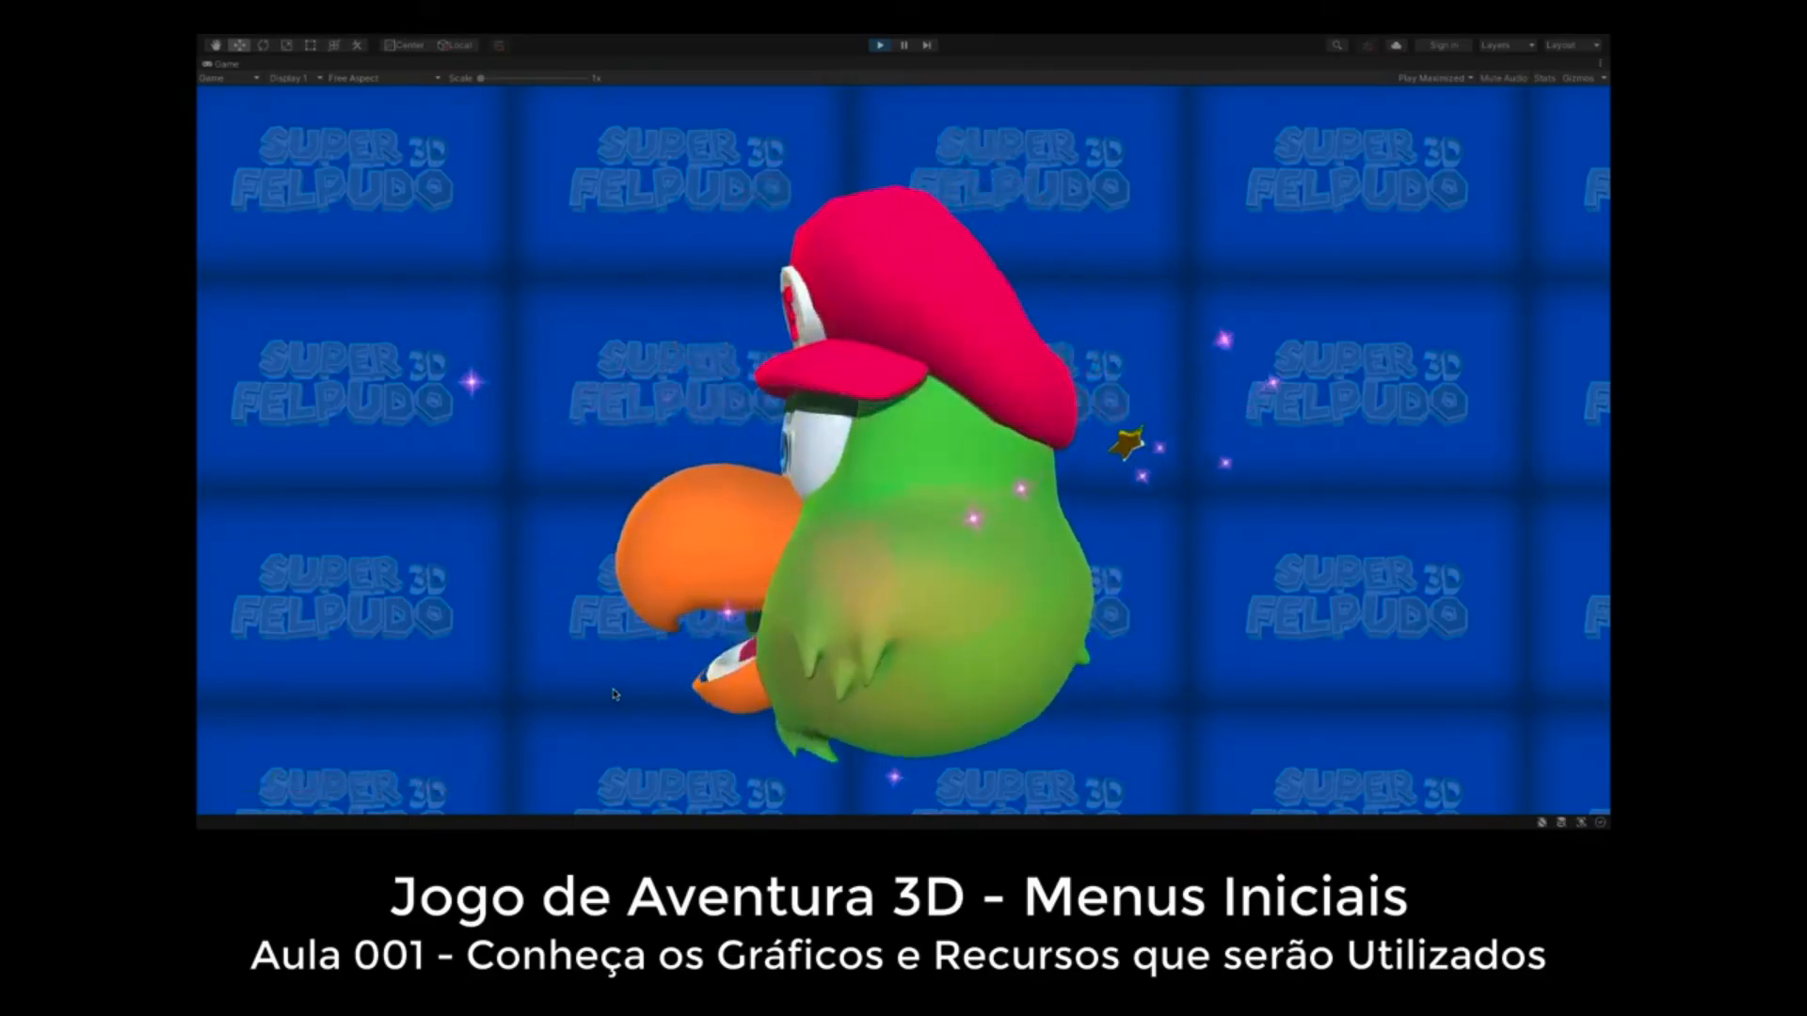
- Open the "Assets para Felpudo Menu Intro" folder in Downloads and show its contents as a list
left_click(621, 743)
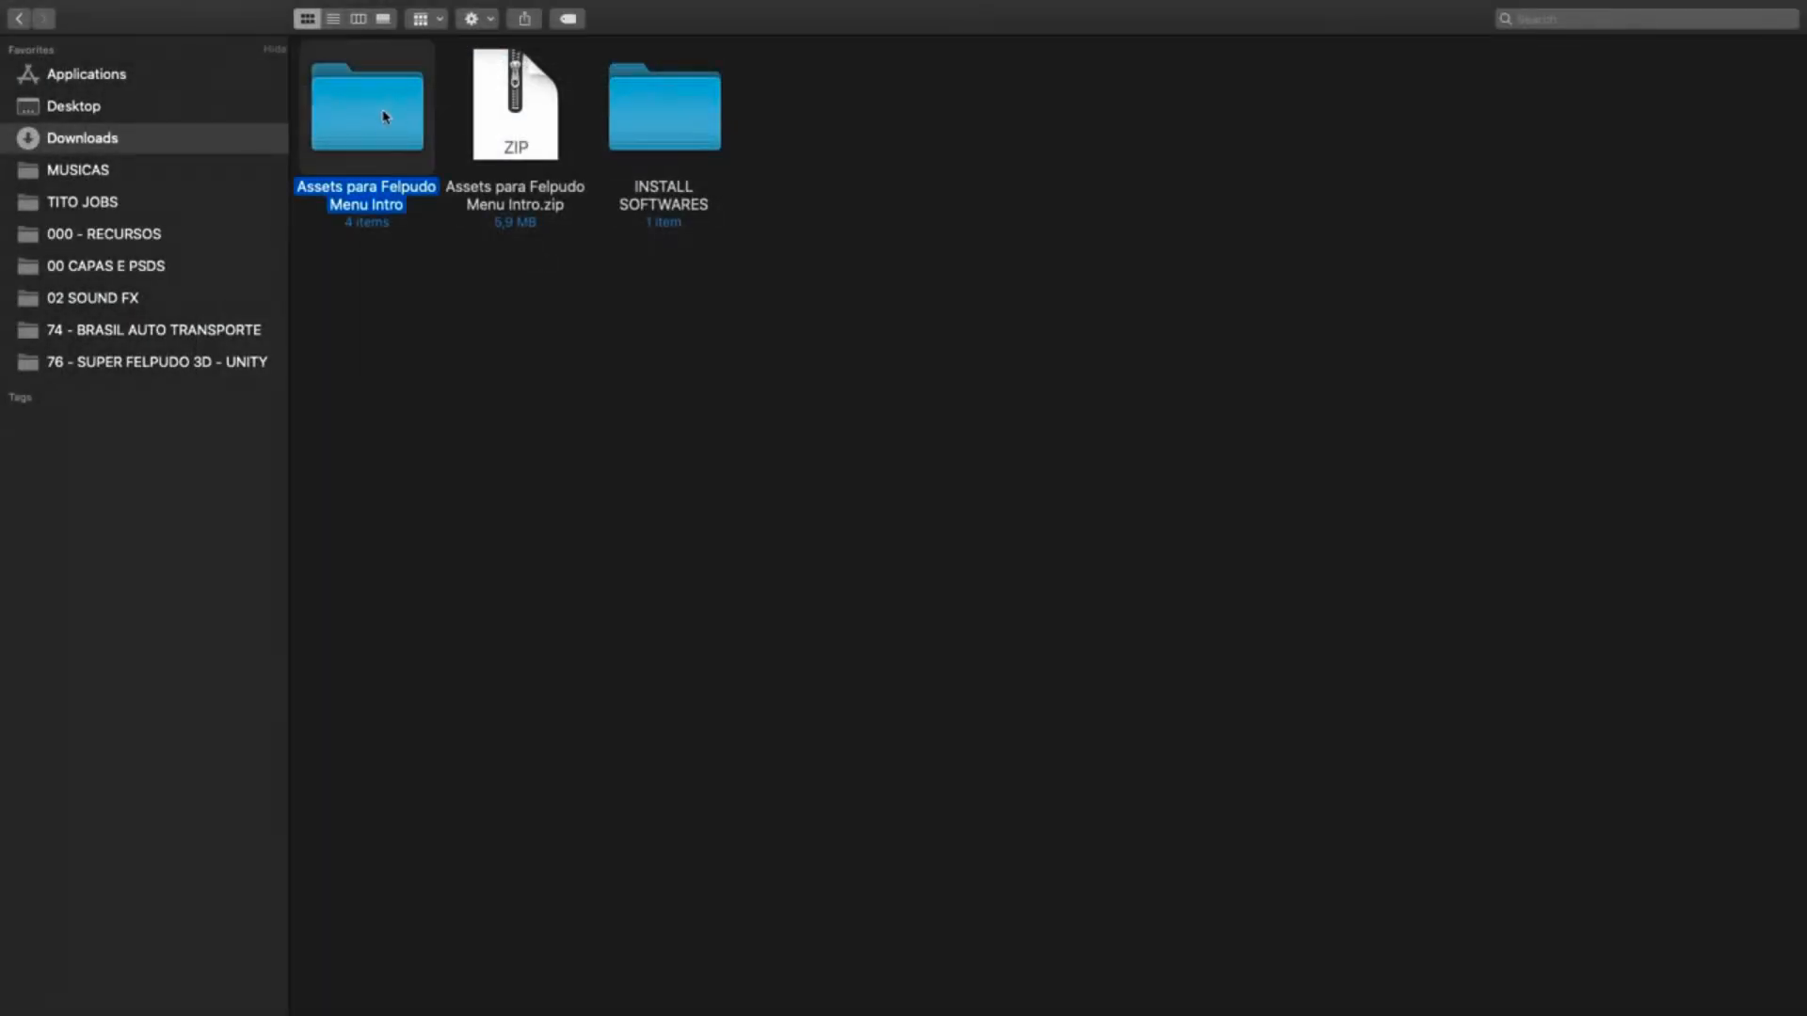
double_click(385, 122)
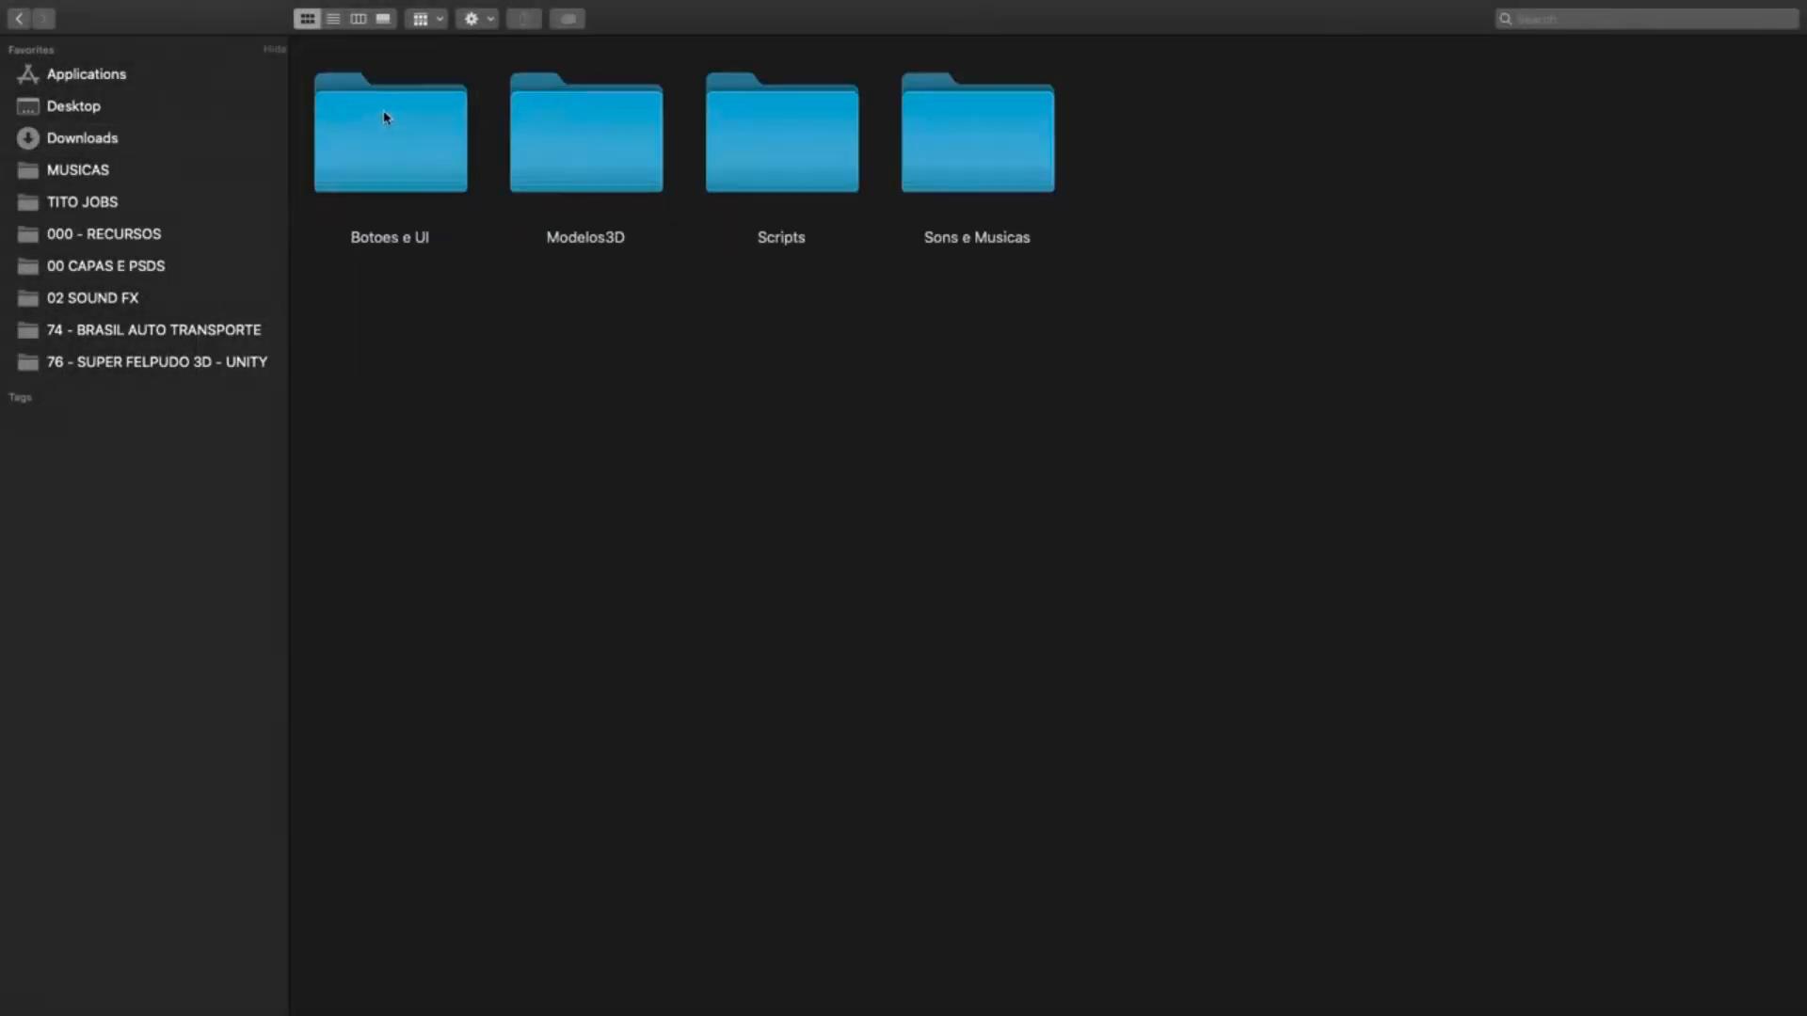
left_click(333, 20)
- Preview the images in the Botoes e UI folder one after another, from logo_blue.png through press_start.png, and continue to cabeca.blend
left_click(593, 111)
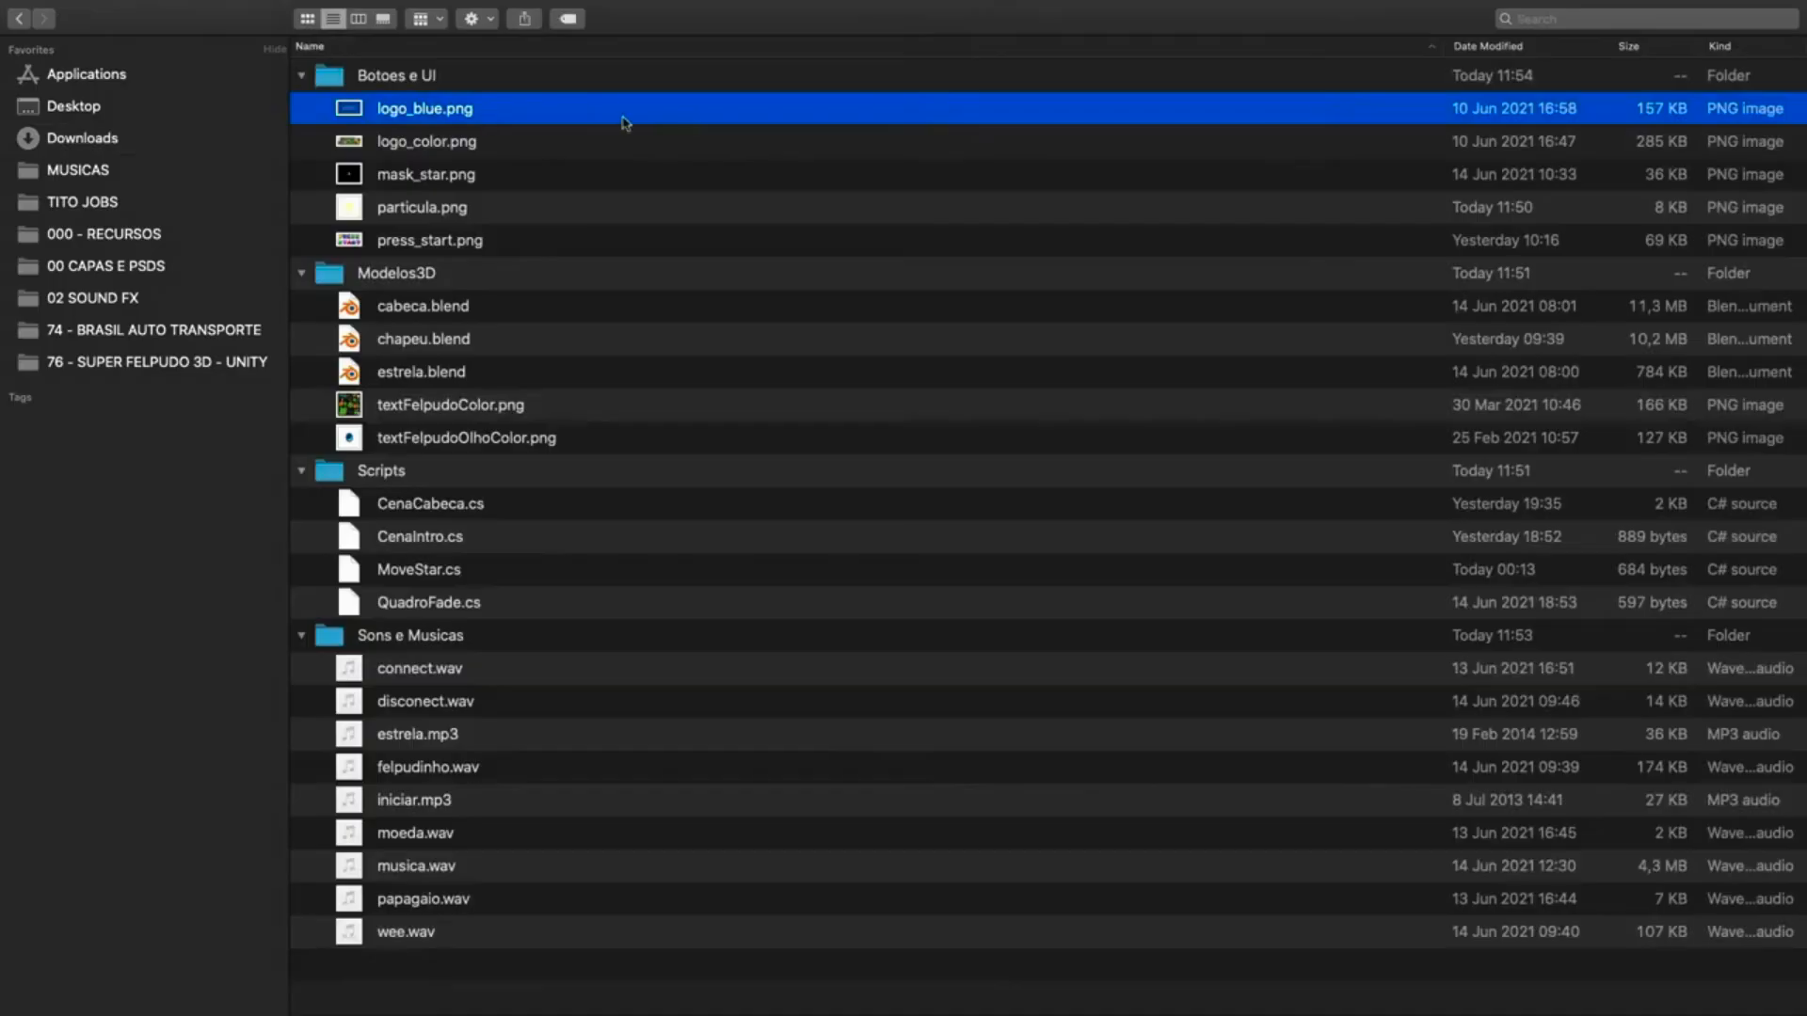
key("space")
key("Down")
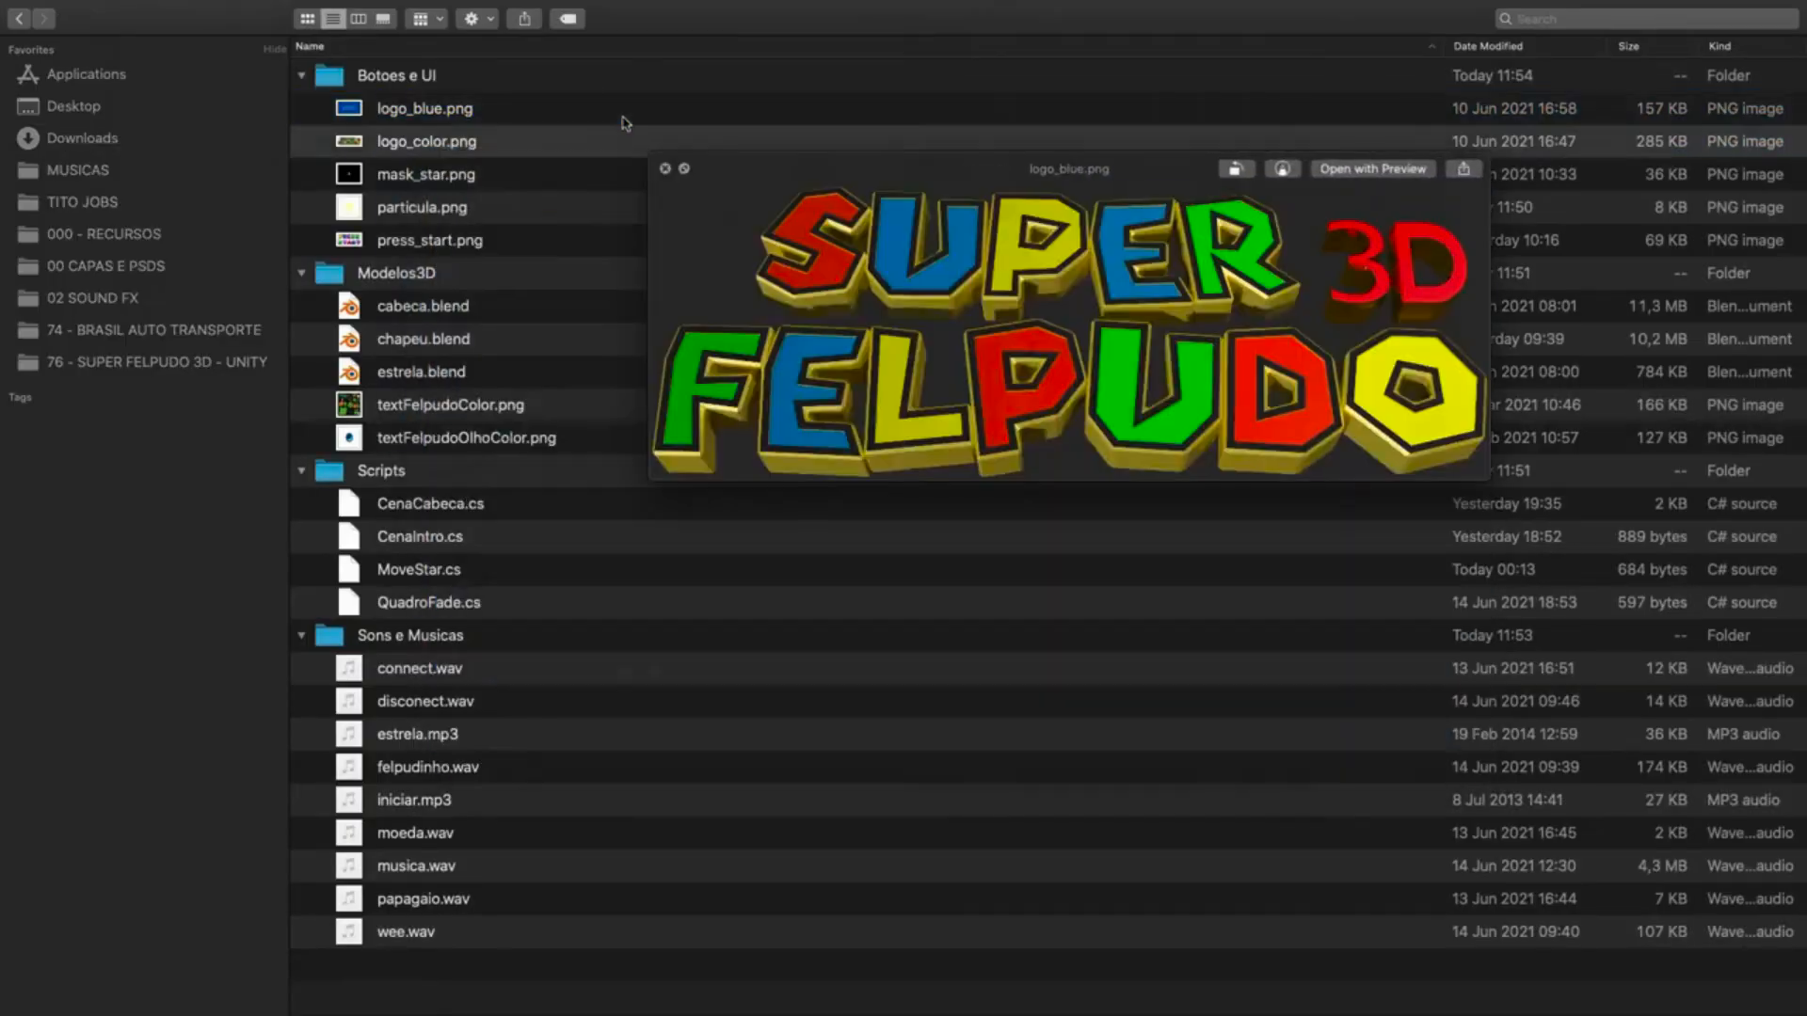
key("Down")
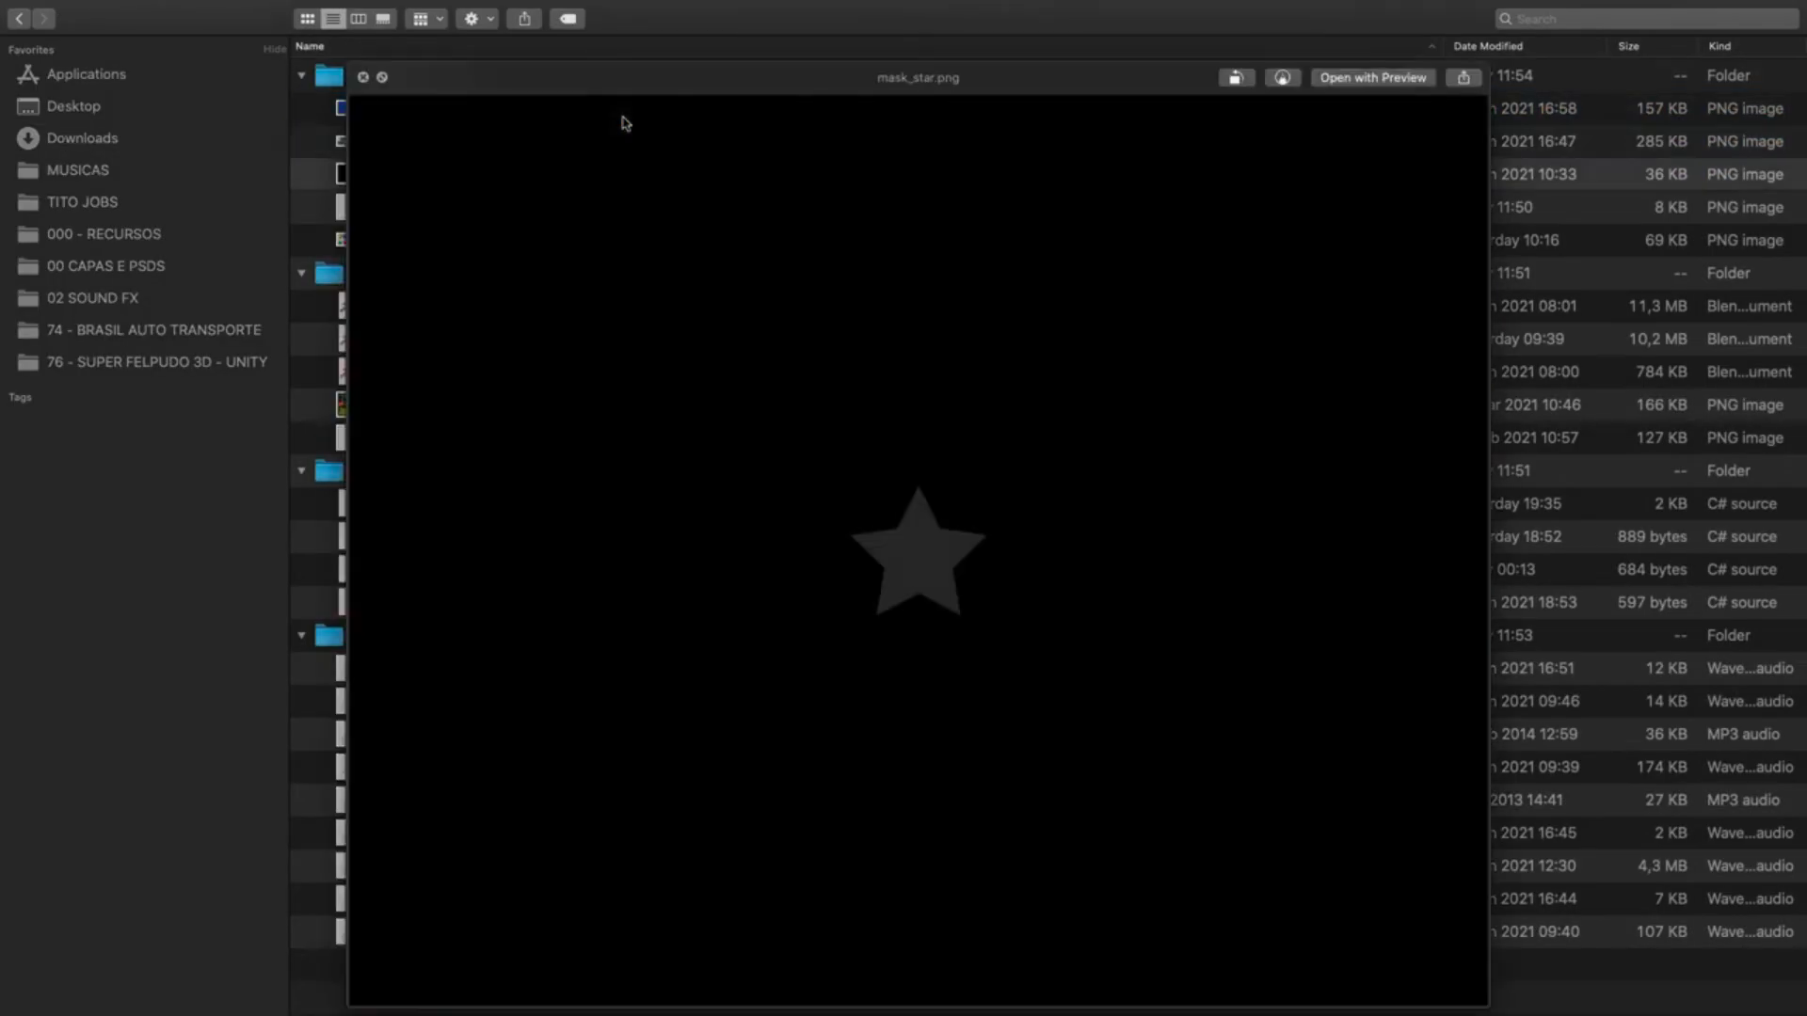
key("Down")
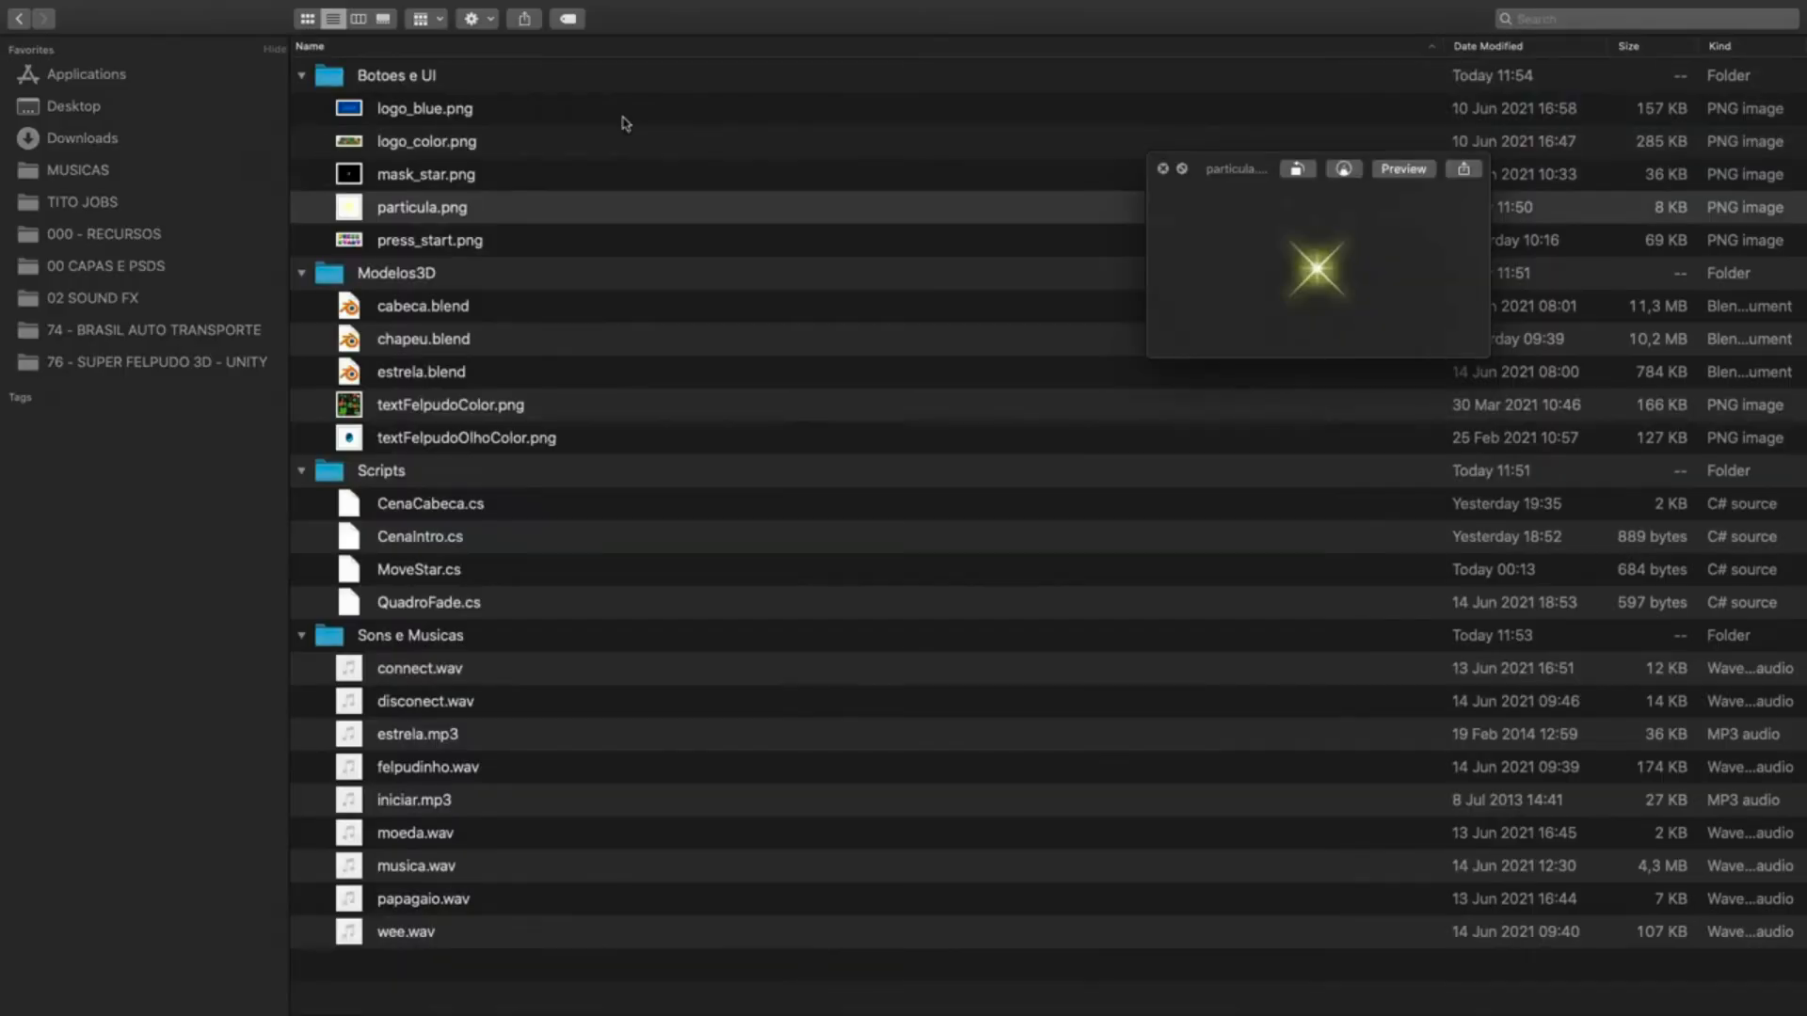
key("Down")
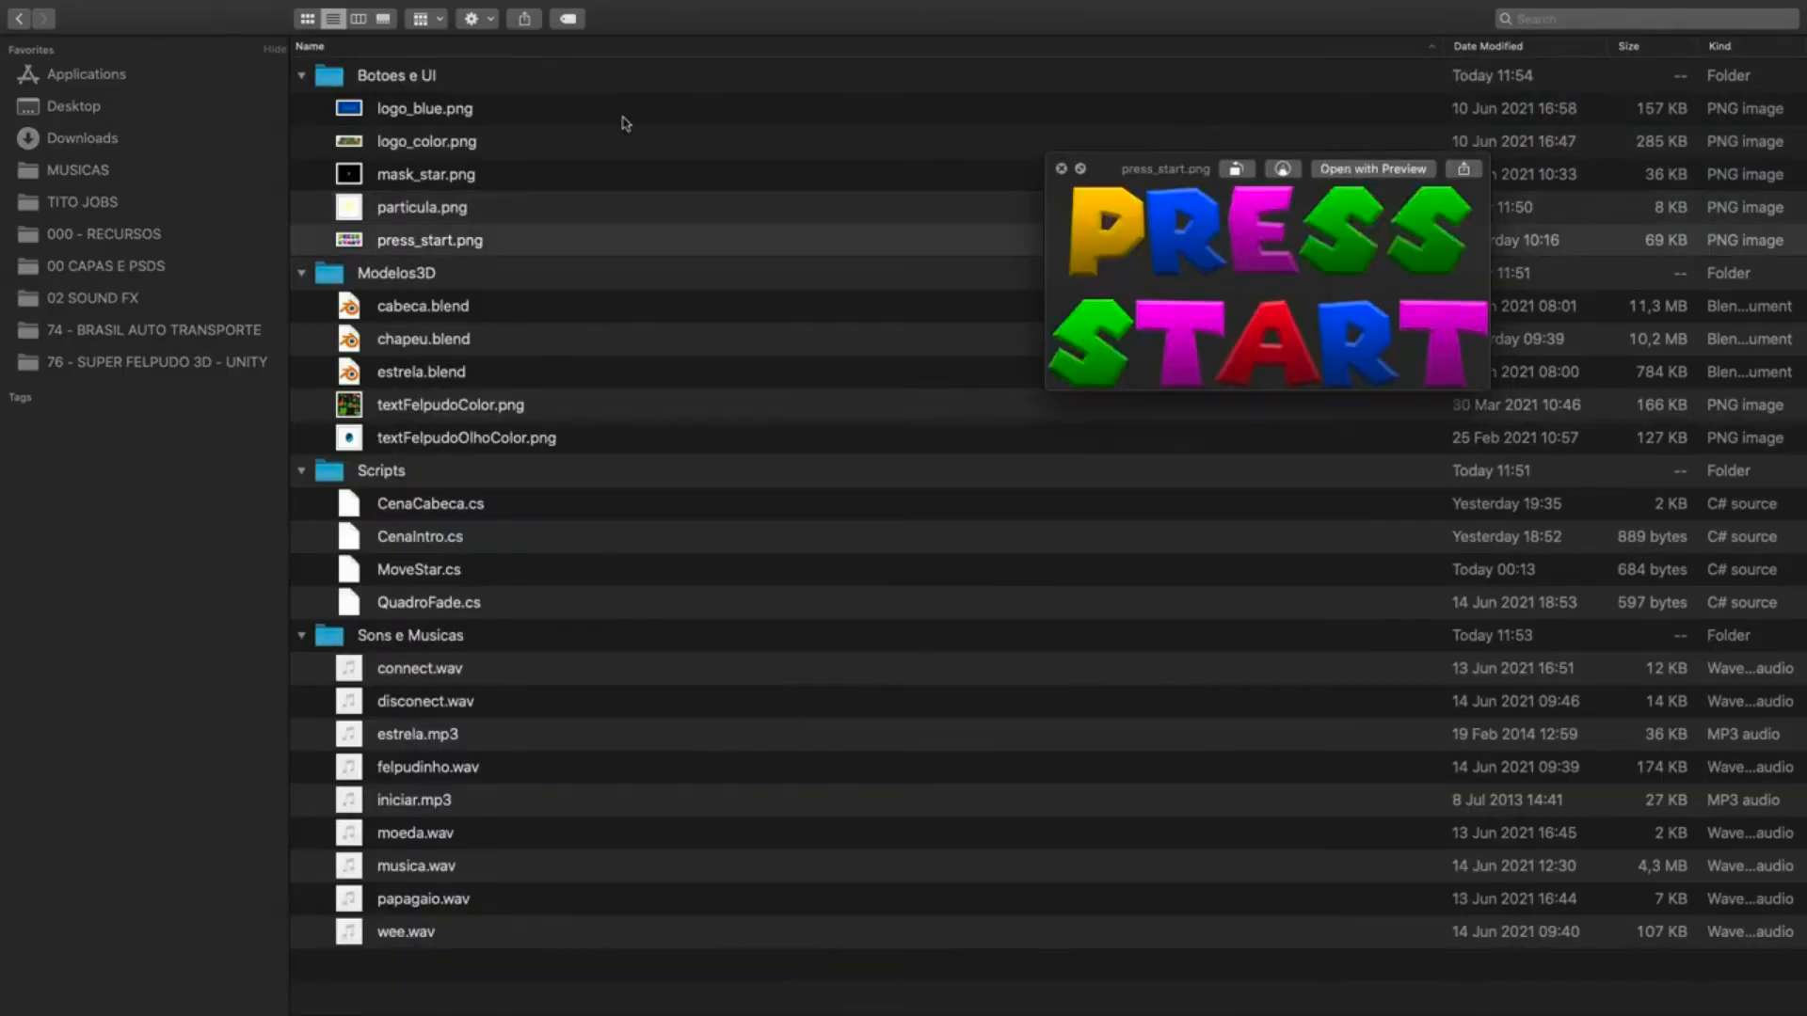
key("Down")
key("Down")
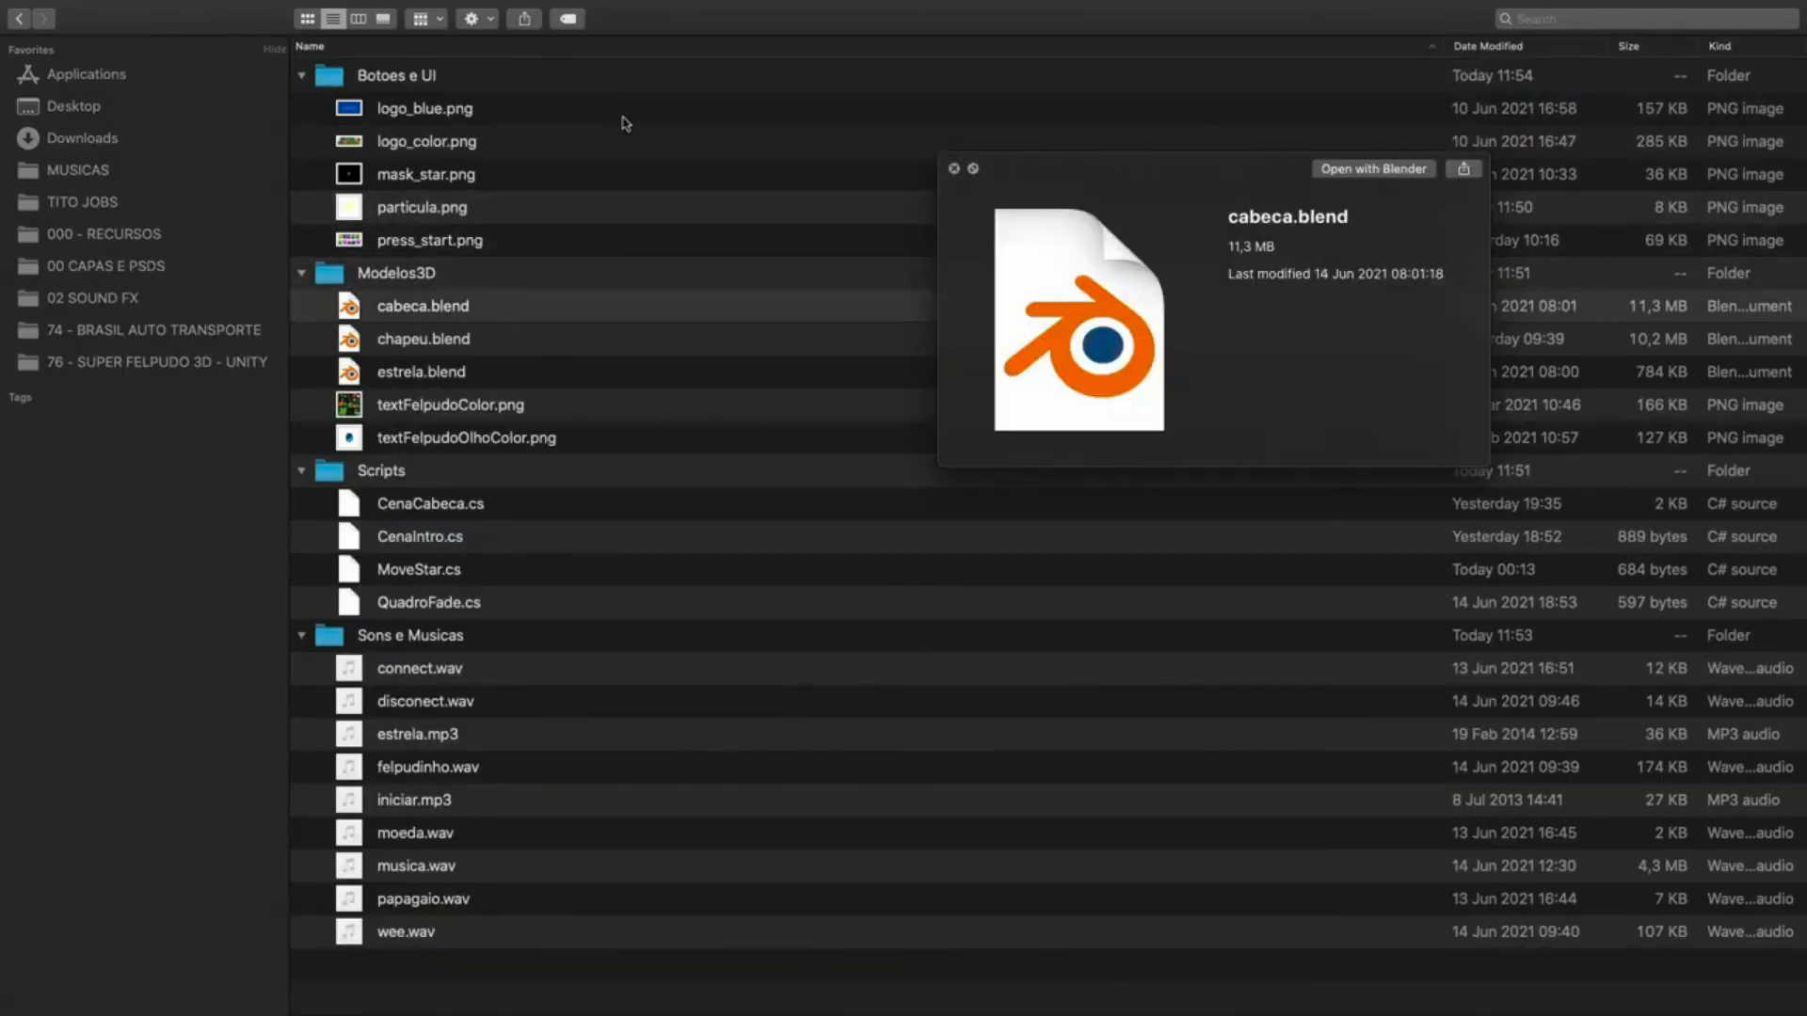
- Switch to Blender and examine the parrot model, the red hat and the gold star from several angles
key("super+Tab")
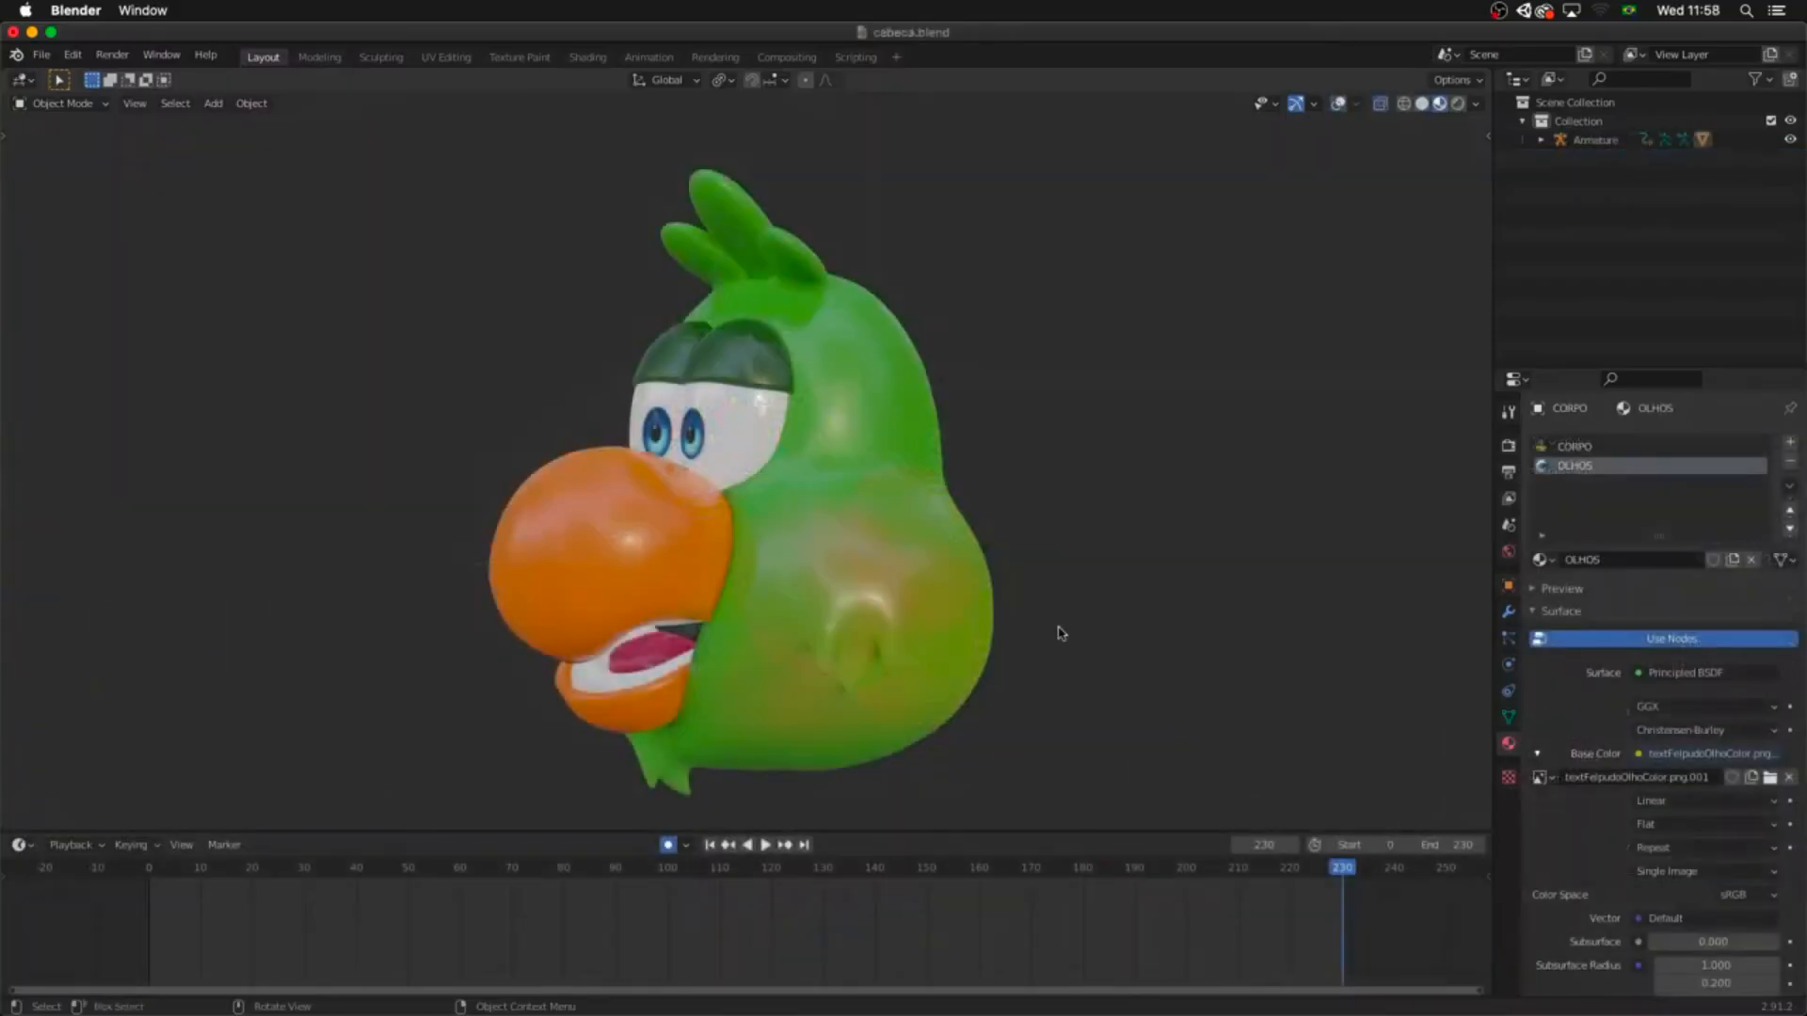
middle_click_drag(1047, 654, 1213, 653)
key("space")
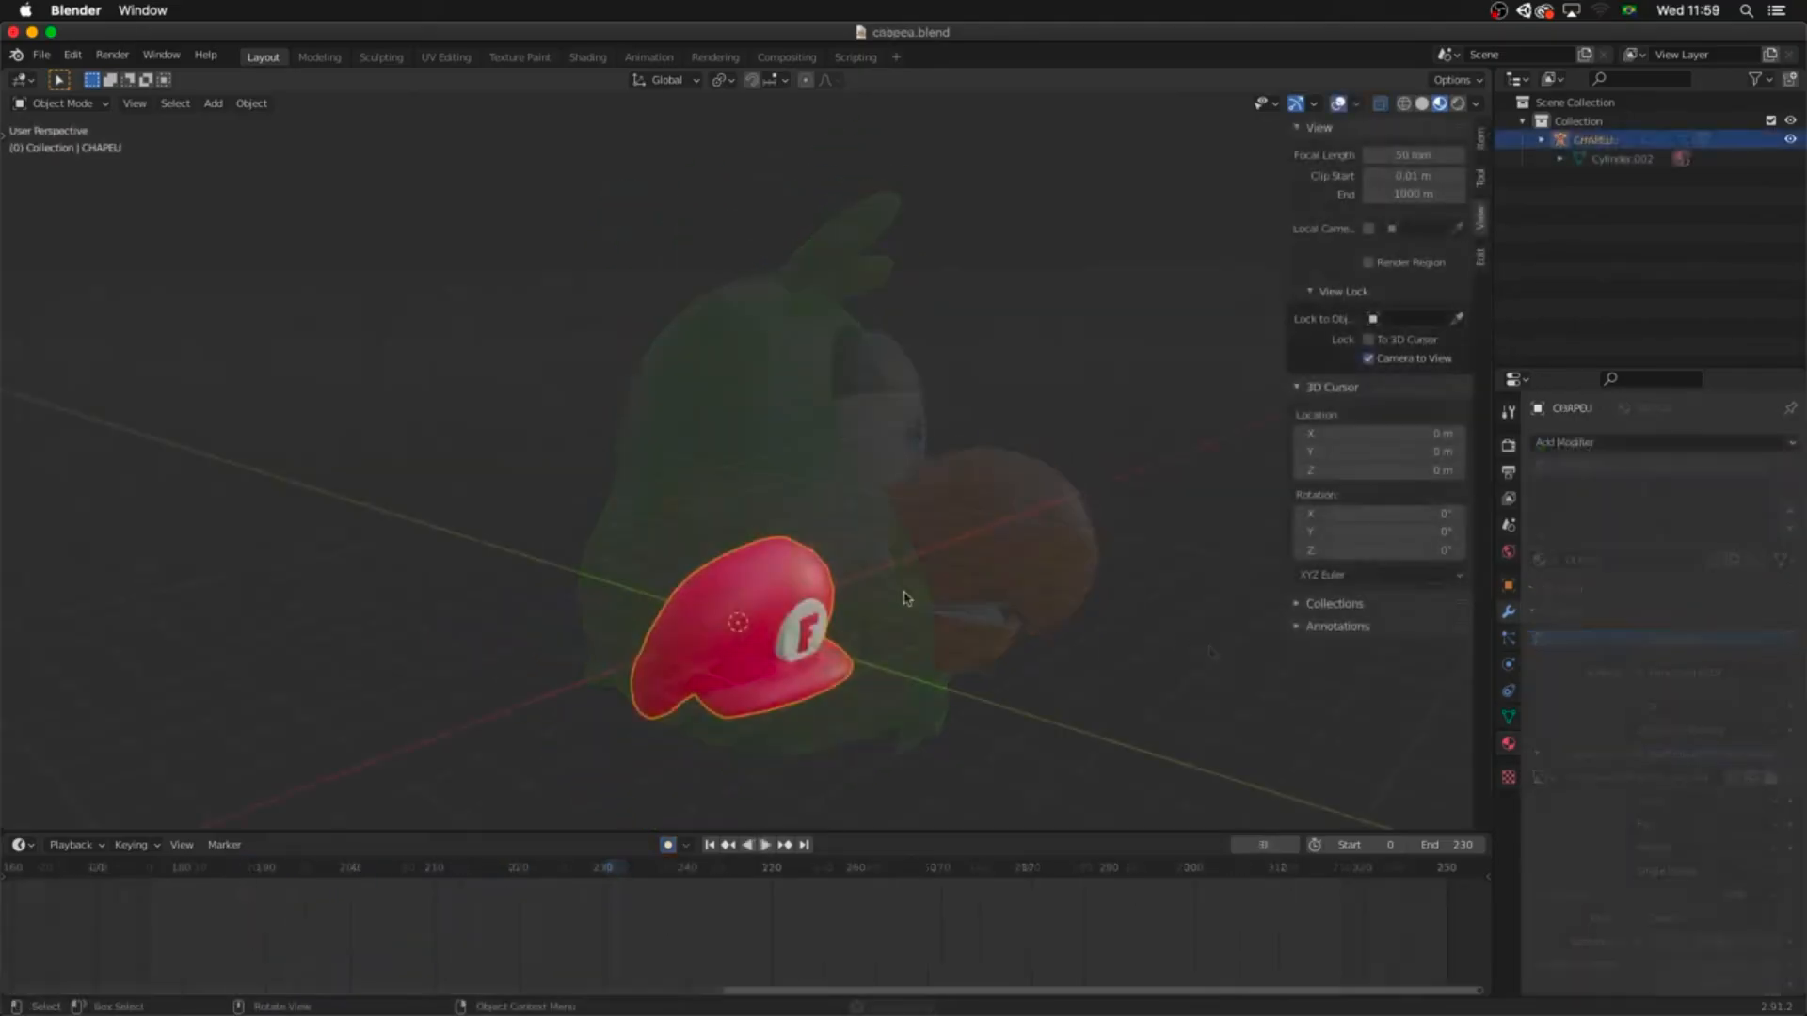
middle_click_drag(875, 595, 896, 554)
scroll(767, 573, "up", 4)
middle_click_drag(1139, 524, 1064, 500)
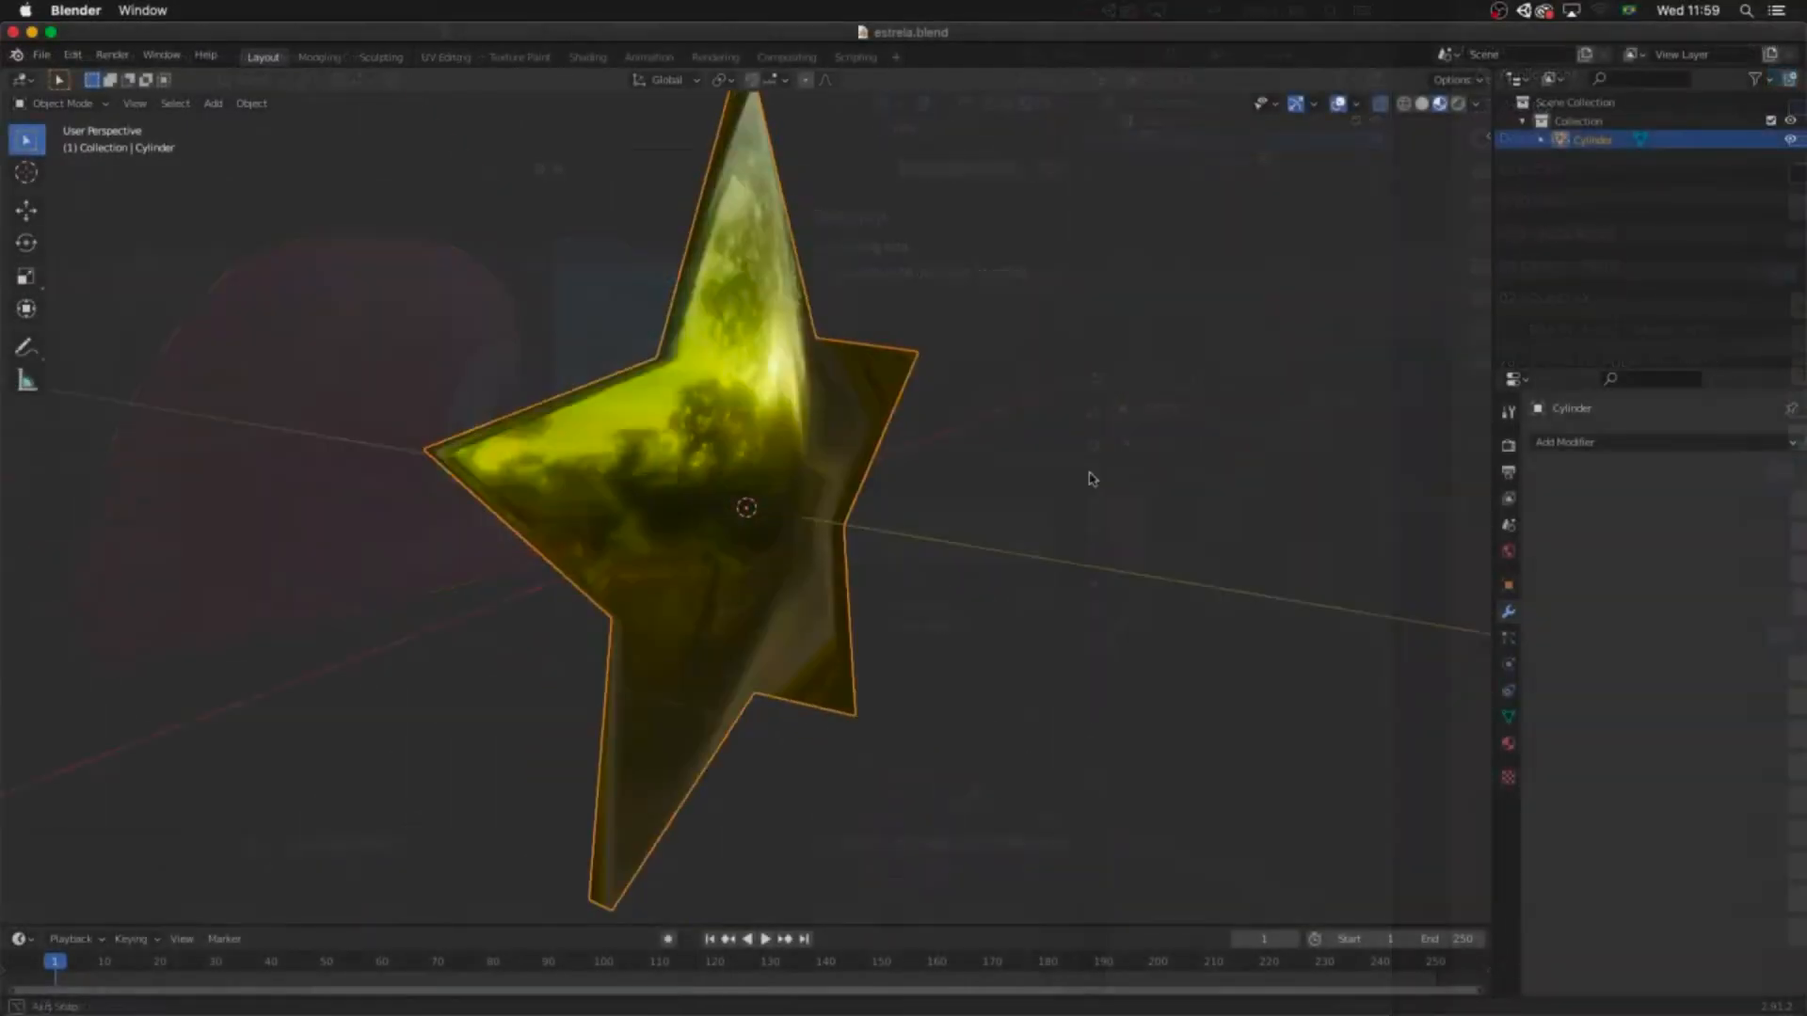
middle_click_drag(1089, 476, 997, 640)
middle_click_drag(997, 640, 694, 516)
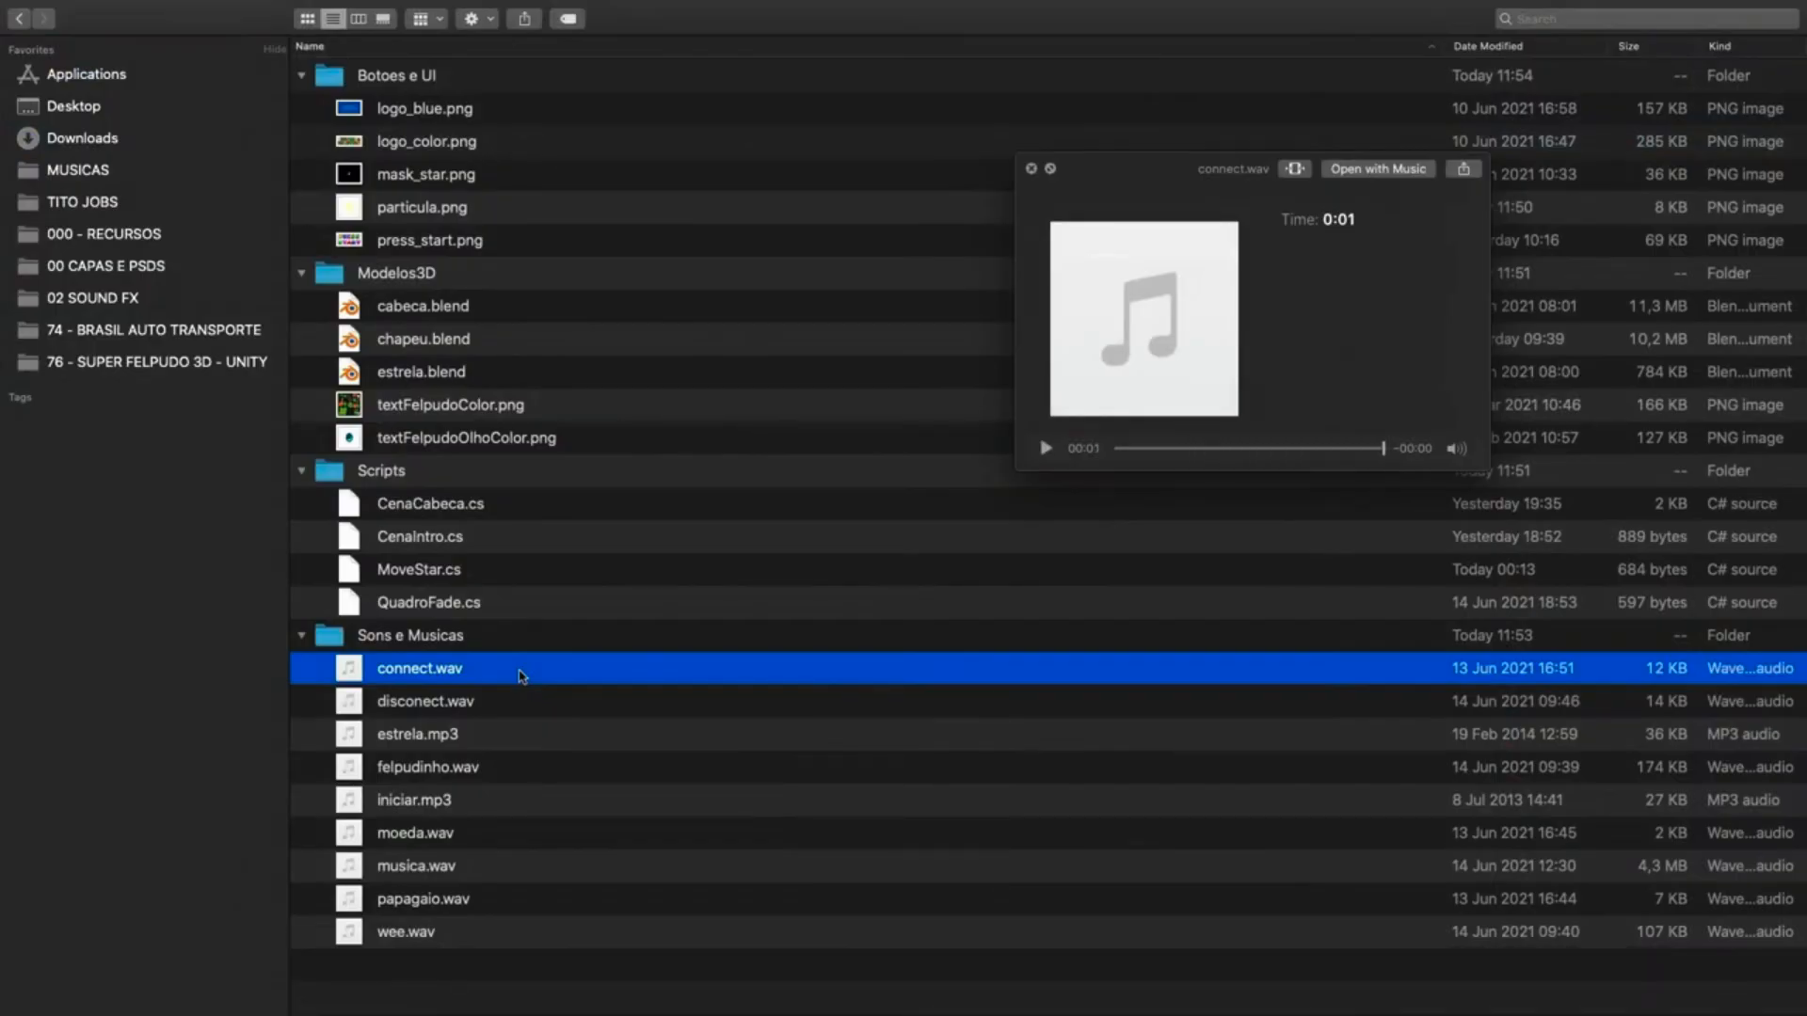
- Preview the audio files in the Sons e Musicas folder one after another, going down from connect.wav
key("Down")
key("Down")
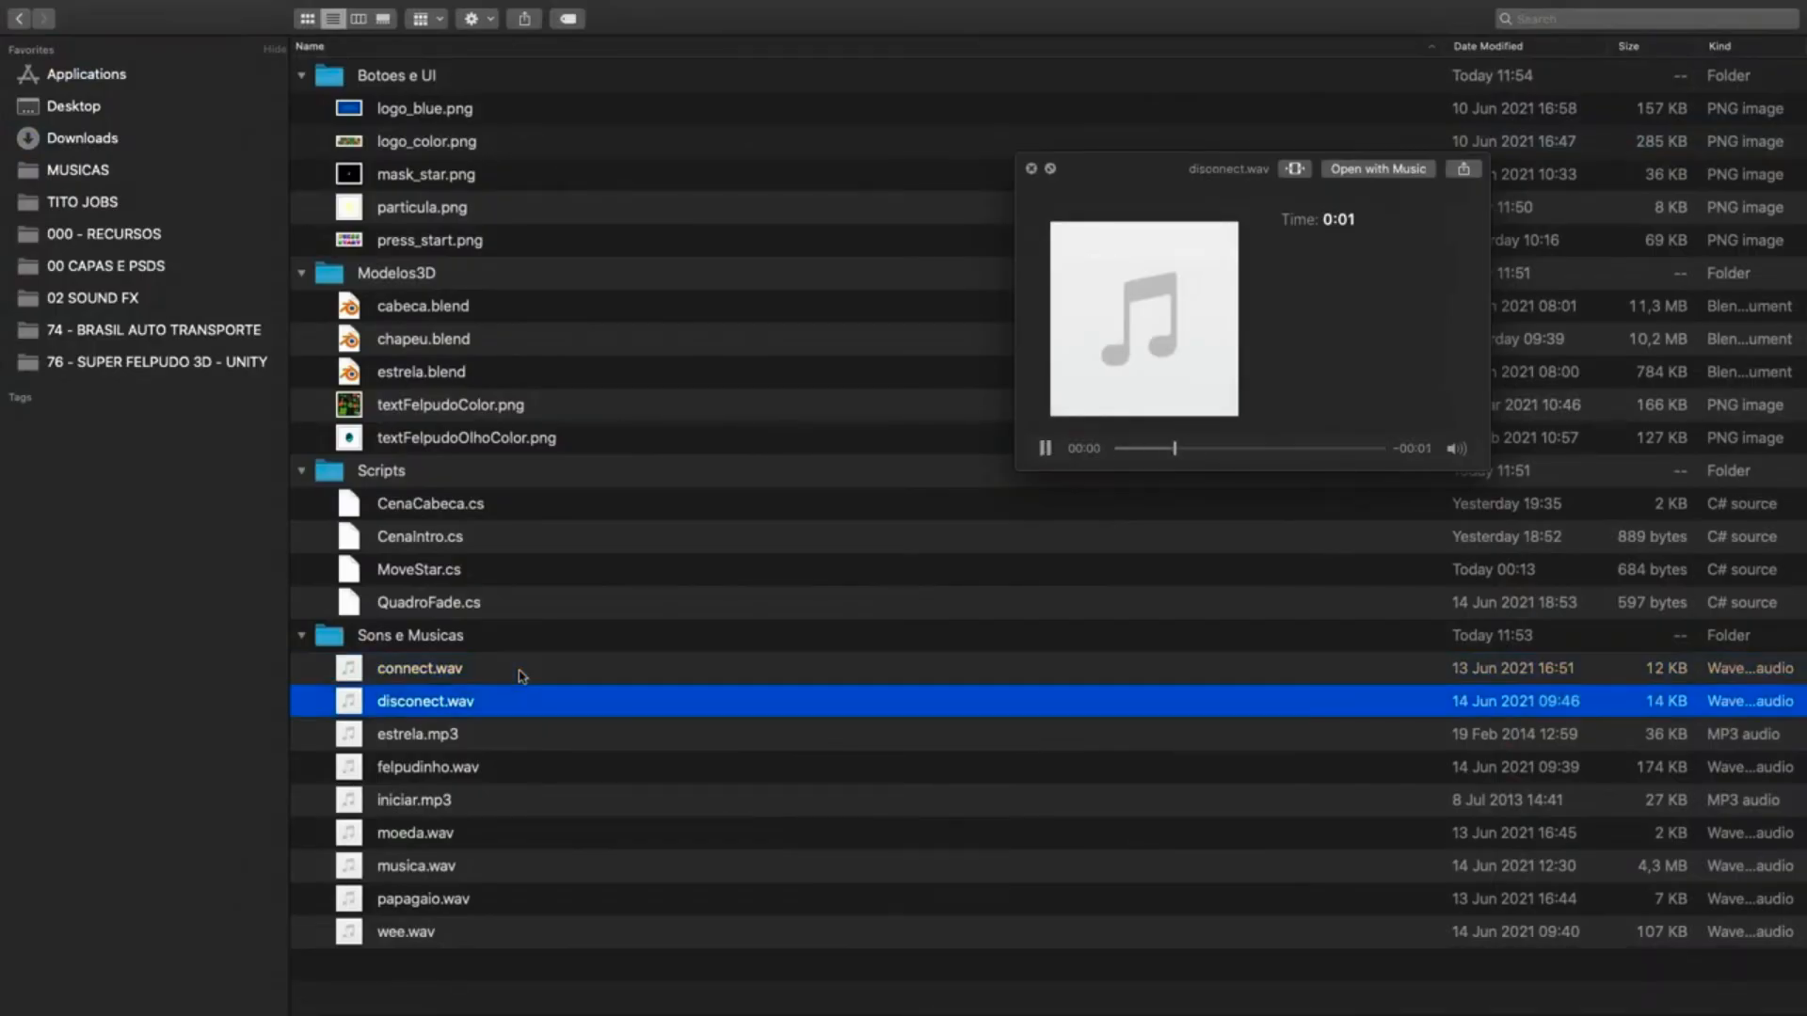
key("Down")
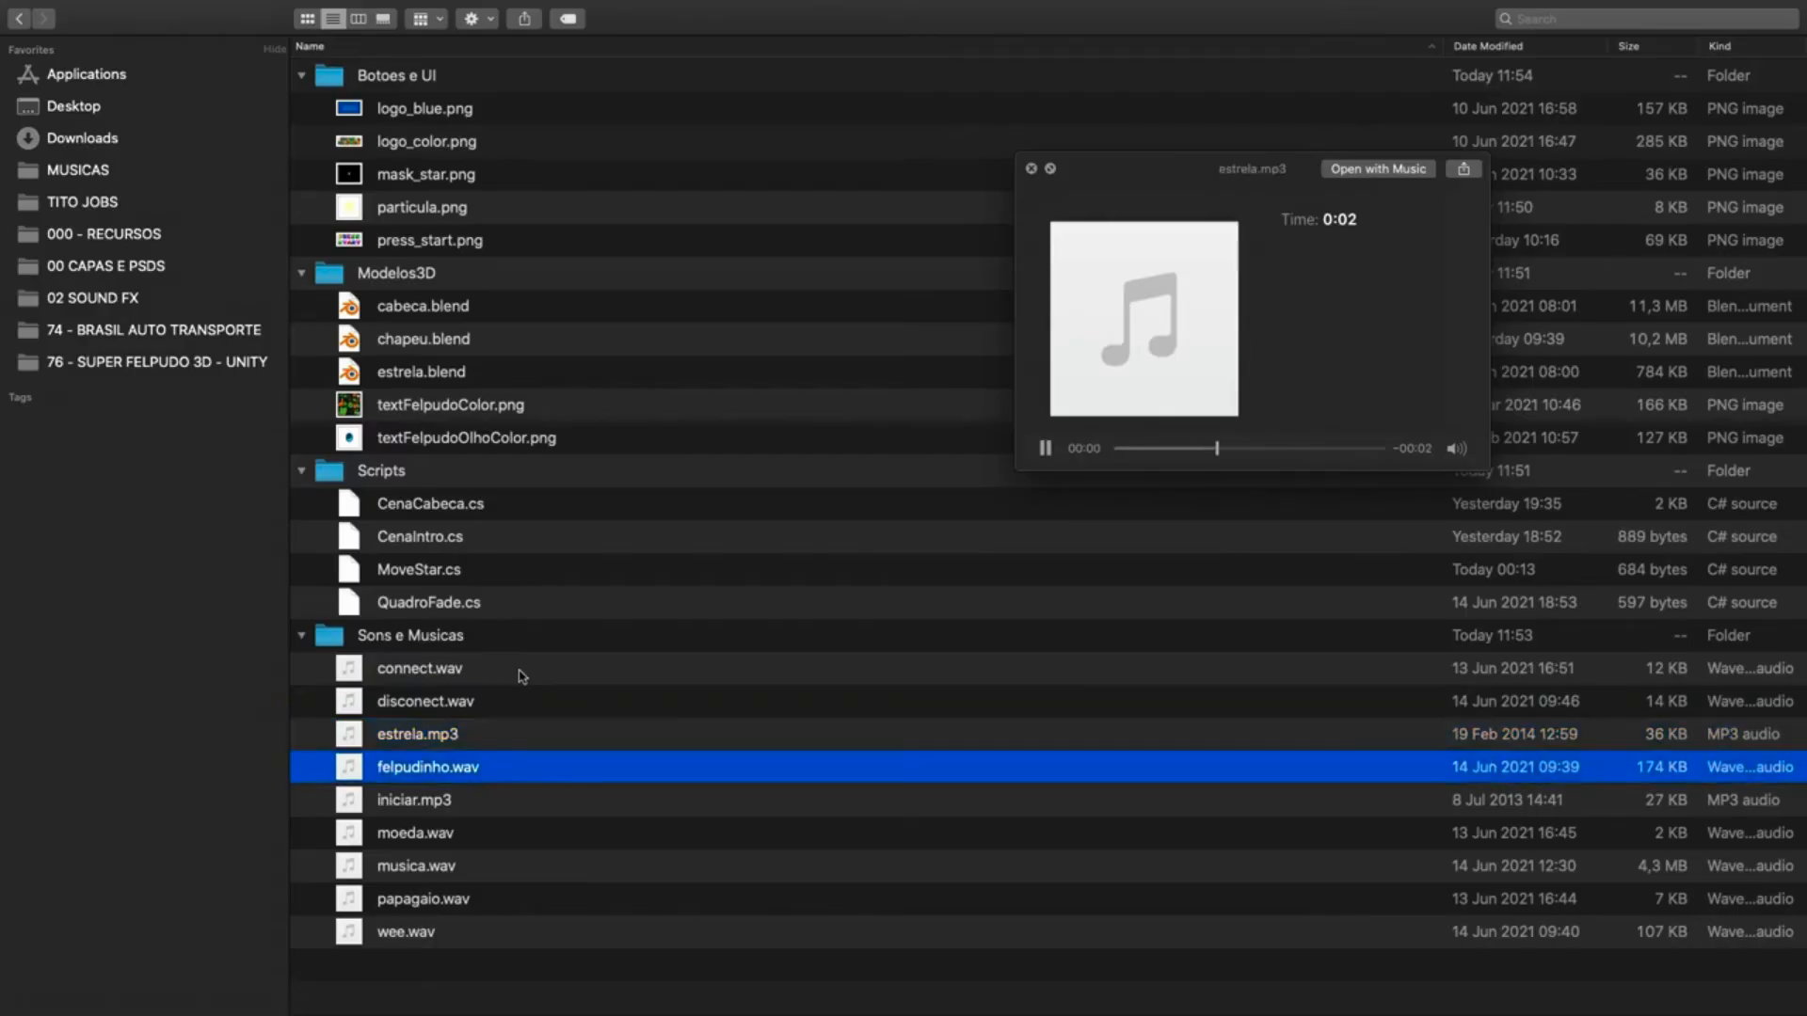
key("Down")
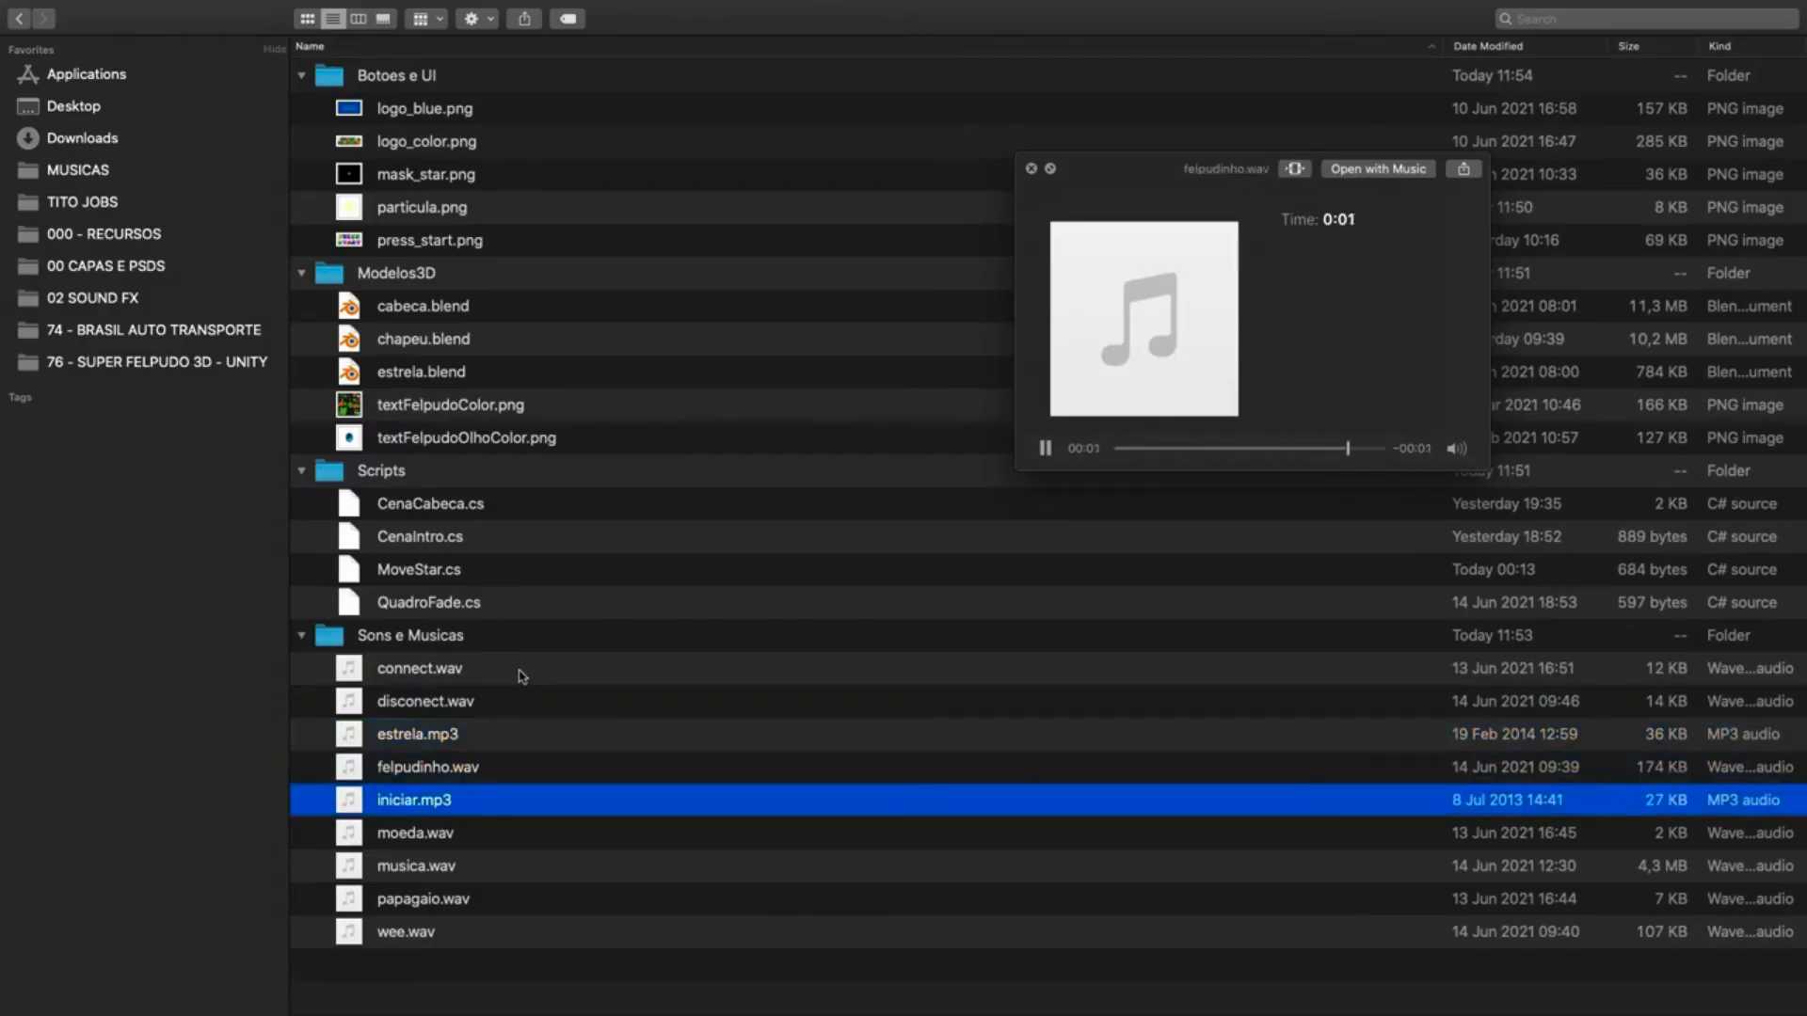
key("Down")
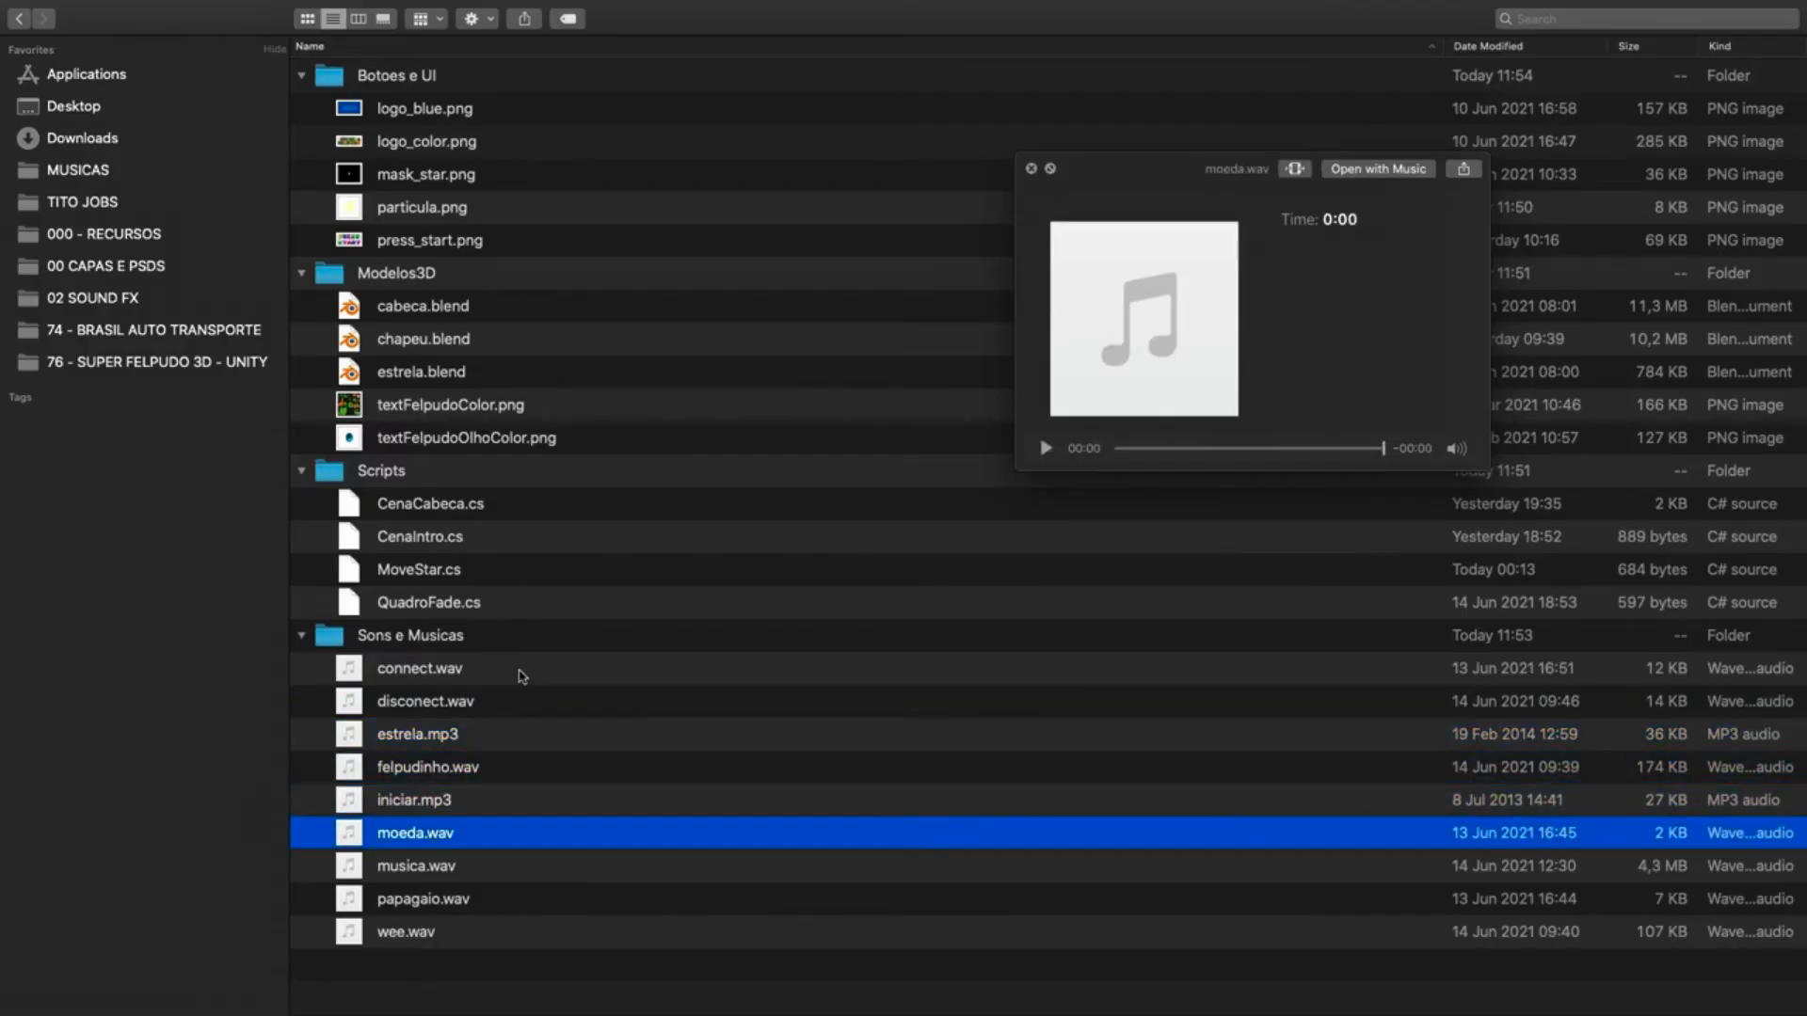
key("Down")
key("Down")
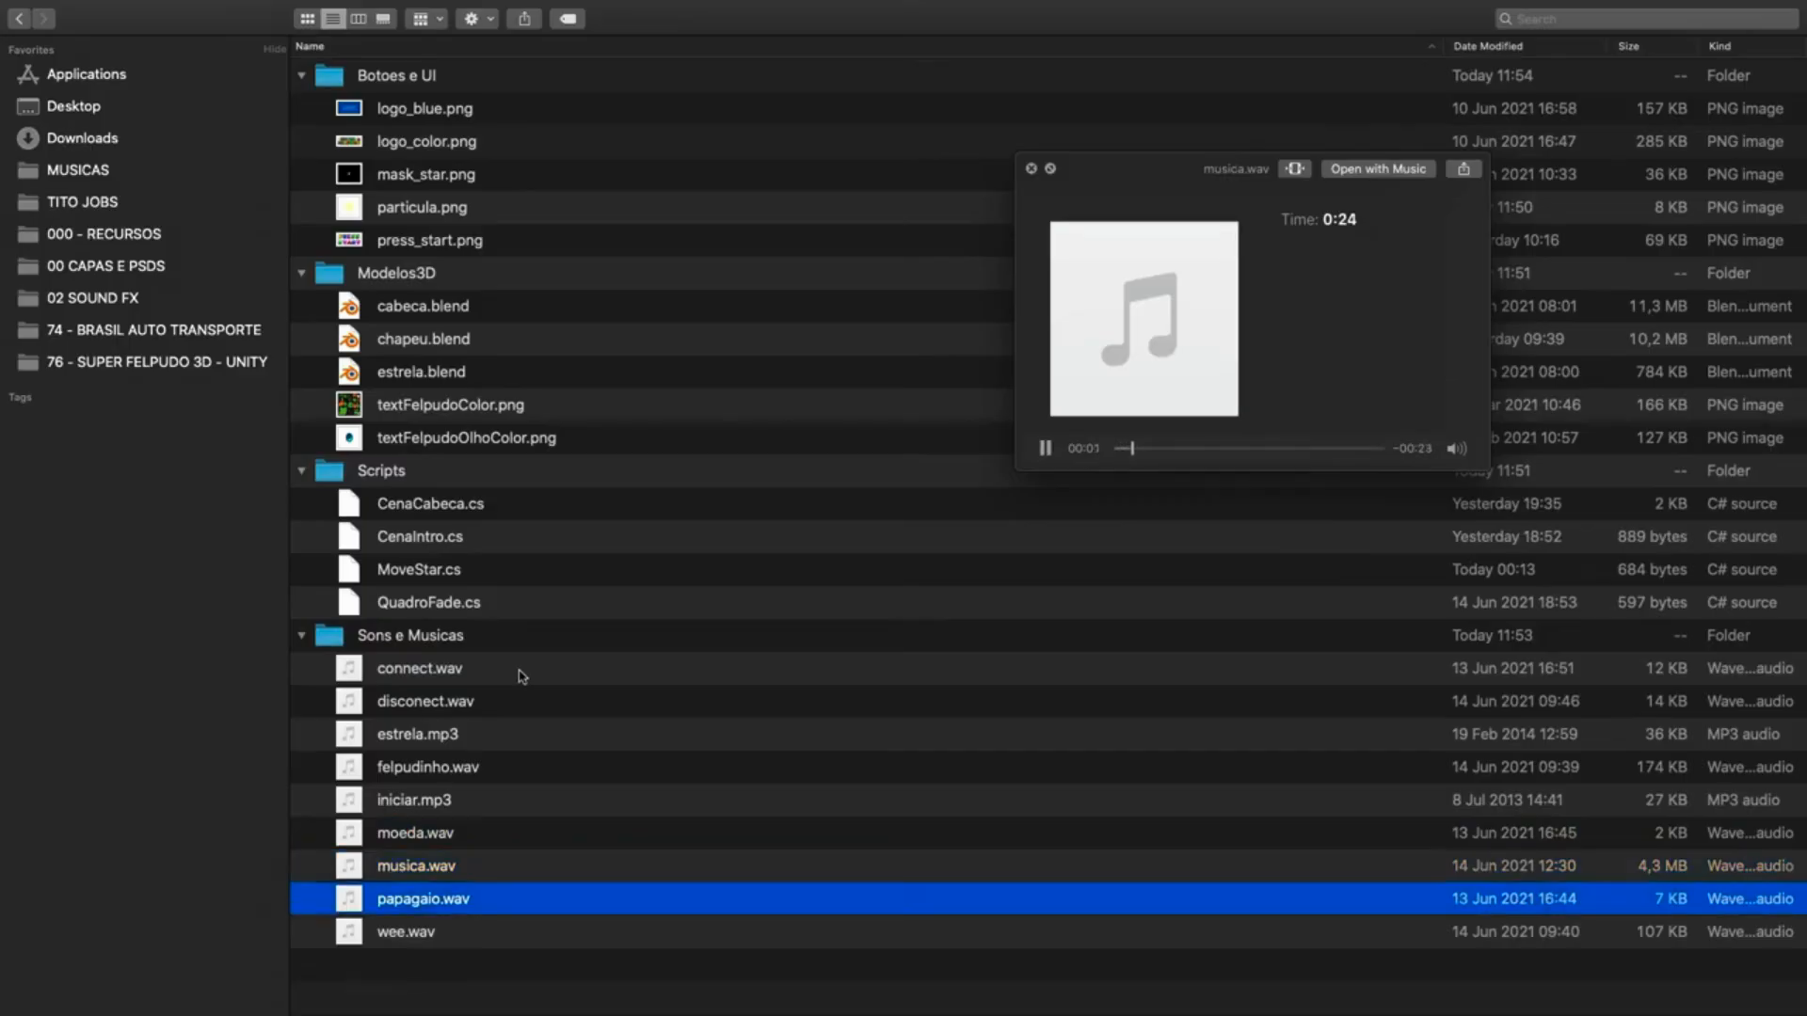
key("Down")
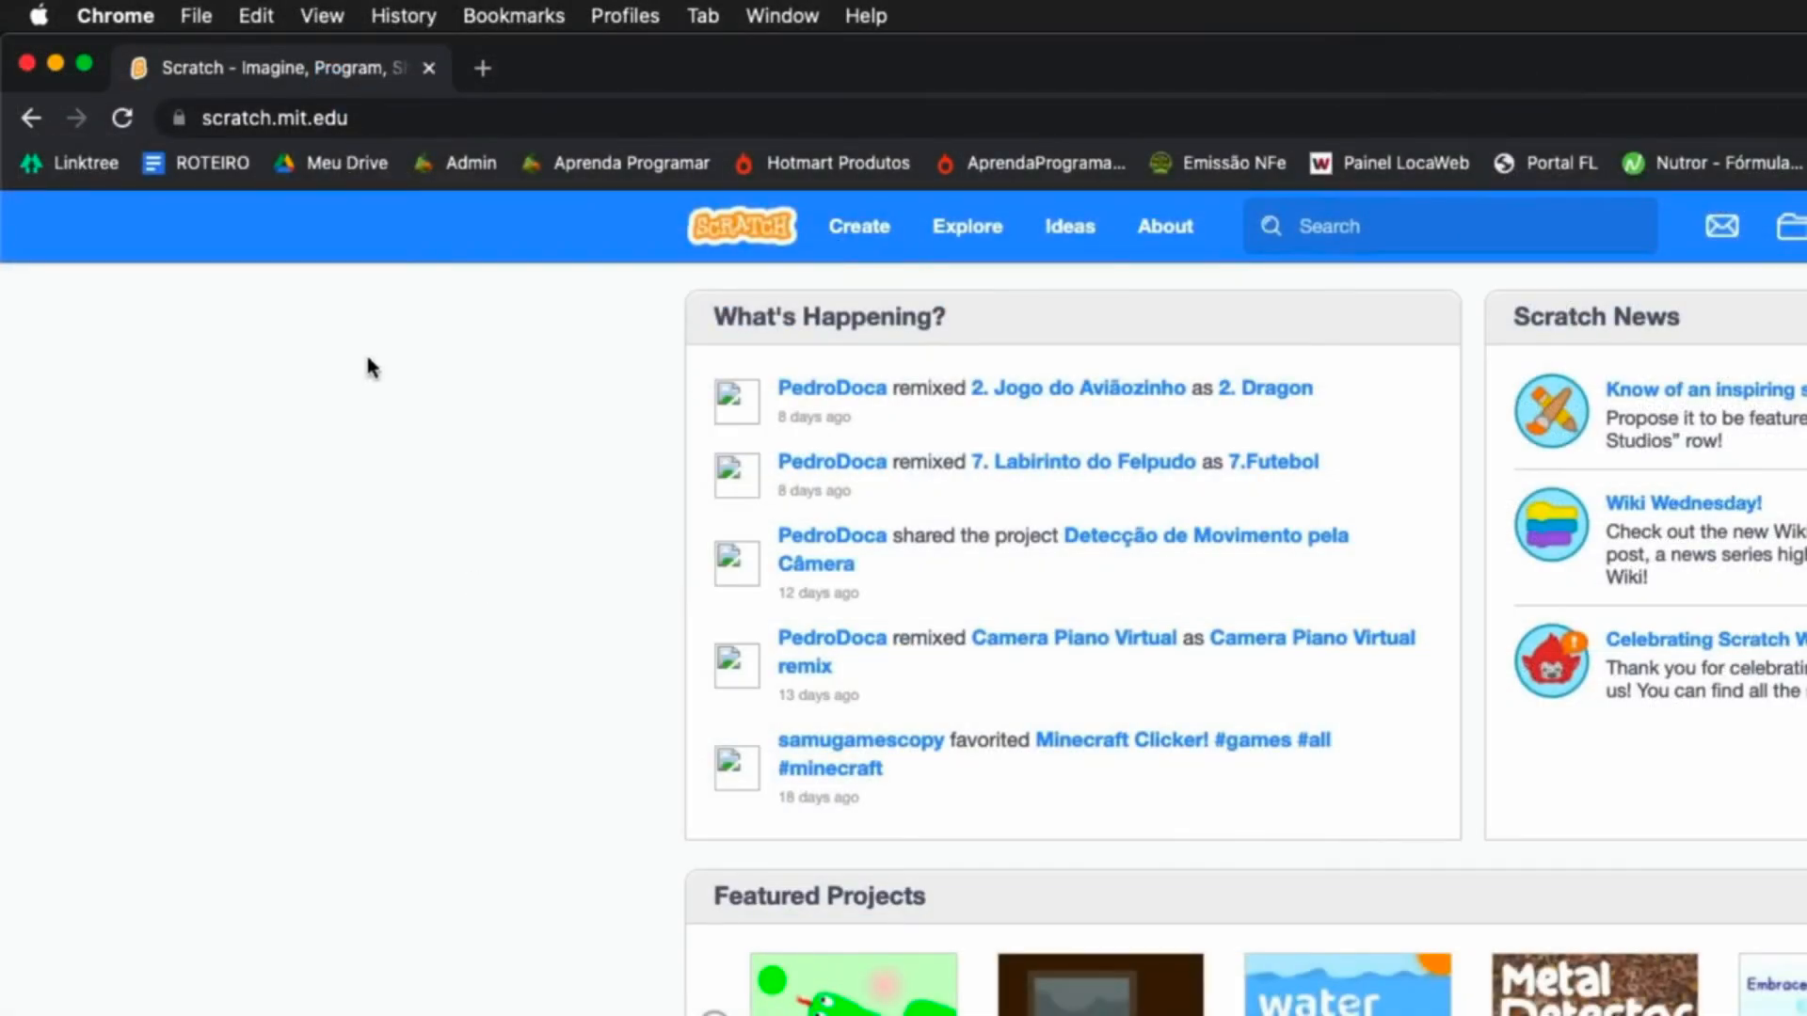
- Create a new project on the Scratch website in Chrome and delete the cat sprite's Meow sound
left_click(372, 117)
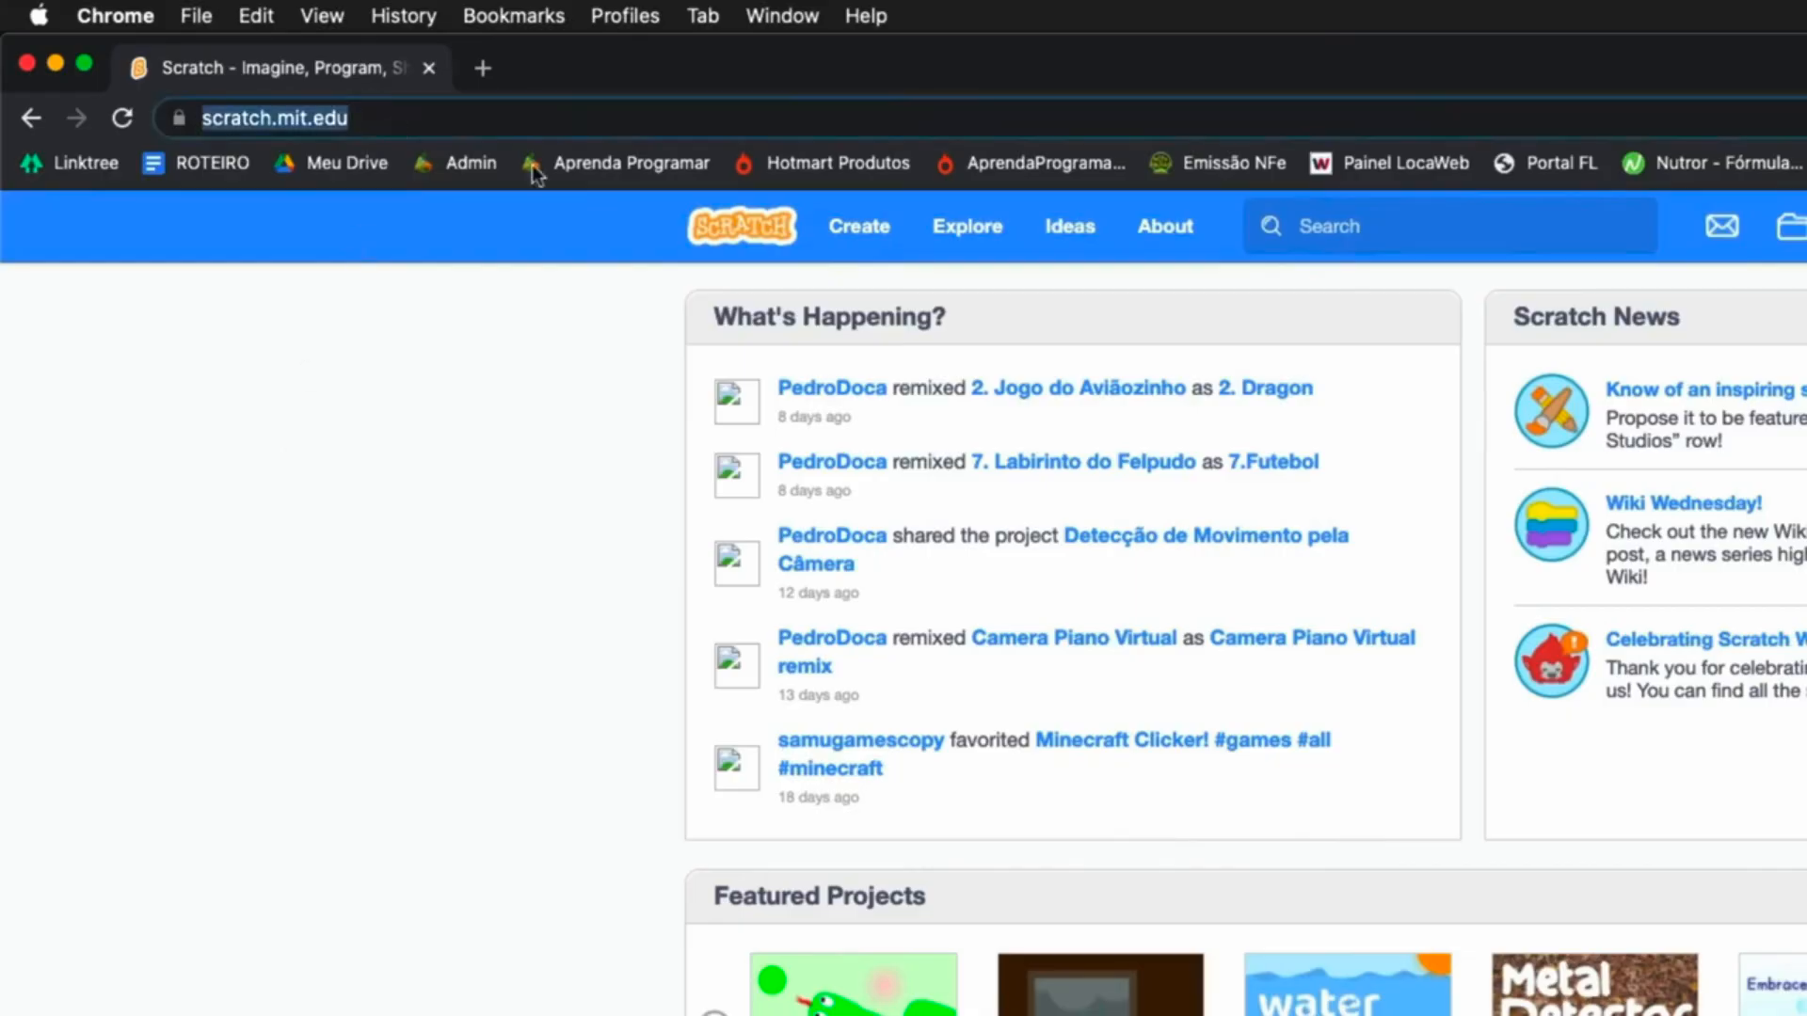
left_click(862, 230)
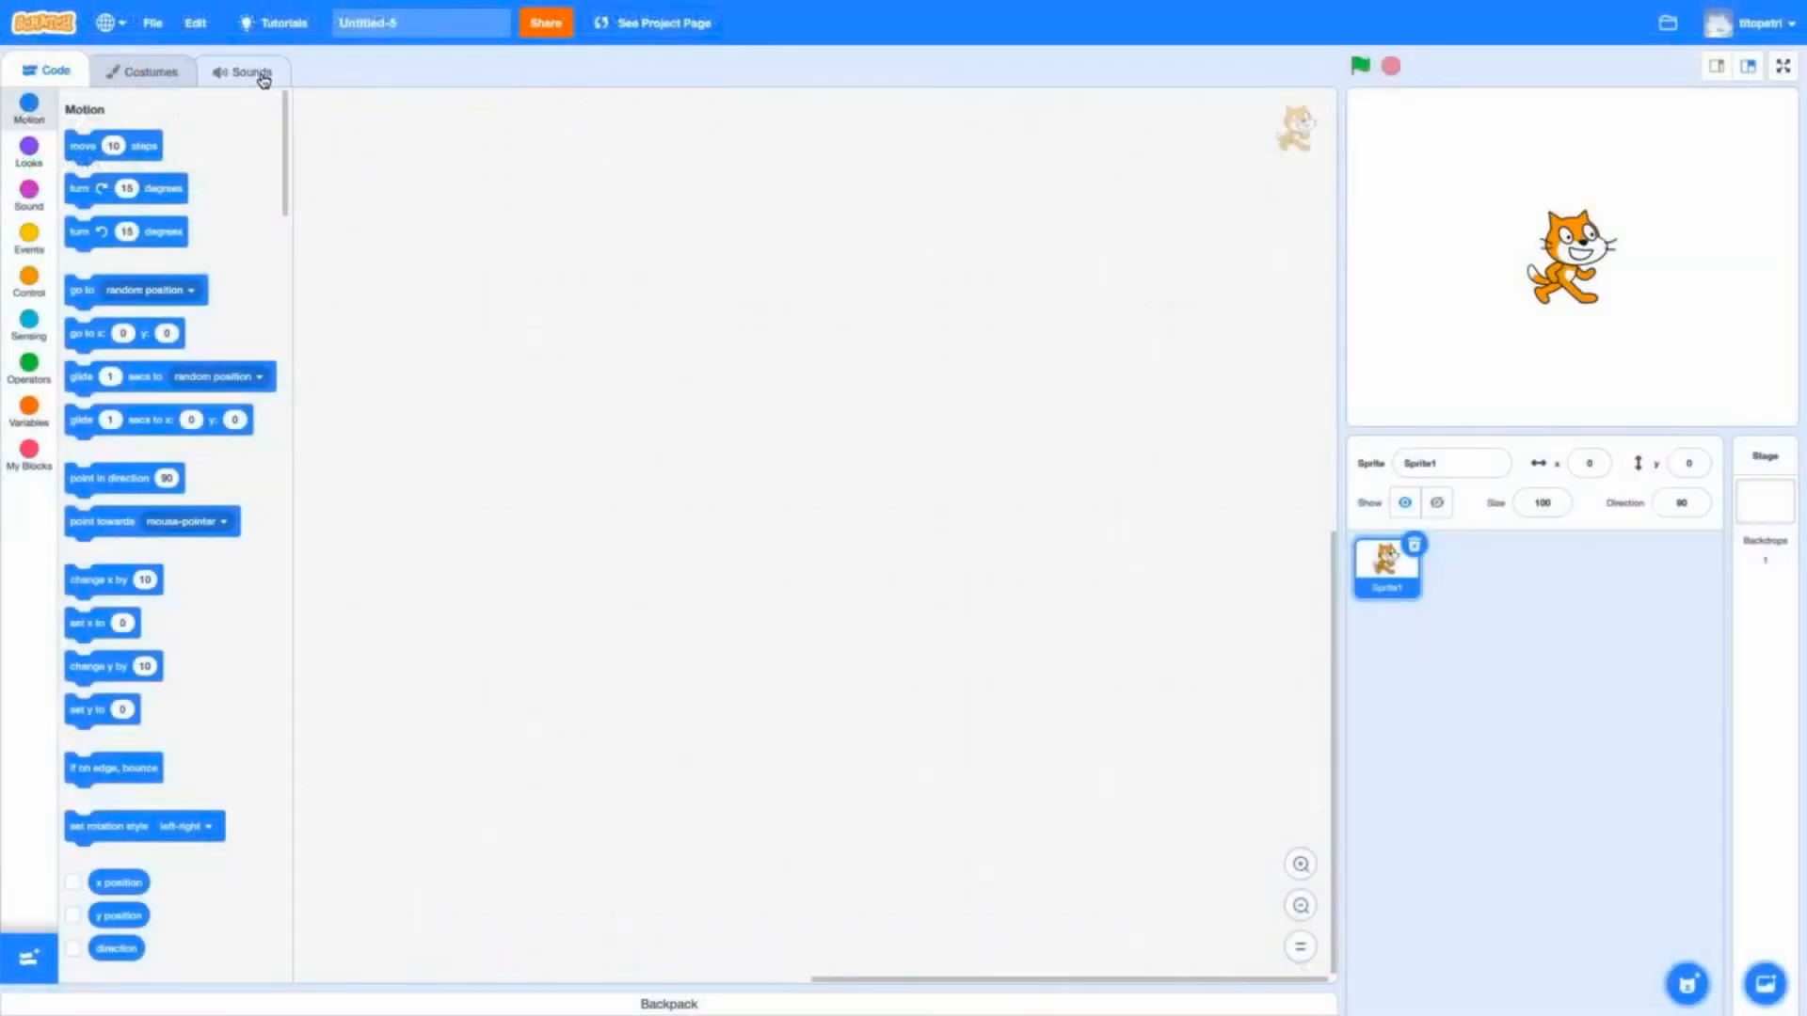
left_click(261, 74)
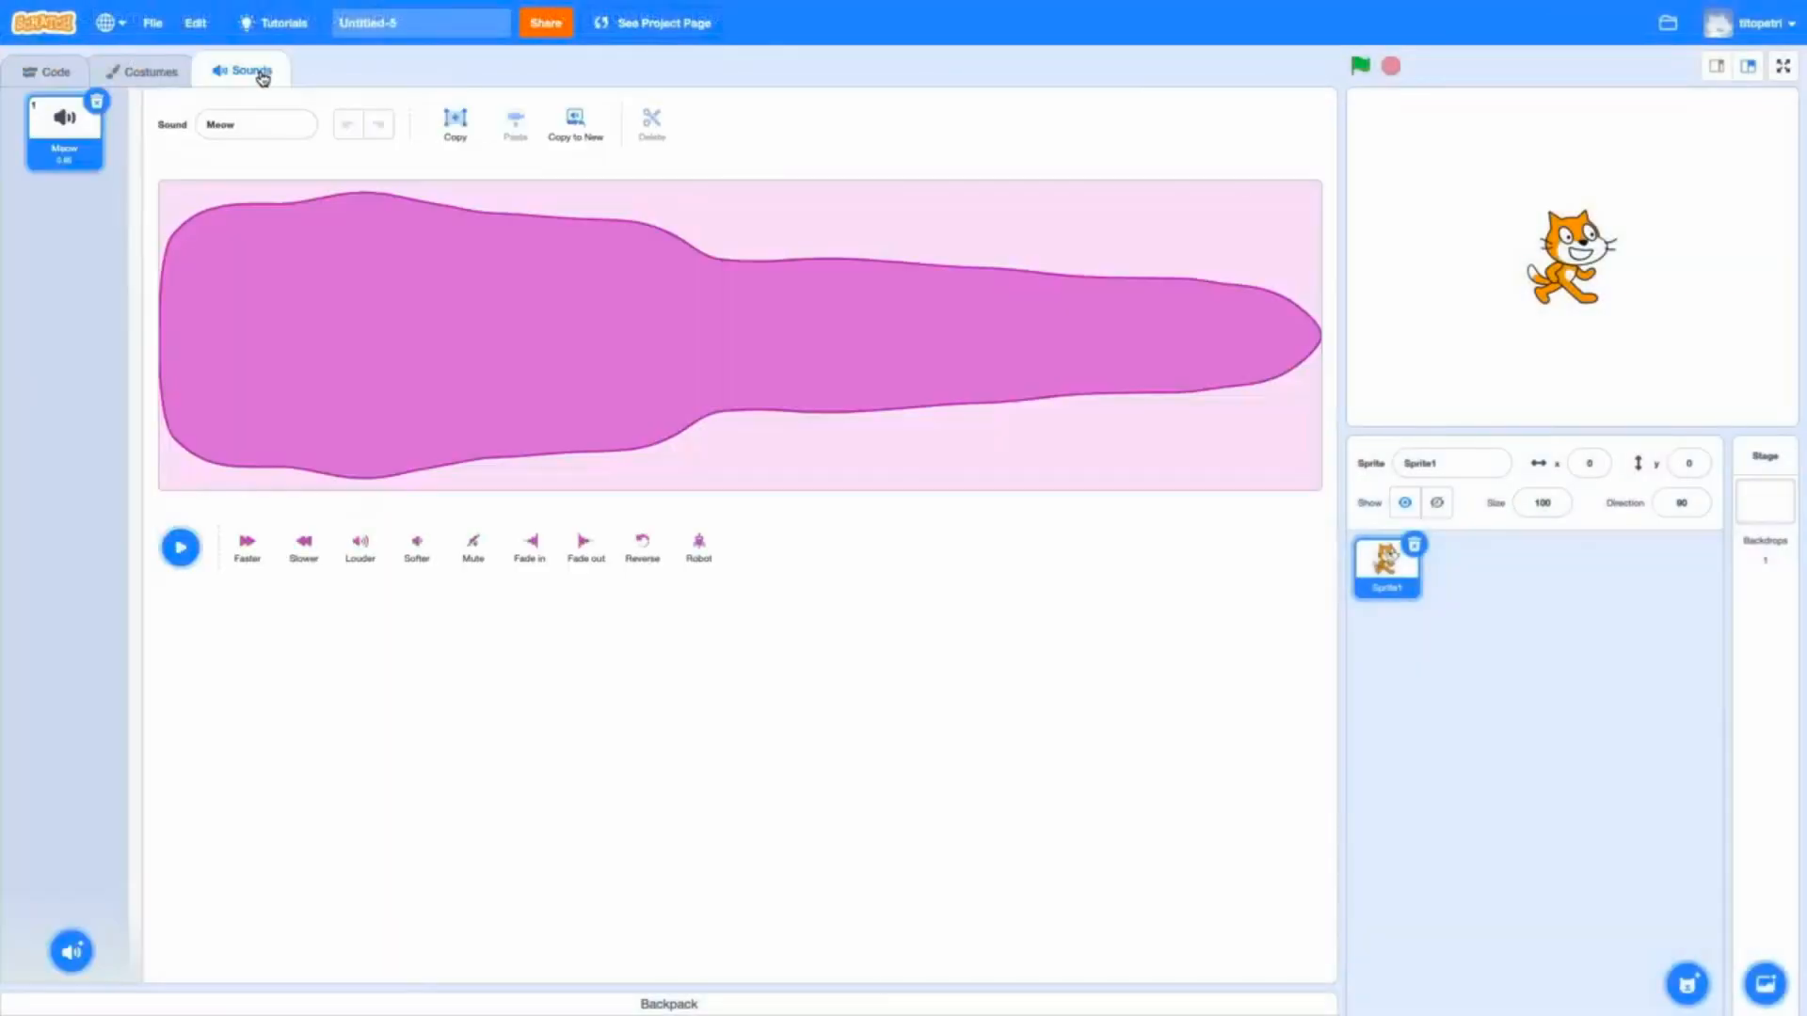
left_click(98, 101)
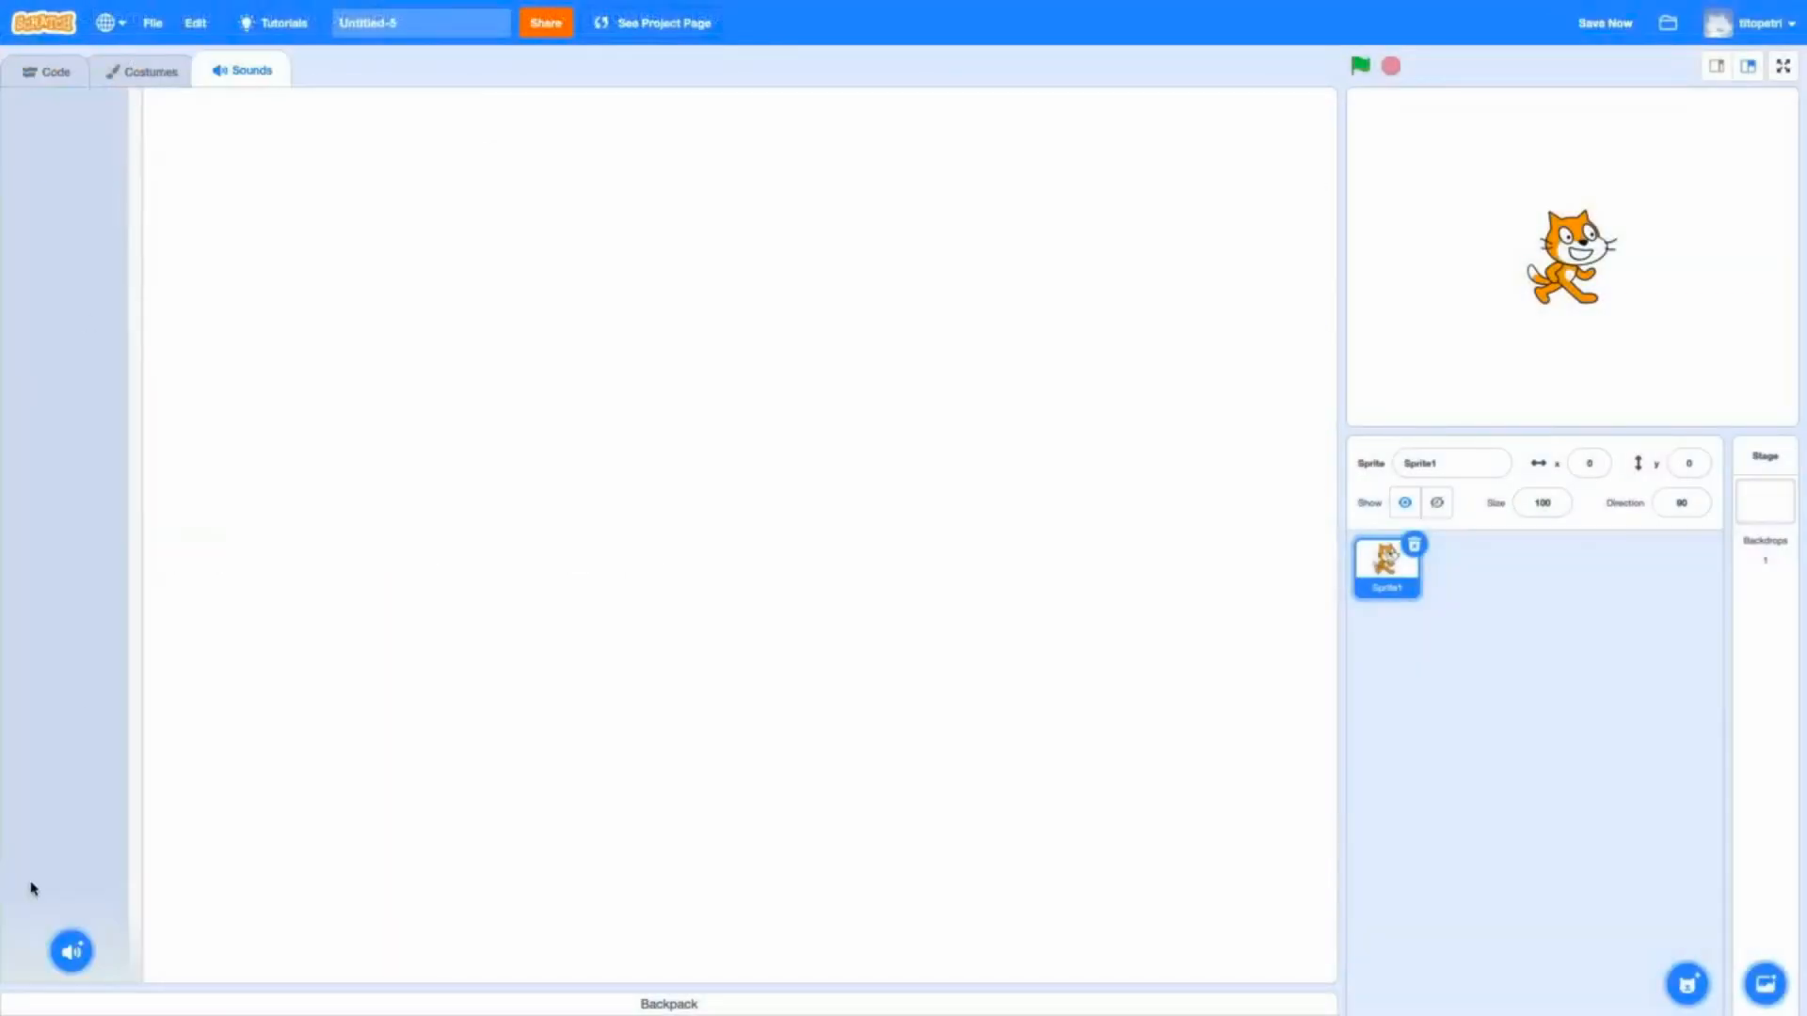
- Browse the Animals category of the Scratch sound library and return to the sound editor without choosing a sound
left_click(71, 951)
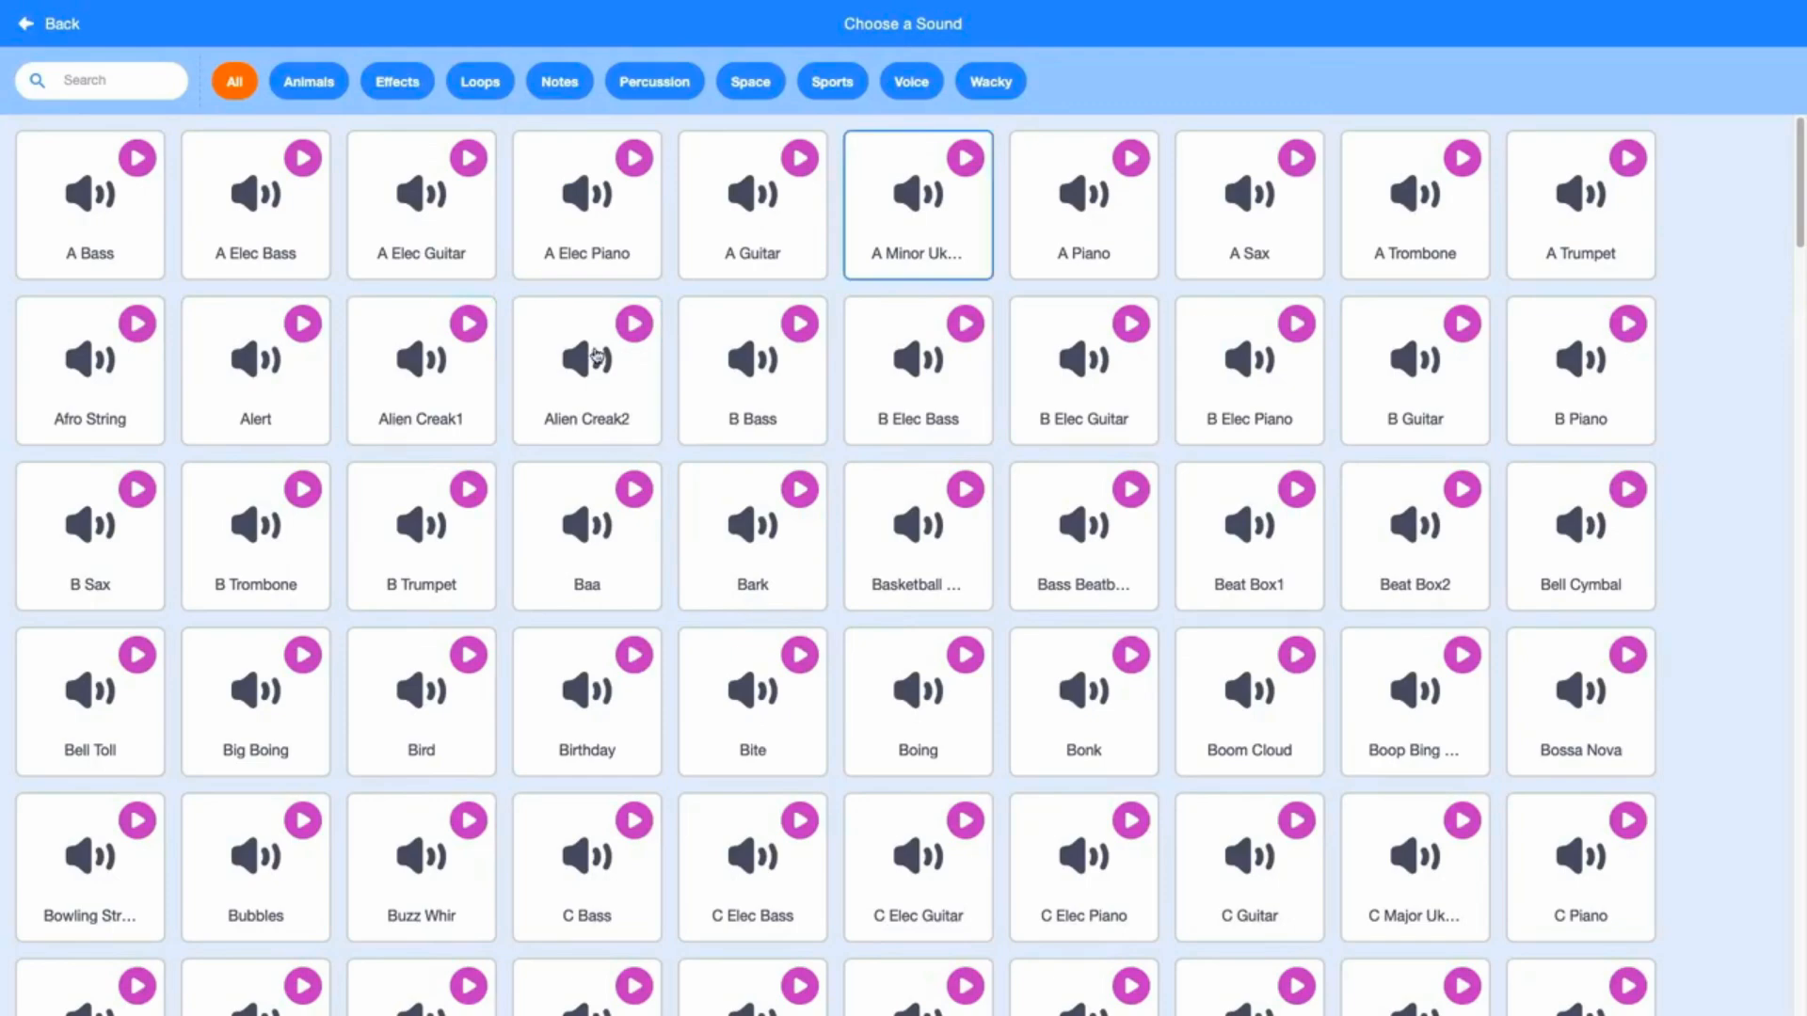
left_click(312, 90)
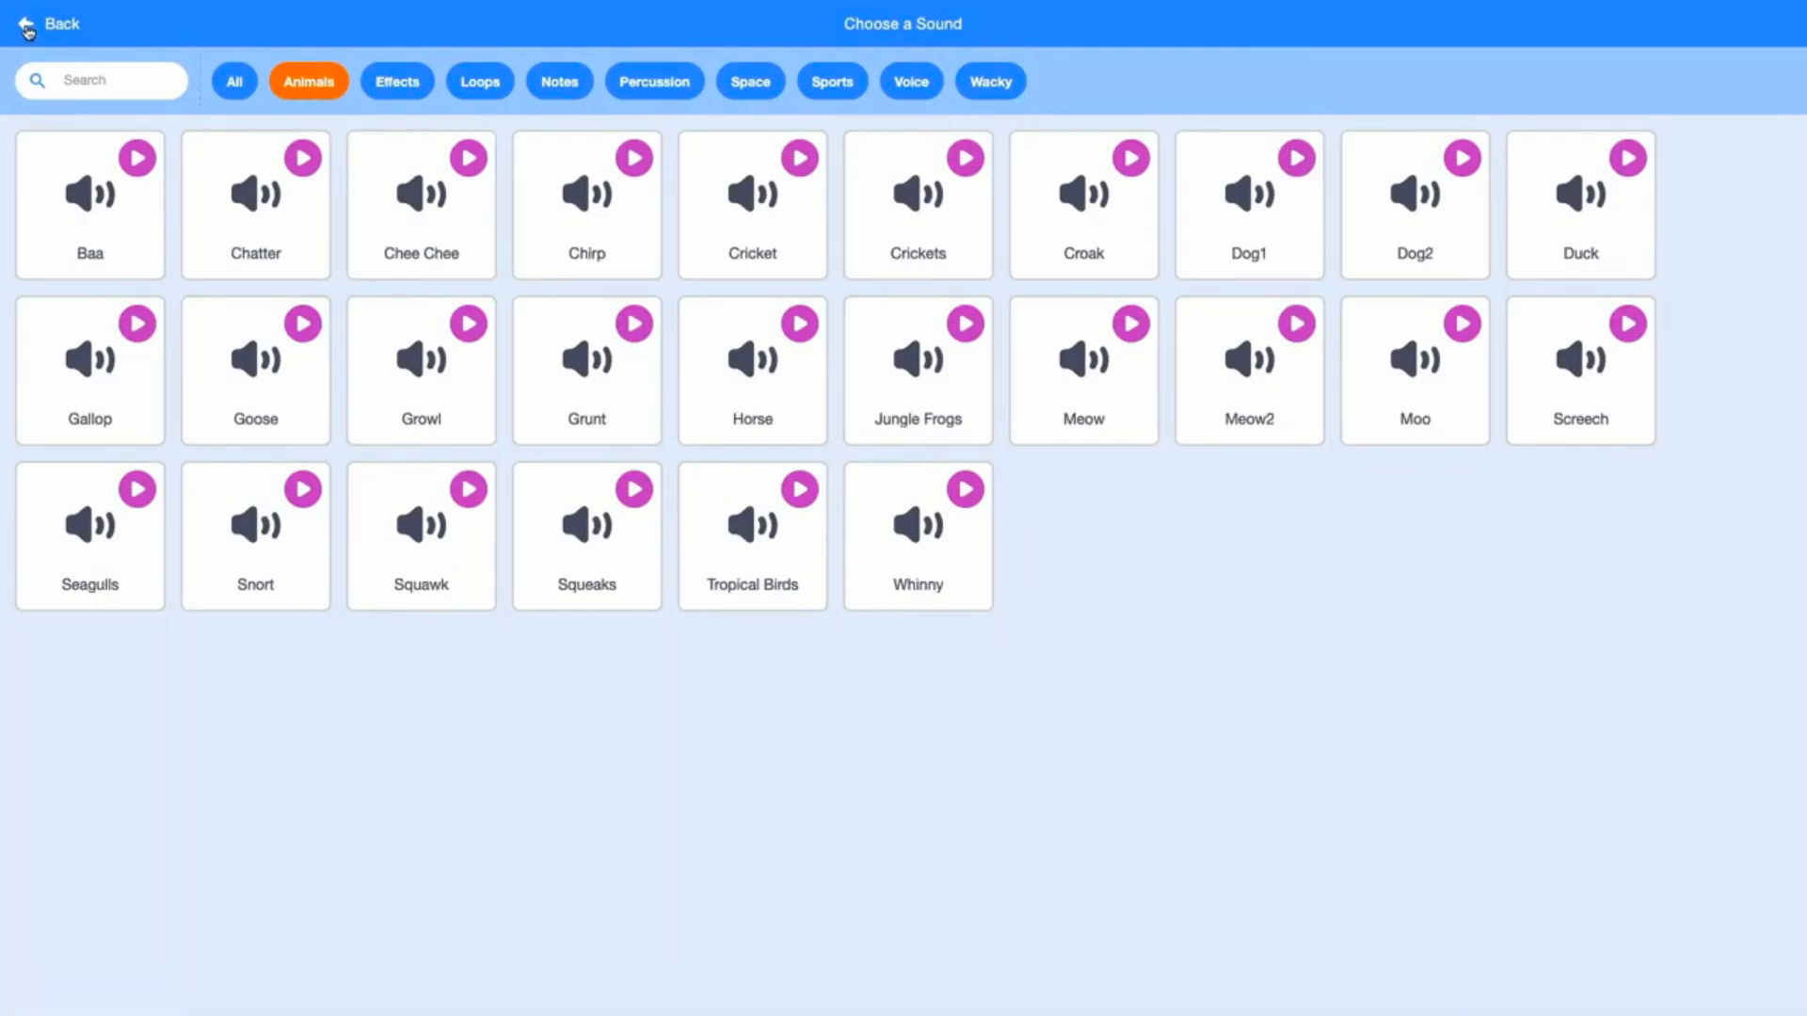
left_click(34, 28)
- Record a new sound for the cat sprite, trim the silence around the voice and save the recording
mouse_move(71, 950)
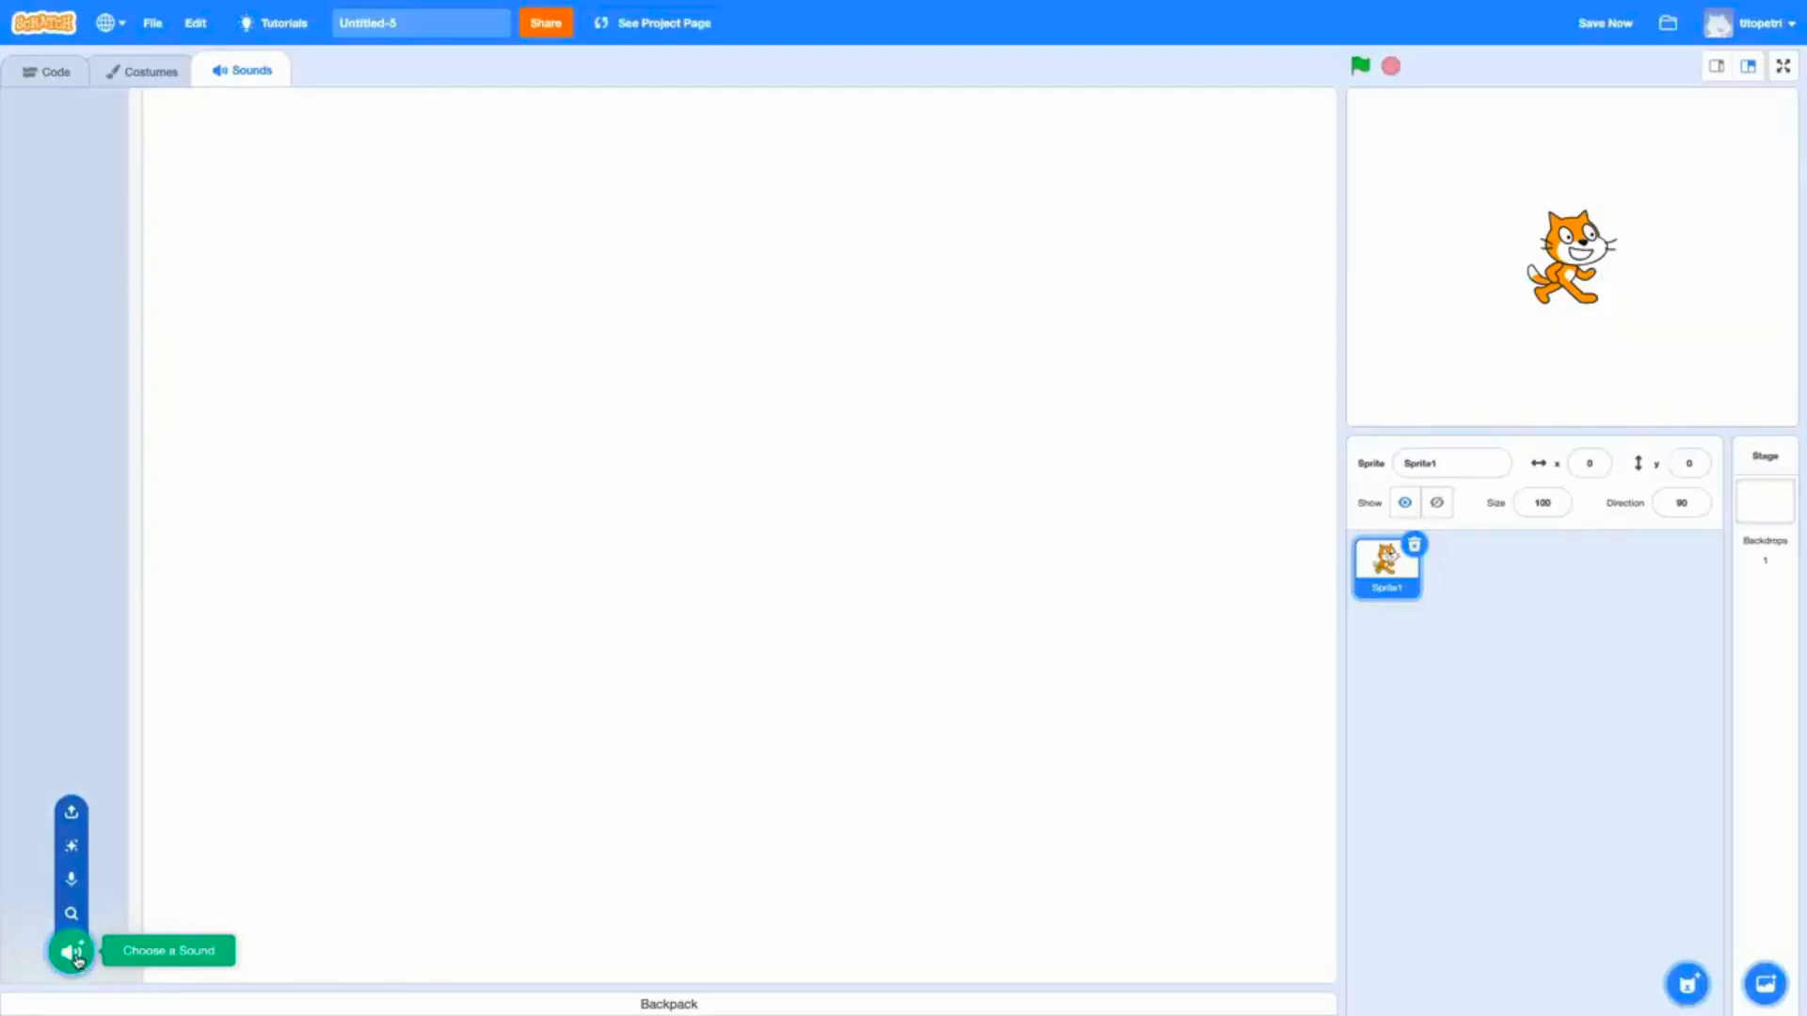
left_click(73, 879)
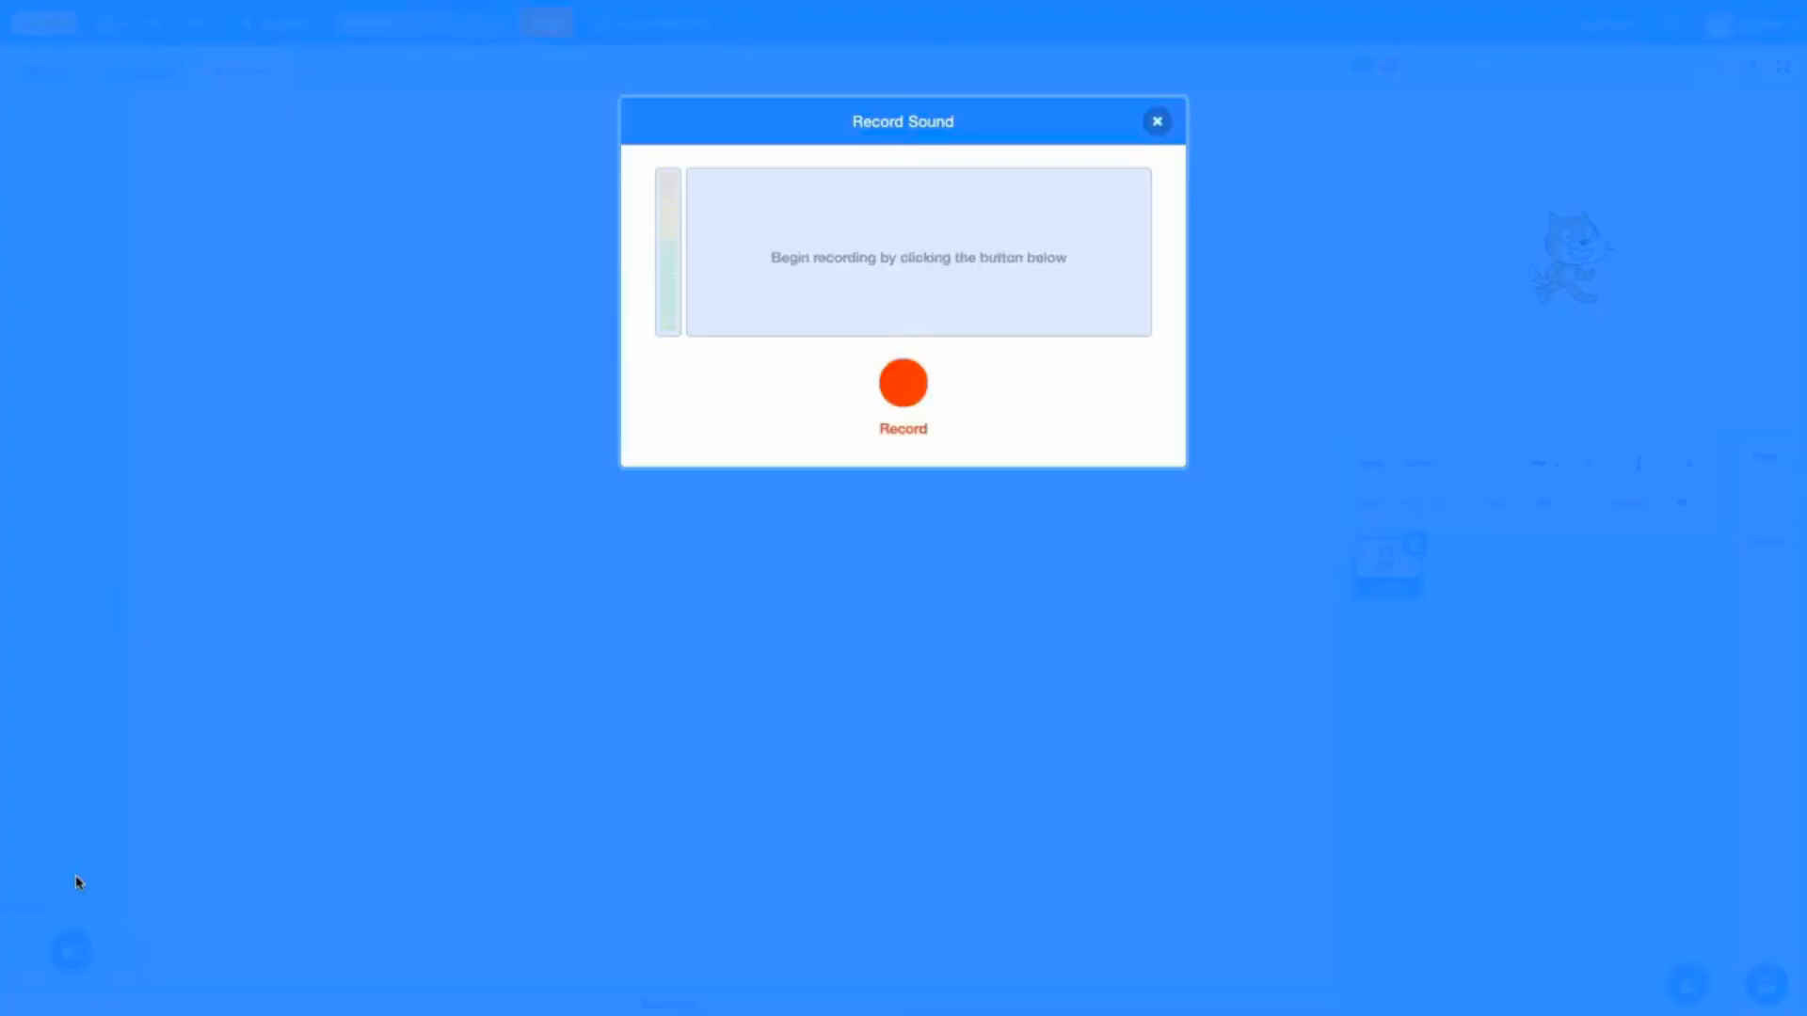
left_click(906, 388)
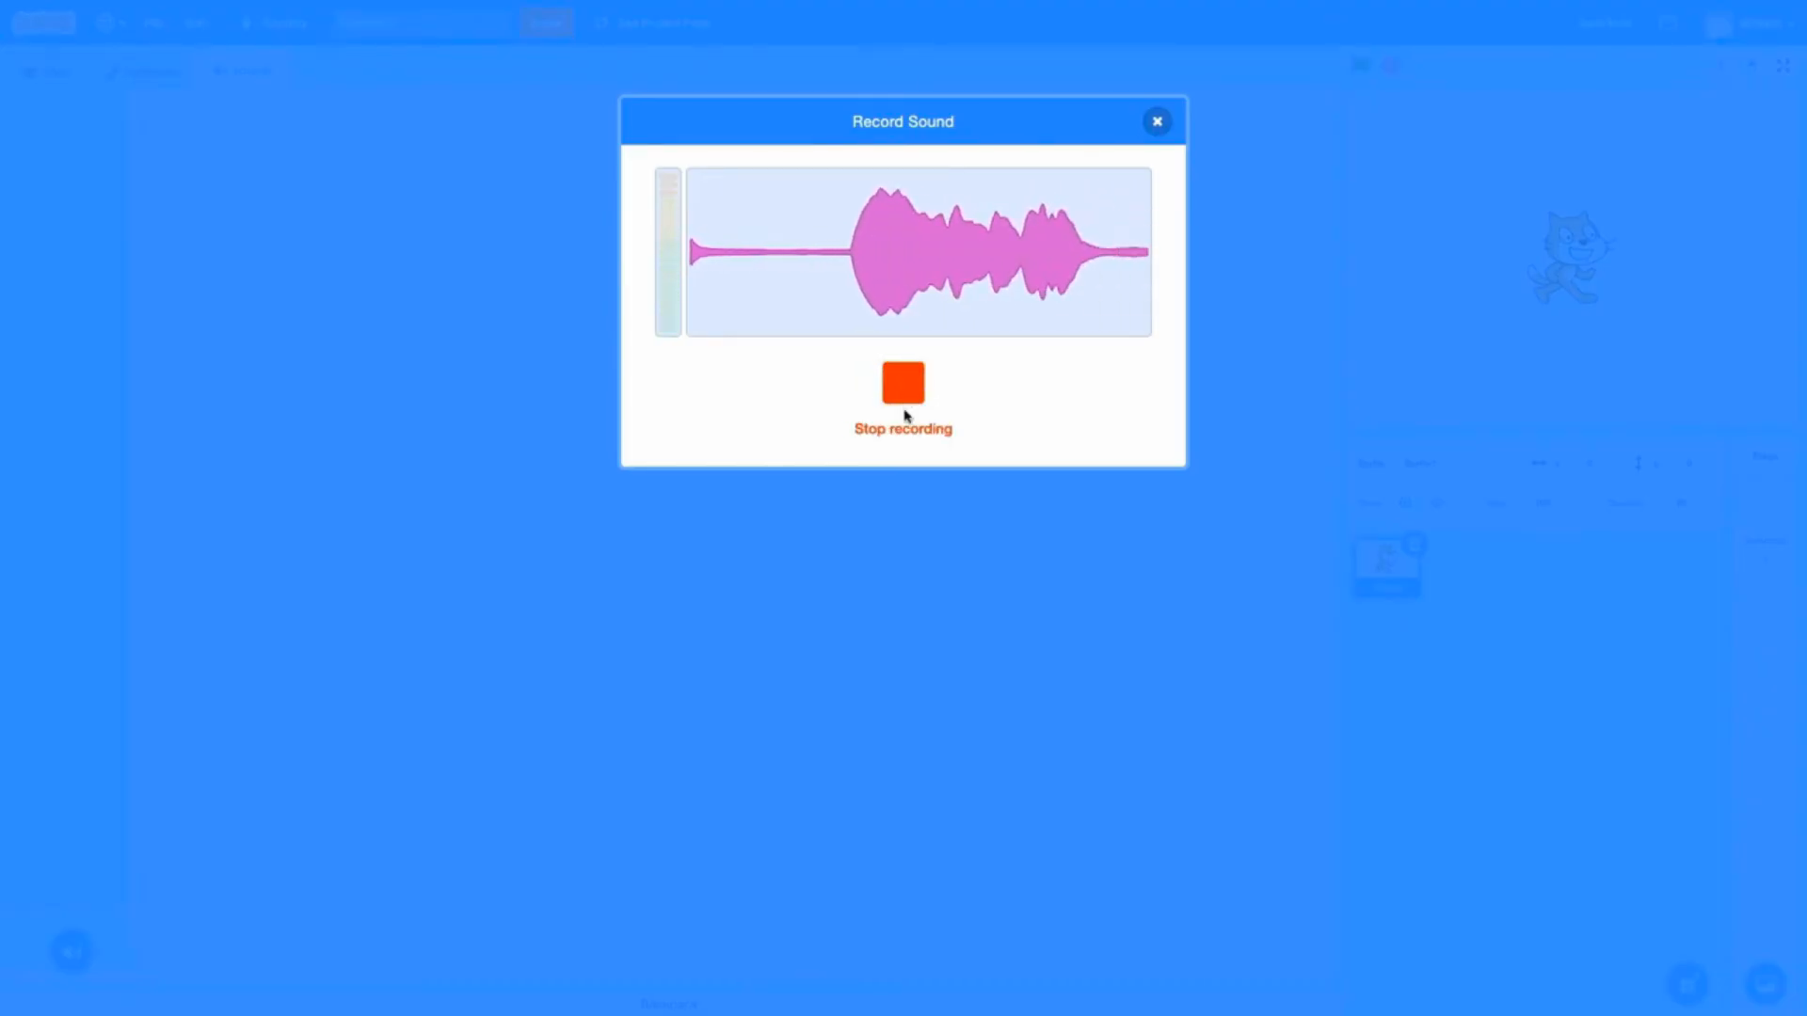
left_click(906, 399)
left_click_drag(734, 352, 827, 349)
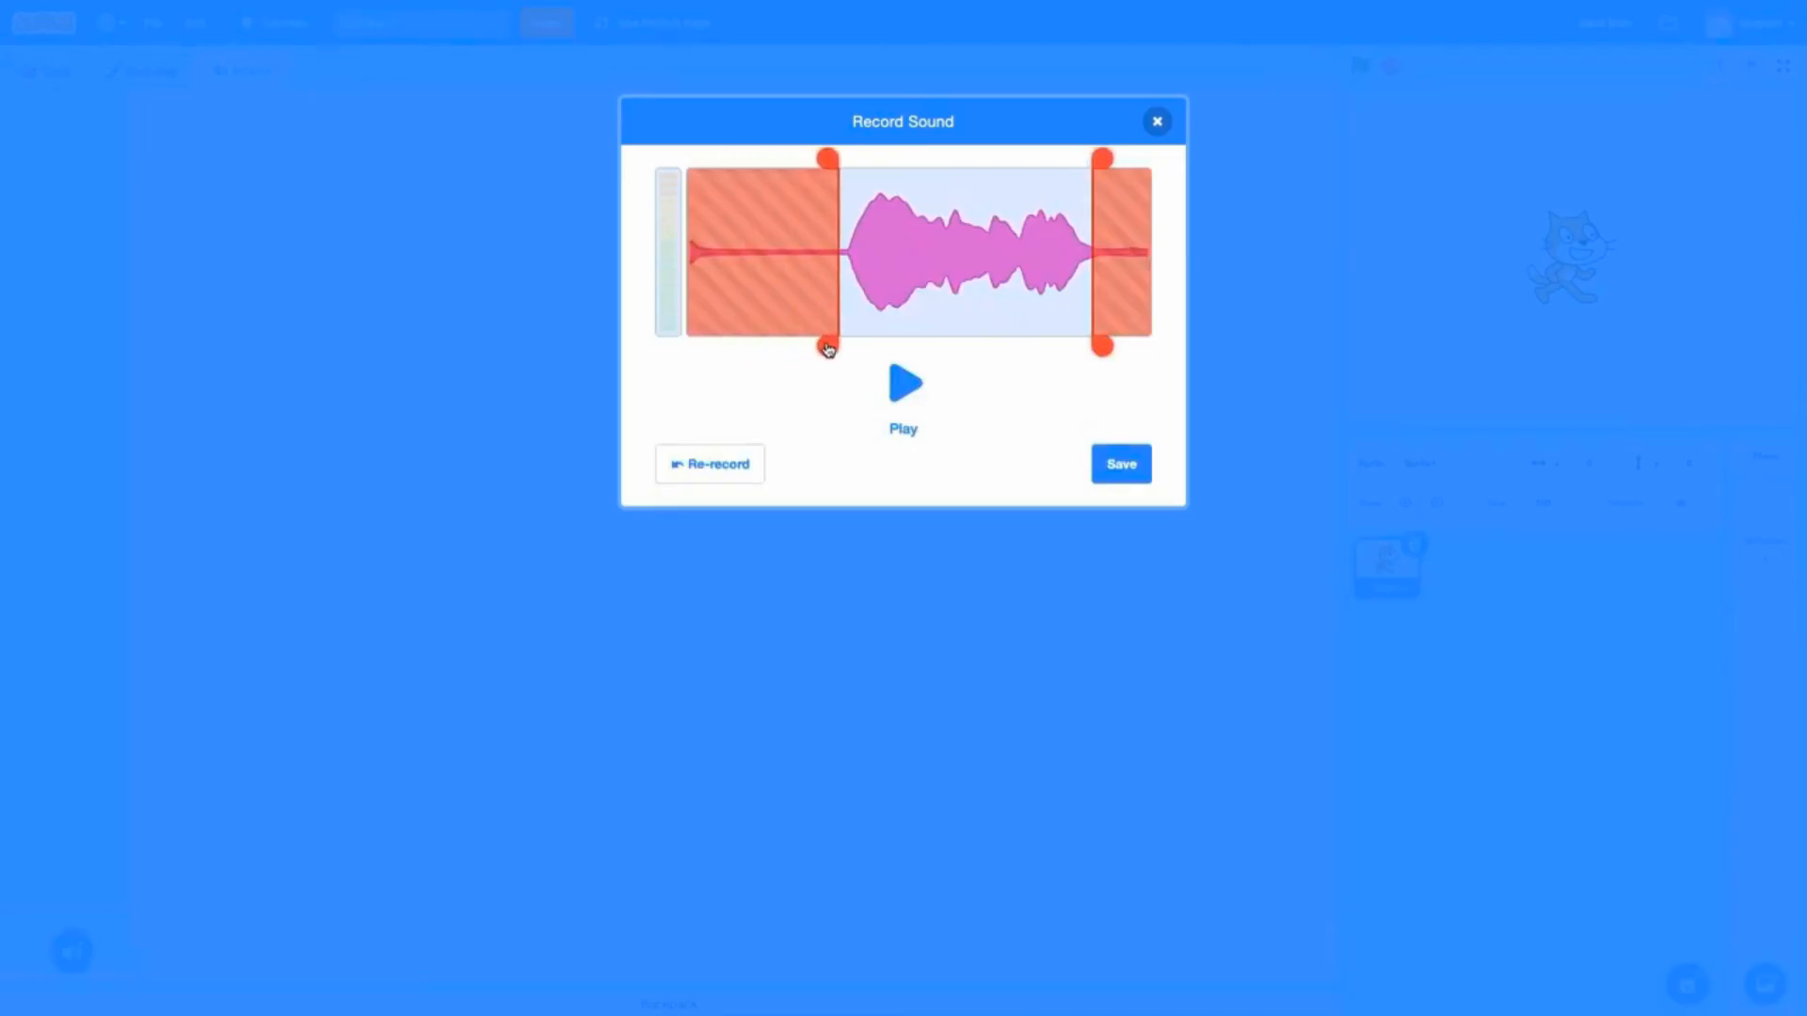
left_click(1118, 465)
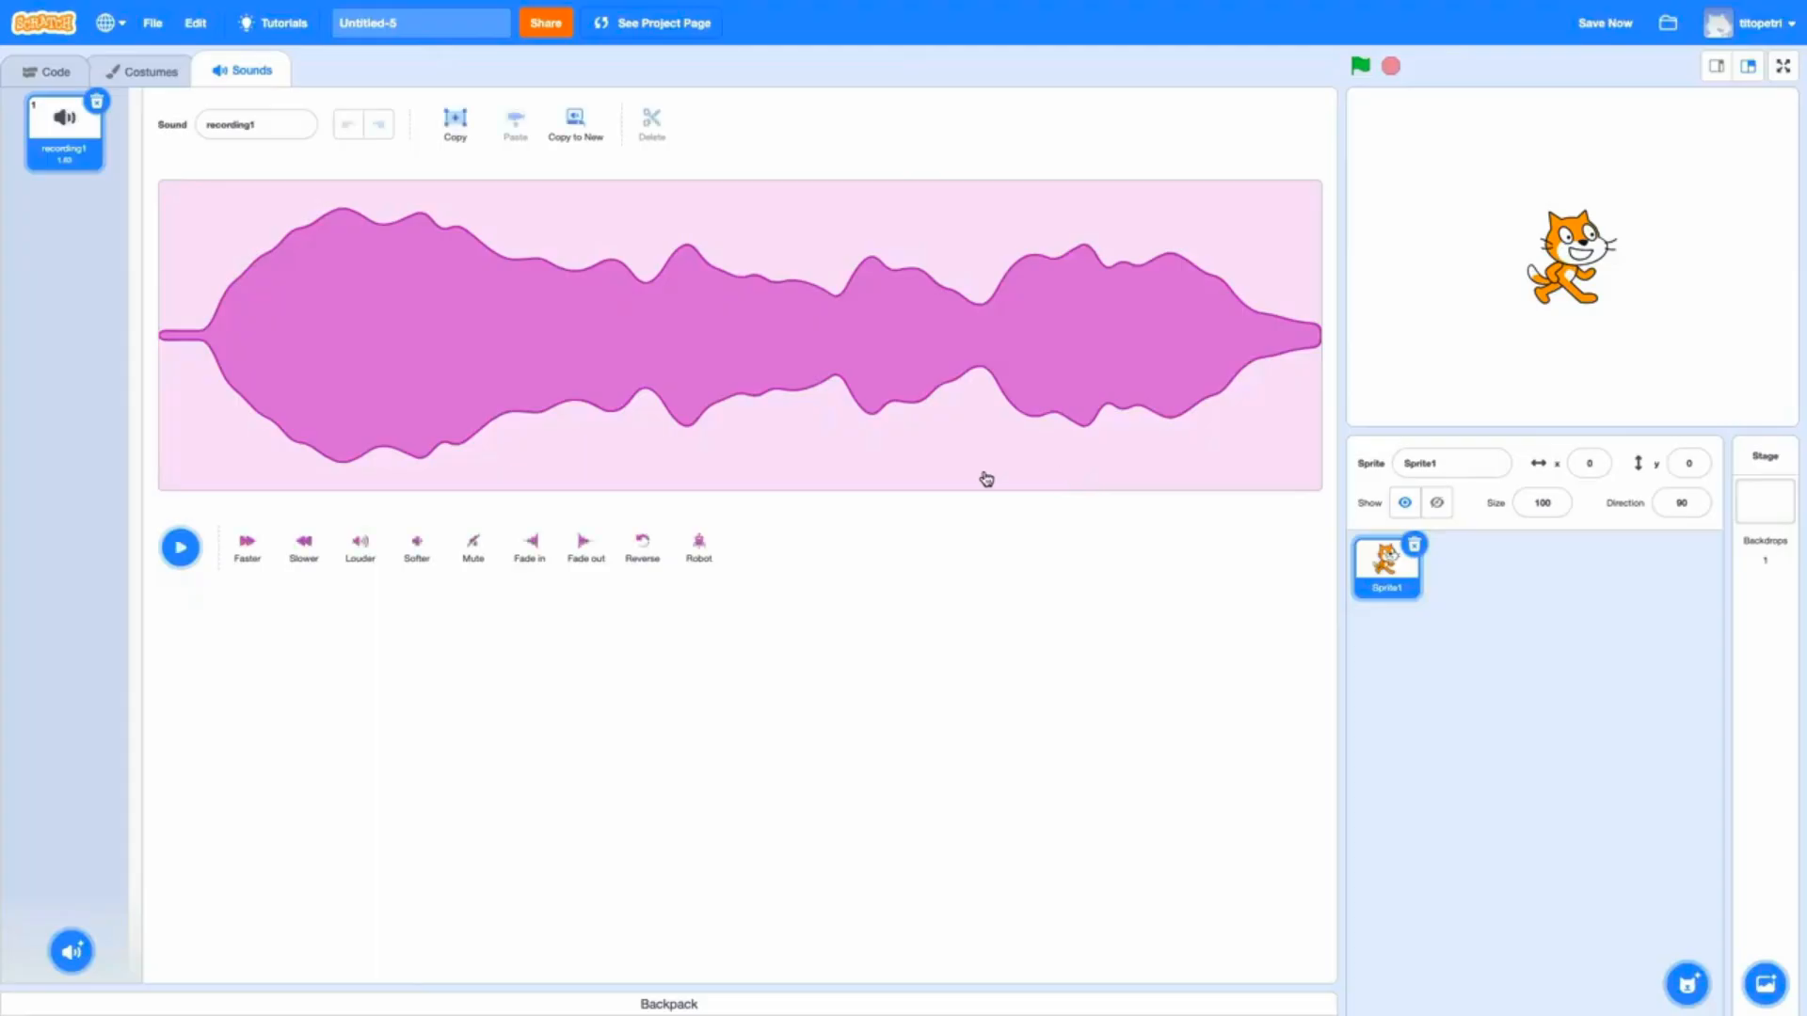
- Apply the Louder, Softer and Faster effects to the recorded sound
left_click(361, 544)
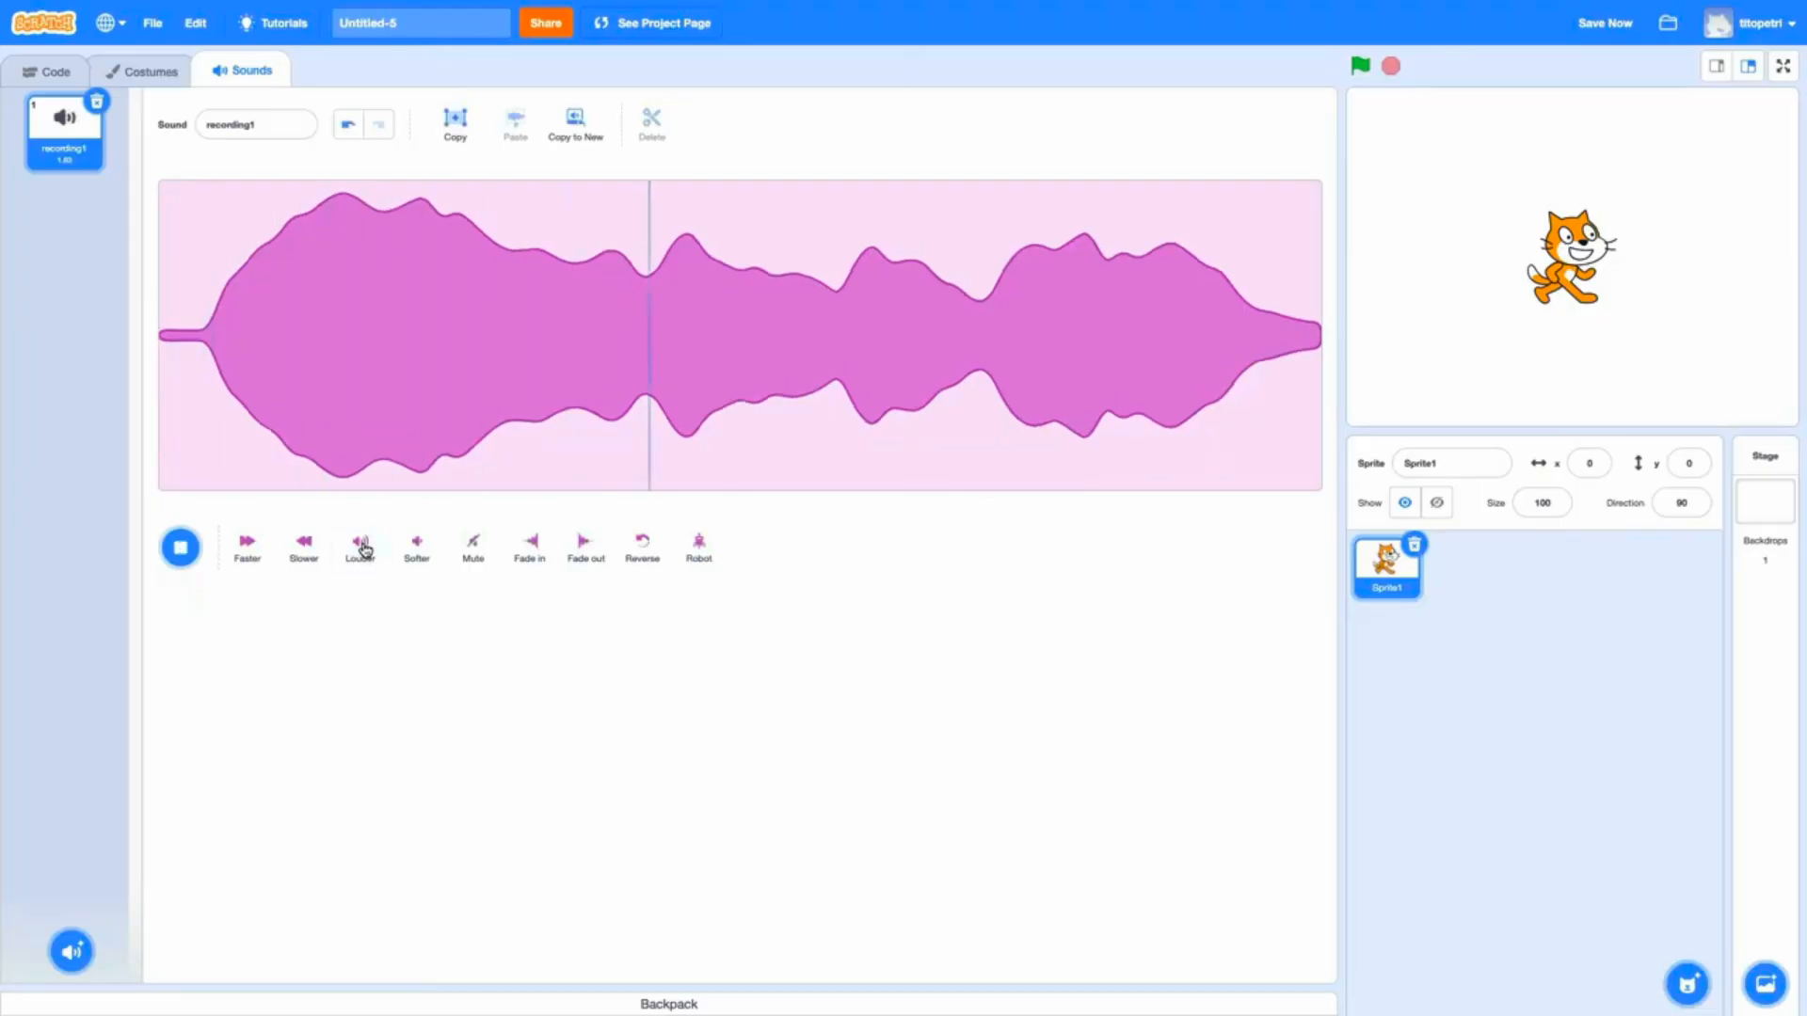
left_click(419, 545)
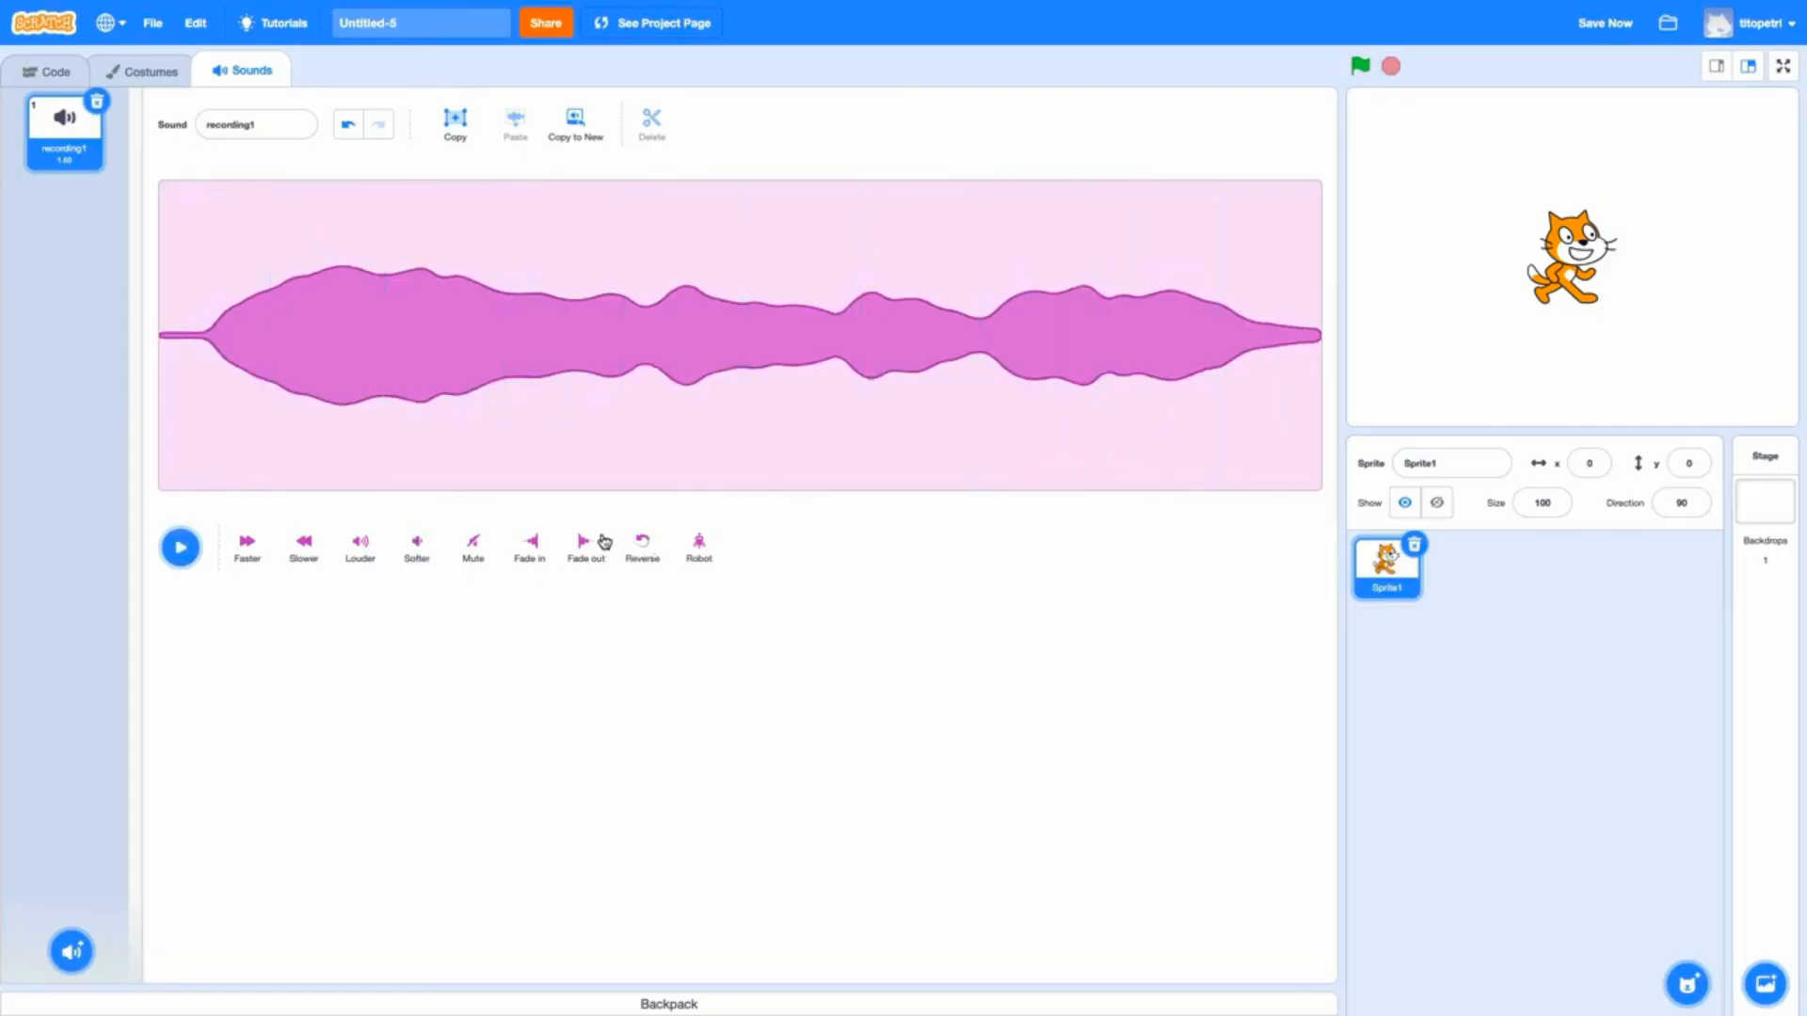
left_click(246, 544)
left_click(247, 548)
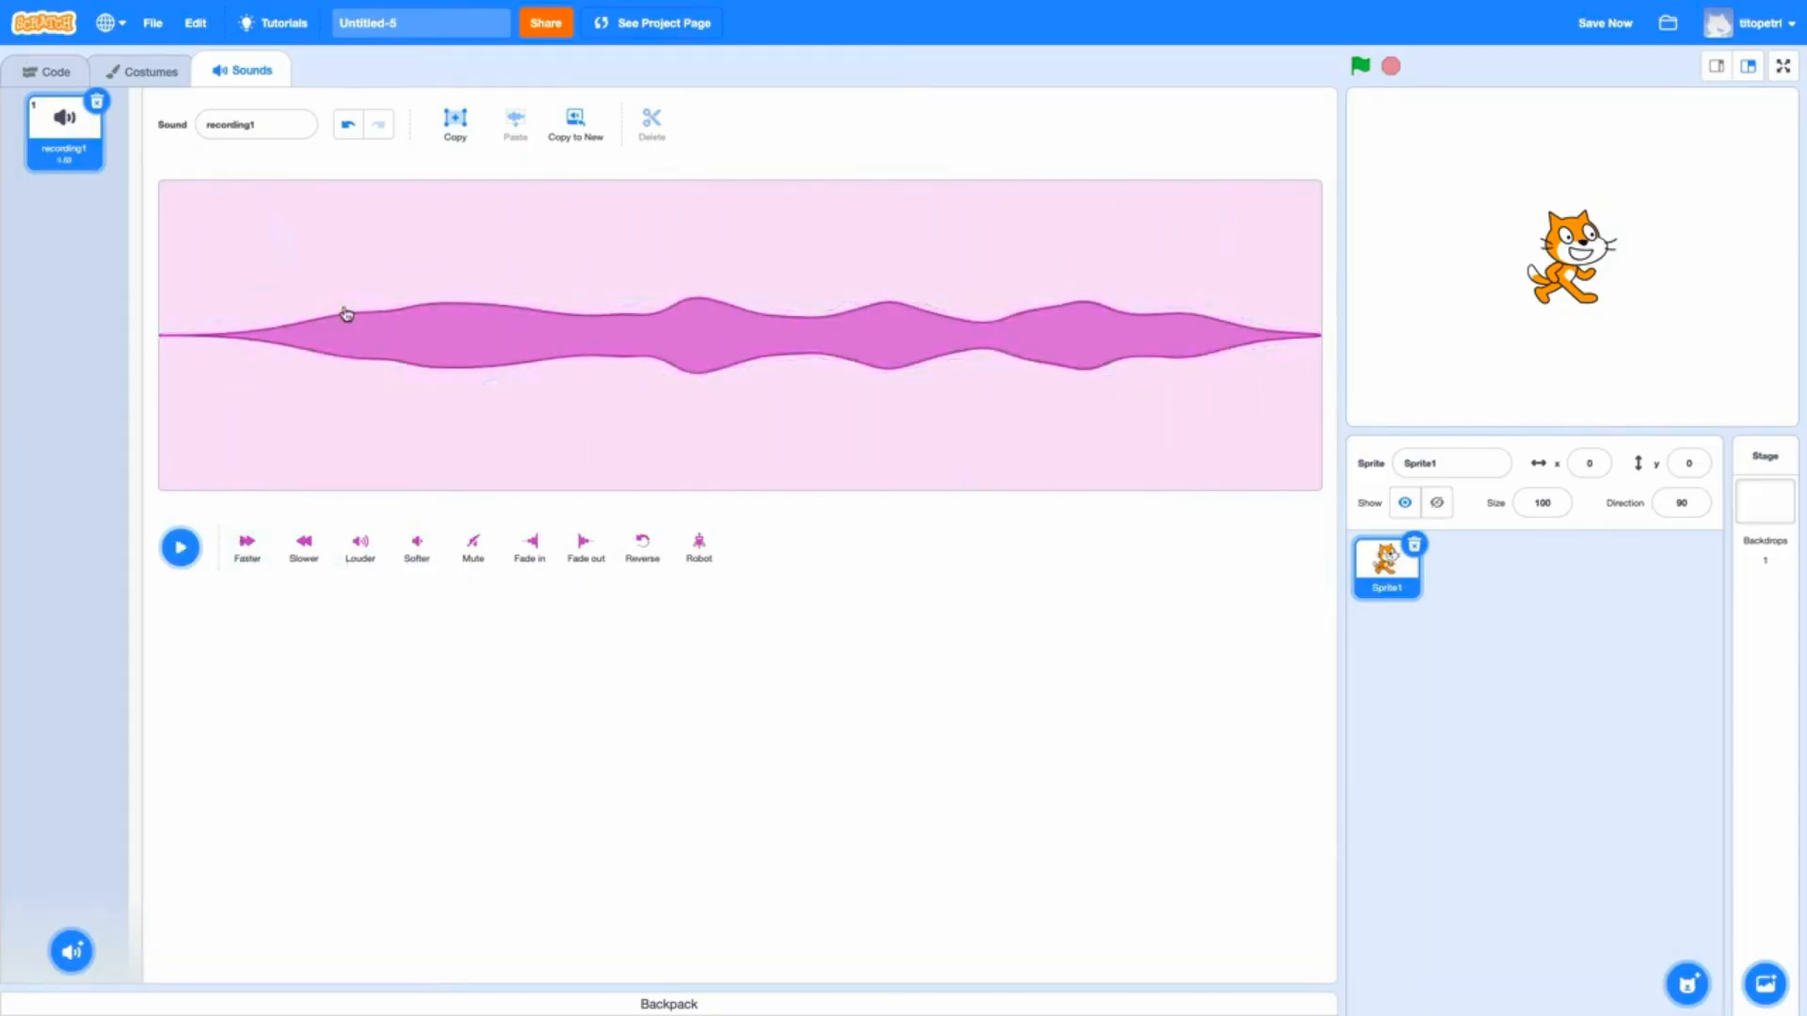
- Export the edited recording from the sprite's sound list as a file
right_click(52, 128)
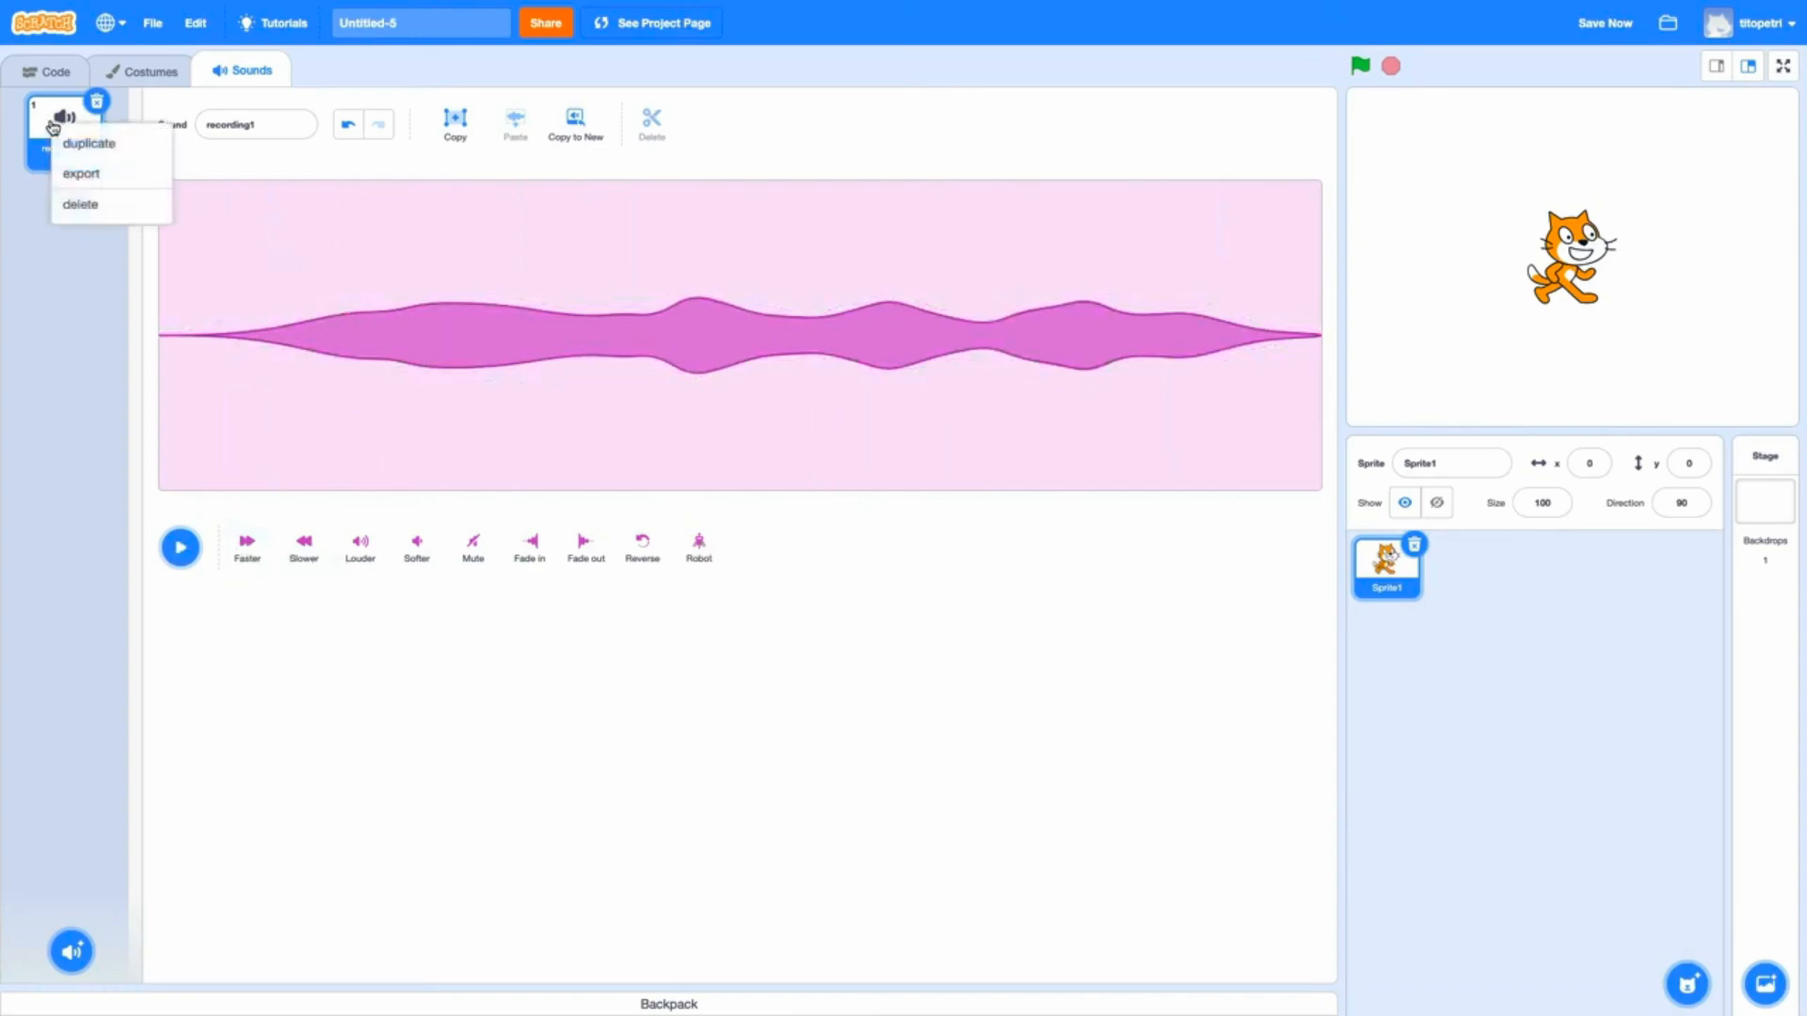
left_click(83, 174)
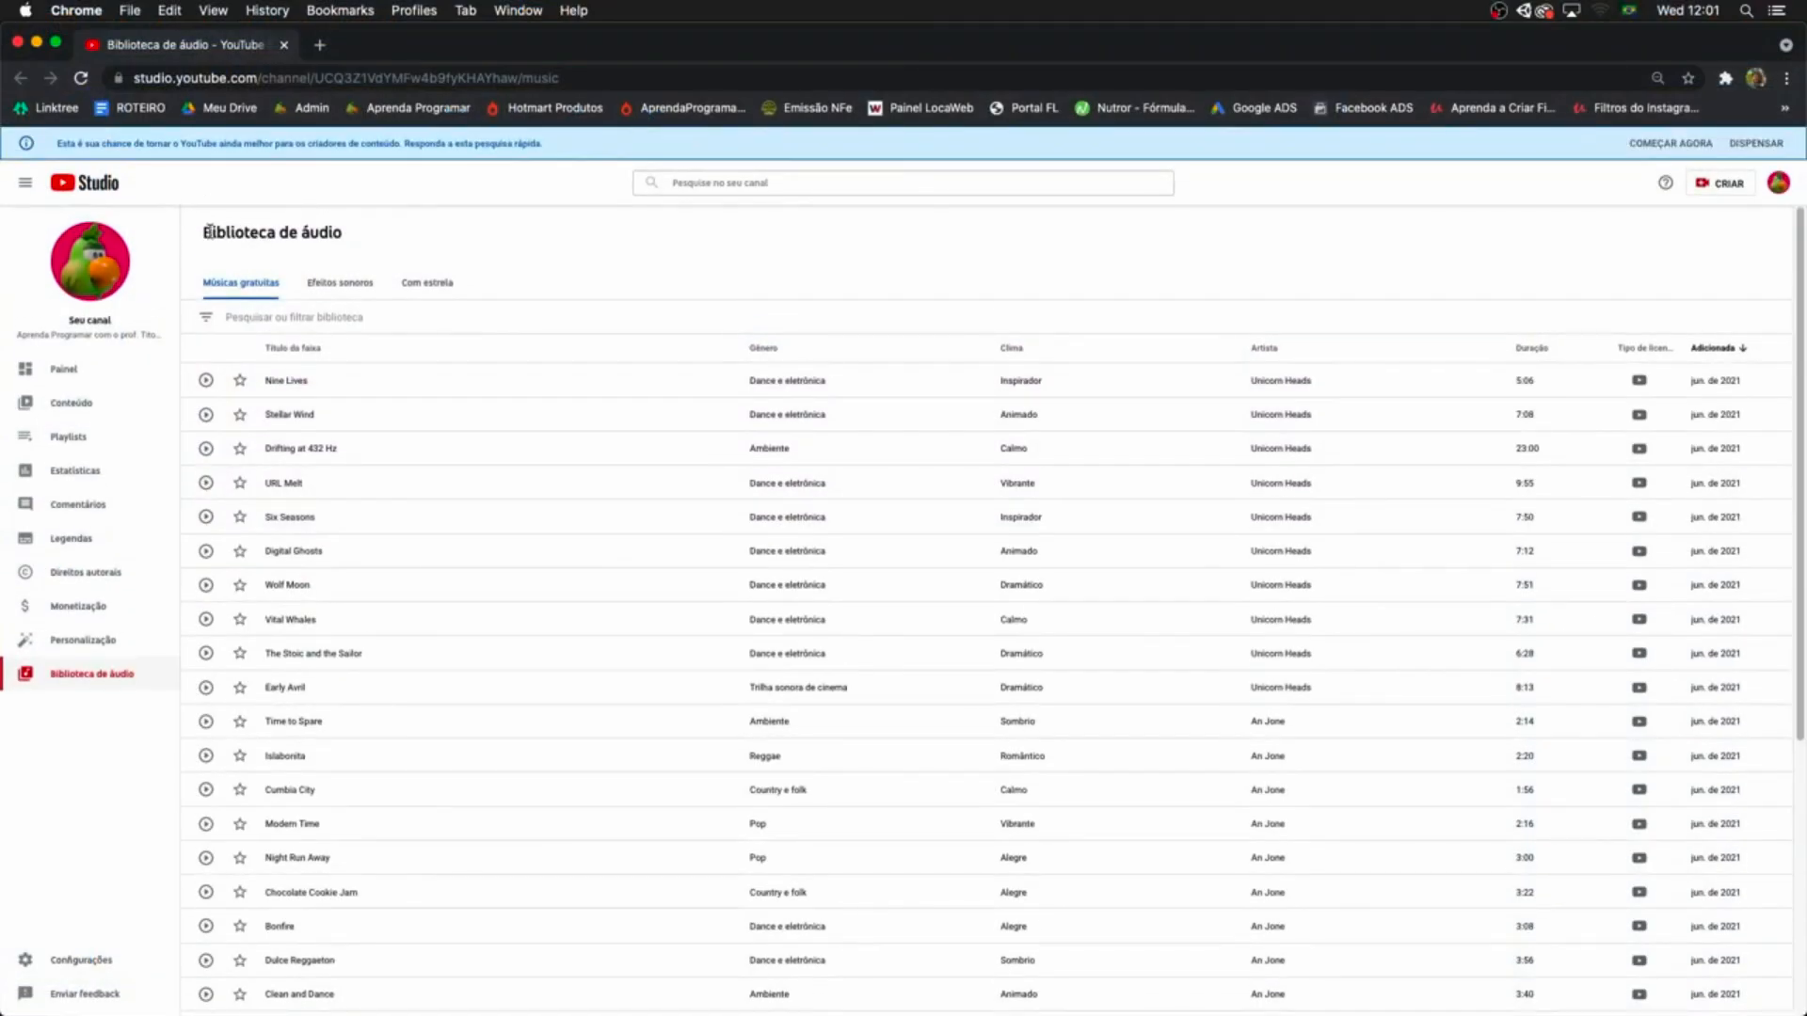
- Highlight the "Biblioteca de áudio" heading on the YouTube Studio audio library page
left_click_drag(205, 233, 344, 235)
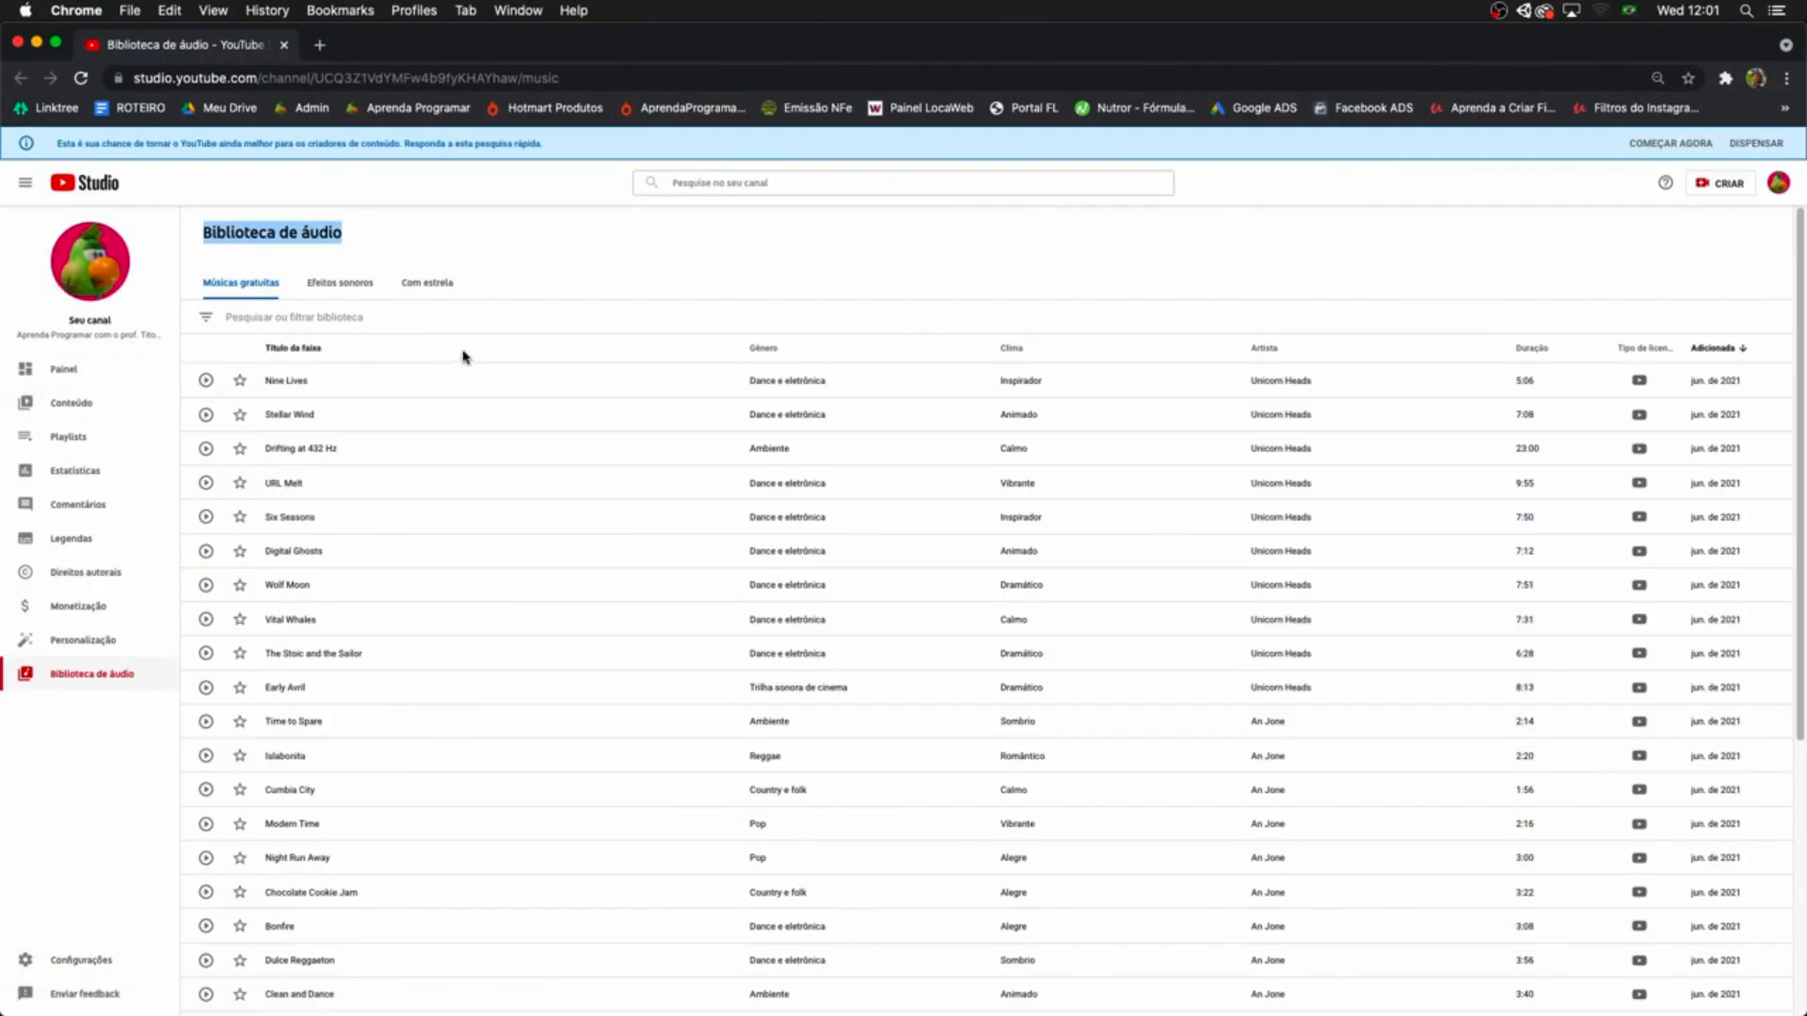
- Filter the free music tracks by "Atribuição não é necessária" and review the Clima filter options without applying any
left_click(382, 316)
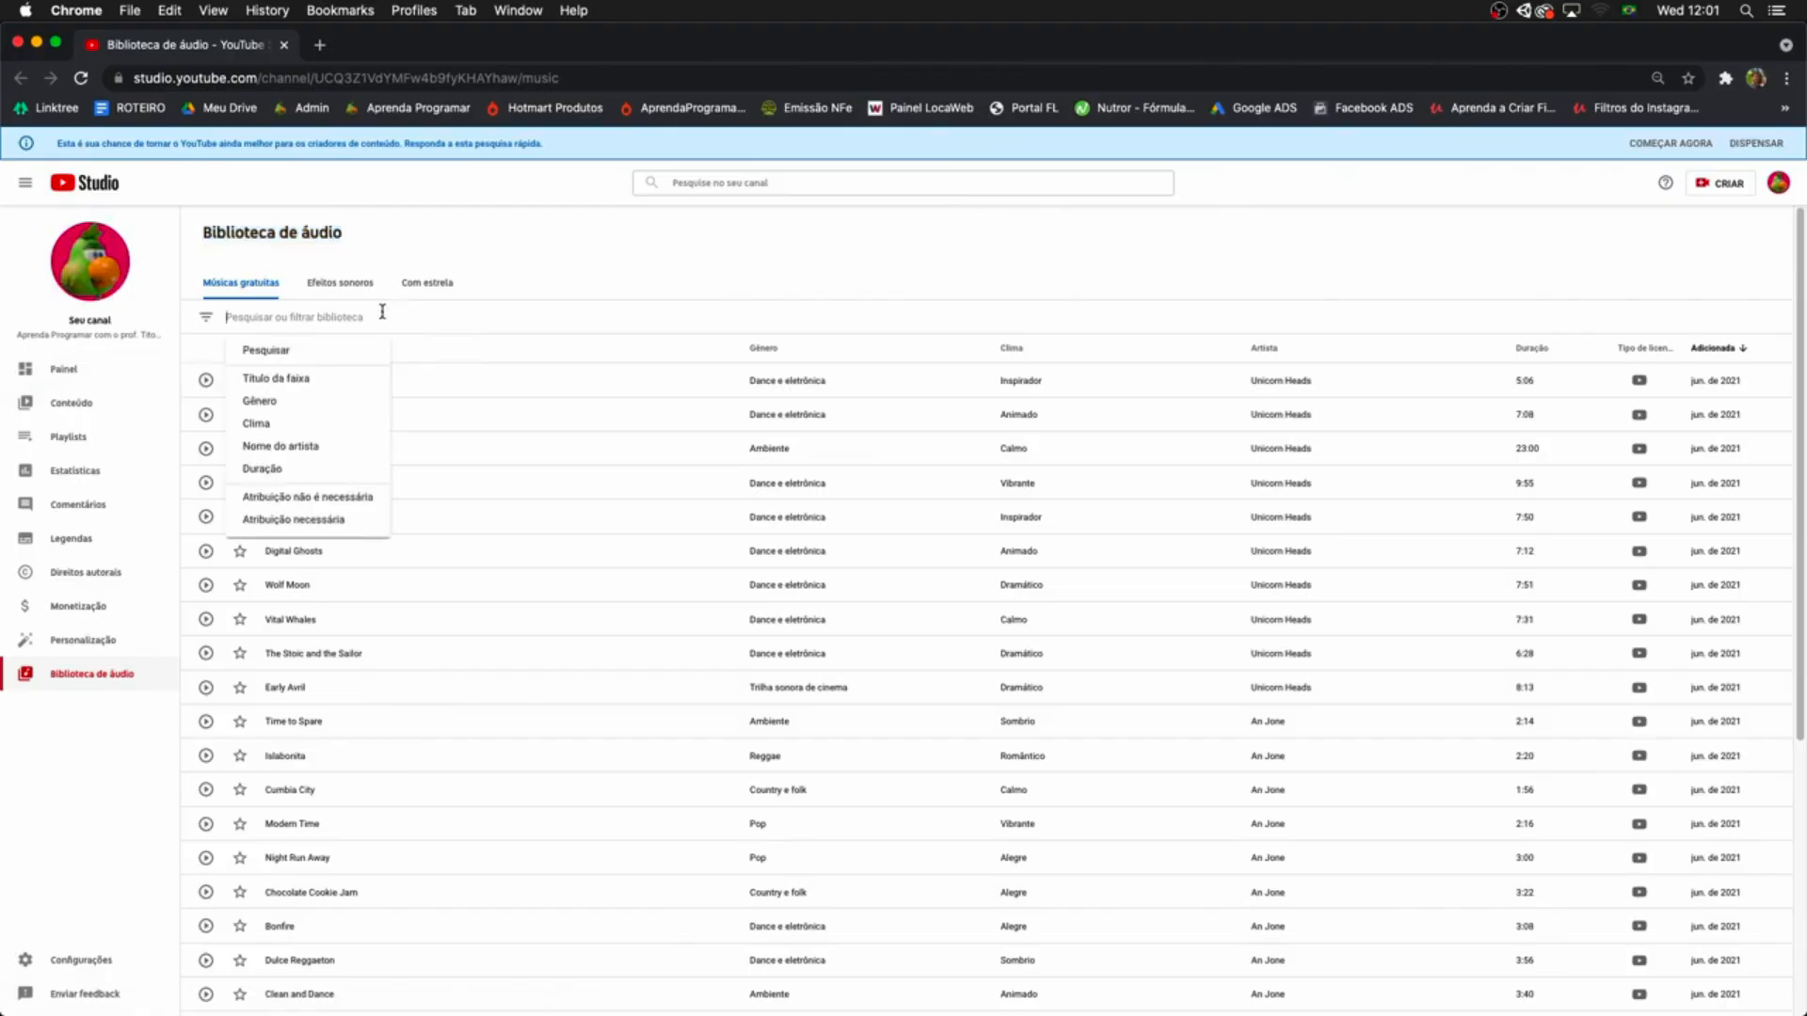
left_click(335, 501)
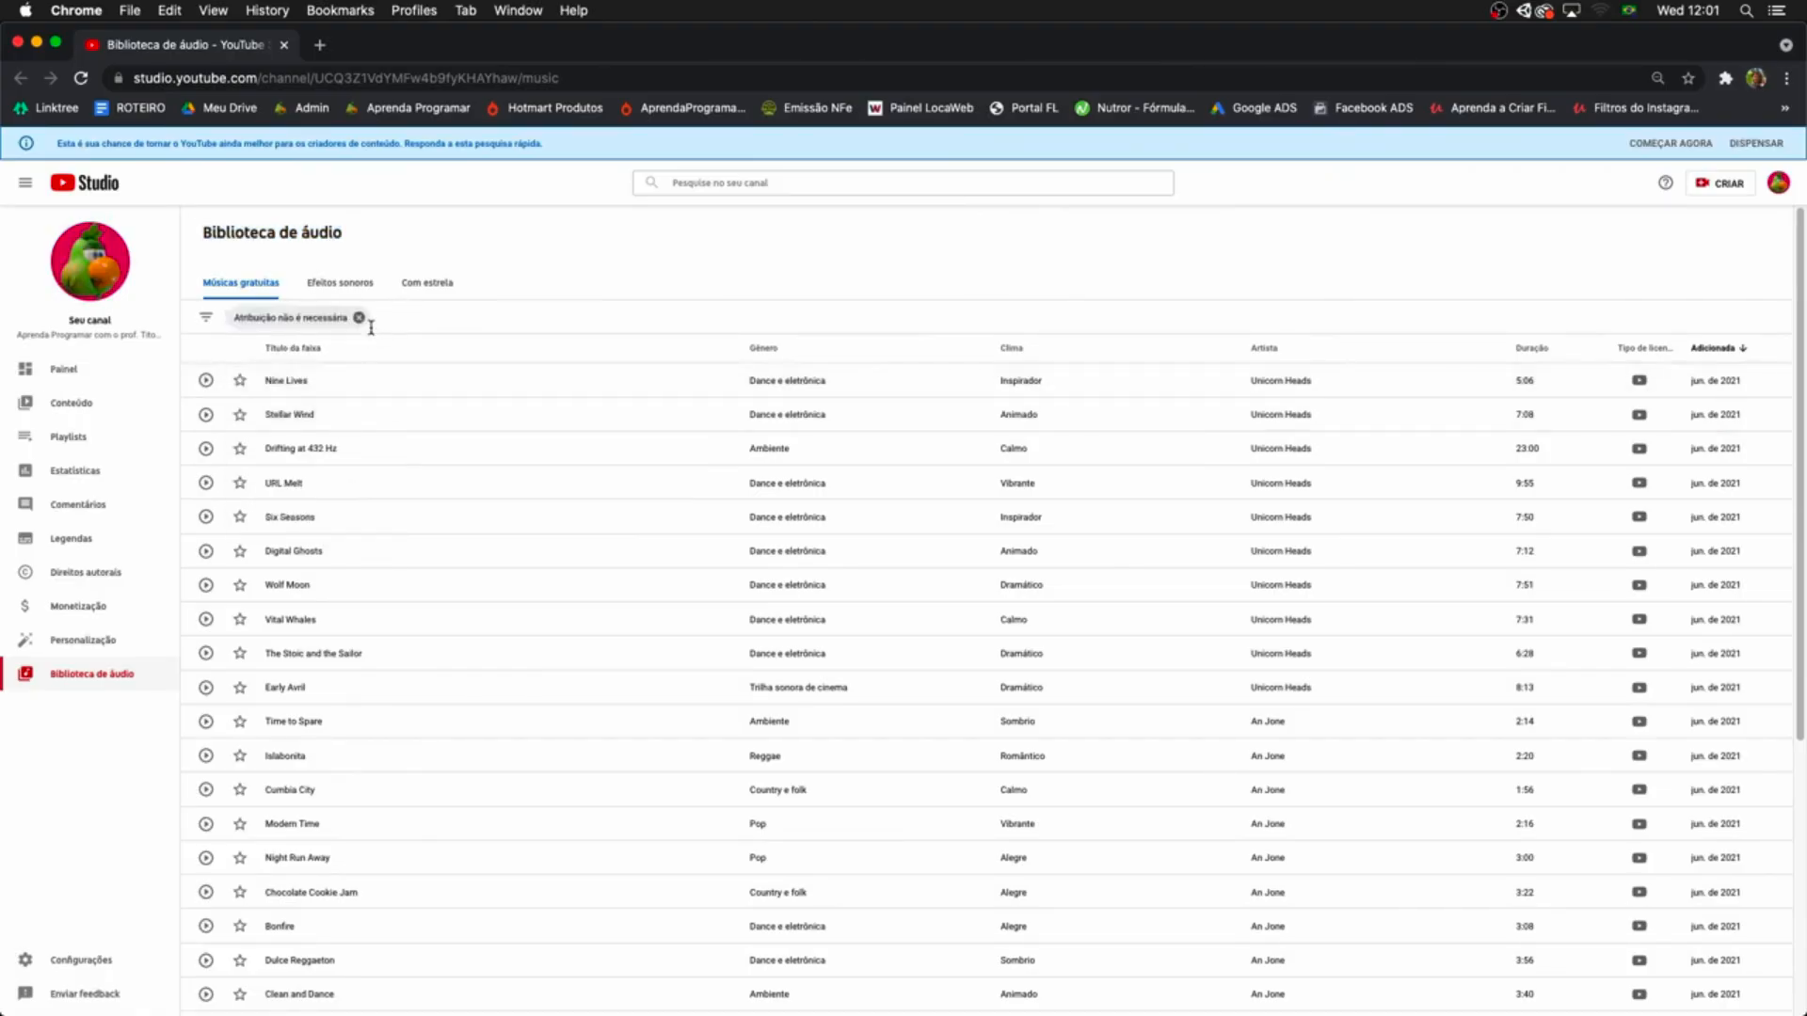
left_click(395, 316)
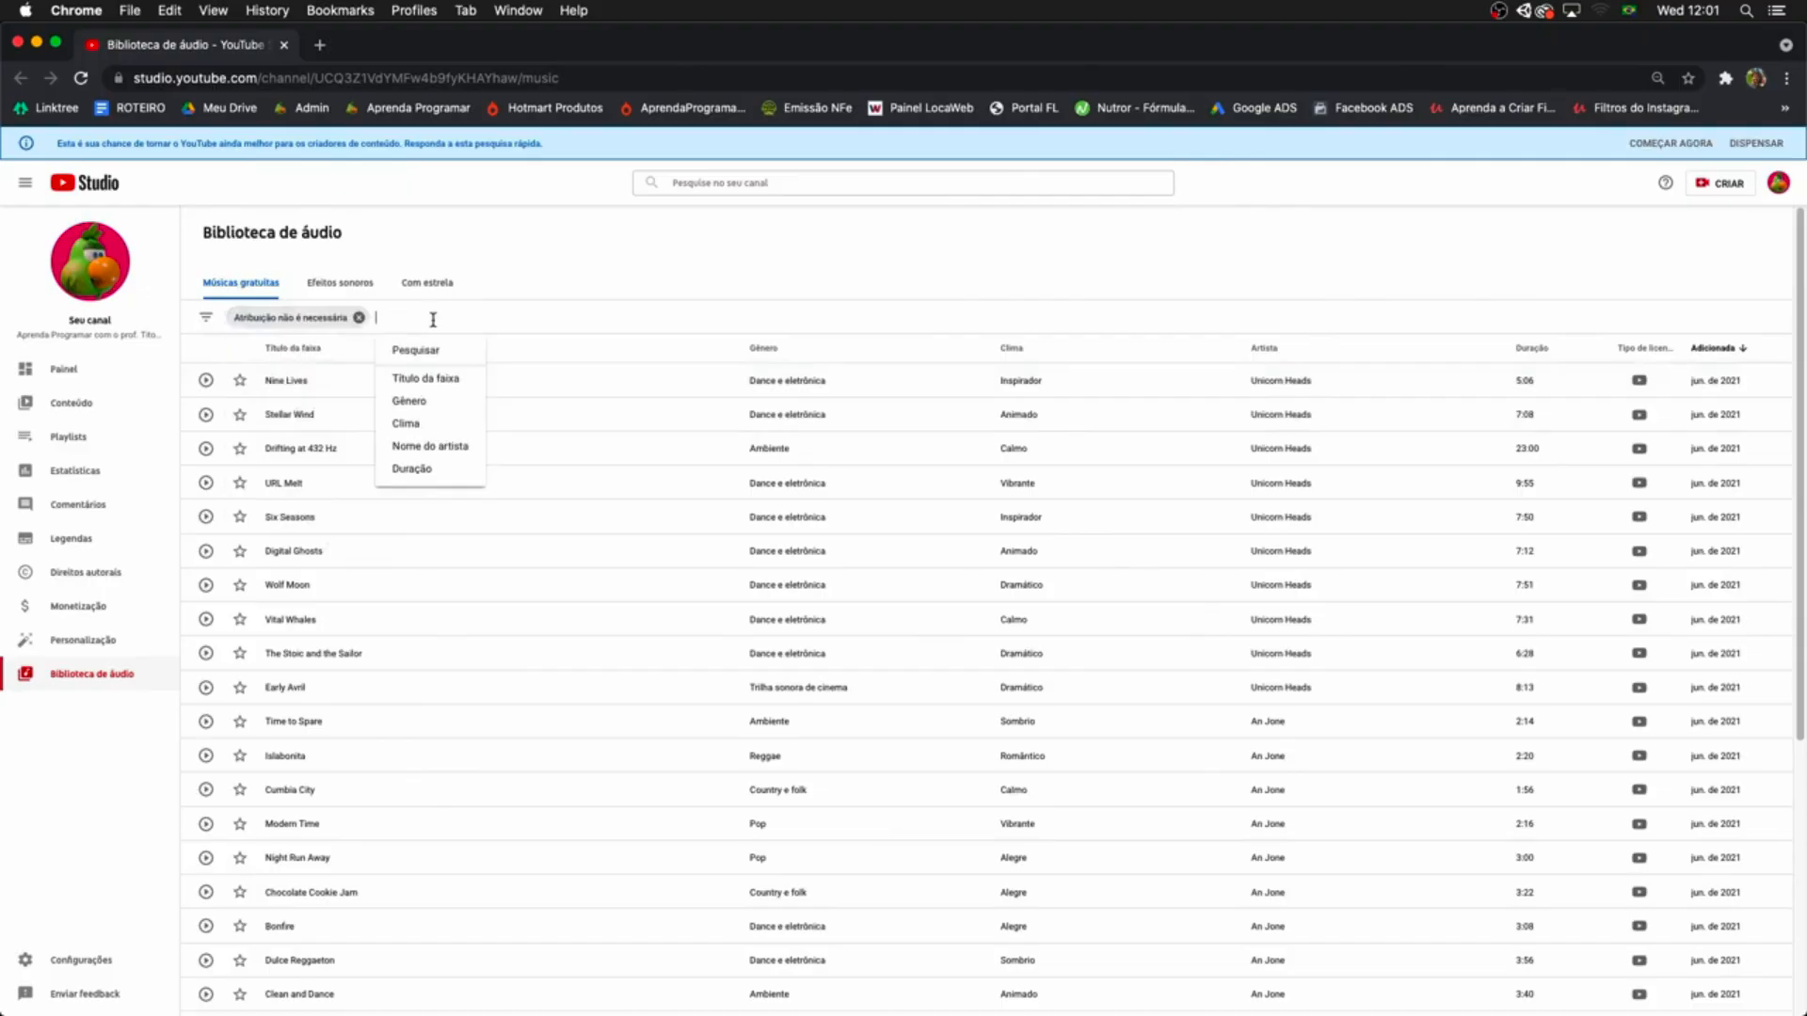
left_click(430, 425)
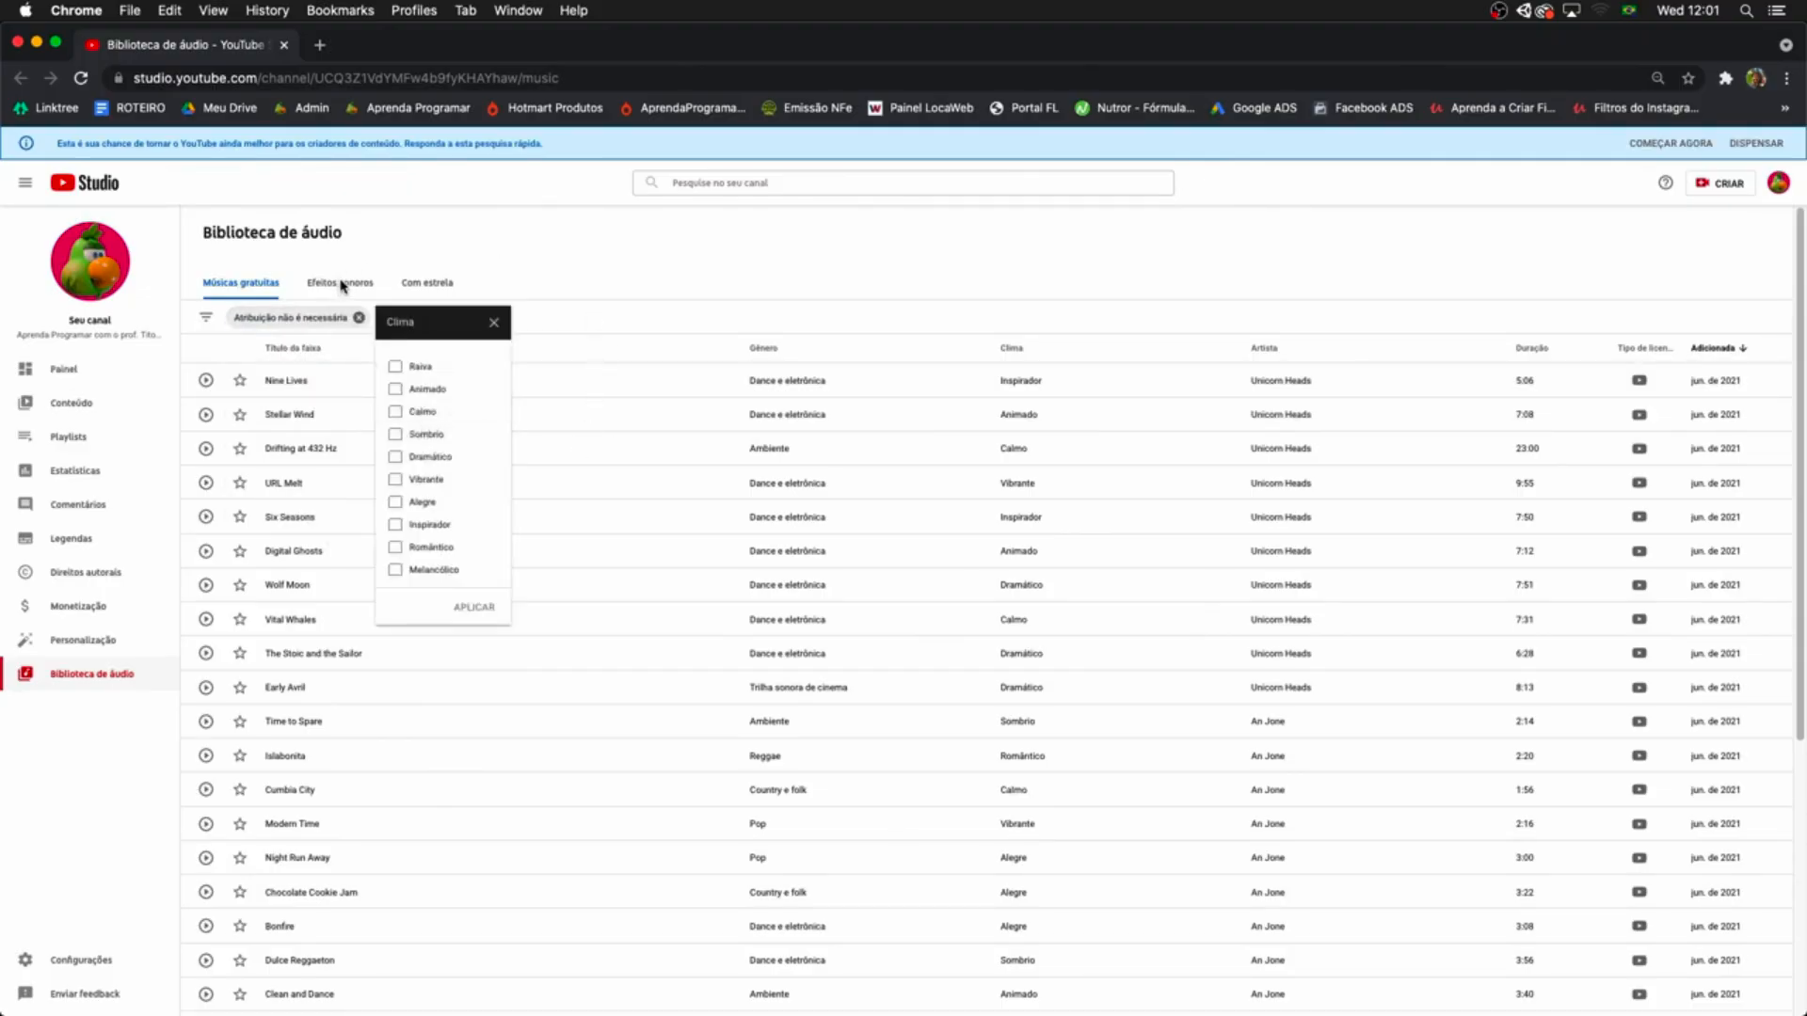
left_click(497, 324)
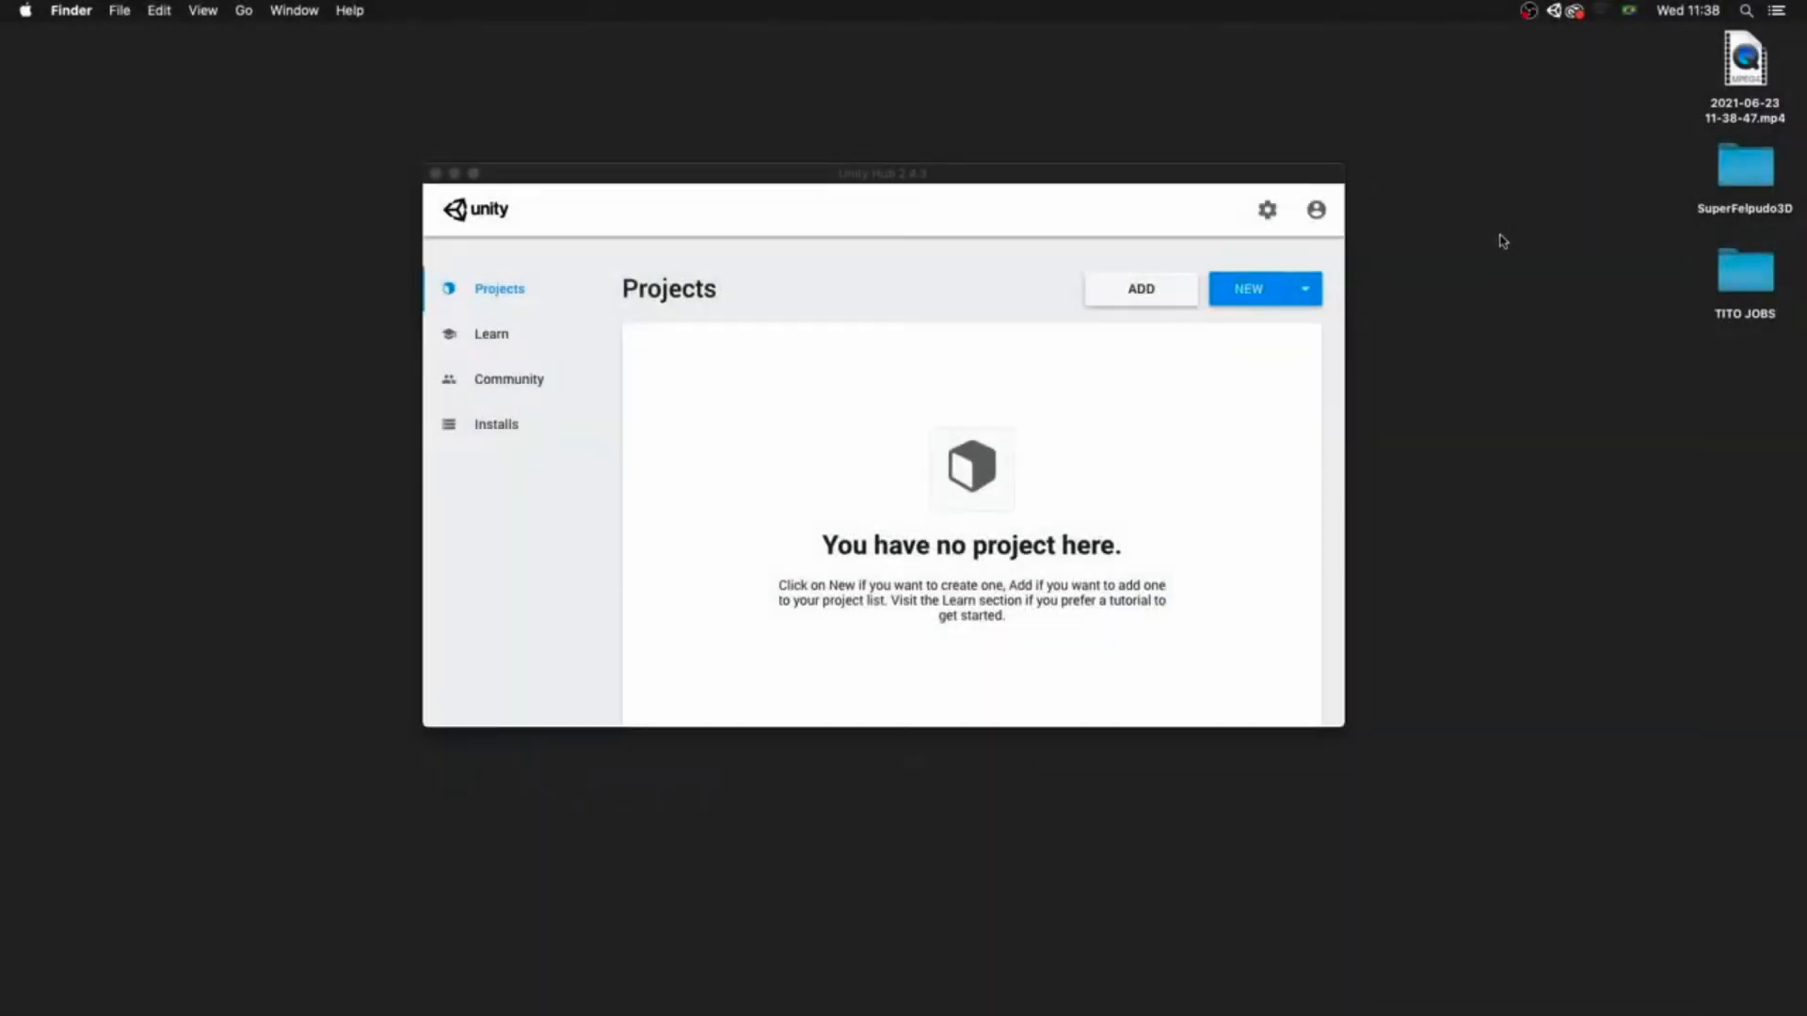
- Check the installed Unity versions in Unity Hub and return to the project list
left_click(548, 434)
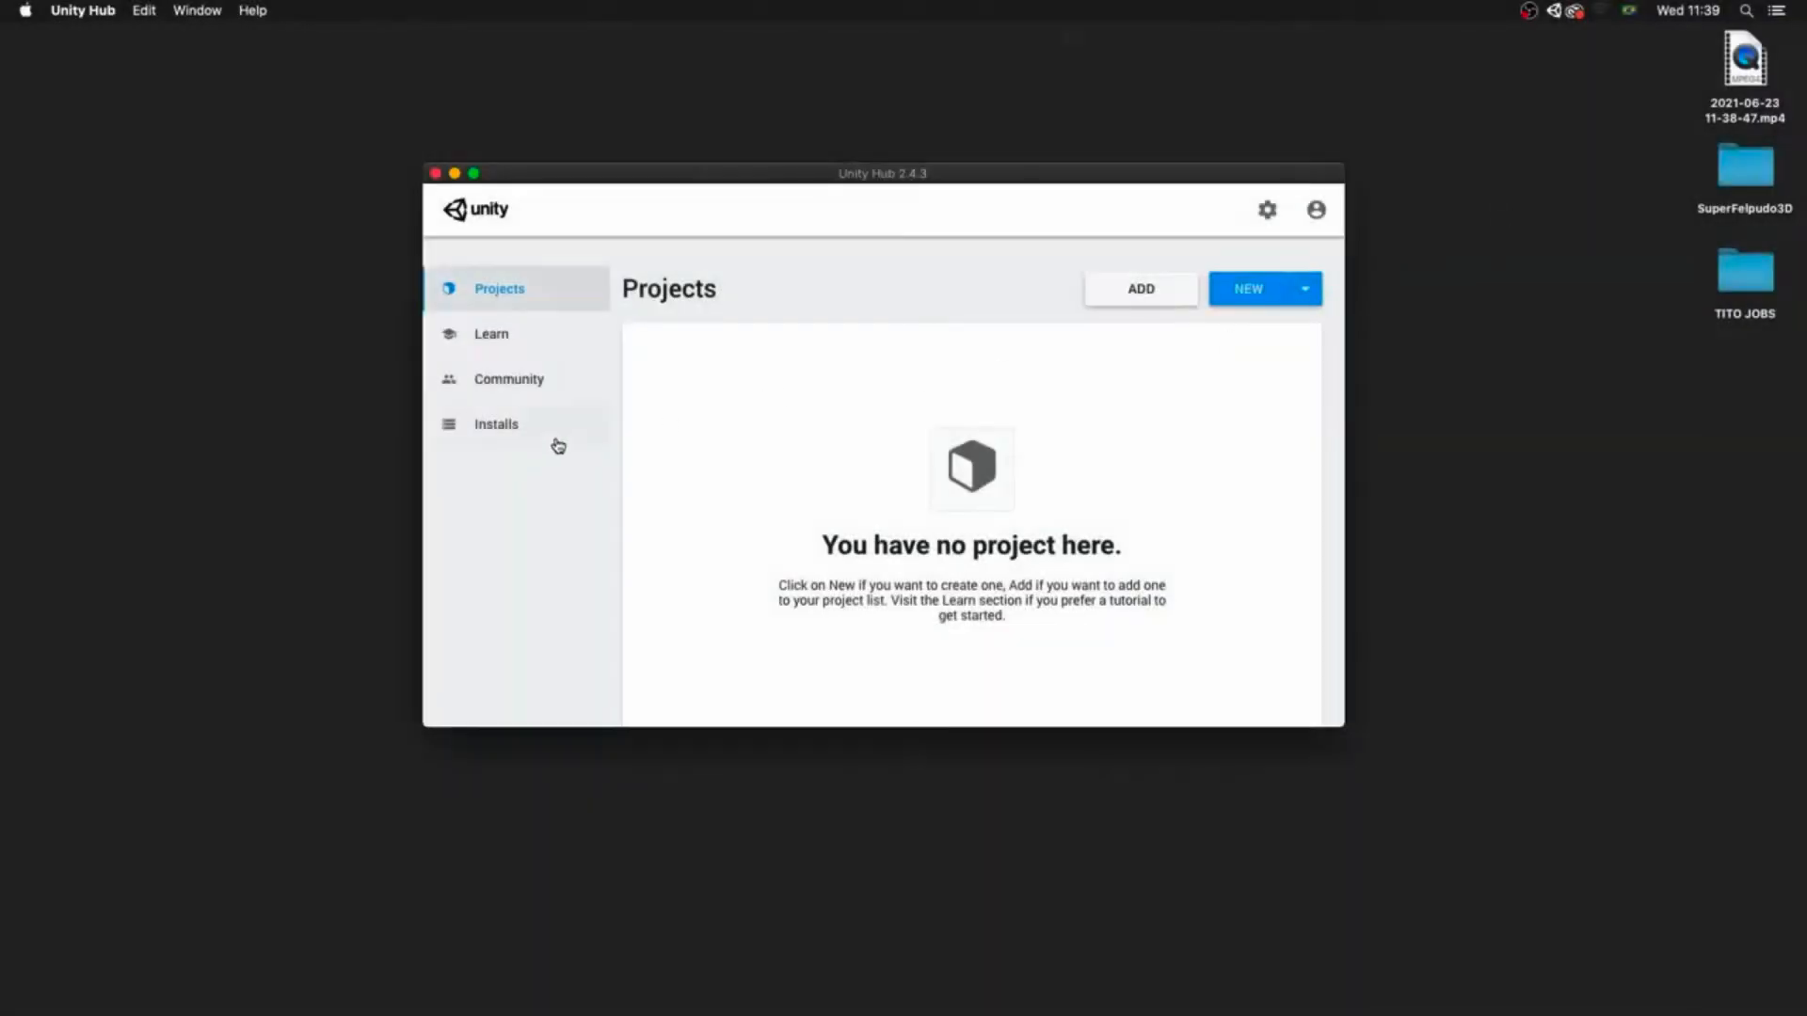
left_click(493, 429)
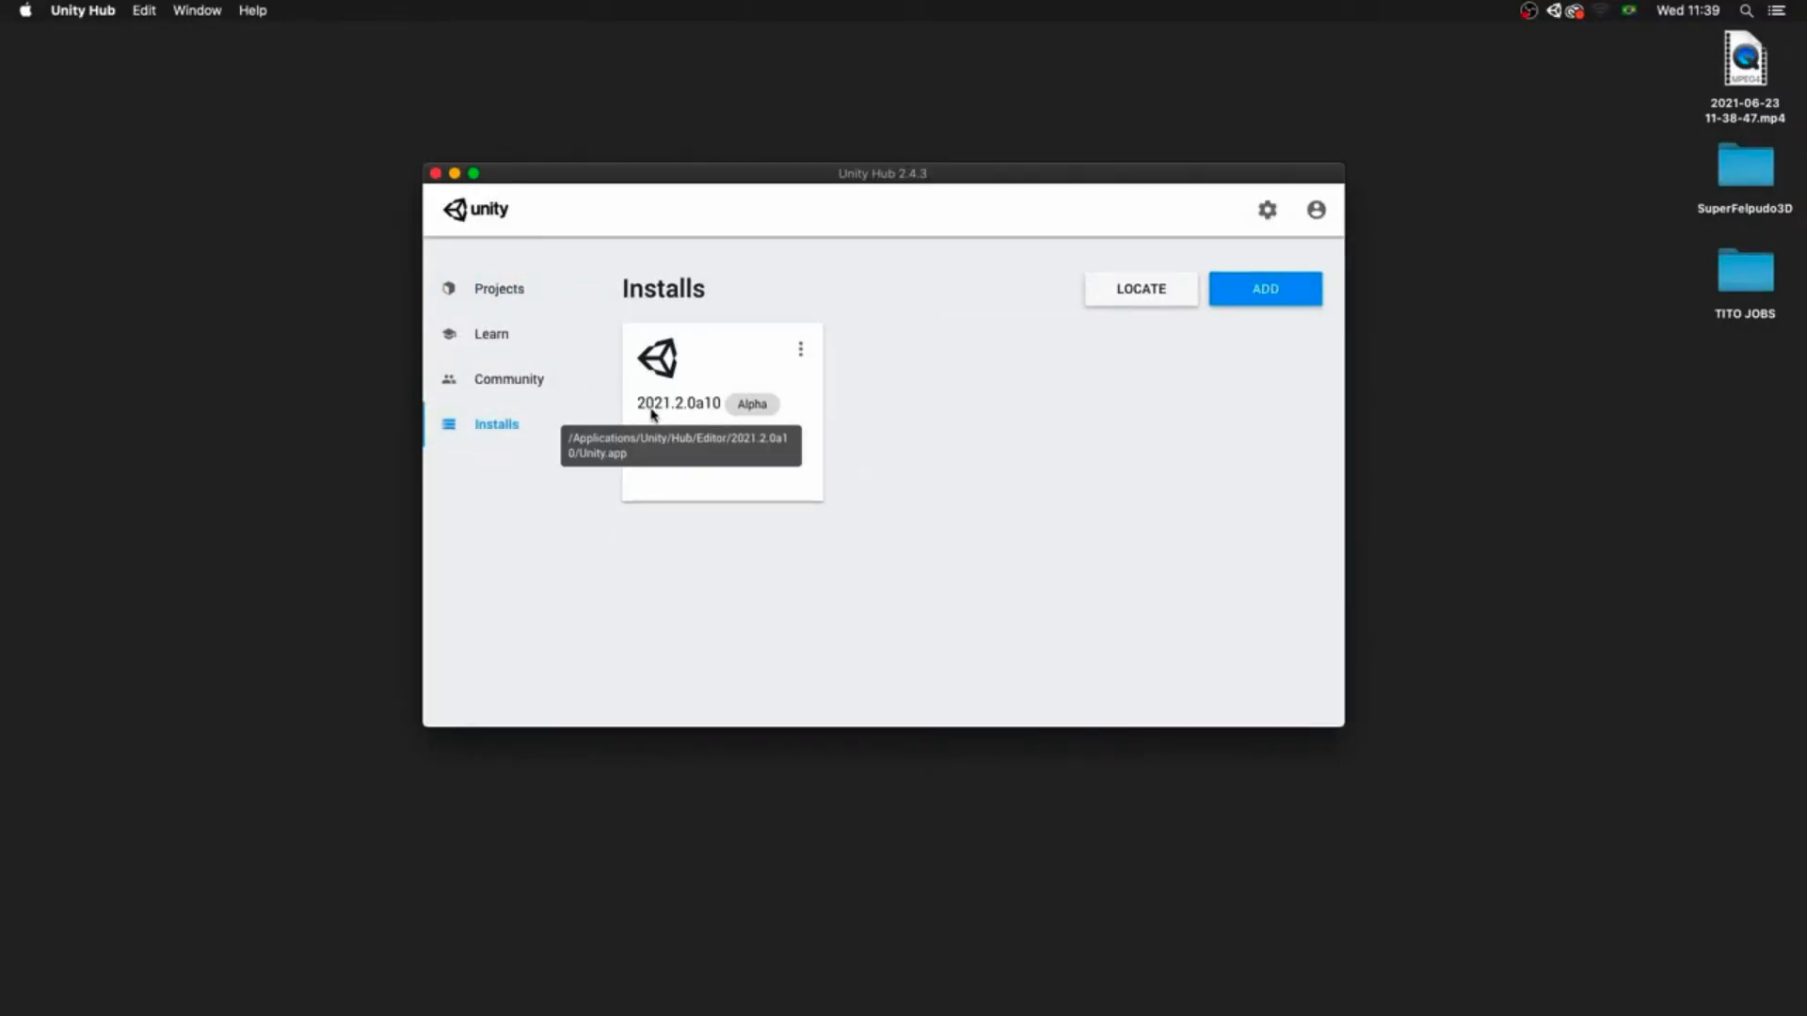
left_click(516, 293)
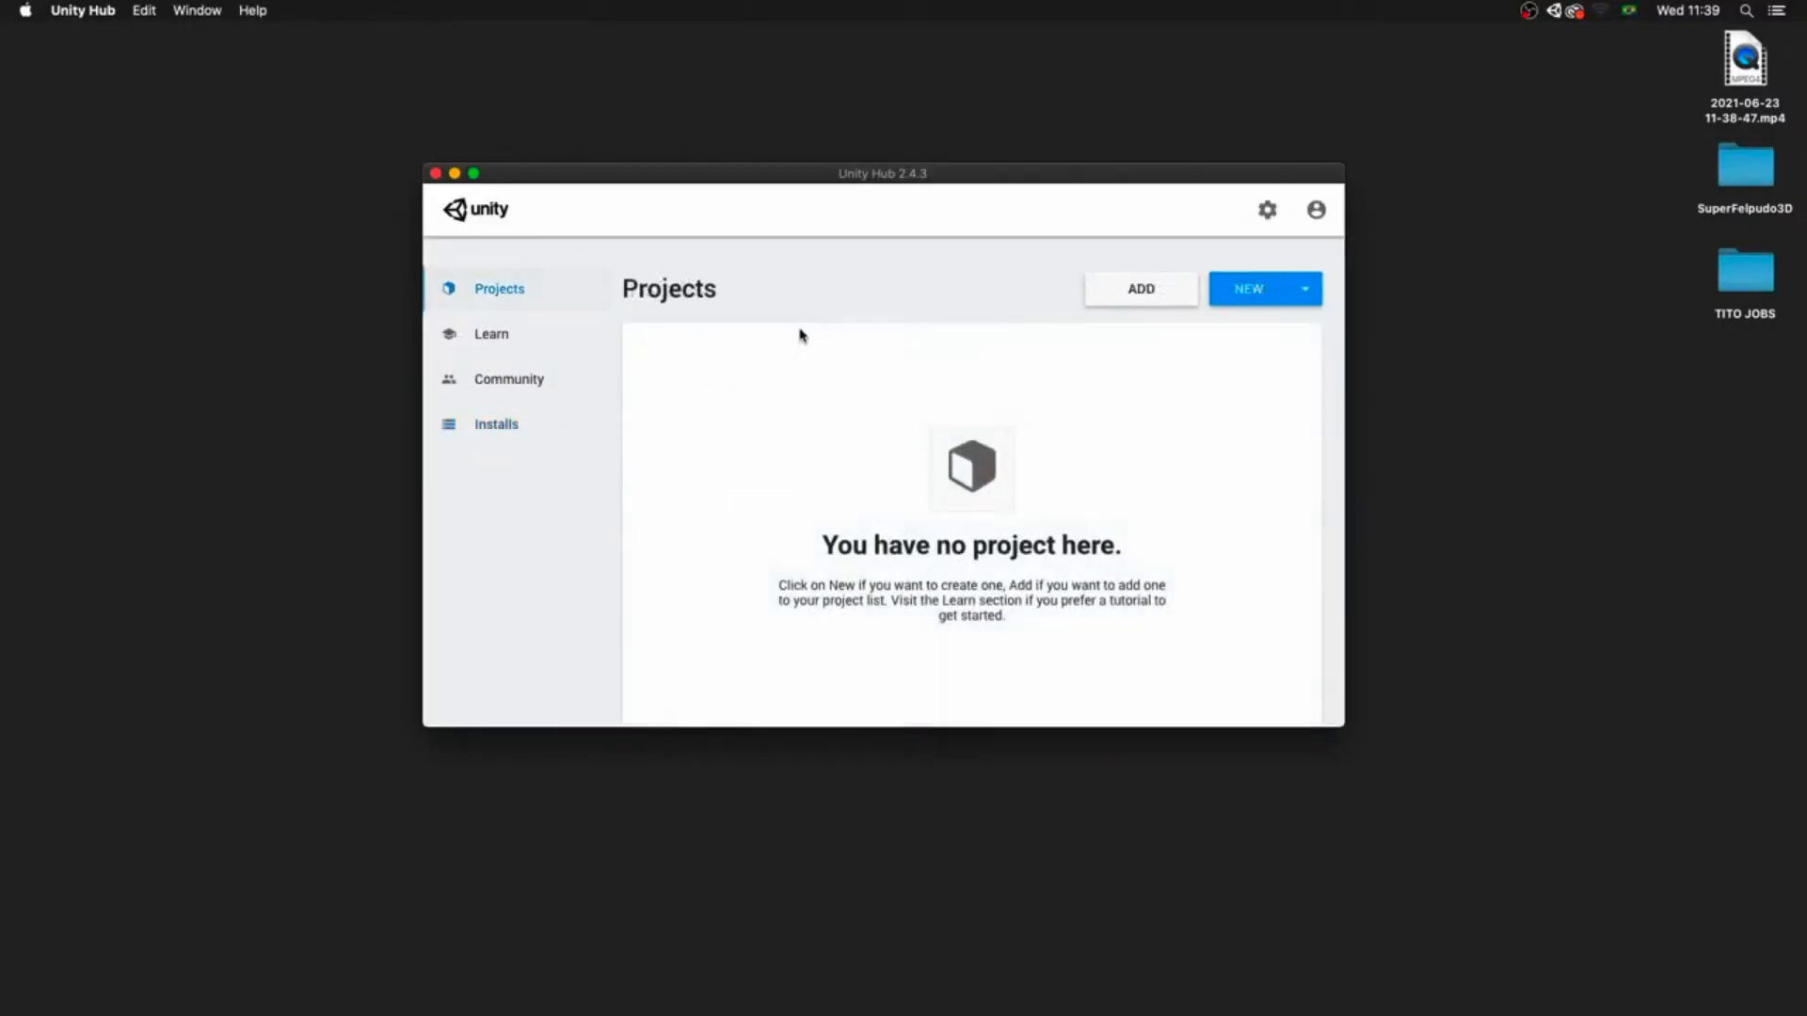
- Create a new Unity project from the 3D template, named JogoAventura3D and saved on the Desktop
left_click(1242, 292)
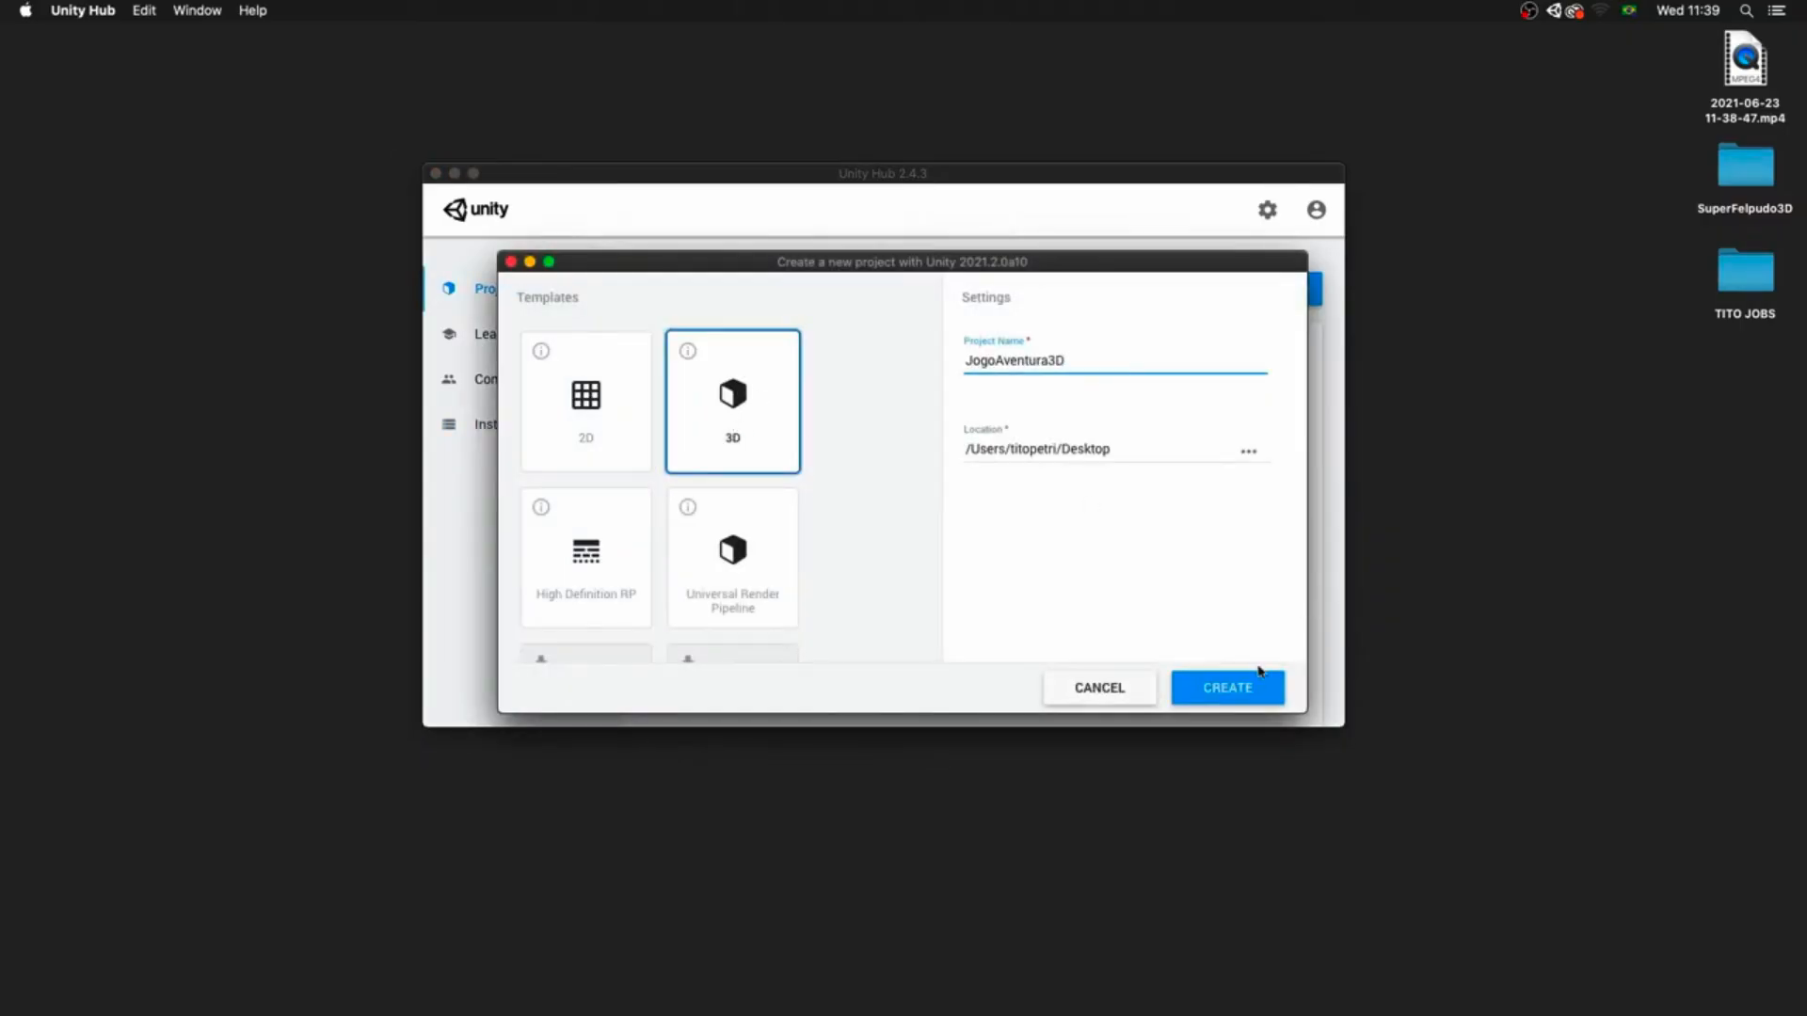
double_click(1081, 361)
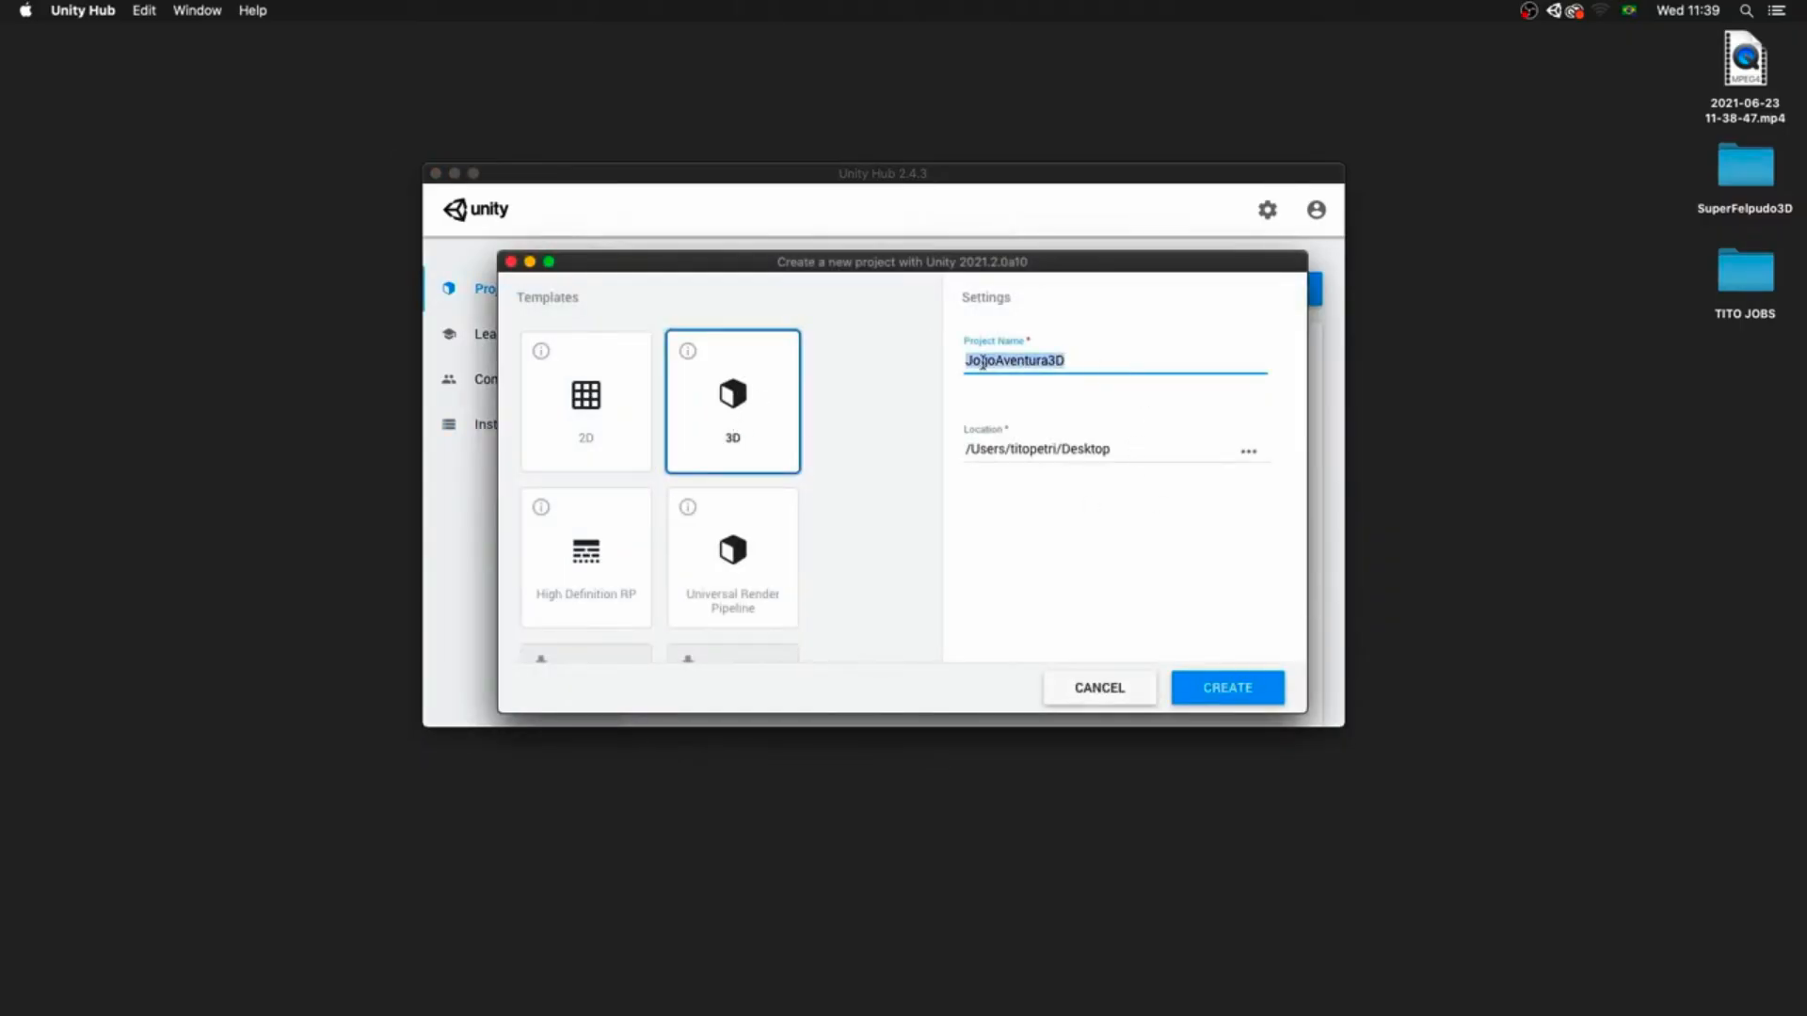
left_click(1224, 696)
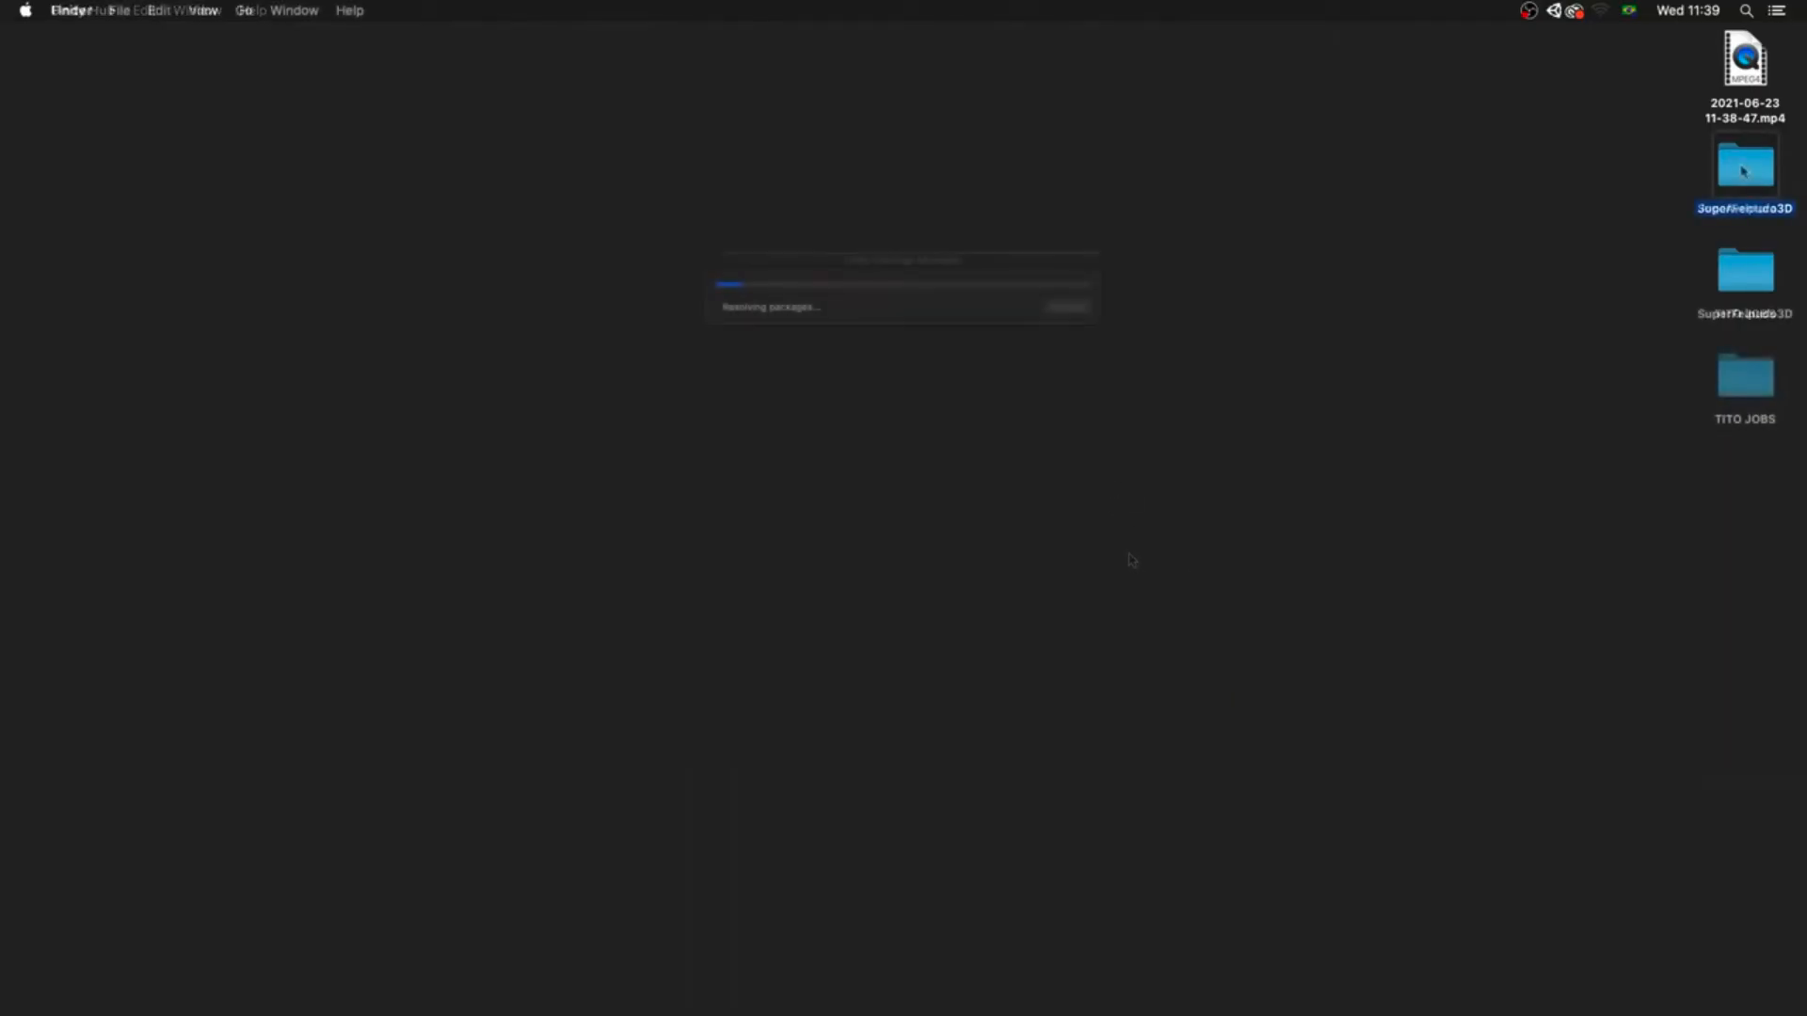
- Expand the Assets folder of the JogoAventura3D project in Finder to compare it with the Unity project files
left_click_drag(1033, 195, 702, 185)
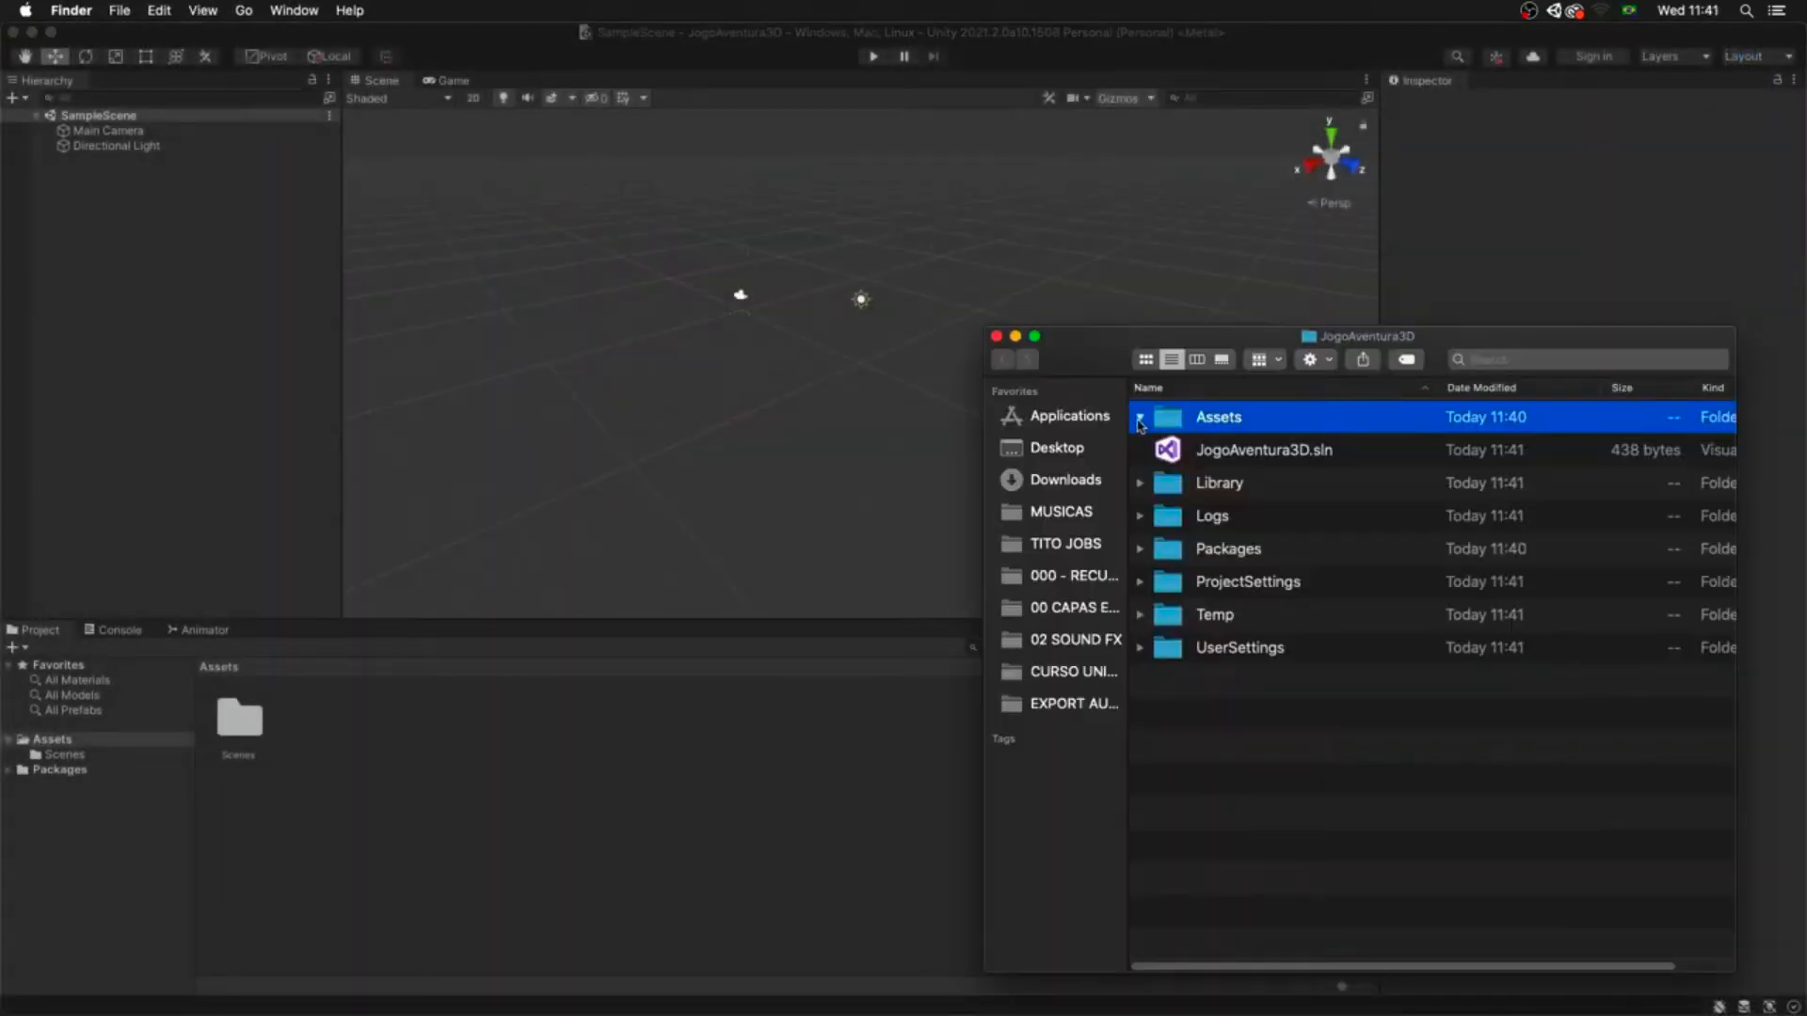
left_click(1139, 418)
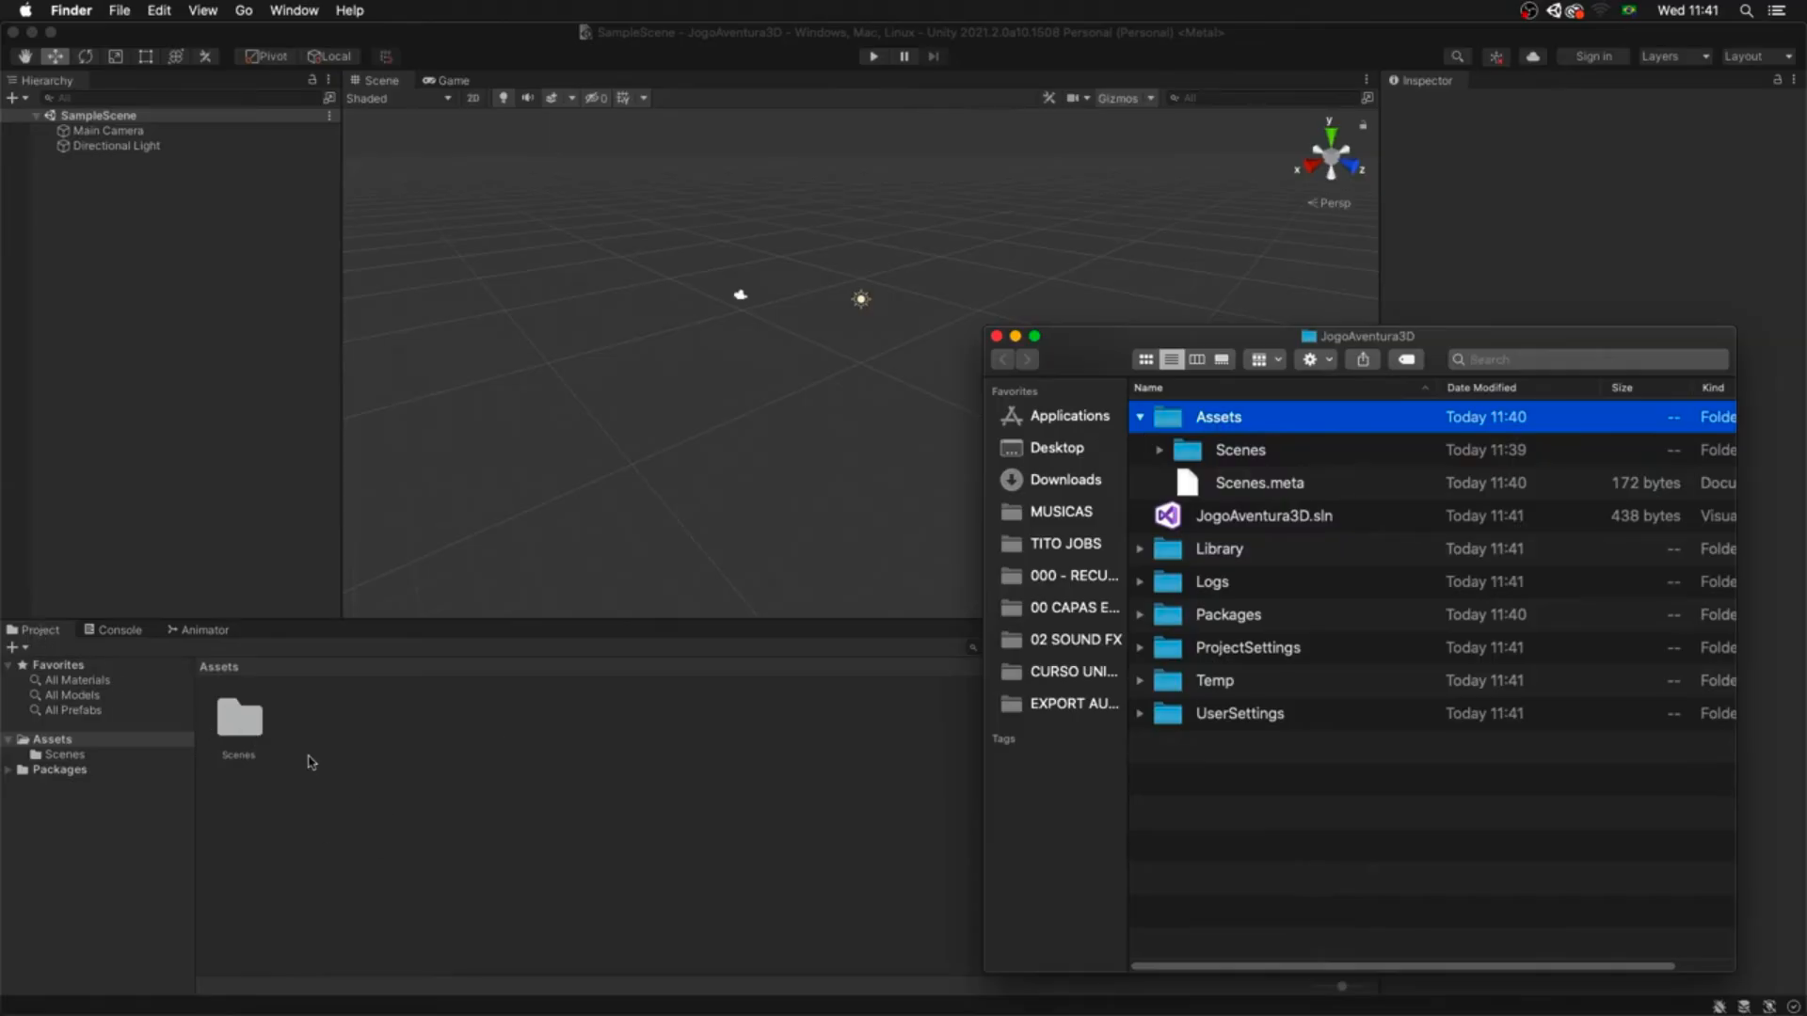
- Rename the SampleScene asset in the Scenes folder as Cena01_LogoIntro
left_click(88, 755)
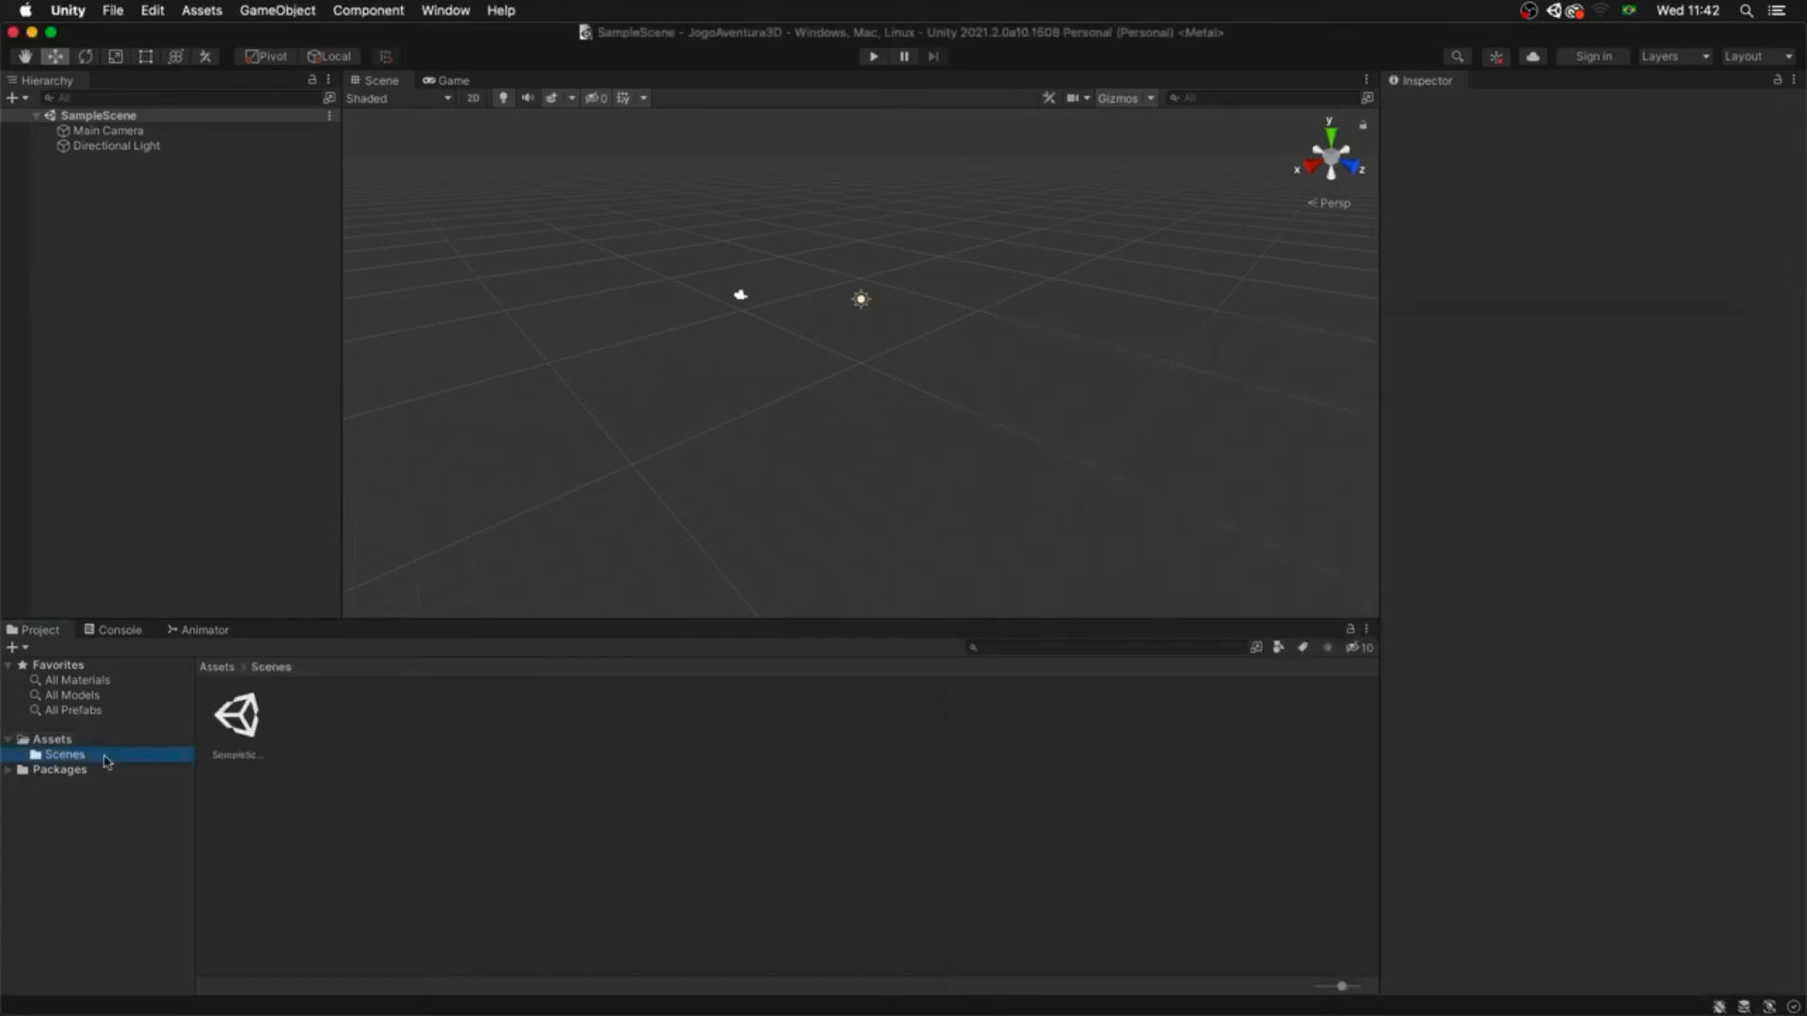
left_click(245, 714)
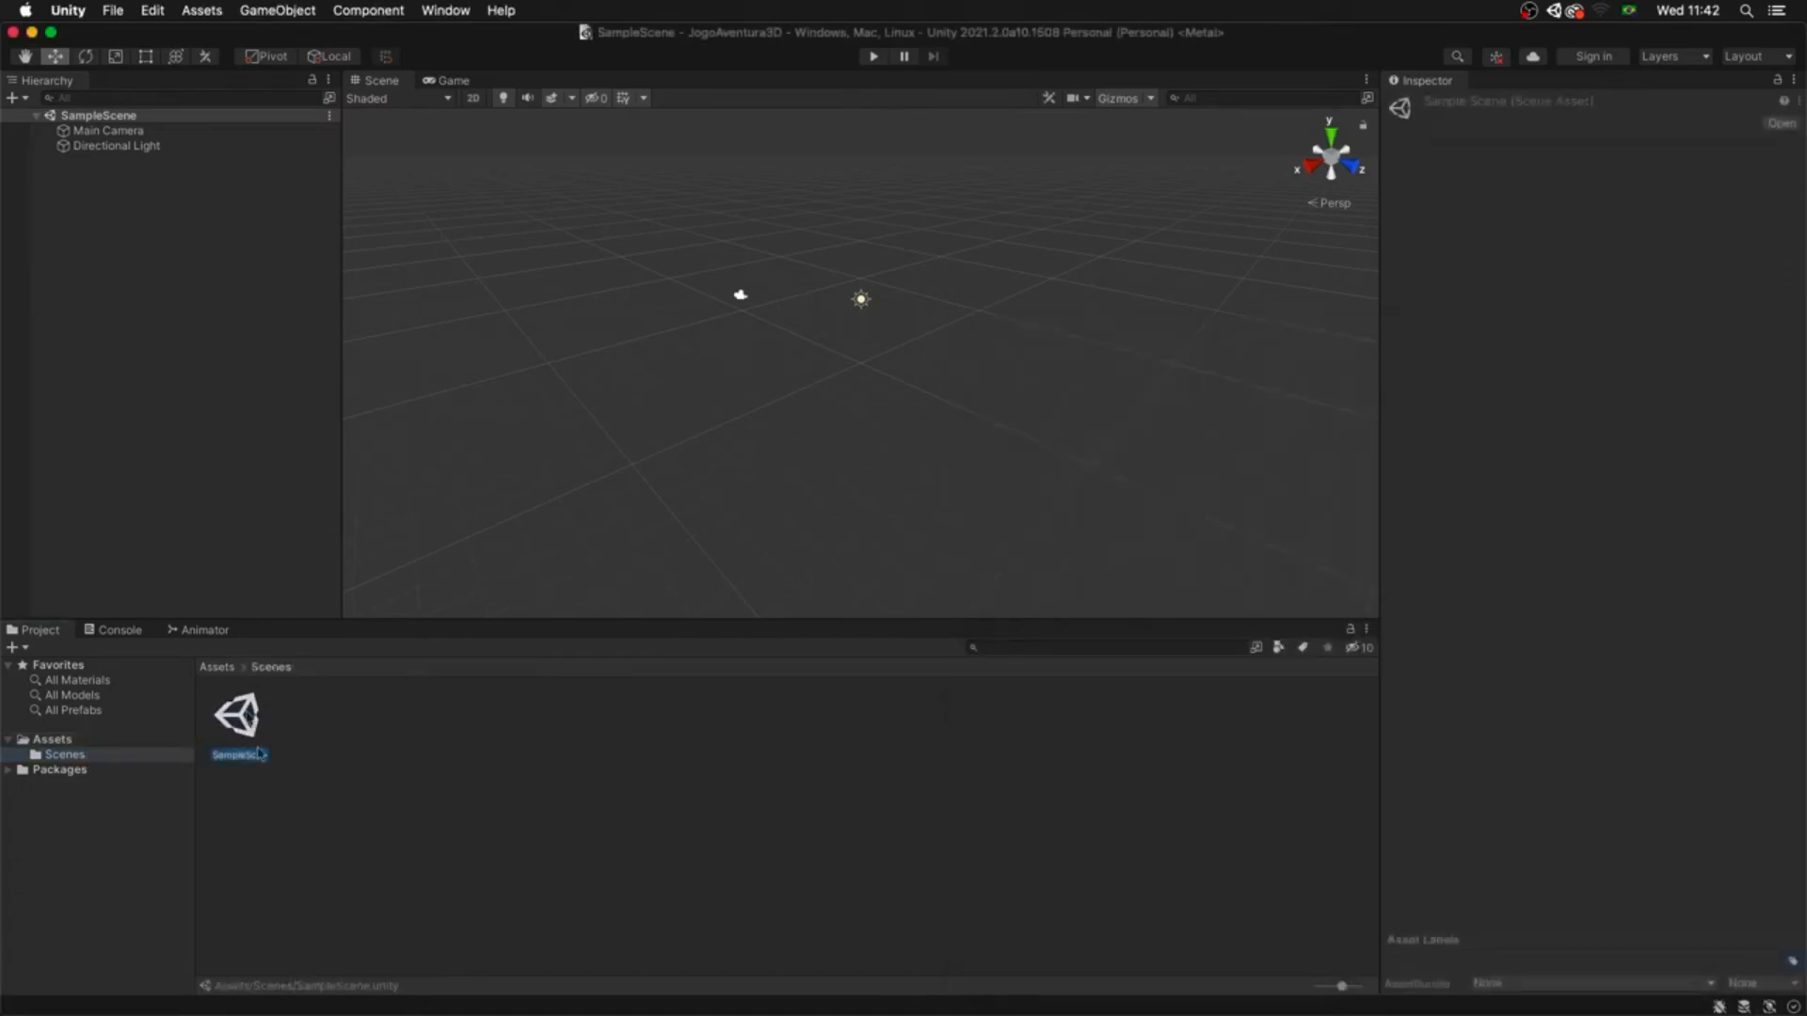
key("Return")
type("Cena01_logoin")
key("Return")
- Create a new scene named Cena02_Cabeca in the Scenes folder
left_click(13, 647)
left_click(111, 881)
type("Cena02_Cabeca")
key("Return")
- Switch the project browser to the one-column layout and create a scene named Cena03_Fase01 in the Scenes folder
left_click(1366, 630)
left_click(1441, 649)
left_click(66, 684)
left_click(13, 647)
left_click(79, 870)
type("Cena03_Fase01")
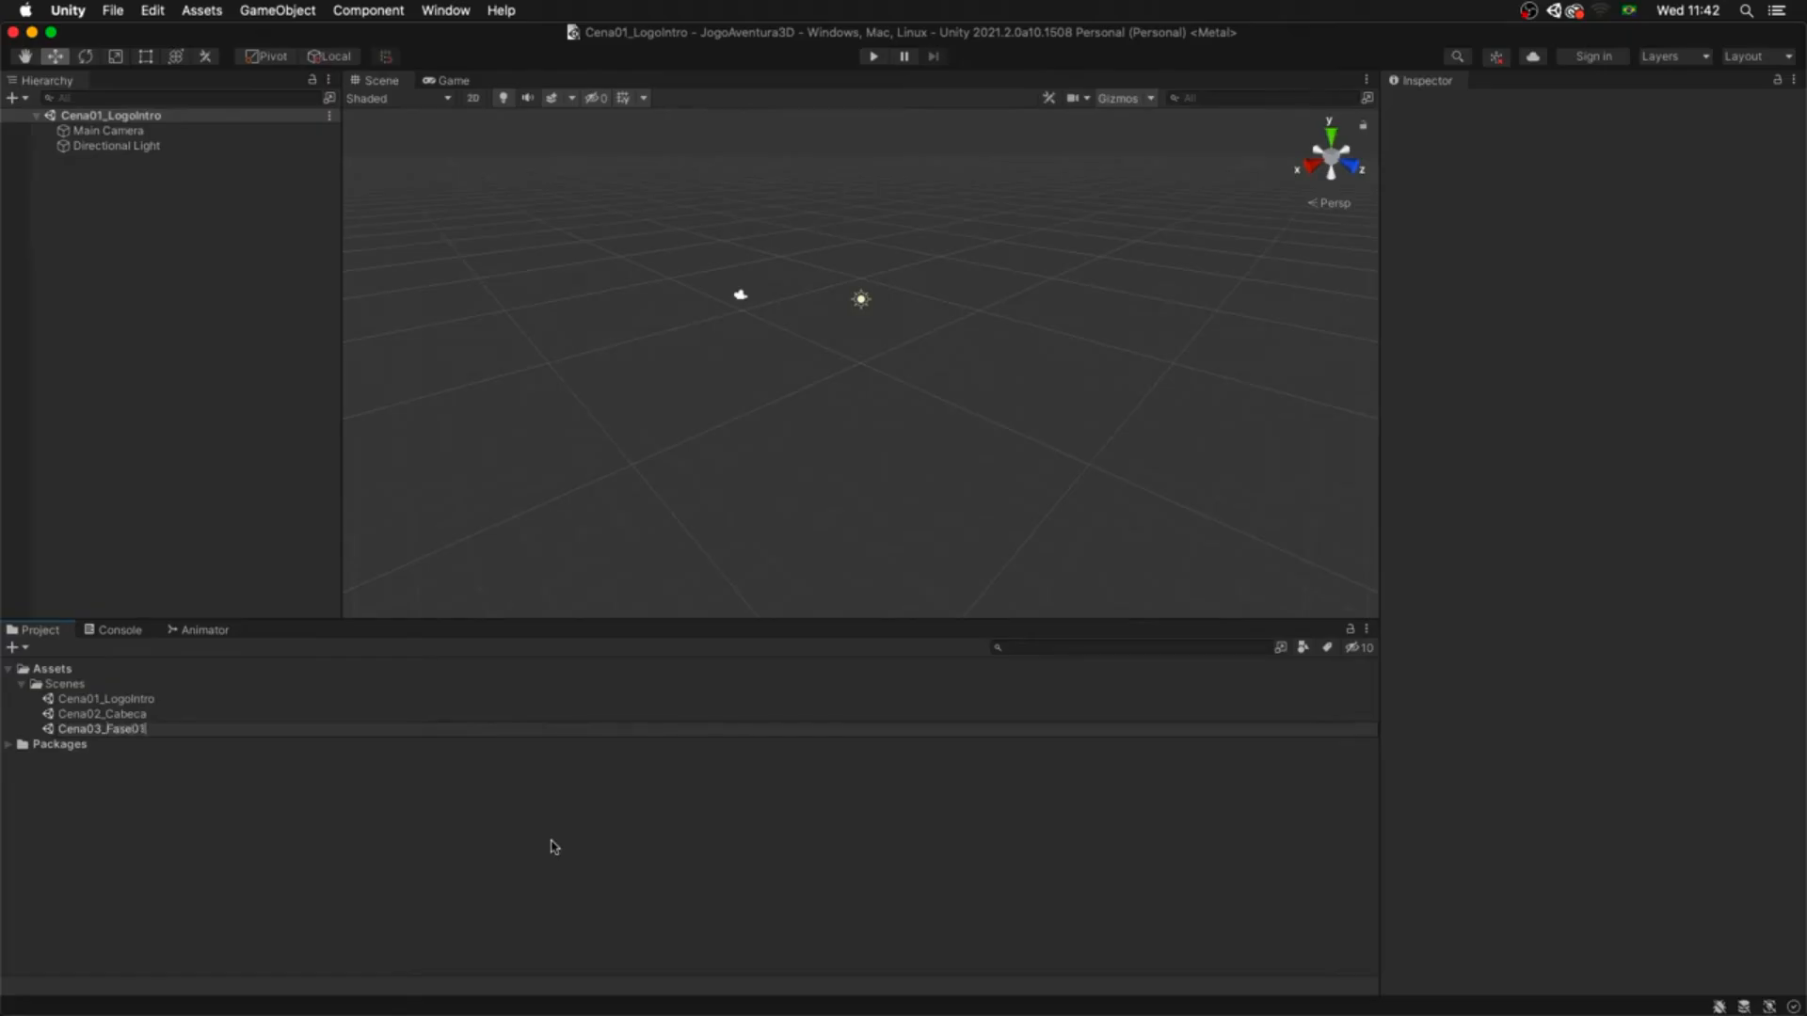
key("Return")
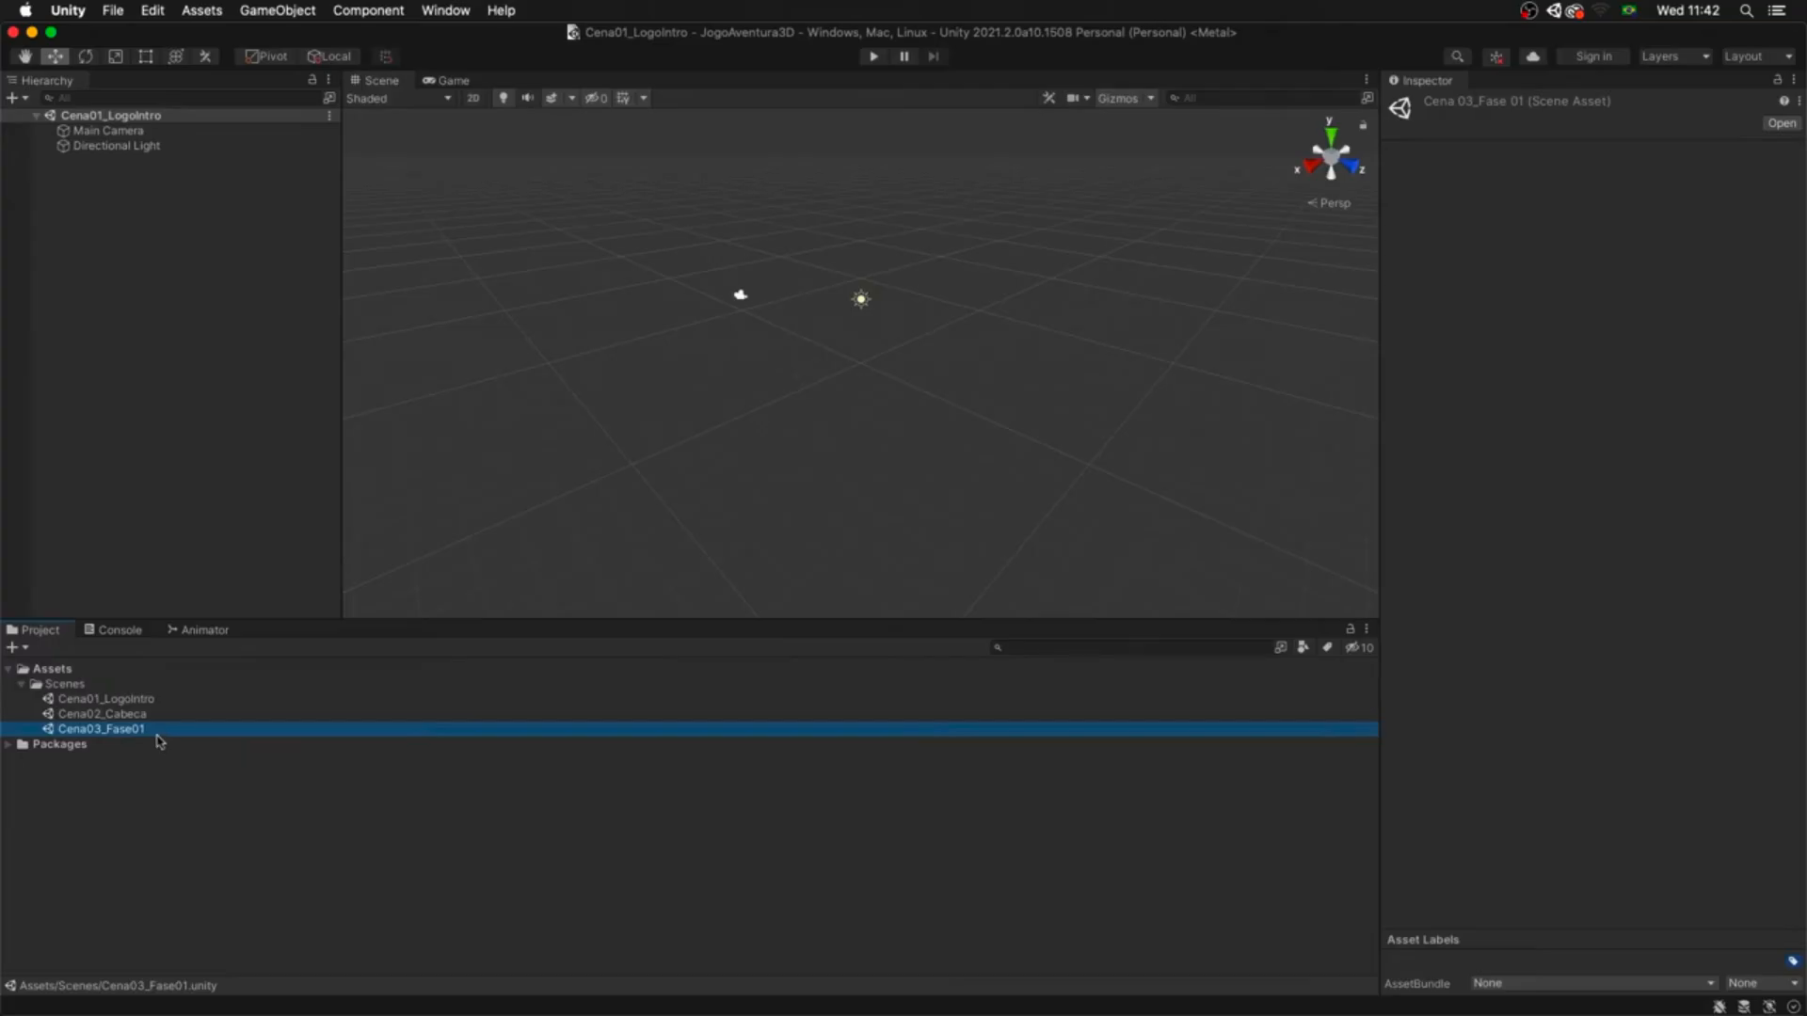
- List the "ASSETS PARA JOGO DE AVENTURA 3D" folder in Finder and preview logo_color.png from Botoes e UI
left_click(149, 699)
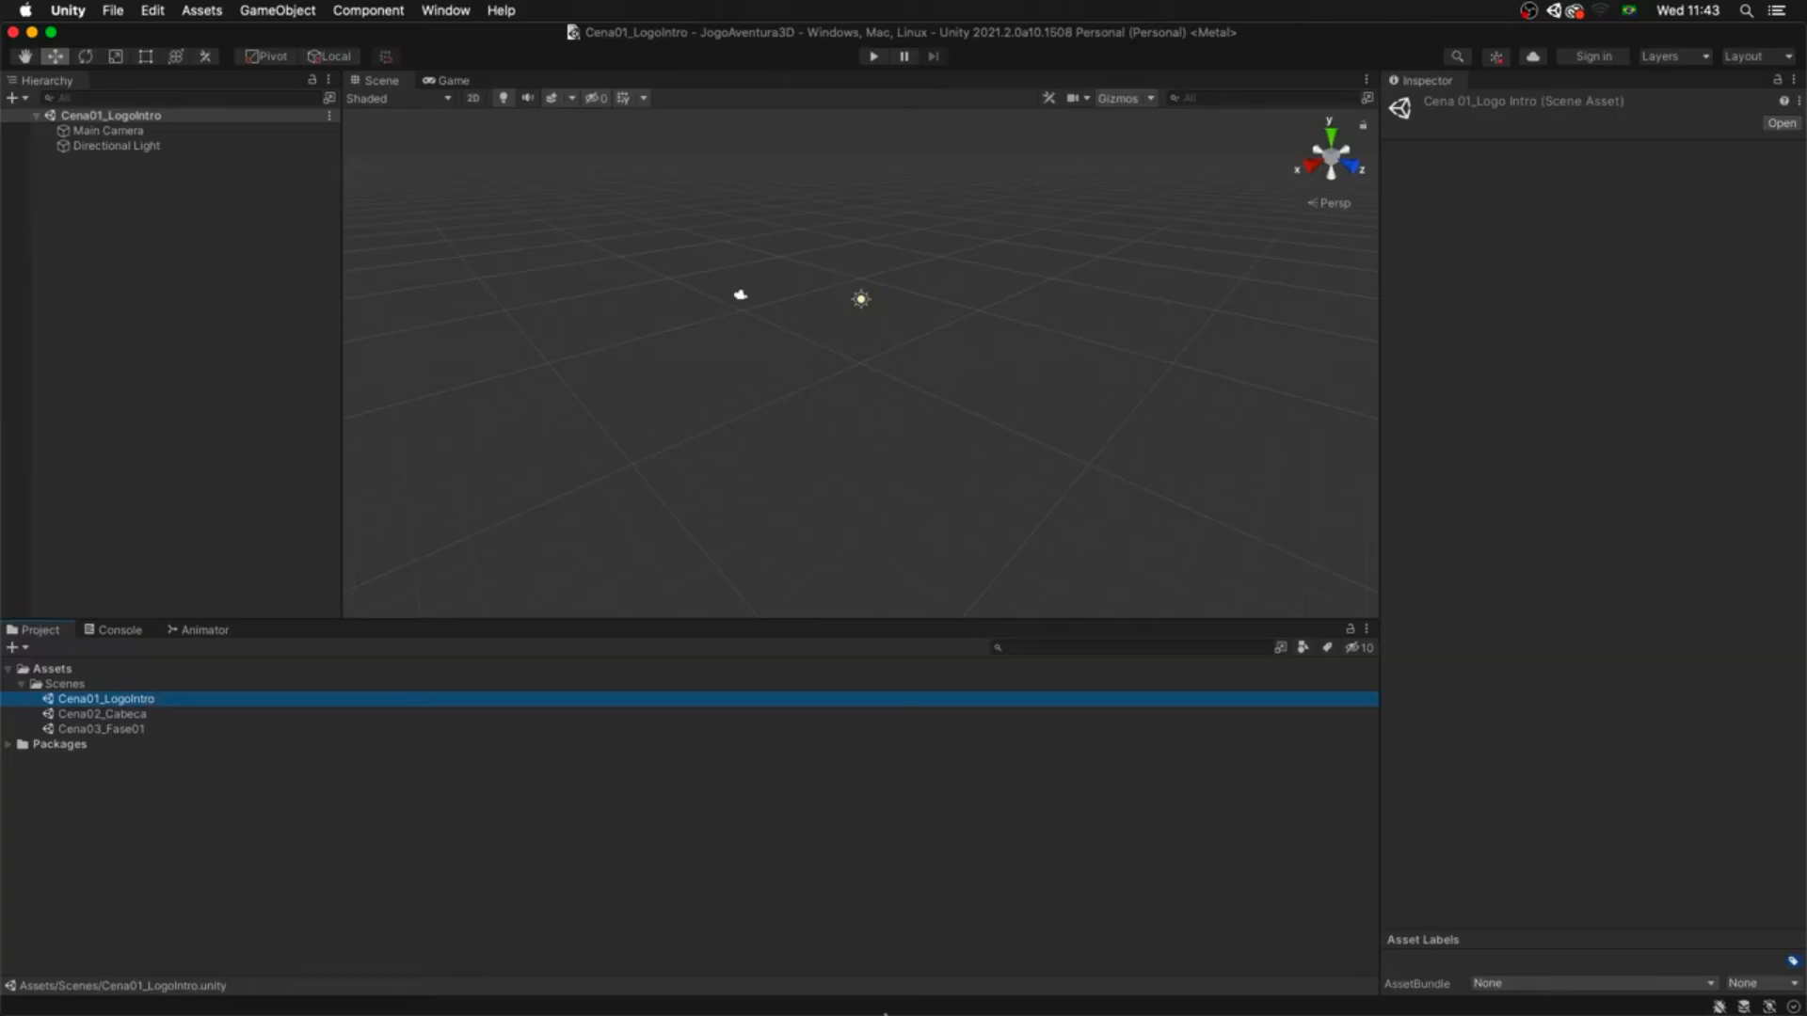
left_click(854, 999)
left_click(1004, 248)
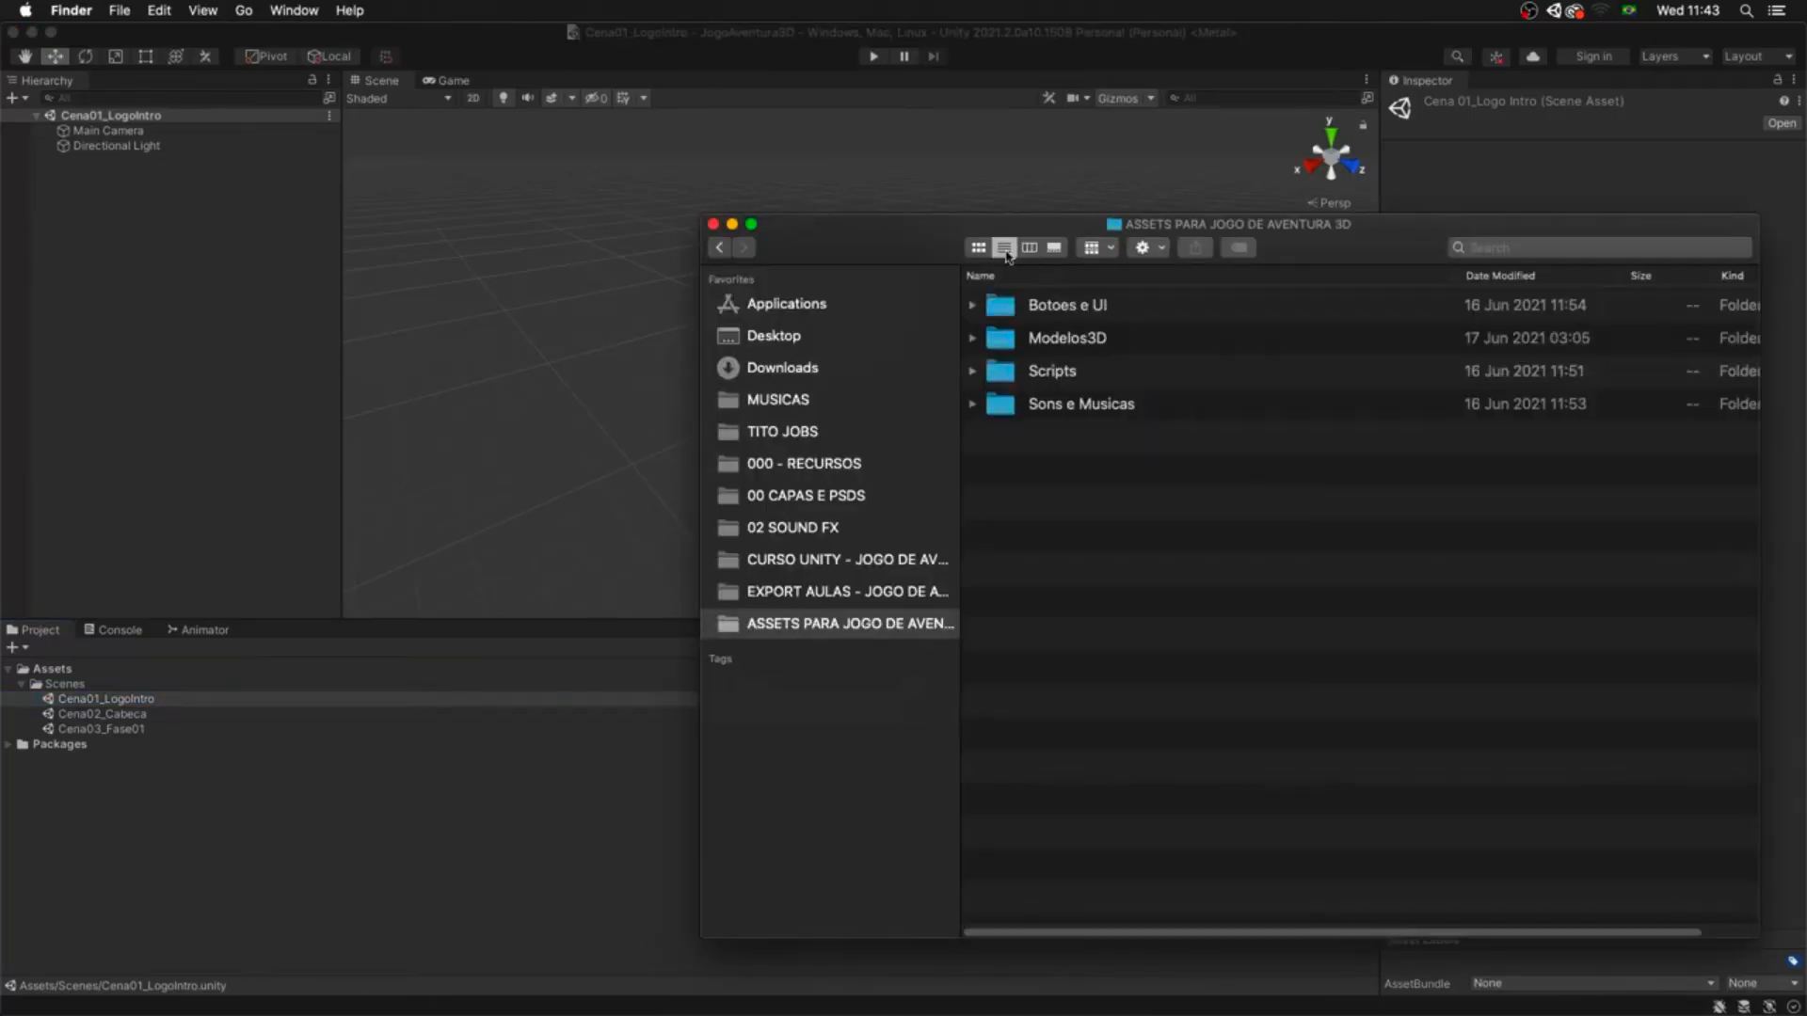
left_click(972, 305)
left_click(1082, 371)
key("space")
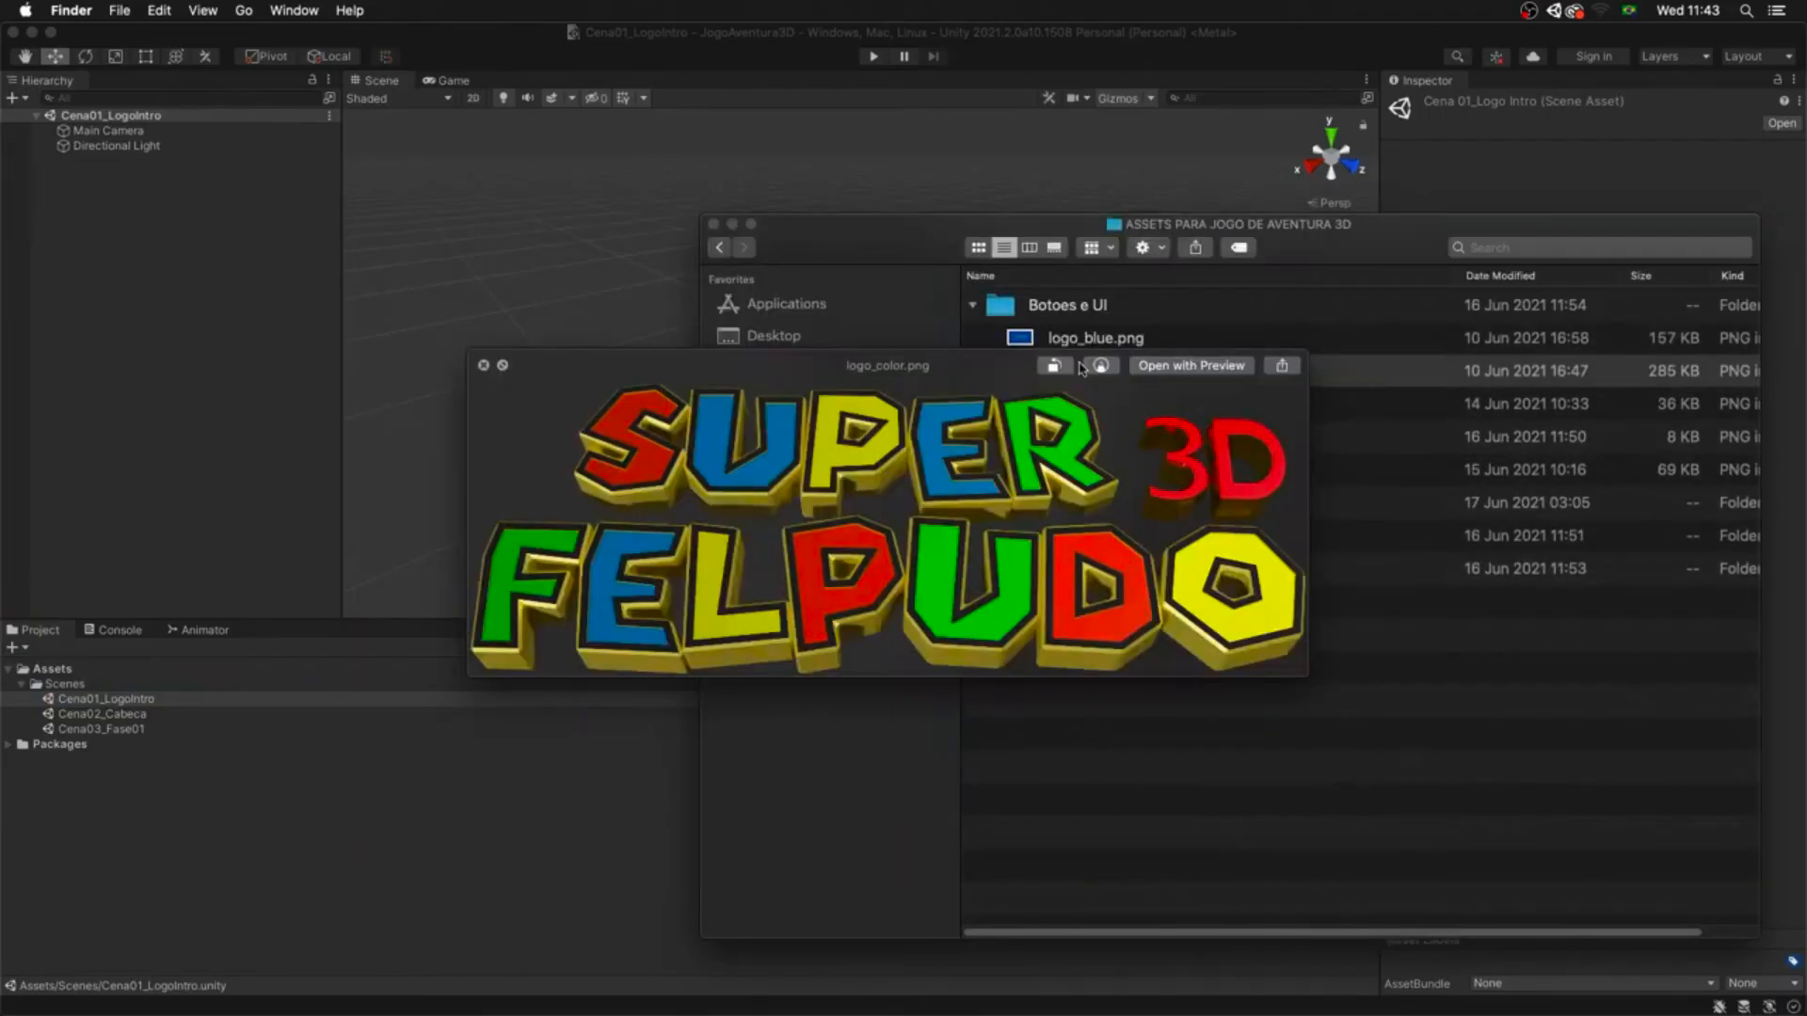
- Preview the Botoes e UI images down to press_start.png, go back to logo_color.png and close the preview
key("Down")
key("Down")
key("Down")
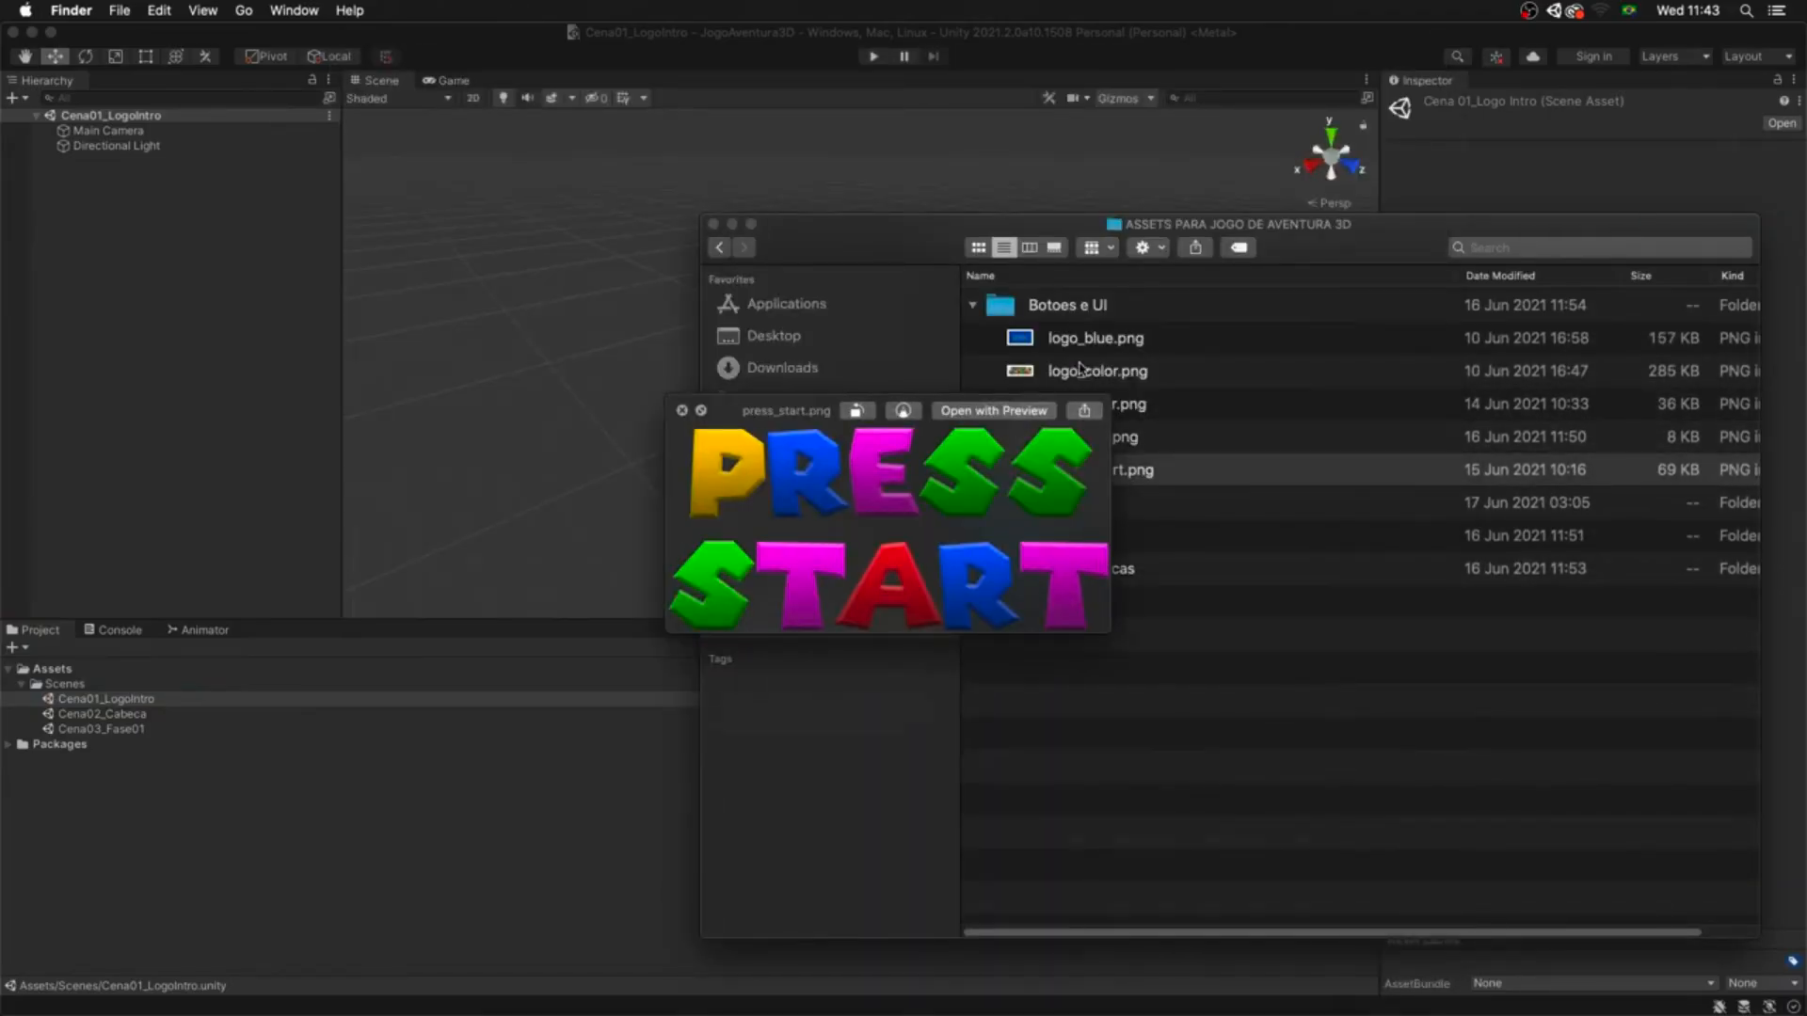
key("Up")
key("Up")
key("Up")
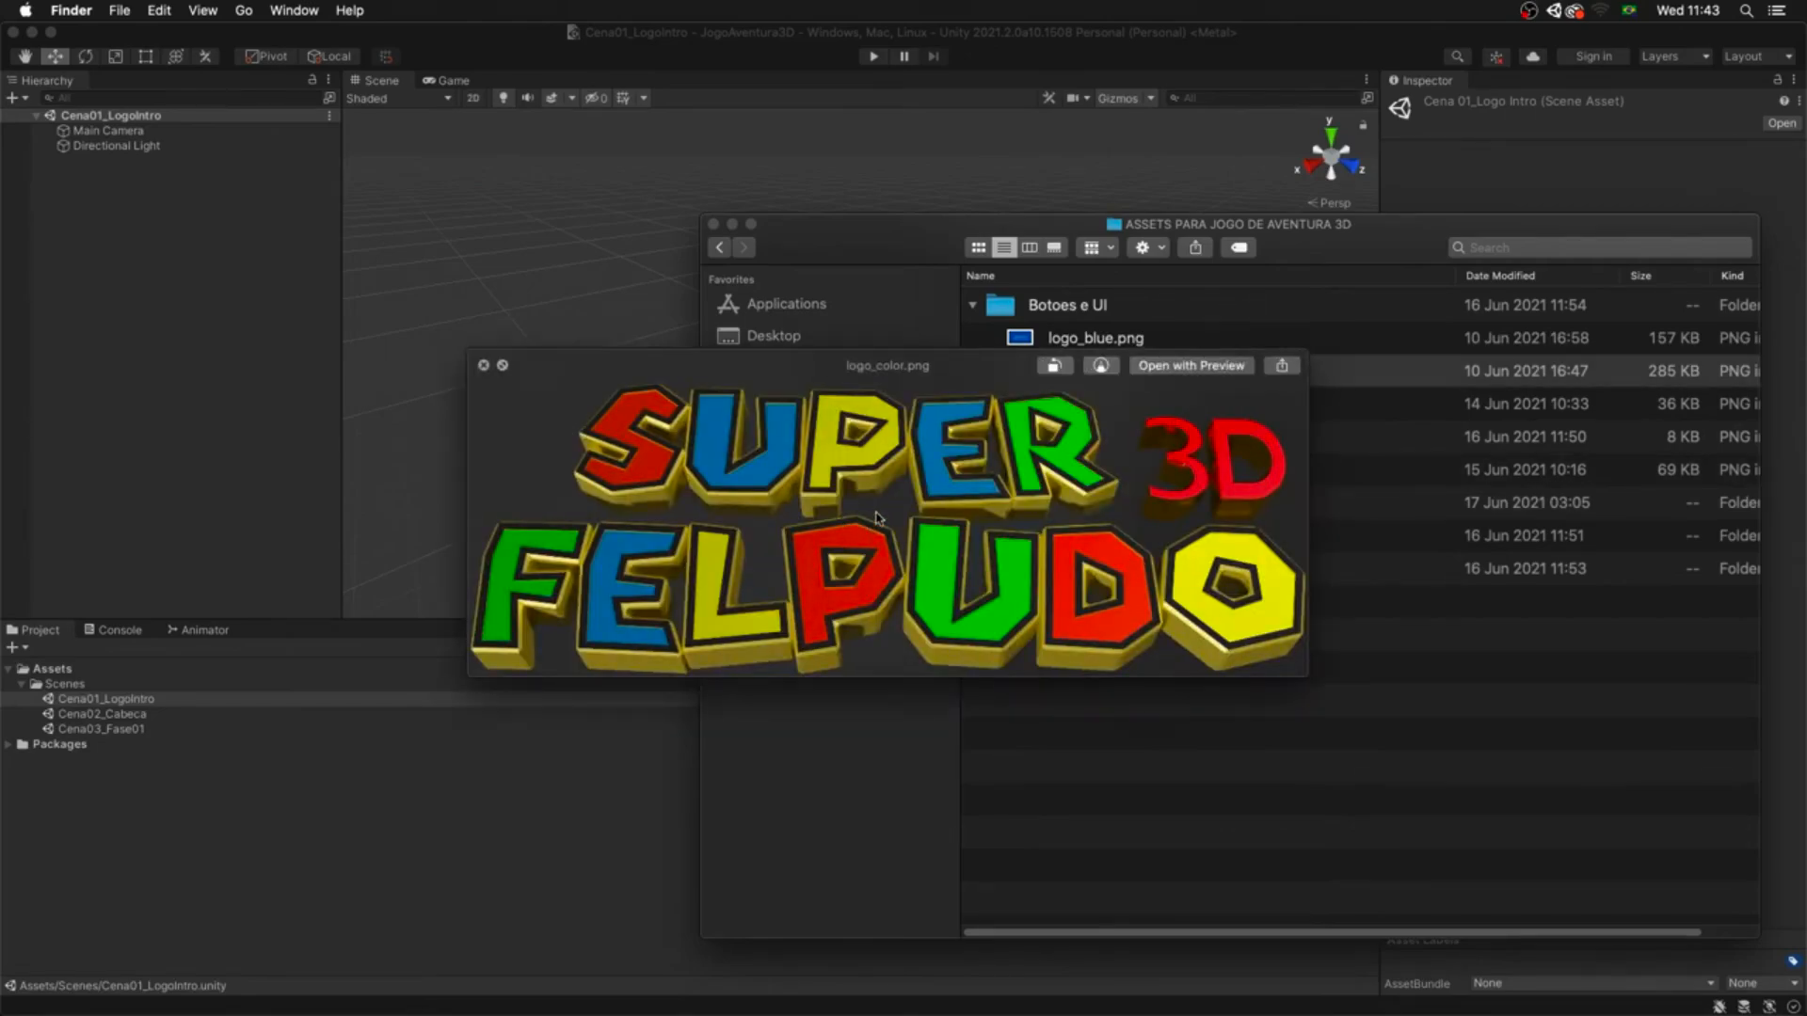
key("space")
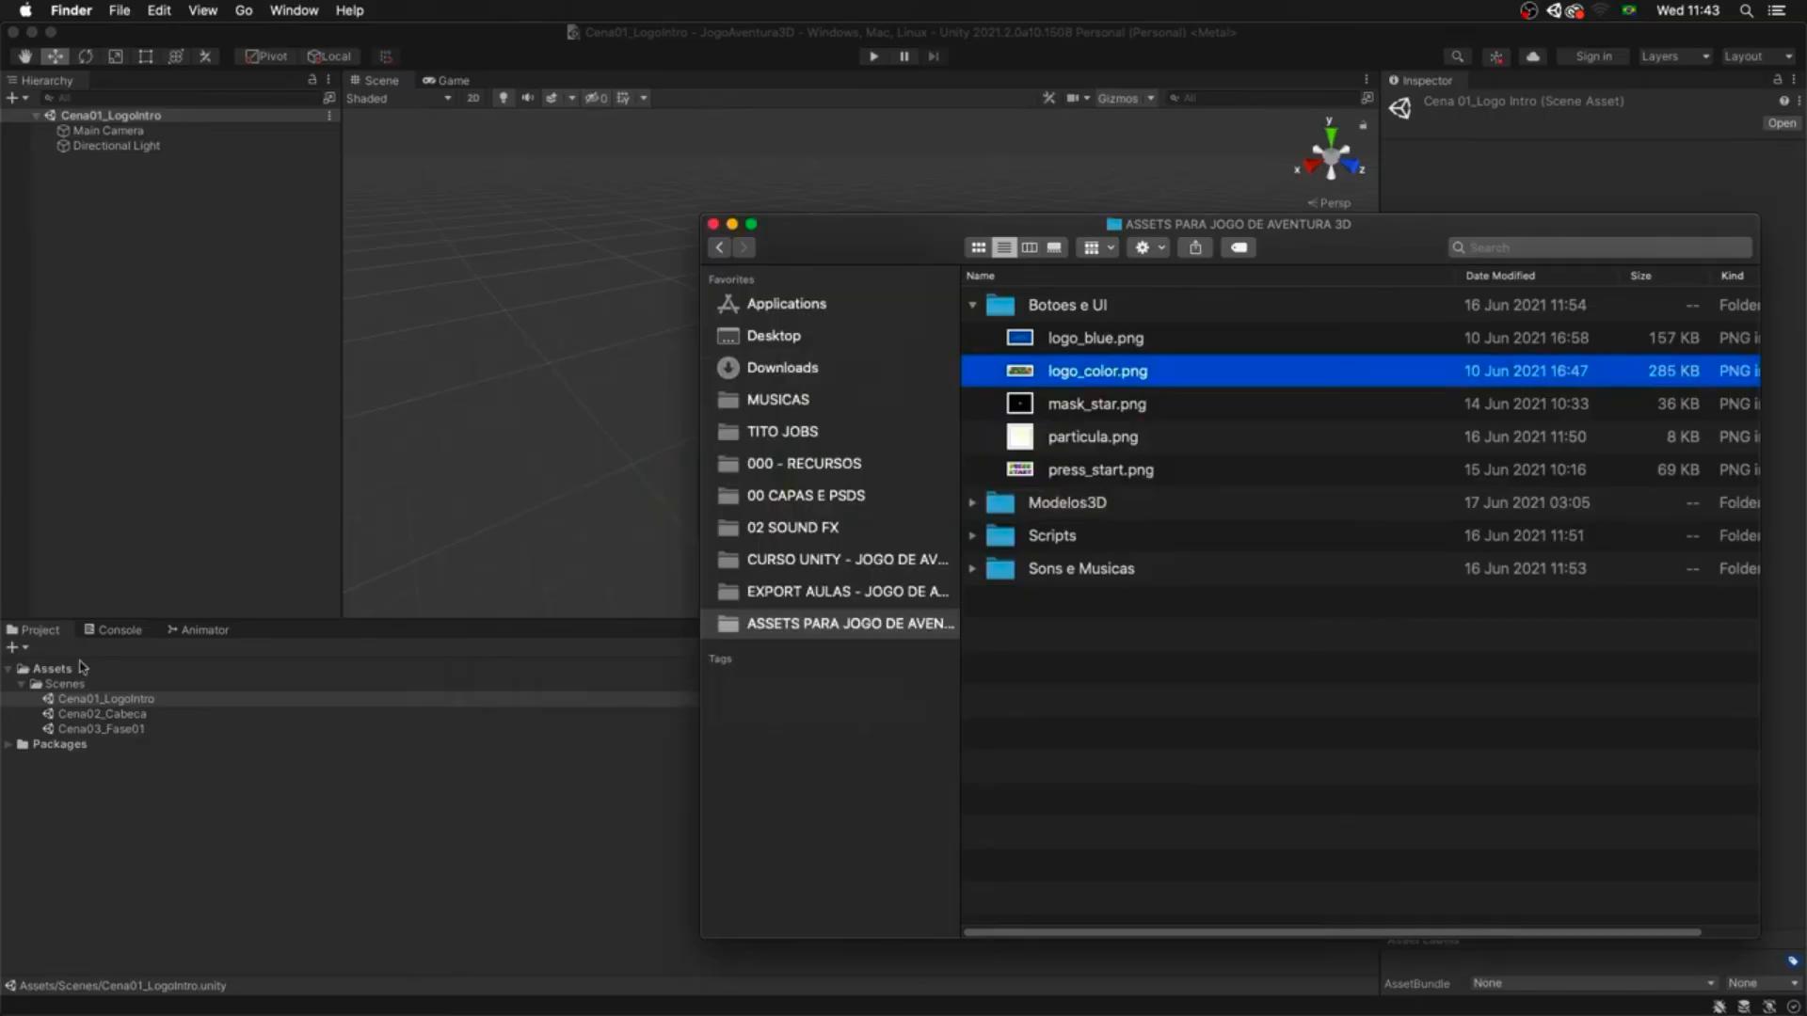
- Reveal the project's Assets folder in Finder from Unity and open it
left_click(75, 670)
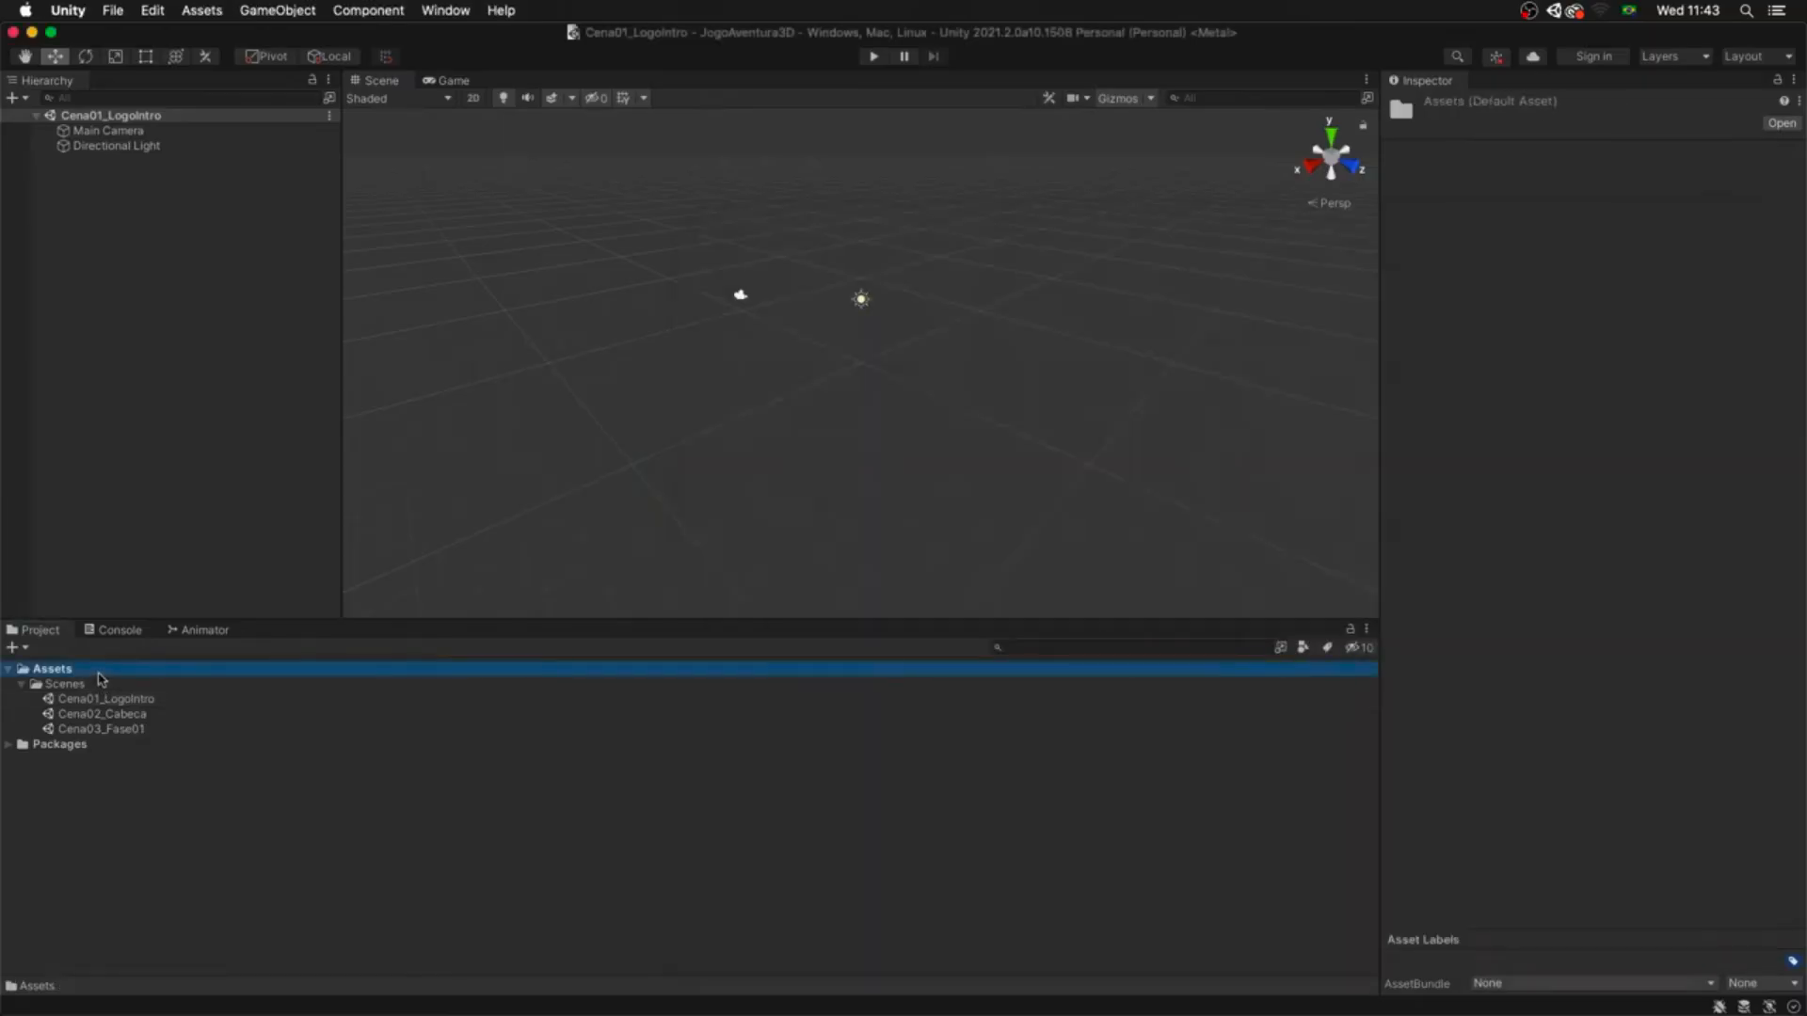
right_click(104, 675)
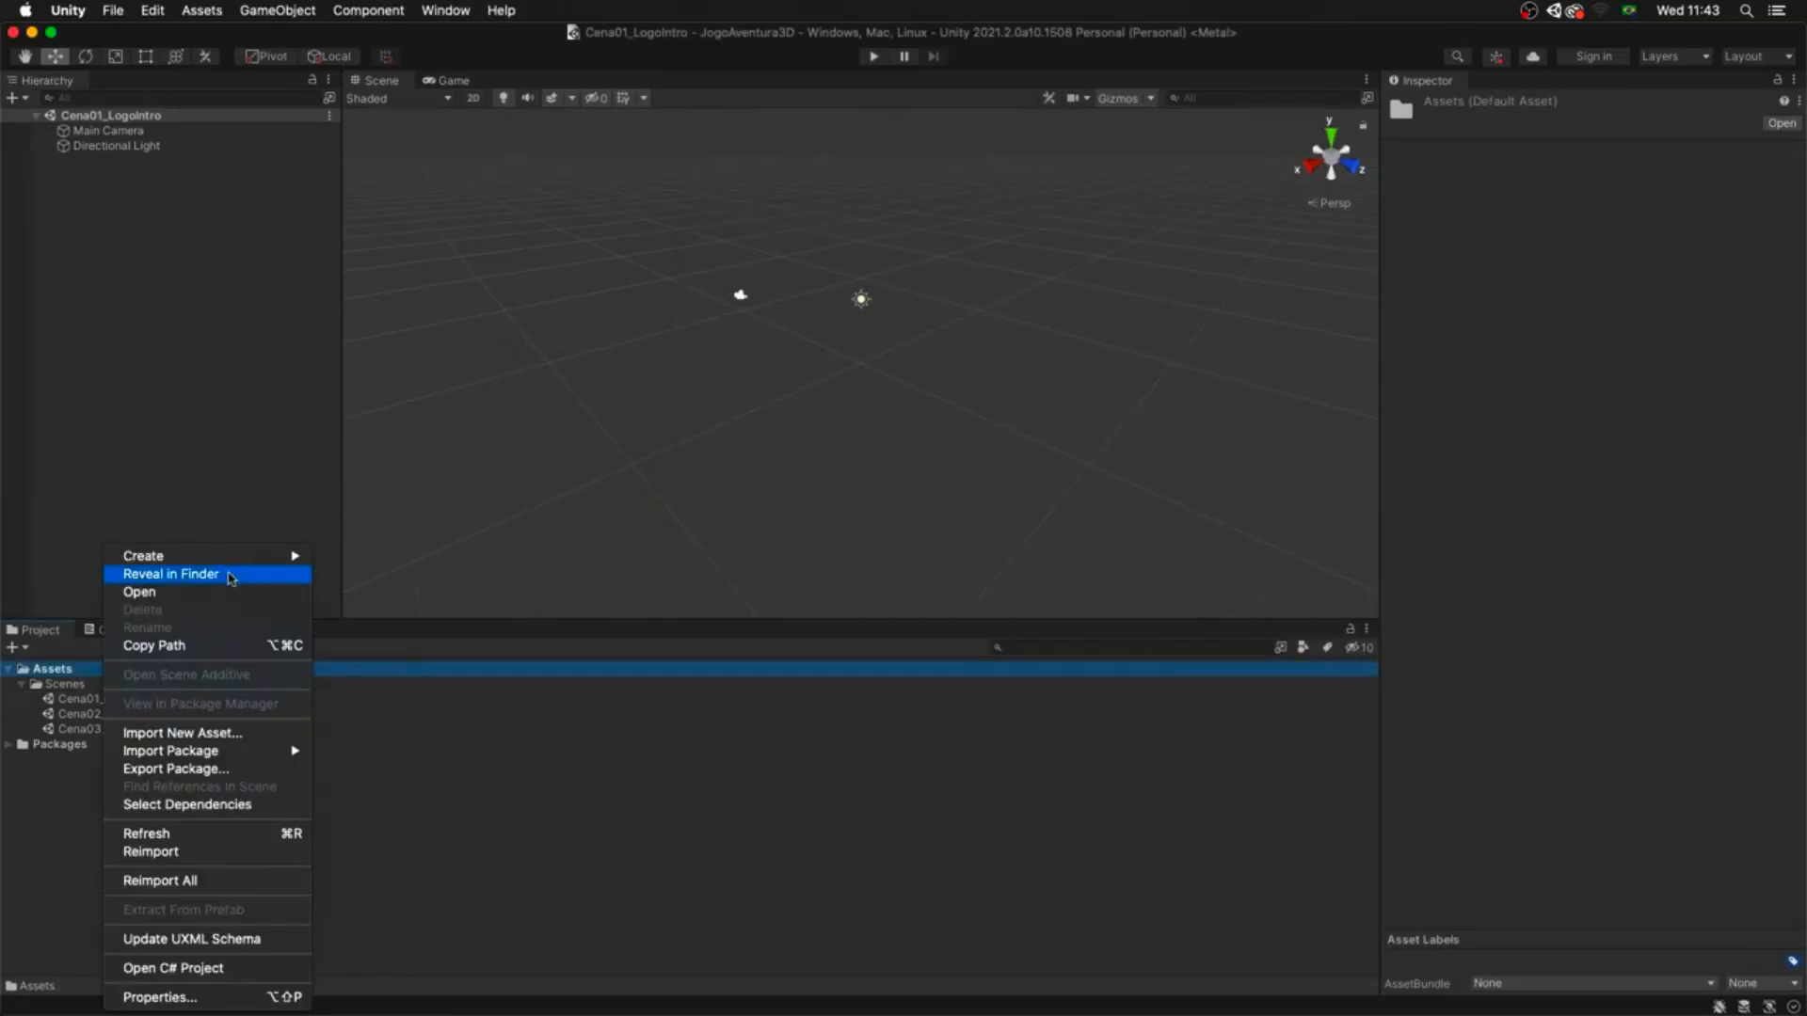
left_click(248, 584)
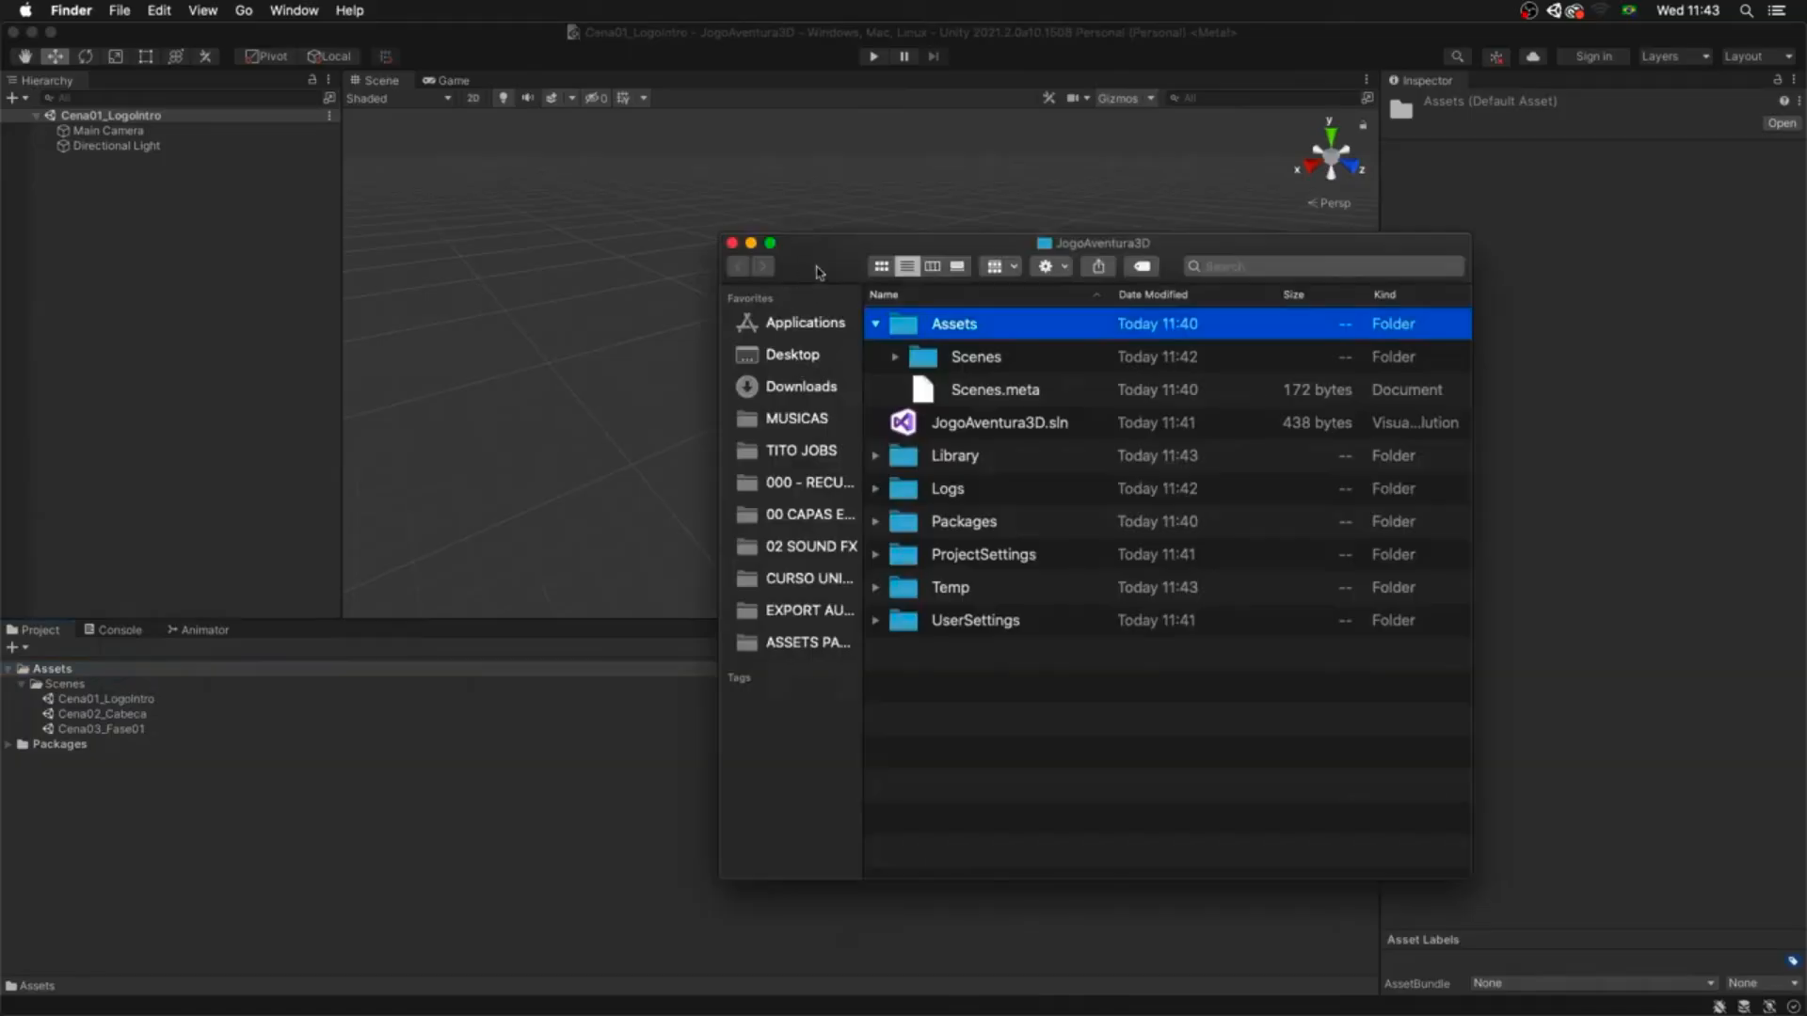
left_click_drag(826, 271, 395, 268)
double_click(551, 323)
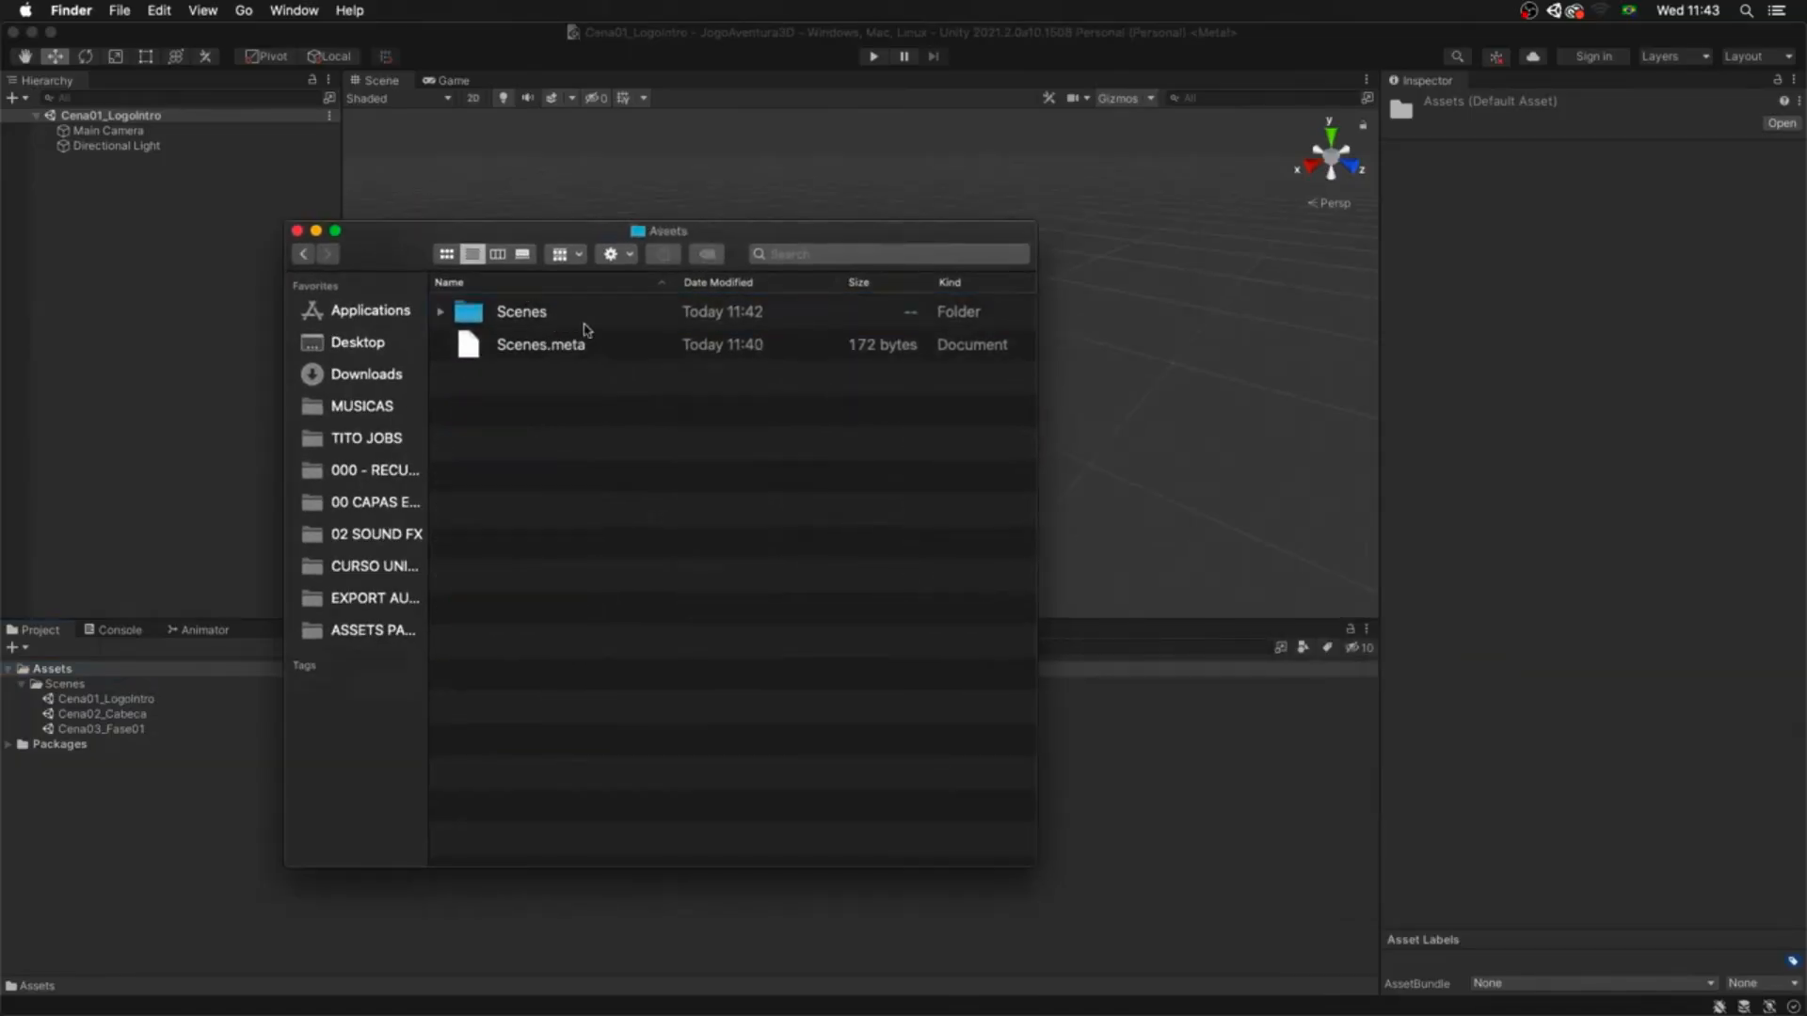
- Copy logo_color.png from "ASSETS PARA JOGO DE AVENTURA 3D" into the project's Assets folder and return to Unity to import it
left_click(386, 640)
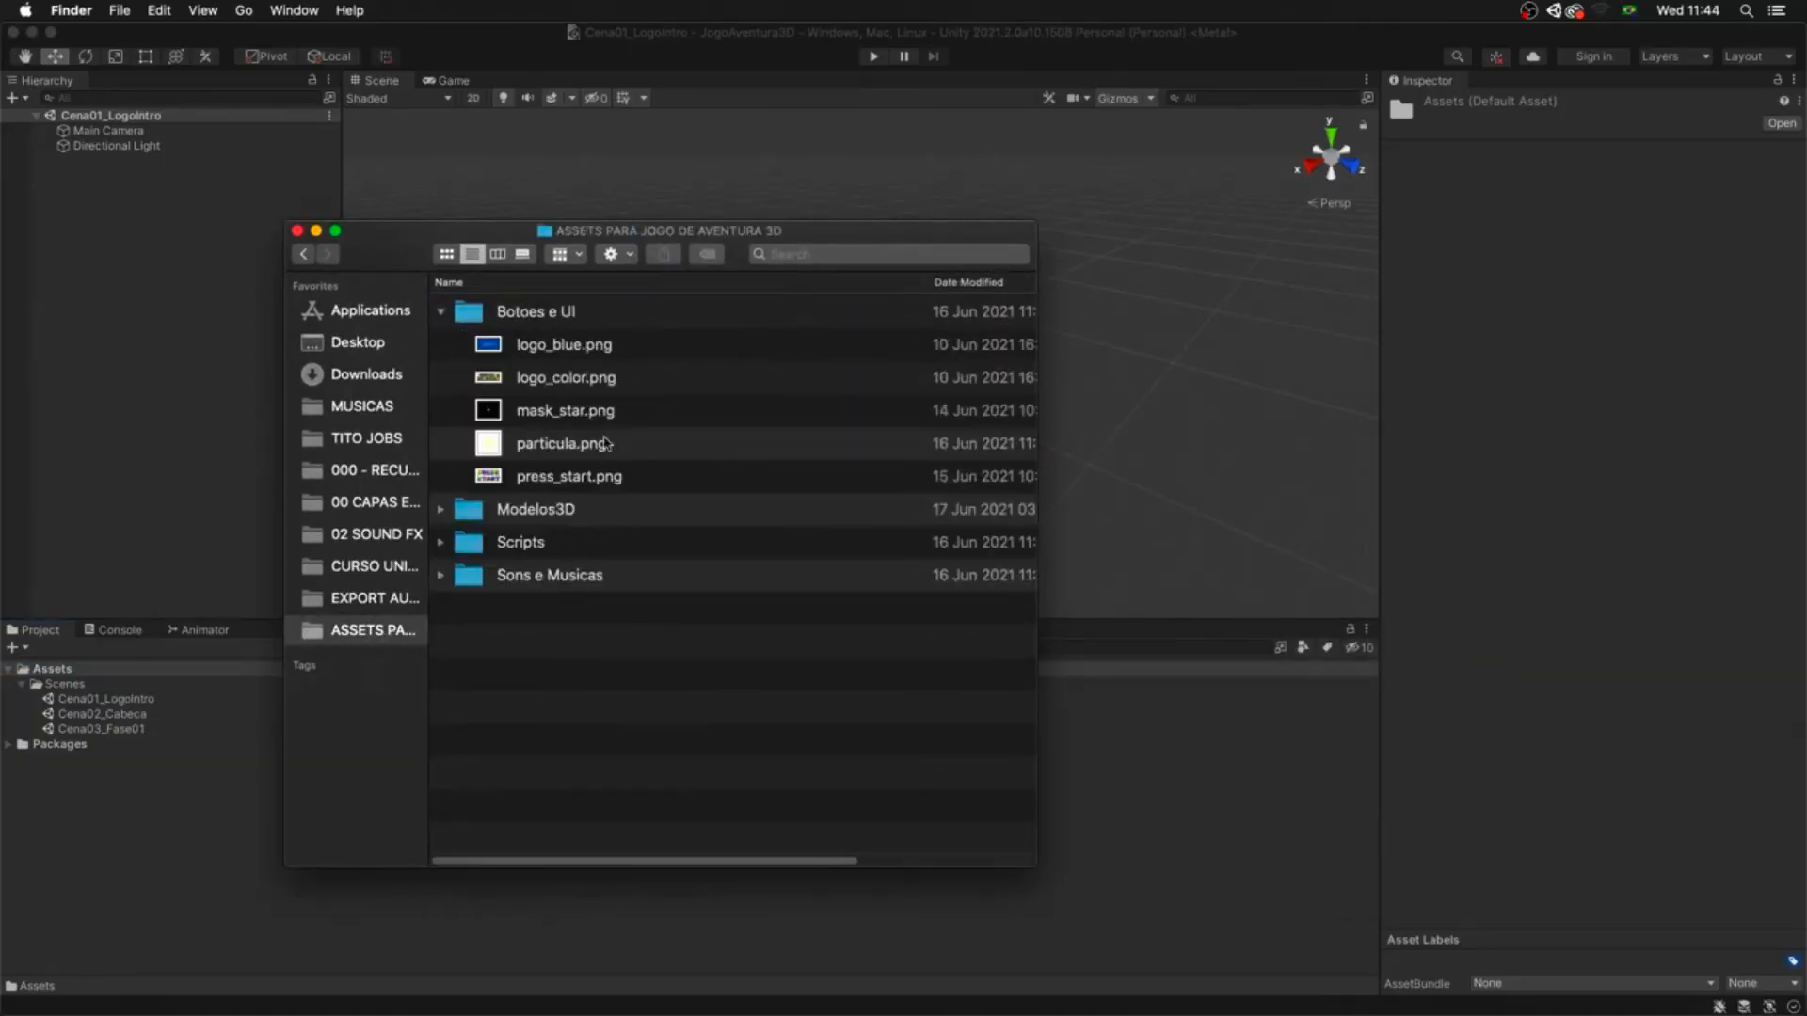
left_click(578, 380)
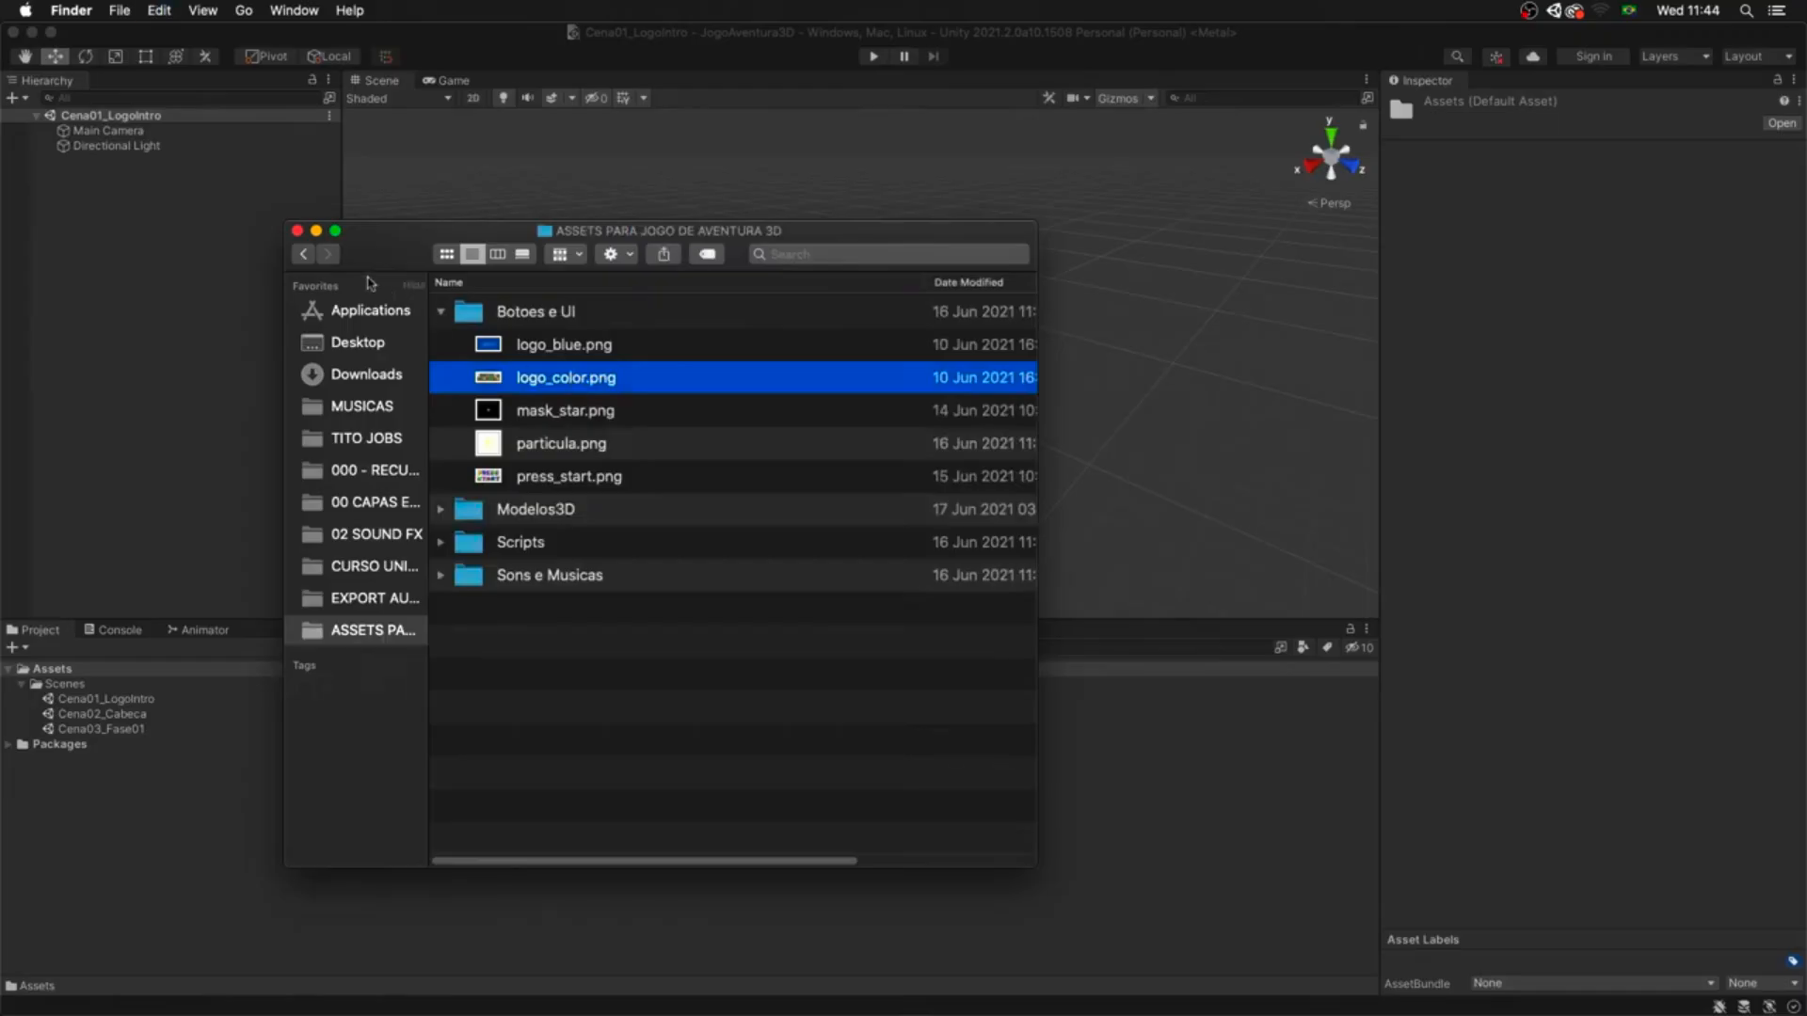
left_click(303, 255)
key("super+v")
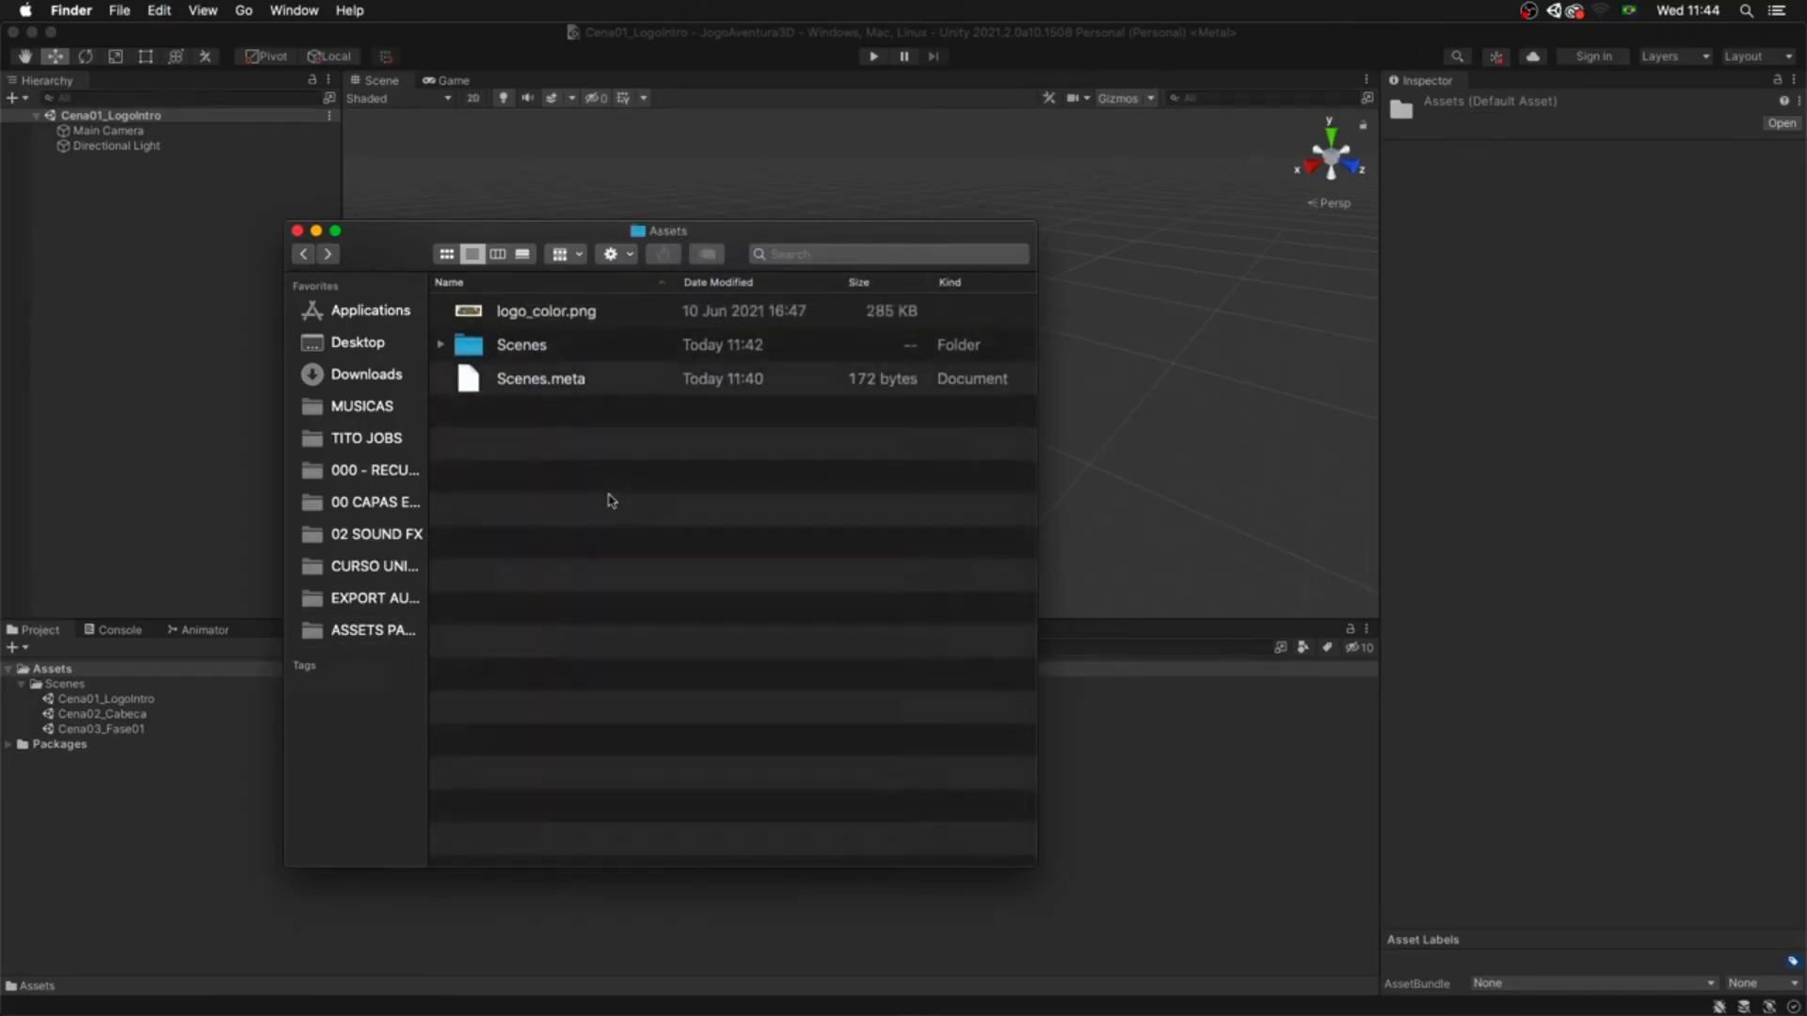
left_click_drag(739, 238, 1167, 206)
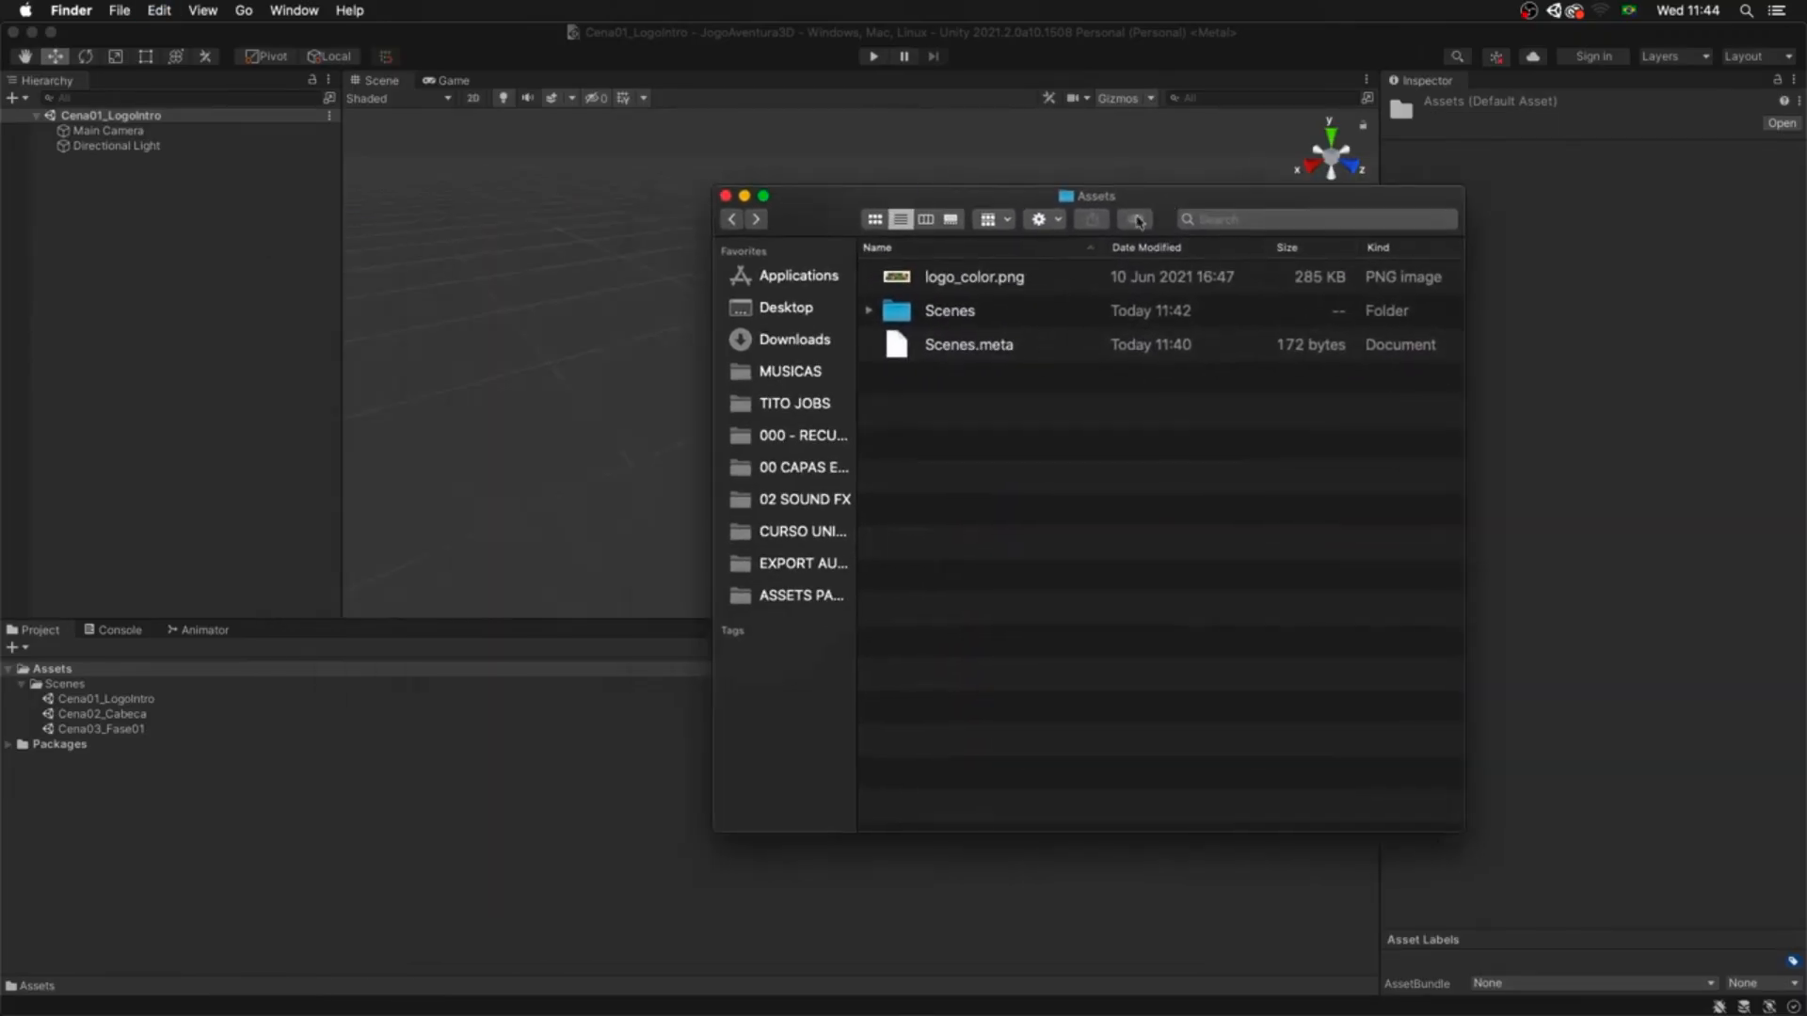
left_click(574, 786)
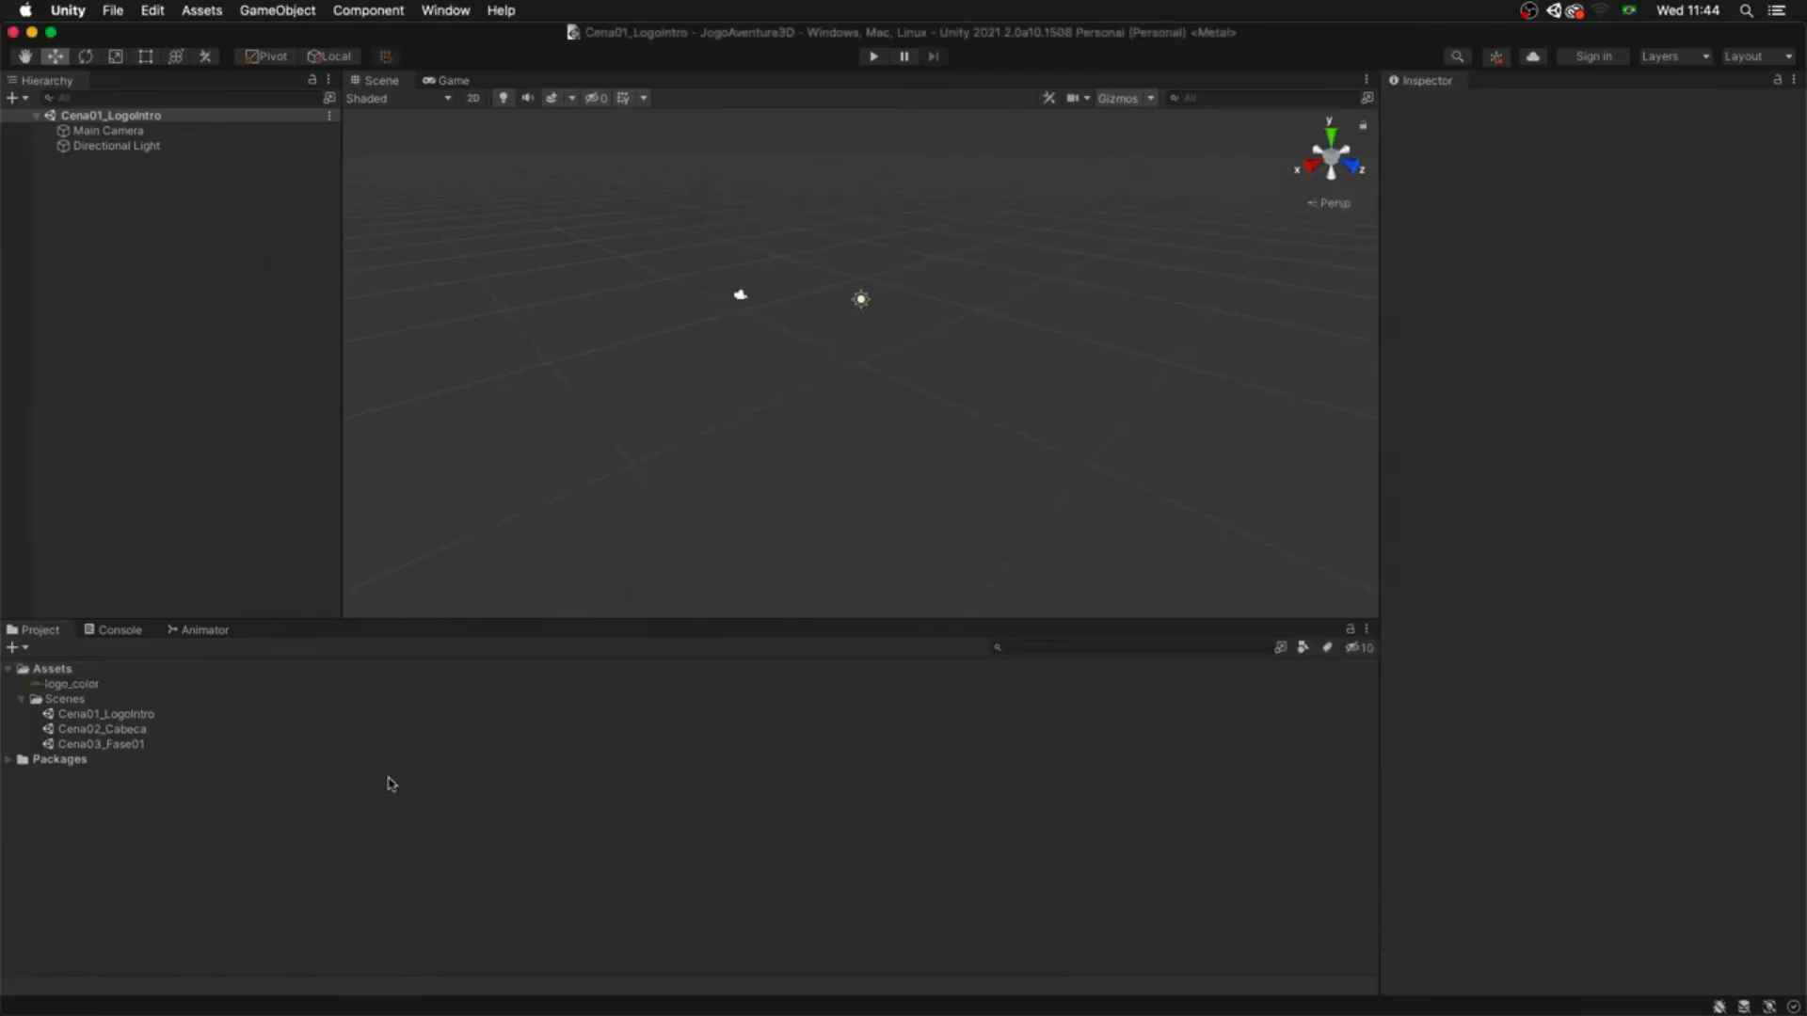
- Create a folder named "Botoes e UI" inside Assets and move the logo_color image into it
left_click(51, 670)
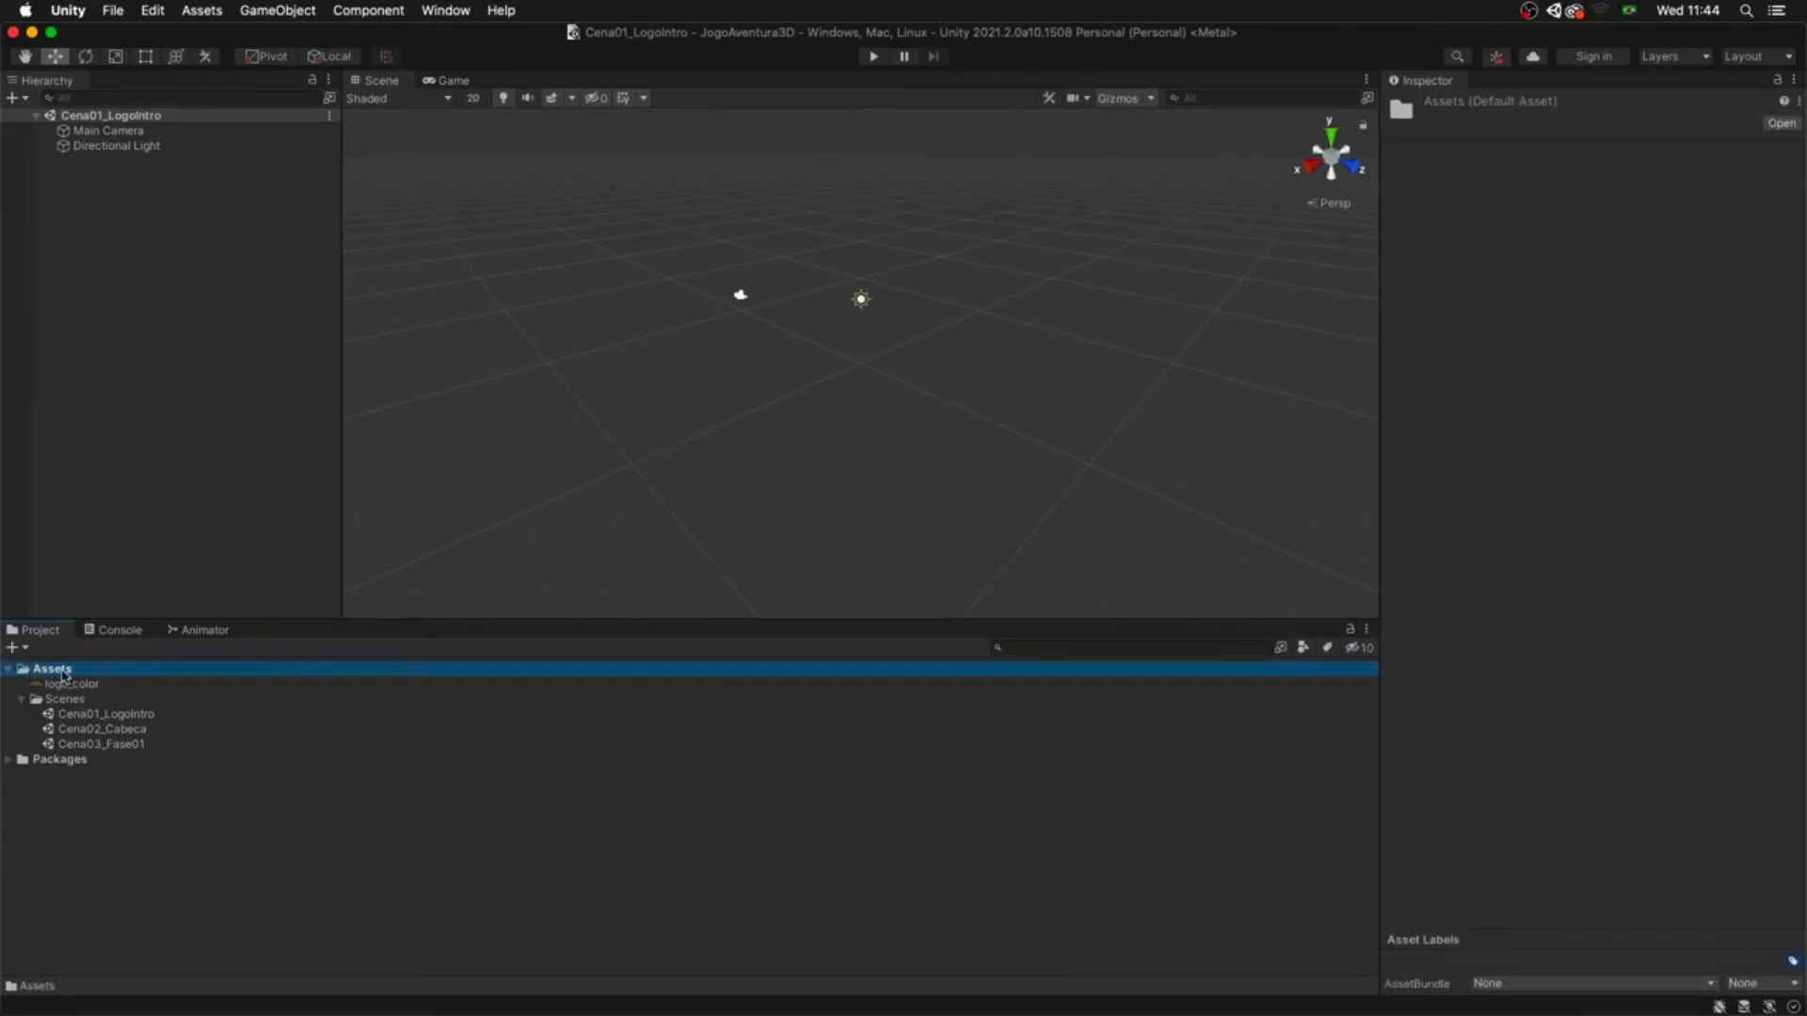
left_click(13, 648)
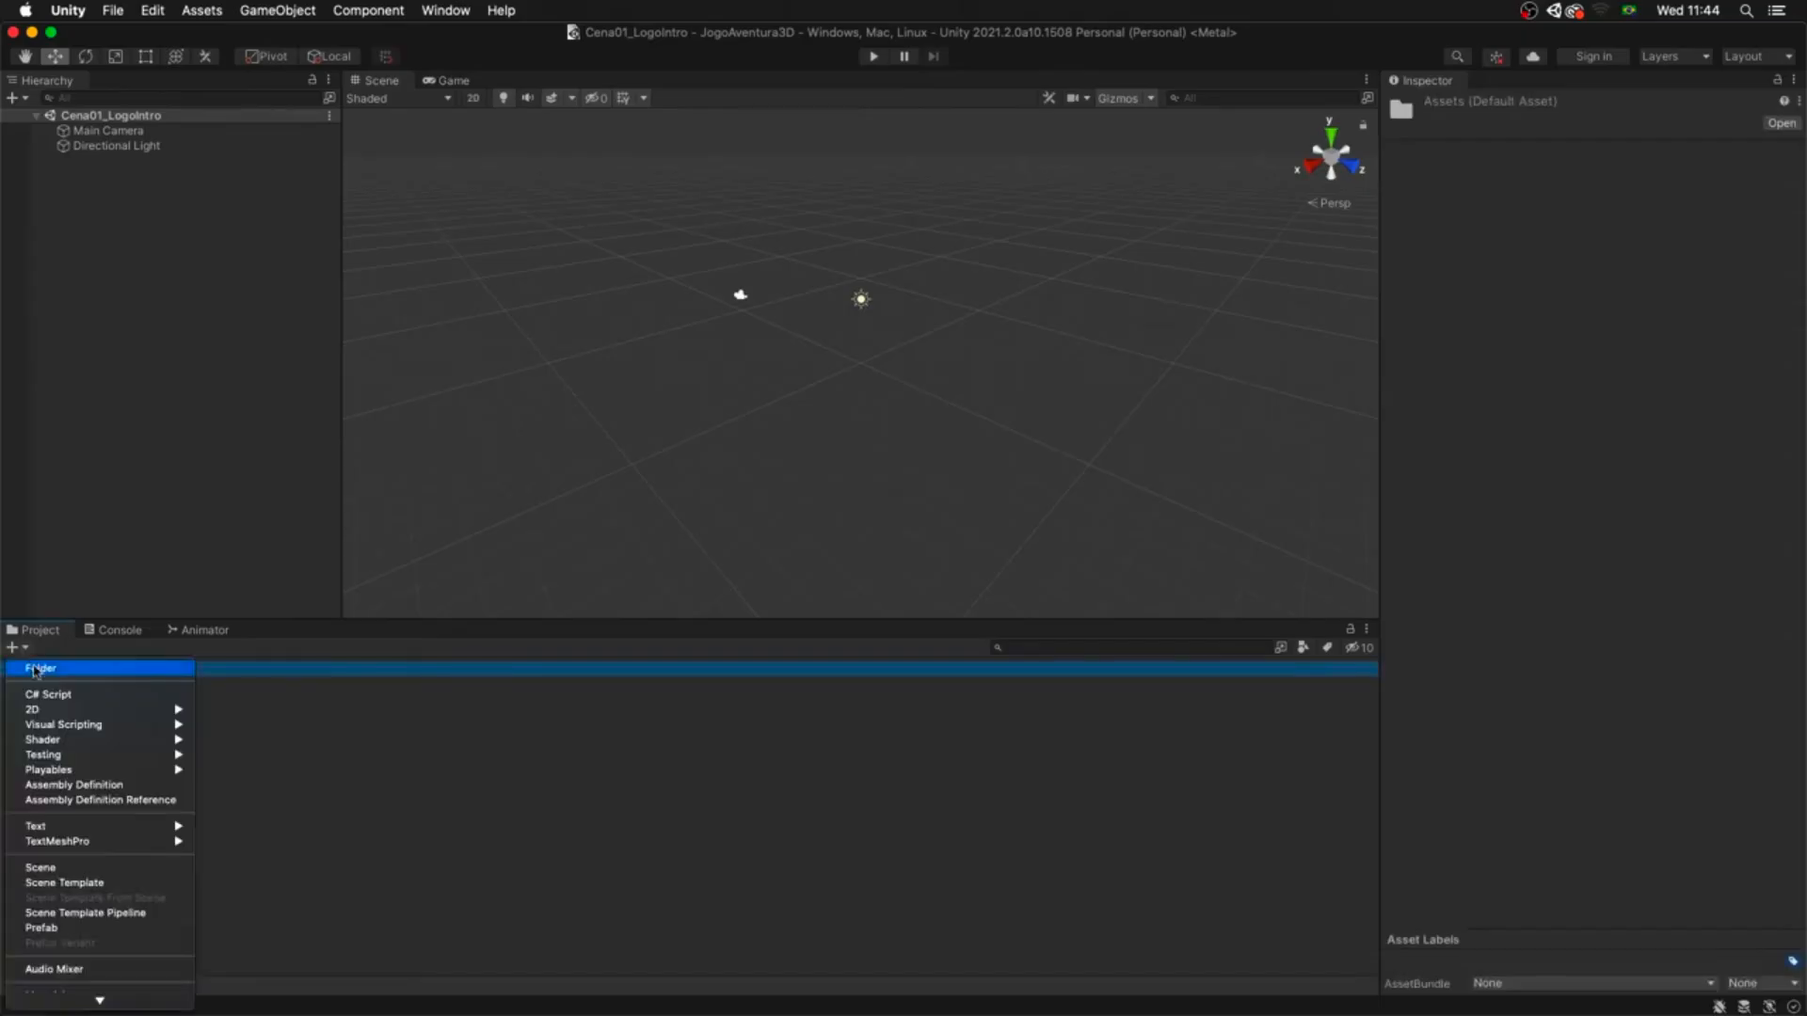
left_click(38, 669)
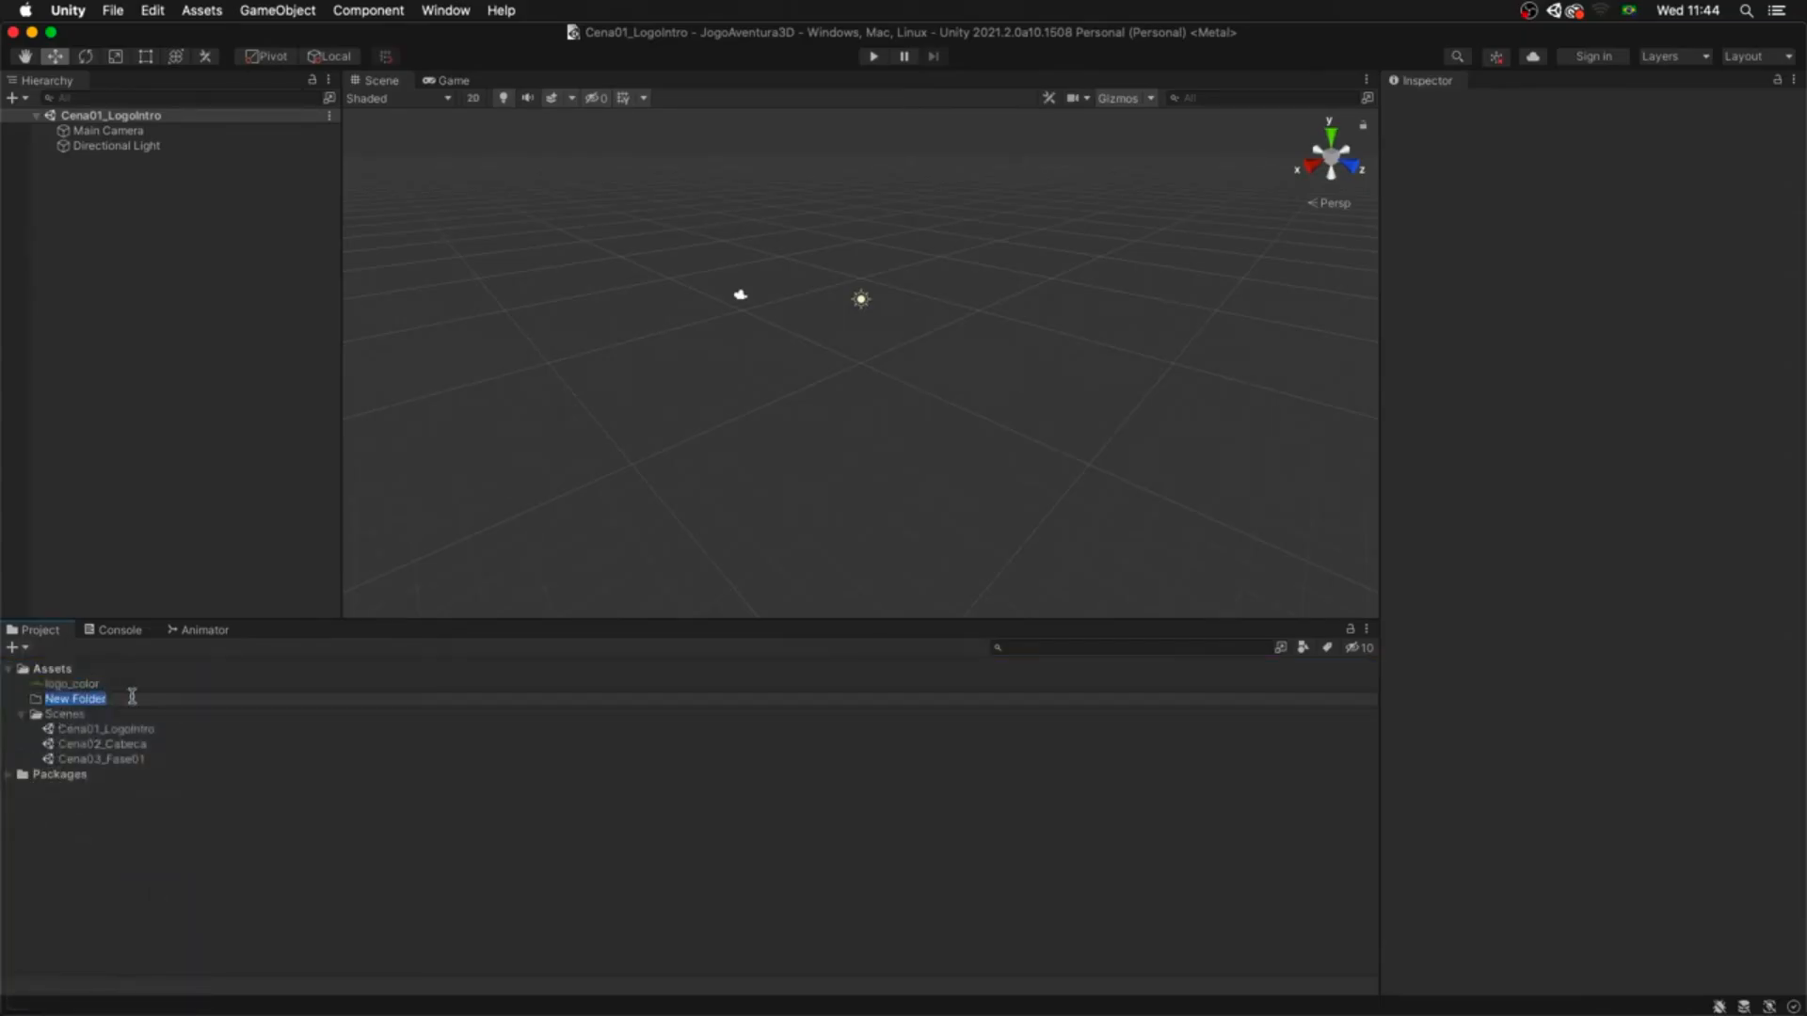
type("Botoes e UI")
key("Return")
left_click_drag(99, 700, 94, 686)
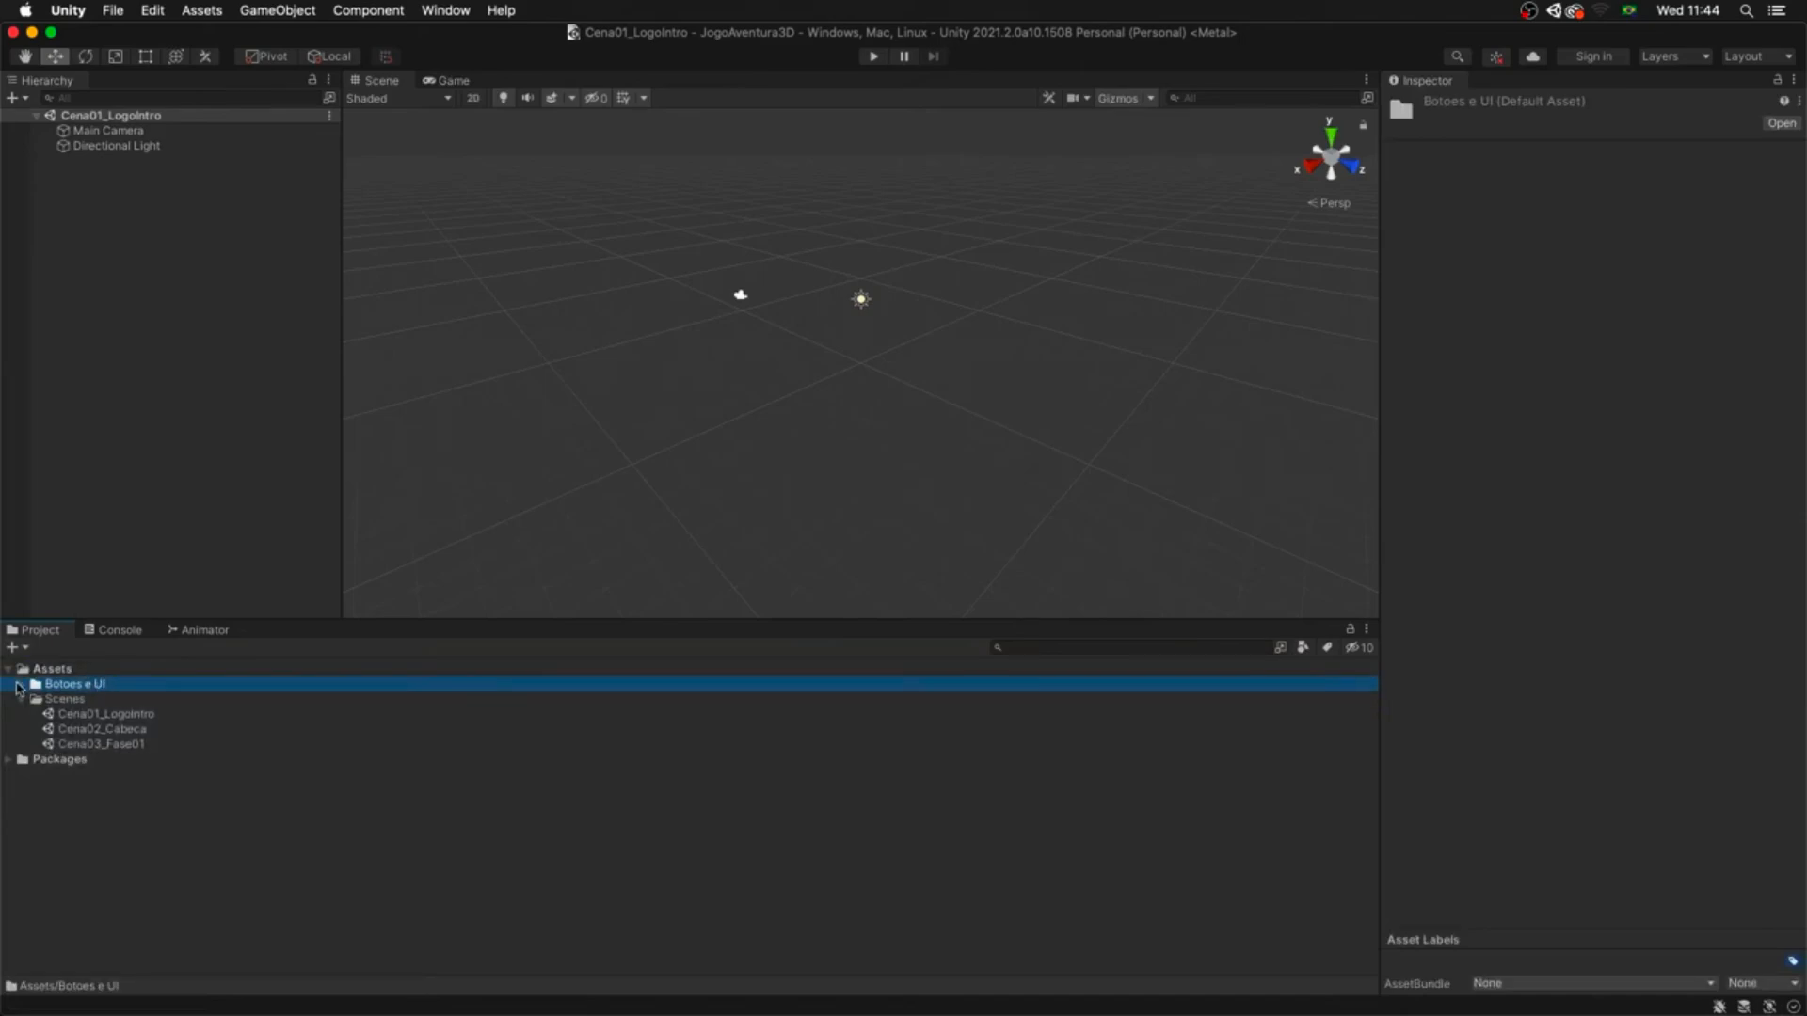
- Change the texture type of logo_color to Sprite (2D and UI), enlarging its preview, and apply the import settings
left_click(71, 701)
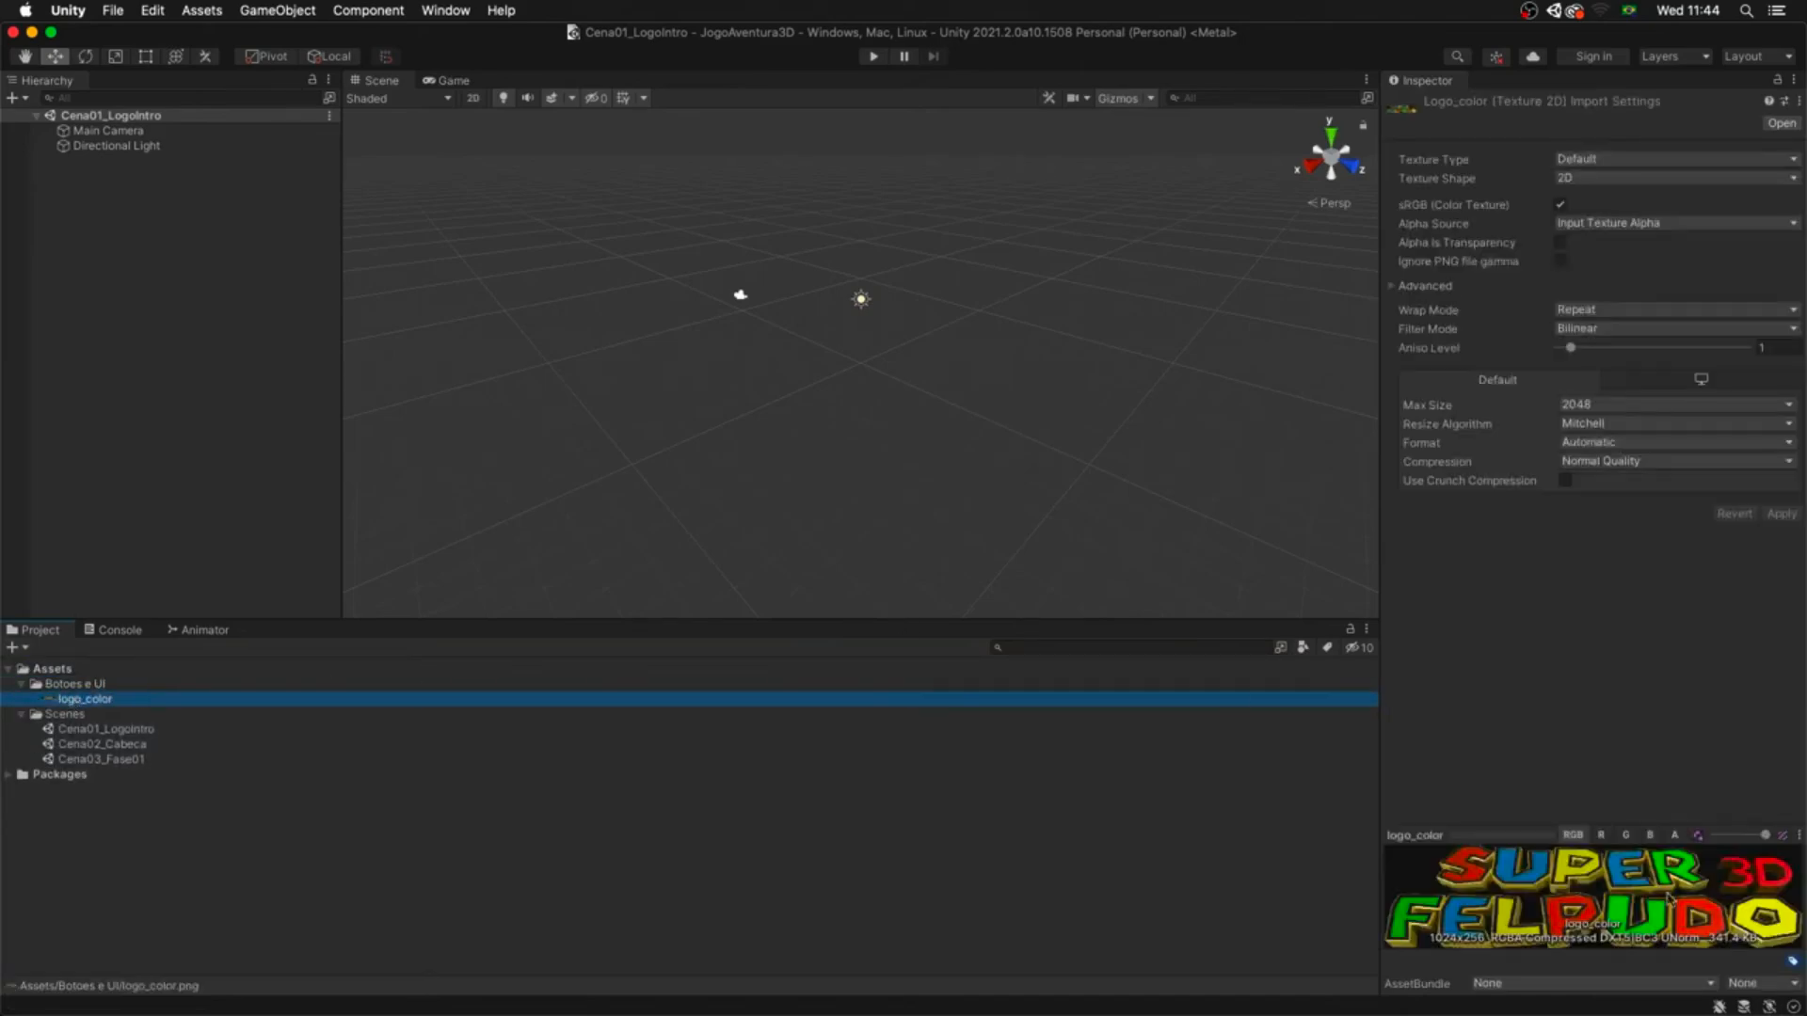
left_click_drag(1505, 834, 1519, 734)
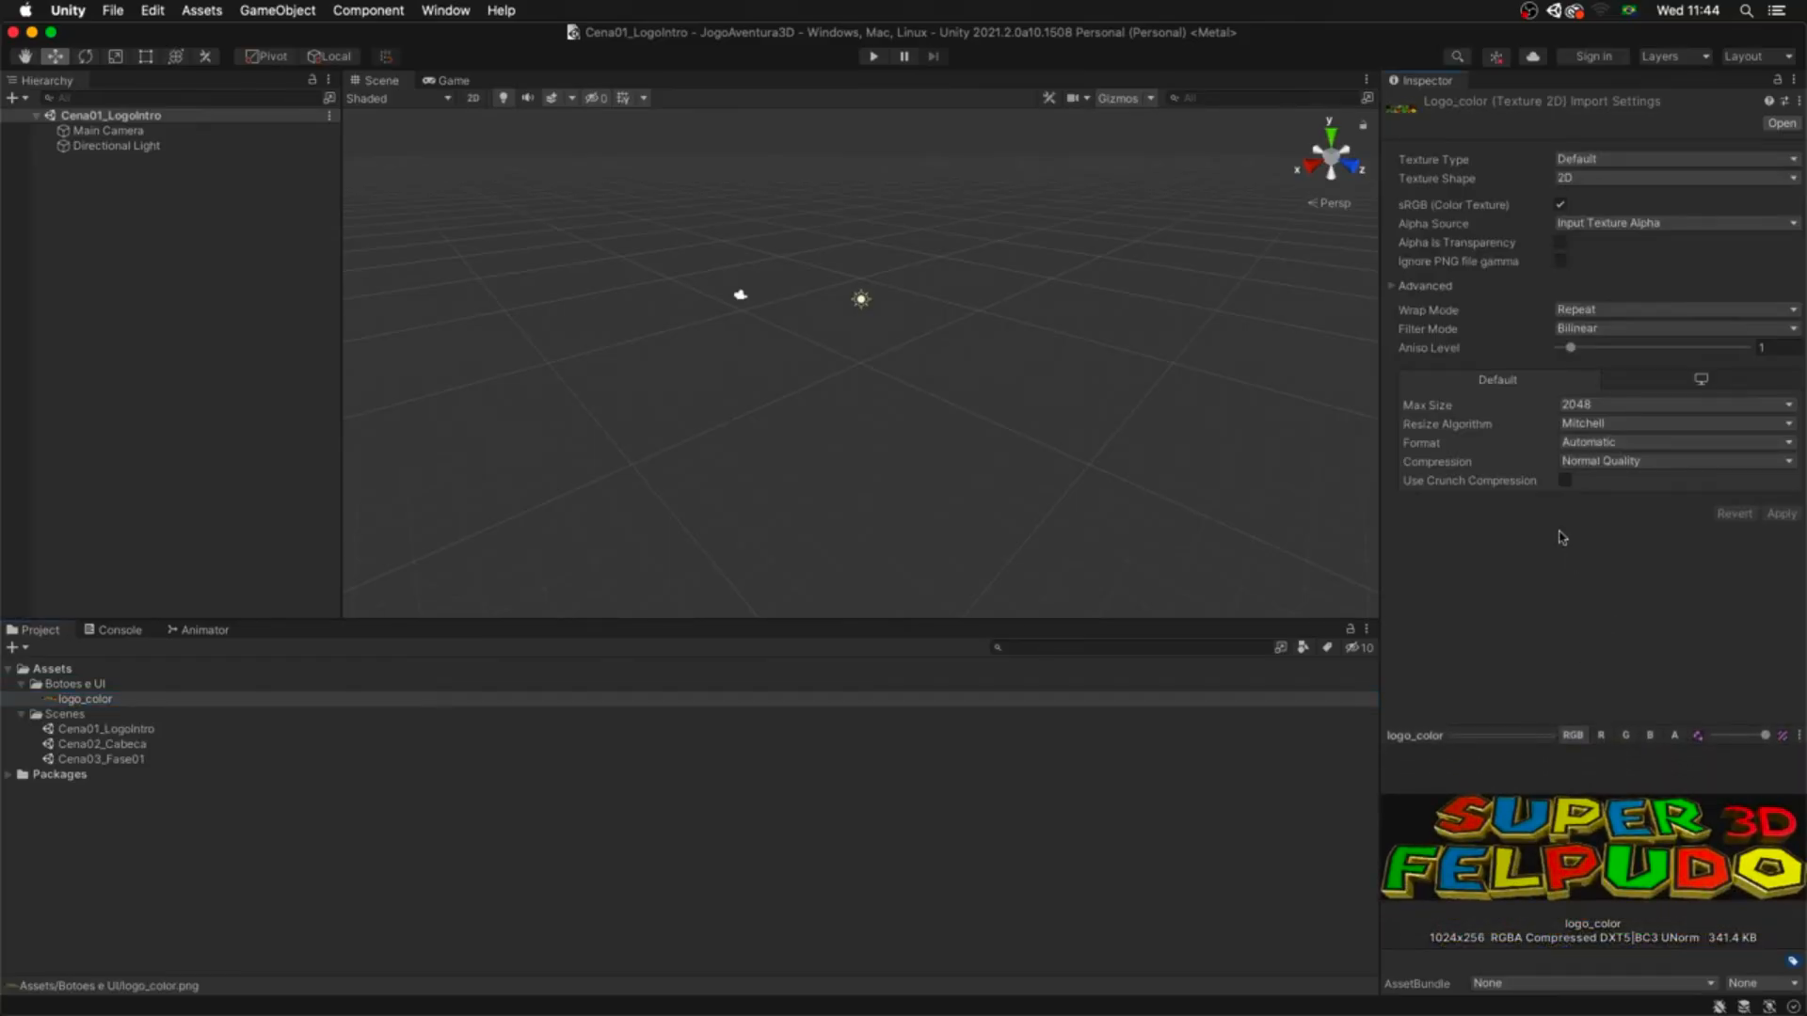
left_click(1613, 160)
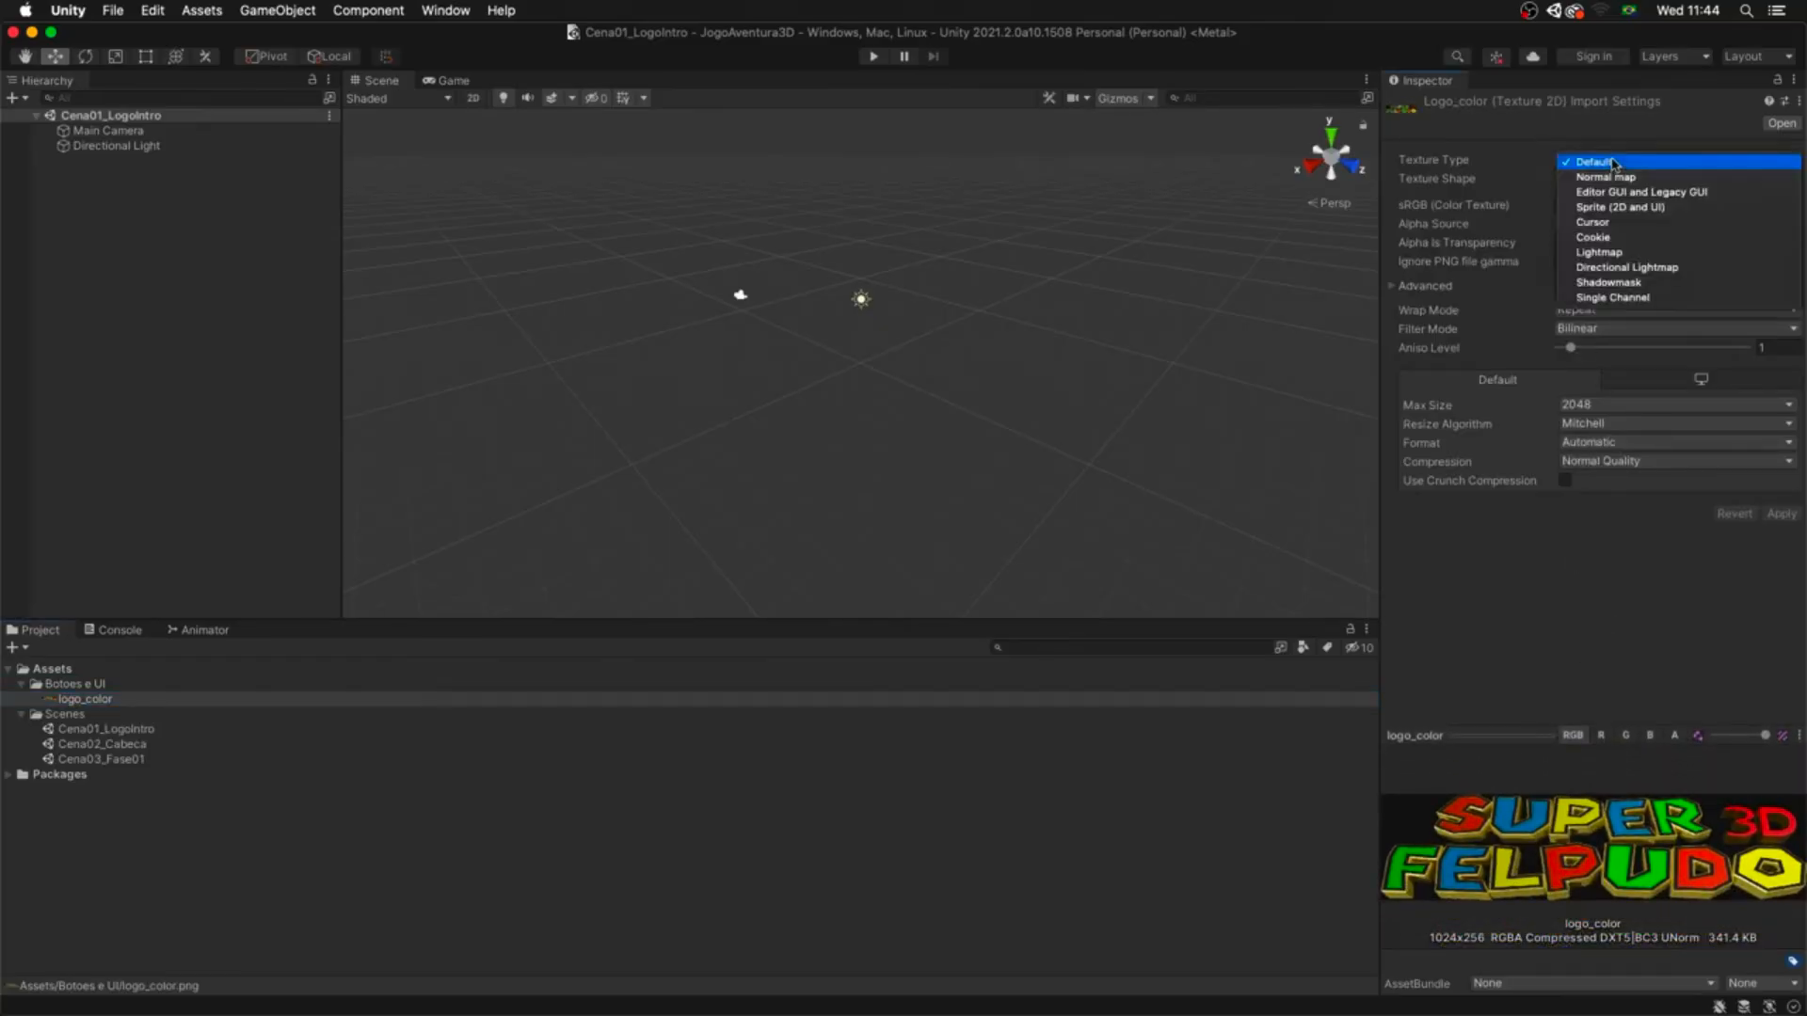
left_click(1621, 208)
left_click(1781, 591)
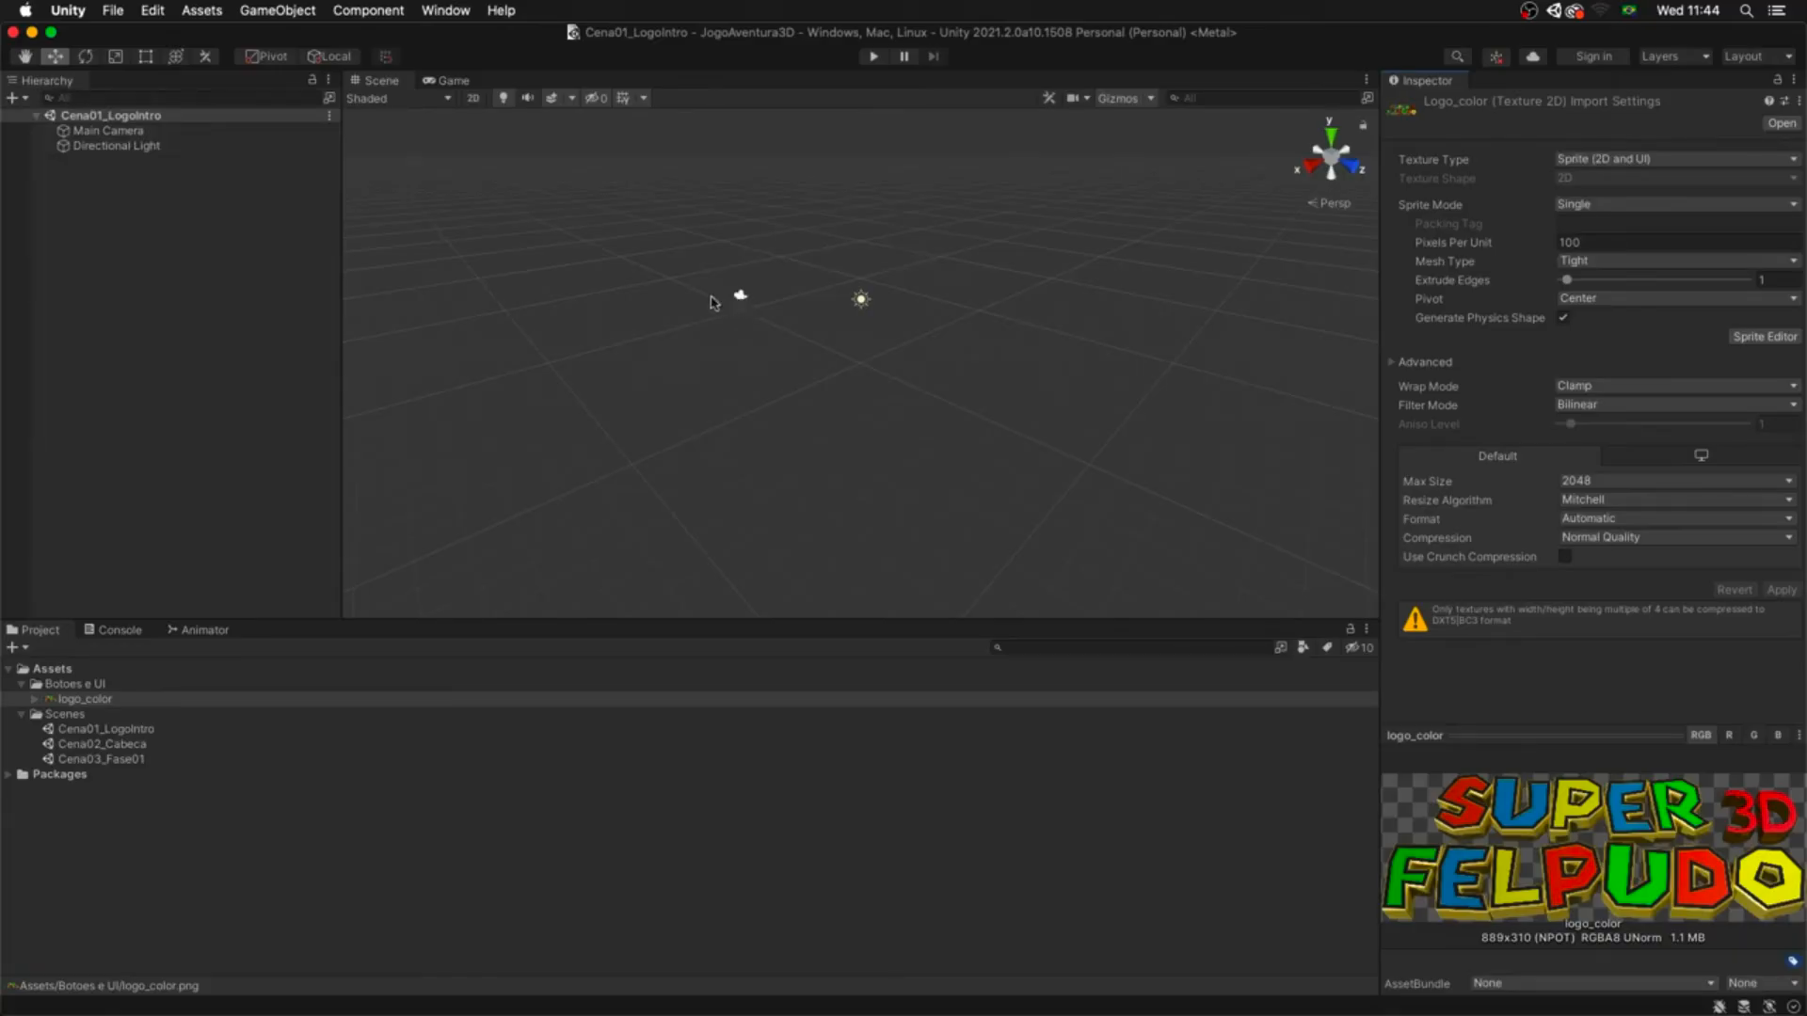
- Add a UI Canvas to the Cena01_LogoIntro scene, keeping its default name
left_click(163, 400)
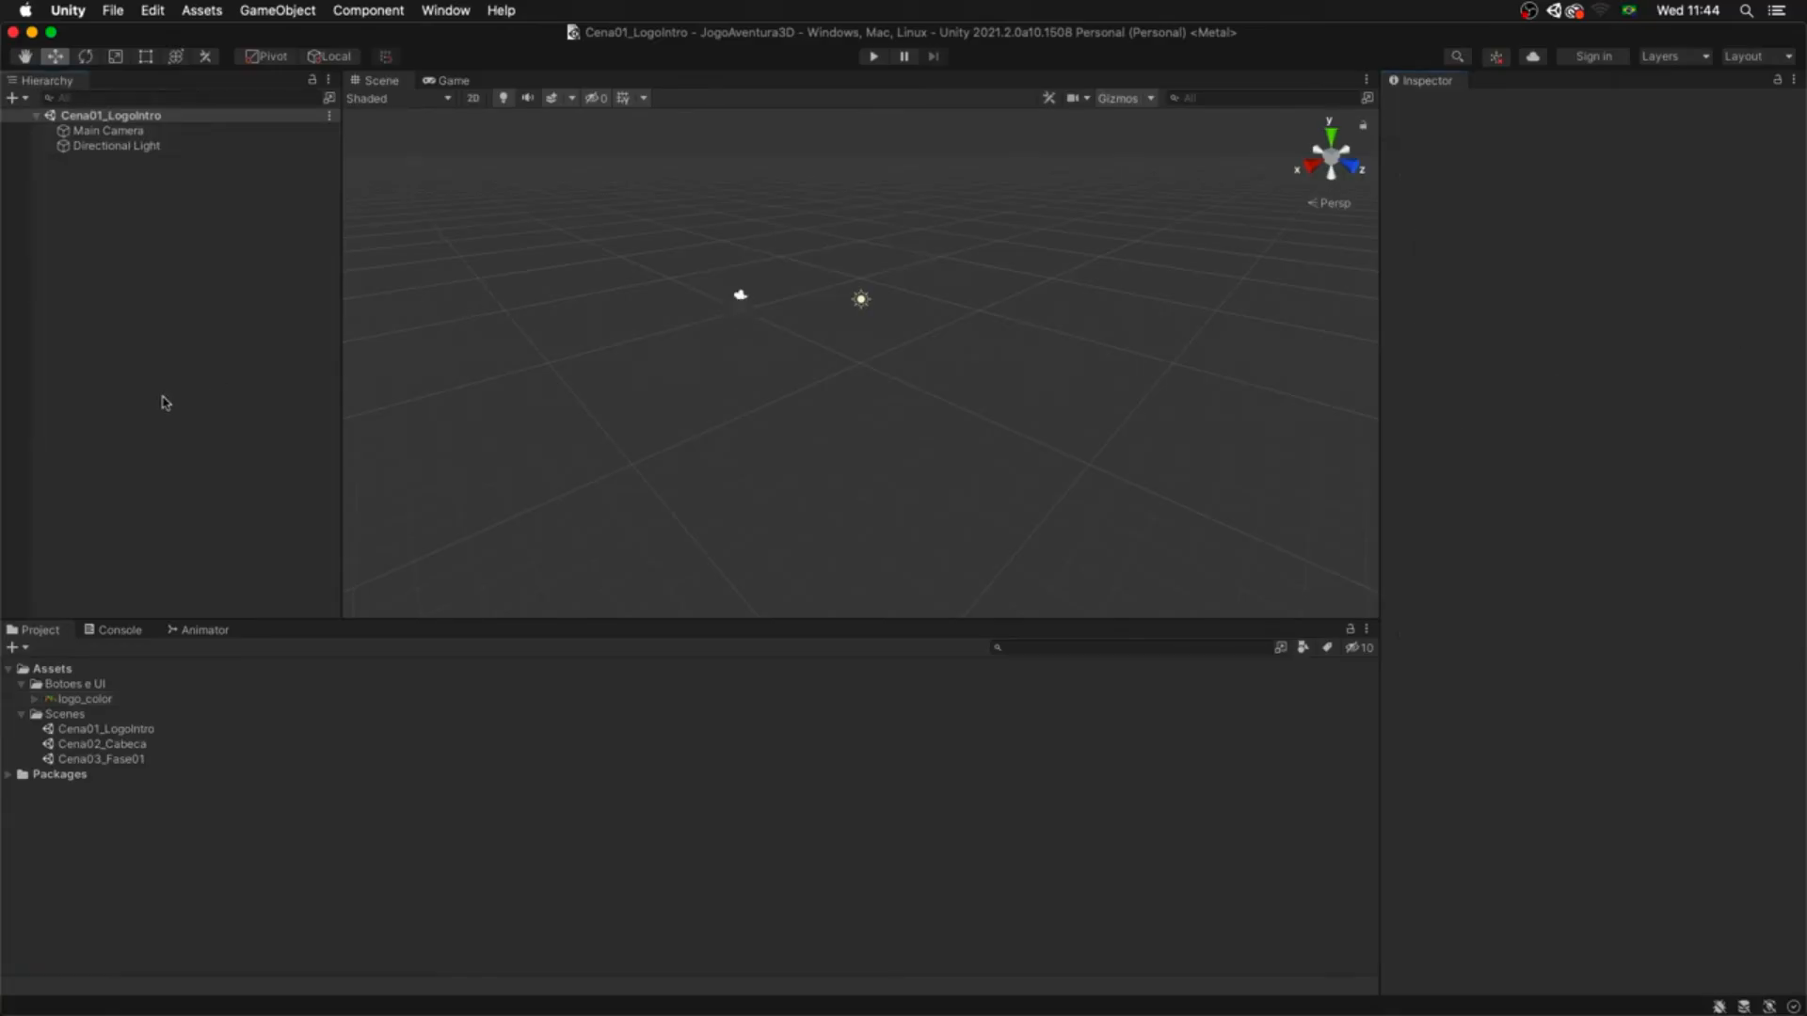
left_click(25, 99)
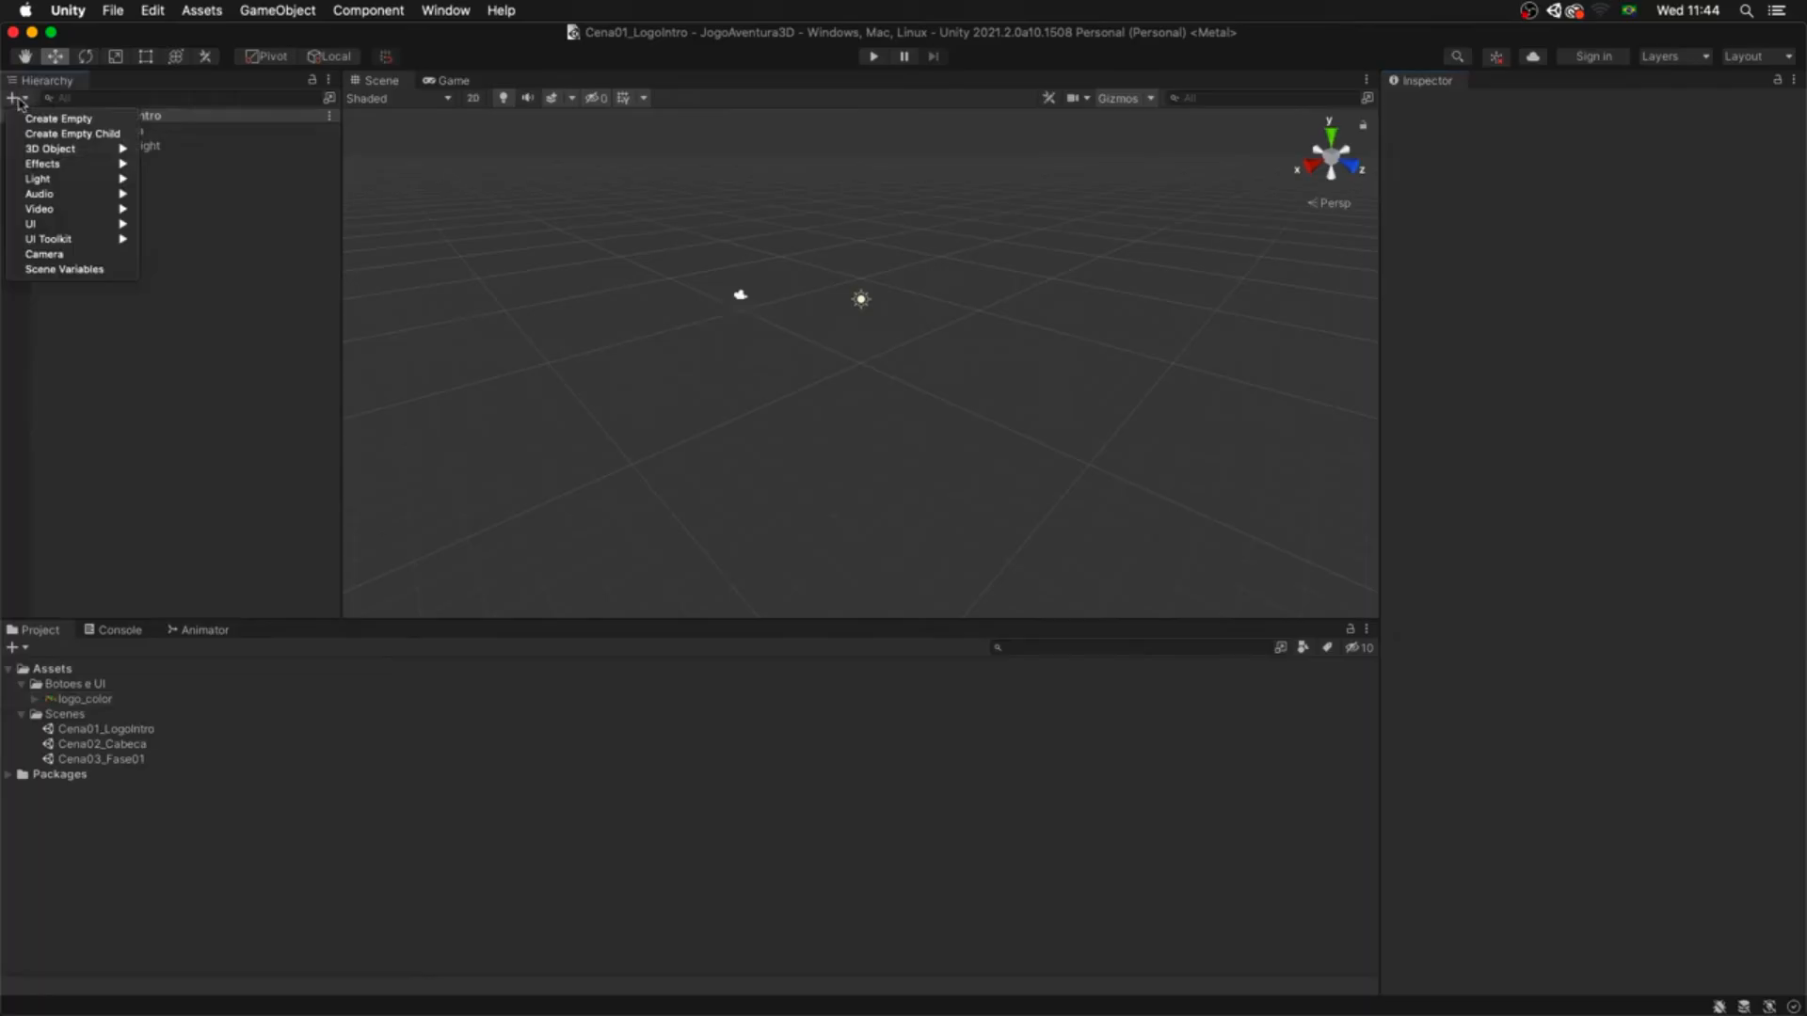
mouse_move(94, 226)
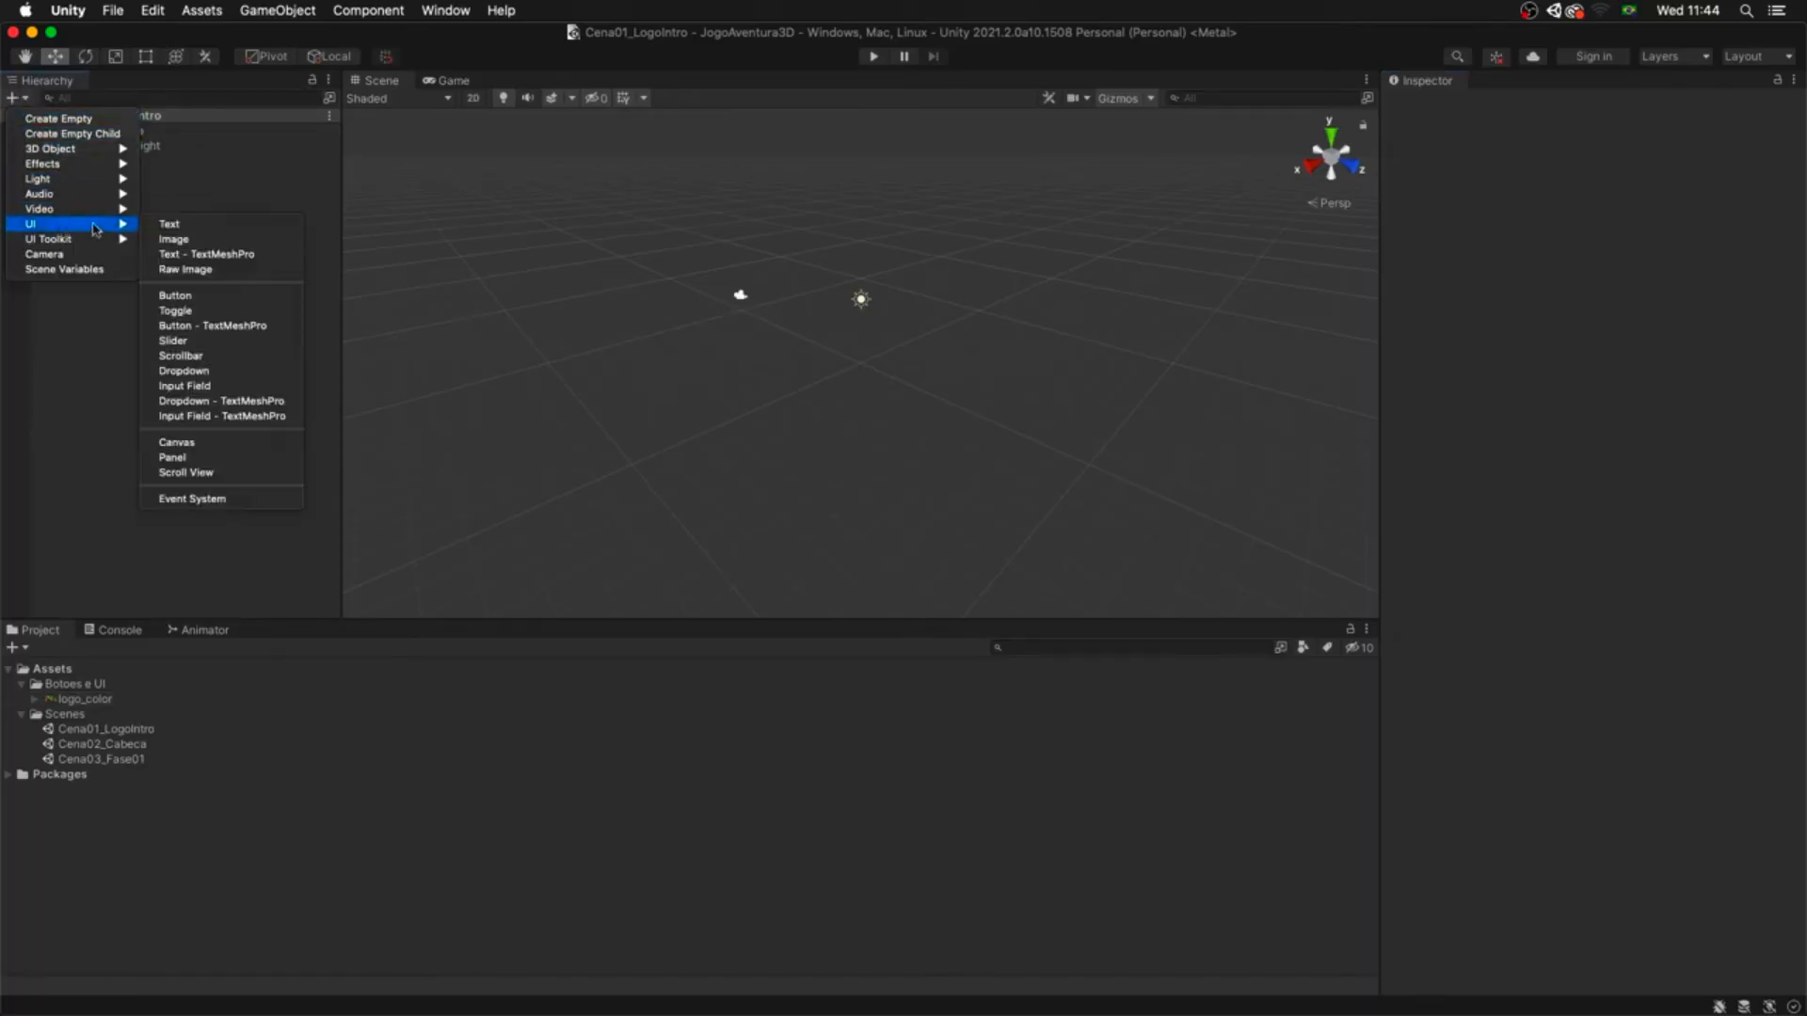
left_click(179, 442)
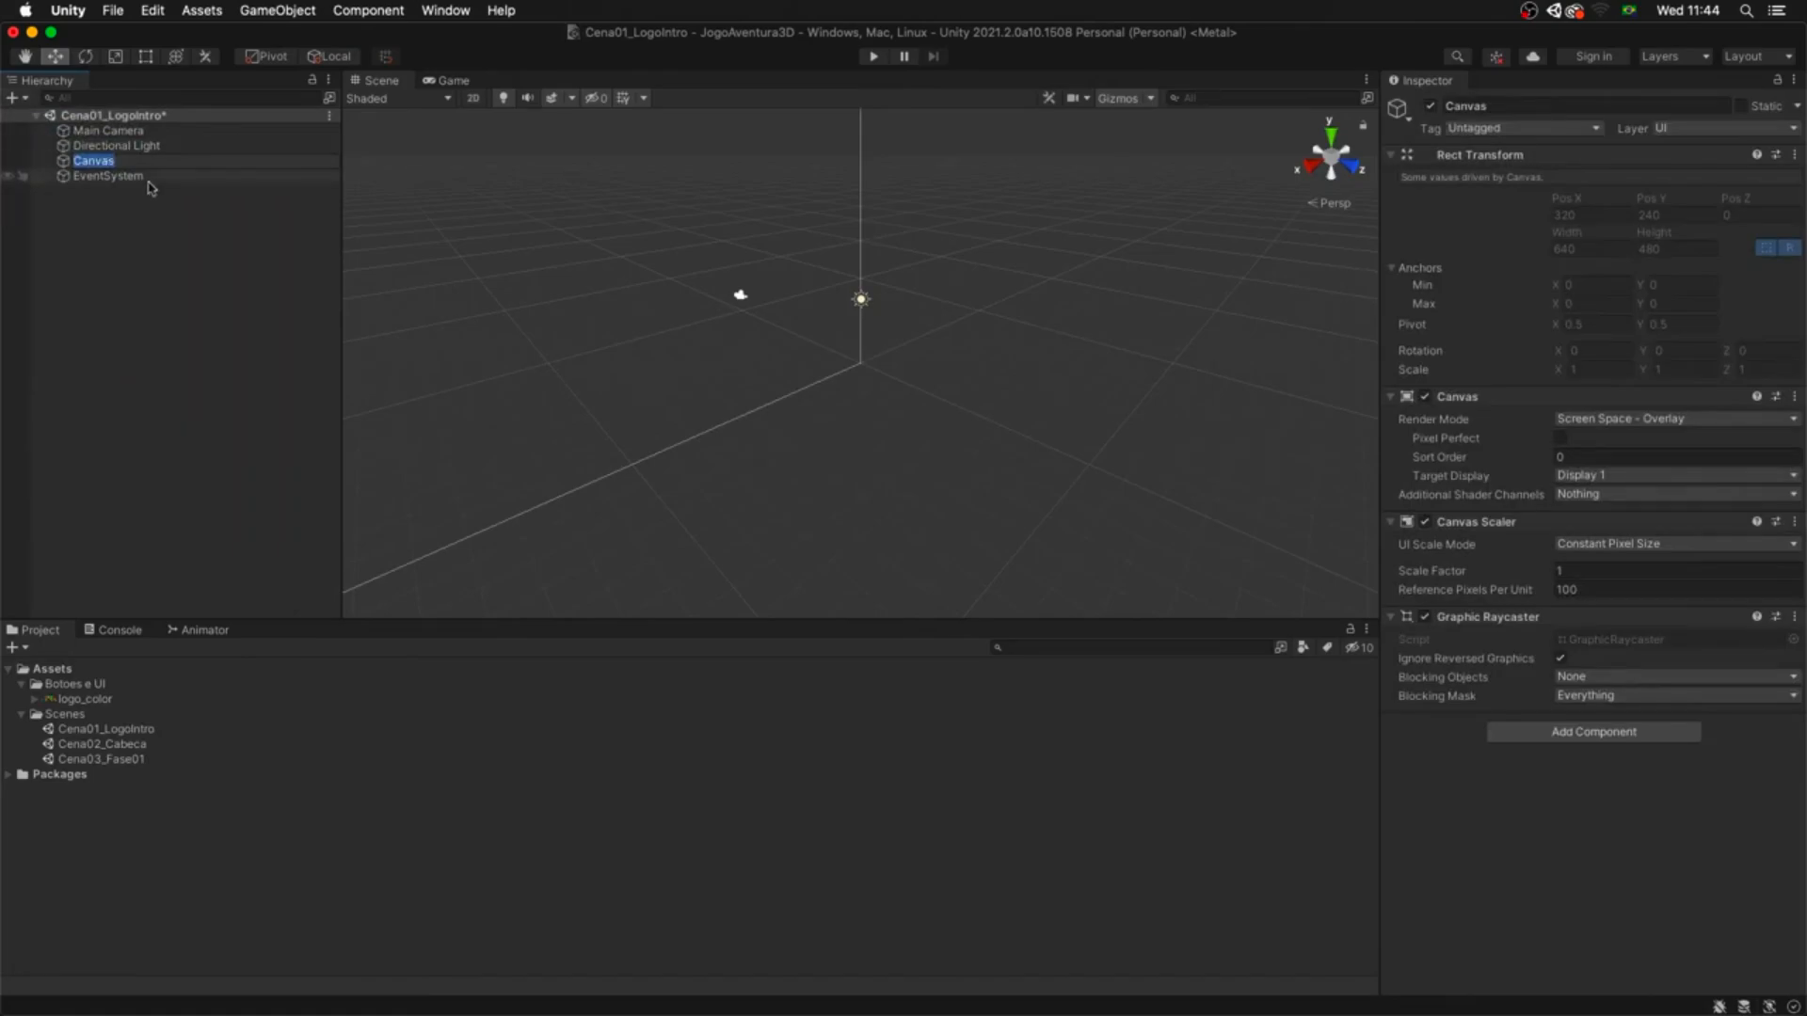
left_click(141, 229)
- Add a UI Image as a child of the Canvas, keeping its default name
left_click(108, 161)
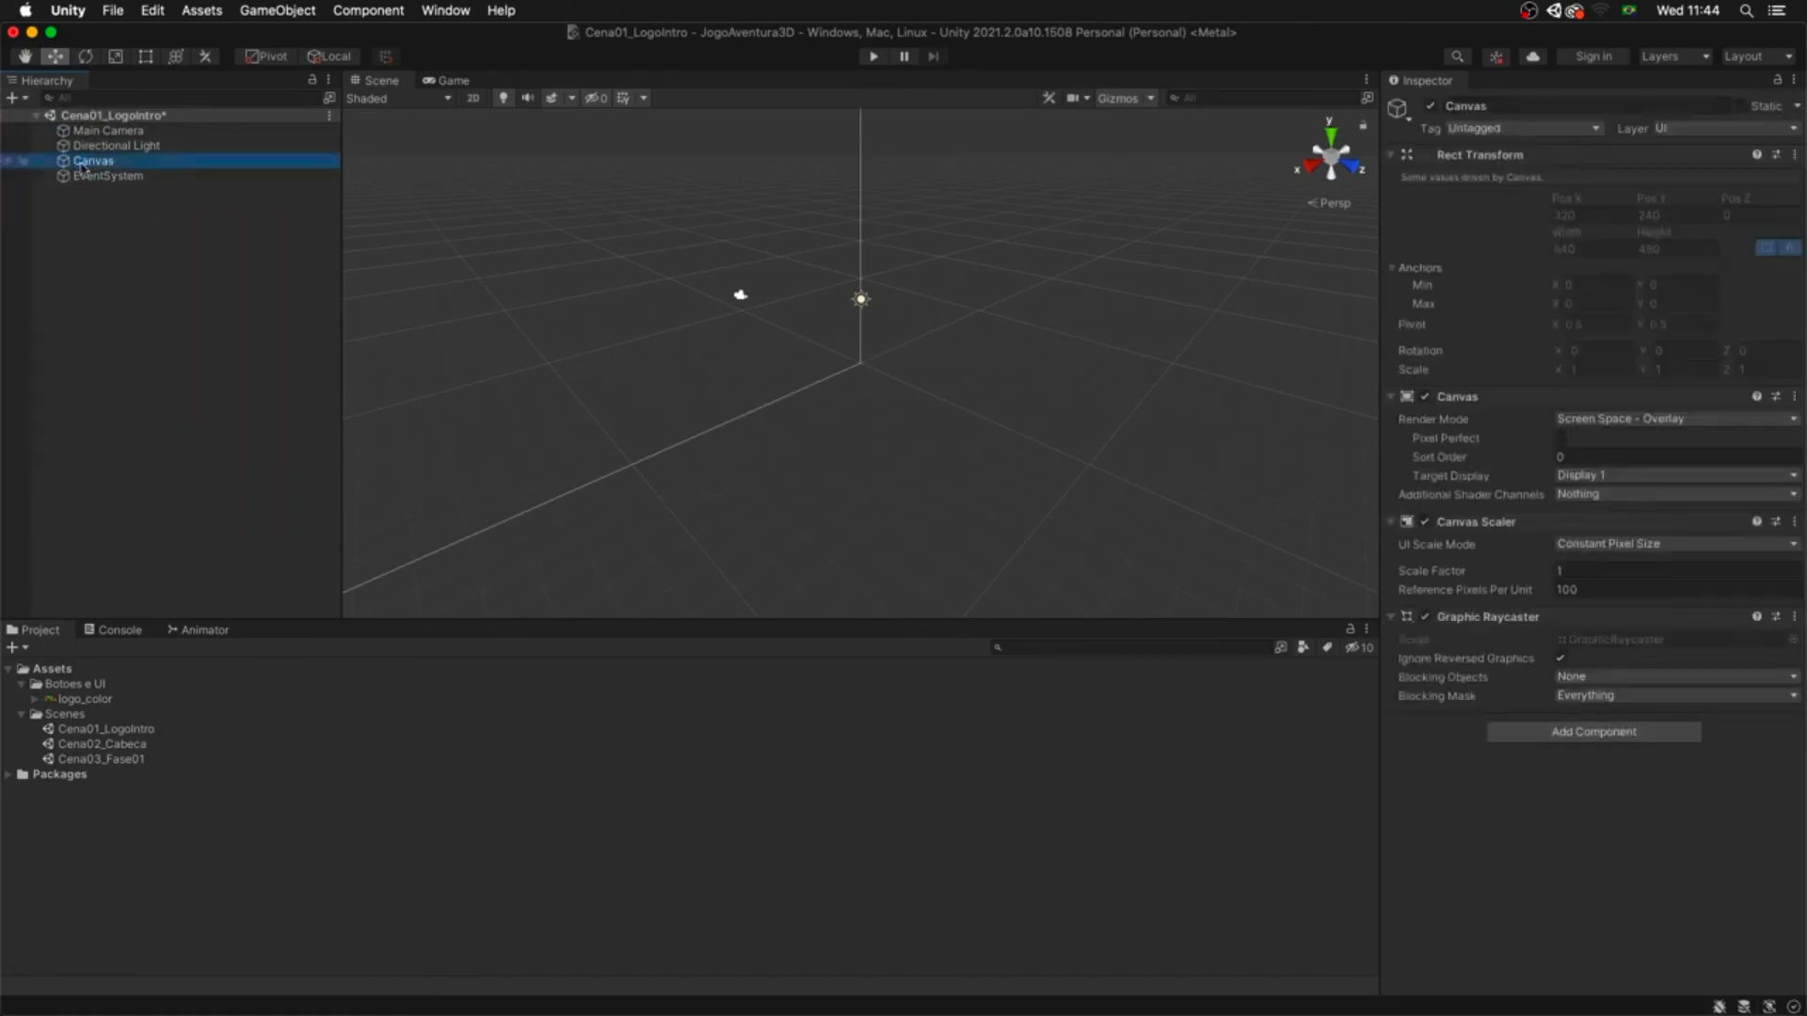
left_click(13, 98)
mouse_move(87, 239)
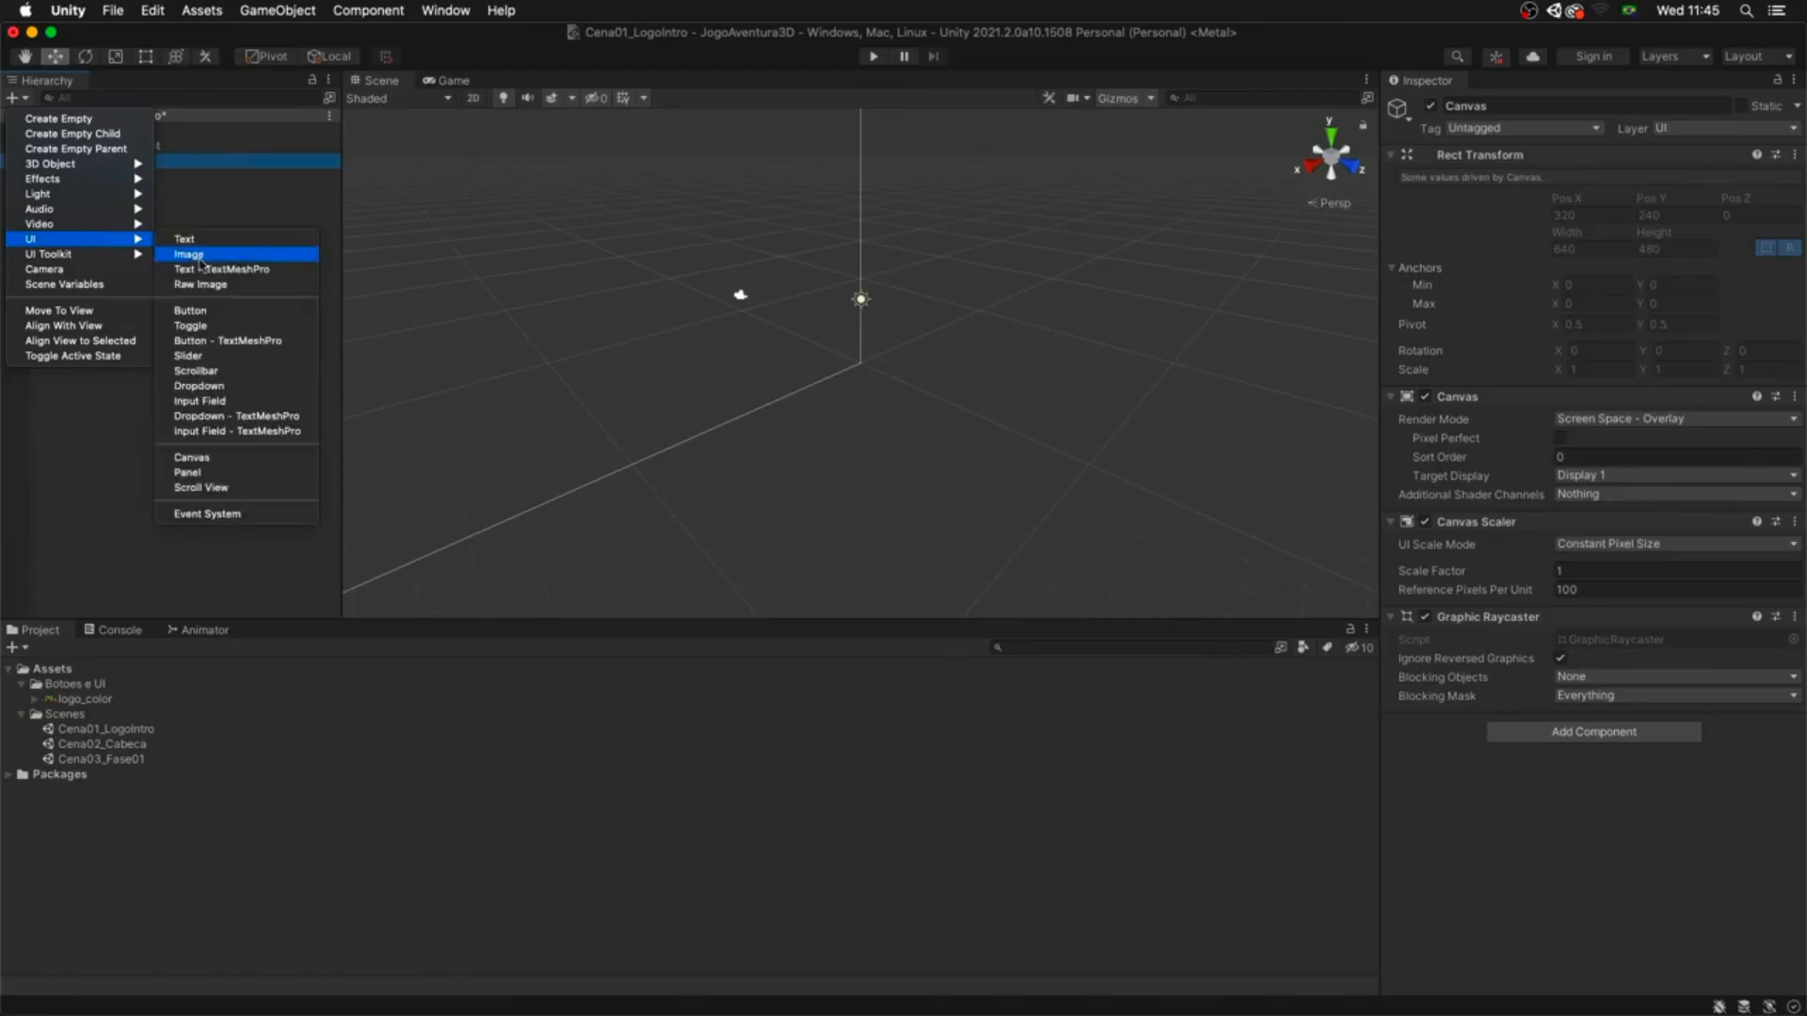
left_click(199, 258)
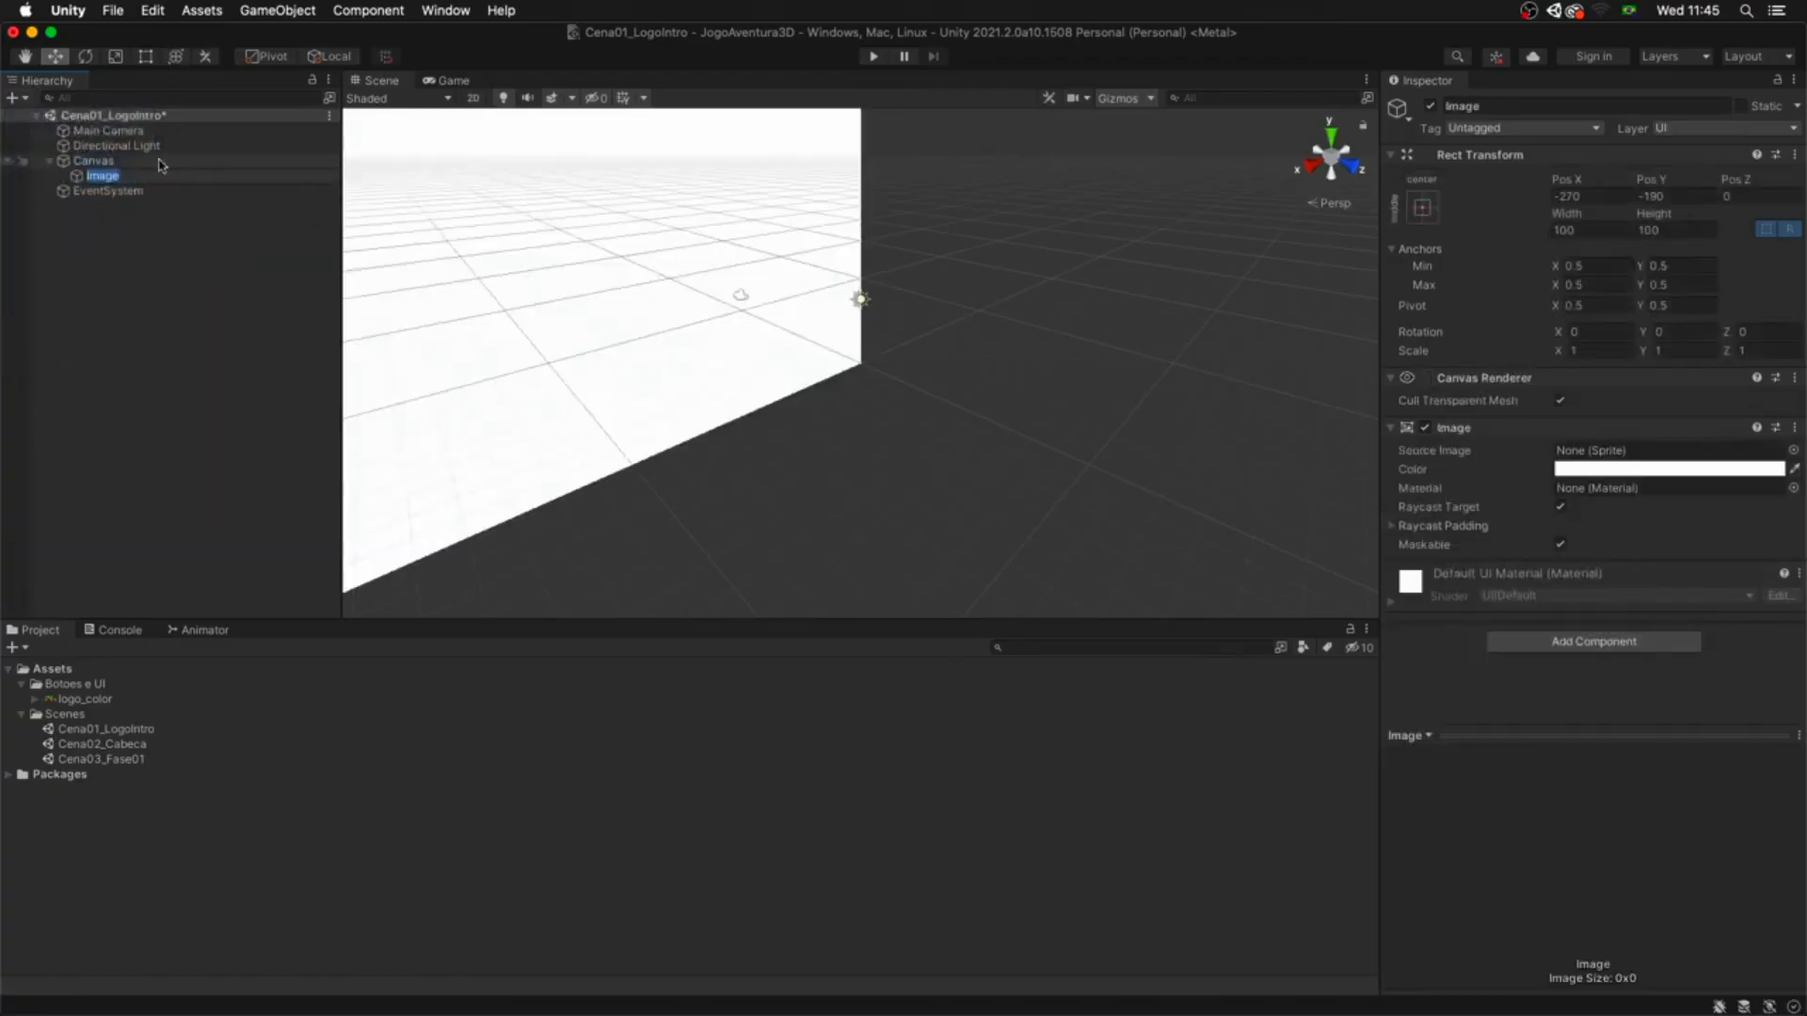
left_click(173, 214)
- Assign the logo_color sprite as the Image's source image and show the result in the Game view
left_click(174, 177)
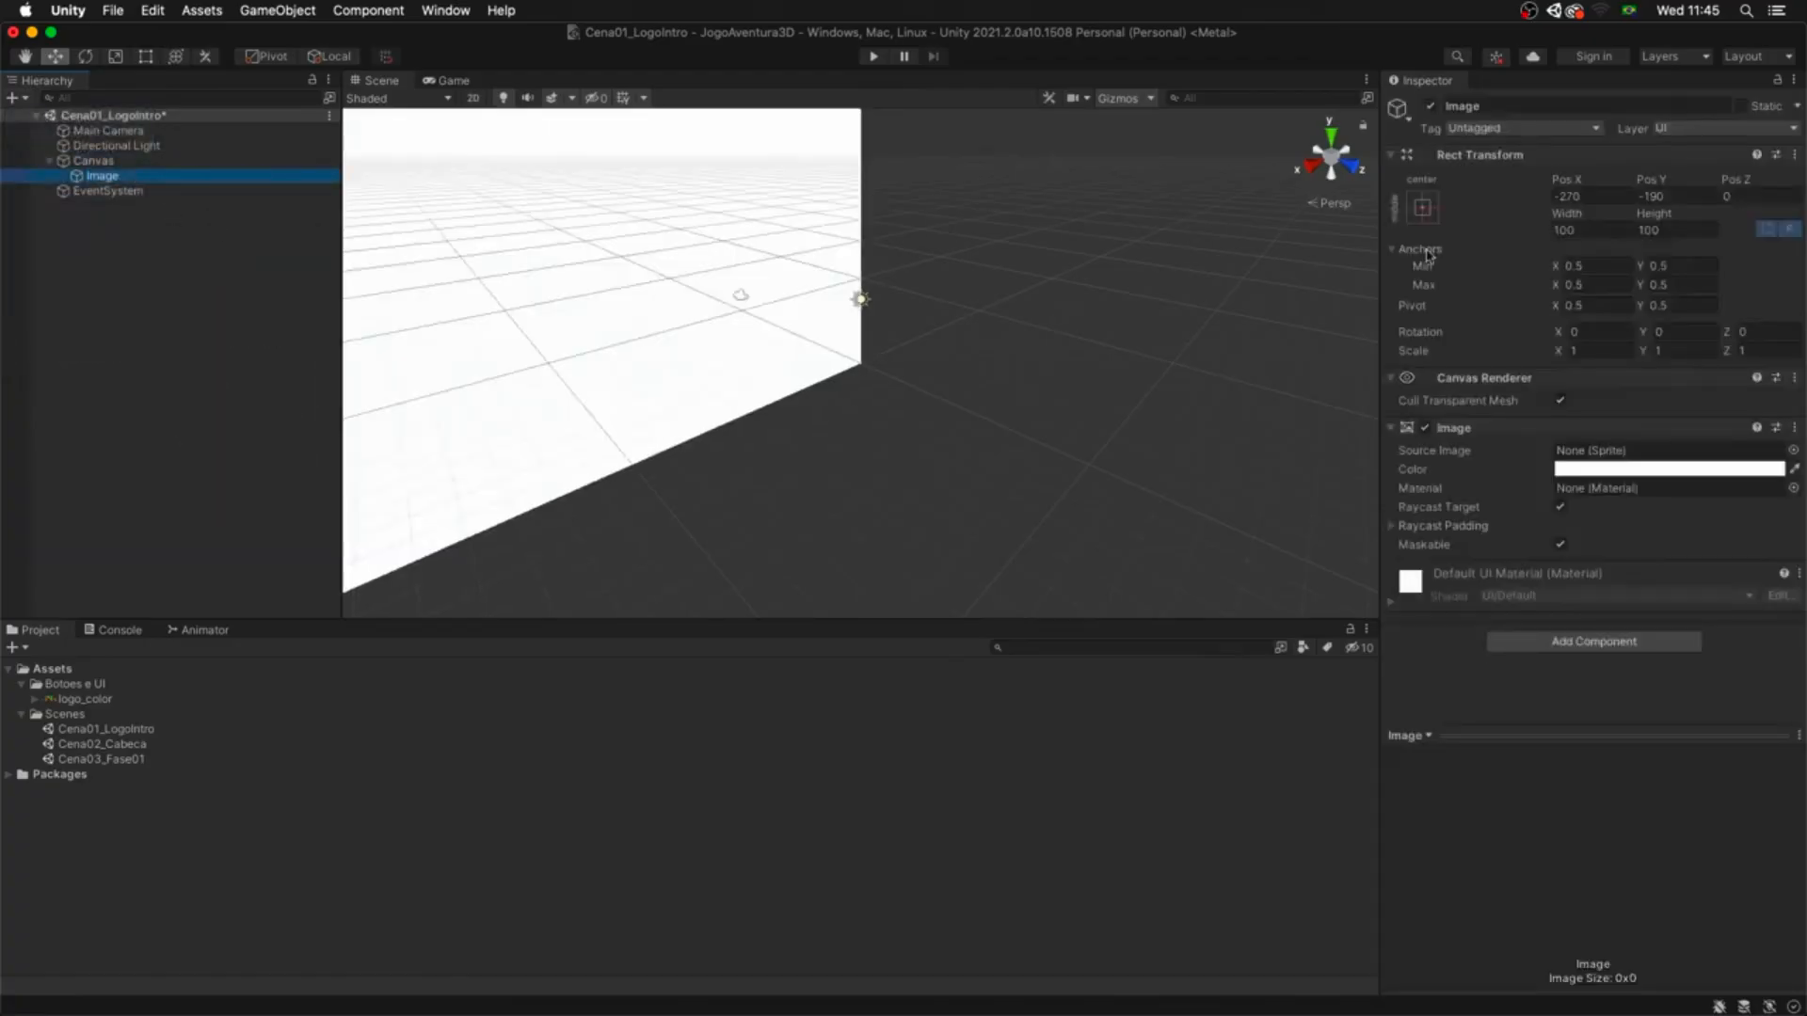
left_click(1792, 450)
left_click(1645, 538)
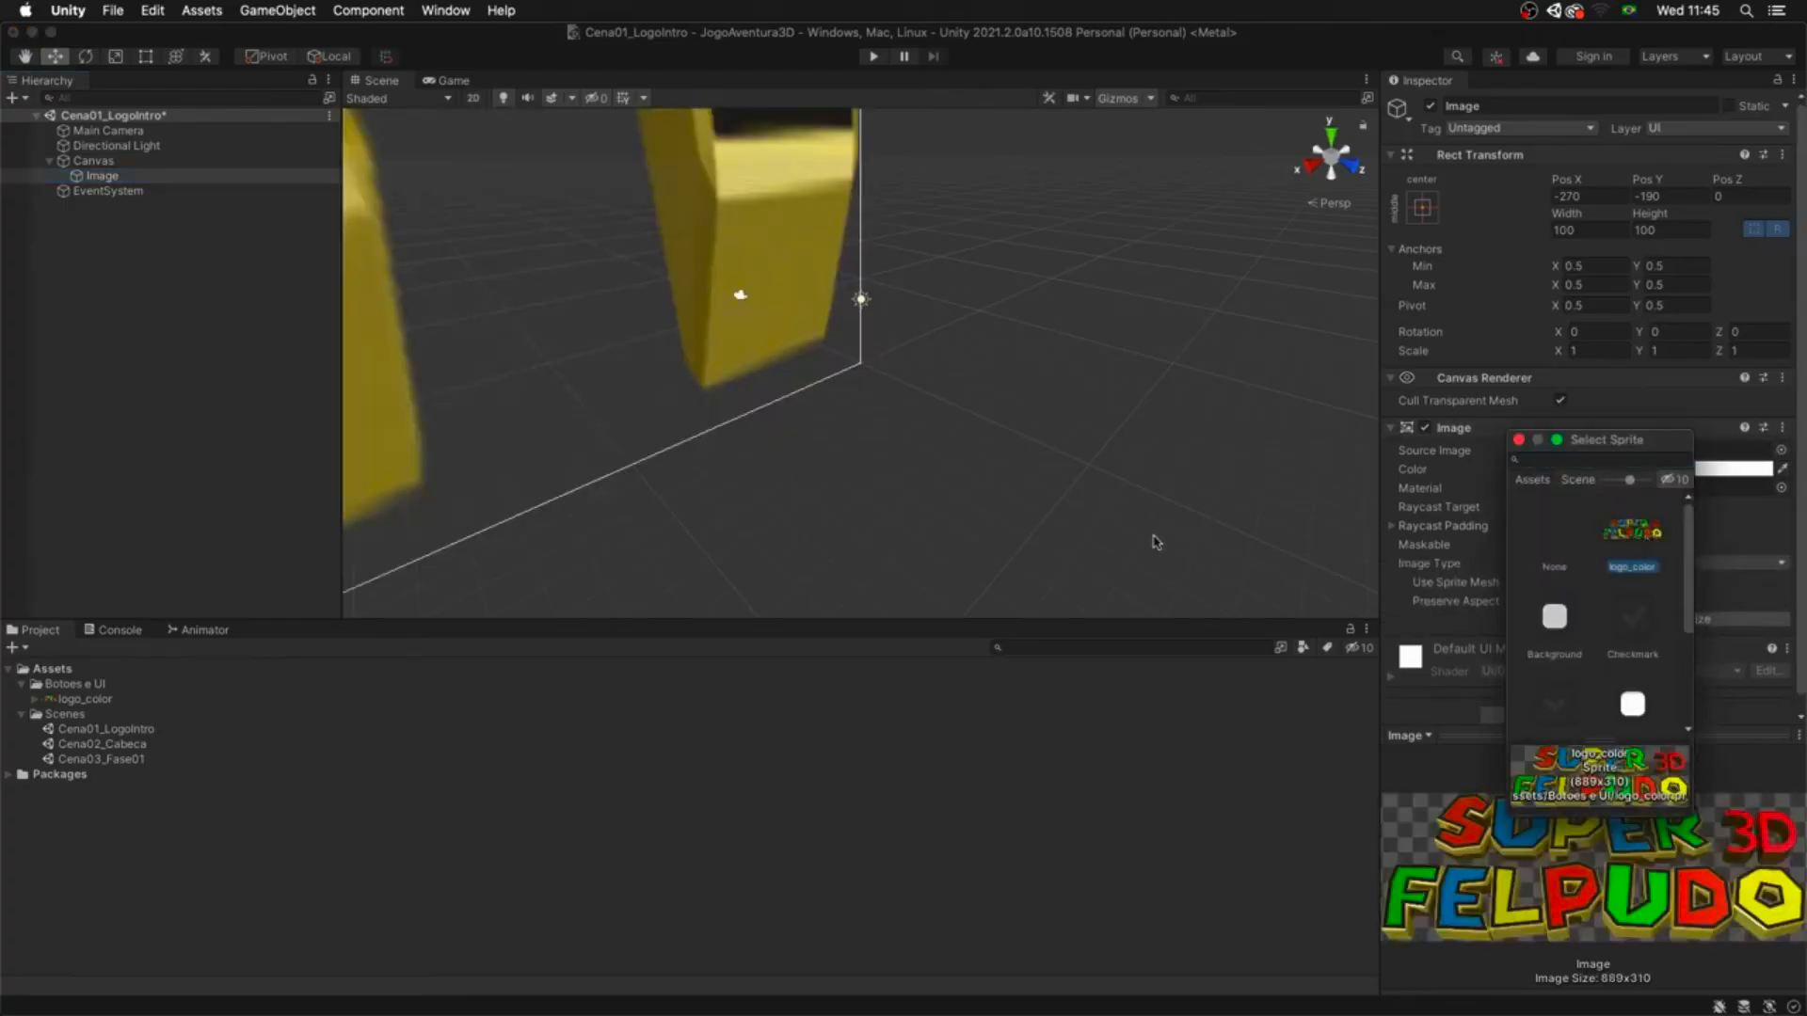
left_click(453, 81)
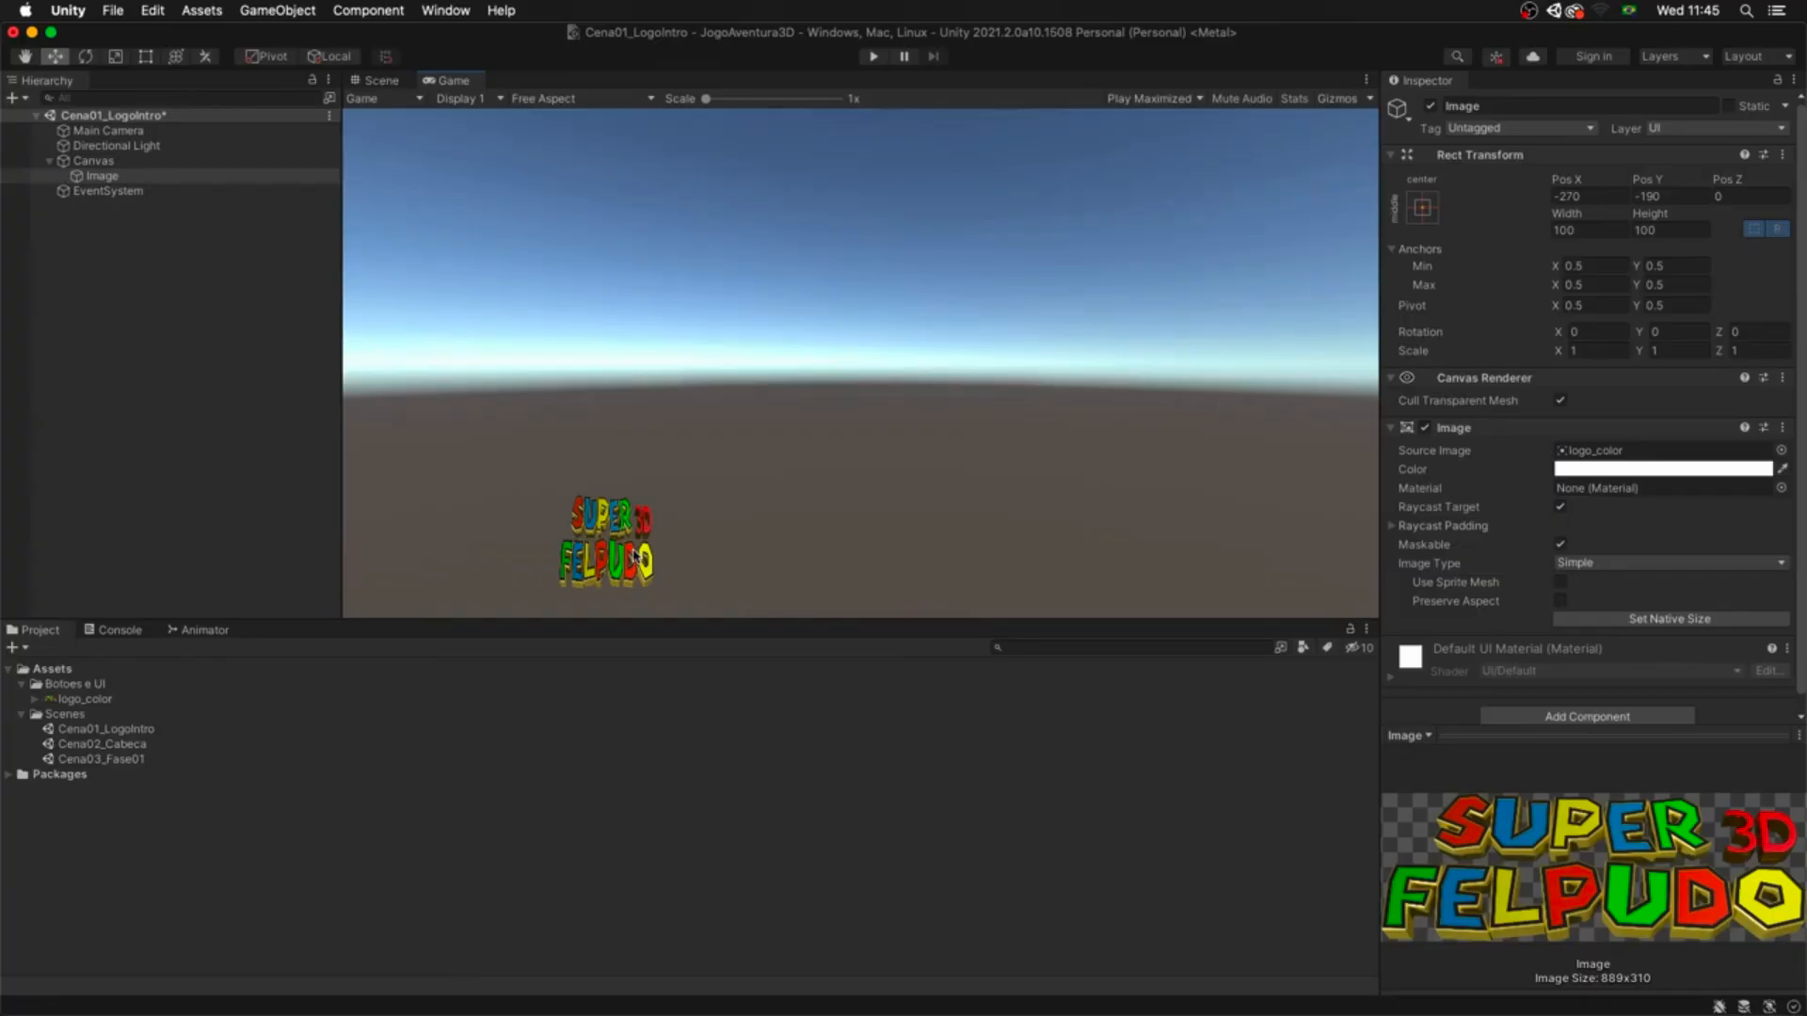
- Set the Main Camera's clear flags to Solid Color with a black background
left_click(108, 130)
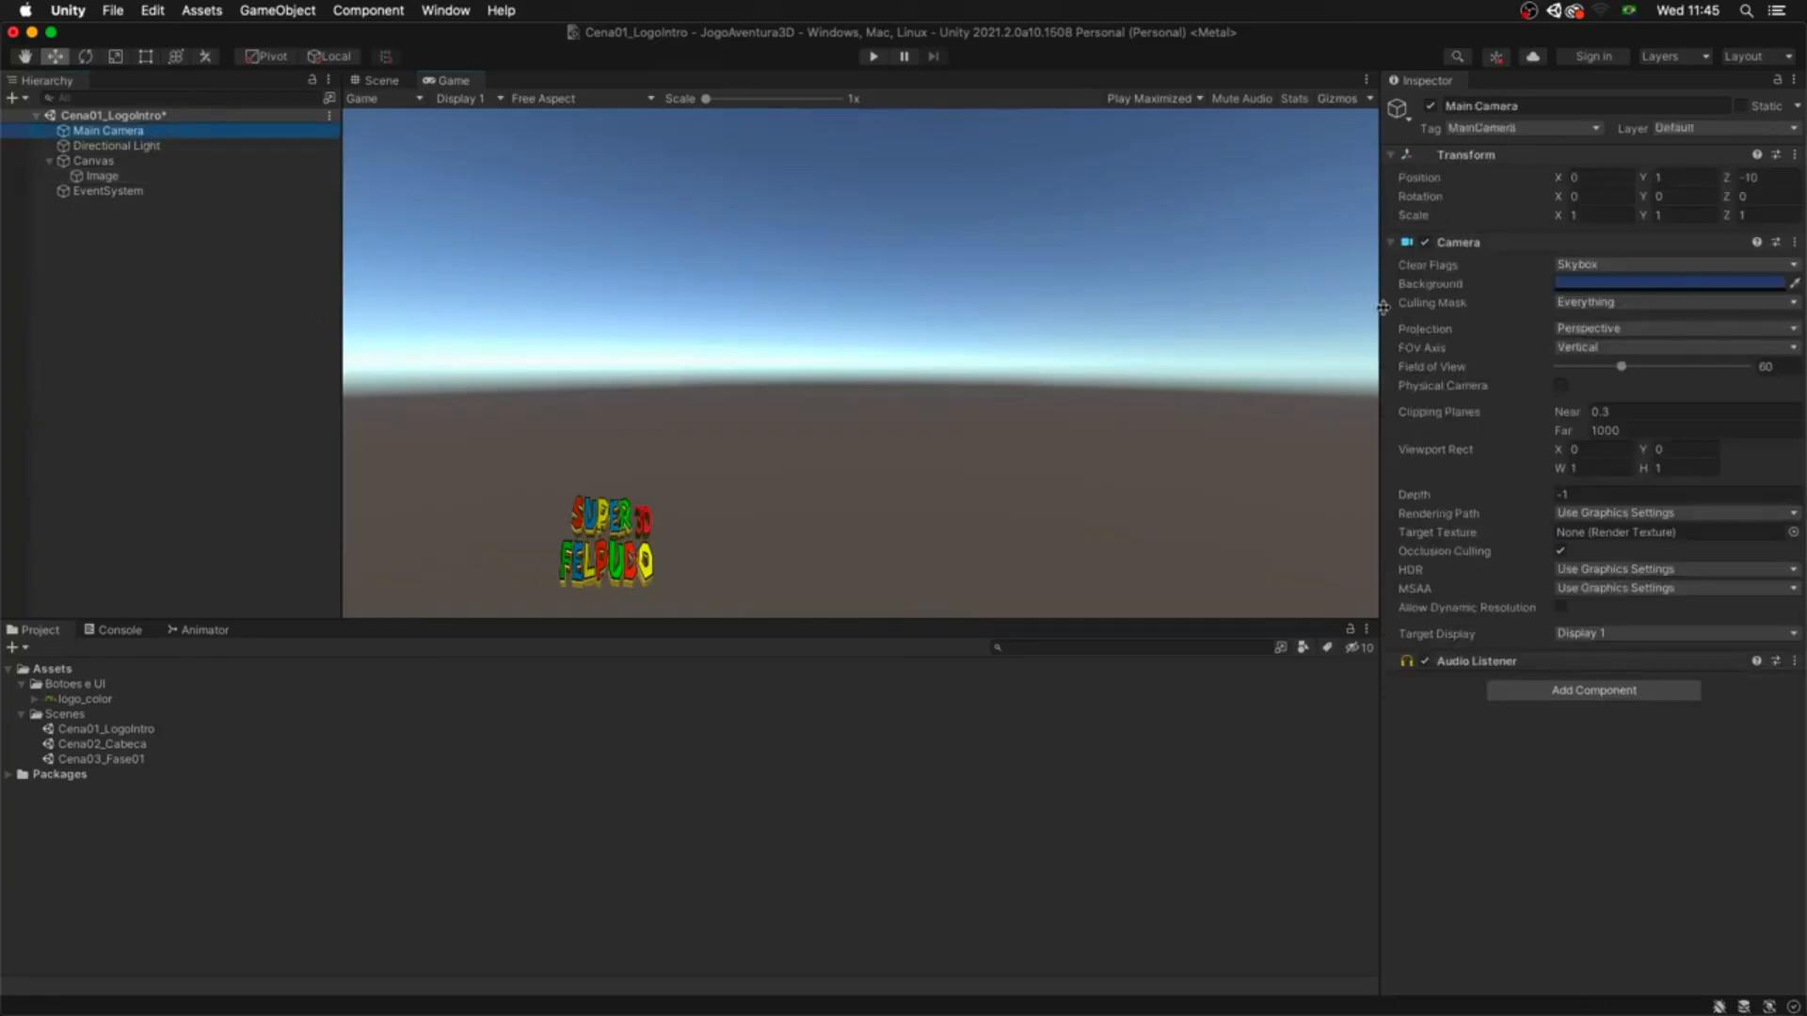
left_click(1608, 268)
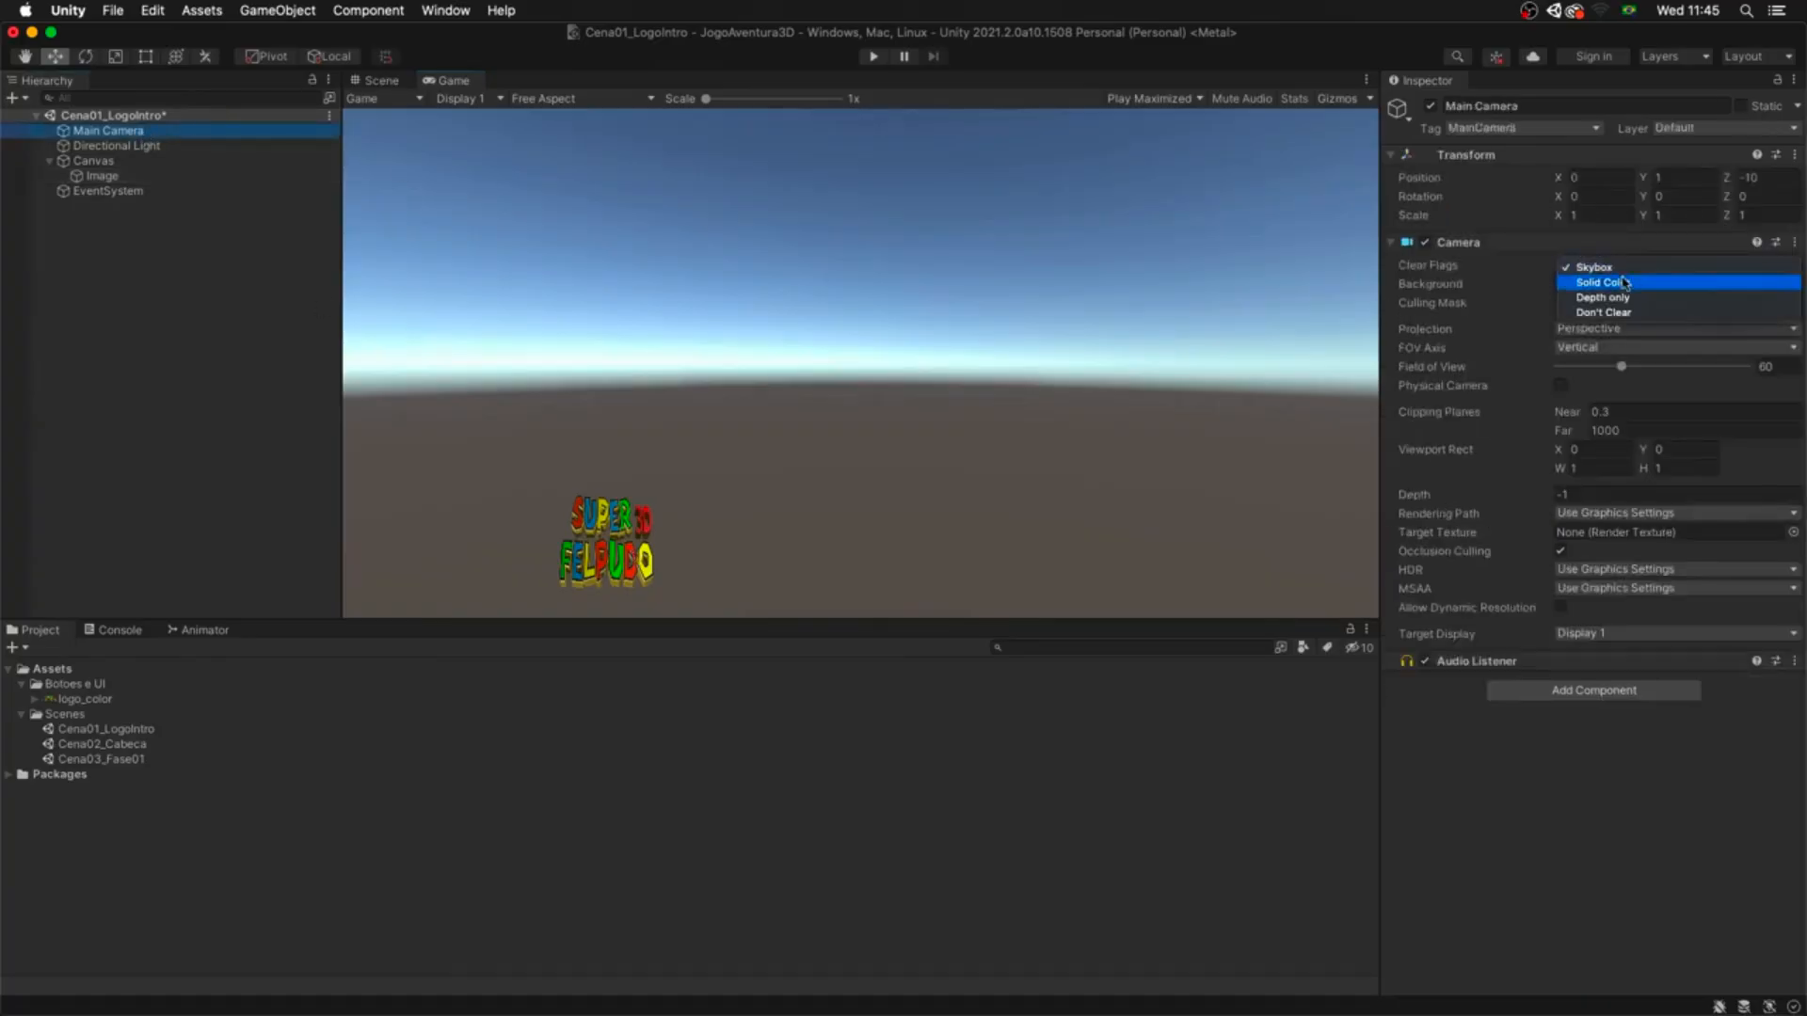
left_click(1624, 283)
left_click(1665, 285)
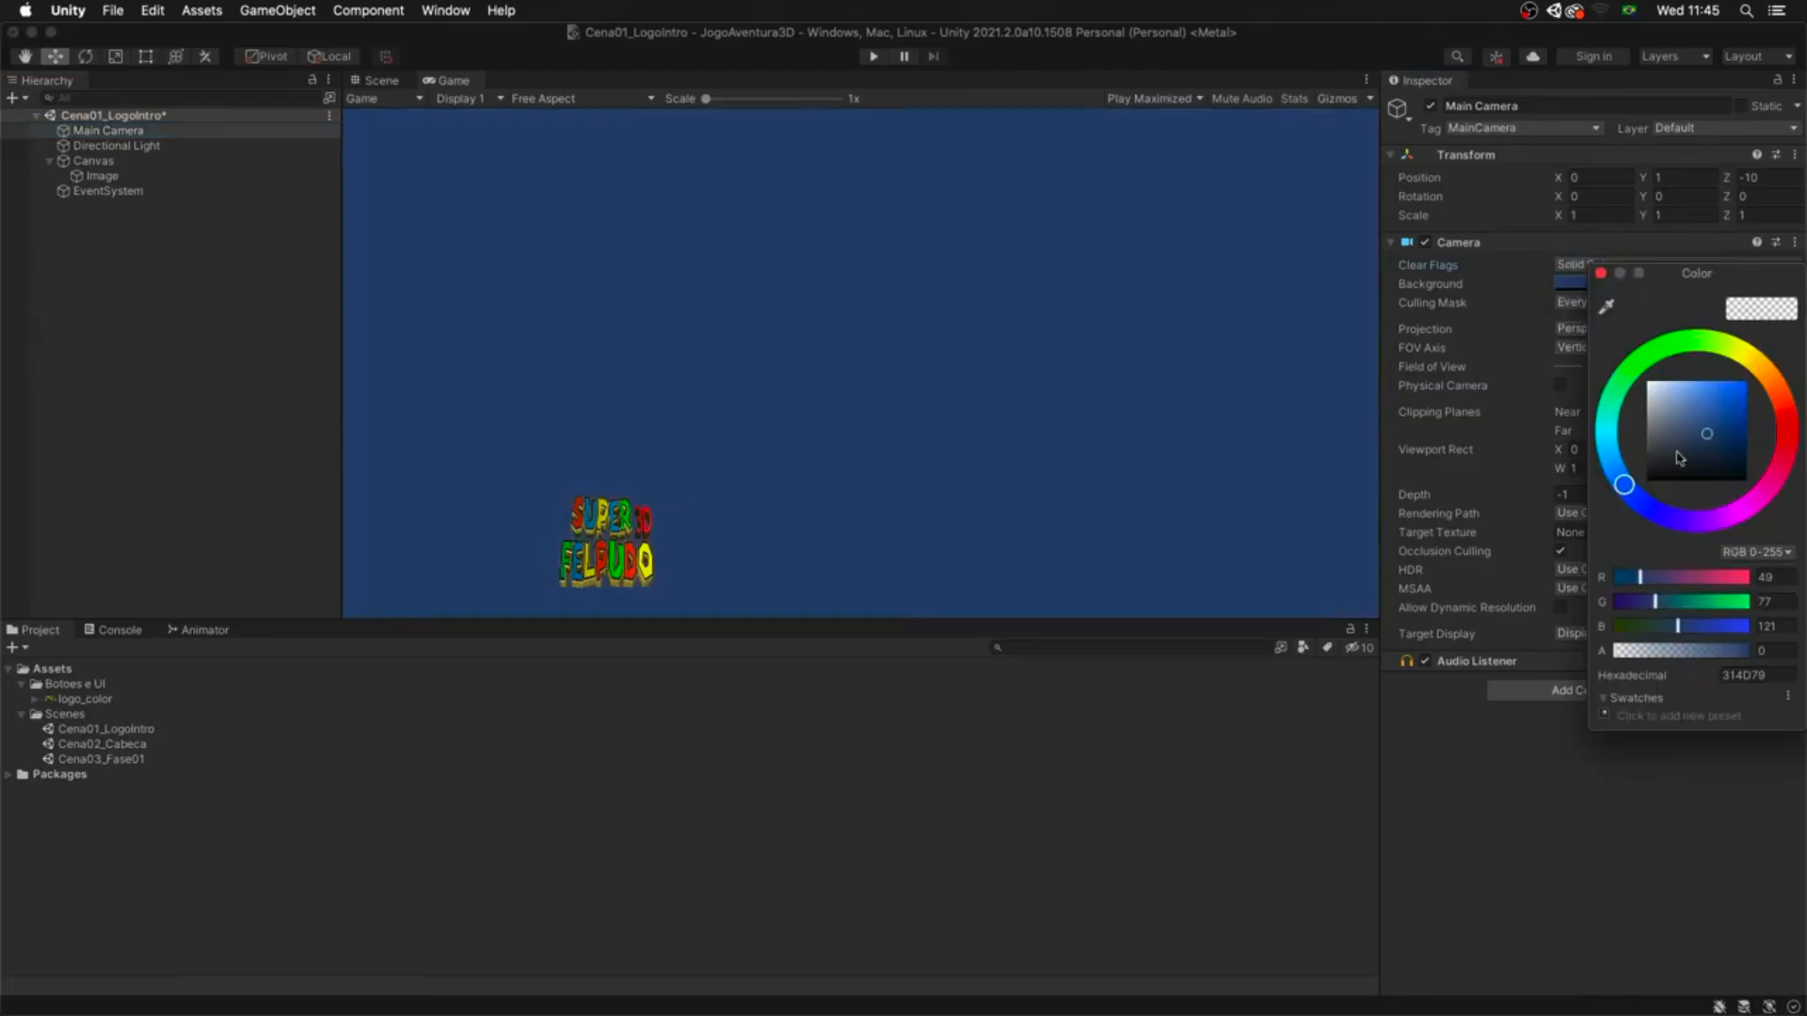
left_click_drag(1676, 458, 1614, 510)
left_click(1602, 273)
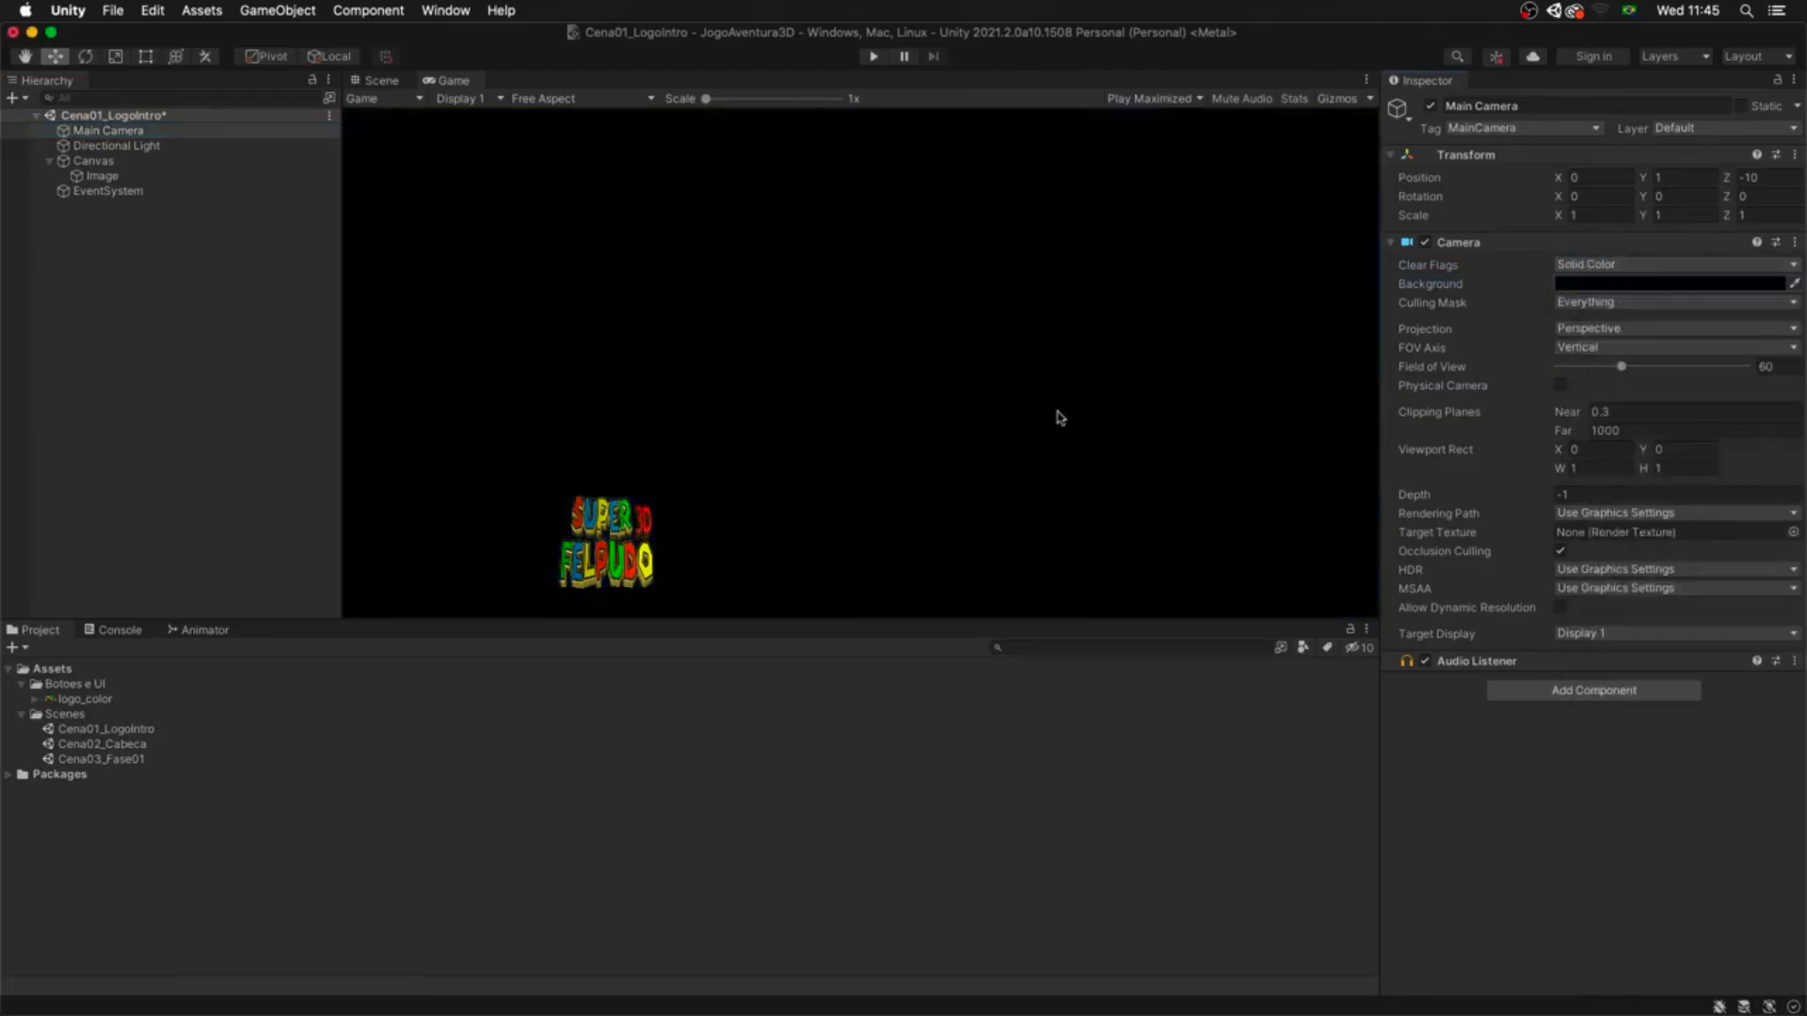
- Anchor the logo Image to middle center and reset its Rect Transform
left_click(108, 176)
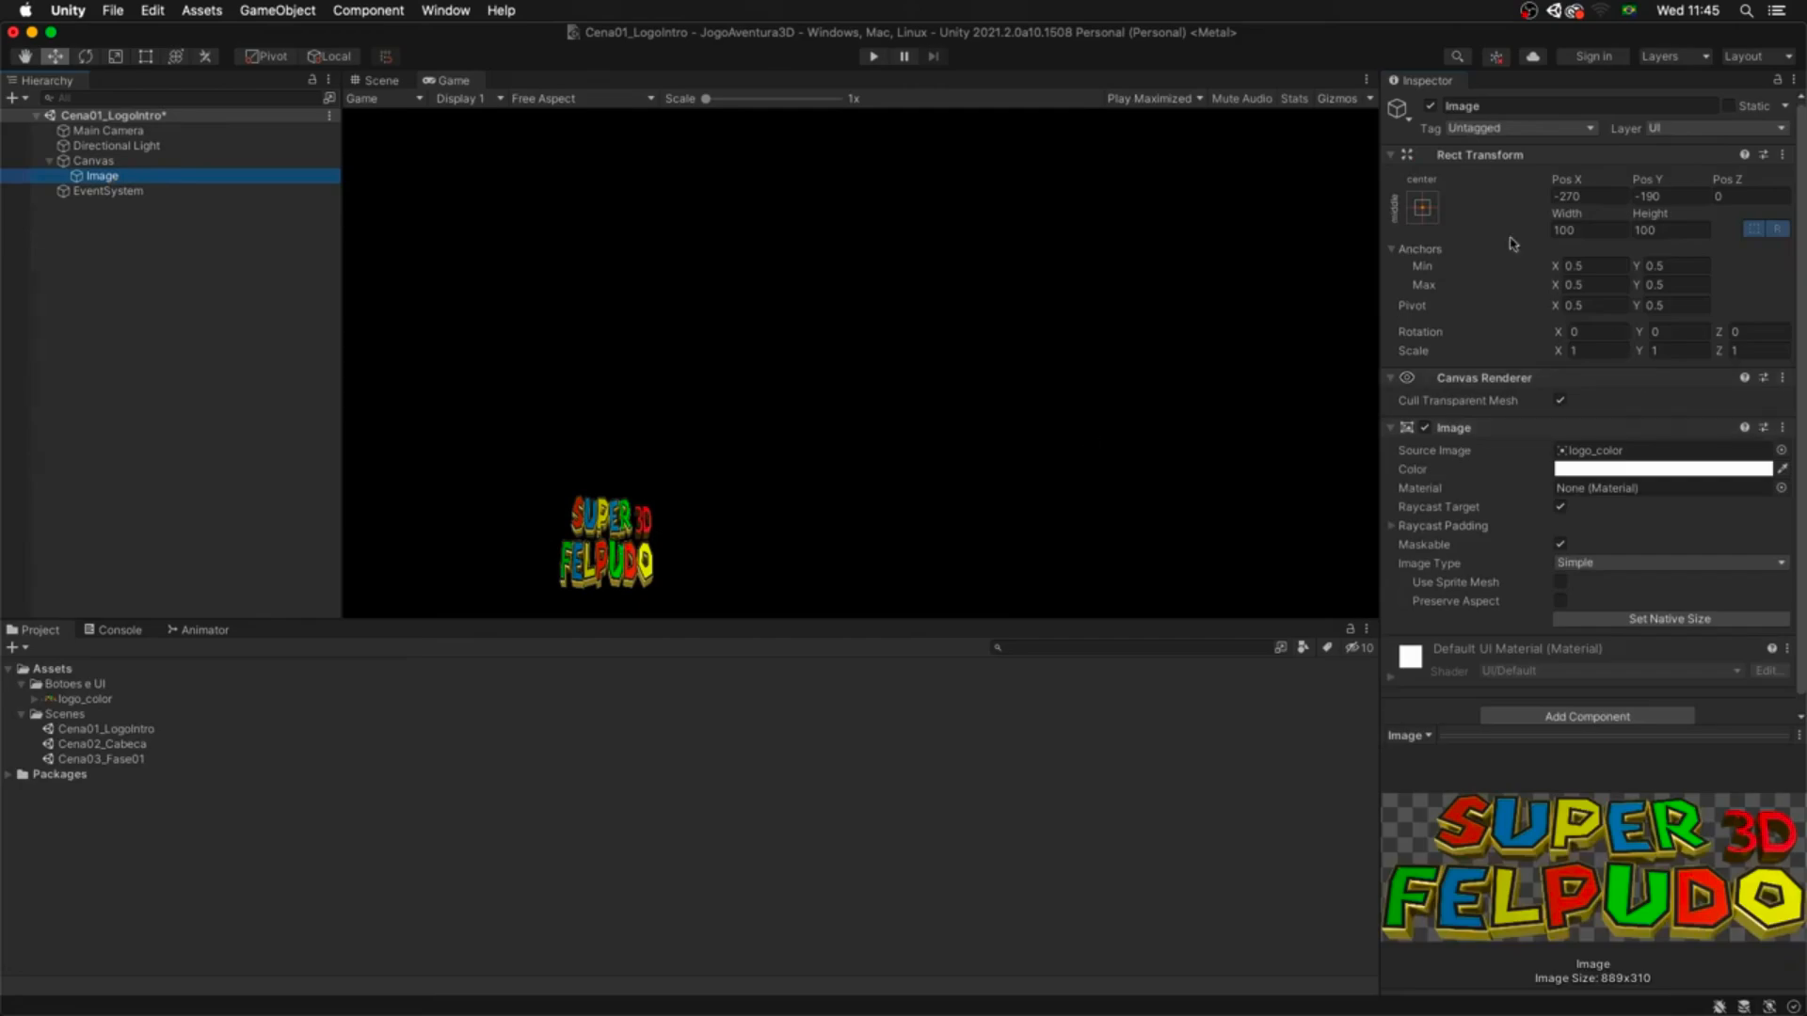
left_click(1423, 209)
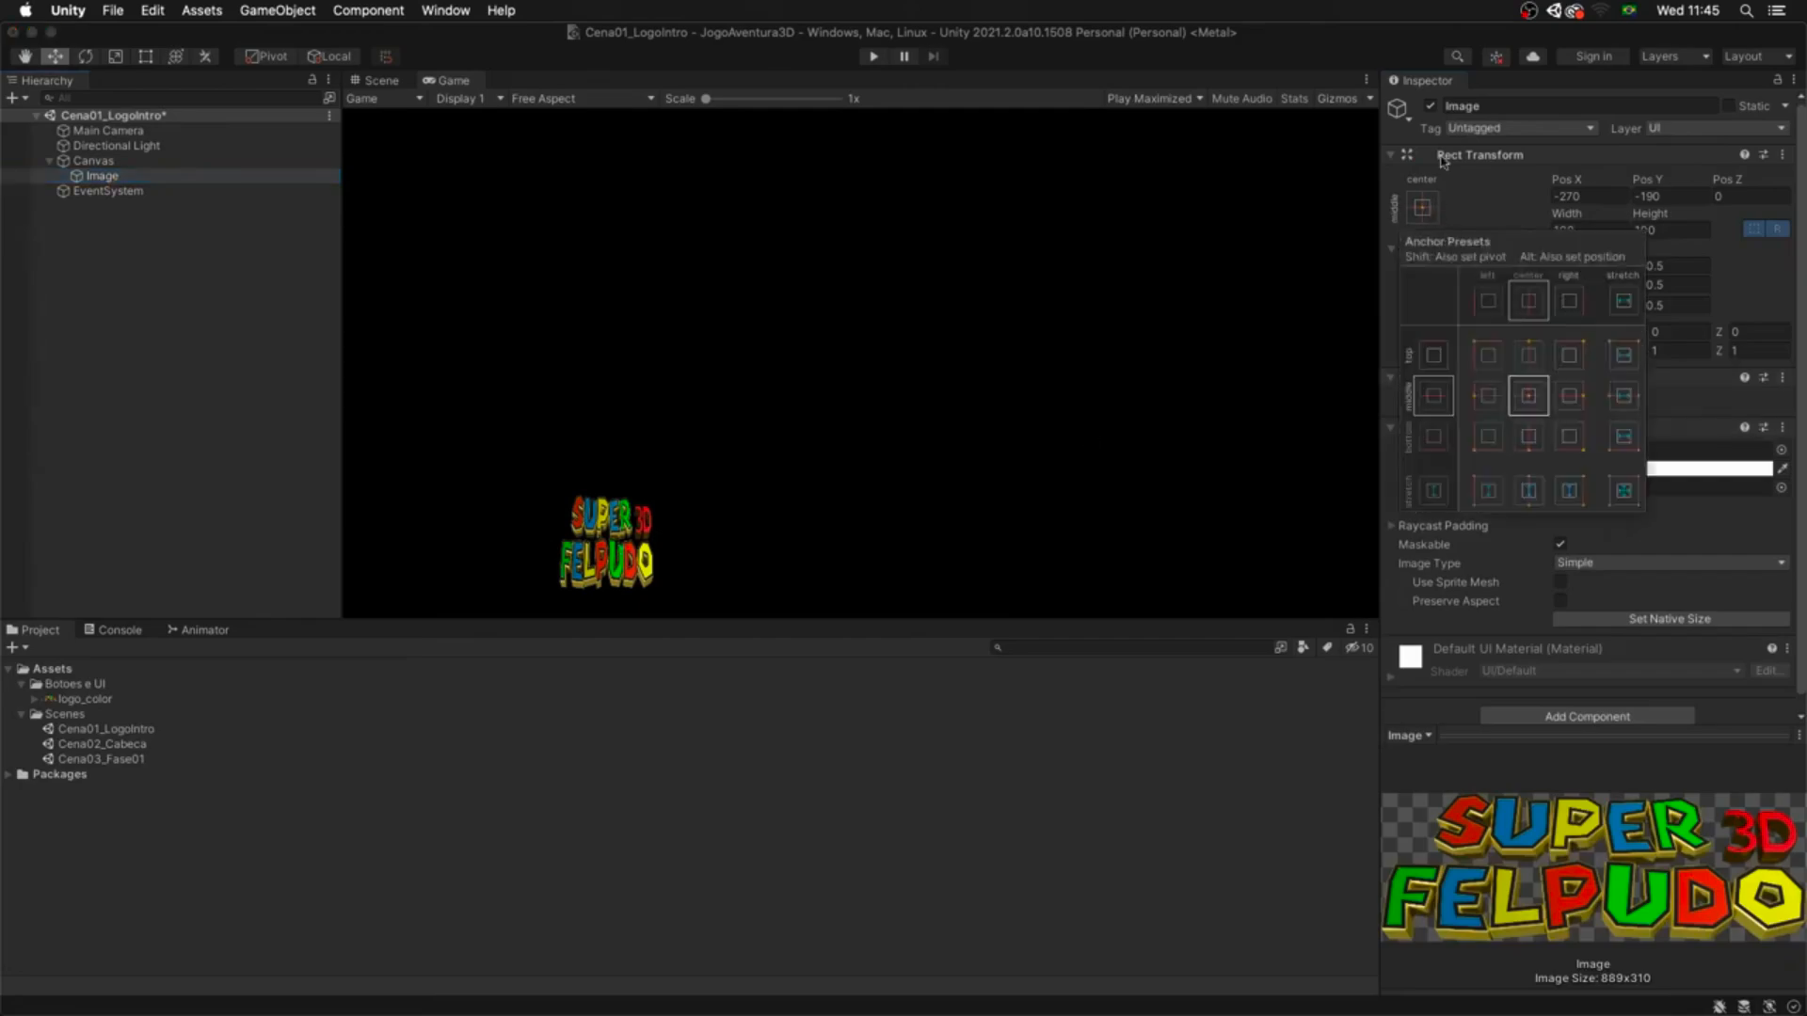
left_click(1530, 398)
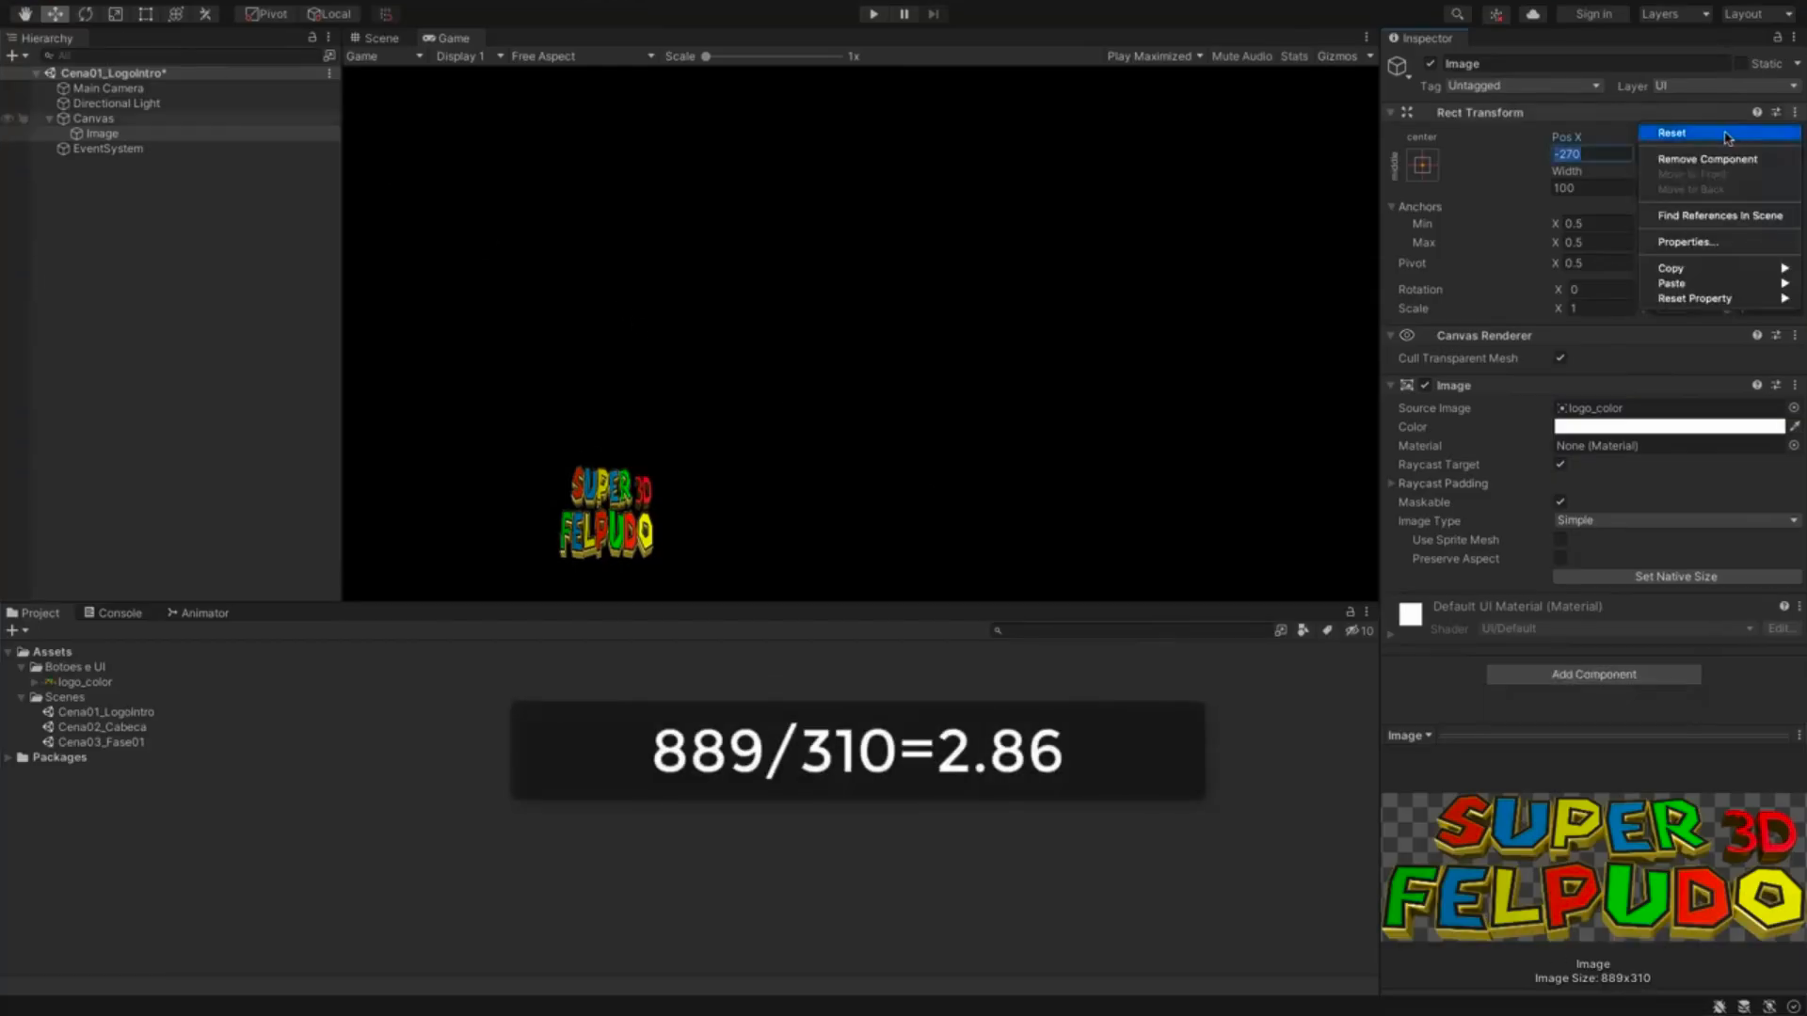
left_click(1727, 138)
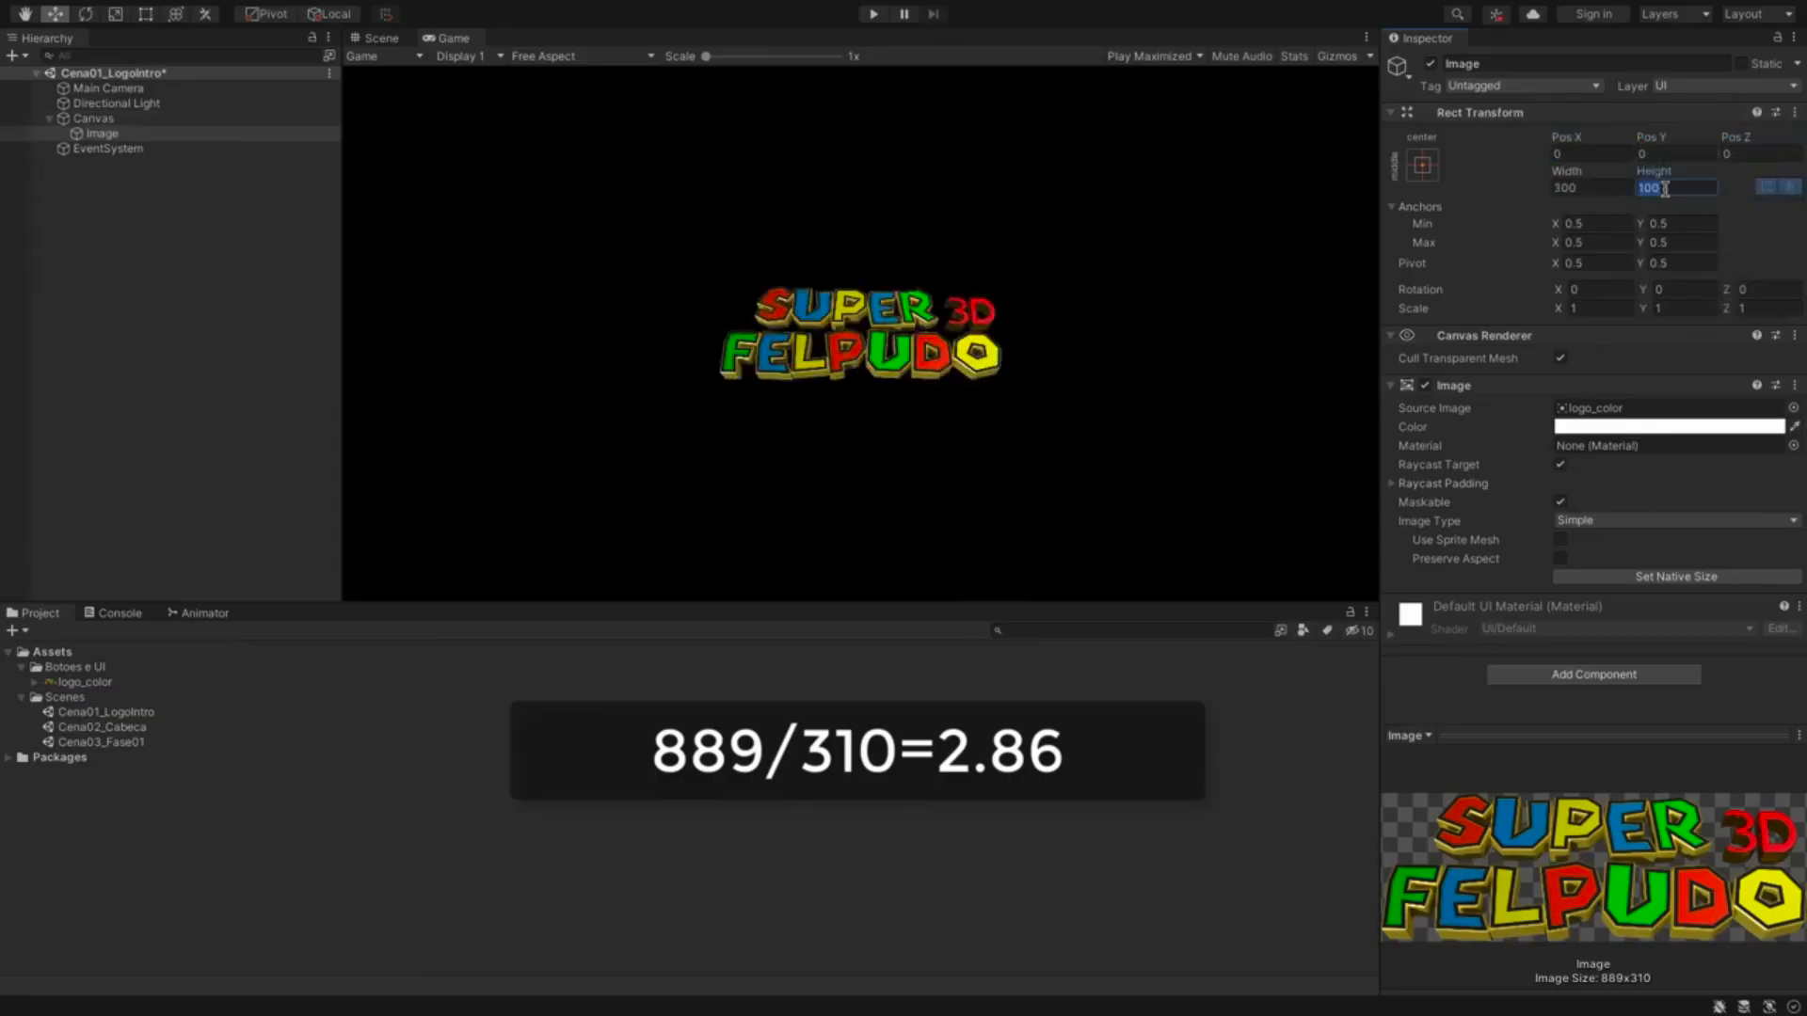
- Resize the logo Image in its 2.86 proportion, first to 286 by 100, then to 572 wide by 200 high
left_click(1581, 188)
type("286")
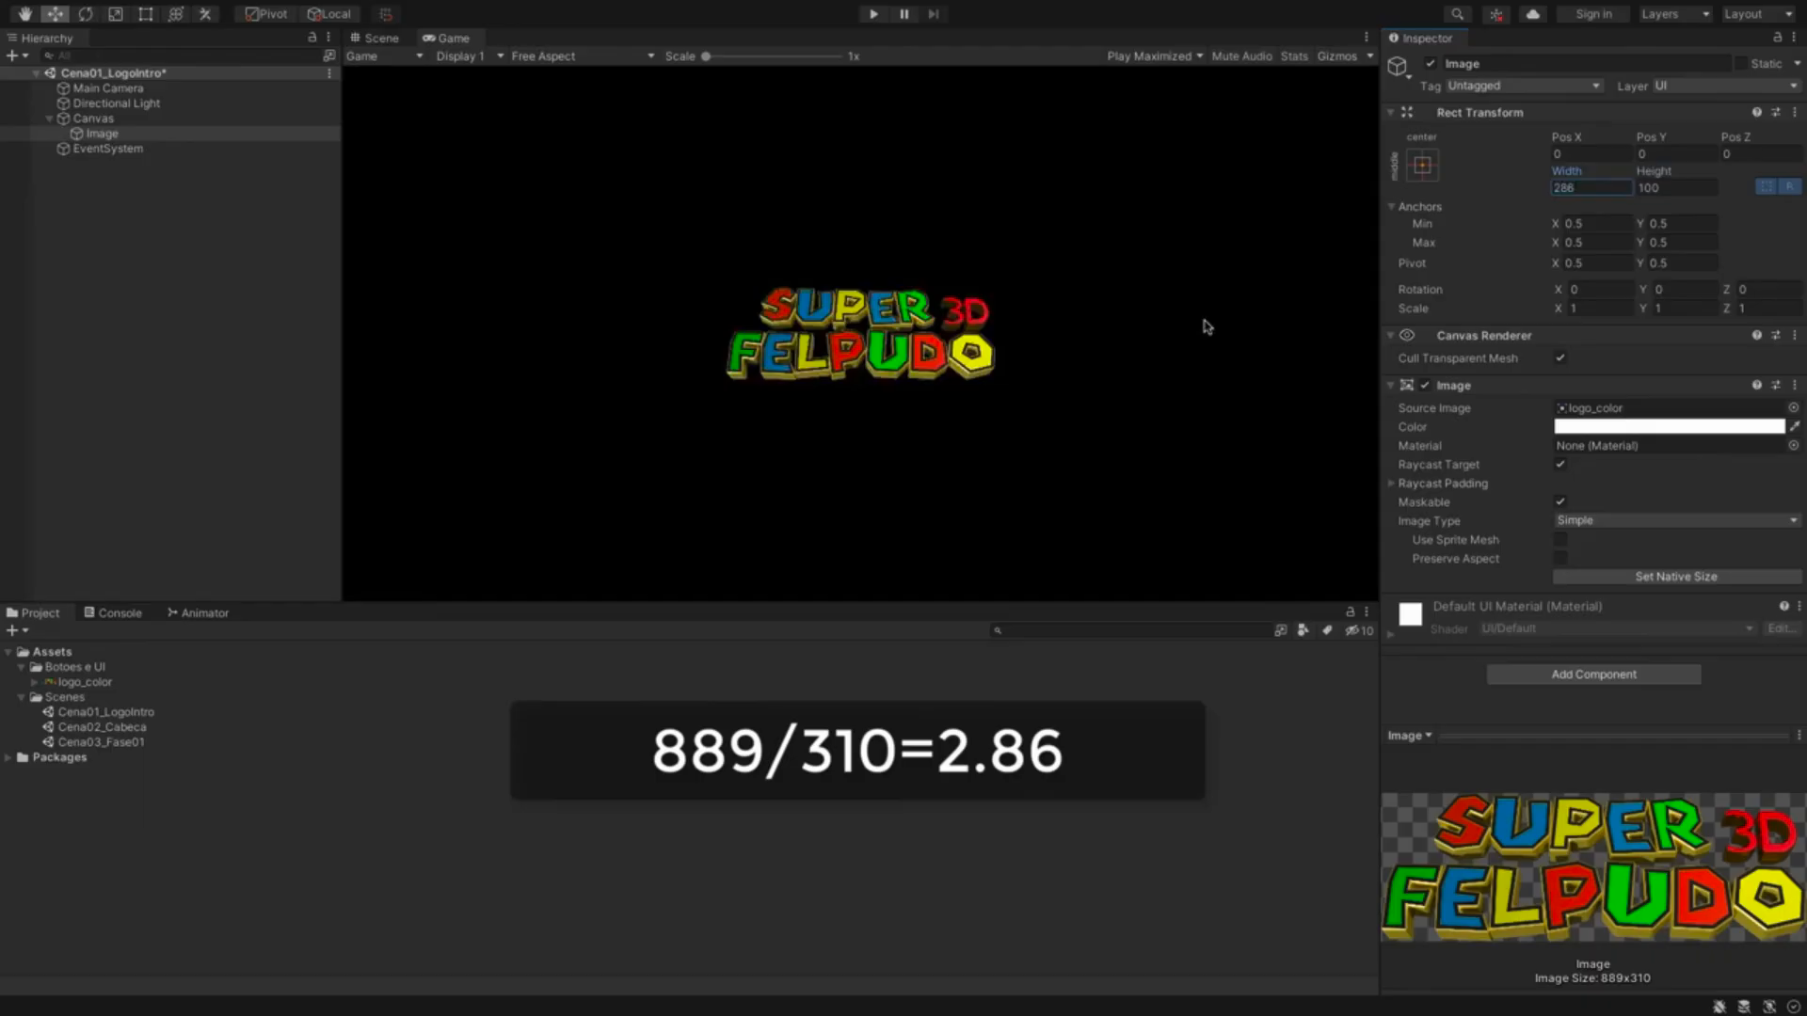
left_click(1684, 188)
type("200")
key("Return")
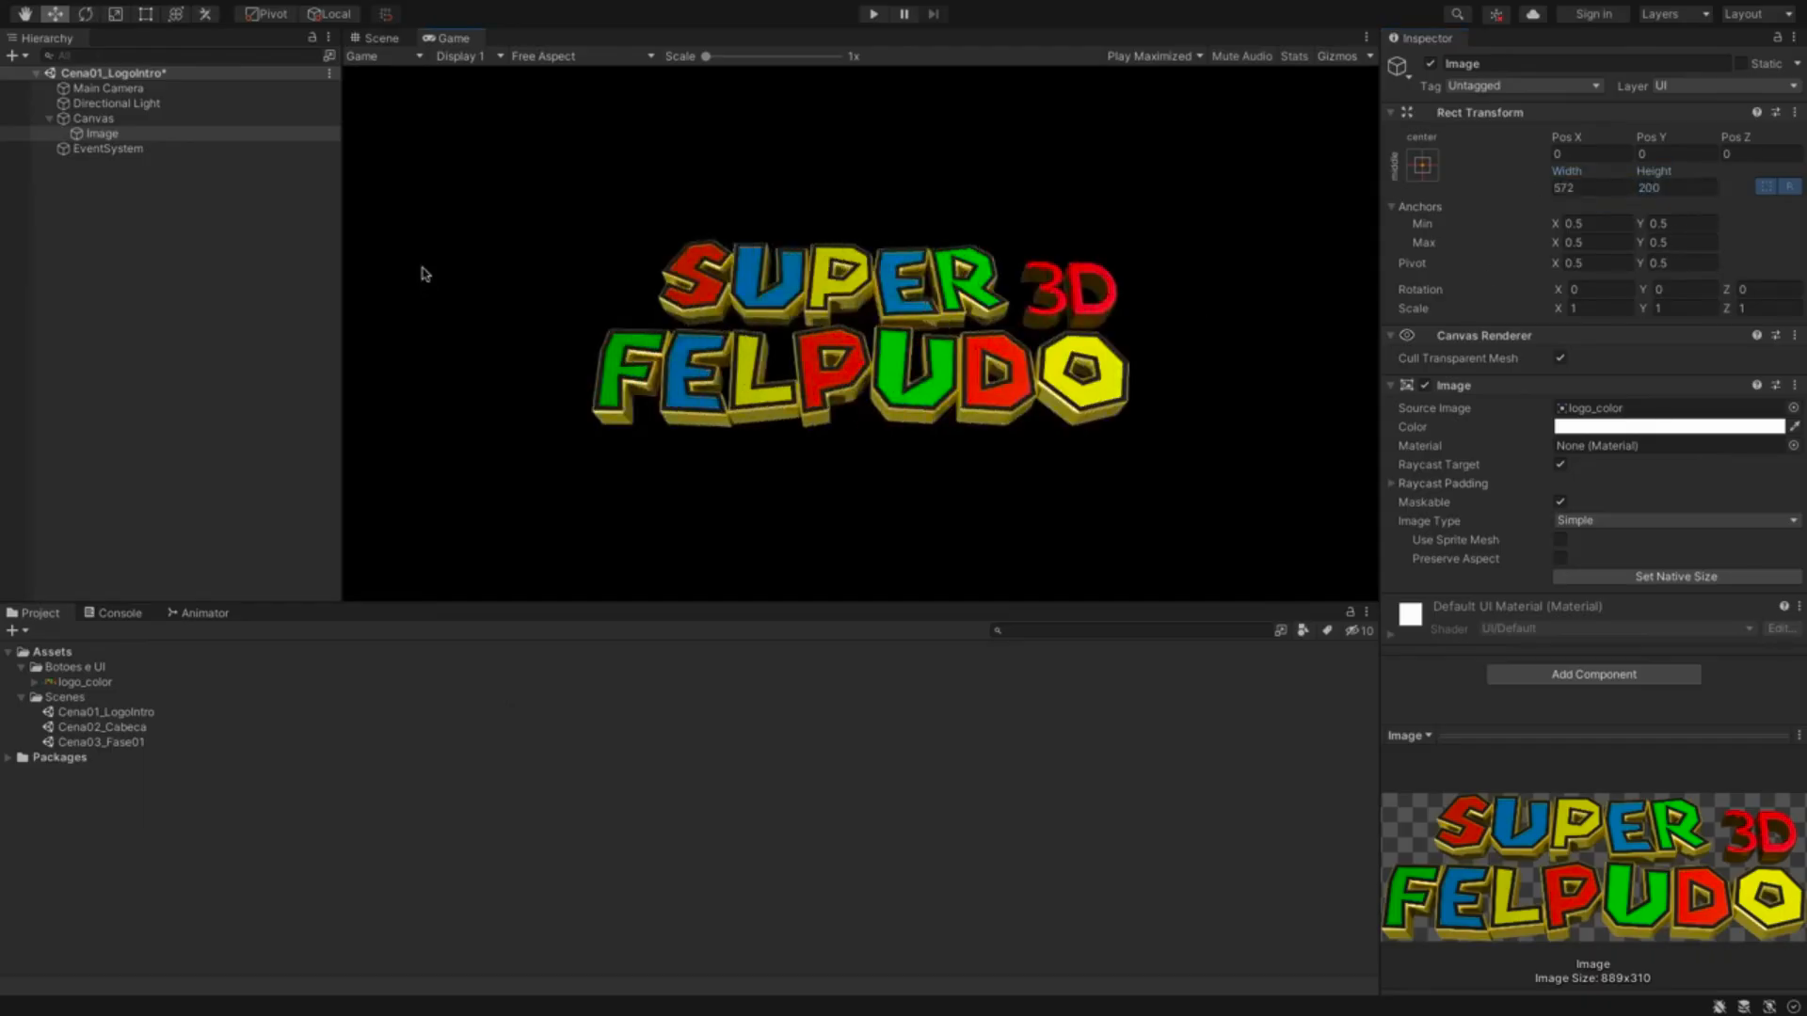
- Add a UI Text as a child of the Canvas and set its color to white (FFFFFF)
left_click(130, 125)
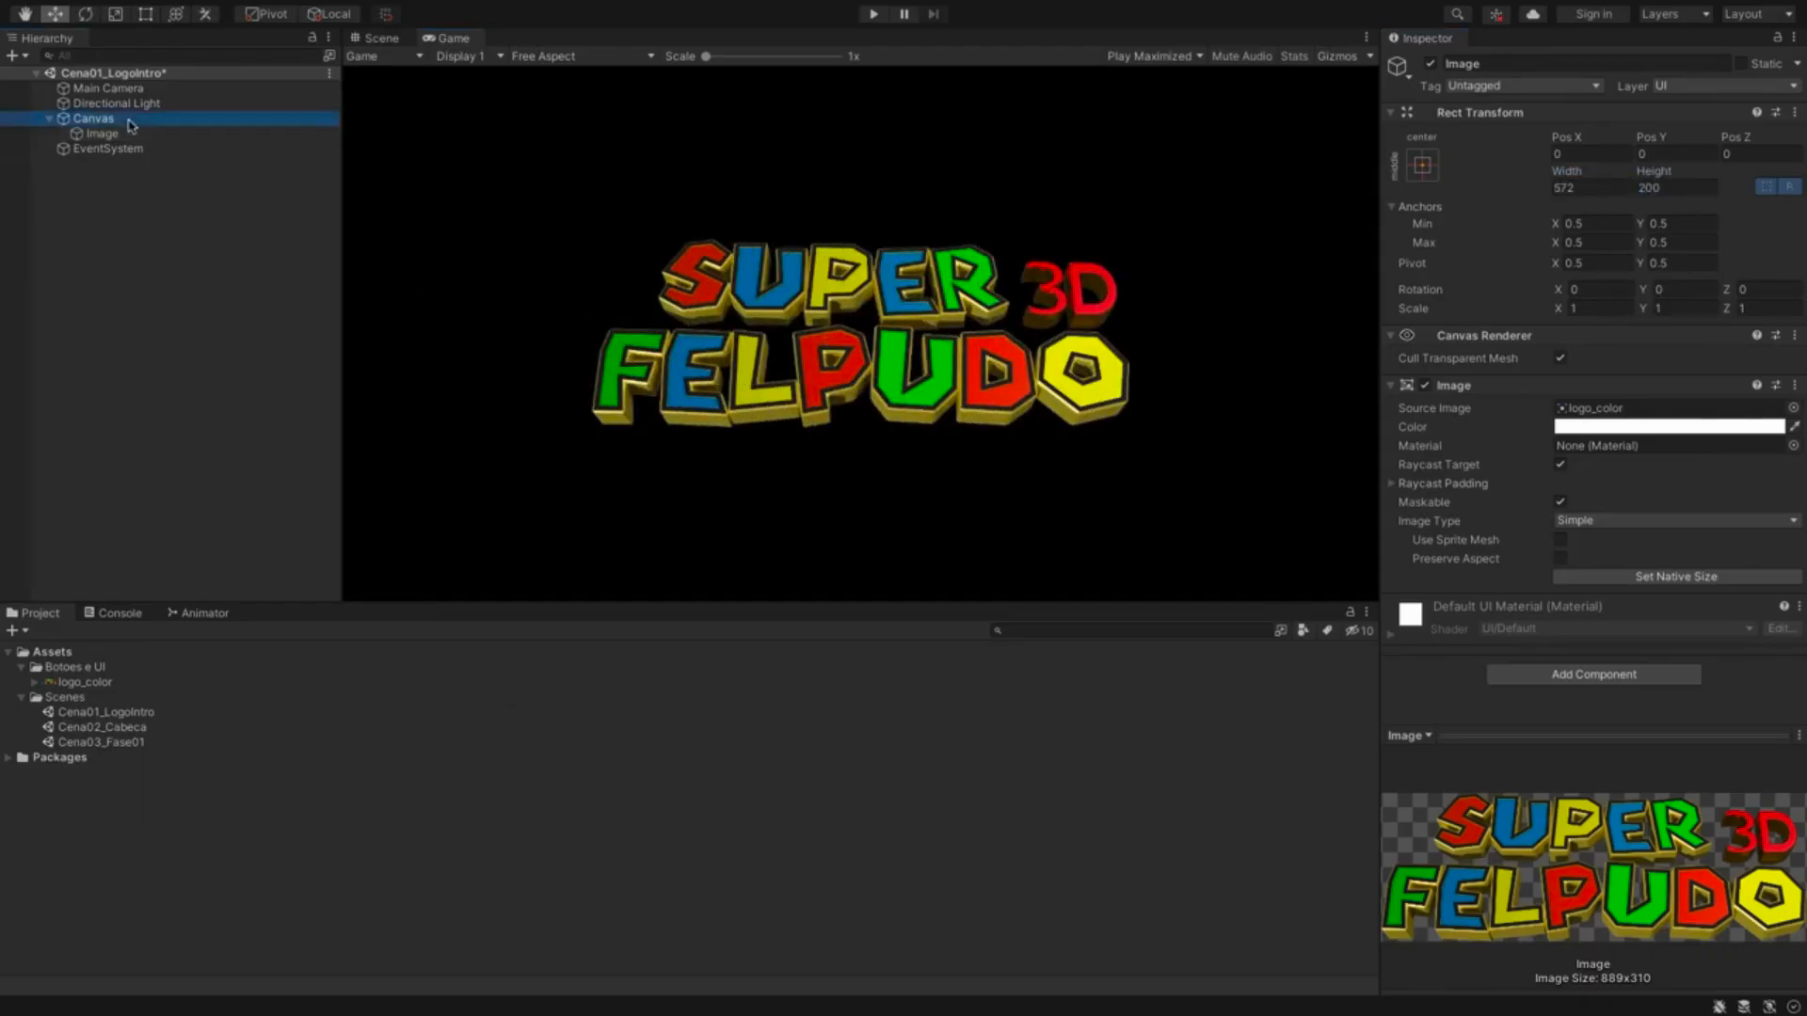
left_click(17, 55)
left_click(182, 198)
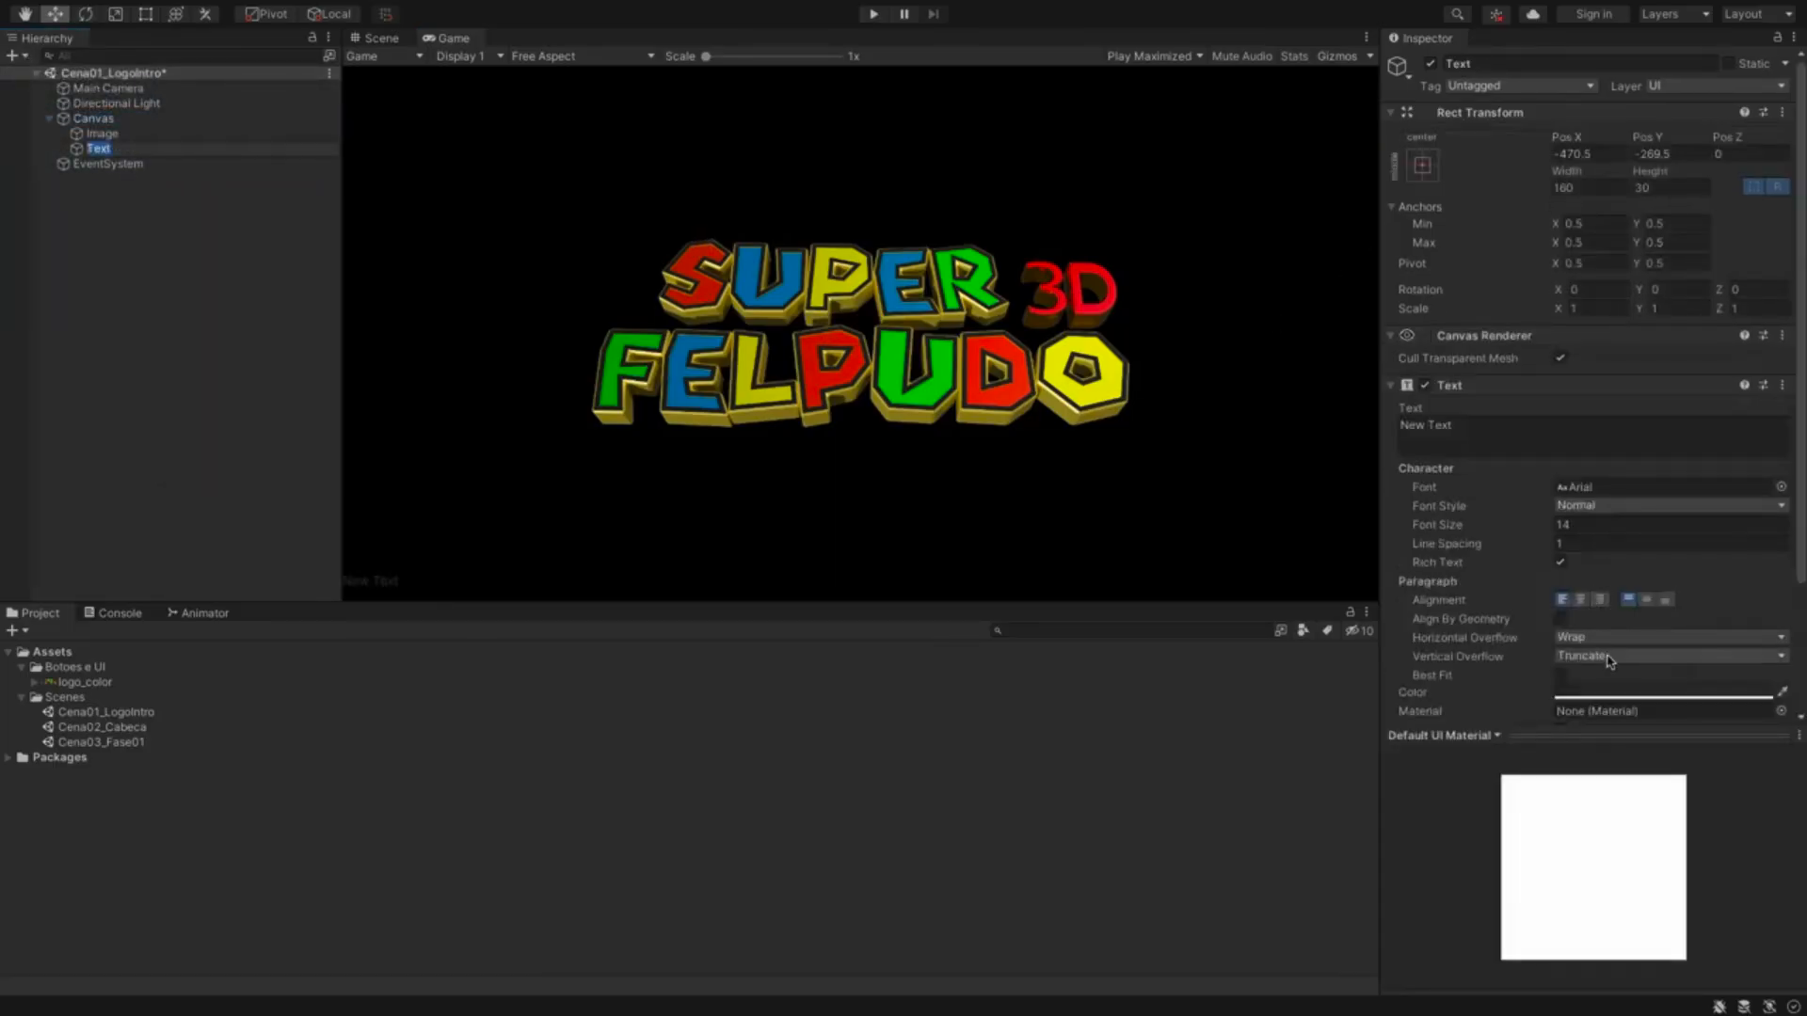
left_click(1601, 697)
left_click_drag(1668, 726, 1647, 667)
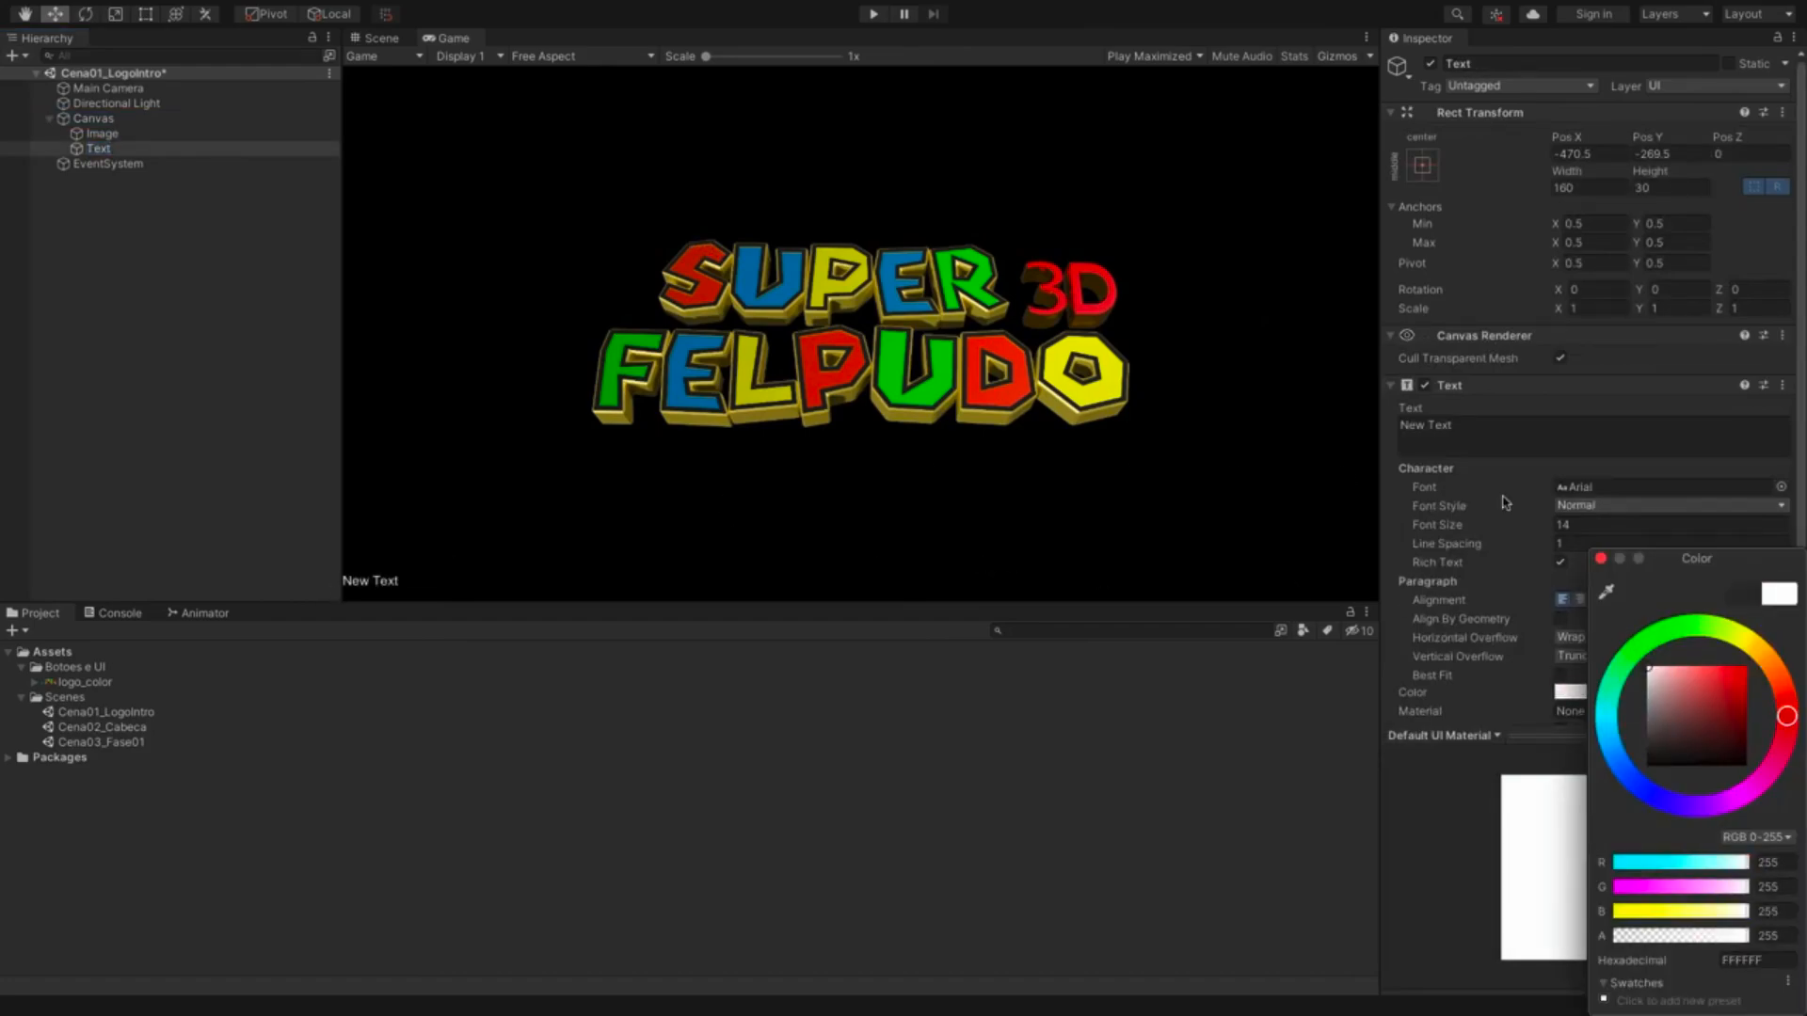
left_click(1600, 559)
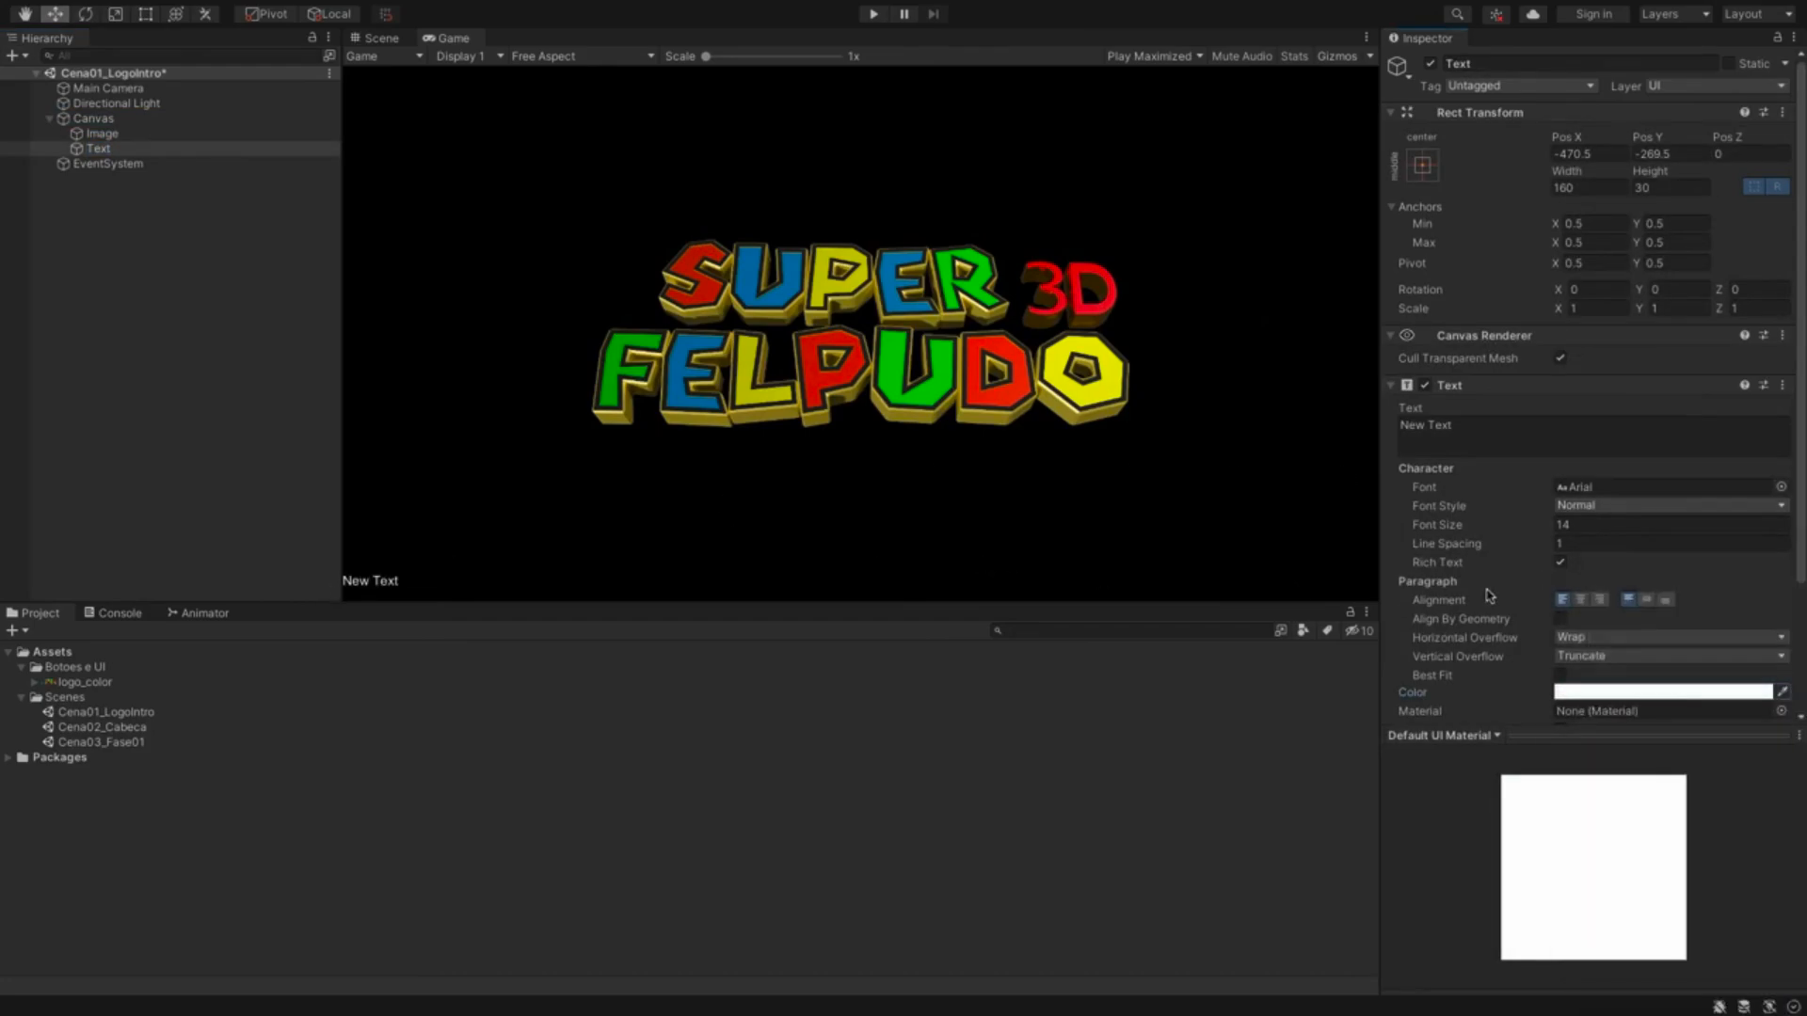
- Center the Text's paragraph alignment horizontally and reset its Rect Transform
left_click(1581, 600)
left_click(1613, 154)
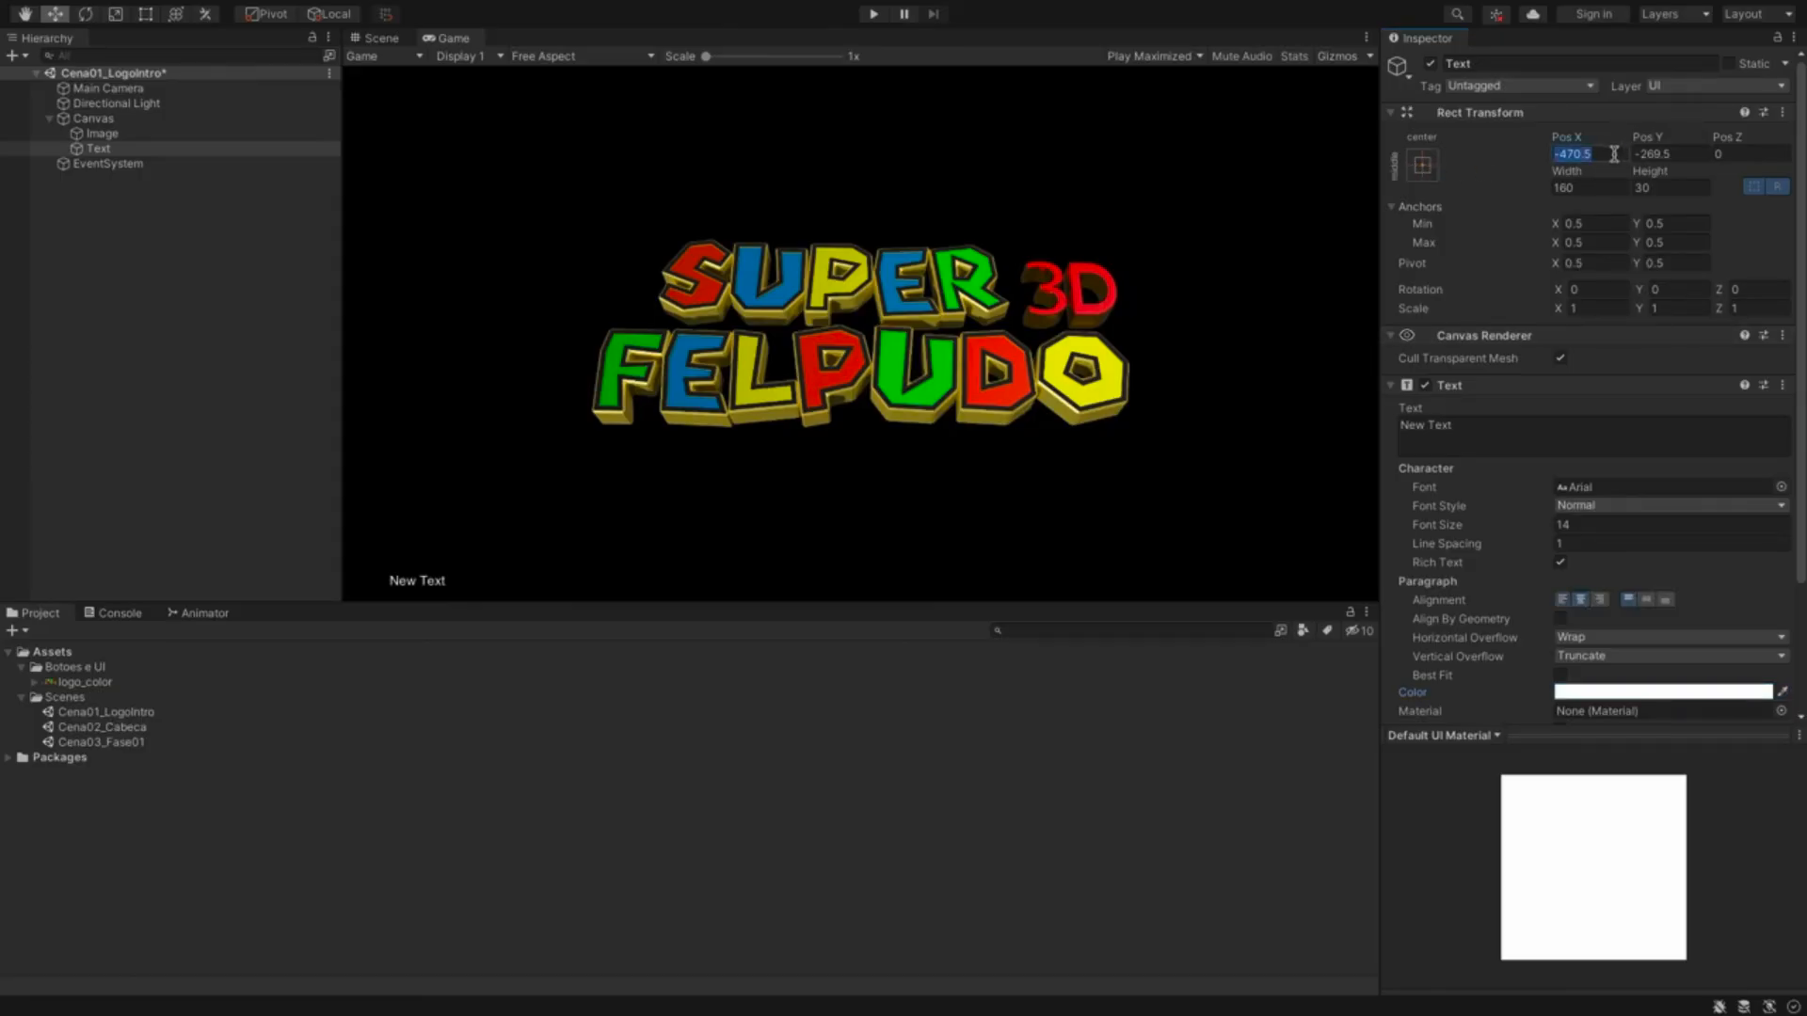
left_click(1782, 112)
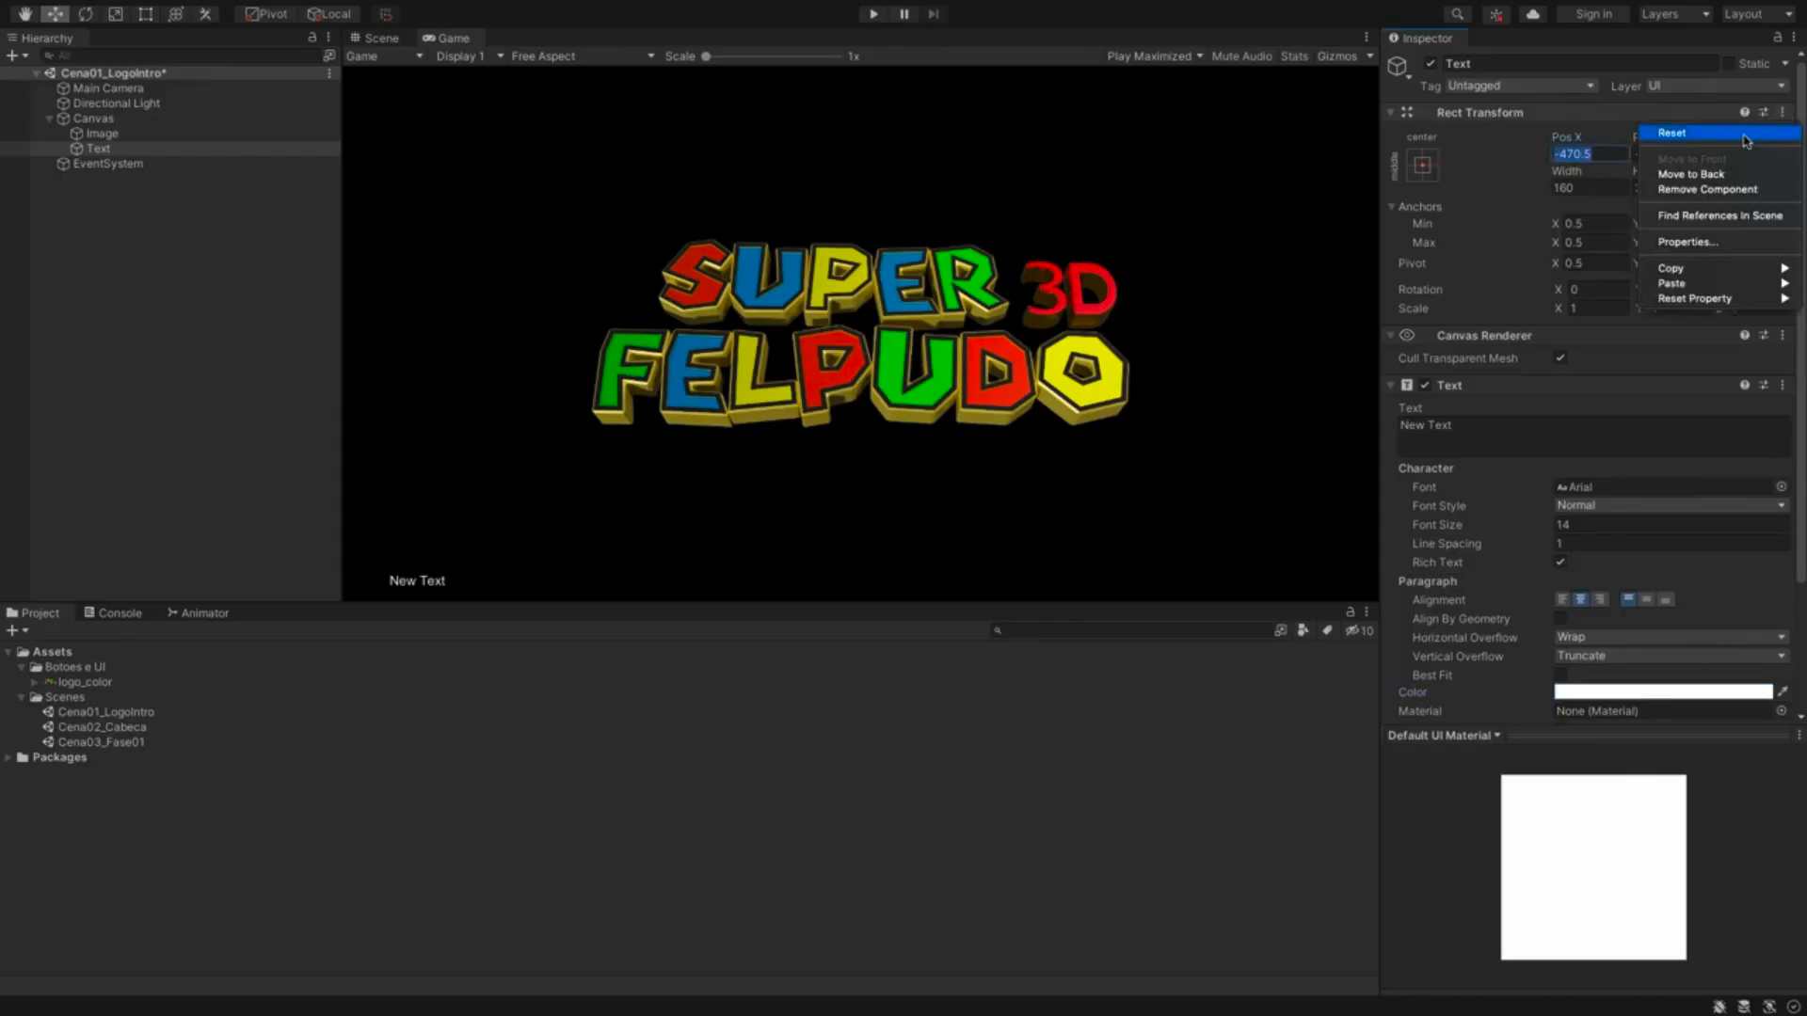
left_click(1679, 132)
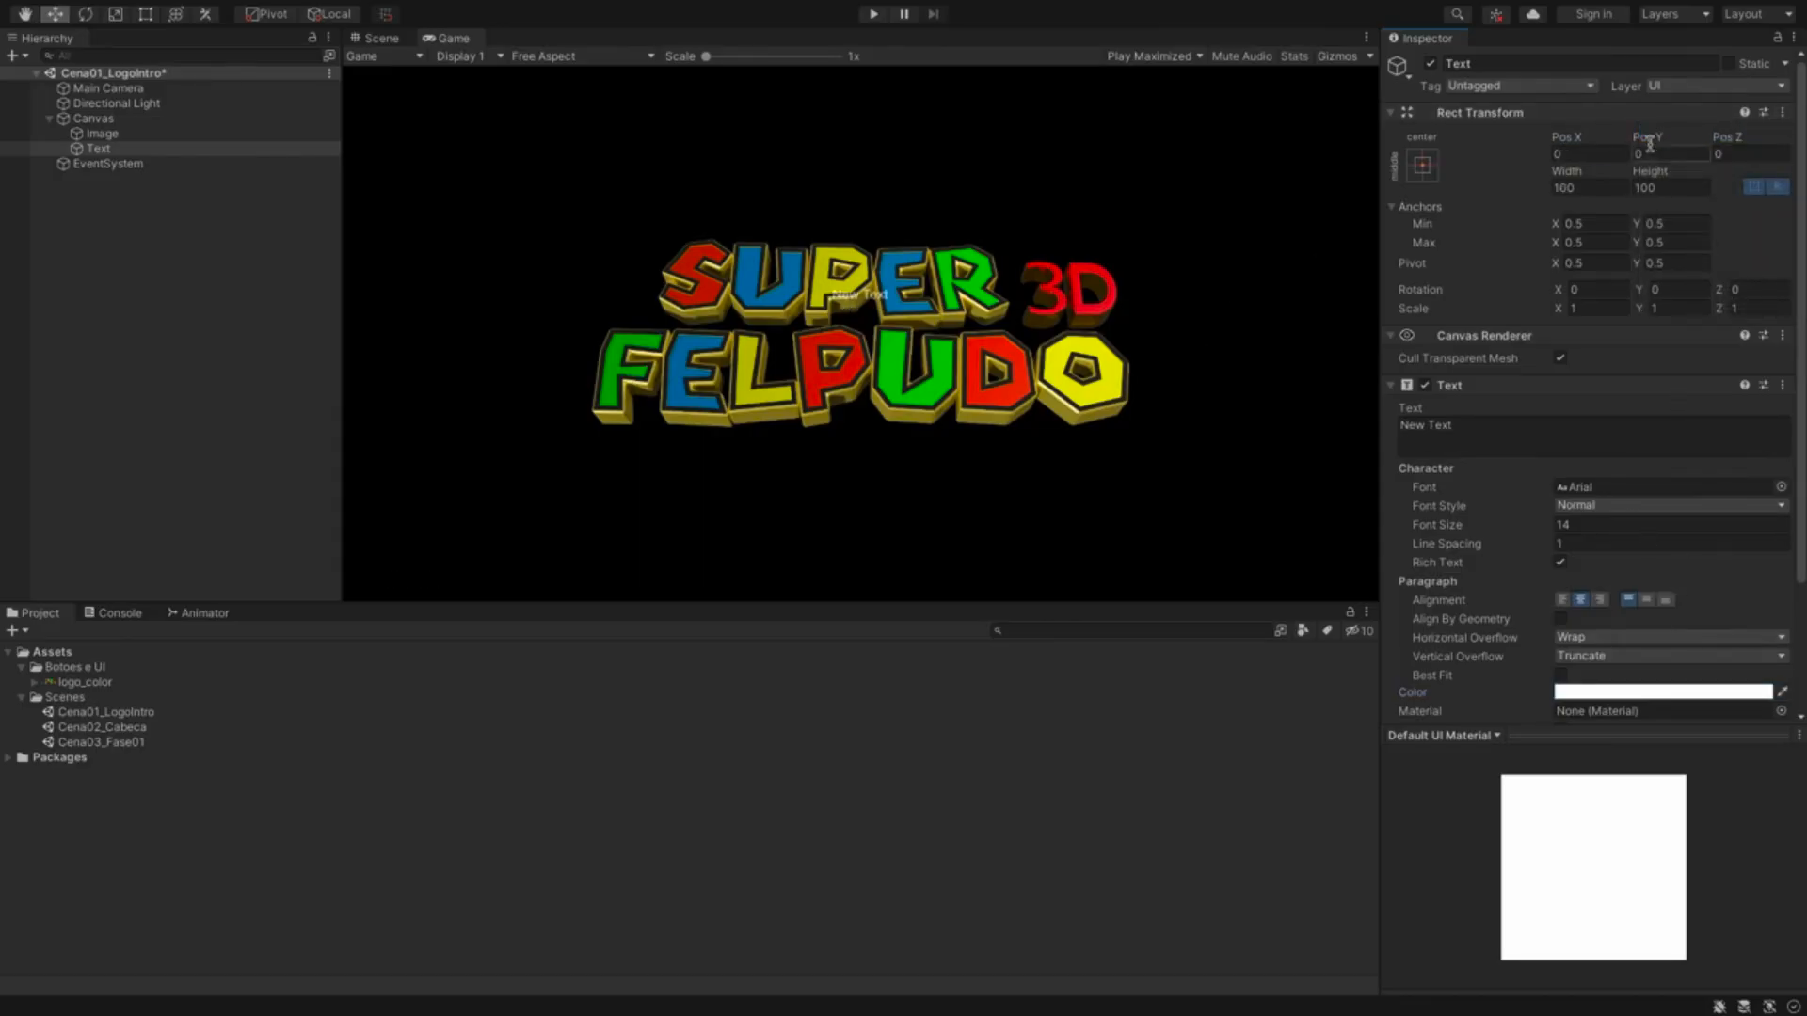
- Anchor the Text to bottom center and set its Pos Y to -25 and width to 500
left_click(1417, 168)
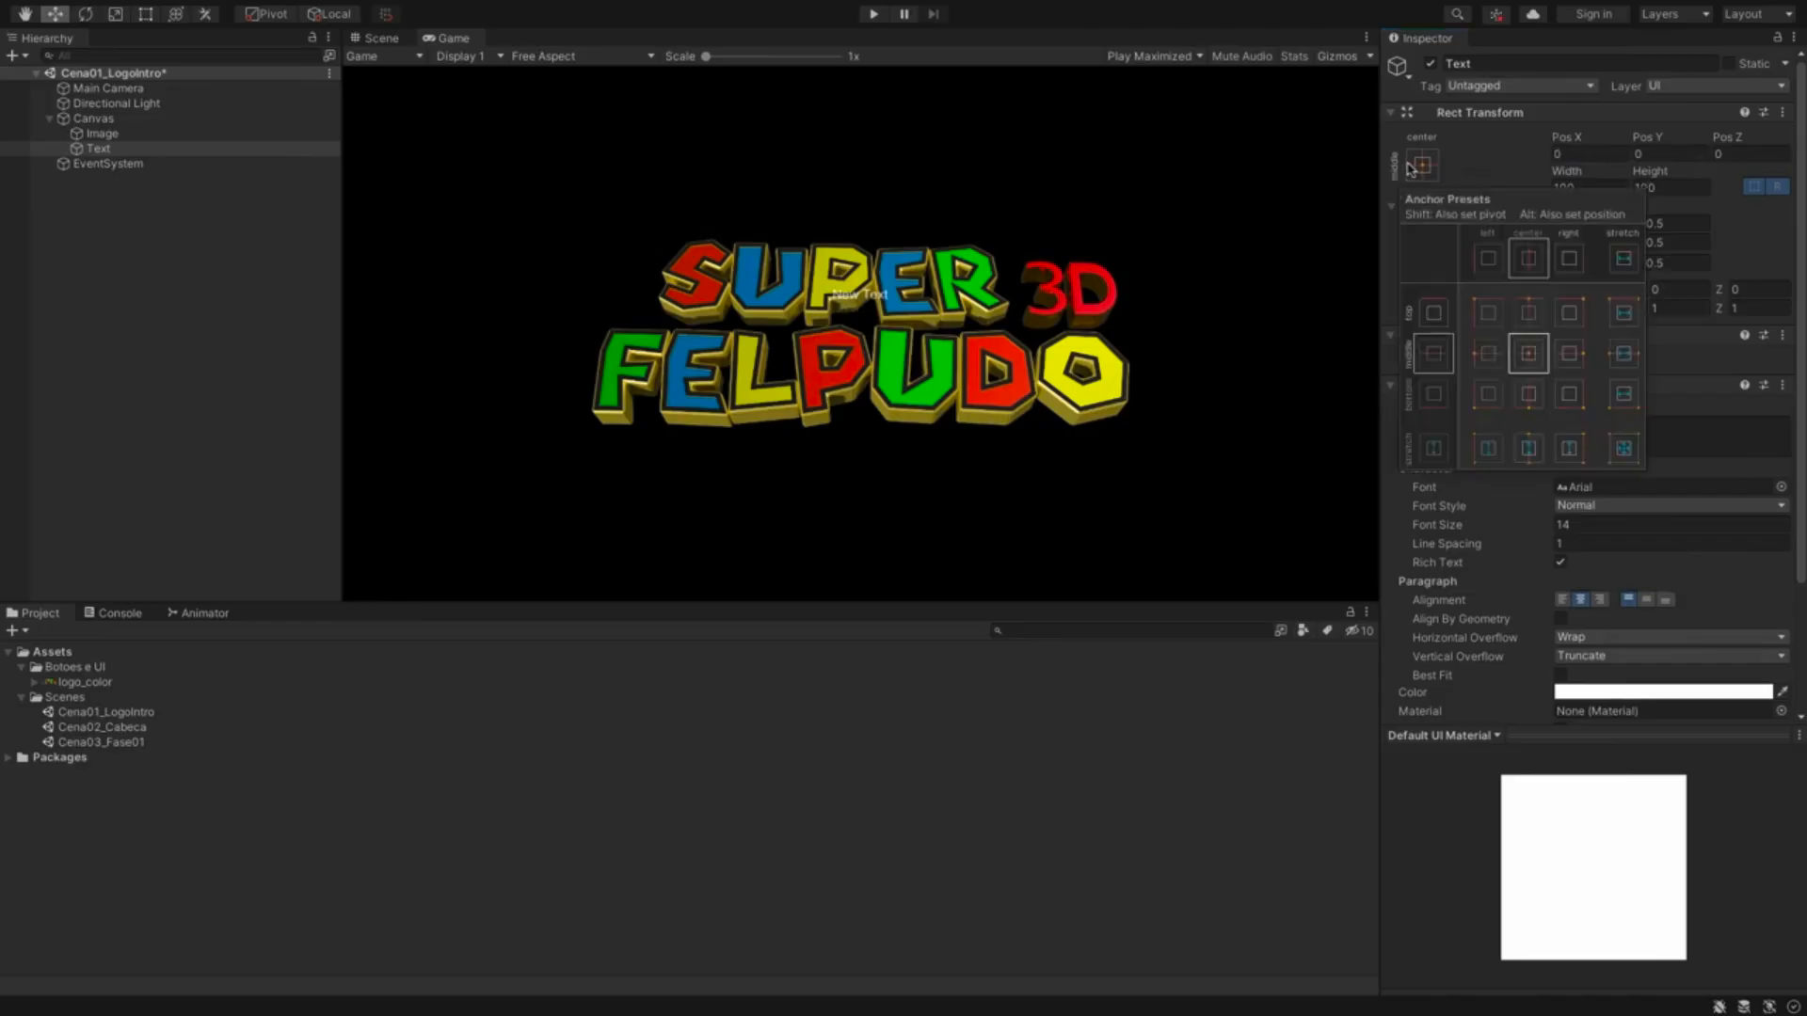
left_click(1528, 404)
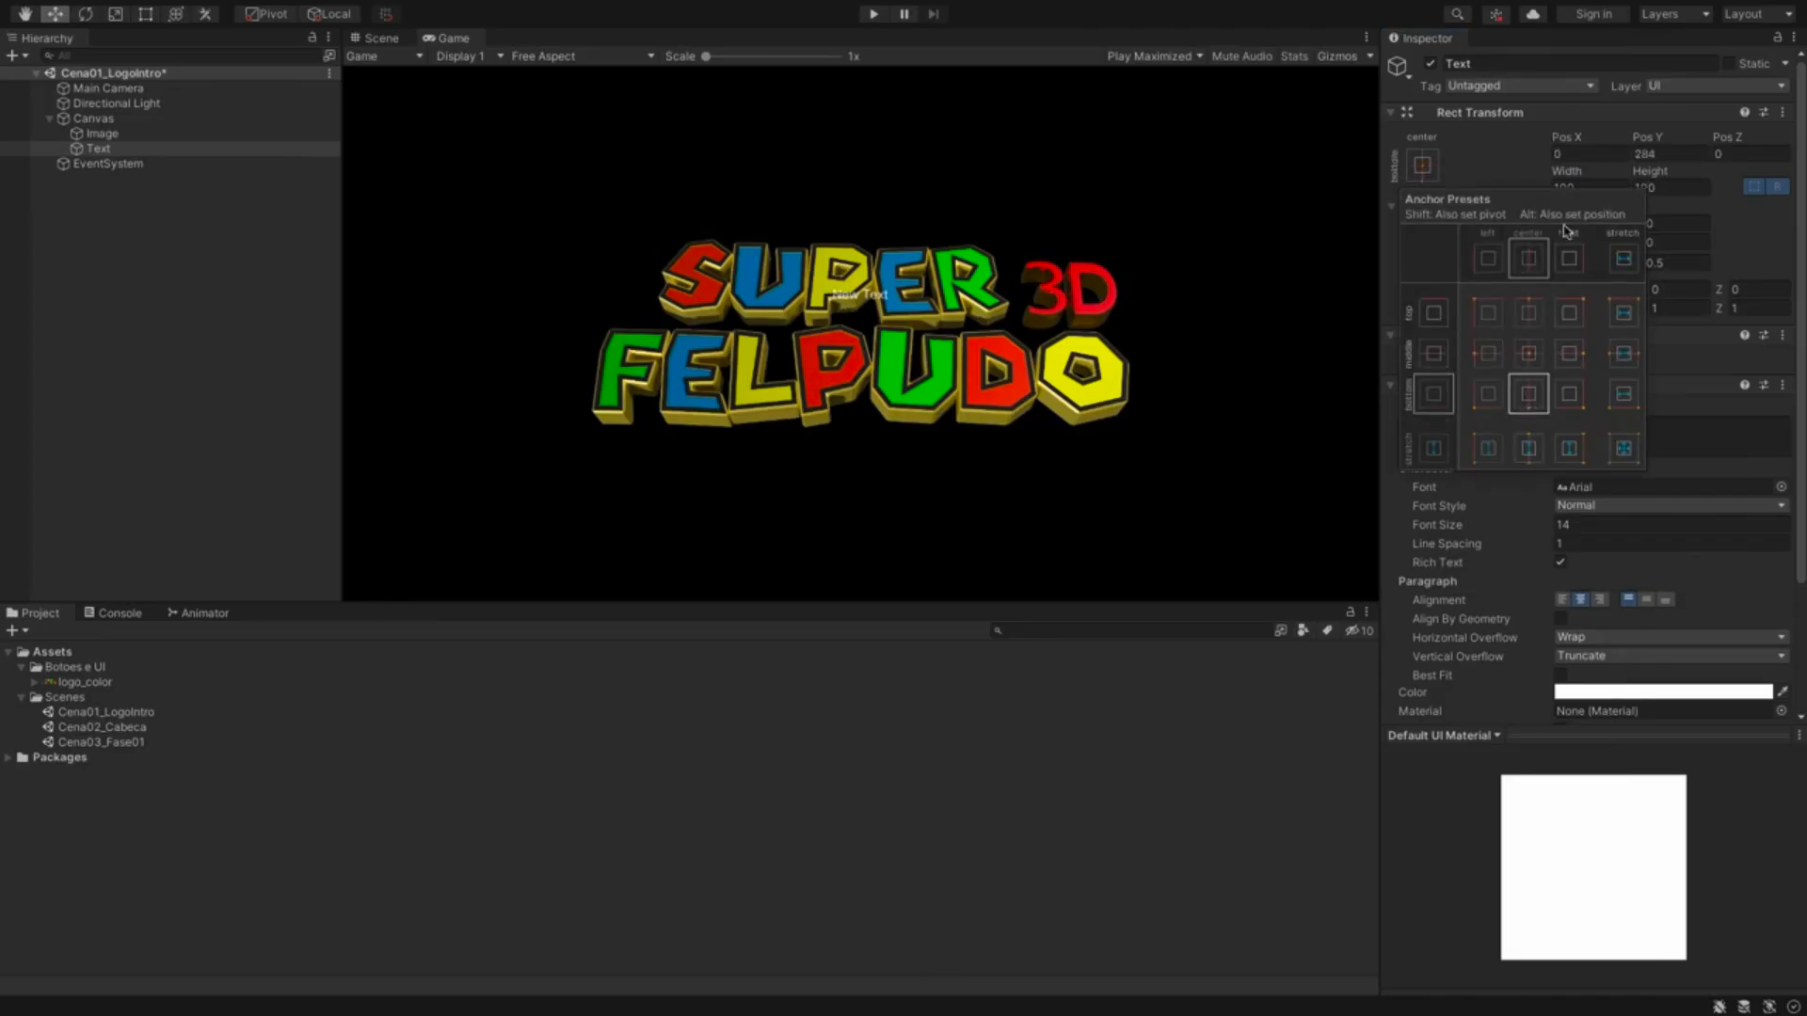
left_click(1508, 164)
left_click(1684, 153)
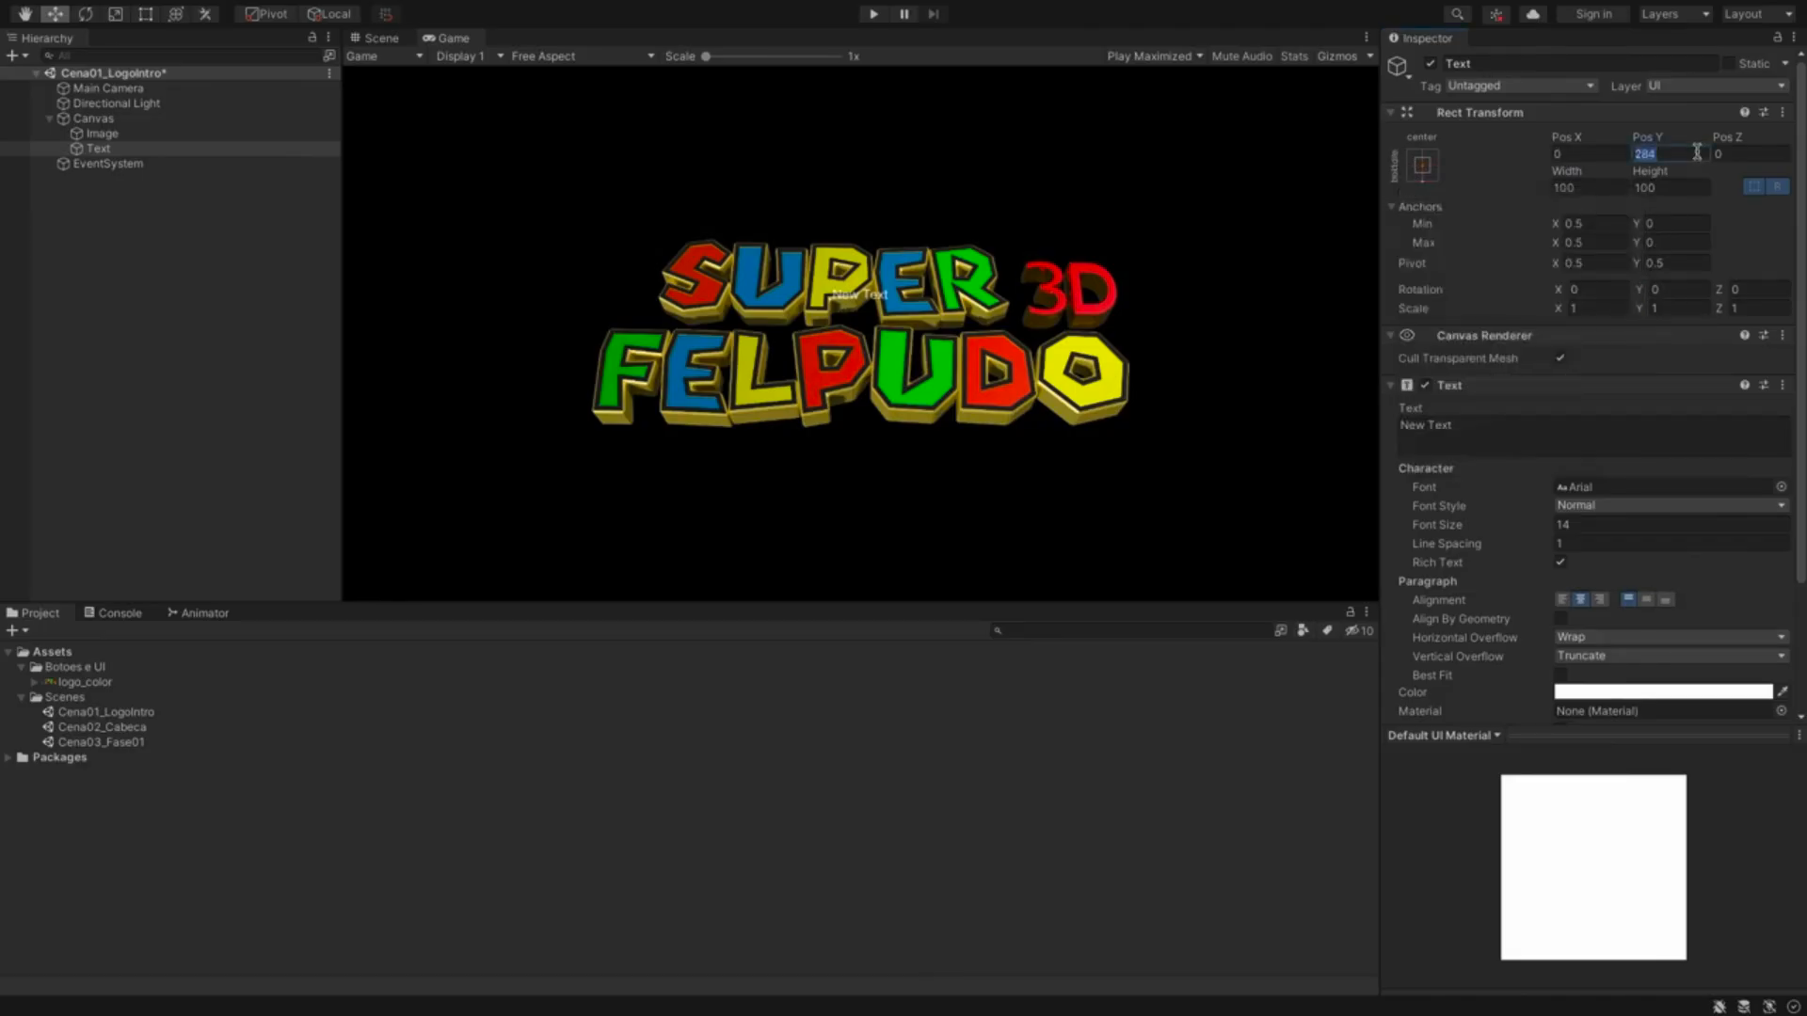
type("0")
left_click_drag(1656, 141, 1157, 242)
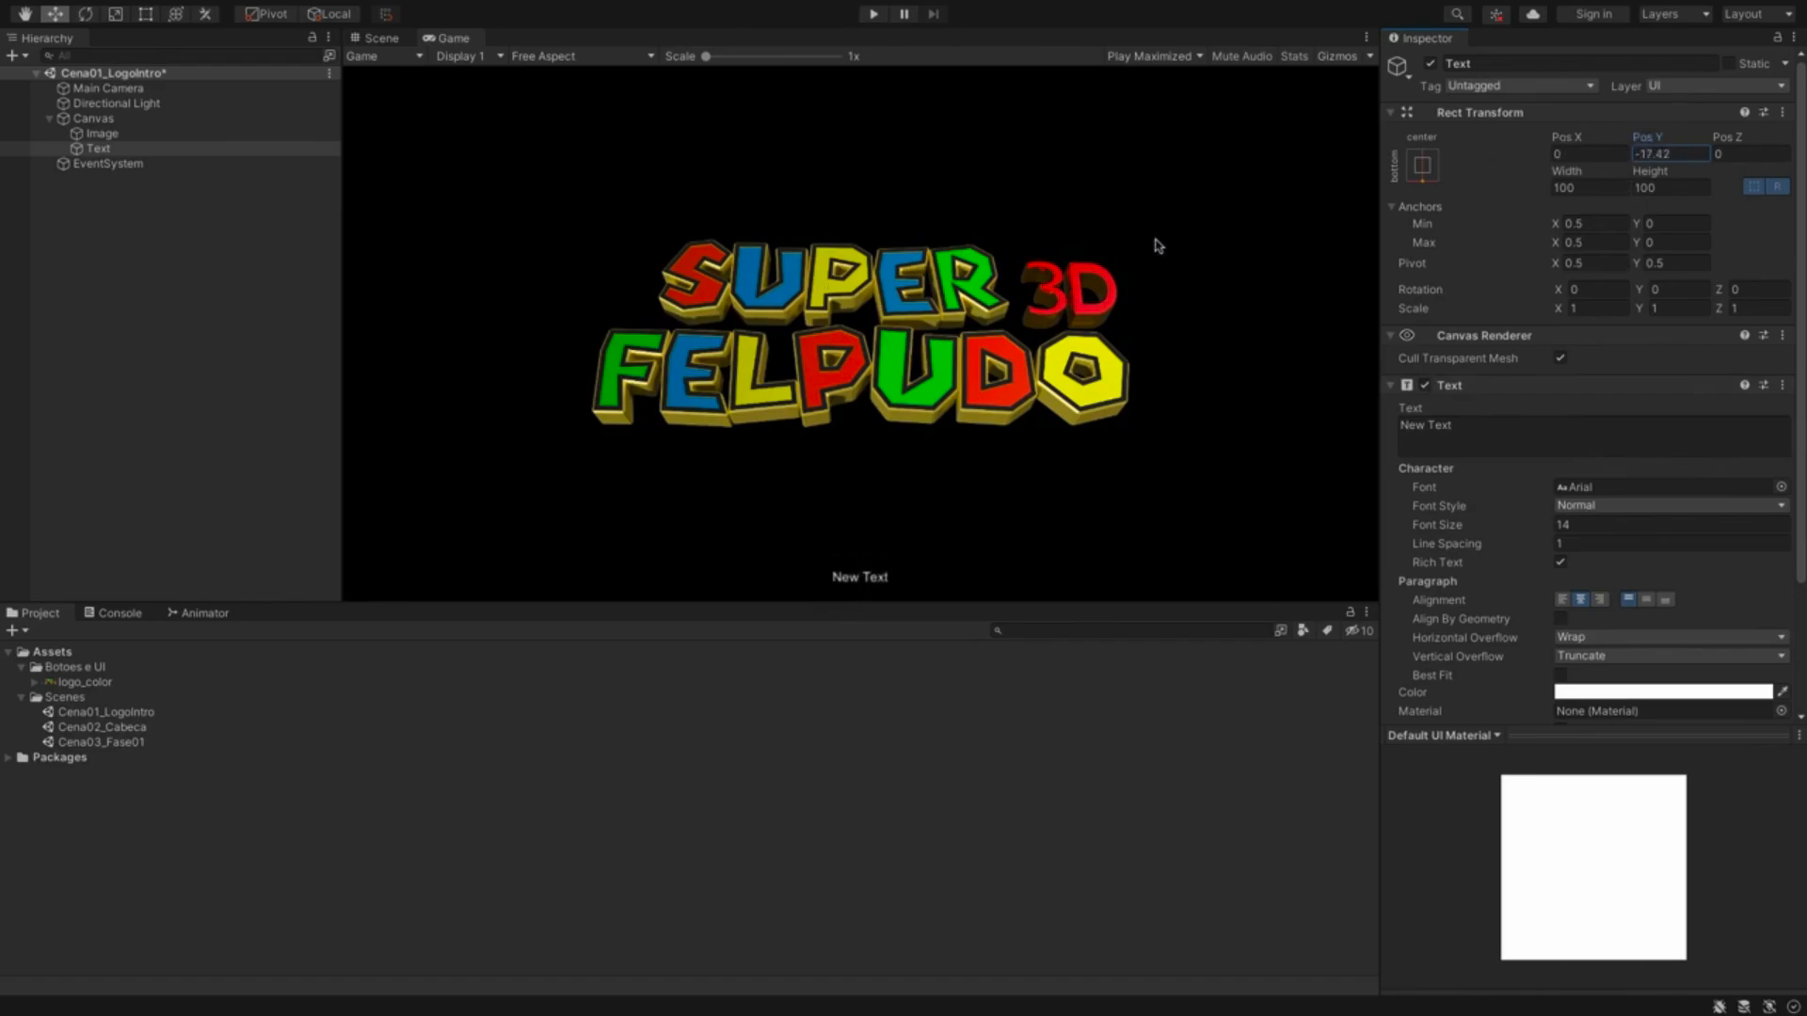
left_click(1665, 188)
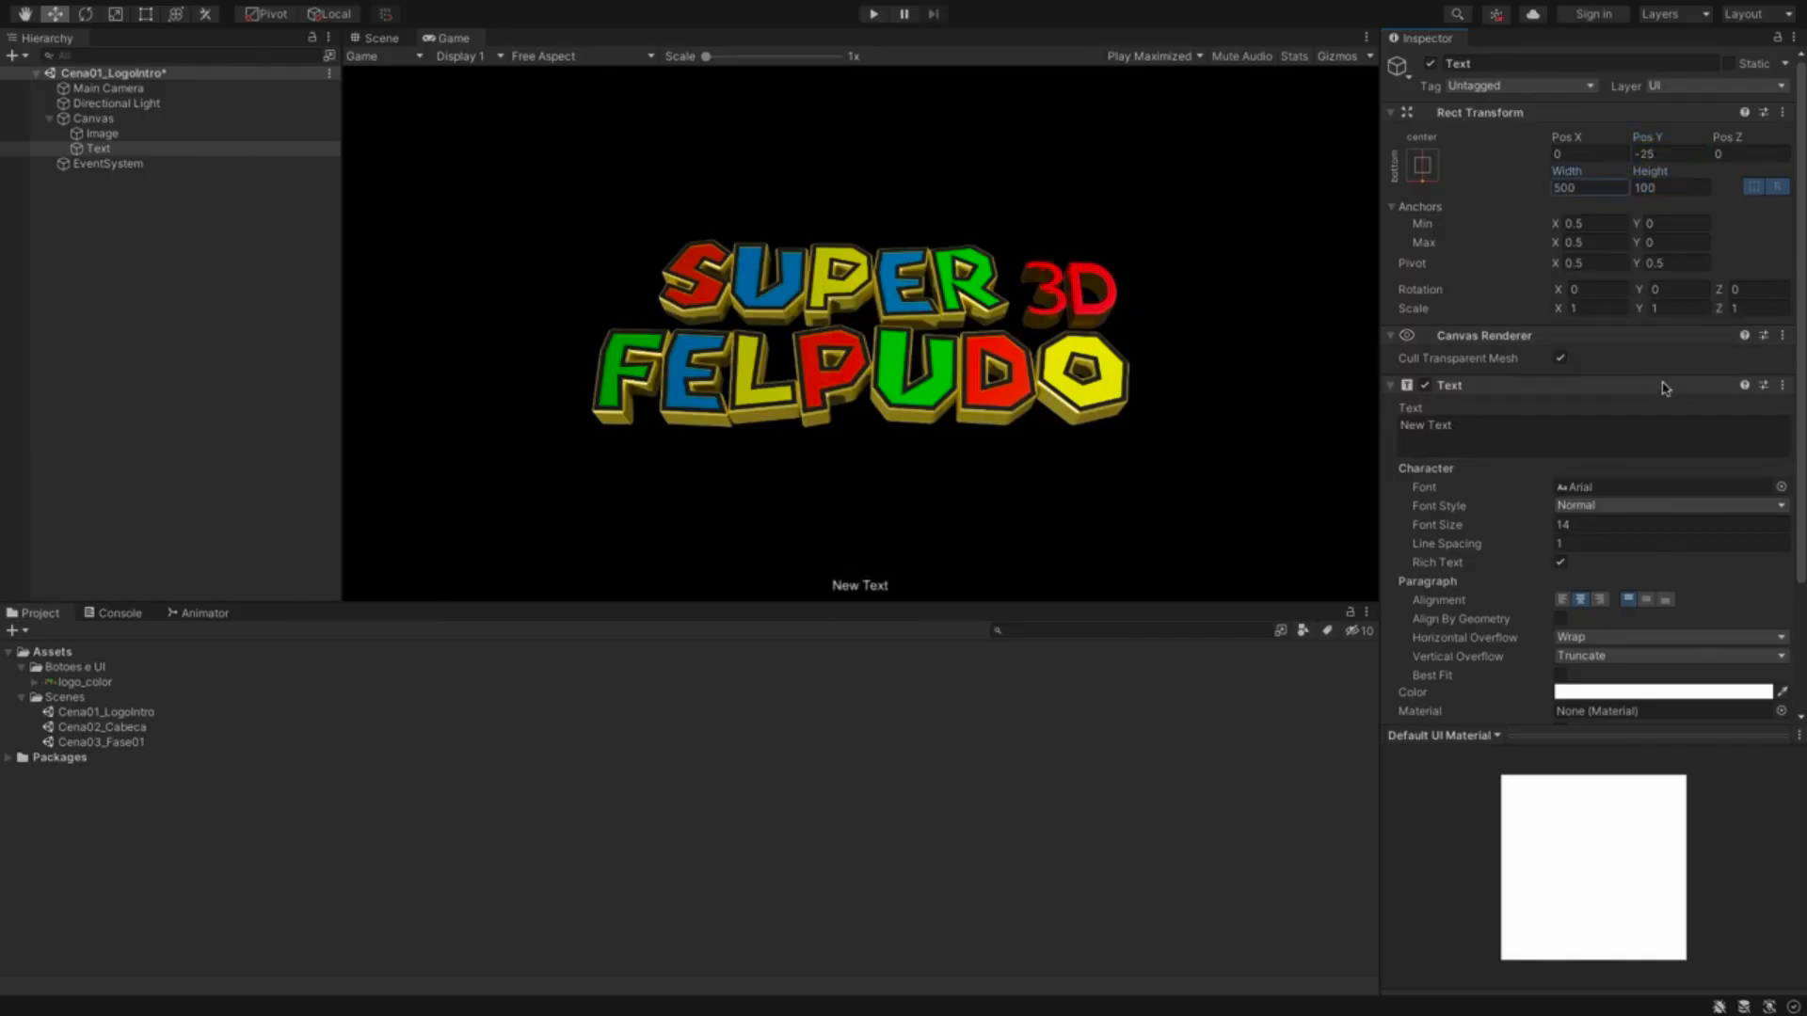
- Enter the ©2021 copyright line with the author's name and "Todos os direitos reservados.", then set font size 18, width 700 and Pos Y -21.49
left_click(1524, 425)
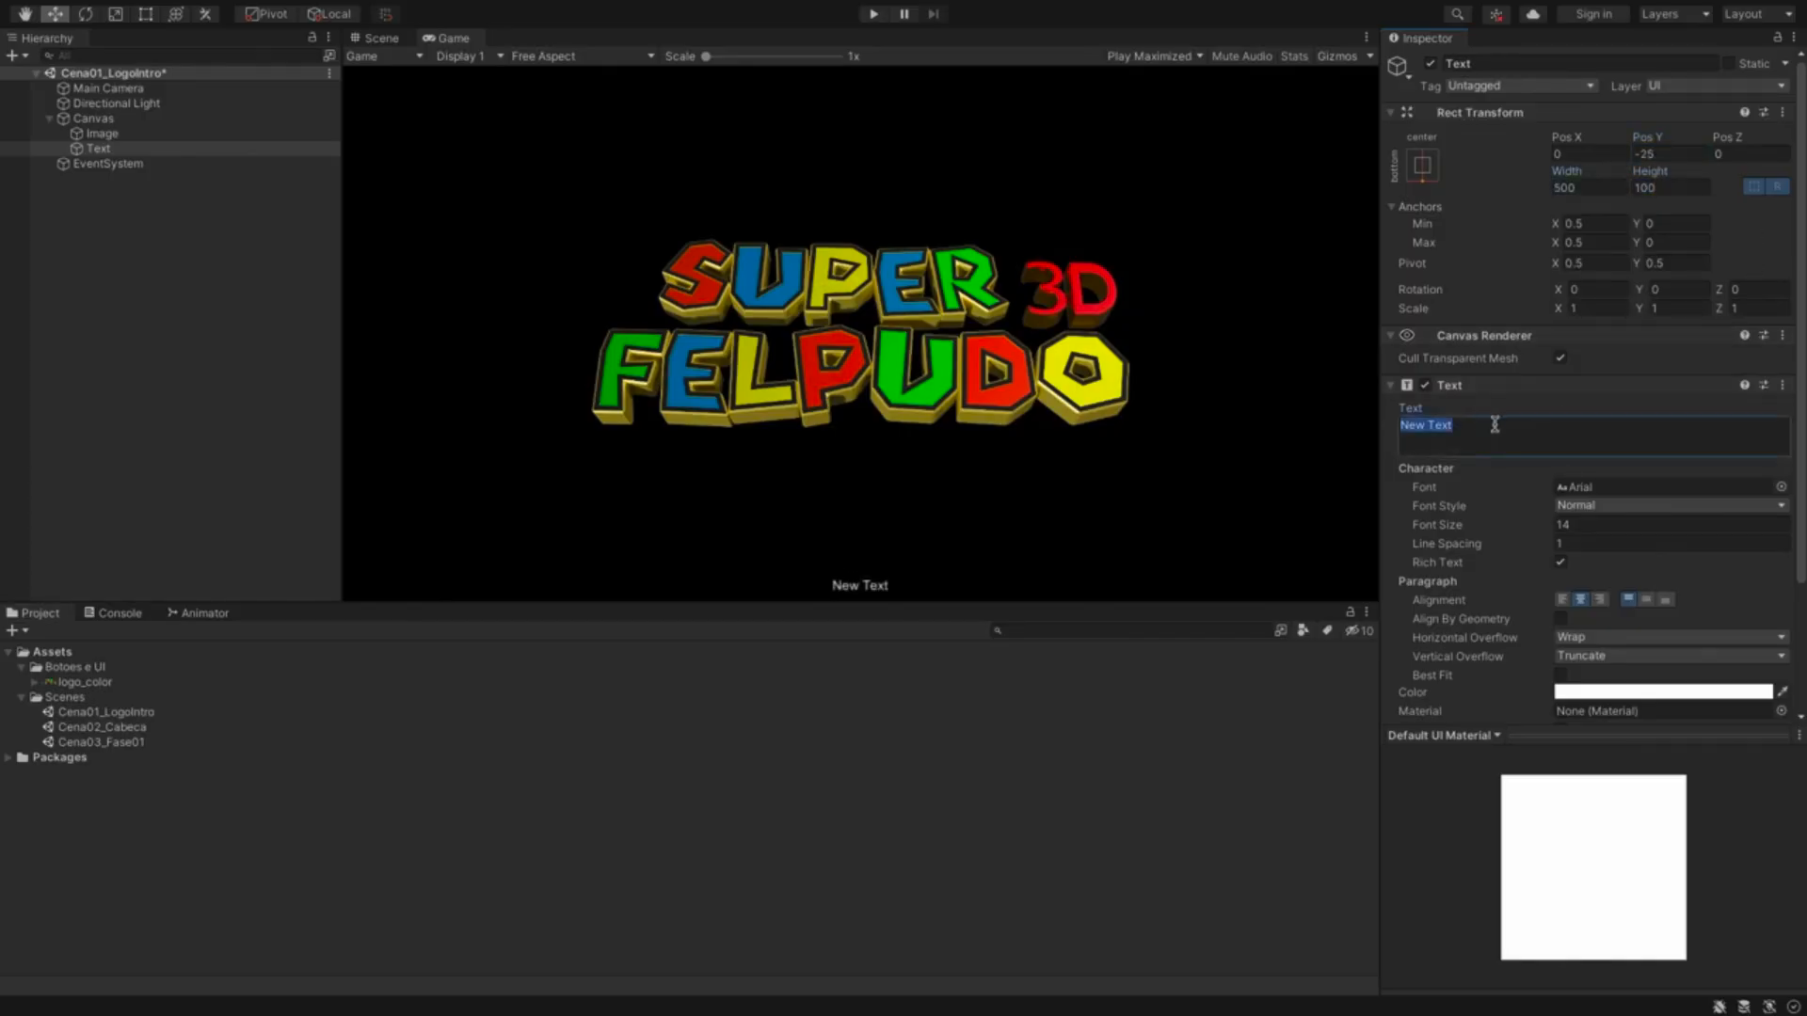
type("©2021 Tito Petri - Todos os direitos reservados.")
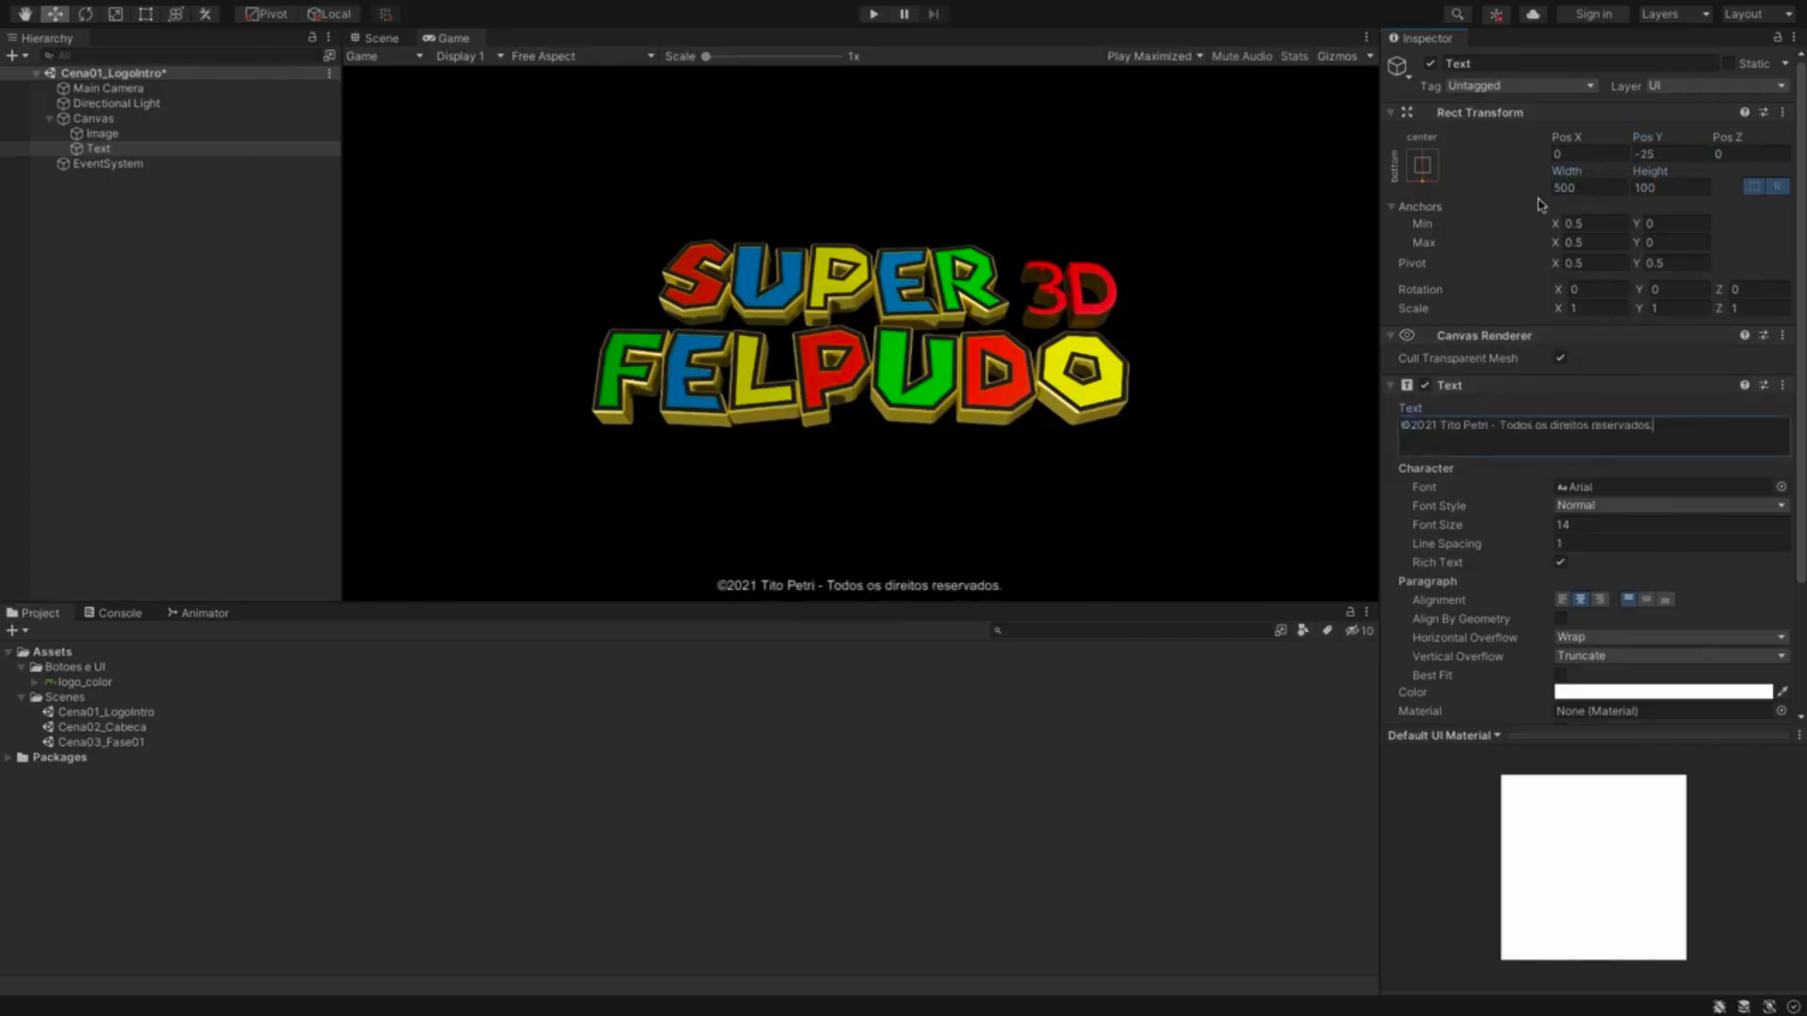
scroll(1484, 400, "down", 3)
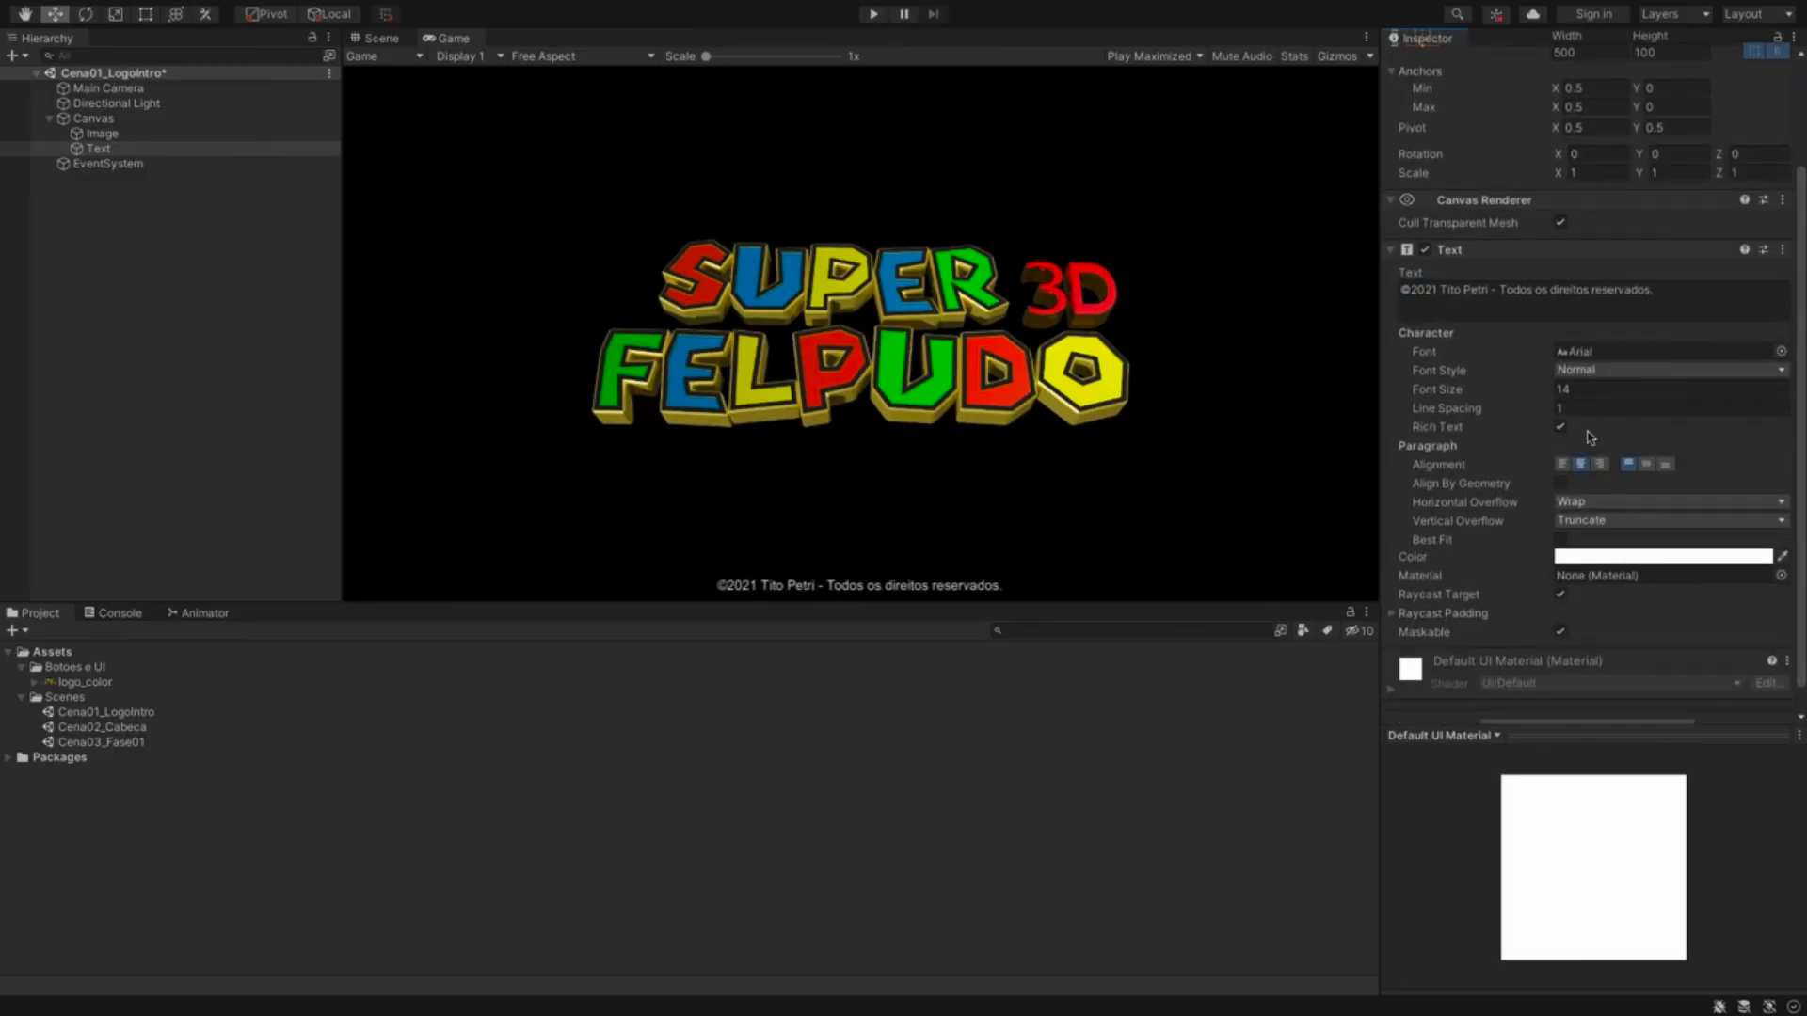
left_click_drag(1432, 399, 1471, 395)
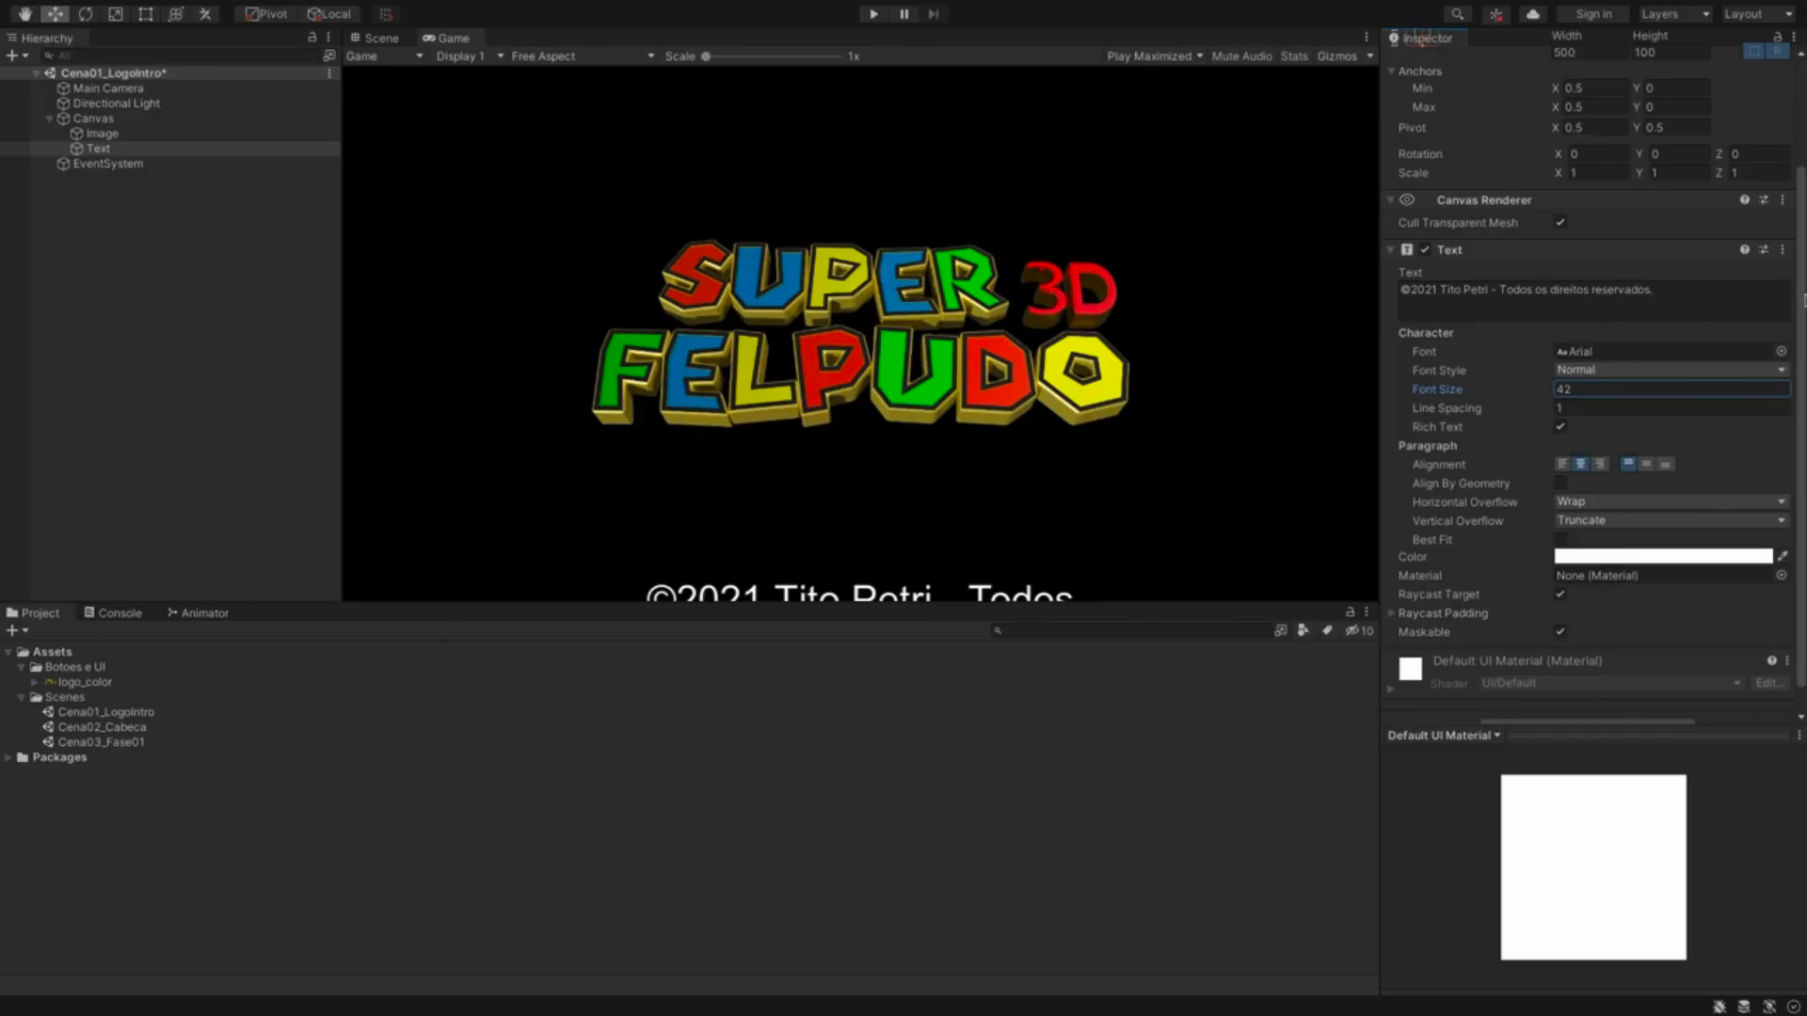
scroll(1694, 283, "up", 2)
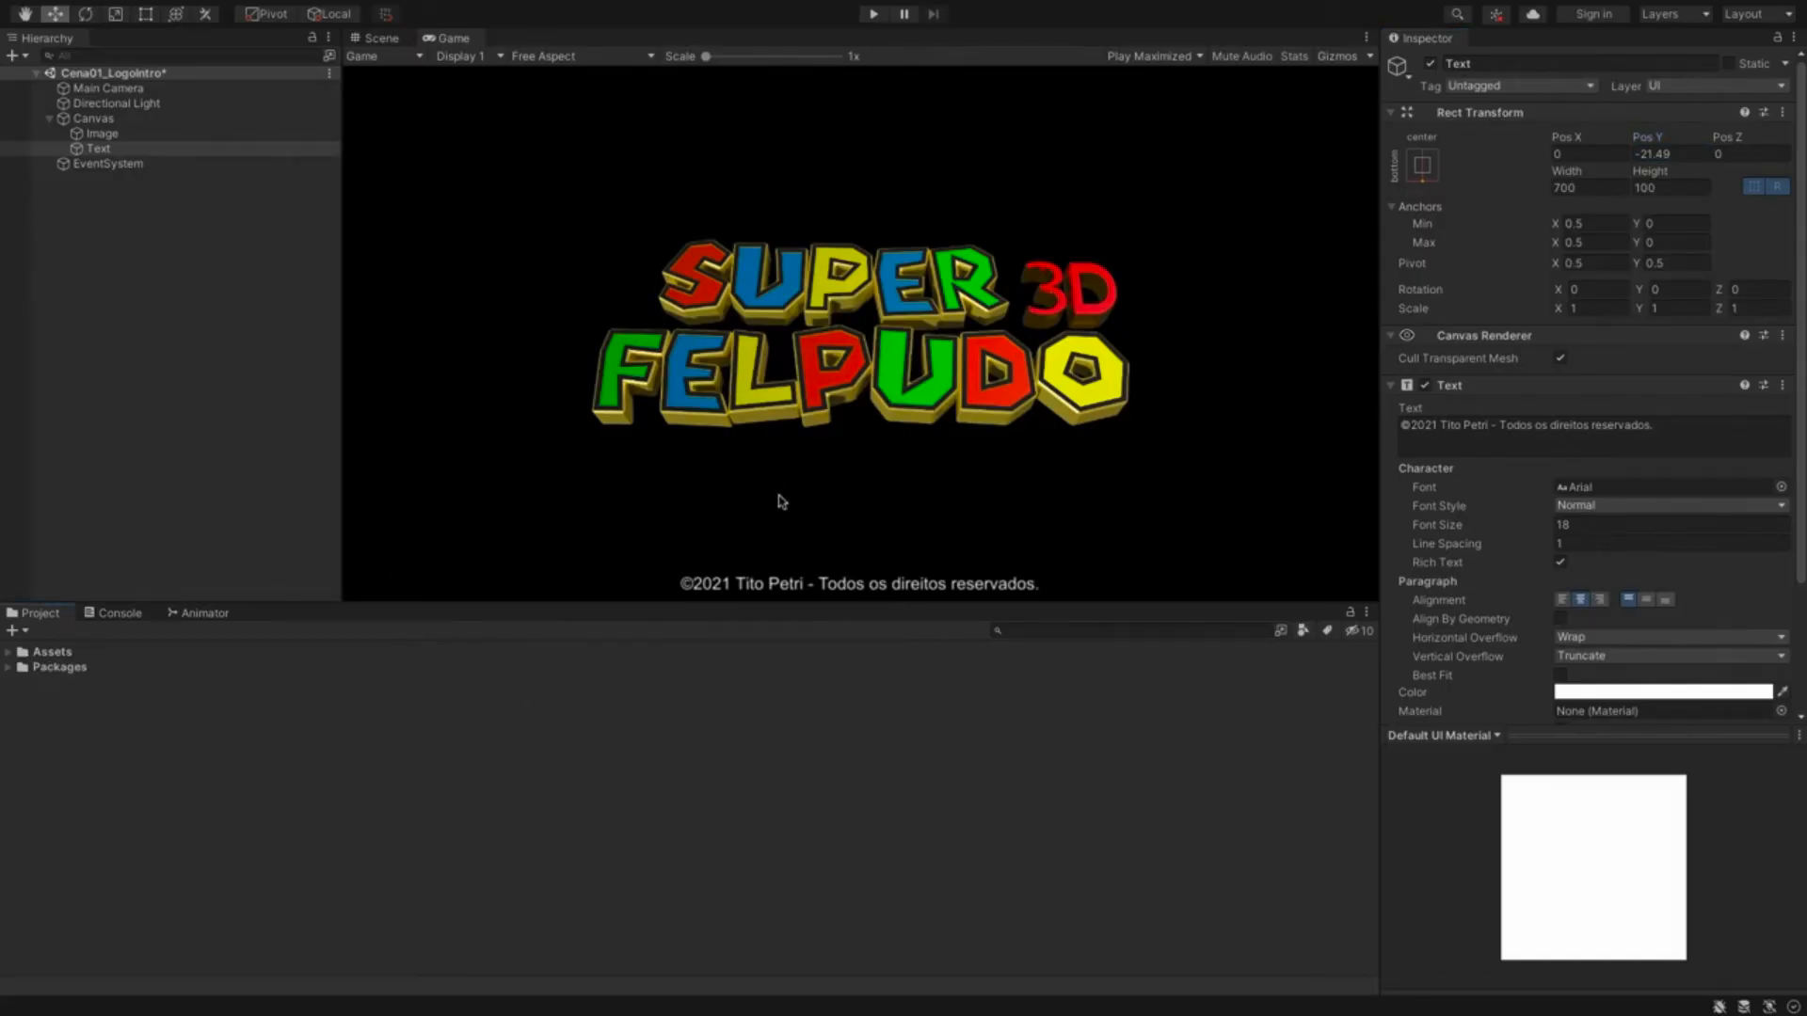
- Open the Animation window with the Text selected and dock it beside the Console
left_click(155, 151)
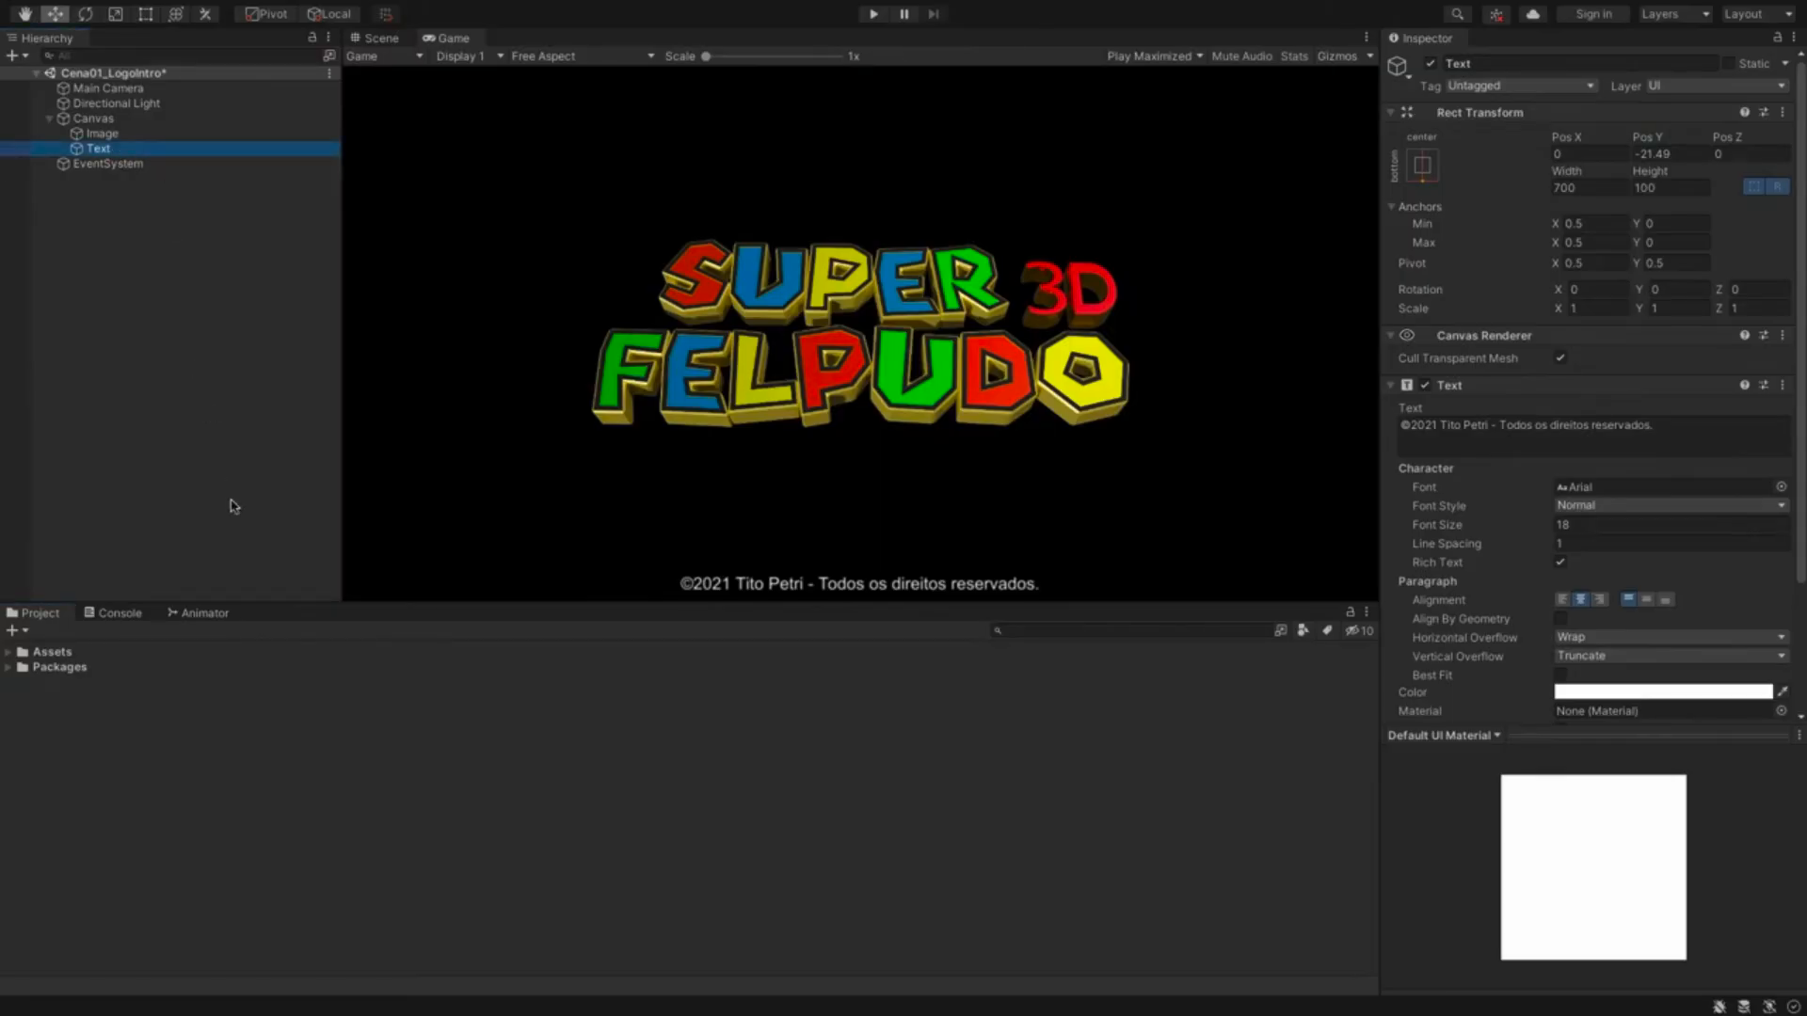
mouse_move(372, 5)
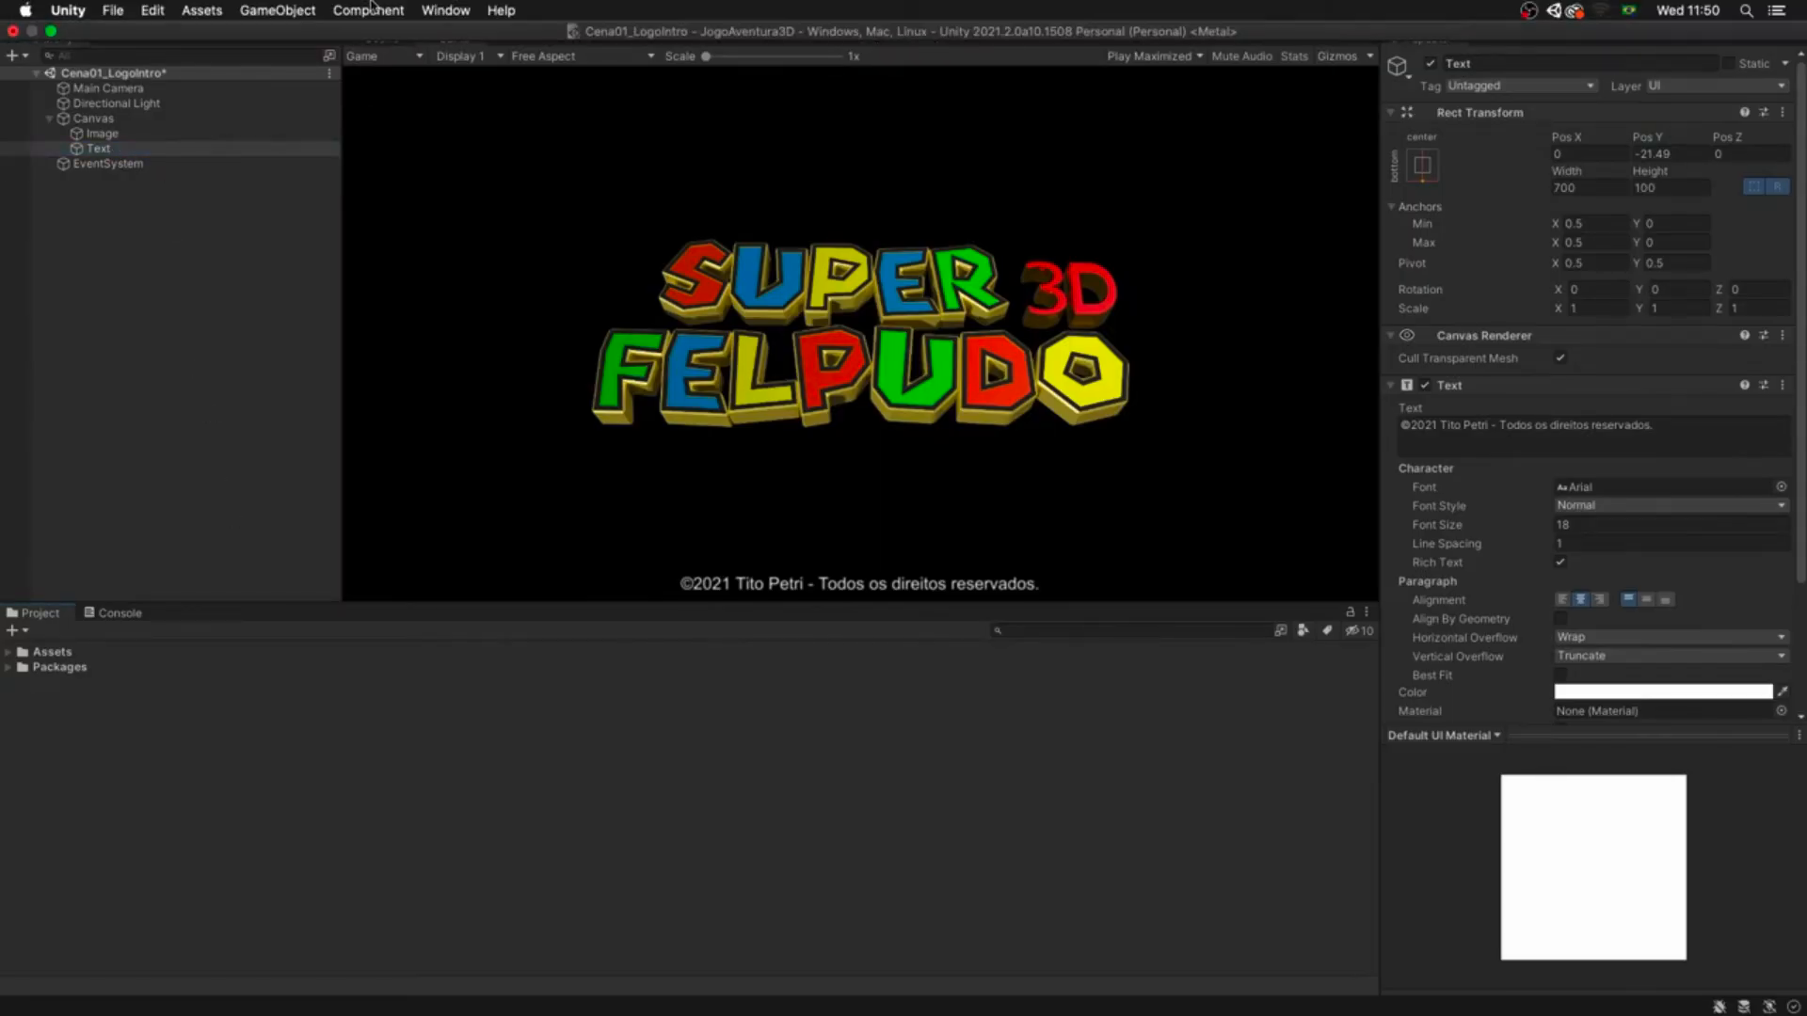
left_click(444, 11)
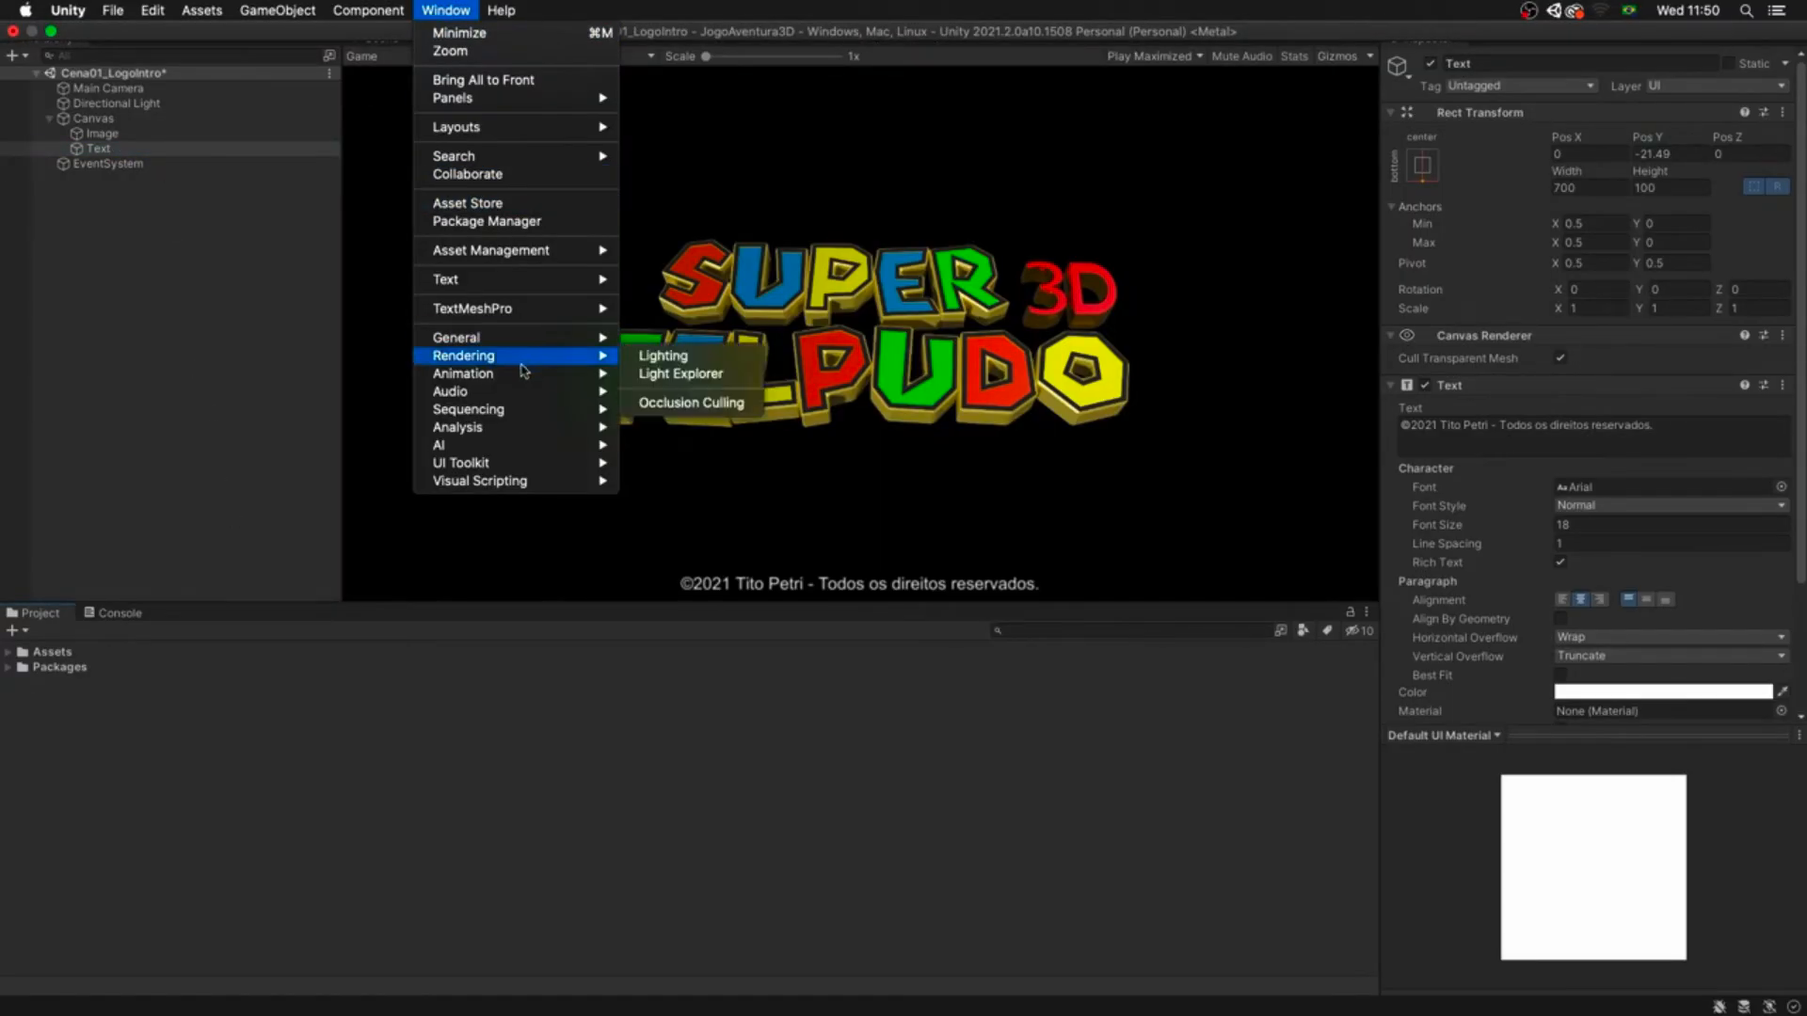
mouse_move(527, 376)
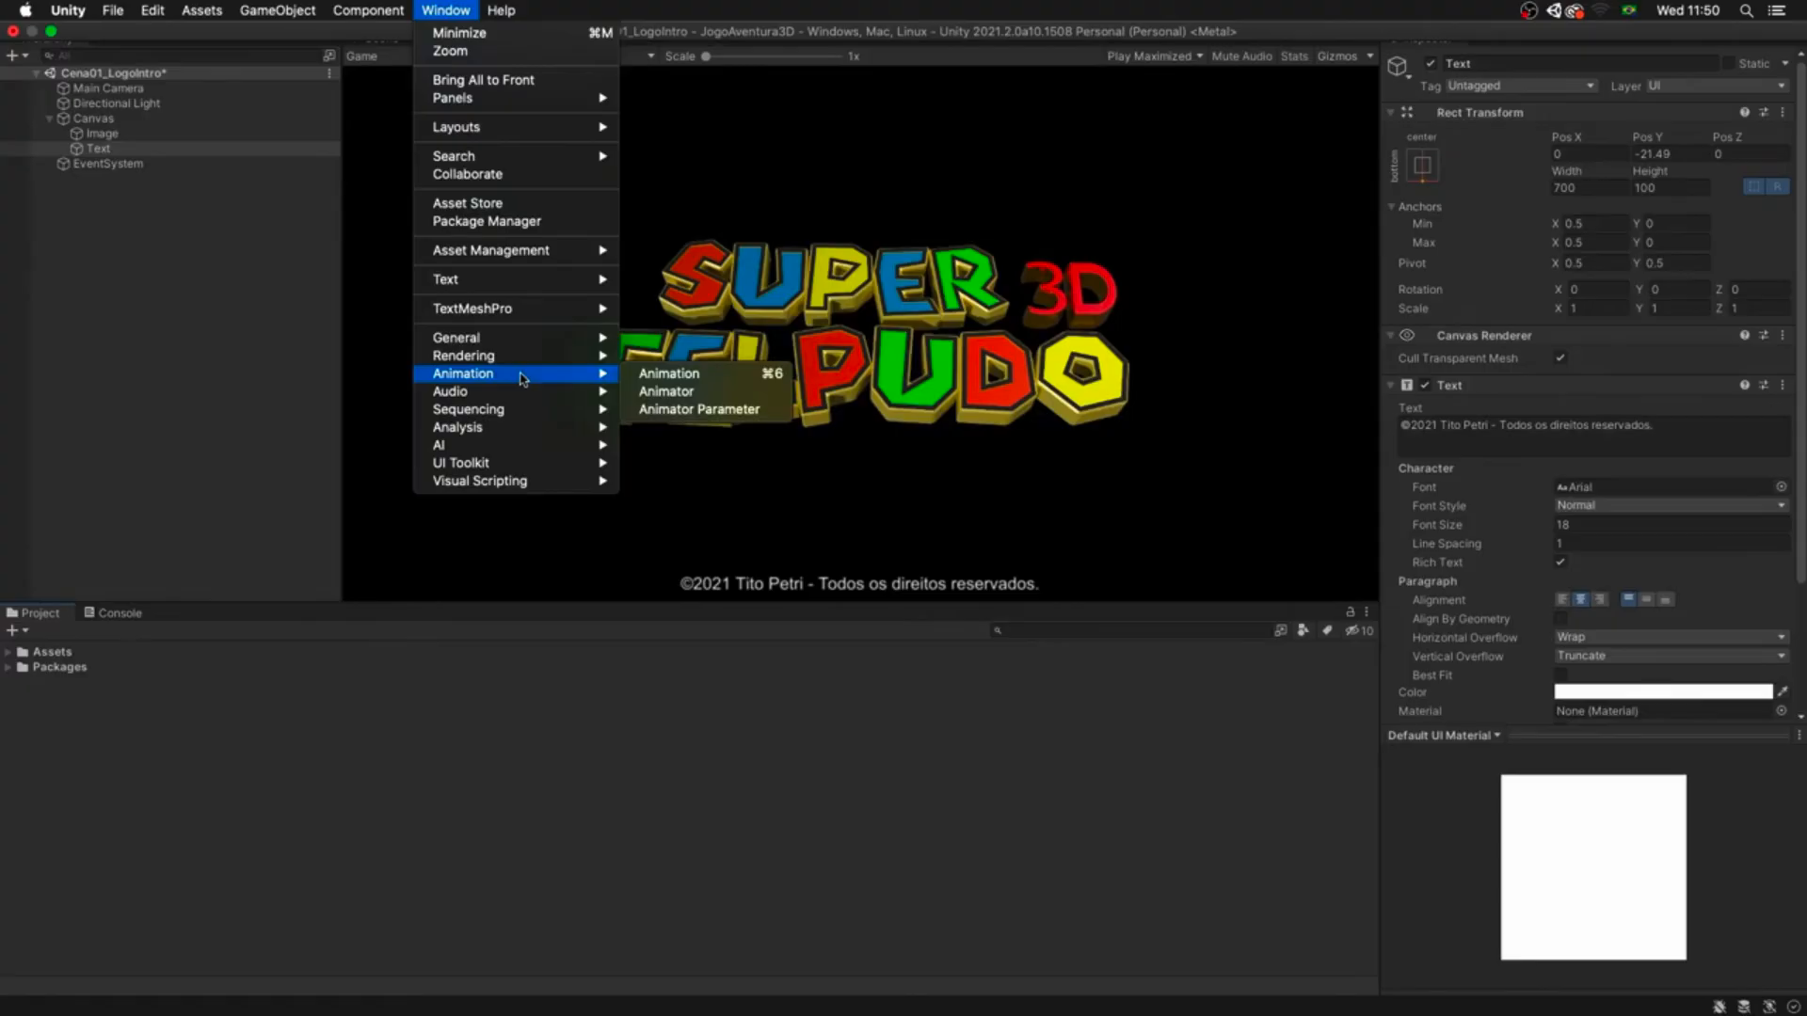
left_click(728, 381)
left_click_drag(790, 390, 205, 613)
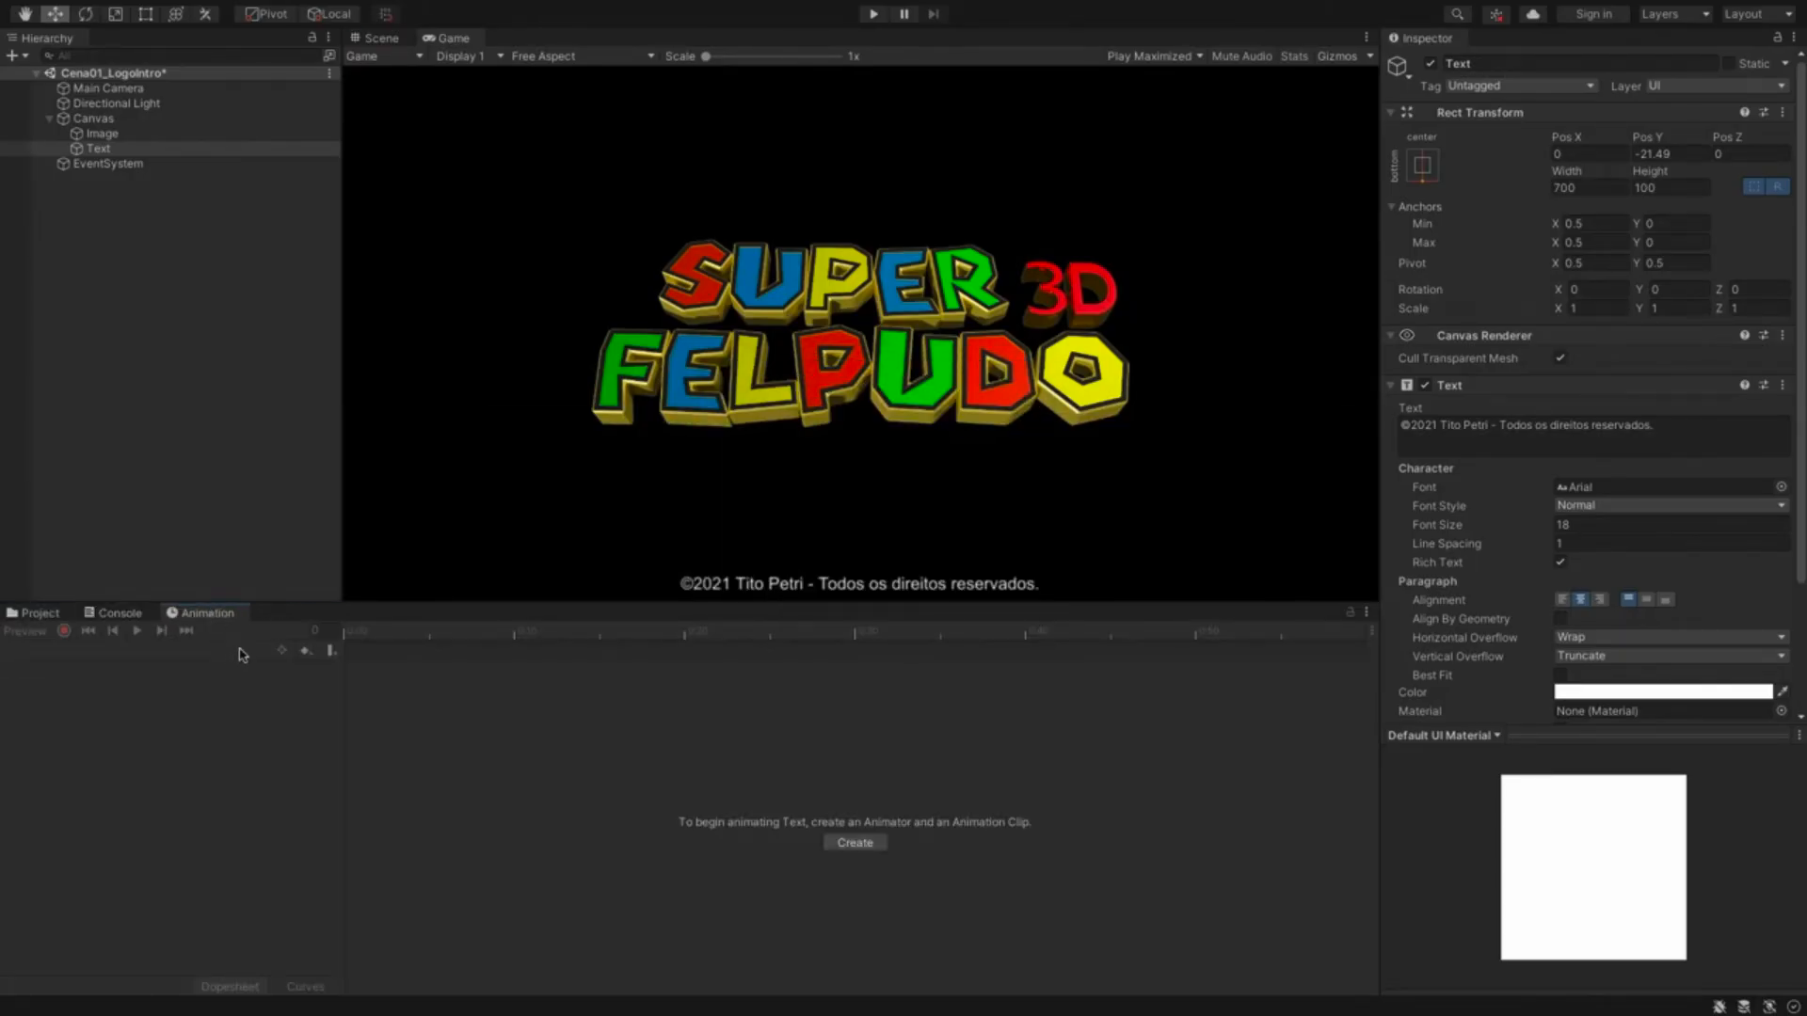
left_click(155, 149)
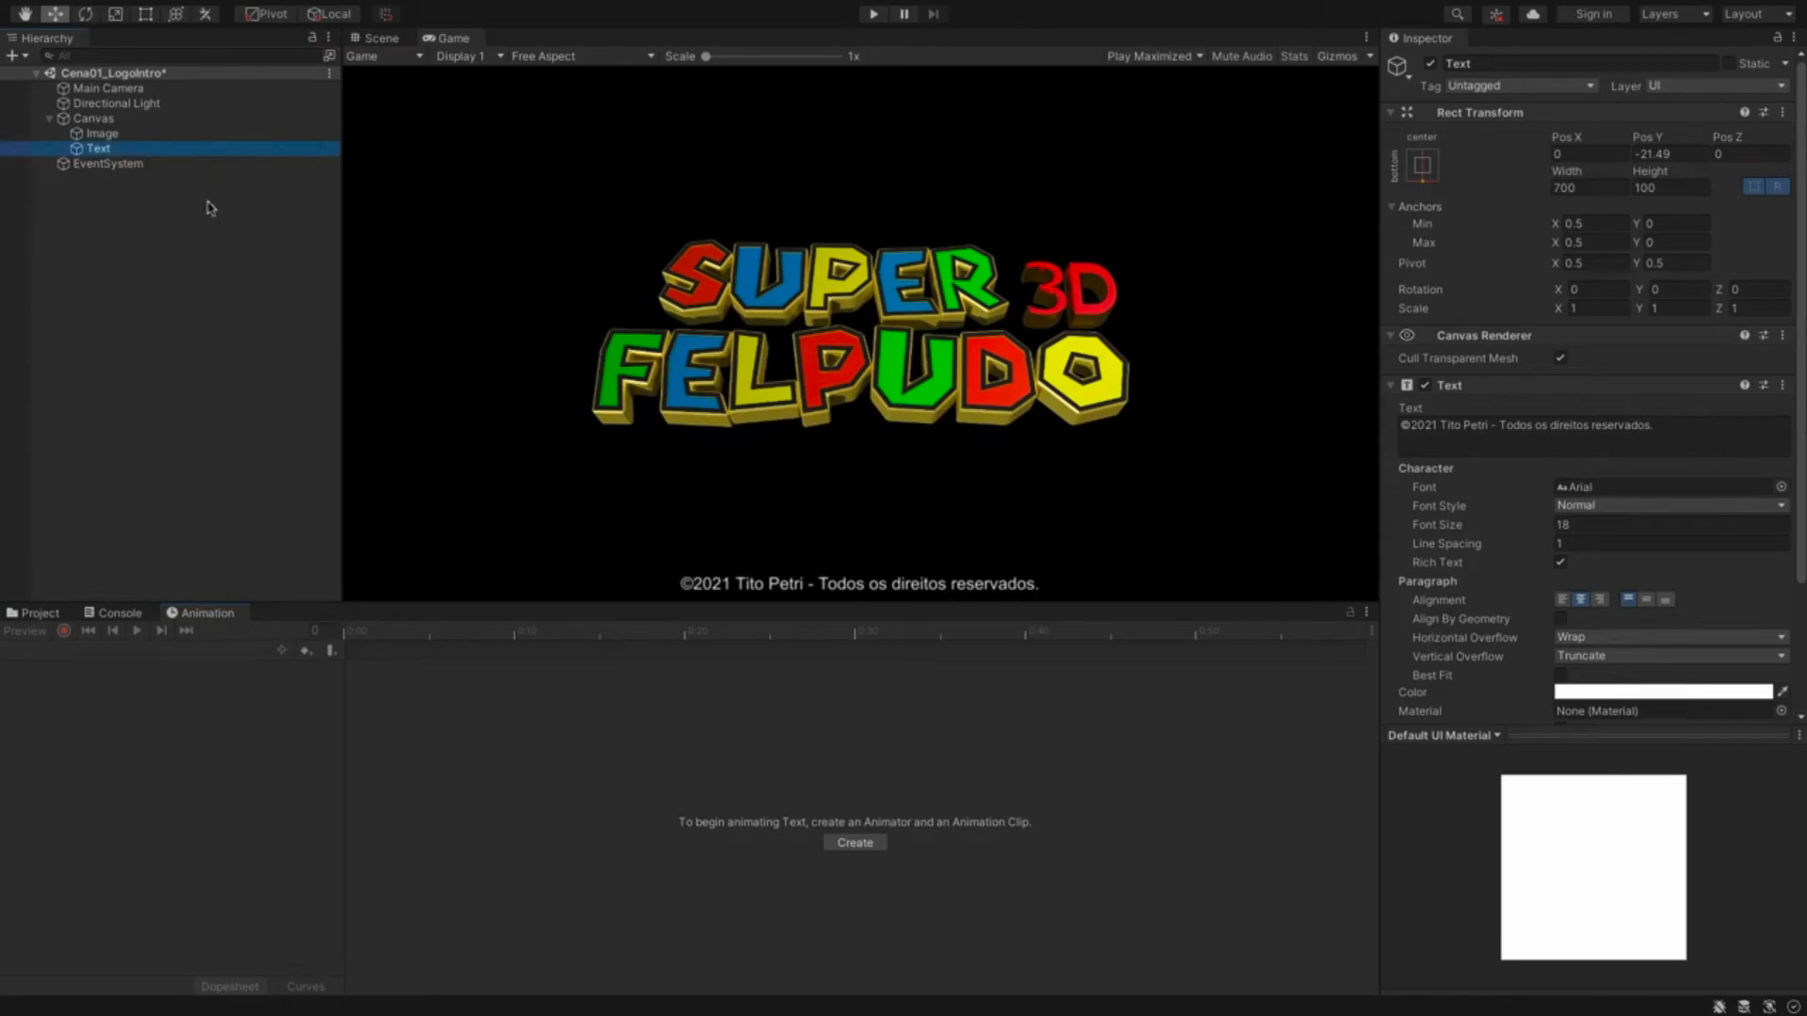
left_click(864, 844)
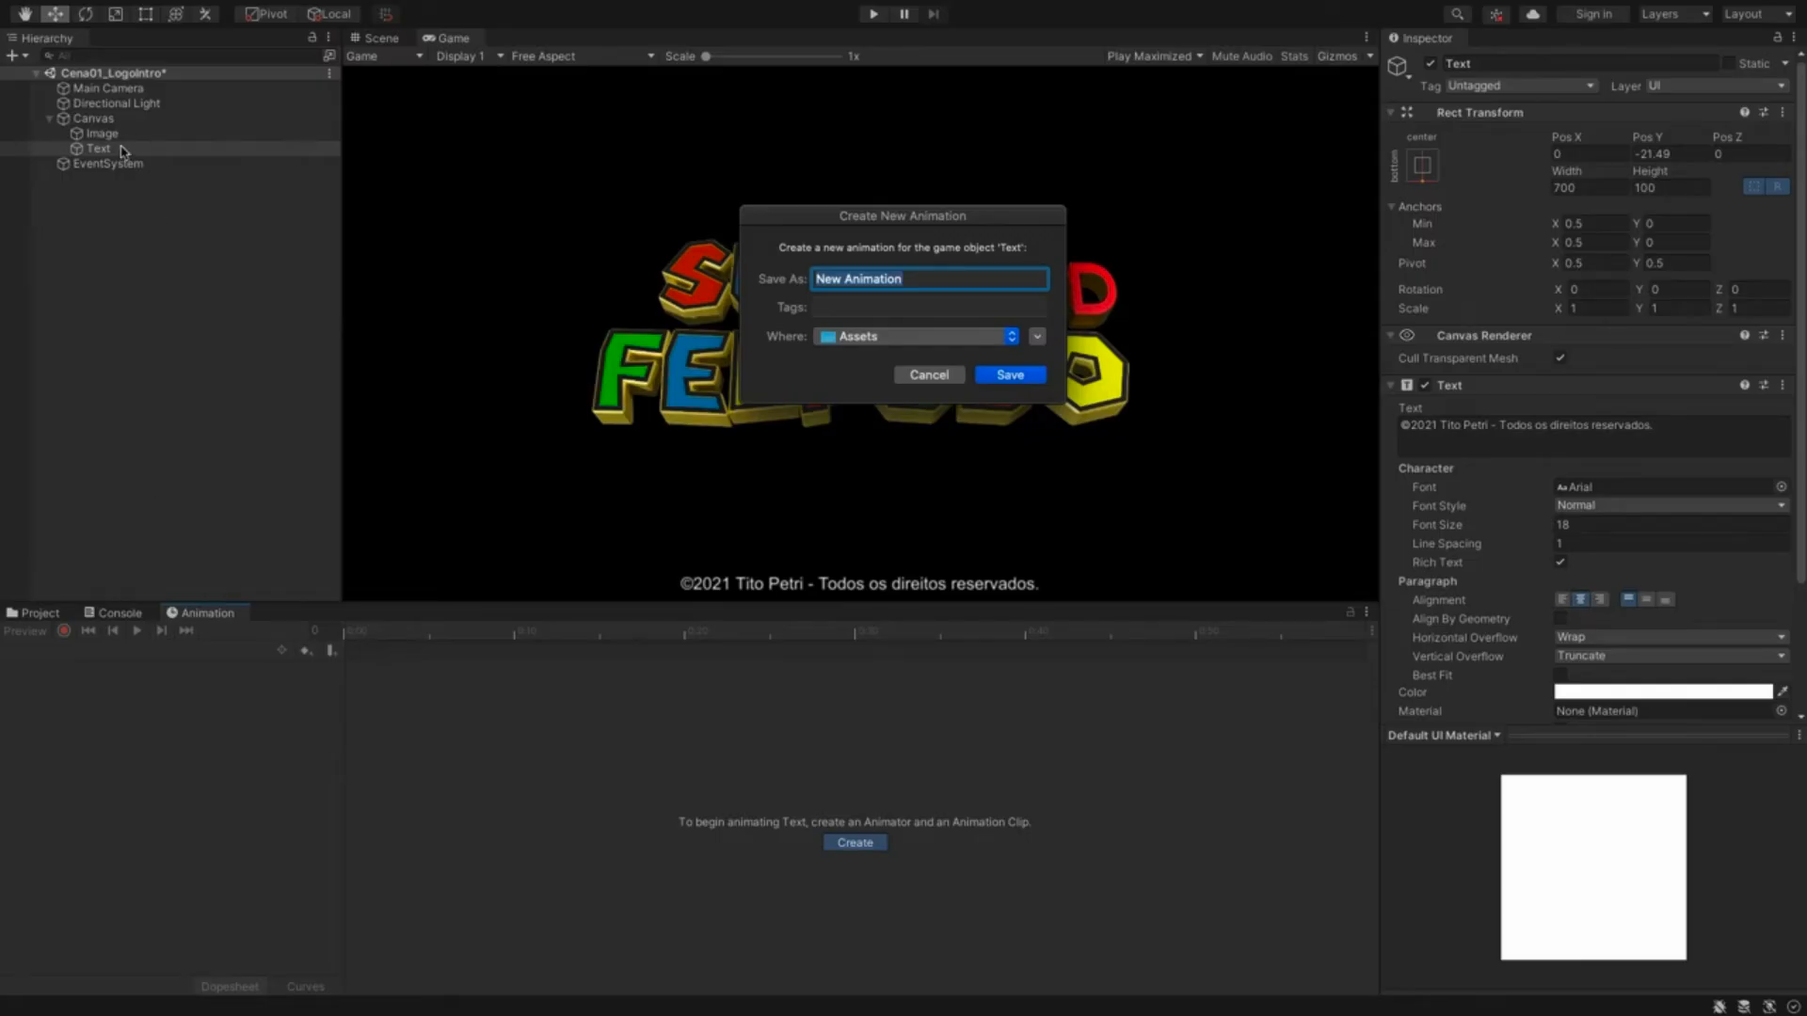
left_click(943, 375)
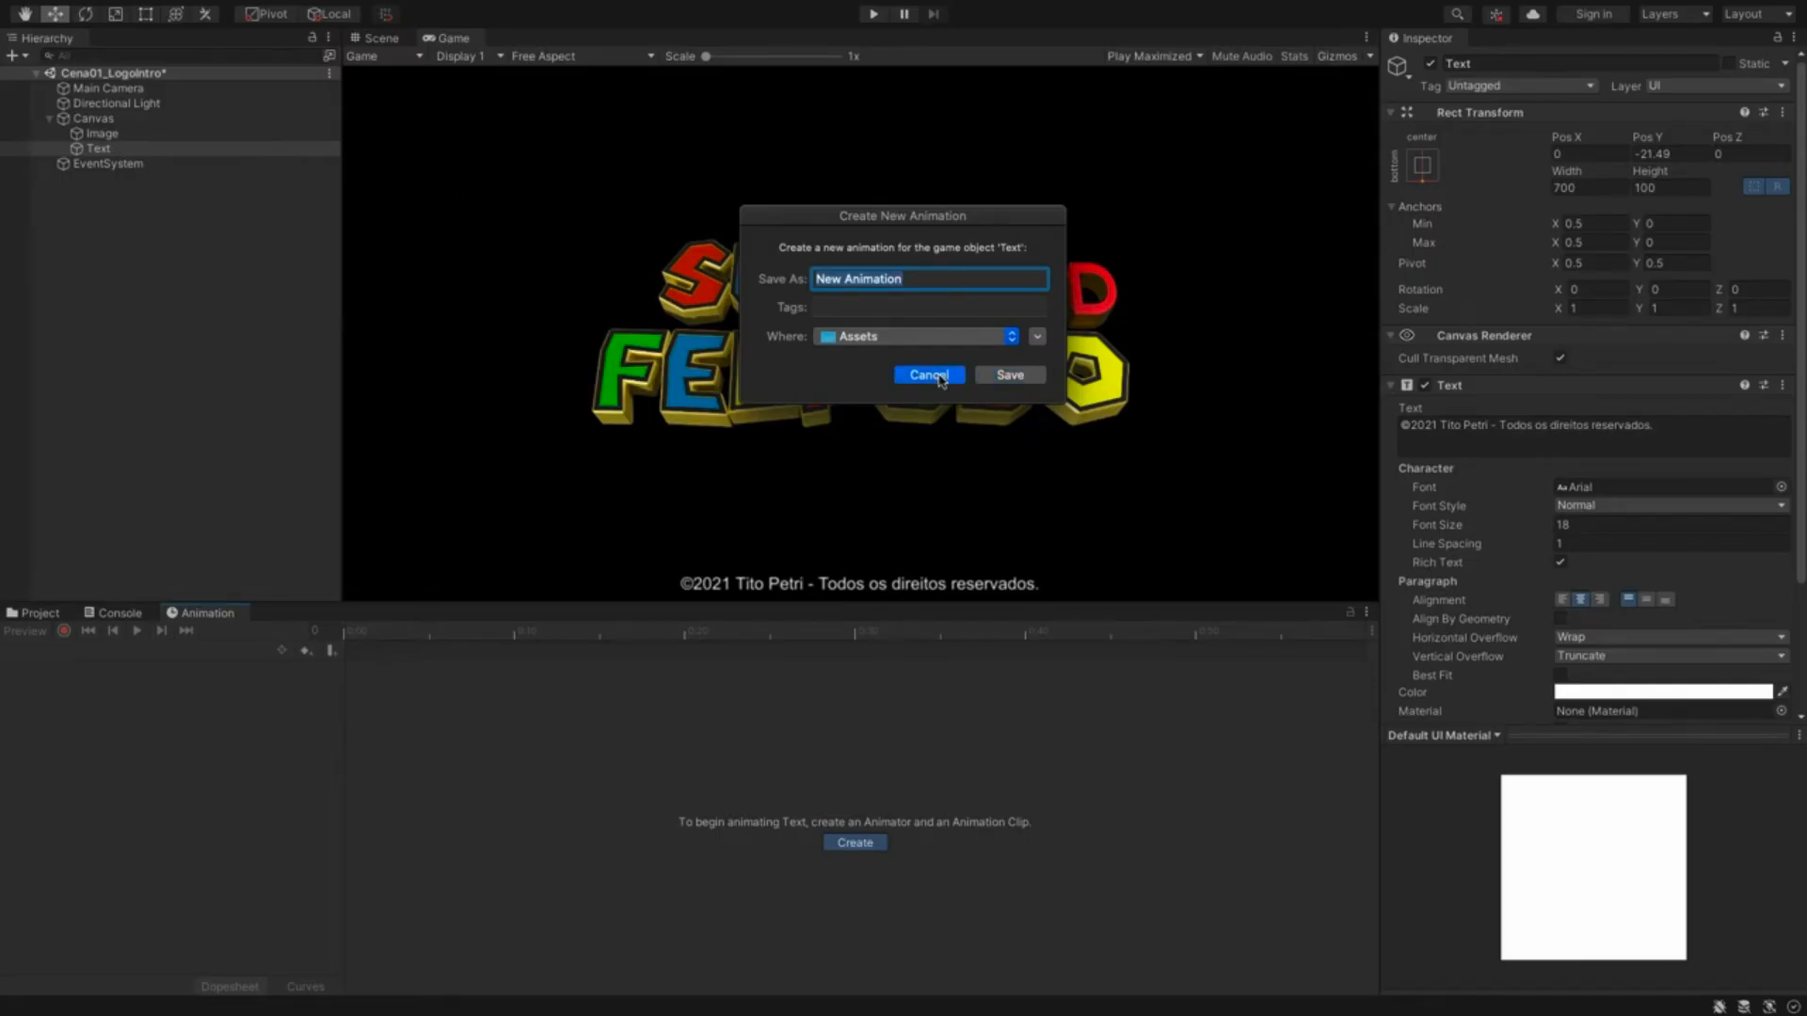
- Rename the Canvas to MEU CANVAS, the Image to LOGOTIPO and the Text to TEXTO COPYRIGHT
left_click(102, 134)
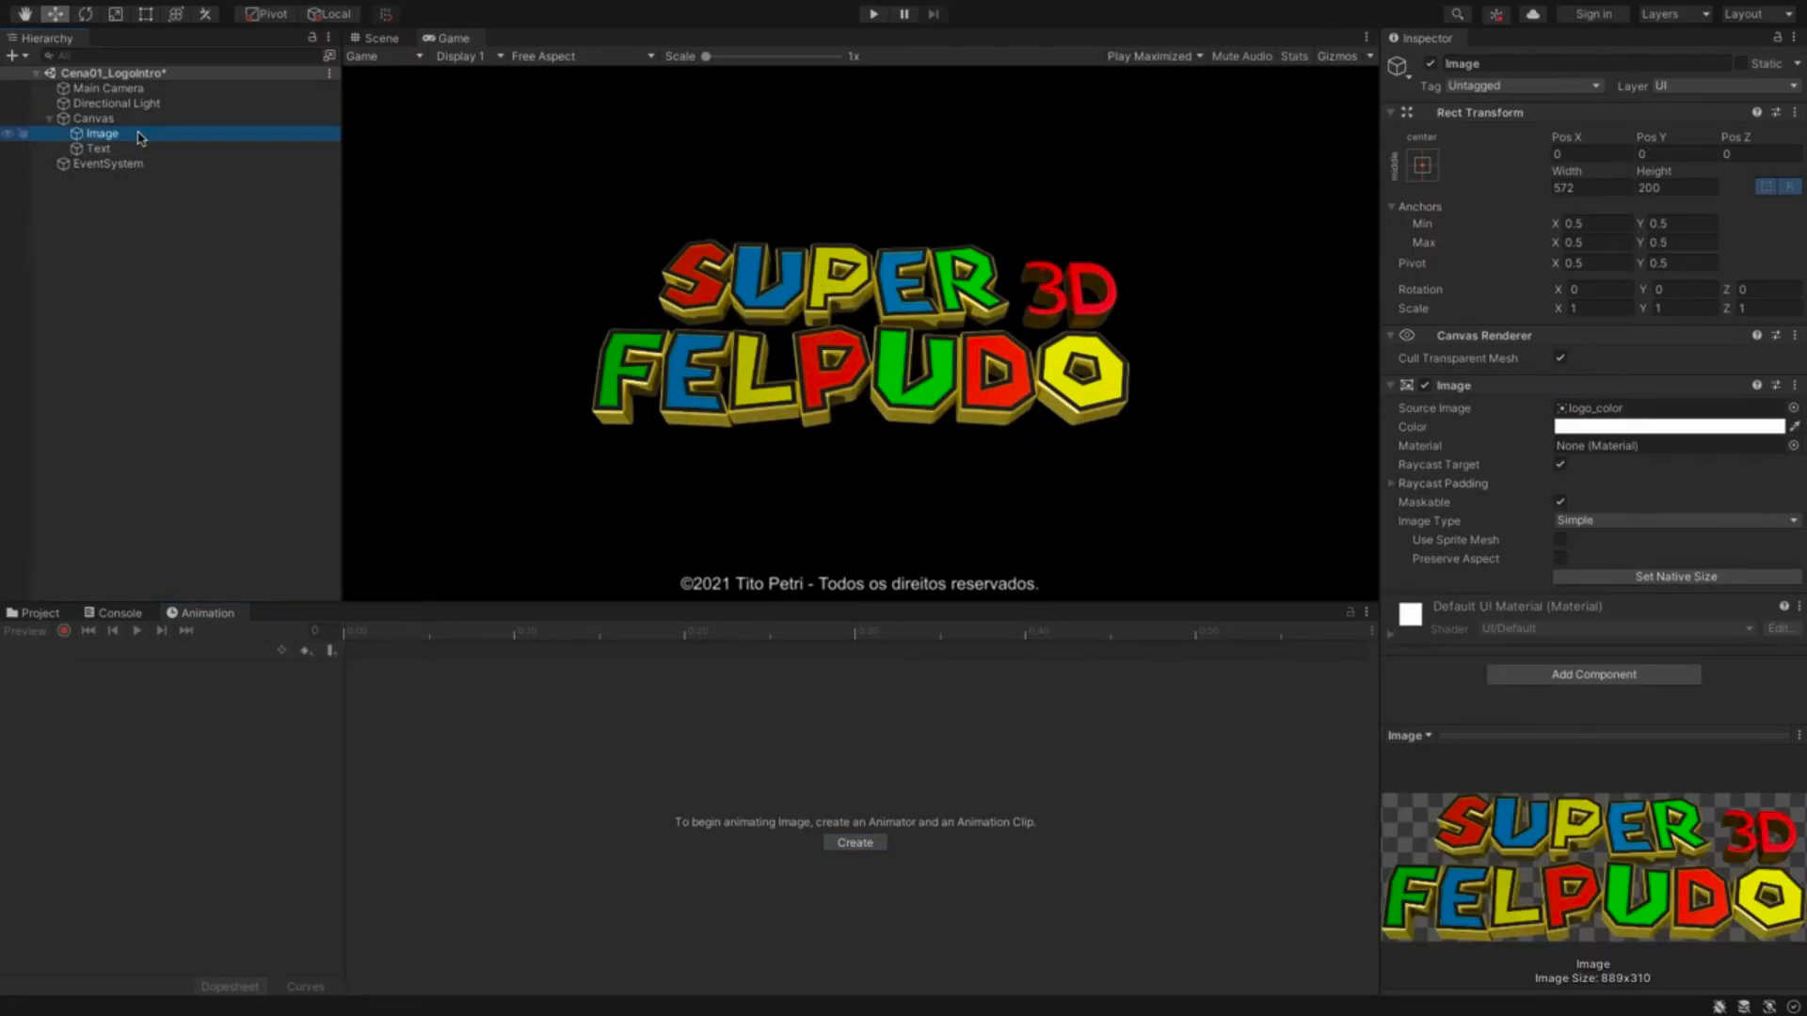
left_click(146, 120)
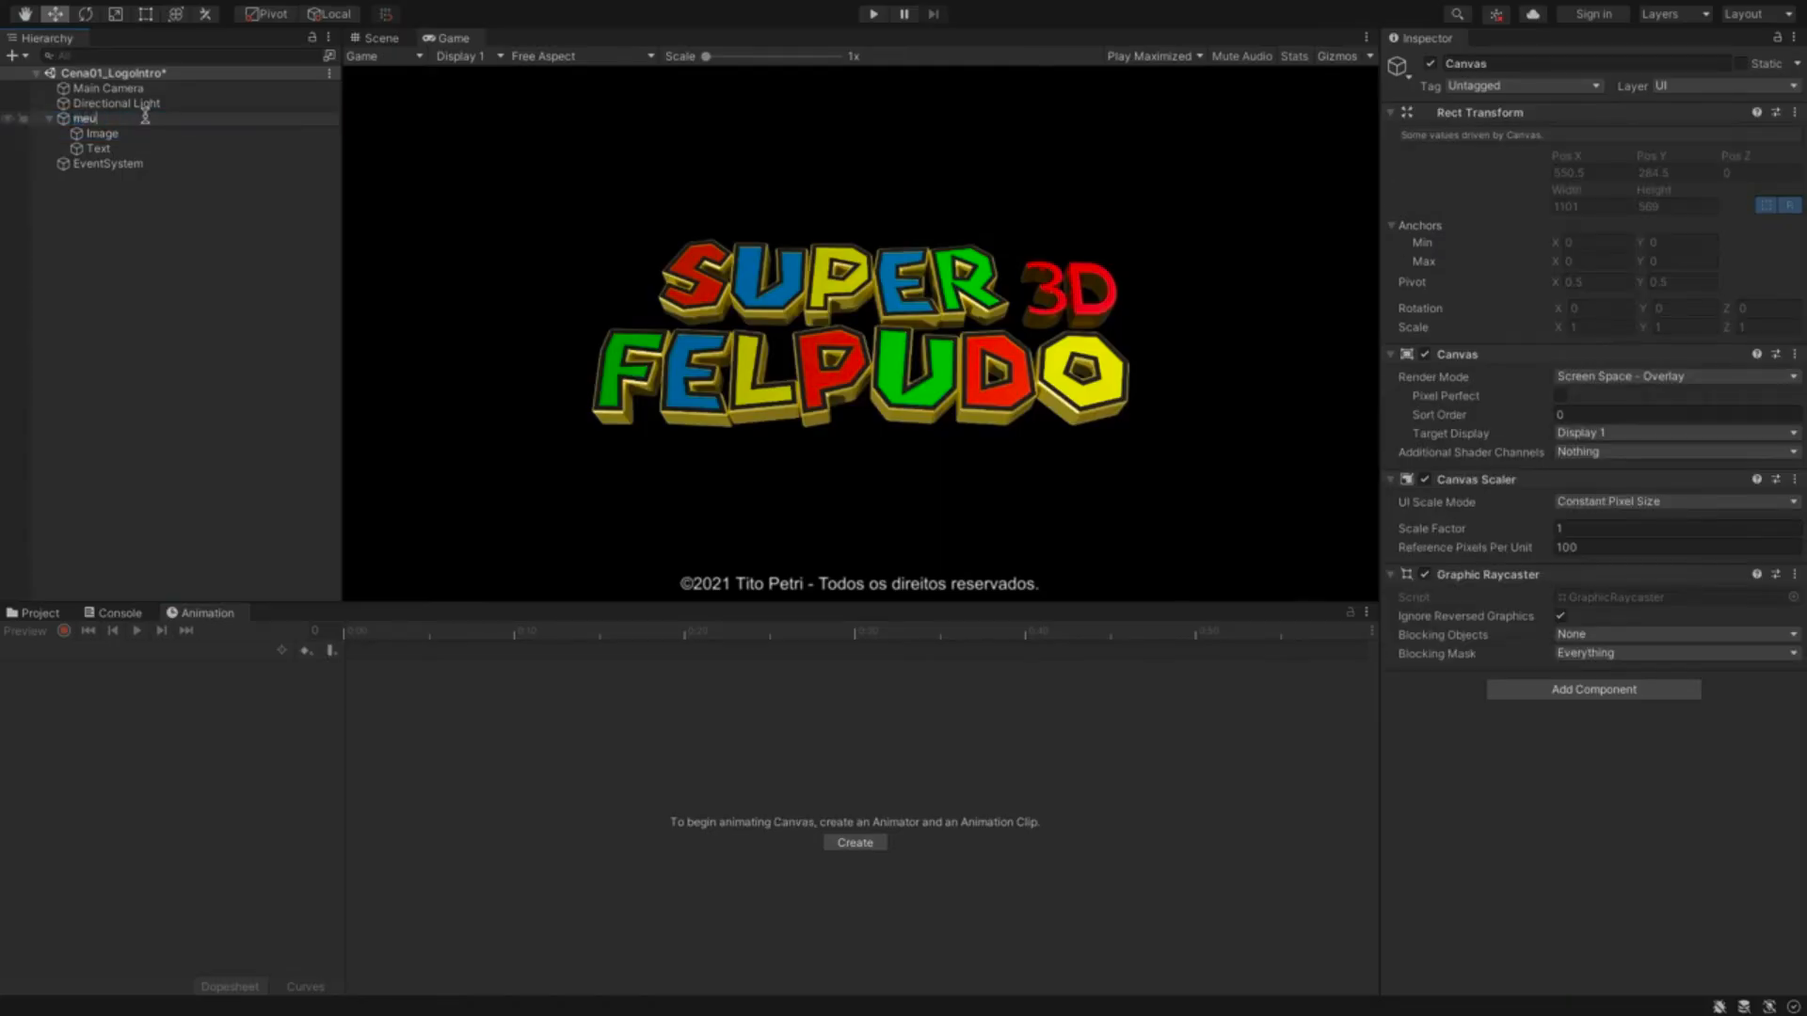
key("Down")
key("Down")
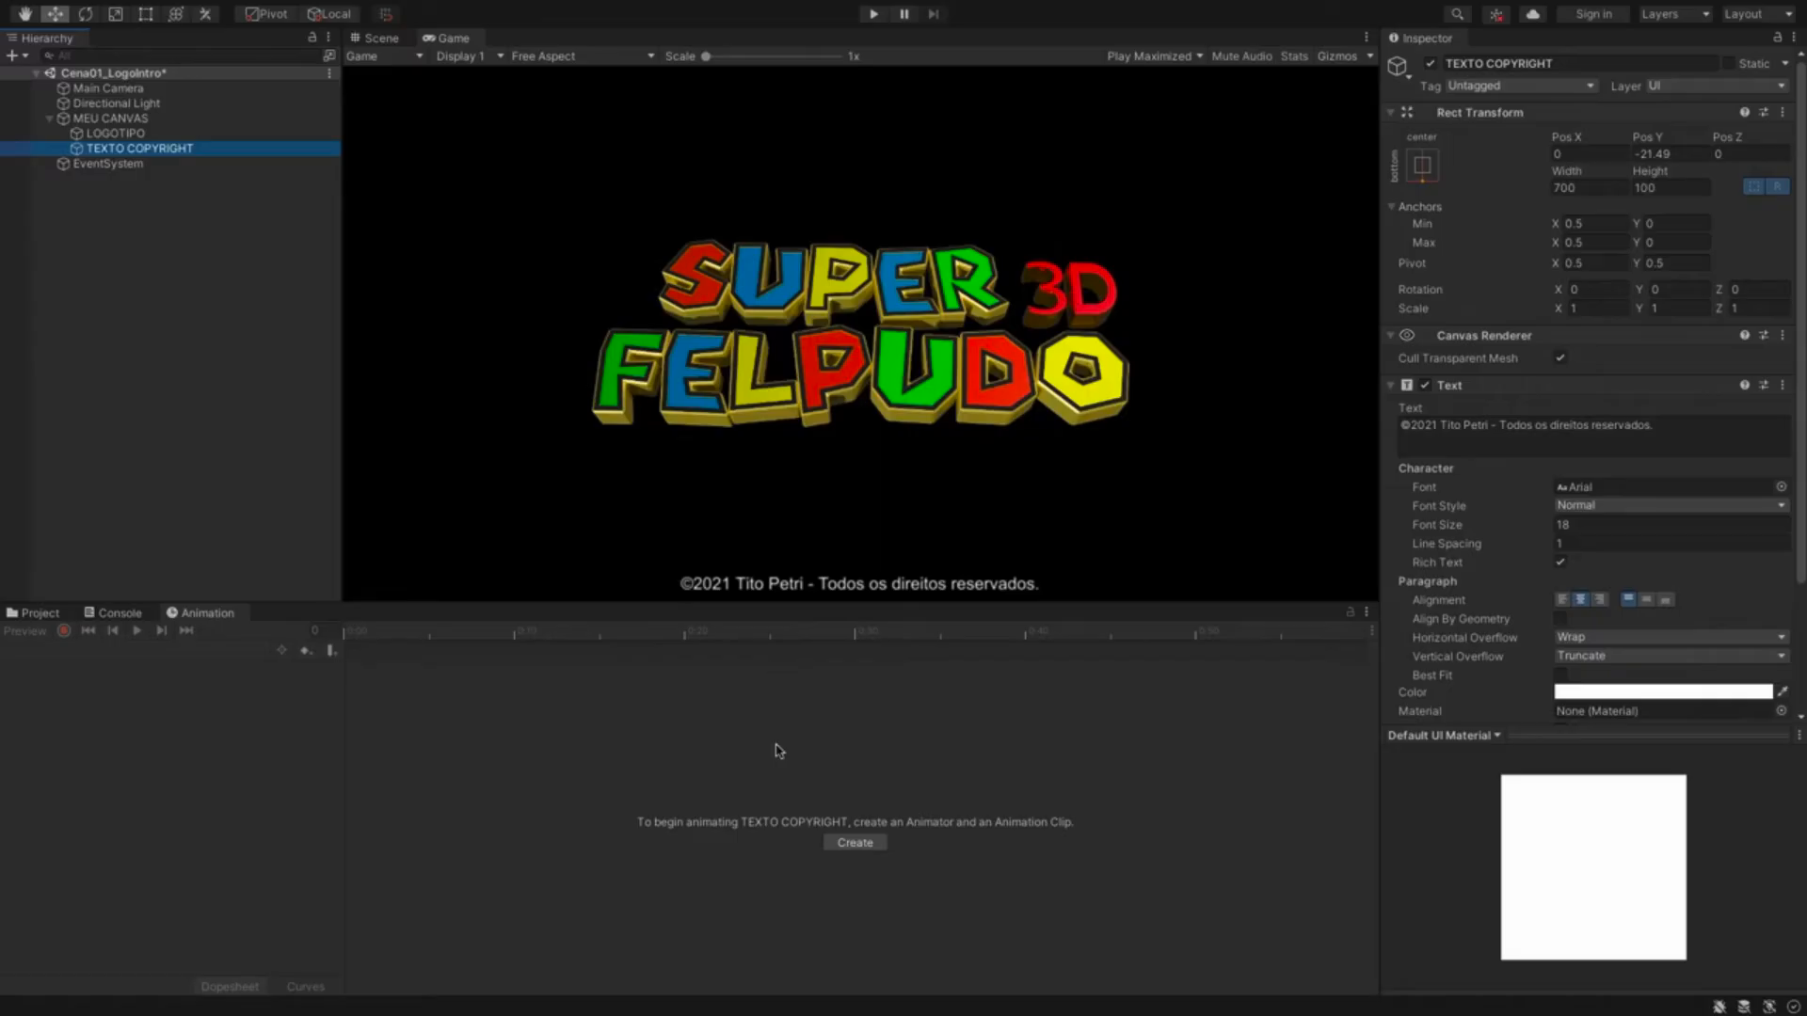
- Create an animation clip named AnimaFadeTextoCopy for the TEXTO COPYRIGHT object in Assets
left_click(862, 847)
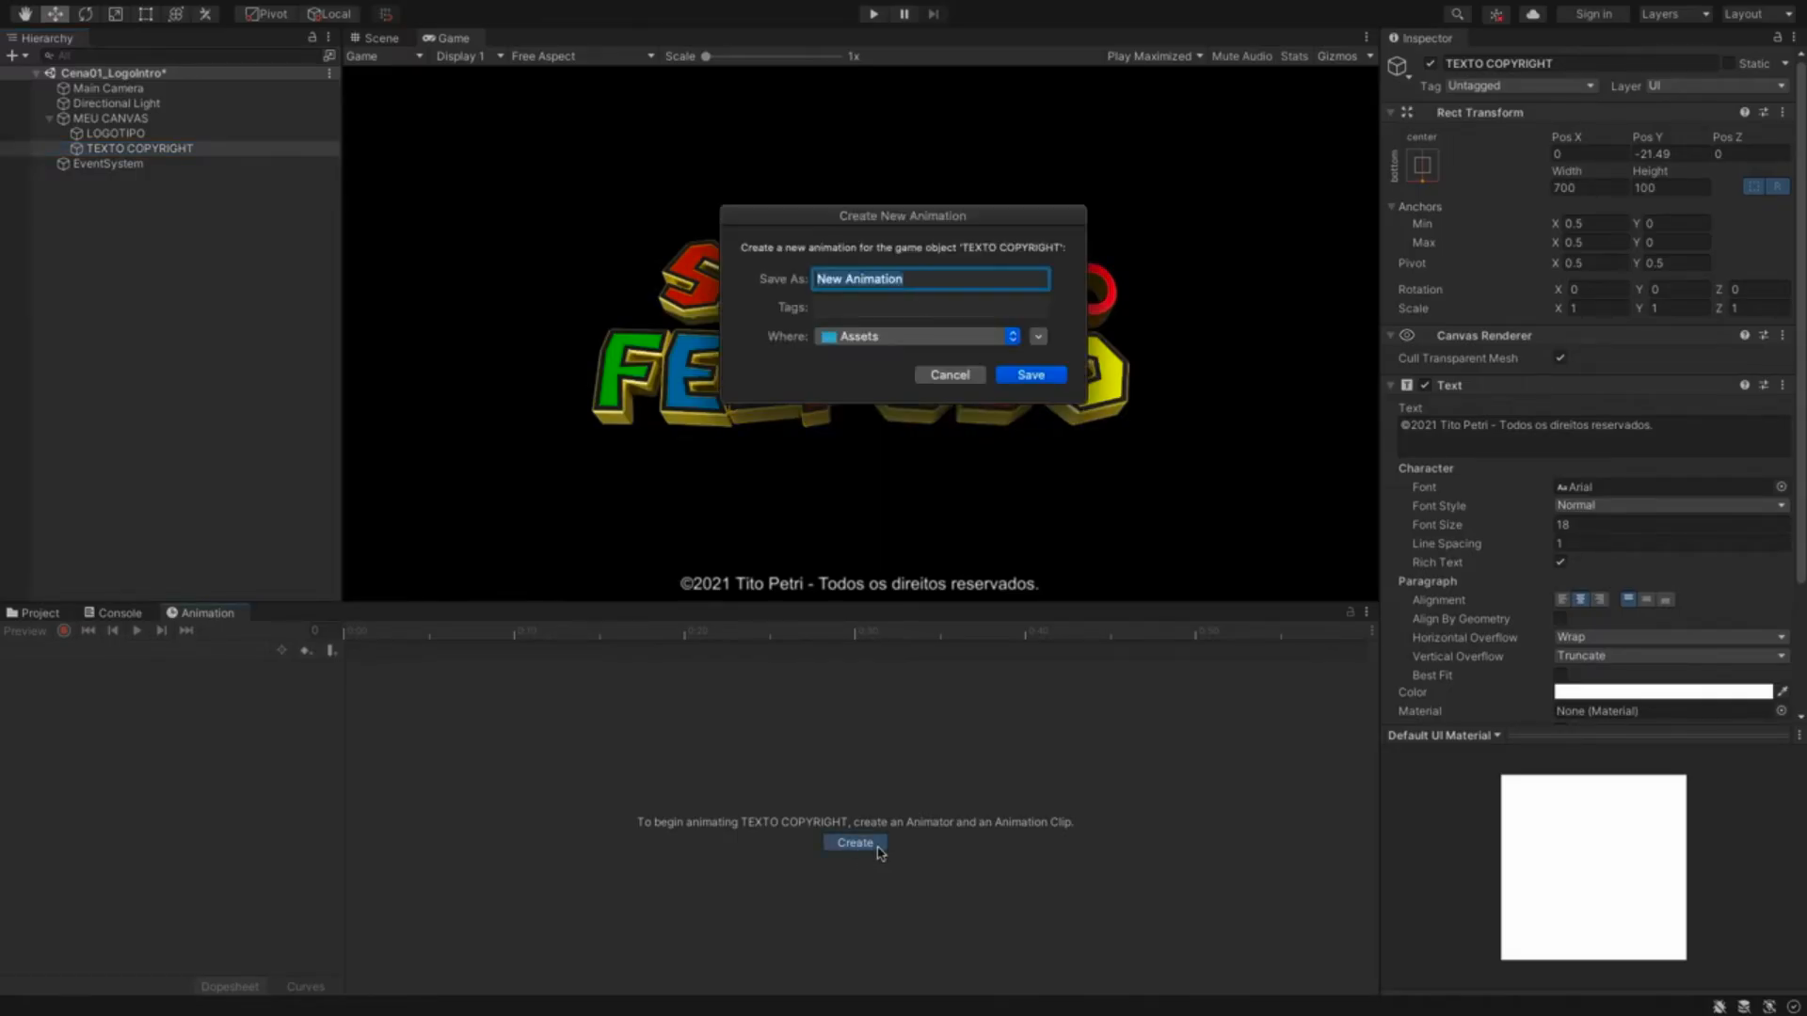
type("AnimaFadeTextoCopy")
key("Return")
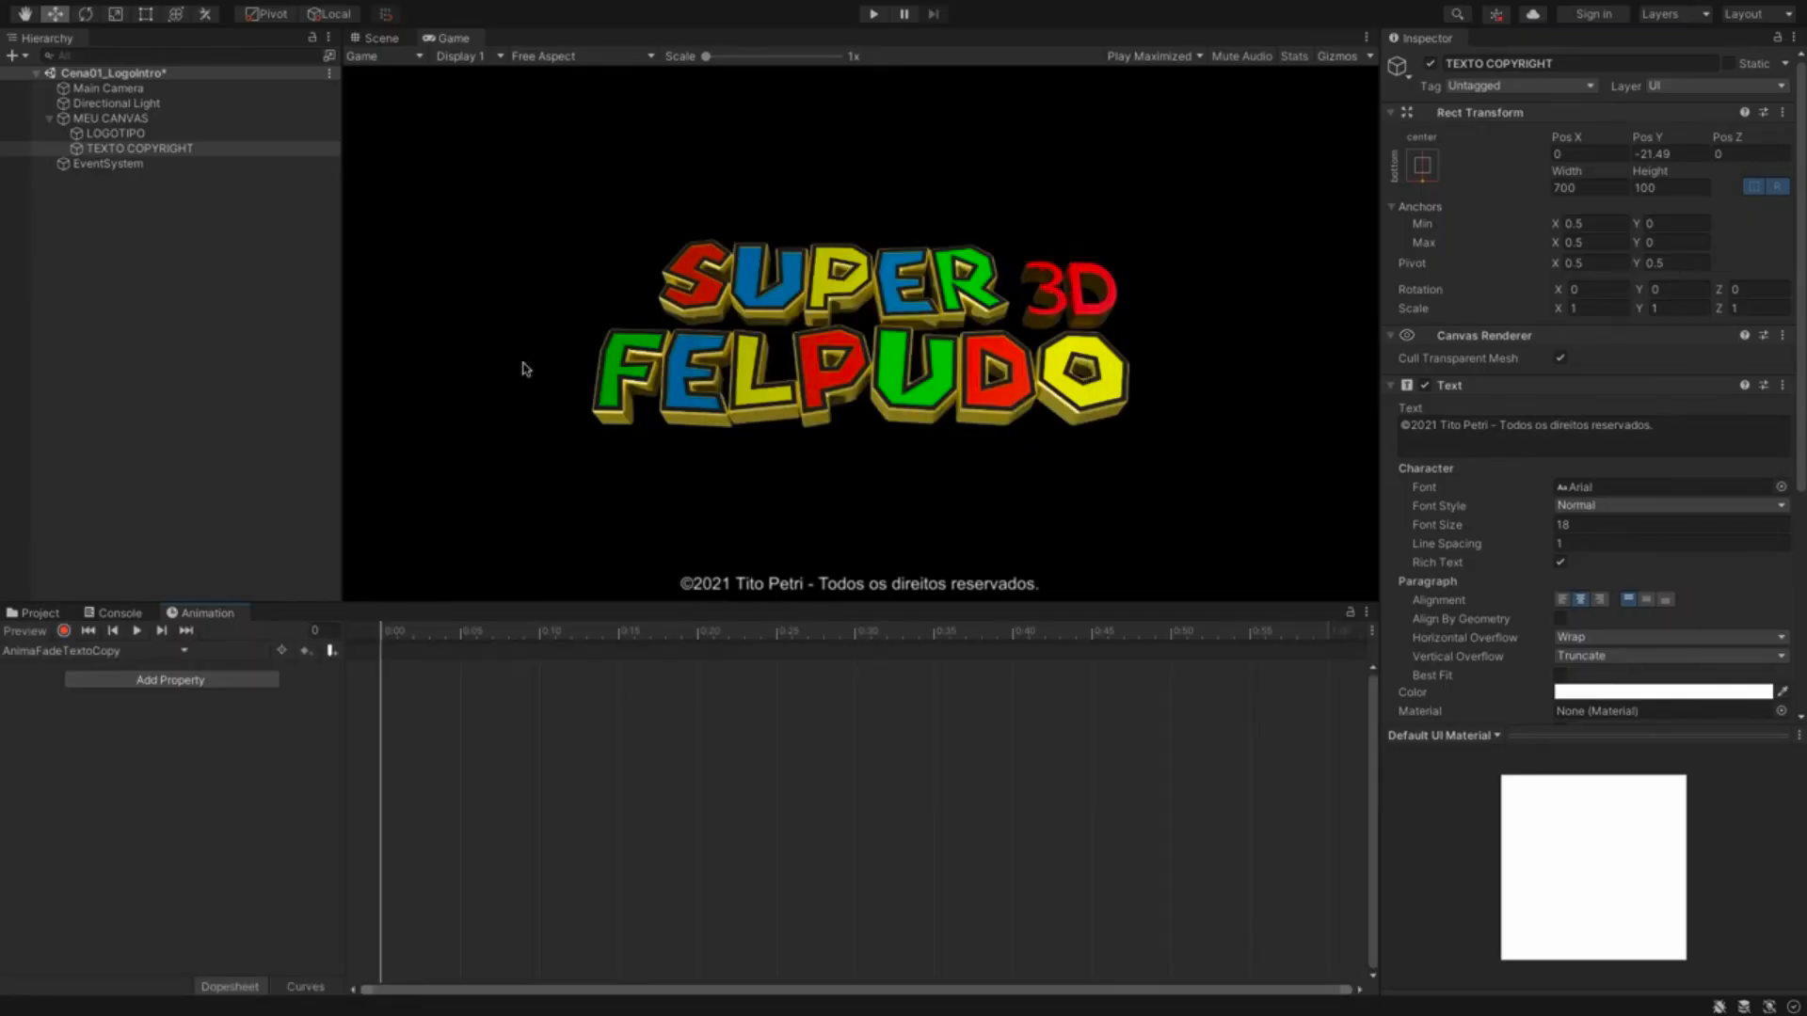
- Examine the new animation clip and animator controller assets, and the Animator component on TEXTO COPYRIGHT
left_click(57, 614)
left_click(7, 653)
left_click(111, 668)
left_click(111, 713)
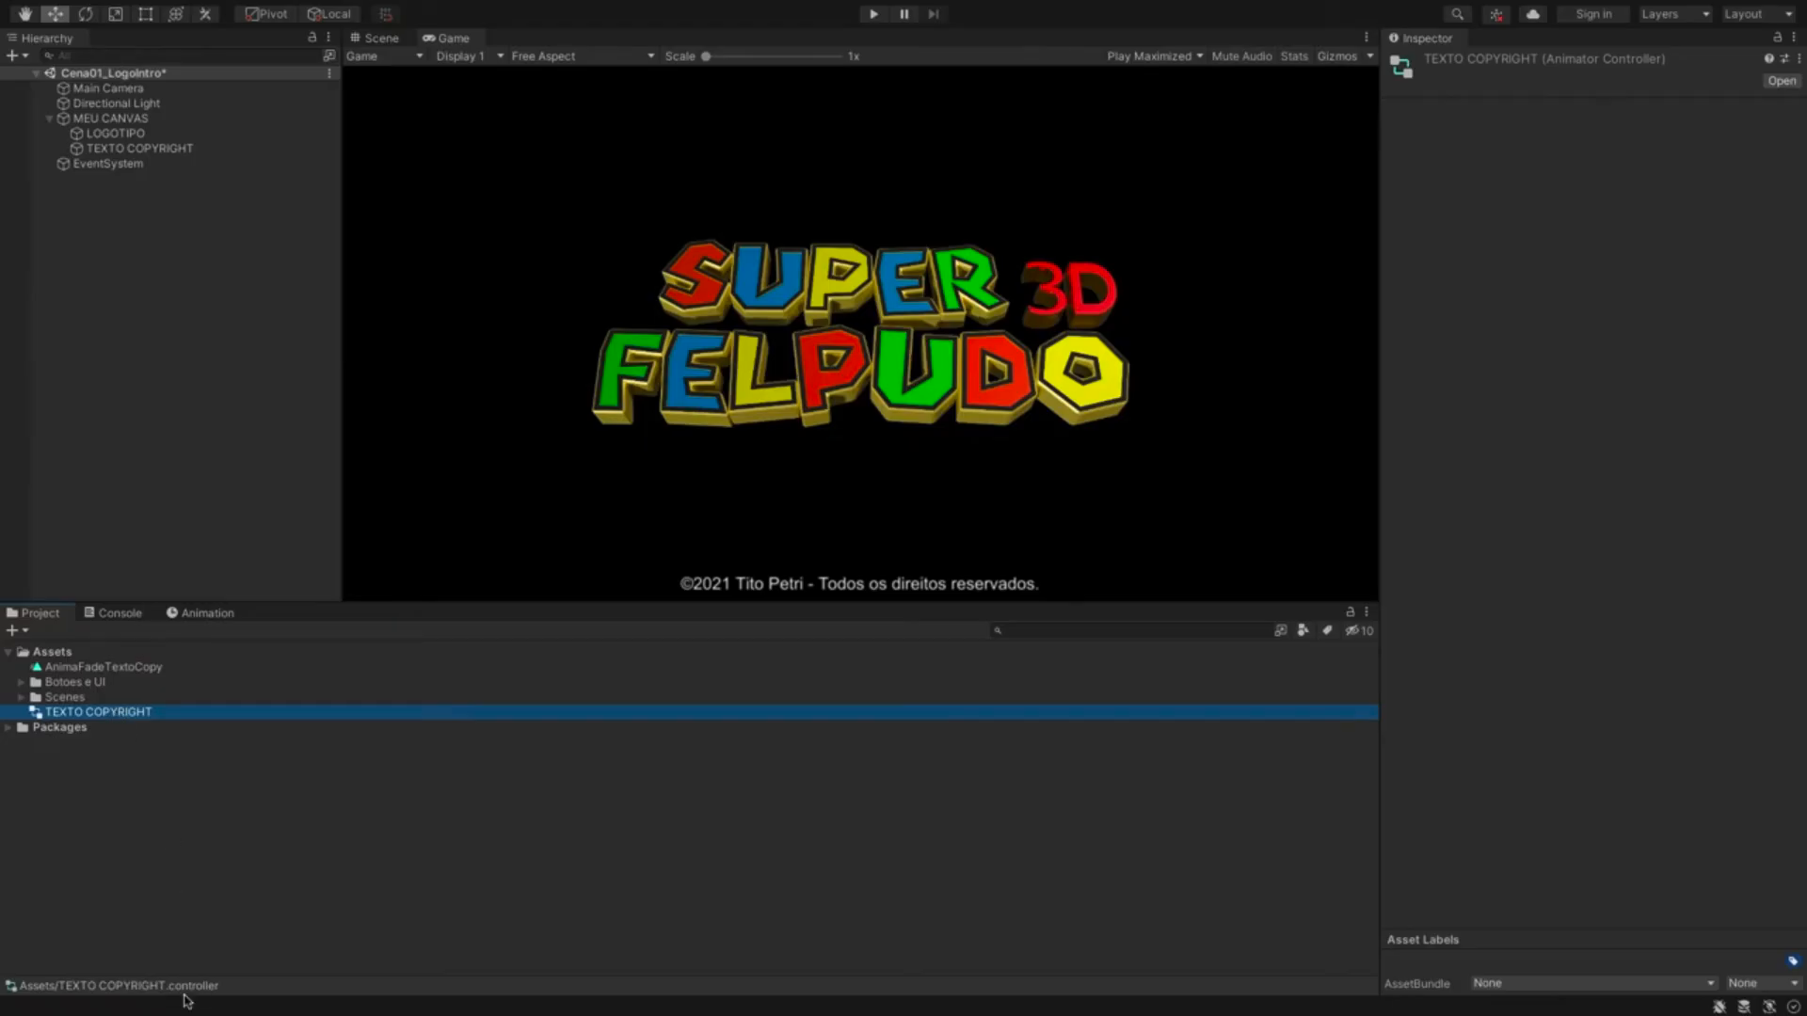
left_click(126, 670)
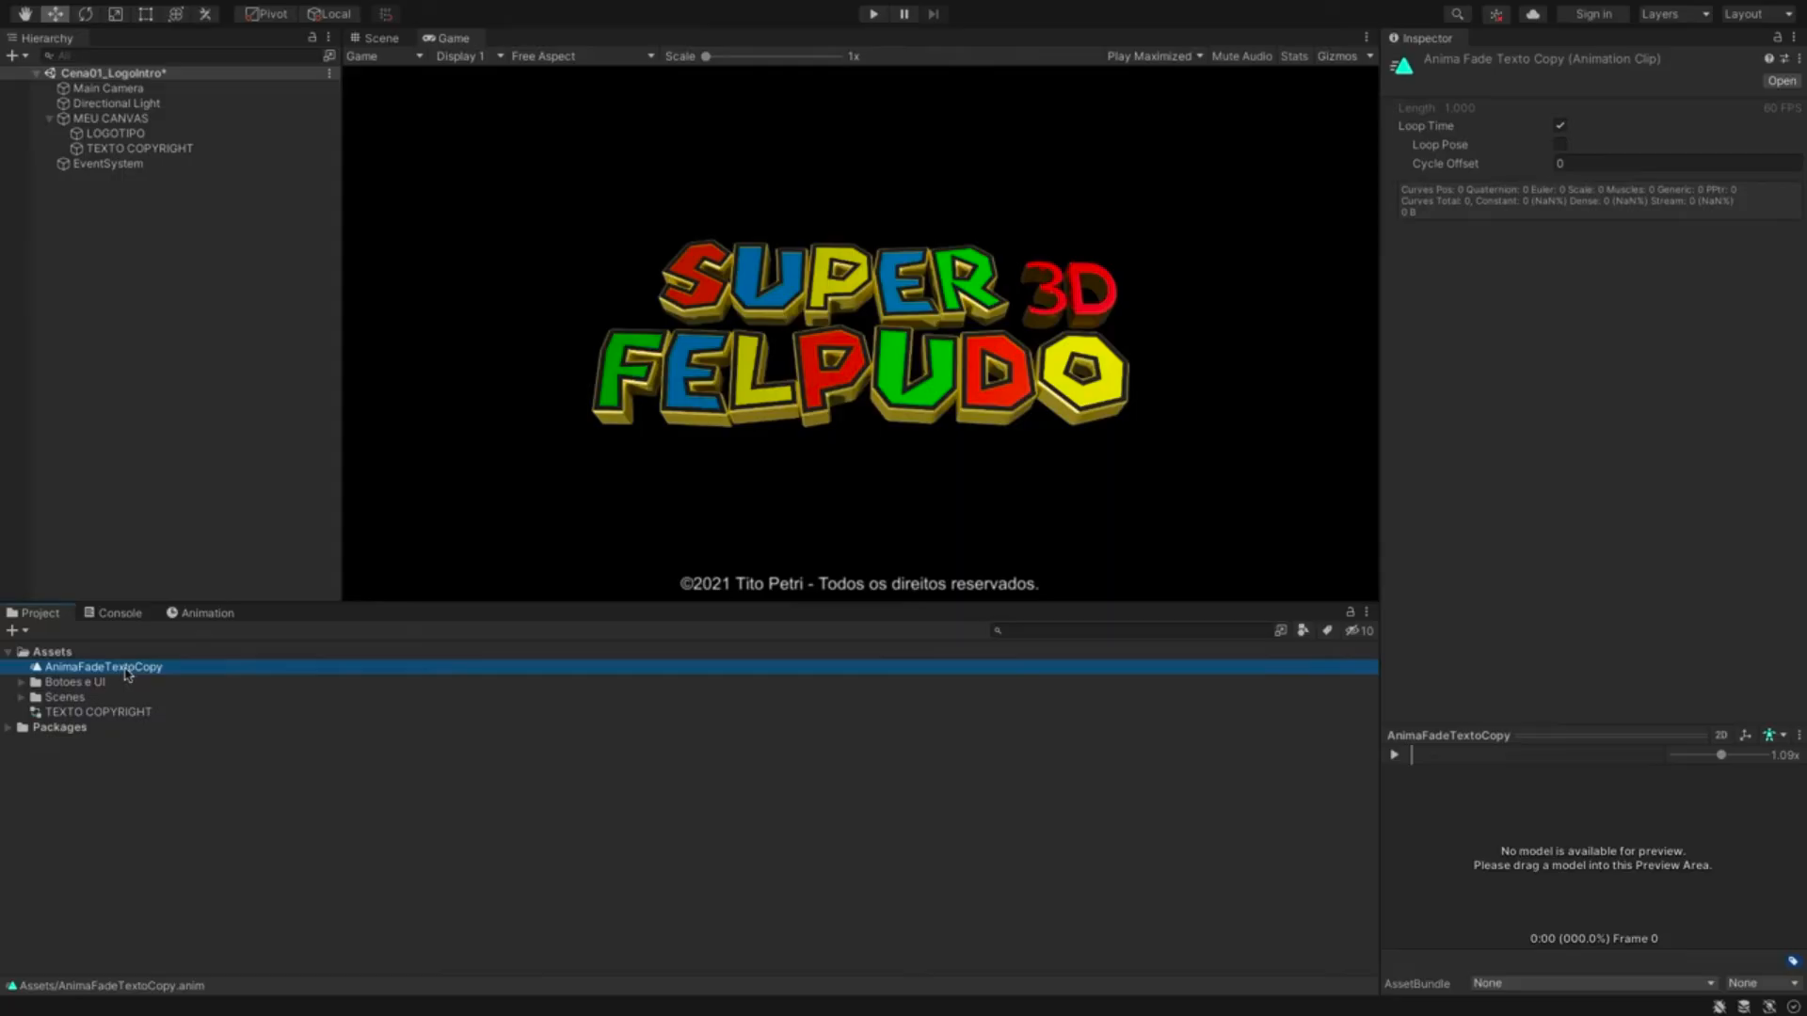
left_click(184, 151)
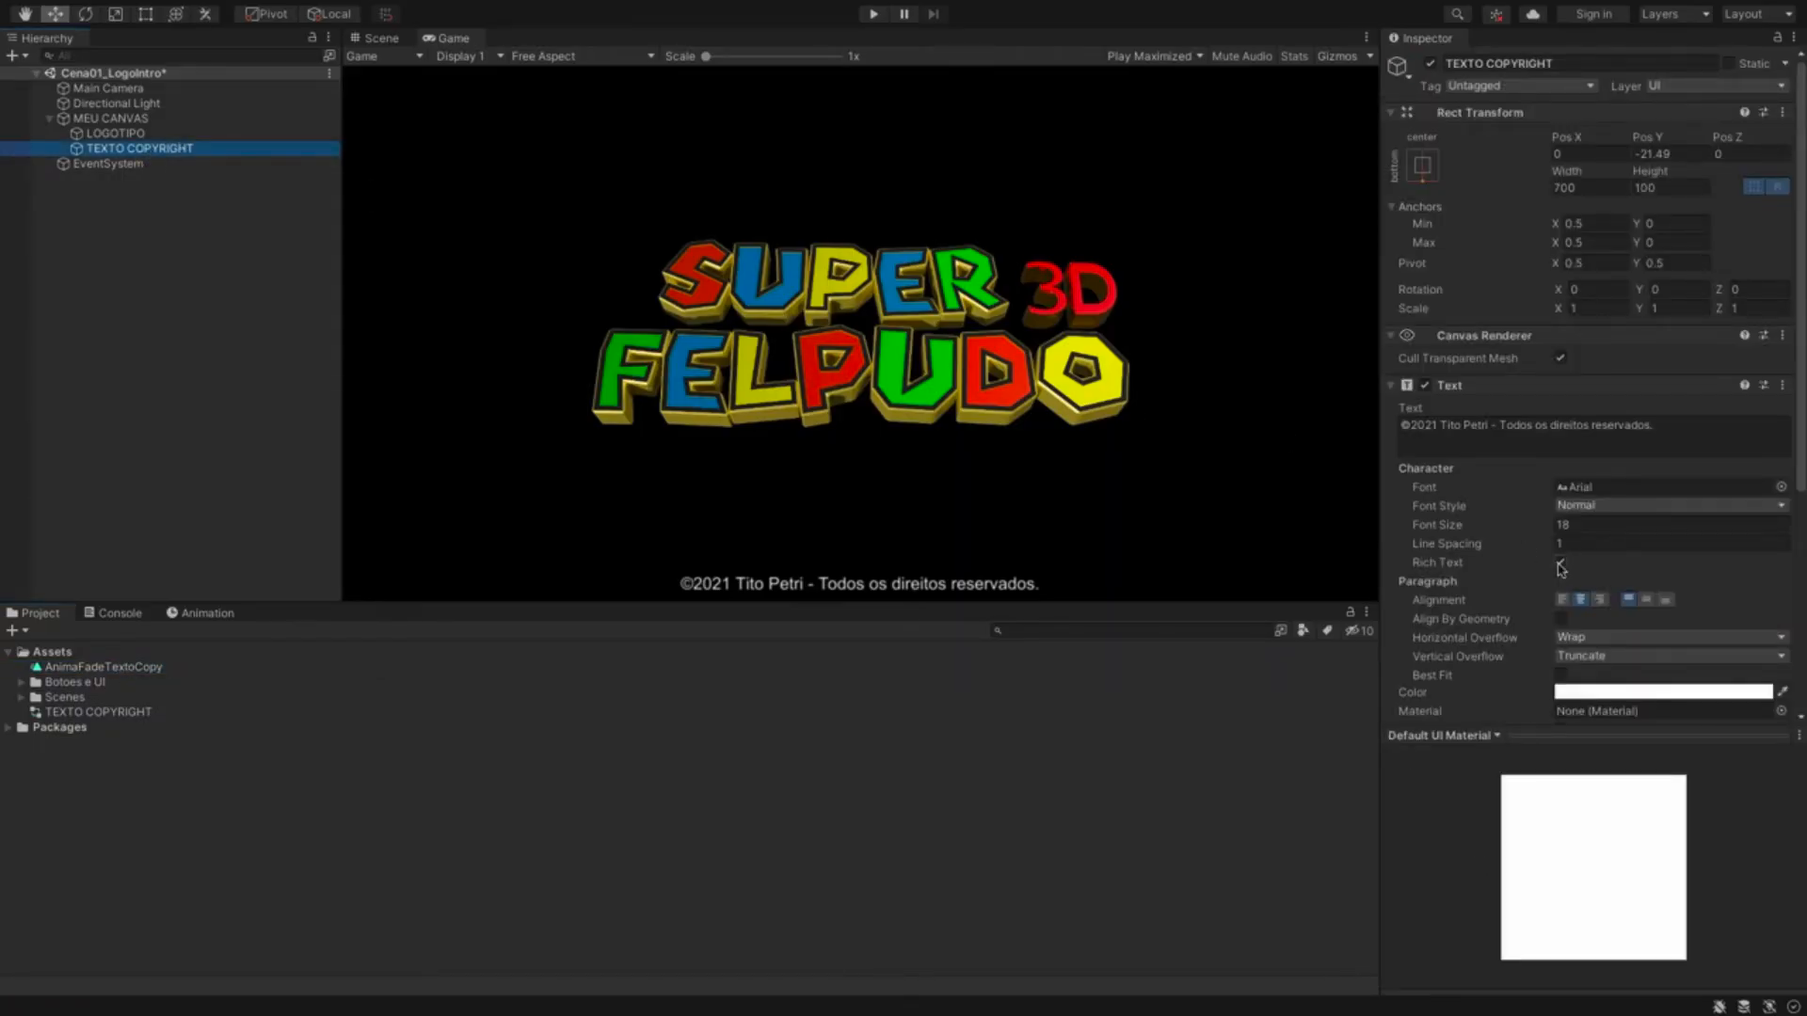
left_click(1391, 385)
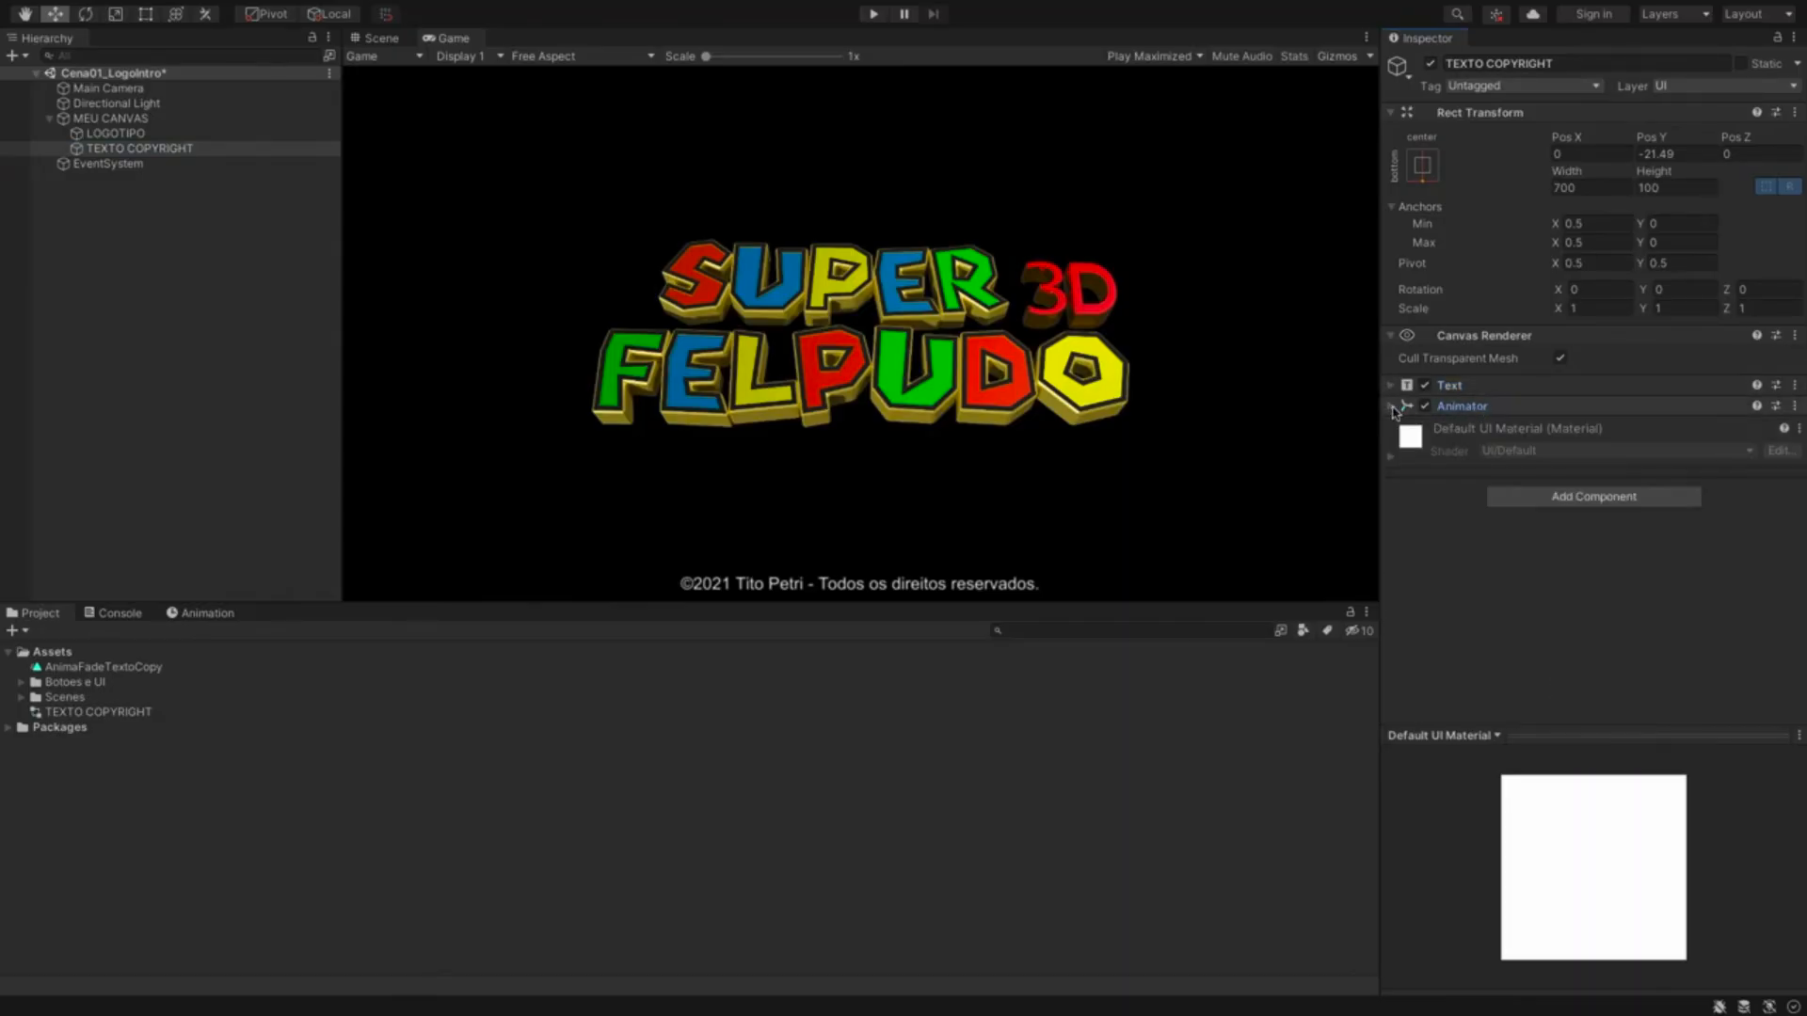
left_click(1390, 407)
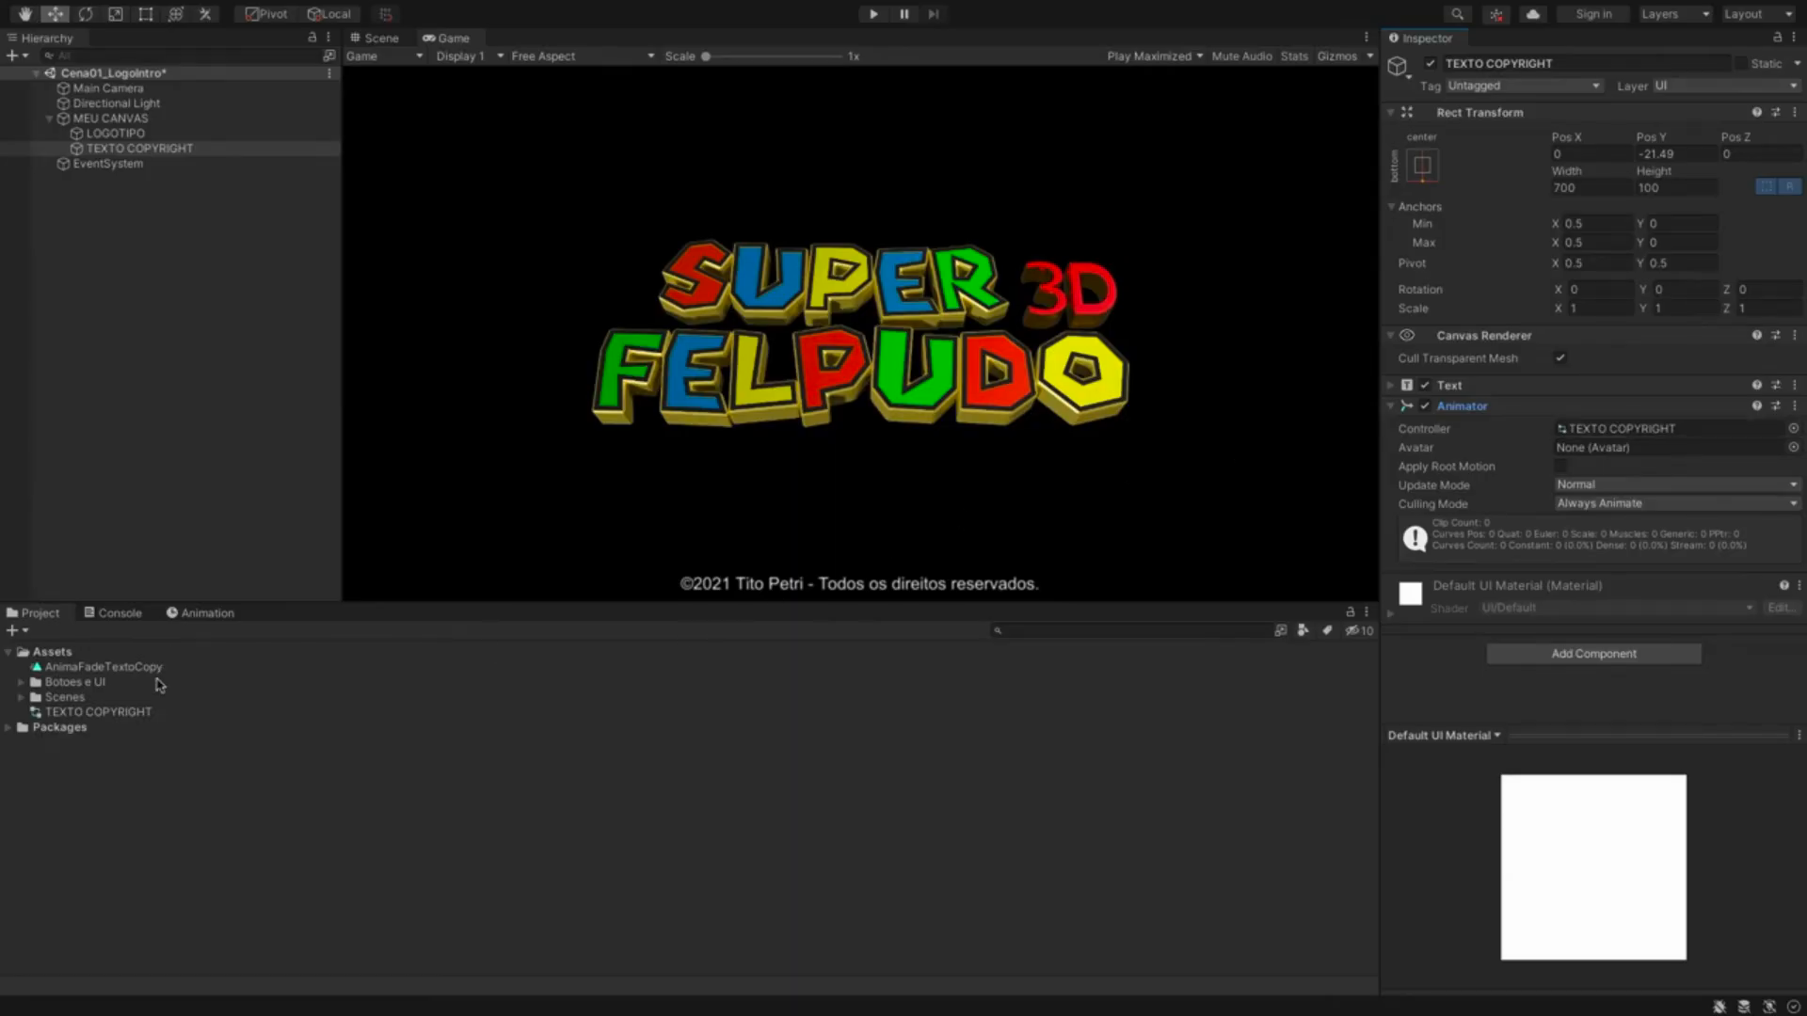
- Create an Animacoes folder in Assets and move the AnimaFadeTextoCopy clip and TEXTO COPYRIGHT controller into it
left_click(49, 653)
left_click(25, 632)
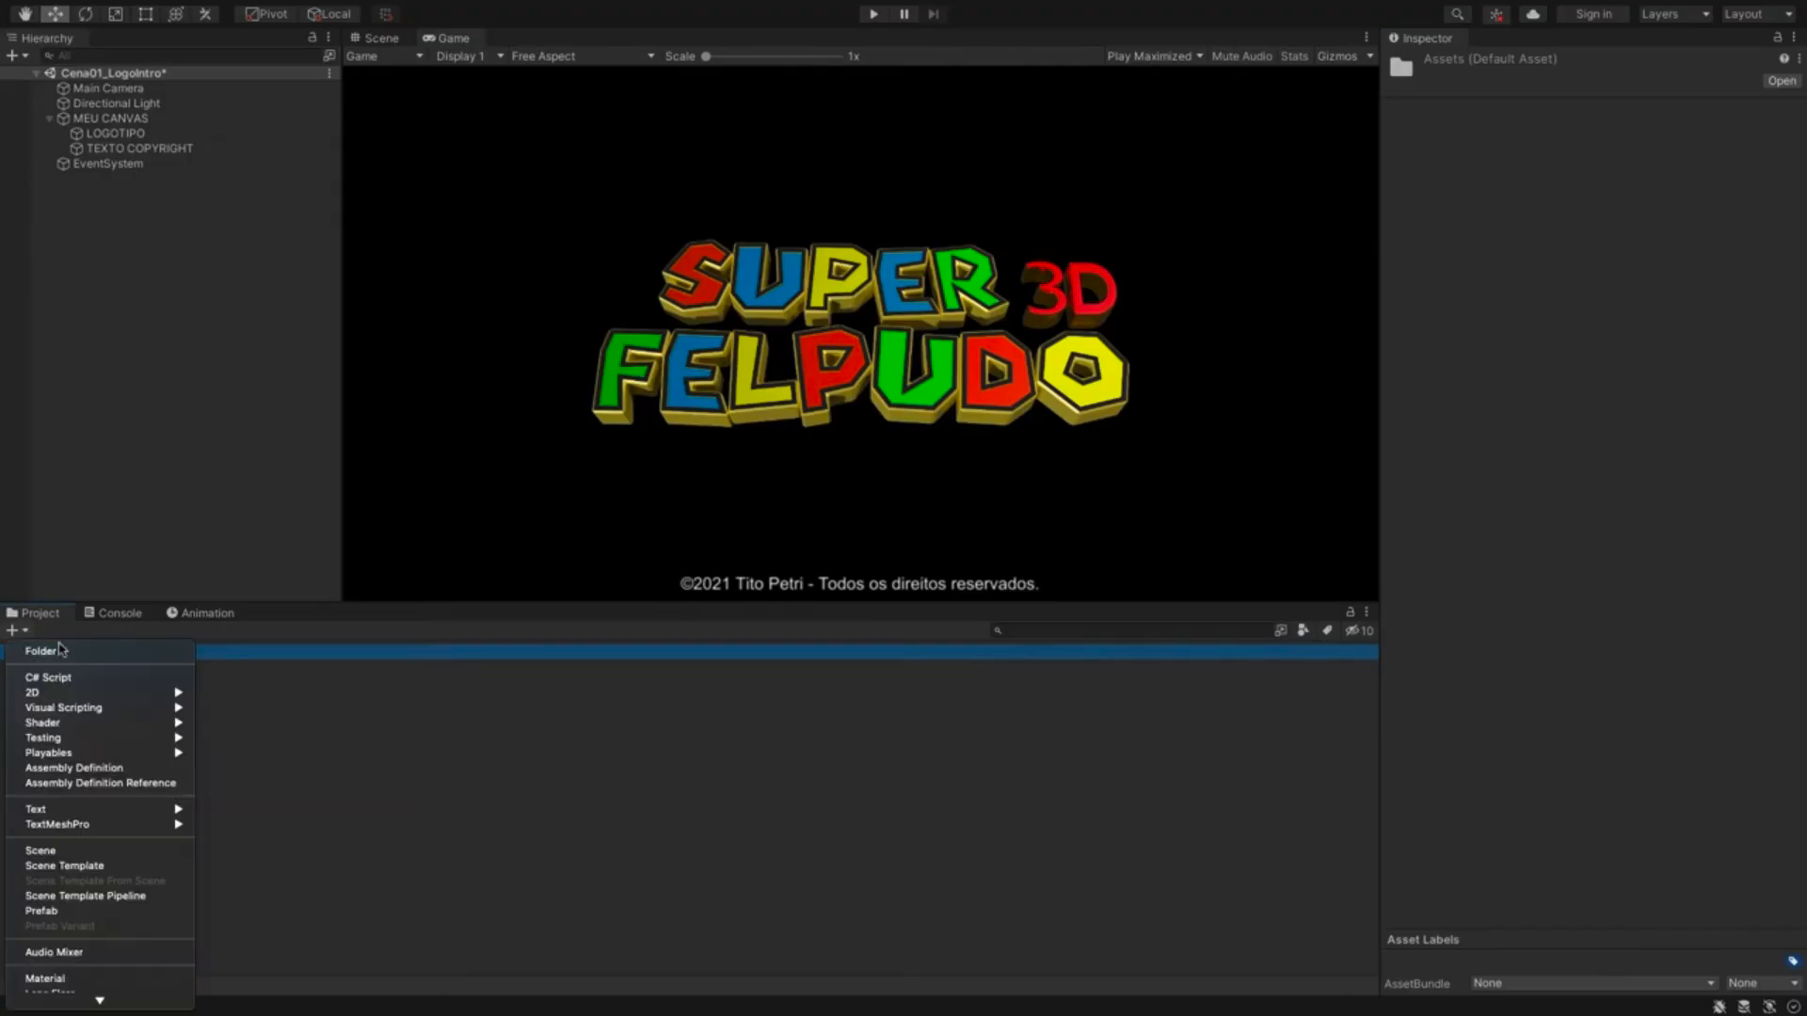
left_click(58, 652)
type("Animacoes")
key("Return")
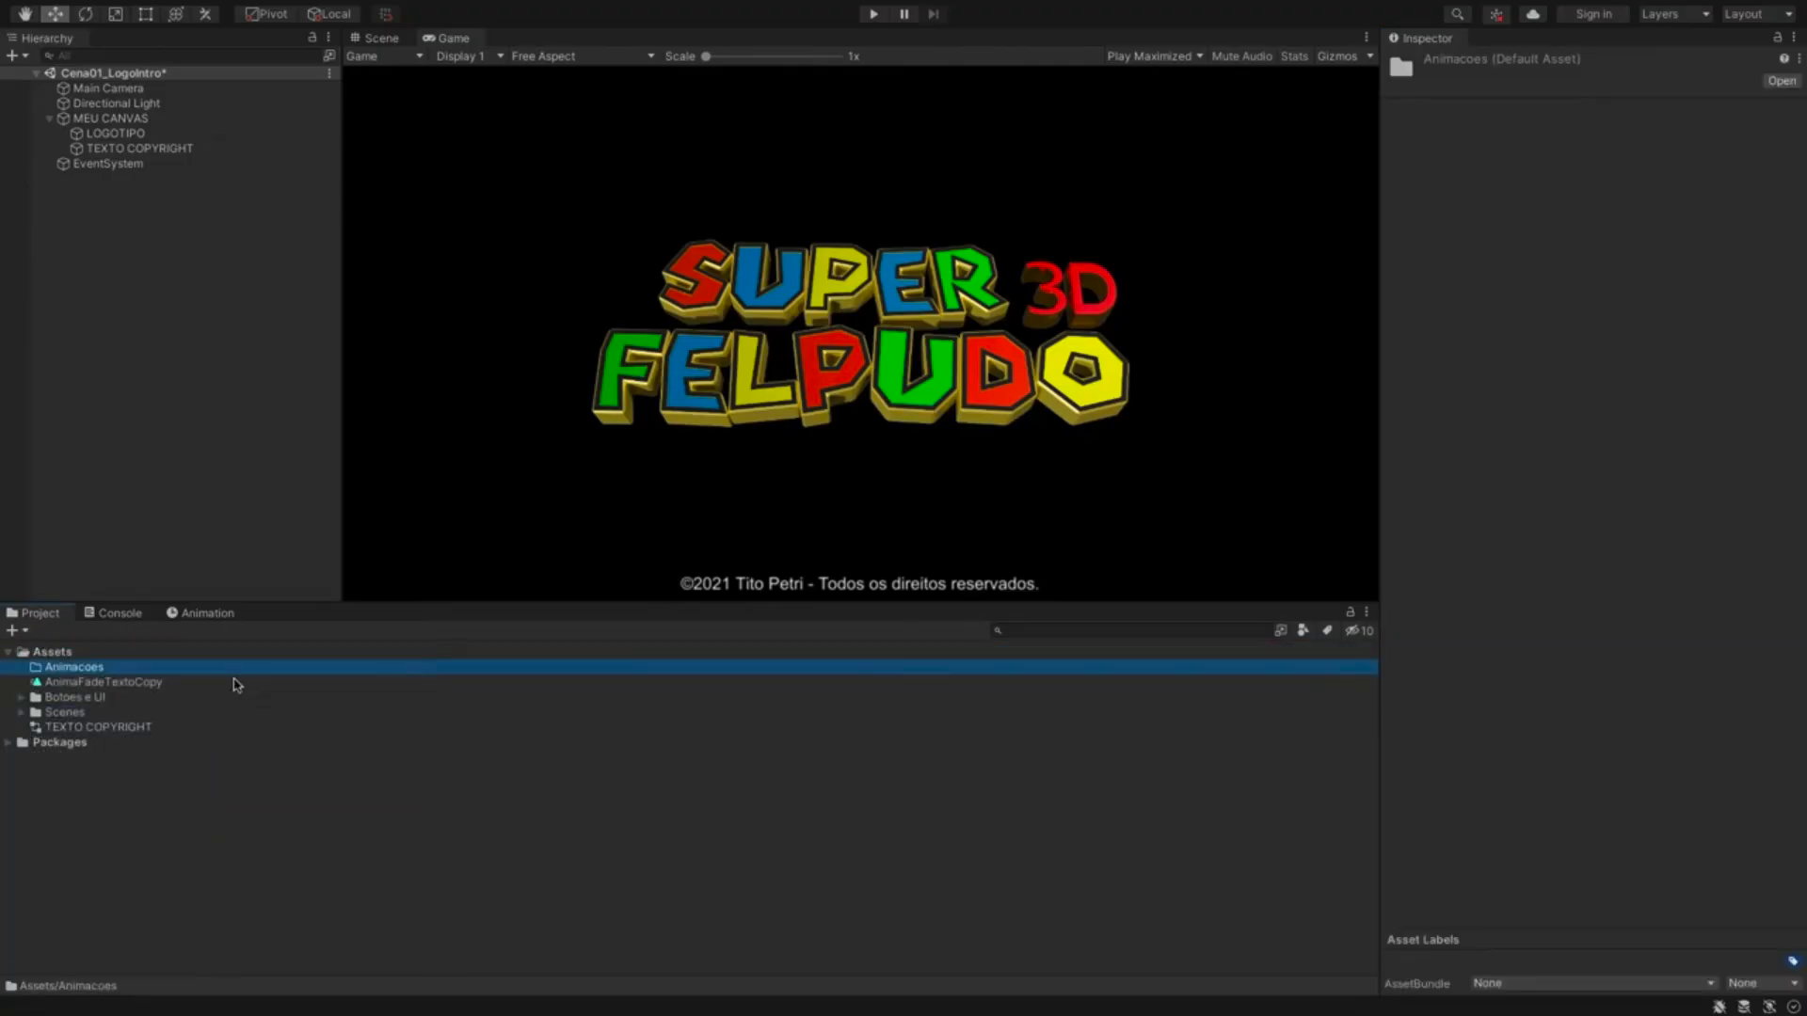
left_click_drag(87, 684, 87, 670)
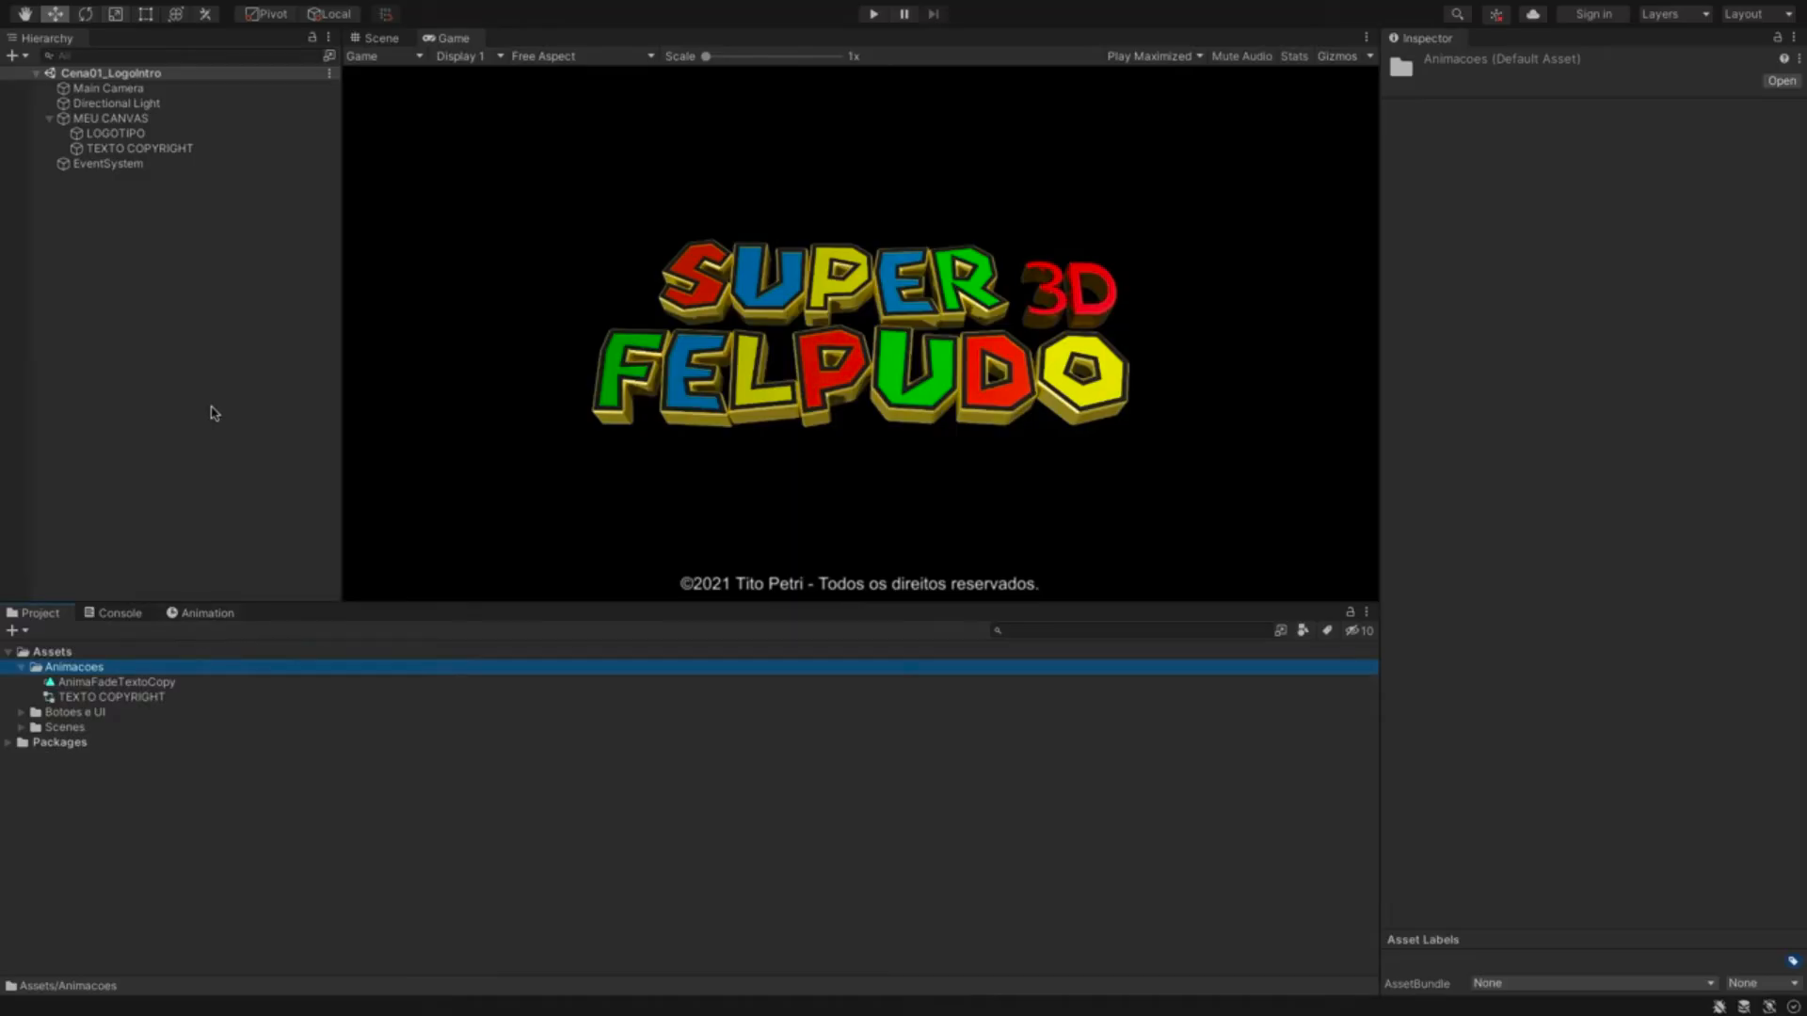
- Add the Text Color property of TEXTO COPYRIGHT to the AnimaFadeTextoCopy animation clip
left_click(154, 151)
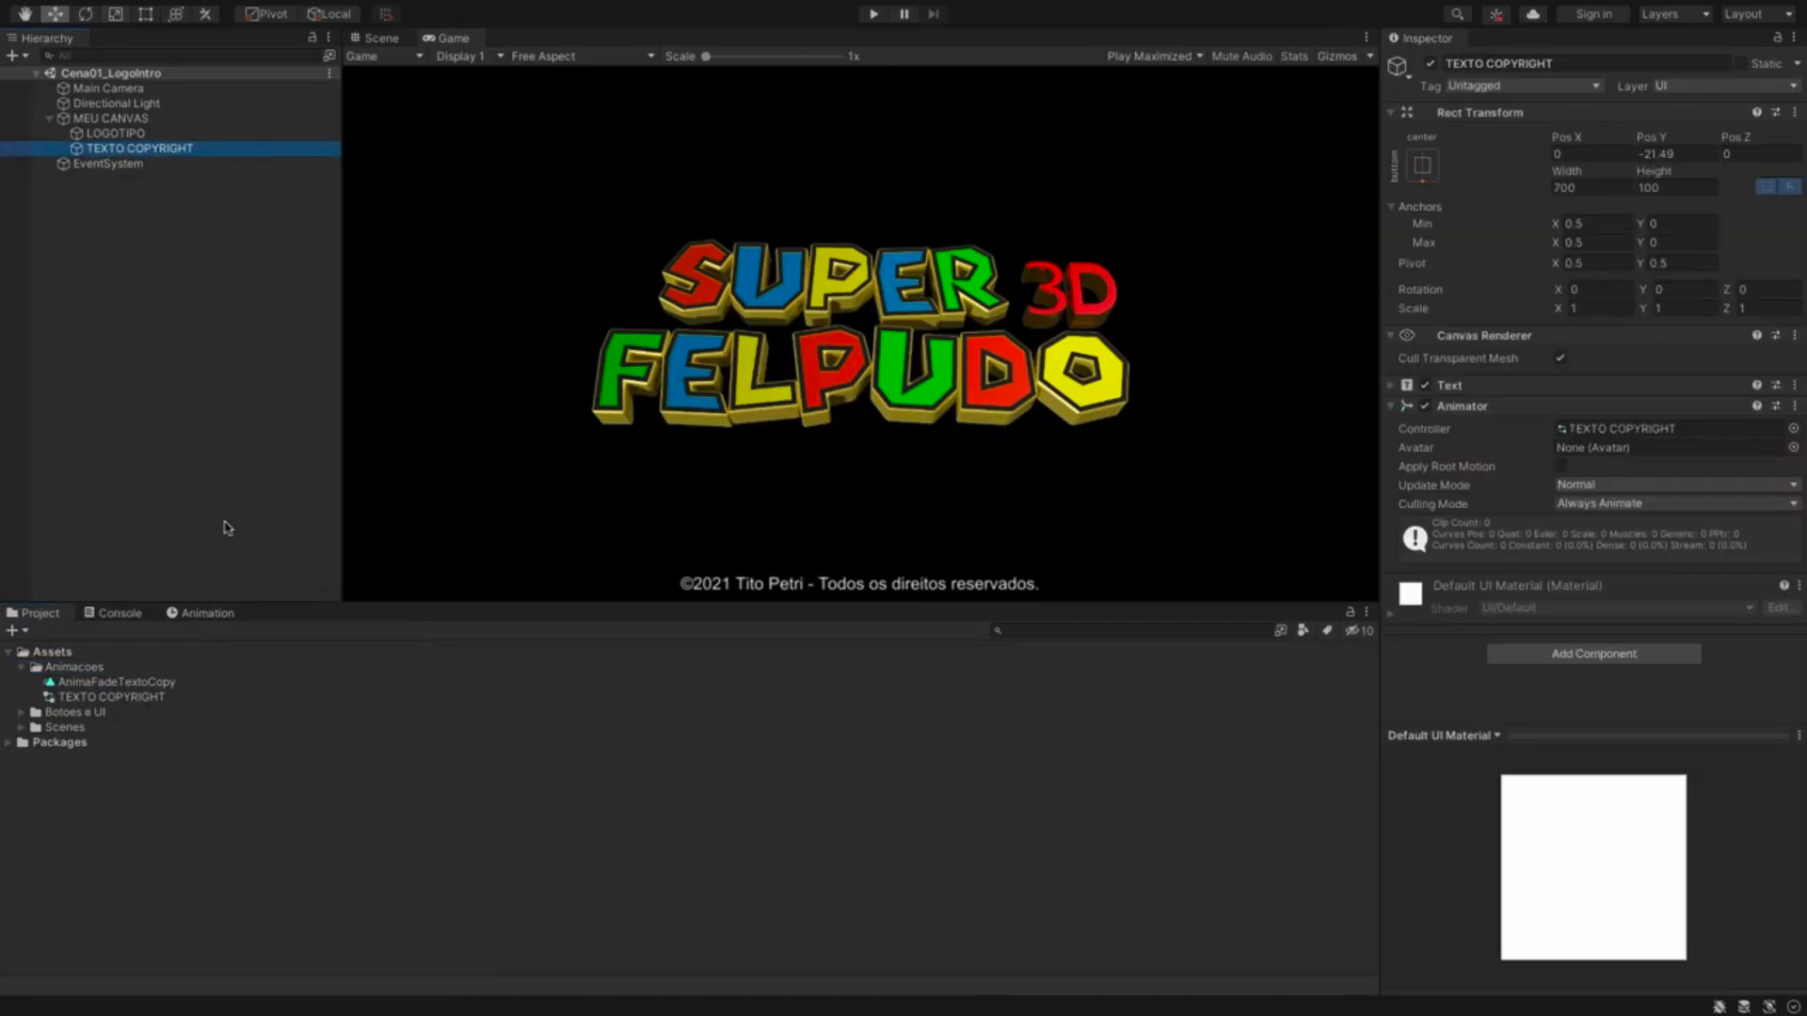
left_click(209, 613)
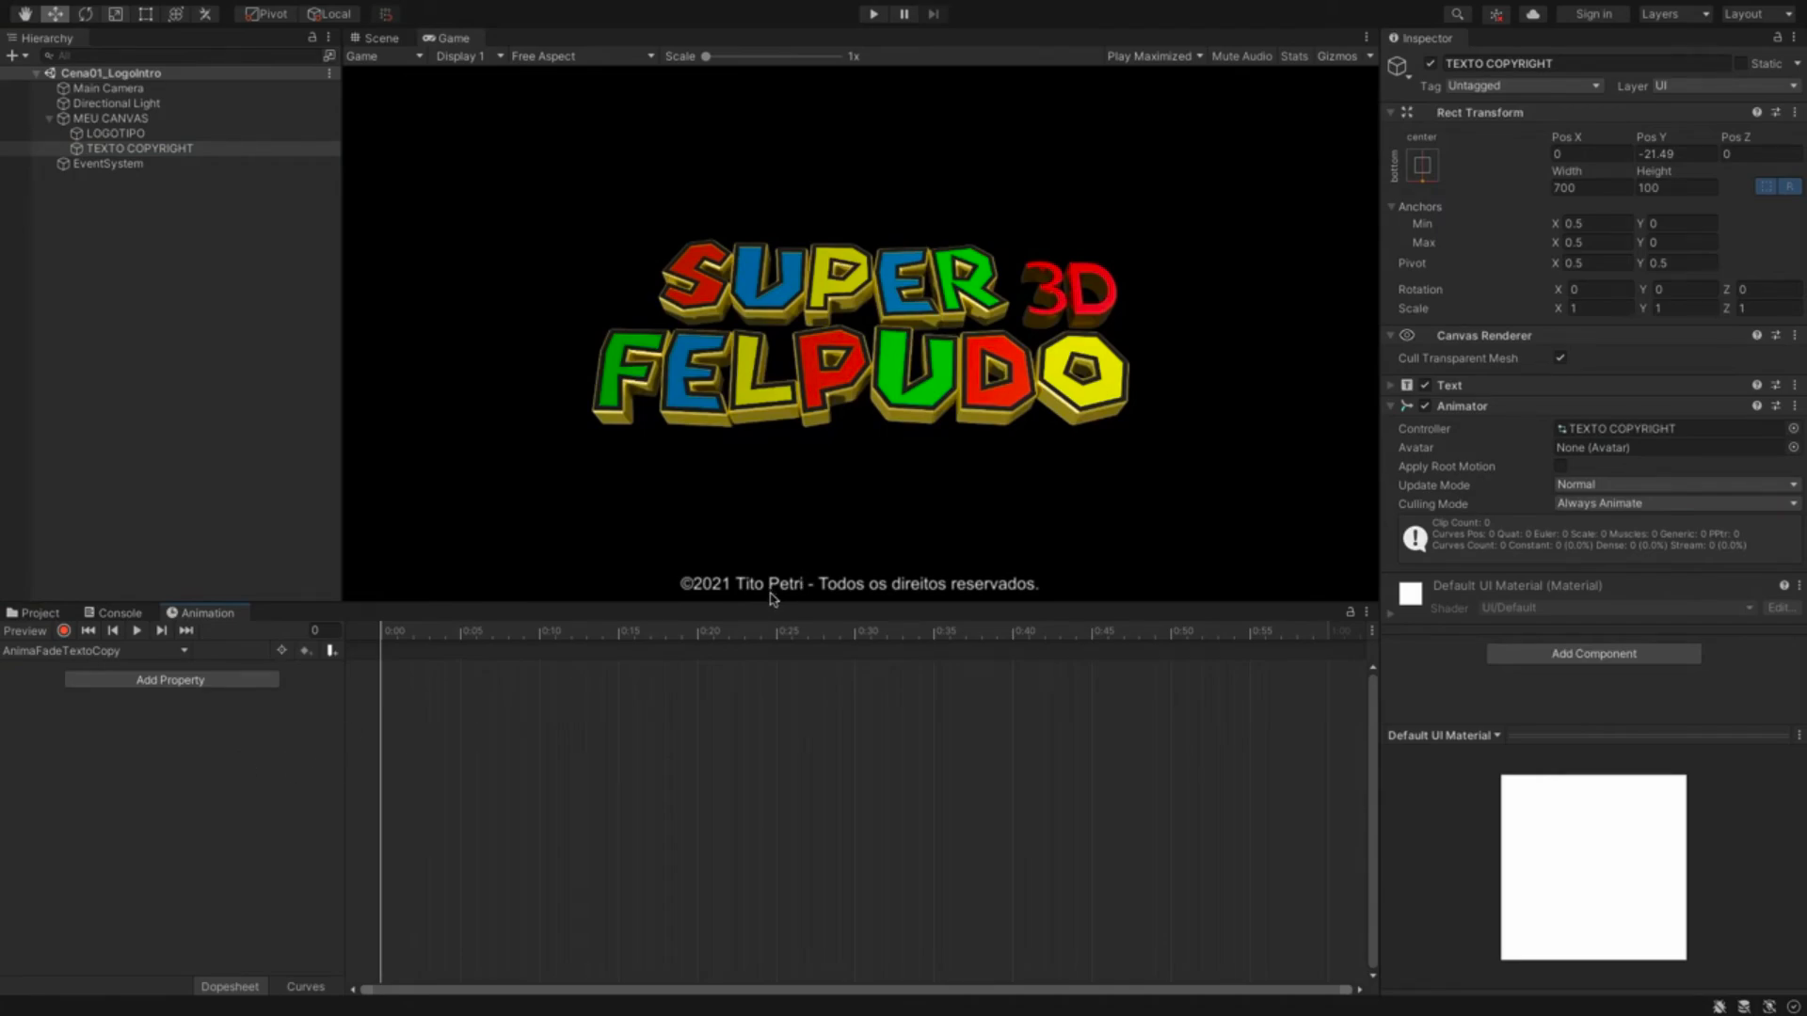
left_click(146, 683)
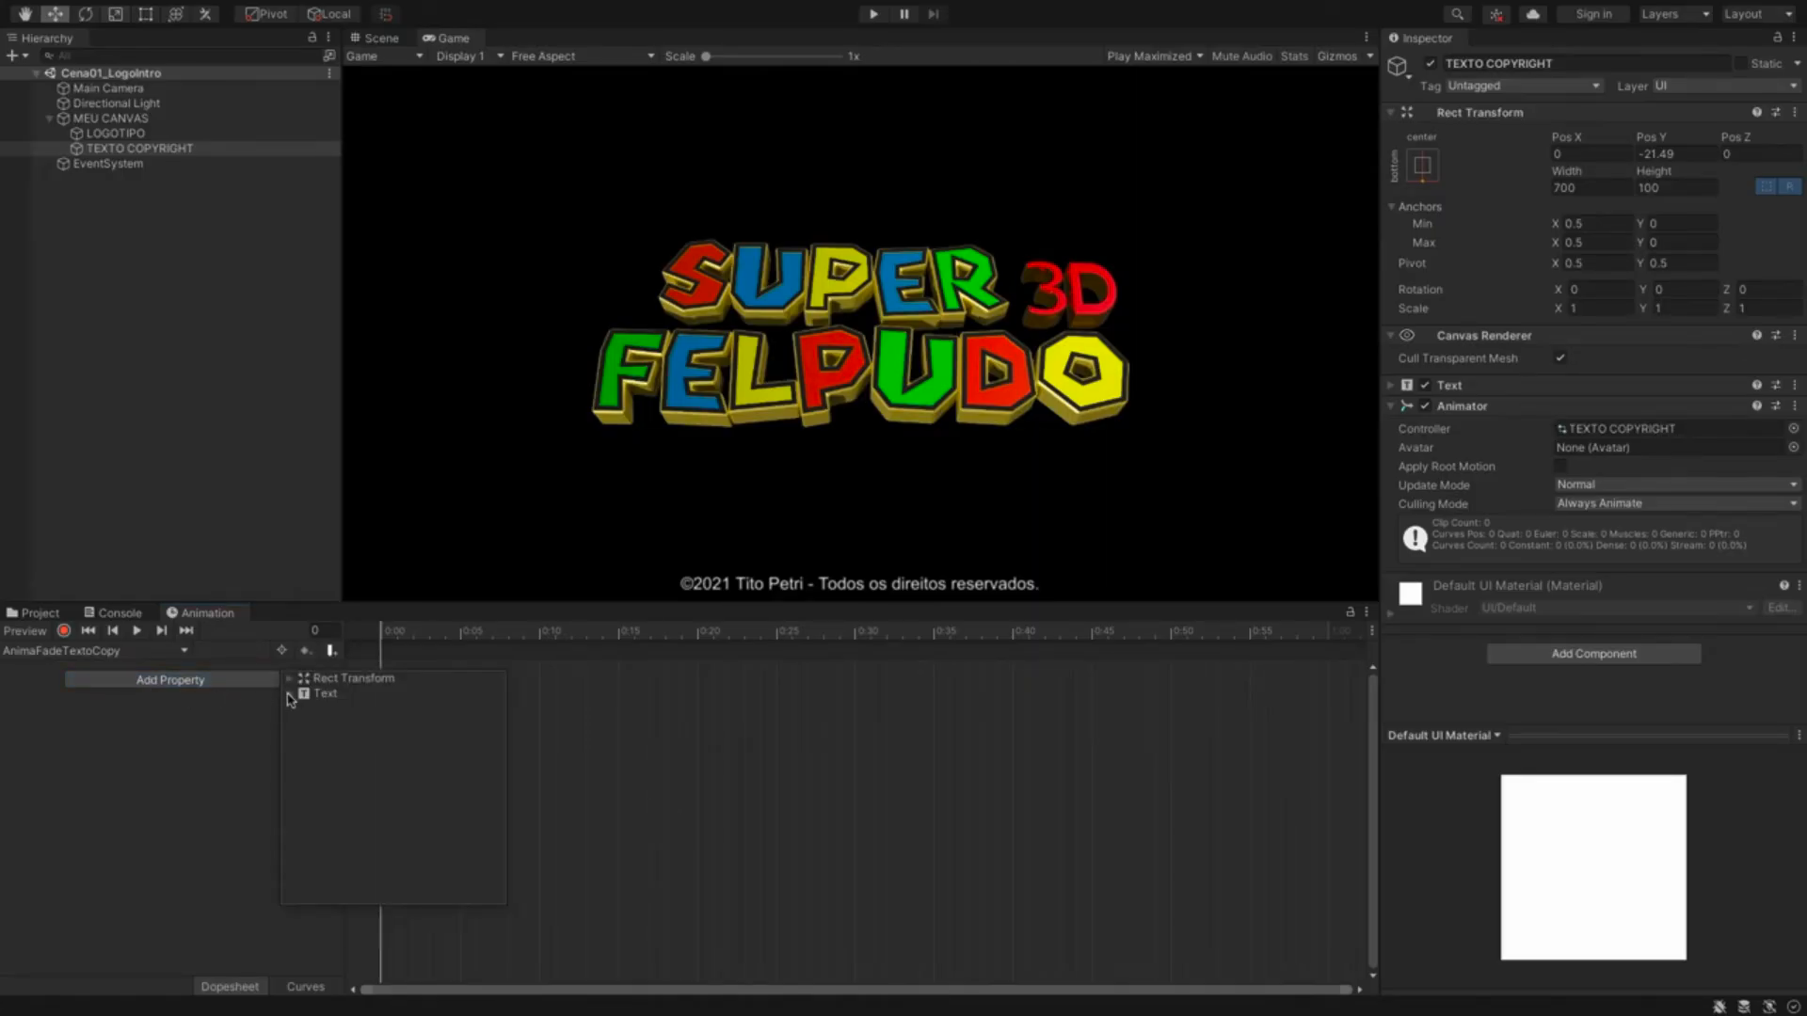
left_click(288, 694)
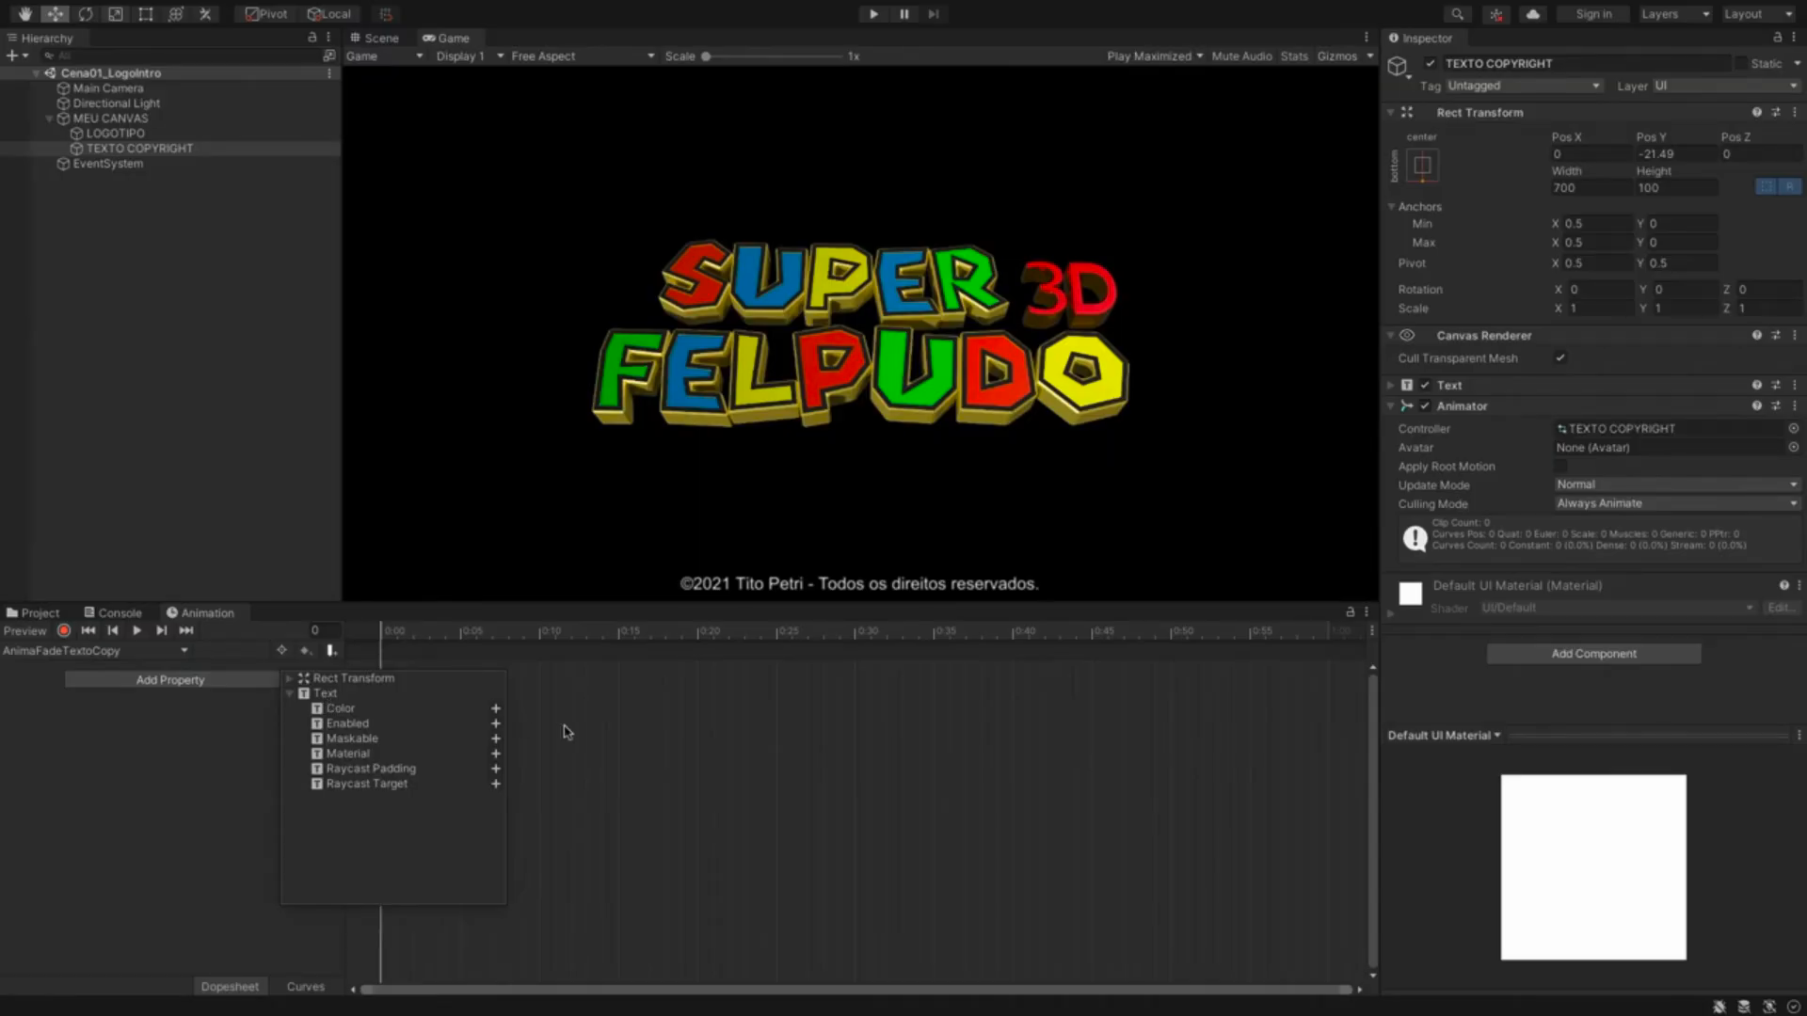
left_click(496, 710)
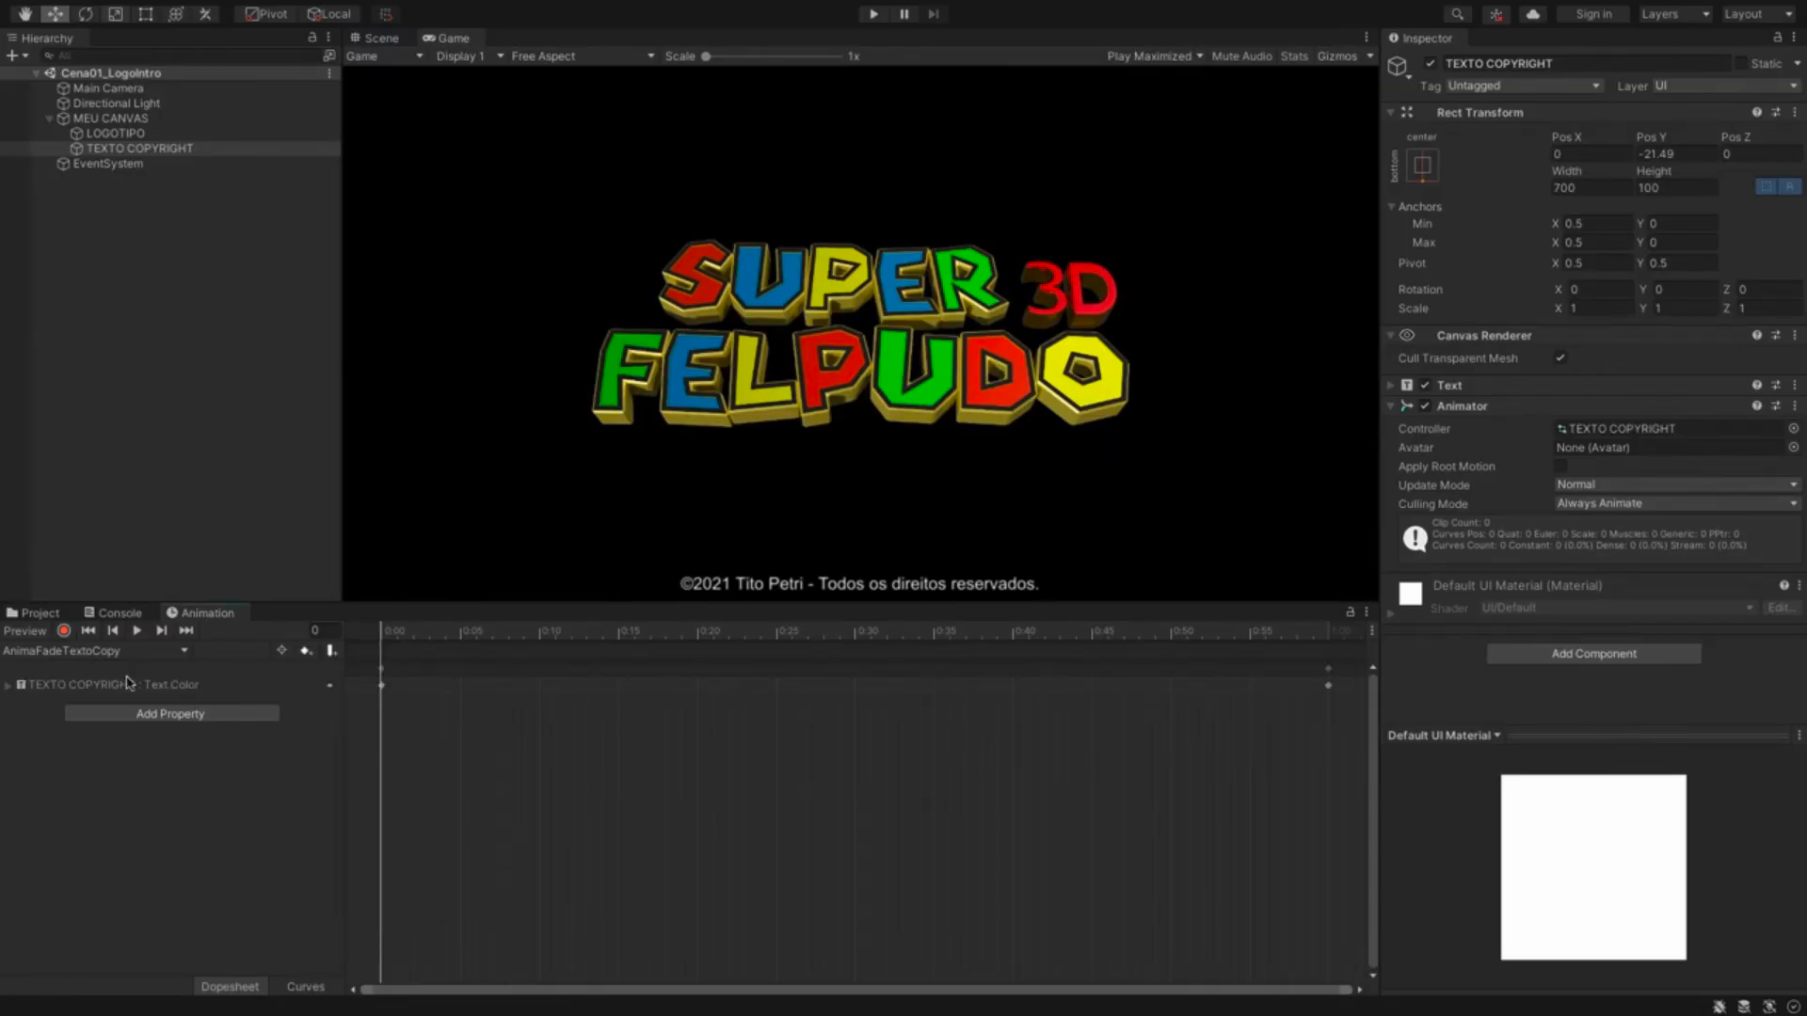
- Enable keyframe recording and set Color.a to 0 on the text color keyframe at 0:00
left_click(381, 686)
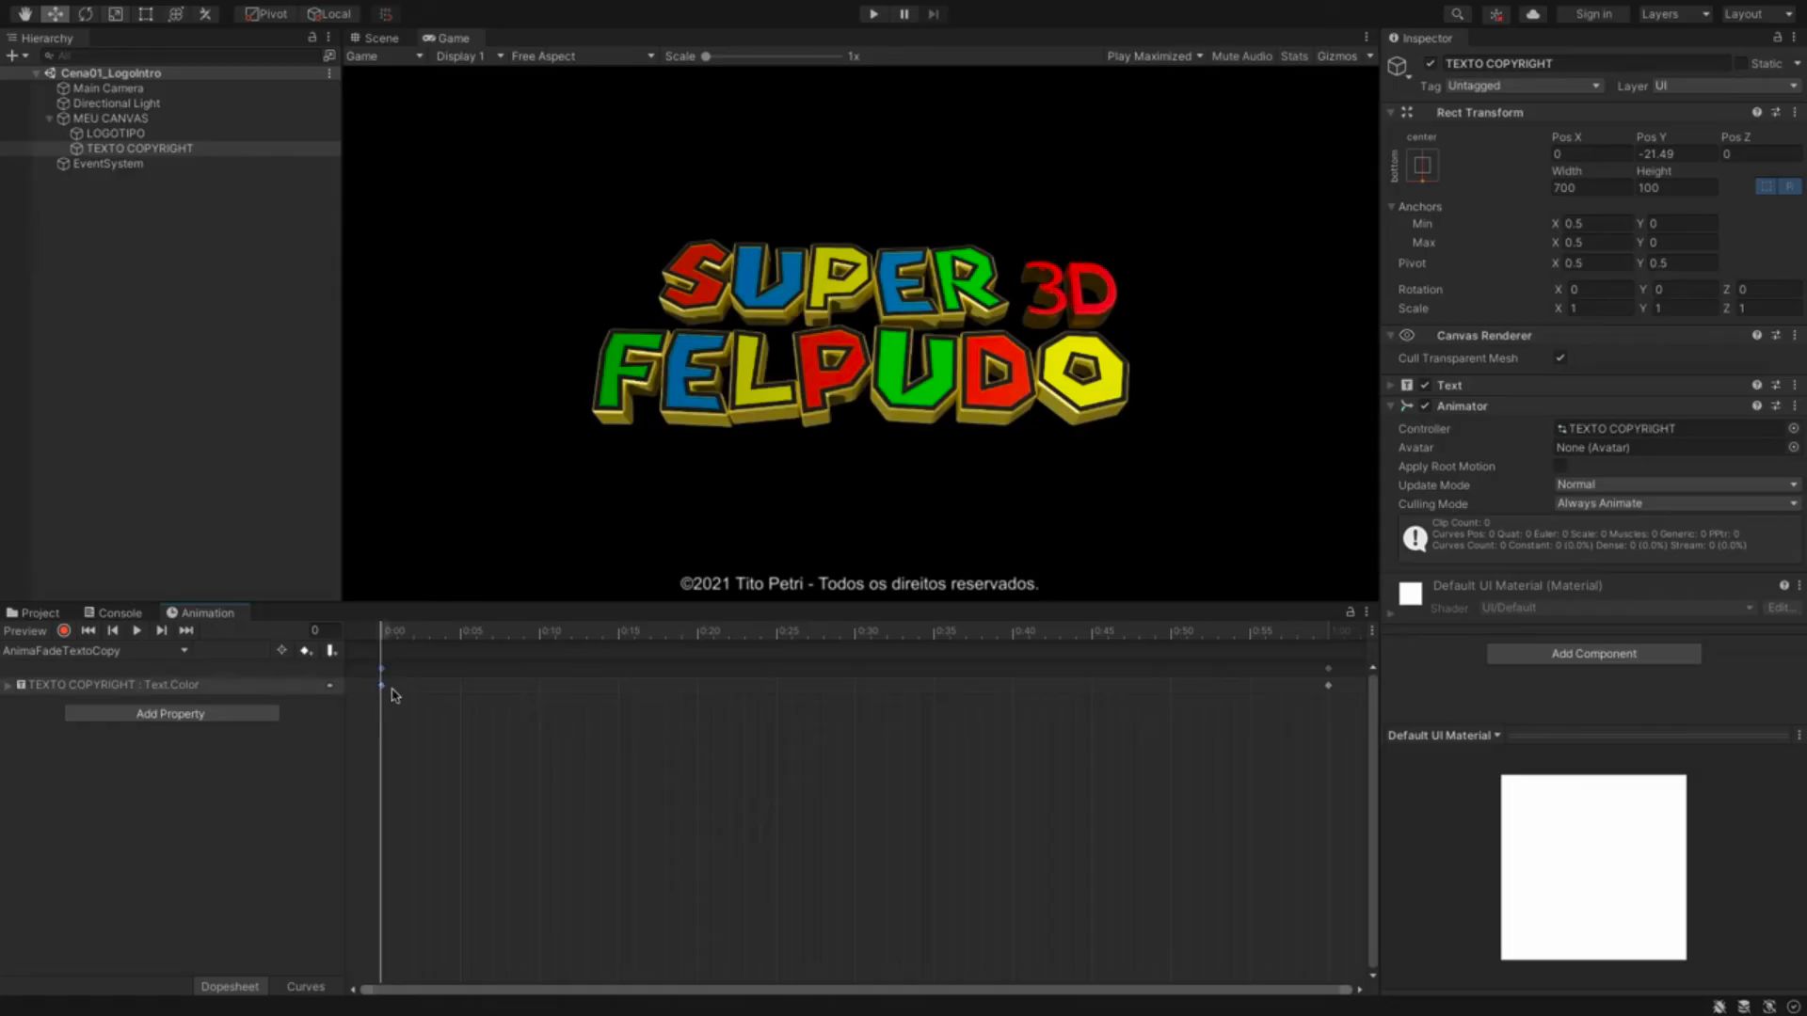
left_click(9, 685)
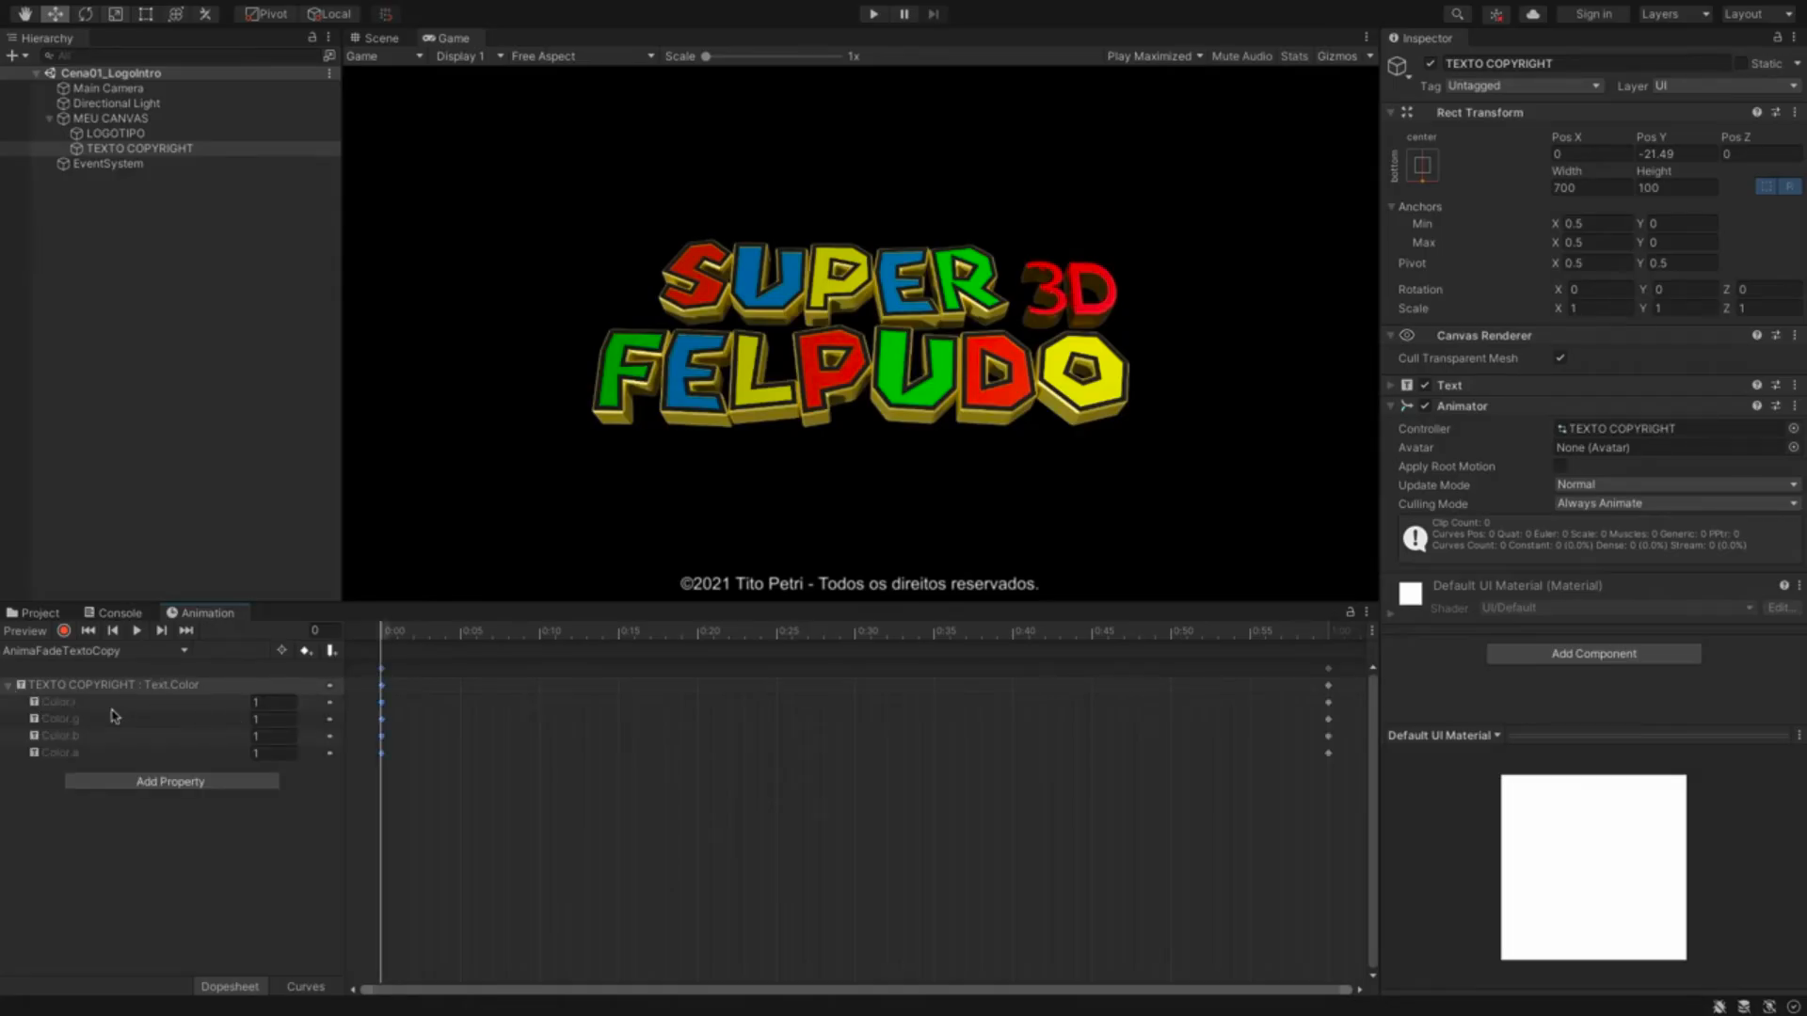
left_click_drag(251, 757, 44, 771)
left_click(292, 752)
type("0")
left_click(63, 631)
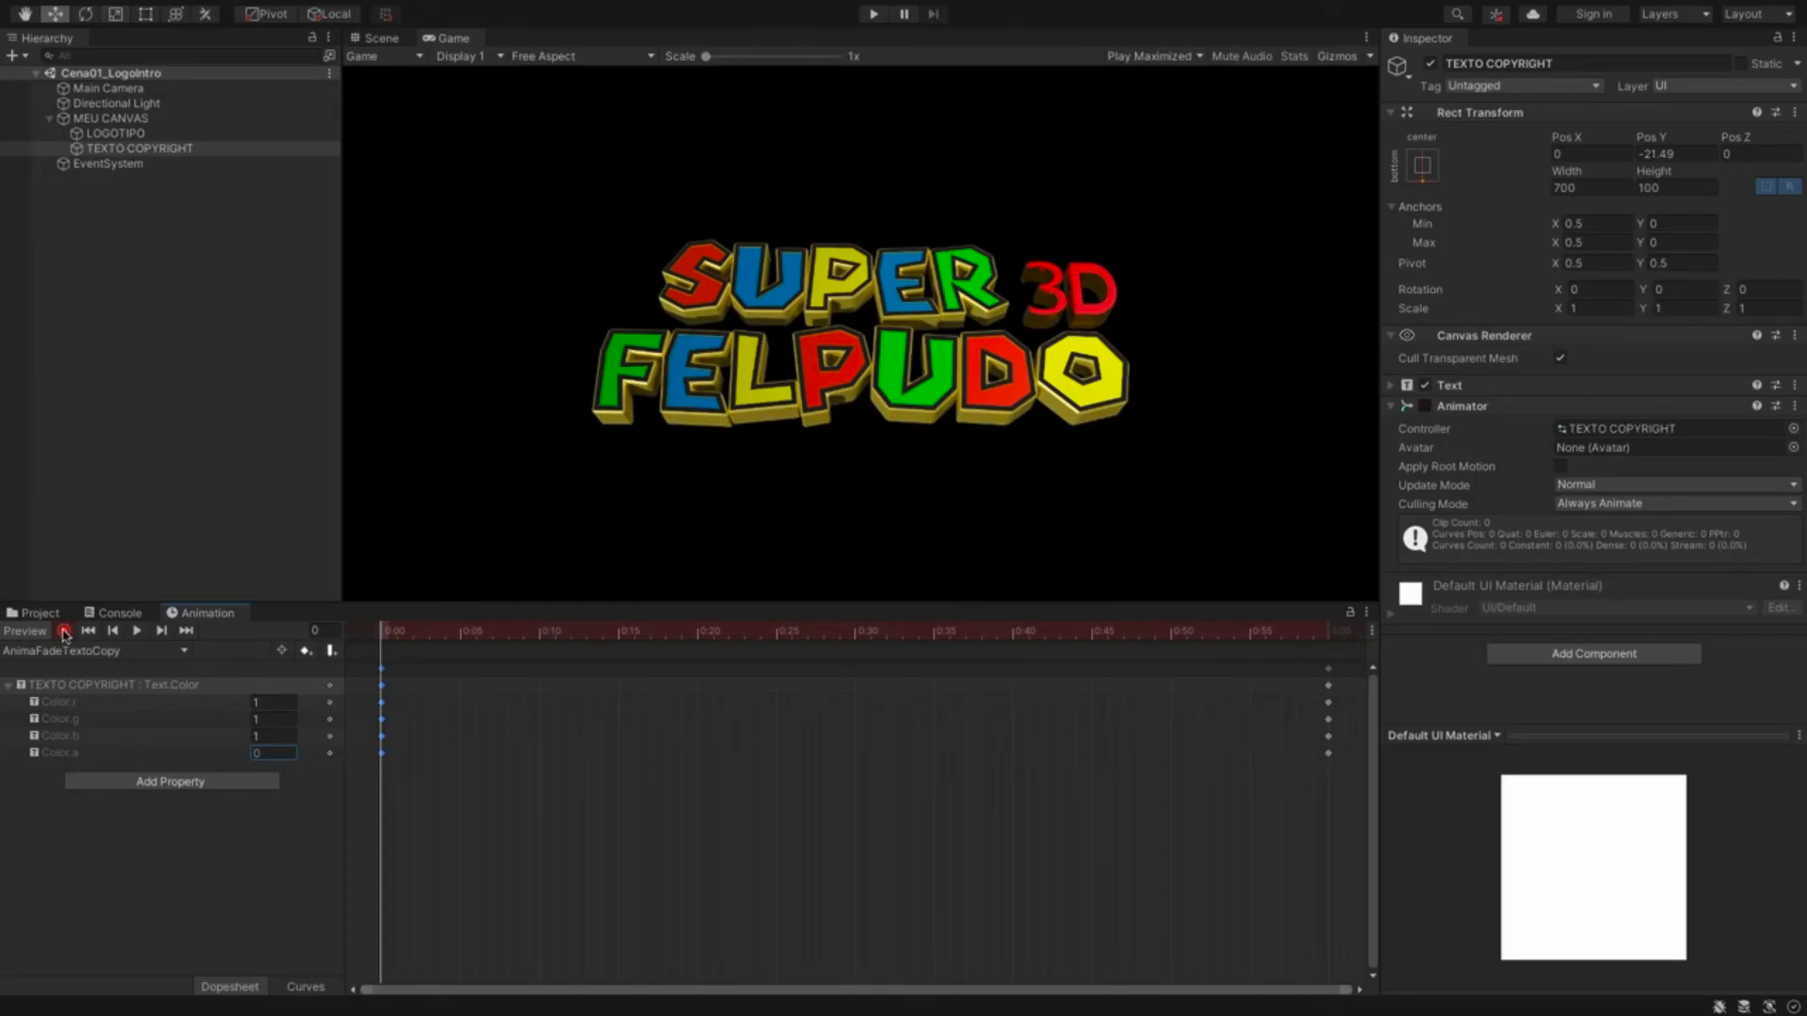
type(".03")
left_click_drag(230, 754, 241, 753)
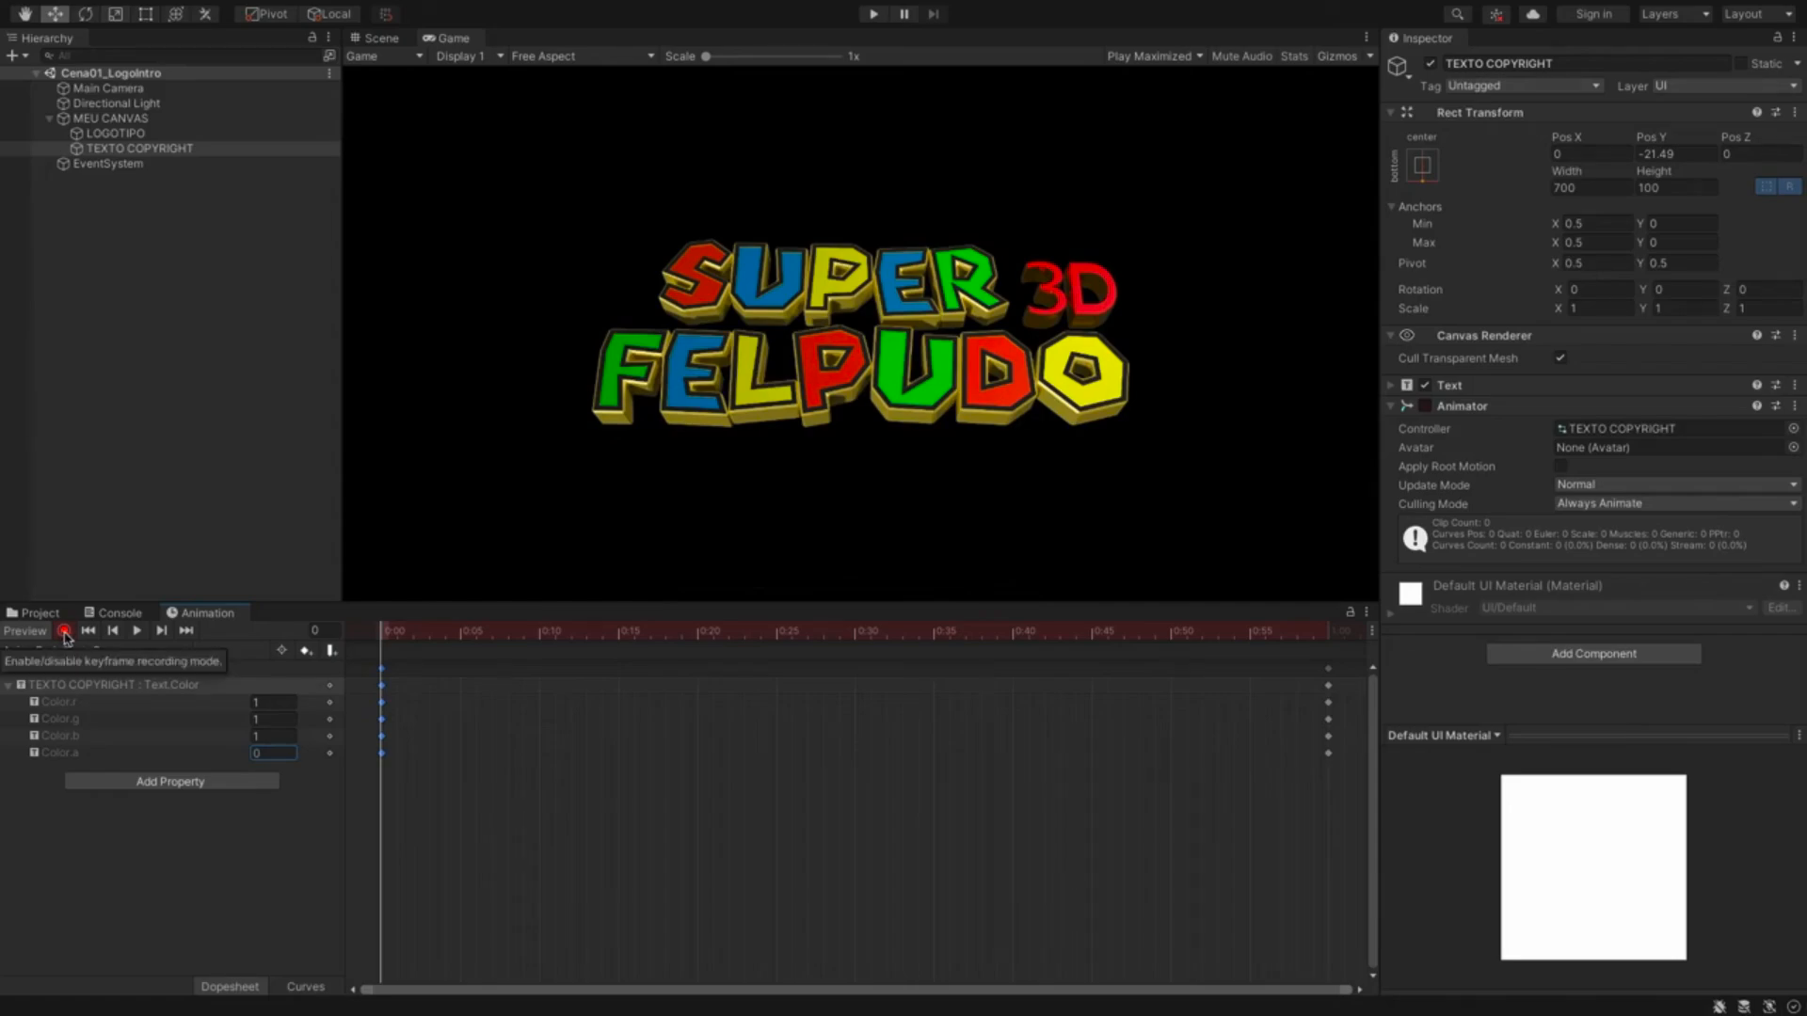
- Preview the copyright text fade along the whole animation timeline and play-test the scene
left_click(138, 631)
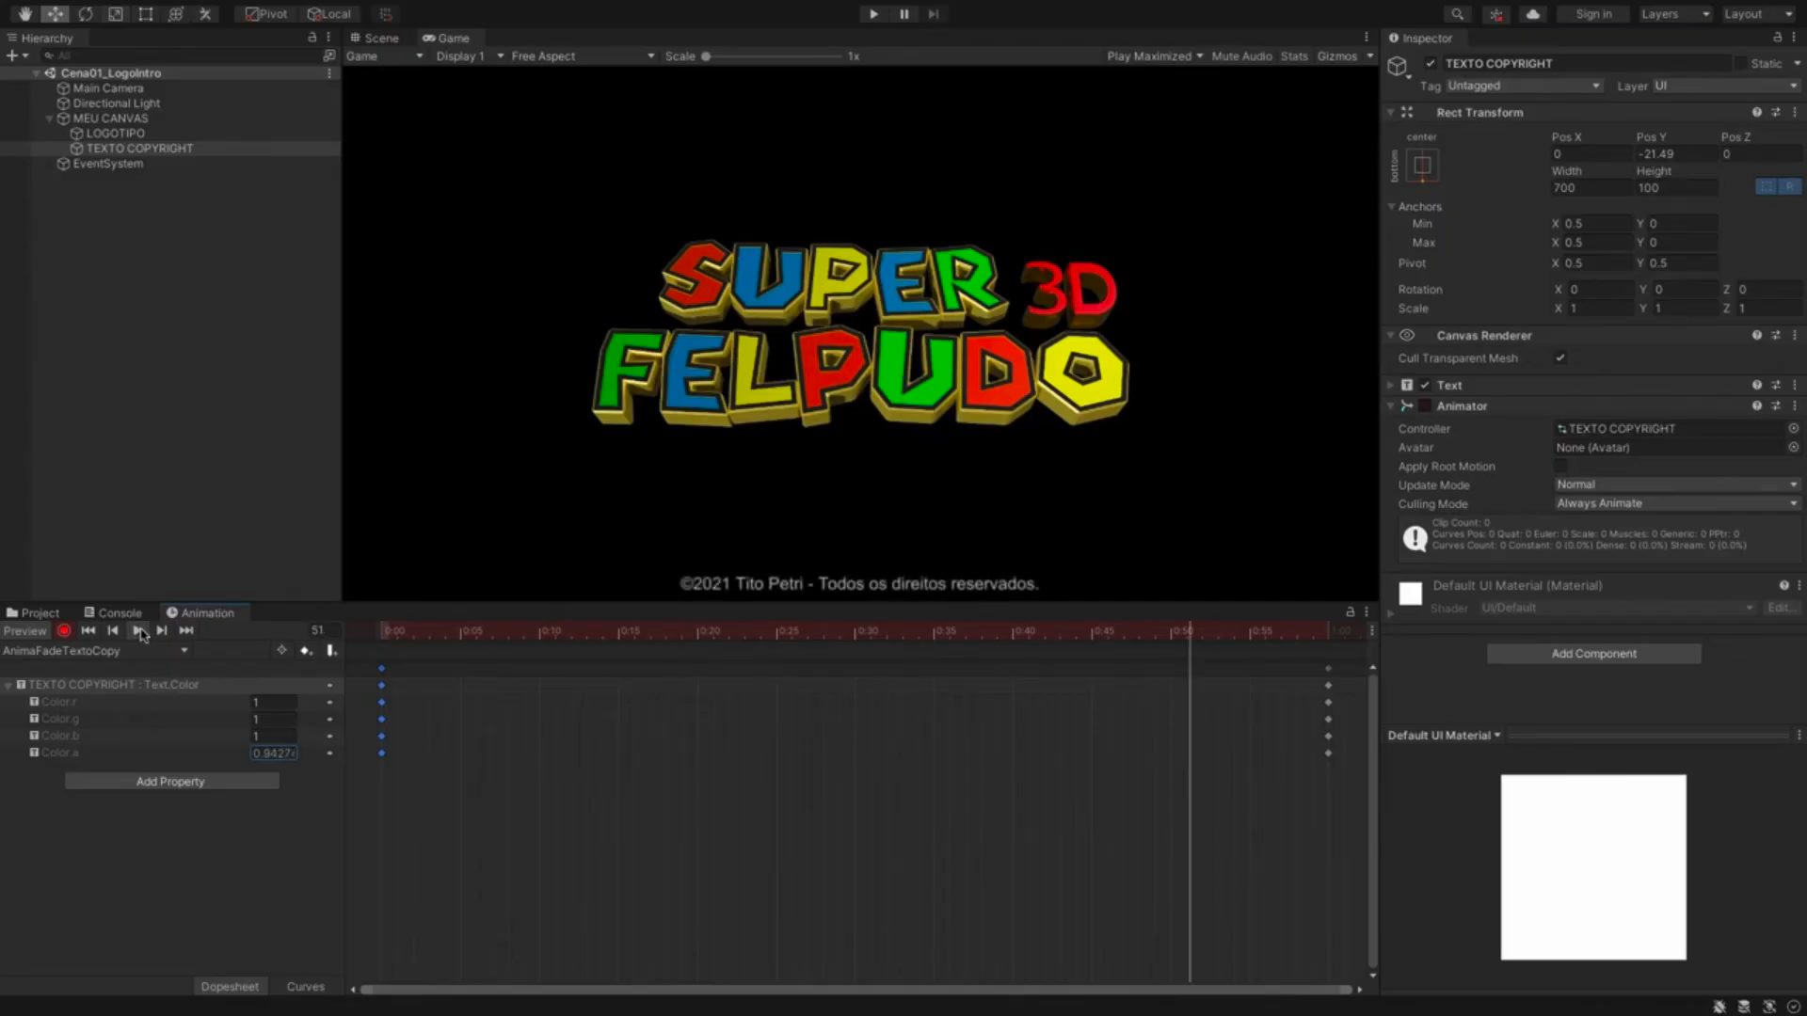
left_click(137, 631)
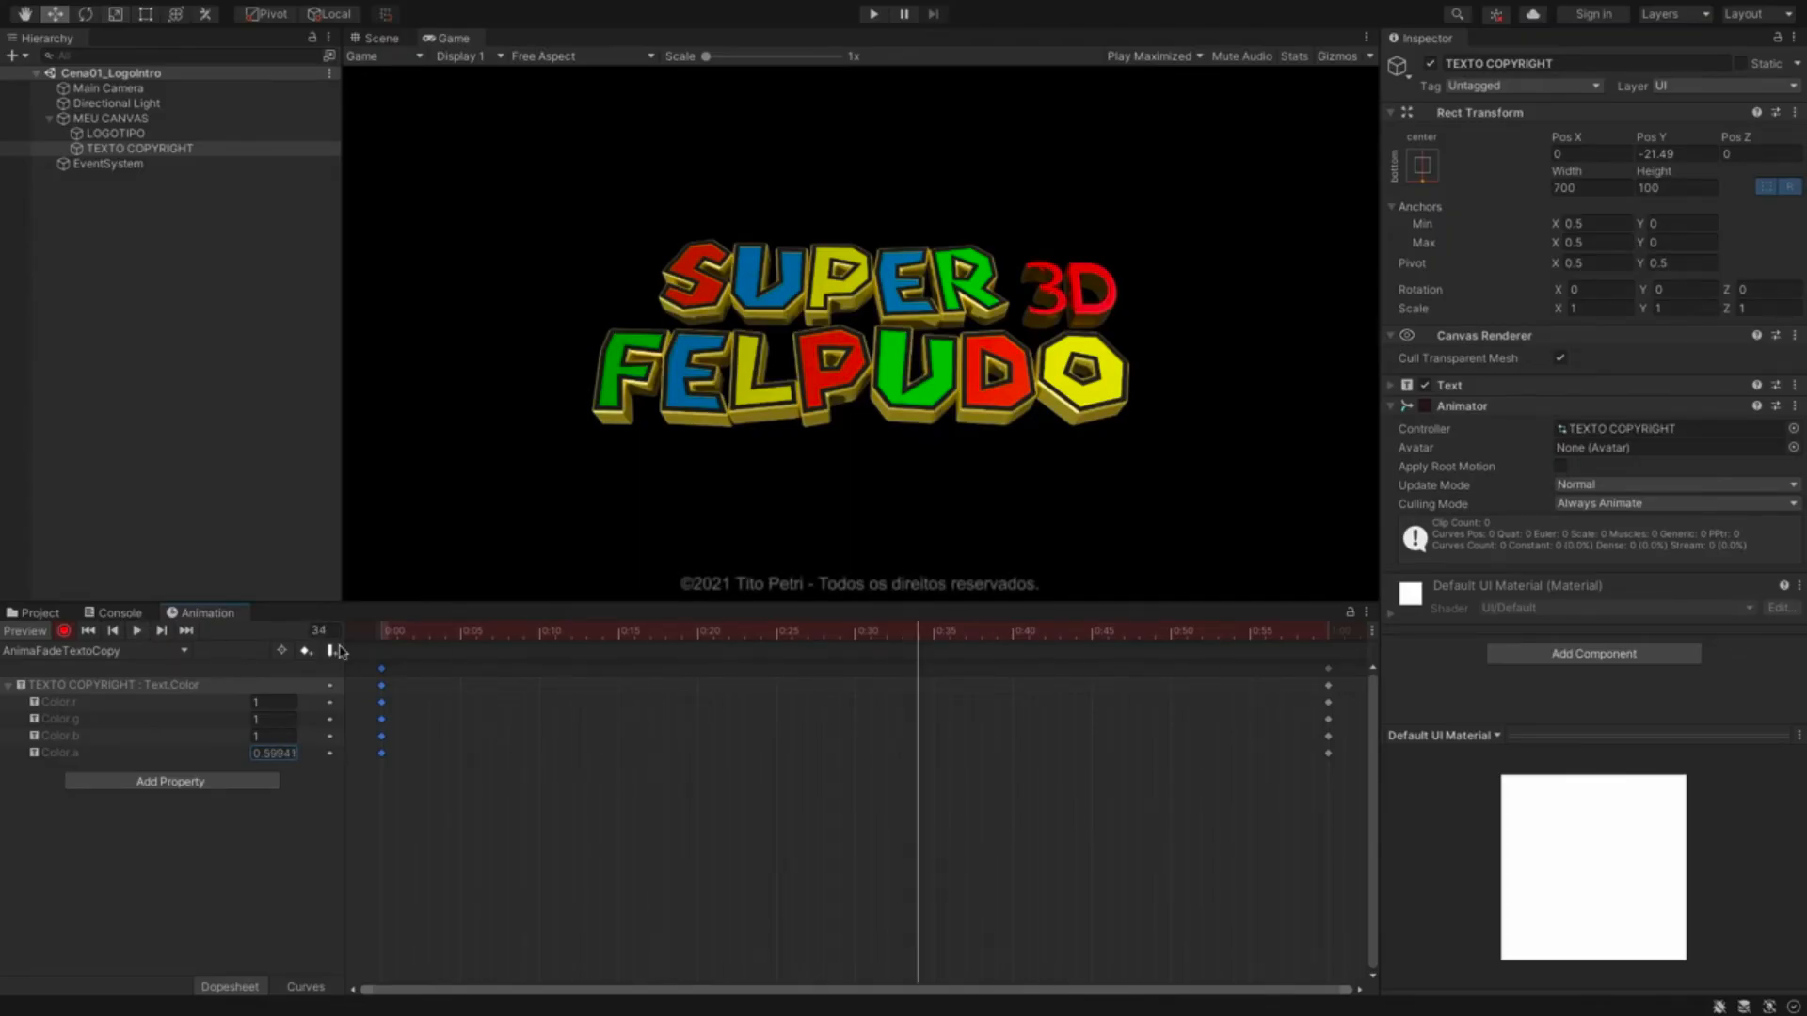
left_click_drag(391, 637, 1333, 646)
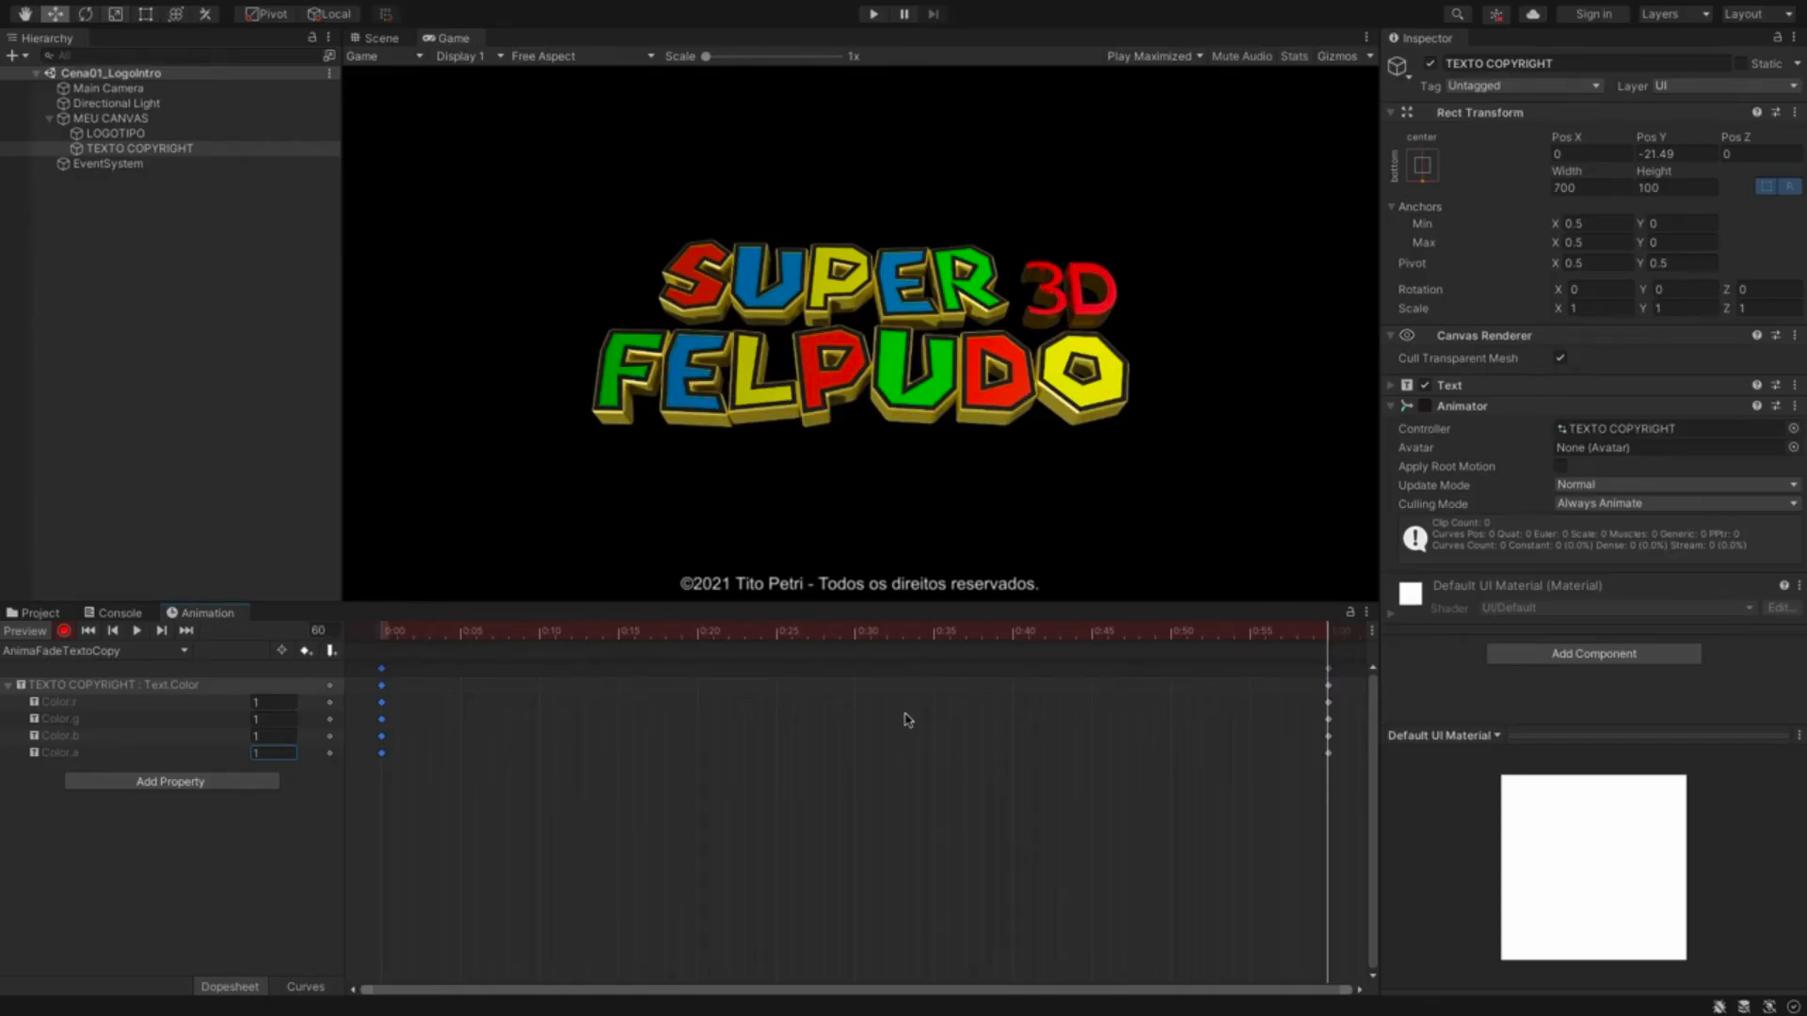
left_click_drag(1325, 638, 381, 640)
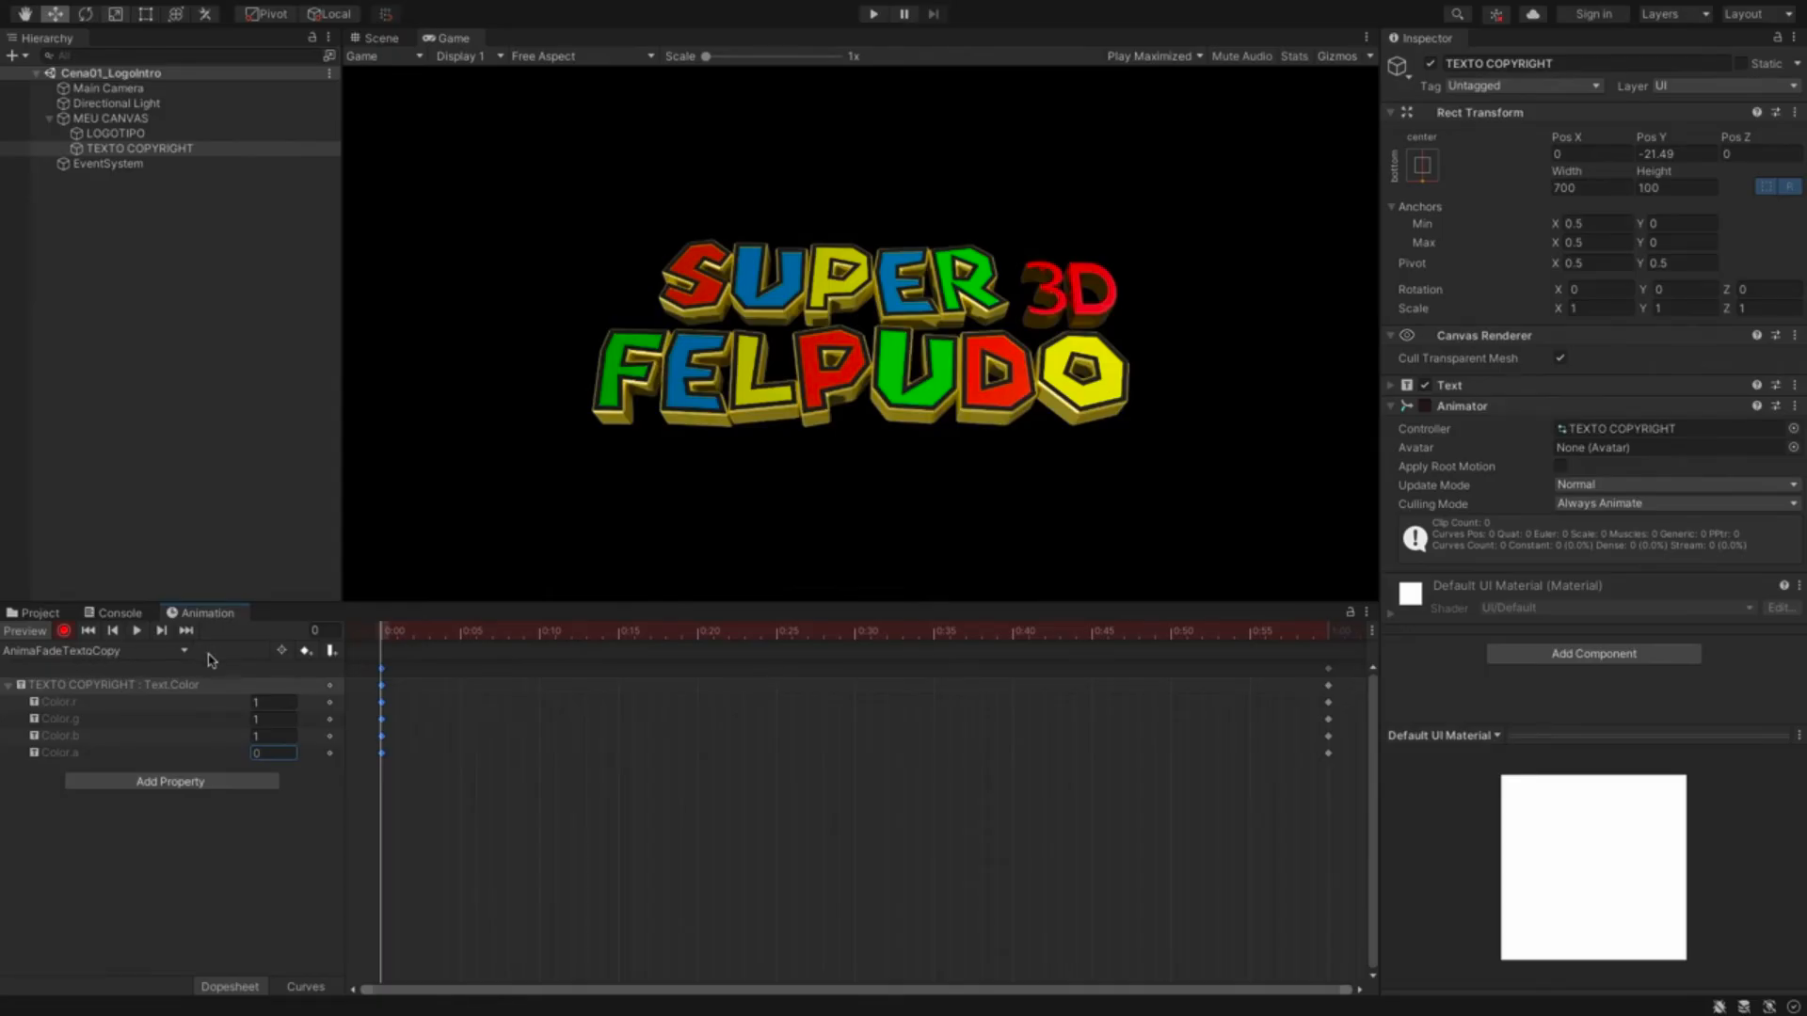
left_click(873, 13)
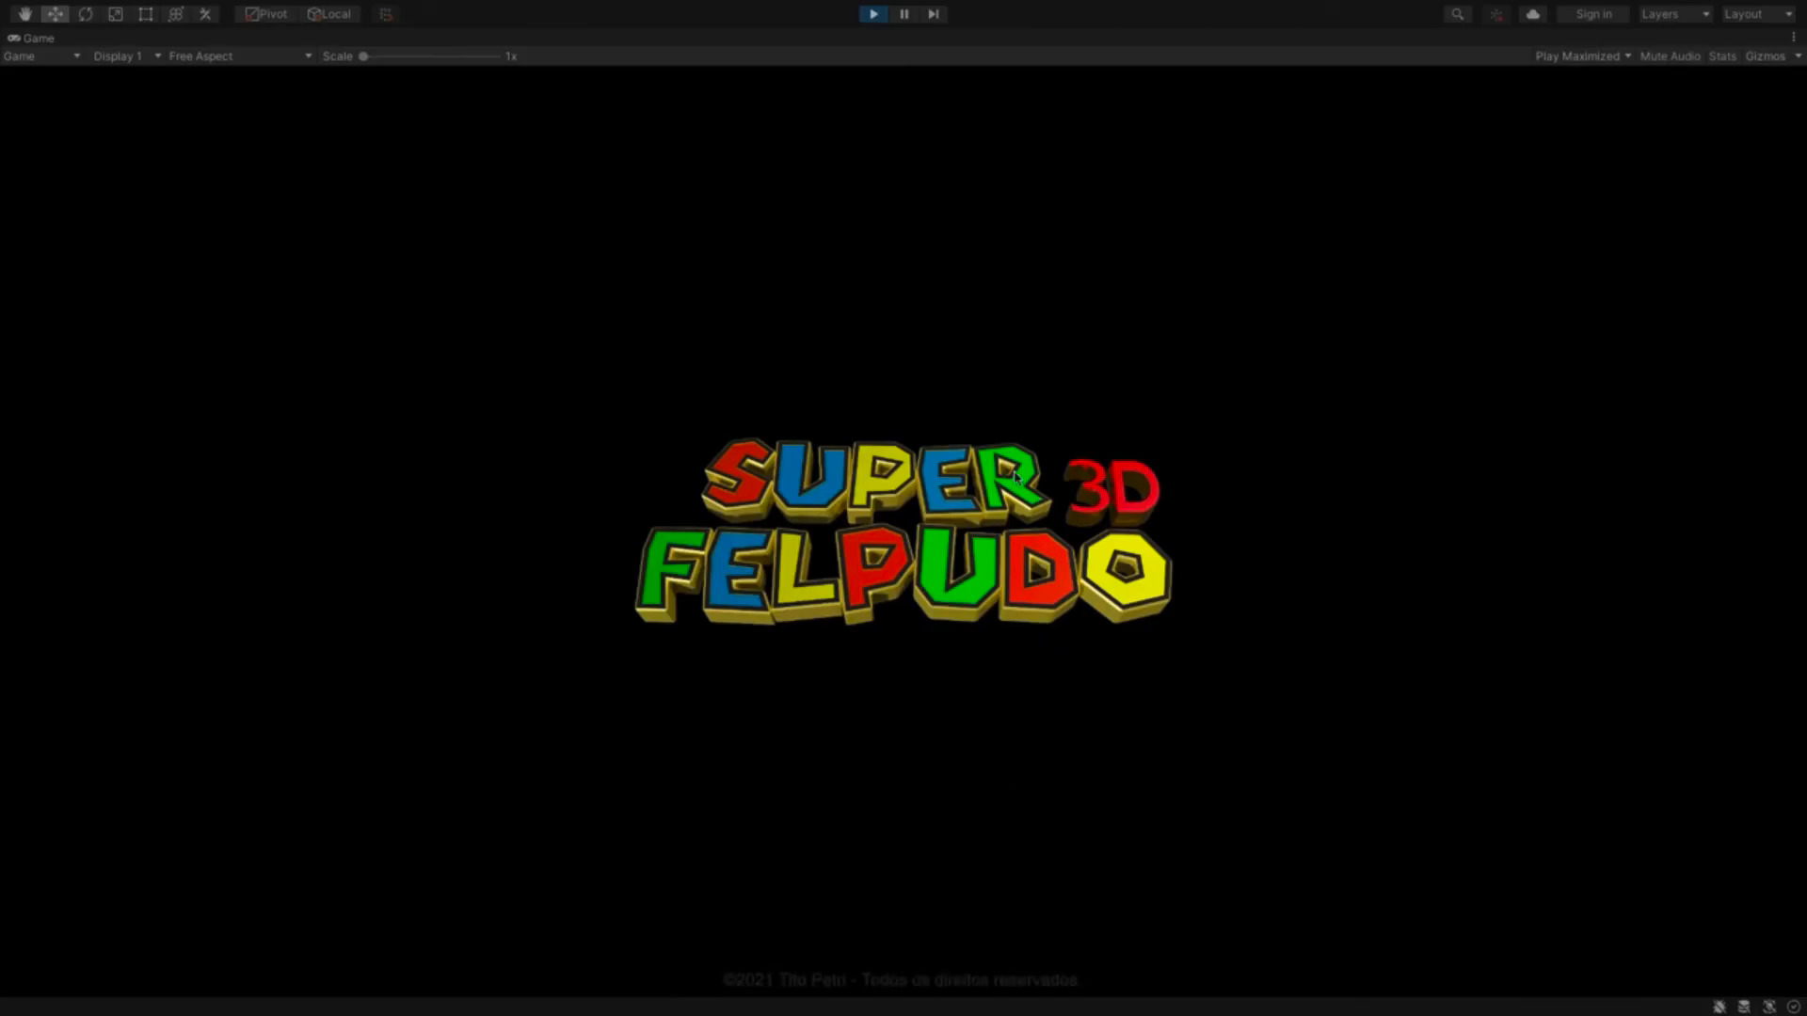
left_click(873, 13)
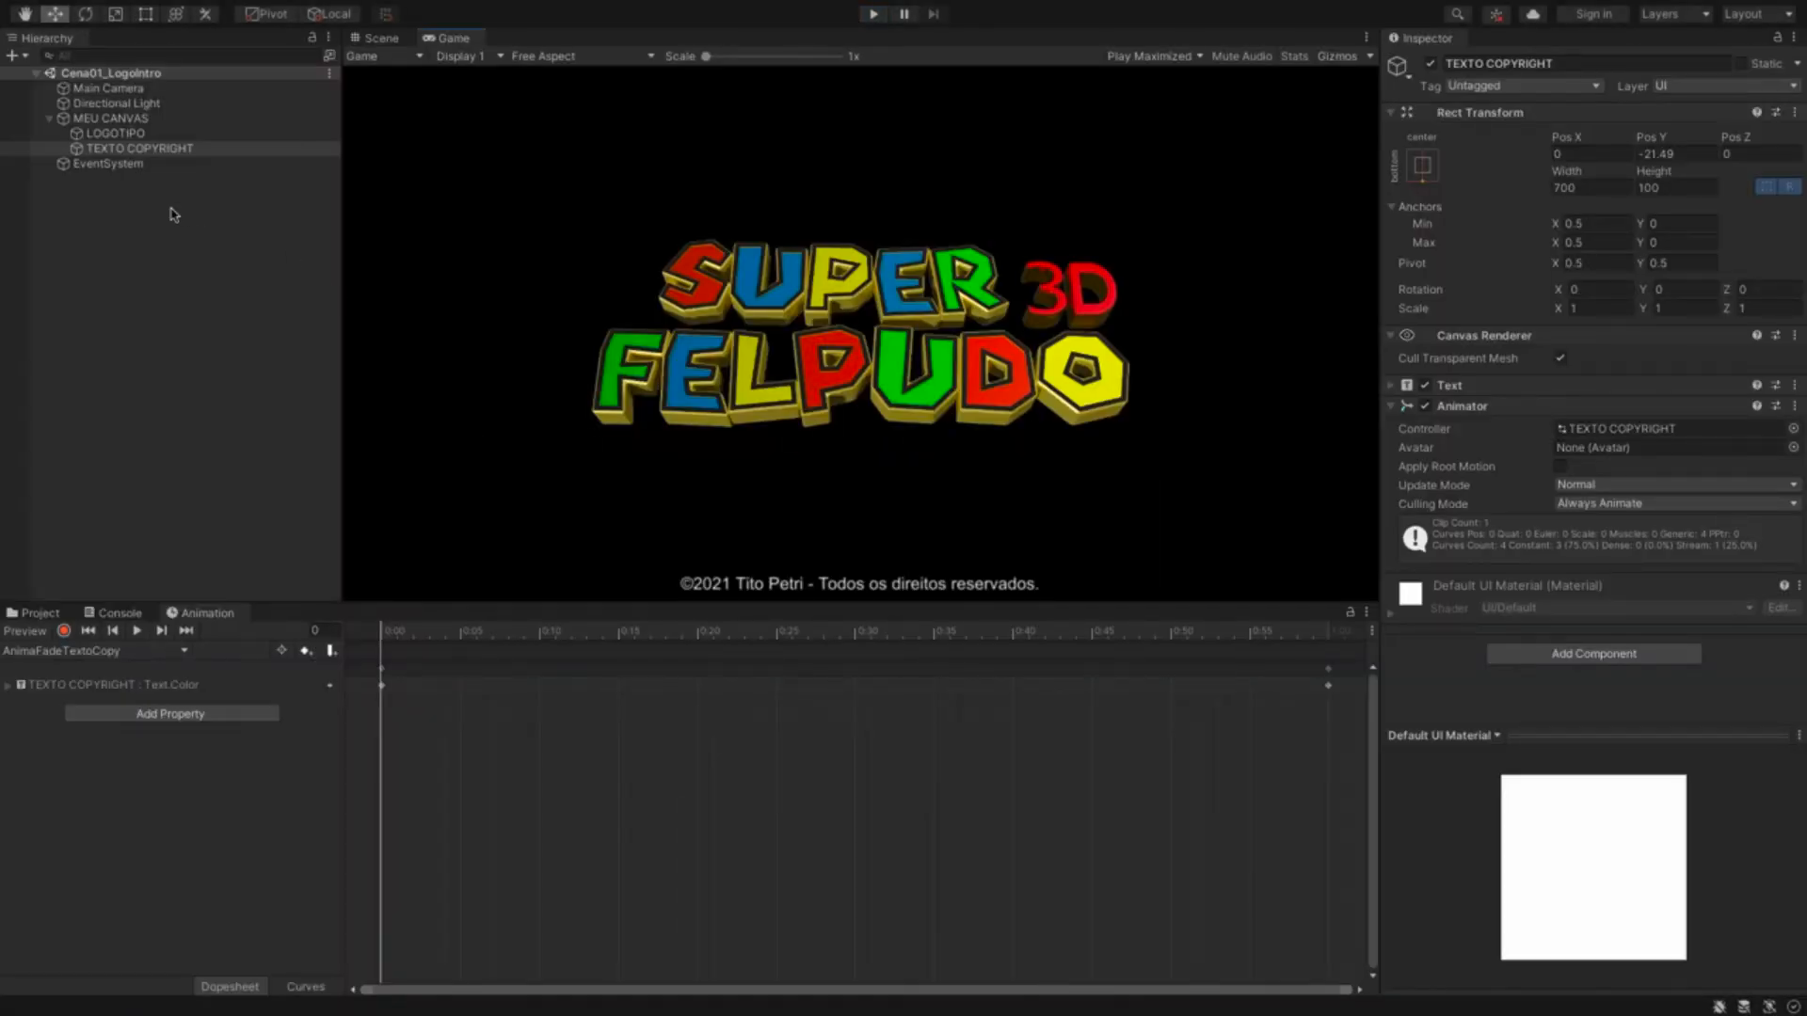
- Turn off Loop Time on the AnimaFadeTextoCopy clip and play-test the scene
left_click(47, 619)
left_click(113, 681)
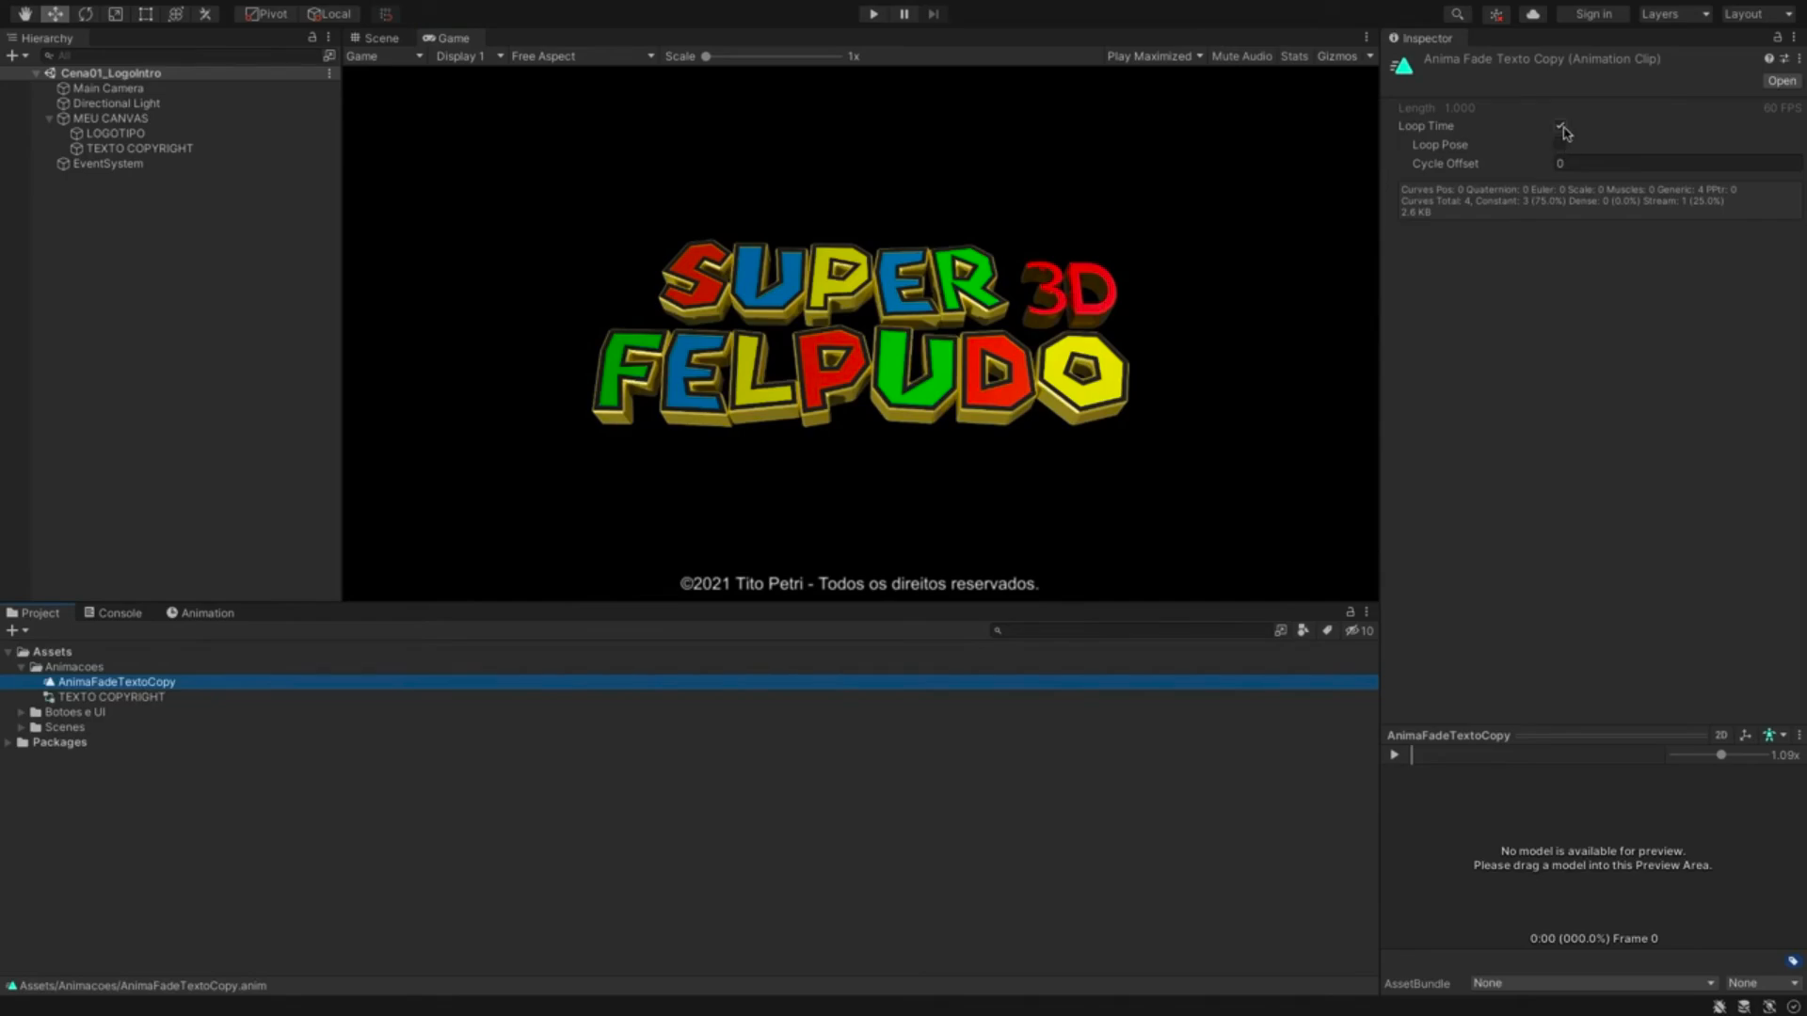
left_click(1561, 128)
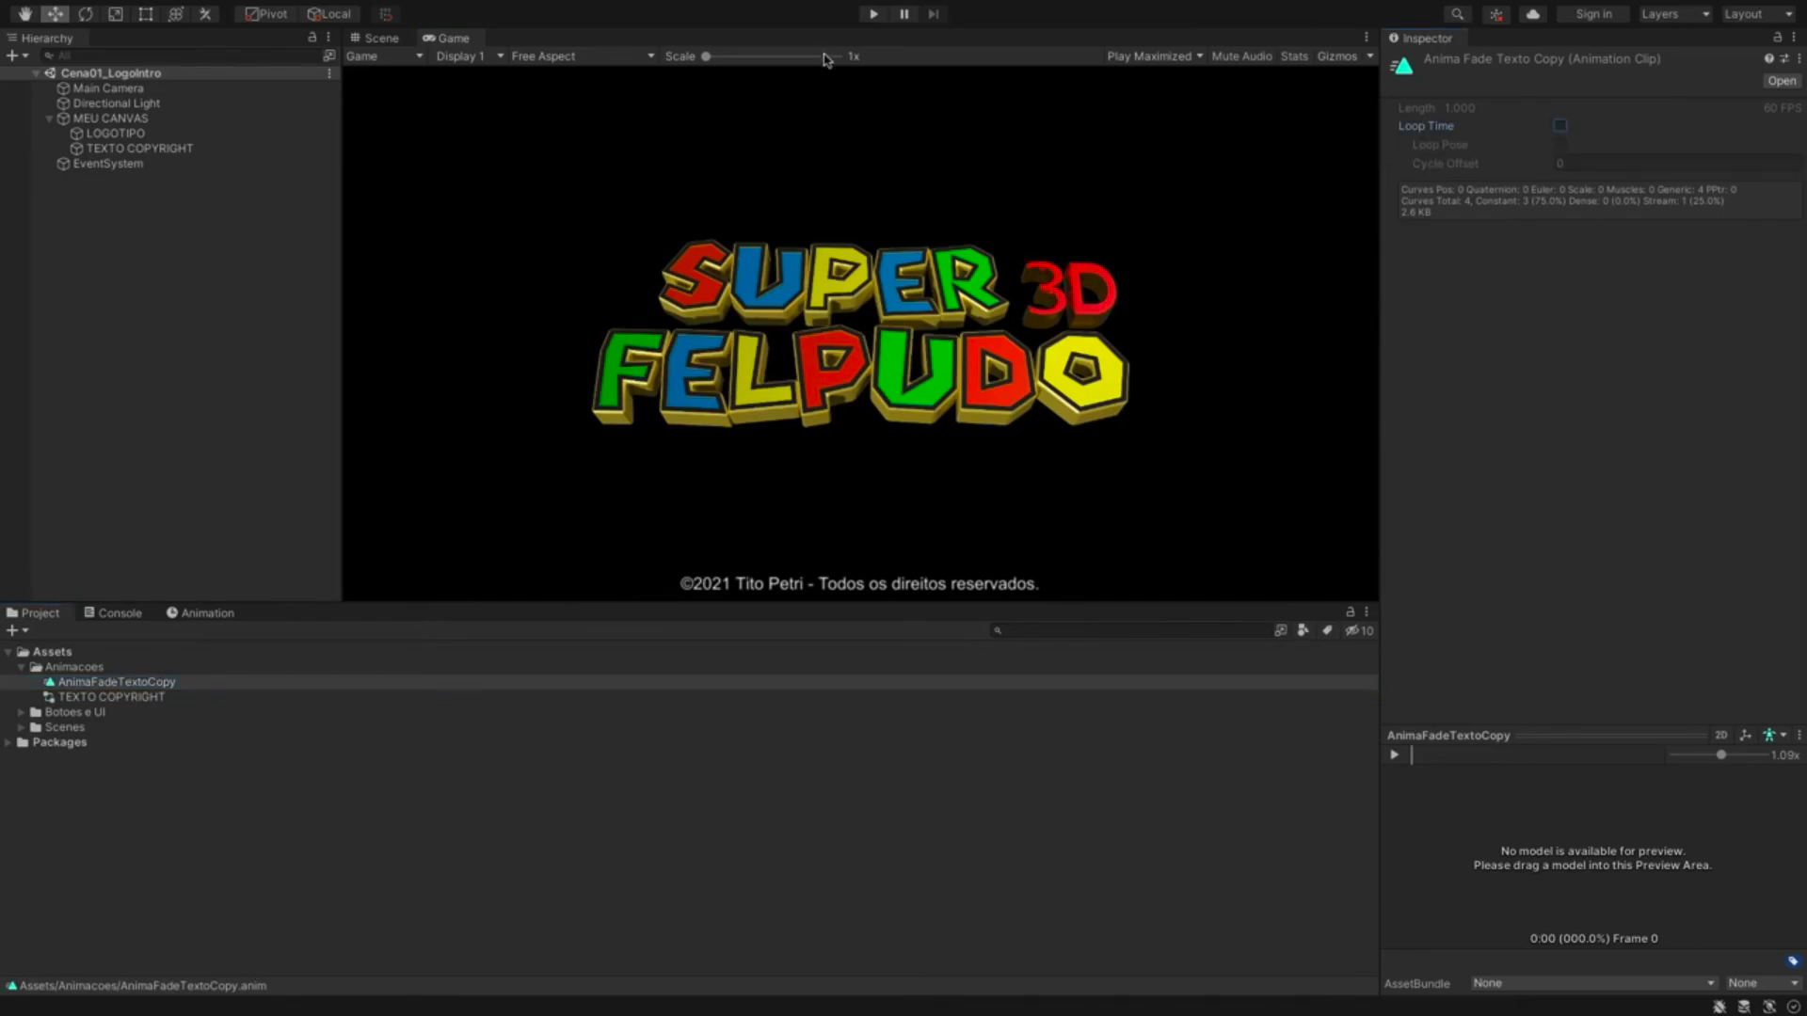
left_click(874, 14)
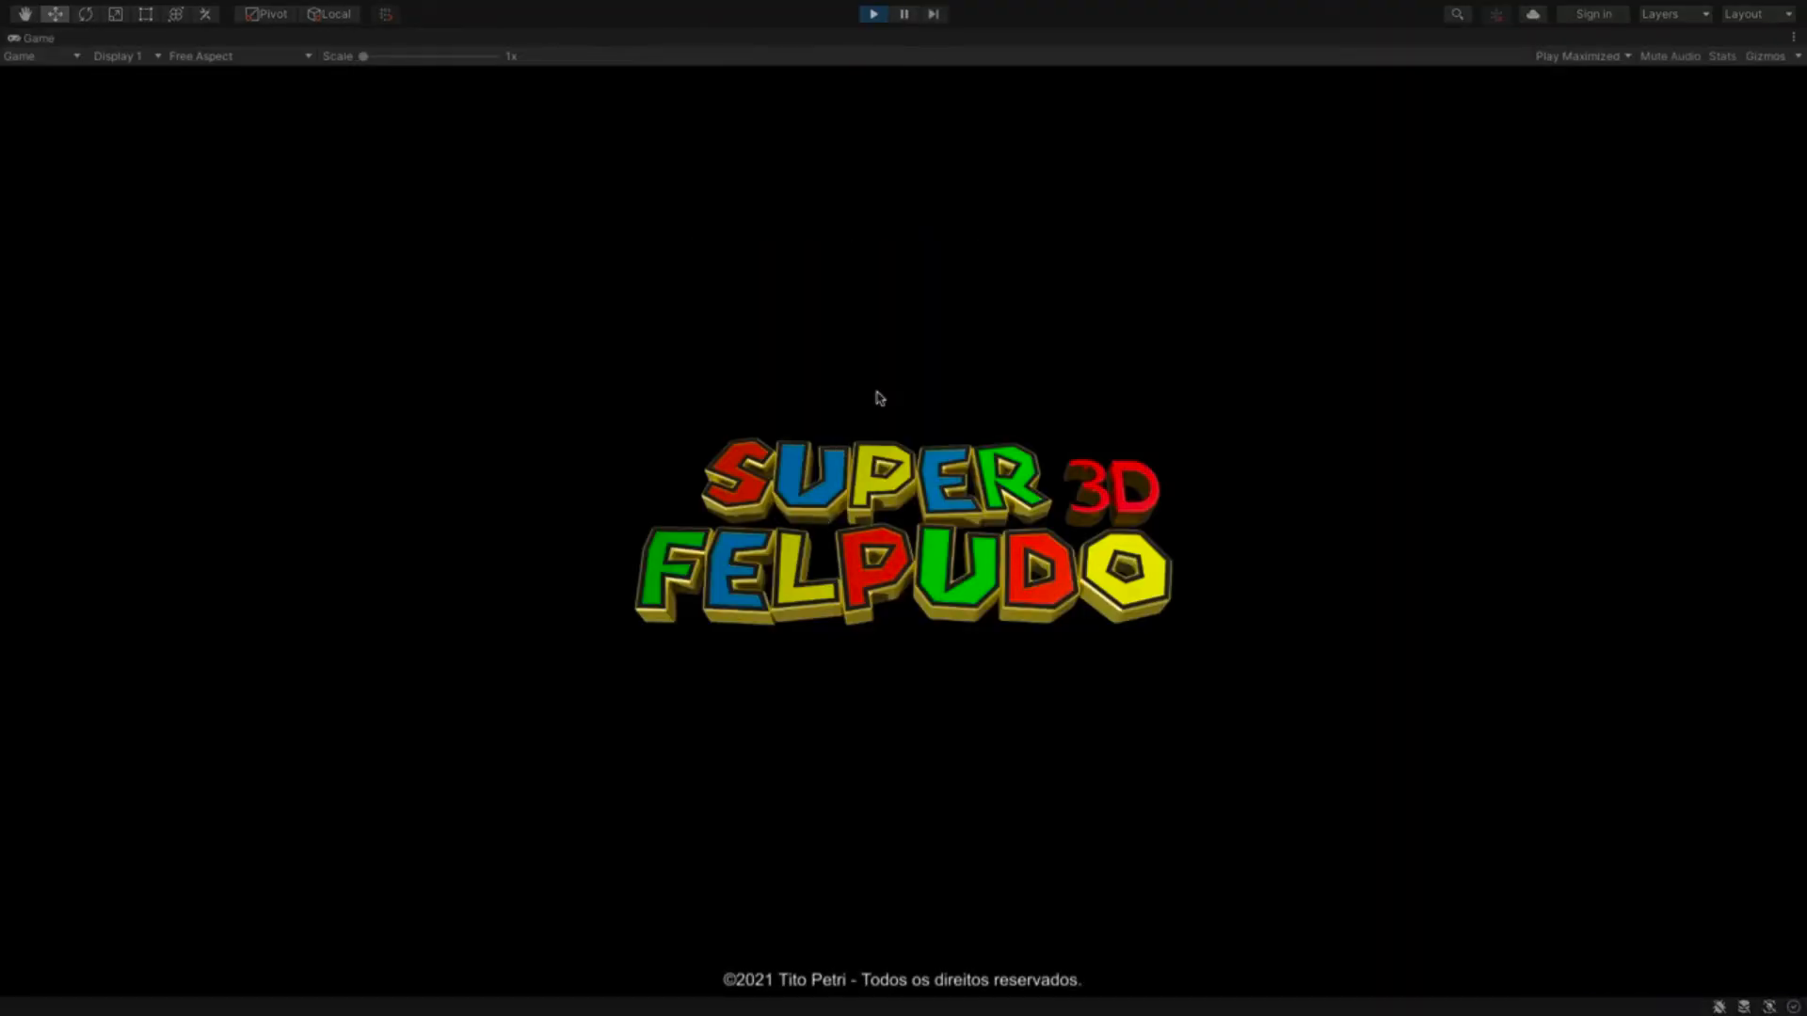
left_click(874, 14)
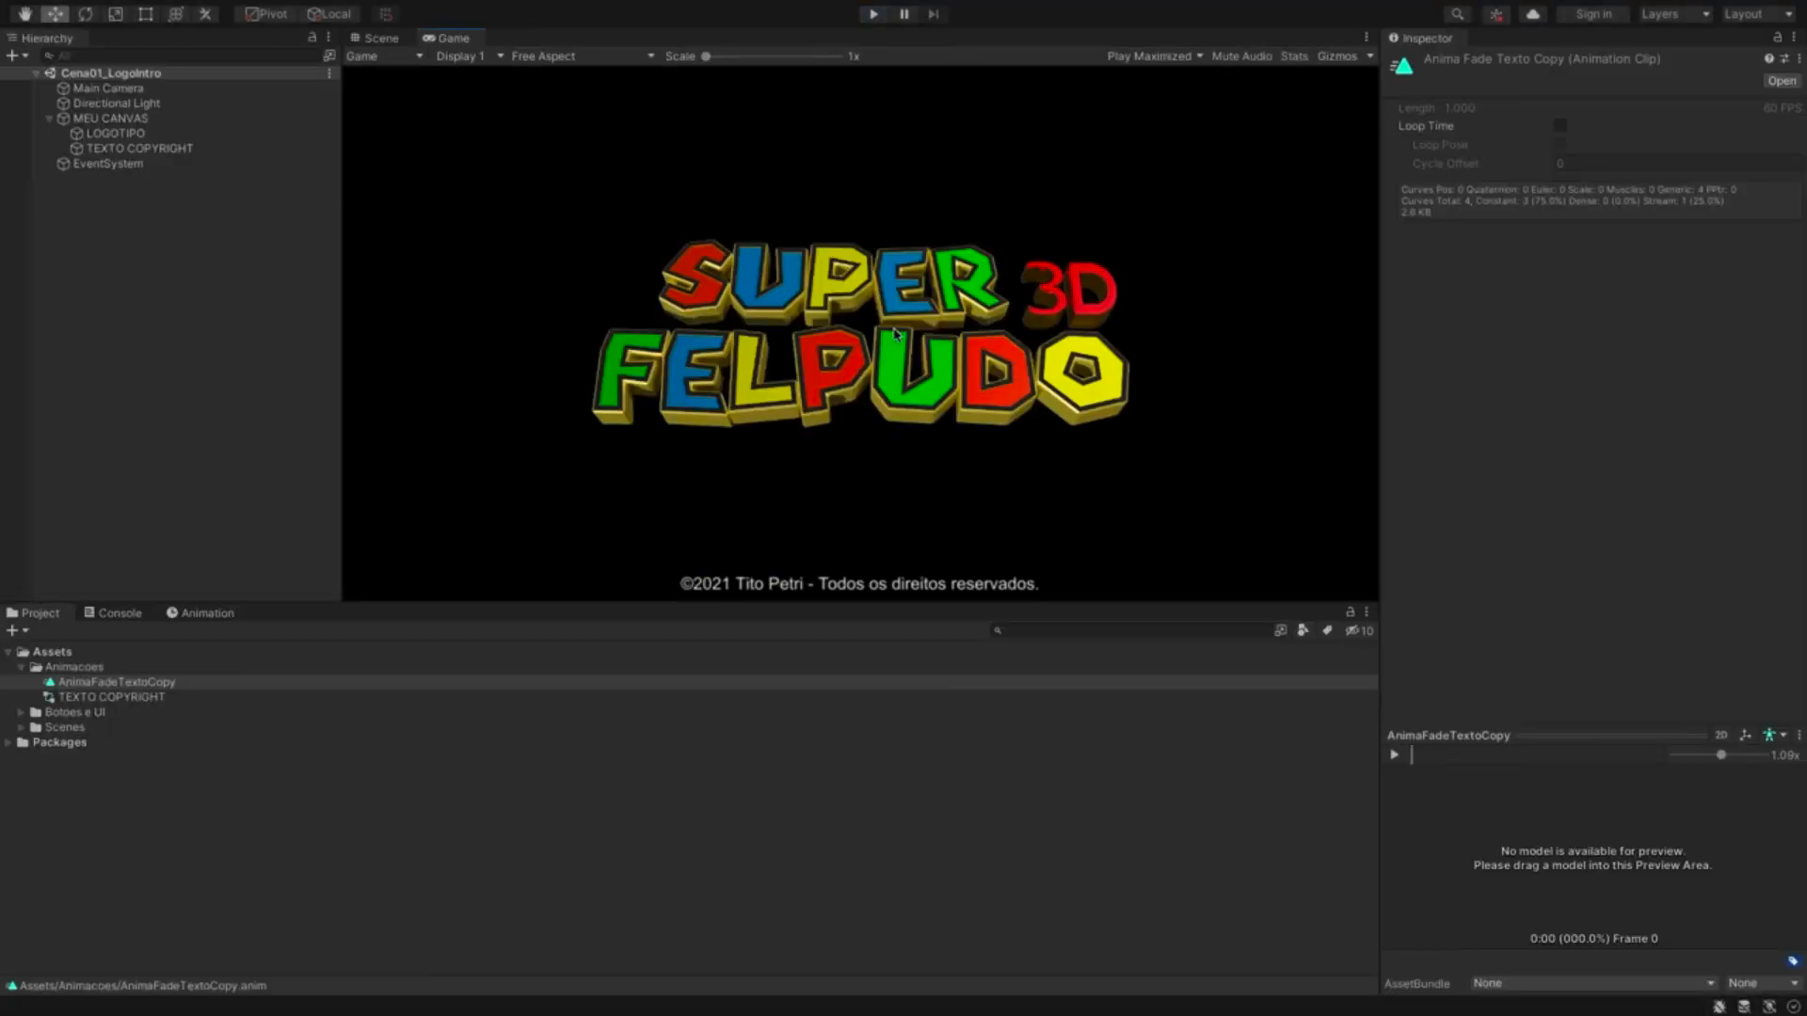
- Create an animation clip named AnimaLogoSquash for the LOGOTIPO object in Assets
left_click(115, 134)
left_click(211, 615)
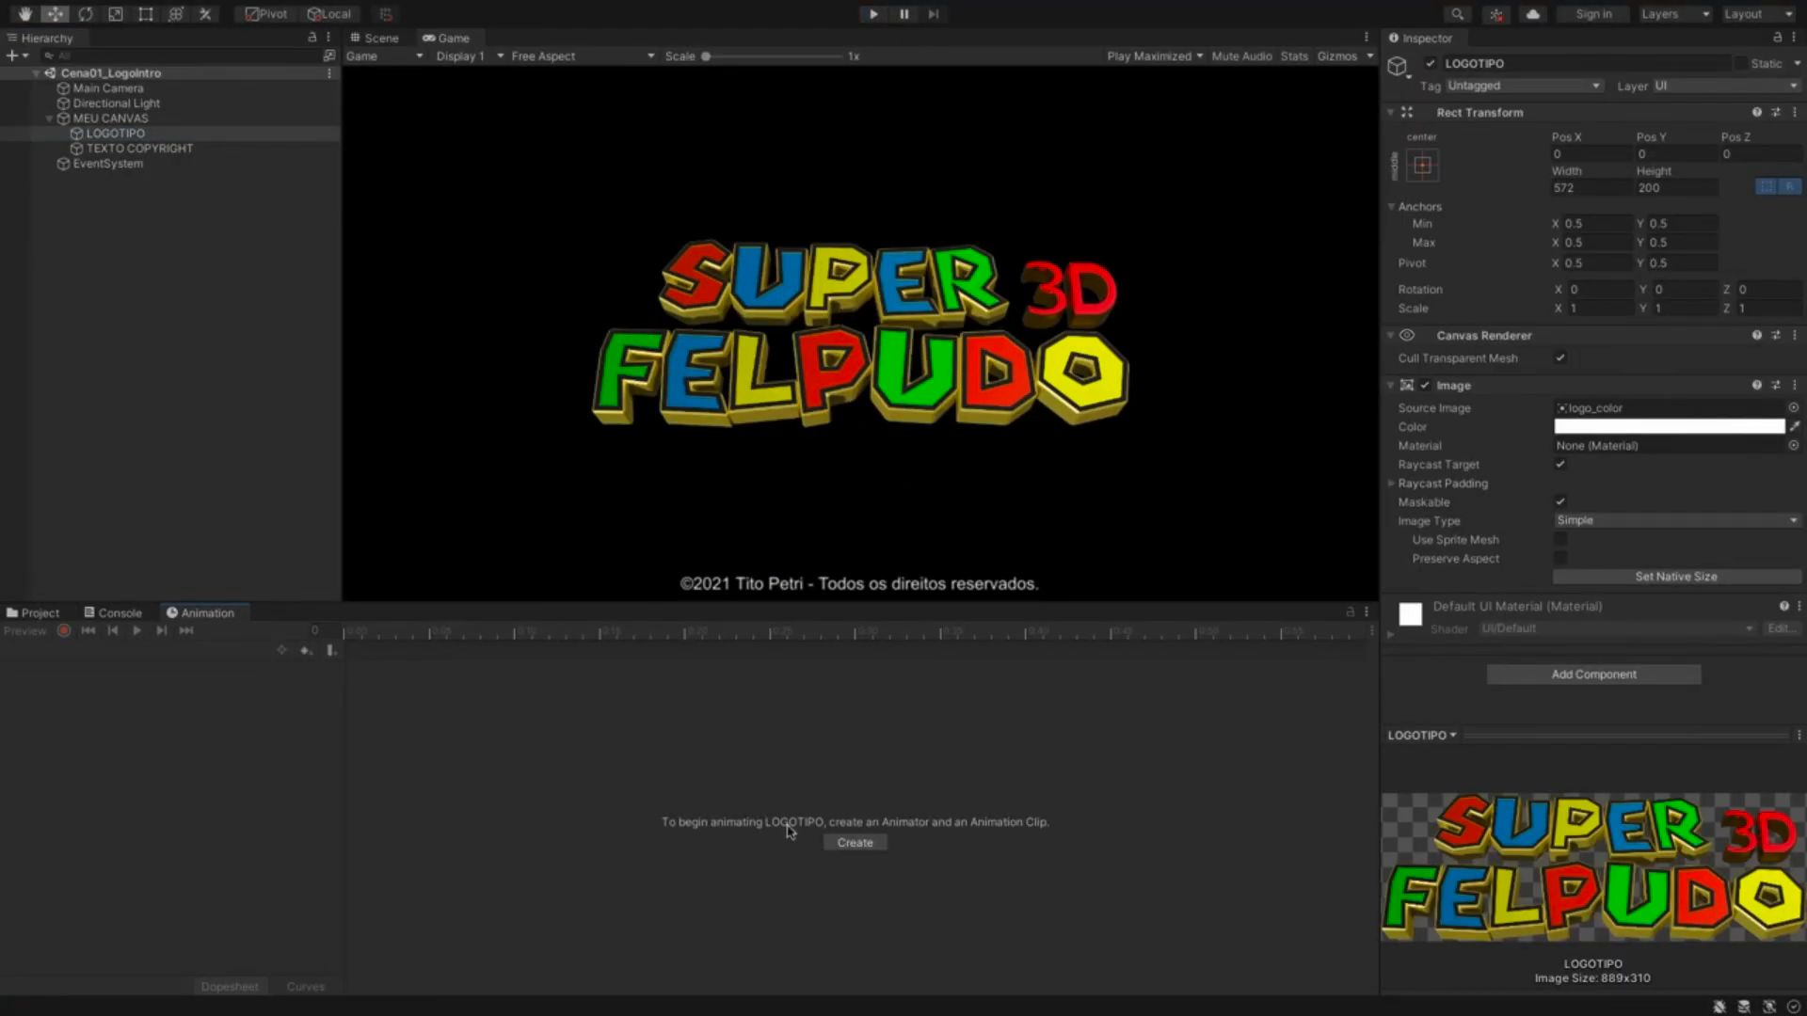
left_click(871, 843)
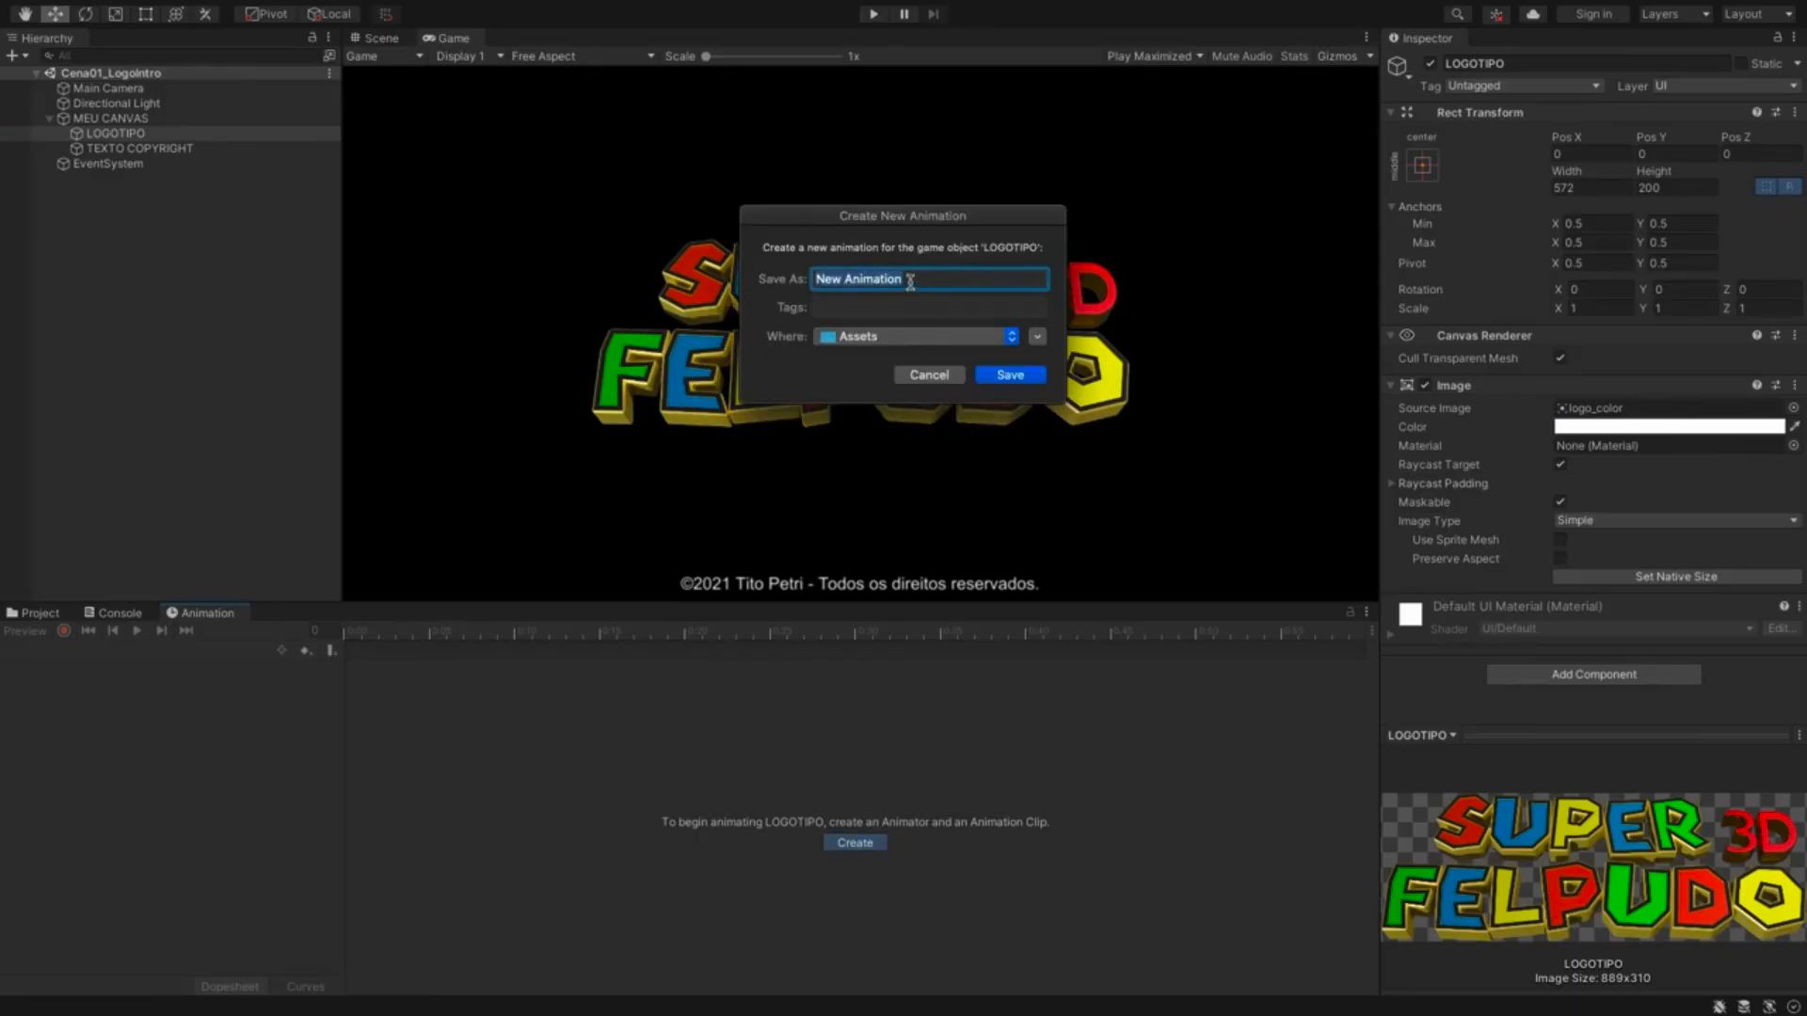
type("AnimaLogoSquash")
left_click(1008, 375)
- Add the Rect Transform Scale property to the AnimaLogoSquash clip and expand its X, Y and Z channels
left_click(173, 685)
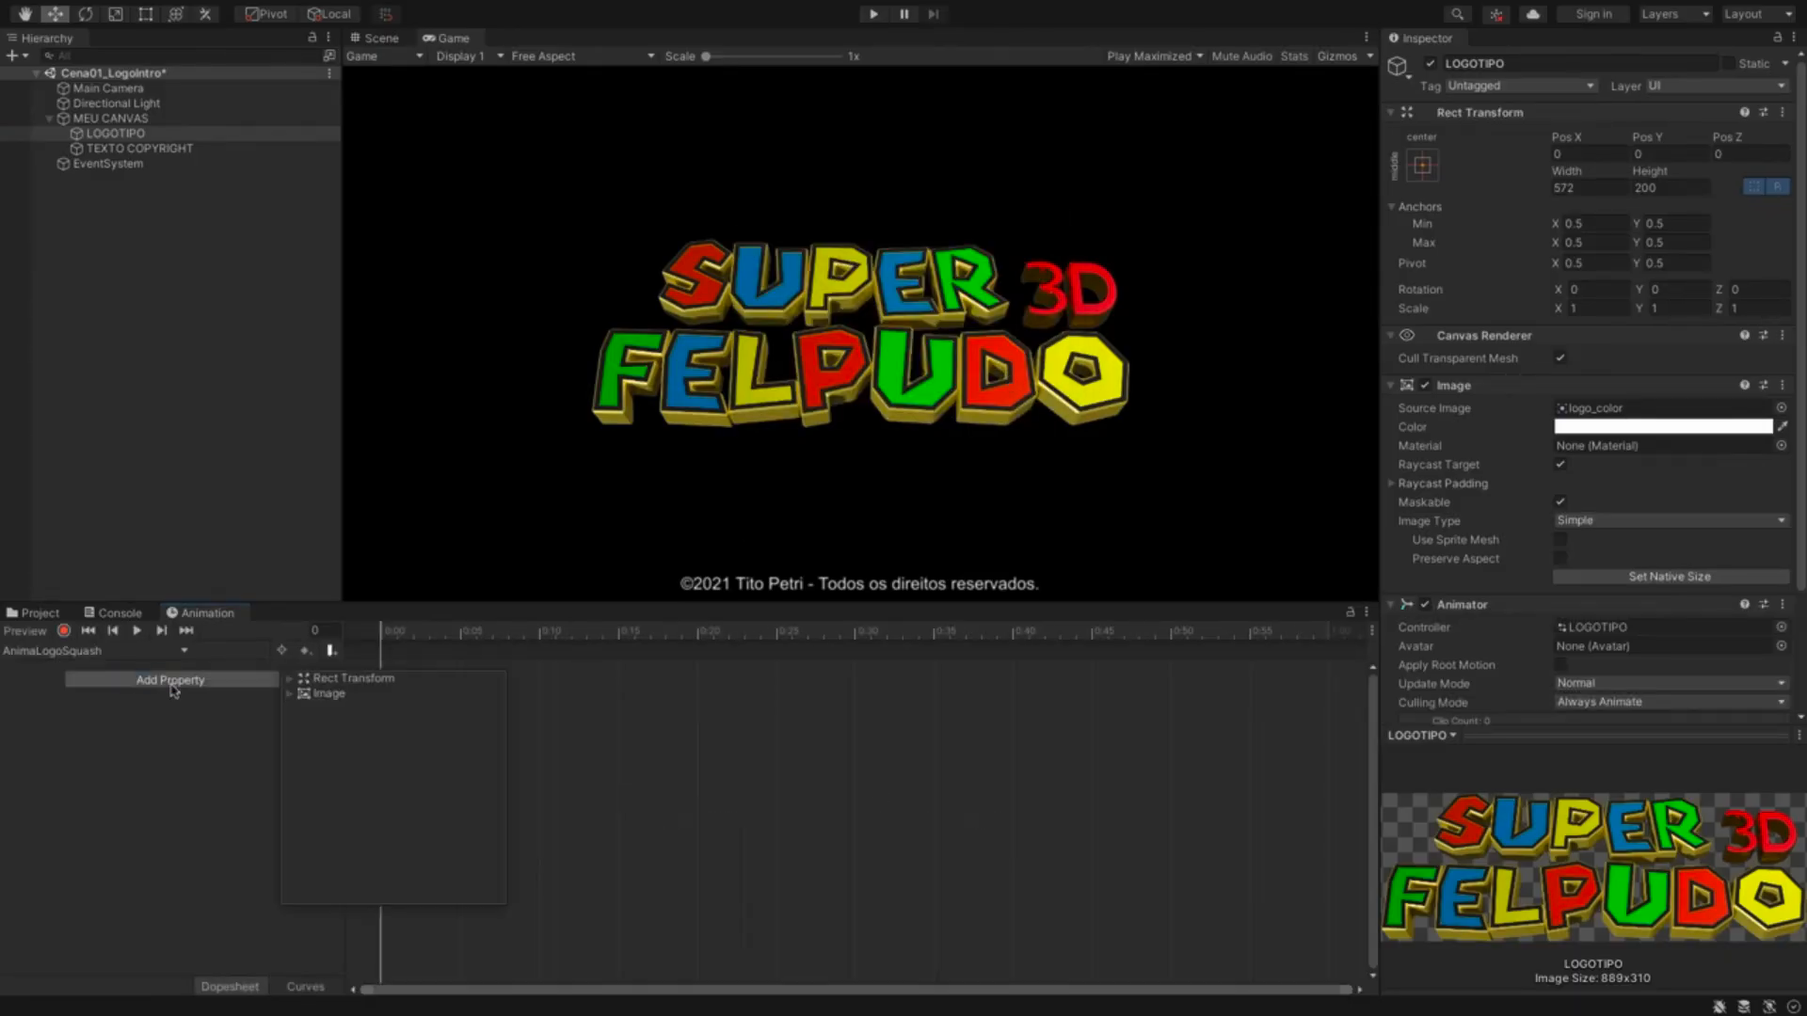
left_click(290, 679)
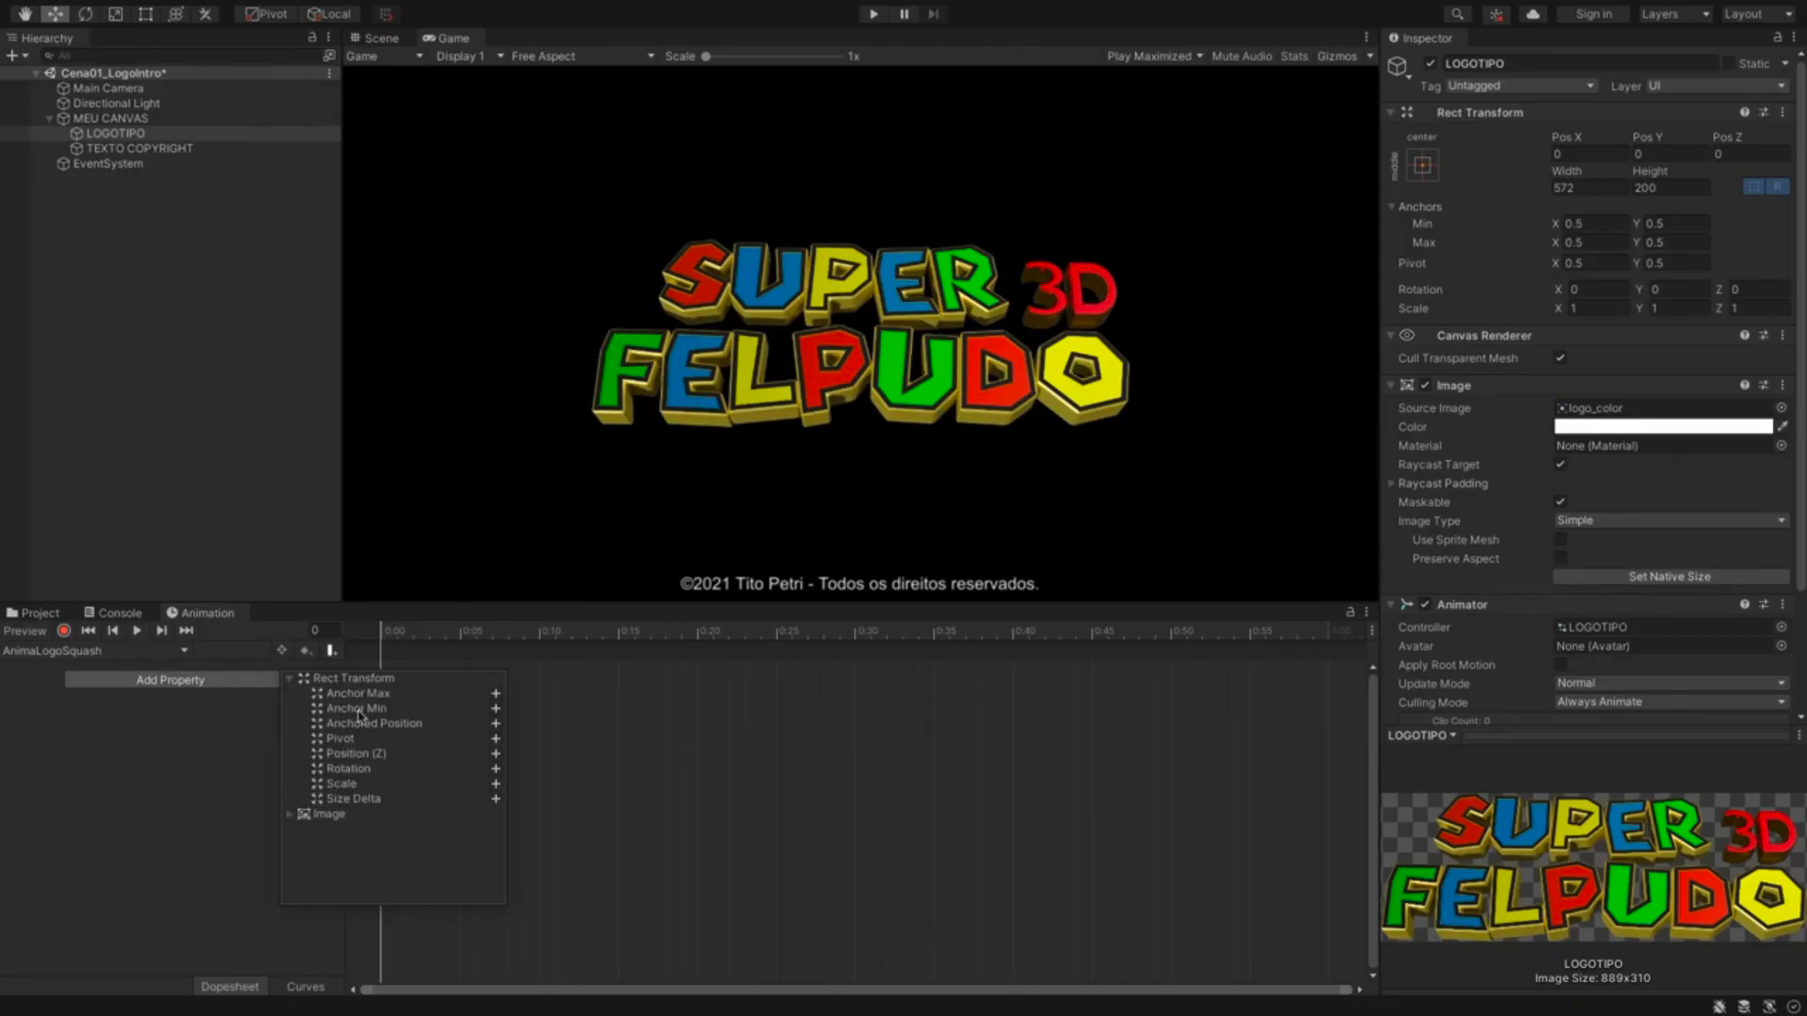
left_click(496, 784)
left_click(11, 686)
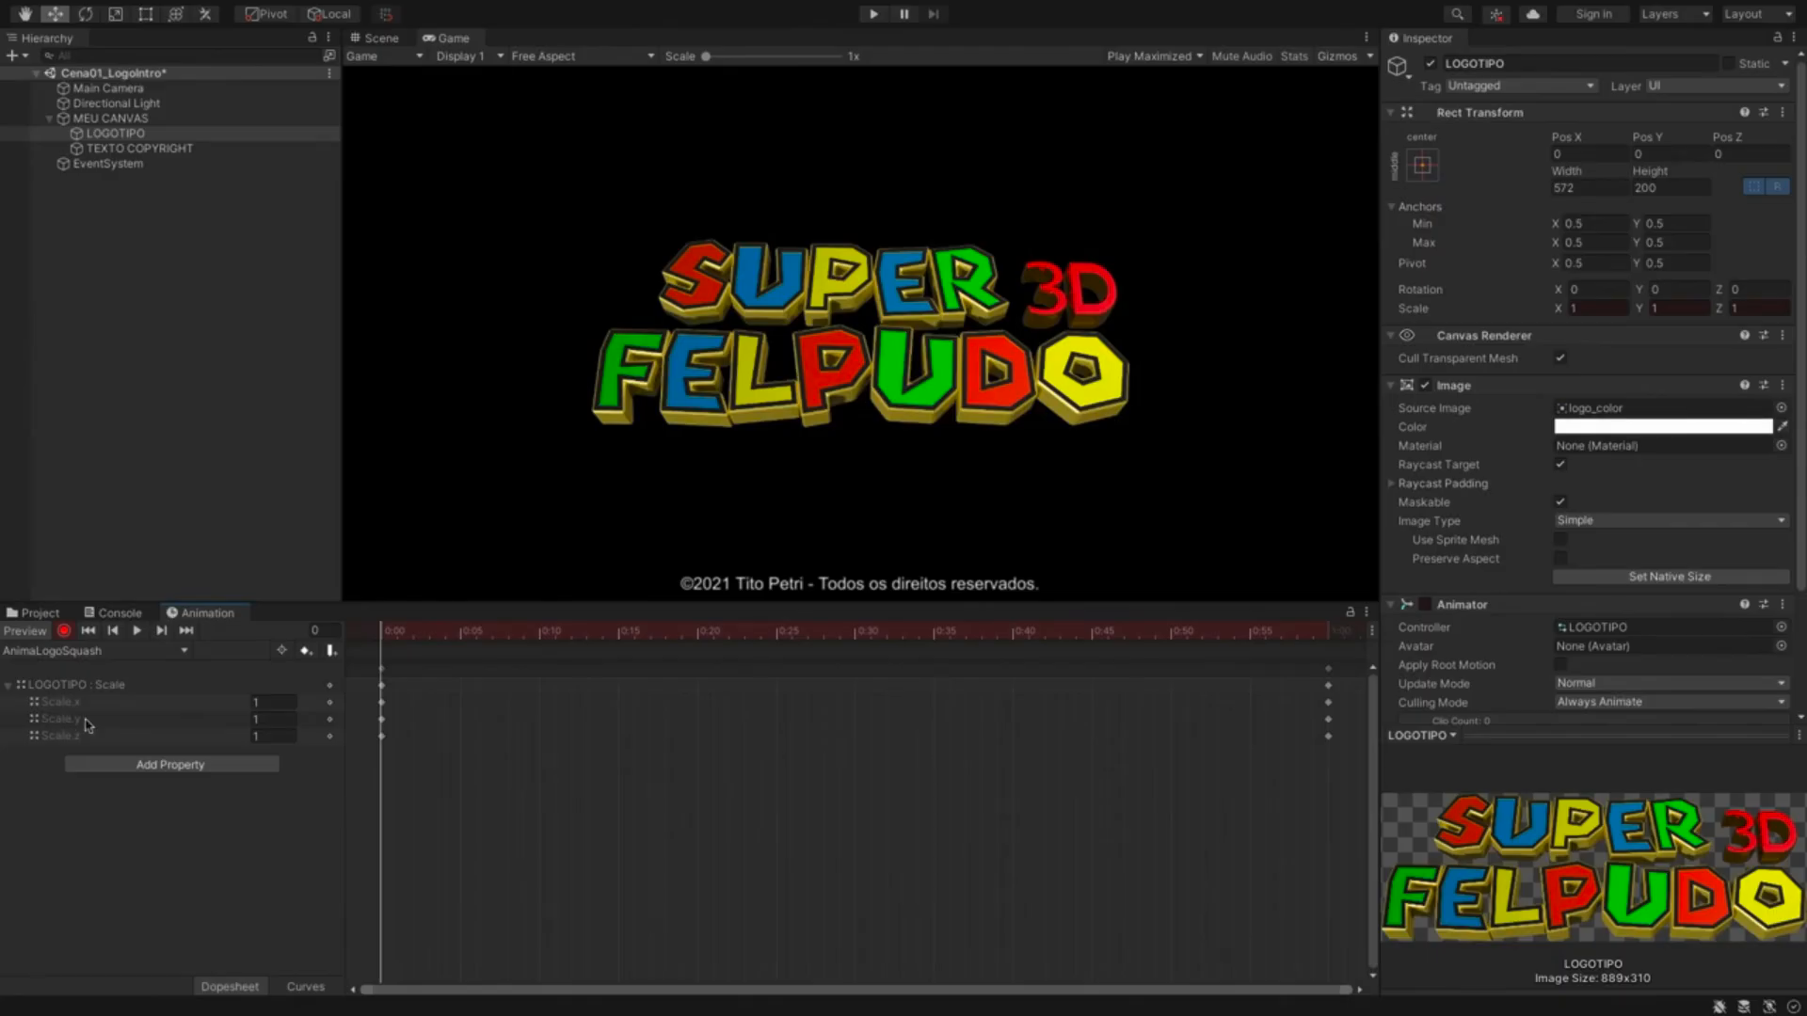
- Move the initial Scale keyframe to frame 30, key X and Y scale at 0 on frame 0, and preview the growth
left_click_drag(386, 689, 857, 737)
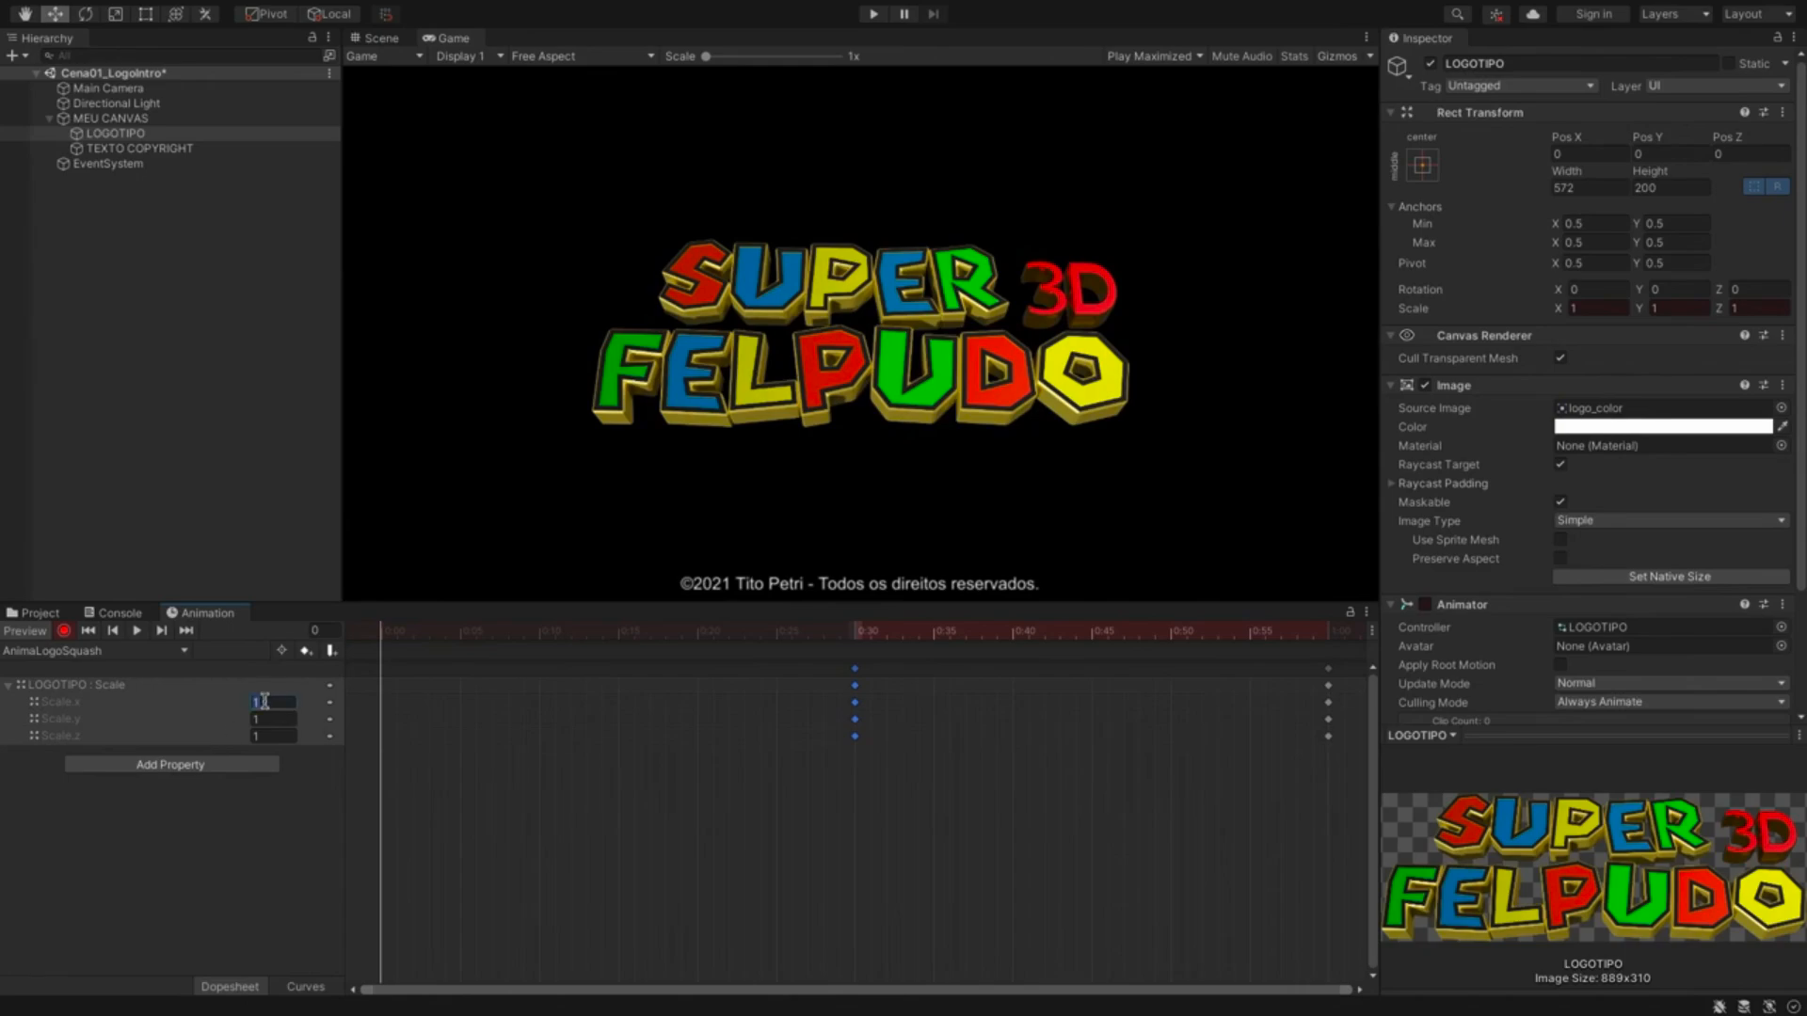
left_click(138, 632)
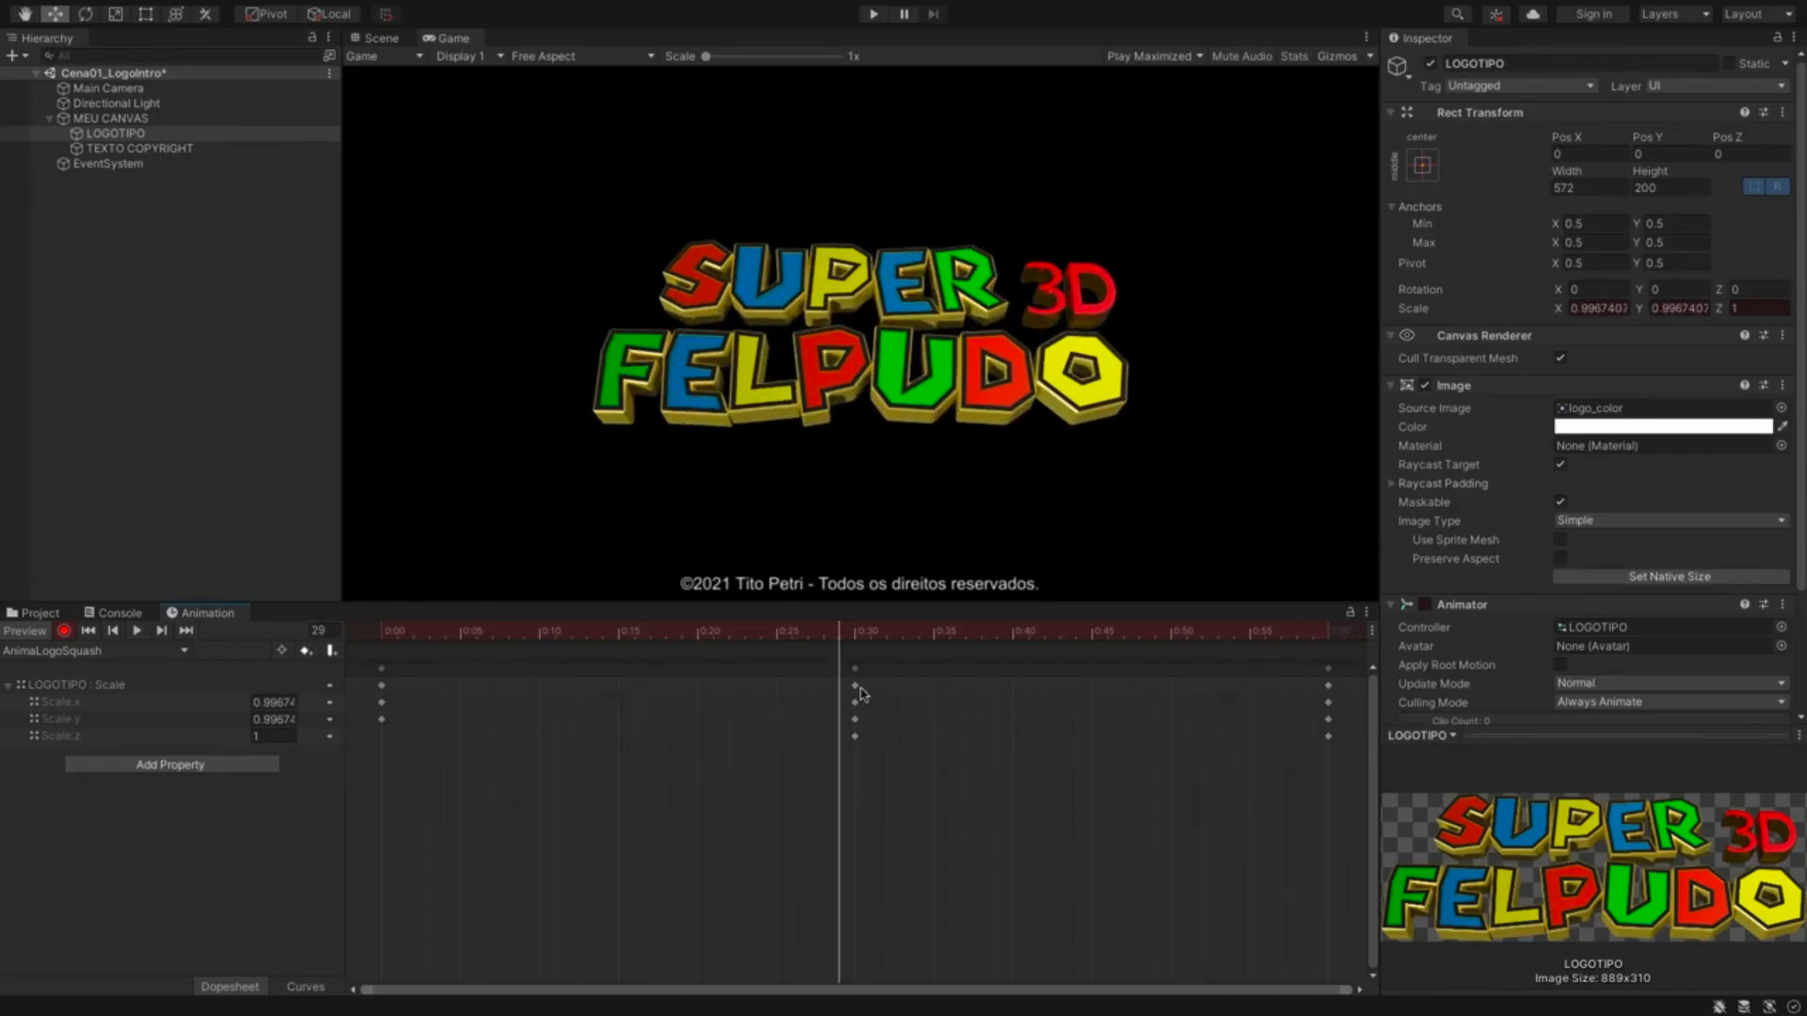
- Key the logo's scale at X 0.77 and Y 1.3 on frame 35, a squash on frame 39, and 1 on frame 43
left_click_drag(254, 725, 258, 725)
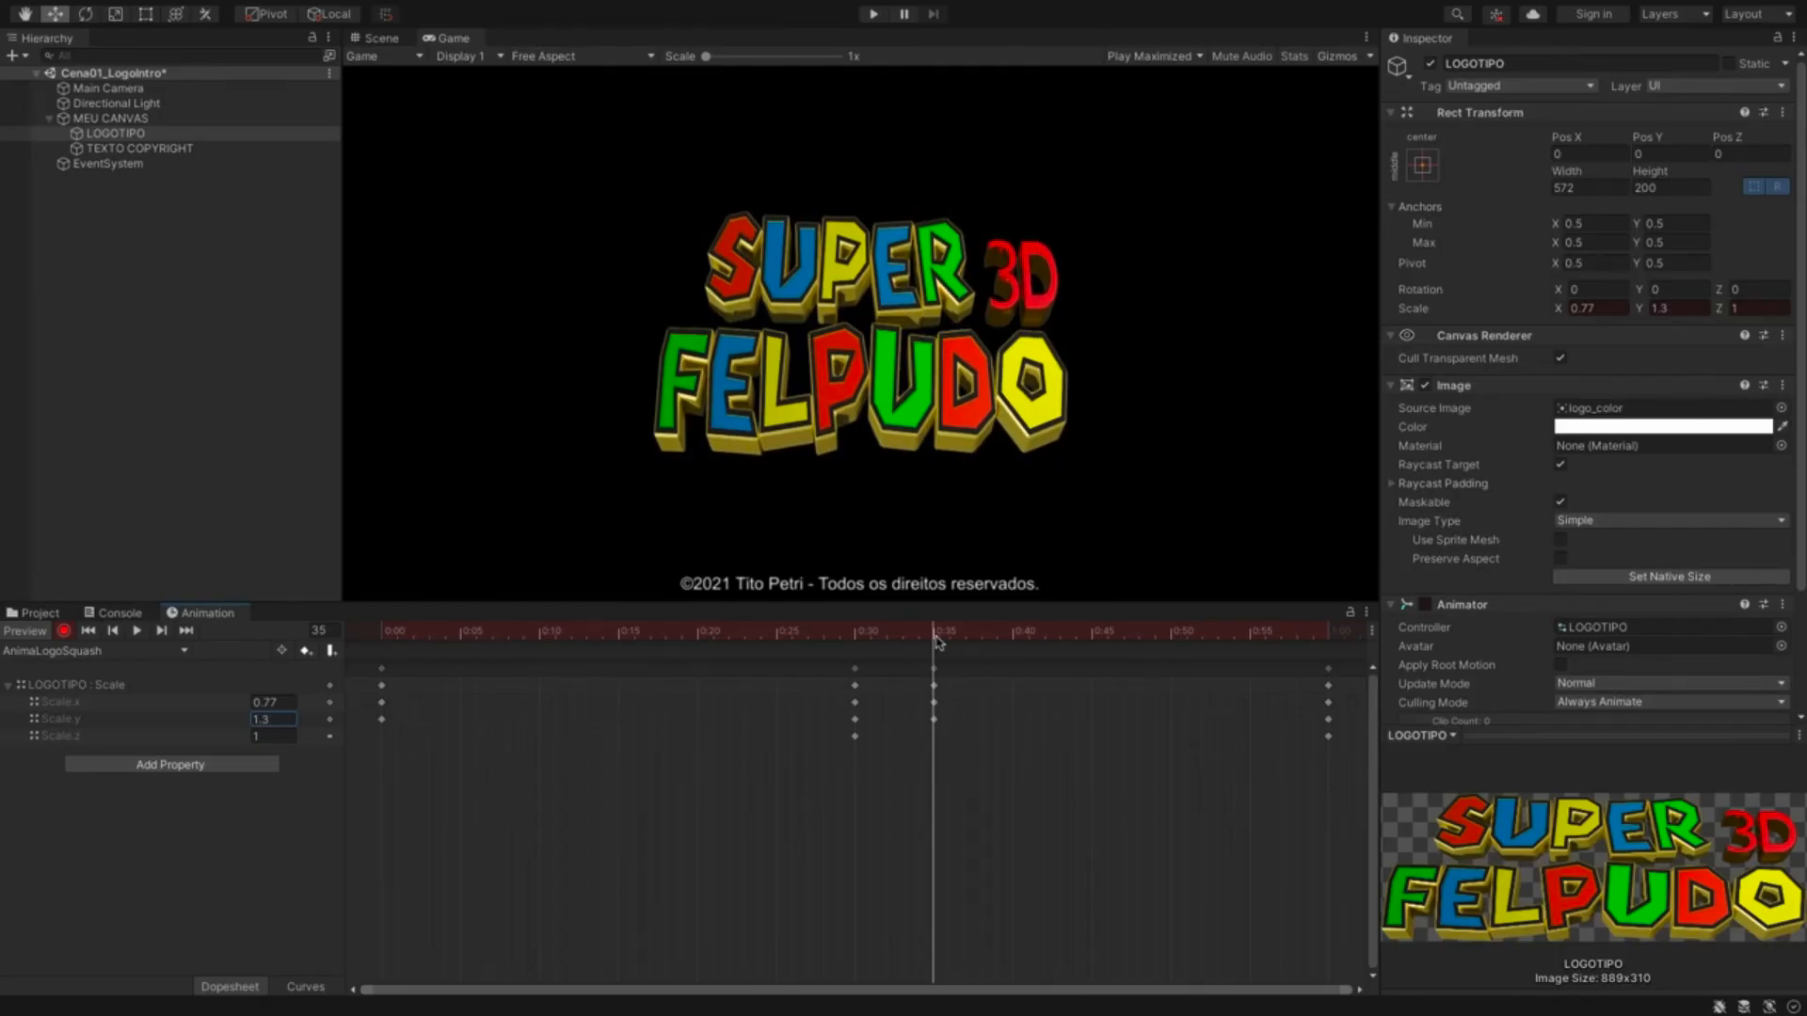
left_click_drag(938, 635, 996, 642)
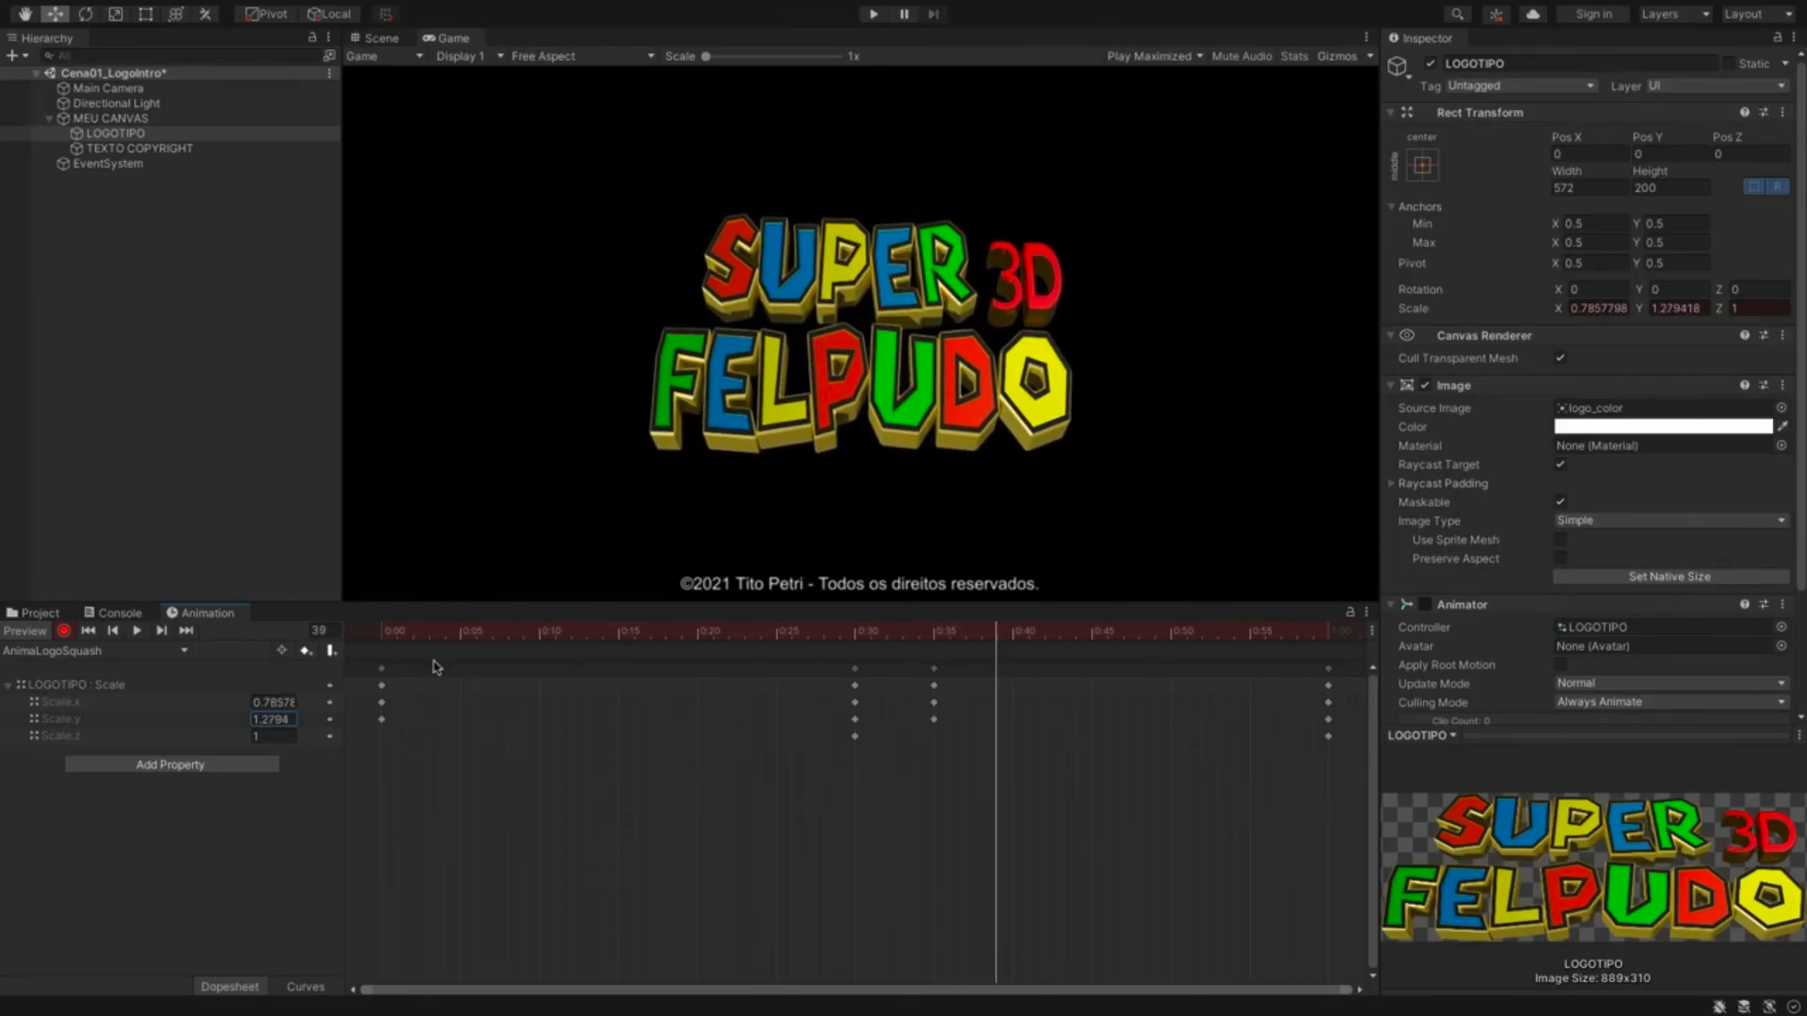
mouse_move(231, 707)
left_mouse_down()
mouse_move(247, 706)
mouse_move(238, 725)
left_mouse_up()
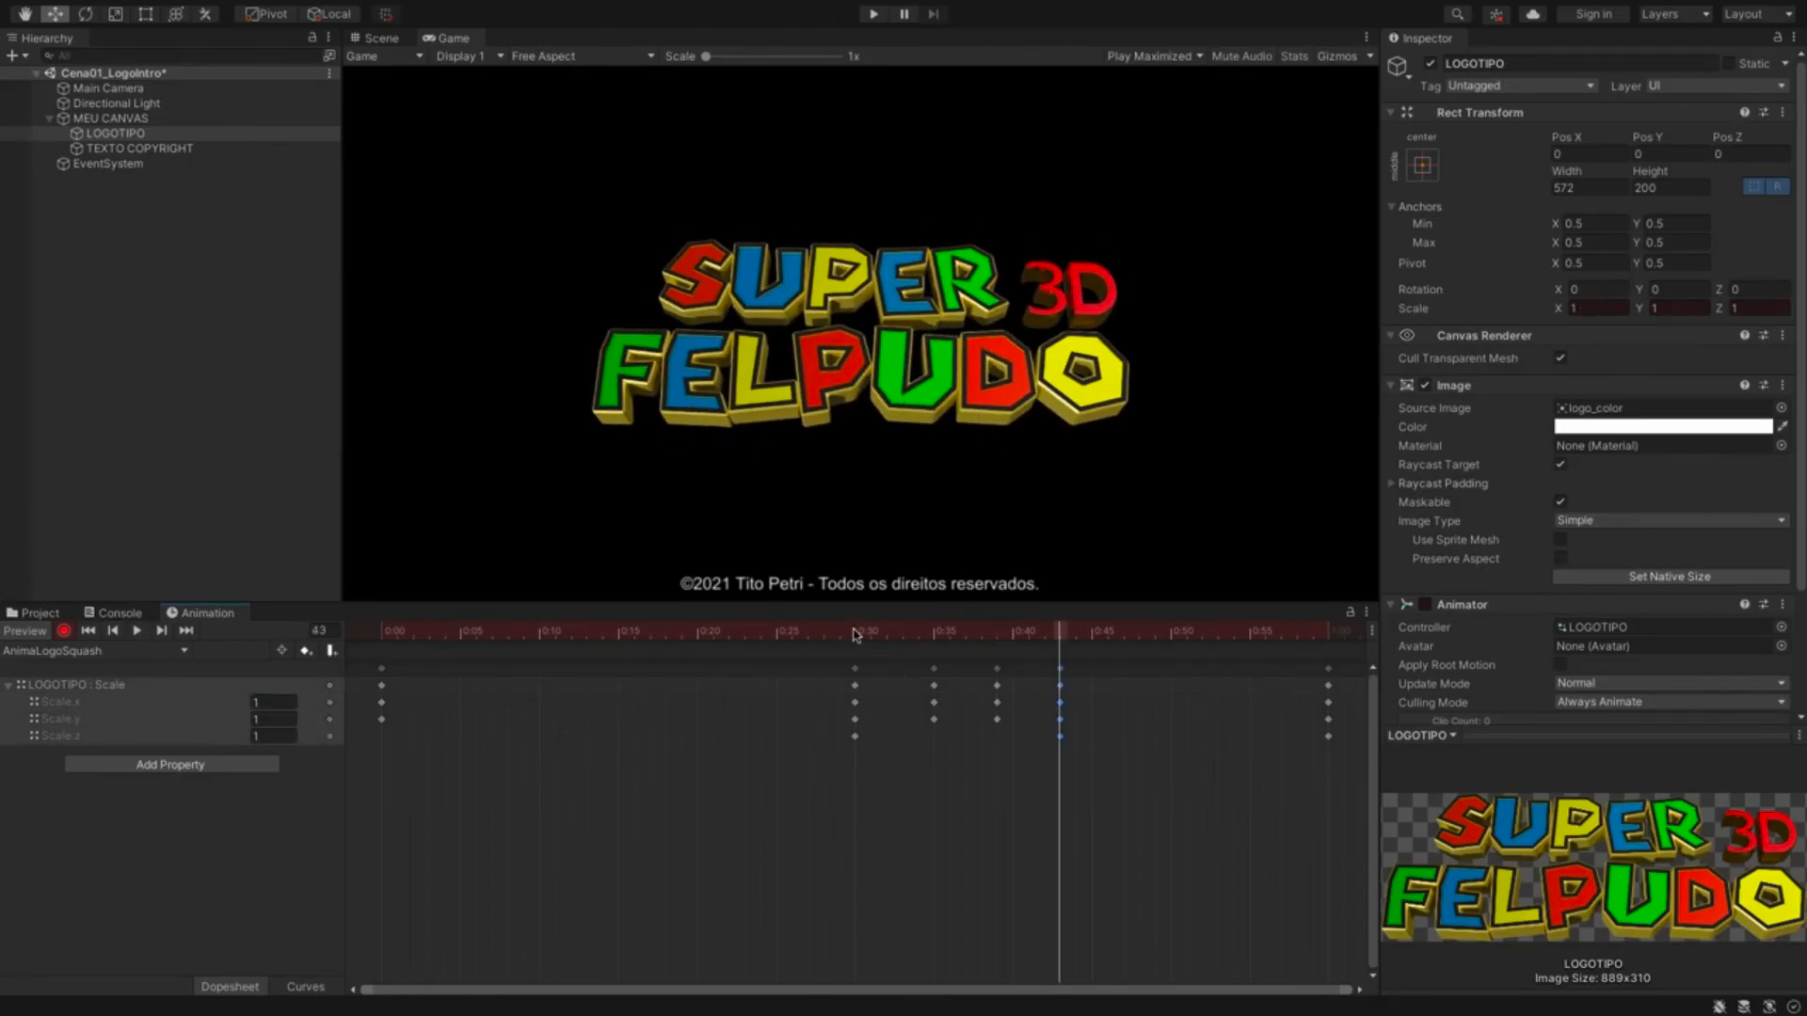
- Delete the Scale keyframe at frame 30 and retime the following ones to frames 16, 19, 21 and 30, previewing the squash
left_click(854, 636)
key("space")
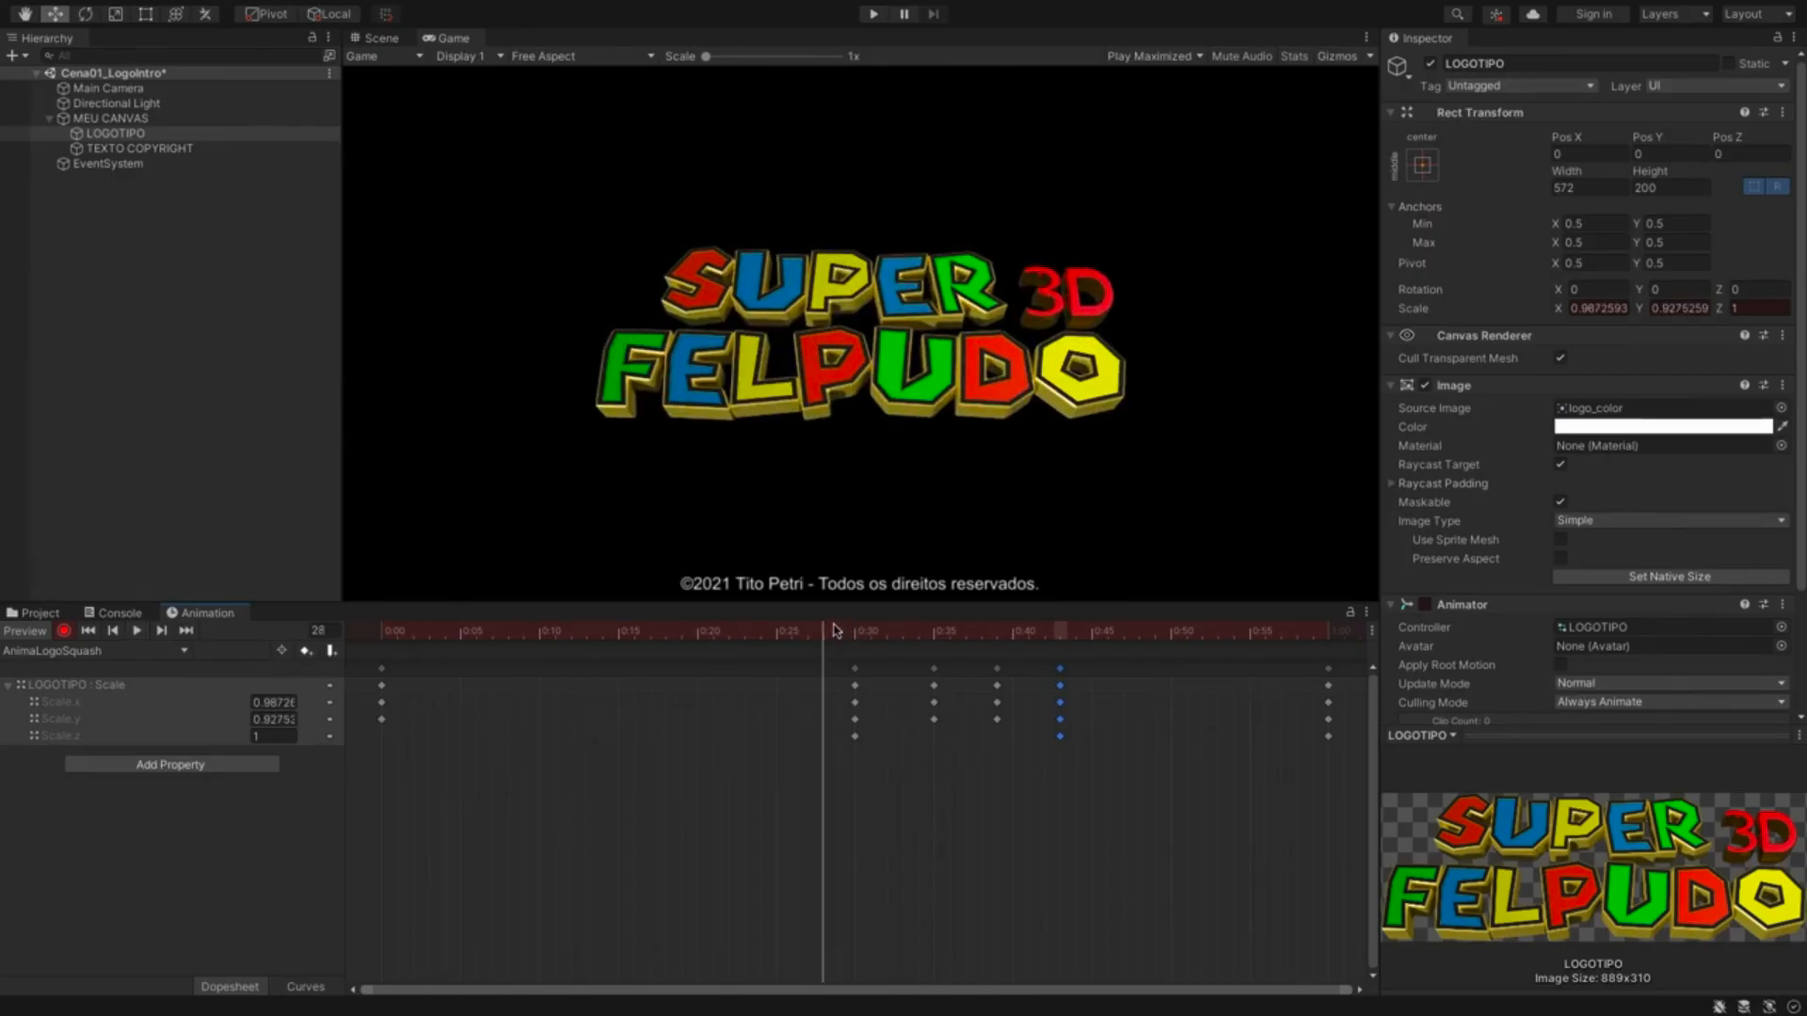
left_click_drag(824, 632, 866, 746)
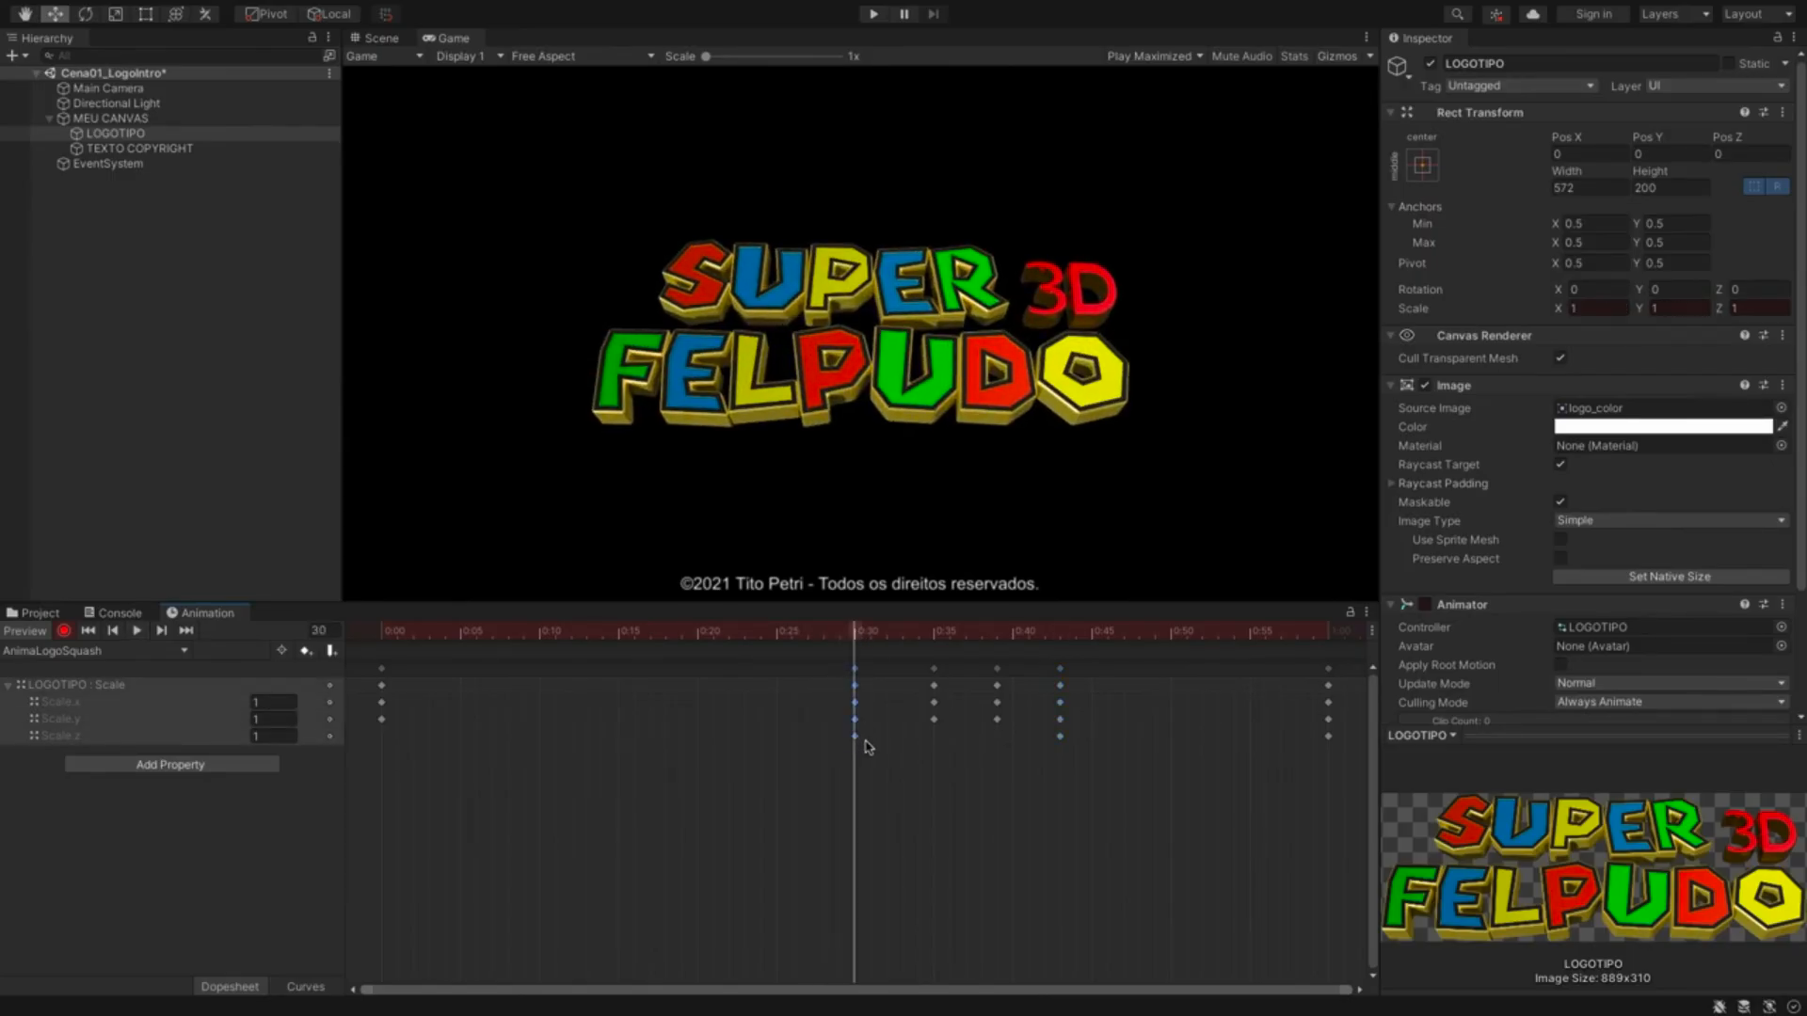
key("Delete")
left_click_drag(923, 668, 681, 710)
left_click_drag(1349, 660, 858, 742)
left_click(895, 762)
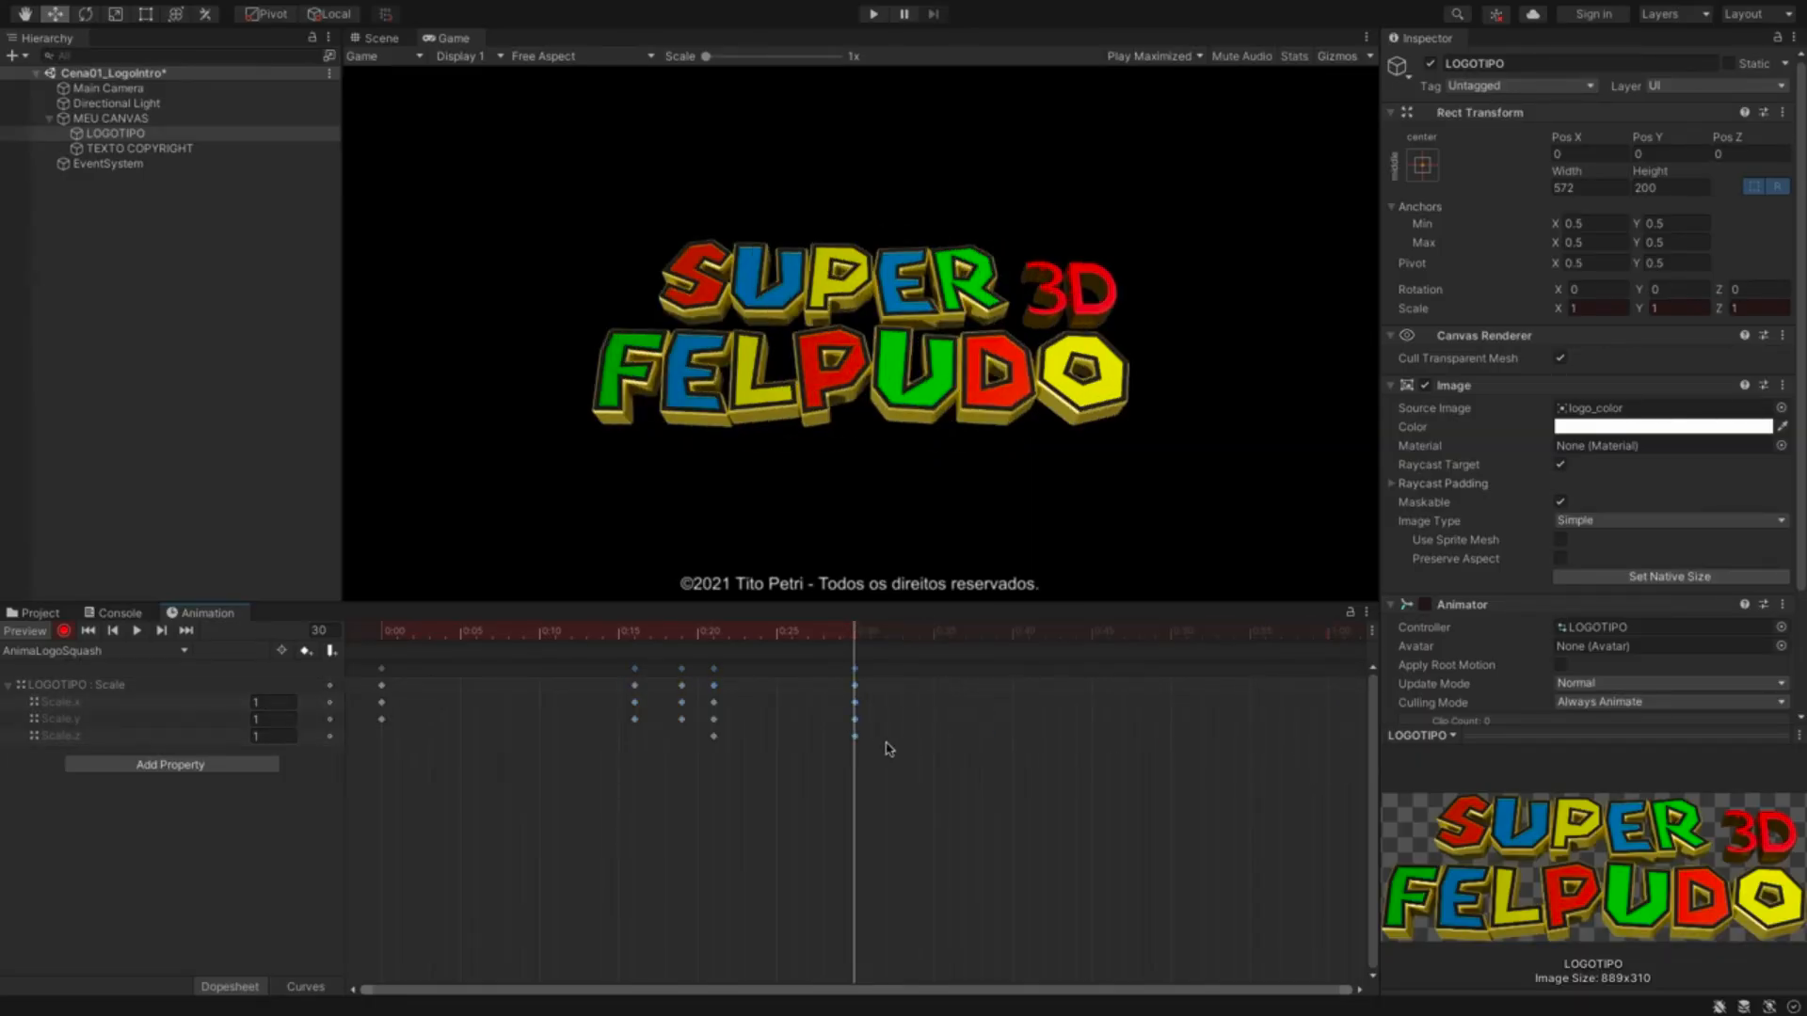
key("space")
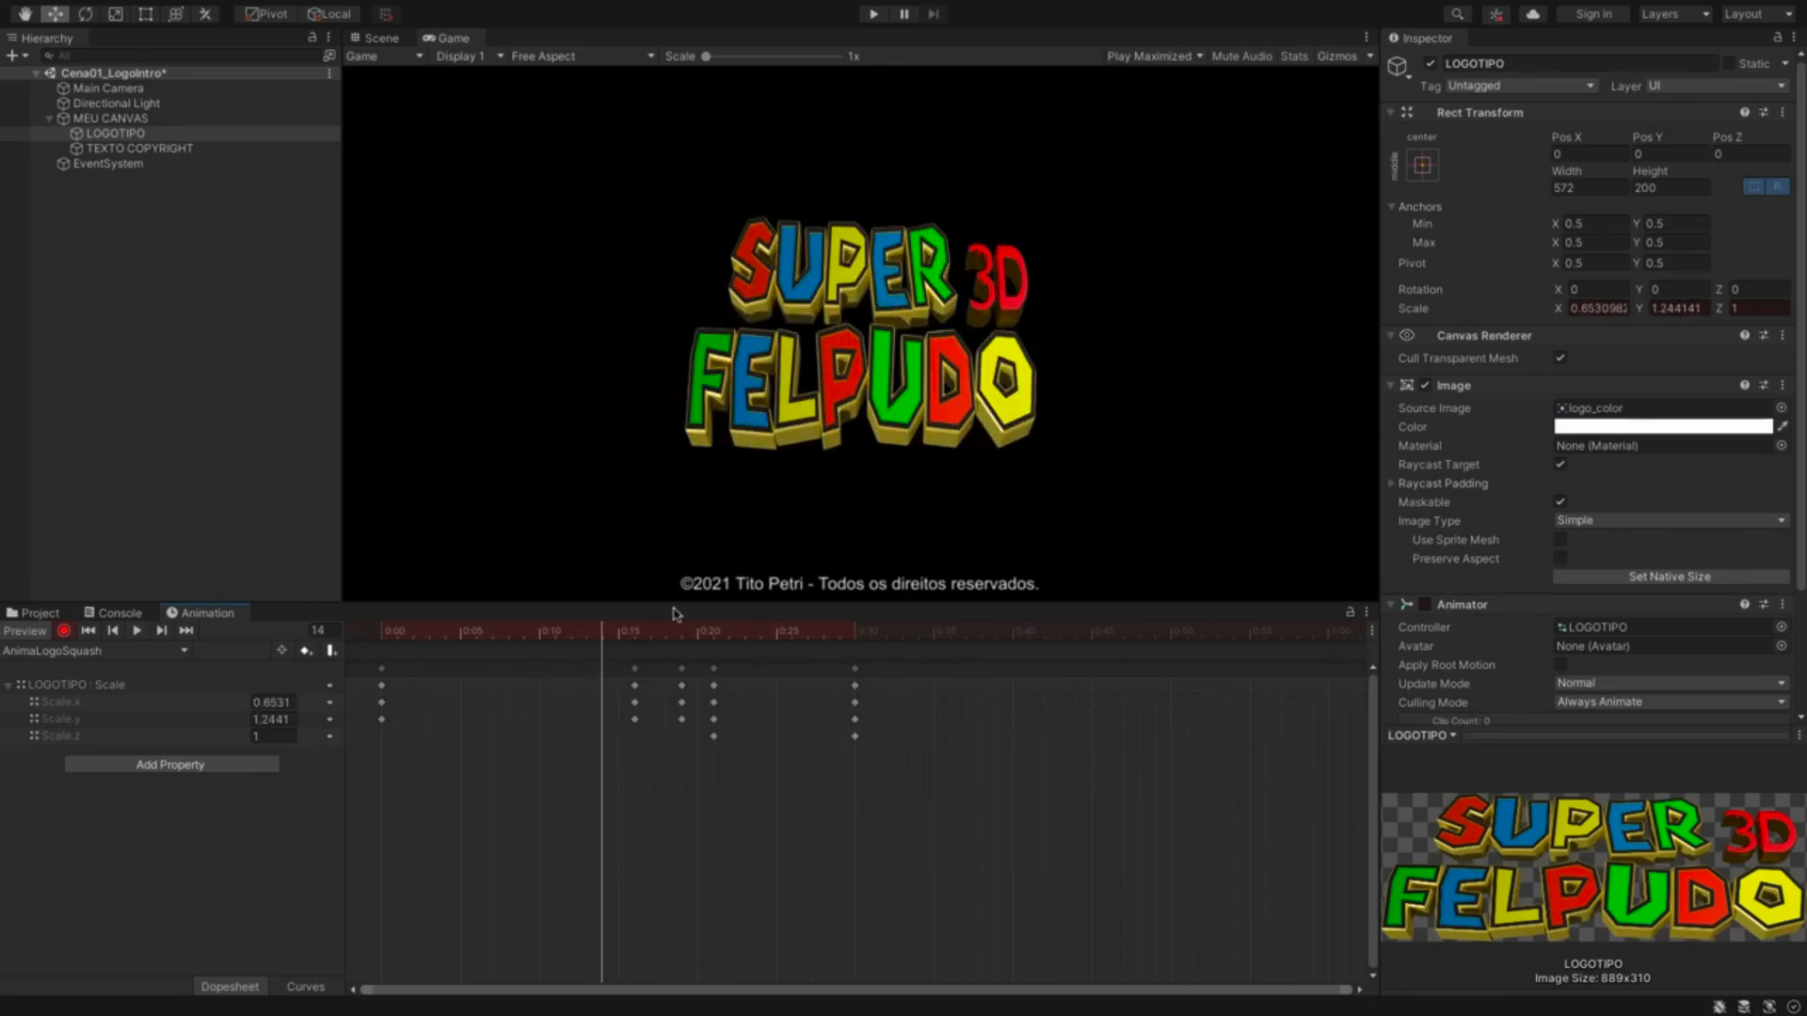
- Move the AnimaLogoSquash clip and LOGOTIPO controller into the Animacoes folder and show the project assets in a two-column layout
left_click(35, 612)
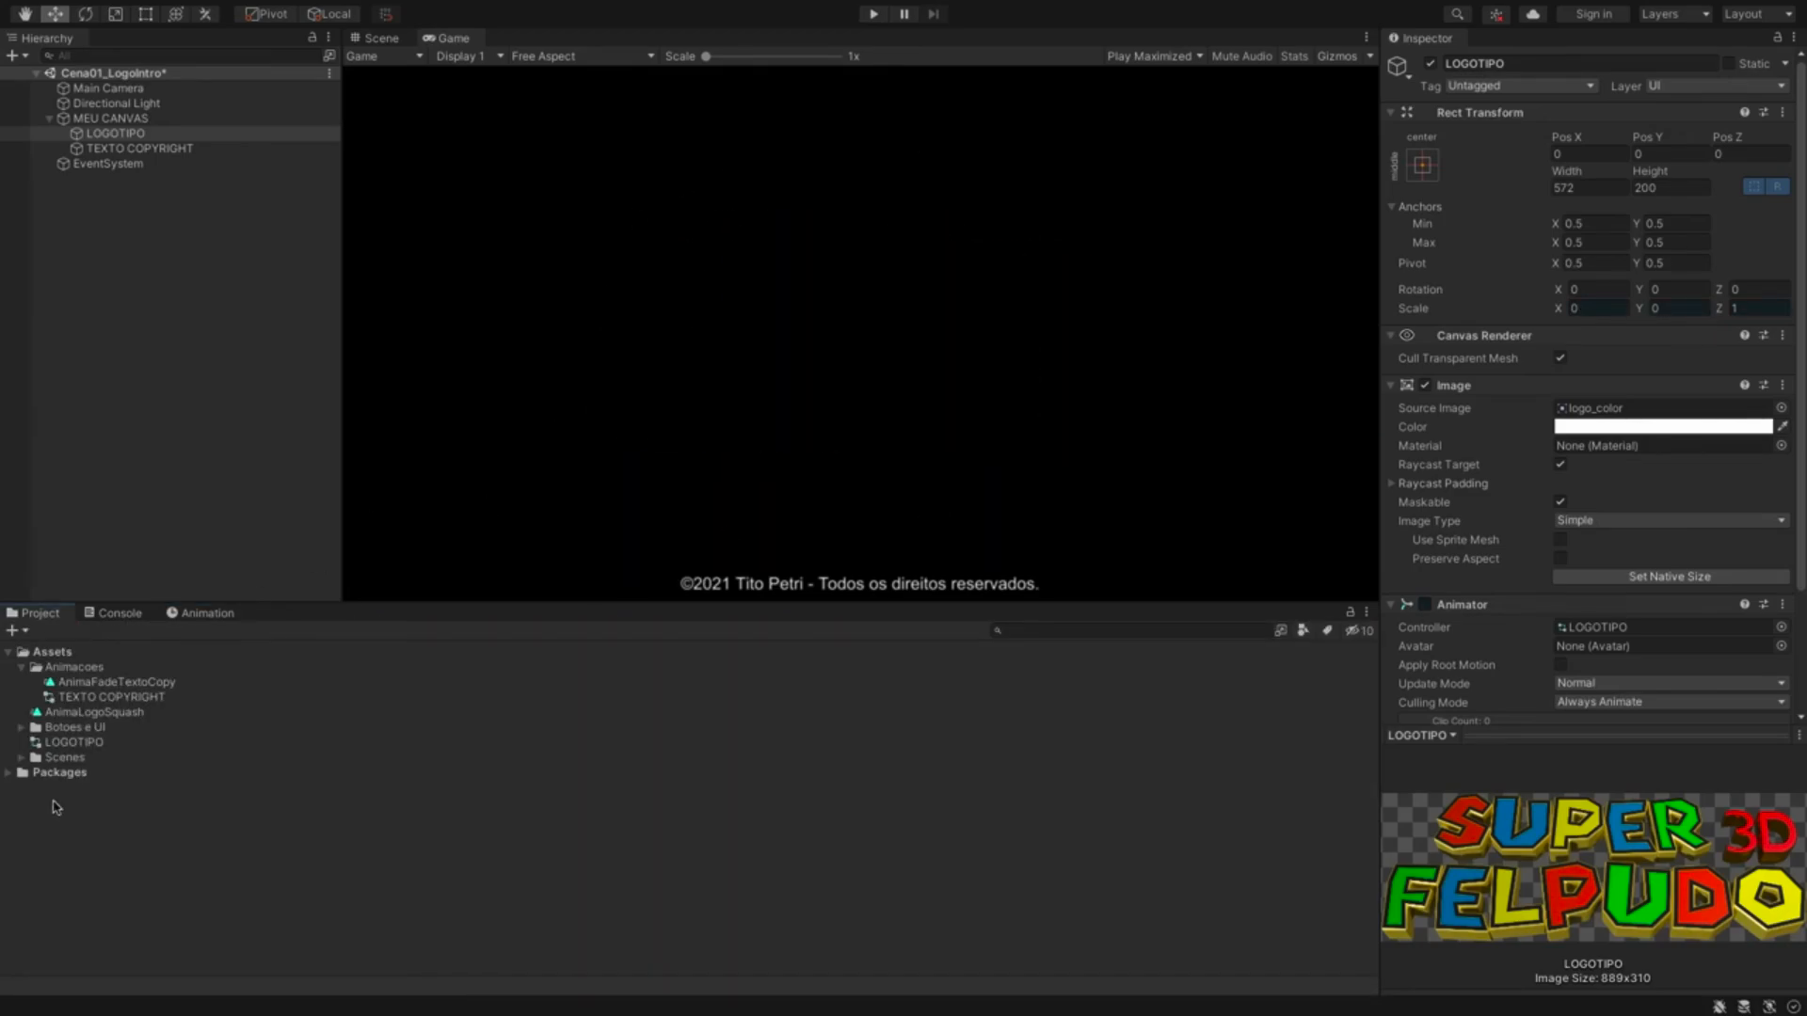
left_click(66, 743)
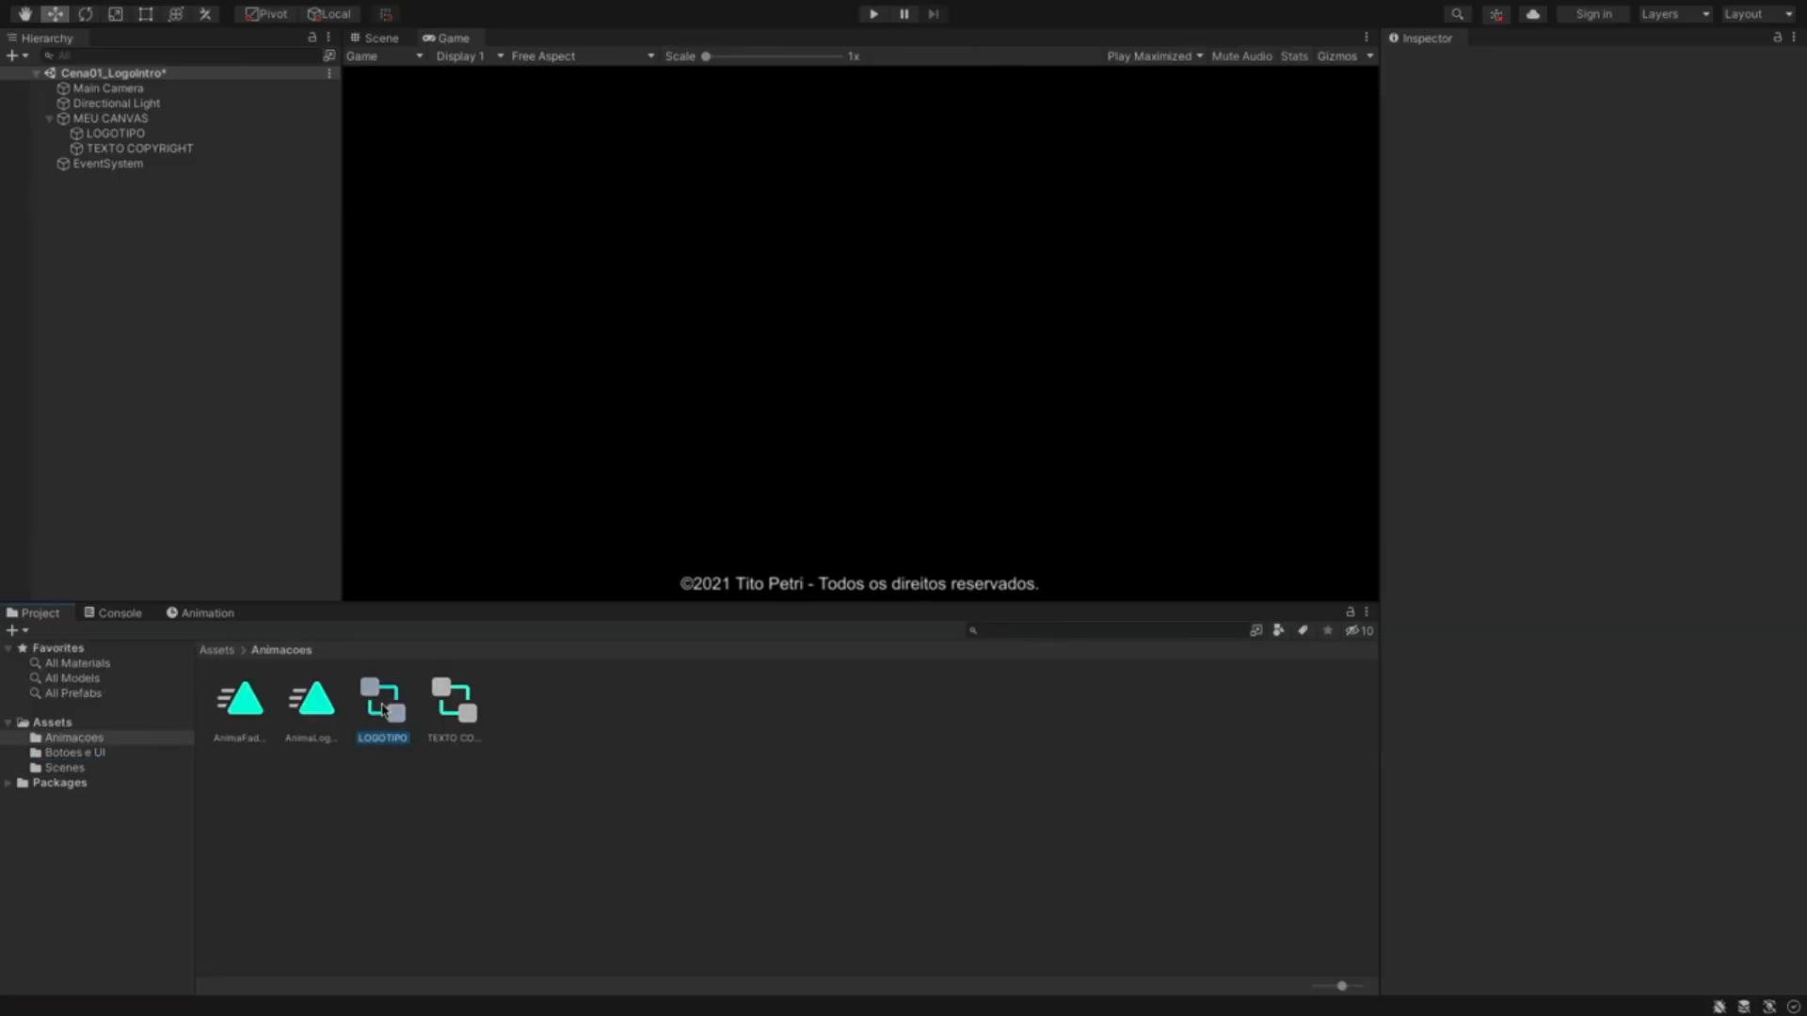
- Turn off Loop Time on the AnimaLogoSquash clip and test the scene in play mode
left_click(327, 700)
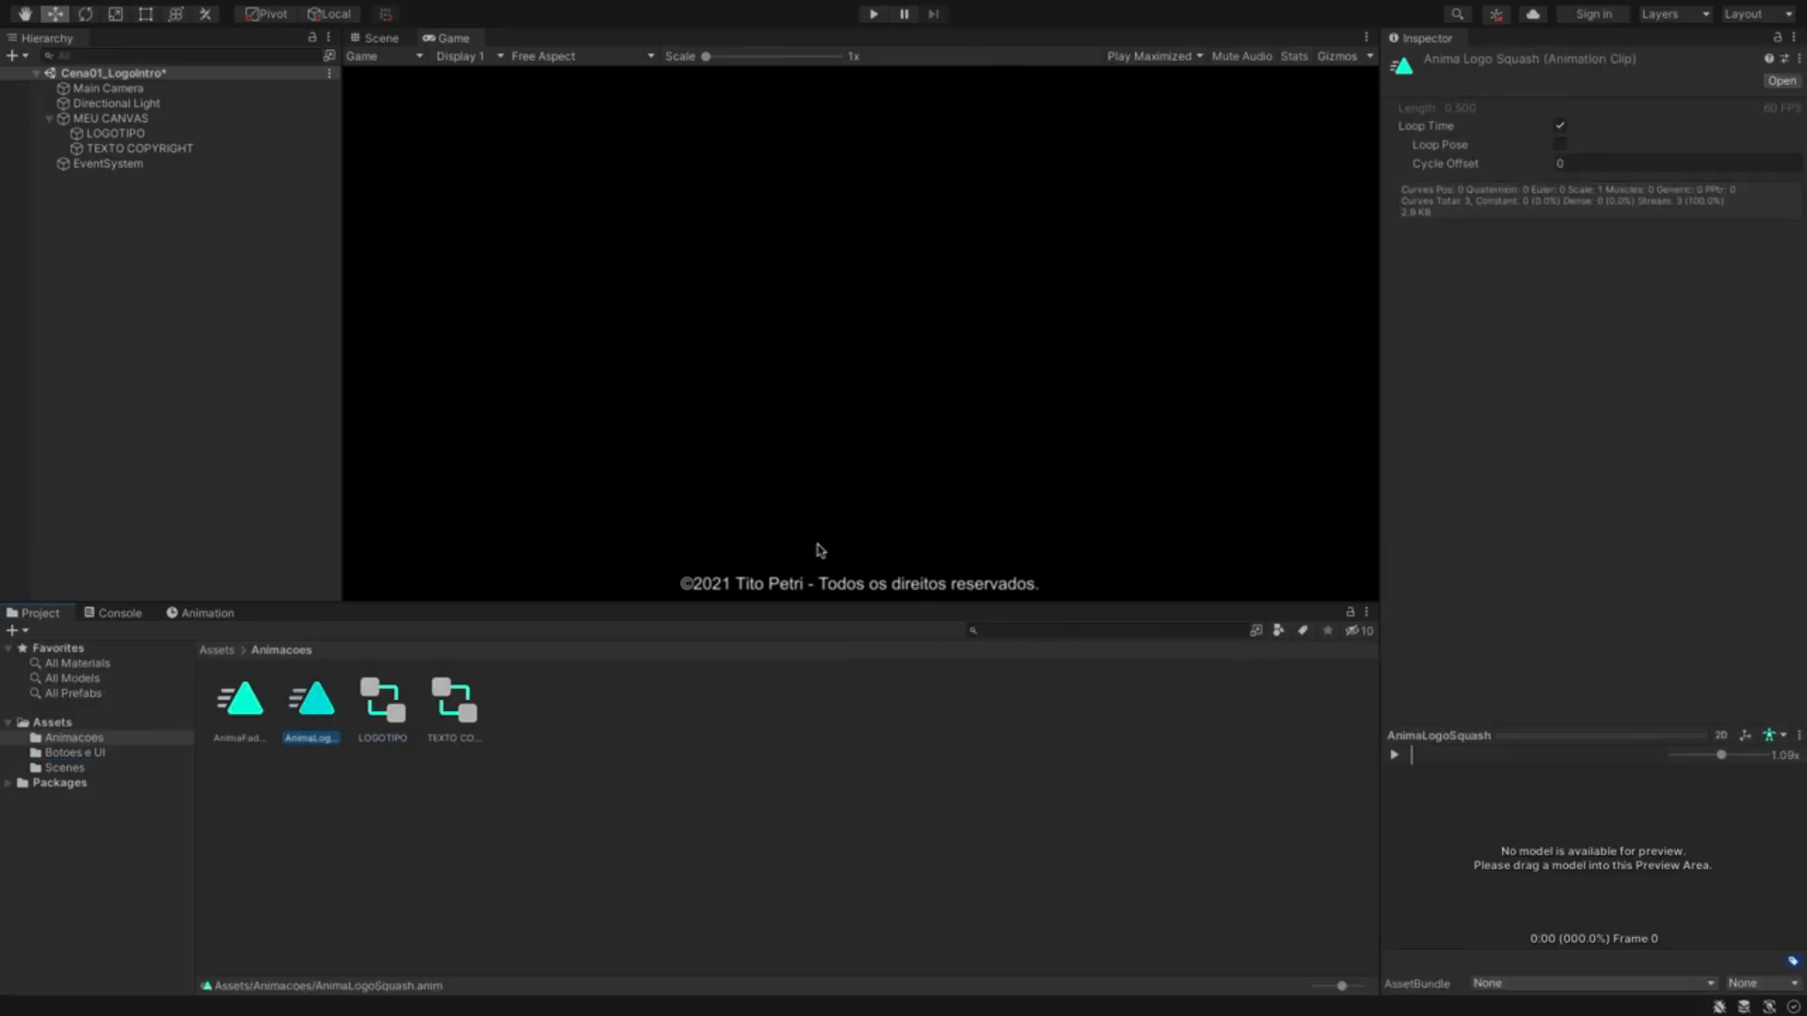
left_click(1559, 125)
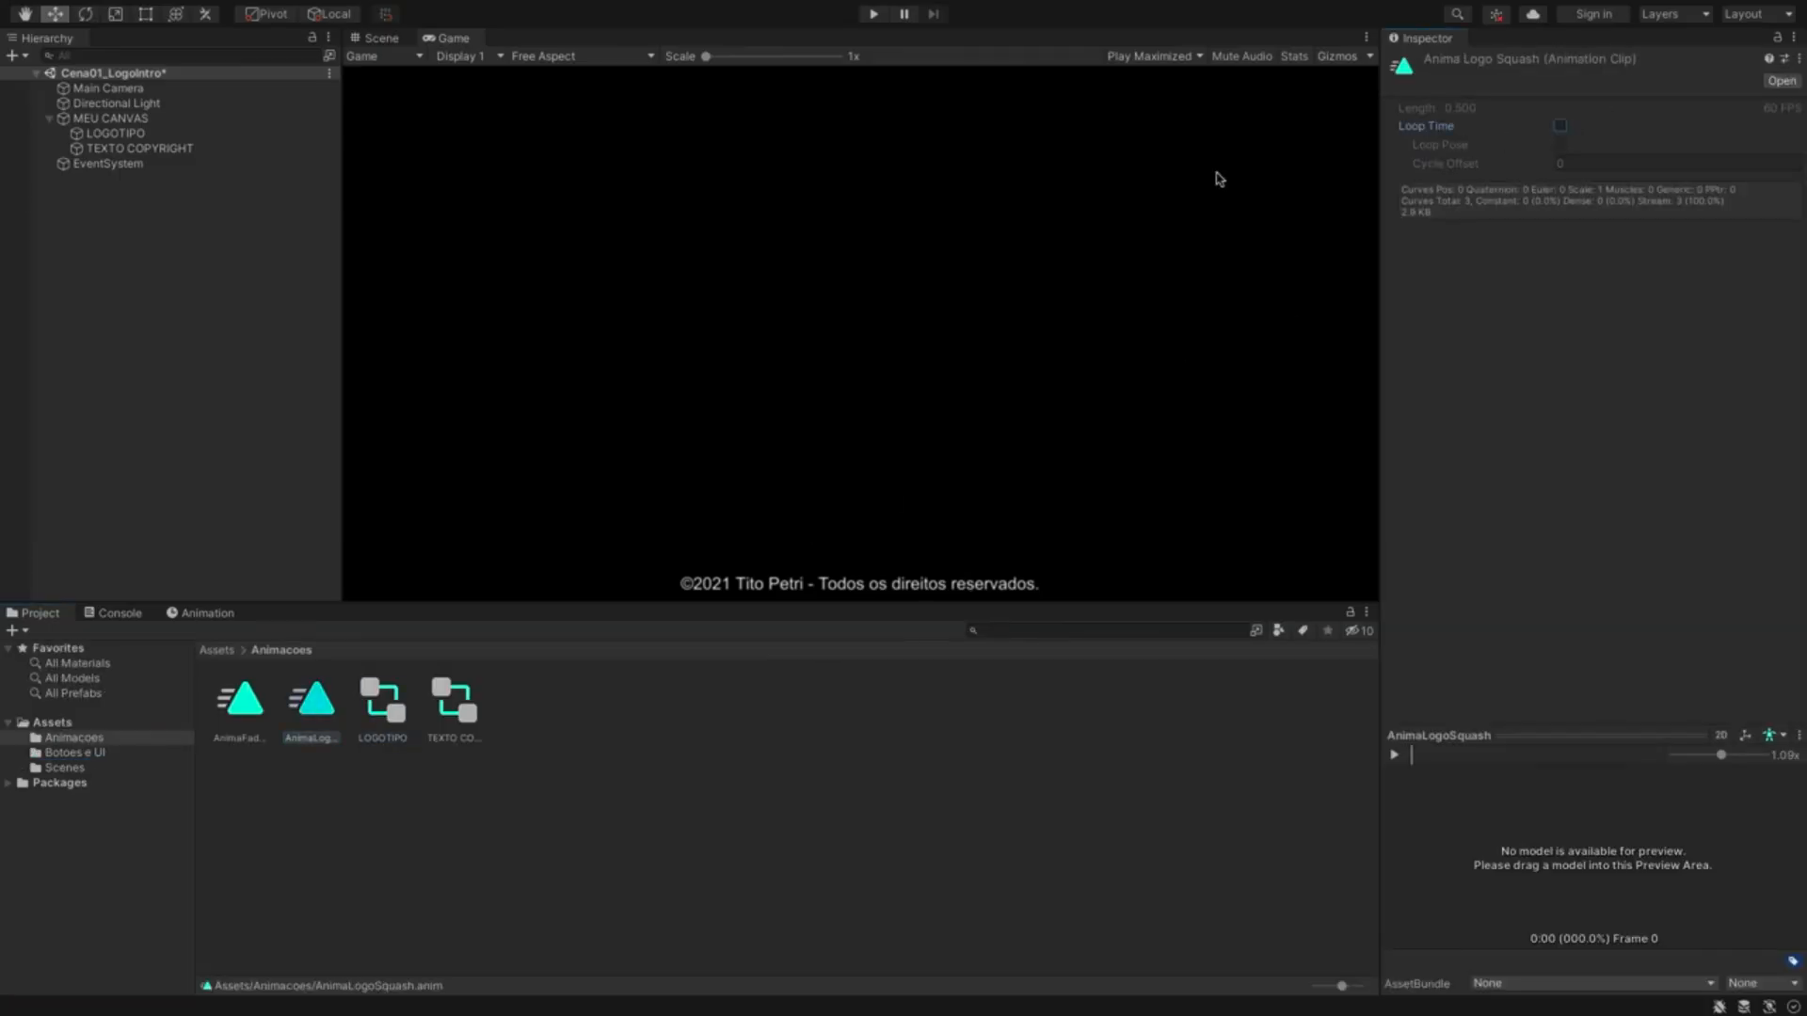
left_click(872, 15)
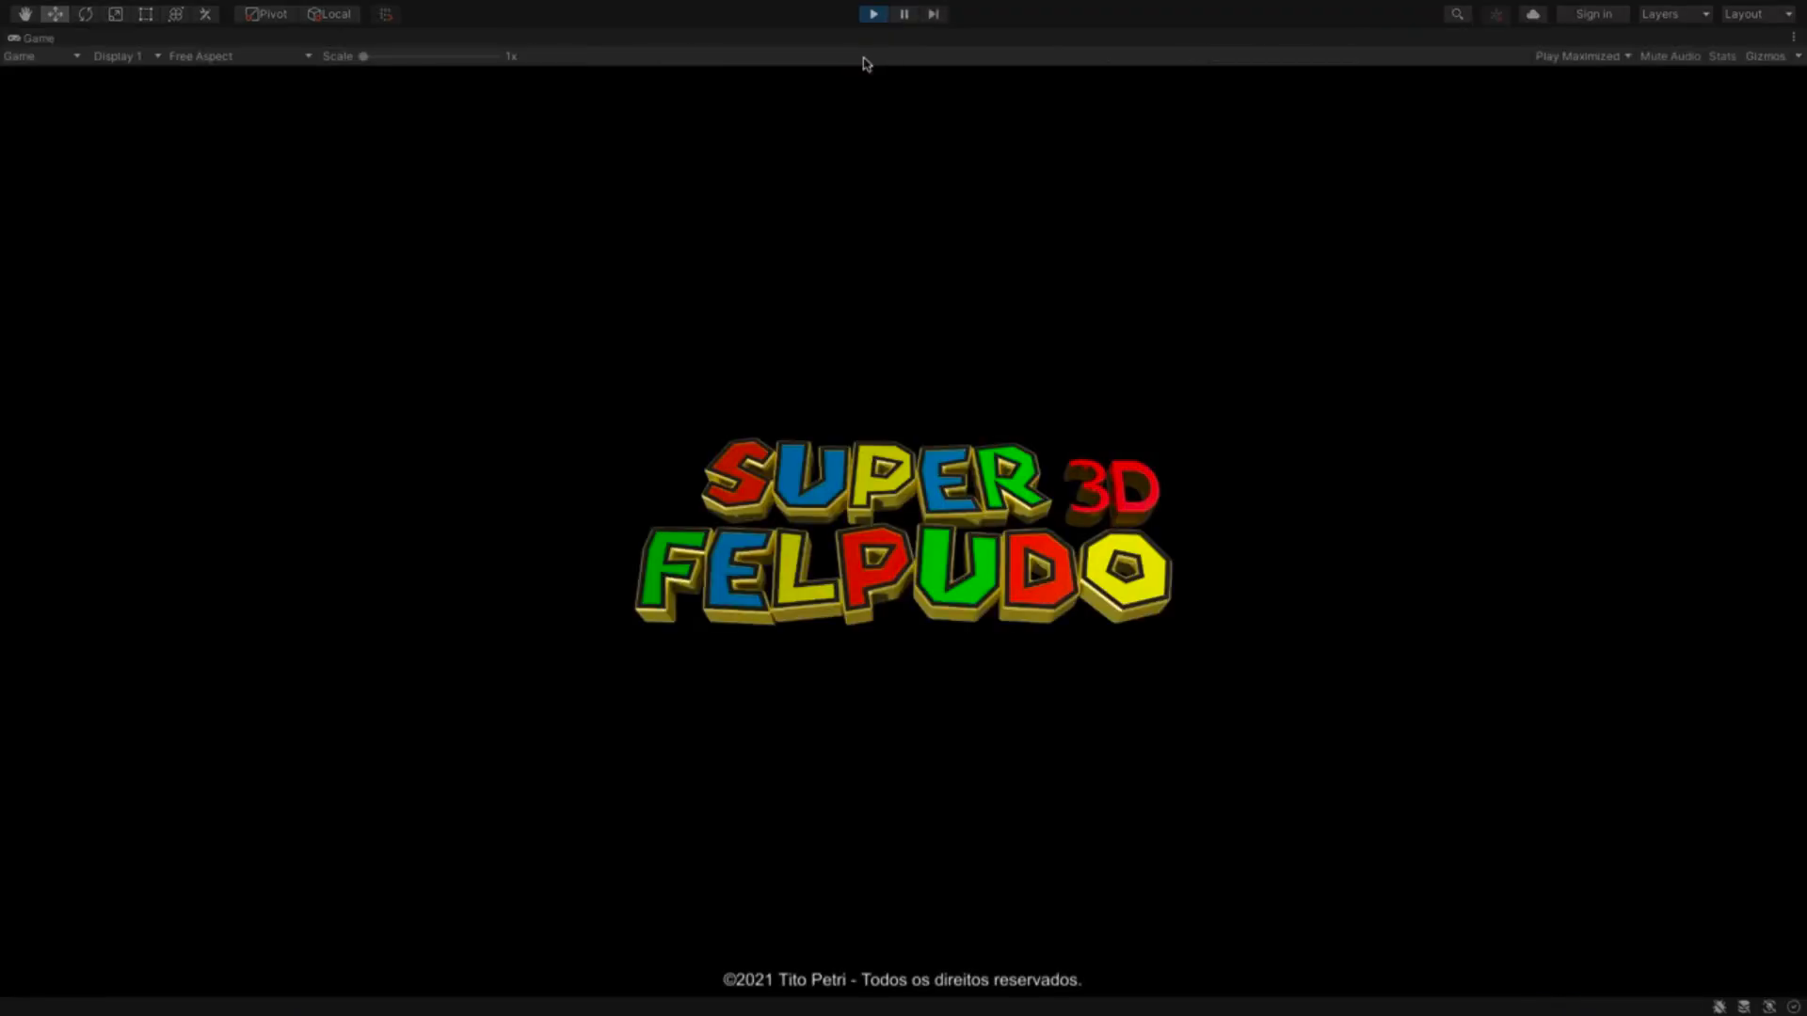
left_click(872, 14)
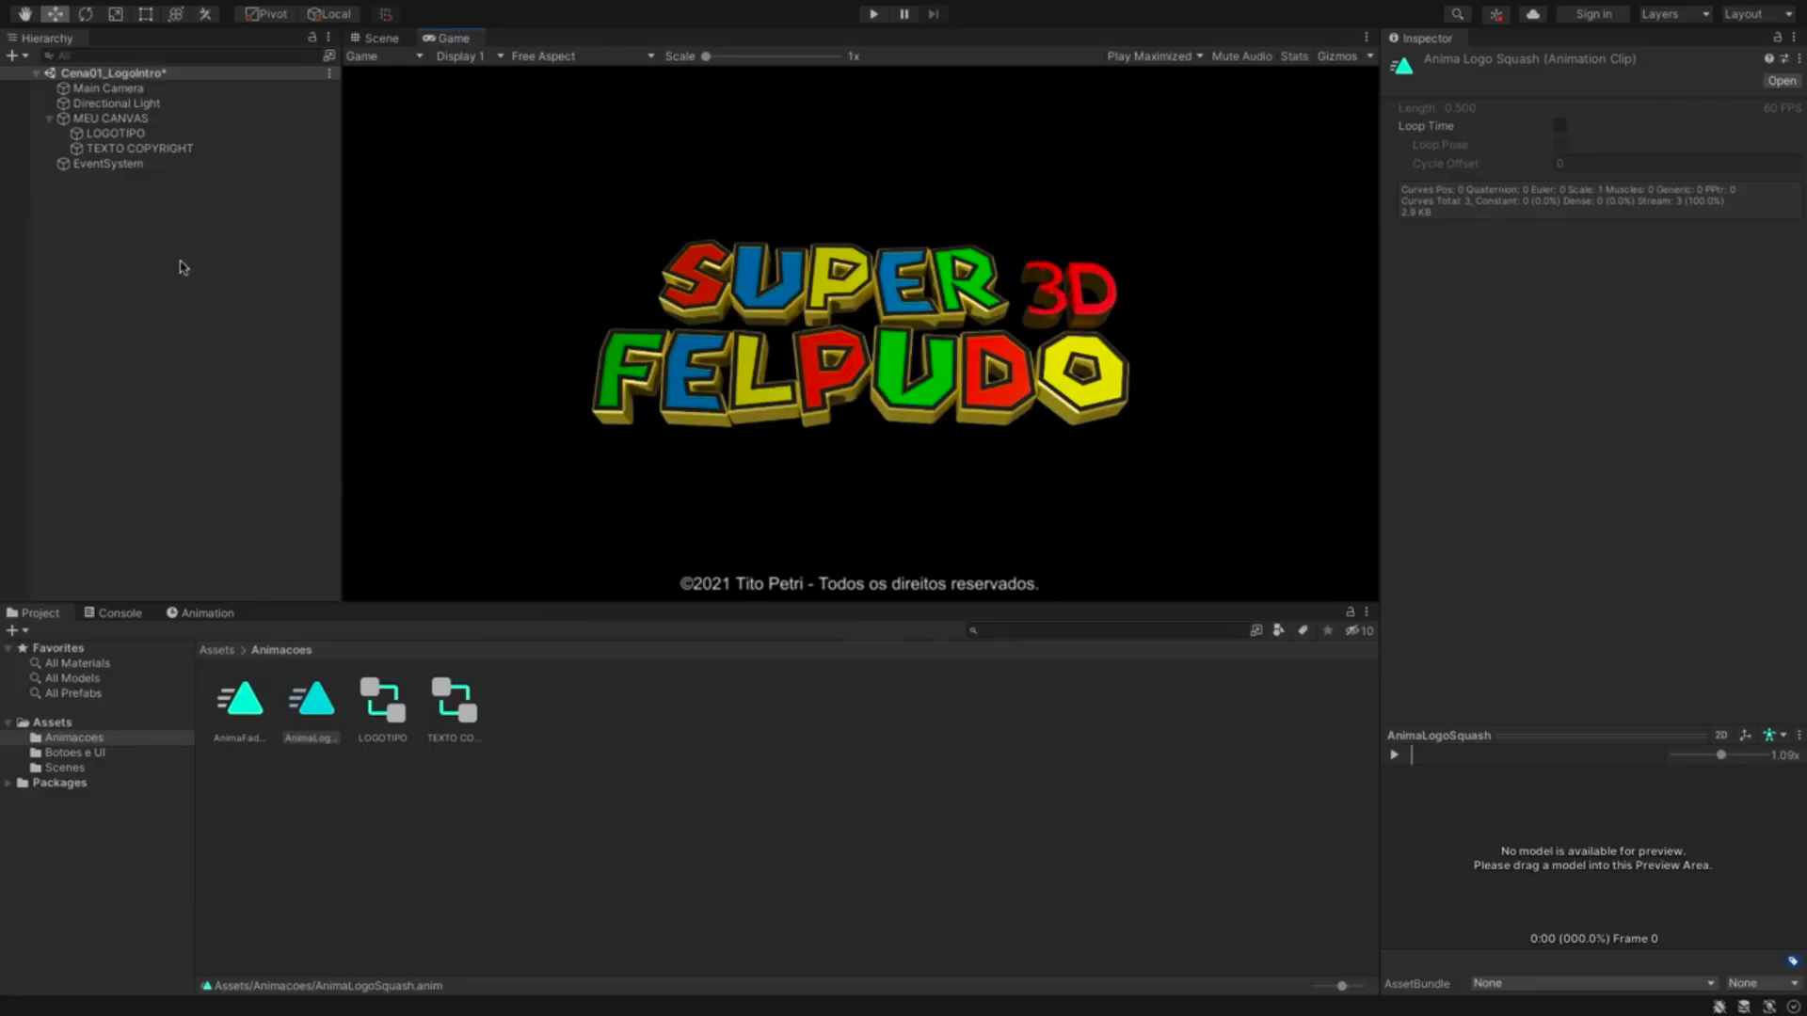
- Shift all of LOGOTIPO's Scale keyframes so the squash animation starts at frame 45, and preview it
left_click(134, 134)
left_click(230, 616)
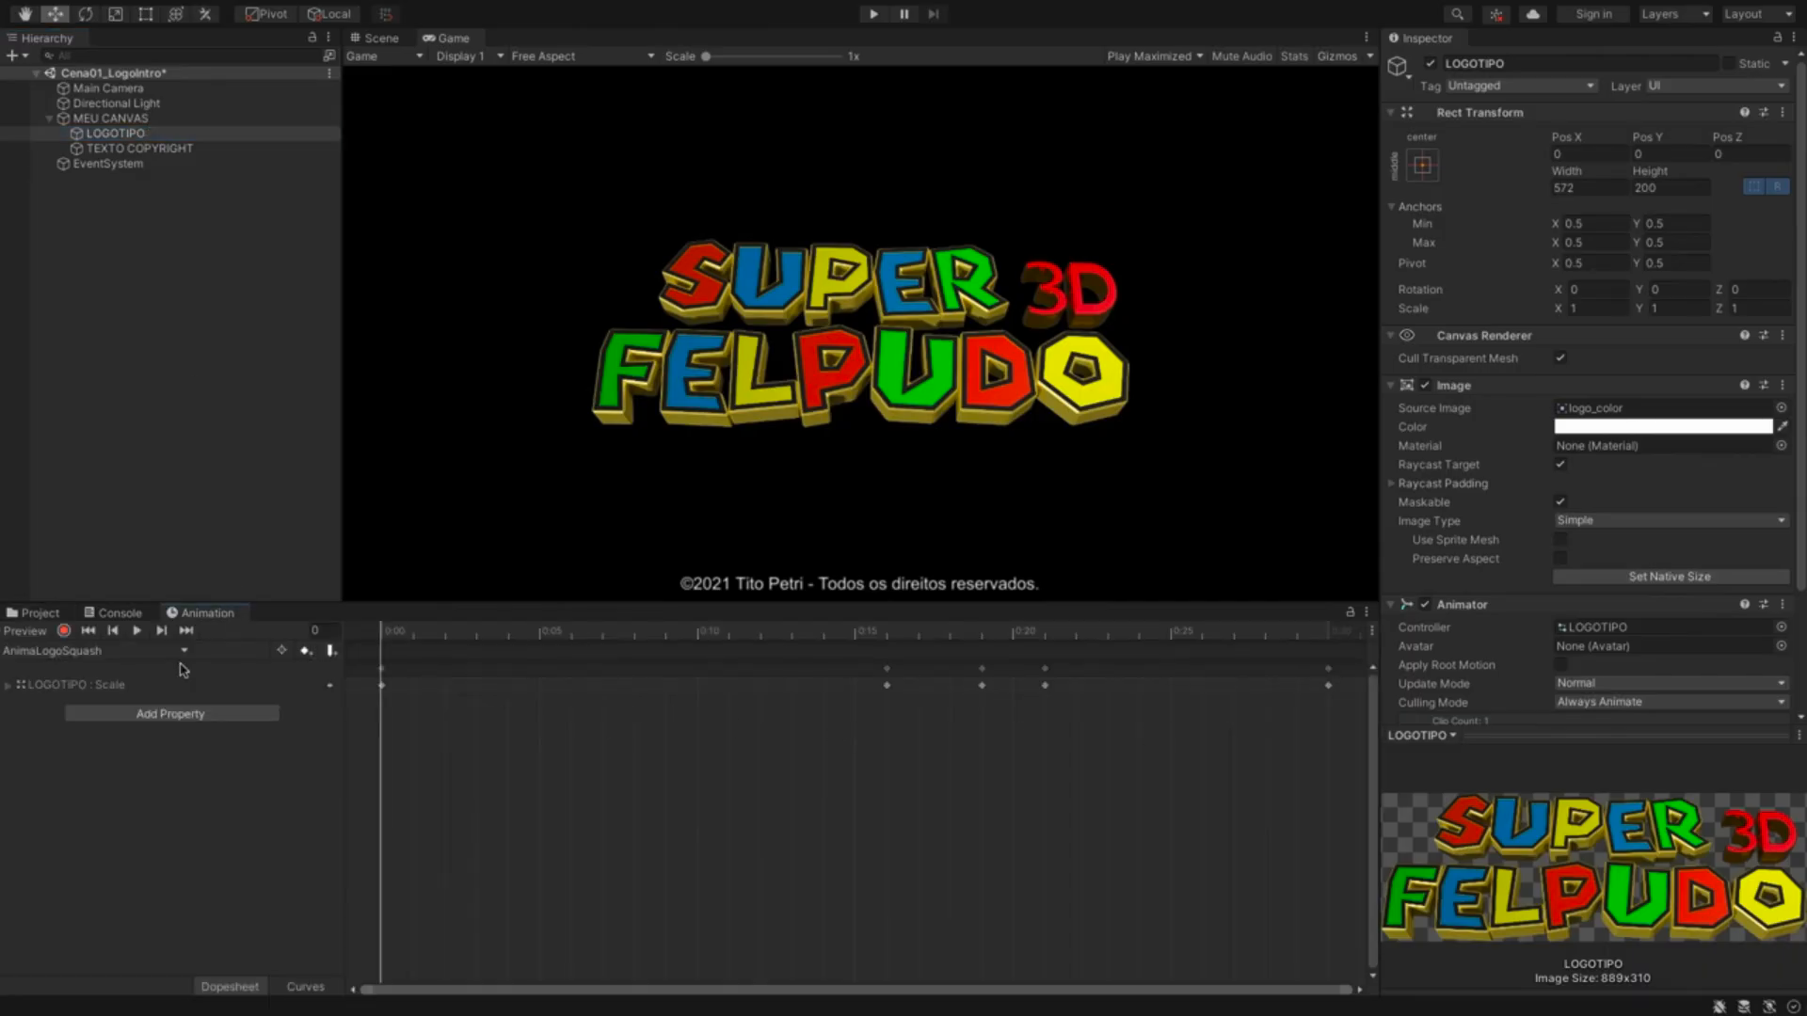
left_click(136, 631)
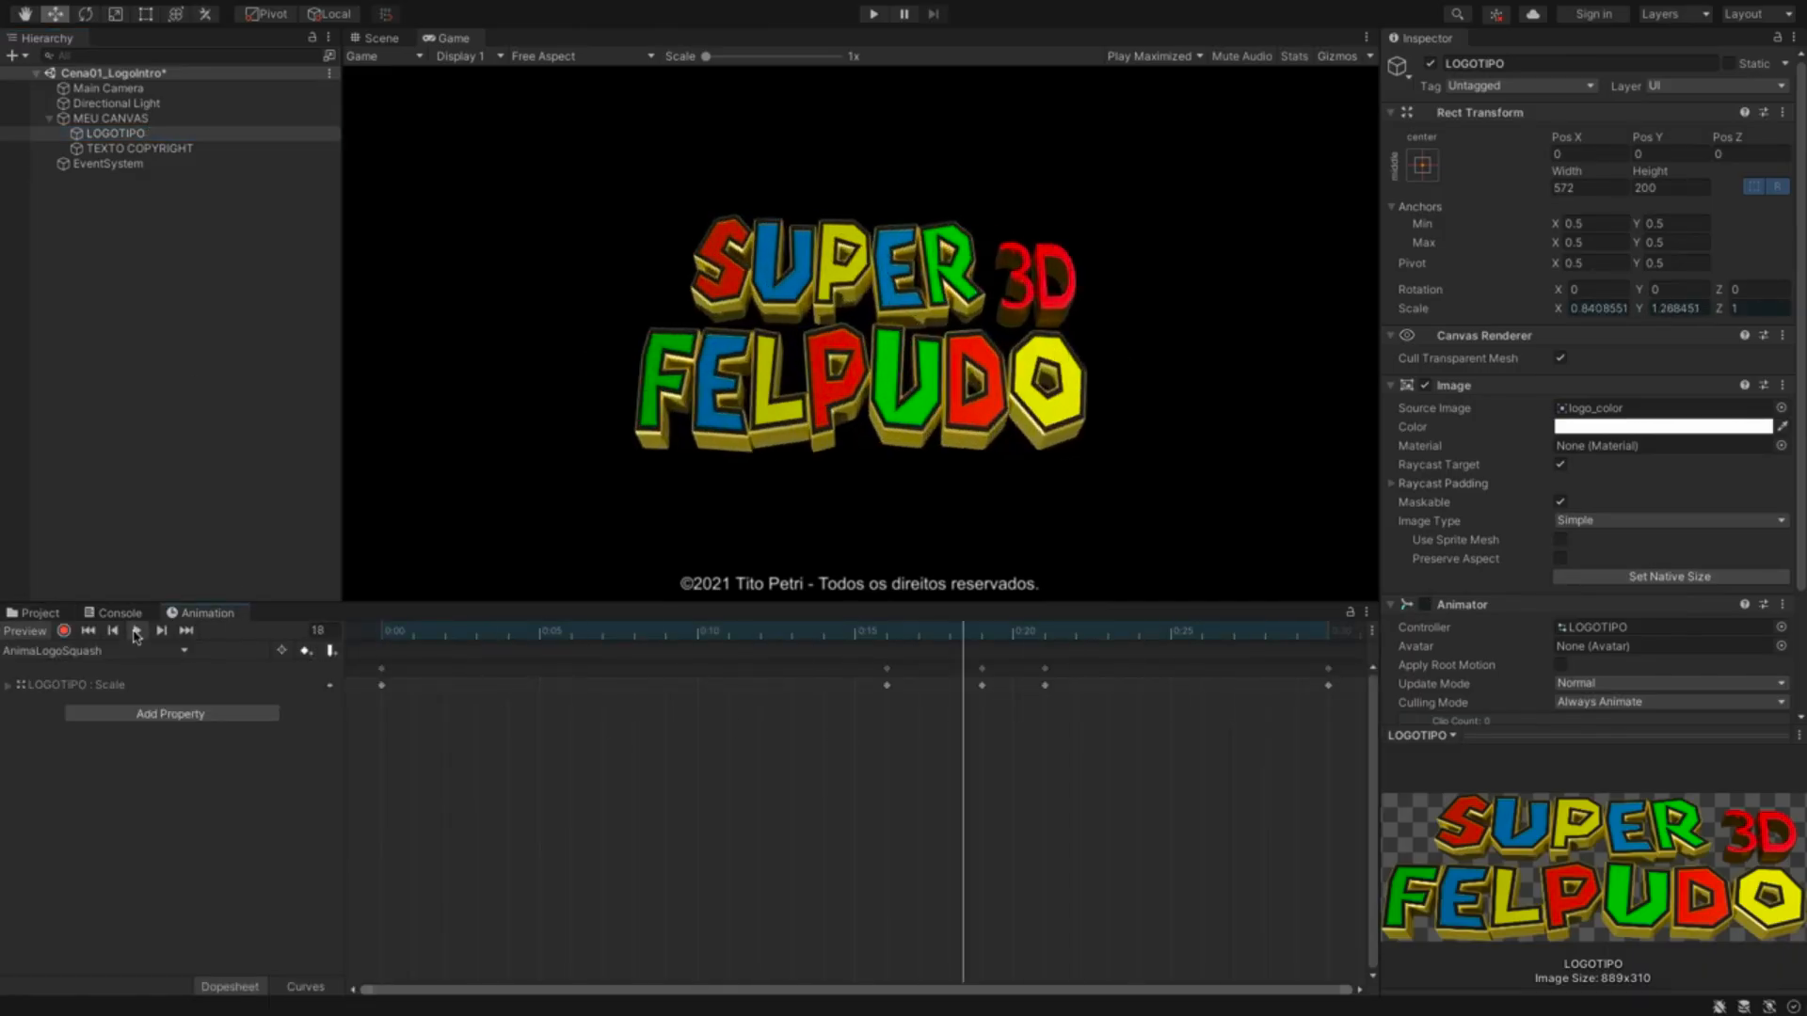
left_click(137, 630)
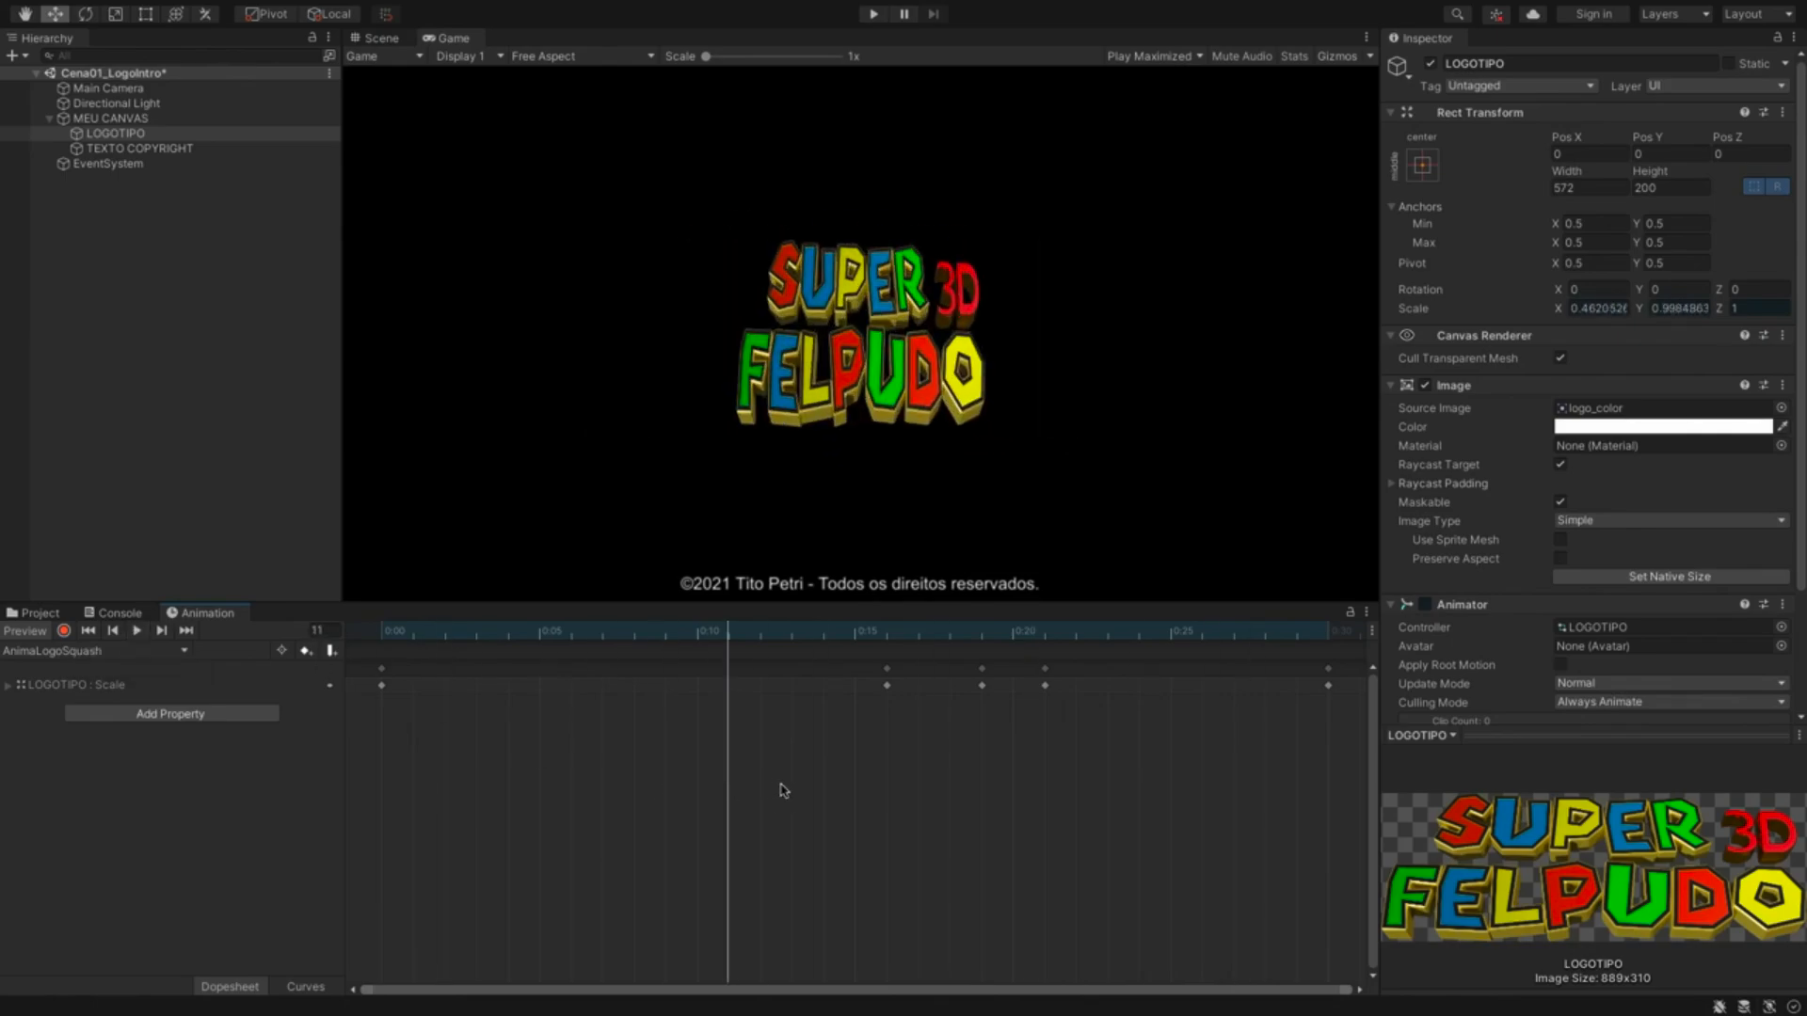
left_click_drag(733, 644, 292, 663)
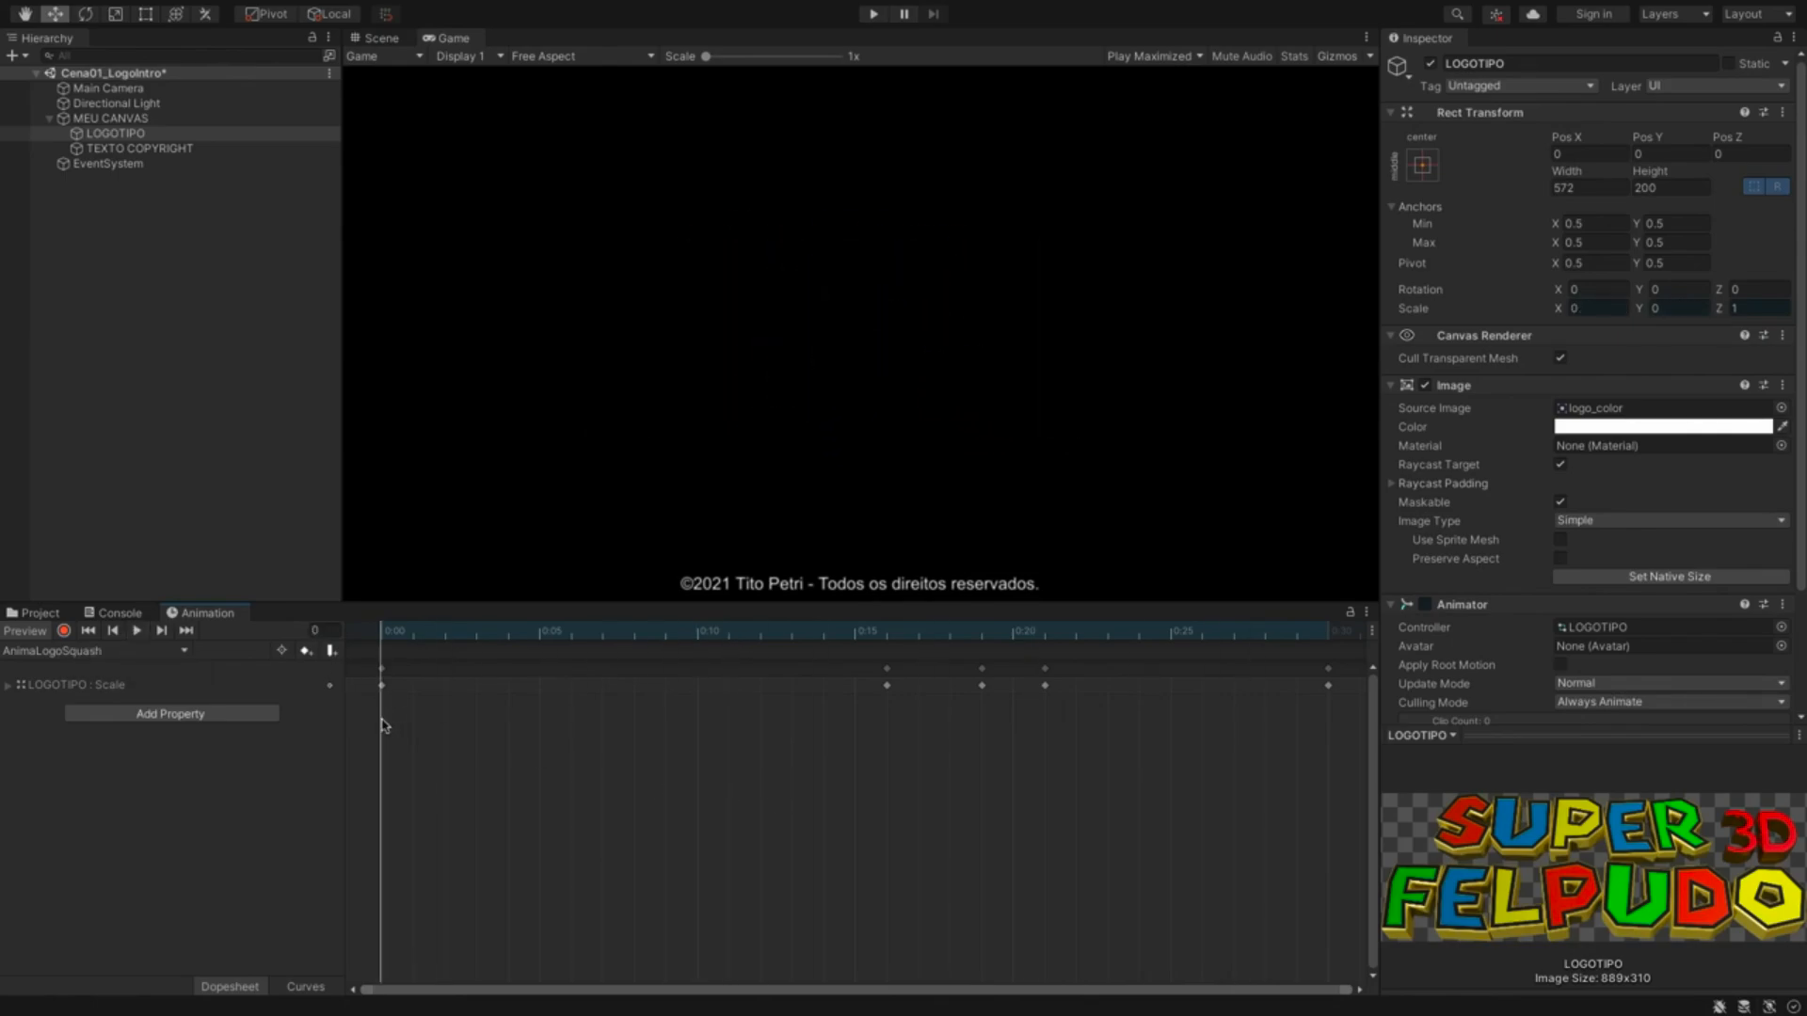
left_click_drag(1317, 794, 353, 664)
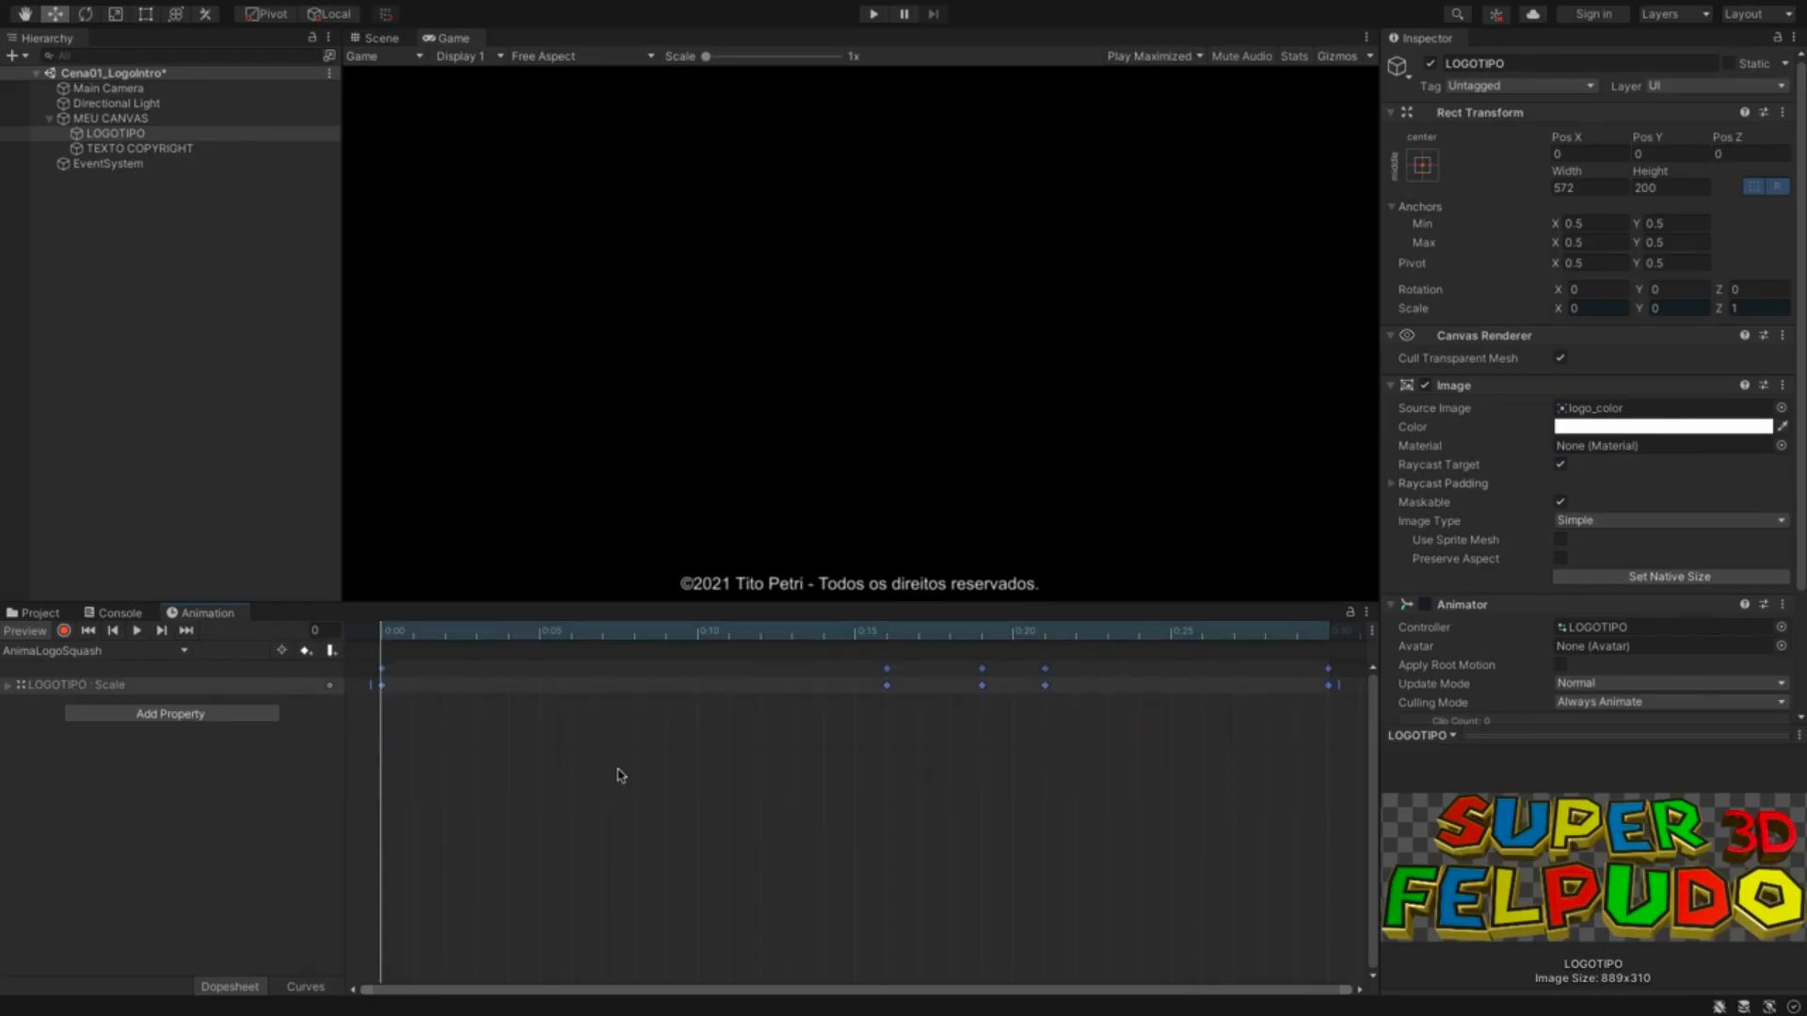
scroll(908, 826, "down", 10)
left_click_drag(620, 677, 1104, 680)
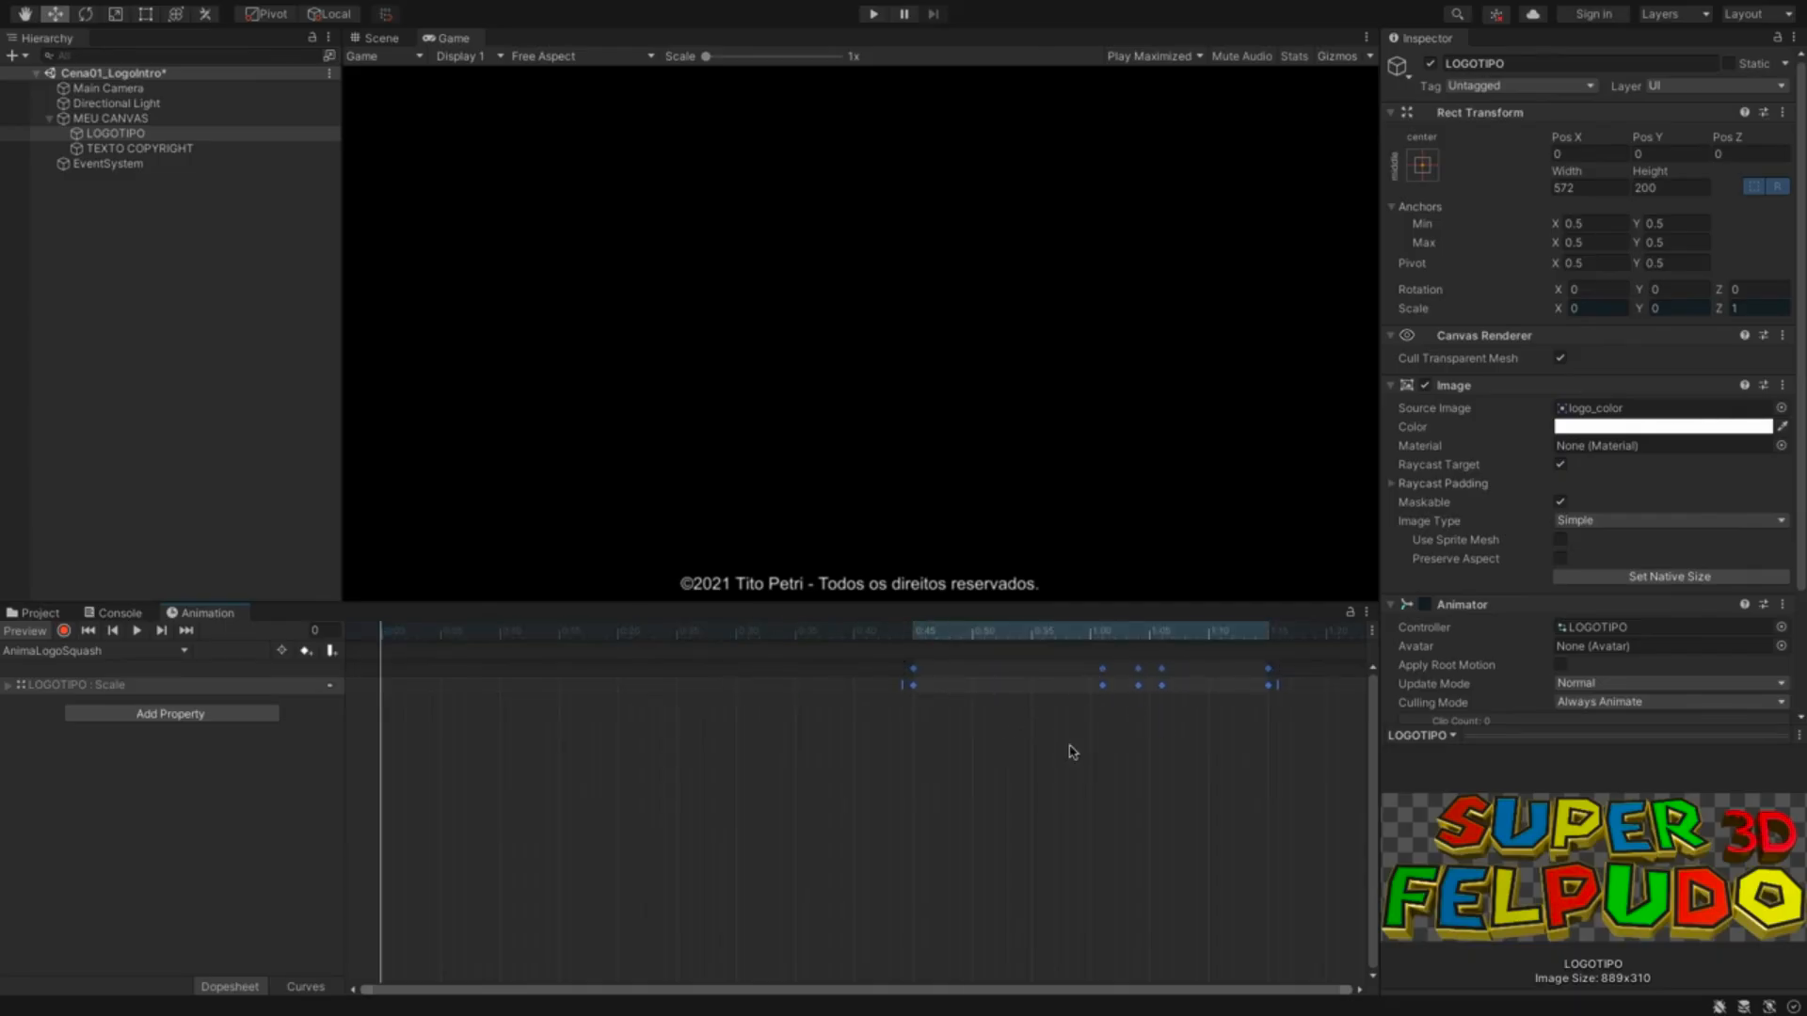
left_click(1050, 805)
key("space")
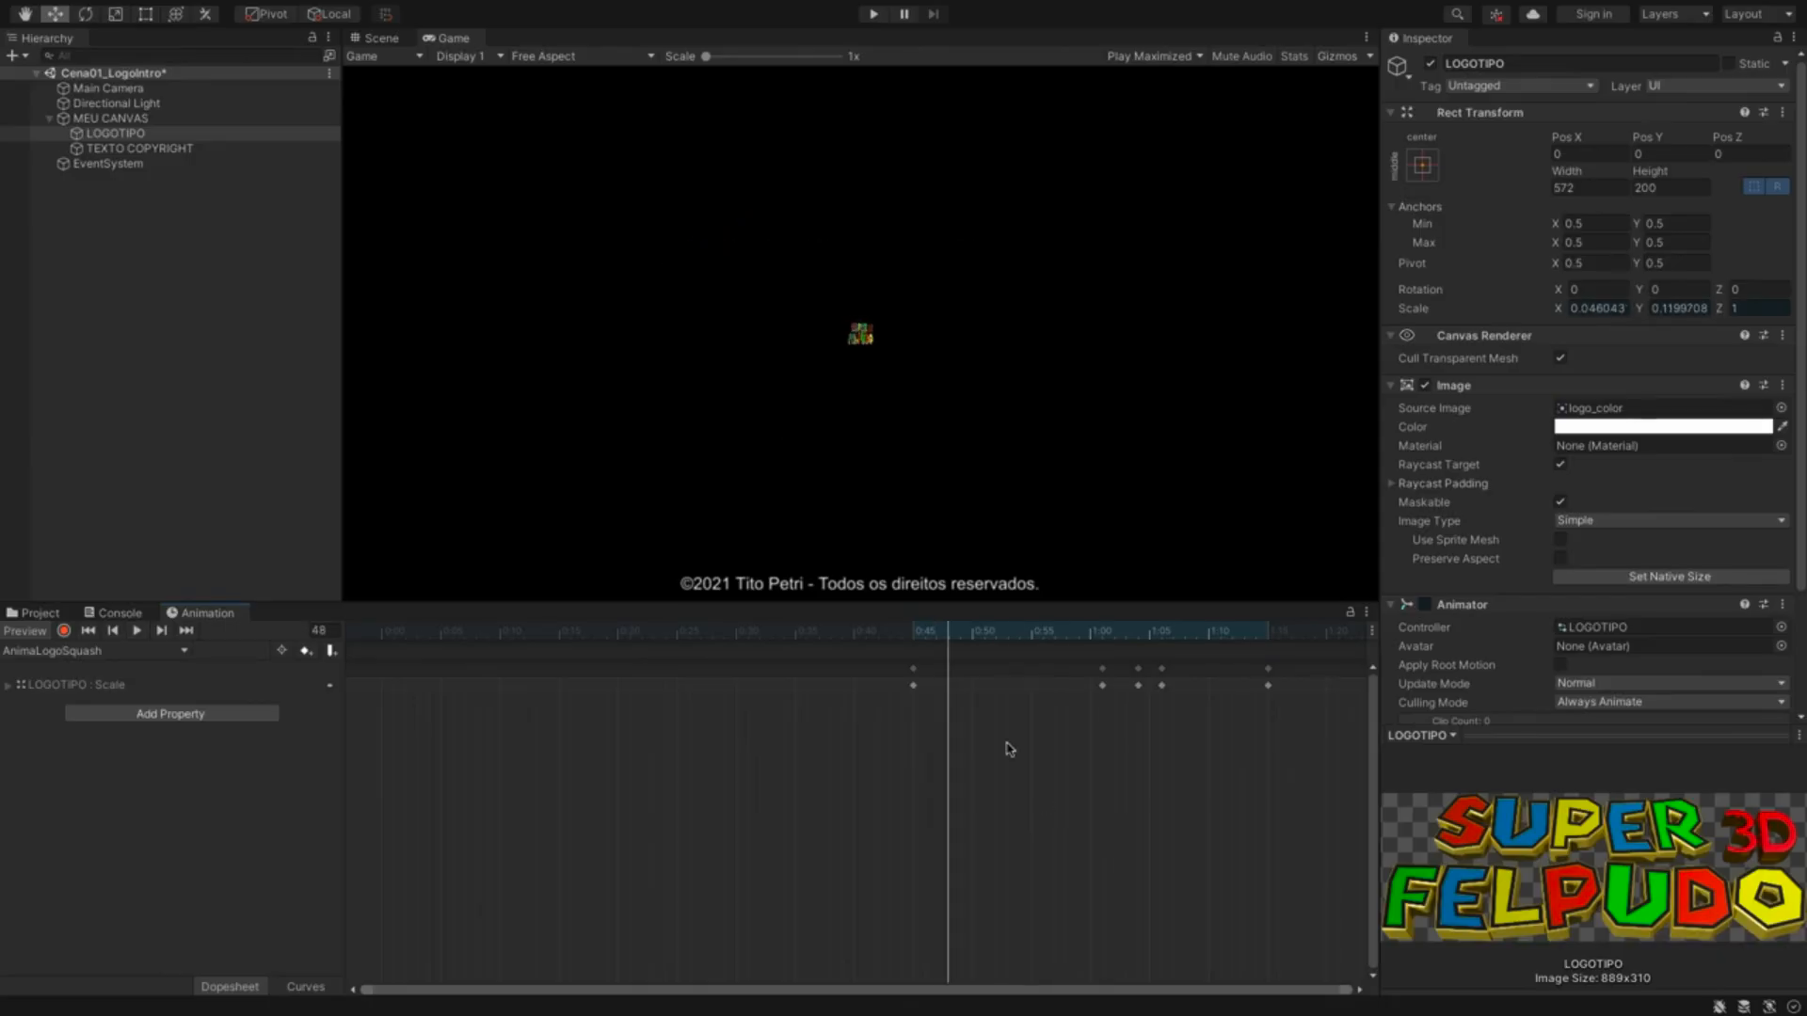
- Copy LOGOTIPO's Scale keyframe from frame 45 to frame 0 and preview the delayed squash
left_click(912, 669)
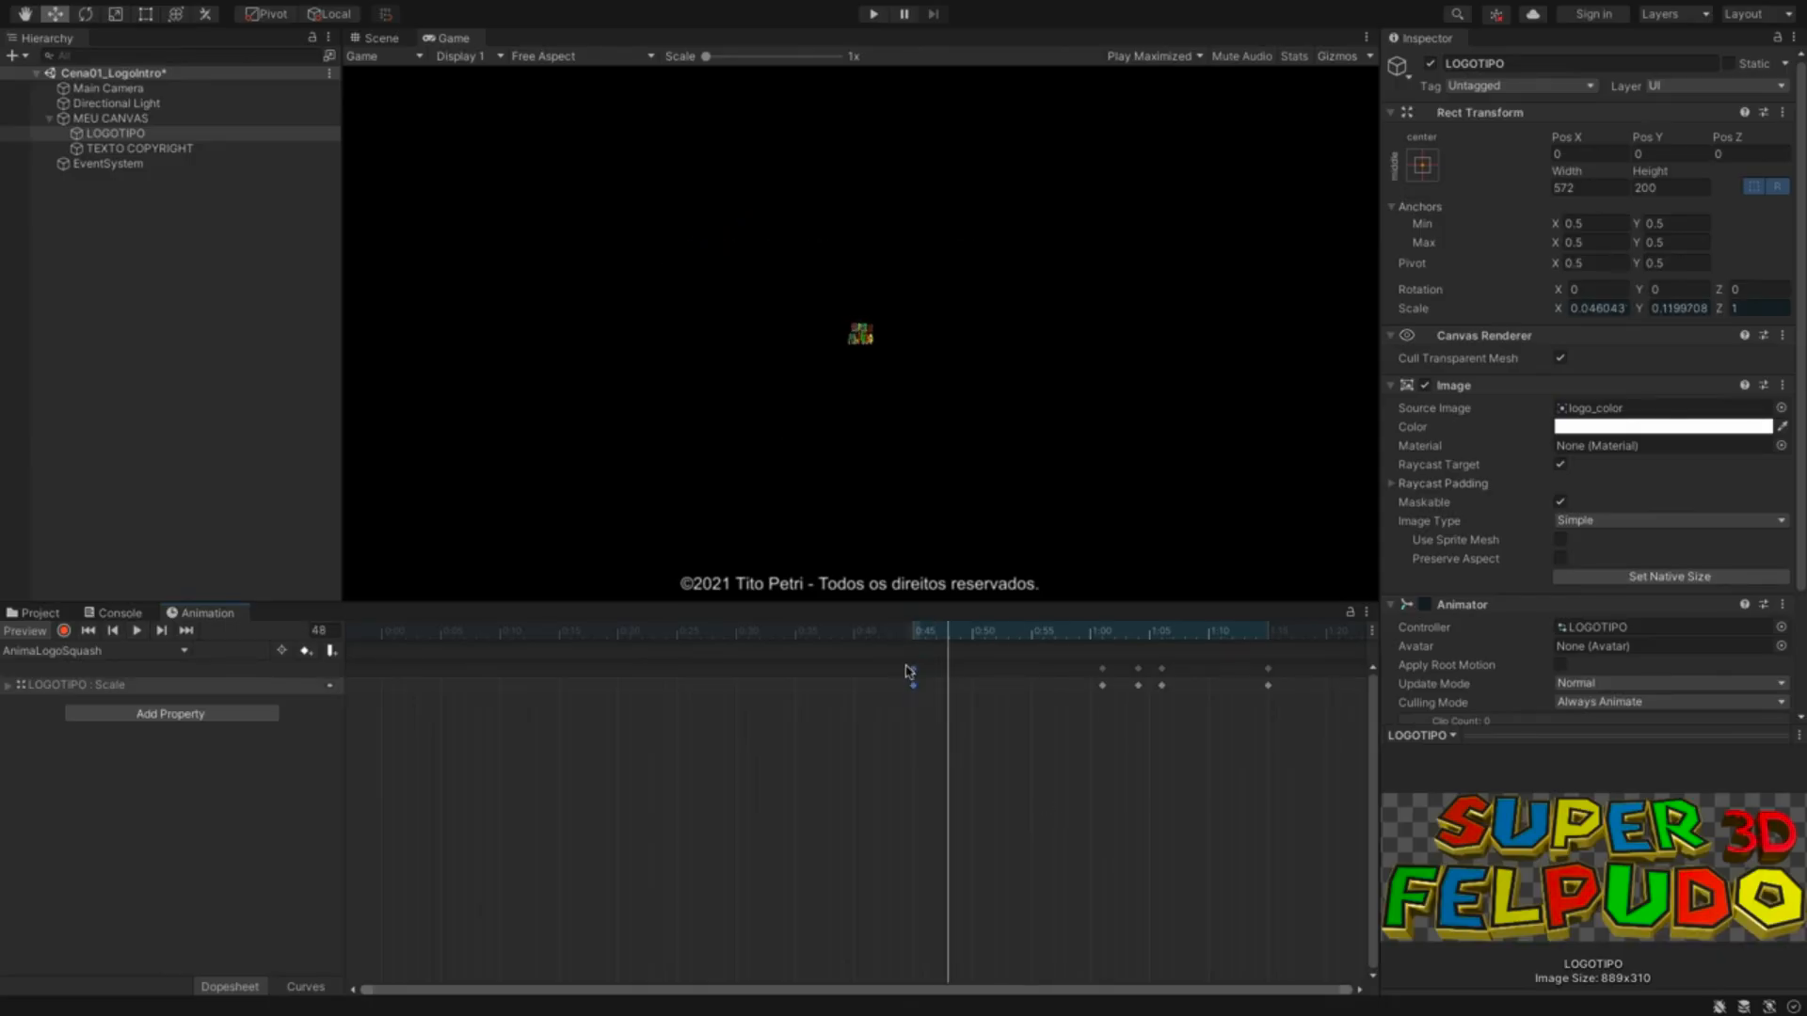
key("ctrl+c")
left_click(382, 628)
key("ctrl+v")
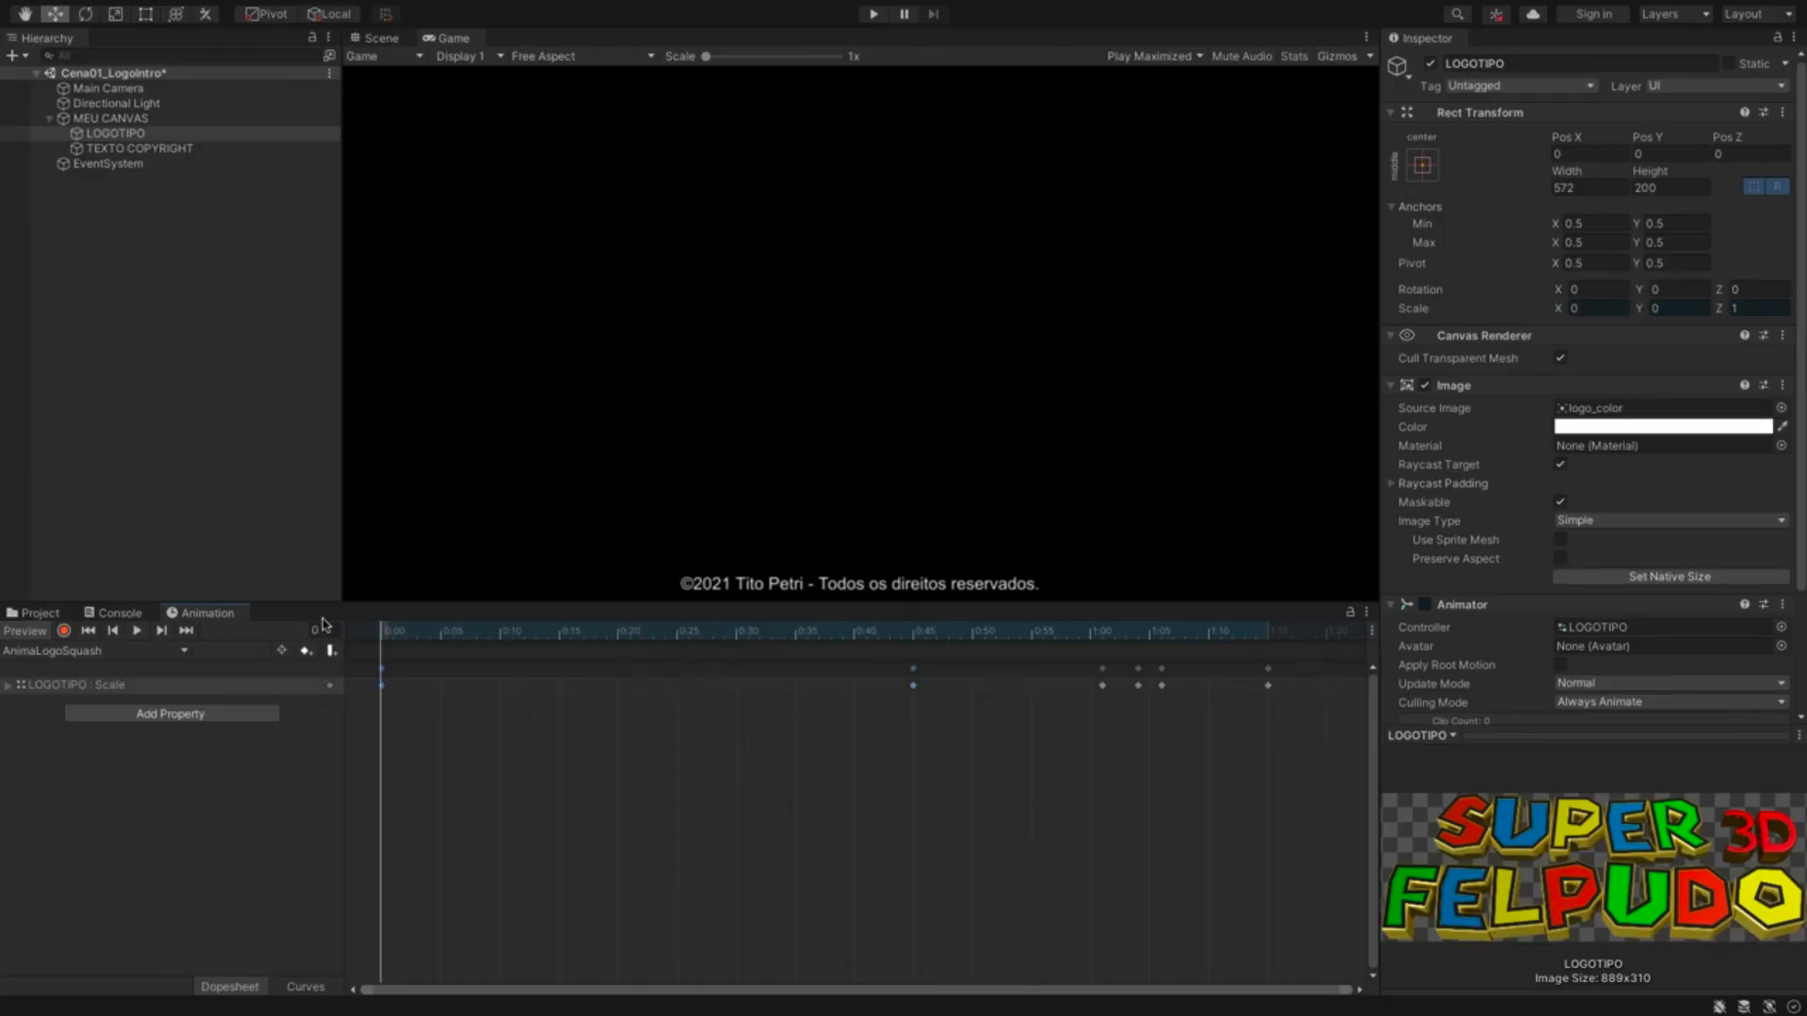
key("space")
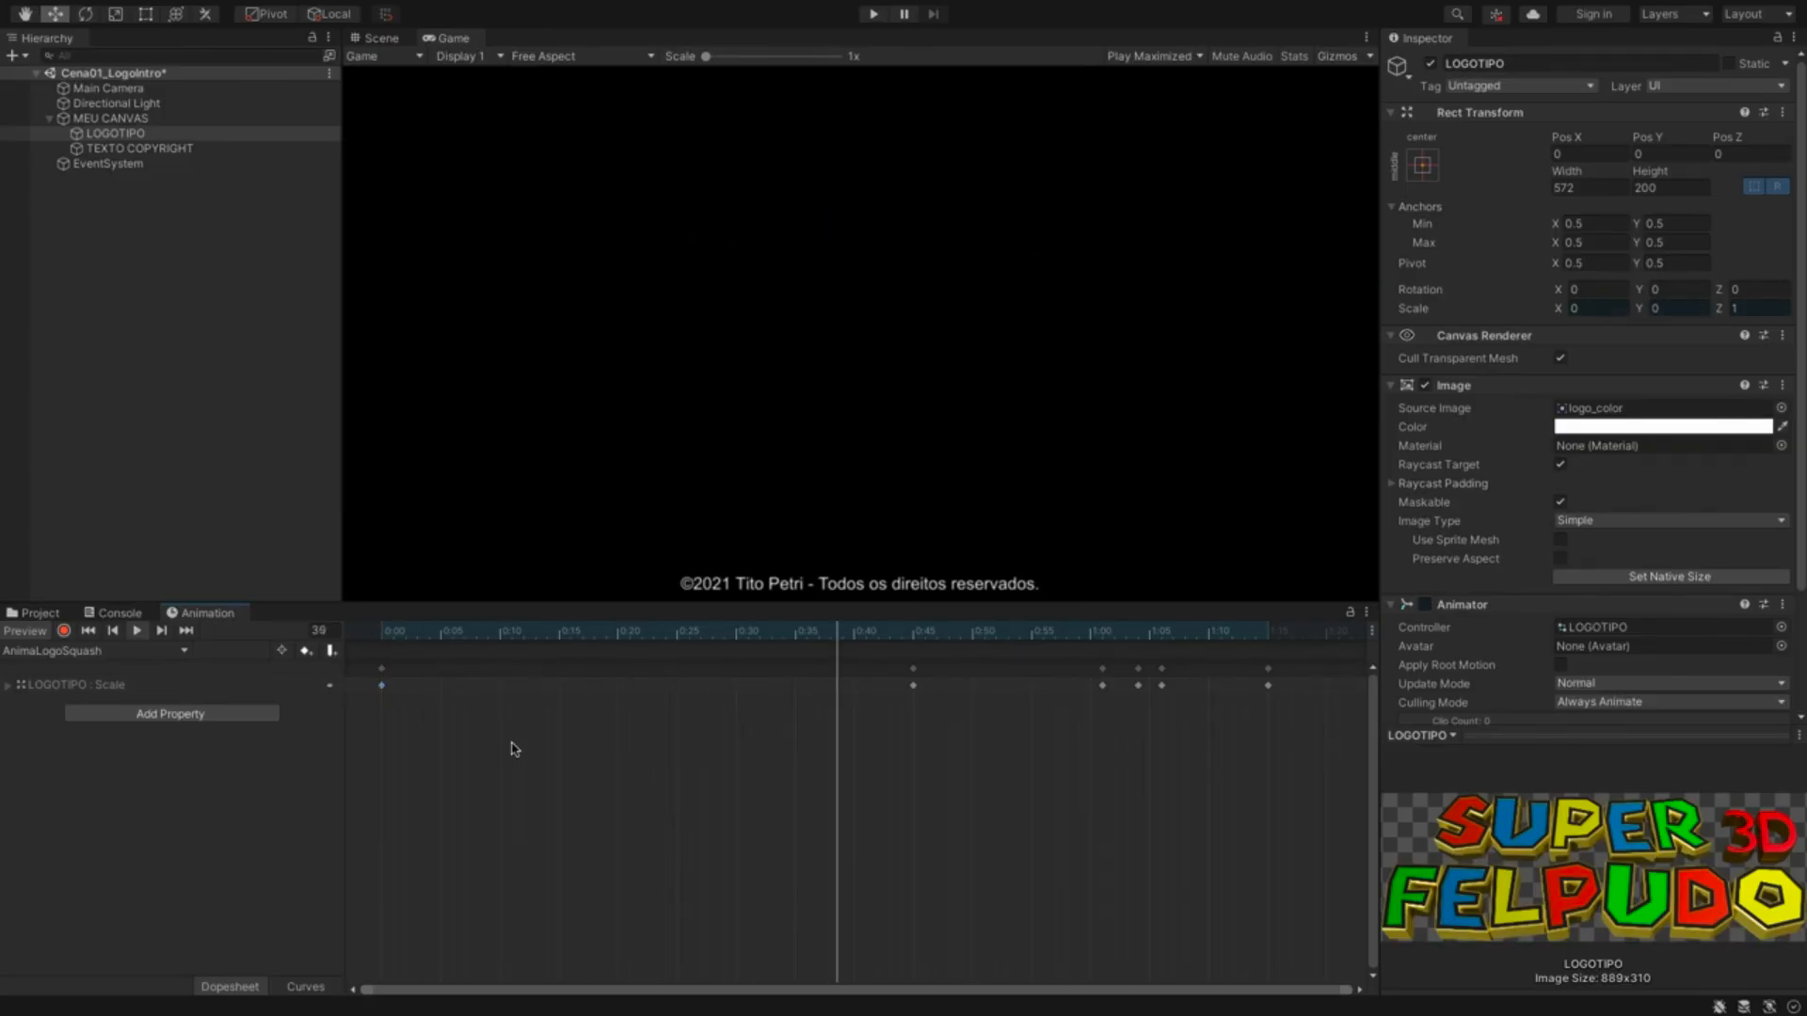
key("space")
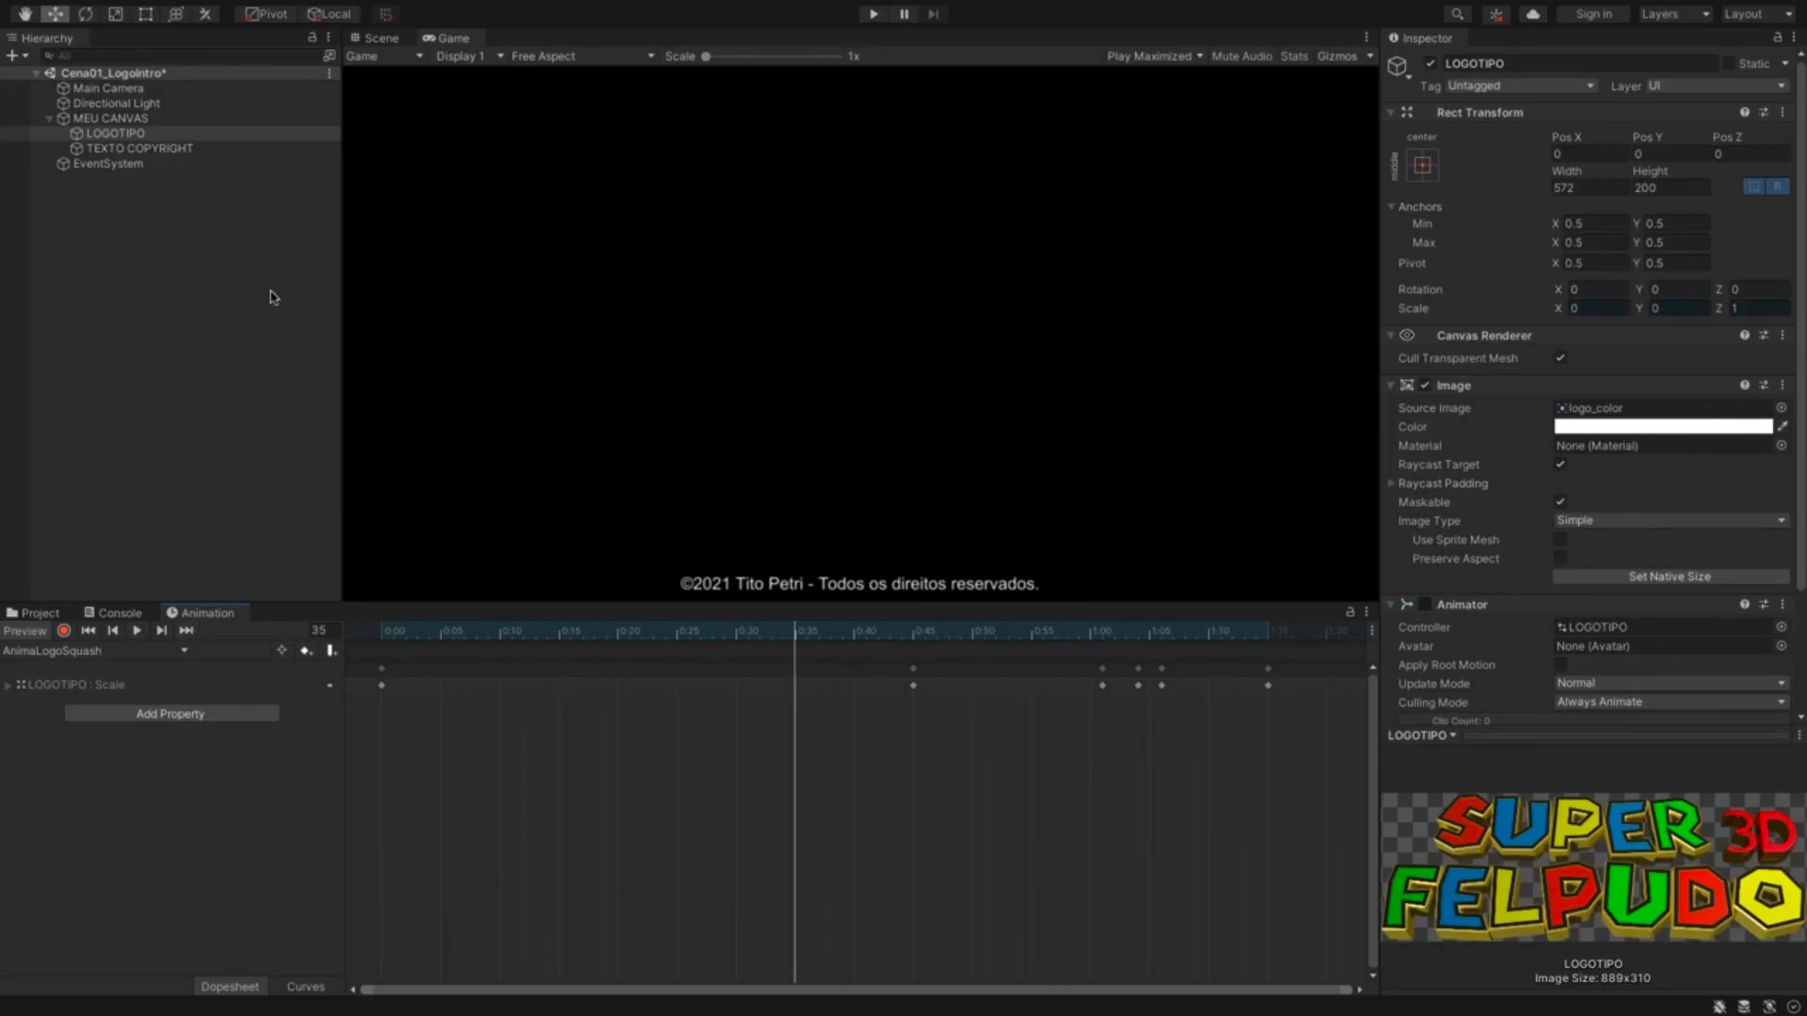
- Move the first Text Color keyframe of TEXTO COPYRIGHT from frame 0 to frame 30 and preview the fade
left_click(209, 149)
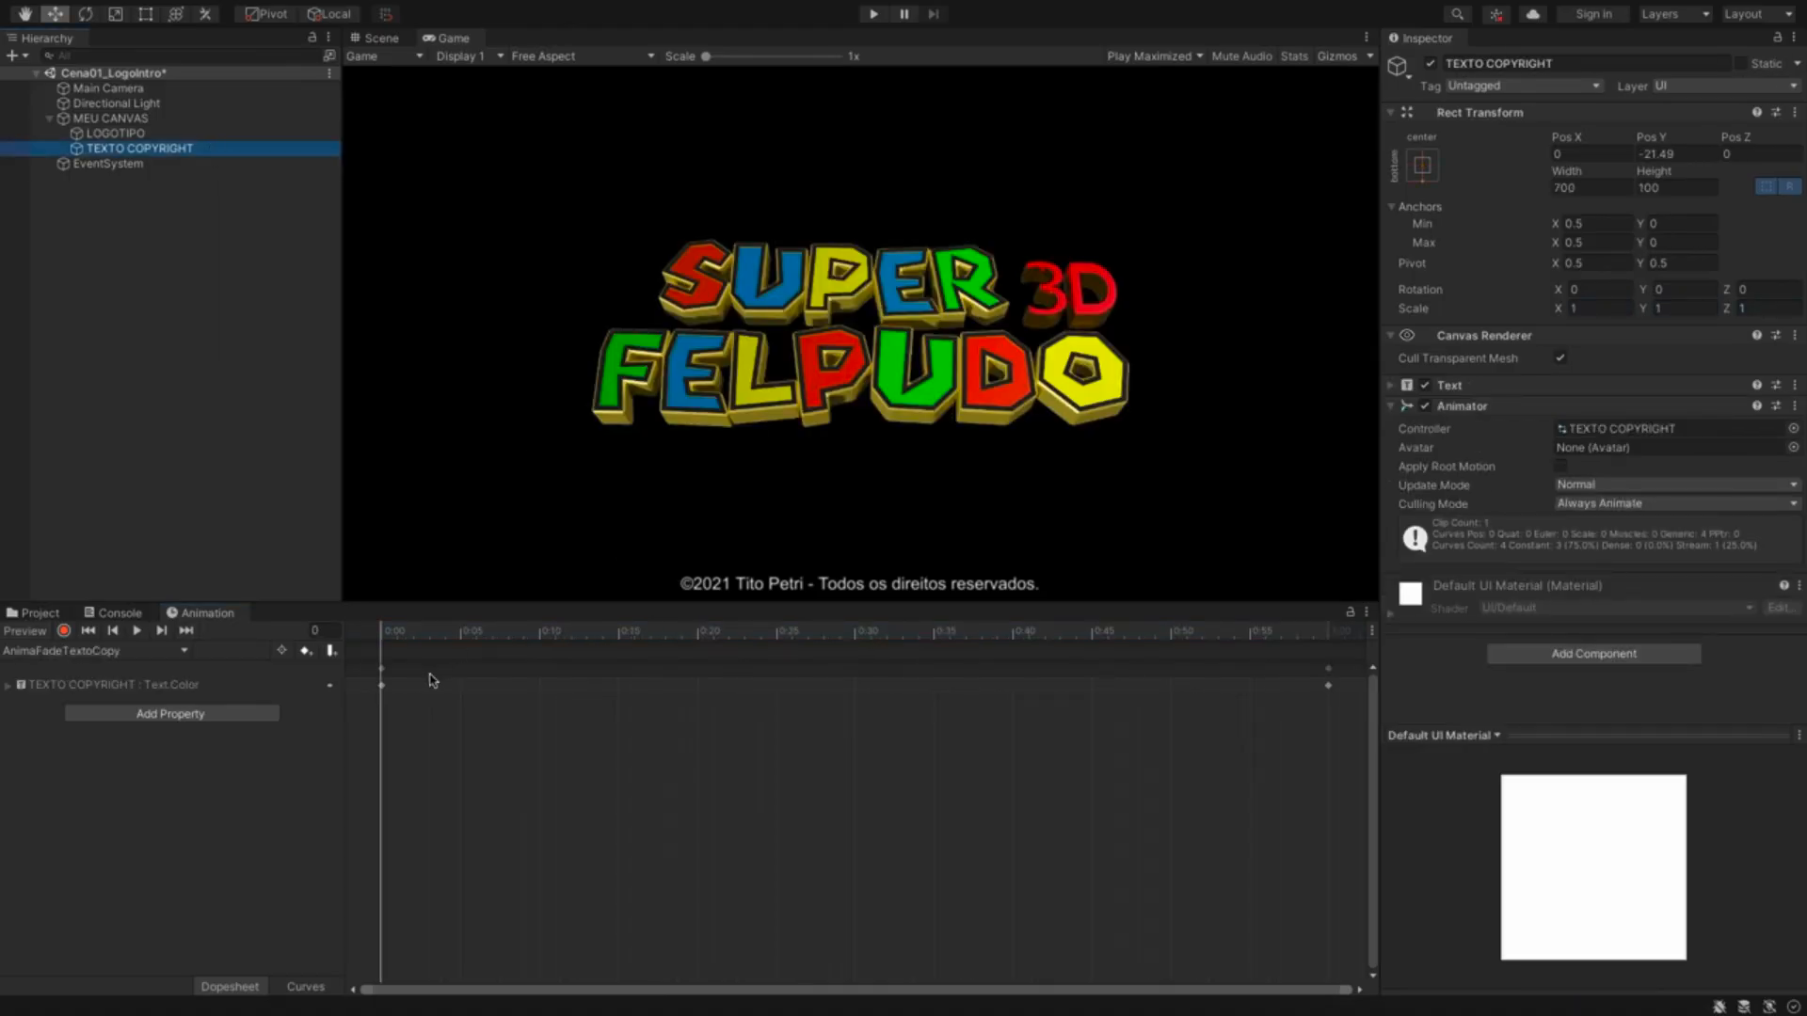
left_click_drag(381, 685, 832, 648)
left_click(916, 846)
key("space")
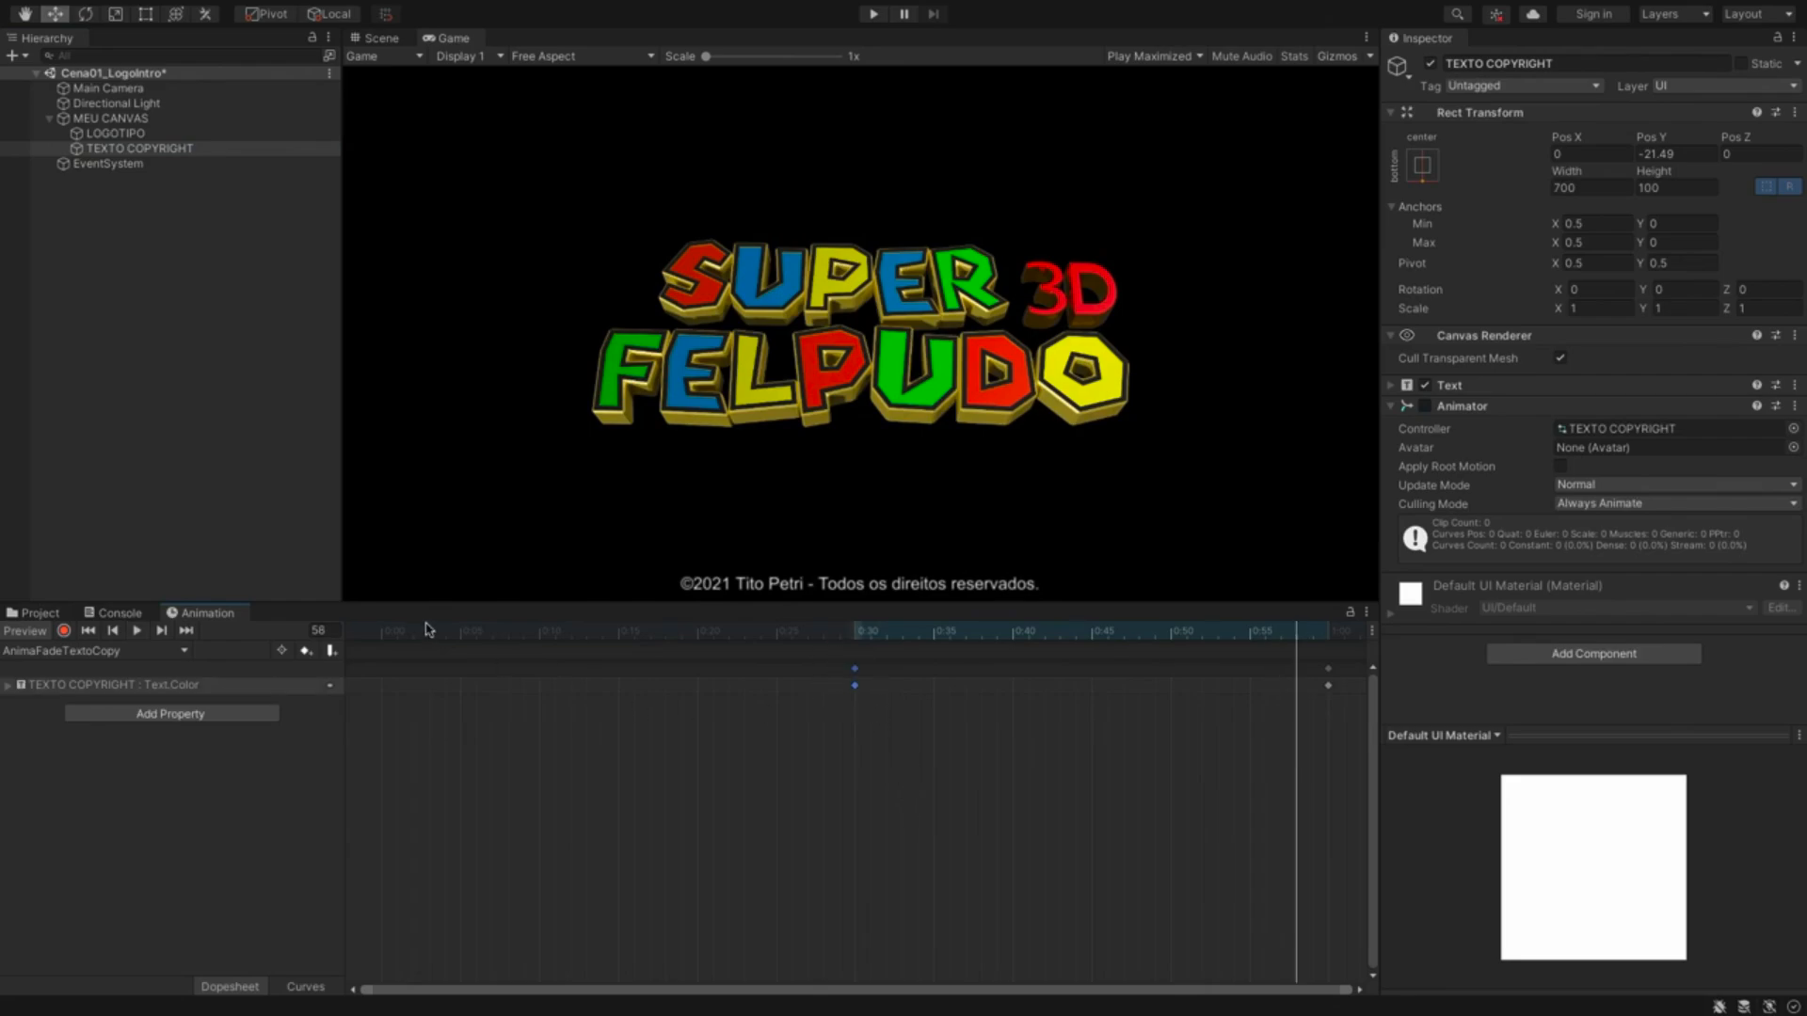
- Paste a copy of the frame 30 Text Color keyframe at frame 0, preview the fade, and test the scene in play mode
left_click(372, 631)
key("ctrl+v")
left_click(575, 772)
key("space")
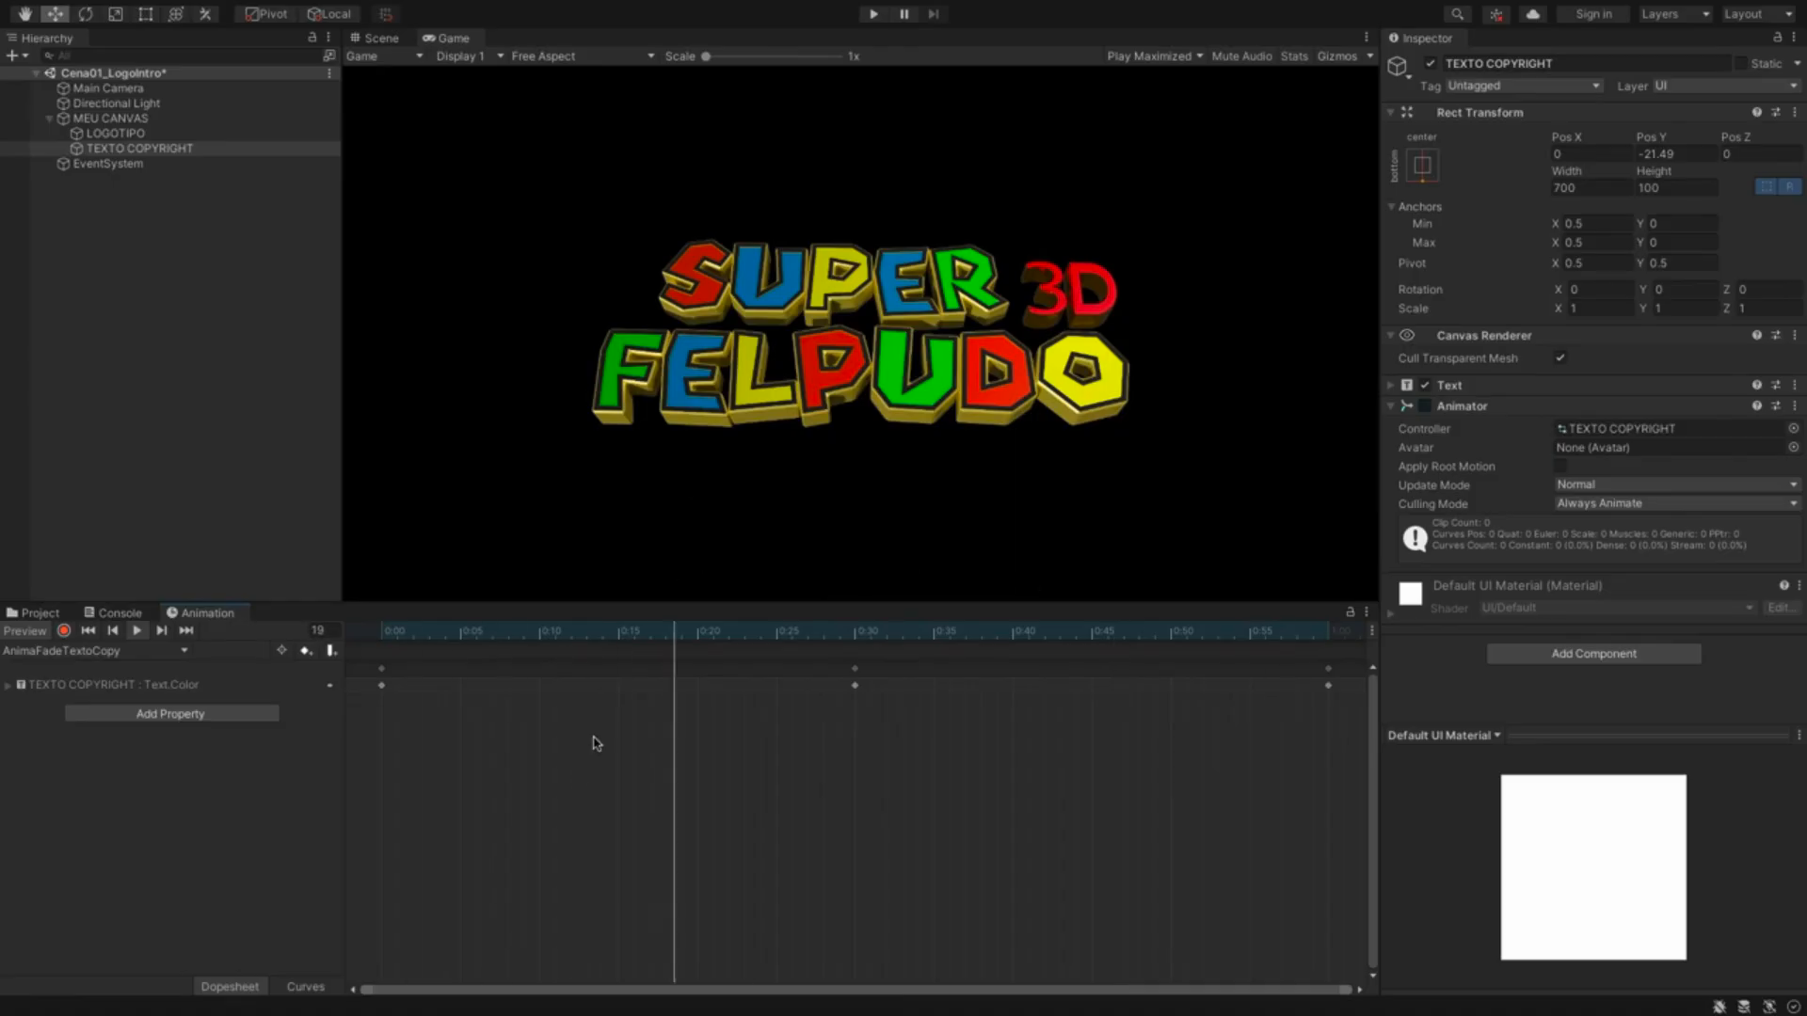
left_click(873, 13)
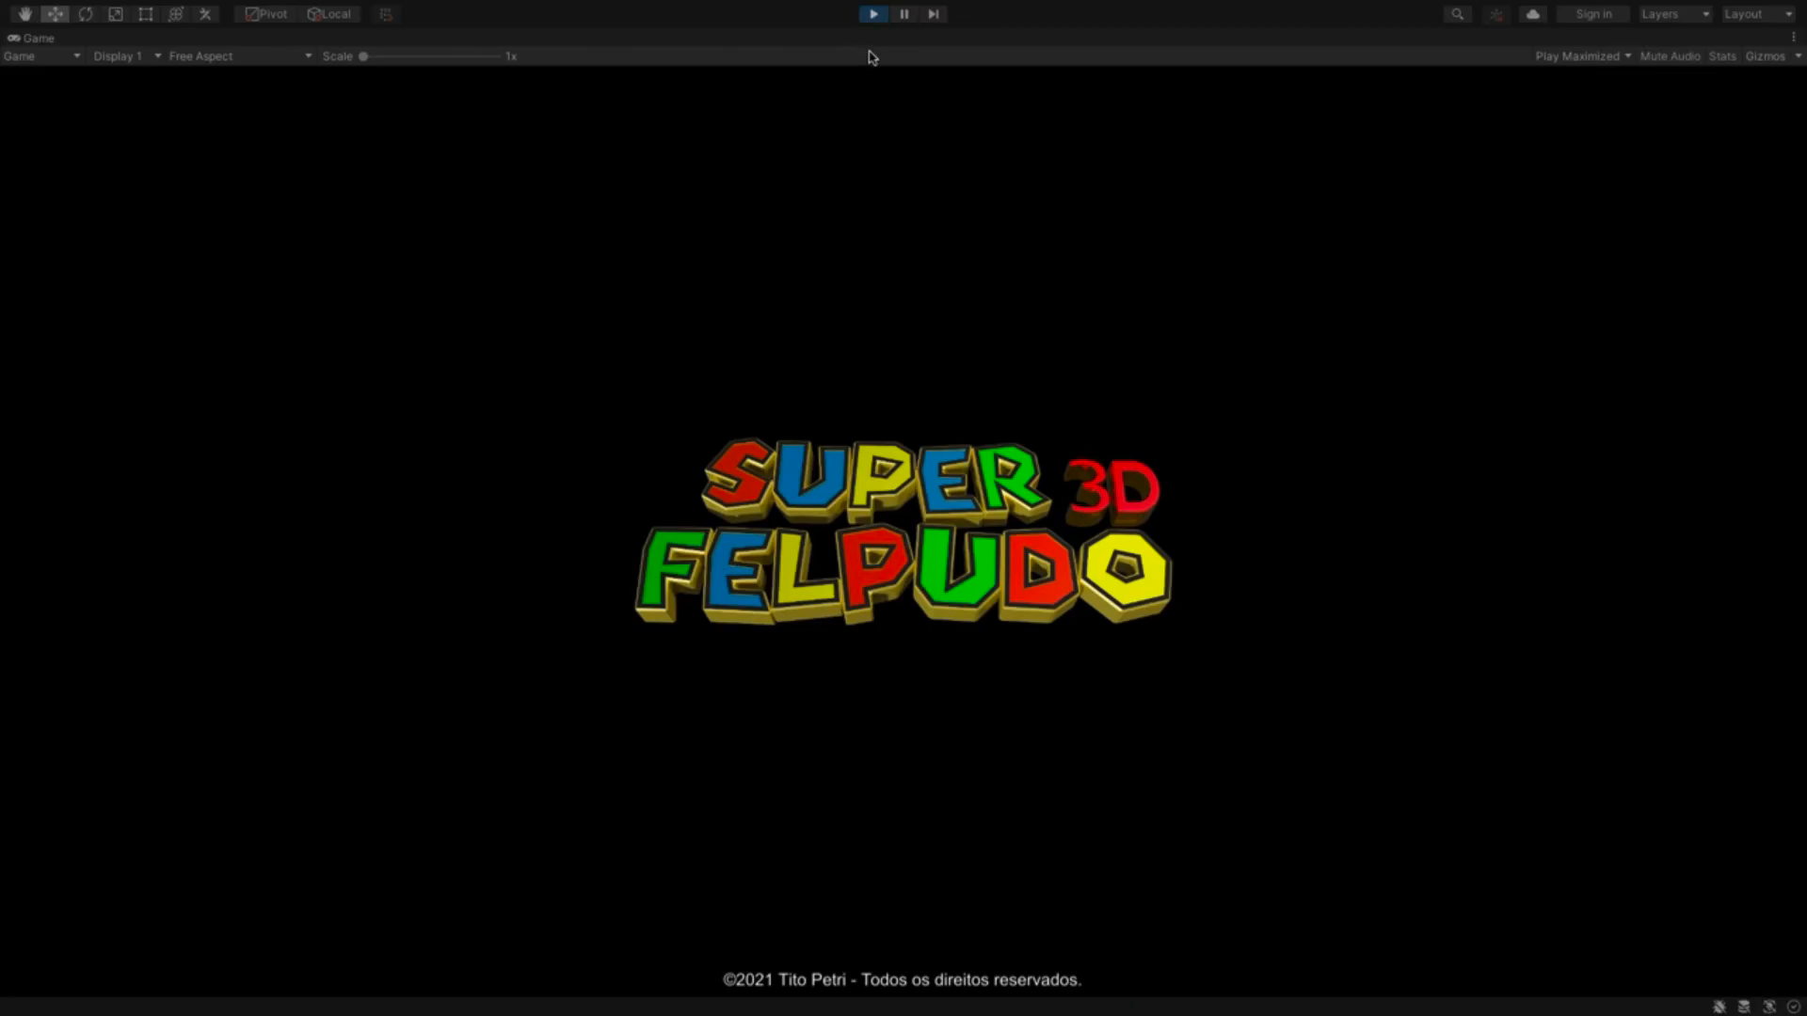
left_click(873, 15)
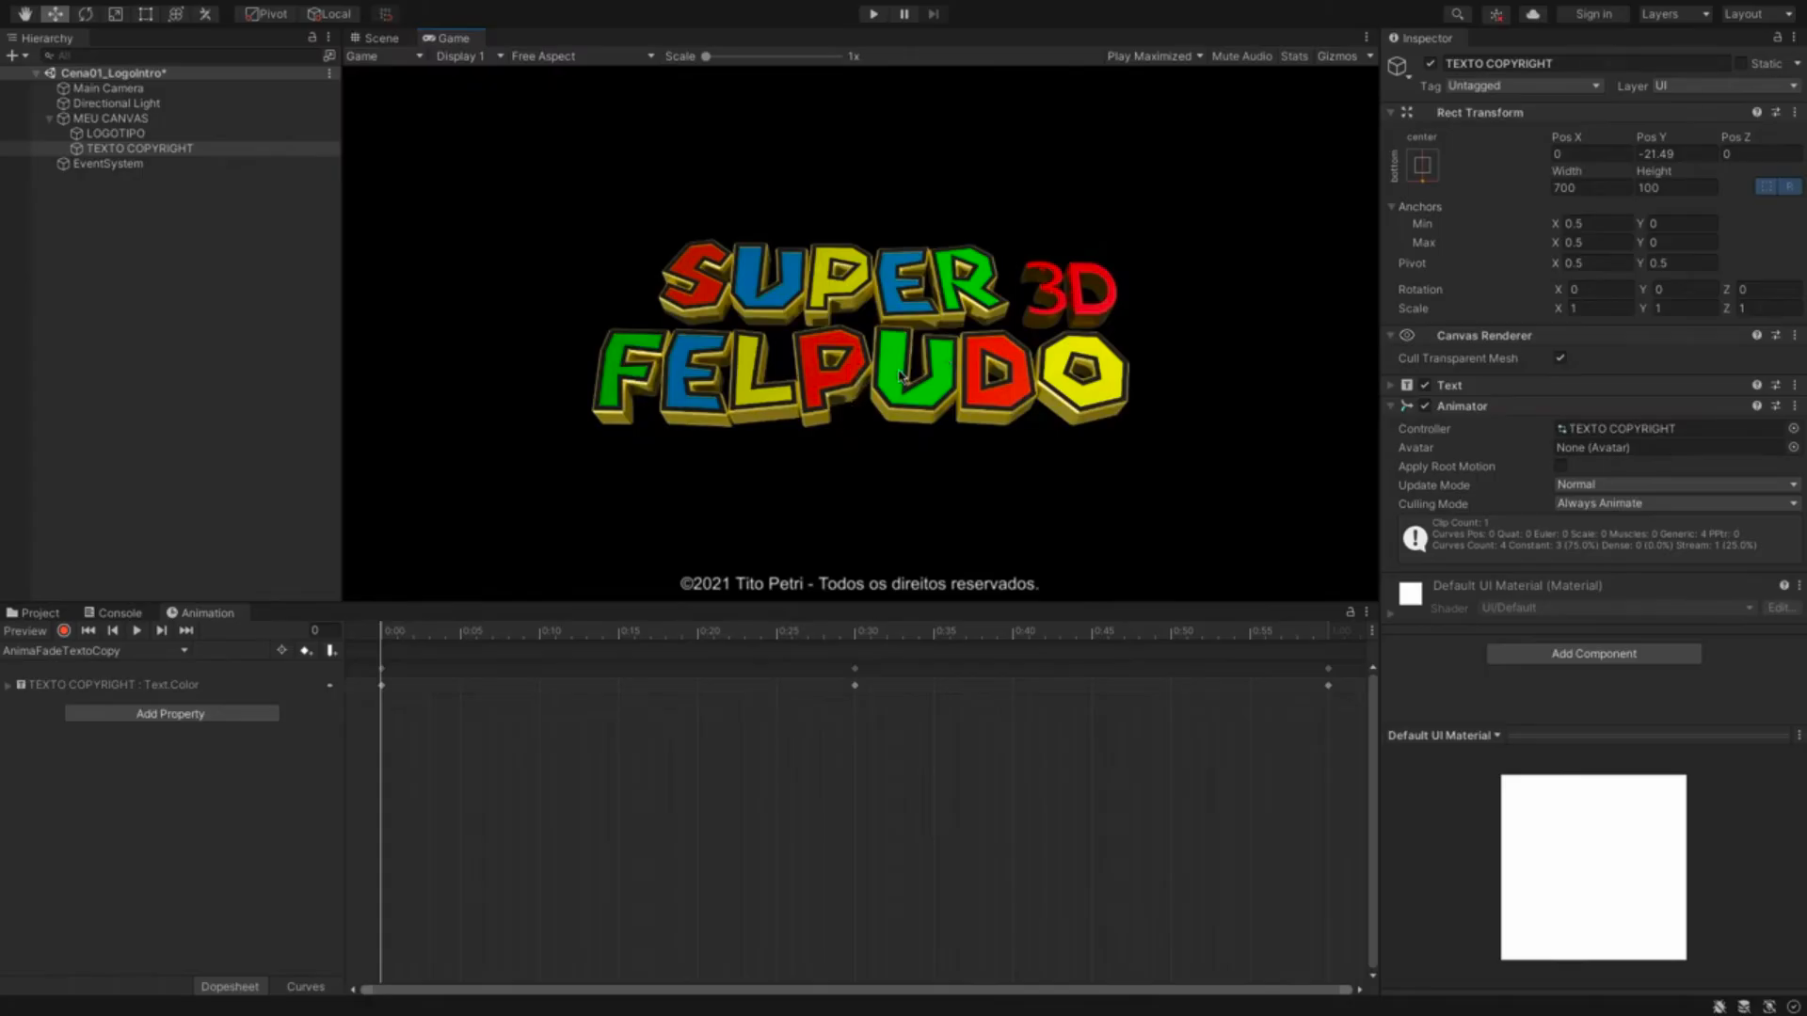
- Switch to Finder, audition moeda.wav from Sons e Musicas, and copy it into the Unity project's Assets folder
key("super+Tab")
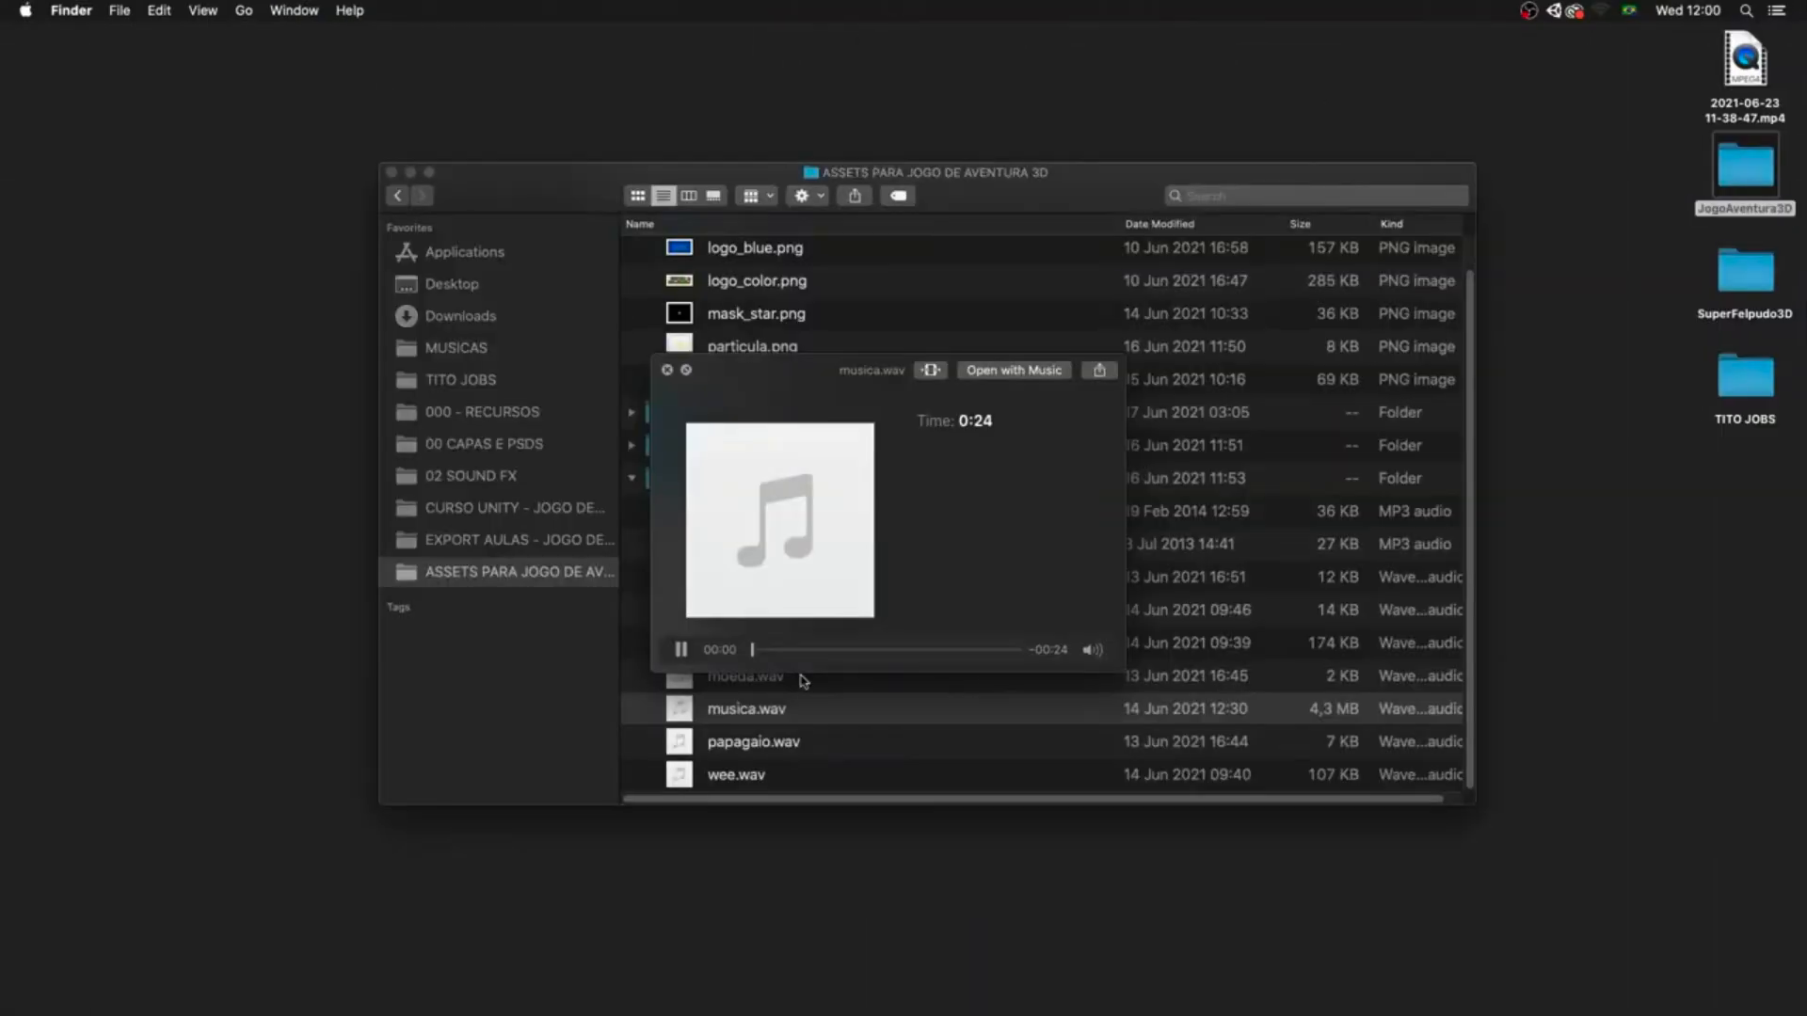
left_click(802, 678)
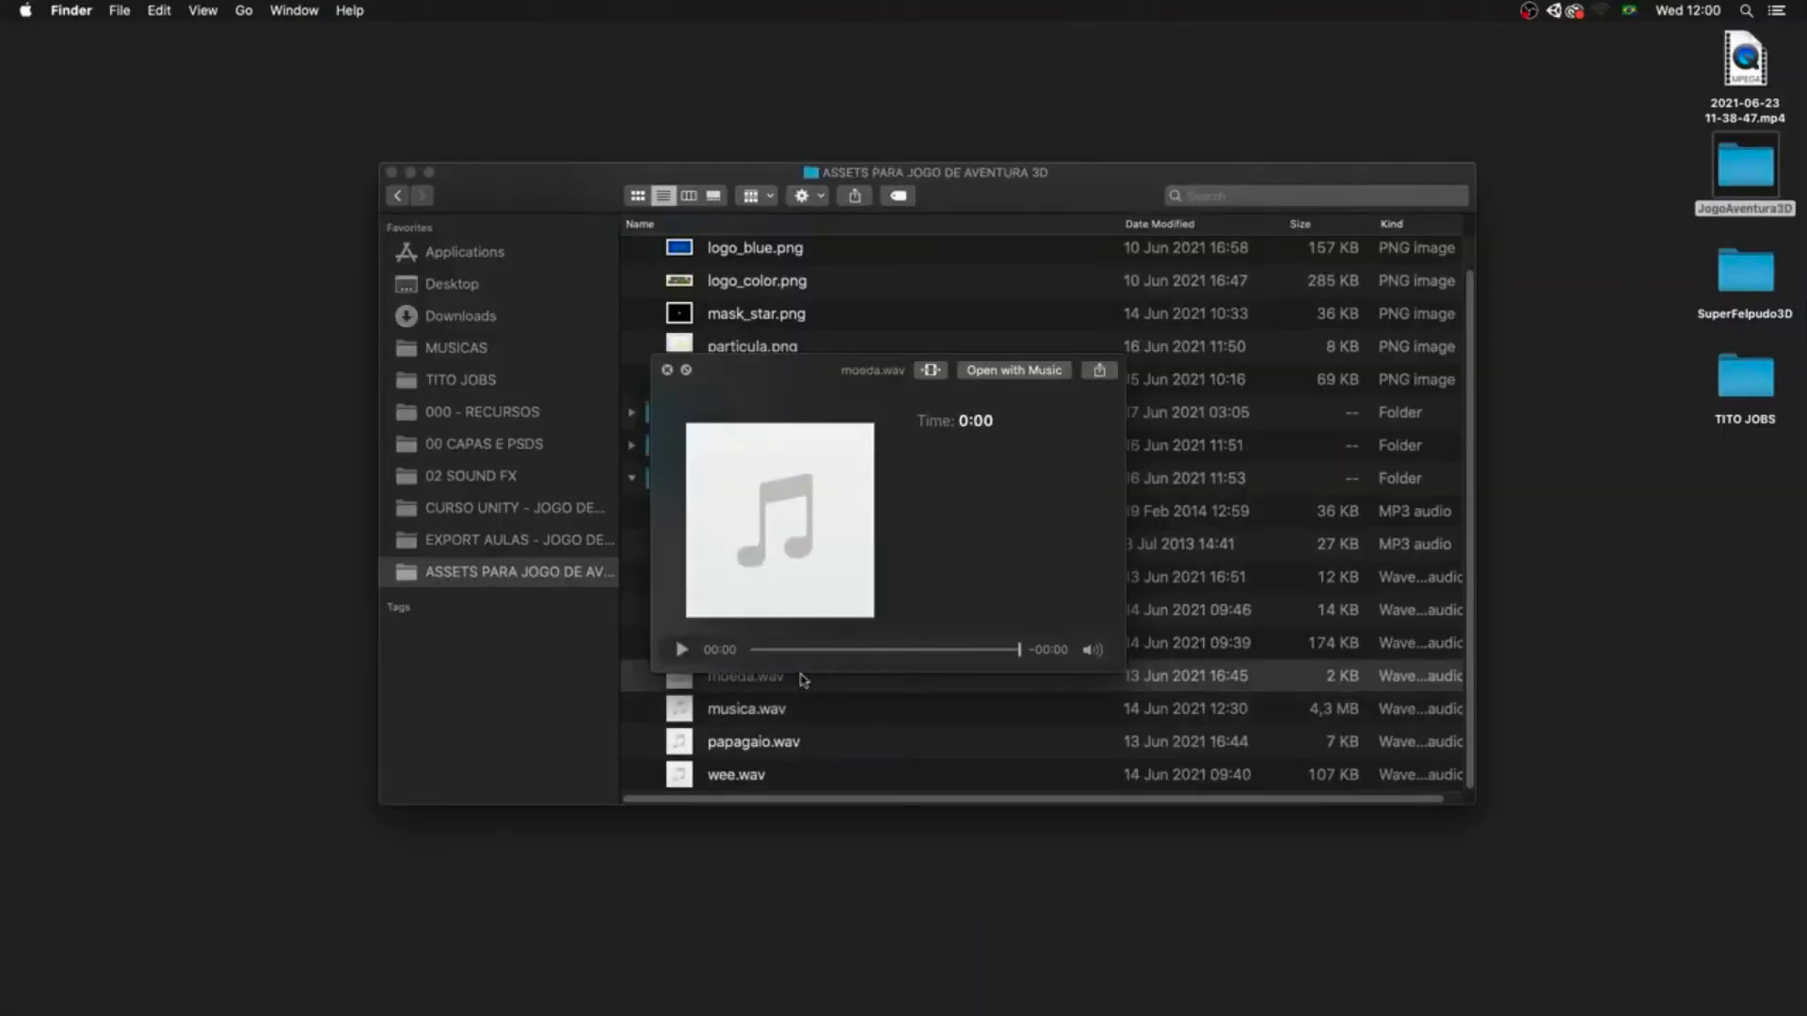
key("space")
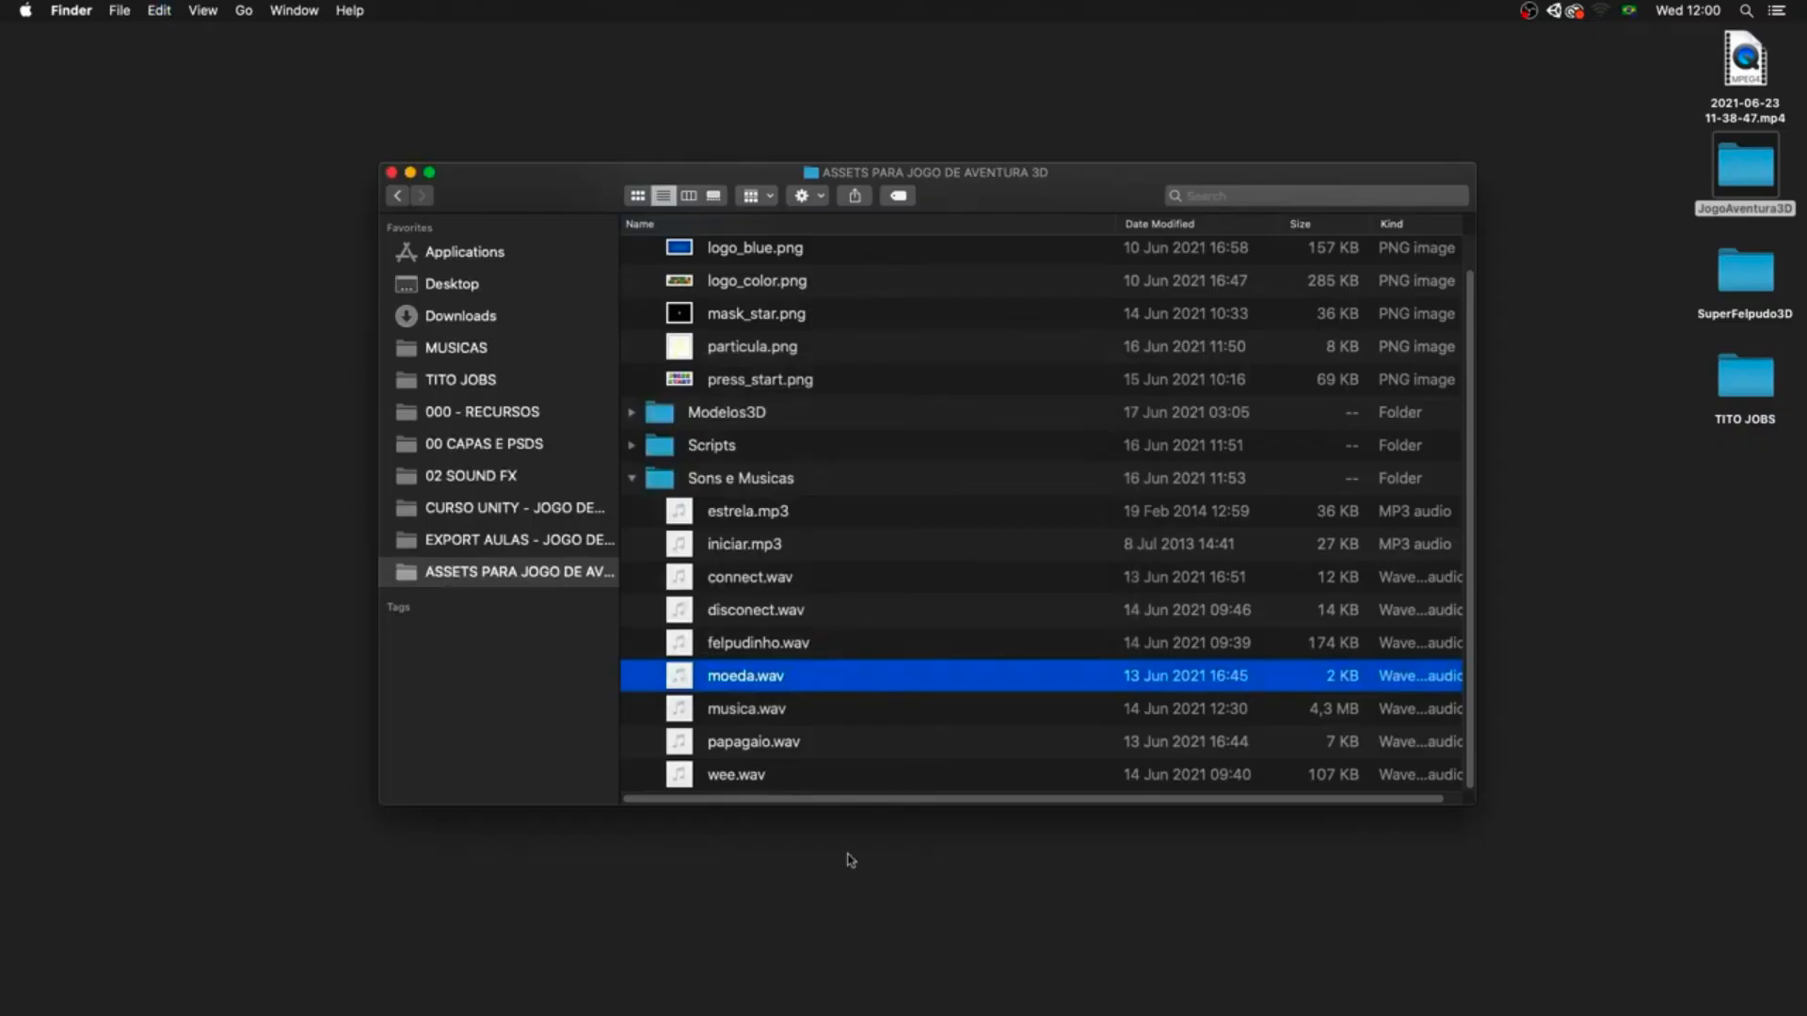
mouse_move(885, 1013)
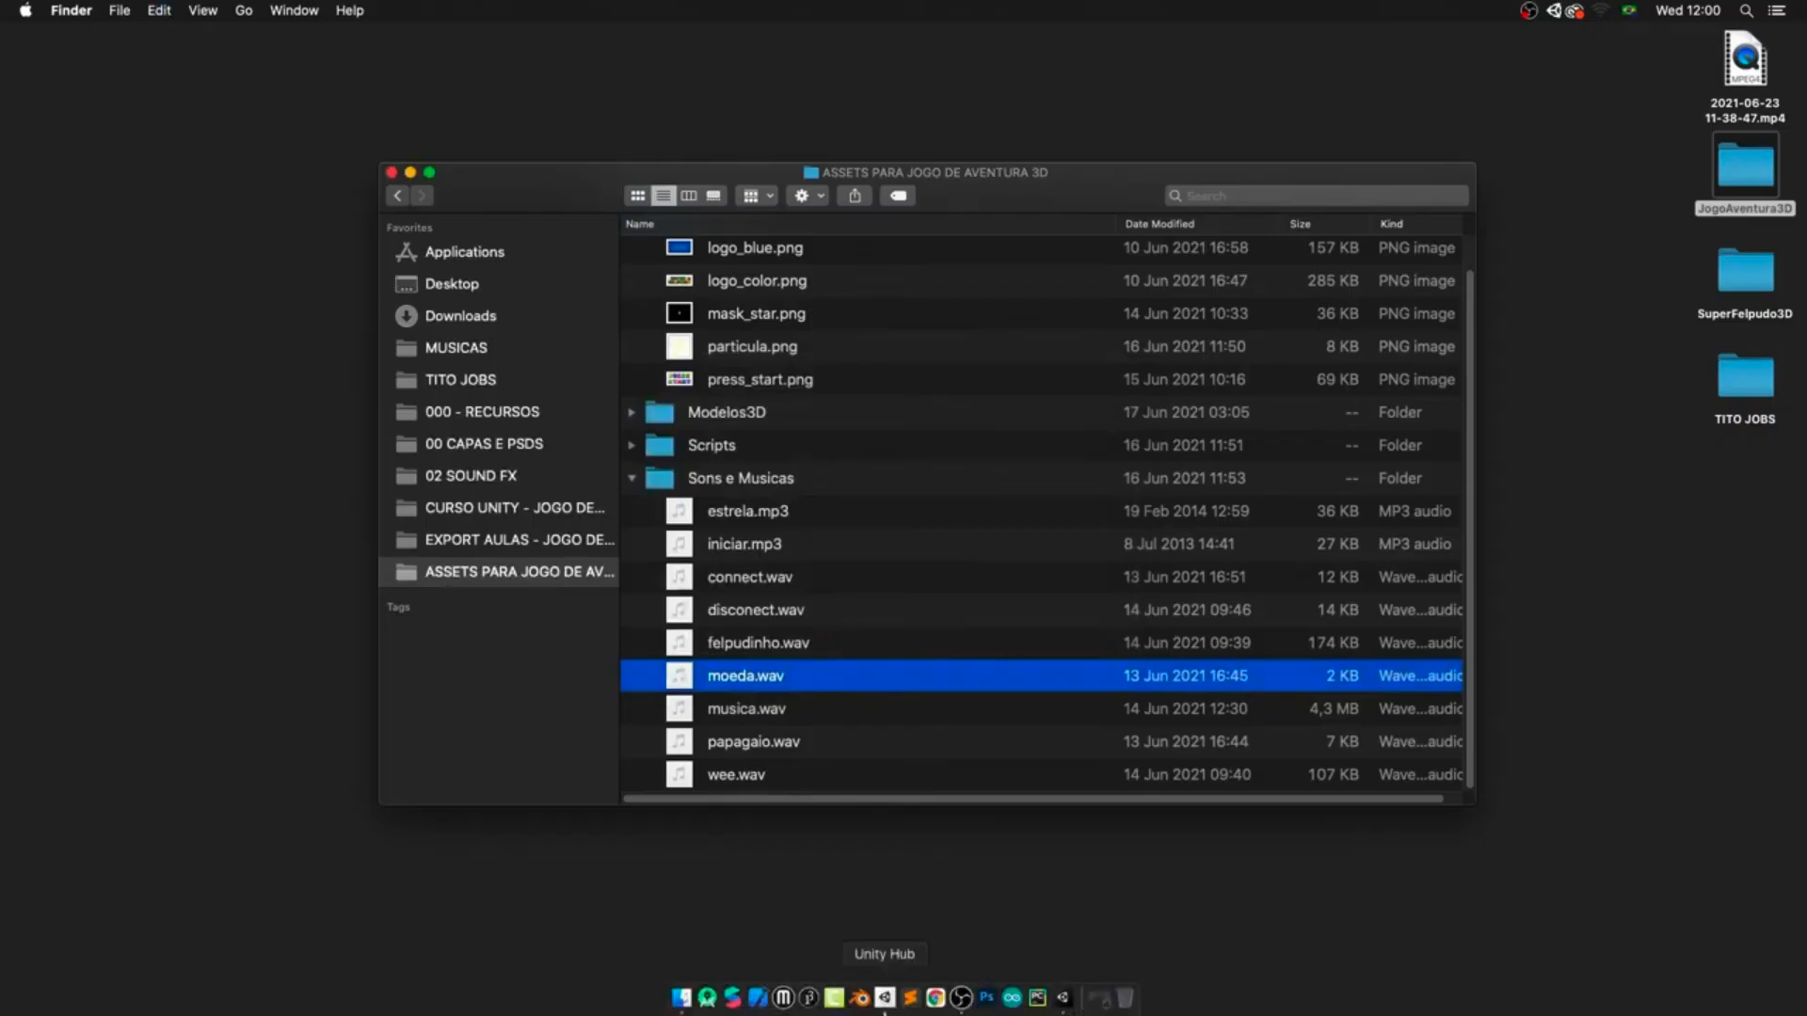
left_click(1063, 998)
left_click(78, 723)
right_click(319, 809)
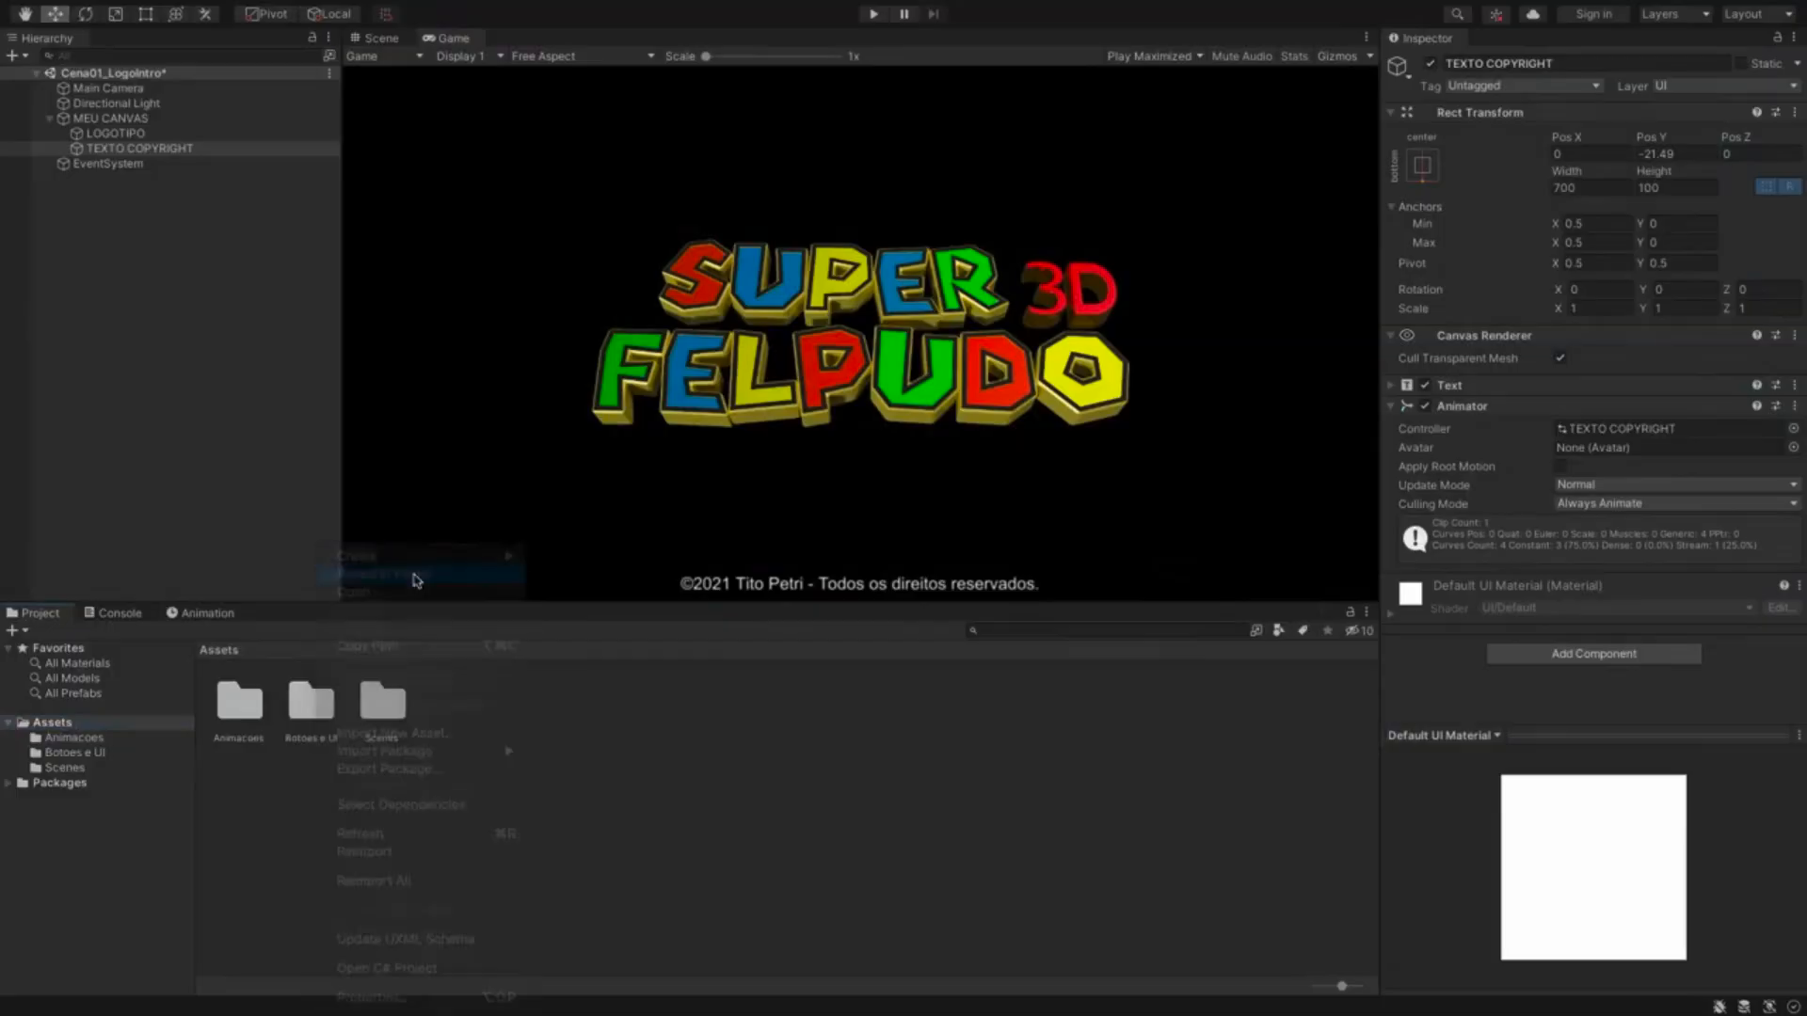
left_click(415, 576)
double_click(598, 320)
key("super+v")
- Create an Audios folder inside Assets and move moeda.wav into it
key("shift+super+n")
type("Audios")
key("Return")
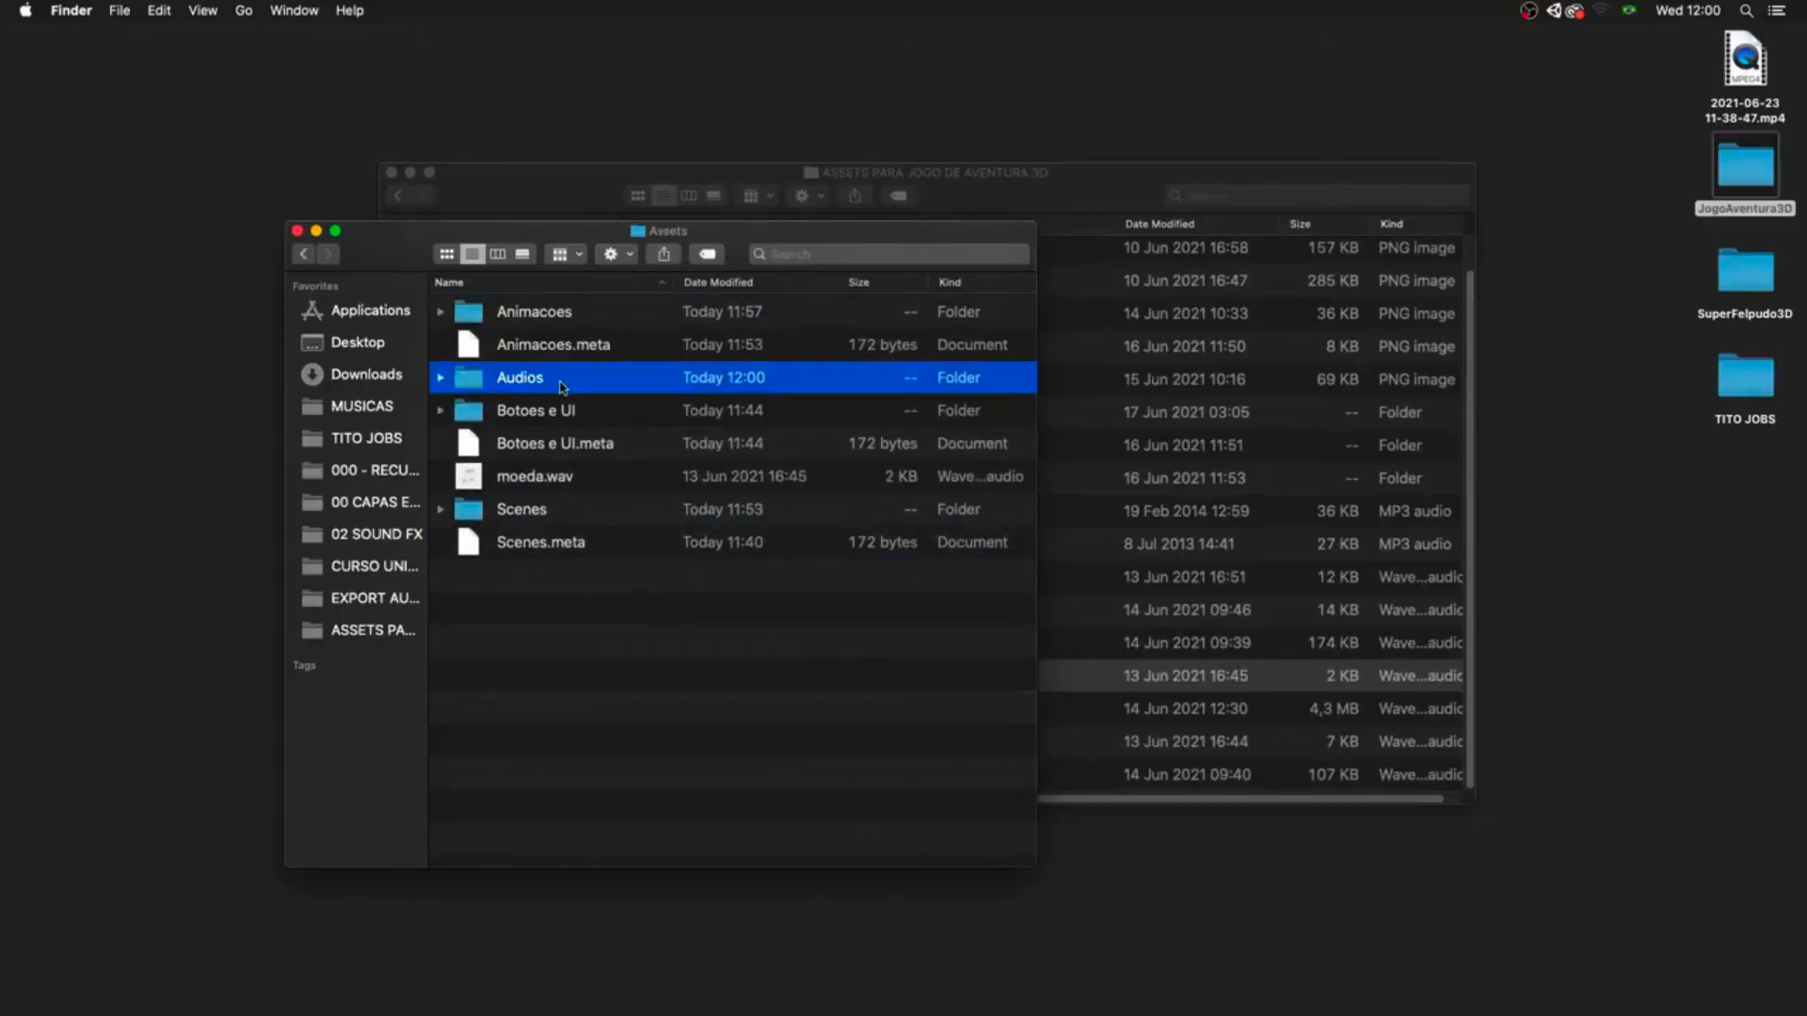
left_click_drag(534, 476, 535, 378)
- Return to Unity, open the Audios folder, and play the imported moeda clip
key("super+Tab")
double_click(317, 710)
left_click(245, 704)
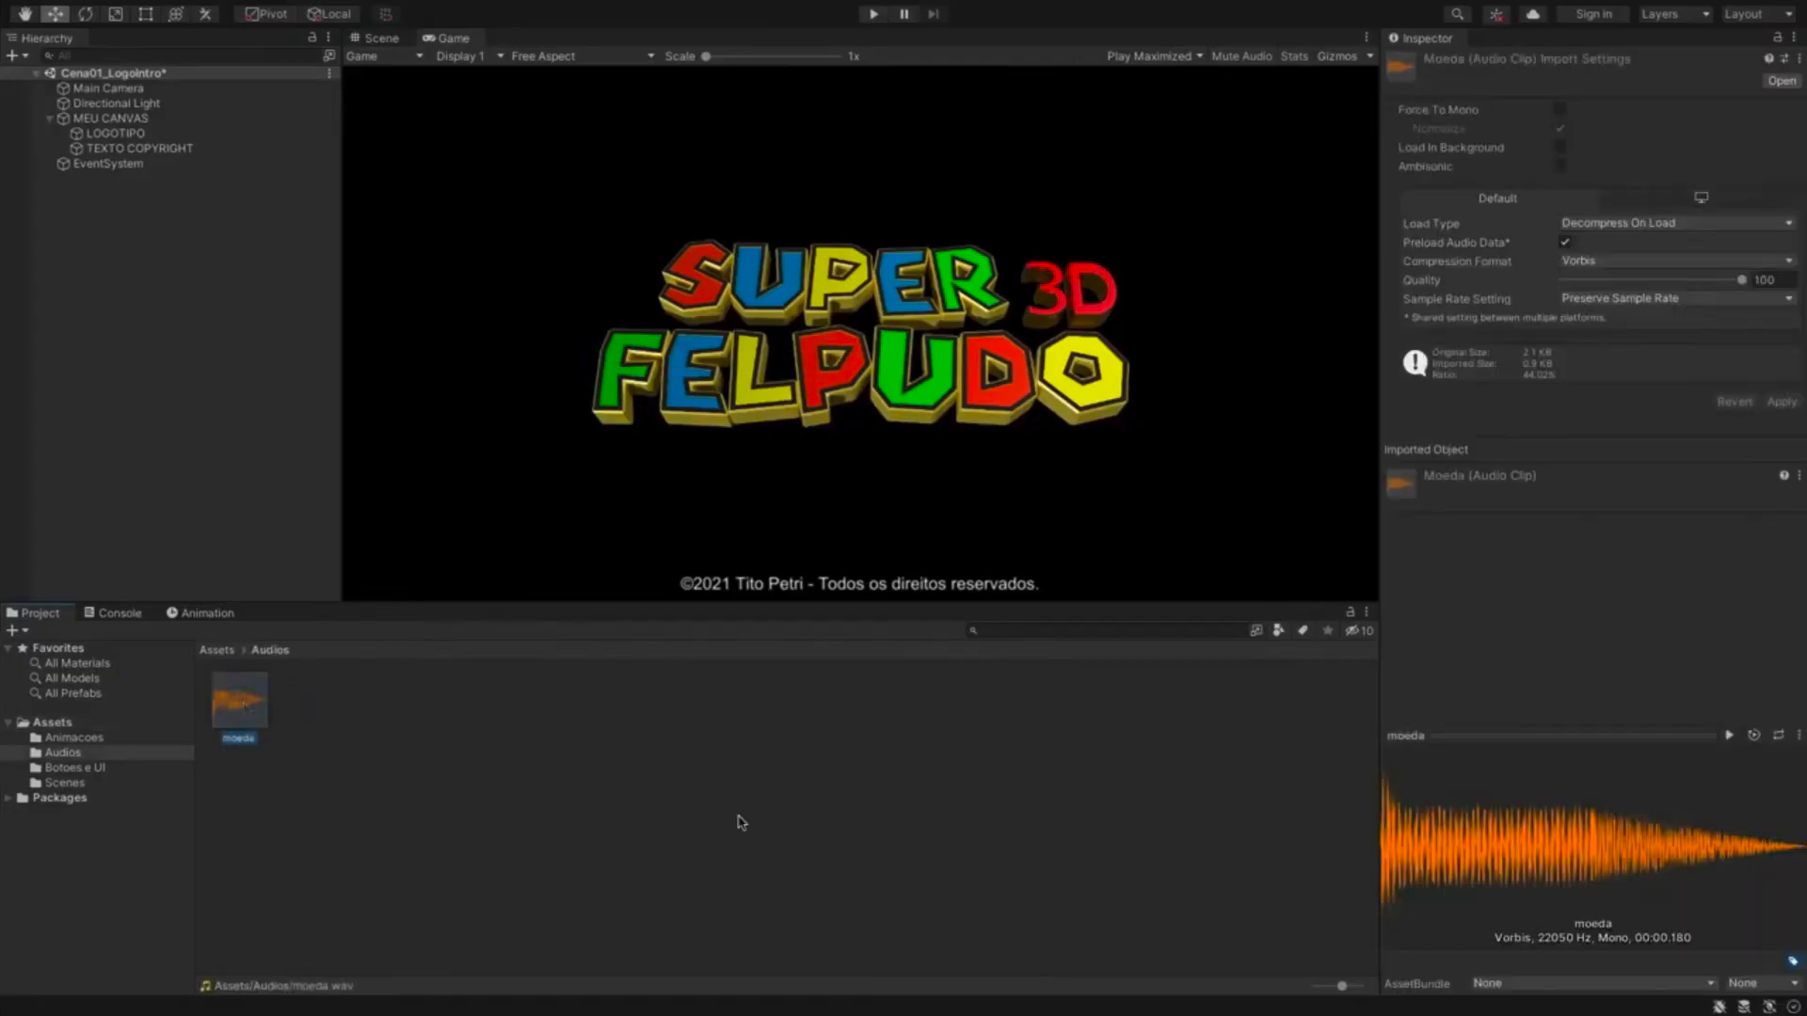
left_click(1729, 735)
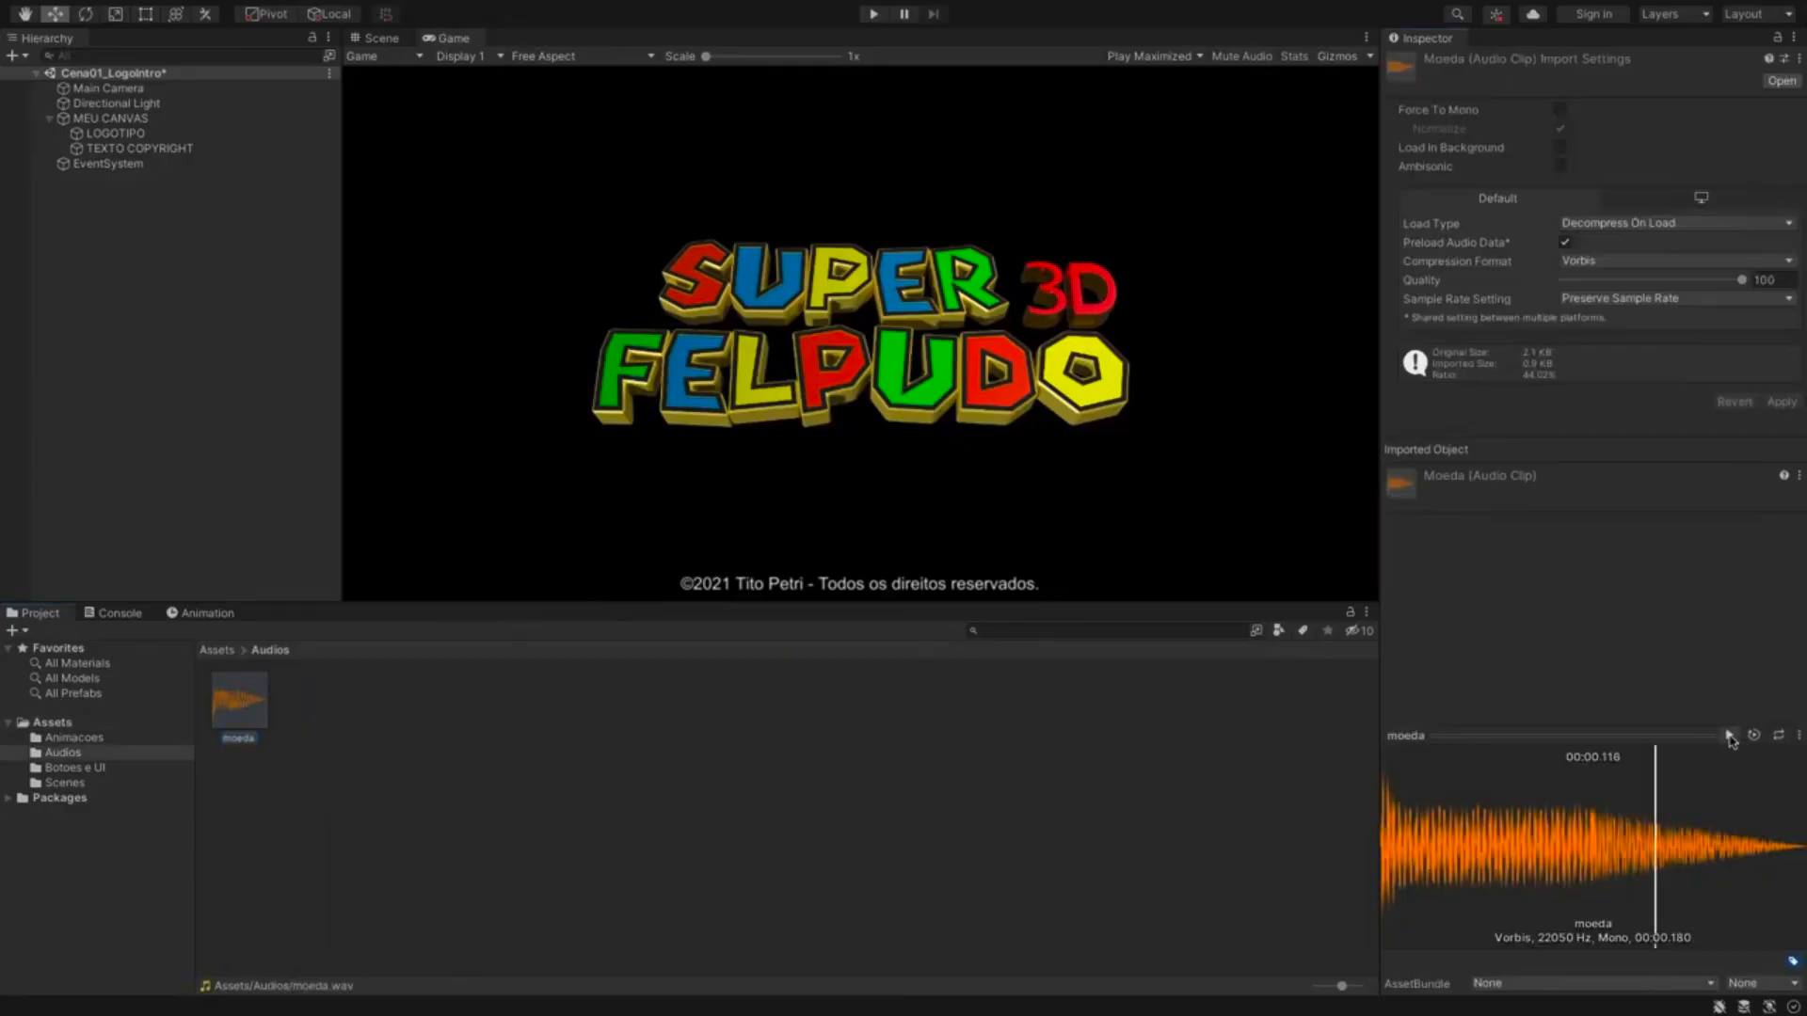
left_click(1728, 735)
left_click(1729, 735)
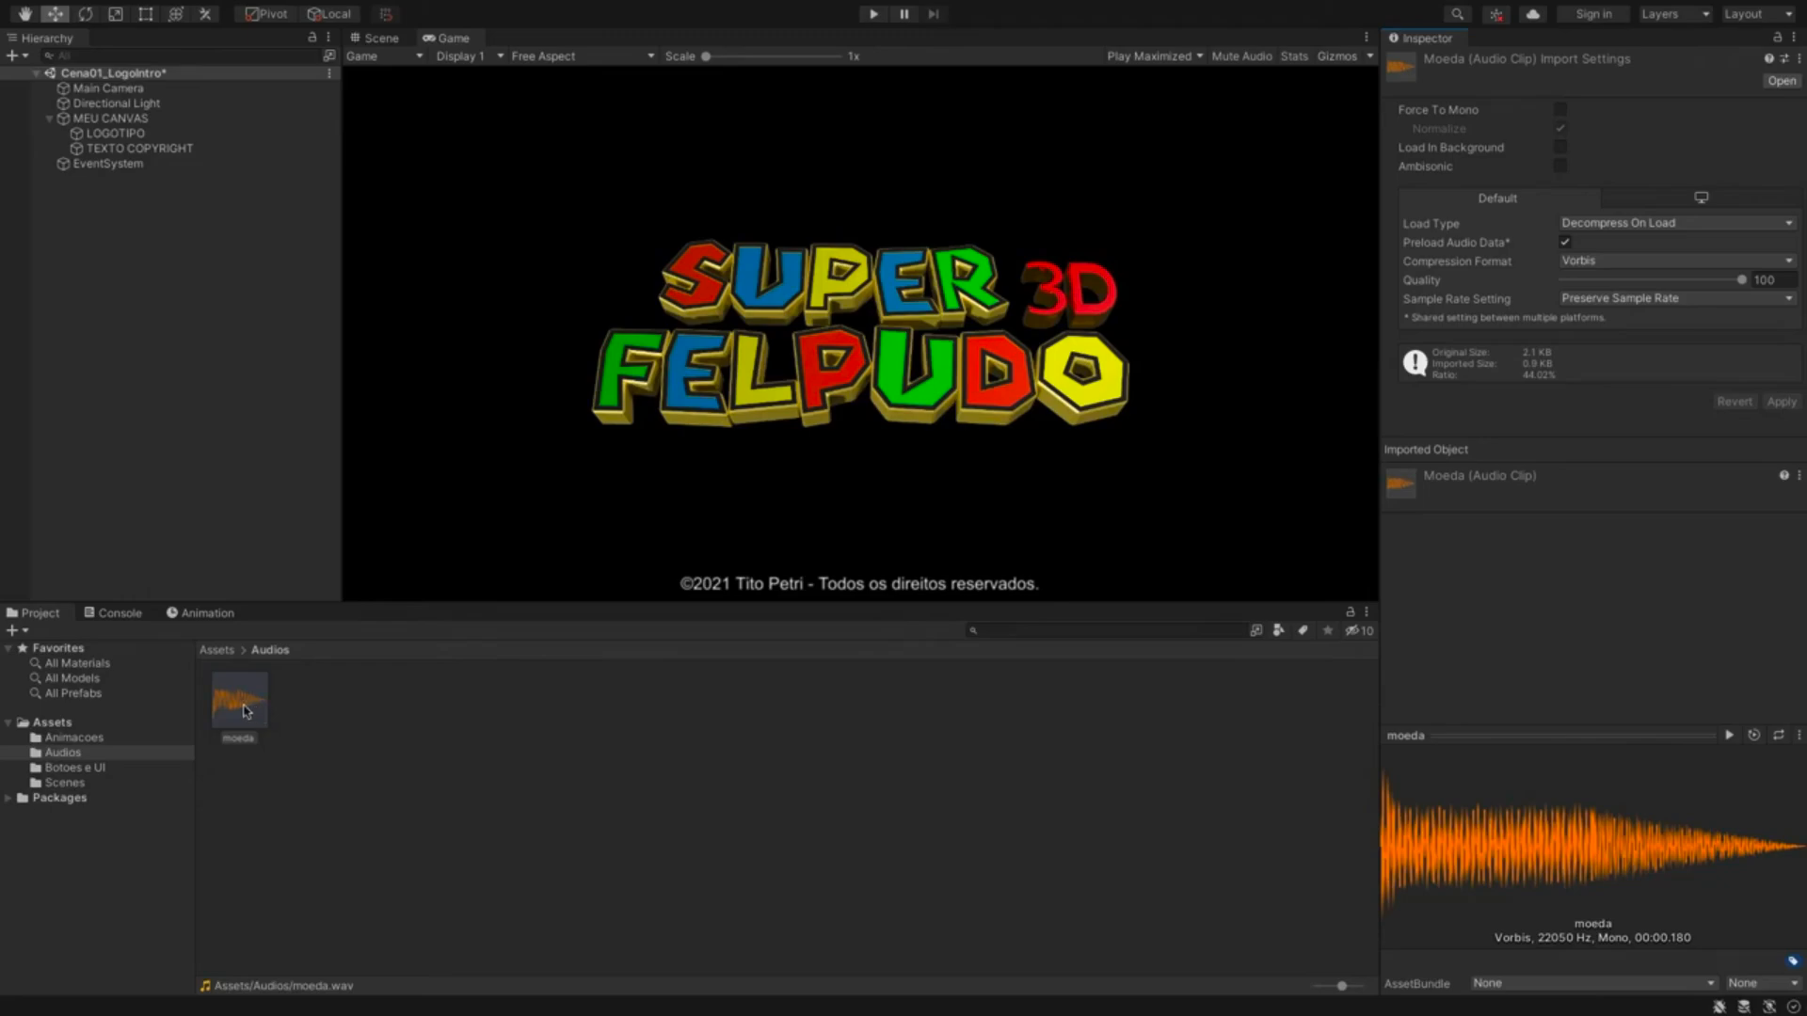
- Create a Scripts folder in the project's Assets and open it
left_click(59, 729)
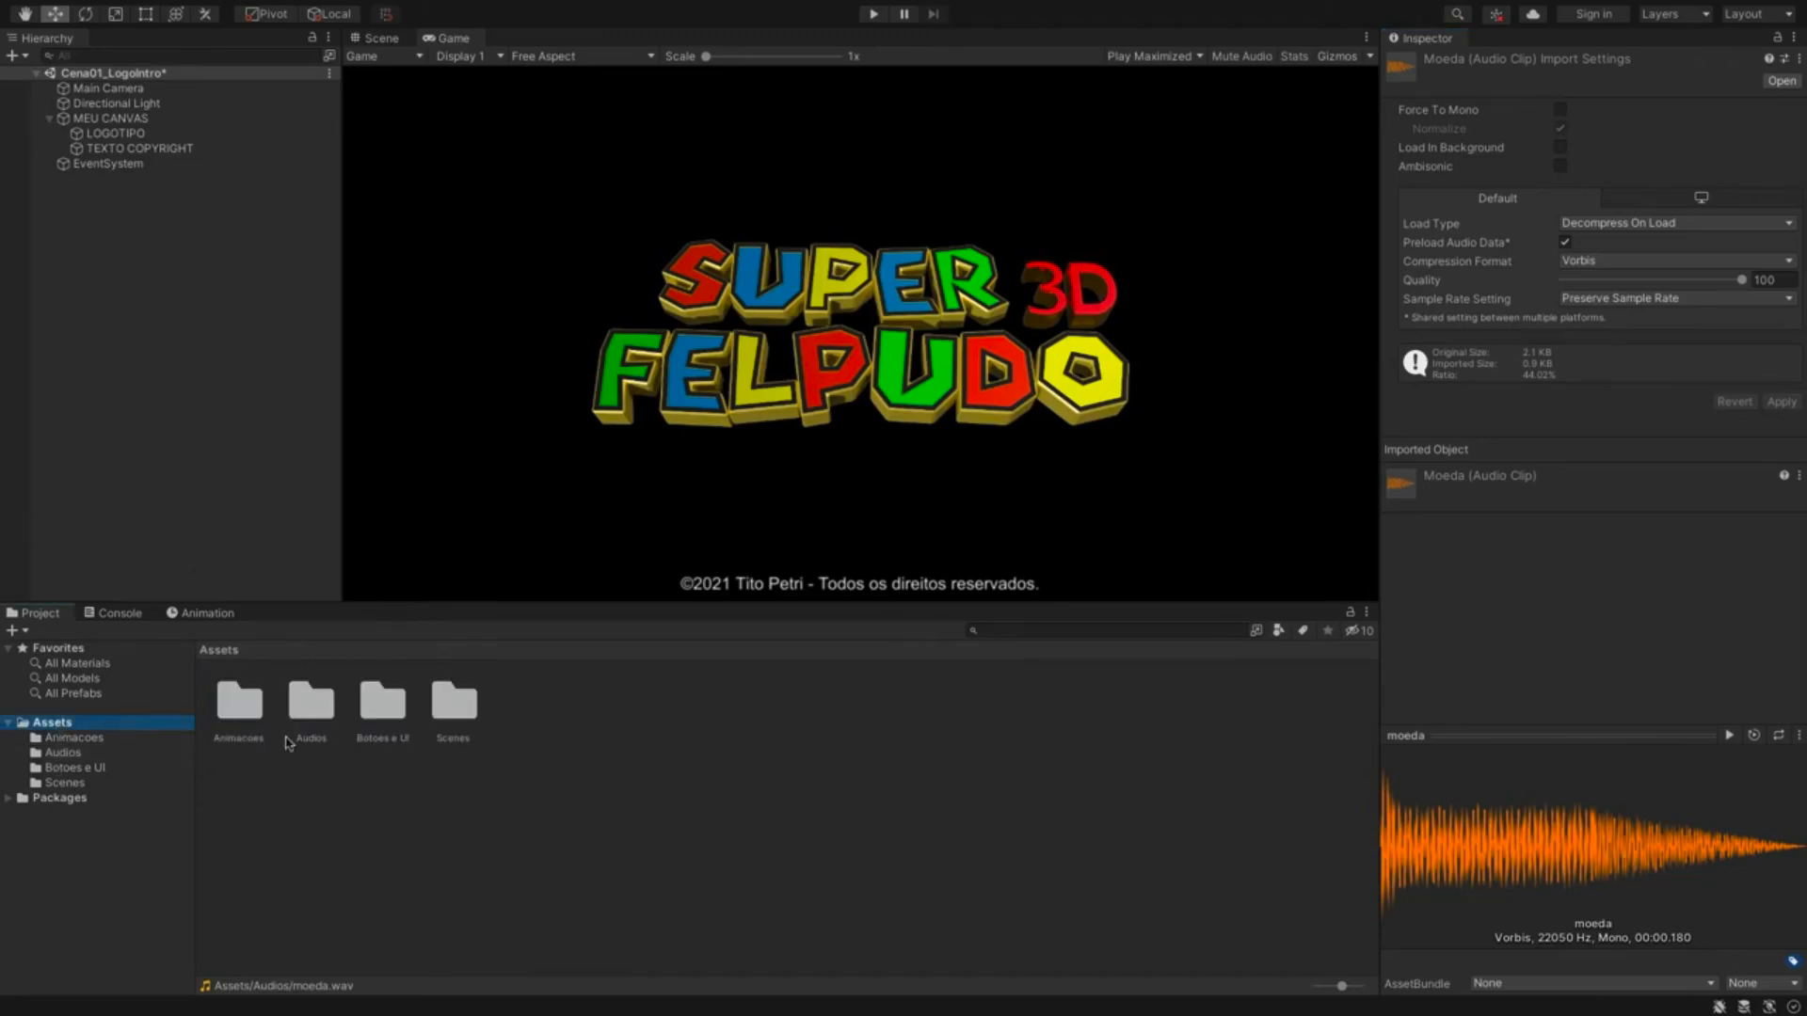
left_click(18, 631)
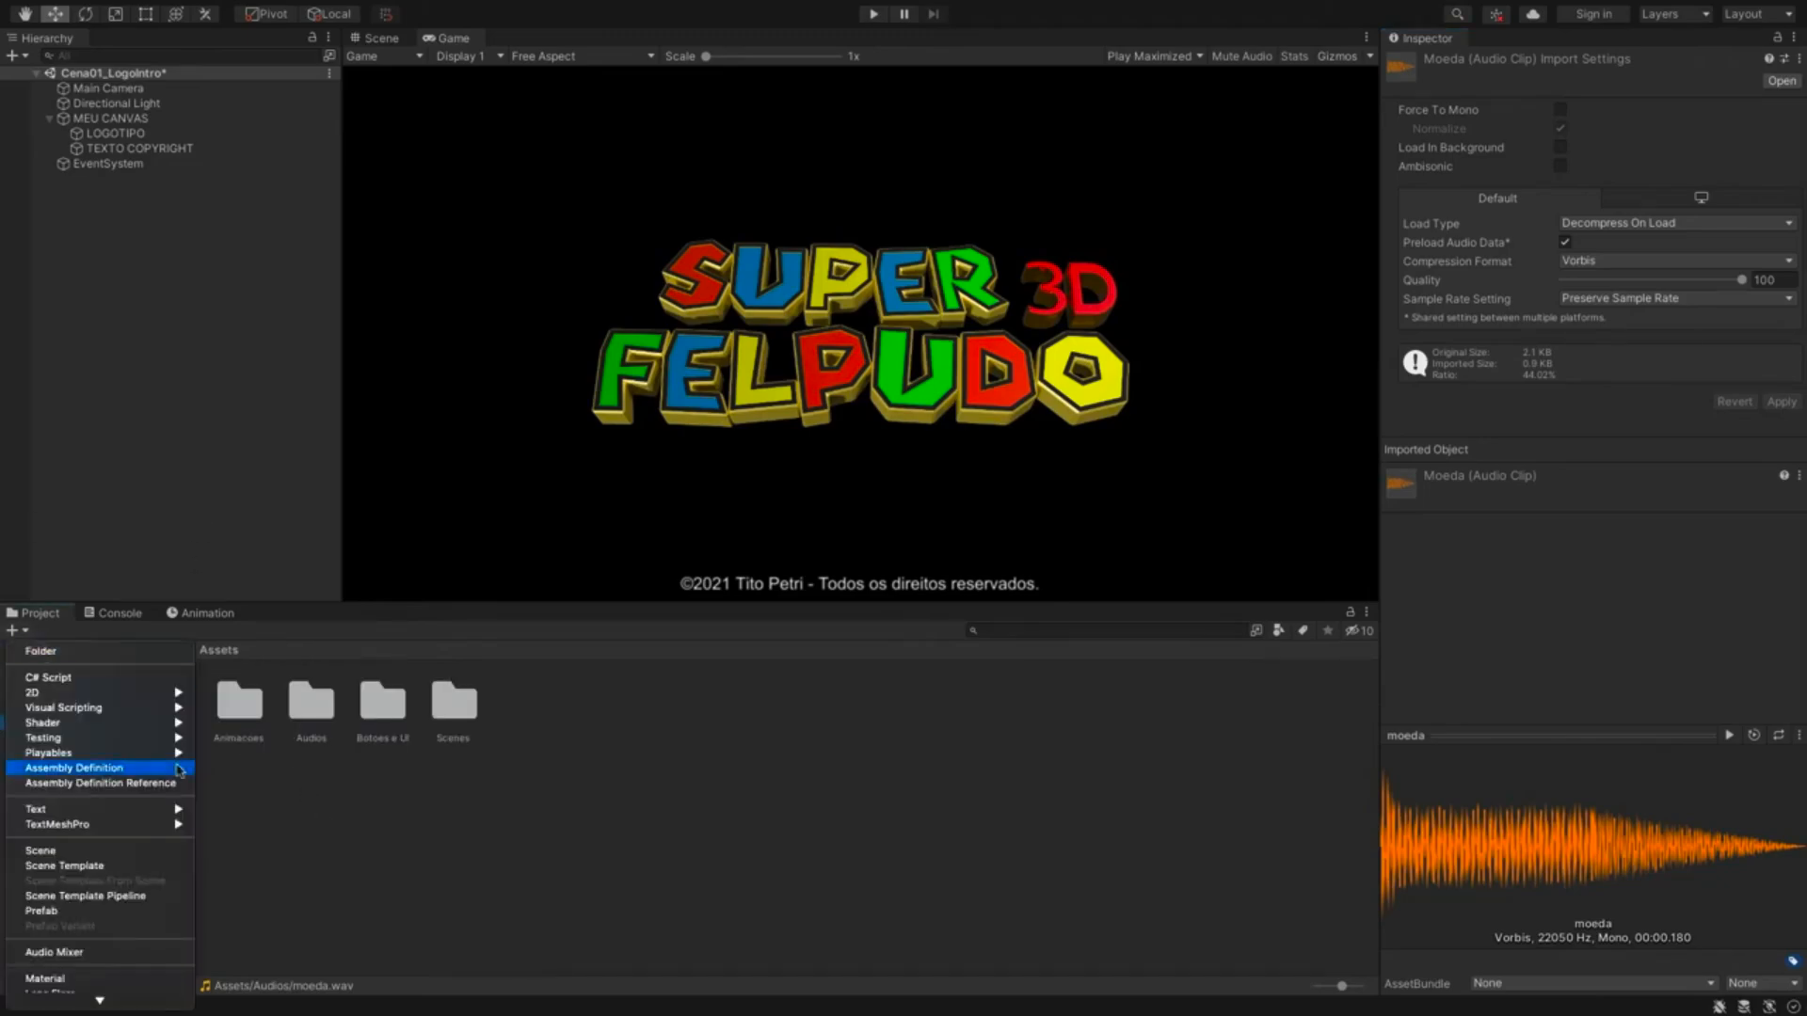
left_click(41, 651)
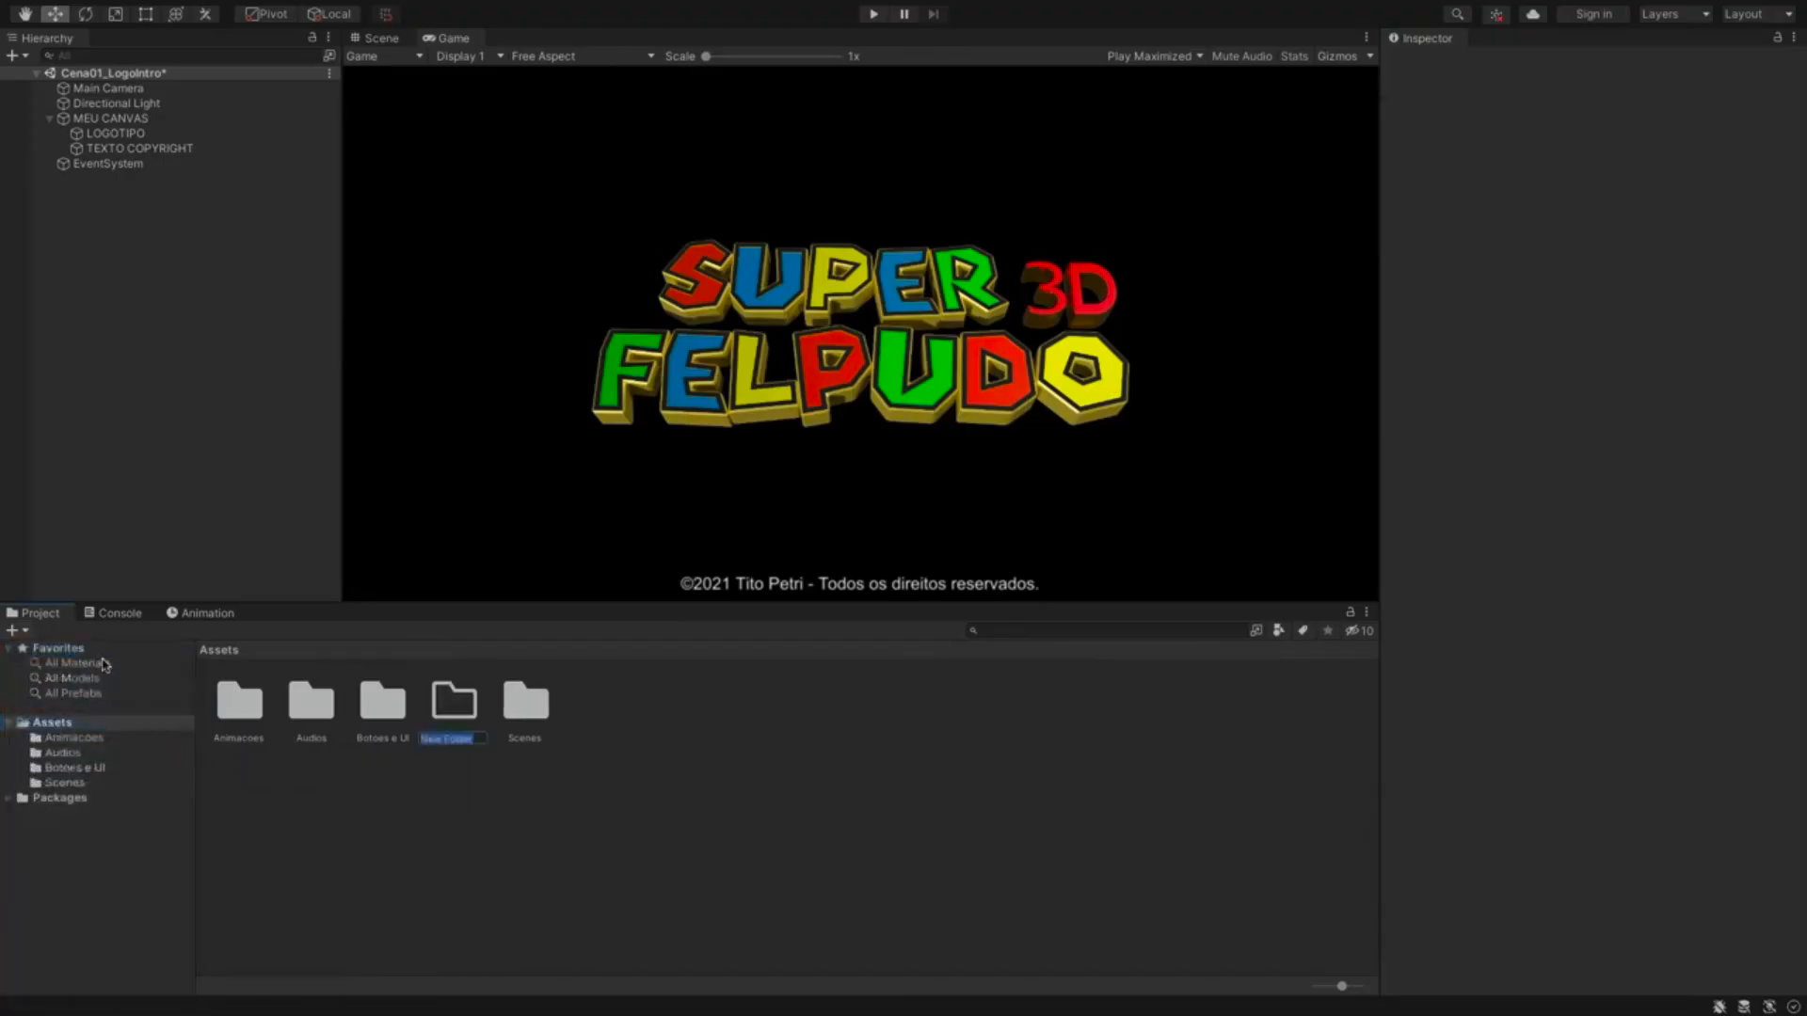
type("Scripts")
key("Return")
key("super+Down")
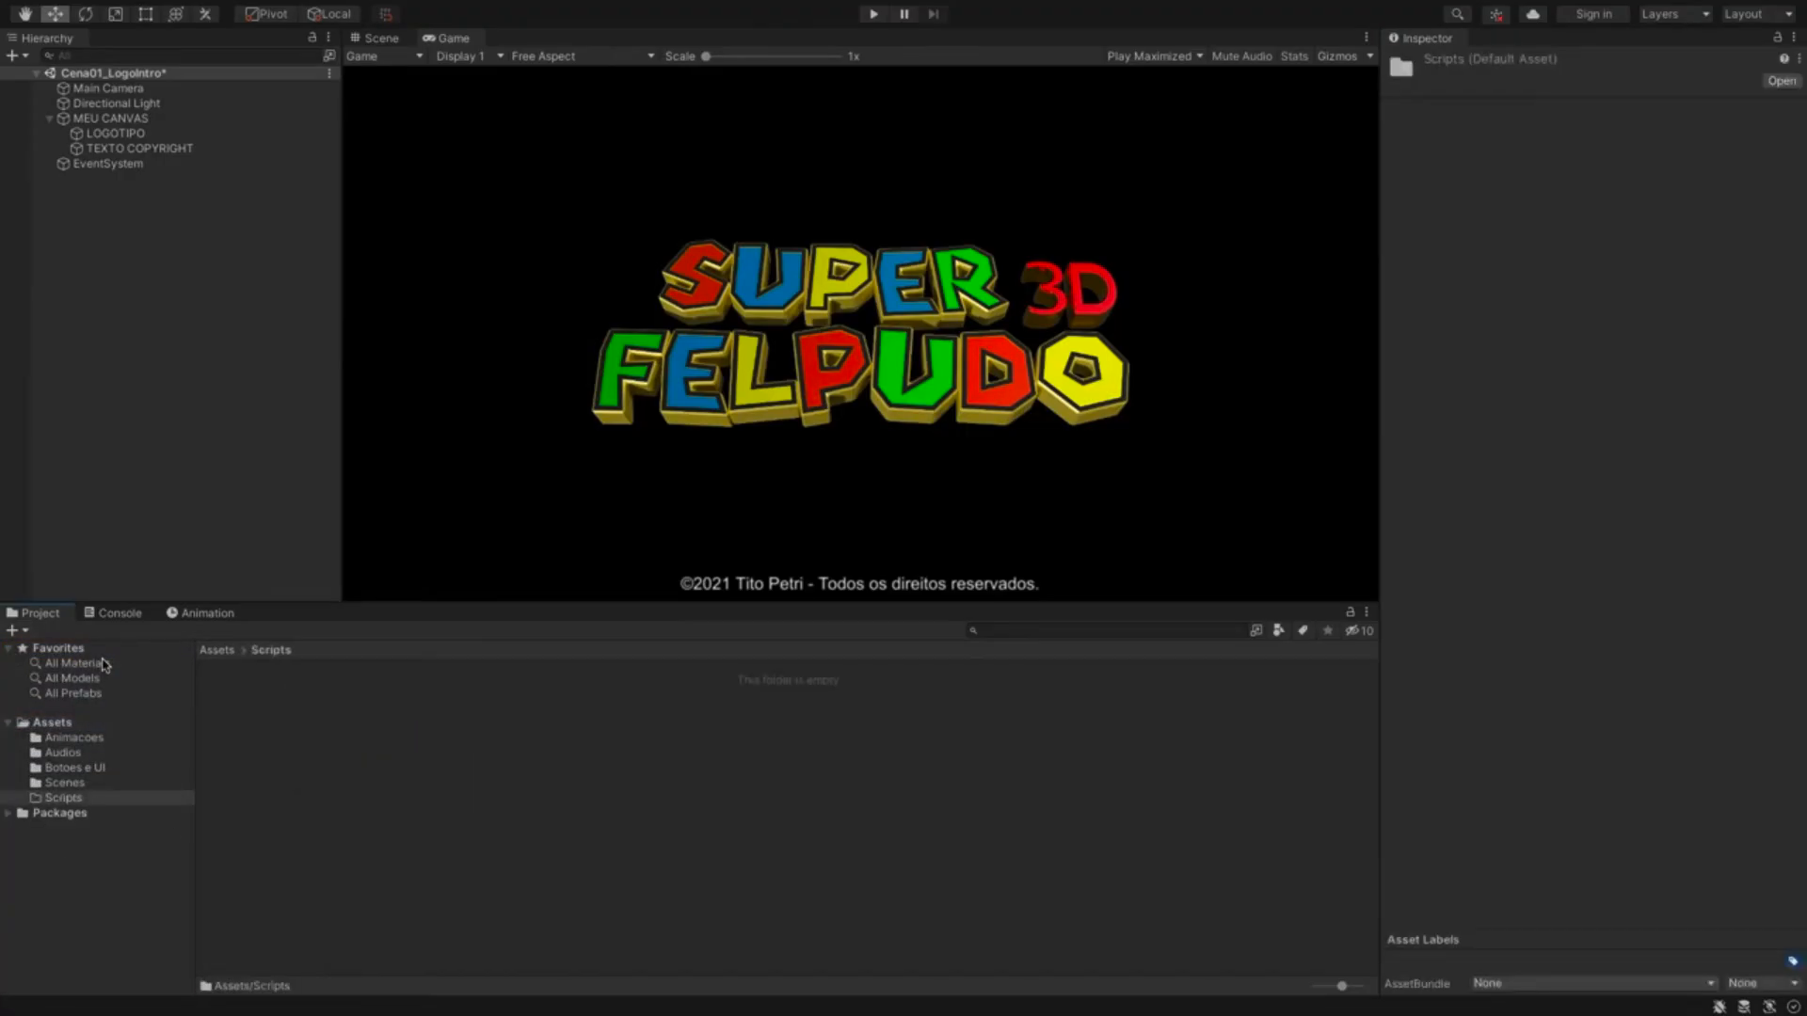
- Create a C# script named ScriptCena01Logo in the Scripts folder
left_click(17, 630)
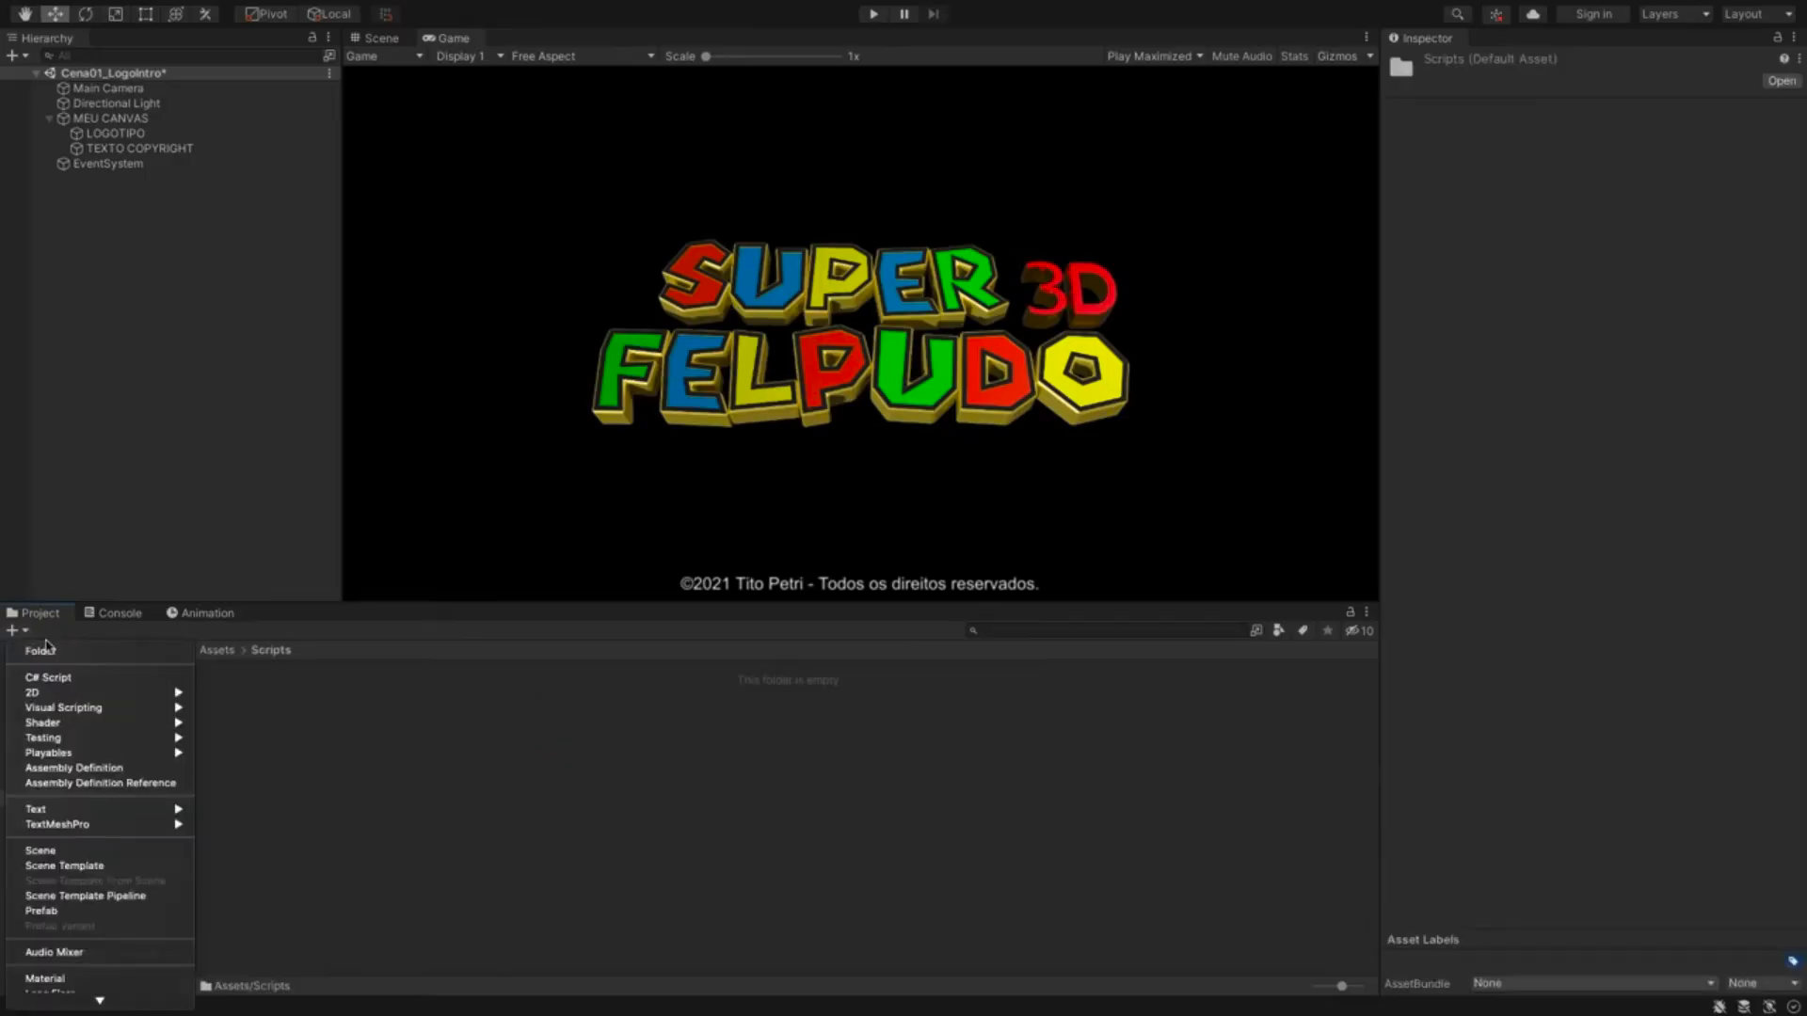
left_click(58, 678)
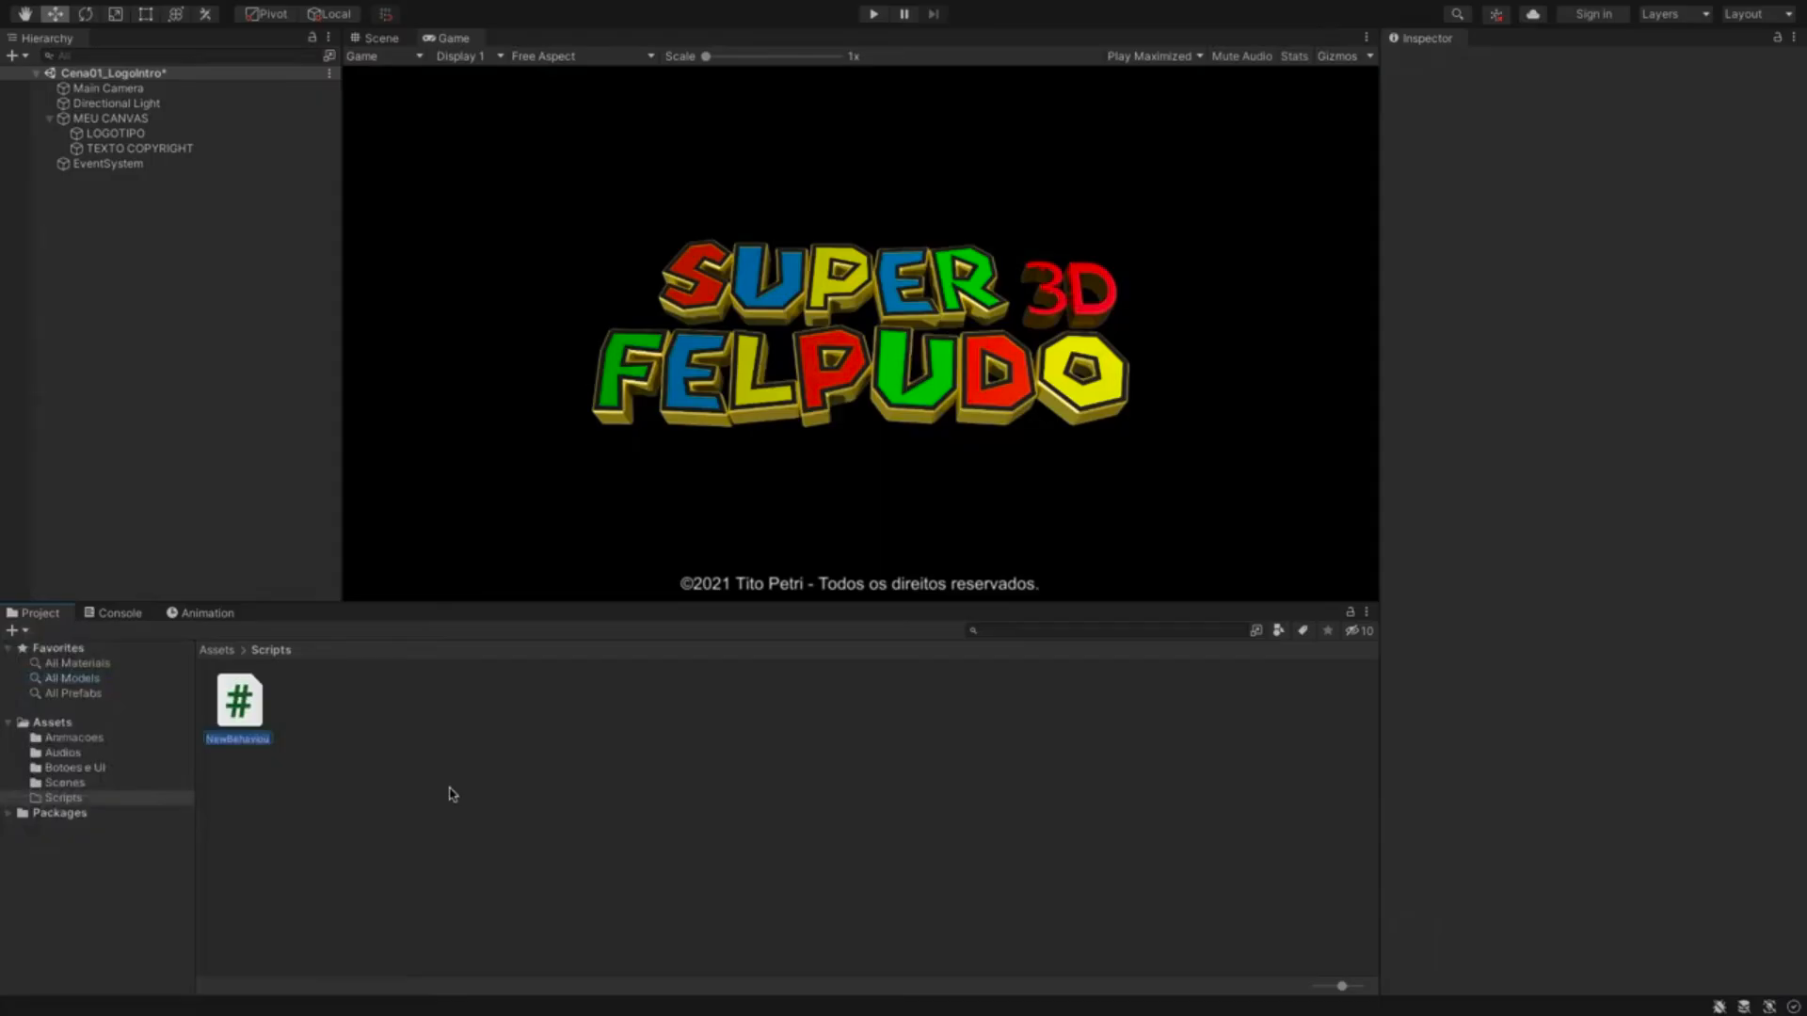
type("S")
key("Return")
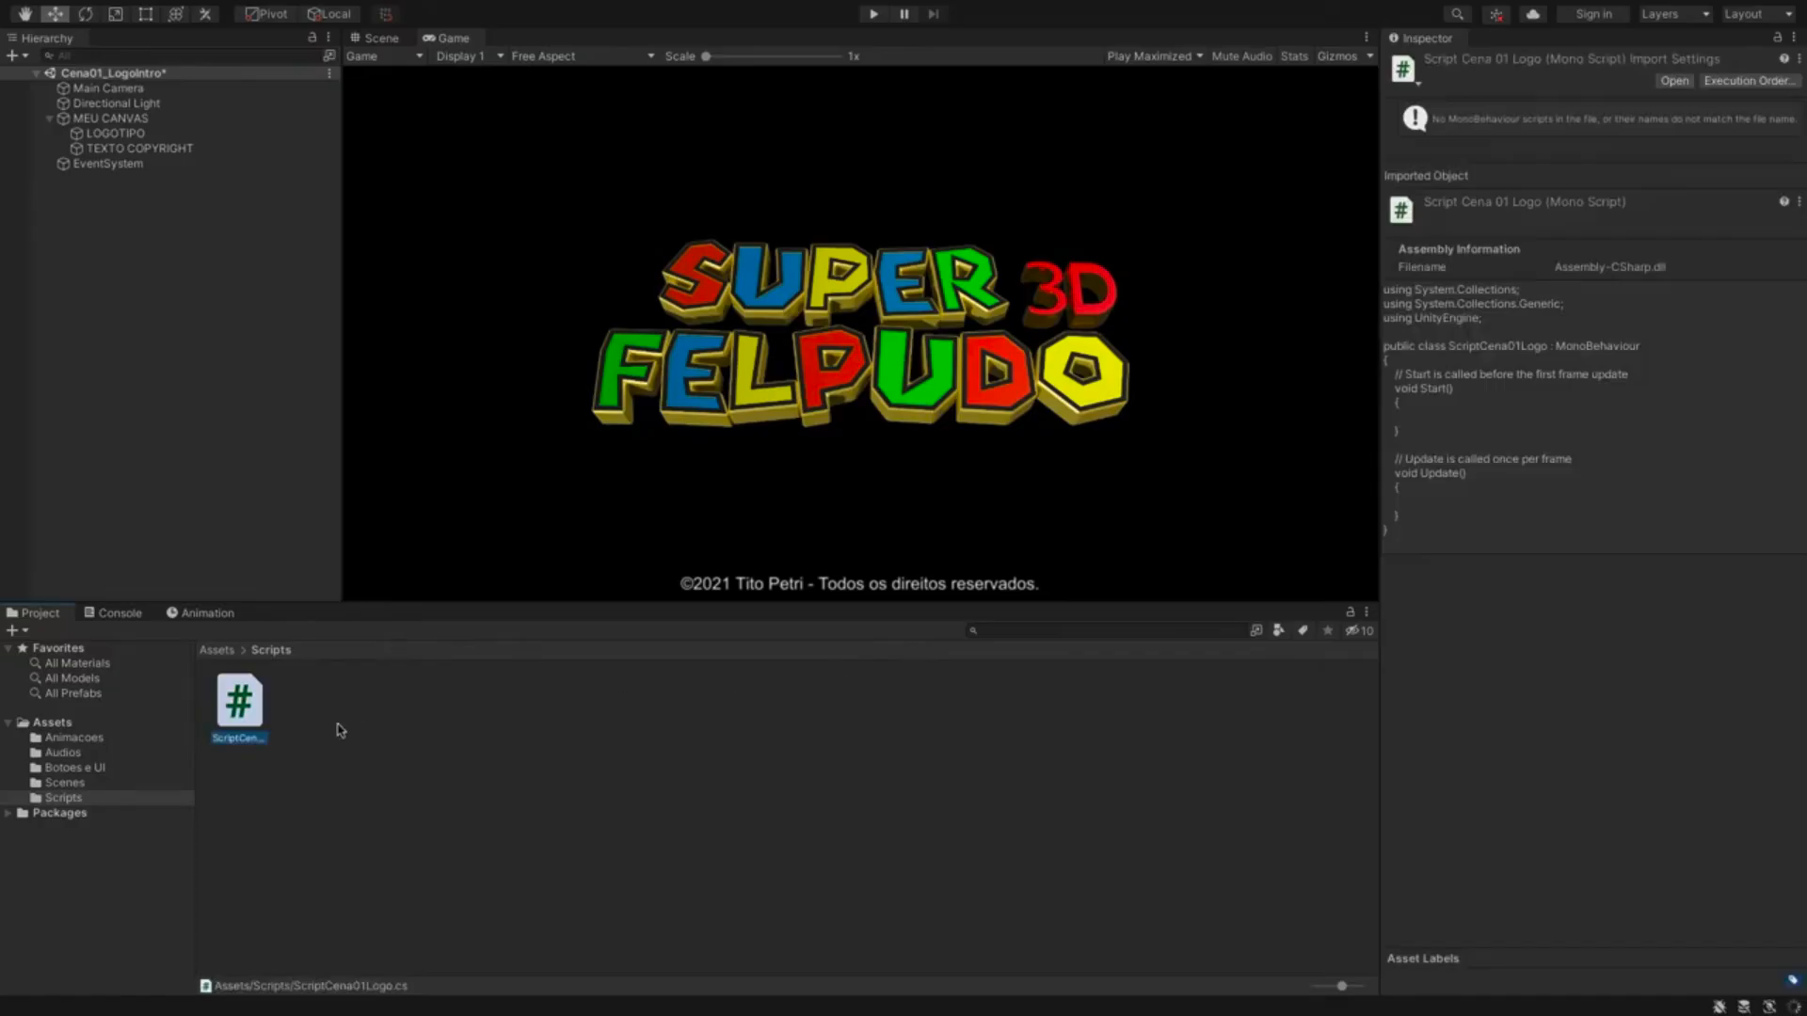
- Attach the ScriptCena01Logo script to the Main Camera and show the camera's components
left_click_drag(242, 704, 117, 95)
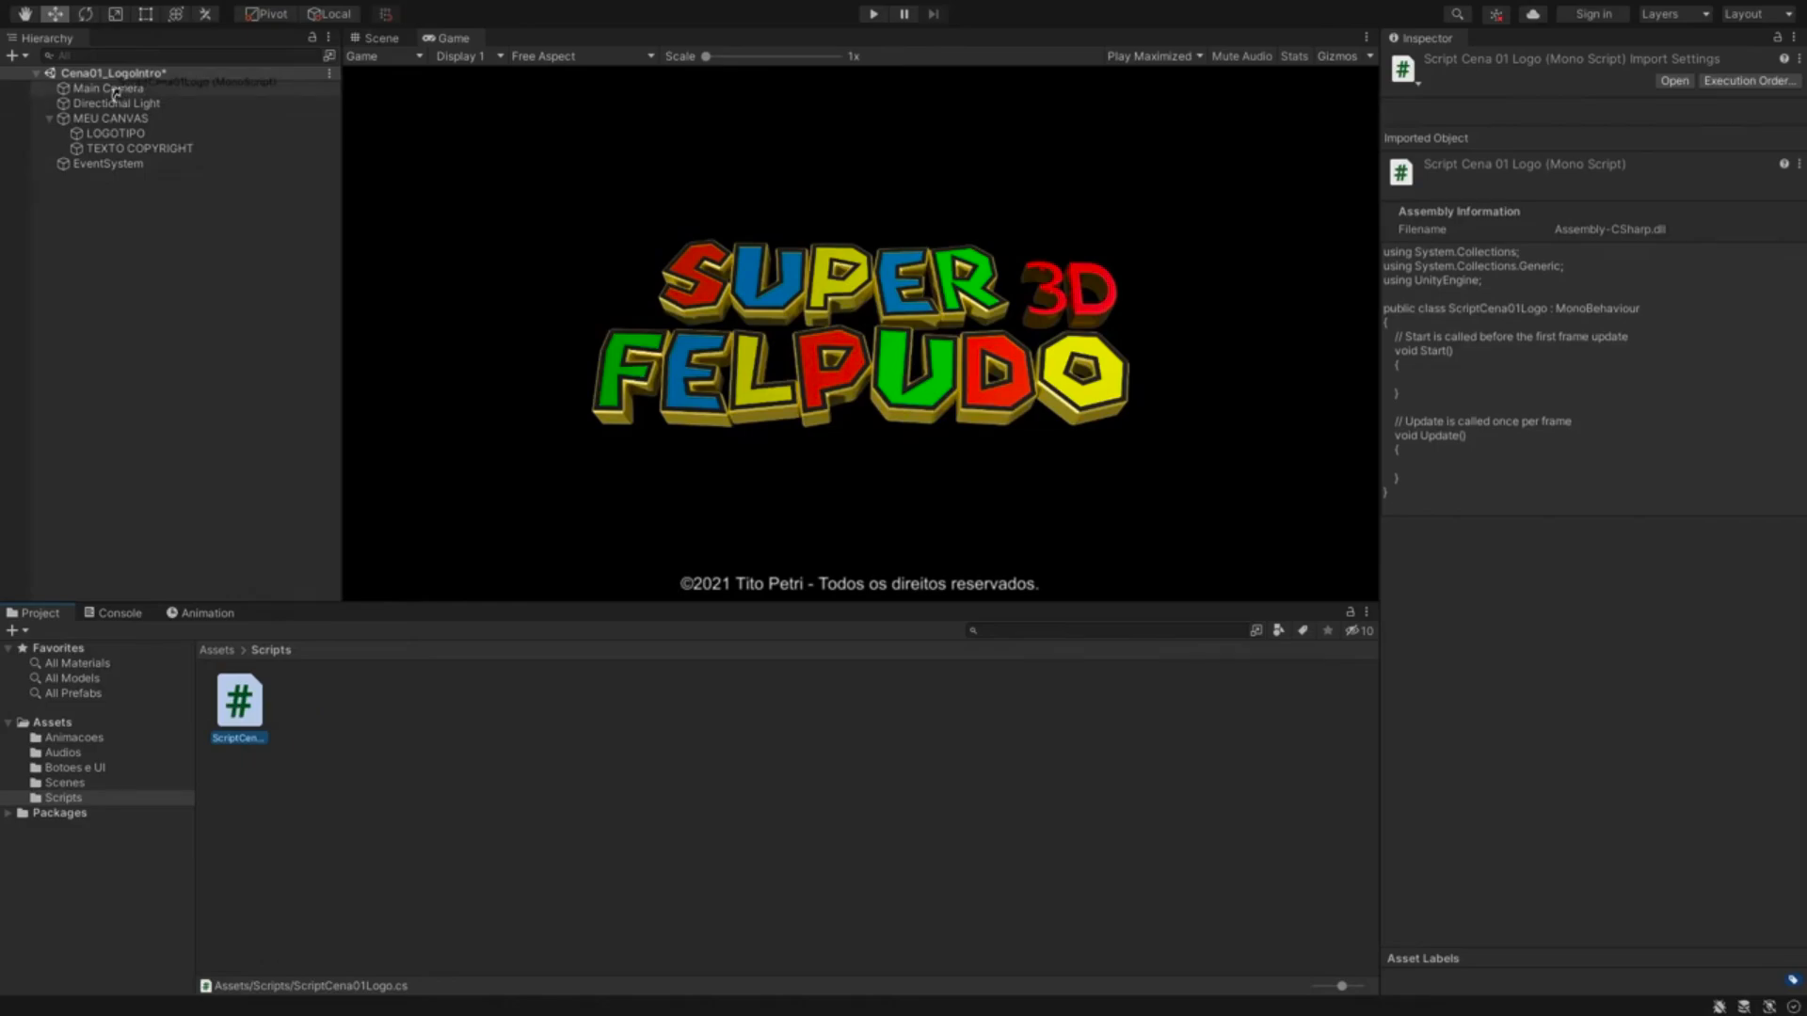
left_click_drag(115, 94, 125, 92)
left_click(126, 89)
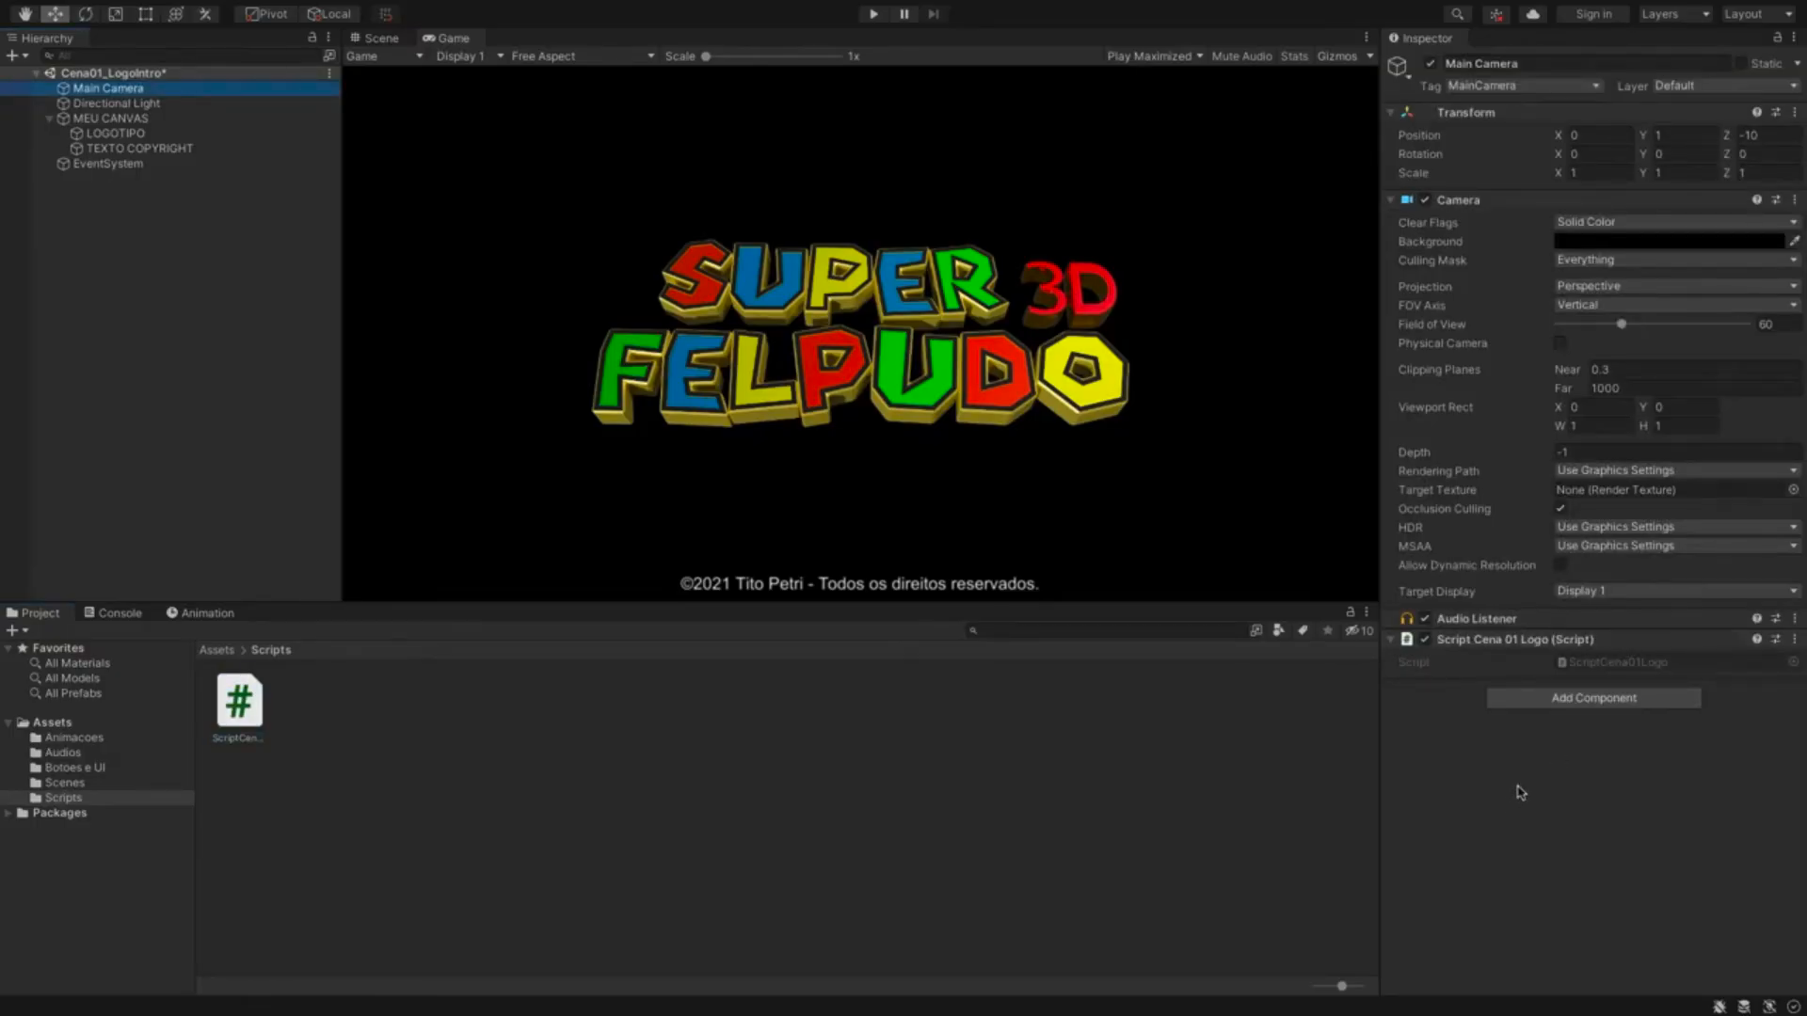
- Add an Audio Source component to the Main Camera
left_click(1535, 699)
type("aud")
key("Down")
key("Down")
key("Down")
key("Down")
key("Down")
key("Down")
key("Down")
key("Down")
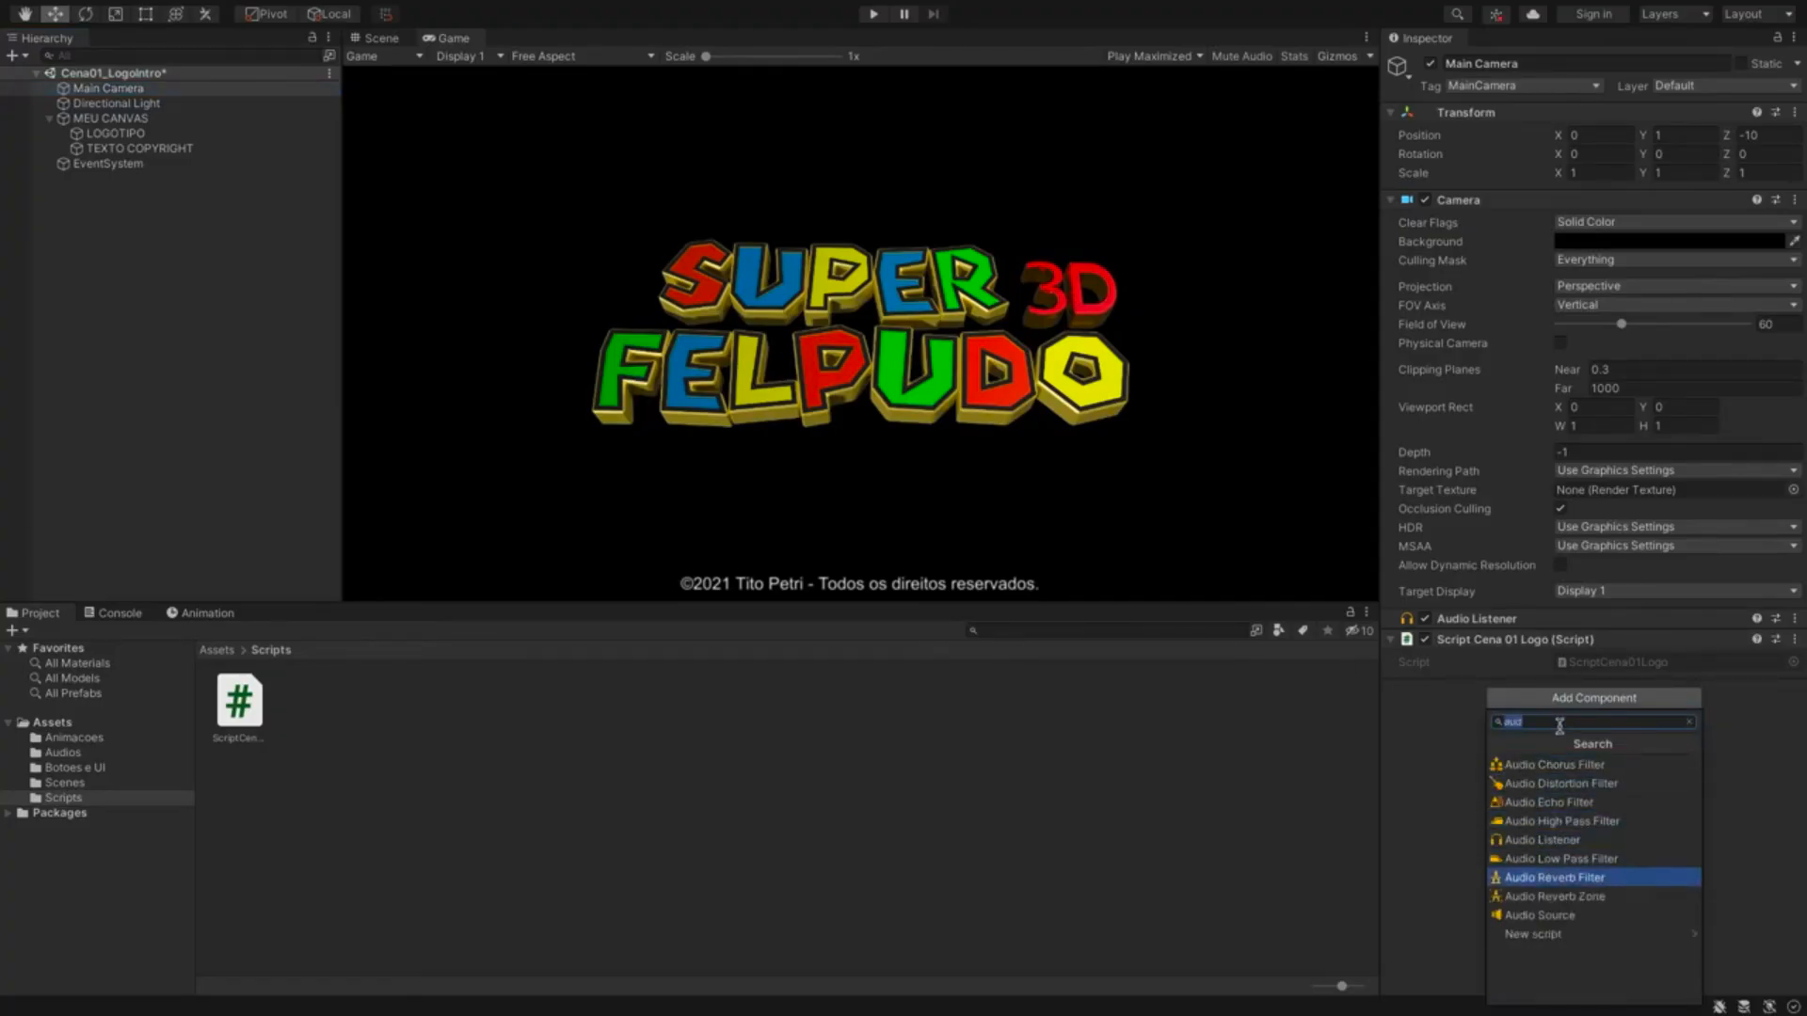
key("Return")
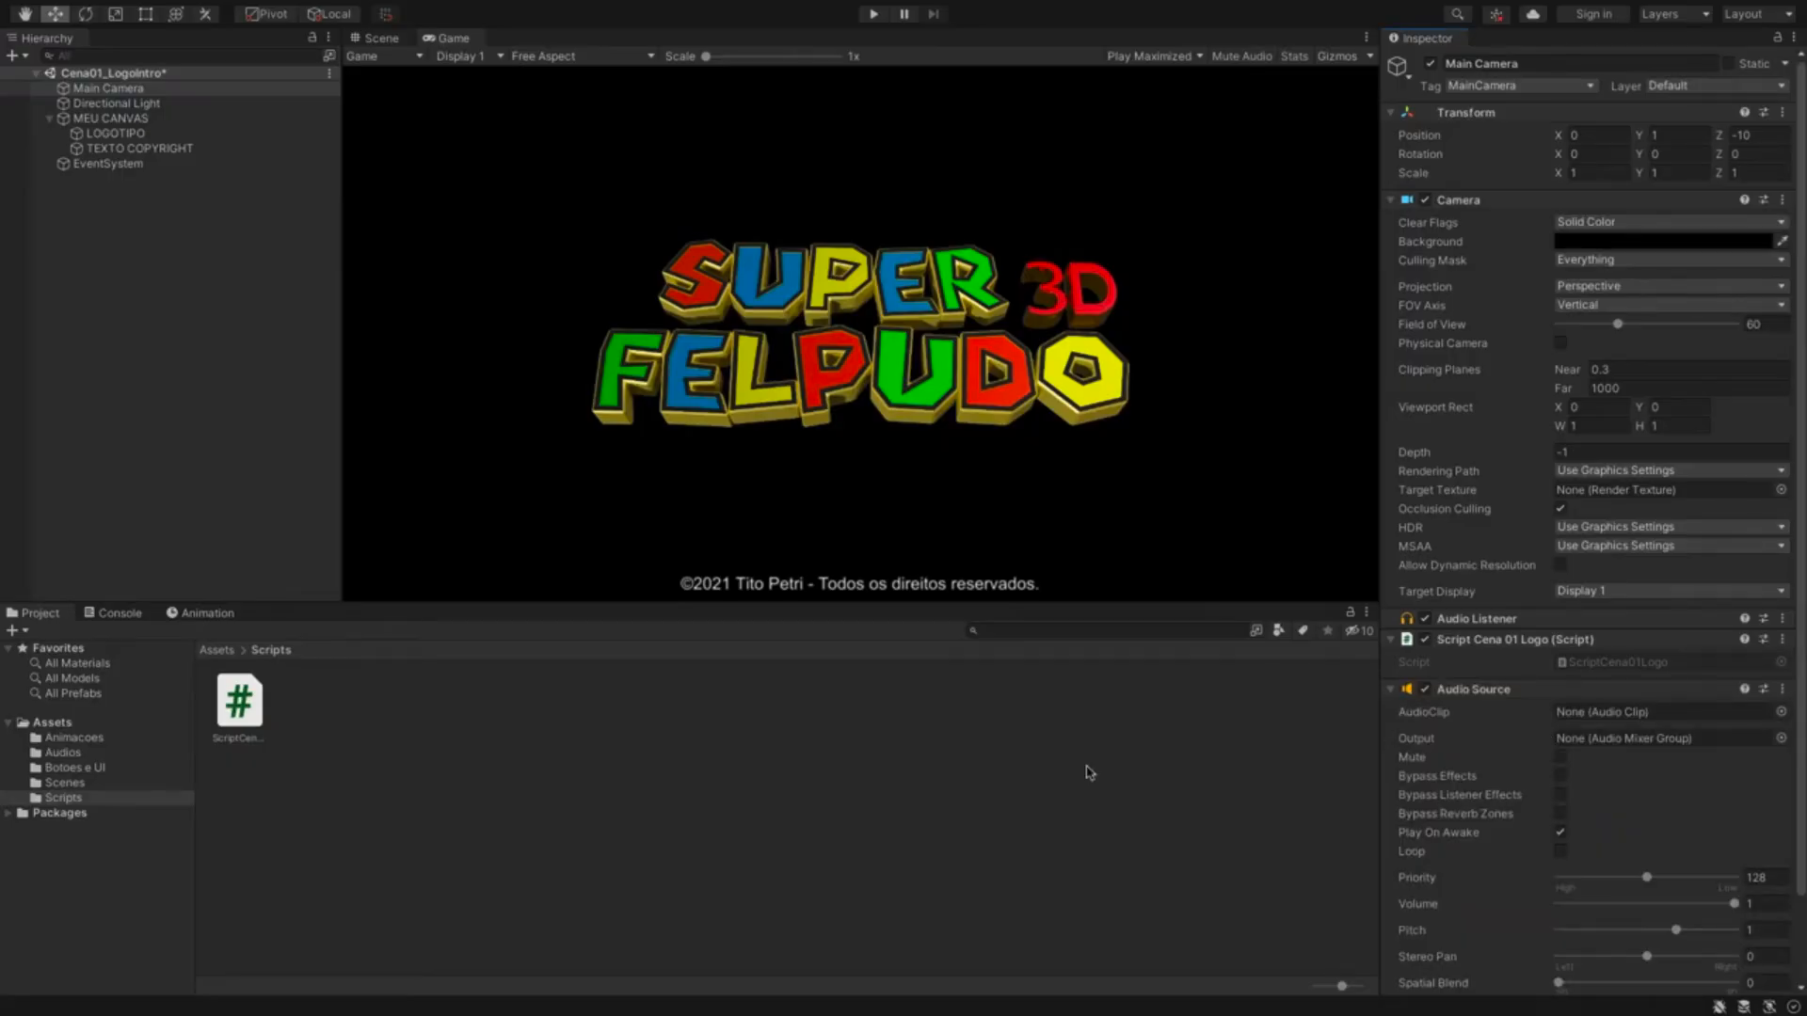
- Open ScriptCena01Logo in Visual Studio and insert blank lines for variables above the Start comment
left_click(235, 702)
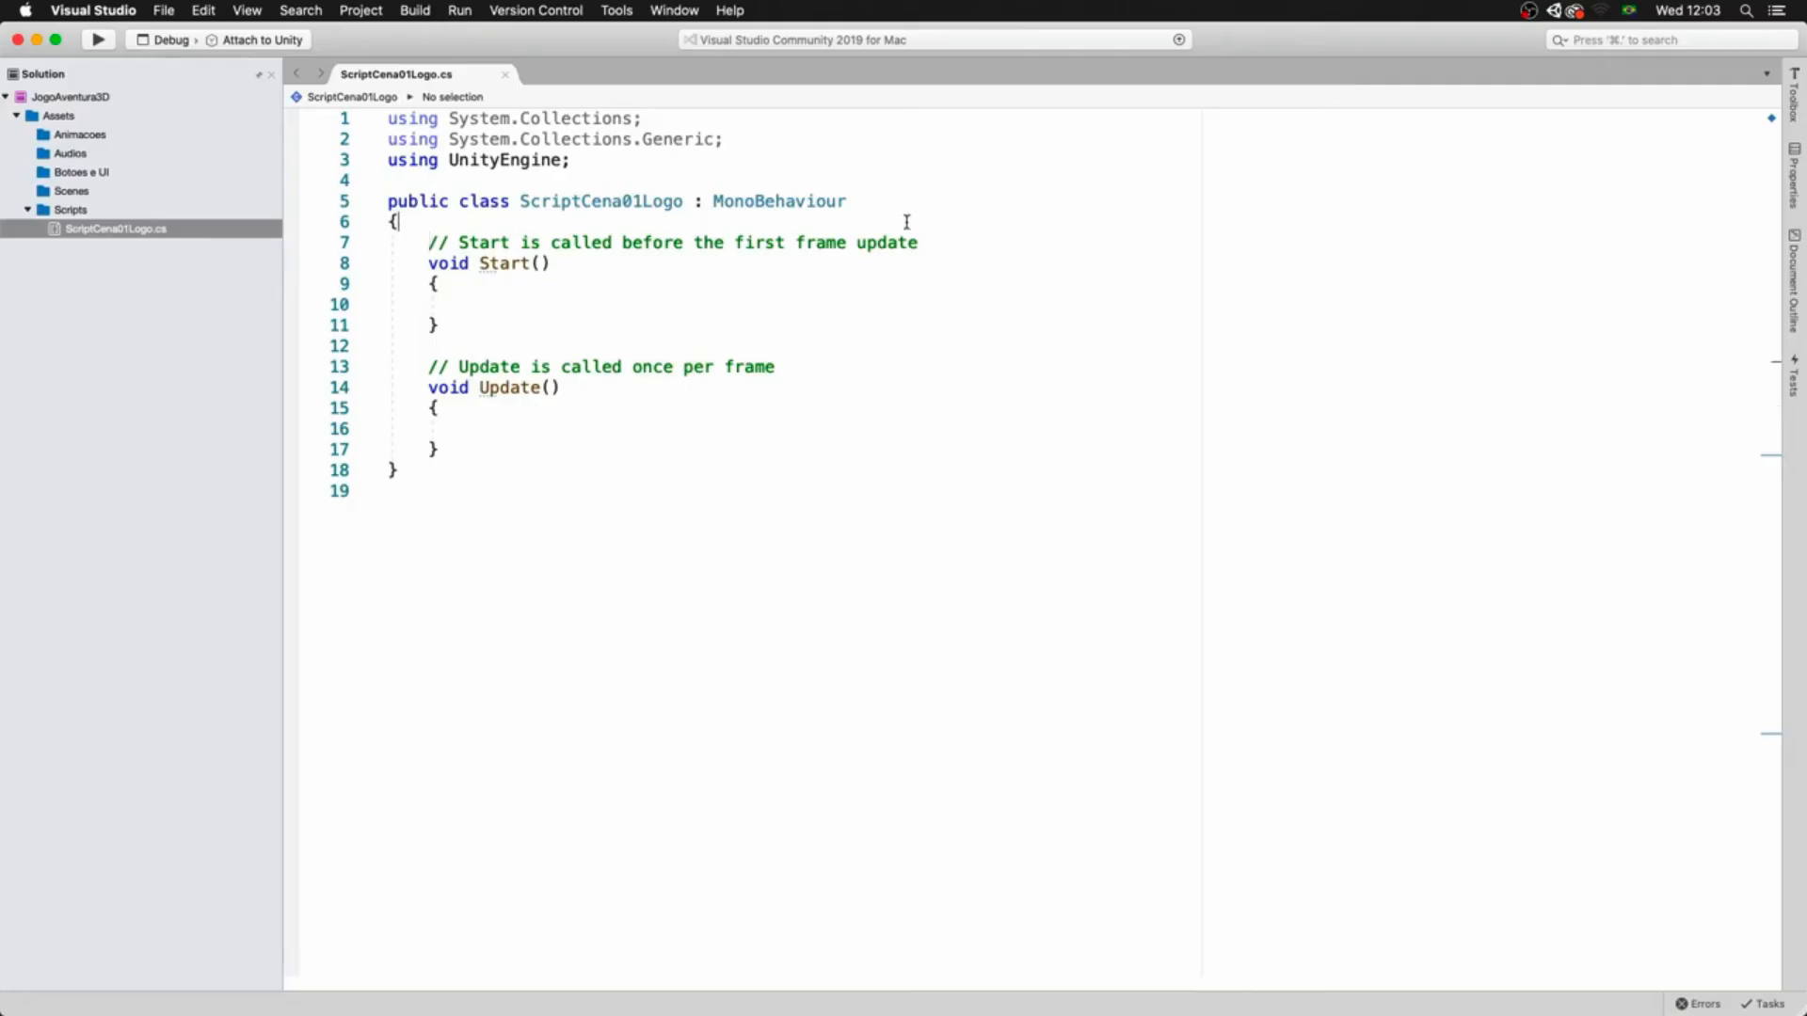
left_click(430, 244)
key("Return")
key("Return")
key("Return")
key("Up")
key("Up")
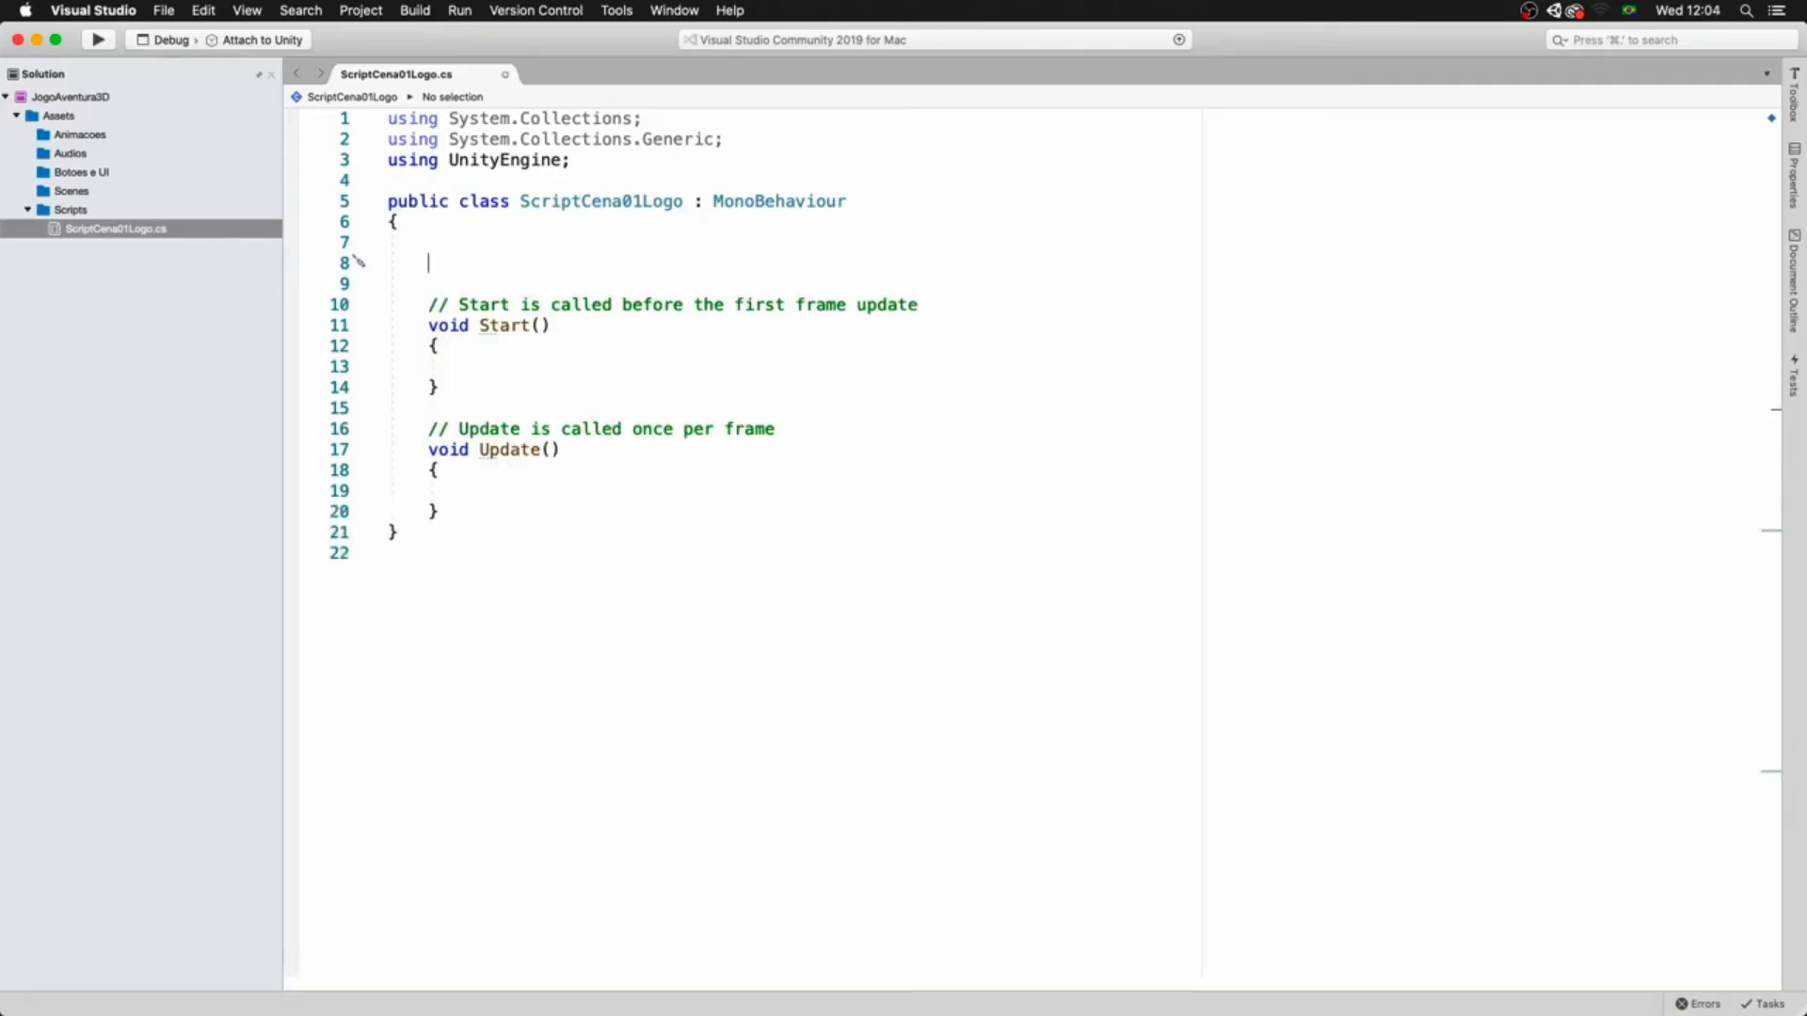
- Declare an AudioSource field named audioSource in the class, checking the Main Camera's Audio Source component in Unity along the way
type("AudioS")
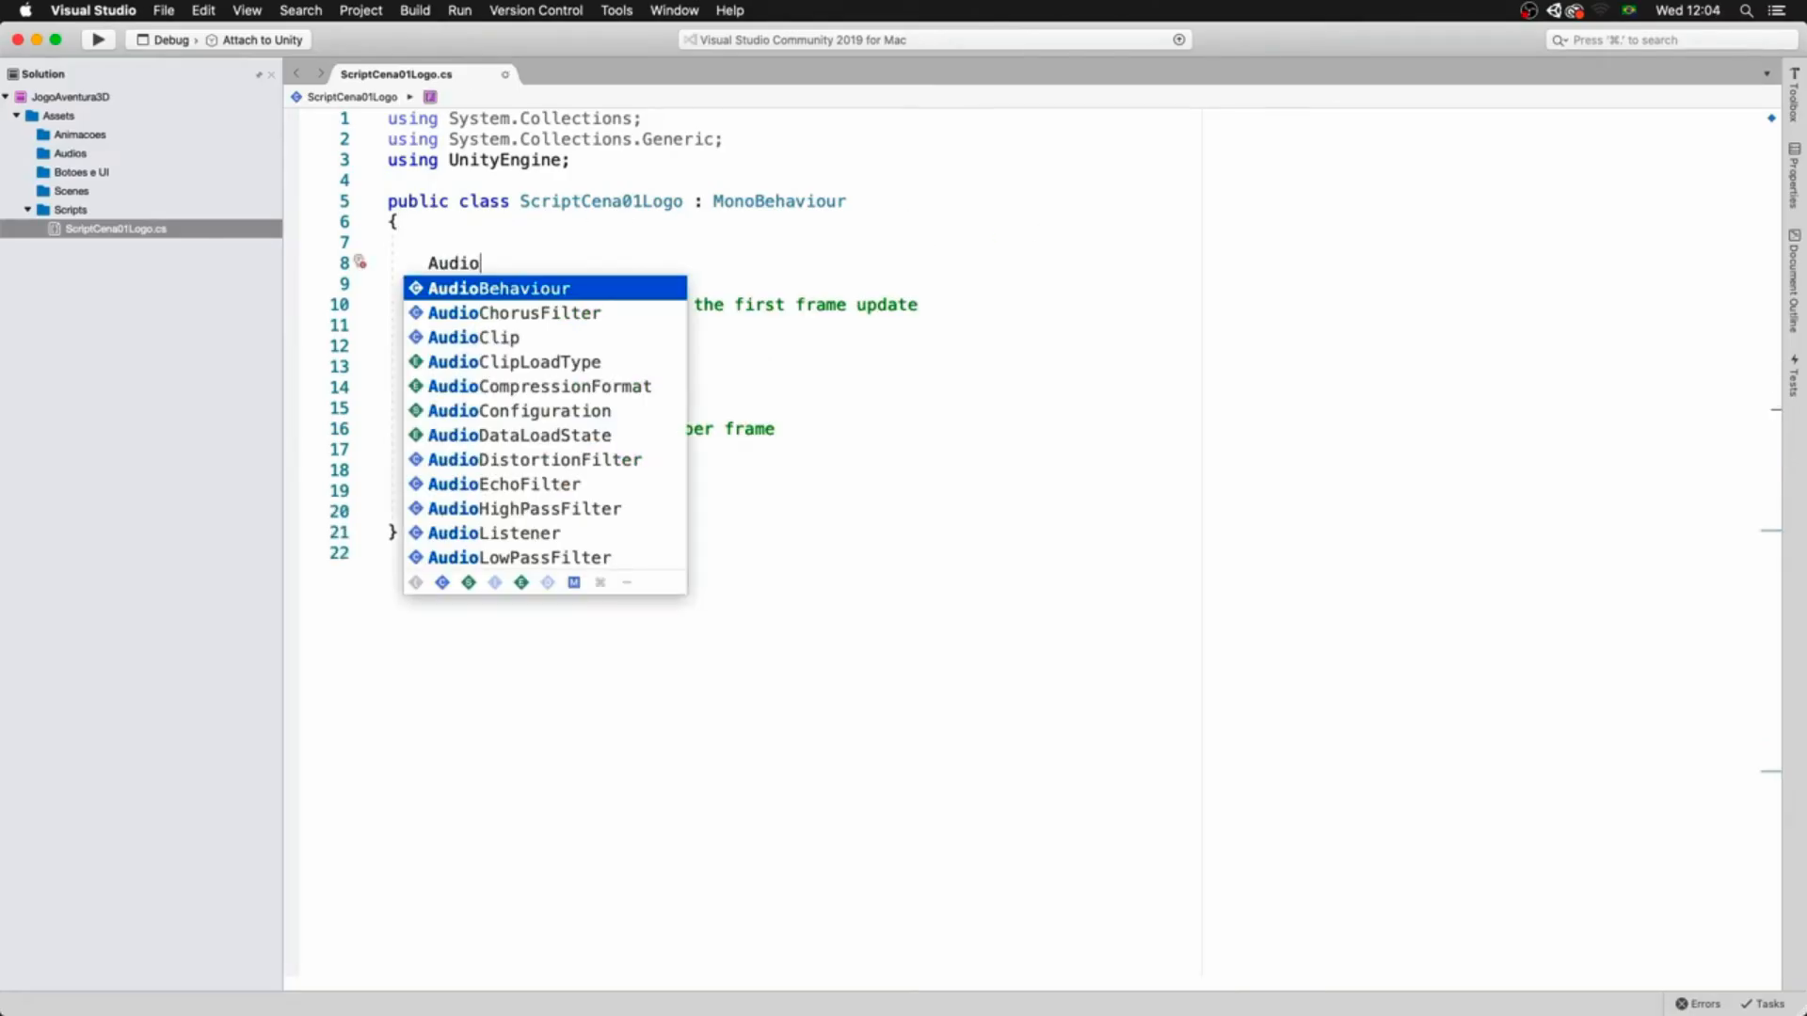
key("Down")
key("Return")
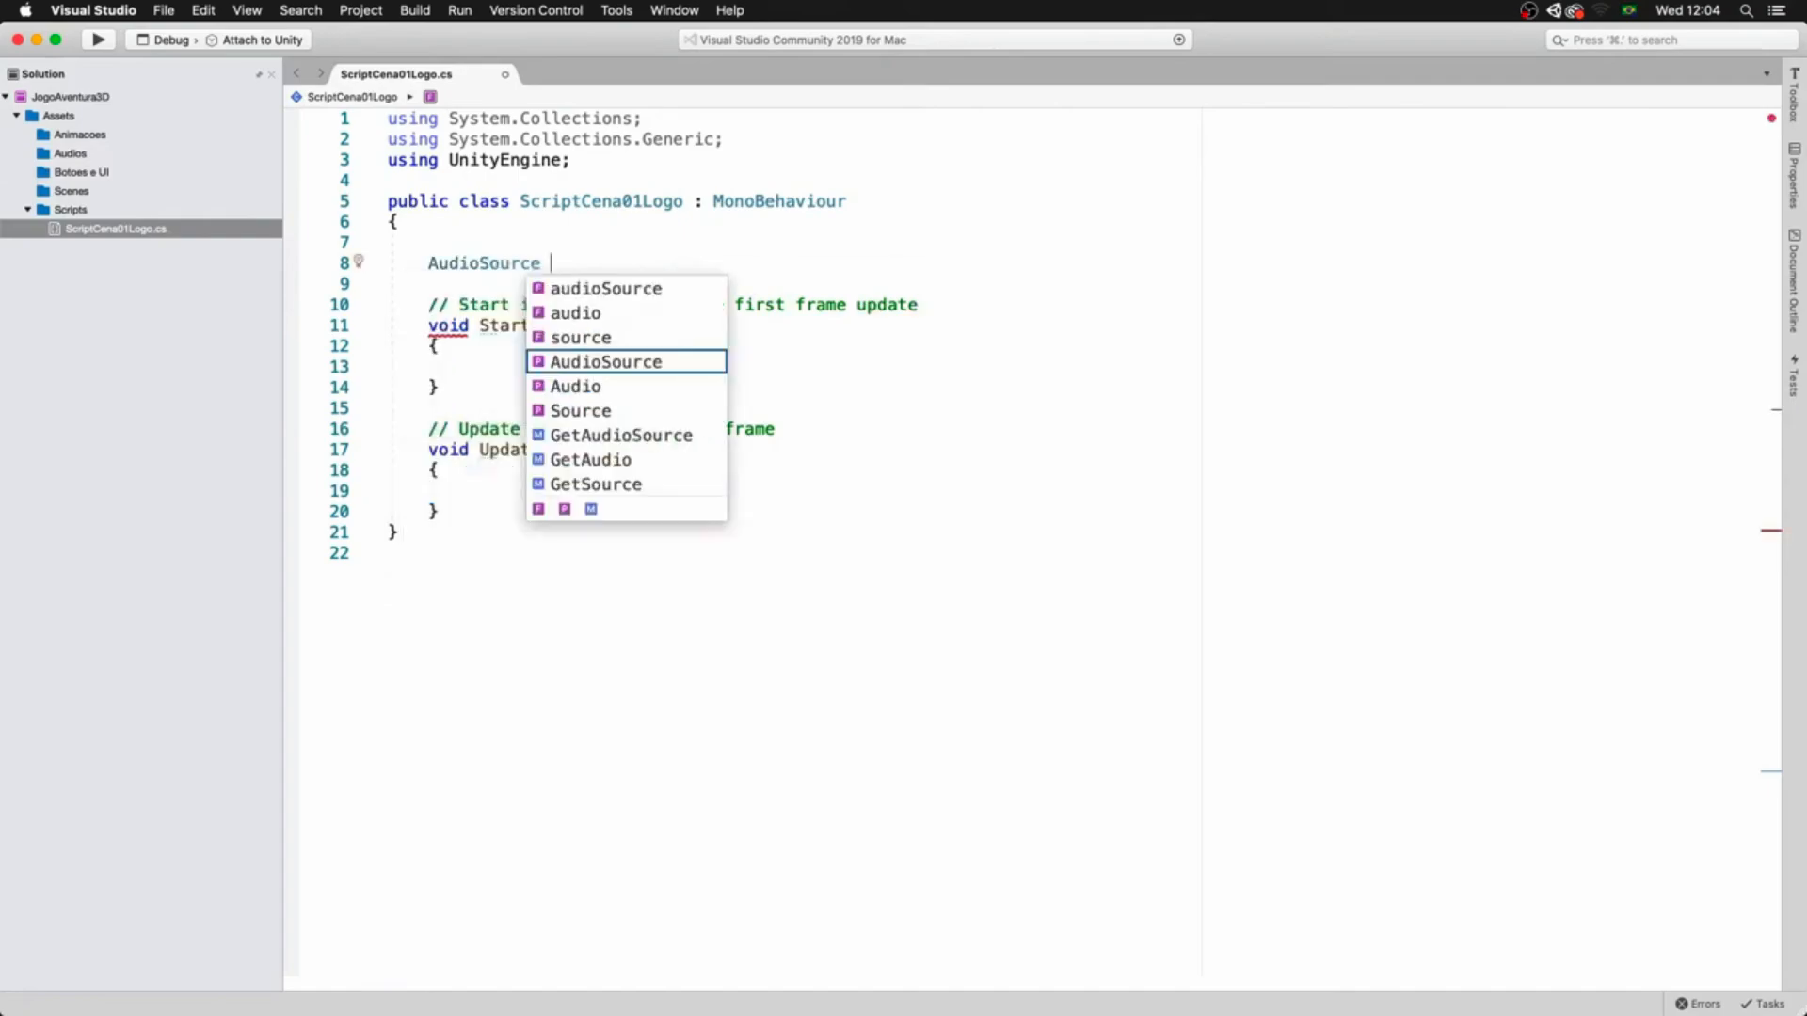
key("super+Tab")
key("super+Tab")
key("super+Tab")
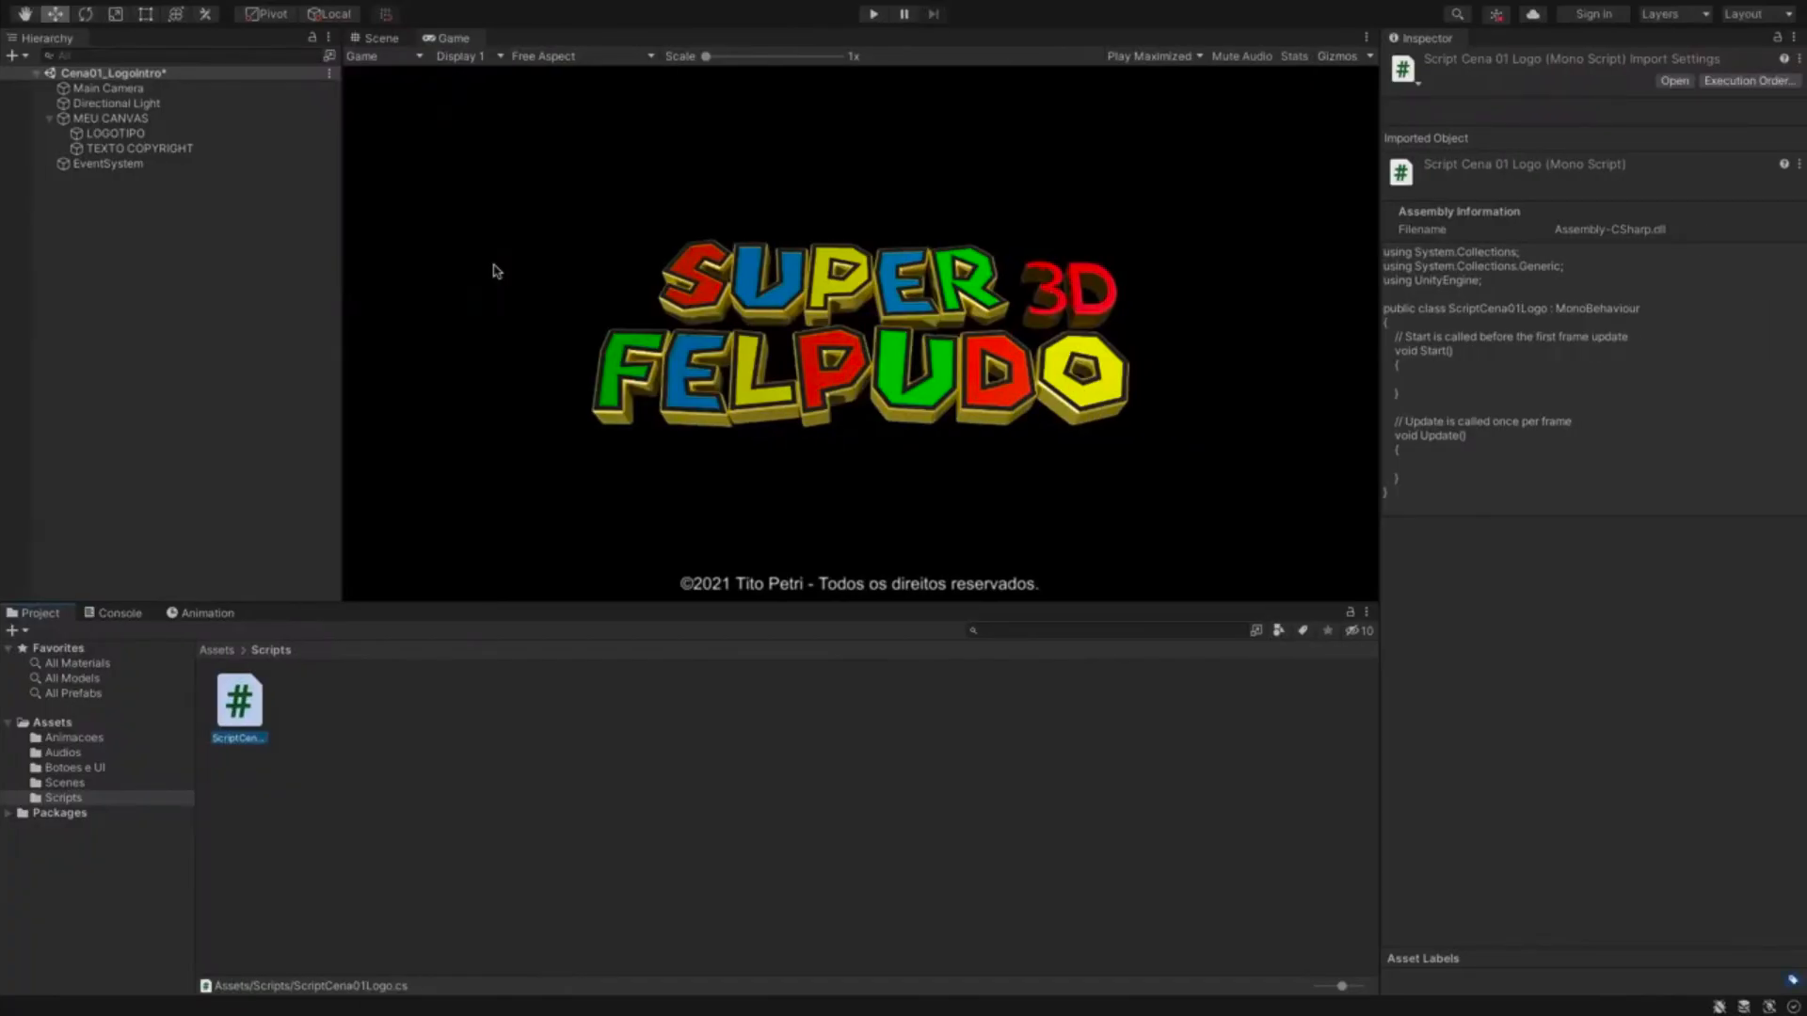
left_click(139, 87)
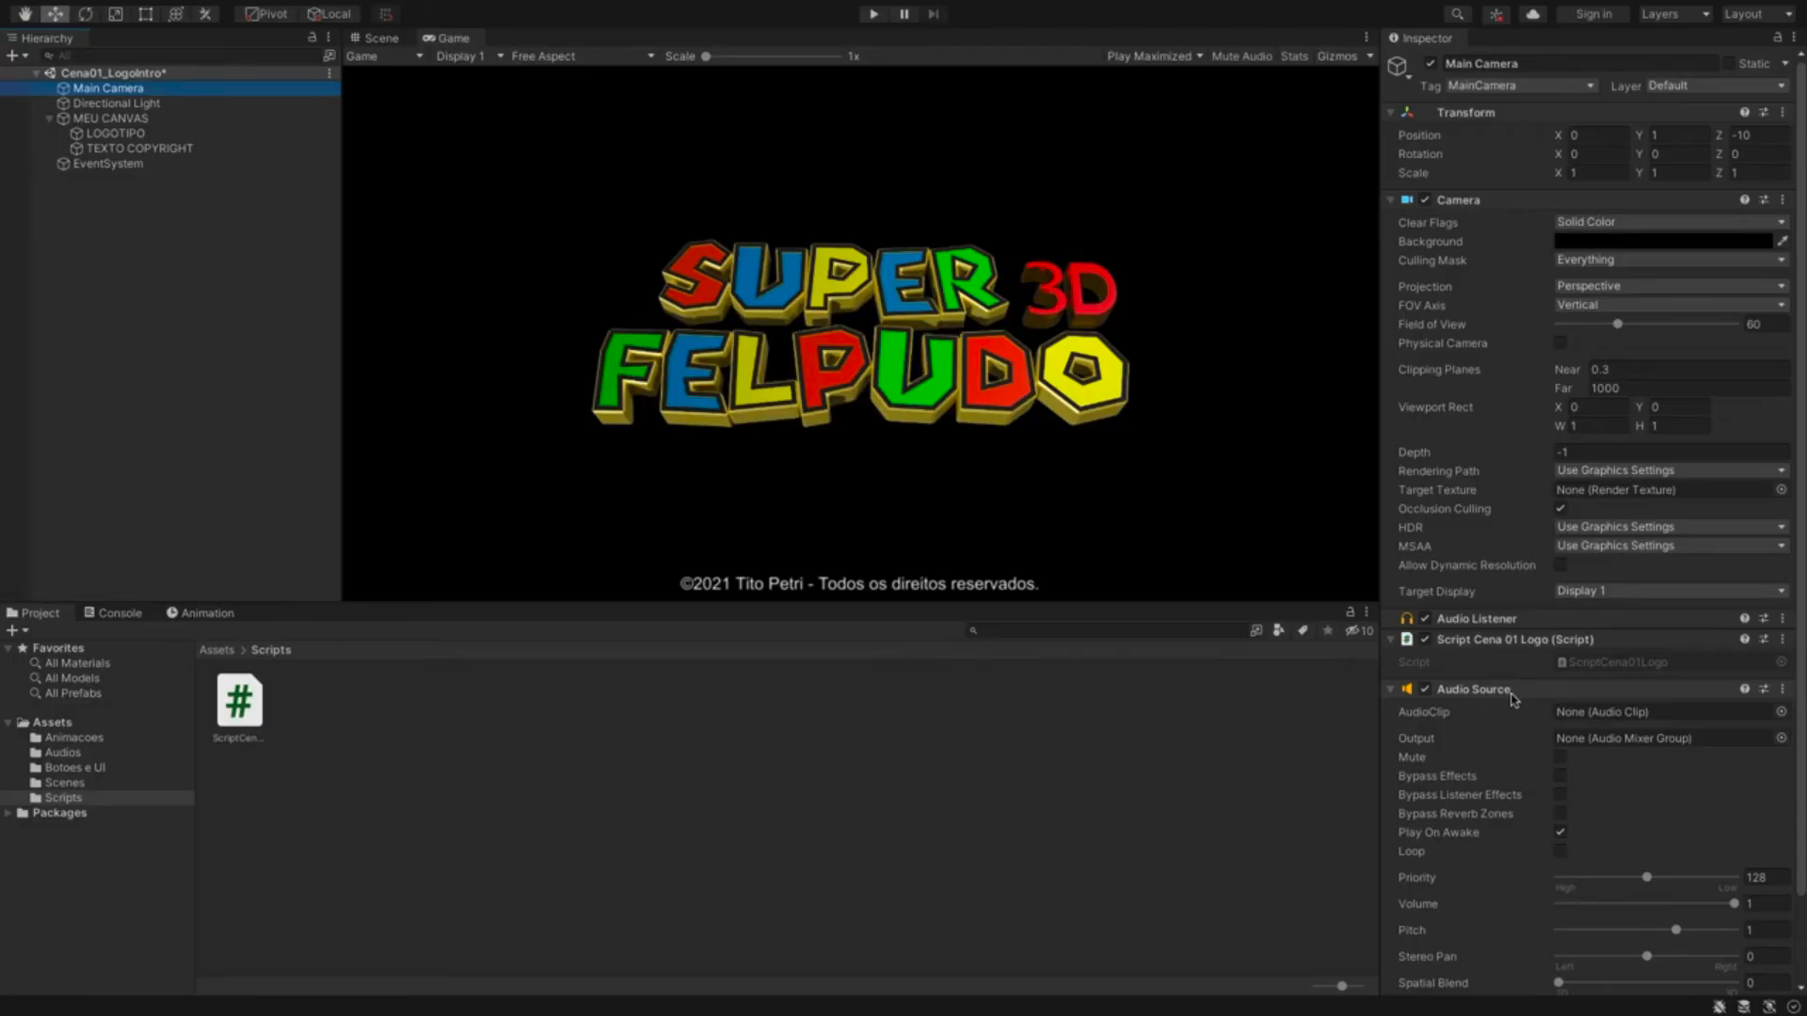
key("super+Tab")
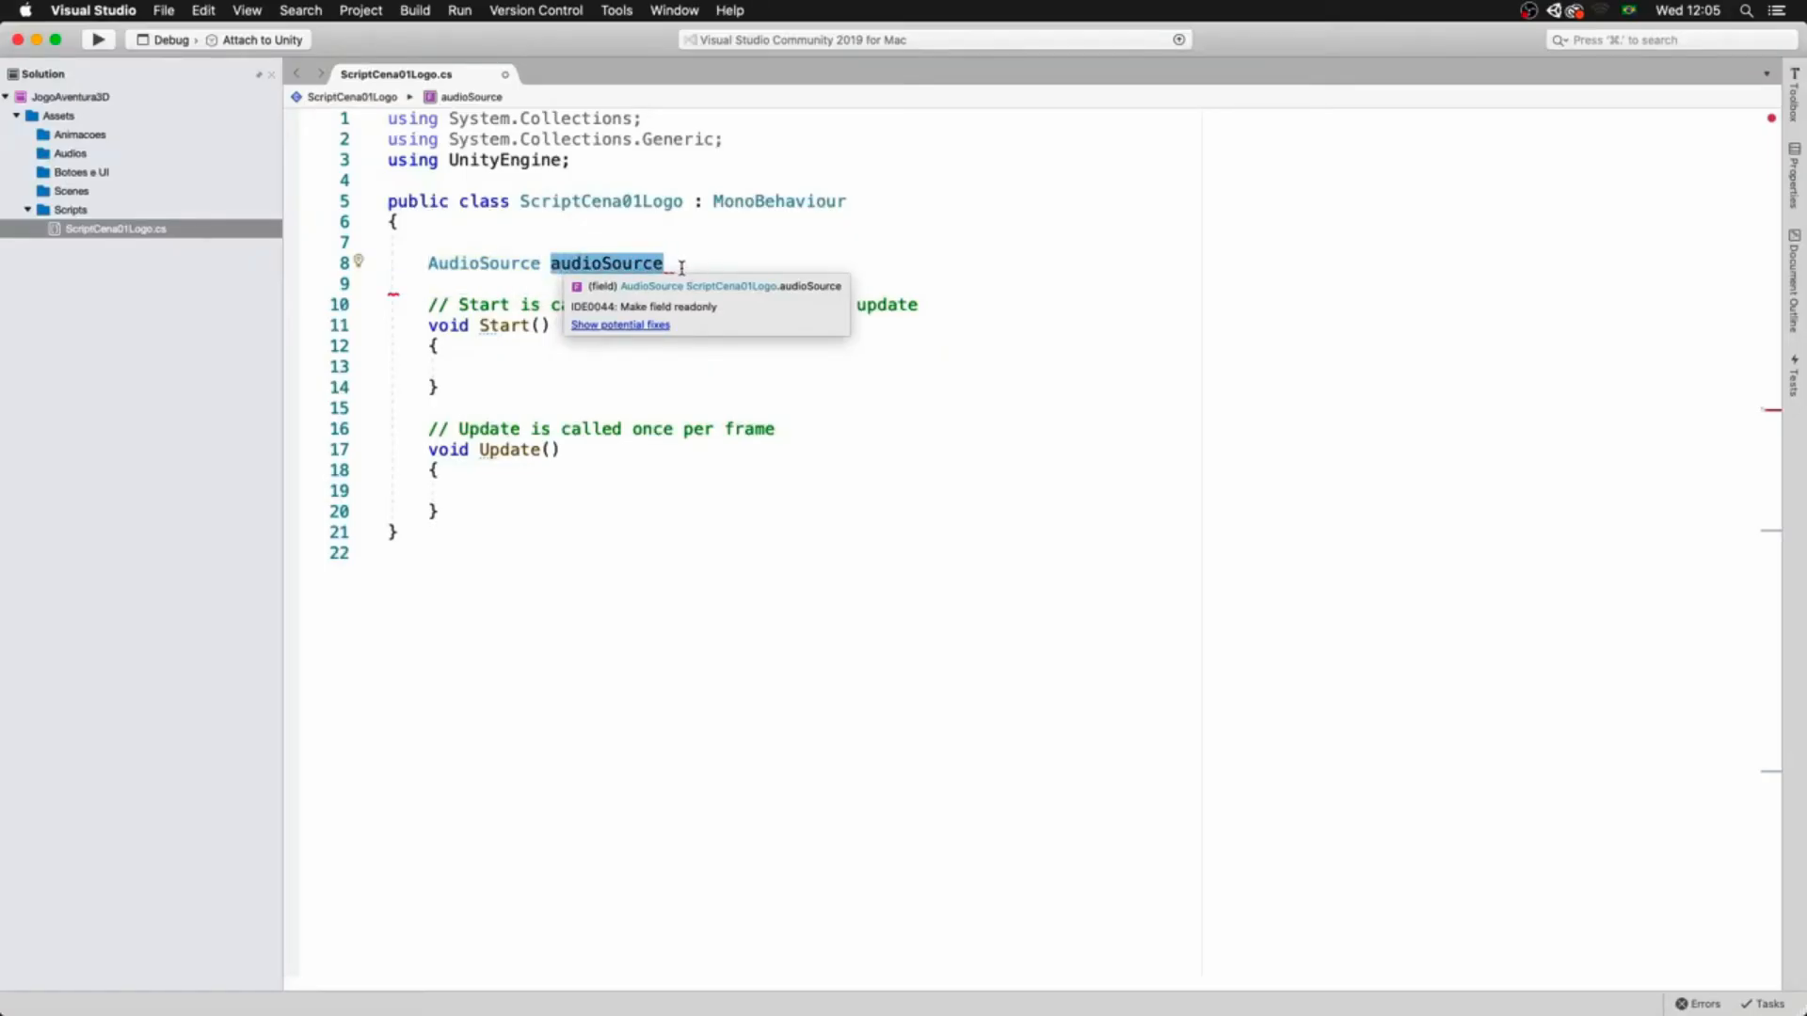
type(";")
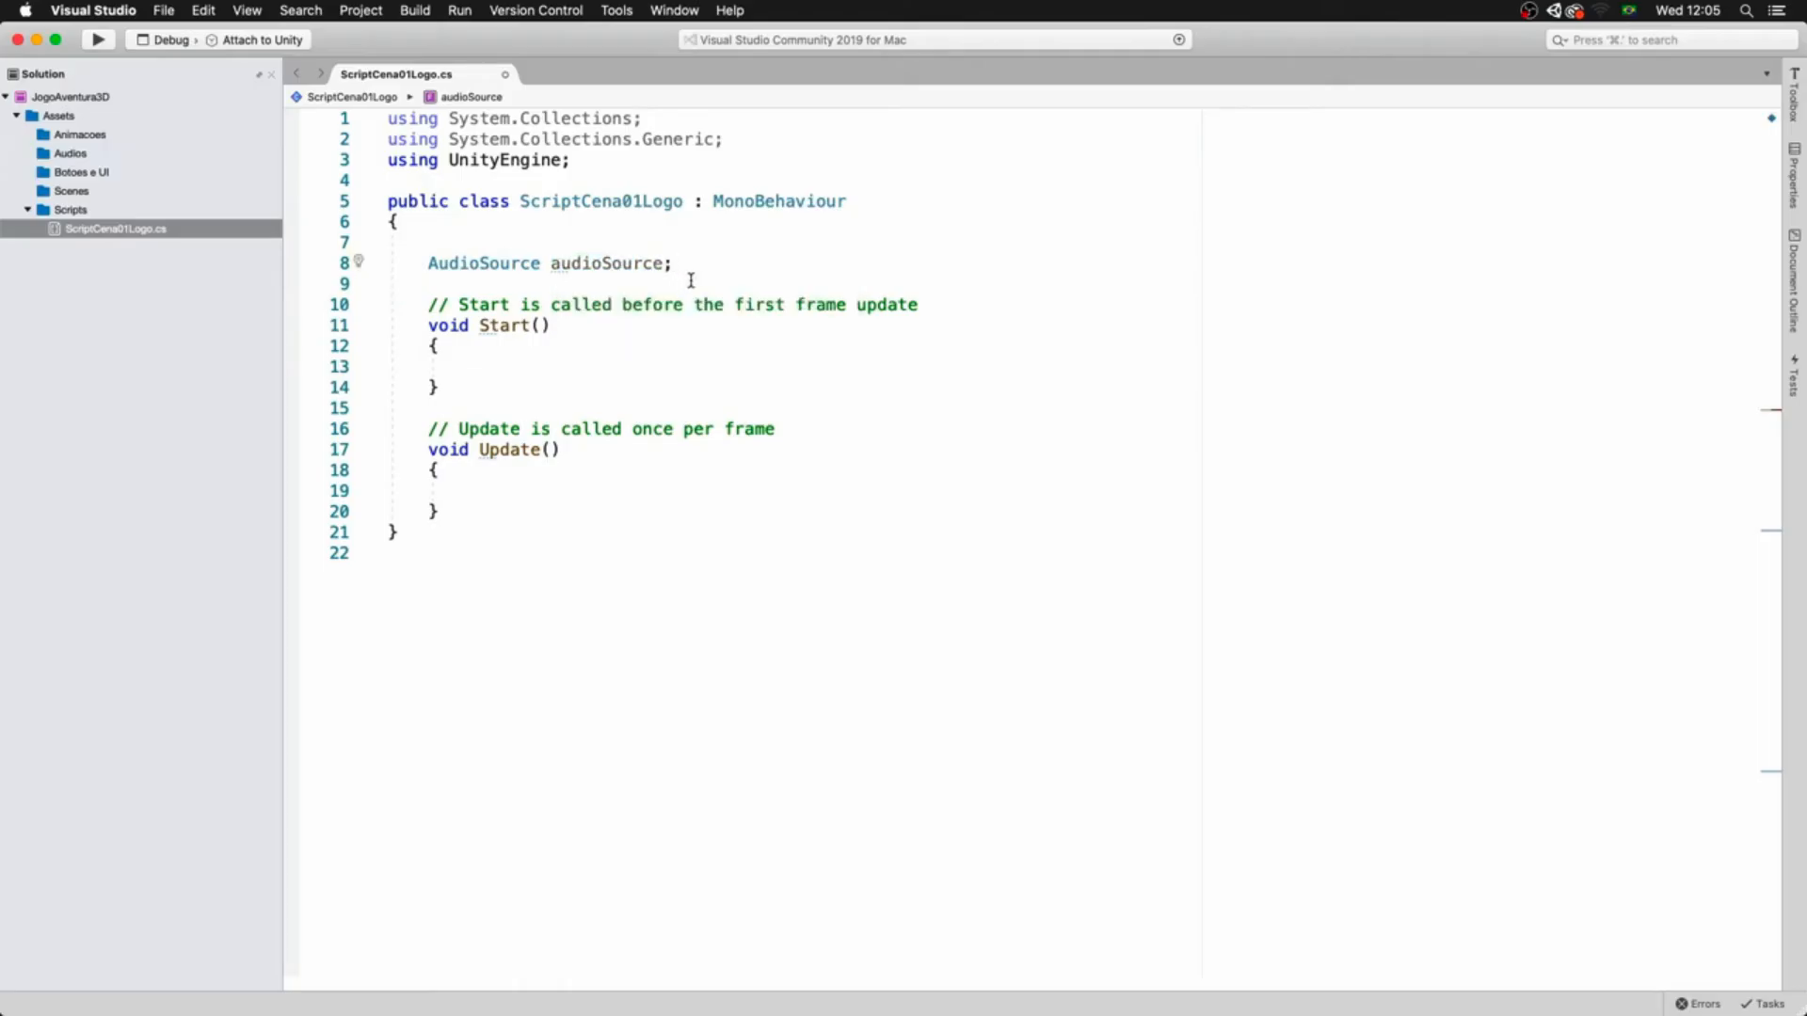
- Declare an AudioClip field named audioClip below the AudioSource field
key("Return")
type("Audio")
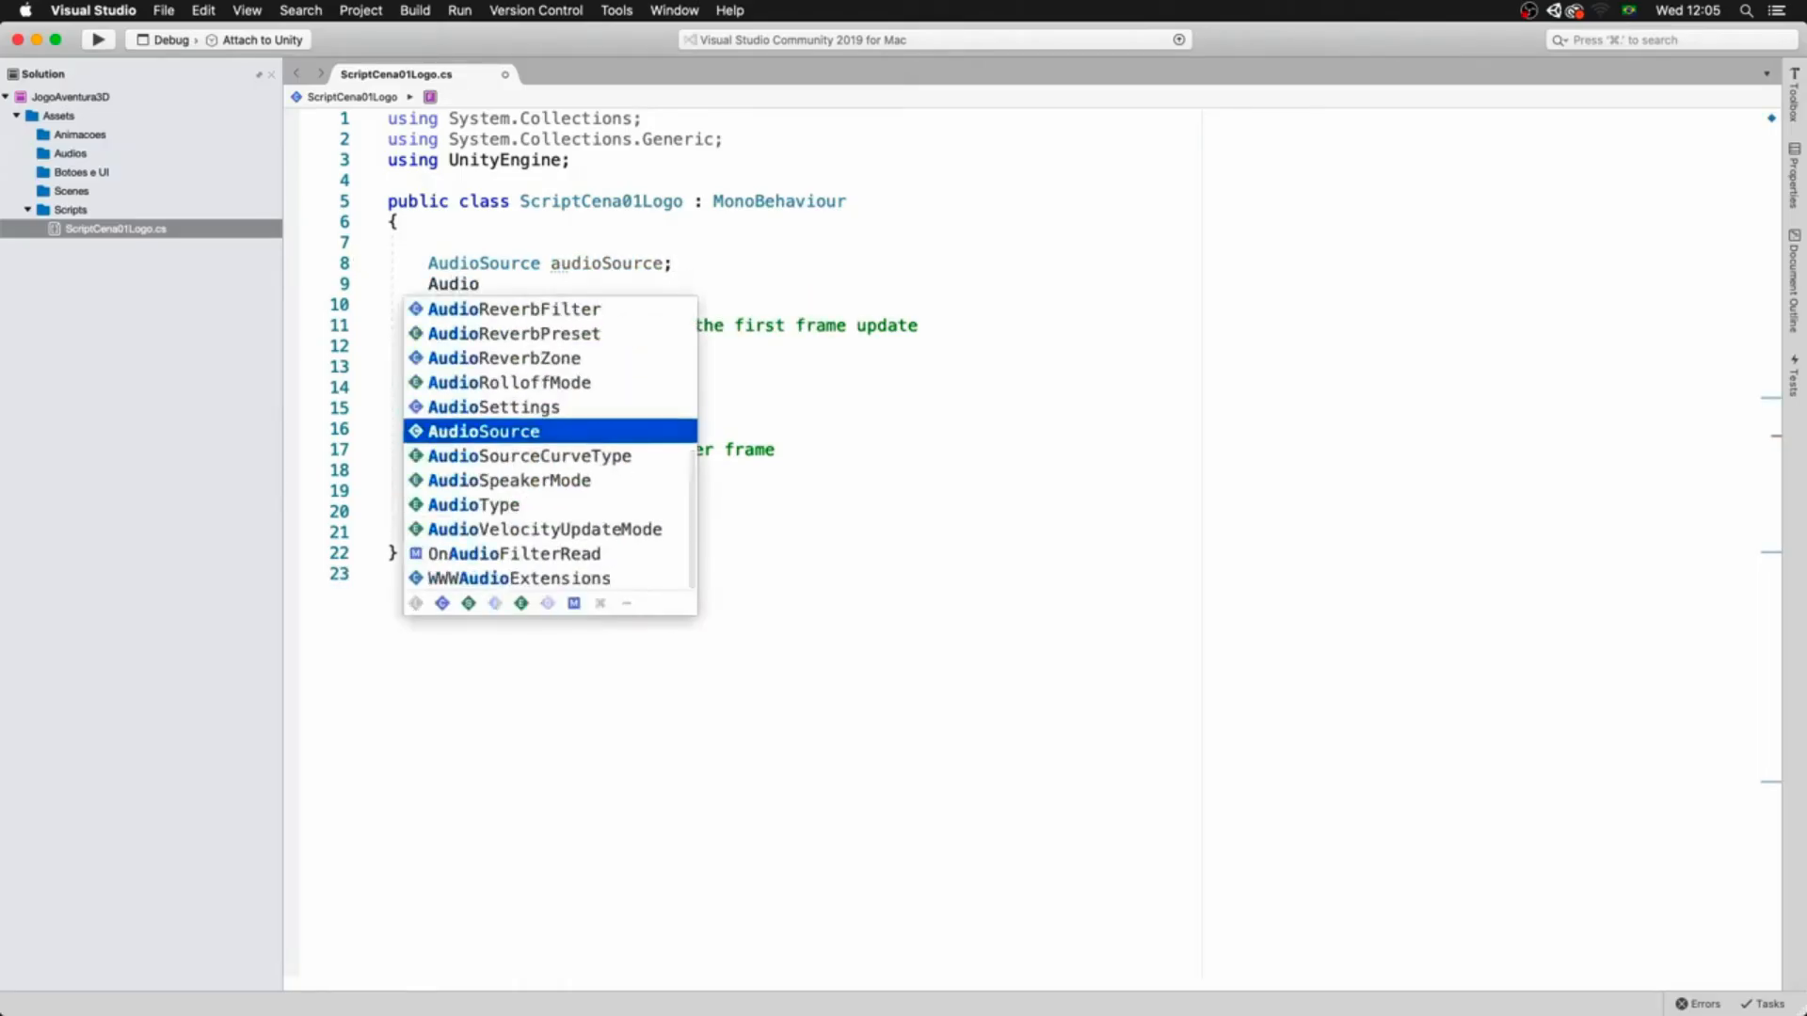
type("cl audioClip;")
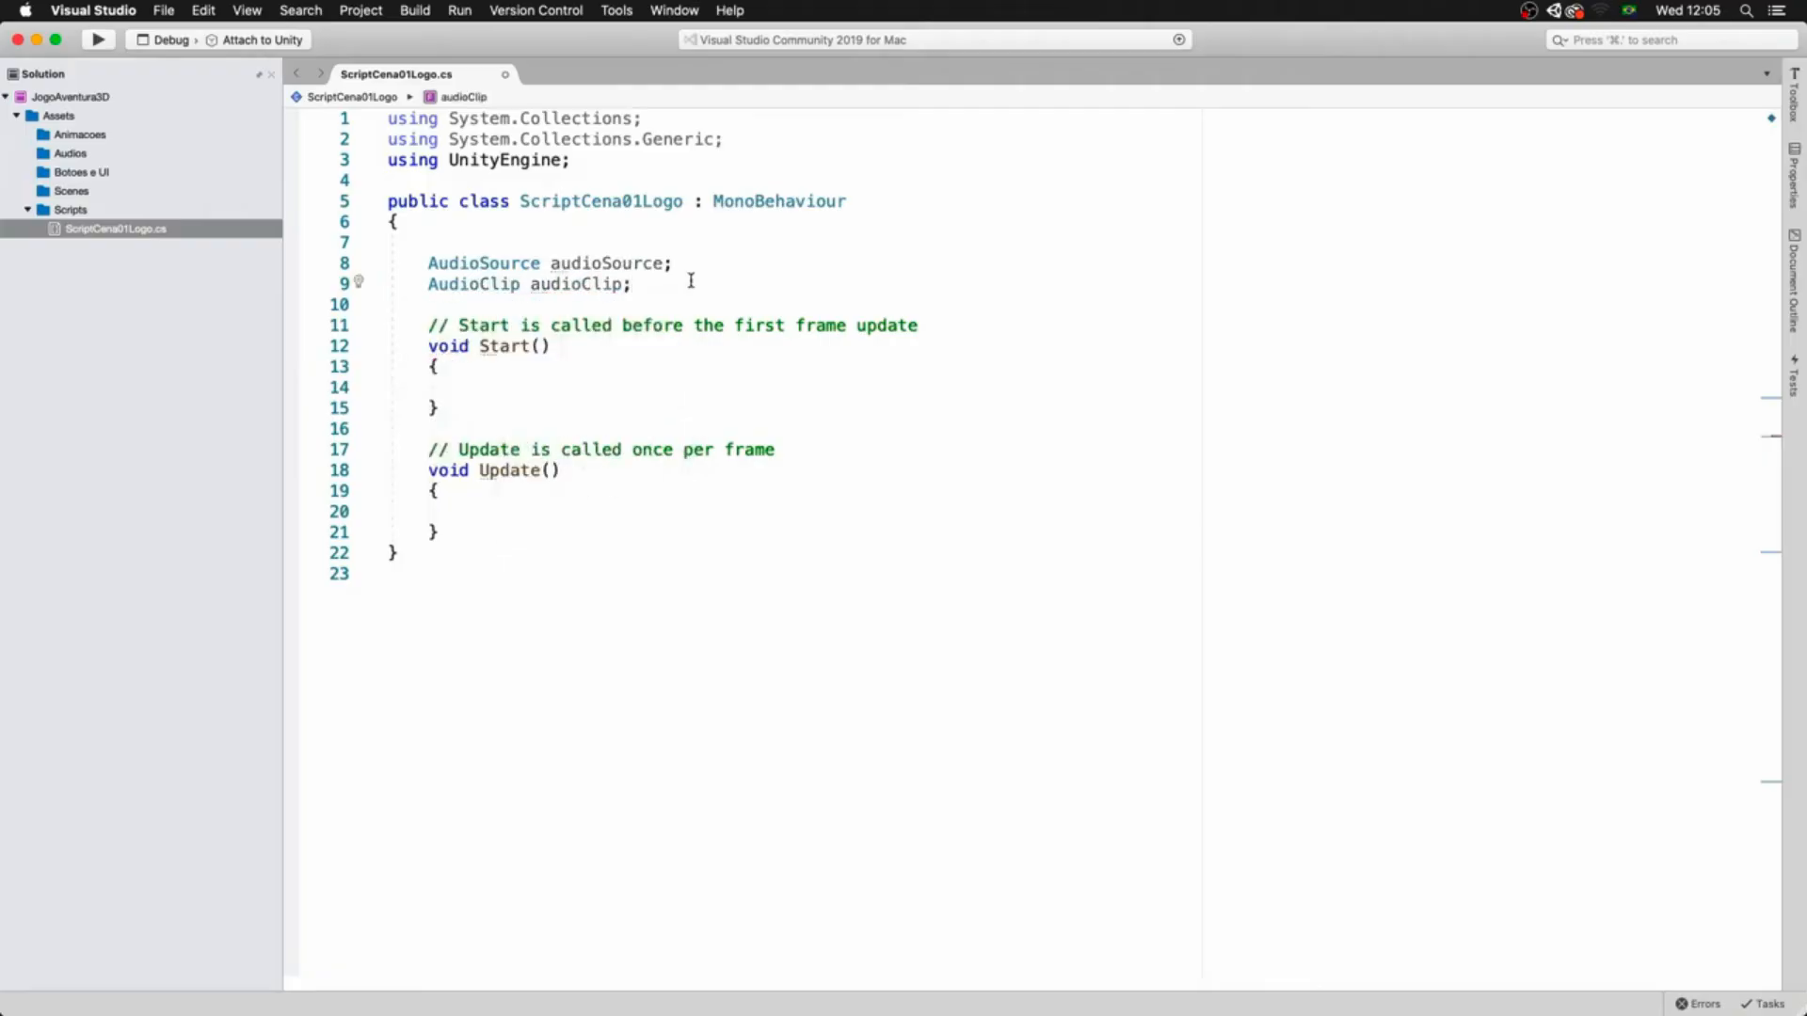
- Rename the two audio fields to meuAudioSource and meuAudioClip
left_click(552, 262)
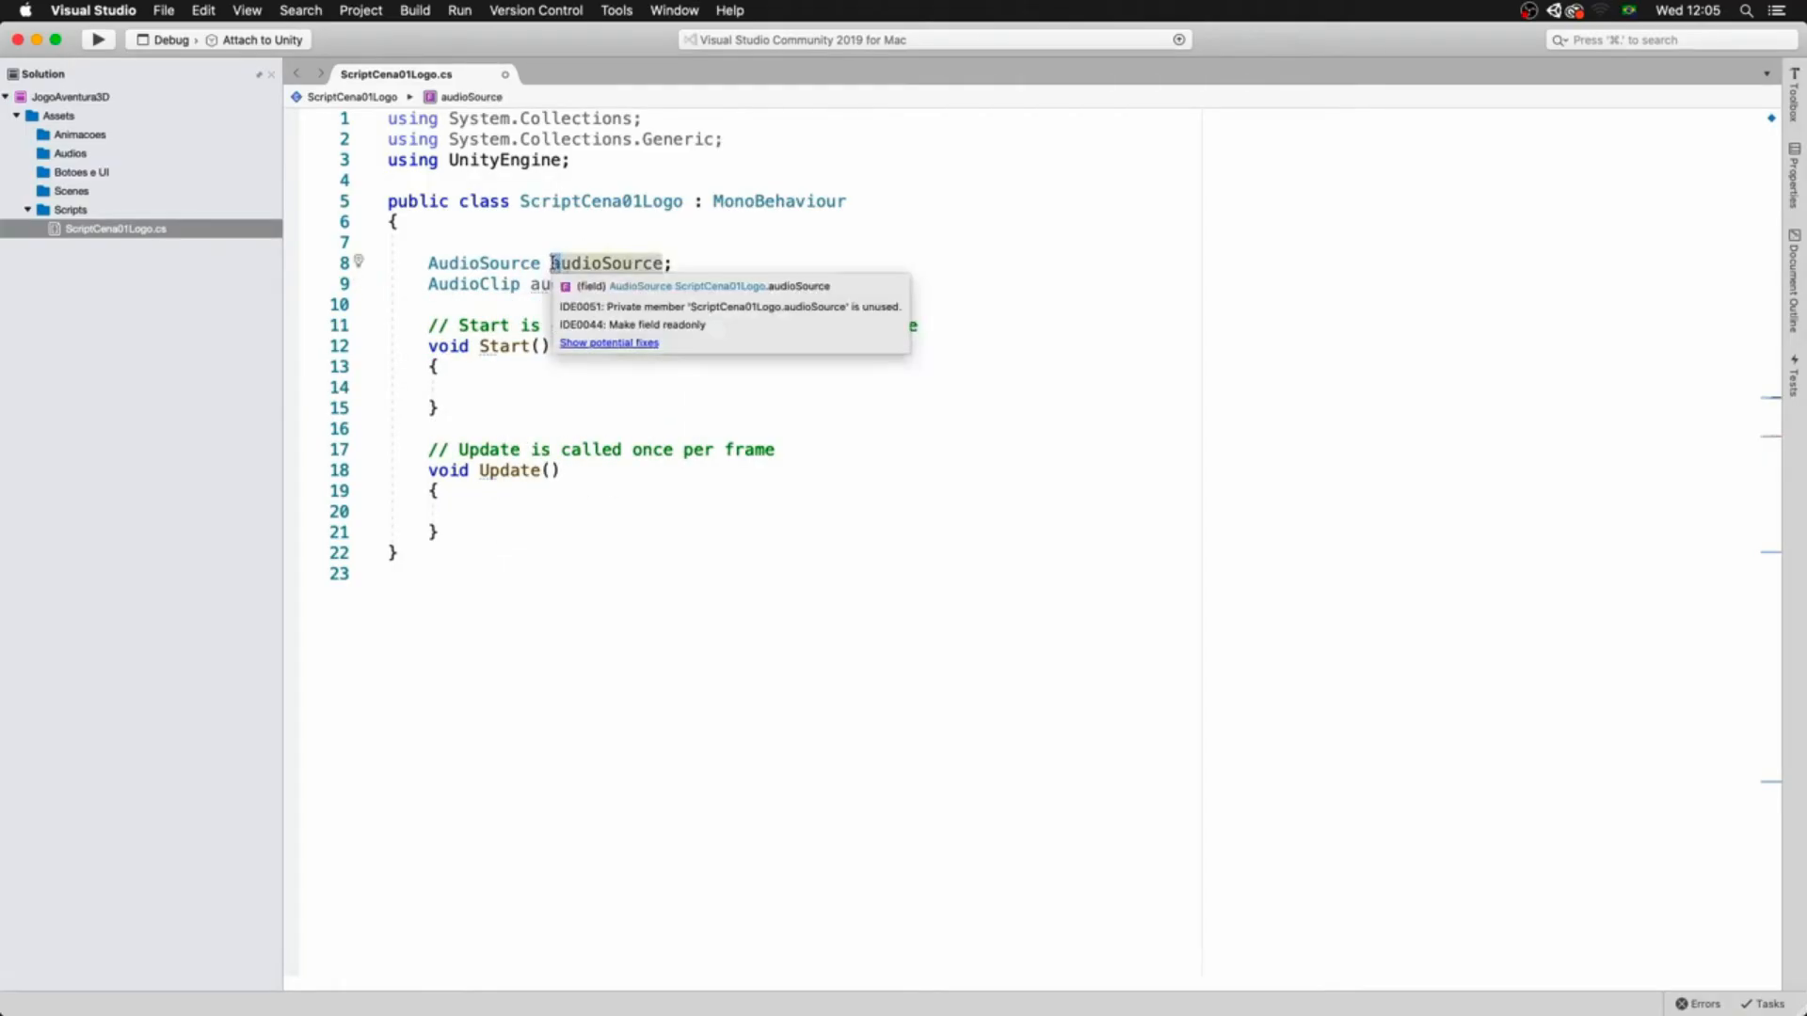
type("meu")
key("Delete")
type("A")
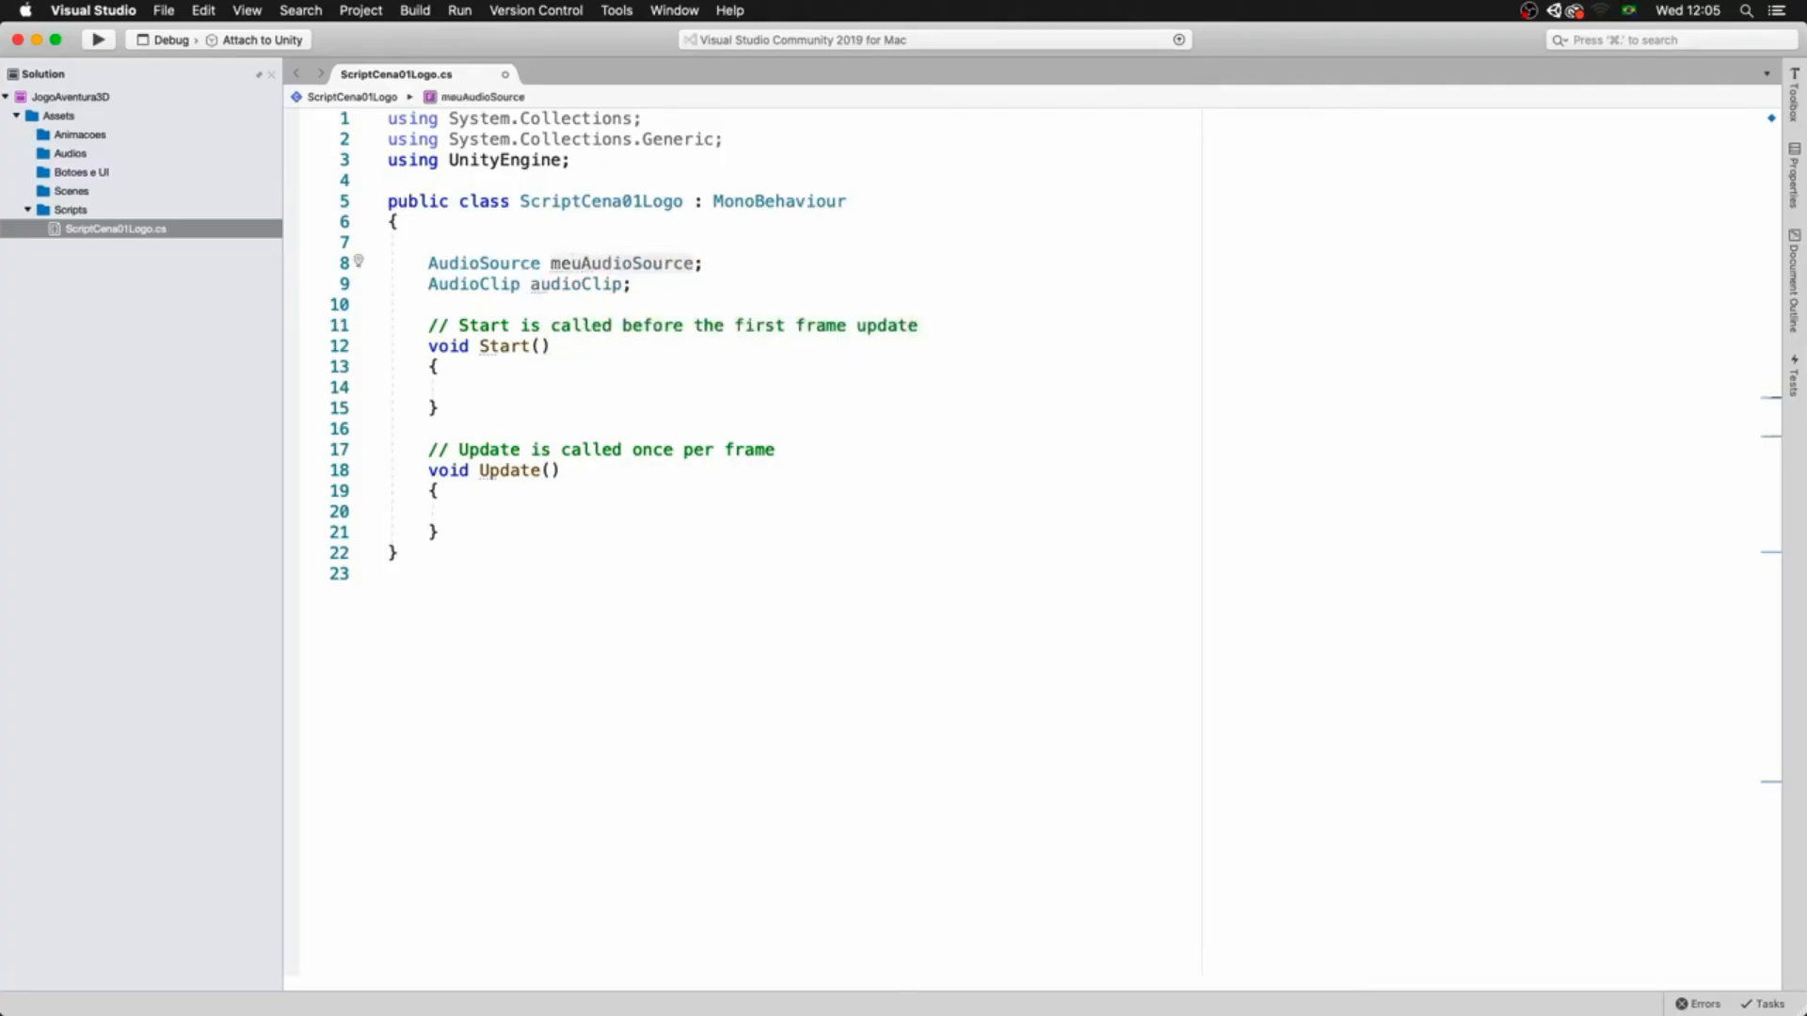
left_click(532, 285)
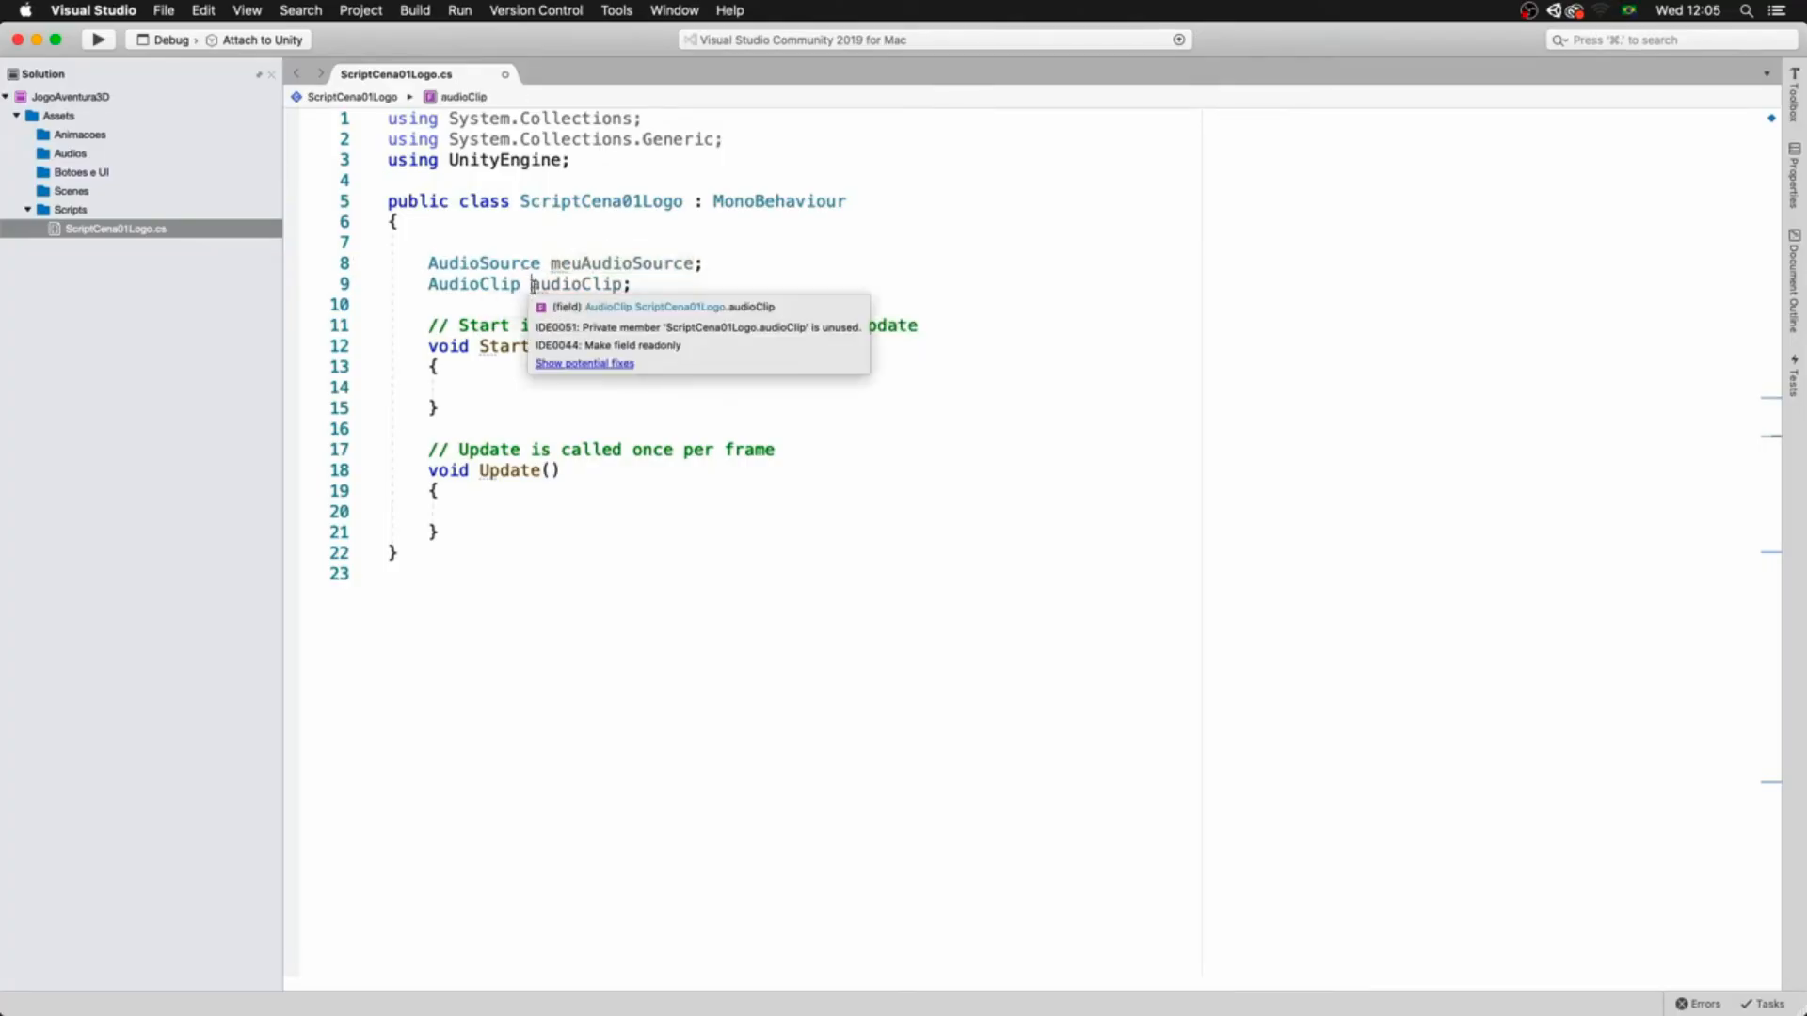
type("meu")
key("Delete")
type("A")
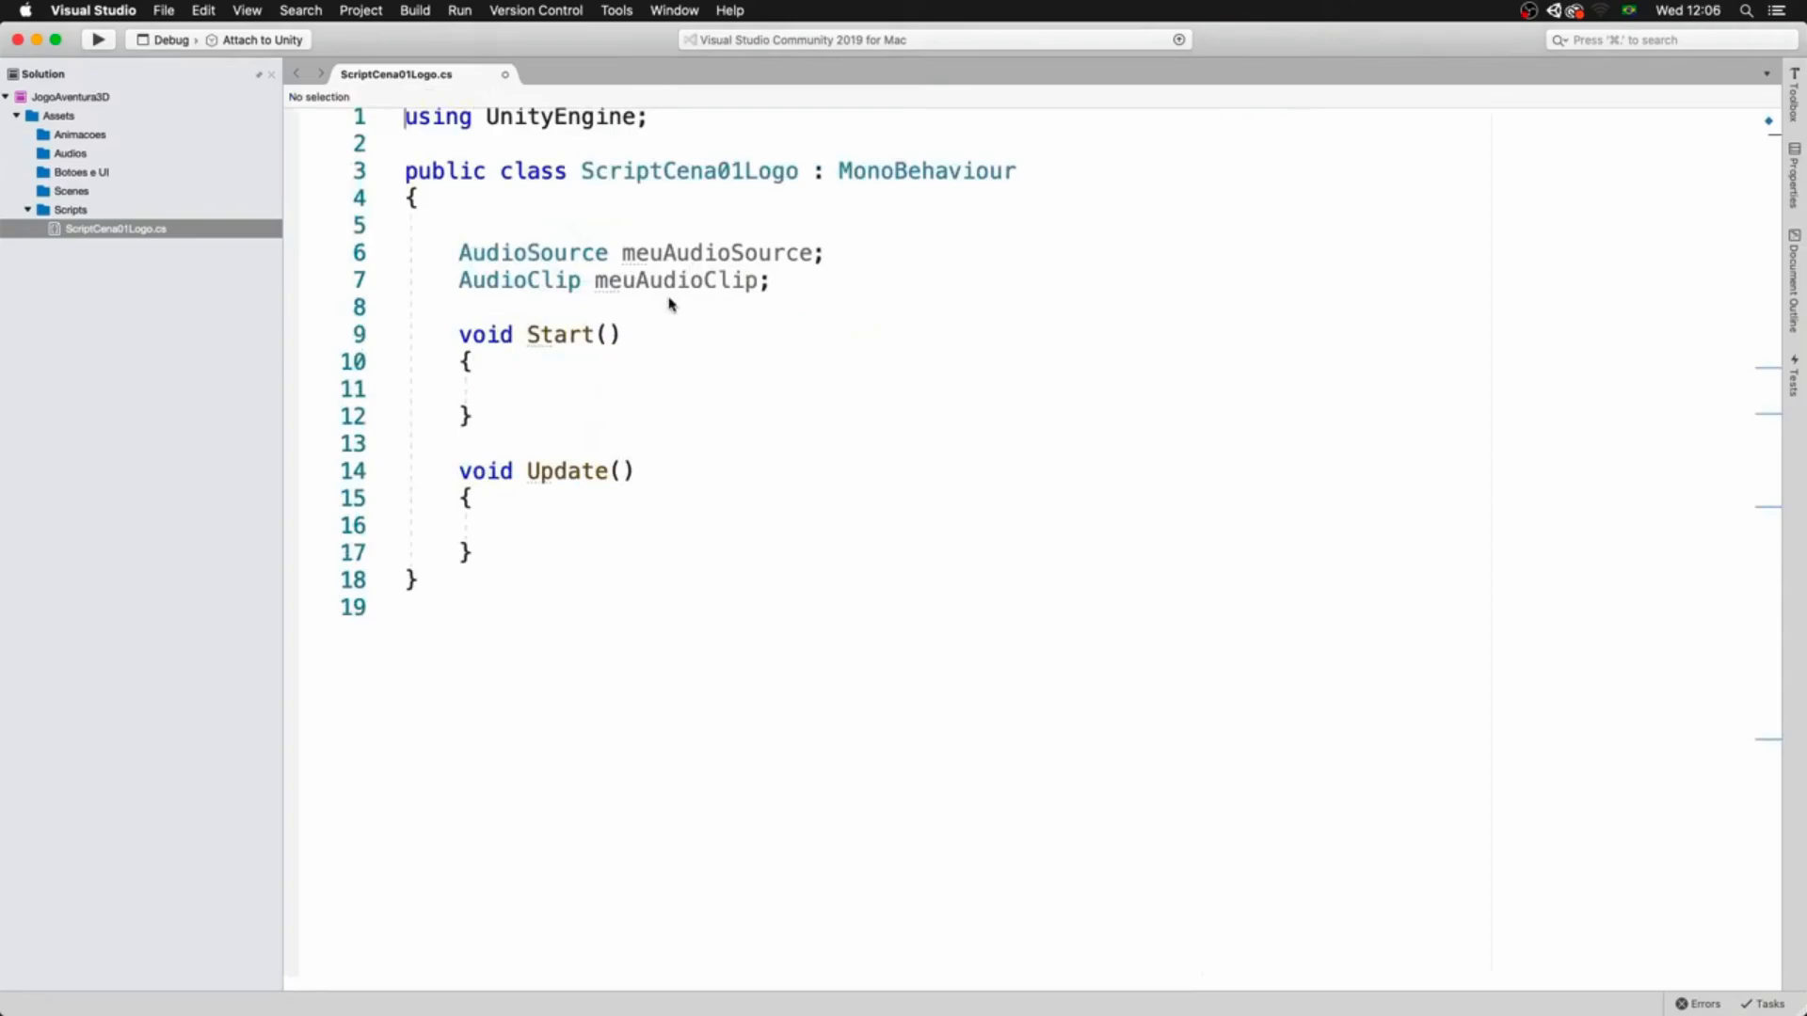
left_click_drag(458, 253, 592, 398)
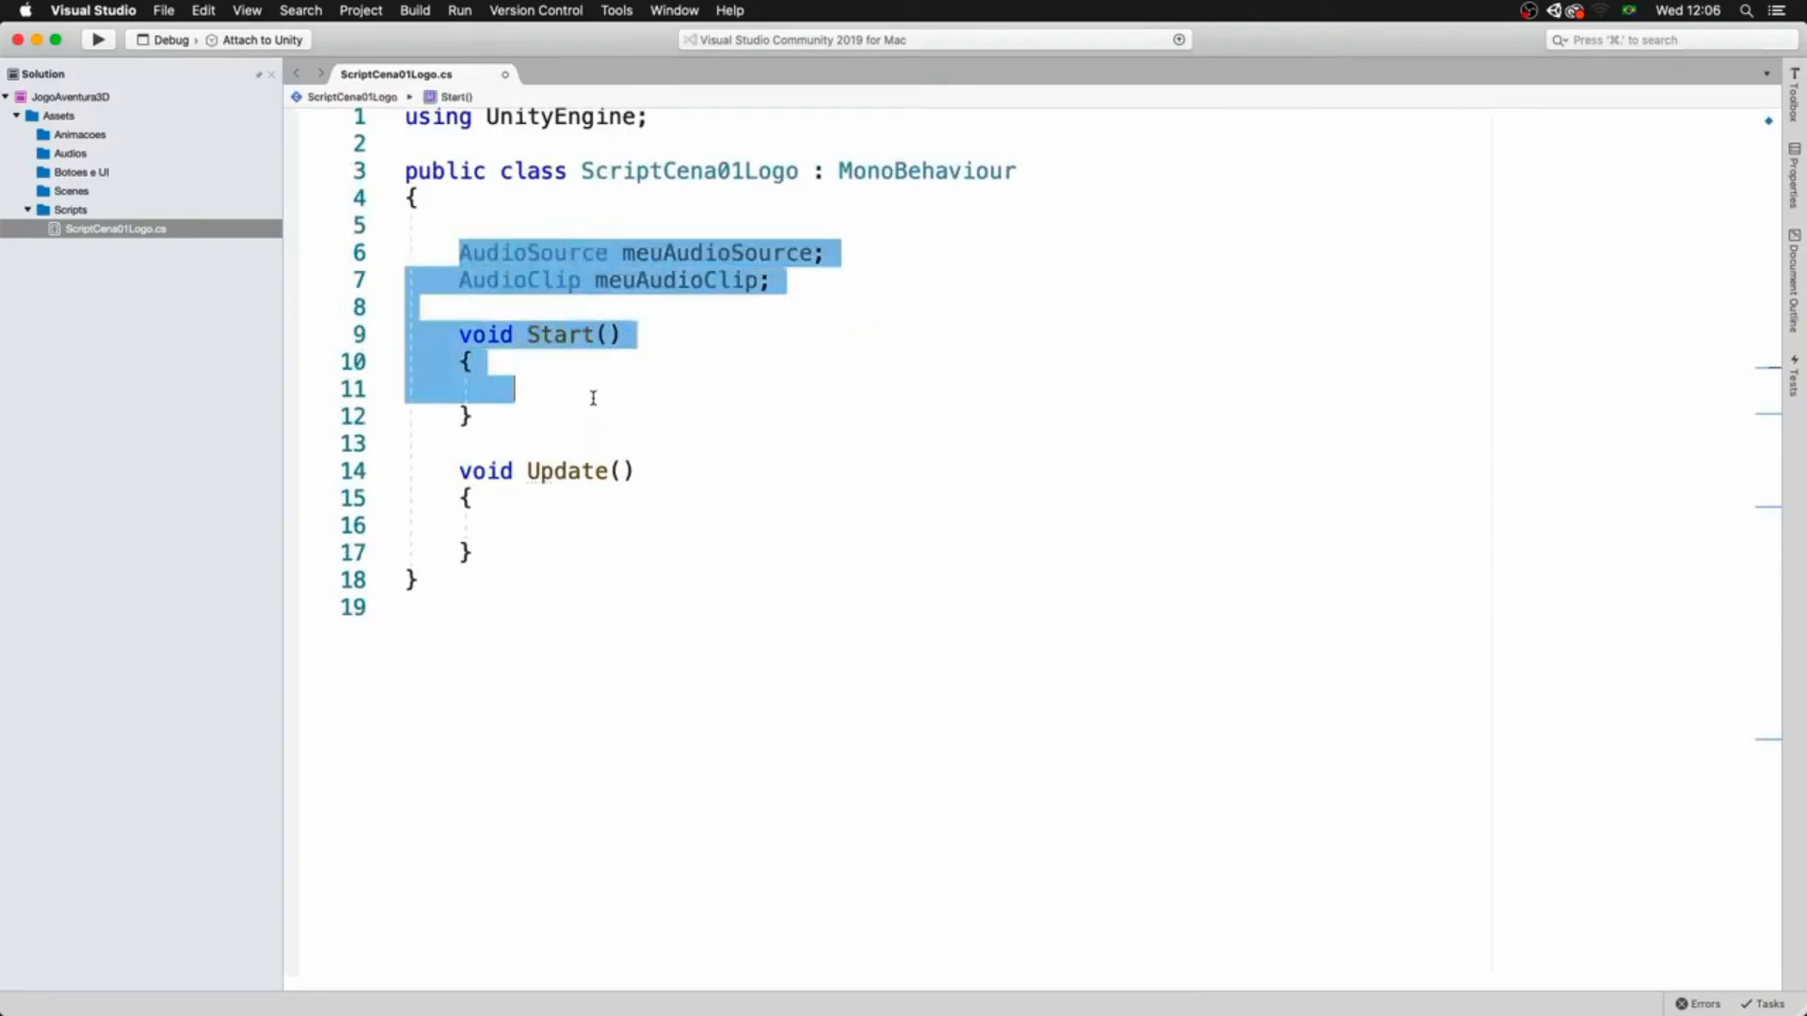
left_click(593, 398)
left_click_drag(458, 334, 475, 419)
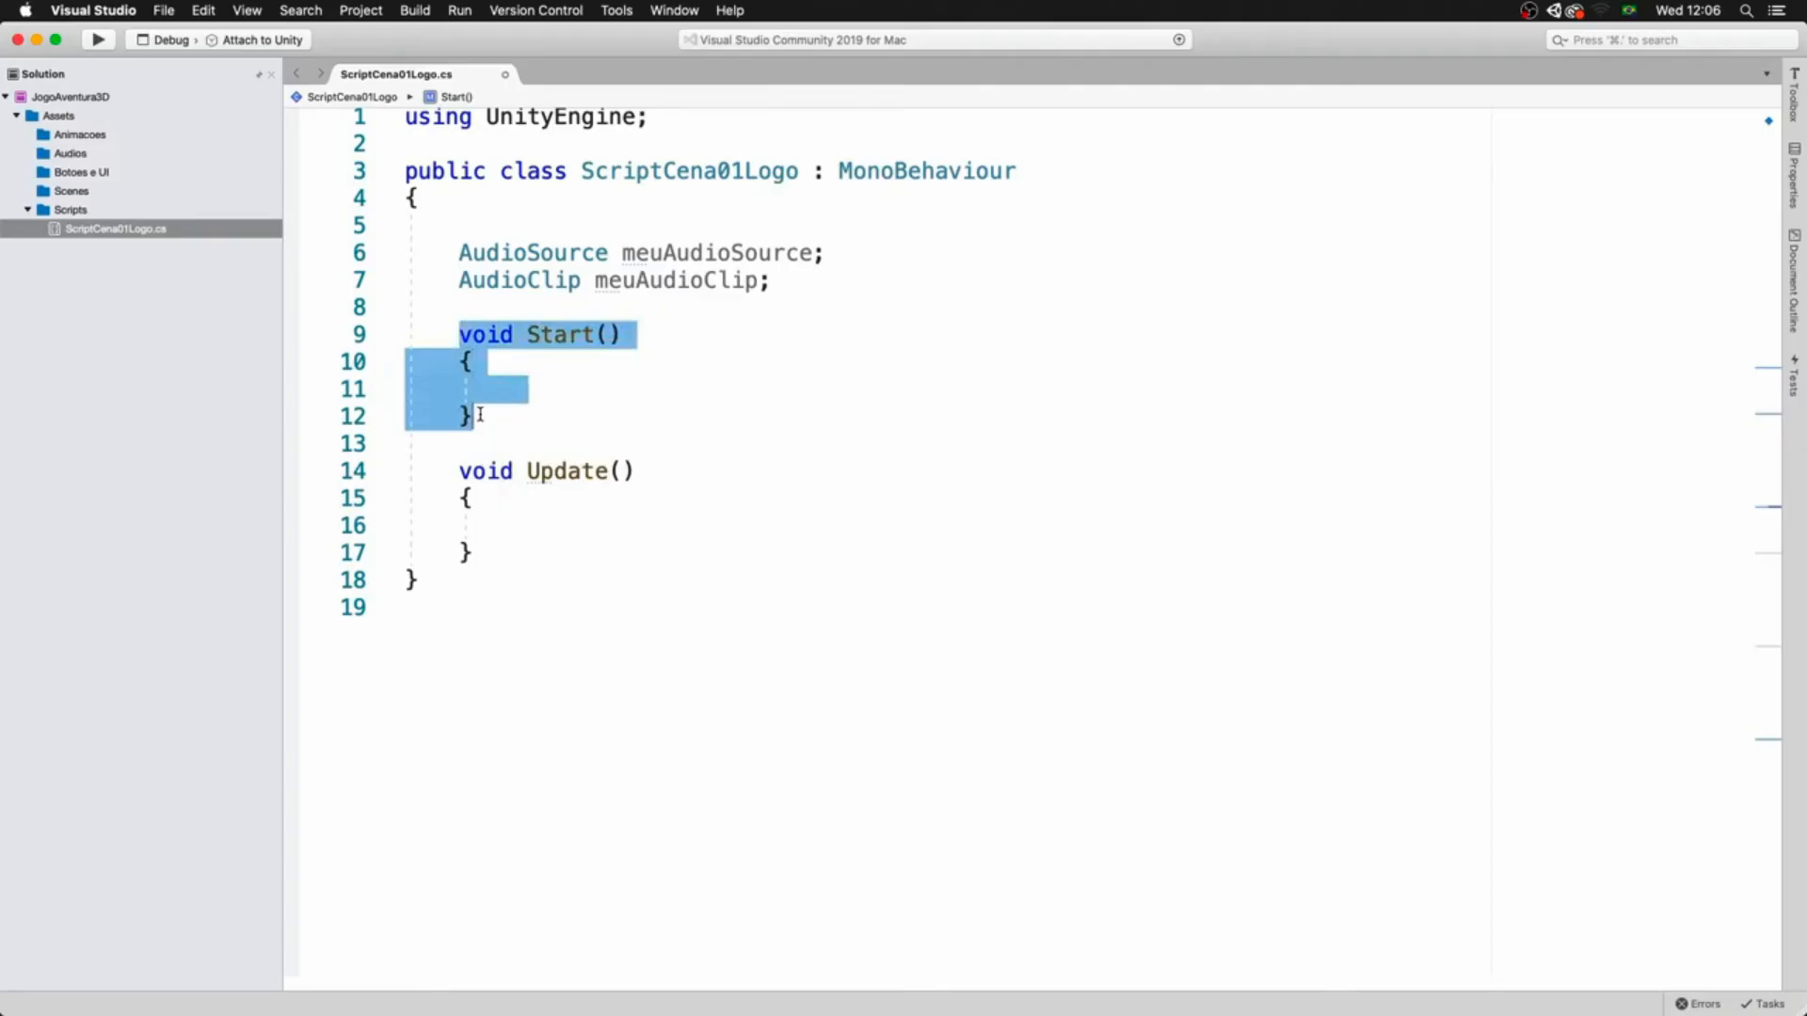
left_click(487, 415)
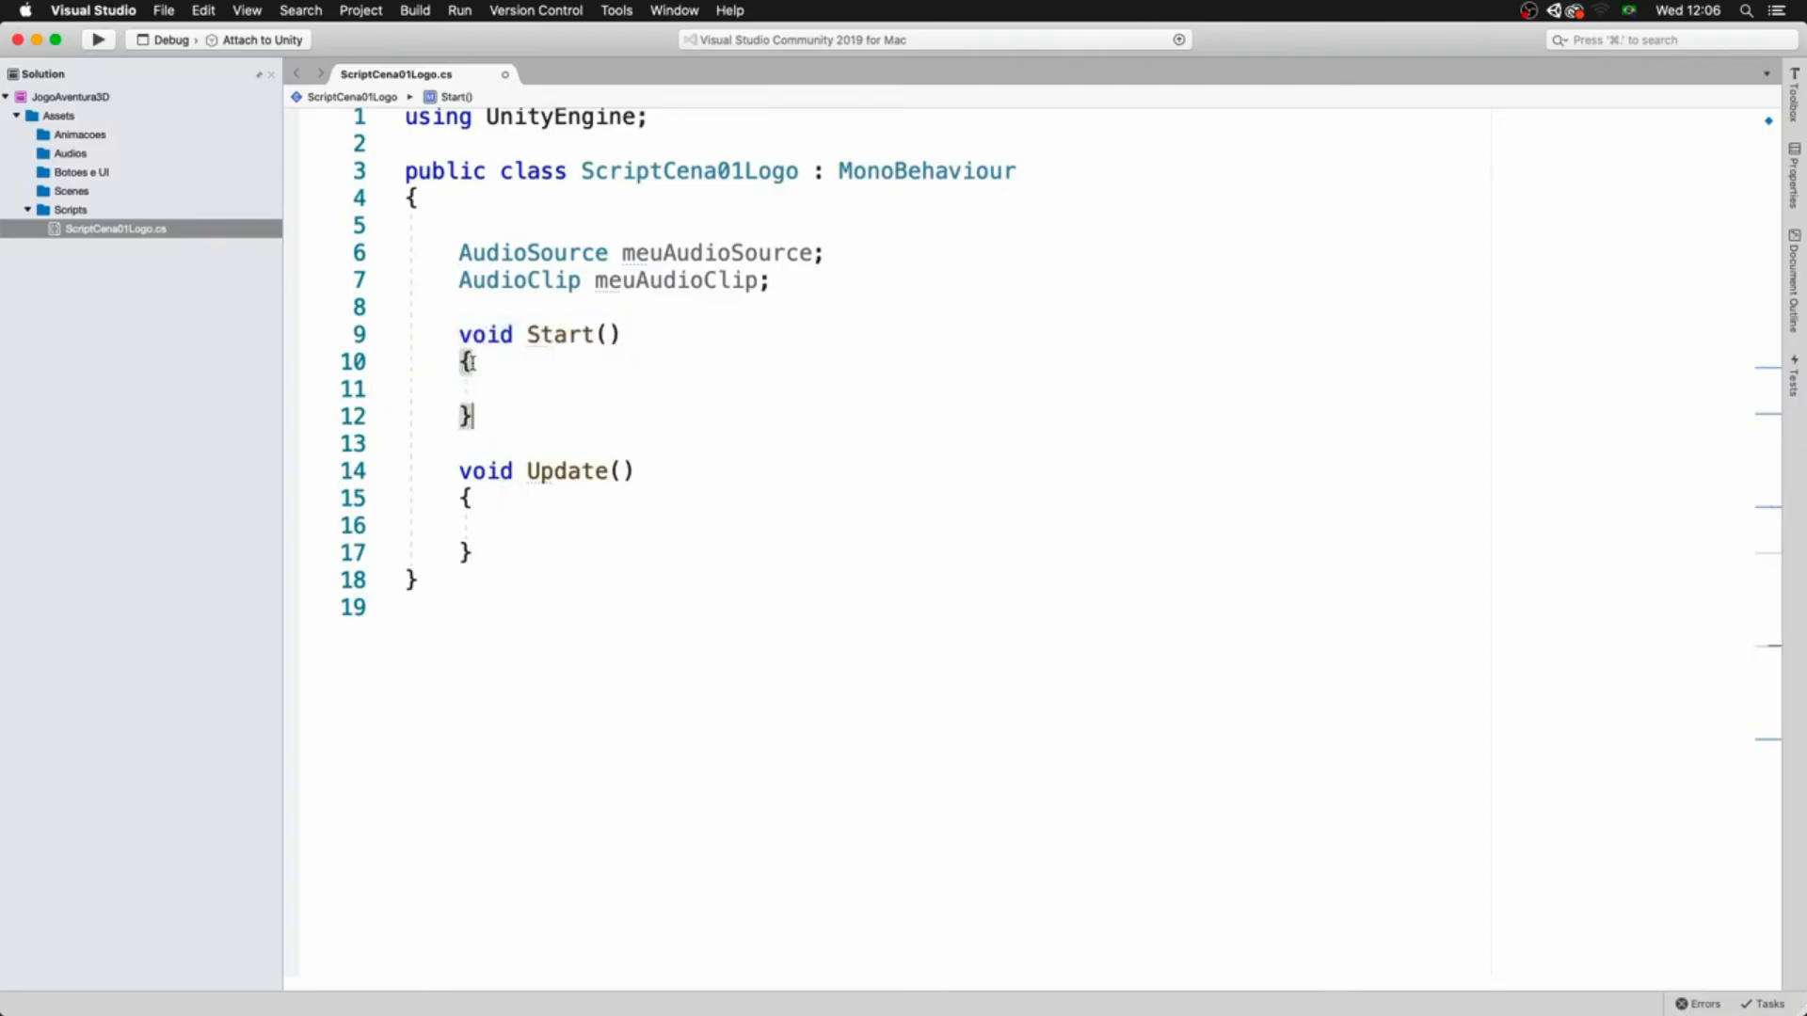
left_click(484, 392)
left_click(462, 253)
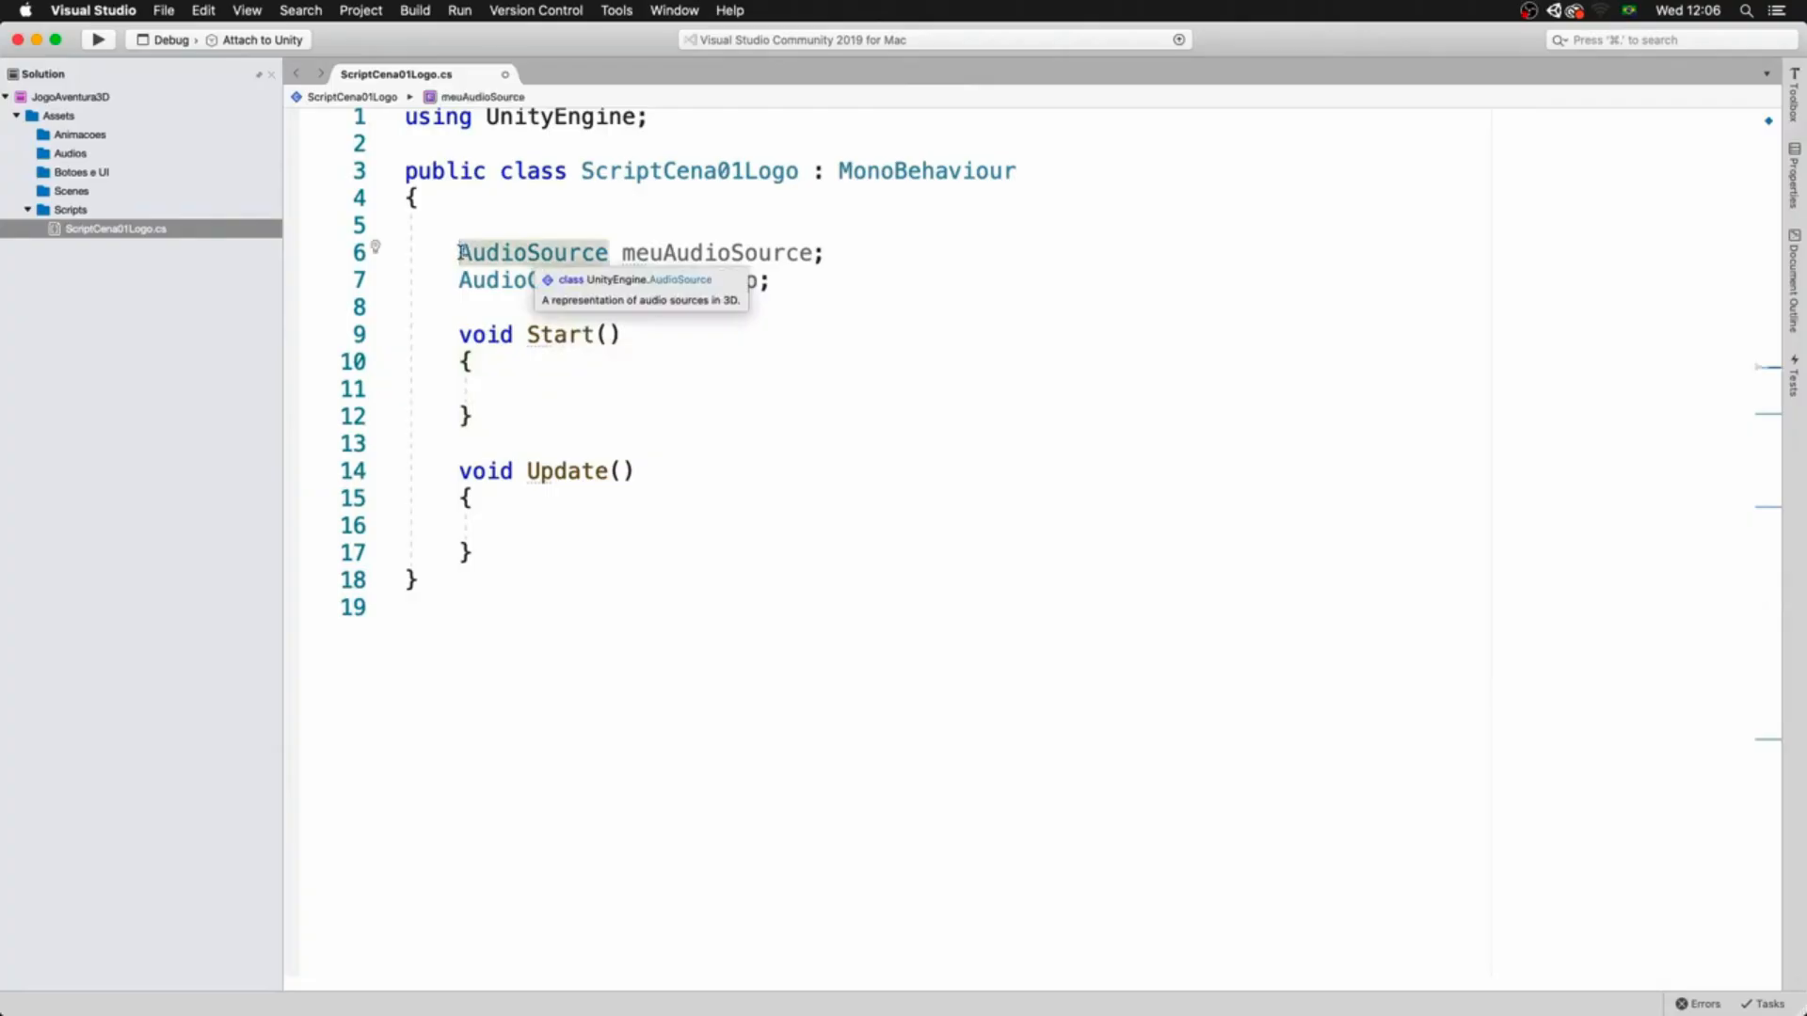
left_click(828, 253, "shift")
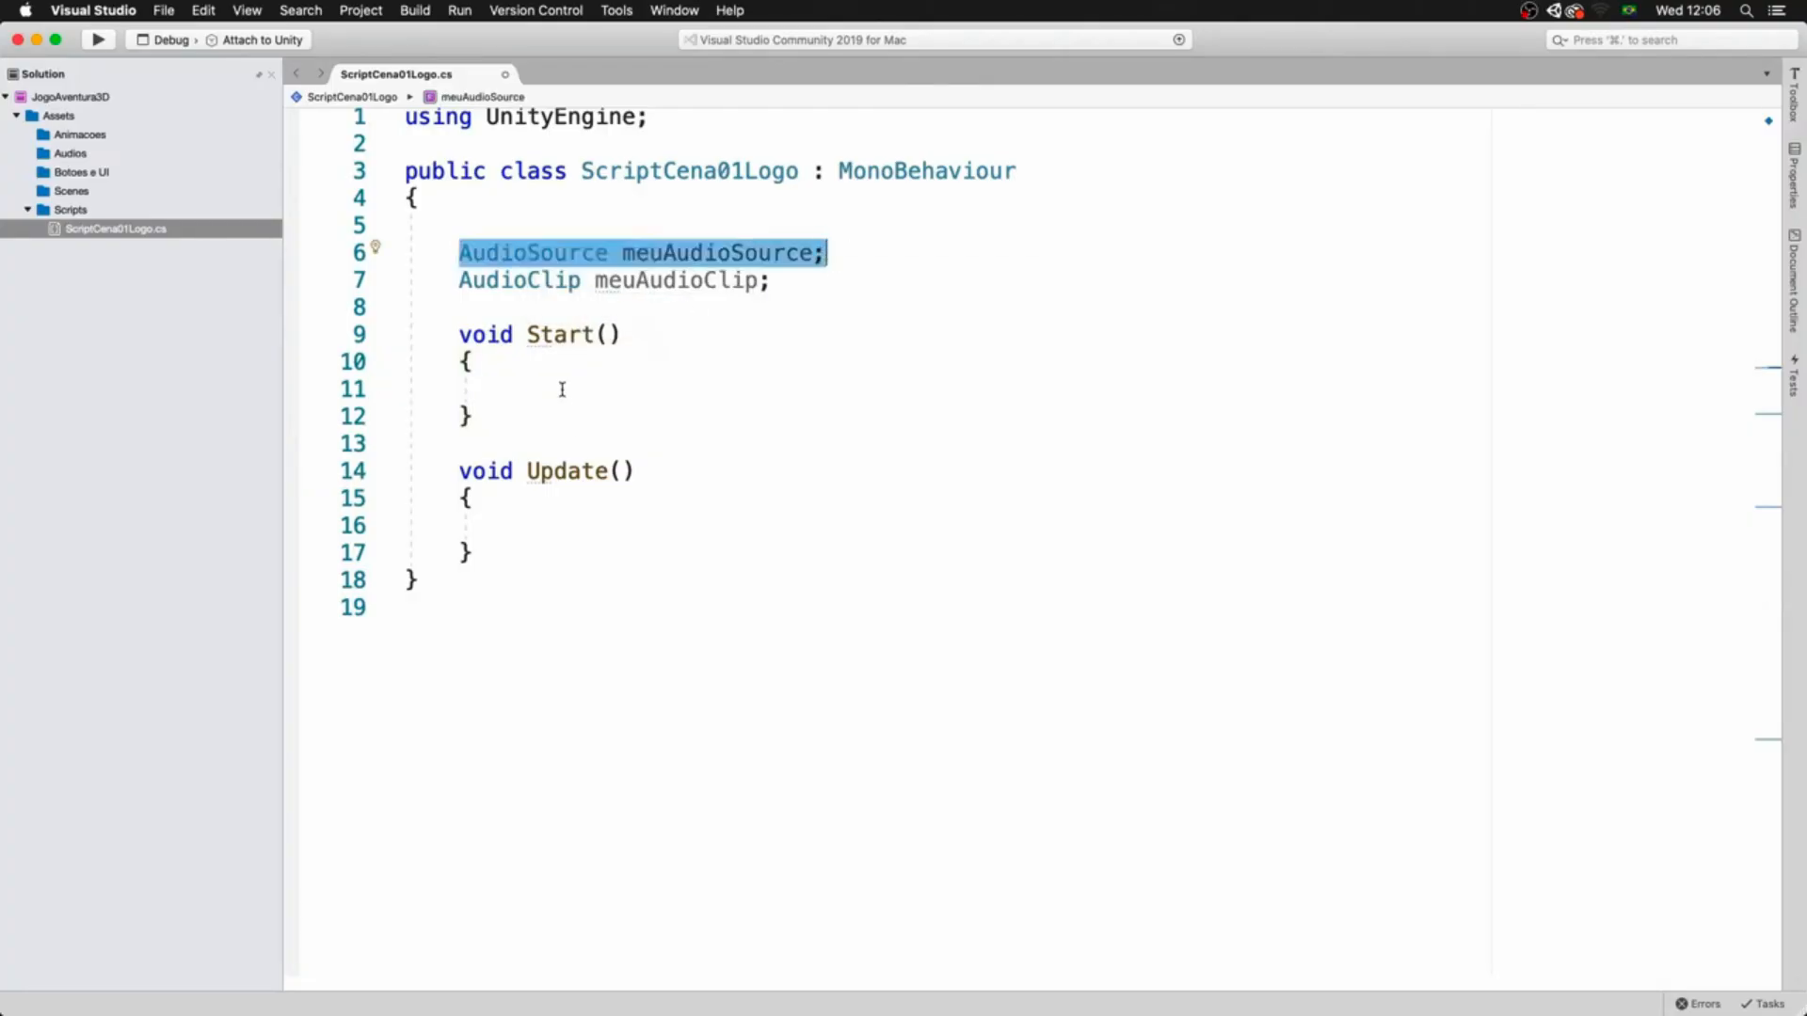
- In the Start method, assign meuAudioSource with GetComponent<AudioSource>();
left_click(560, 389)
type("meu")
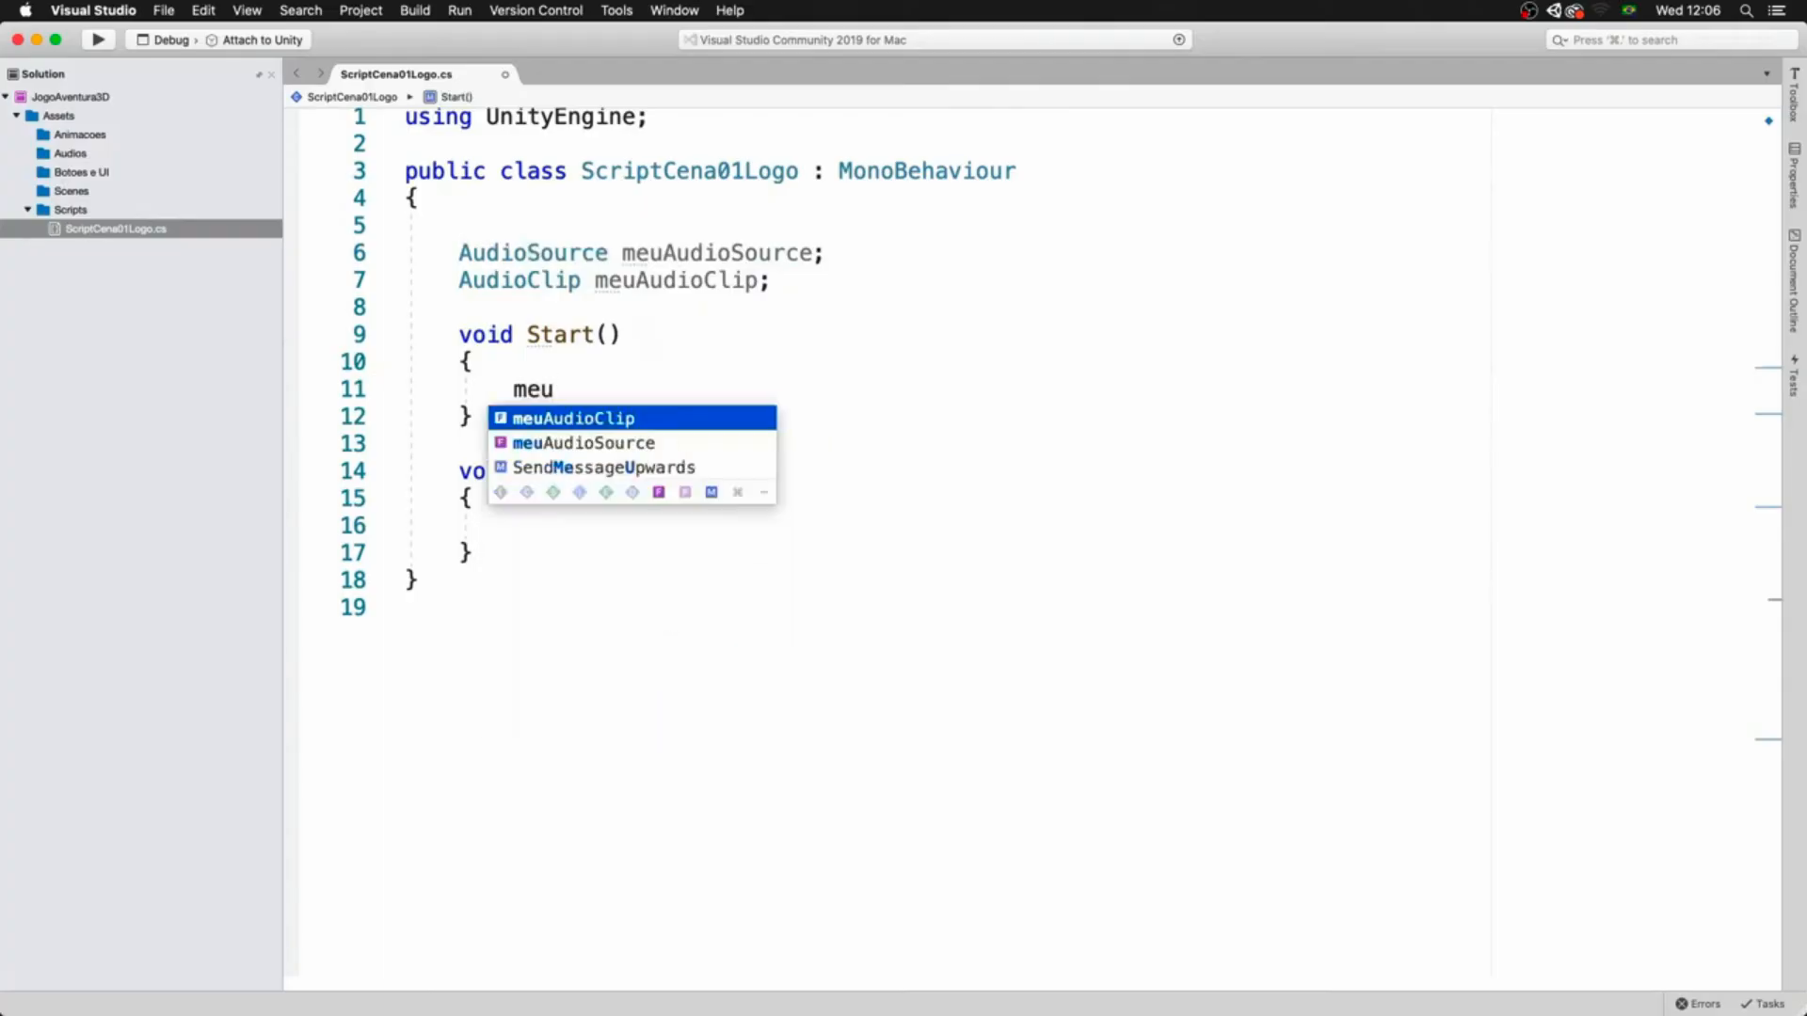
key("Down")
key("Return")
type("=")
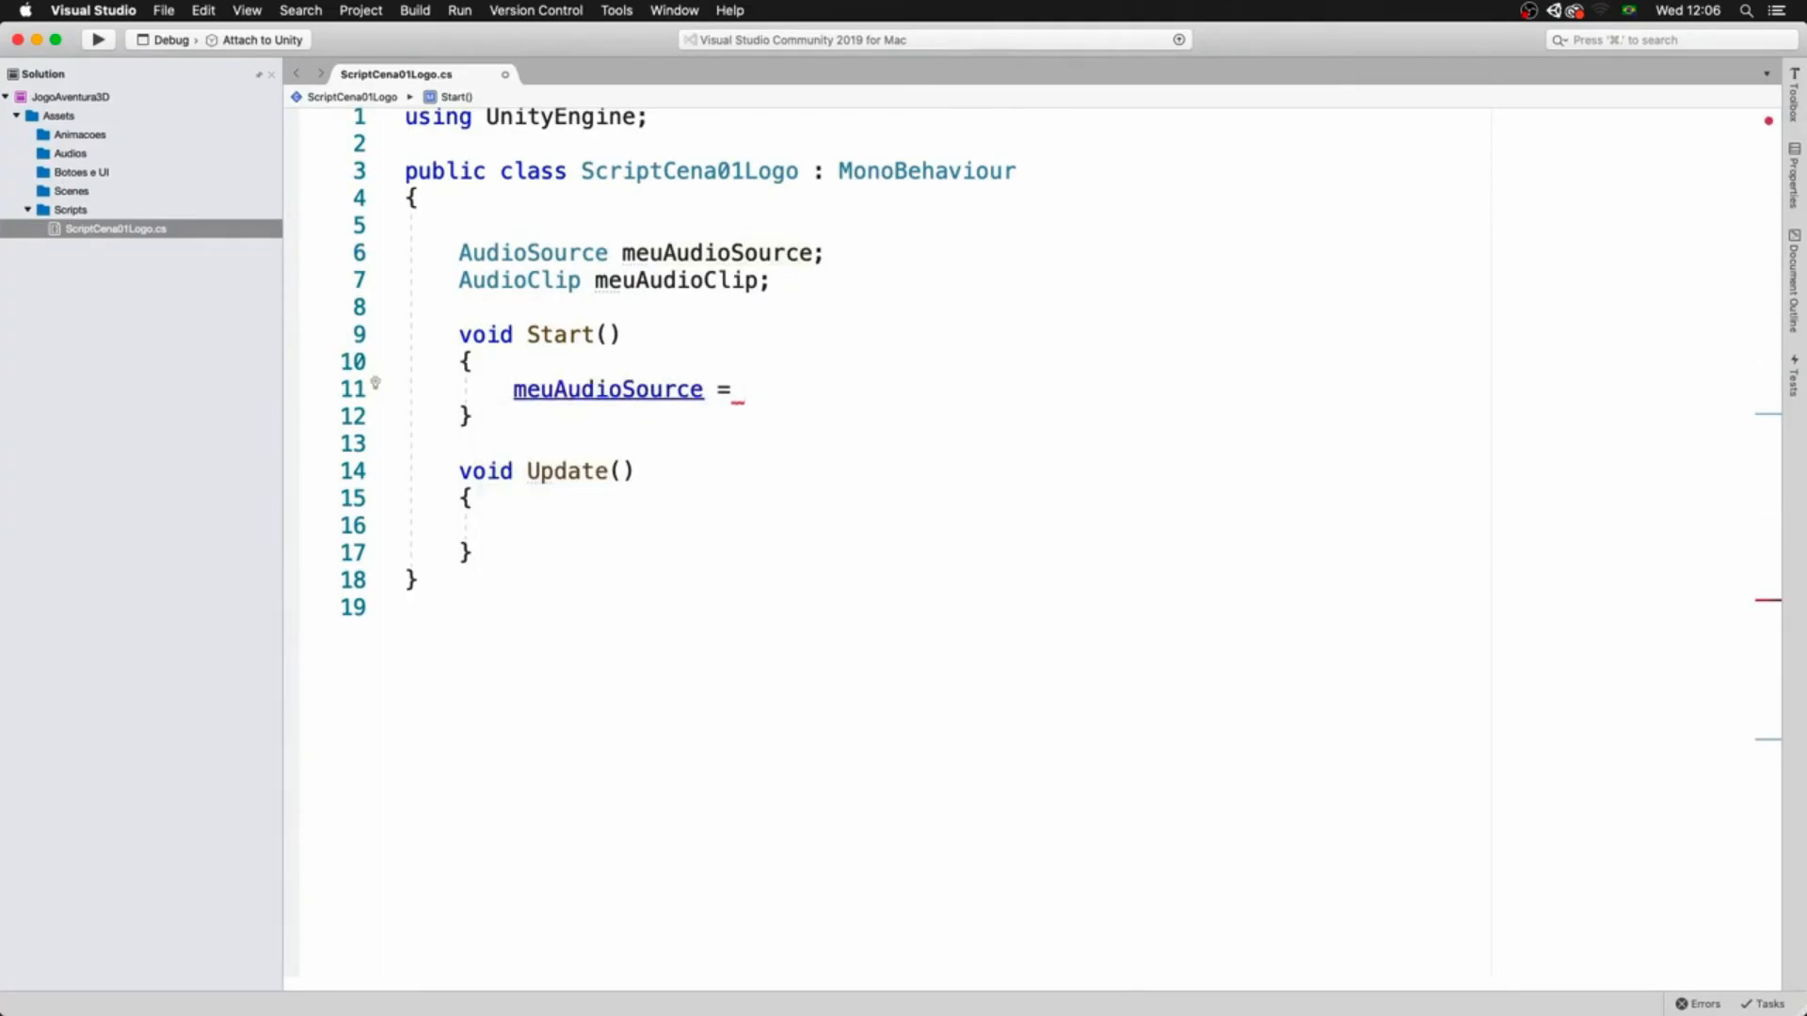
key("super+Tab")
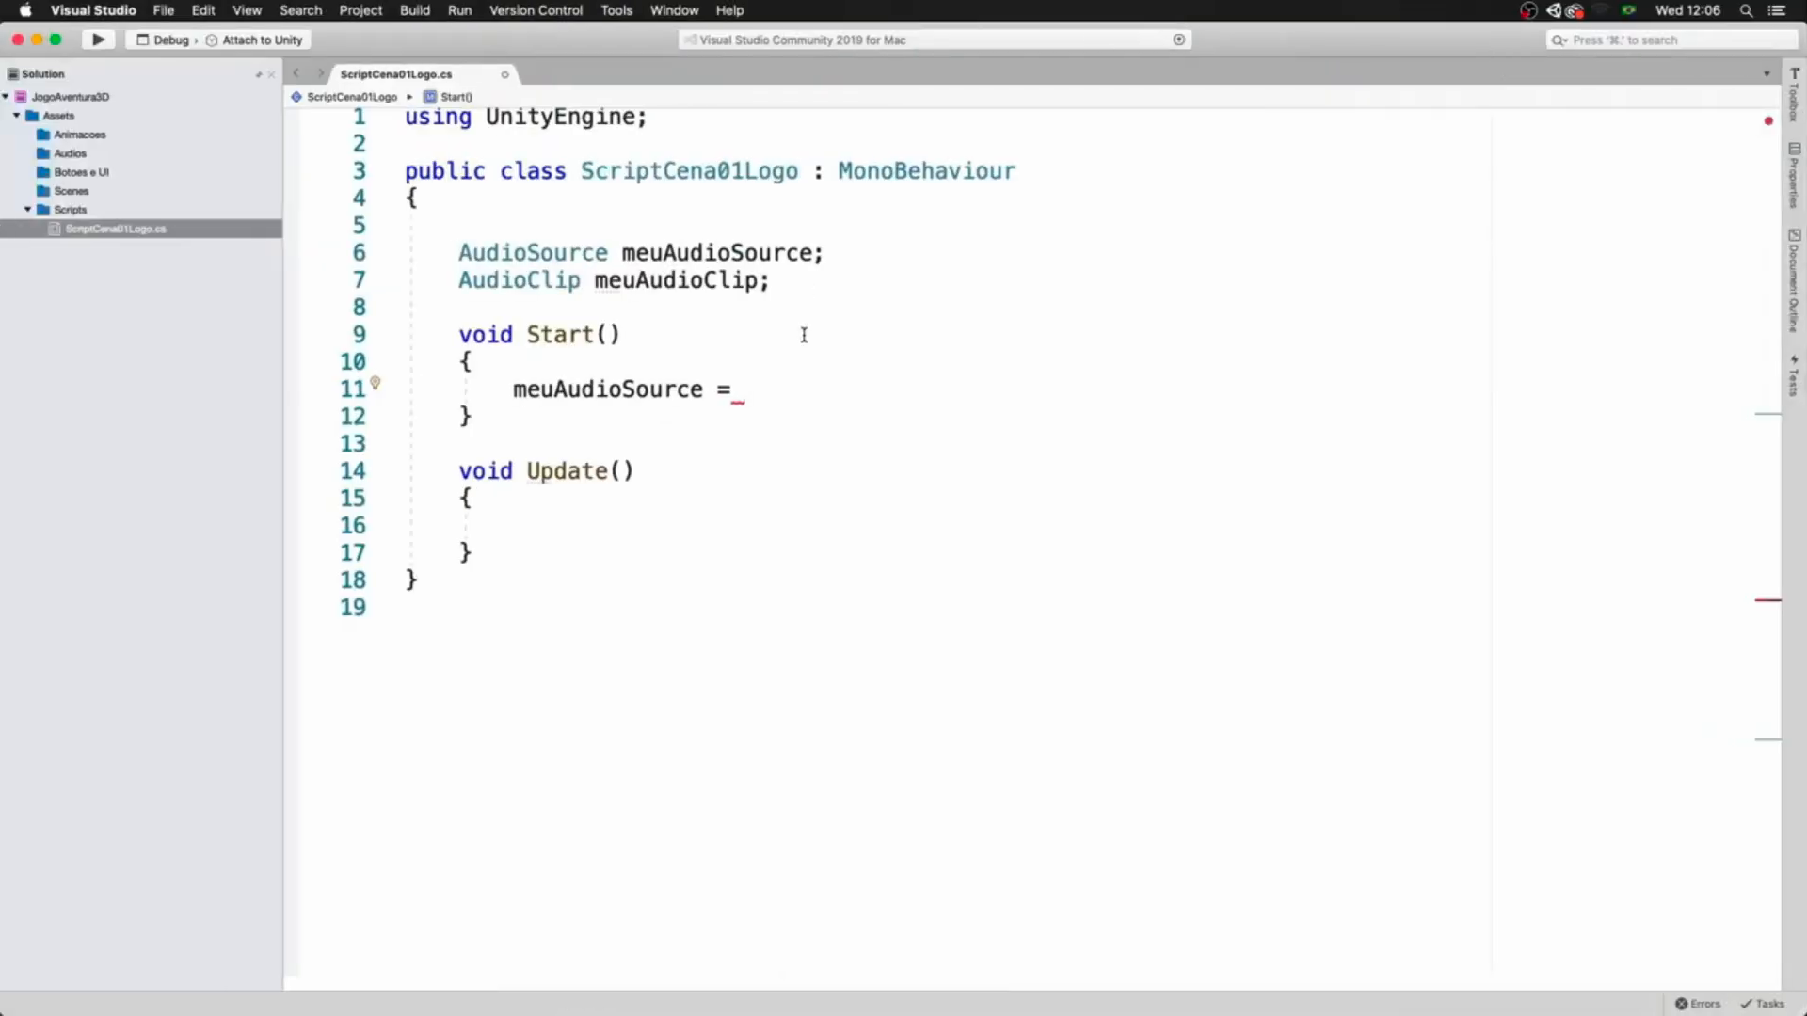
type("Ge")
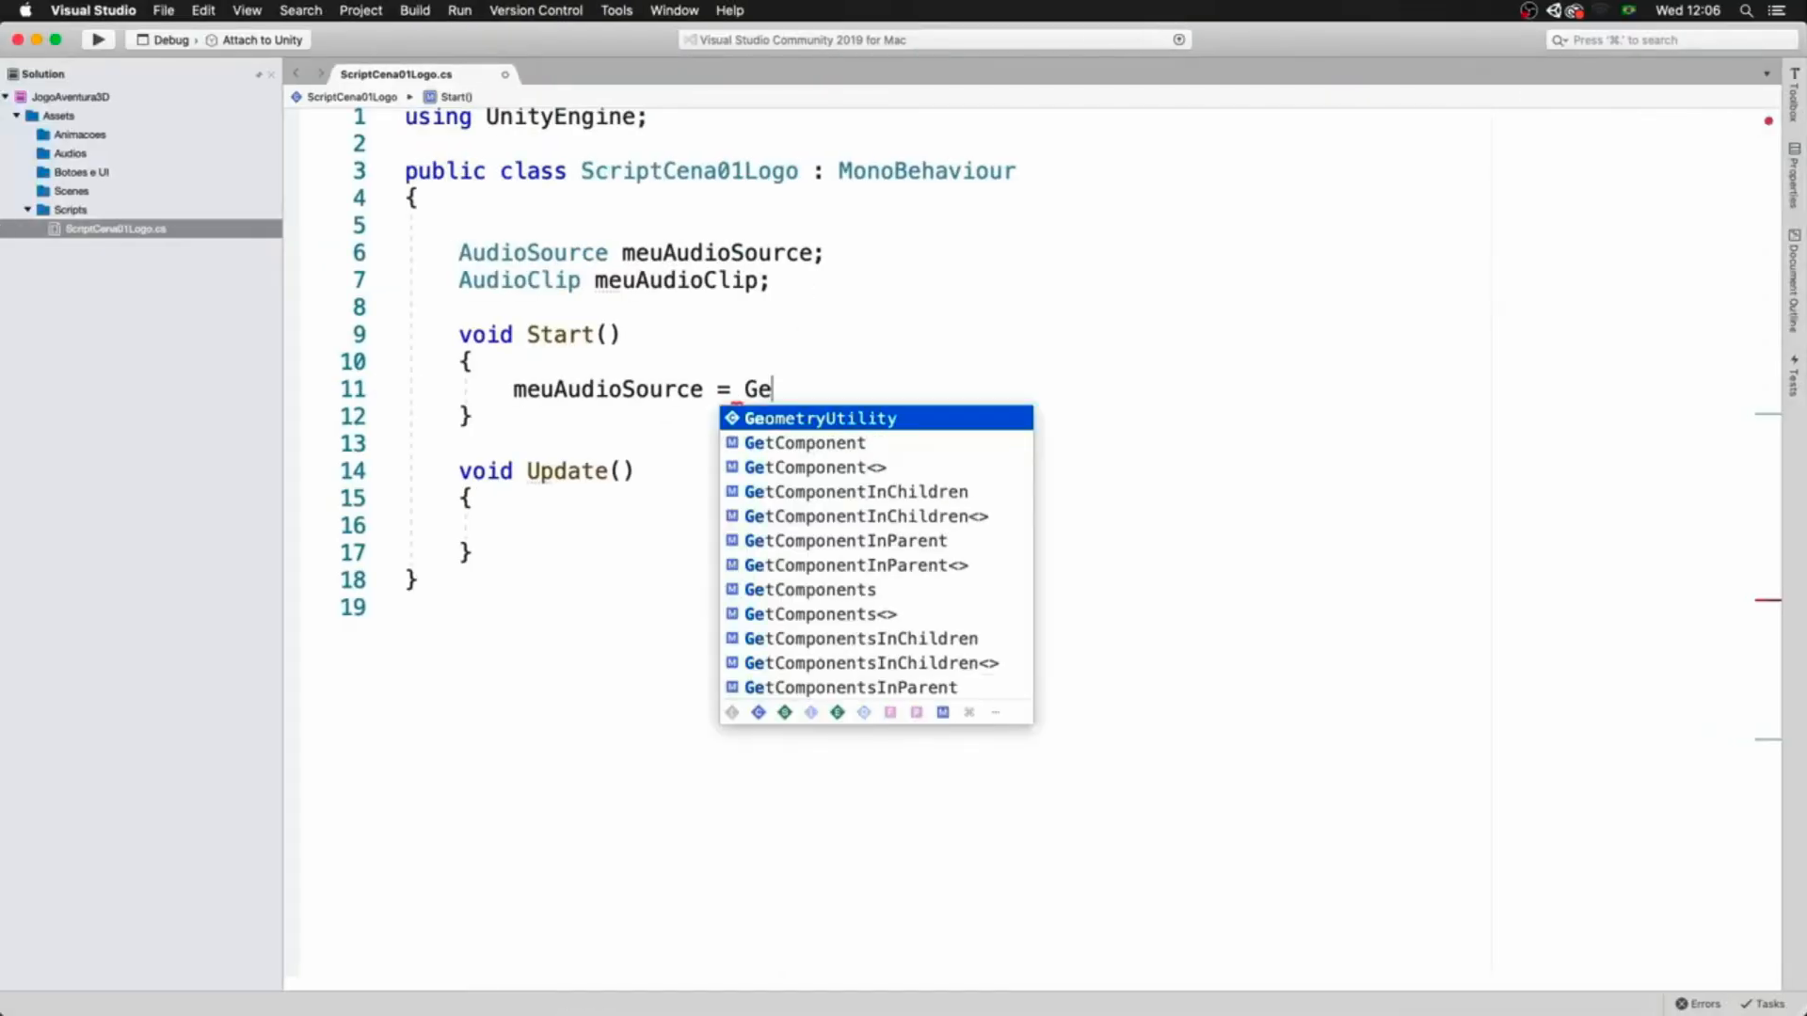
type("tComponent<A>")
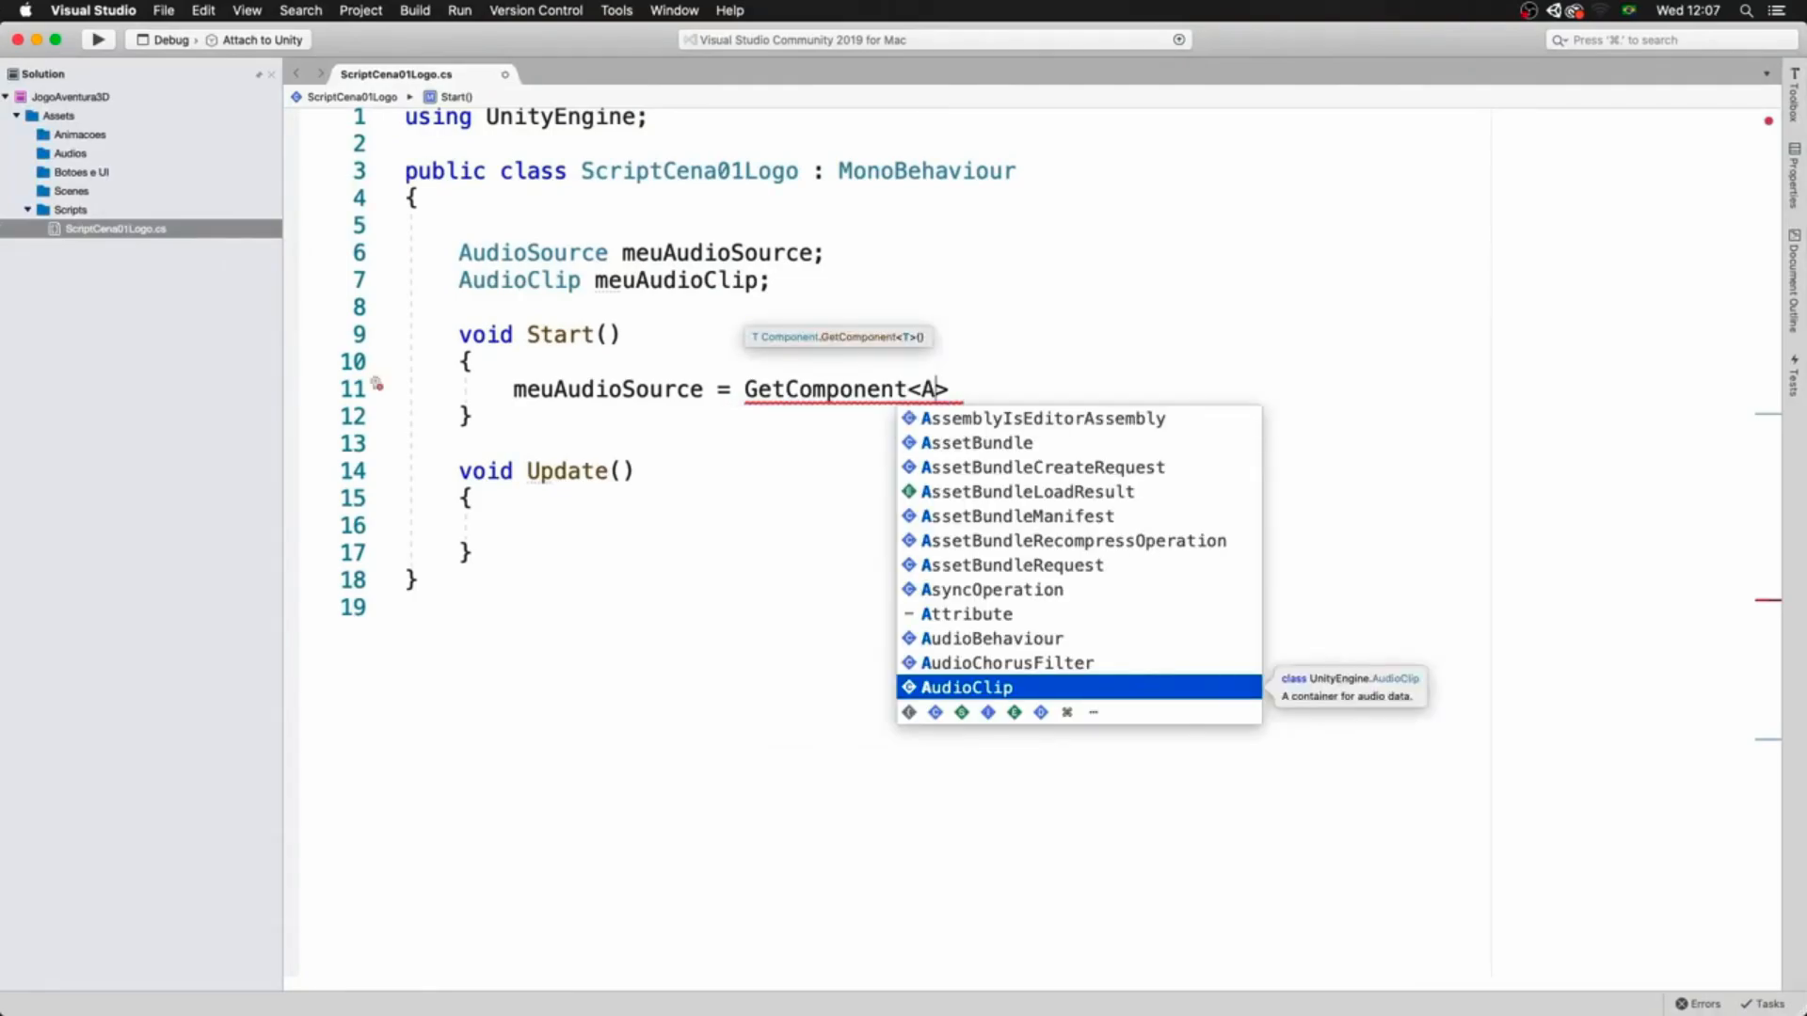
key("Down")
key("Down")
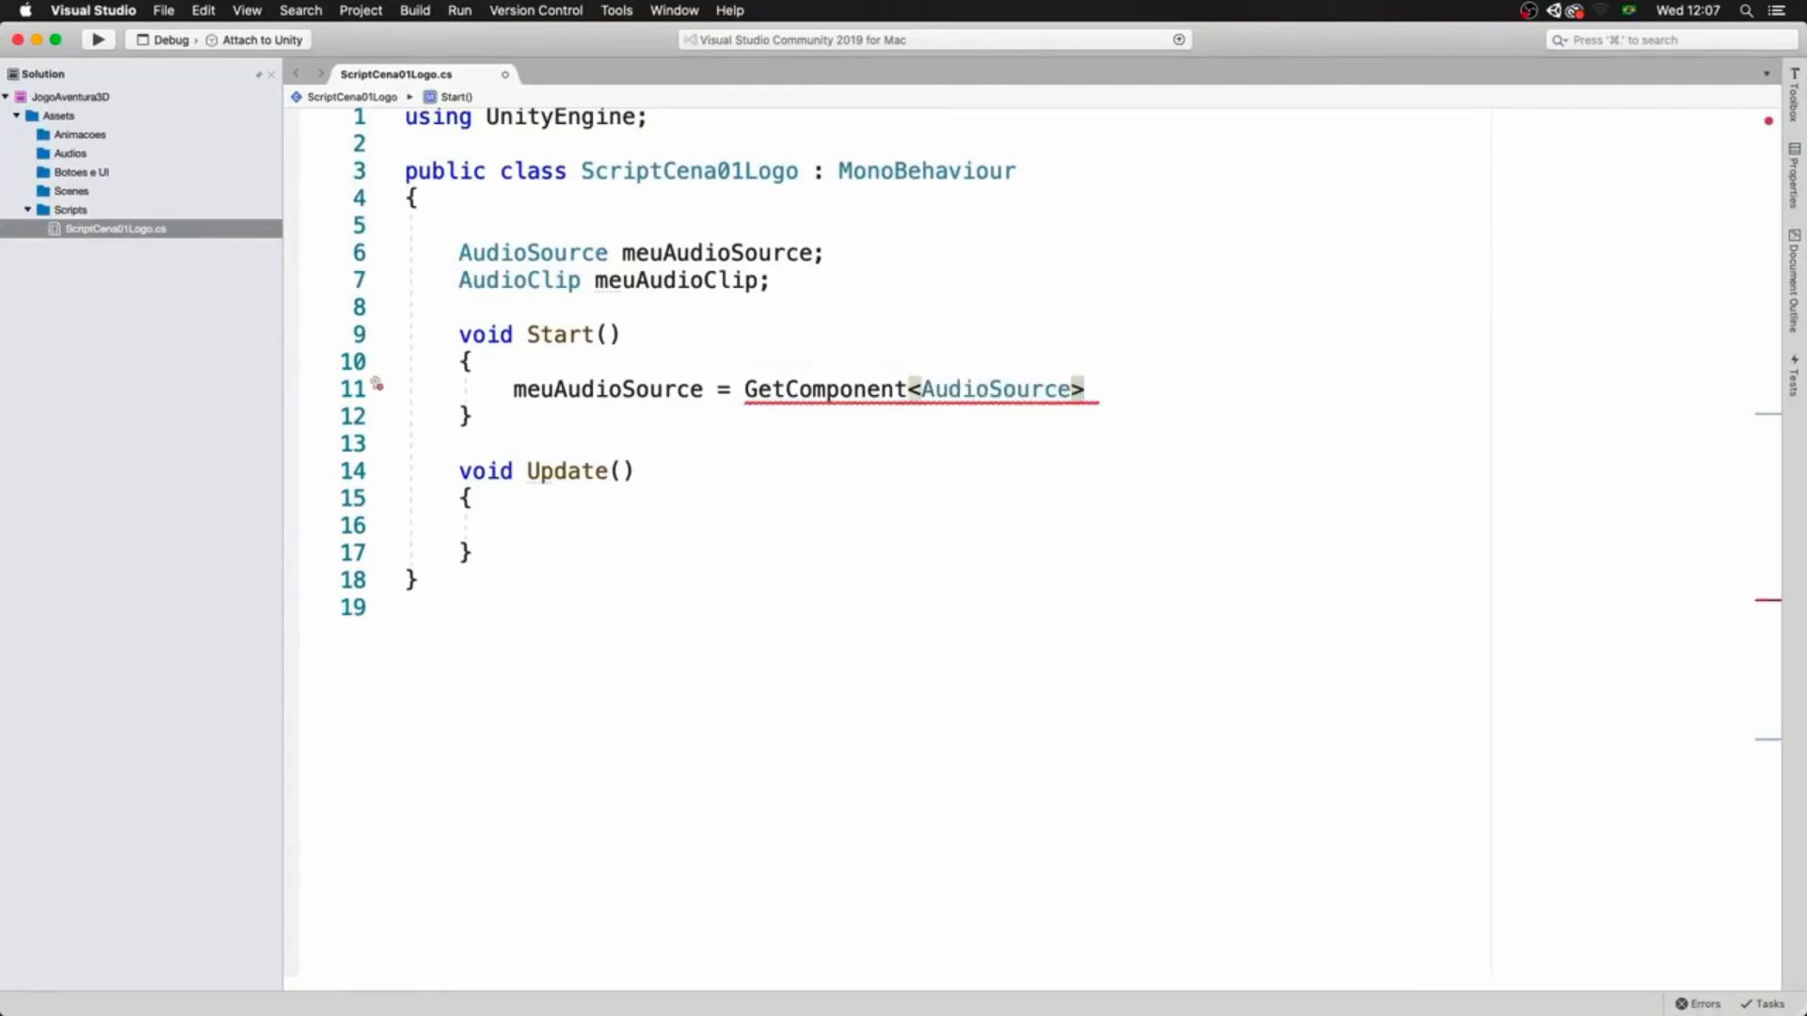
type("();")
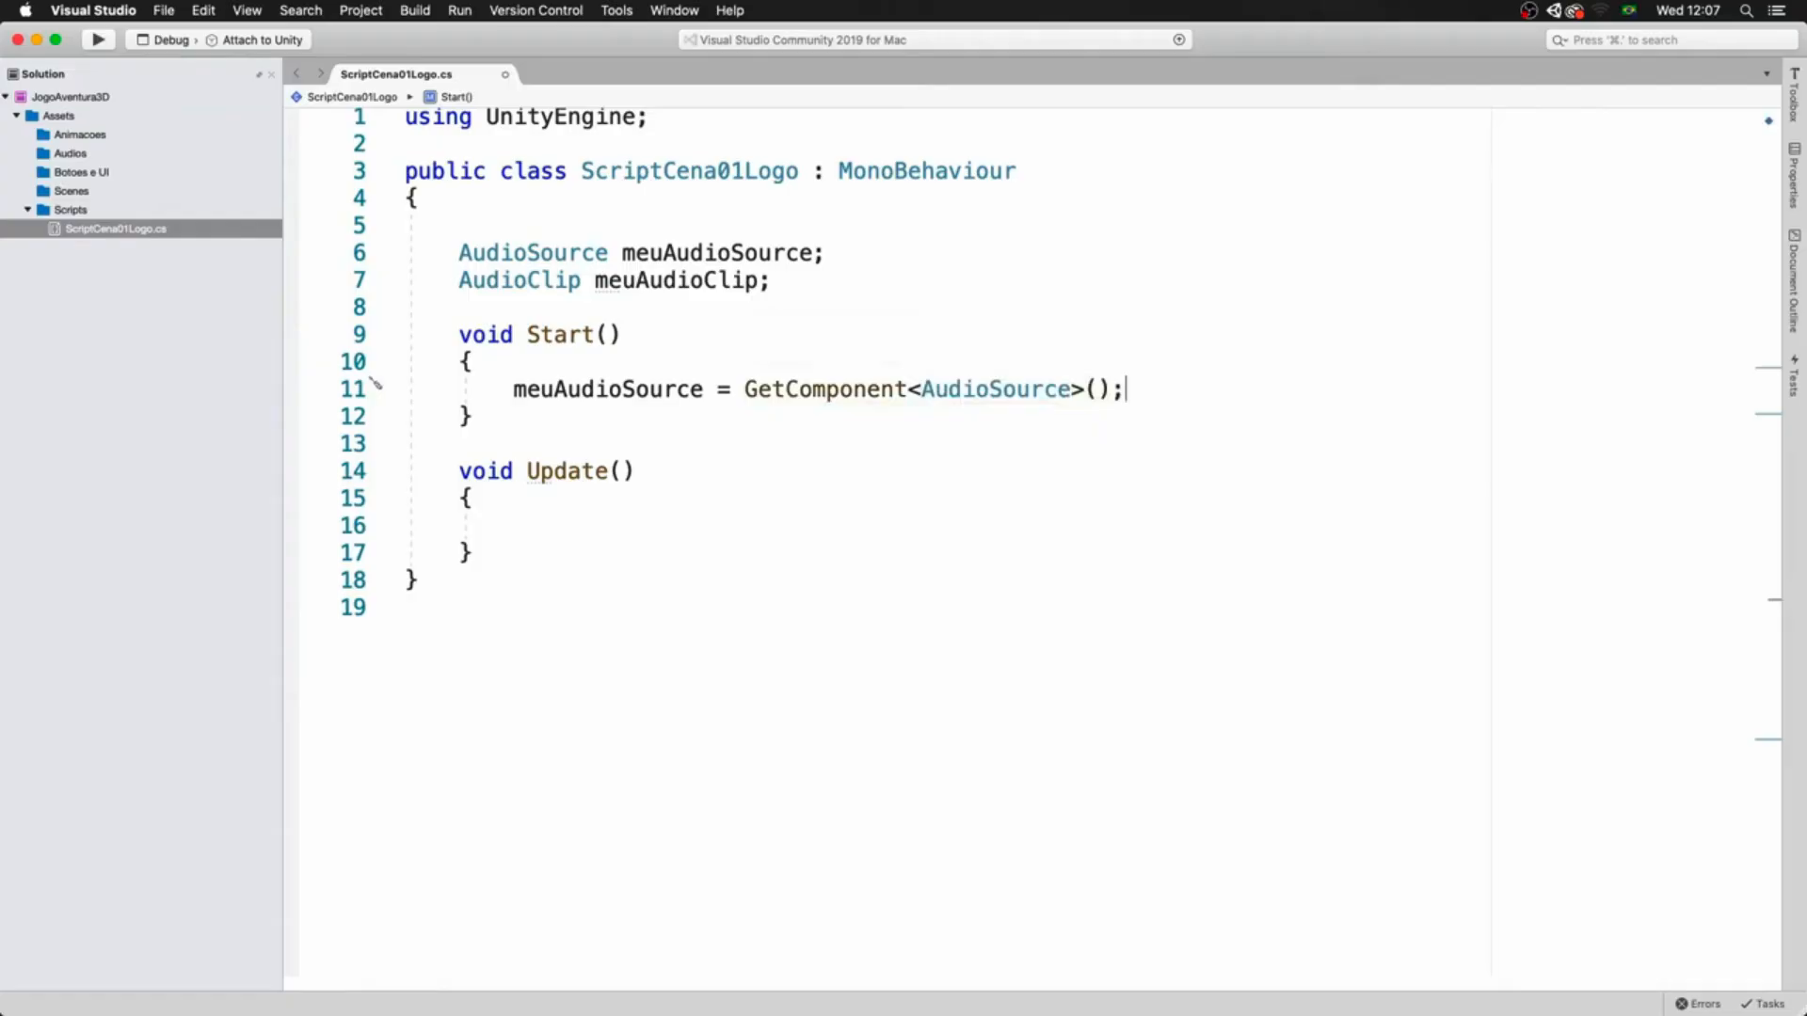
- Switch to Unity and collapse the Main Camera's Camera and Transform components
left_click(746, 391, "shift")
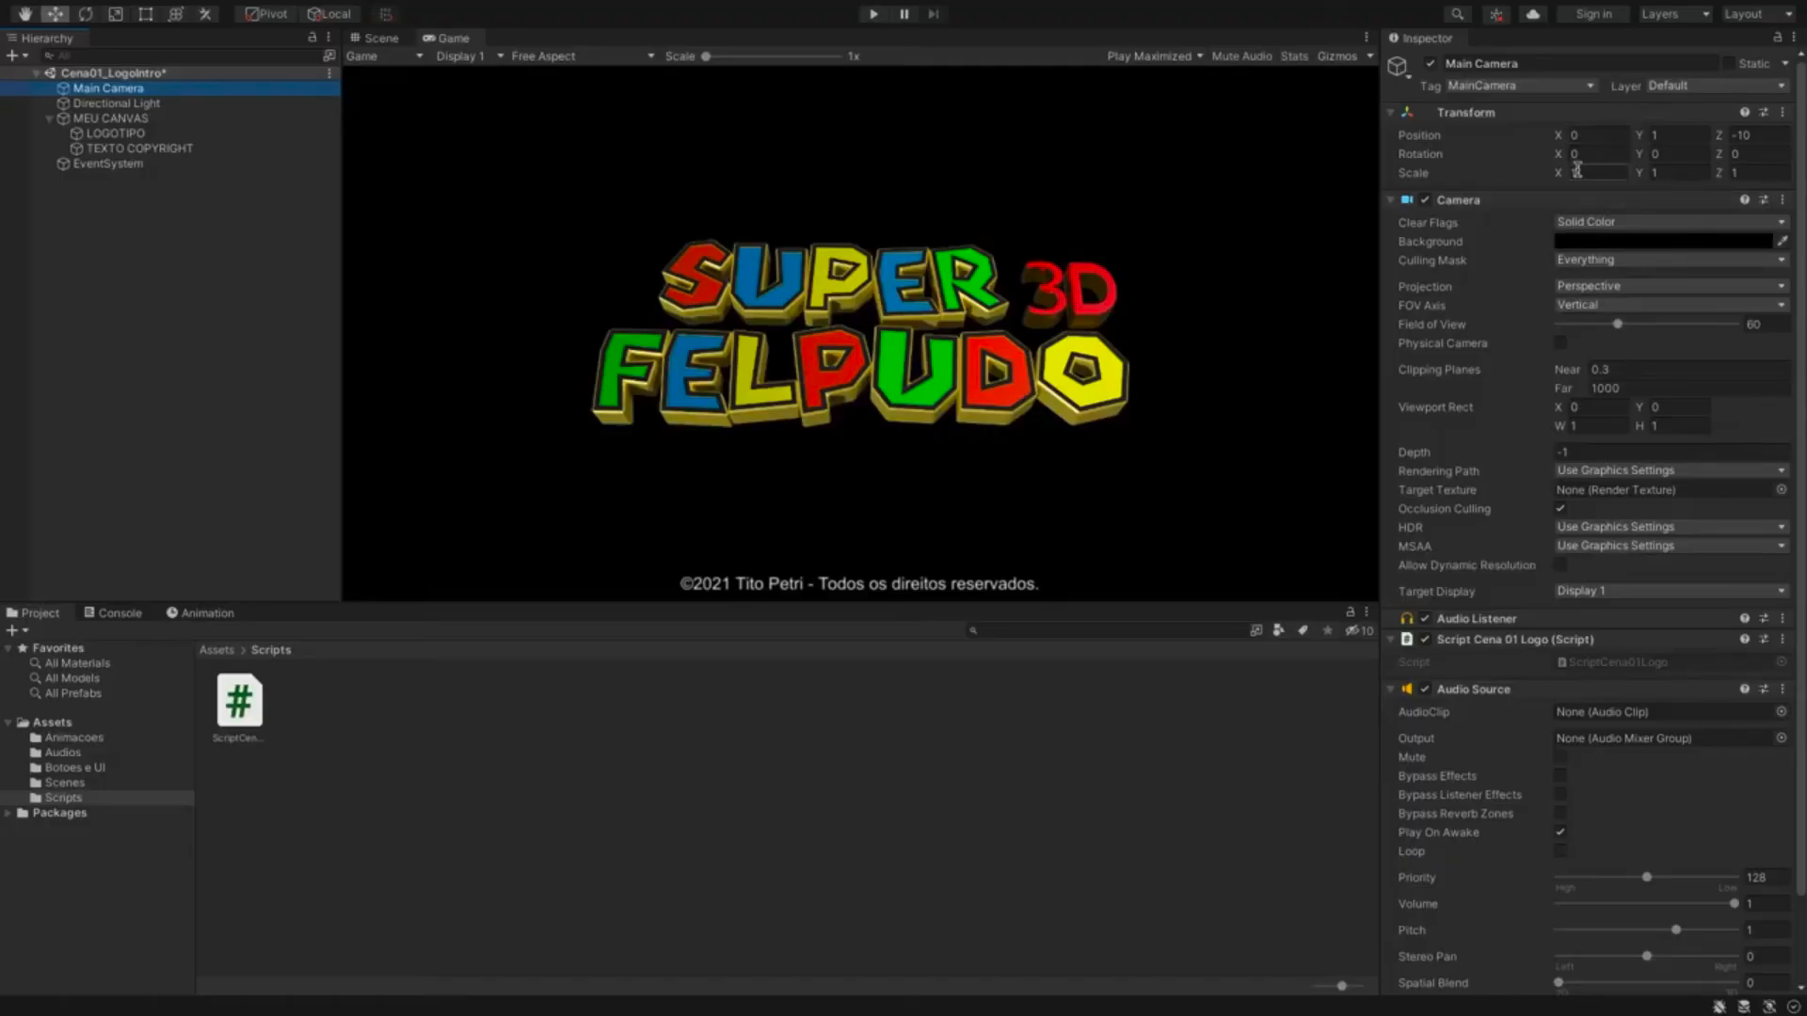
left_click(1391, 200)
left_click(1392, 113)
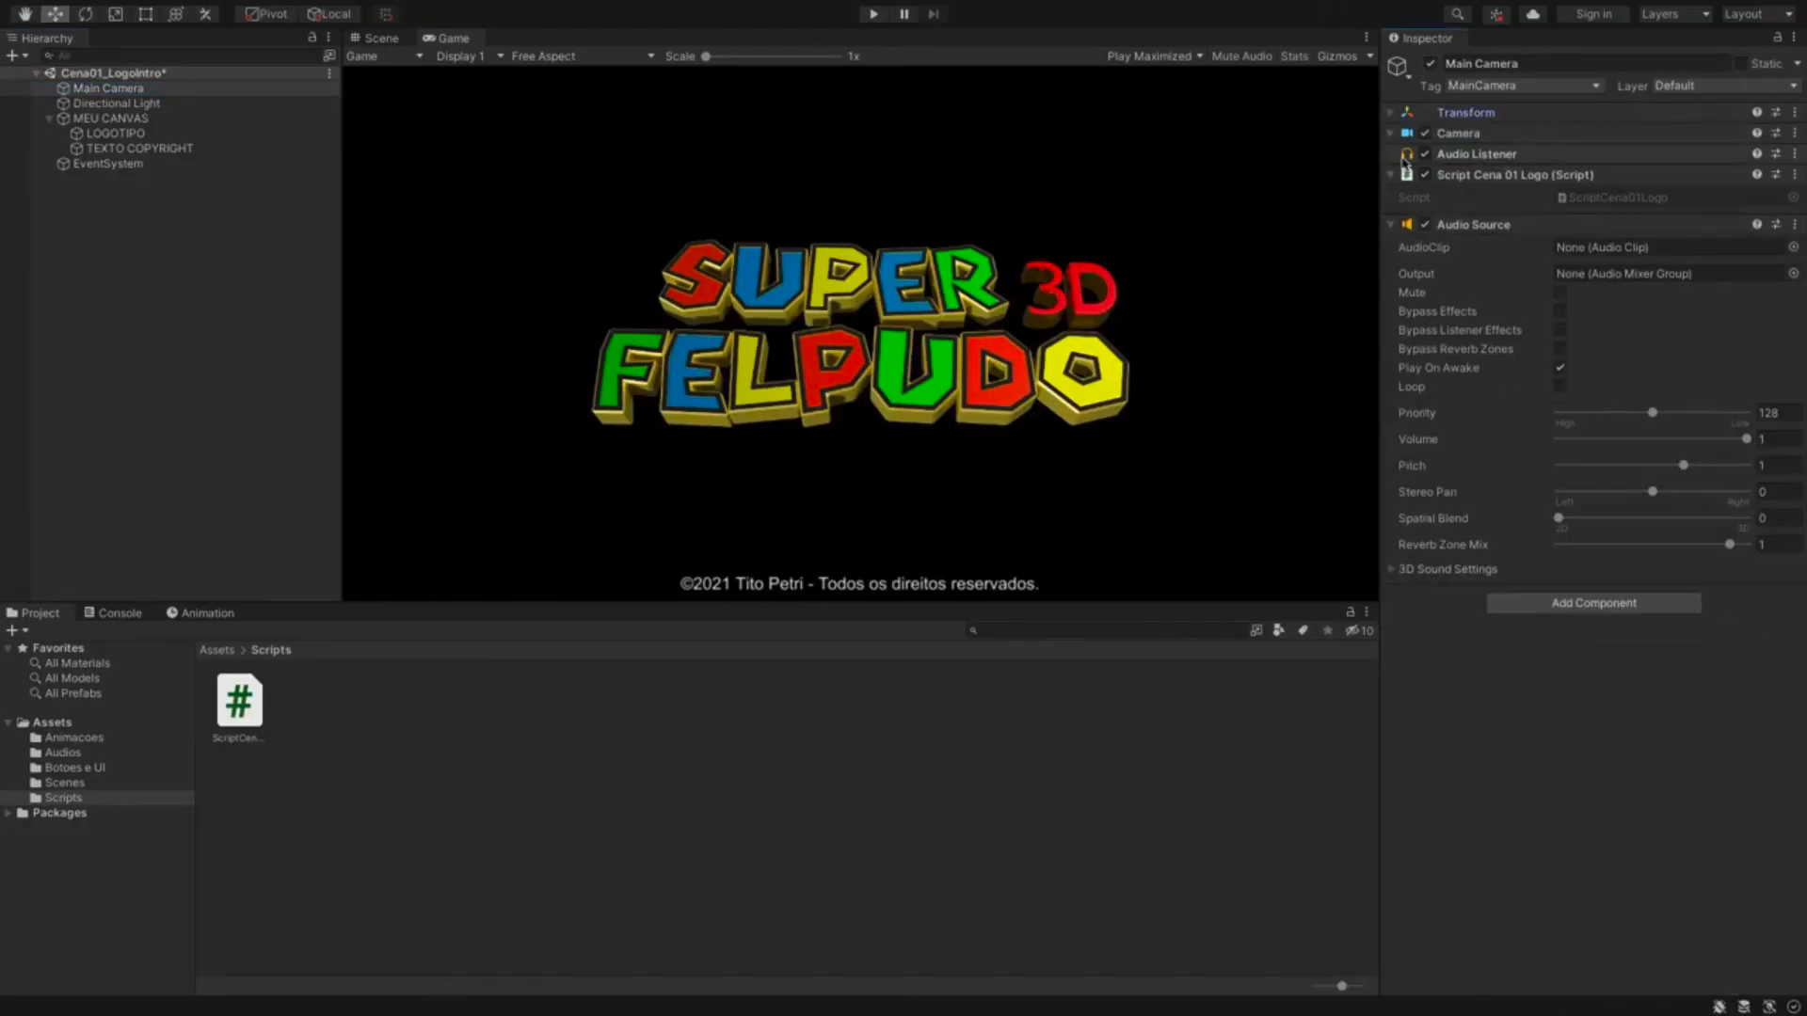
- Collapse the Main Camera's script and Audio Source components, and review the GetComponent<AudioSource>() call in Visual Studio
left_click(1391, 175)
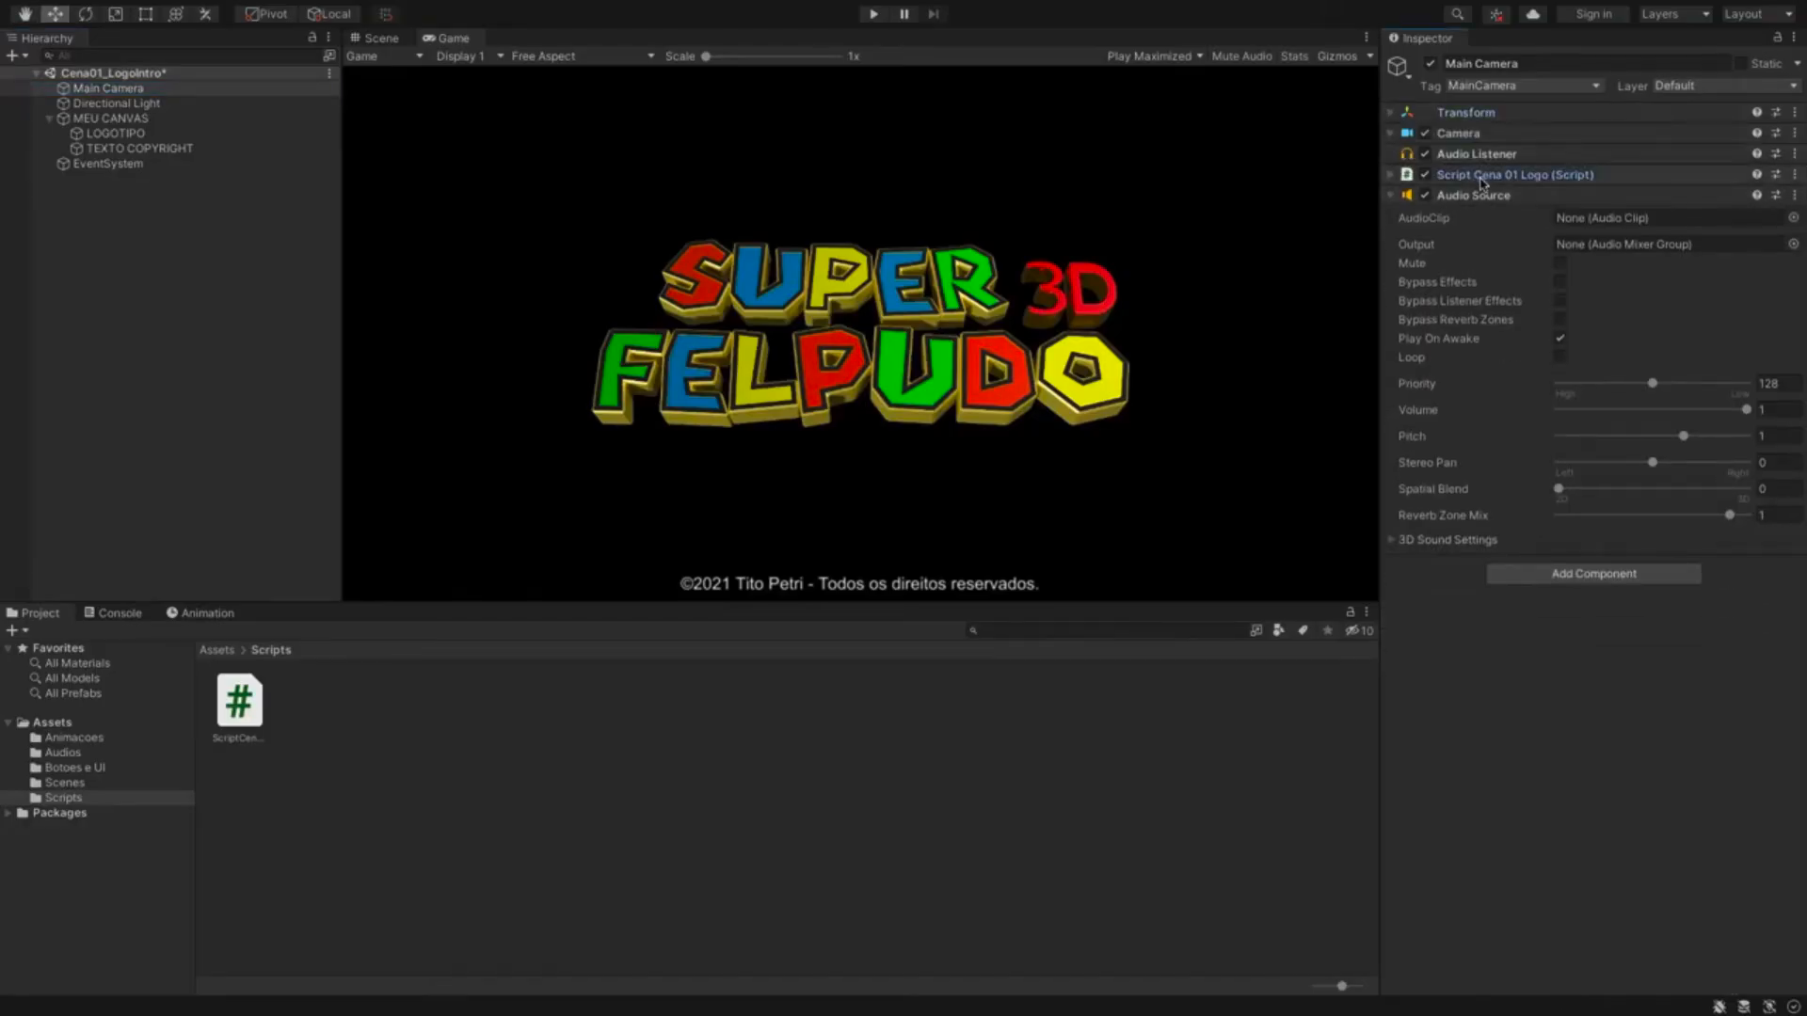
left_click(1395, 197)
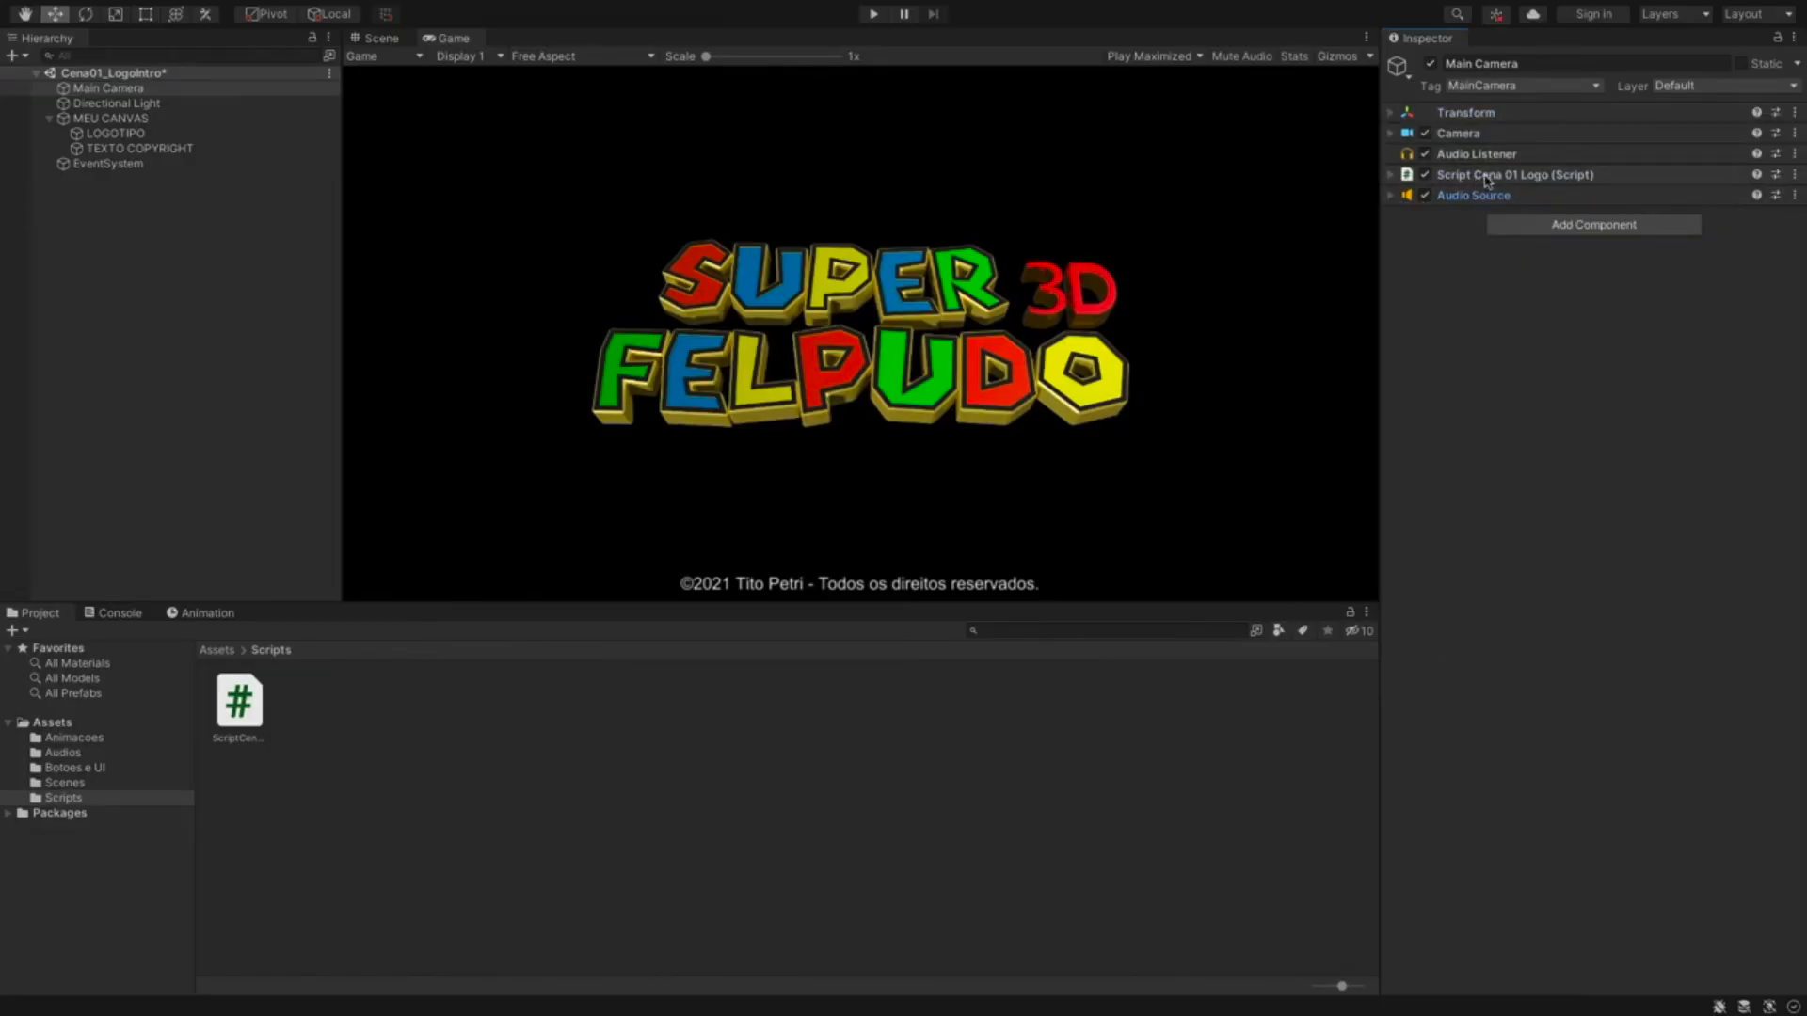
key("super+Tab")
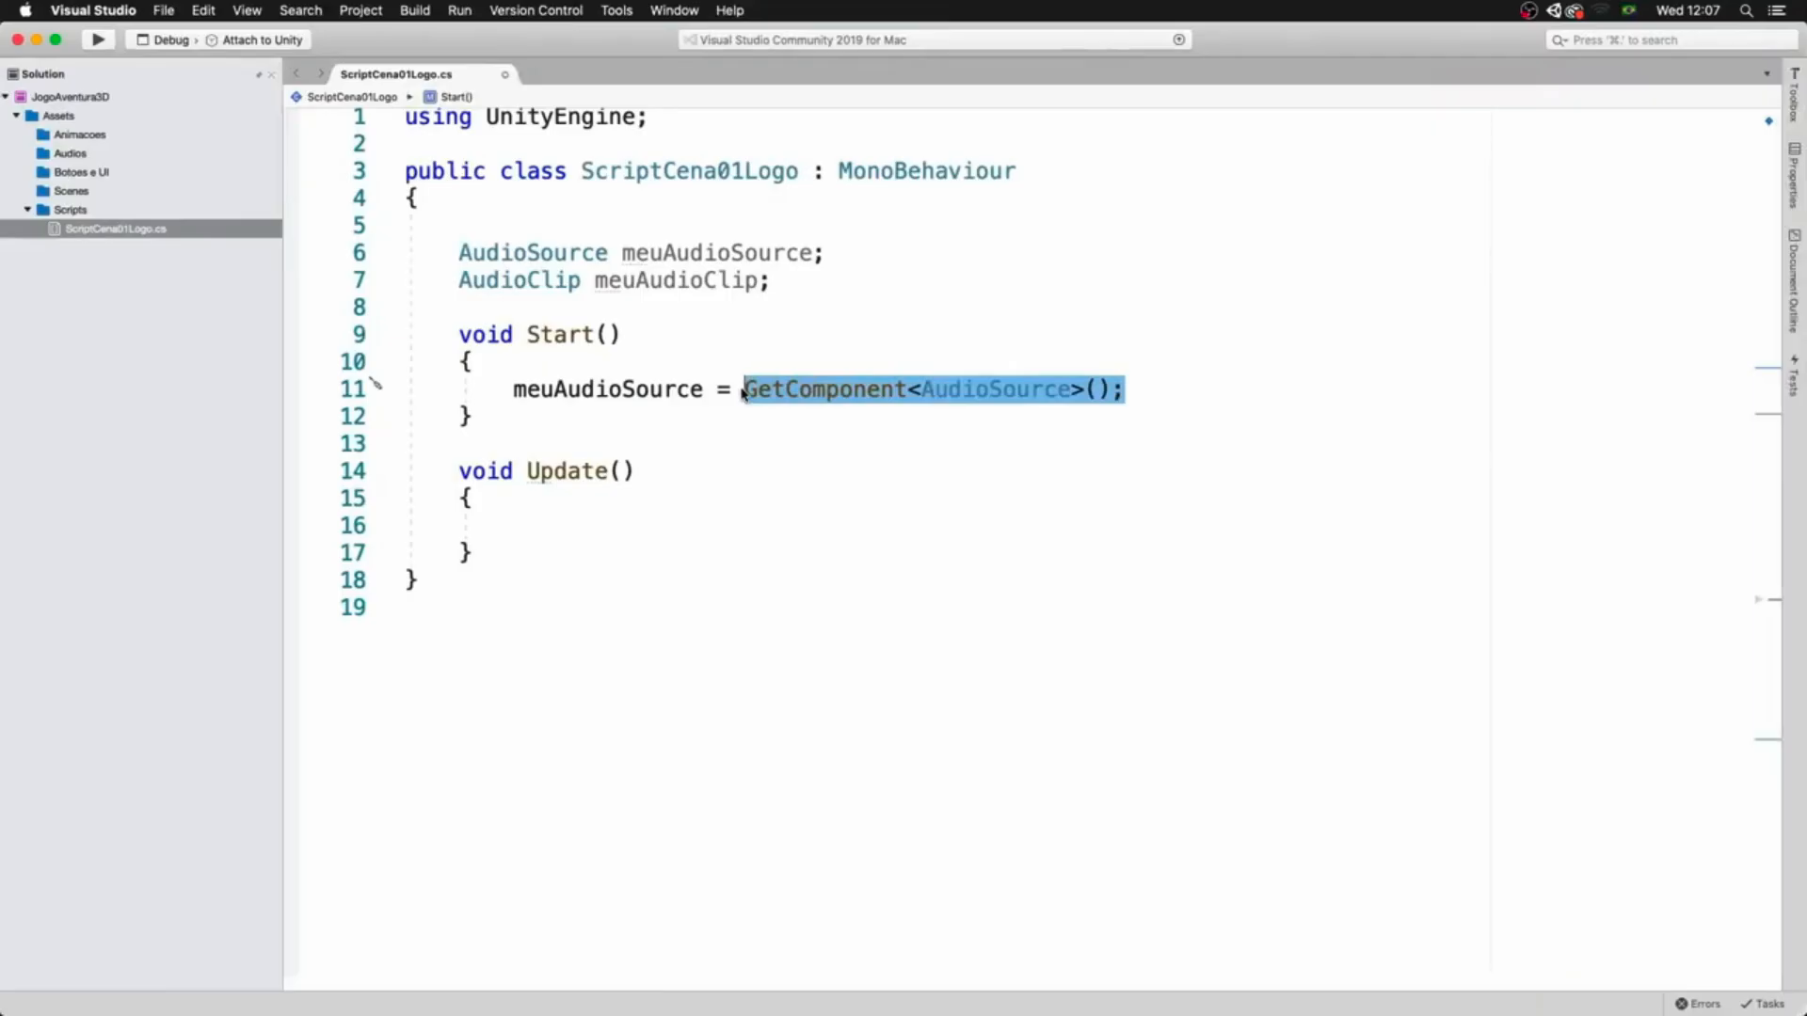
left_click(742, 390)
left_click(1125, 388, "shift")
- Switch to Unity, save the scene and expand the Main Camera's Audio Source component
key("super+Tab")
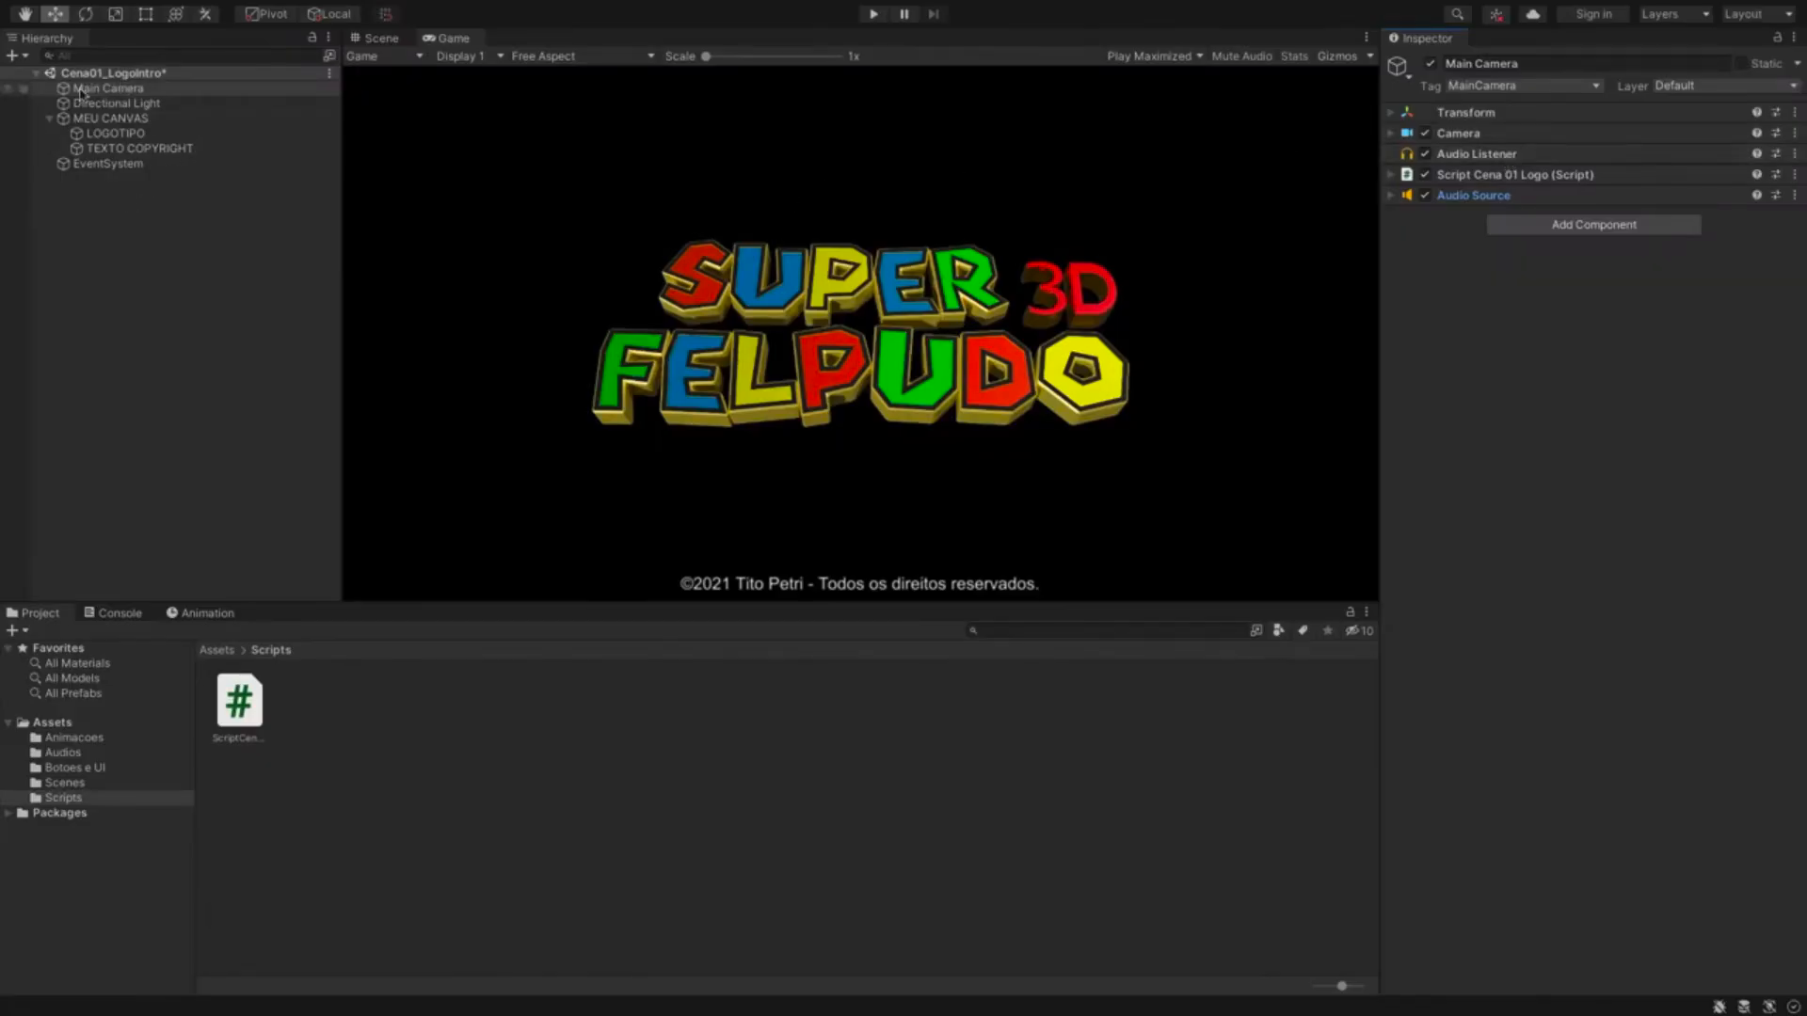
key("ctrl+s")
left_click(1486, 197)
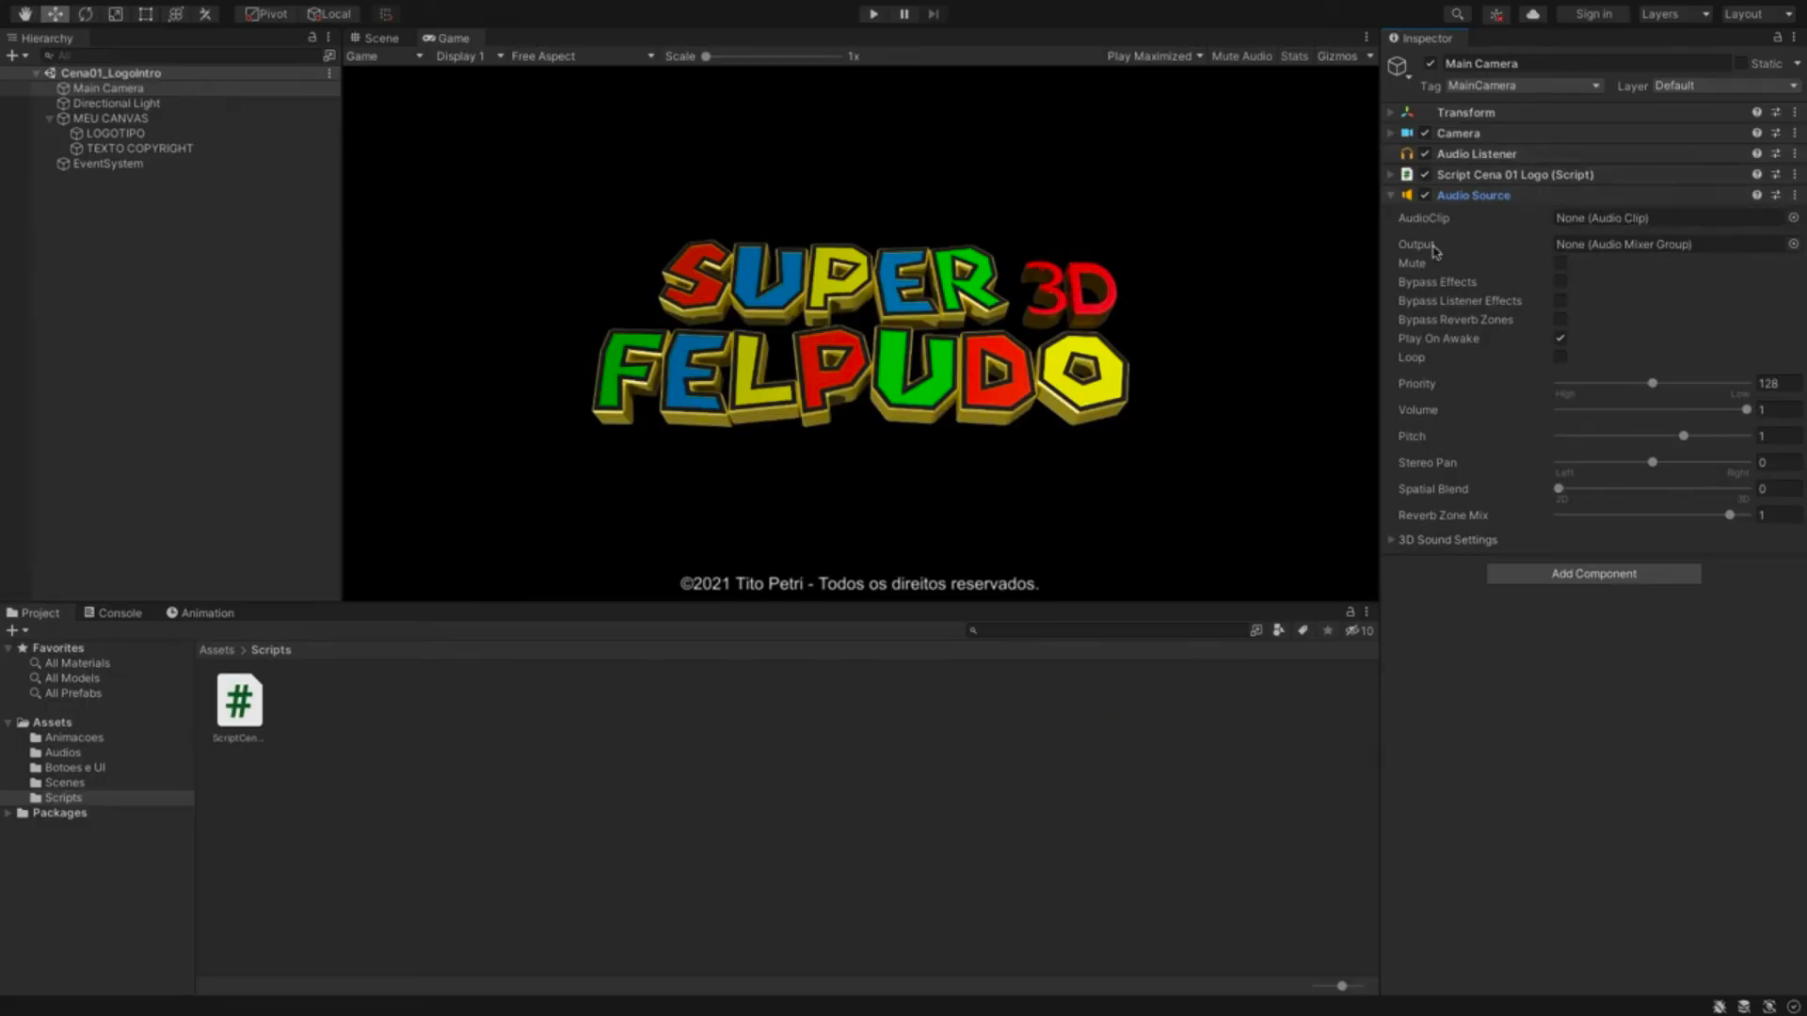
- In Visual Studio, make the meuAudioClip field public
key("super+Tab")
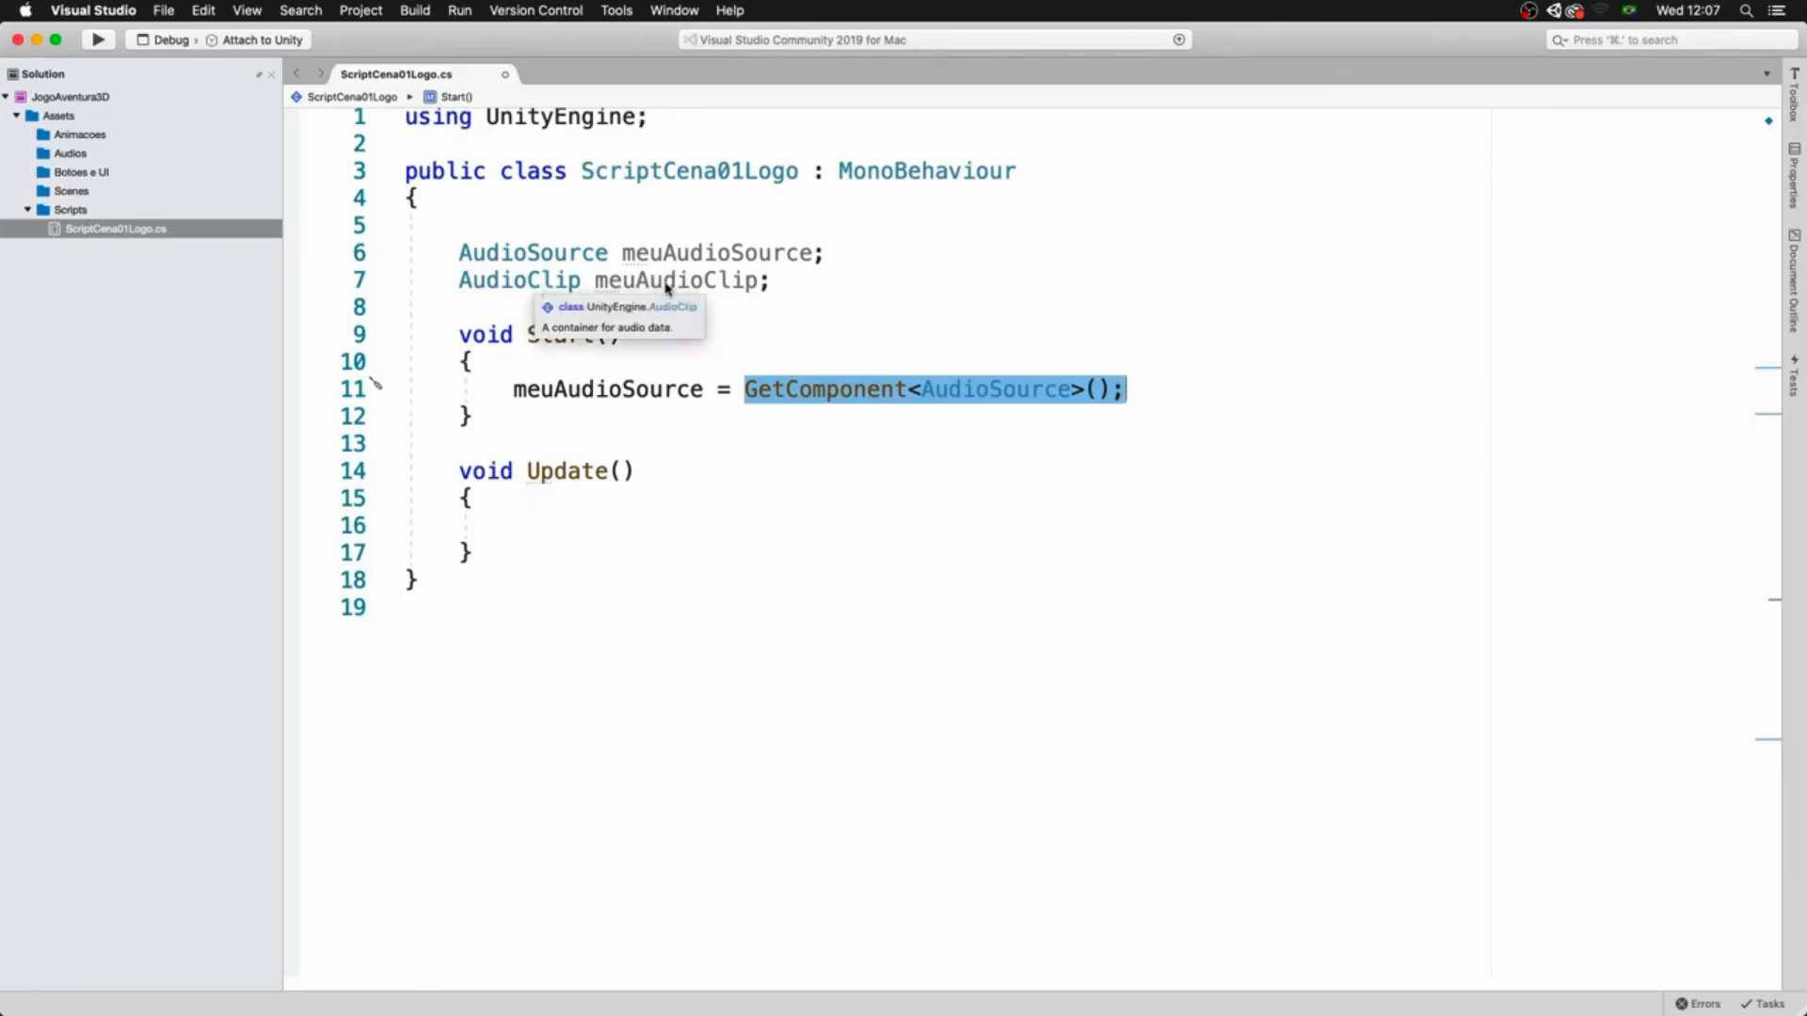
left_click(454, 284)
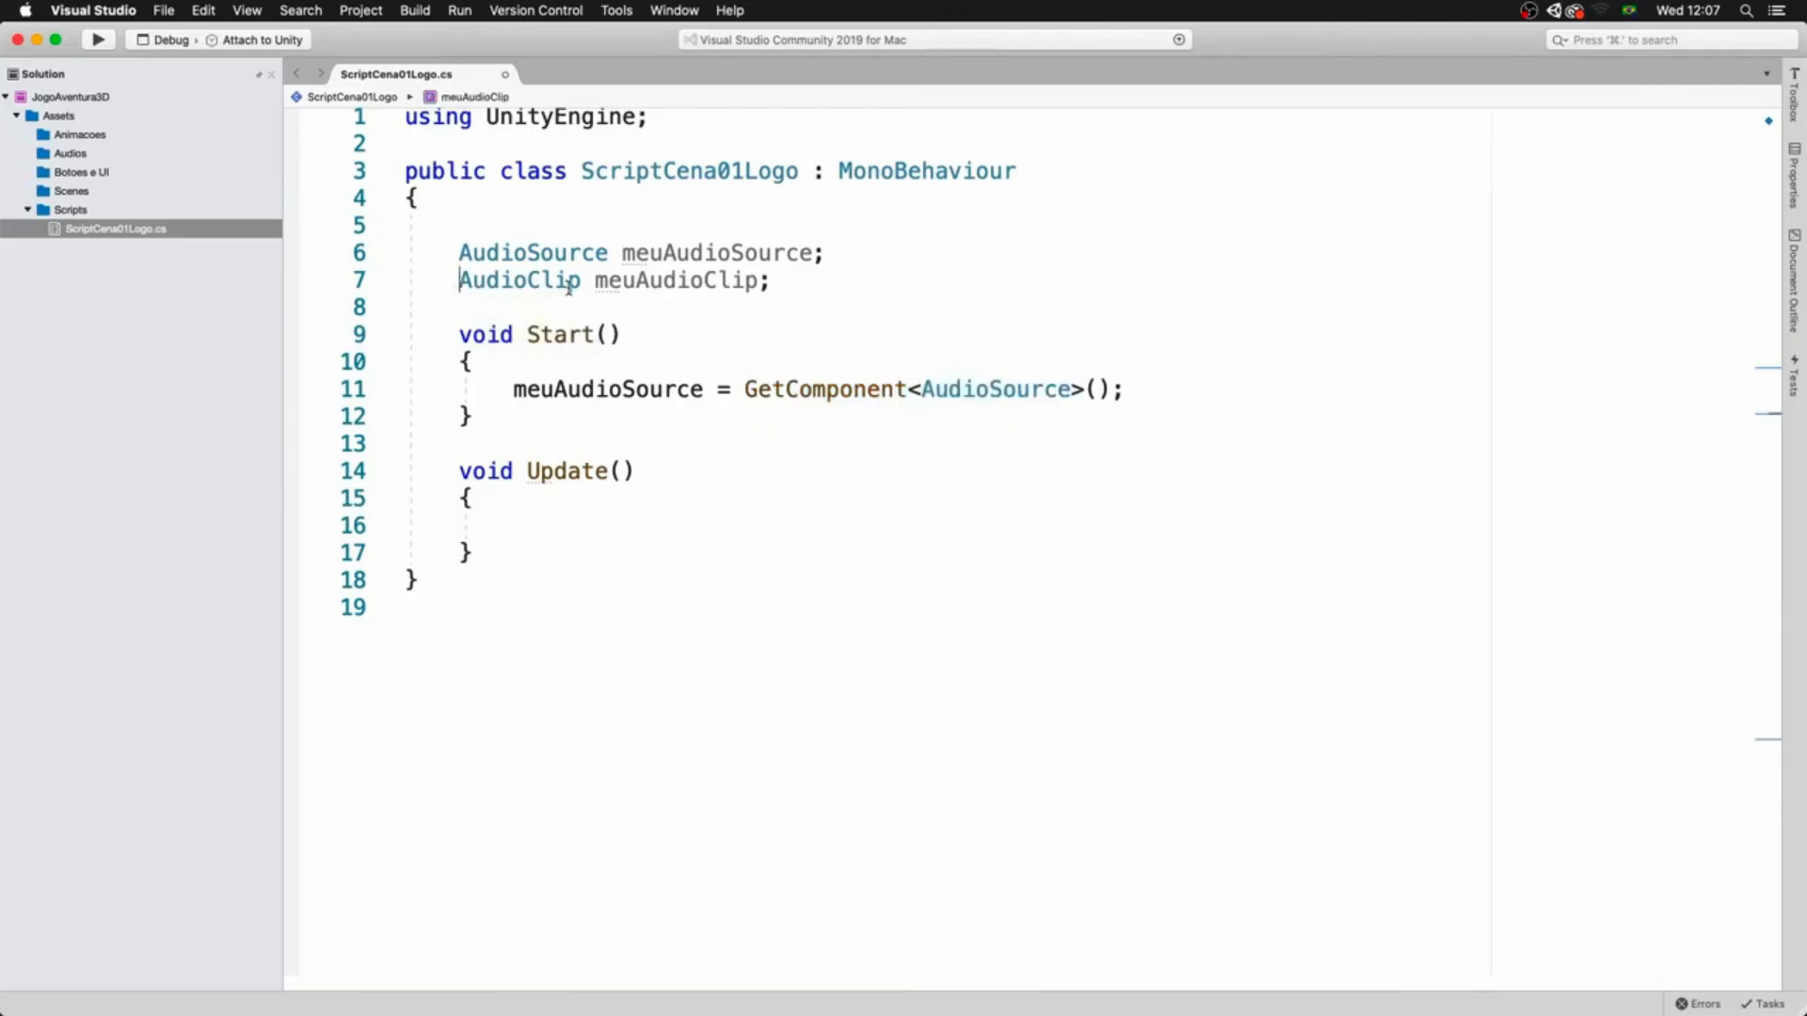
type("public")
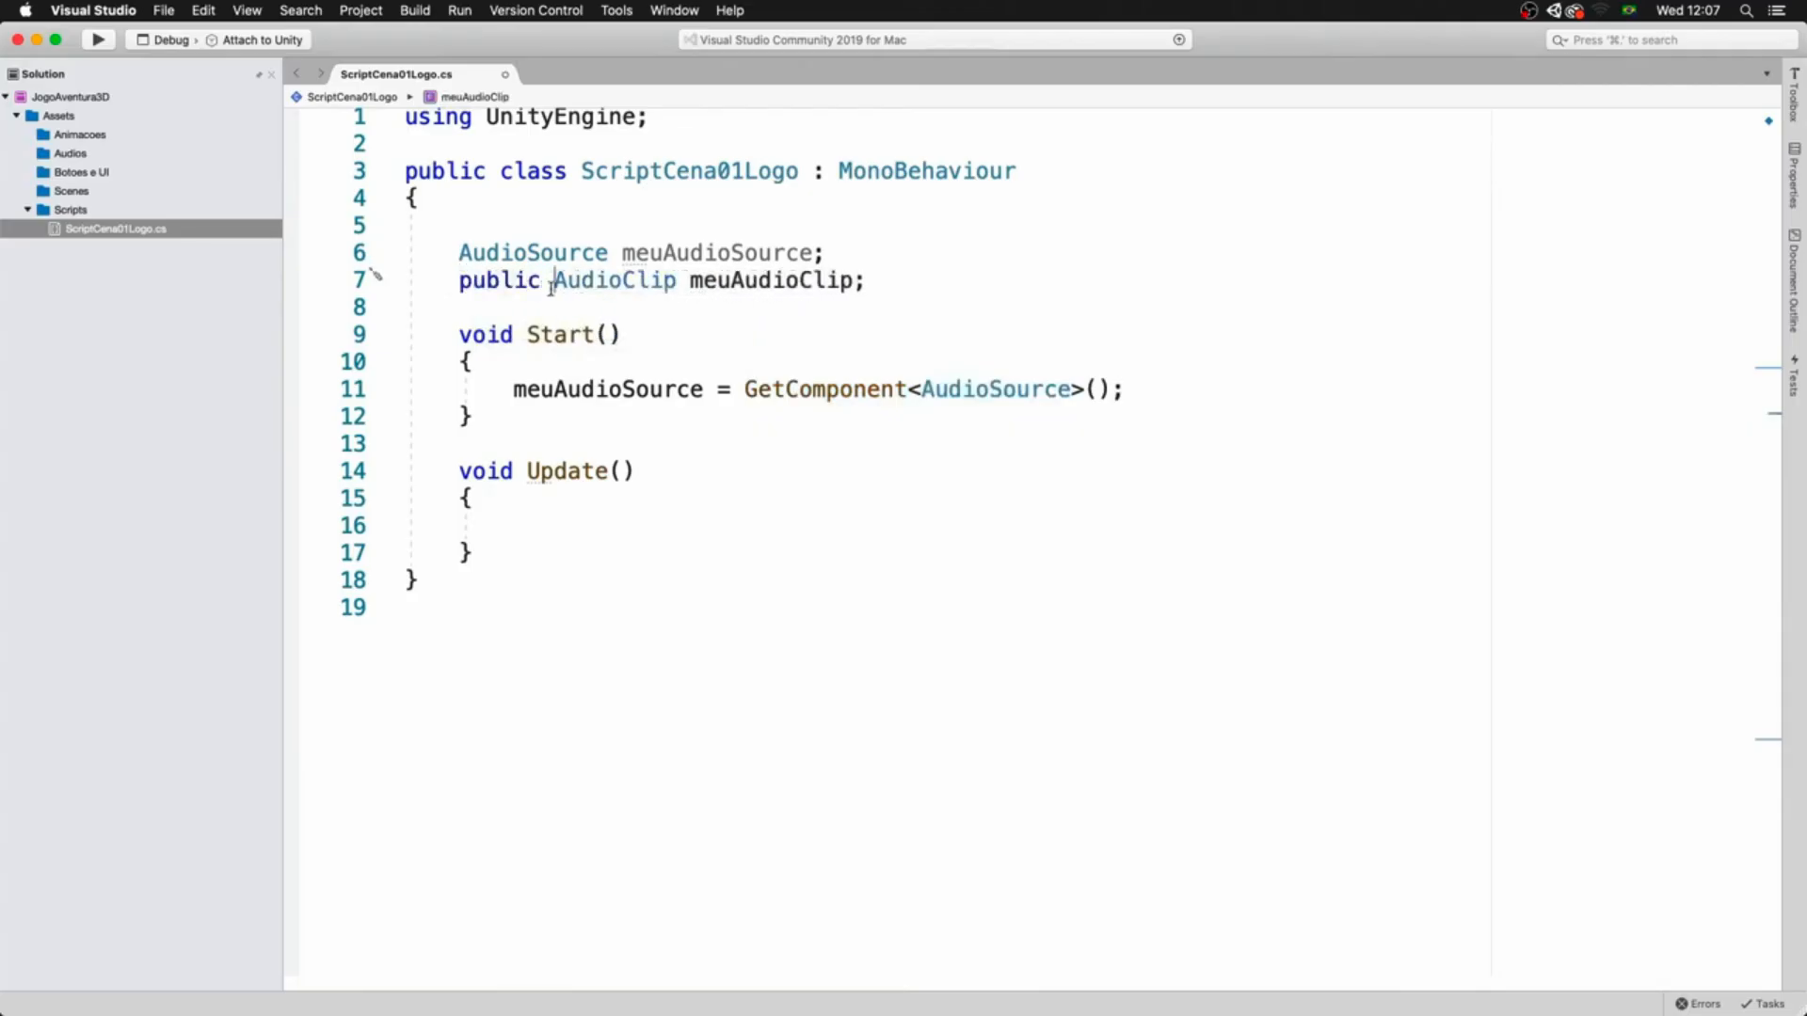
key("alt+shift+Left")
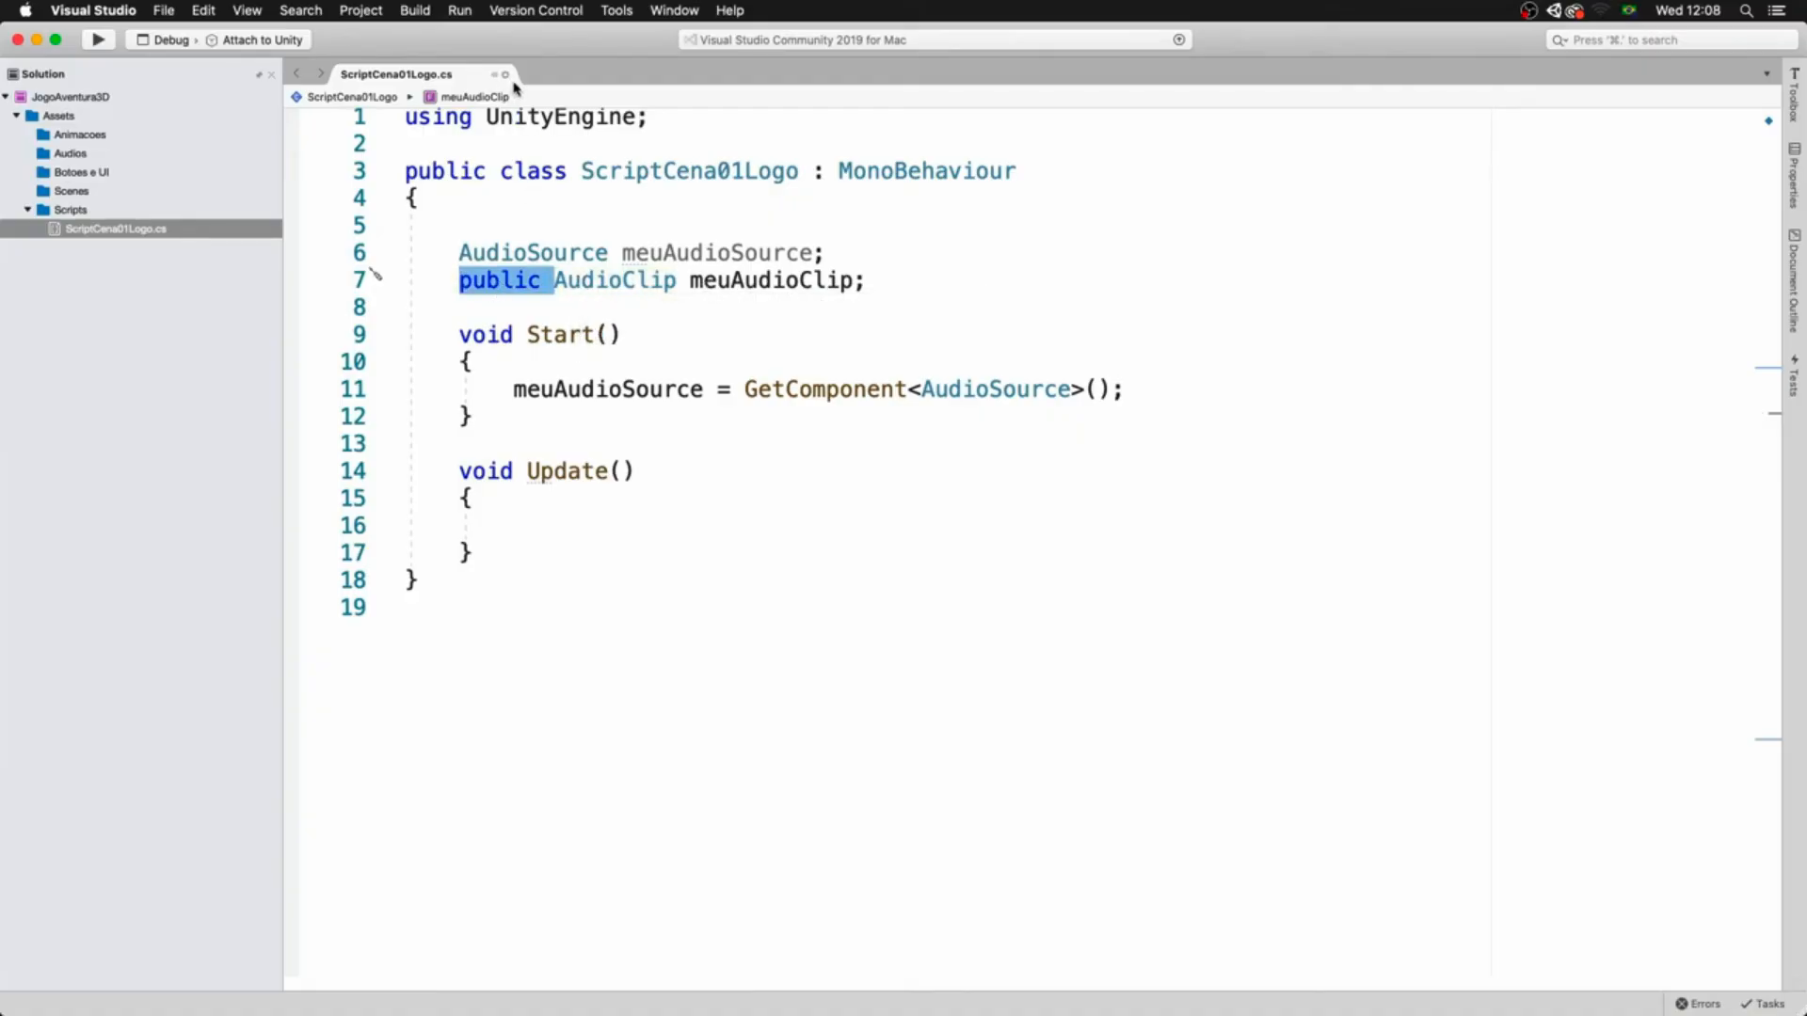
- Switch to Unity, expand the Main Camera's Script Cena 01 Logo component and collapse its Audio Source
key("super+Tab")
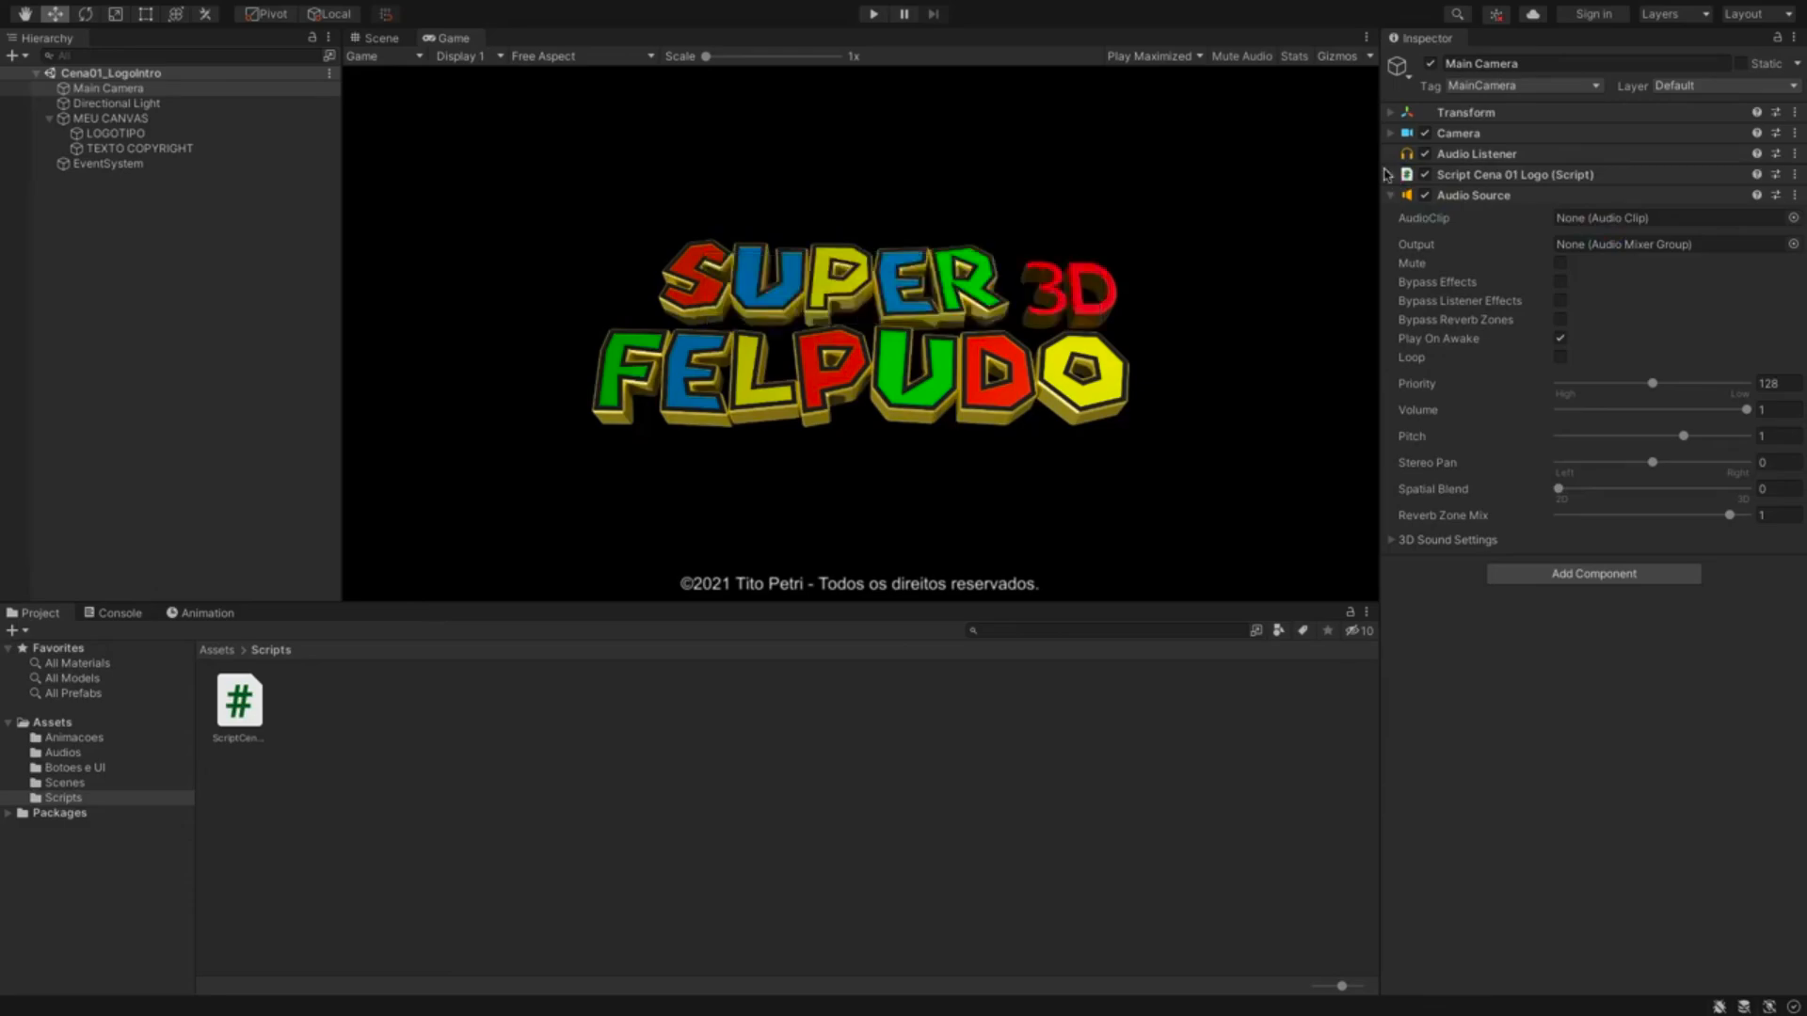
left_click(1391, 175)
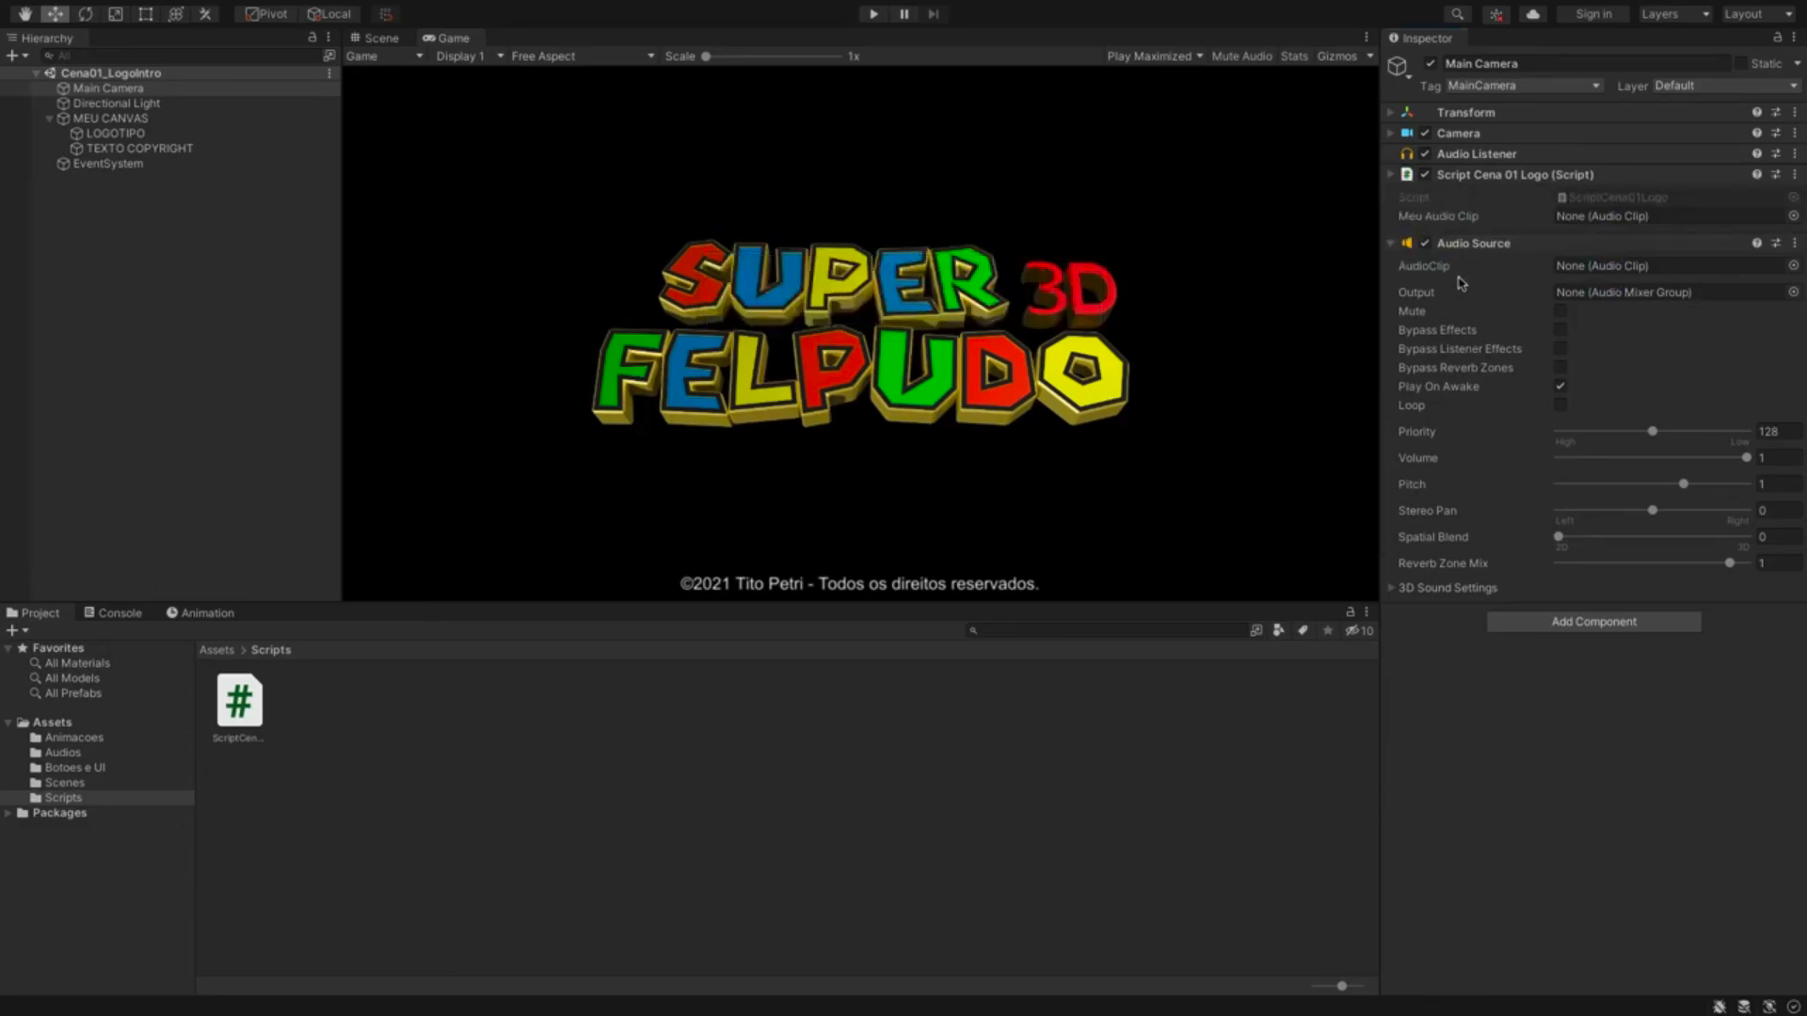
left_click(1391, 243)
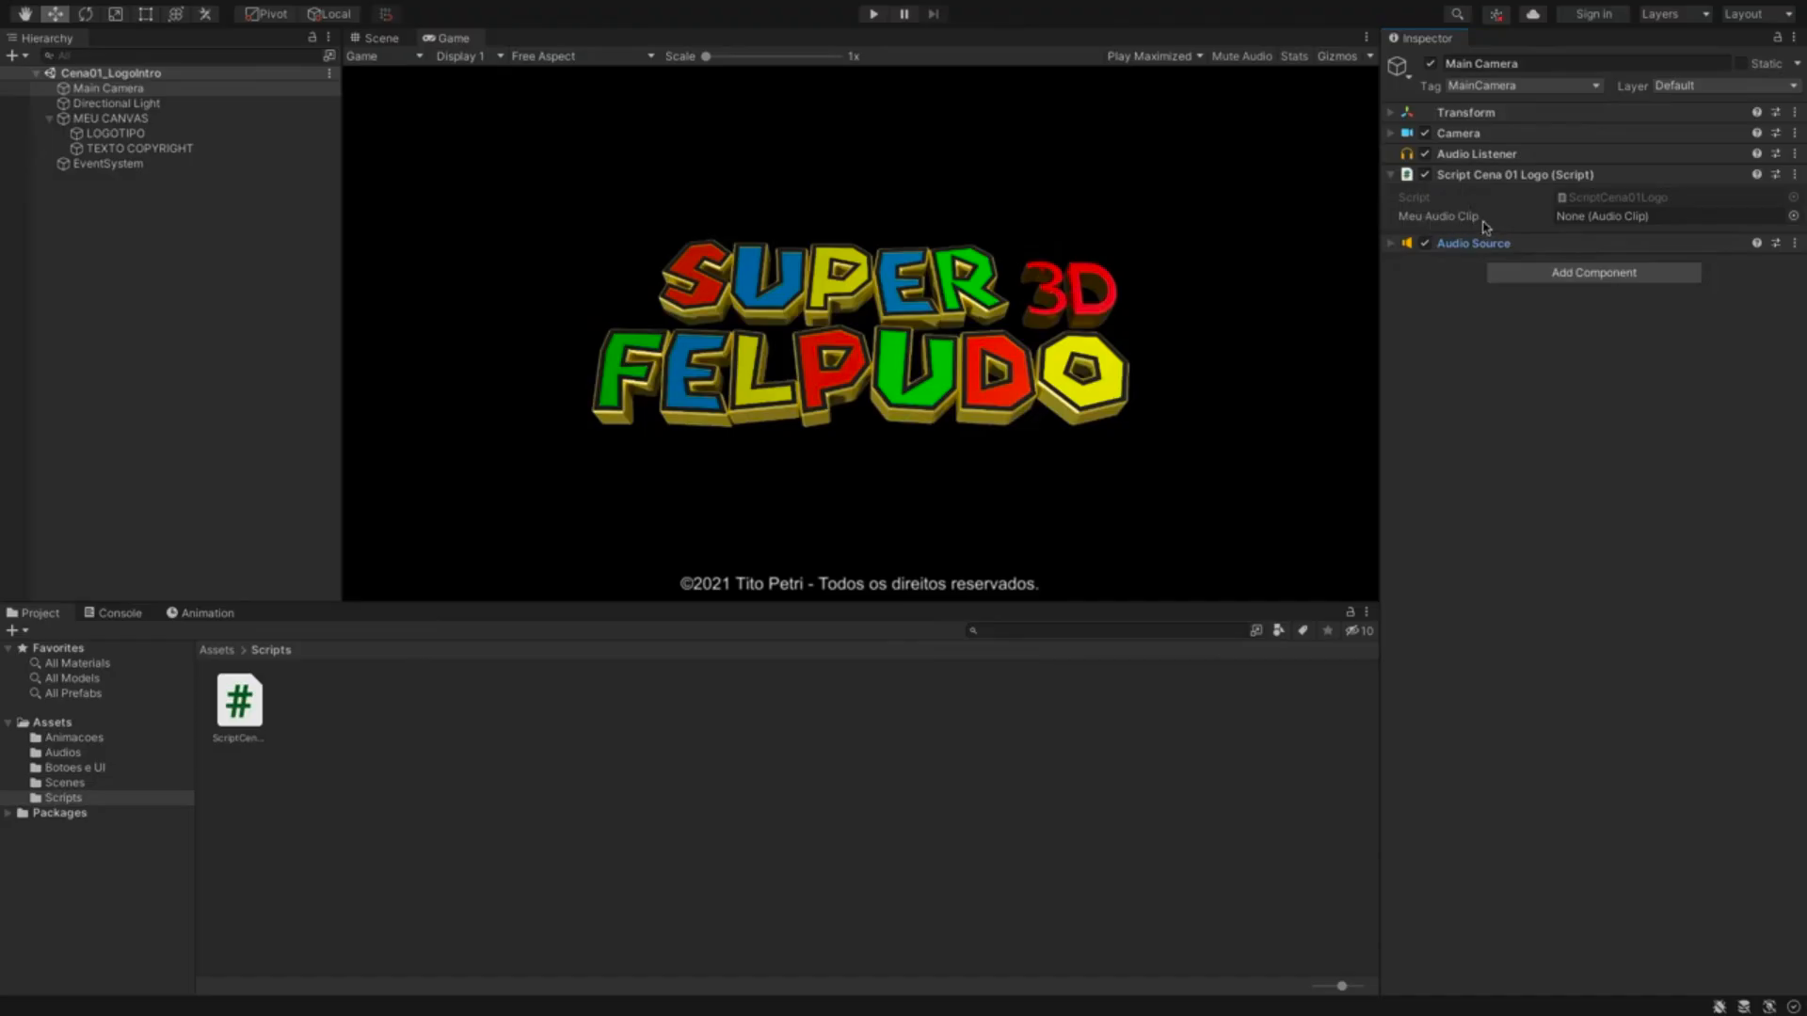
- Review the meuAudioClip declaration in Visual Studio and, in Unity, assign the moeda clip to the script's Meu Audio Clip field
key("super+Tab")
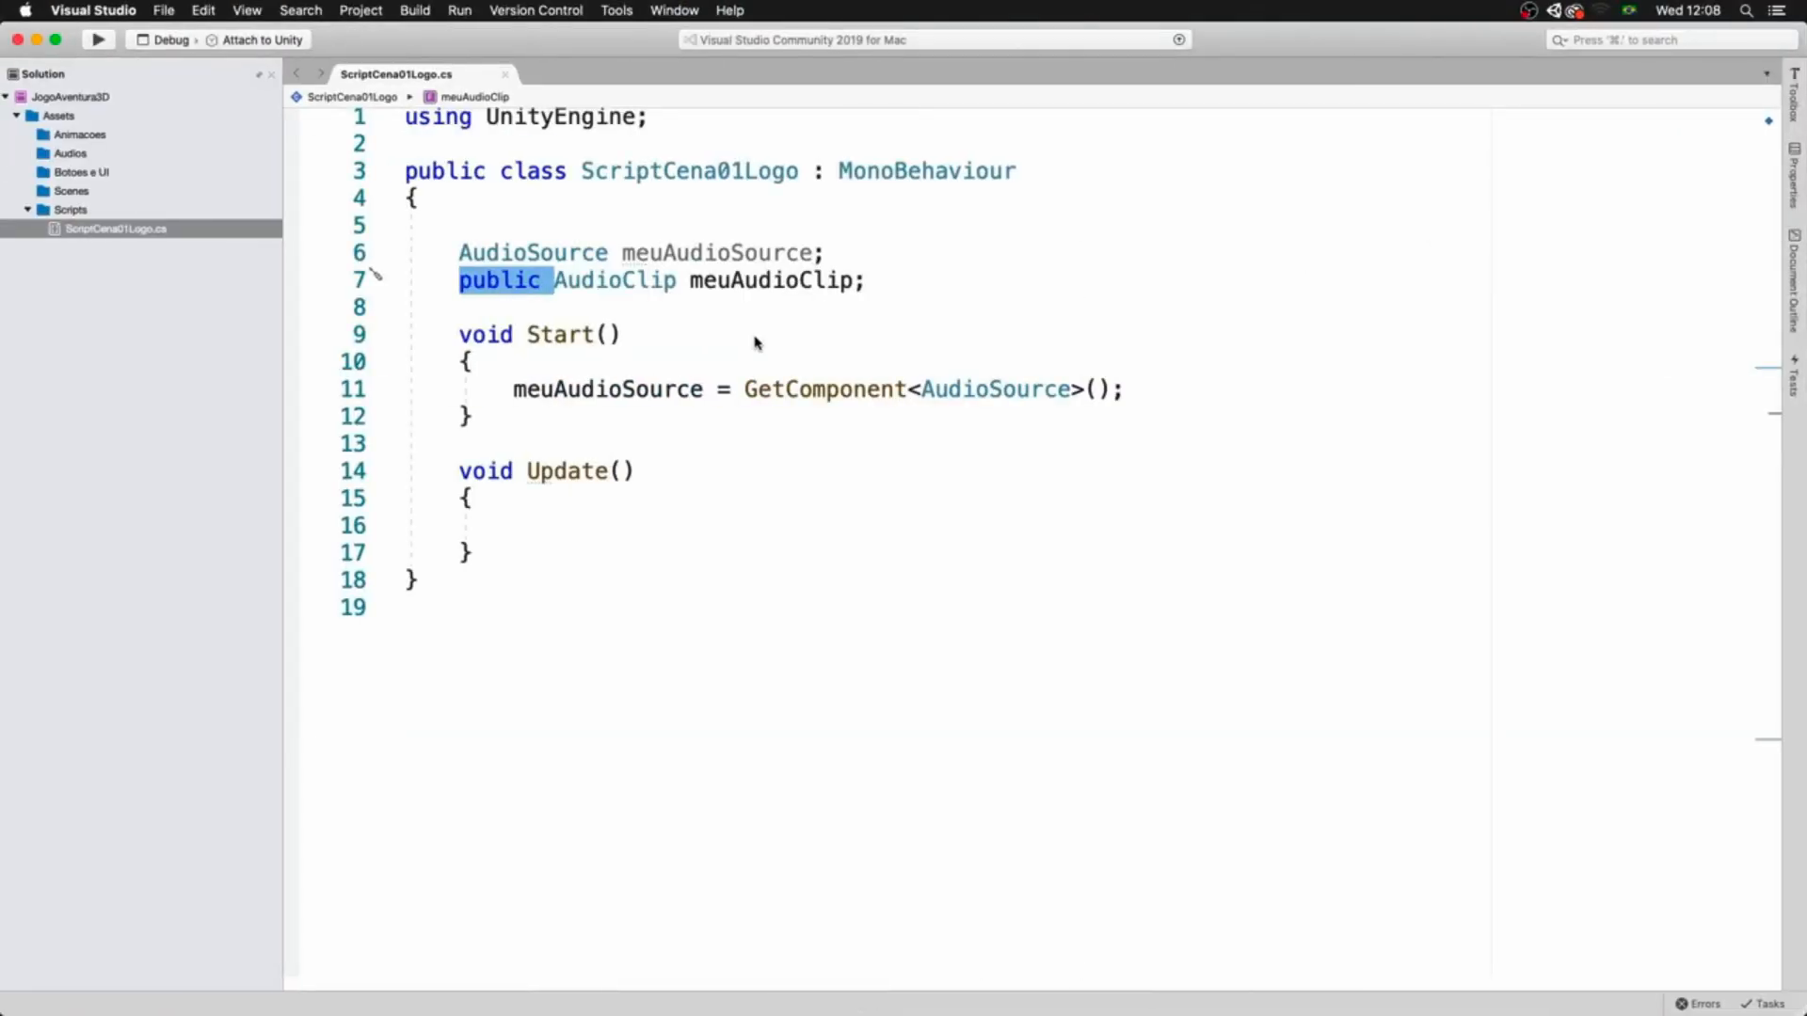
left_click(733, 283)
left_click_drag(690, 281, 852, 280)
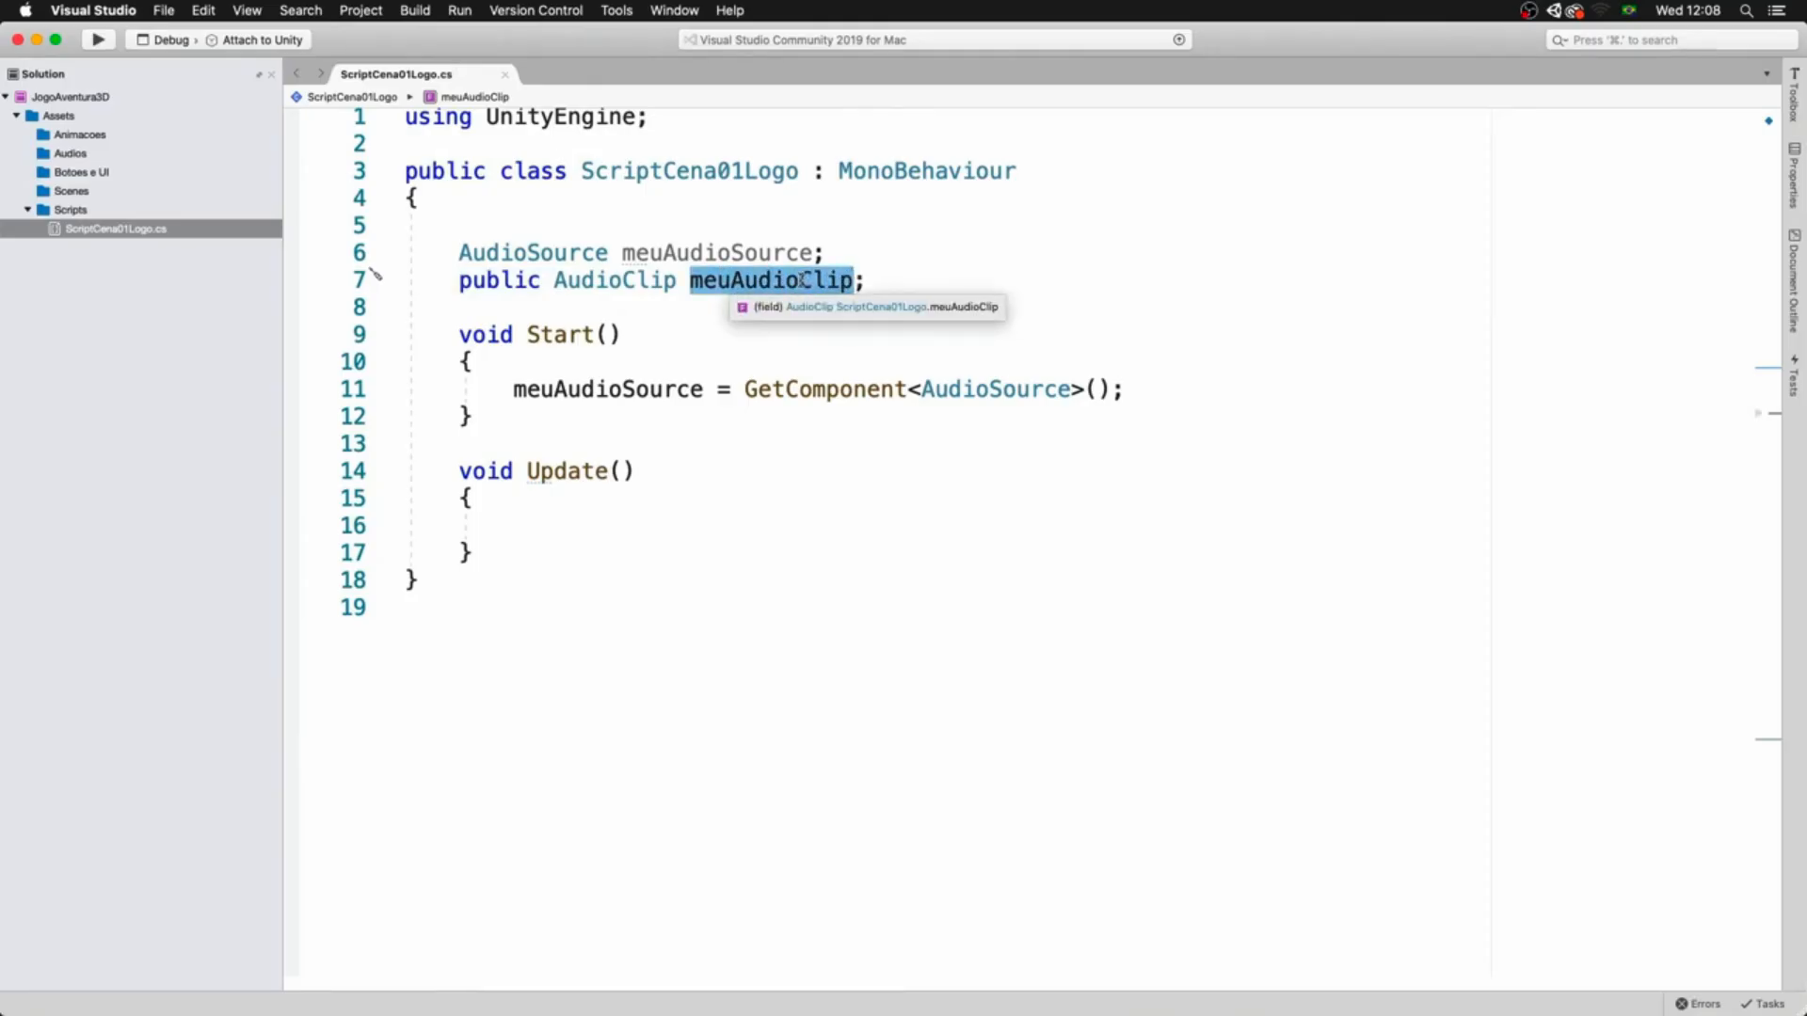
key("super+Tab")
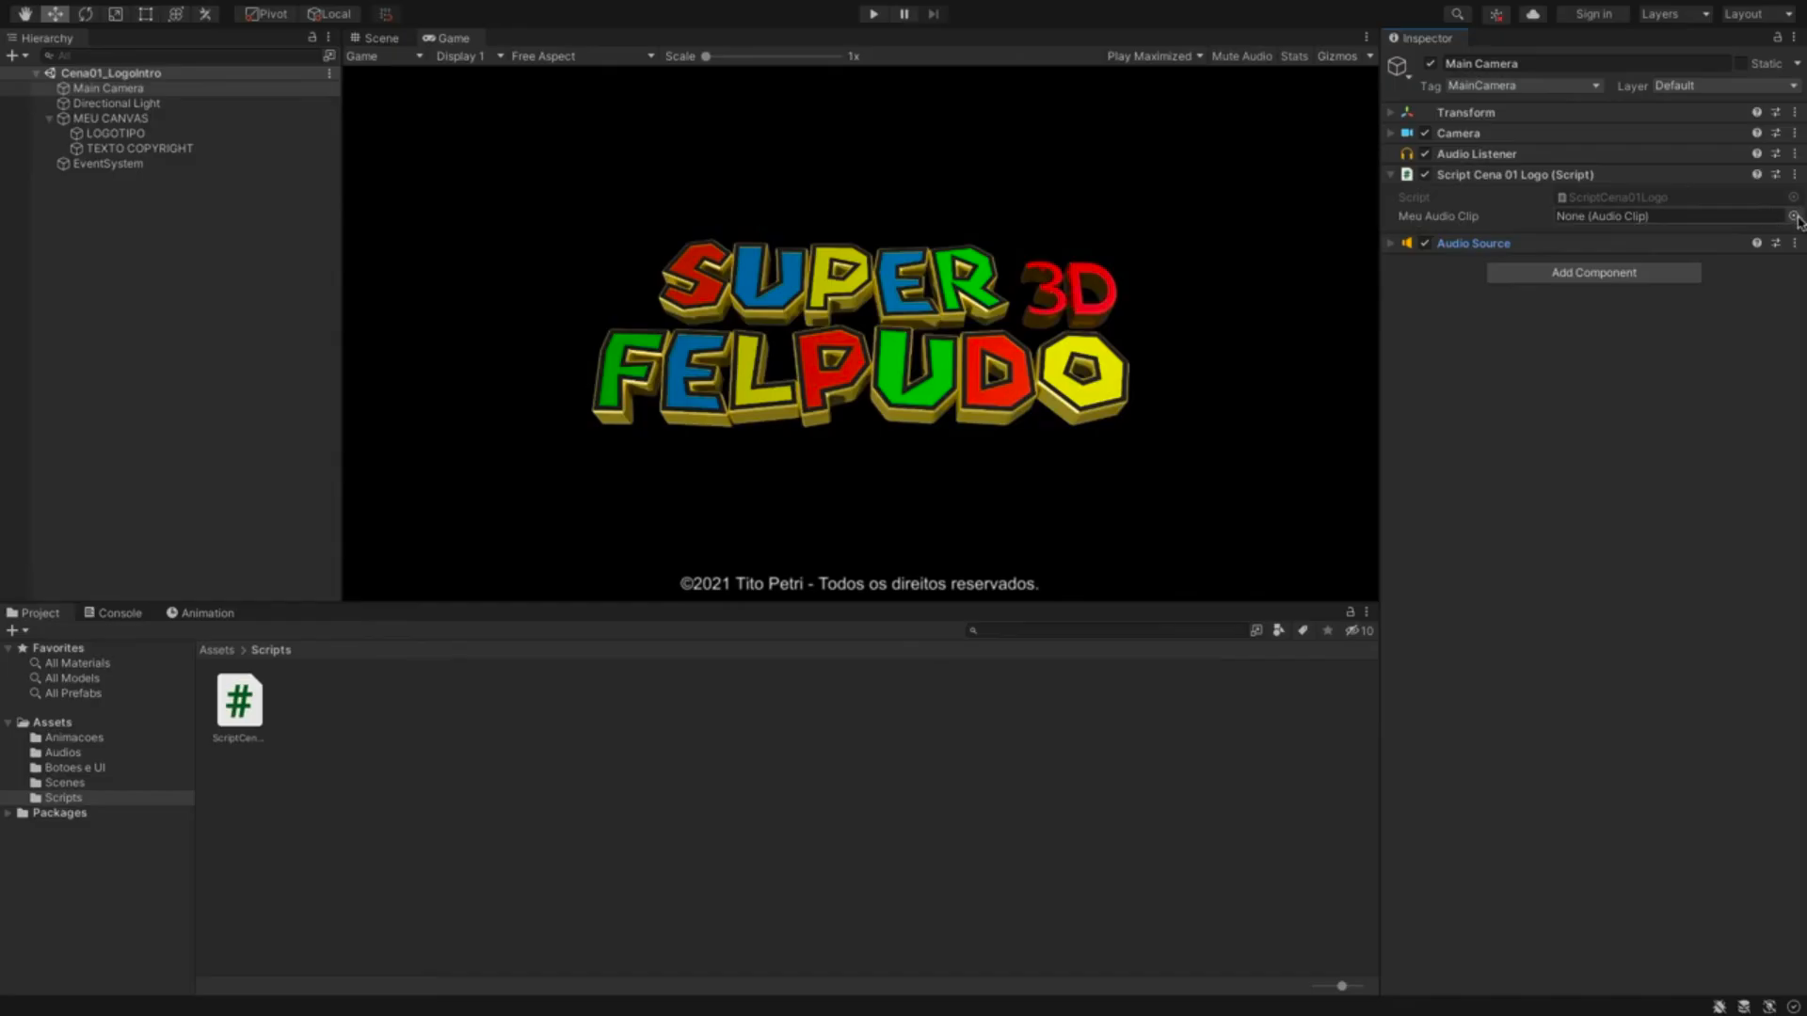
left_click(1794, 216)
left_click(1690, 287)
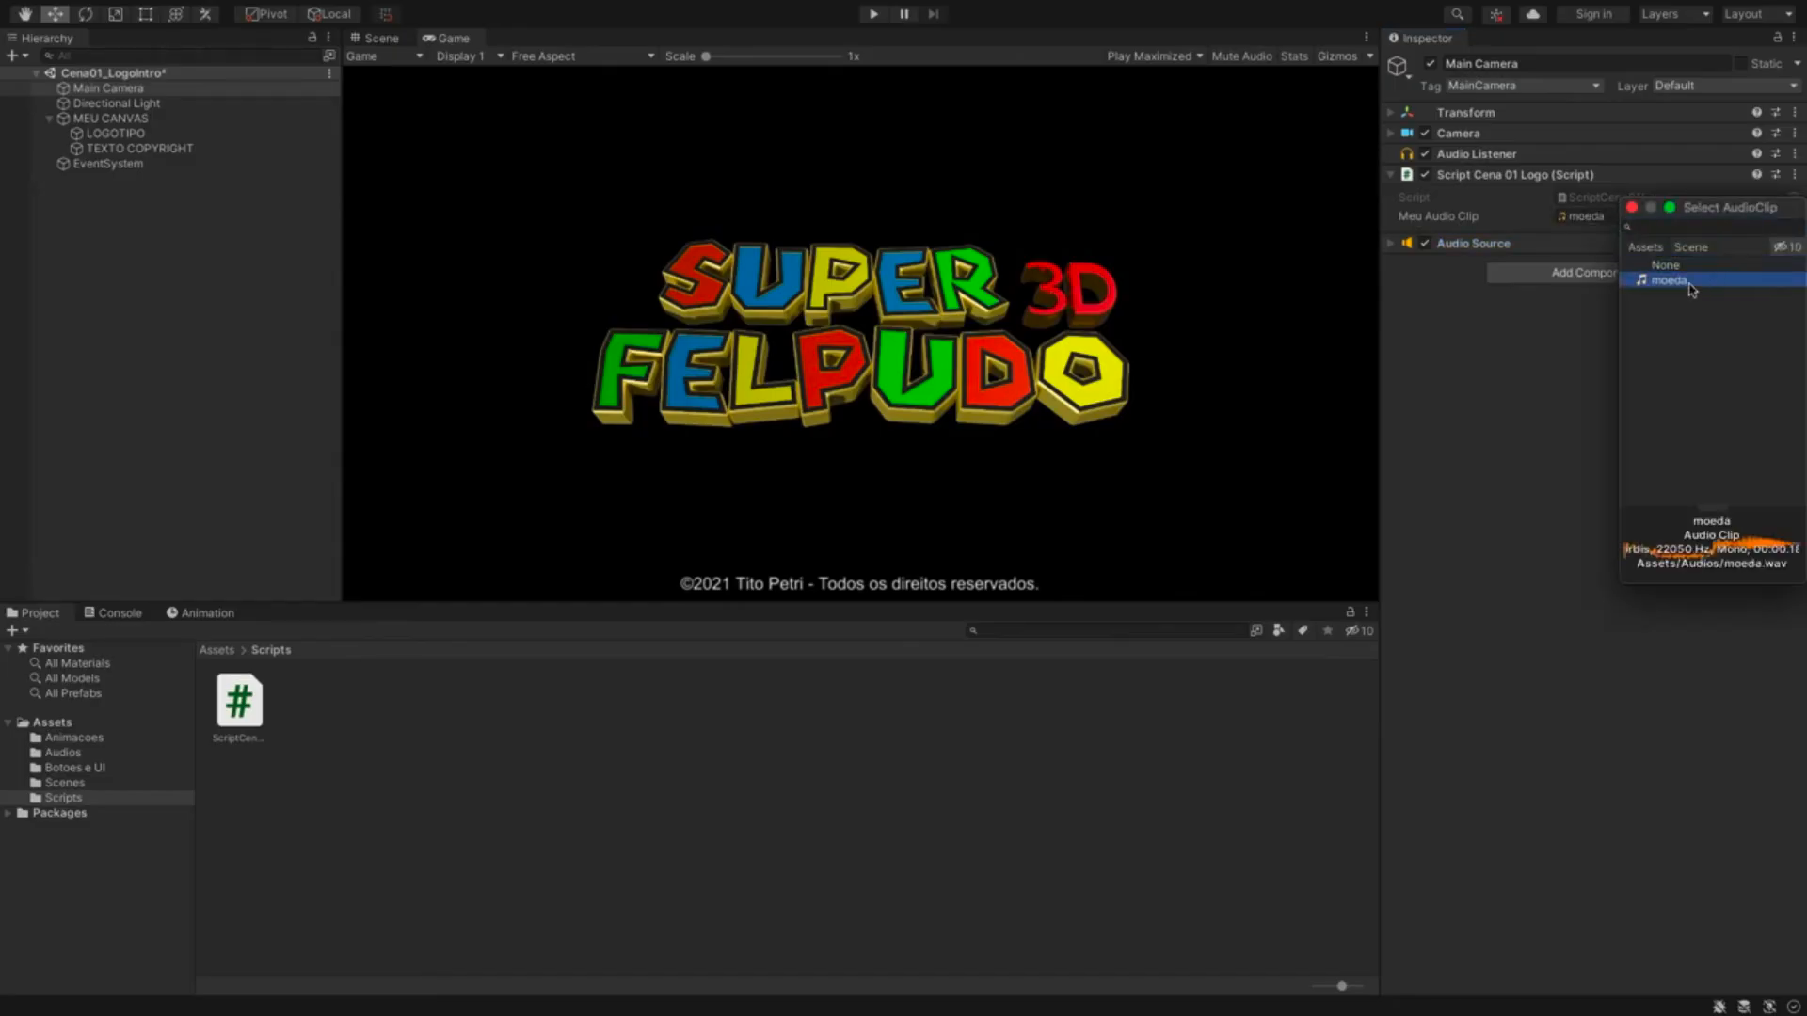
left_click(1600, 219)
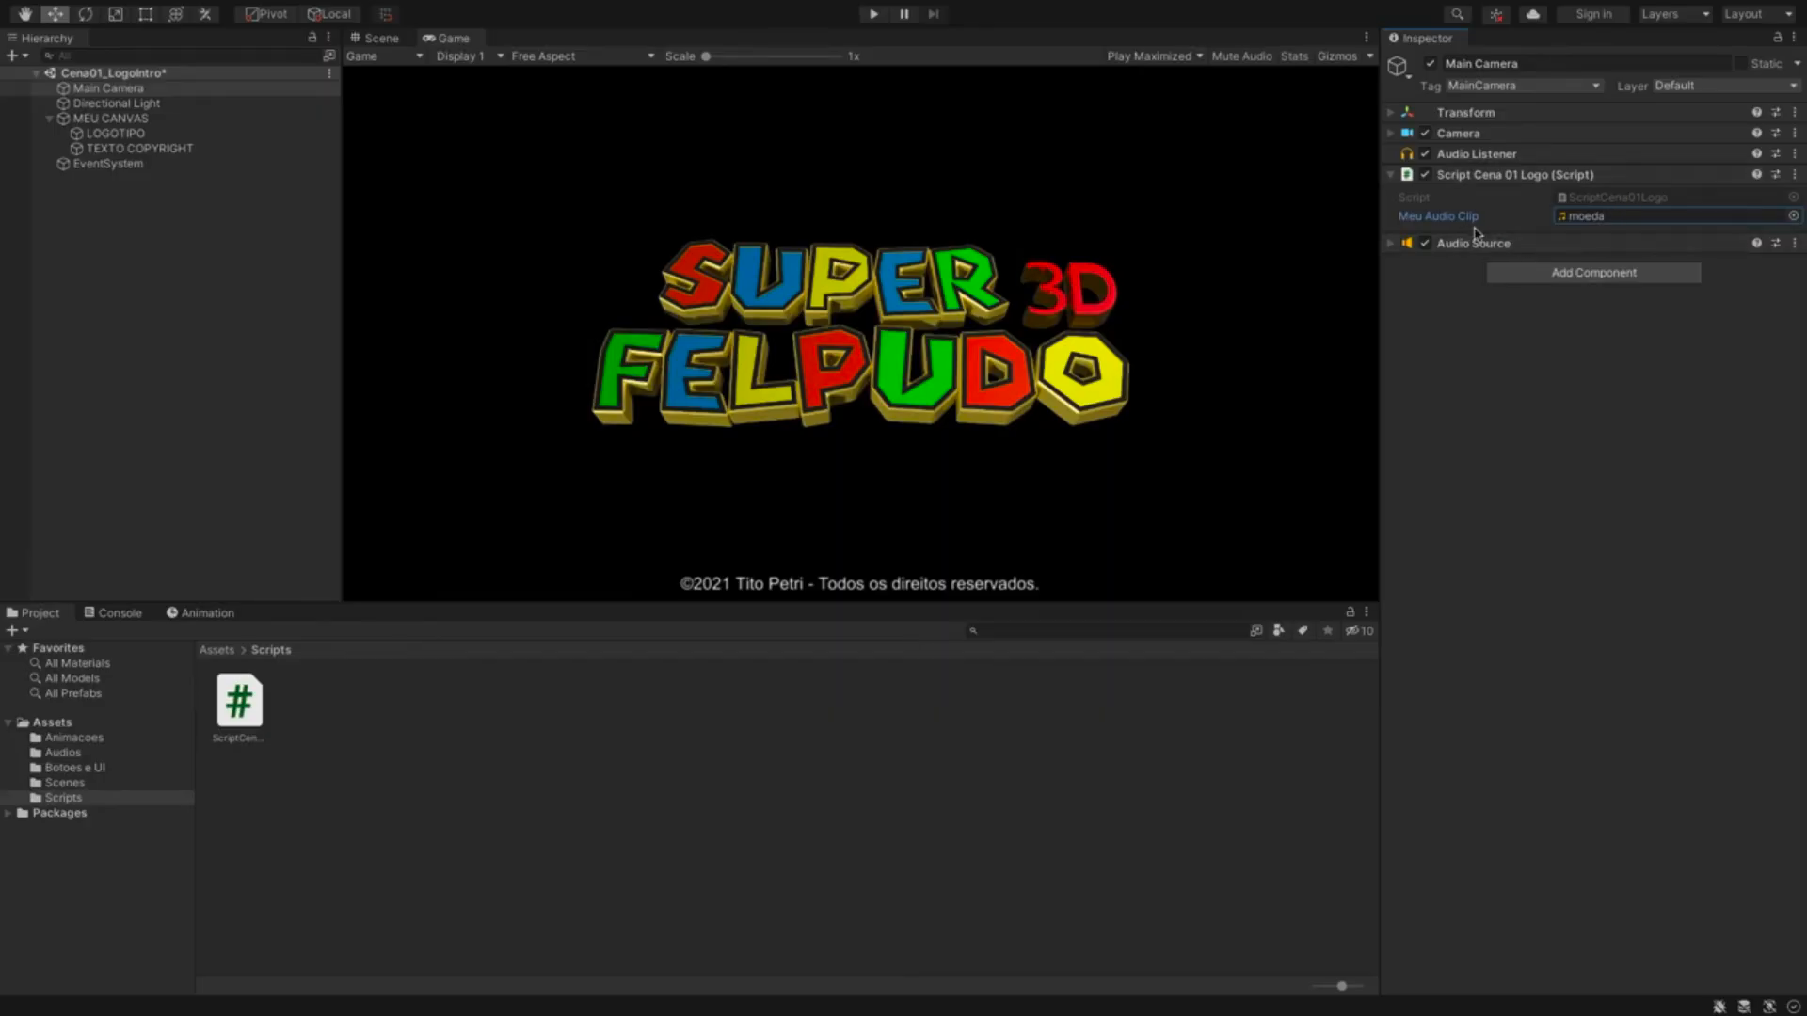
- In Visual Studio, add meuAudioSource.PlayOneShot(meuAudioClip); below the GetComponent line in the Start method
key("super+Tab")
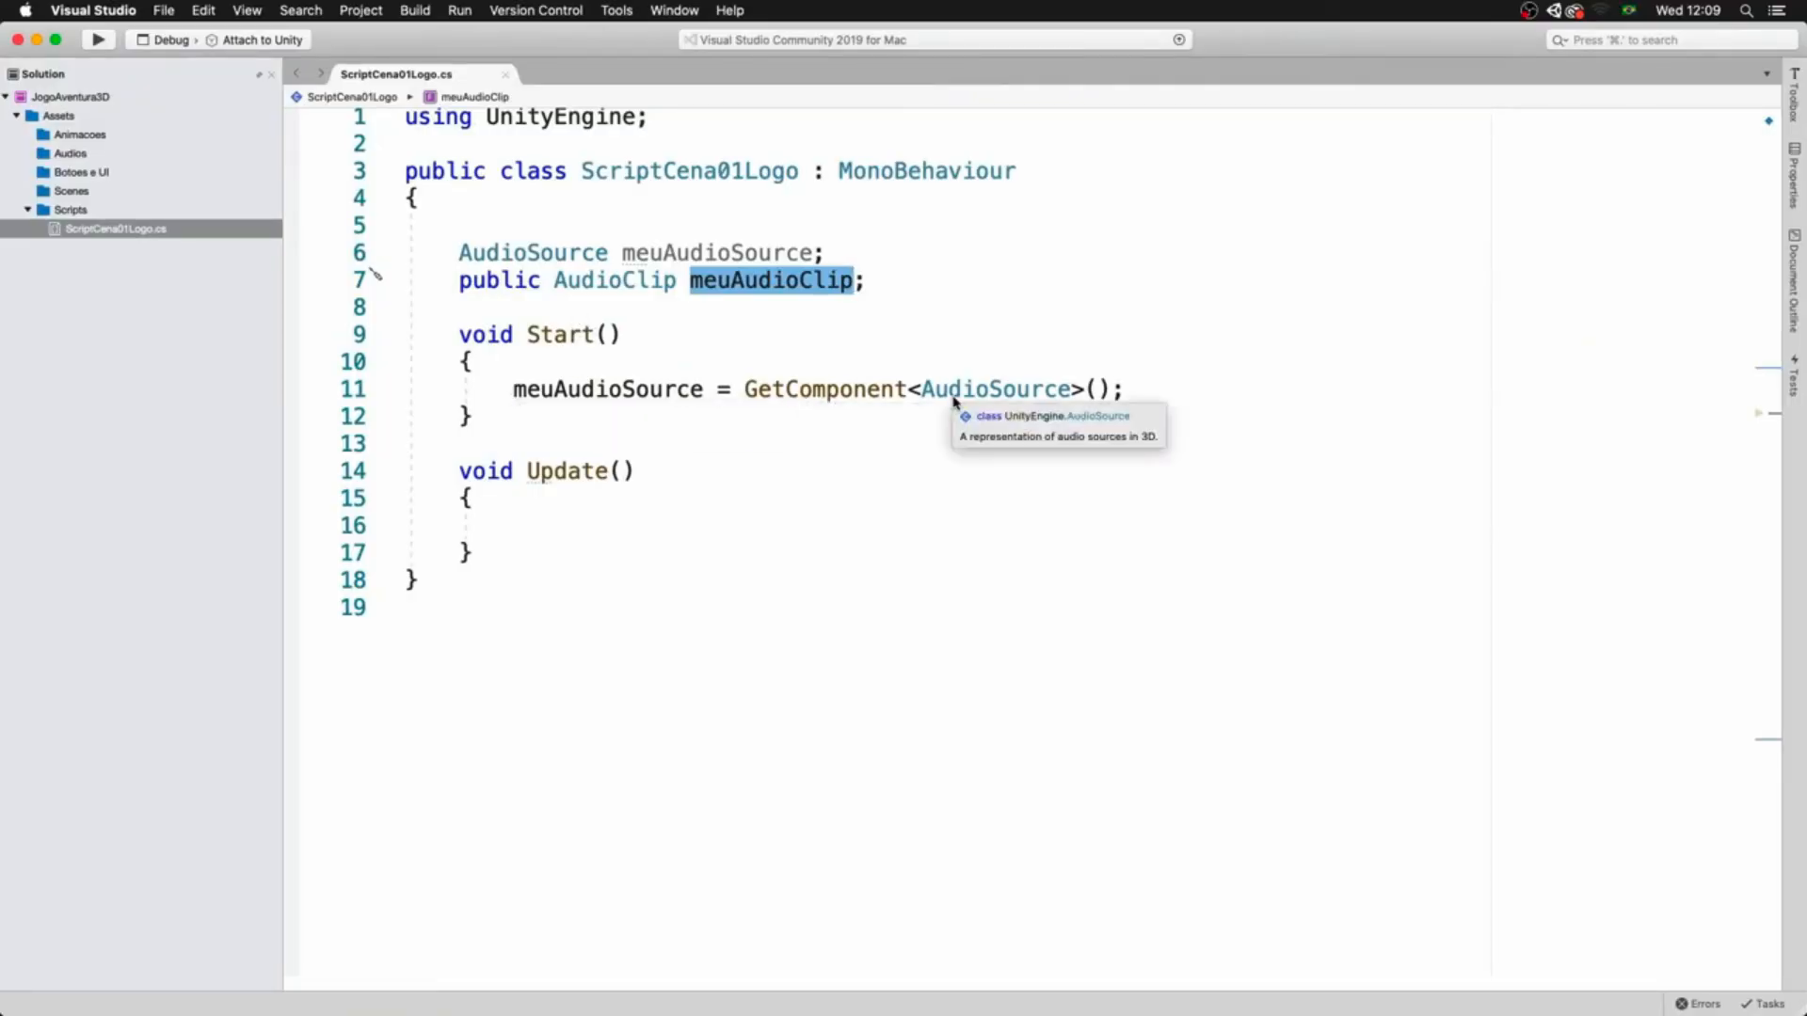
left_click(905, 280)
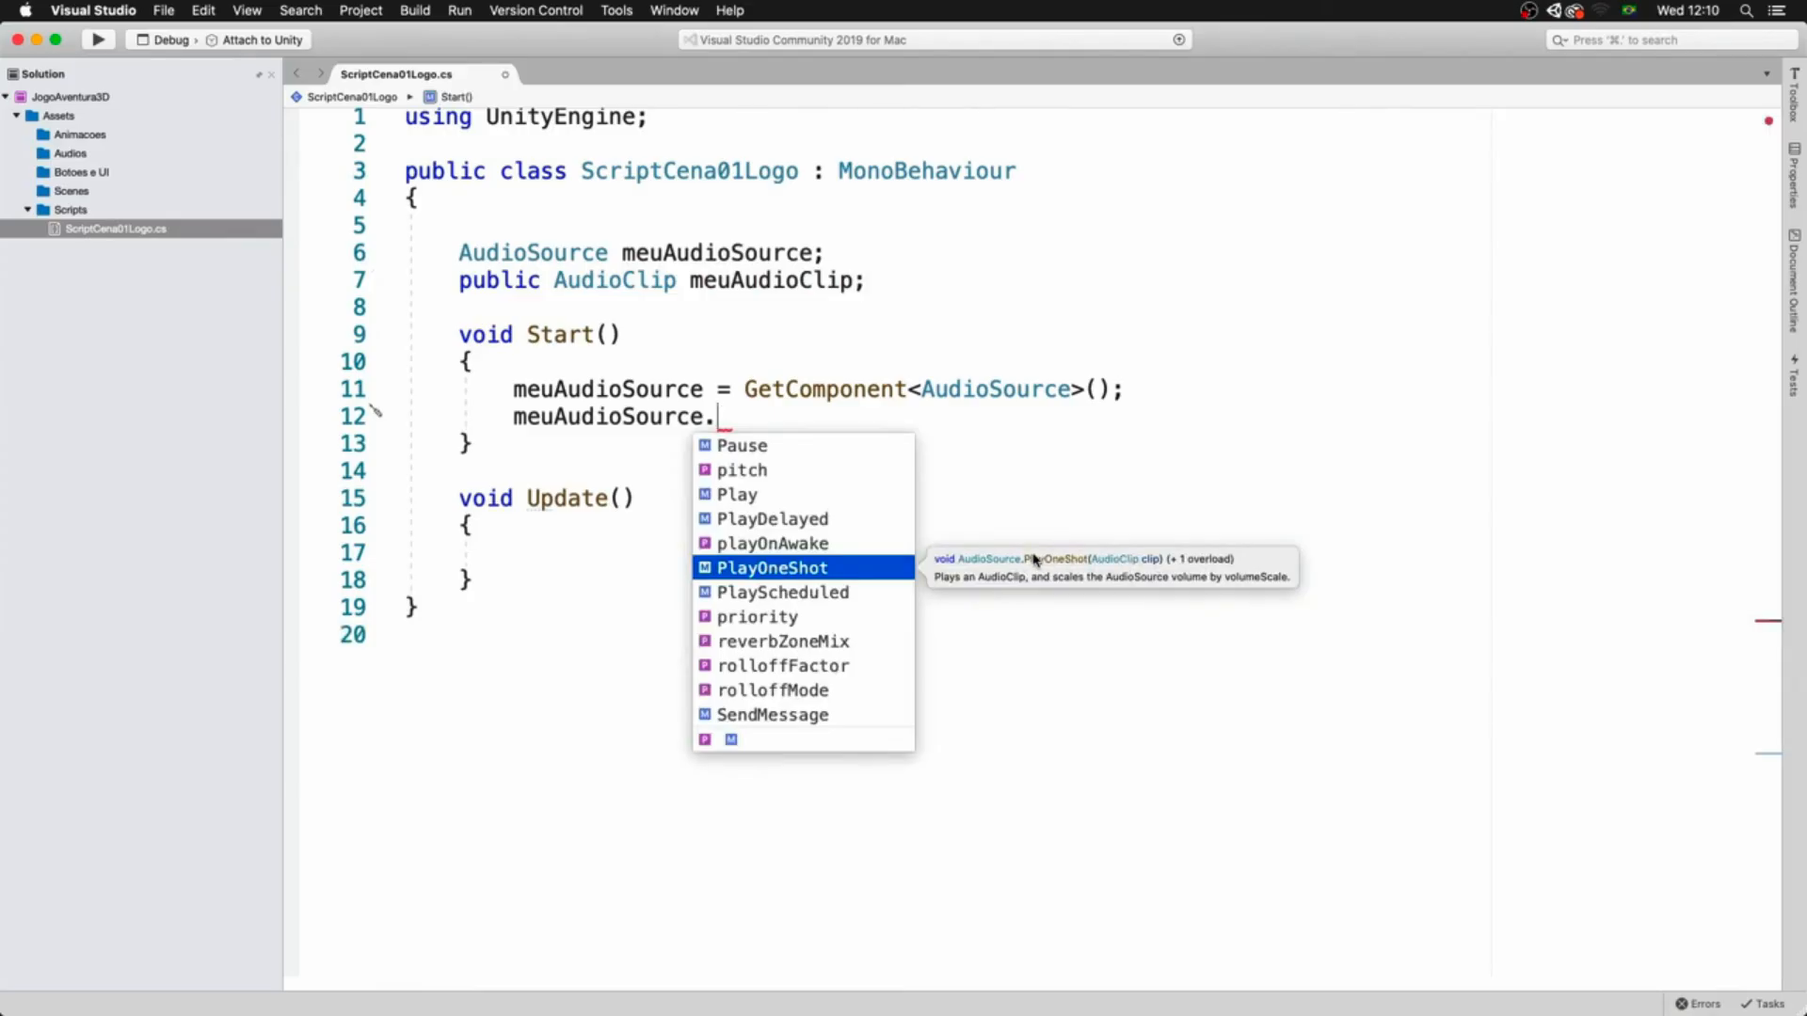
left_click(813, 567)
type("(meuAudioClip);")
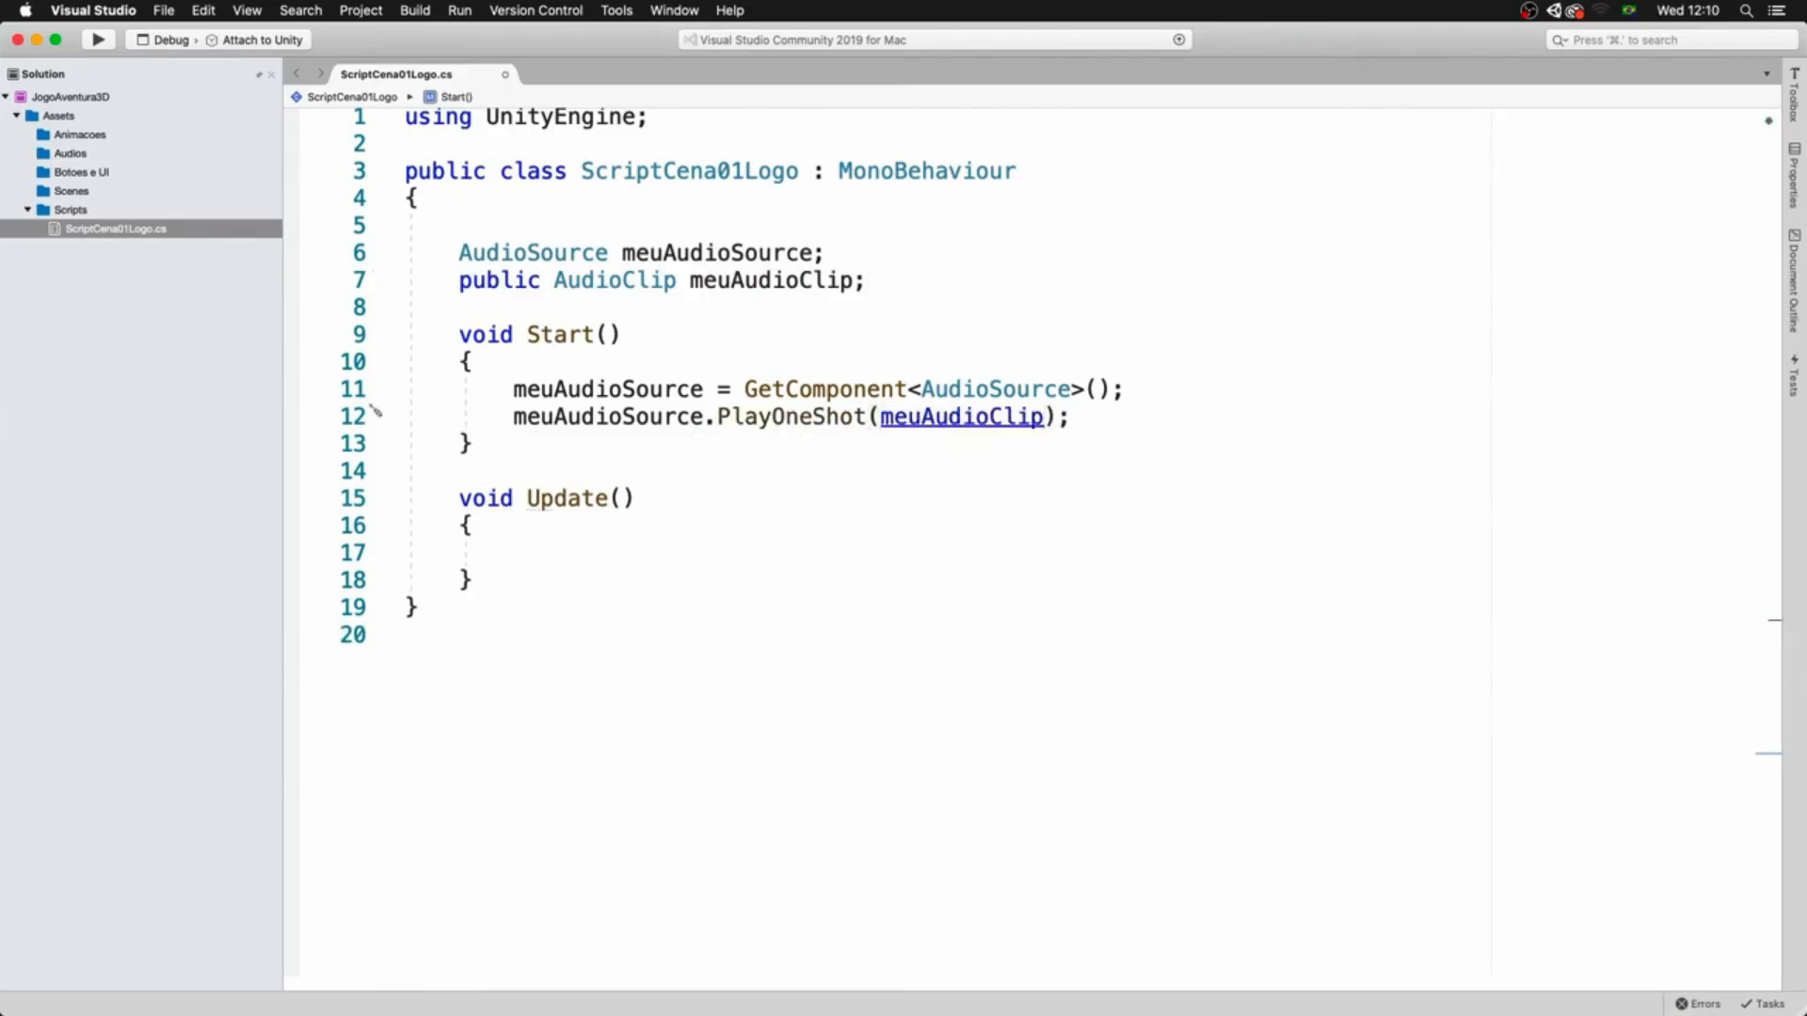
- Switch to Unity, run the logo scene to test the coin sound, and stop it
key("super+Tab")
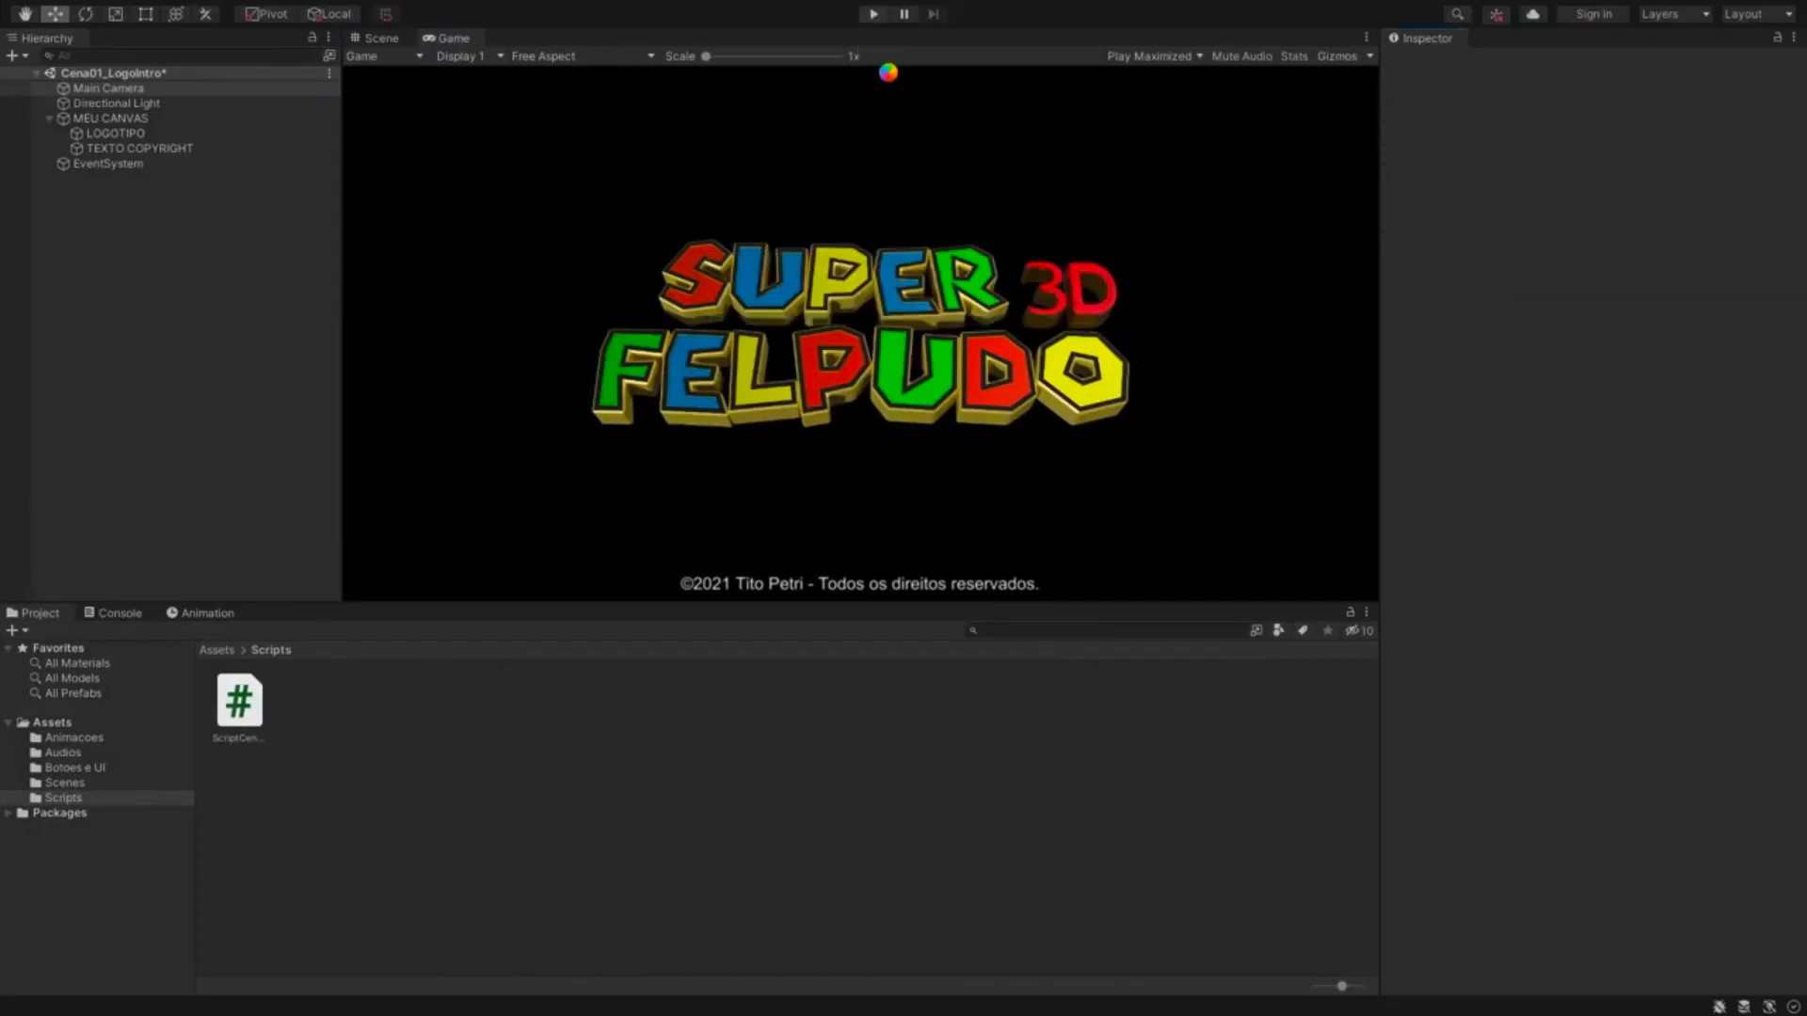
key("ctrl+p")
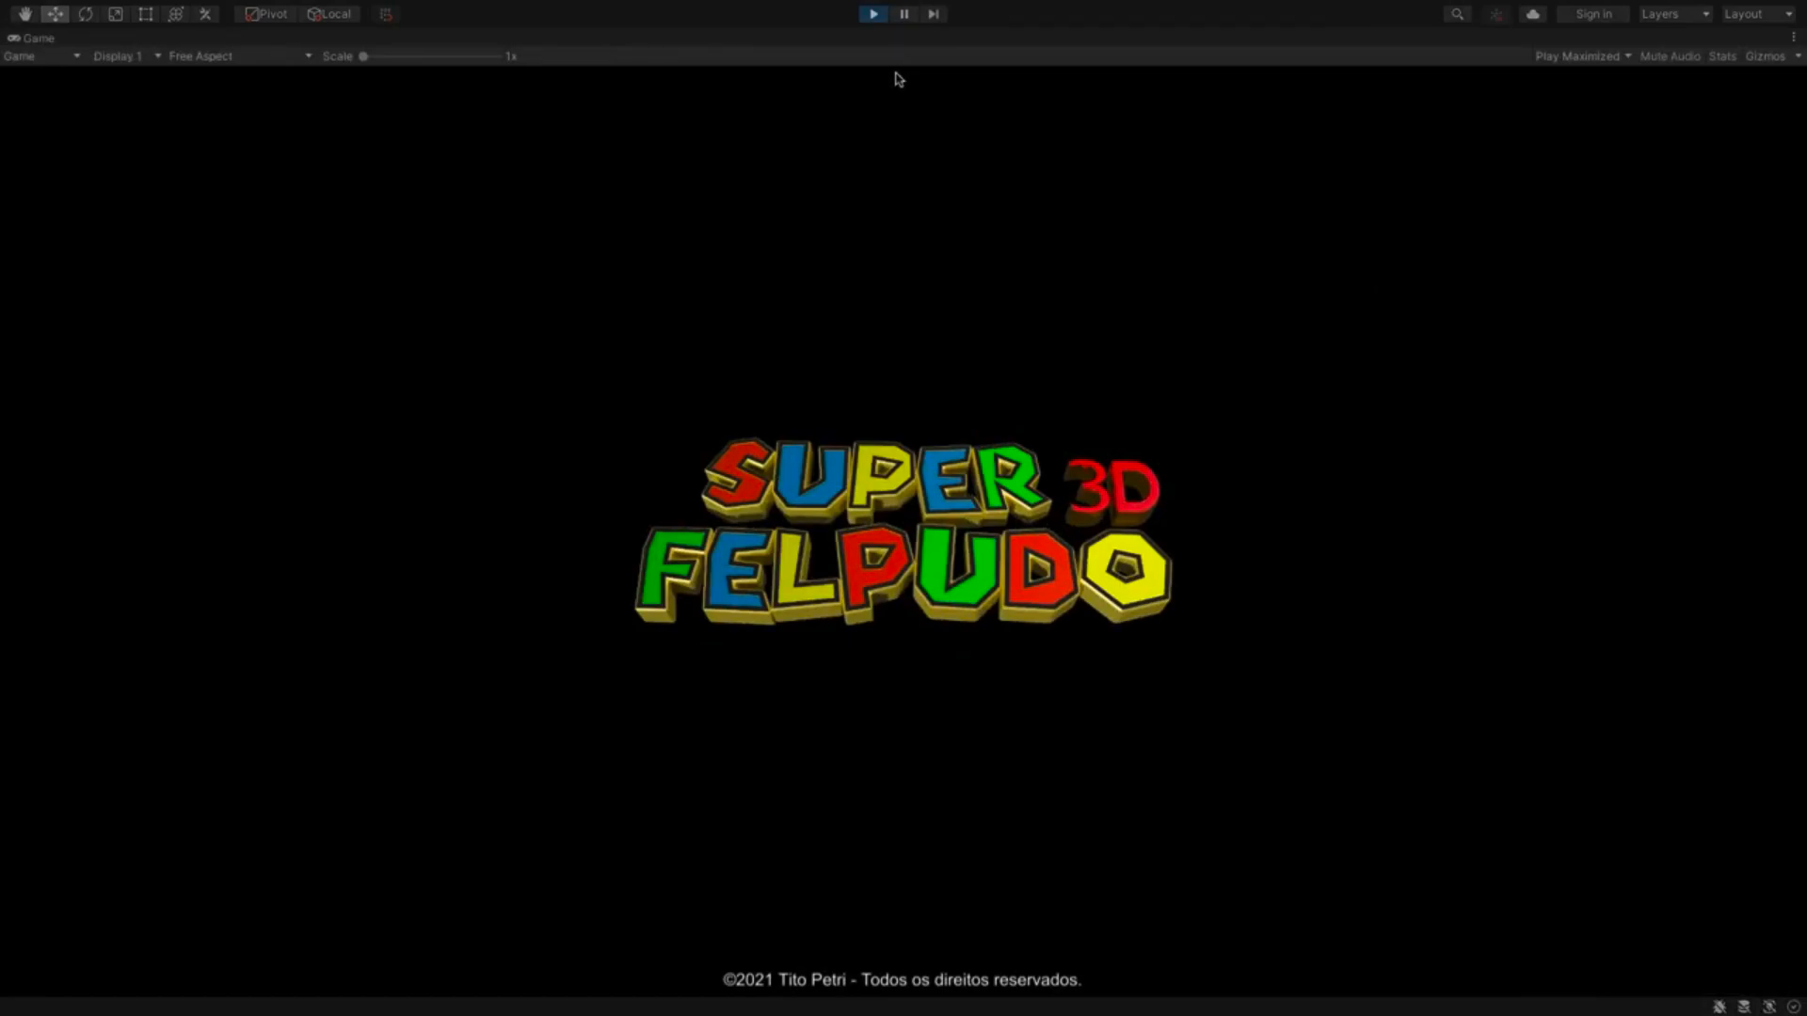
left_click(873, 14)
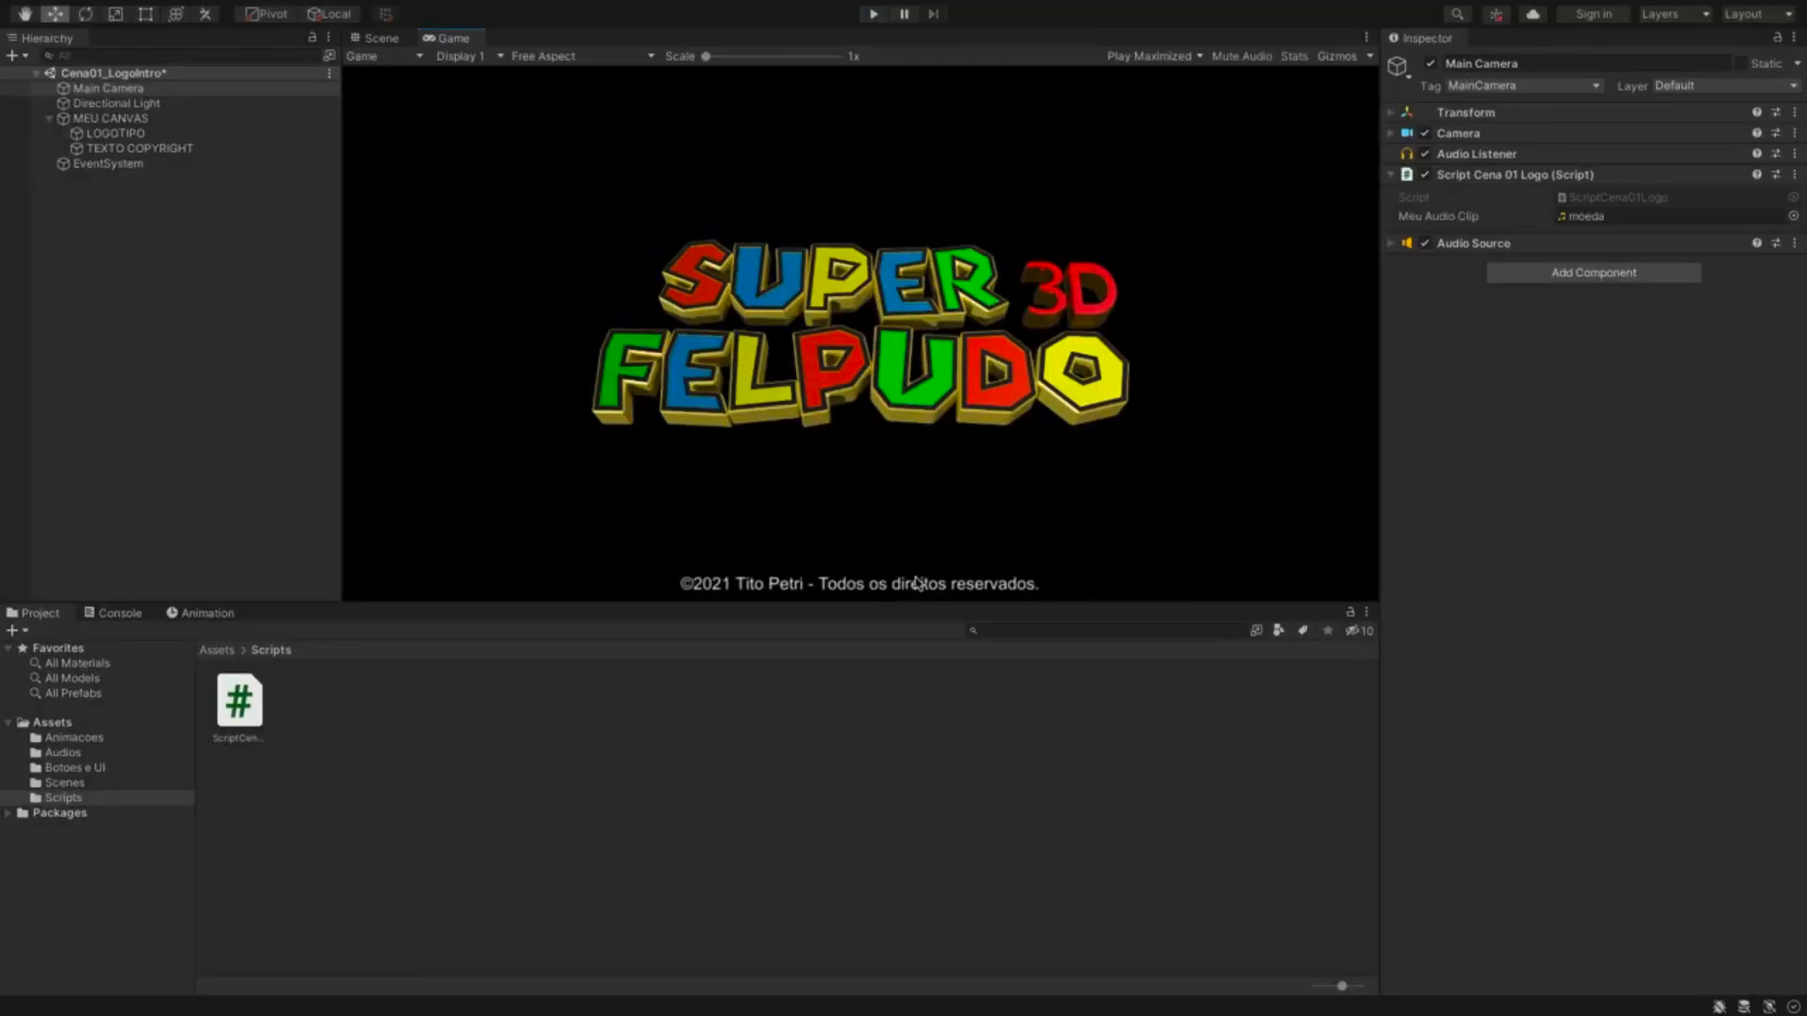
- Select the LOGOTIPO object and show its animation timeline to check the keyframe timing
key("super+Tab")
key("Escape")
left_click(115, 133)
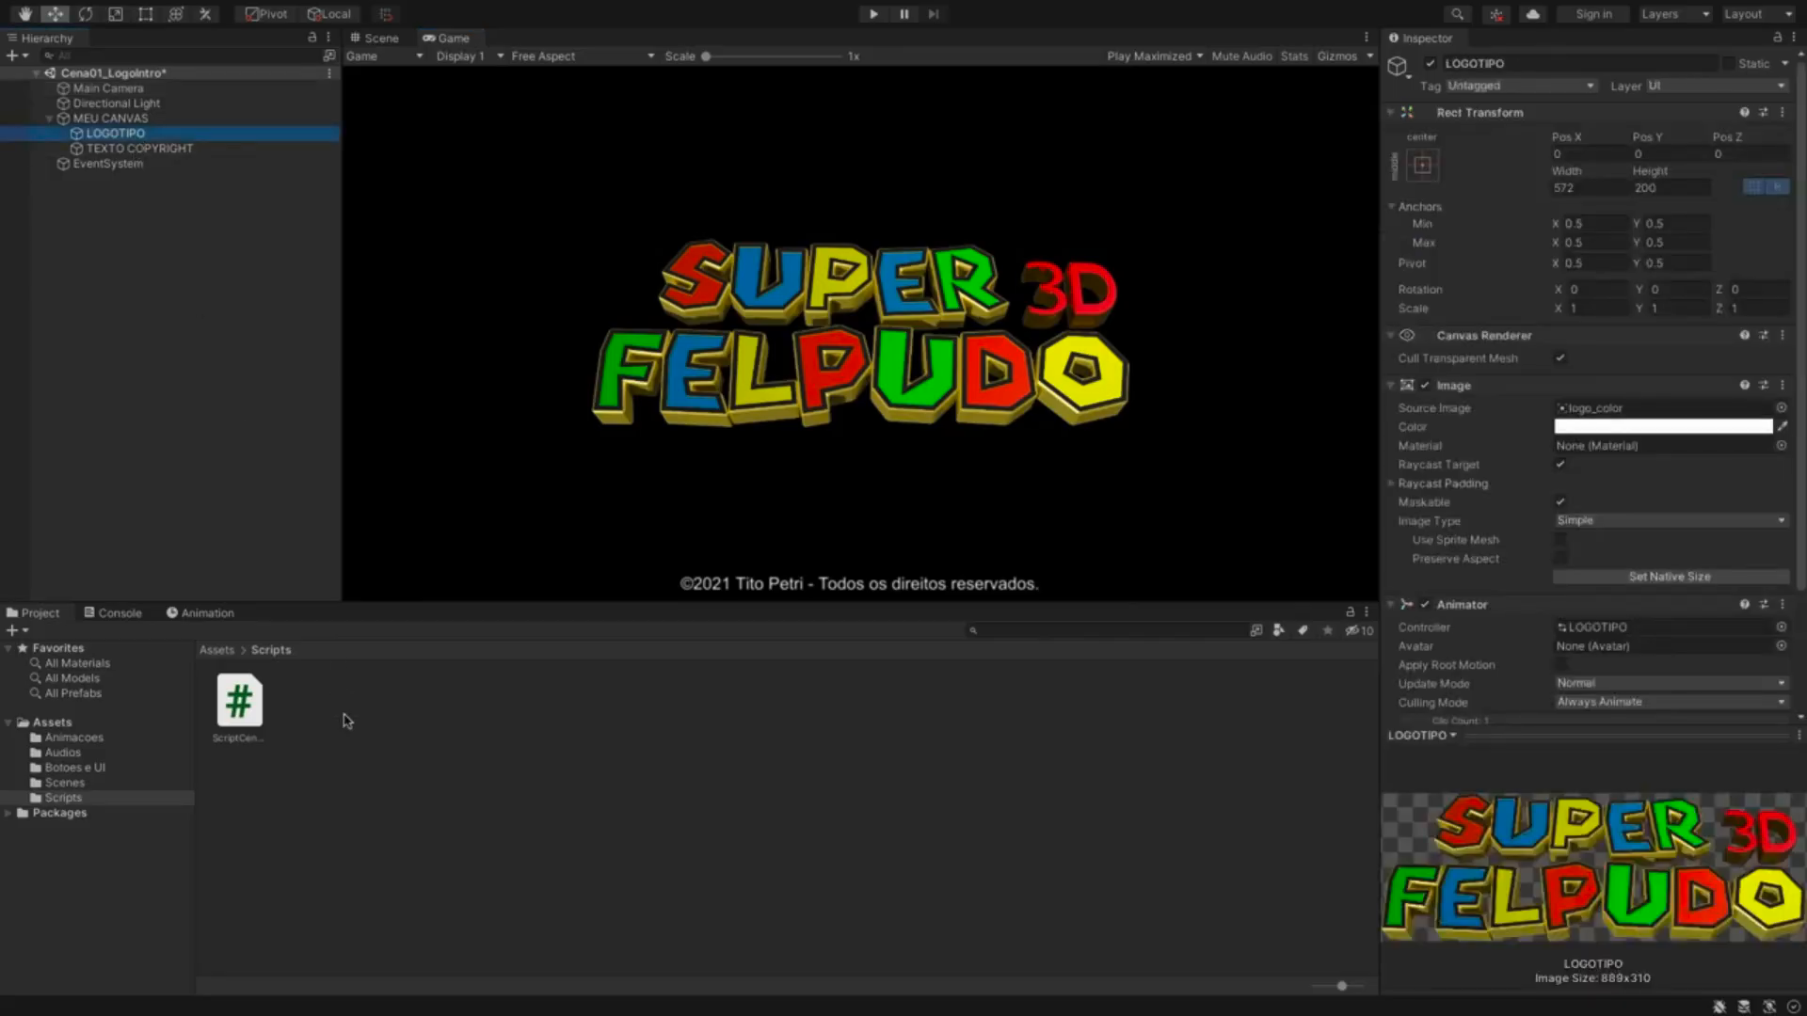
left_click(201, 615)
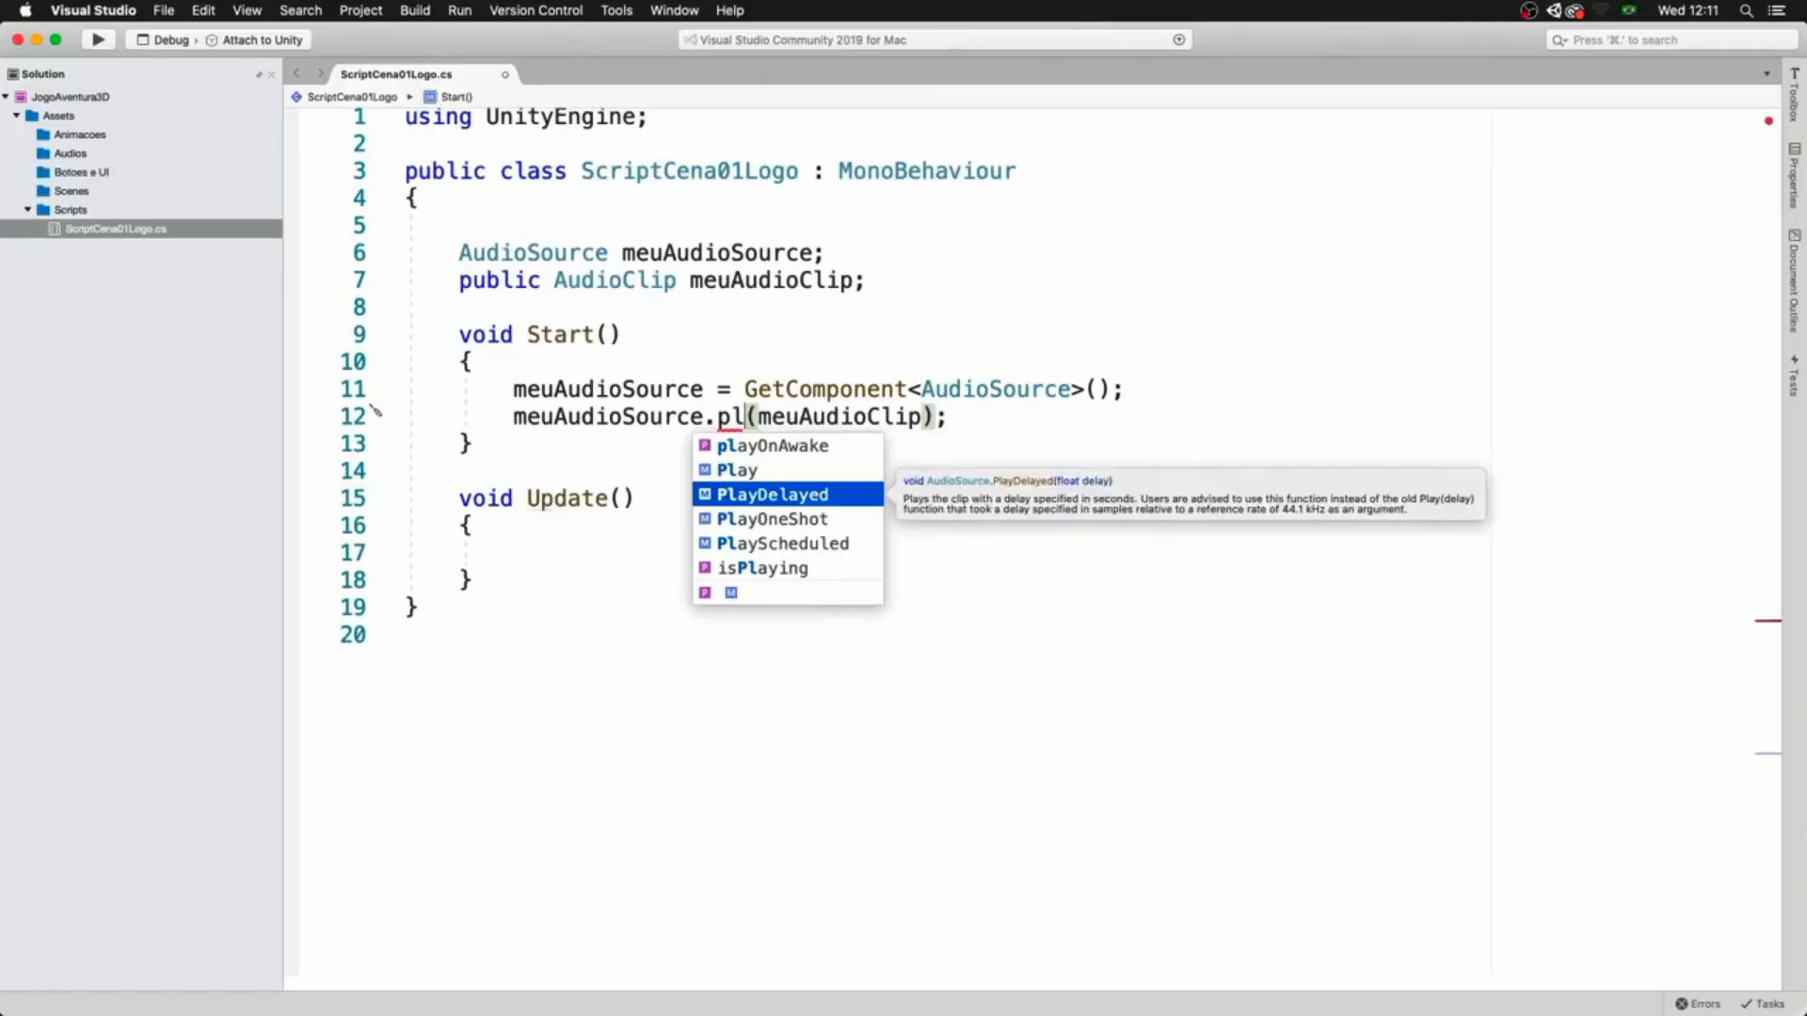
- In the script's Start method, replace the PlayOneShot call with PlayDelayed(0.75f)
key("Return")
double_click(938, 417)
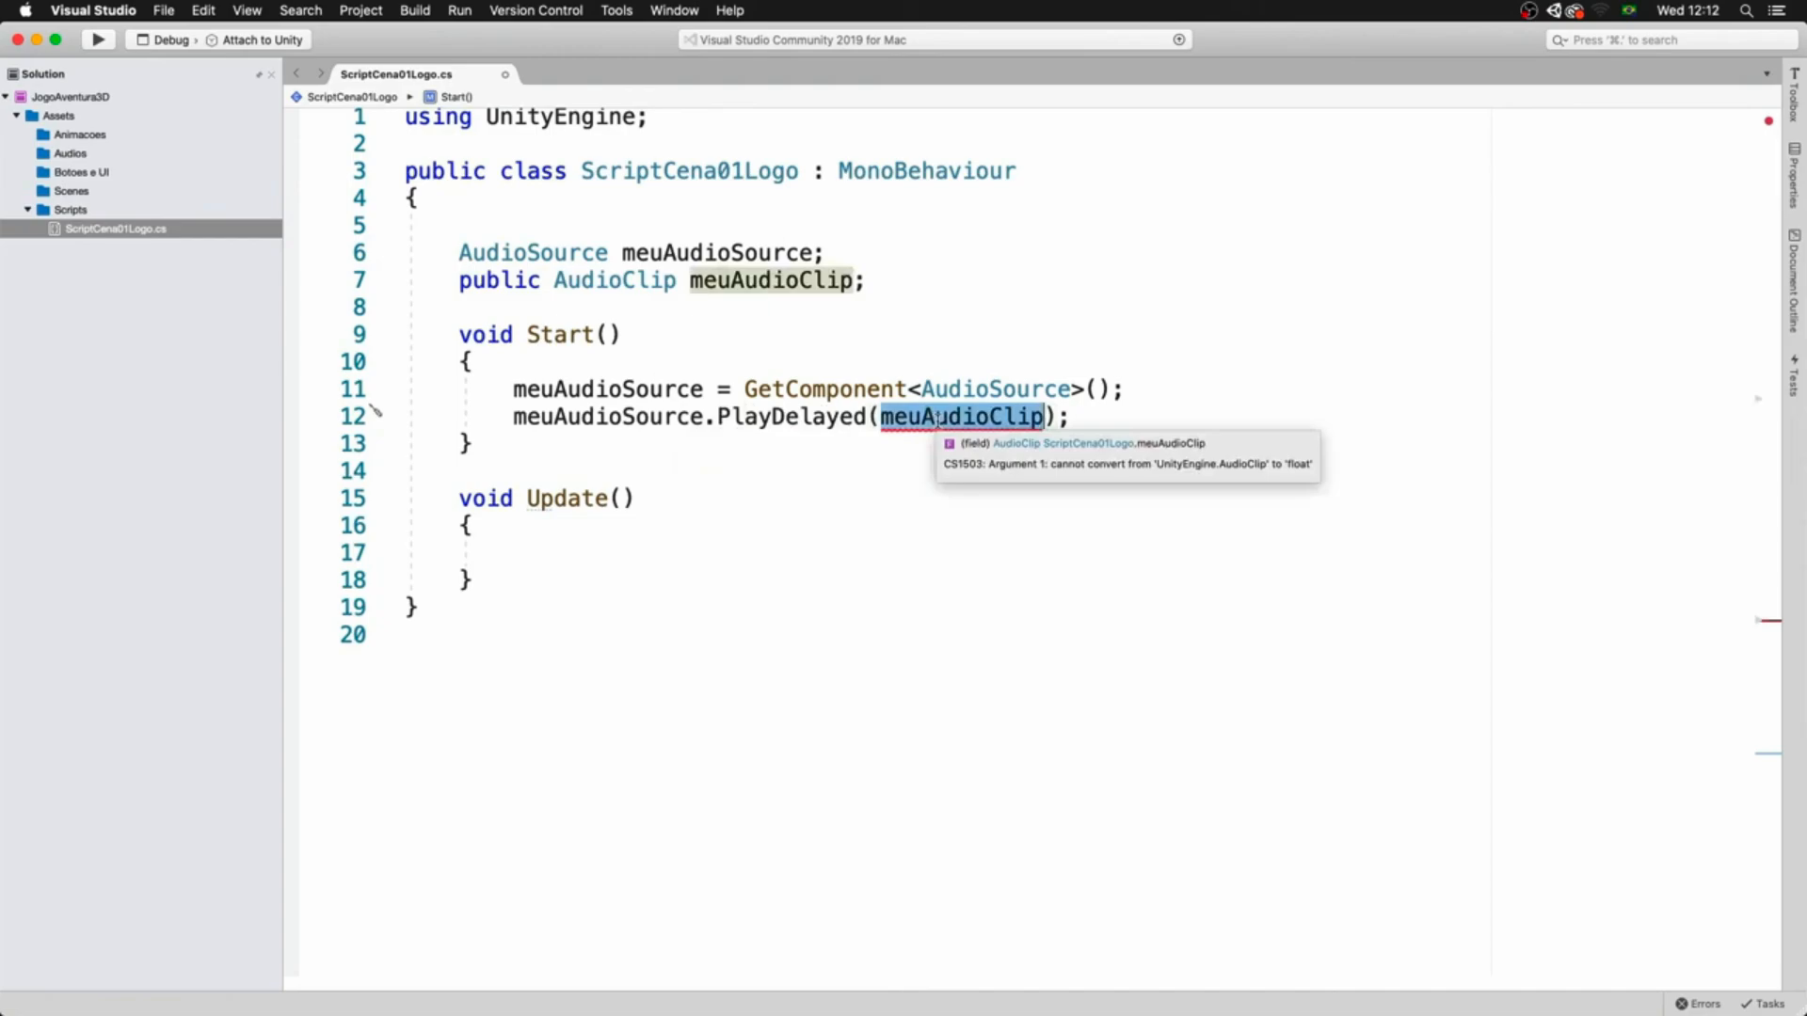
type("0.75")
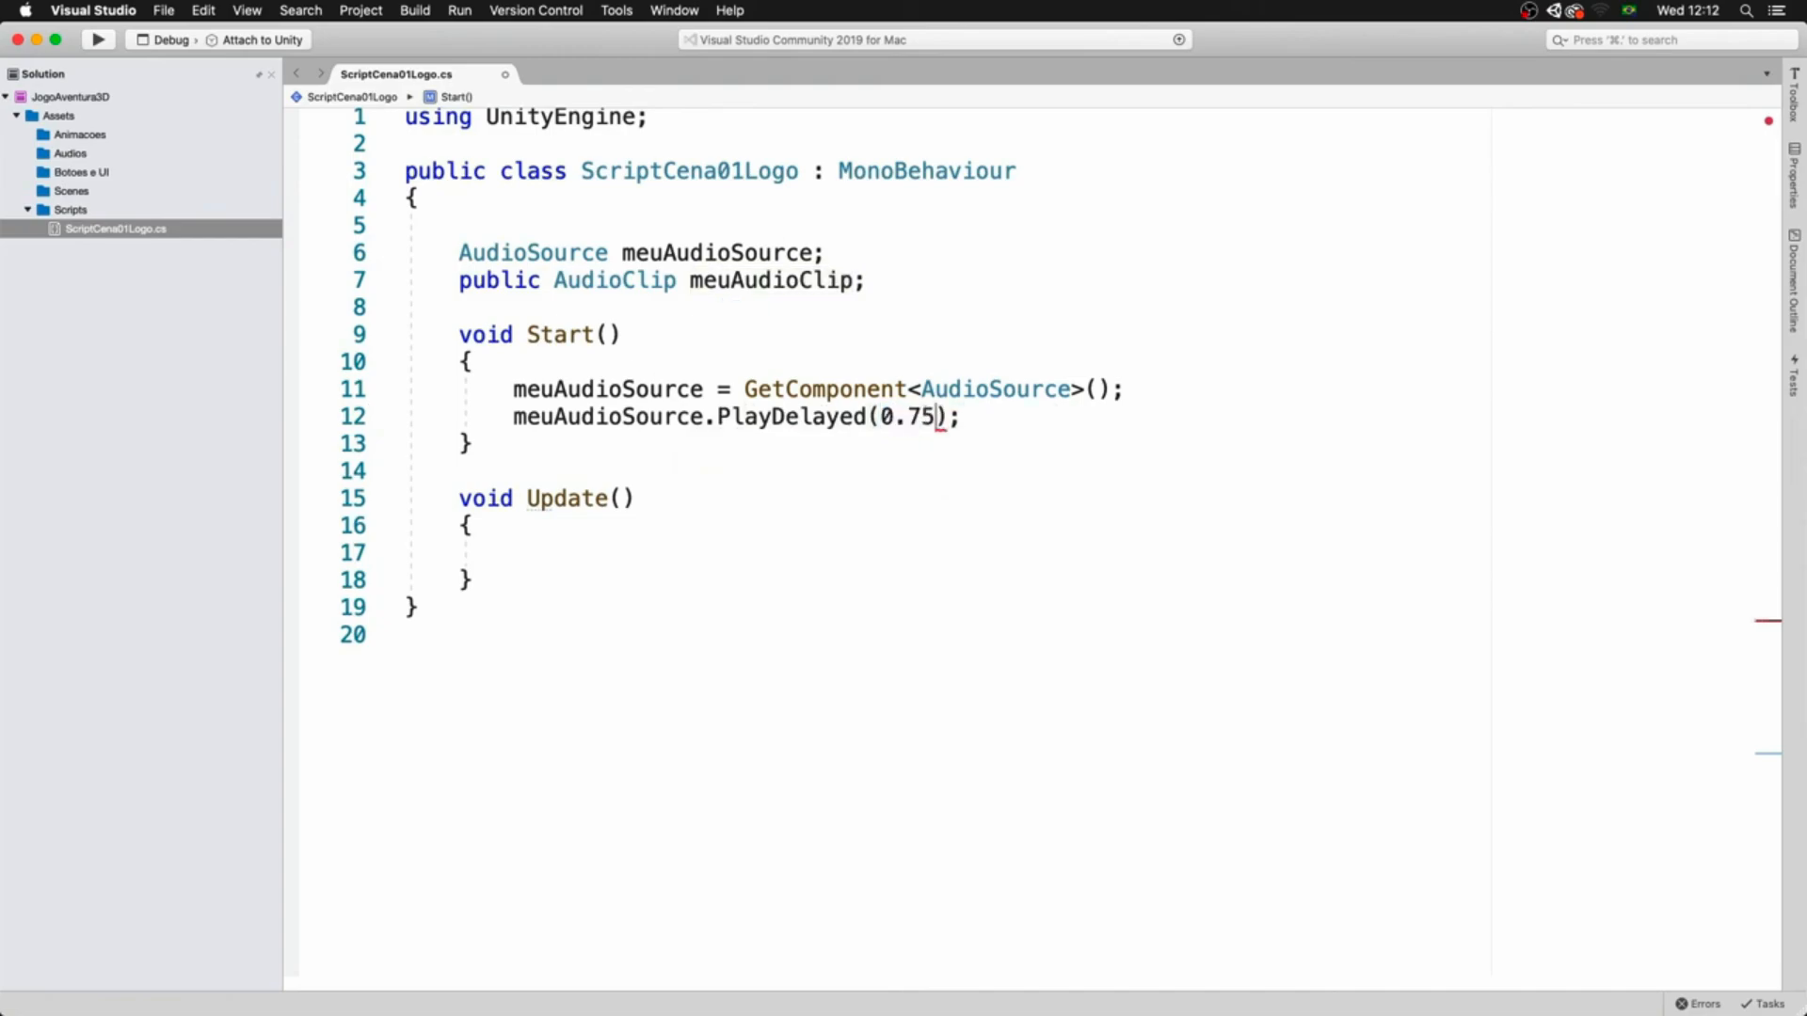
type("f")
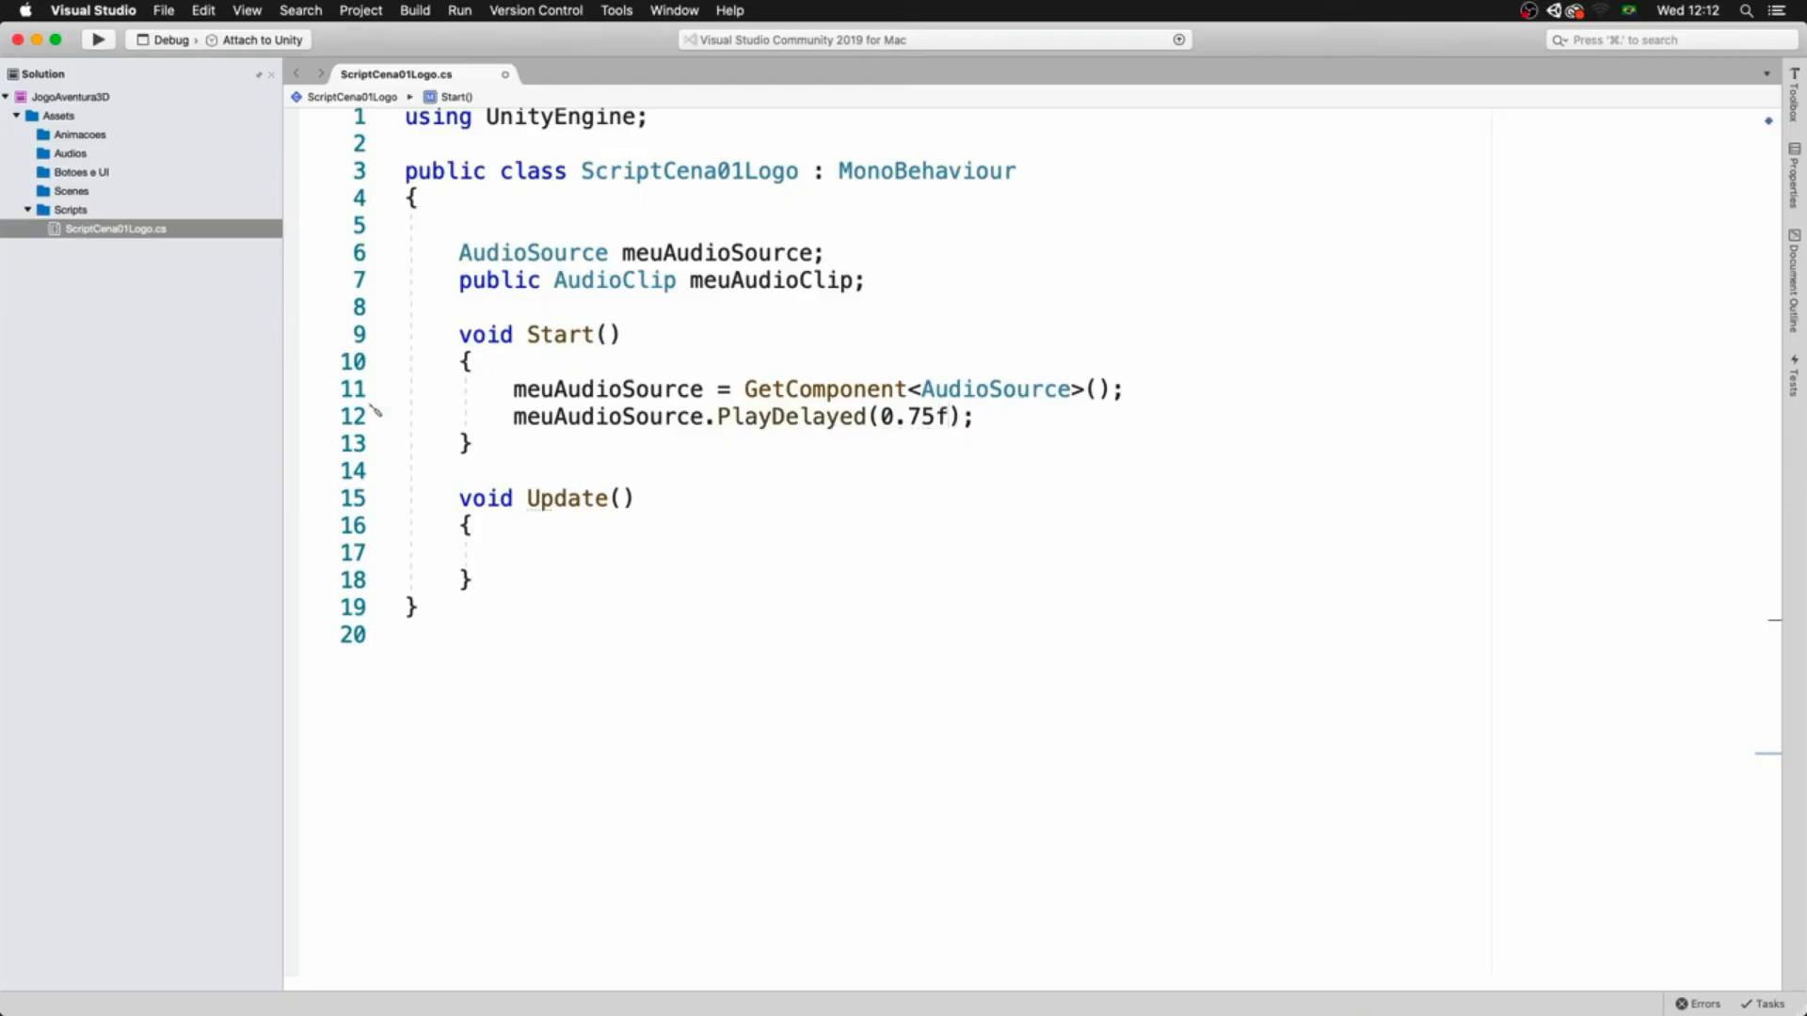
- Switch to Unity, select the Main Camera and expand its Audio Source to check the AudioClip setting
left_click(950, 388)
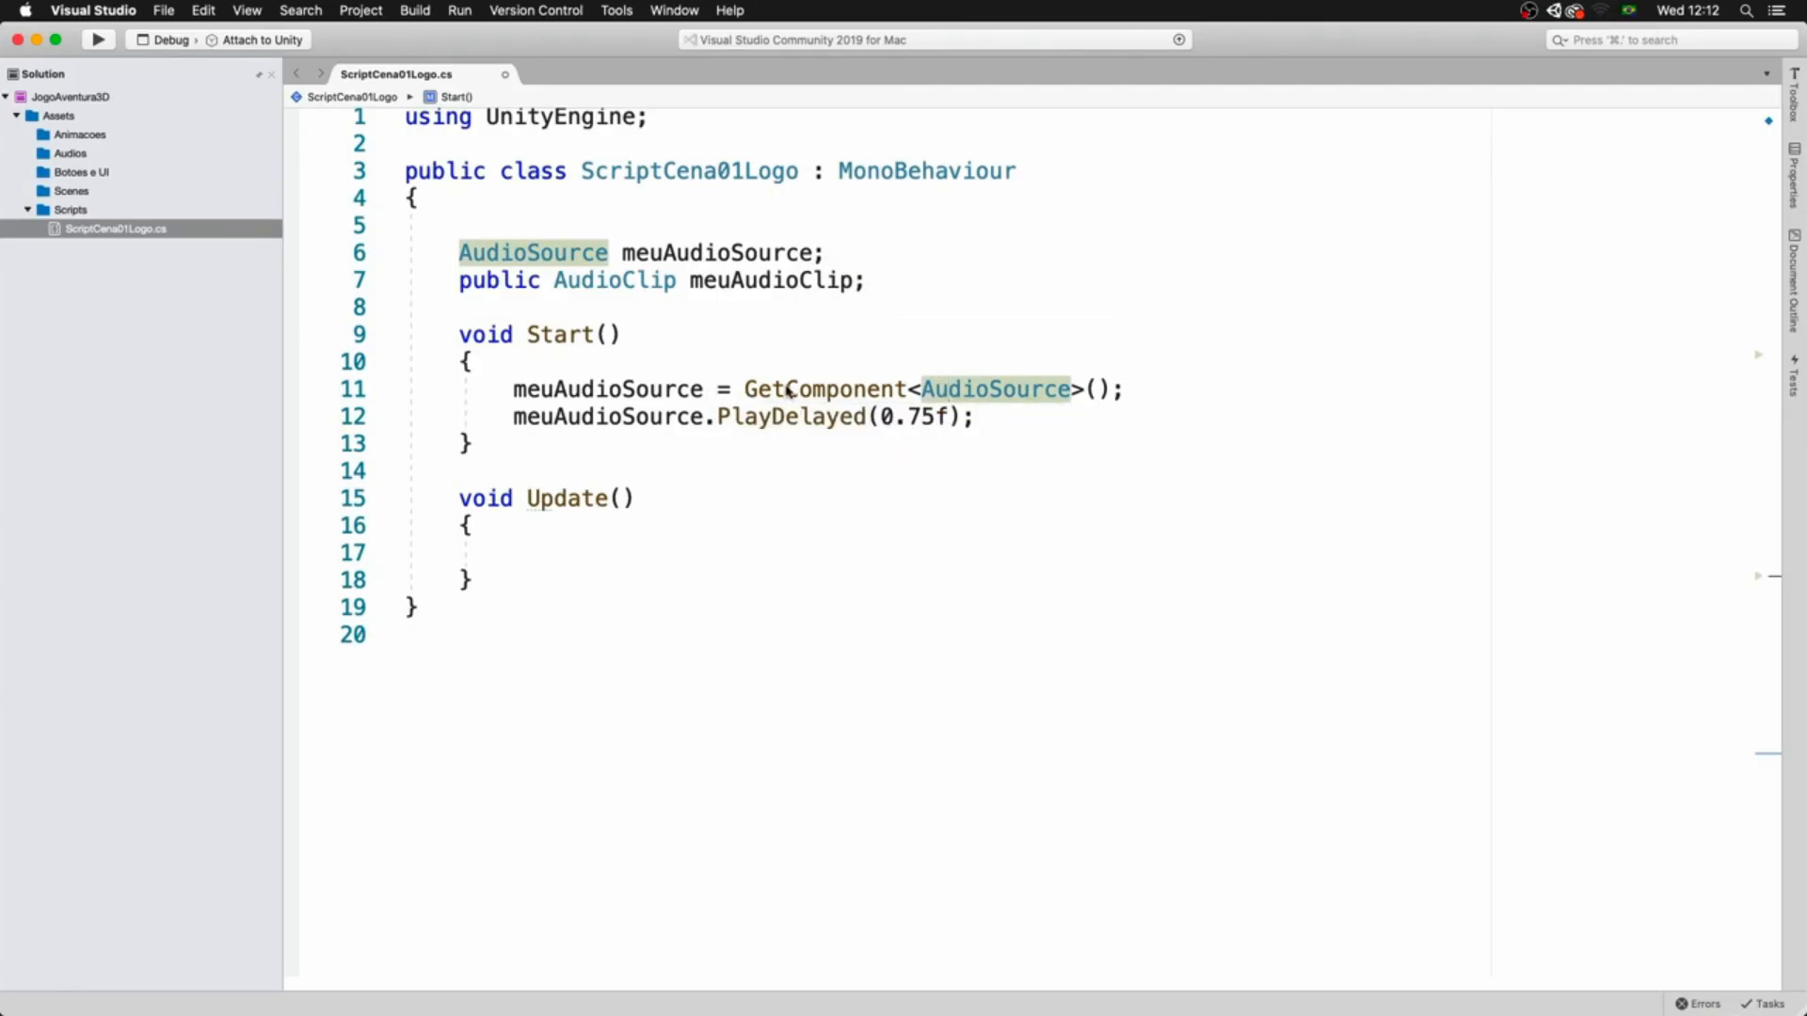
key("super+Tab")
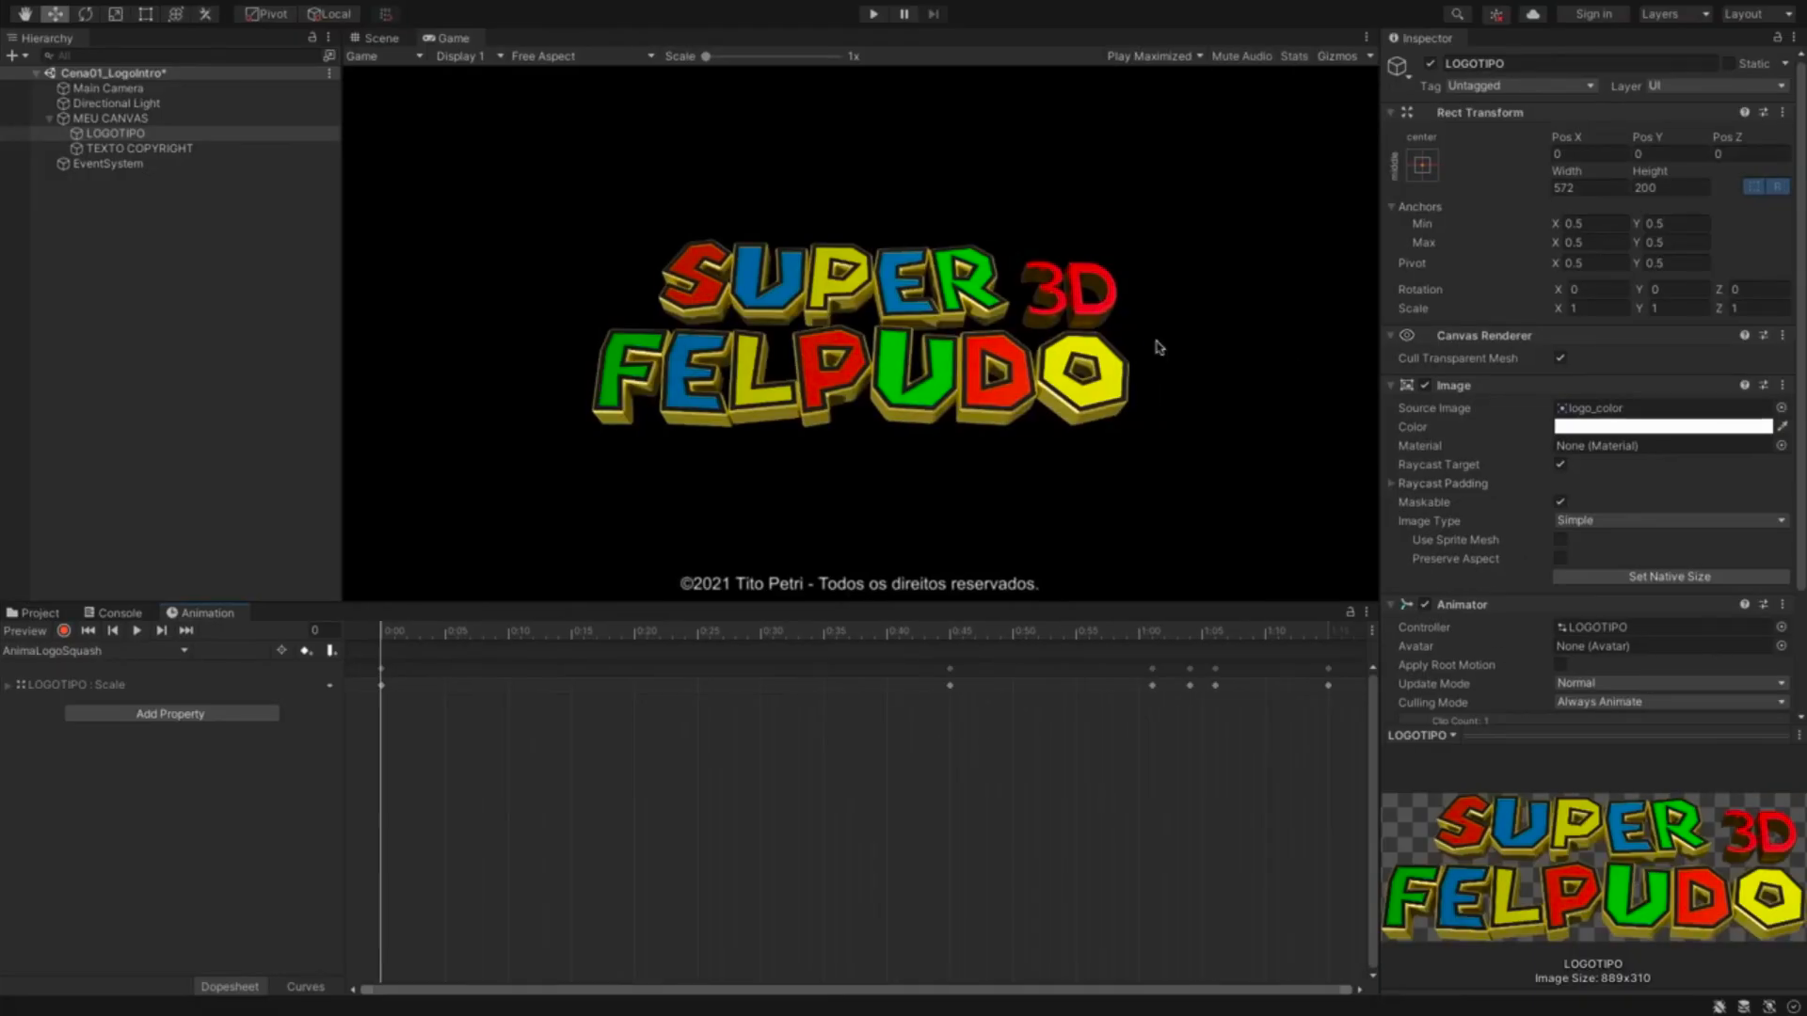
left_click(204, 89)
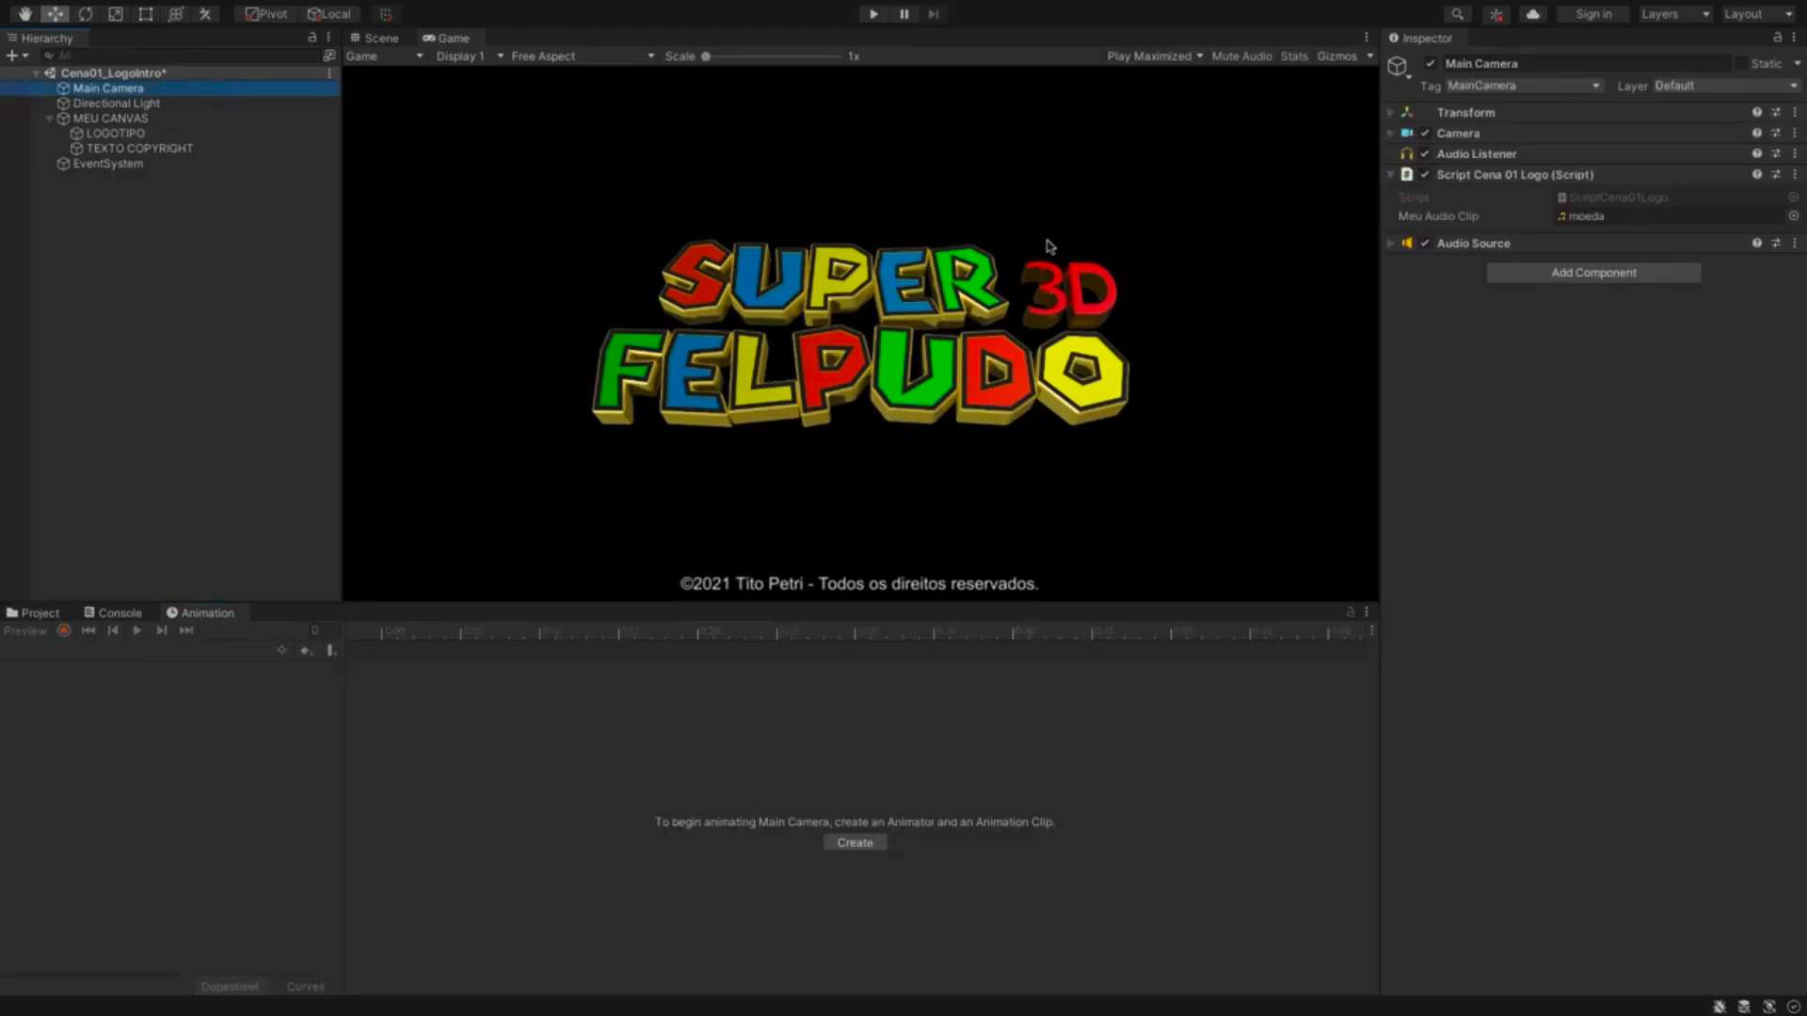
left_click(1391, 246)
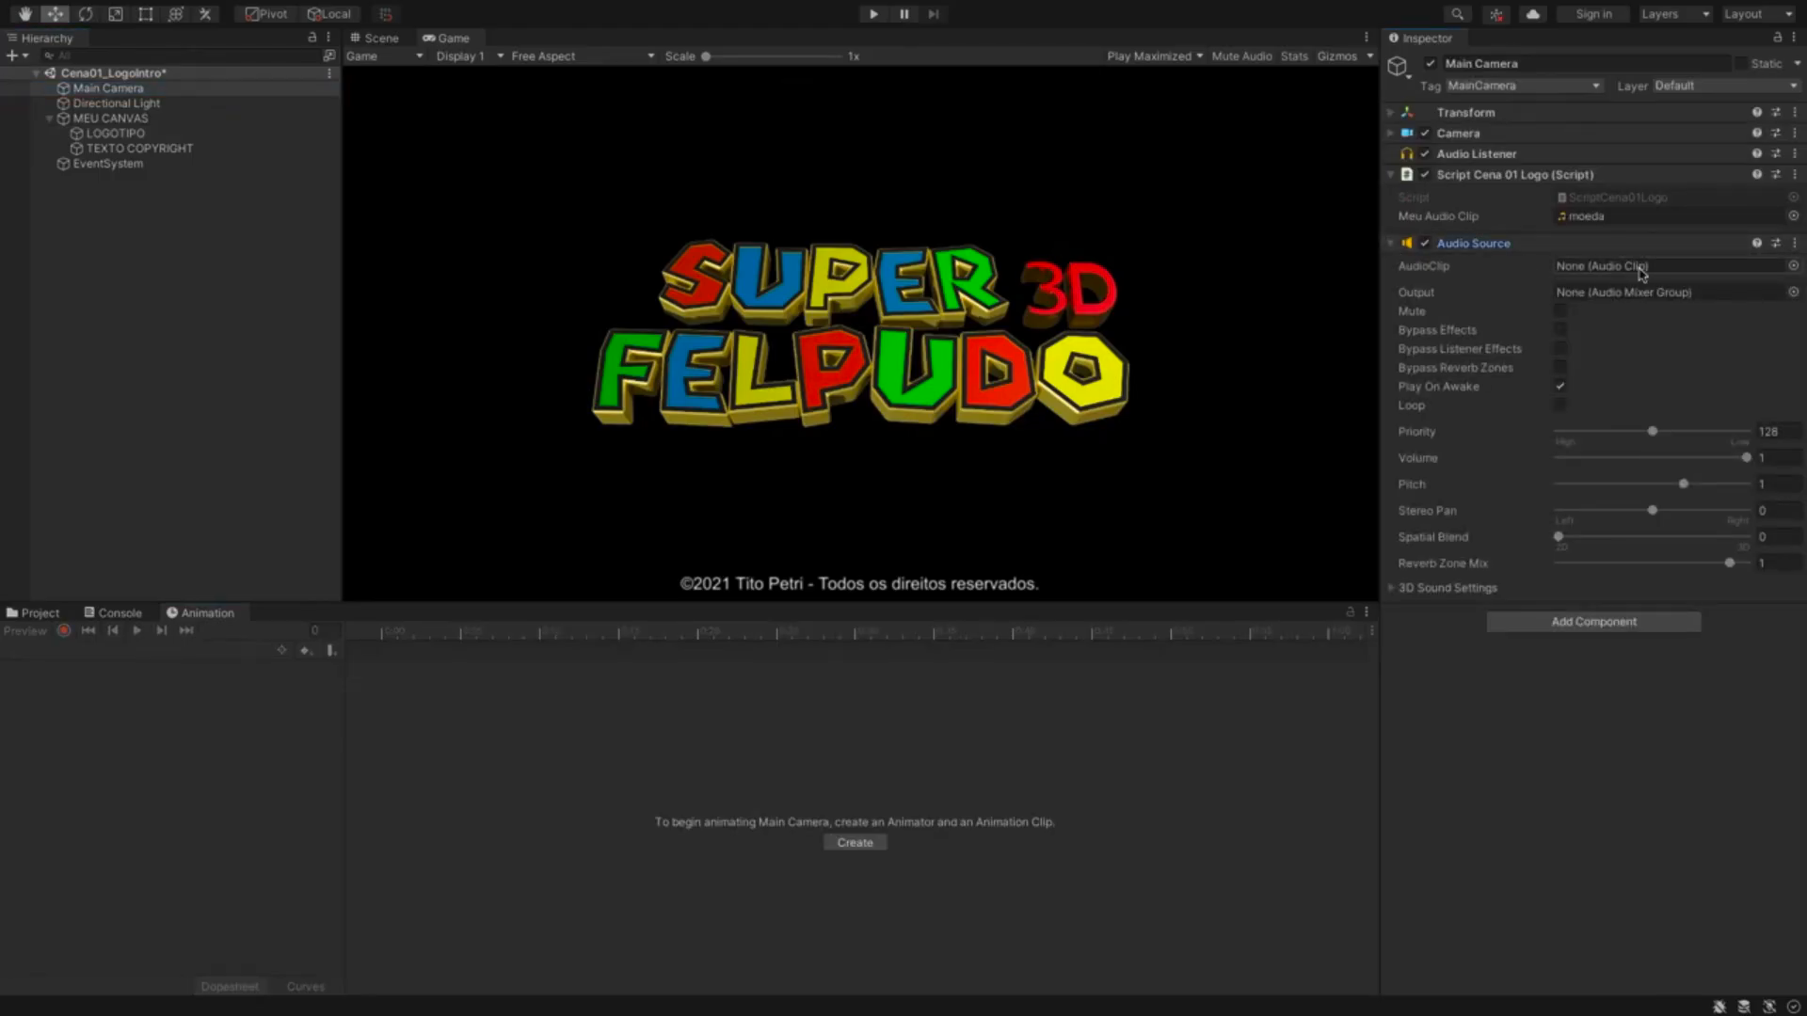
- In Visual Studio, insert meuAudioSource.clip = meuAudioClip; above the PlayDelayed line, separated from the GetComponent line by a blank line
key("super+Tab")
left_click(909, 416)
left_click(1170, 395)
key("Return")
key("Return")
type("meua")
key("Down")
key("Return")
type(".c")
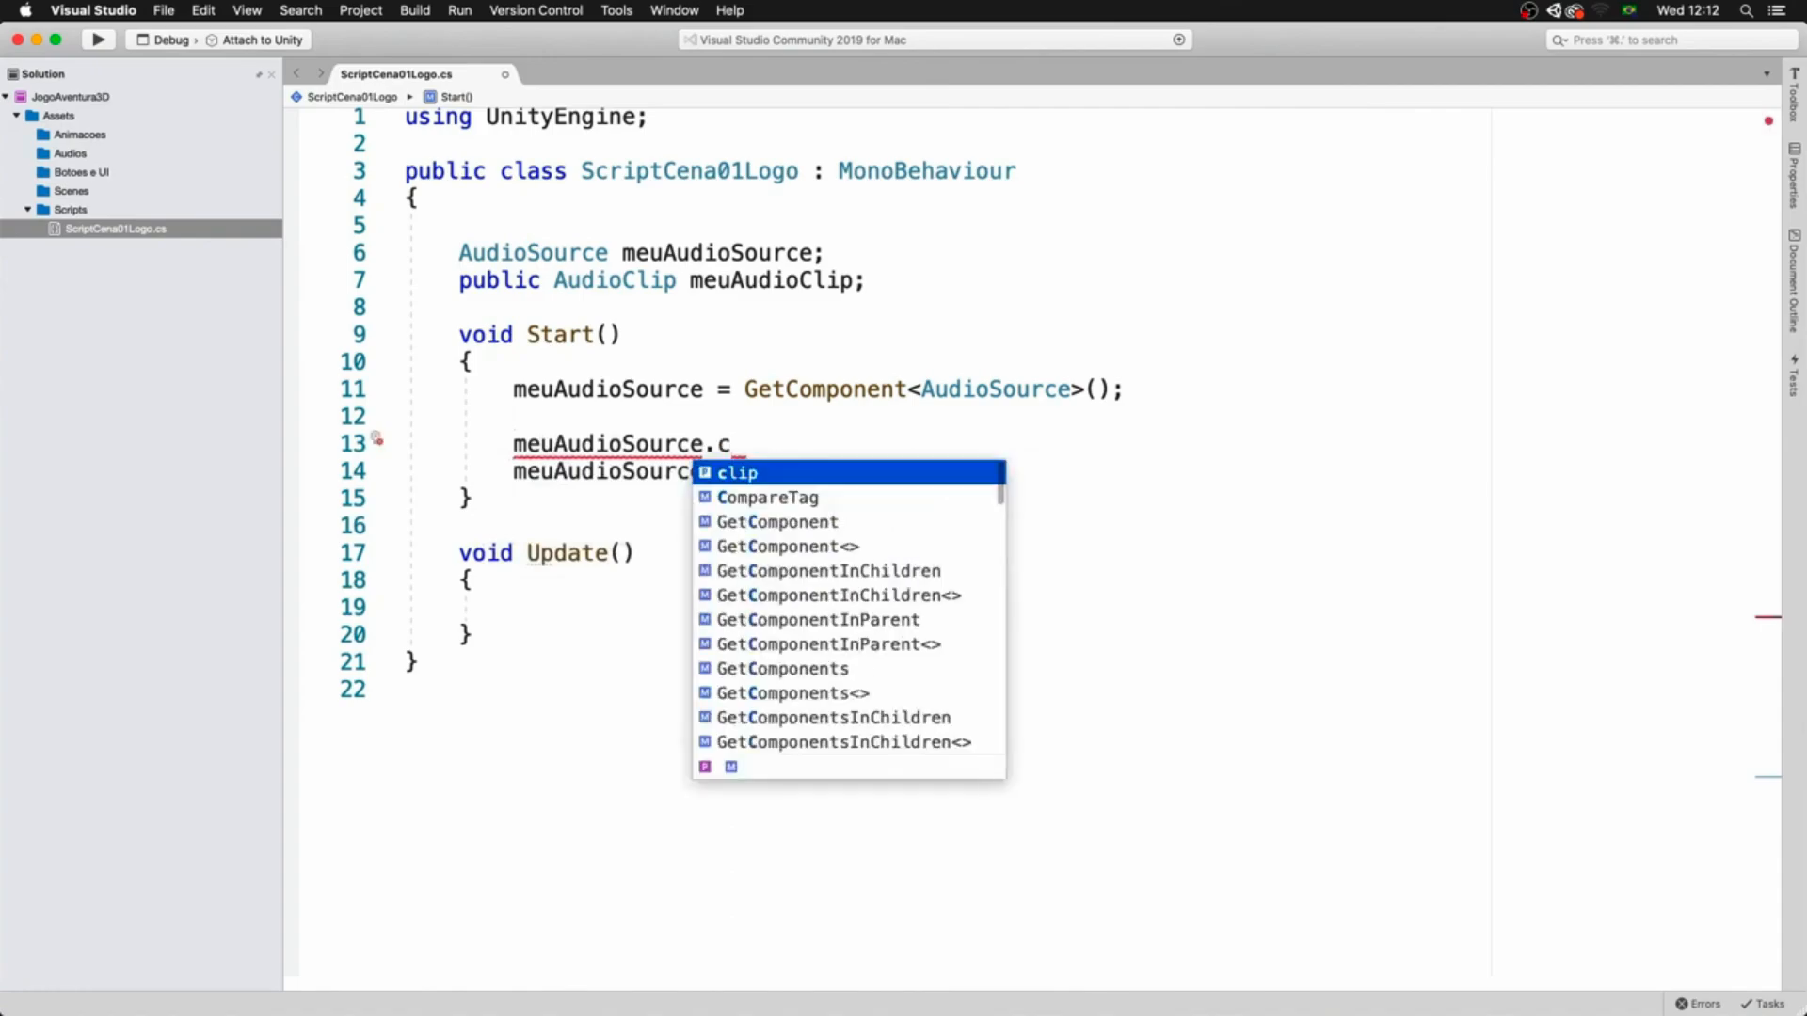
key("Return")
type("= meu")
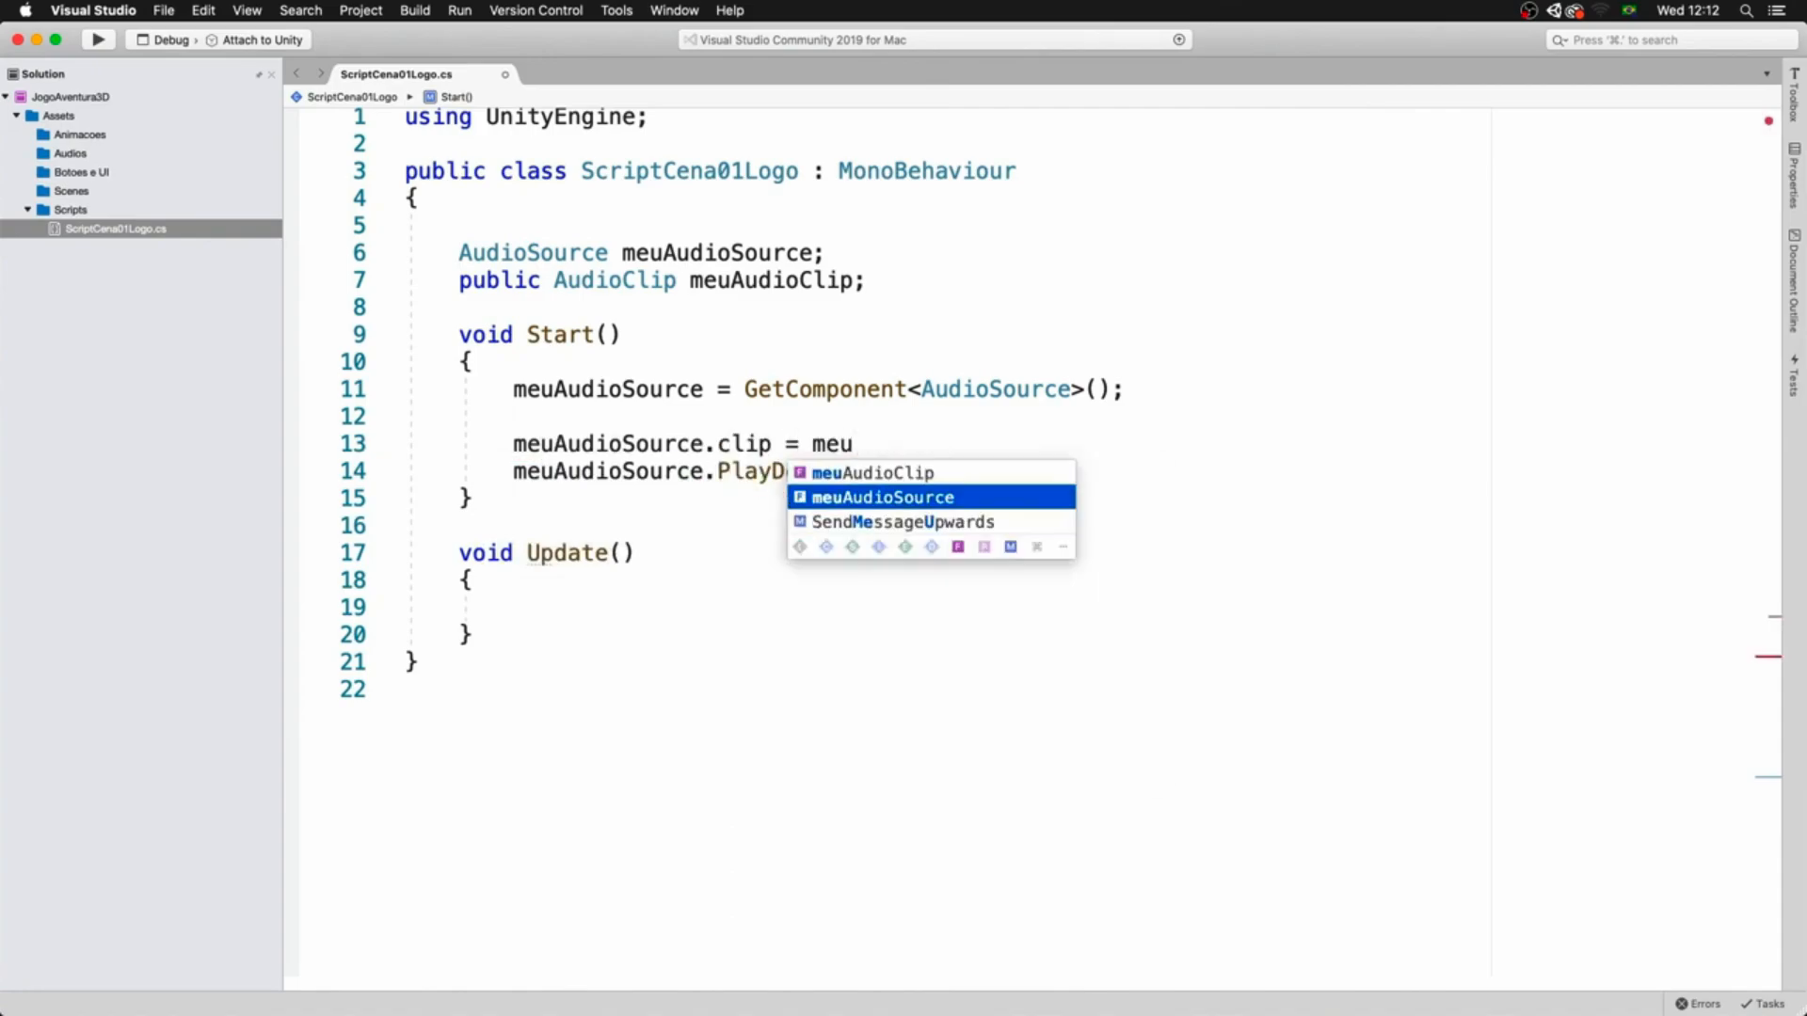
key("Up")
key("Return")
type(";")
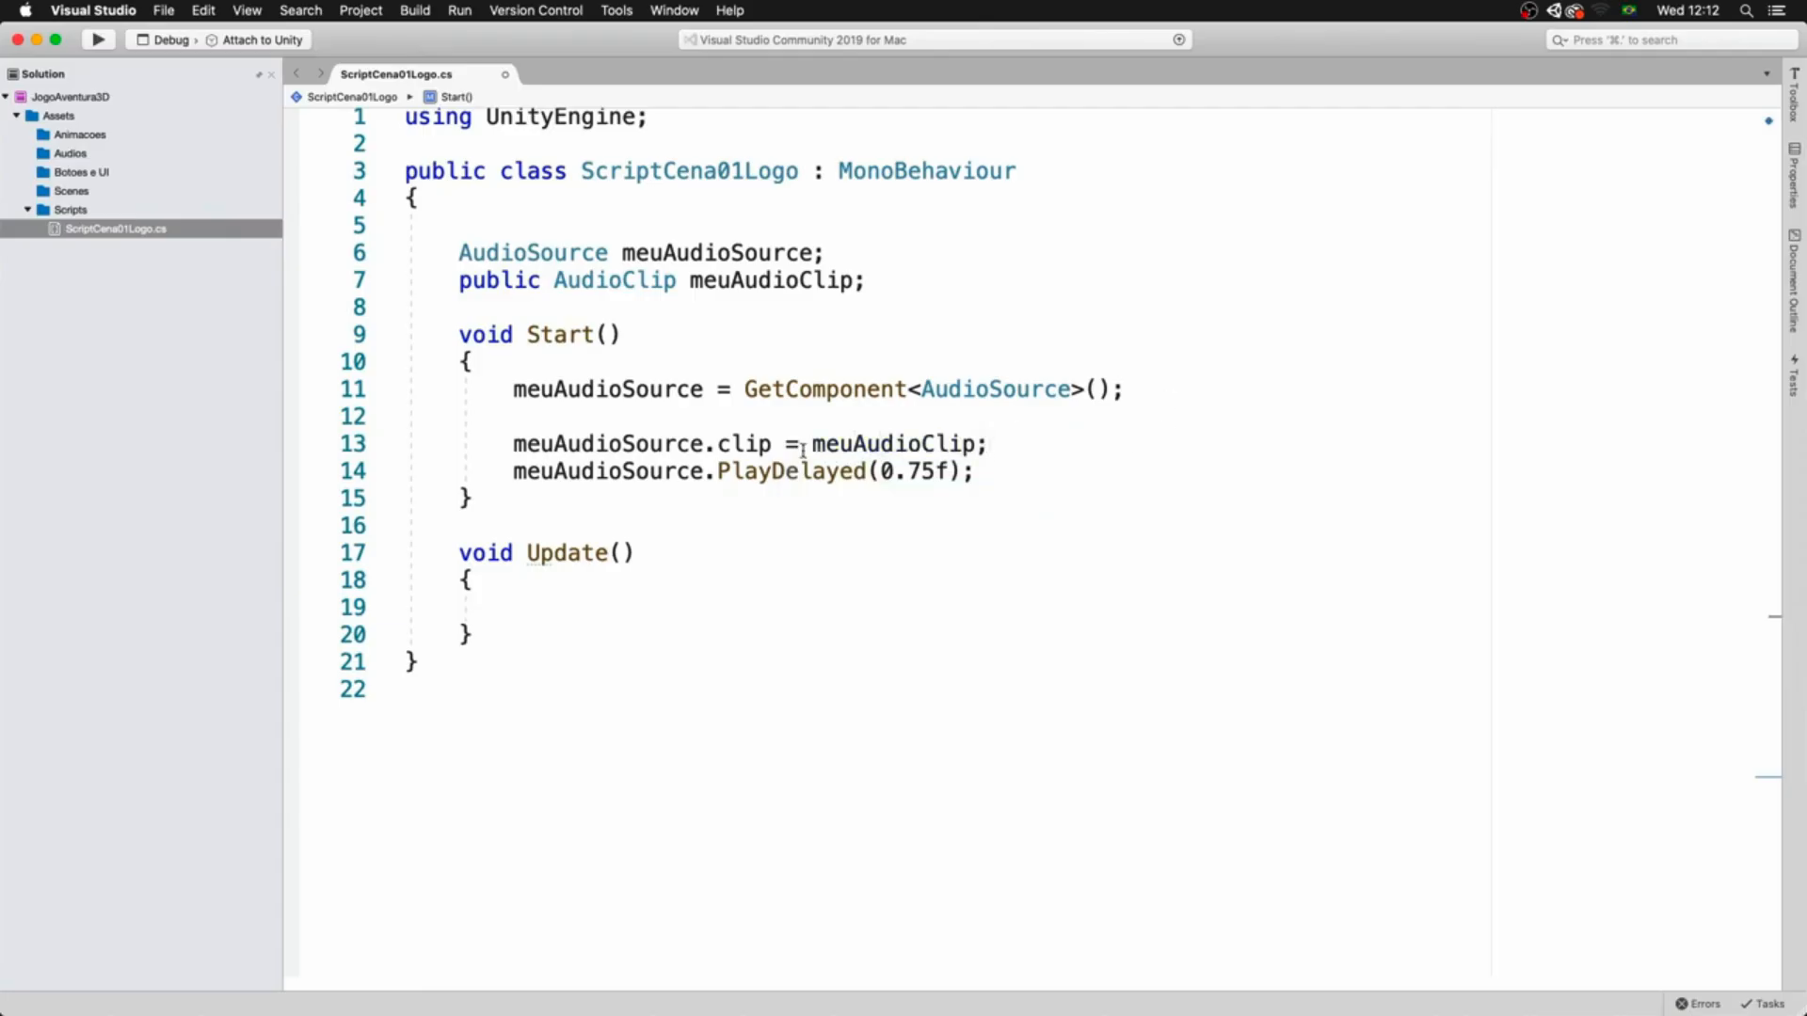
- Switch to Unity and play the logo scene to test the delayed coin sound
mouse_move(850, 479)
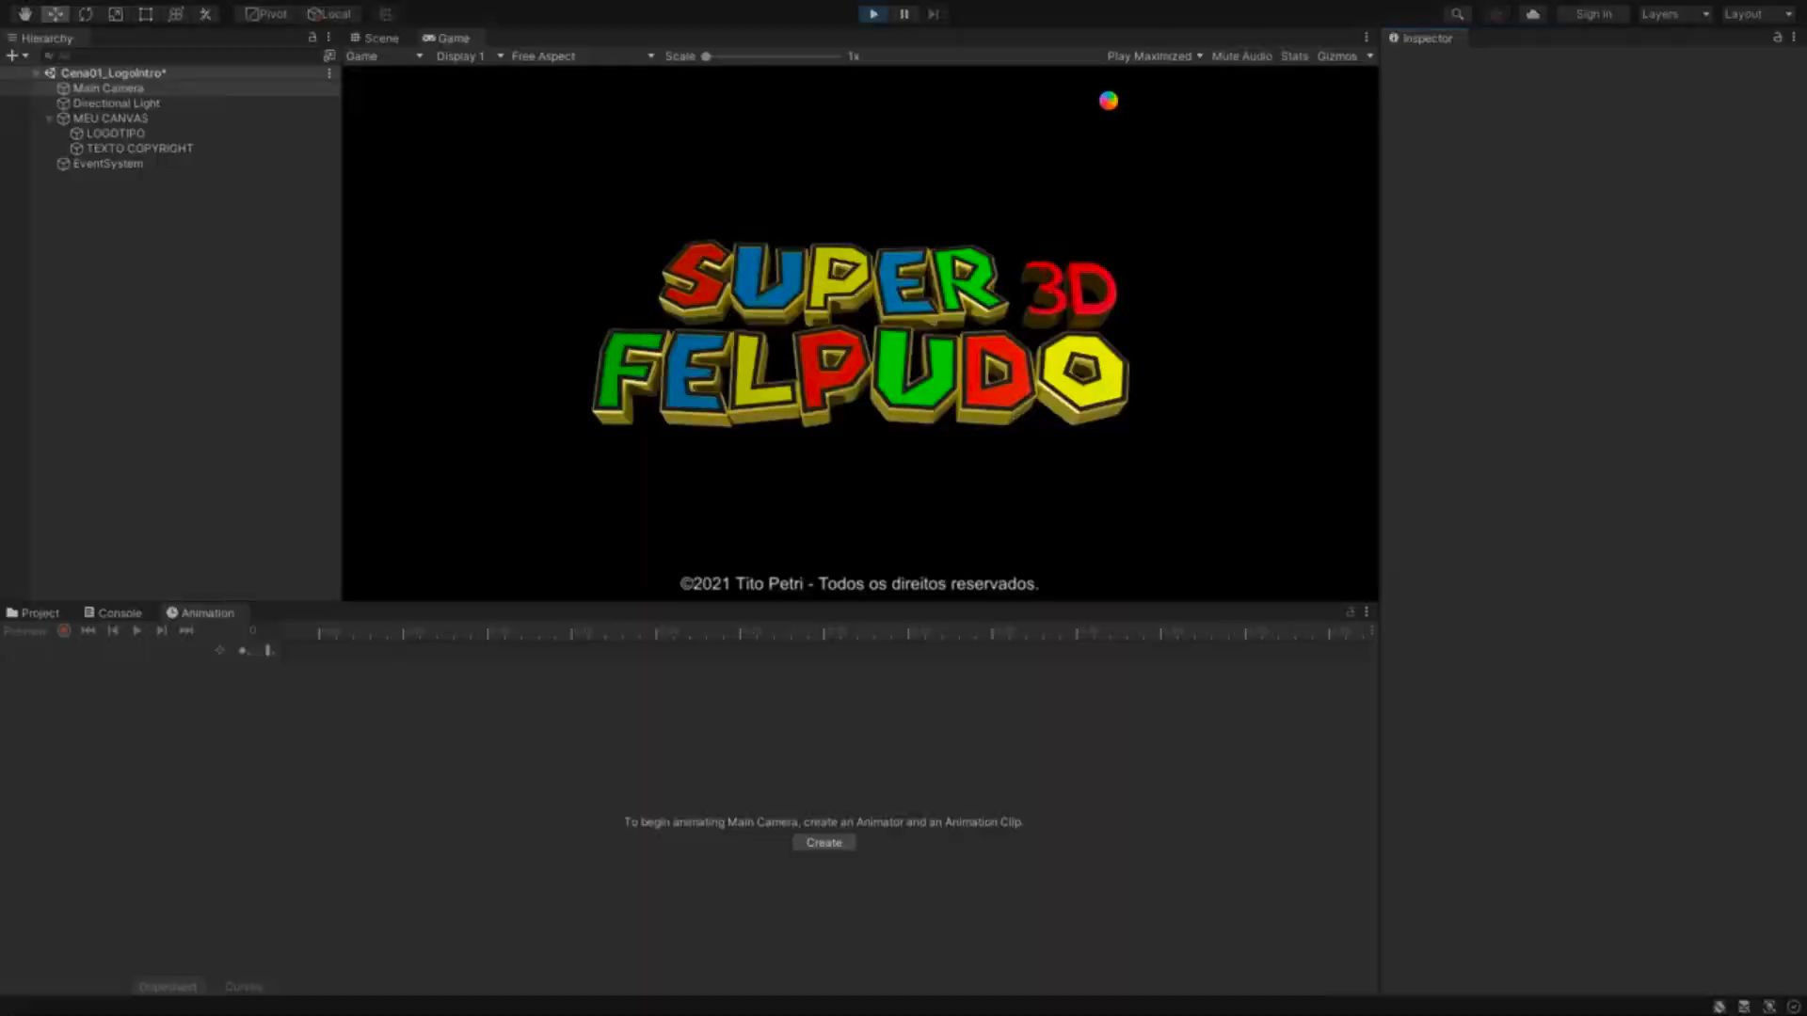
key("super+p")
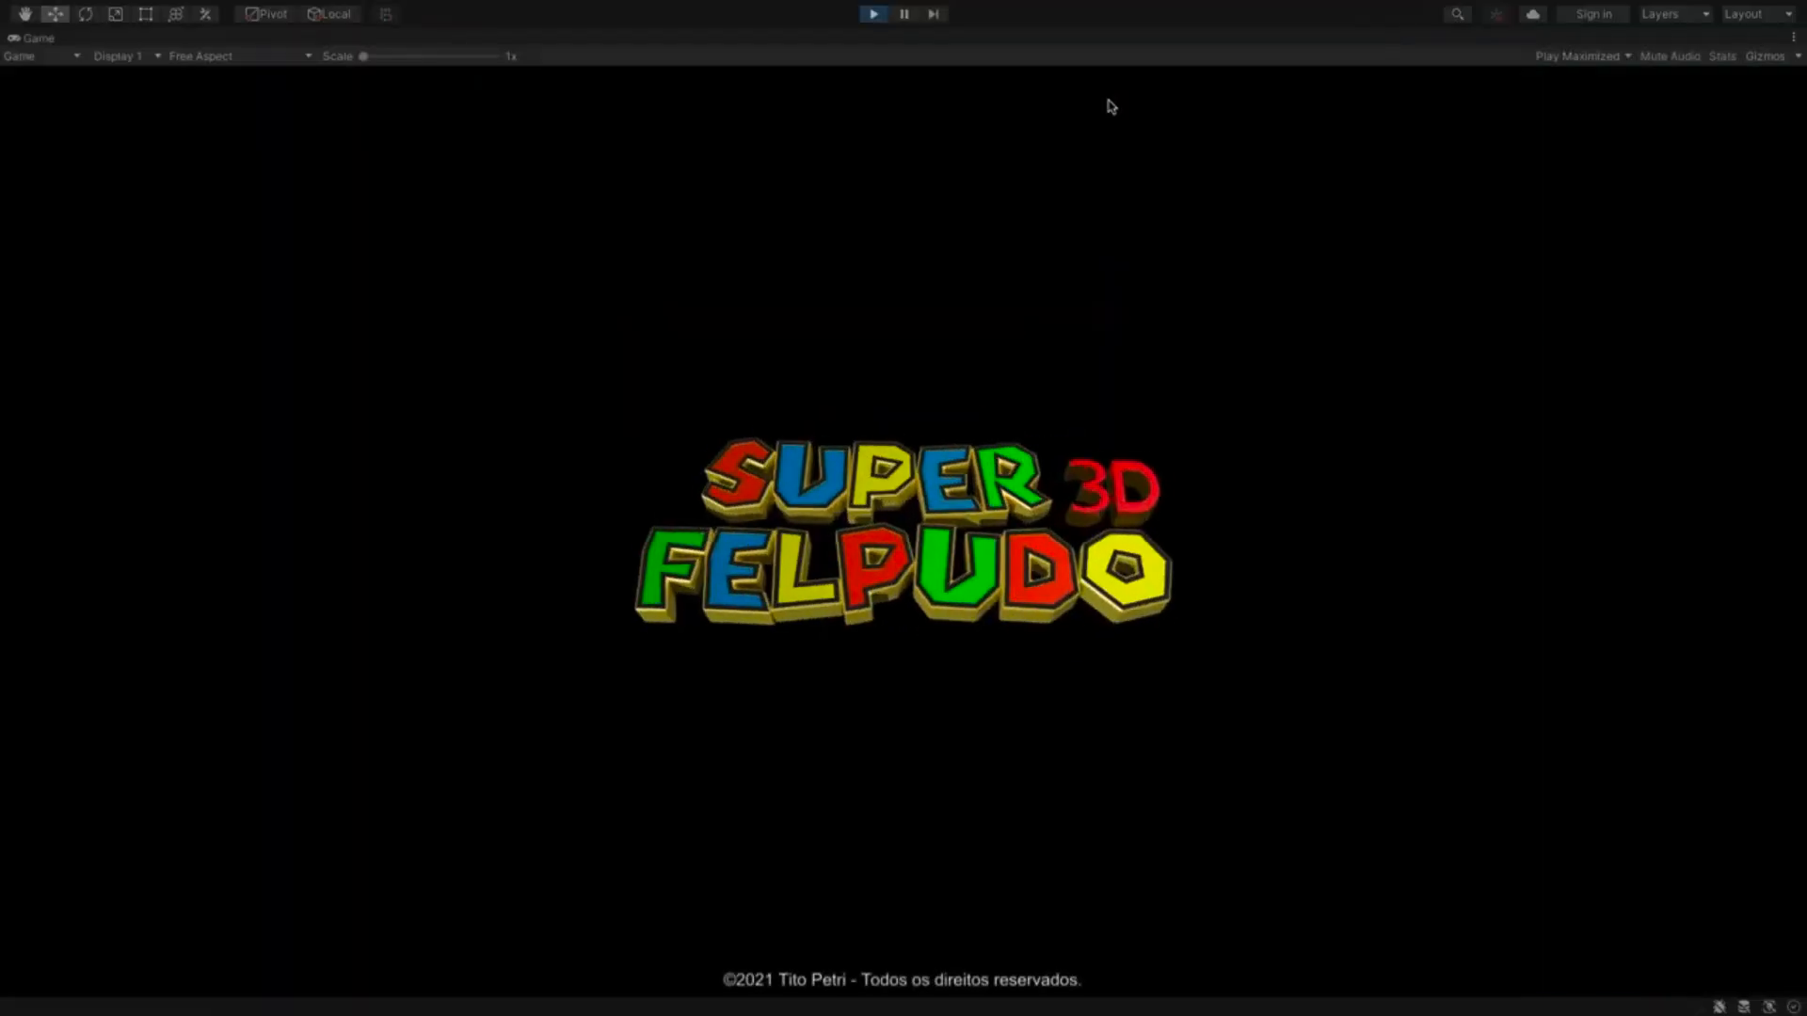
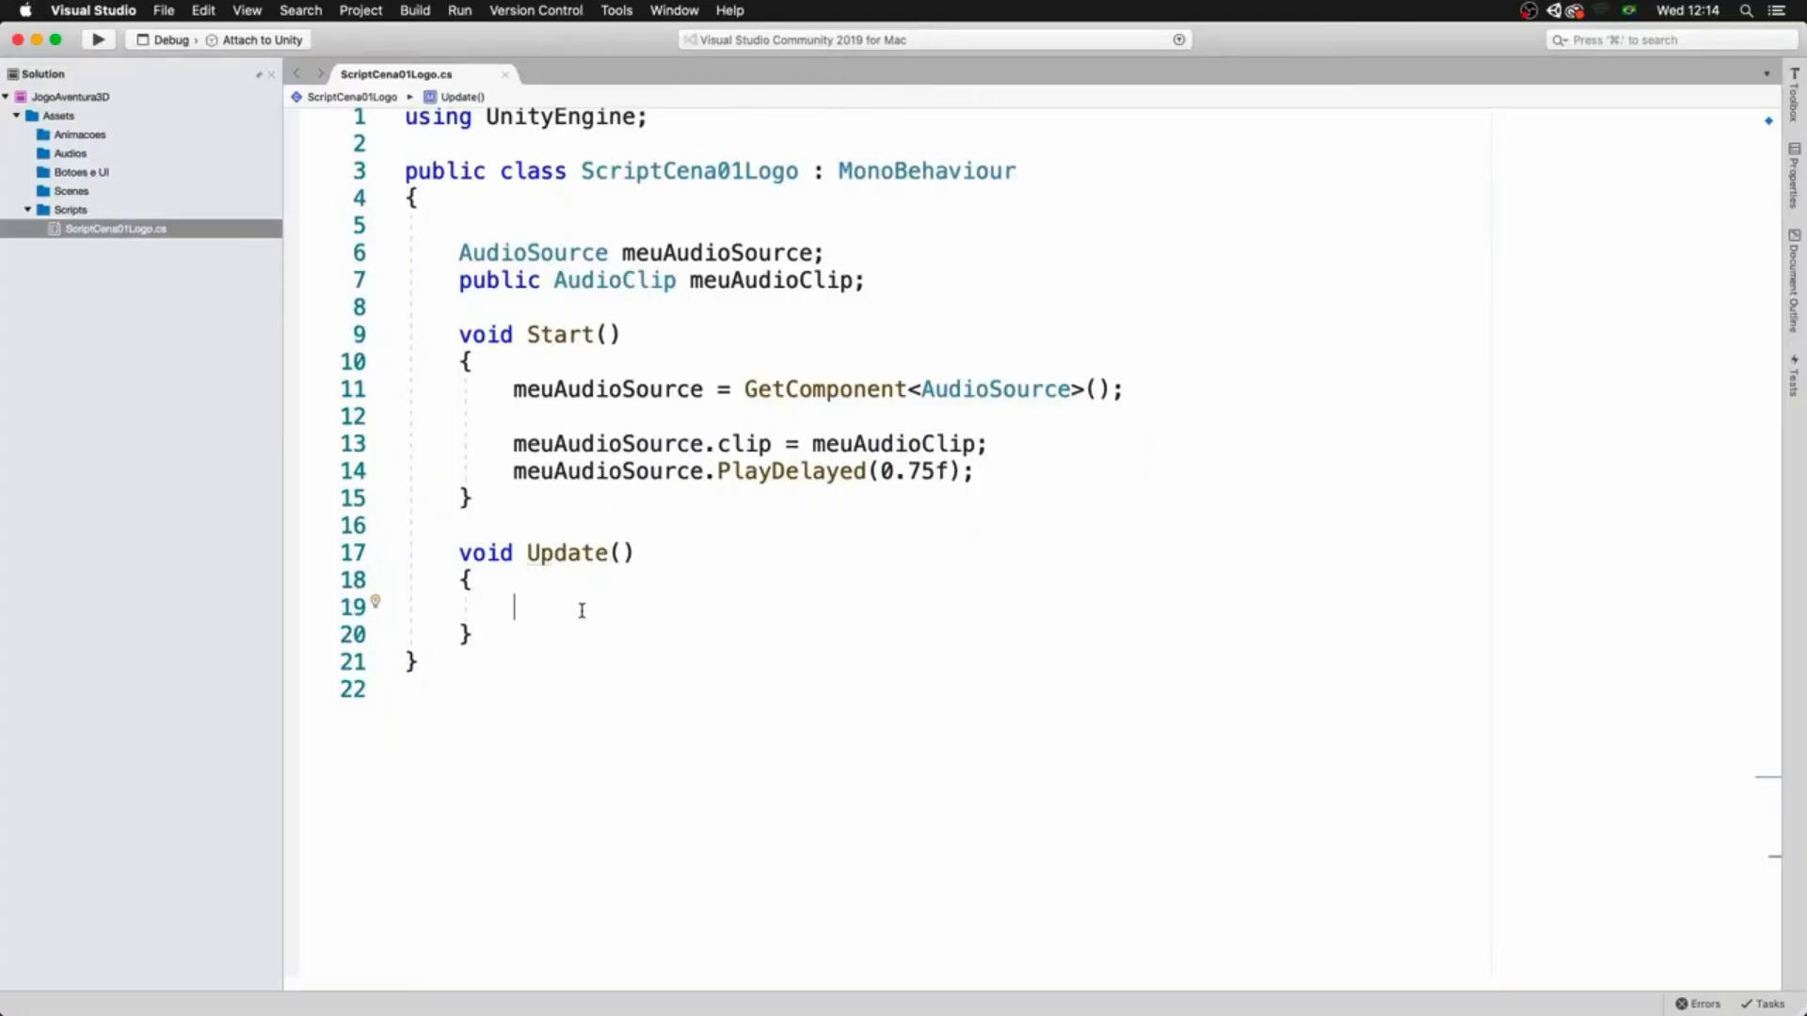
- In the script's Update method, add an if block that tests Input.GetMouseButtonDown(0)
type("if()")
key("Left")
type("Input.")
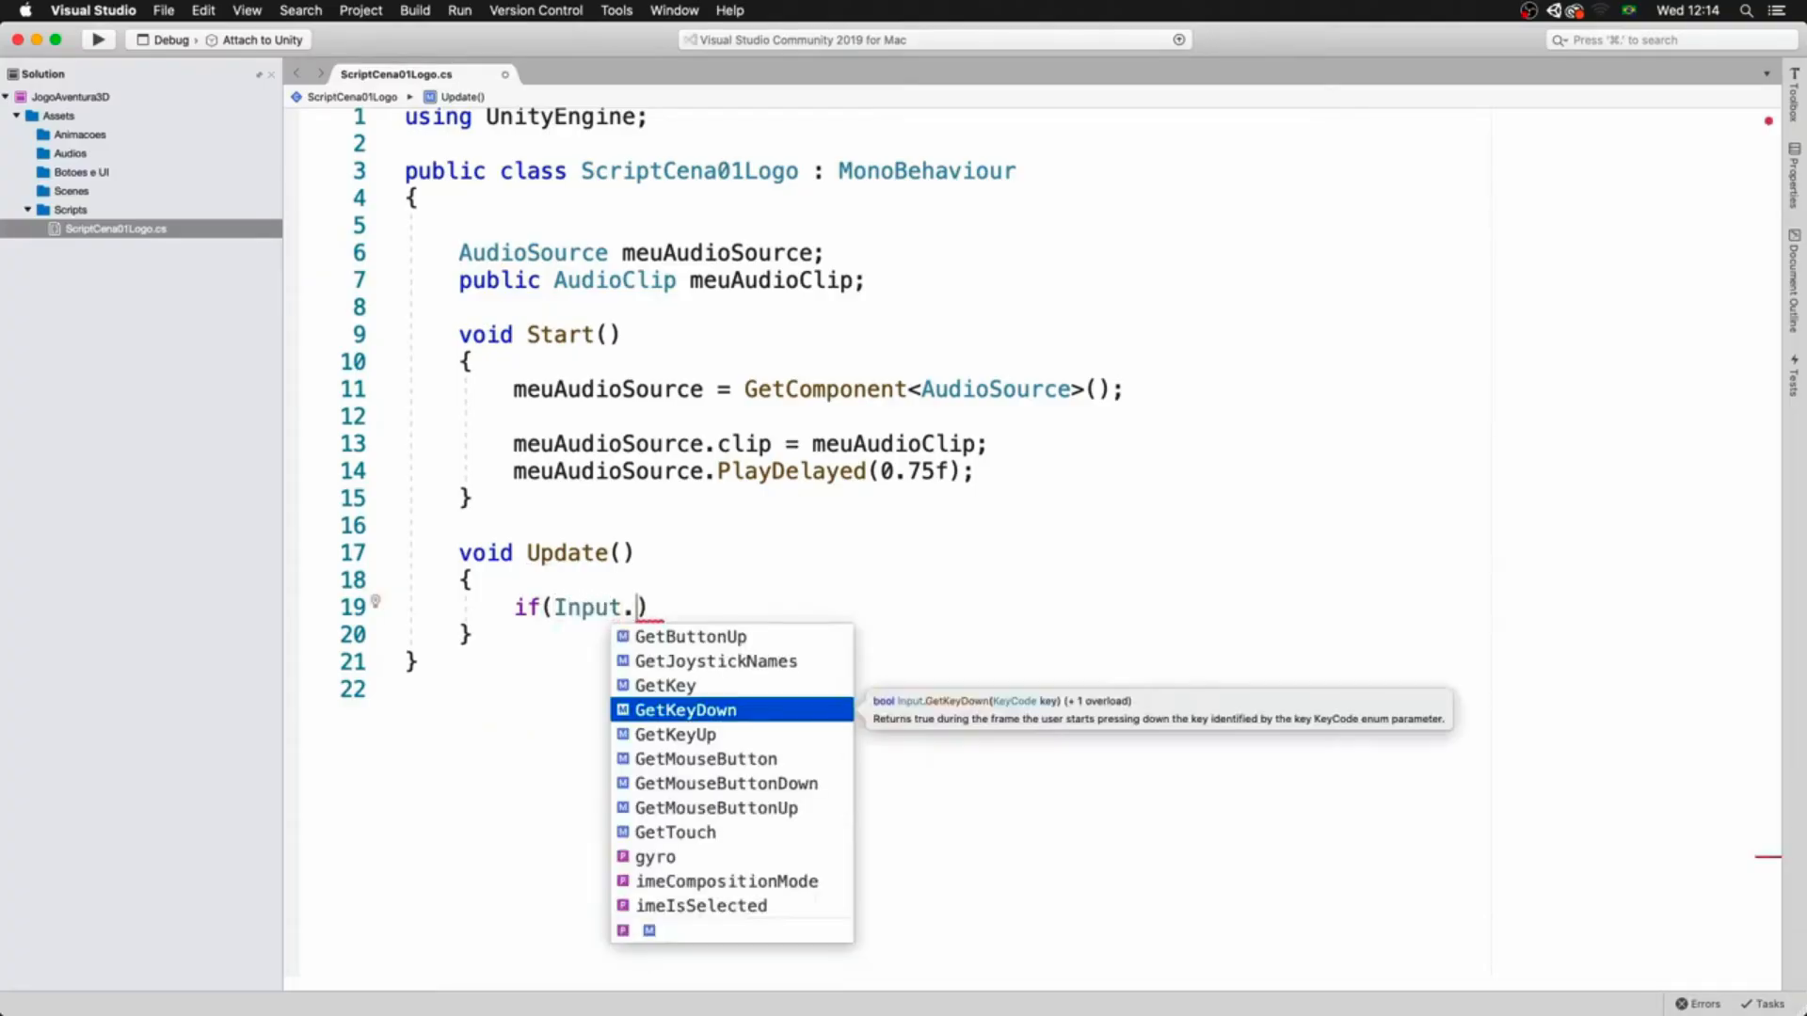
key("Down")
key("Down")
key("Down")
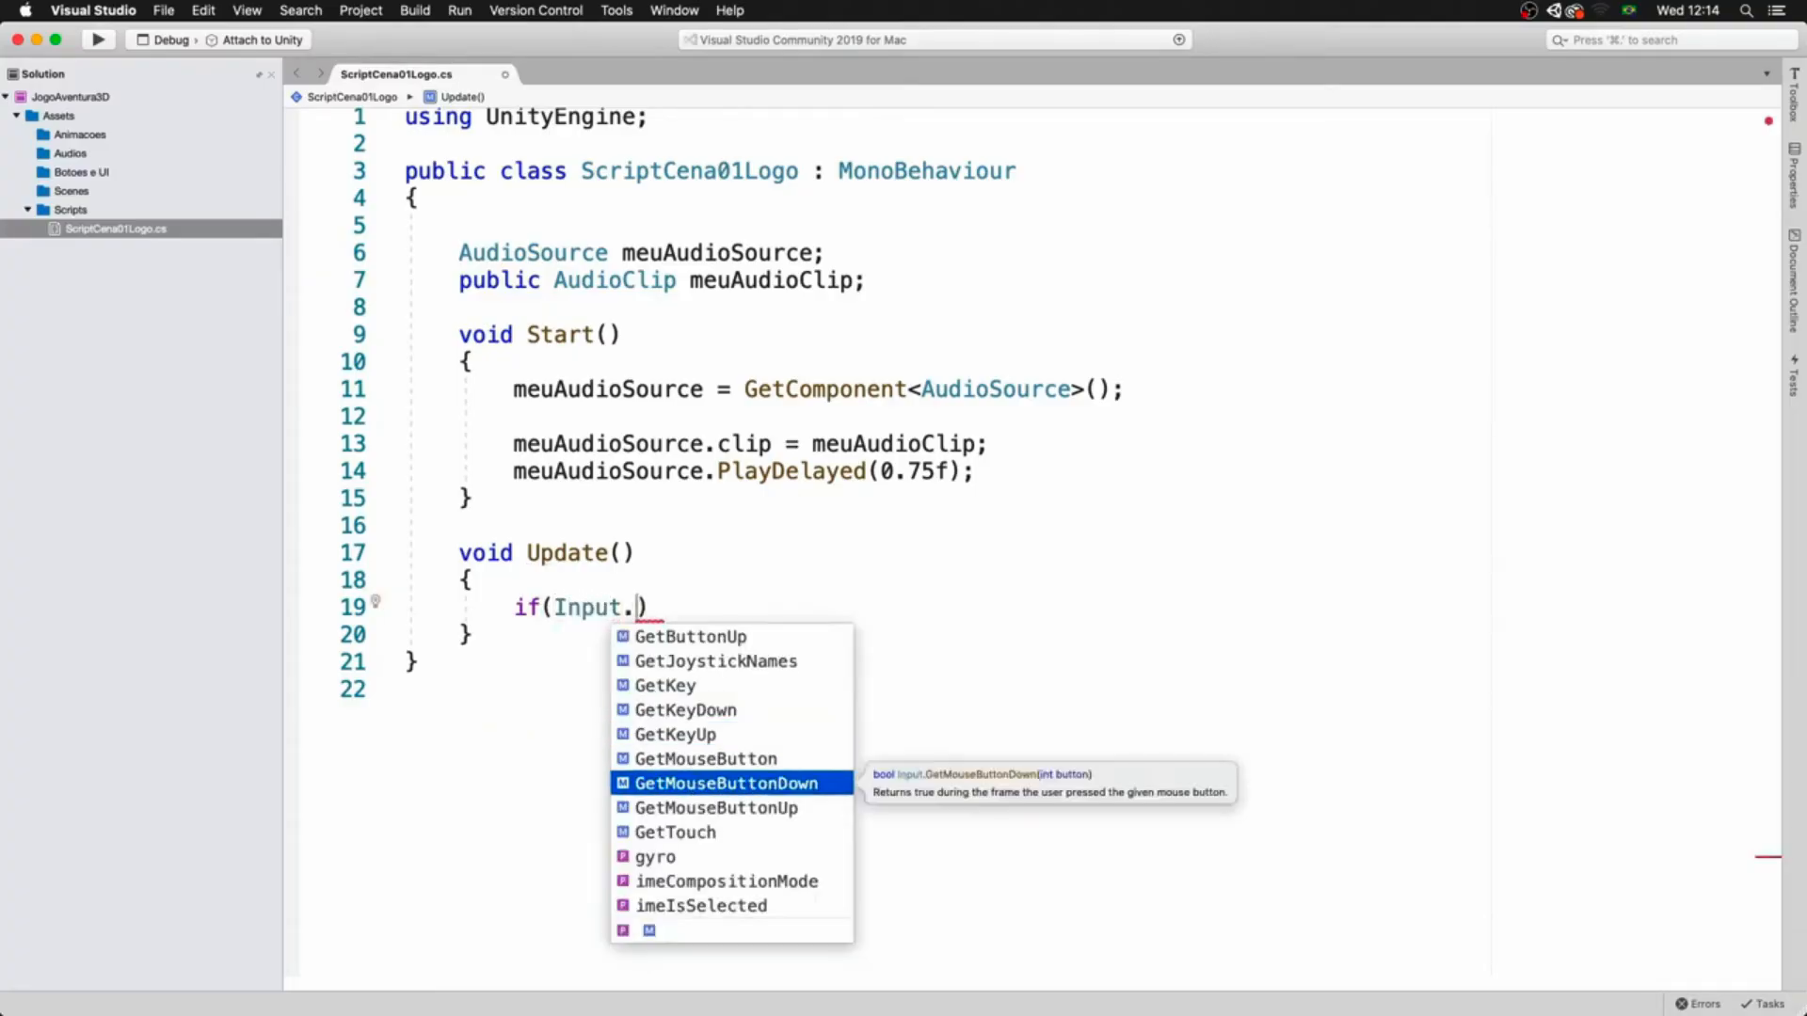
key("Return")
type("(")
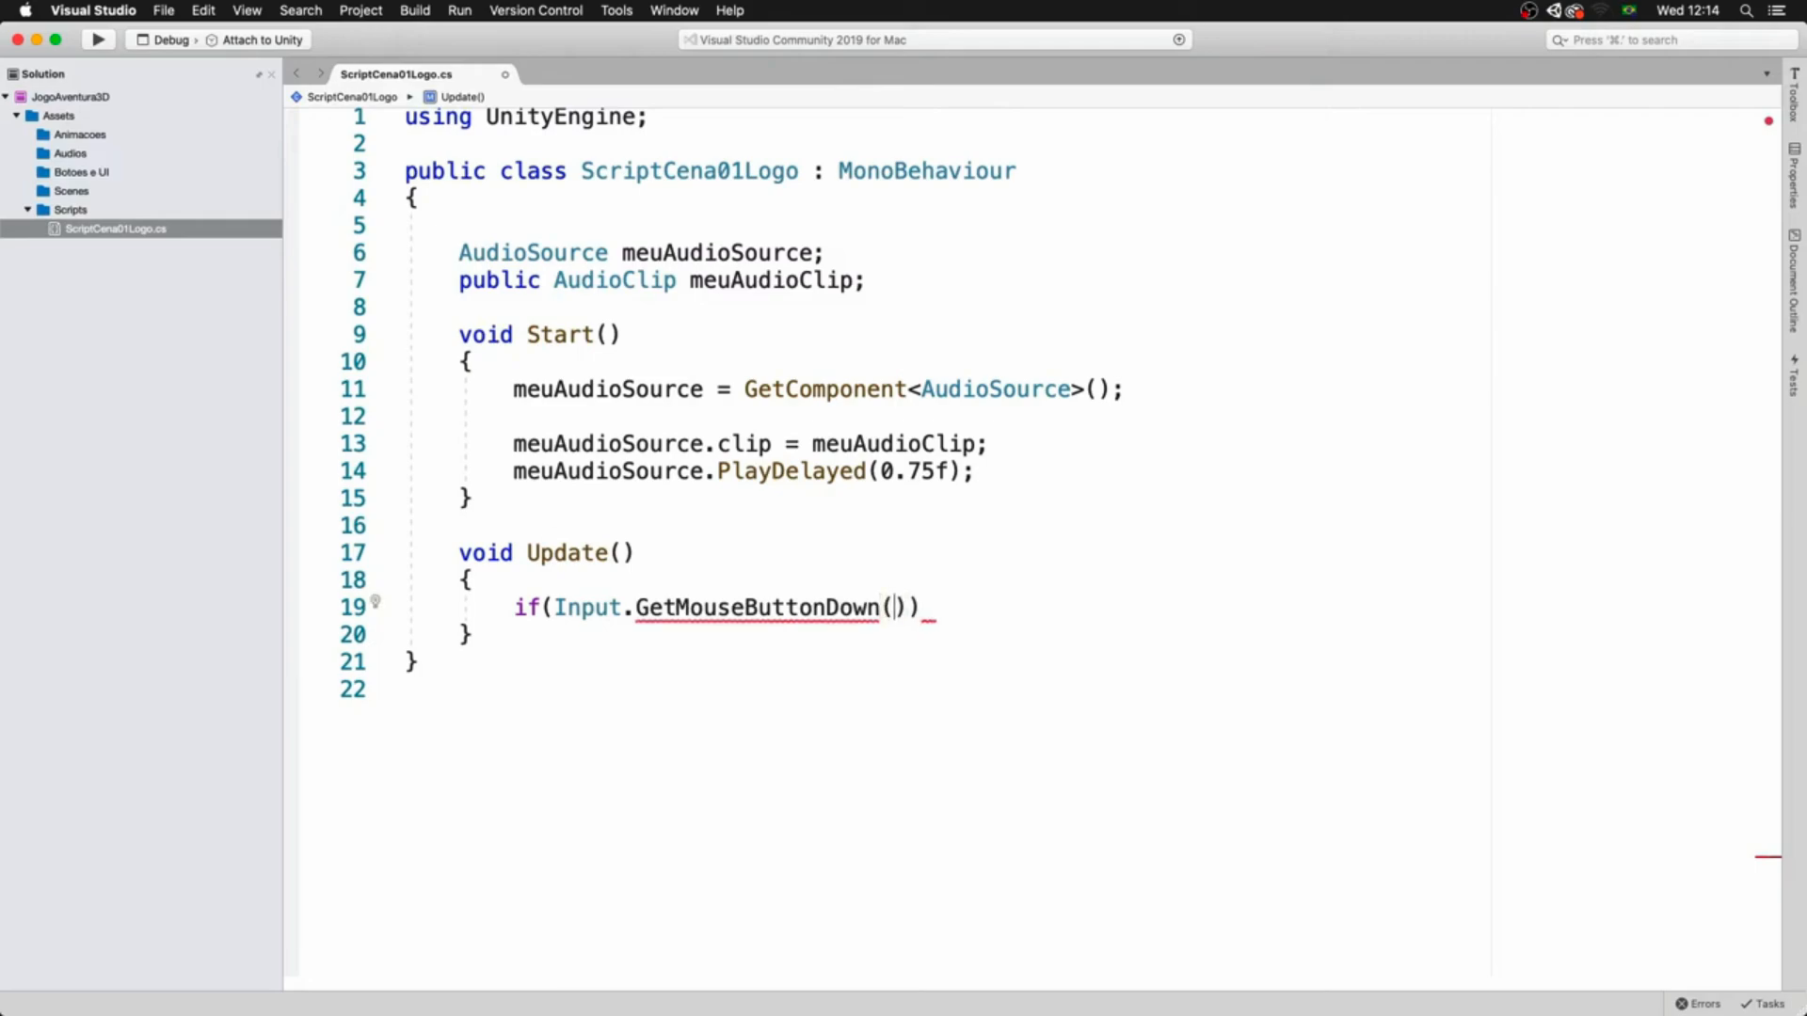
type("0)) {")
key("Return")
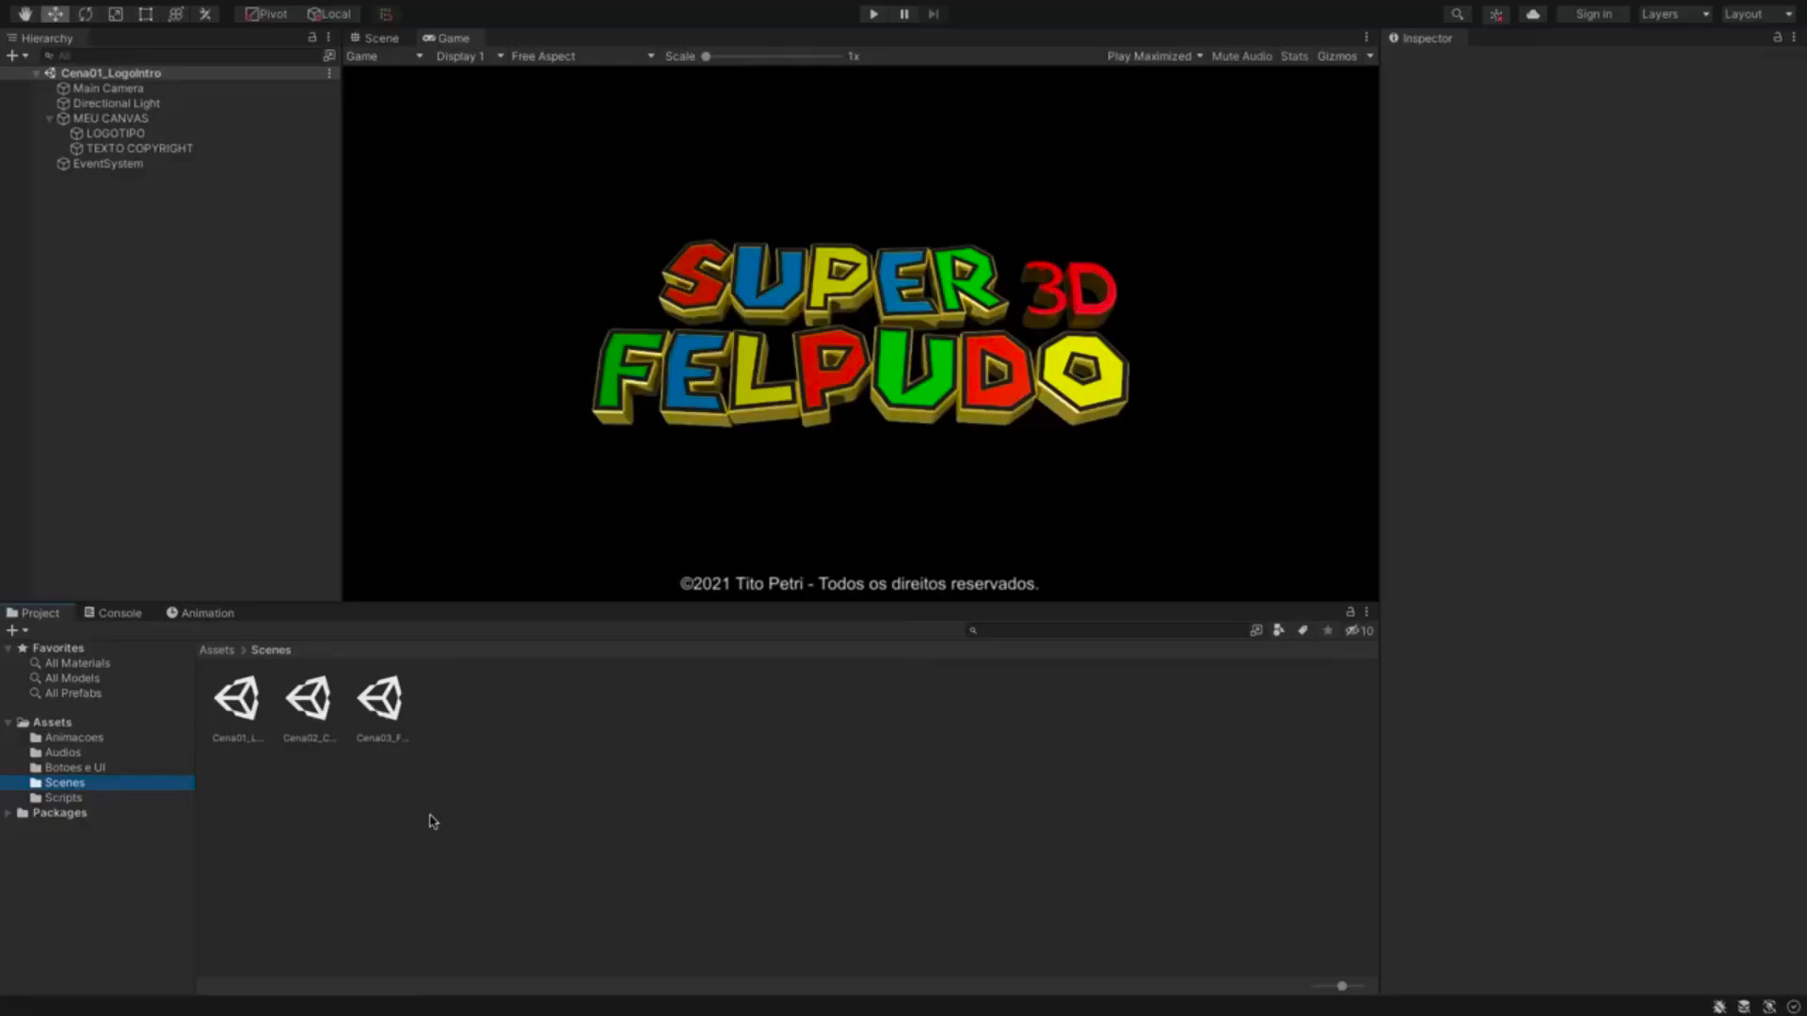
- Check the name of the second scene asset in Unity, and add using UnityEngine.SceneManagement; below using UnityEngine; in Visual Studio
left_click(306, 707)
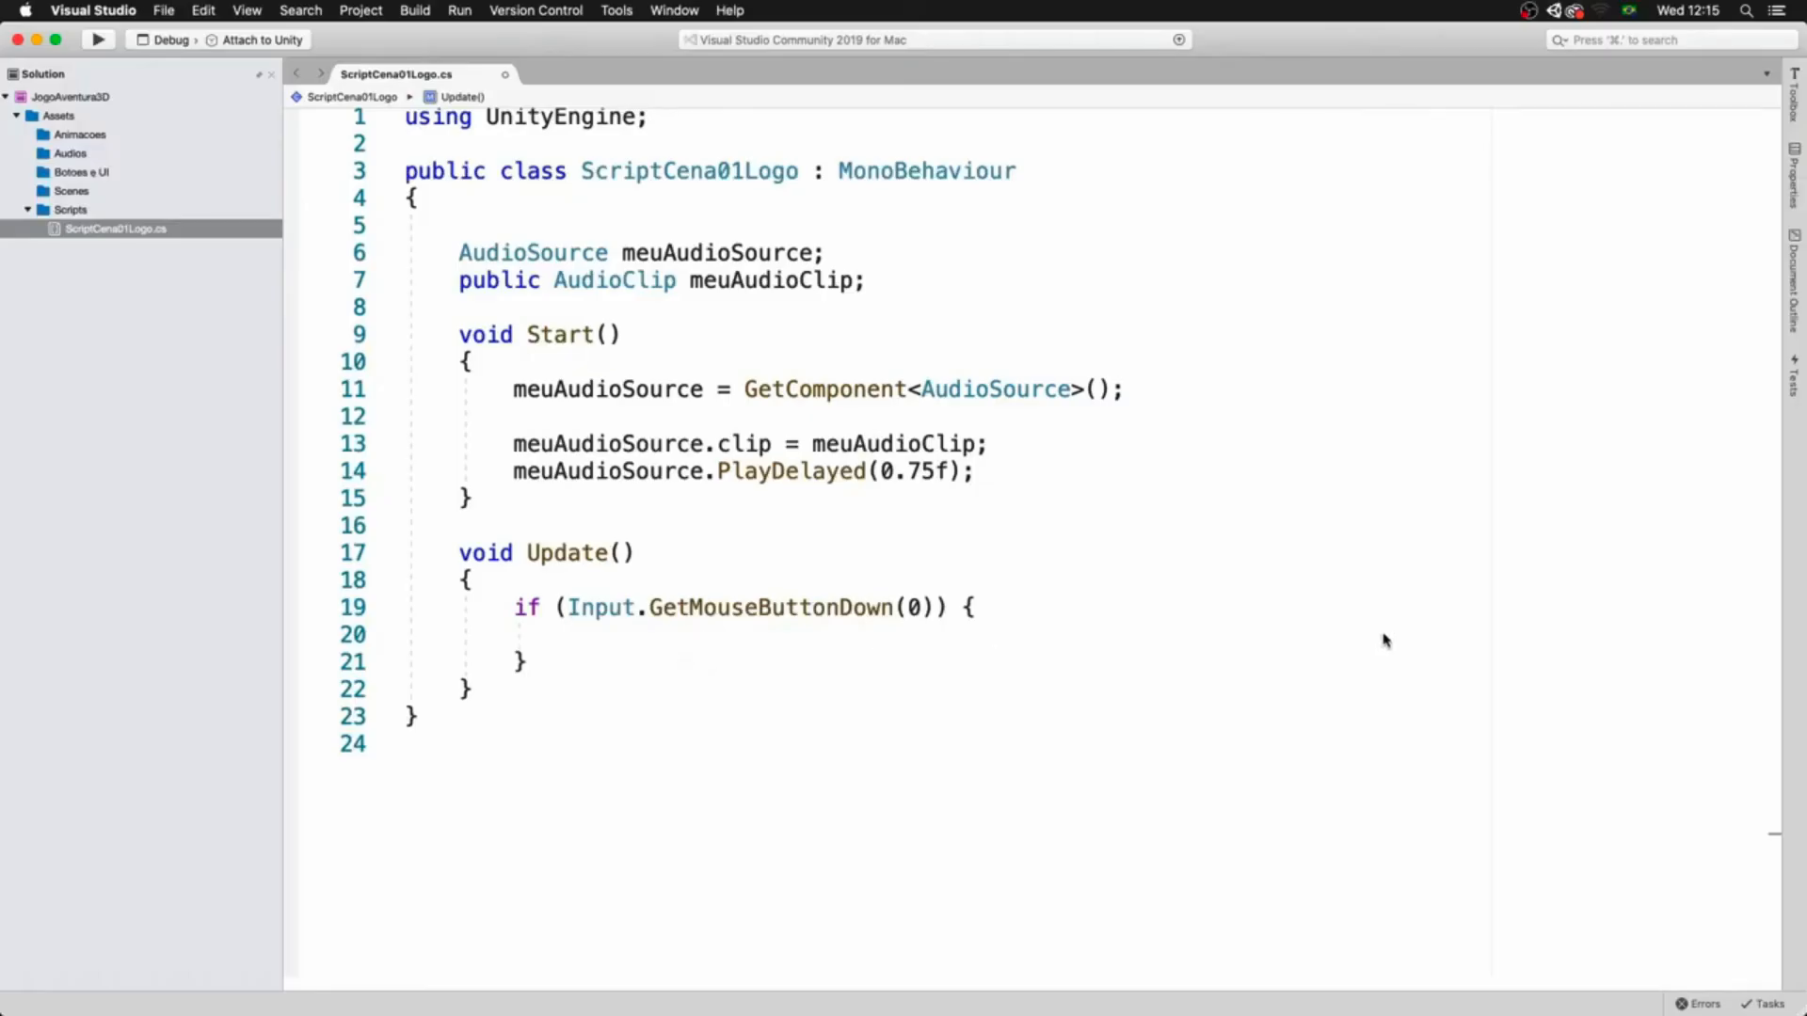
left_click(649, 143)
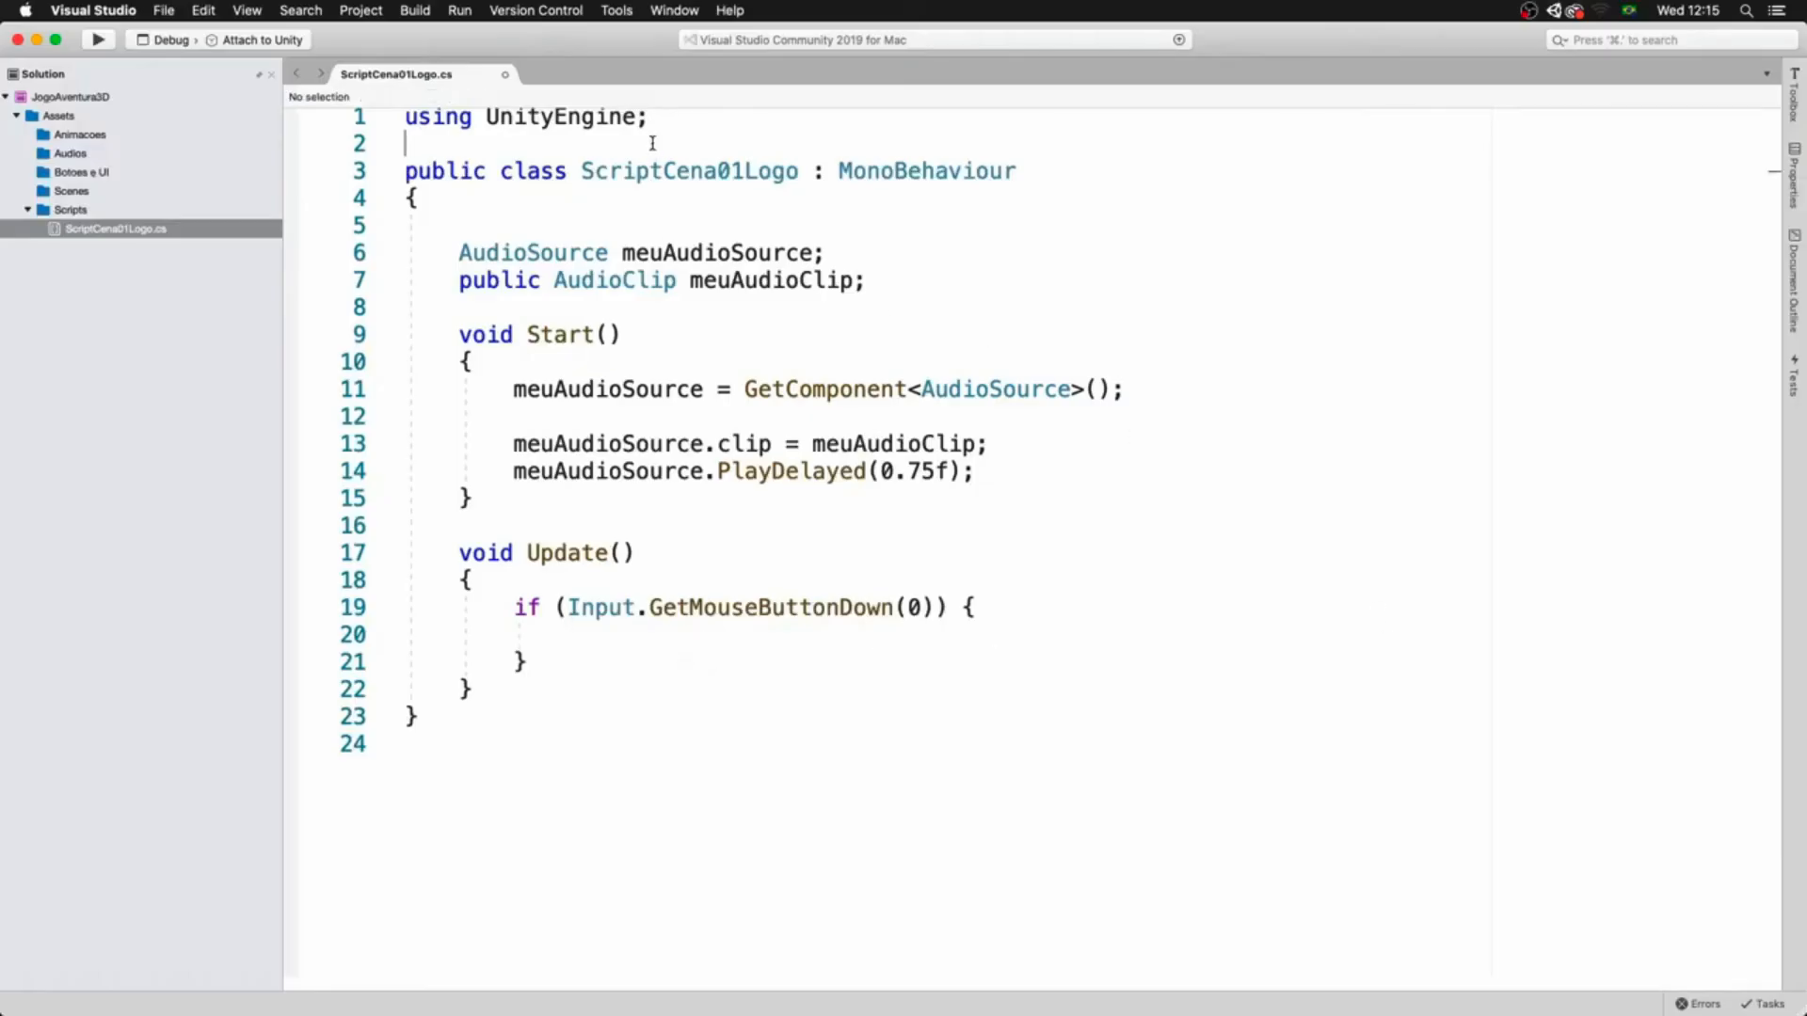
key("Return")
type("using Uni")
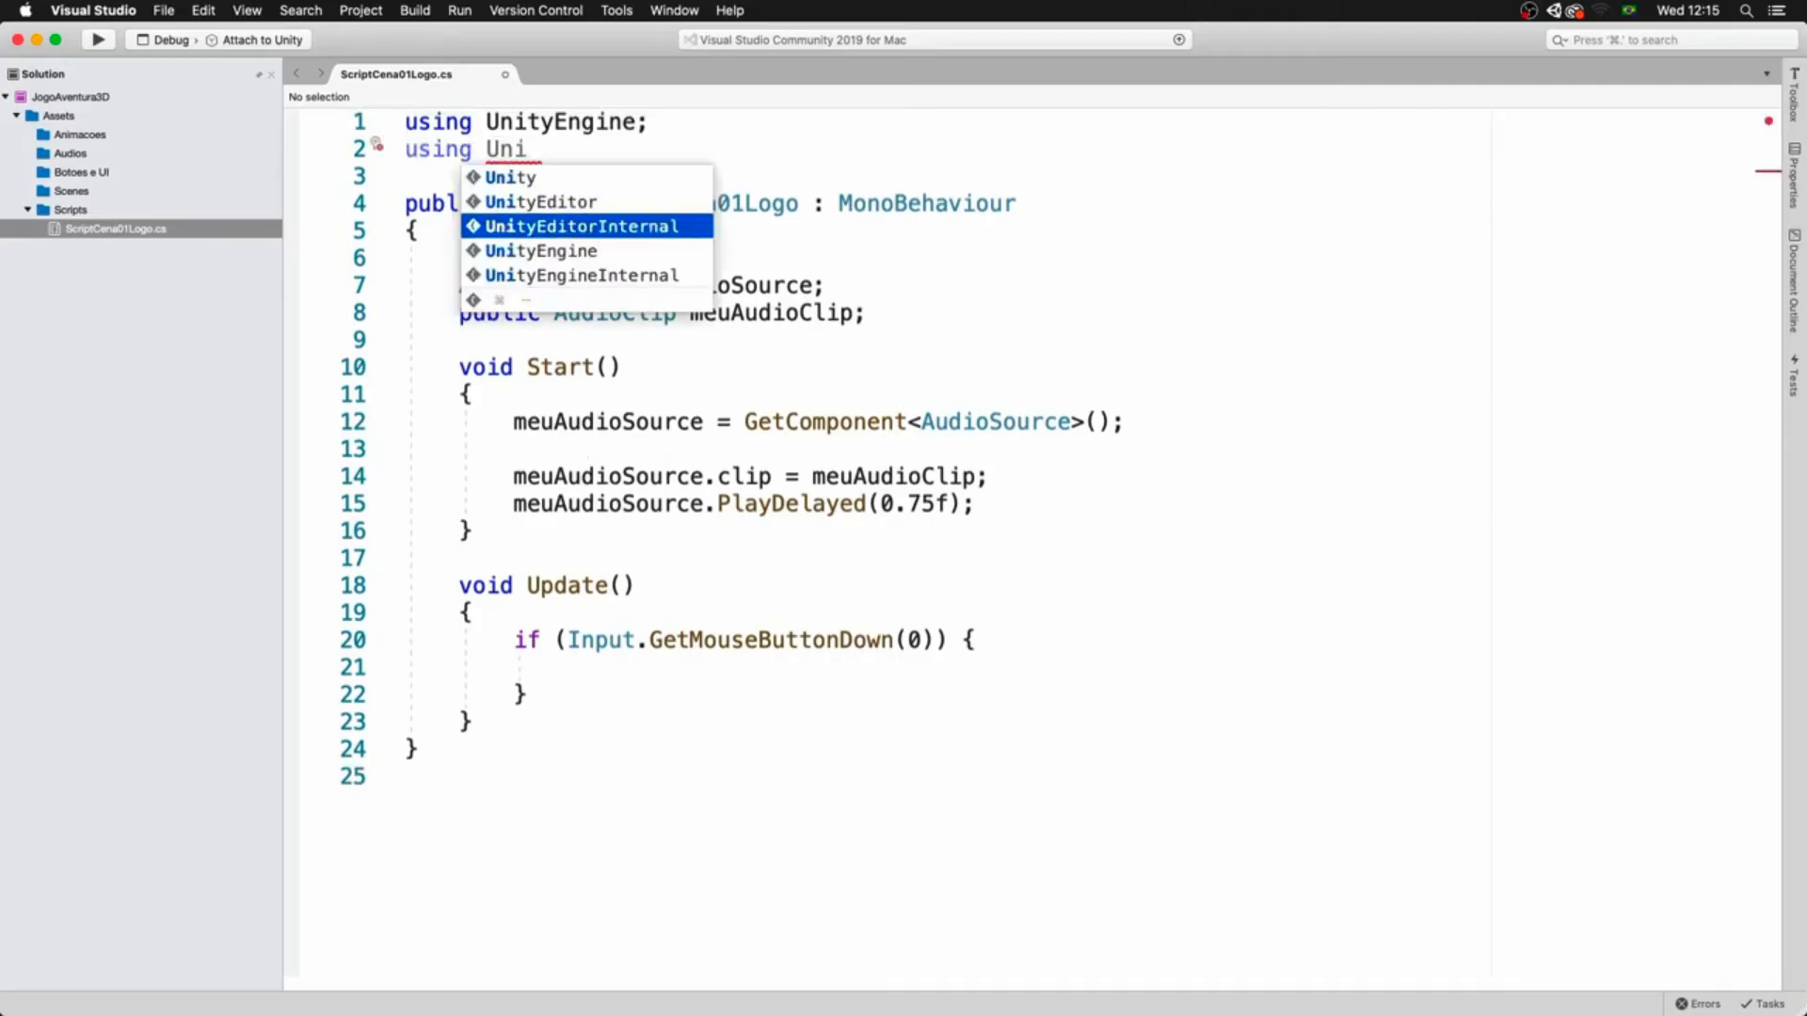
type("tyEngine.Sc")
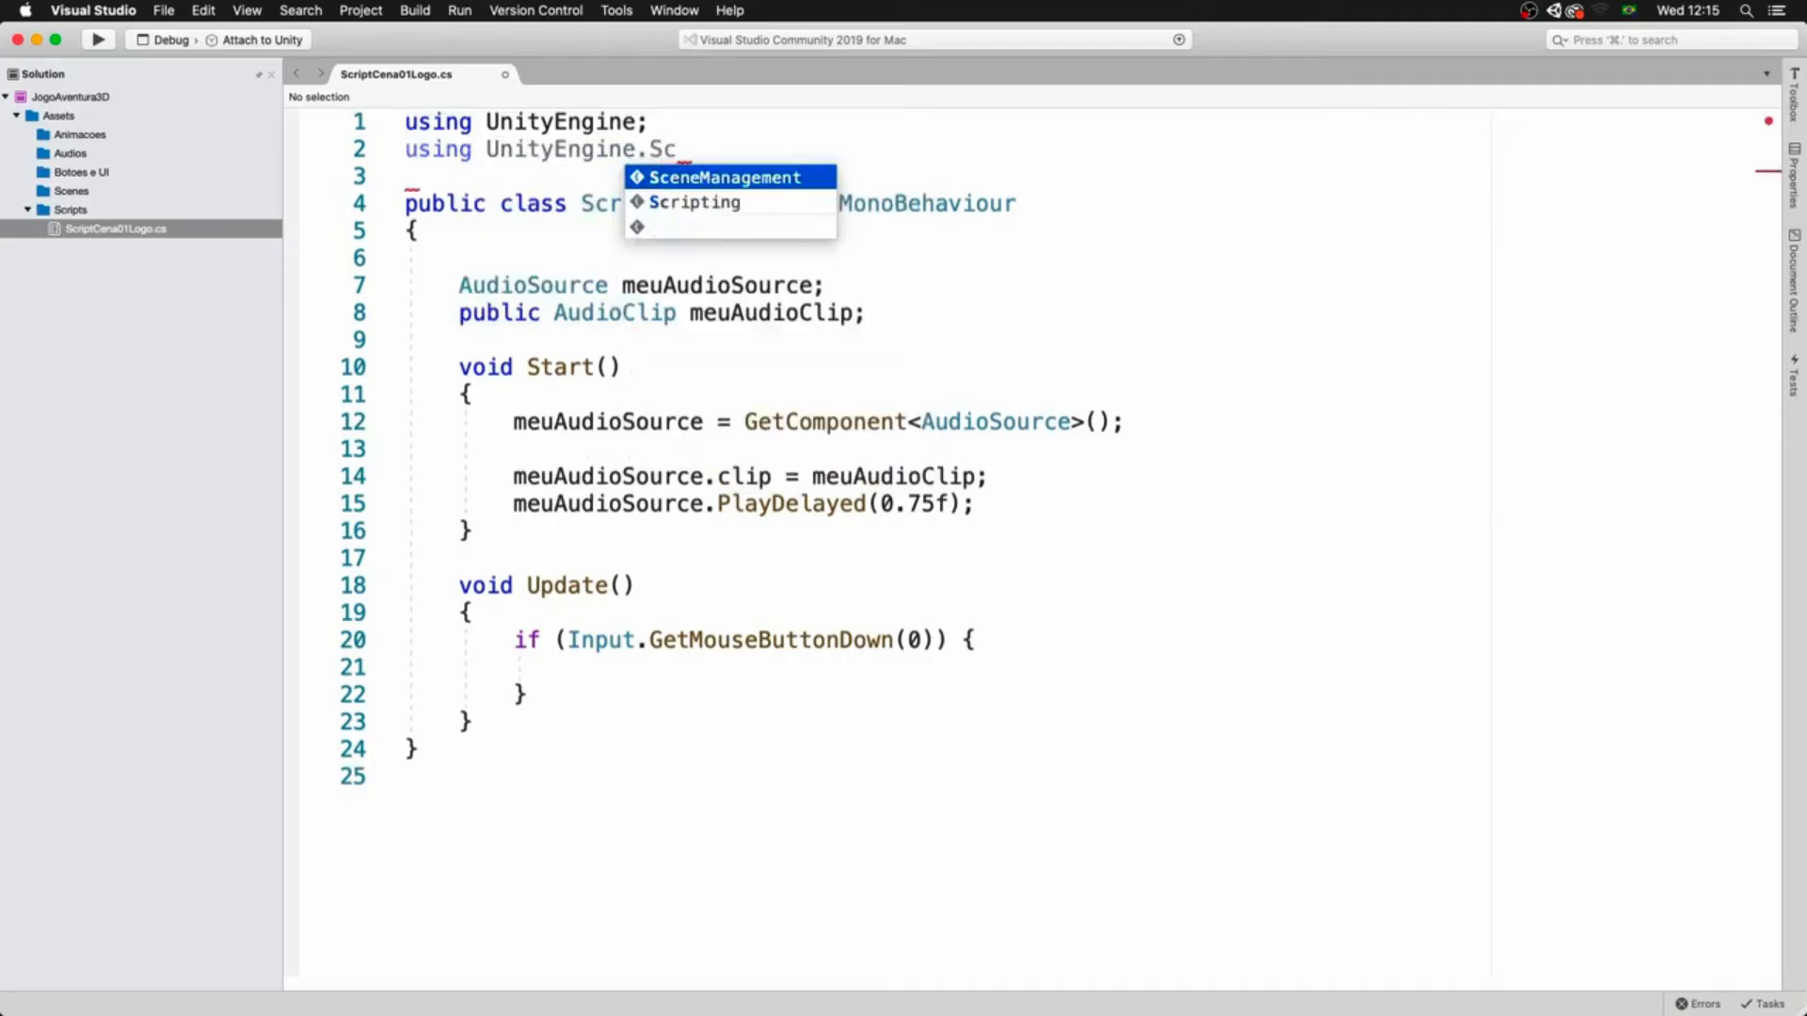
type("eneManagement;")
- Inside the mouse-button if block, add SceneManager.LoadScene("Cena02_Cabeca"); and save the script
left_click(577, 670)
type("SceneManager")
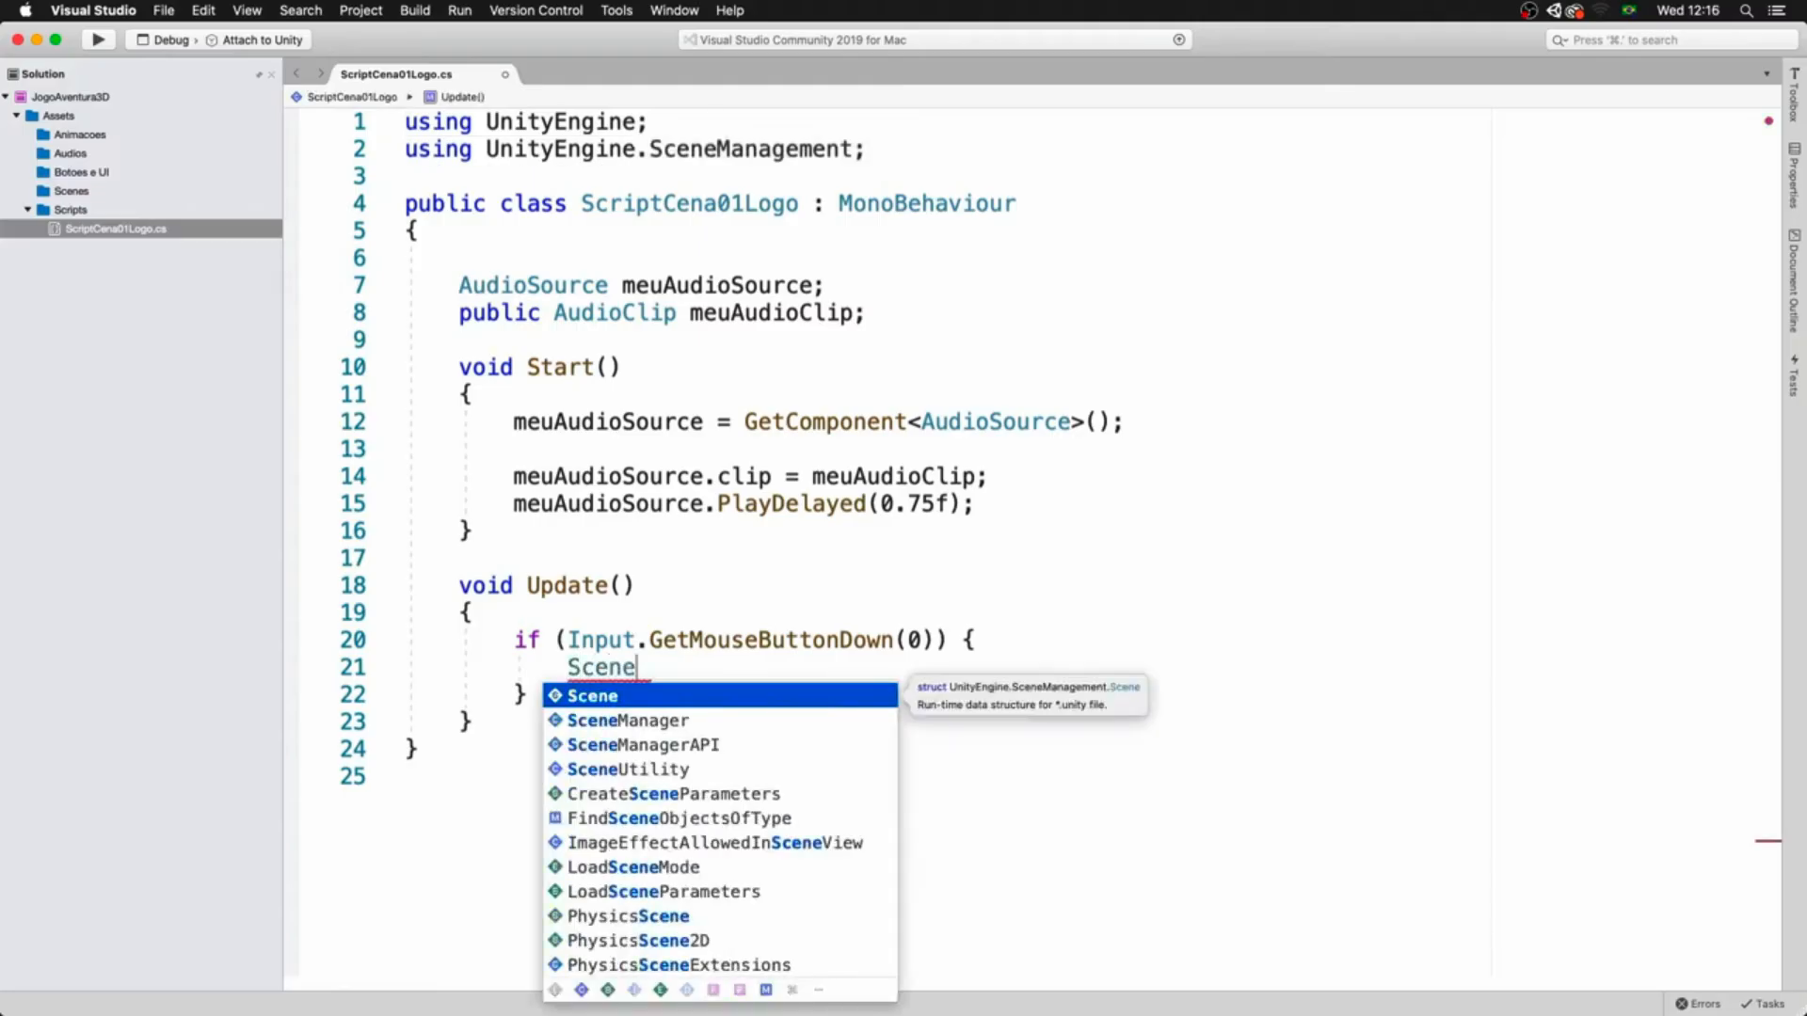
type(".LoadScene")
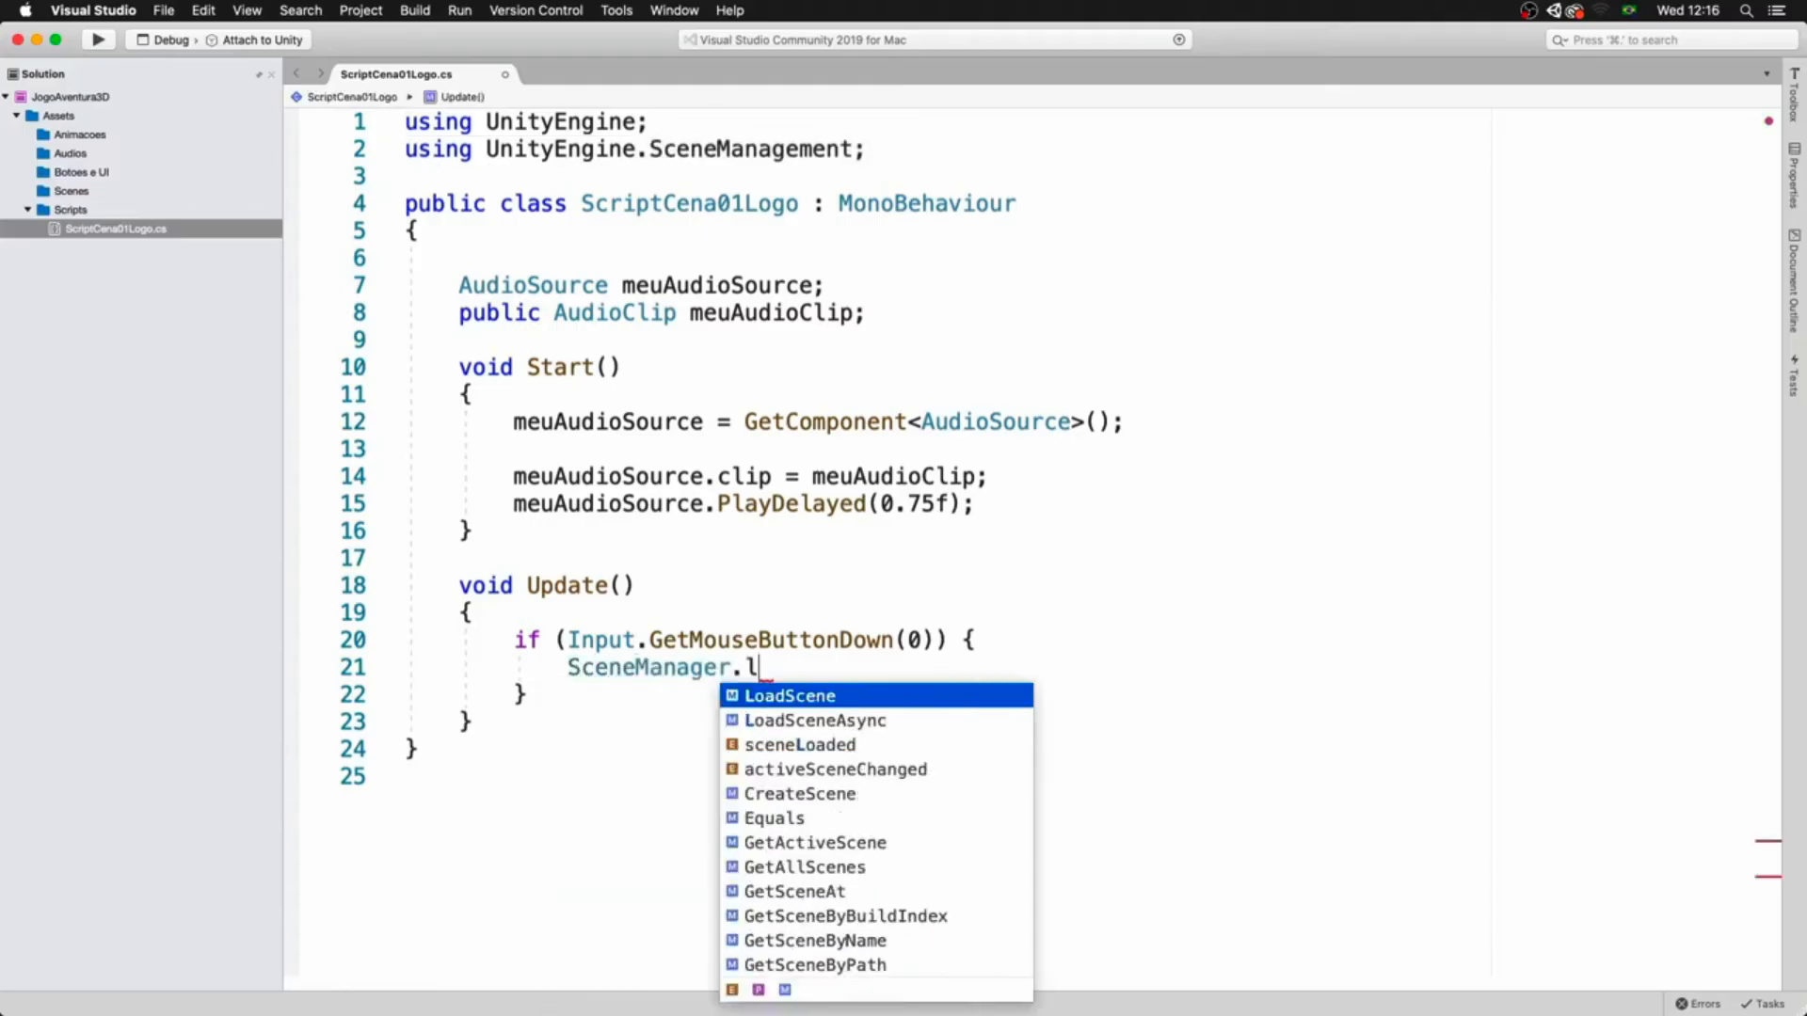
type("(\"")
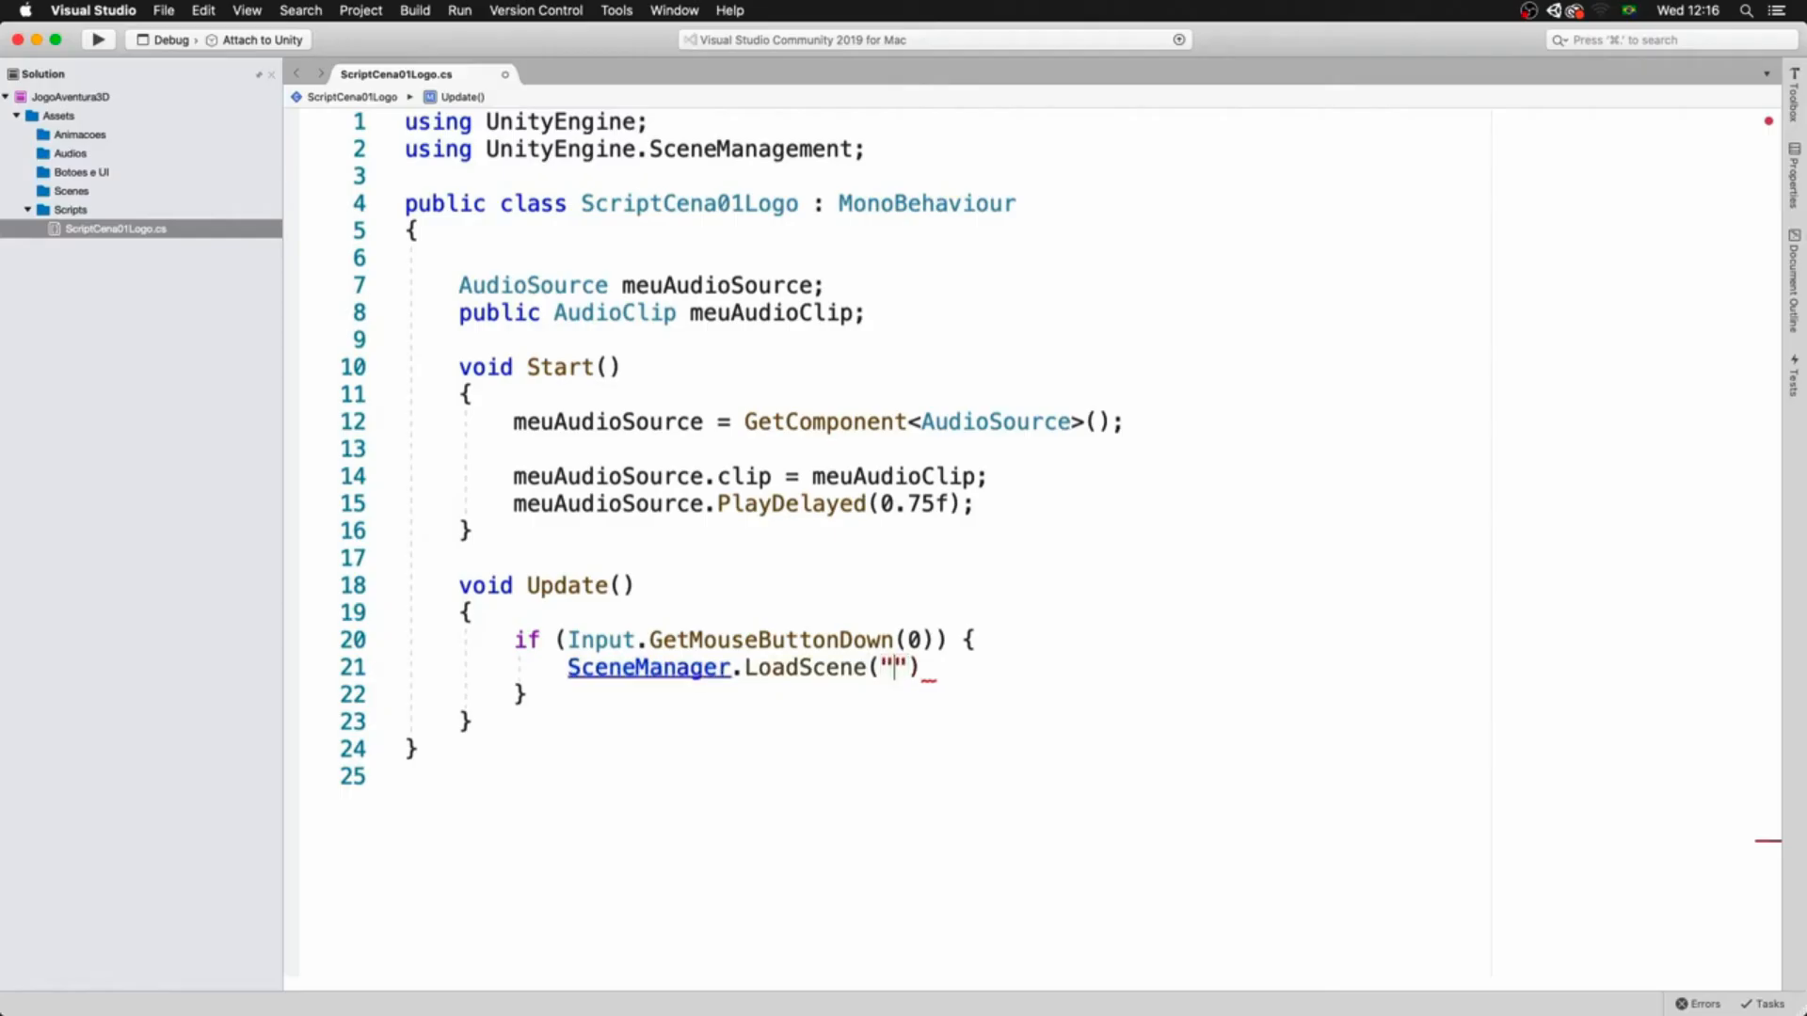
type("Cena02_Cabeca")
key("Right")
key("Right")
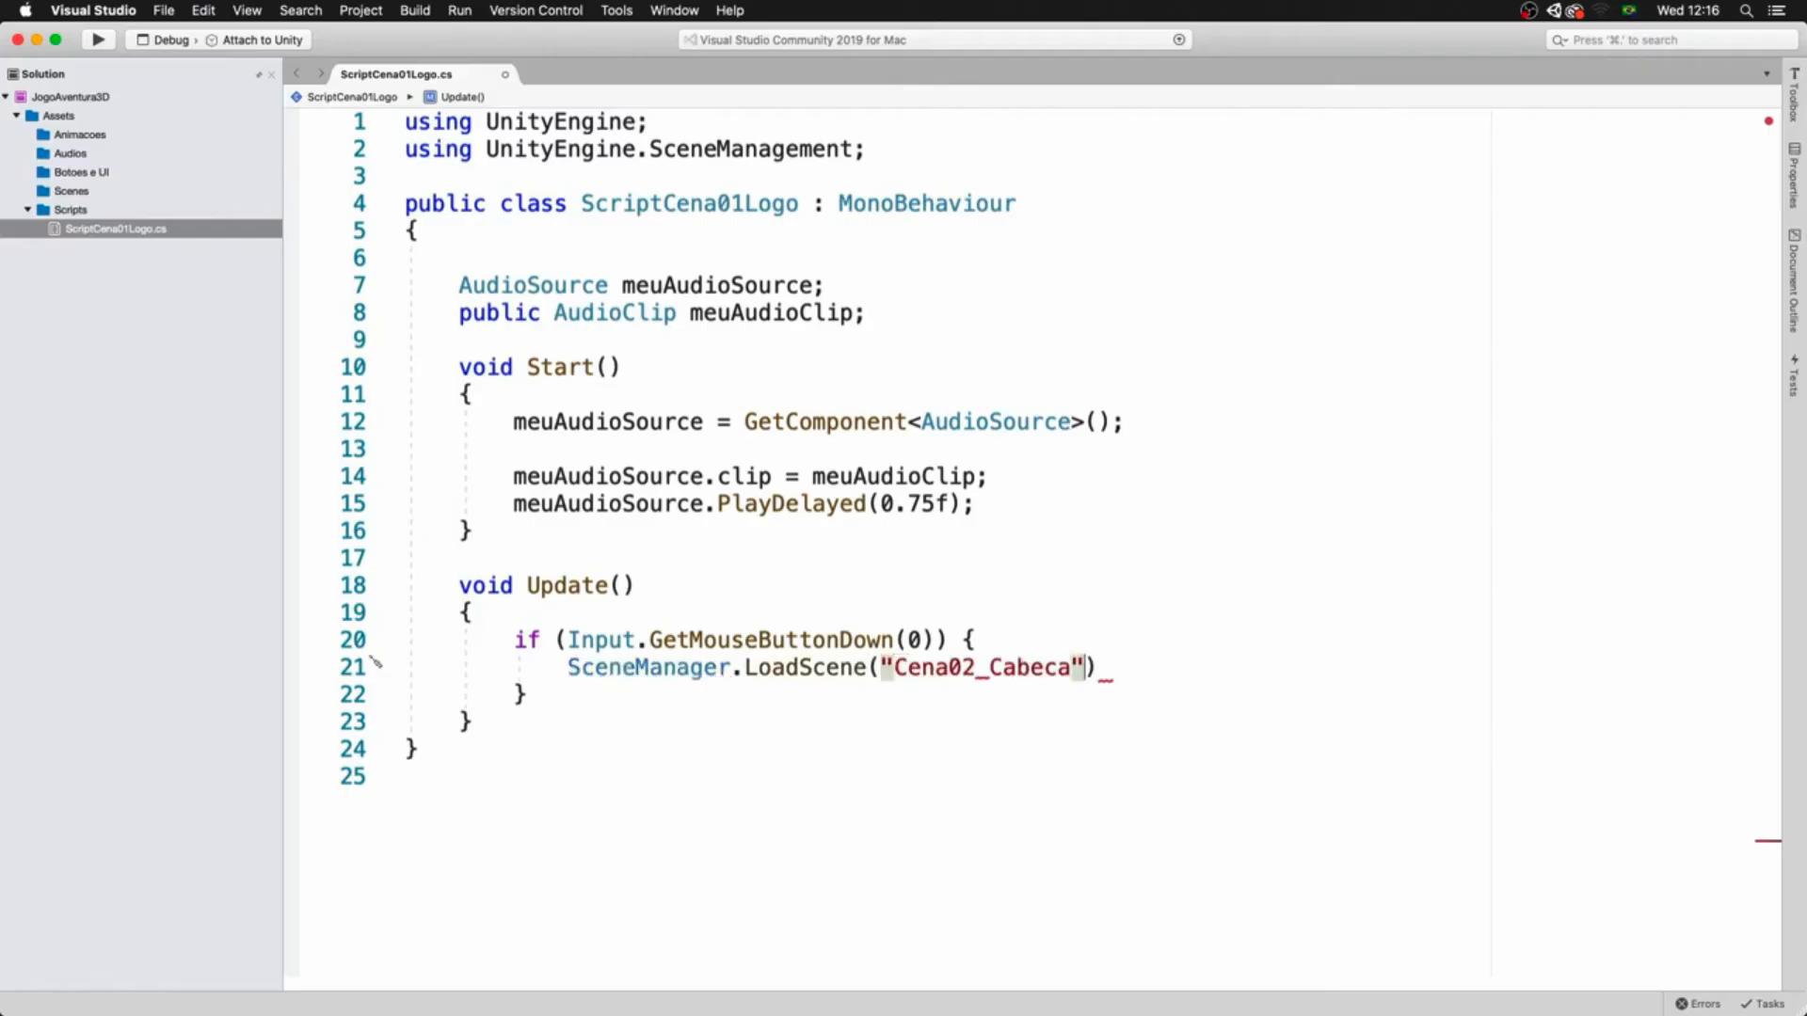
type(";")
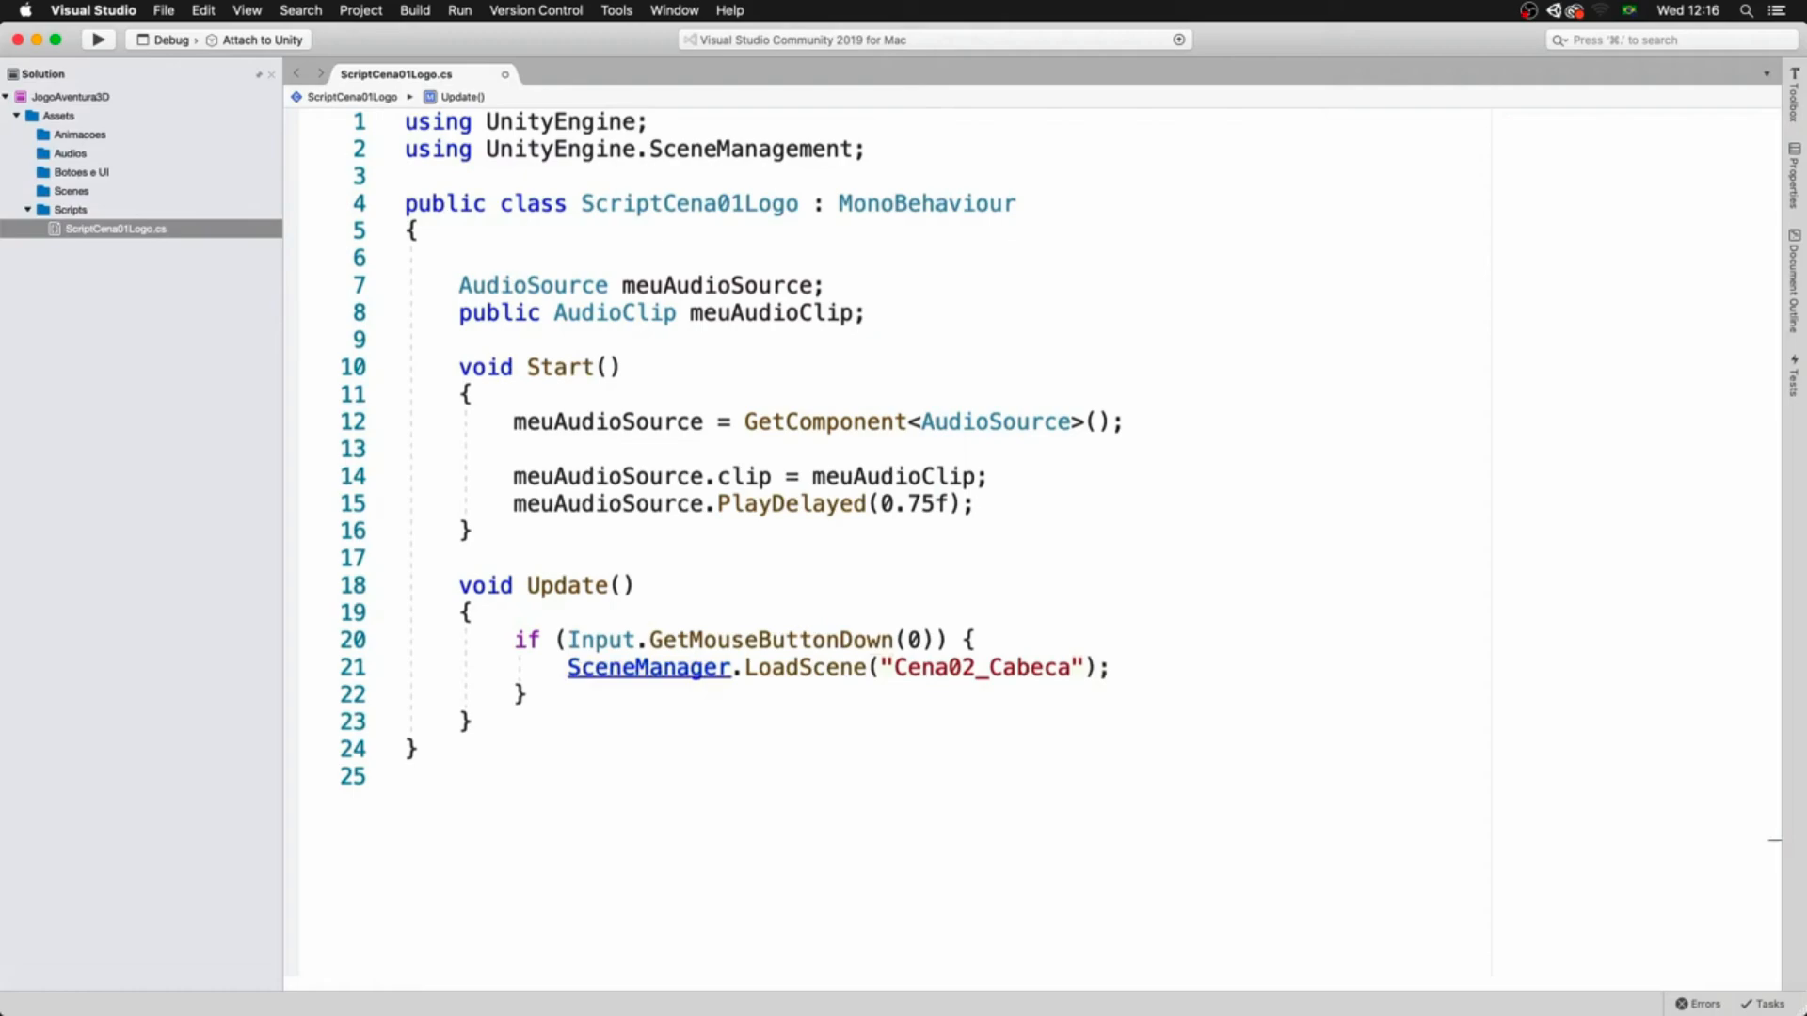
key("super+s")
- Switch to Unity and add the open Cena01_LogoIntro scene to the Scenes In Build list in the Build Settings
key("super+Tab")
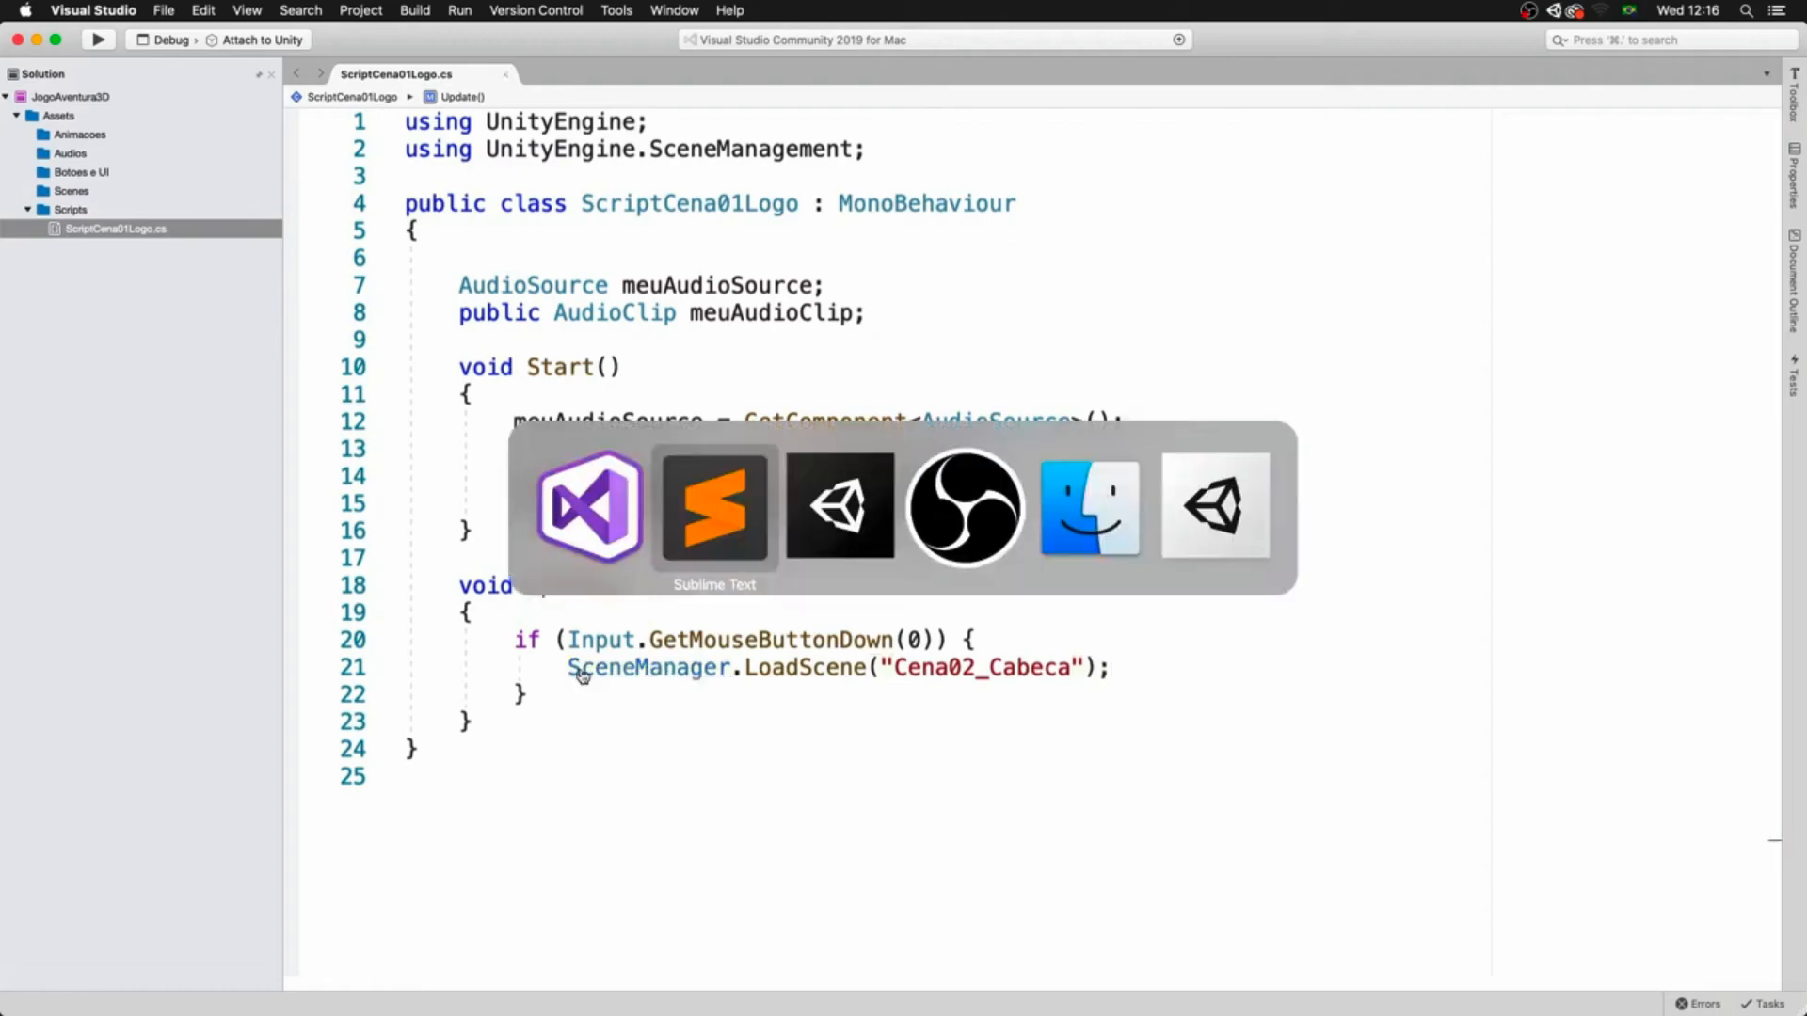
key("super+Tab")
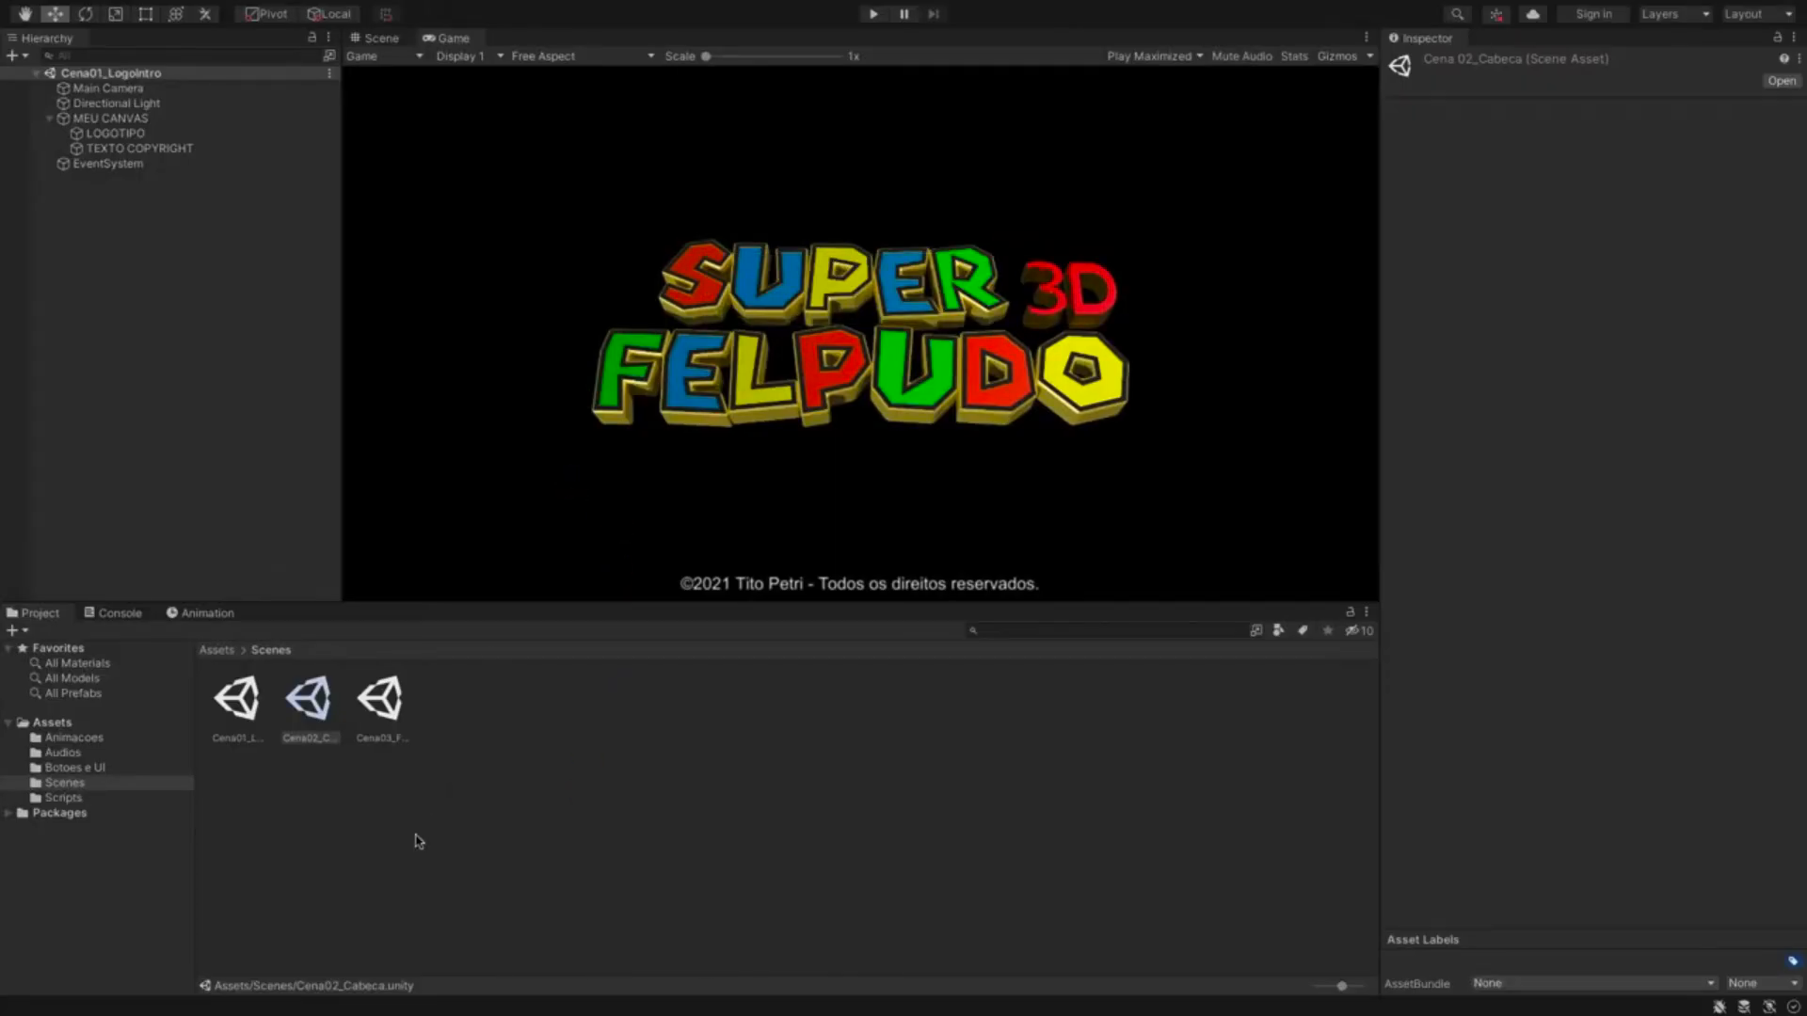
left_click(380, 808)
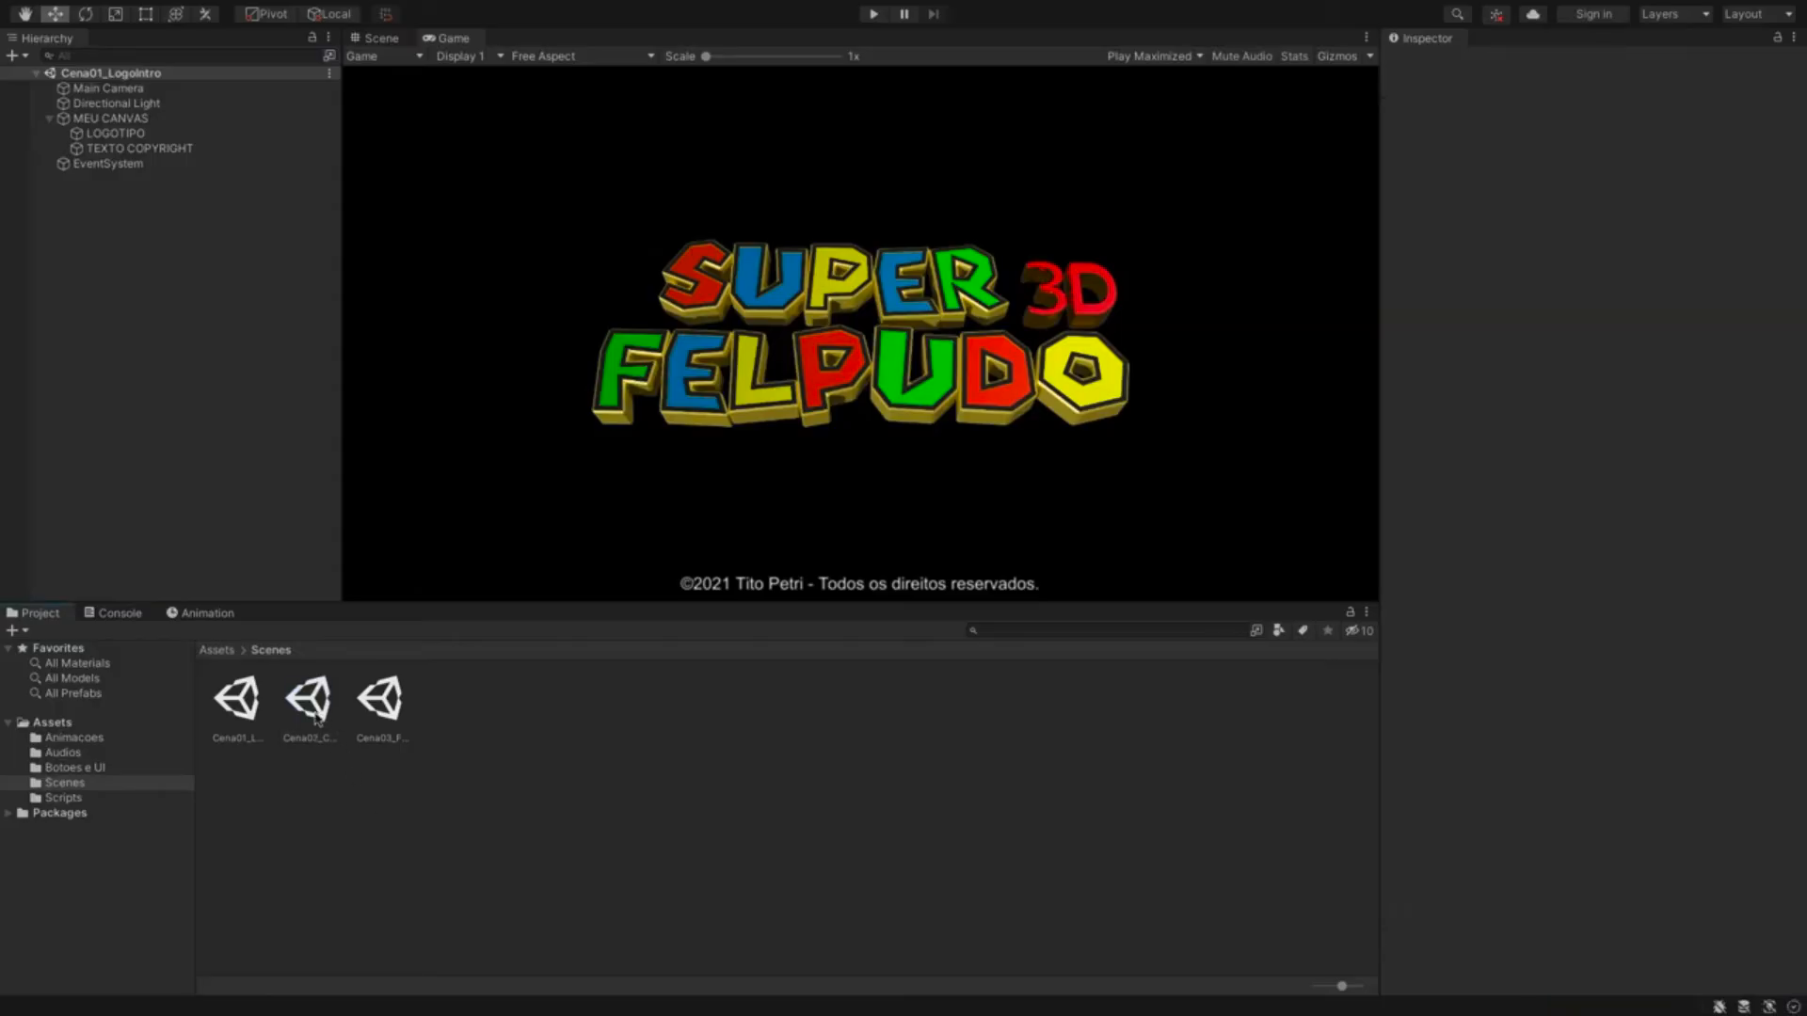
left_click(264, 713)
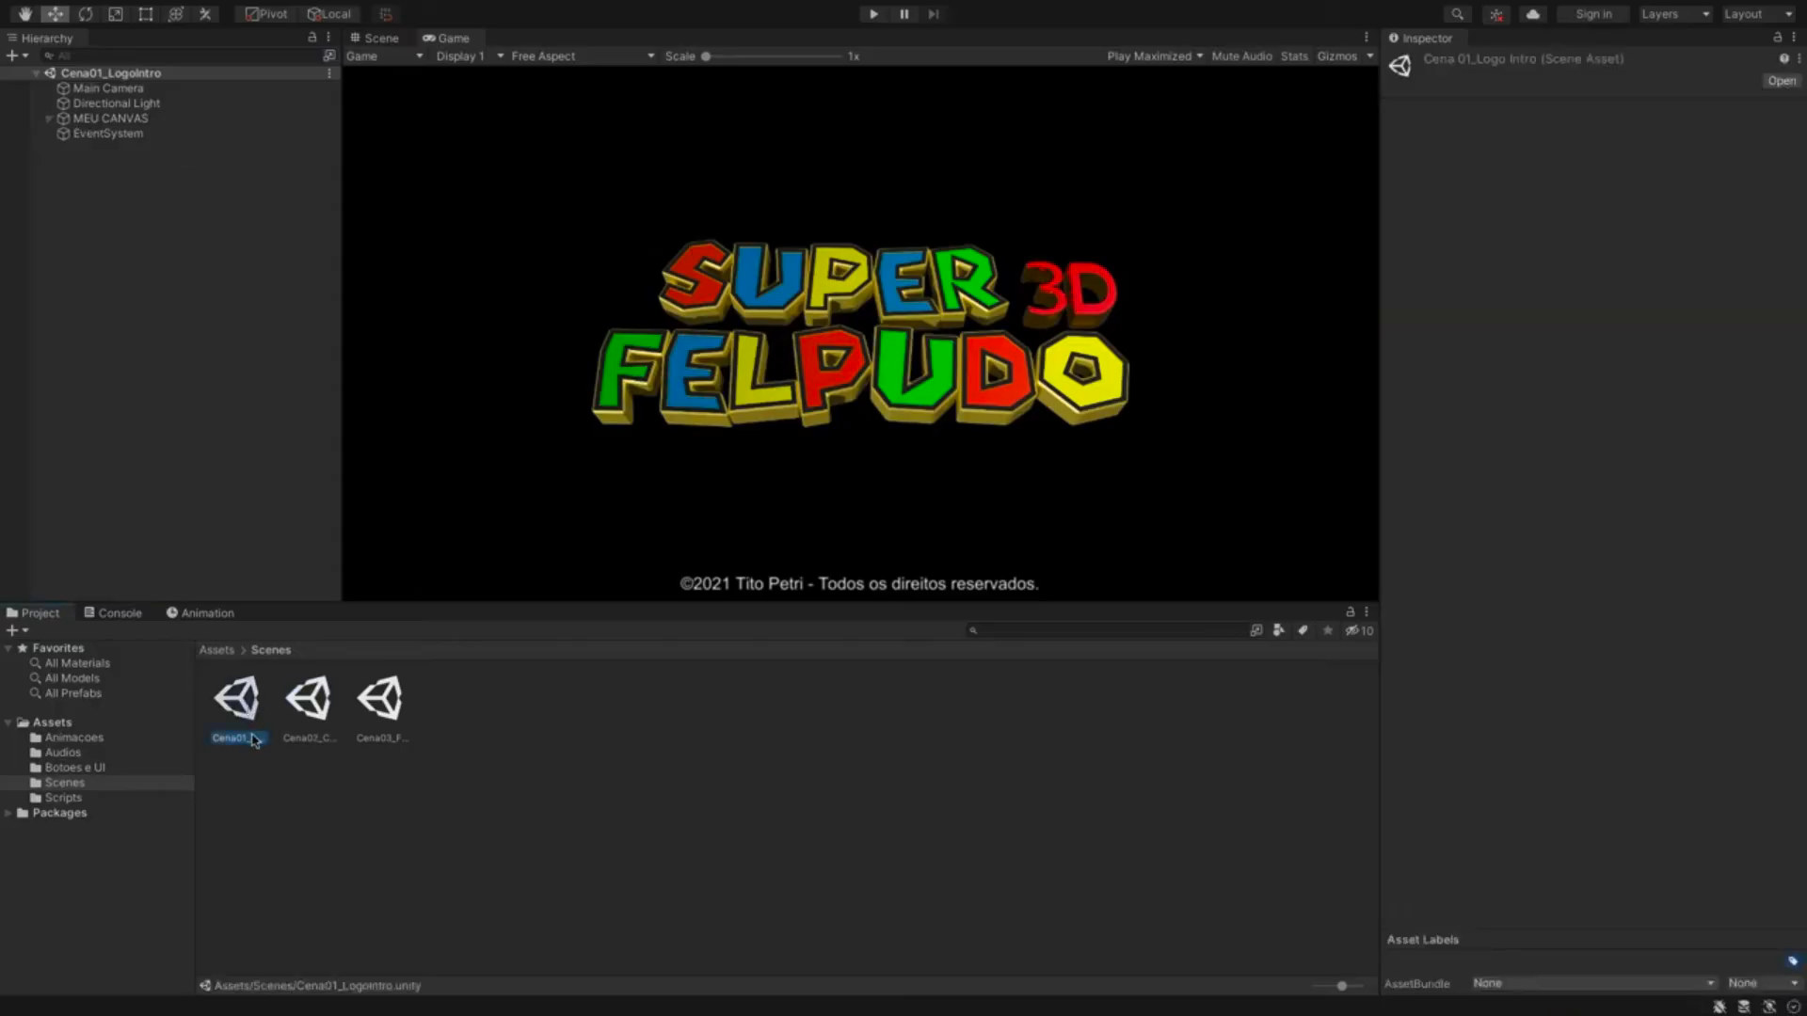
mouse_move(182, 3)
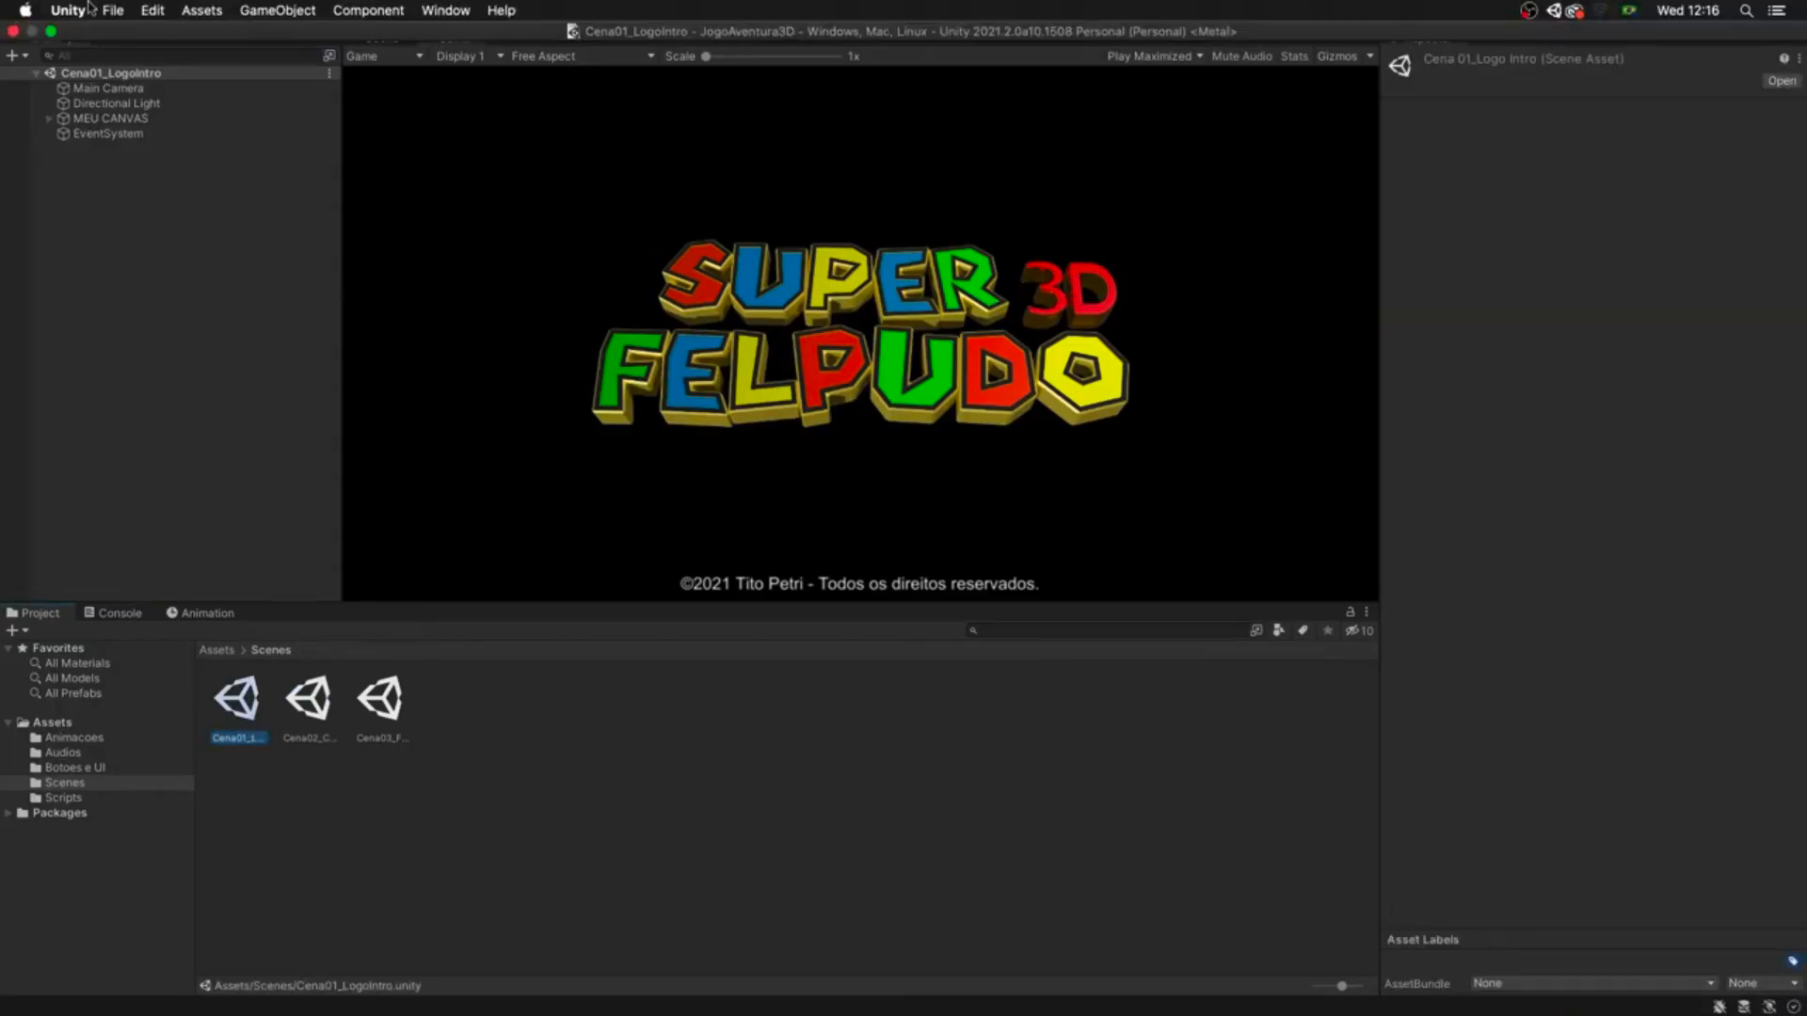
left_click(112, 10)
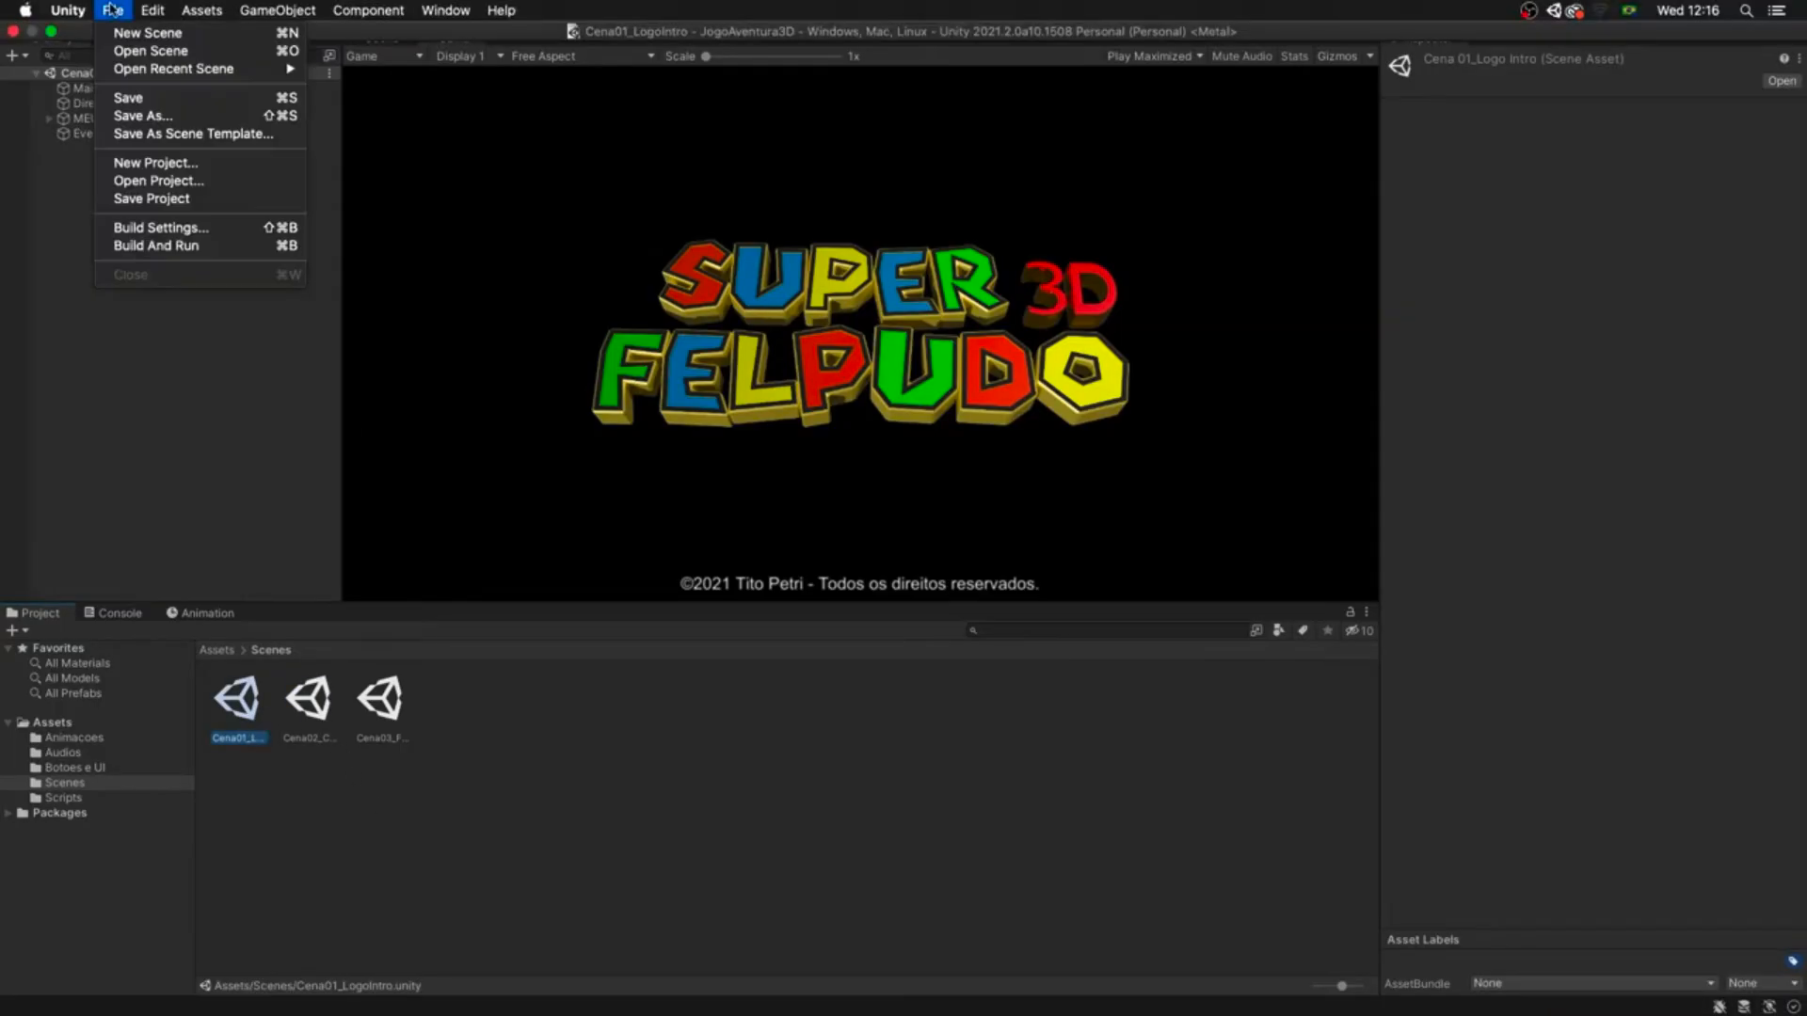
left_click(195, 234)
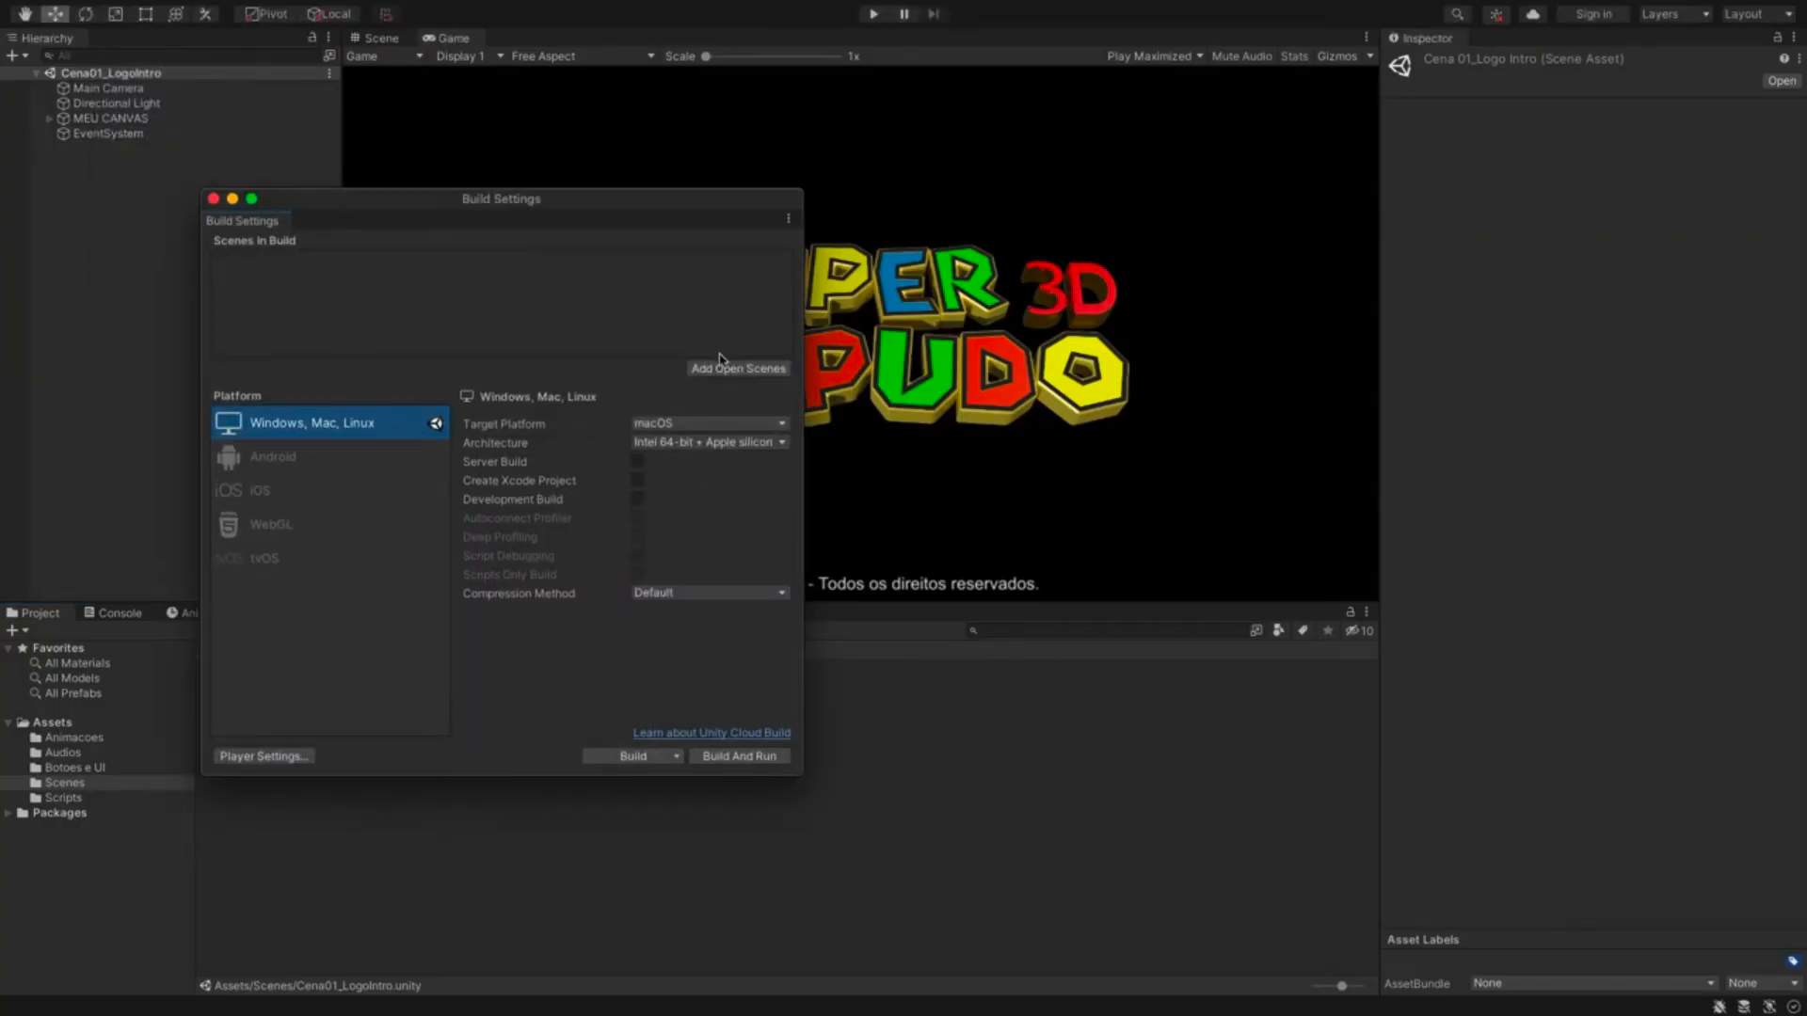
left_click(727, 369)
- Open Cena02_Cabeca and Cena03_Fase01 in turn, add each to Scenes In Build, and close the Build Settings
left_click_drag(524, 198, 862, 201)
double_click(310, 701)
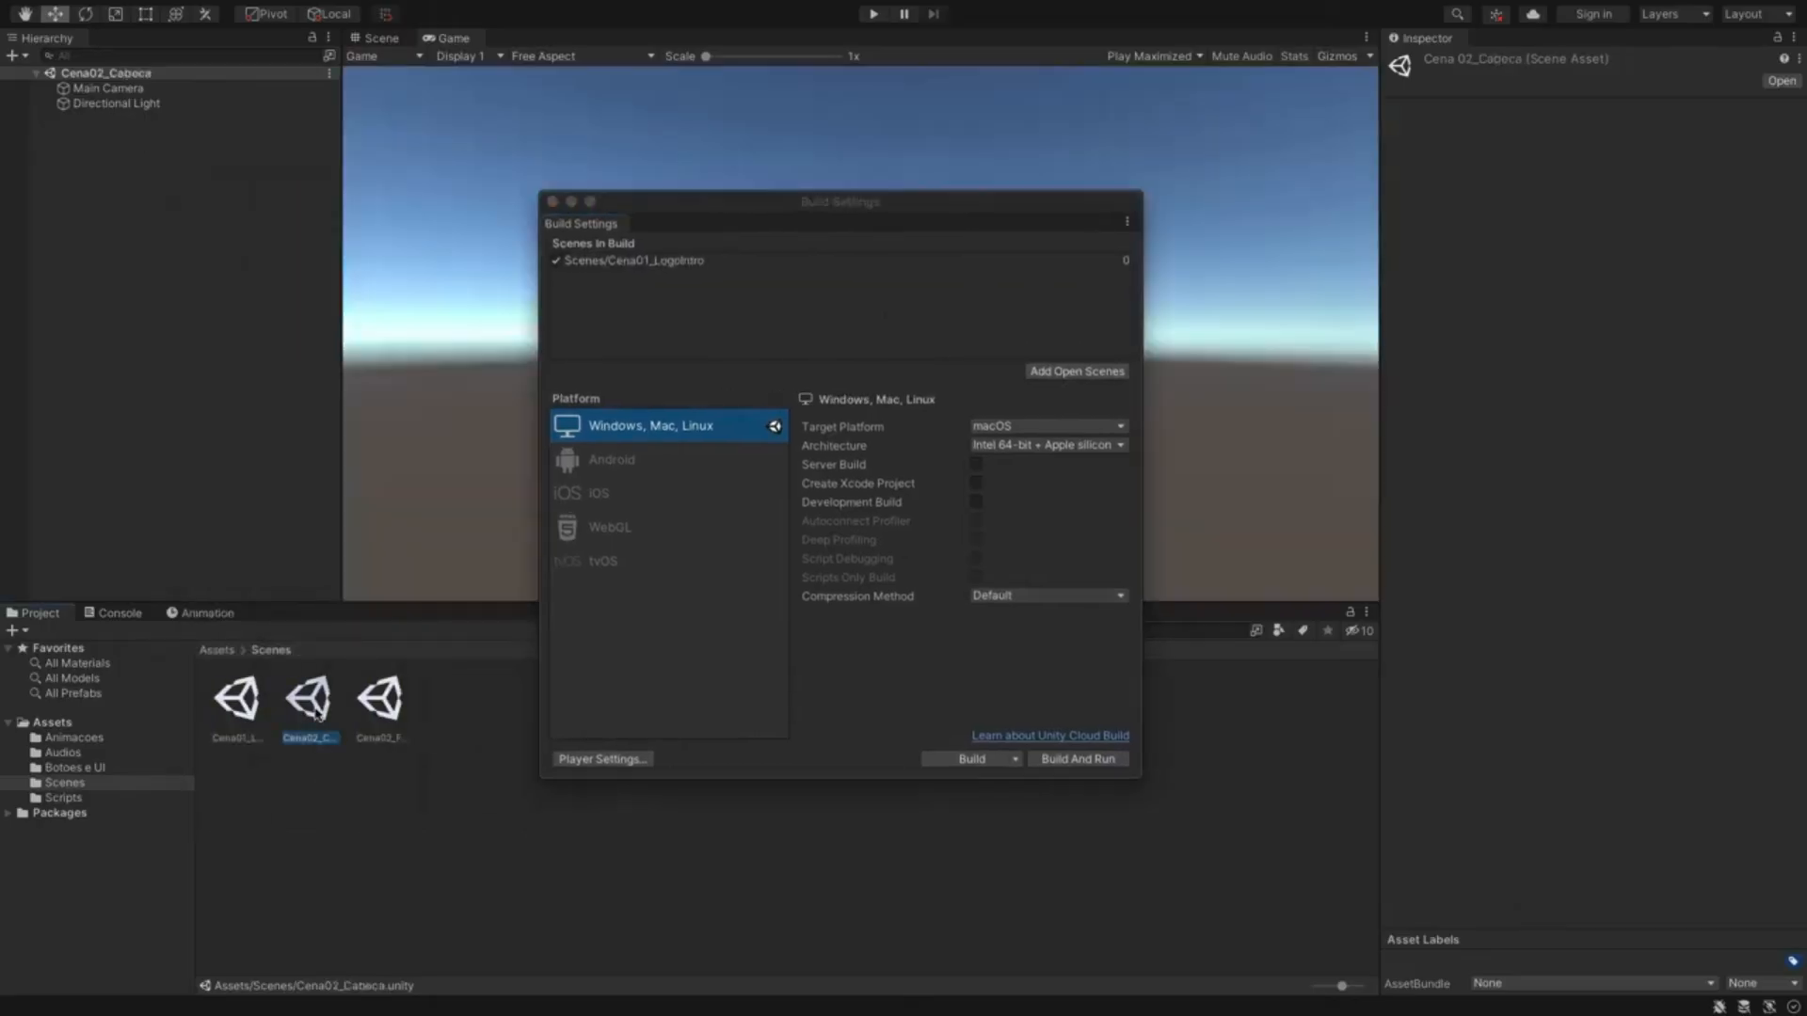
left_click(1092, 377)
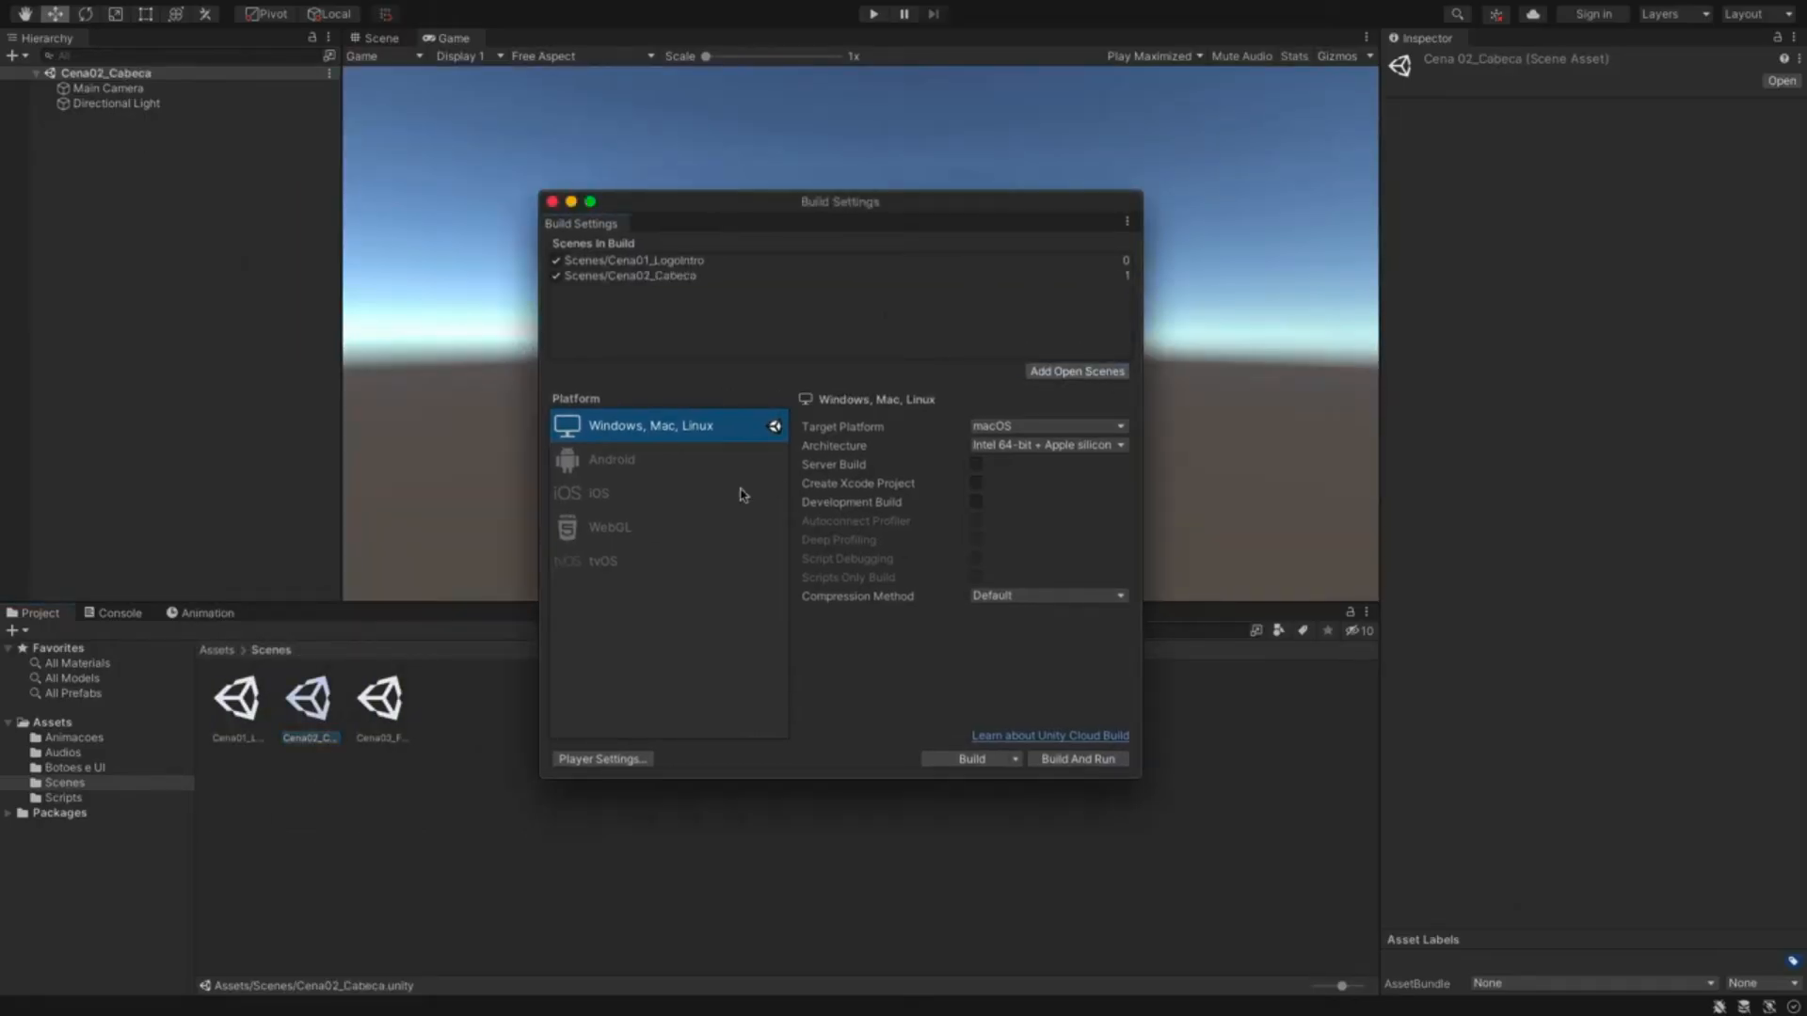
left_click(378, 710)
double_click(378, 710)
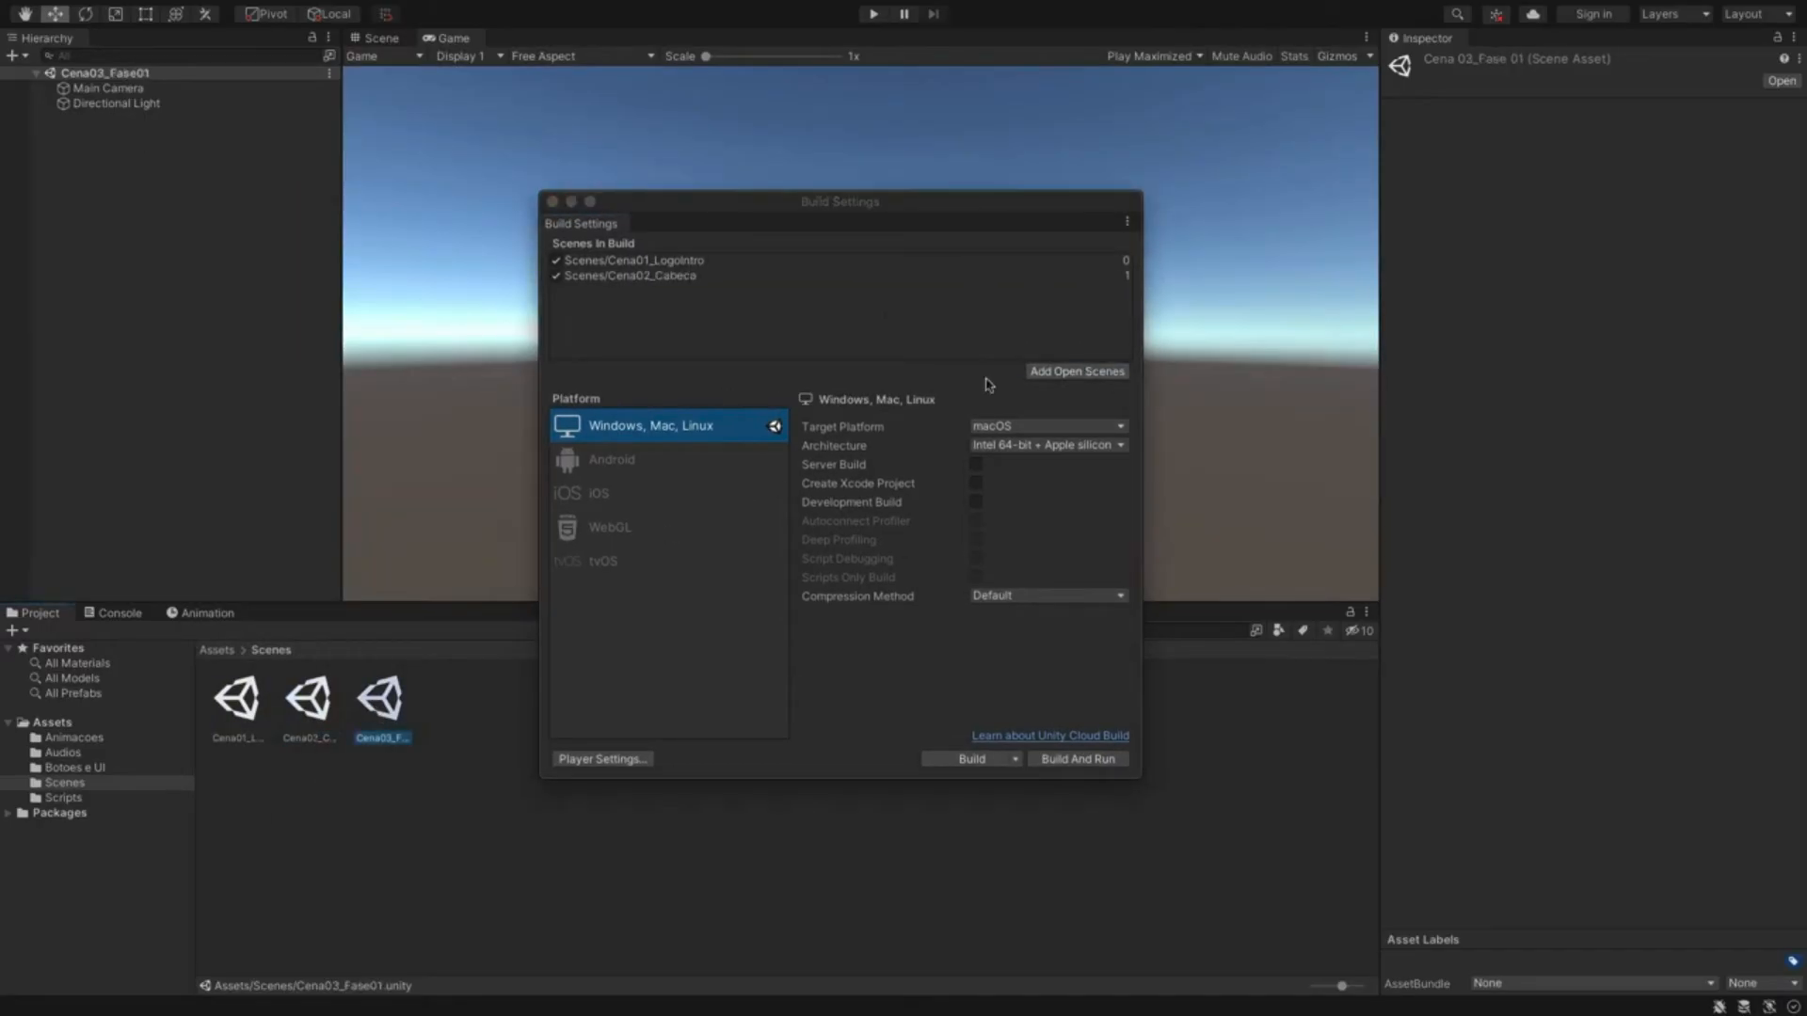
left_click(1051, 375)
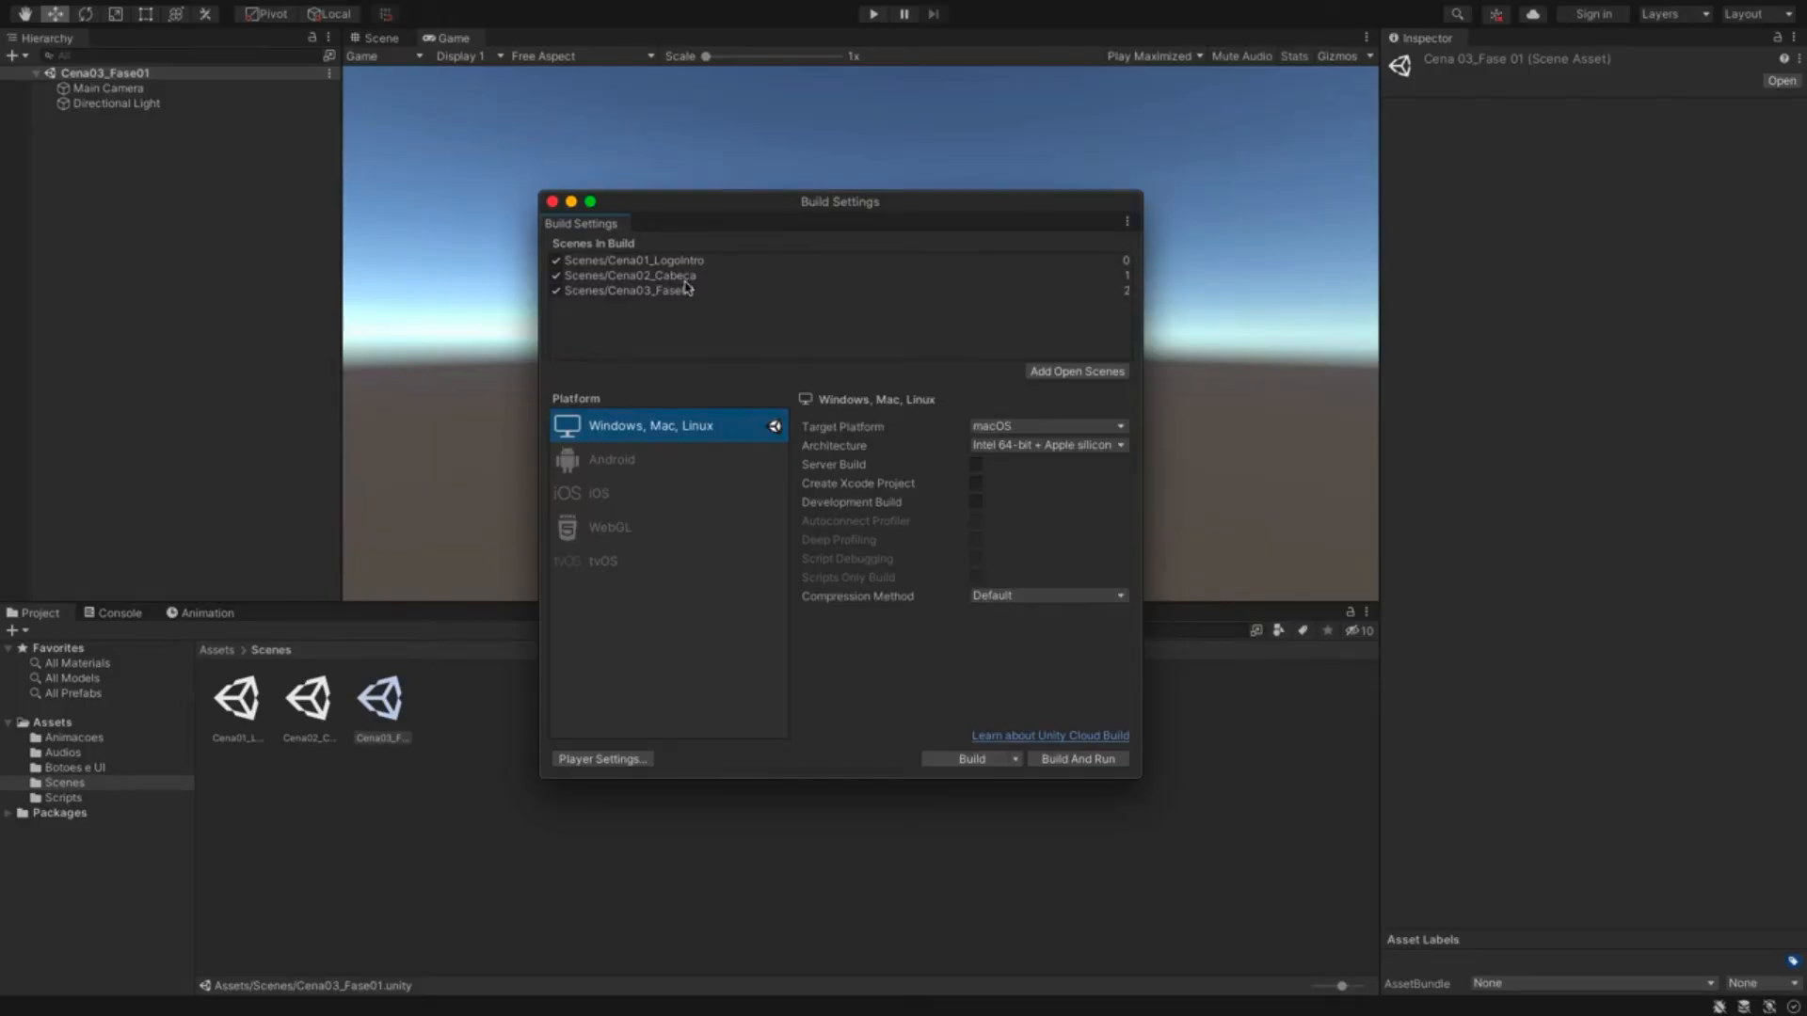
left_click(552, 202)
- Switch to Visual Studio and highlight the whole Update method to review the scene-loading code
key("super+Tab")
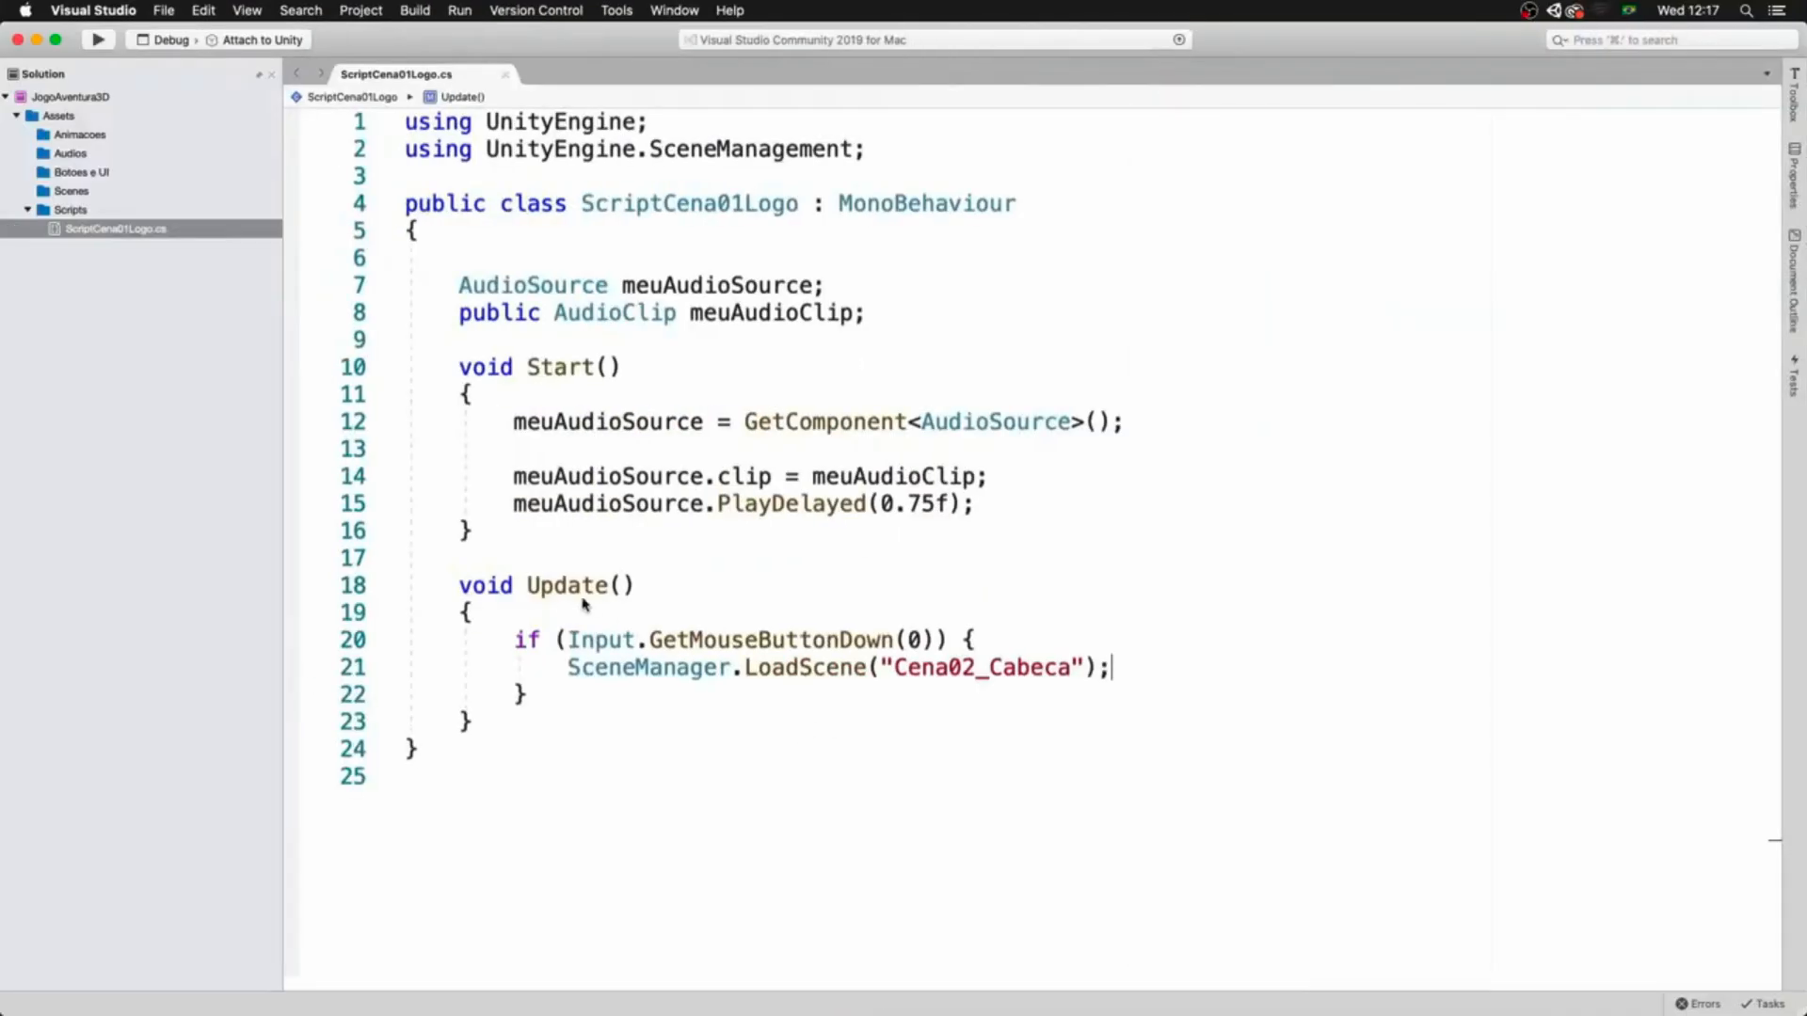
left_click_drag(459, 585, 480, 725)
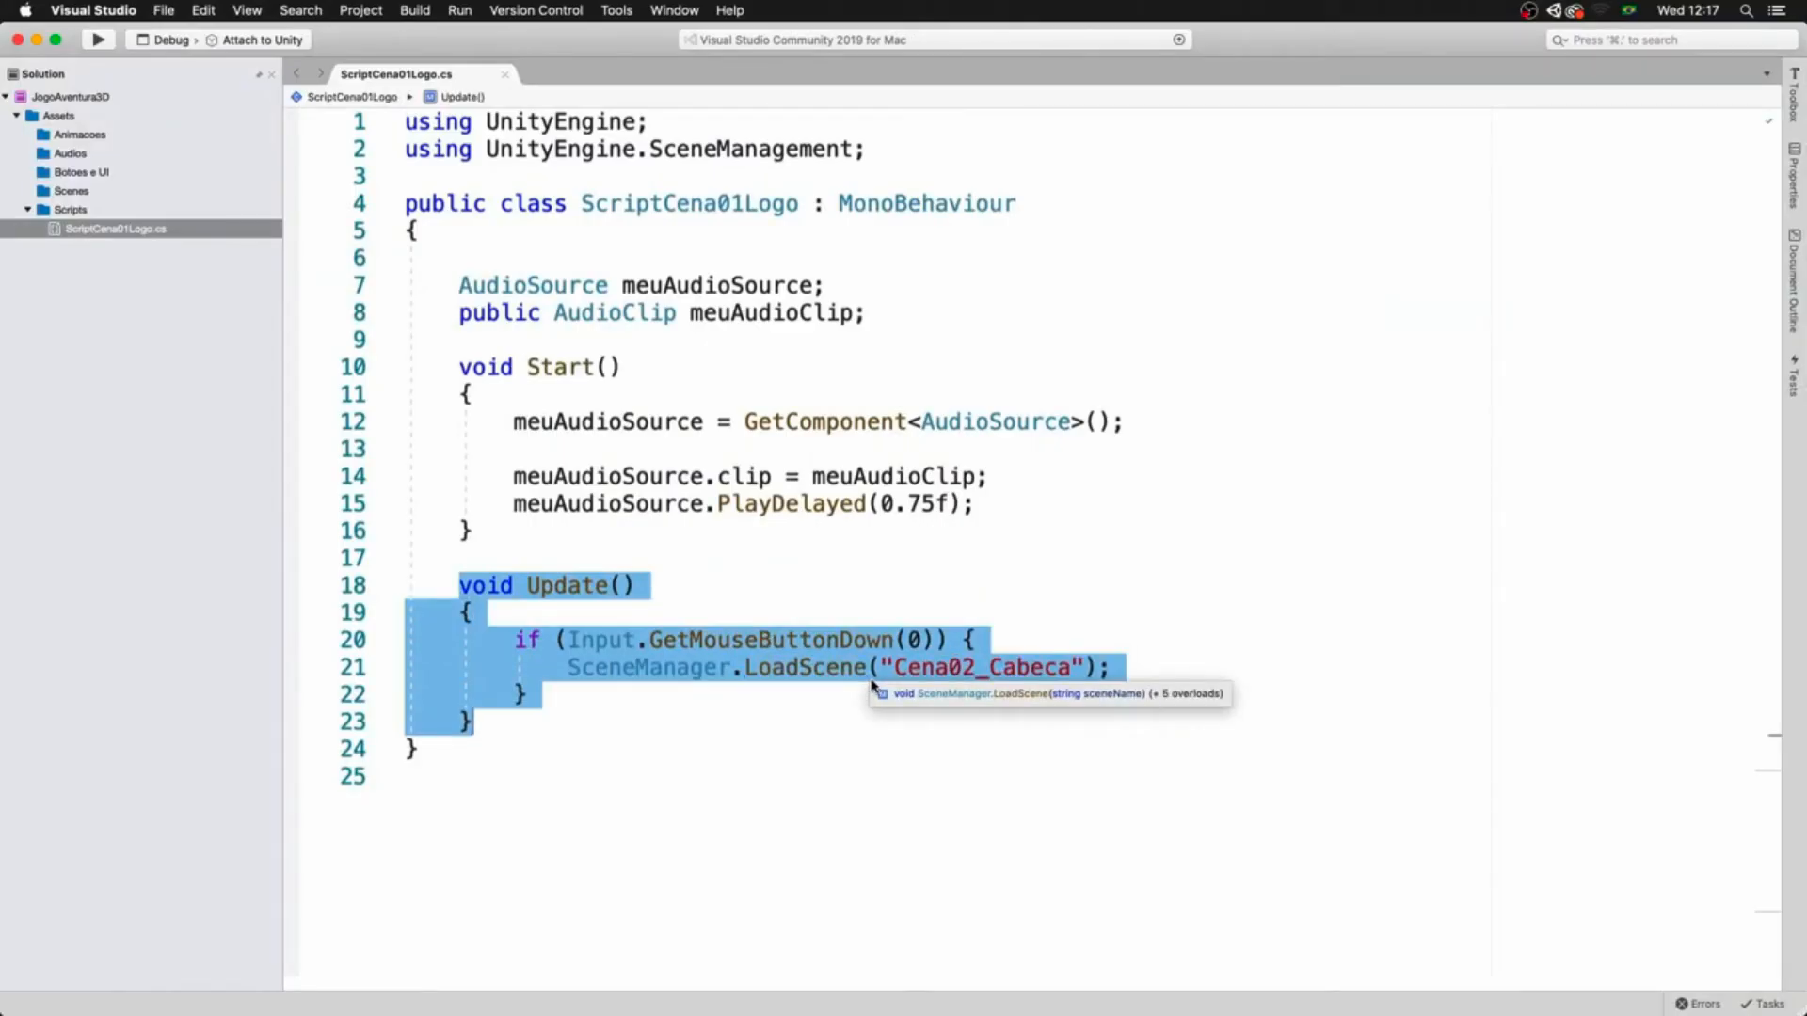
- Switch back to Unity, open the Cena01_LogoIntro scene and run it twice to test the mouse-triggered change to Cena02_Cabeca
key("super+Tab")
double_click(243, 713)
left_click(873, 13)
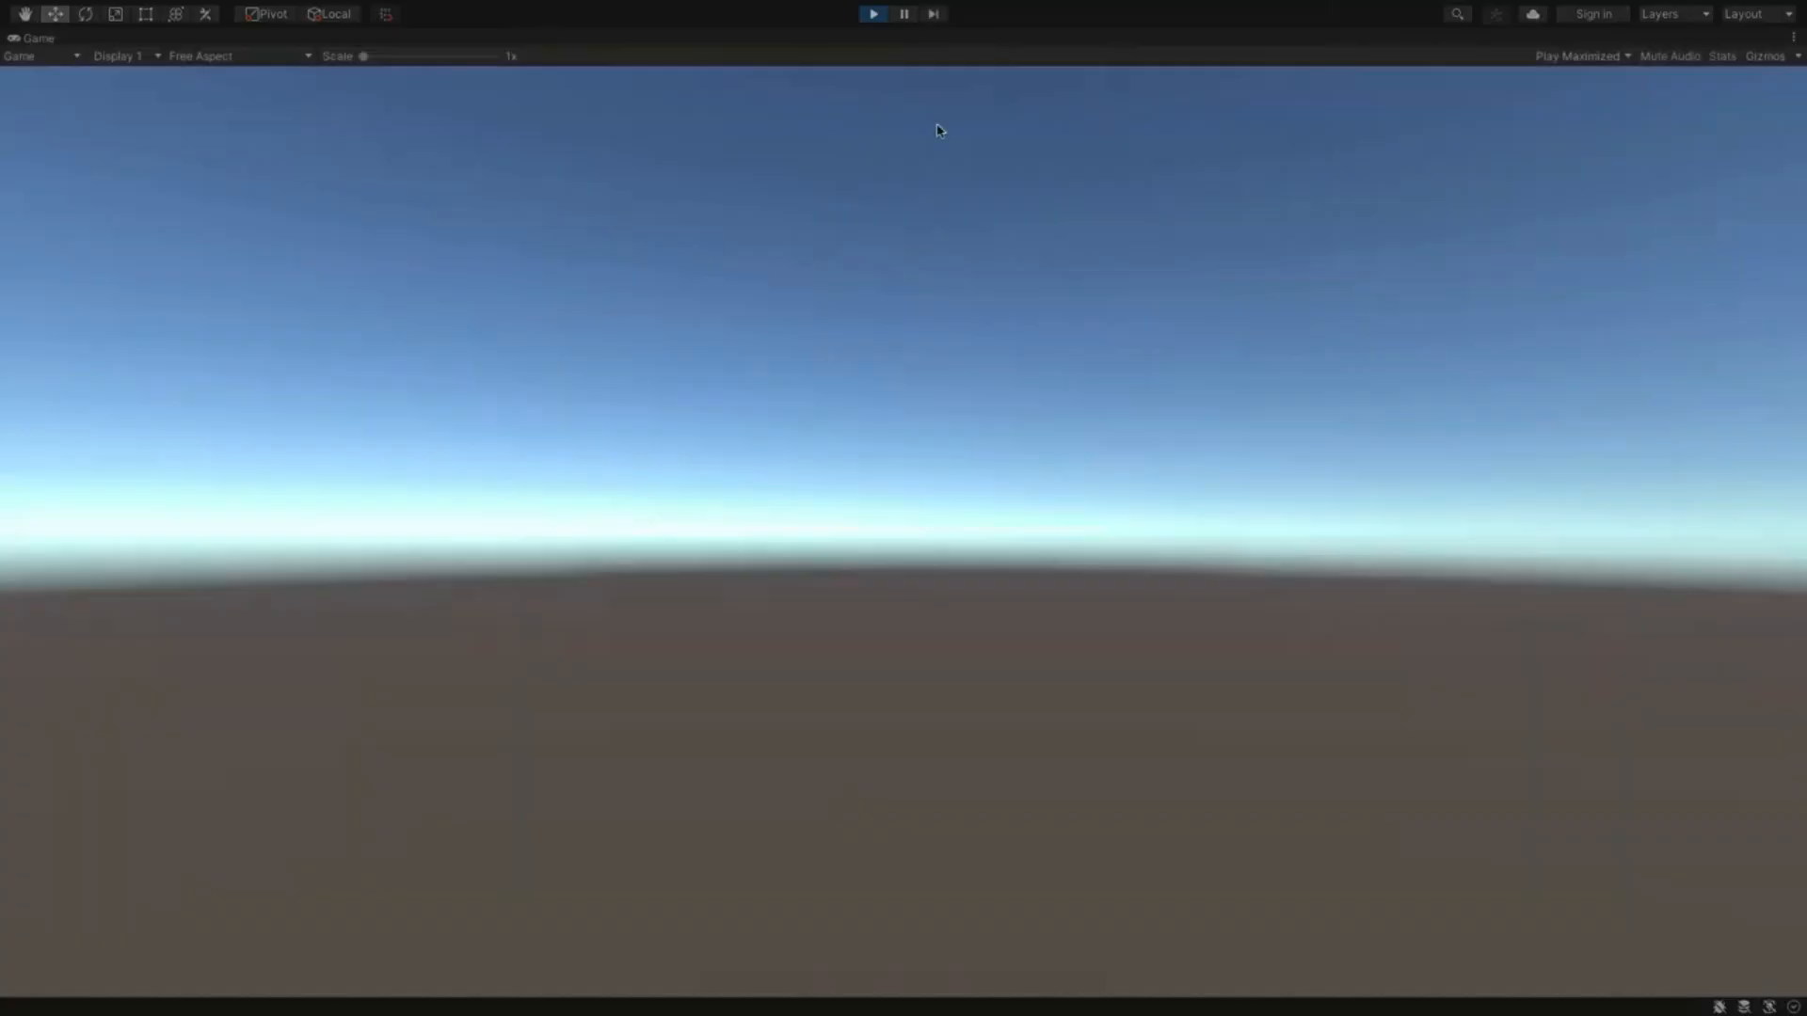
left_click(872, 14)
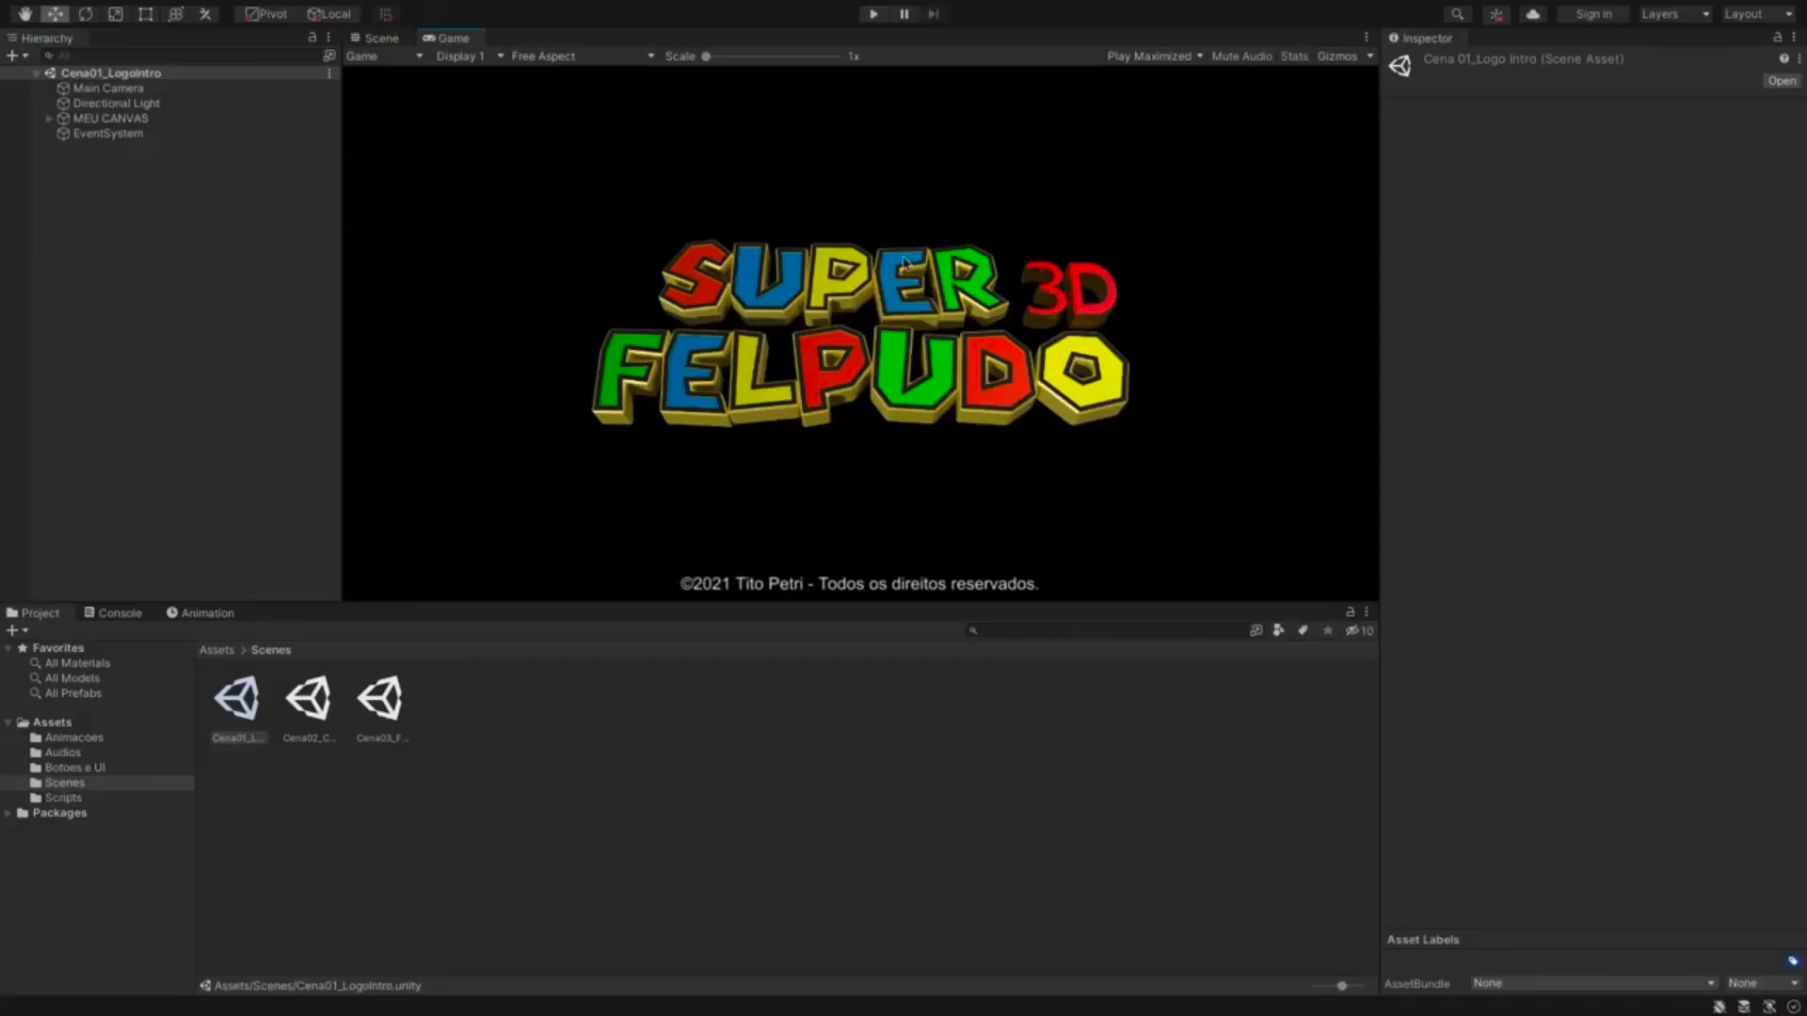
left_click(872, 14)
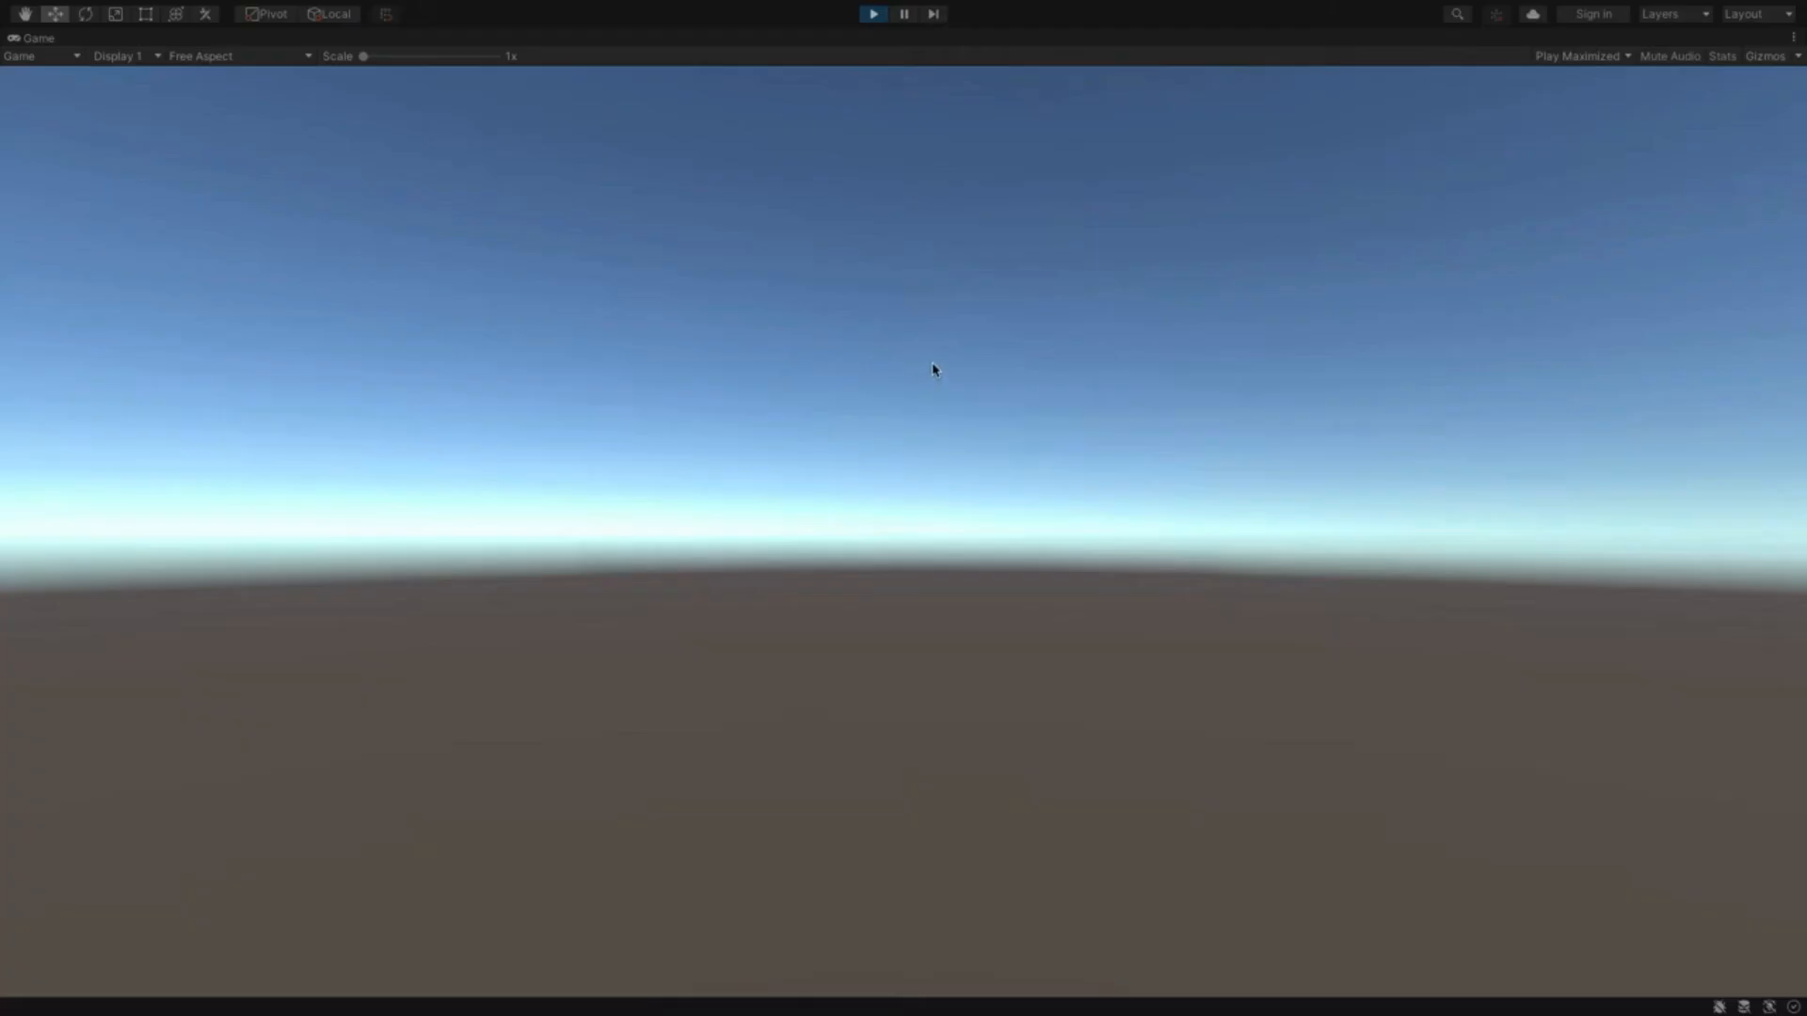
left_click(873, 15)
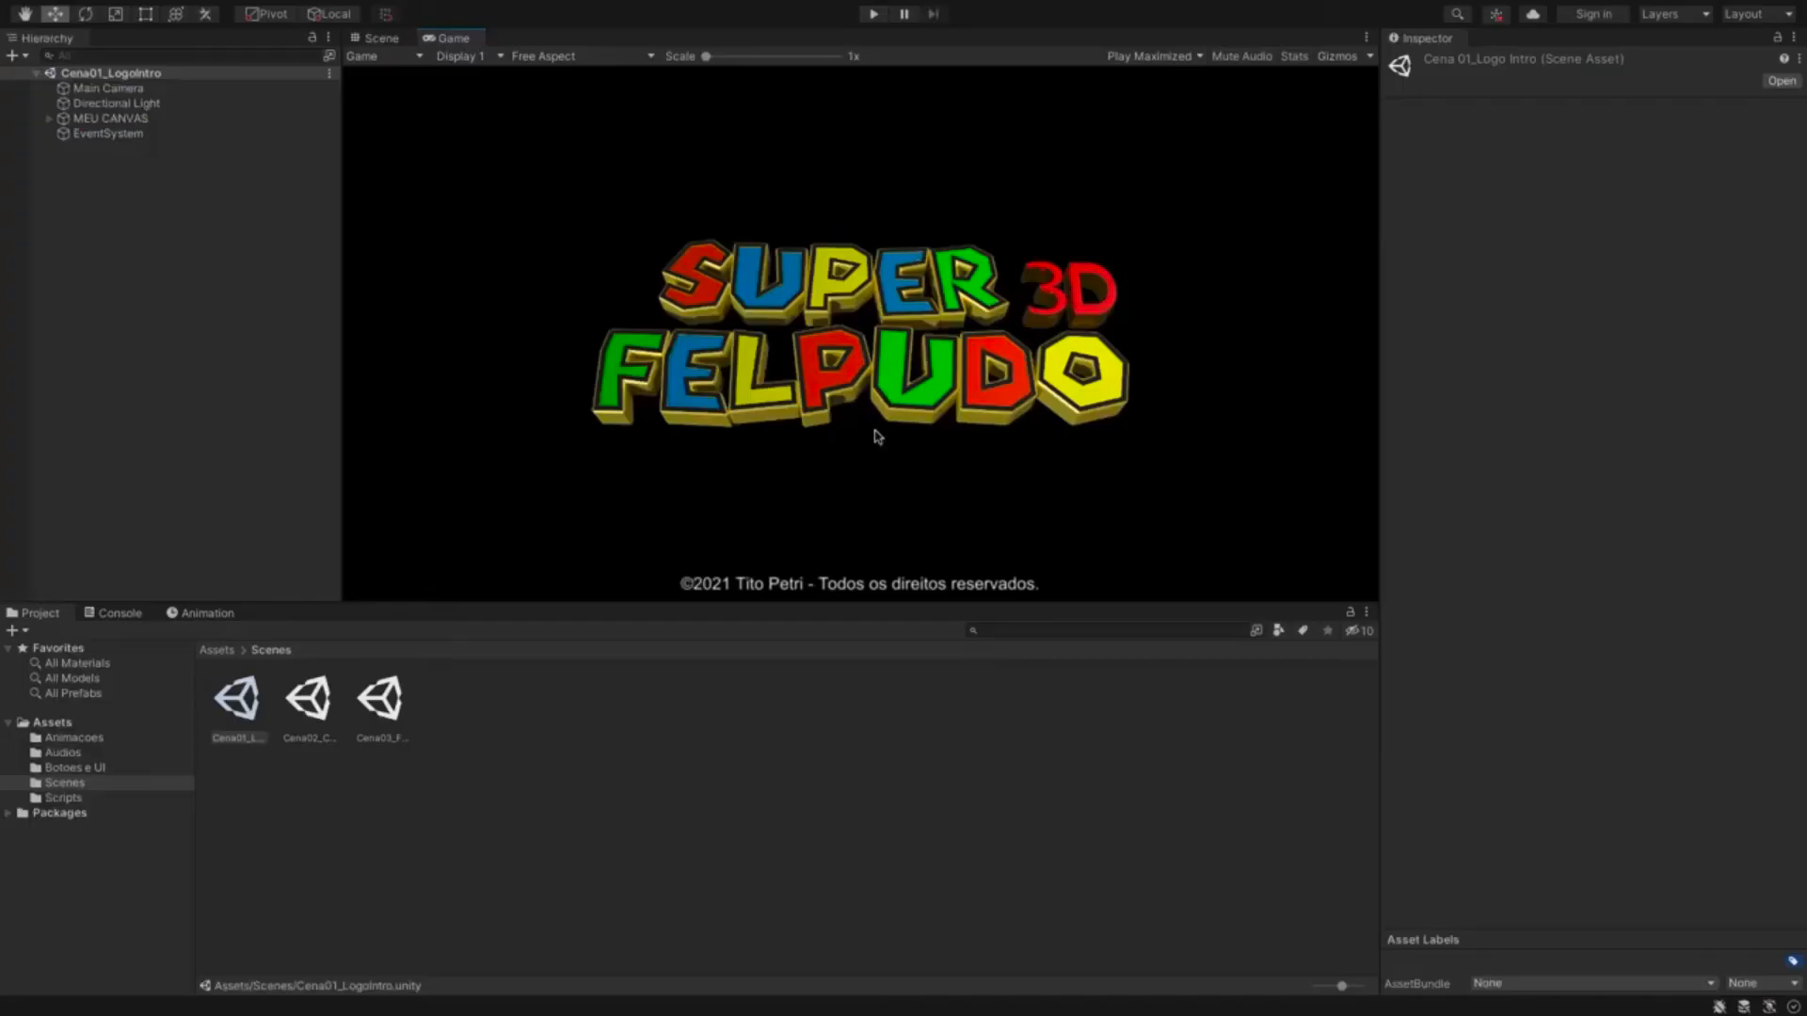
left_click(628, 852)
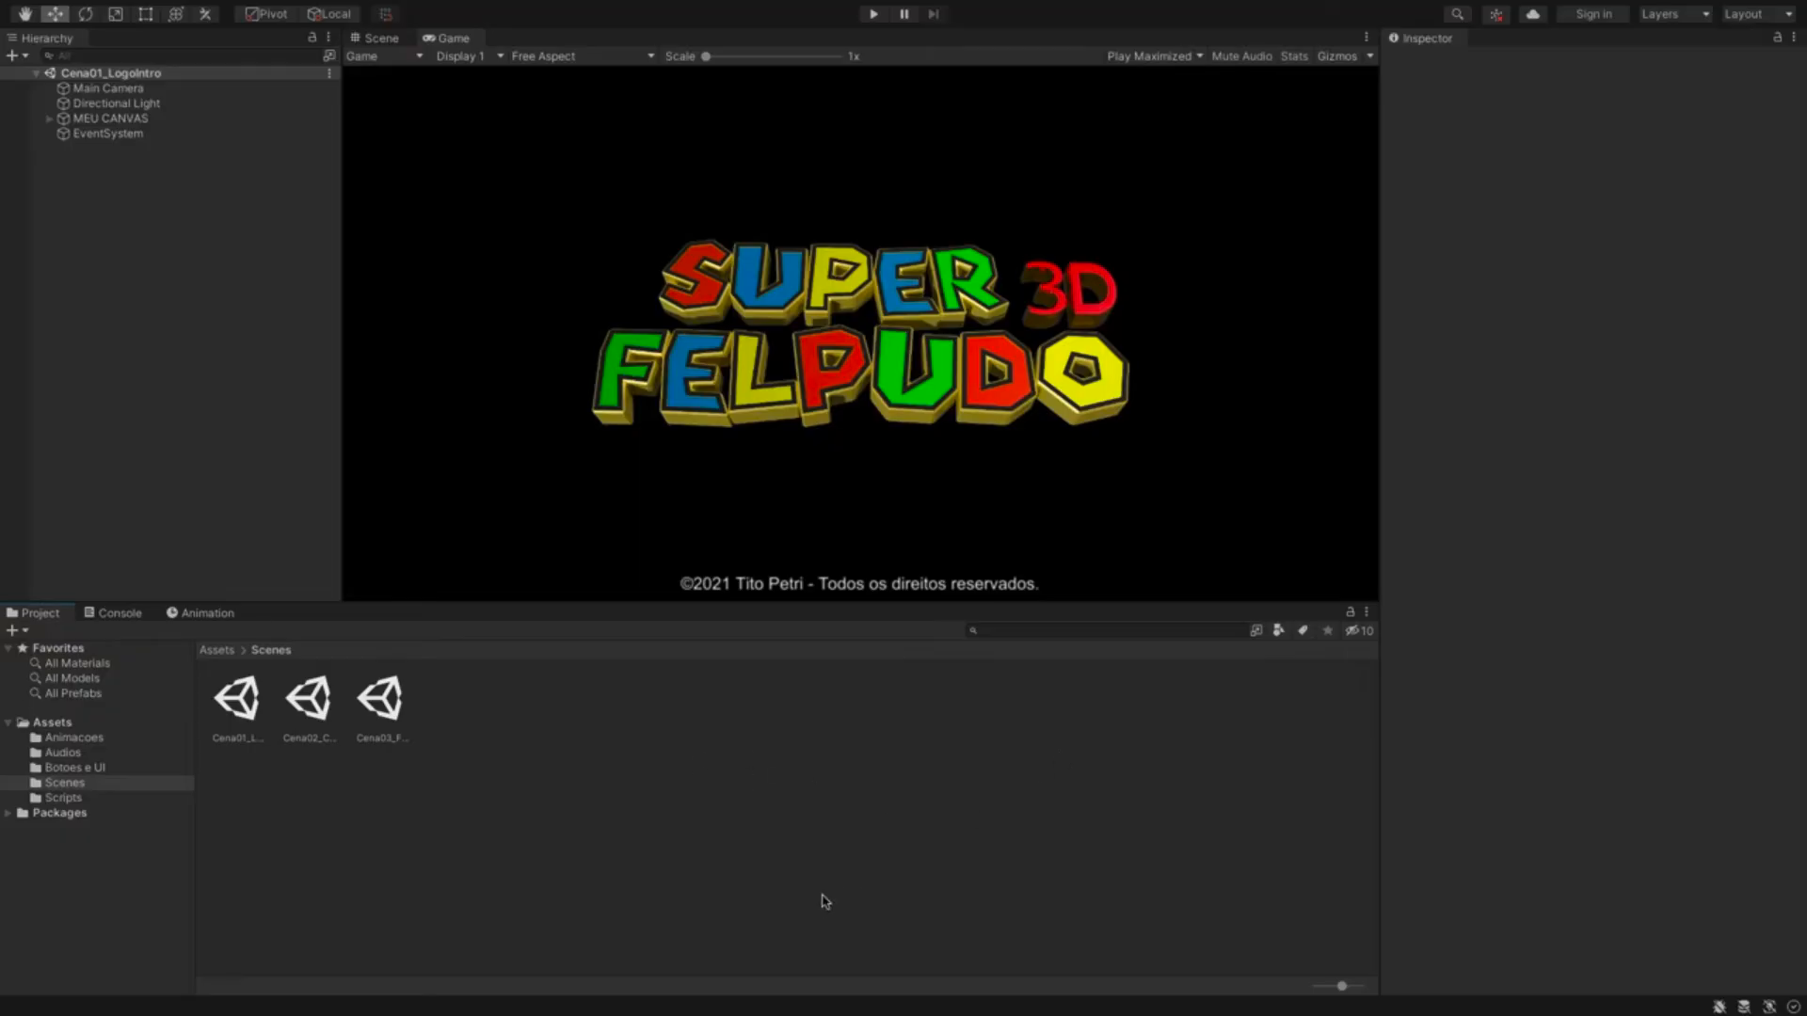
- Expand MEU CANVAS in the scene hierarchy and add a UI Image as its child
left_click(49, 119)
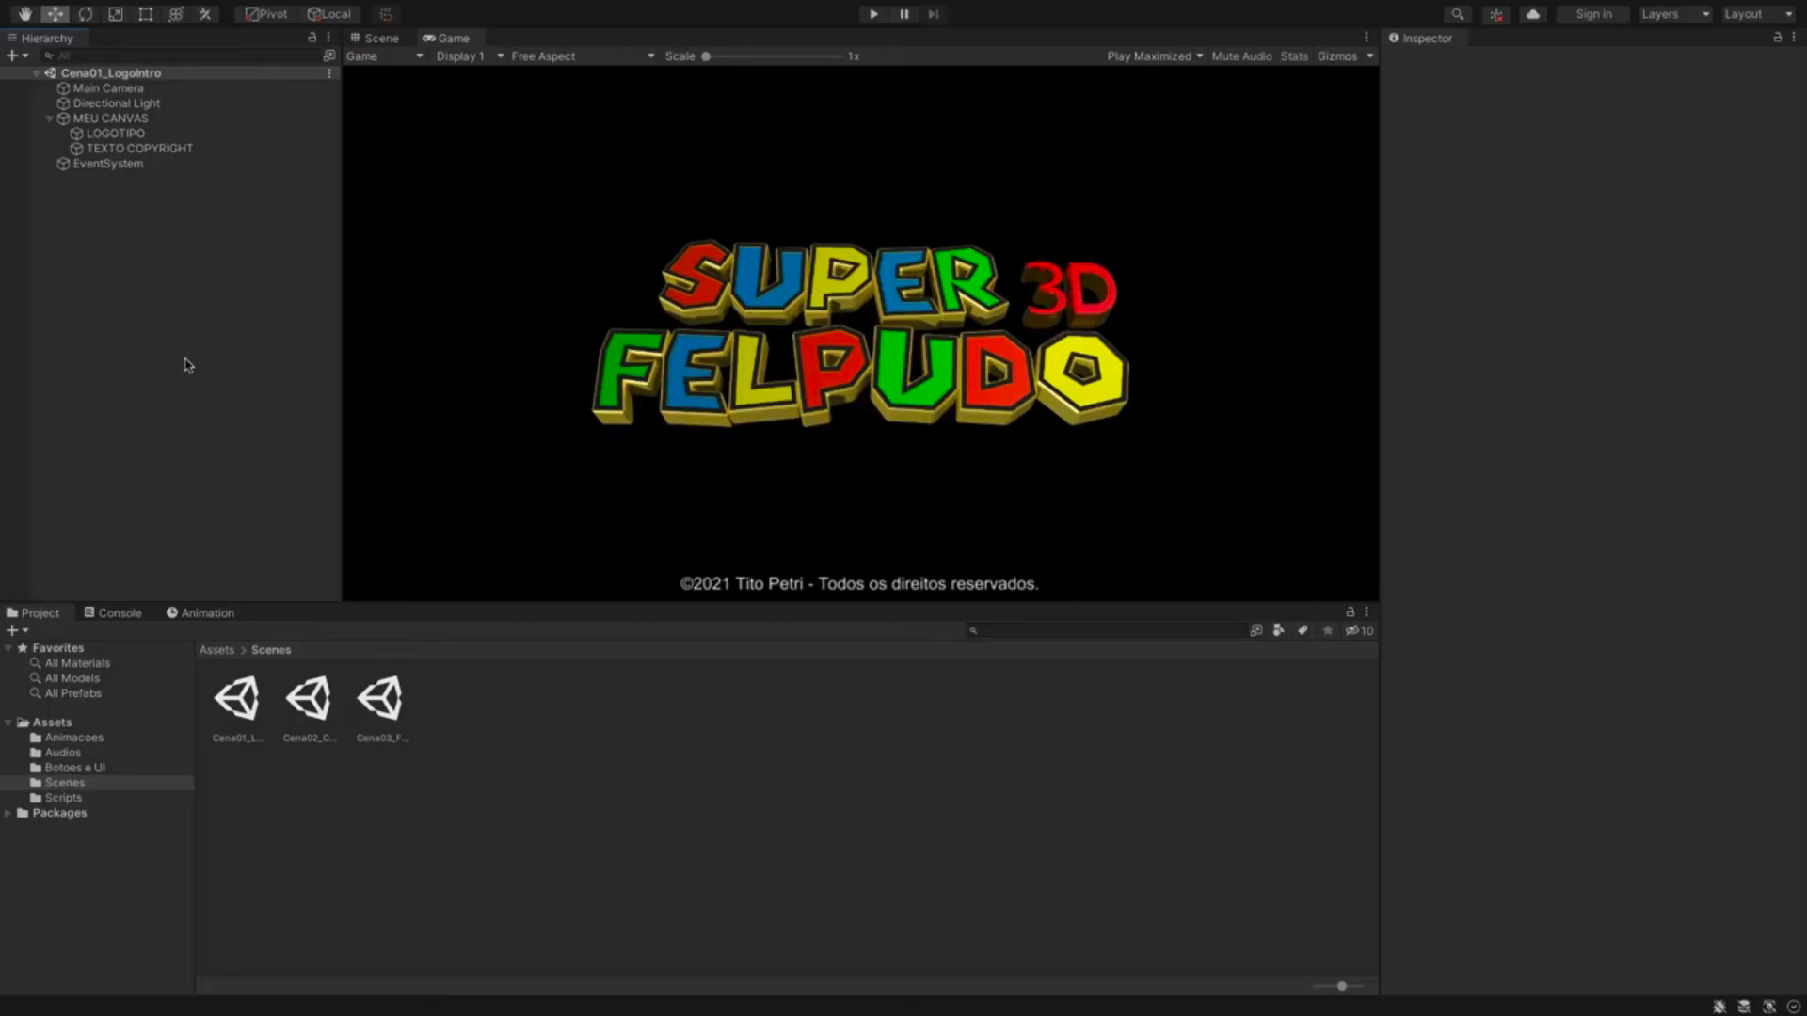
left_click(122, 119)
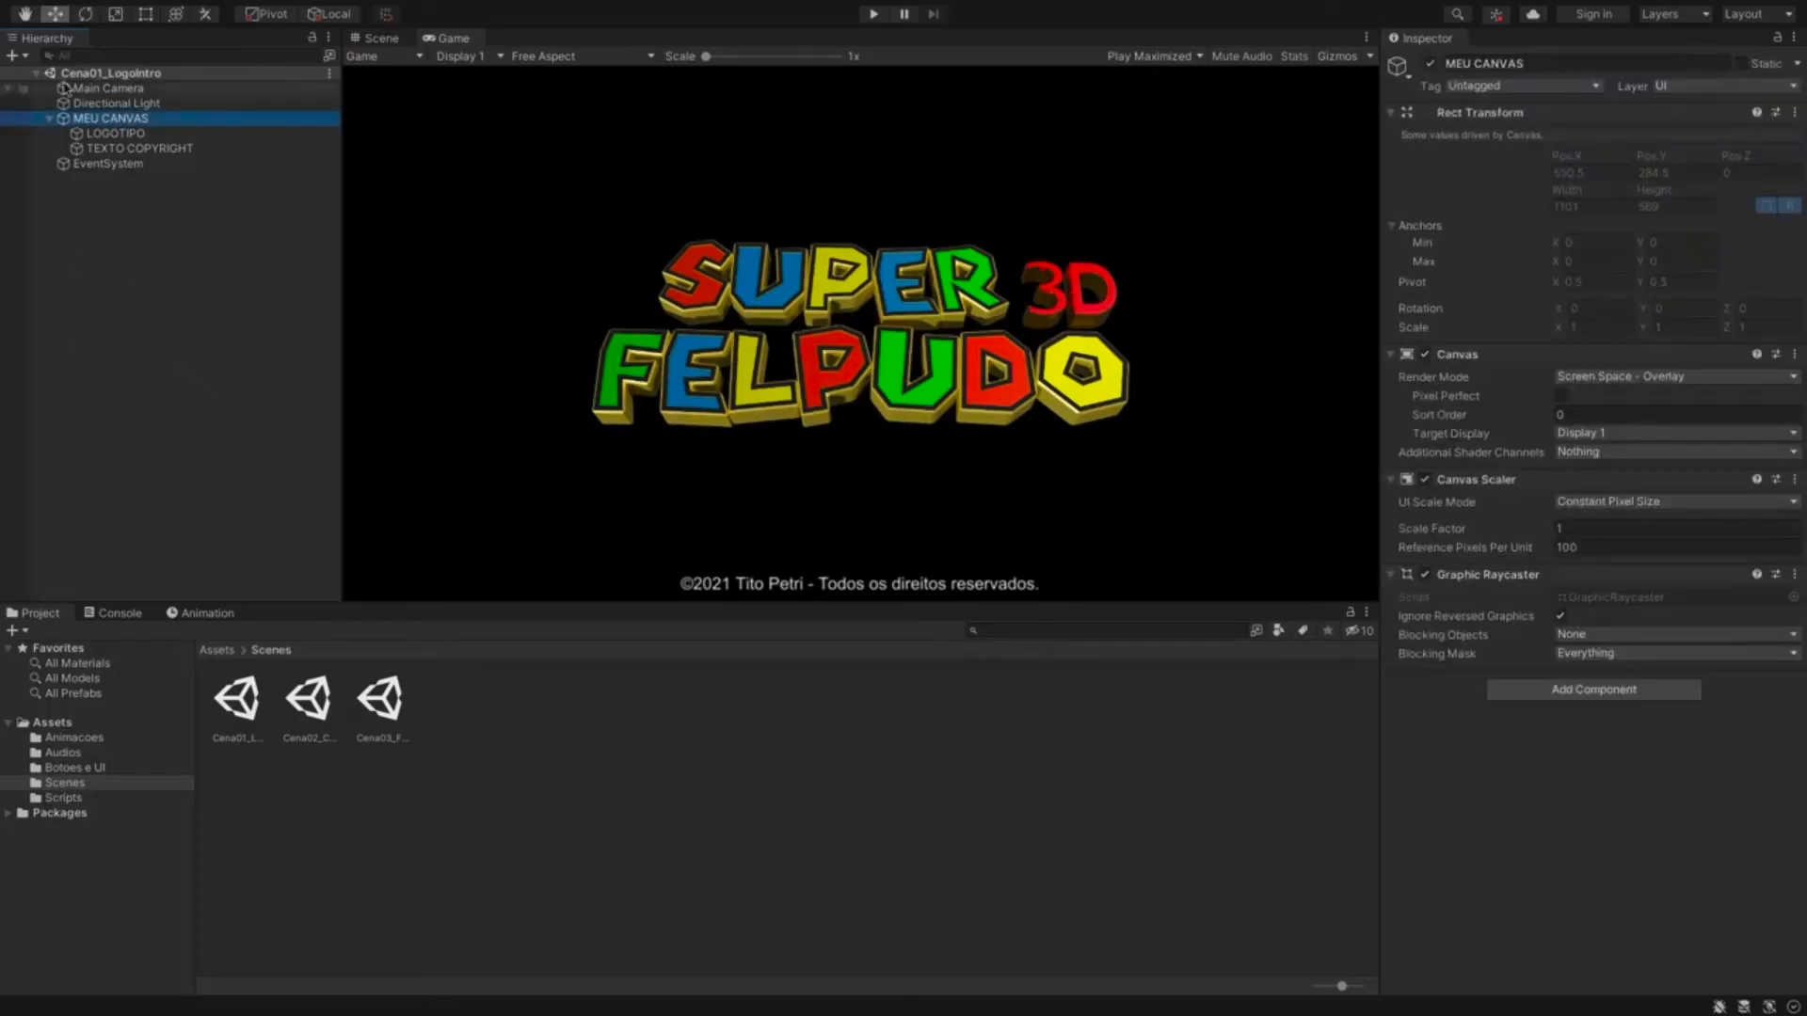
left_click(15, 56)
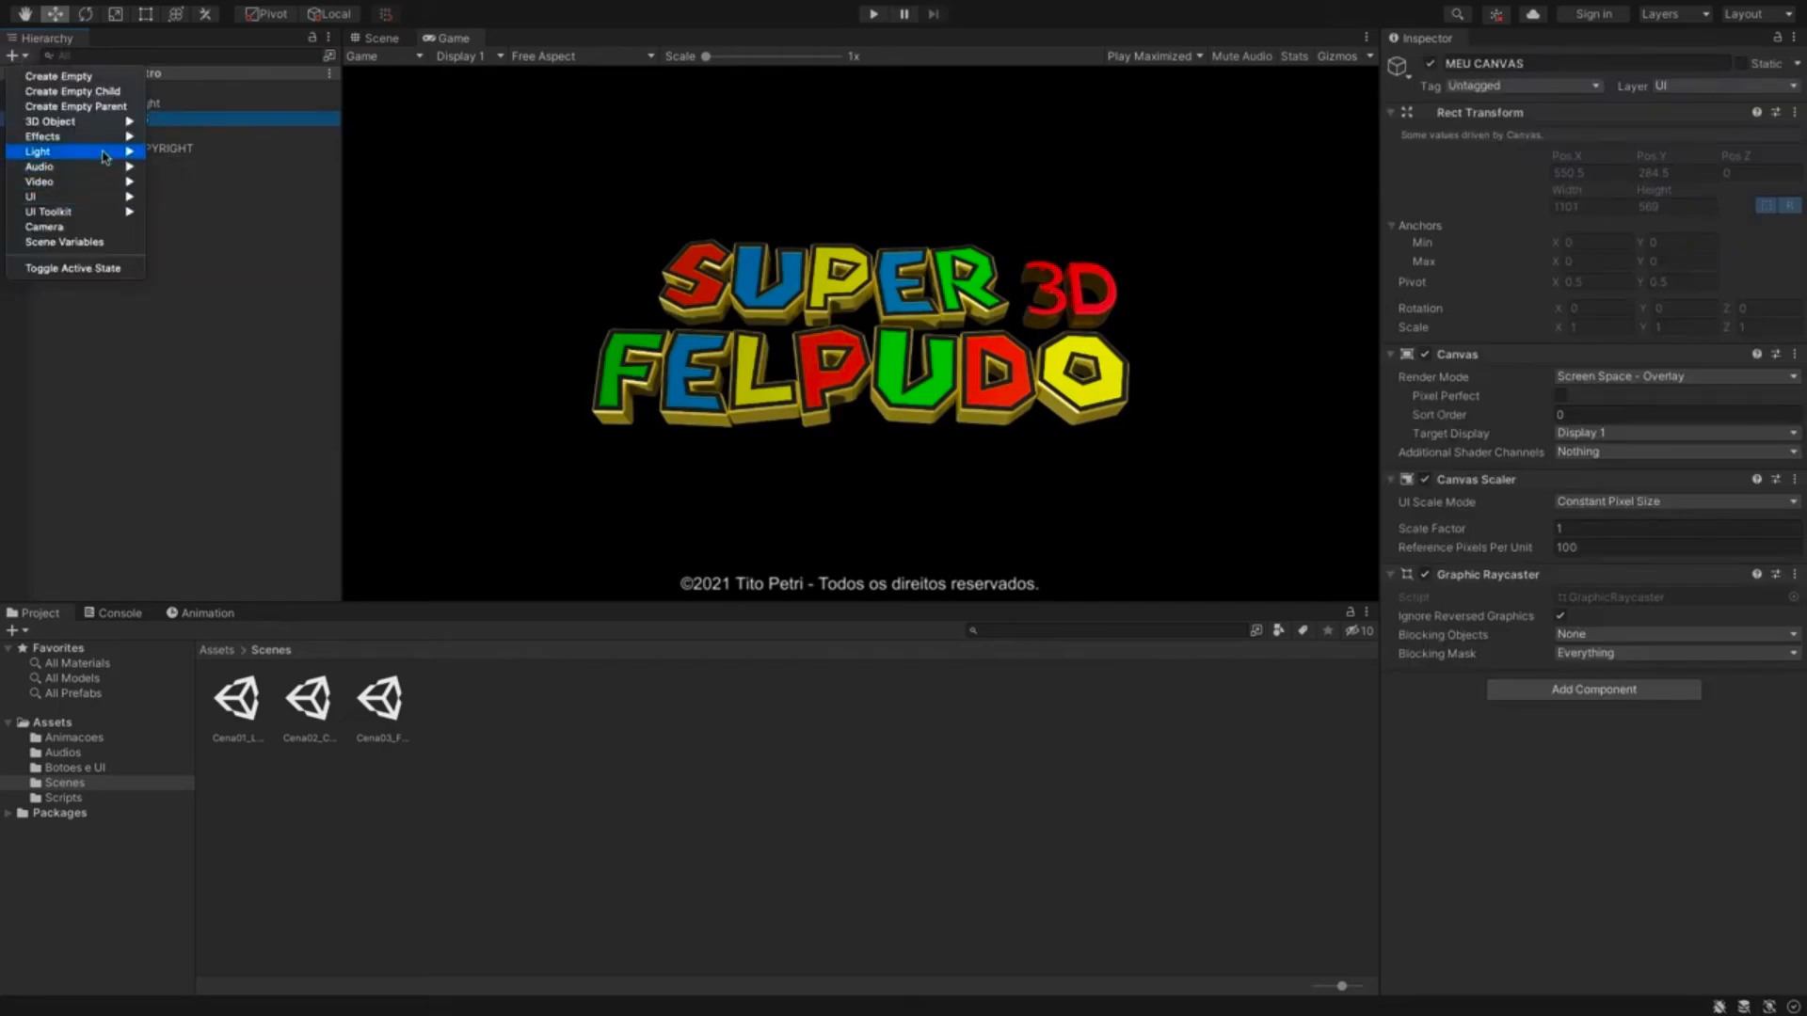
mouse_move(103, 196)
left_click(209, 213)
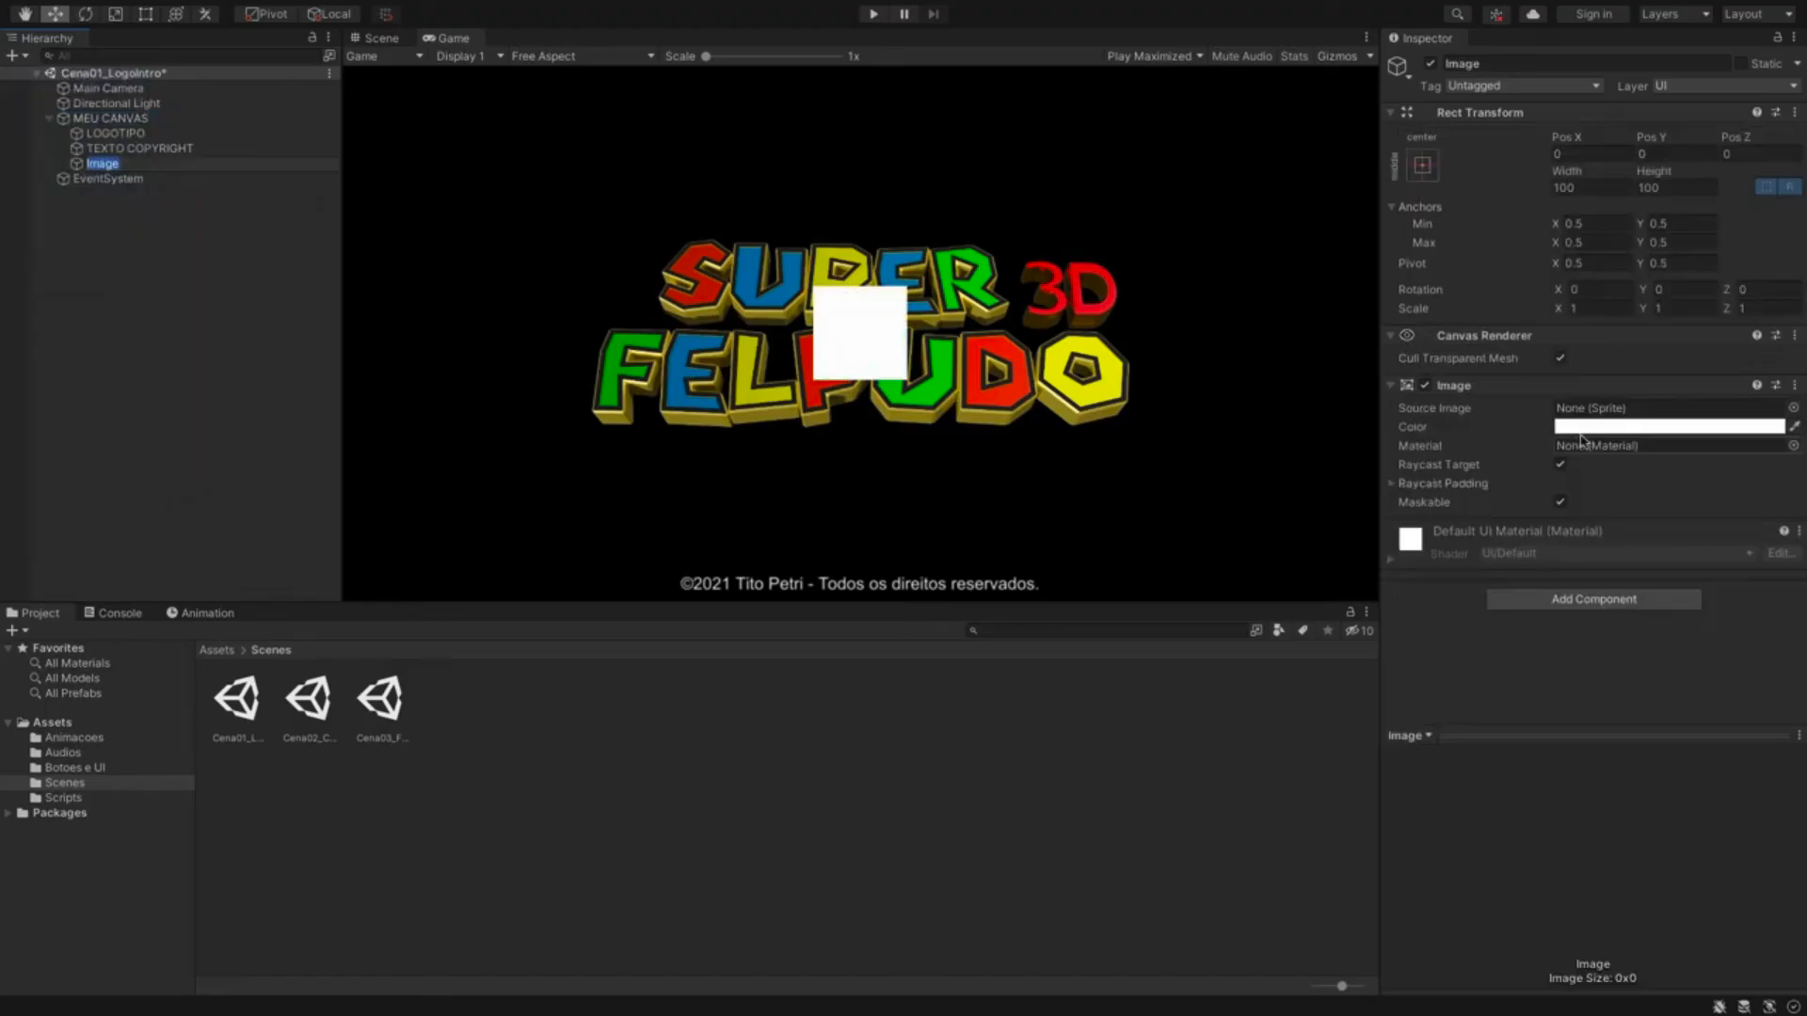
- Set the new Image's color to black (000000)
left_click(1580, 429)
left_click_drag(1668, 570, 1571, 675)
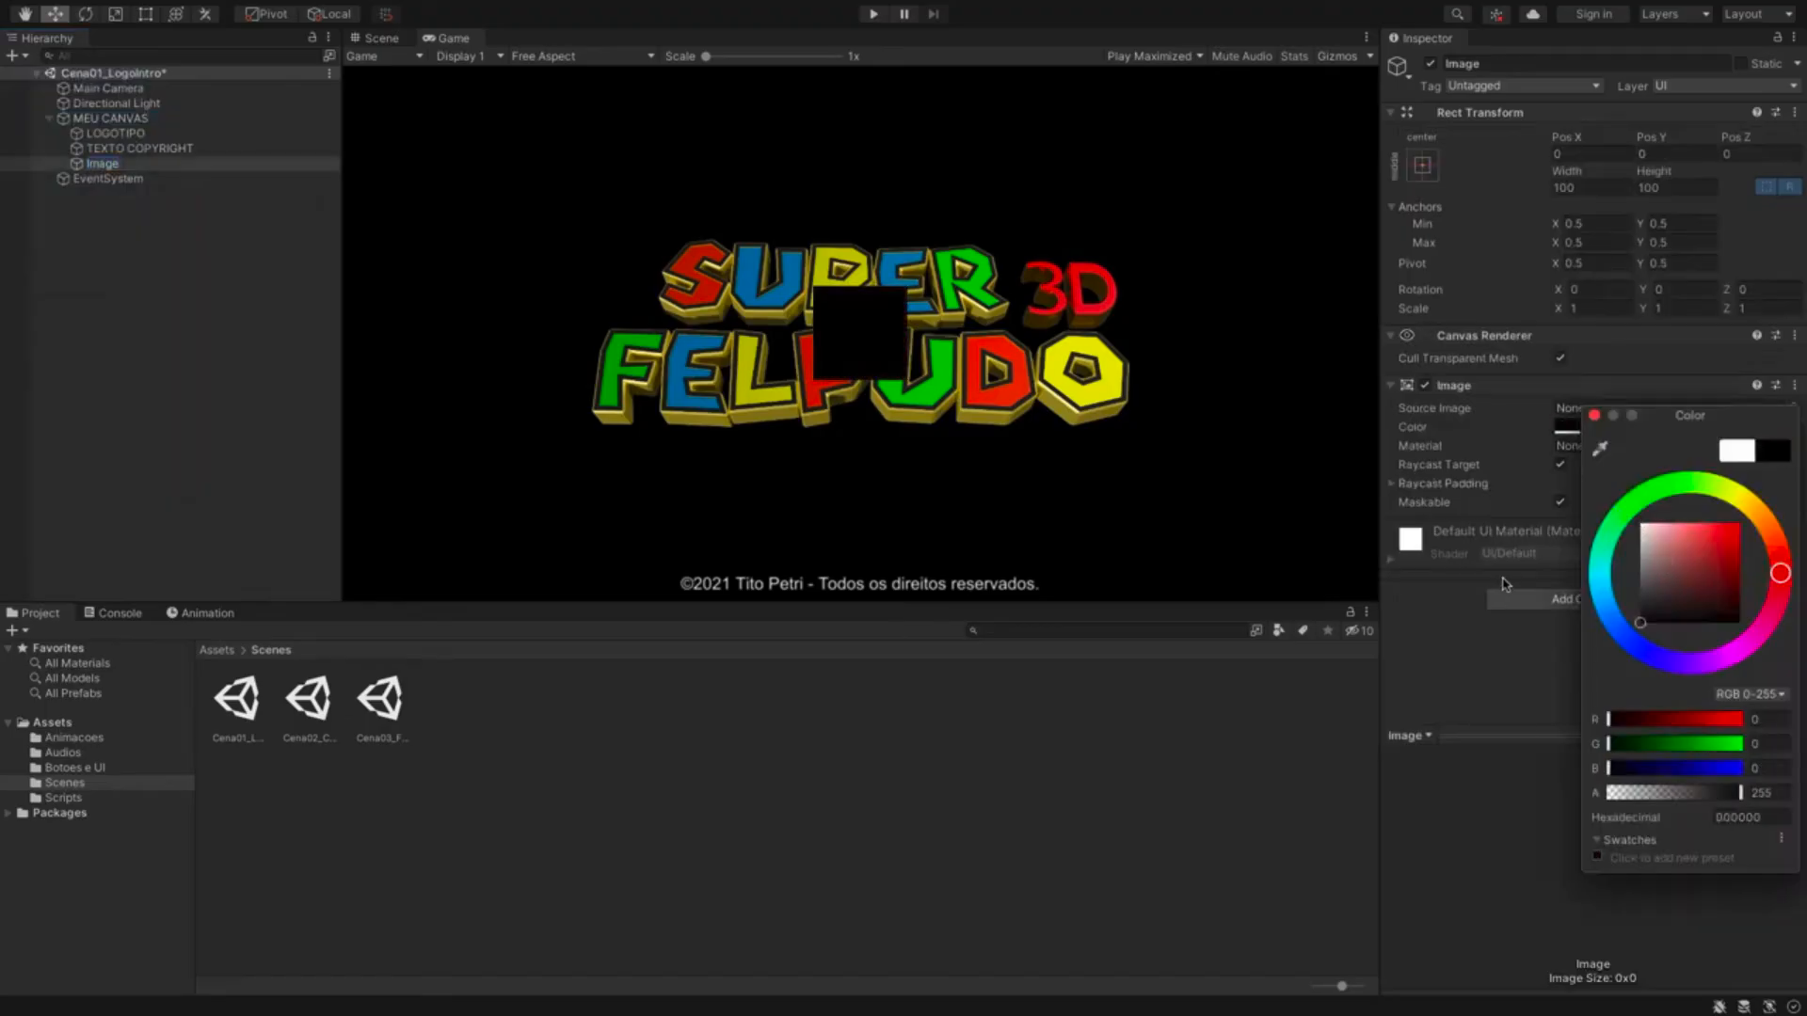
left_click(1485, 186)
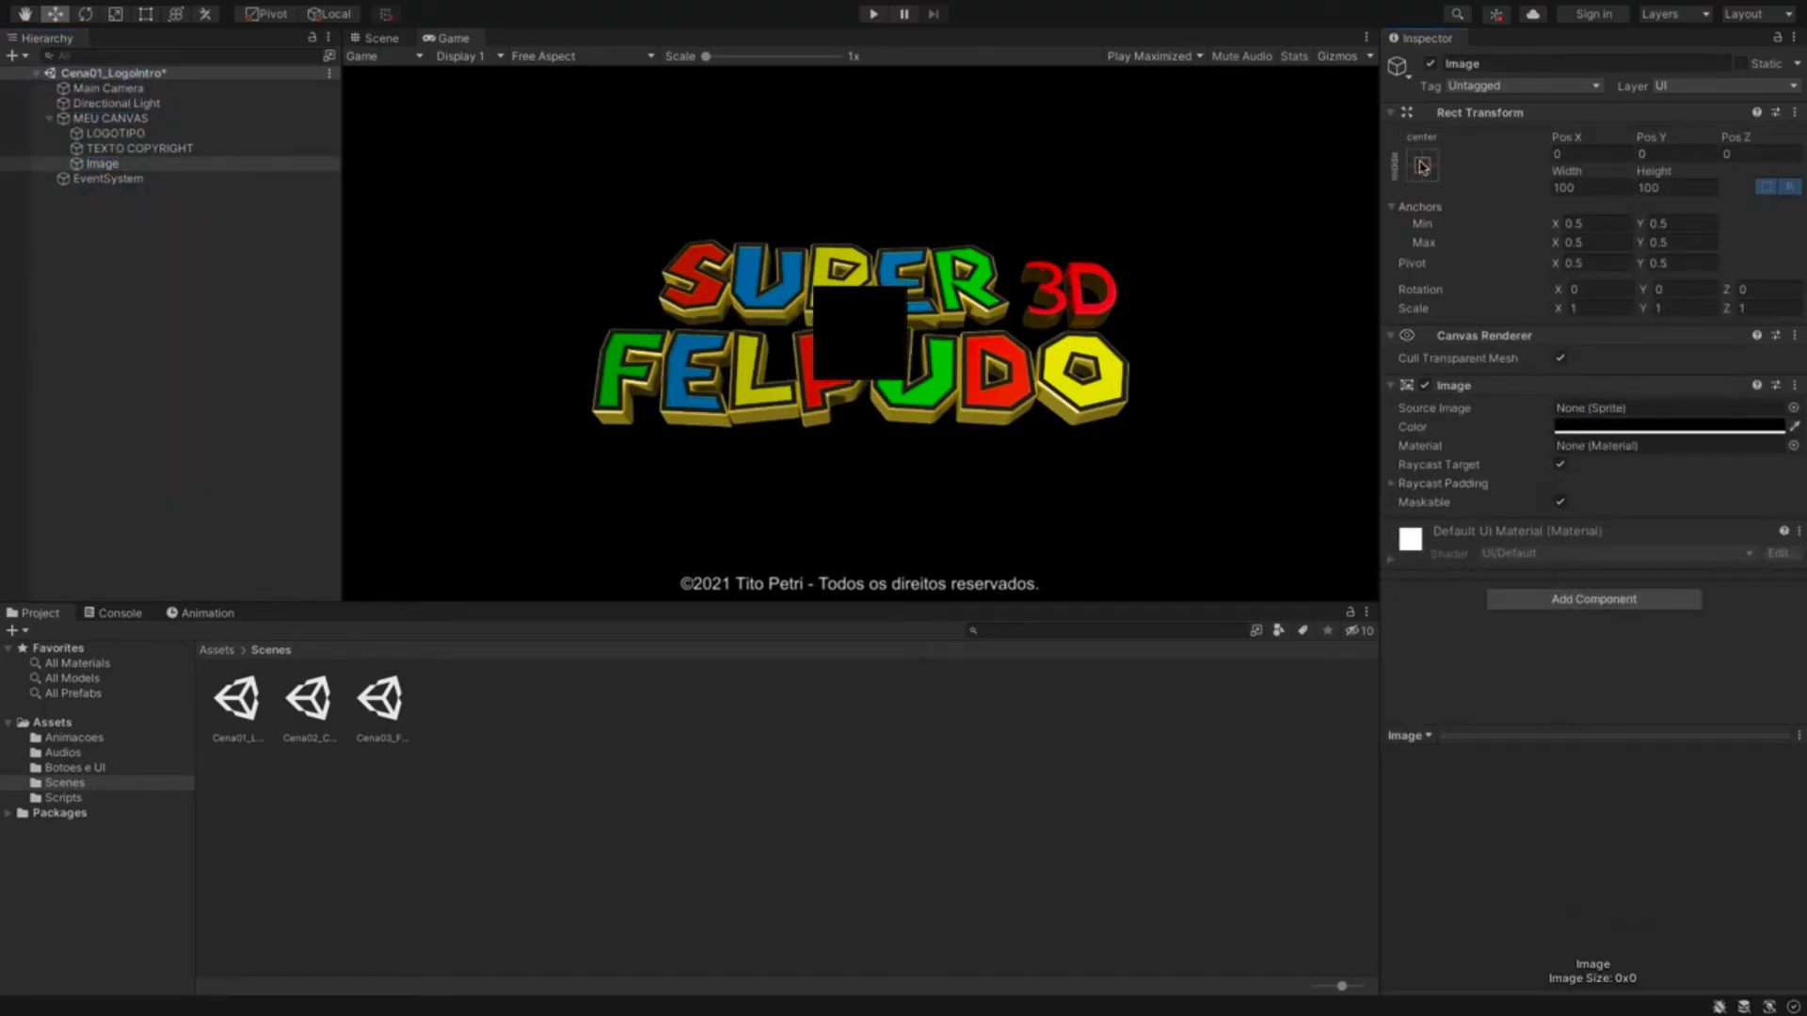
- Change the color of the Image object in MEU CANVAS to a bright pinkish red
left_click(1422, 165)
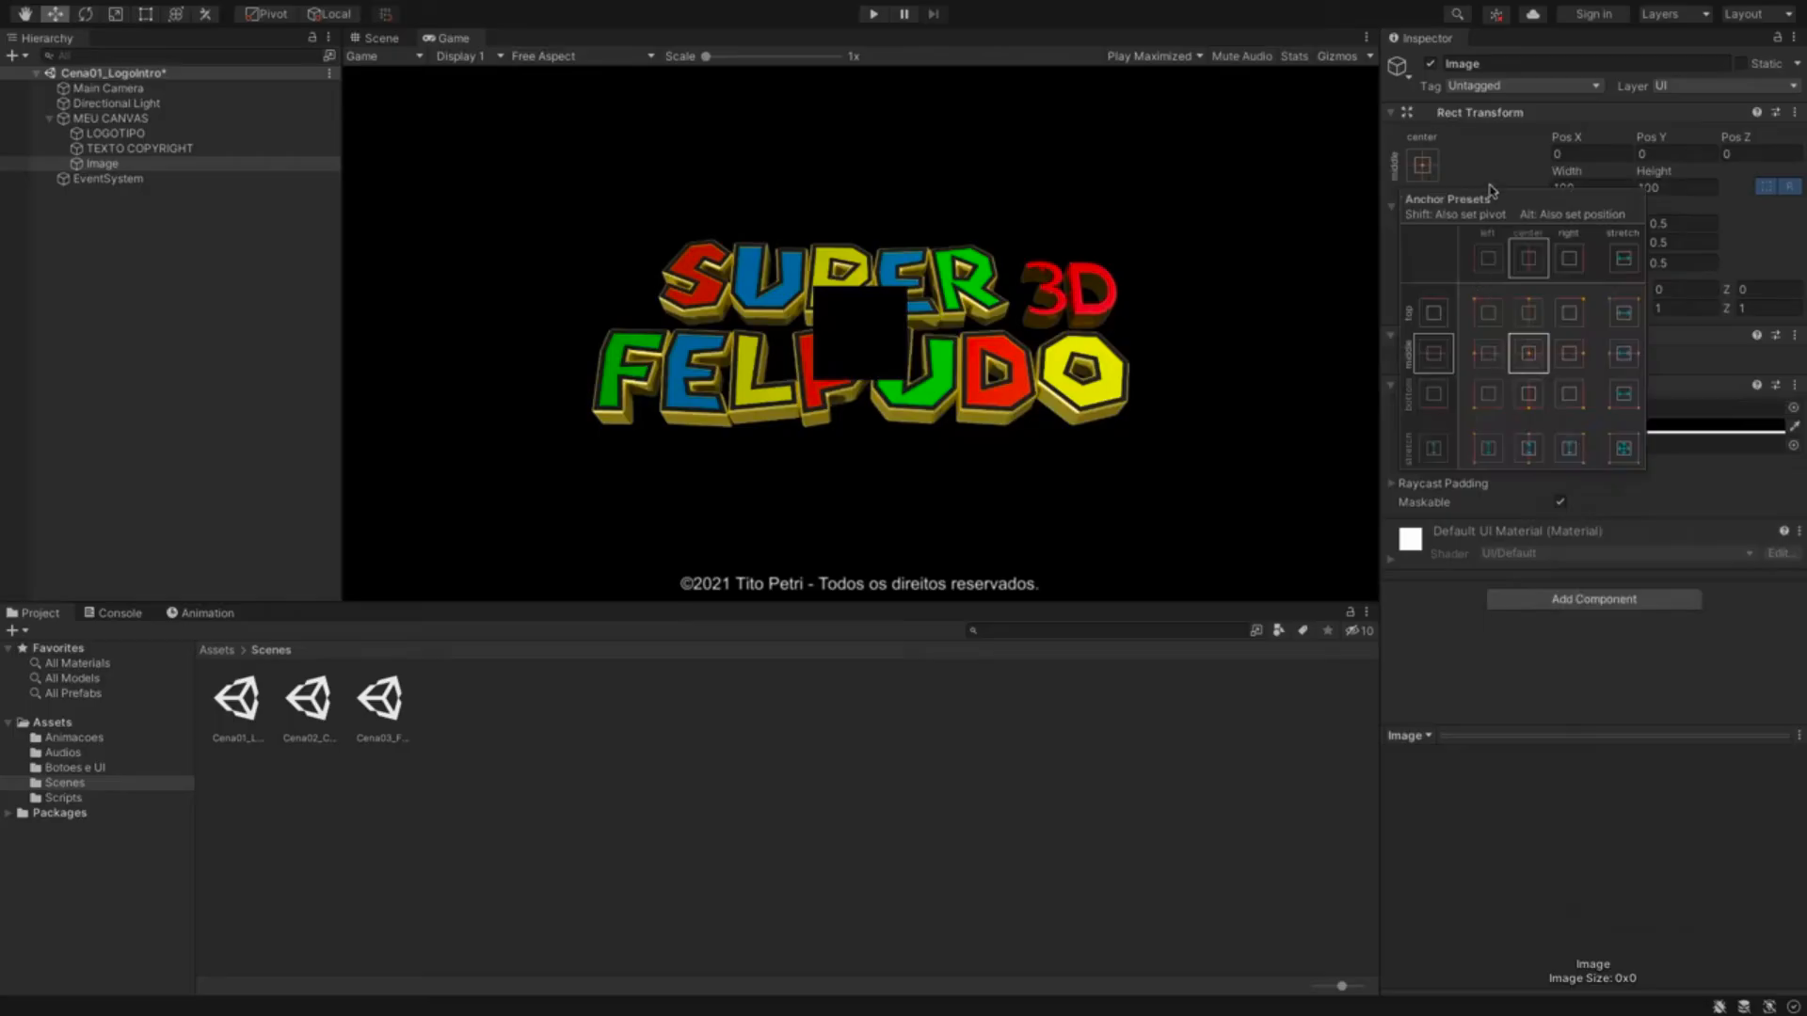
left_click(1488, 162)
left_click(1607, 427)
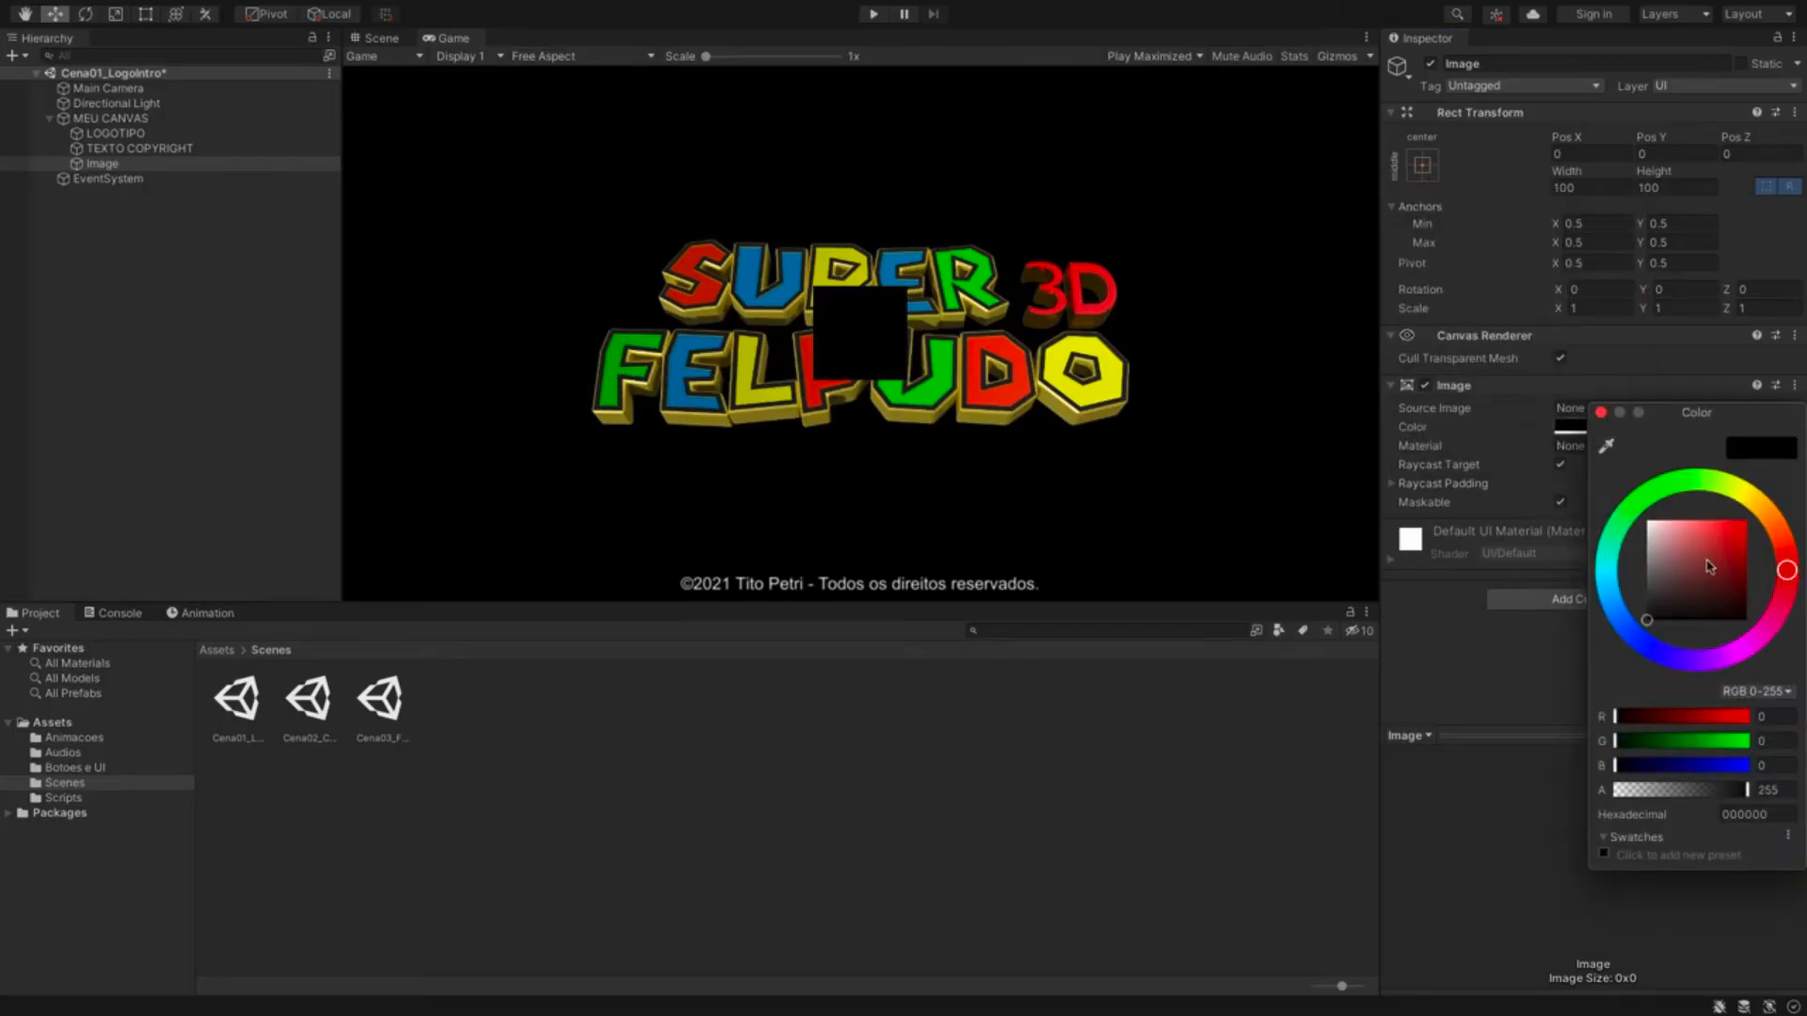
left_click_drag(1710, 566, 1746, 520)
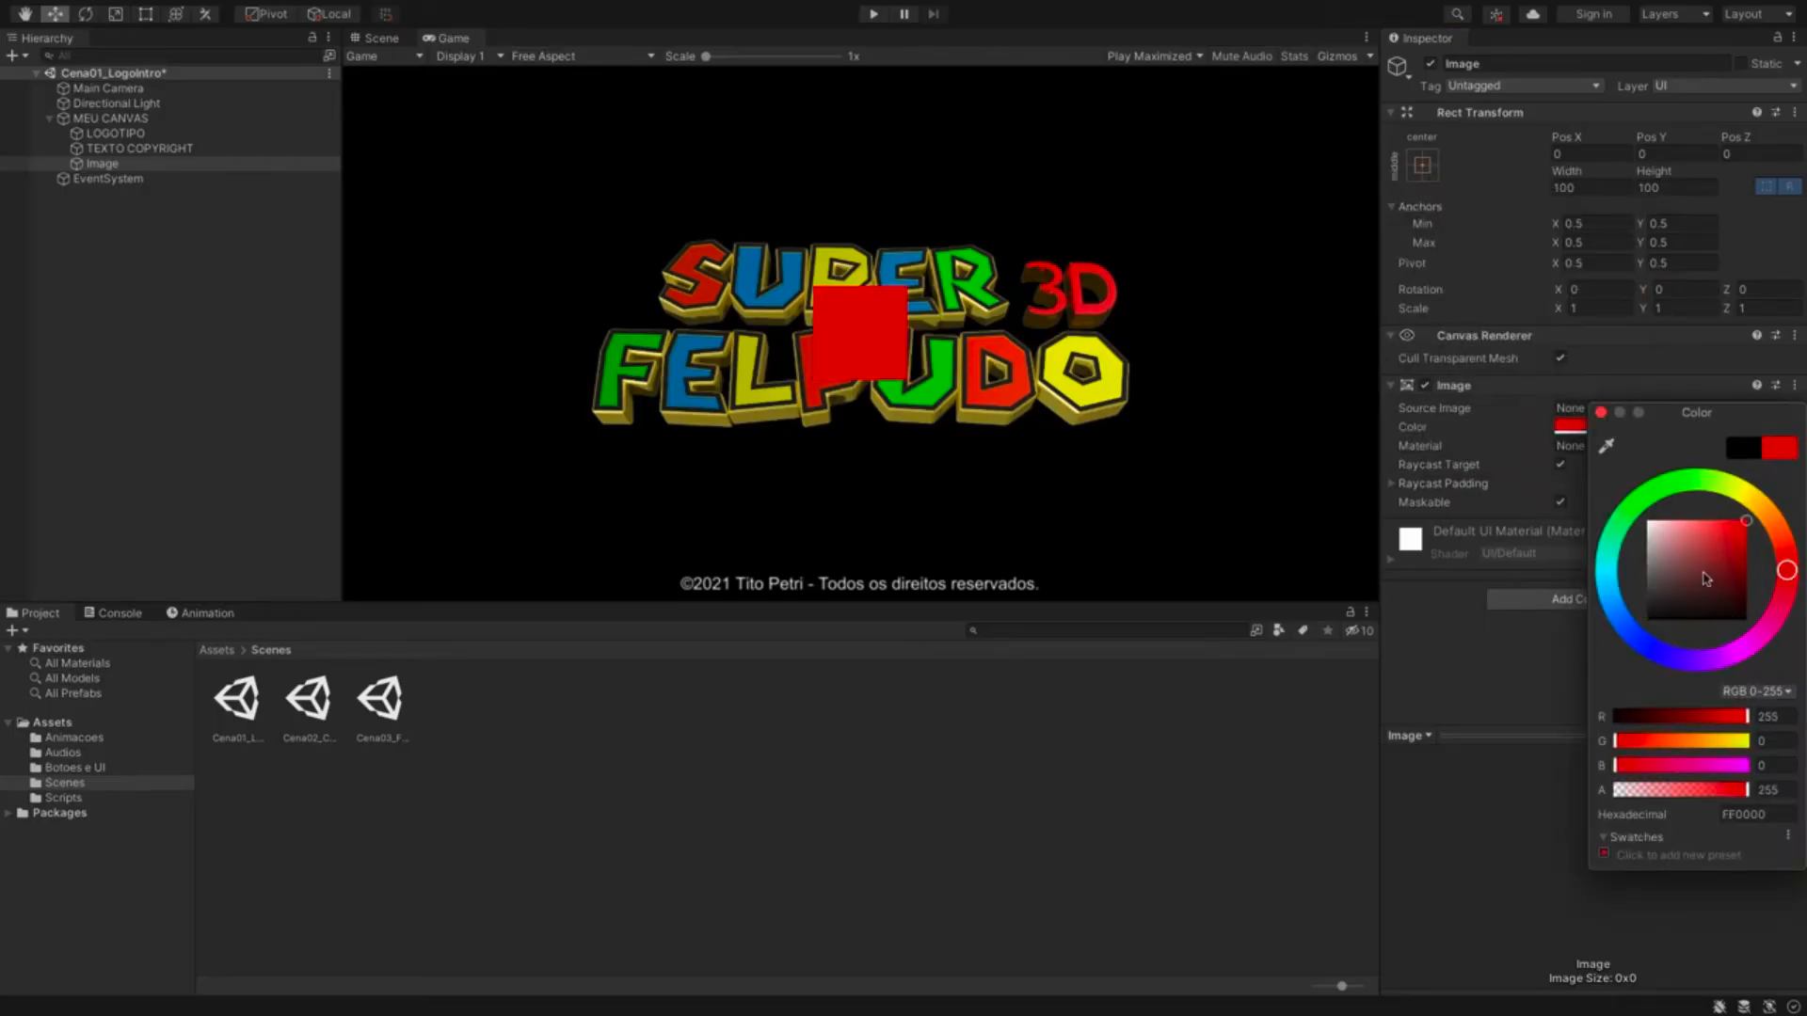
key("Escape")
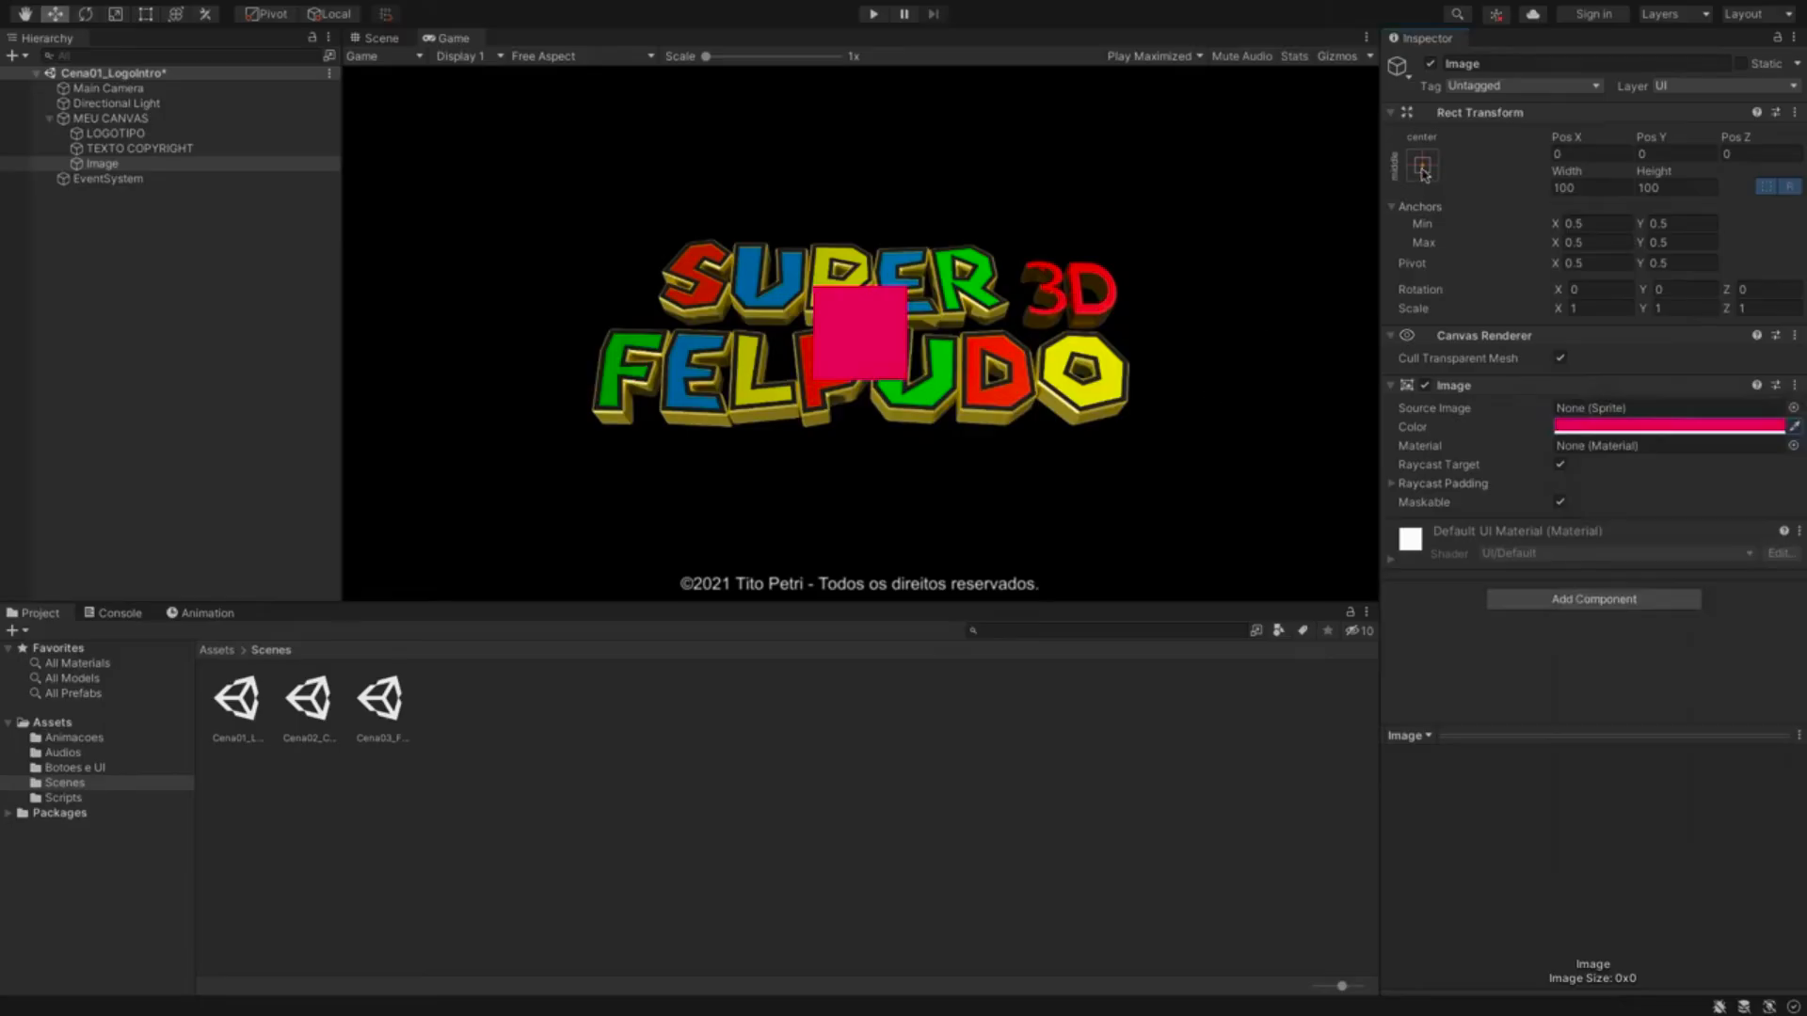
- Apply the anchor preset that stretches the Image both horizontally and vertically
left_click(1421, 167)
left_click(1625, 451)
left_click(1505, 134)
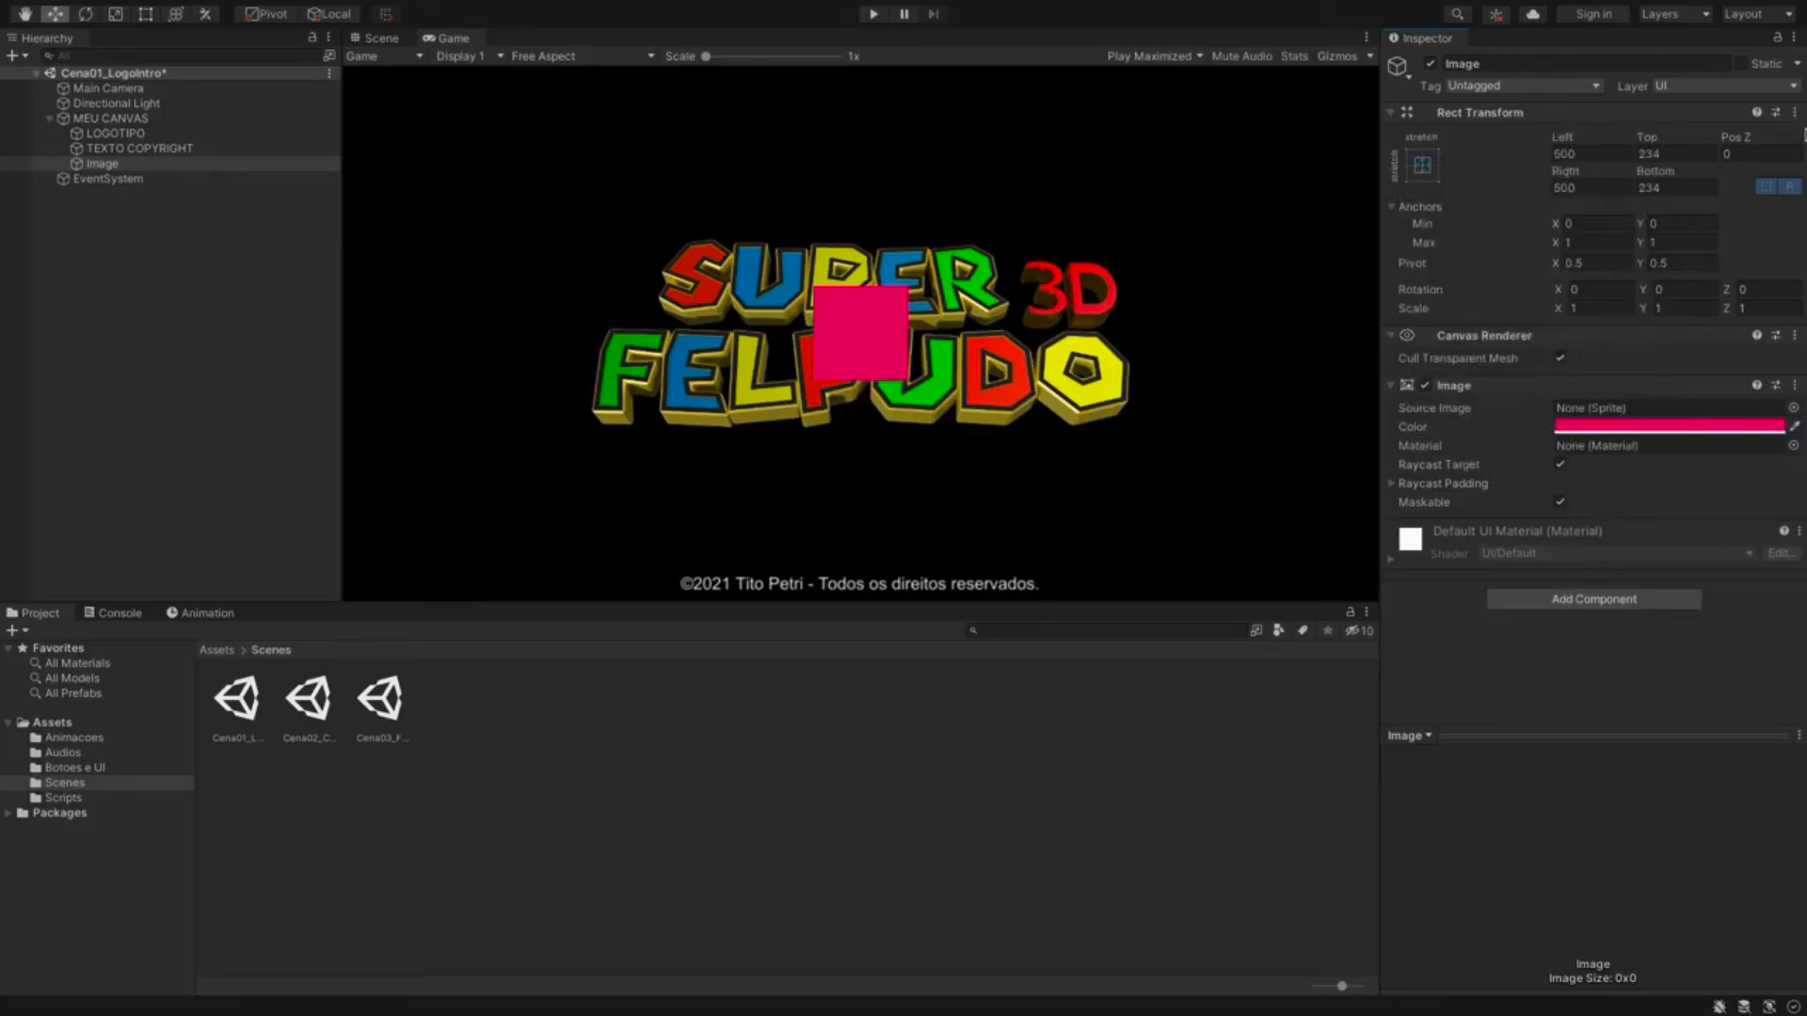
left_click(1794, 113)
left_click(1703, 134)
left_click(1427, 168)
left_click(1623, 449)
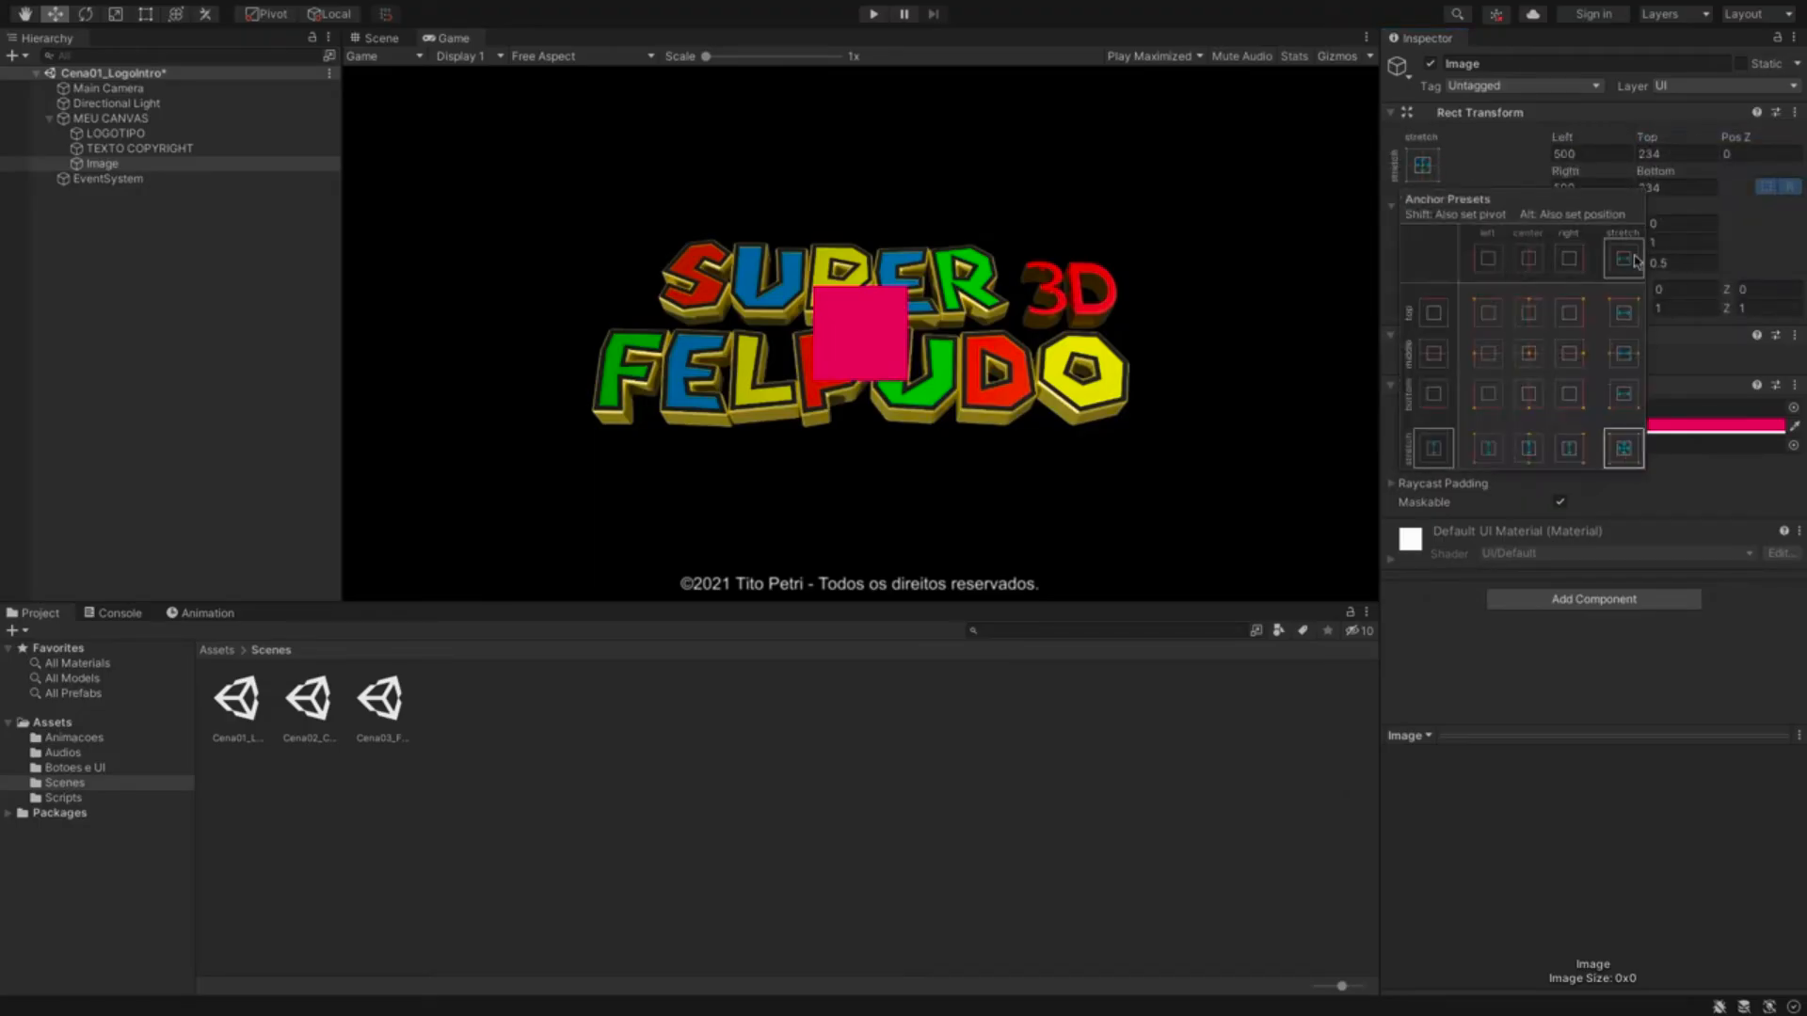
left_click(1586, 162)
- Set the Image's Left, Top, Bottom and Right offsets to 0 so it fills the whole canvas
left_click(1601, 154)
type("0")
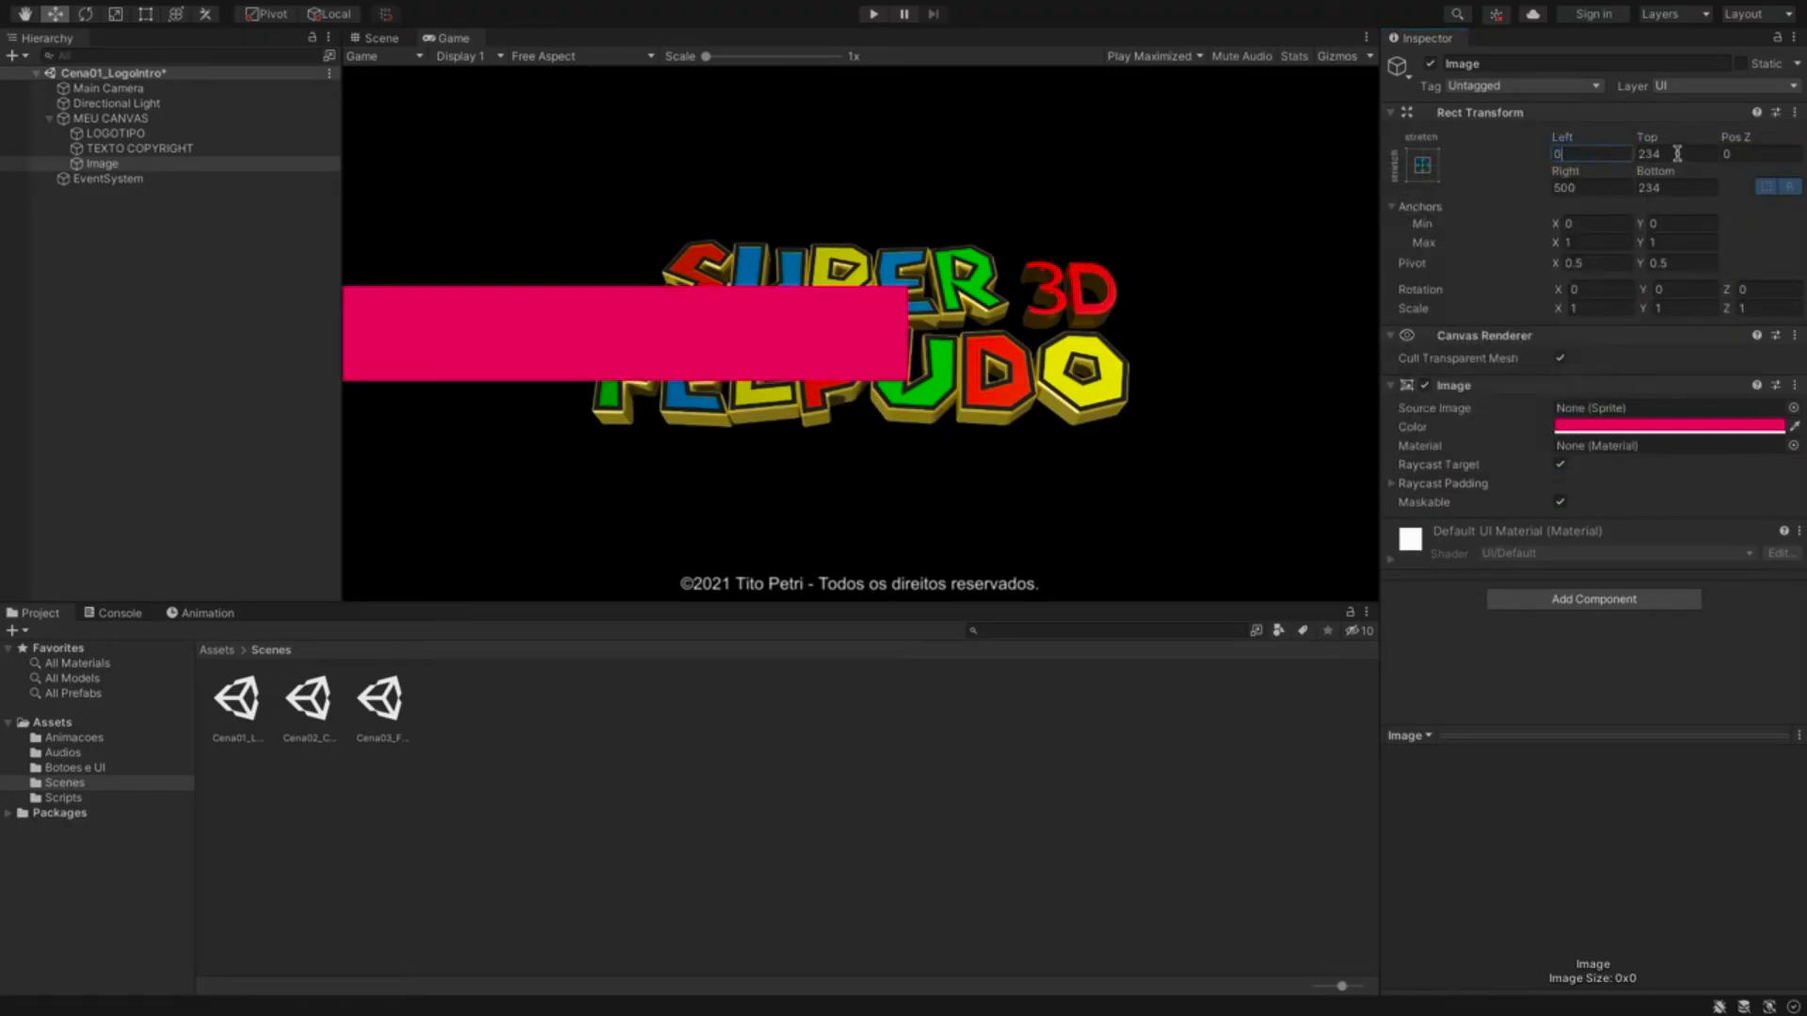
left_click(1664, 154)
type("0")
left_click(1685, 188)
type("0")
left_click(1599, 187)
type("0")
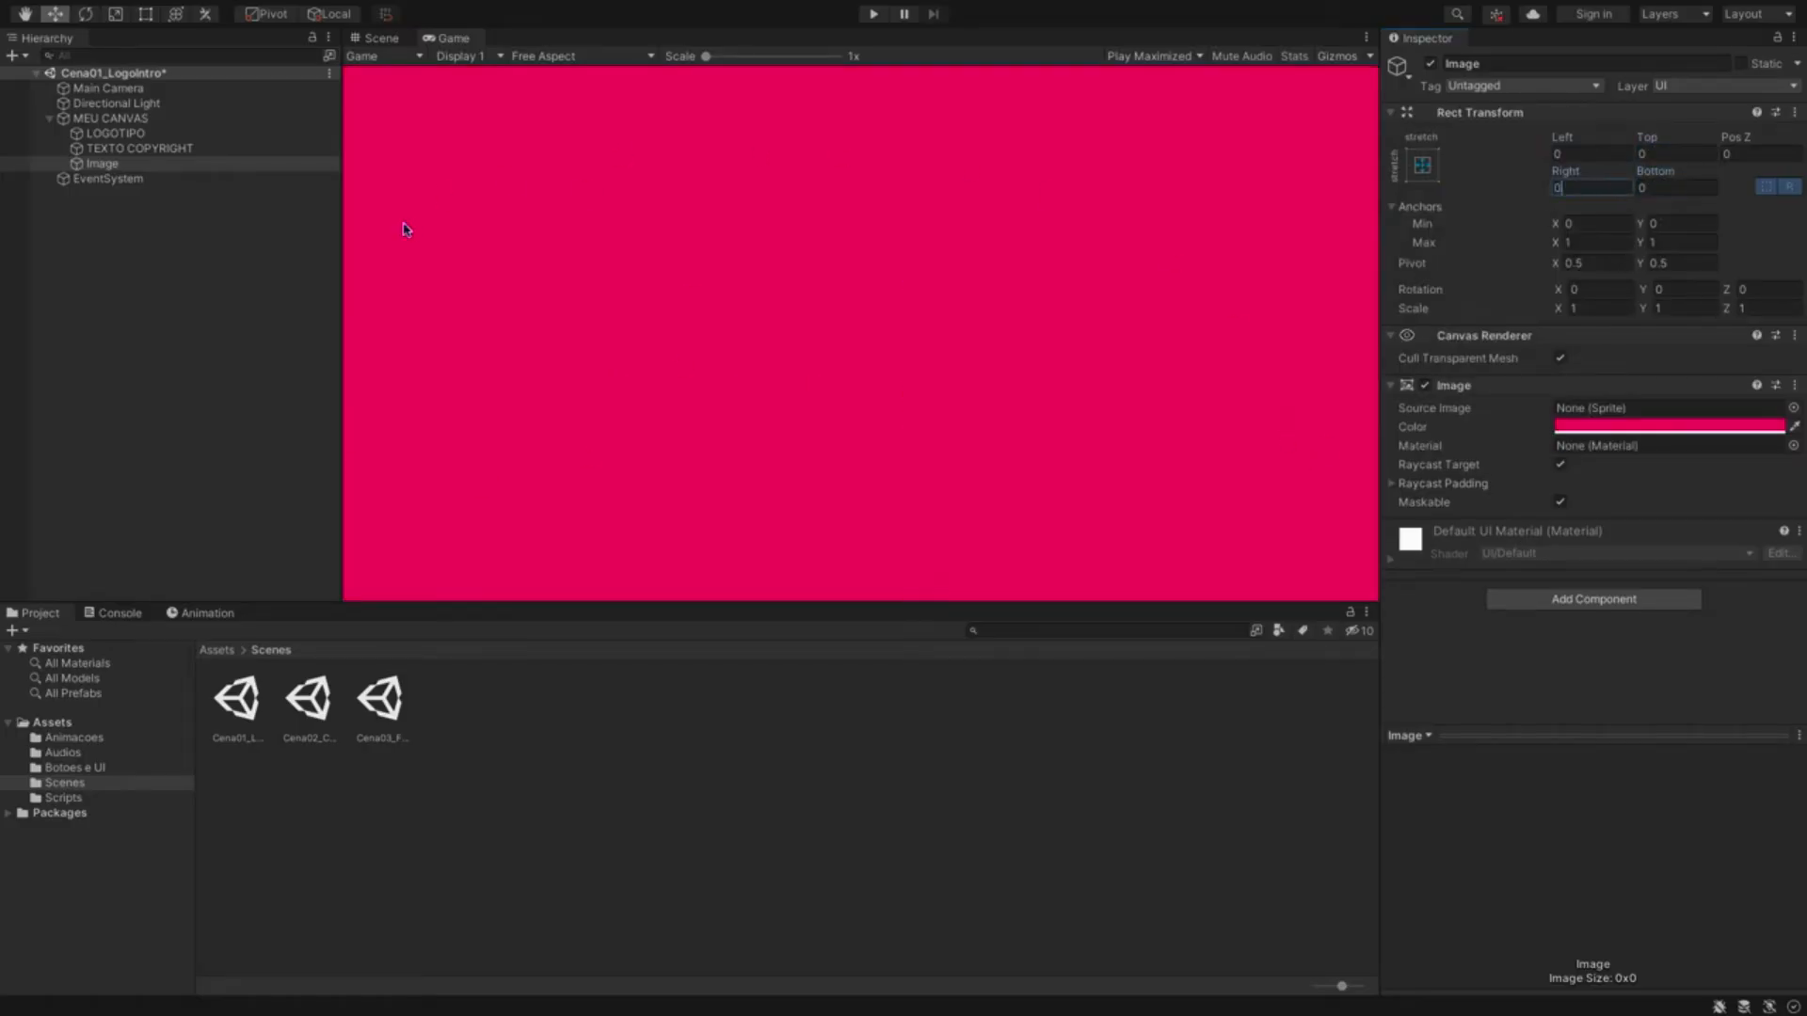
- Examine the stretched Image from an angle in the Scene view and return to the Game view
left_click(384, 39)
middle_click_drag(761, 336, 996, 417)
key("f")
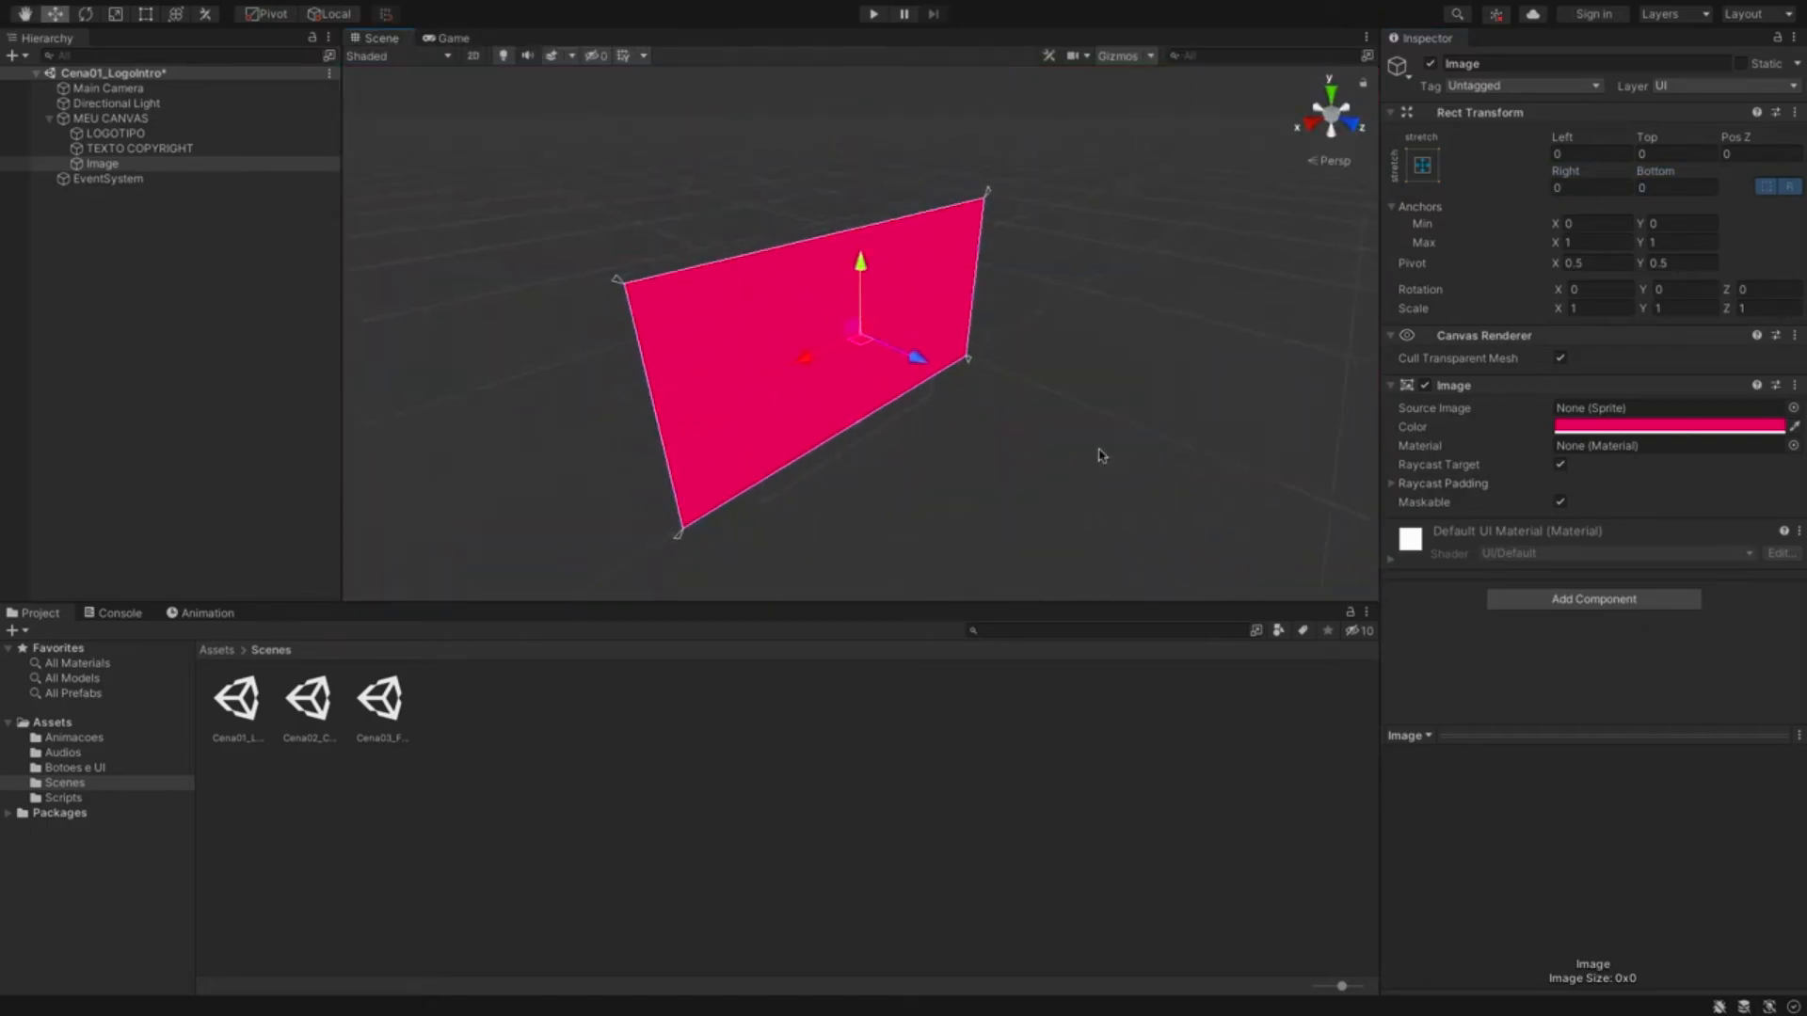
left_click_drag(1133, 462, 733, 245, "alt")
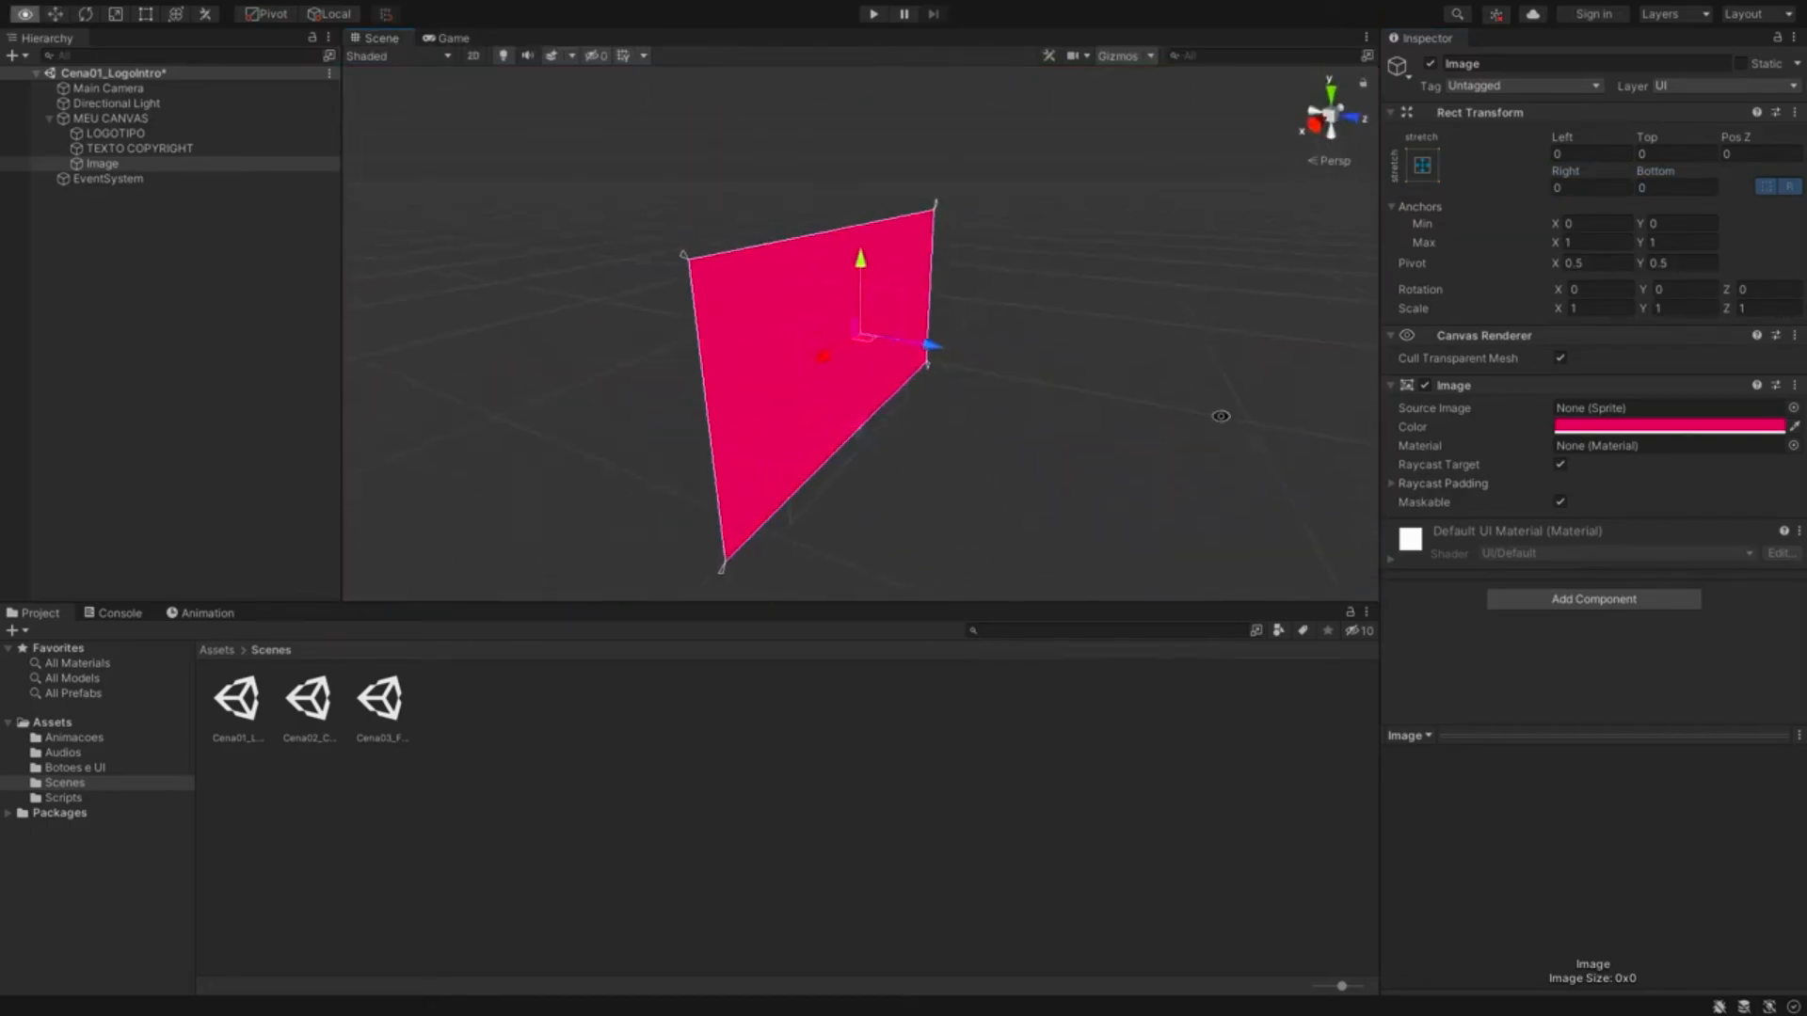
left_click(450, 37)
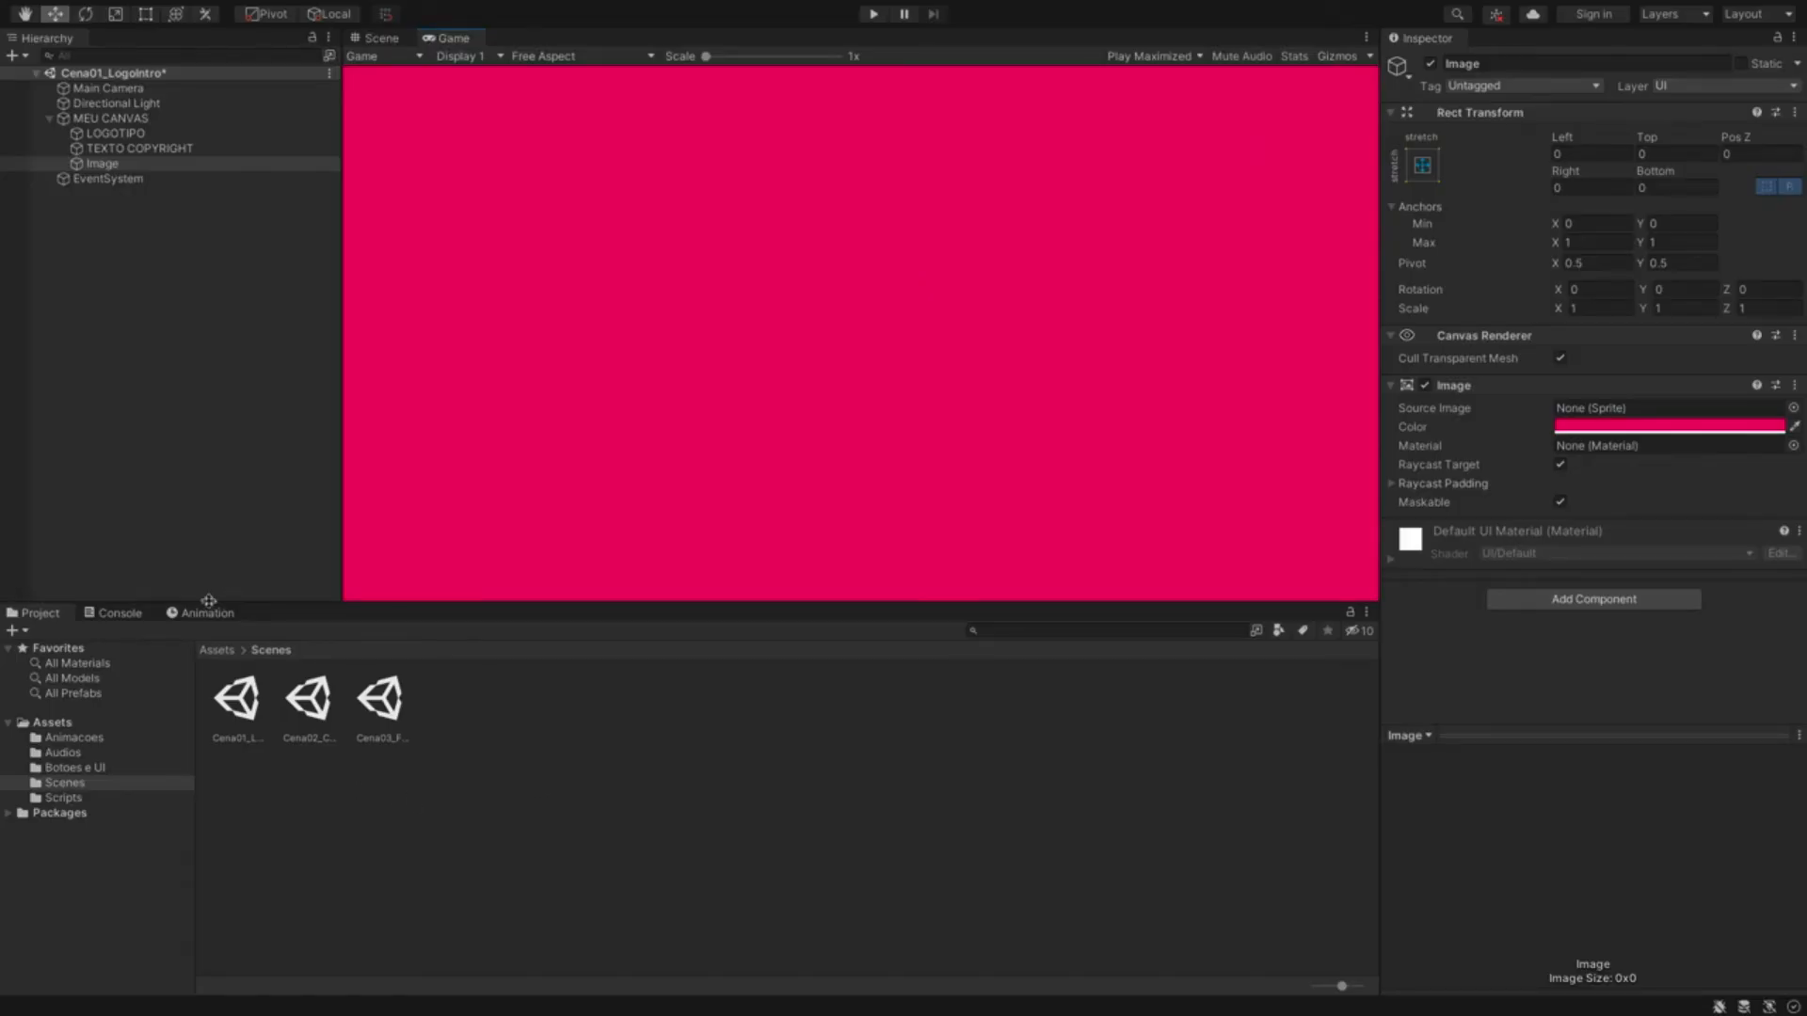
- Rename the Image object as QUADRO FADE
left_click(154, 166)
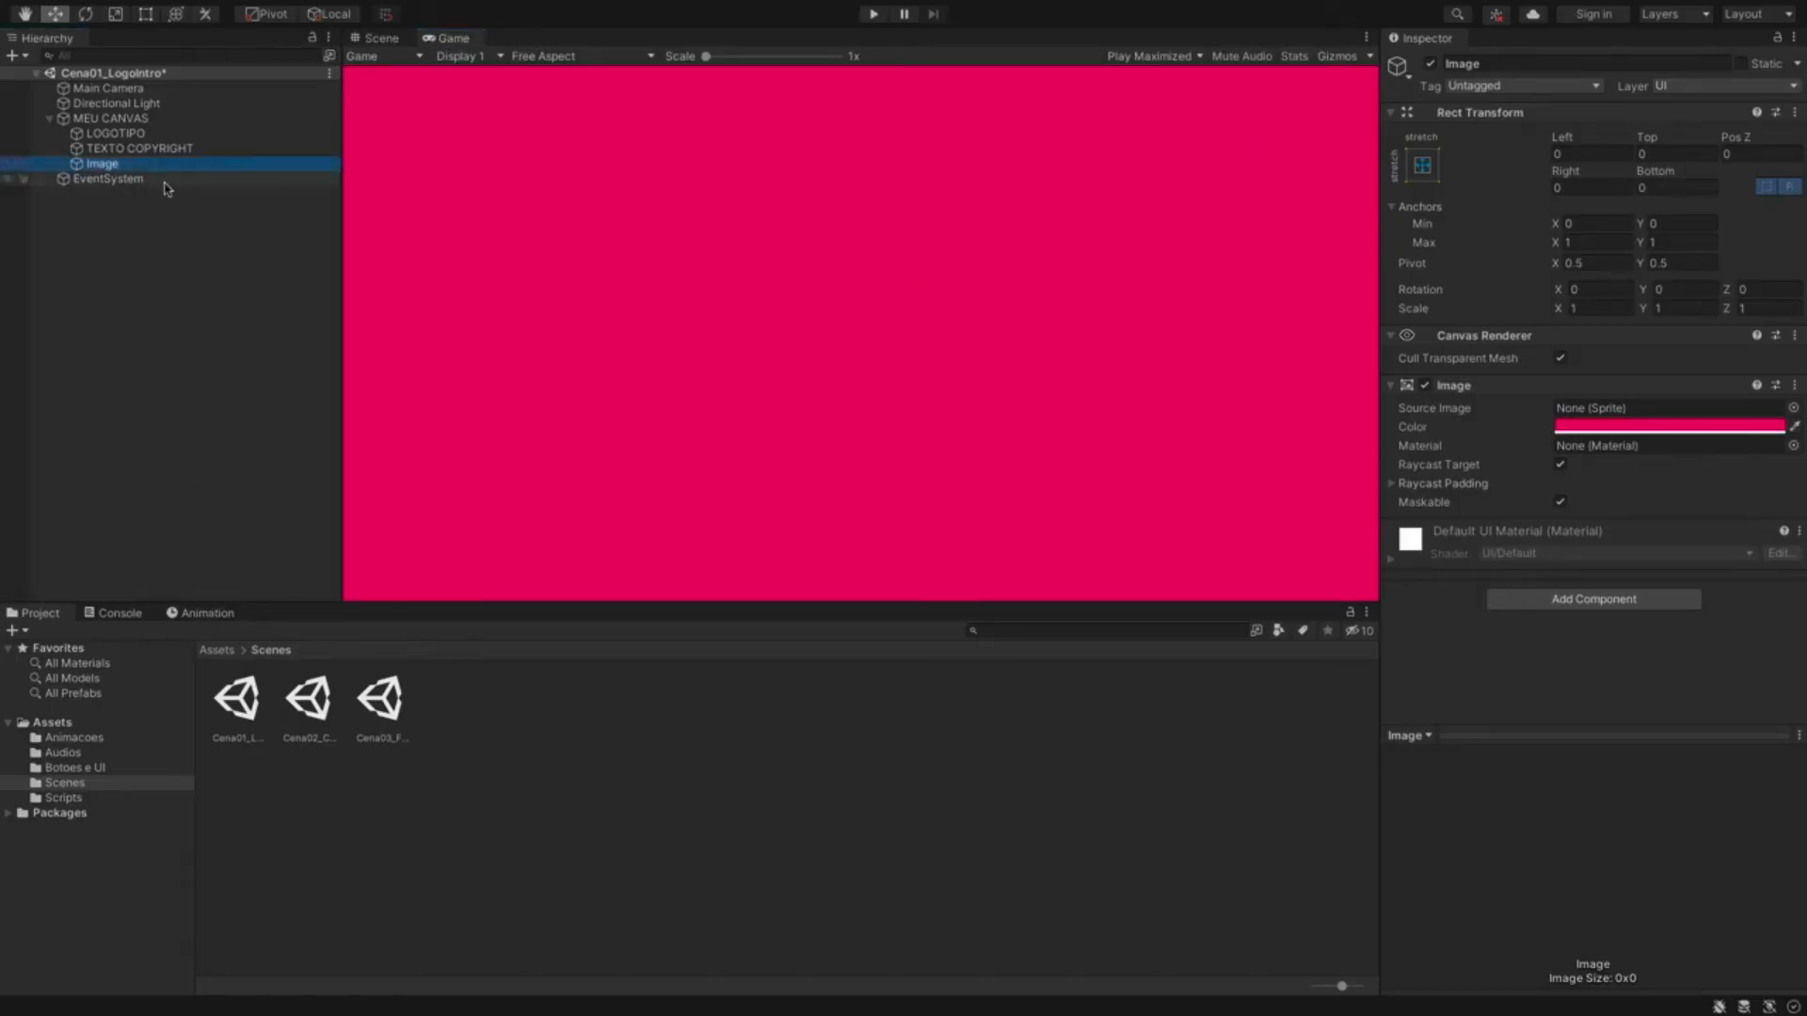
key("F2")
type("QUADRO FADE")
key("Return")
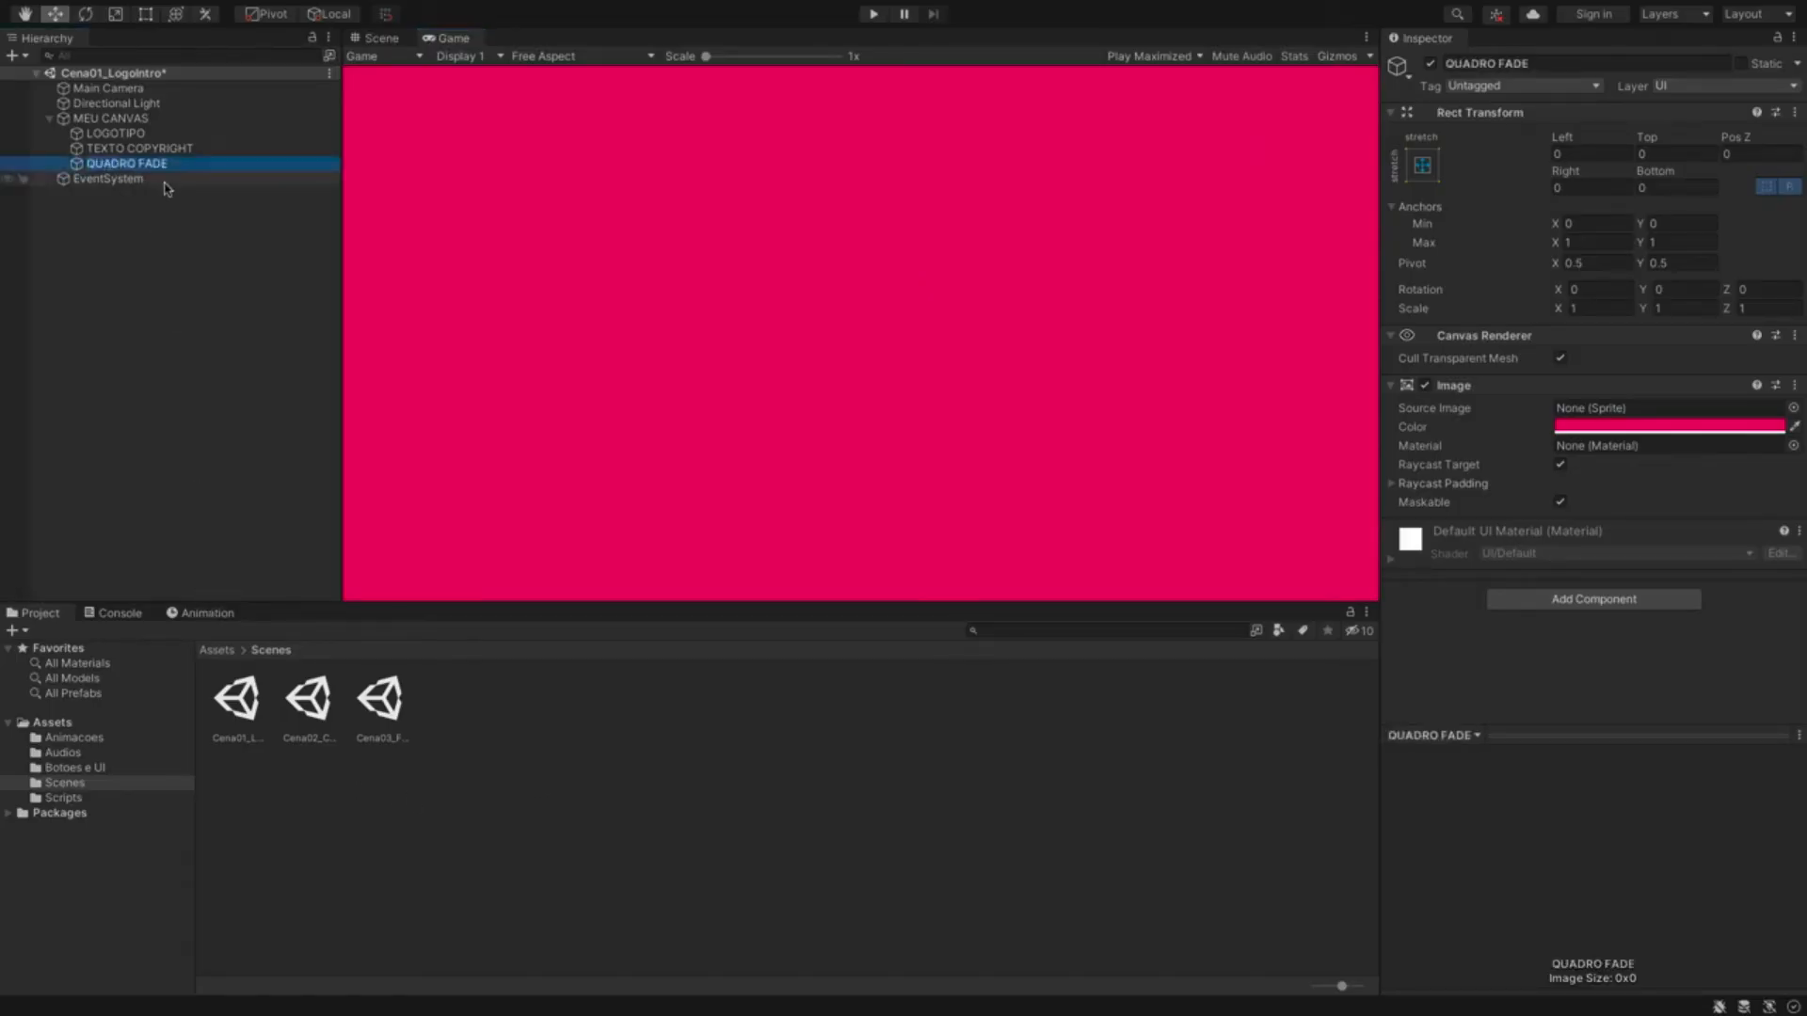
- Create an animation clip named QuadroAparece for the QUADRO FADE object and save it in the Scenes folder
left_click(201, 612)
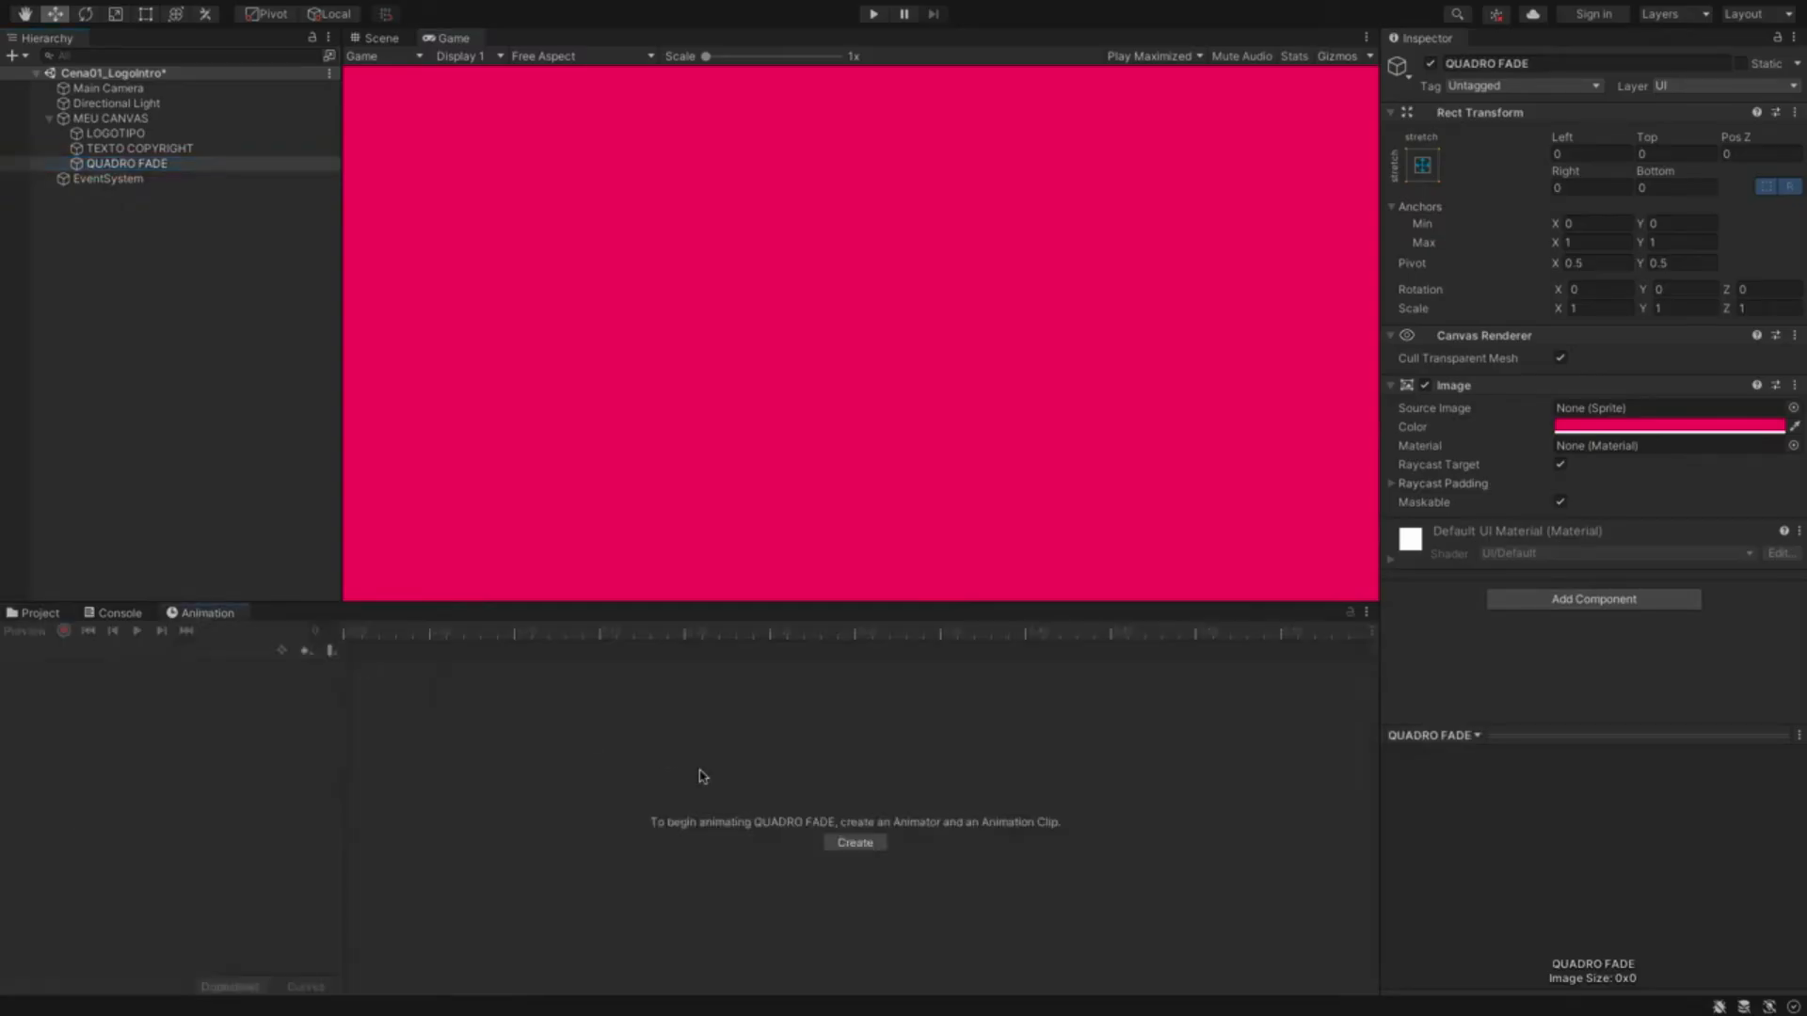
left_click(854, 842)
type("QuadroAparece")
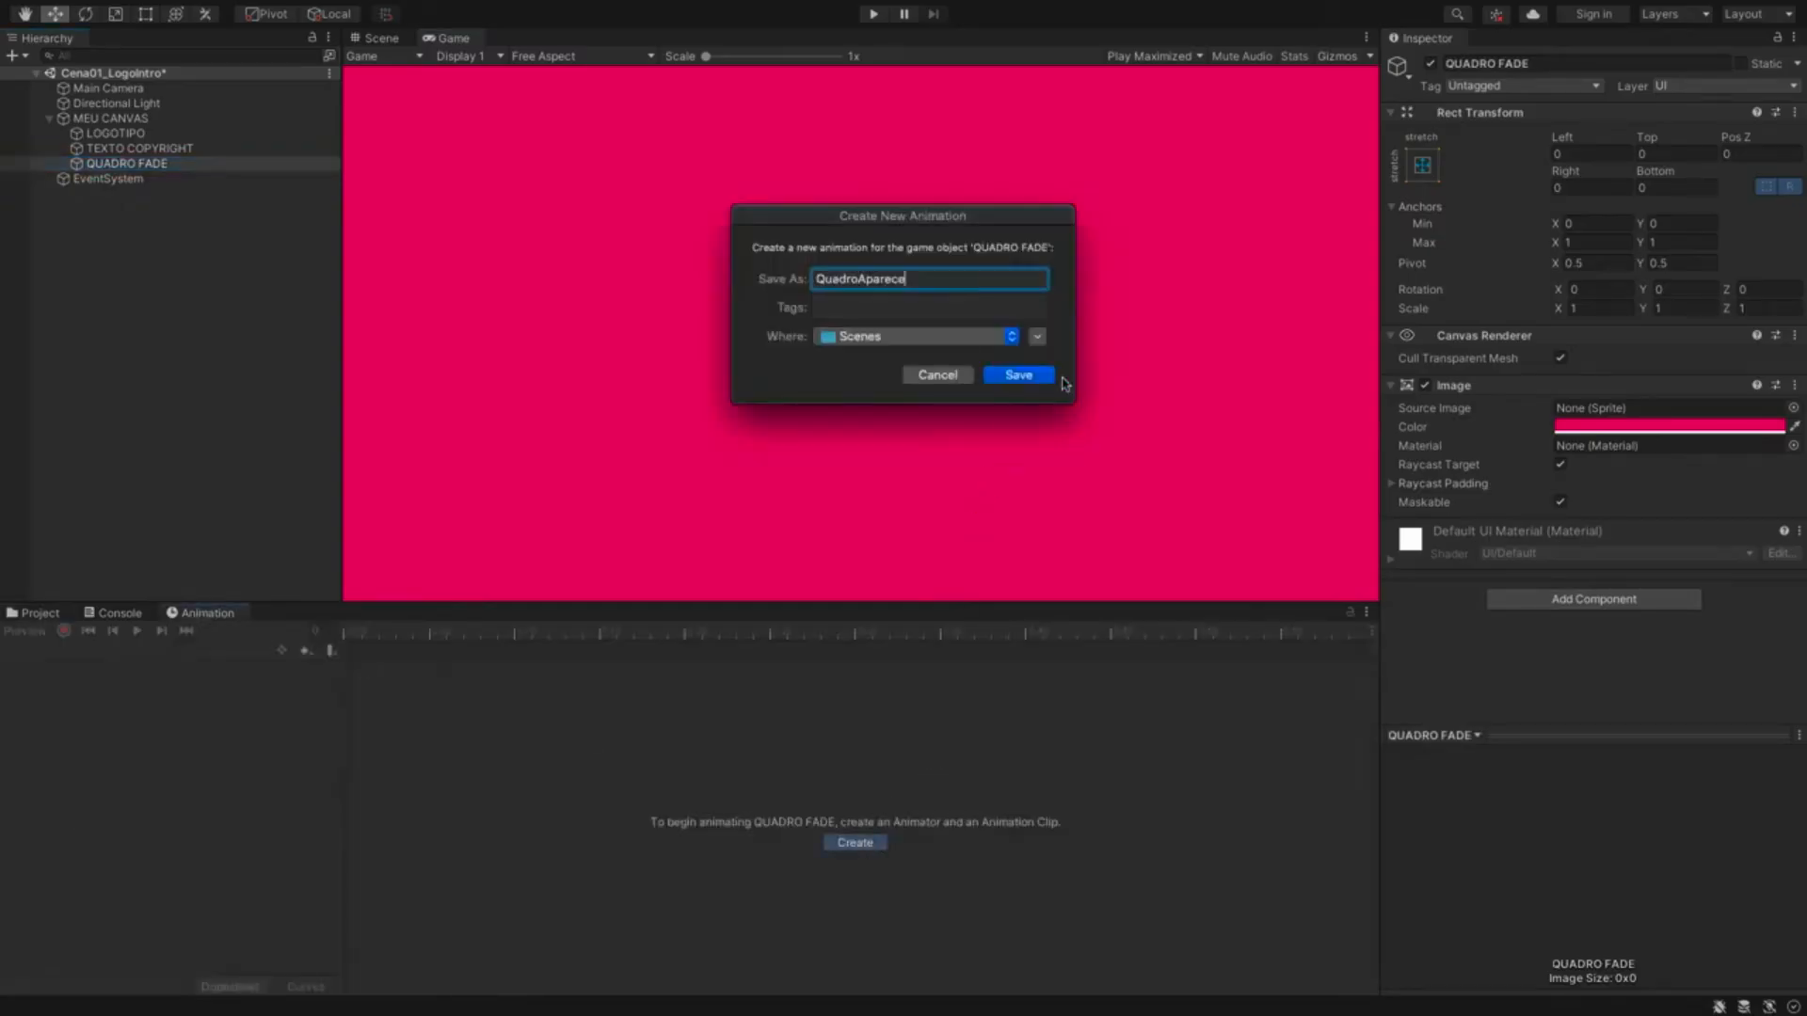
left_click(1011, 339)
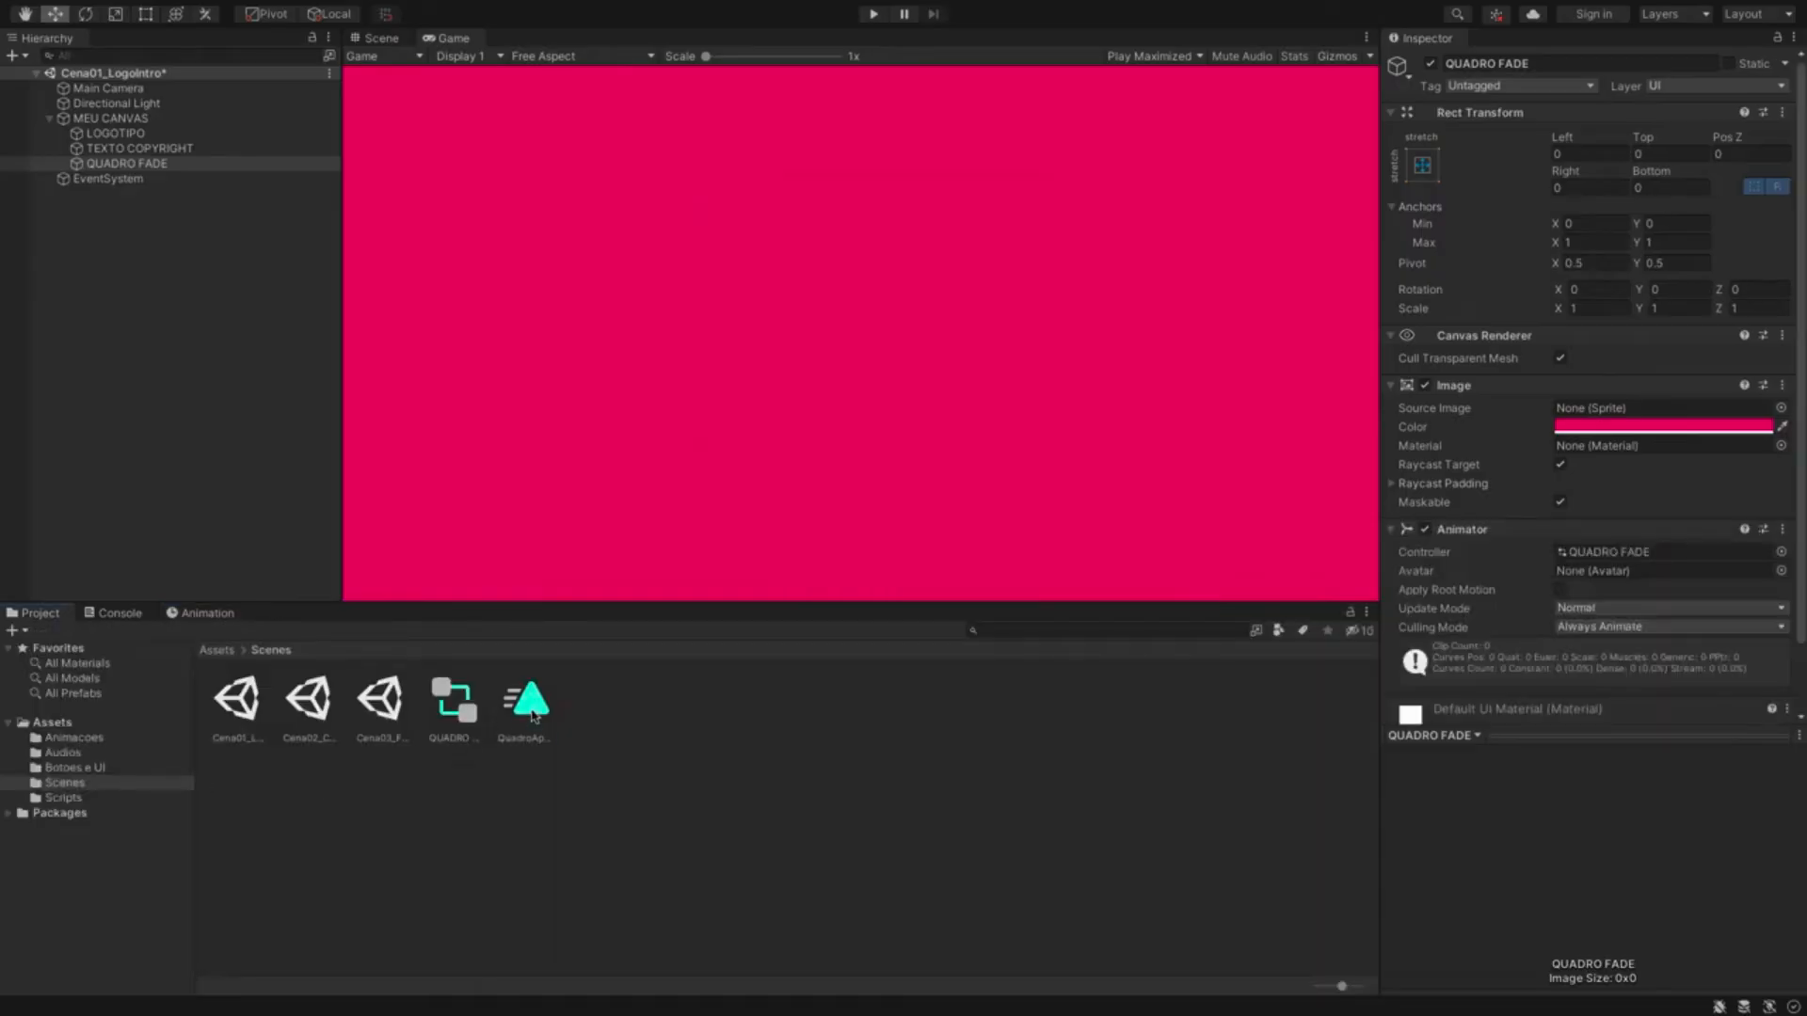
- Move the QuadroAparece clip and the QUADRO FADE controller from the Scenes folder to Animacoes, and open that folder
left_click(531, 709)
left_click(461, 713, "shift")
left_click_drag(466, 713, 73, 741)
left_click(77, 739)
- Reveal the QuadroAparece clip in Finder, duplicate it as QuadroDesaparece.anim, and return to Unity
left_click(524, 713)
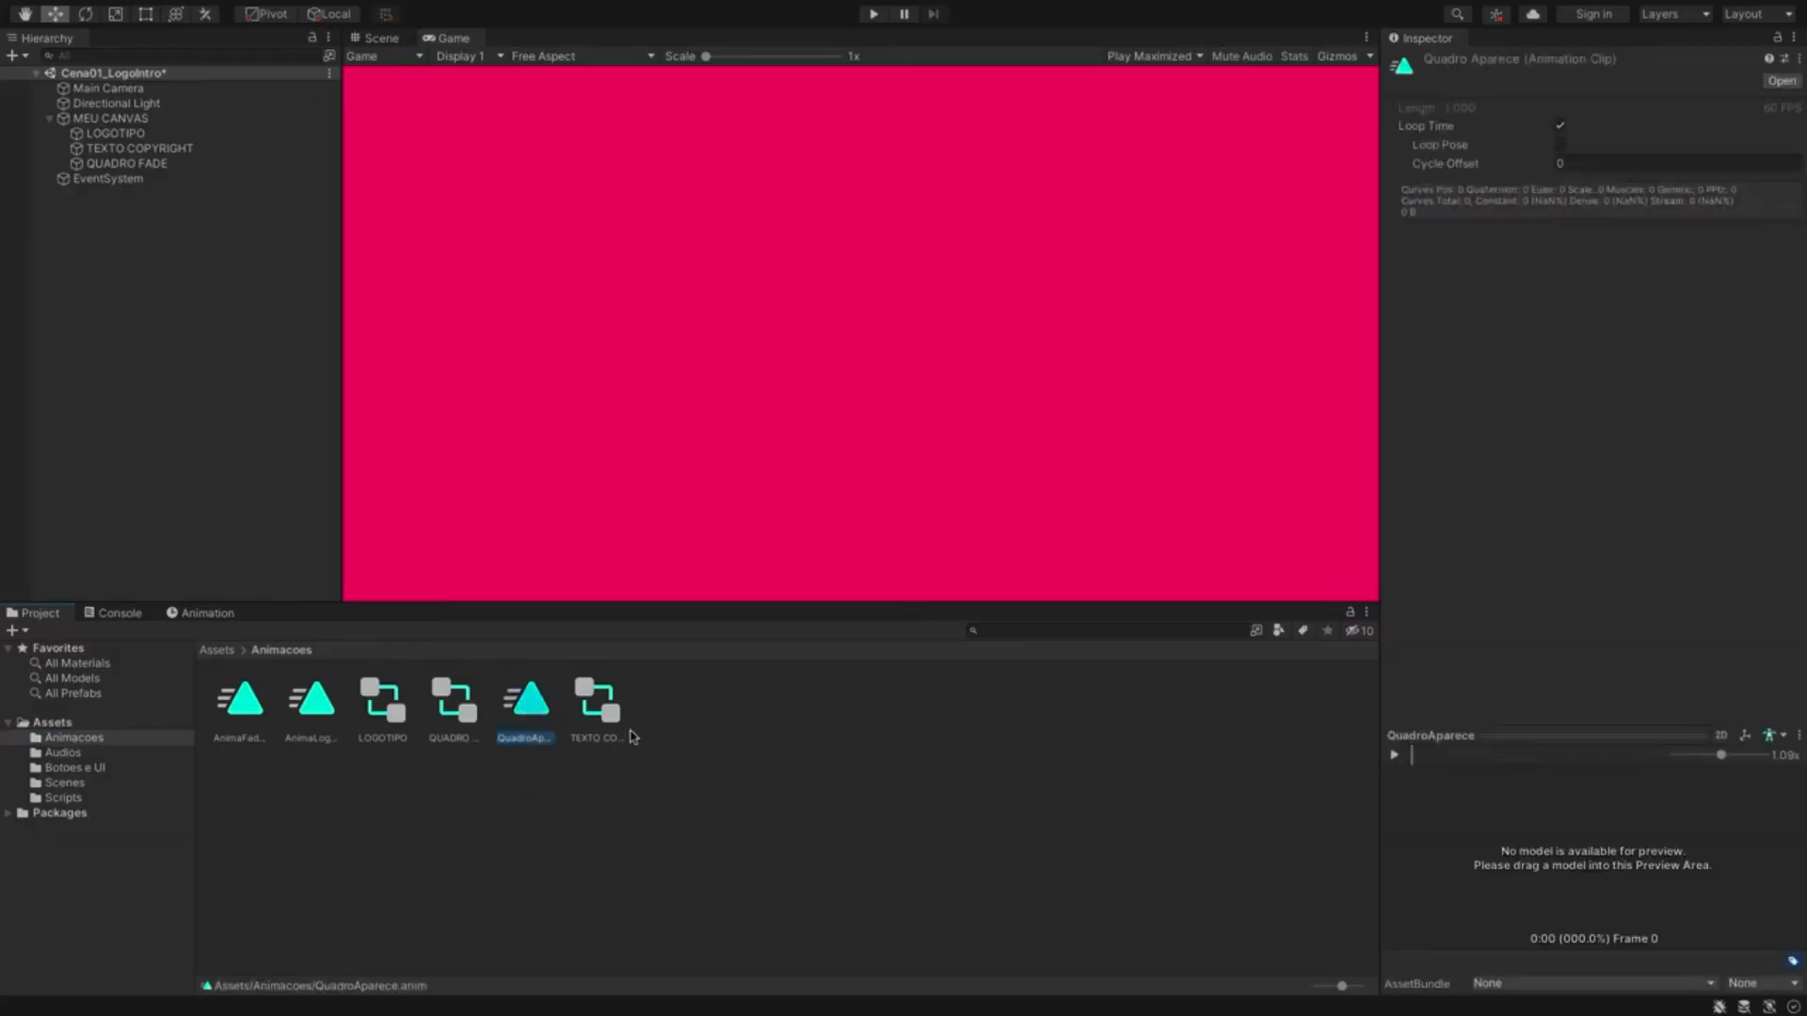
right_click(546, 712)
left_click(608, 576)
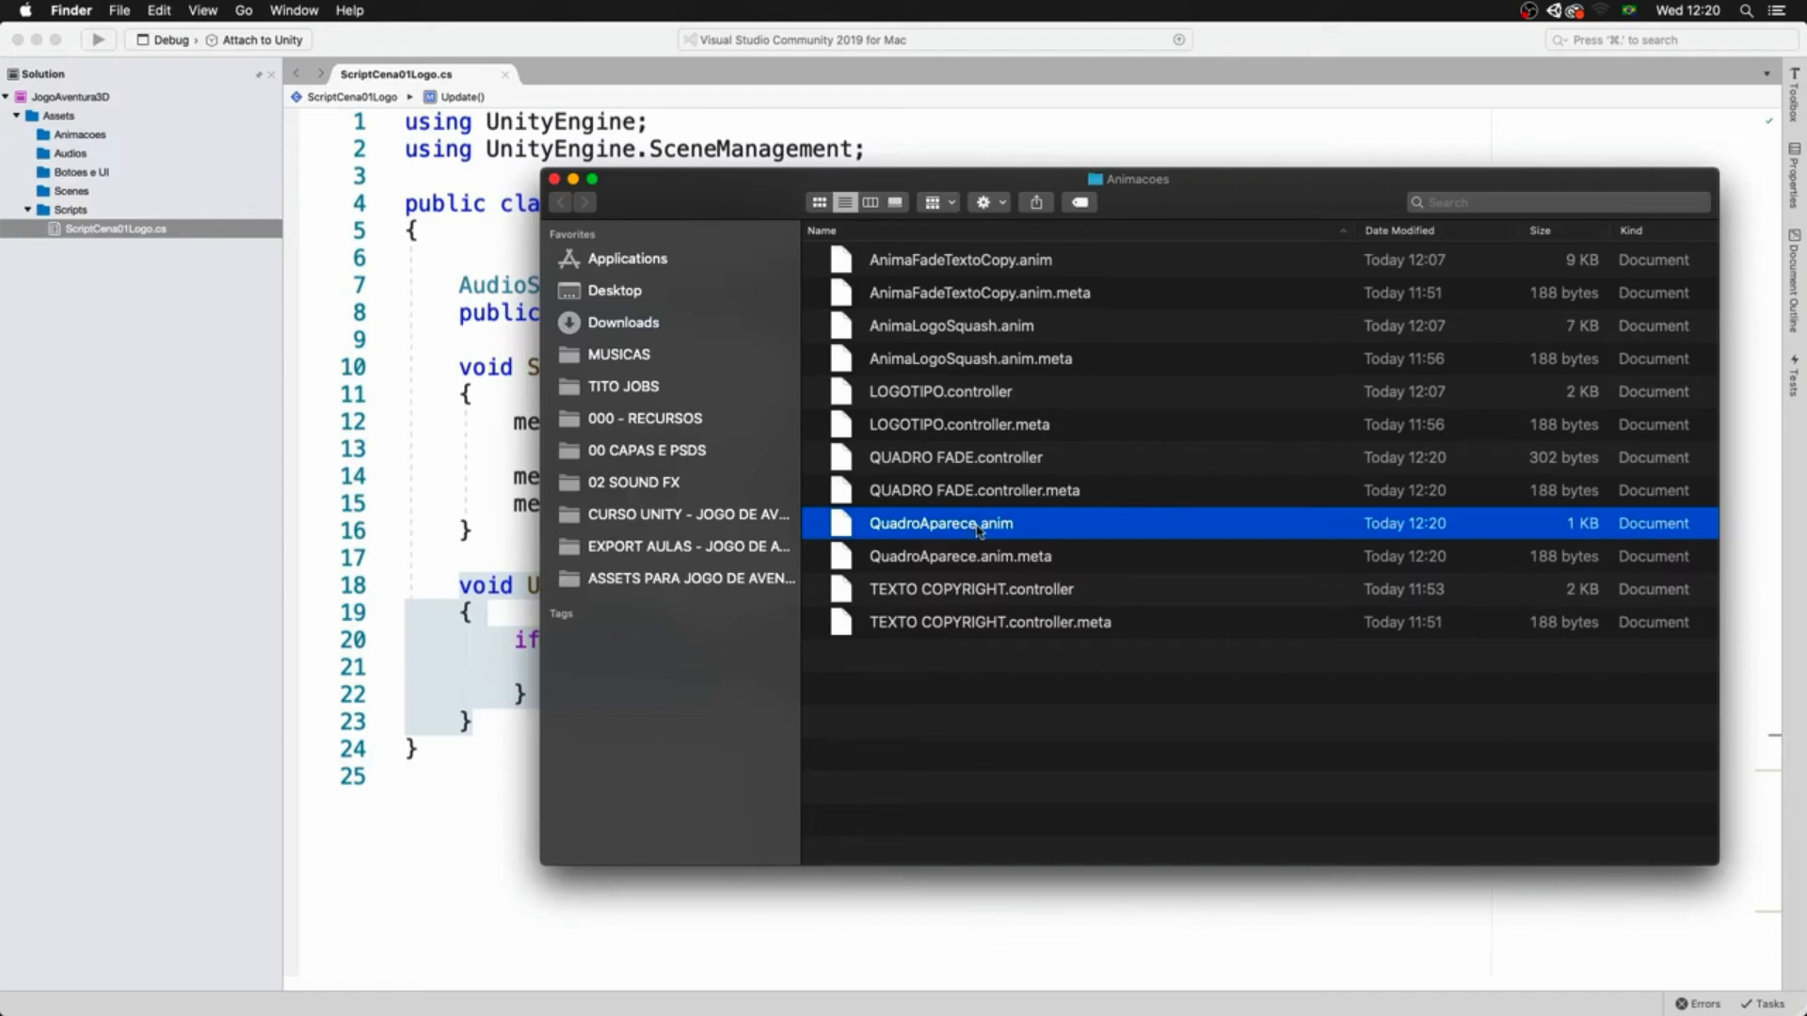
key("super+c")
key("super+v")
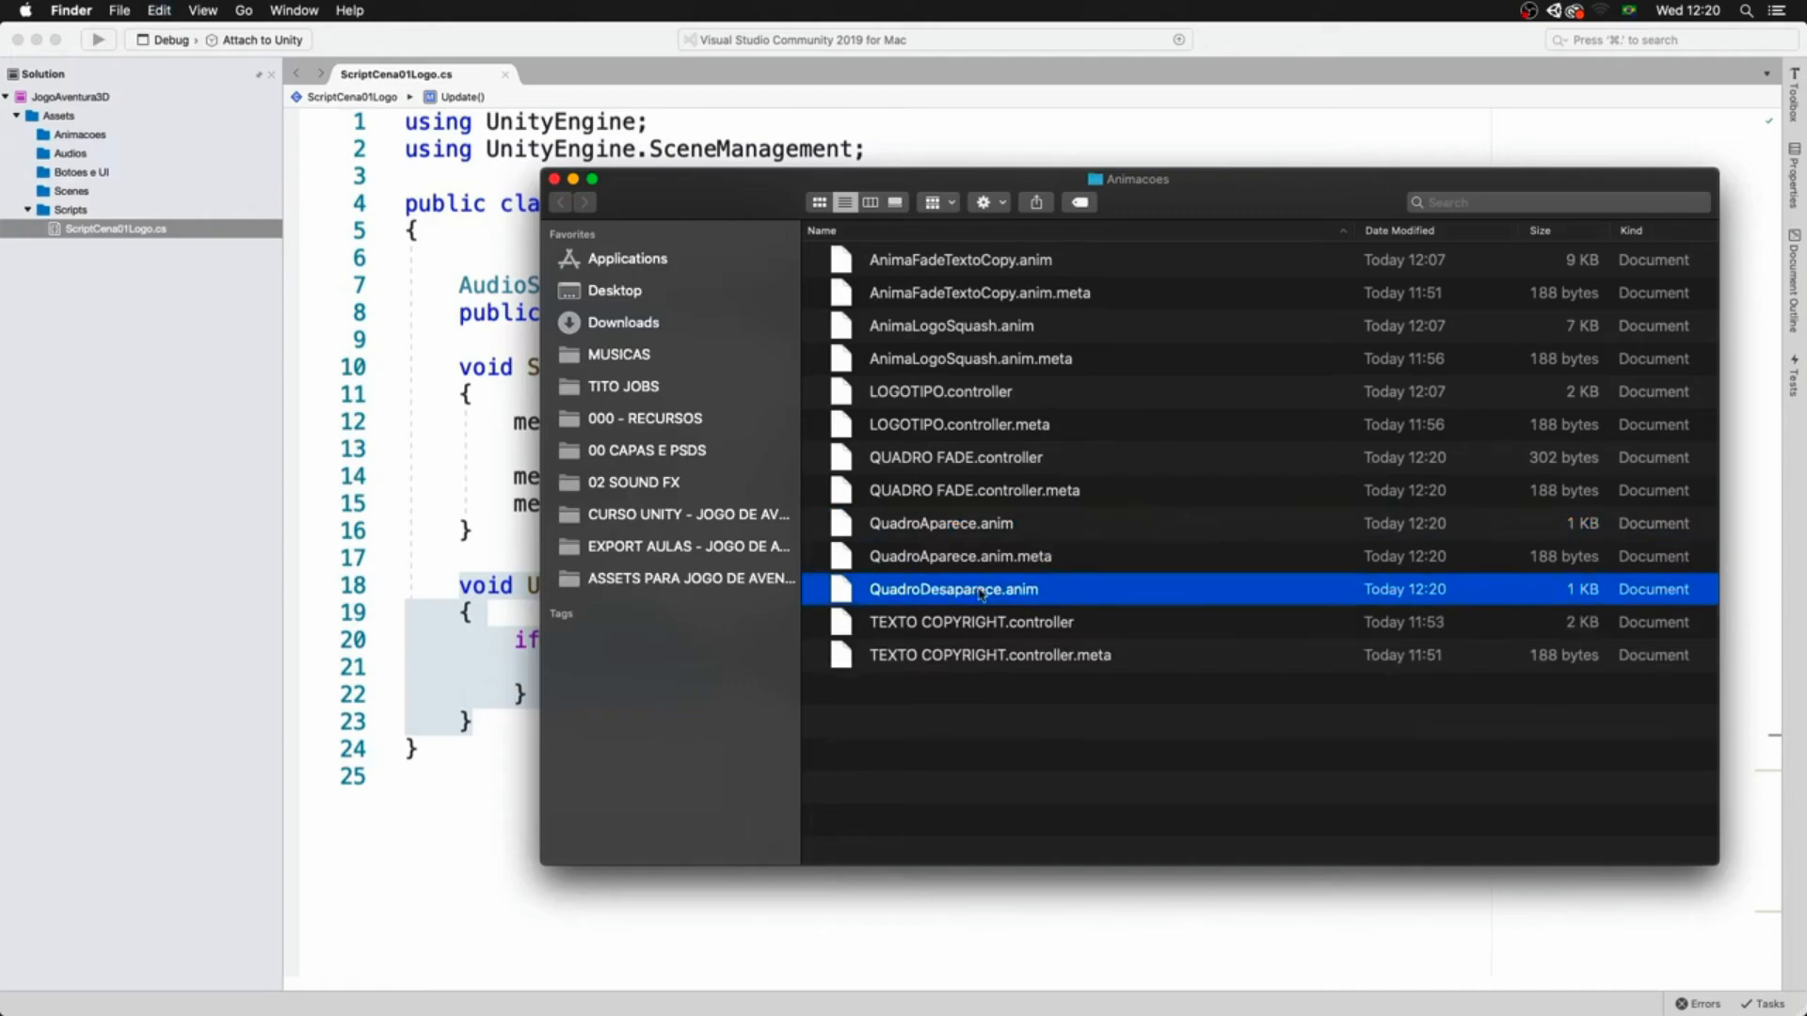
key("super+Tab")
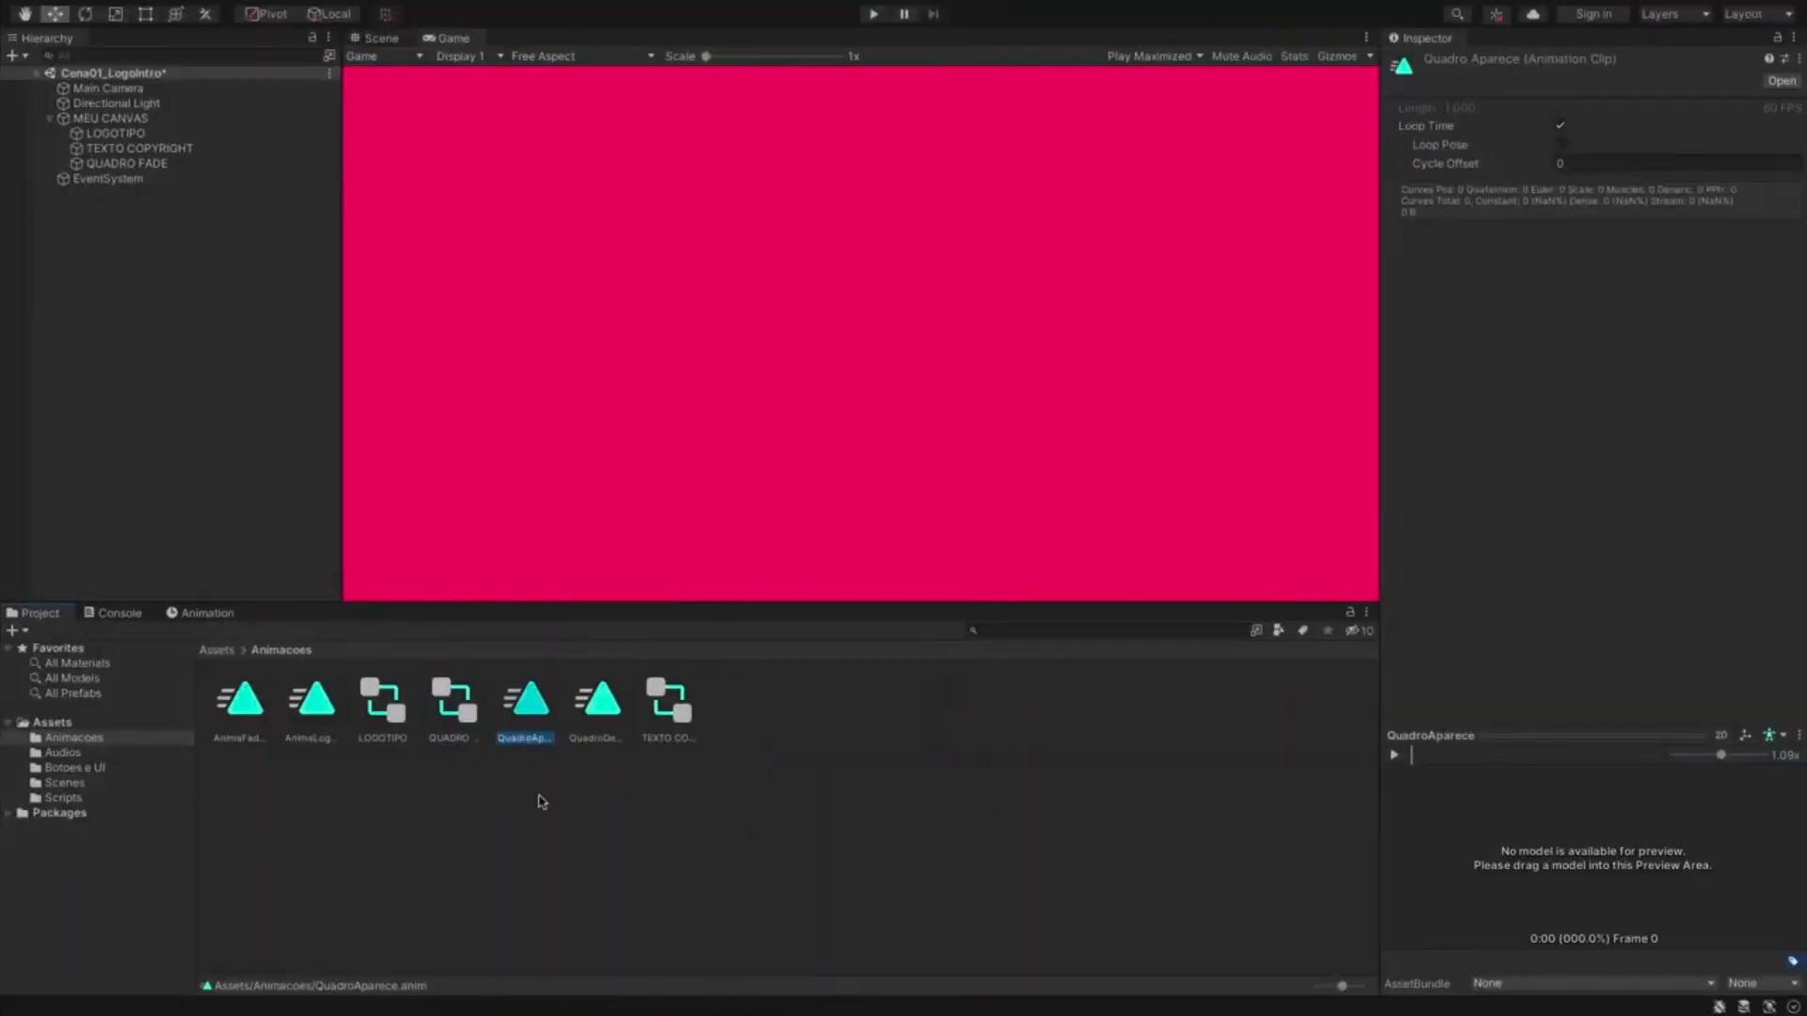
- Check the duplicated clip and the QUADRO FADE controller, and look through the clips available to the QUADRO FADE object
left_click(603, 707)
left_click(463, 705)
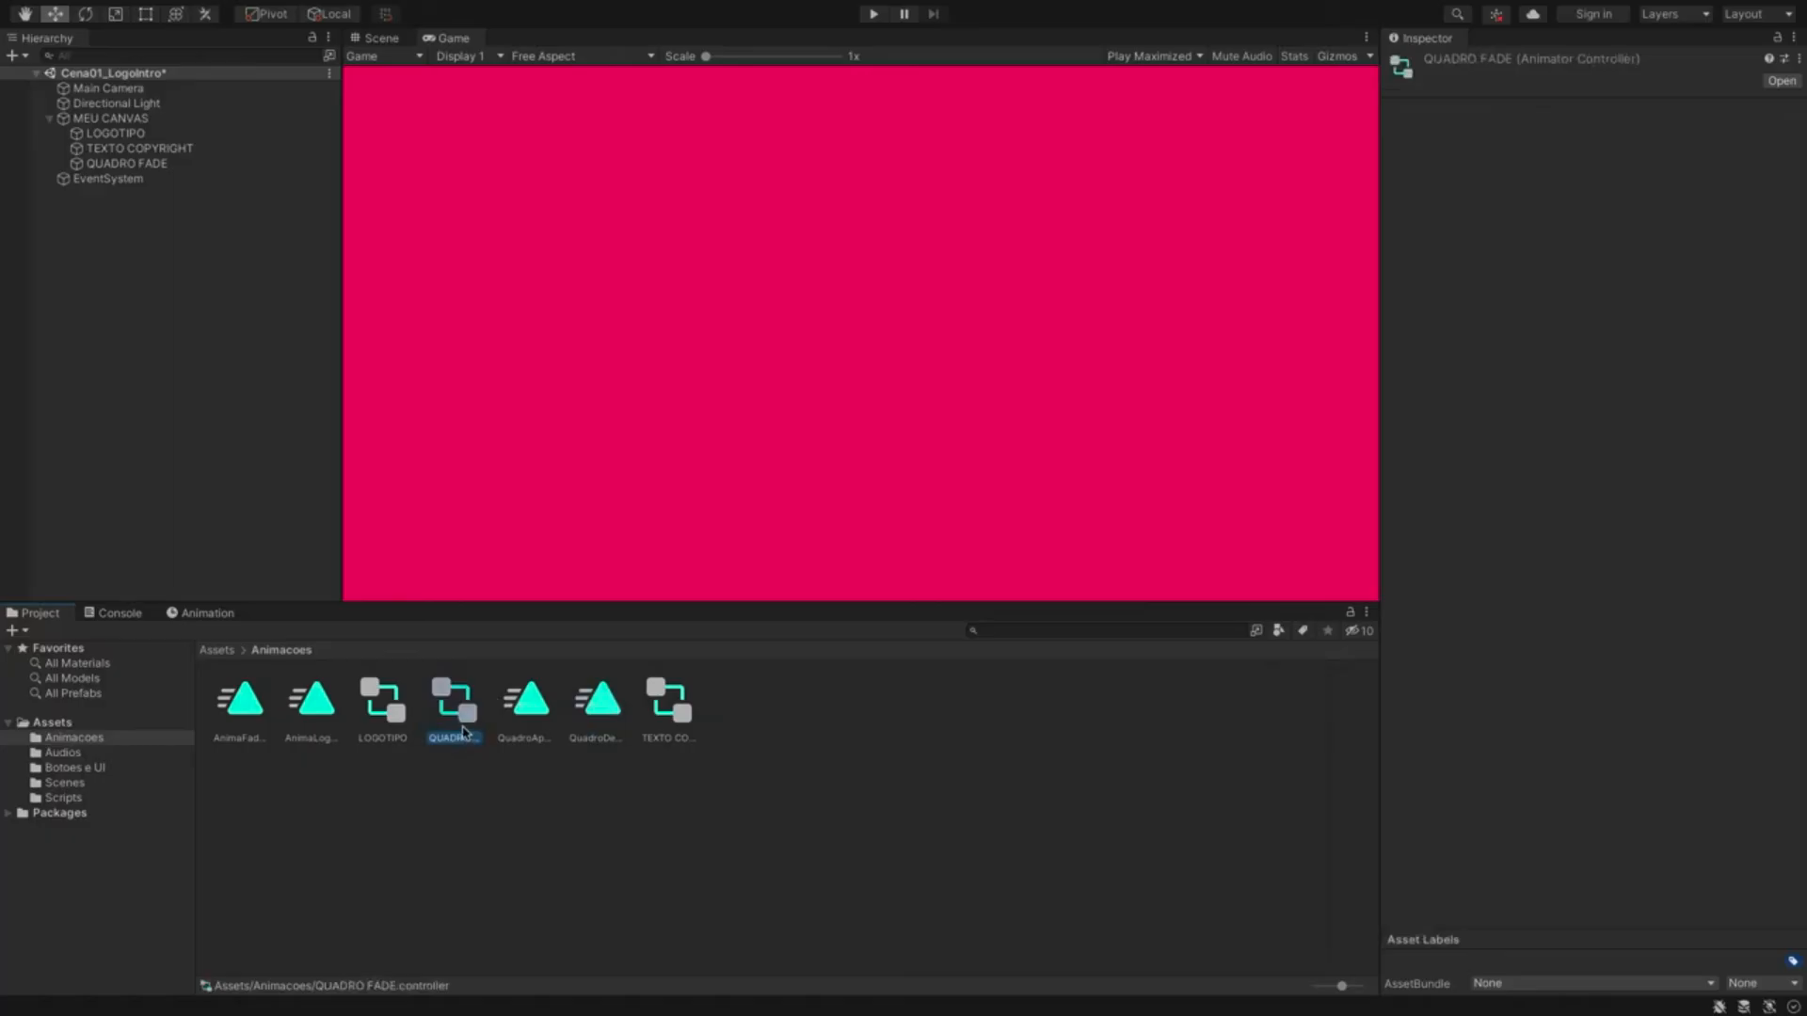
left_click(193, 163)
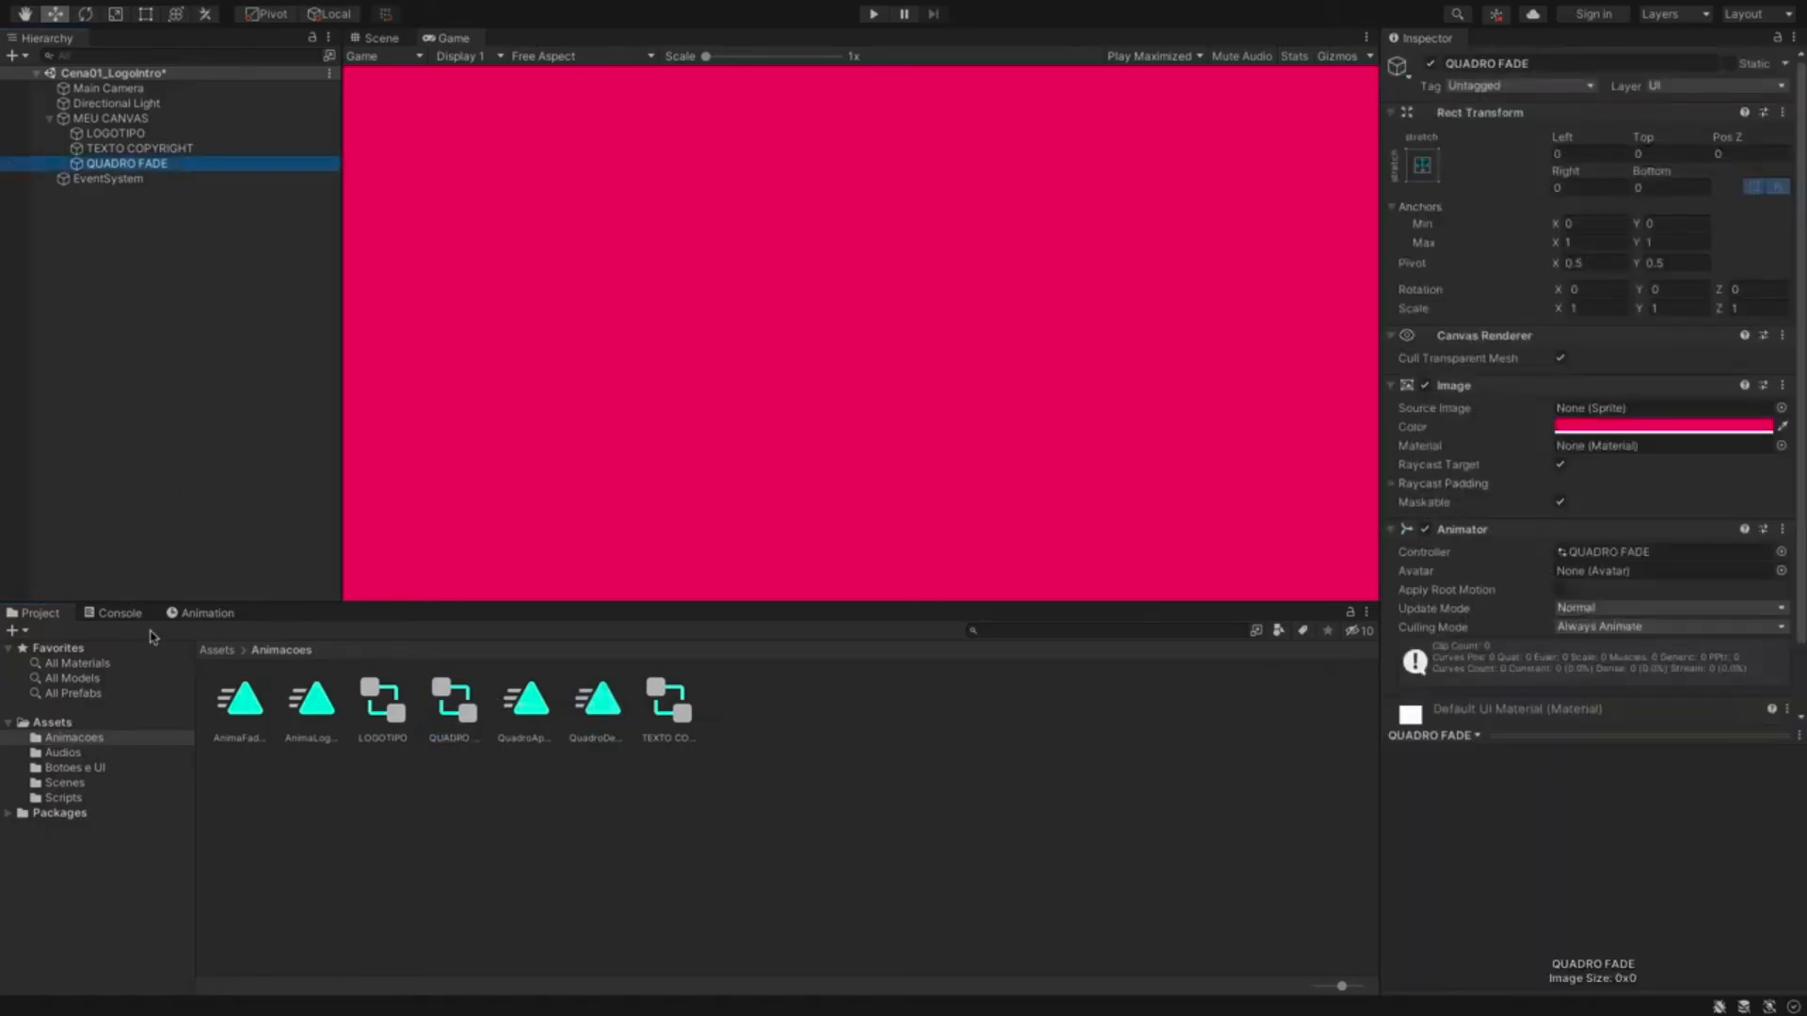
left_click(215, 616)
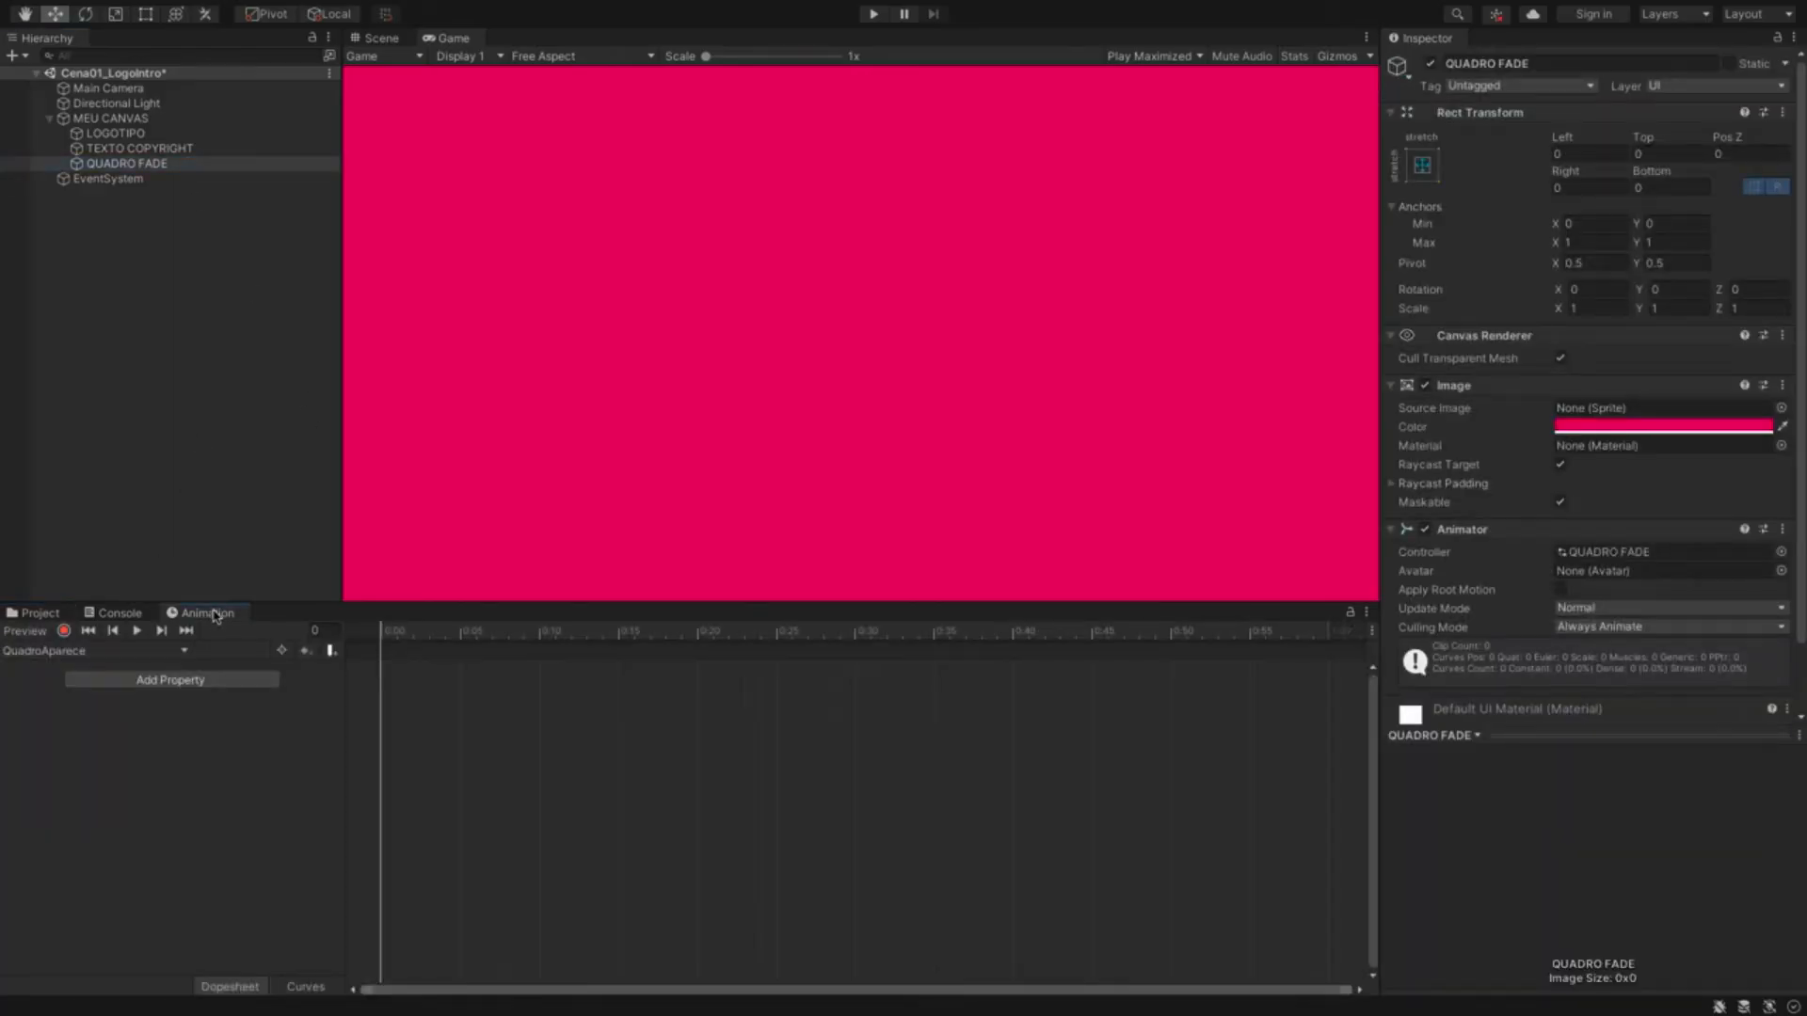
left_click(79, 652)
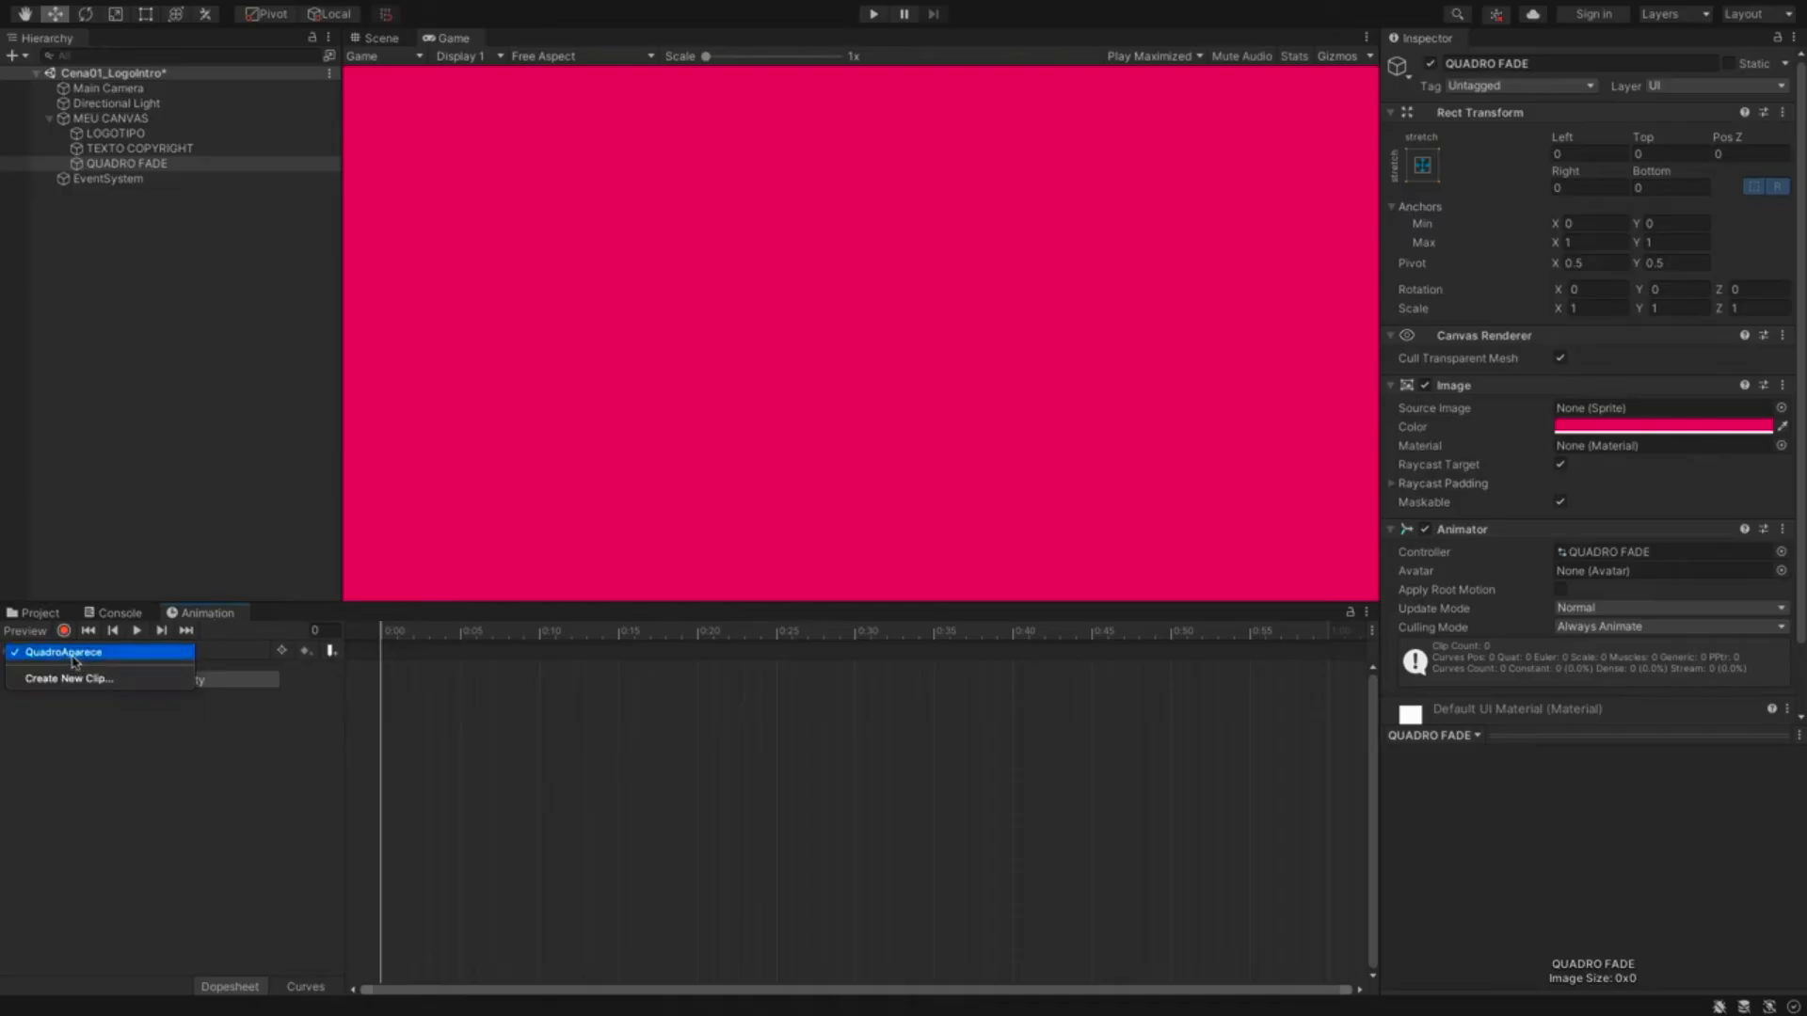
left_click(76, 657)
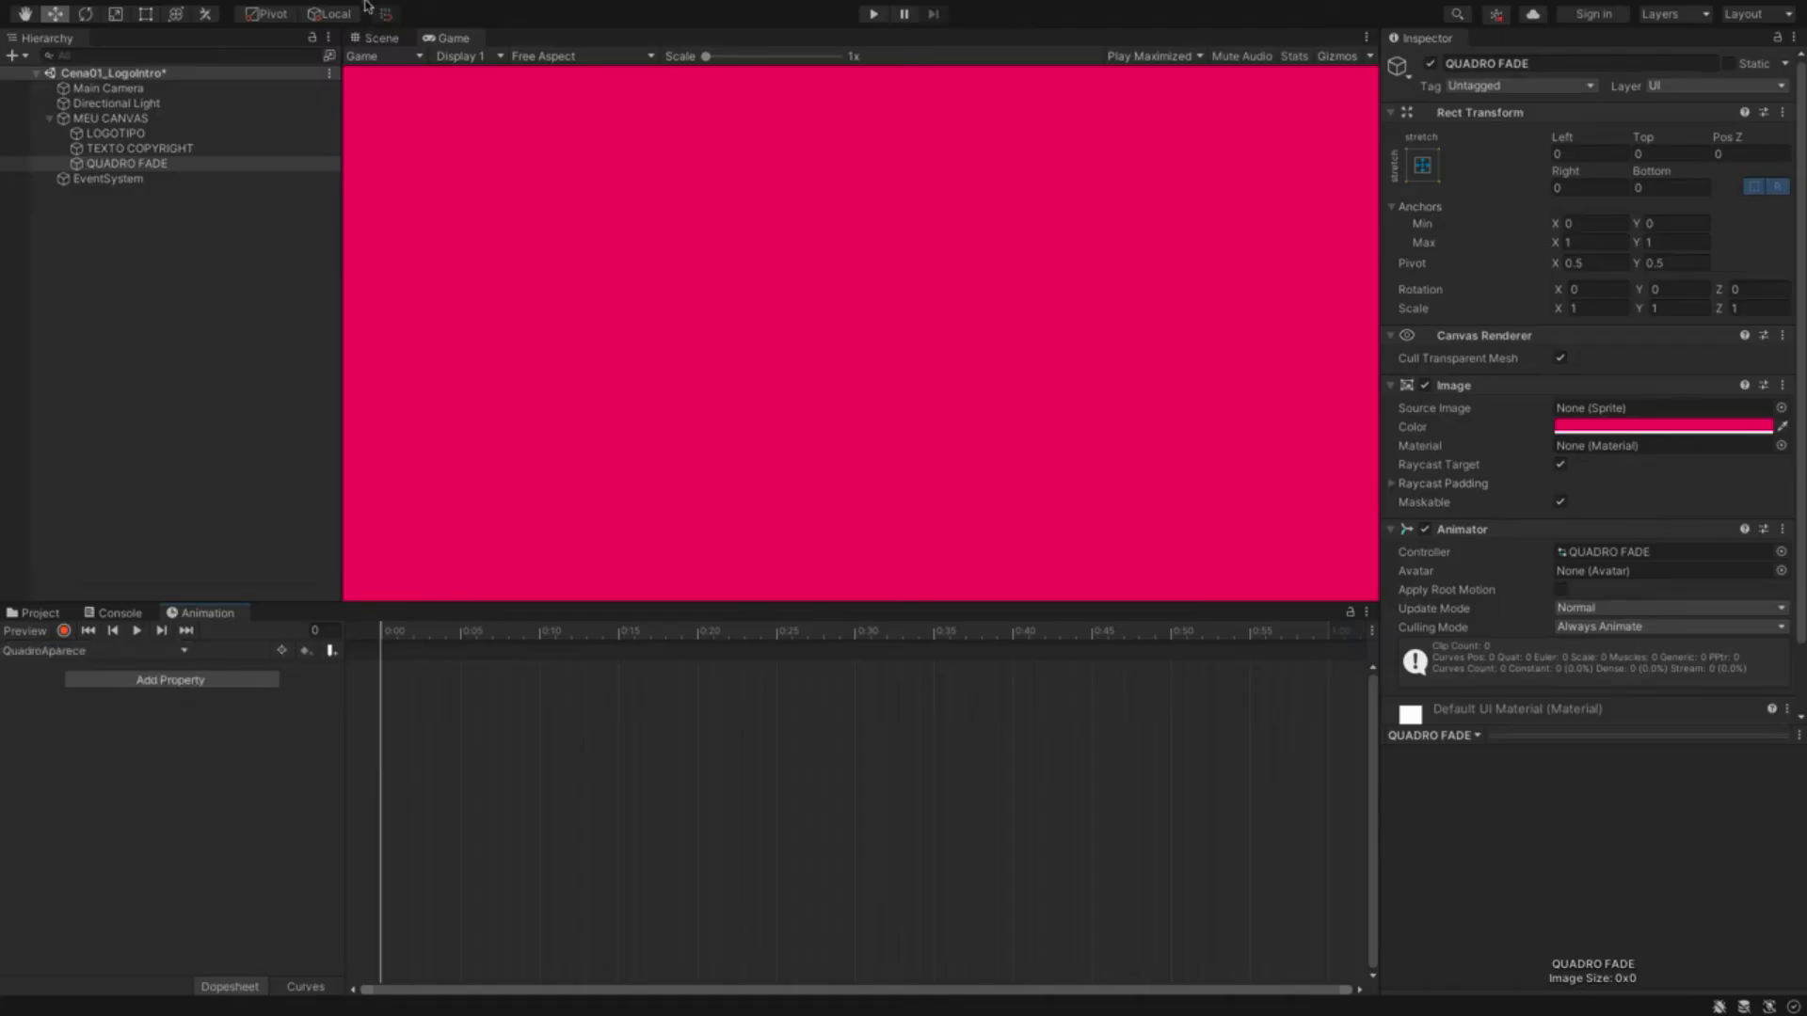
- Add the QuadroDesaparece clip as a state in QUADRO FADE's Animator graph and arrange the QuadroAparece state above it
left_click(461, 11)
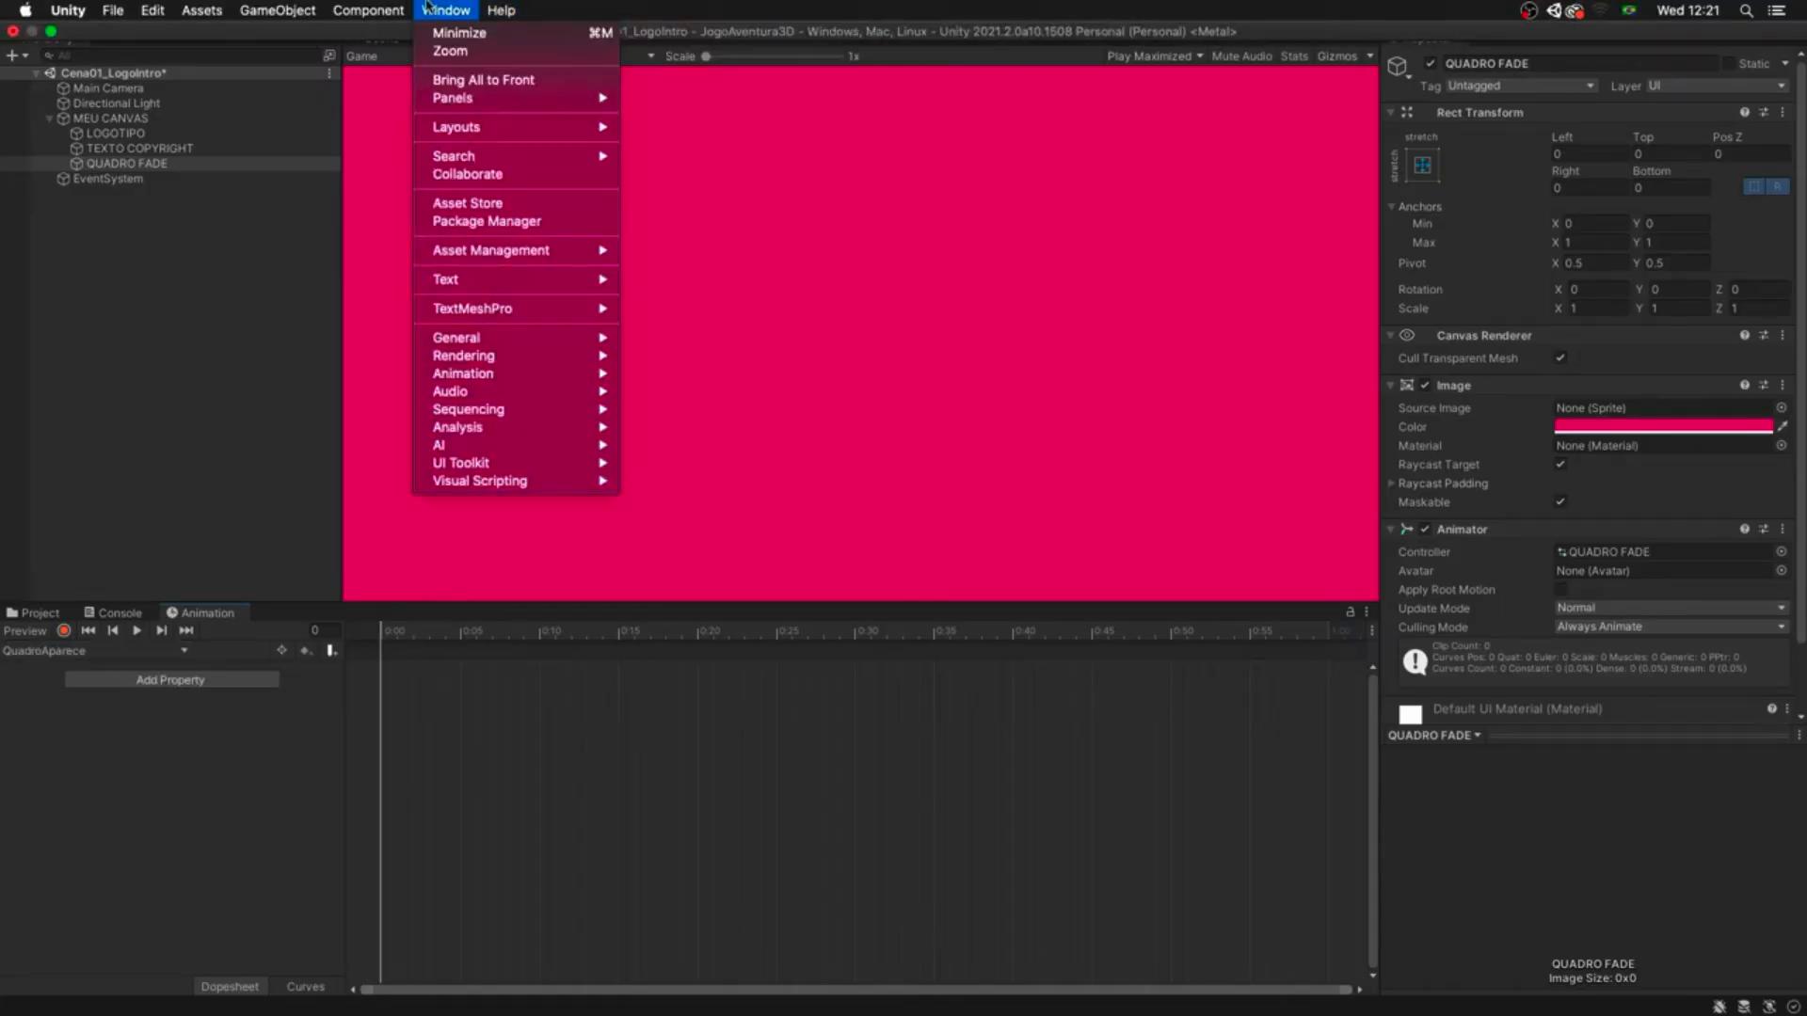
mouse_move(546, 343)
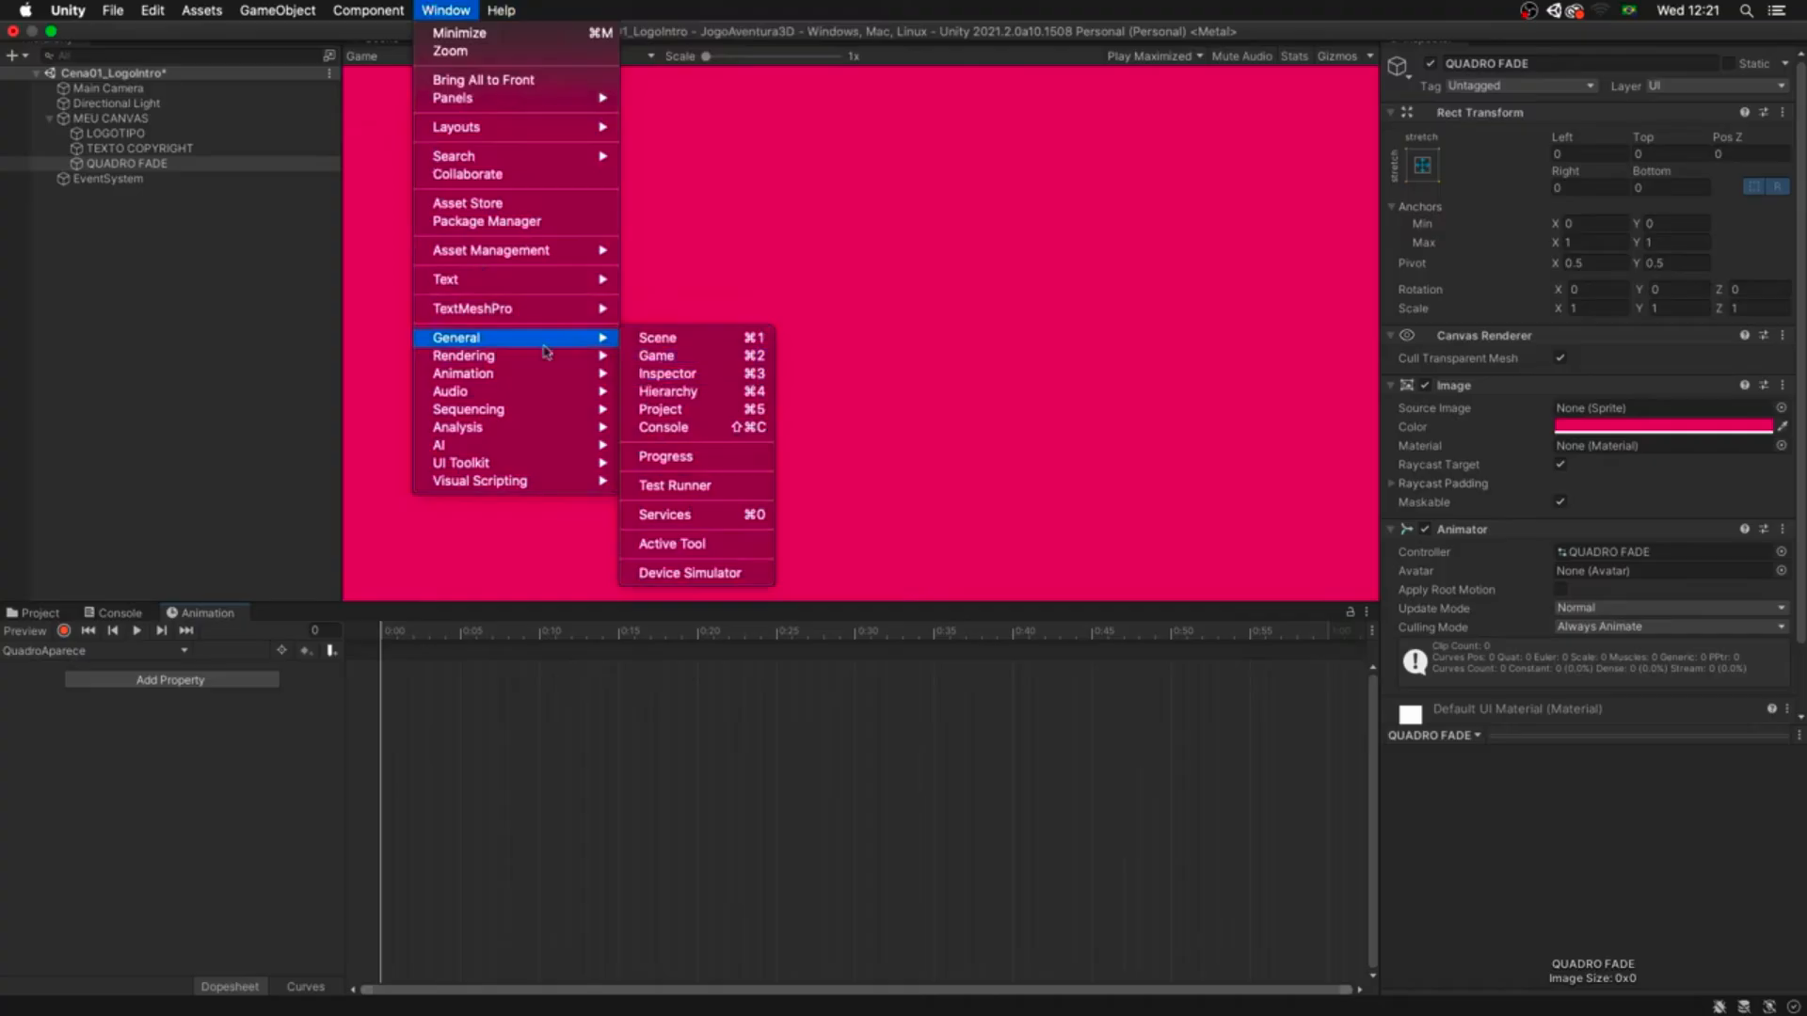
mouse_move(515, 377)
left_click(715, 391)
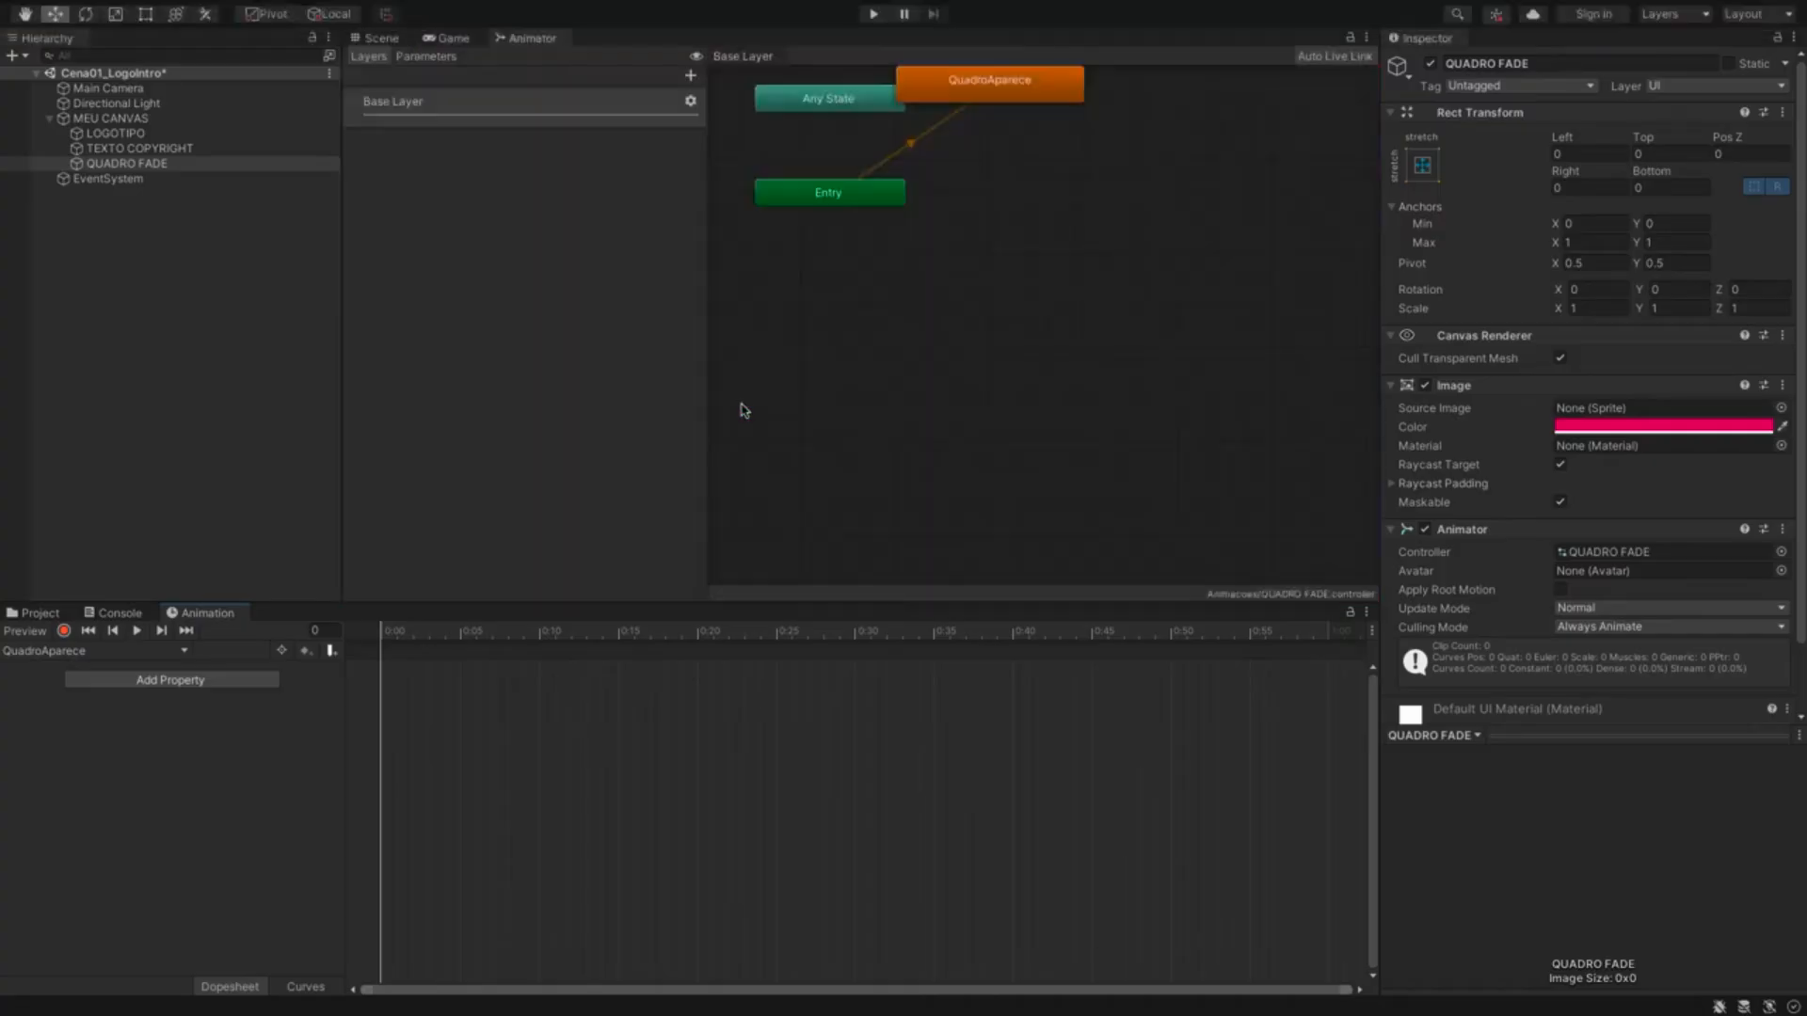
left_click(62, 610)
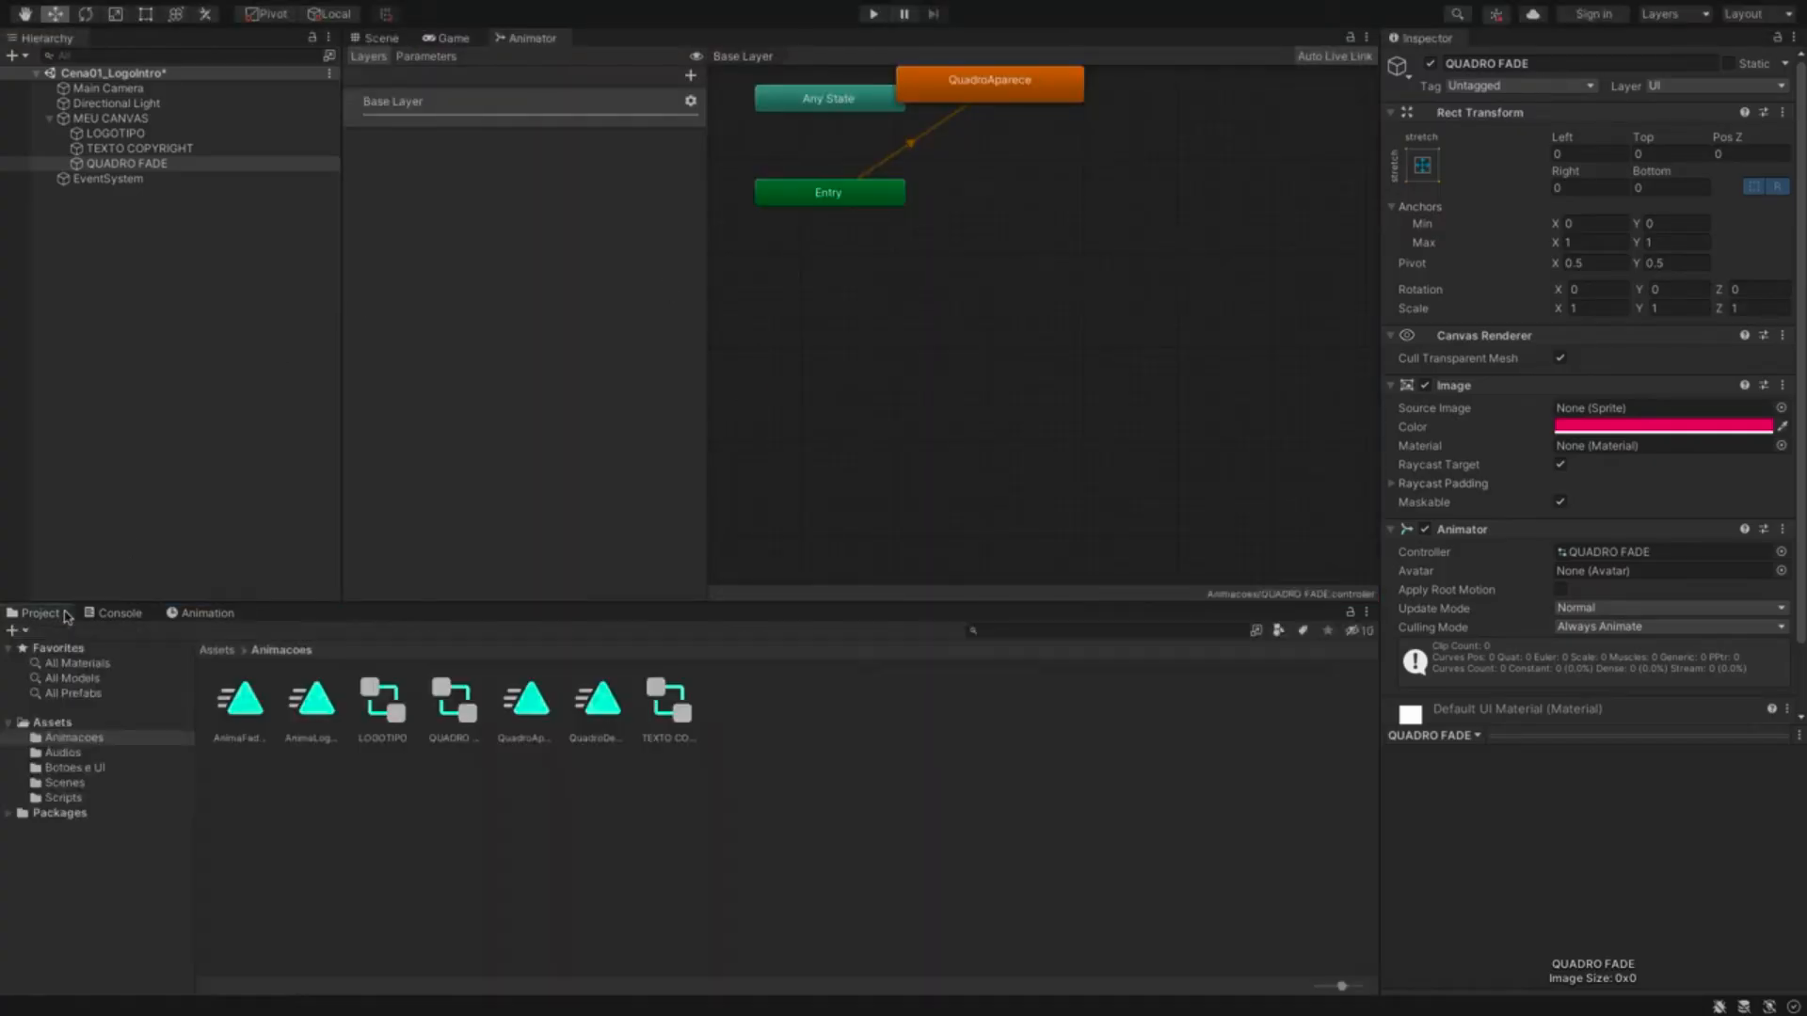
left_click_drag(599, 701, 1061, 317)
left_click_drag(1040, 78, 1202, 214)
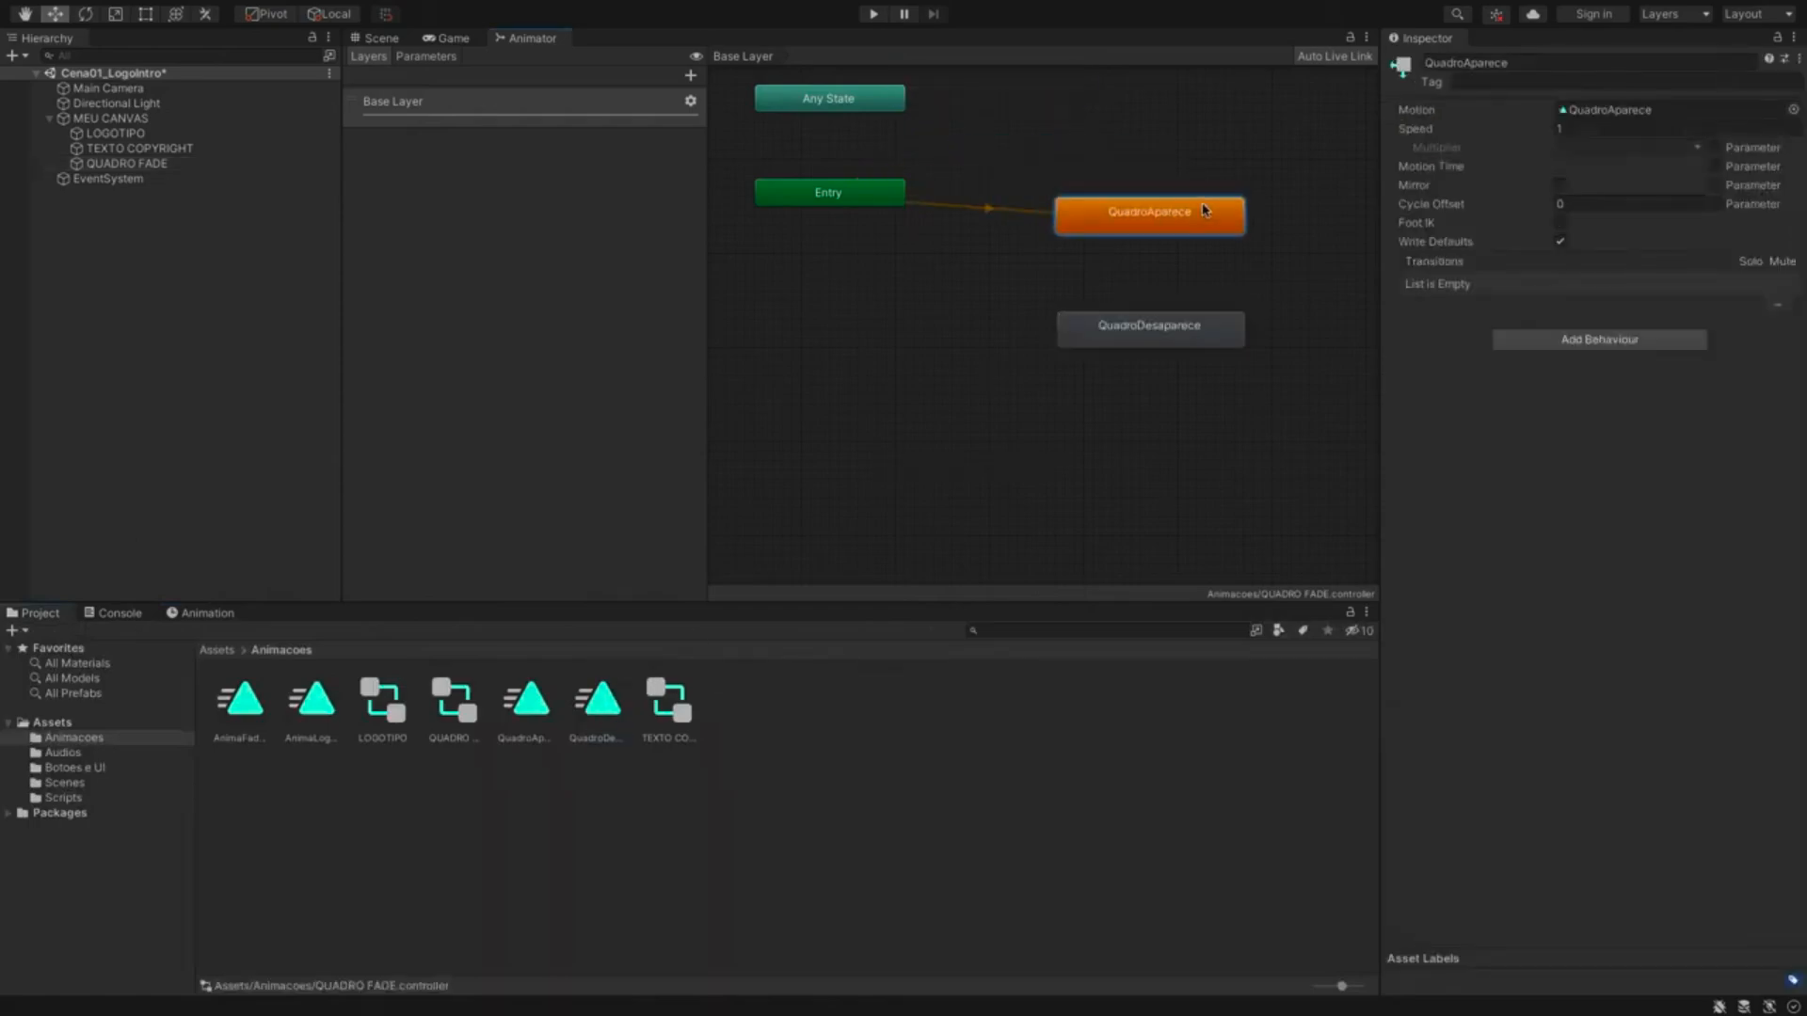
left_click_drag(1170, 331, 1178, 339)
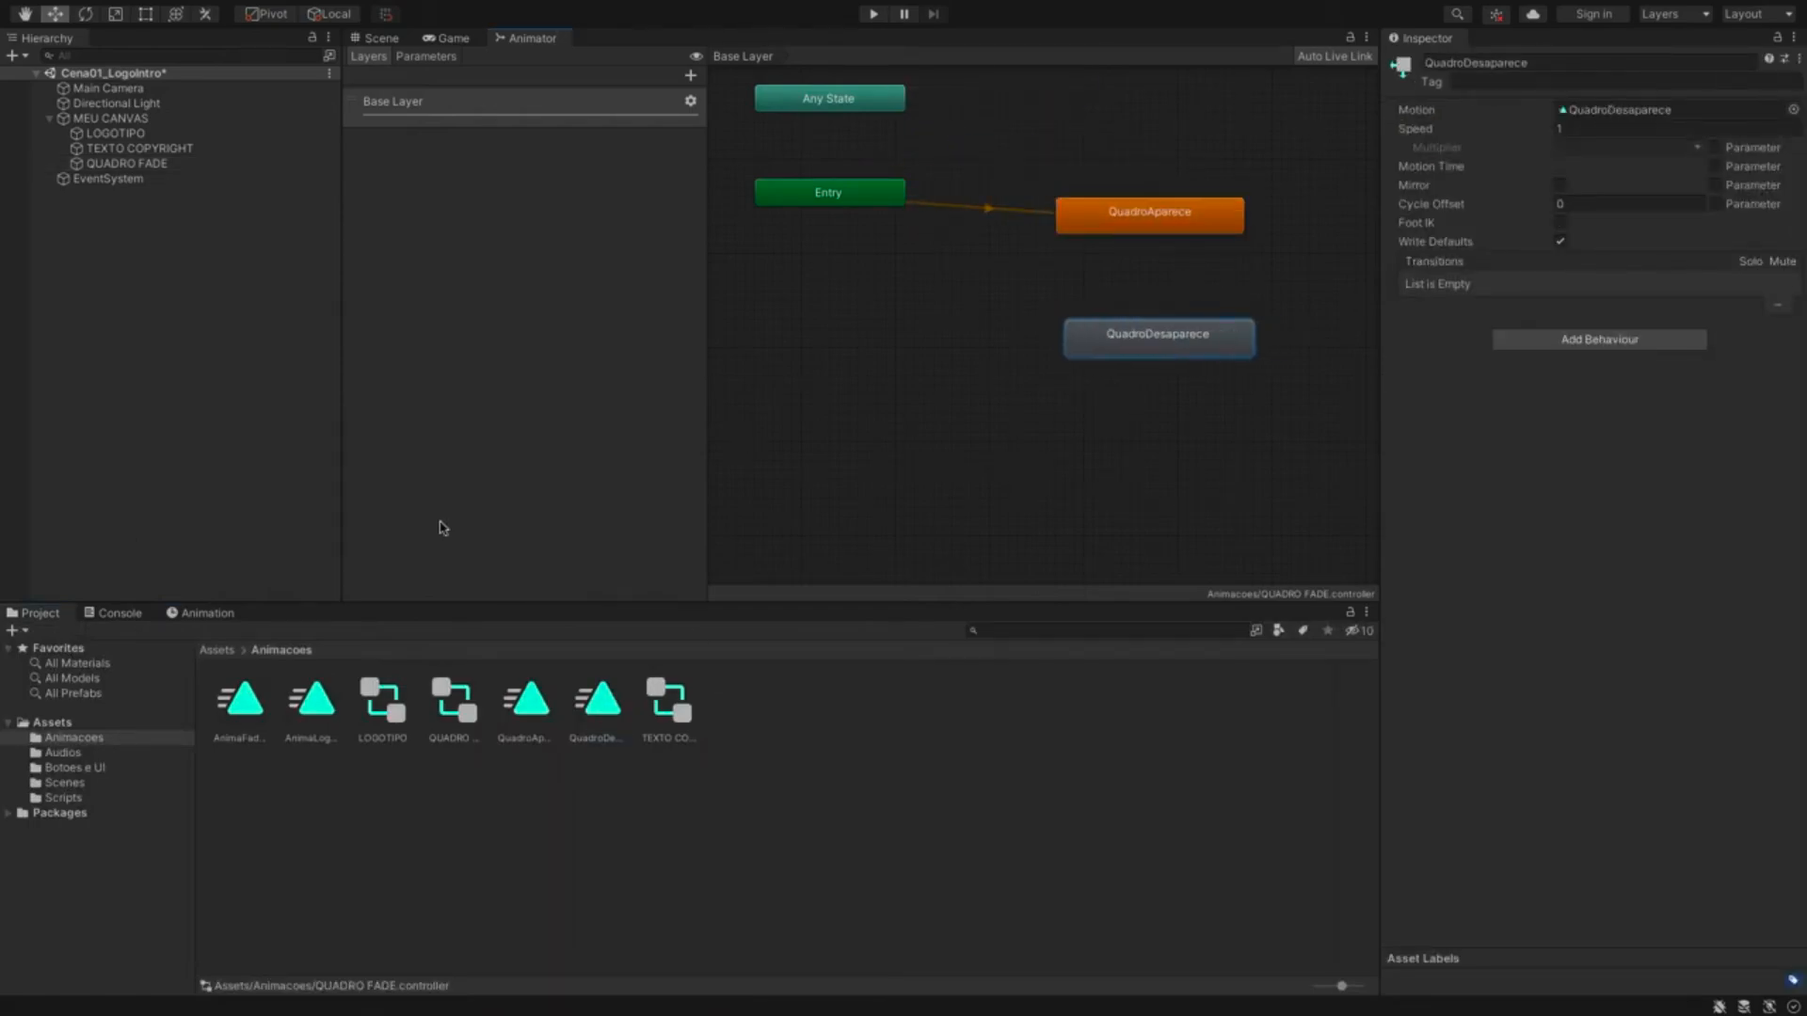
- Add the Image Color property to QUADRO FADE's QuadroAparece clip and expand its colour channels
left_click(141, 164)
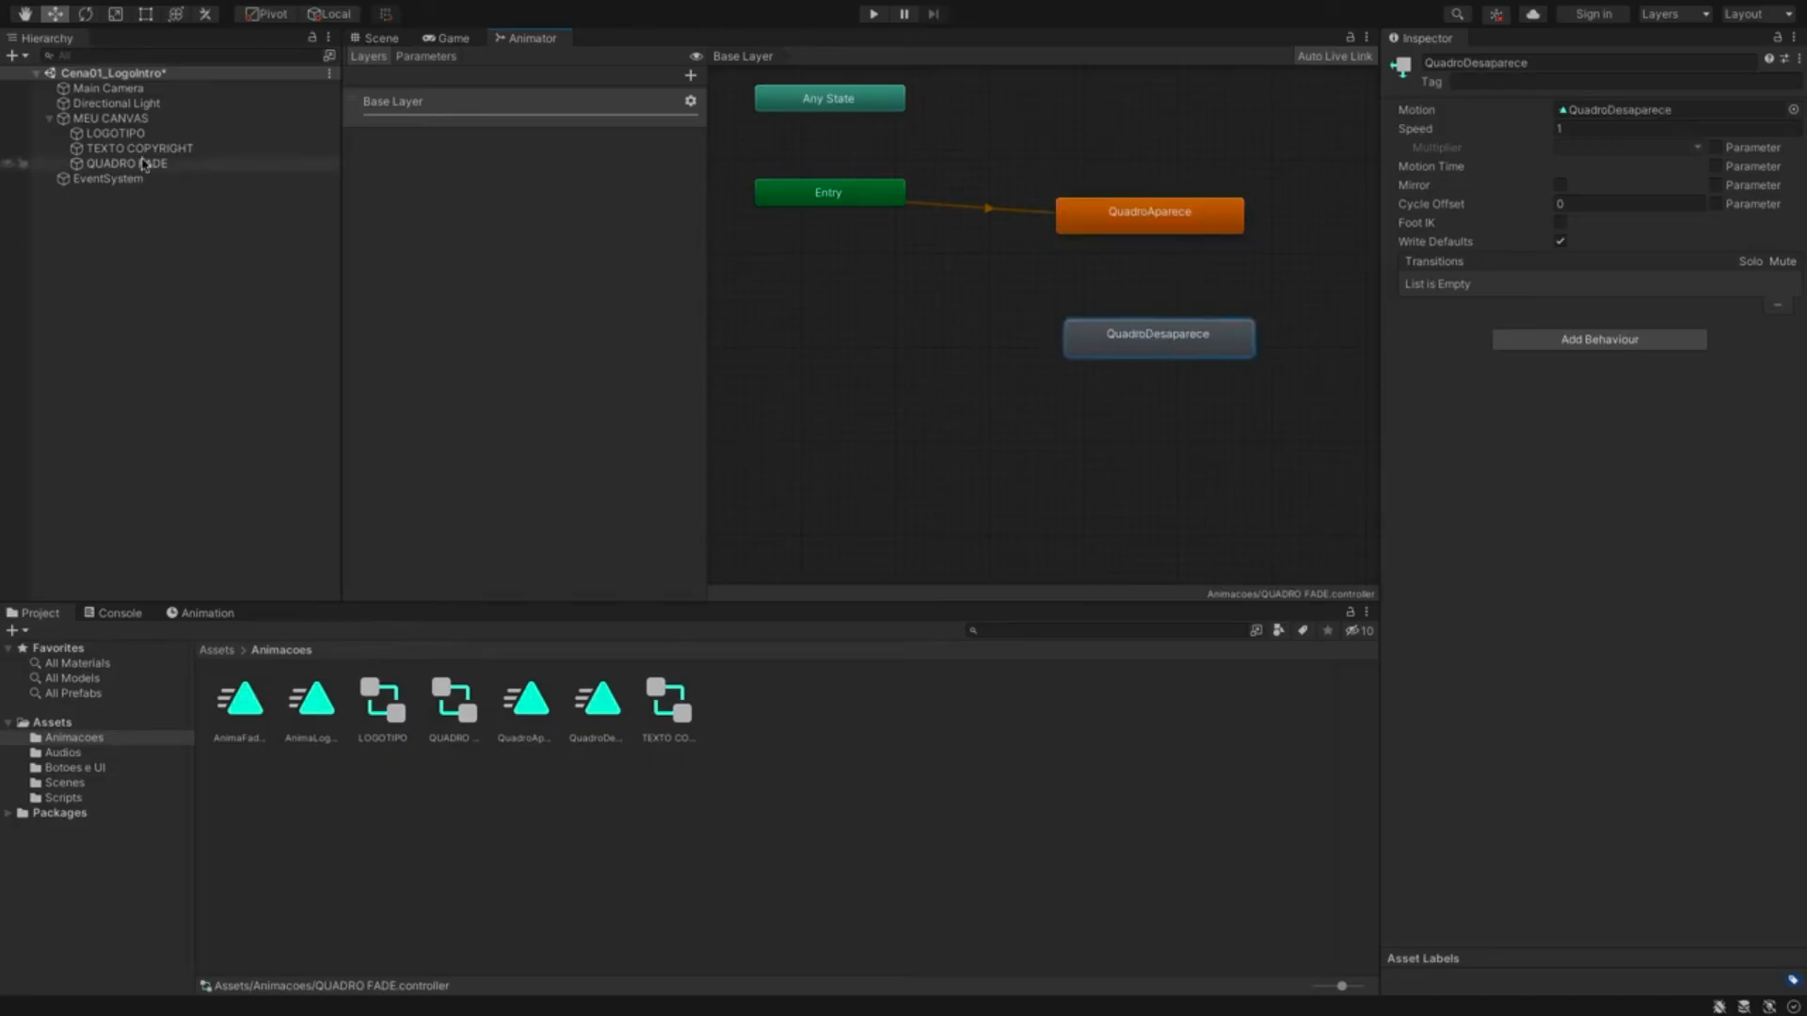
left_click(200, 613)
left_click(89, 651)
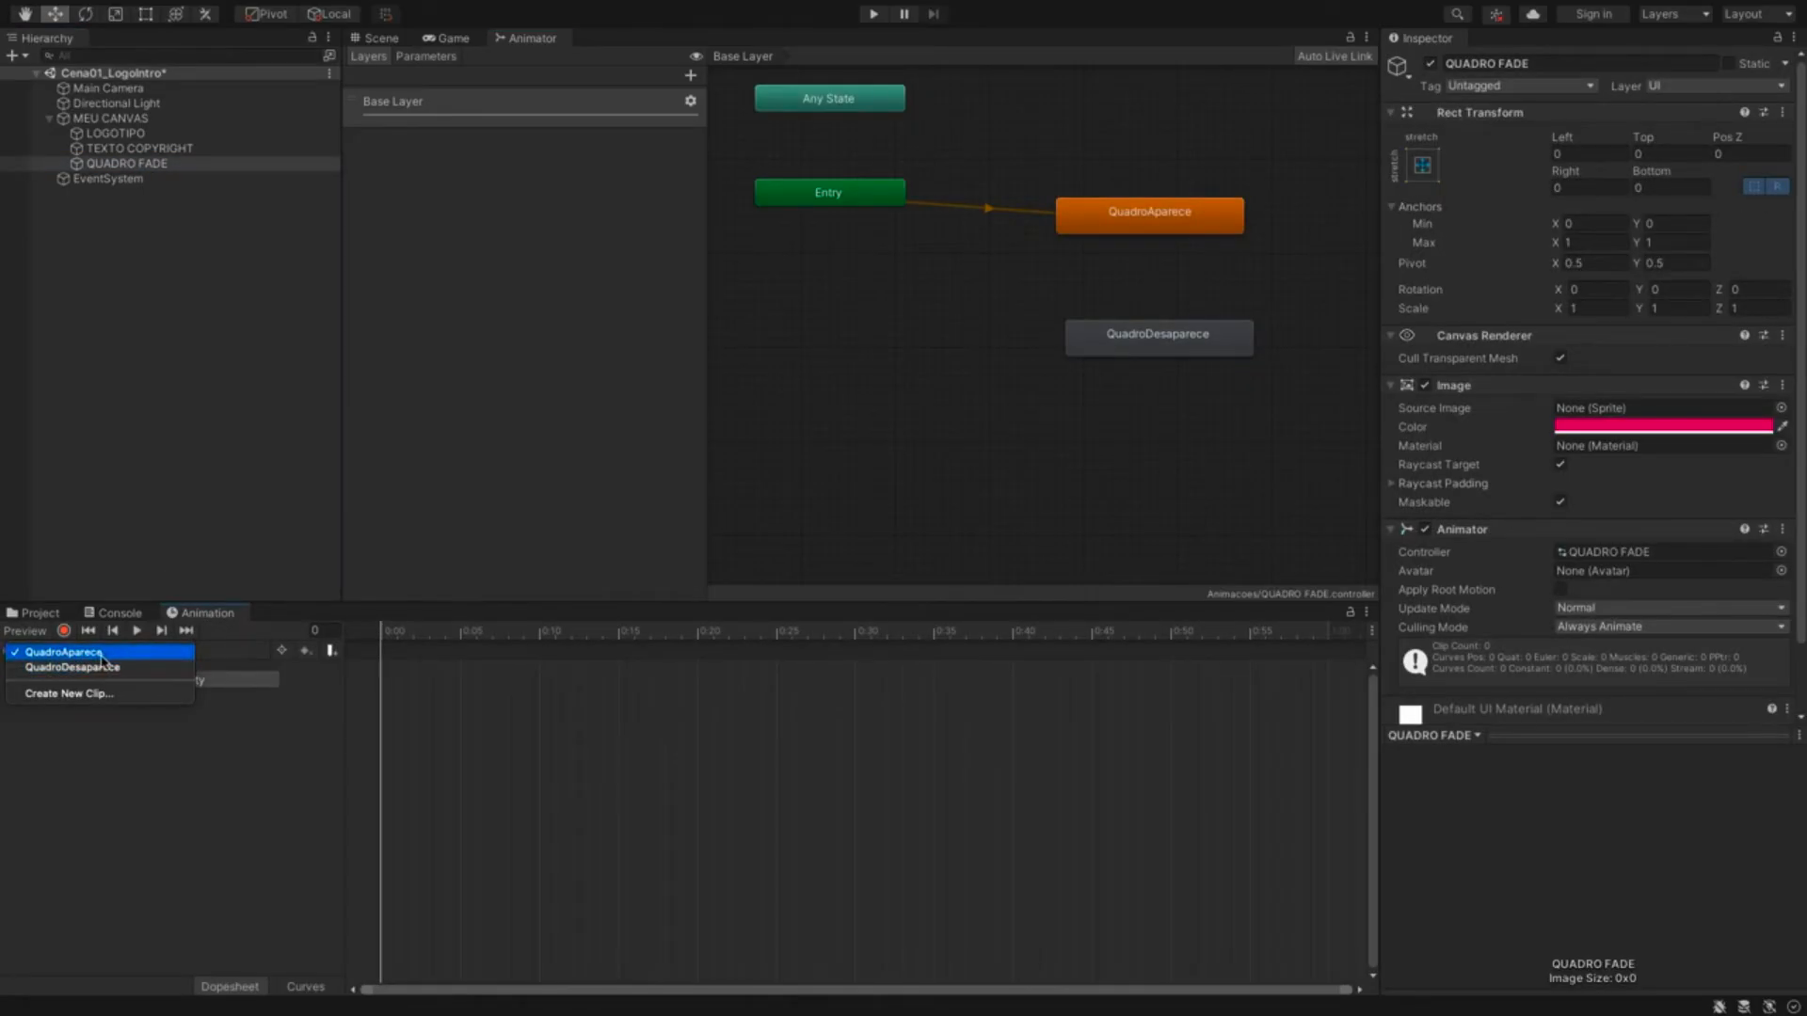
left_click(101, 653)
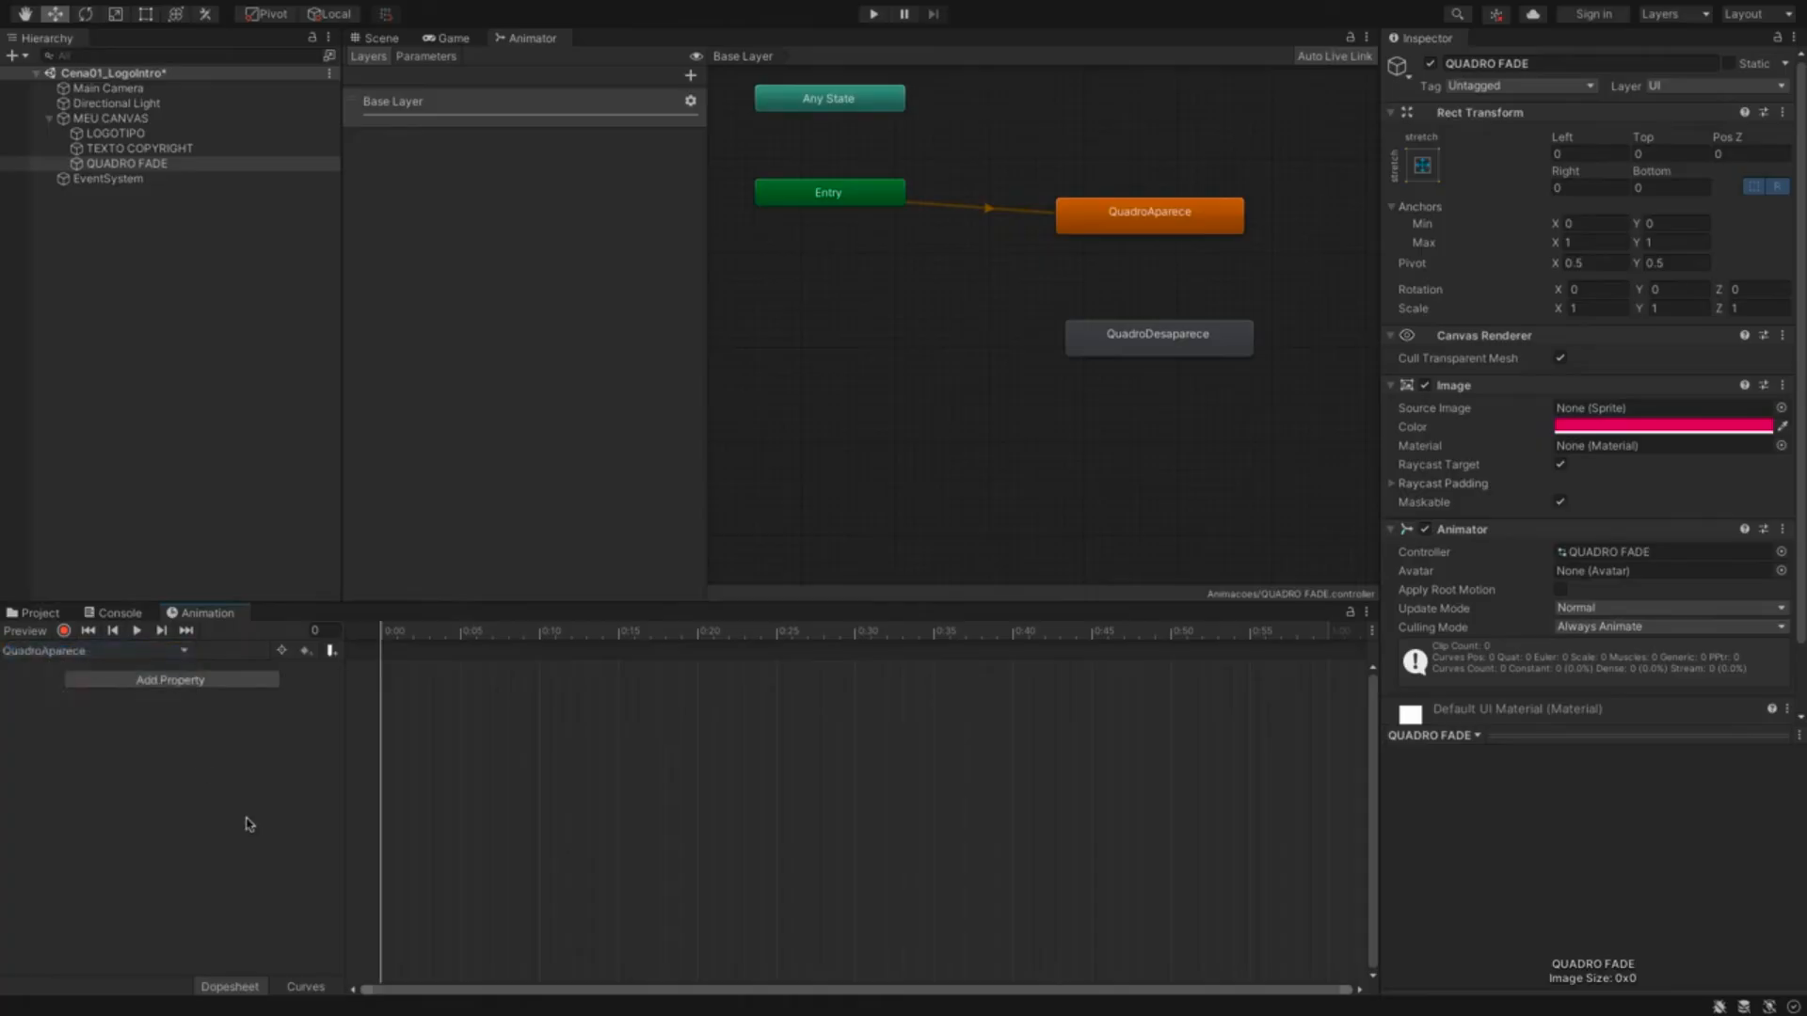
left_click(240, 680)
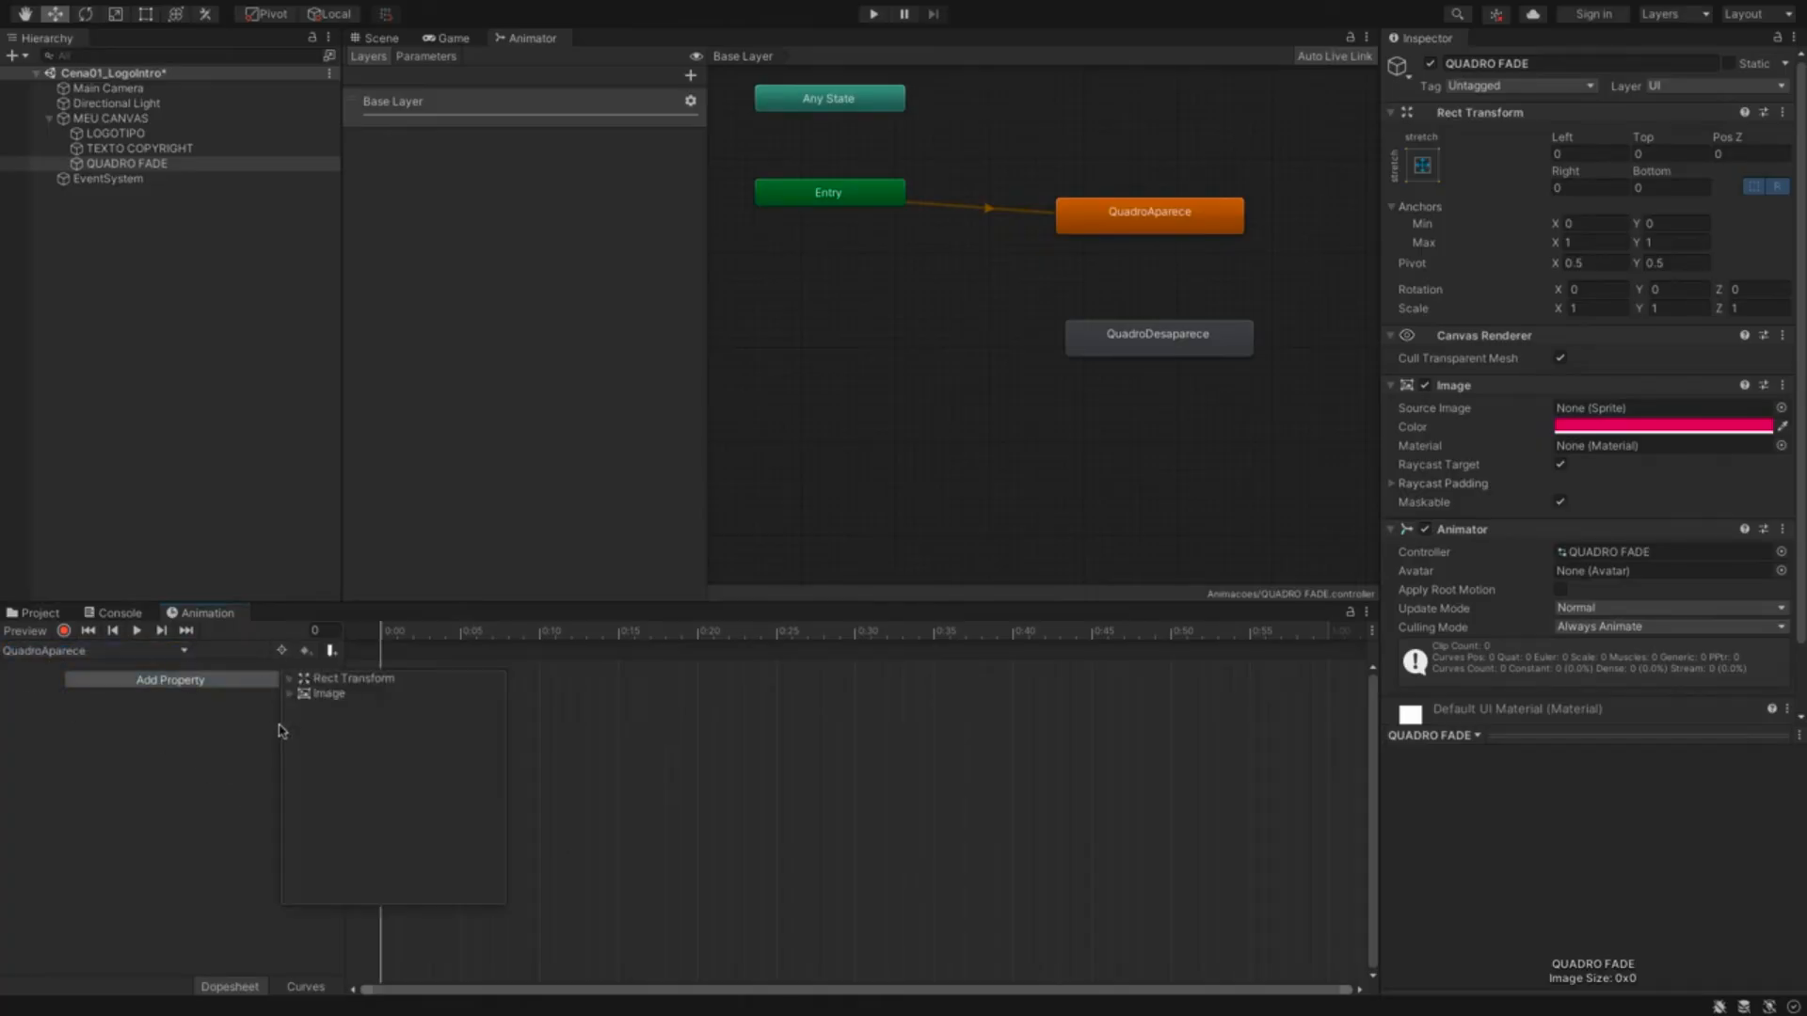
left_click(289, 696)
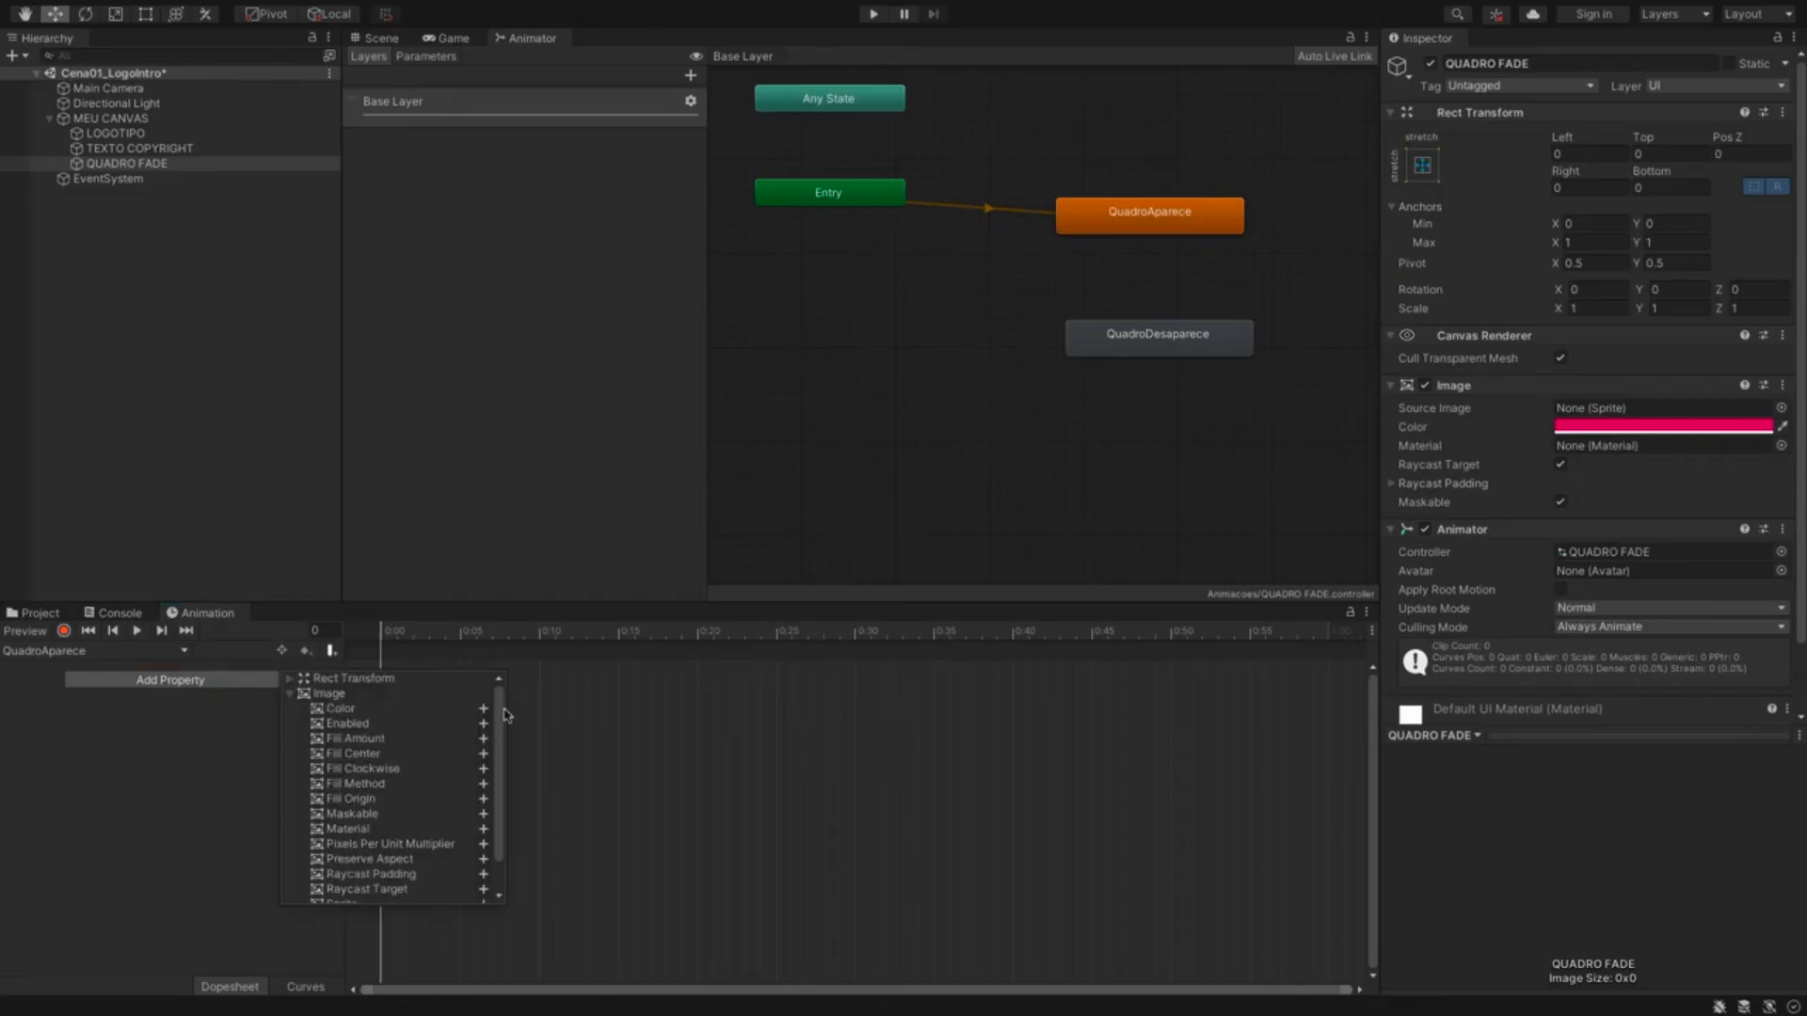
left_click(487, 712)
left_click(9, 685)
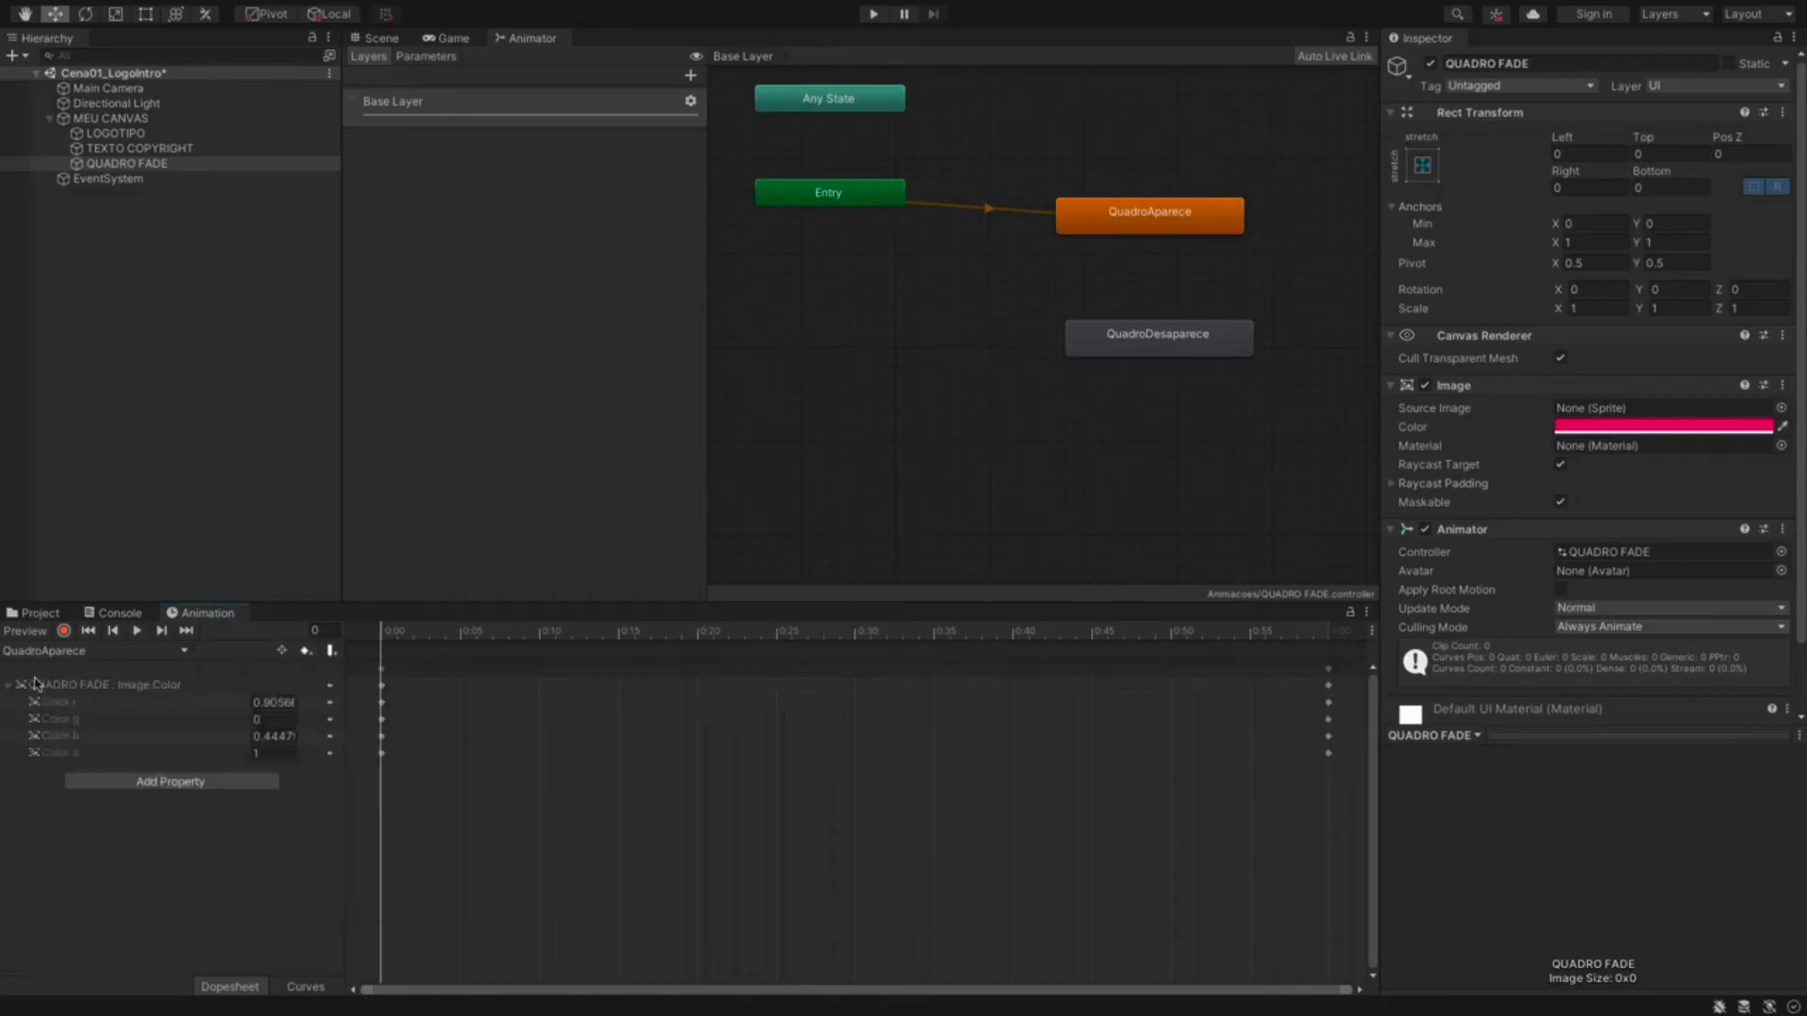
- Record a Color.a value of 0 at the start of QuadroAparece and move its end keyframes to 0:30
left_click(64, 630)
left_click(276, 753)
type("0")
left_click_drag(1345, 661, 848, 757)
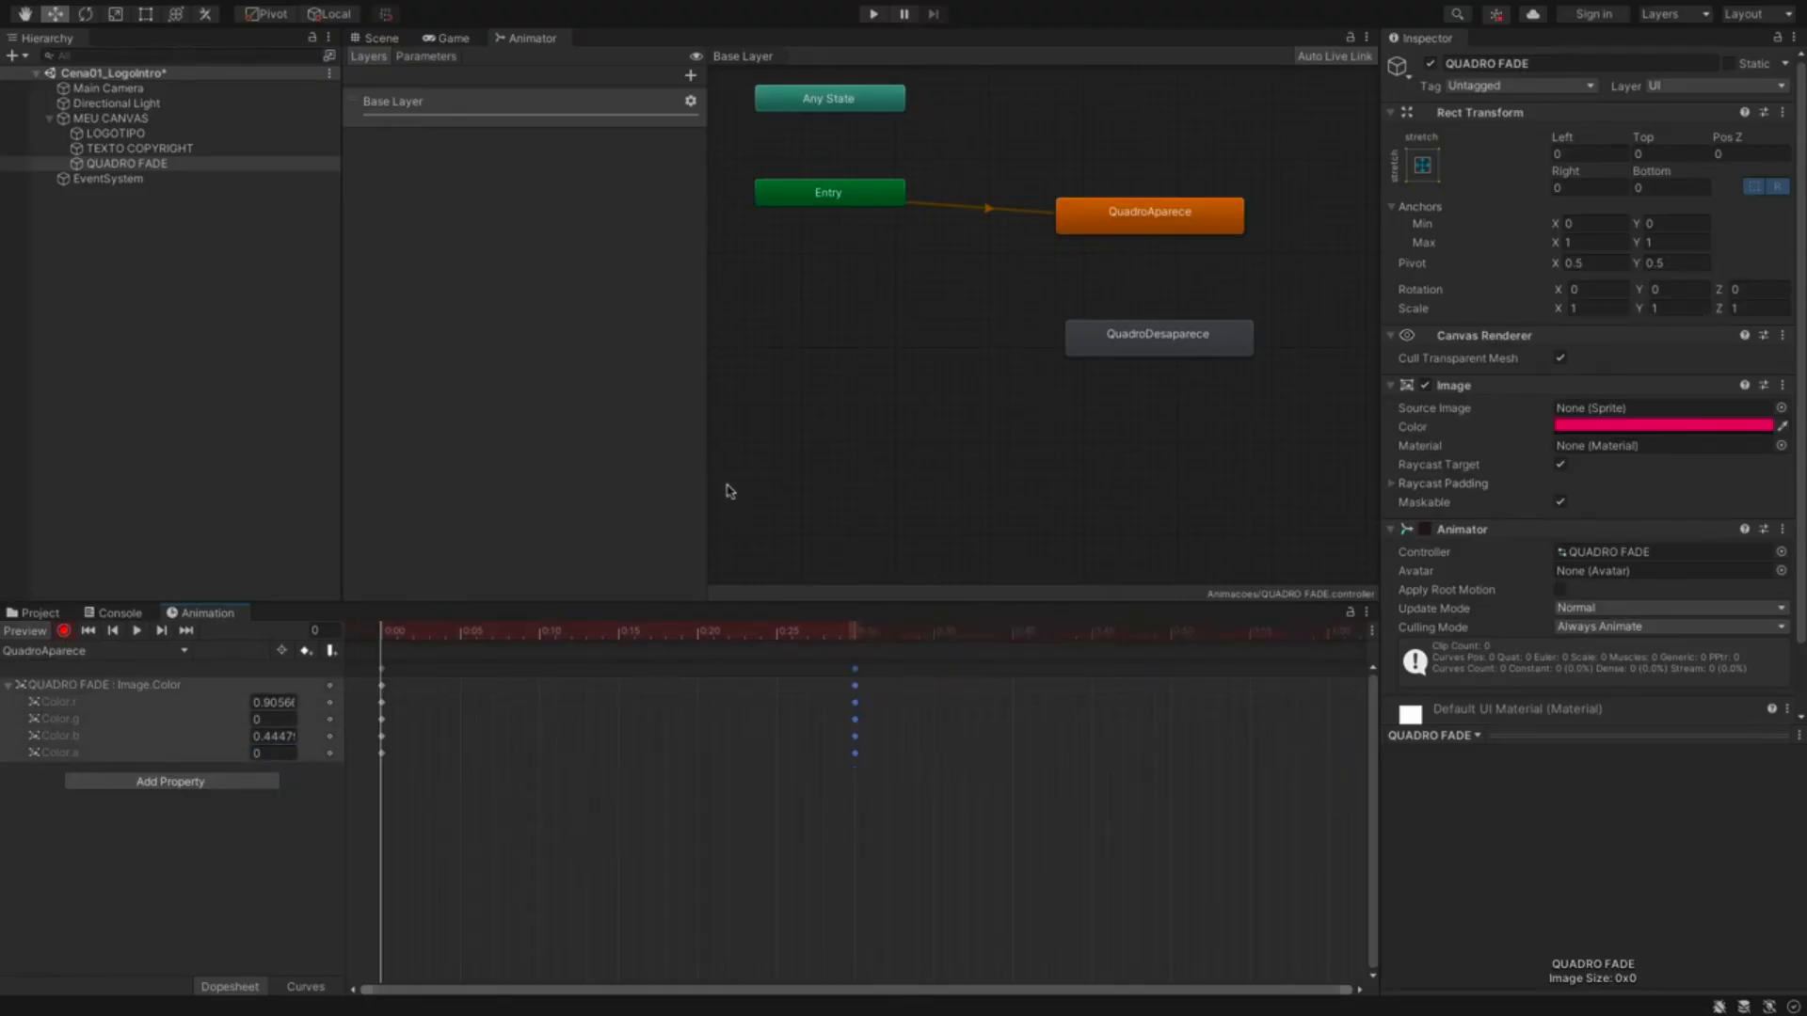
- Preview the QuadroAparece fade in the Game view and end keyframe recording
left_click(451, 39)
key("space")
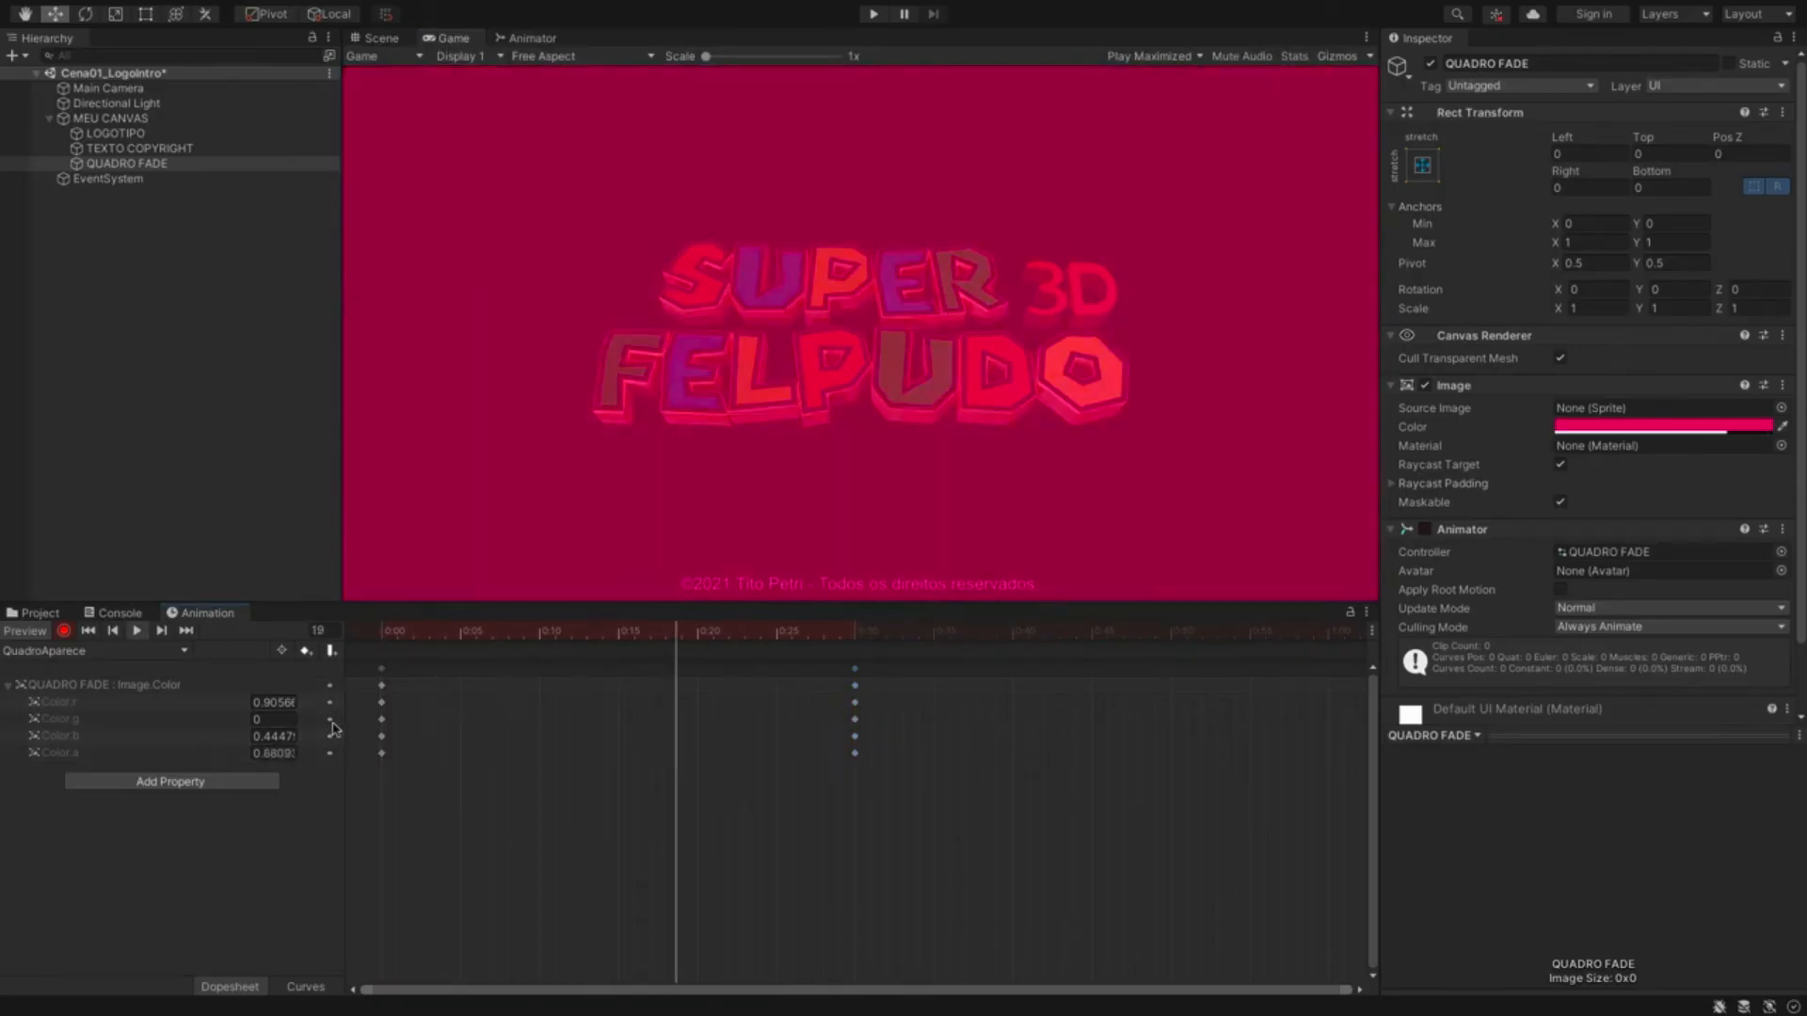
left_click(64, 632)
left_click(64, 632)
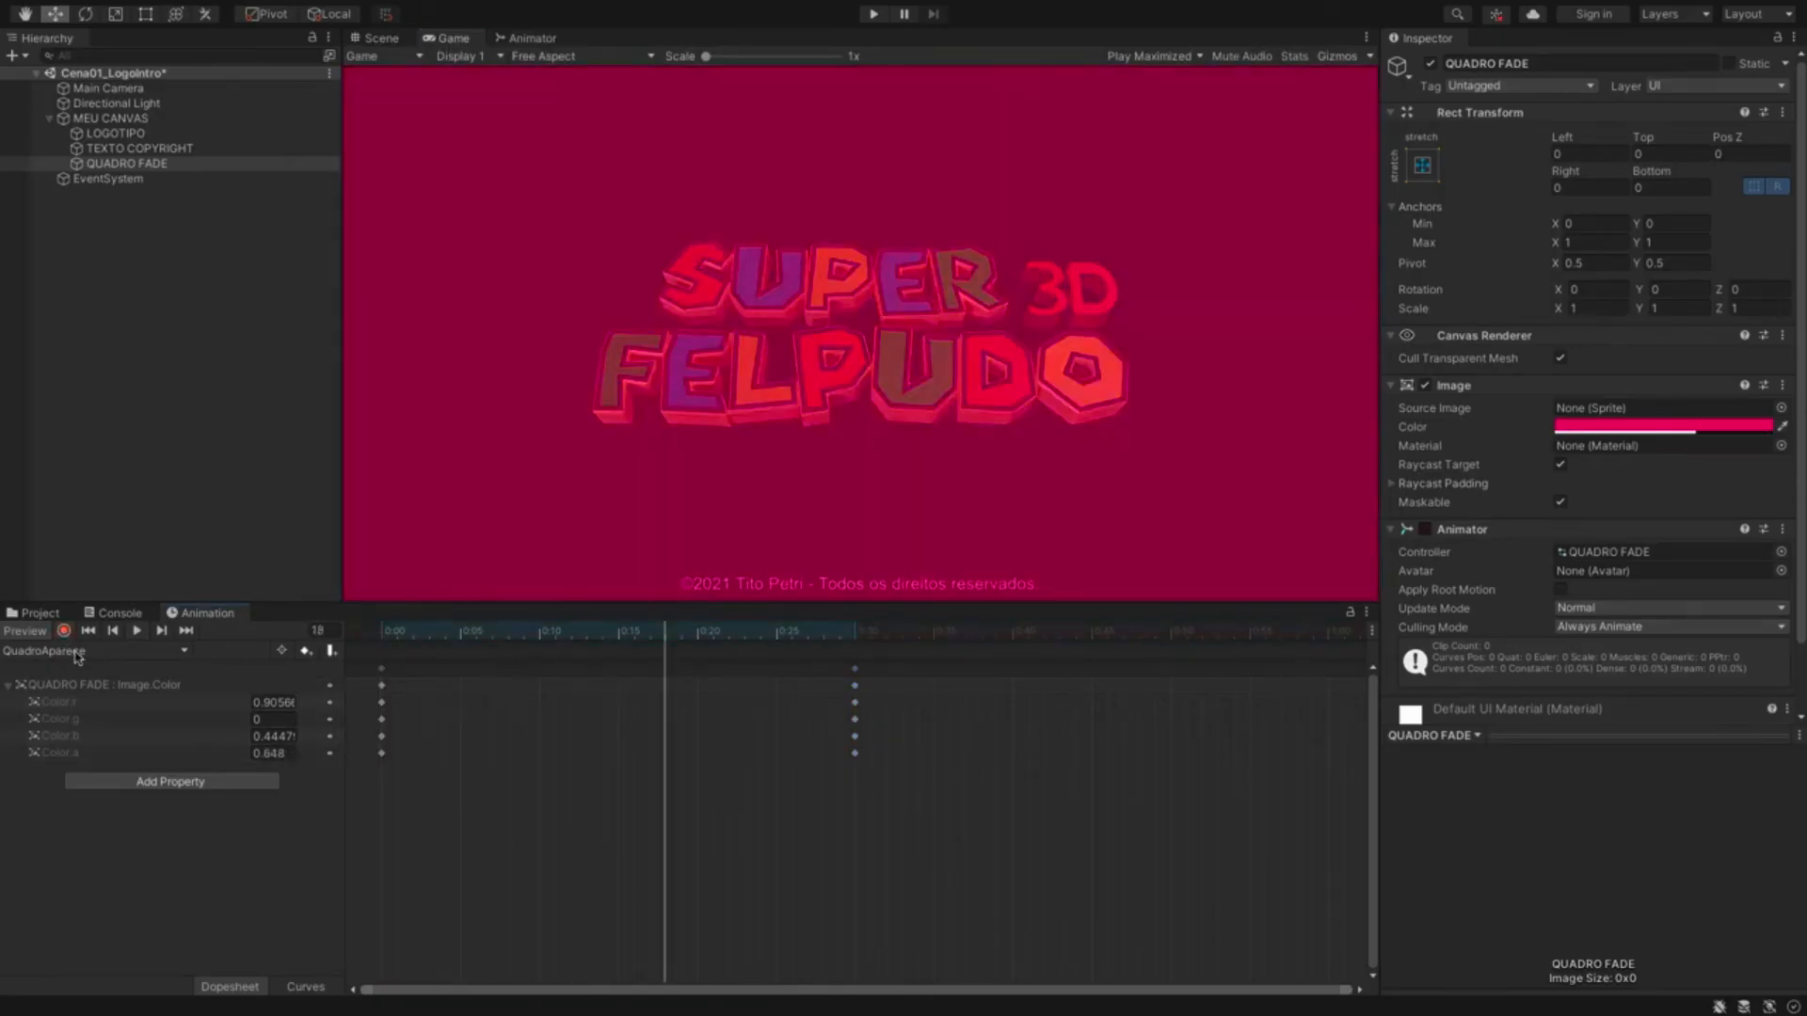
- Switch to the QuadroDesaparece clip and add the Image Color property to it
left_click(94, 651)
left_click(91, 676)
left_click(132, 684)
left_click(293, 695)
left_click(487, 711)
- Move the end keyframes of QuadroDesaparece to 0:30 and record a Color.a value of 0 there
left_click(64, 631)
left_click(1328, 632)
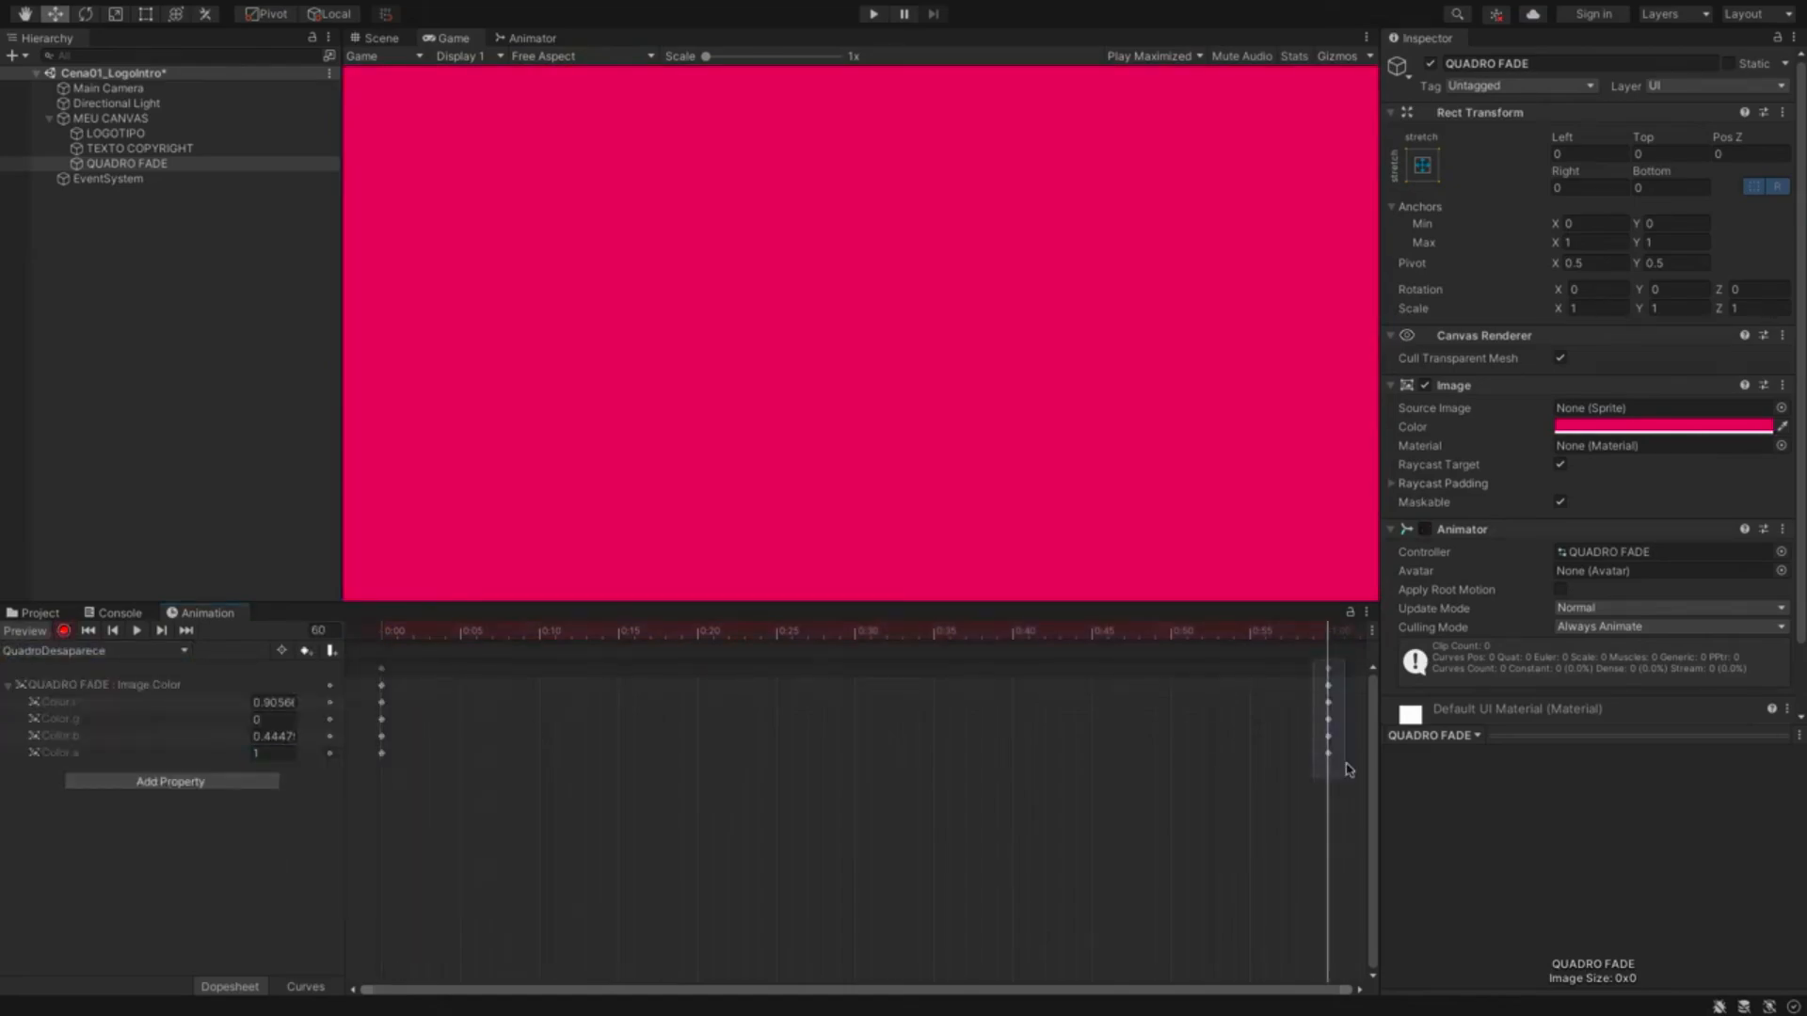
left_click_drag(1328, 669, 855, 669)
left_click(855, 631)
left_click(255, 753)
type("0")
left_click(521, 918)
- Preview the QuadroDesaparece fade, return to the first frame and end keyframe recording
key("space")
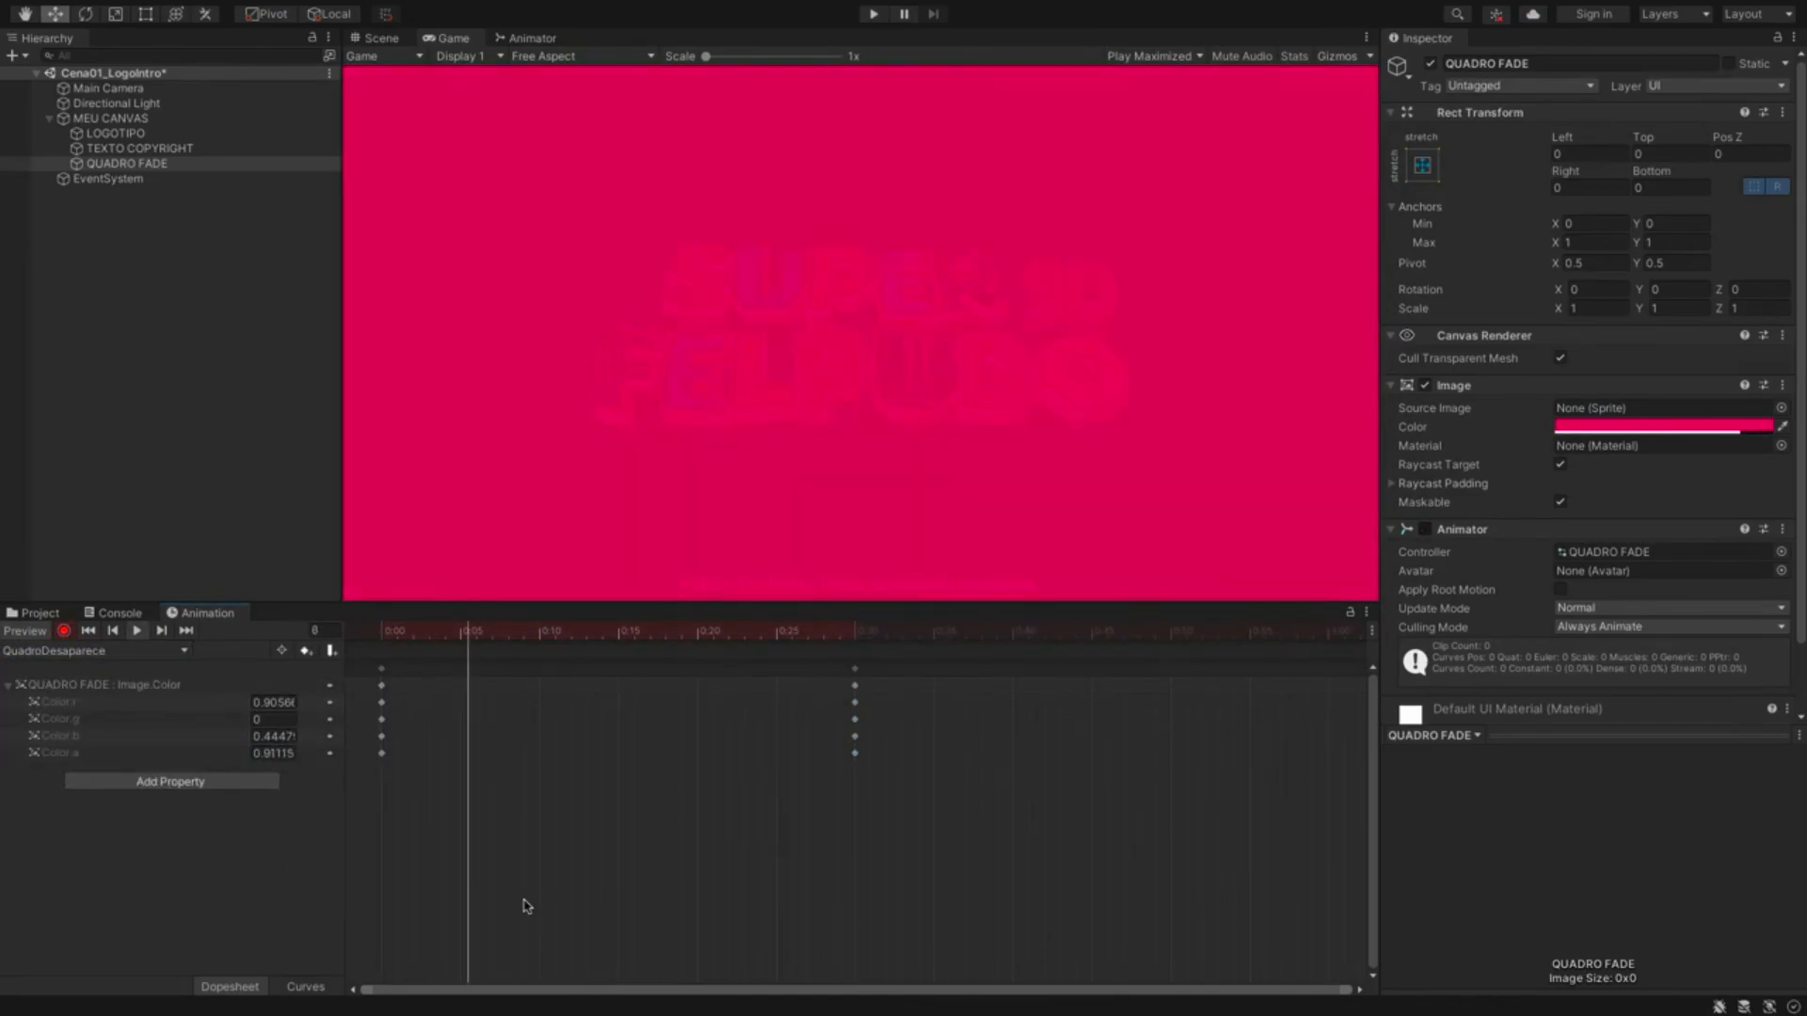
left_click_drag(403, 637, 380, 637)
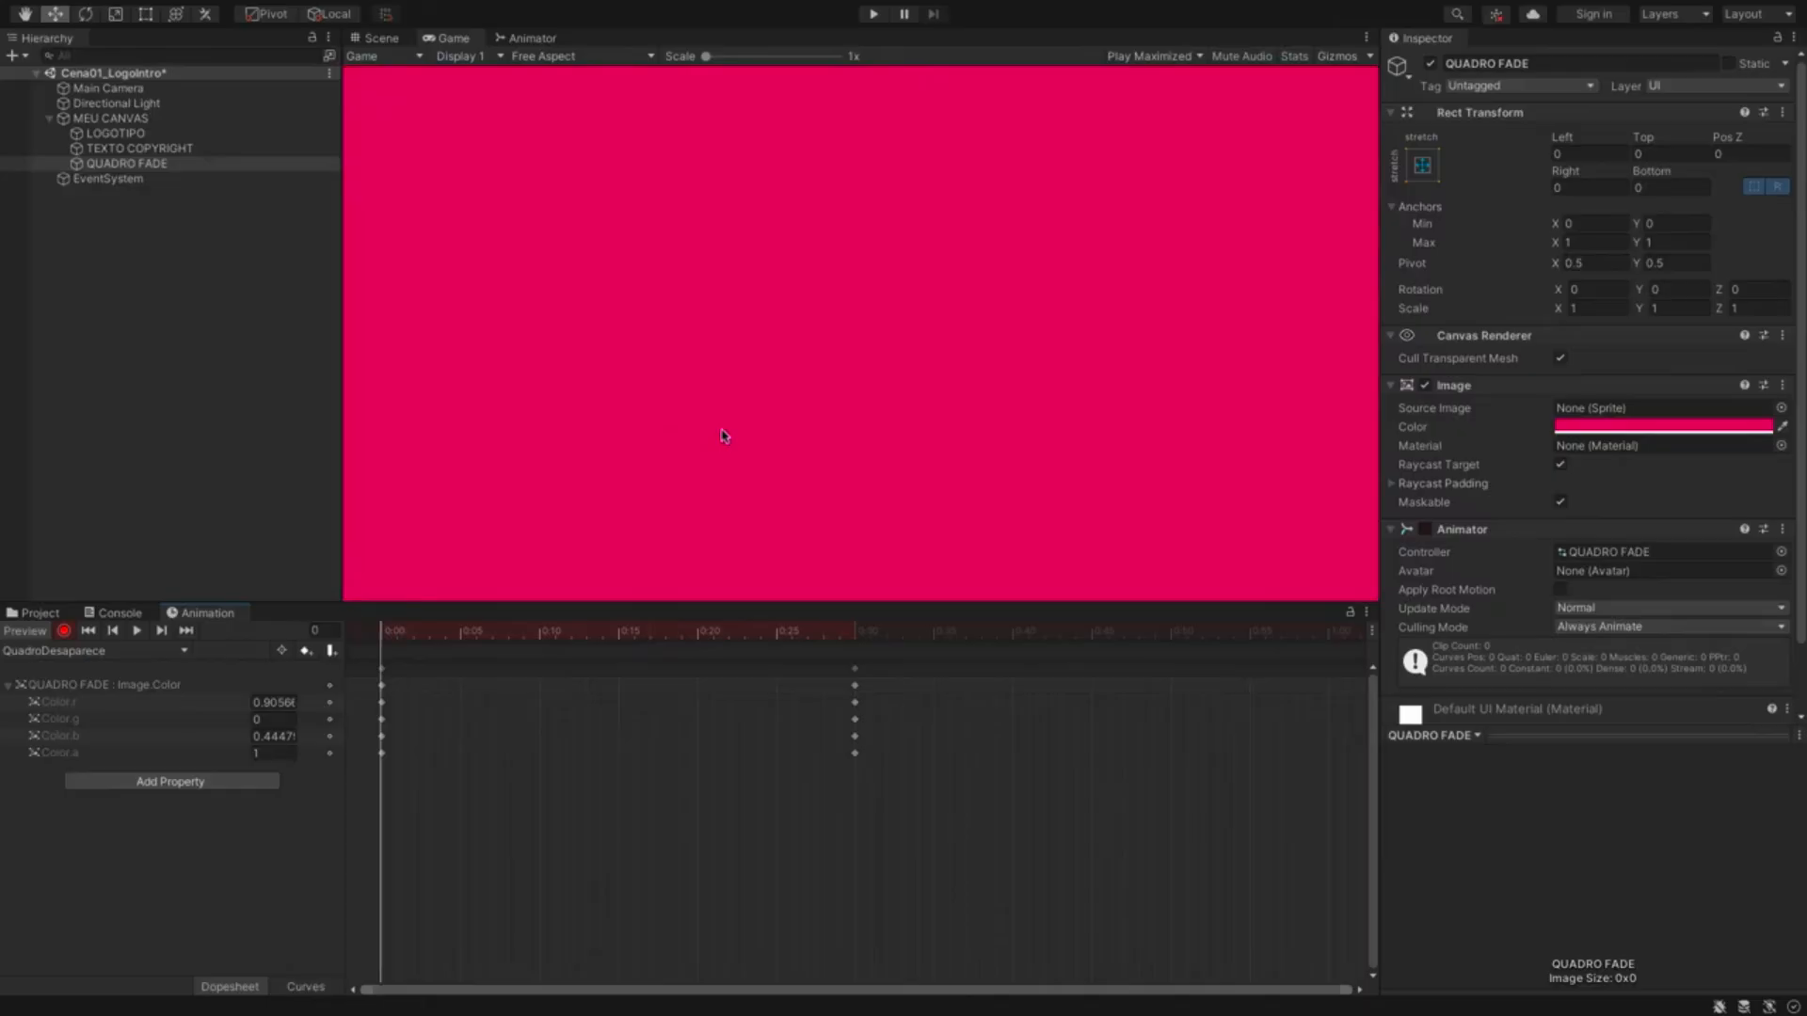
left_click(64, 631)
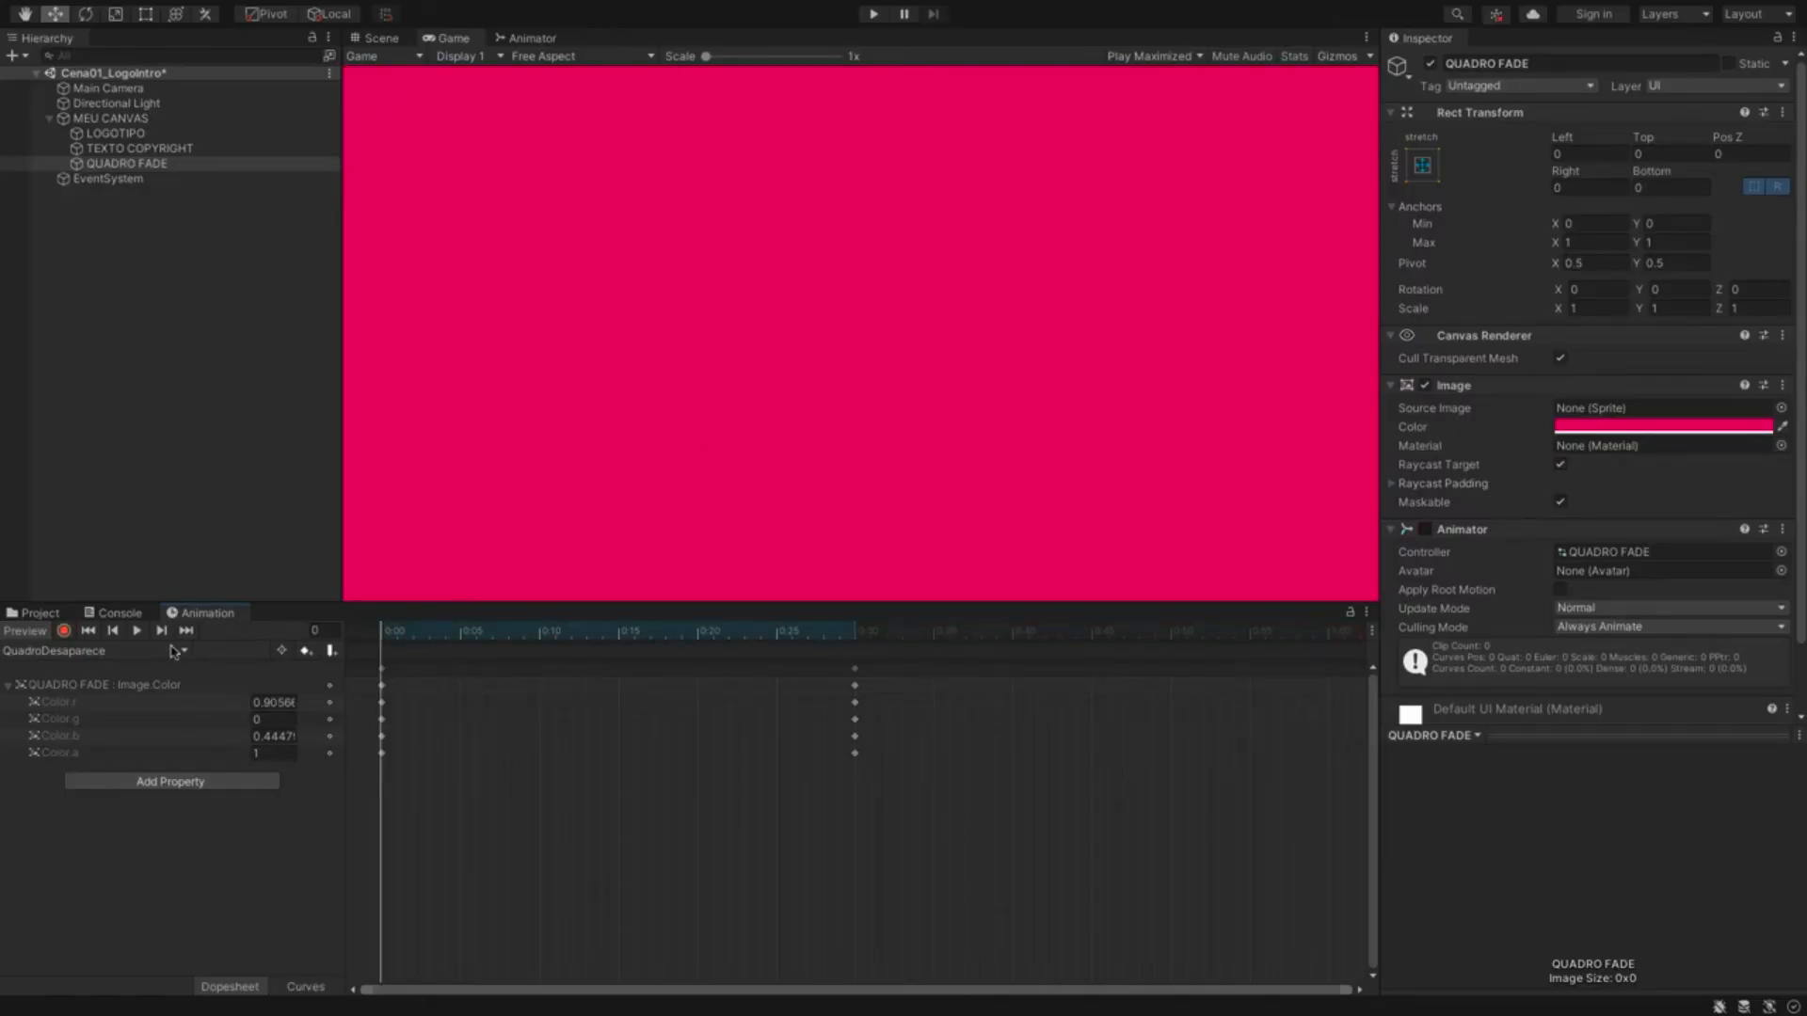
- Turn off Loop Time for the QuadroAparece and QuadroDesaparece clips and test the scene in Play mode
left_click(40, 613)
left_click(528, 699)
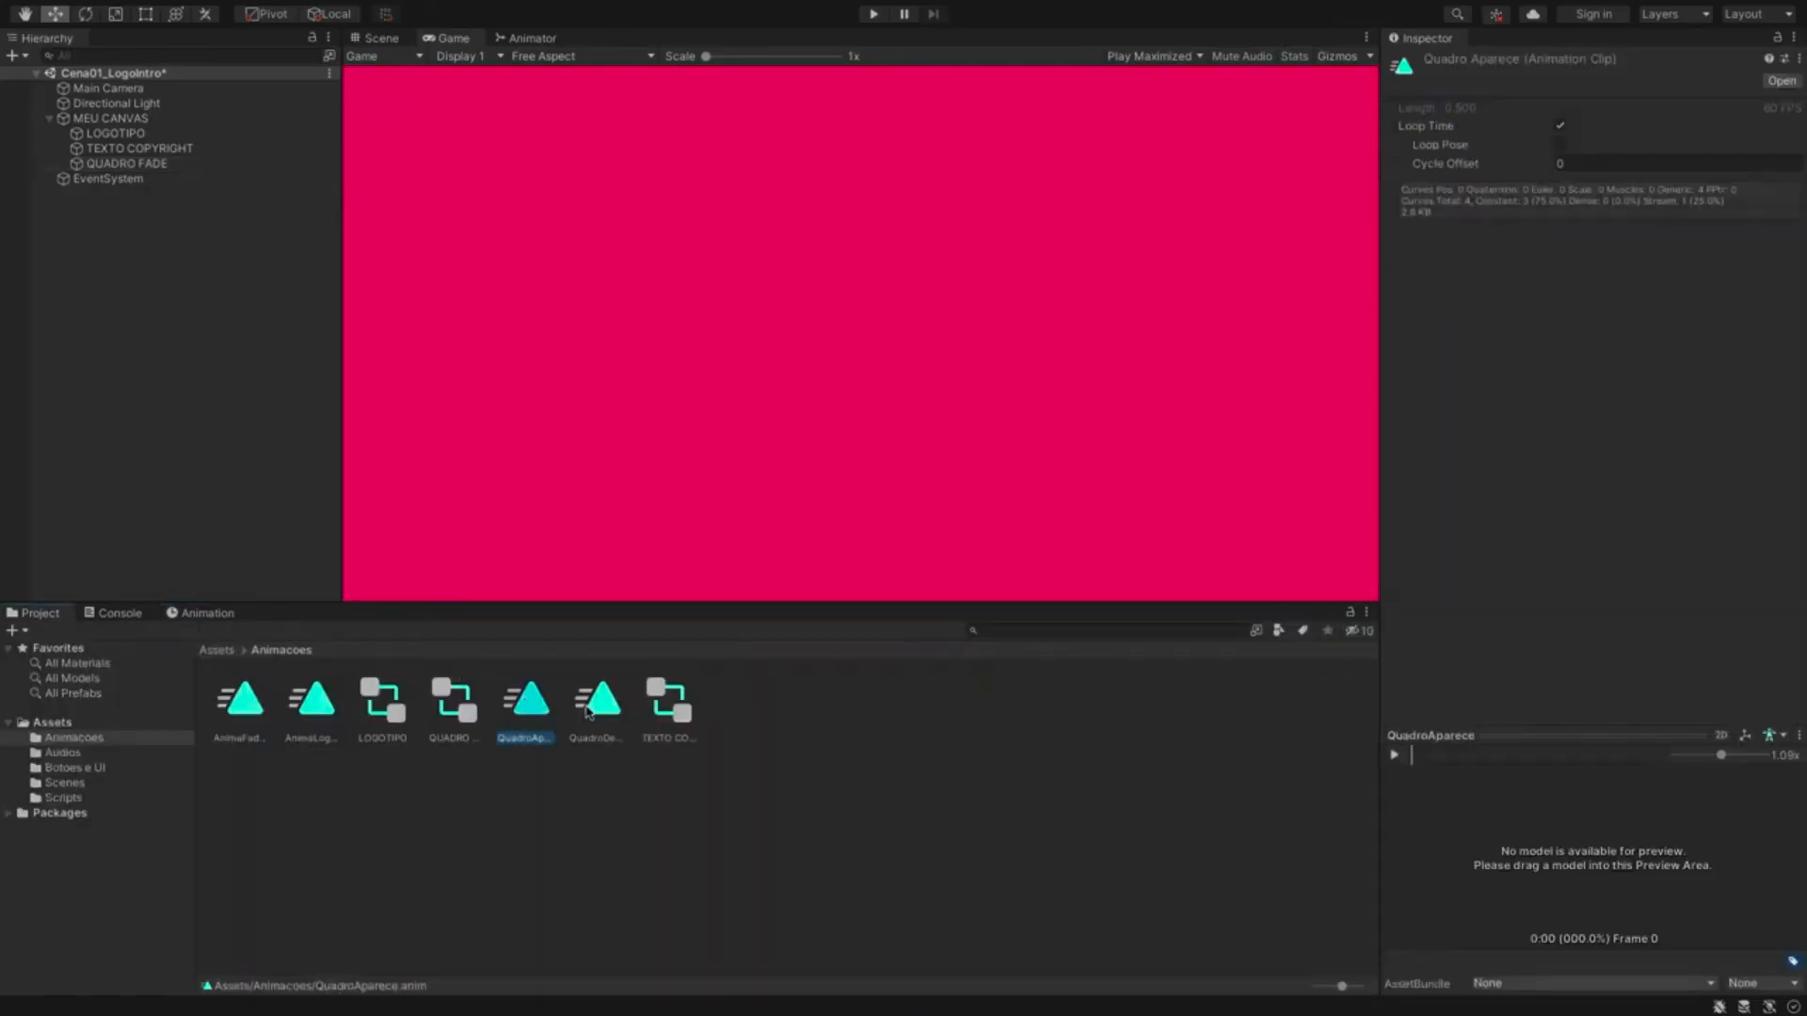
left_click(1562, 127)
left_click(621, 695)
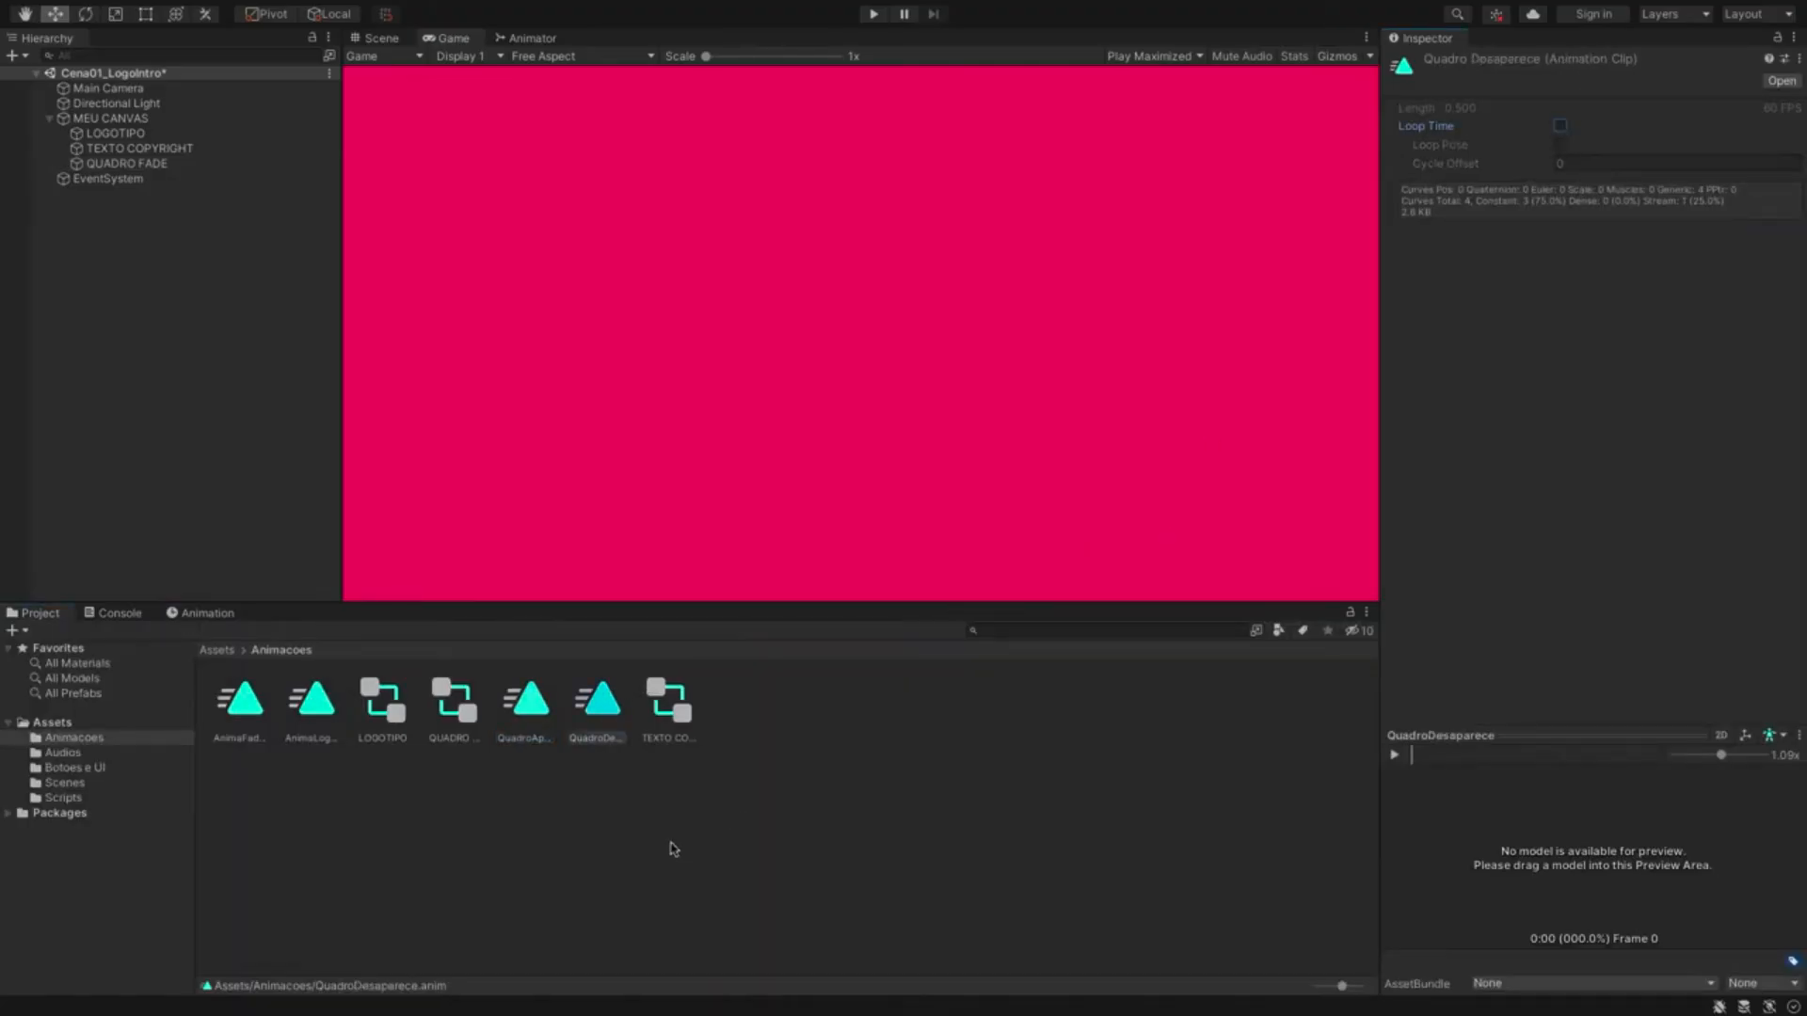
left_click(874, 14)
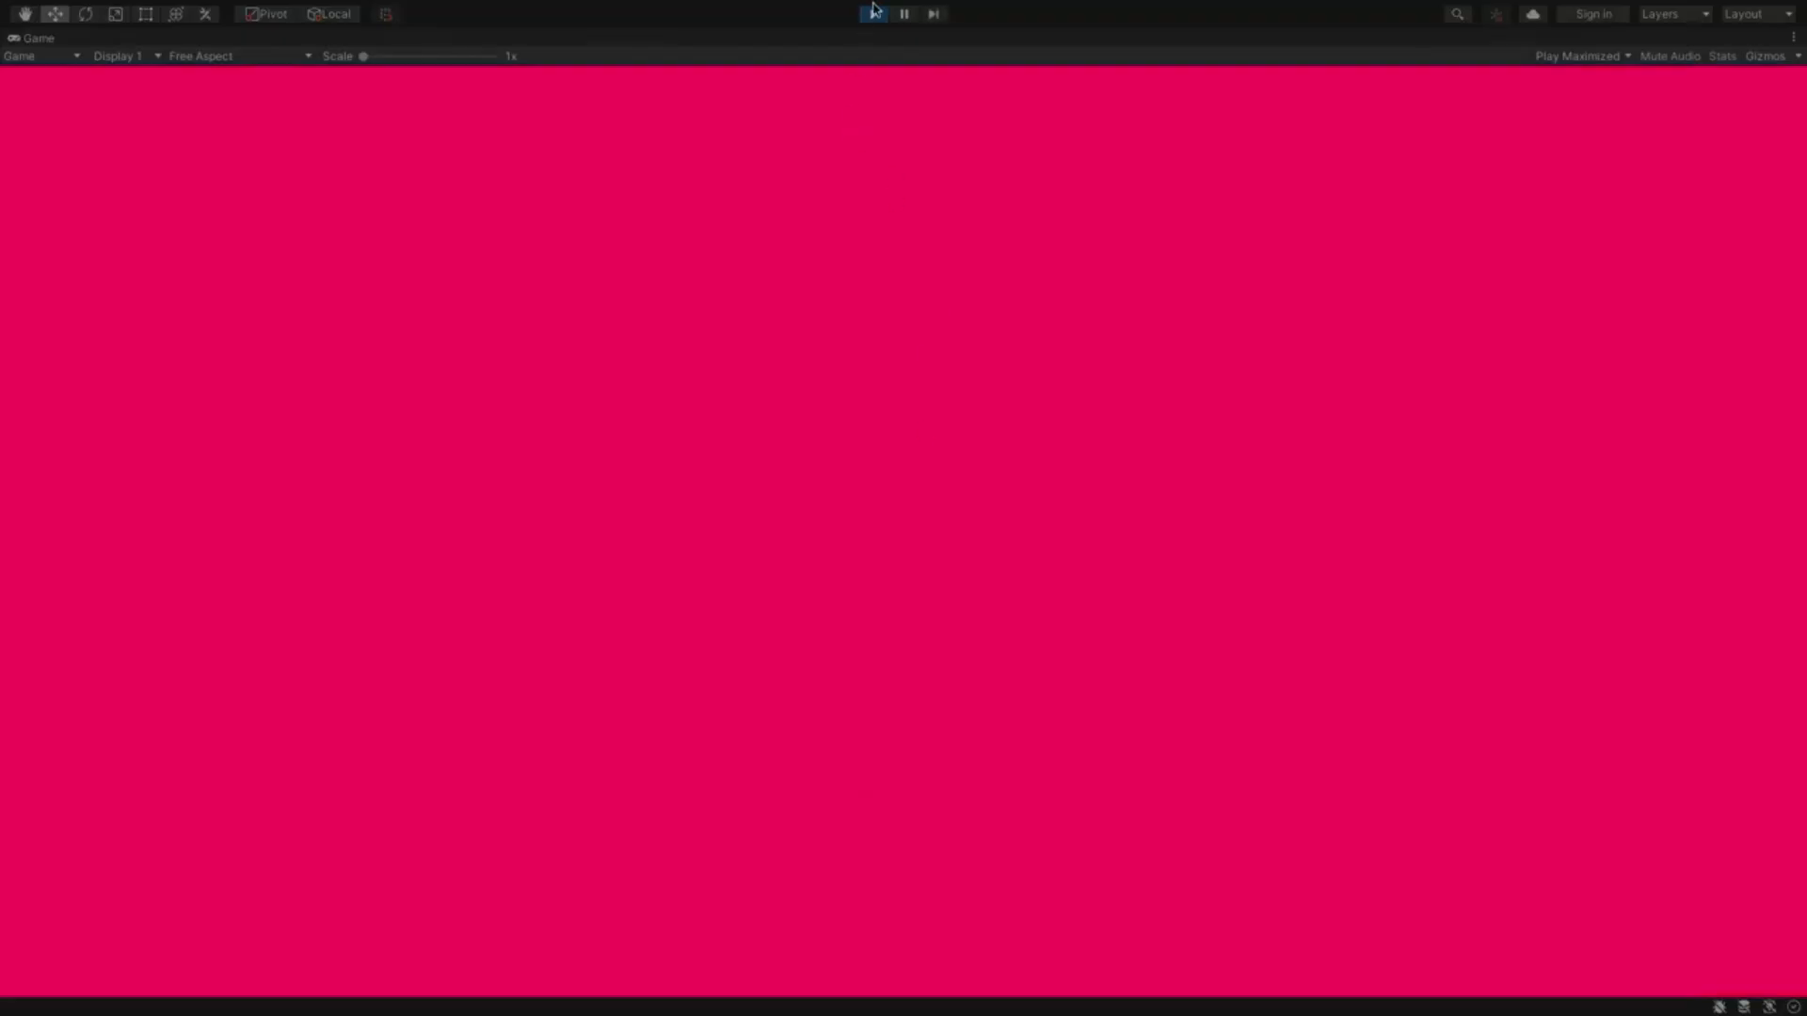
left_click(875, 15)
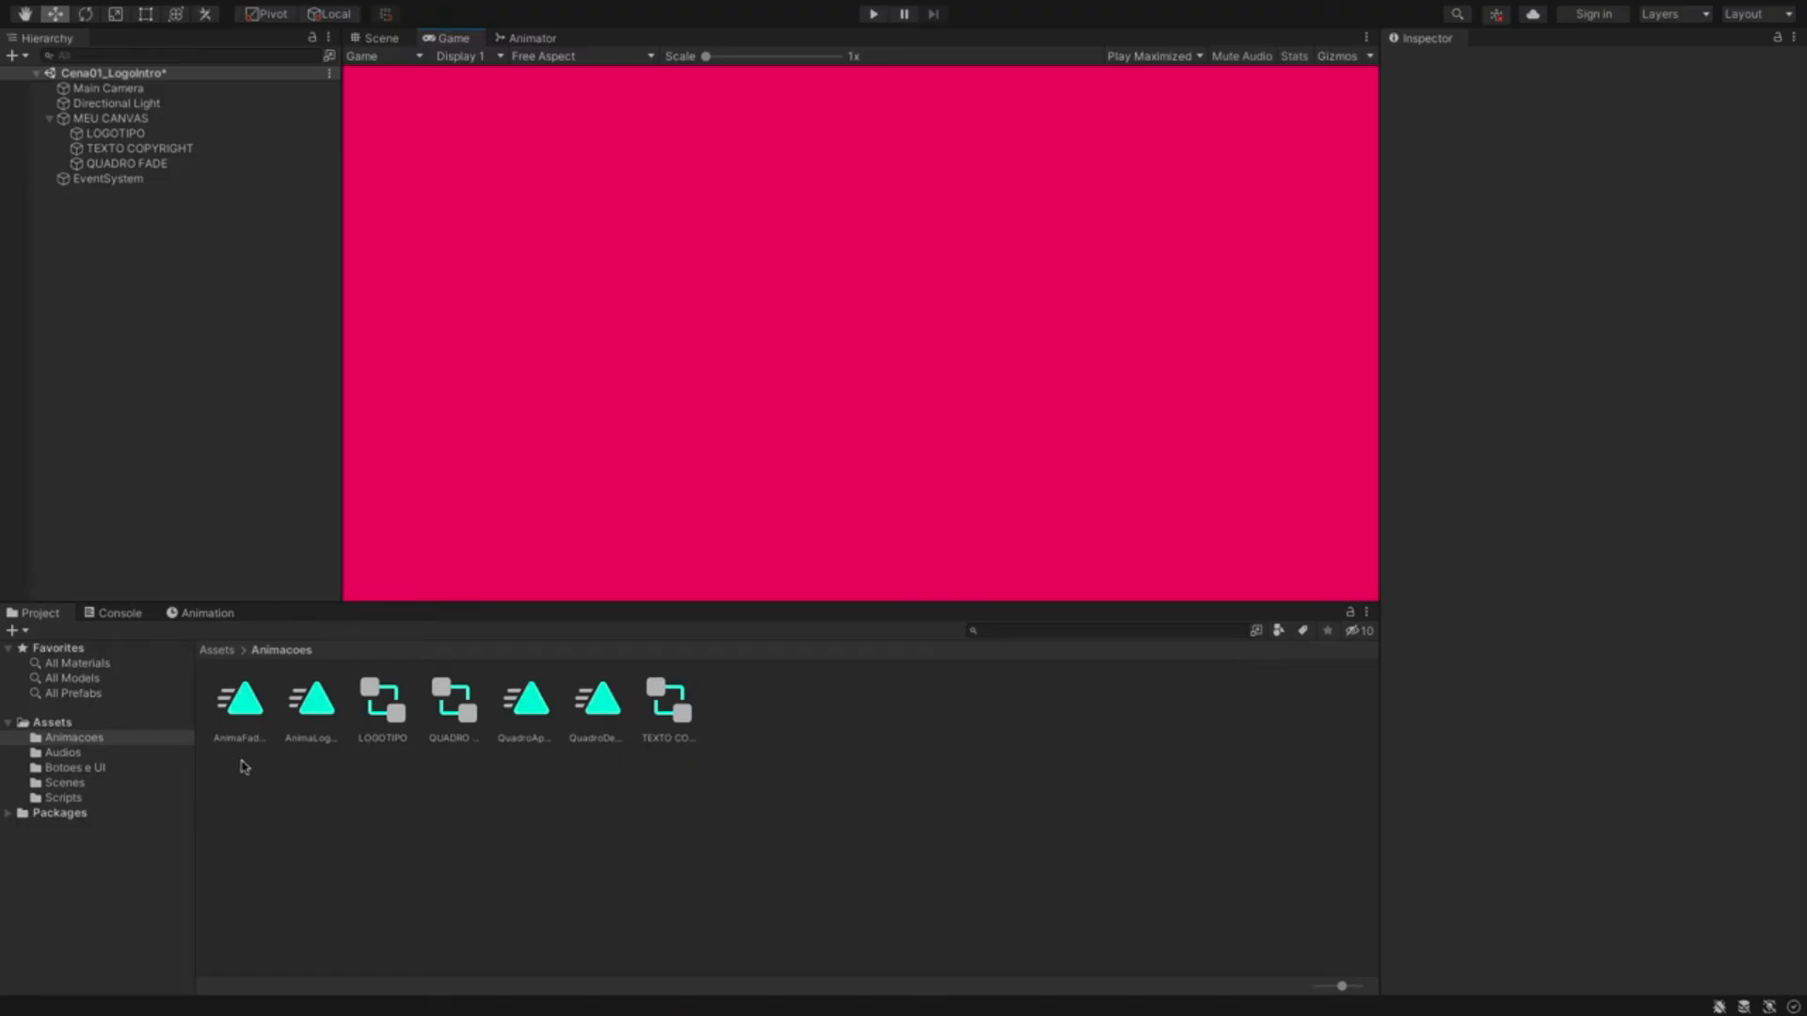
- Create a C# script named ScriptQuadroFade in the Scripts folder
left_click(56, 722)
left_click(63, 797)
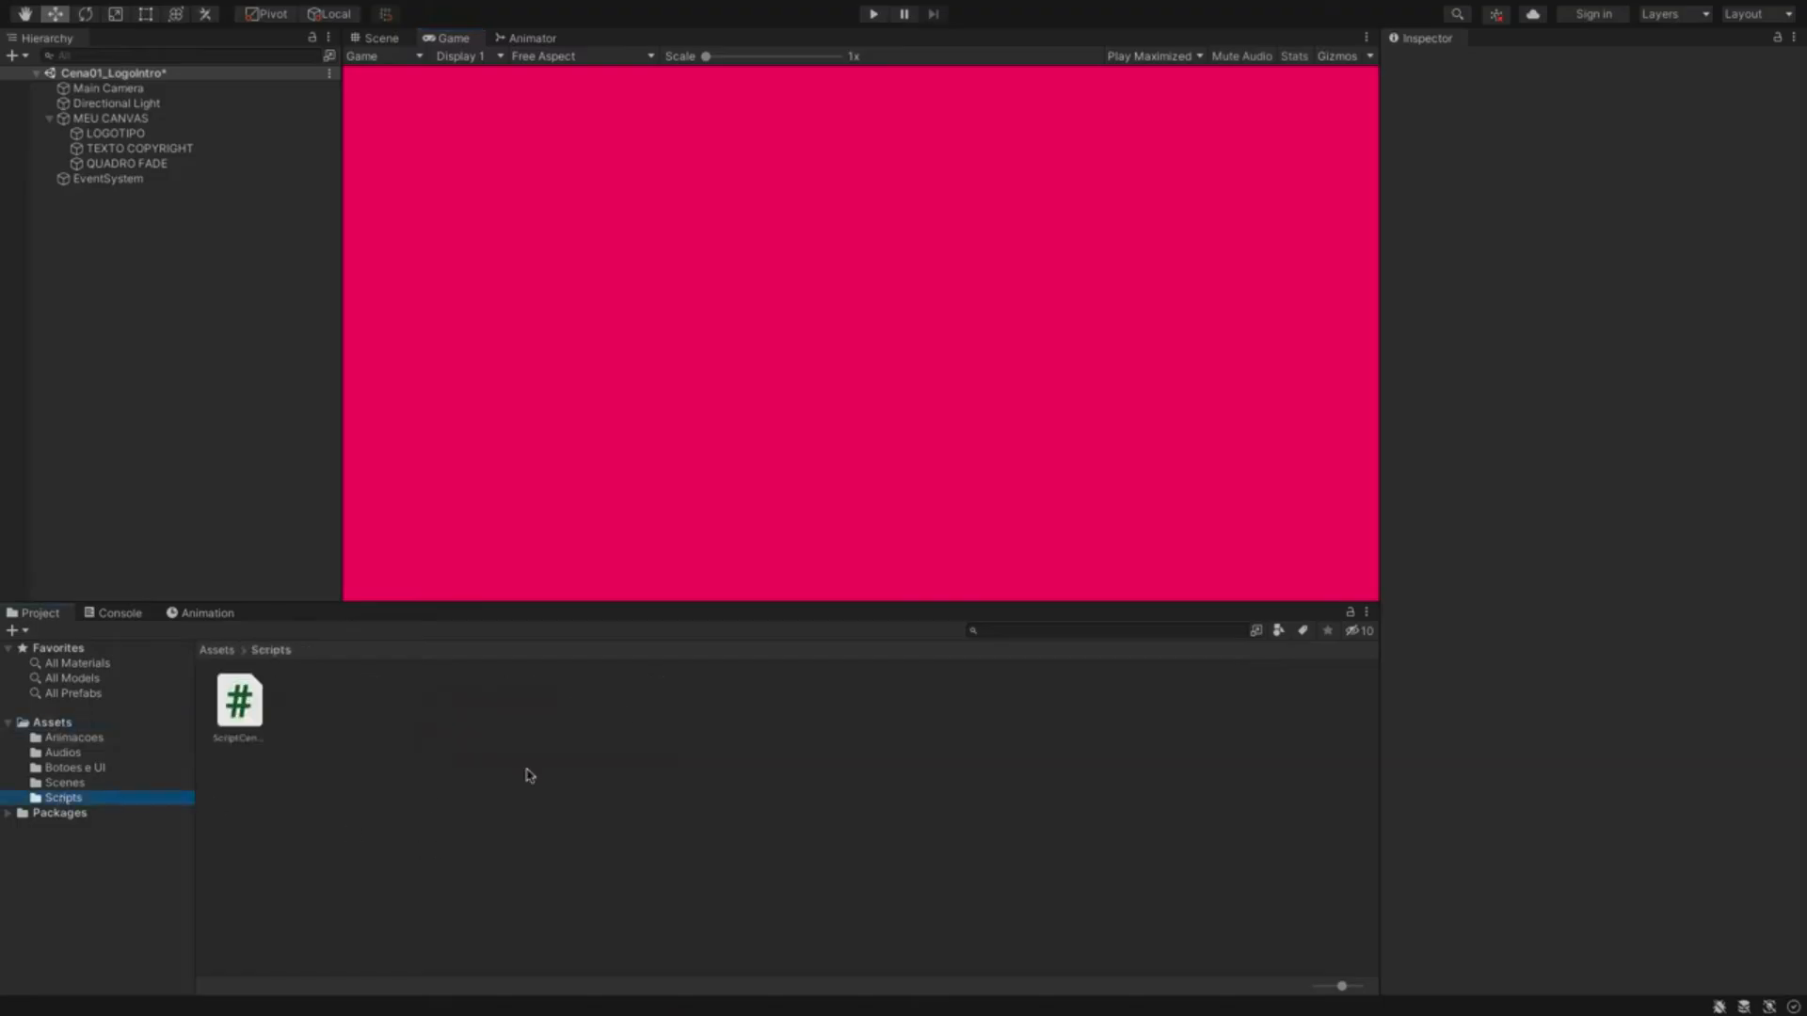
left_click(25, 634)
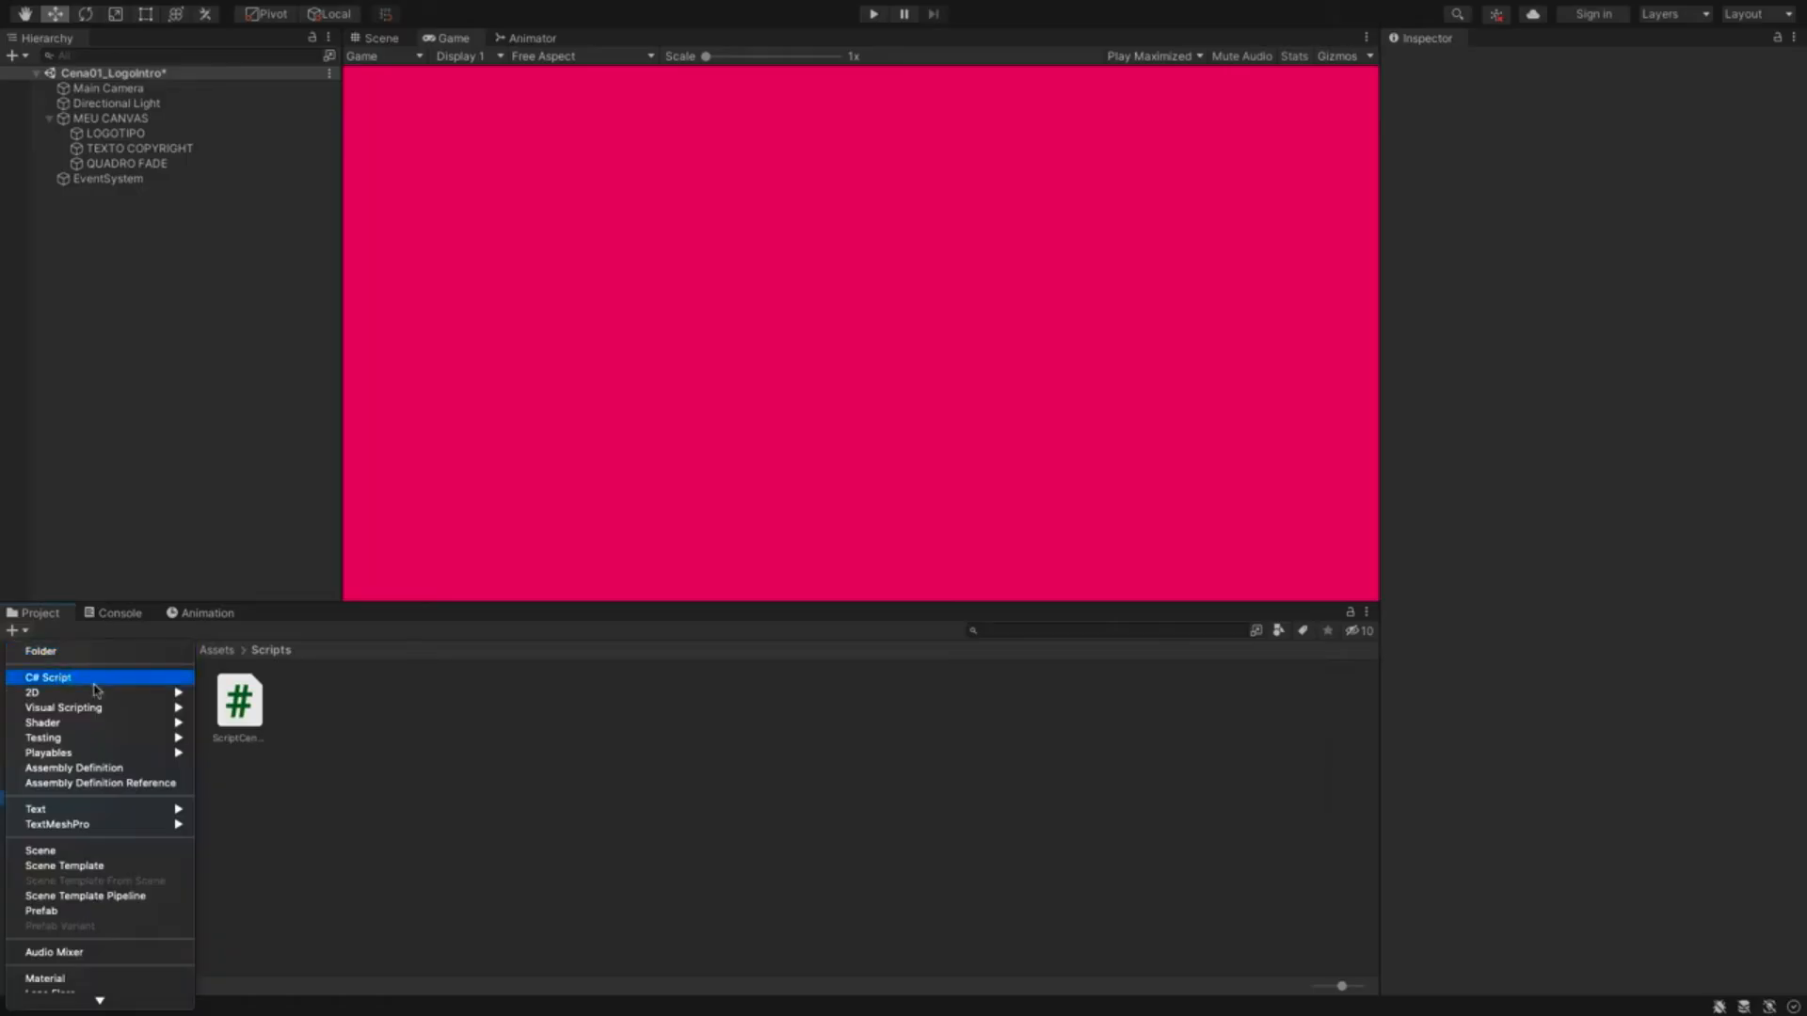
left_click(57, 674)
type("QuadroF")
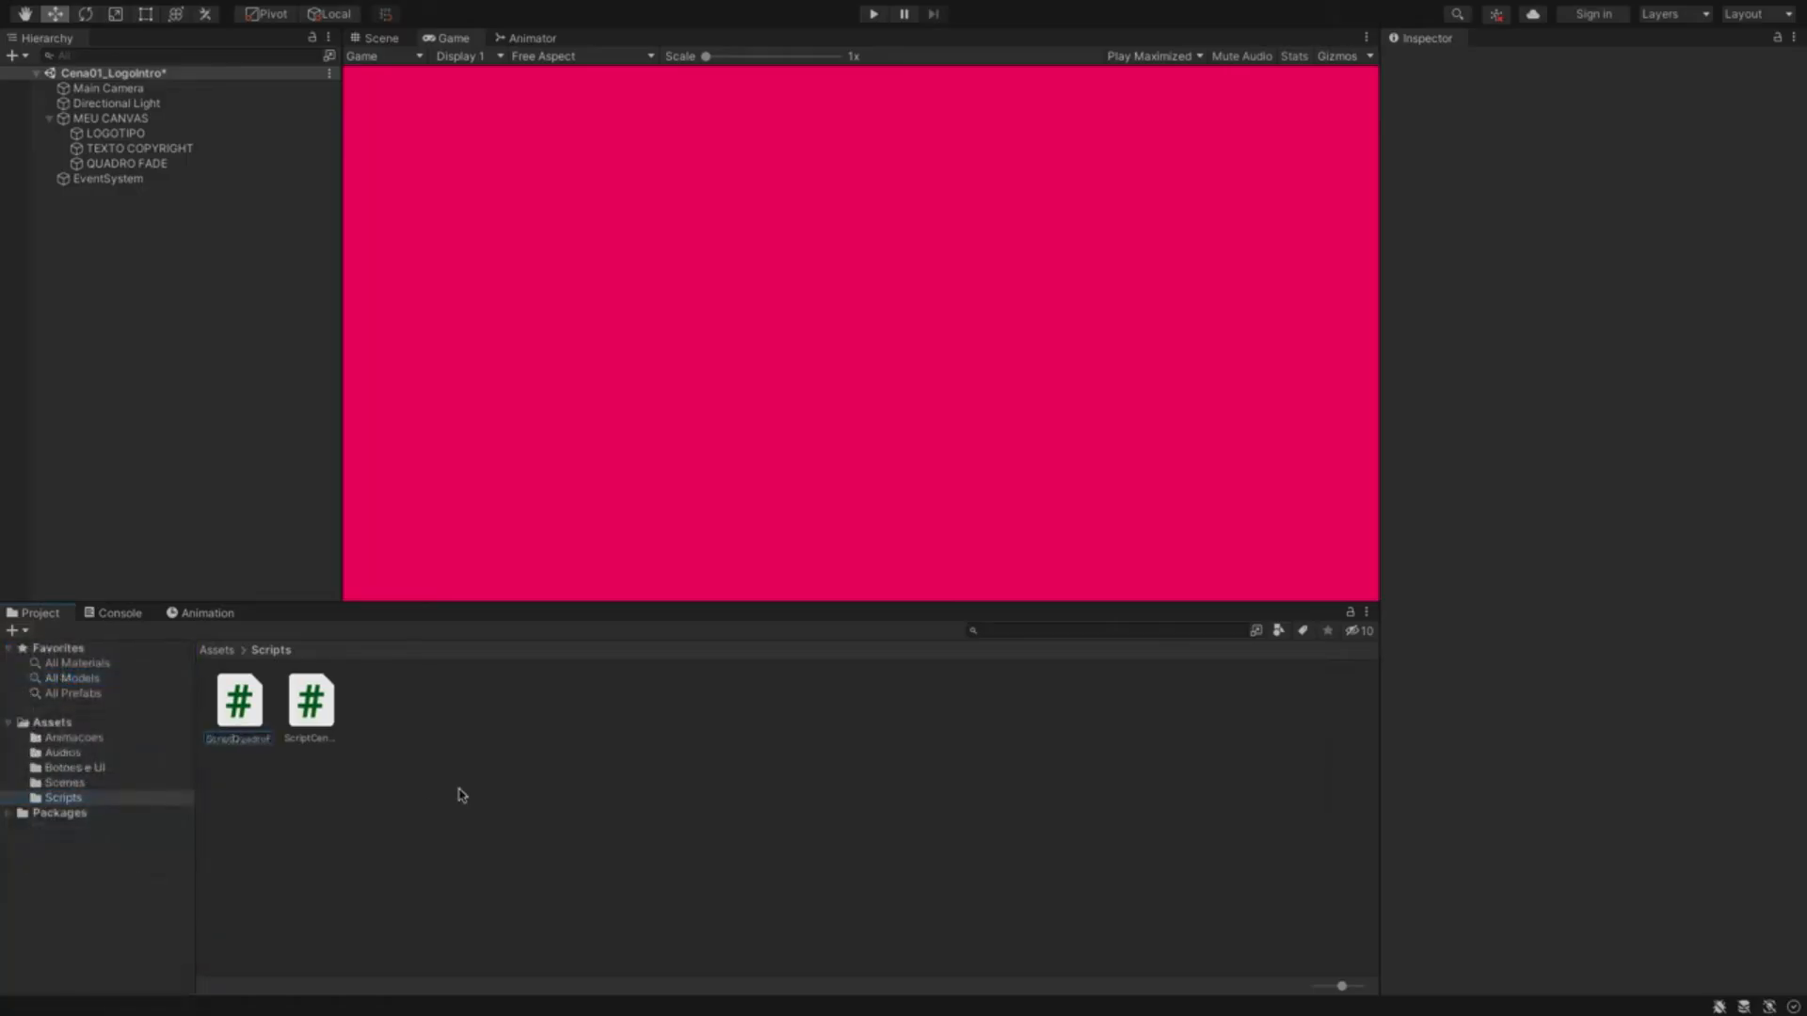
key("Return")
- Attach ScriptQuadroFade to the QUADRO FADE object and select that object
left_click(319, 708)
left_click_drag(319, 708, 118, 166)
left_click(132, 164)
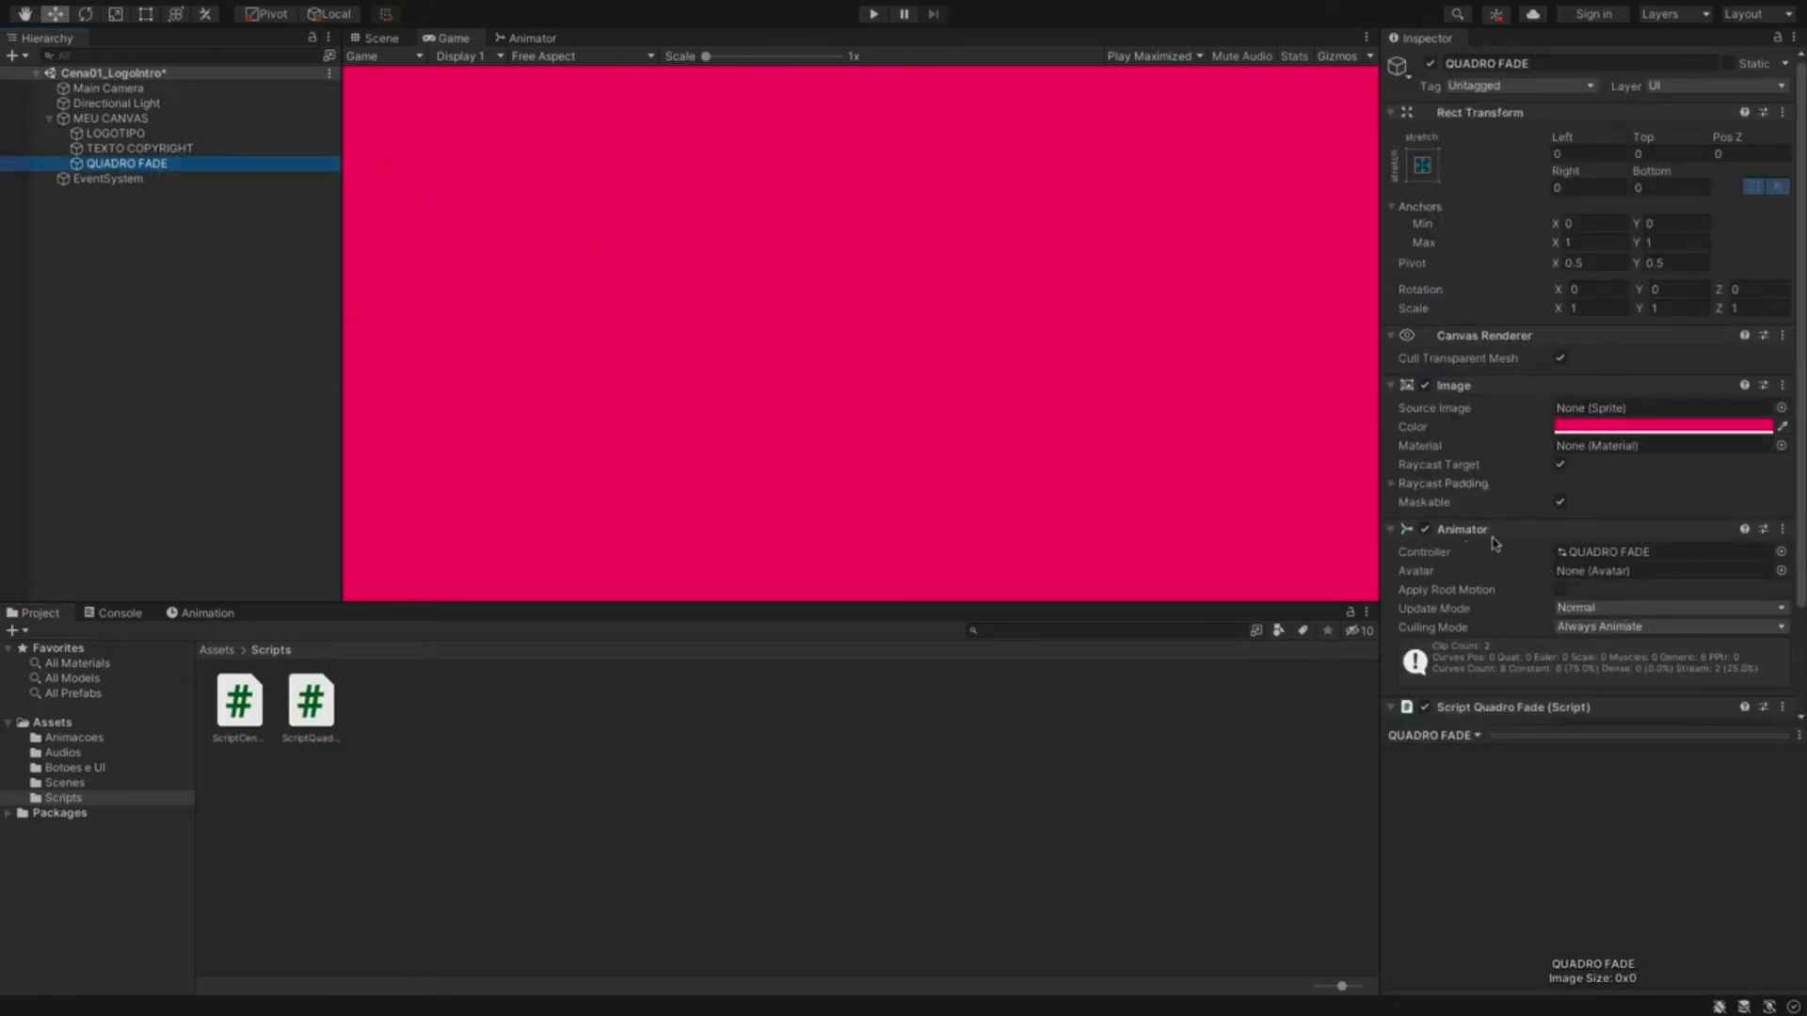
- Collapse QUADRO FADE's Animator, Image and Canvas Renderer components and open ScriptQuadroFade for editing in Visual Studio
left_click(1392, 528)
left_click(1392, 386)
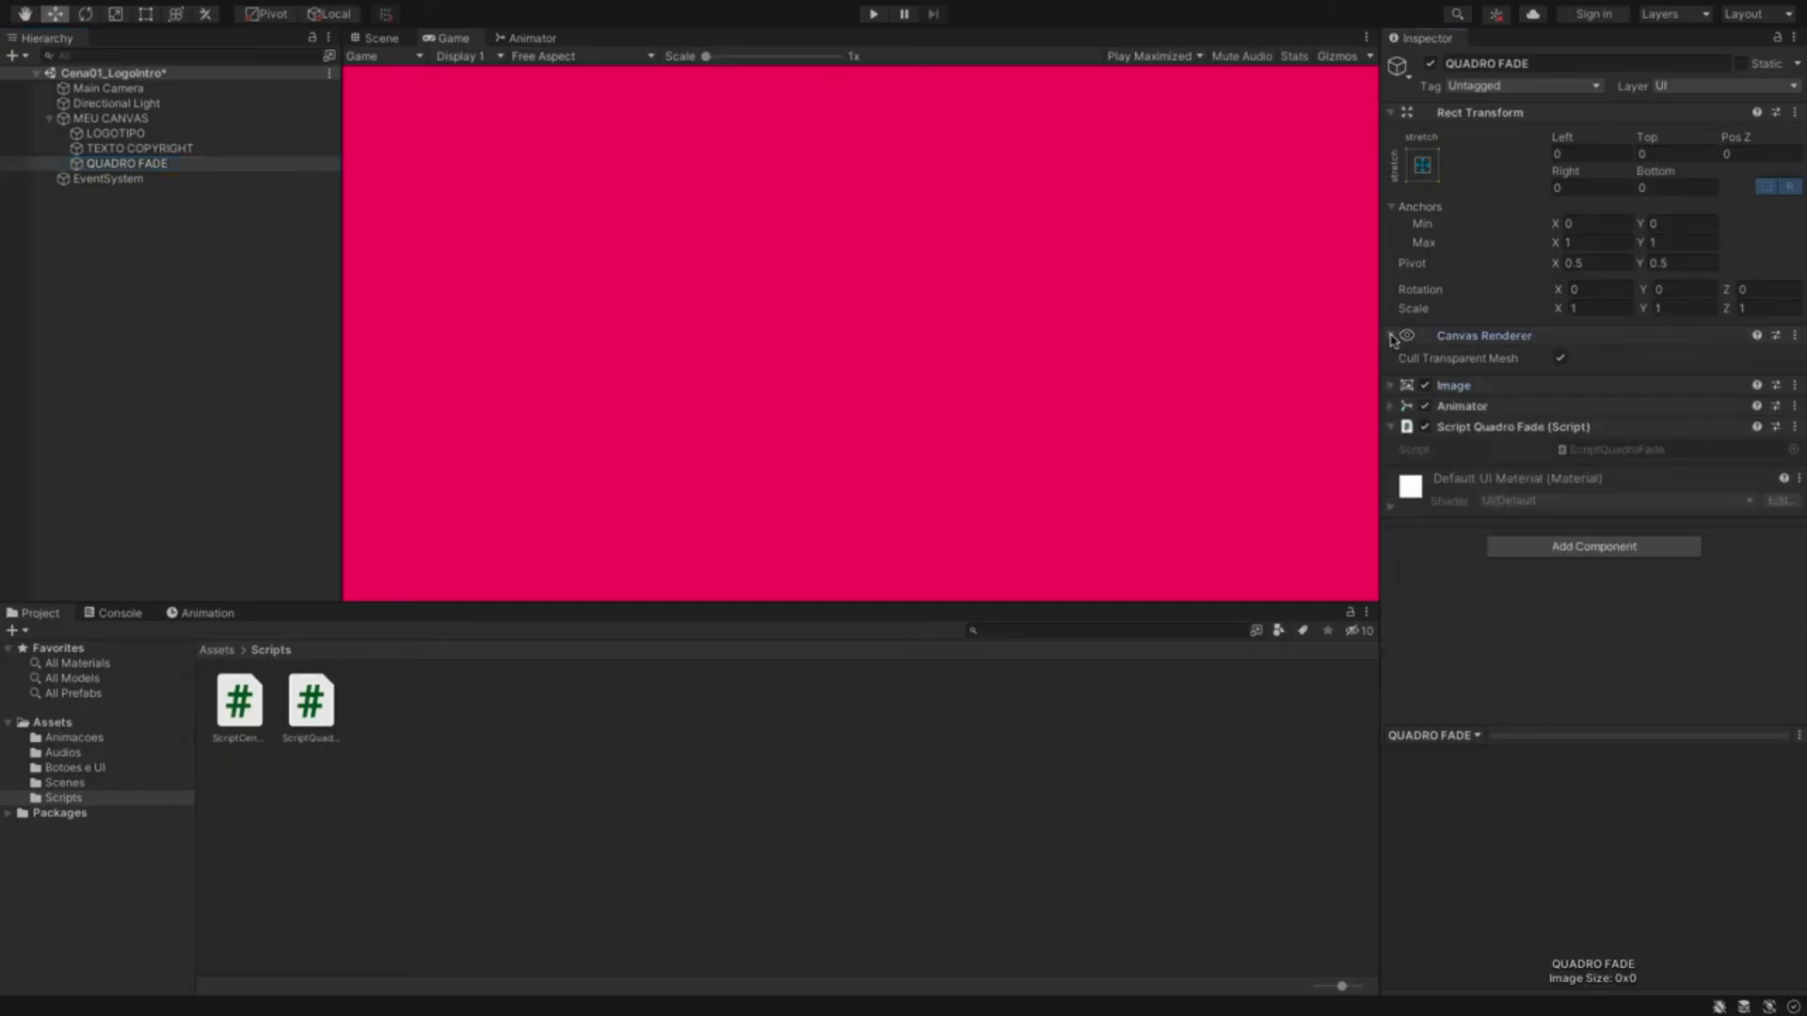
left_click(1392, 336)
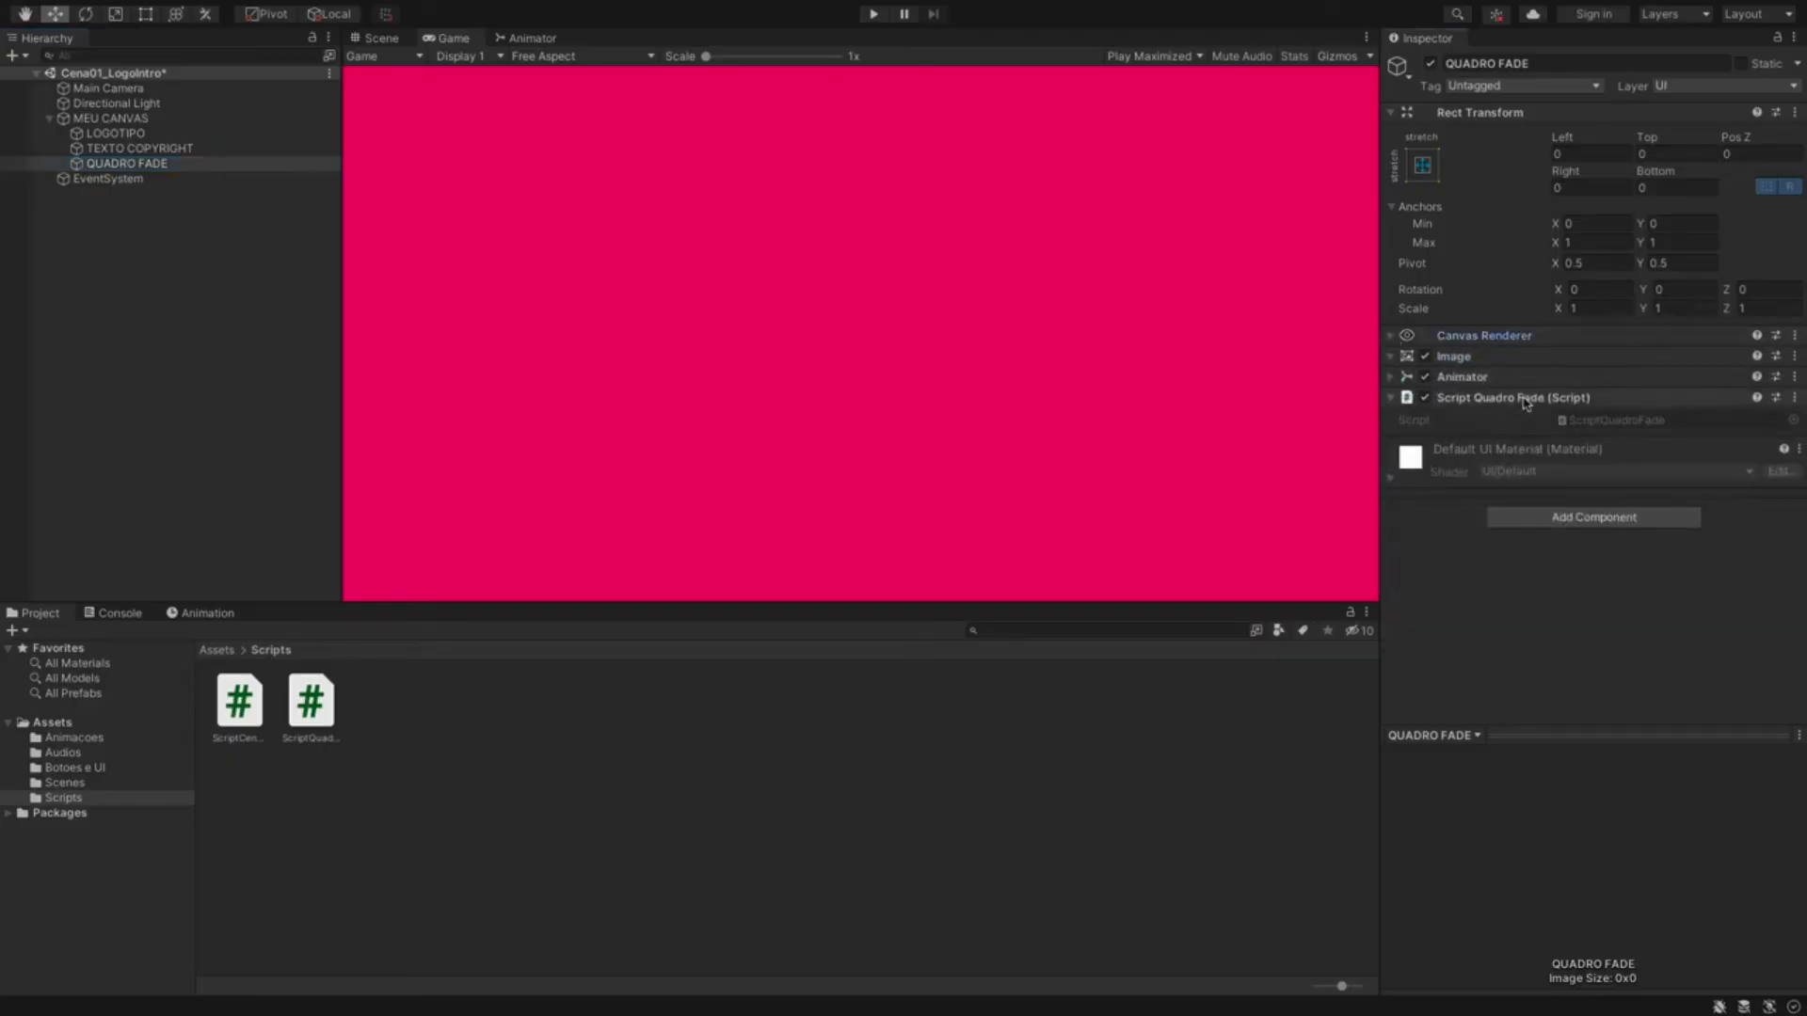
left_click(1794, 398)
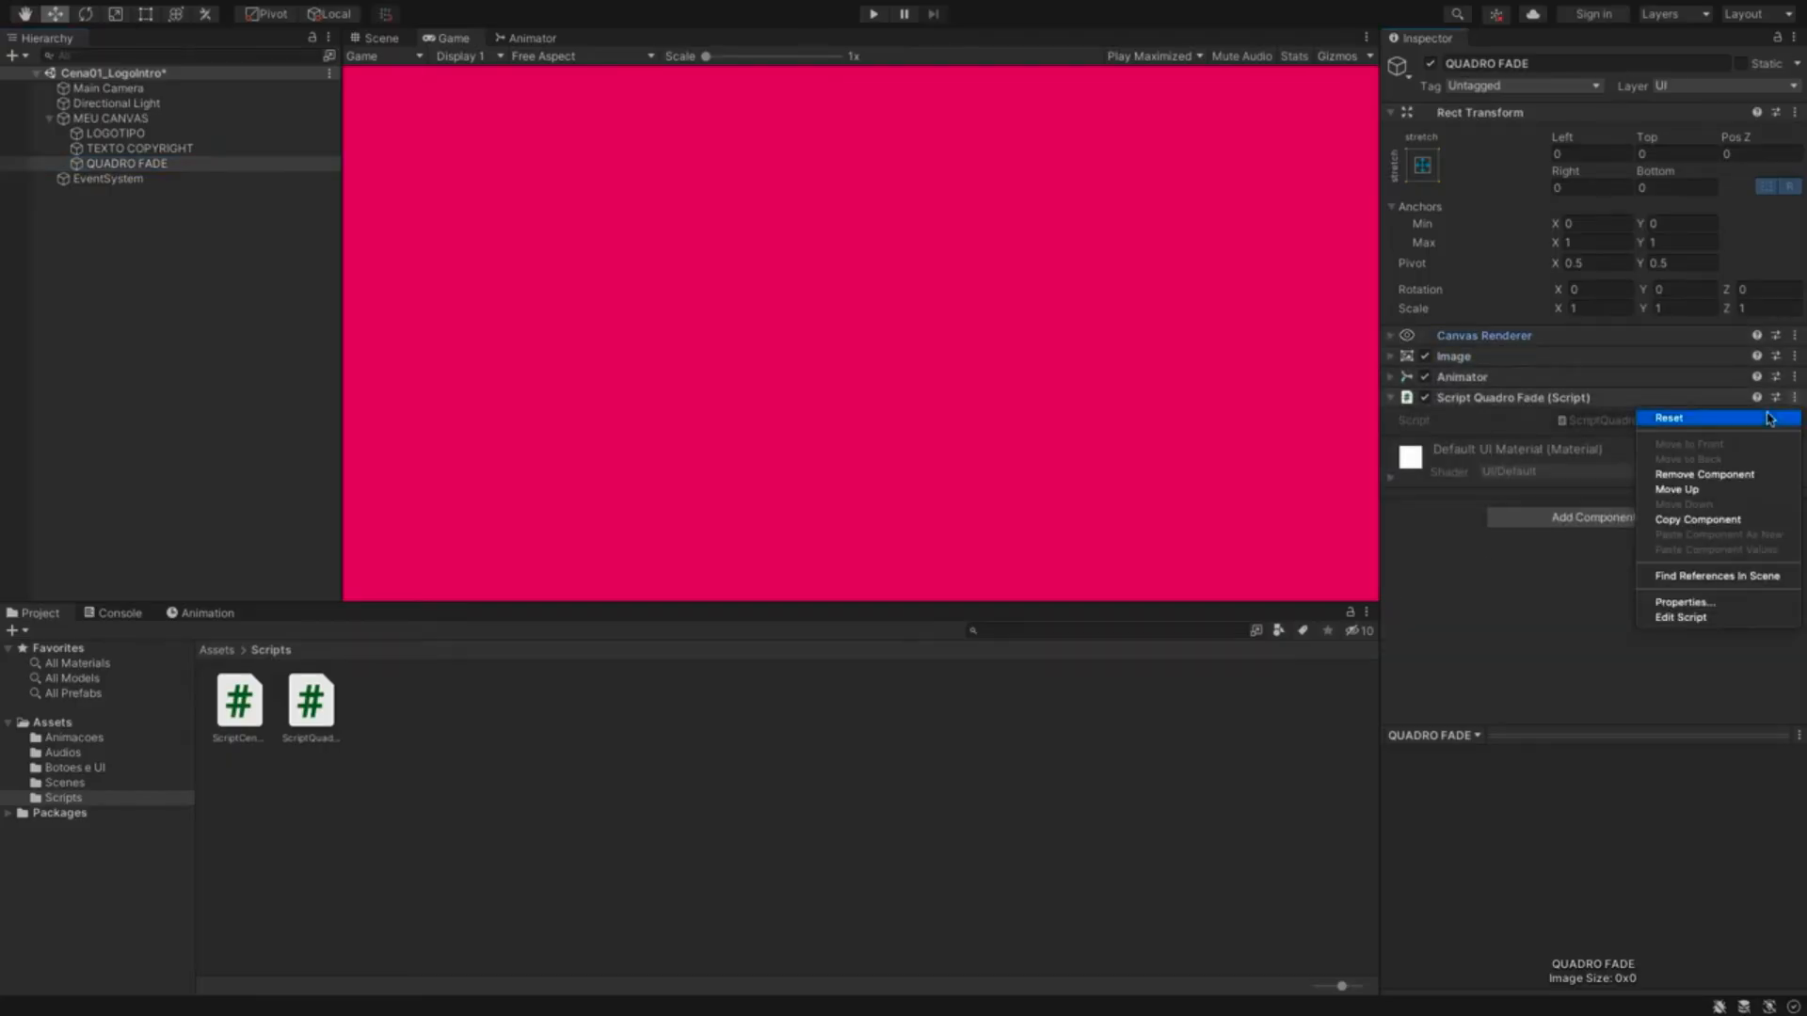
left_click(1680, 617)
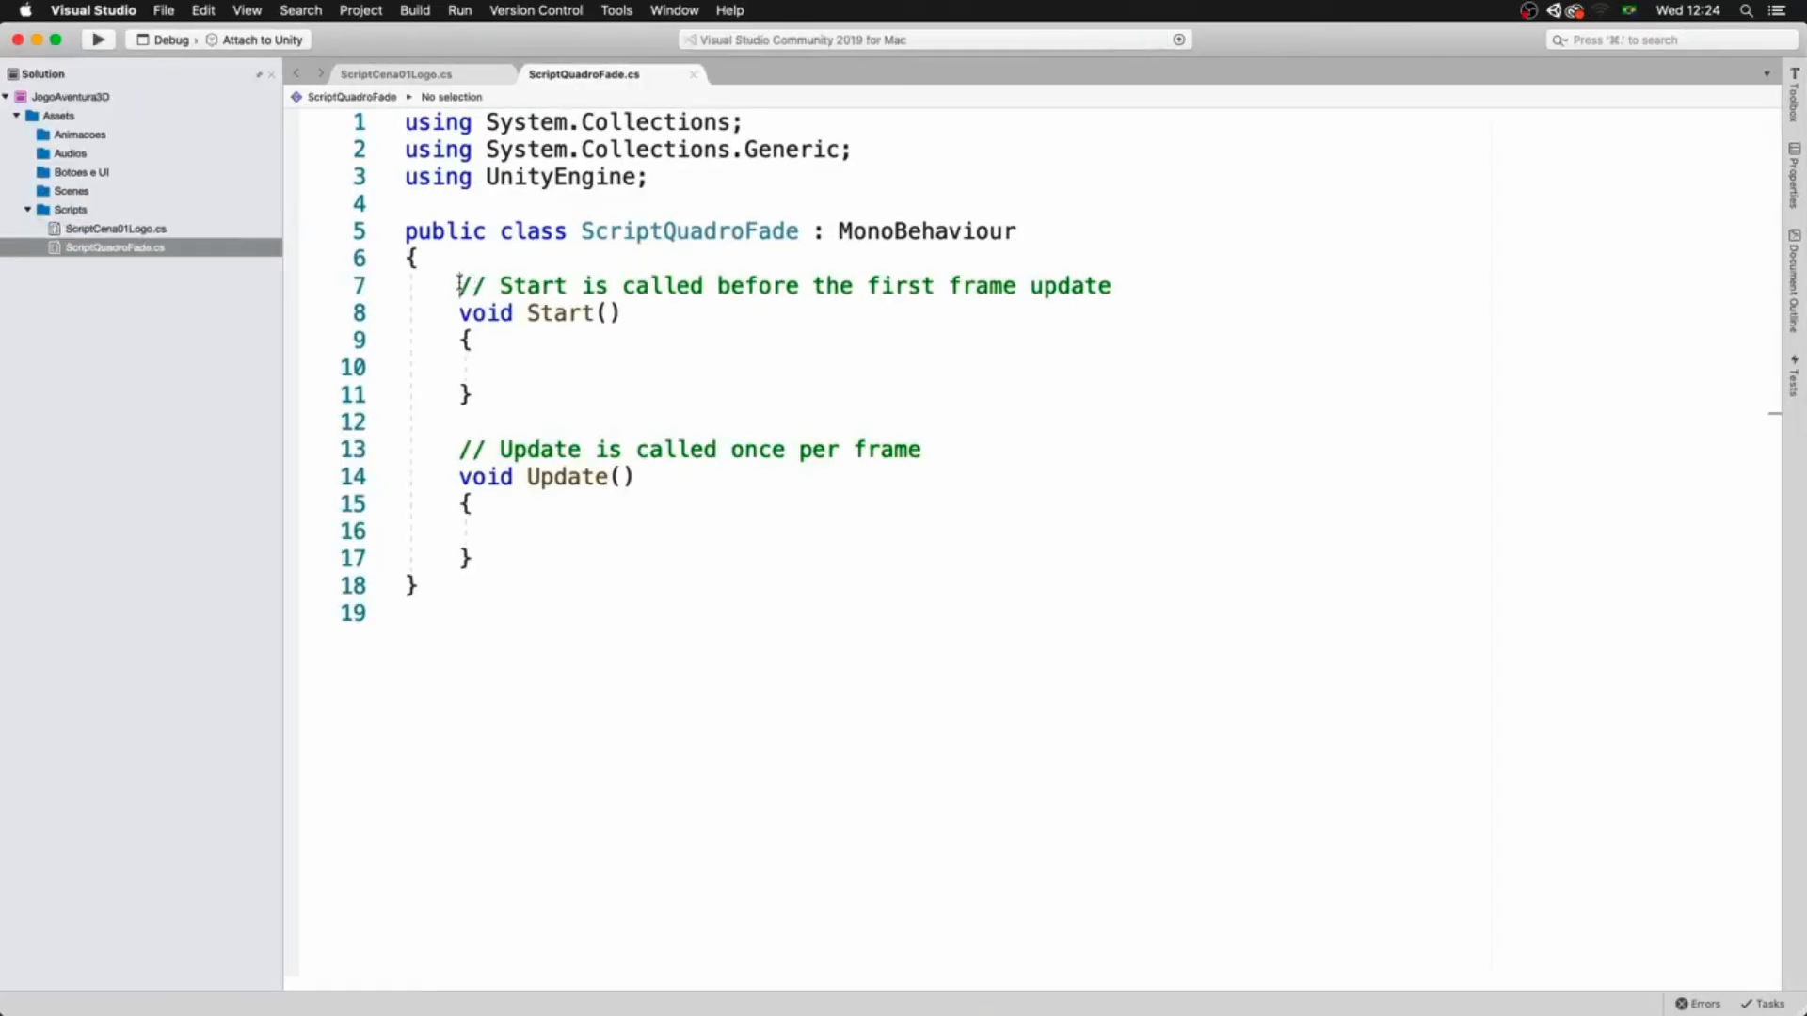
- Replace the comment above Start with an Animator variable named minhaAnimacao, leaving room for another declaration
left_click_drag(1108, 287, 459, 287)
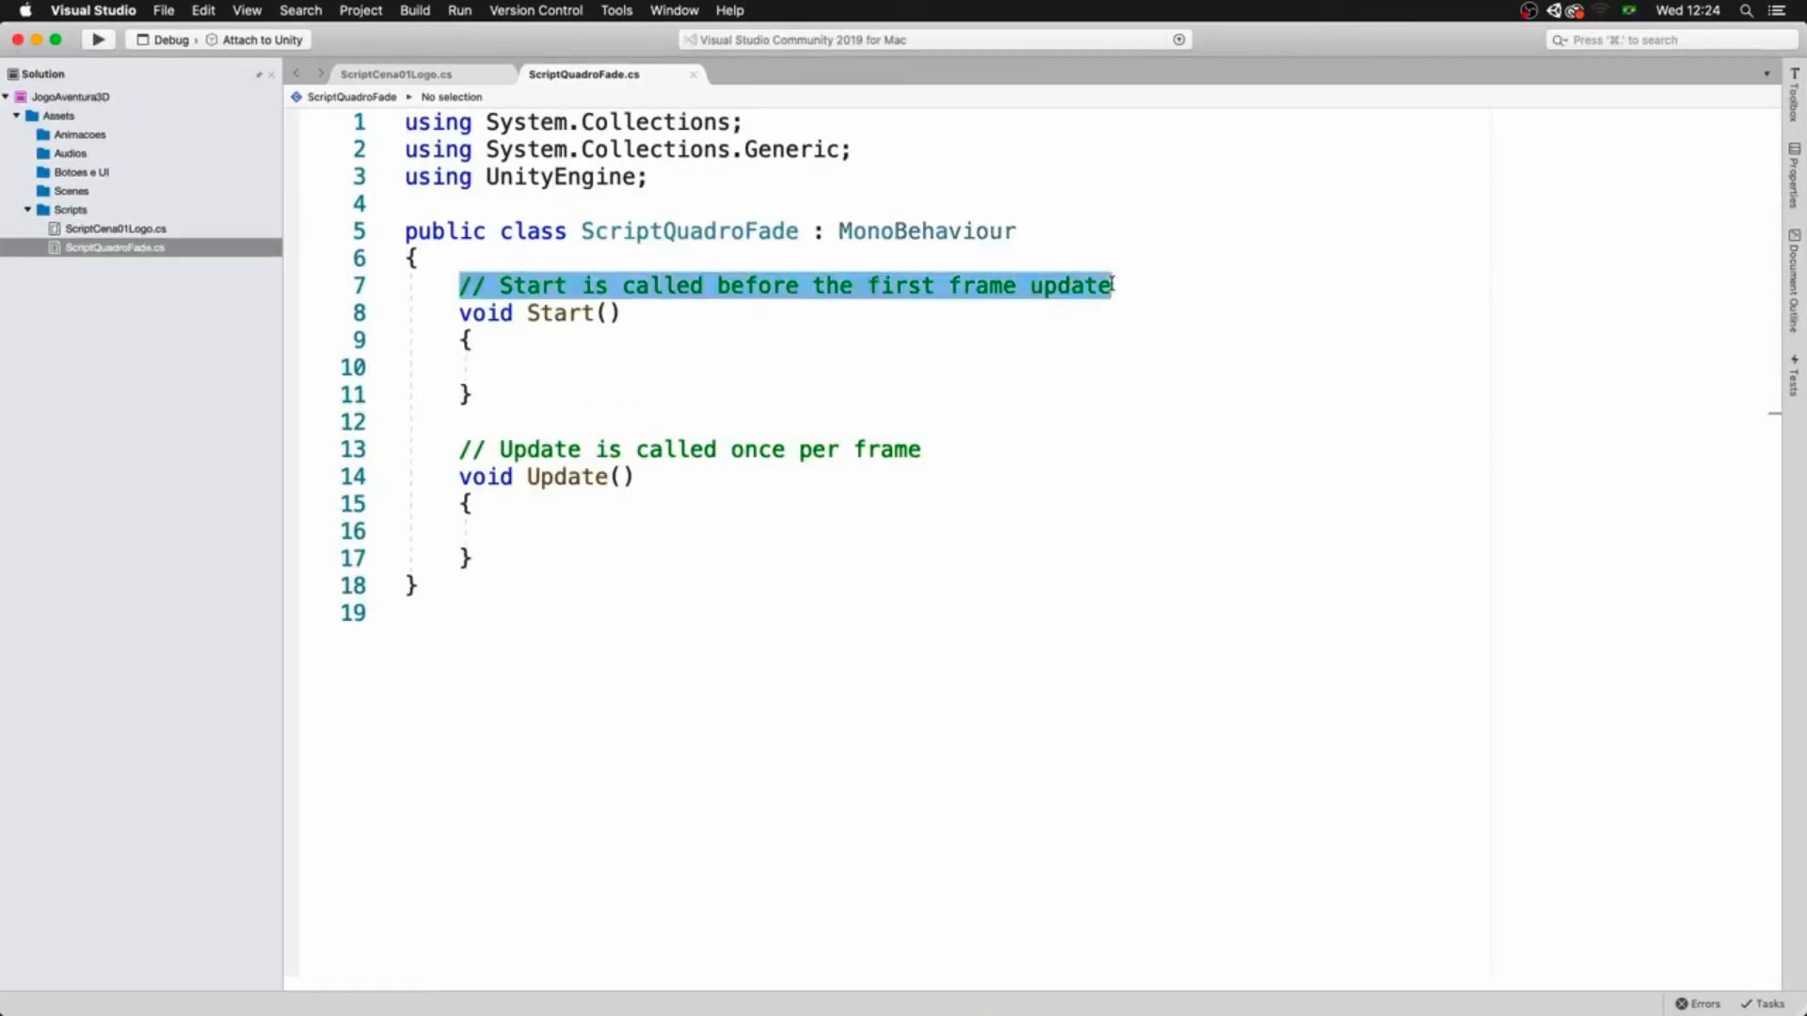
type("Anima")
key("Tab")
key("BackSpace")
key("BackSpace")
key("BackSpace")
type("or")
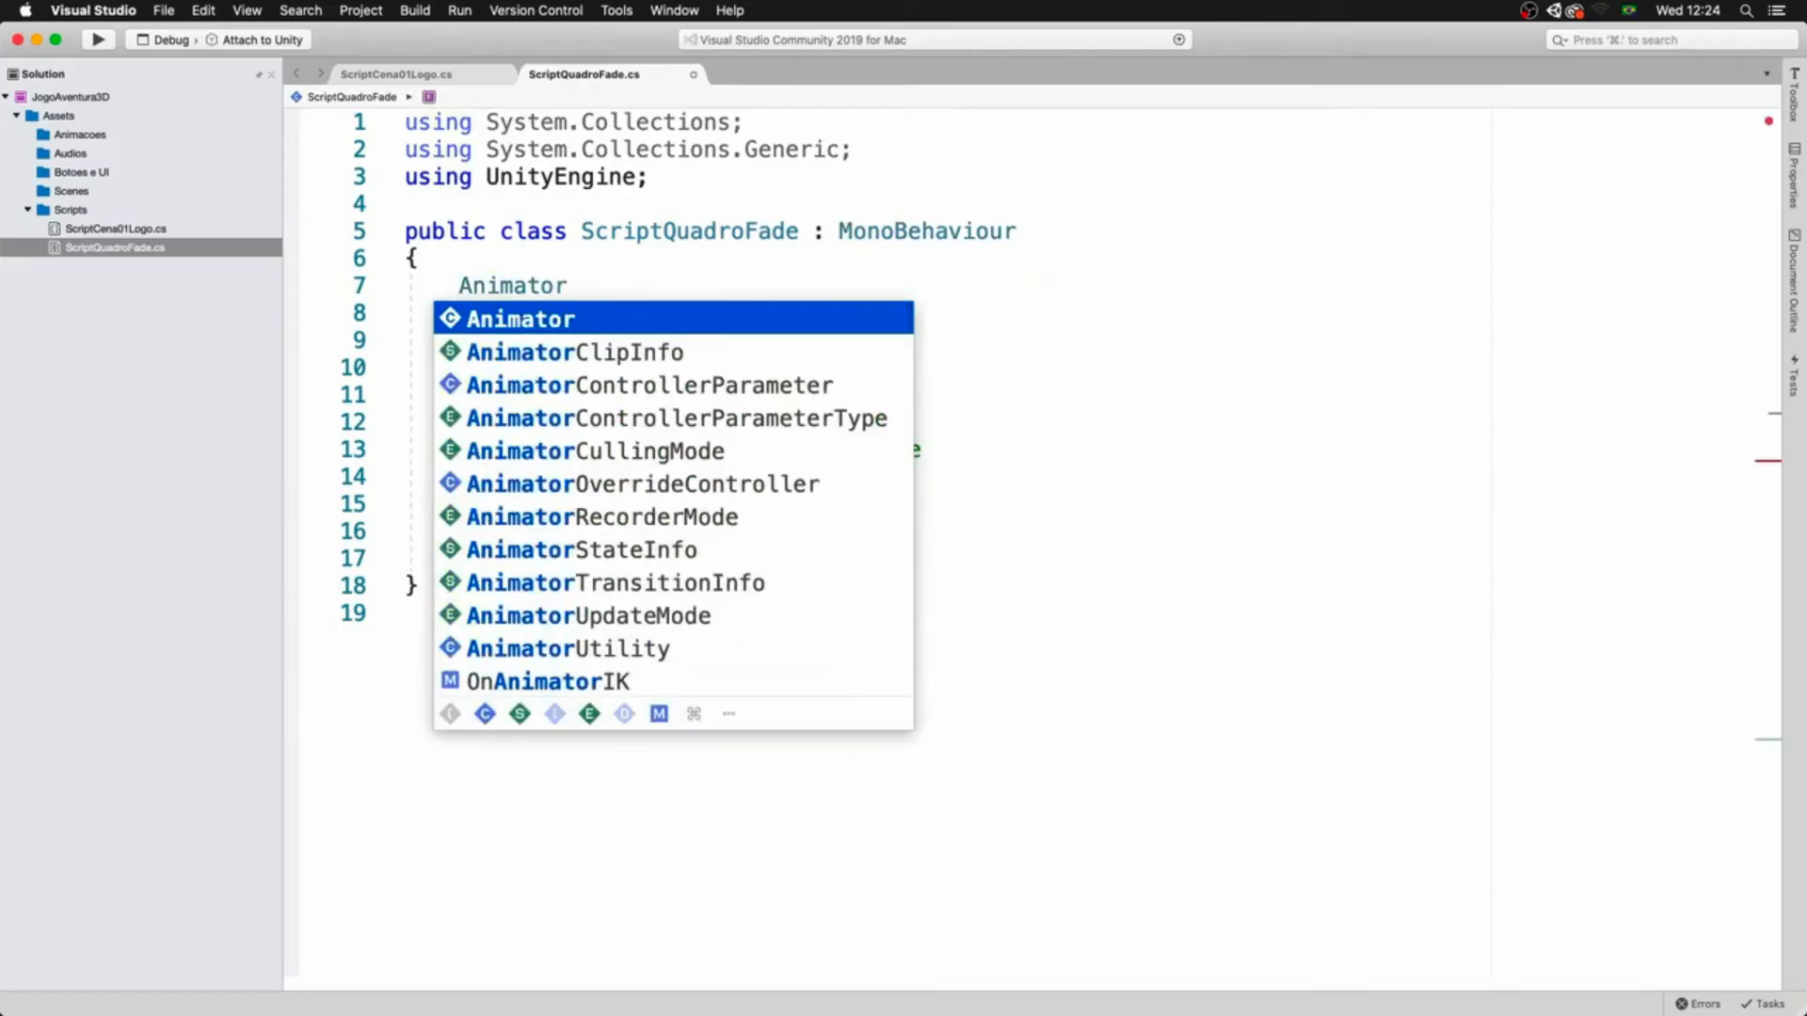
type(" minhaAnimacao;")
key("Return")
key("Return")
key("Up")
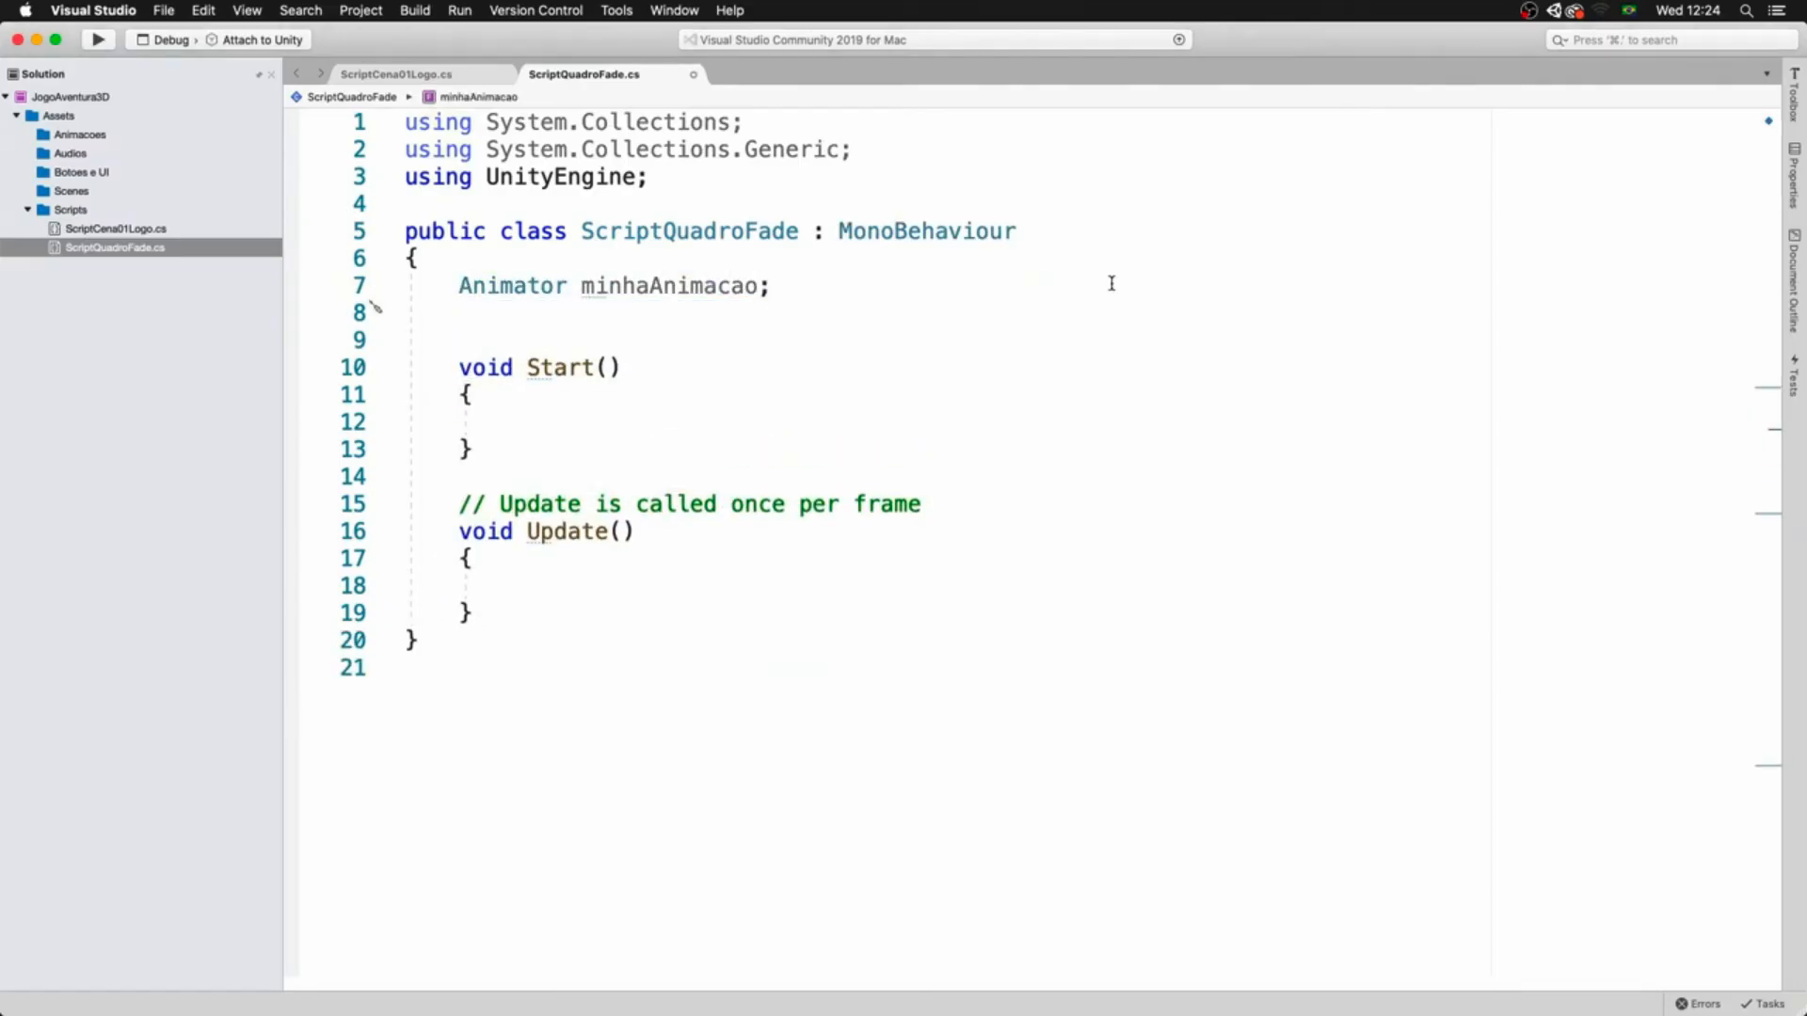
- Declare an AnimationClip variable named animaAparece below minhaAnimacao
type("AnimationClip")
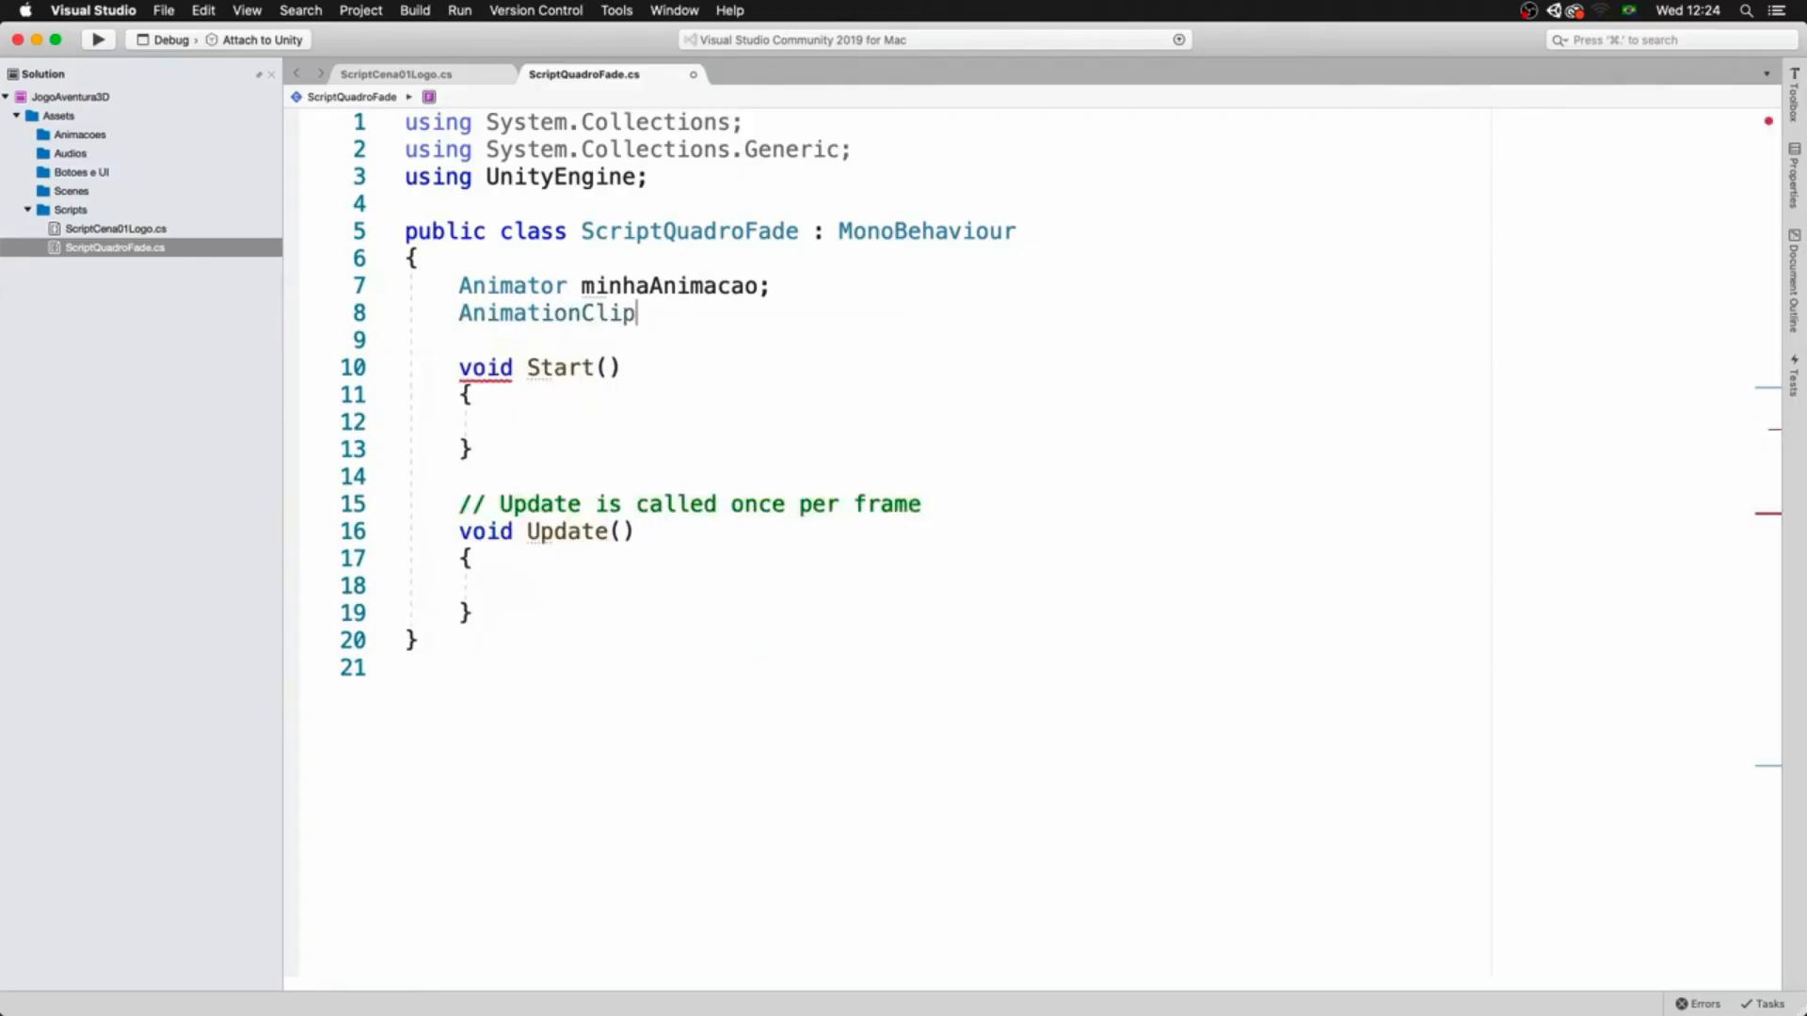
type(" animaApar")
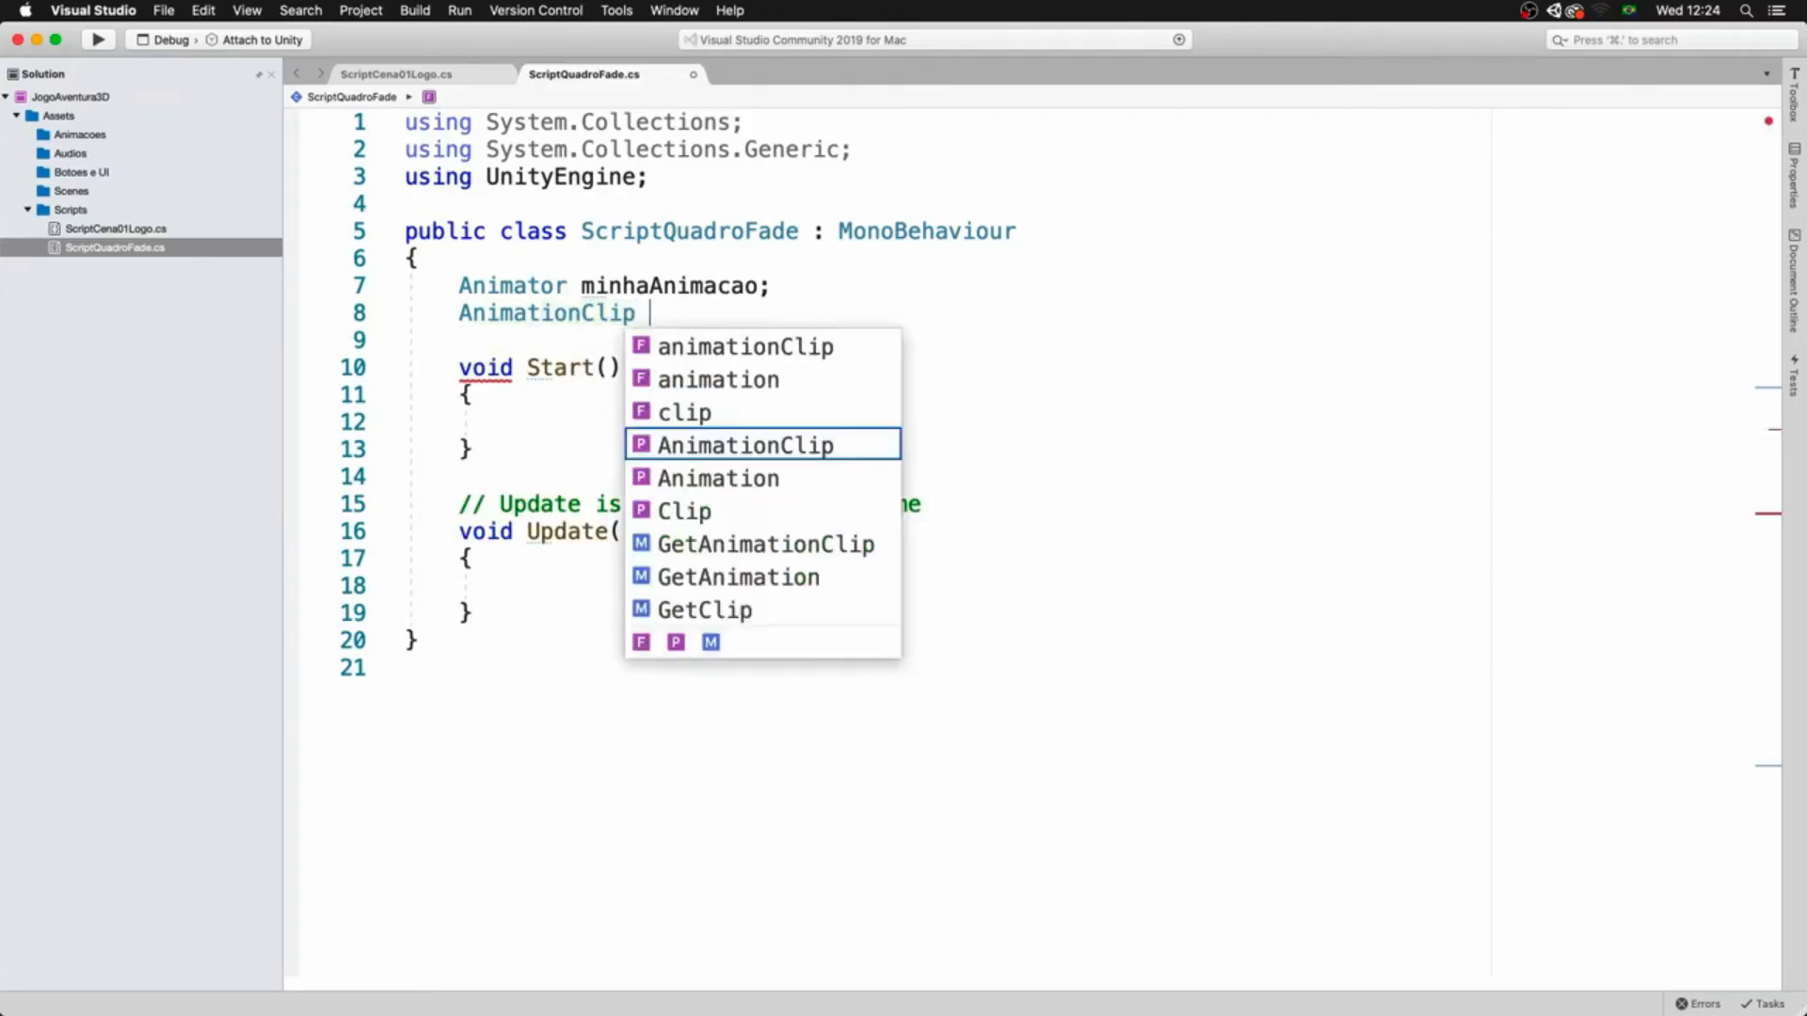
type("ece")
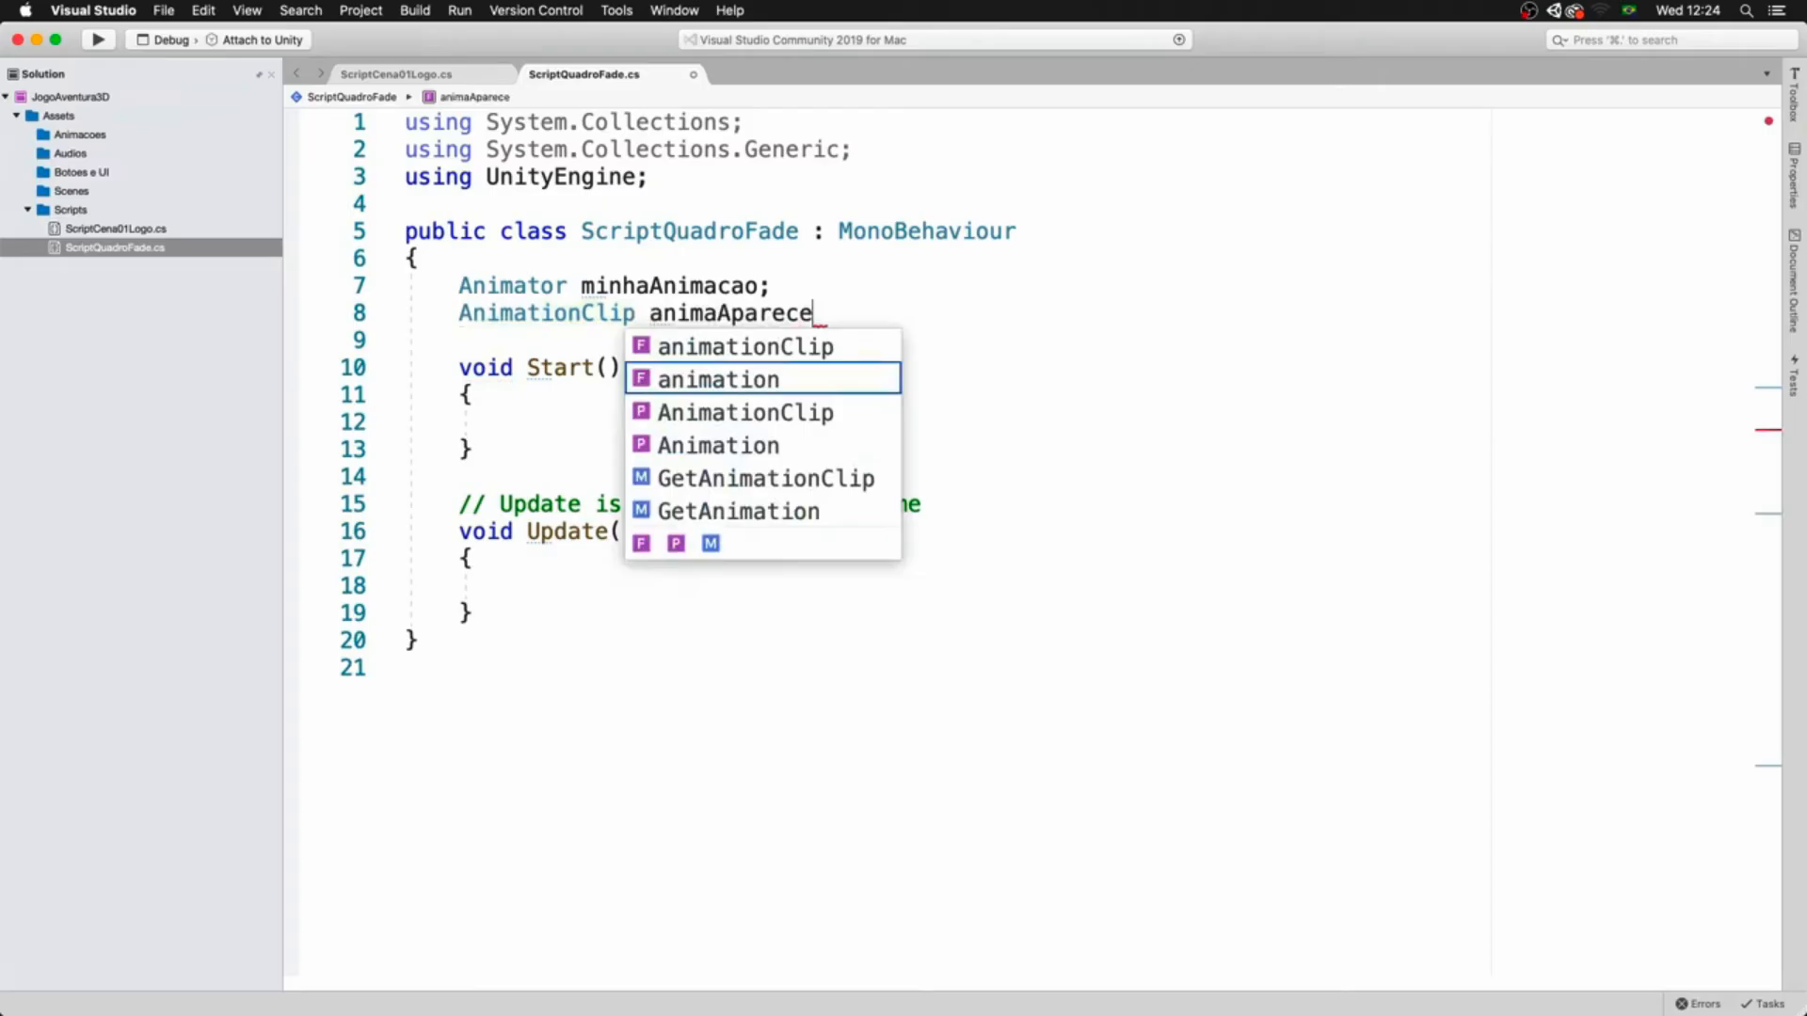
type(";")
key("Return")
- Make animaAparece public, add a second public AnimationClip named animaSome, save the script and return to Unity
key("Up")
key("shift+End")
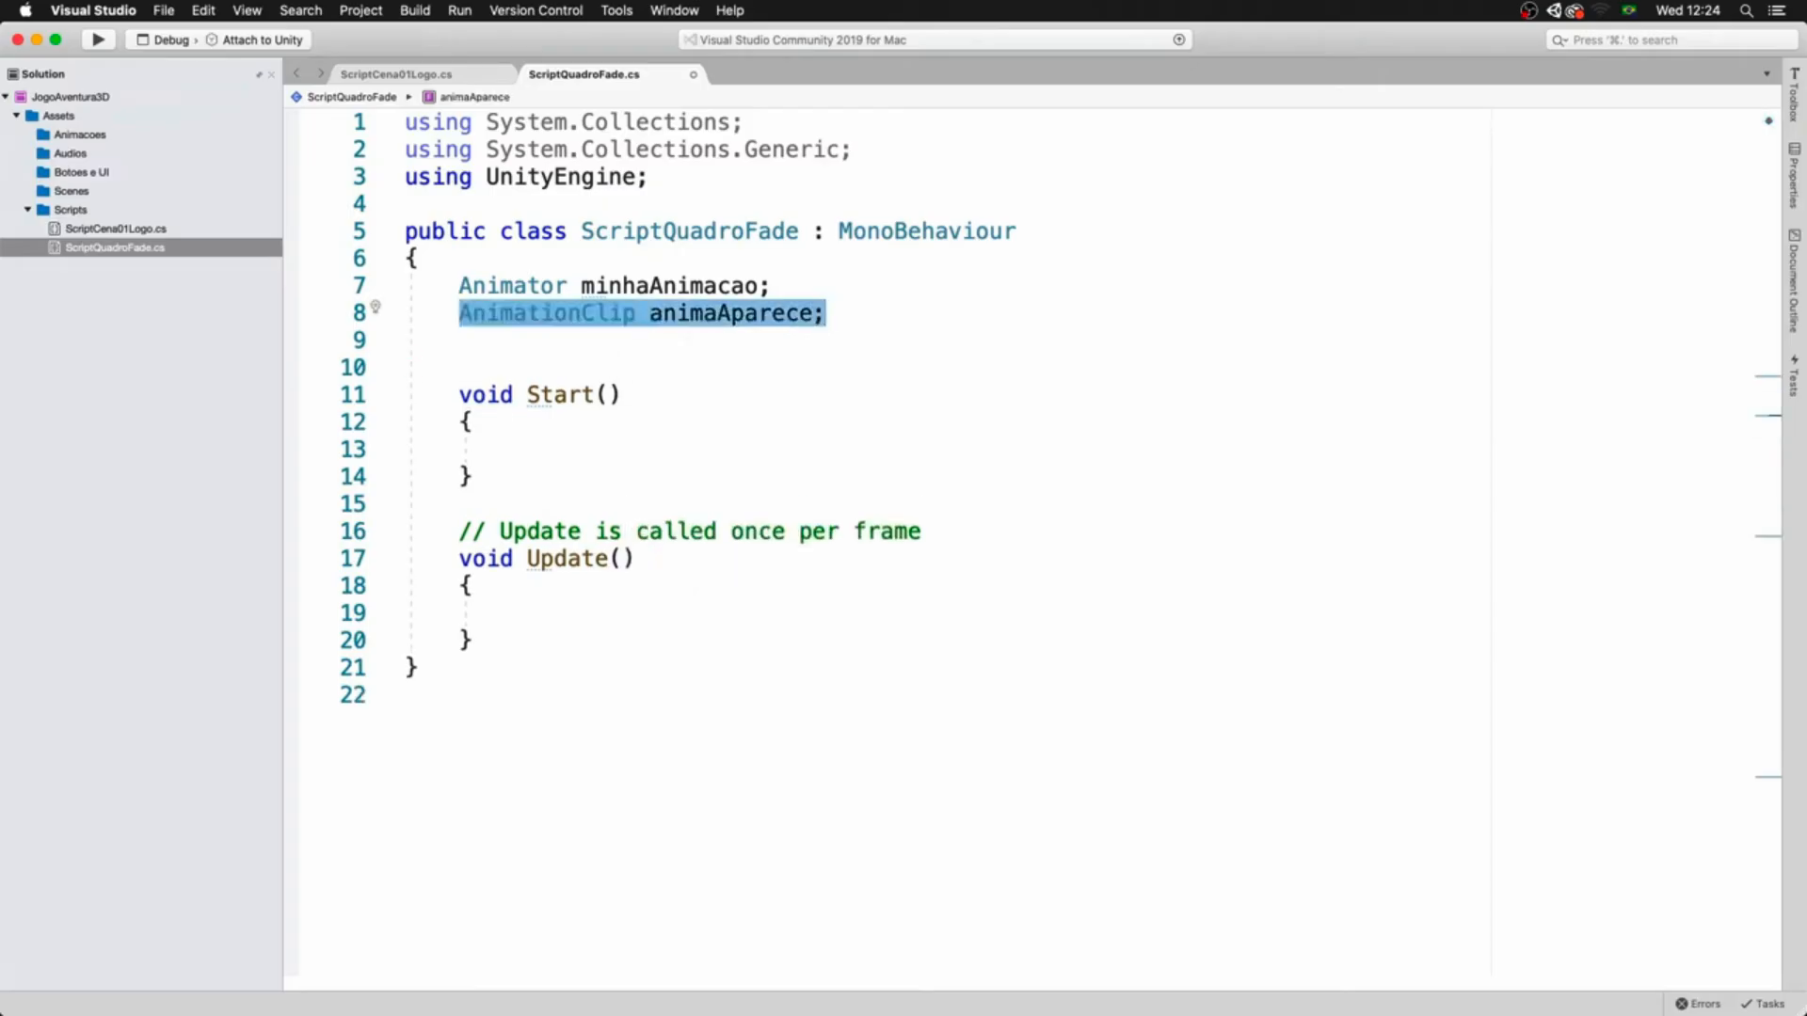
key("Left")
type("public")
key("End")
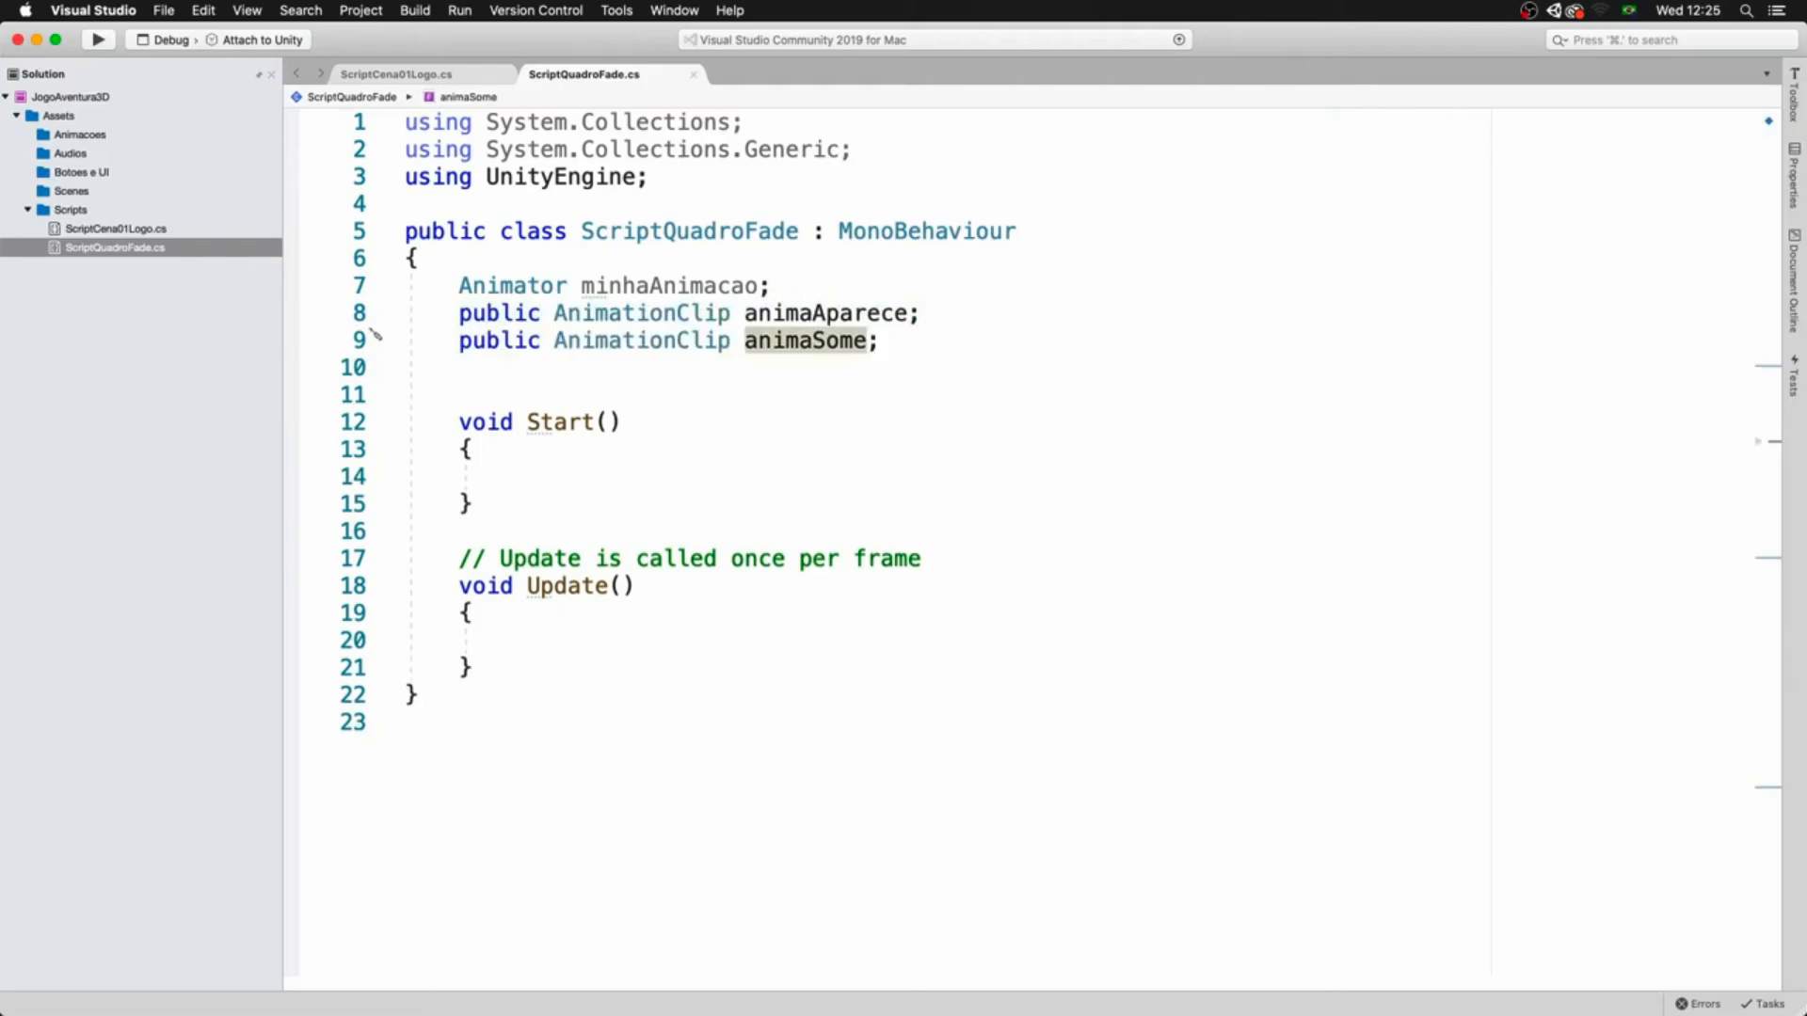
left_click(866, 312)
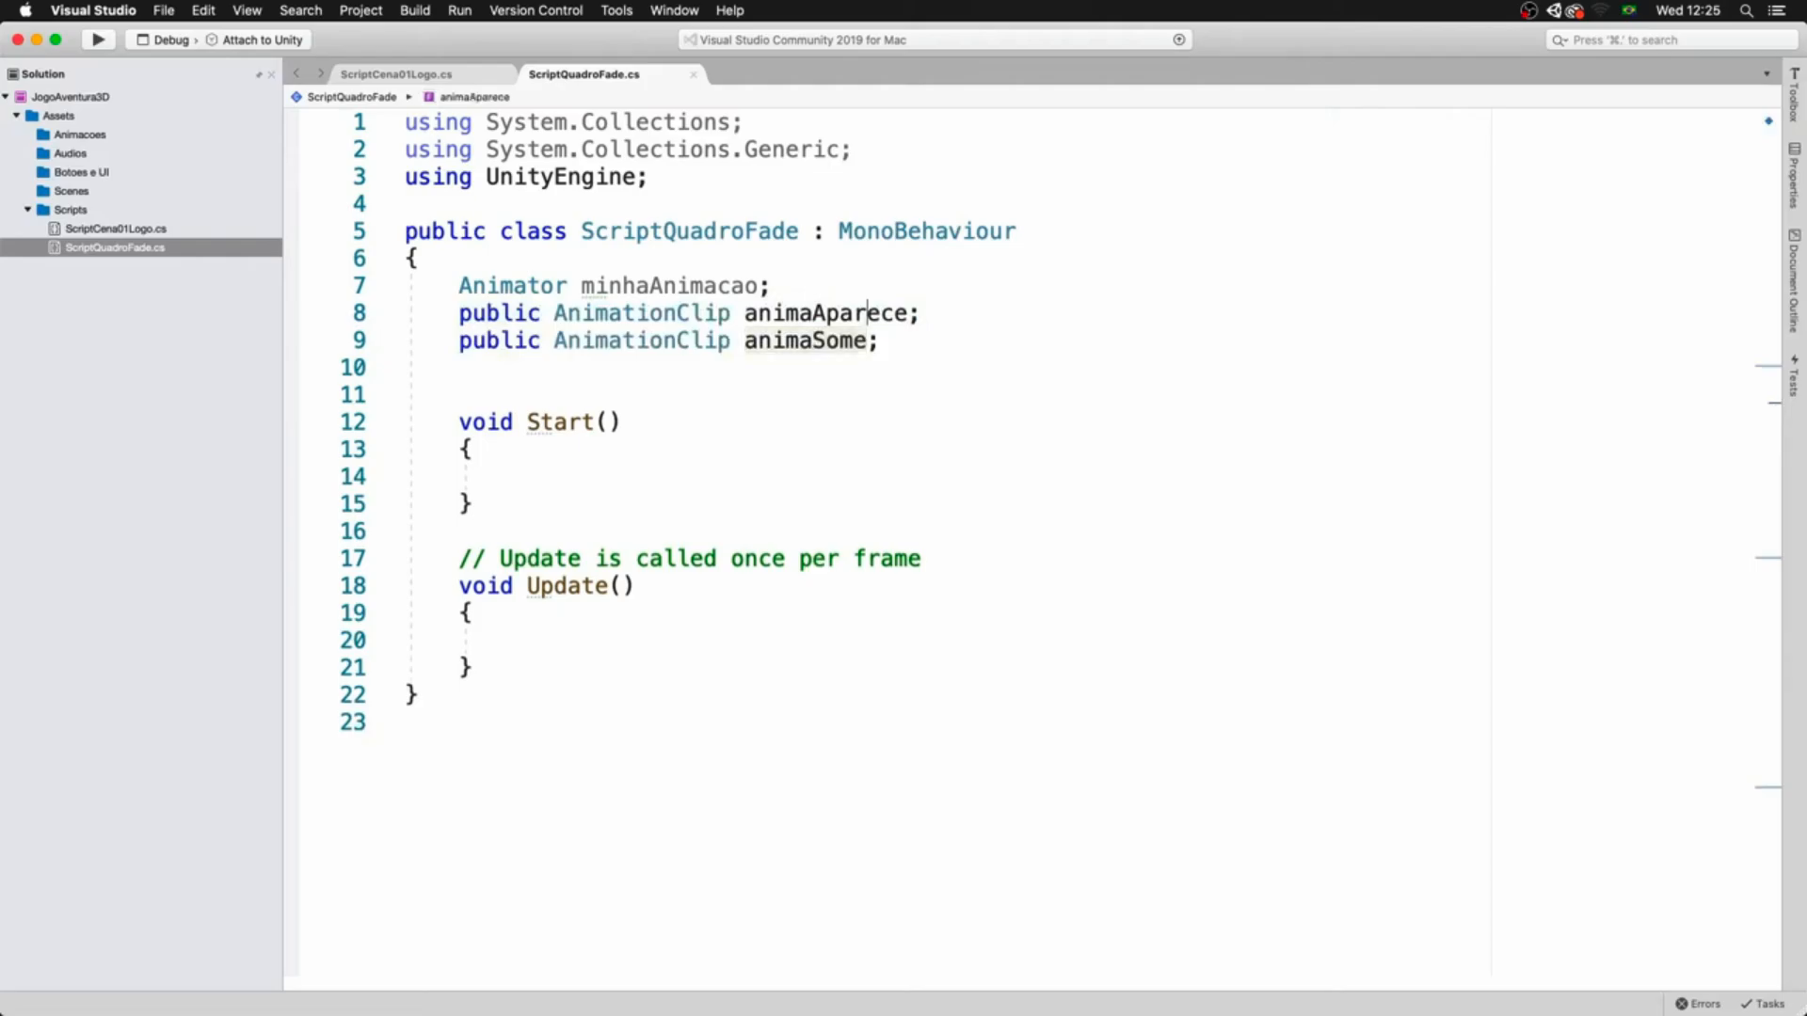
key("Return")
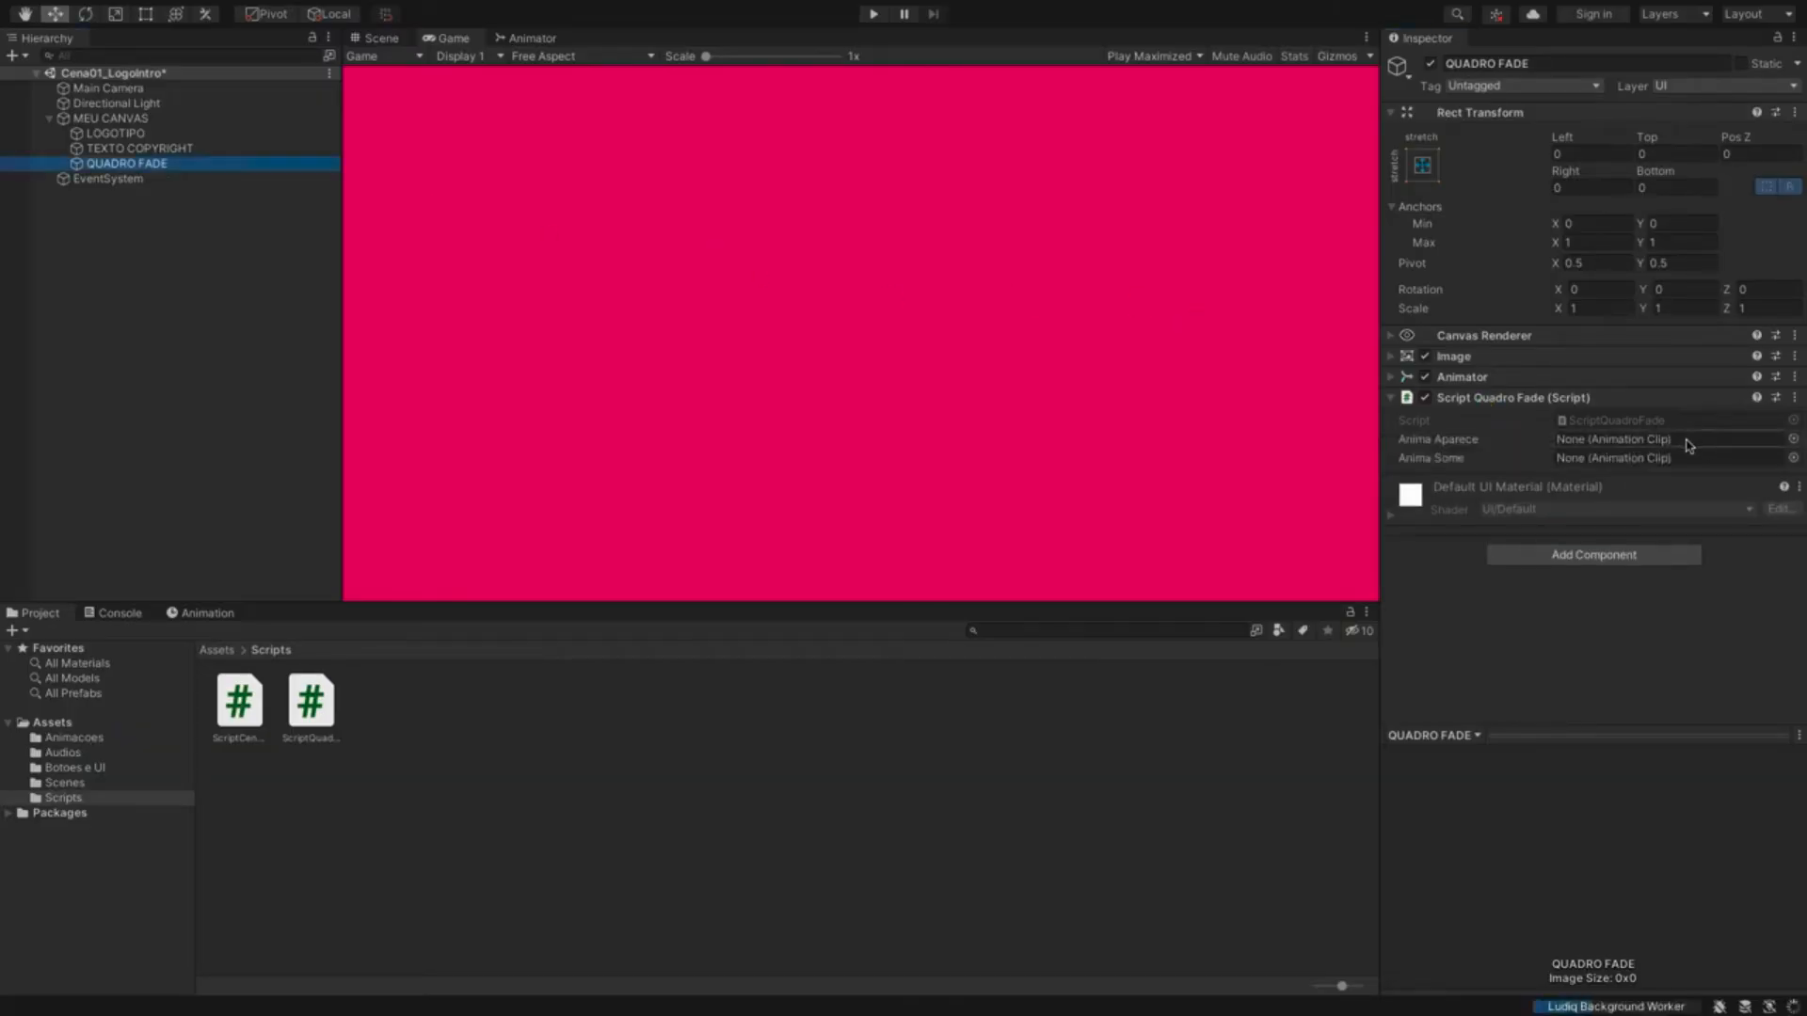
- Assign the QuadroAparece clip to QUADRO FADE's Anima Aparece field and the QuadroDesaparece clip to Anima Some
left_click(1793, 439)
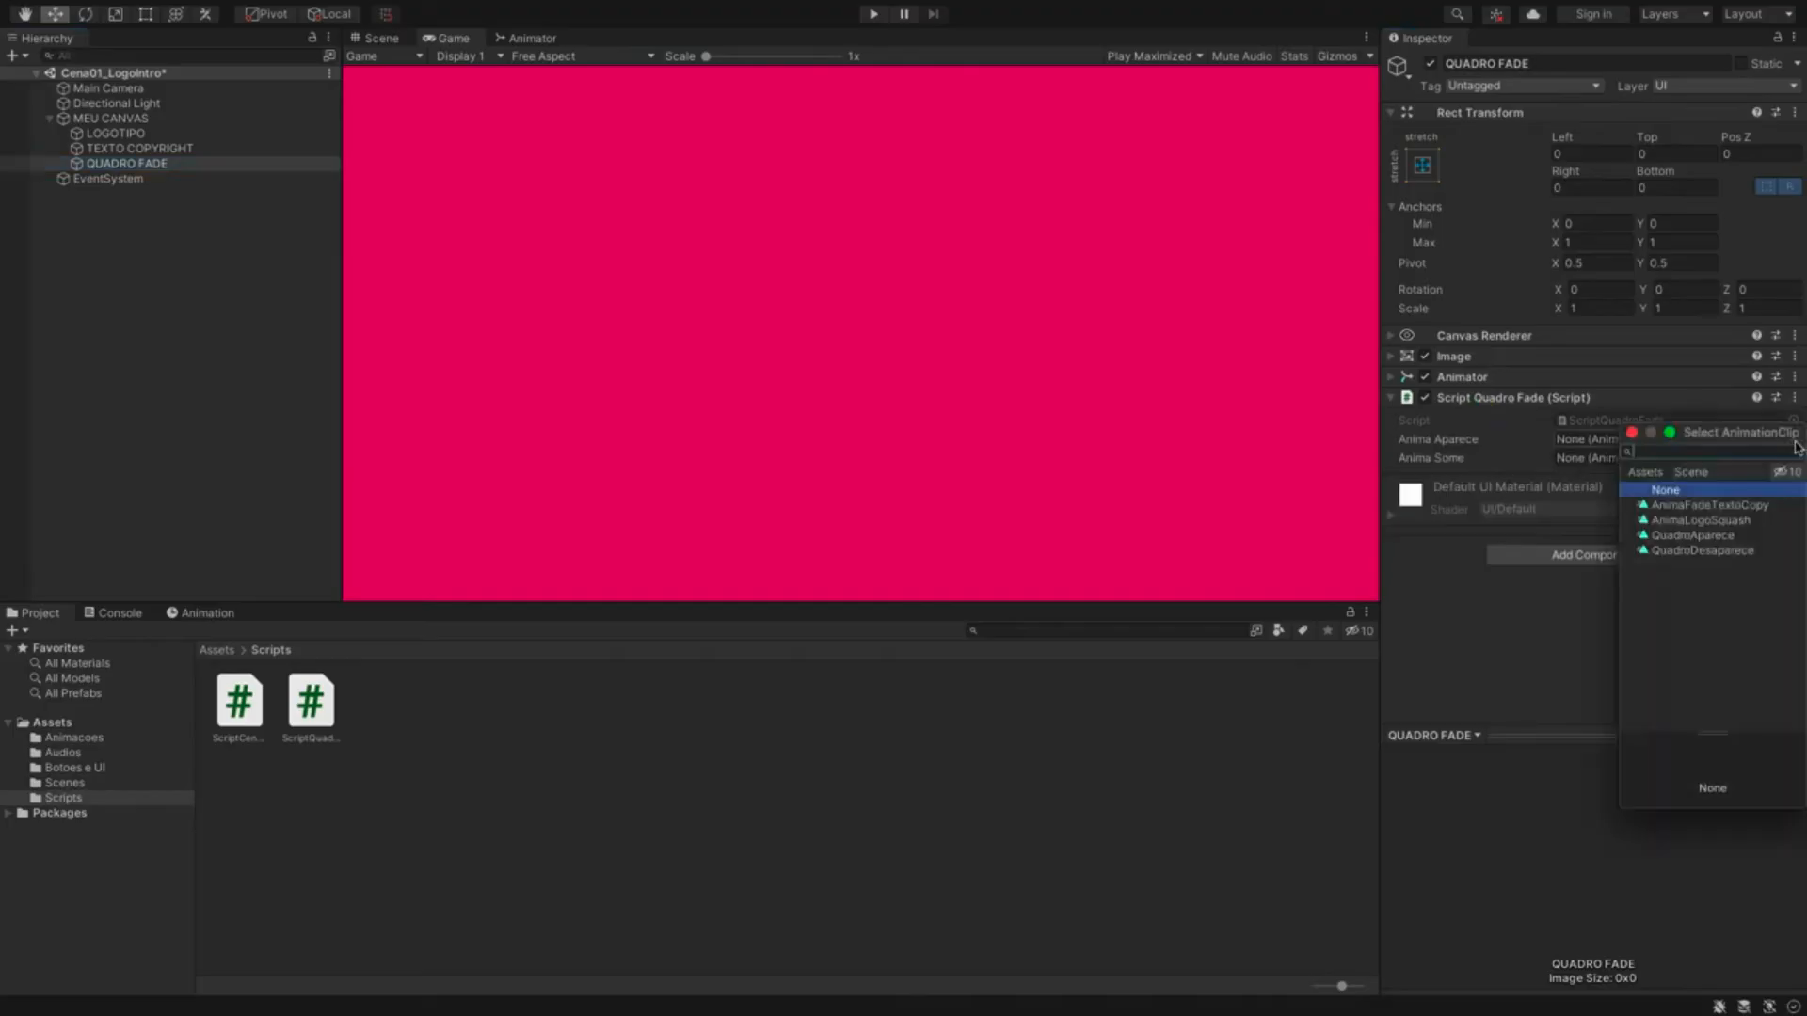
left_click(1720, 543)
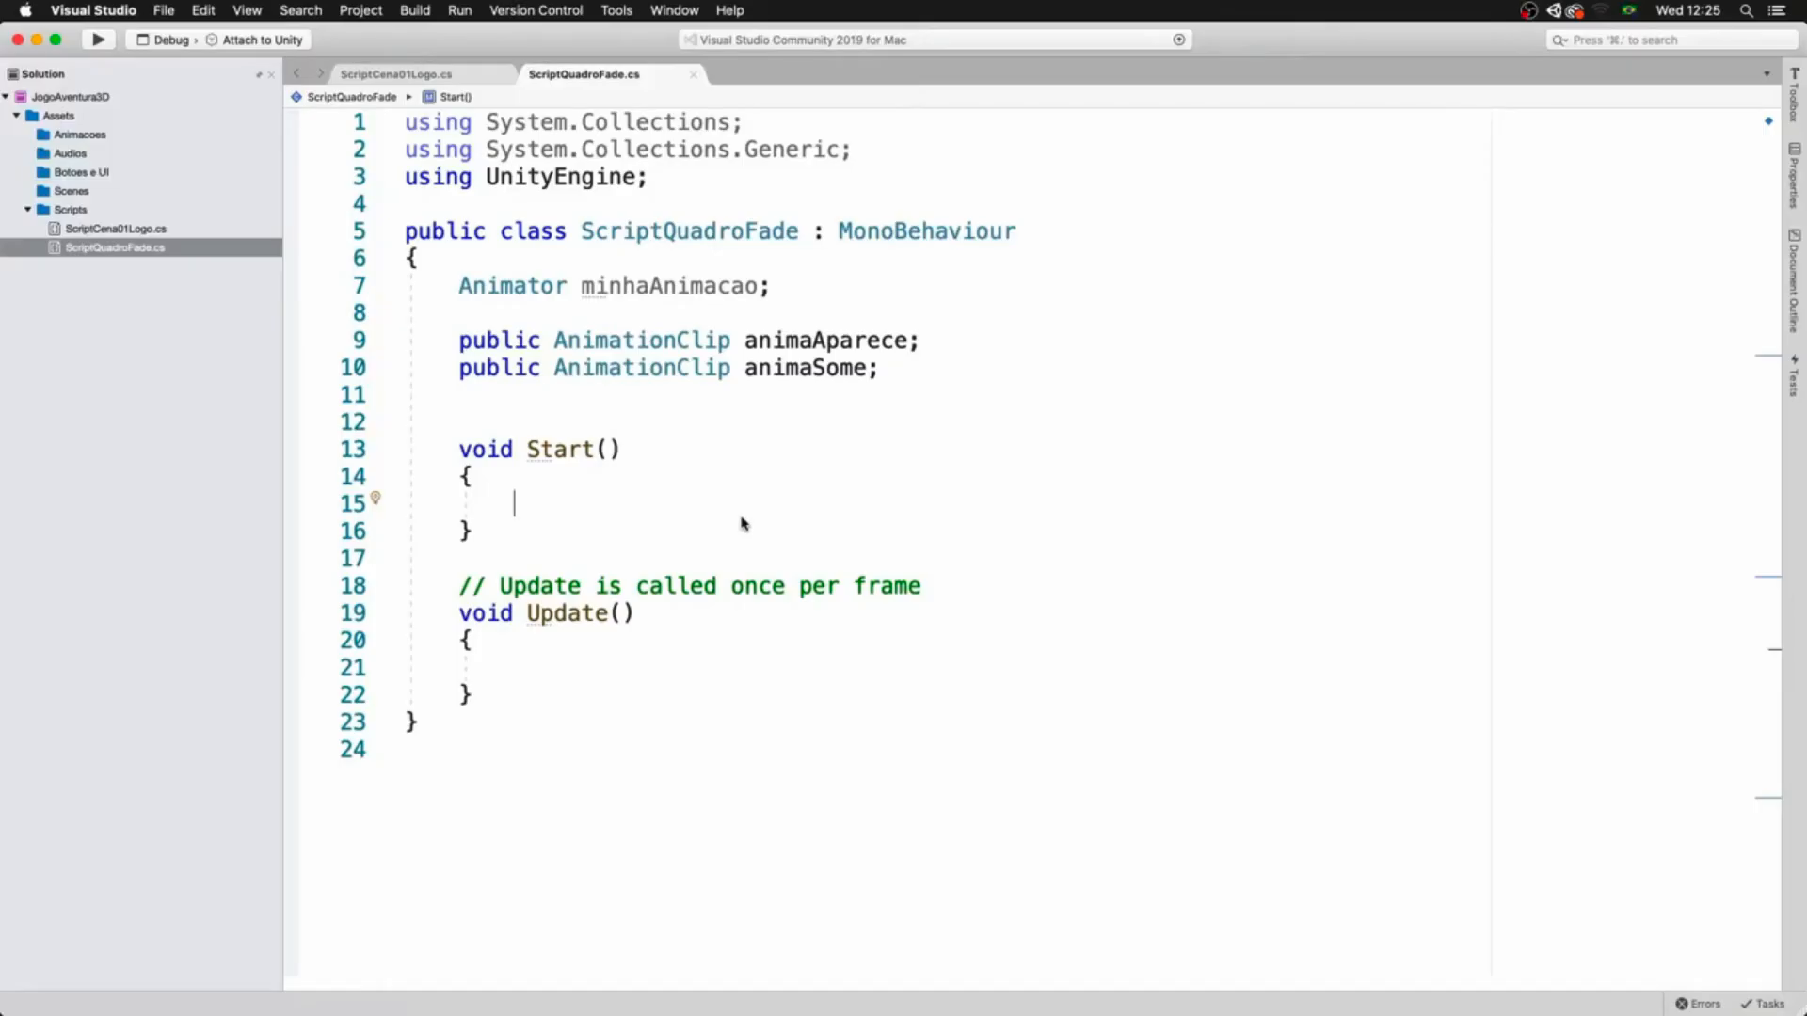
- In Start of ScriptQuadroFade, assign GetComponent<Animator>() to minhaAnimacao
type("a")
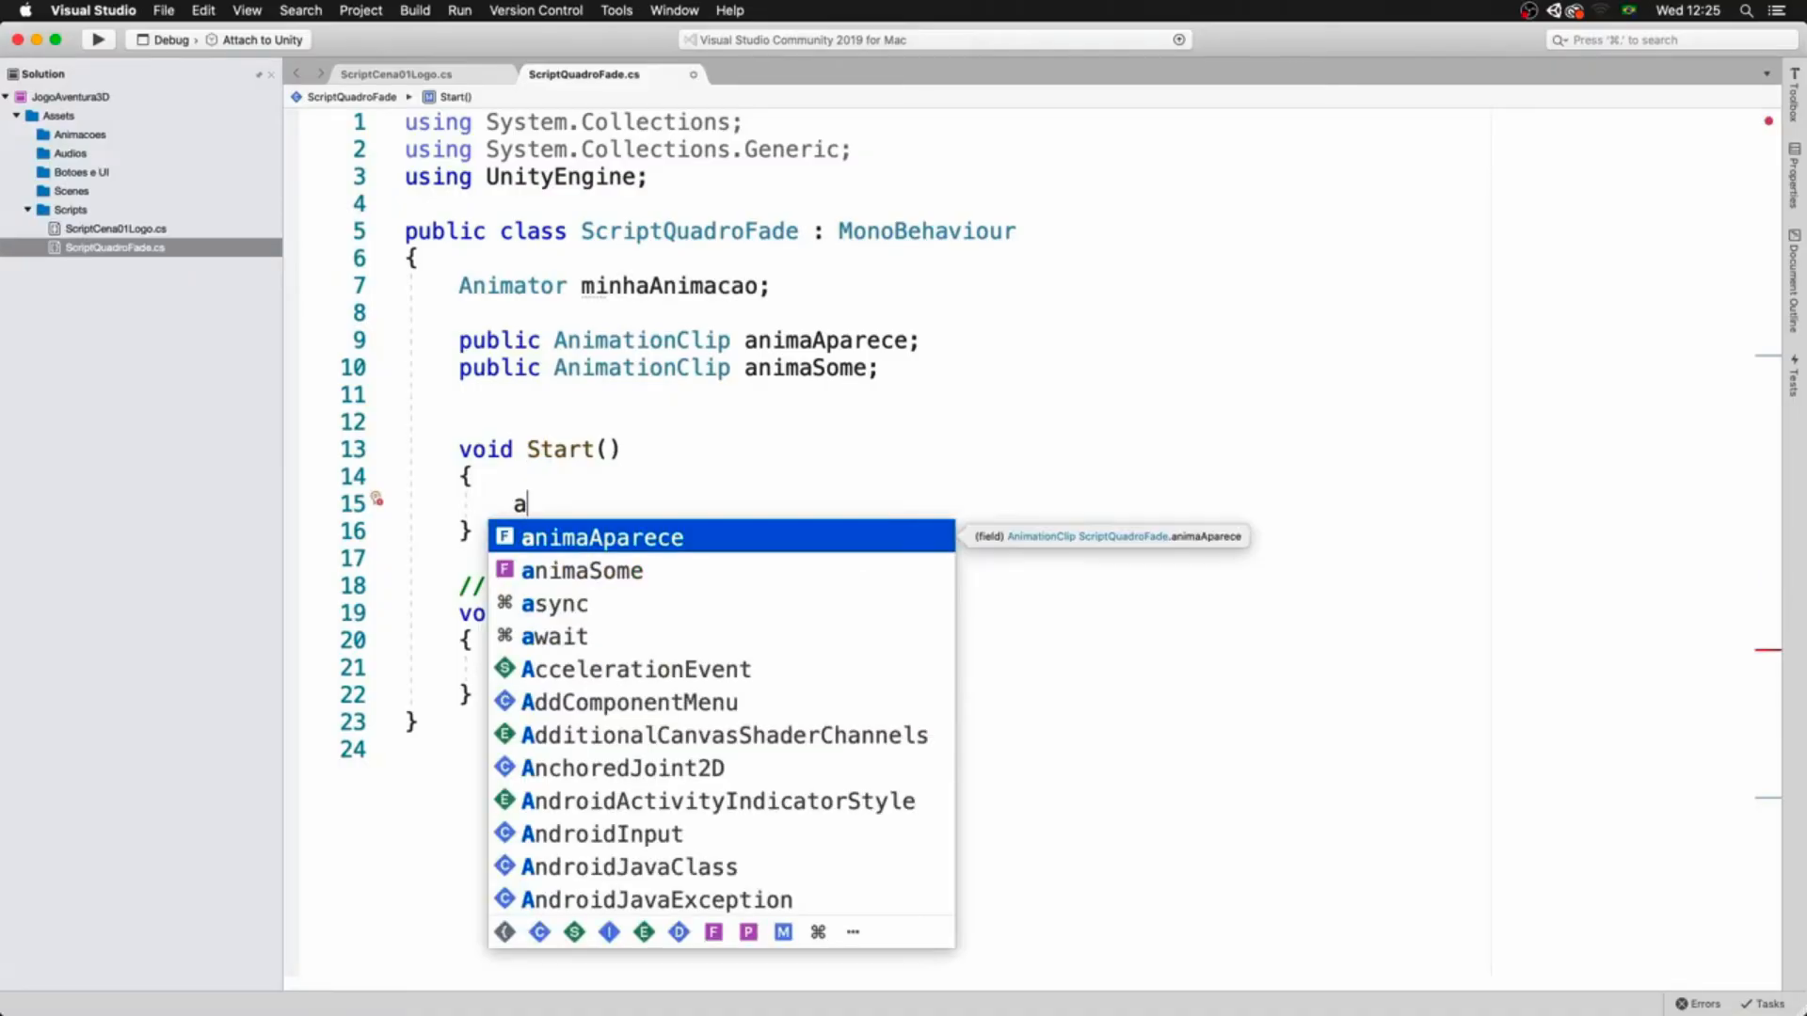
key("BackSpace")
type("minh")
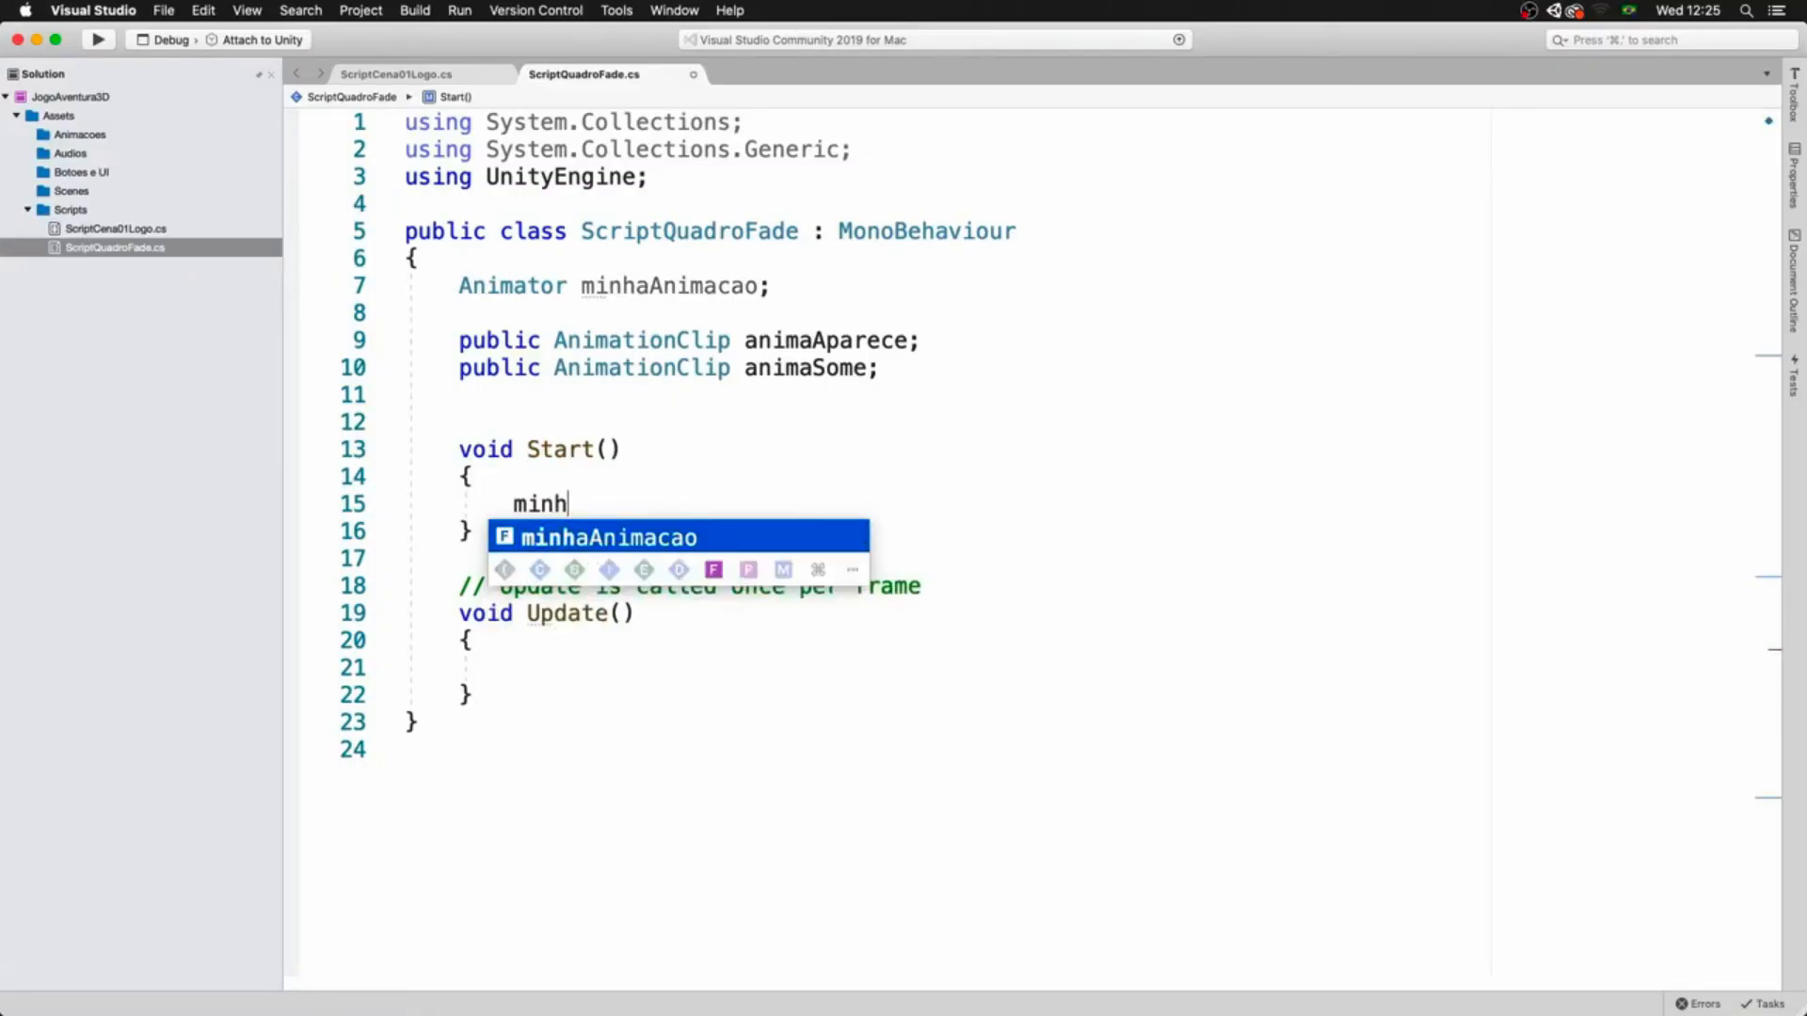
key("Return")
type("= get")
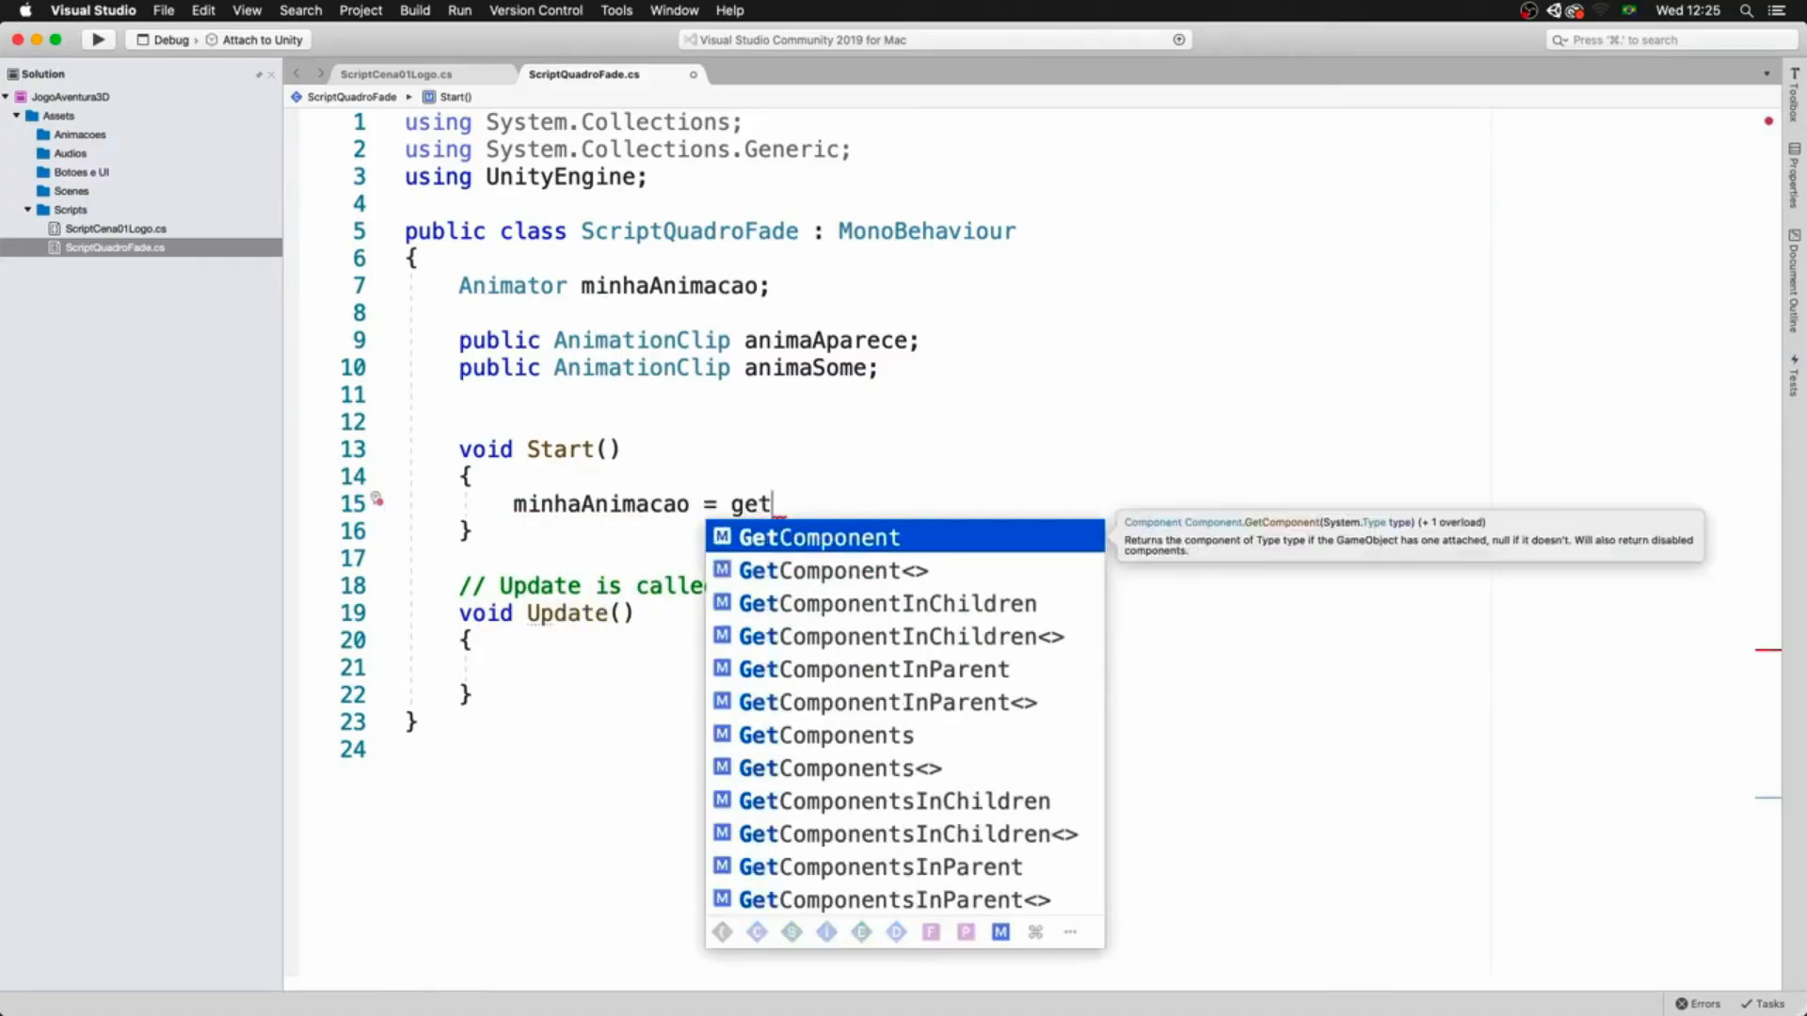
key("Return")
type("<Animator>();")
key("Return")
key("Up")
key("Home")
key("shift+End")
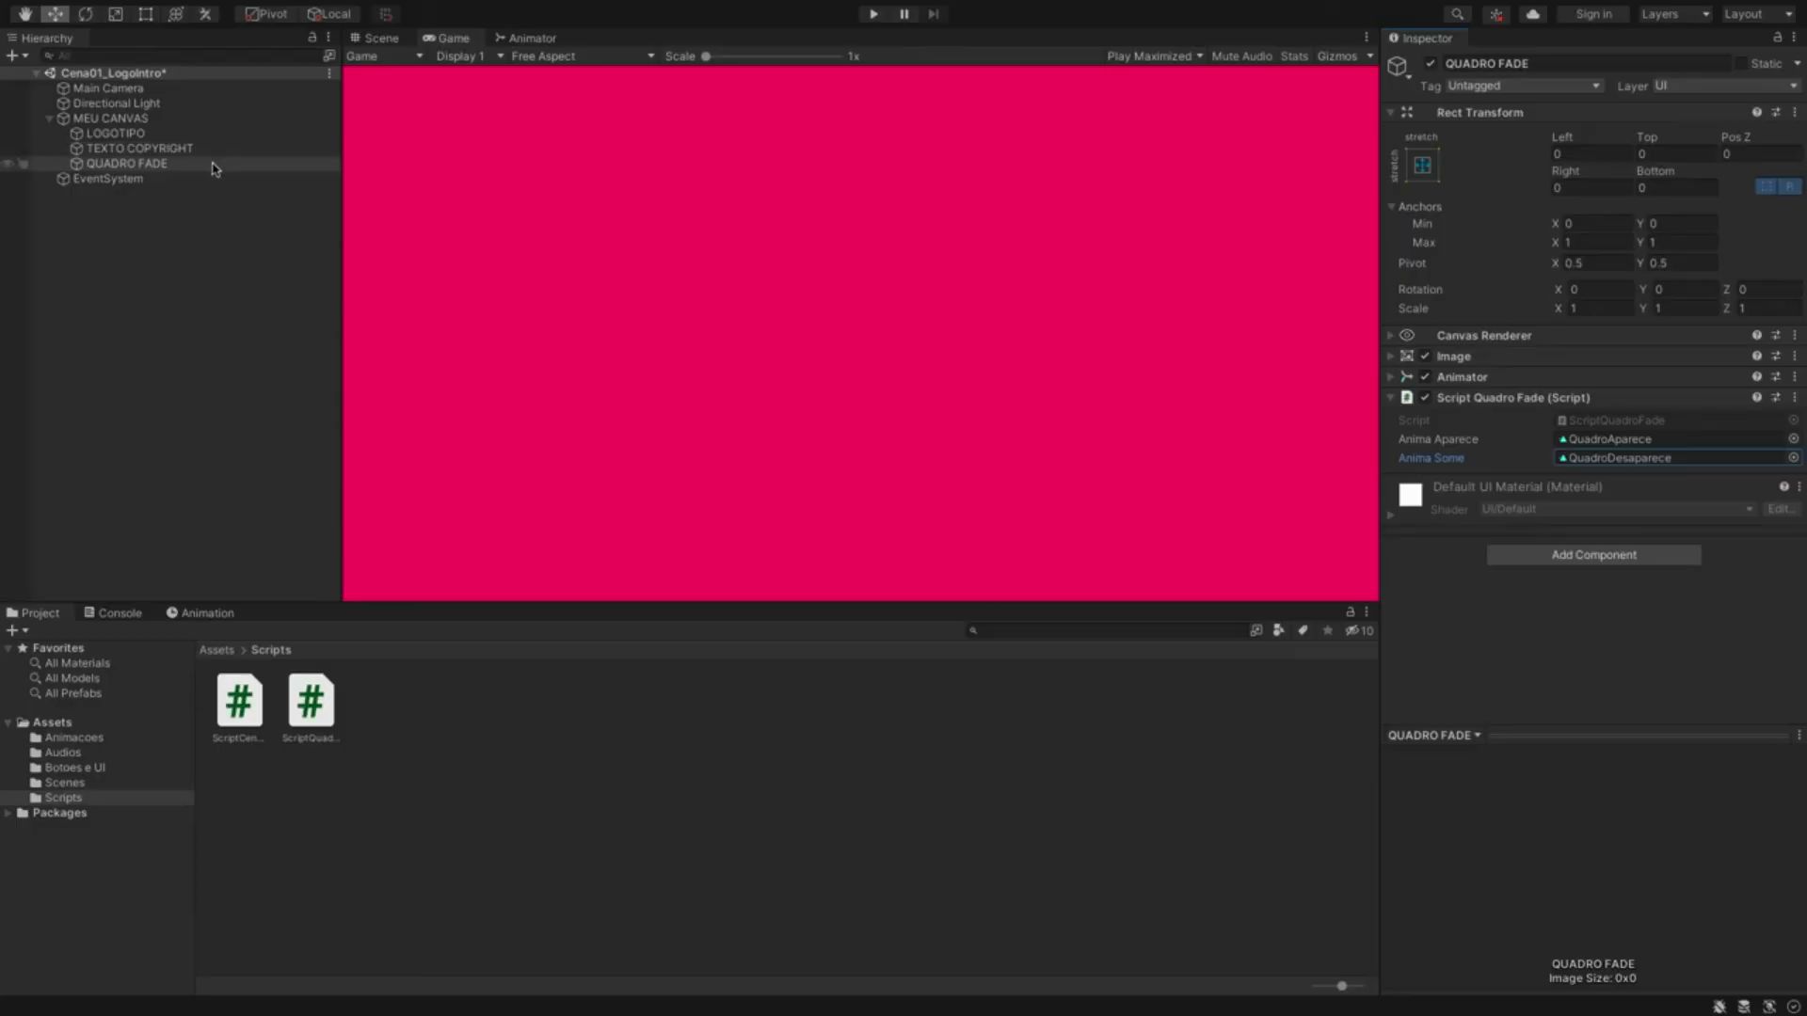
- Return to Unity and expand QUADRO FADE's Animator component to examine the one the script accesses
left_click(131, 164)
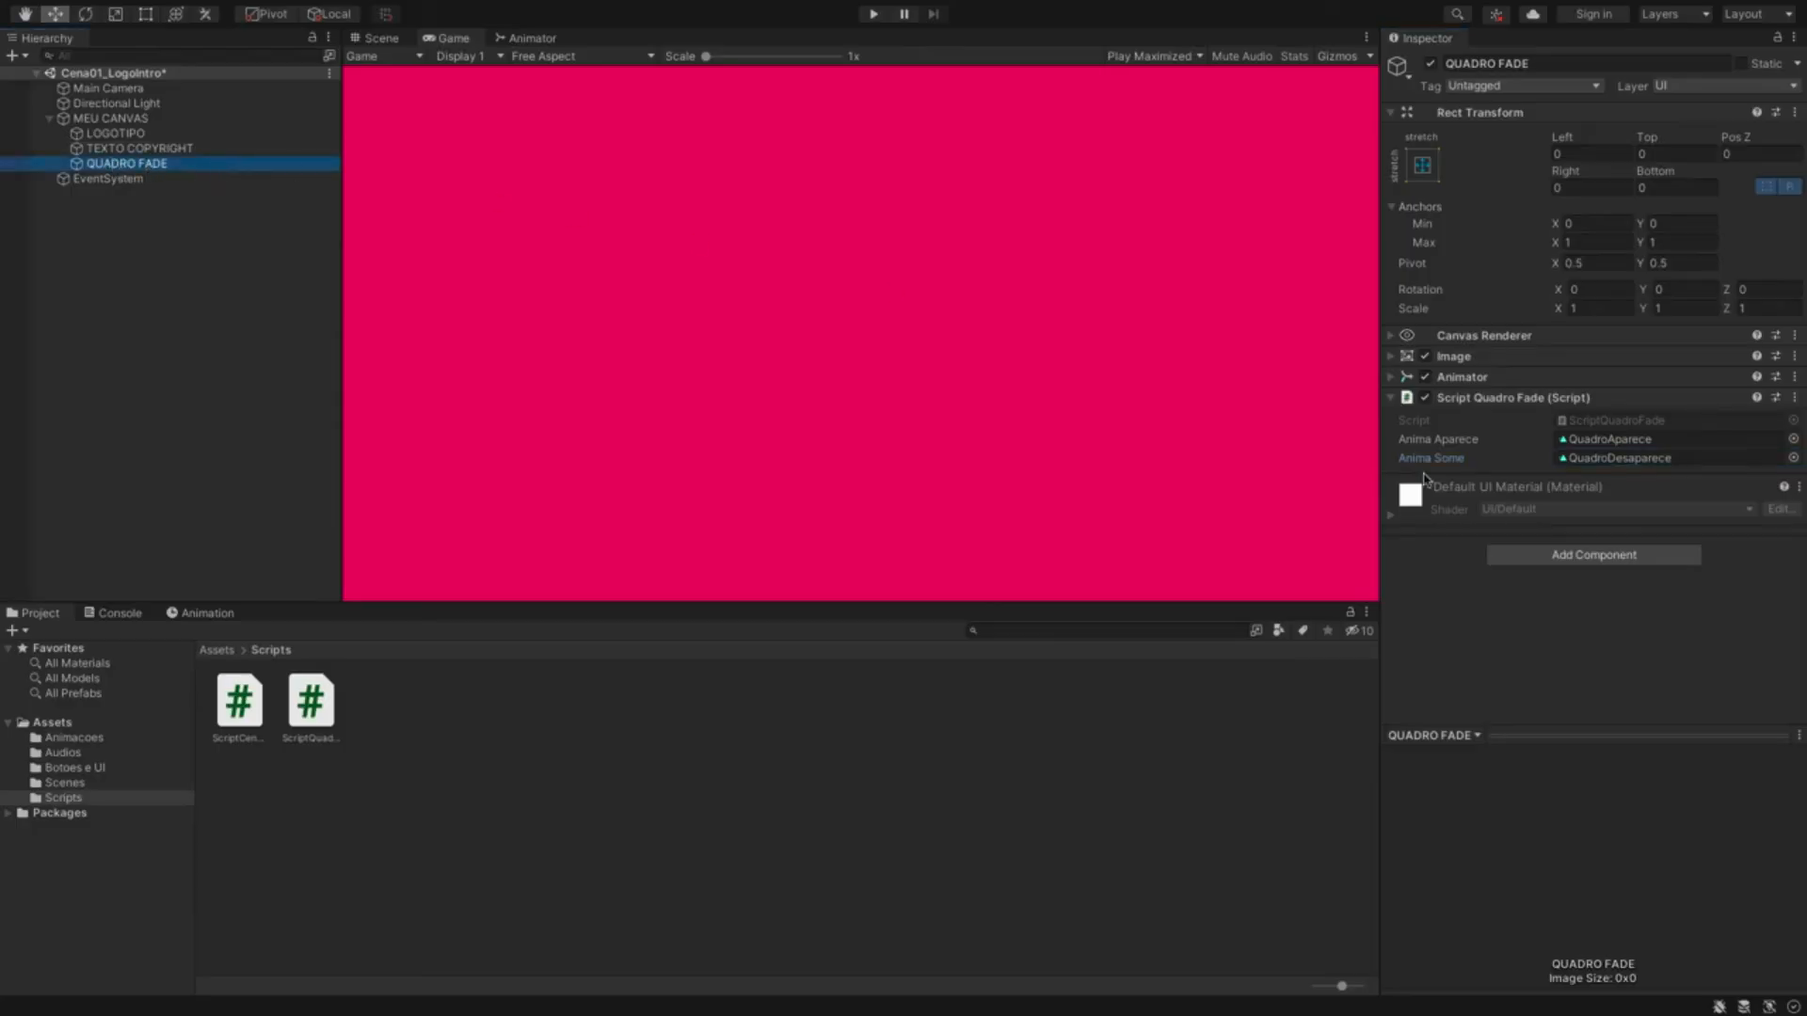
left_click(1391, 398)
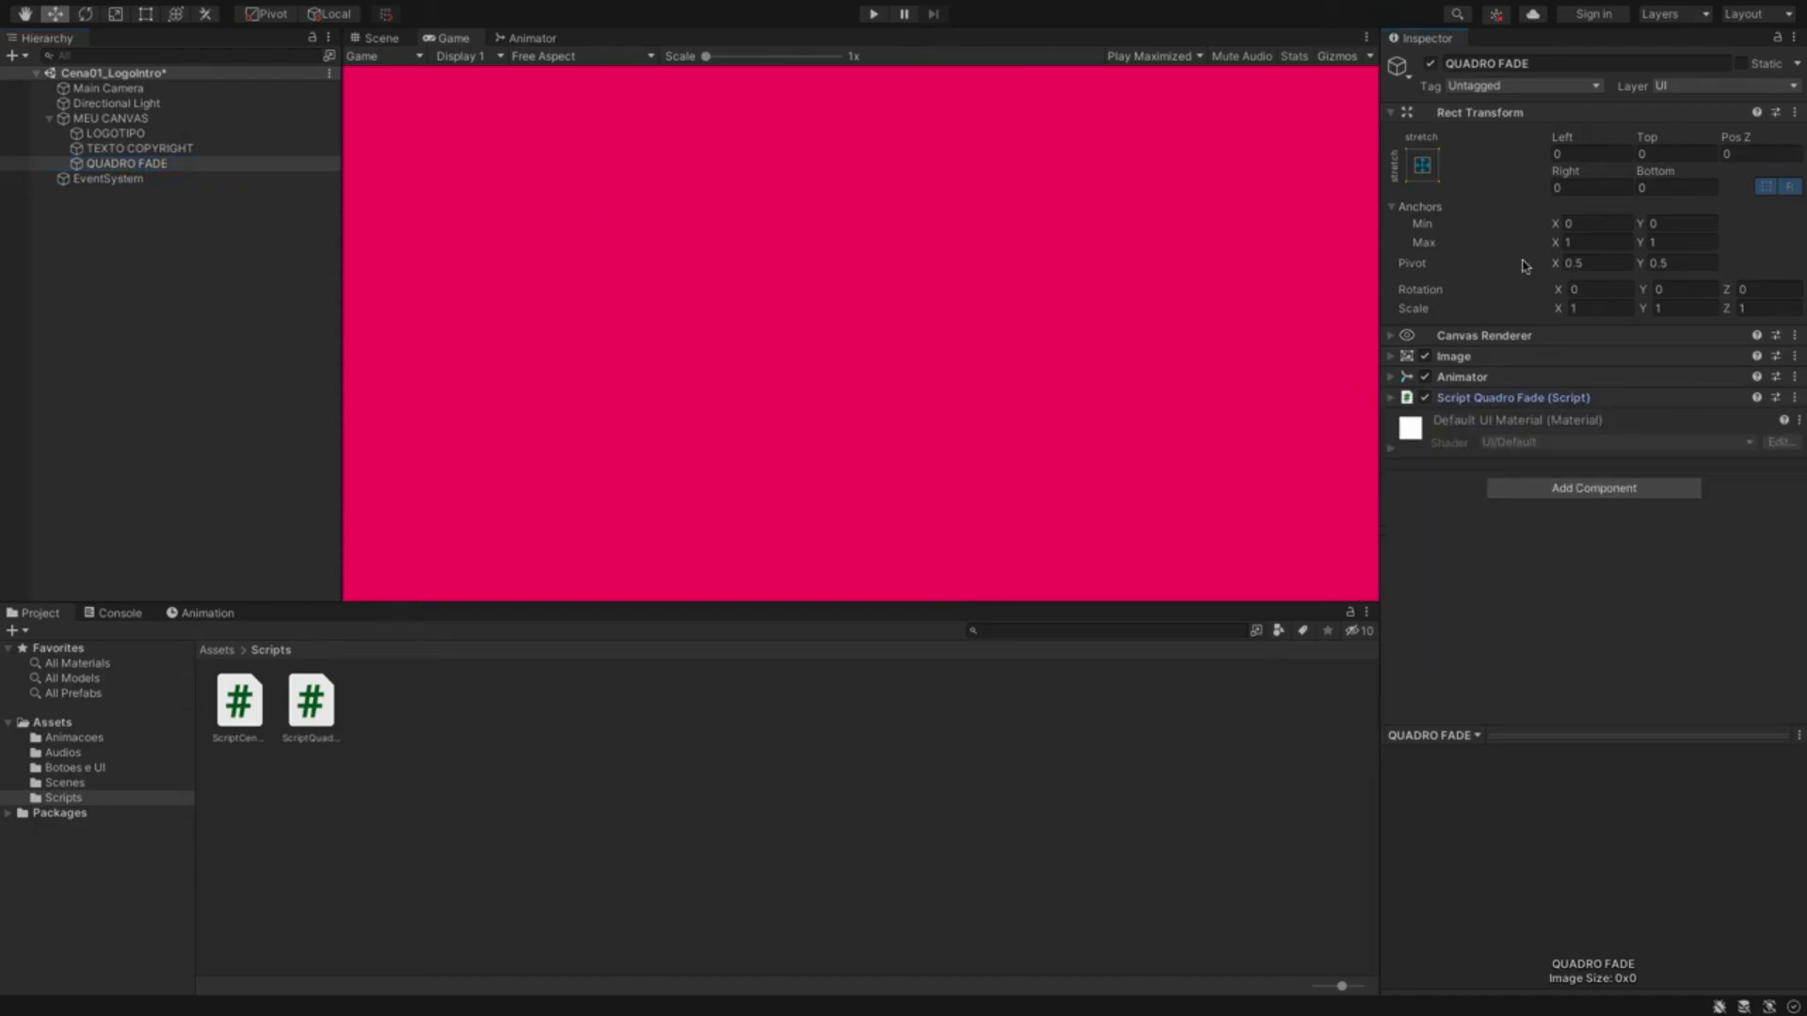
left_click(1485, 378)
left_click(1481, 387)
left_click(1398, 378)
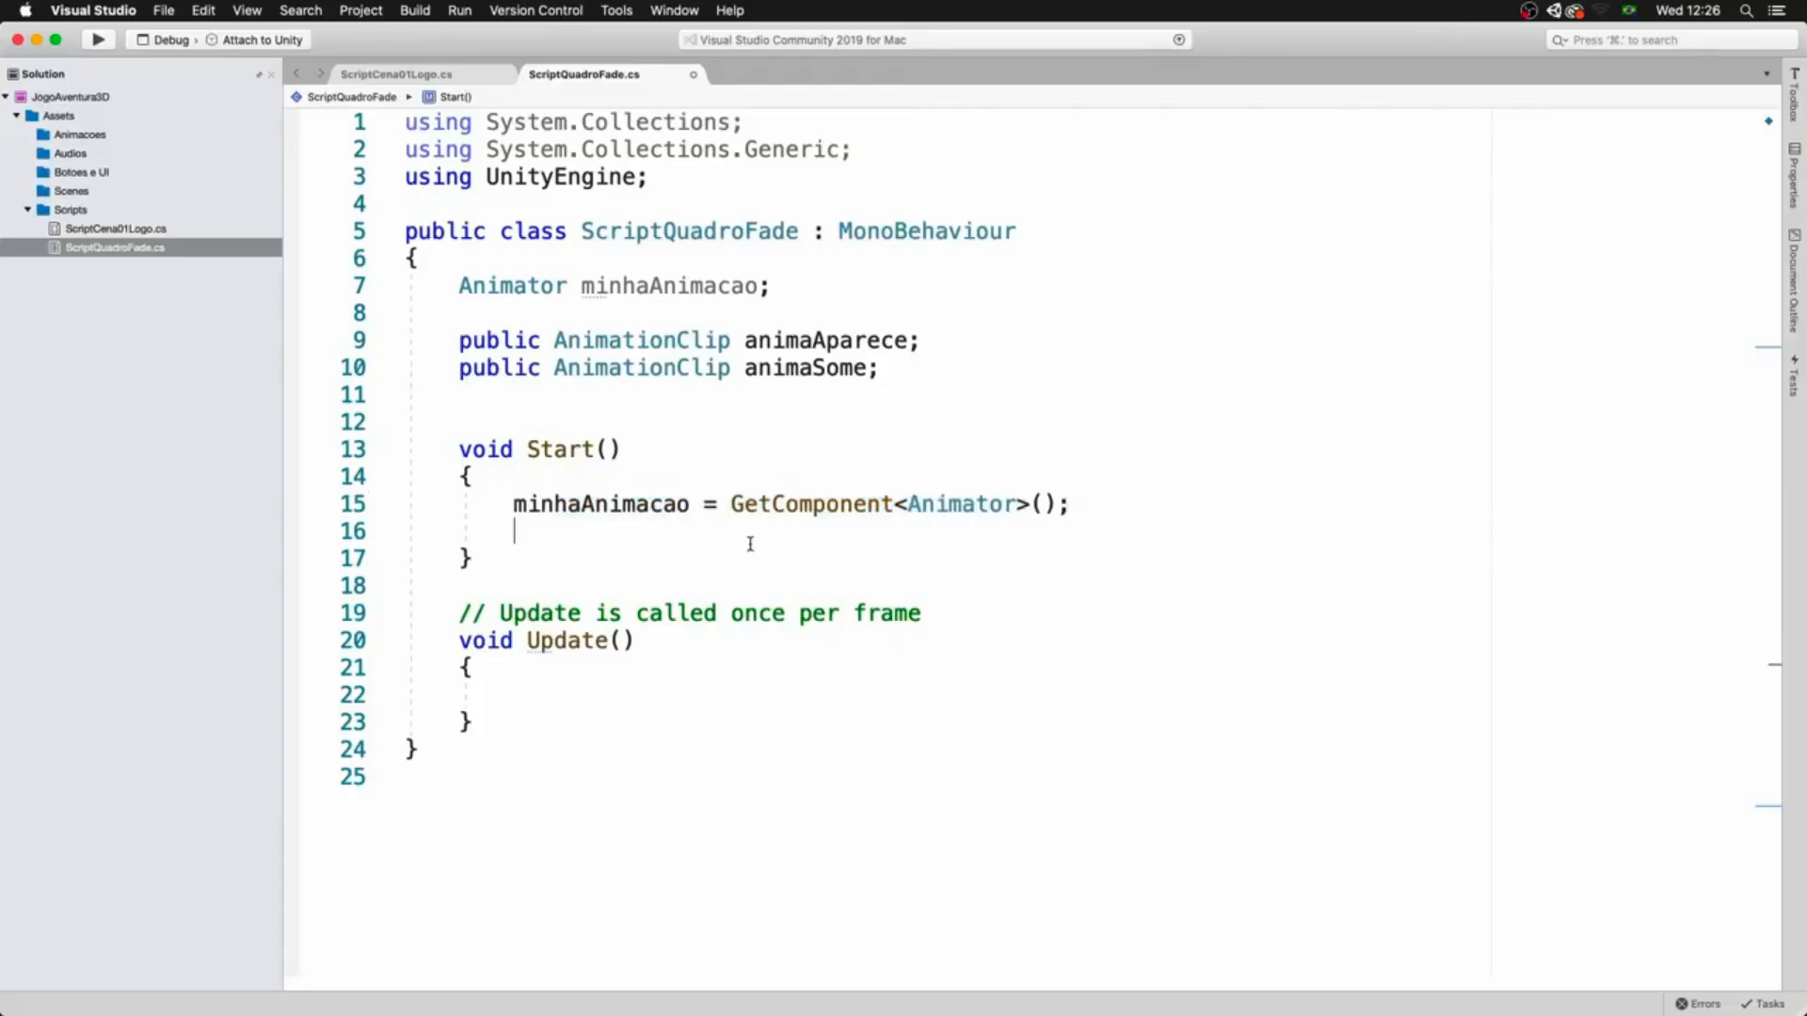
- Below Update in ScriptQuadroFade, add two empty public void methods named quadroAparece and quadroSome
left_click(516, 719)
key("Return")
key("Return")
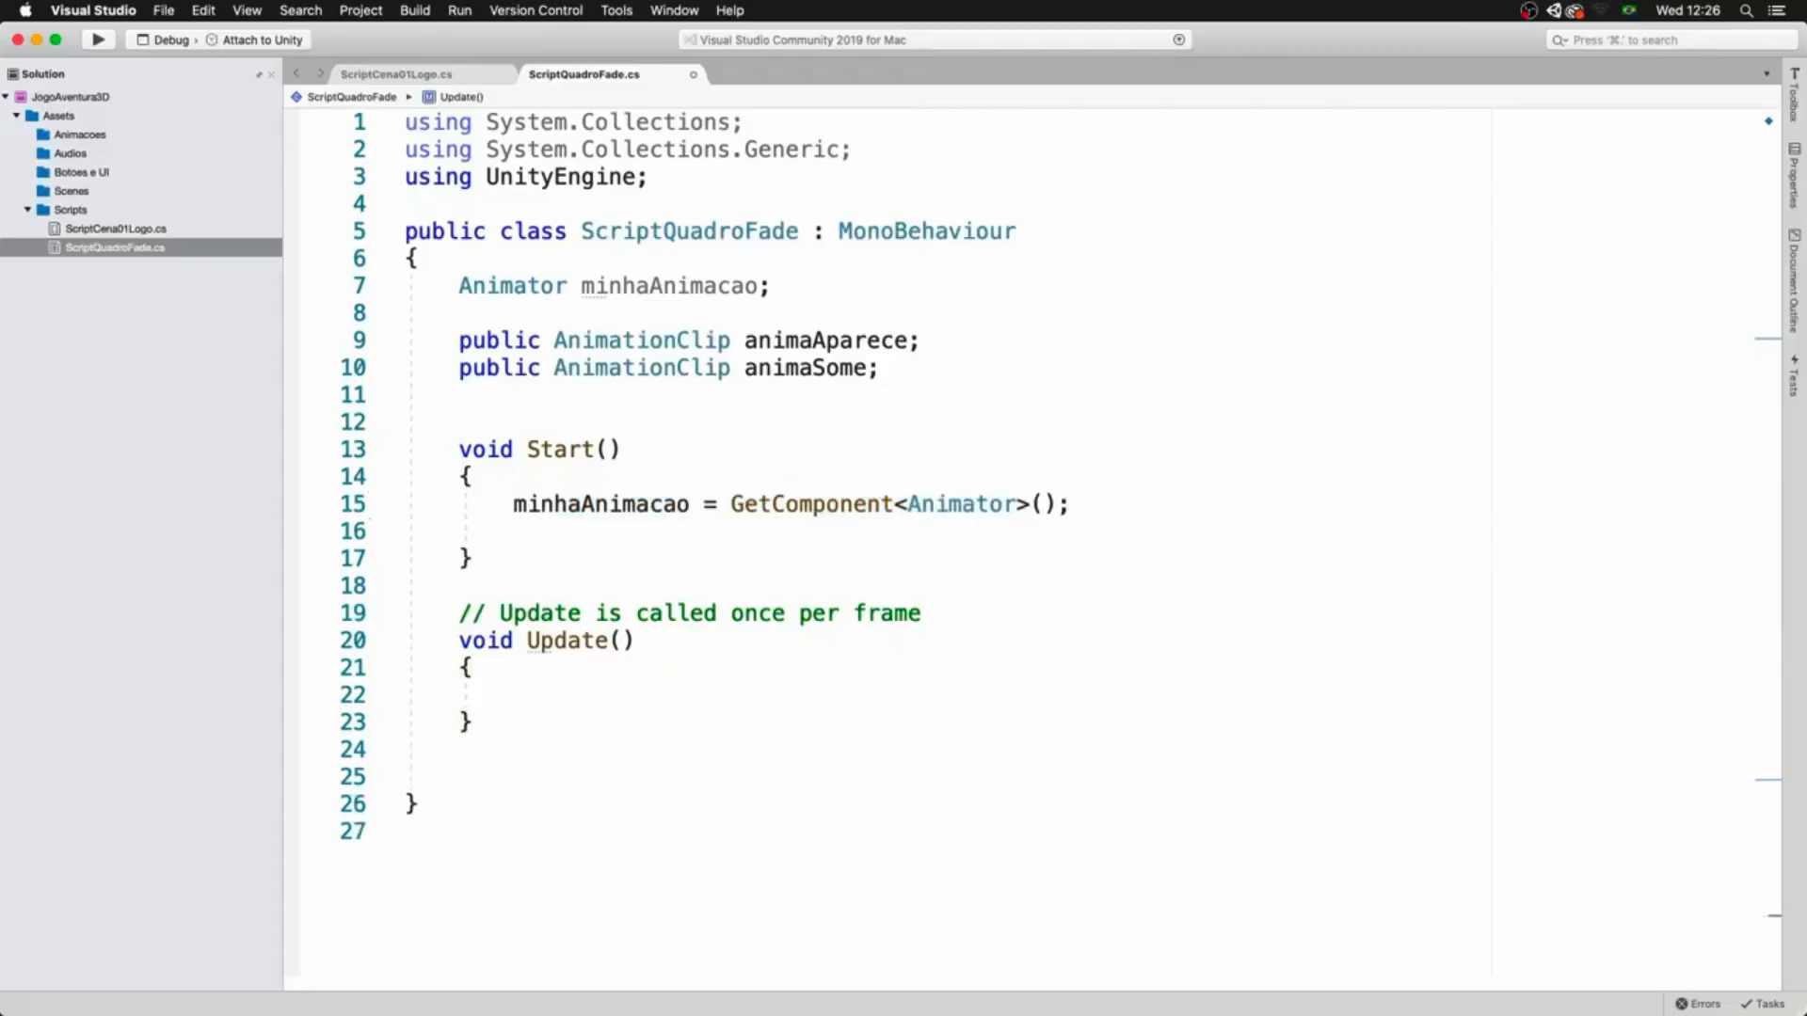
type("public void ")
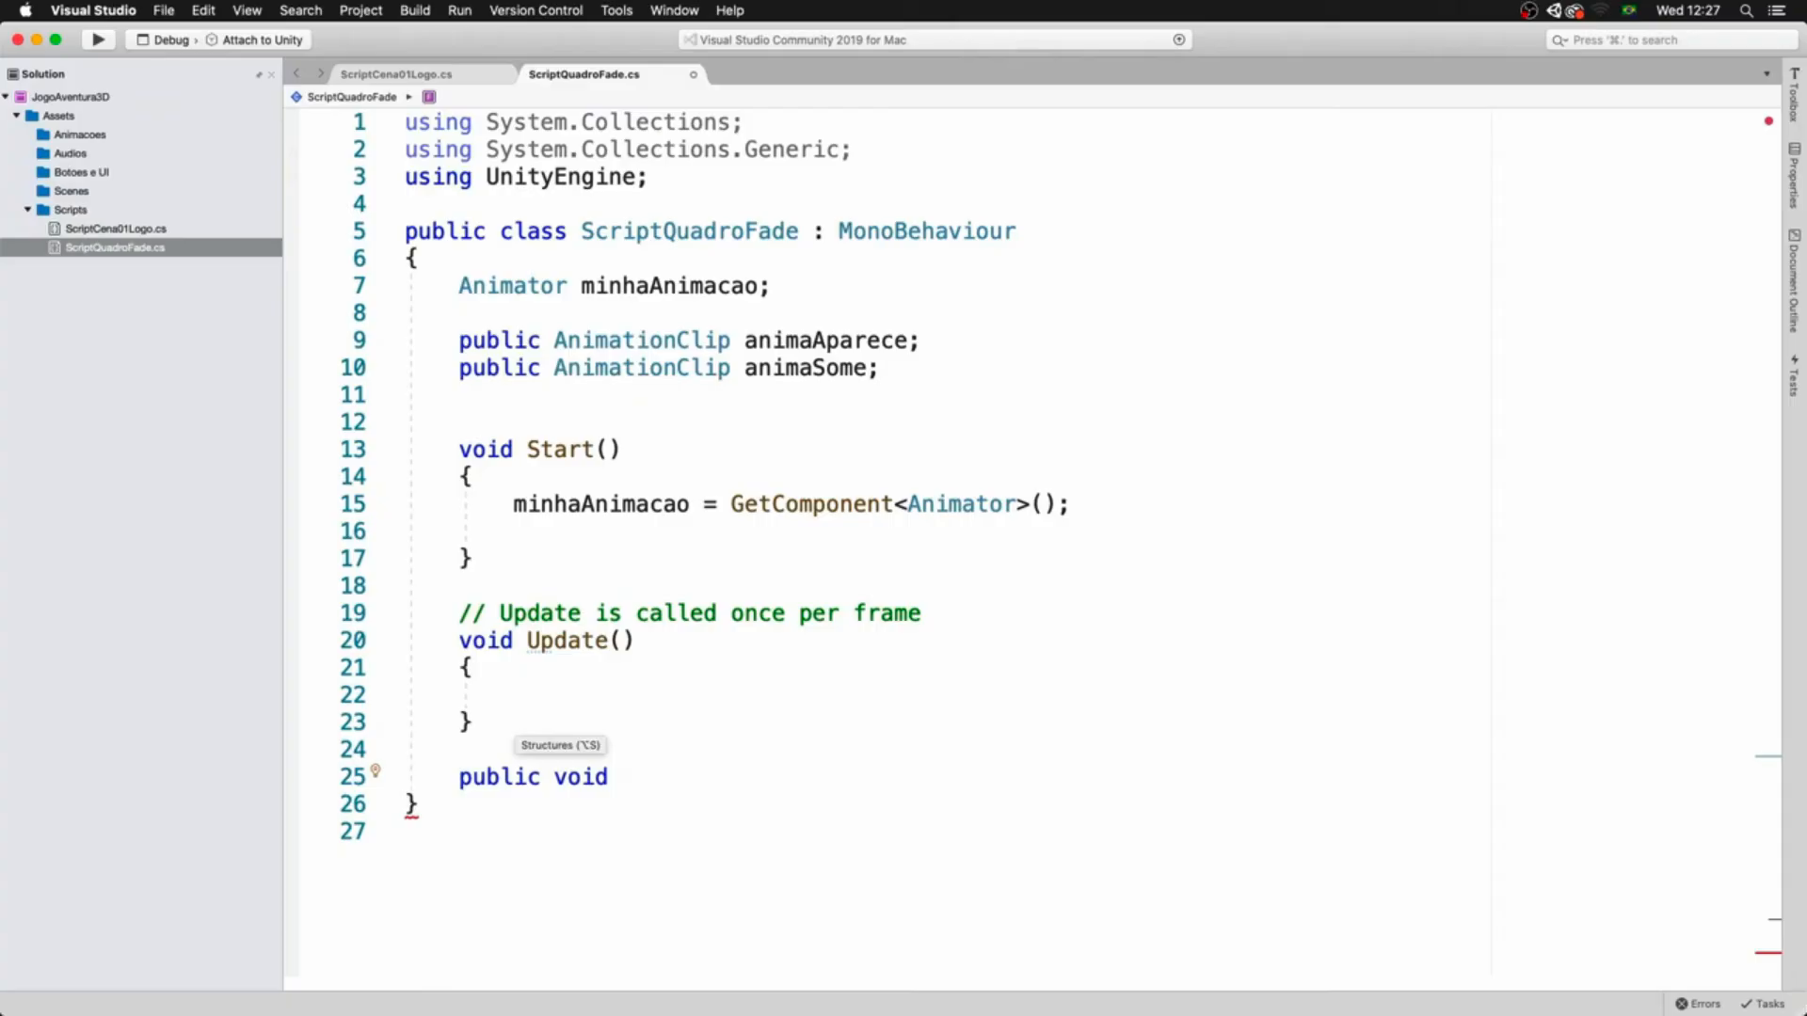
type("Q")
key("BackSpace")
type("quadroAparece() { }")
key("Return")
type("public void quadroAparece() { }")
key("BackSpace")
key("BackSpace")
key("BackSpace")
key("BackSpace")
key("BackSpace")
key("BackSpace")
key("BackSpace")
type("Some")
left_click(882, 777)
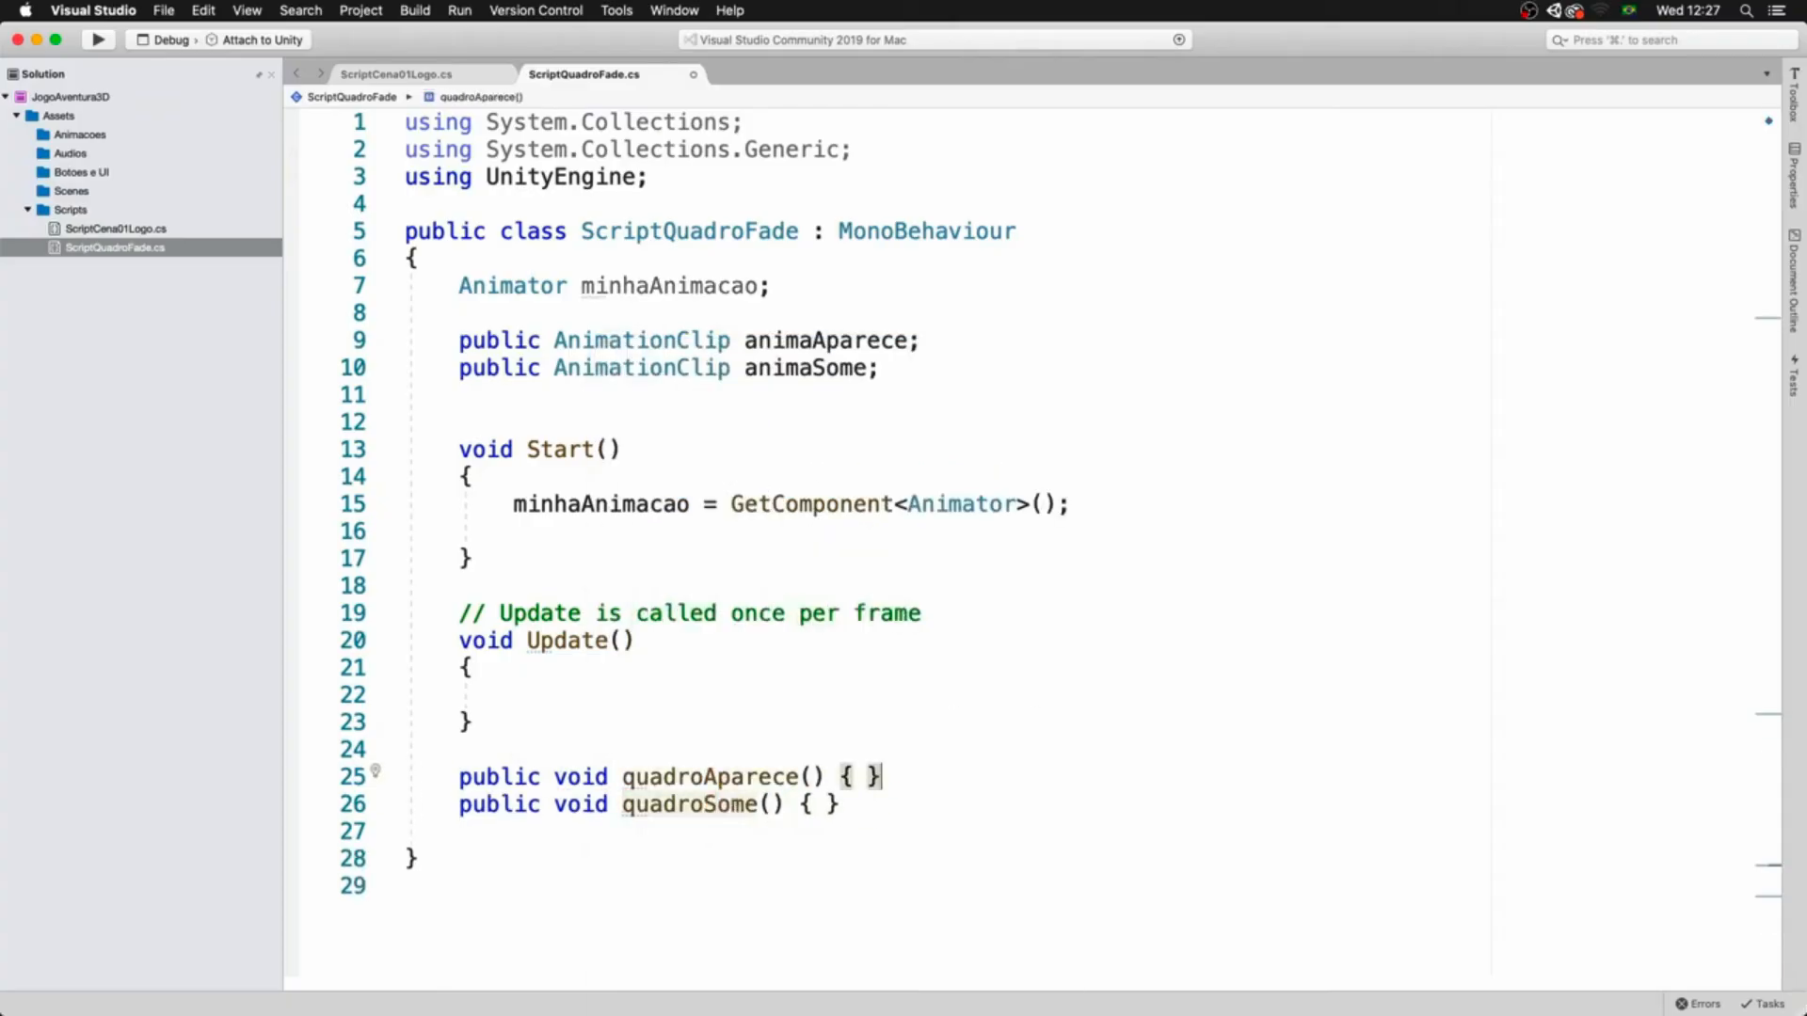
- Make quadroAparece play "QuadroAparece" and quadroSome play "QuadroDesaparece" through minhaAnimacao, checking the clip names in Unity's Animacoes folder
key("Return")
type("minhaAnimacao.Play(\"\");")
key("super+Tab")
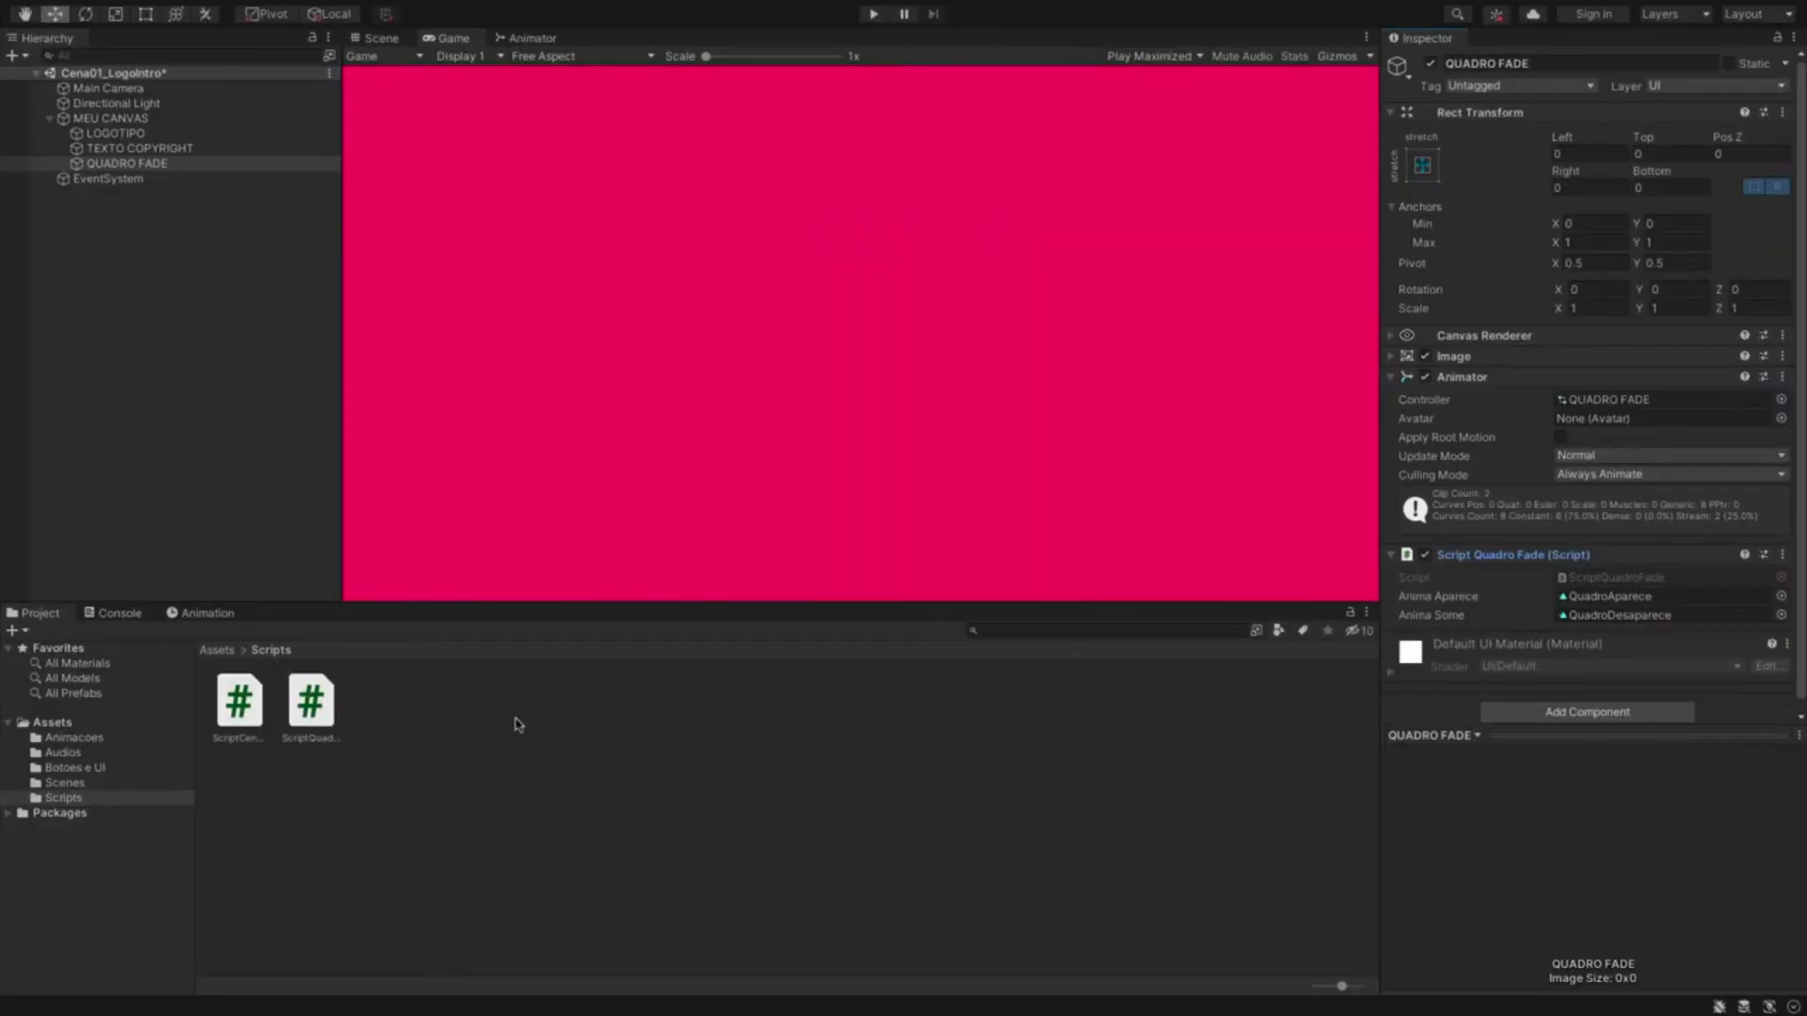
left_click(136, 738)
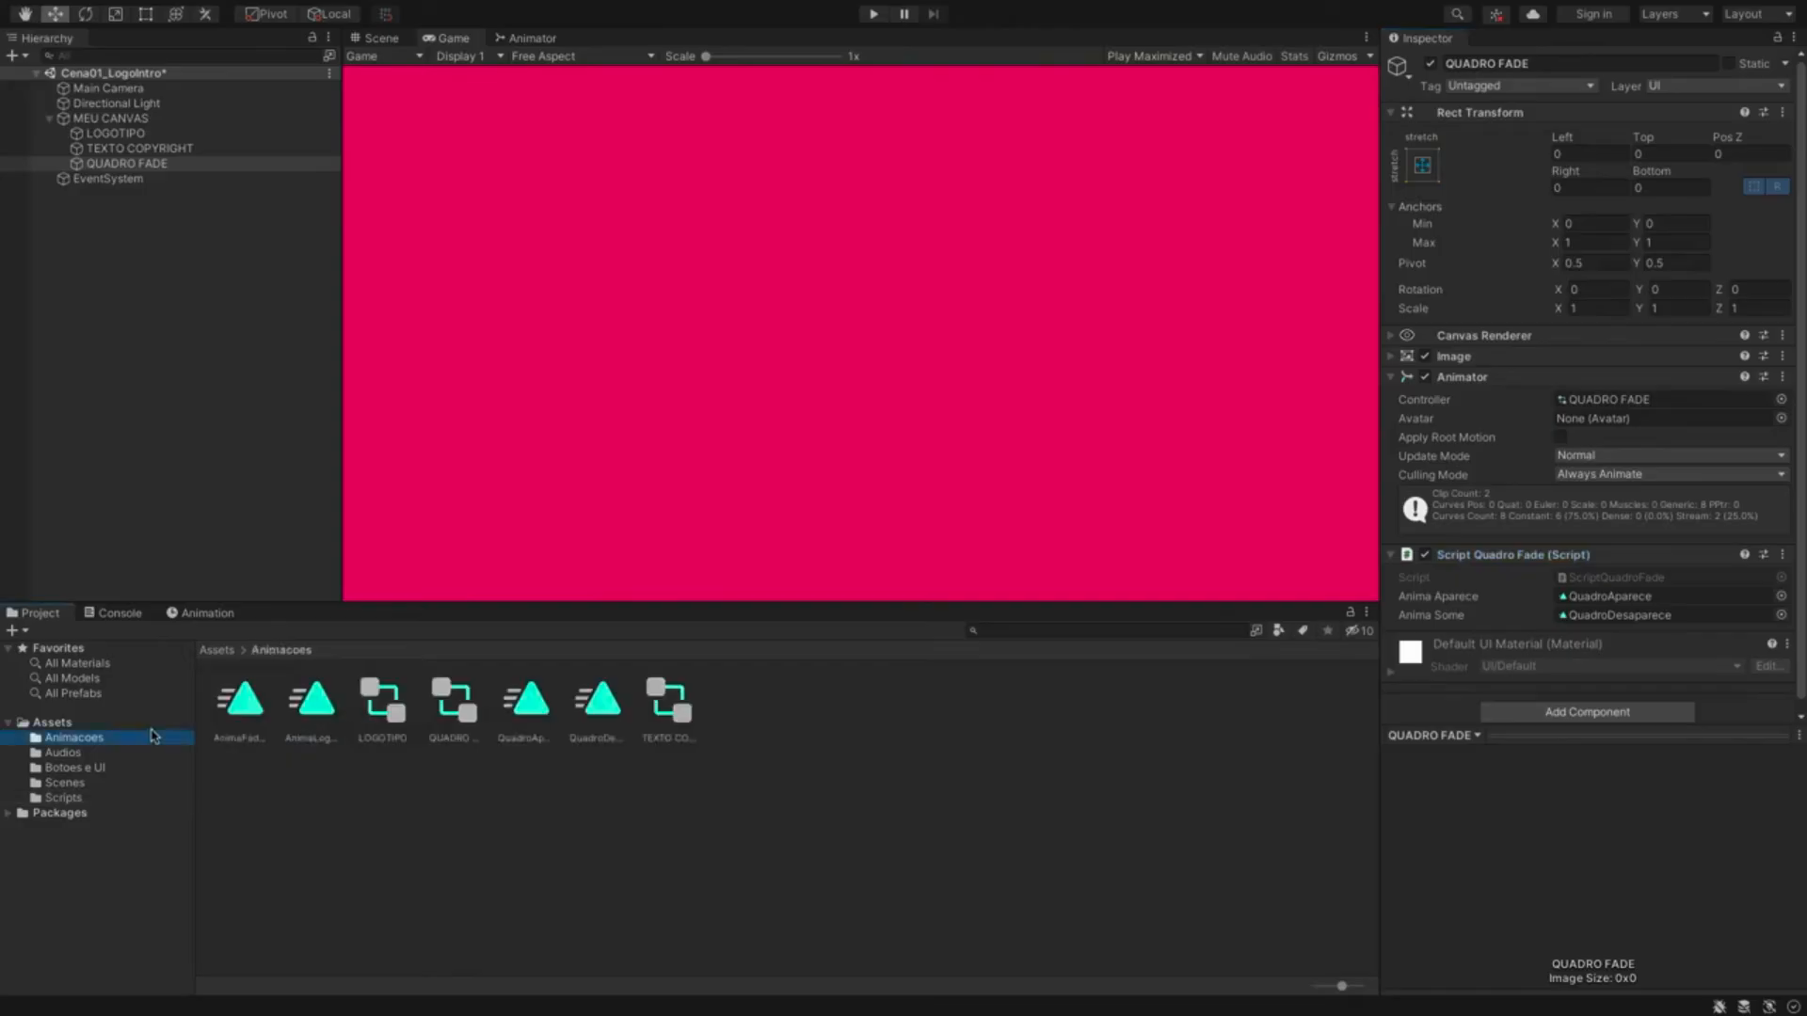
left_click(526, 706)
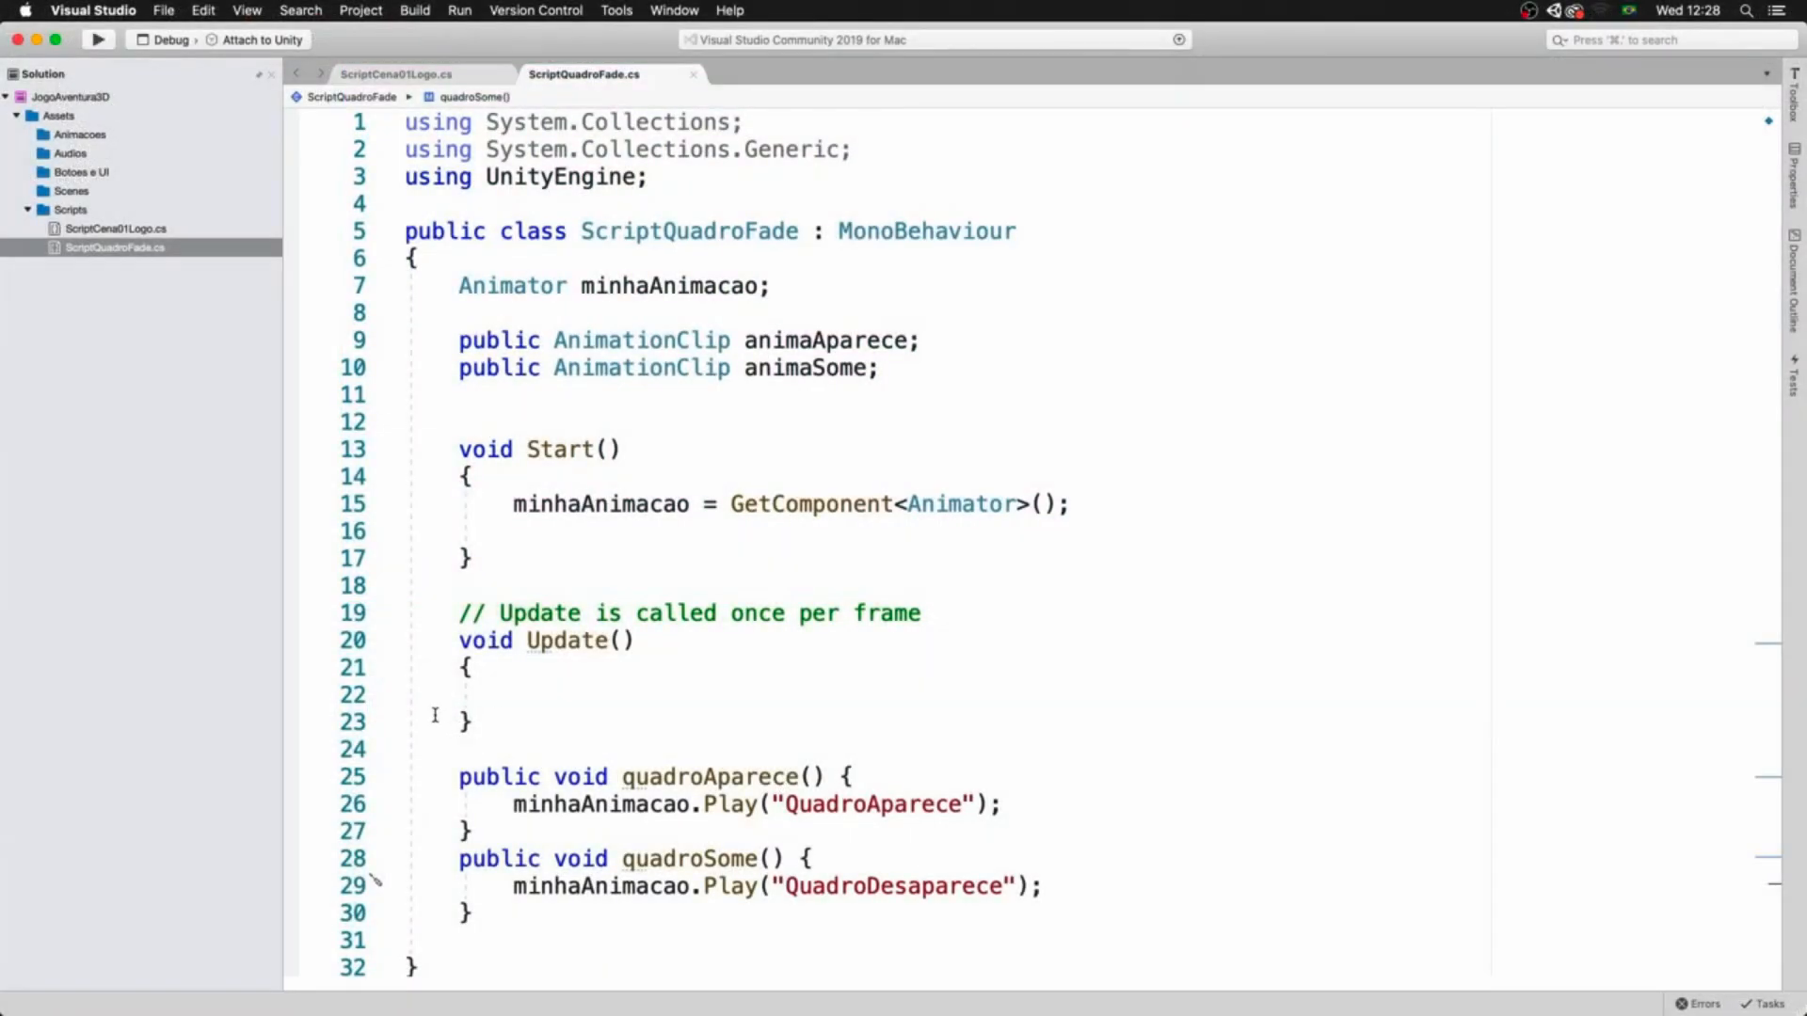
left_click_drag(454, 779, 475, 917)
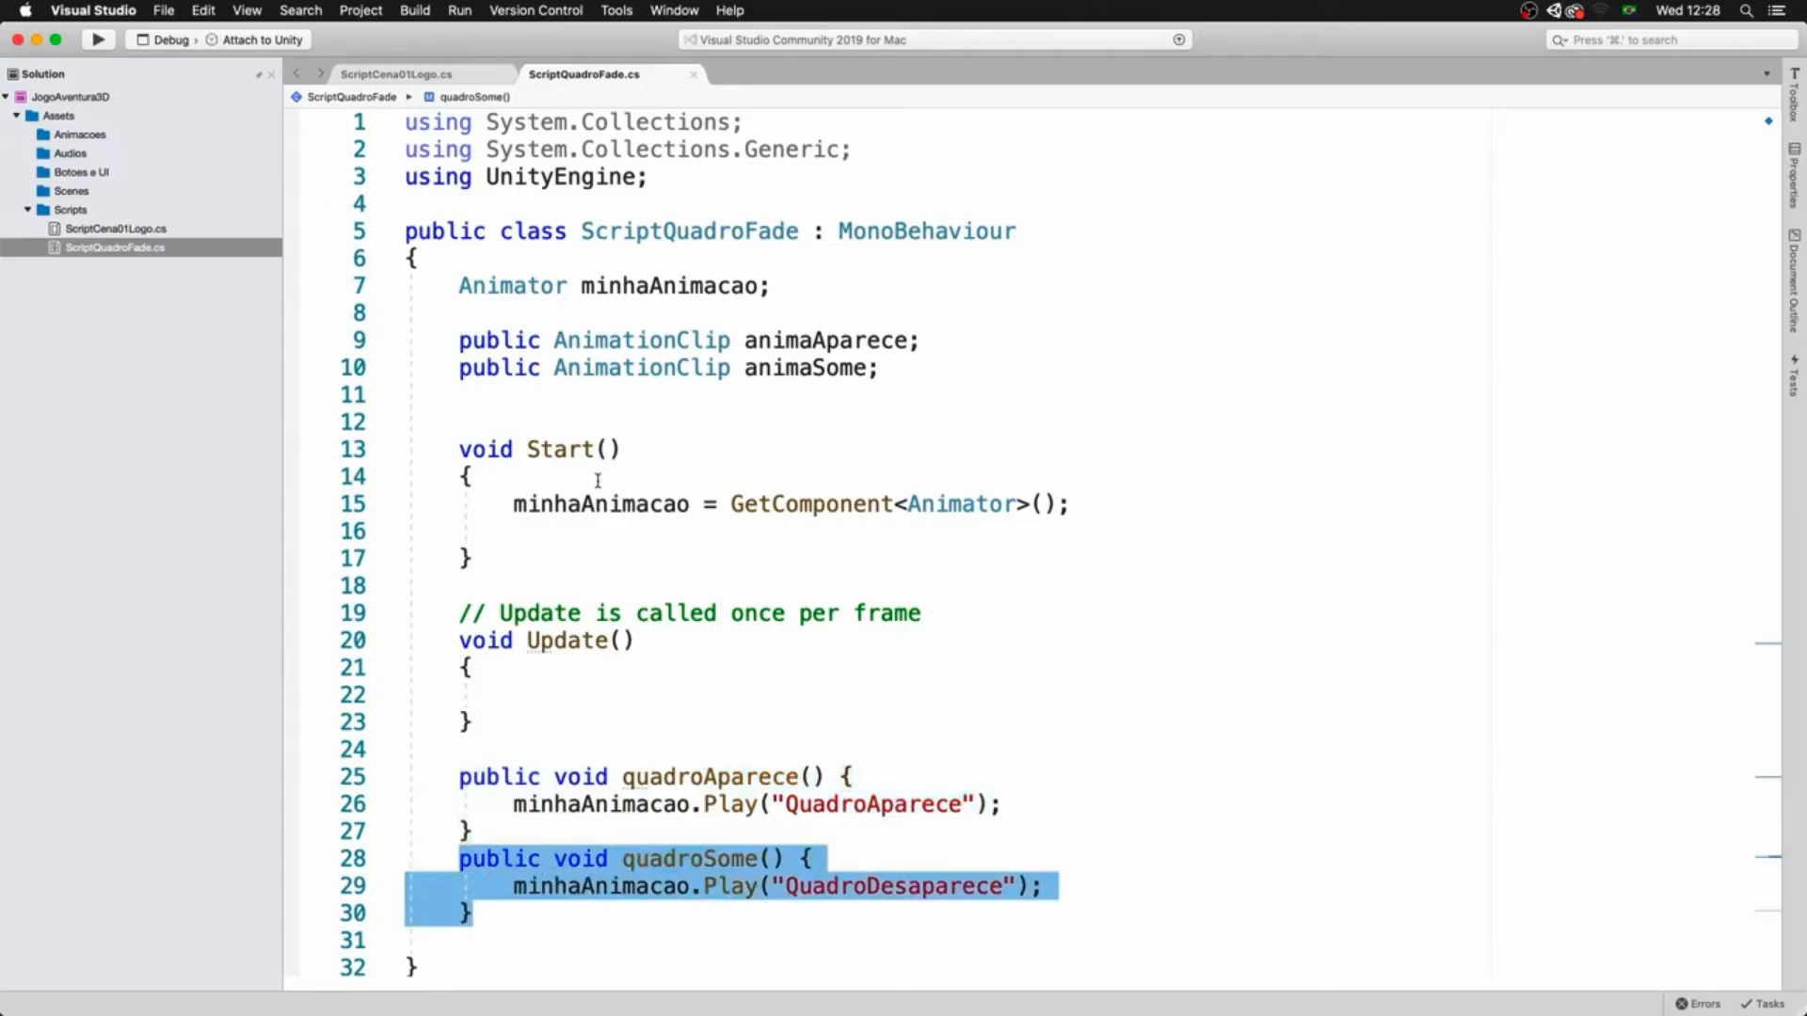
- In Start, add an Invoke call for "quadroAparece" with a delay of 1.0f below the GetComponent line
left_click(545, 532)
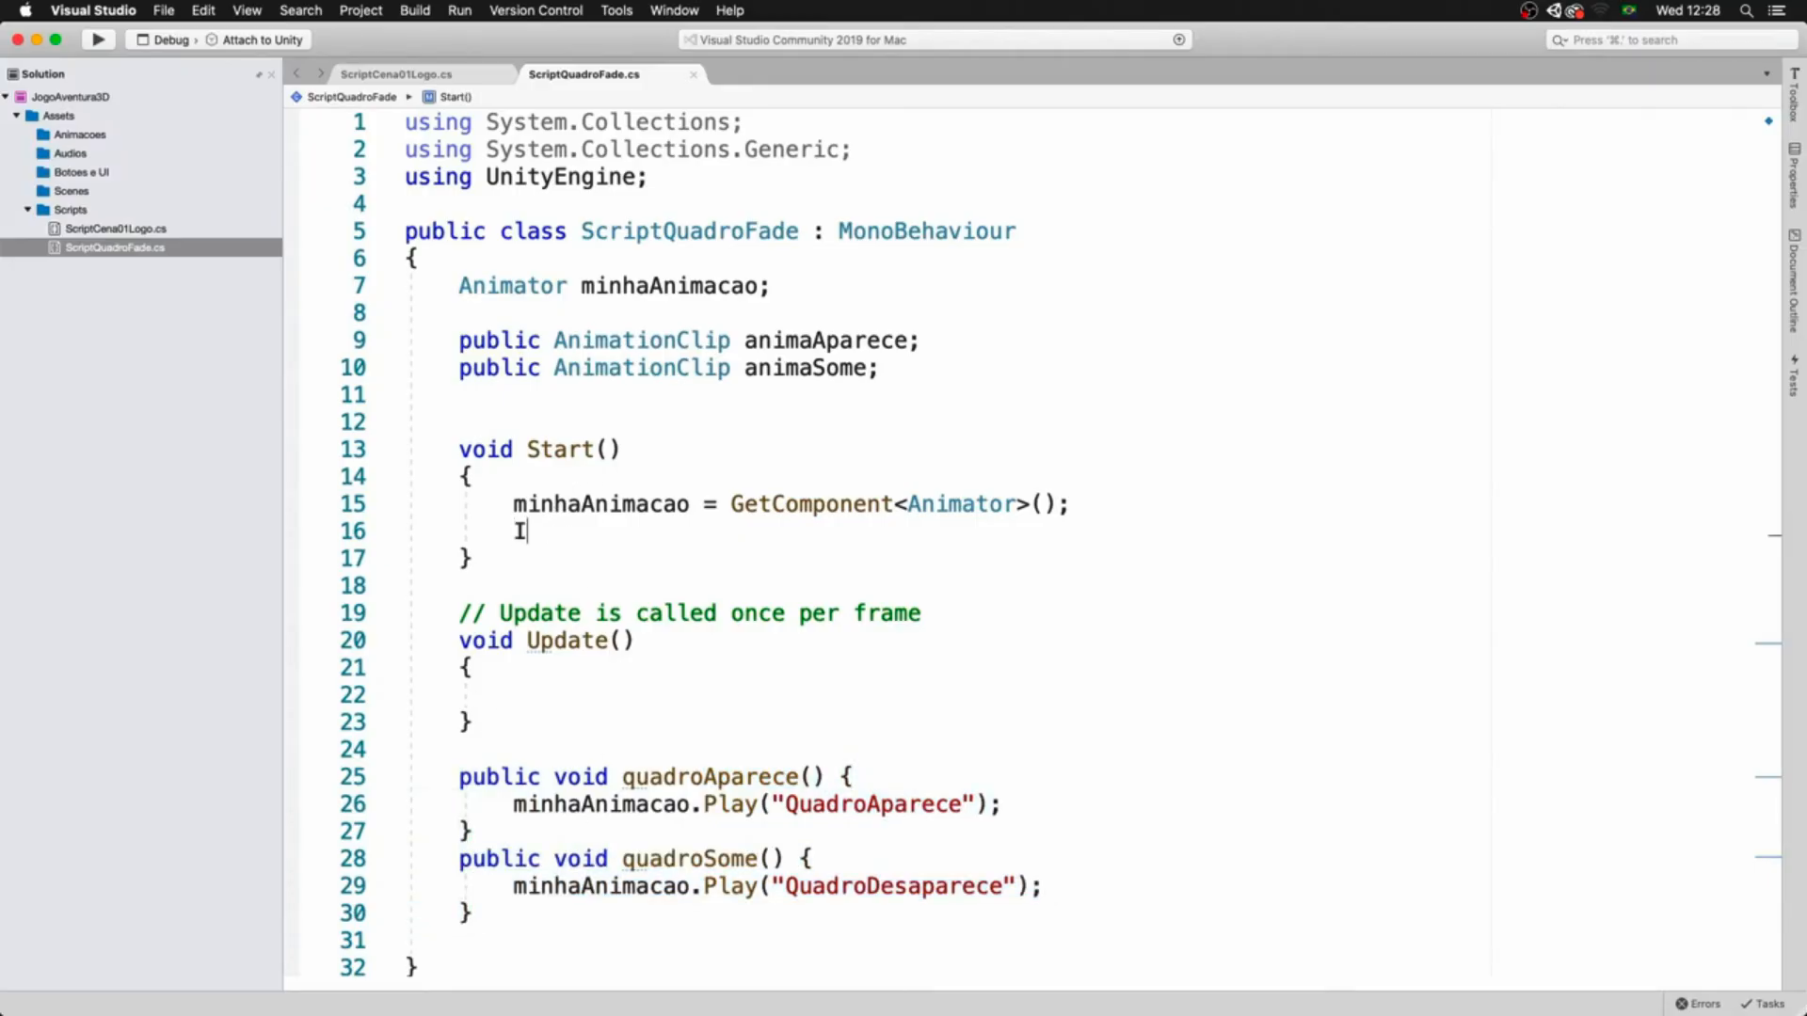
type("Invo")
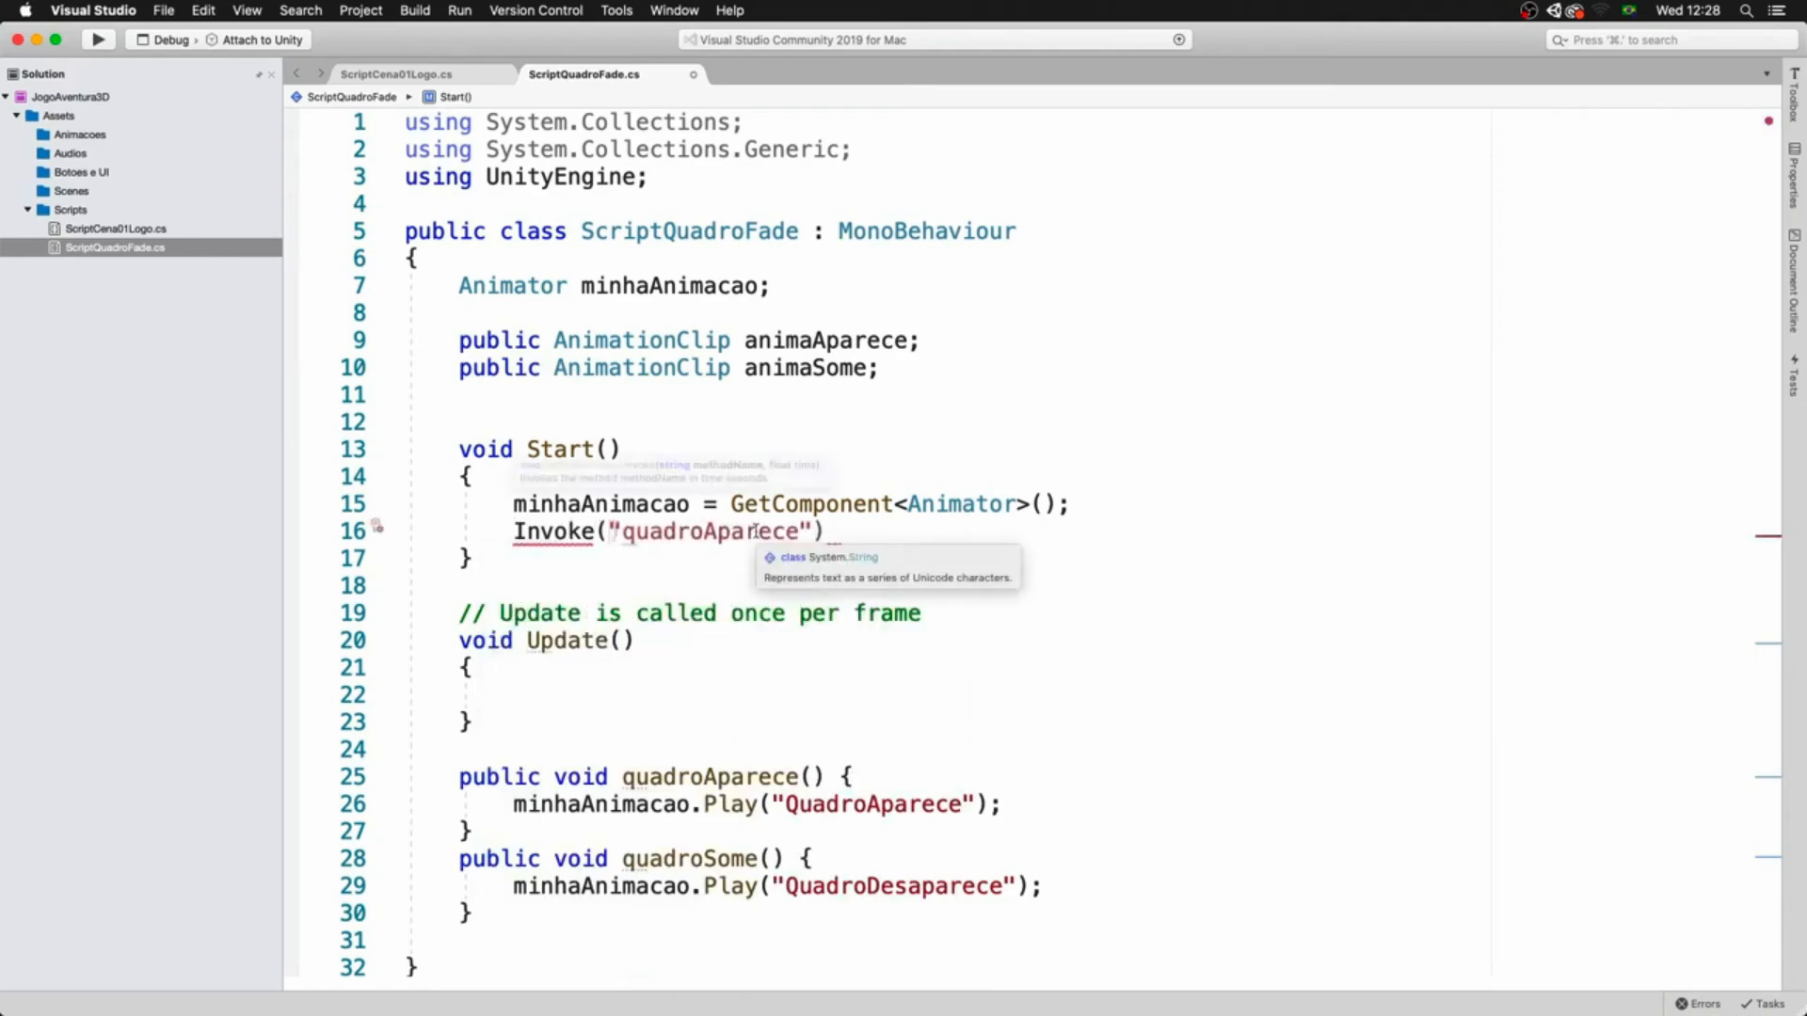
double_click(750, 532)
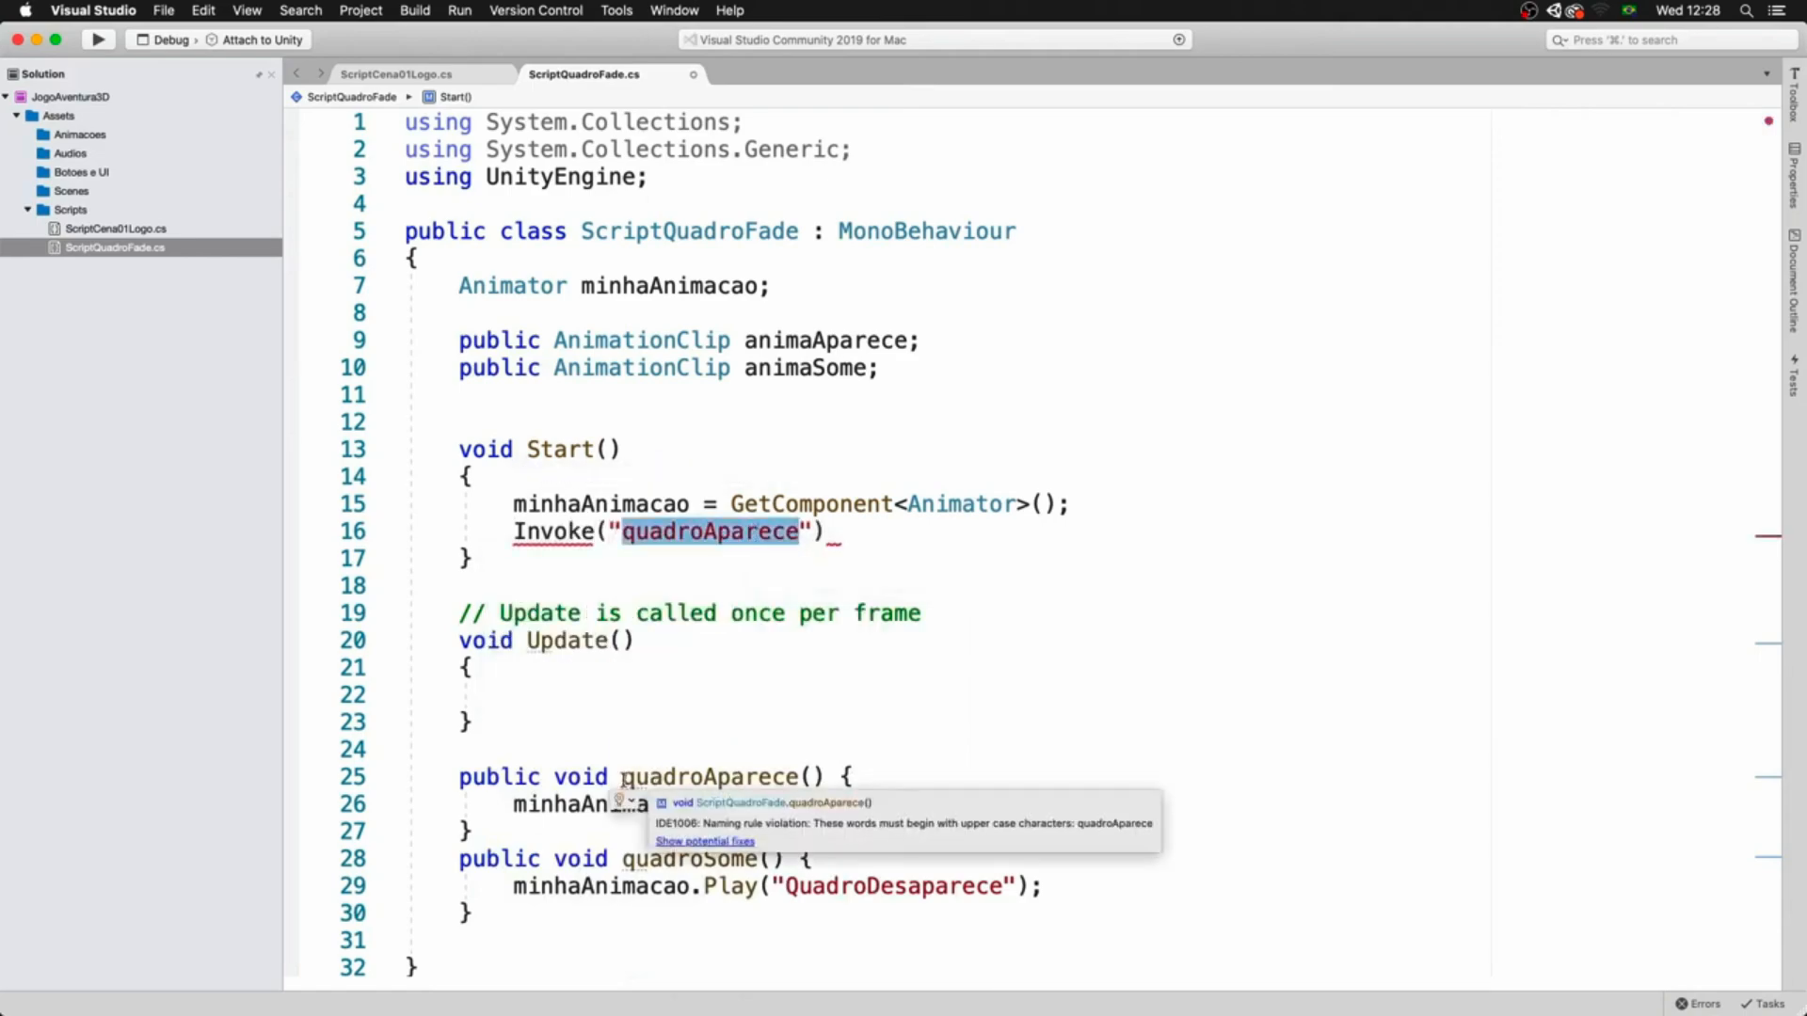
left_click_drag(621, 777, 791, 777)
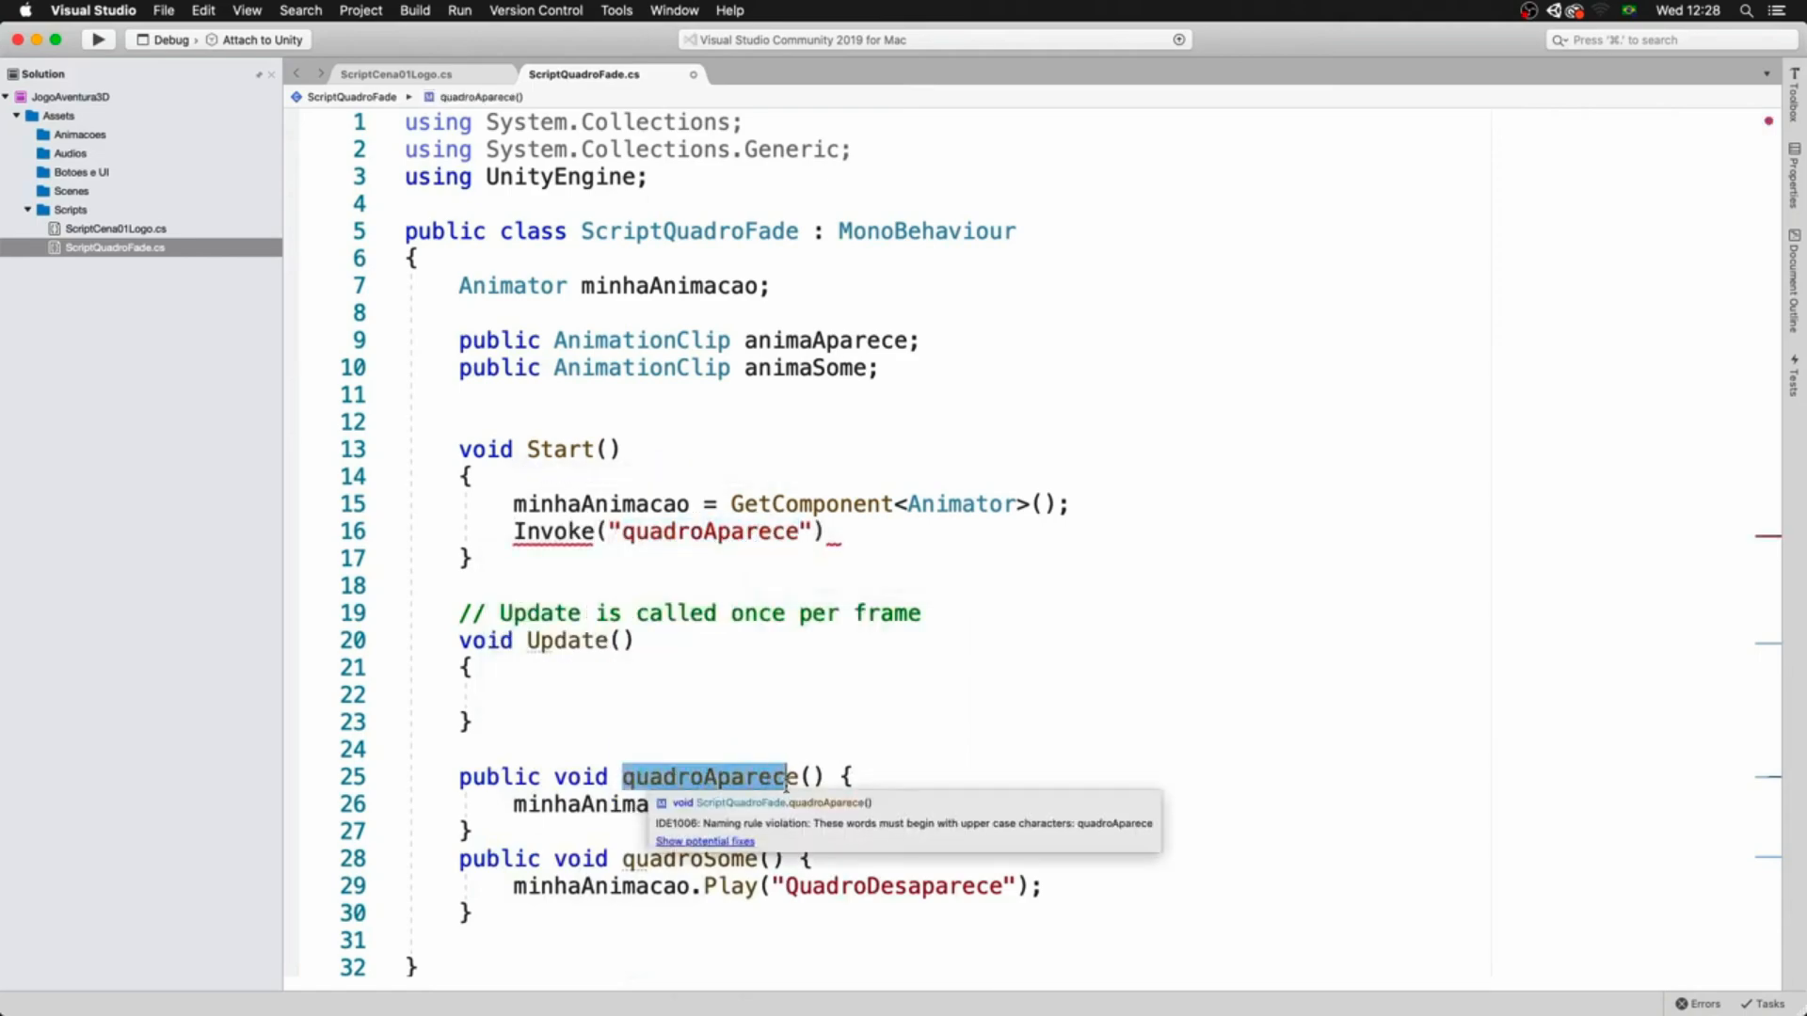
left_click(830, 532)
type(";")
key("Left")
key("Left")
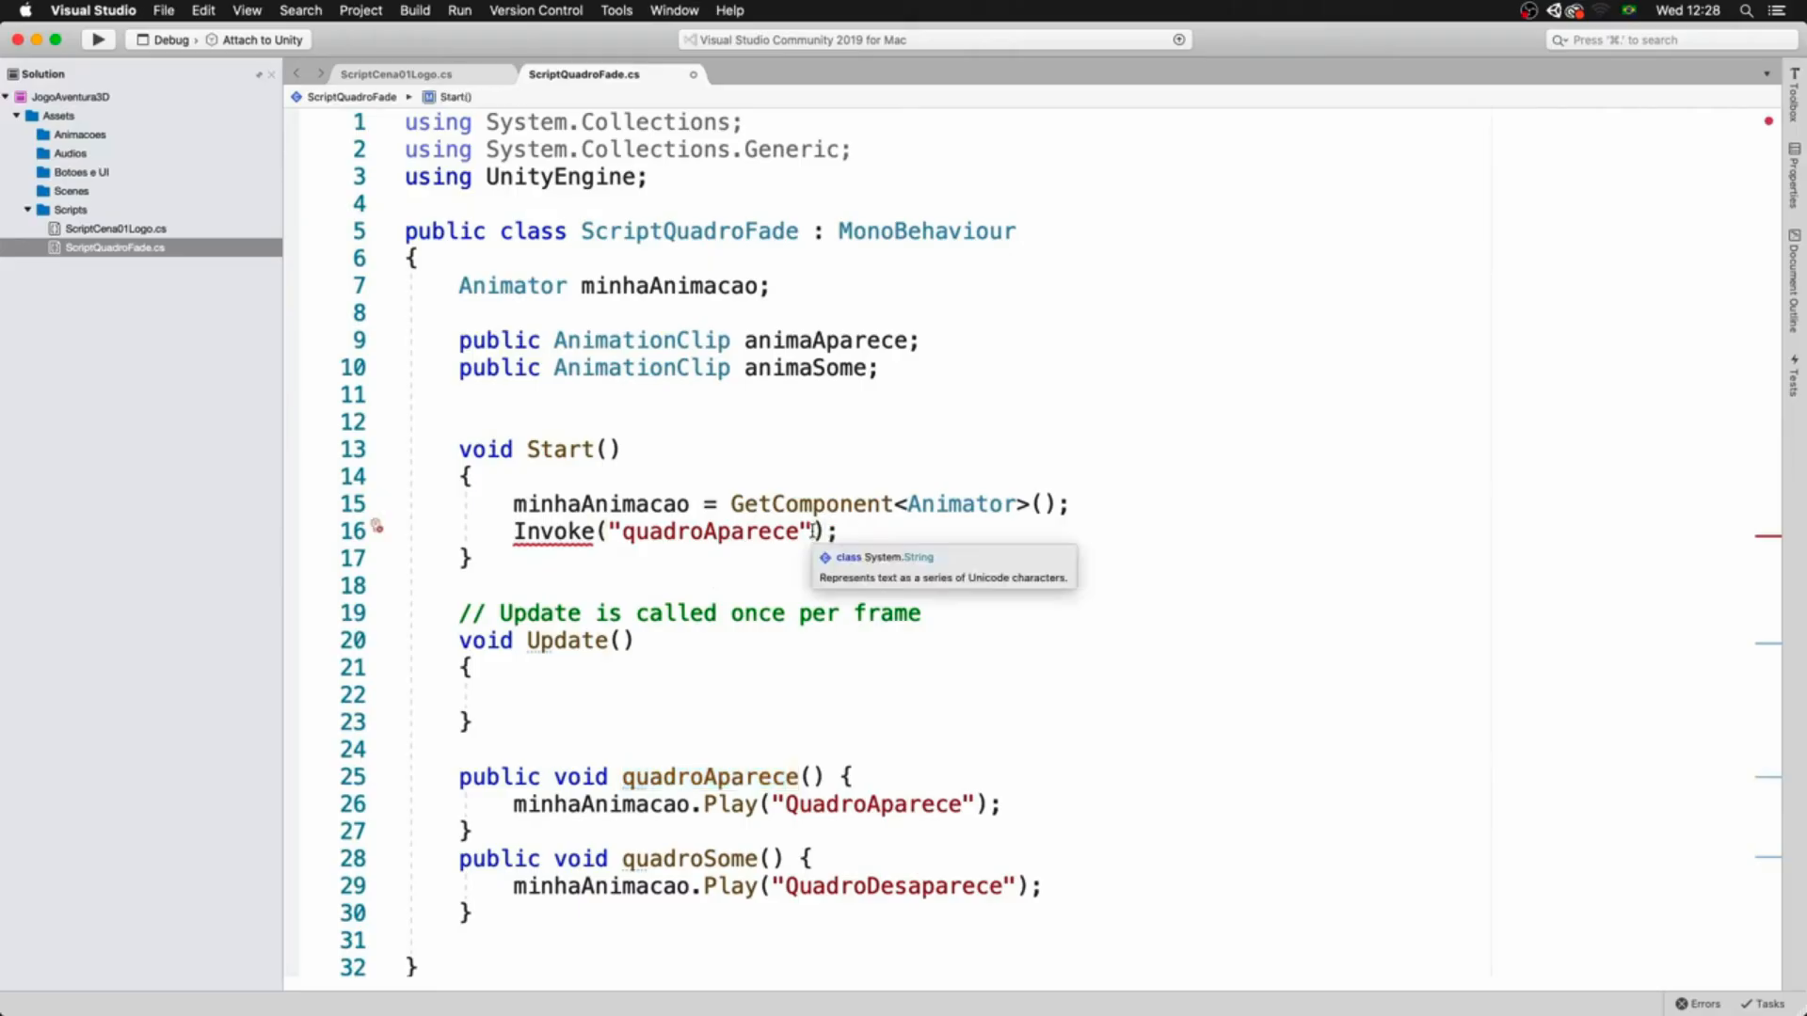
type(", ")
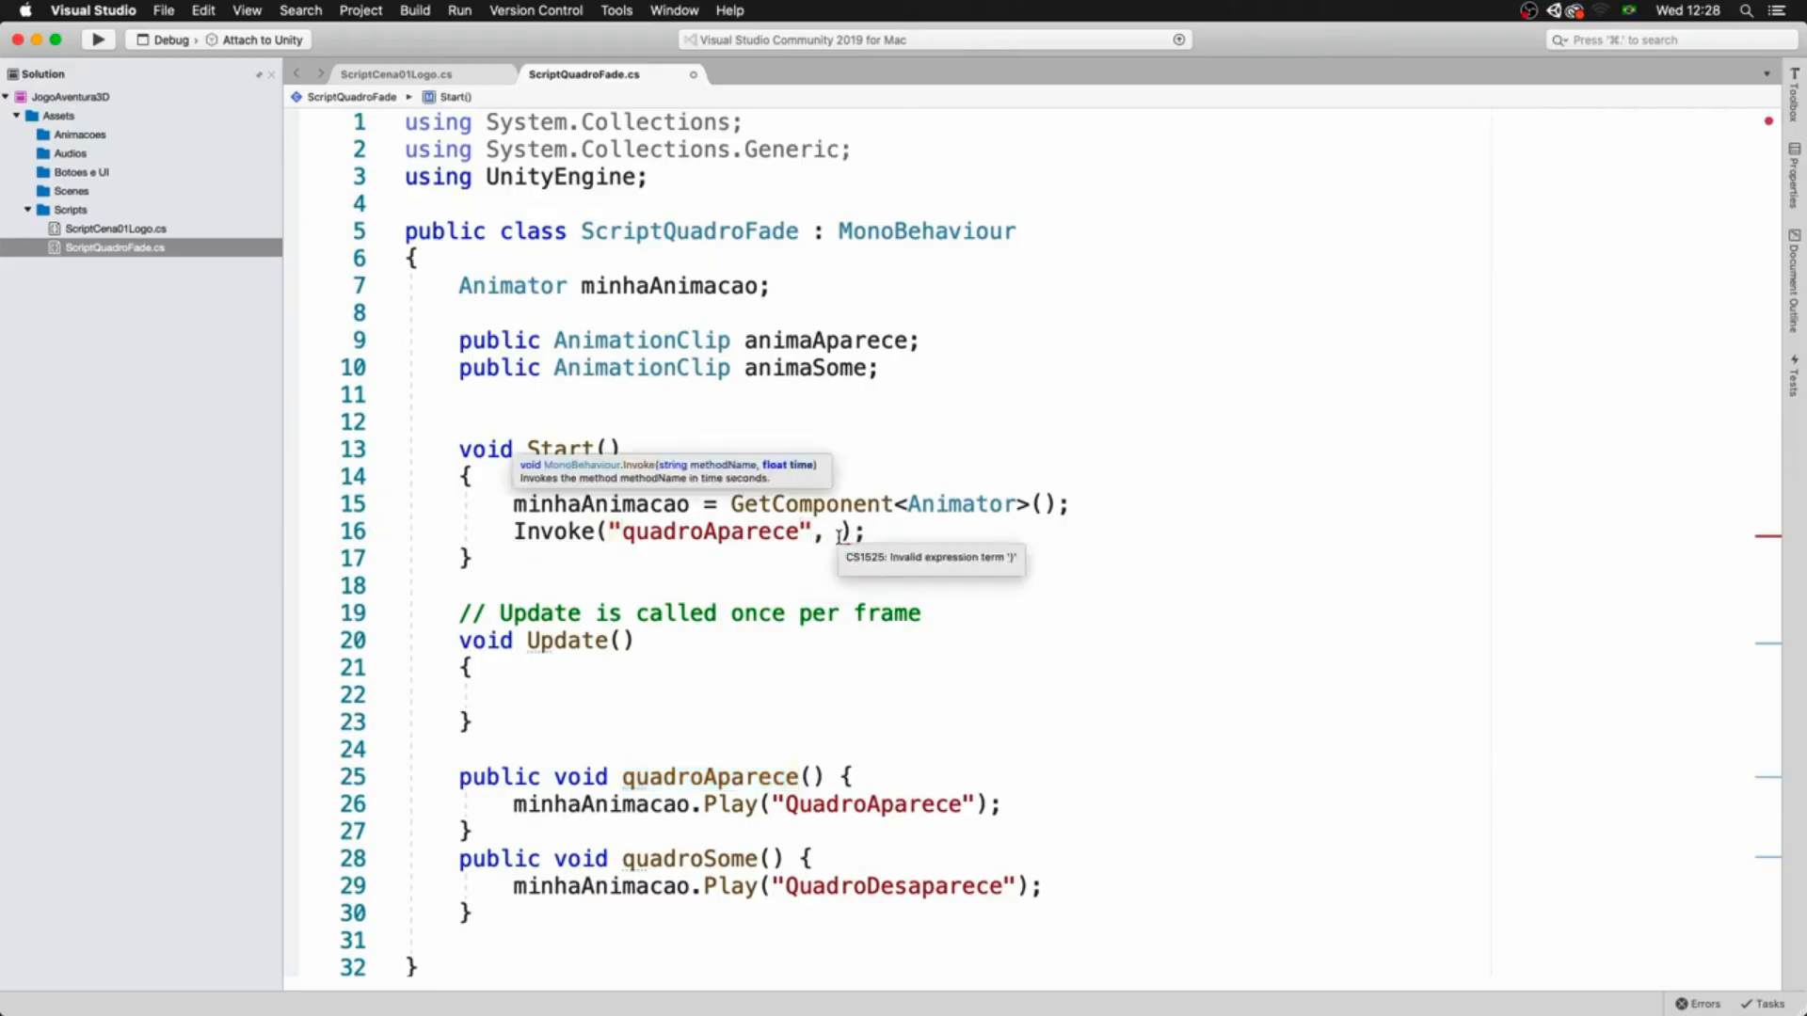
type("1.0f")
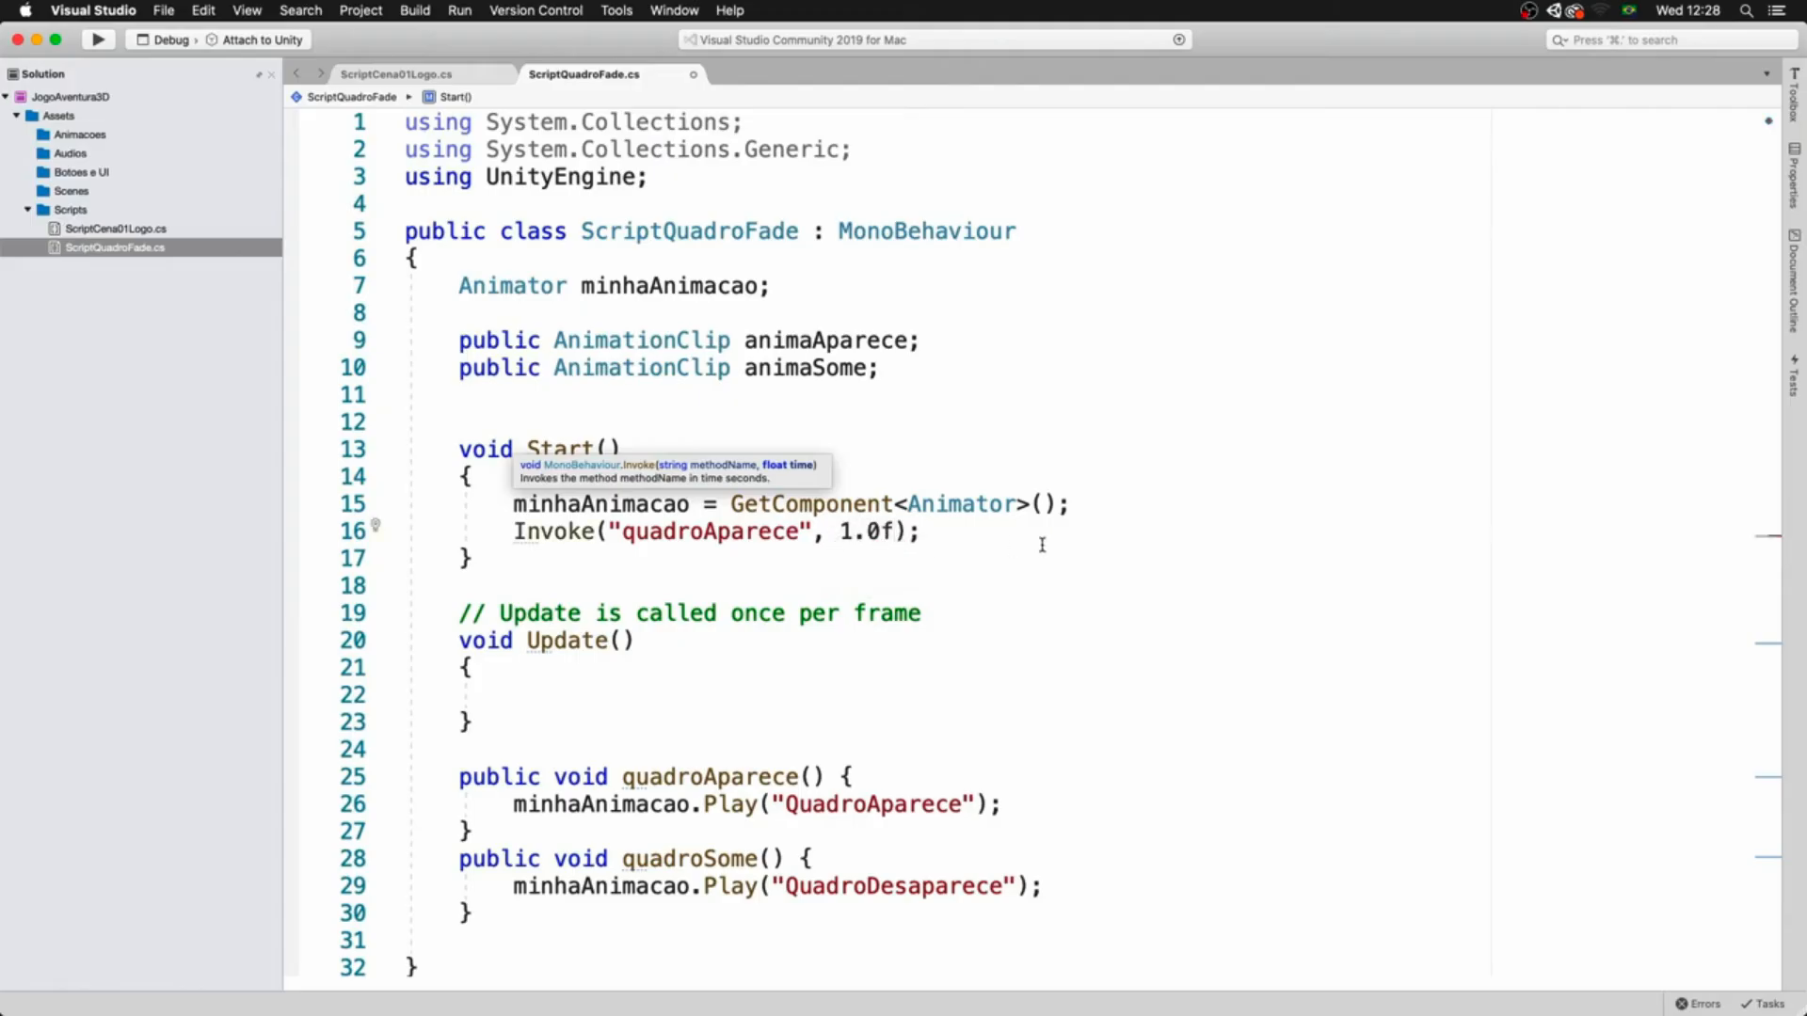
left_click_drag(939, 529, 513, 533)
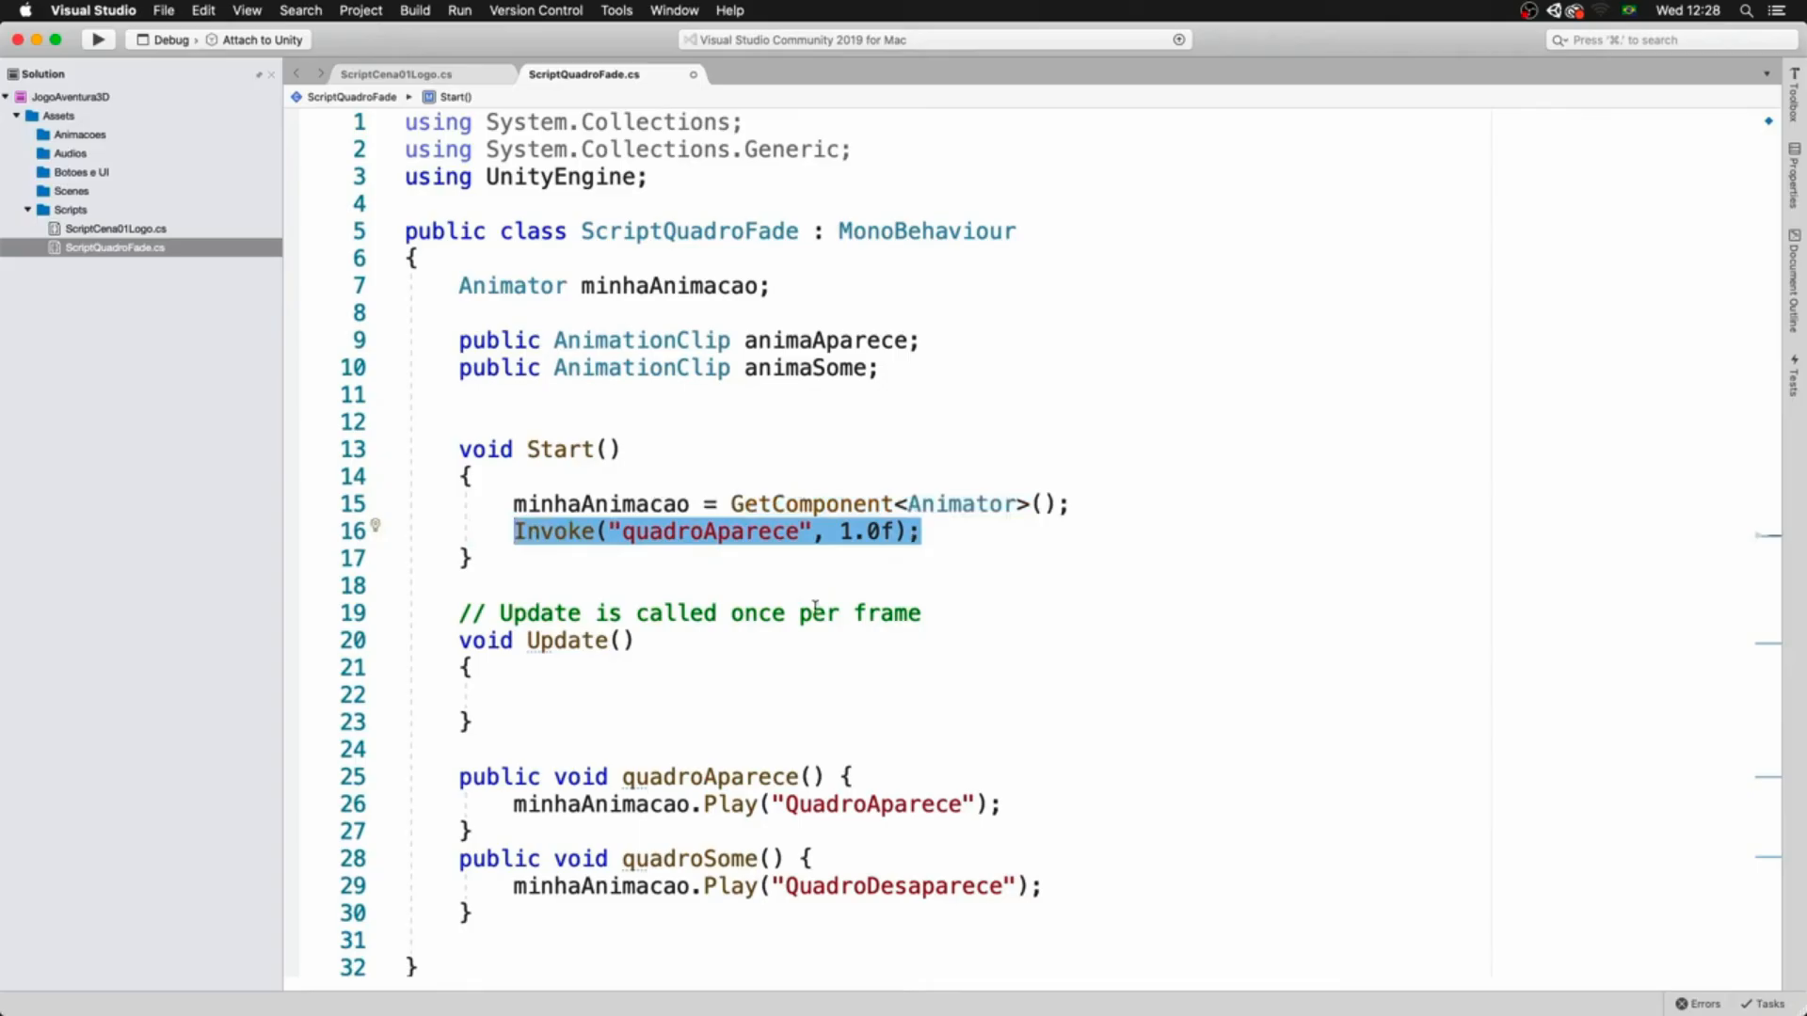
left_click_drag(458, 776, 480, 825)
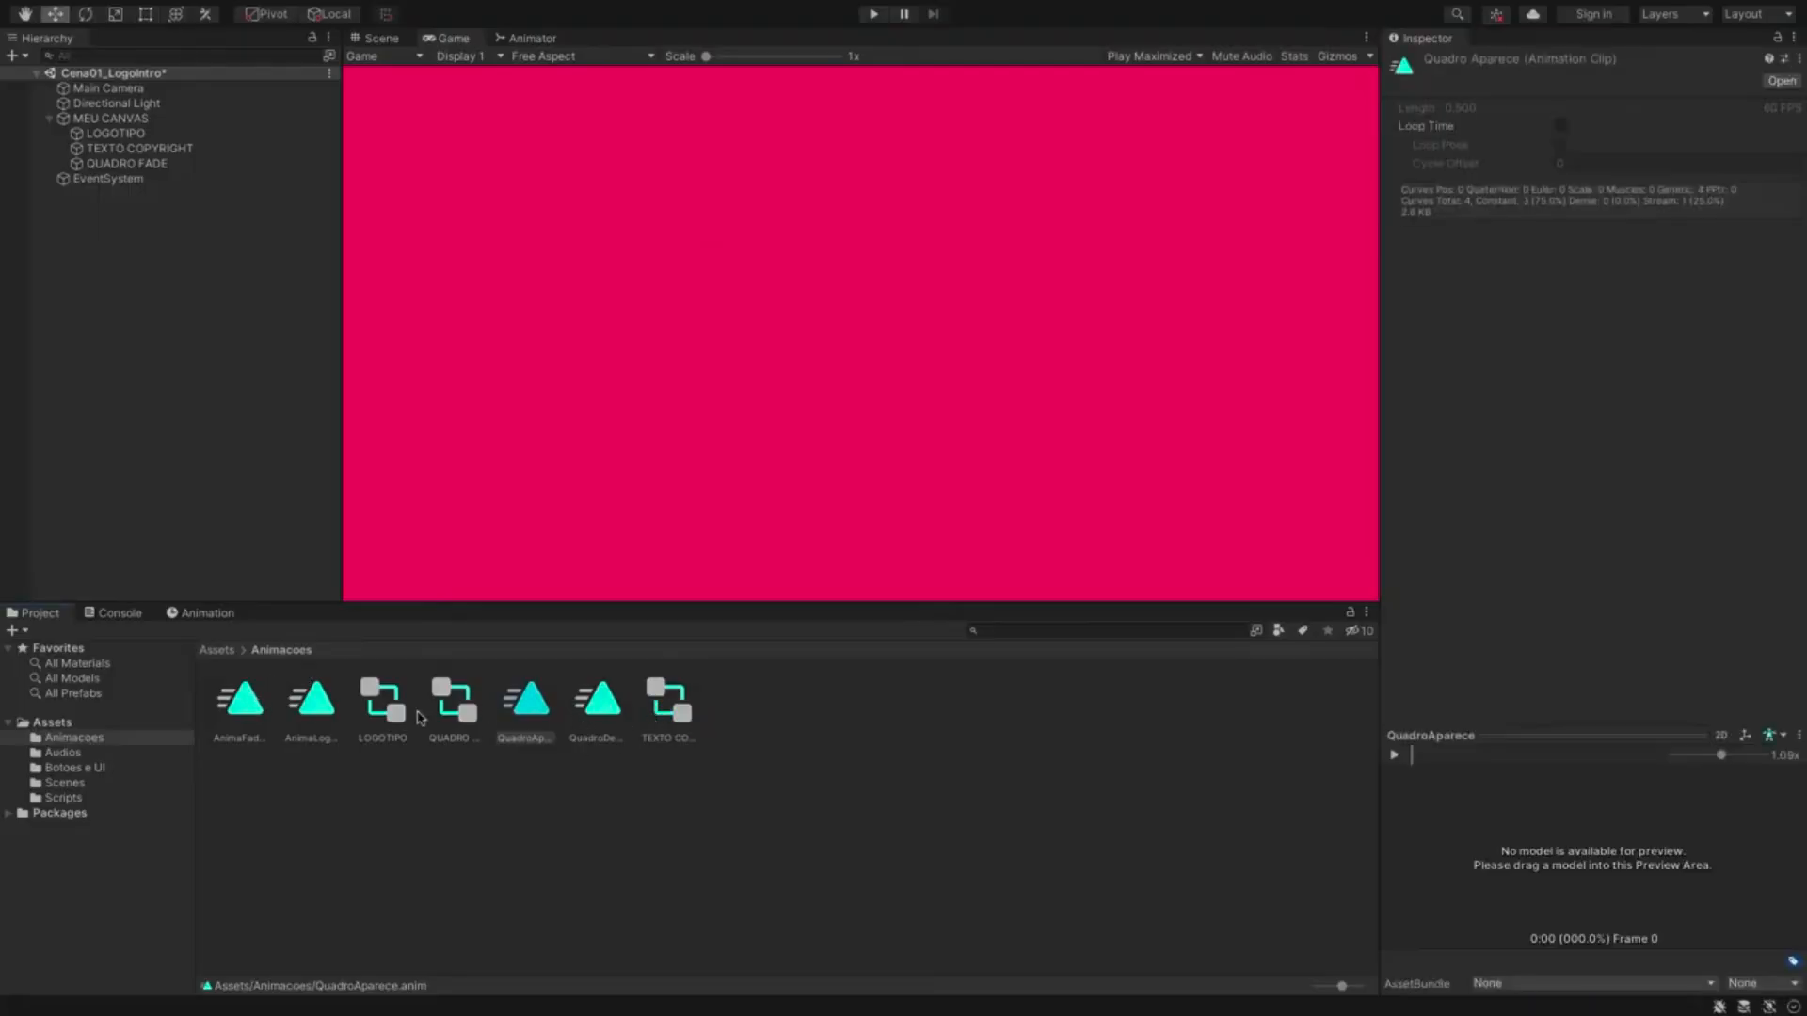
- In Unity, delete the QuadroAparece and QuadroDesaparece states from the QUADRO FADE animator controller
left_click(447, 701)
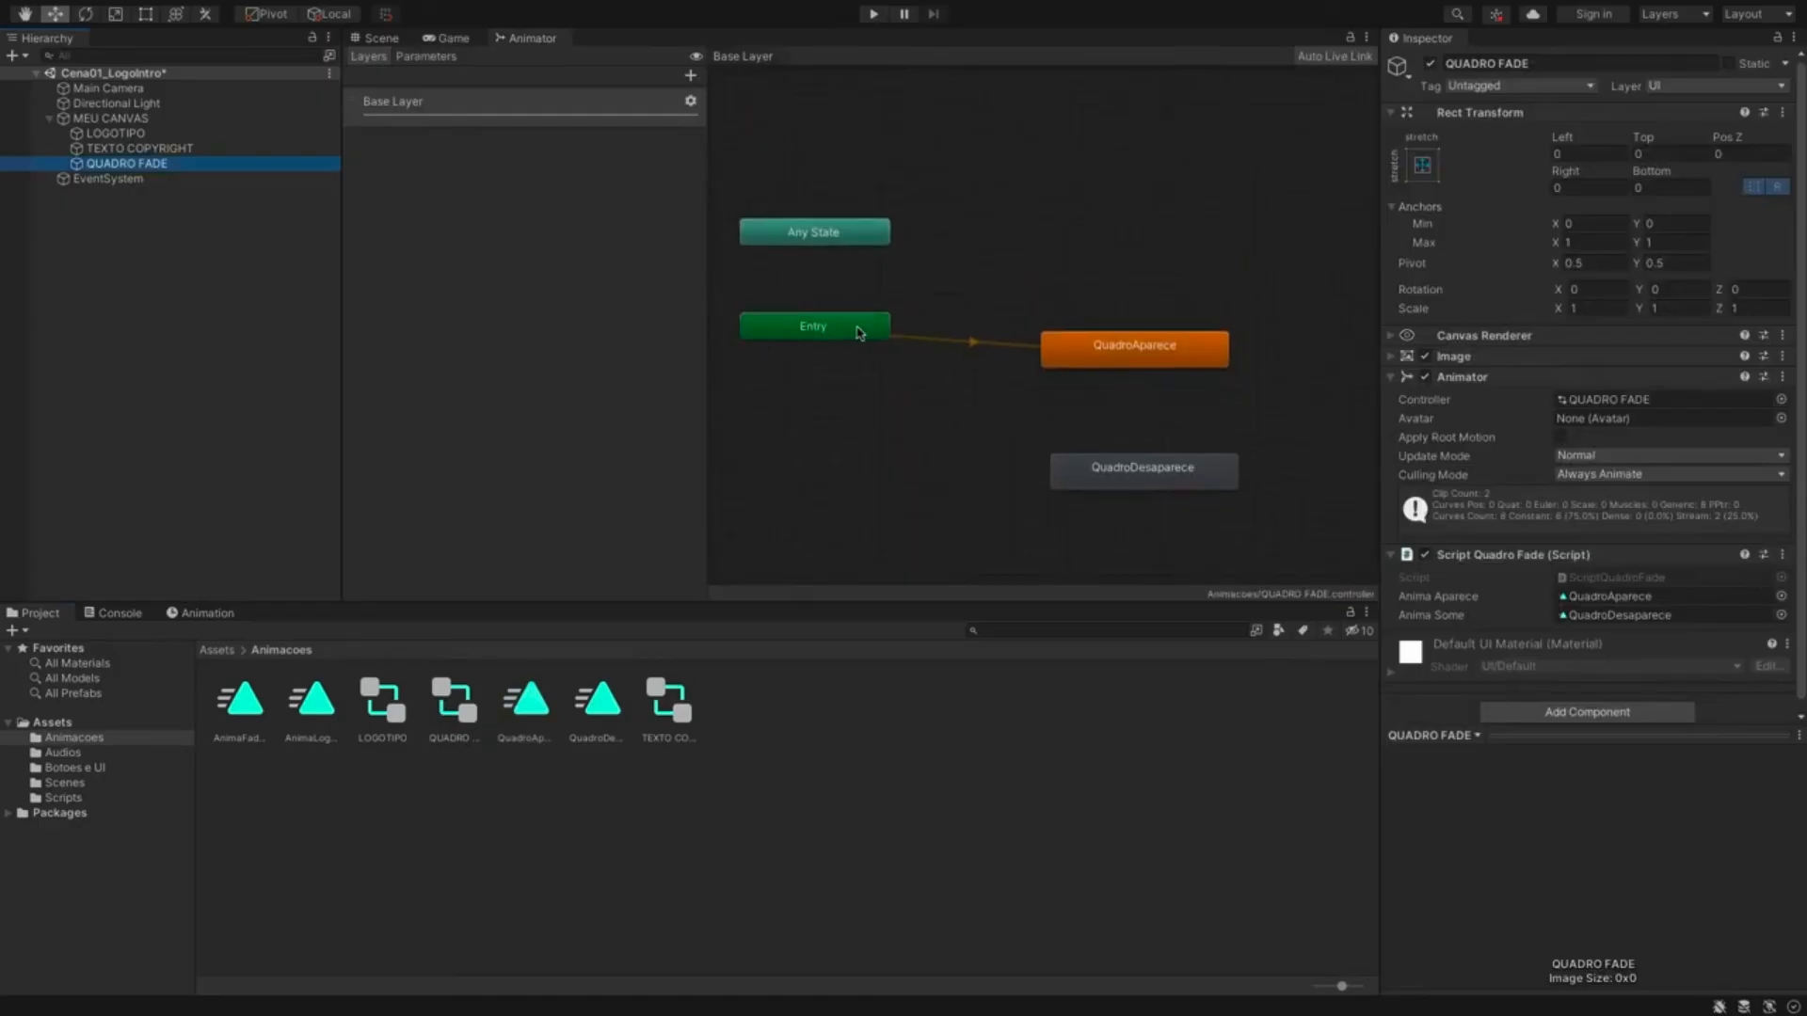
left_click_drag(1106, 362, 1126, 285)
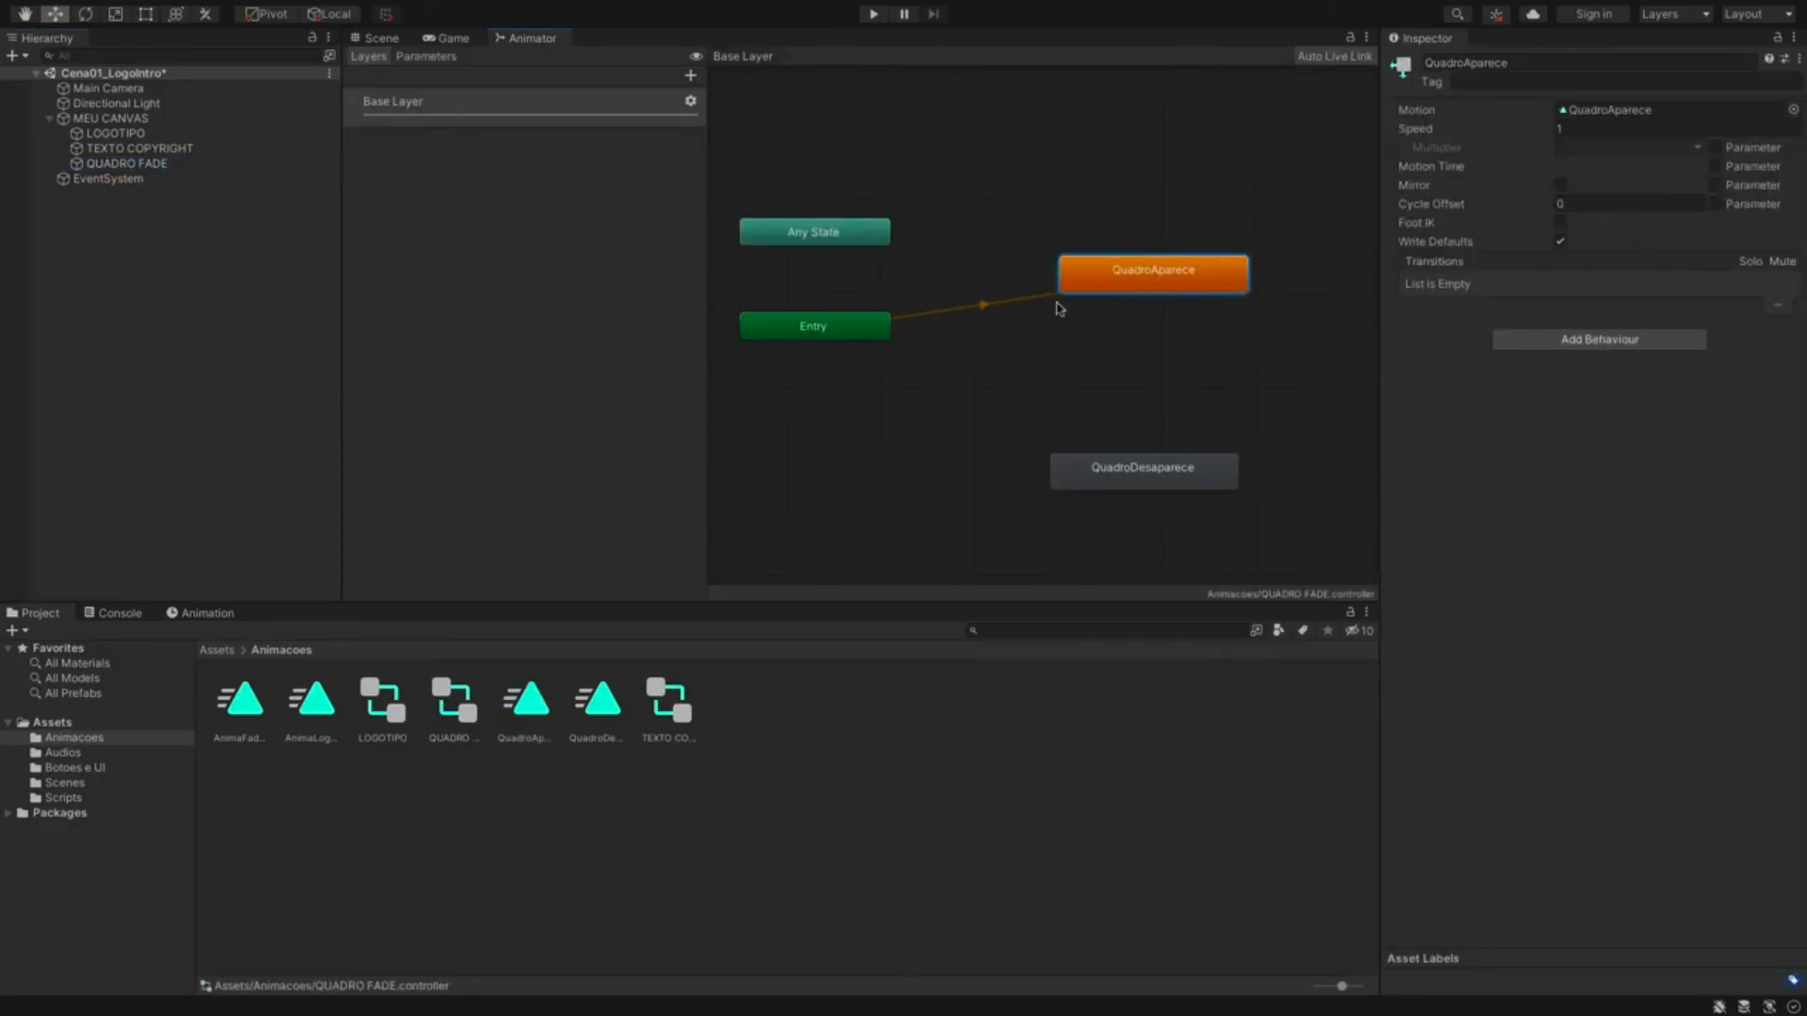
left_click(984, 304)
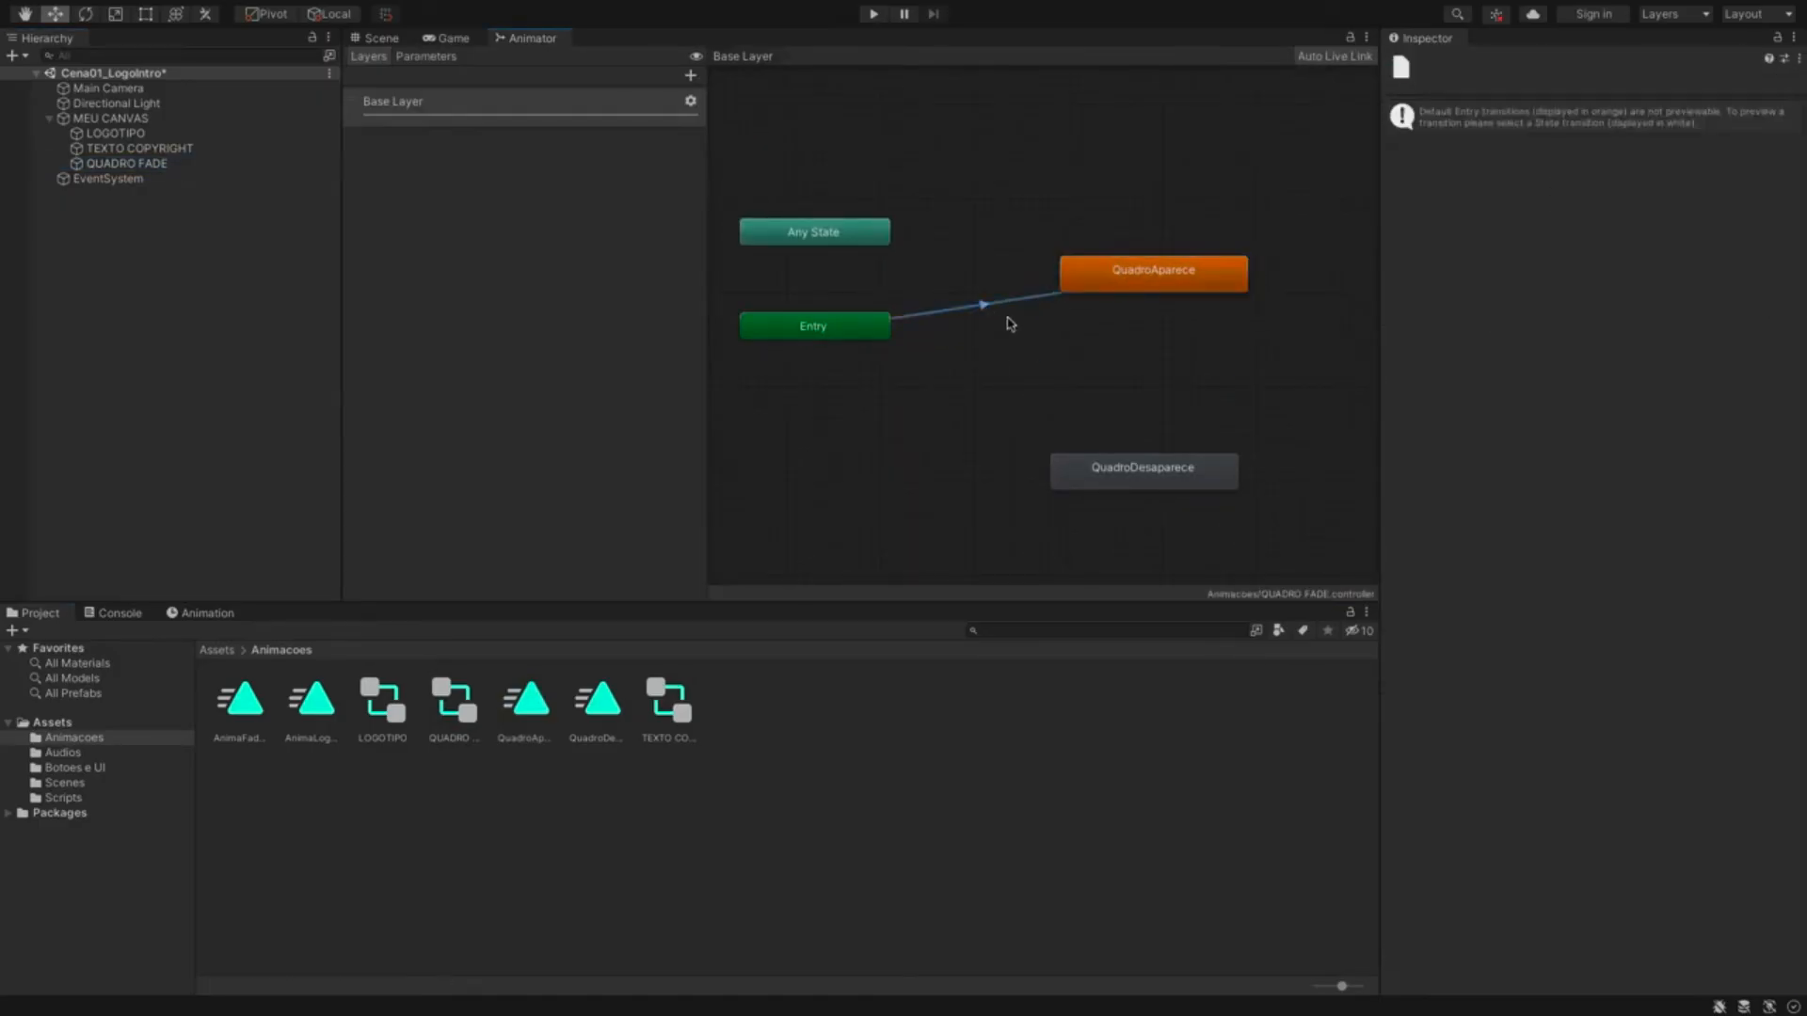
left_click(1139, 272)
key("Delete")
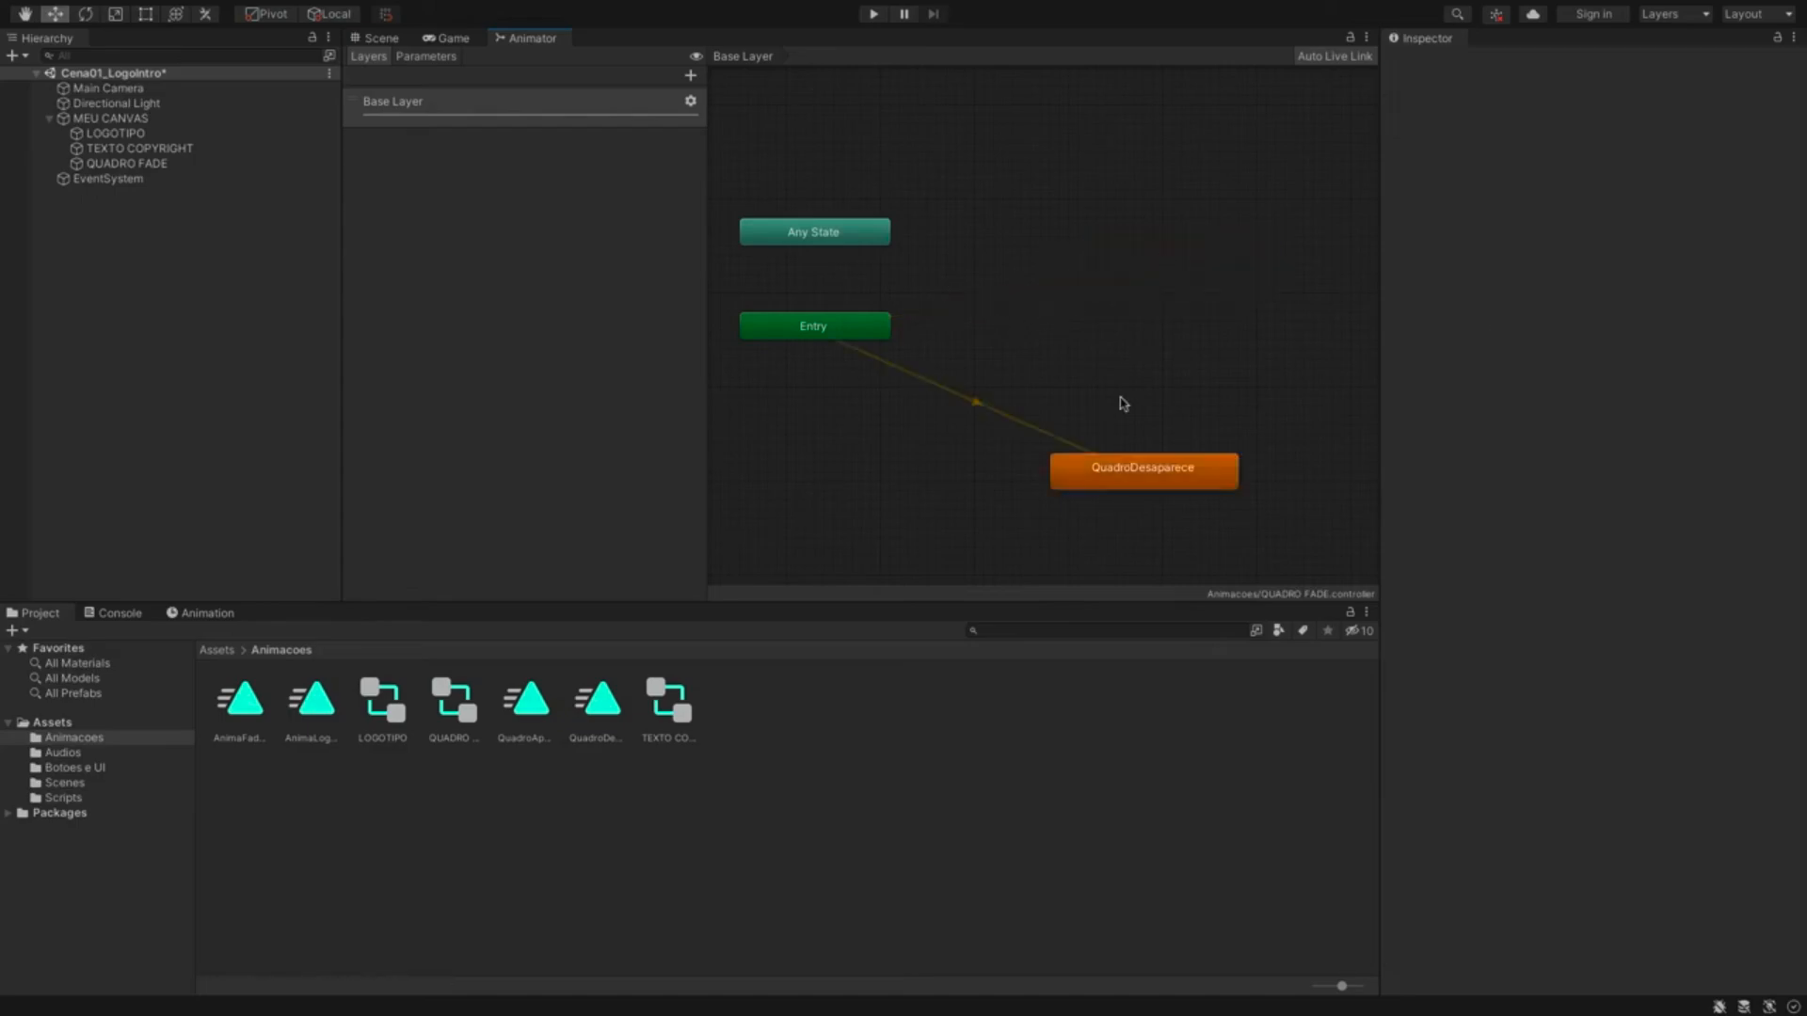
left_click(1111, 470)
key("Delete")
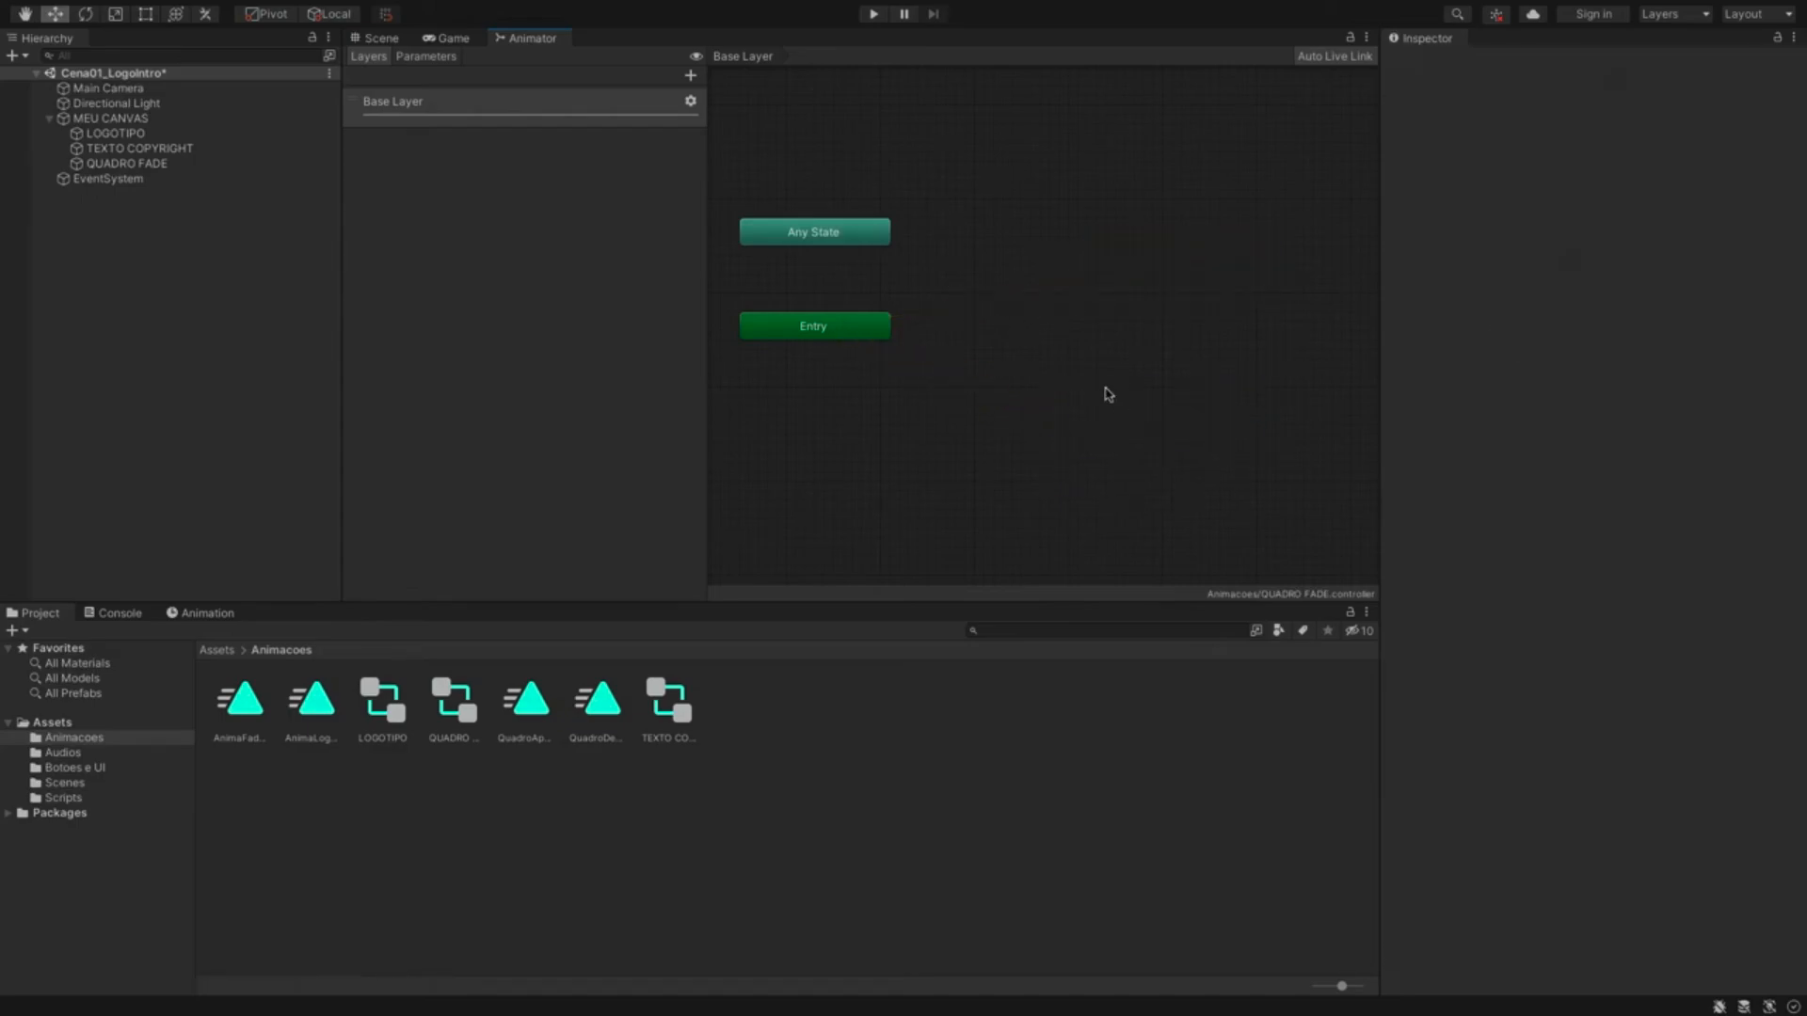
- Test-play the scene, stop it and read the console warnings, then show the project files again
left_click(875, 15)
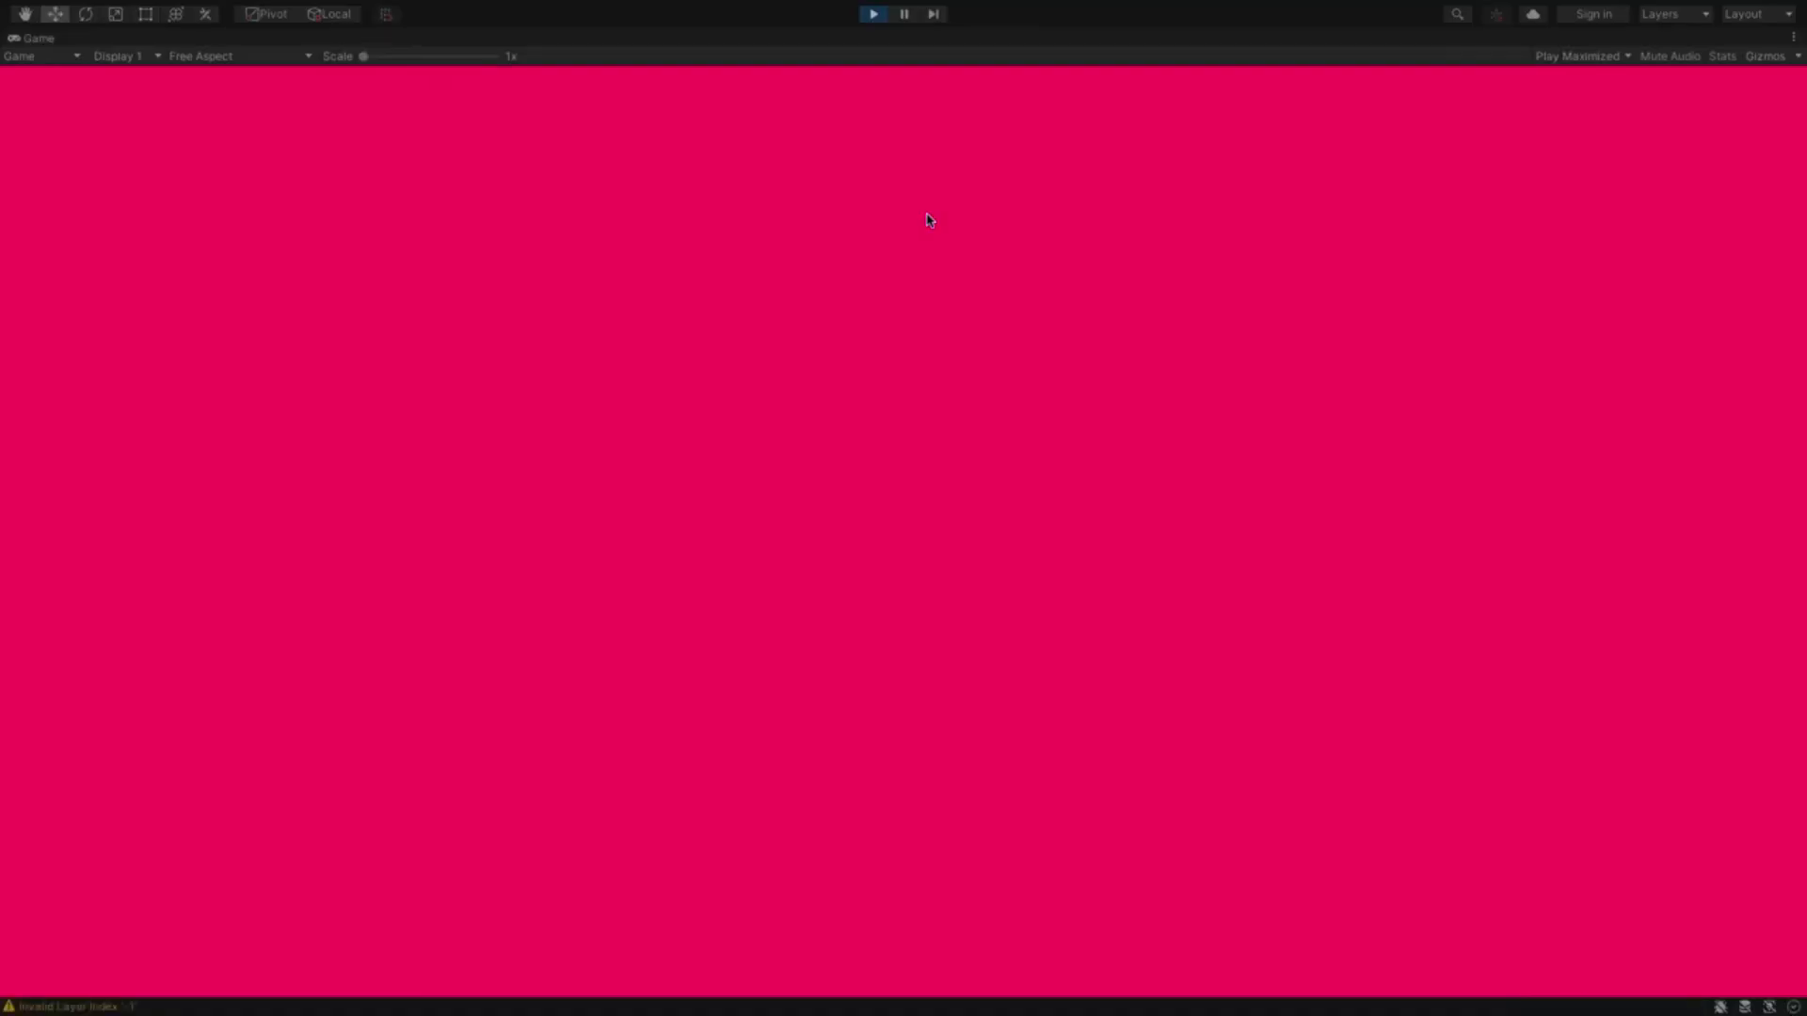
left_click(874, 15)
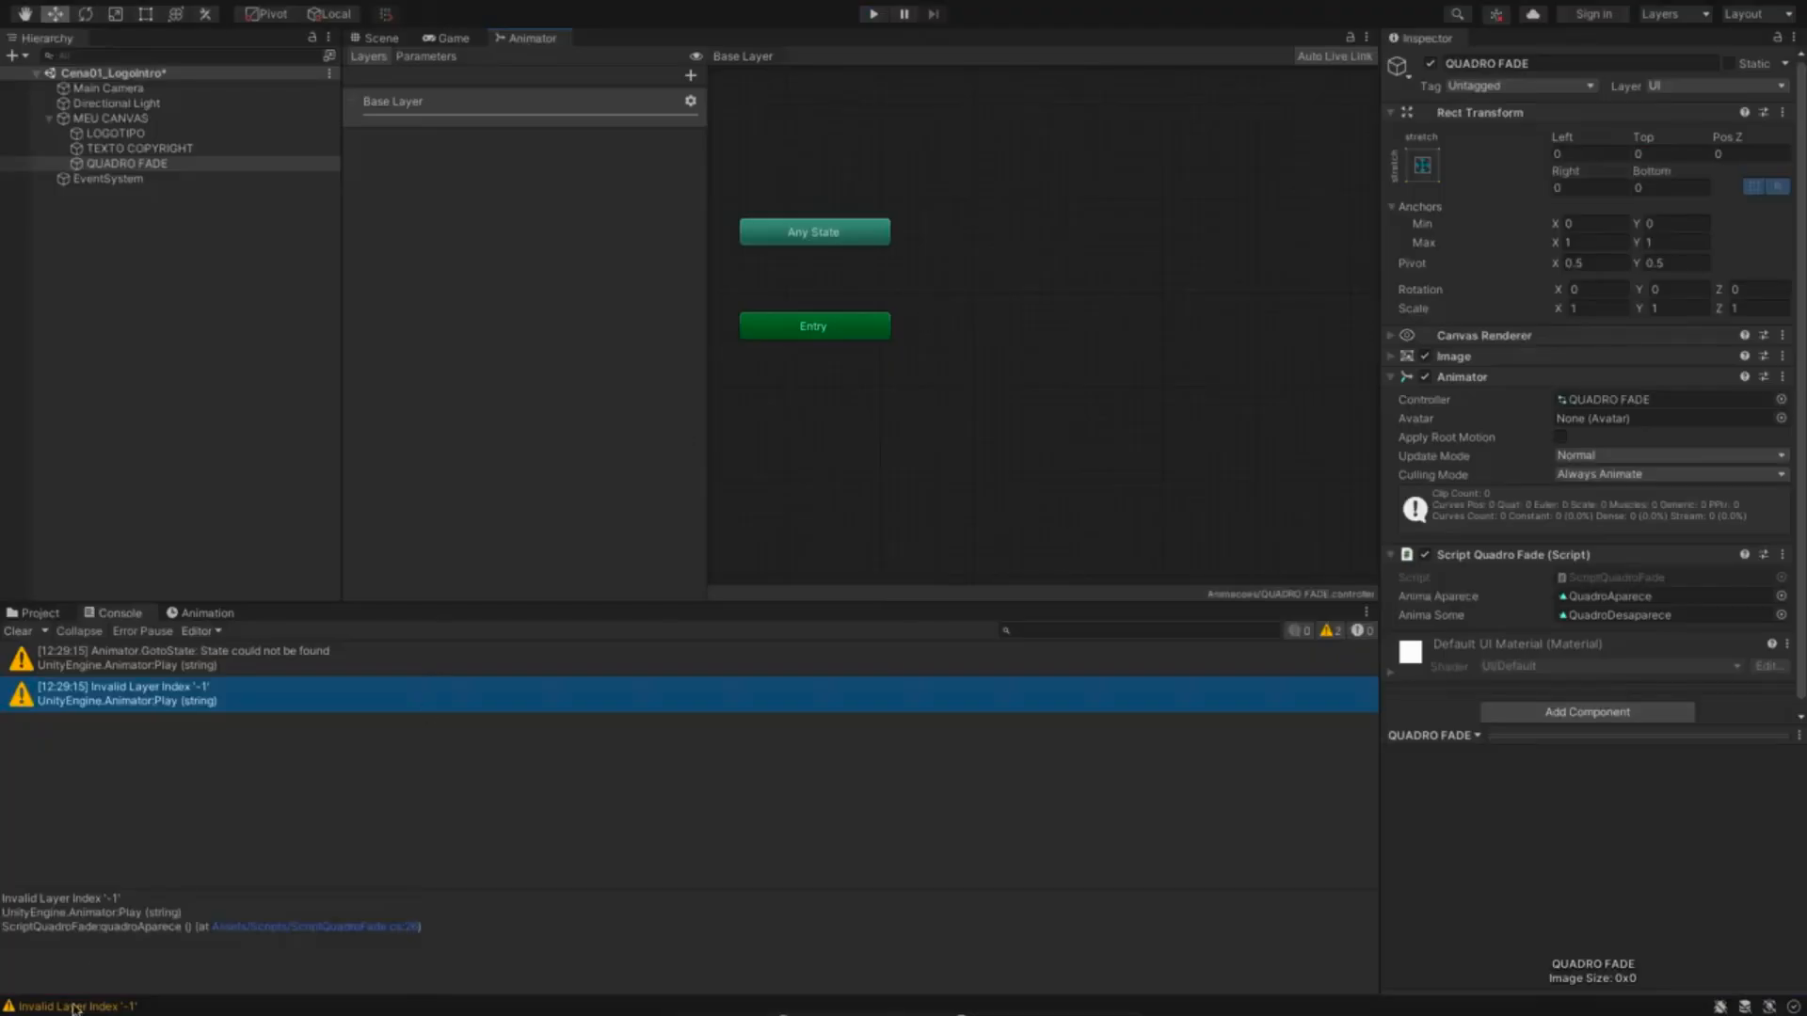
left_click(161, 671)
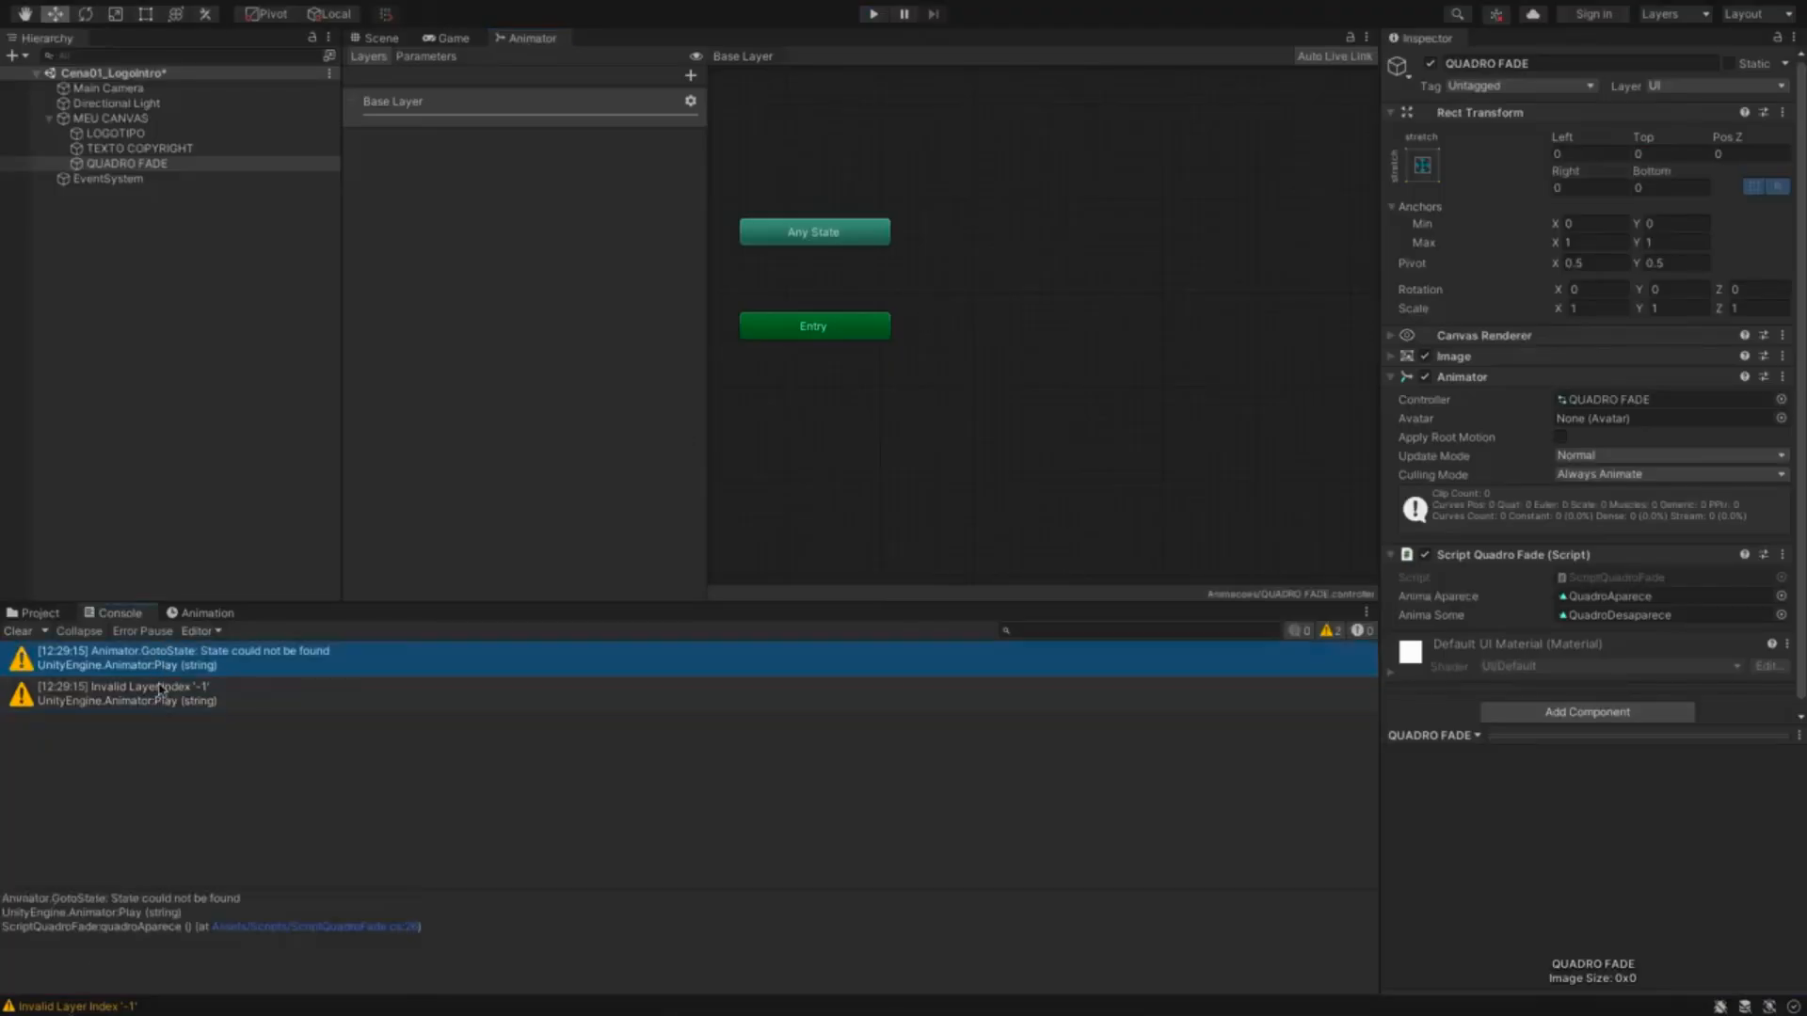
left_click(41, 613)
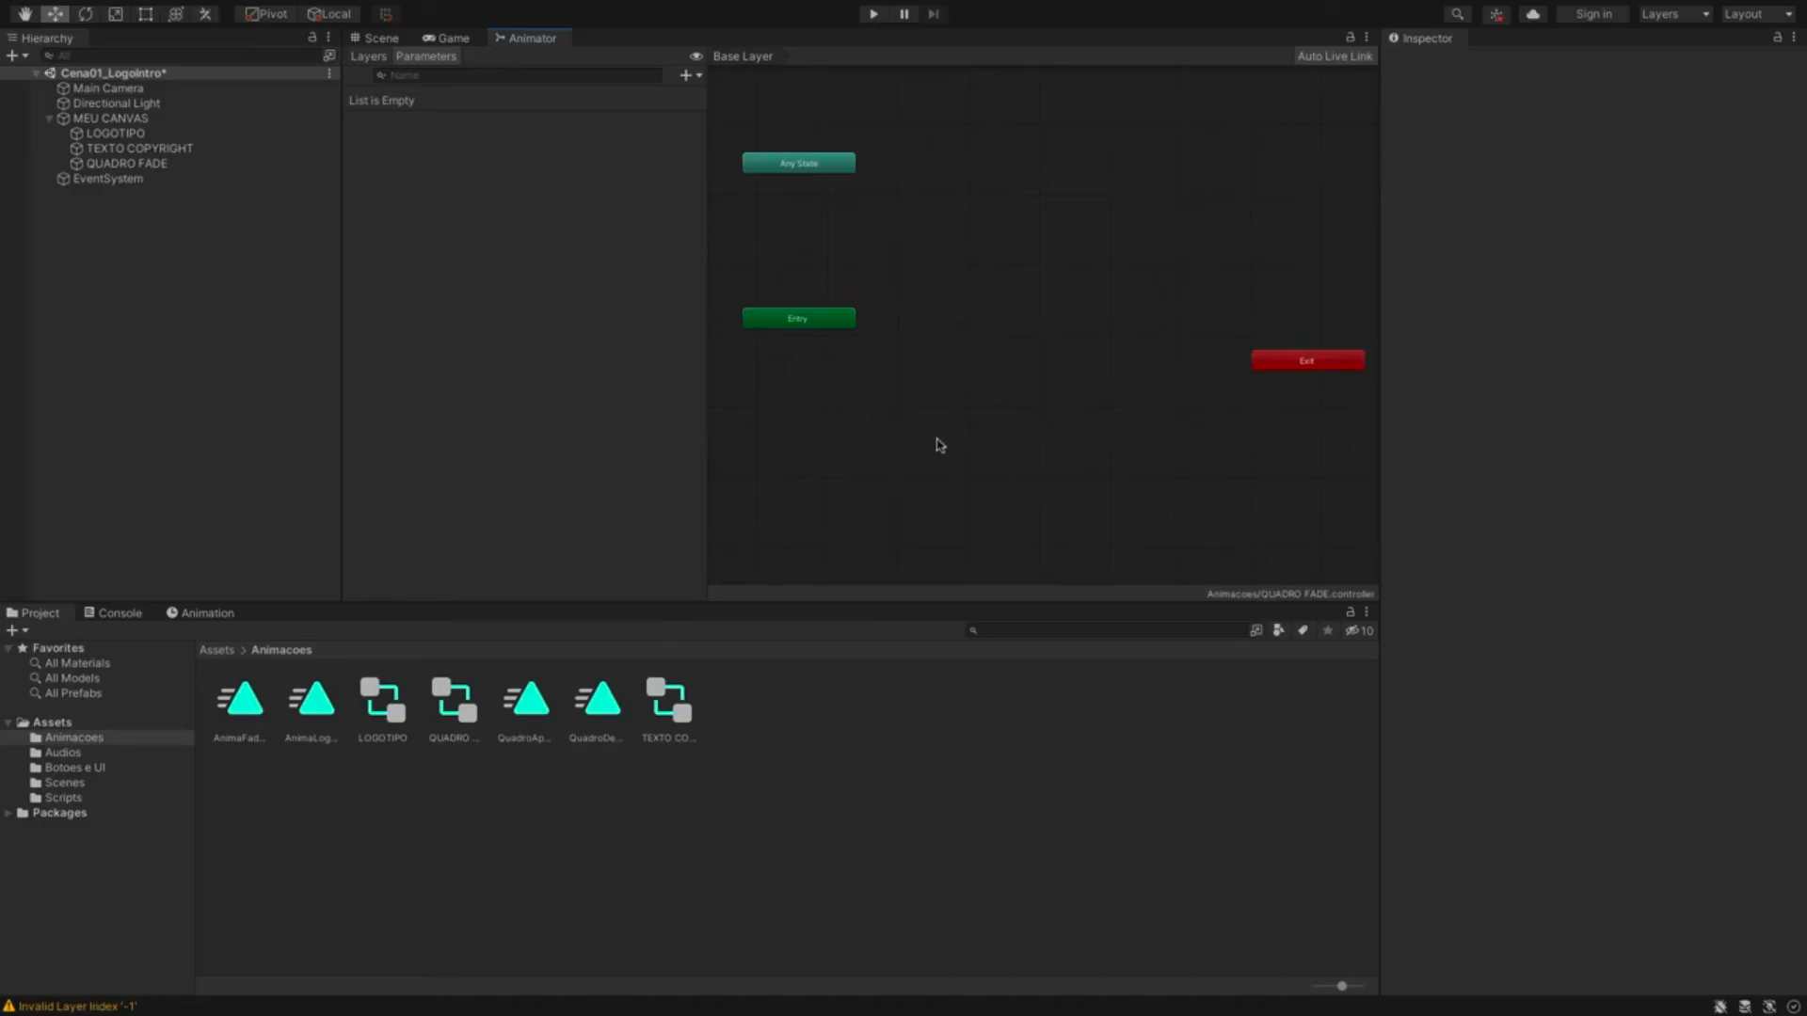
- Create an empty default state in the QUADRO FADE animator controller, then add the QuadroDesaparece and QuadroAparece clips as separate states
right_click(939, 347)
mouse_move(1090, 350)
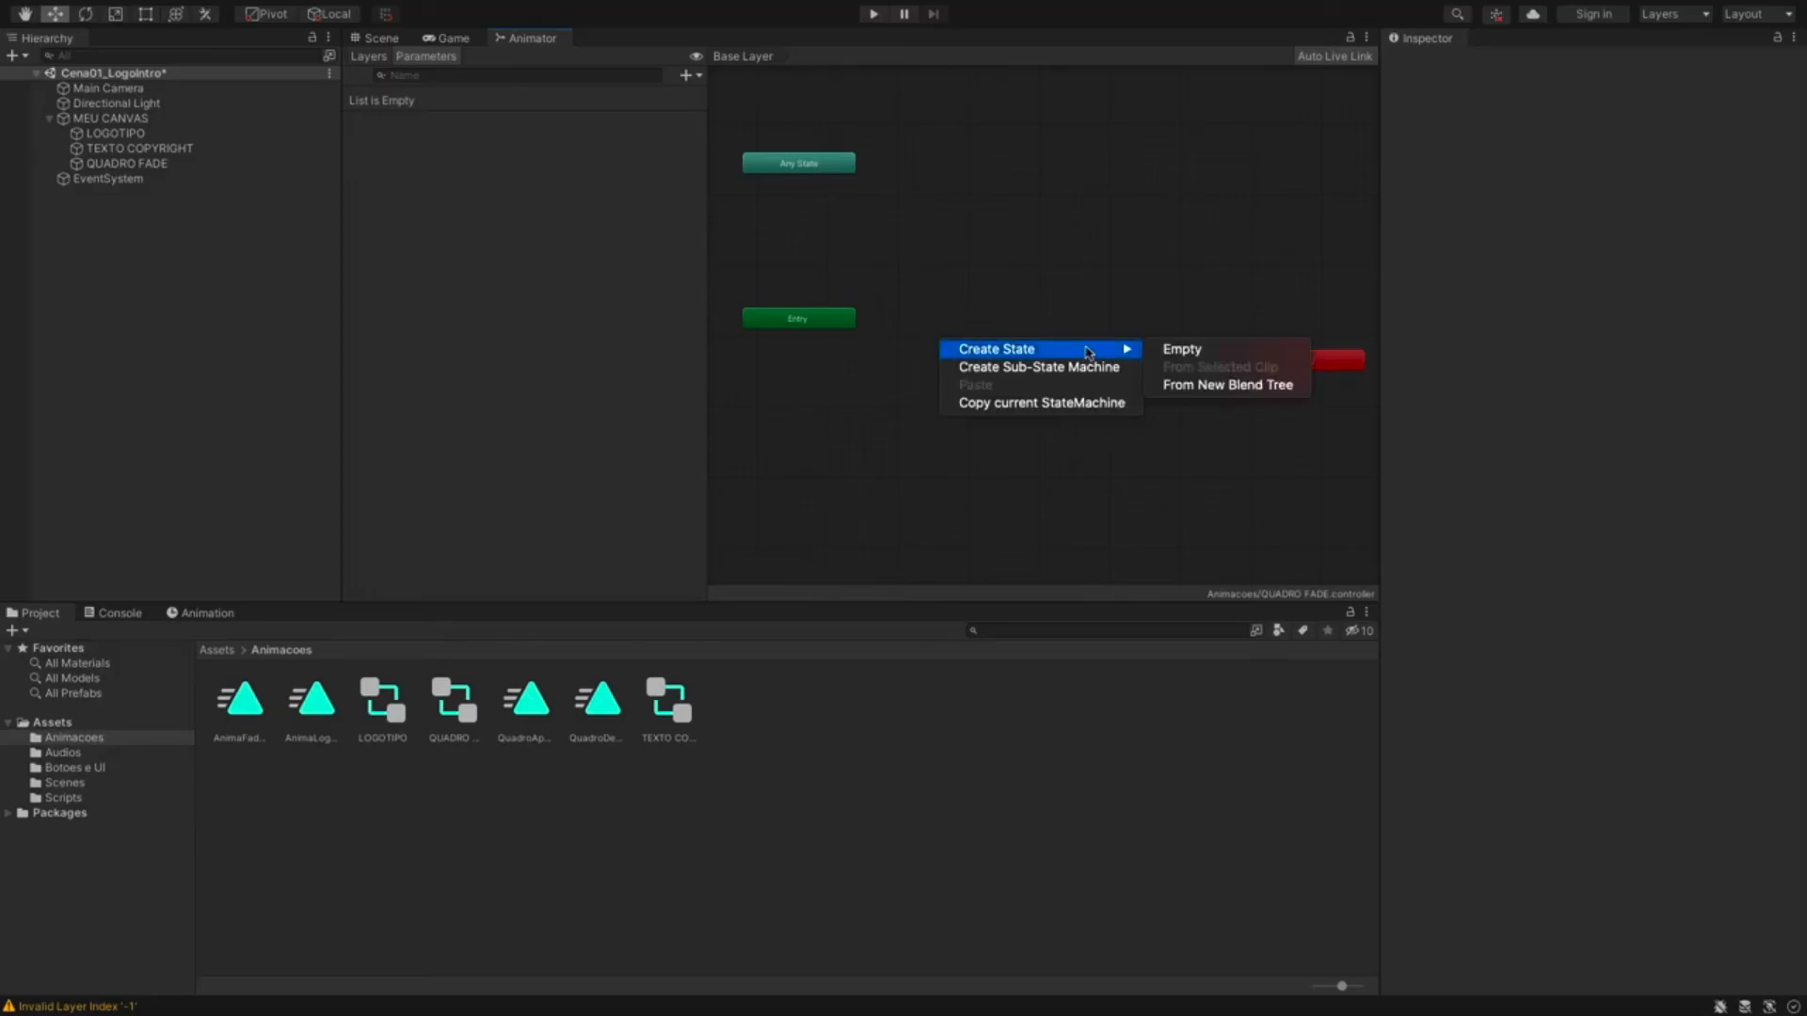
left_click(1193, 355)
left_click_drag(995, 358, 1024, 324)
left_click(495, 794)
left_click_drag(607, 710, 881, 470)
left_click_drag(551, 710, 1082, 499)
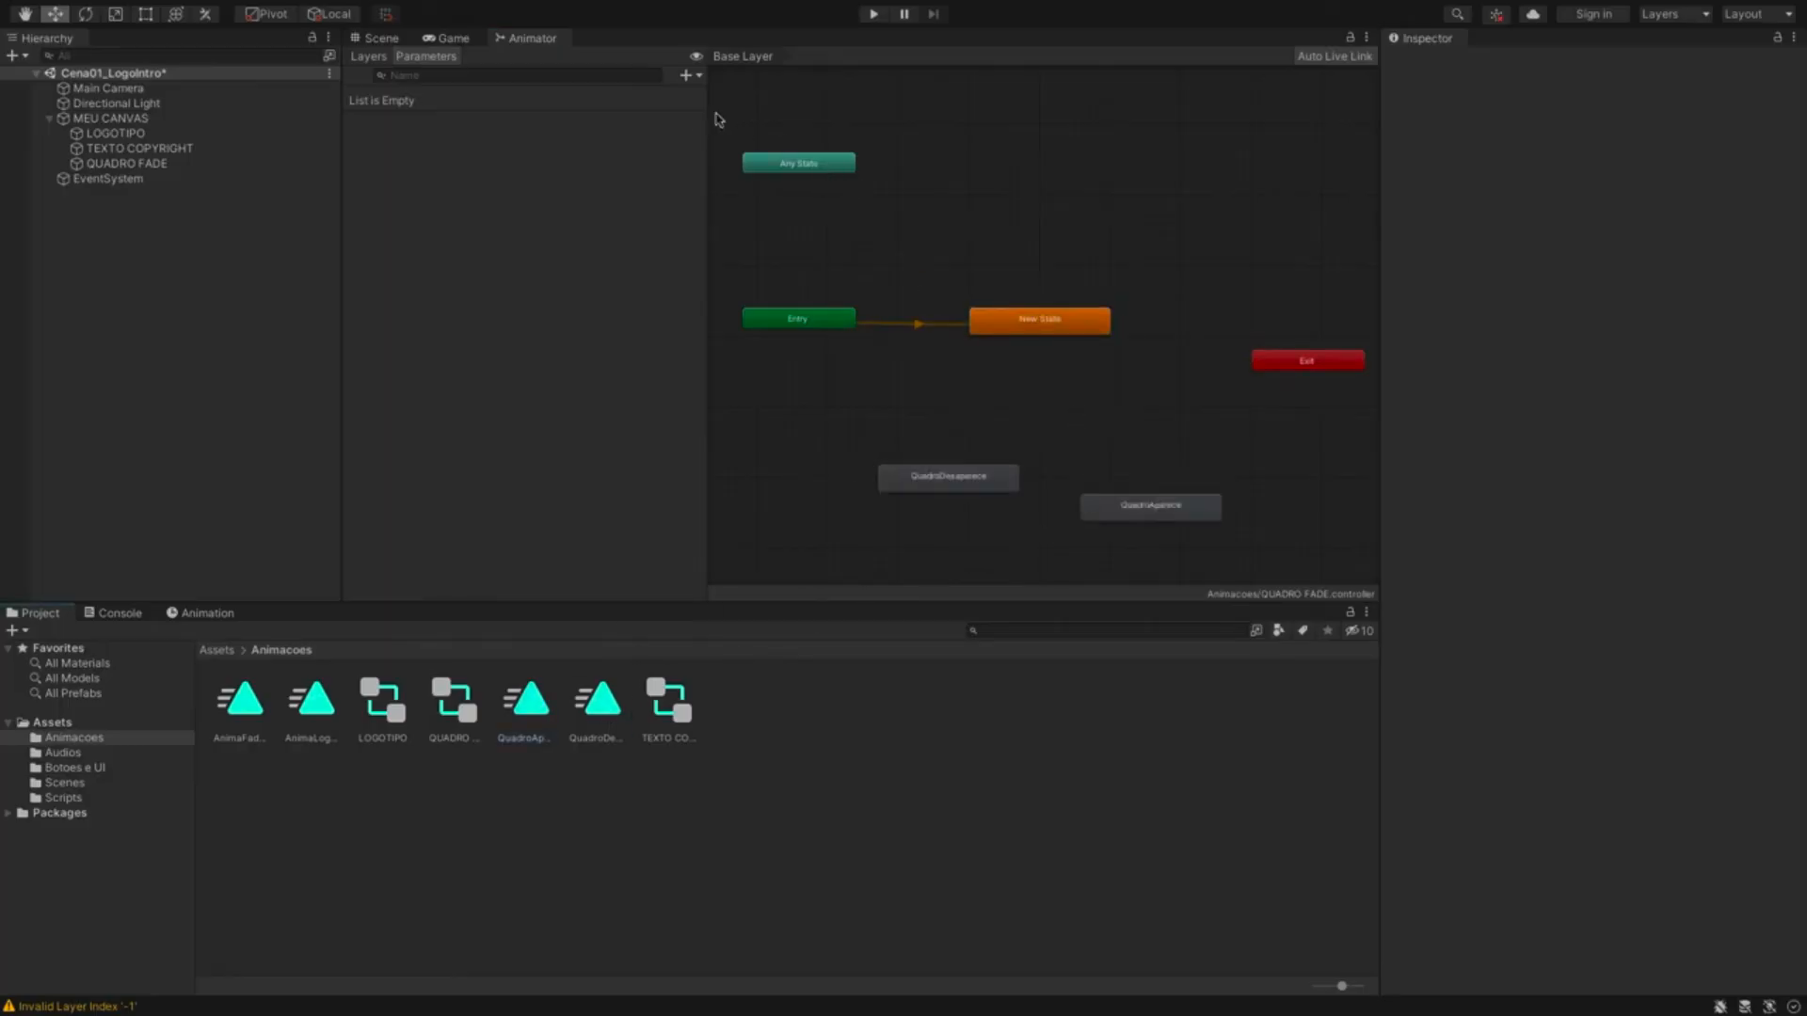
- Check the animation clips listed for QUADRO FADE, then test-play the scene and stop it
left_click(222, 614)
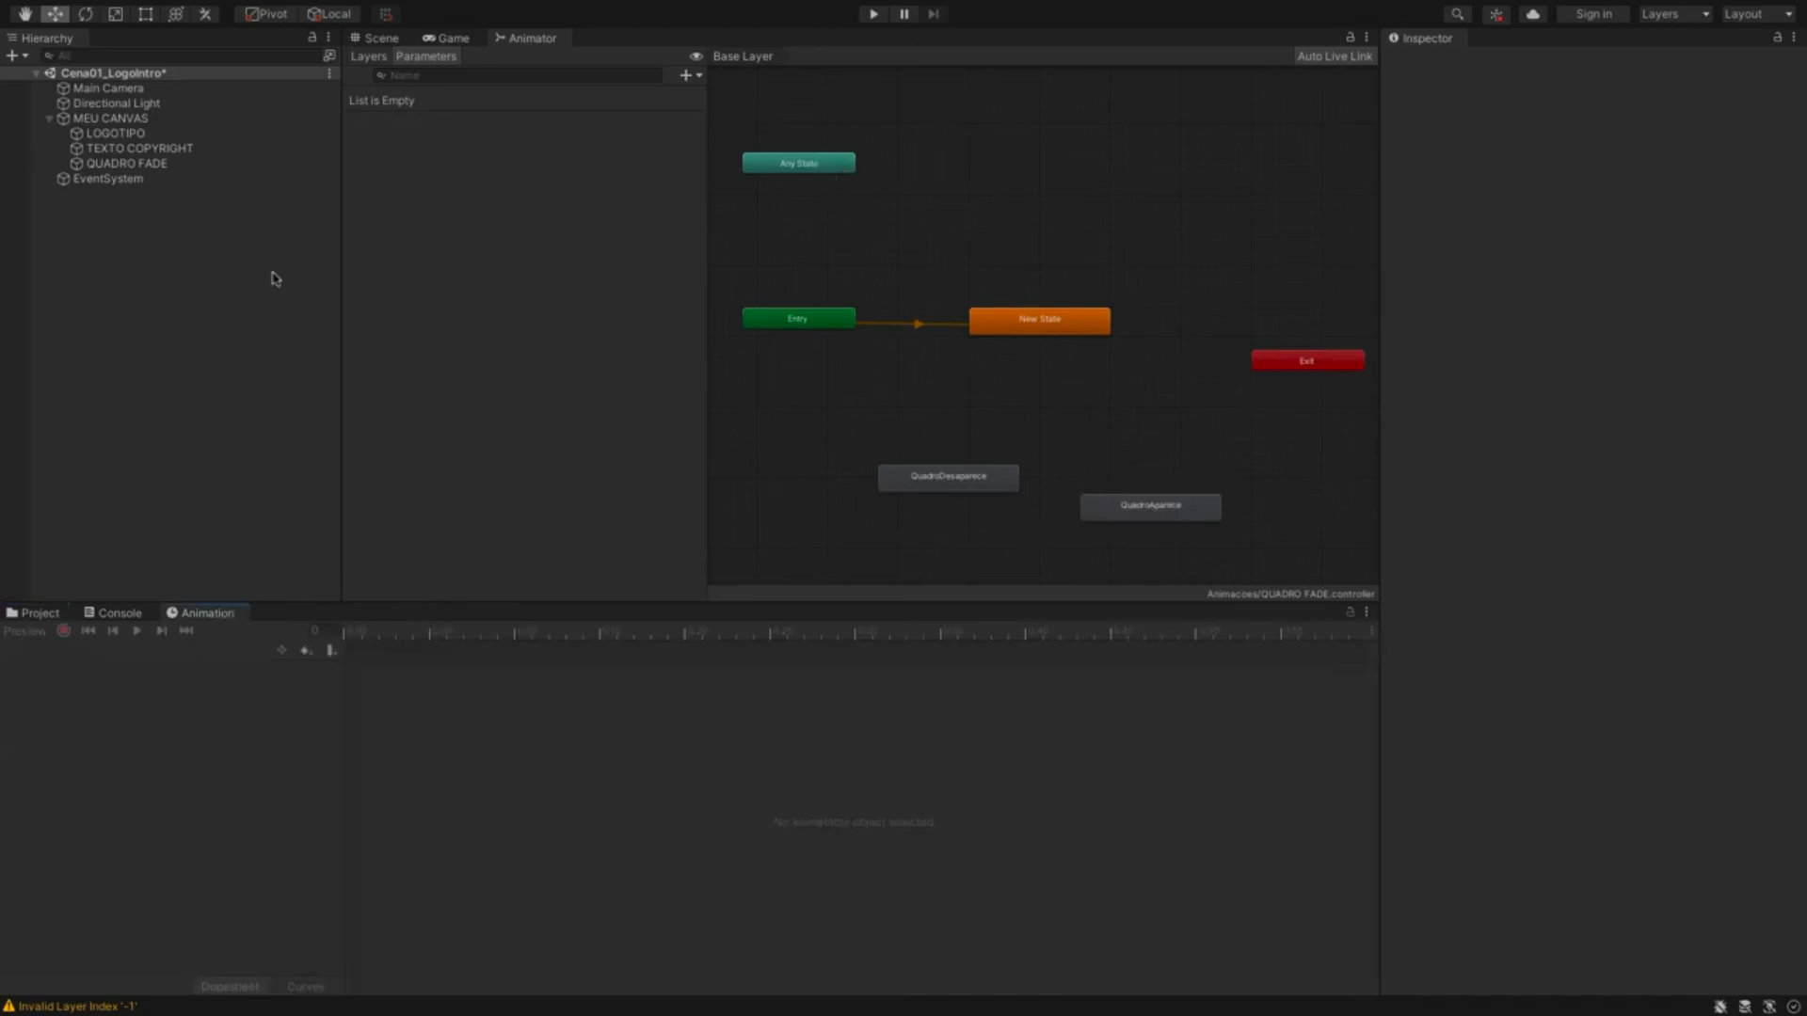
left_click(132, 164)
left_click(158, 651)
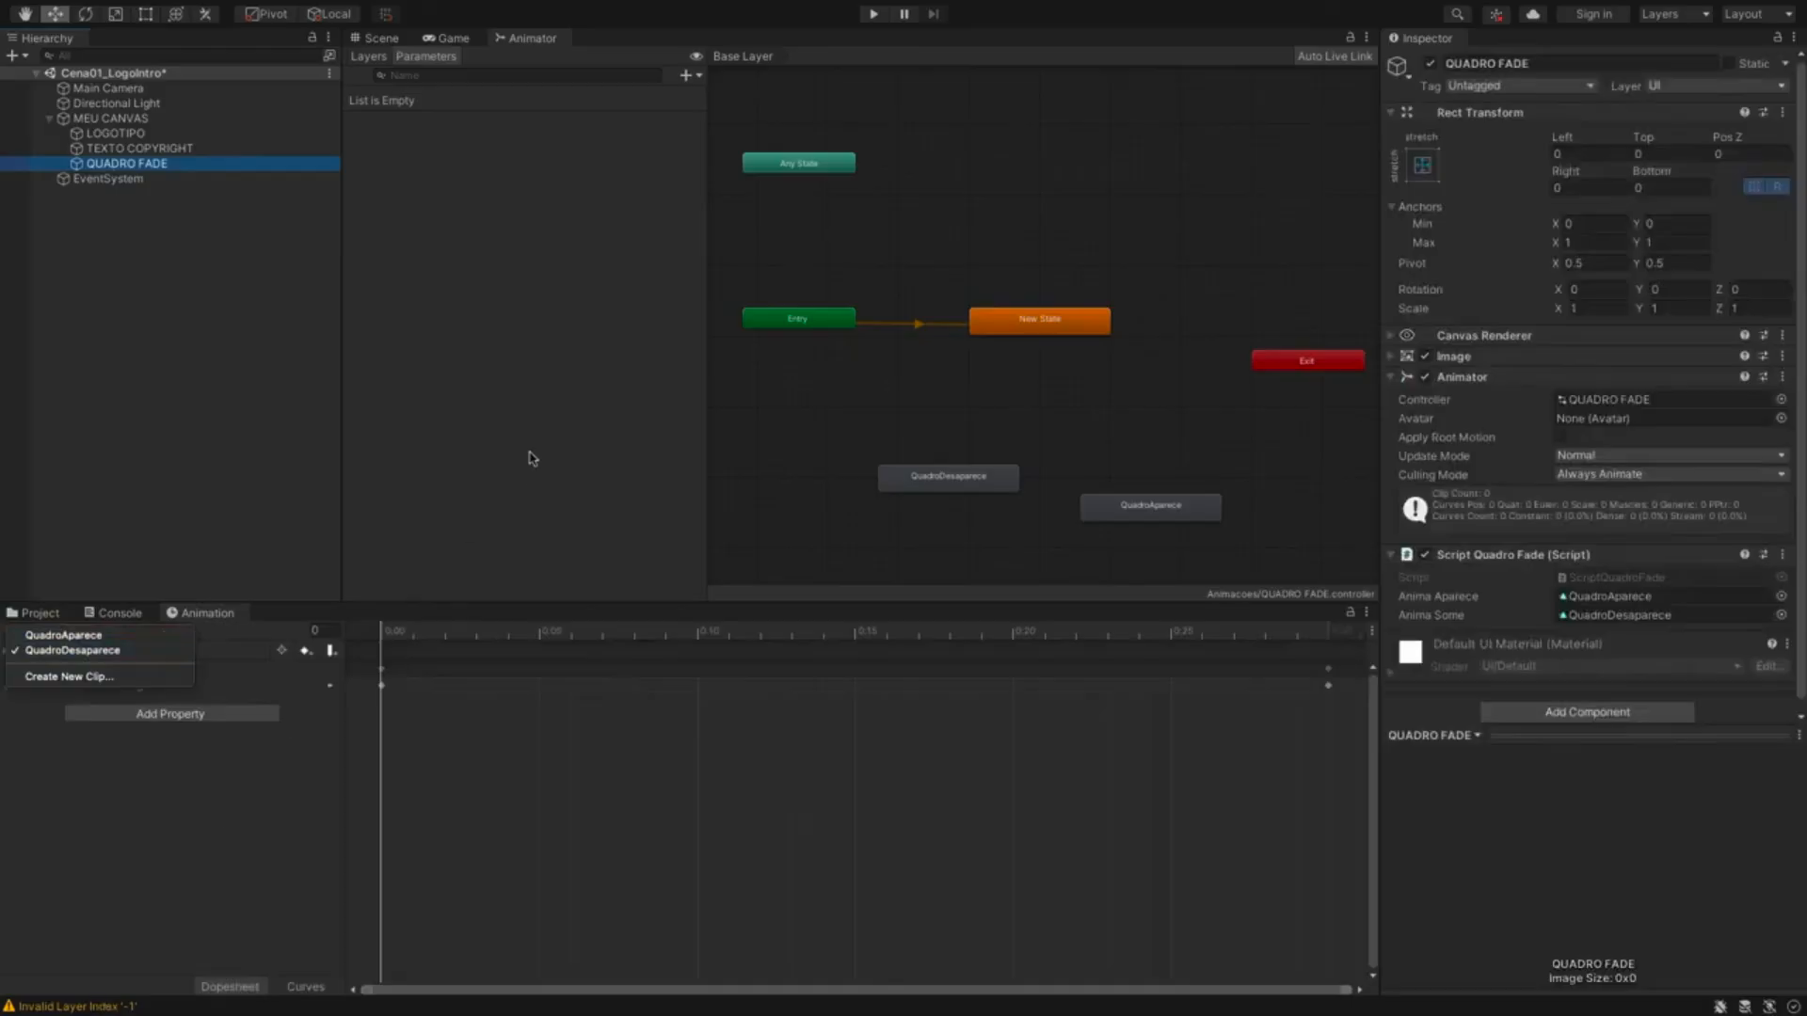
left_click(879, 12)
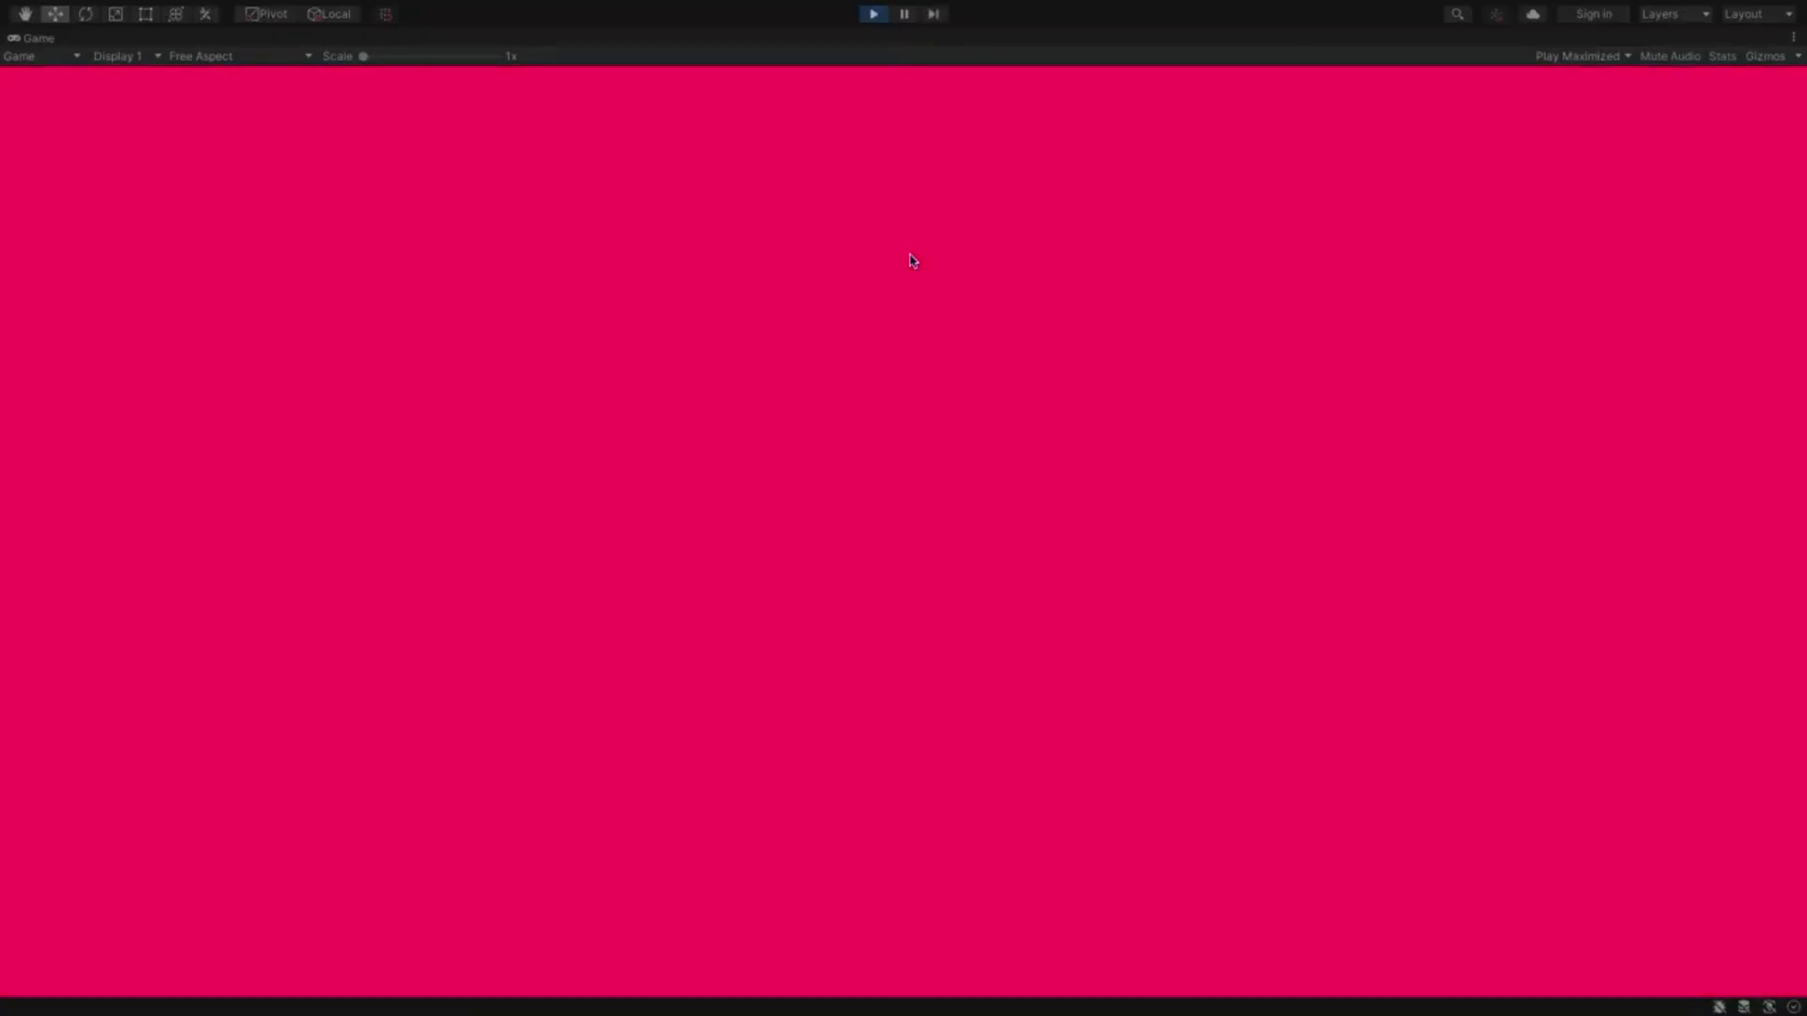
left_click(875, 14)
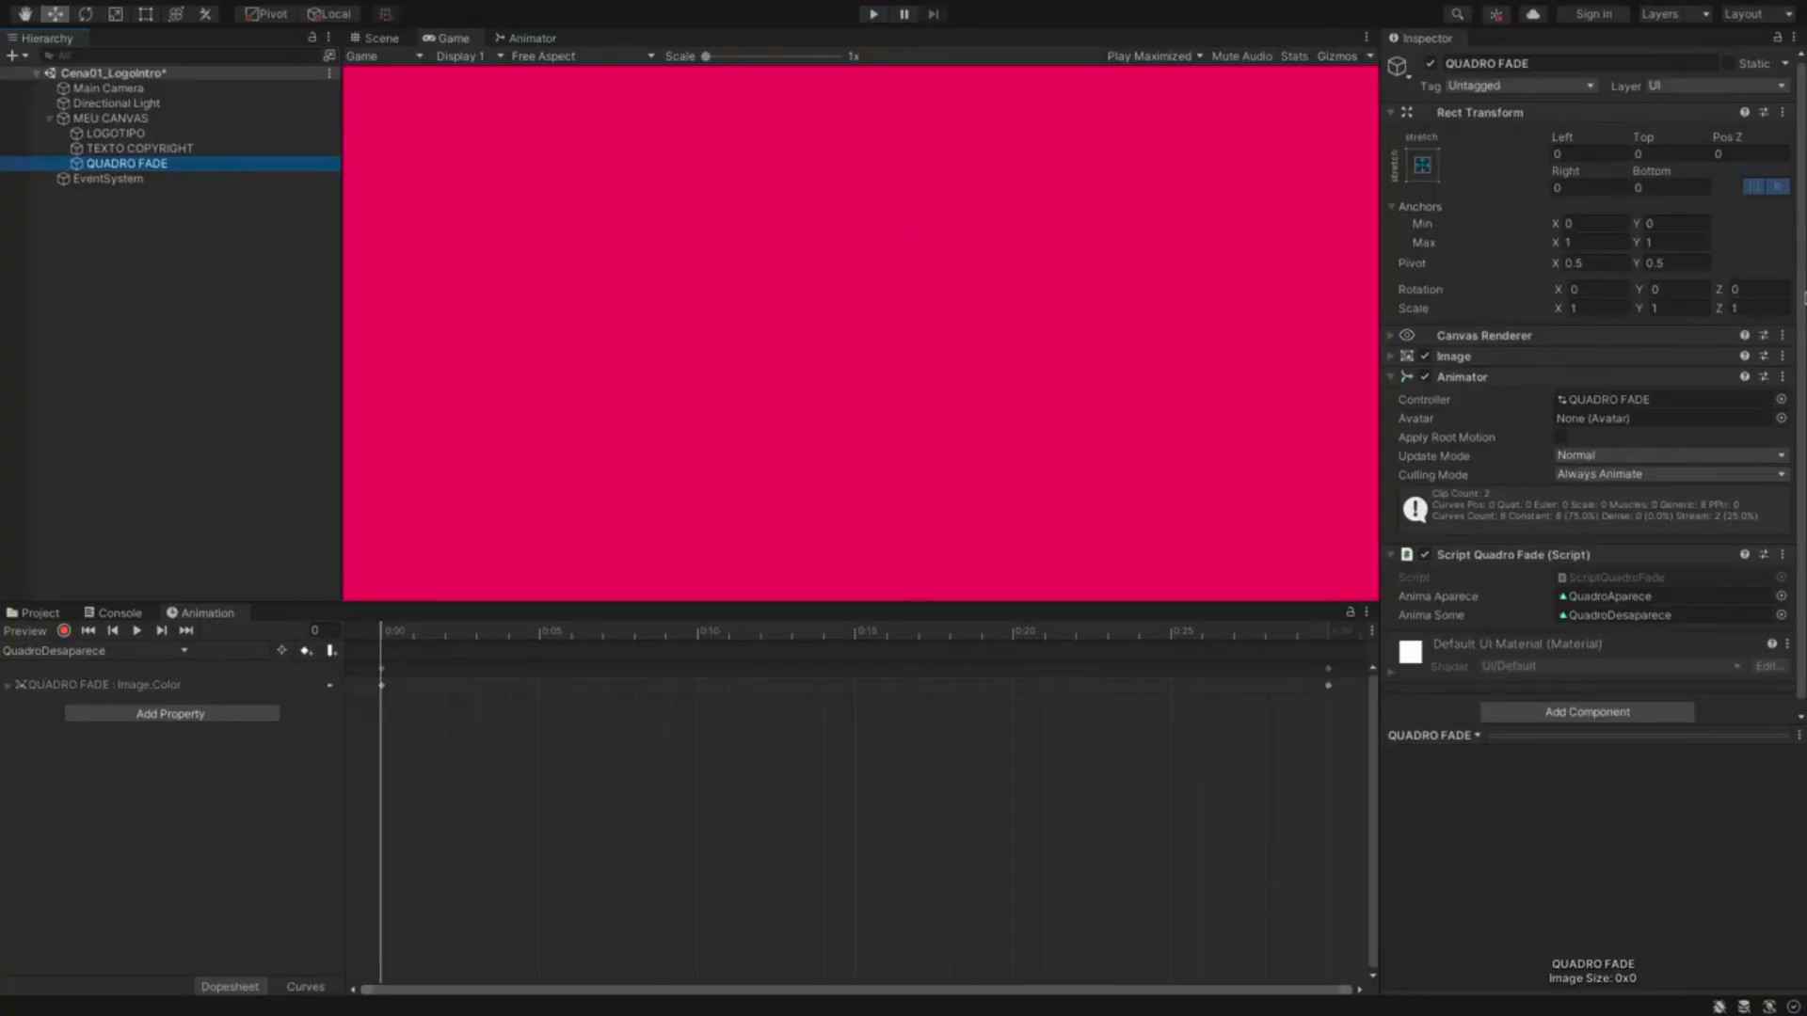
- Set the alpha of QUADRO FADE's Image color to 0, then test-play the scene and stop it
left_click(1406, 378)
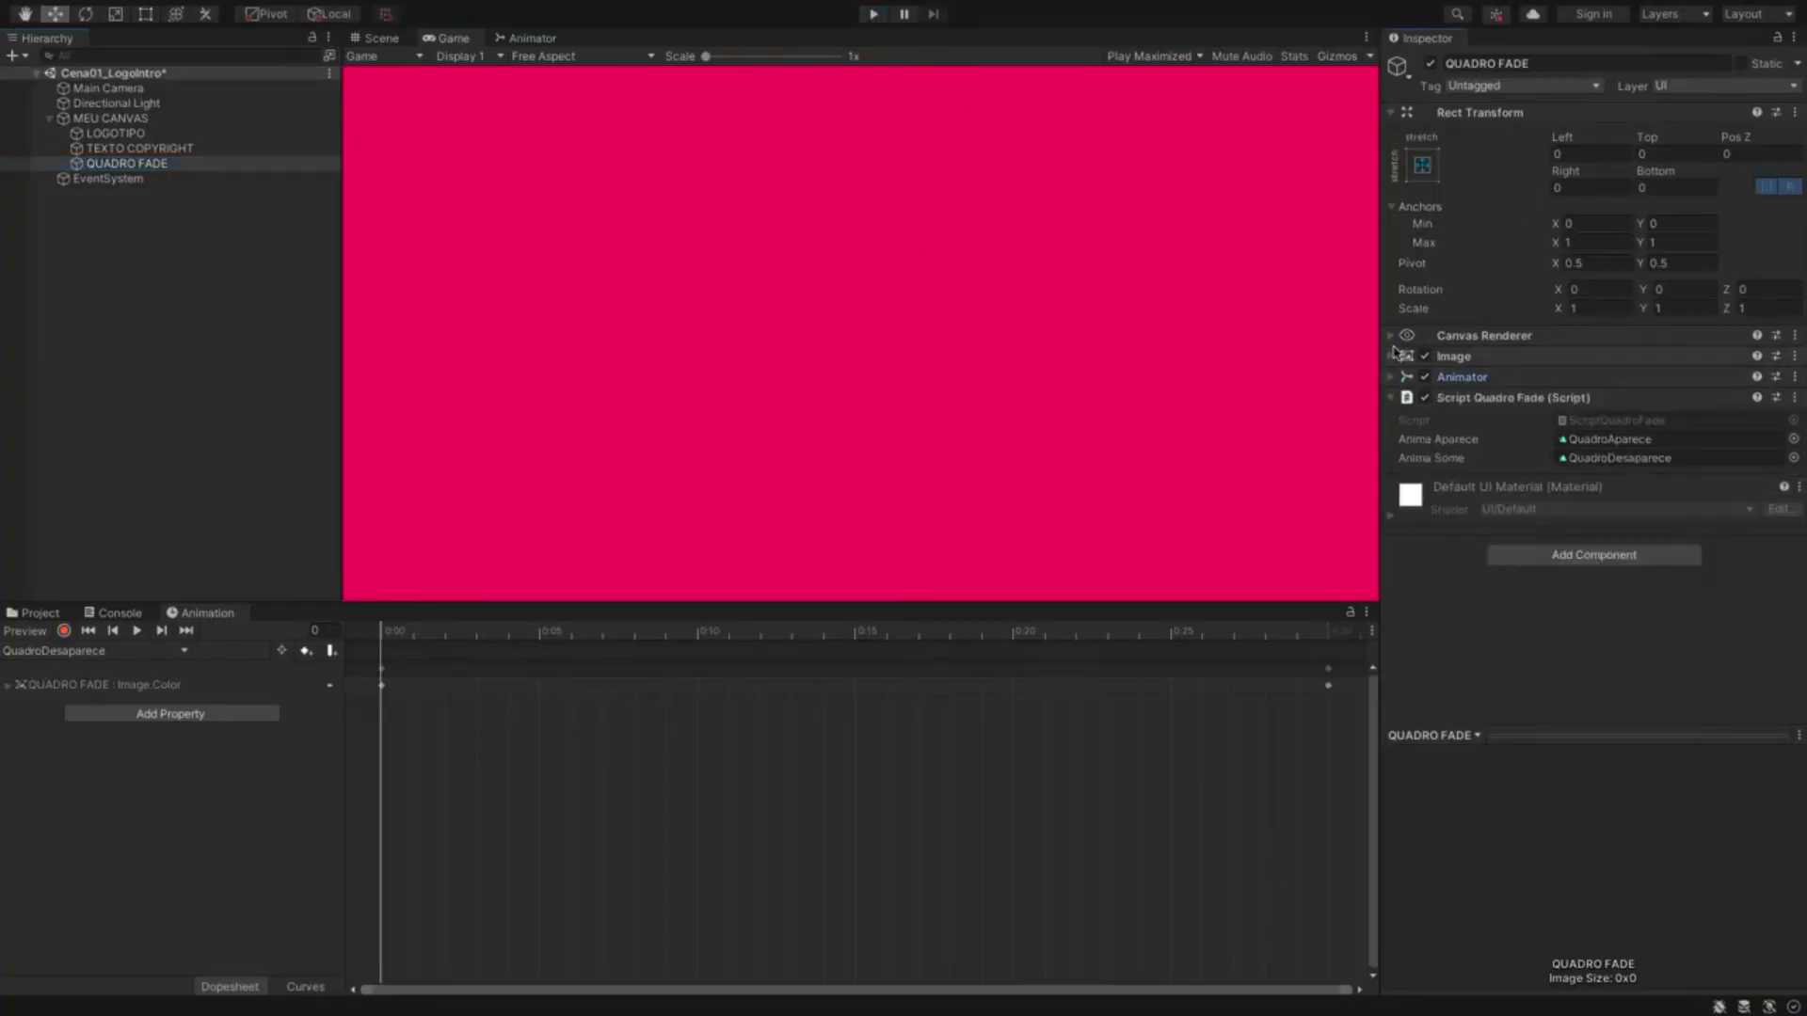
left_click(1389, 356)
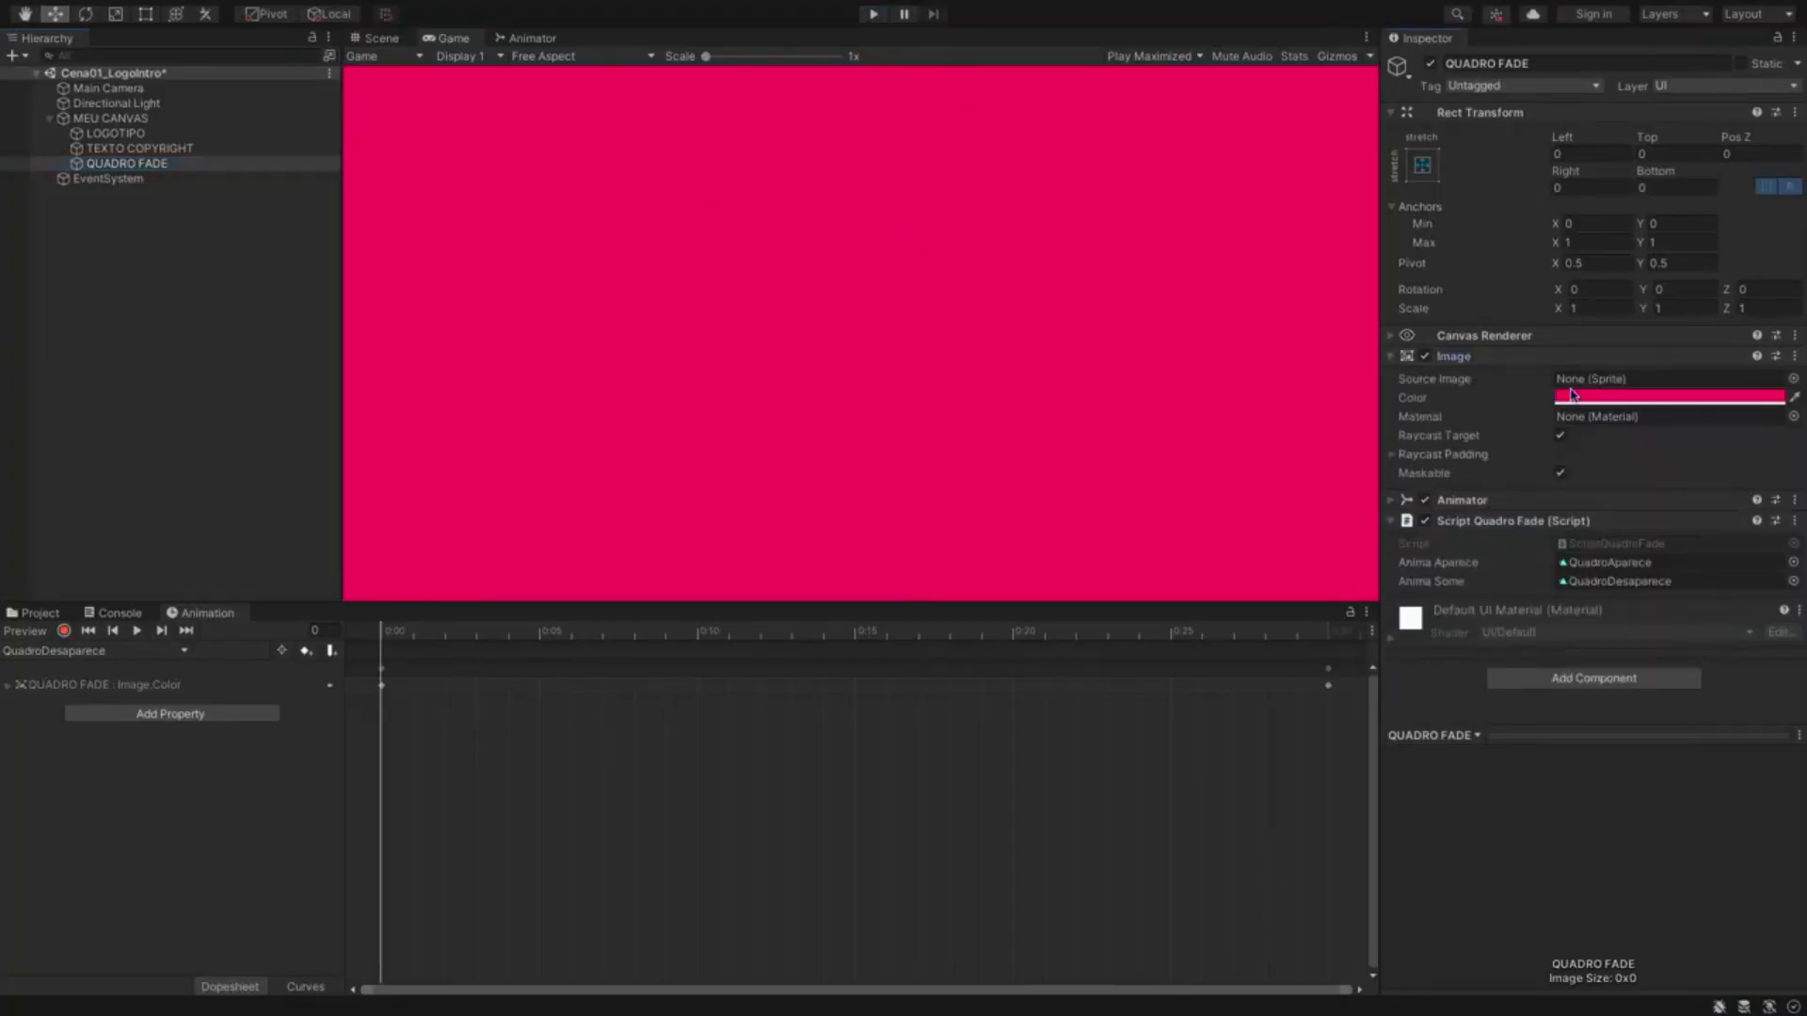
left_click(1654, 400)
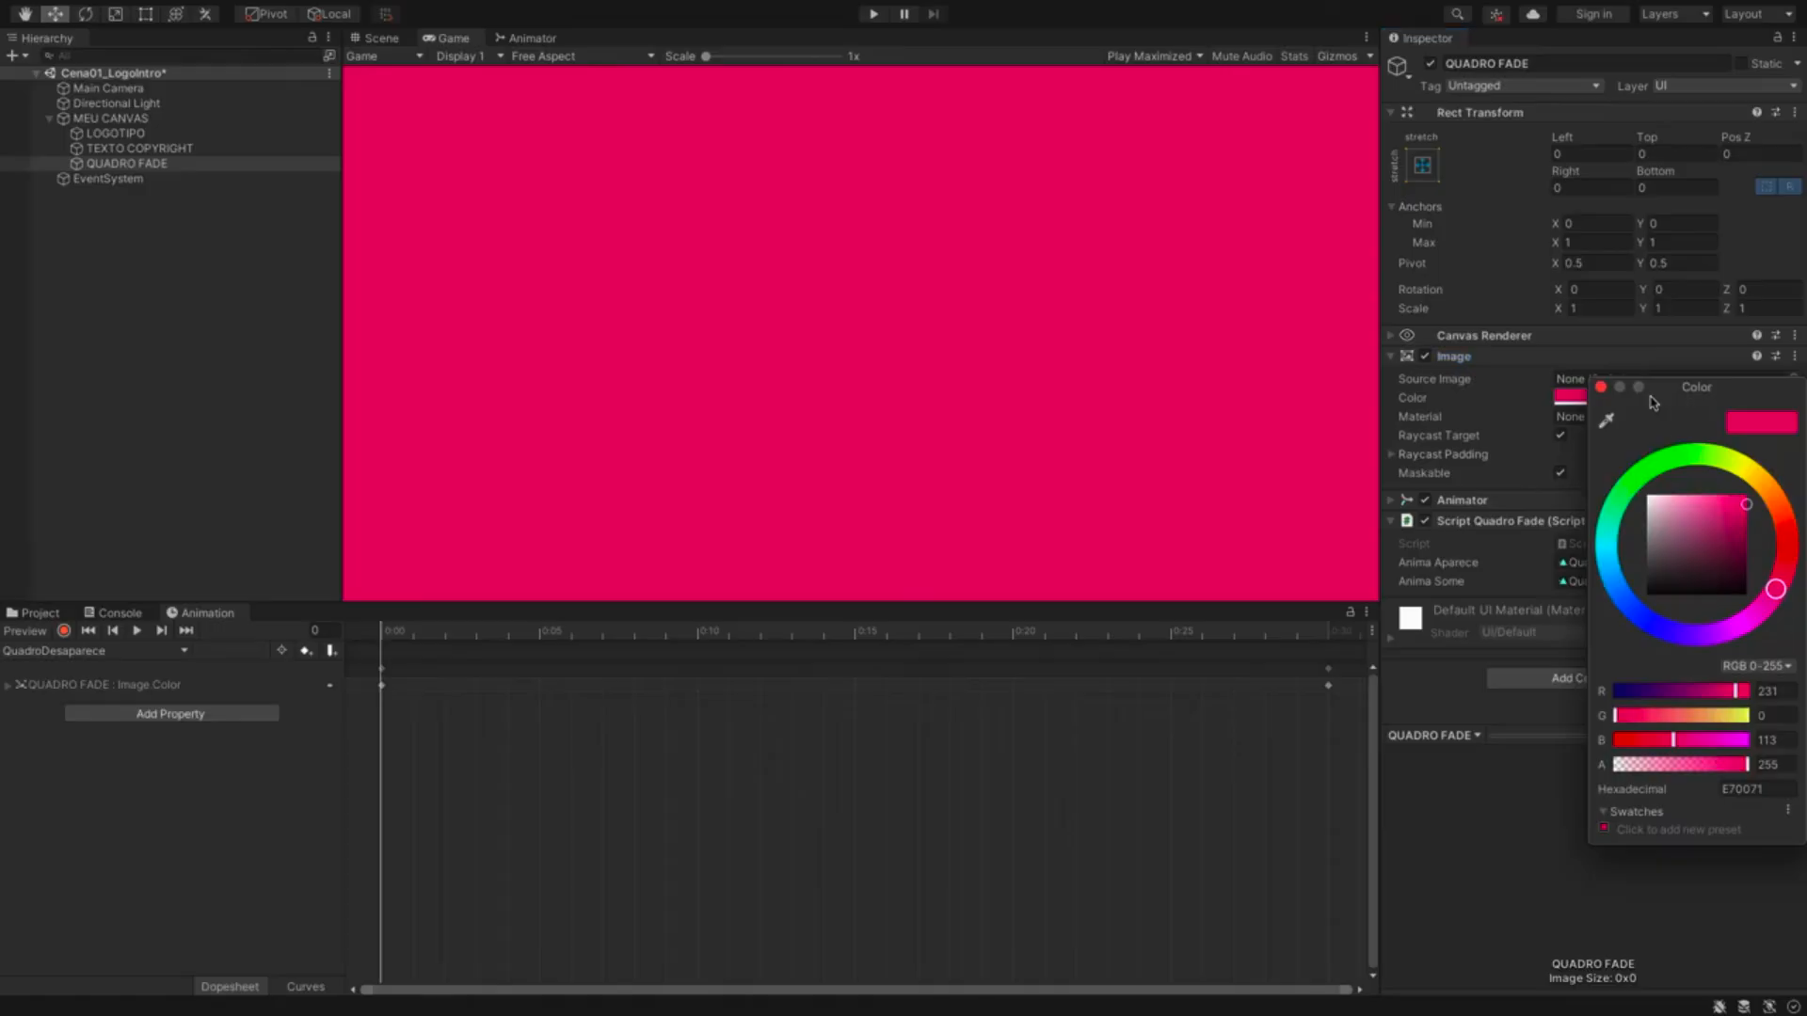
left_click(1769, 764)
type("0")
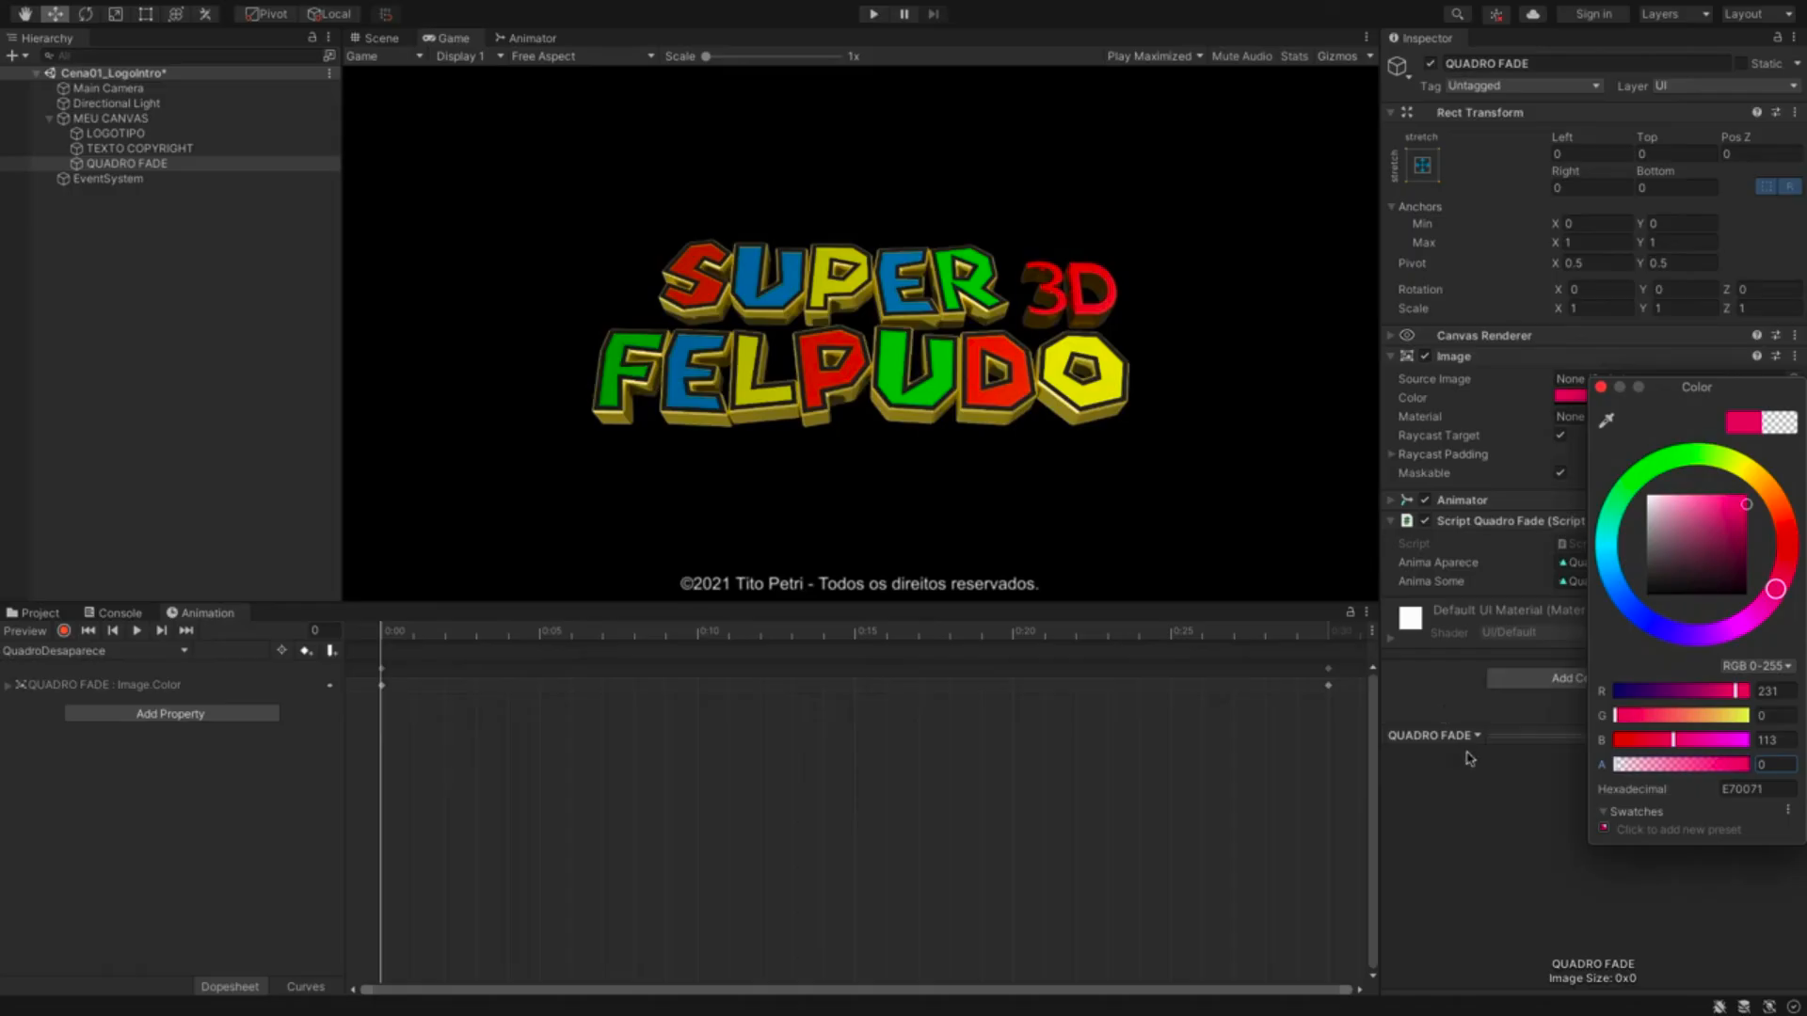
left_click(1467, 778)
left_click(873, 14)
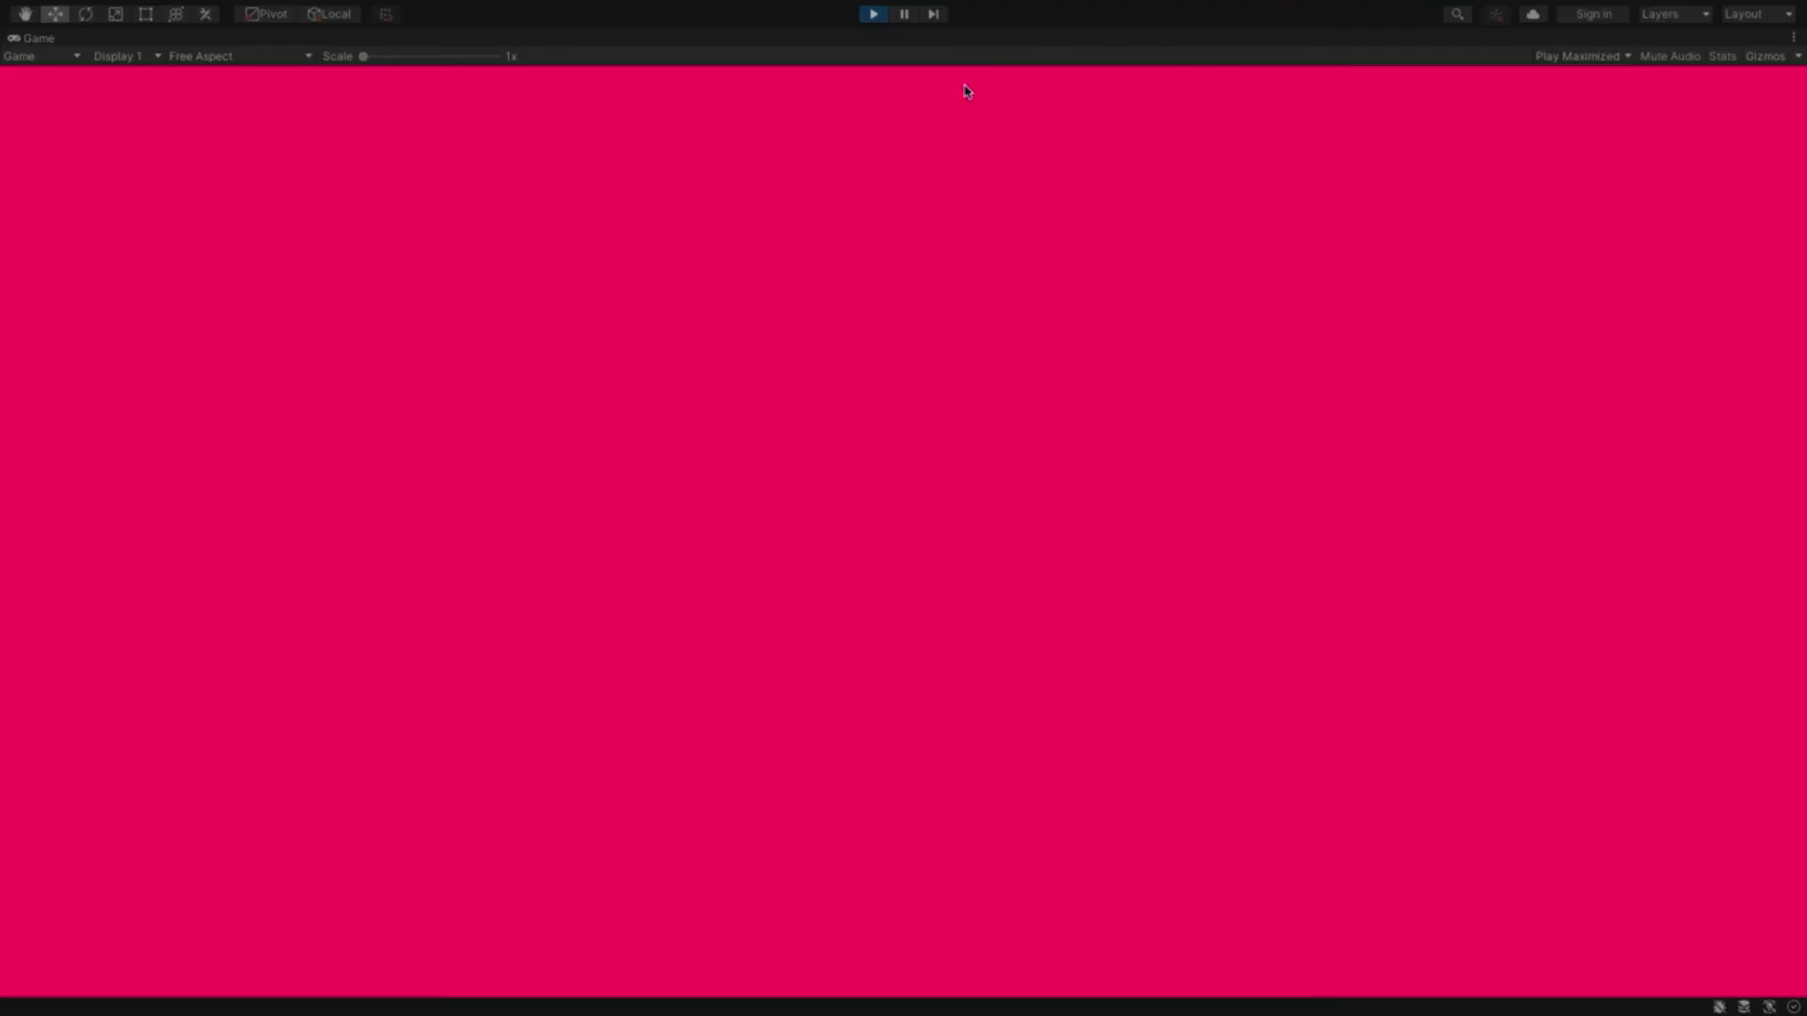
left_click(872, 14)
- In ScriptQuadroFade, set the delay of the "quadroAparece" Invoke call to 3.0f, save the script and test-play the scene in Unity
key("super+Tab")
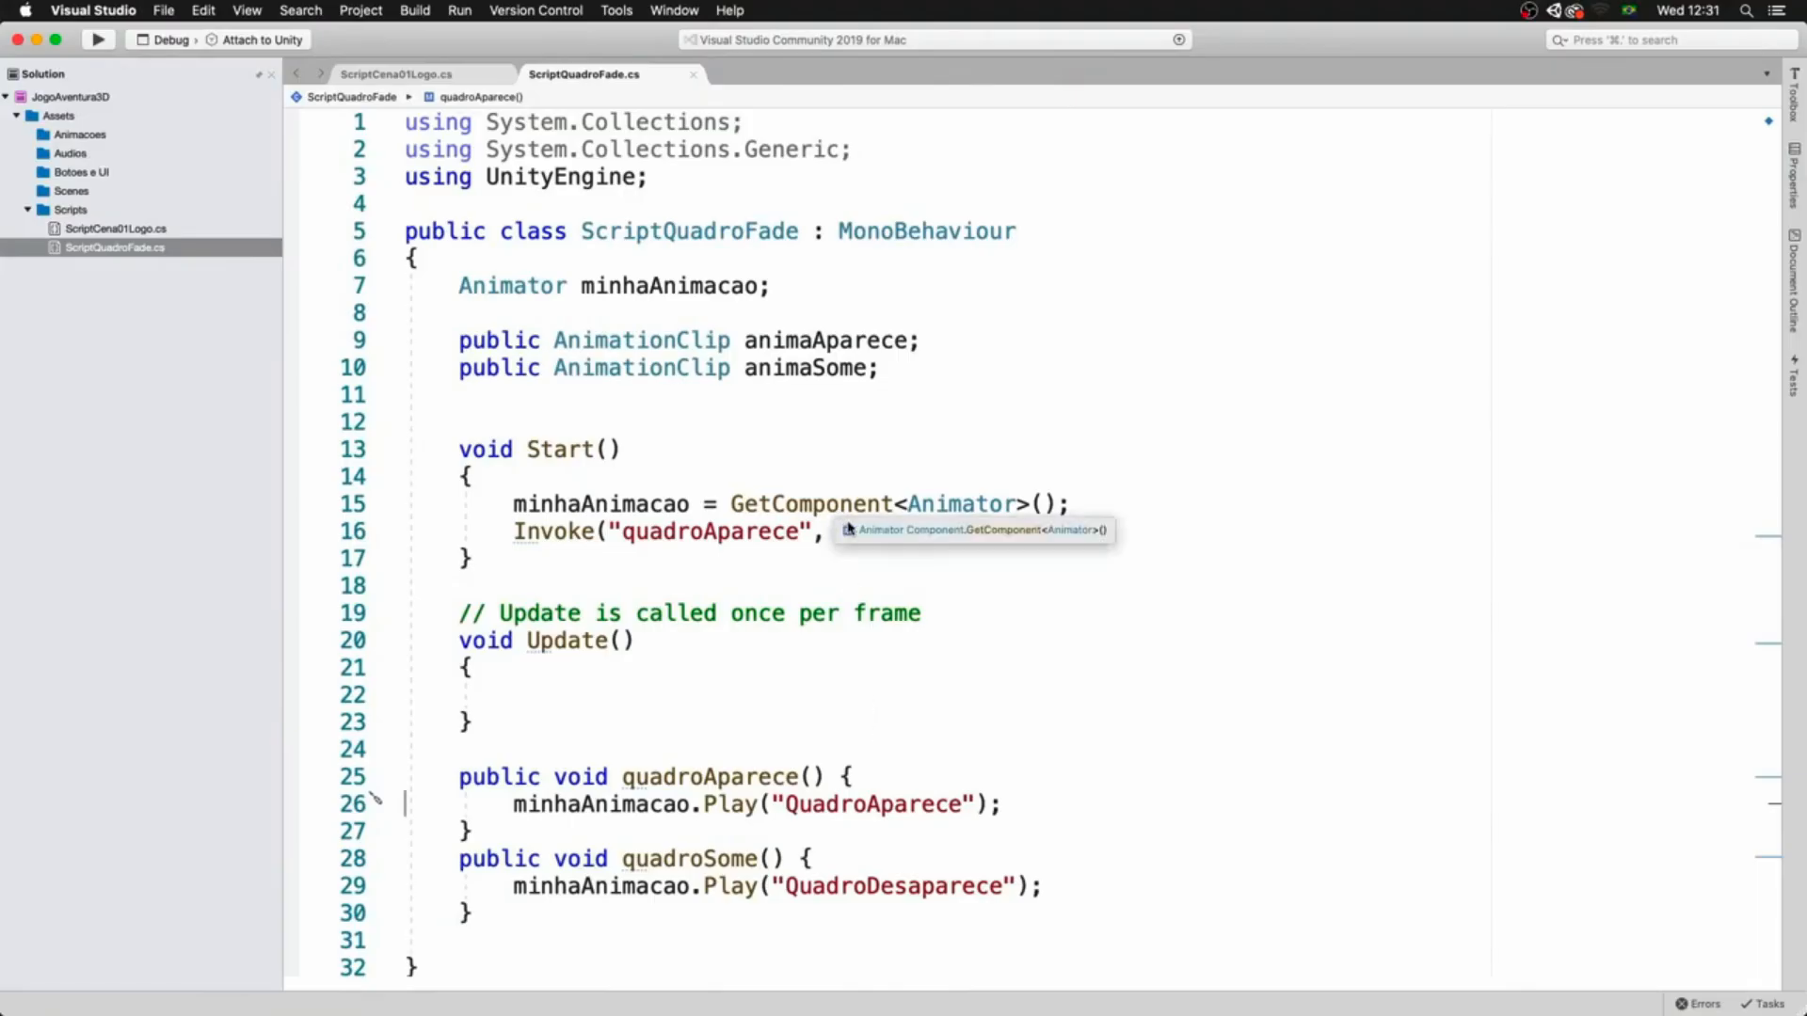
left_click(846, 515)
left_click(844, 559)
left_click_drag(843, 531, 855, 531)
type("3")
key("super+s")
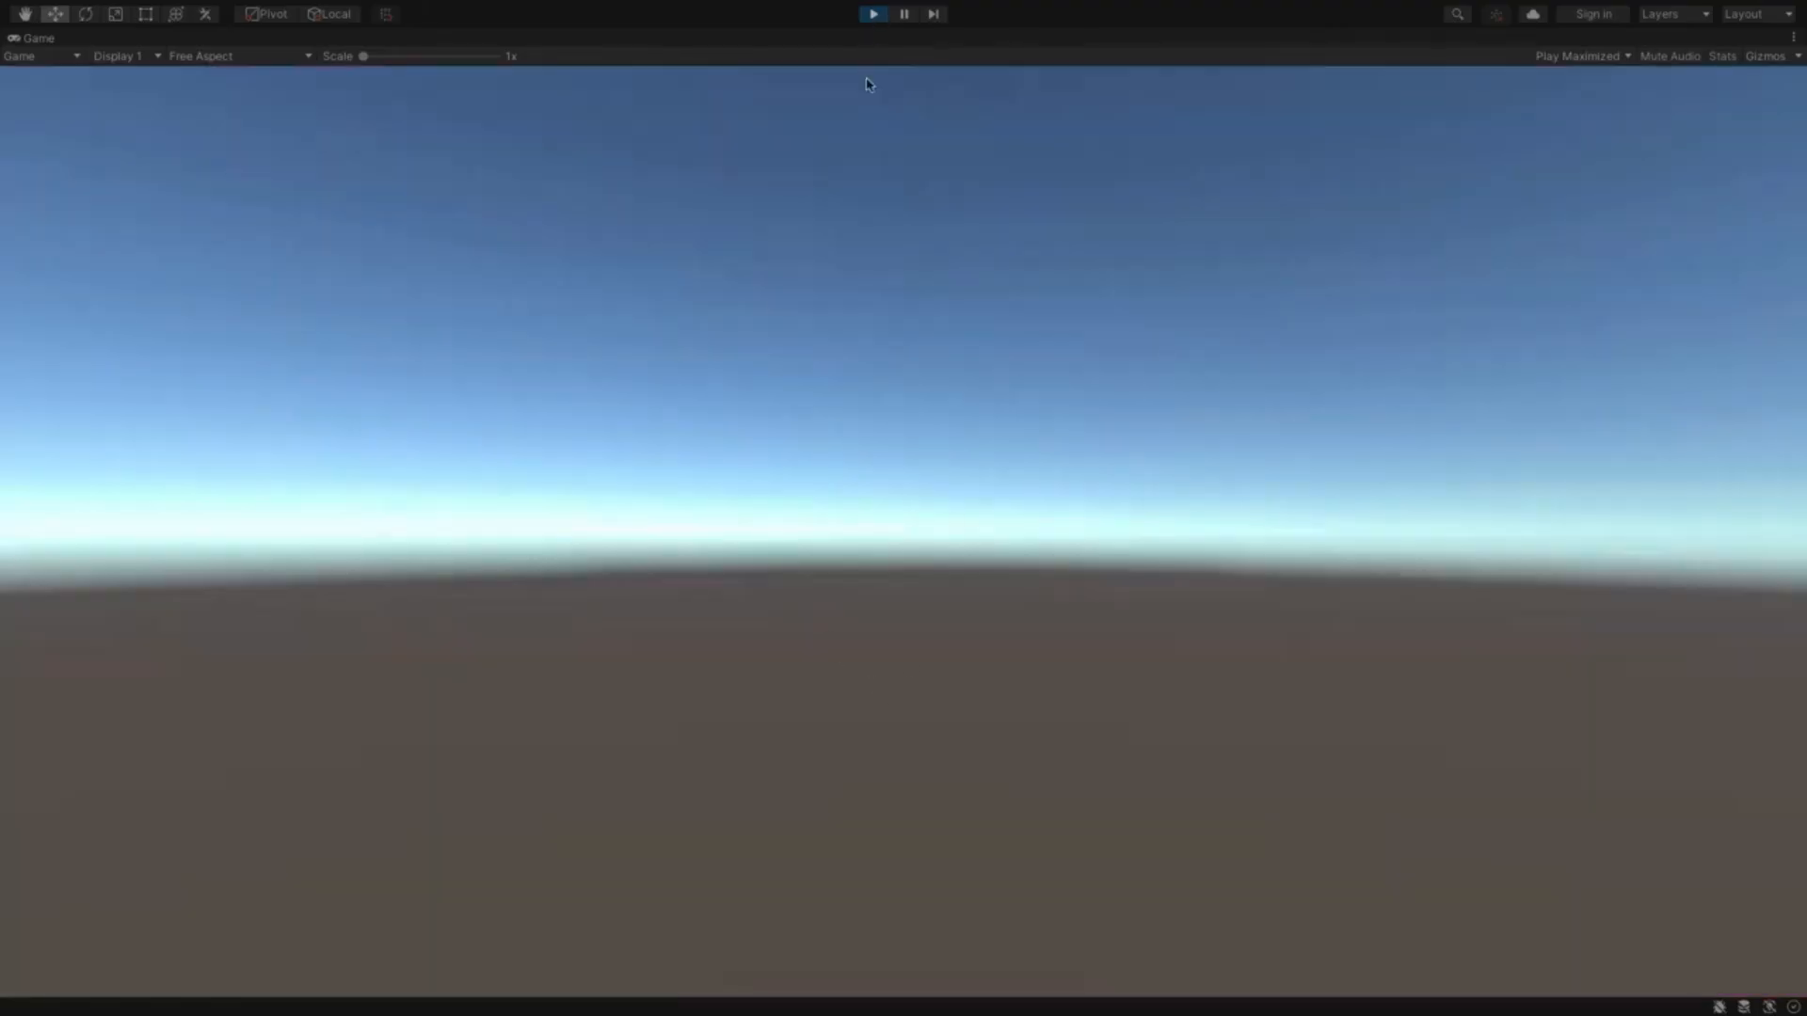
left_click(875, 15)
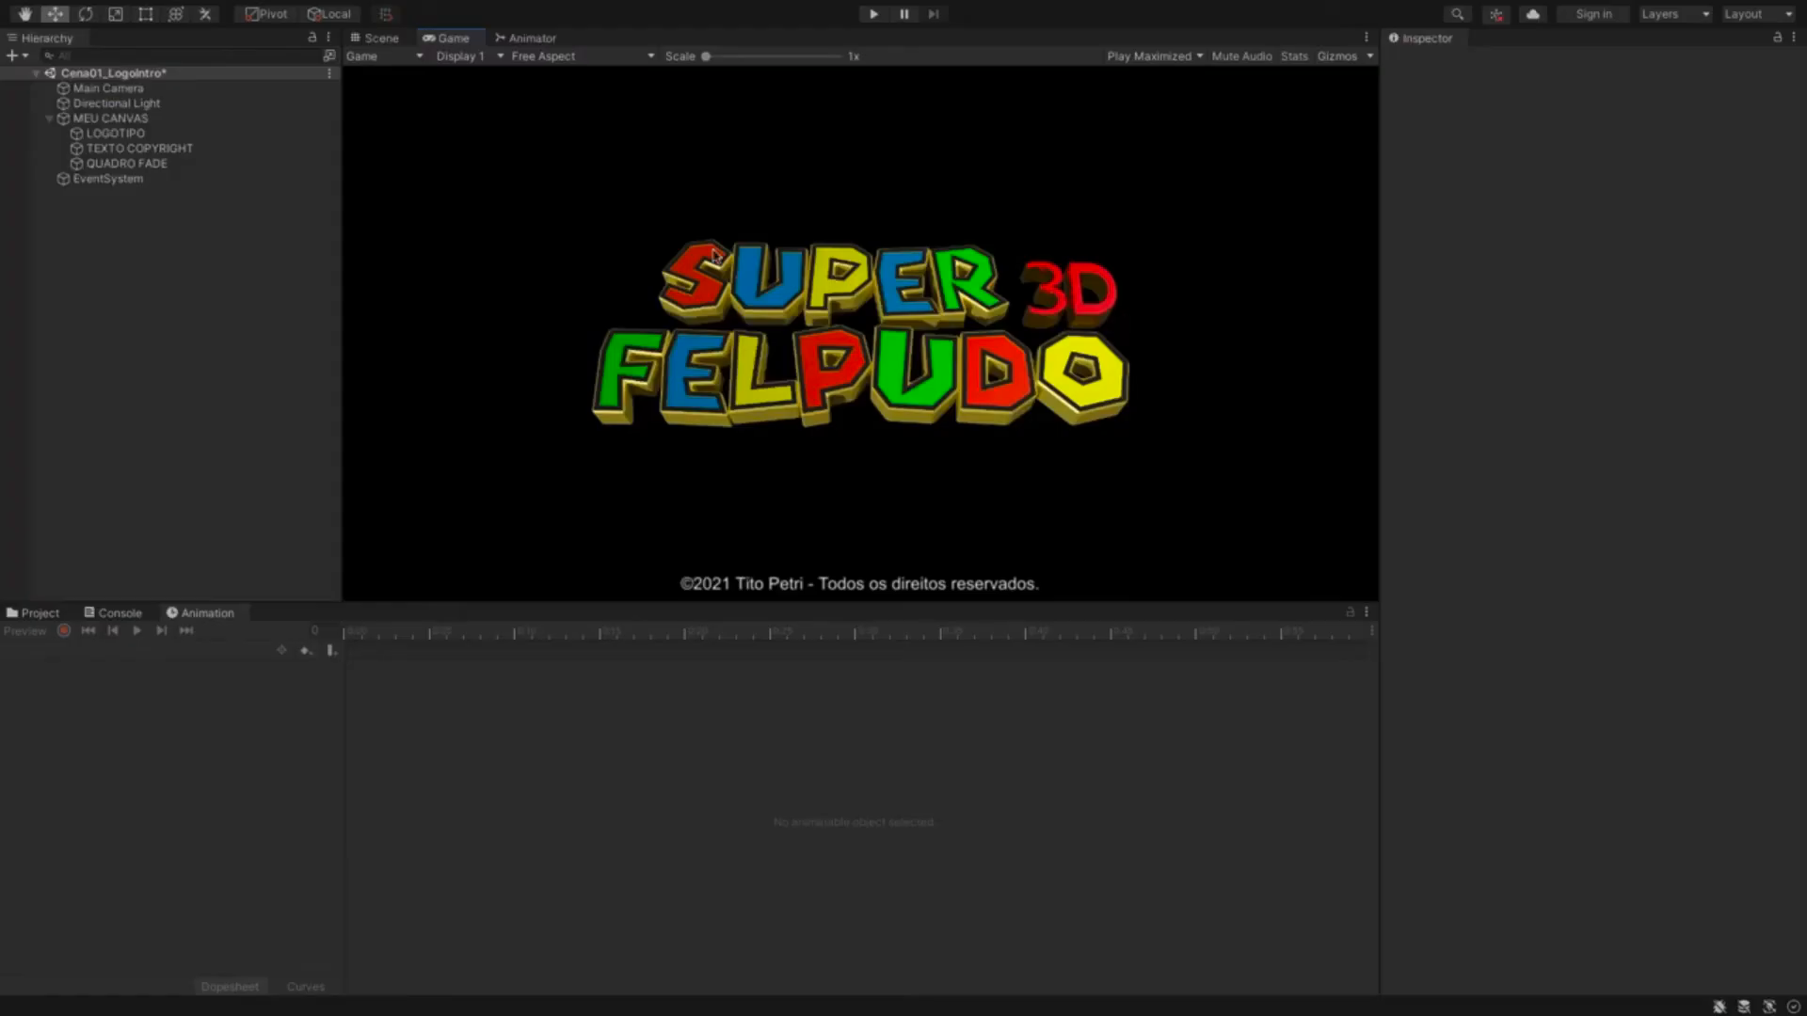
- Return to Visual Studio and examine the SceneManager.LoadScene call in ScriptCena01Logo's Update method
key("super+Tab")
key("super+Tab")
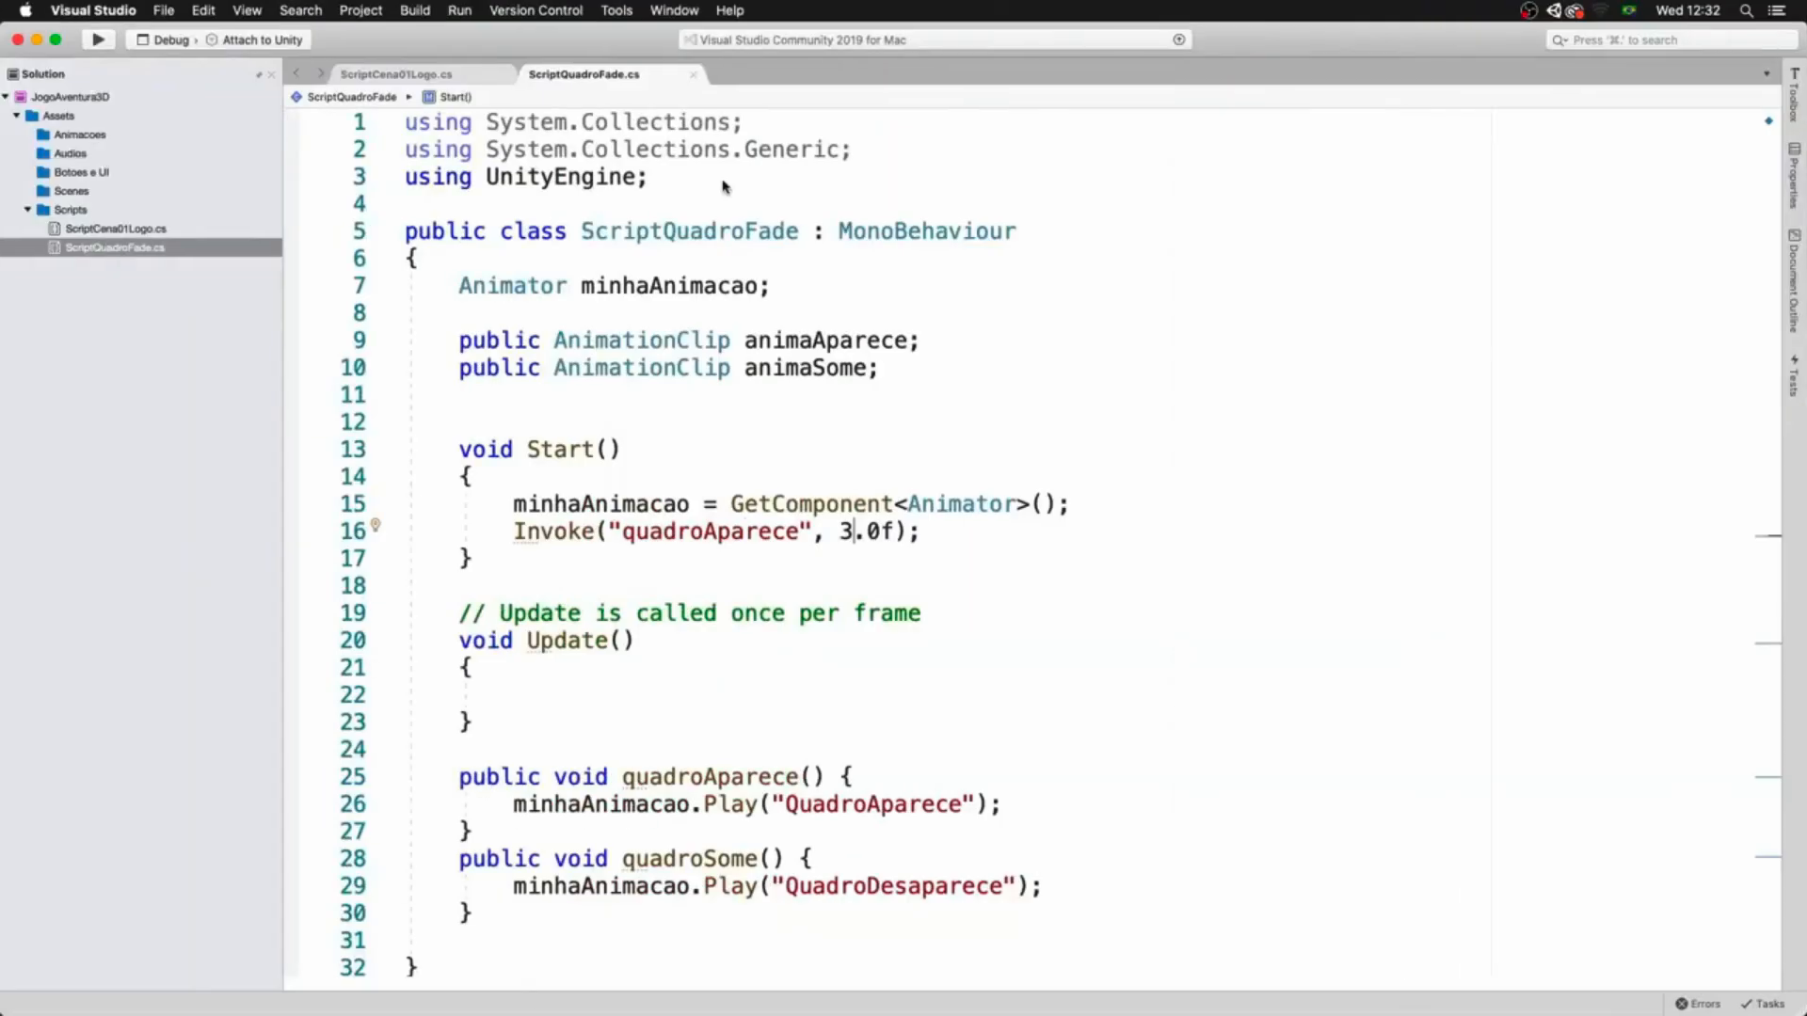
left_click(425, 79)
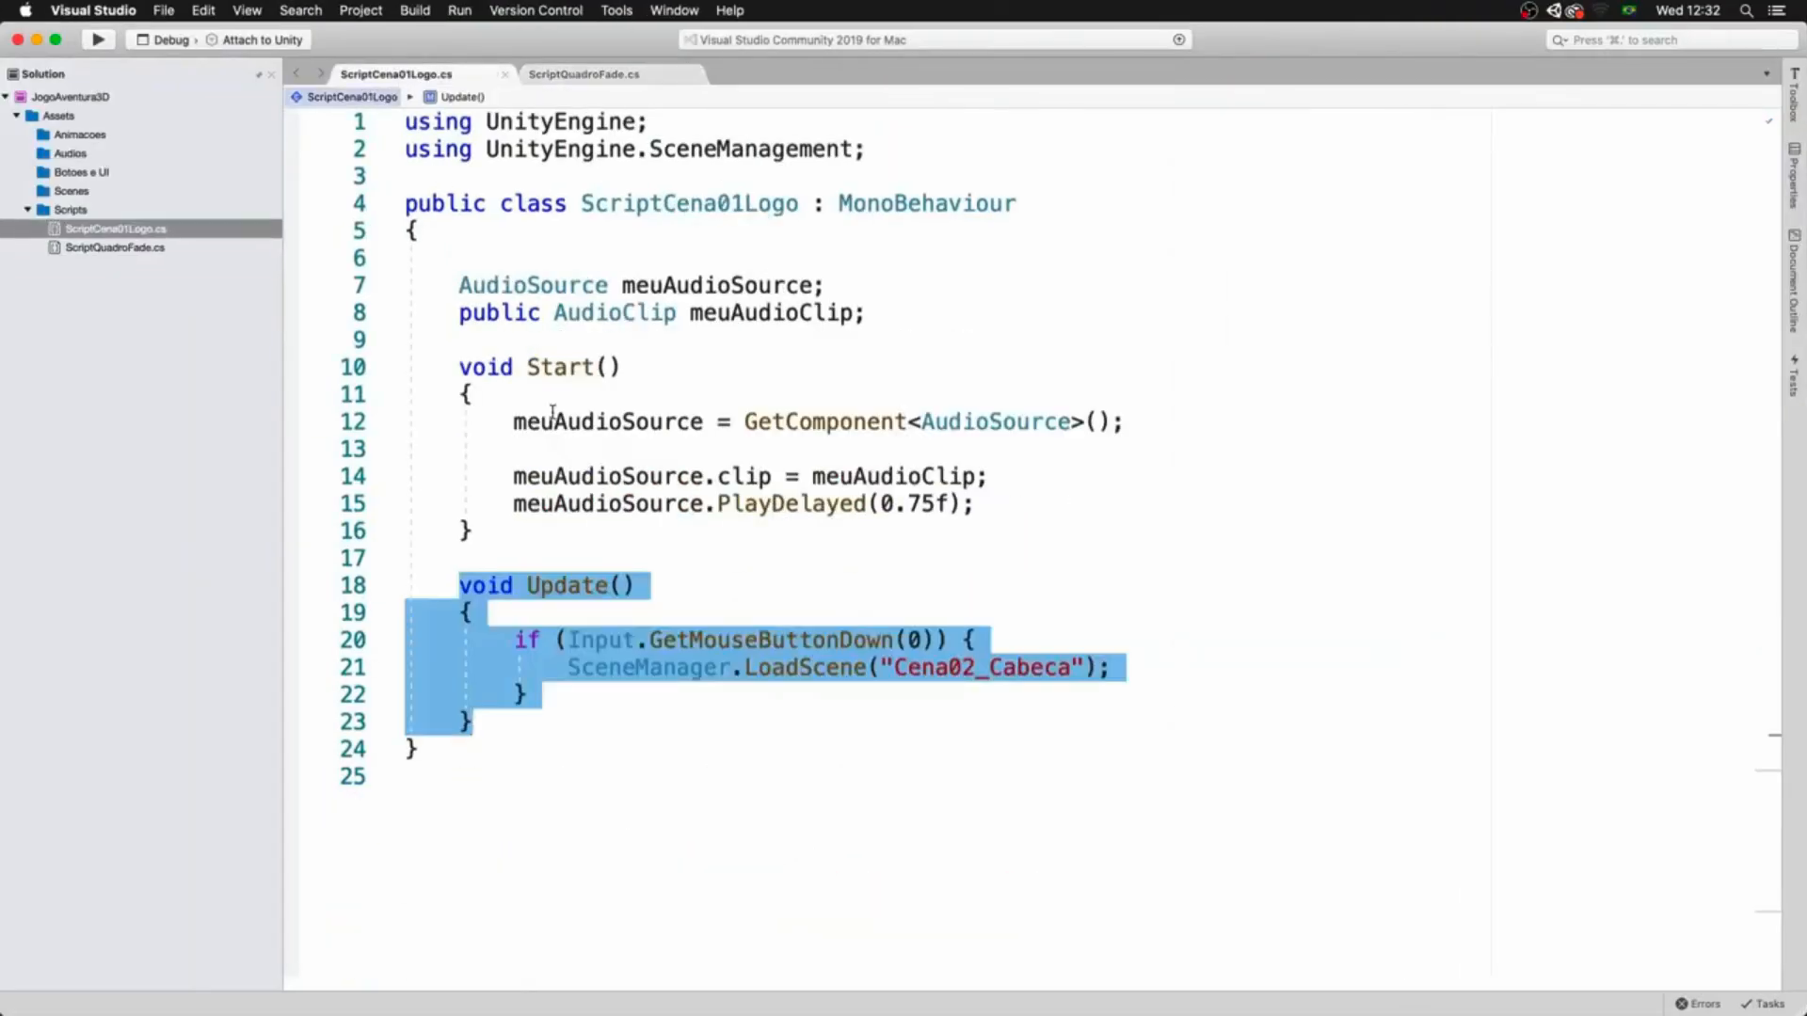
left_click(661, 577)
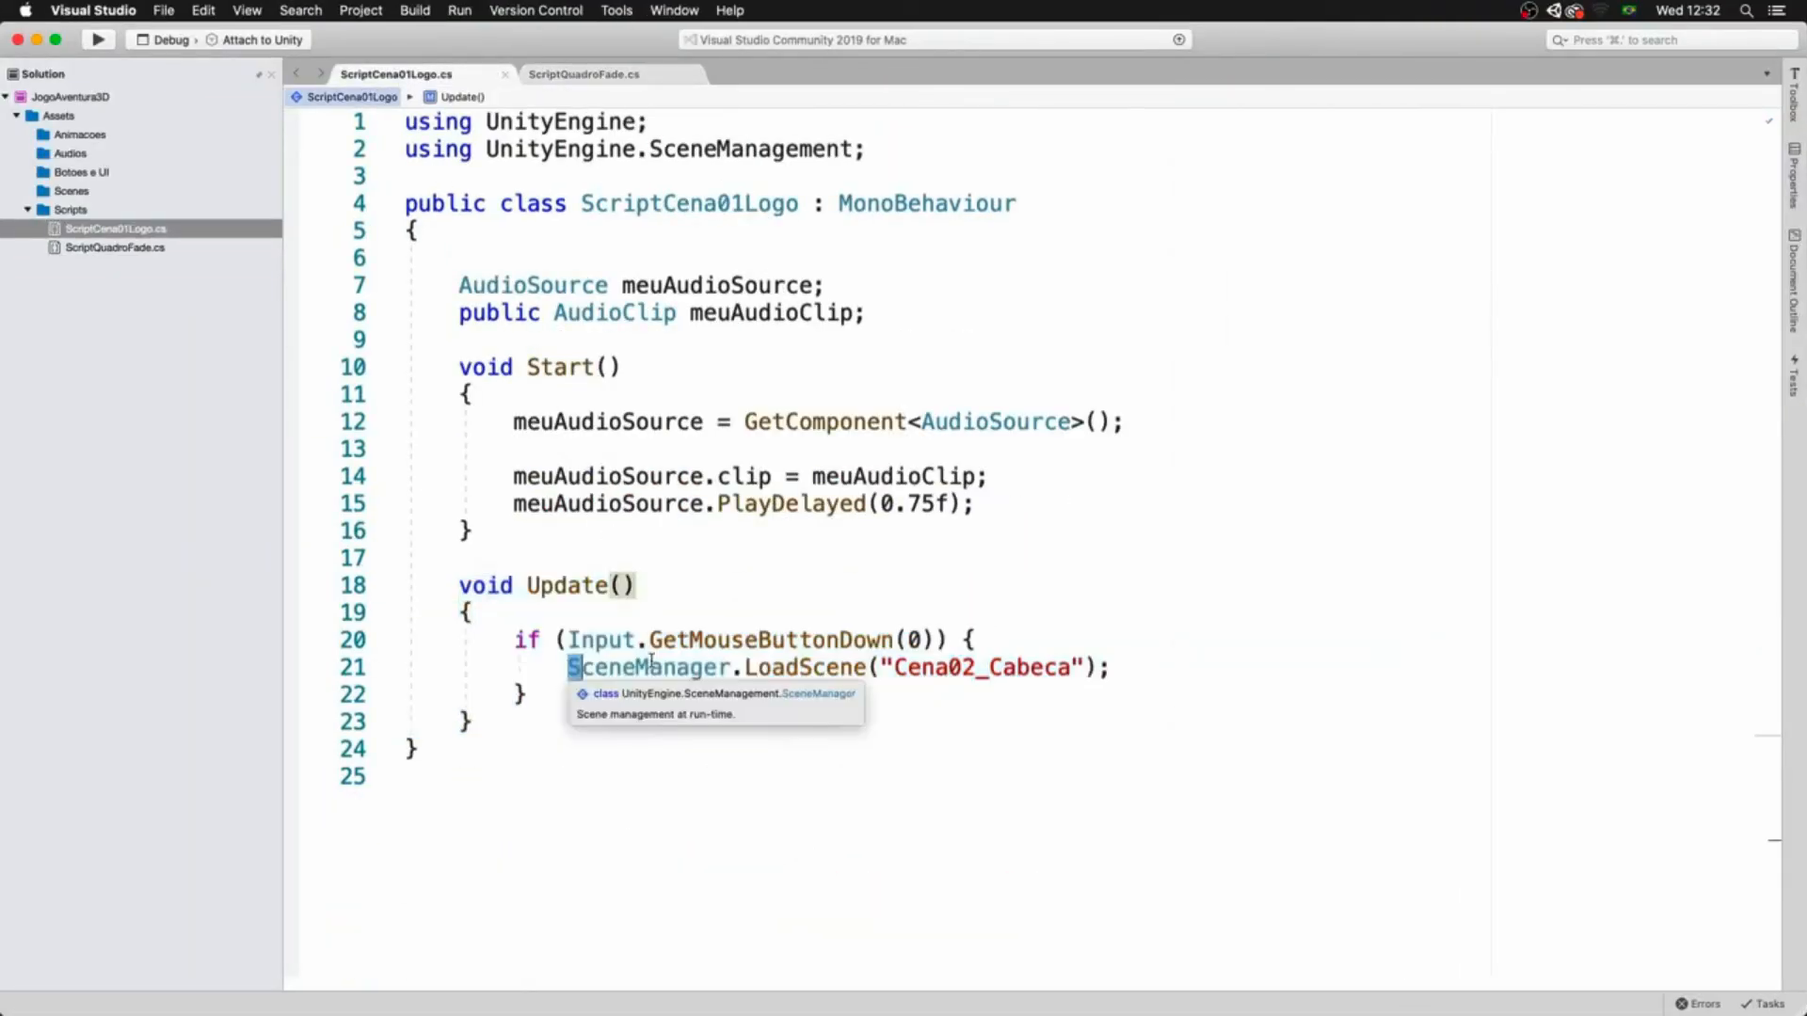
left_click_drag(568, 667, 1017, 664)
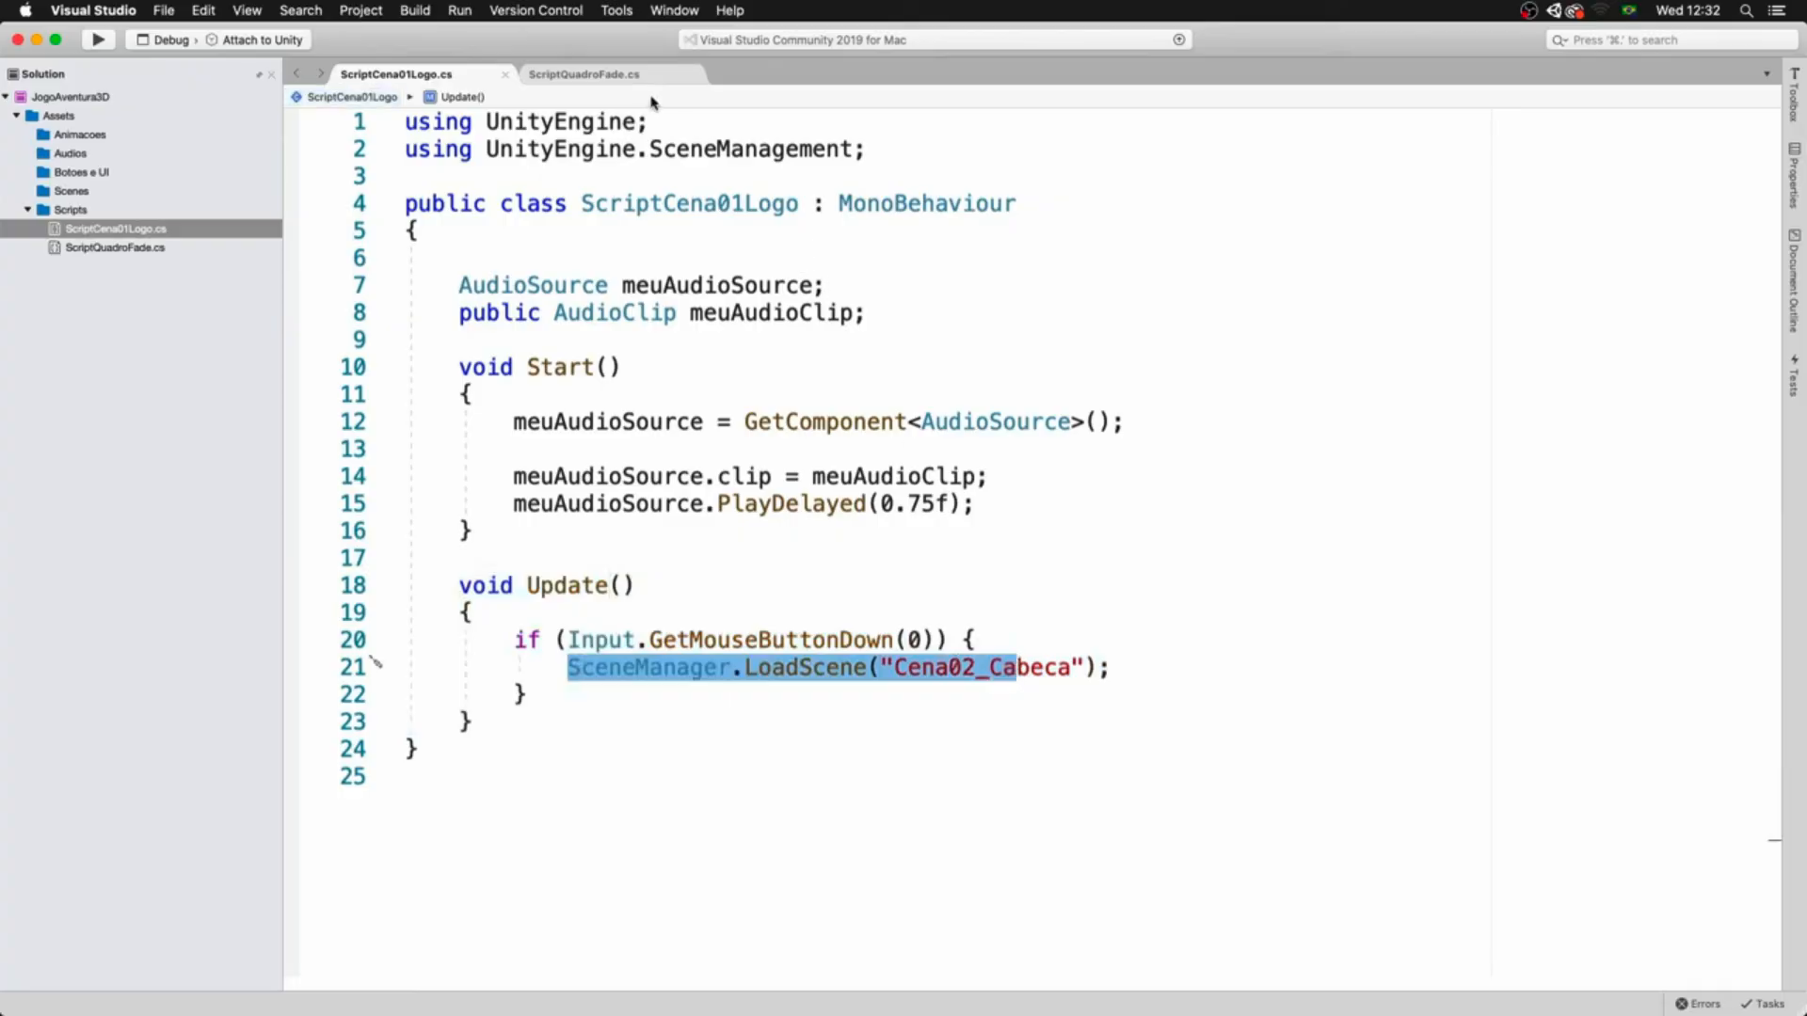
- In ScriptQuadroFade, delete the two System.Collections using lines and comment out the Invoke call in Start
left_click(630, 75)
left_click_drag(402, 177, 402, 121)
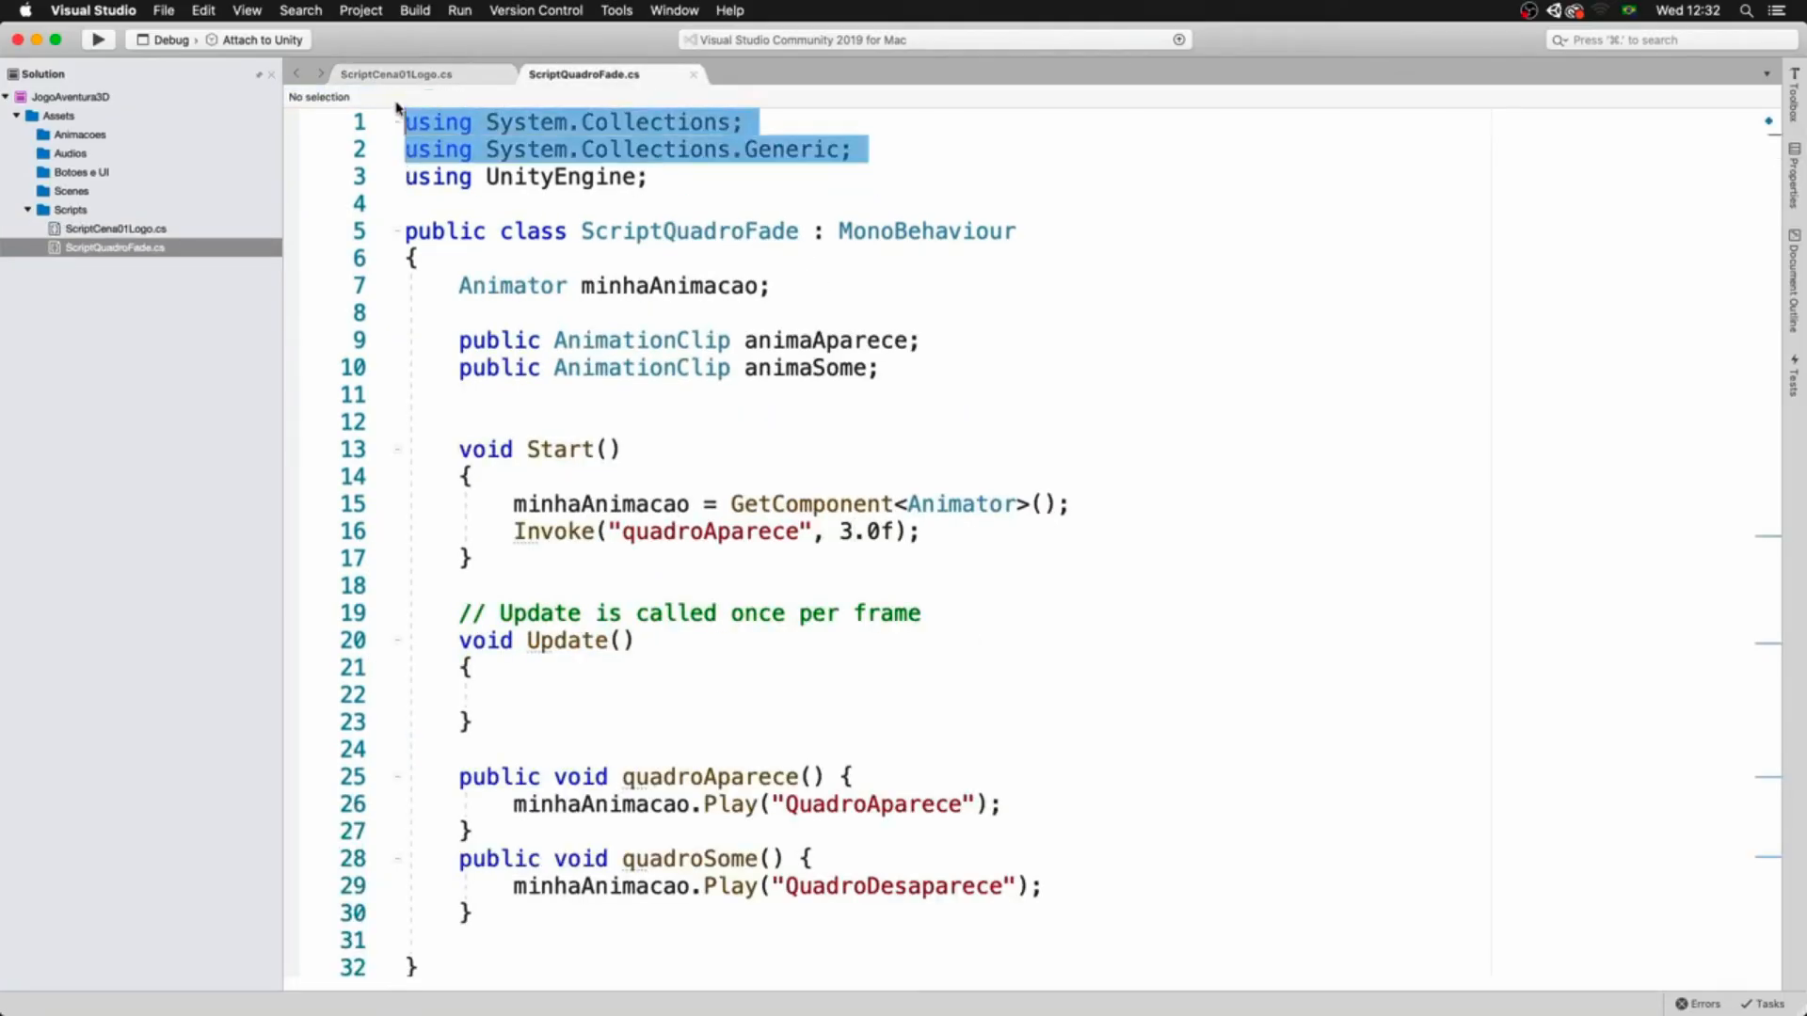
key("BackSpace")
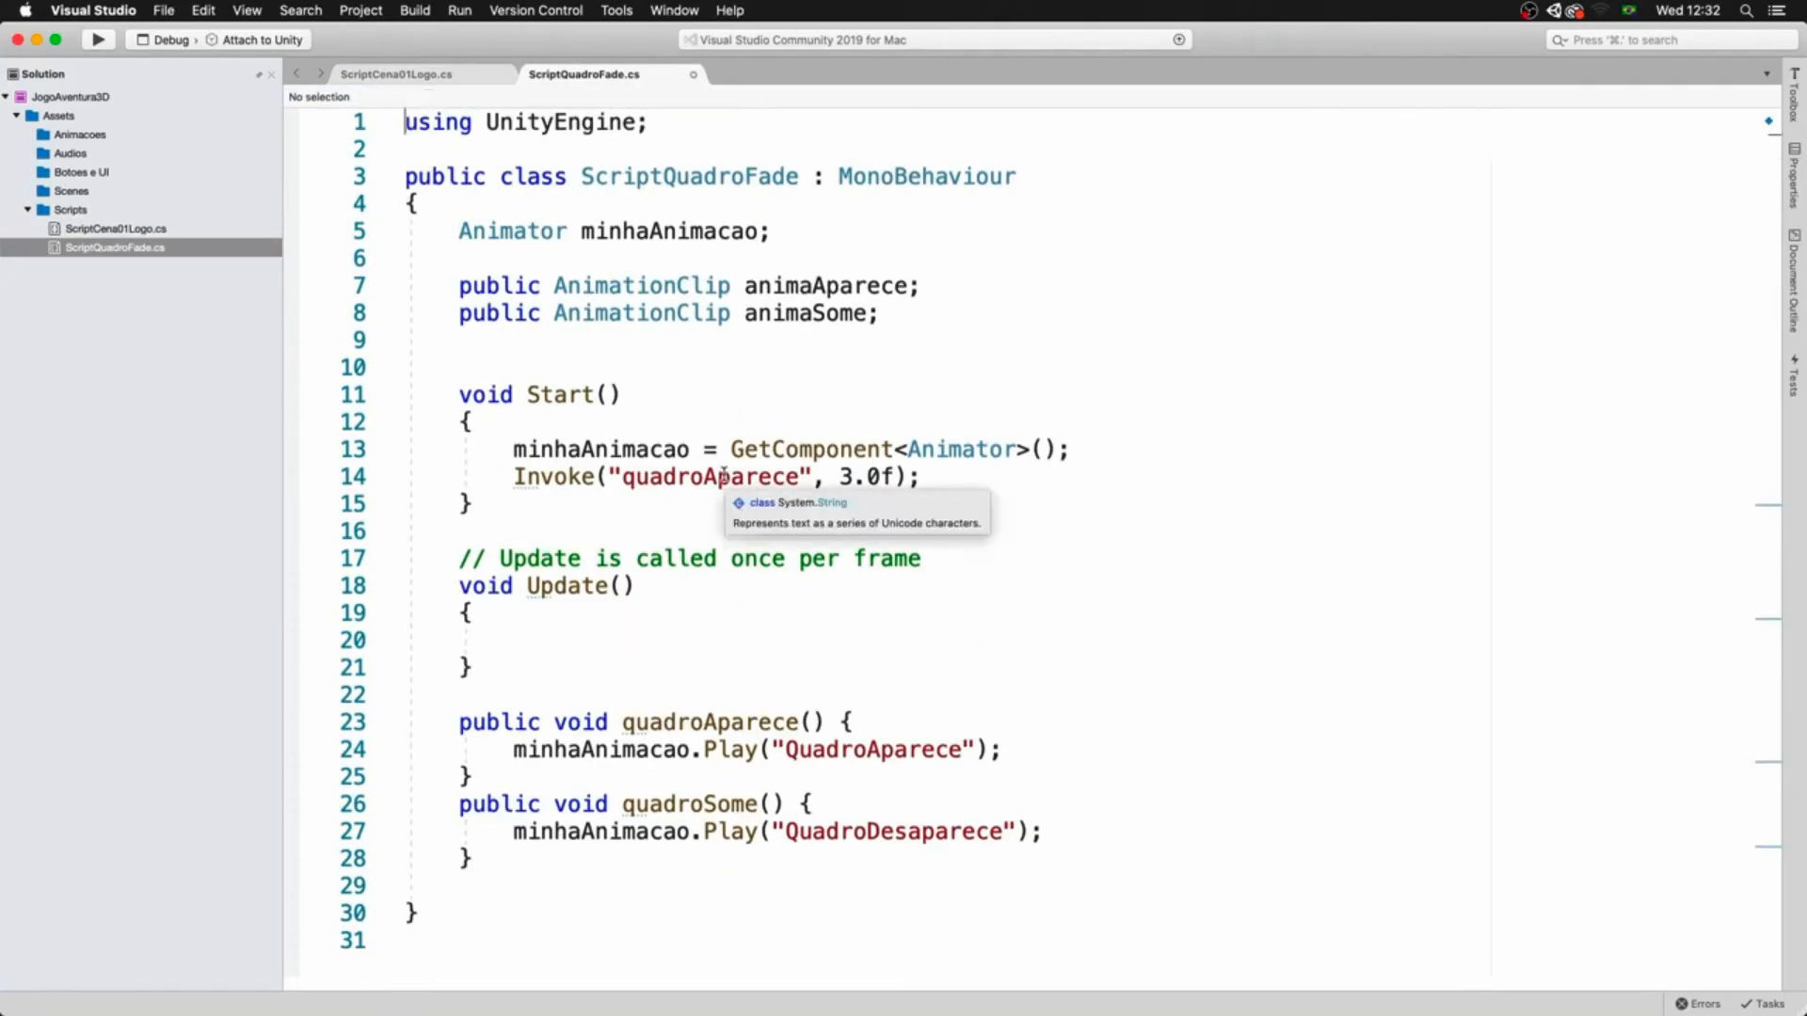
left_click(514, 476)
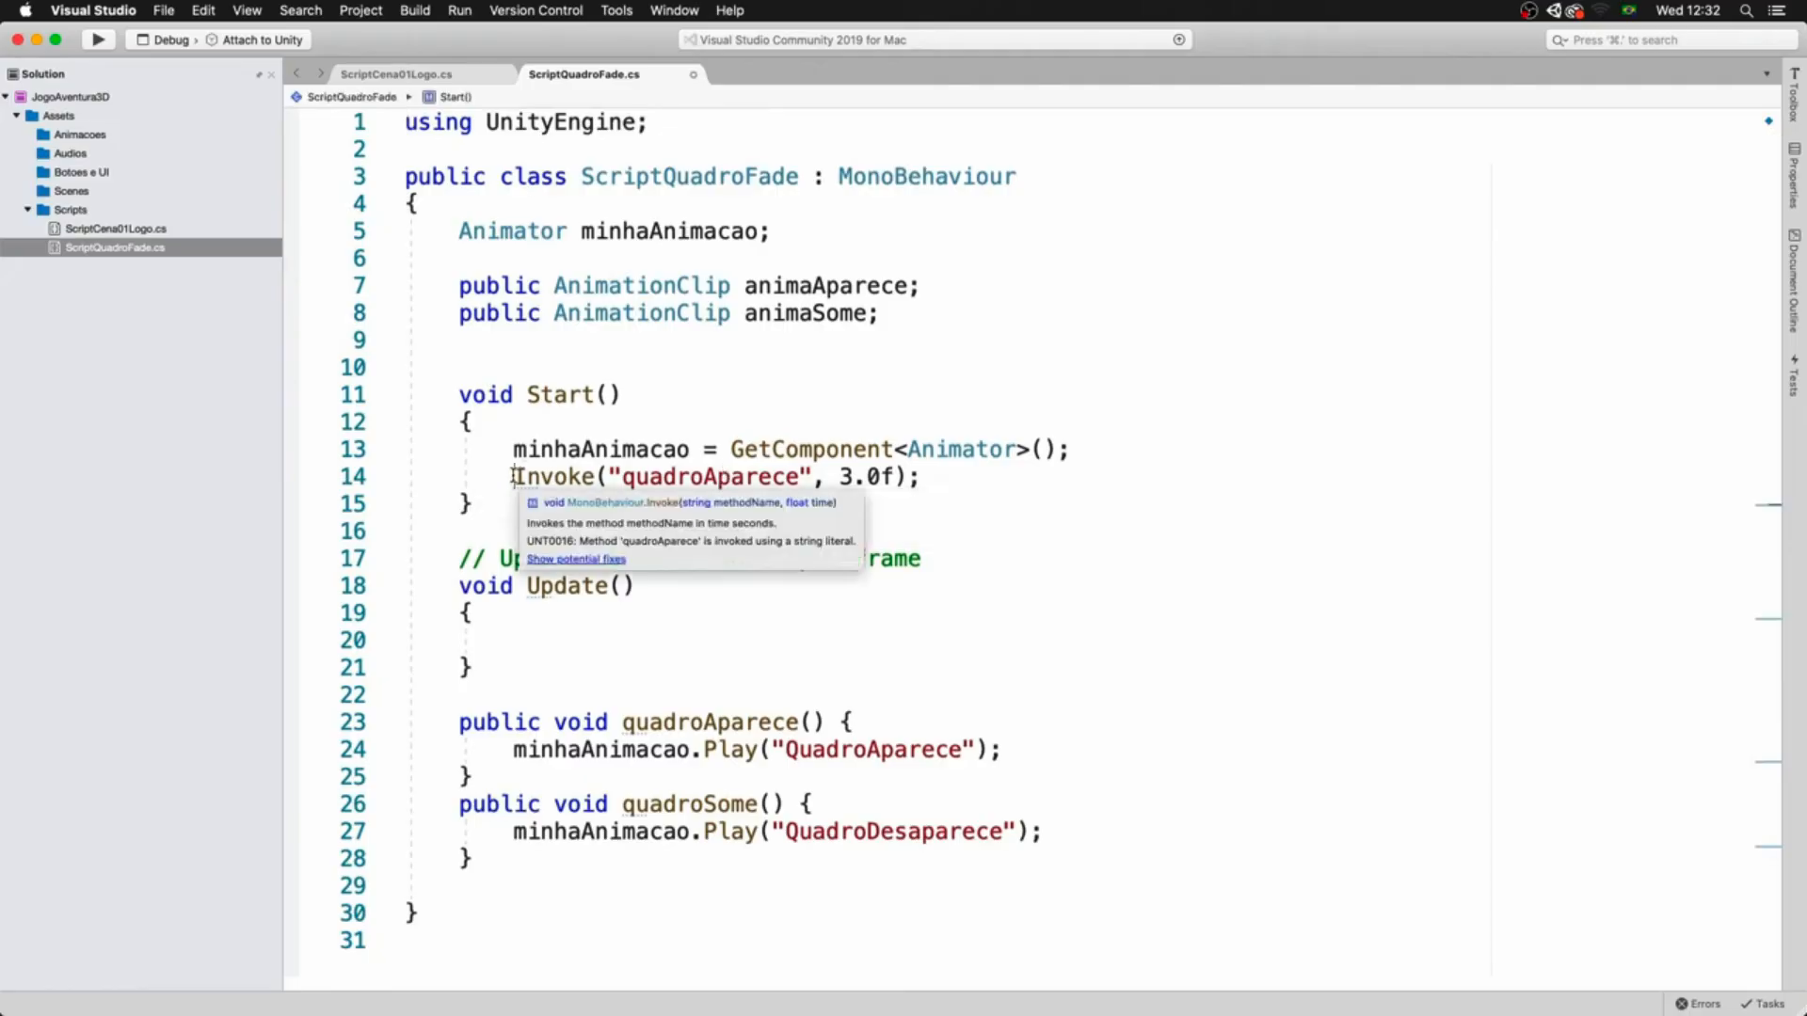
type("//")
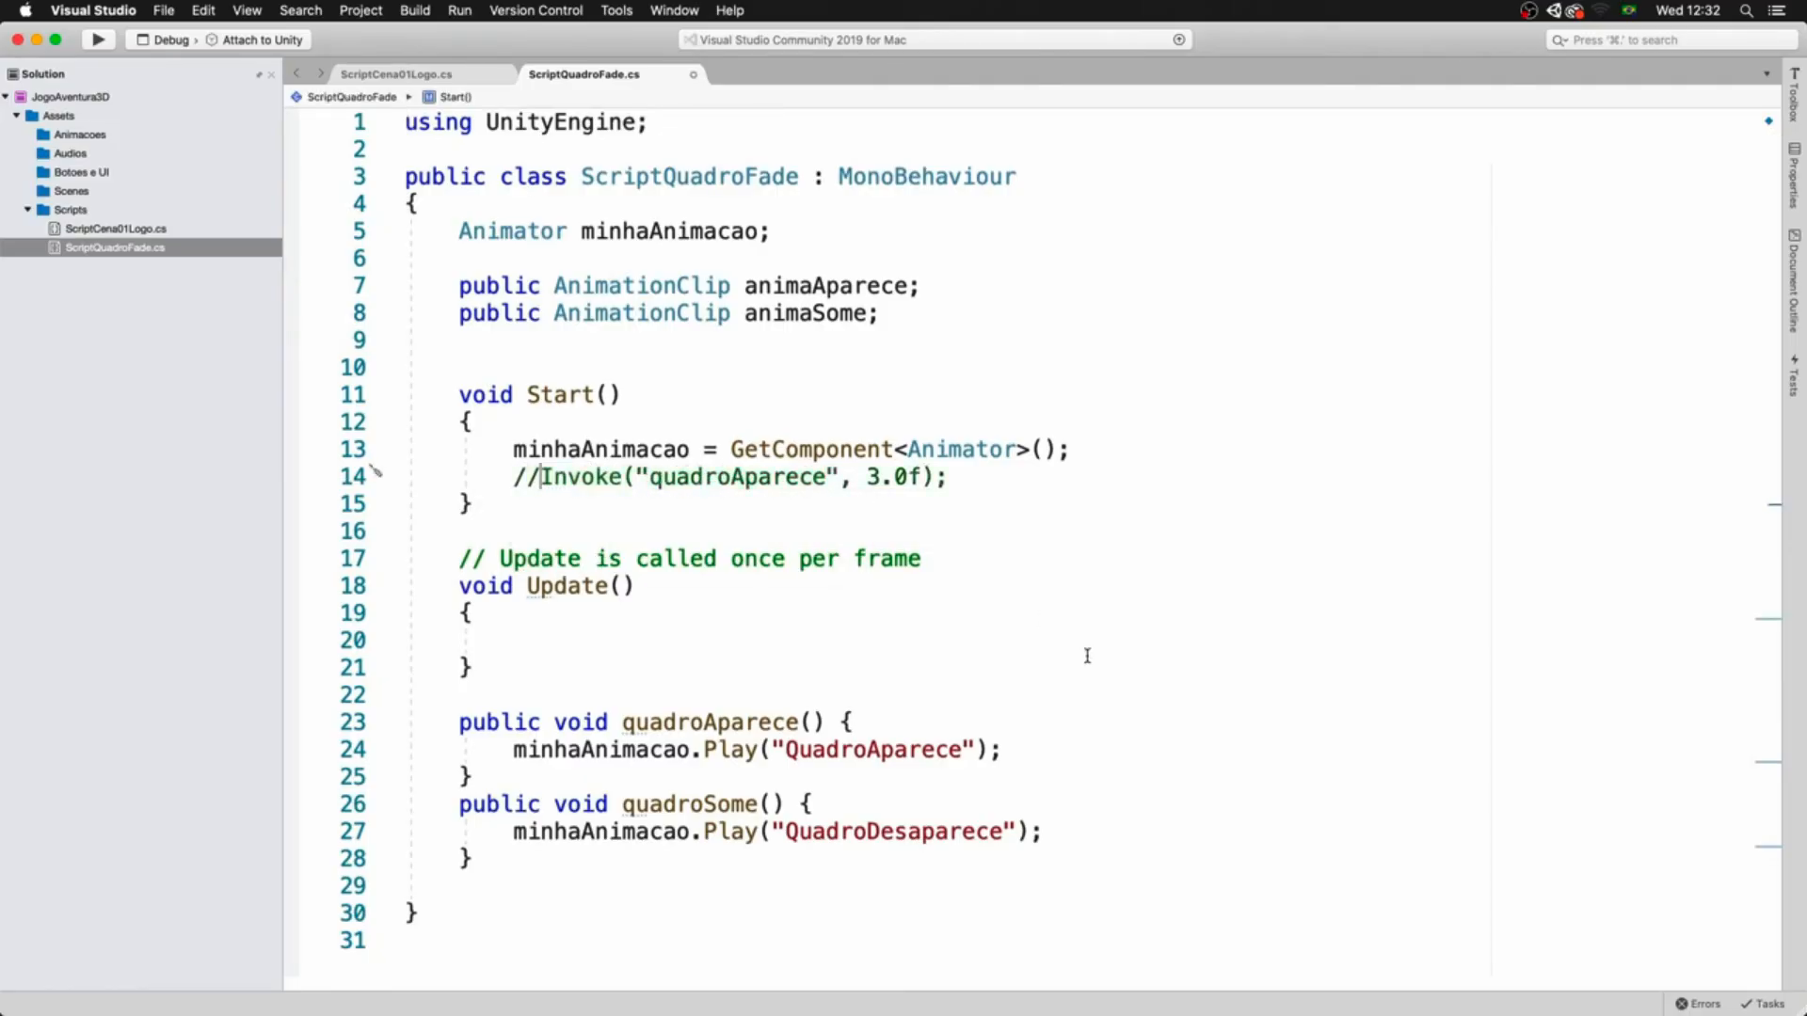
- Delete the empty Update method with its comment, and remove the extra blank line above Start
left_click_drag(491, 664, 509, 511)
key("BackSpace")
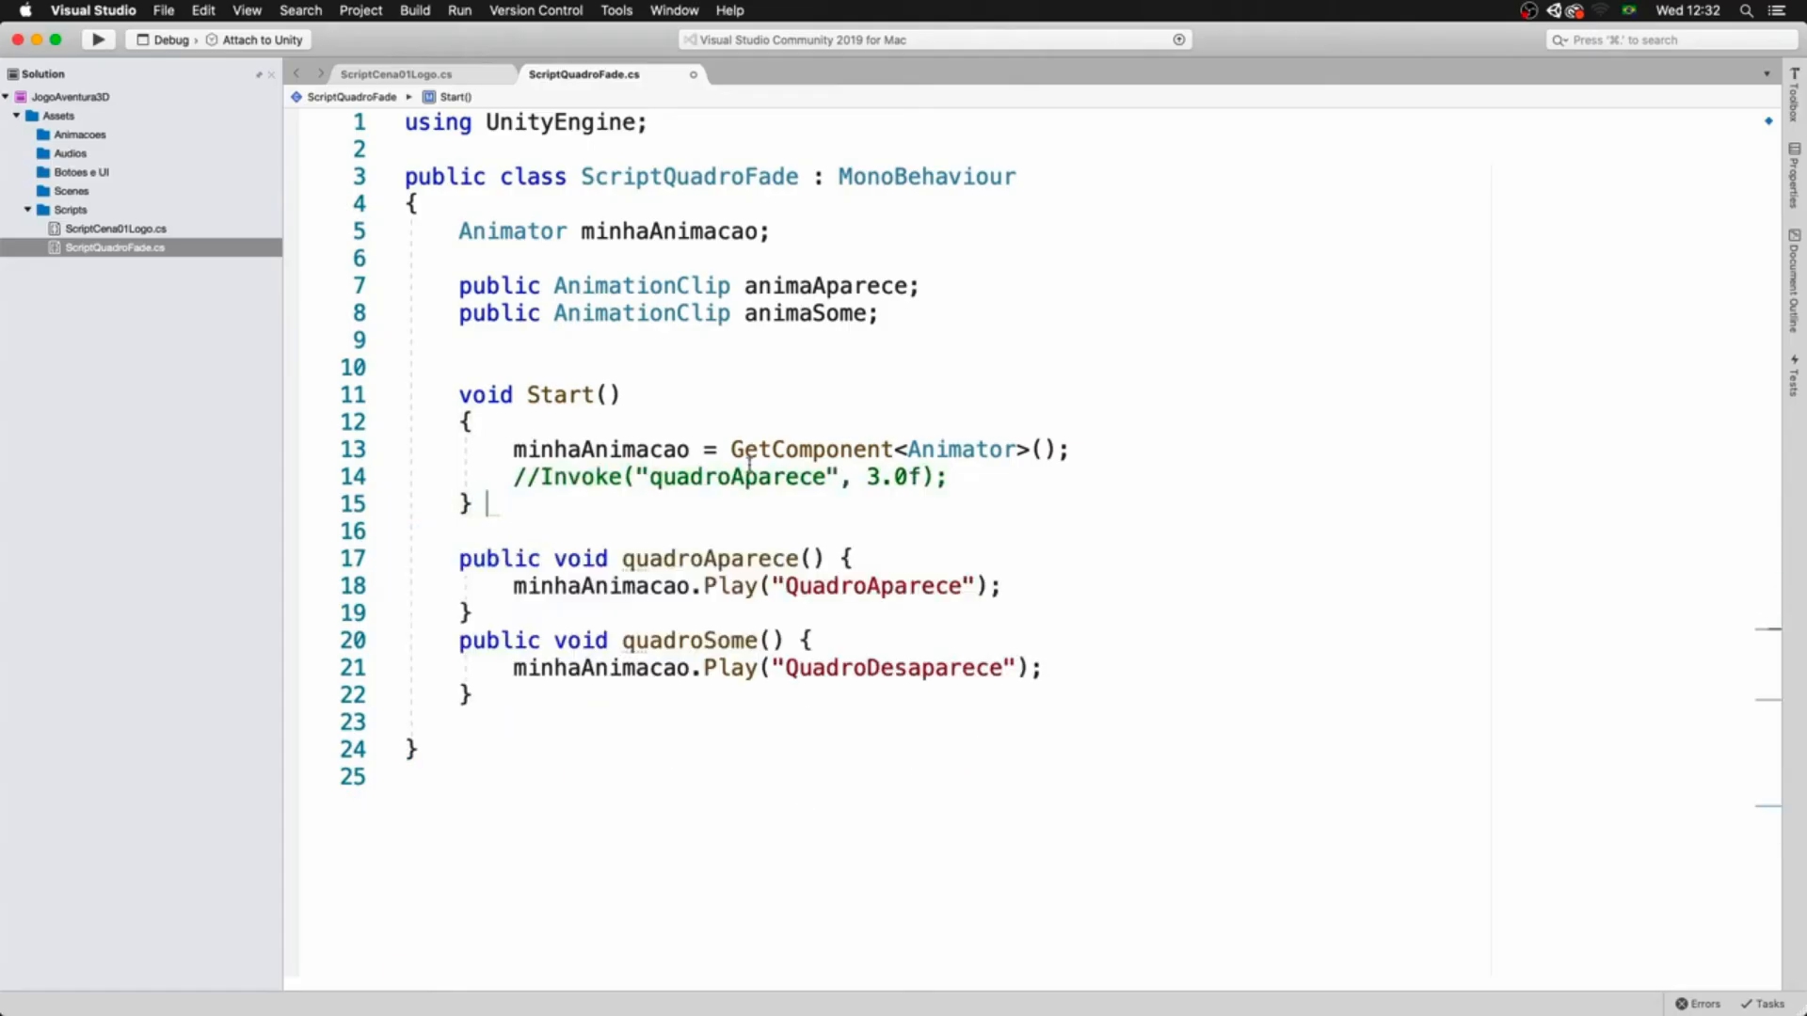
left_click_drag(613, 365, 617, 338)
key("BackSpace")
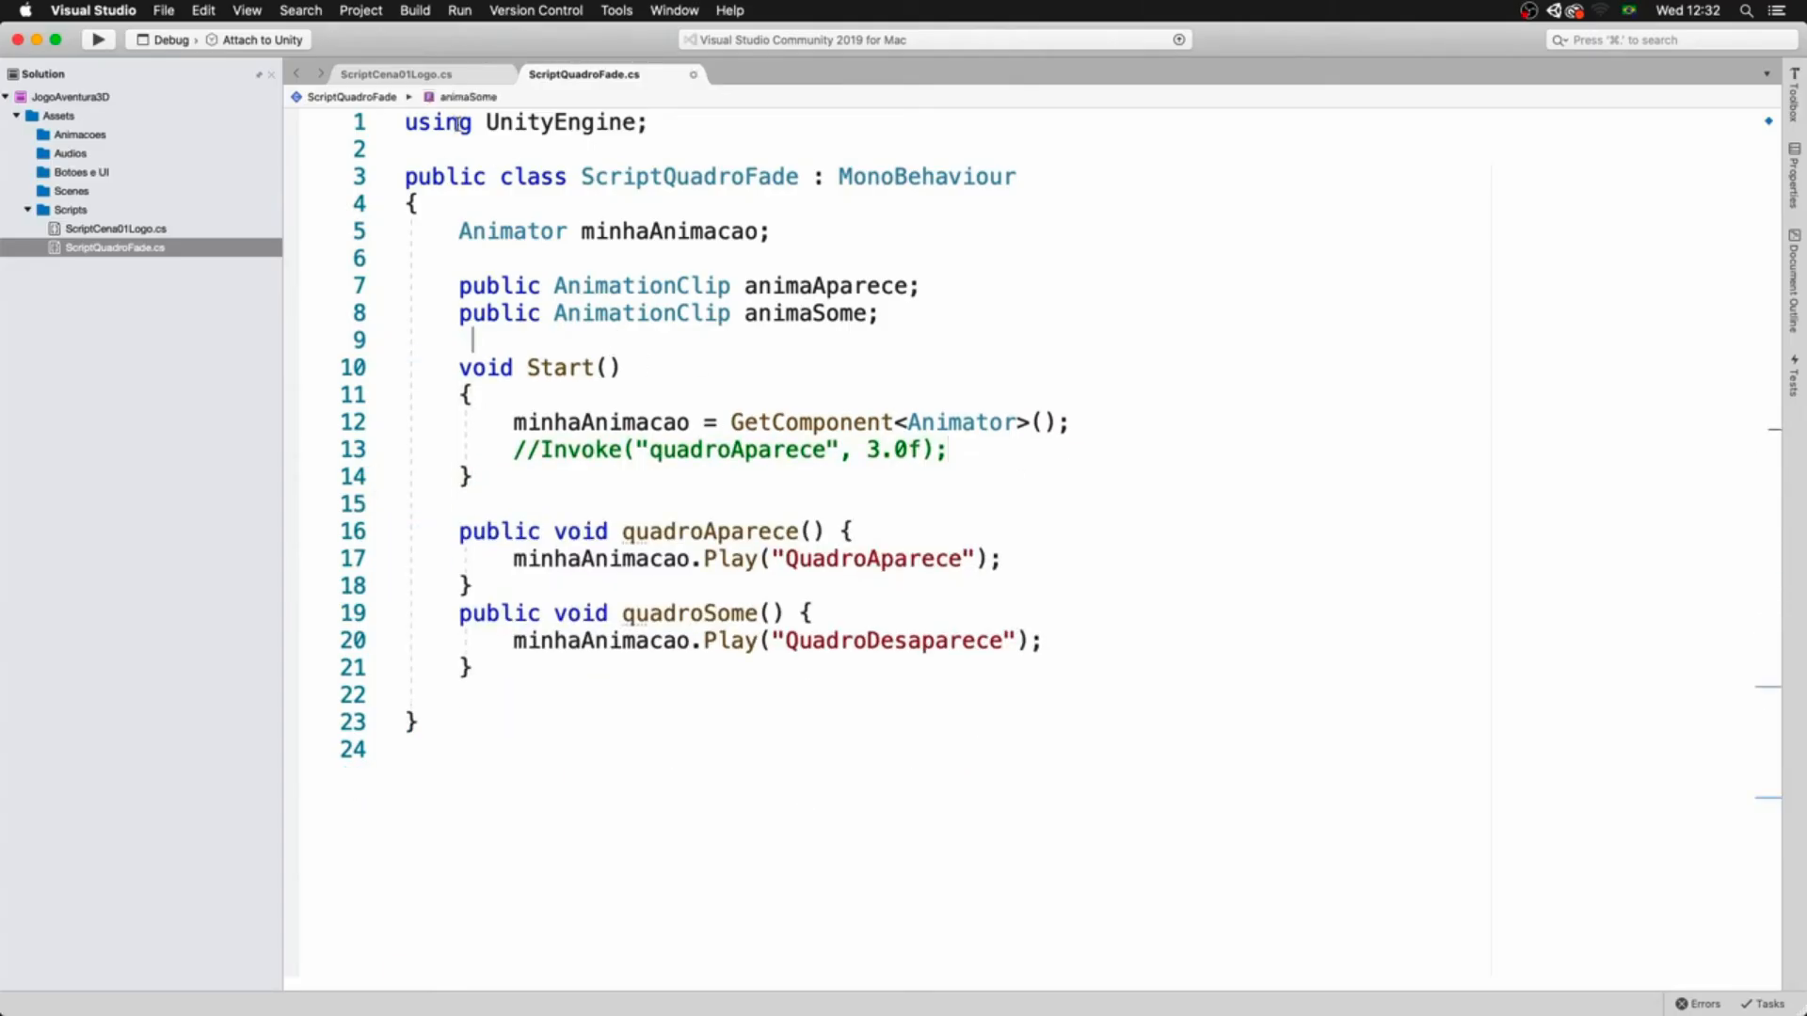
- In ScriptCena01Logo, declare a field "ScriptQuadroFade meuScript;" below the meuAudioClip declaration
left_click(395, 73)
left_click(565, 331)
key("Return")
key("Return")
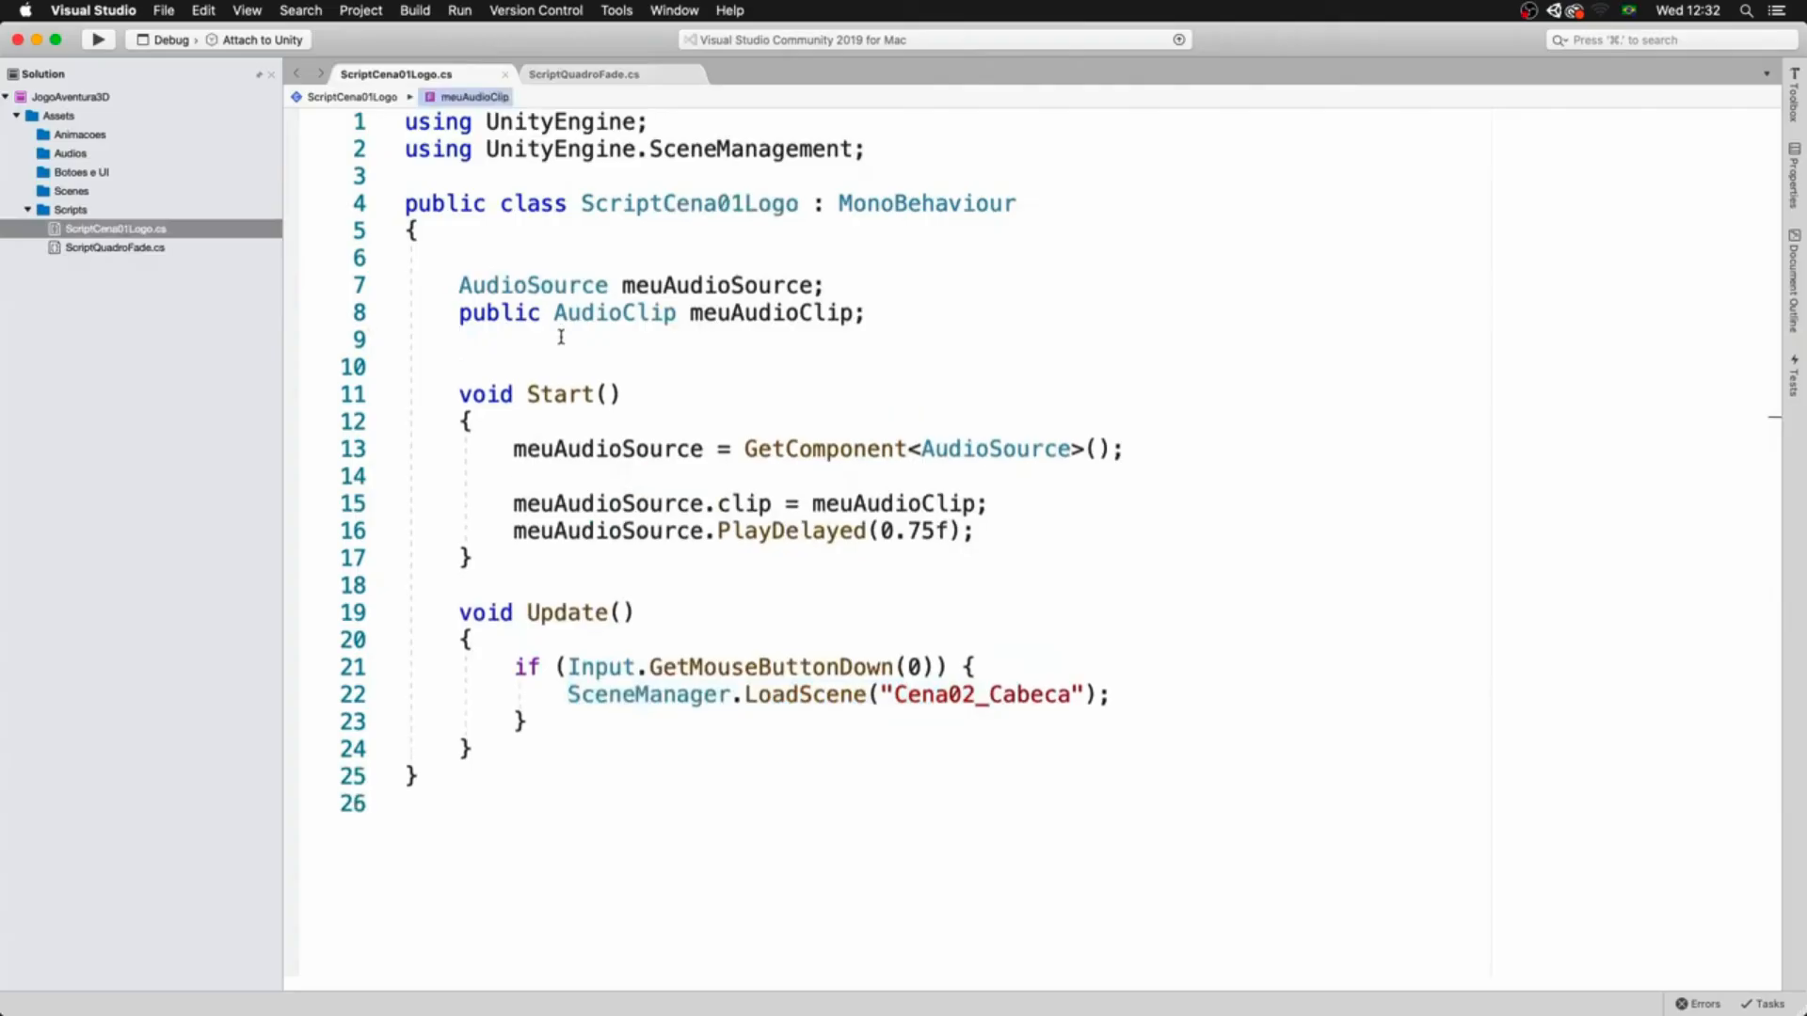
left_click(509, 365)
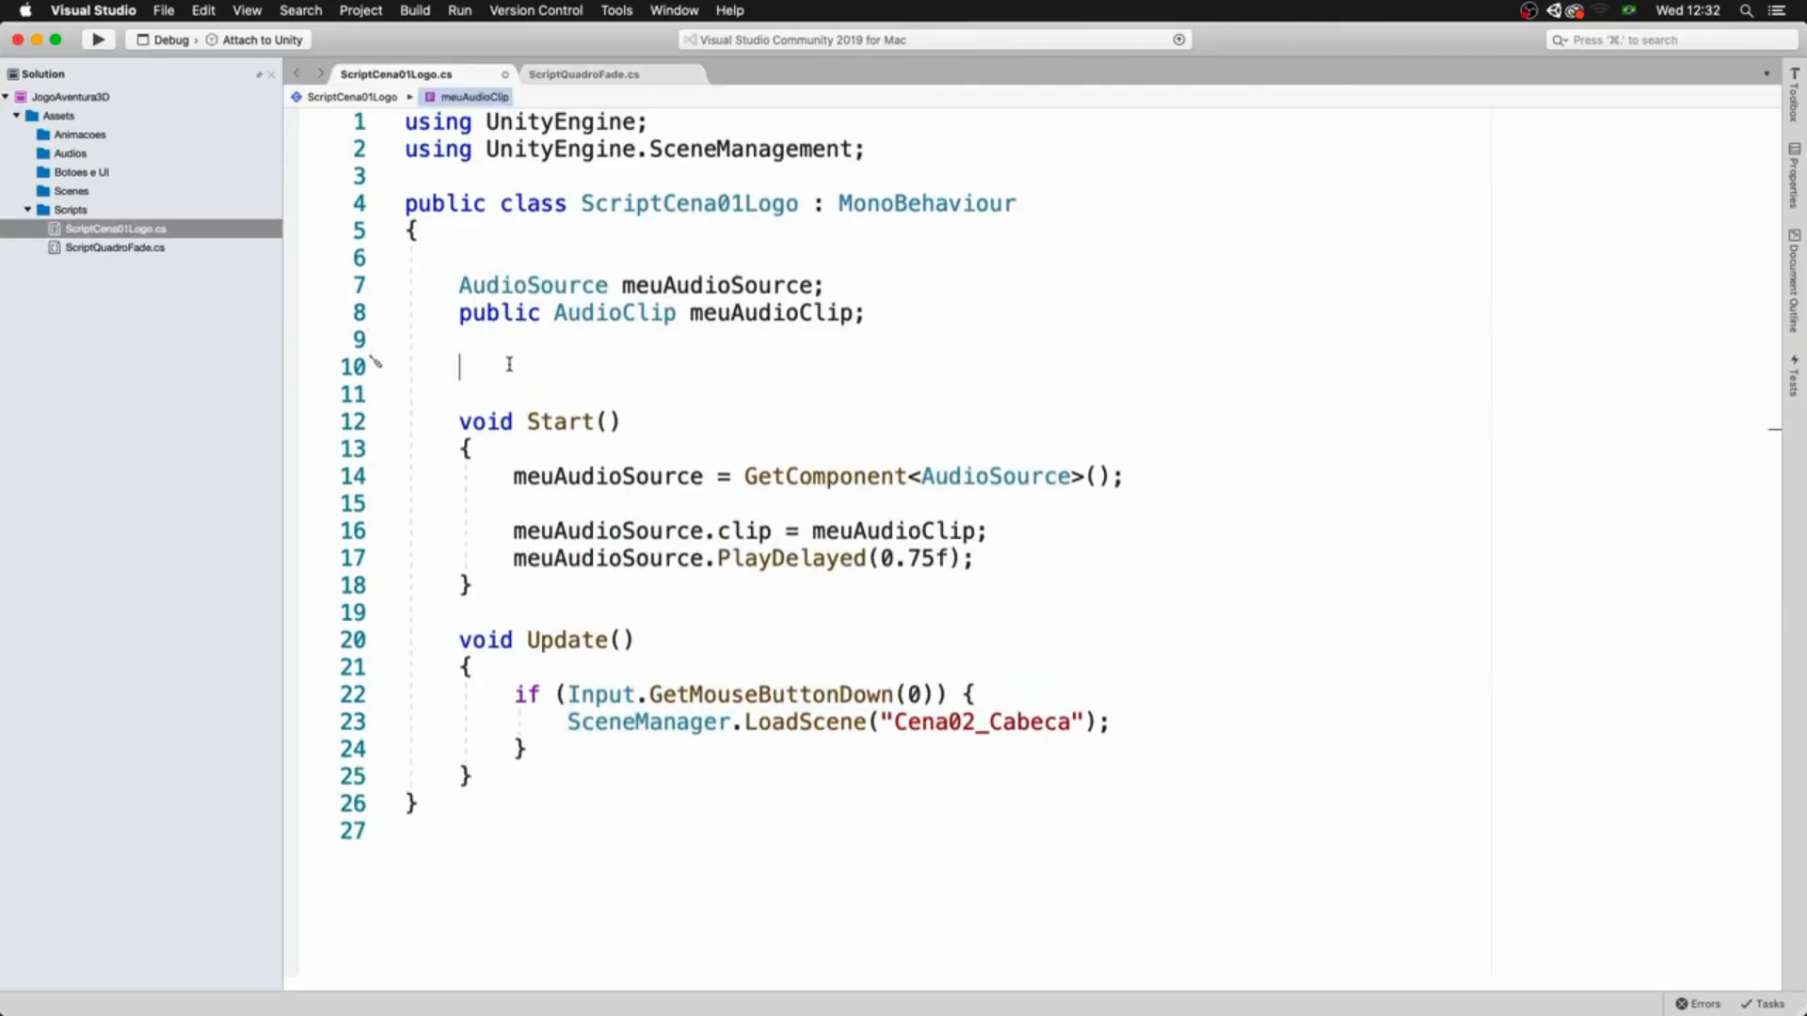
type("Script")
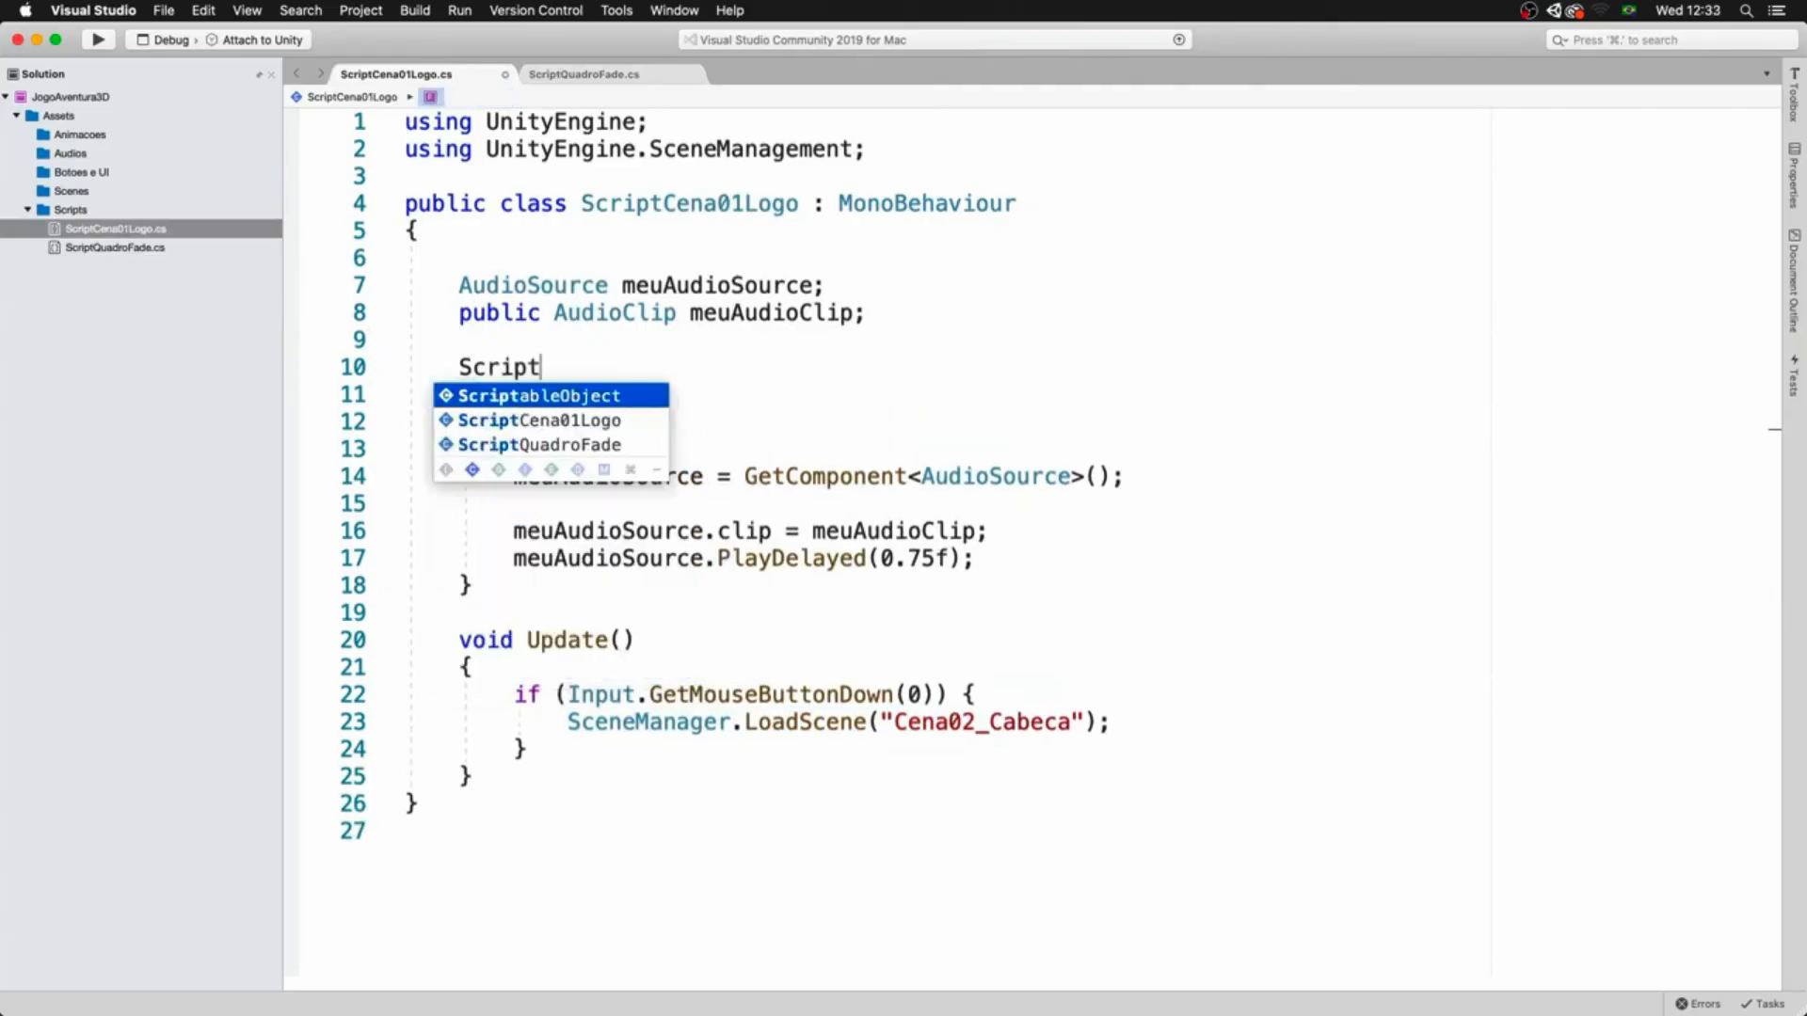
key("Down")
key("Down")
key("Return")
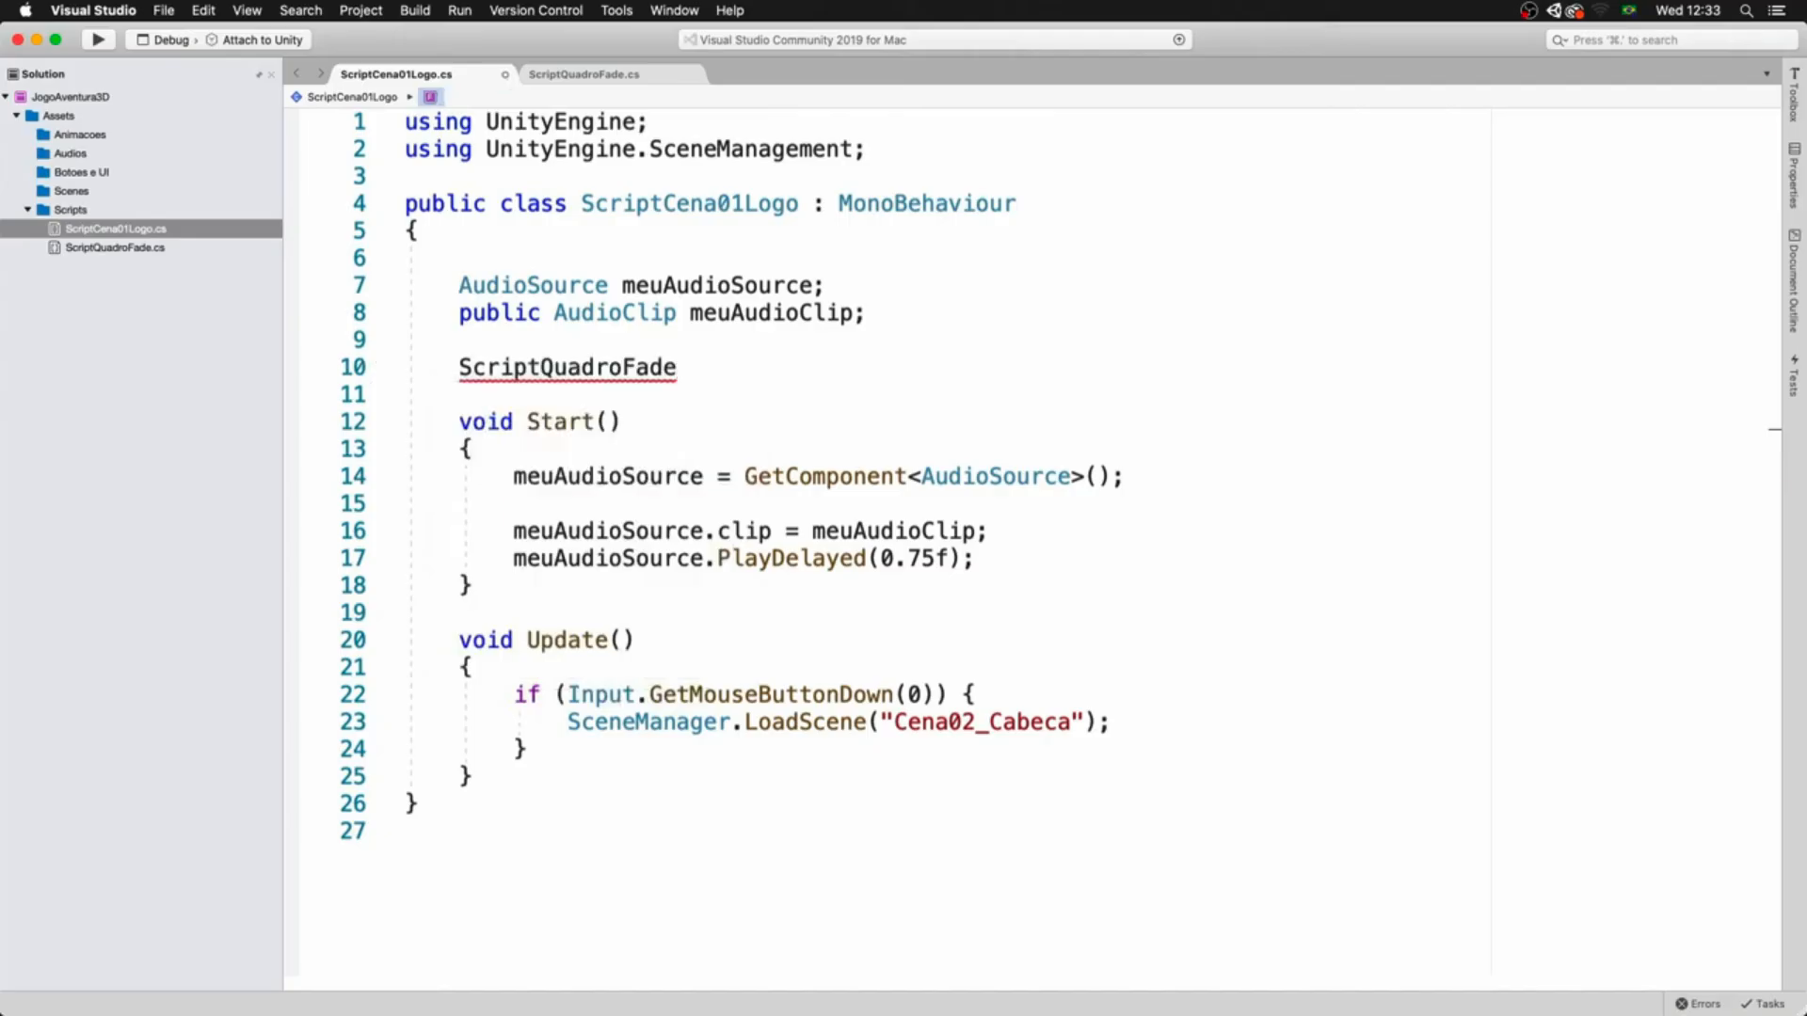
type("meuSc")
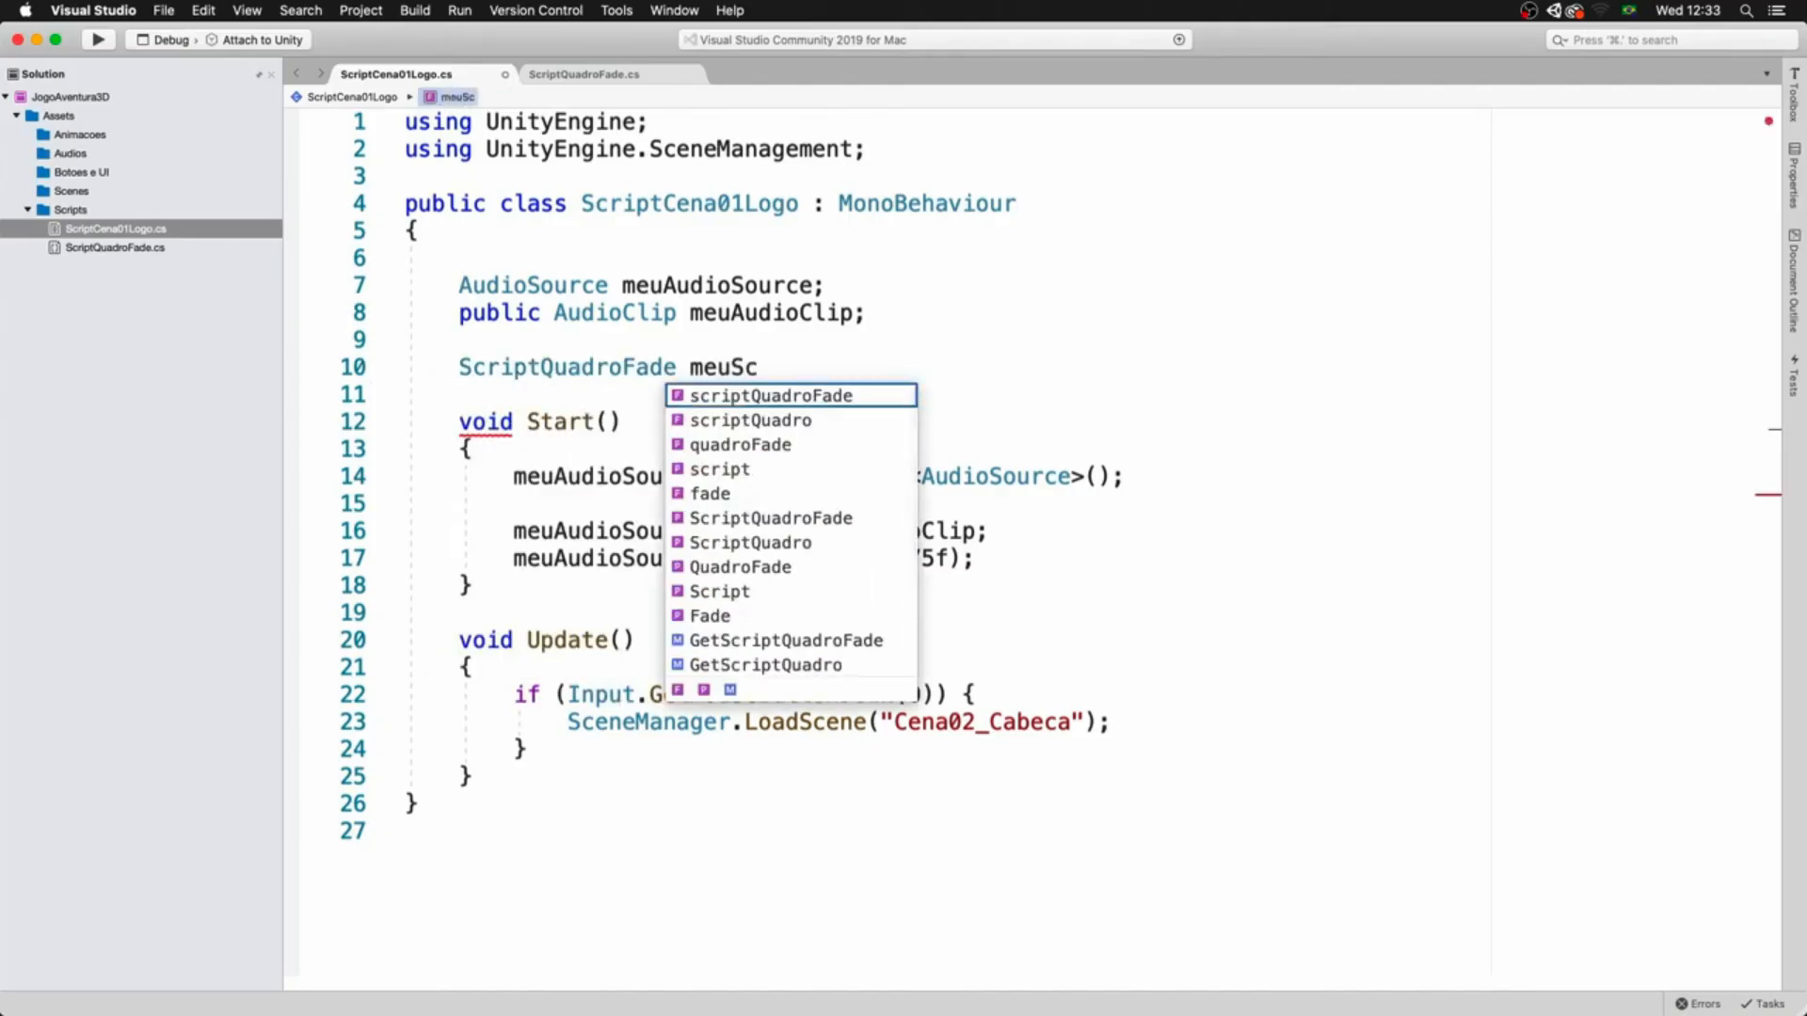
type("ript;")
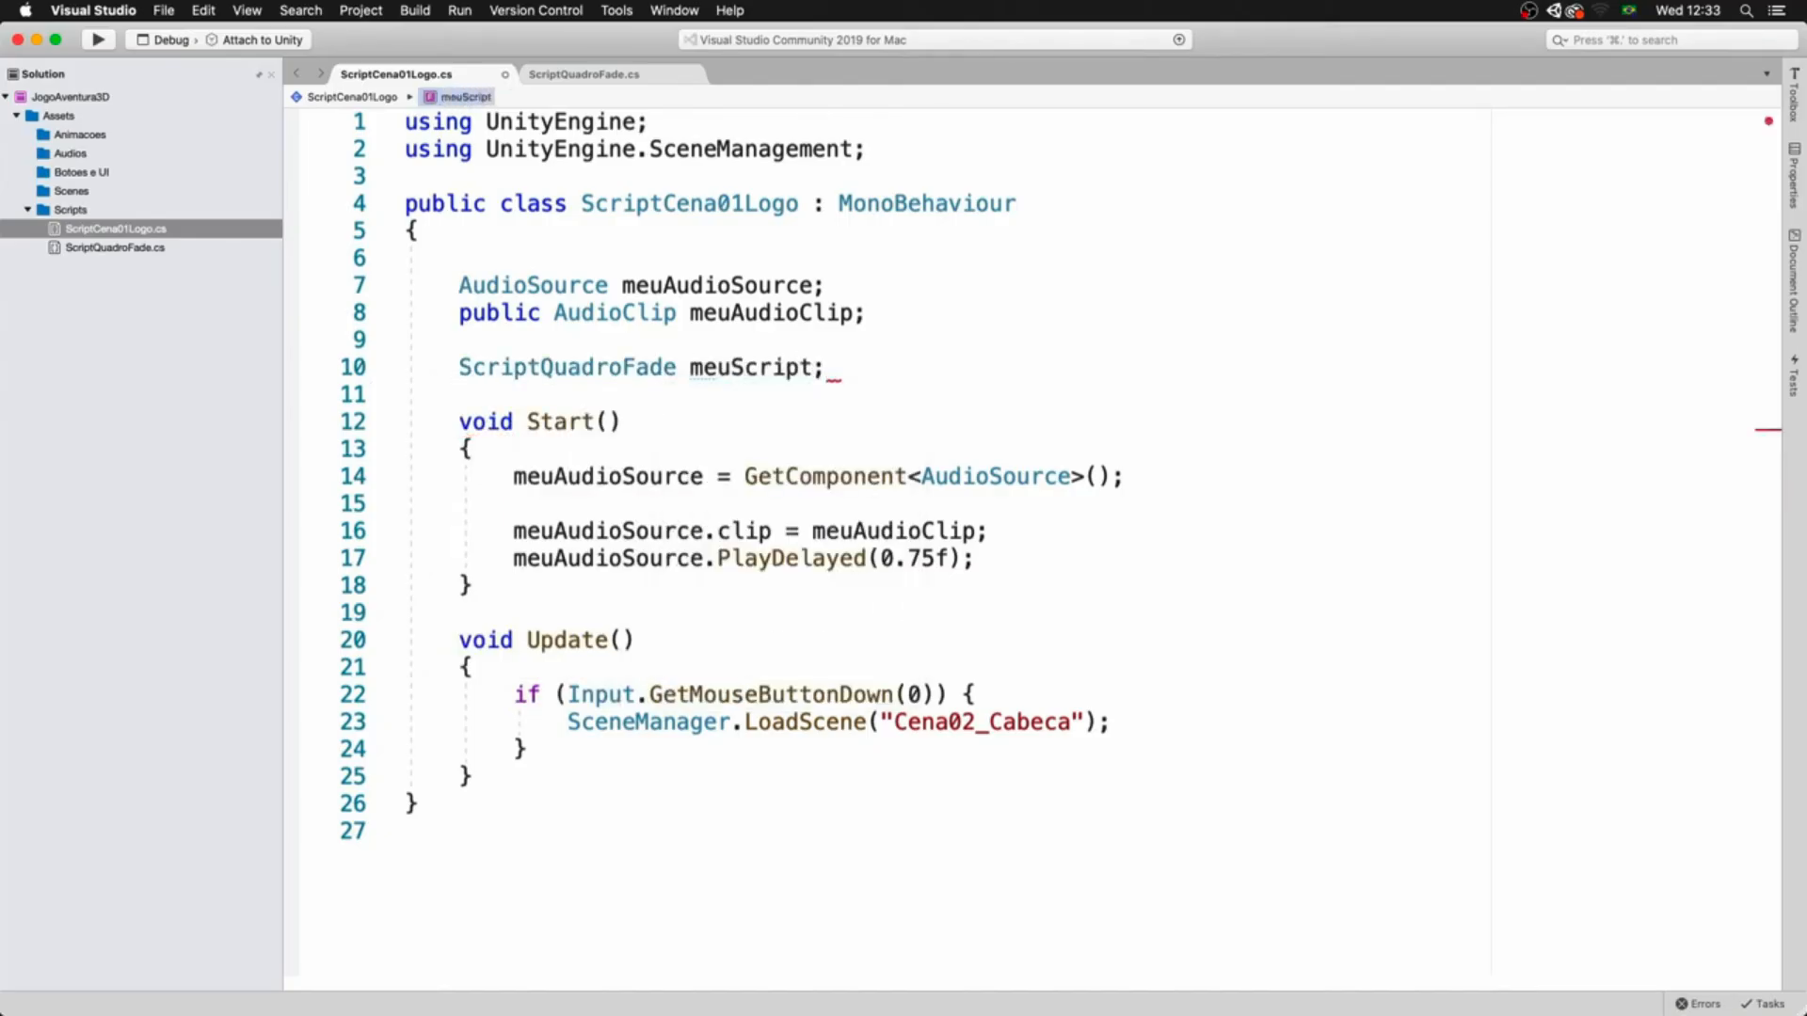
- In Start, add "meuScript = GetComponent<ScriptQuadroFade>();" below the meuAudioSource assignment, followed by a blank line
key("Down")
key("Down")
left_click(513, 504)
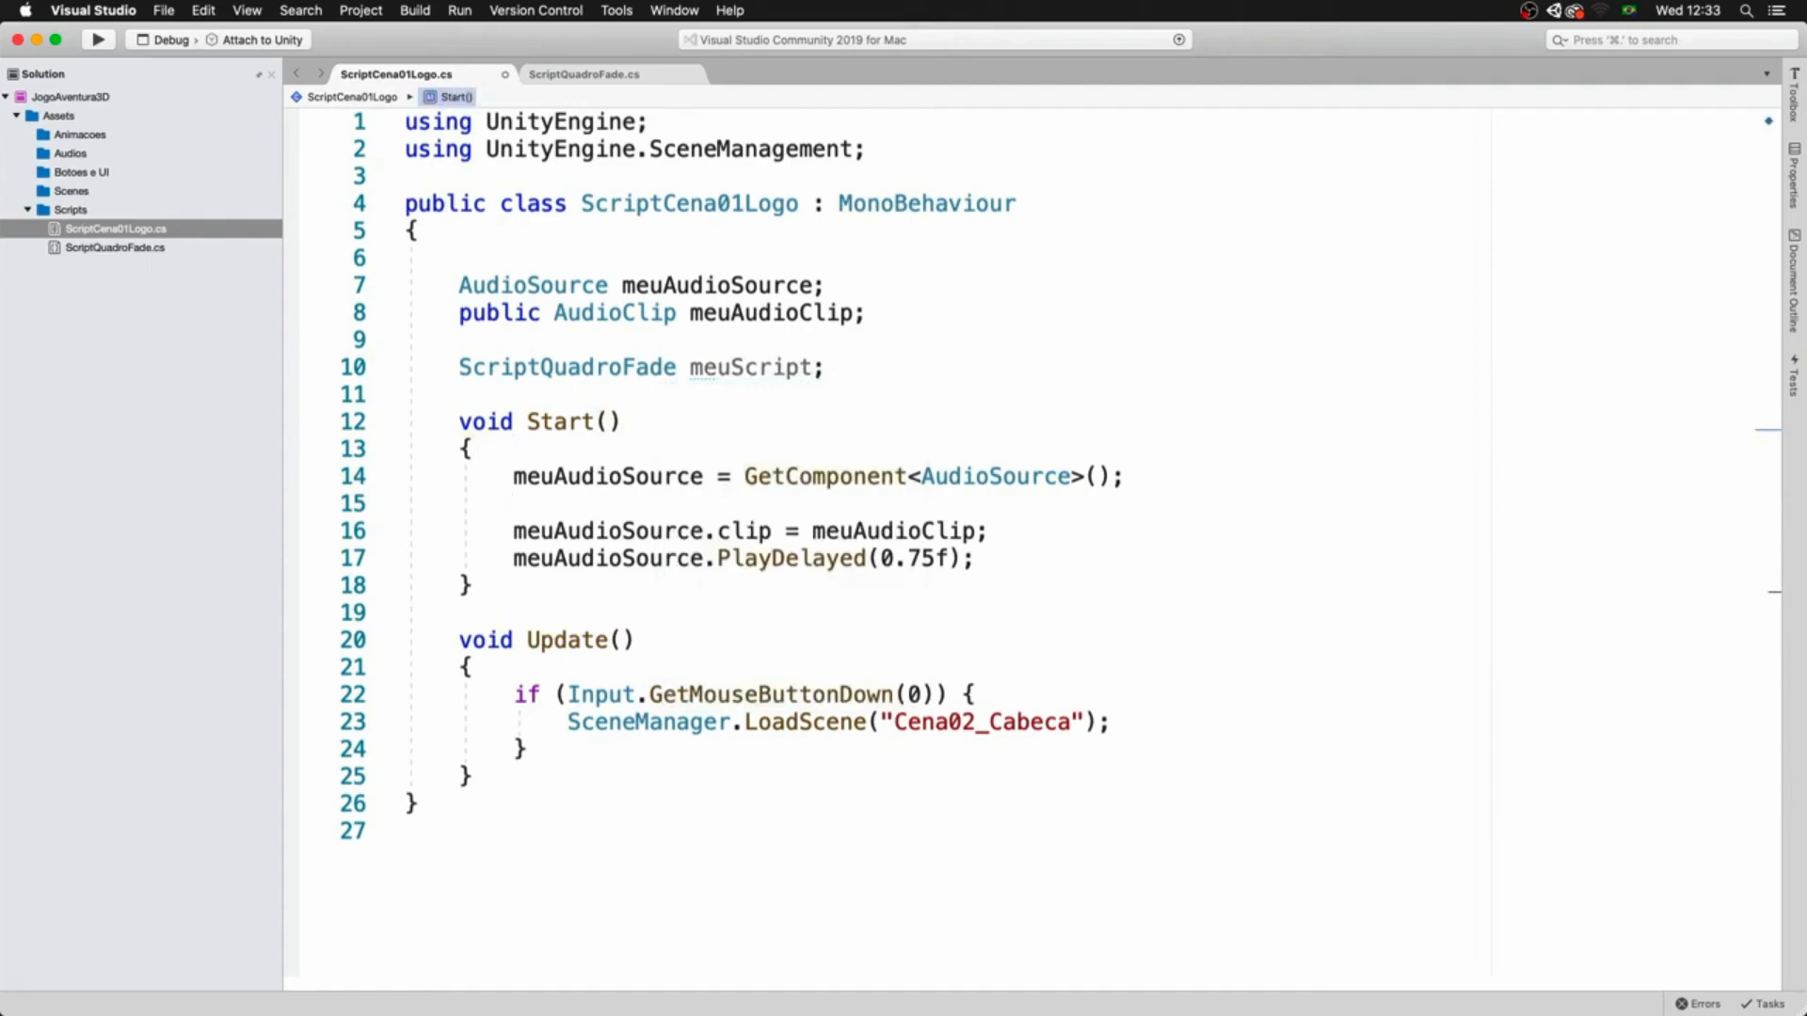
type("meuScript ")
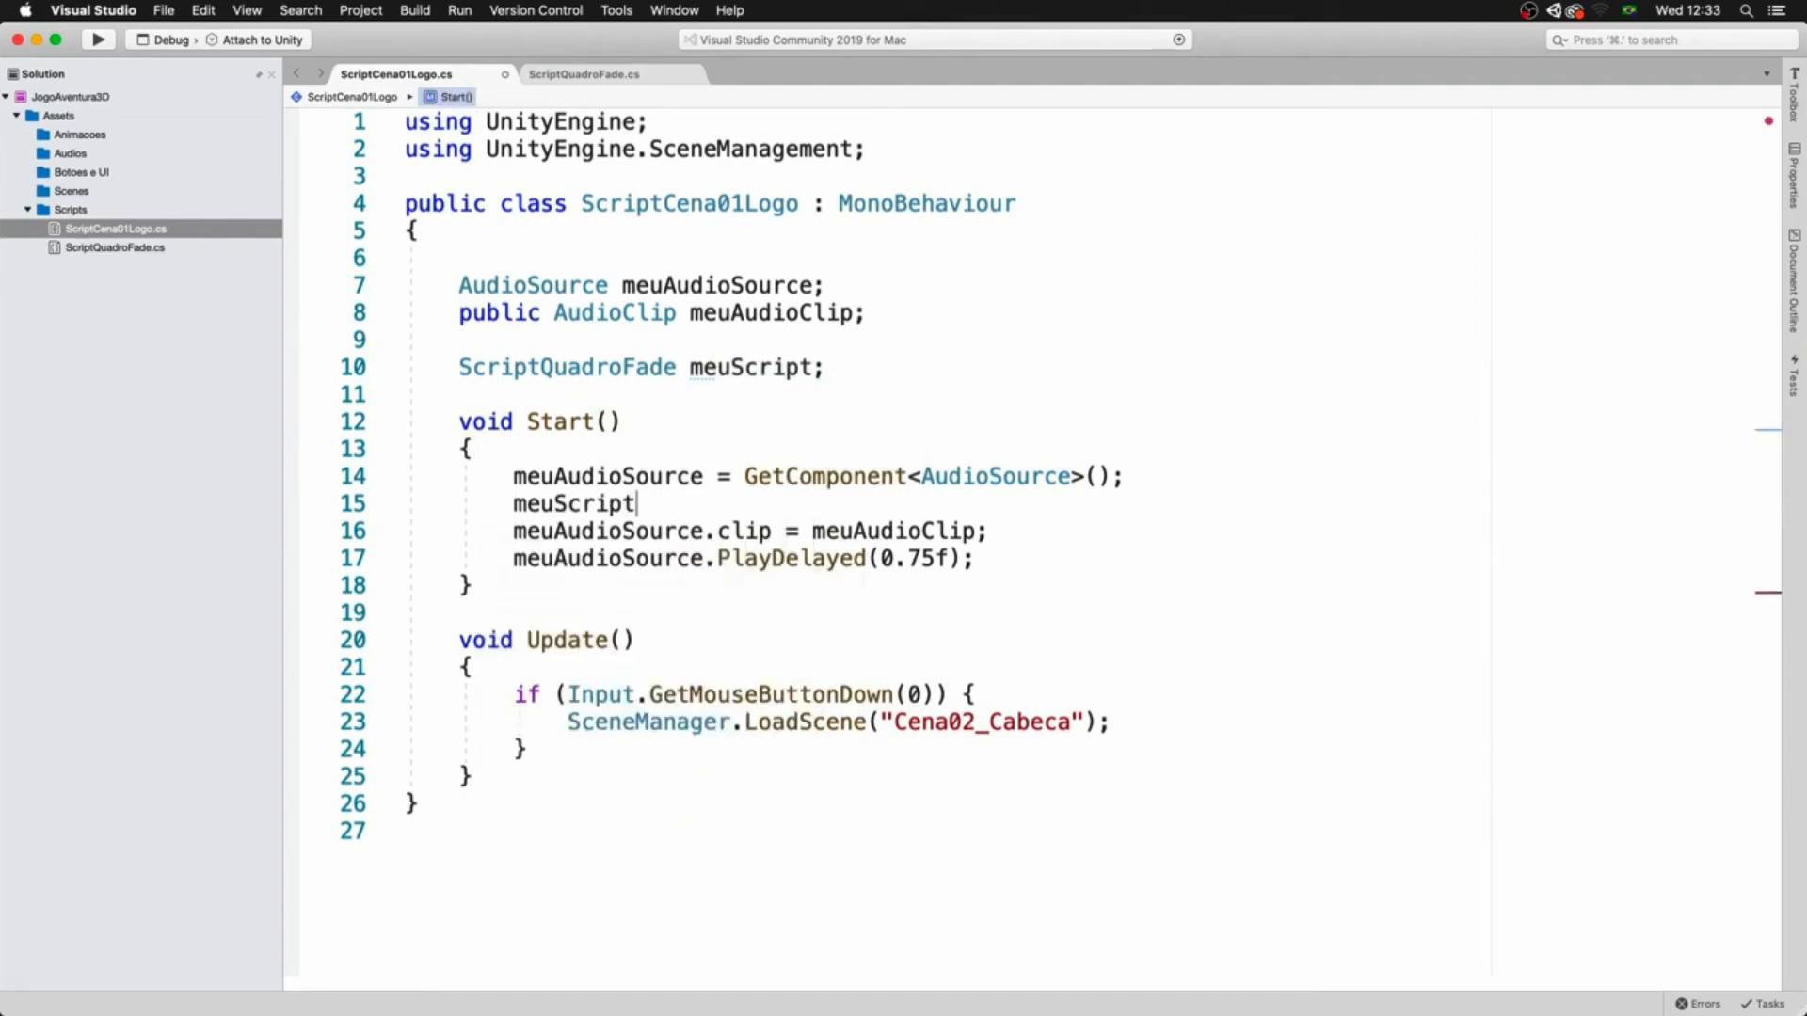
type("= GetComponent")
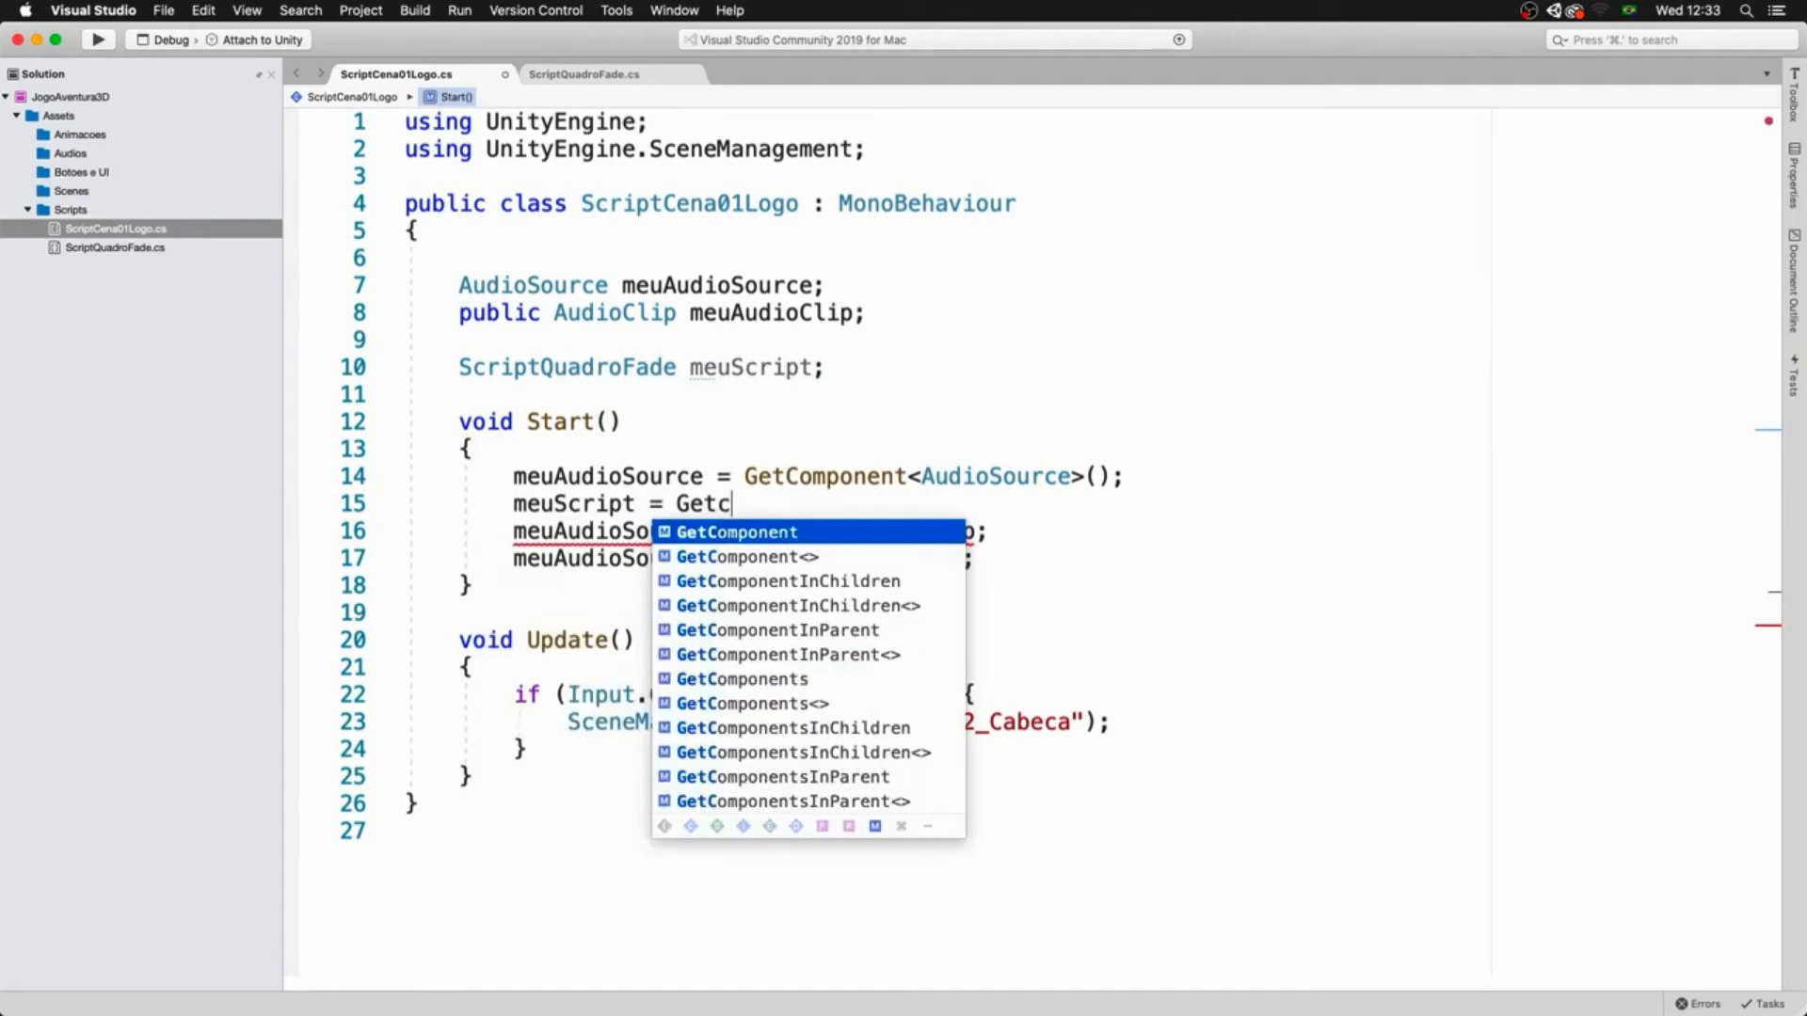
type("<Sc>")
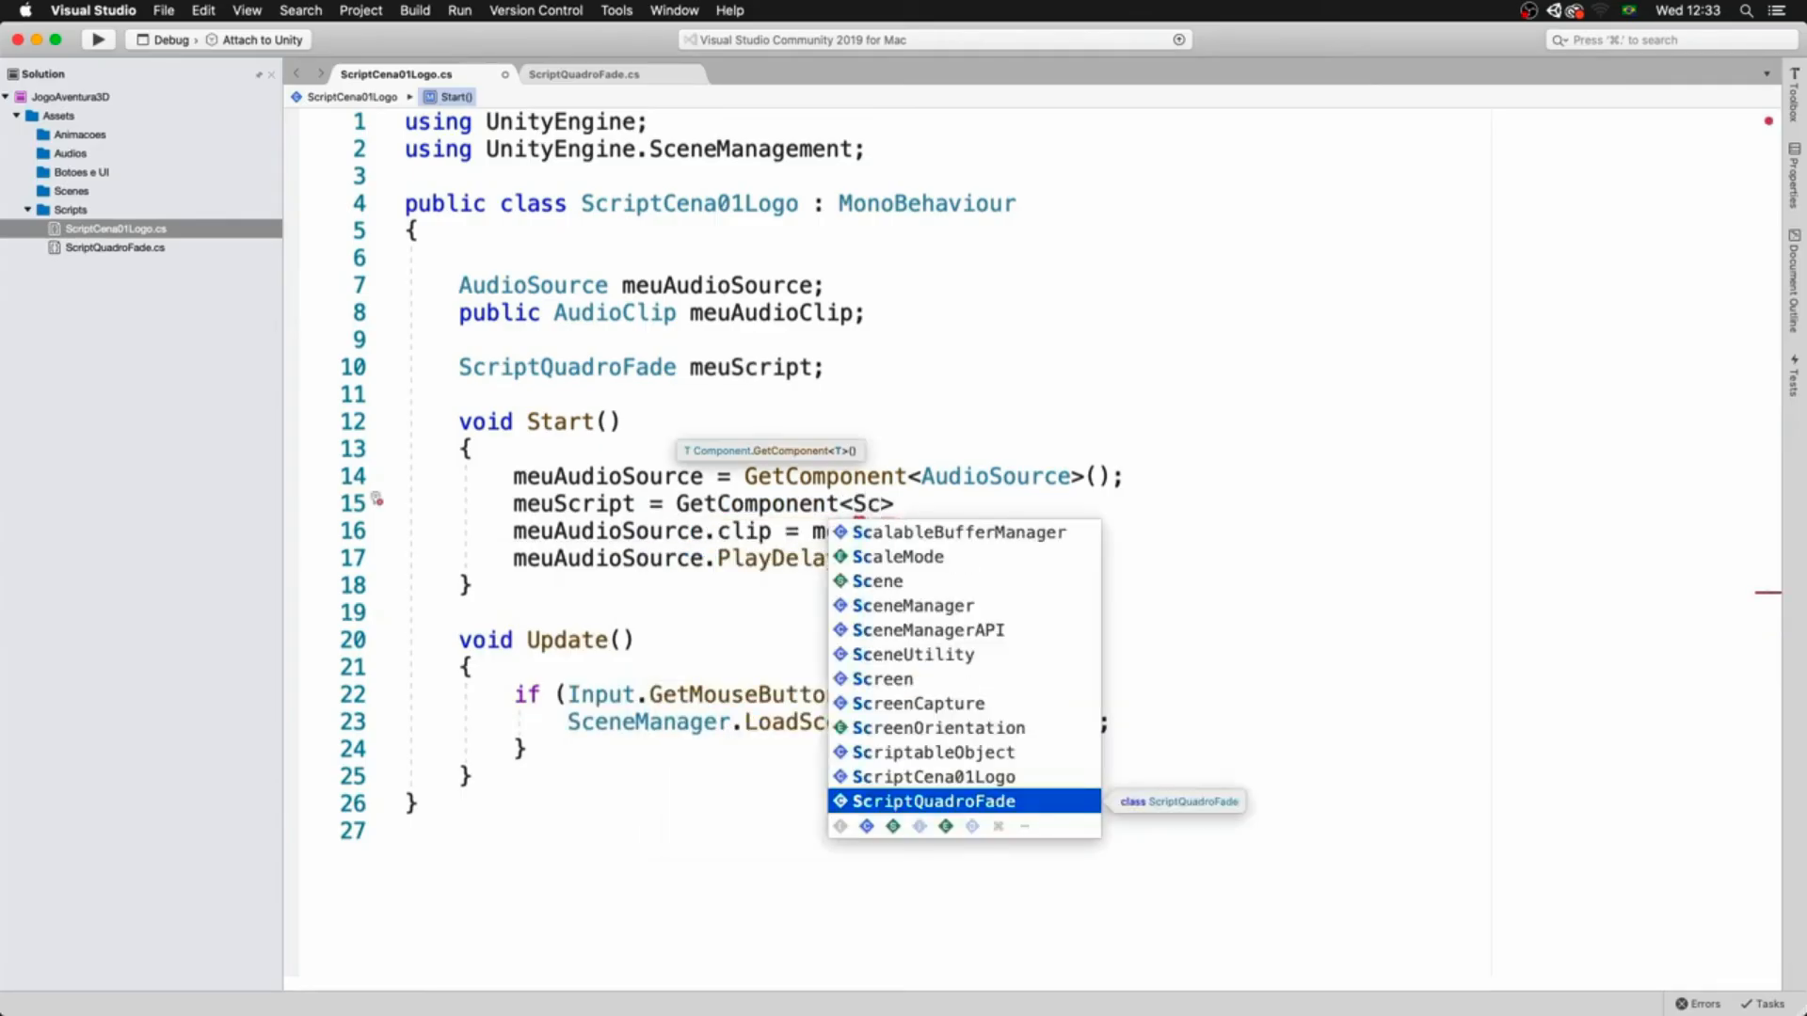
key("Return")
type(">(")
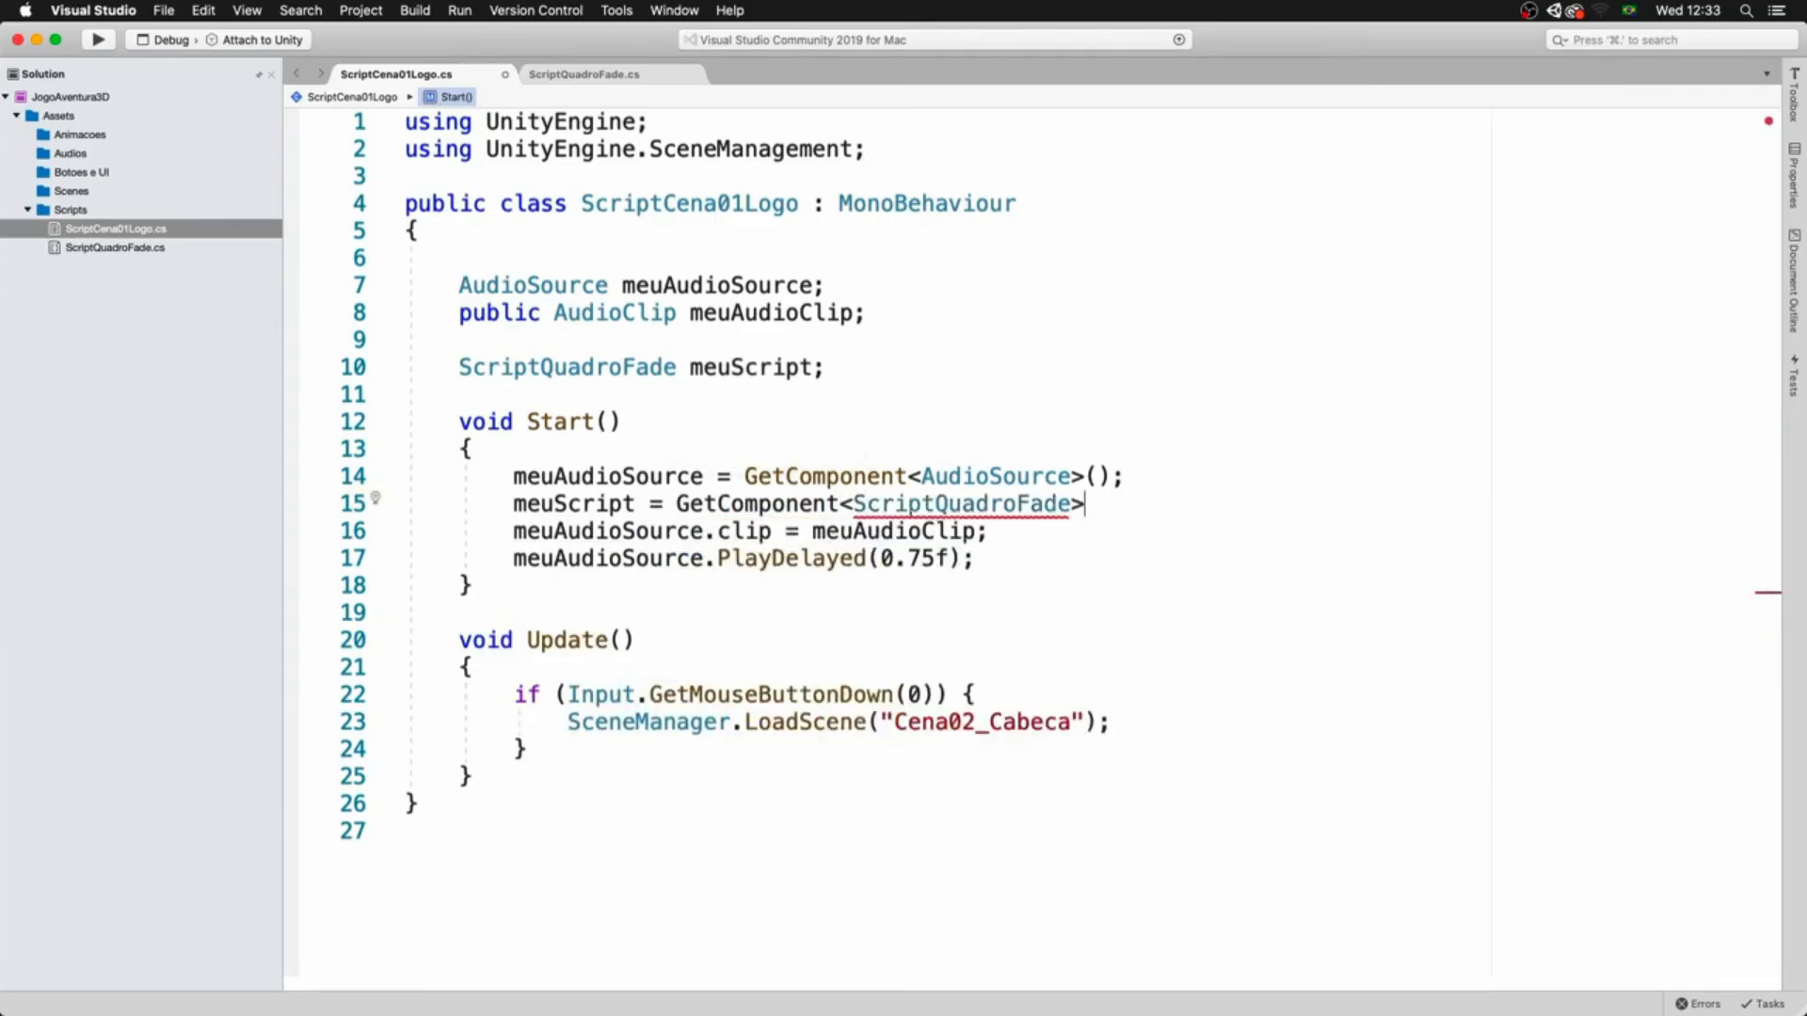
type(");")
key("Return")
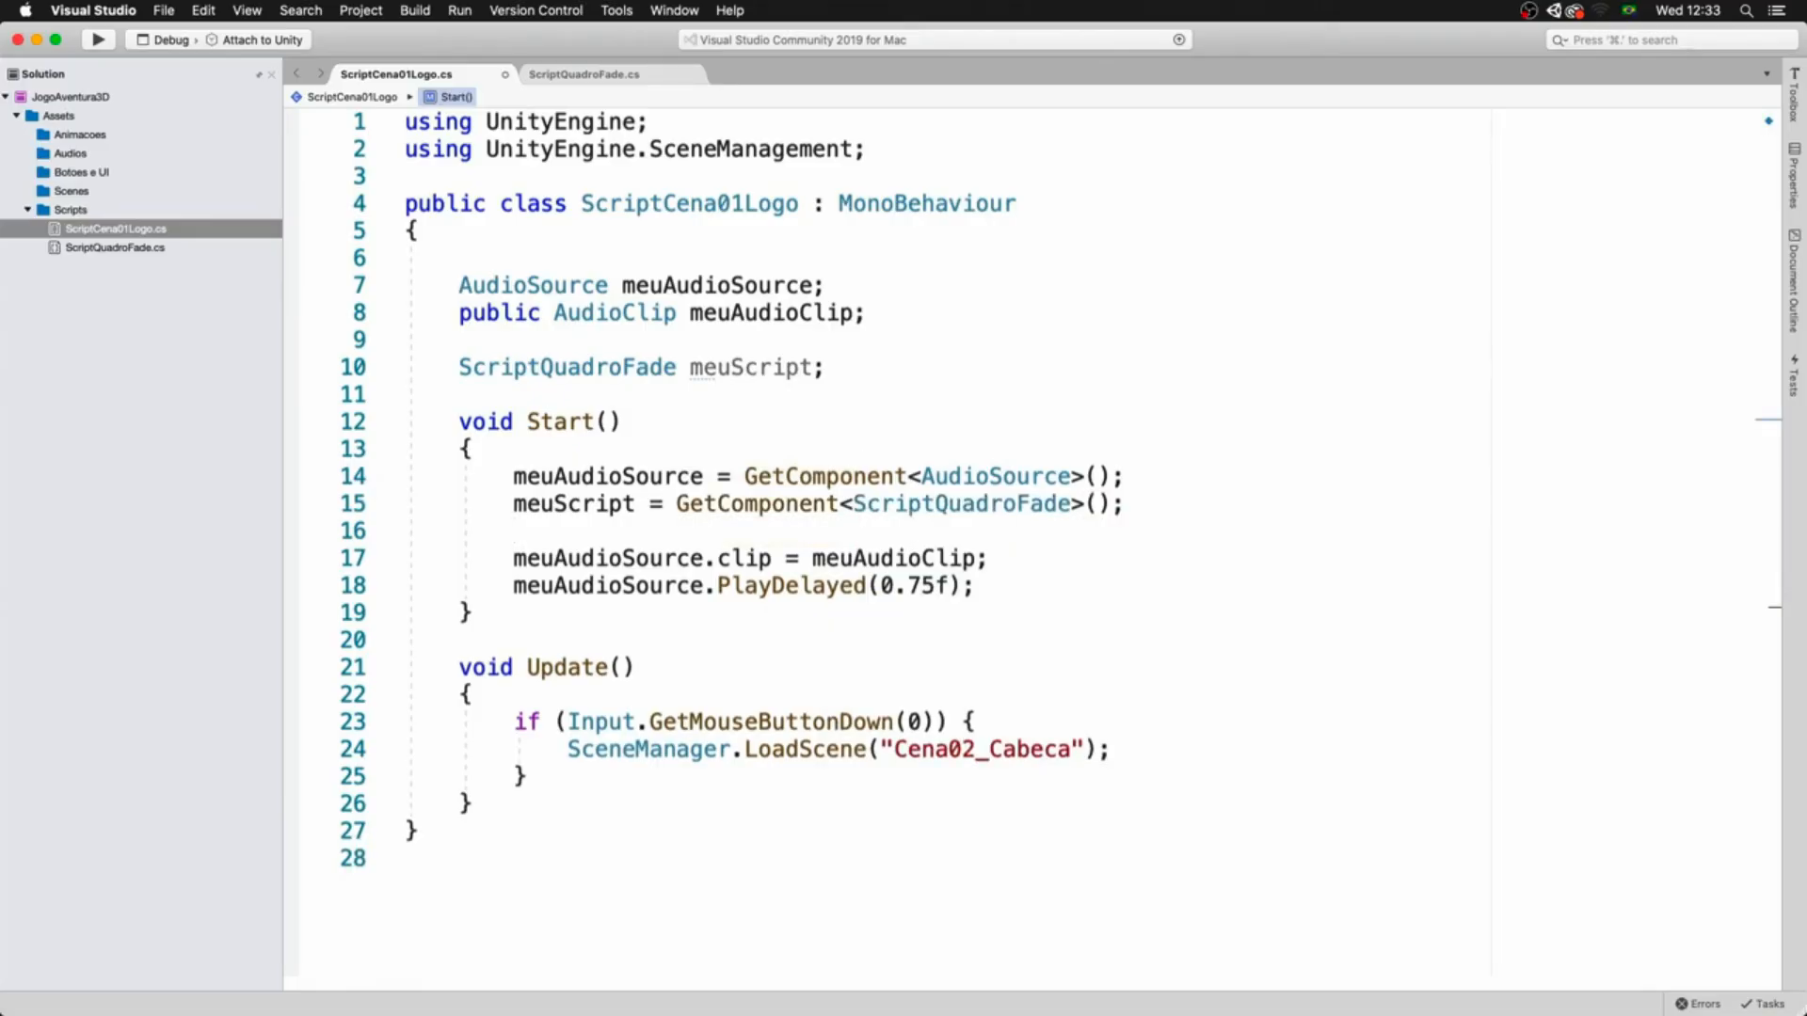
- In Update's if block, add a line reading "meuScript.quadroAparece" below the LoadScene call
key("Down")
key("Down")
key("Down")
key("Down")
key("Down")
key("Down")
key("Down")
key("super+Right")
key("Return")
type("s")
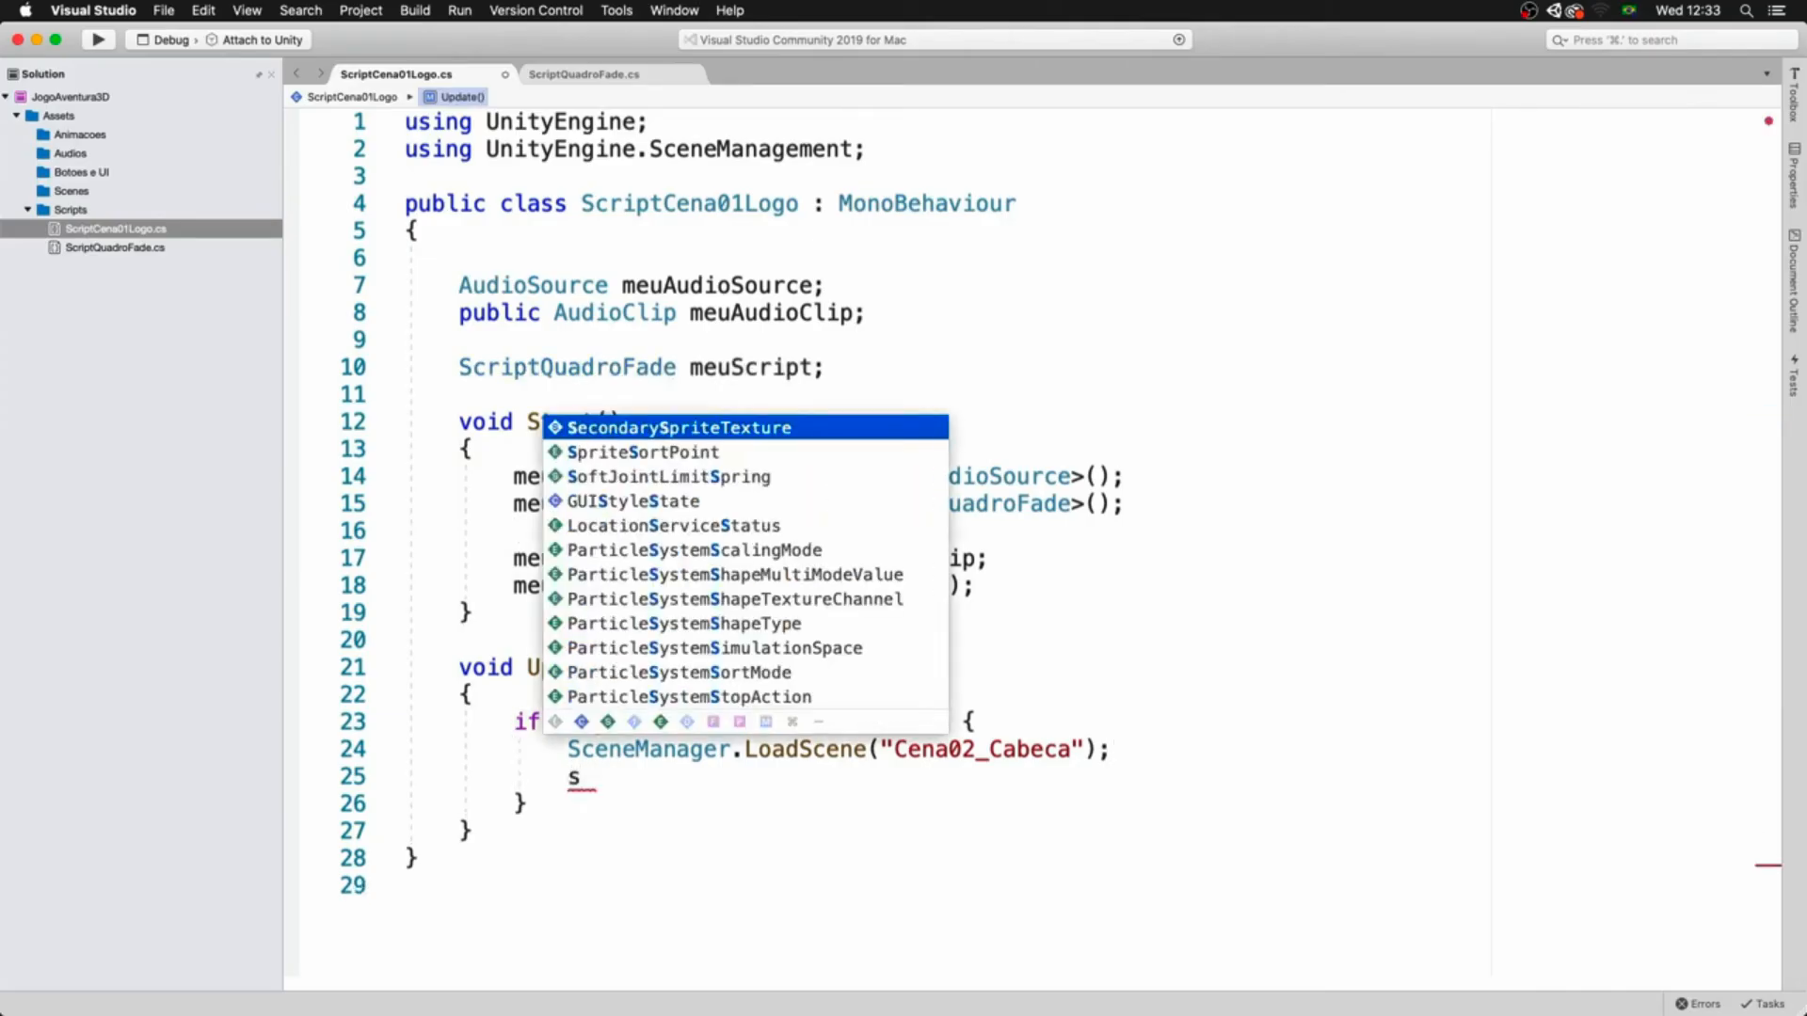
type("meus")
key("BackSpace")
key("BackSpace")
key("BackSpace")
key("BackSpace")
key("BackSpace")
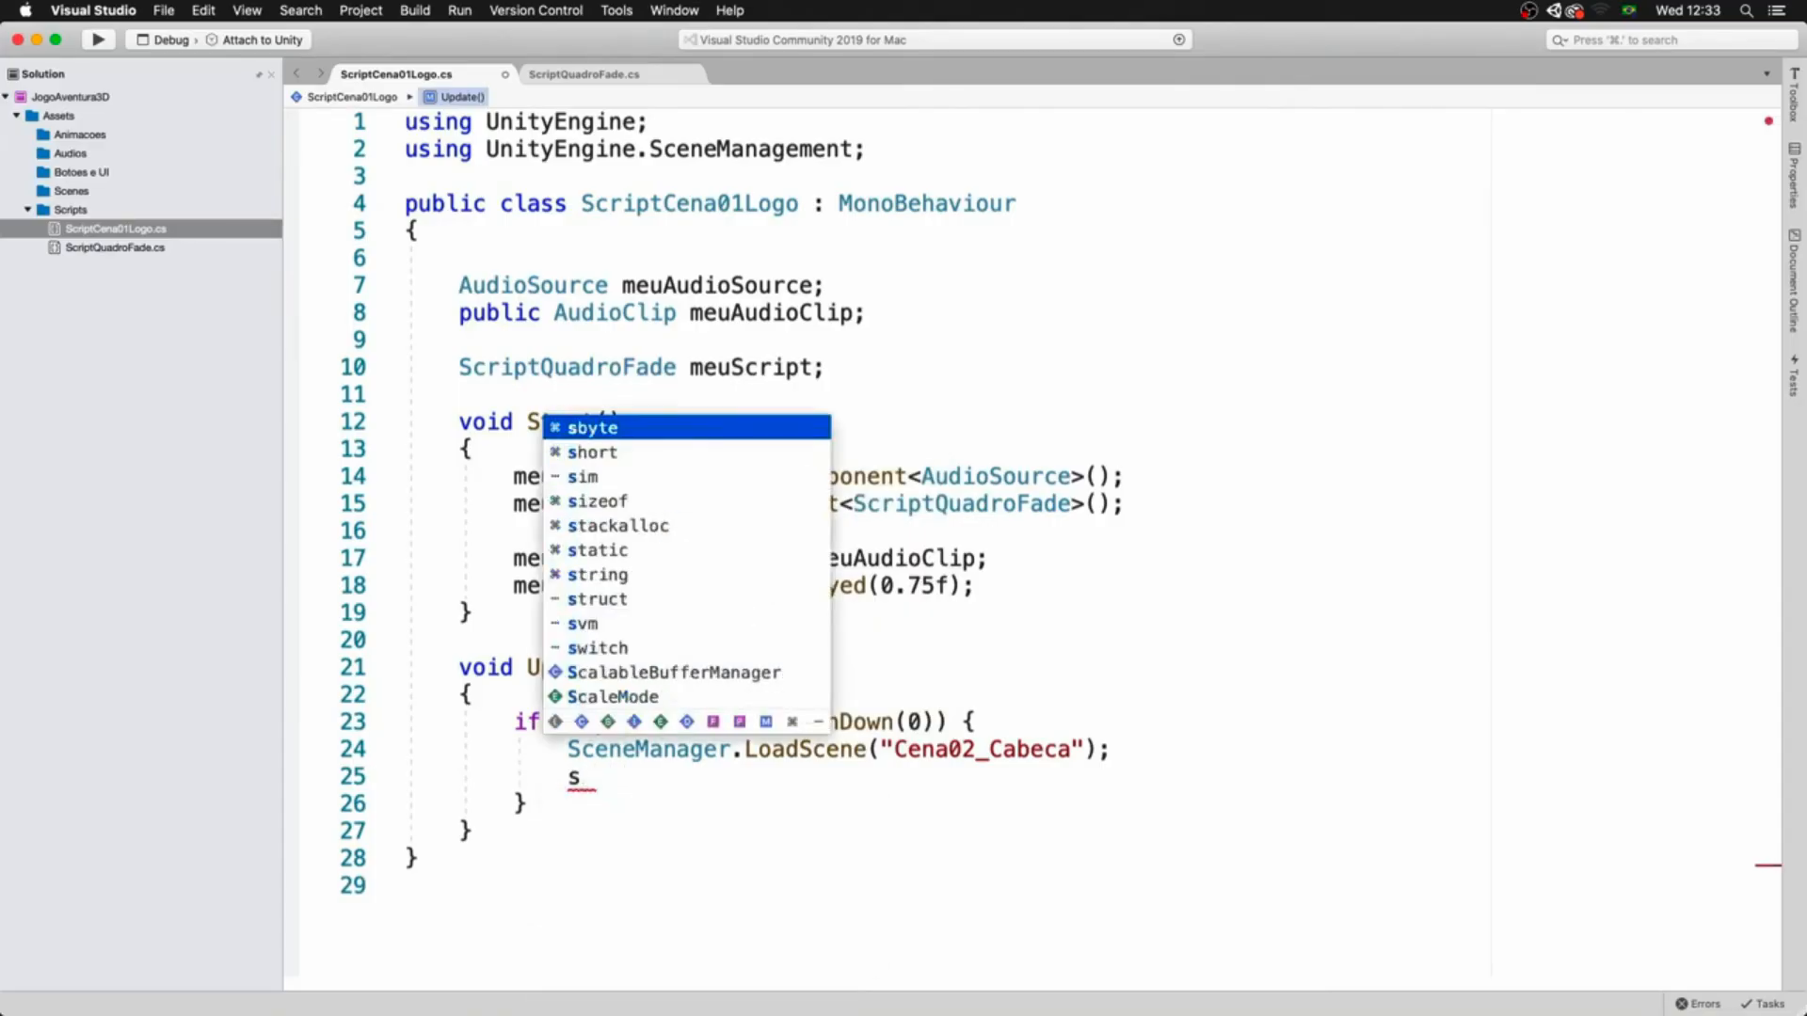
type("meus")
key("Tab")
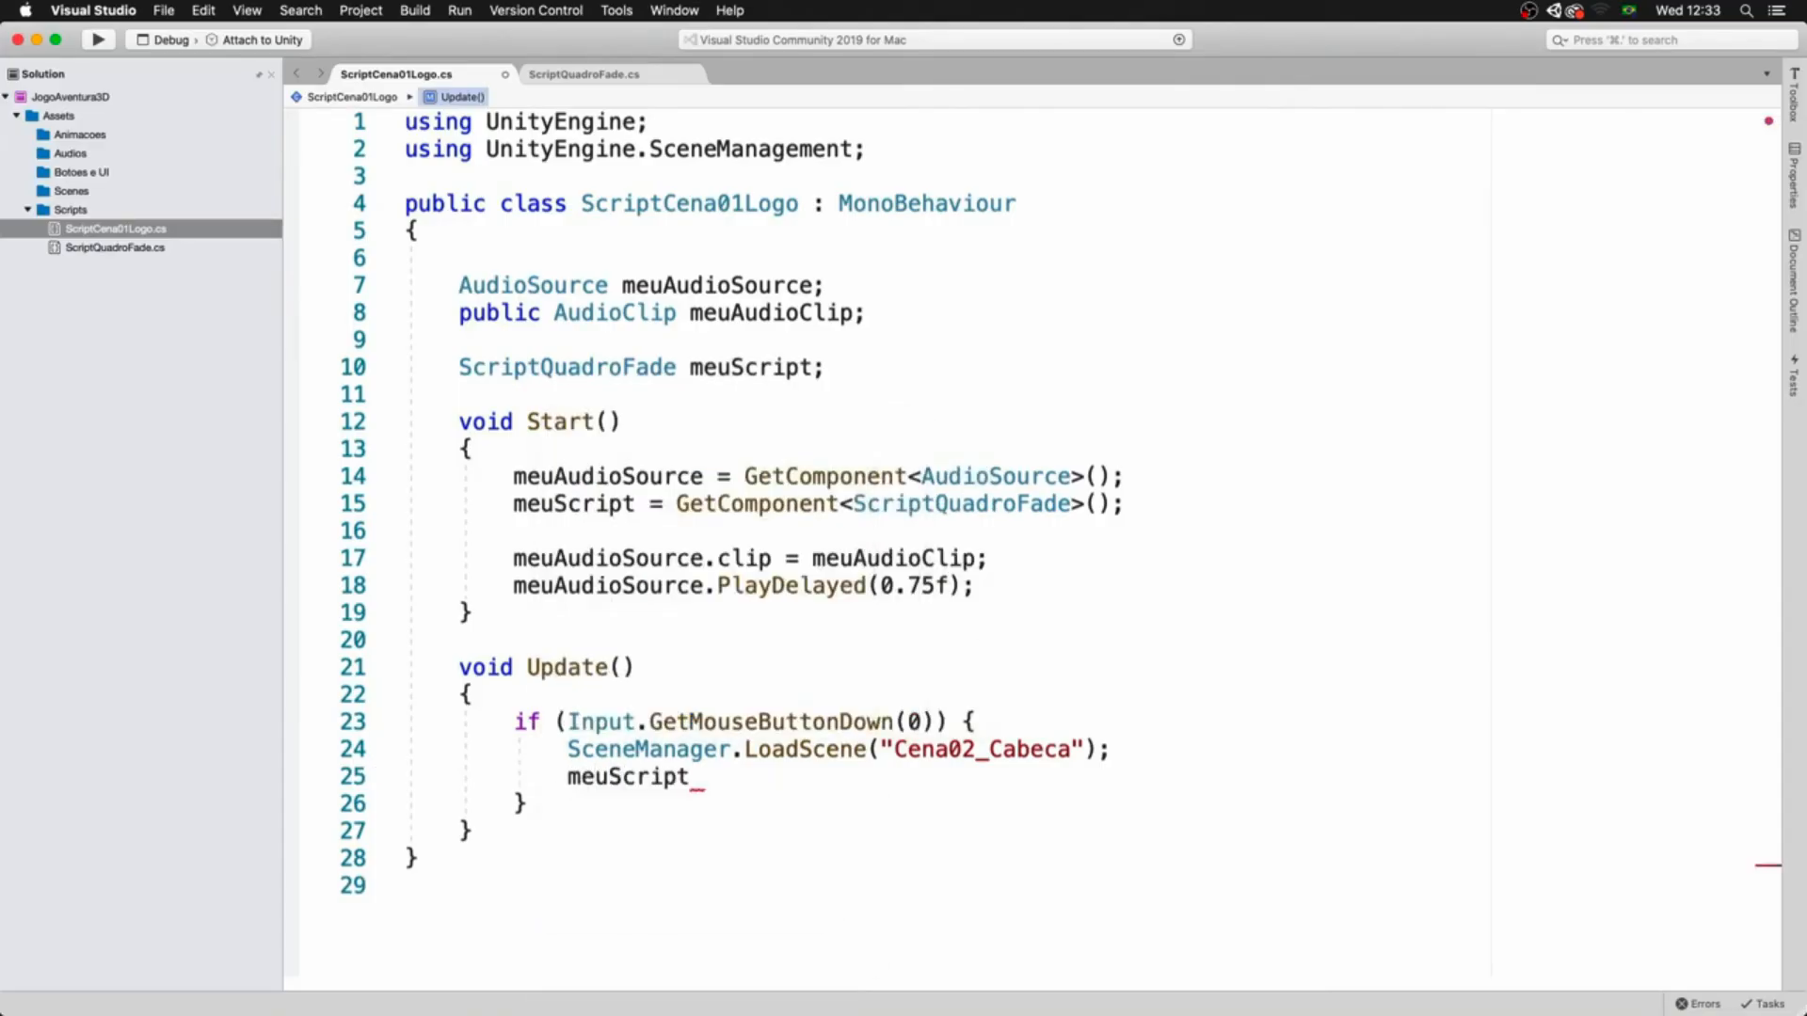
type(".apa")
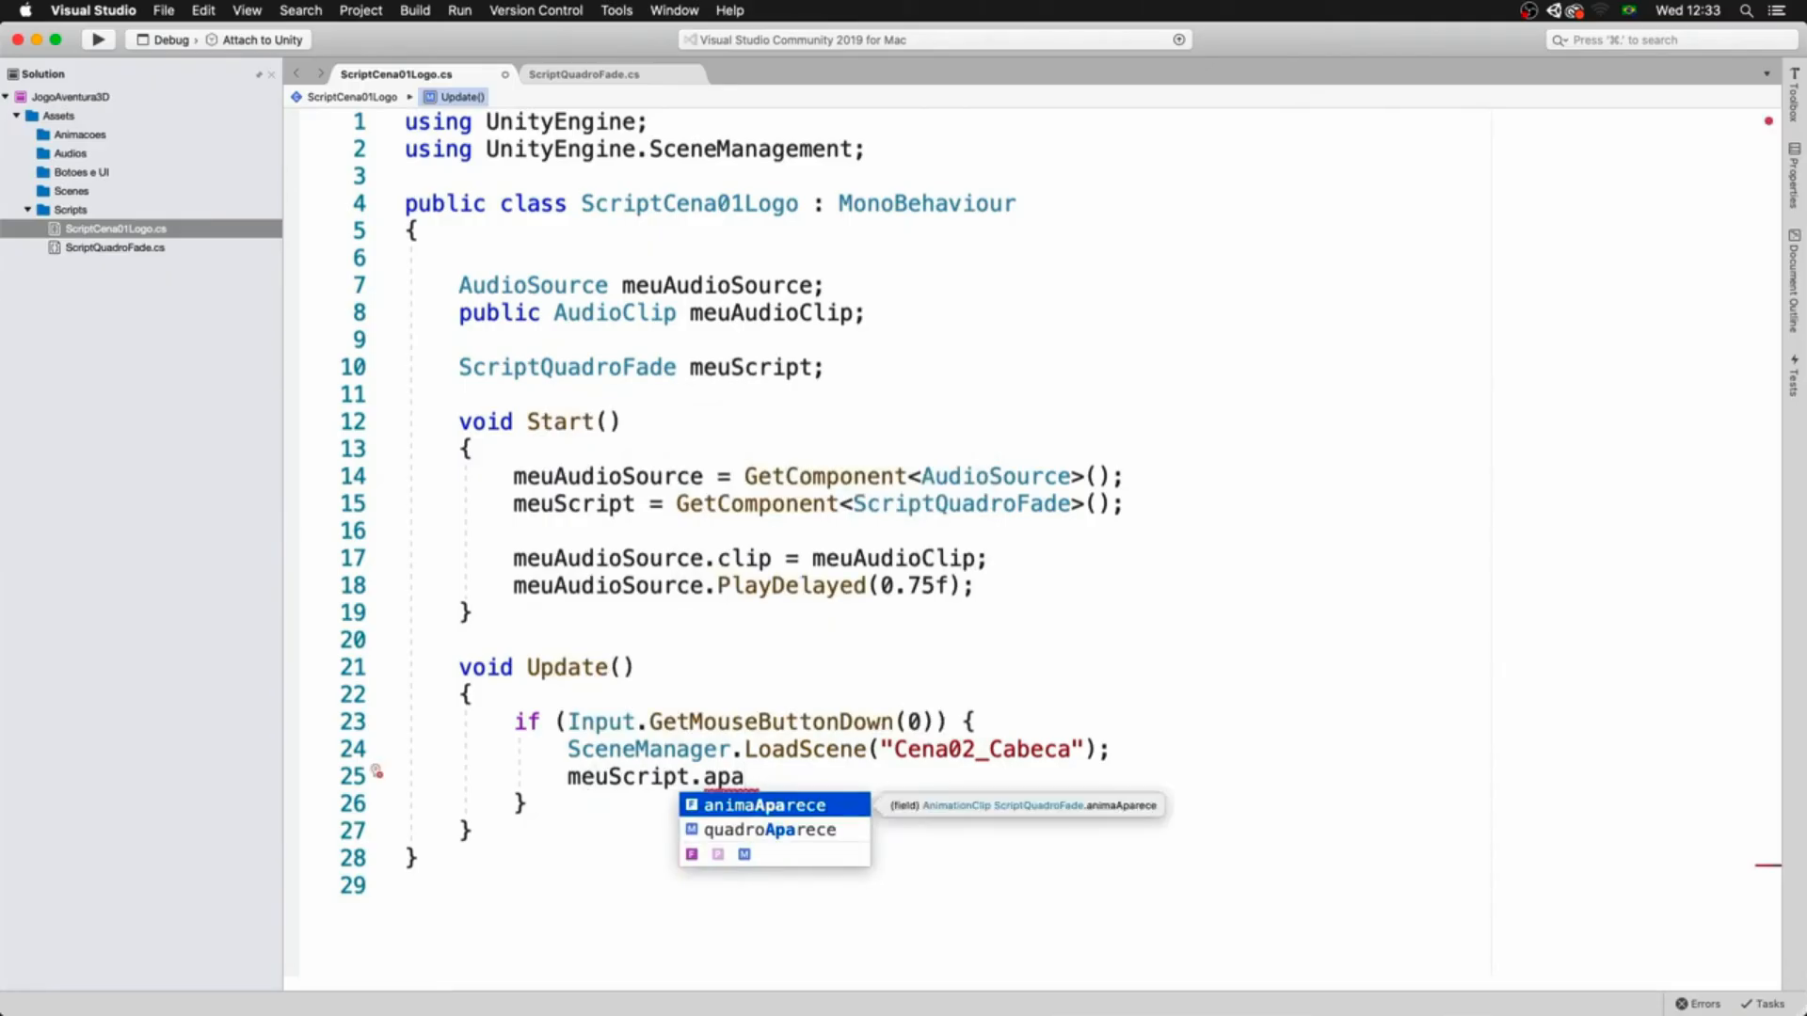
key("Down")
key("Tab")
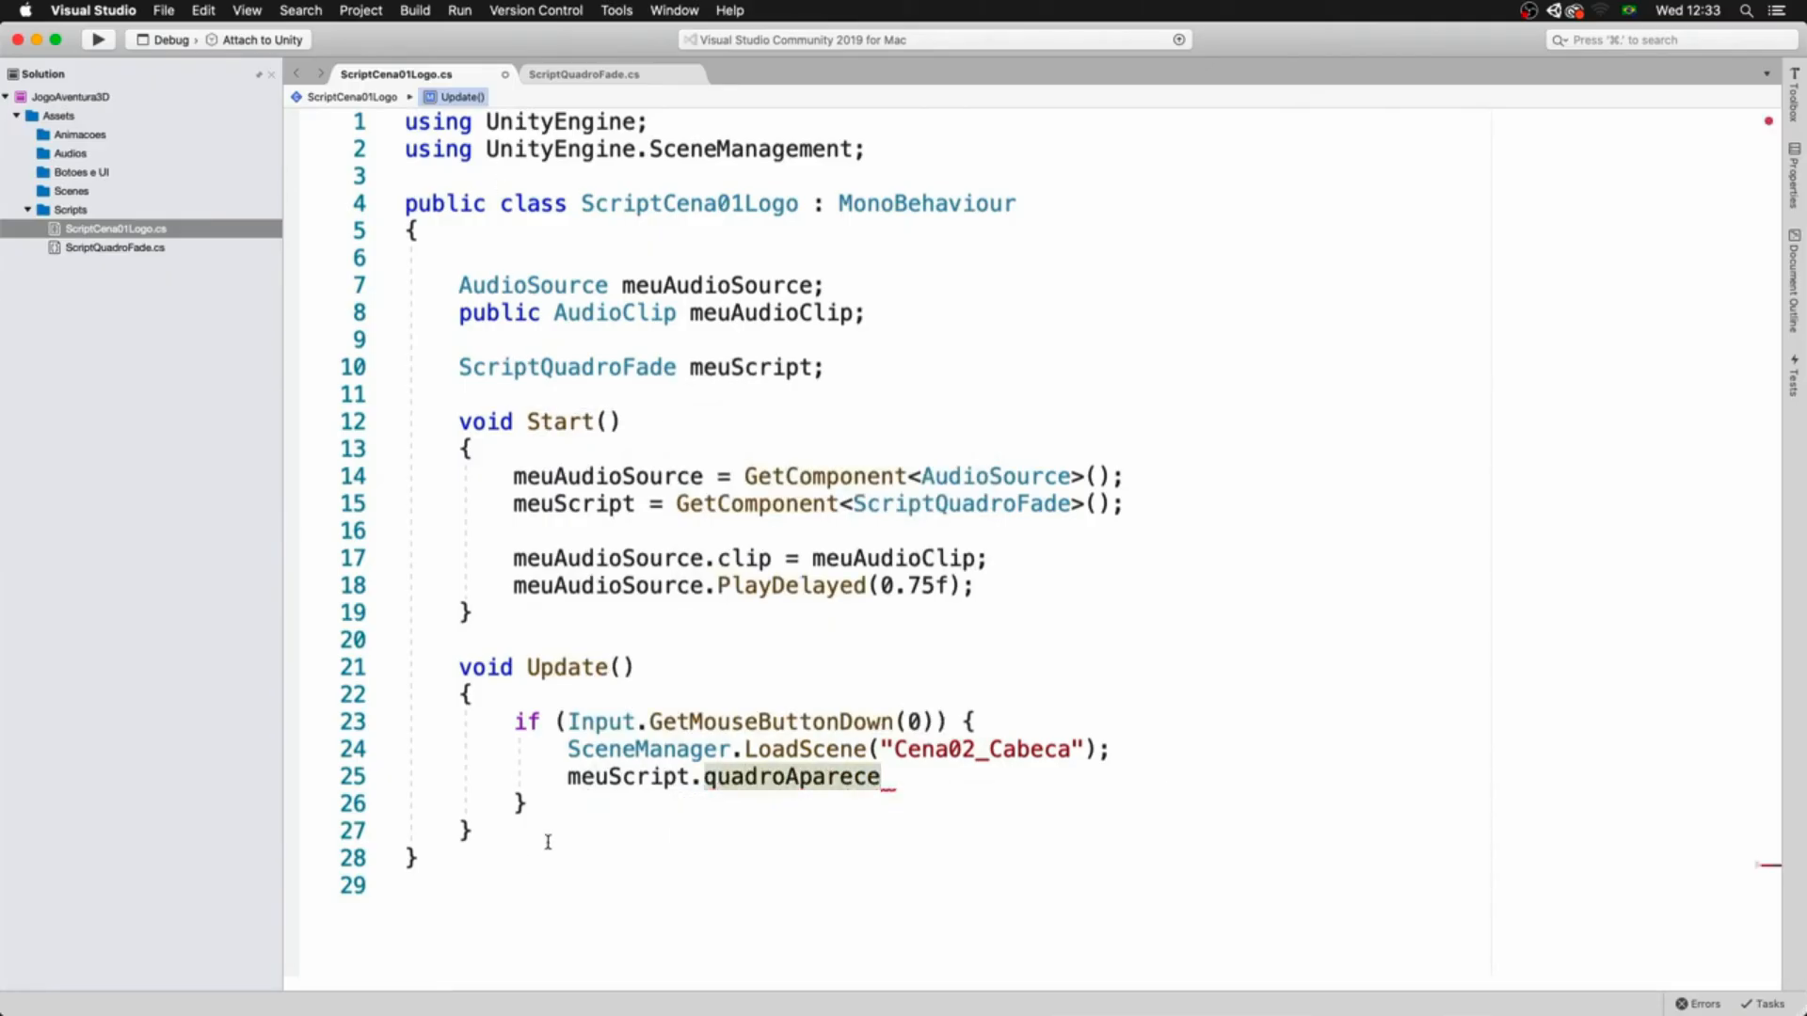
- Check the public declarations in ScriptQuadroFade, and complete the quadroAparece call in ScriptCena01Logo with "();"
left_click_drag(567, 776, 912, 778)
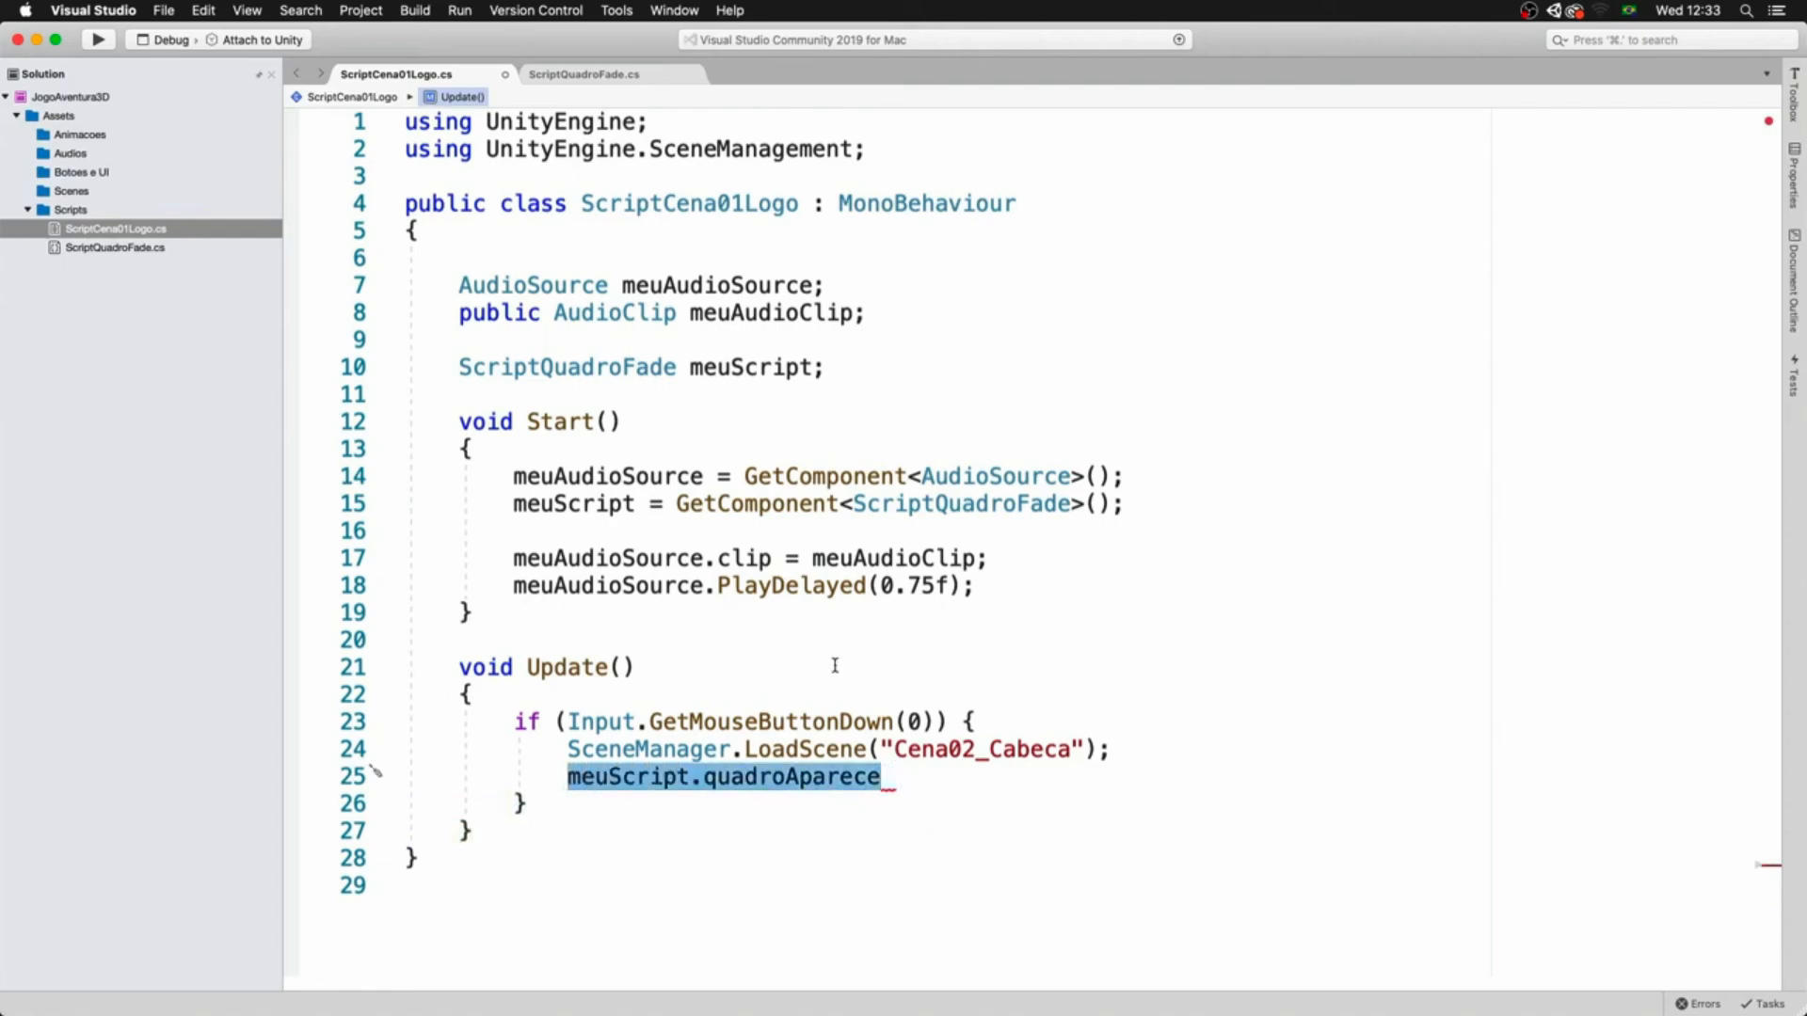
left_click(603, 73)
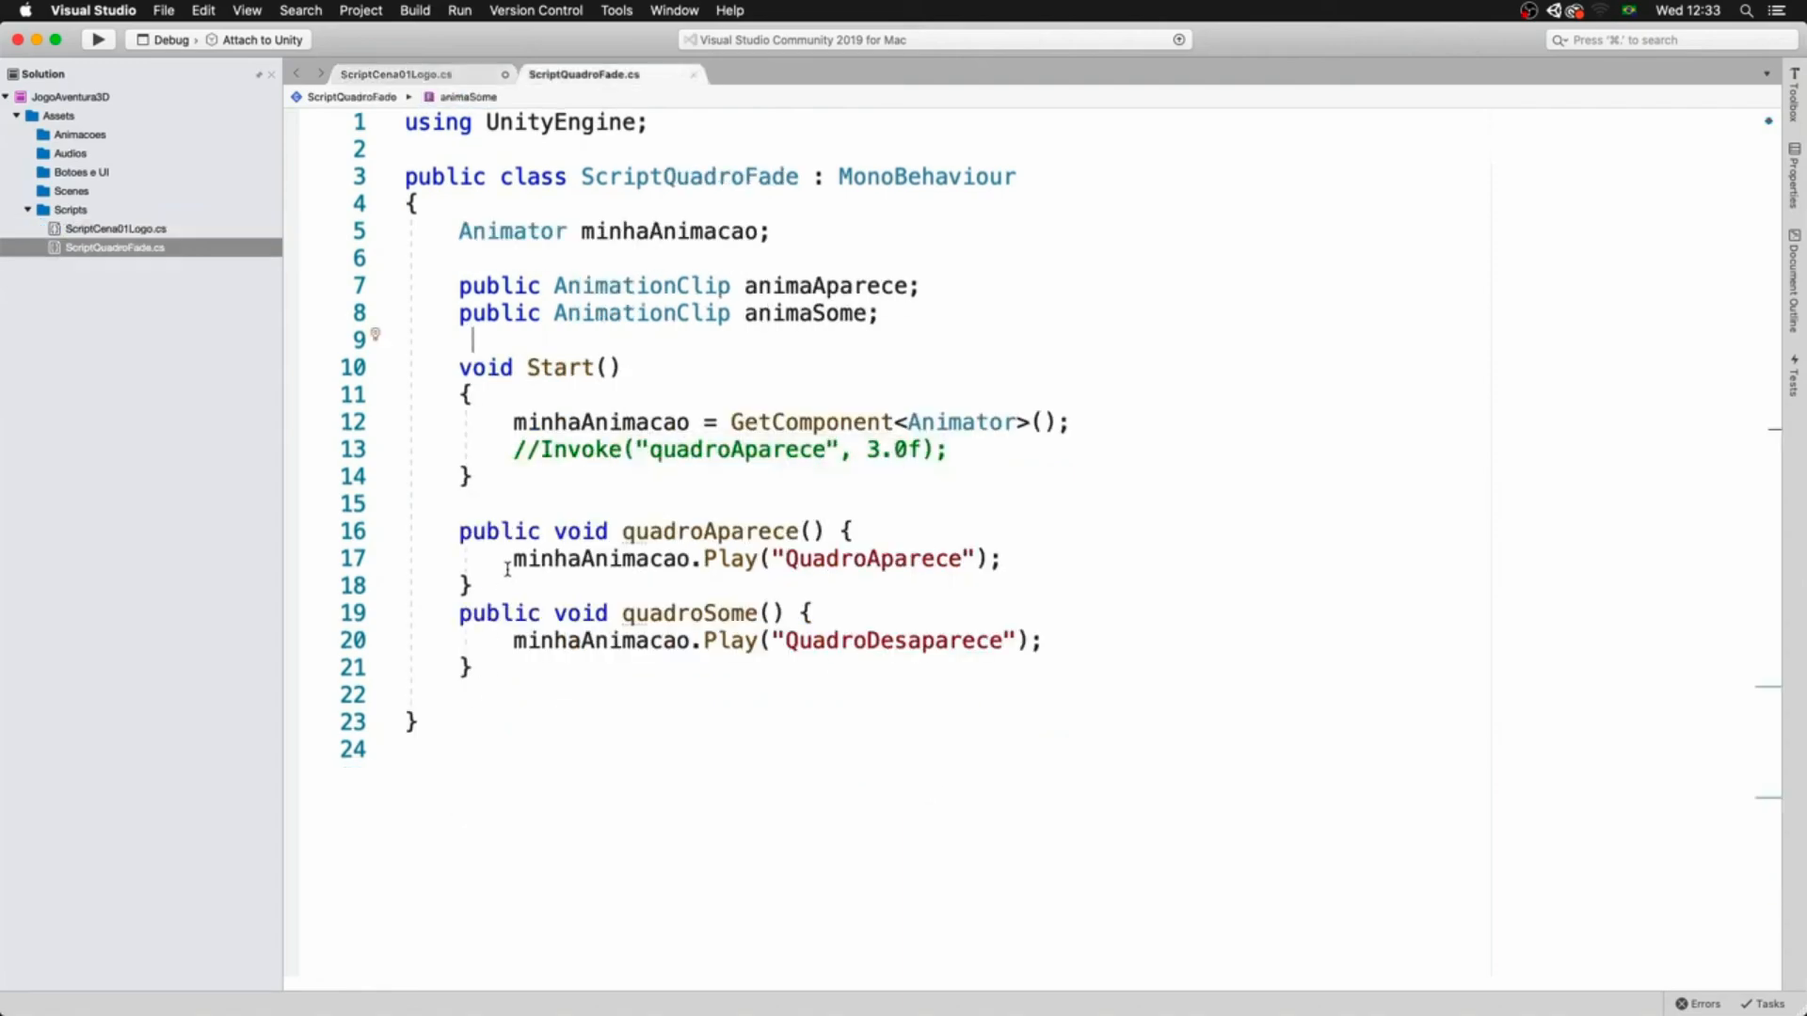
left_click_drag(553, 534, 459, 532)
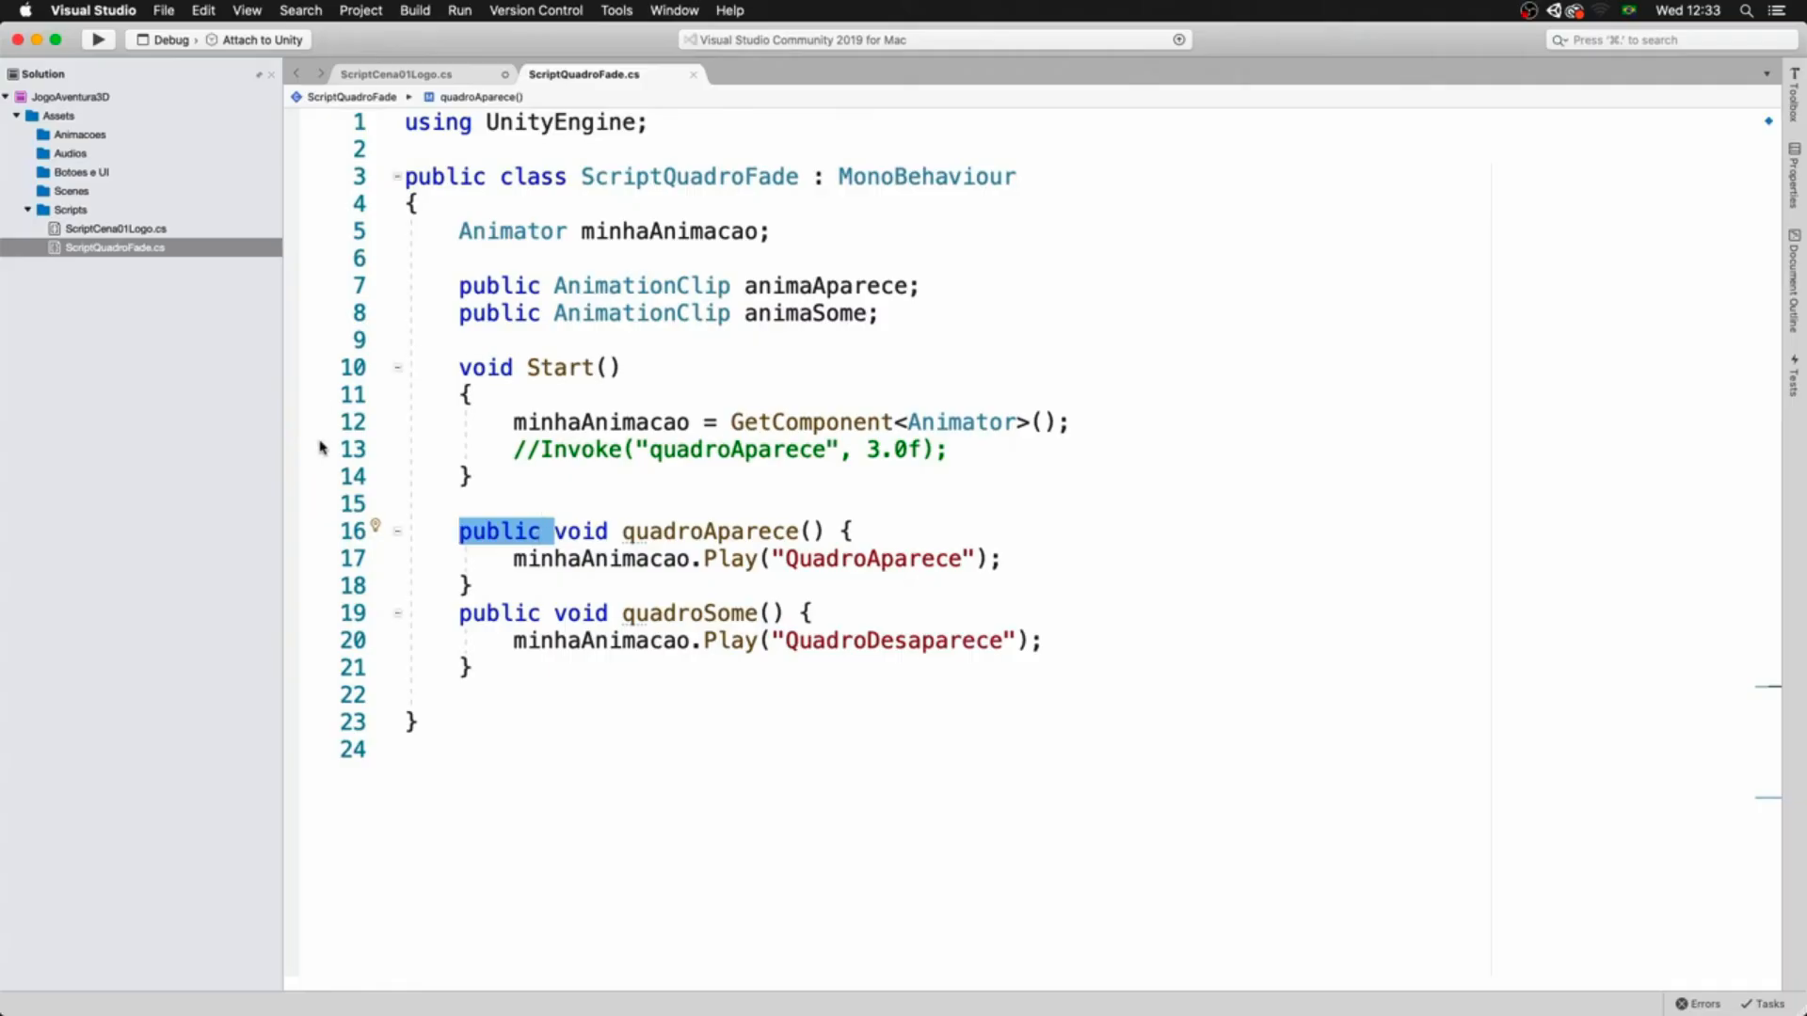
left_click_drag(553, 286, 449, 286)
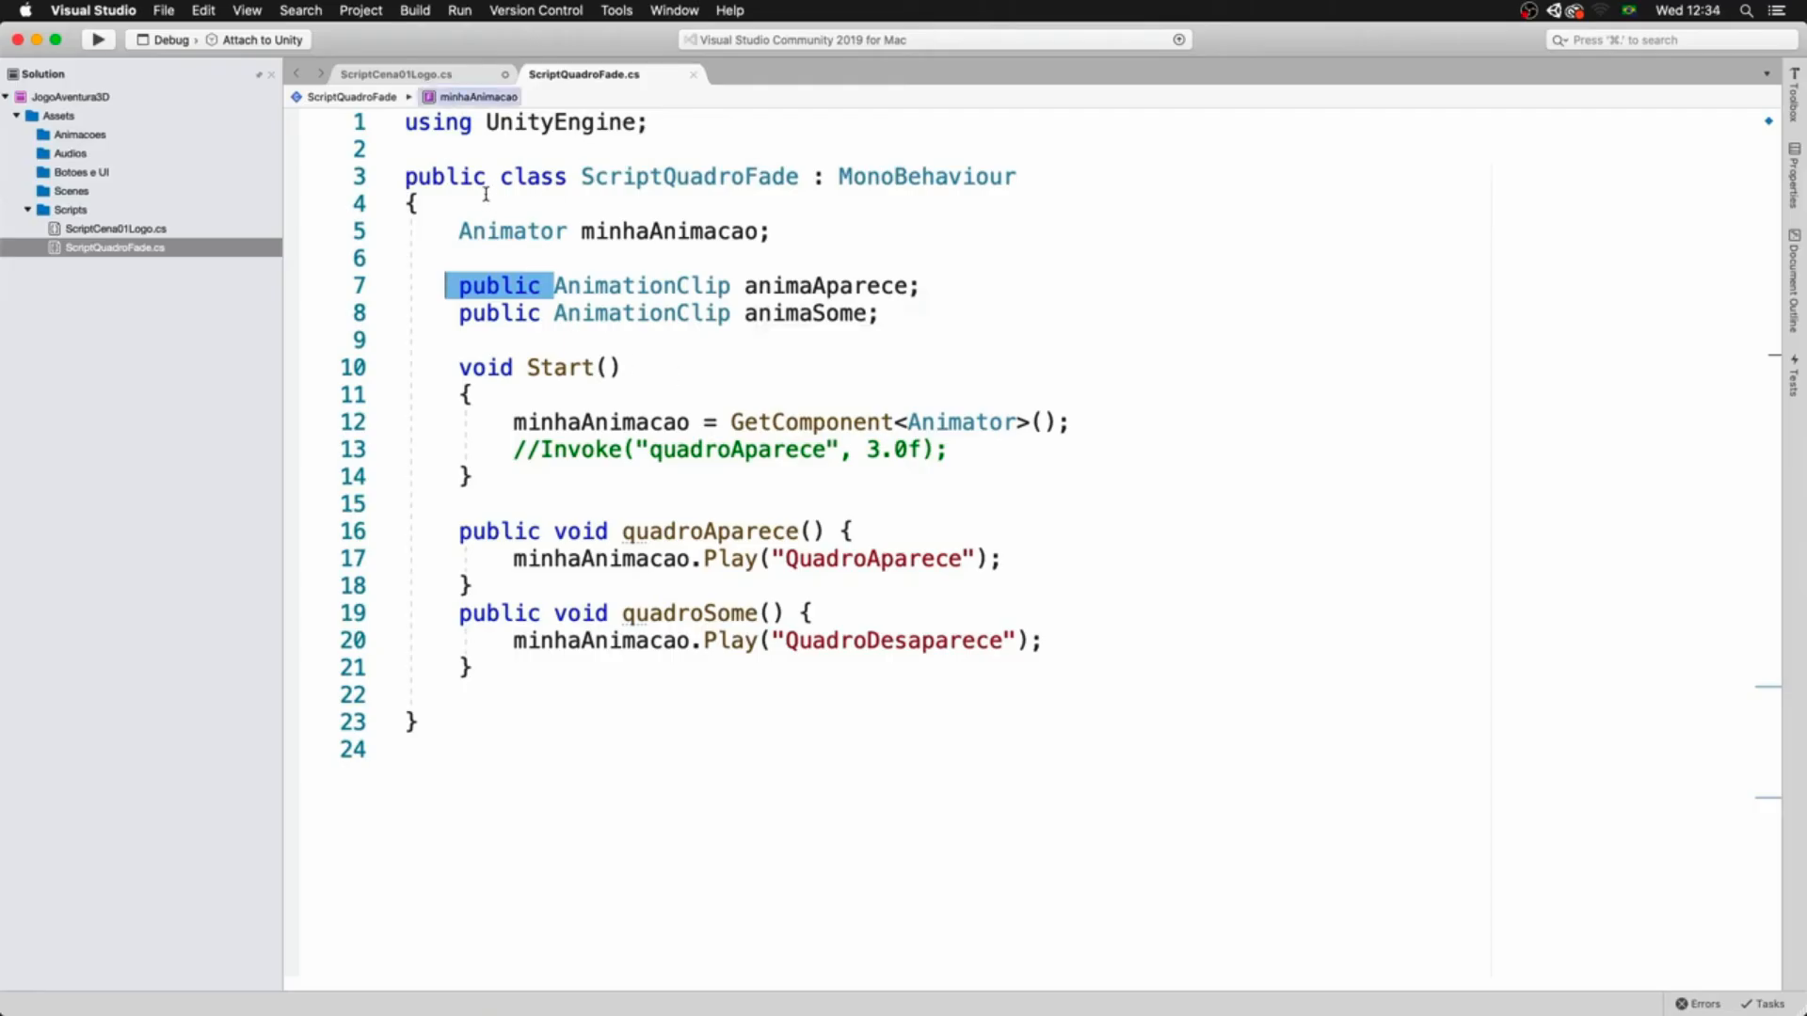
left_click(442, 75)
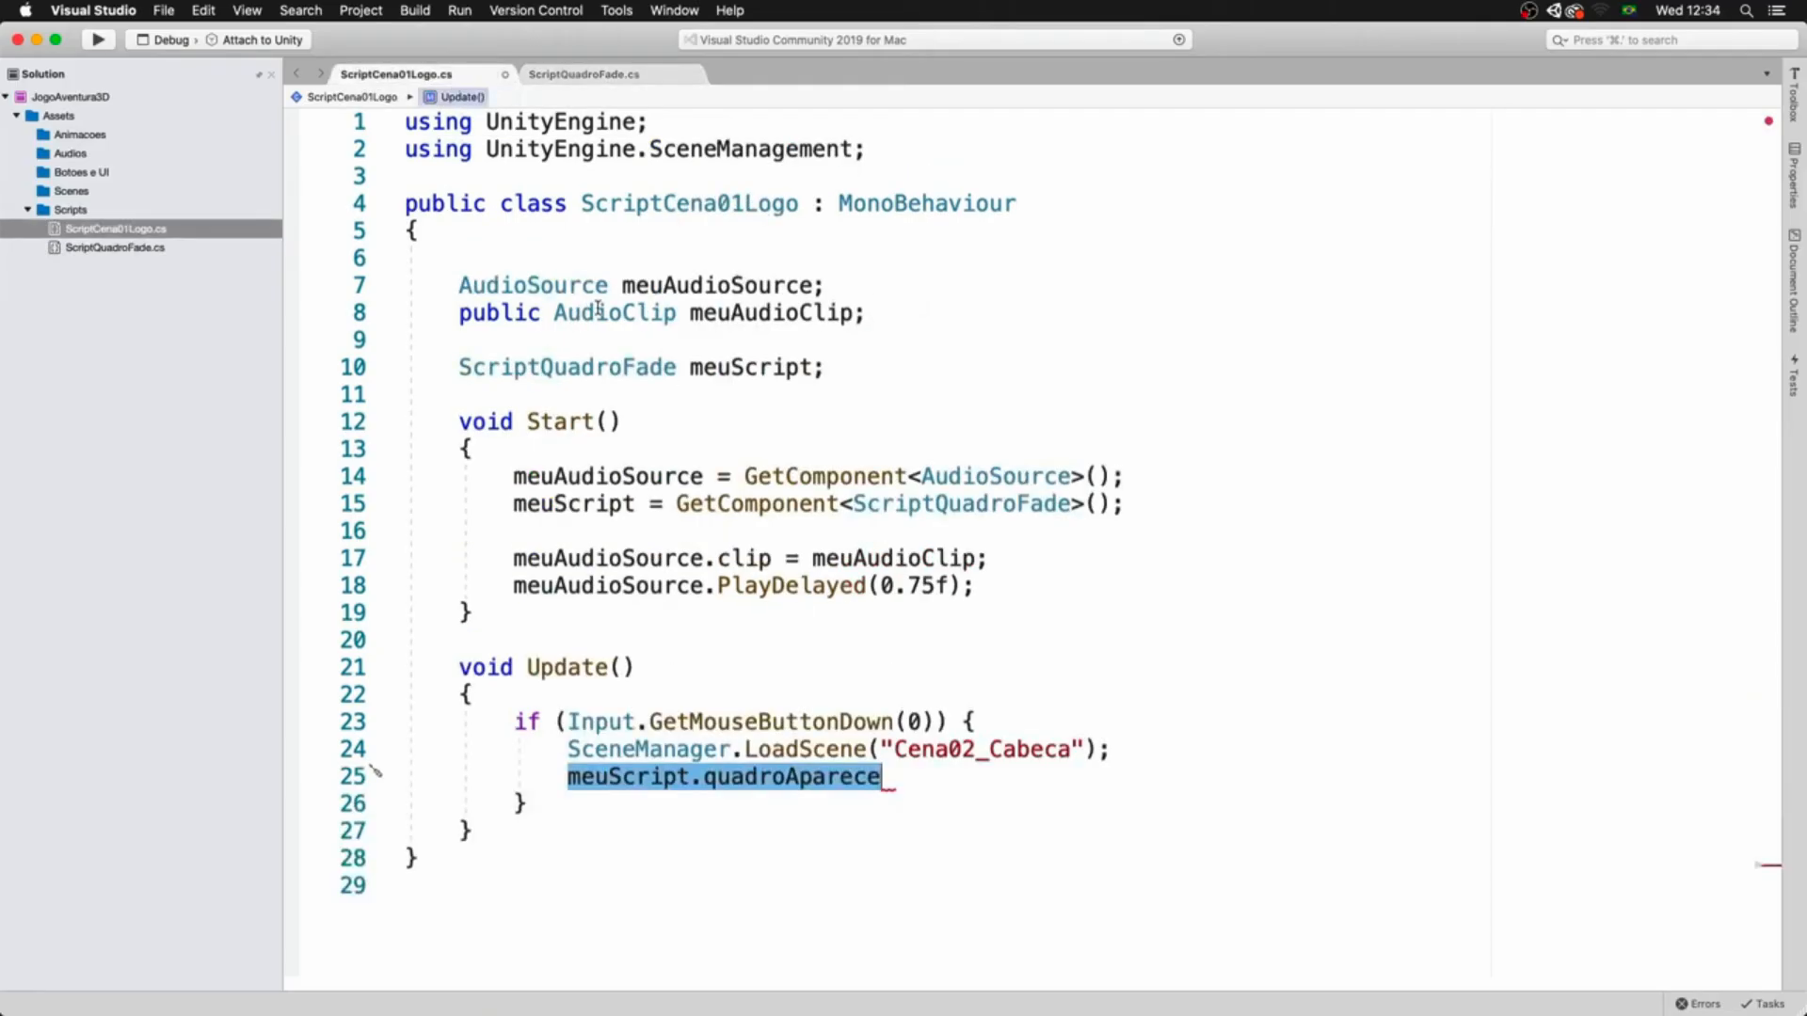
left_click(918, 779)
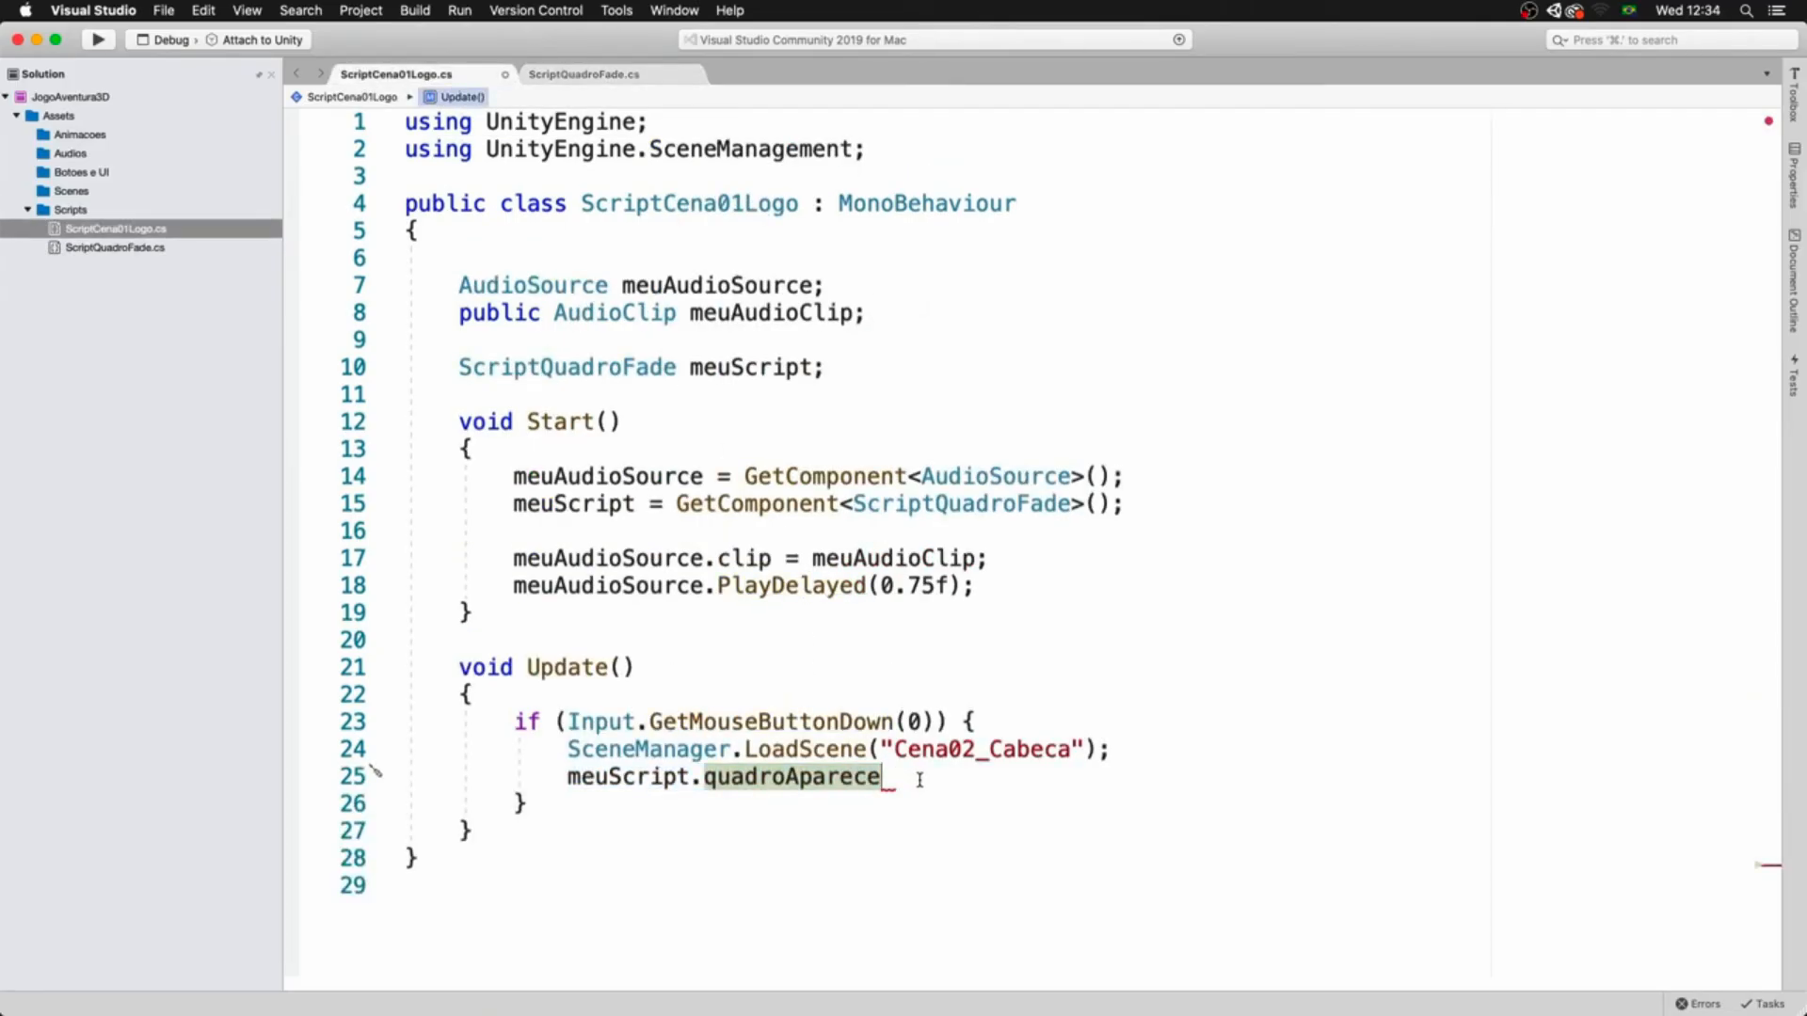
type("();")
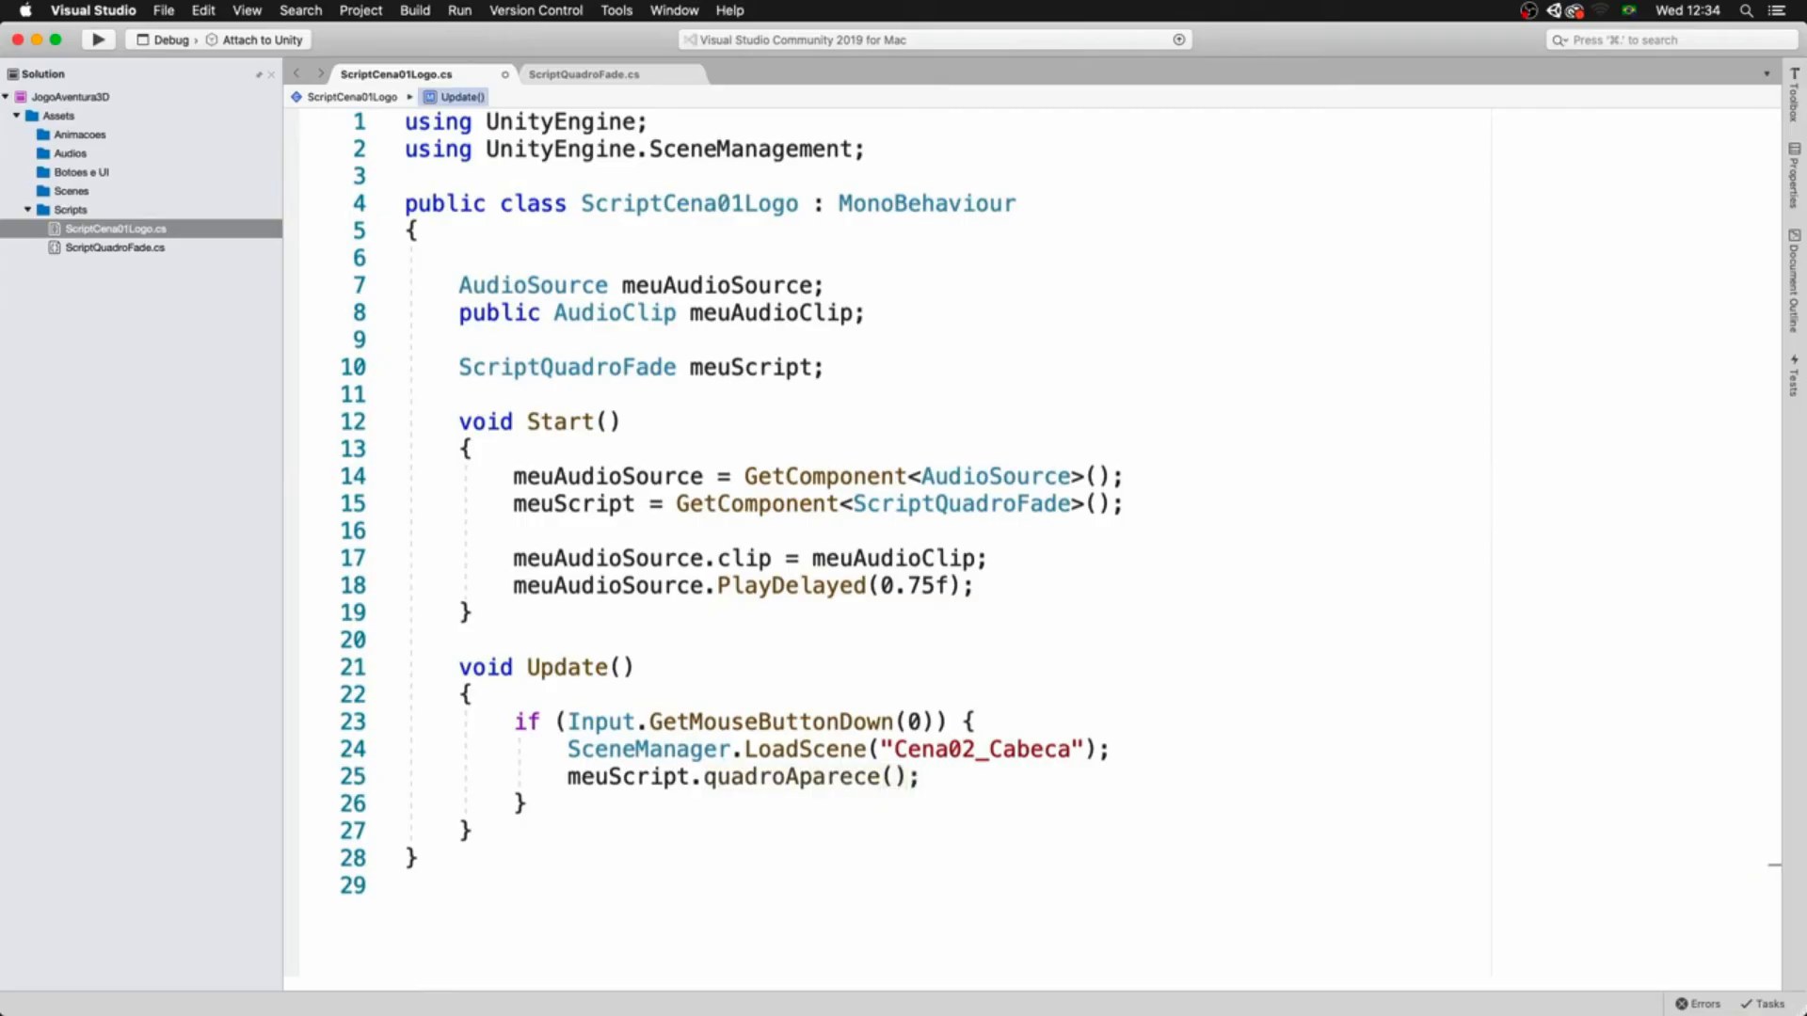
key("shift+super+Left")
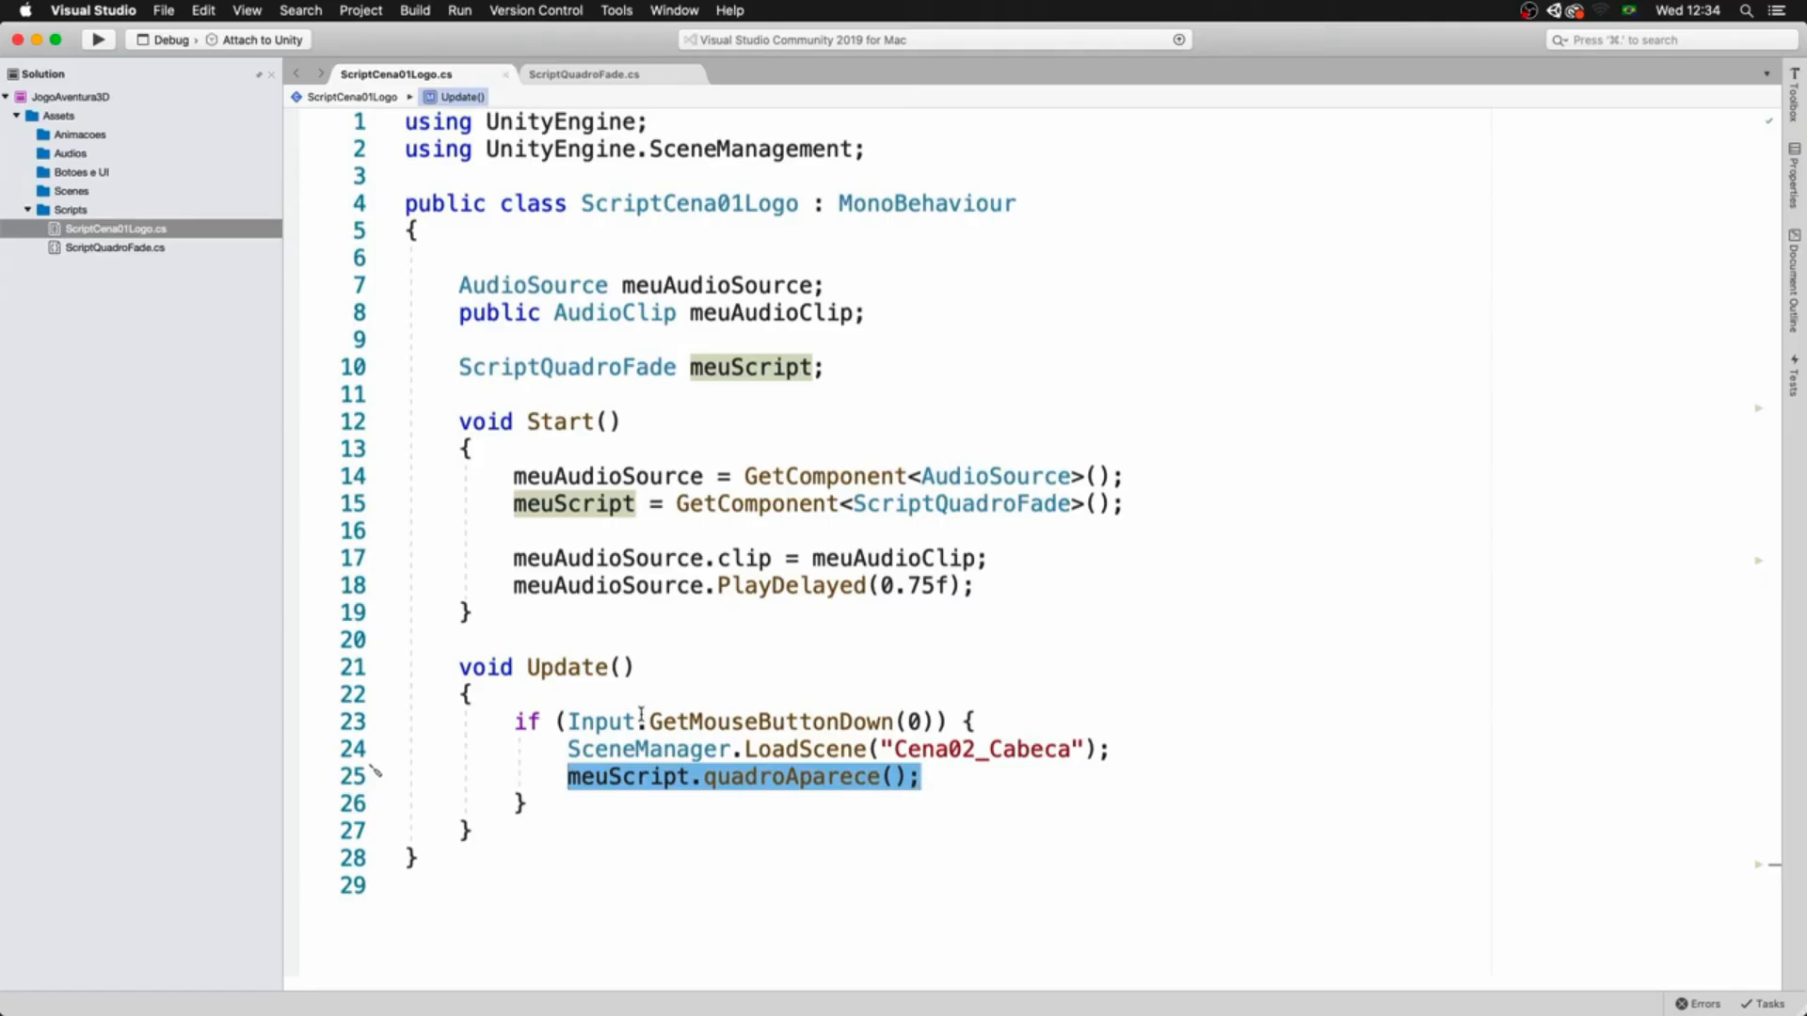
- Move the SceneManager.LoadScene line out of the if block into a new method "void carregaCena()" below Update
left_click_drag(567, 749, 1166, 759)
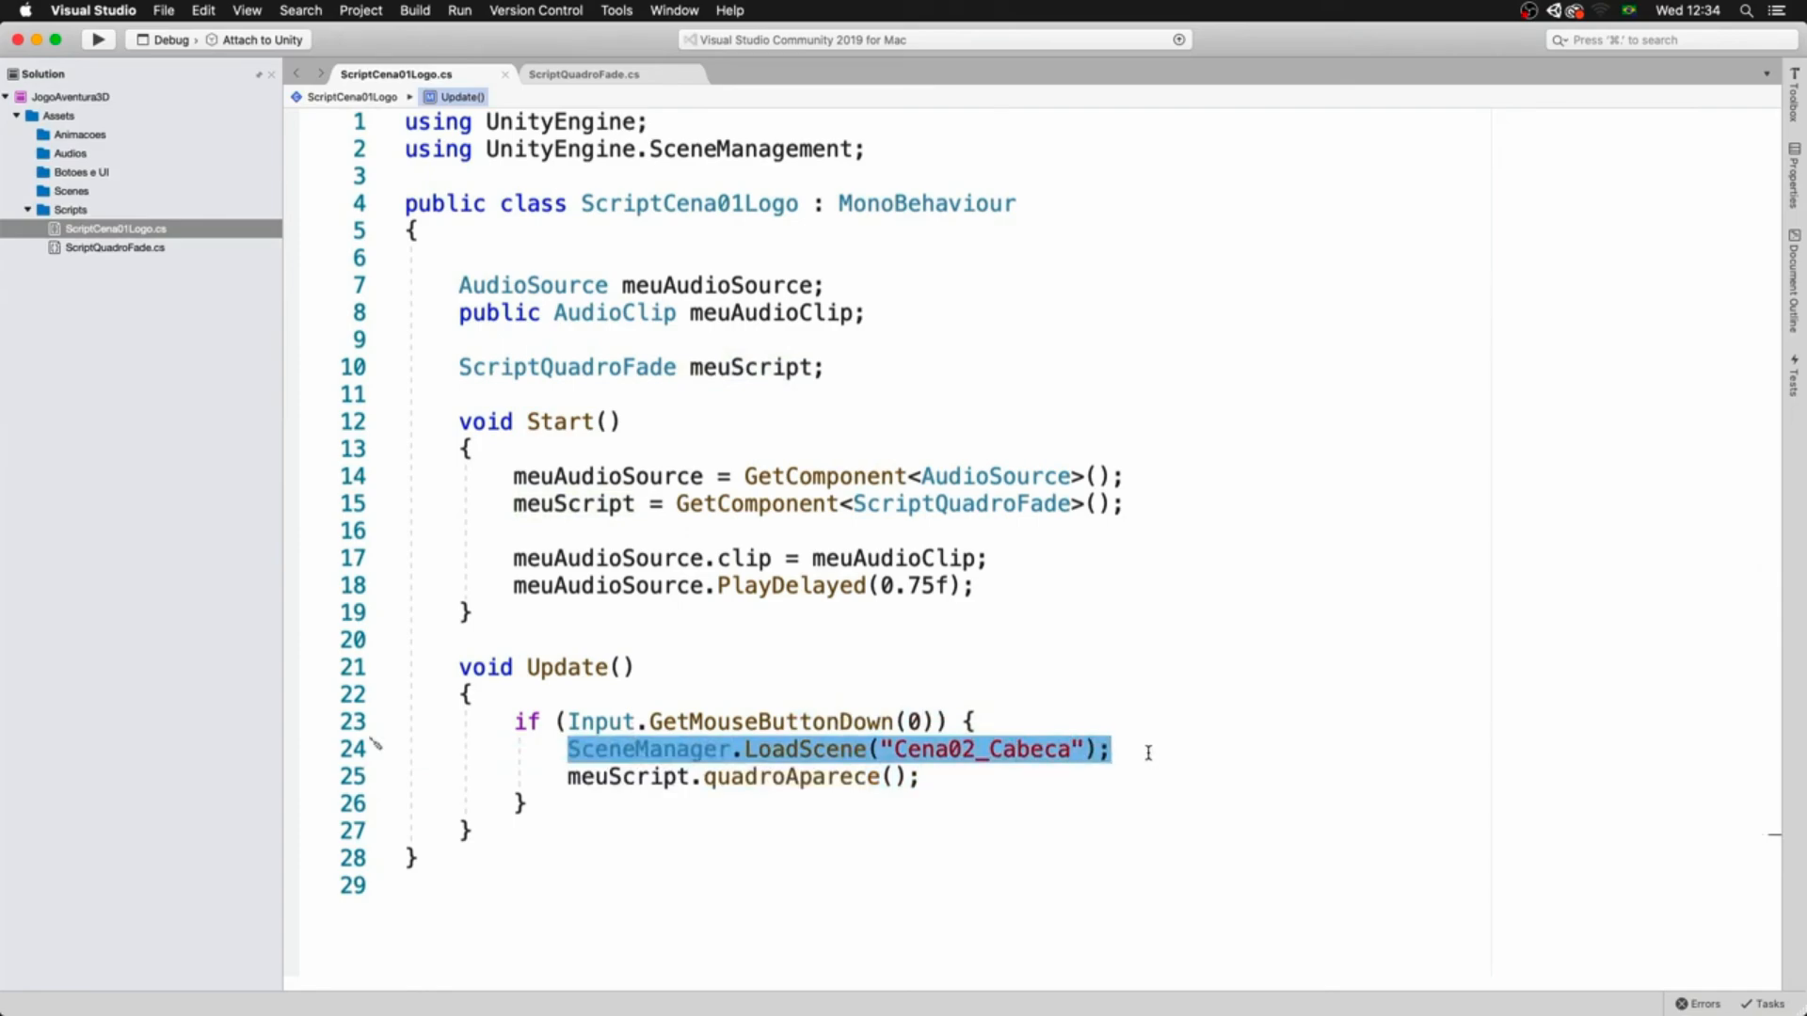
key("BackSpace")
left_click(563, 822)
key("super+z")
key("super+x")
left_click(563, 822)
key("Return")
key("Return")
type("void carregaCena() {")
key("Return")
key("super+v")
- Above the quadroAparece call in the if block, add an Invoke of "carregaCena" with a 2.0f delay
left_click(573, 750)
type("Invoke();")
key("Left")
key("Left")
type(",2.0f\"carregaCena\"")
type(";")
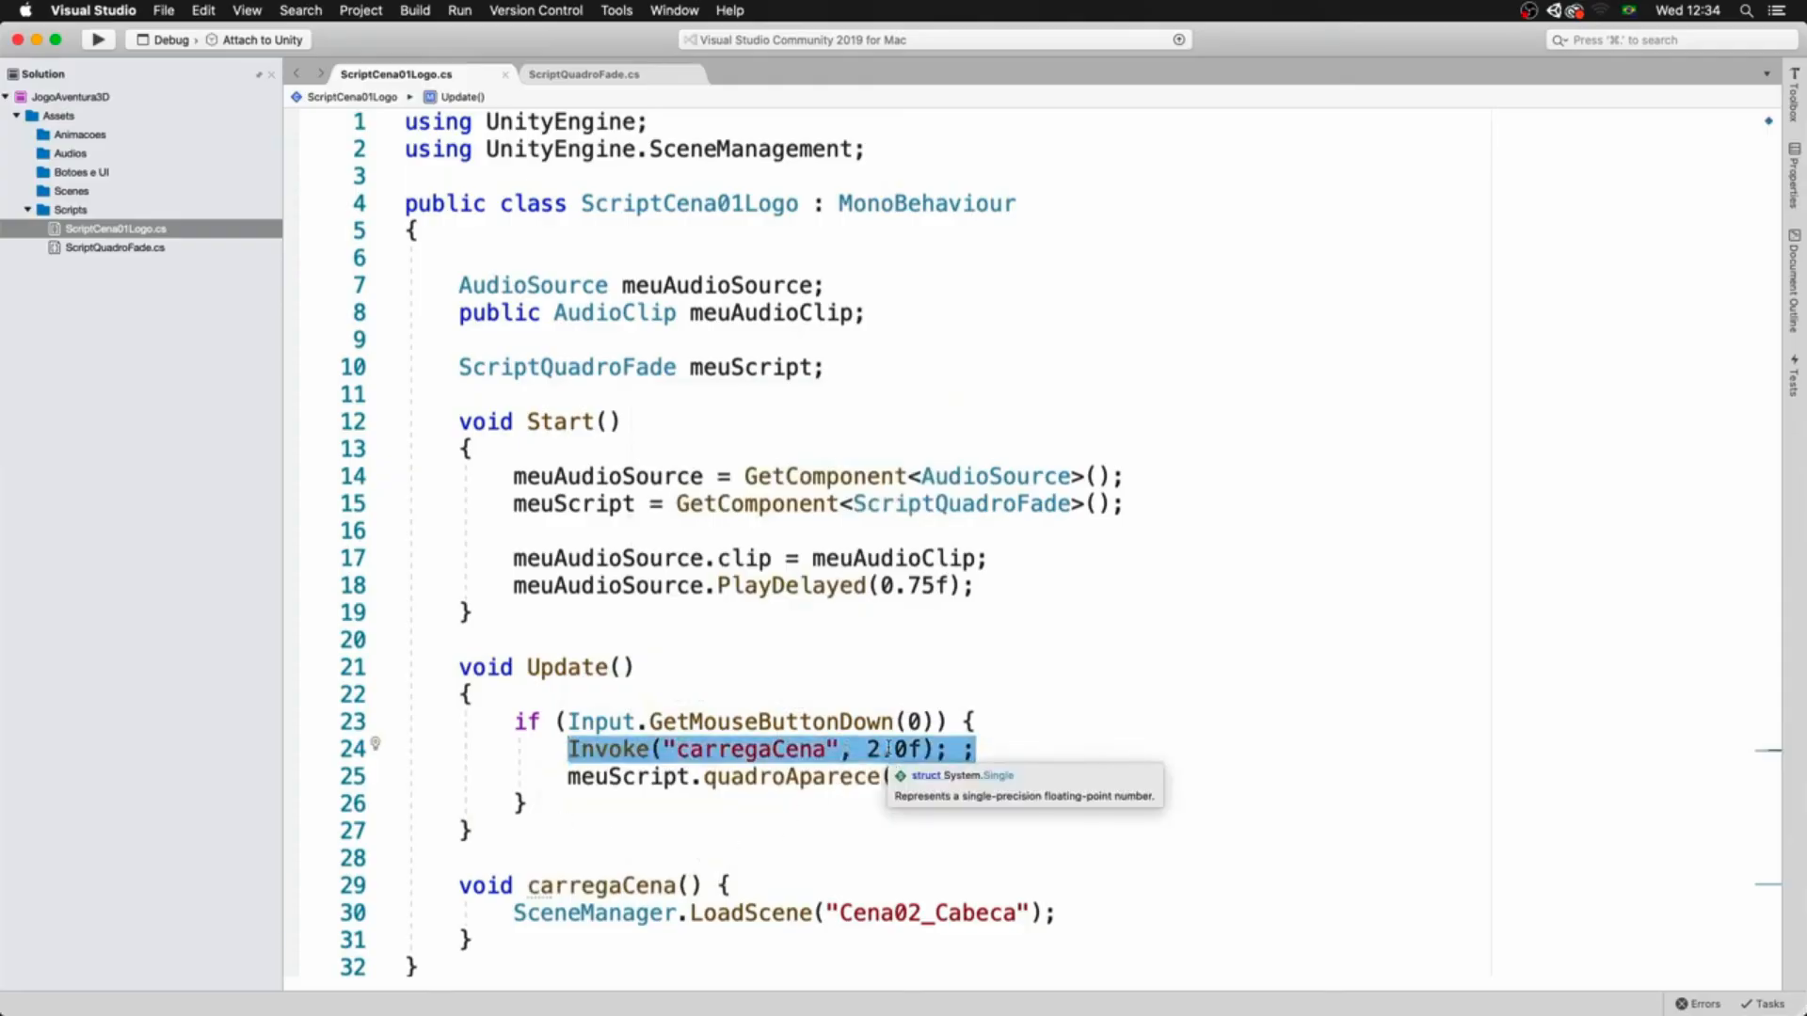
- Switch to Unity, play the logo scene, and trace the console error back to the ScriptQuadroFade GetComponent line in ScriptCena01Logo
left_click_drag(512, 913, 1102, 903)
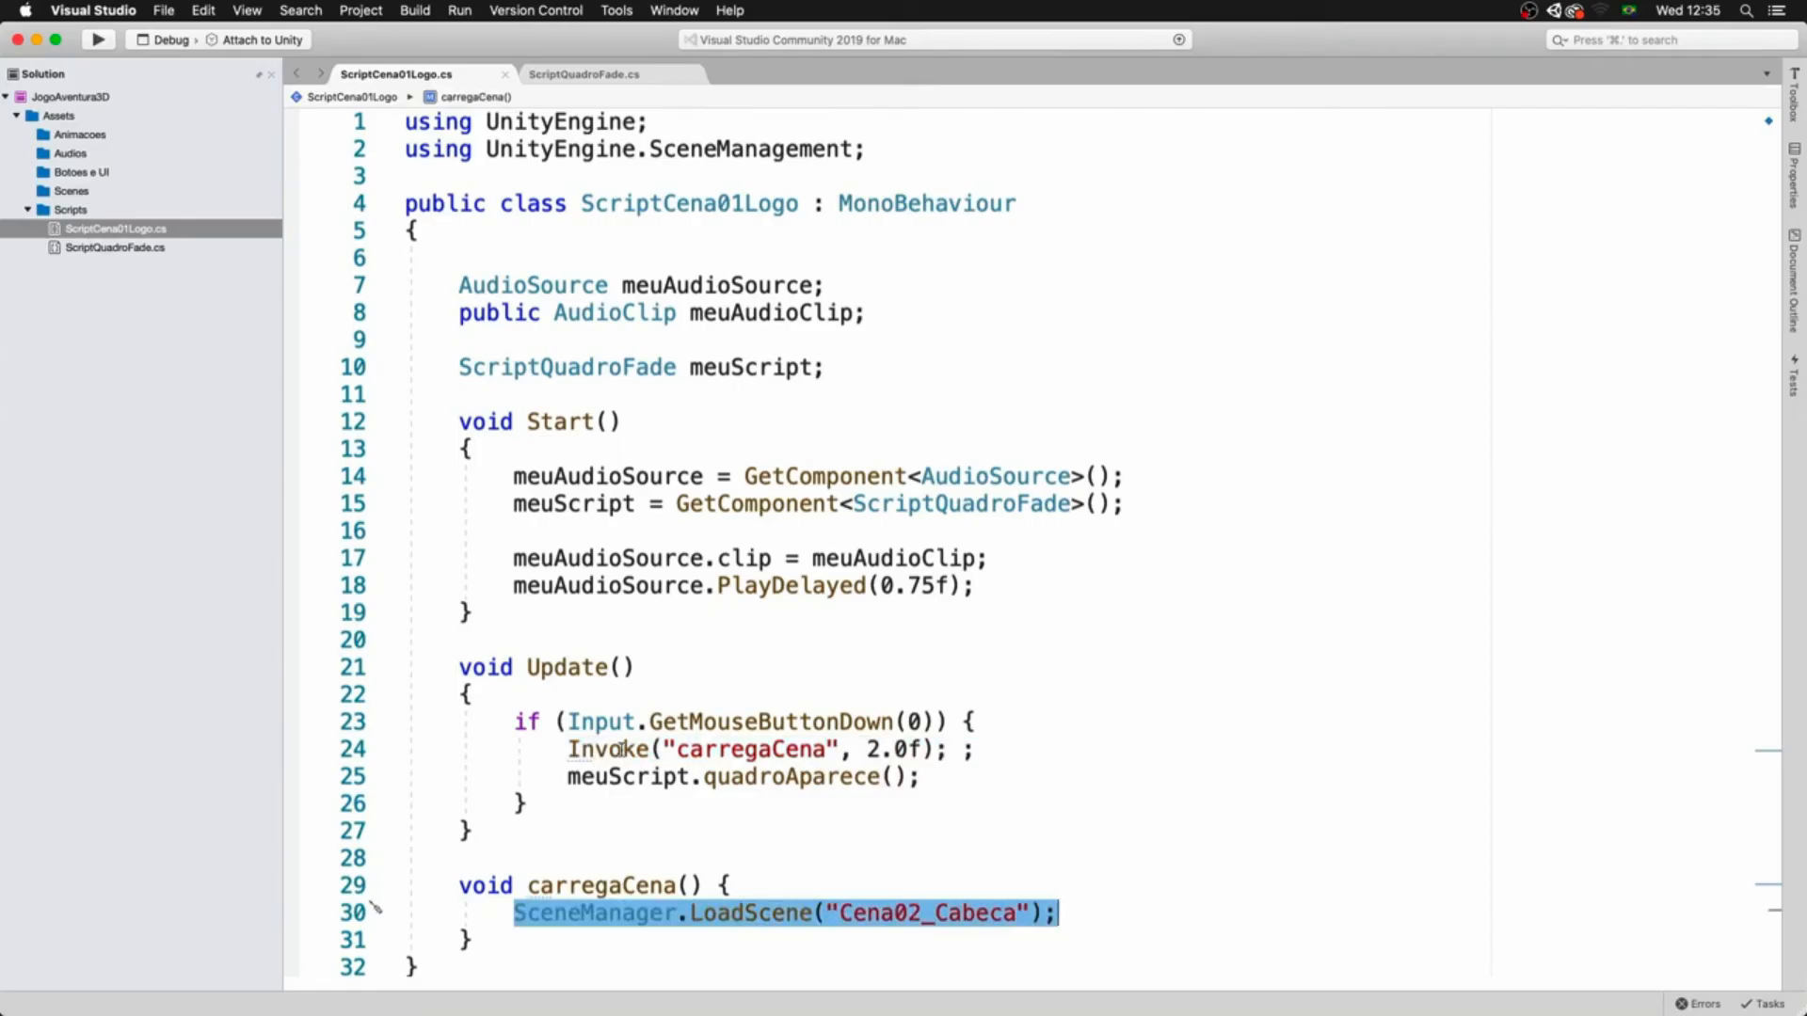
left_click_drag(567, 776, 922, 777)
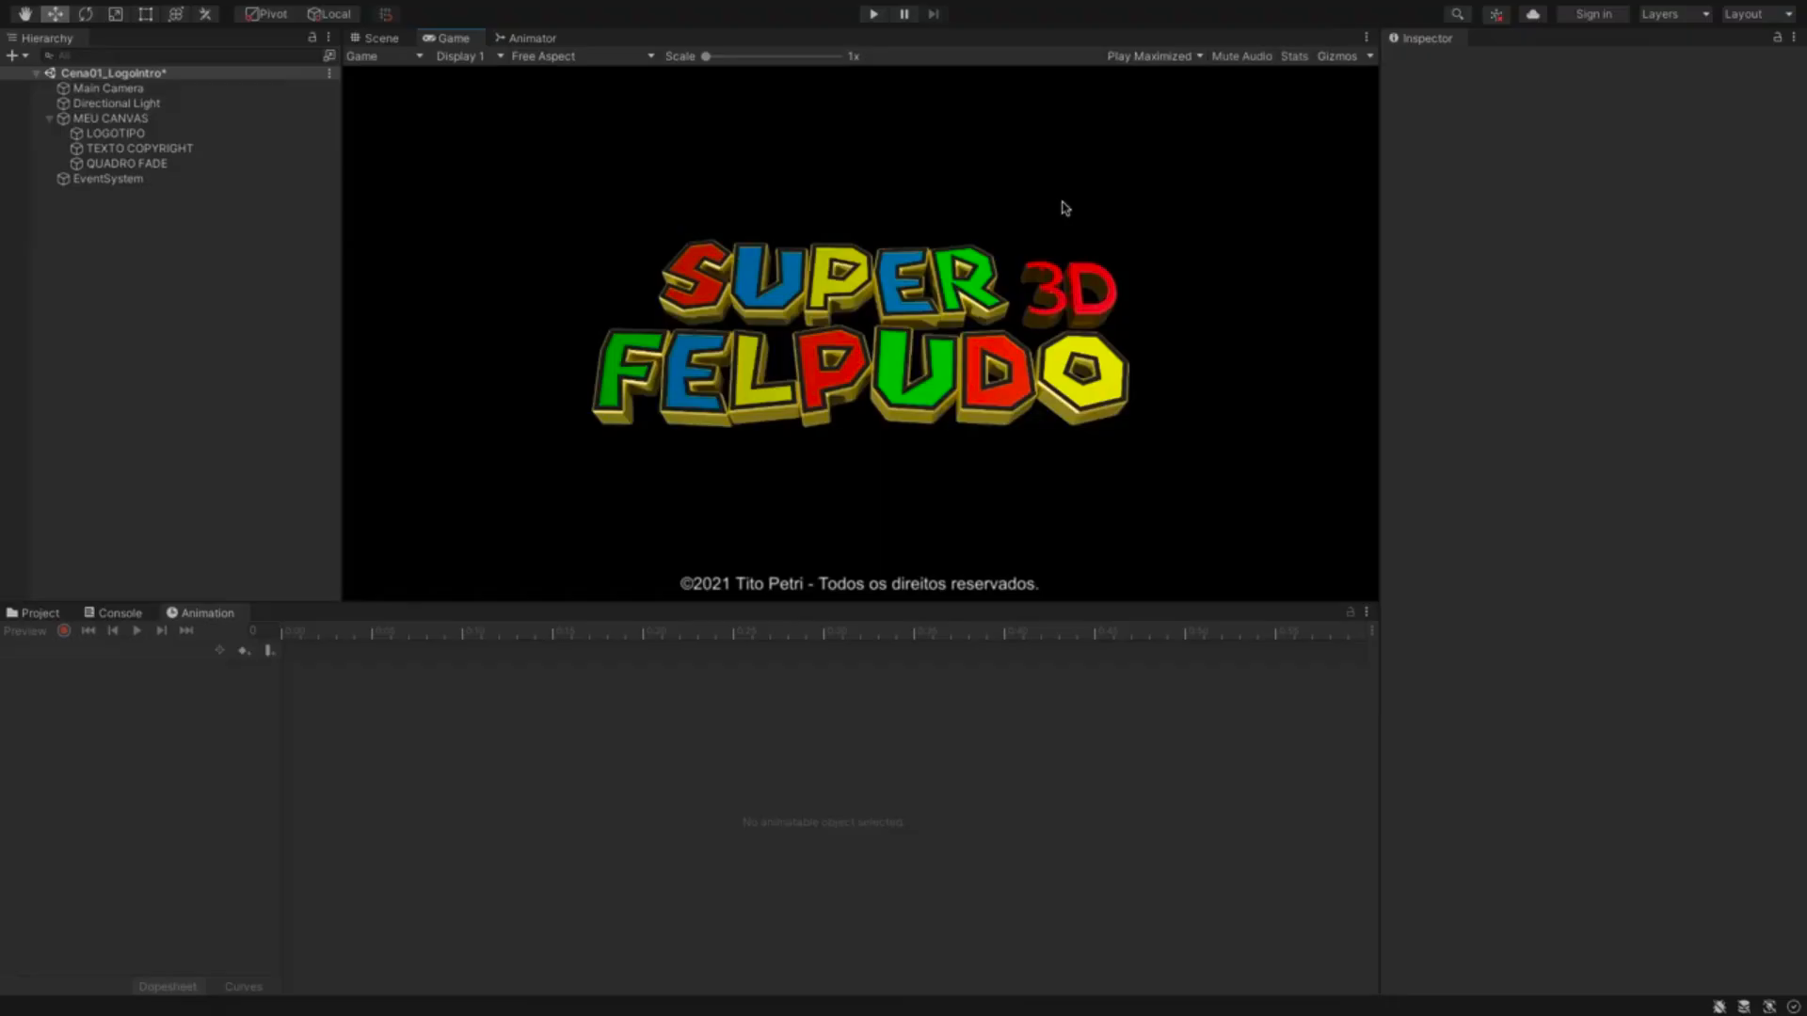
key("super+p")
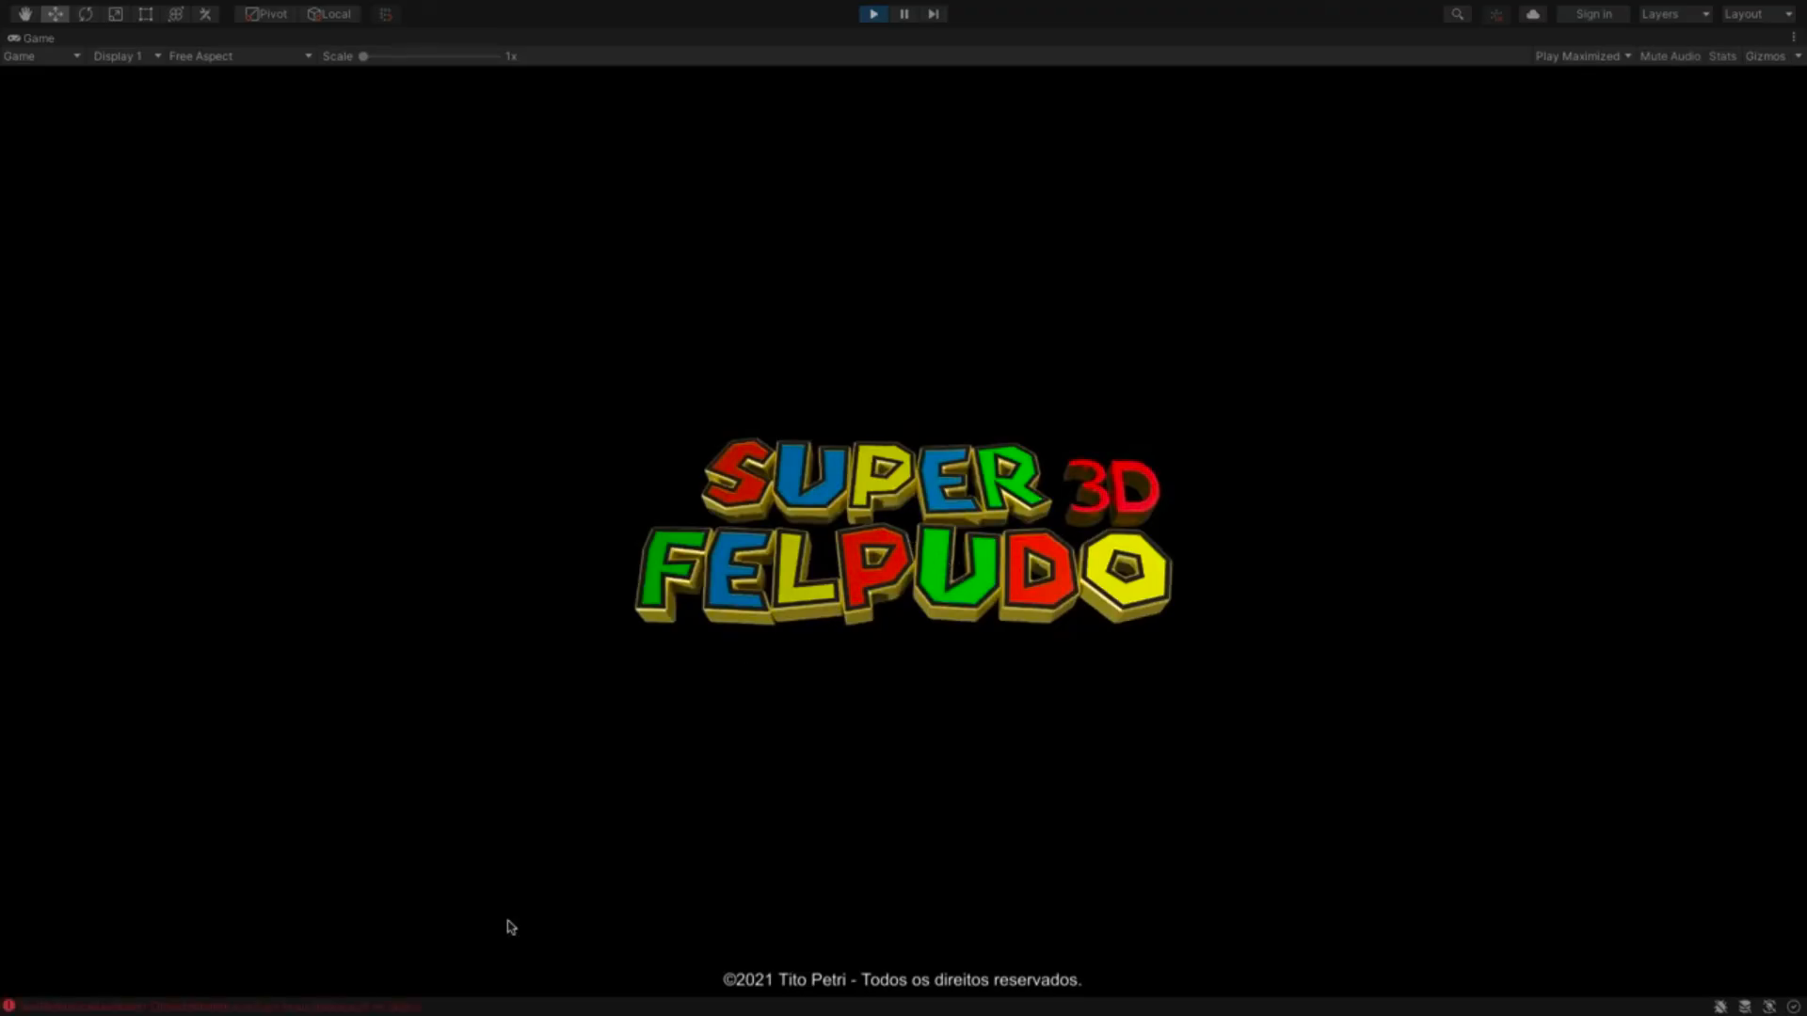
left_click(279, 1010)
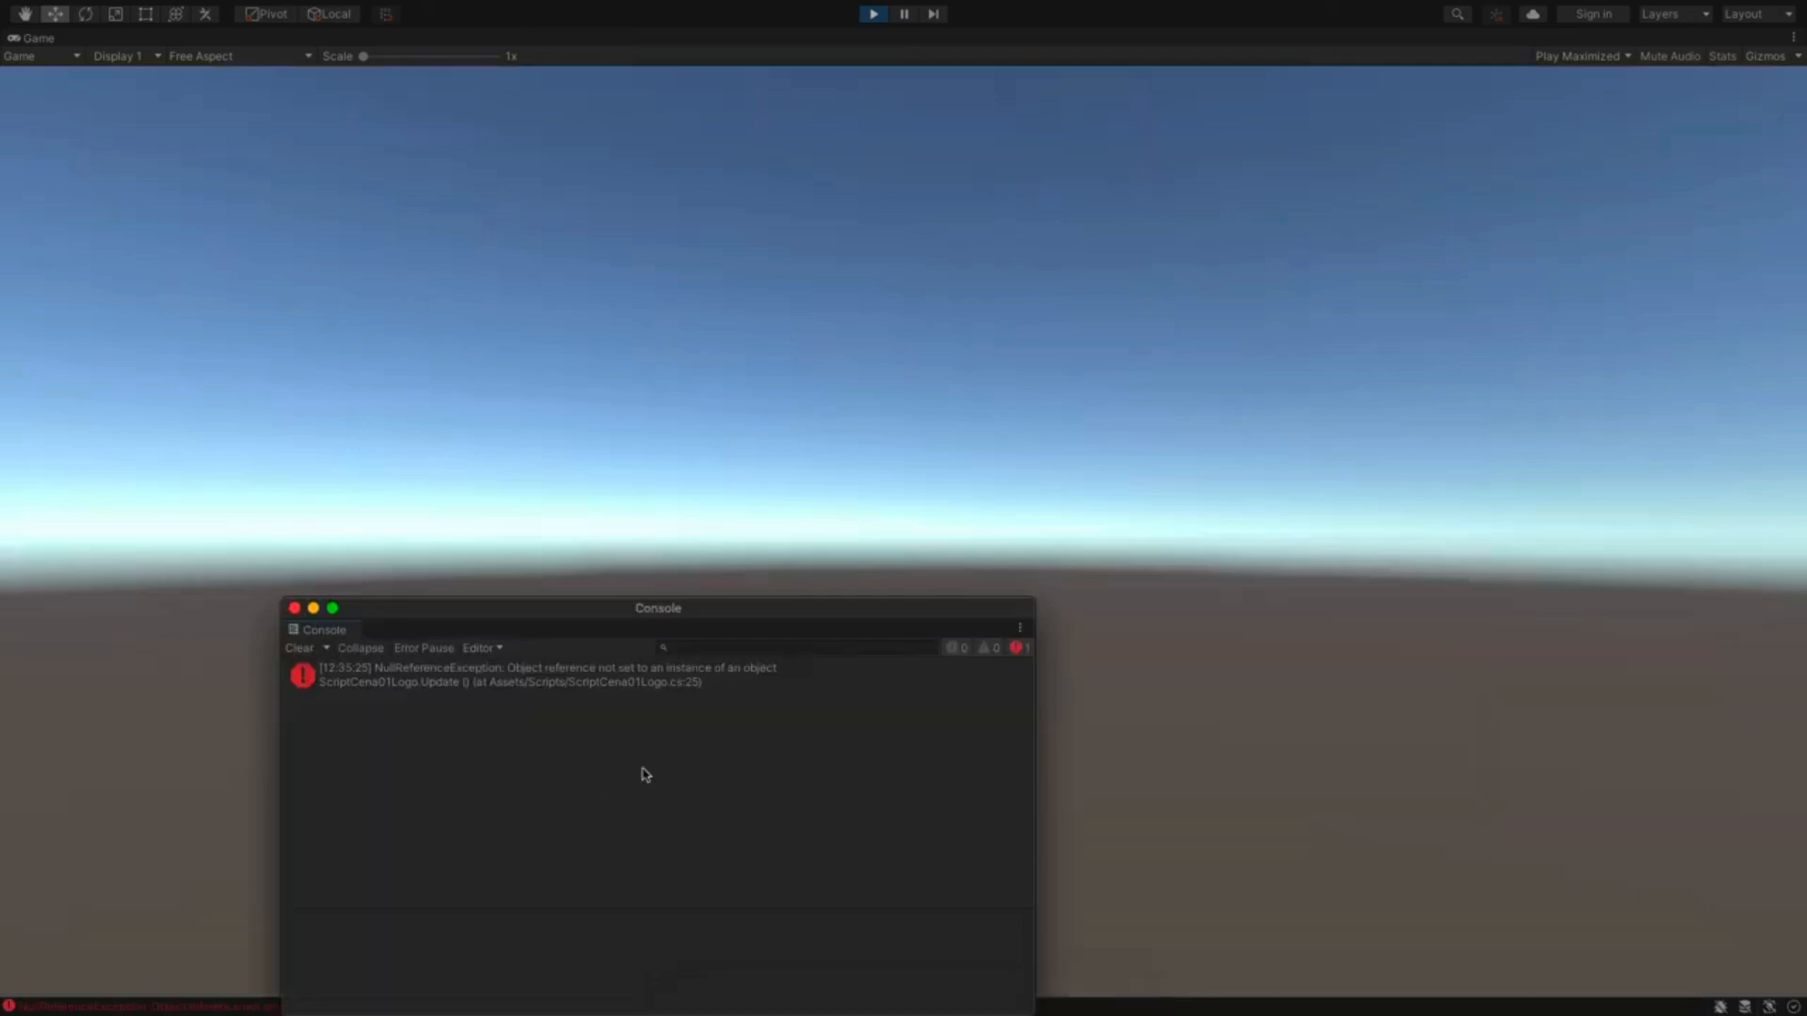
left_click(670, 683)
double_click(619, 688)
left_click(870, 513)
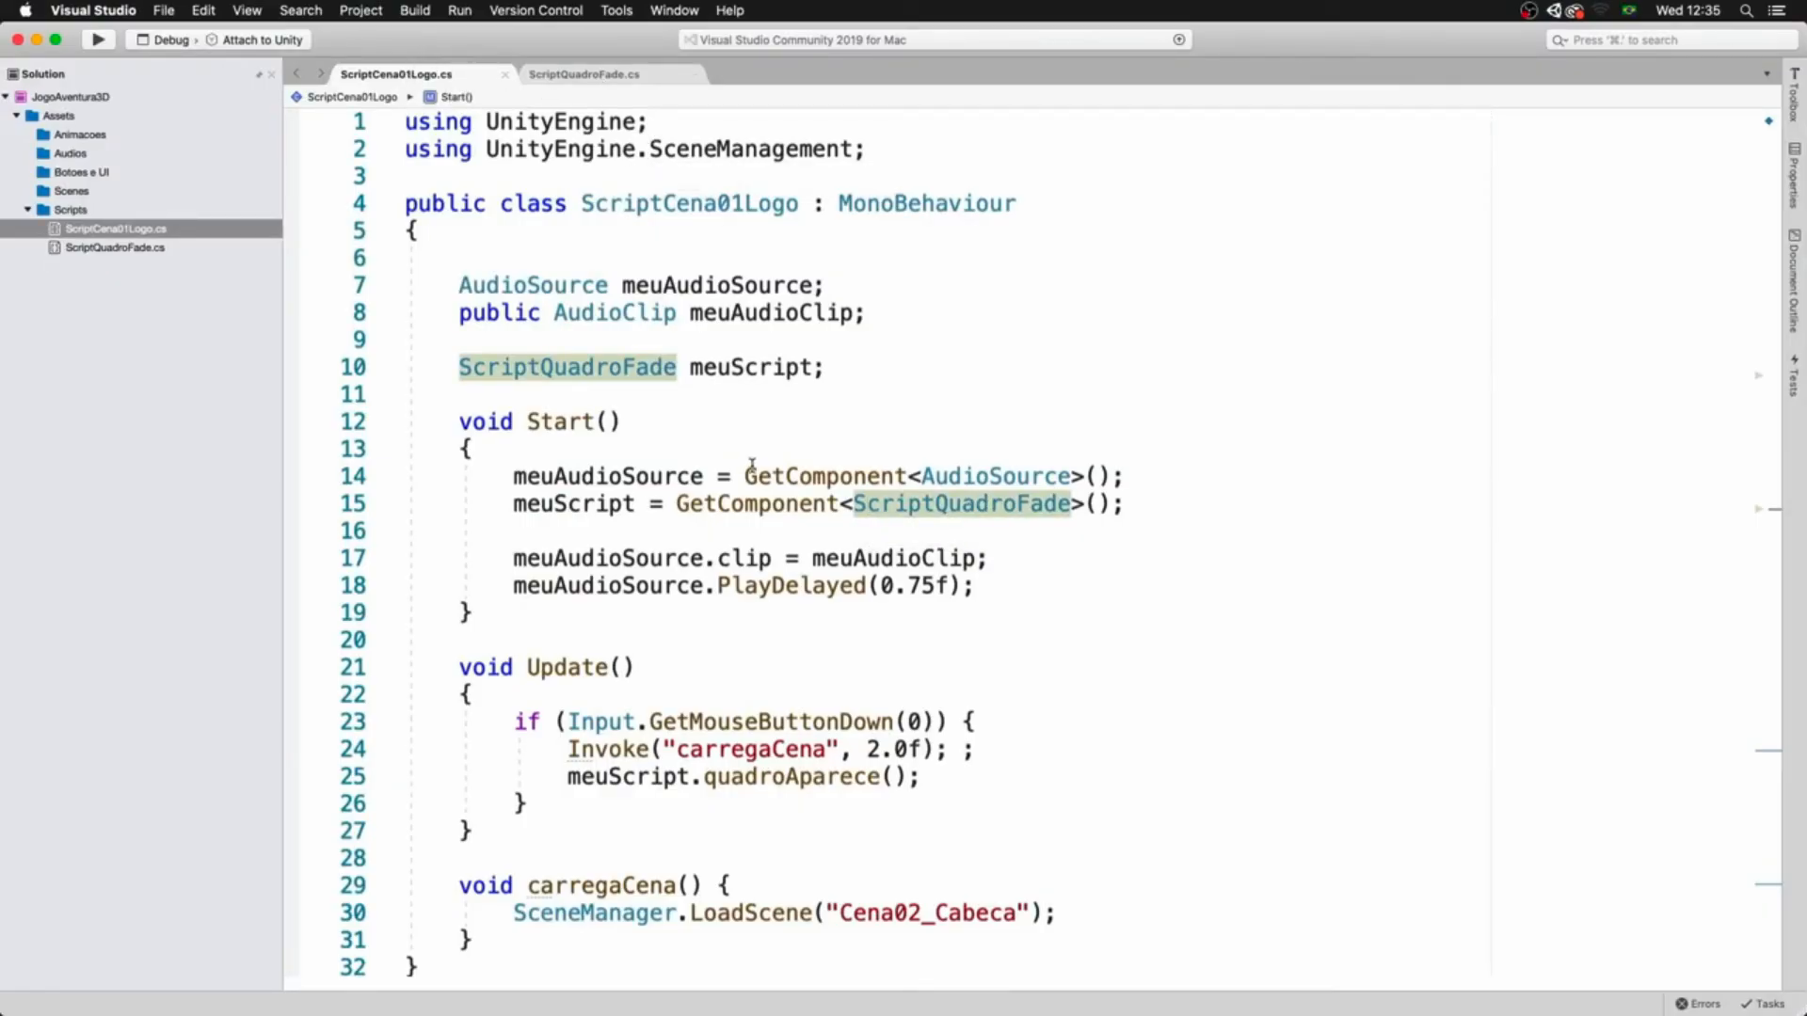
- Declare a field "GameObject meuQuadro;" directly below the meuScript declaration
left_click(826, 367)
key("Return")
type("GameObject meuQuadro;")
- In Start, add "meuQuadro = GameObject.Find("QUADRO FADE");" below the meuScript assignment, set off by blank lines
key("Down")
key("Down")
key("Down")
key("Down")
key("Down")
key("Down")
key("Return")
key("Return")
key("Up")
type("meuQuadro = ge")
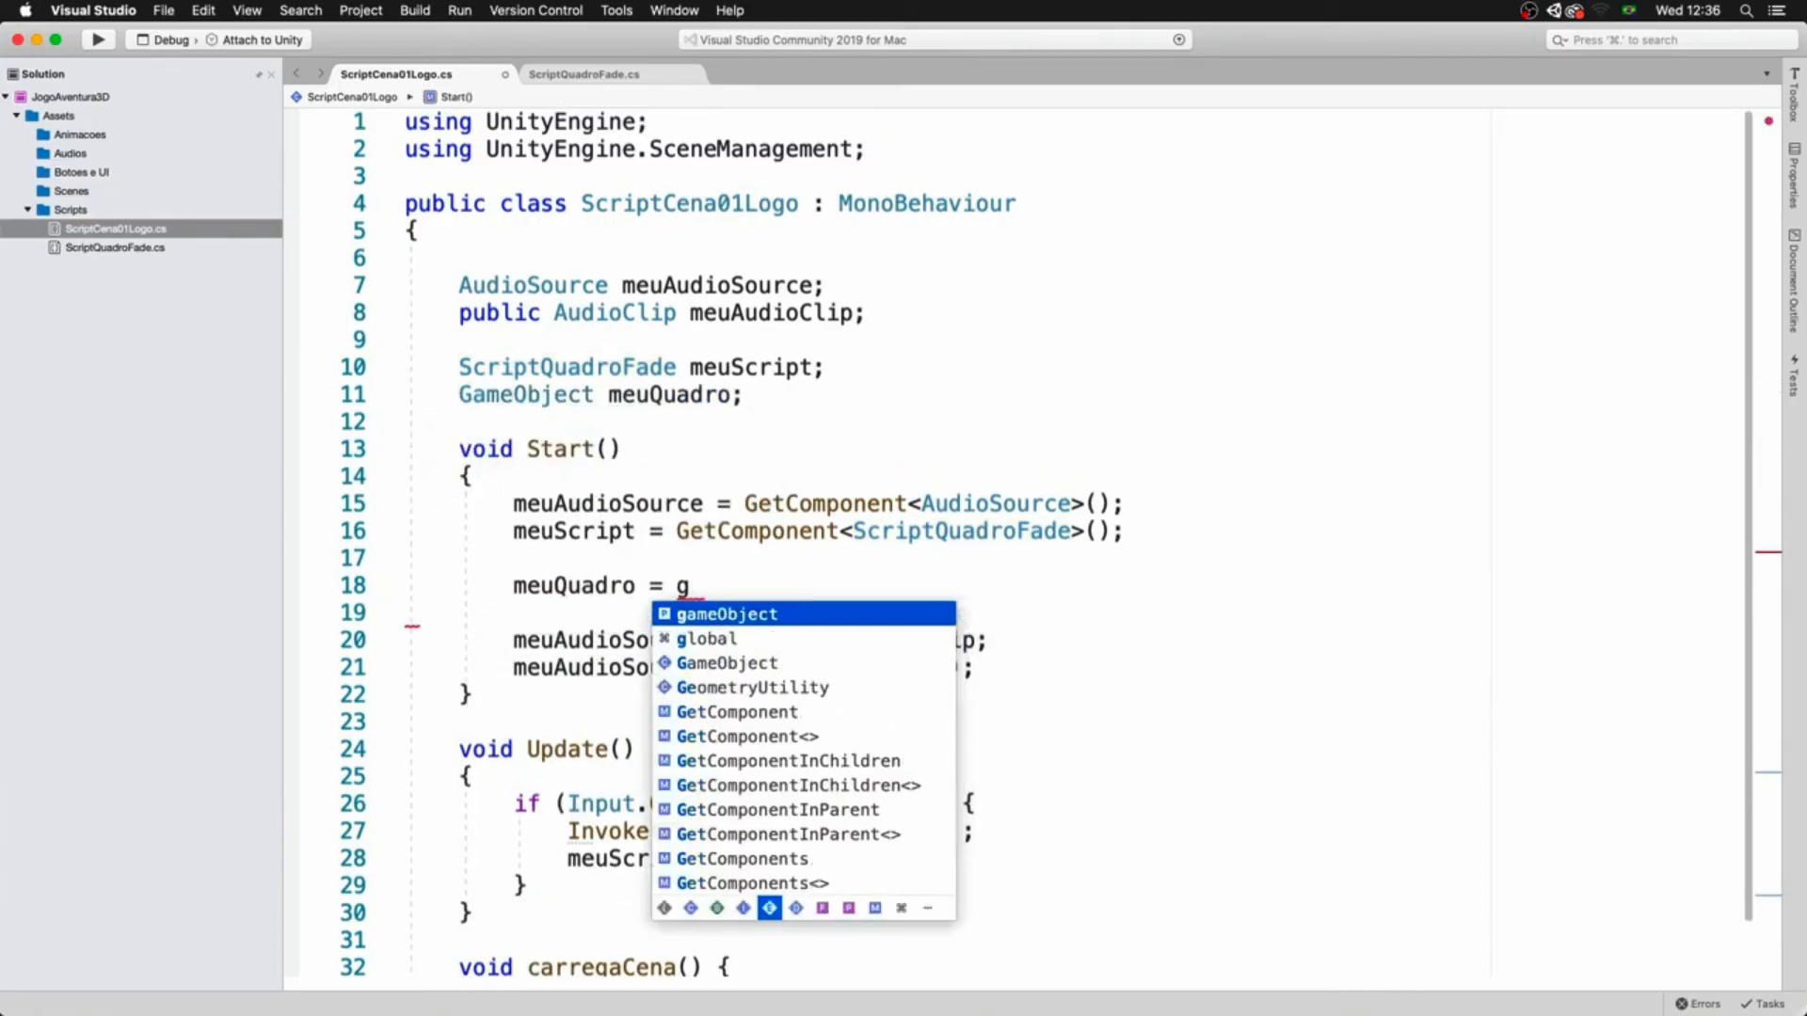
type("GameObject.Find\"\"")
key("BackSpace")
type("(\"")
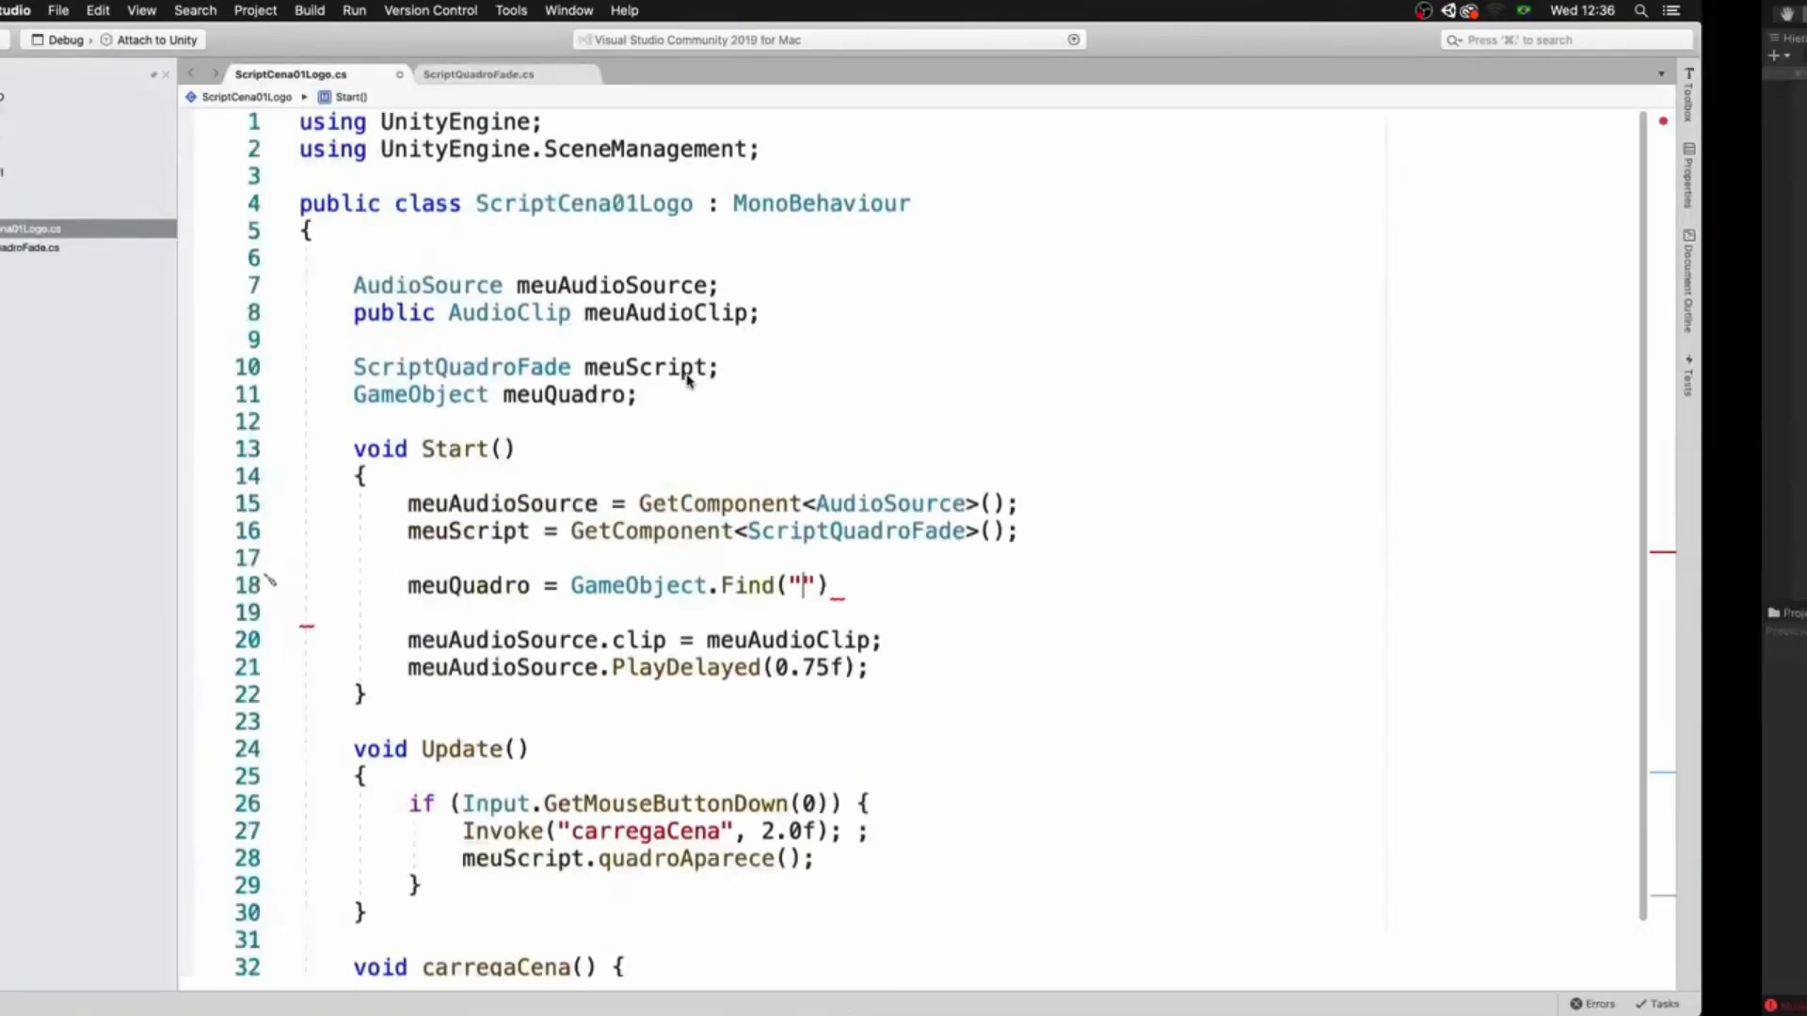
key("super+v")
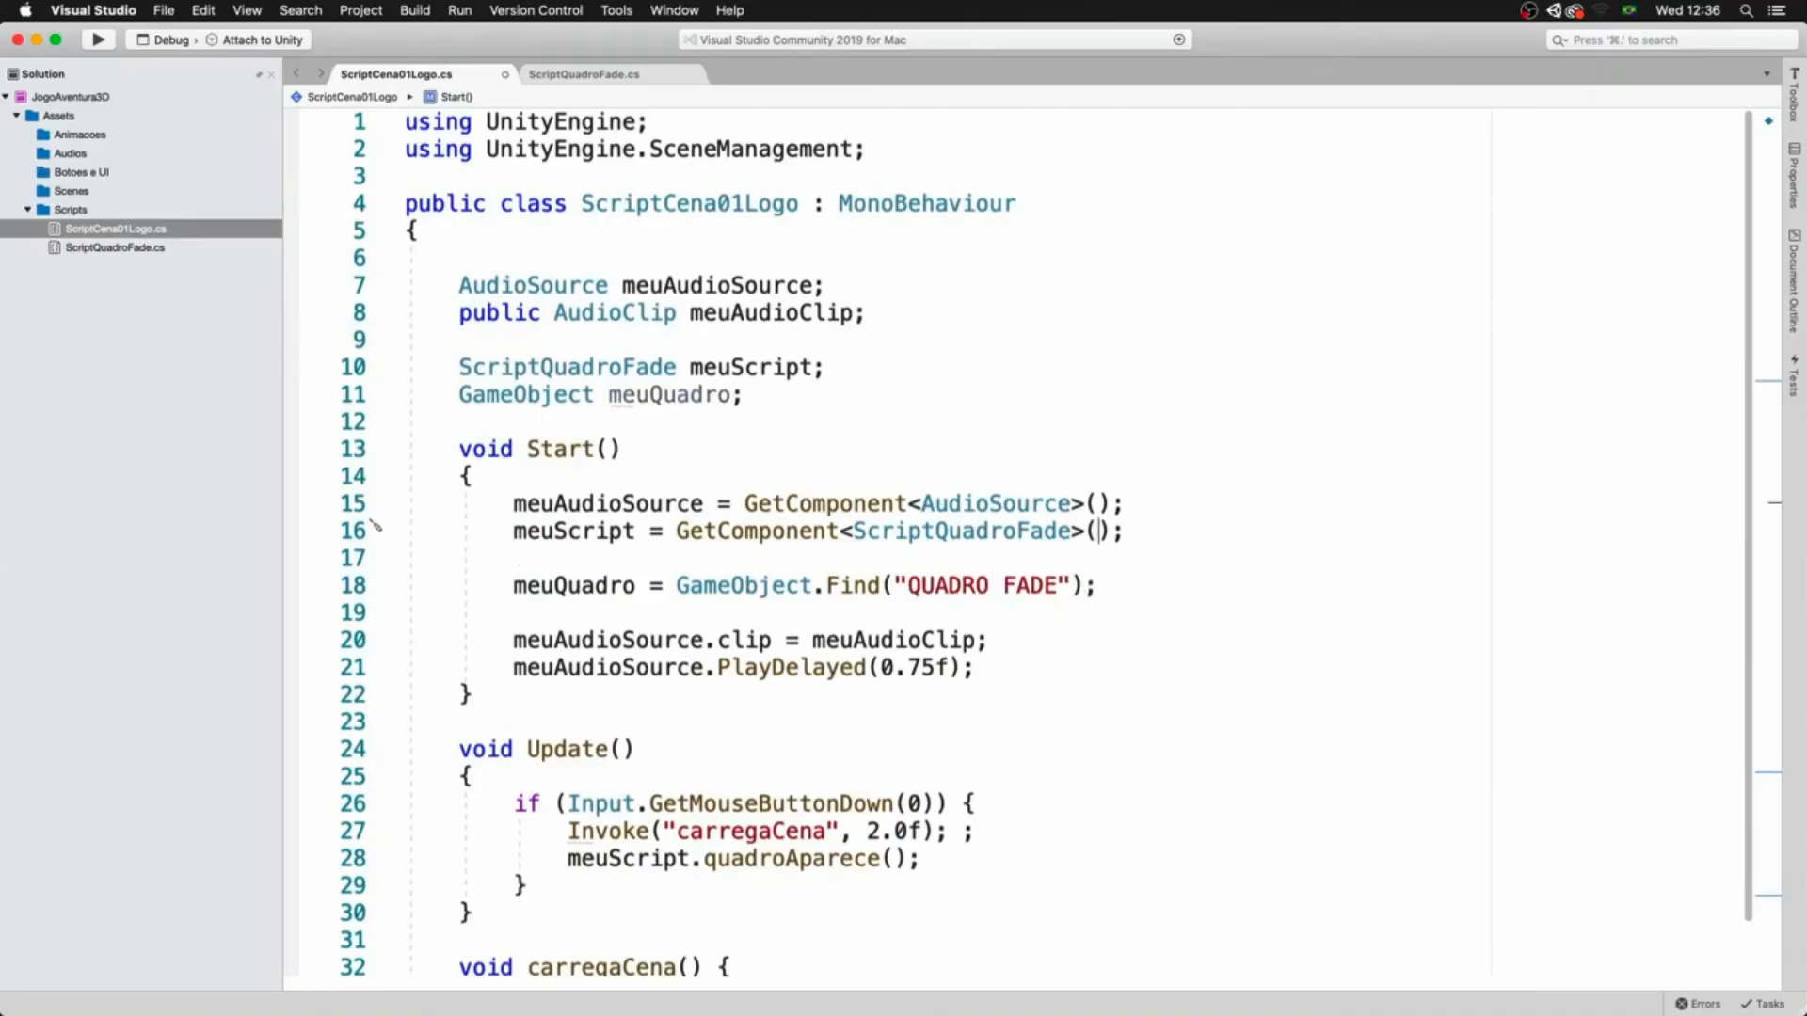
- Change the meuScript assignment to call GetComponent<ScriptQuadroFade>() on meuQuadro
double_click(572, 589)
left_click(676, 530)
key("super+v")
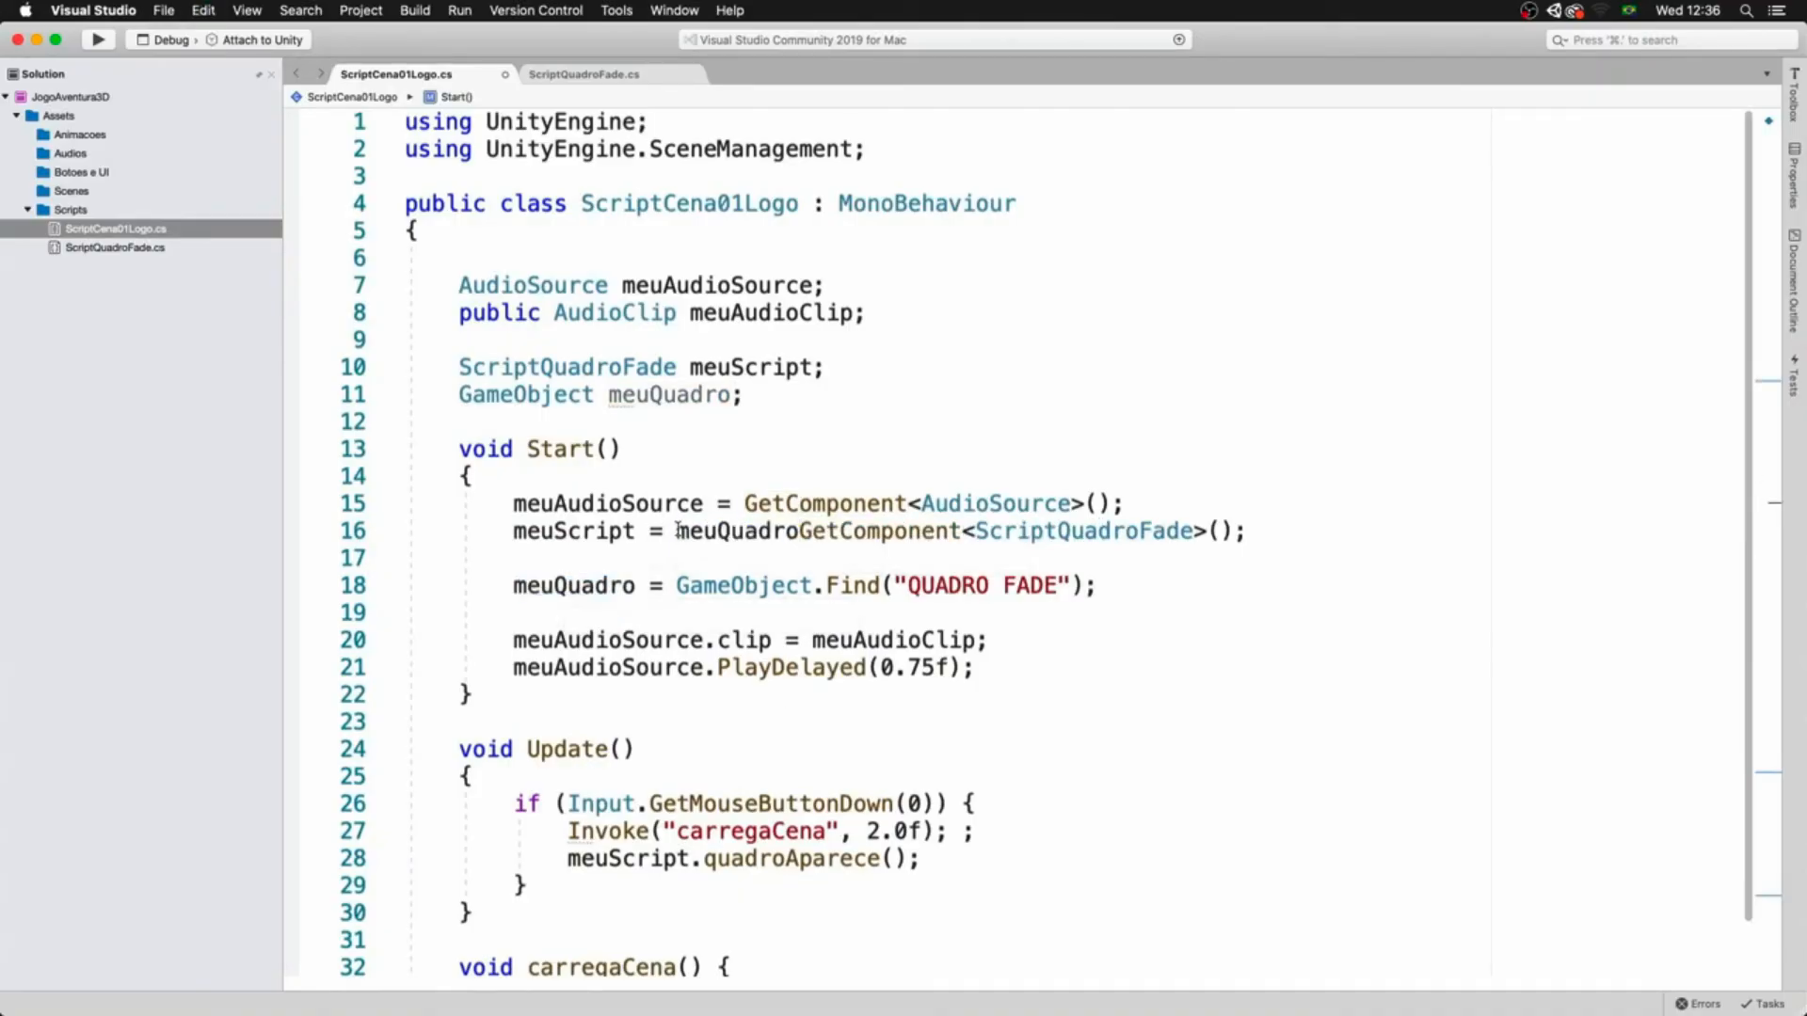
type(".")
- Move the meuScript assignment directly below the meuQuadro assignment, remove the leftover blank line, and save the script
triple_click(678, 531)
key("super+x")
key("Down")
key("Down")
key("Down")
key("Up")
key("super+Right")
key("Return")
key("super+v")
key("Up")
key("Up")
key("Up")
key("Down")
key("shift+Up")
key("BackSpace")
key("Down")
key("Down")
key("super+s")
- Examine how Start finds the QUADRO FADE object and gets its ScriptQuadroFade component through meuQuadro
key("Up")
key("super+shift+Right")
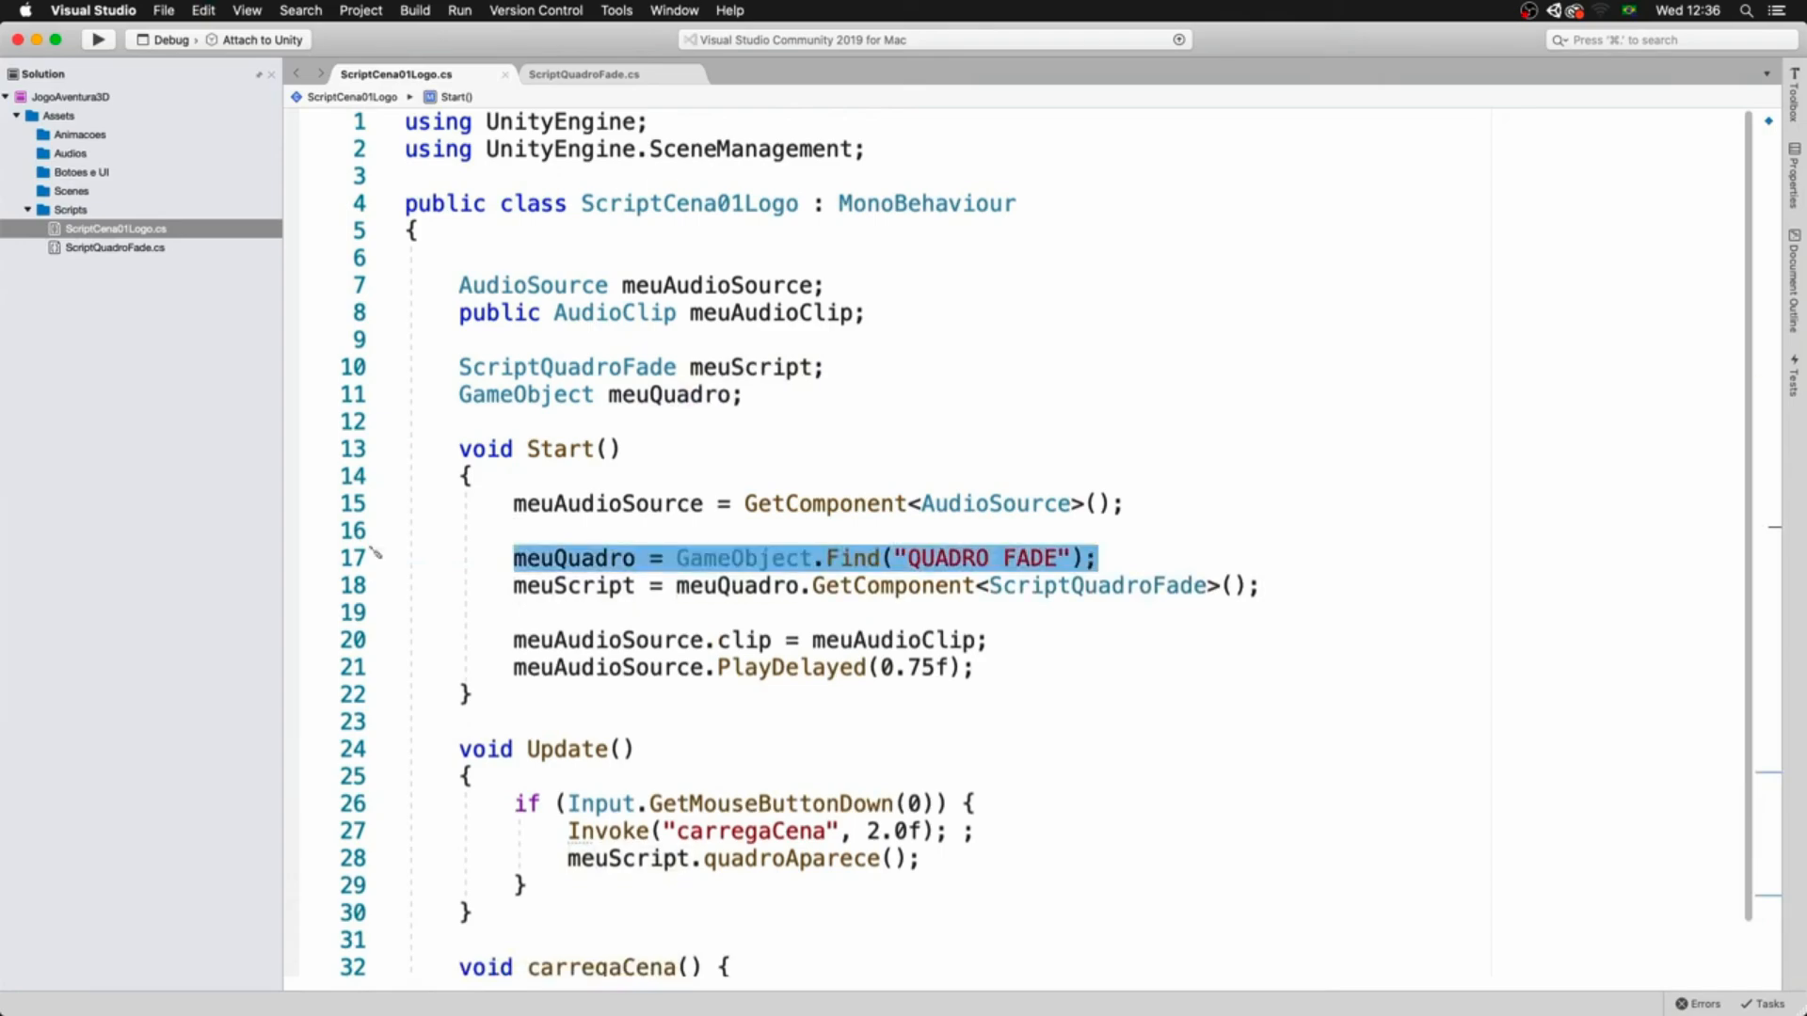
key("Down")
key("super+Left")
key("super+shift+Right")
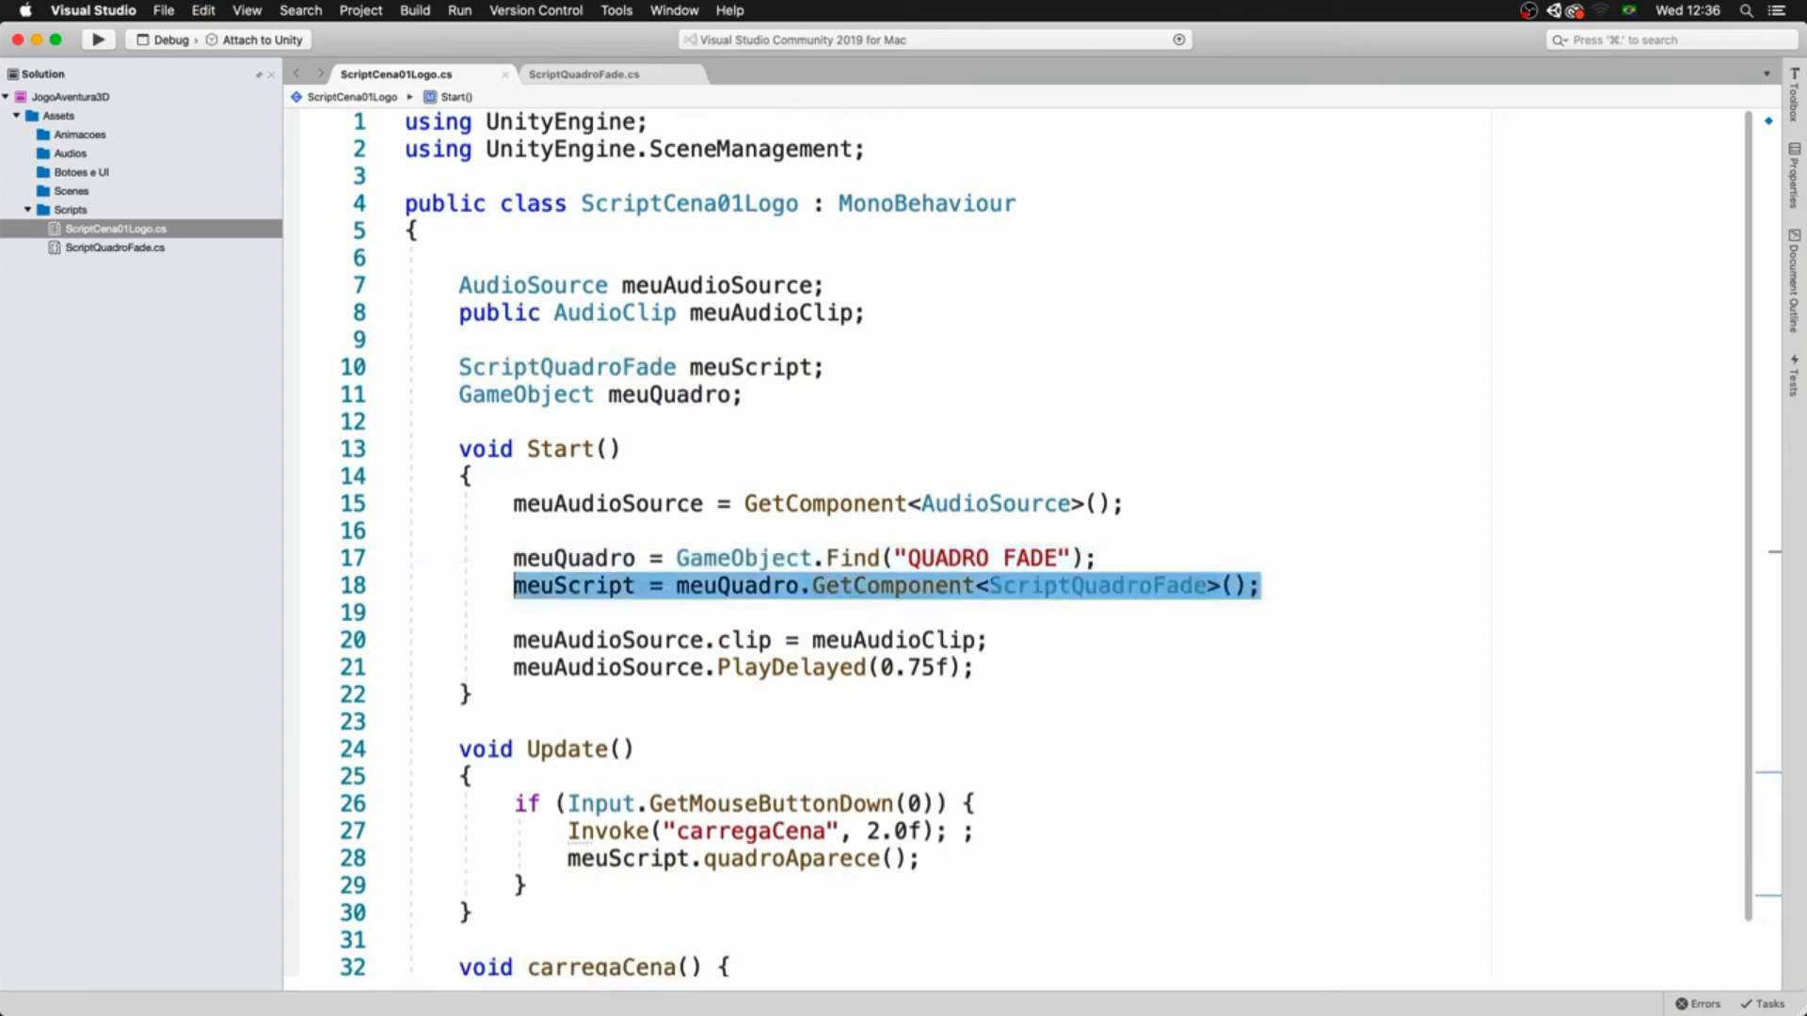
left_click(800, 586)
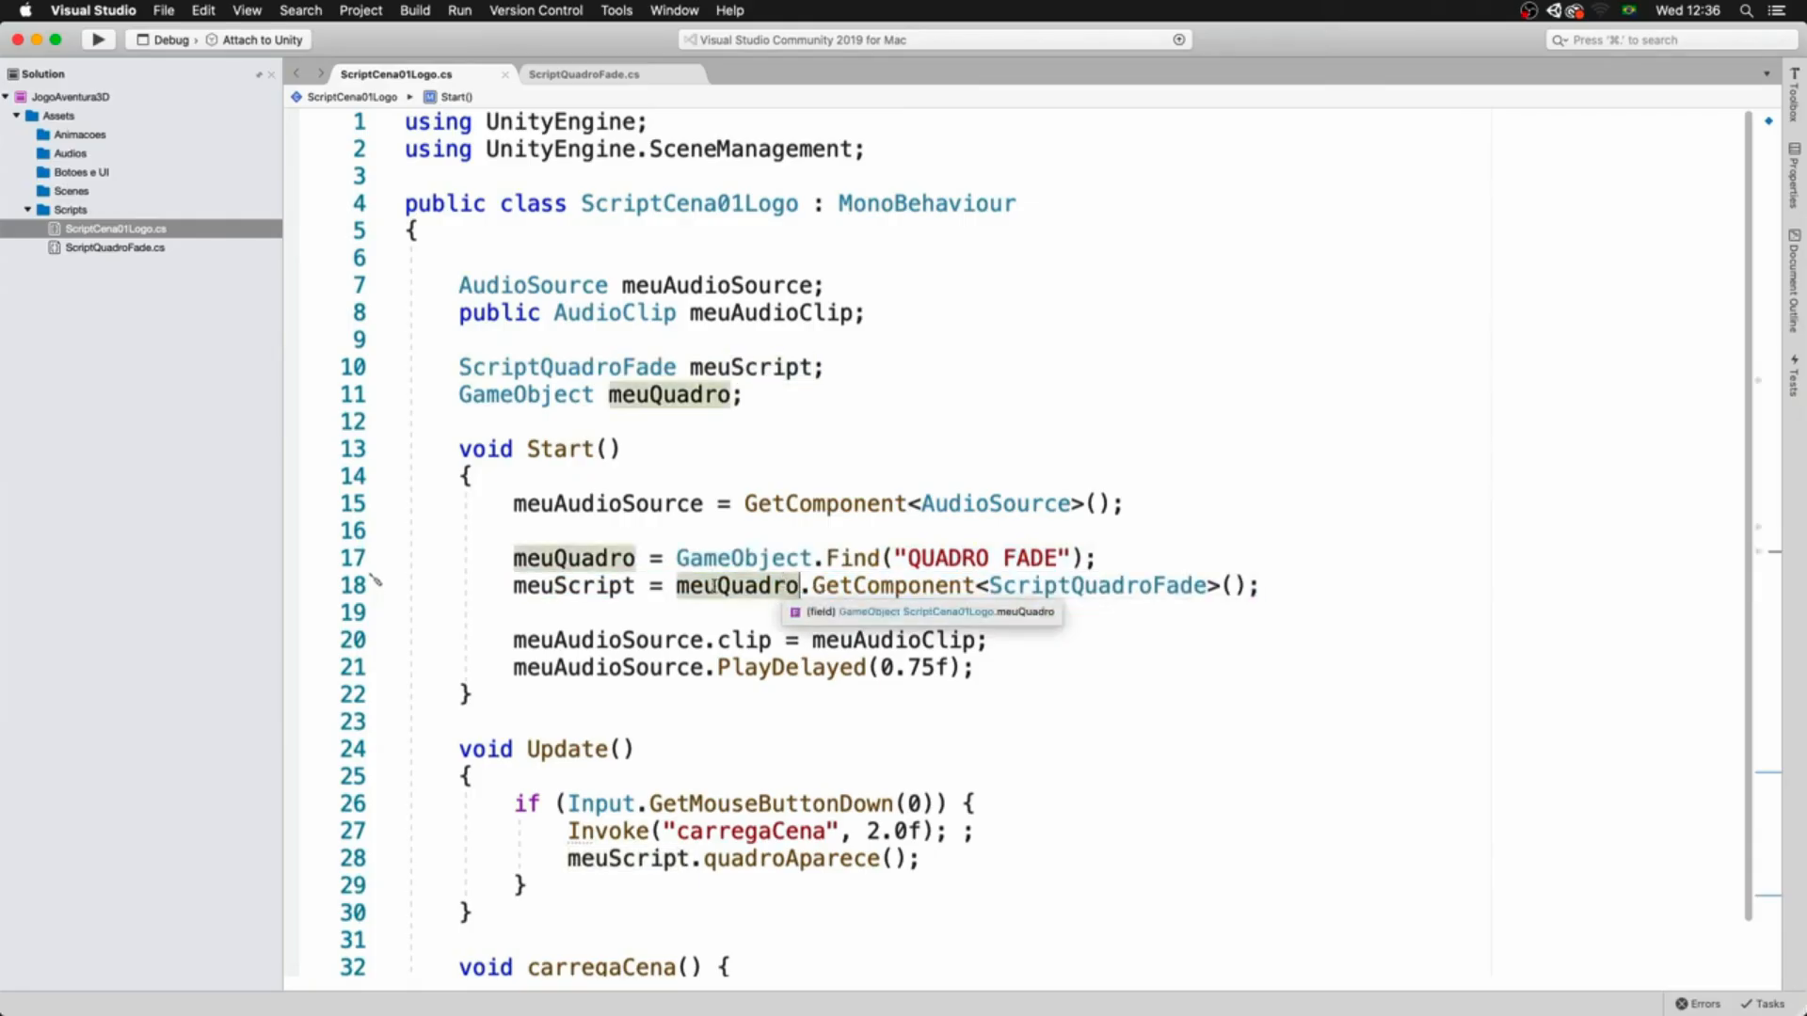
left_click_drag(678, 585, 1261, 587)
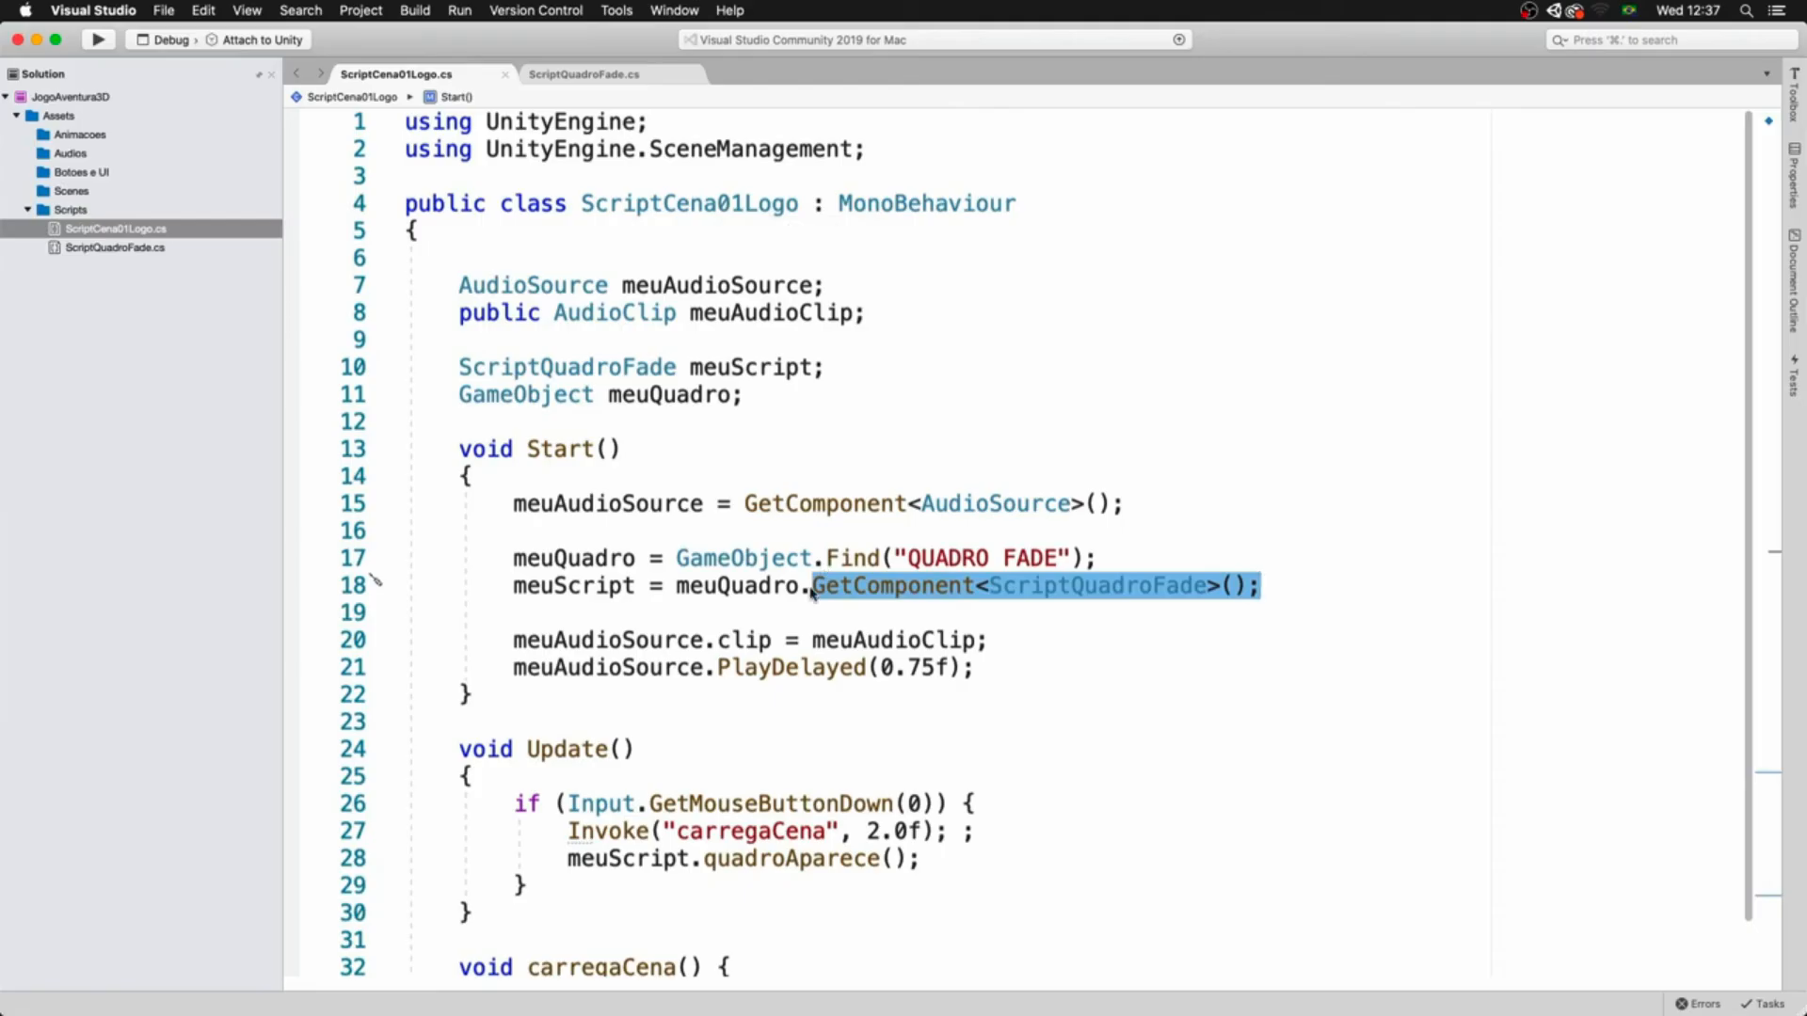
left_click_drag(513, 558, 1099, 556)
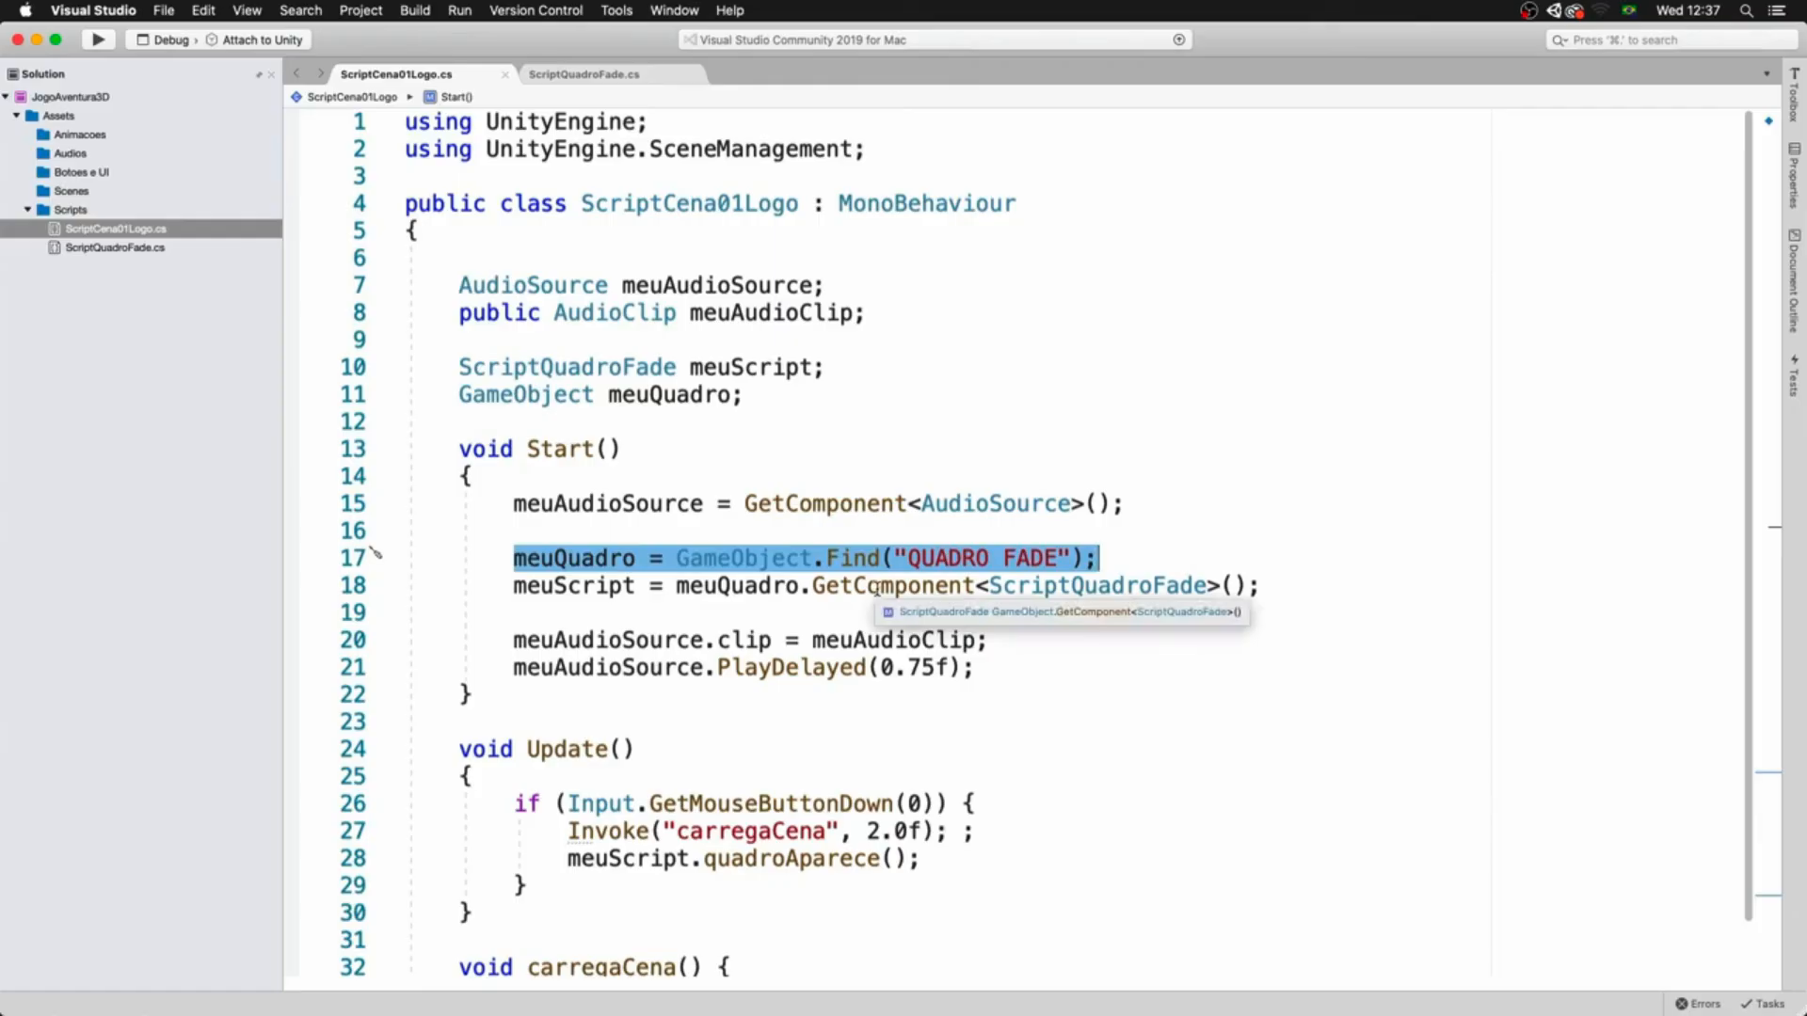
- Switch to Unity and play-test the logo intro scene's fade and its click transition to the next scene
key("super+Tab")
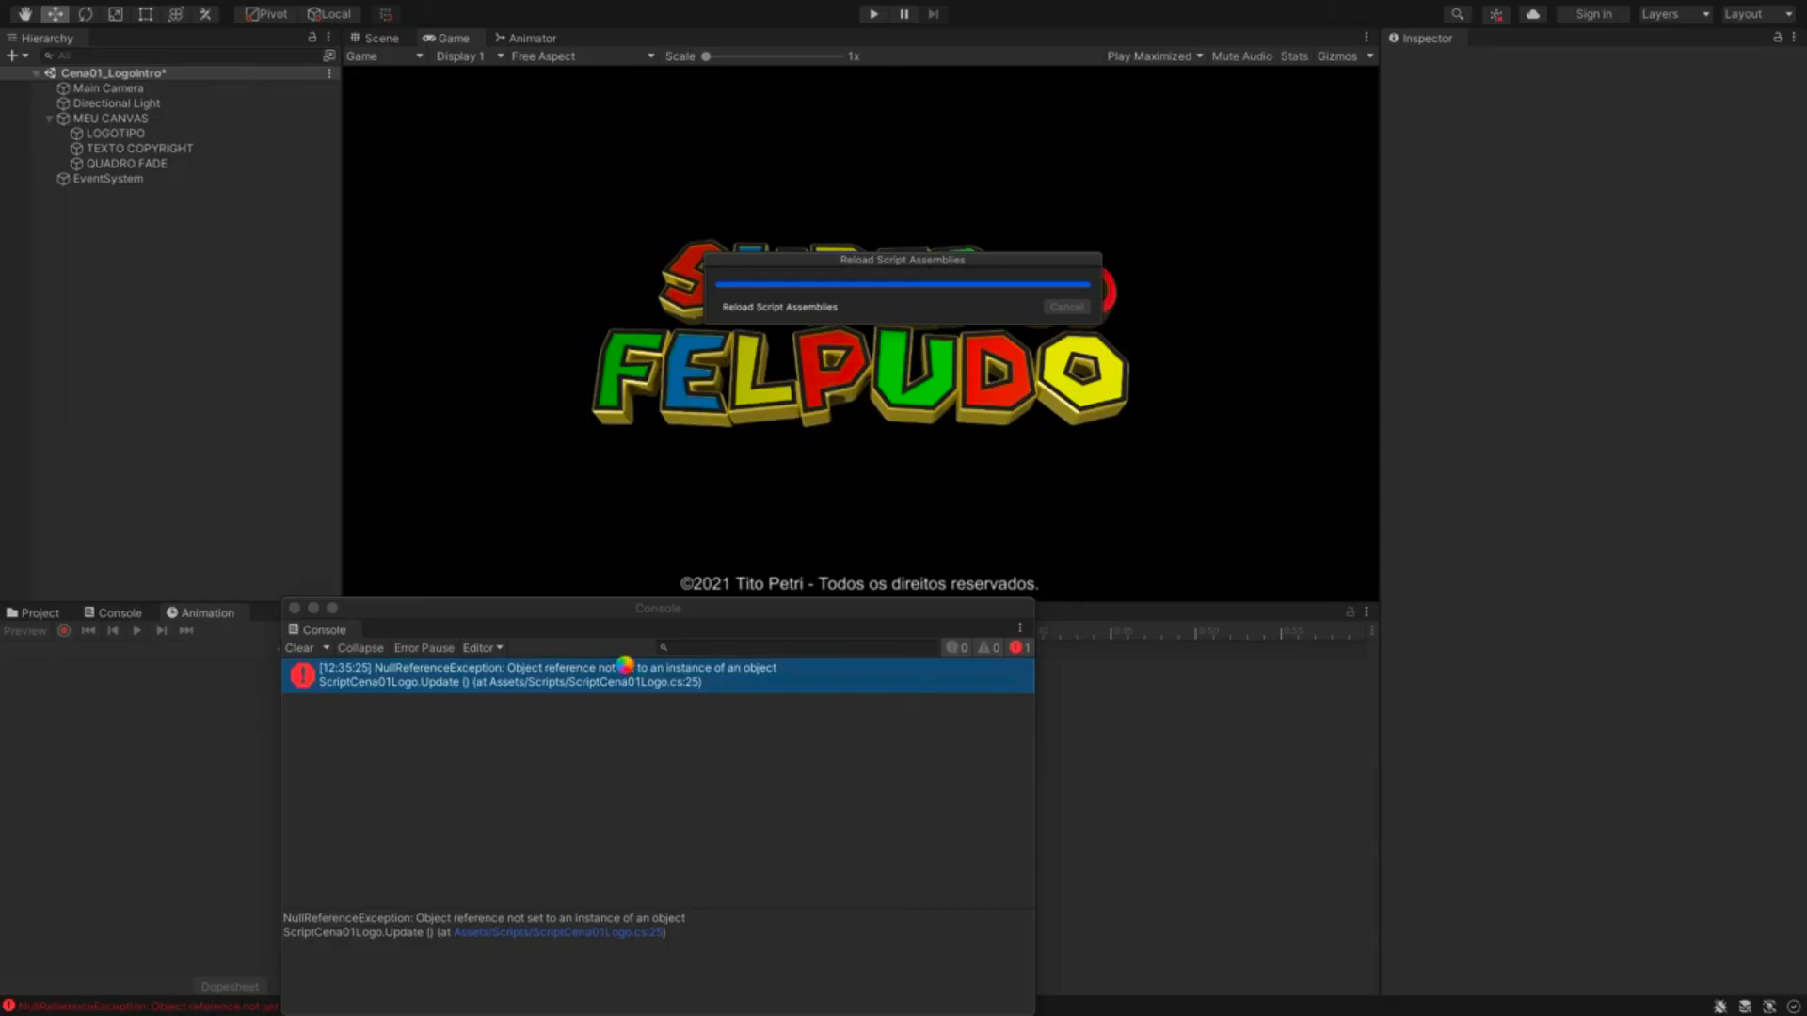
left_click(874, 16)
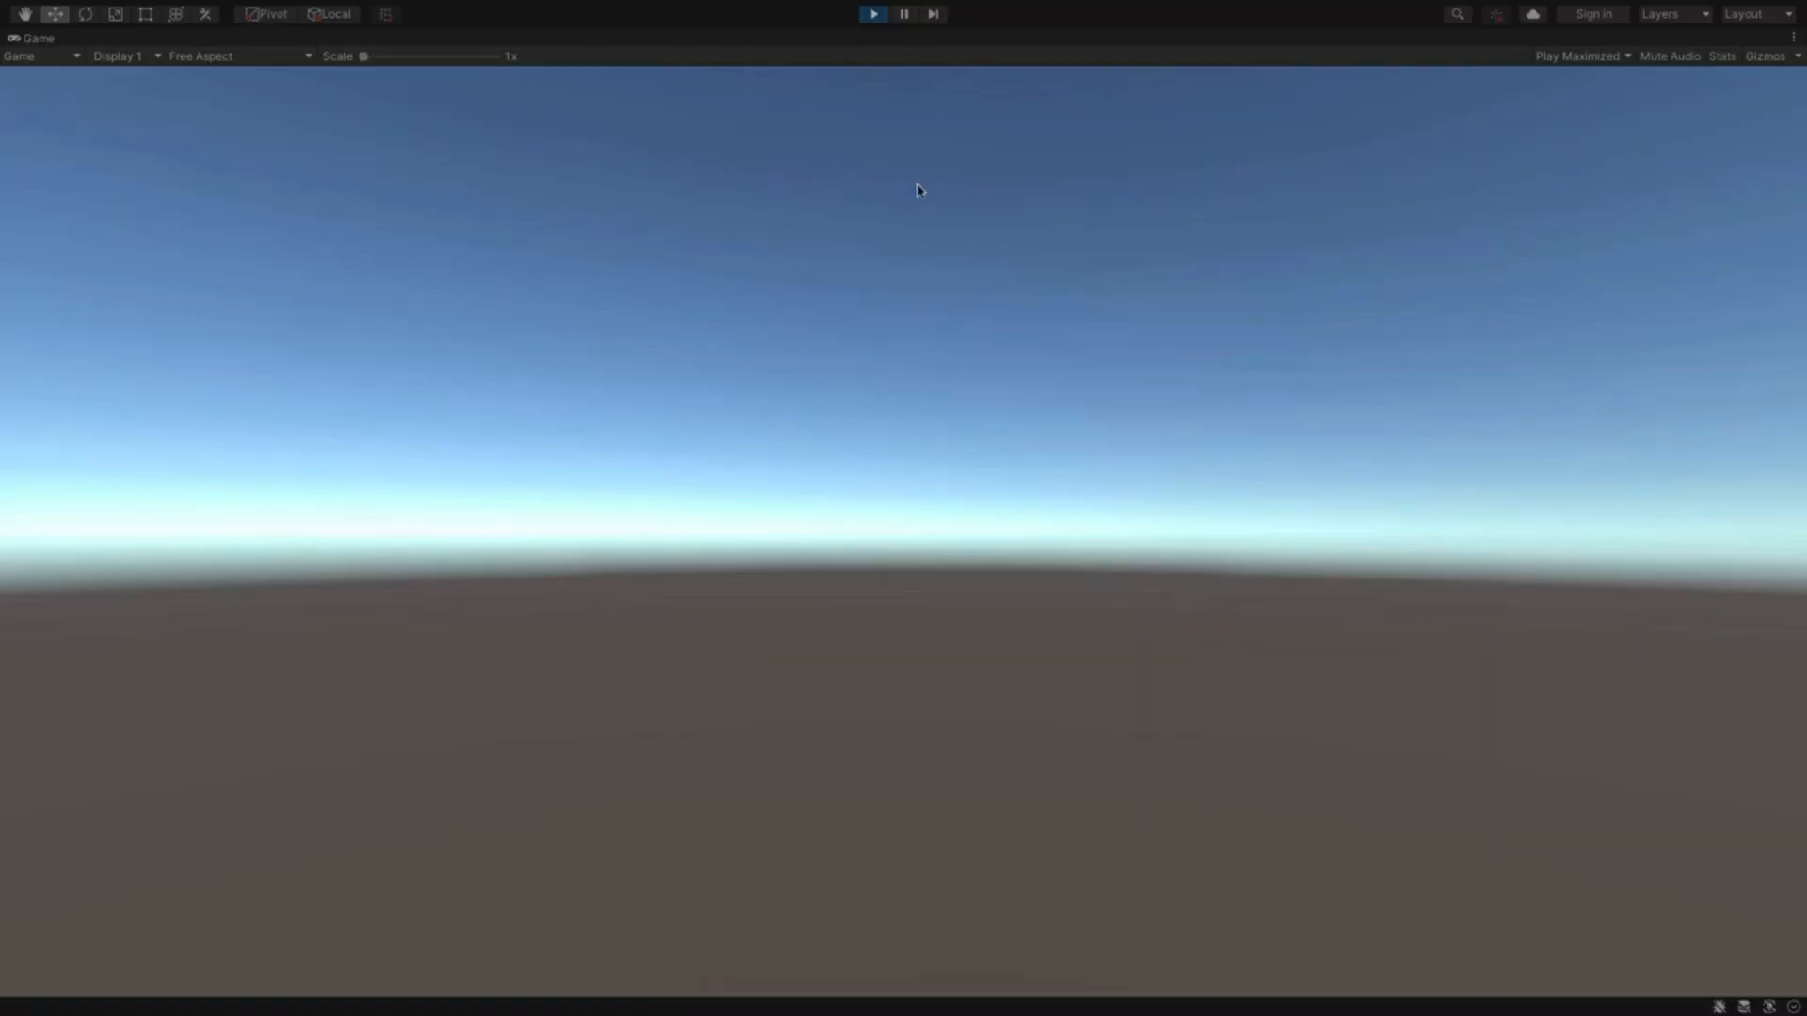
left_click(873, 13)
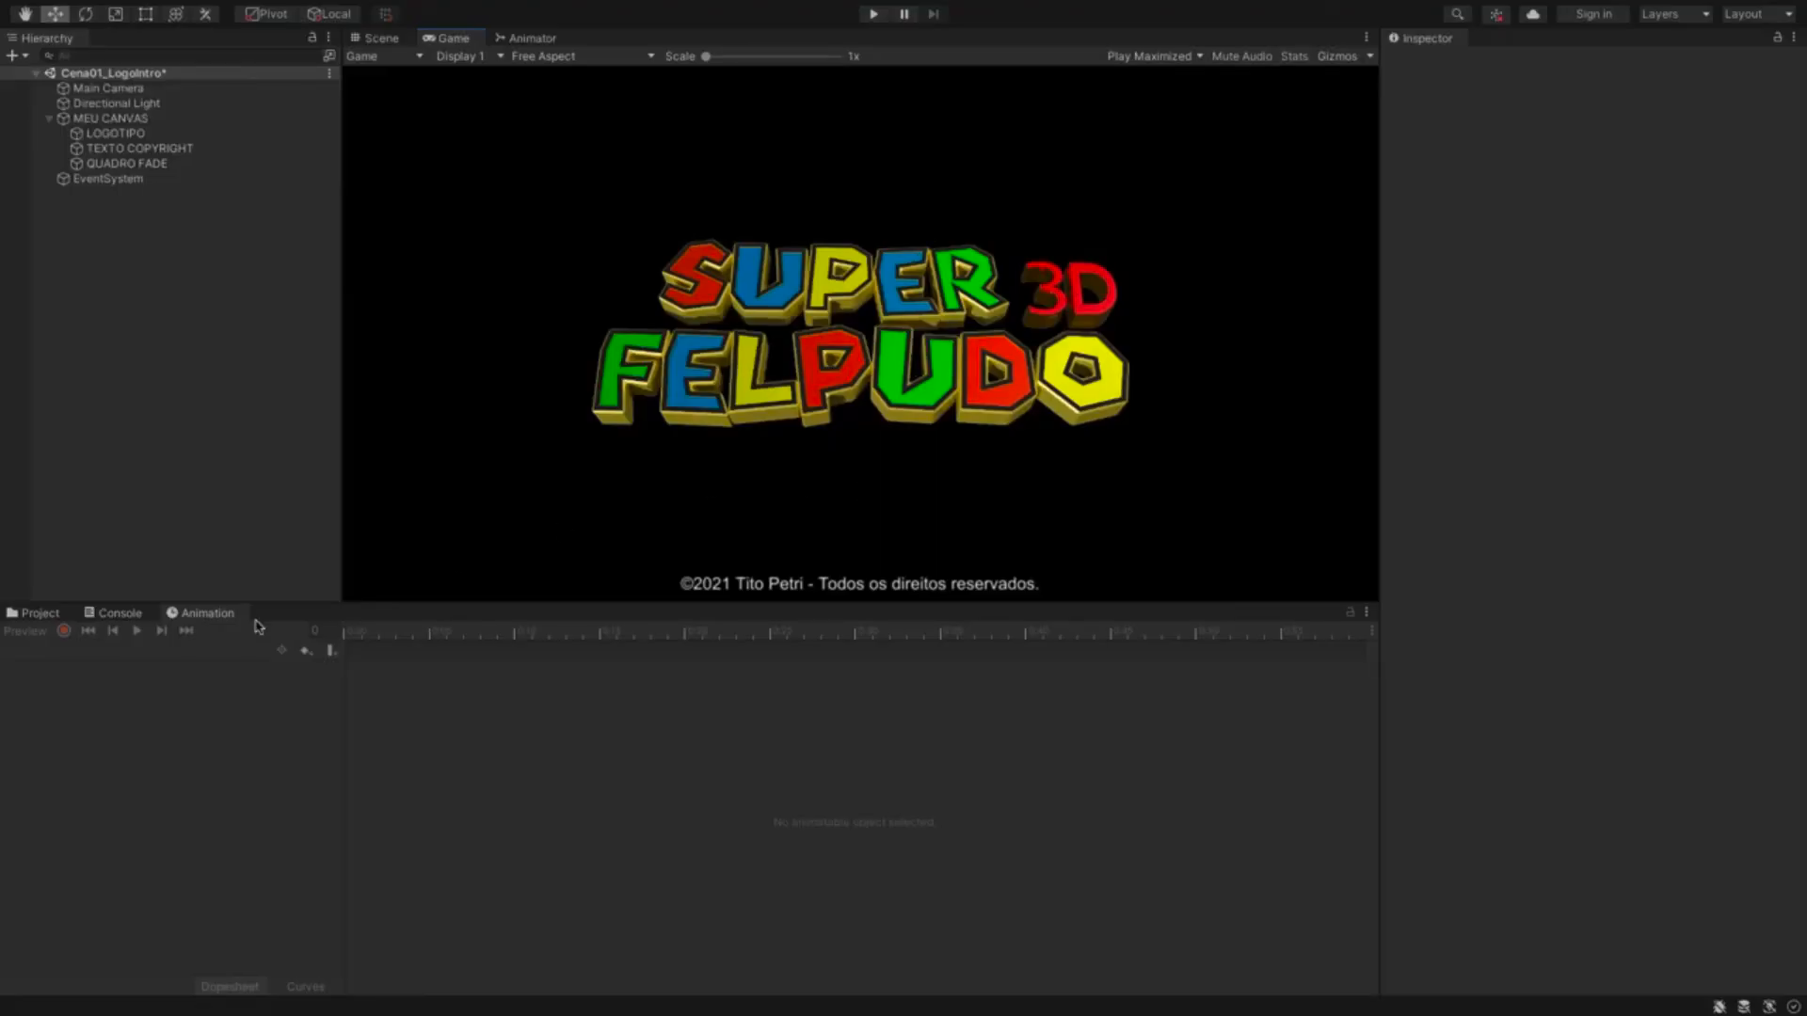
- In QUADRO FADE's QuadroAparece clip, record the image colour at frame 30 as black (000000)
left_click(38, 613)
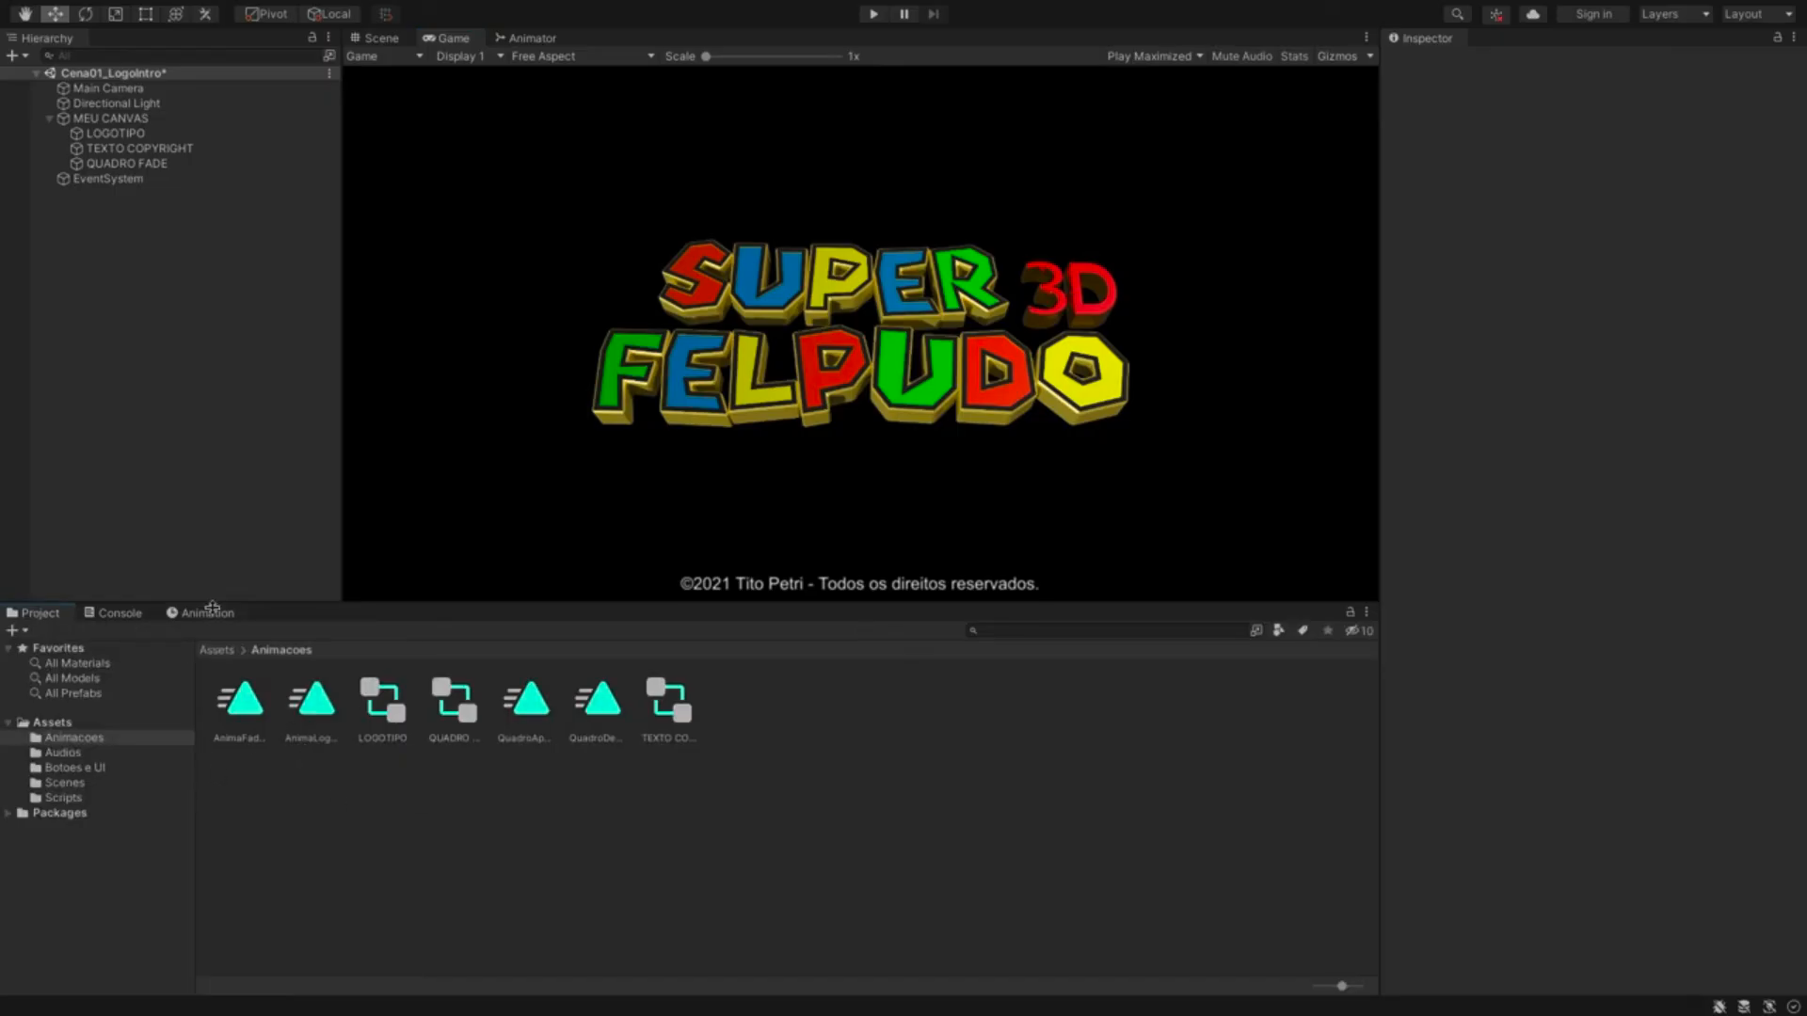
left_click(127, 163)
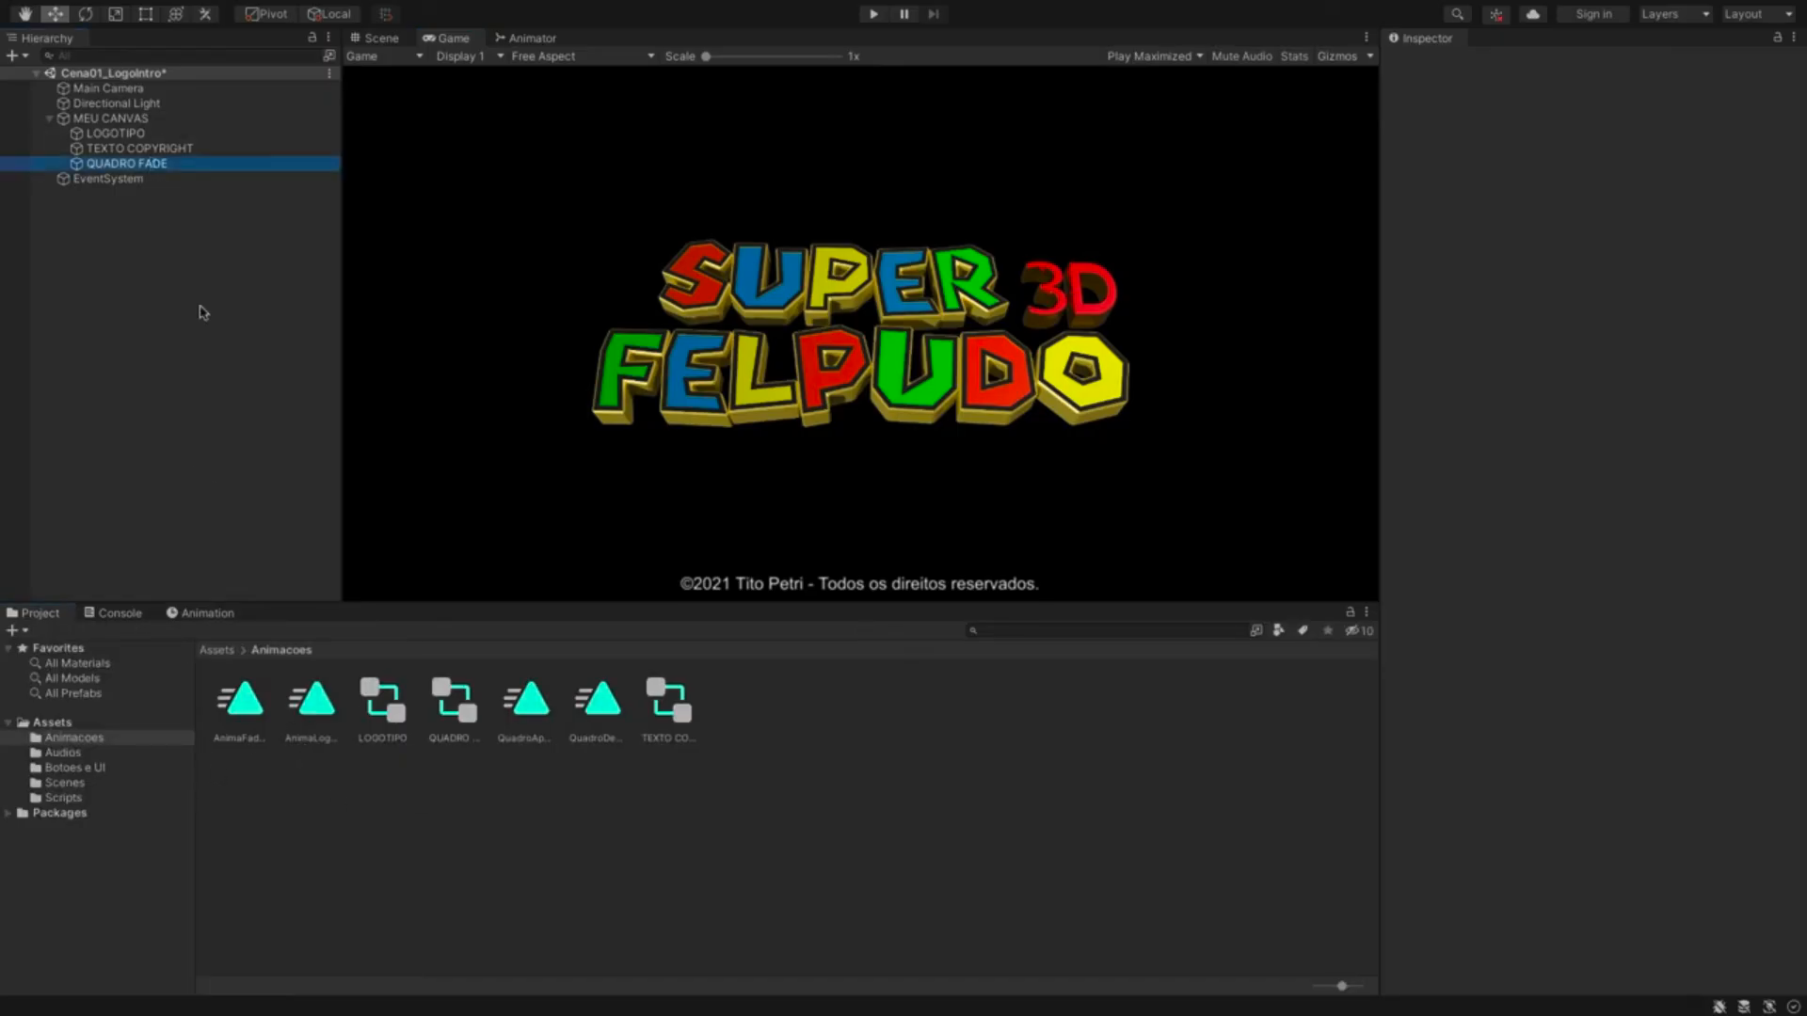
left_click(195, 612)
left_click(128, 652)
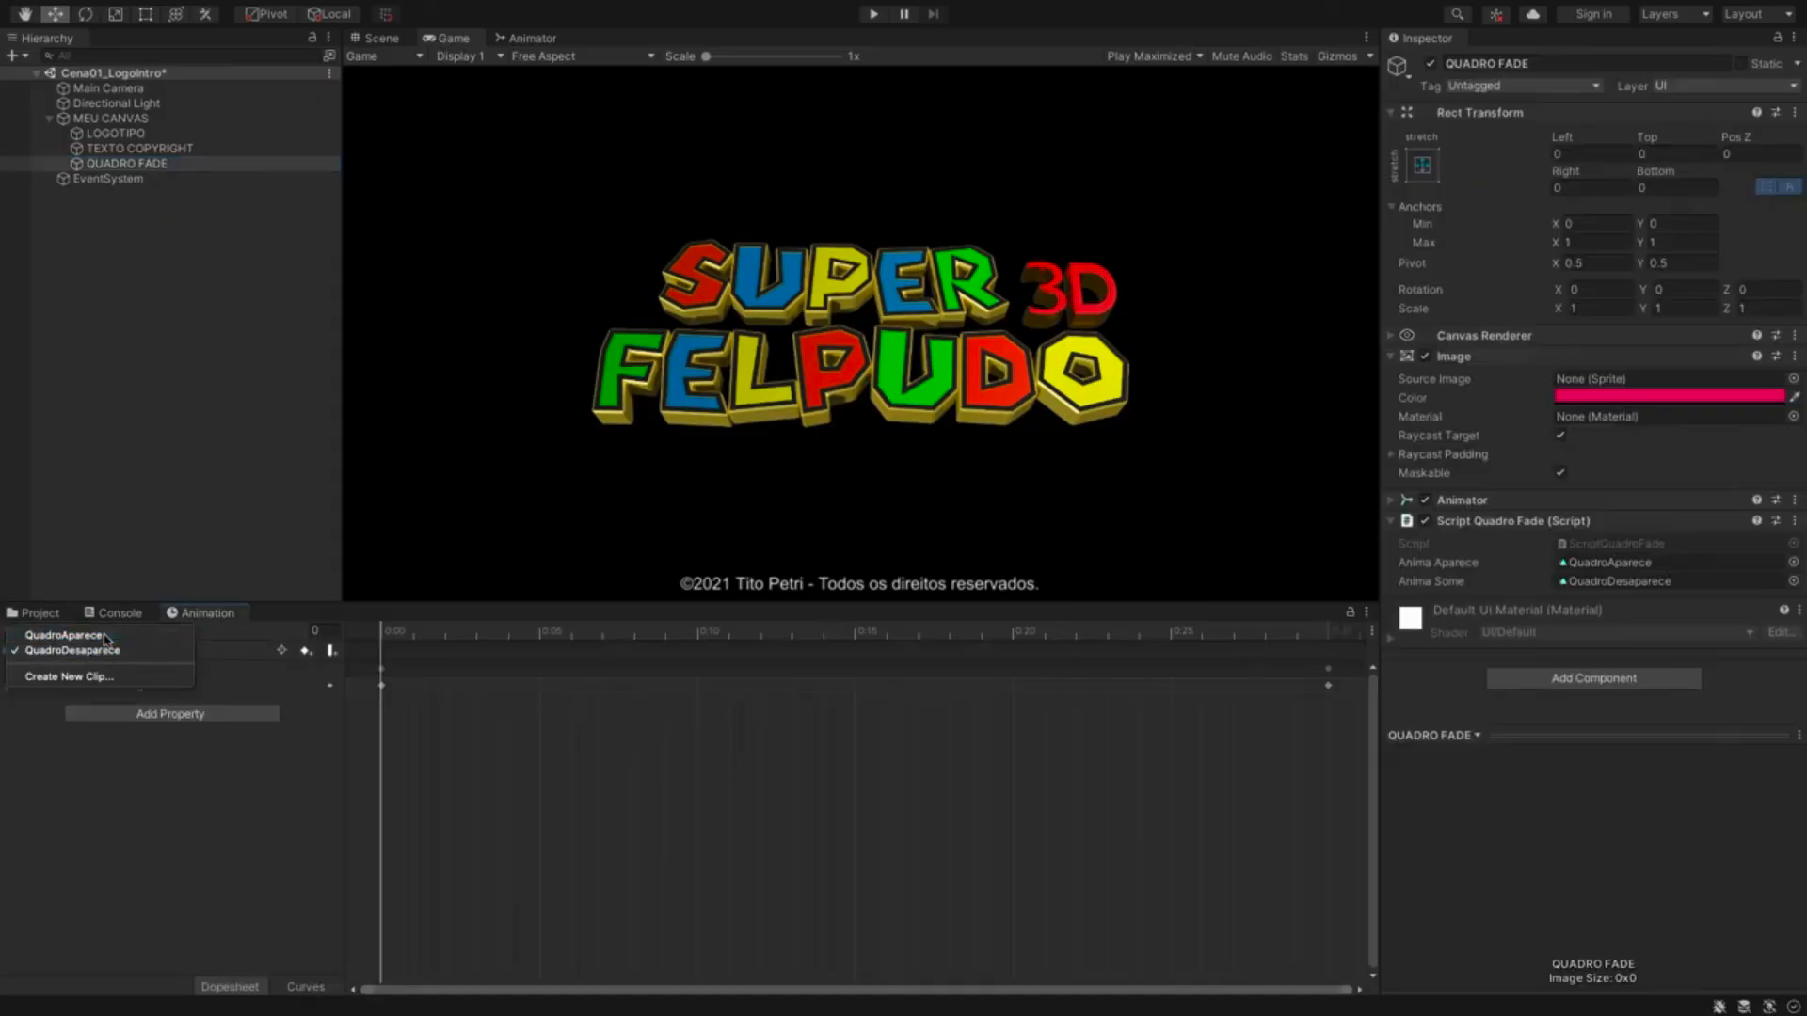
left_click(63, 635)
left_click(8, 685)
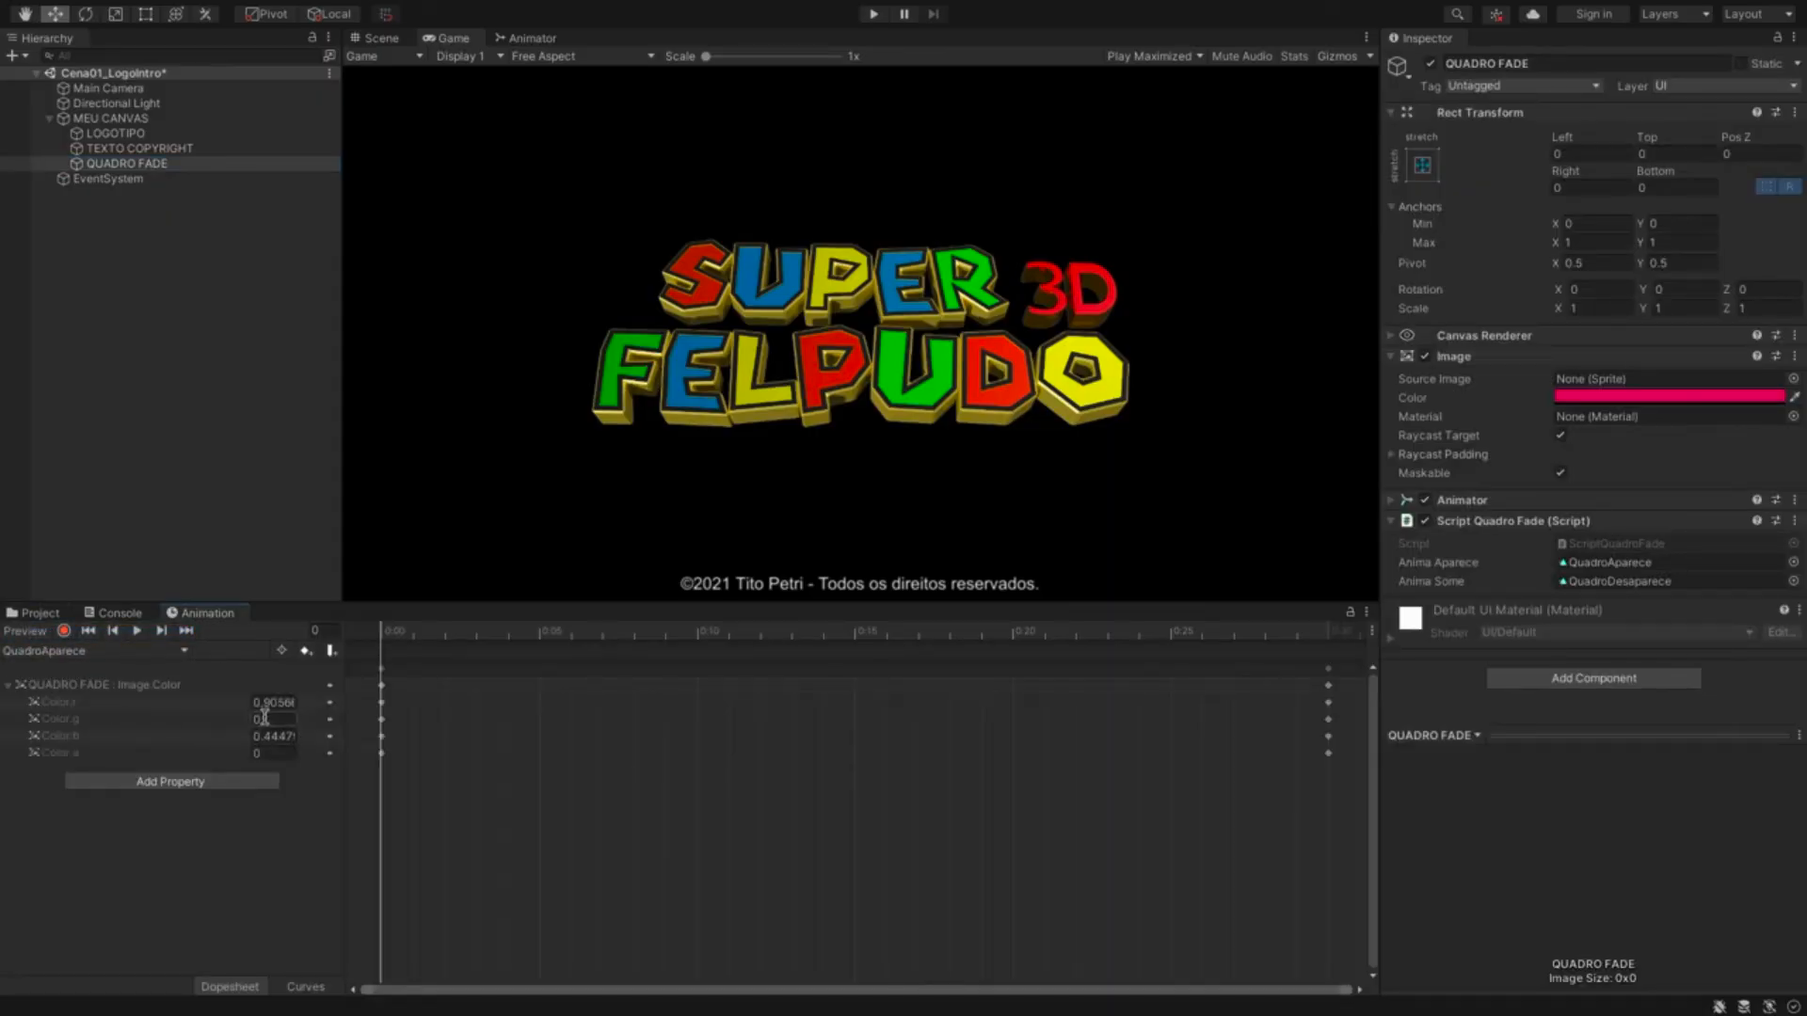
left_click(1328, 631)
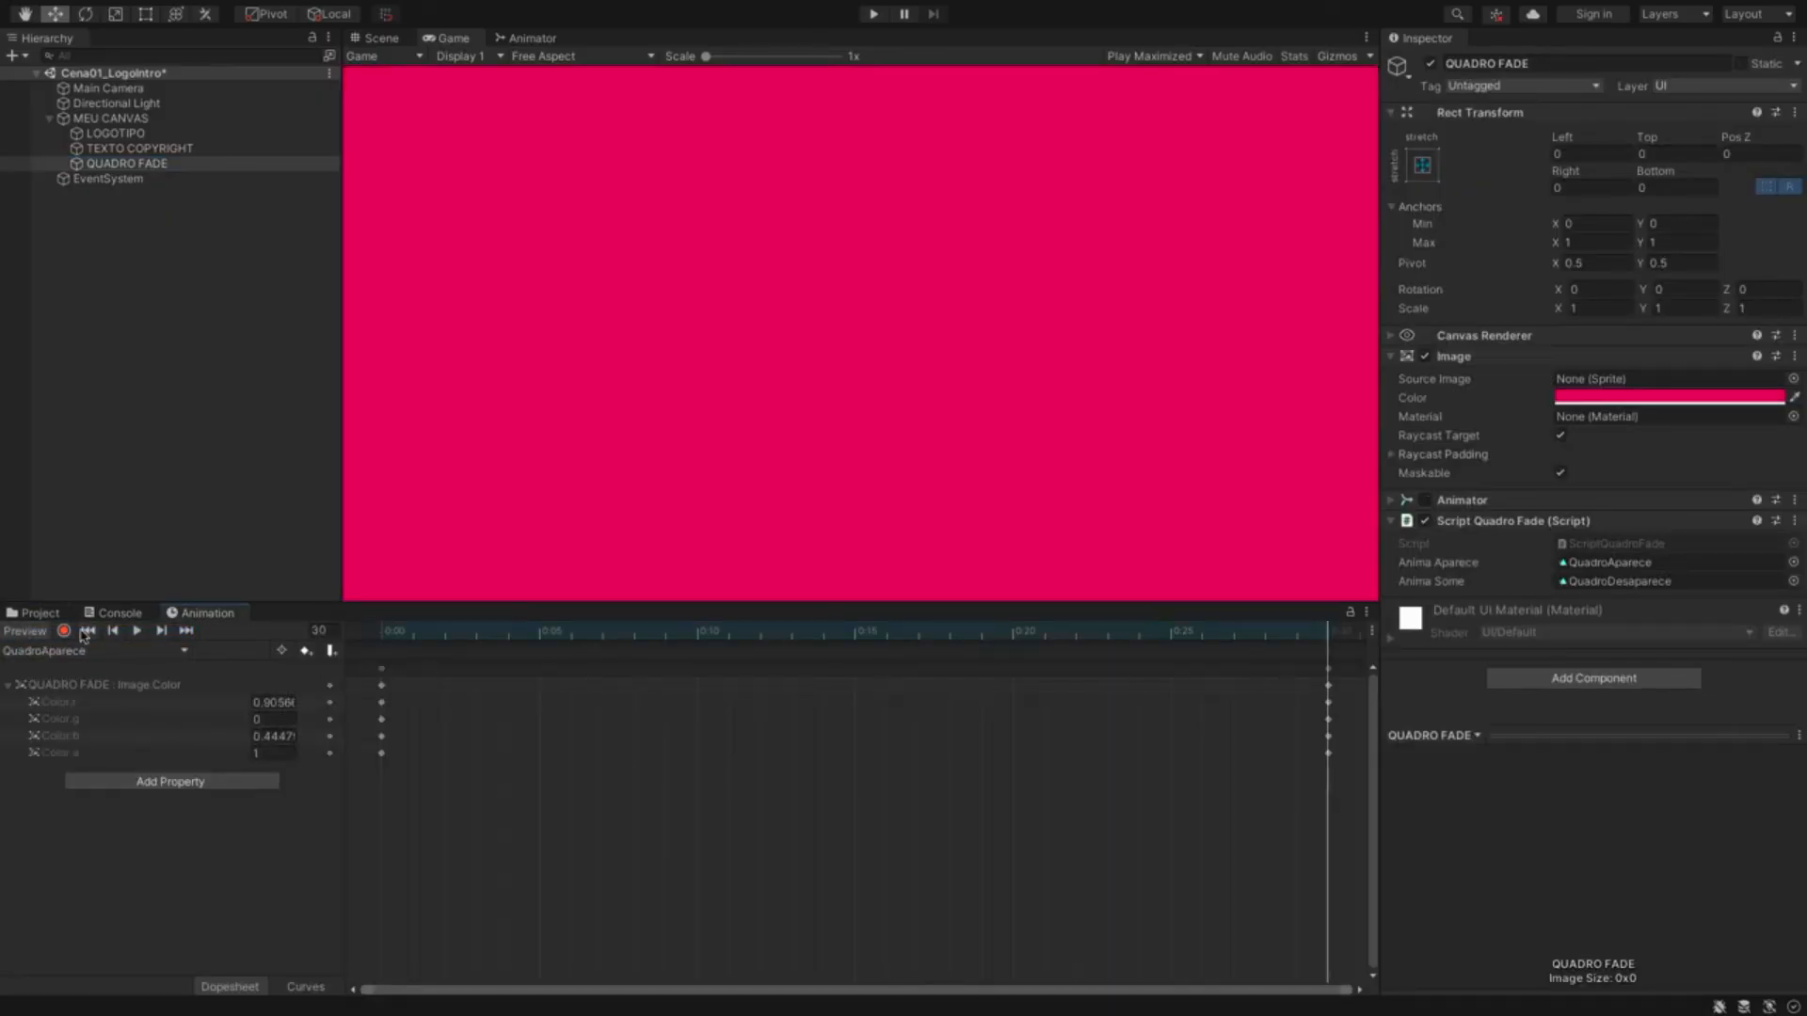
left_click(63, 633)
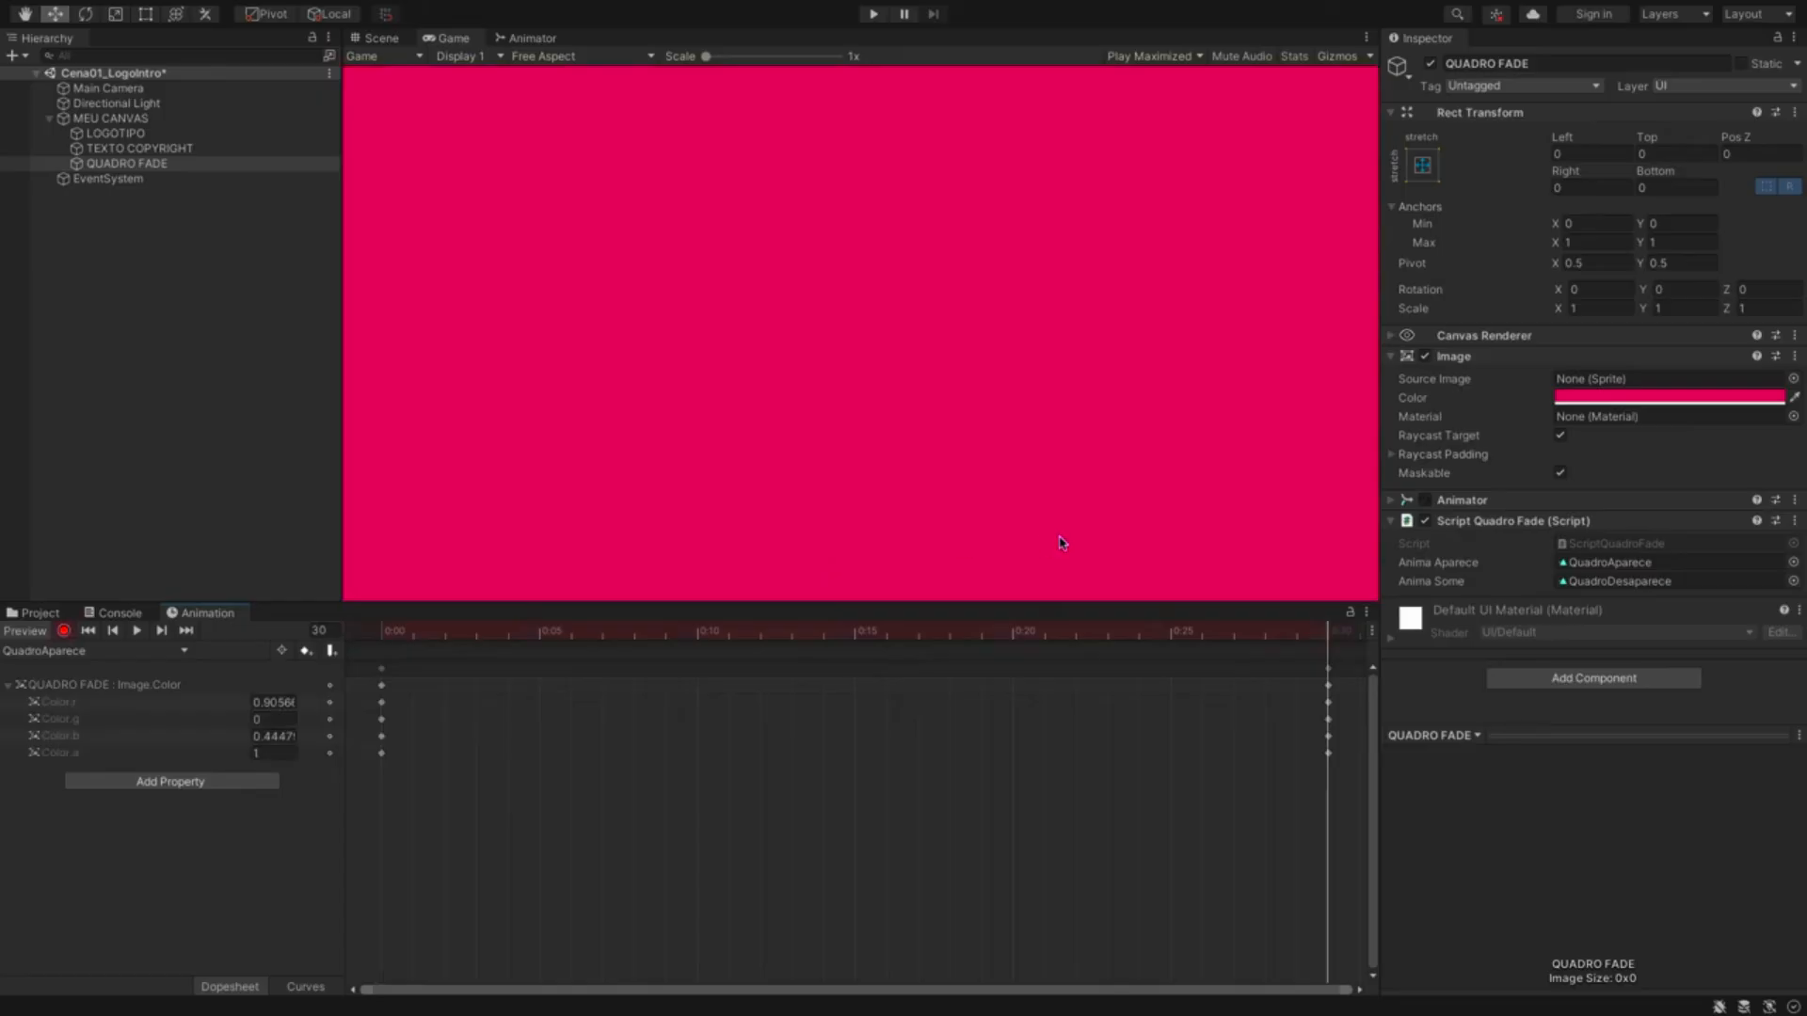
left_click(1767, 401)
left_click_drag(1696, 561, 1532, 702)
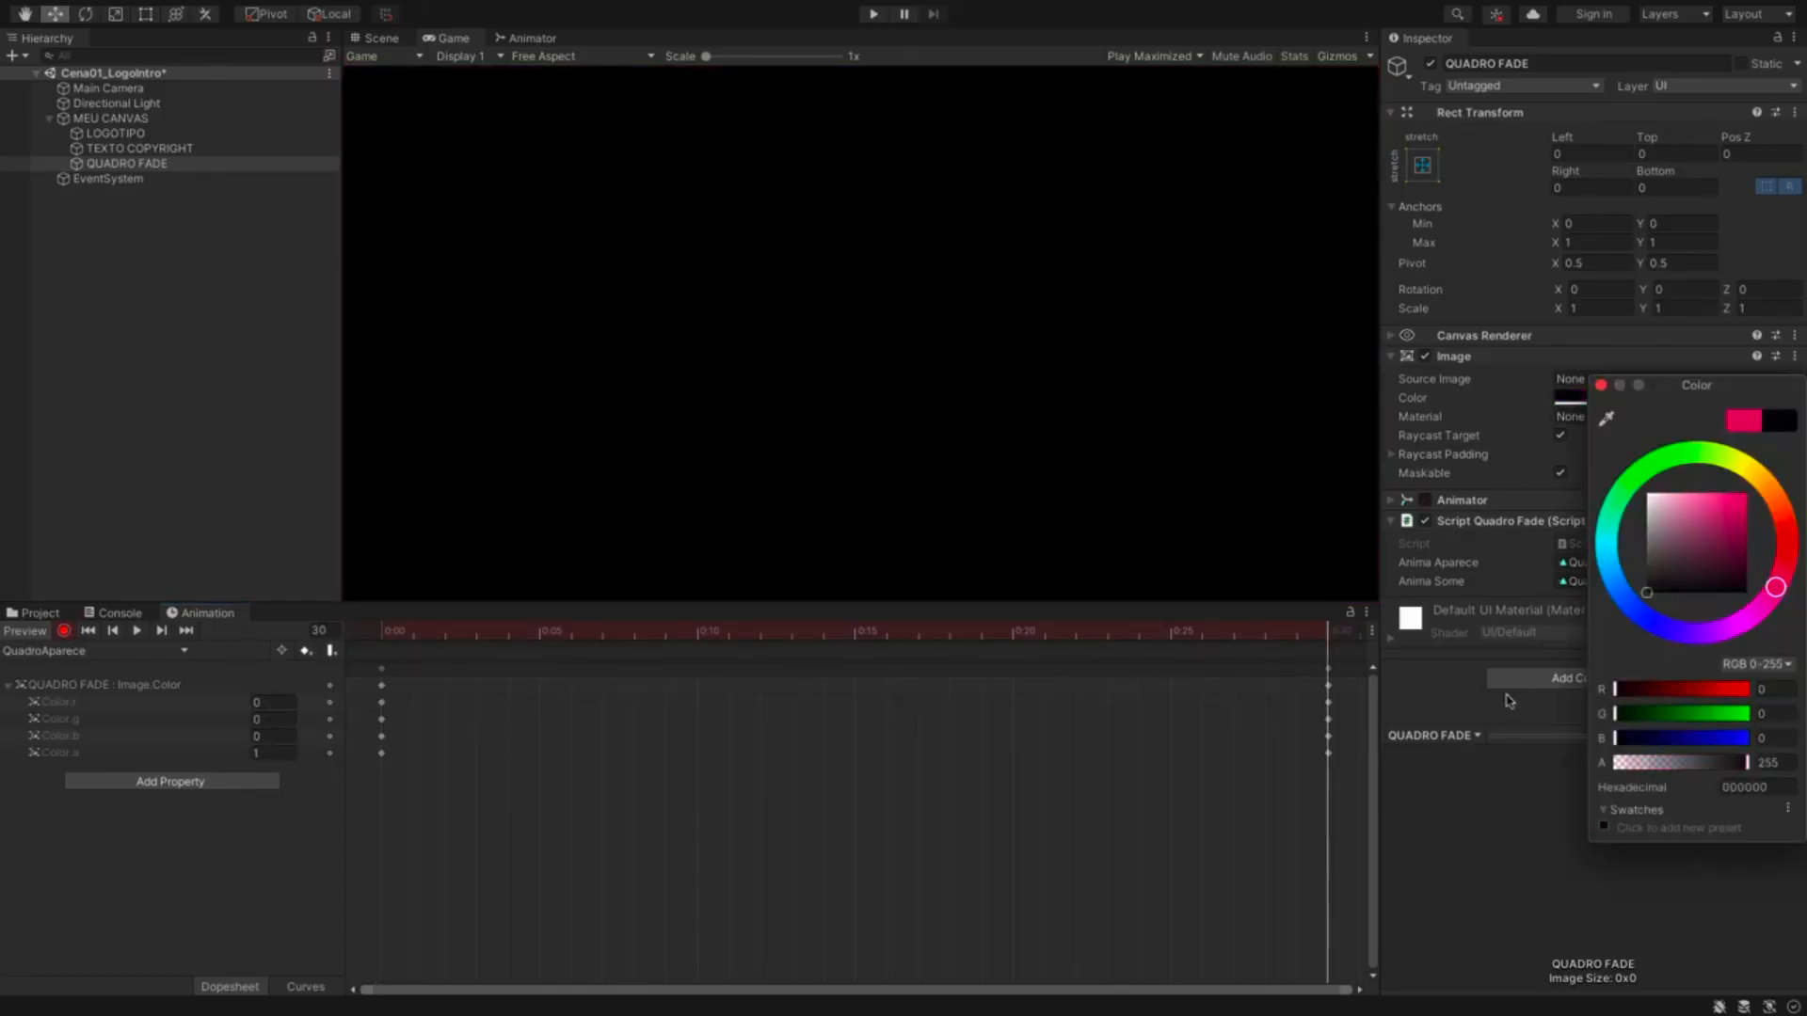
- Record black (000000) as the image colour at the first frame of the QuadroAparece clip
left_click_drag(475, 636, 222, 649)
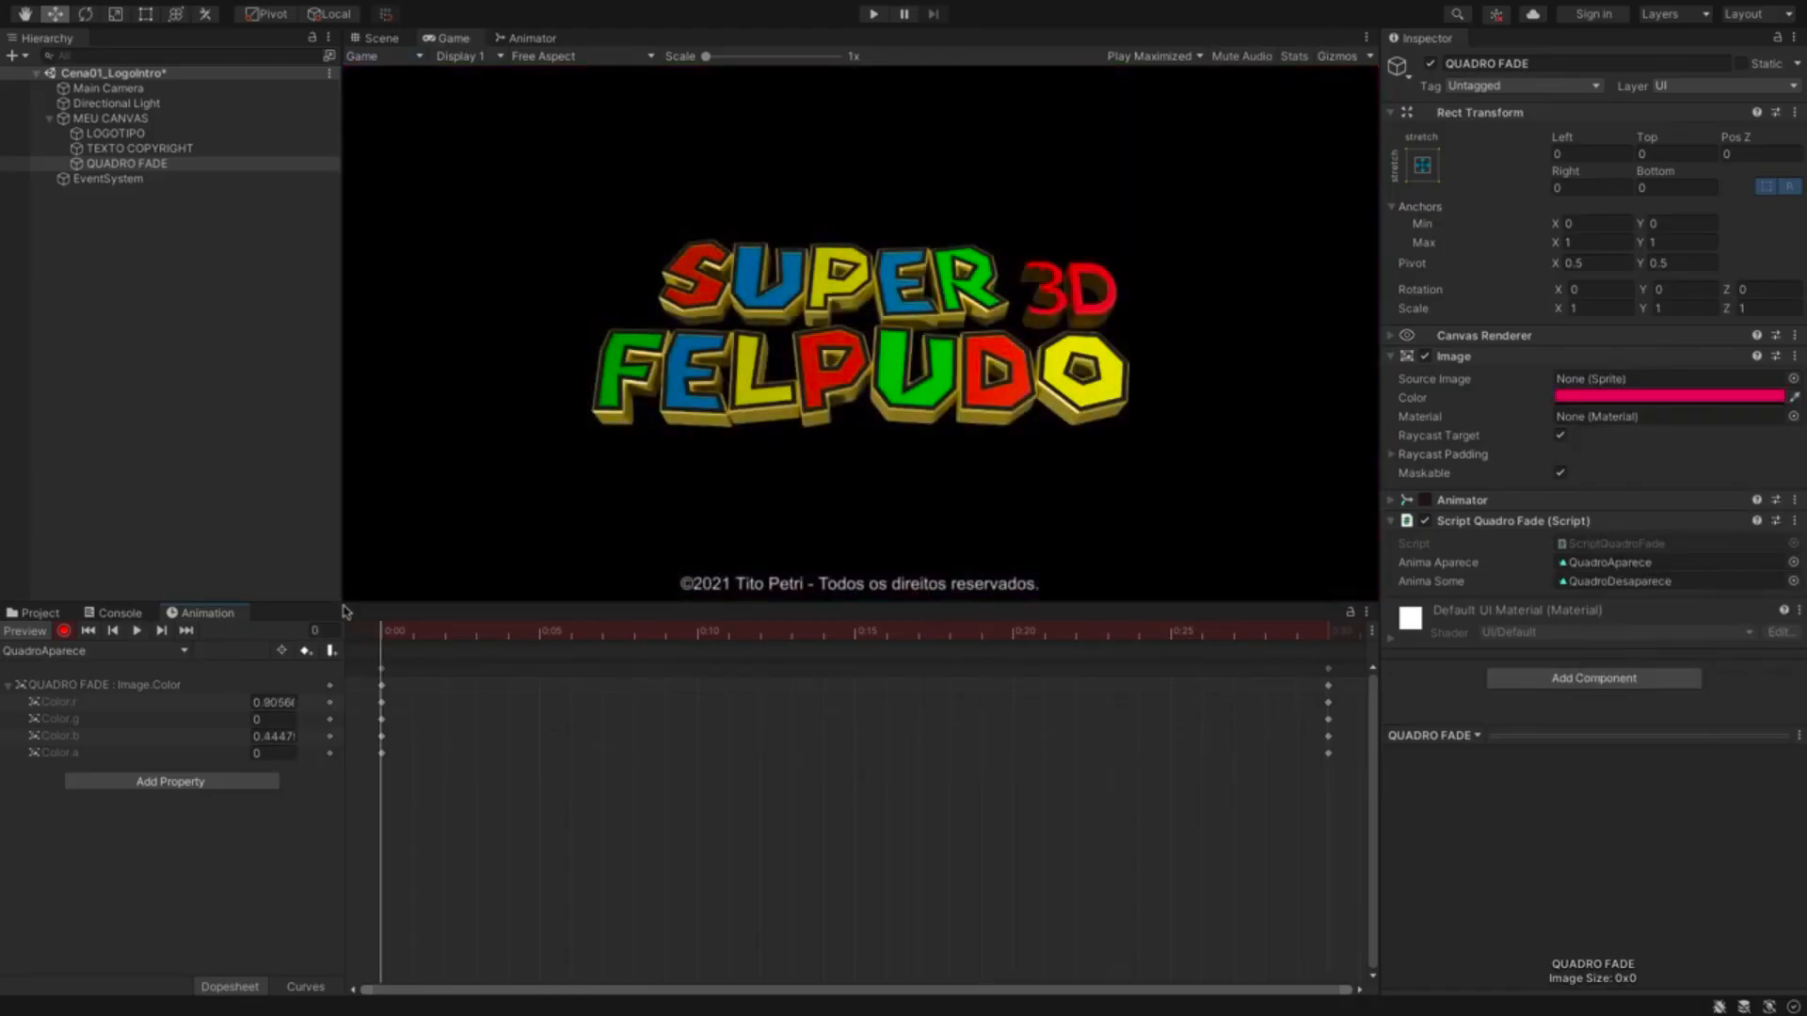
left_click(1597, 406)
left_click_drag(1739, 532, 1562, 701)
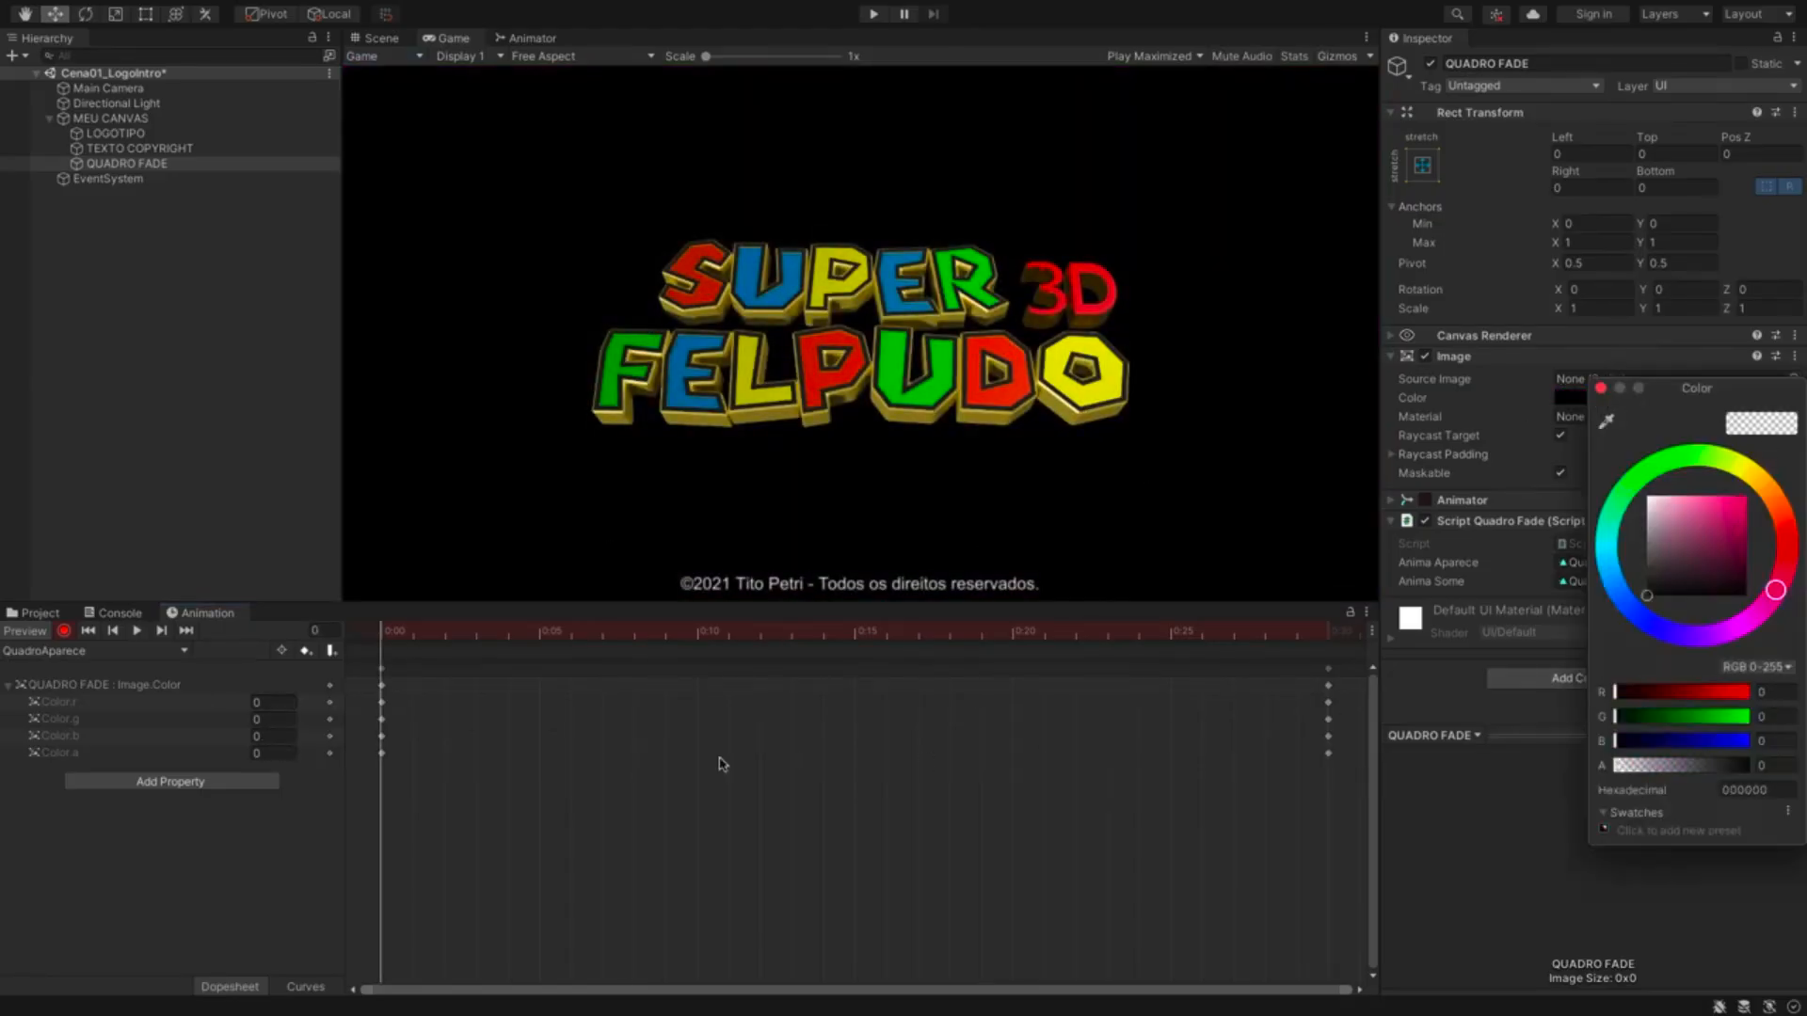
- Make the first and last colour keyframes of the QuadroDesaparece clip black, preview the fade, and save the scene
left_click(104, 651)
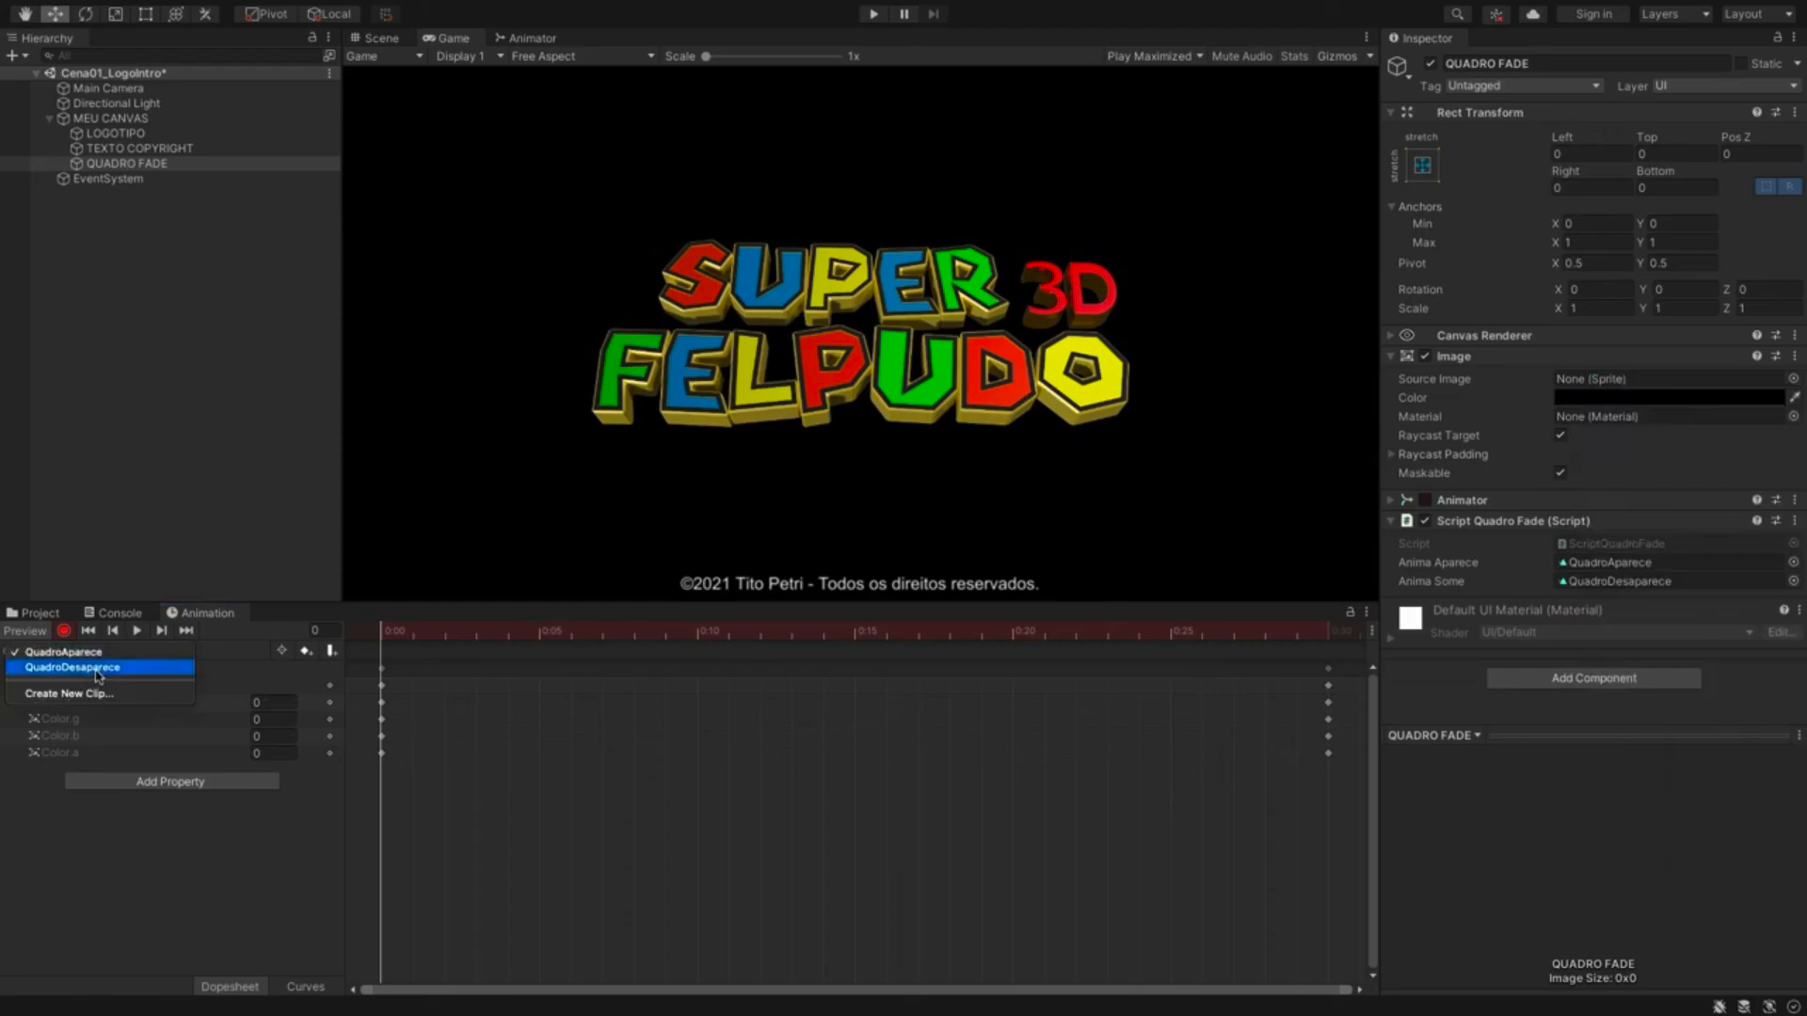
left_click(98, 667)
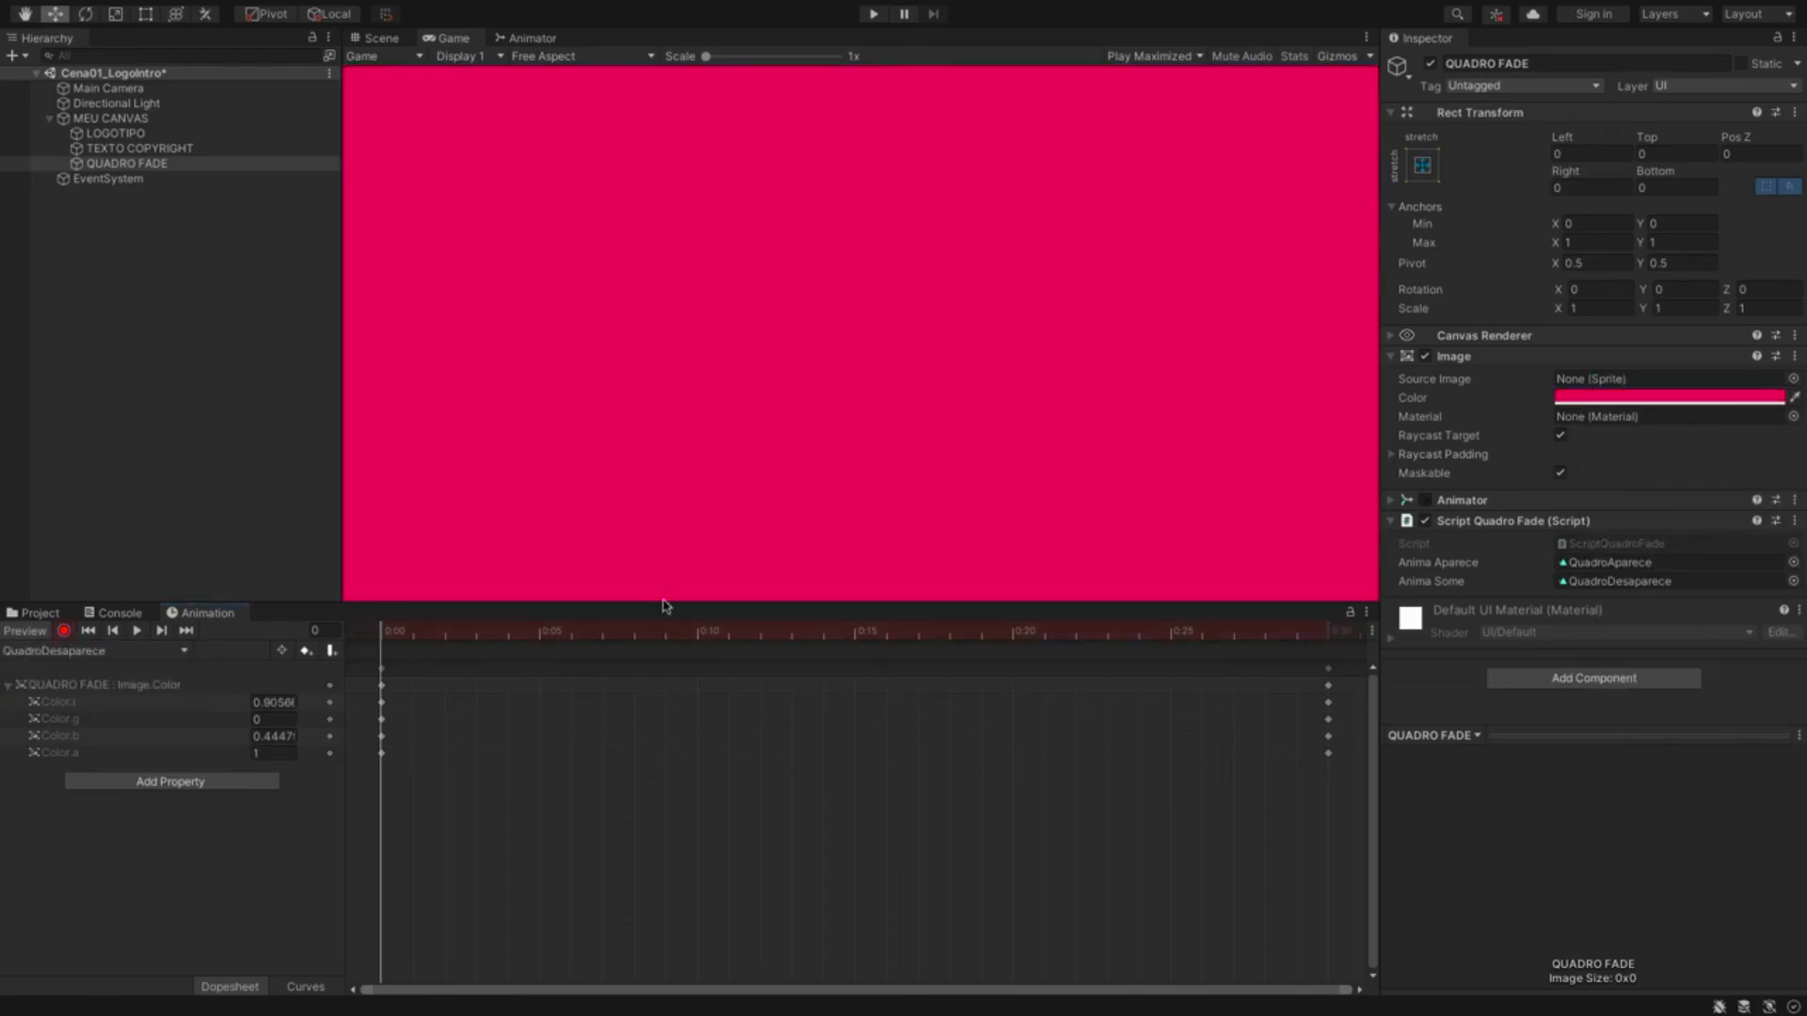
left_click(1667, 397)
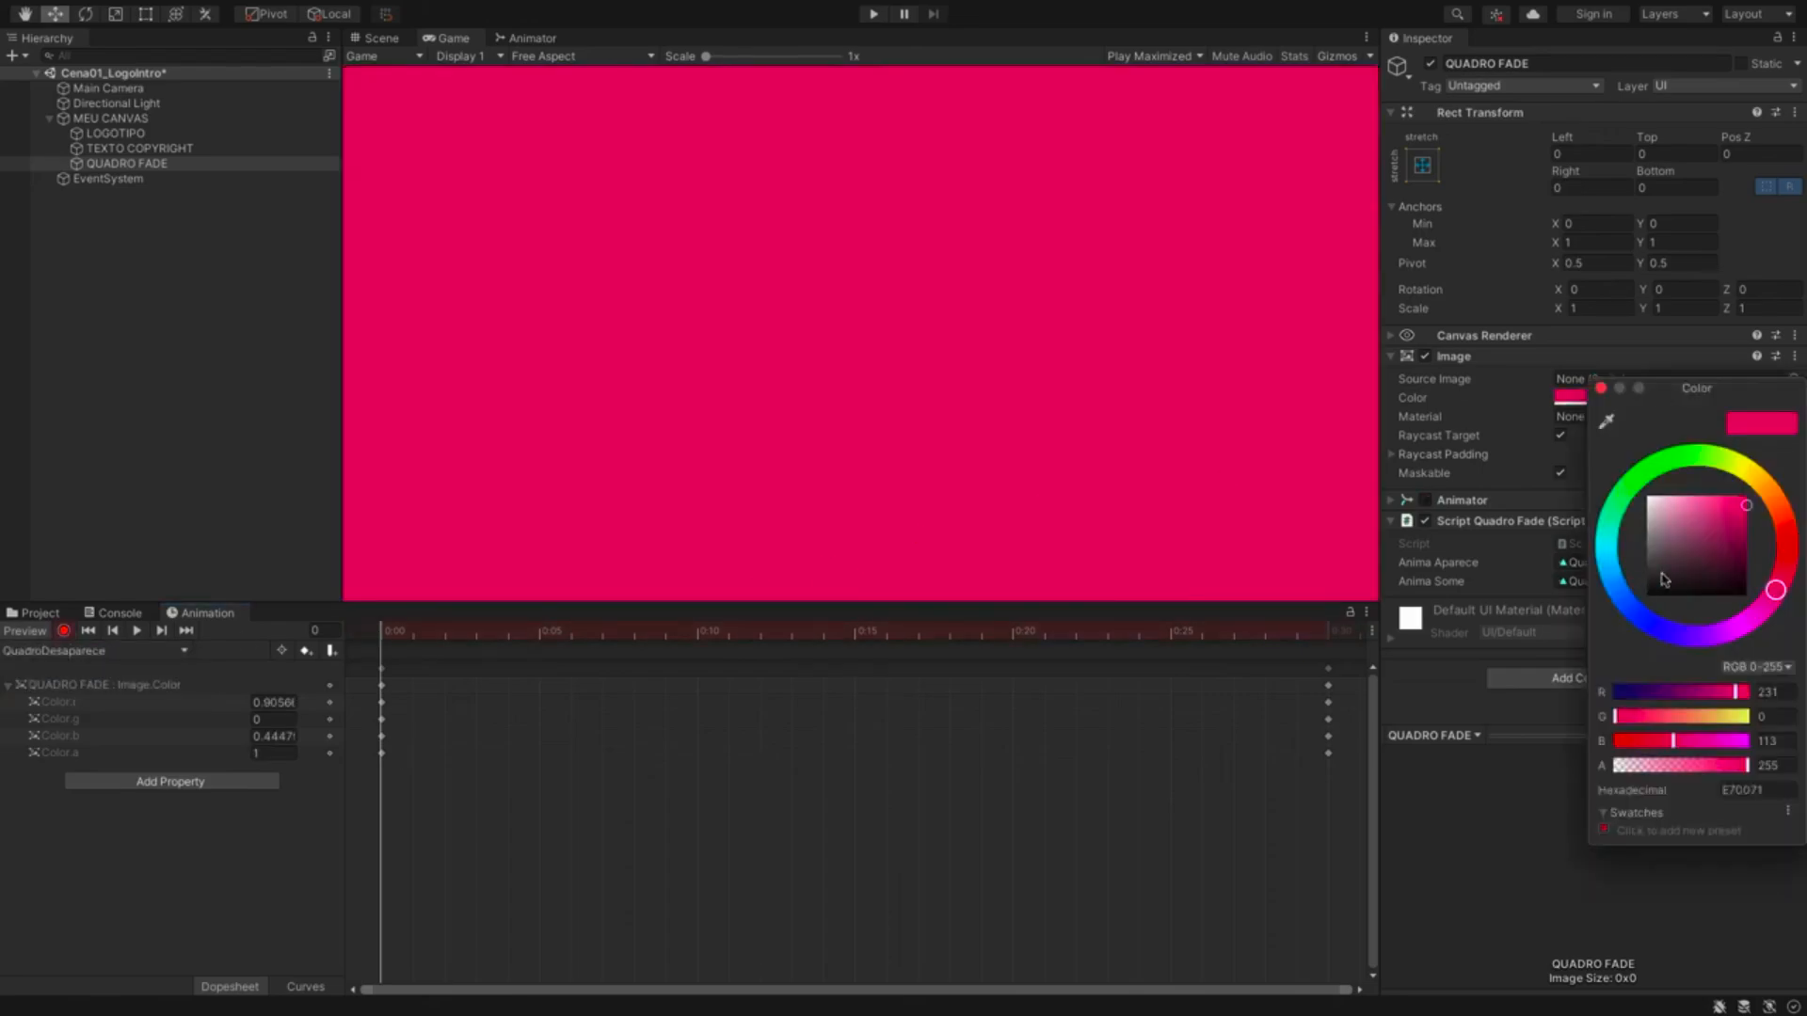
left_click_drag(1651, 585, 1565, 671)
left_click(1324, 639)
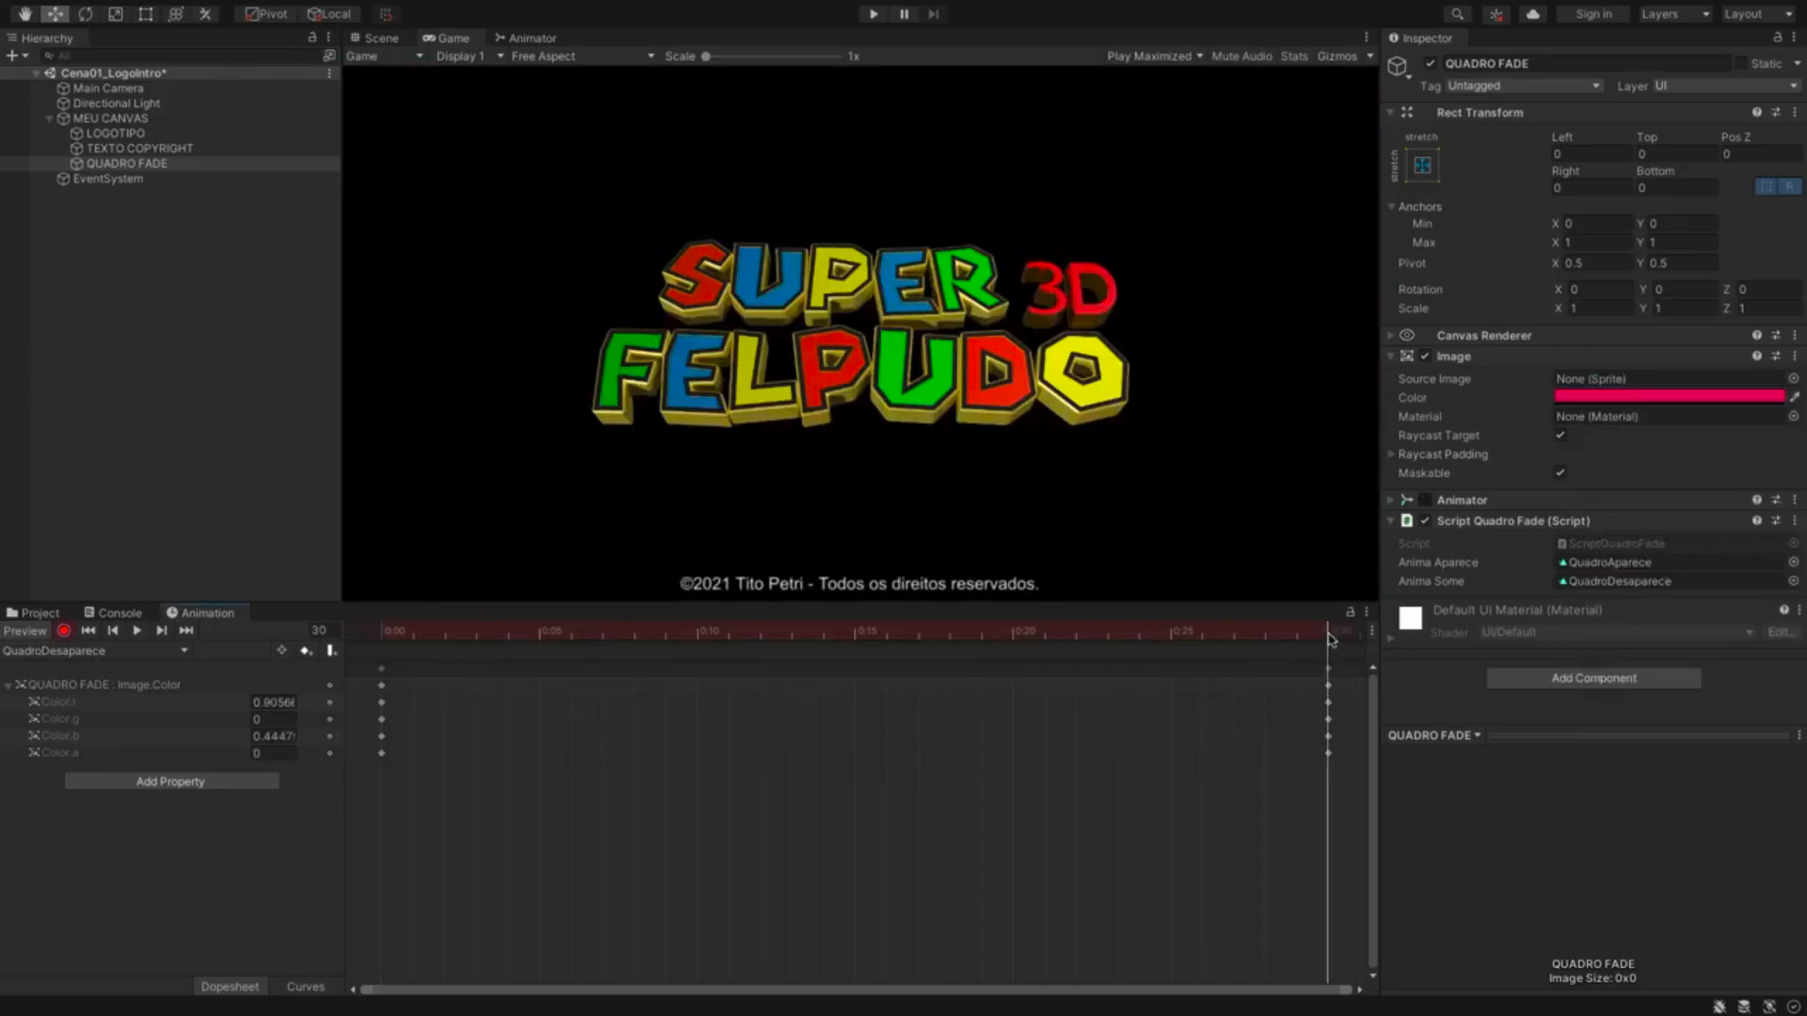
key("space")
key("space")
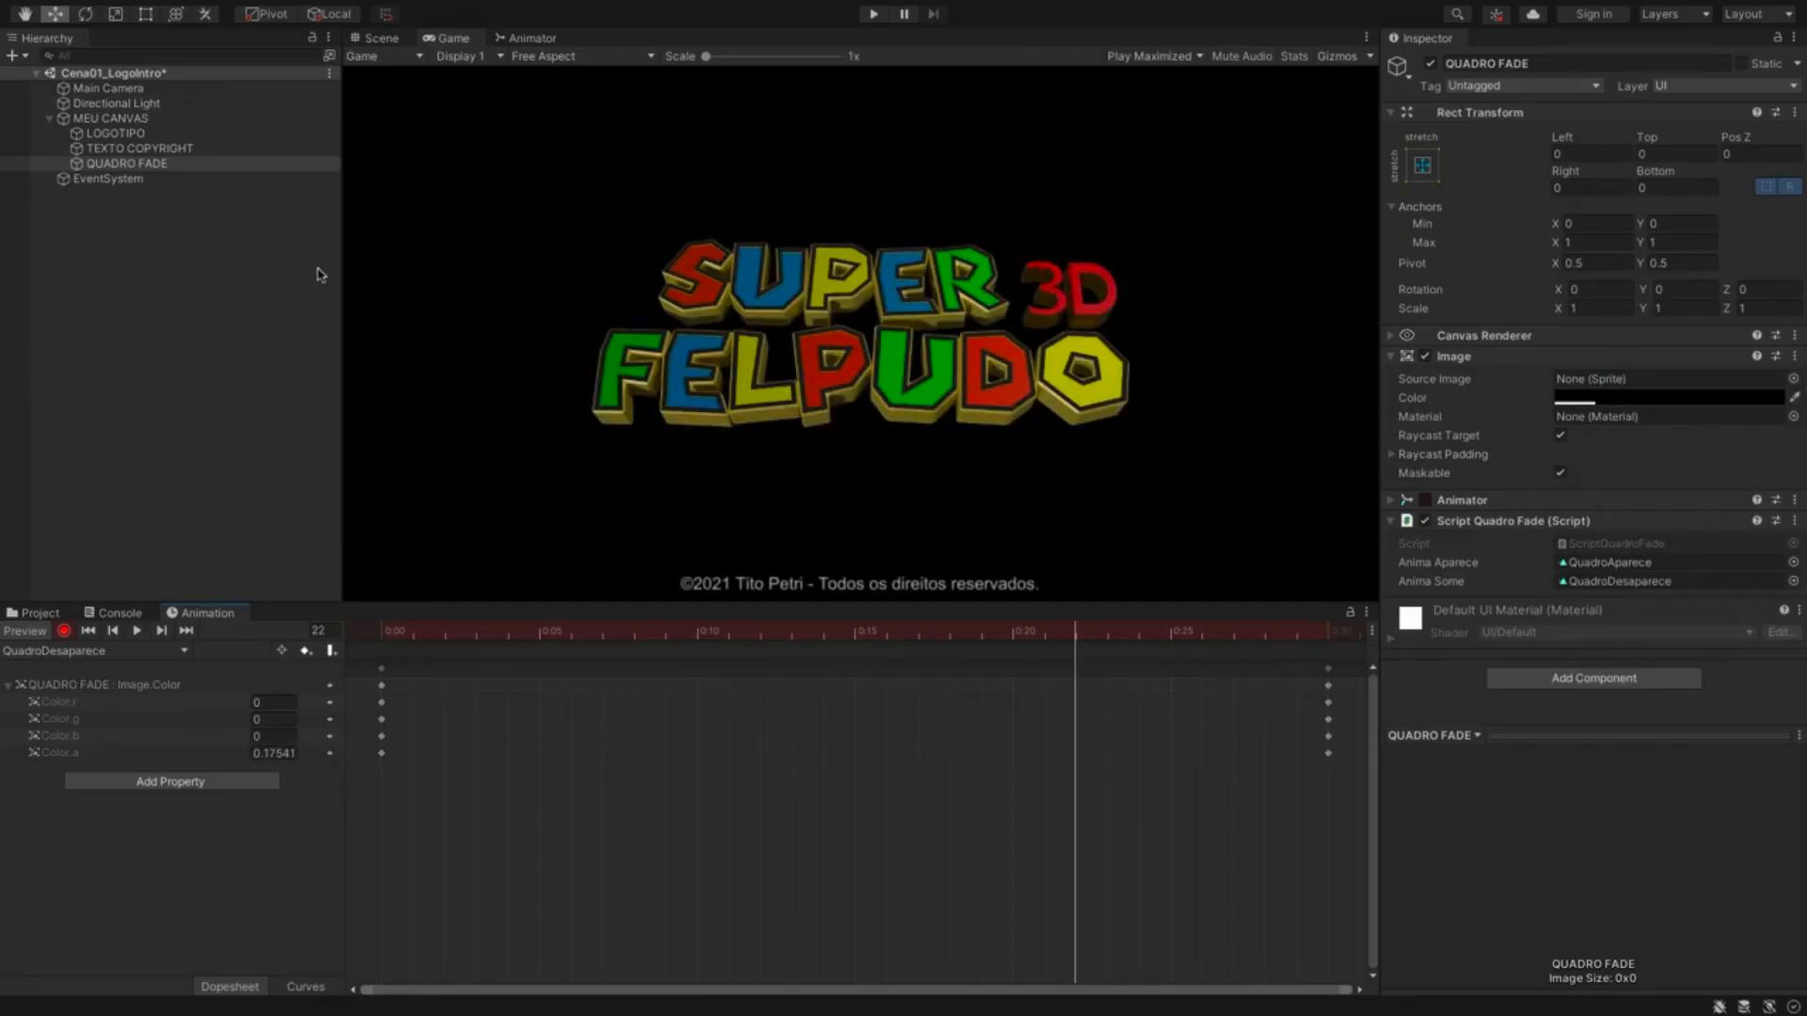
key("ctrl+s")
- Copy MEU CANVAS from the logo intro scene and paste it into the Cena02_Cabeca scene
left_click(49, 118)
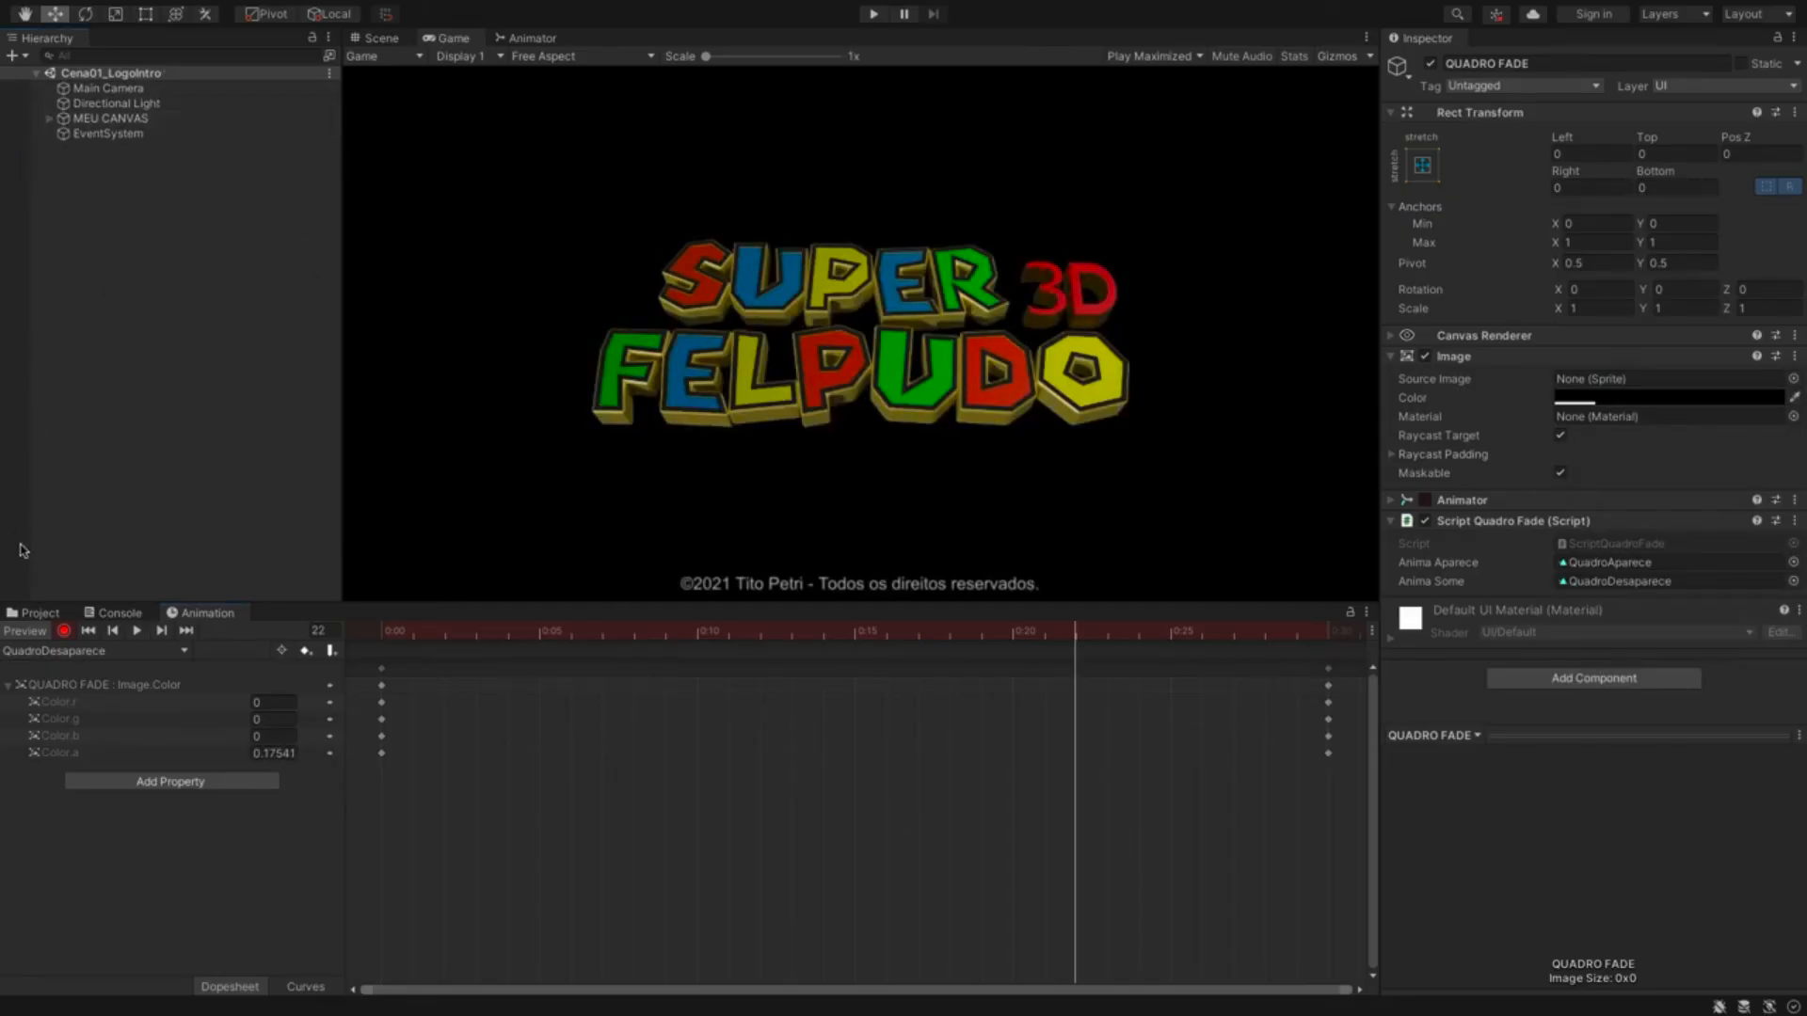
left_click(40, 614)
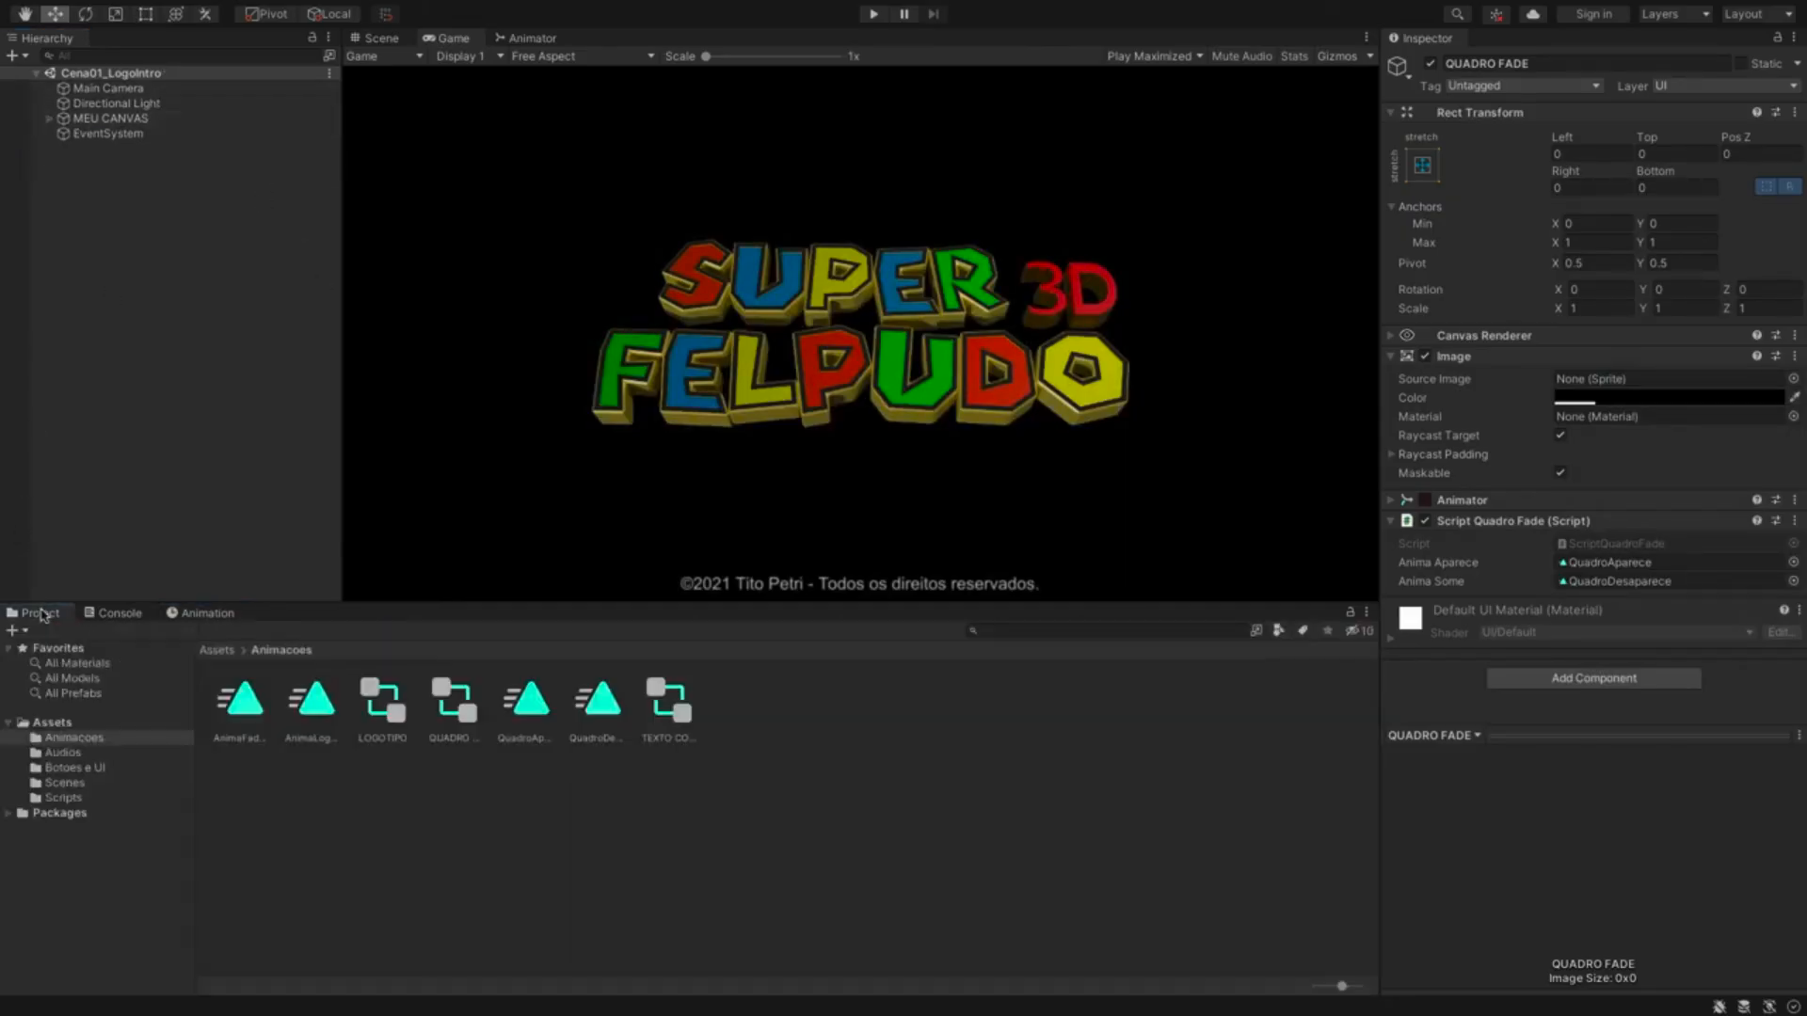
left_click(166, 119)
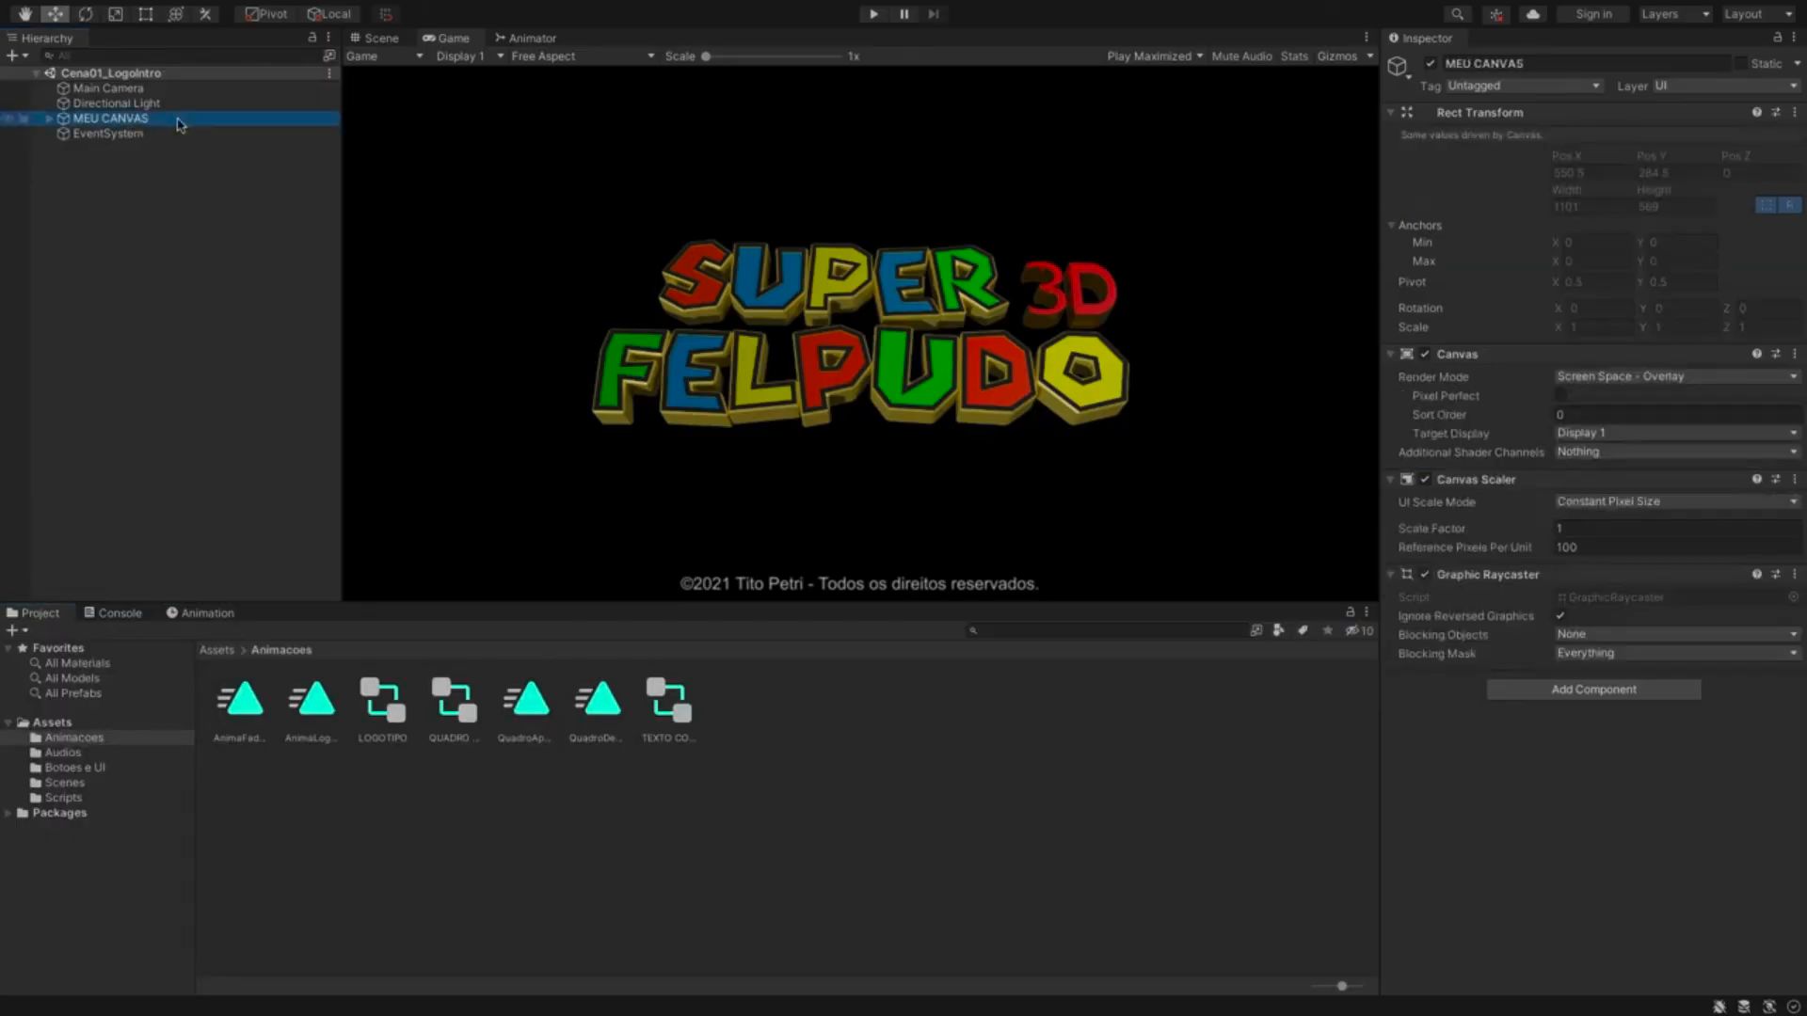
right_click(169, 123)
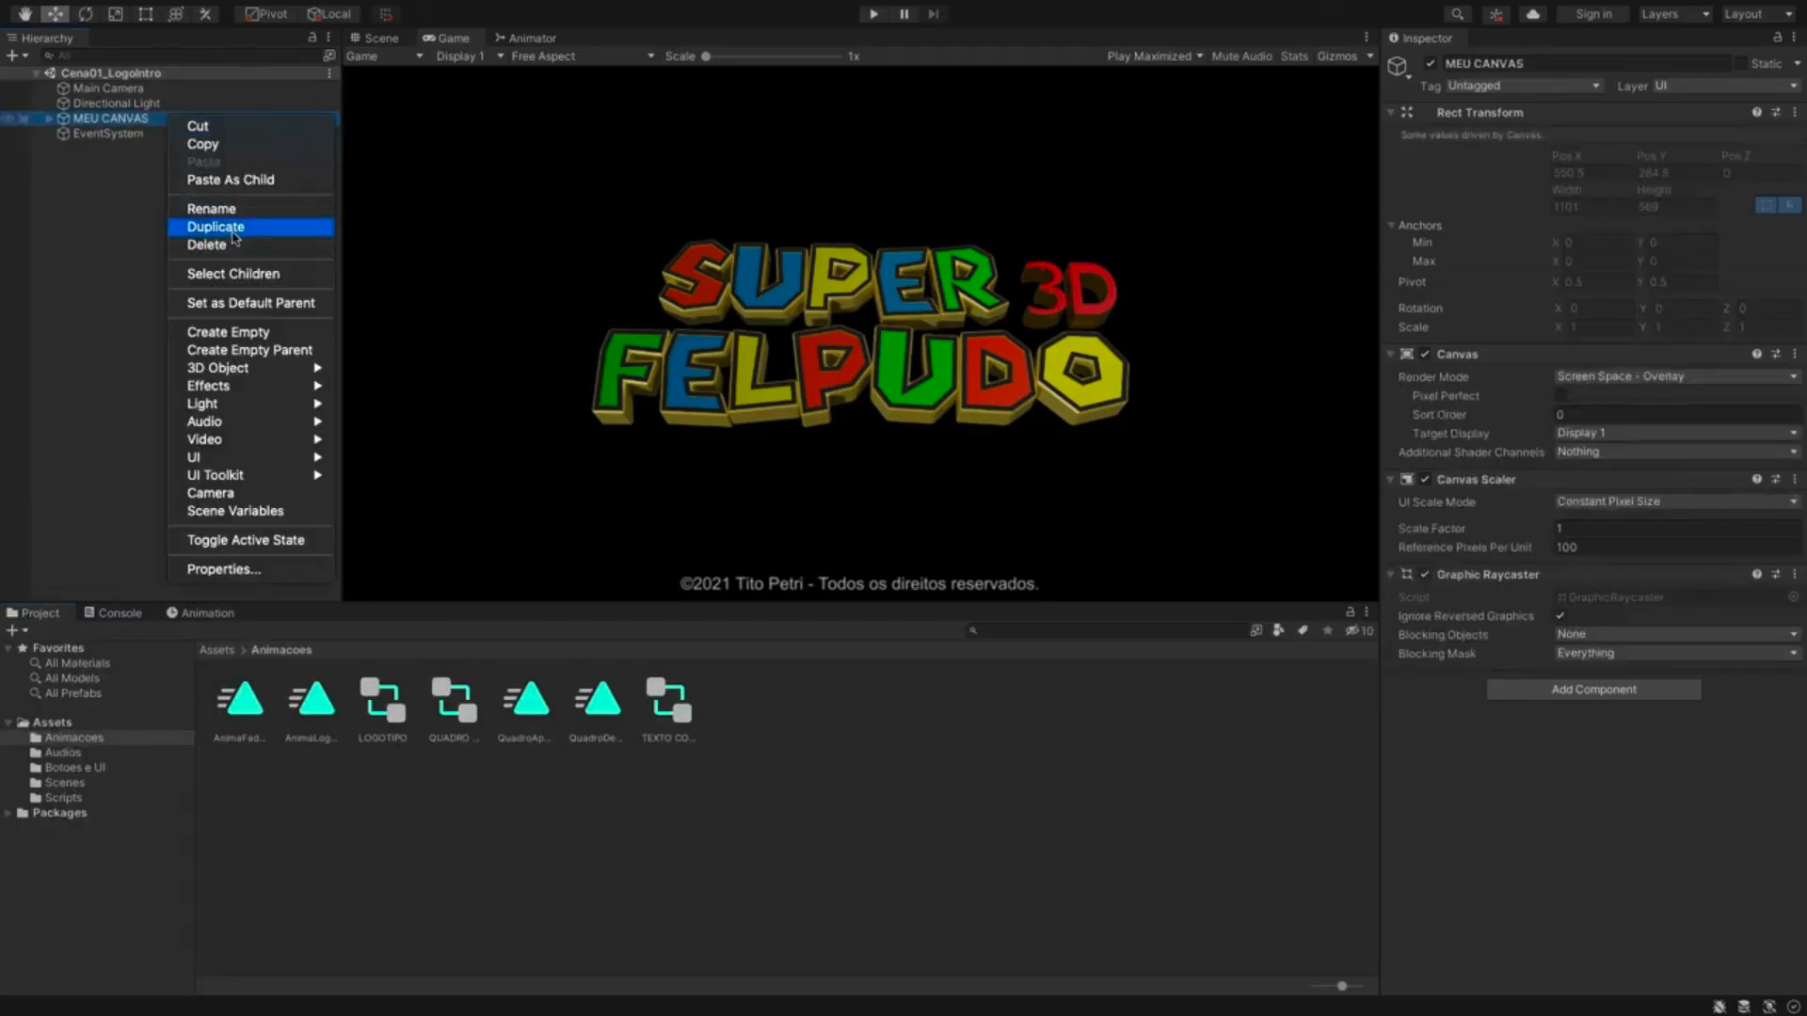
left_click(242, 146)
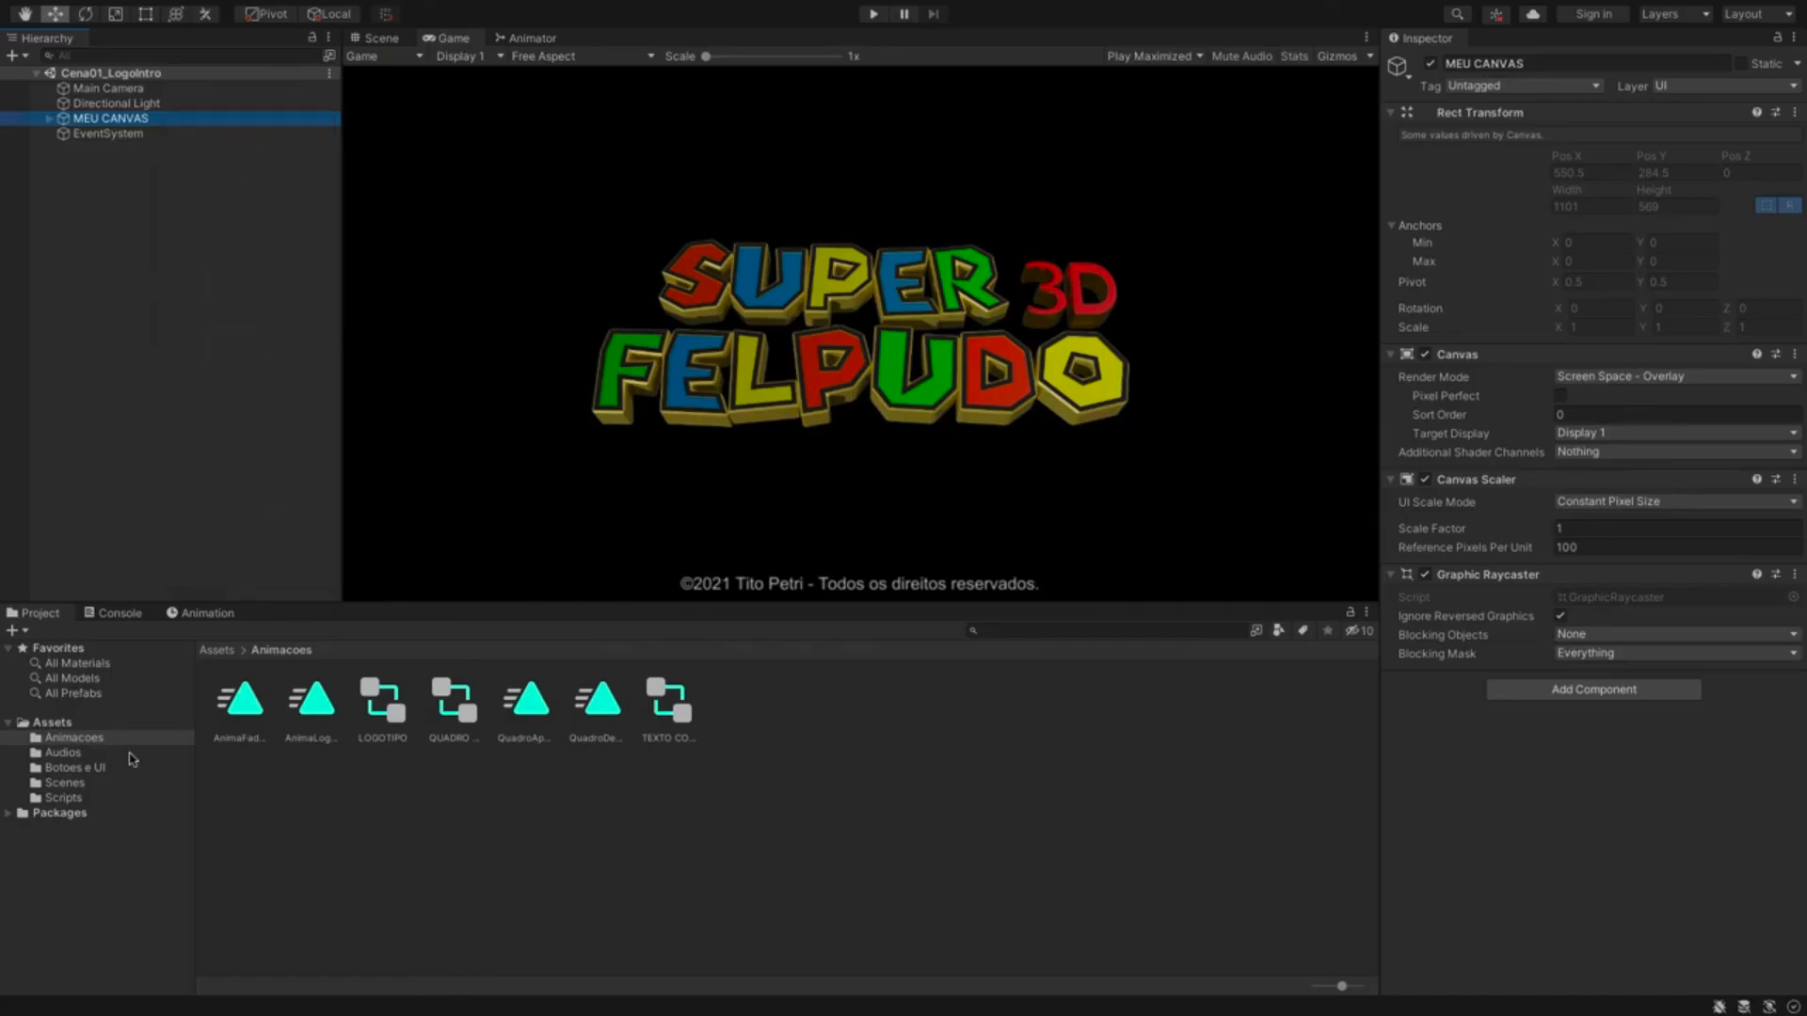
left_click(64, 785)
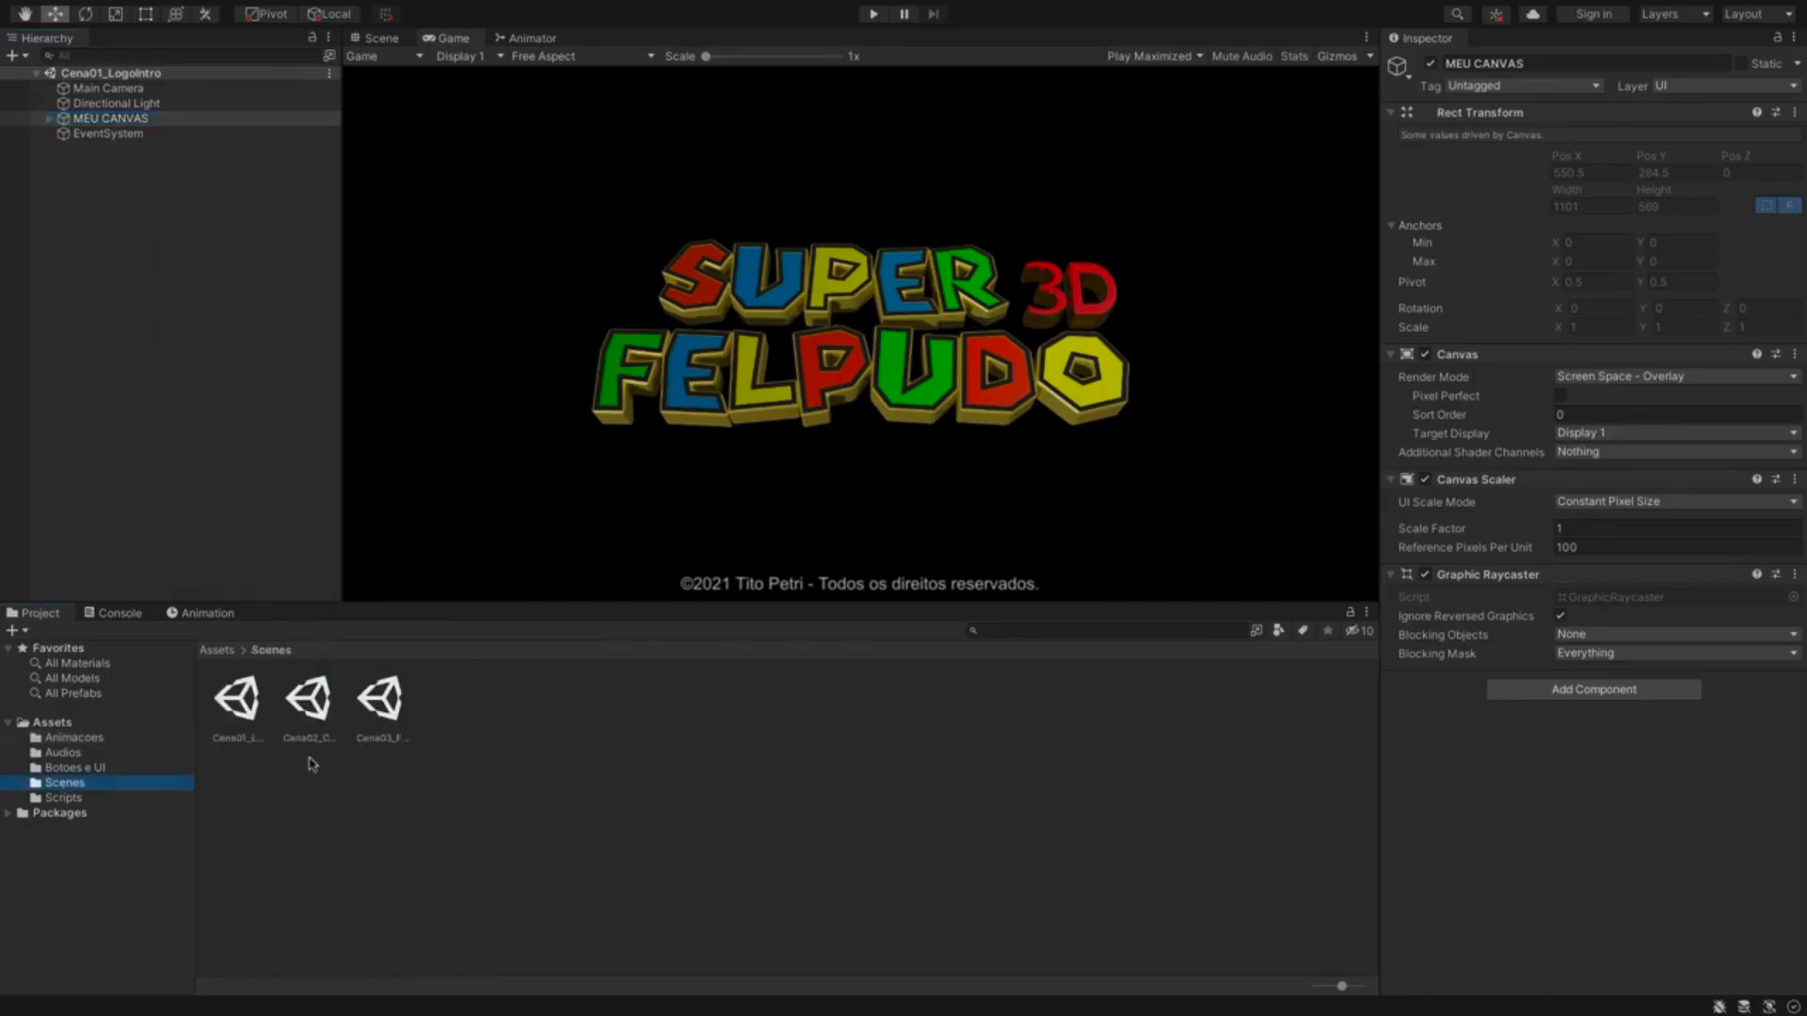
double_click(313, 701)
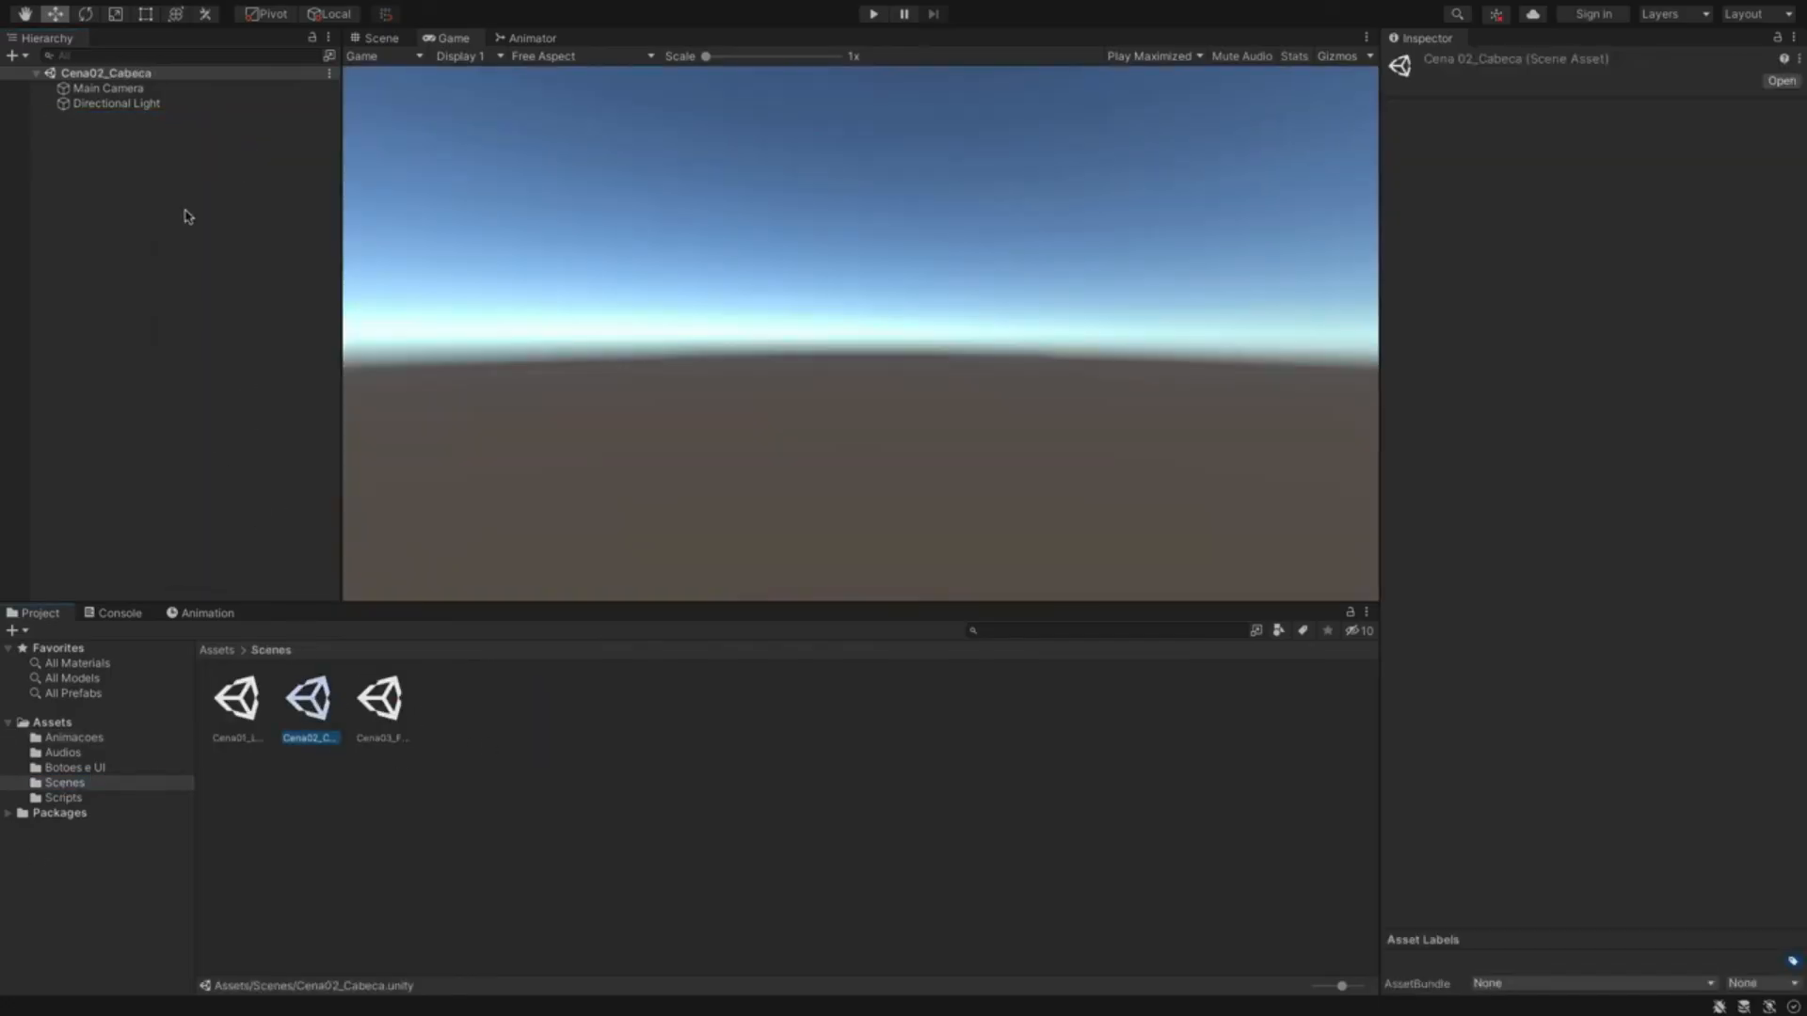
right_click(146, 175)
left_click(178, 223)
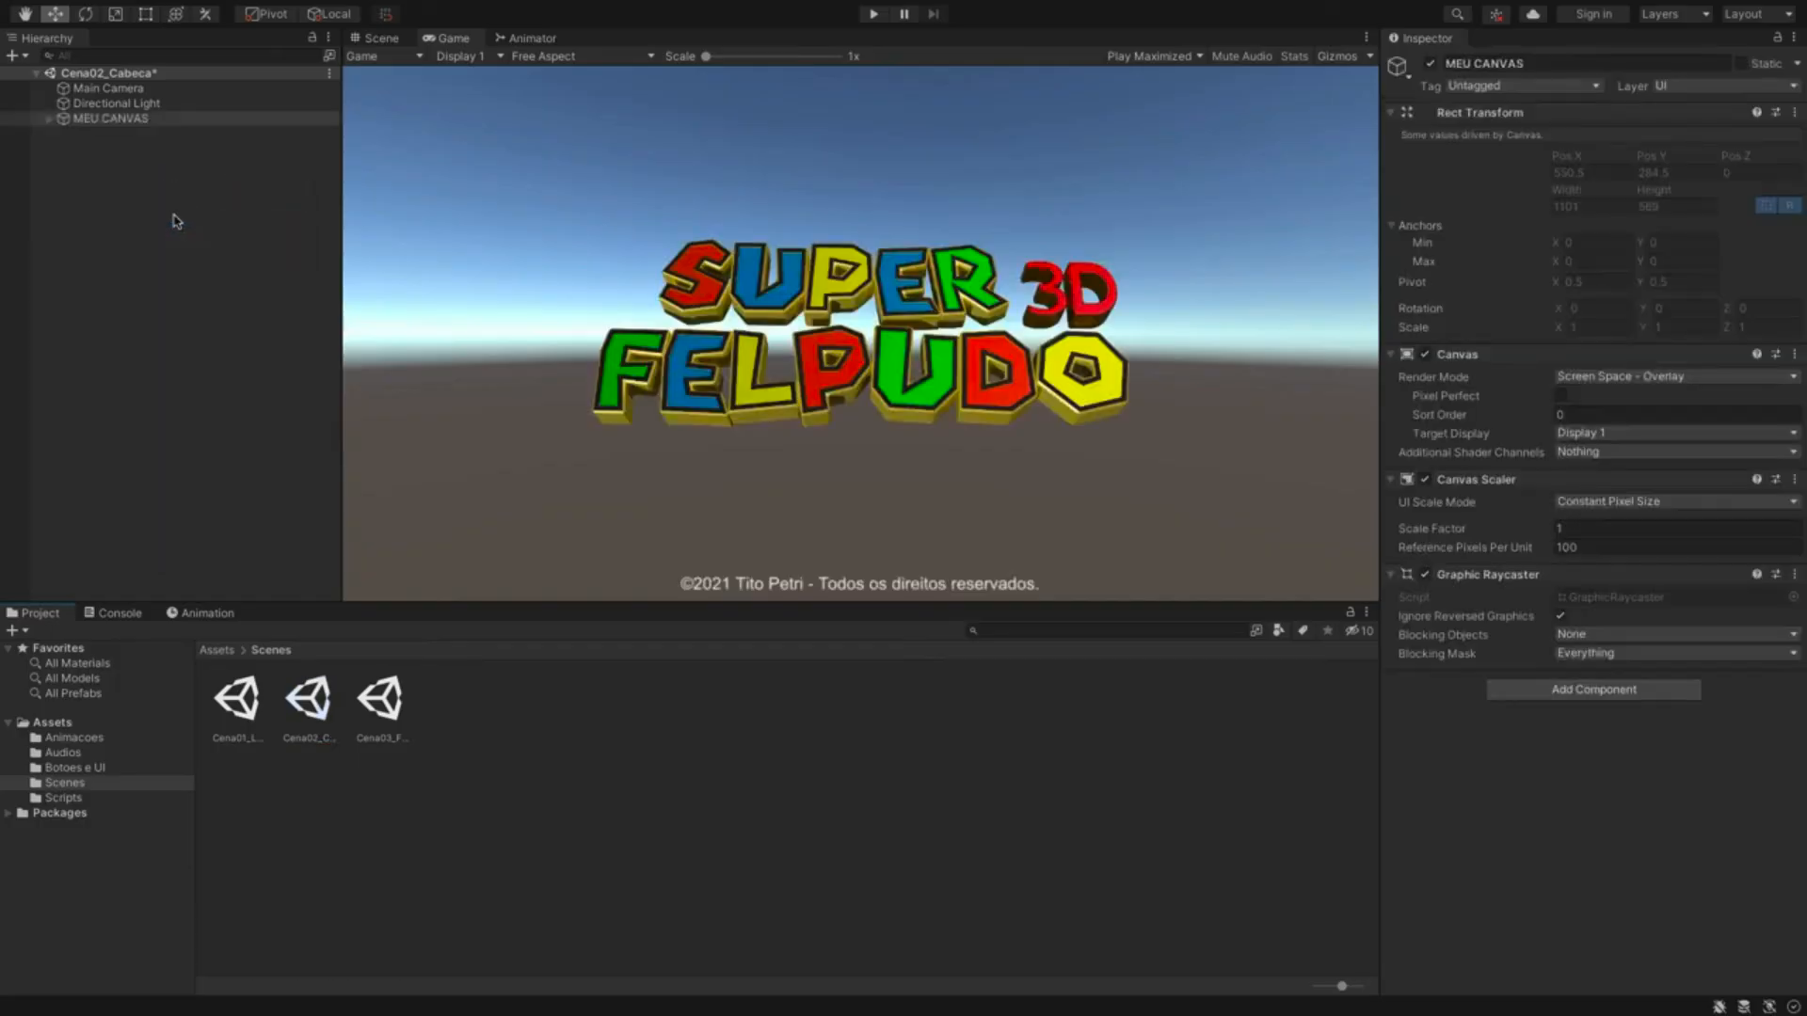
- Delete LOGOTIPO and TEXTO COPYRIGHT from the pasted MEU CANVAS, keeping only QUADRO FADE
left_click(50, 119)
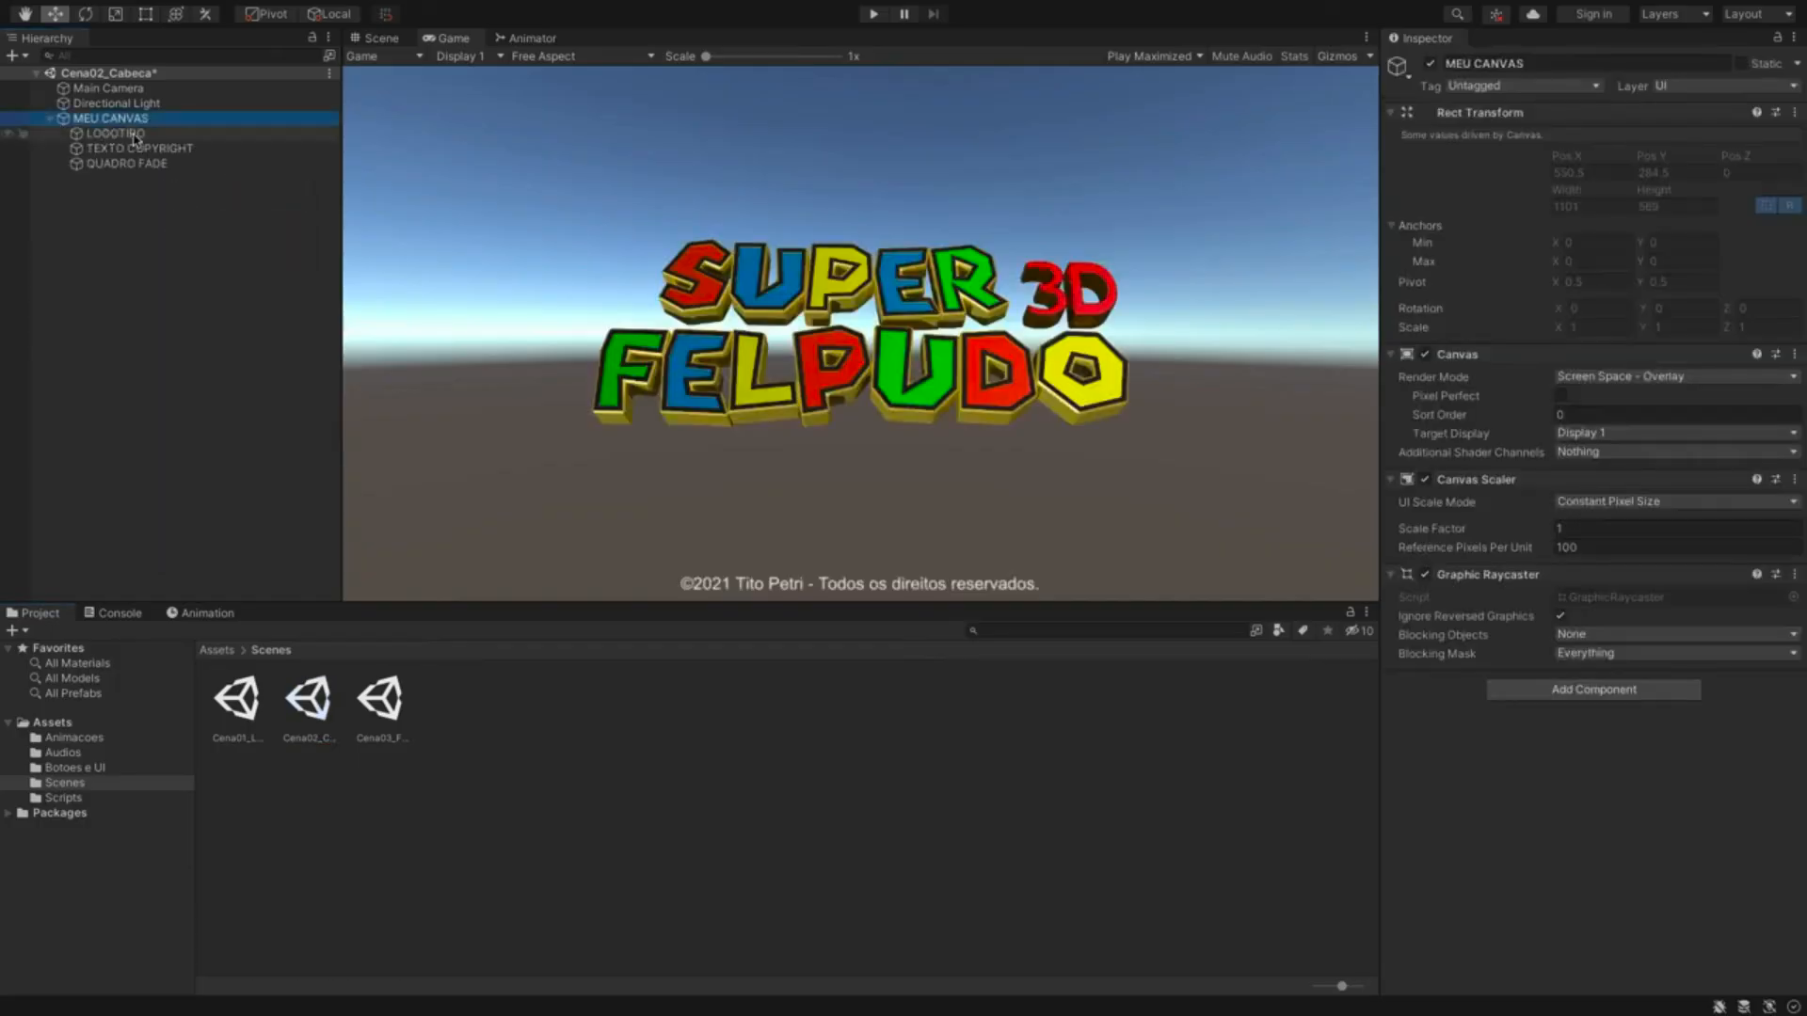
left_click(133, 135)
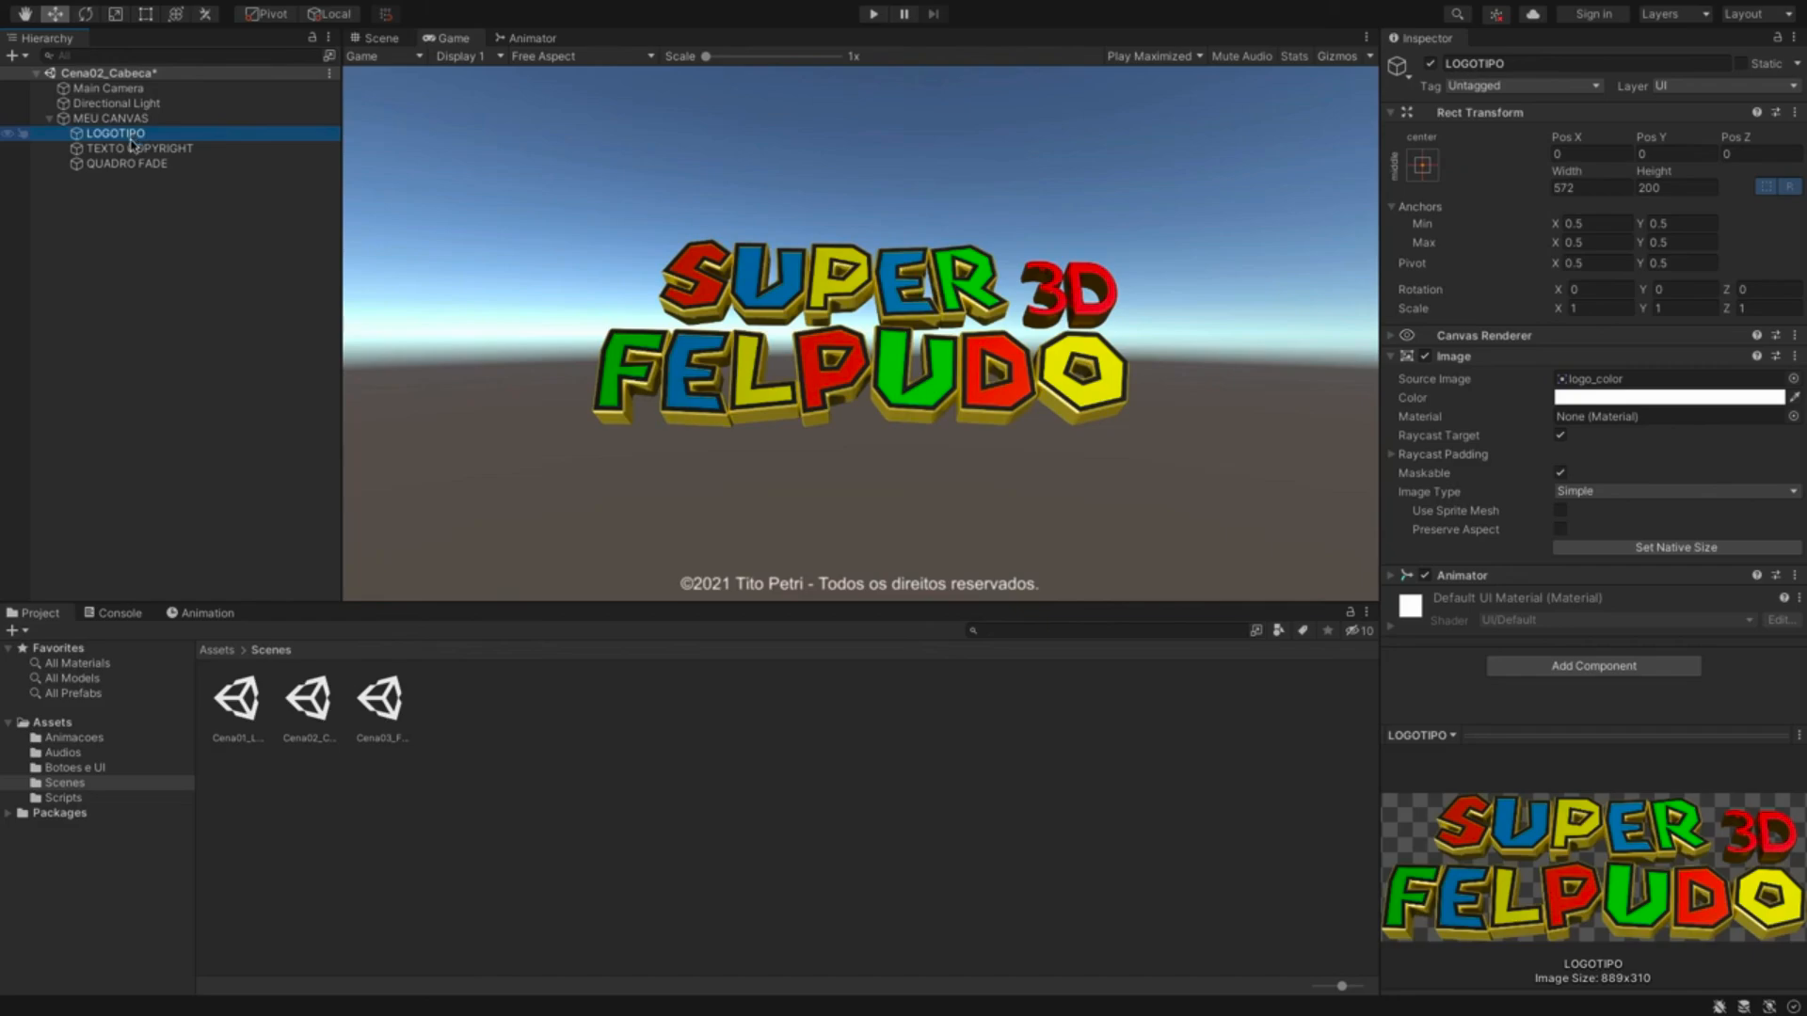
left_click(132, 149)
right_click(159, 134)
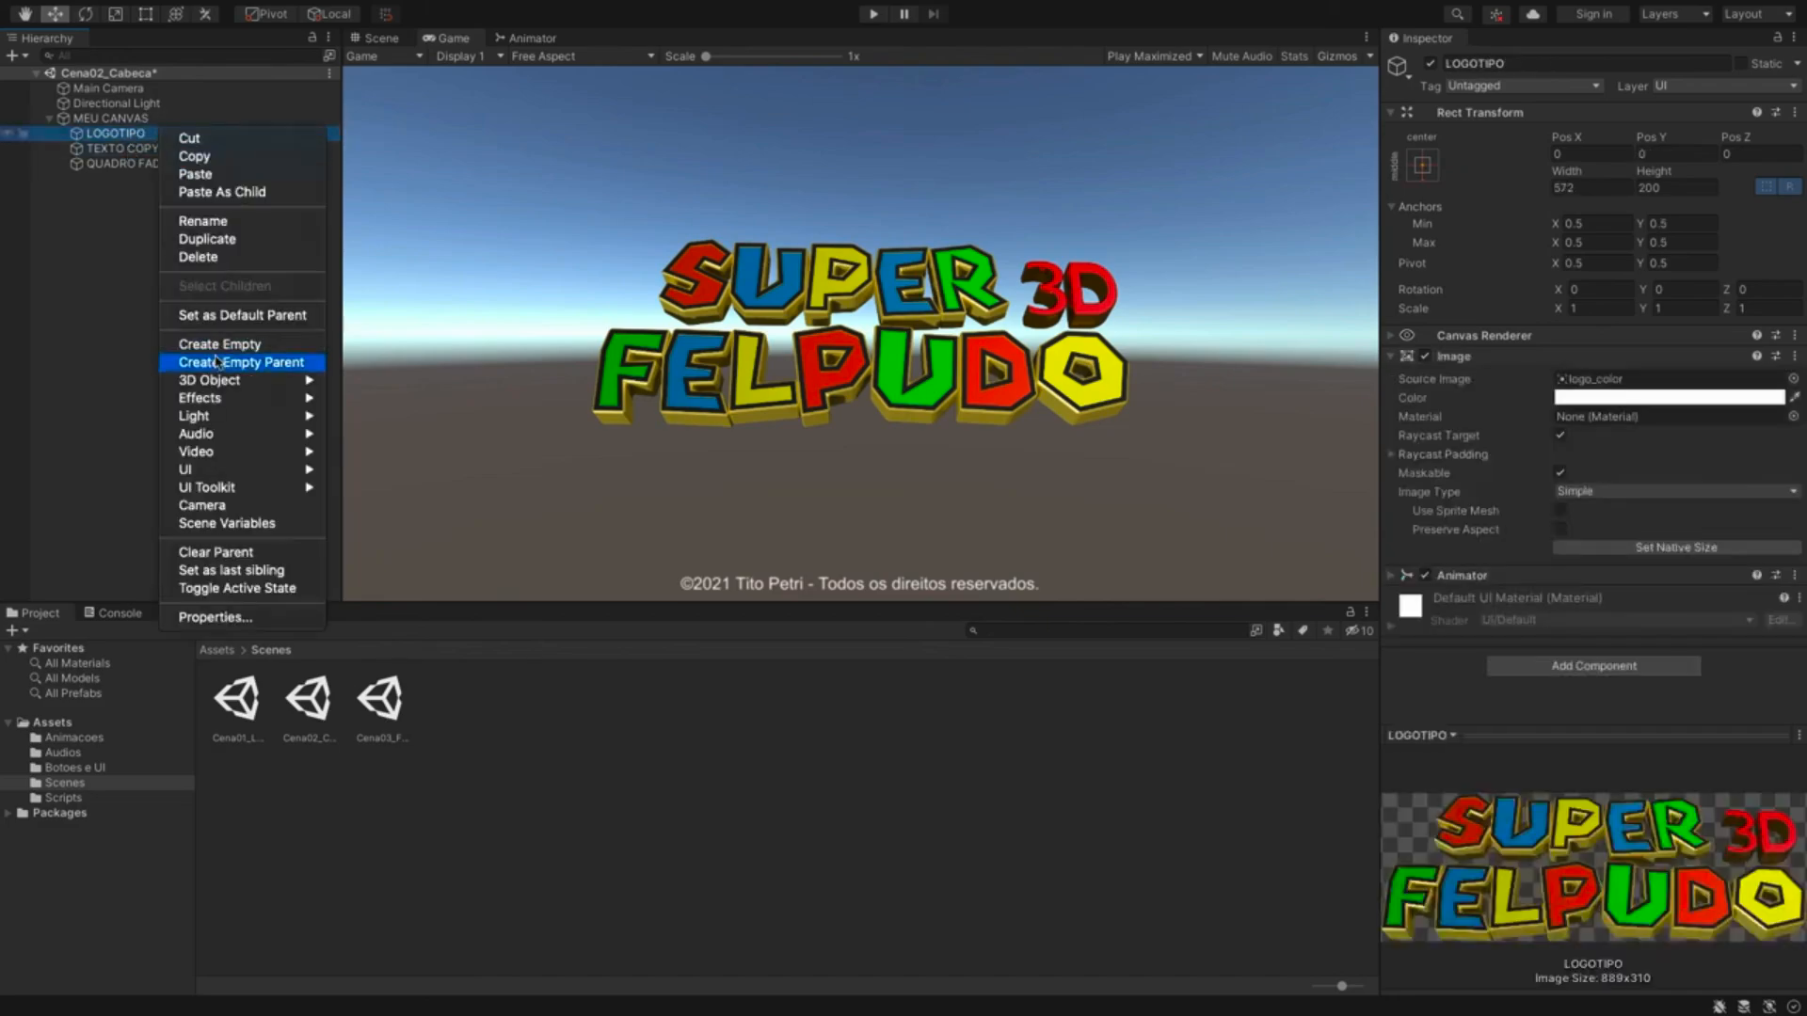
left_click(212, 257)
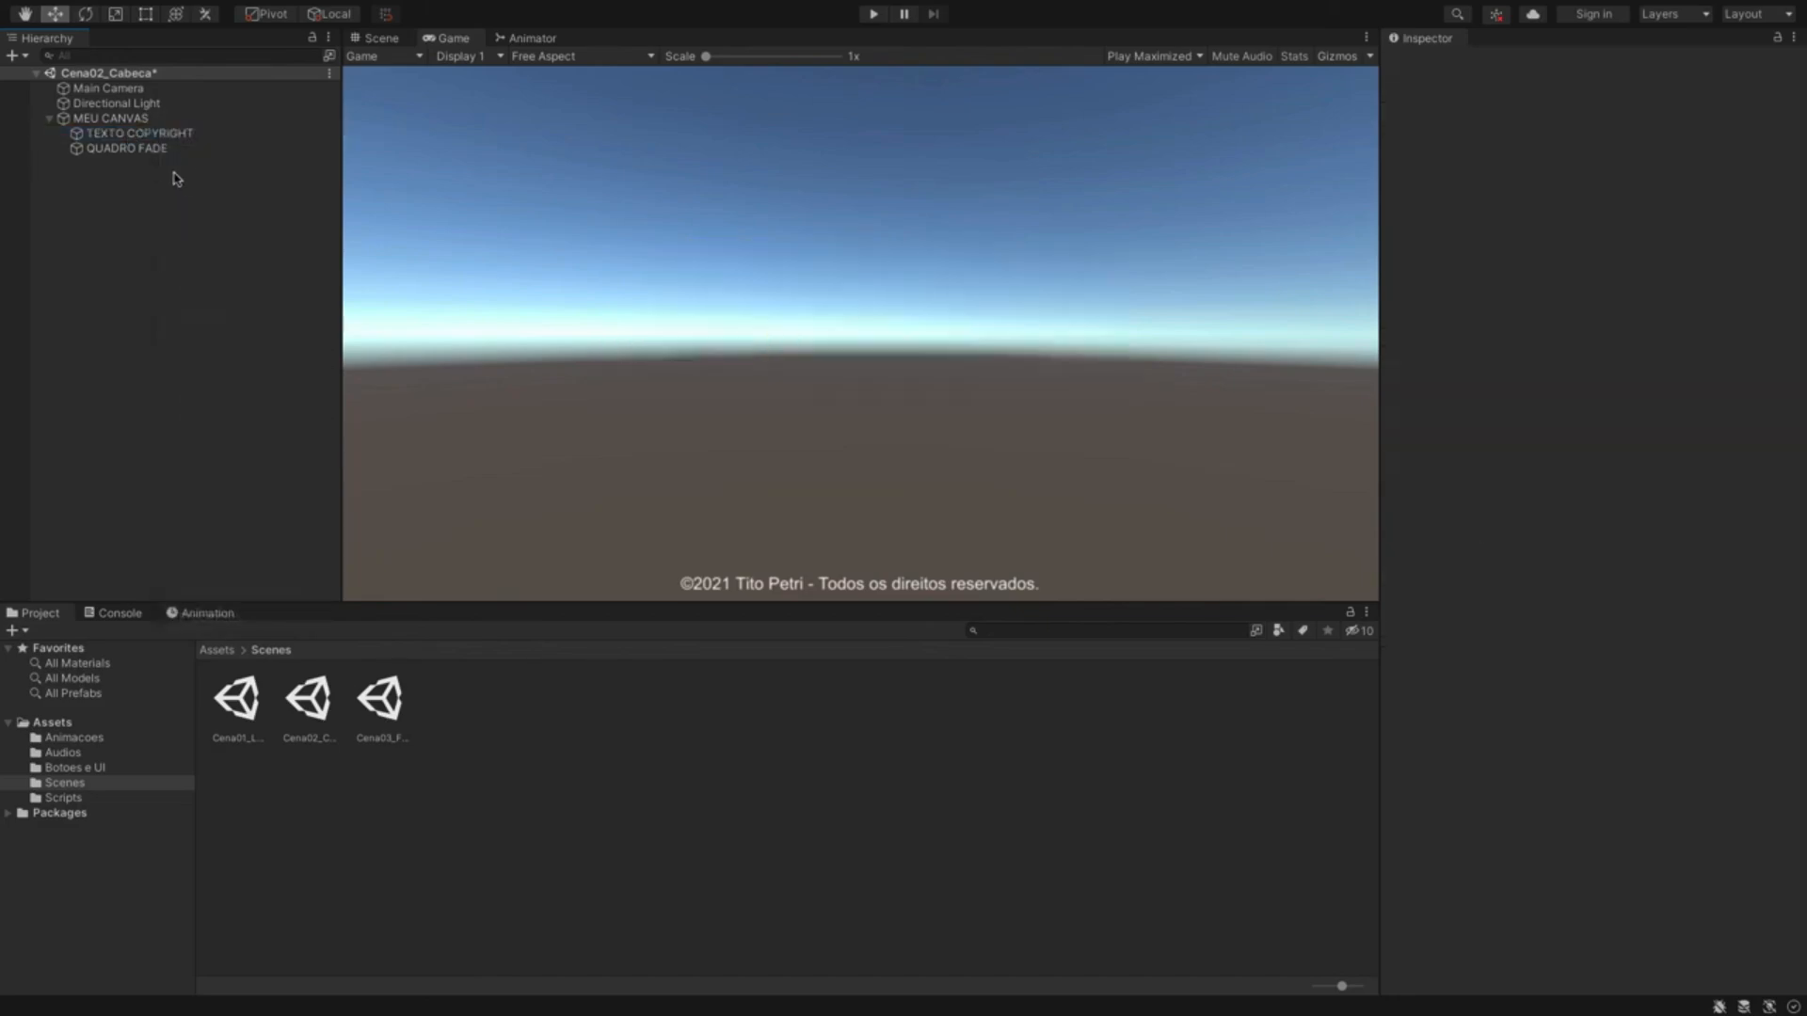
left_click(188, 135)
right_click(195, 137)
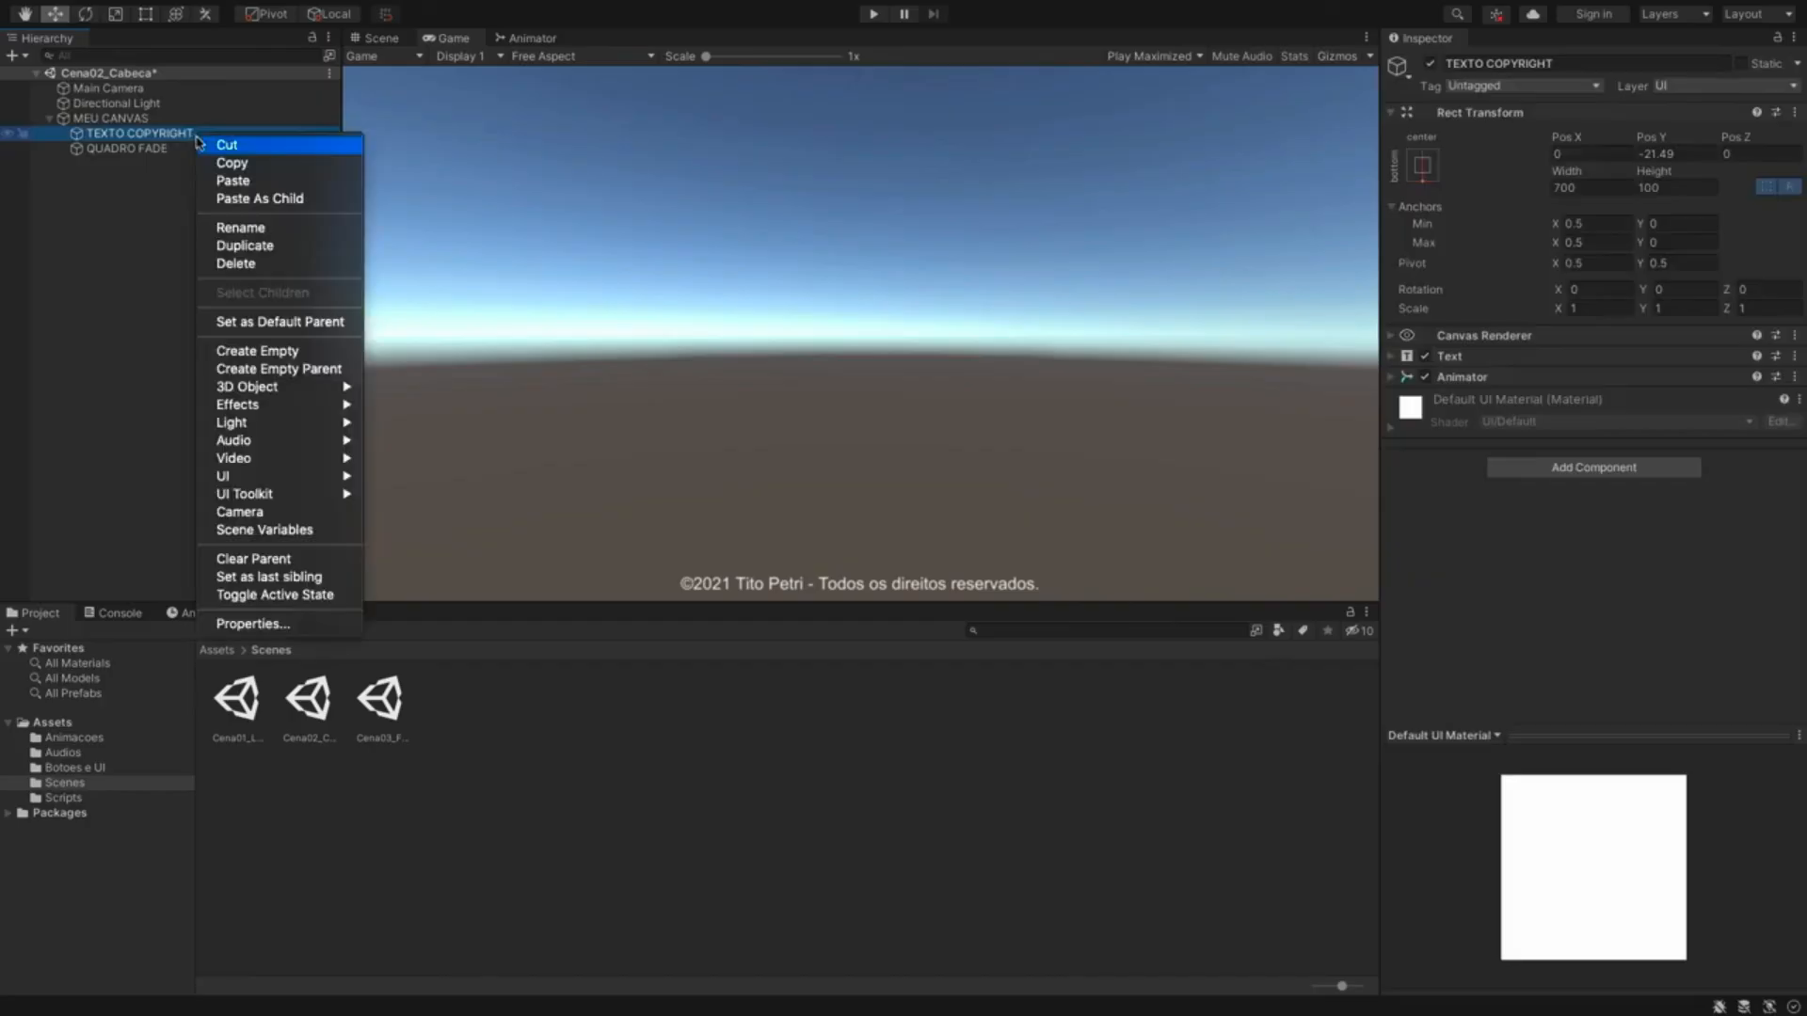
left_click(236, 264)
- Set the QUADRO FADE image colour in Cena02_Cabeca to black (000000) with alpha 255
left_click(282, 133)
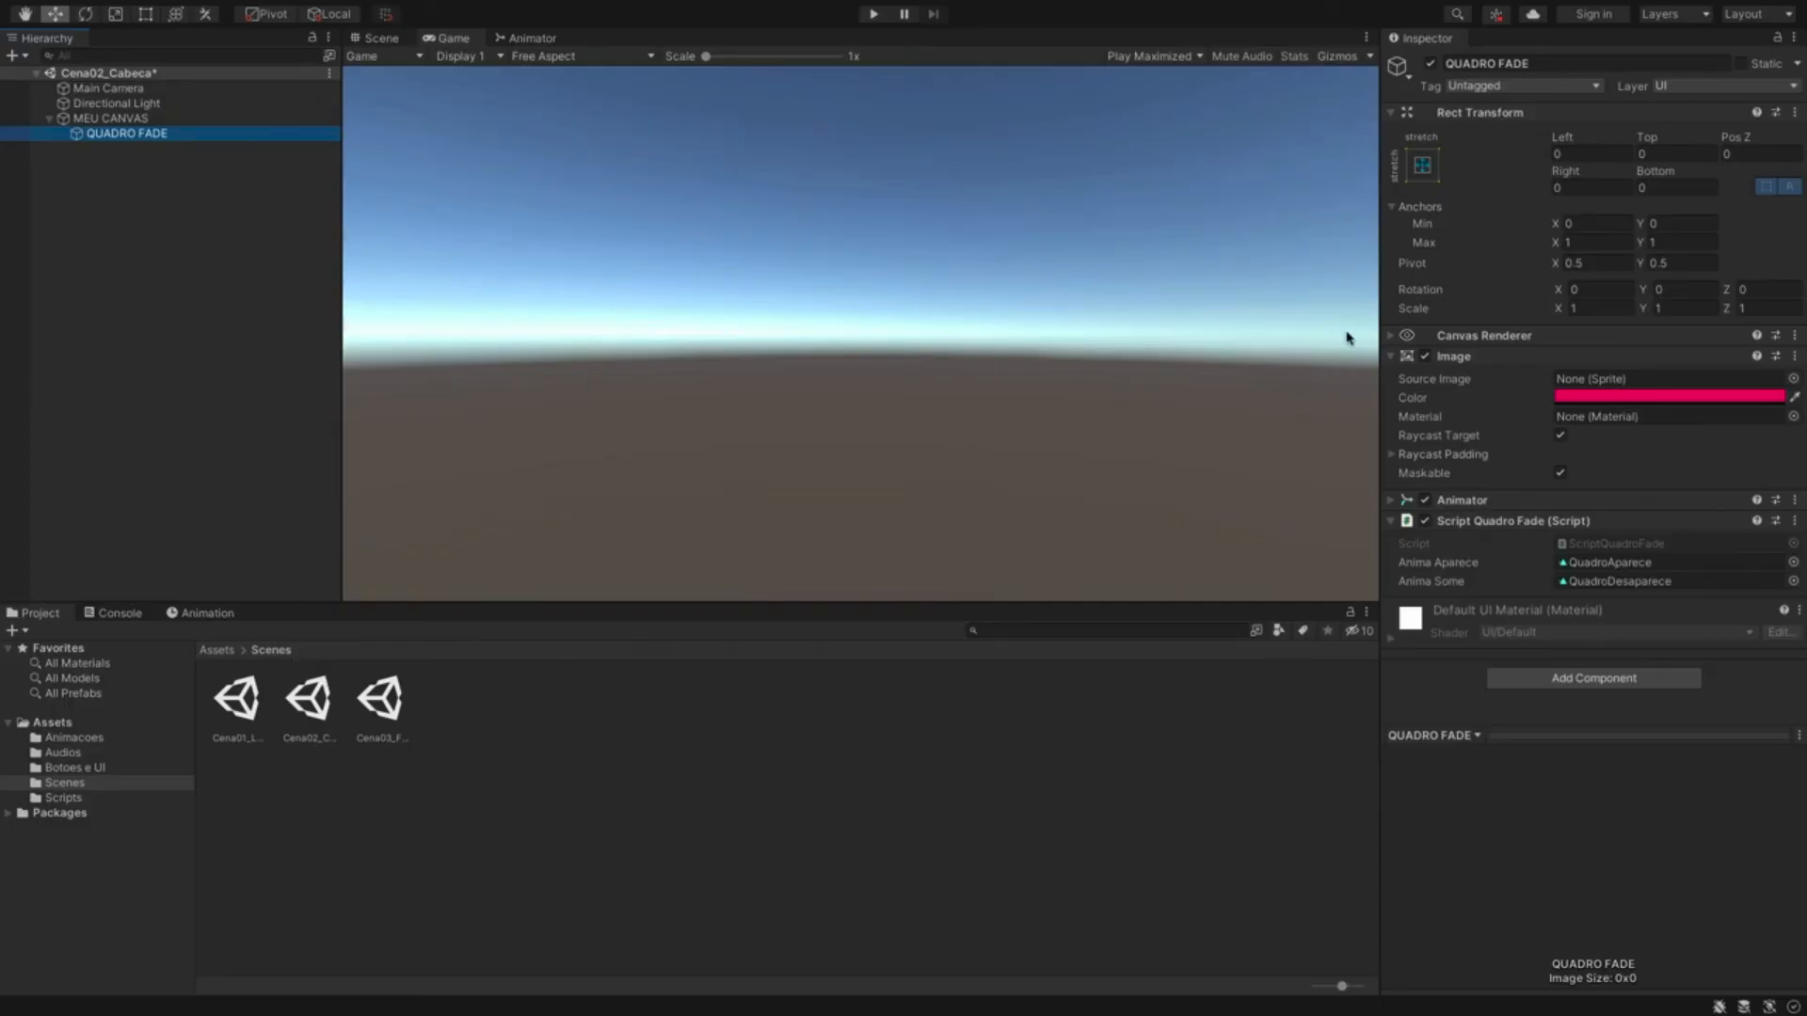
left_click(1576, 396)
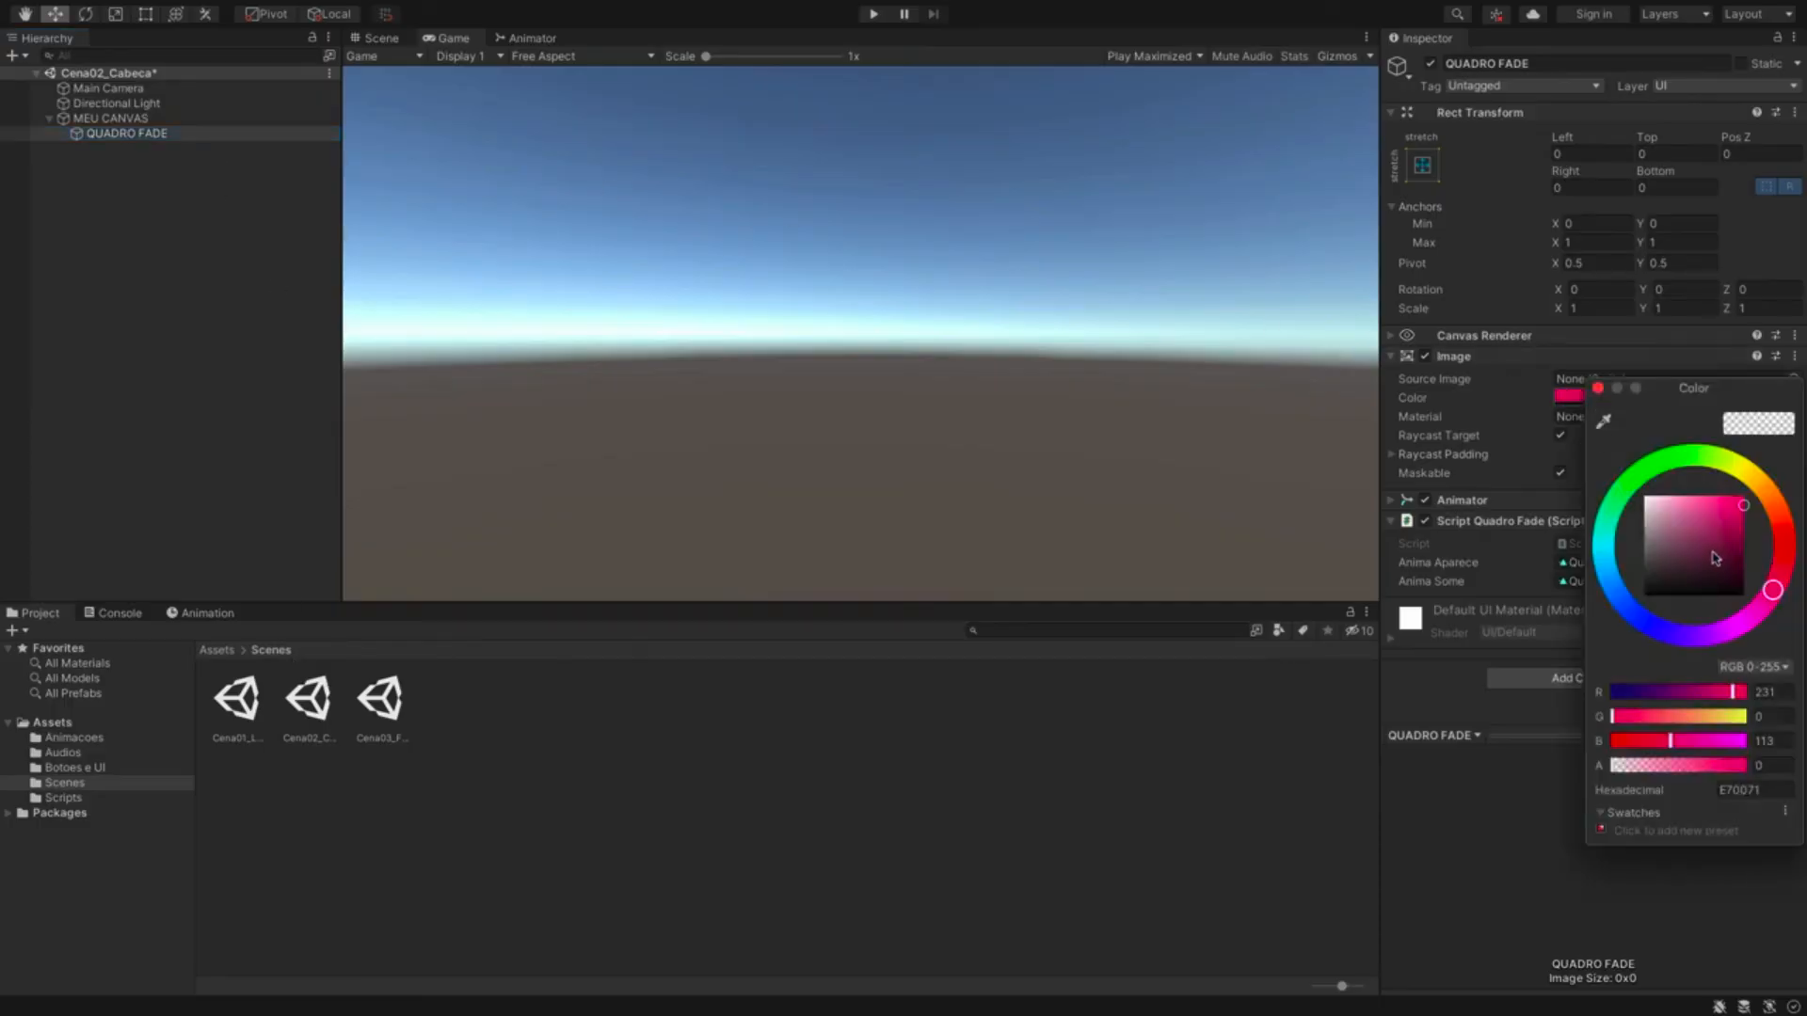
left_click_drag(1715, 558, 1596, 646)
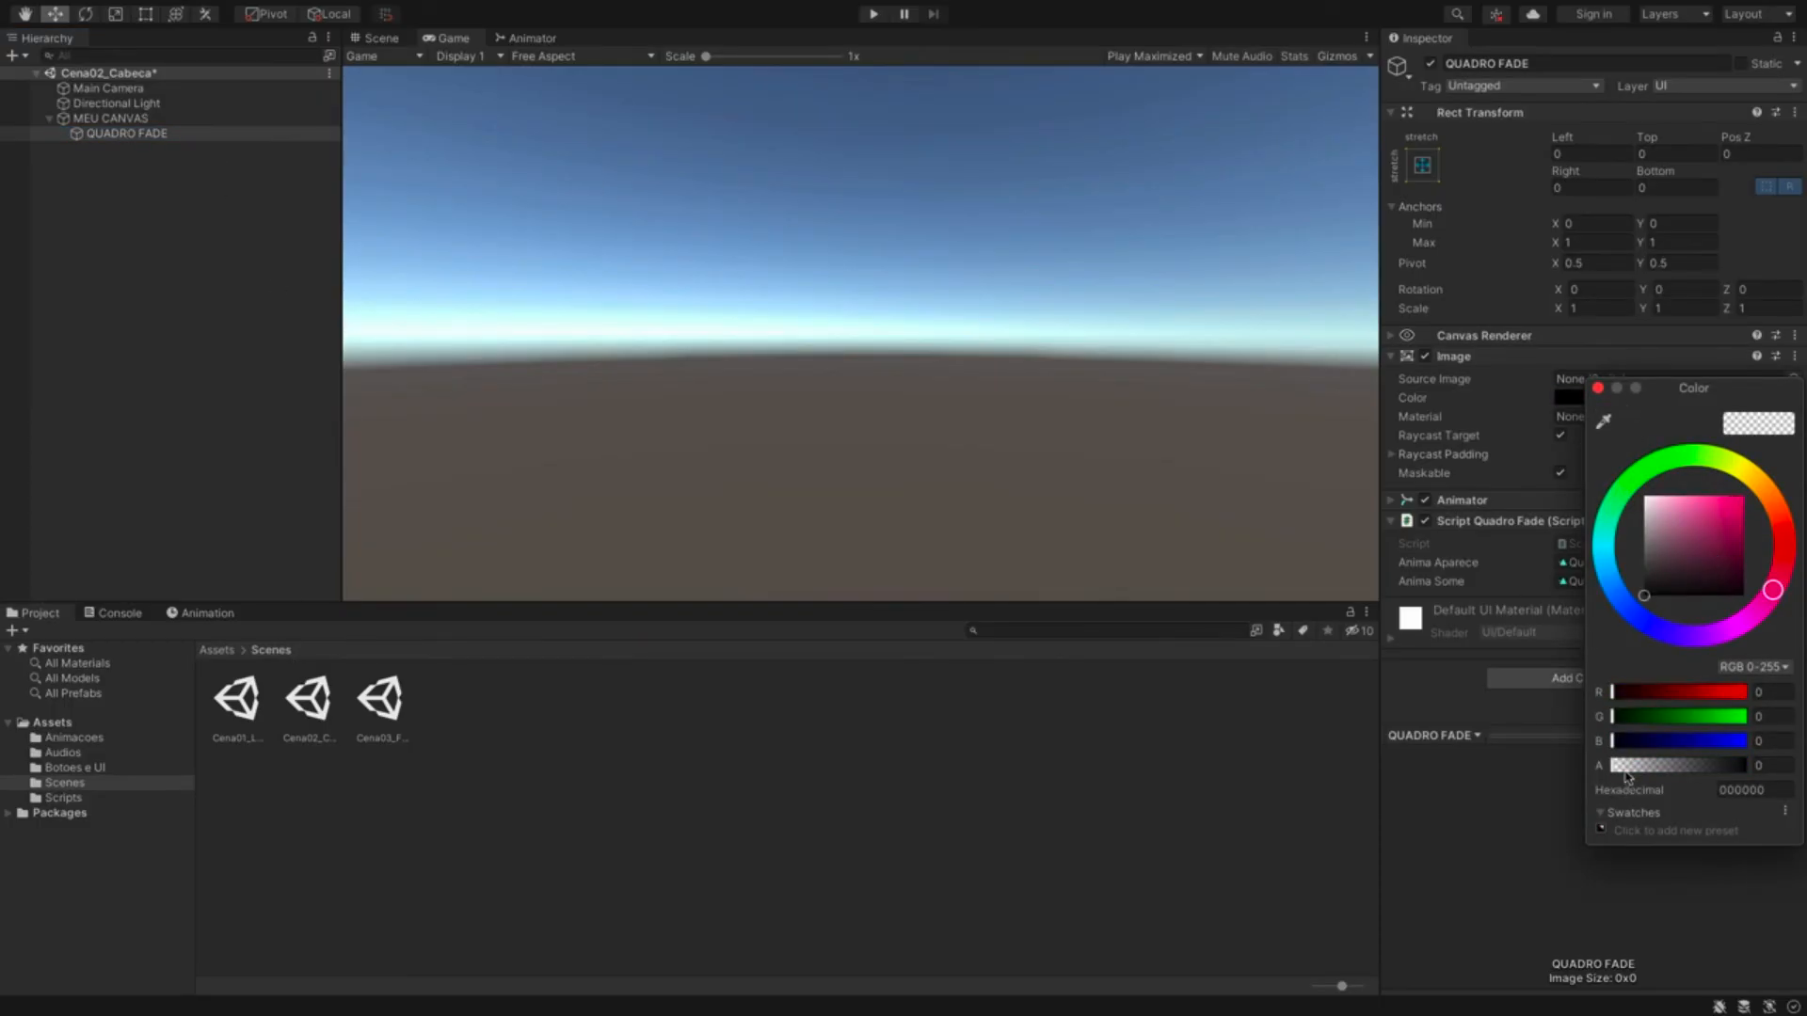
left_click_drag(1626, 772, 1803, 773)
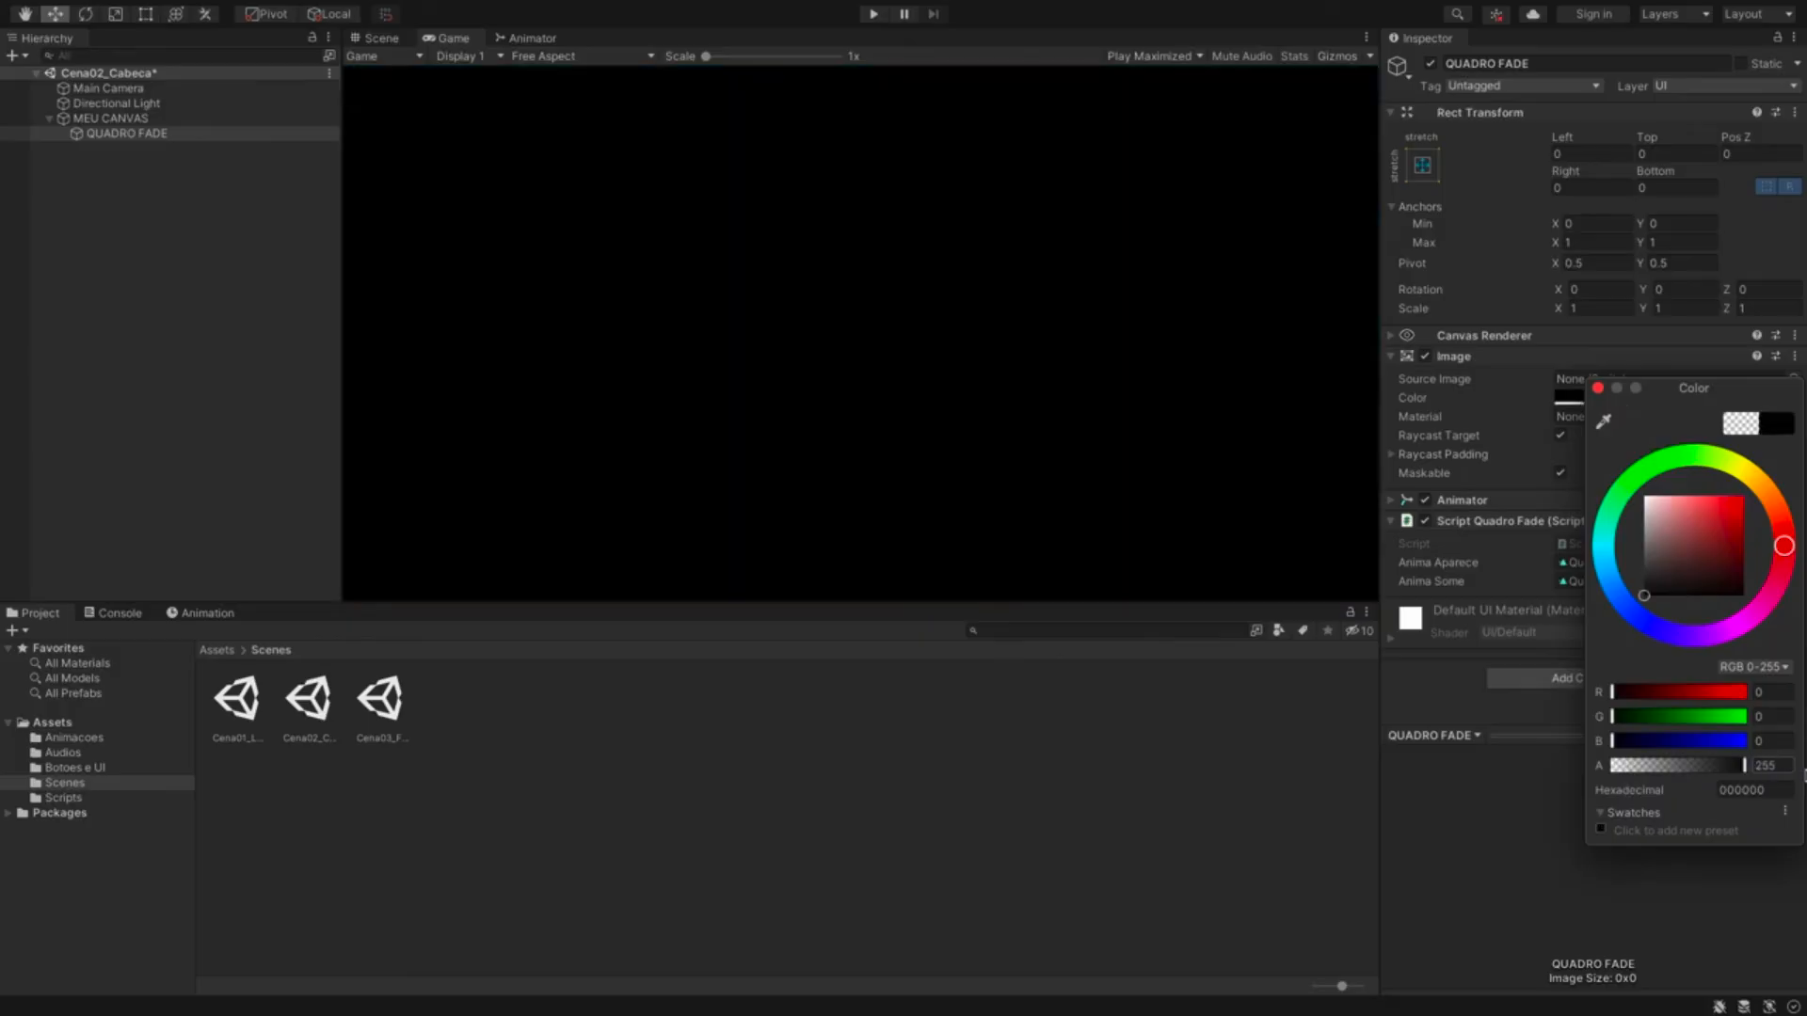
left_click(1095, 805)
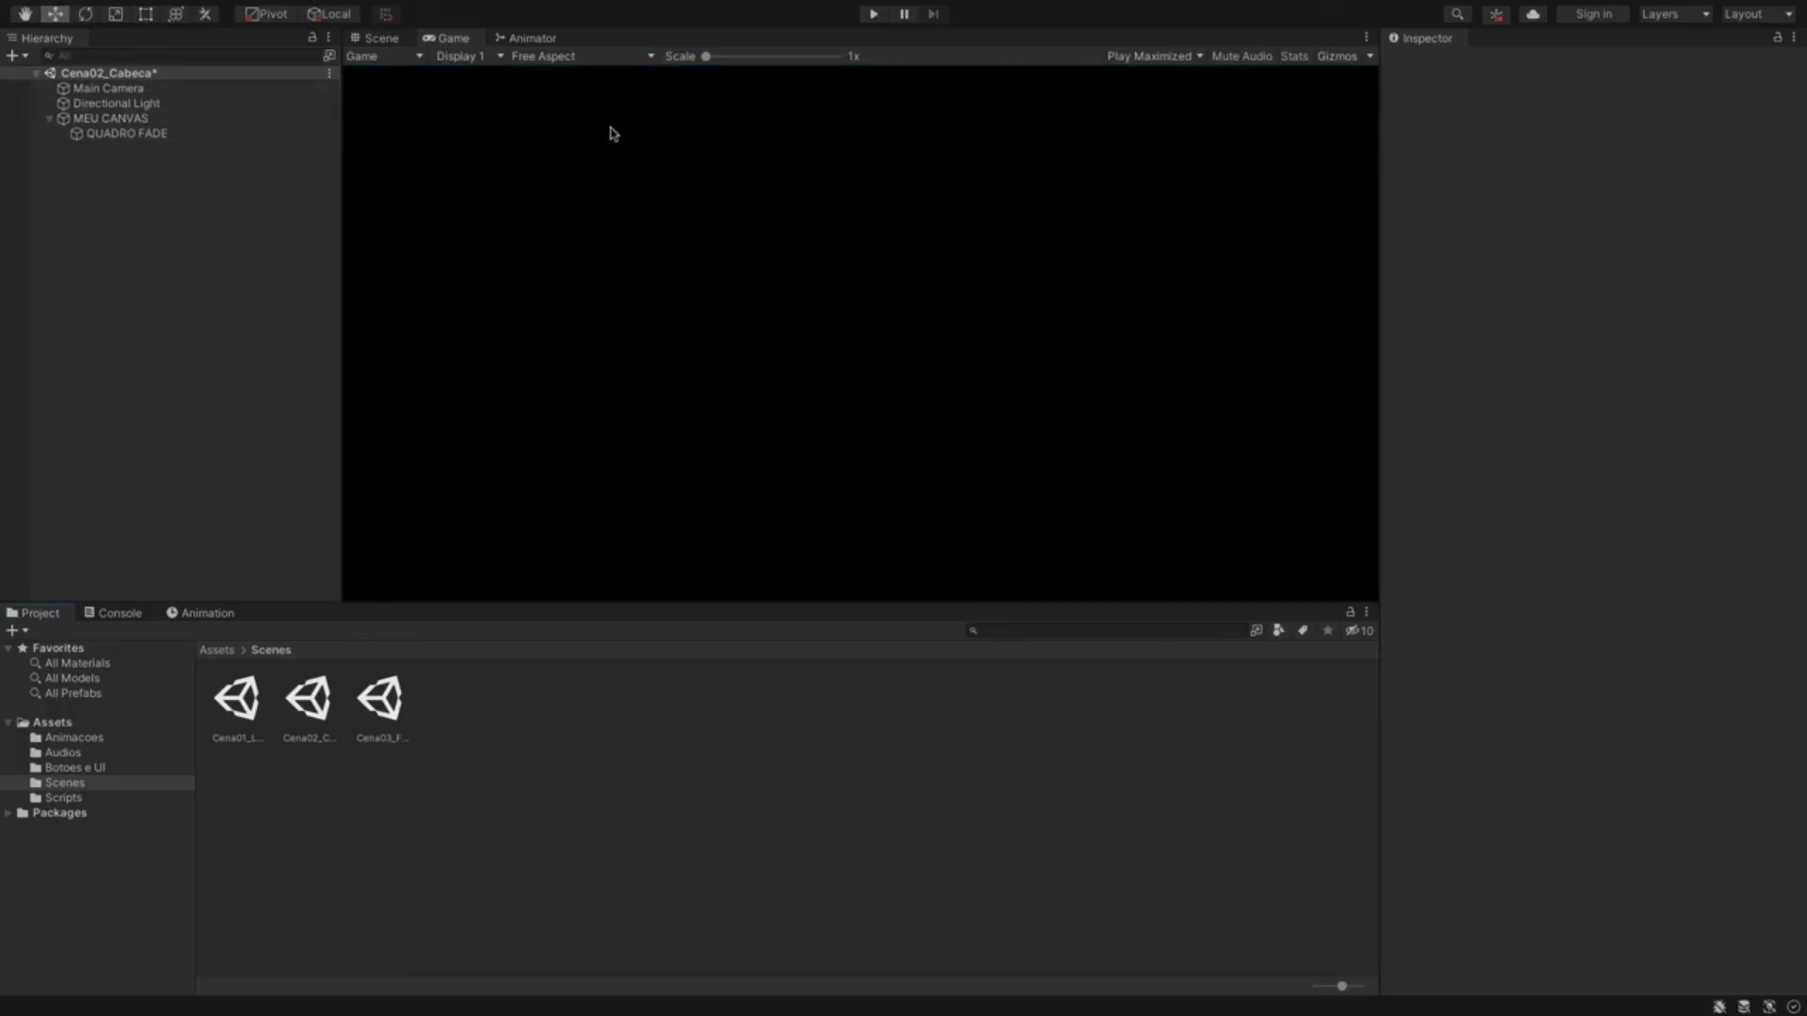
- In Visual Studio, declare a public bool estado in ScriptQuadroFade and make Start call quadroSome() when estado is true
left_click(179, 133)
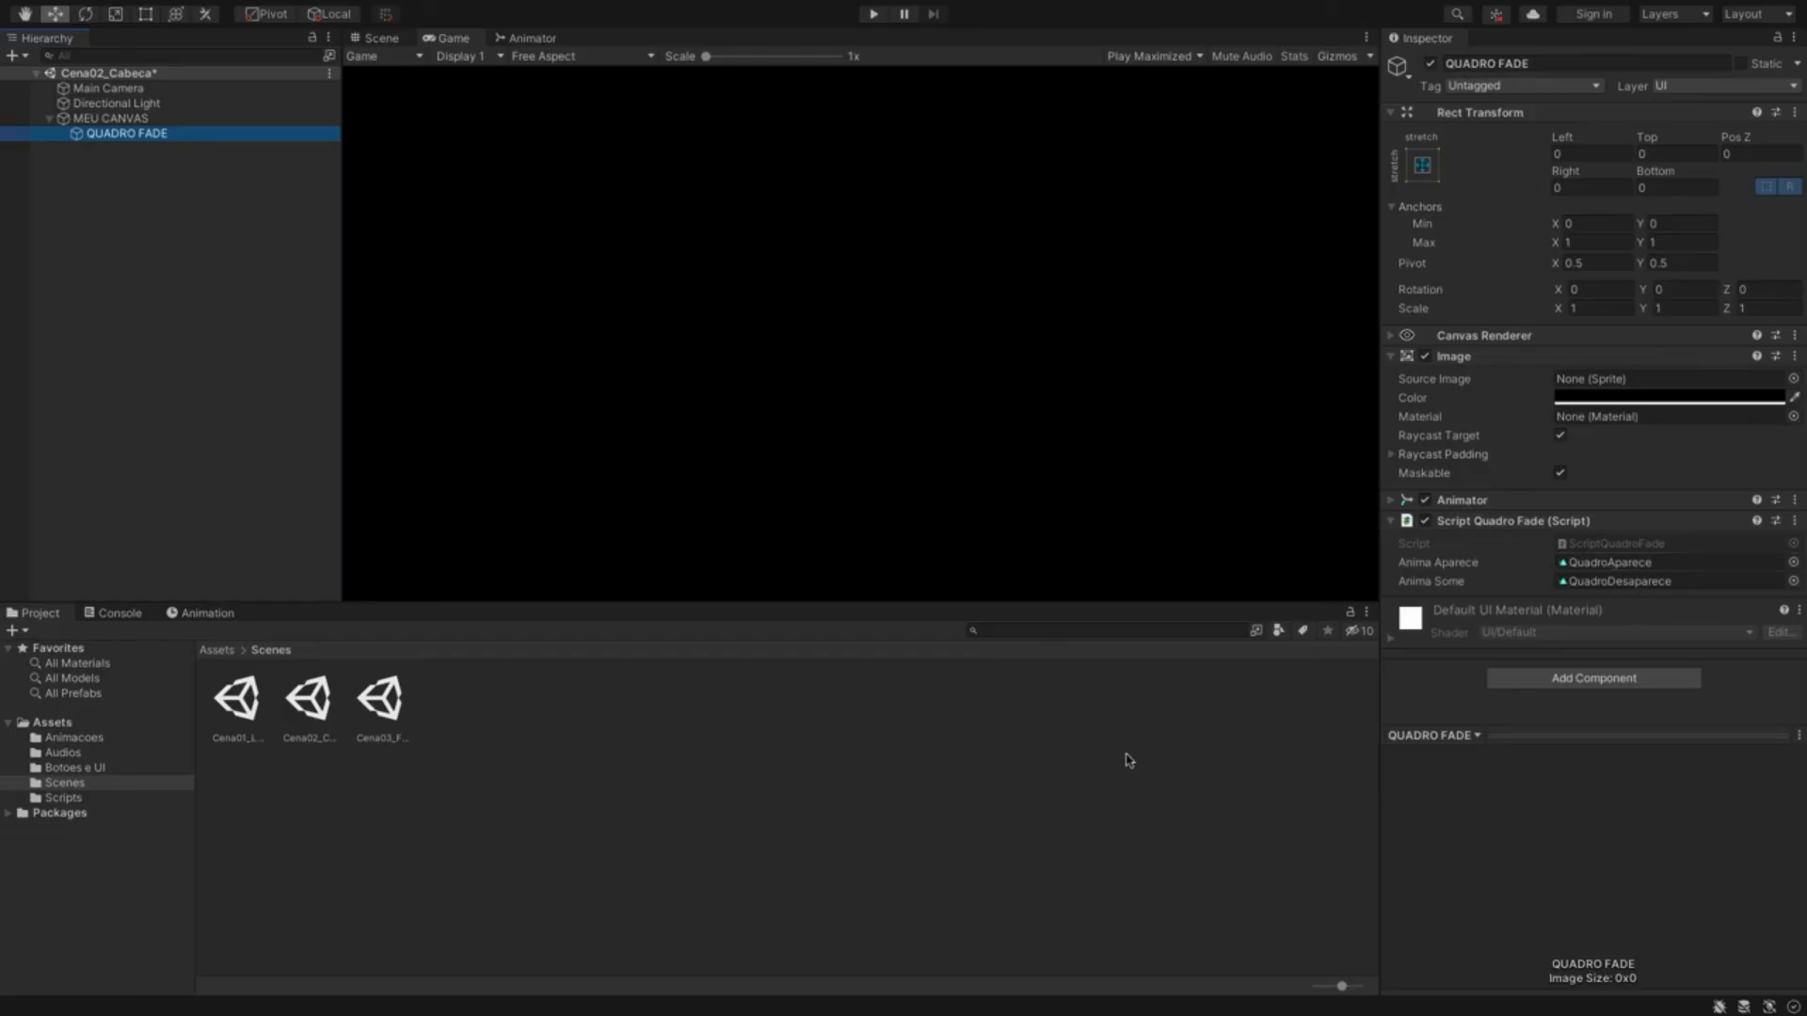
key("super+Tab")
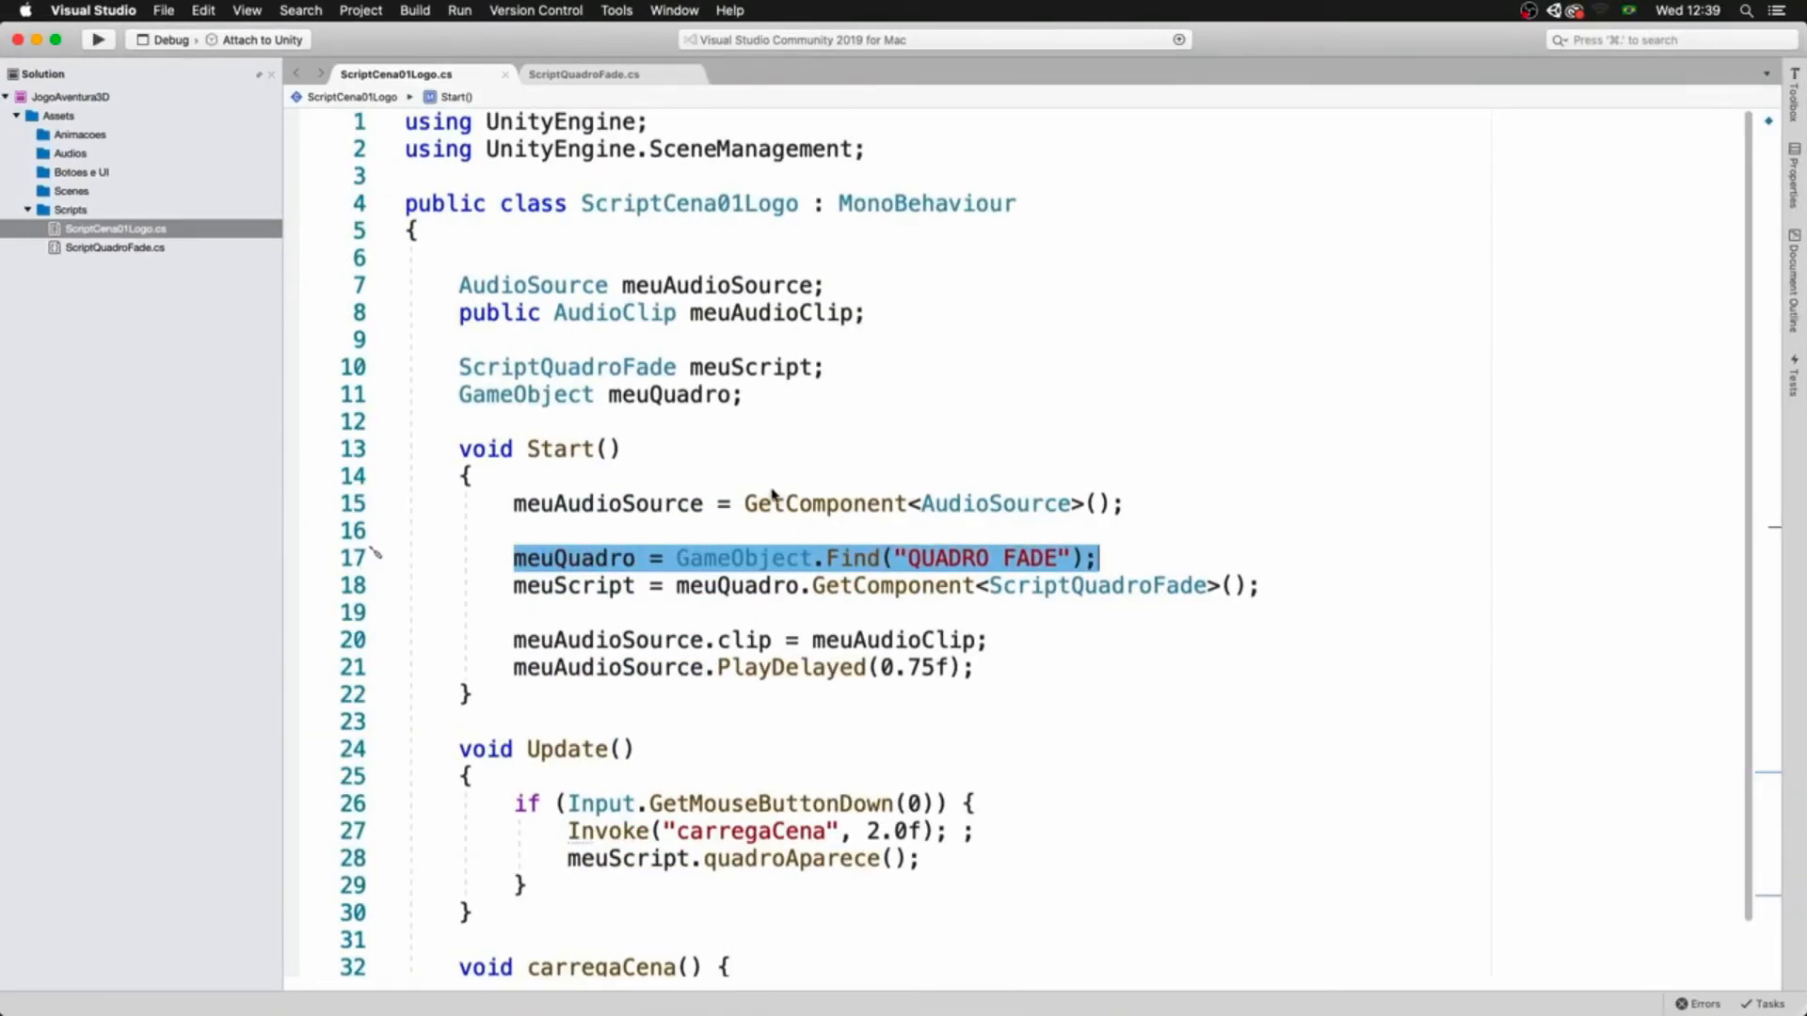
left_click(624, 74)
left_click(511, 338)
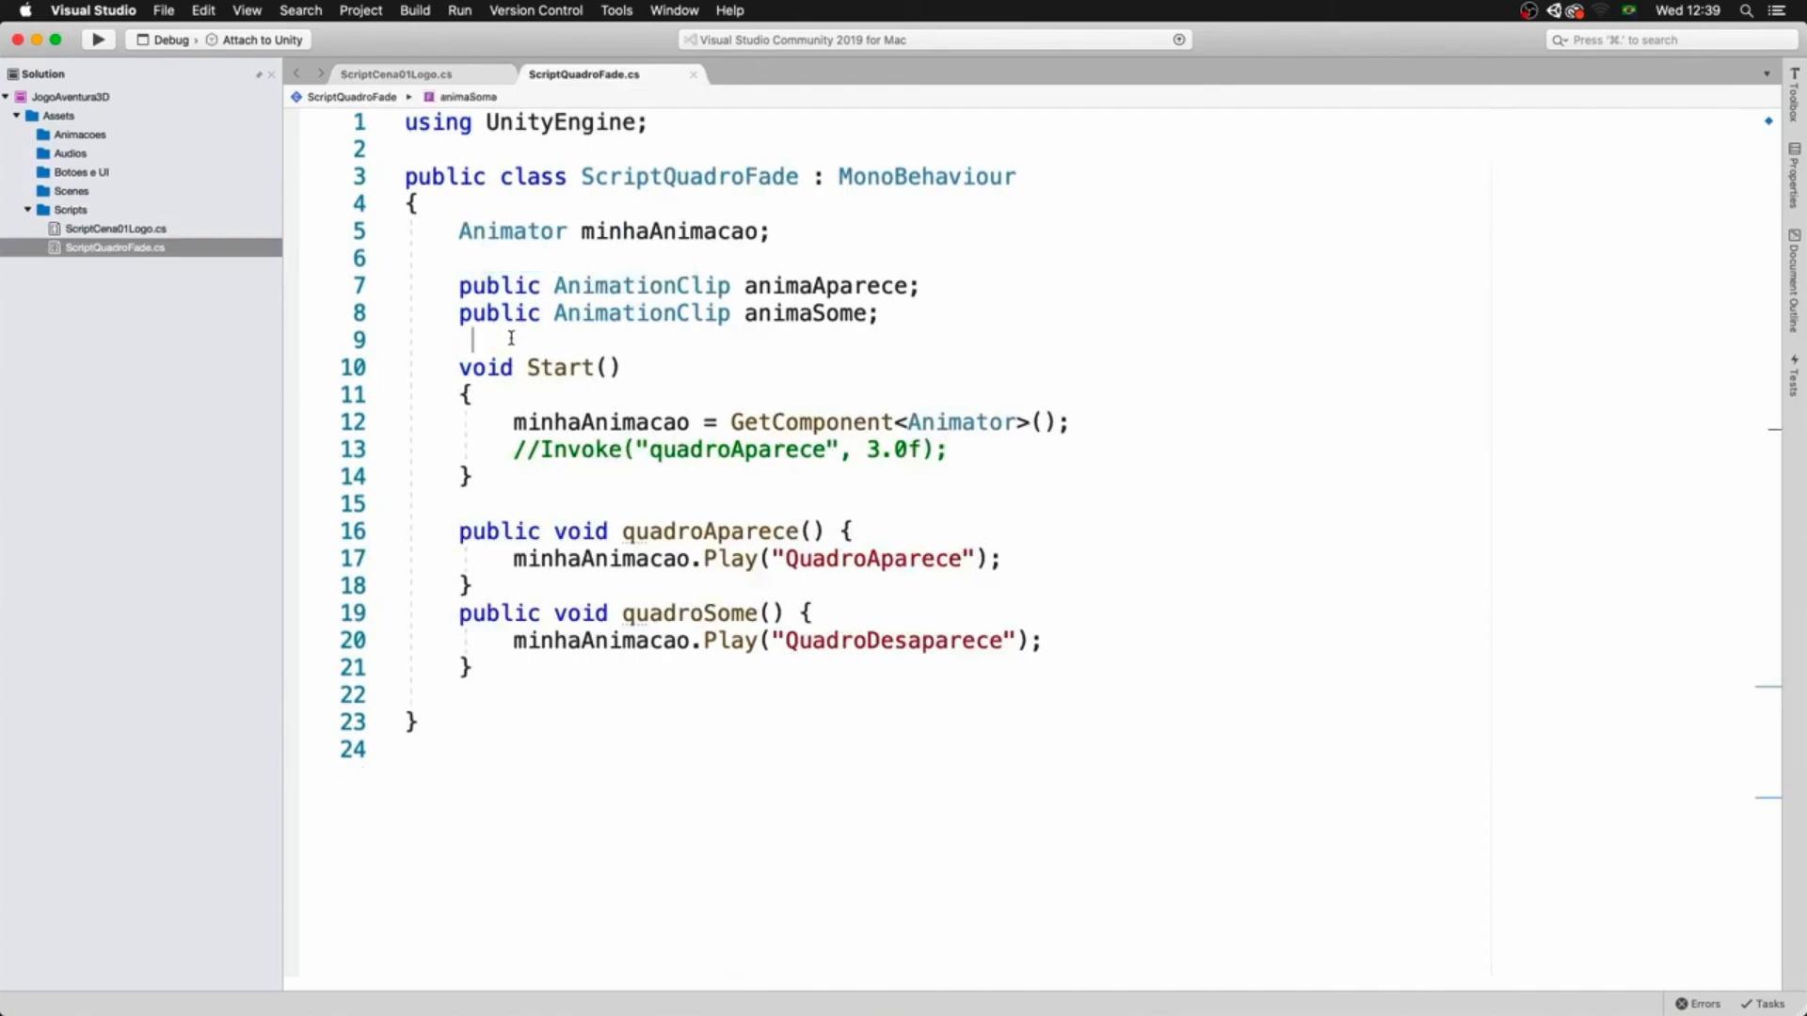
key("Return")
type("public")
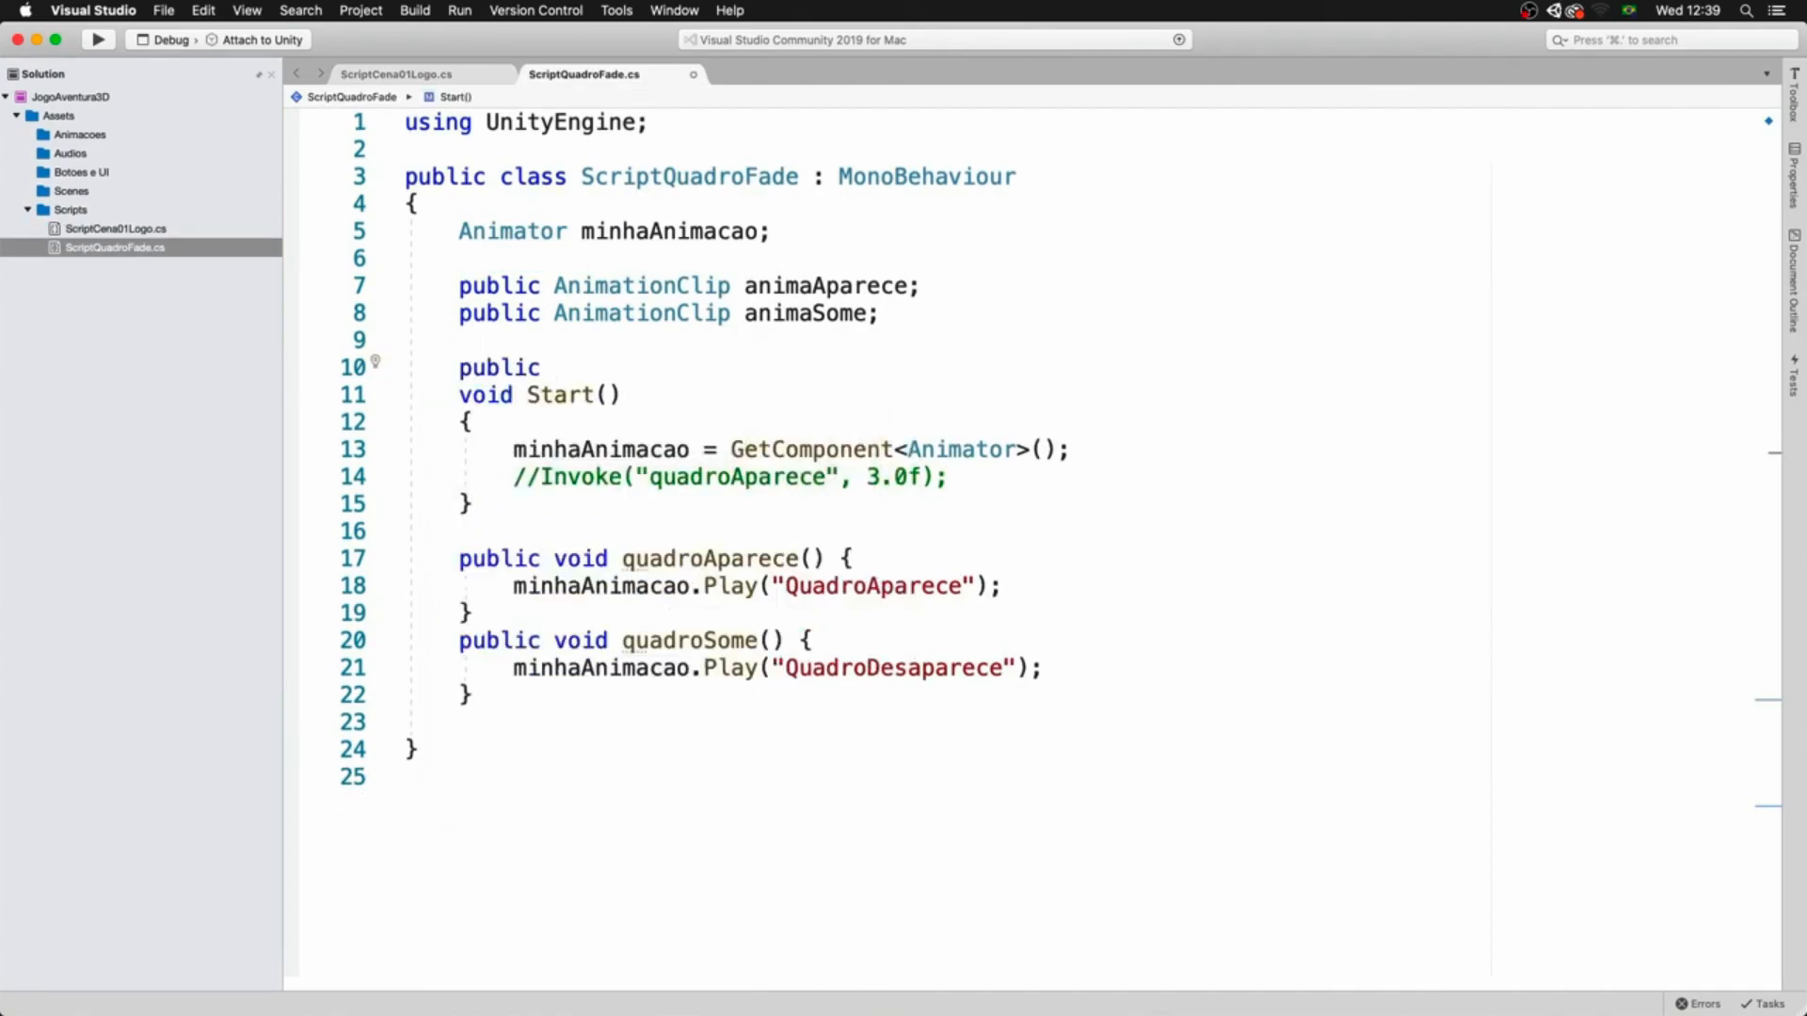
type(" BOO")
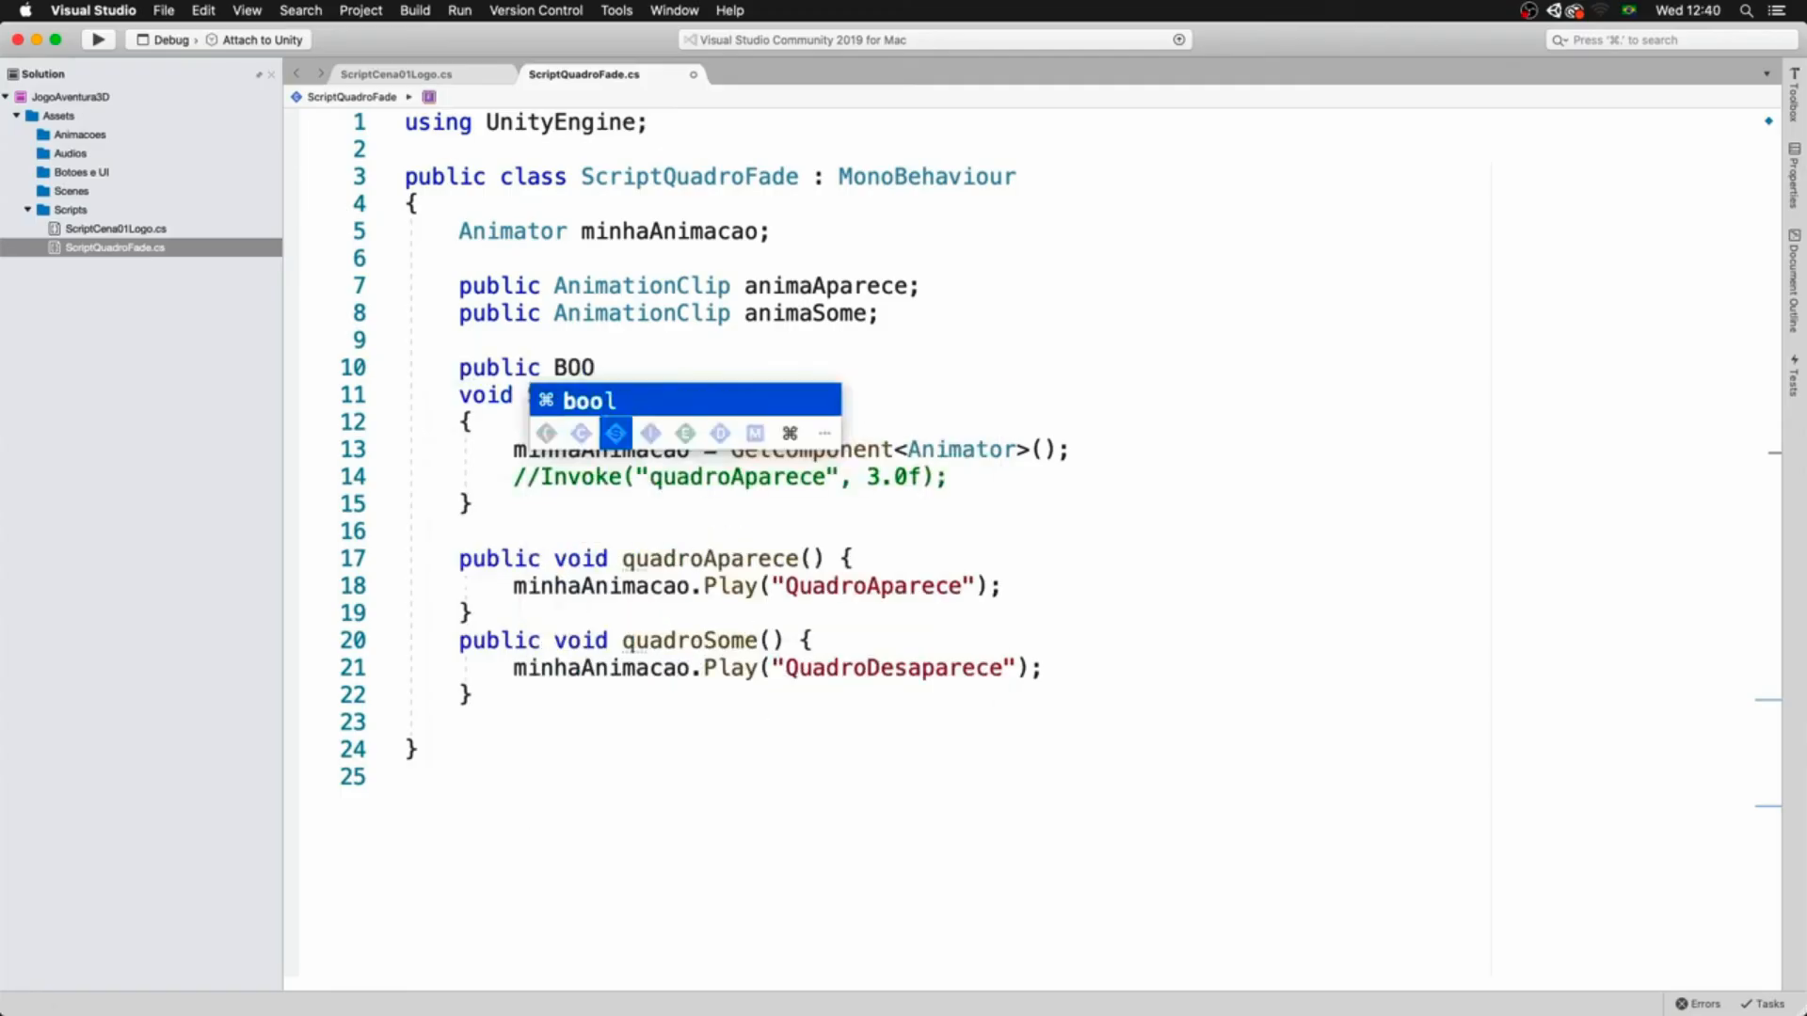
key("Tab")
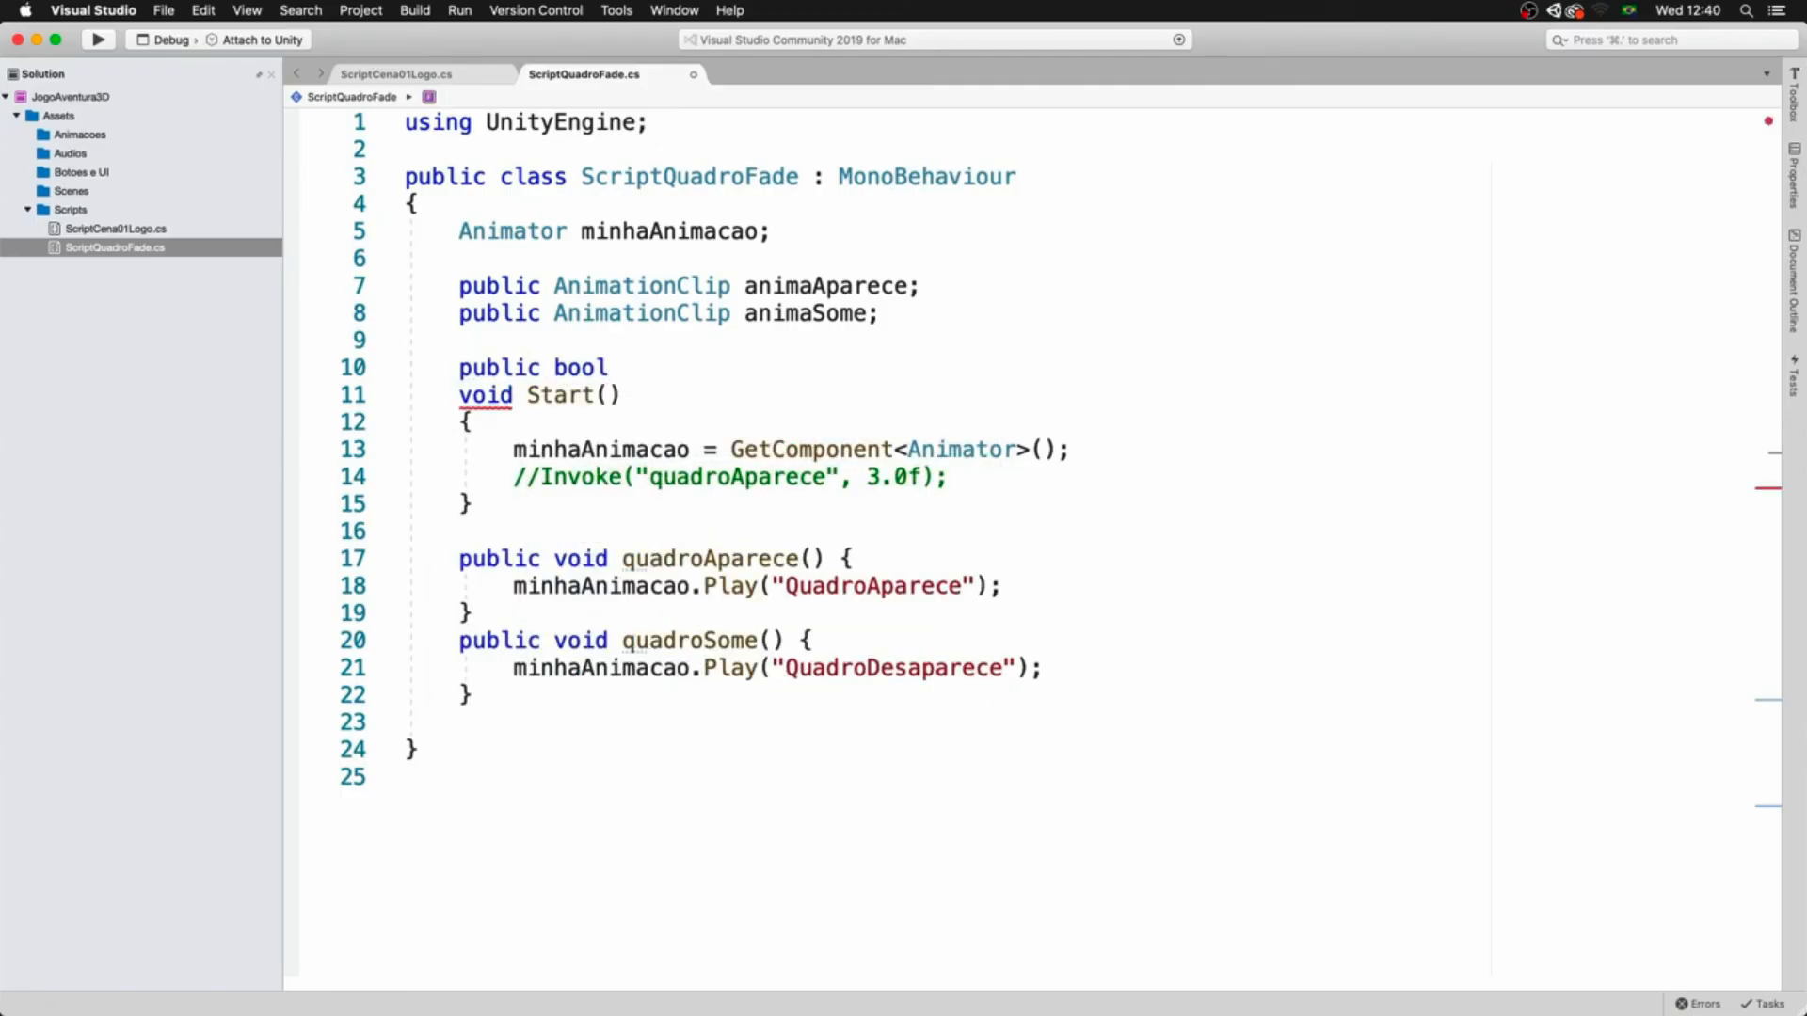
type("estado")
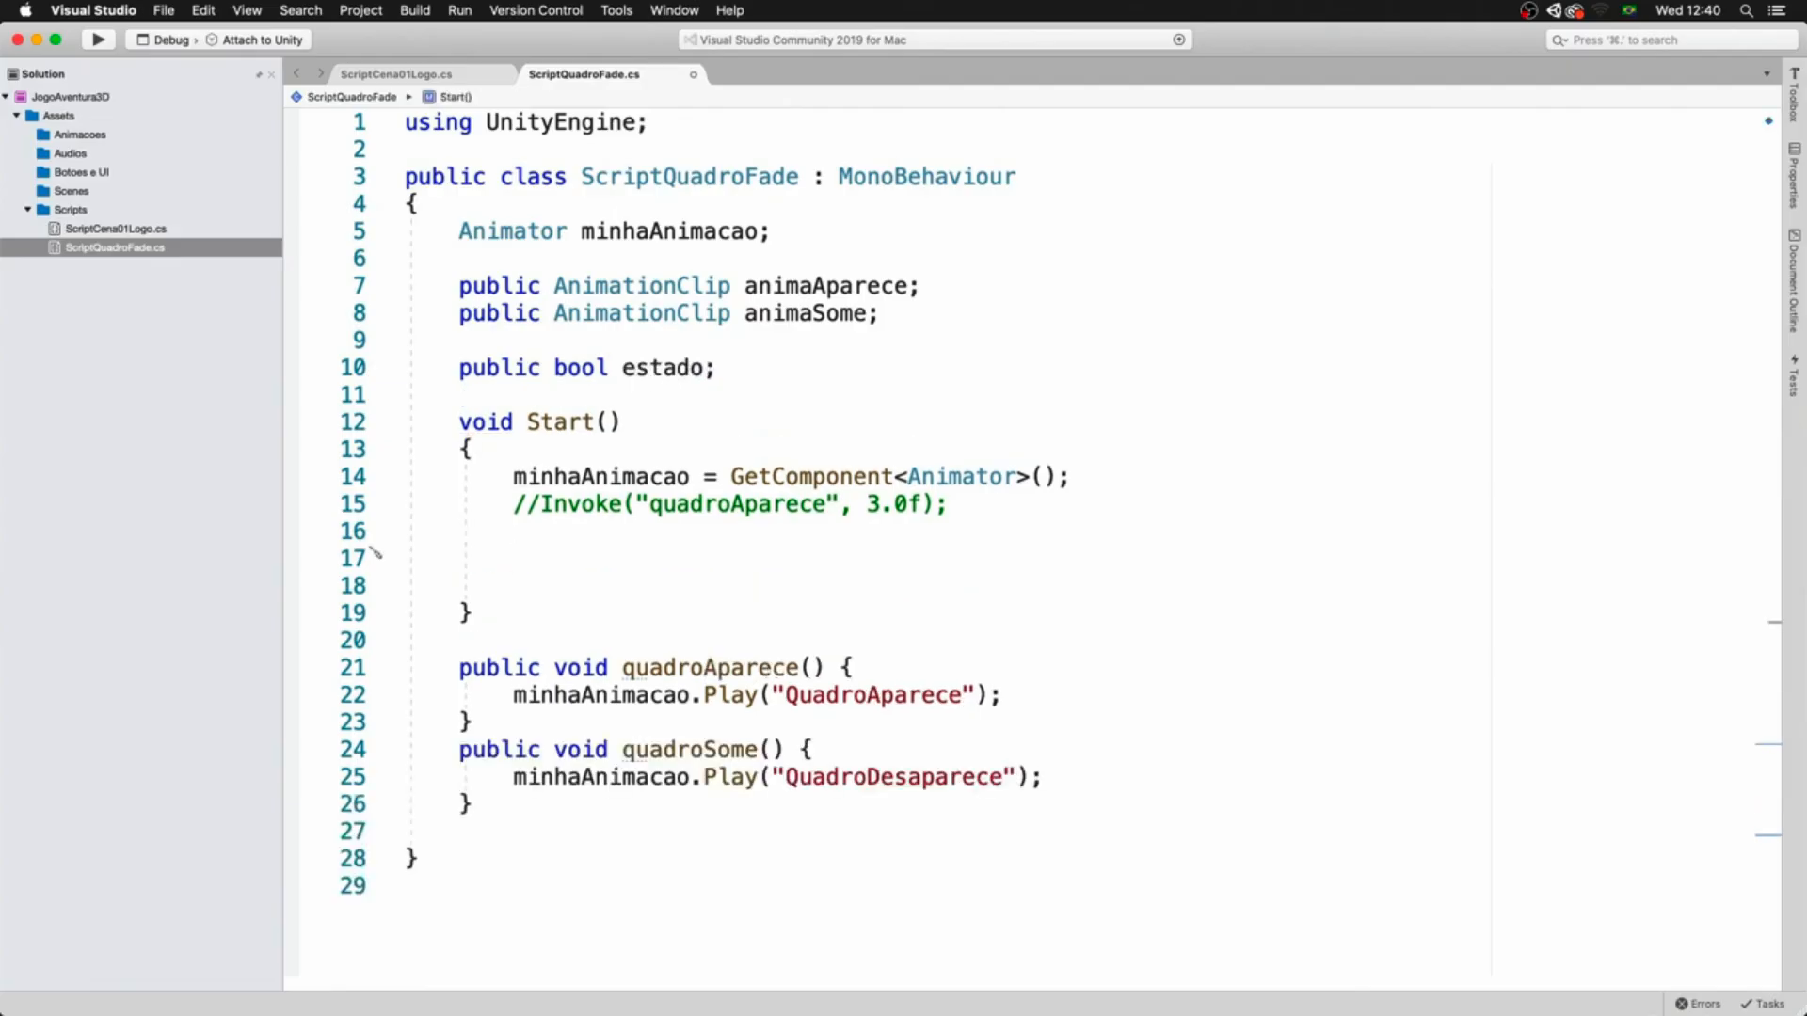
type("if (estado)")
type("();")
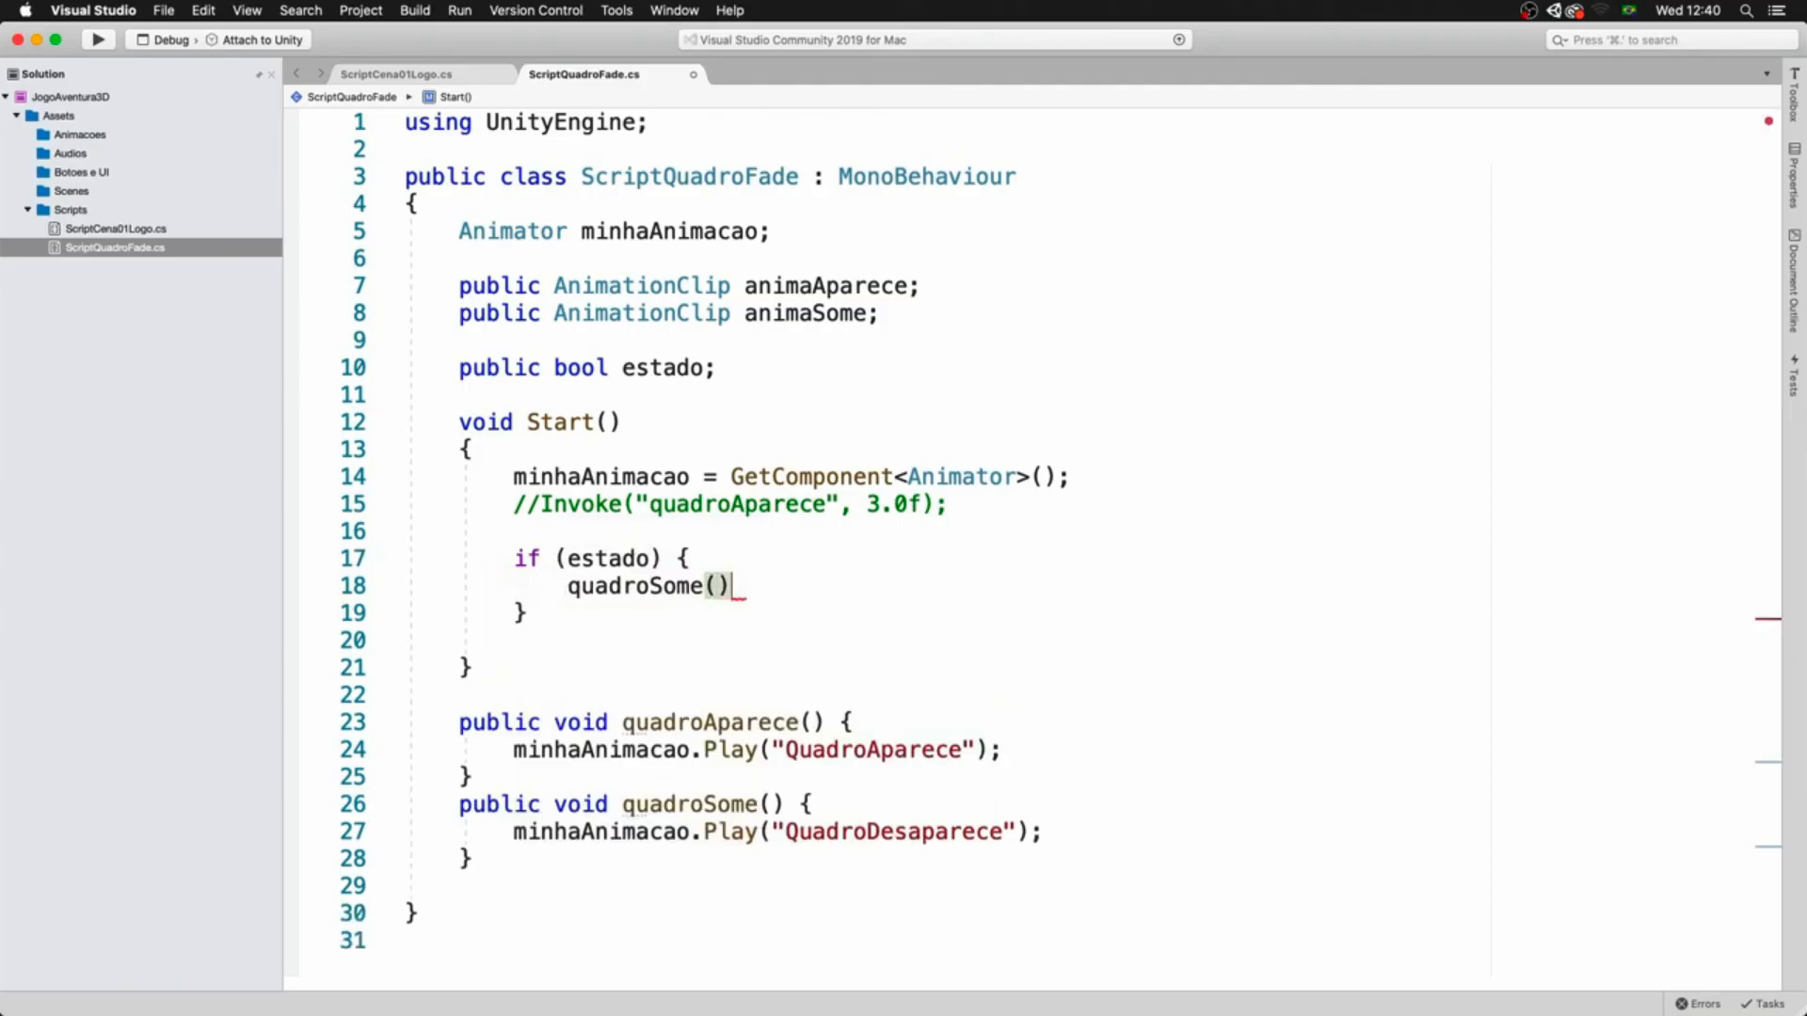
- In Unity, enable Estado on QUADRO FADE in Cena02_Cabeca, then open Cena01_LogoIntro and save the changed scene
key("super+Tab")
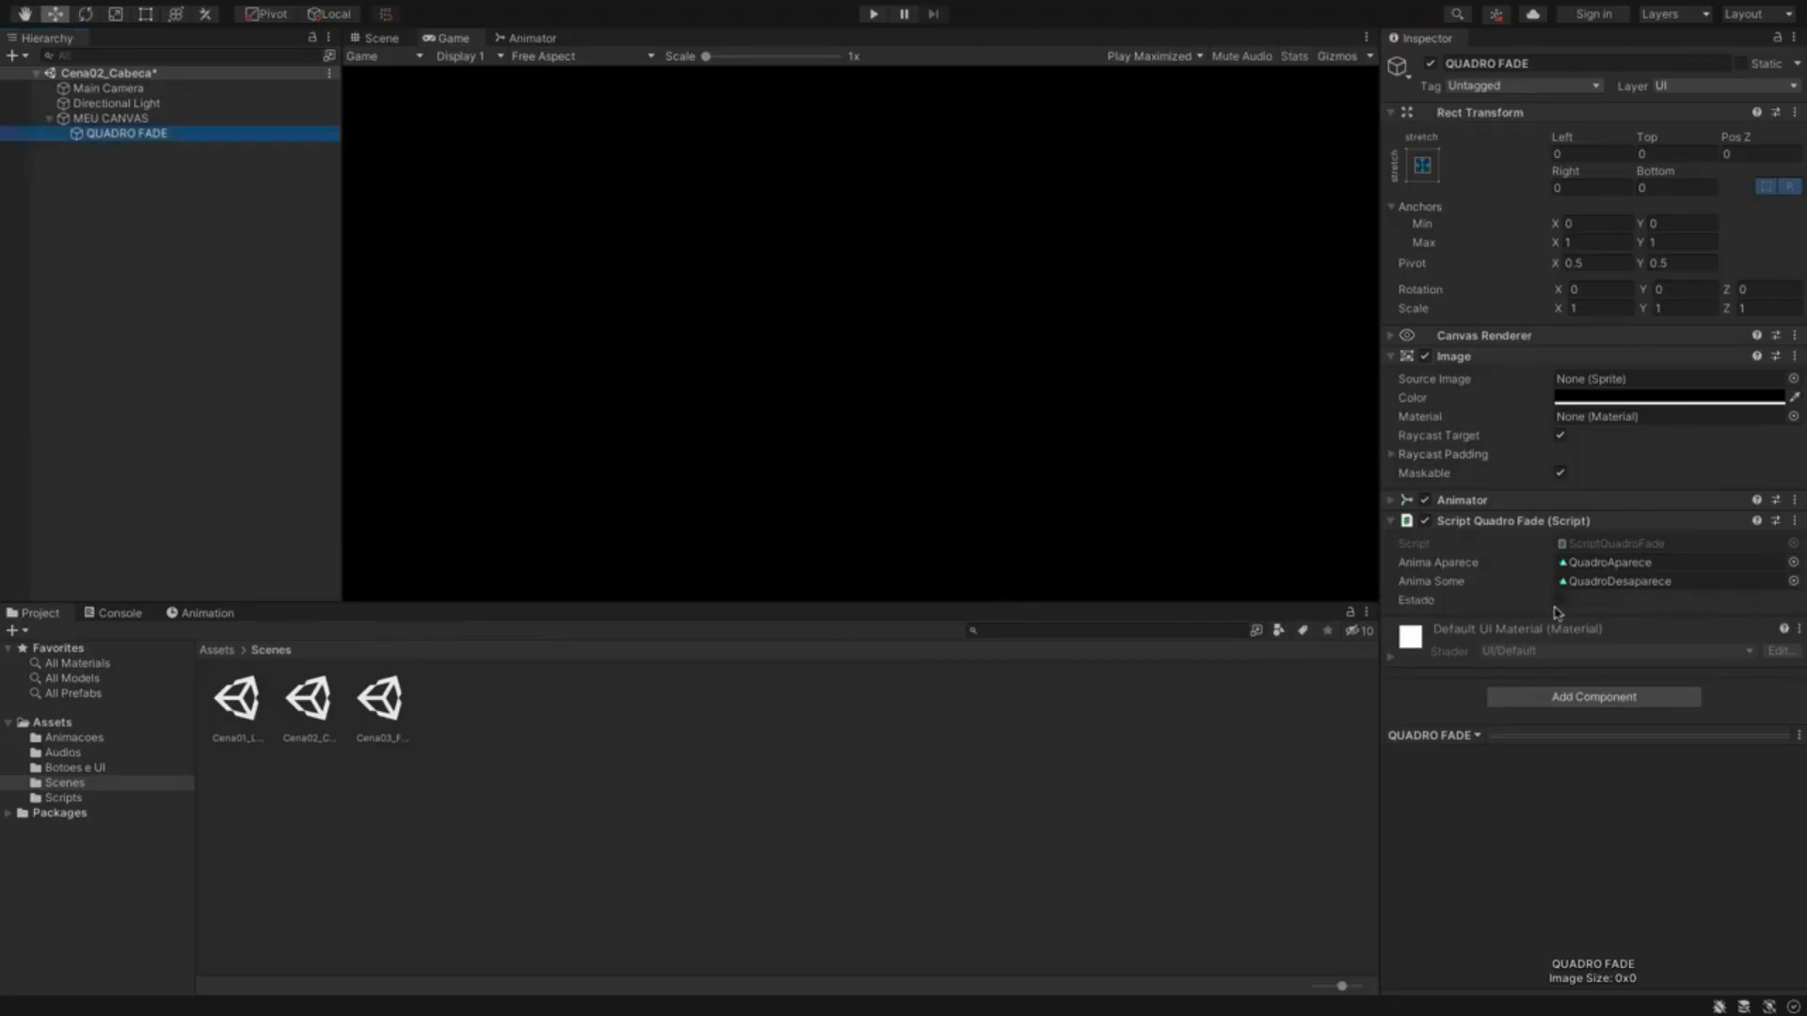
left_click(1561, 602)
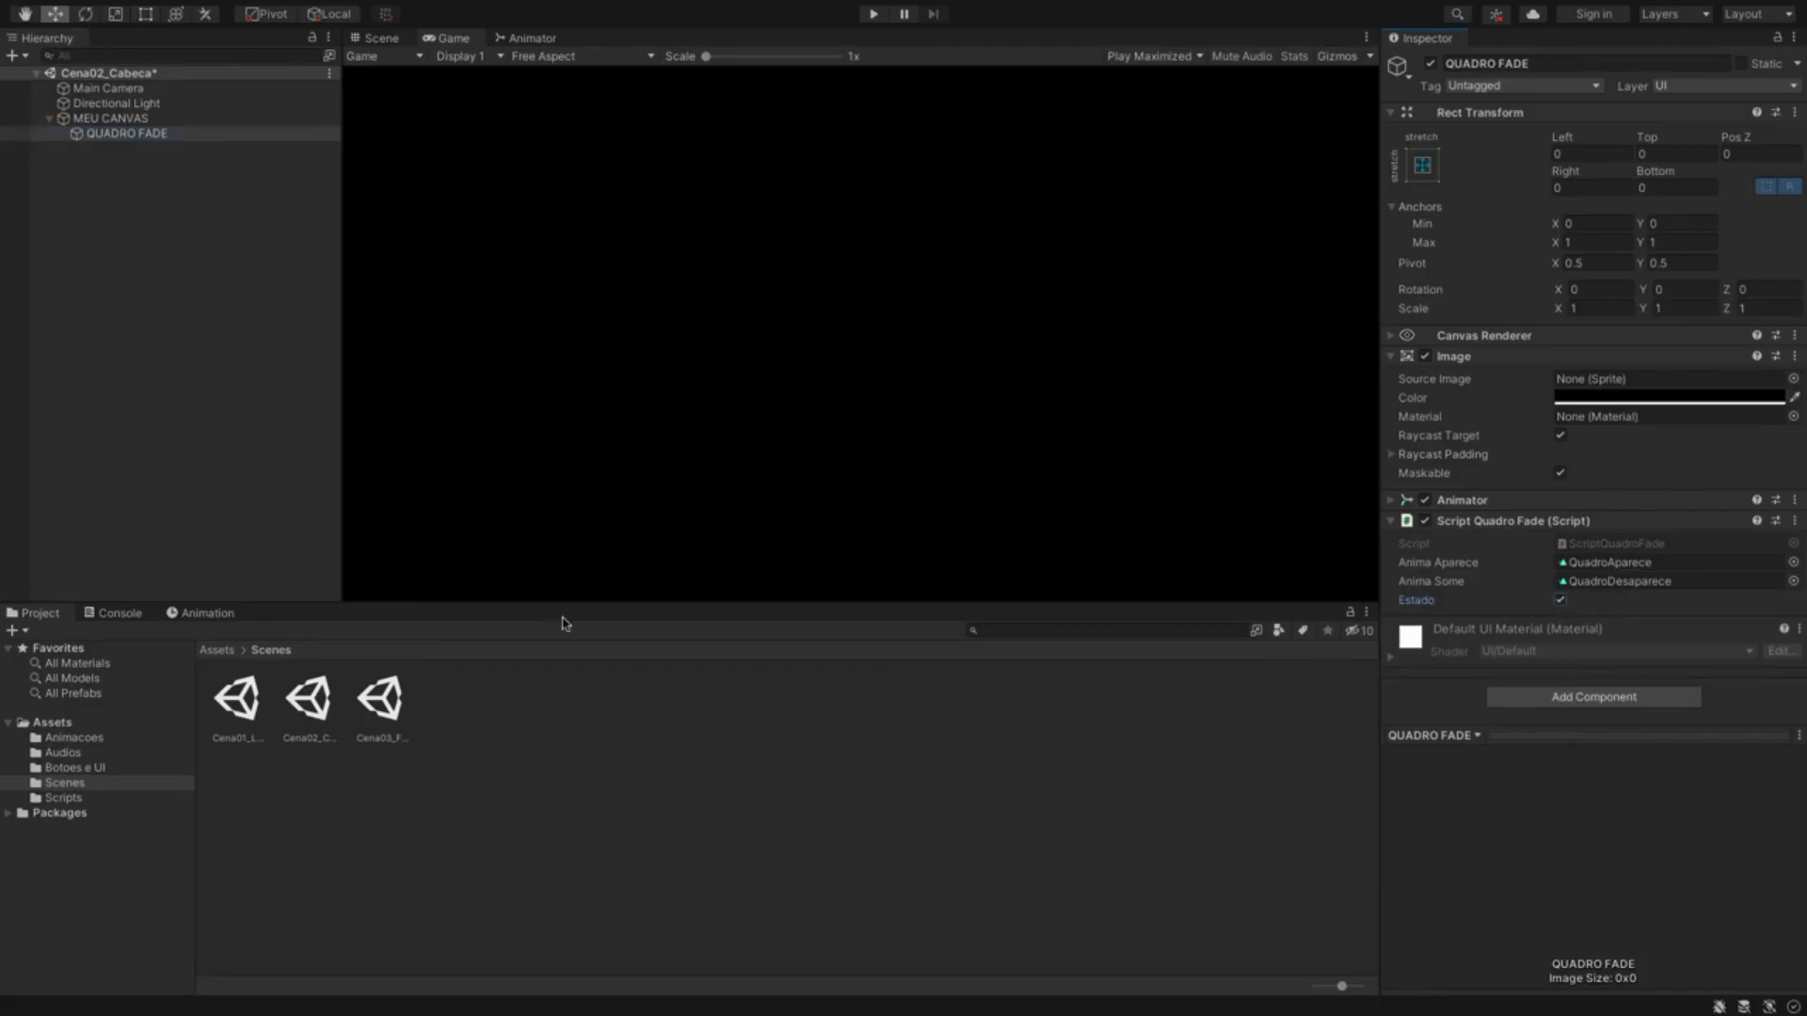
double_click(240, 701)
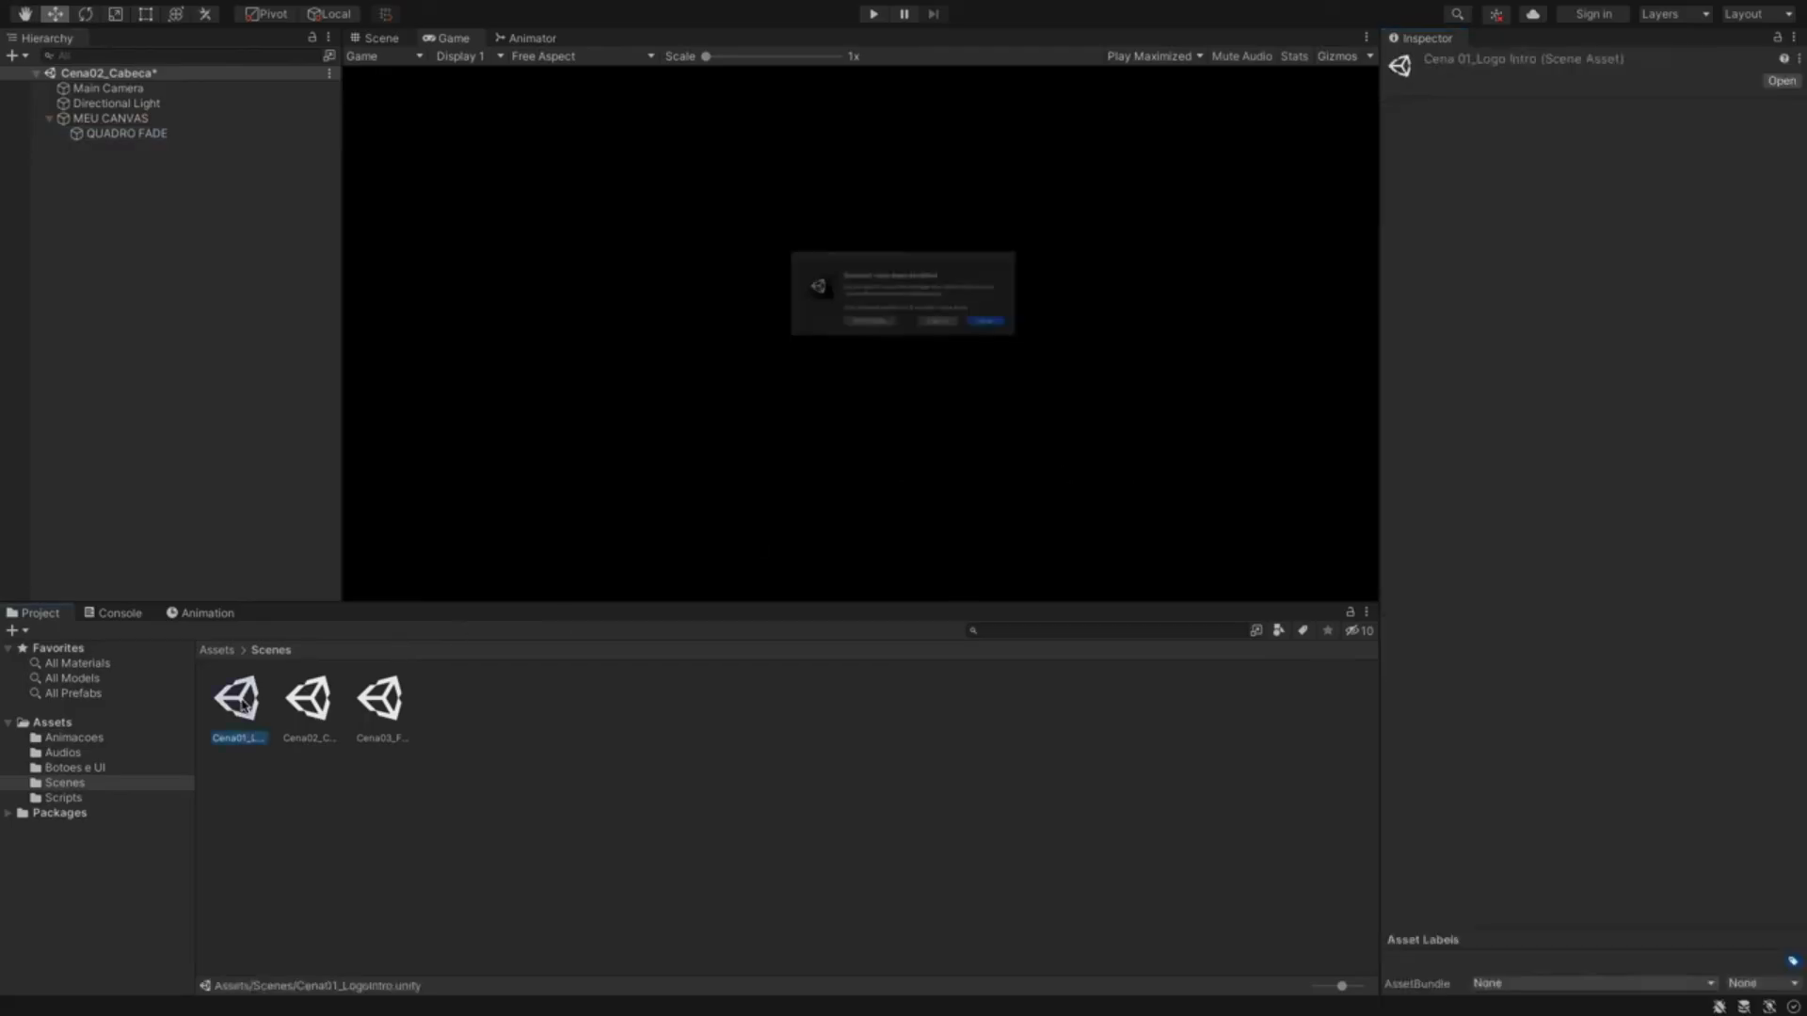
left_click(1056, 346)
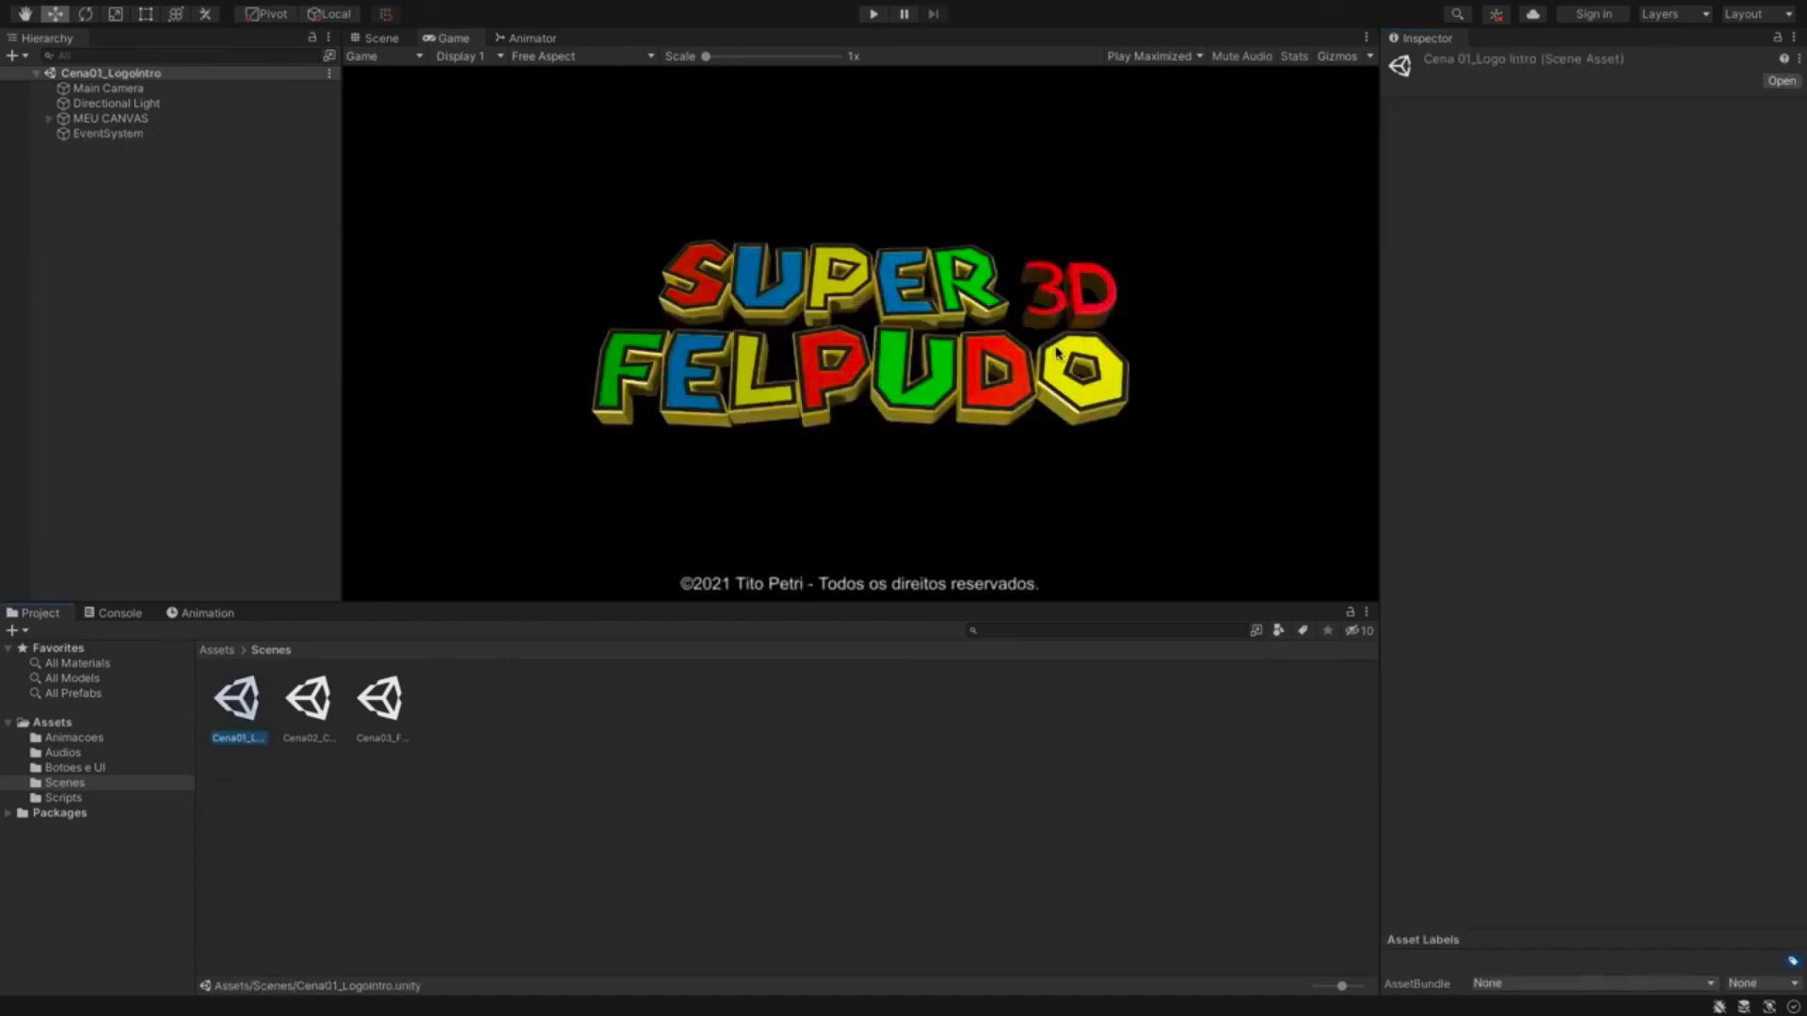
- Expand MEU CANVAS in the logo intro scene and play-test the fade transition into Cena02_Cabeca
left_click(49, 119)
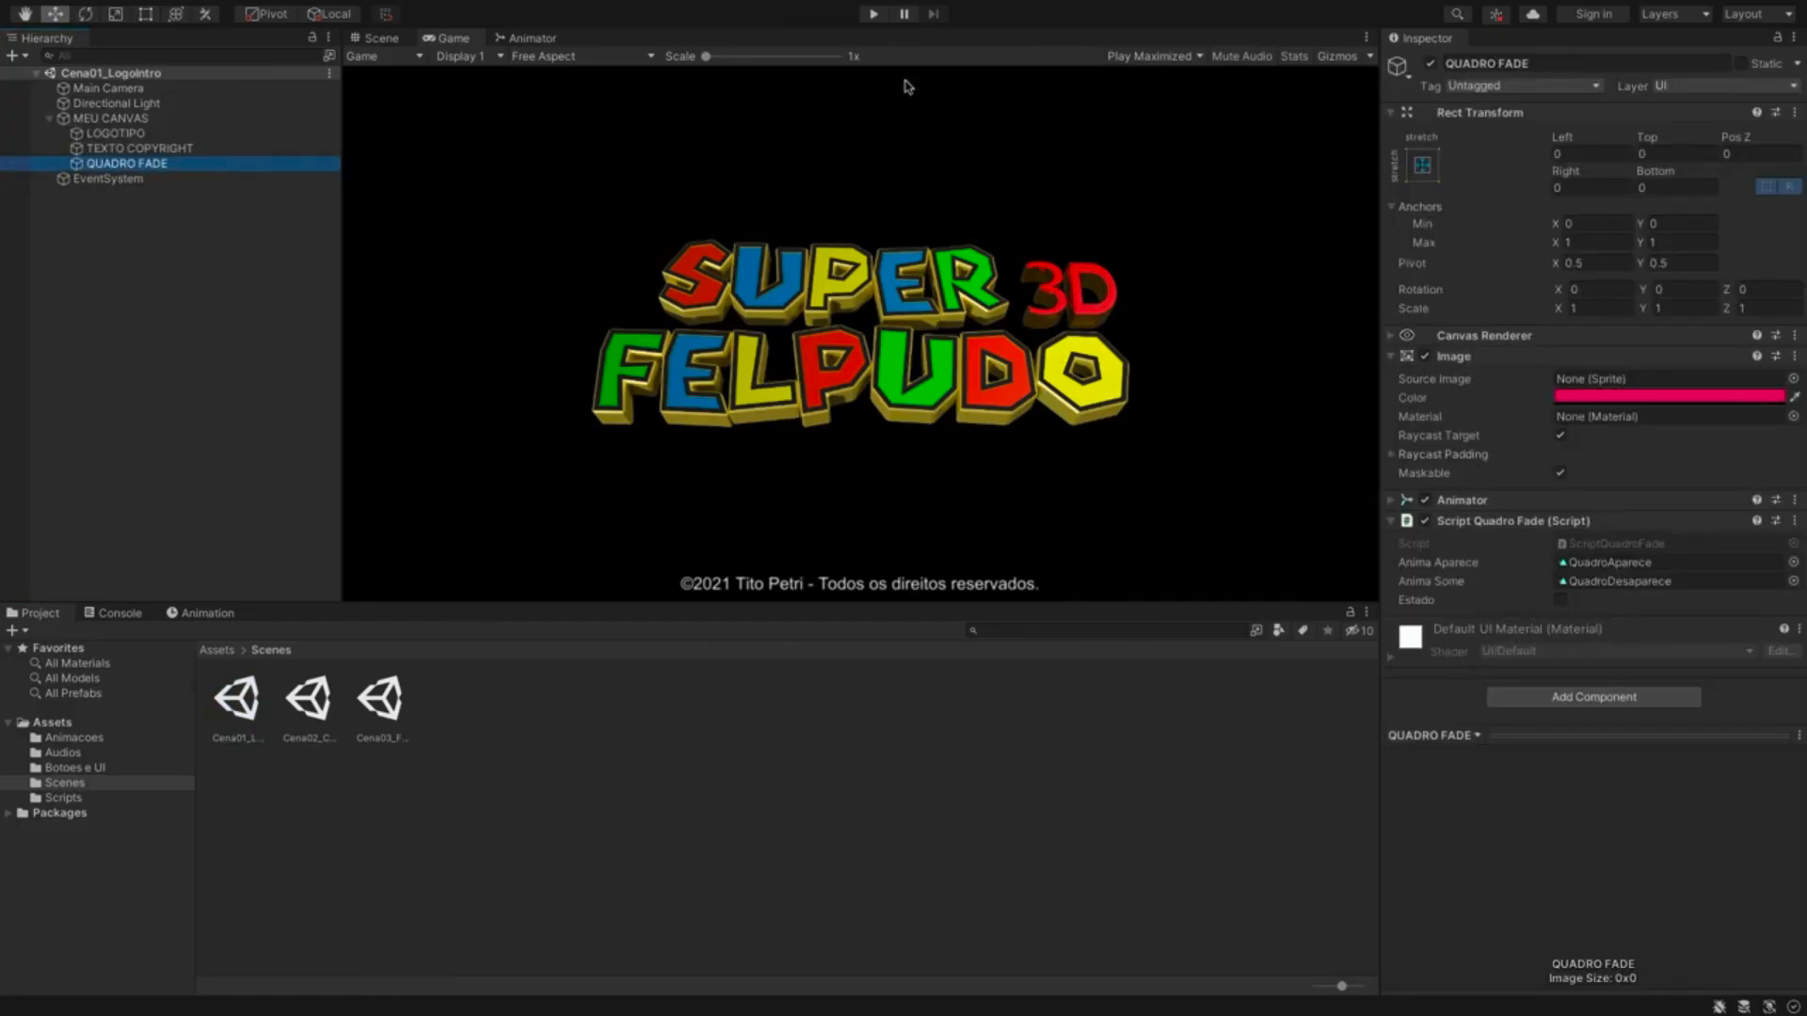
left_click(871, 15)
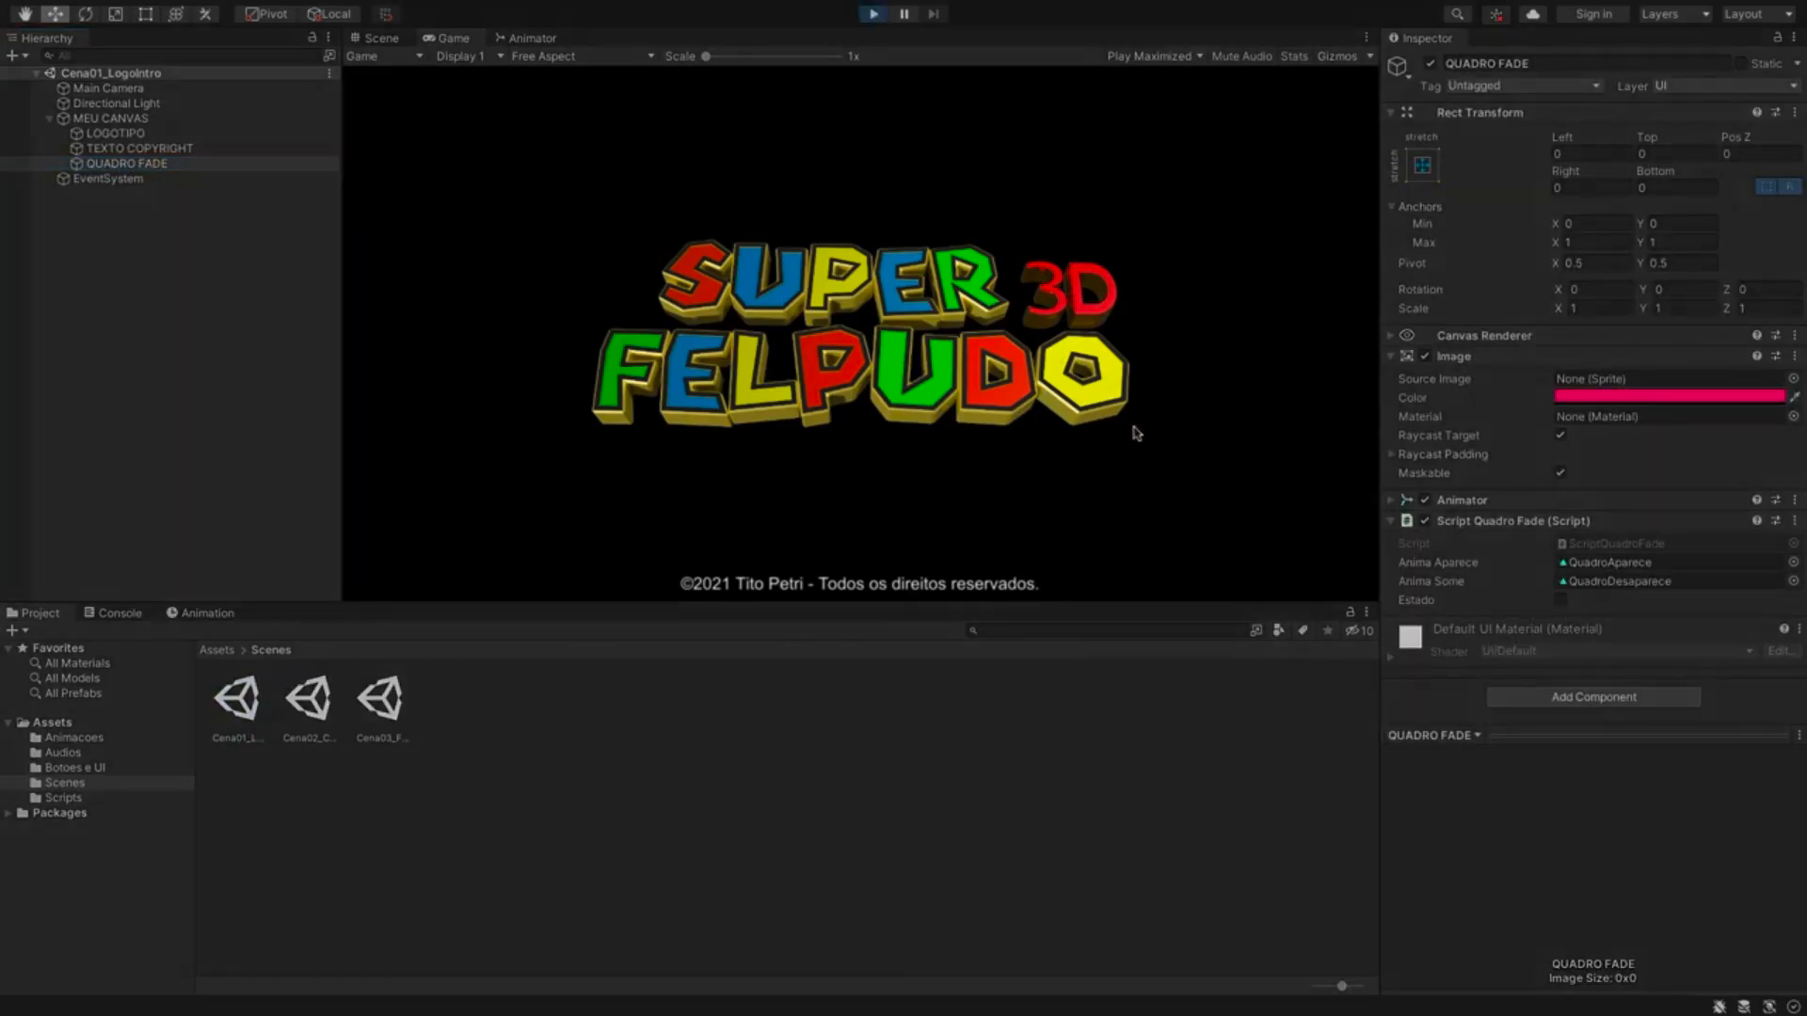
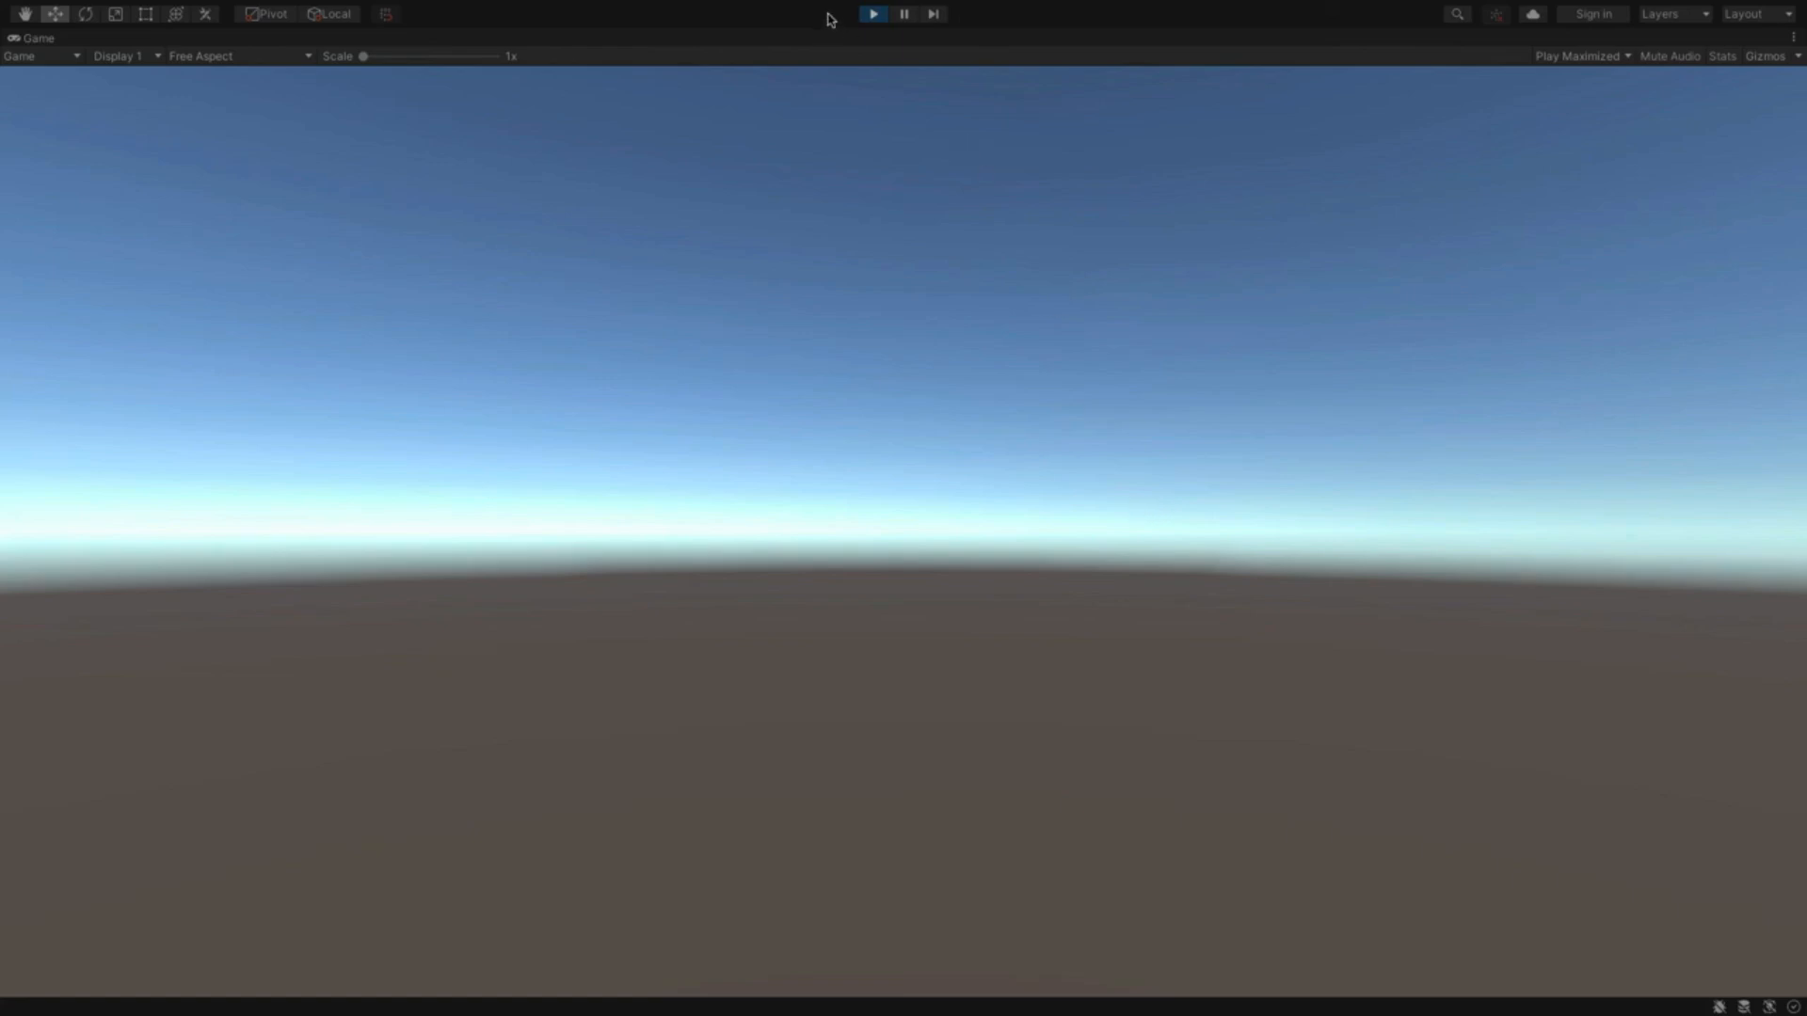
left_click(875, 14)
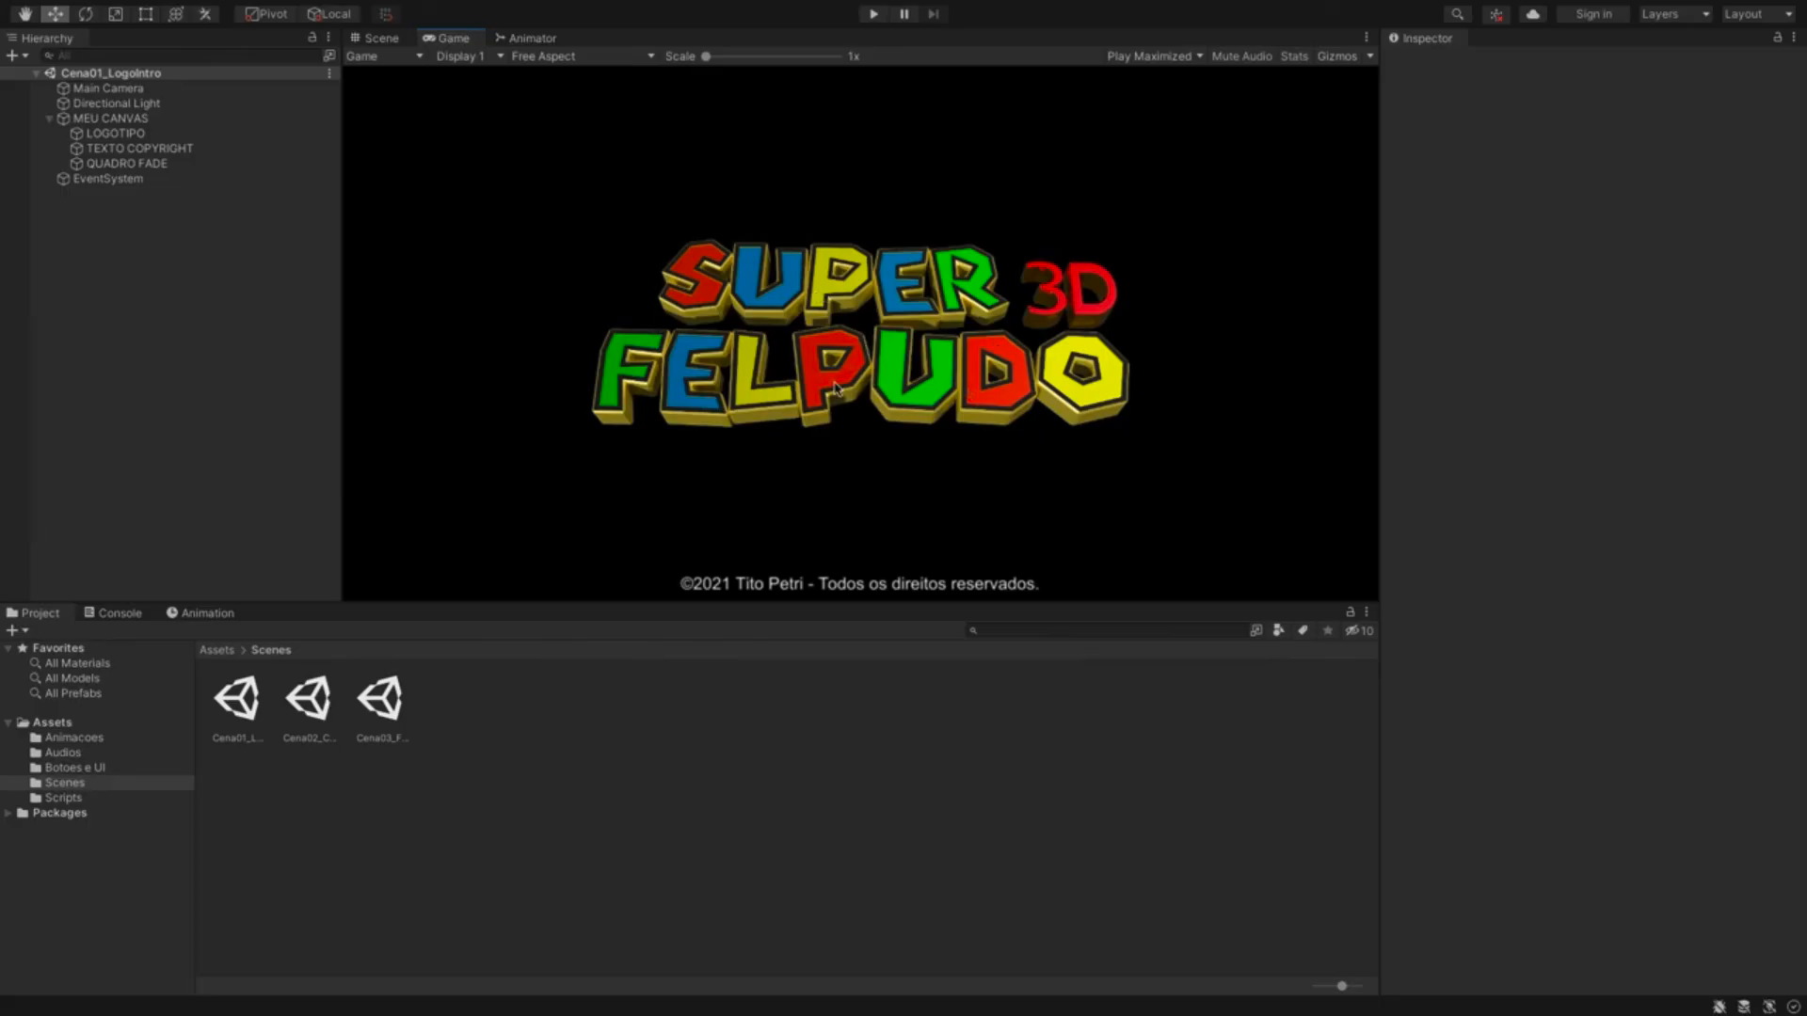
- In Visual Studio, duplicate the public AudioClip declaration in ScriptCena01Logo and name the copy meuAudioClip2
key("super+Tab")
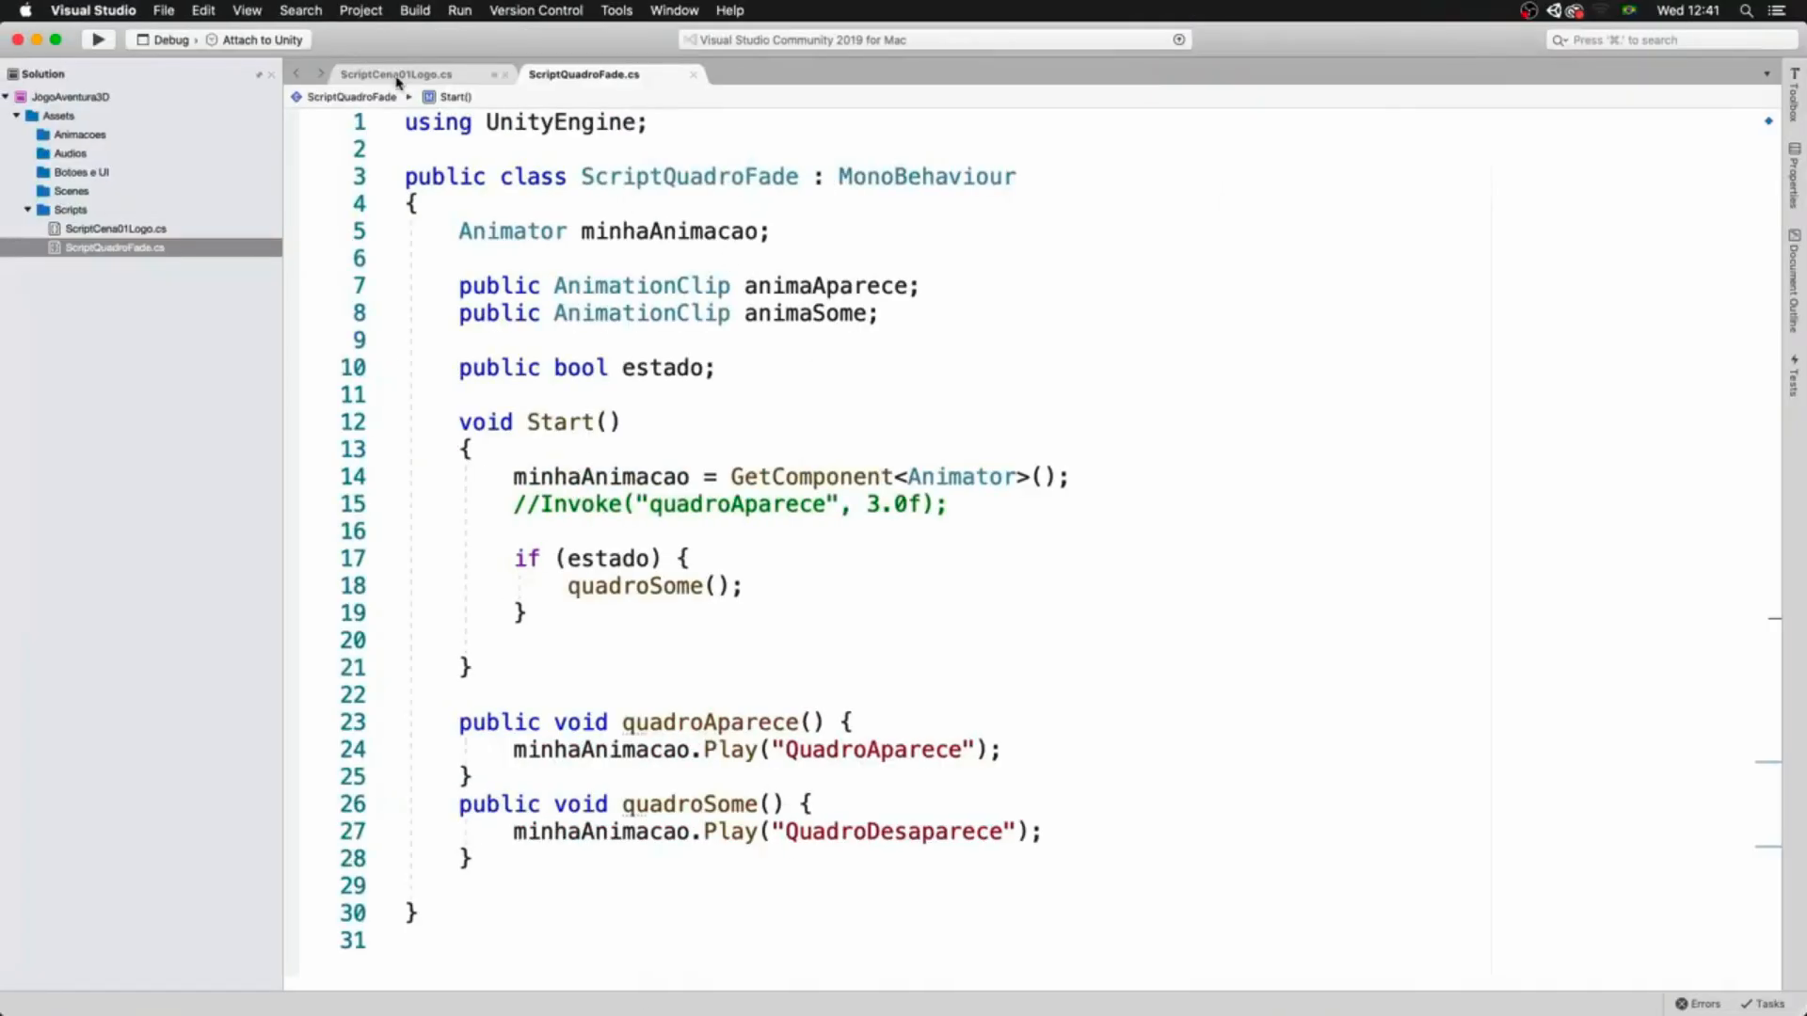
left_click(445, 74)
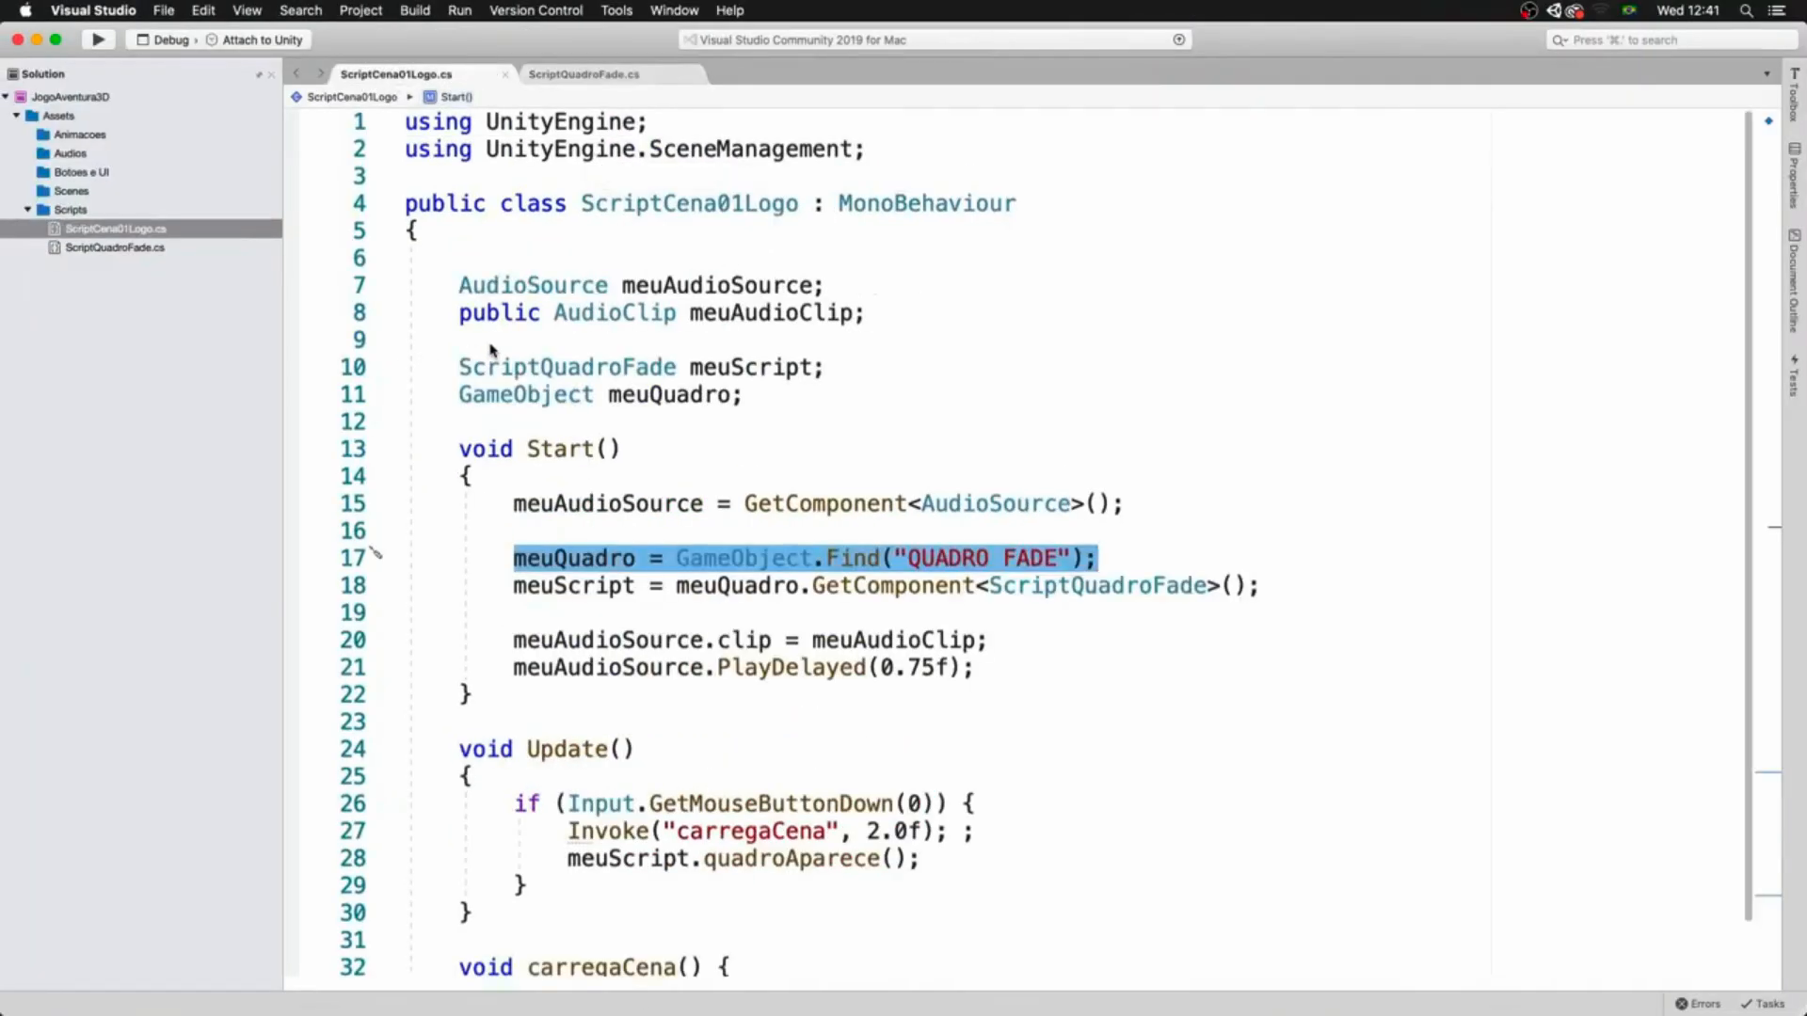
left_click_drag(461, 341, 464, 317)
key("super+c")
key("Right")
key("super+v")
left_click(852, 341)
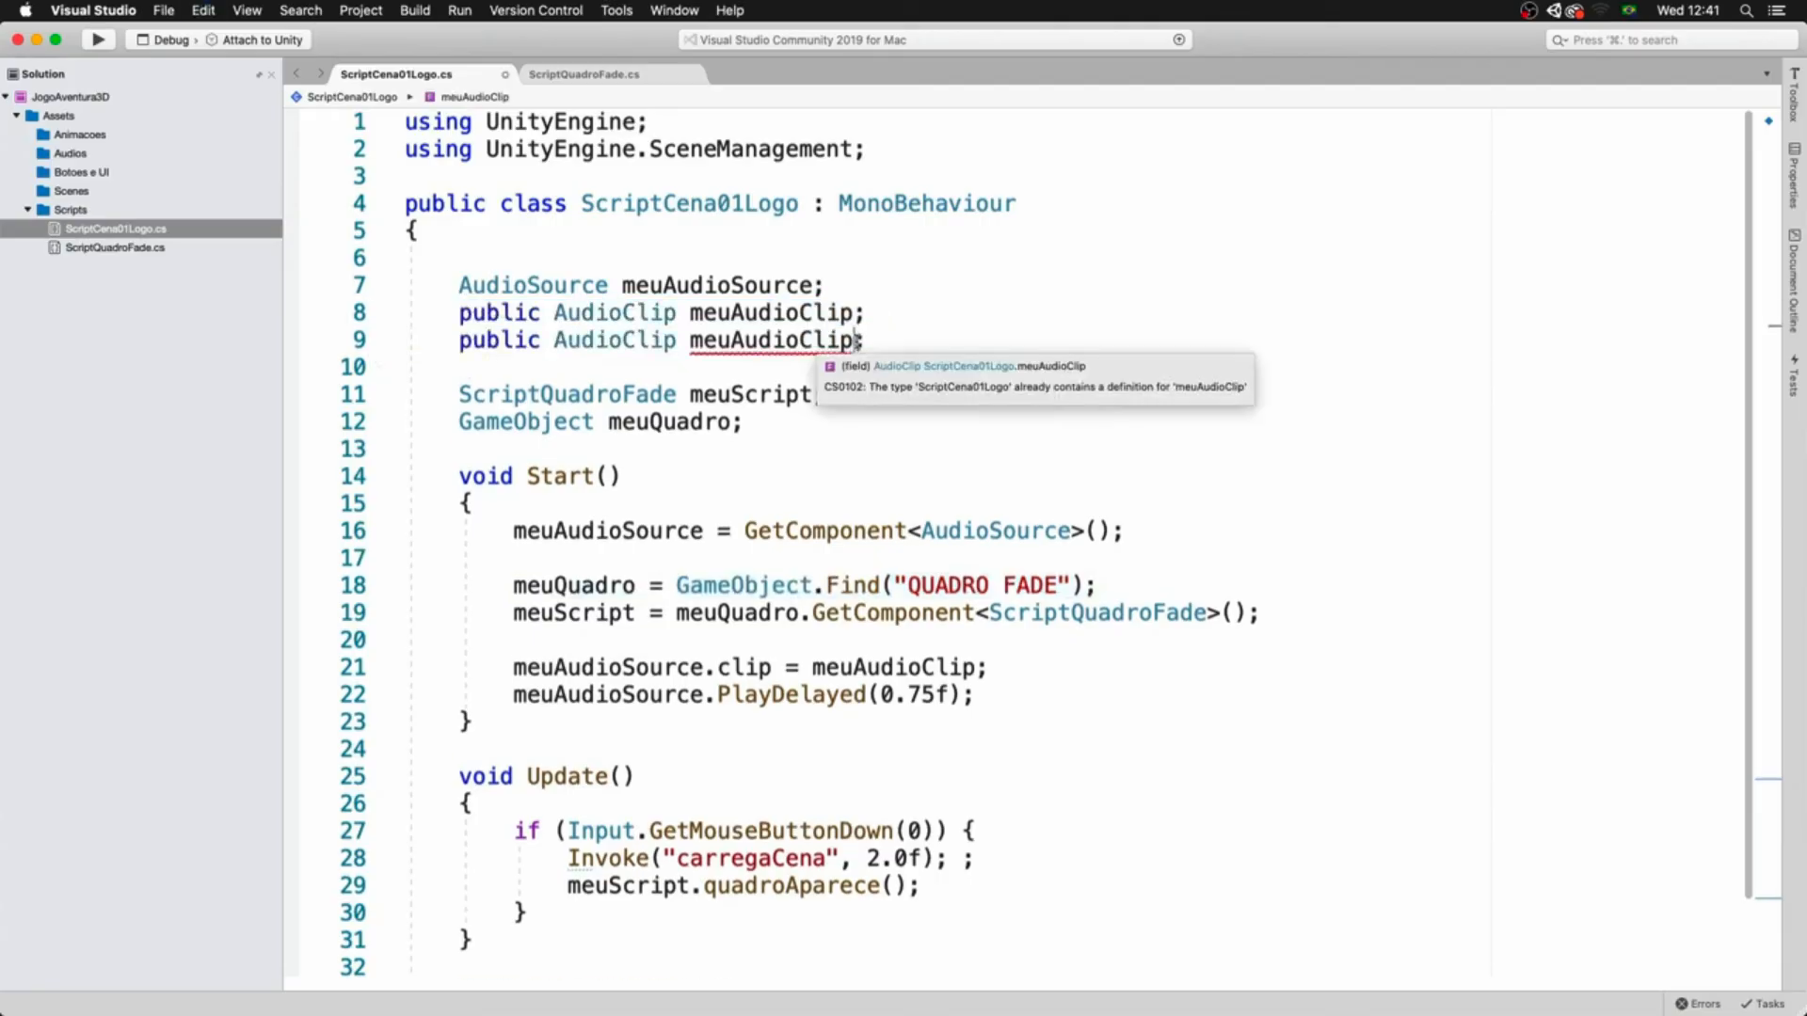
type("2")
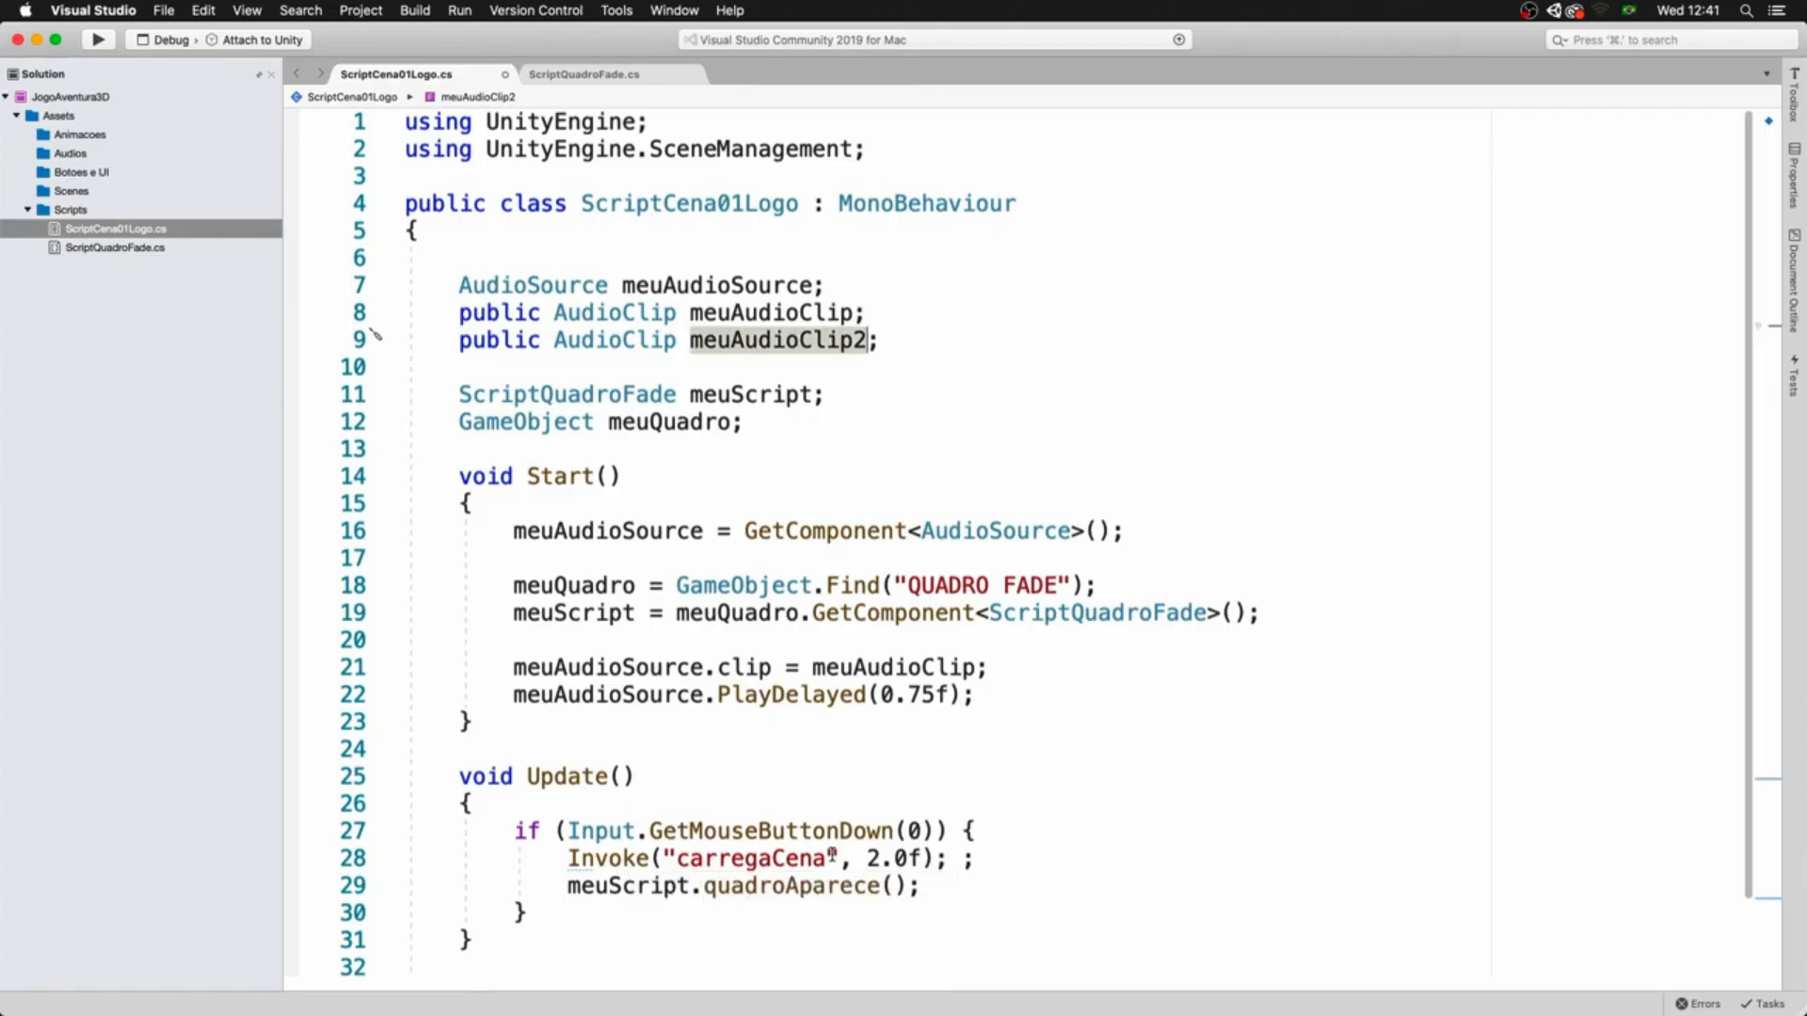
- Add meuAudioSource.PlayOneShot(meuAudioClip2); after the quadroAparece() call in the mouse-down block of Update
left_click(923, 885)
key("Return")
type("meu")
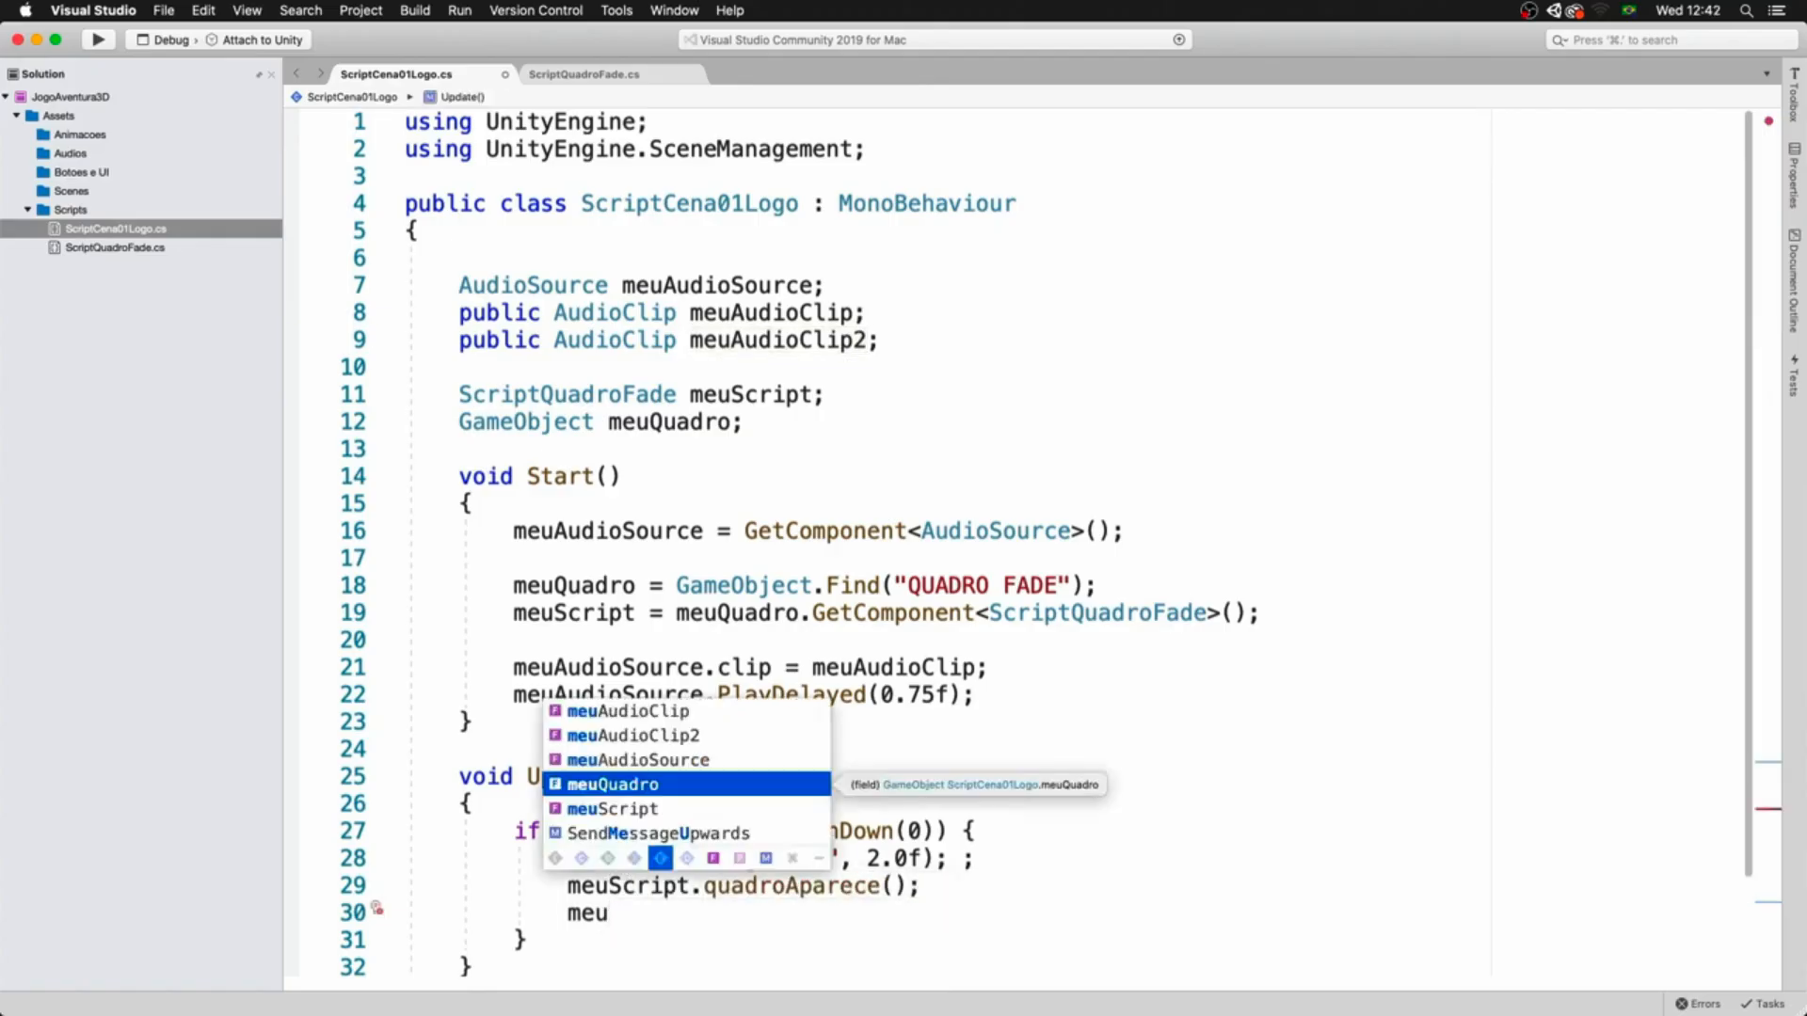
key("Up")
key("Return")
type(".play")
key("Down")
key("Down")
key("Return")
type("(meuAudioClip2);")
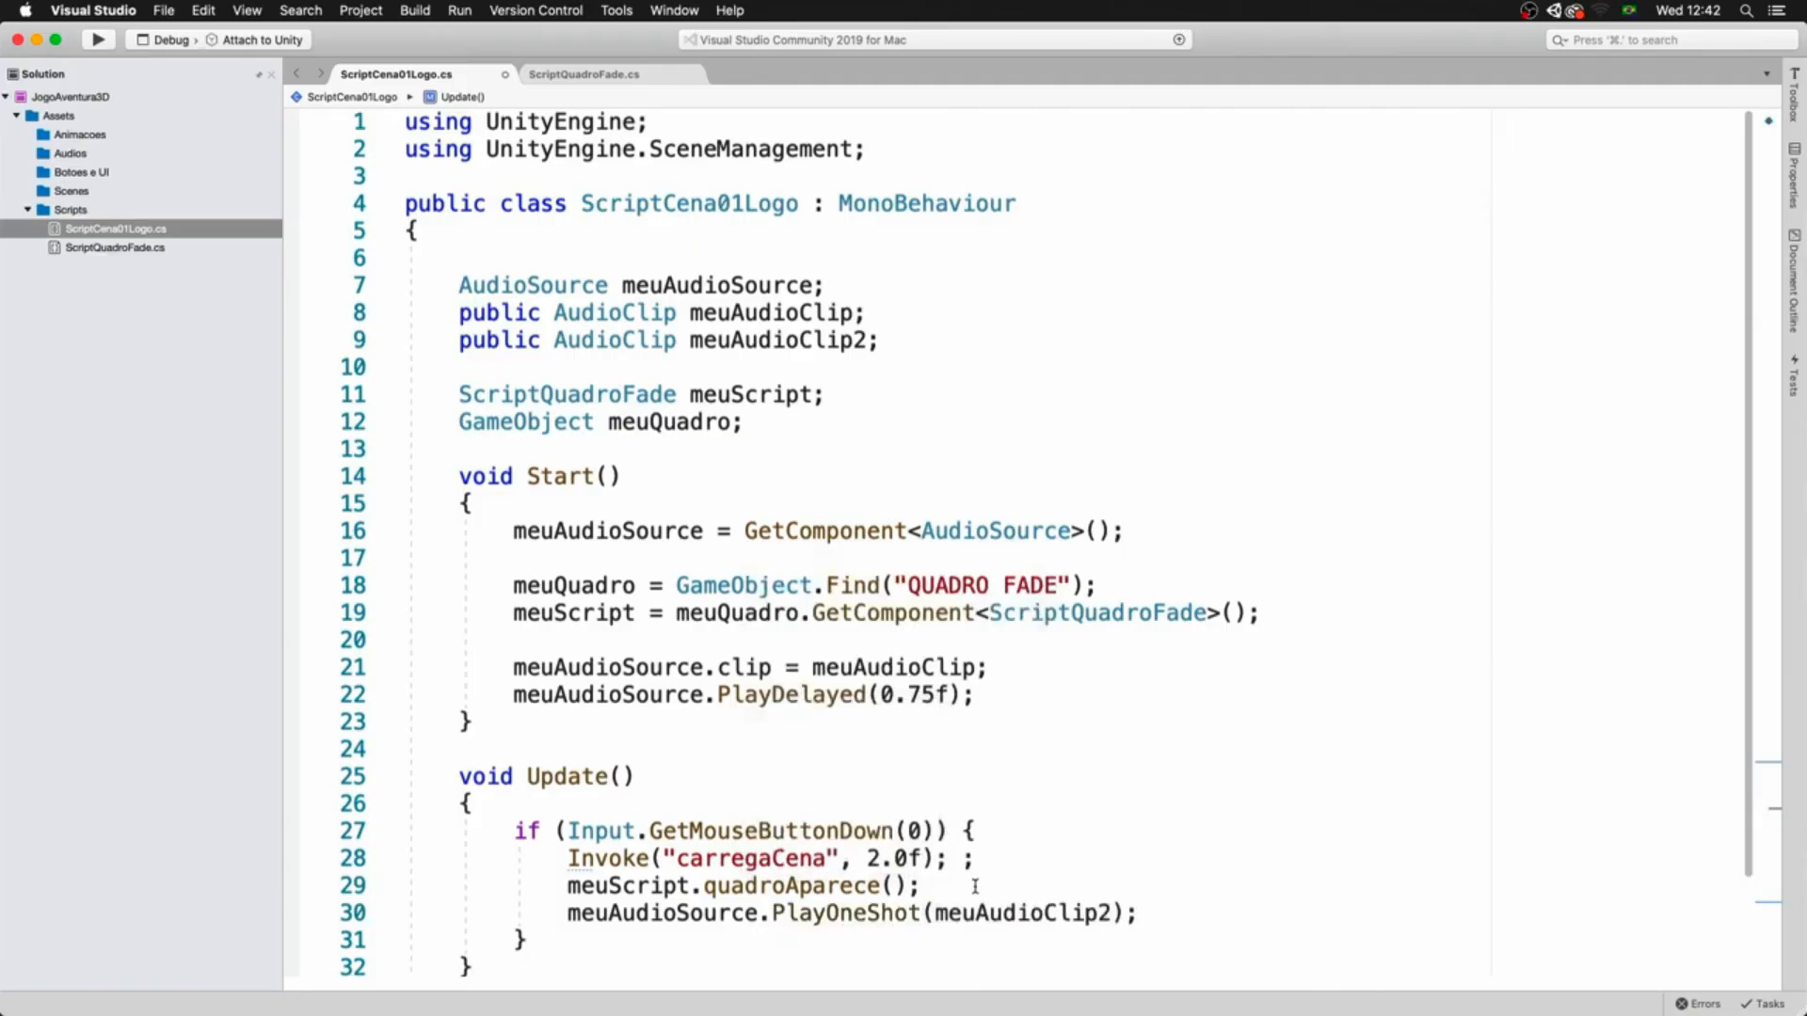
key("super+Tab")
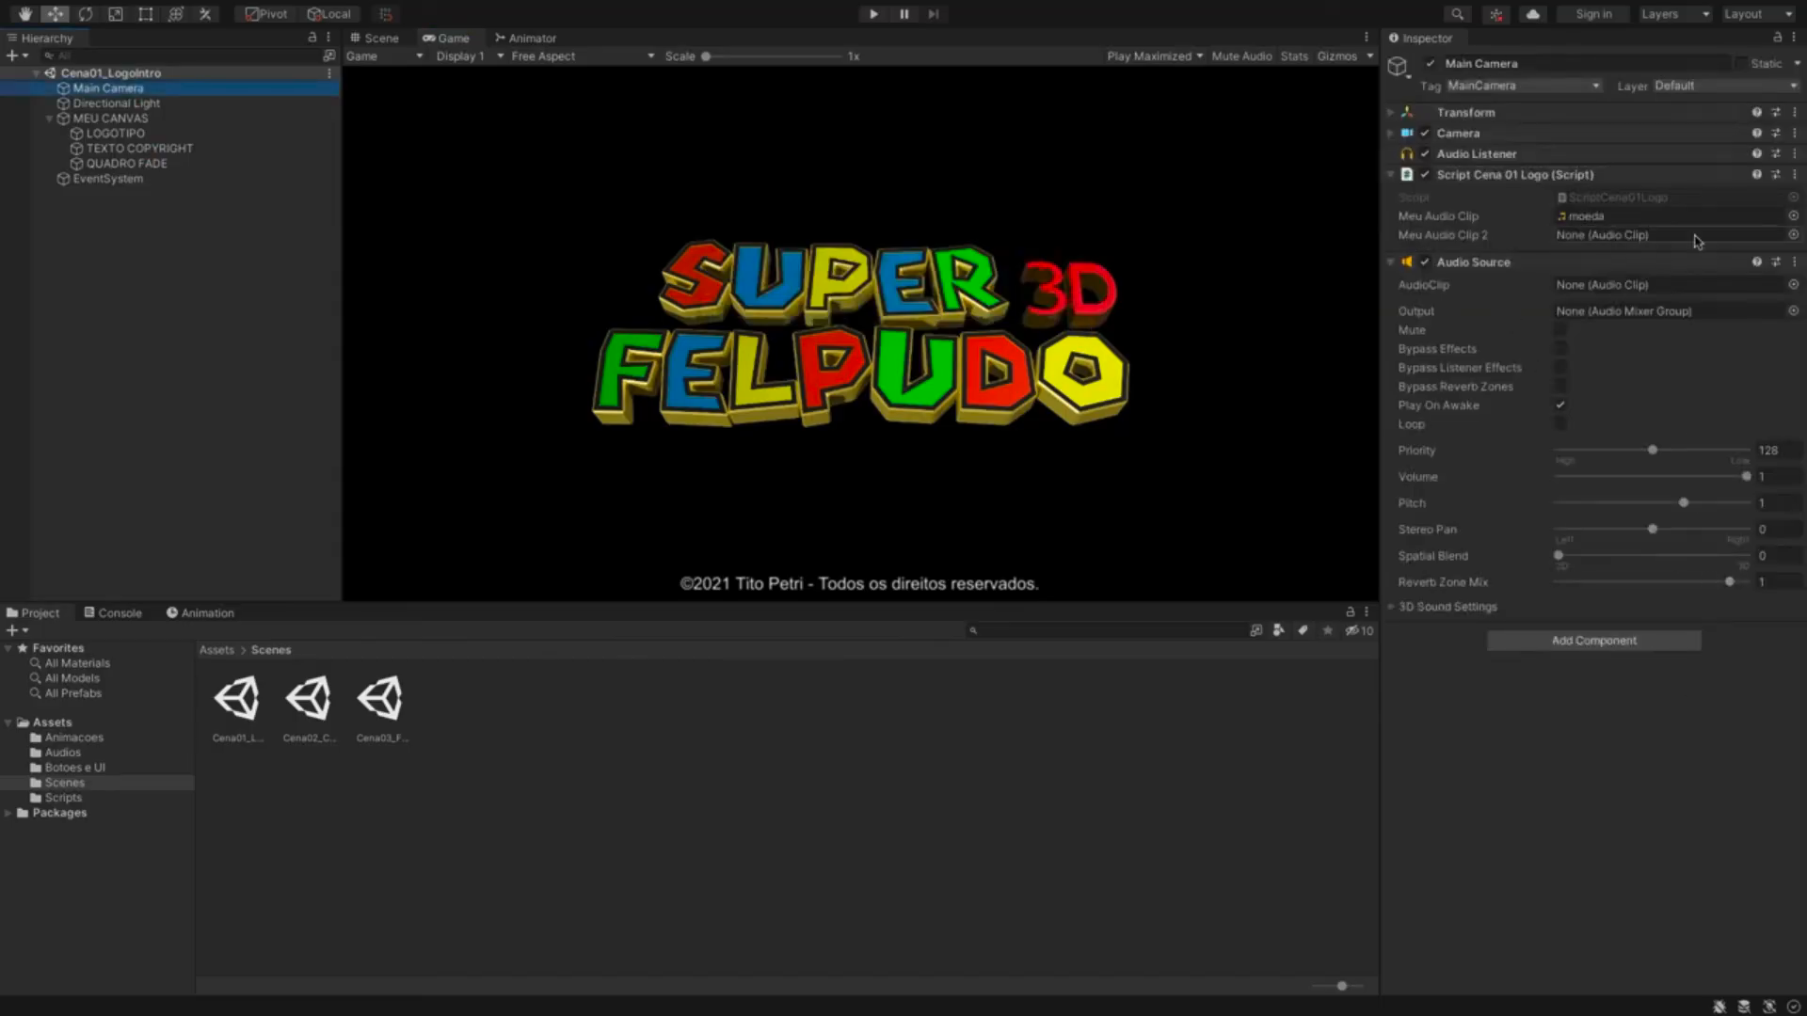
left_click(1793, 236)
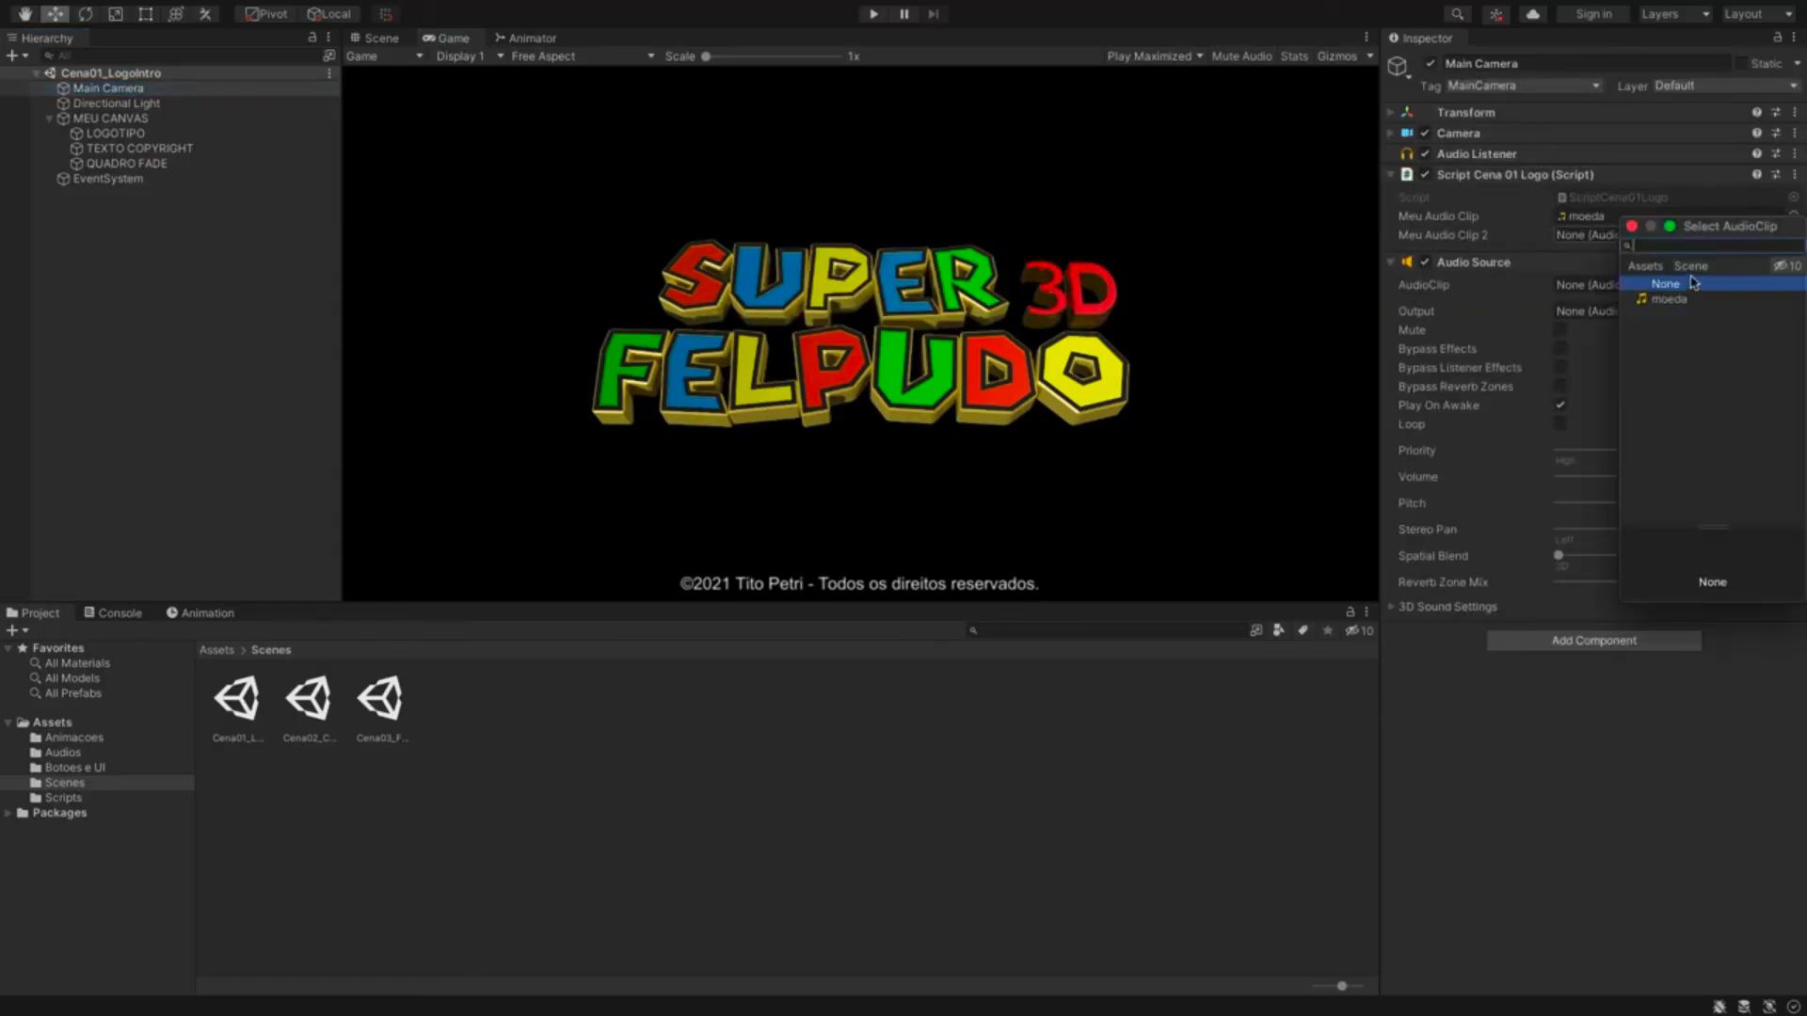
left_click(1631, 226)
- In Finder, preview connect.wav and disconect.wav from Sons e Musicas and import both into Unity's Audios folder
key("super+Tab")
key("super+Tab")
key("super+Tab")
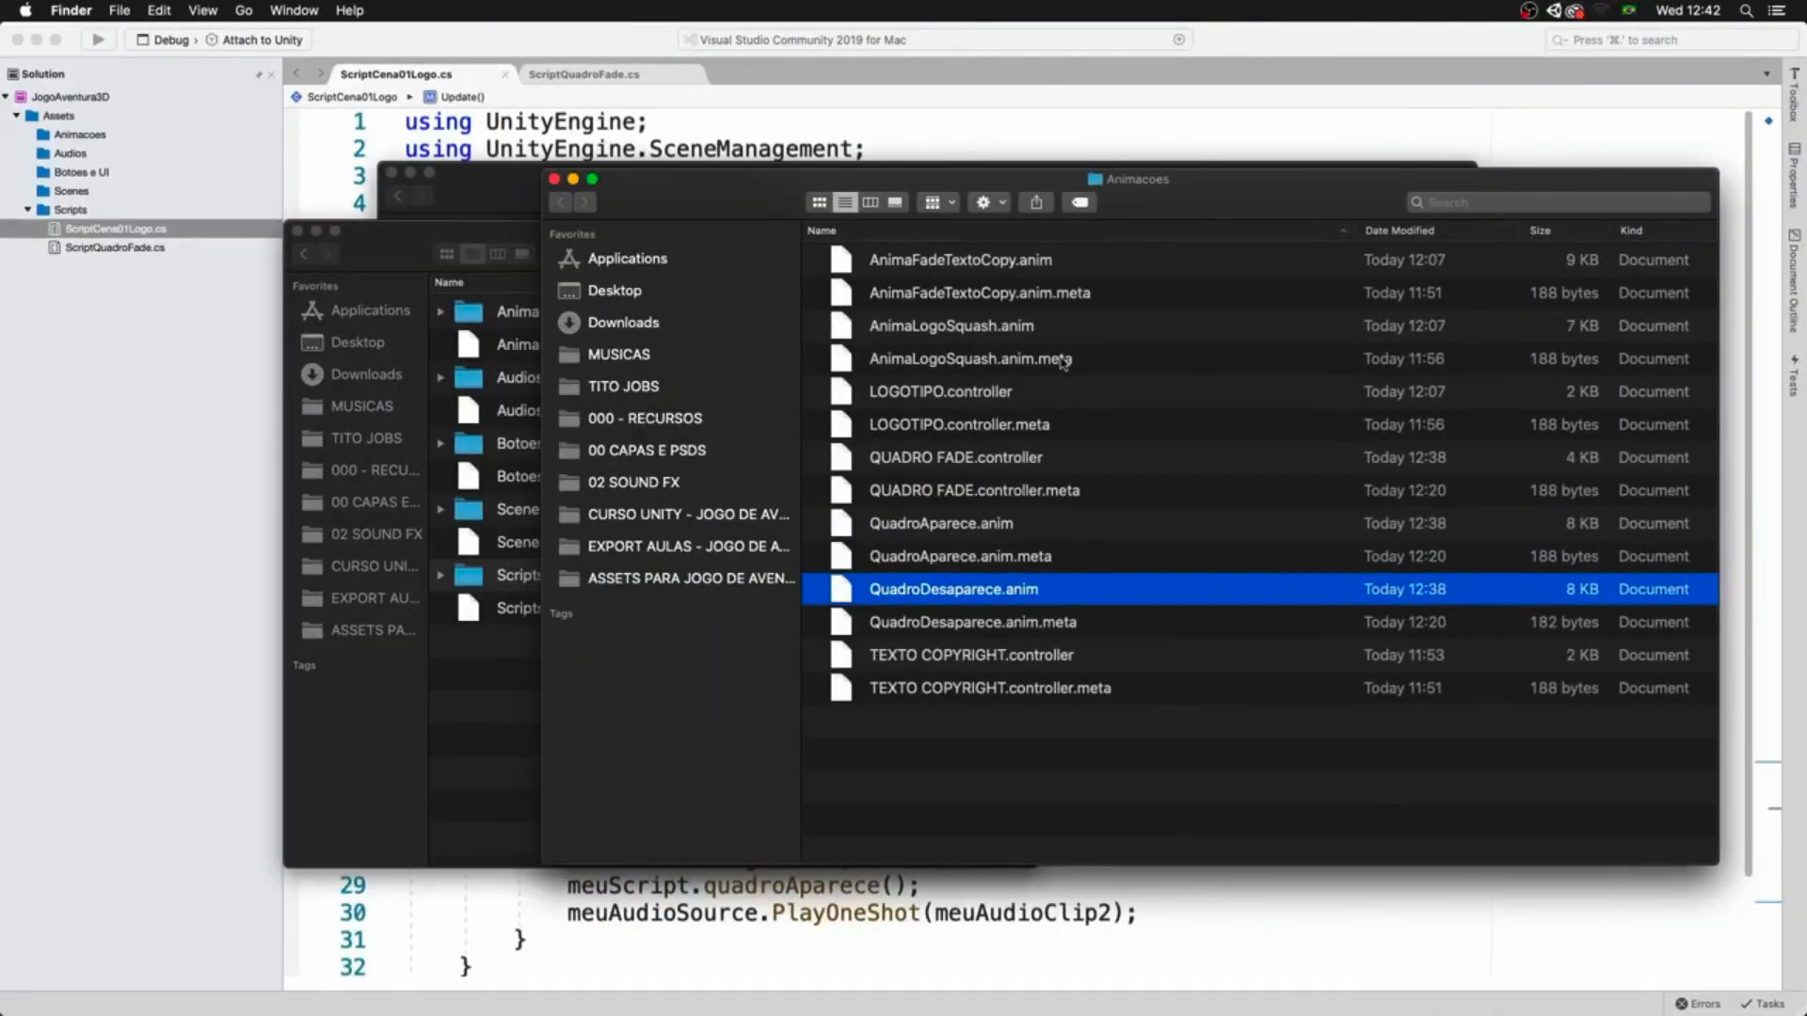
key("super+w")
key("super+w")
left_click(874, 582)
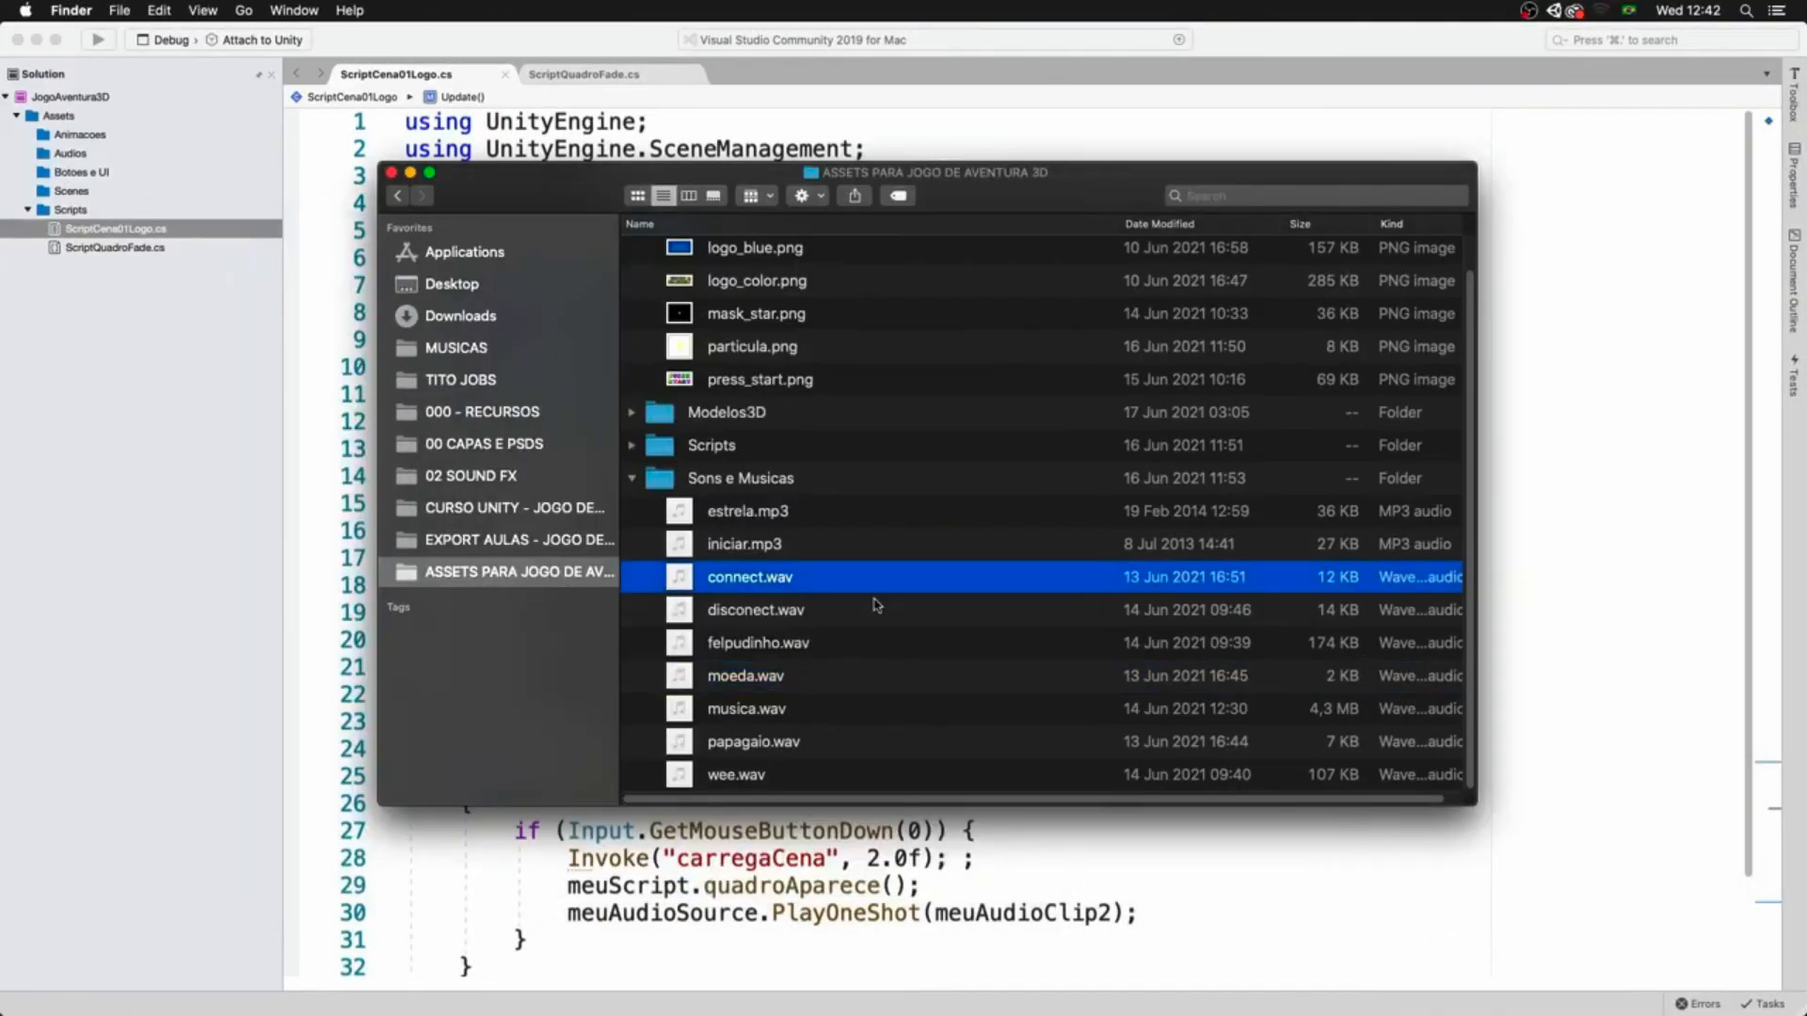
key("space")
key("space")
left_click(845, 604)
key("space")
key("space")
key("super+Tab")
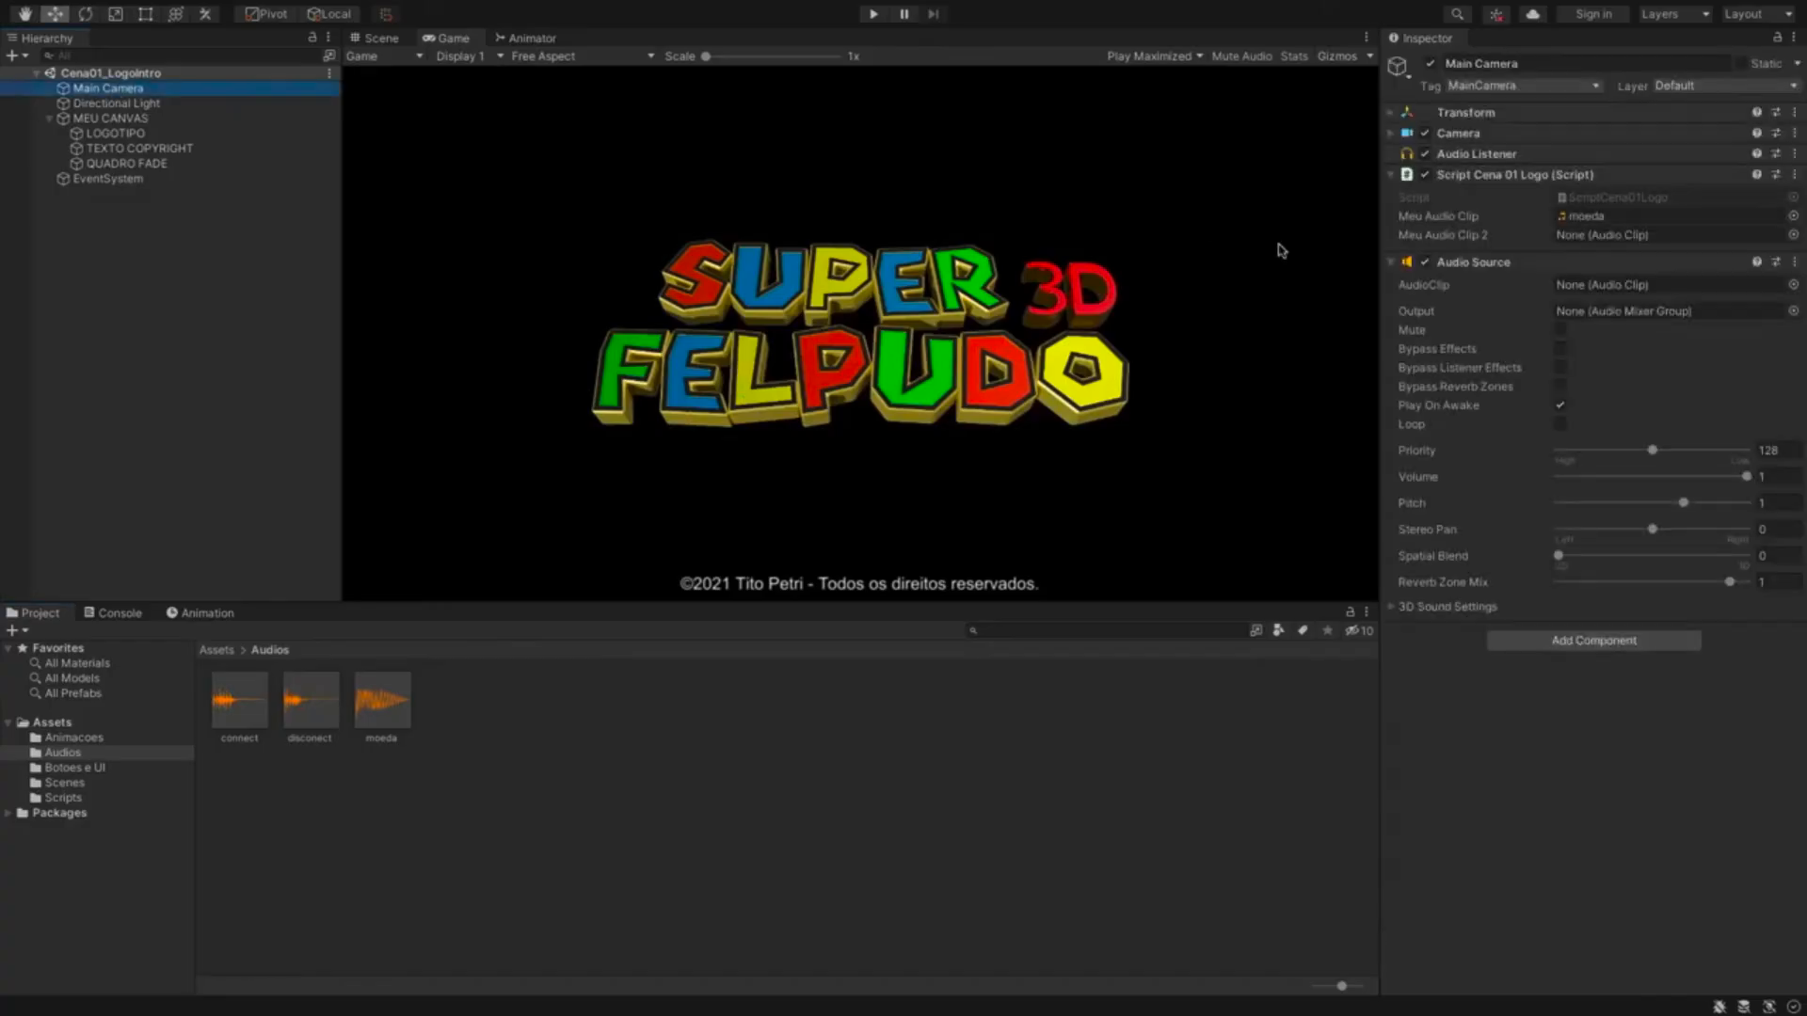
- Assign the disconect clip to Meu Audio Clip 2 in the Main Camera's Script Cena 01 Logo component
left_click(1793, 234)
left_click(1678, 314)
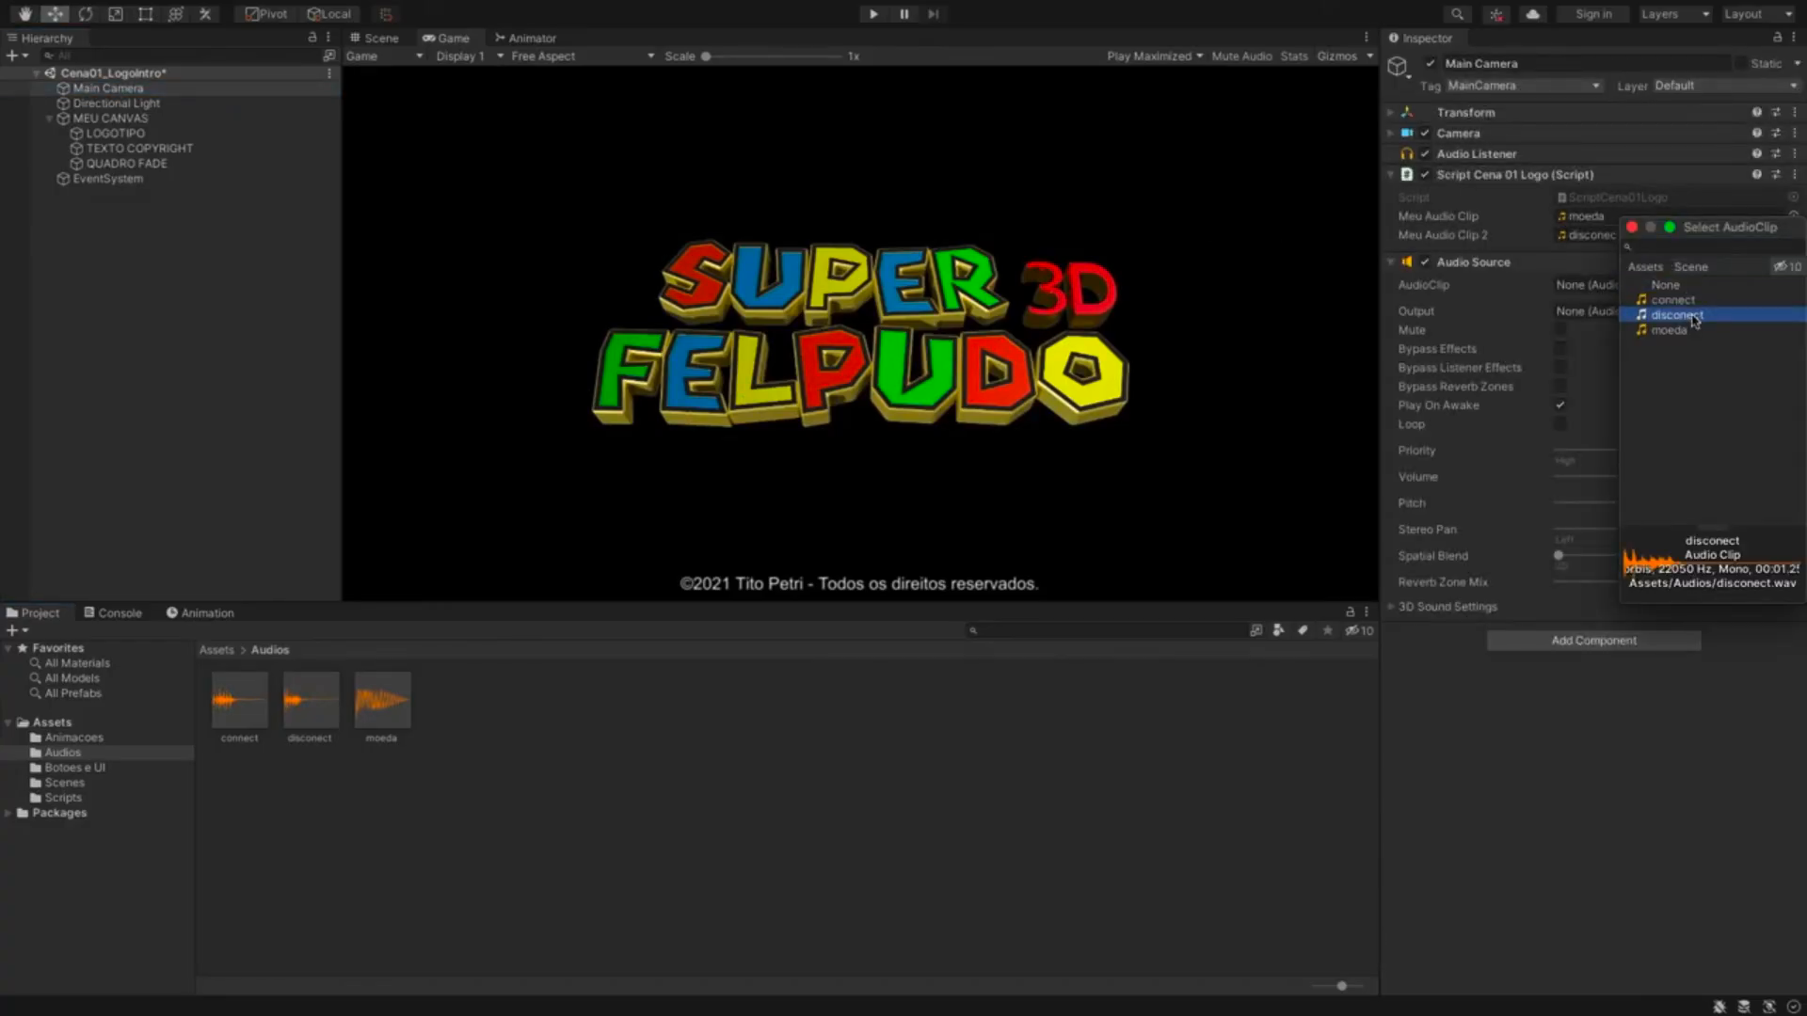
left_click(1632, 228)
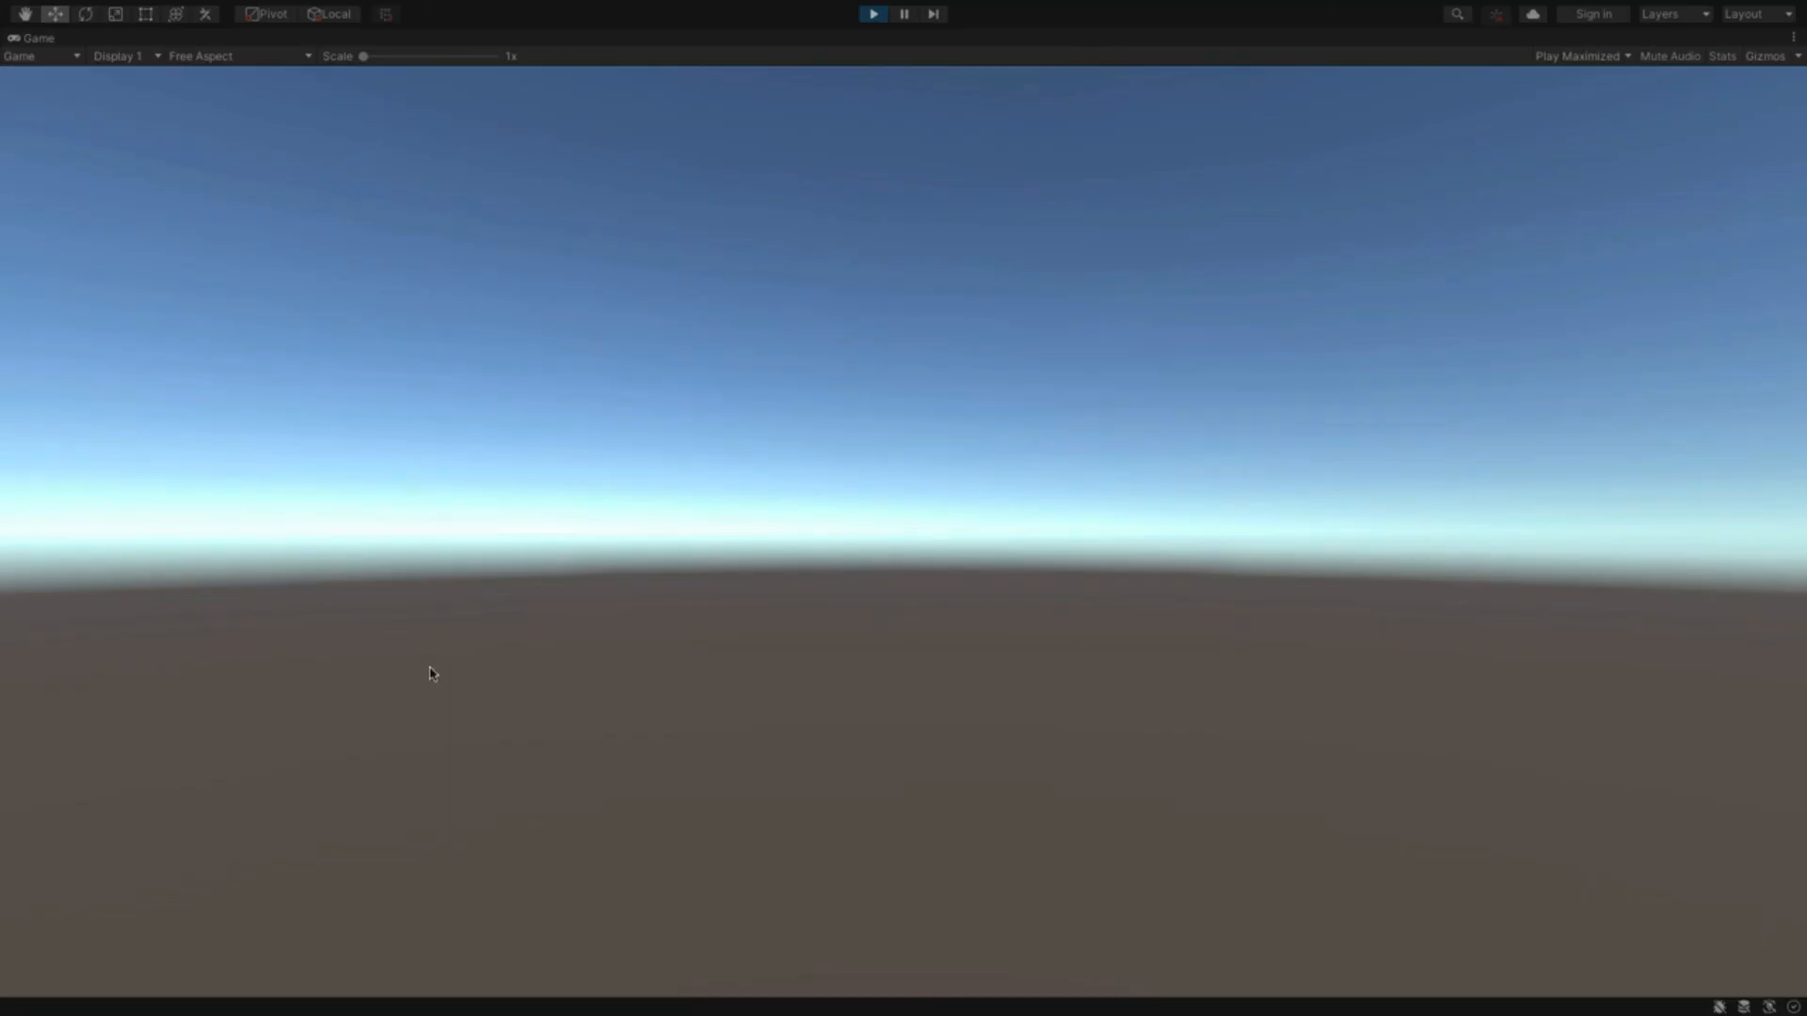
- End the play test, save the intro scene, and open Cena02_Cabeca in the Scene view
left_click(873, 13)
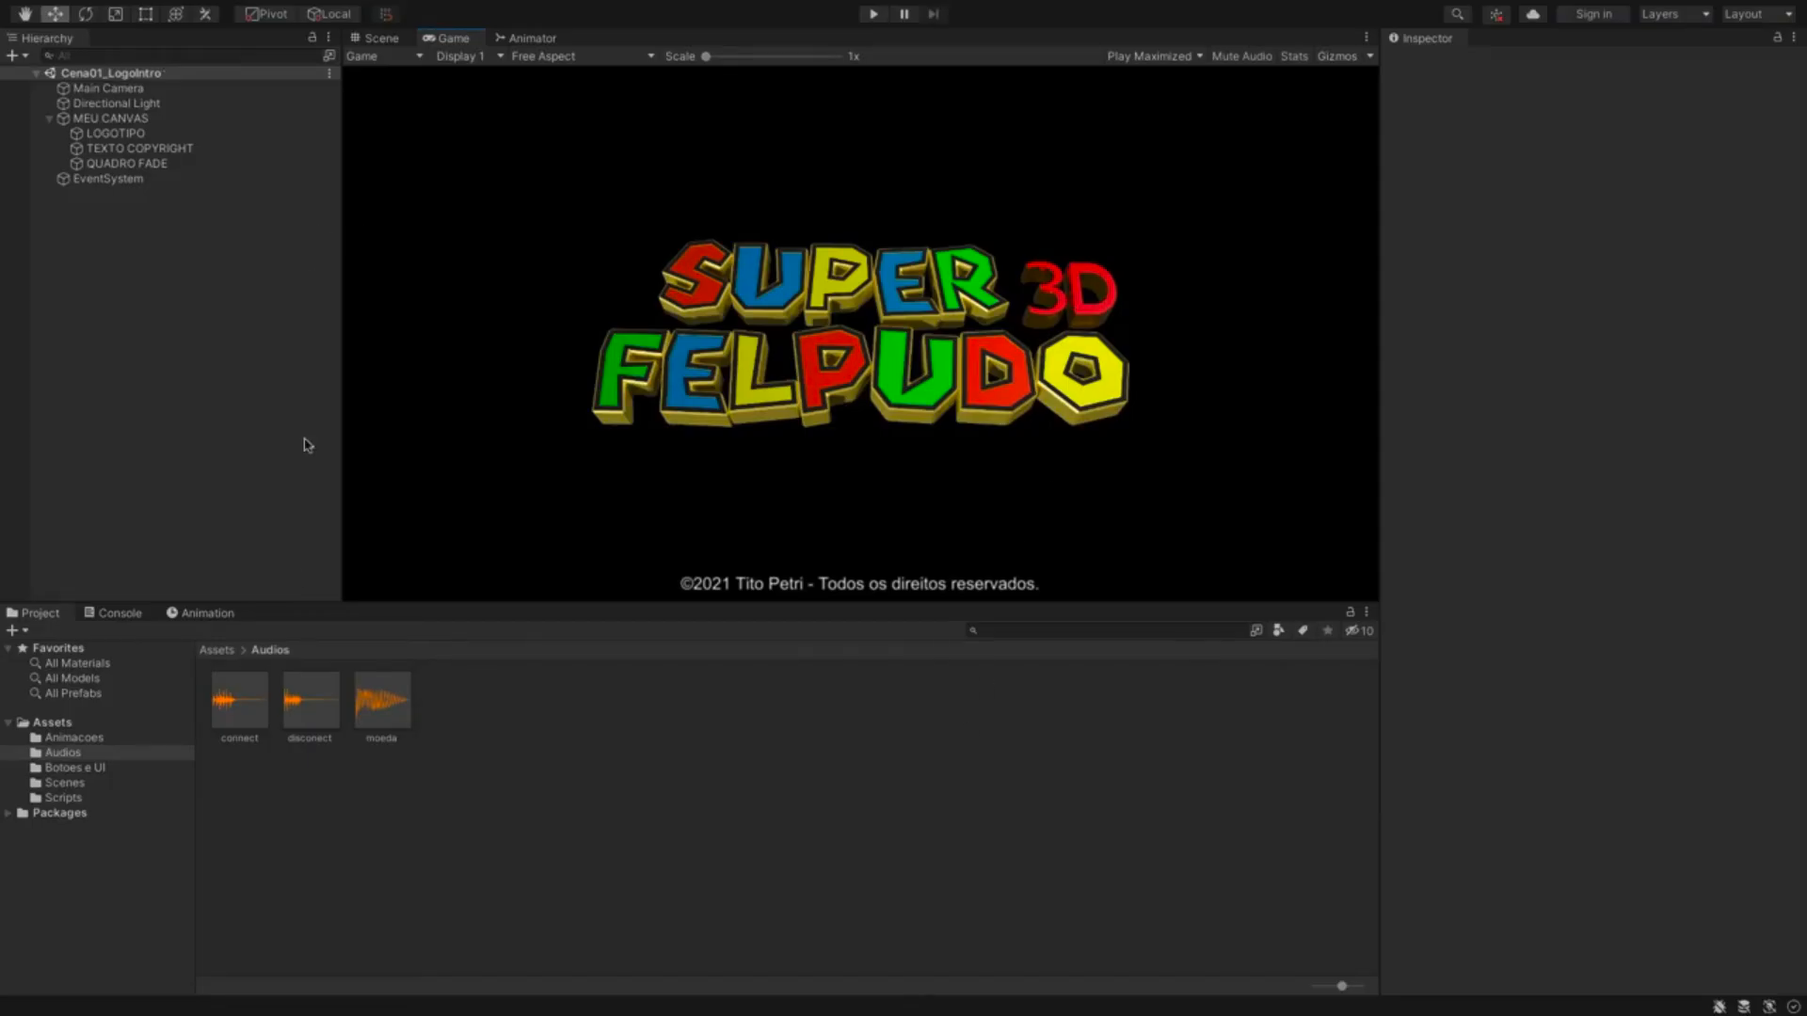
key("ctrl+s")
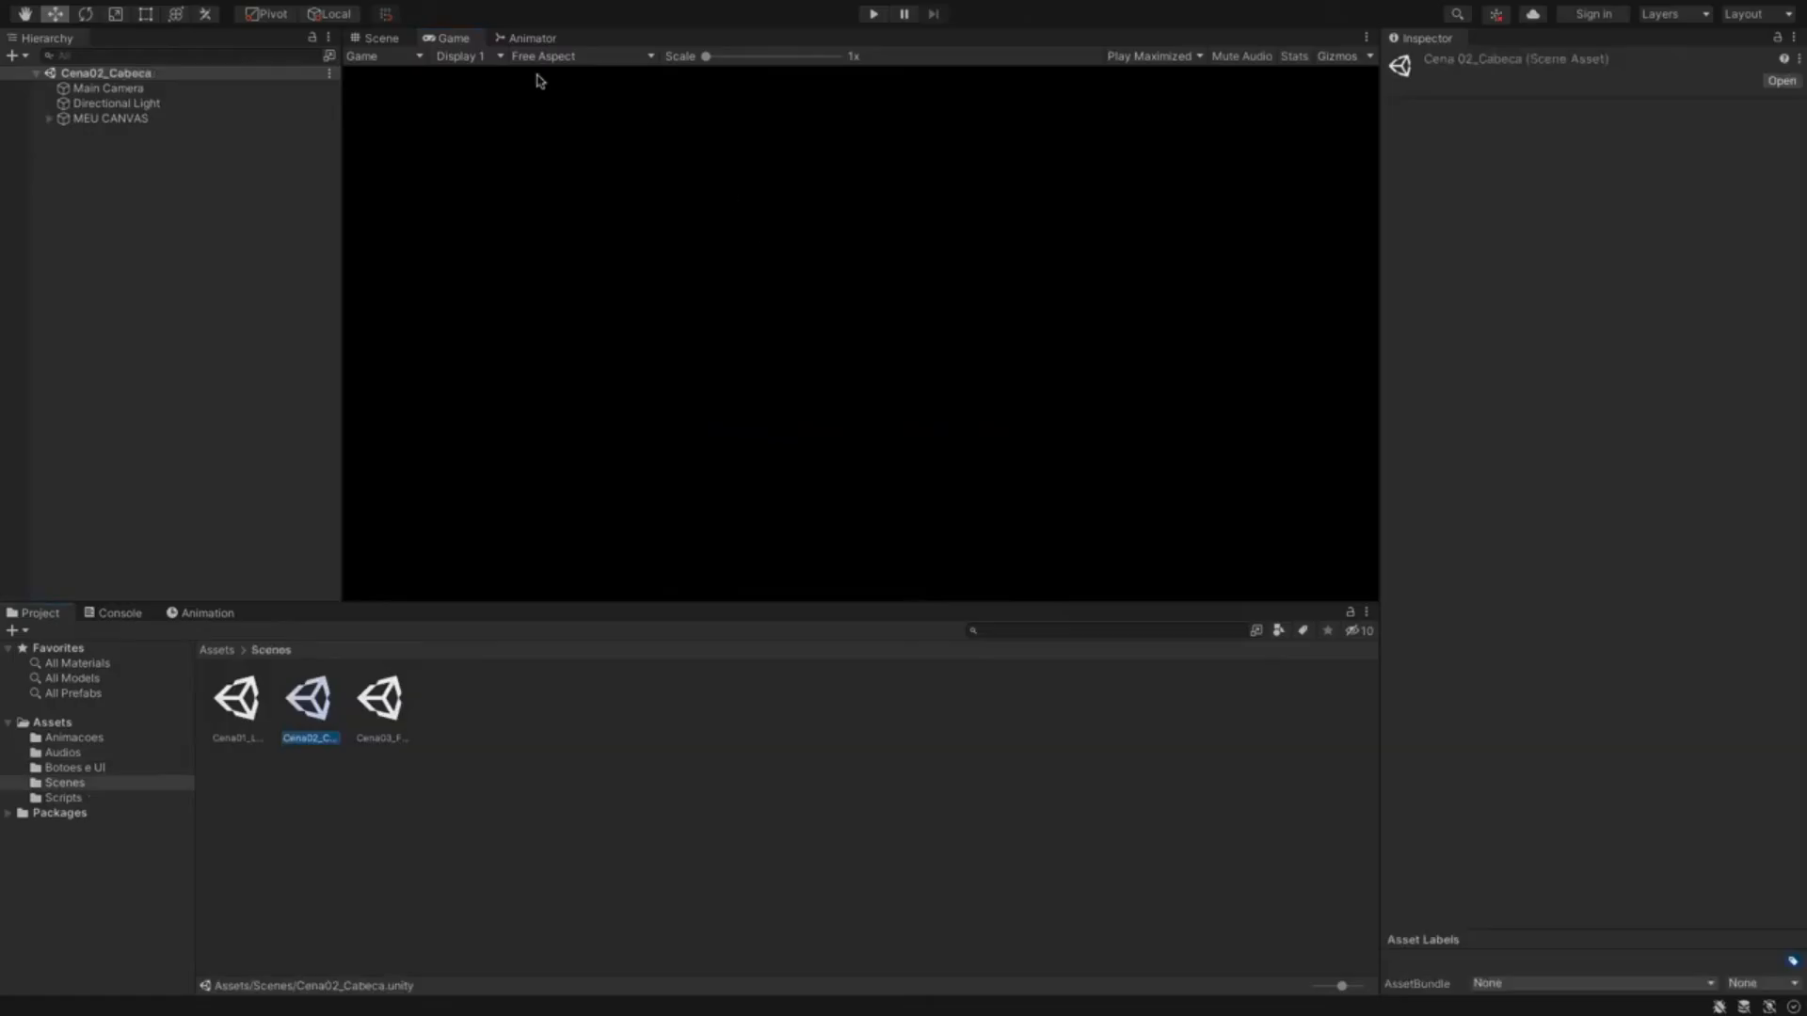
left_click(394, 38)
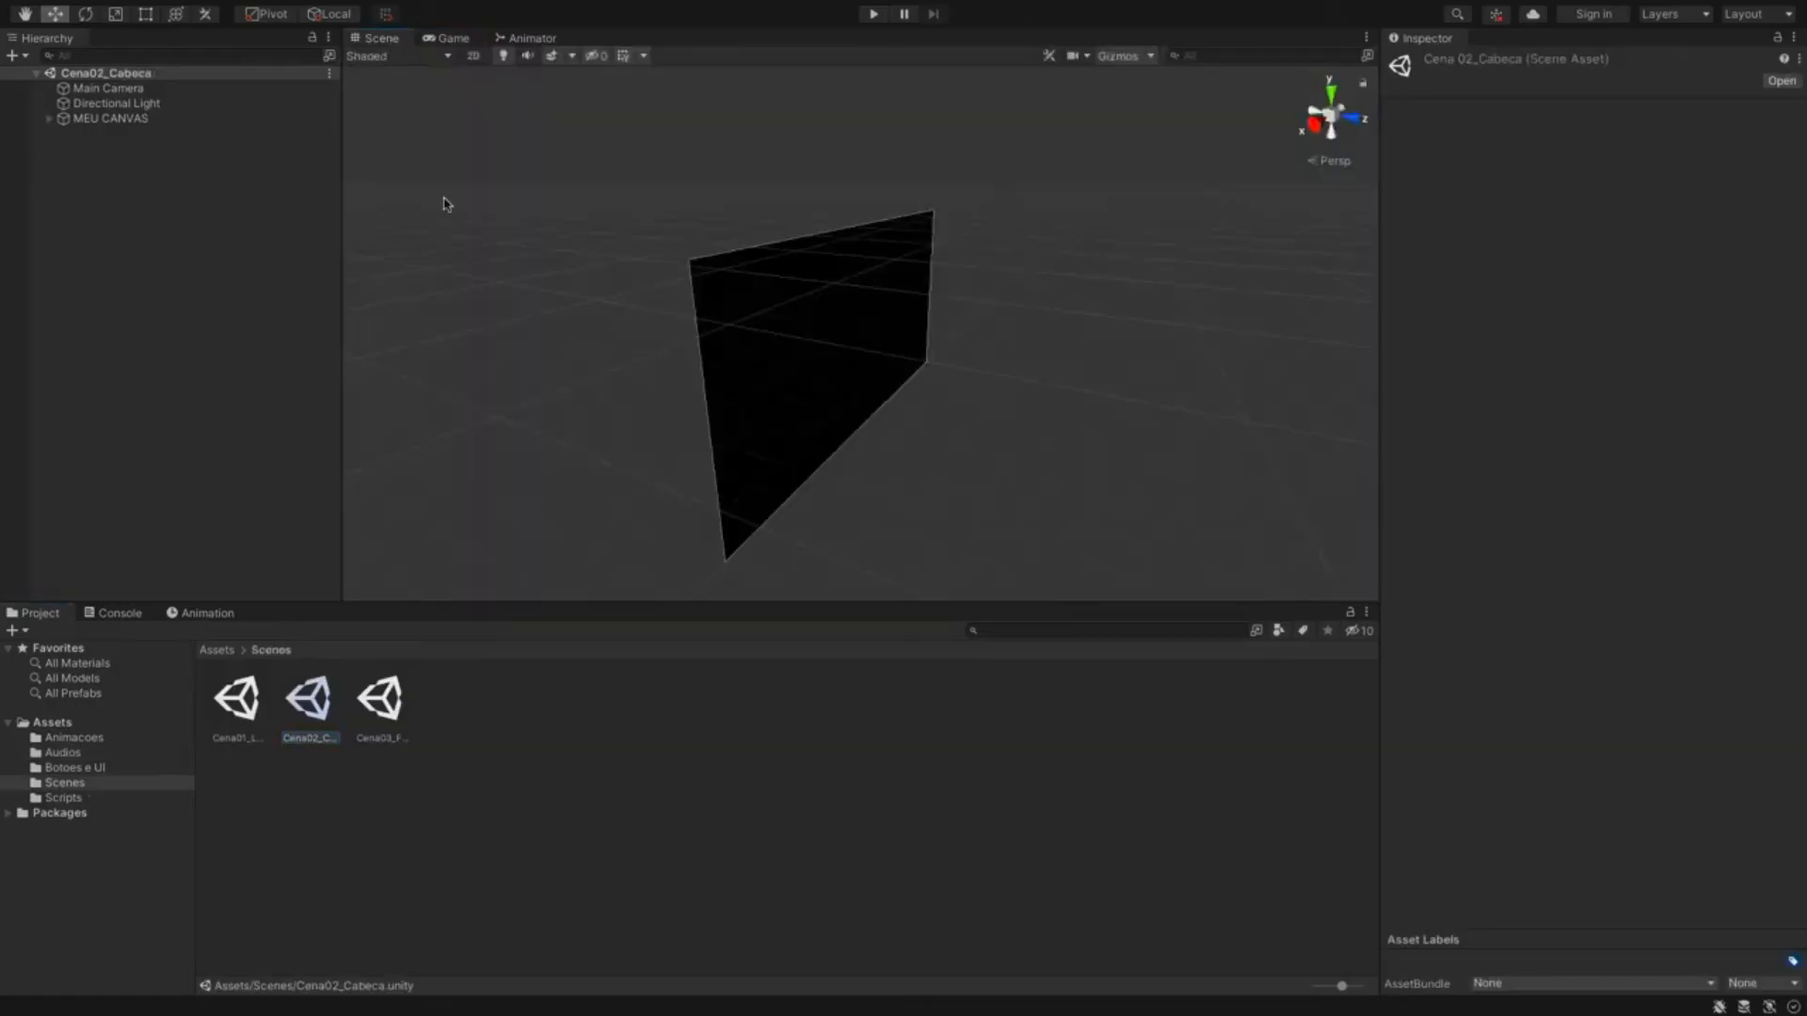
- Create a Modelos3D folder in Assets and import cabeca.blend, chapeu.blend, estrela.blend, textFelpudoColor.png and textFelpudoOlhoColor.png from Finder
left_click(58, 723)
left_click(26, 632)
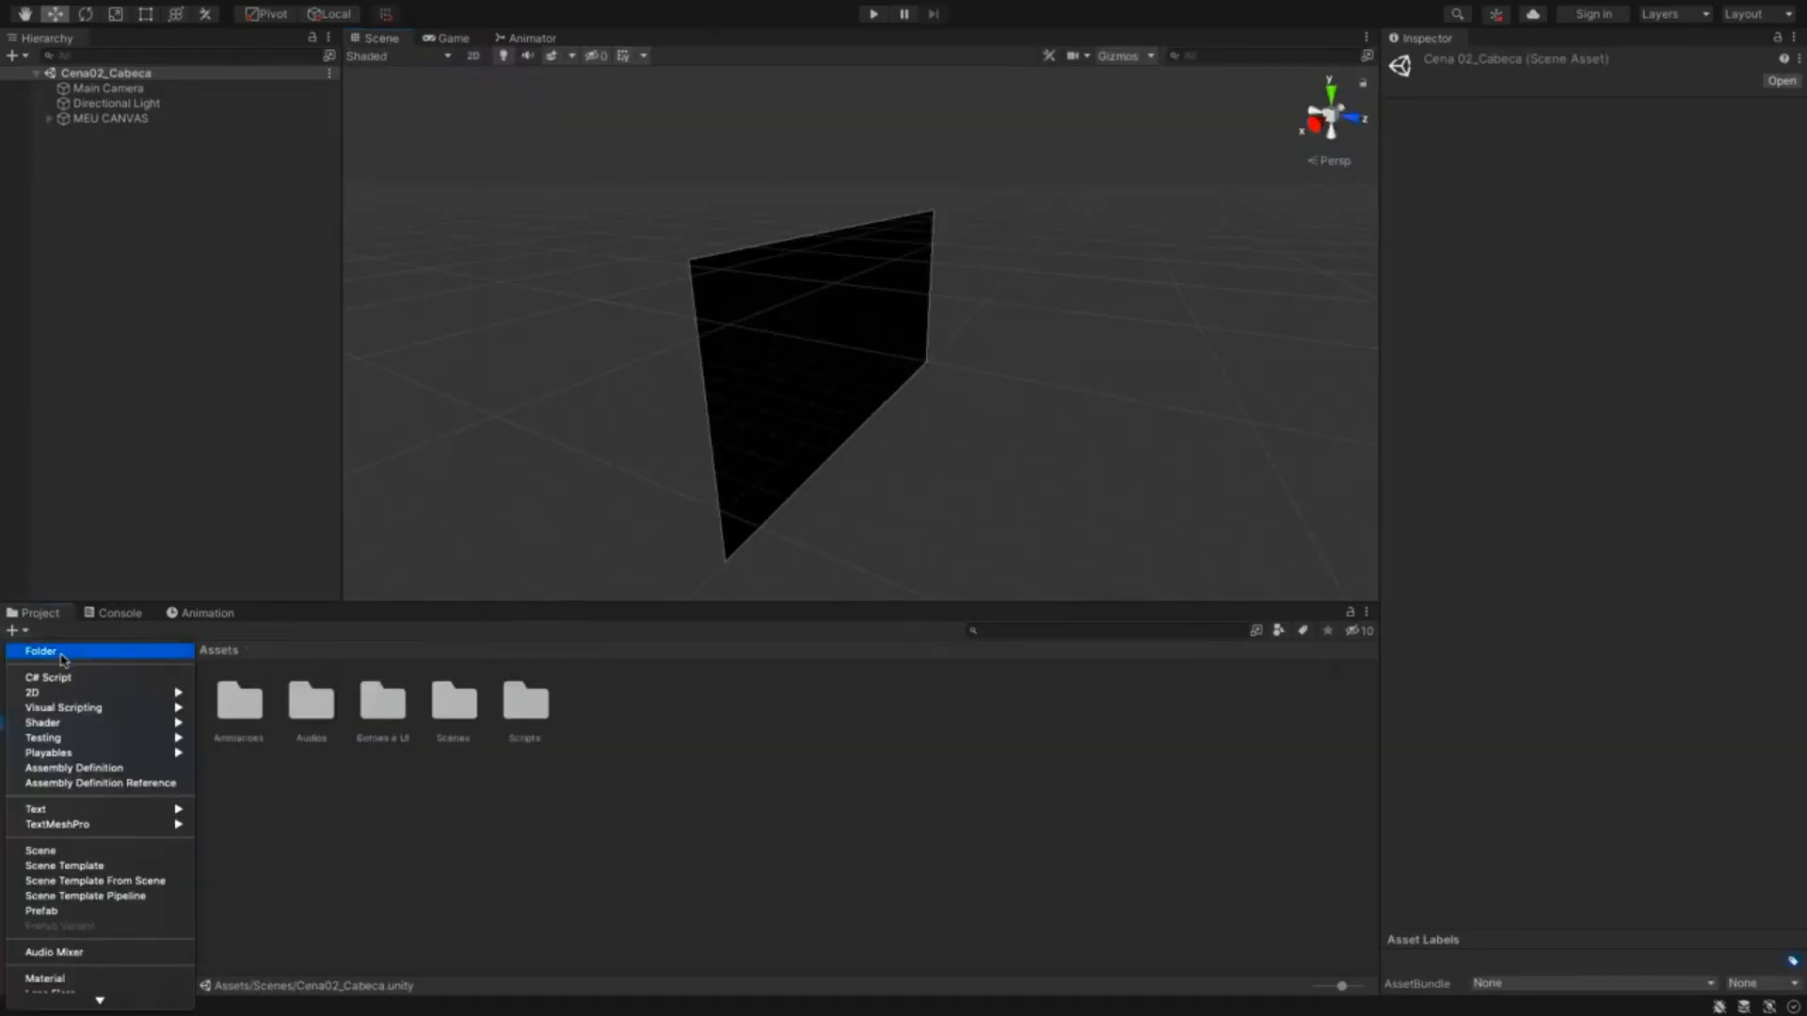
left_click(38, 648)
type("MO")
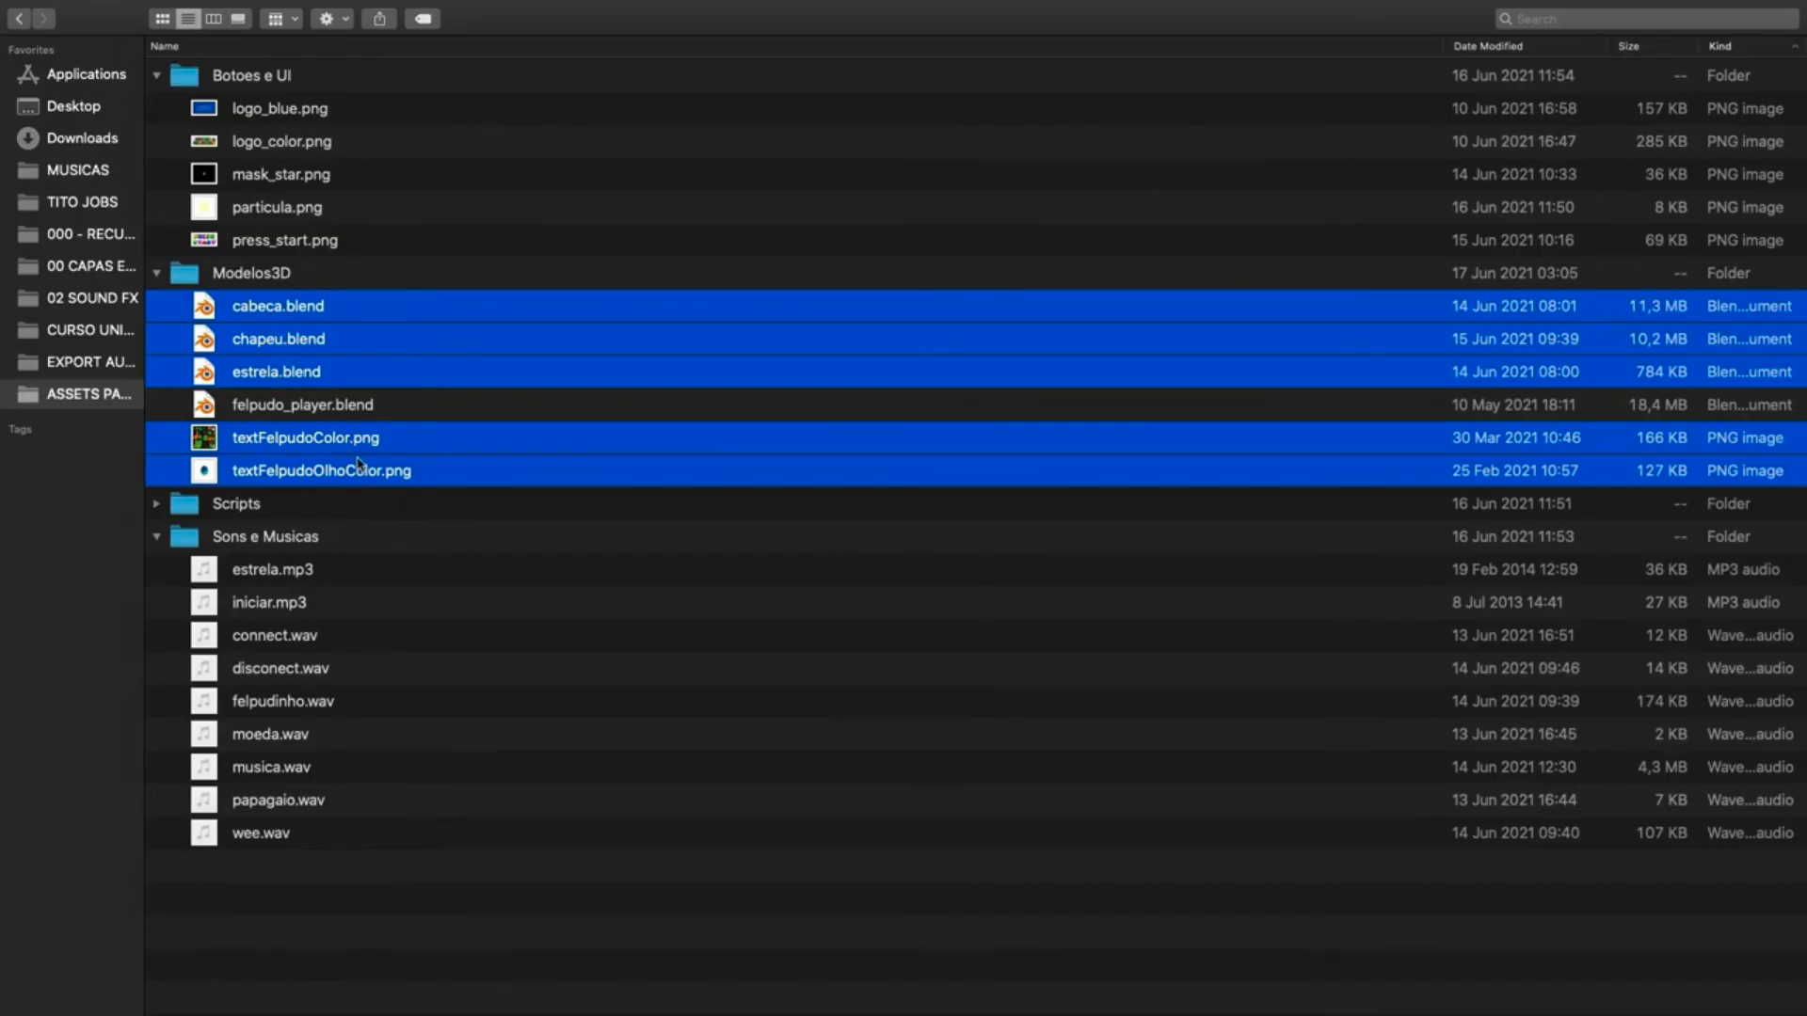
key("super+Tab")
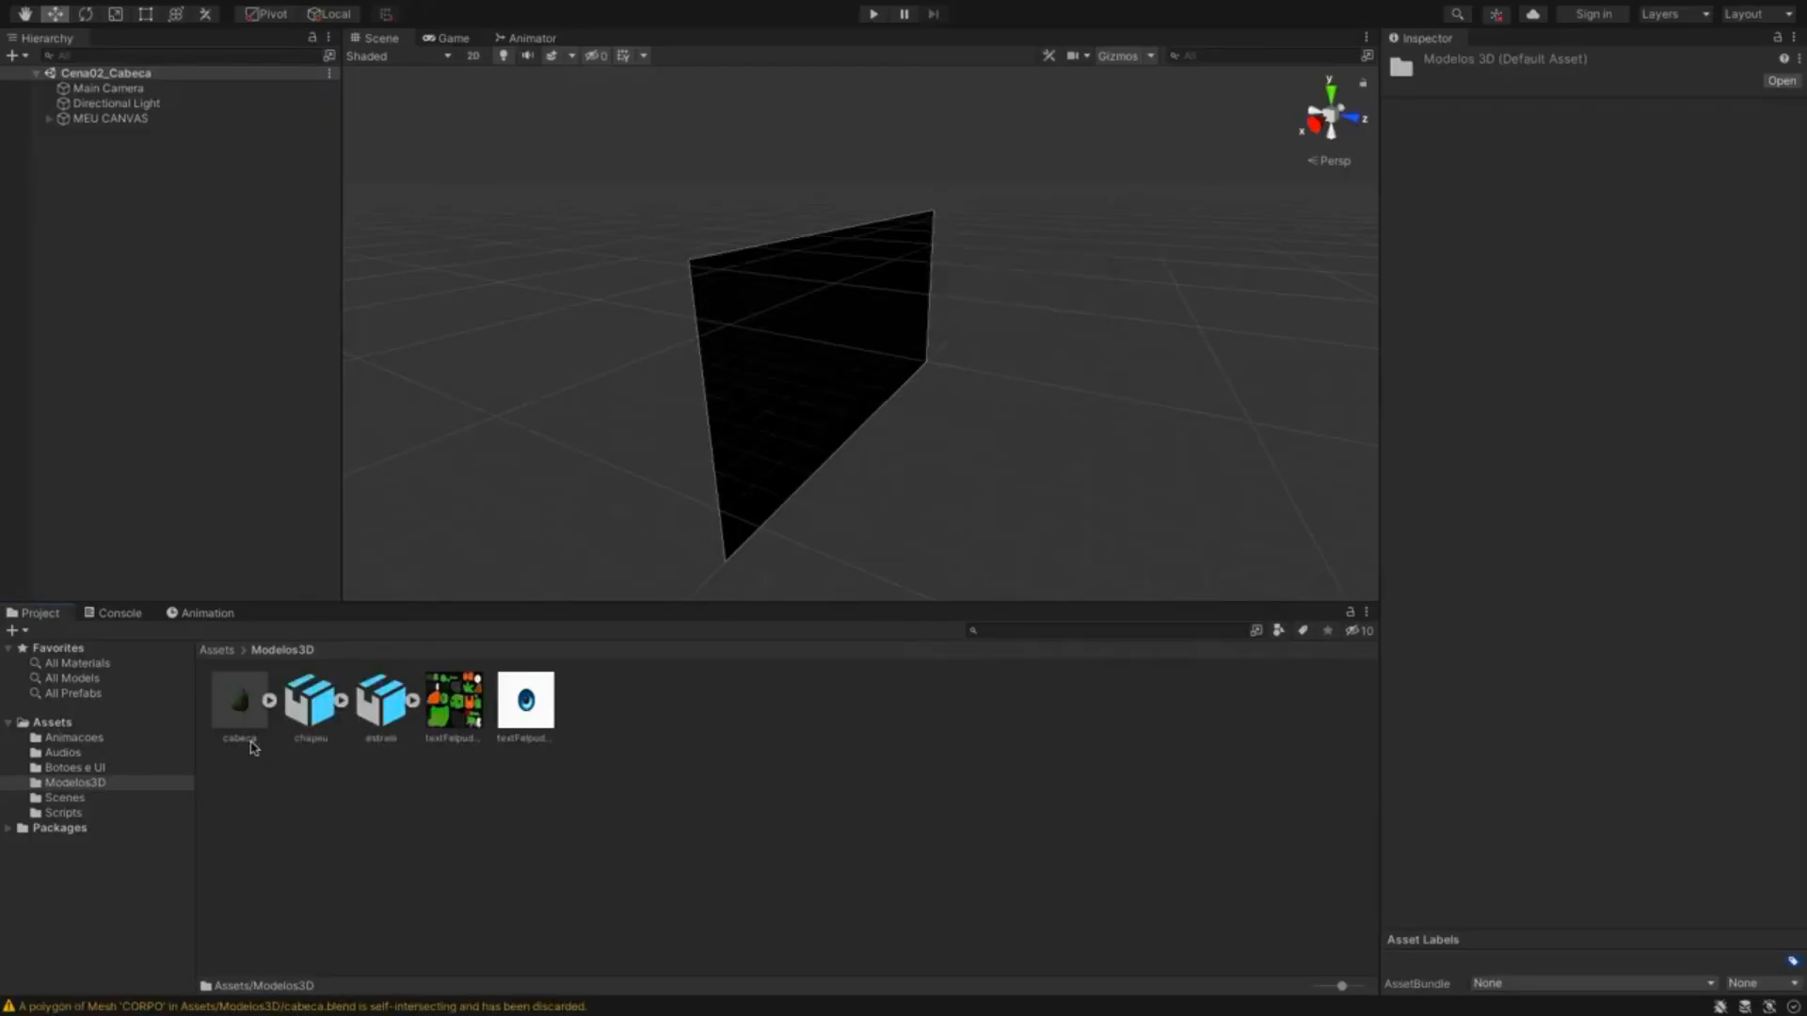
- Play and pause the preview of the imported cabeca model's animation
left_click(242, 711)
left_click_drag(1698, 897, 1387, 855, "alt")
left_click(1394, 755)
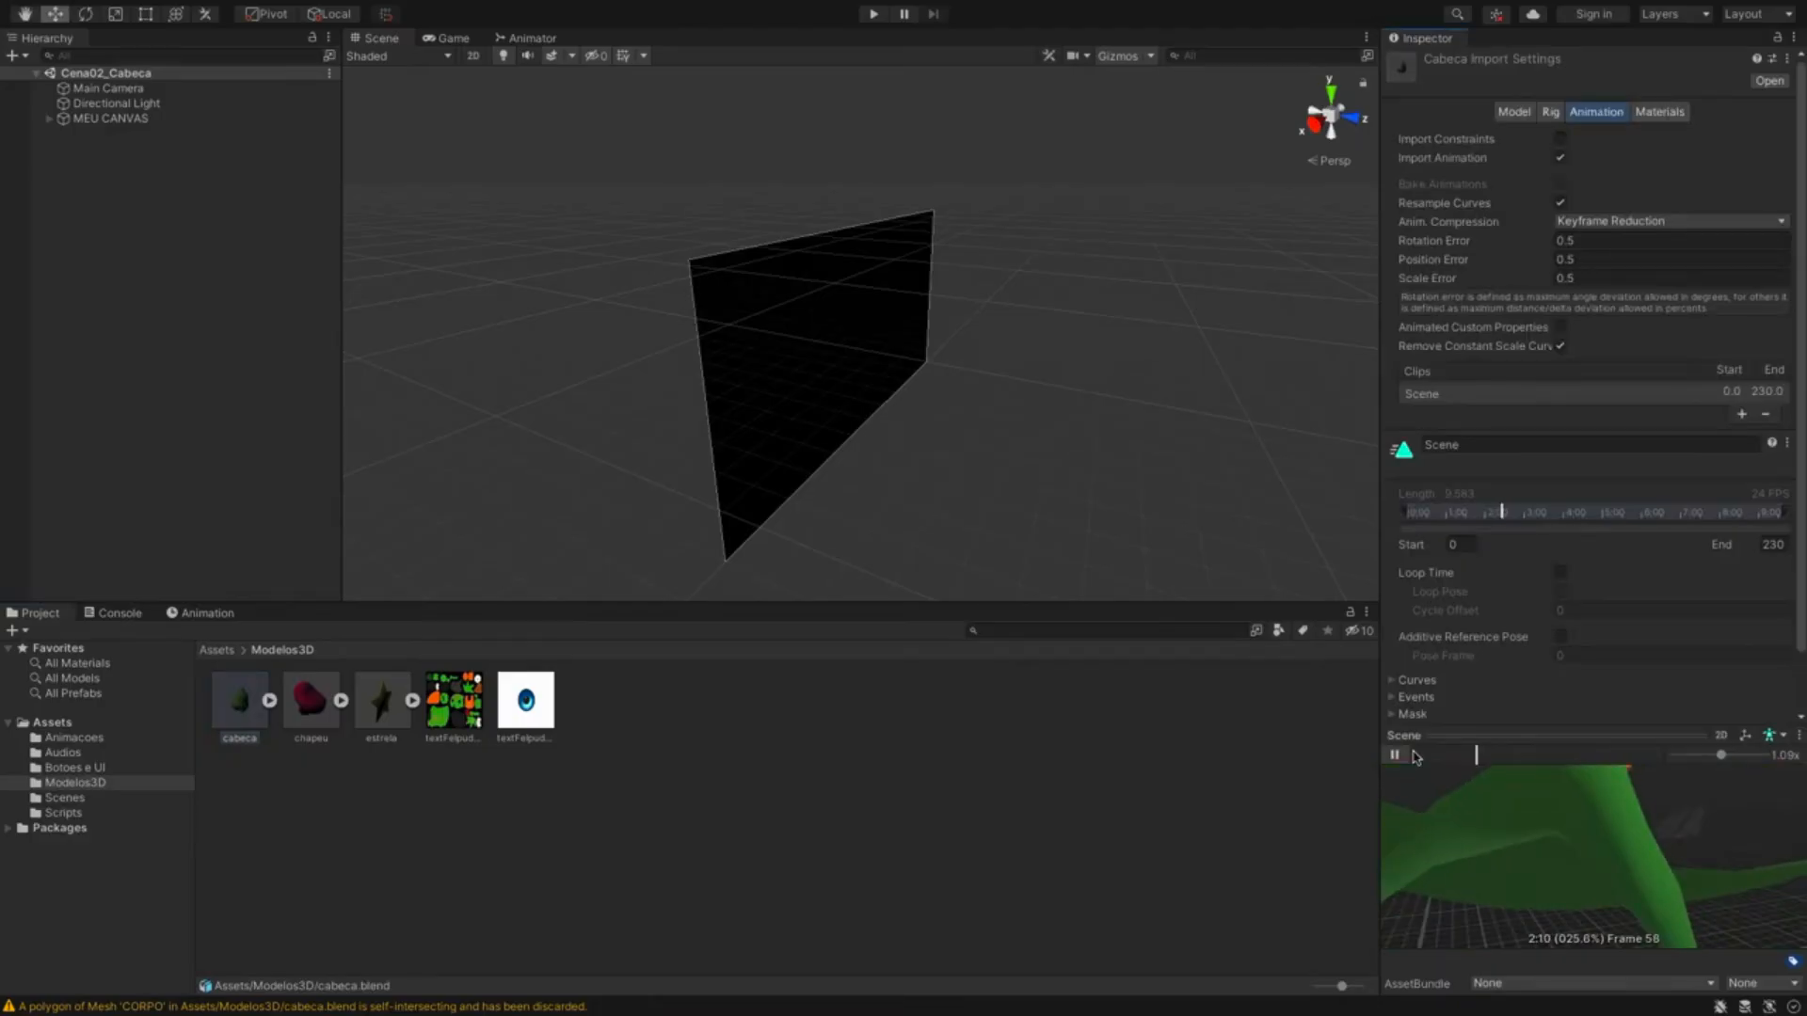
left_click(1393, 754)
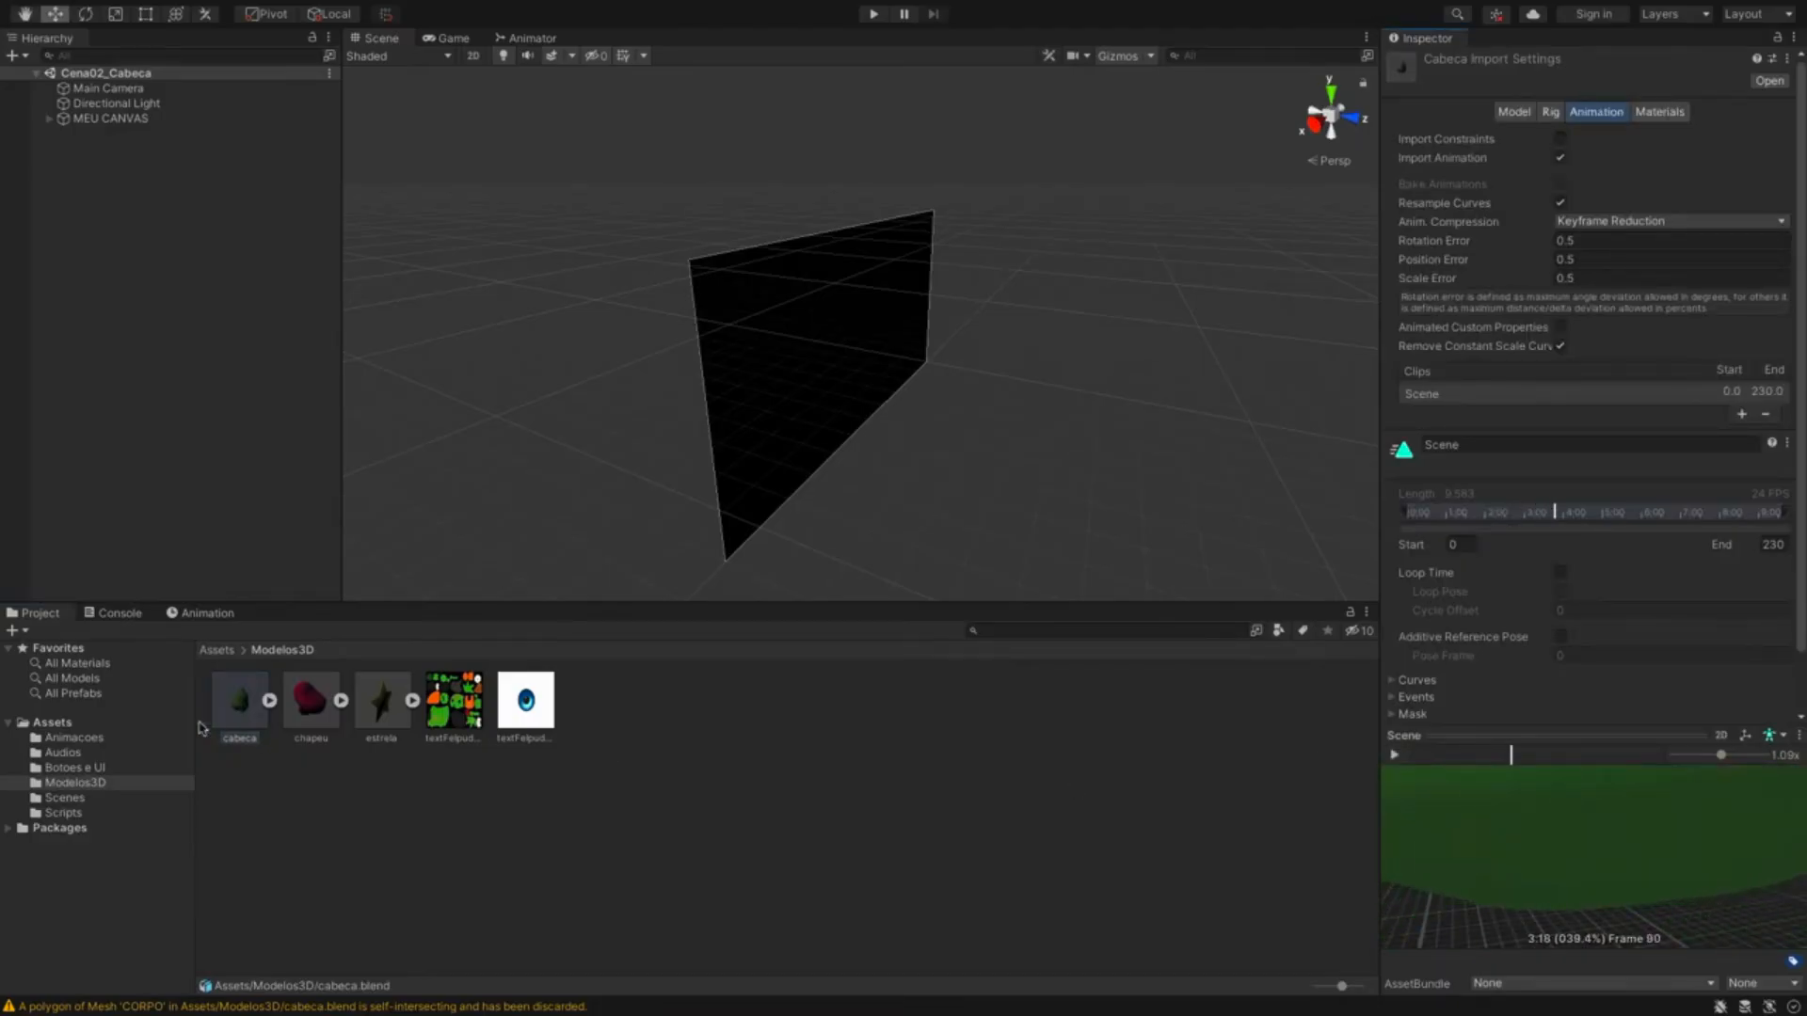
- Inspect the imported chapeu and estrela models by rotating each one in its preview
left_click(311, 723)
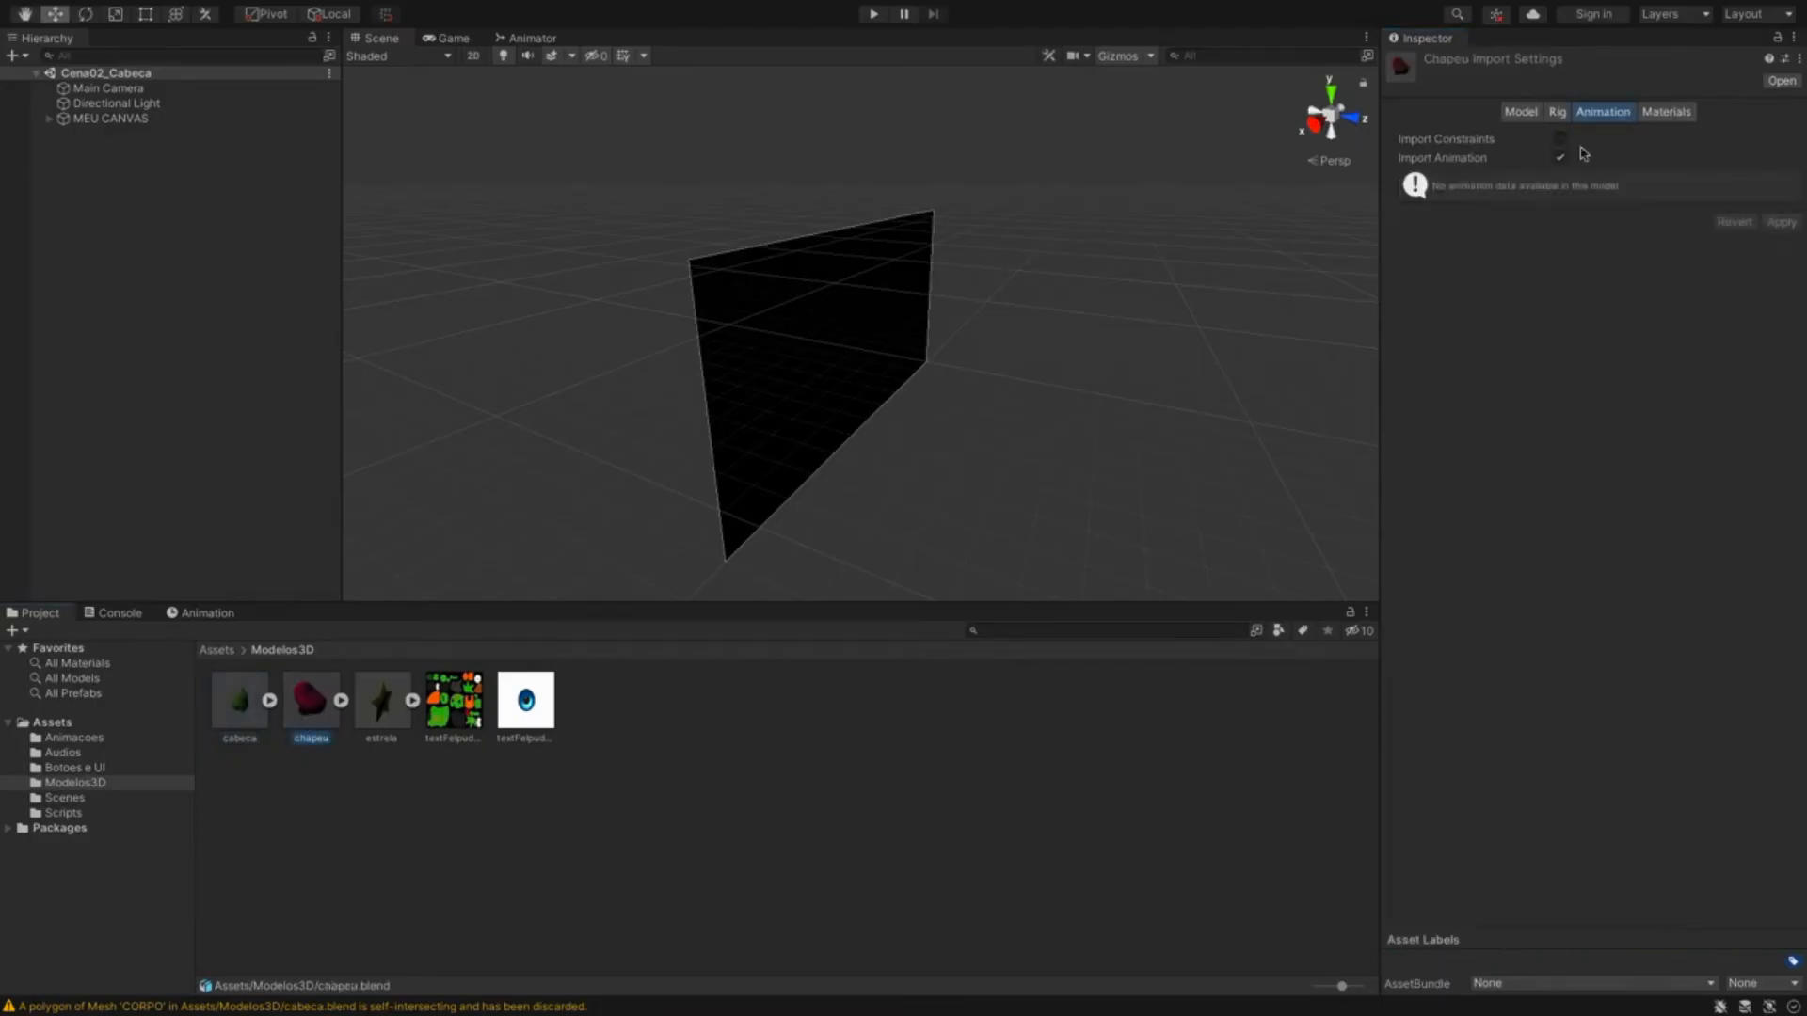
left_click(1520, 111)
left_click_drag(1638, 814, 1613, 717)
left_click(377, 705)
left_click_drag(1607, 843, 1524, 866)
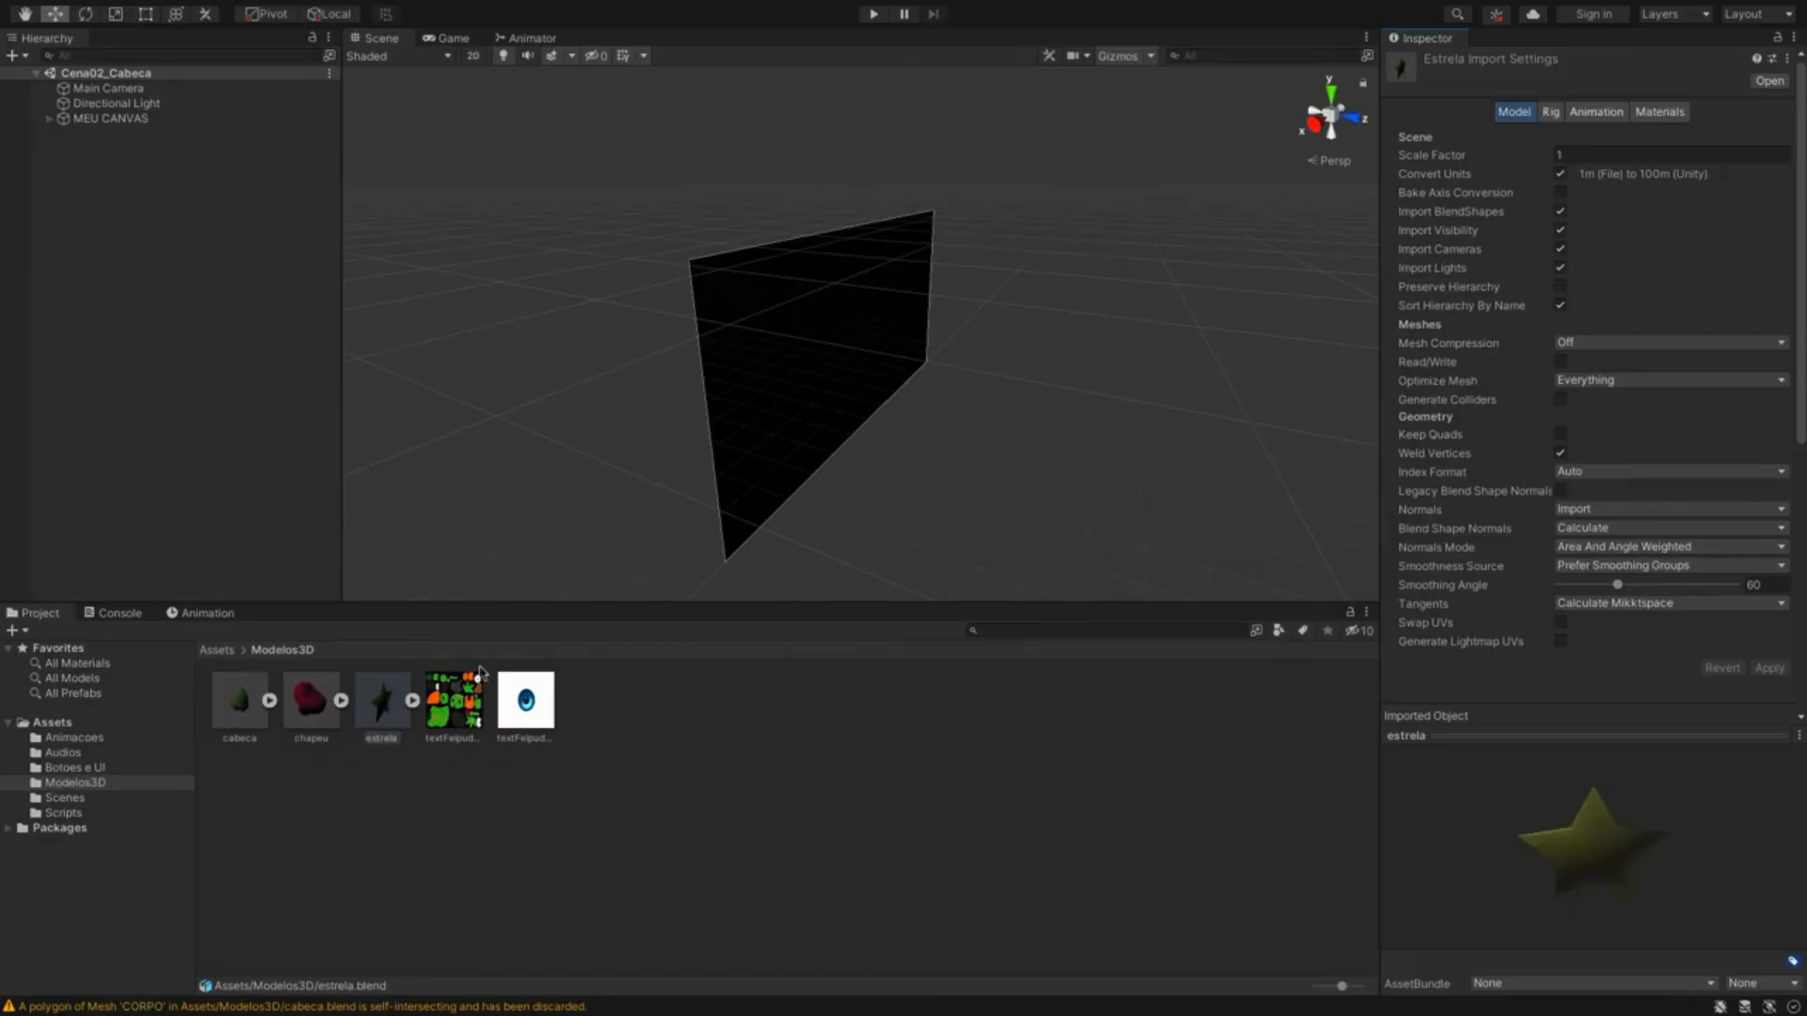
- Duplicate the QUADRO FADE object inside MEU CANVAS
left_click_drag(657, 493, 598, 443, "alt")
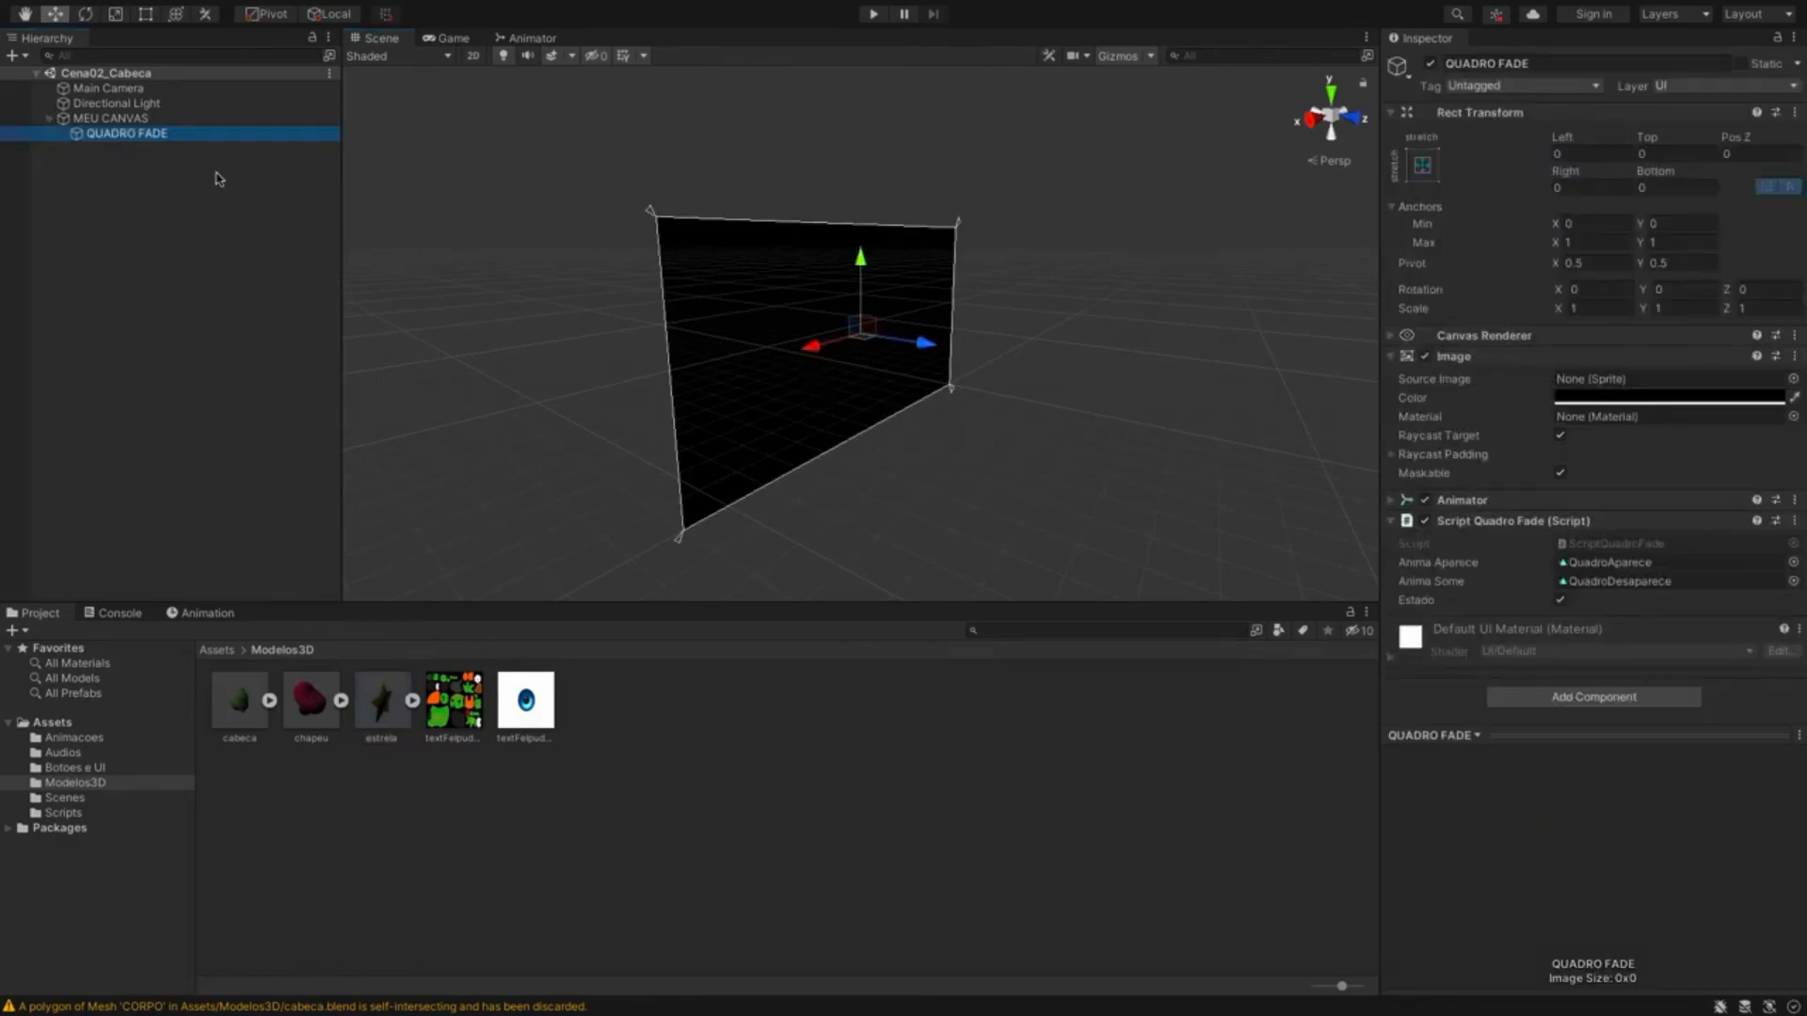
right_click(185, 134)
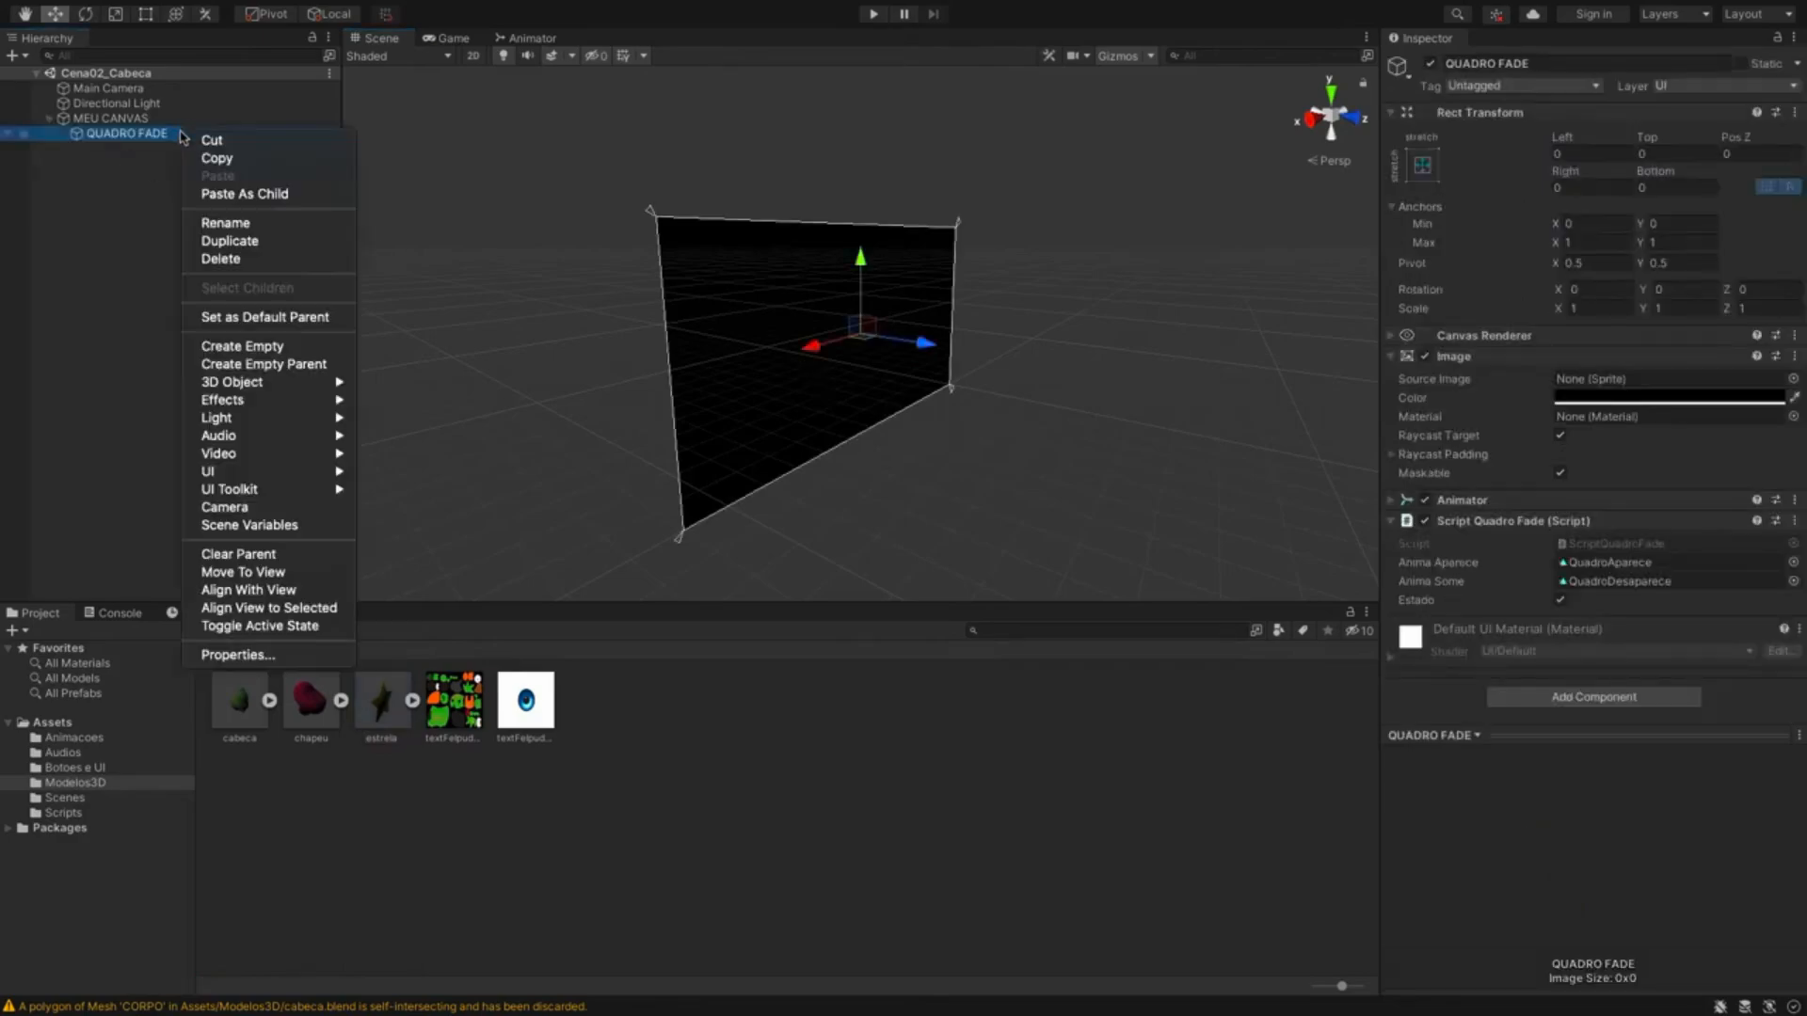
left_click(233, 241)
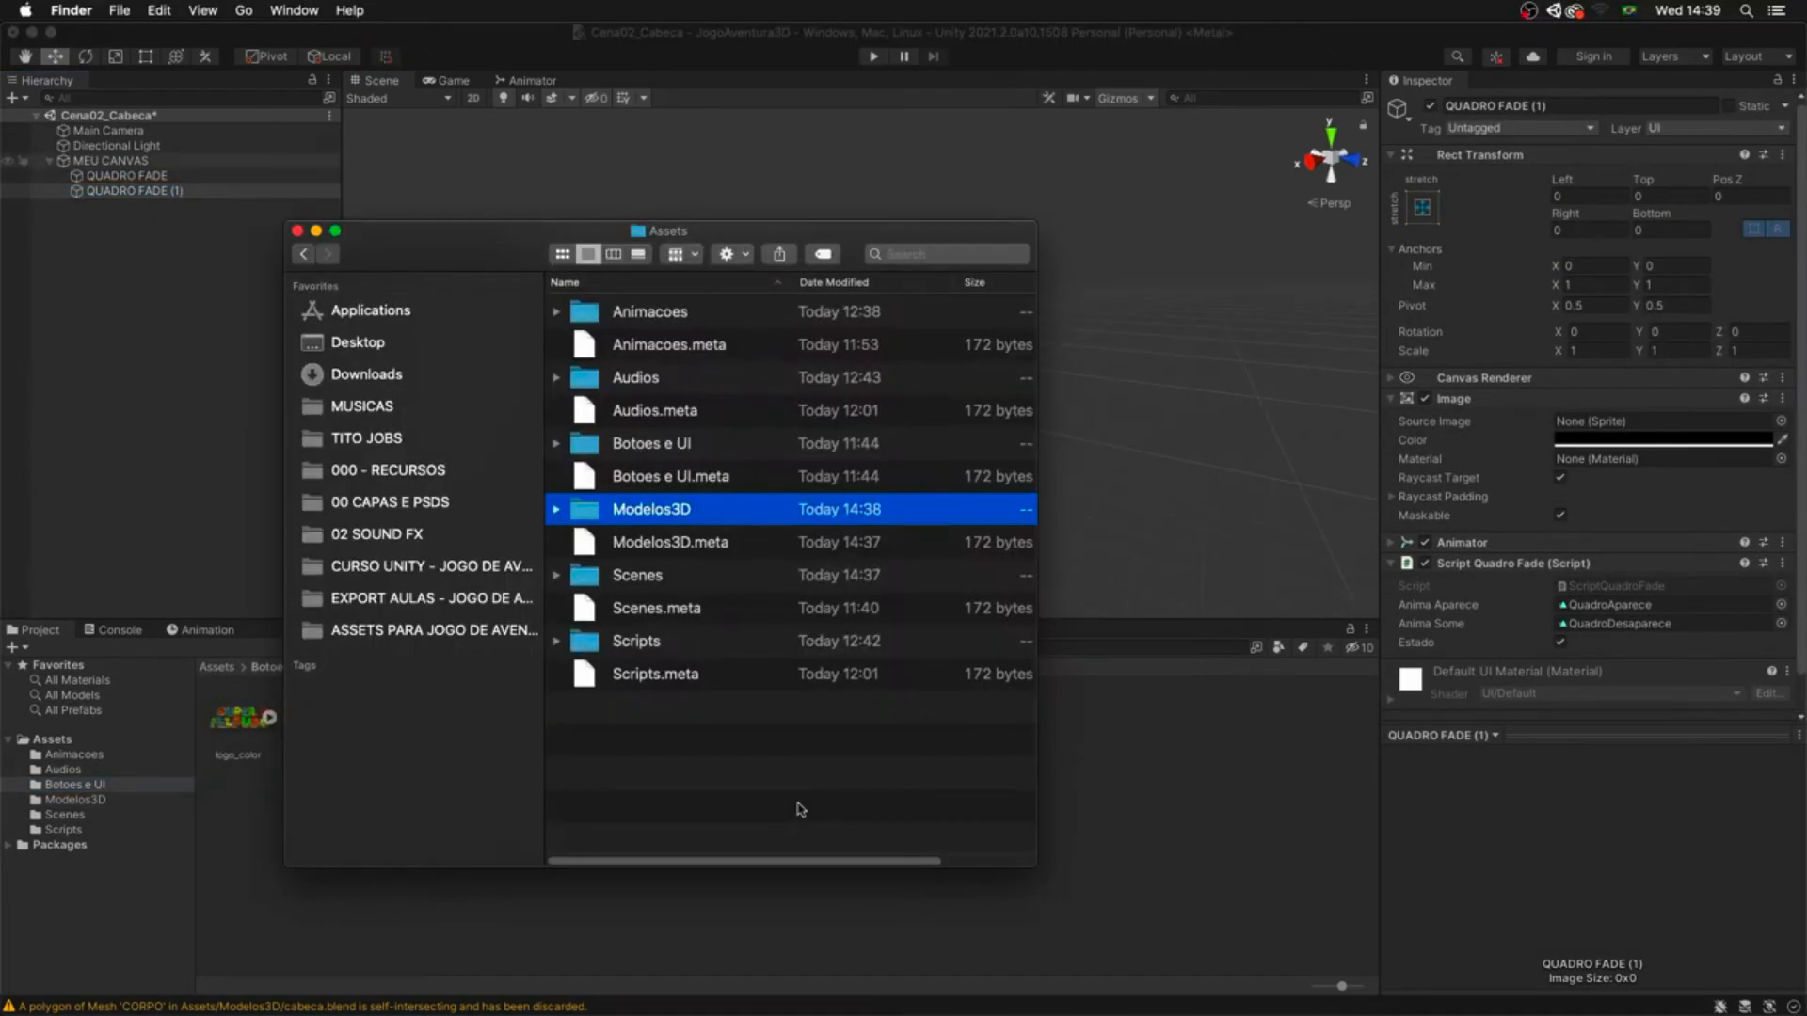
- In Finder, preview mask_star.png and logo_blue.png from the Botoes e UI folder of the game's asset pack
key("Up")
key("Up")
key("super+Down")
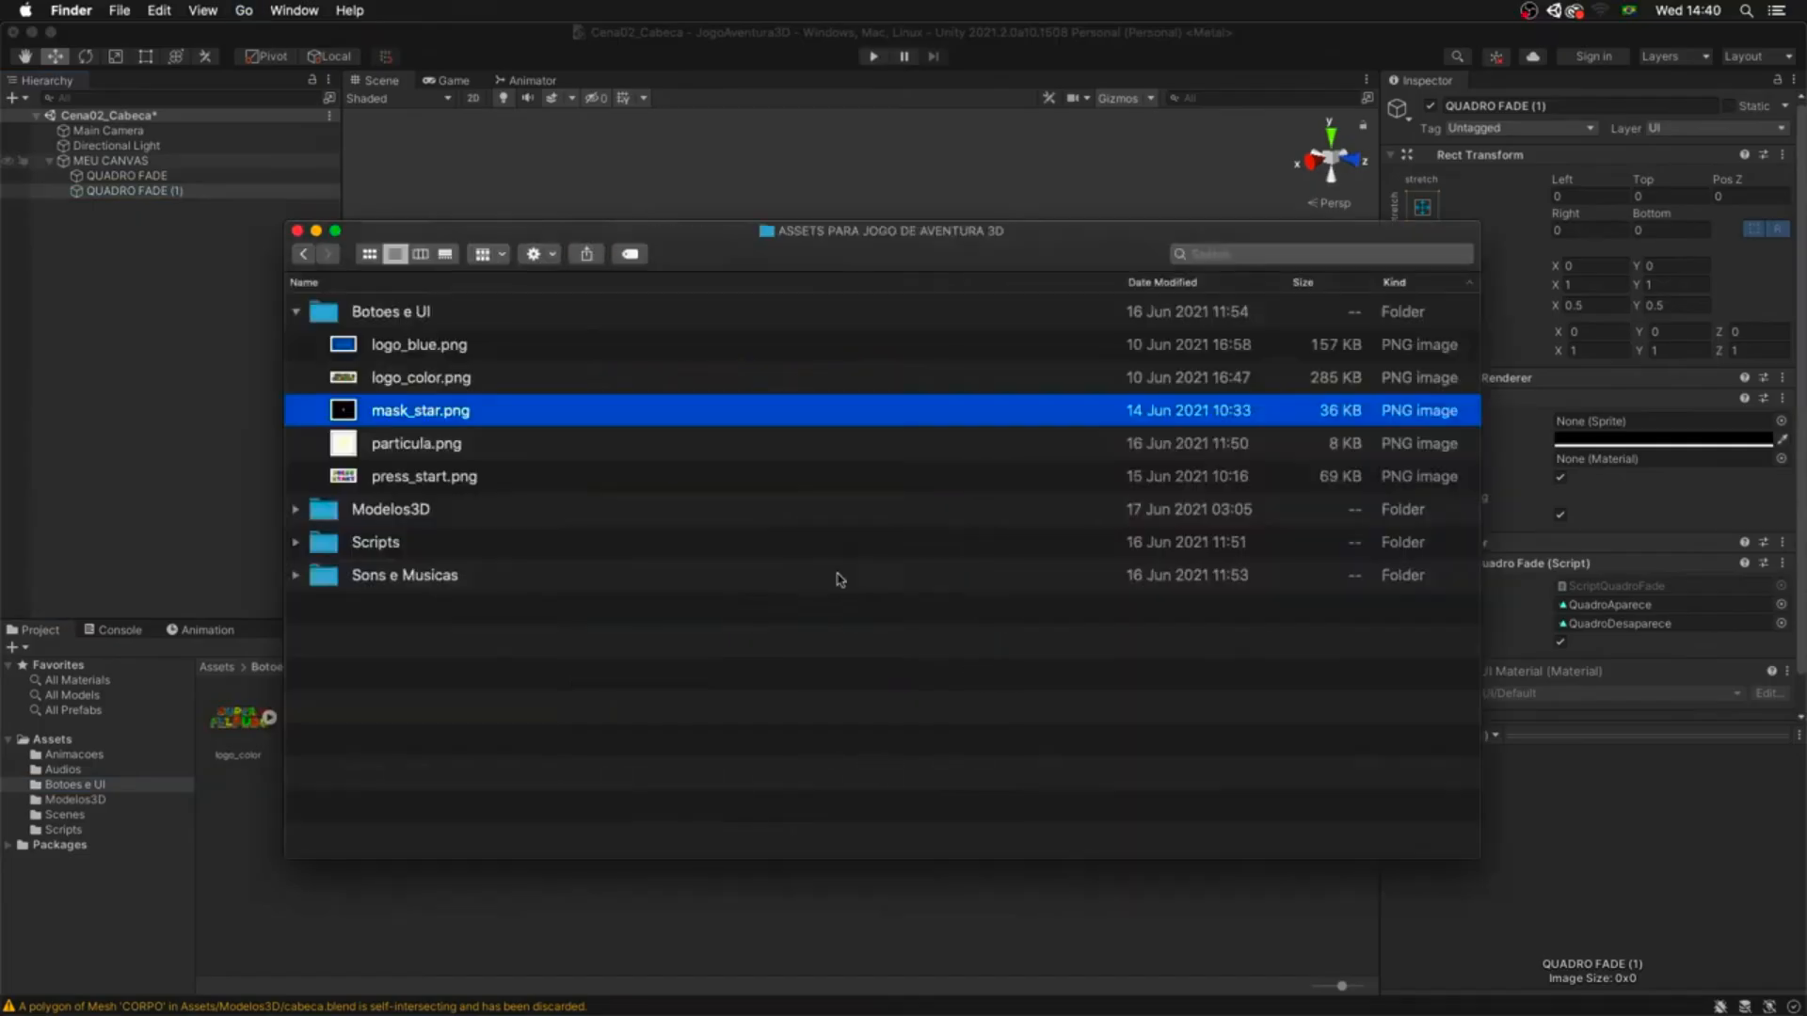
key("space")
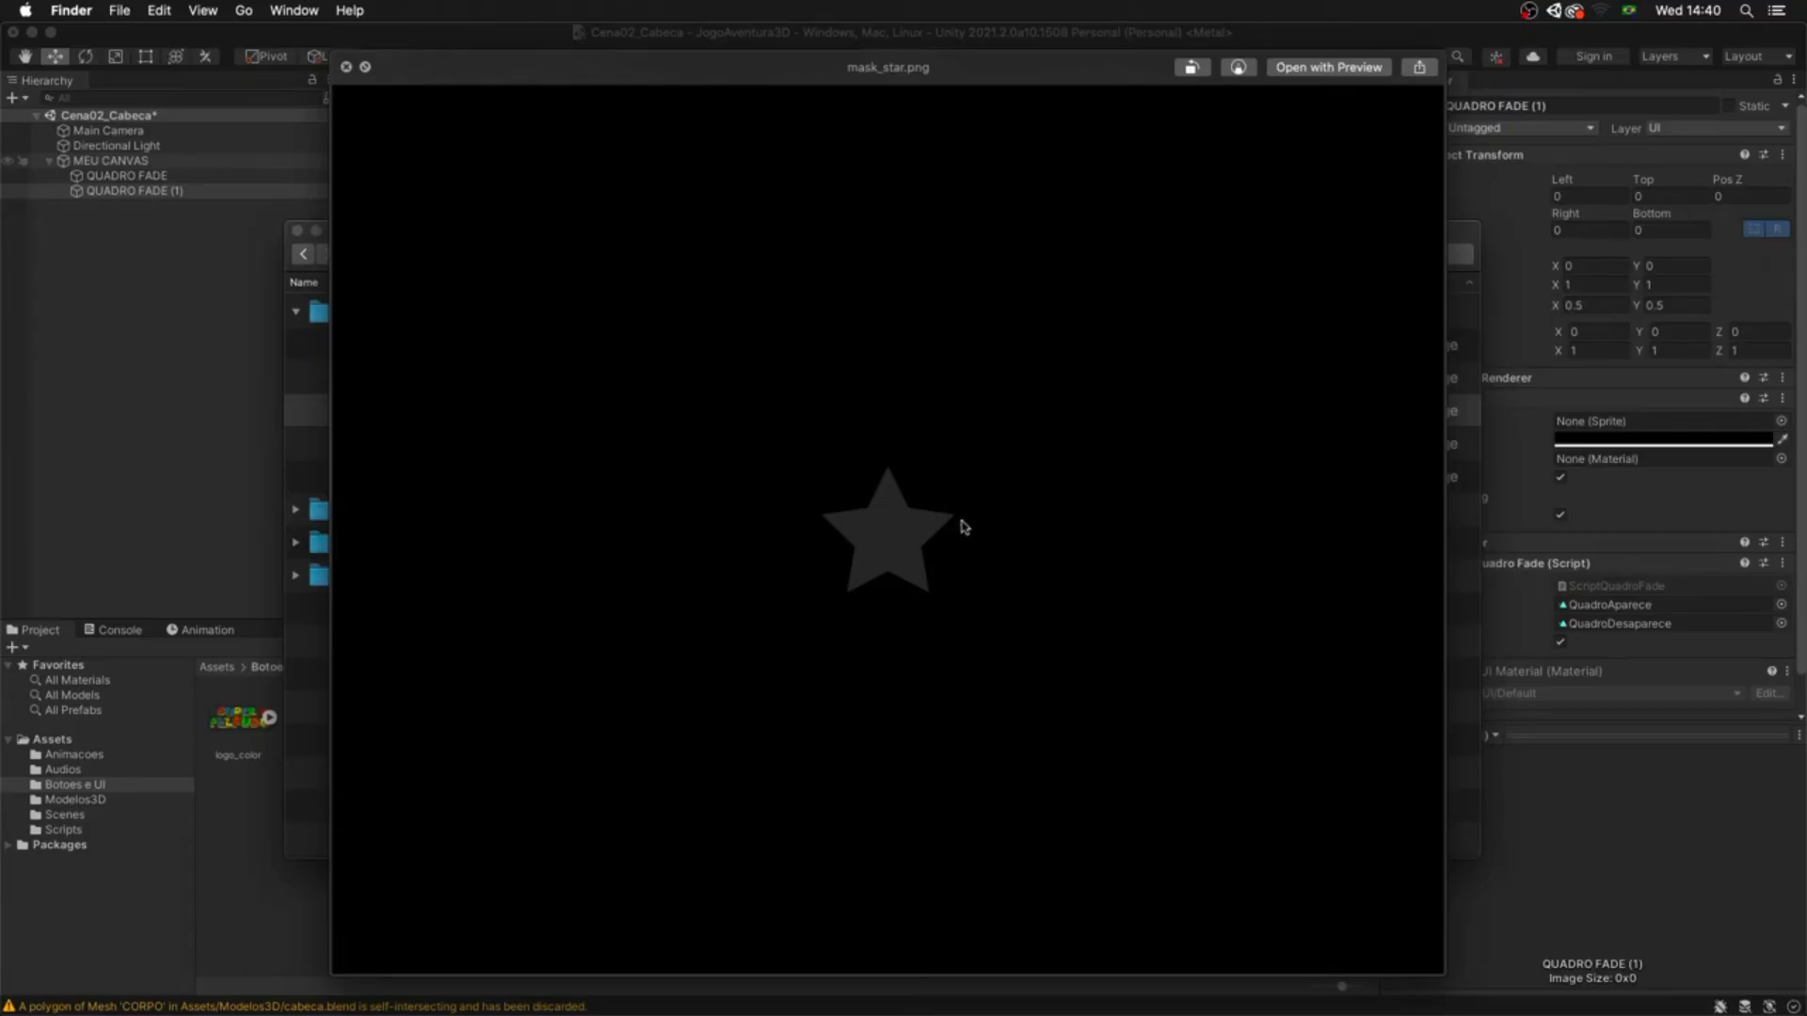
key("space")
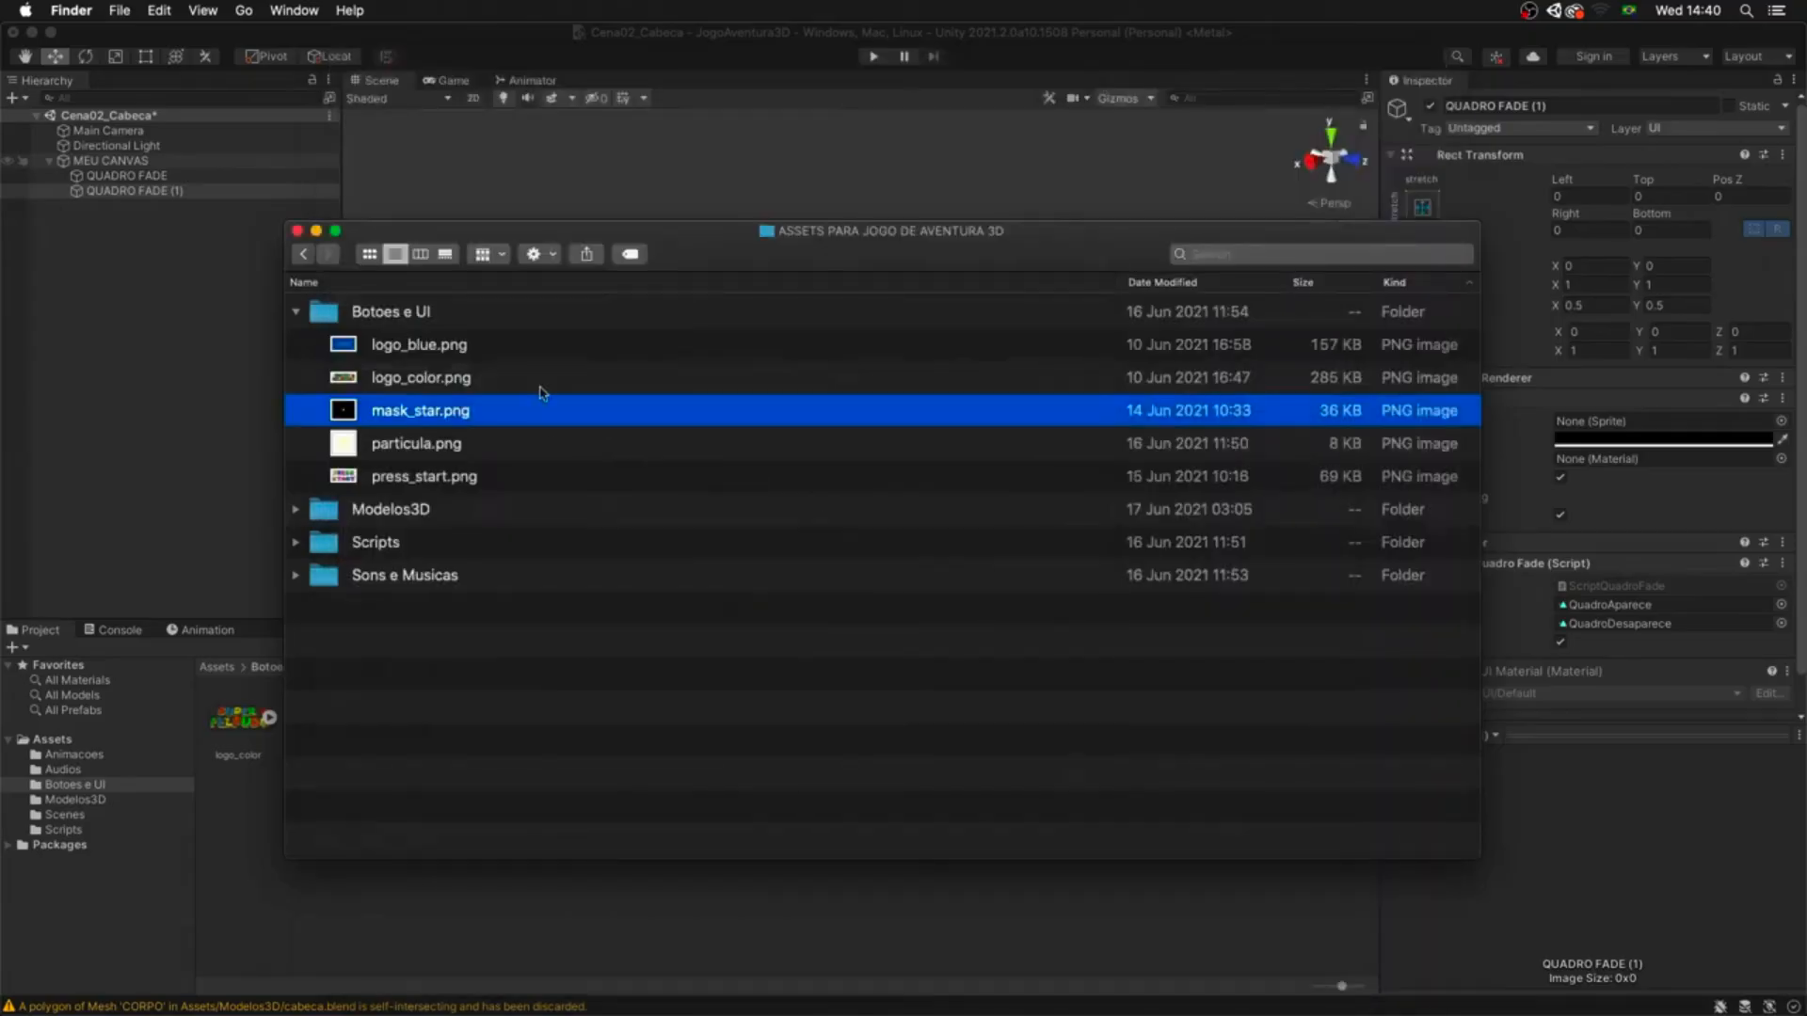
left_click(553, 351)
key("space")
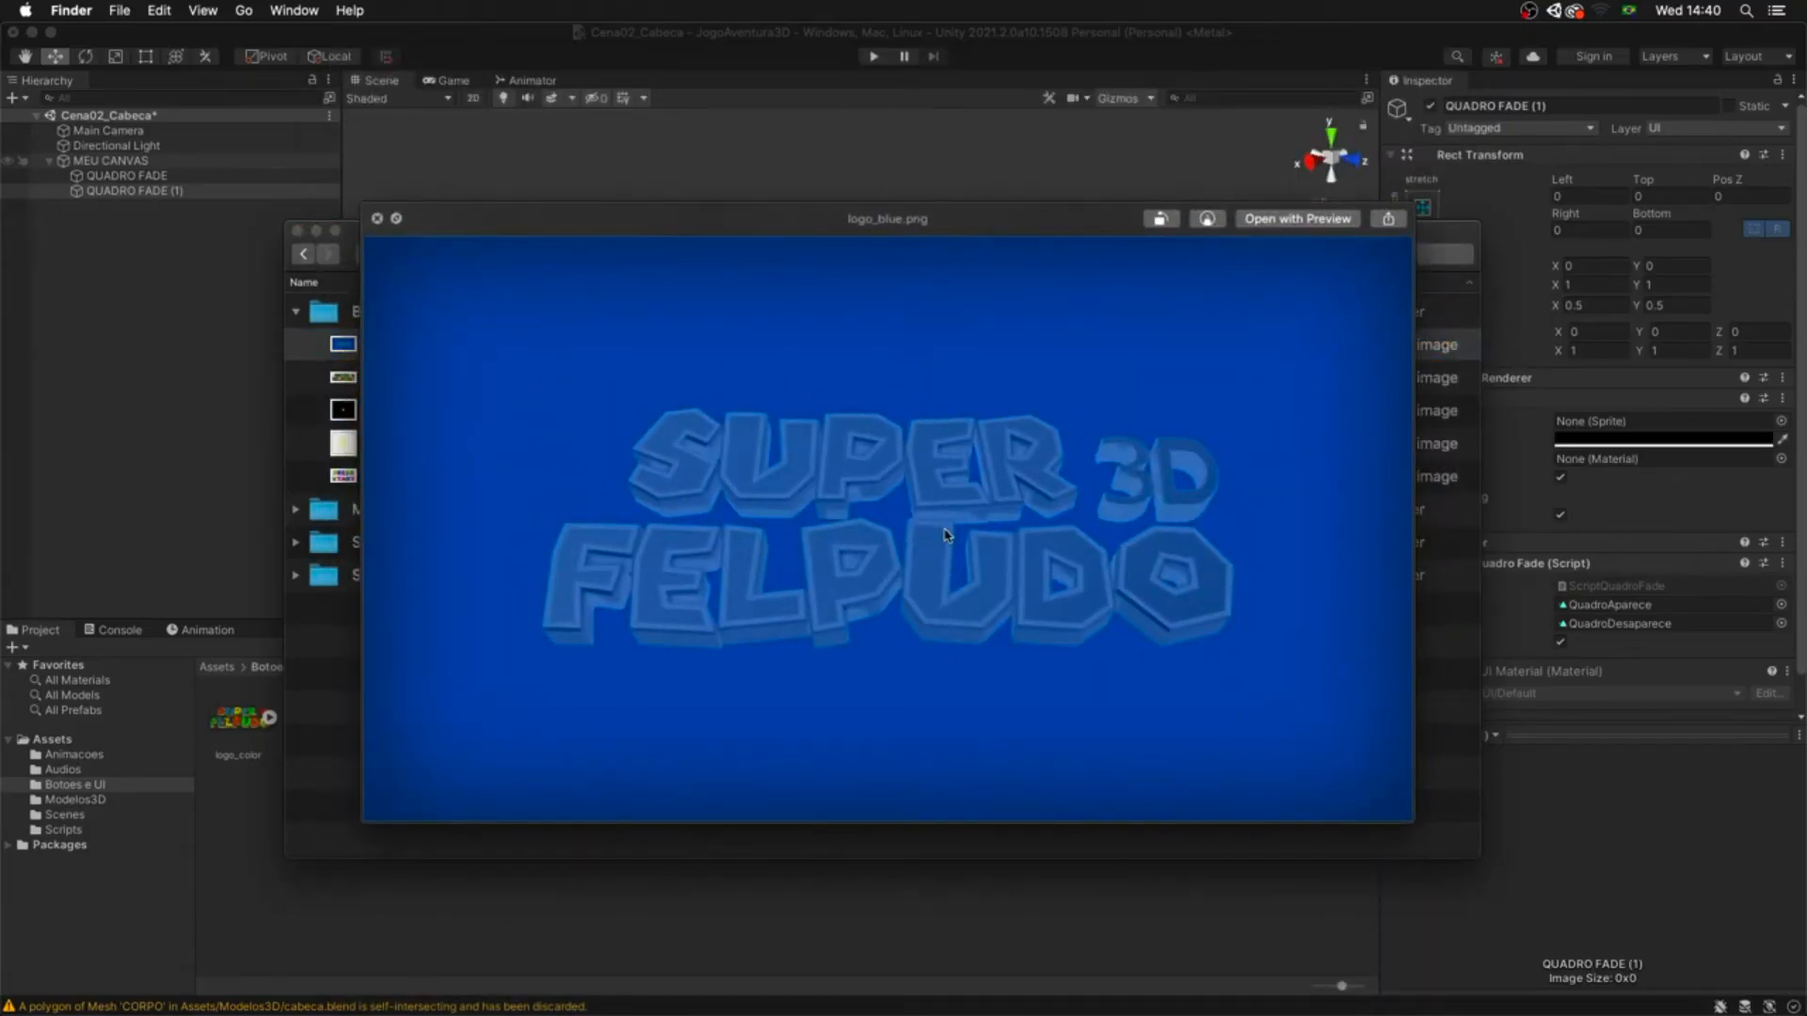
key("space")
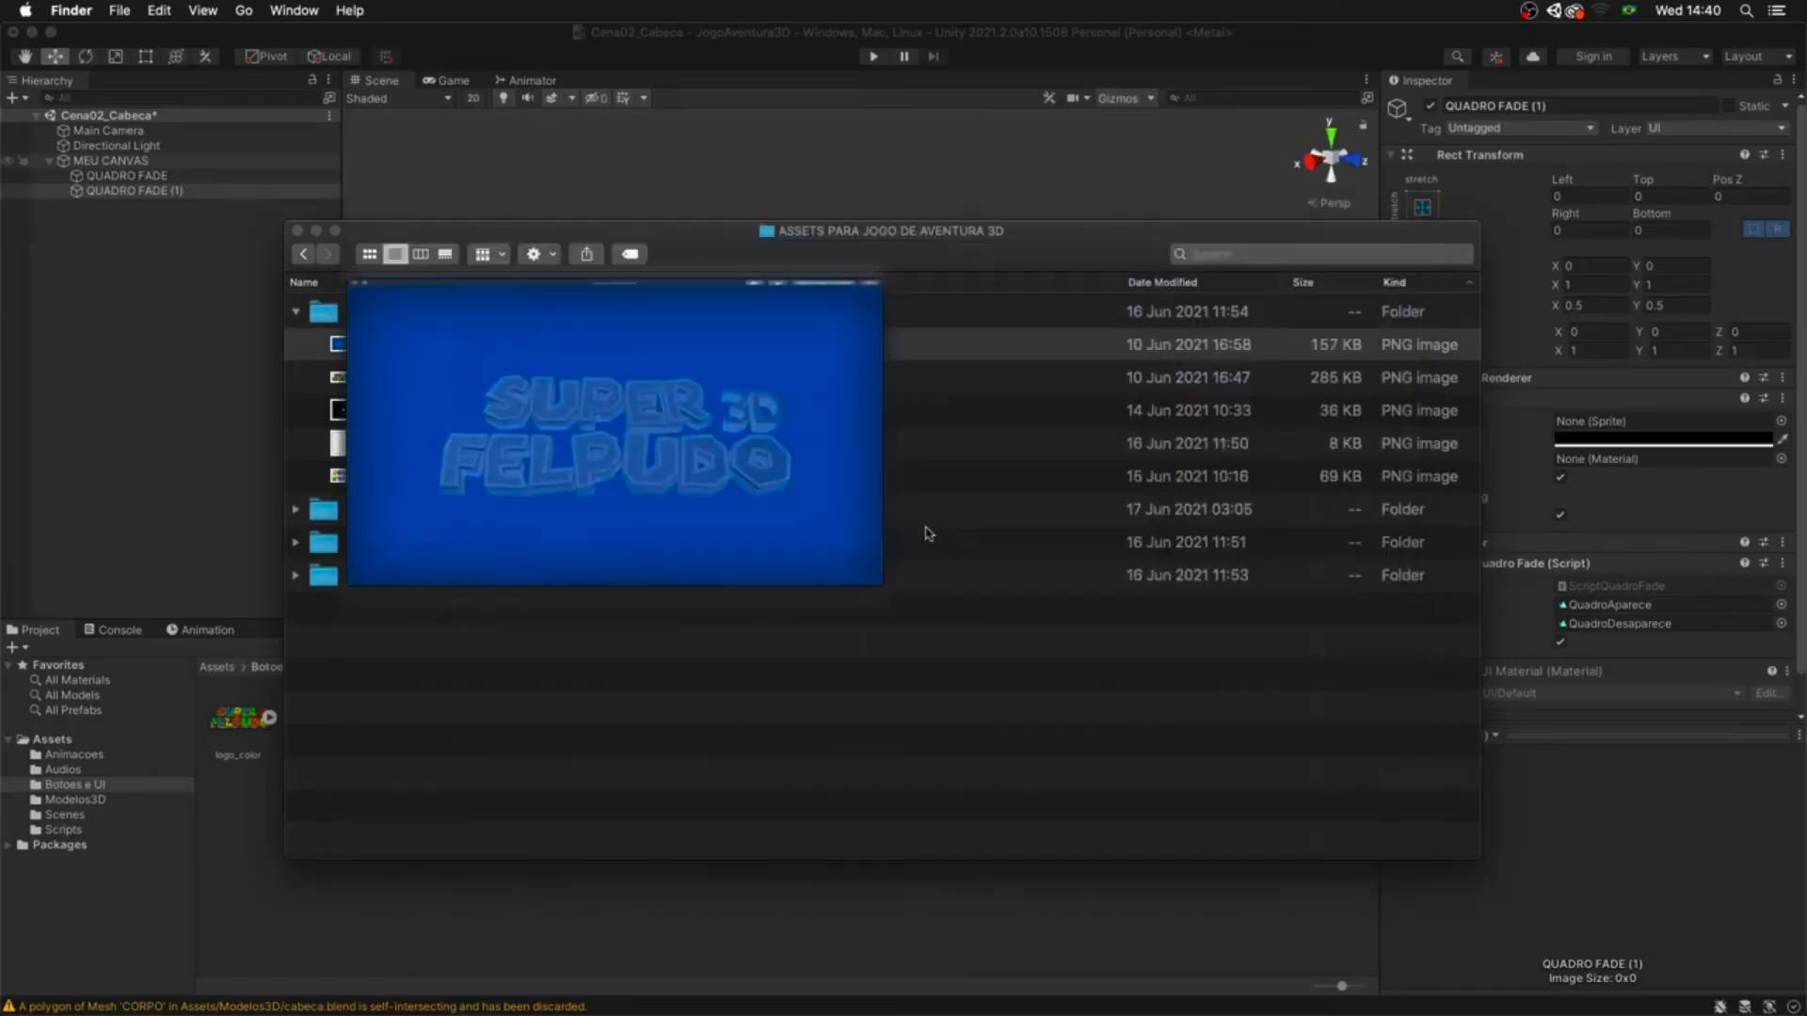
- Preview particula.png and press_start.png, and import them with logo_blue.png and mask_star.png into Unity's Botoes e UI folder
left_click(476, 416, "super")
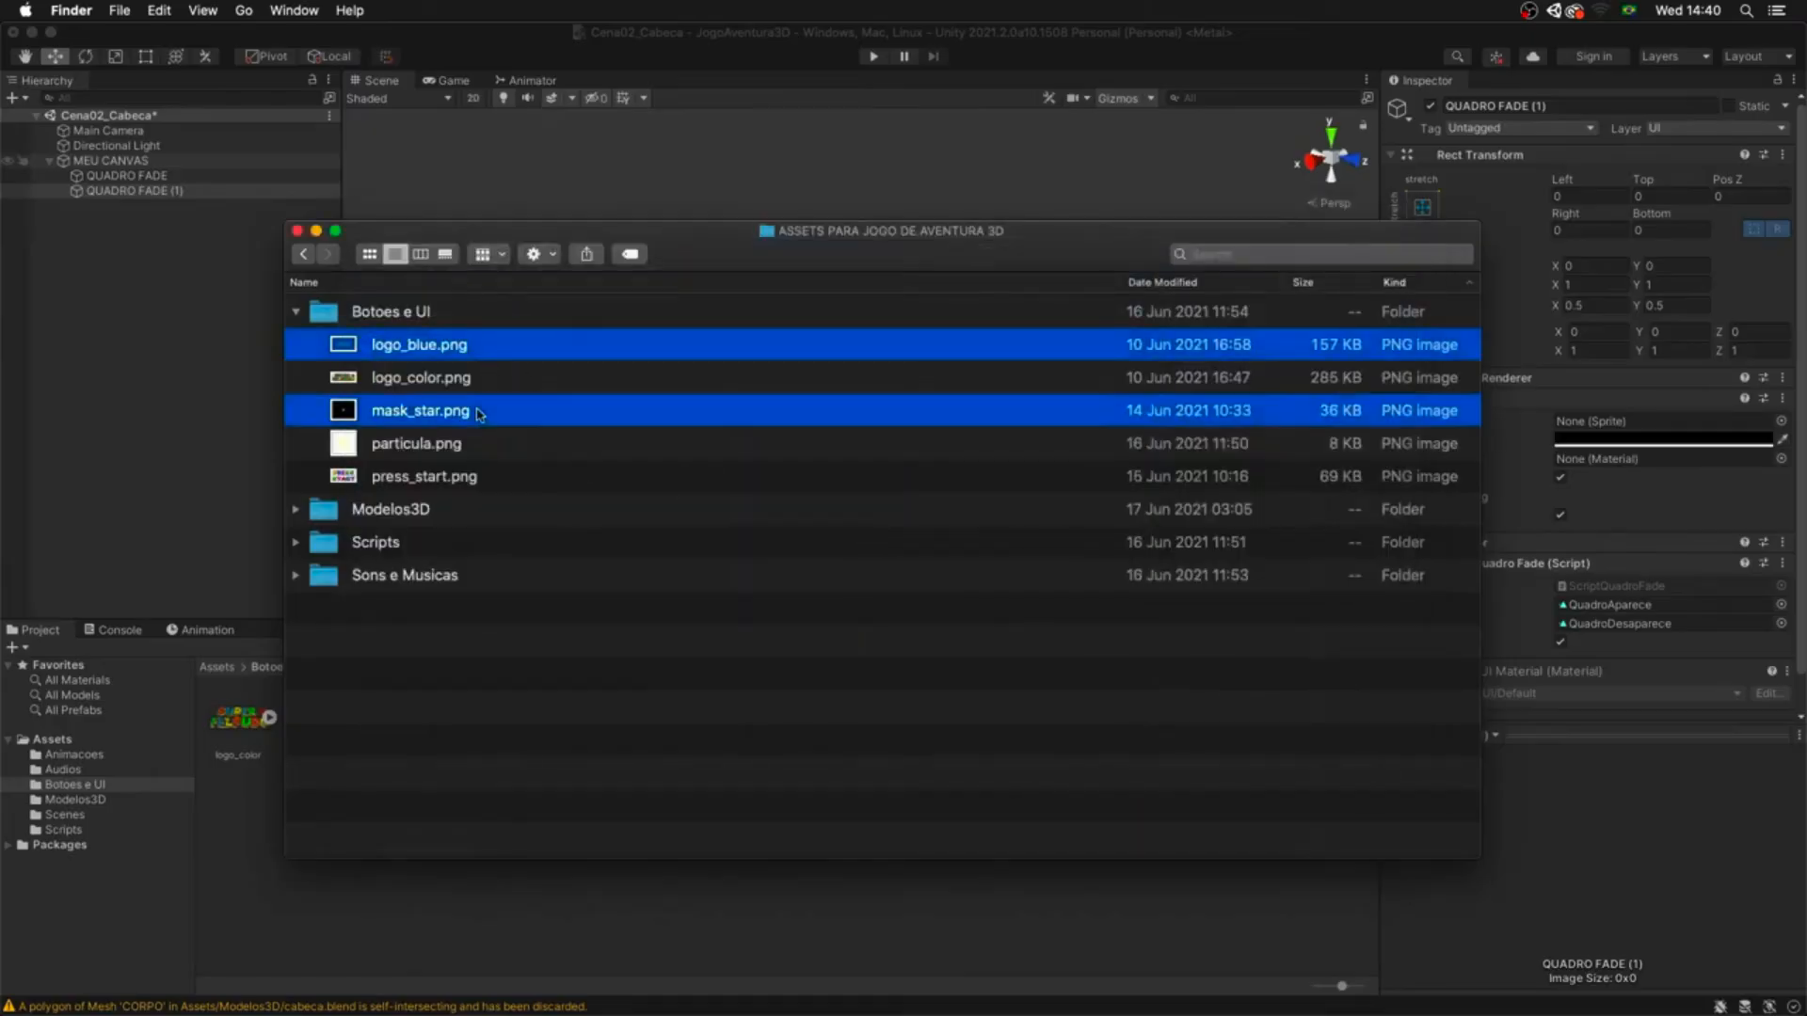
left_click(459, 446)
key("space")
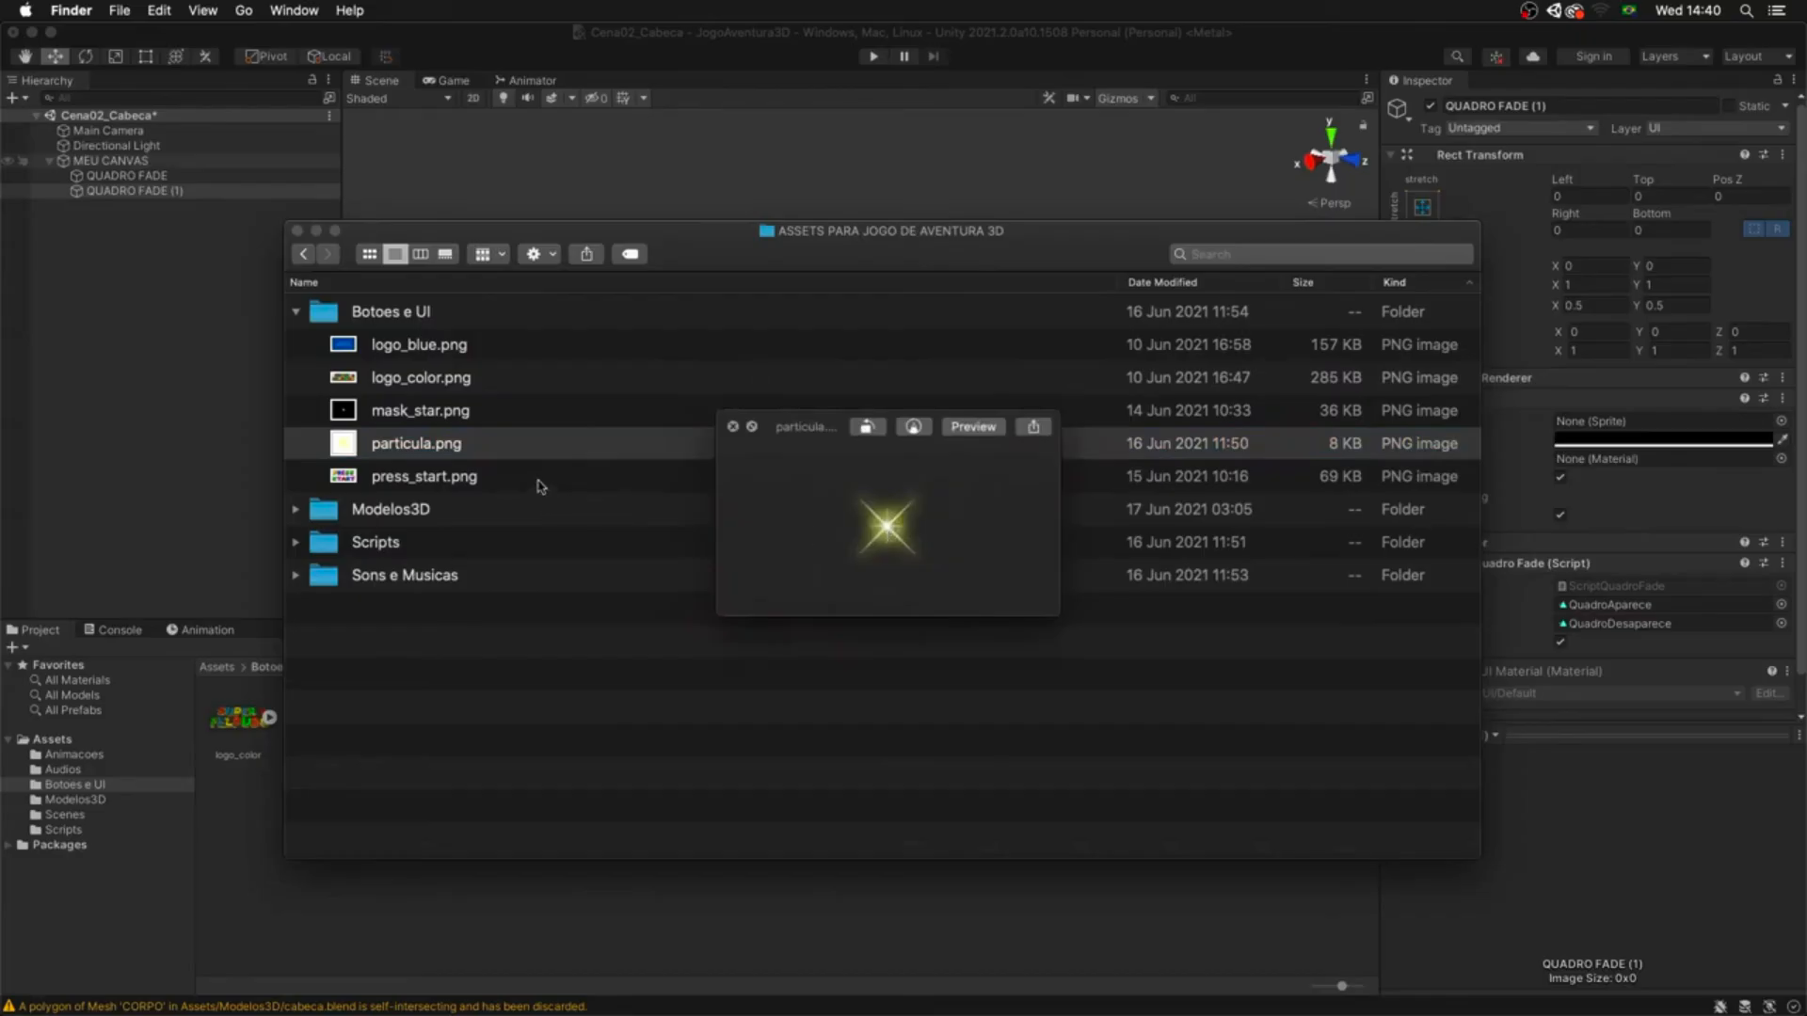
key("space")
left_click(593, 480)
key("space")
key("space")
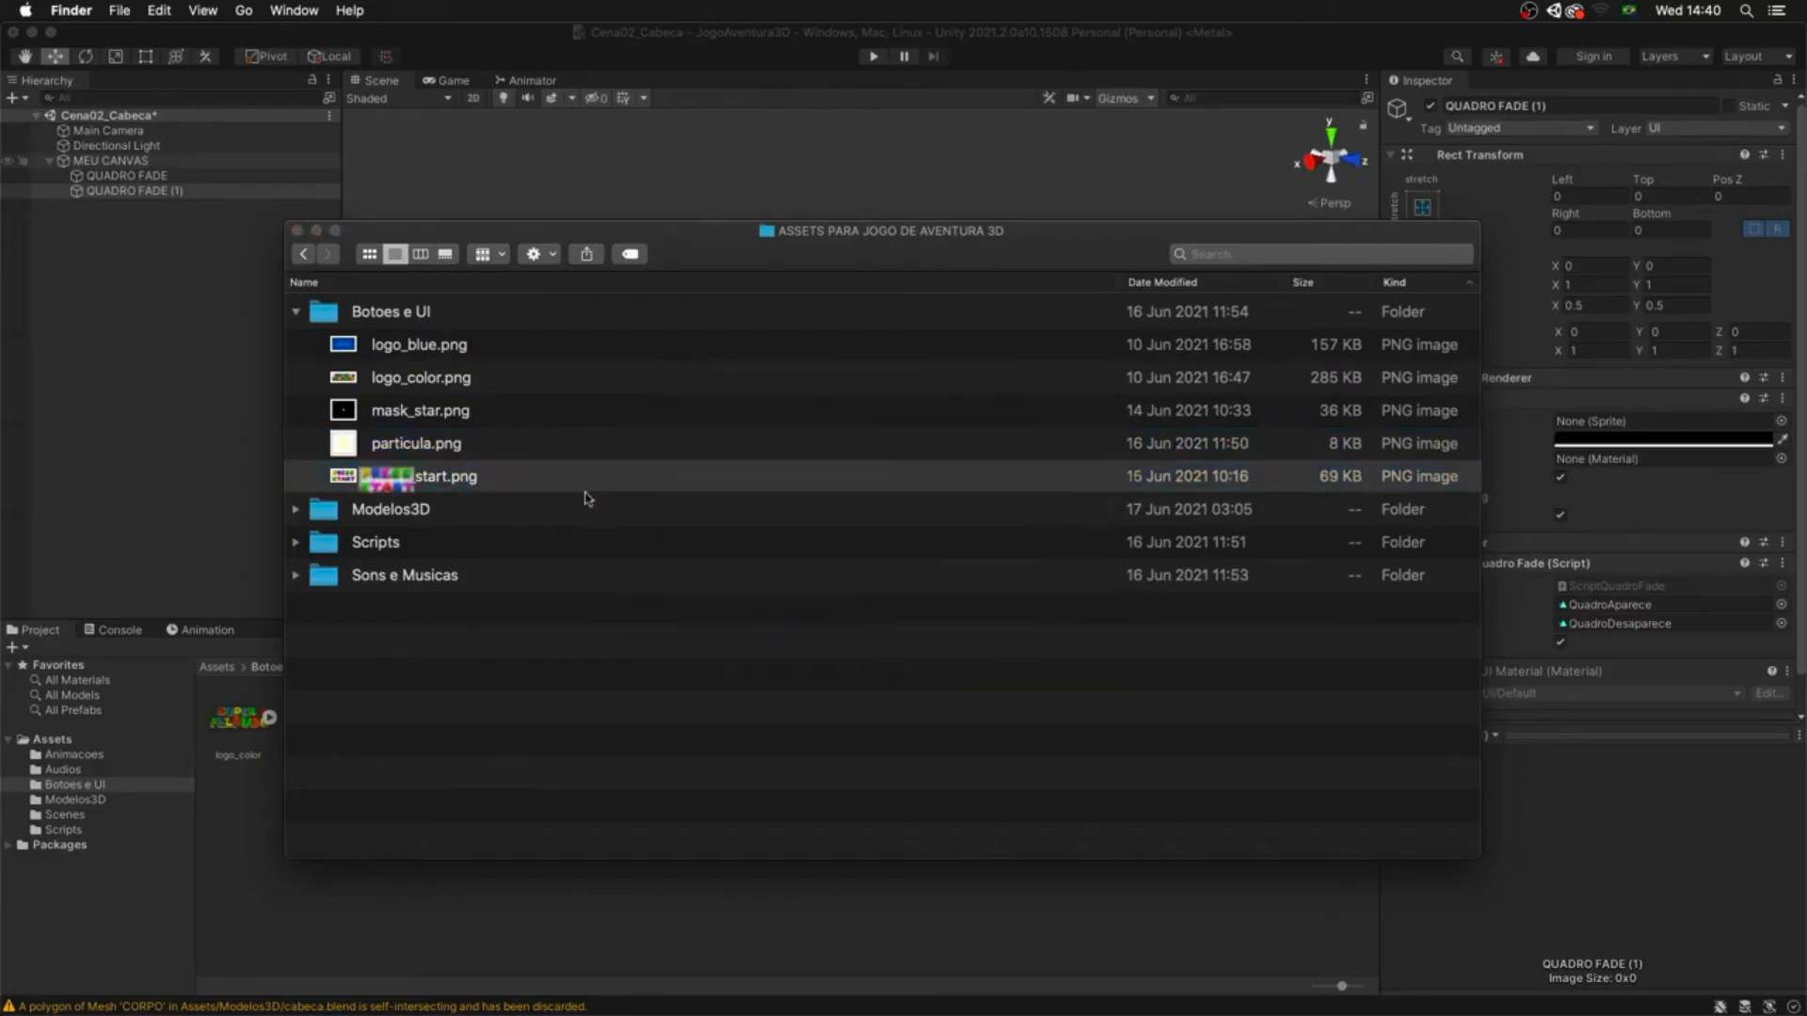
left_click(485, 350, "shift")
left_click(485, 378, "super")
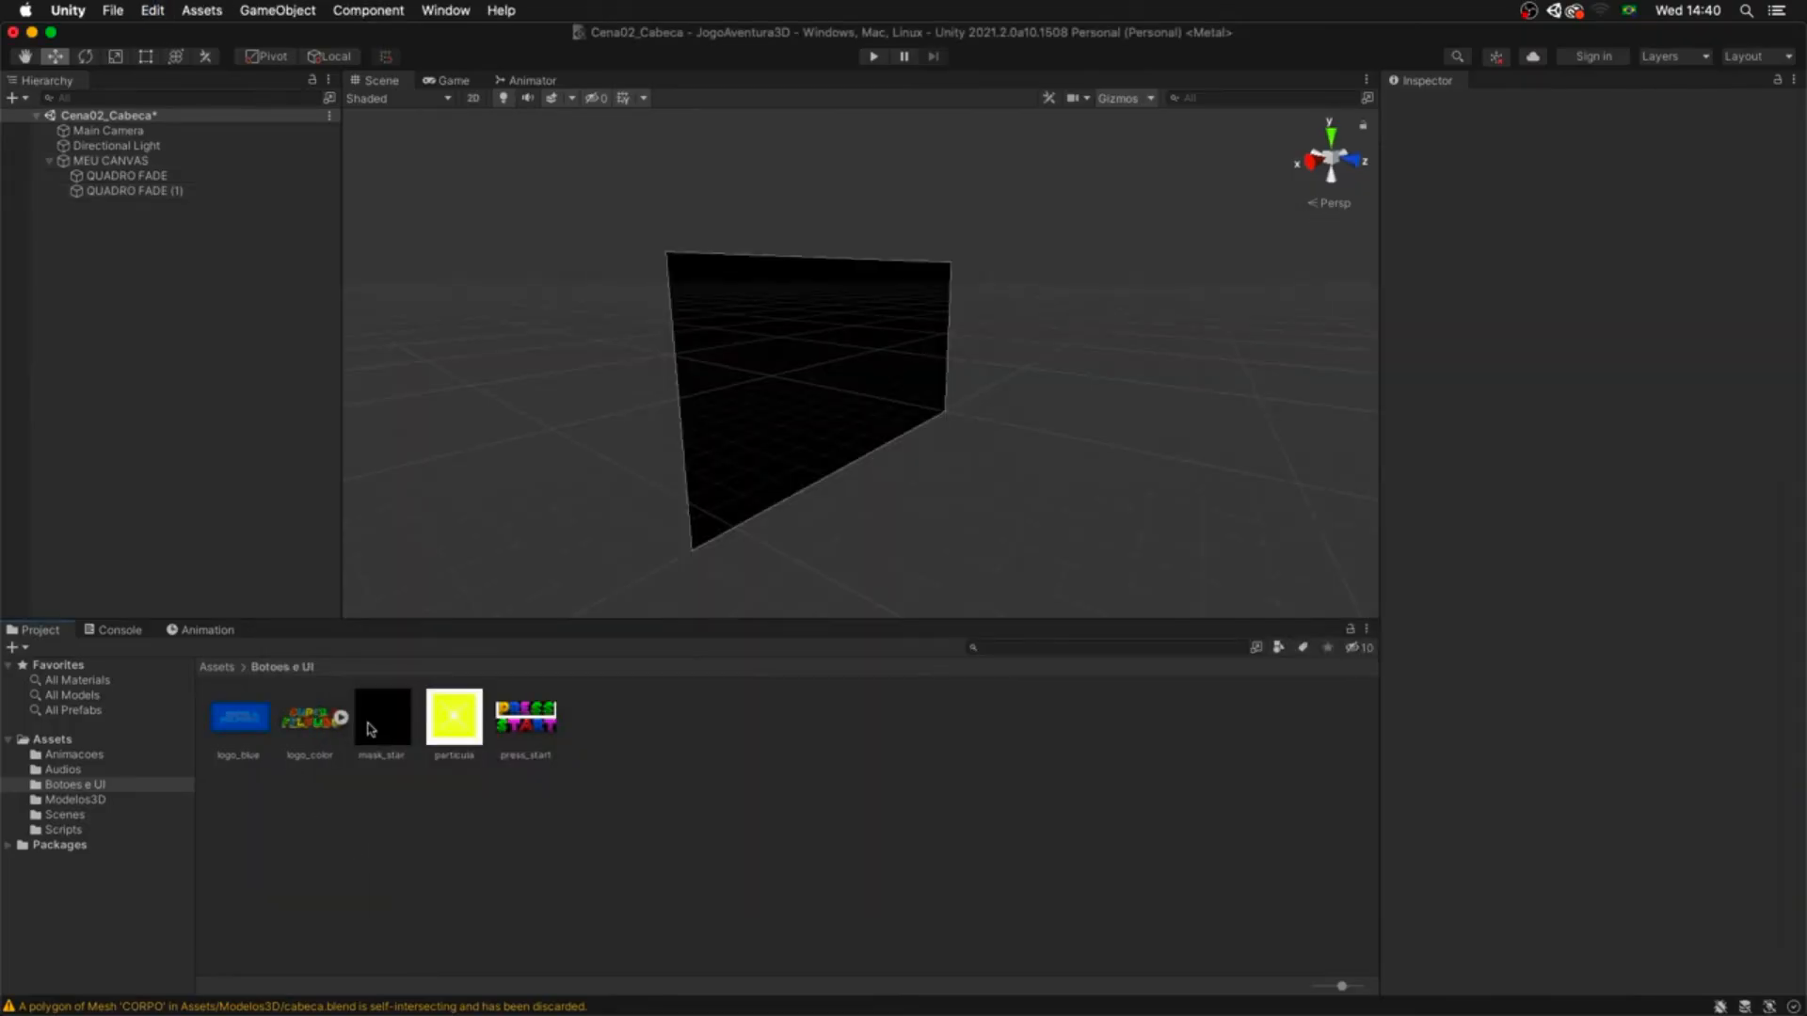
- Set the press_start image's texture type to Sprite (2D and UI) and apply the import settings
left_click(526, 719)
left_click(1642, 178)
left_click(1642, 159)
left_click(1641, 159)
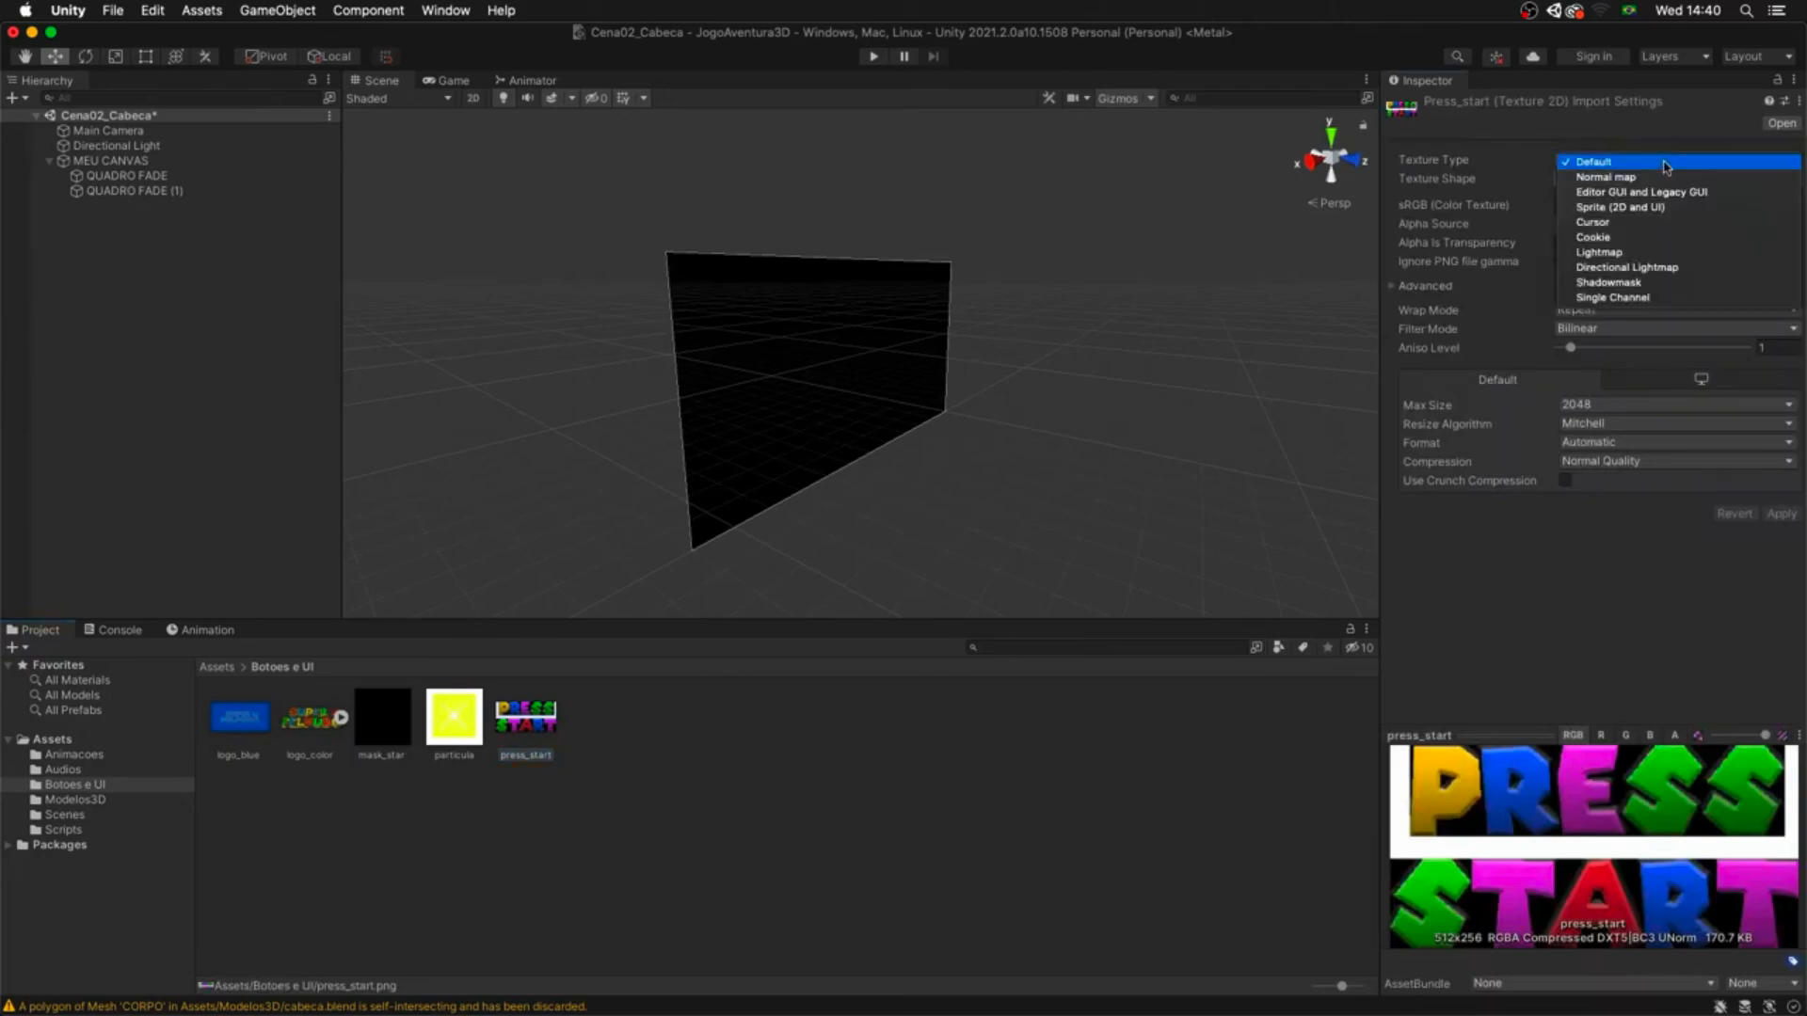
left_click(1647, 207)
left_click(1781, 590)
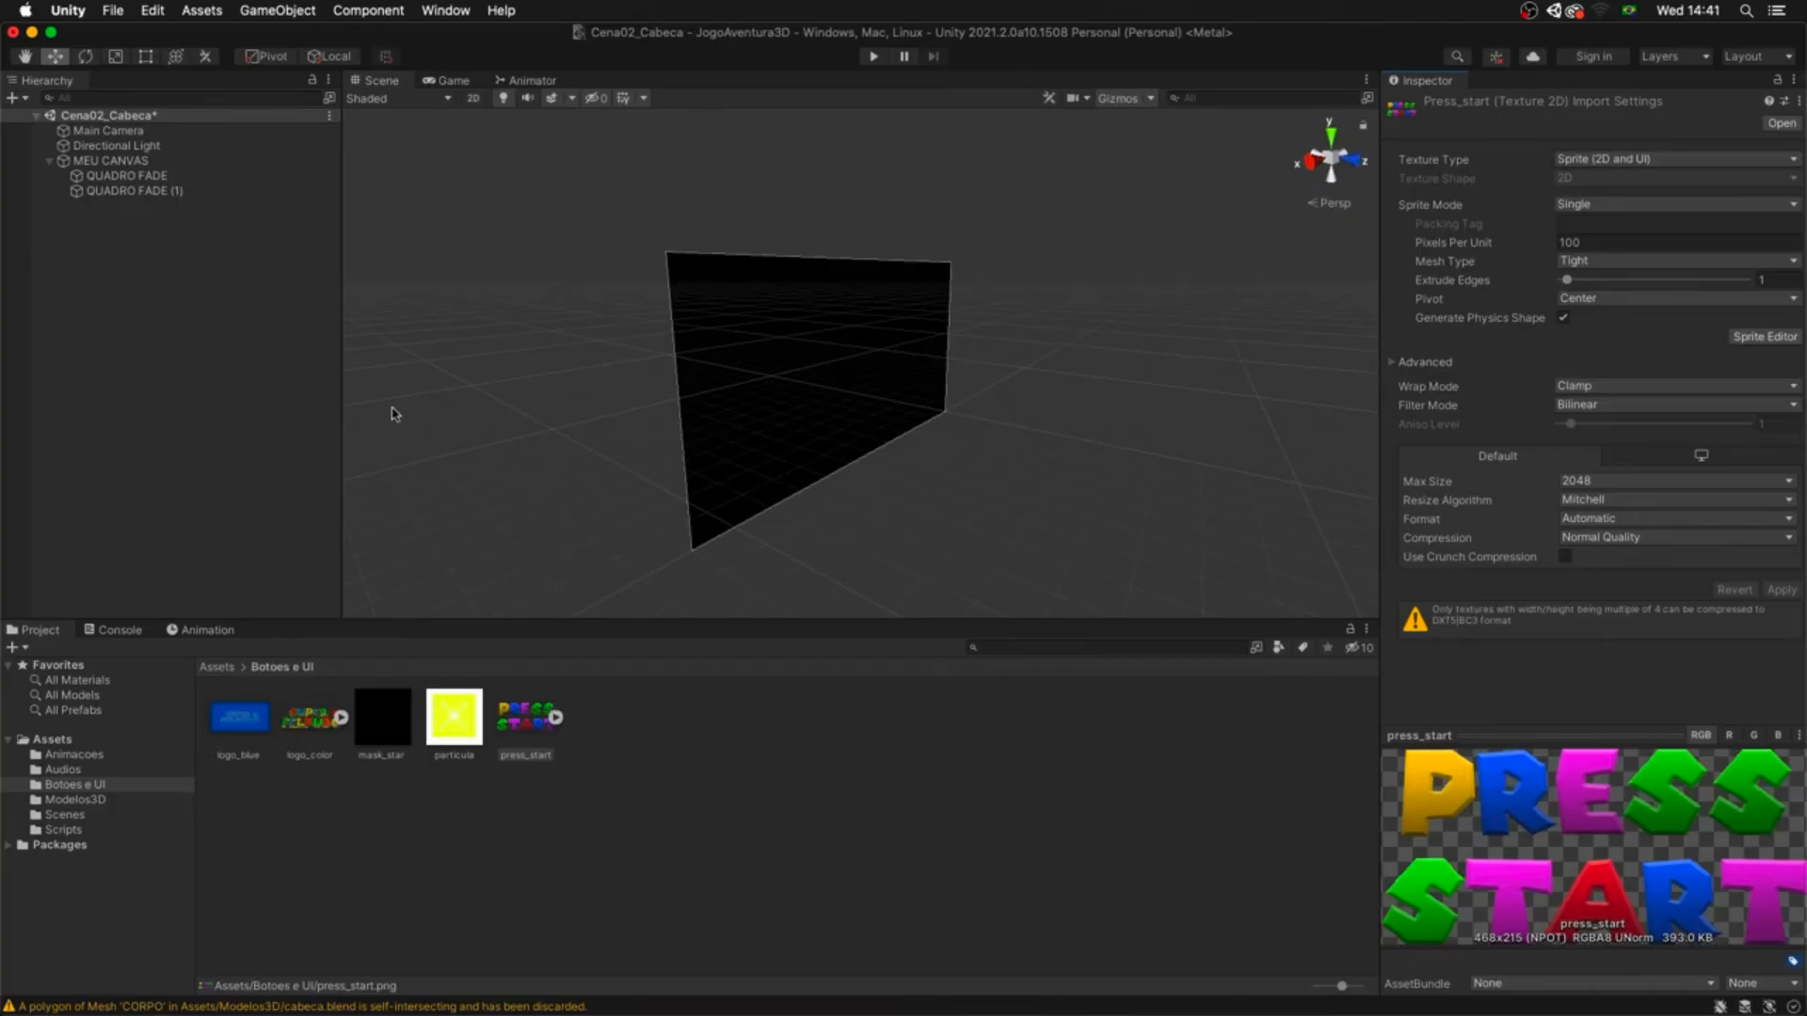
- Assign the press_start sprite as QUADRO FADE (1)'s source image and reset its Rect Transform
left_click(162, 191)
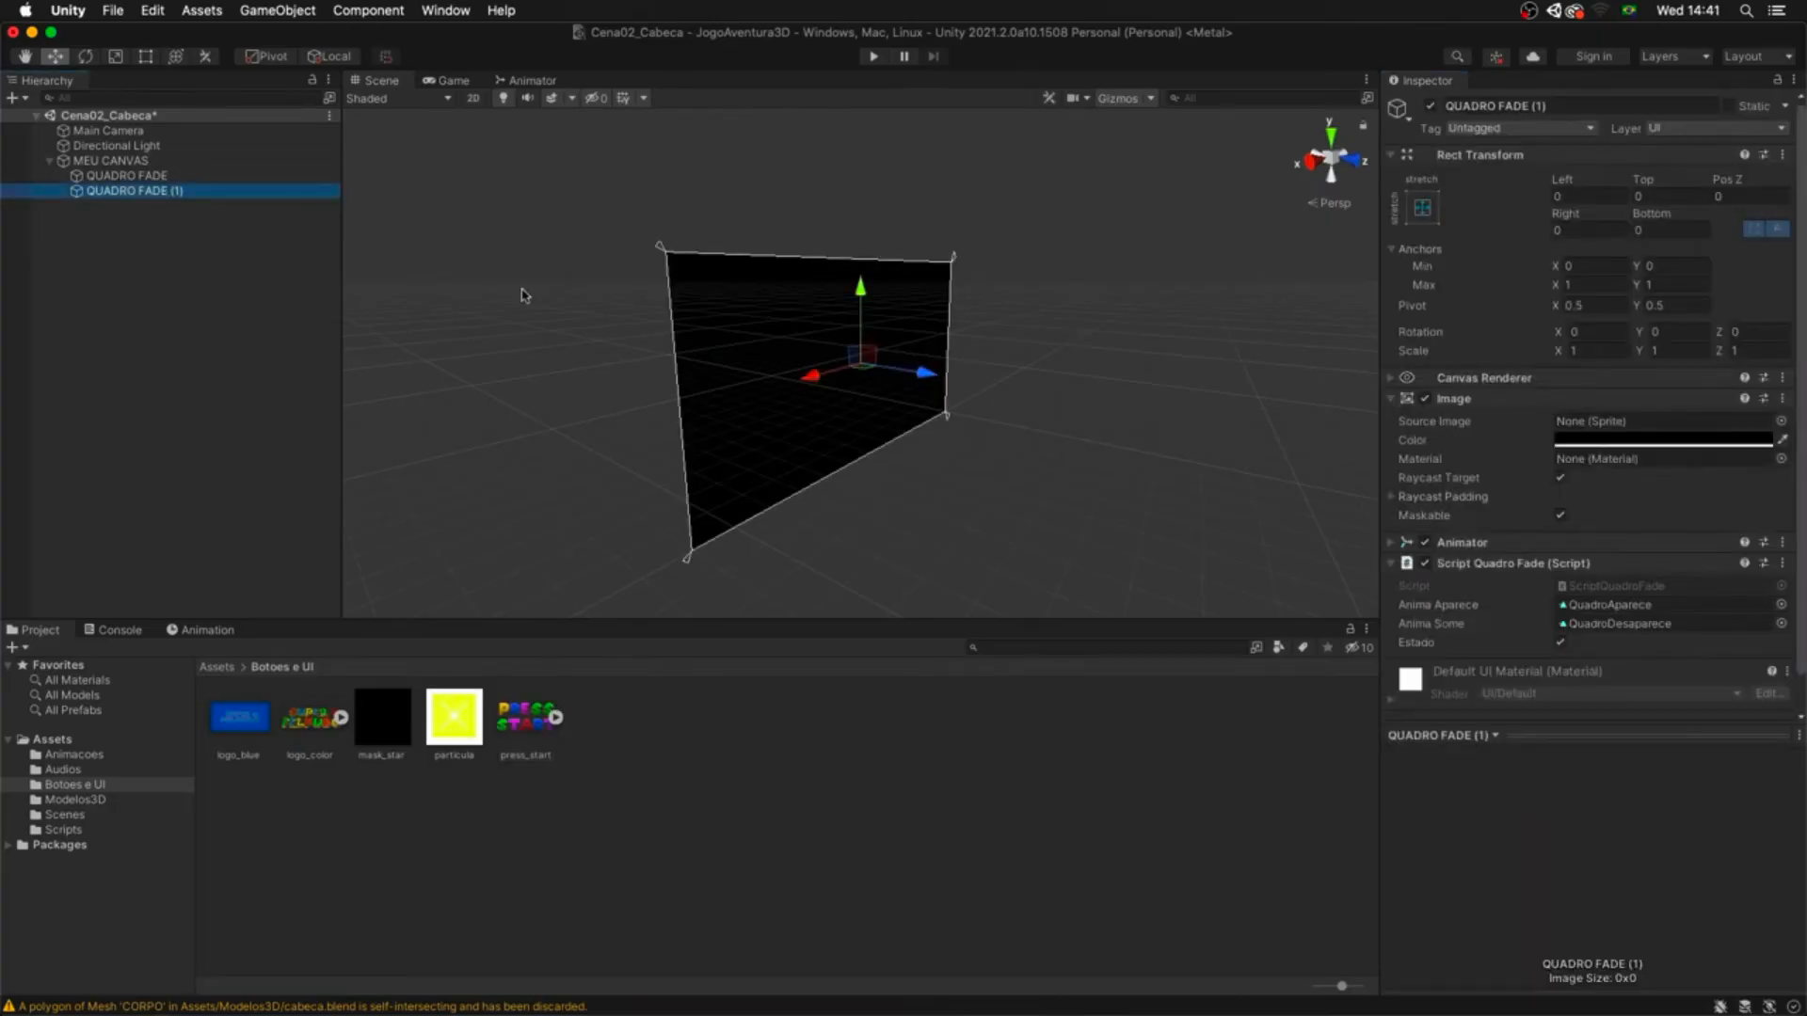
left_click(1780, 420)
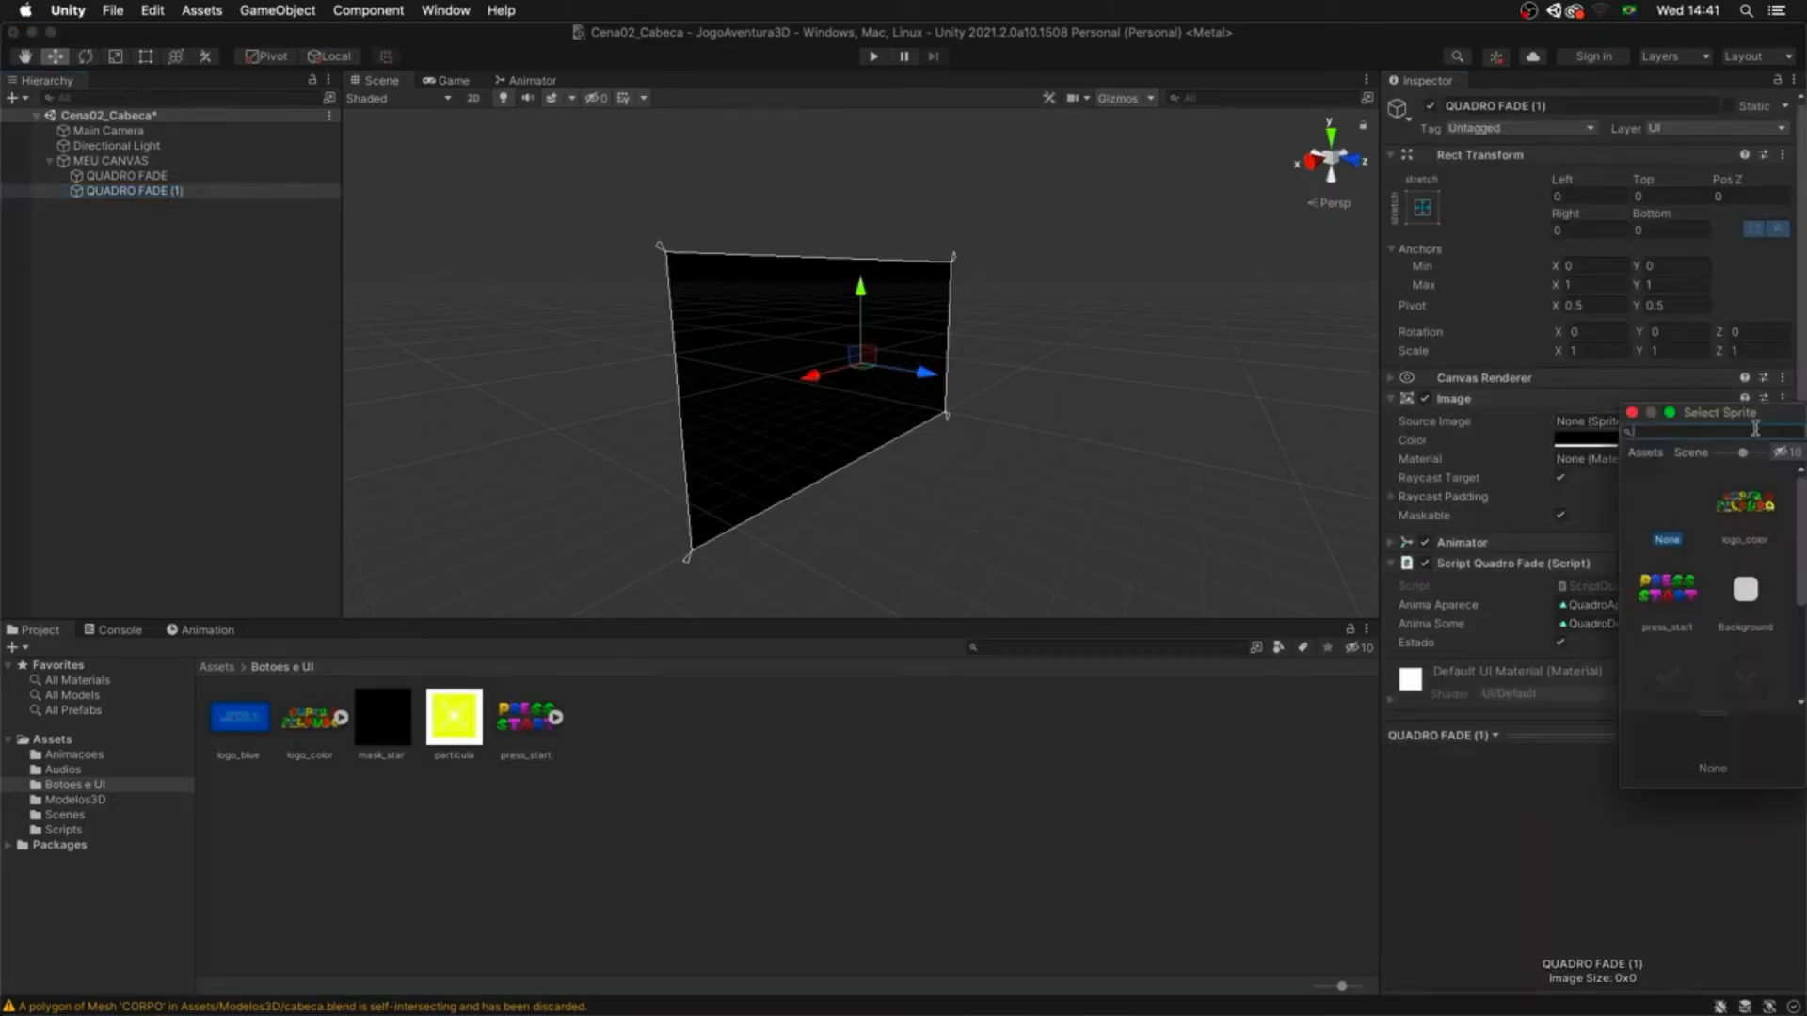
double_click(1686, 594)
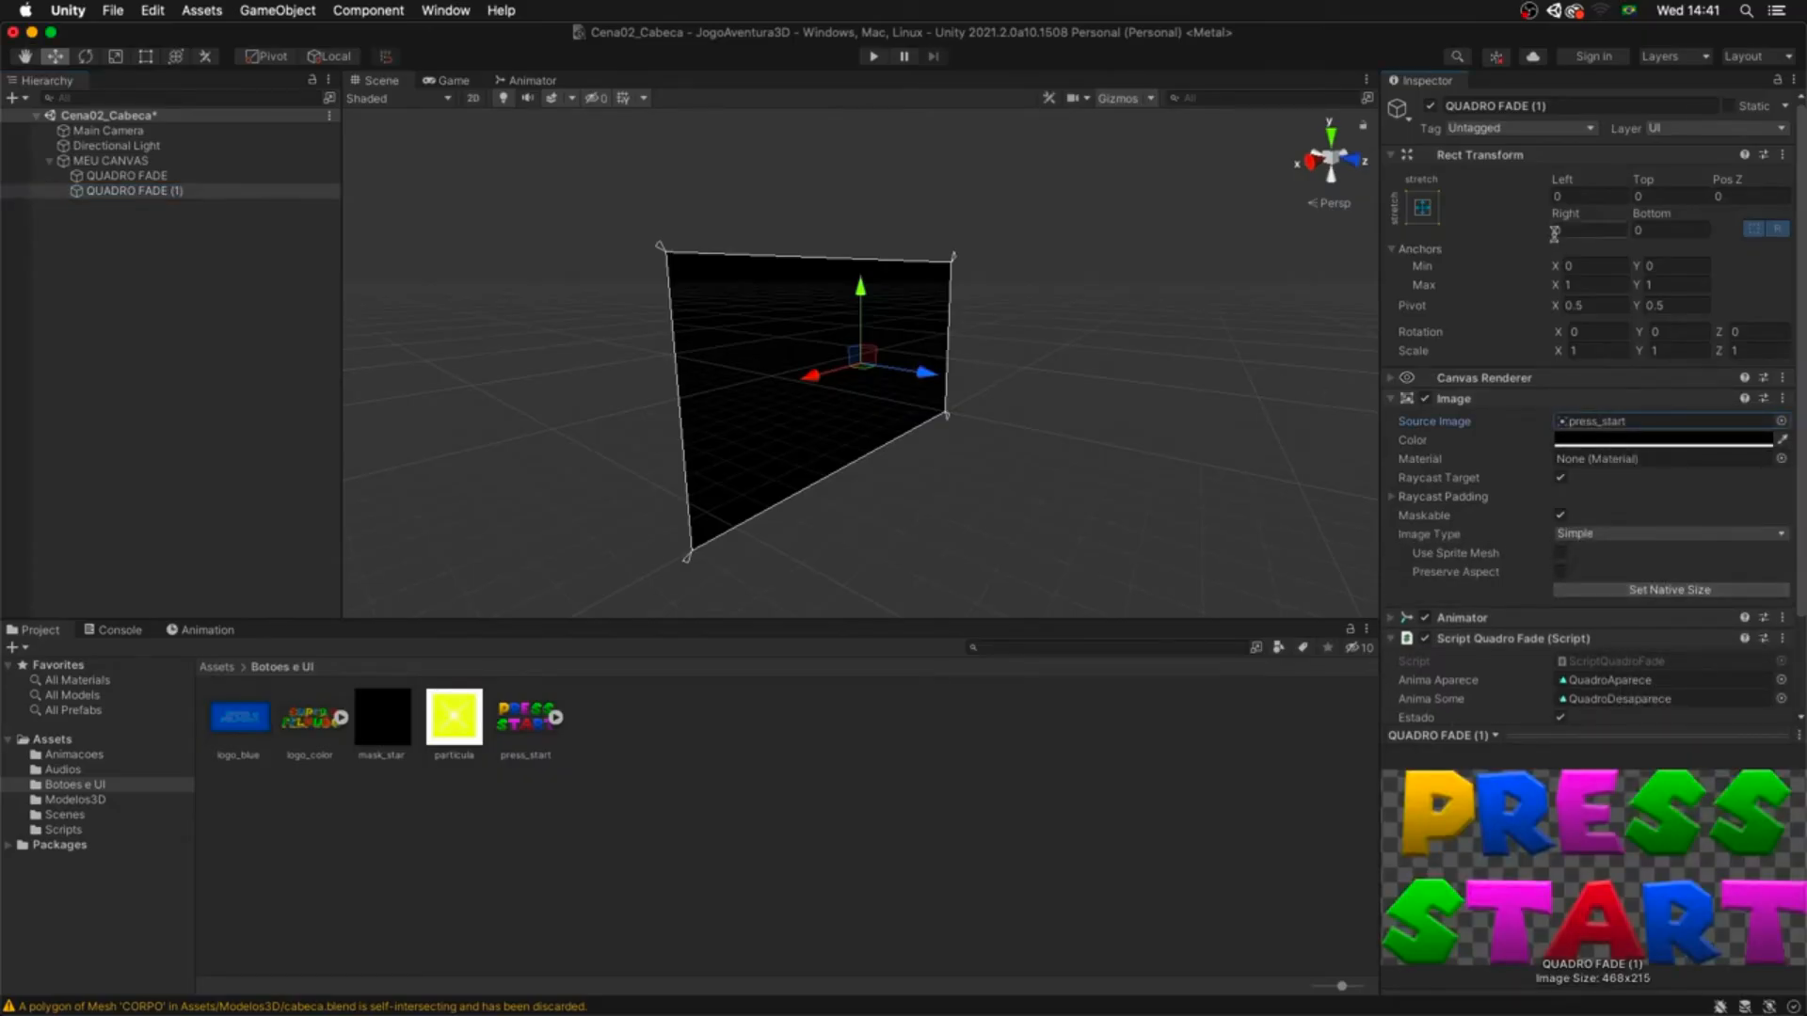
left_click(1783, 154)
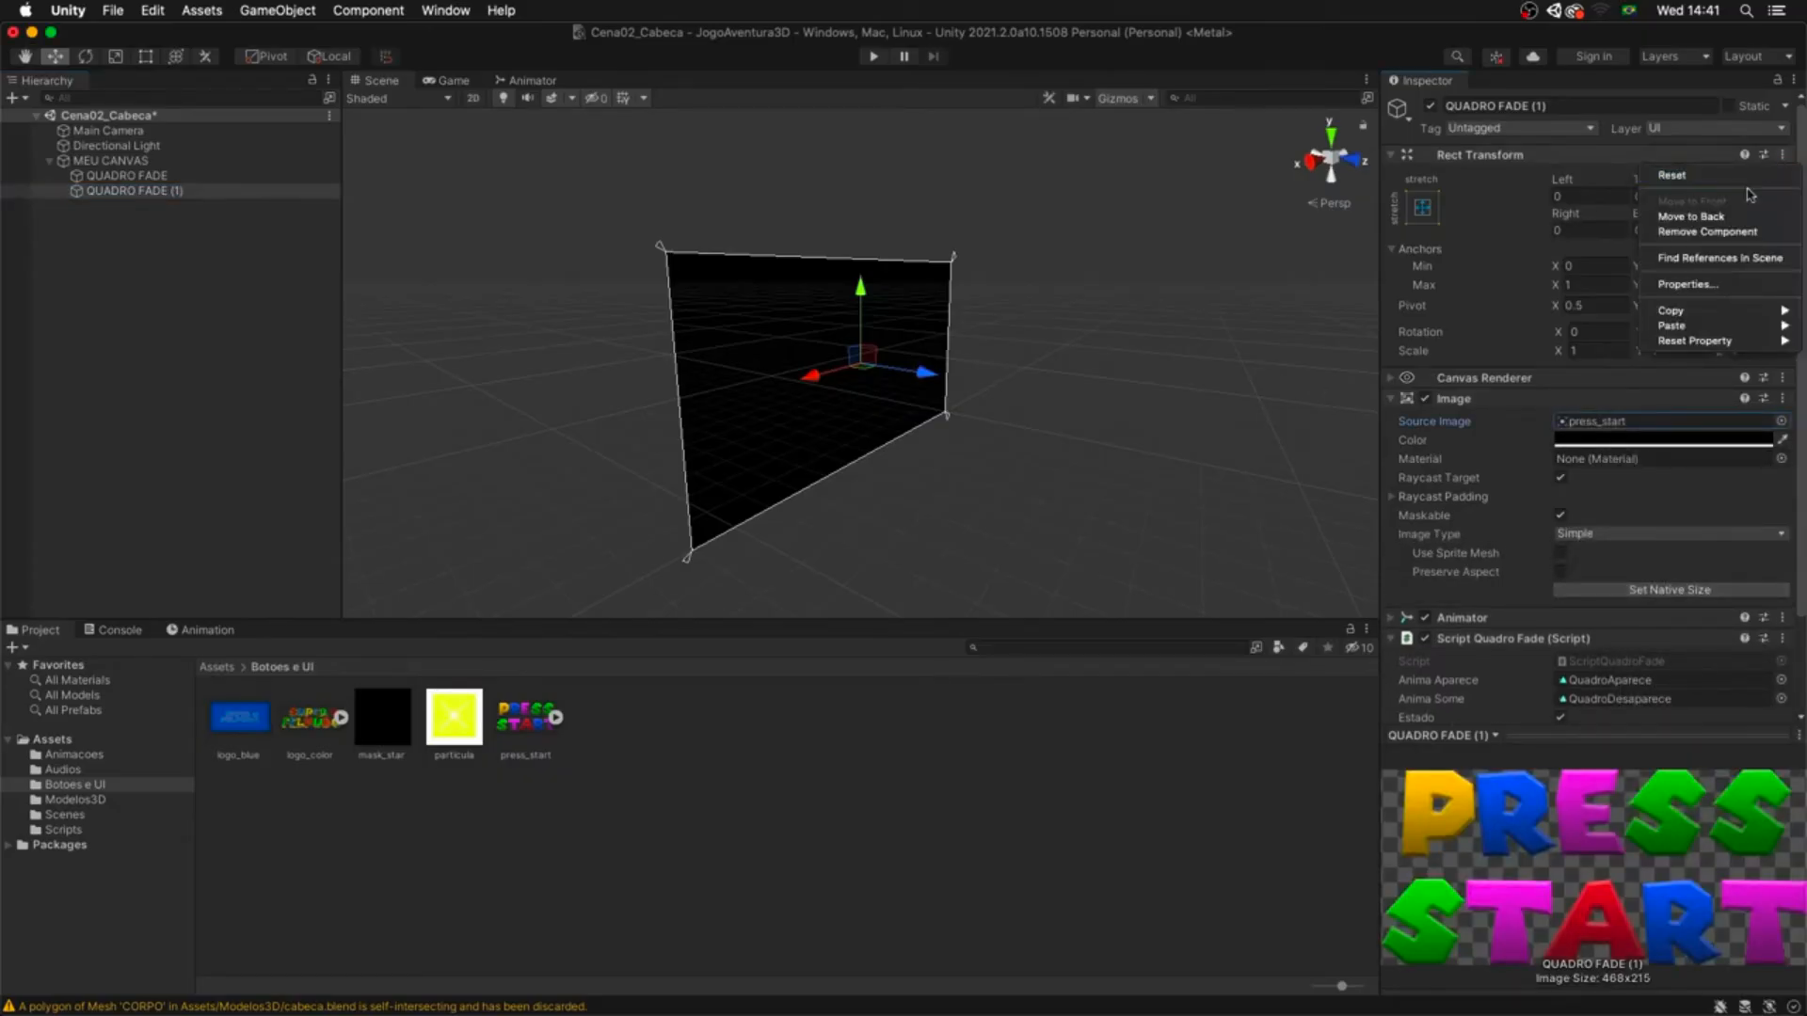
left_click(1732, 175)
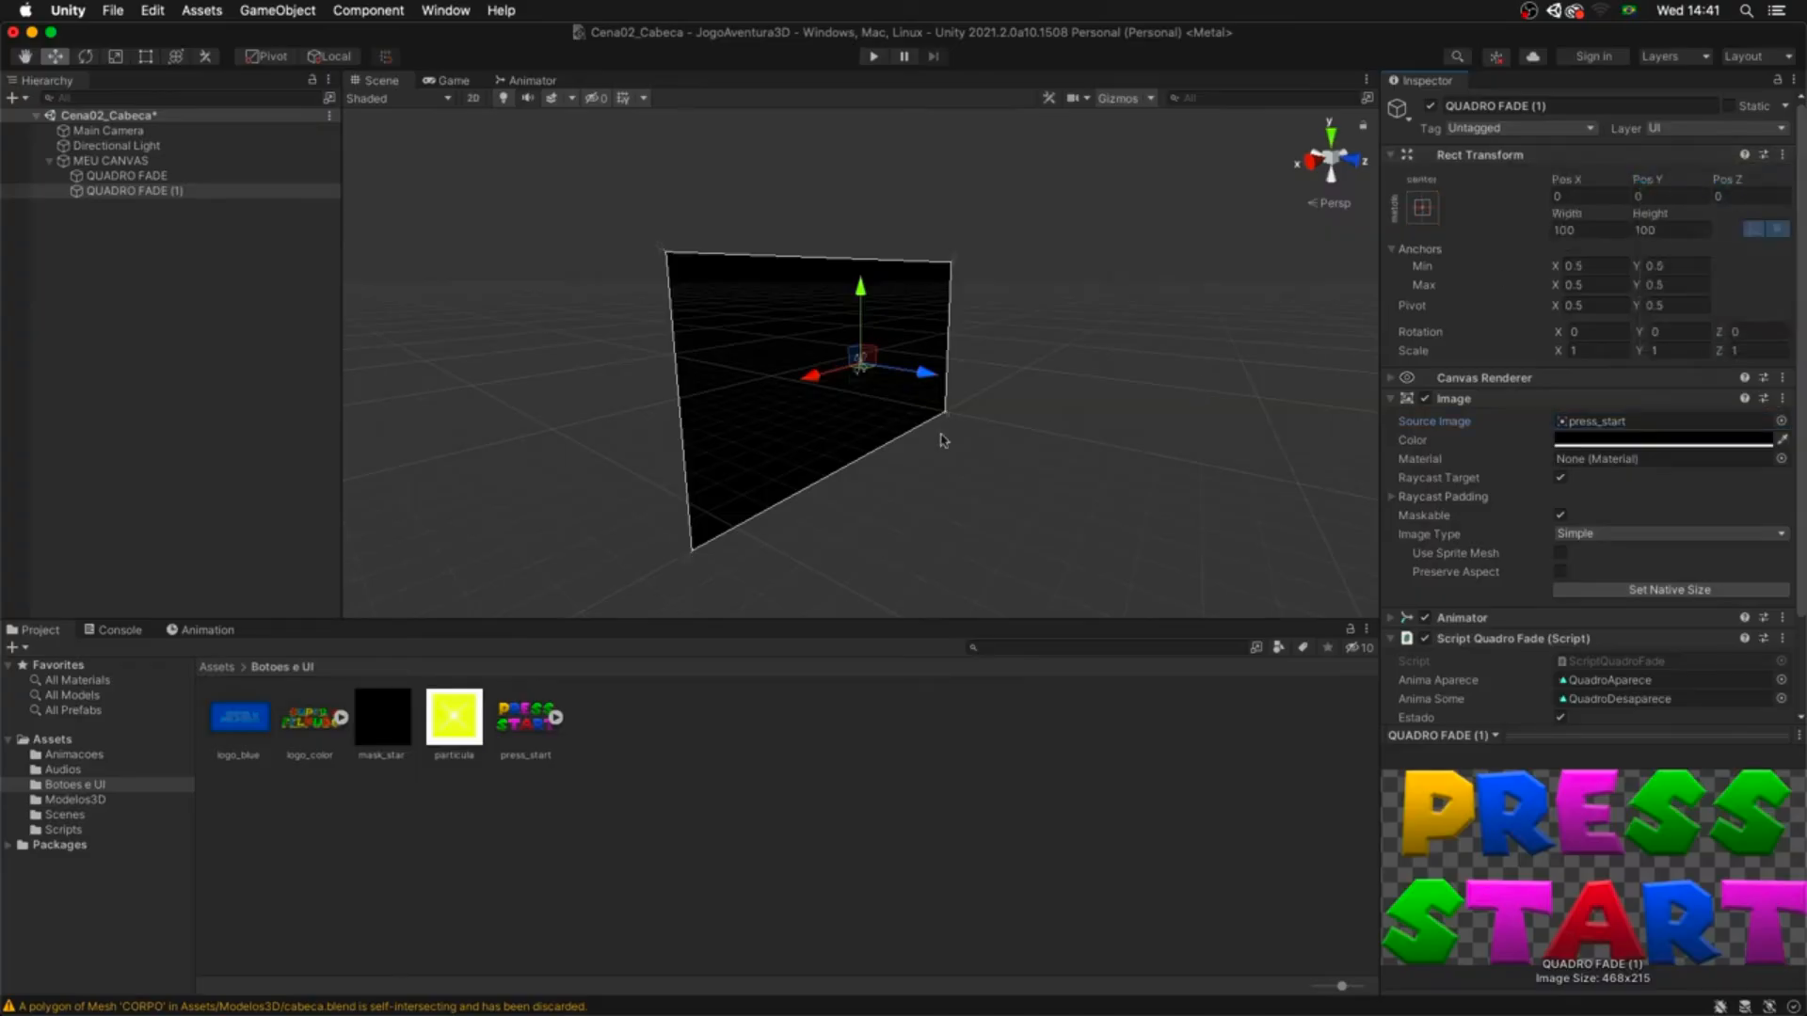
- Show the Game view and deactivate the original QUADRO FADE object
left_click_drag(930, 435, 755, 162, "alt")
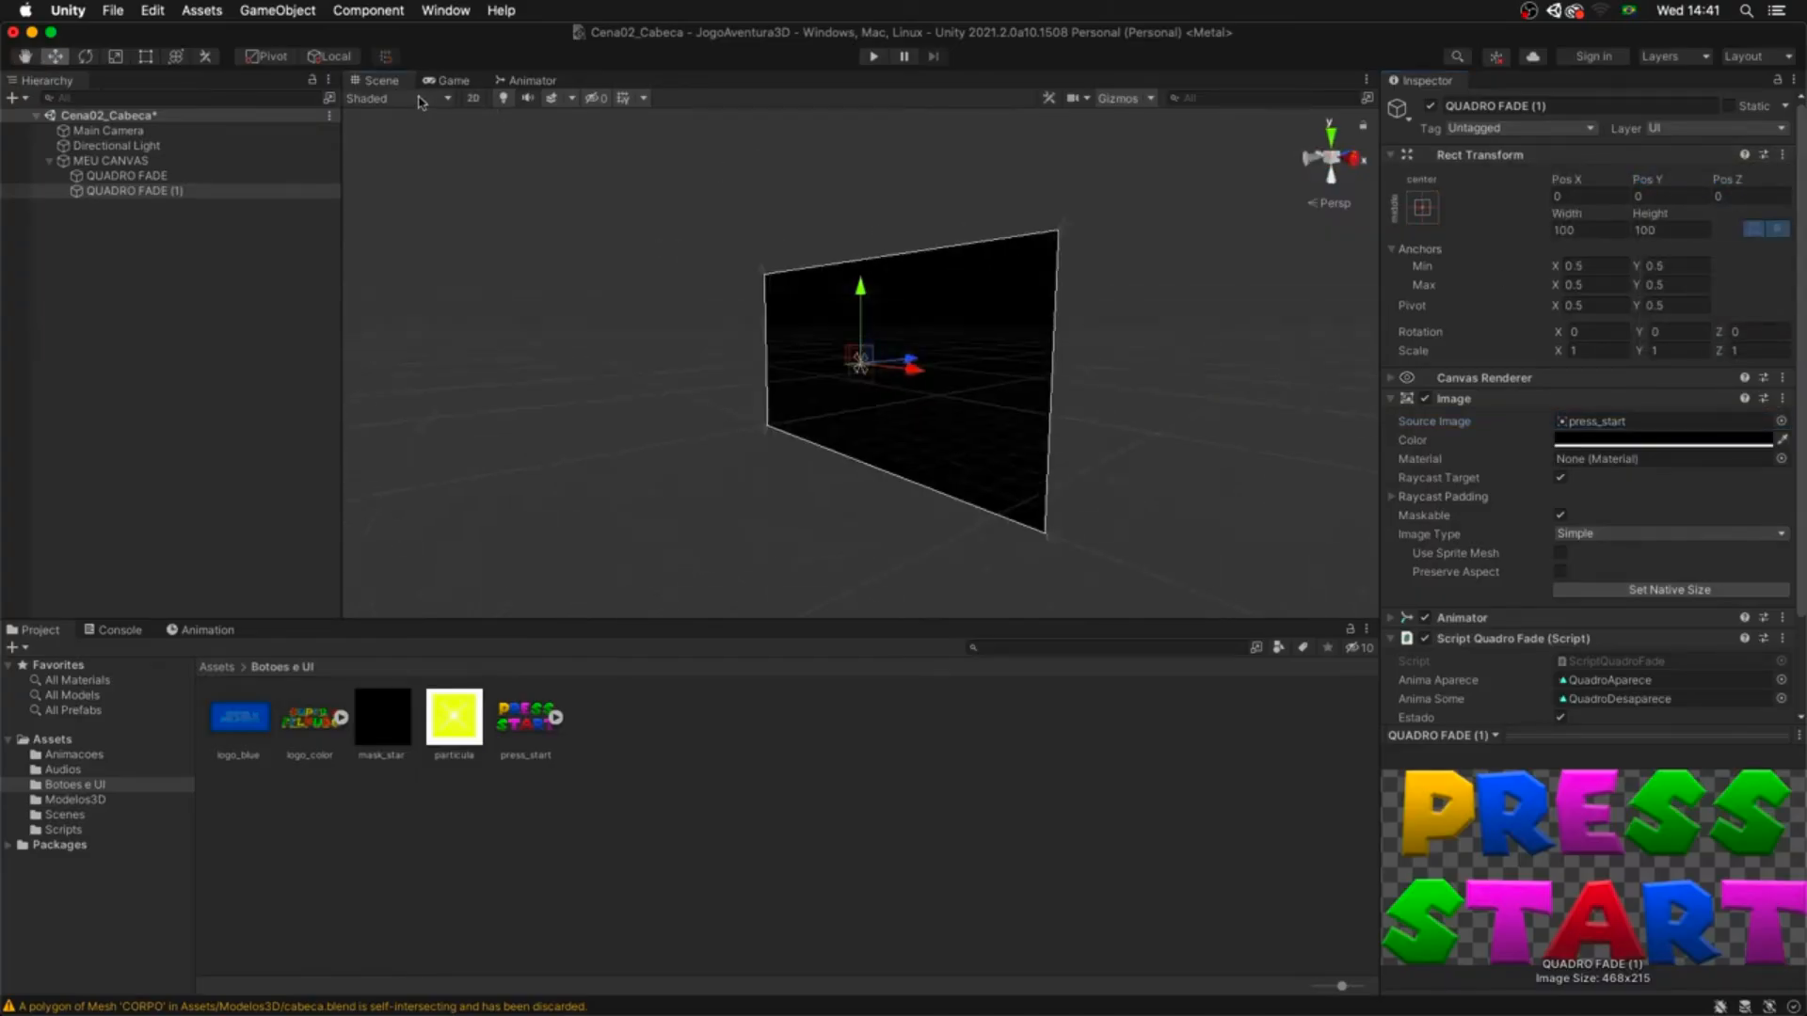
left_click(454, 81)
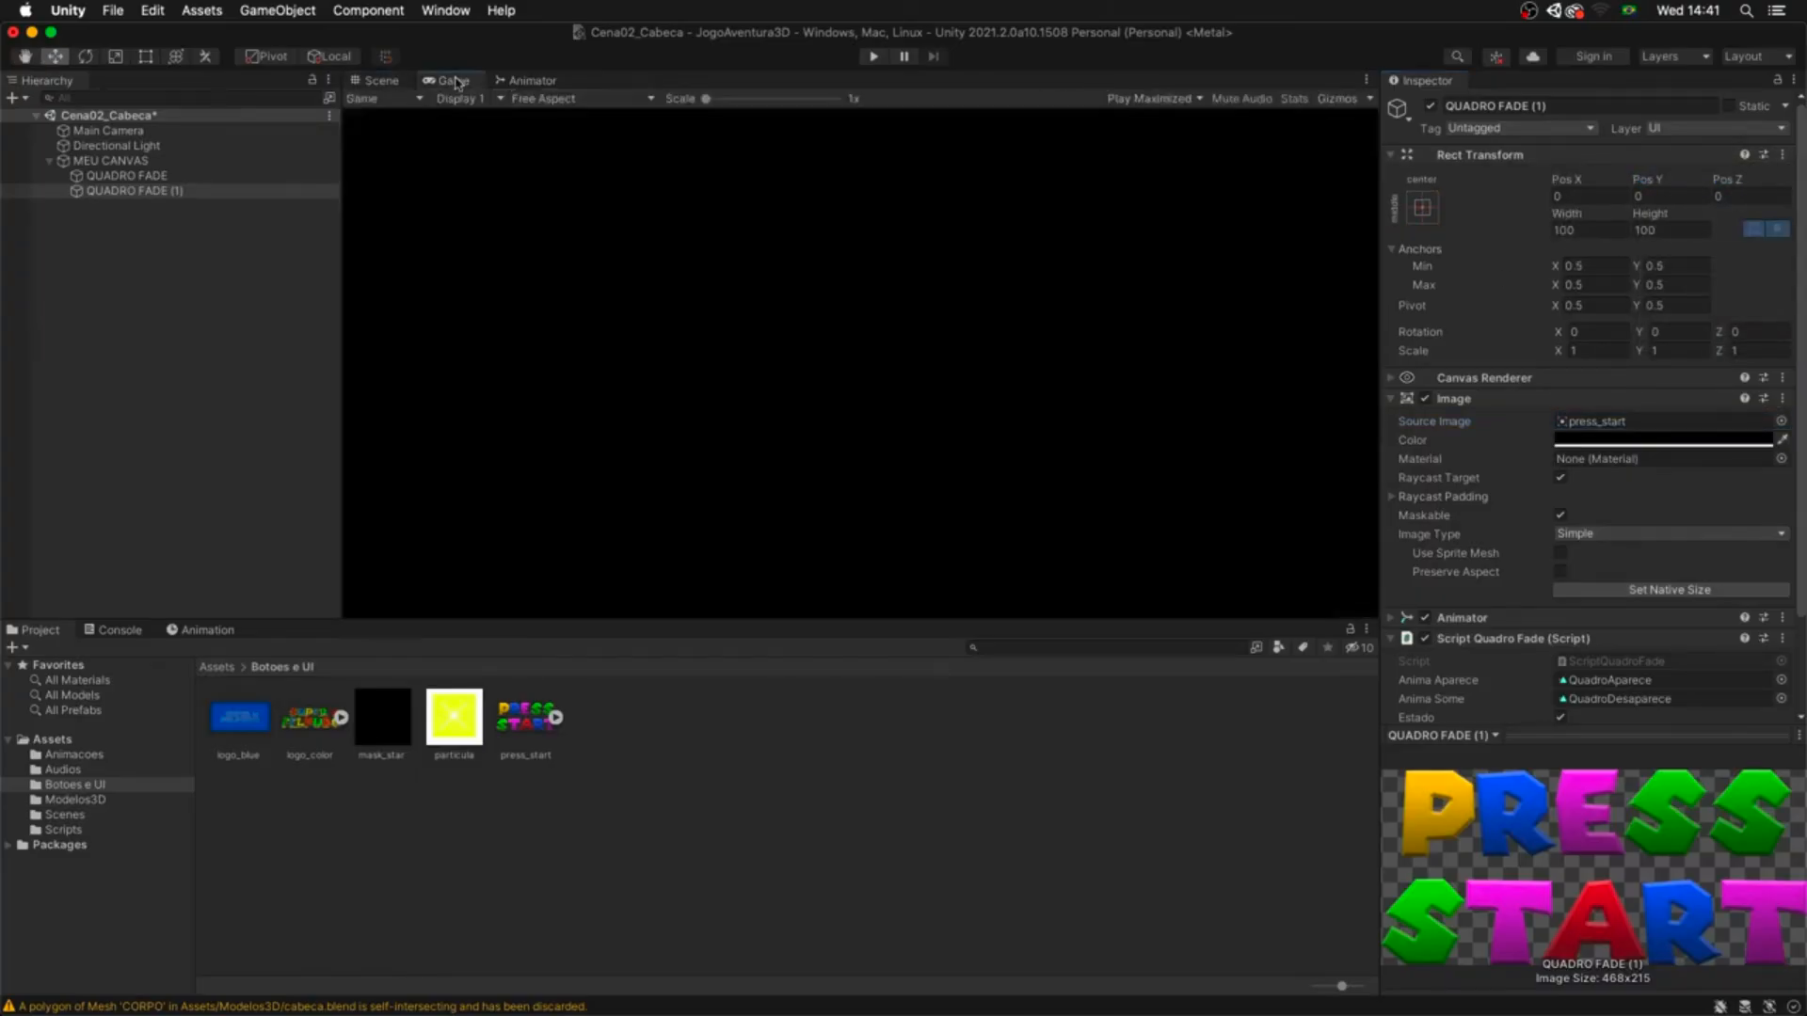
left_click(176, 177)
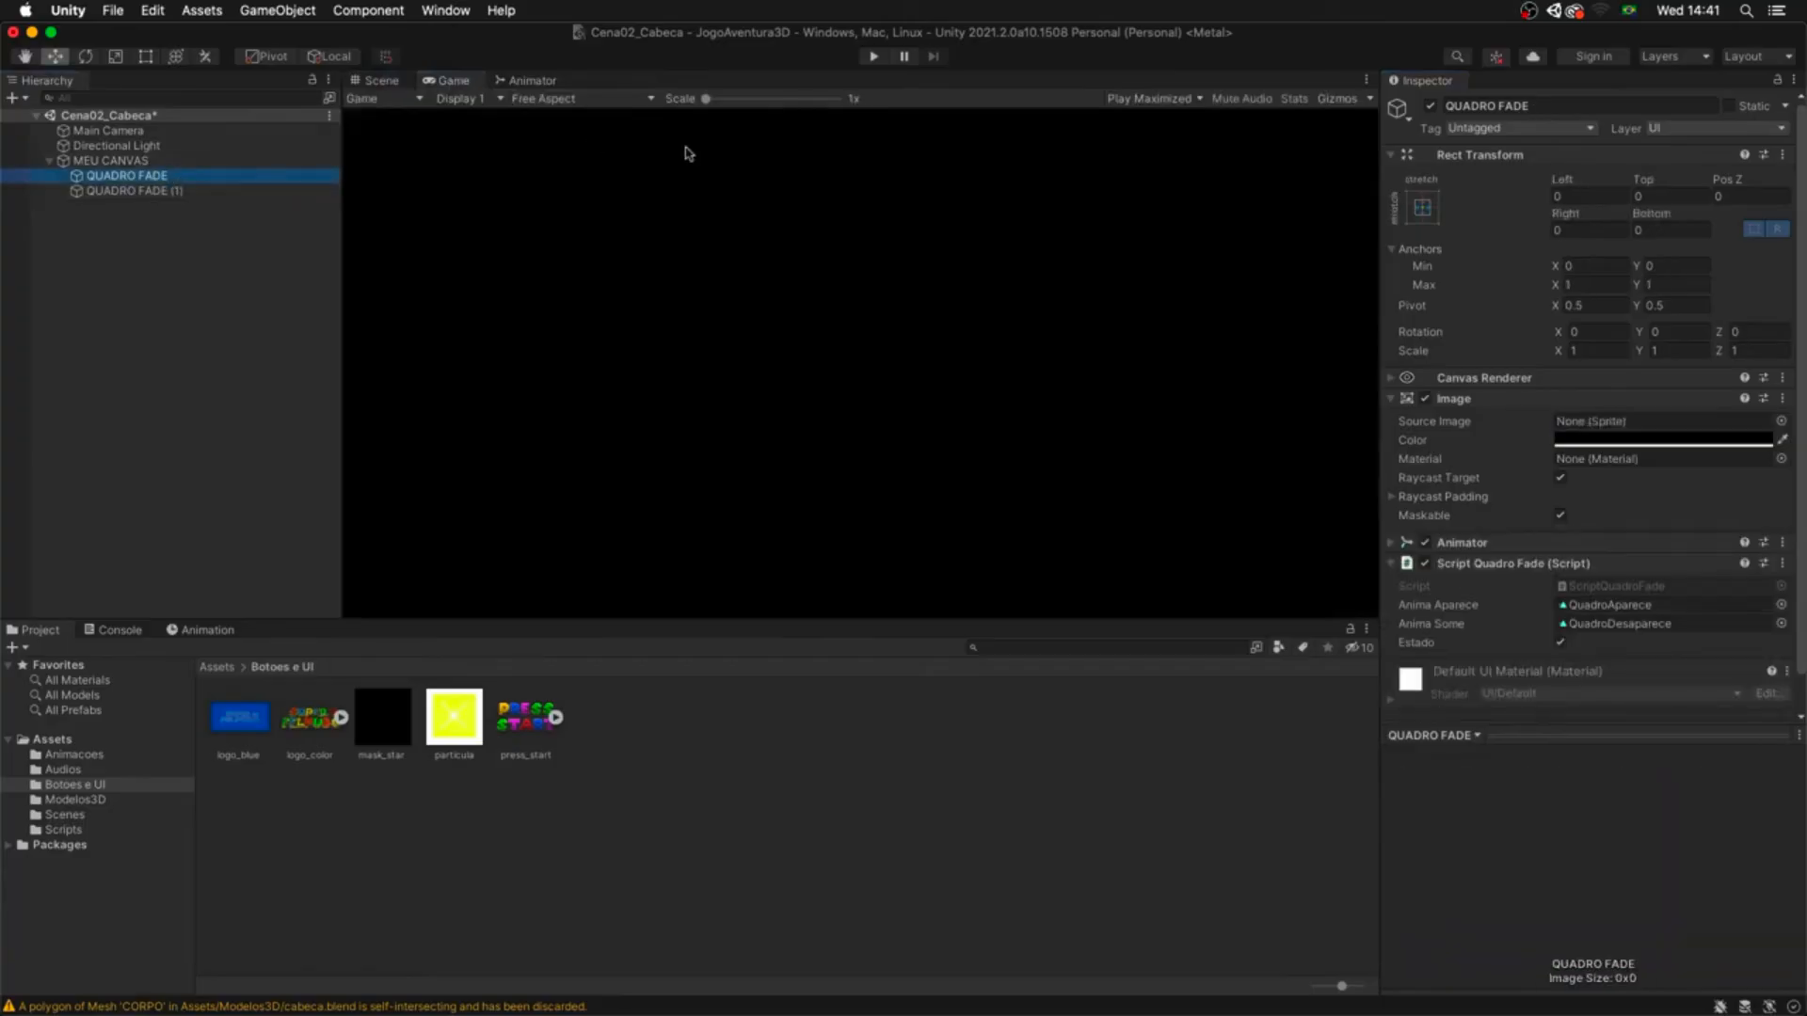
left_click(1431, 107)
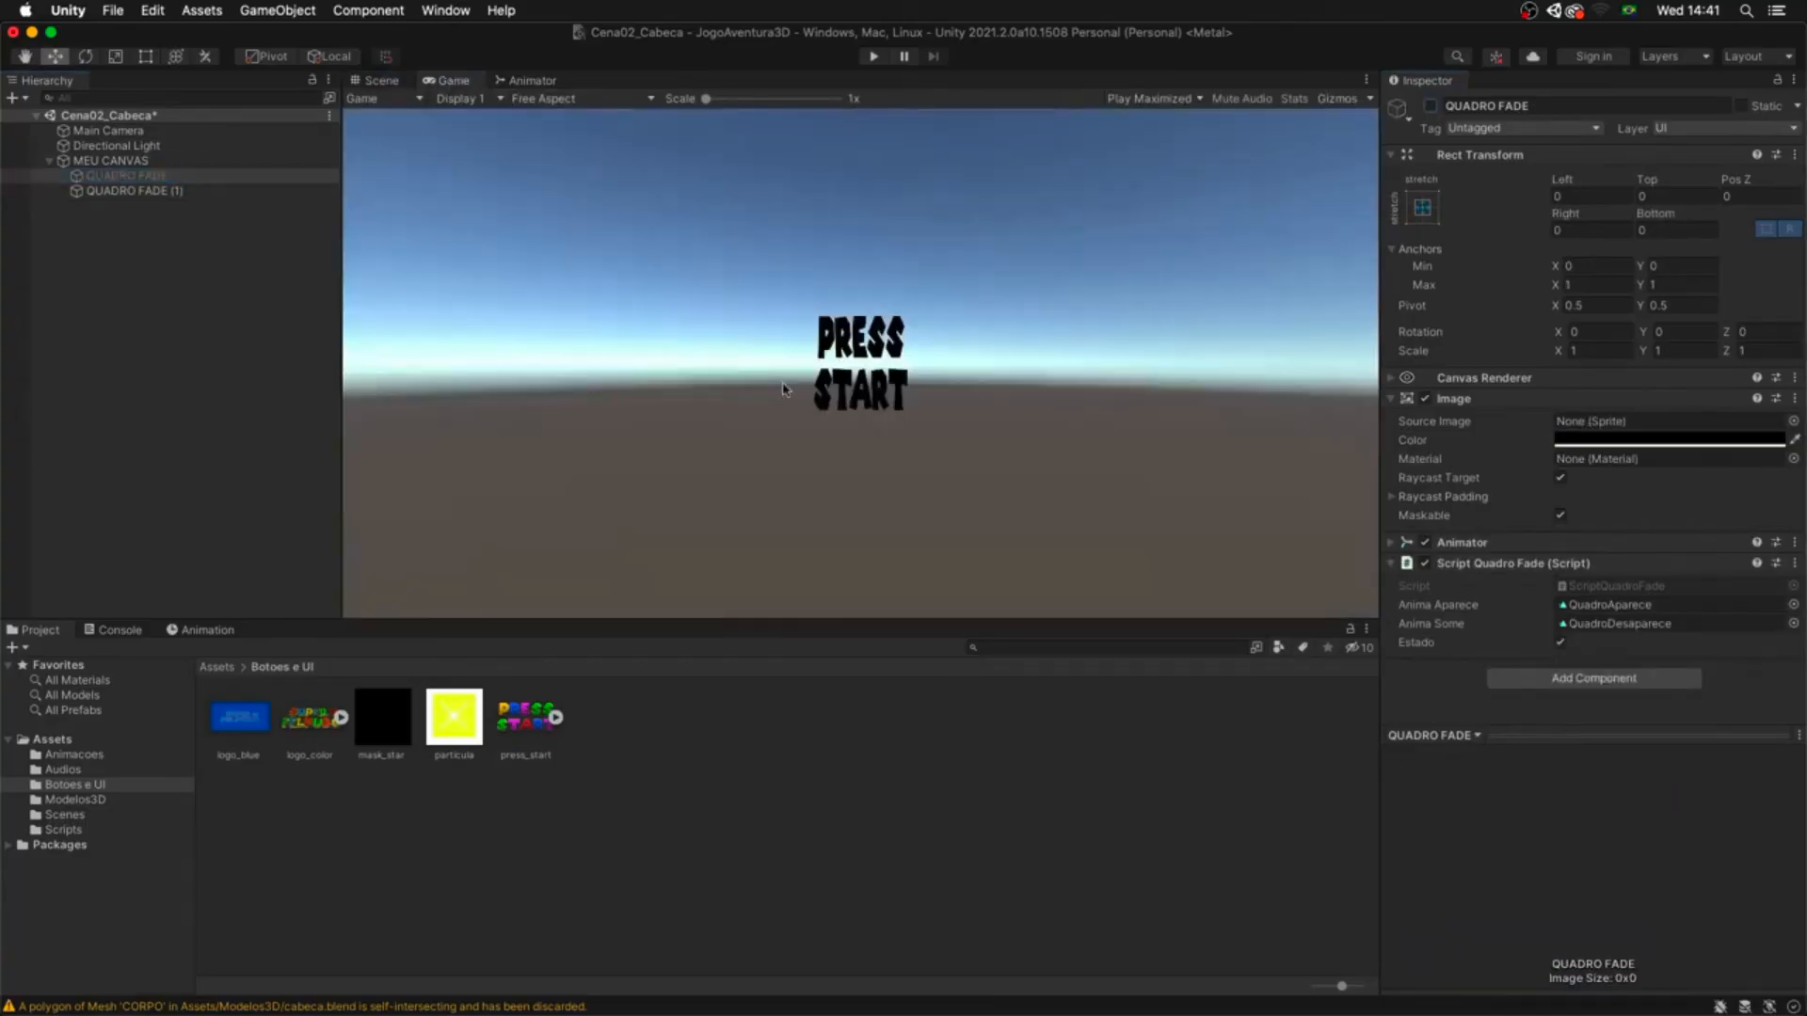
- Set the Image color of QUADRO FADE (1) to white (FFFFFF)
left_click(197, 191)
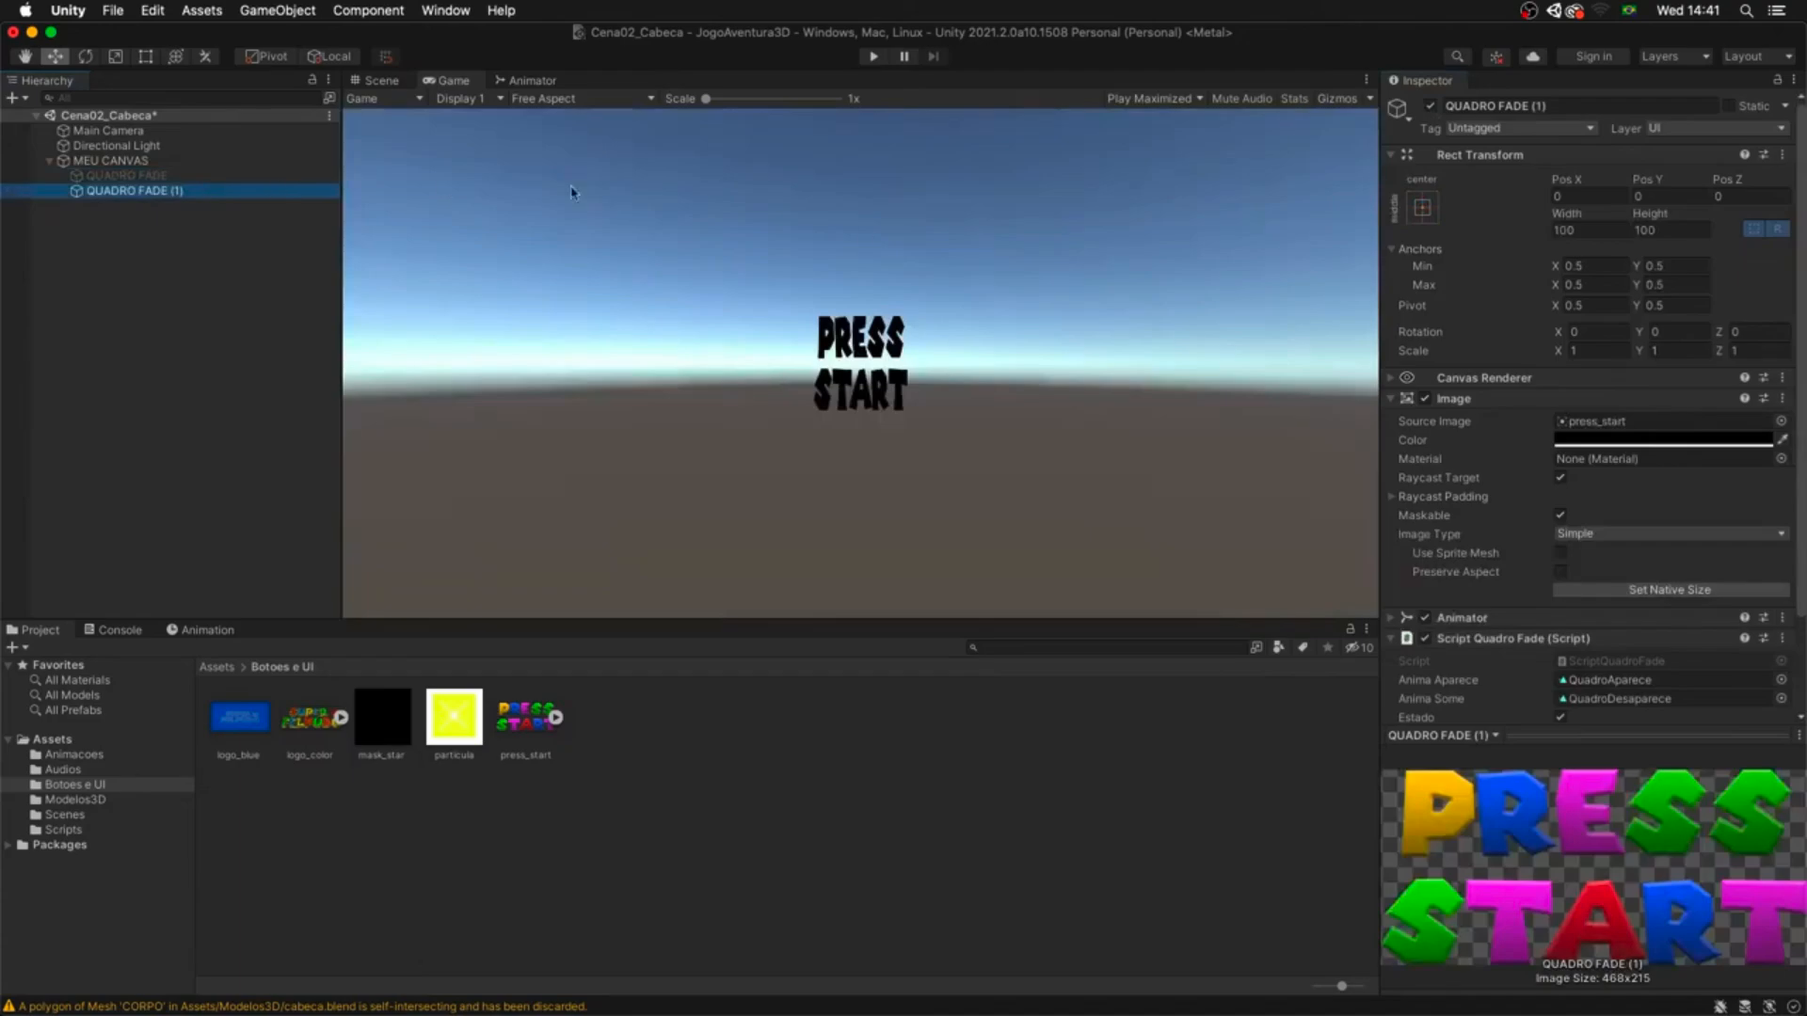
left_click(1633, 442)
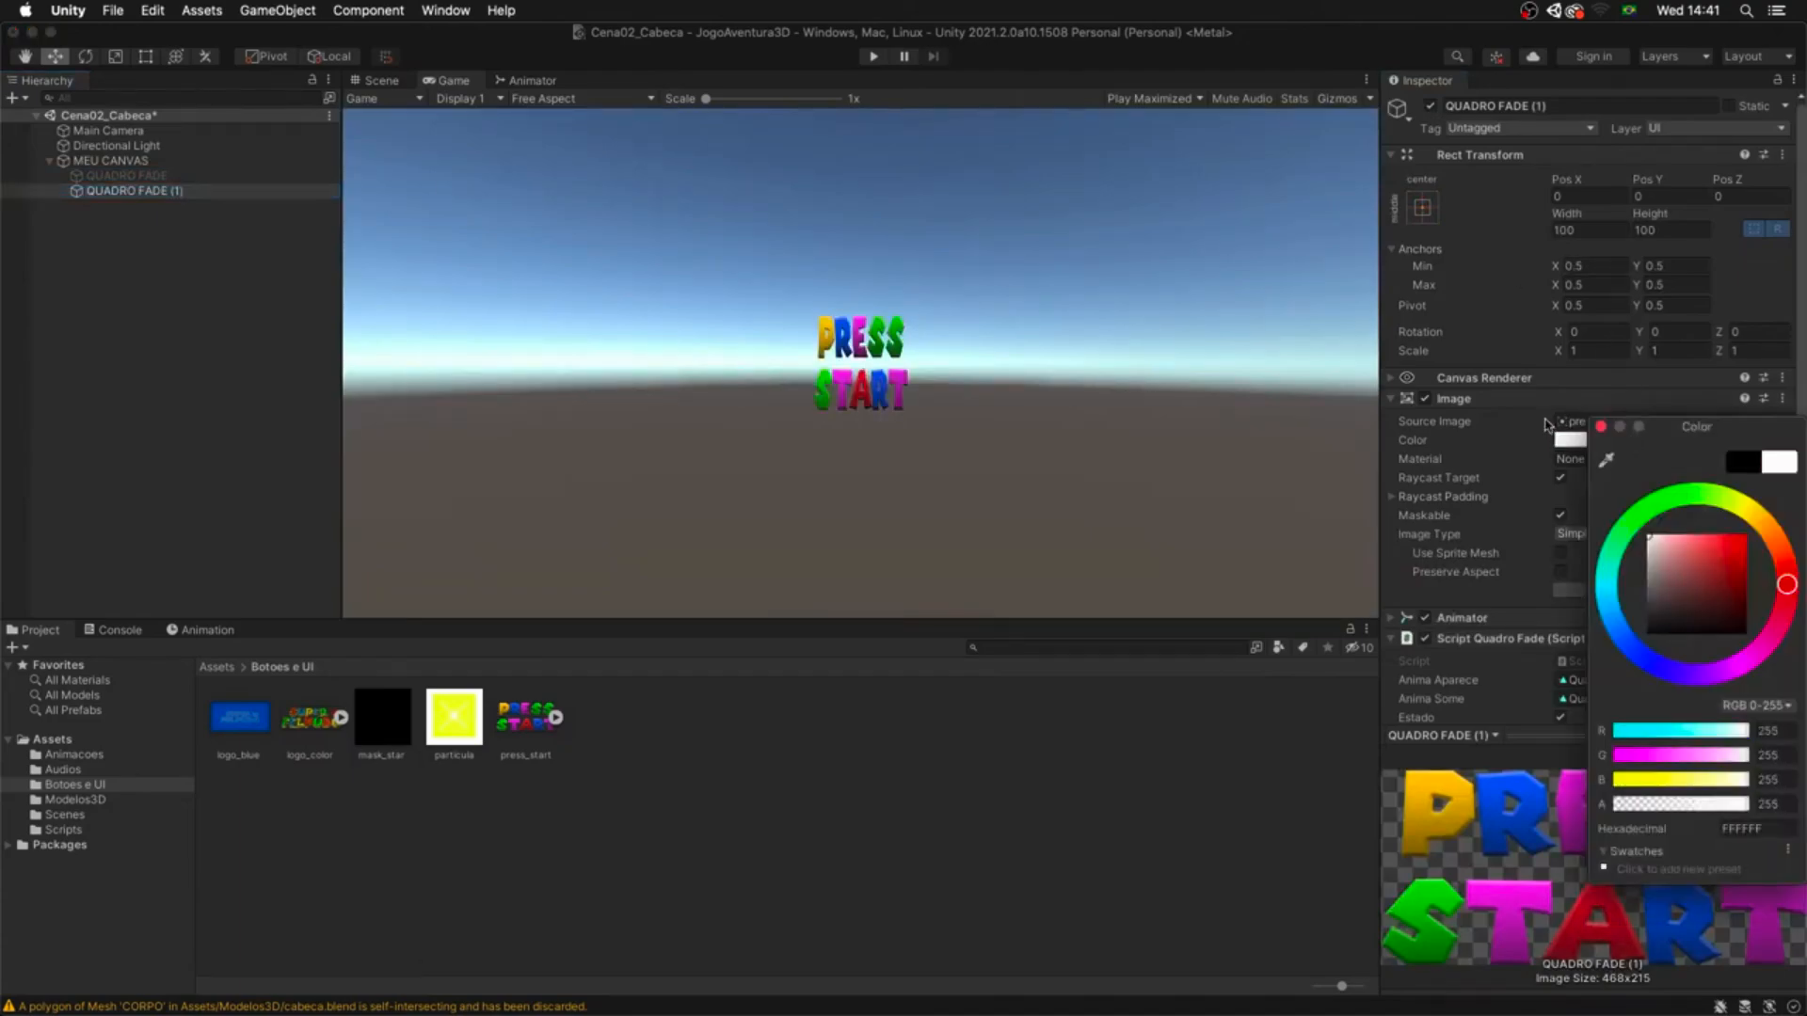
left_click(1601, 427)
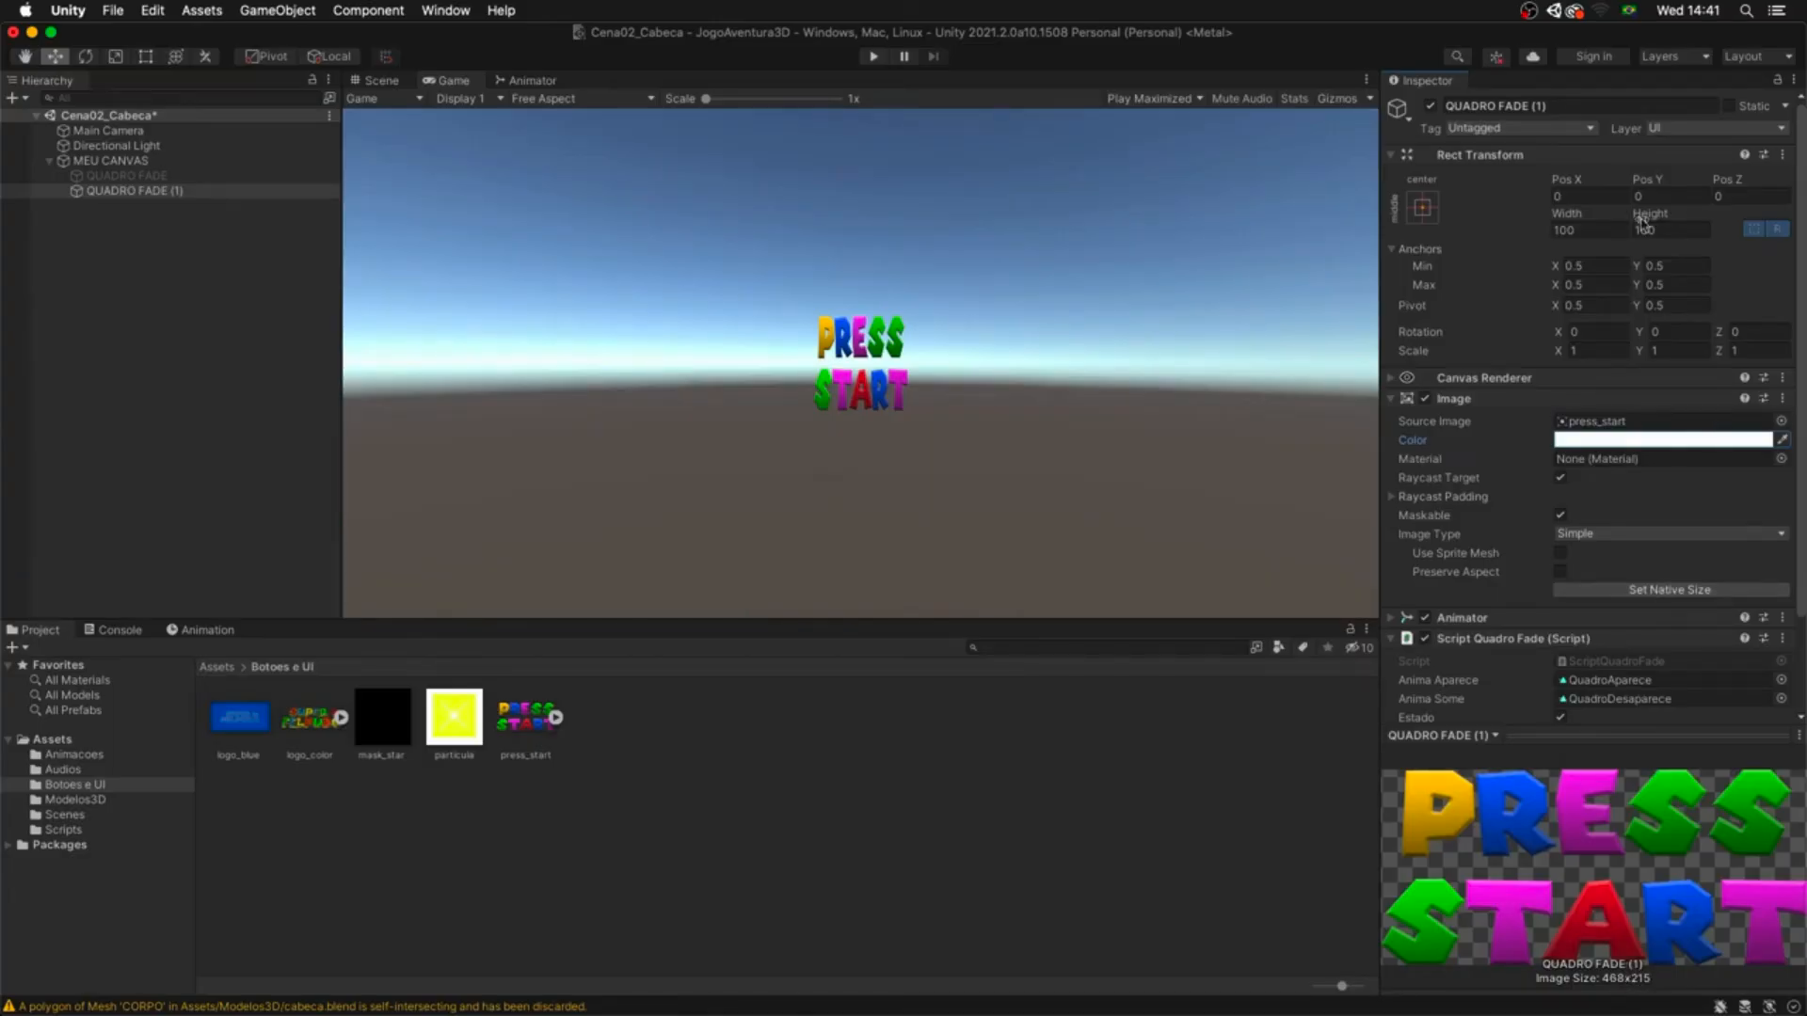
- Set the width of QUADRO FADE (1) to the sprite's aspect ratio, 468/215, multiplied by 100
left_click(1669, 234)
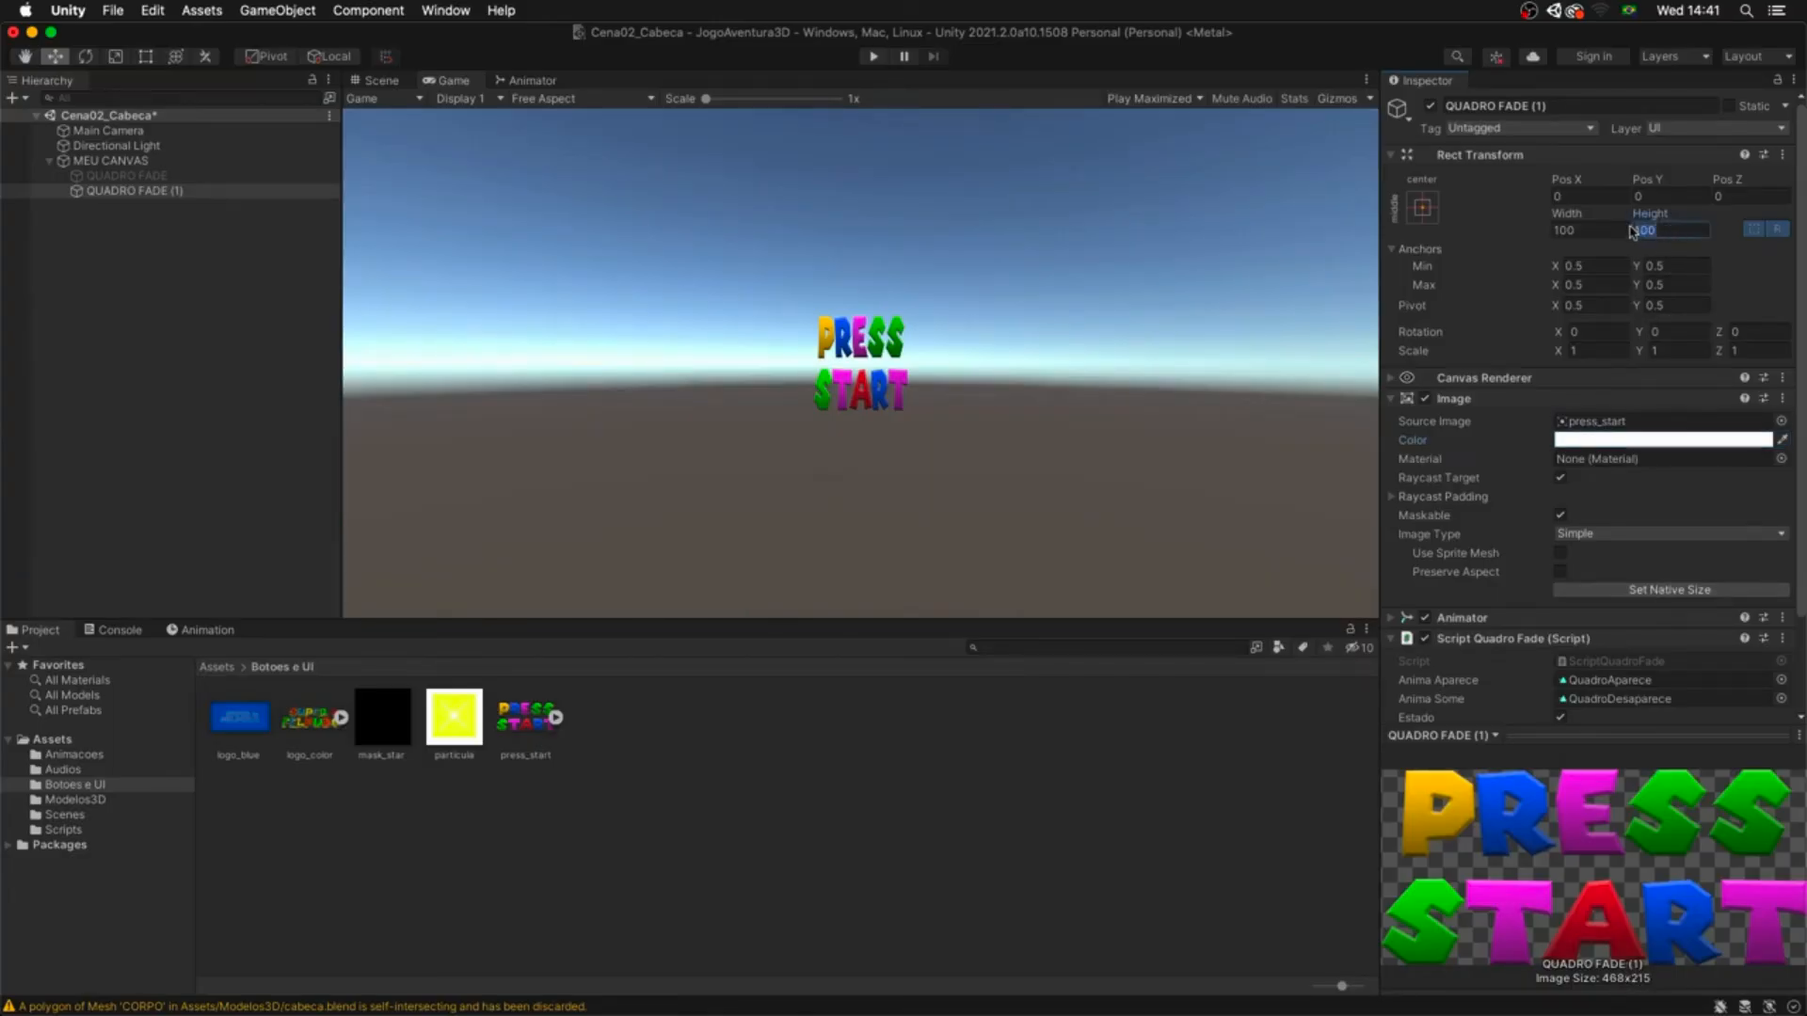
left_click(1569, 230)
left_click_drag(1568, 228, 1517, 228)
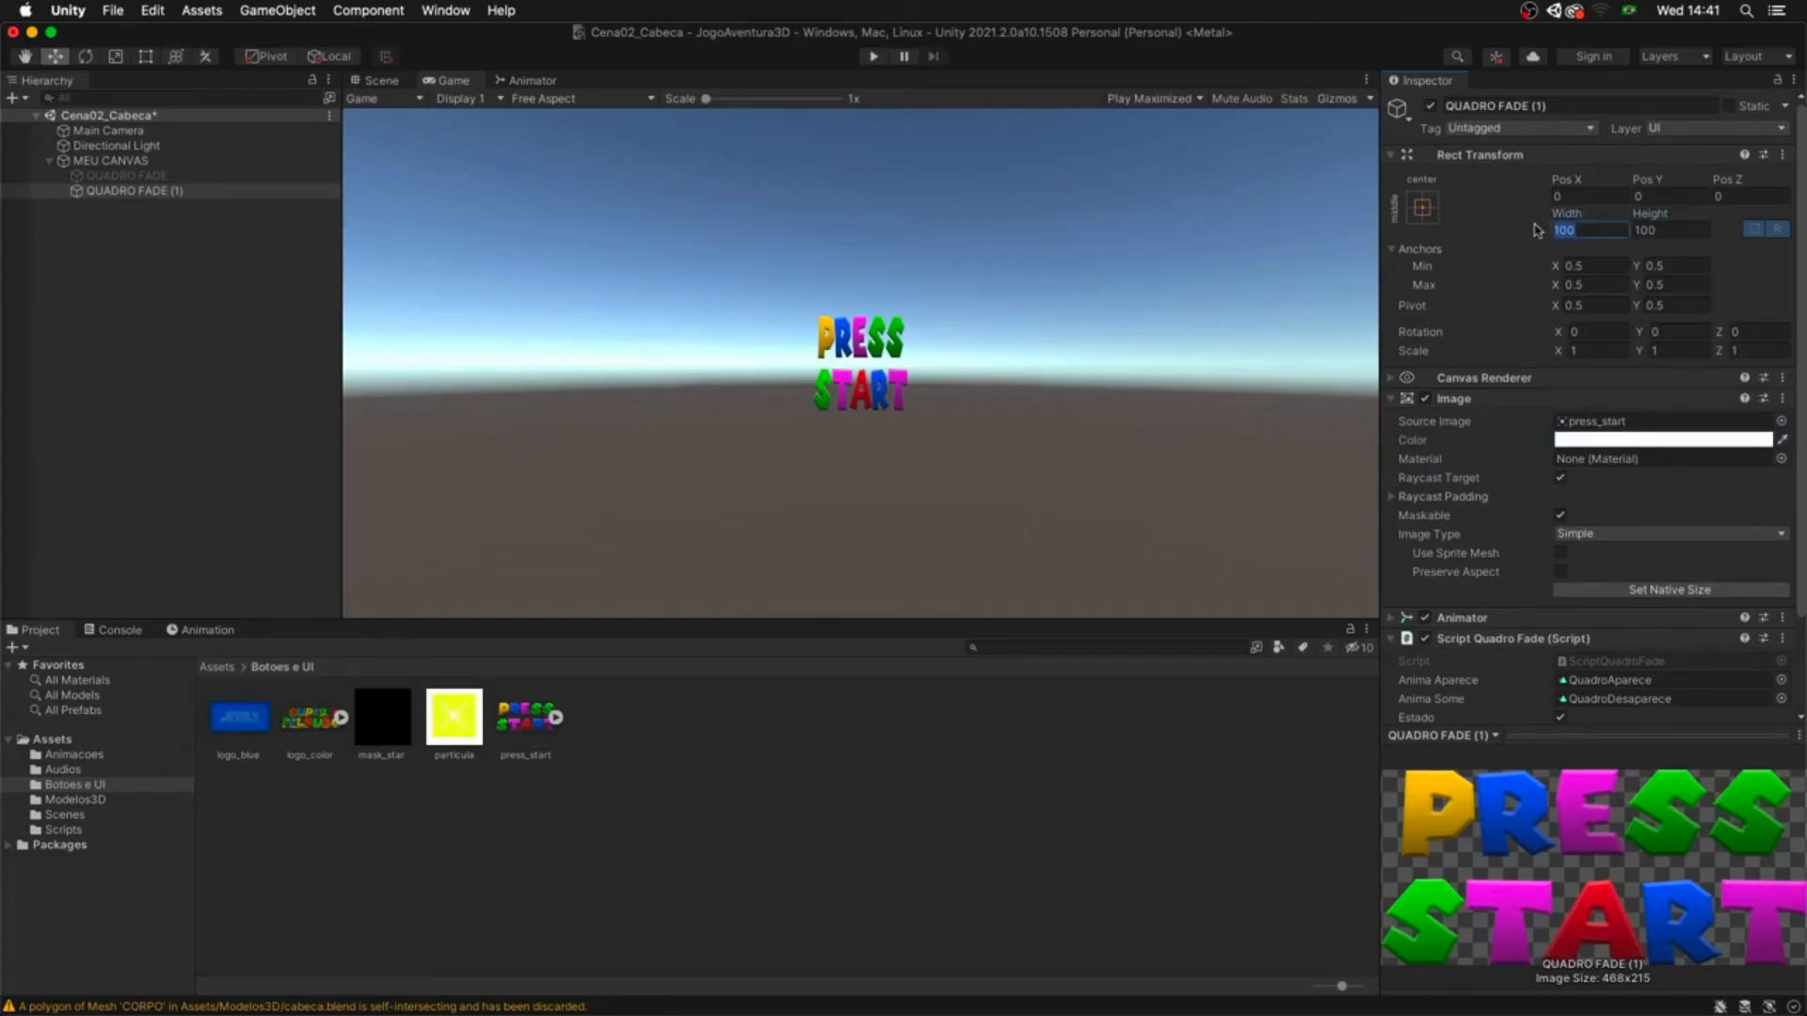
type("468")
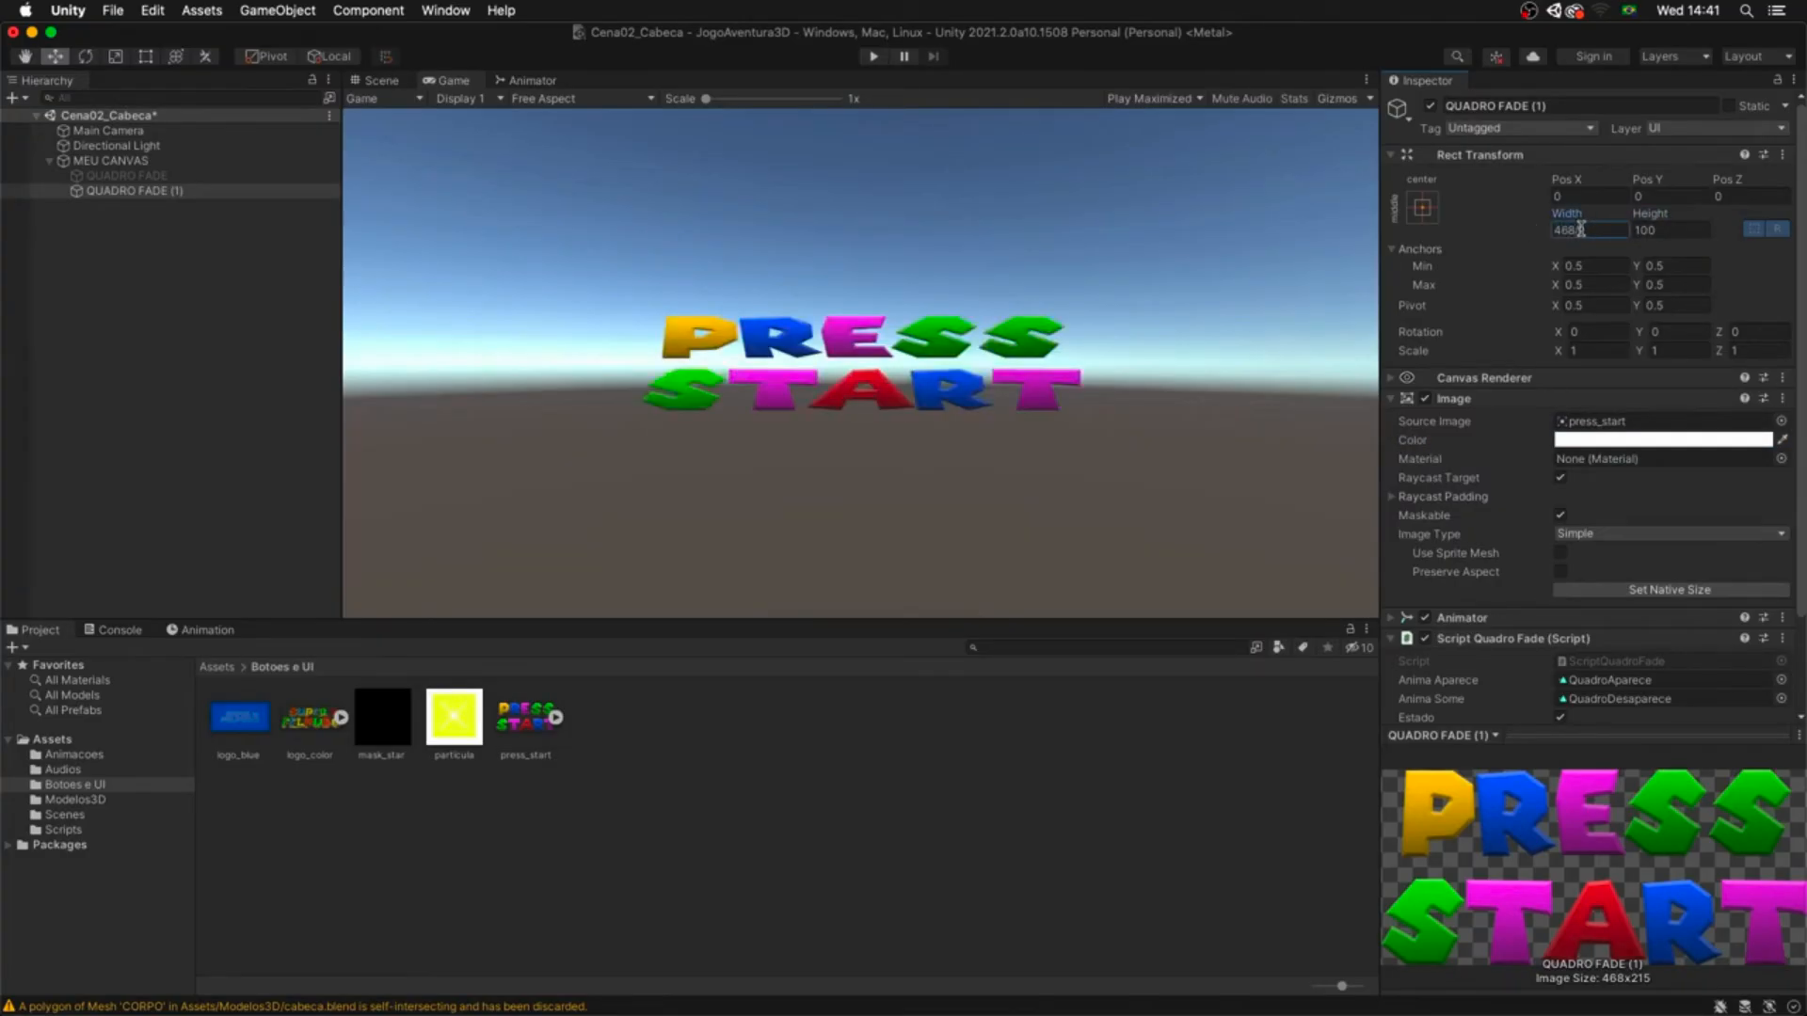
type("/215")
key("Return")
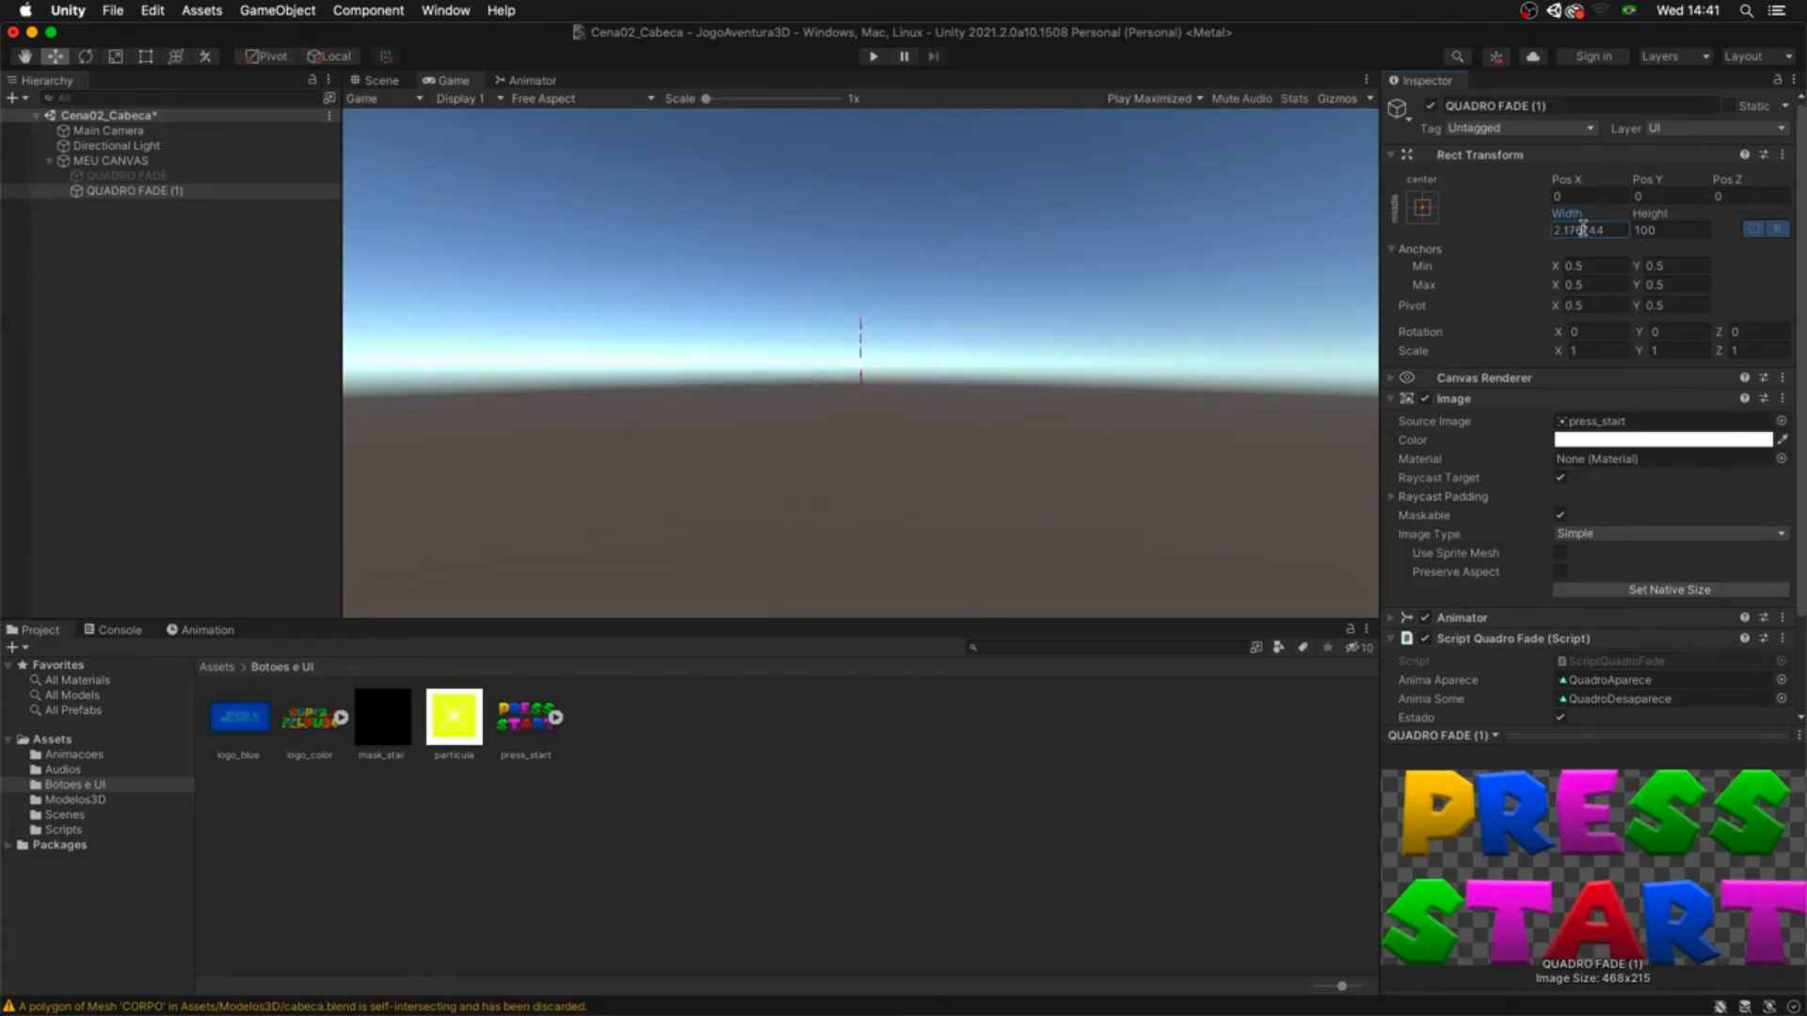
left_click(1624, 229)
left_click(1626, 228)
type("*100")
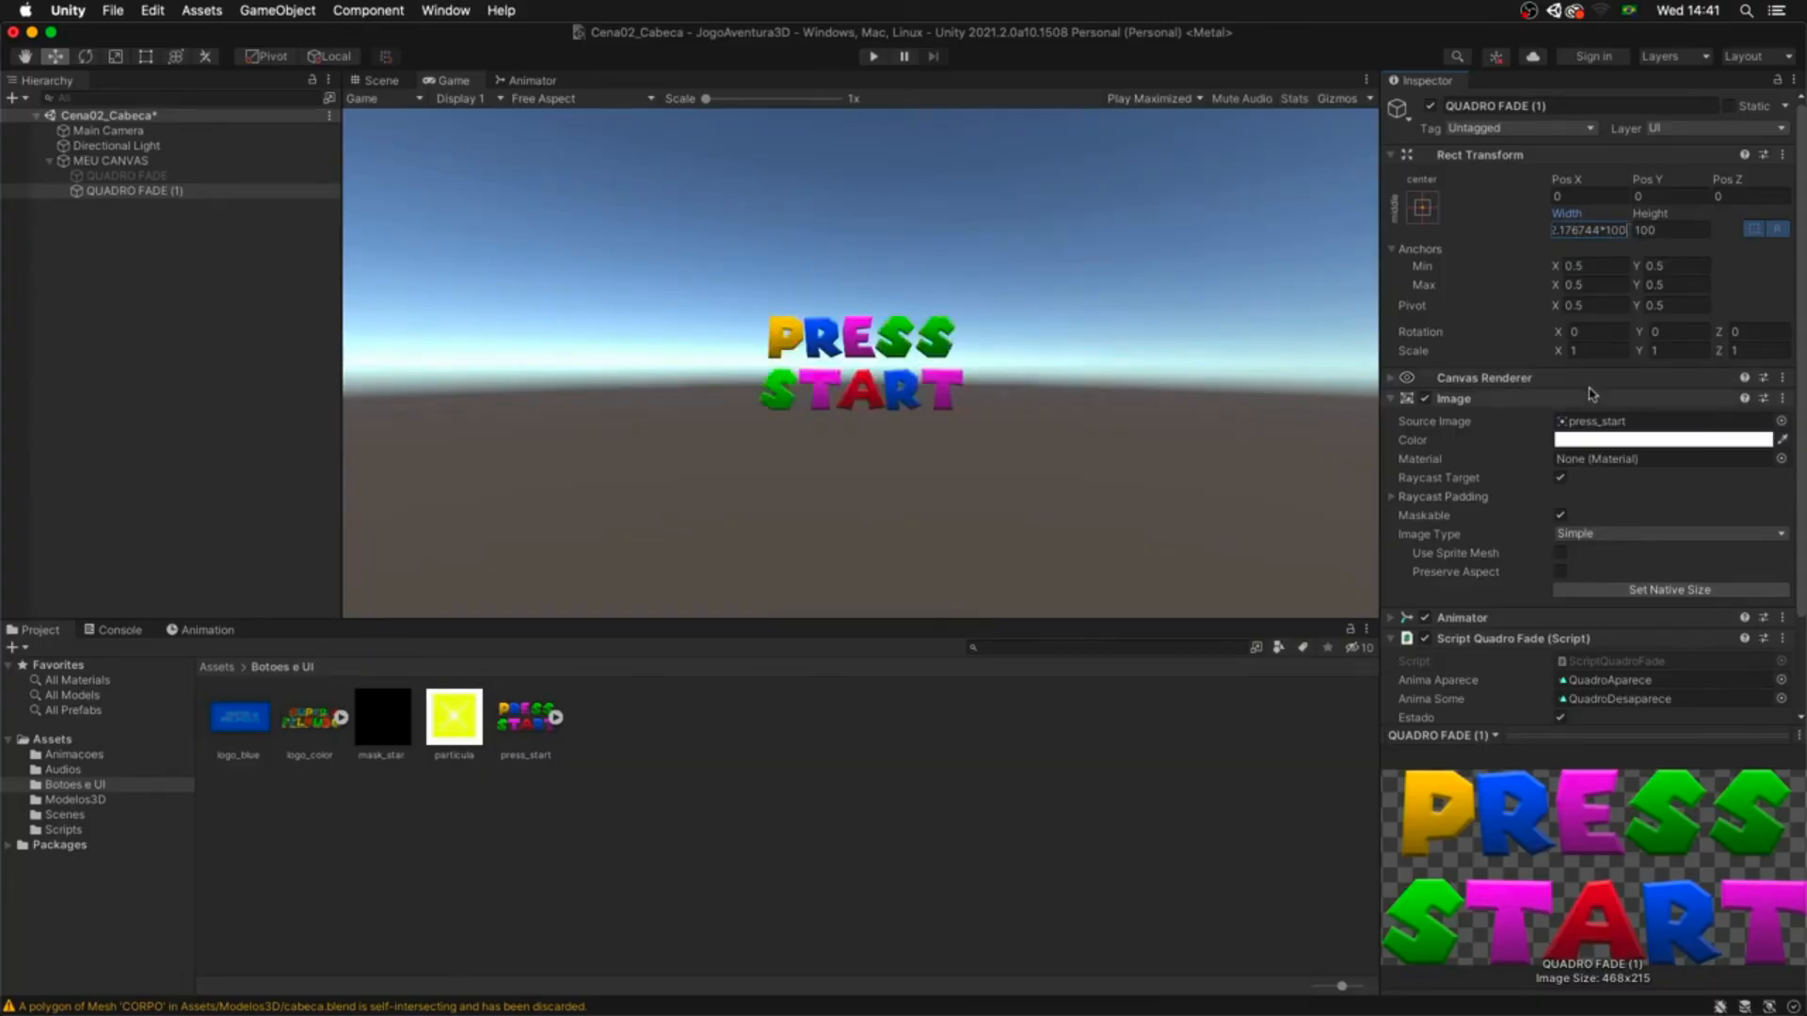
- Anchor QUADRO FADE (1) to the canvas's bottom-left corner and set its Pos X and Pos Y to 0
key("Return")
left_click(1421, 207)
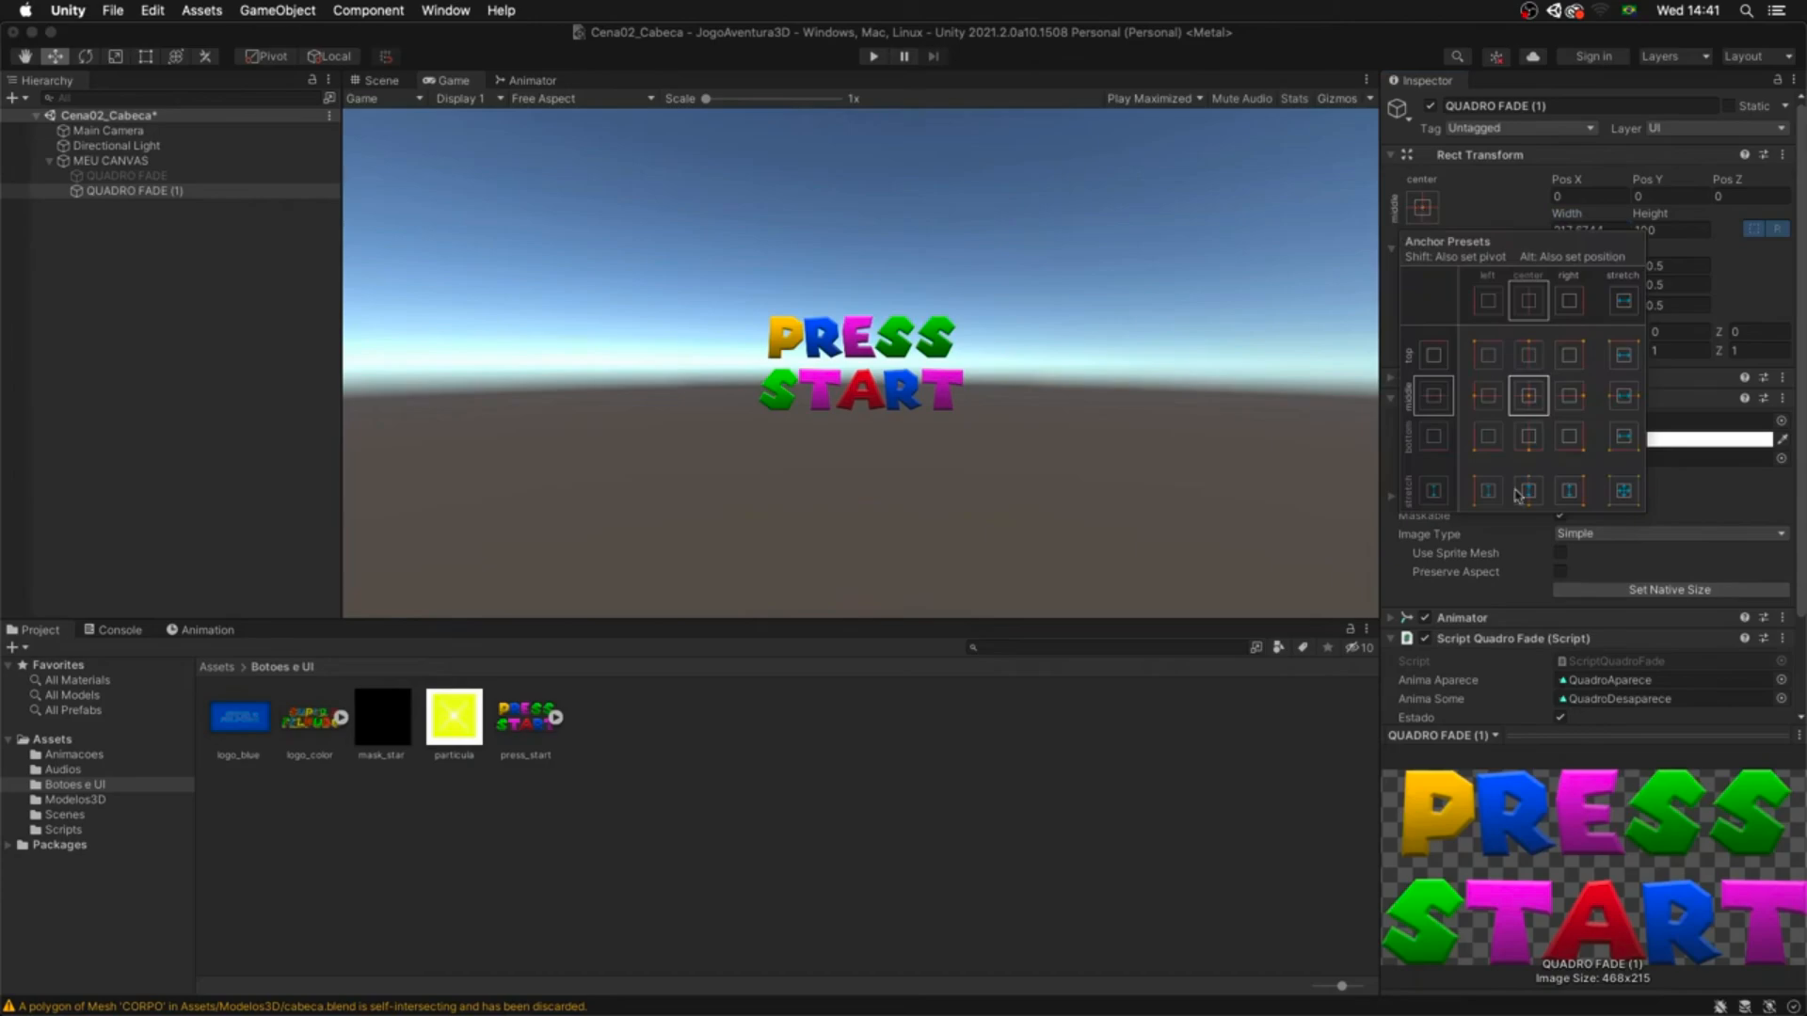
left_click(1487, 438)
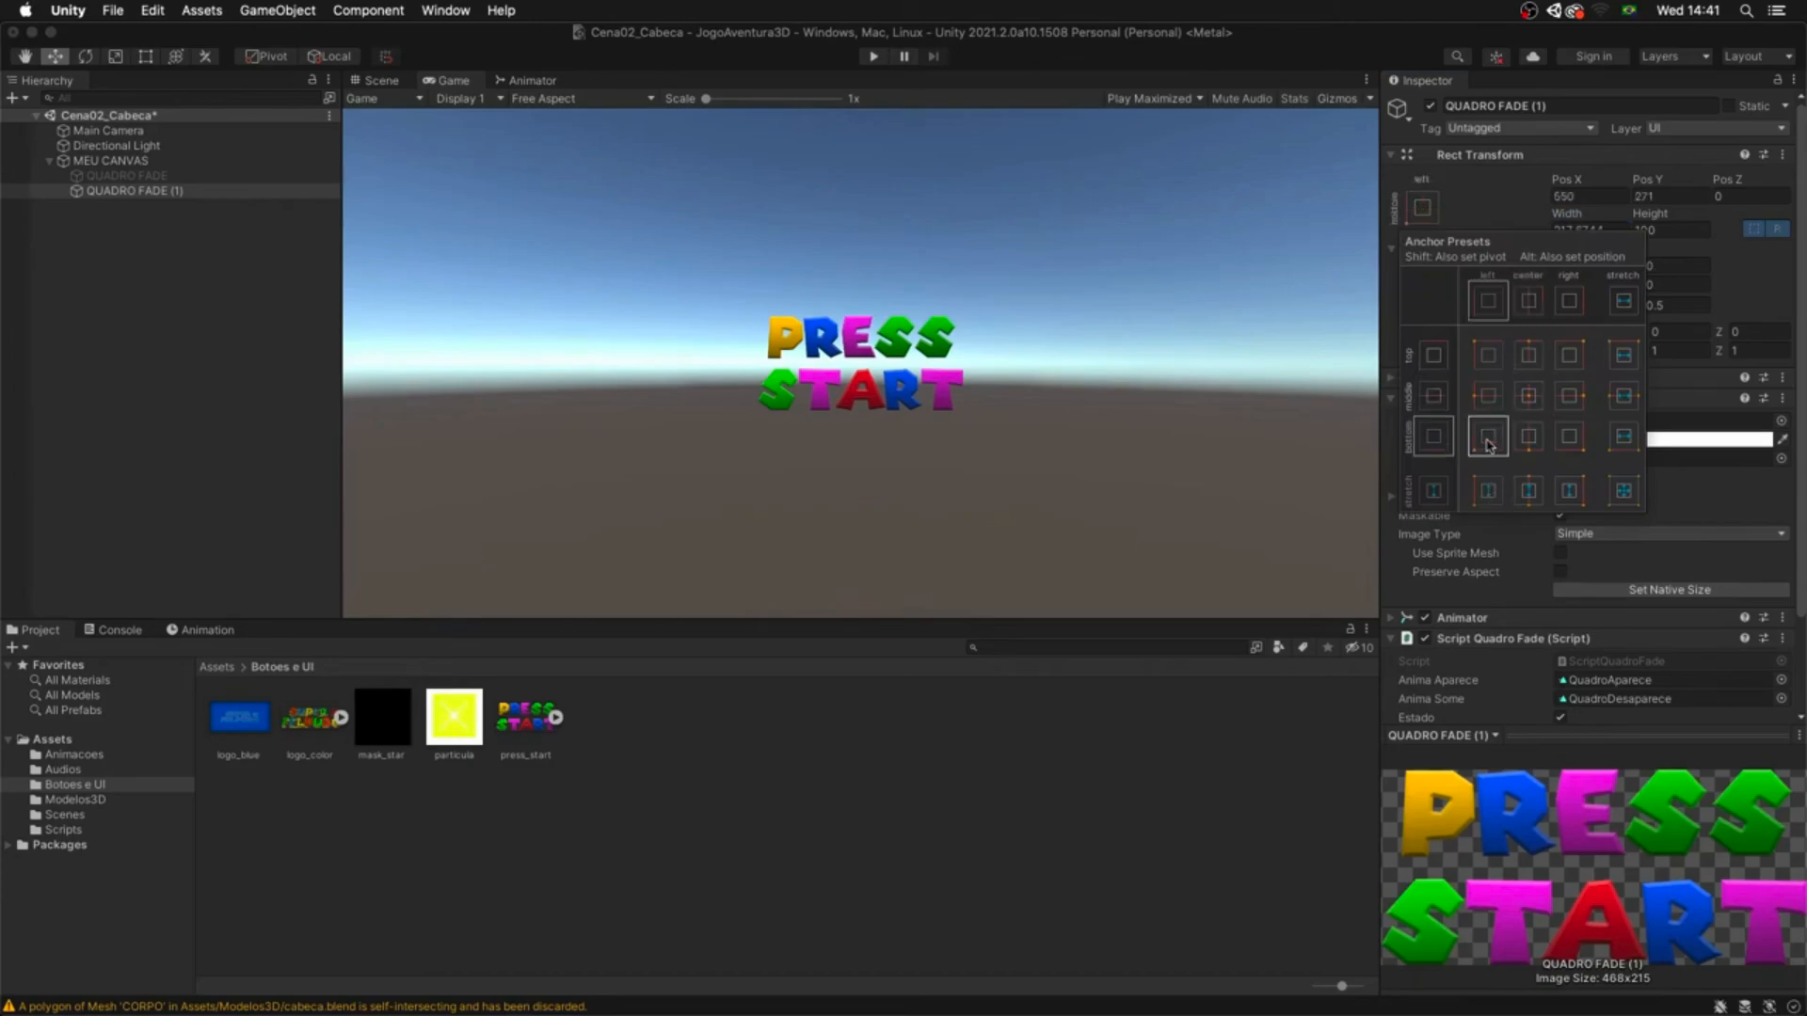
left_click(1567, 197)
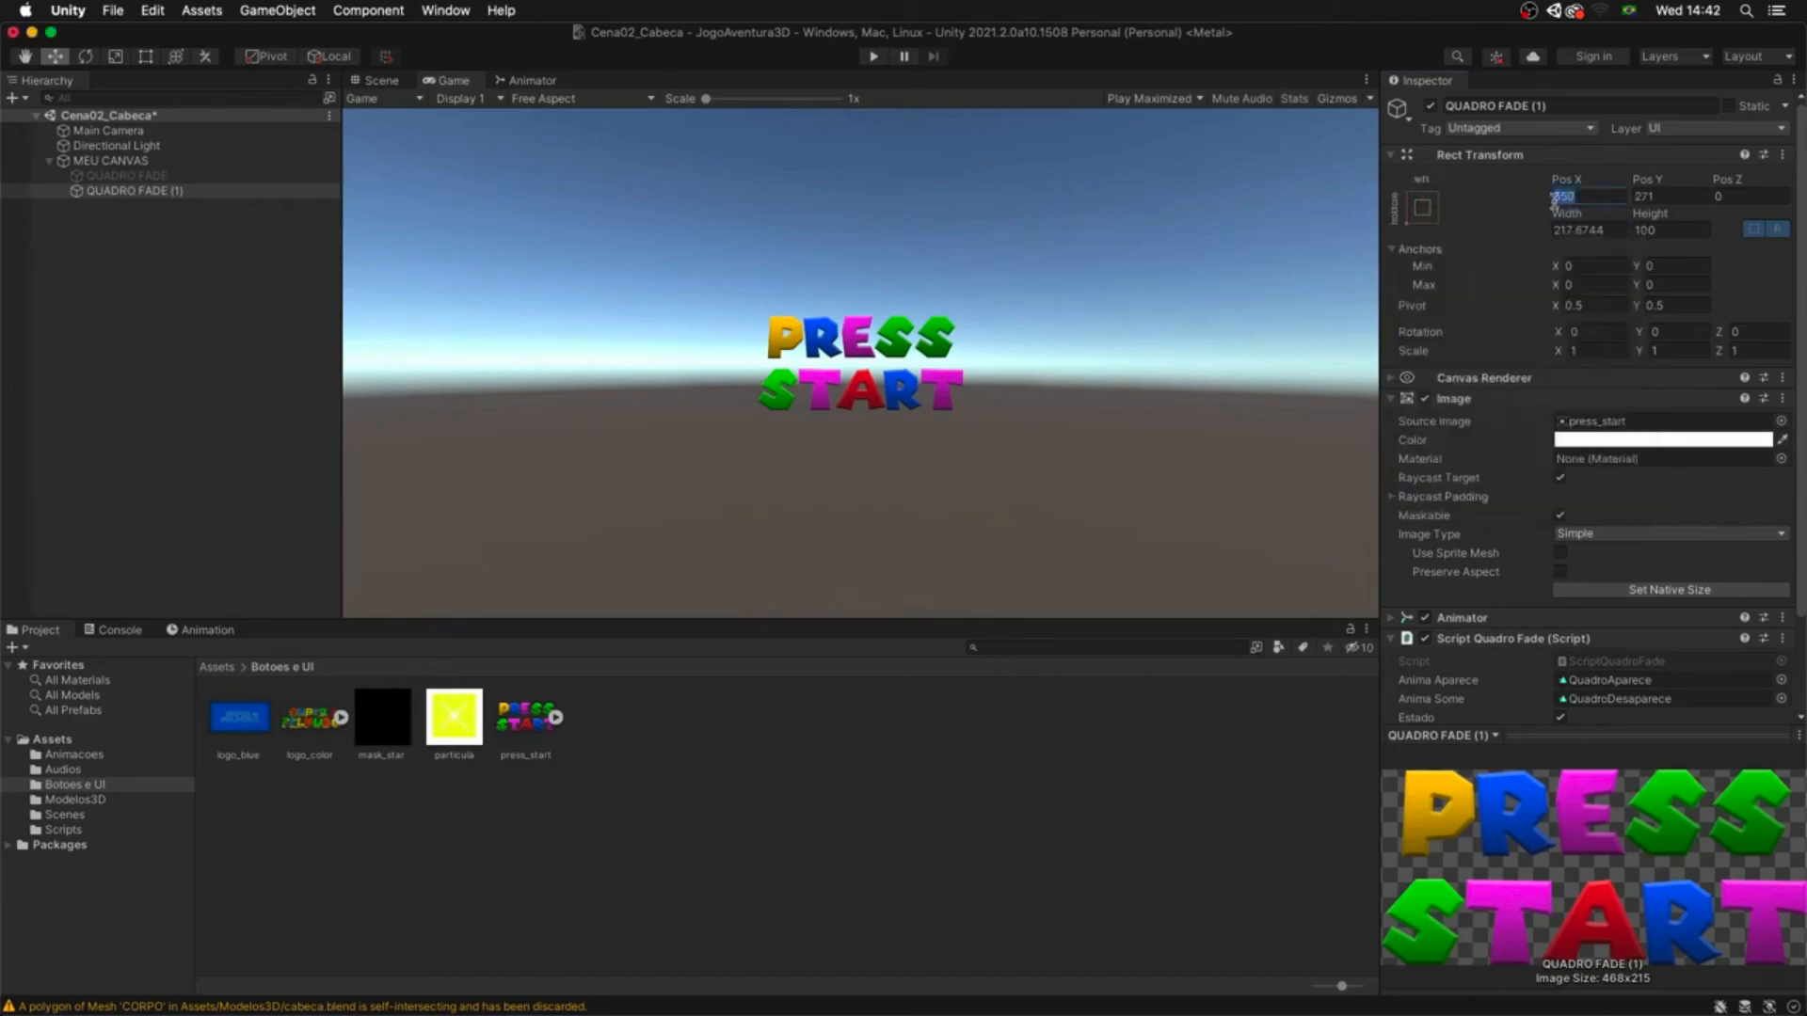
type("0")
key("Tab")
type("0")
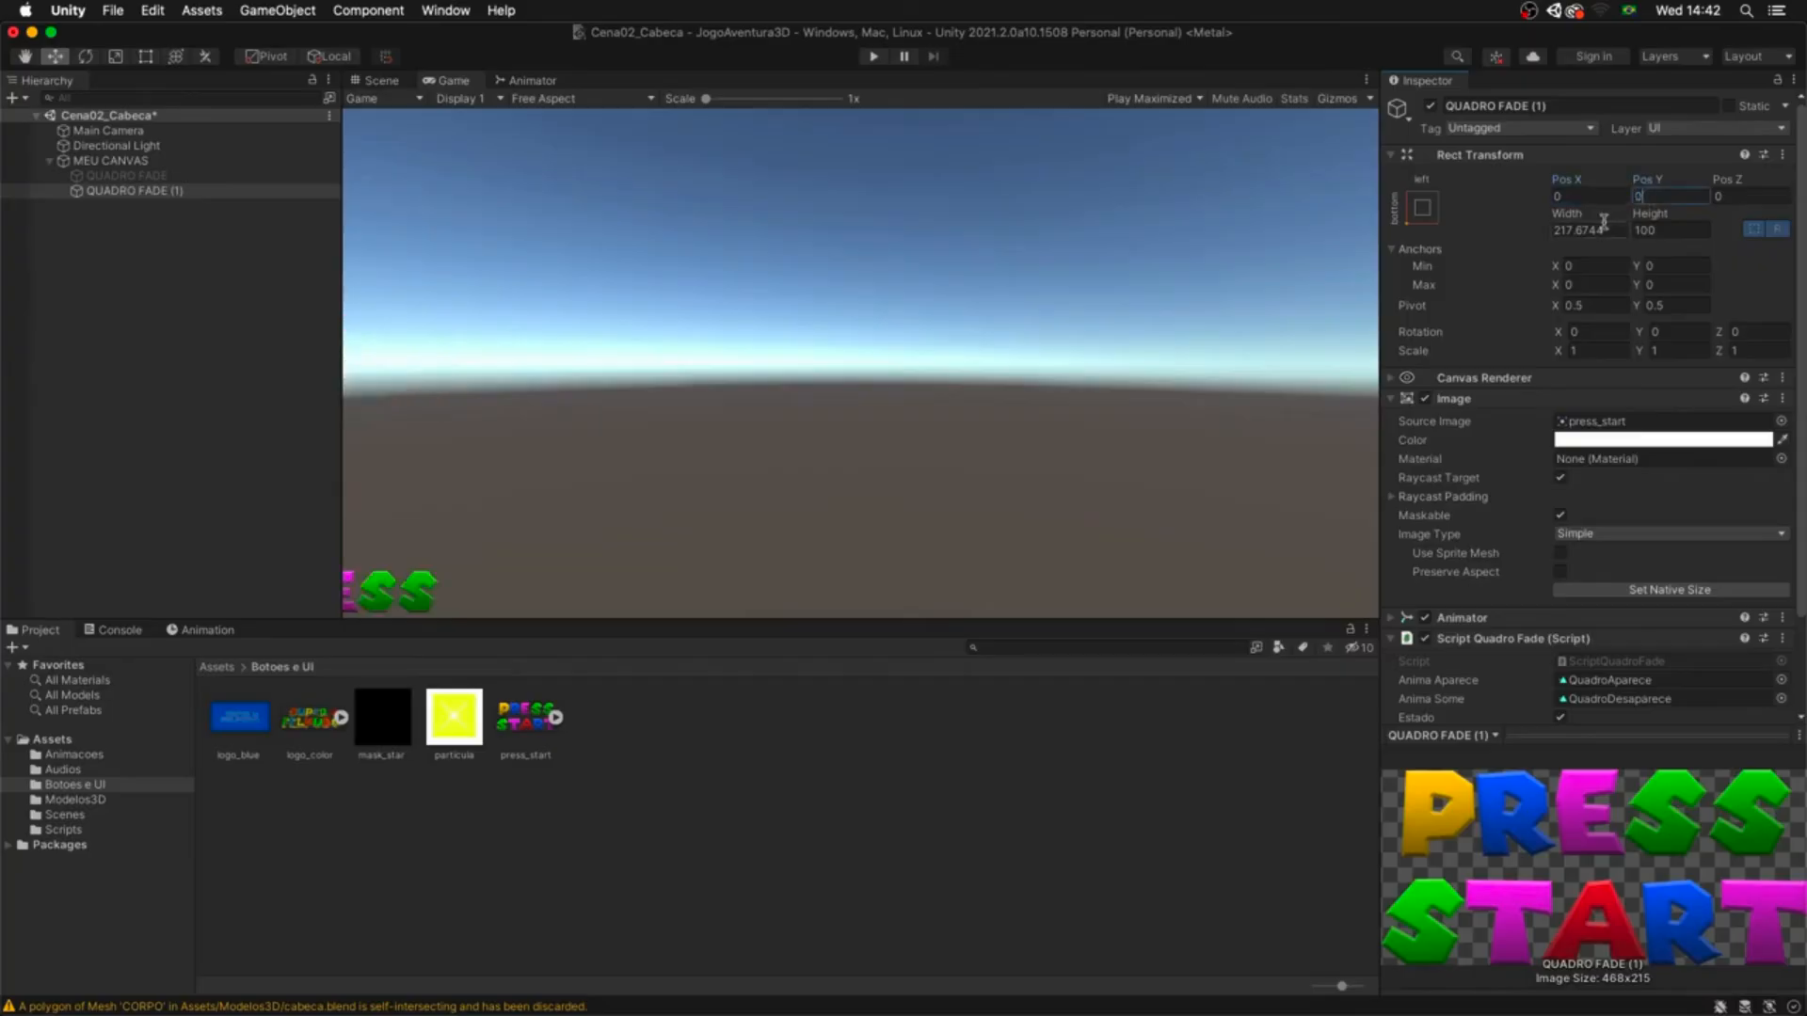
- Try shifting the Press Start image horizontally to a Pos X of about 28.75
left_click_drag(1565, 179, 1795, 173)
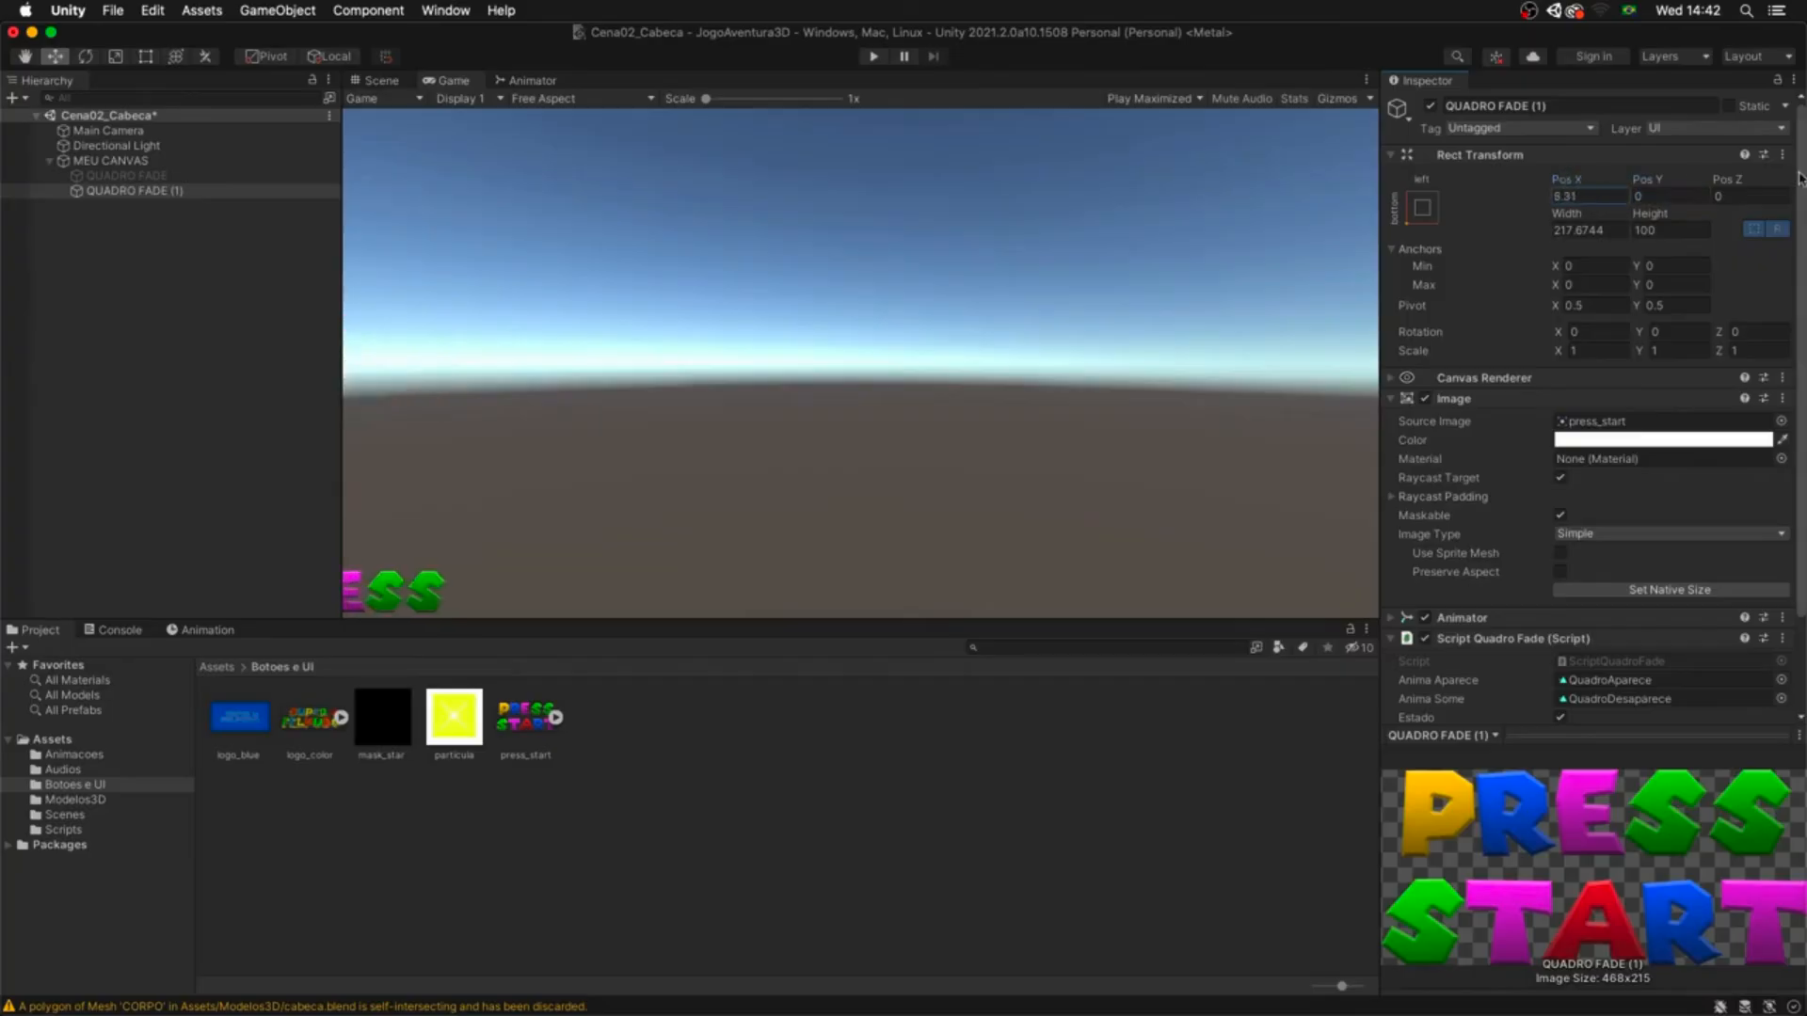
left_click_drag(1560, 179, 1797, 135)
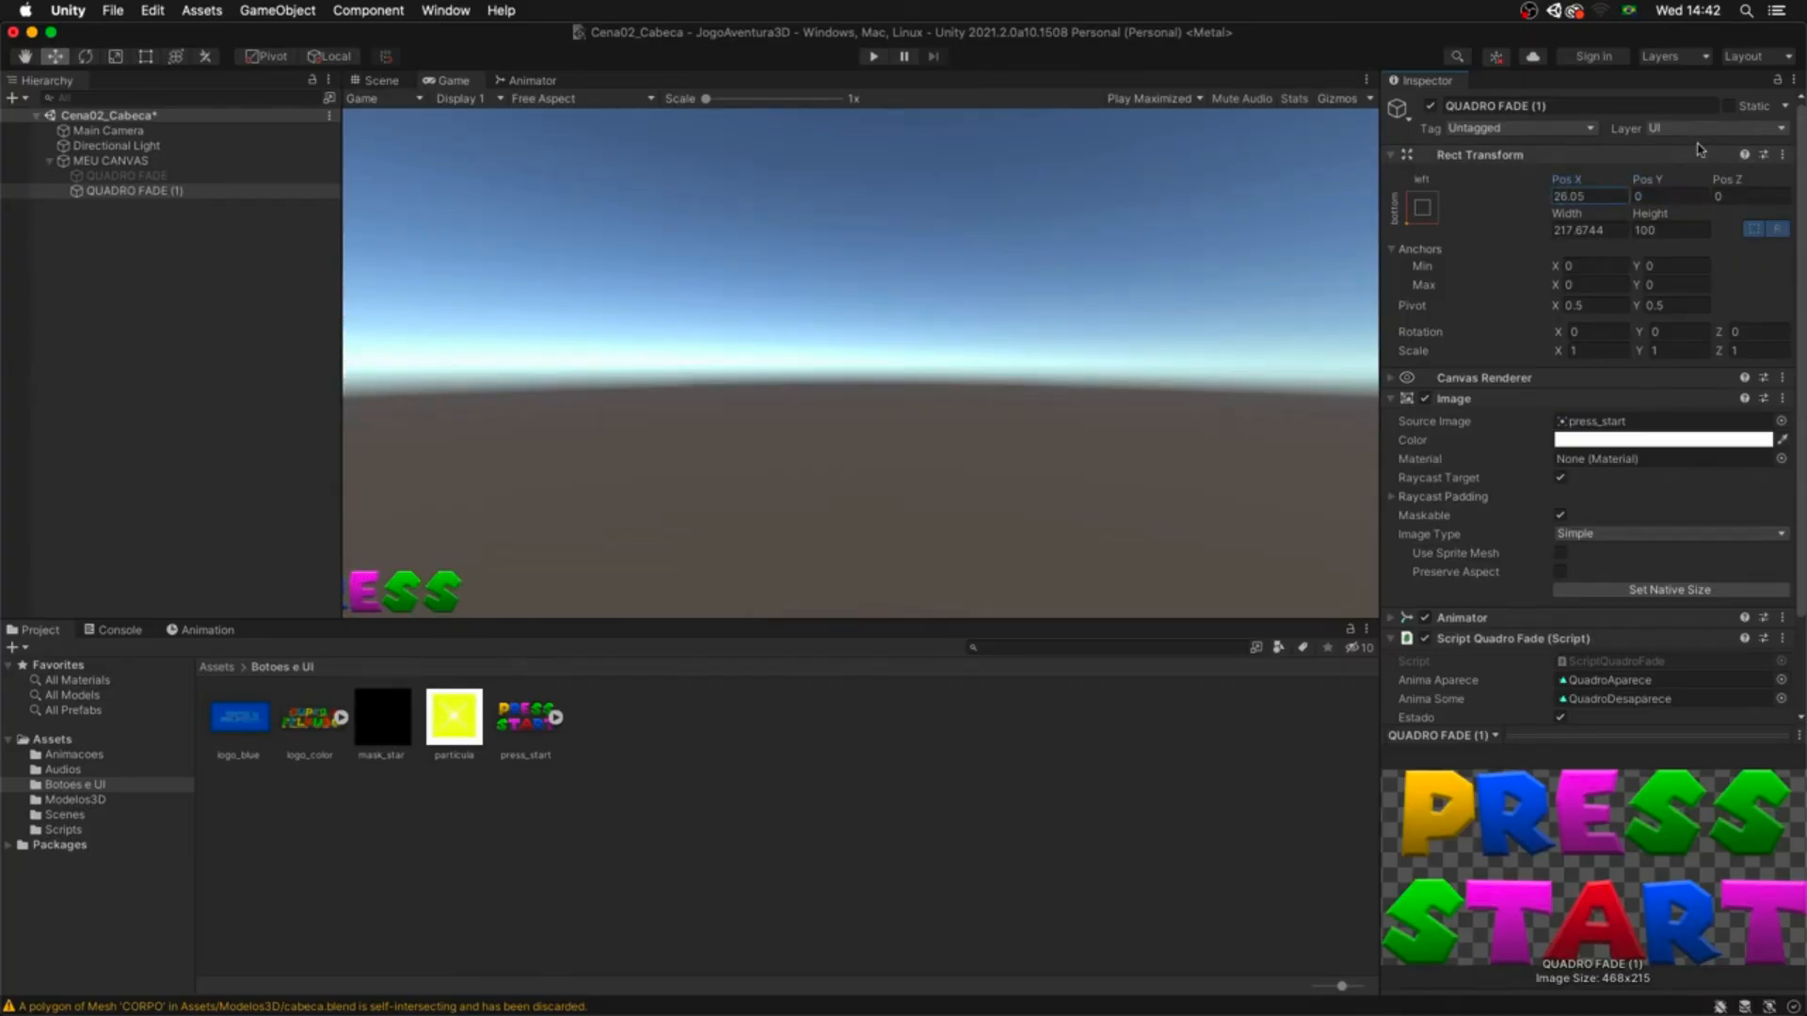
left_click_drag(1557, 181, 1607, 176)
- Set the Pos X of QUADRO FADE (1) to half its width plus 20, 217.6744/2+20
left_click(1592, 196)
left_click(1611, 228)
key("super+c")
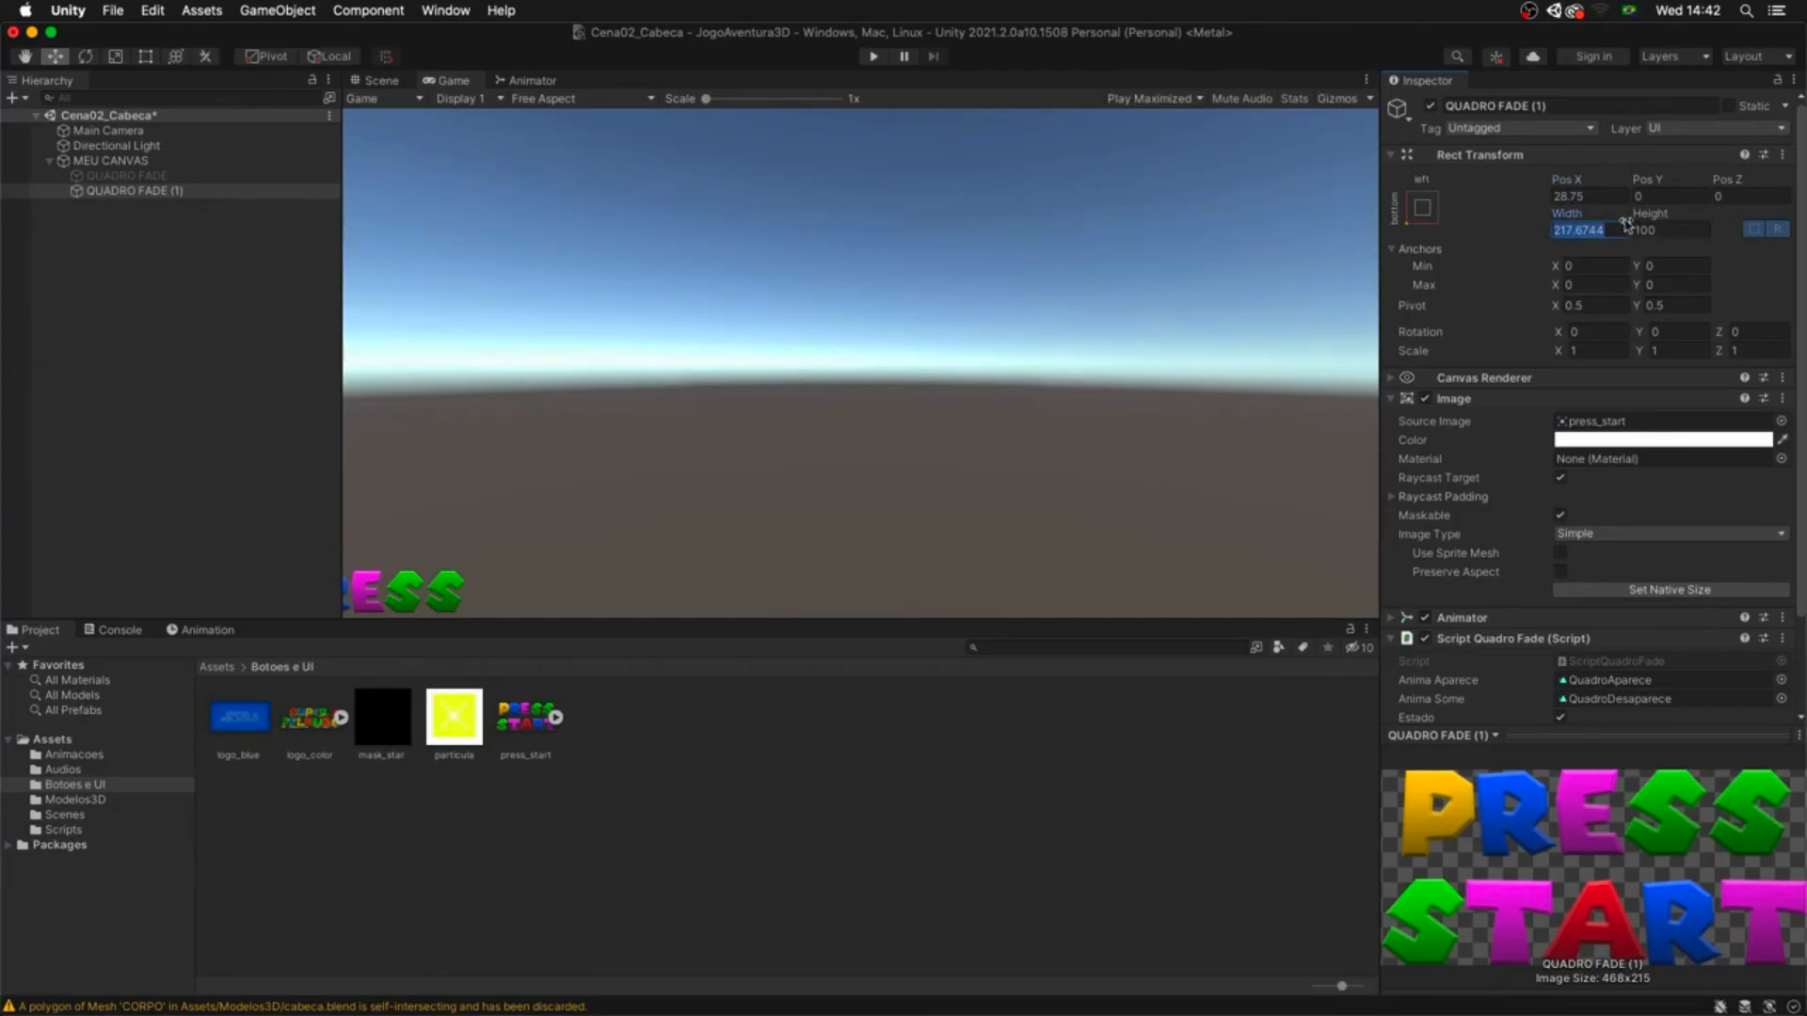
left_click(1601, 196)
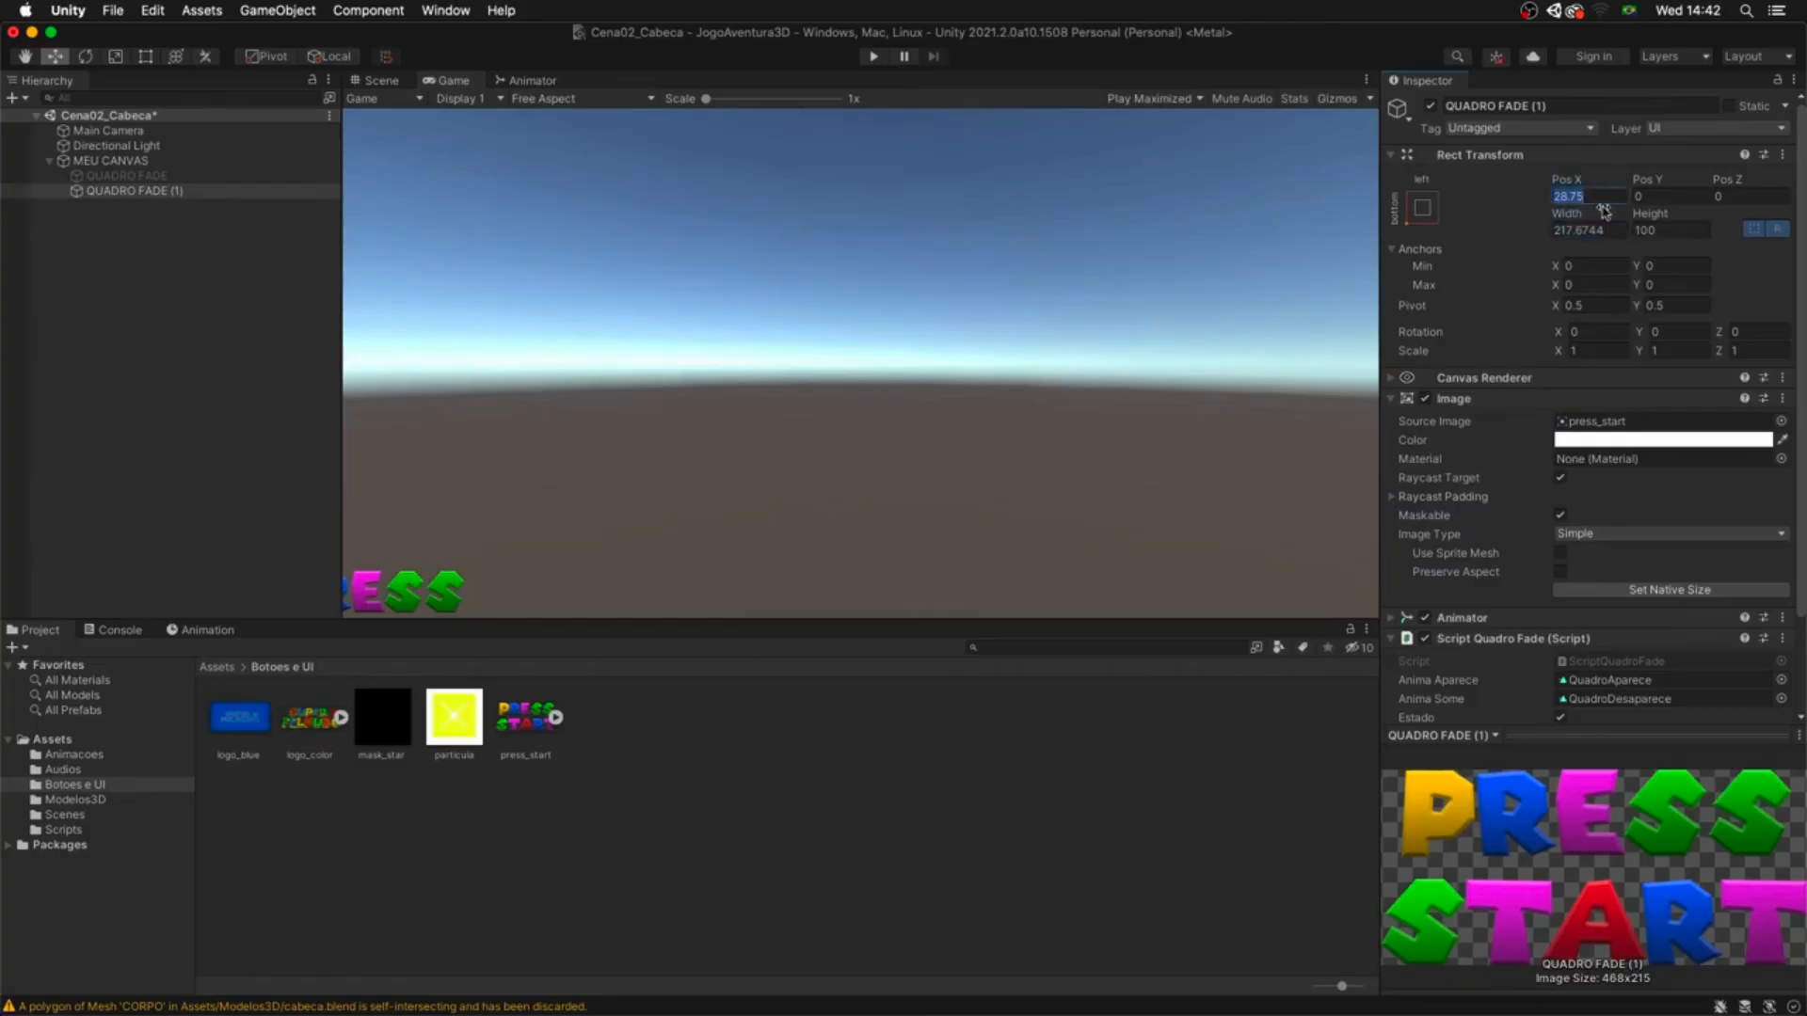
key("super+v")
type("/2+10")
key("BackSpace")
key("BackSpace")
type("20")
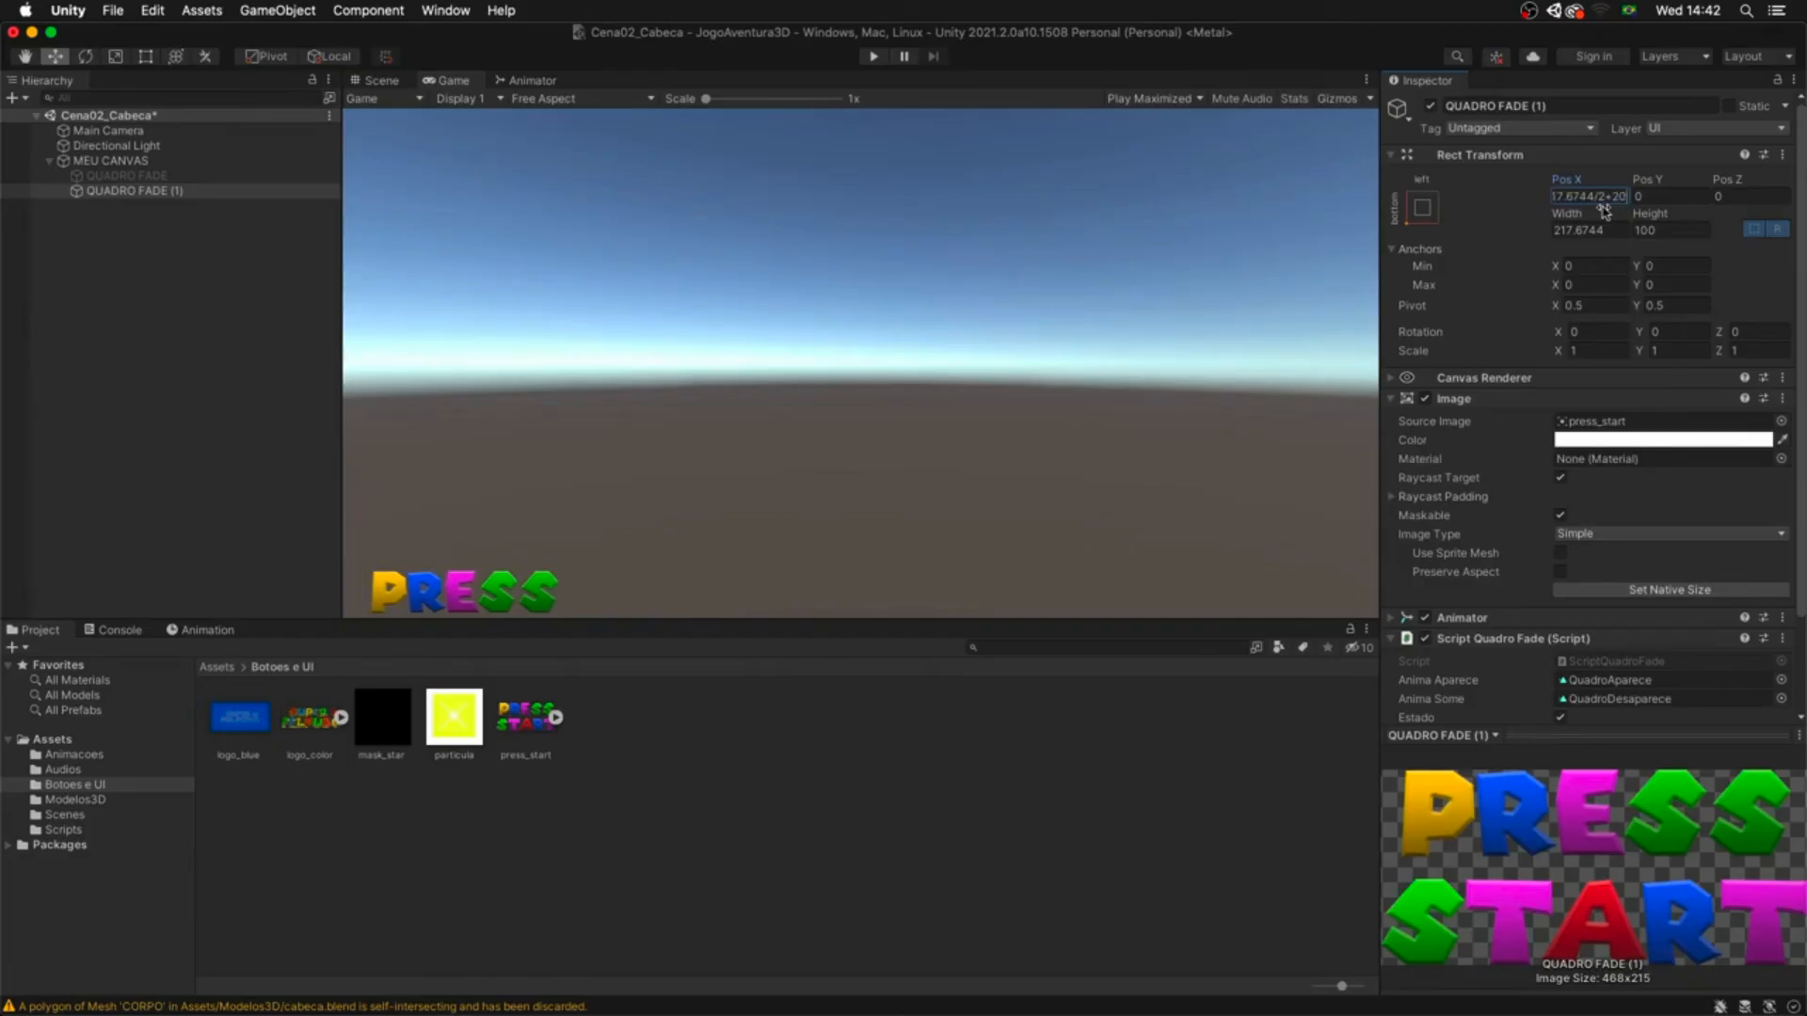
- Set the Pos Y of QUADRO FADE (1) to half its height plus 20, 100/2+20
left_click(1656, 195)
type("100")
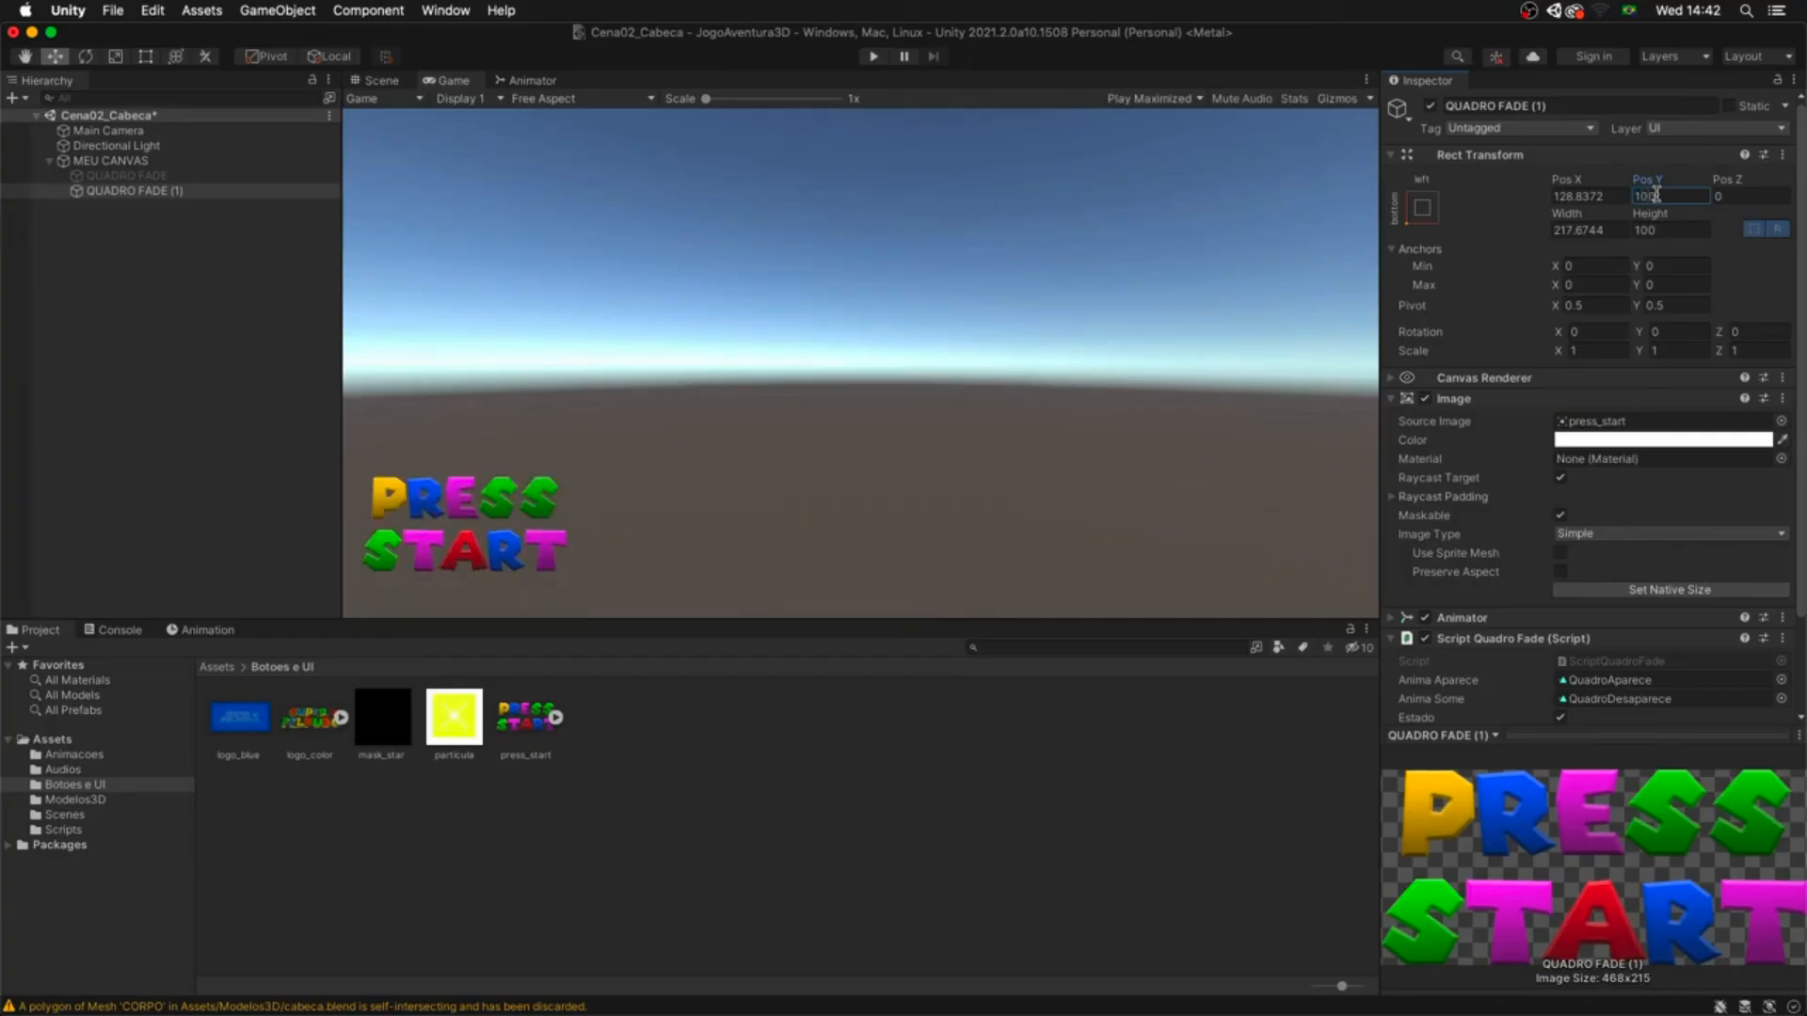
type("/2+20")
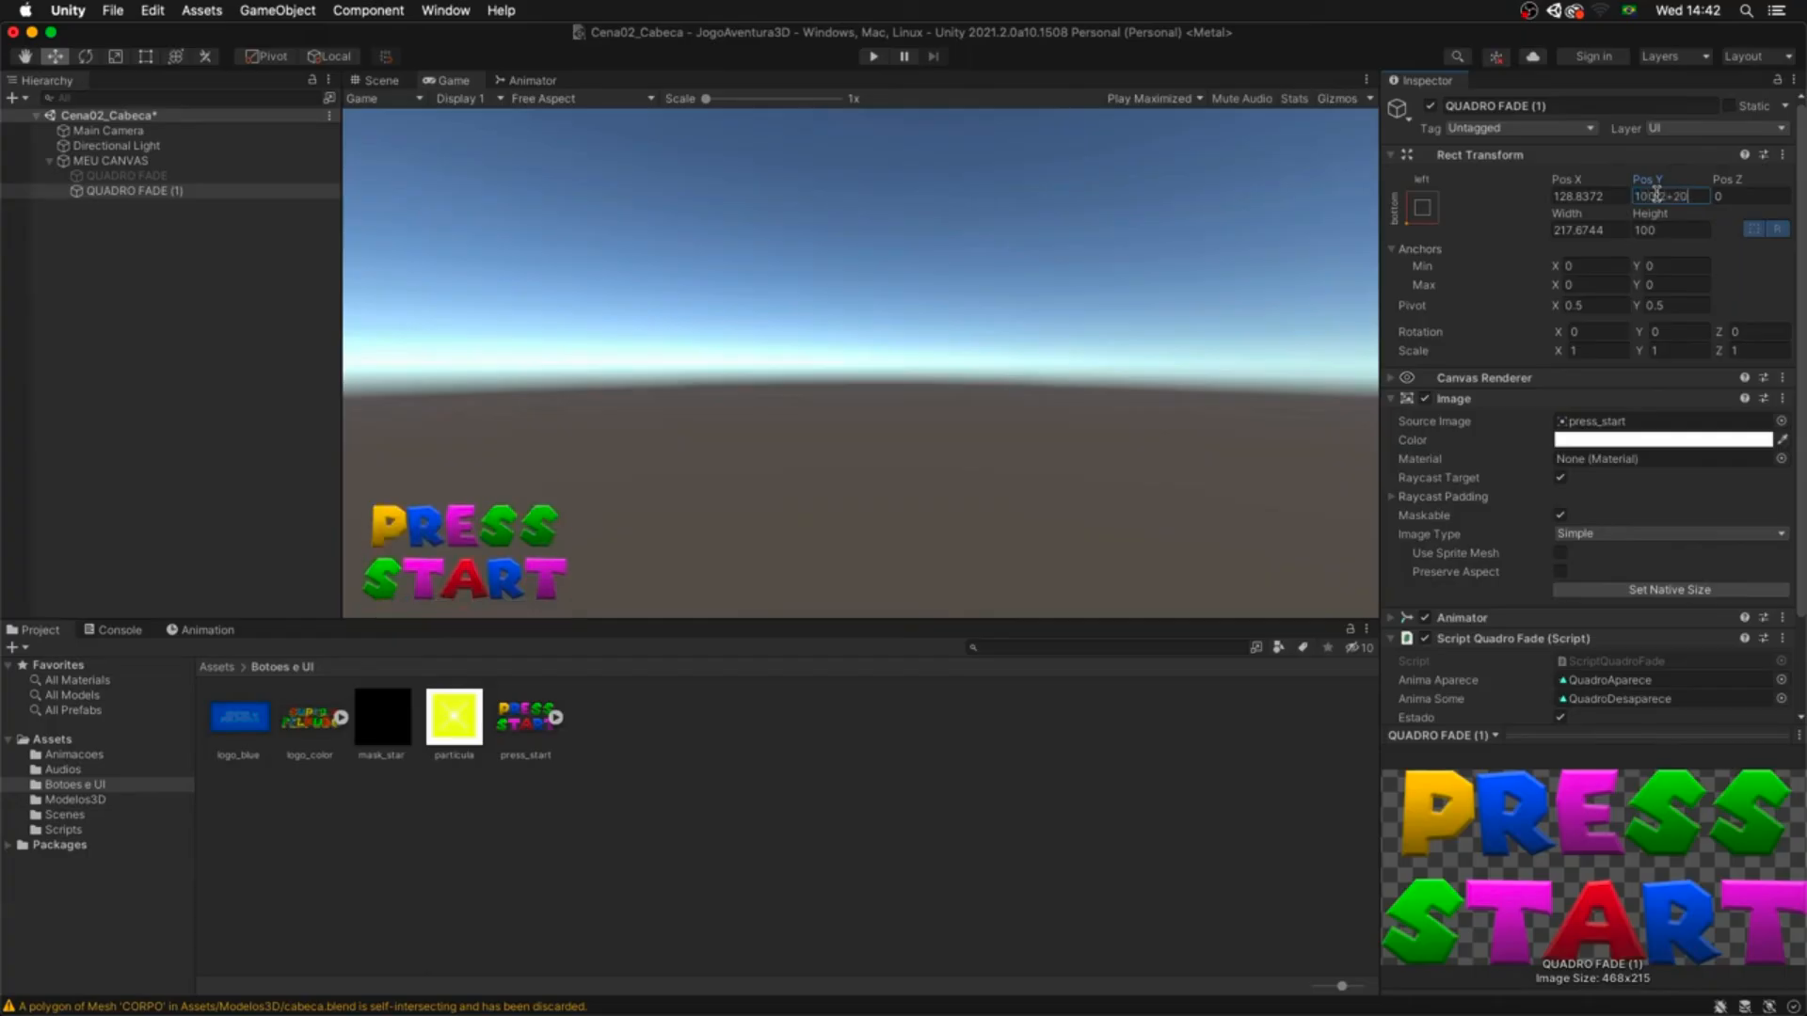
key("Return")
- Change the Game view's play behaviour to Play Focused and run the scene
left_click(1201, 102)
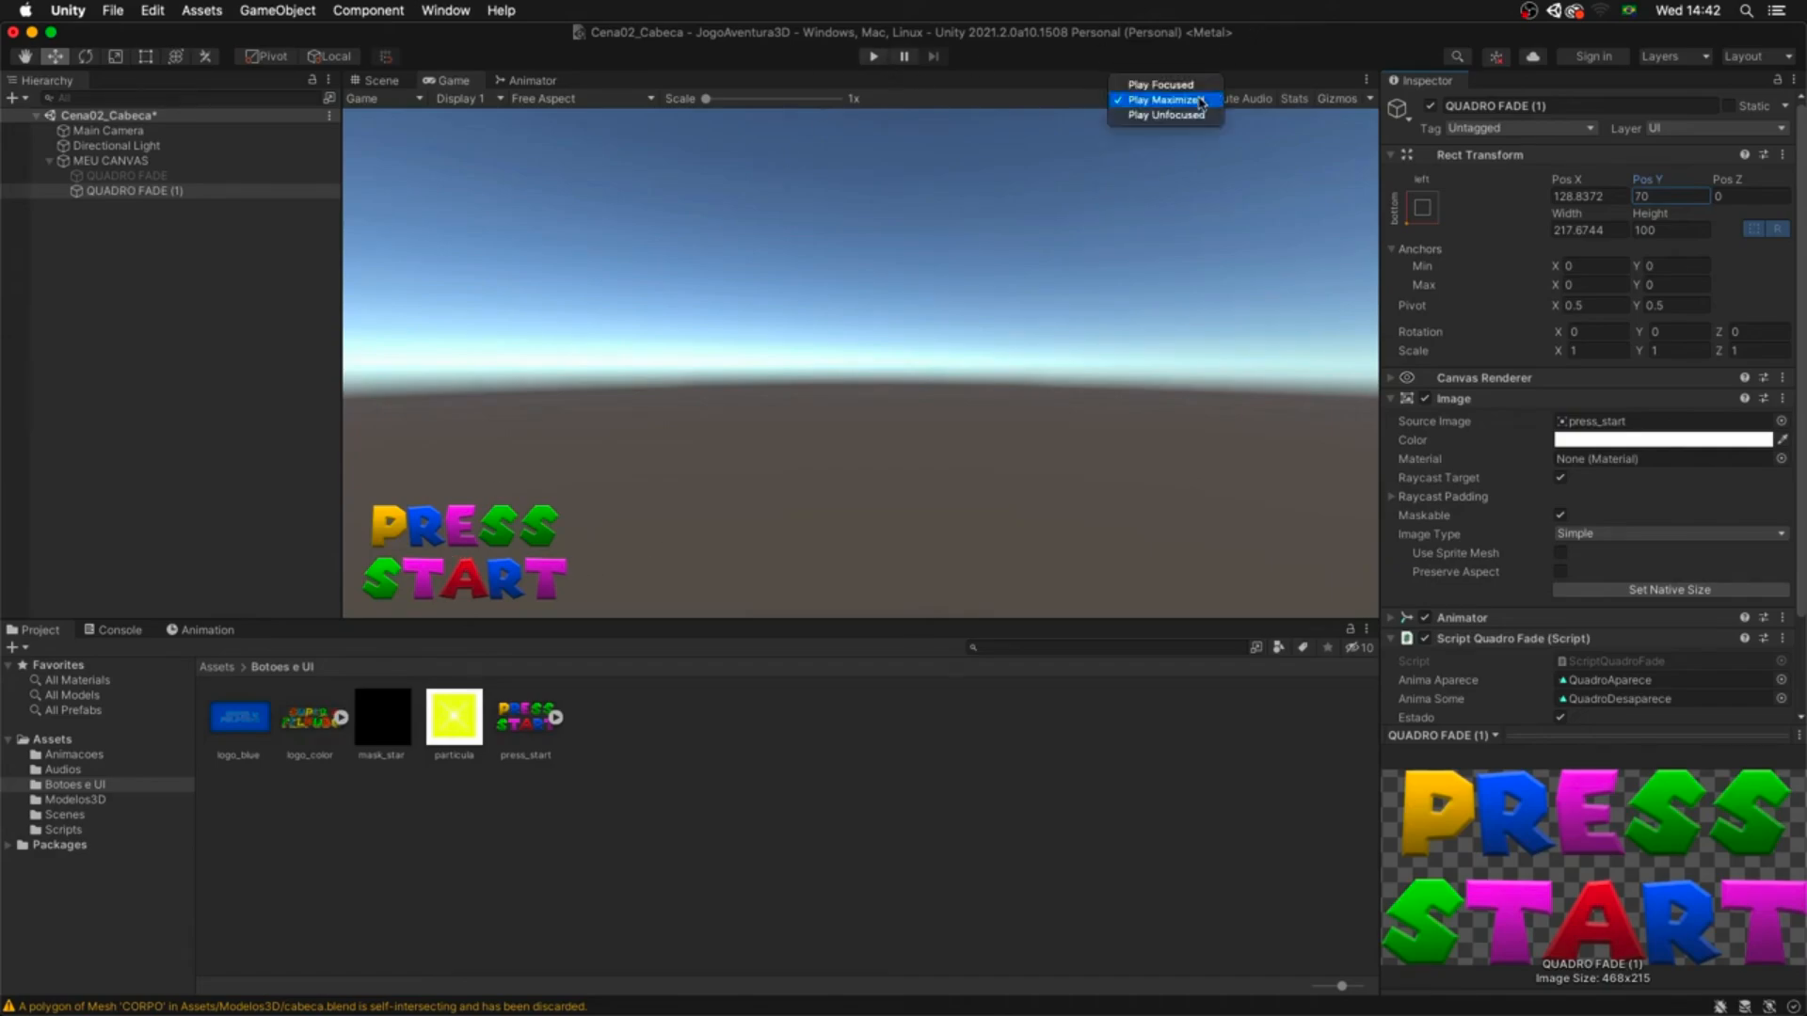
left_click(1153, 82)
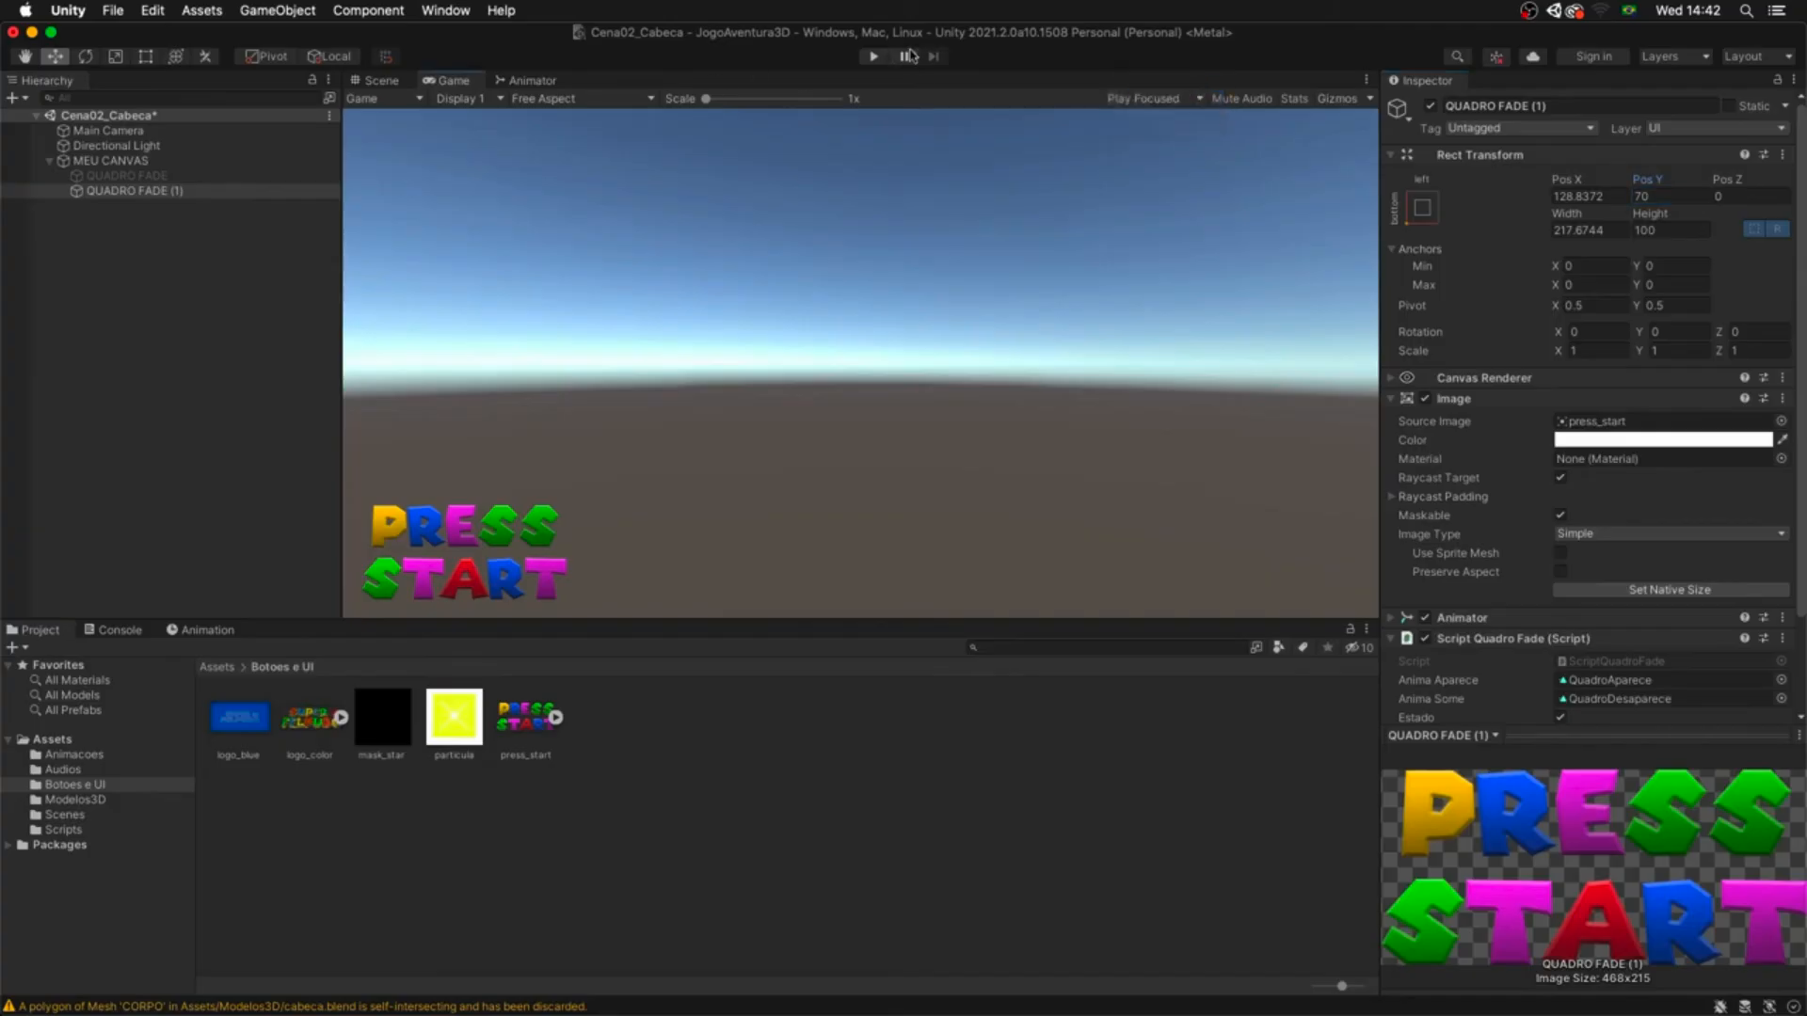
left_click(875, 52)
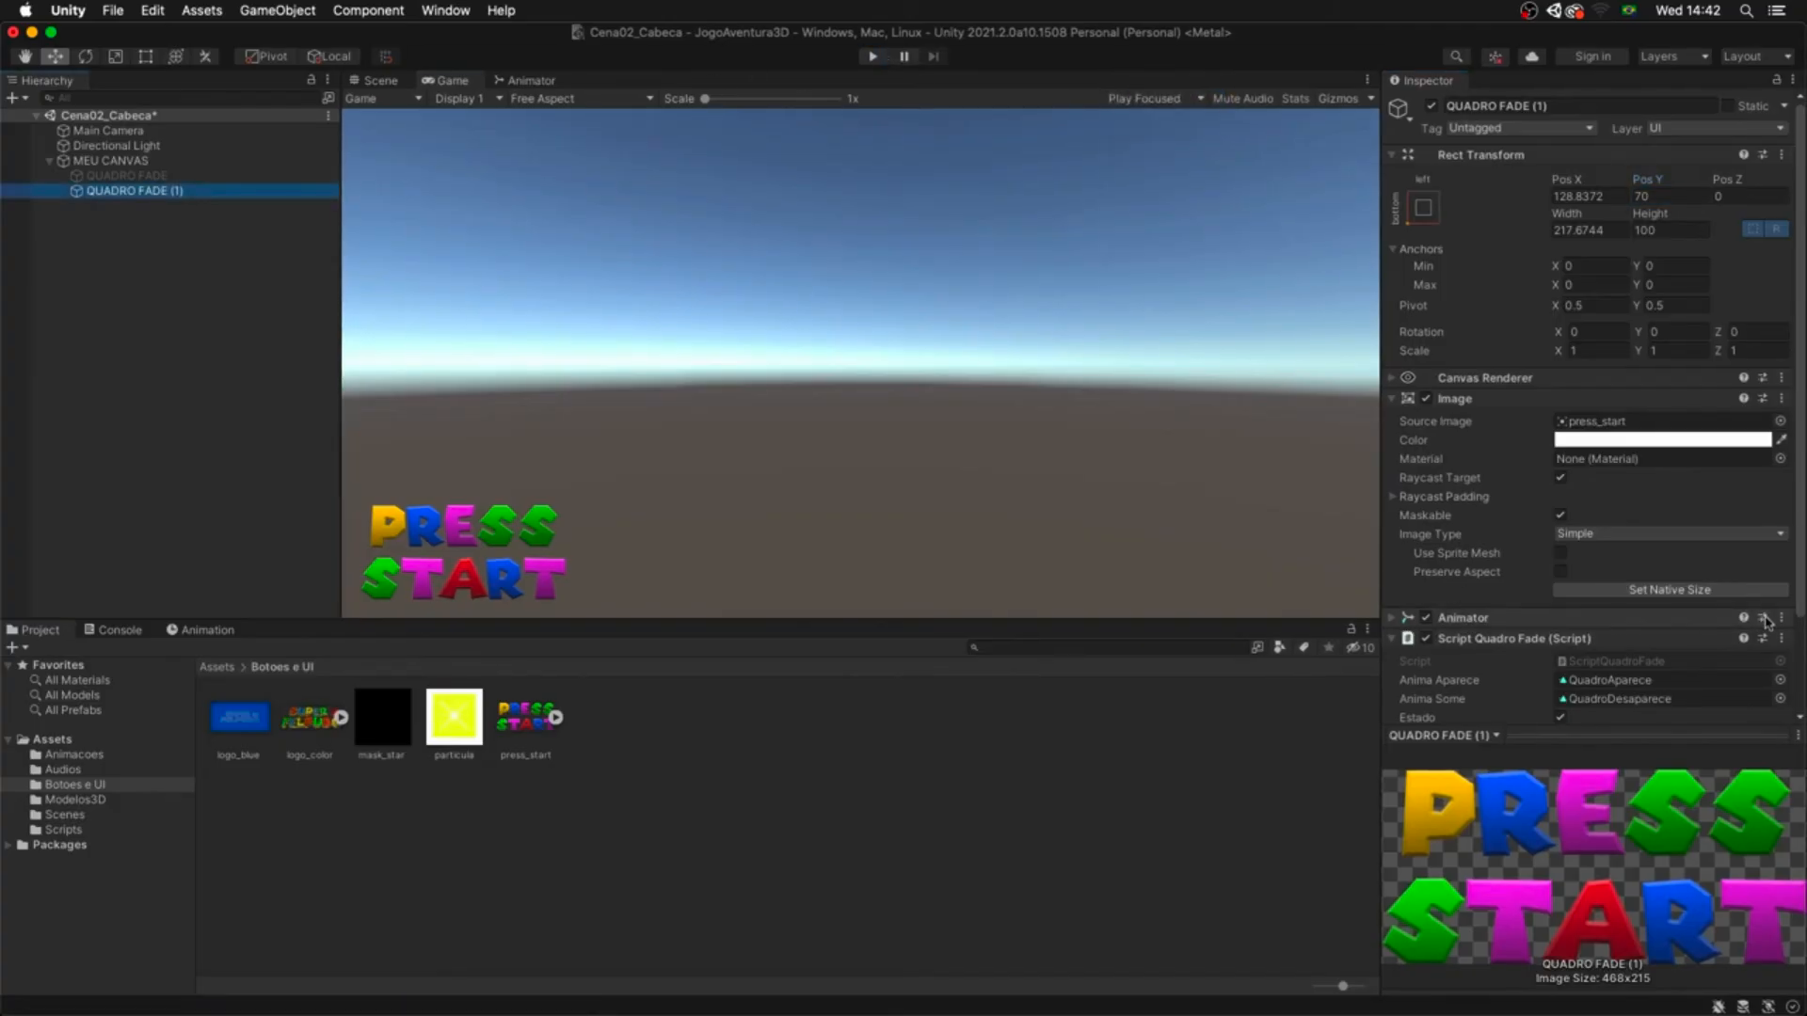
- Remove the Animator and Script Quadro Fade components from QUADRO FADE (1)
left_click(1781, 638)
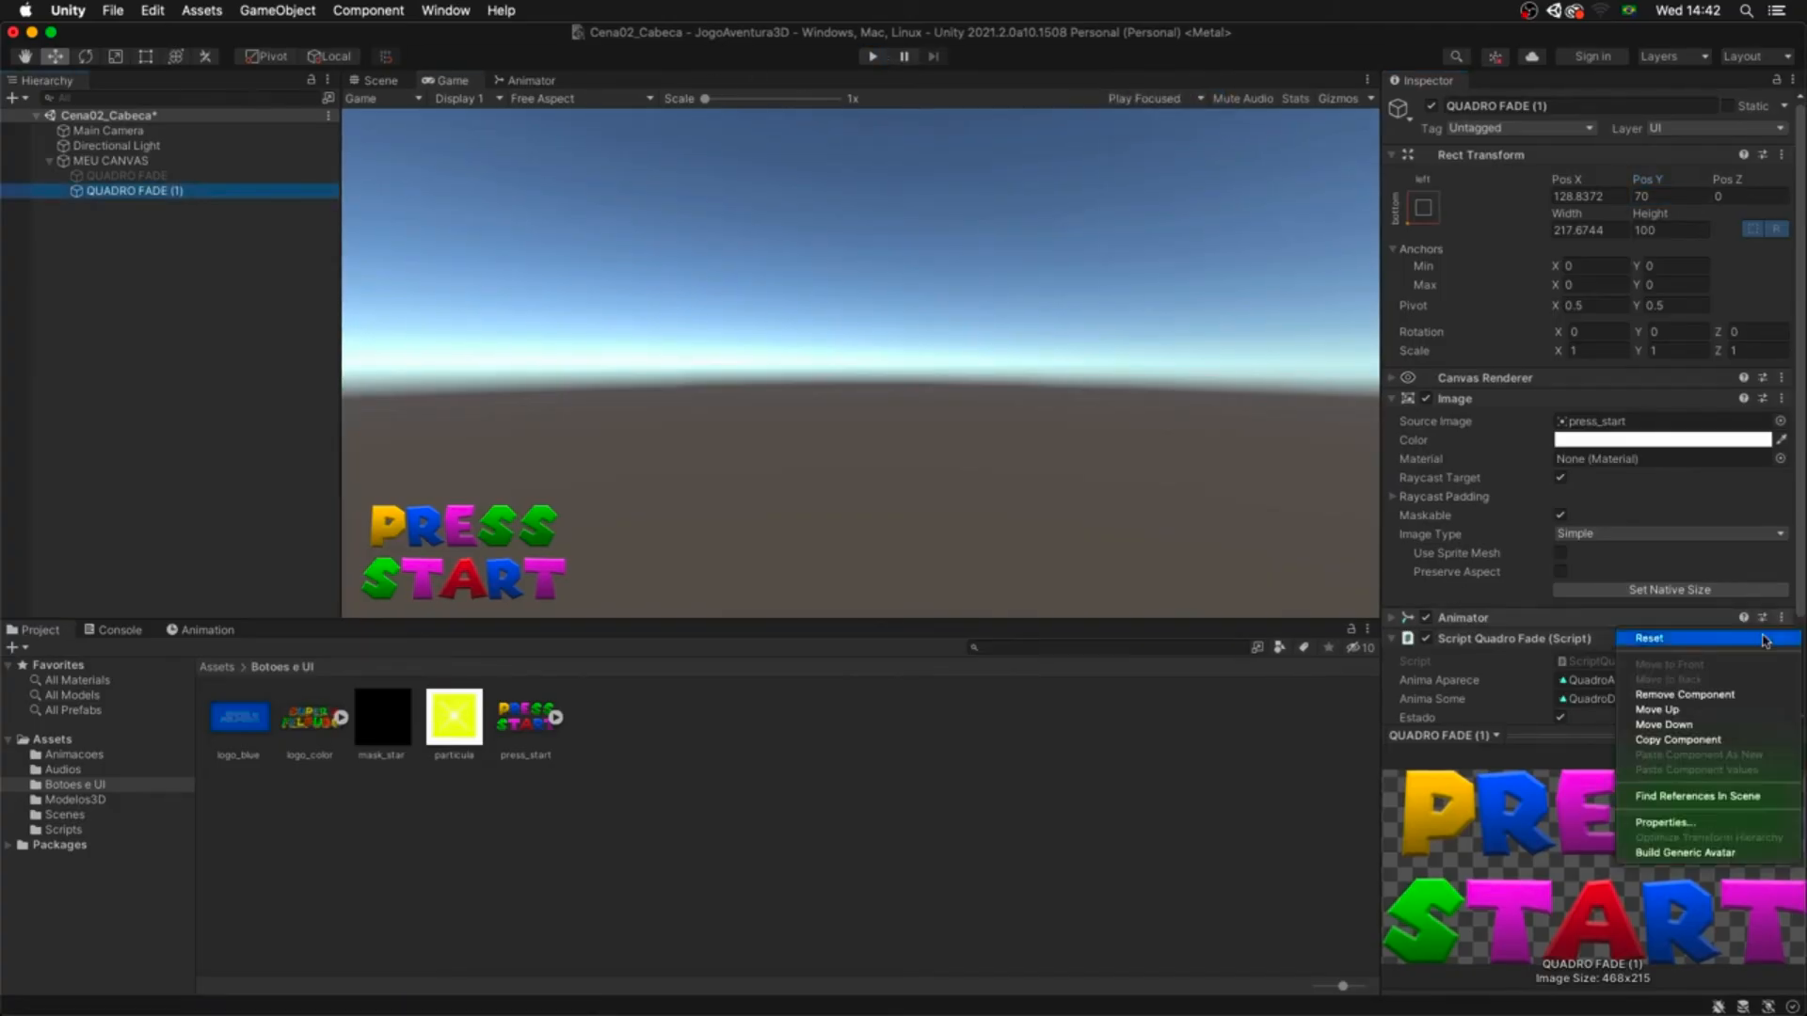
left_click(1725, 694)
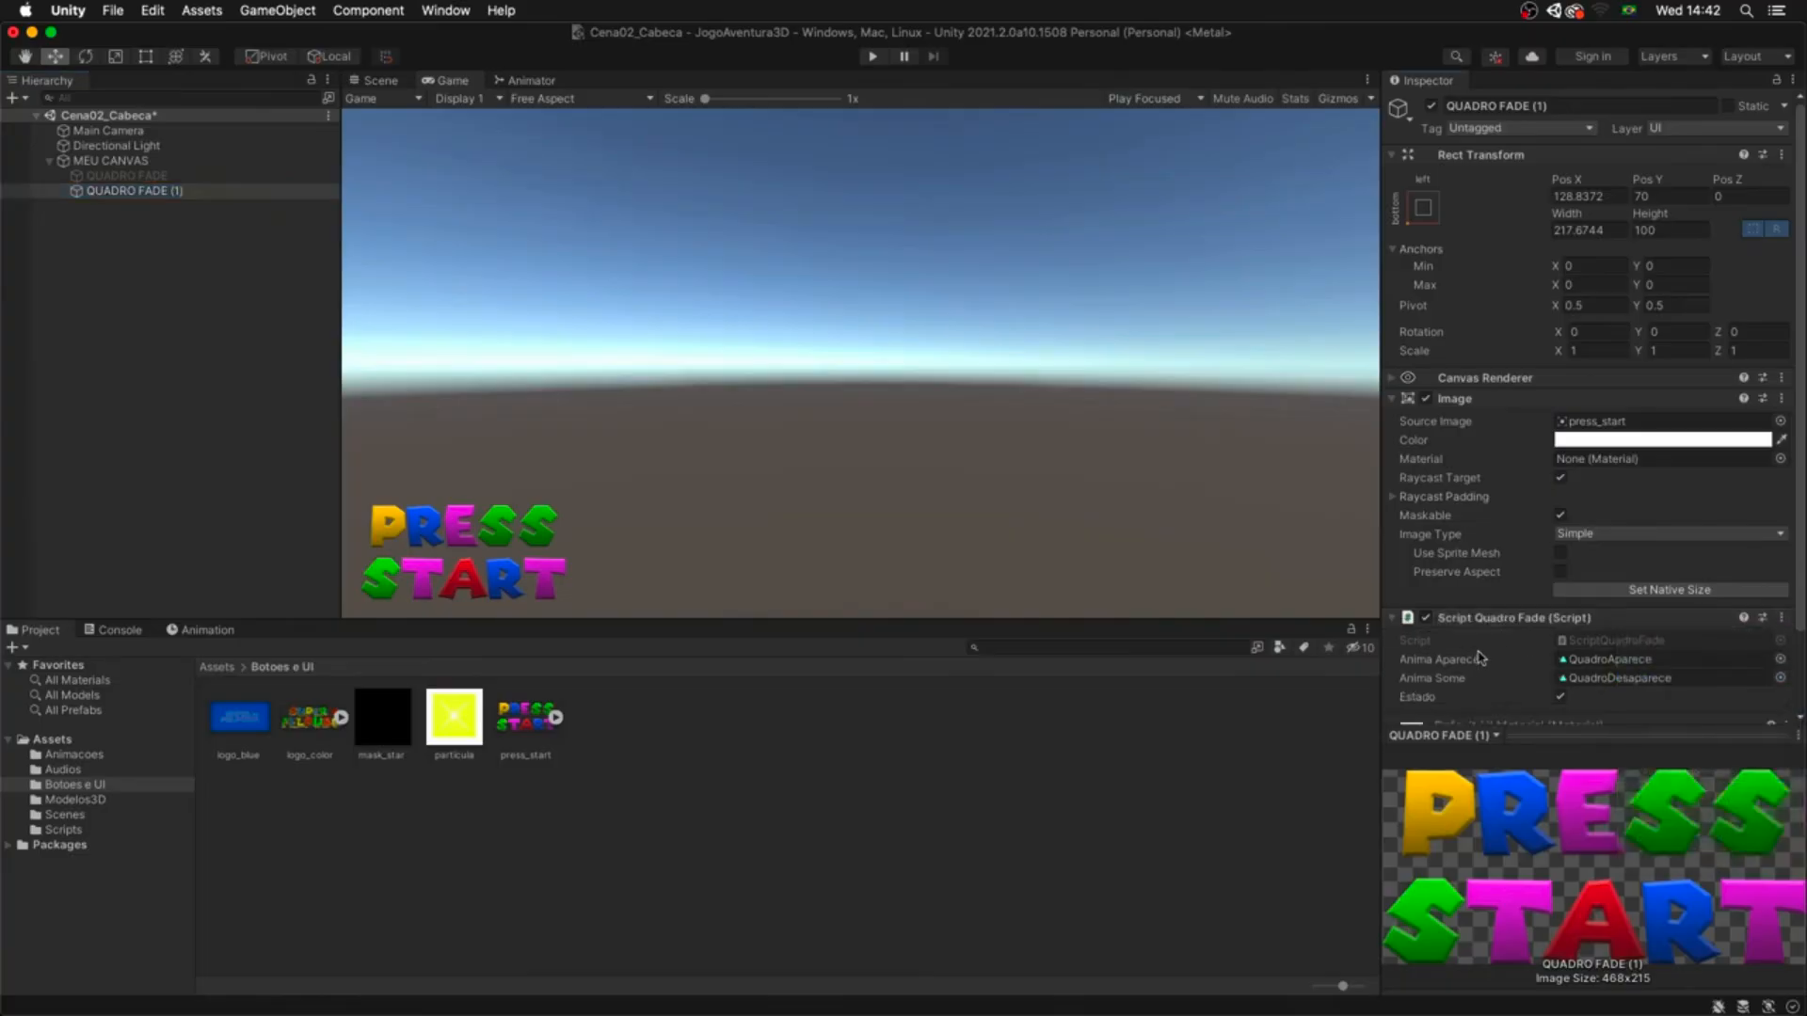
left_click(1782, 618)
left_click(1739, 695)
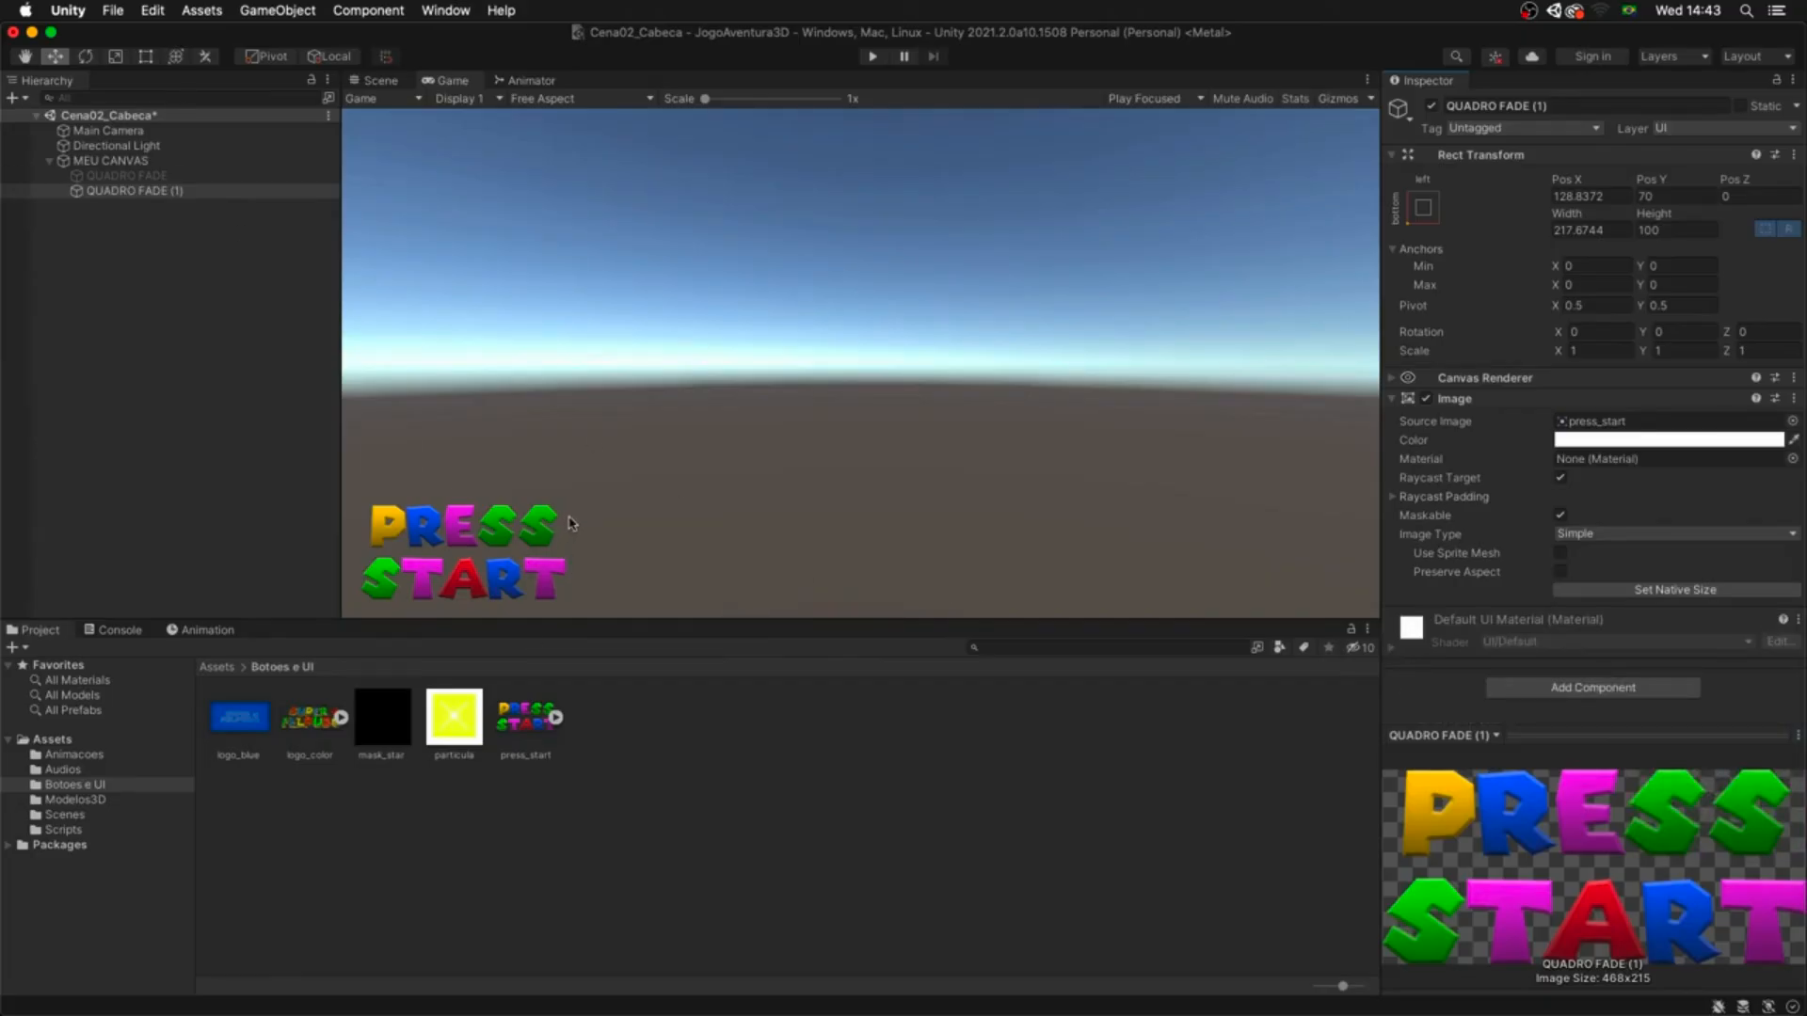
- Set the Main Camera's Clear Flags to Solid Color
left_click(181, 131)
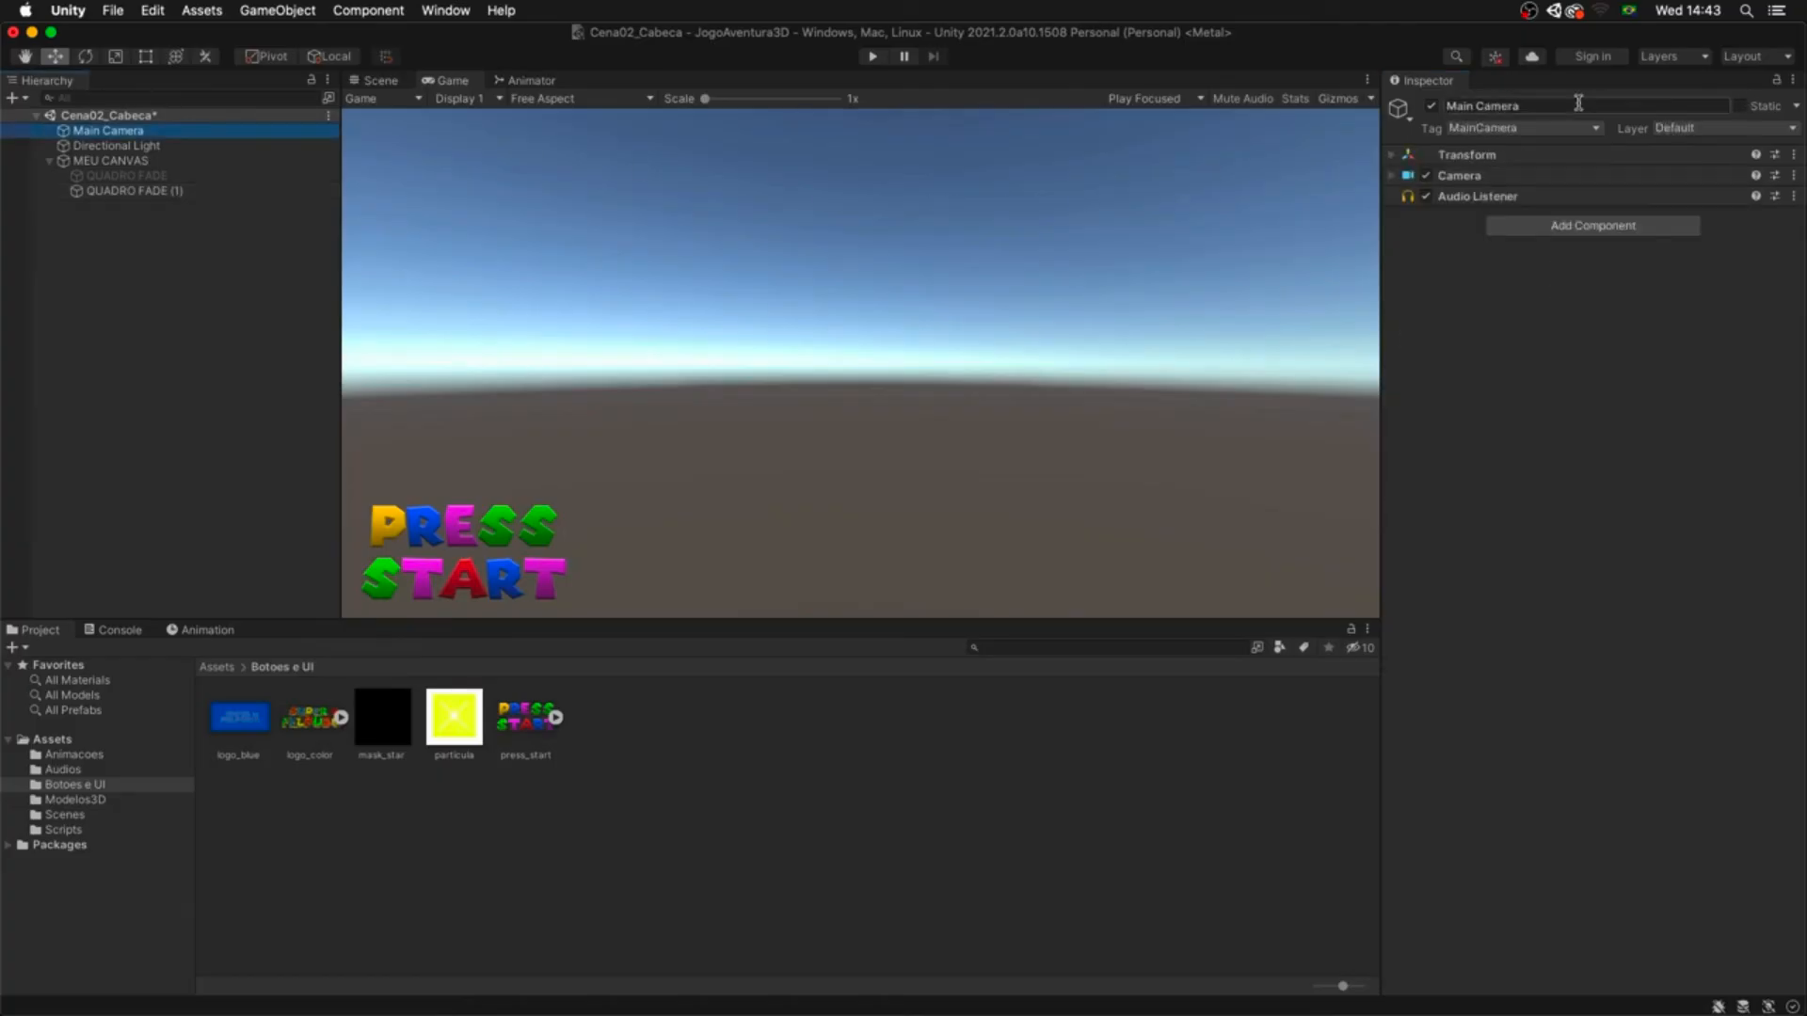
left_click(1411, 177)
left_click(1573, 200)
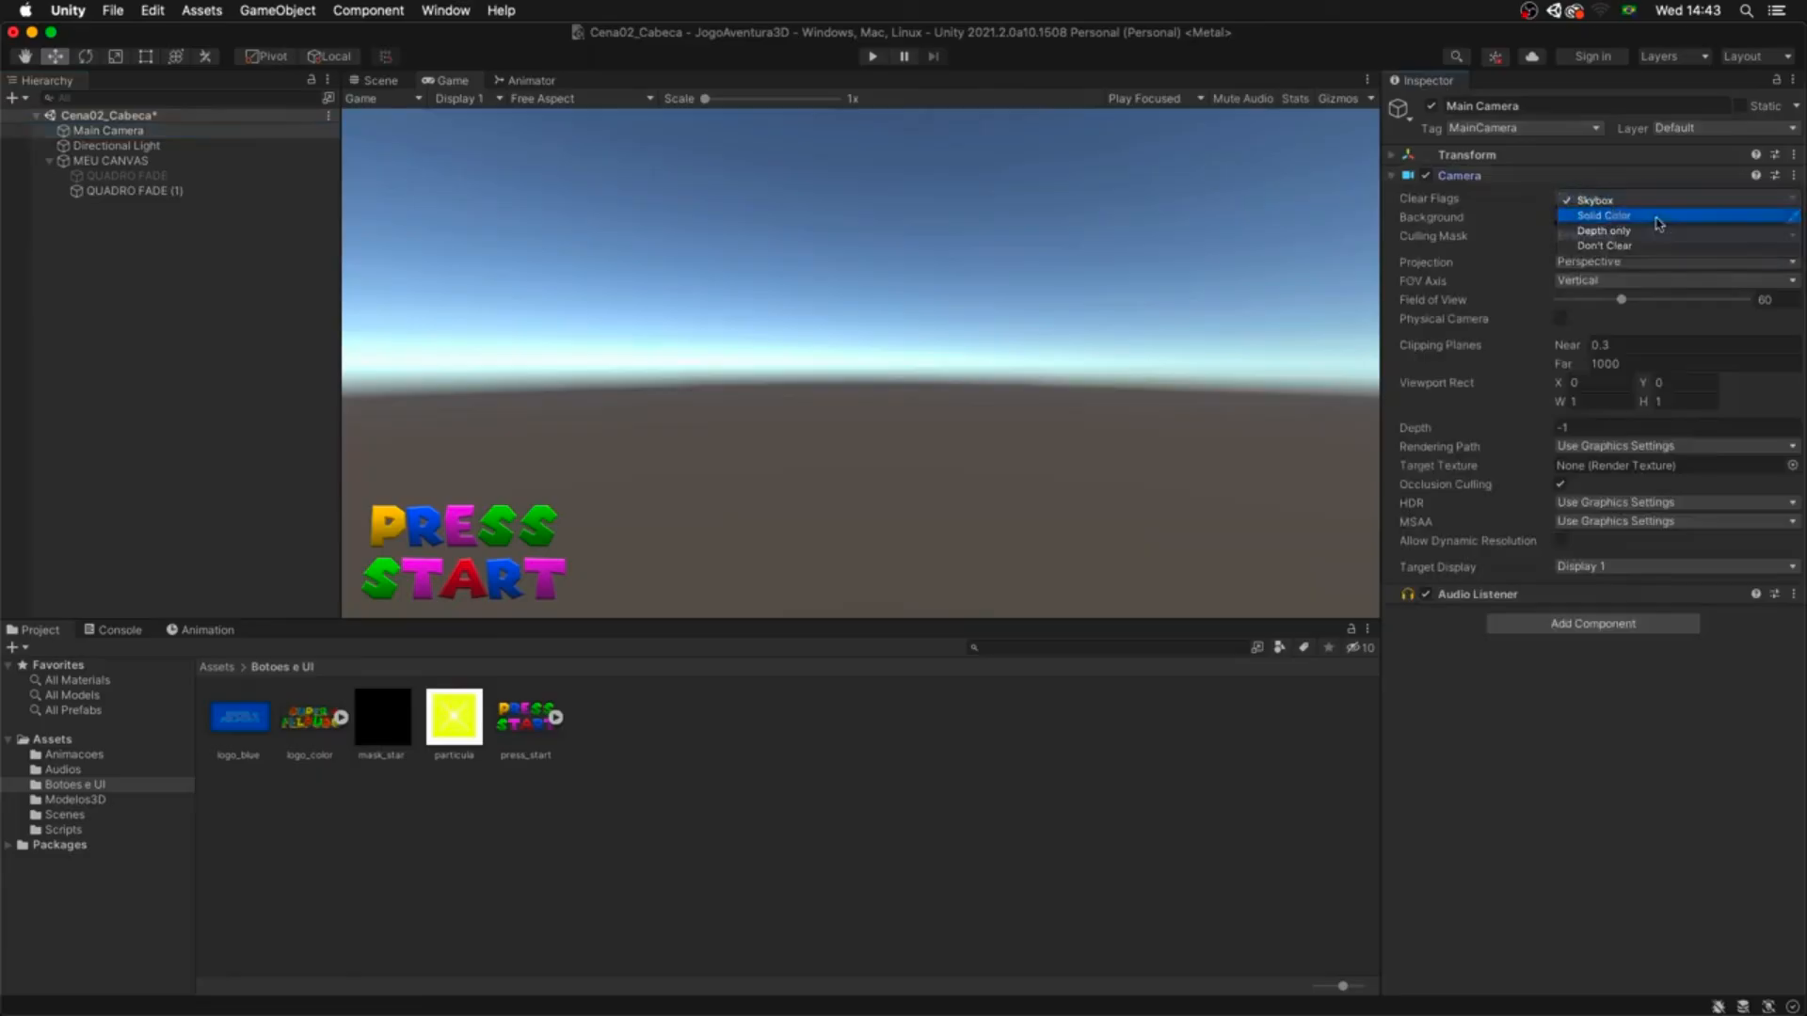
left_click(1611, 214)
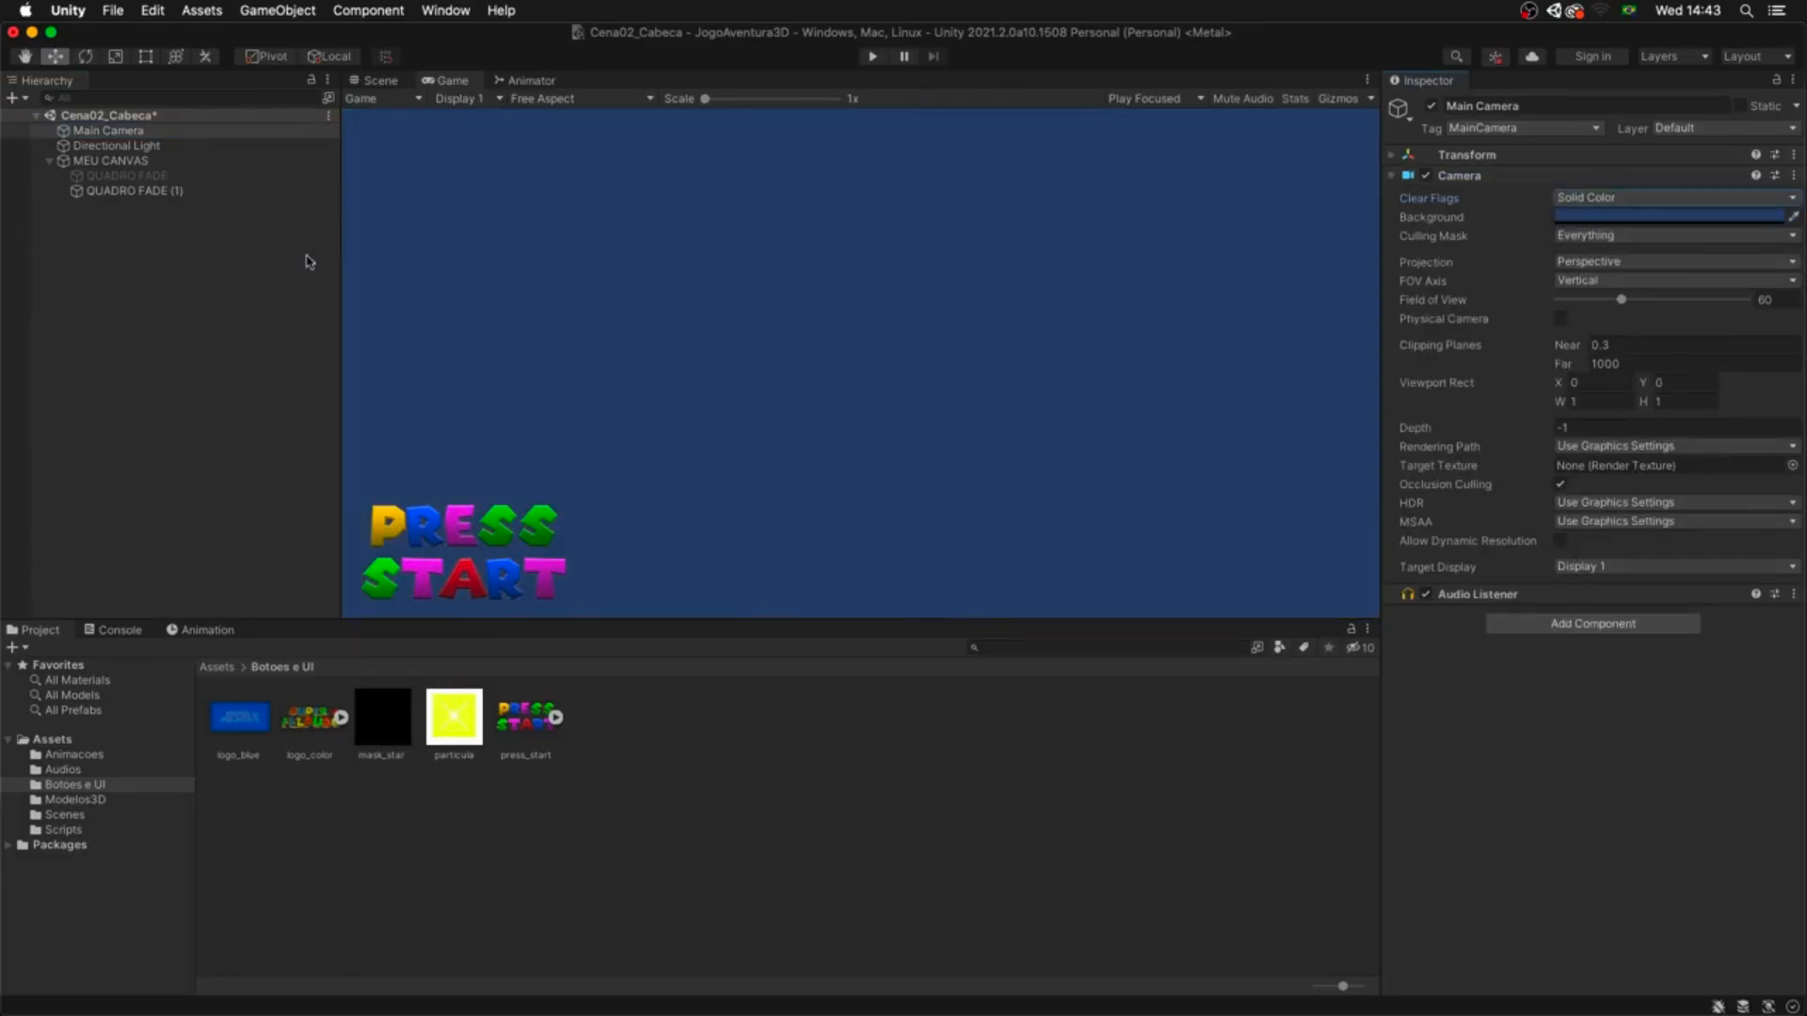
- Collapse MEU CANVAS in the hierarchy and add a 3D Plane at the scene's root level
left_click(142, 131)
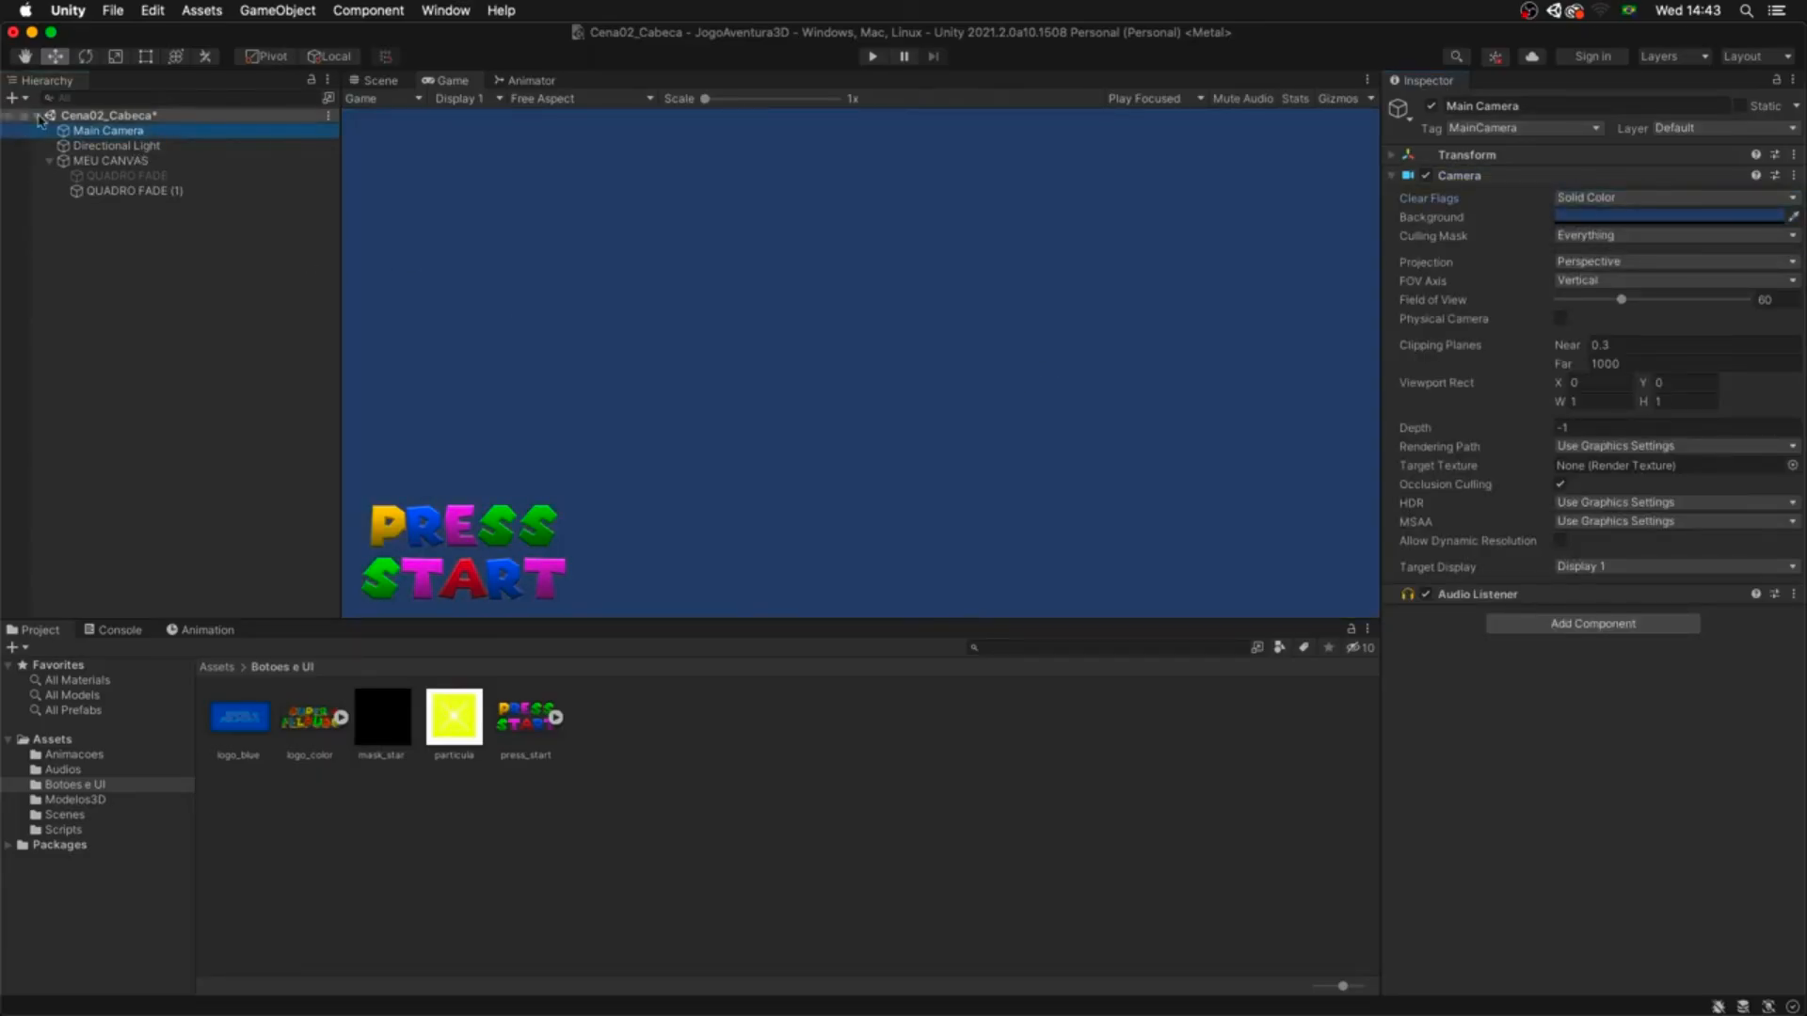
left_click(56, 209)
left_click(49, 161)
left_click(19, 98)
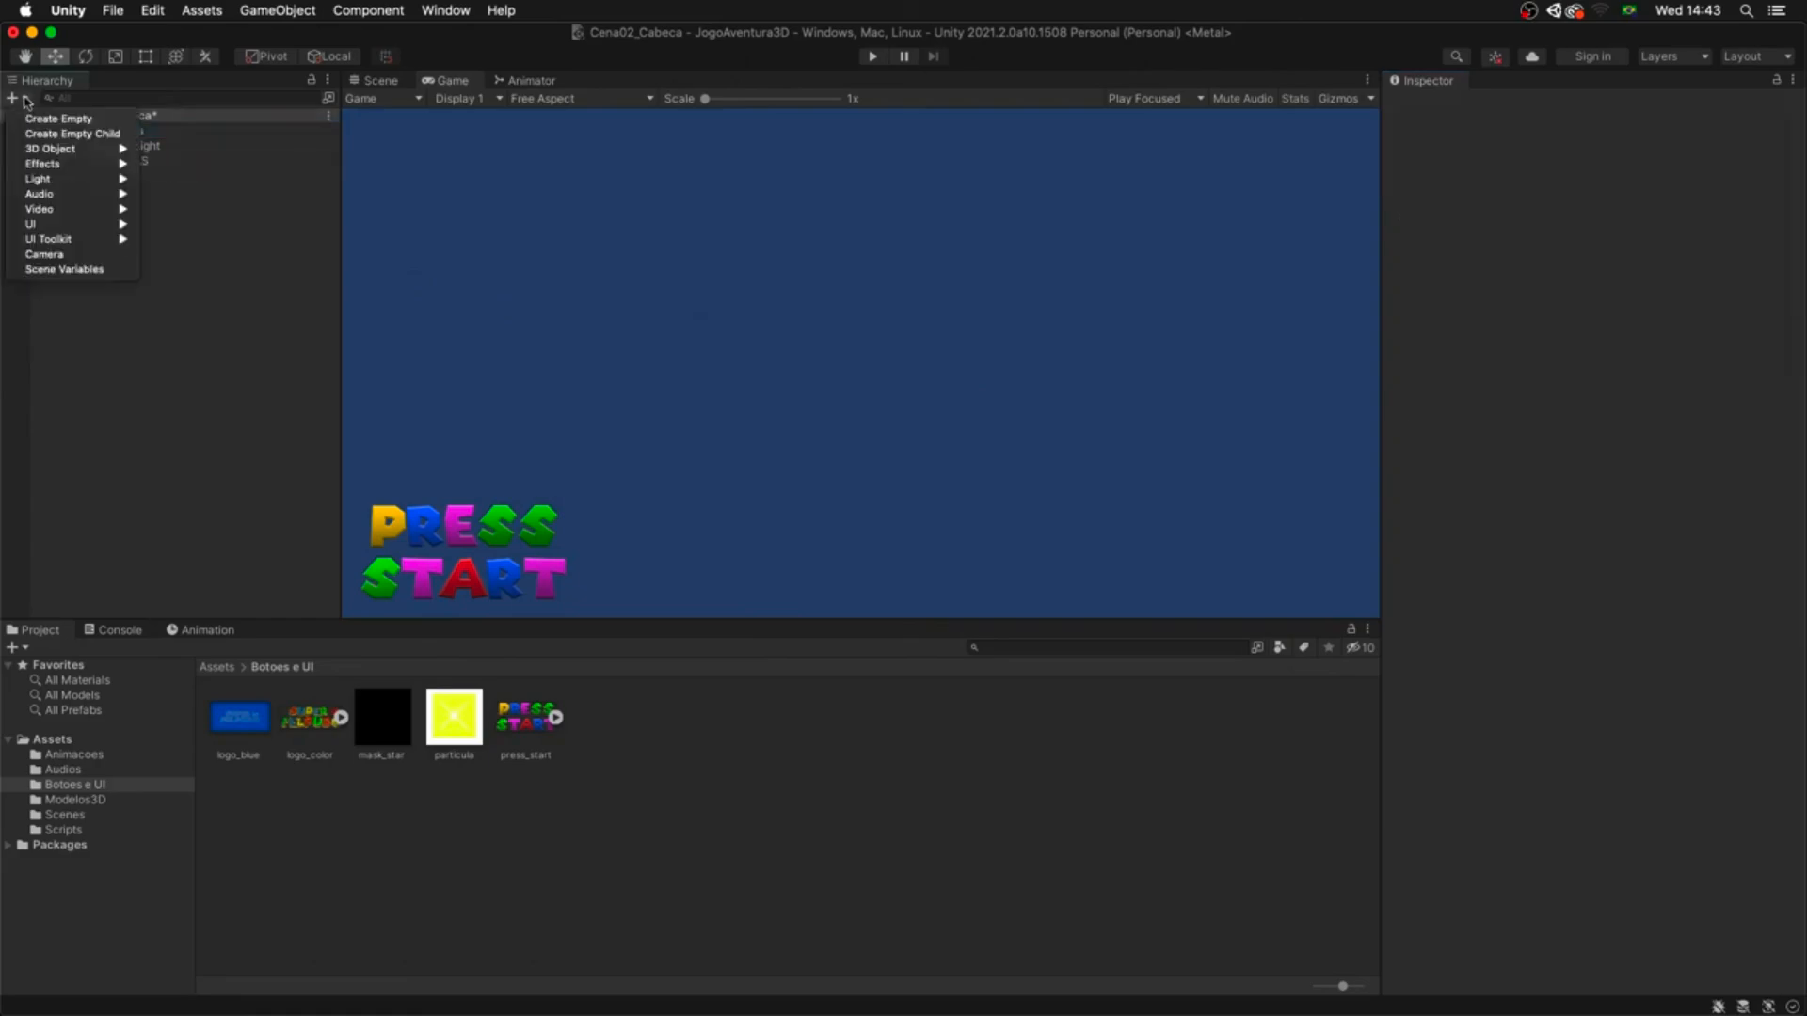
mouse_move(85, 146)
left_click(165, 209)
- Stand the Plane upright by setting its X rotation to -90
double_click(110, 161)
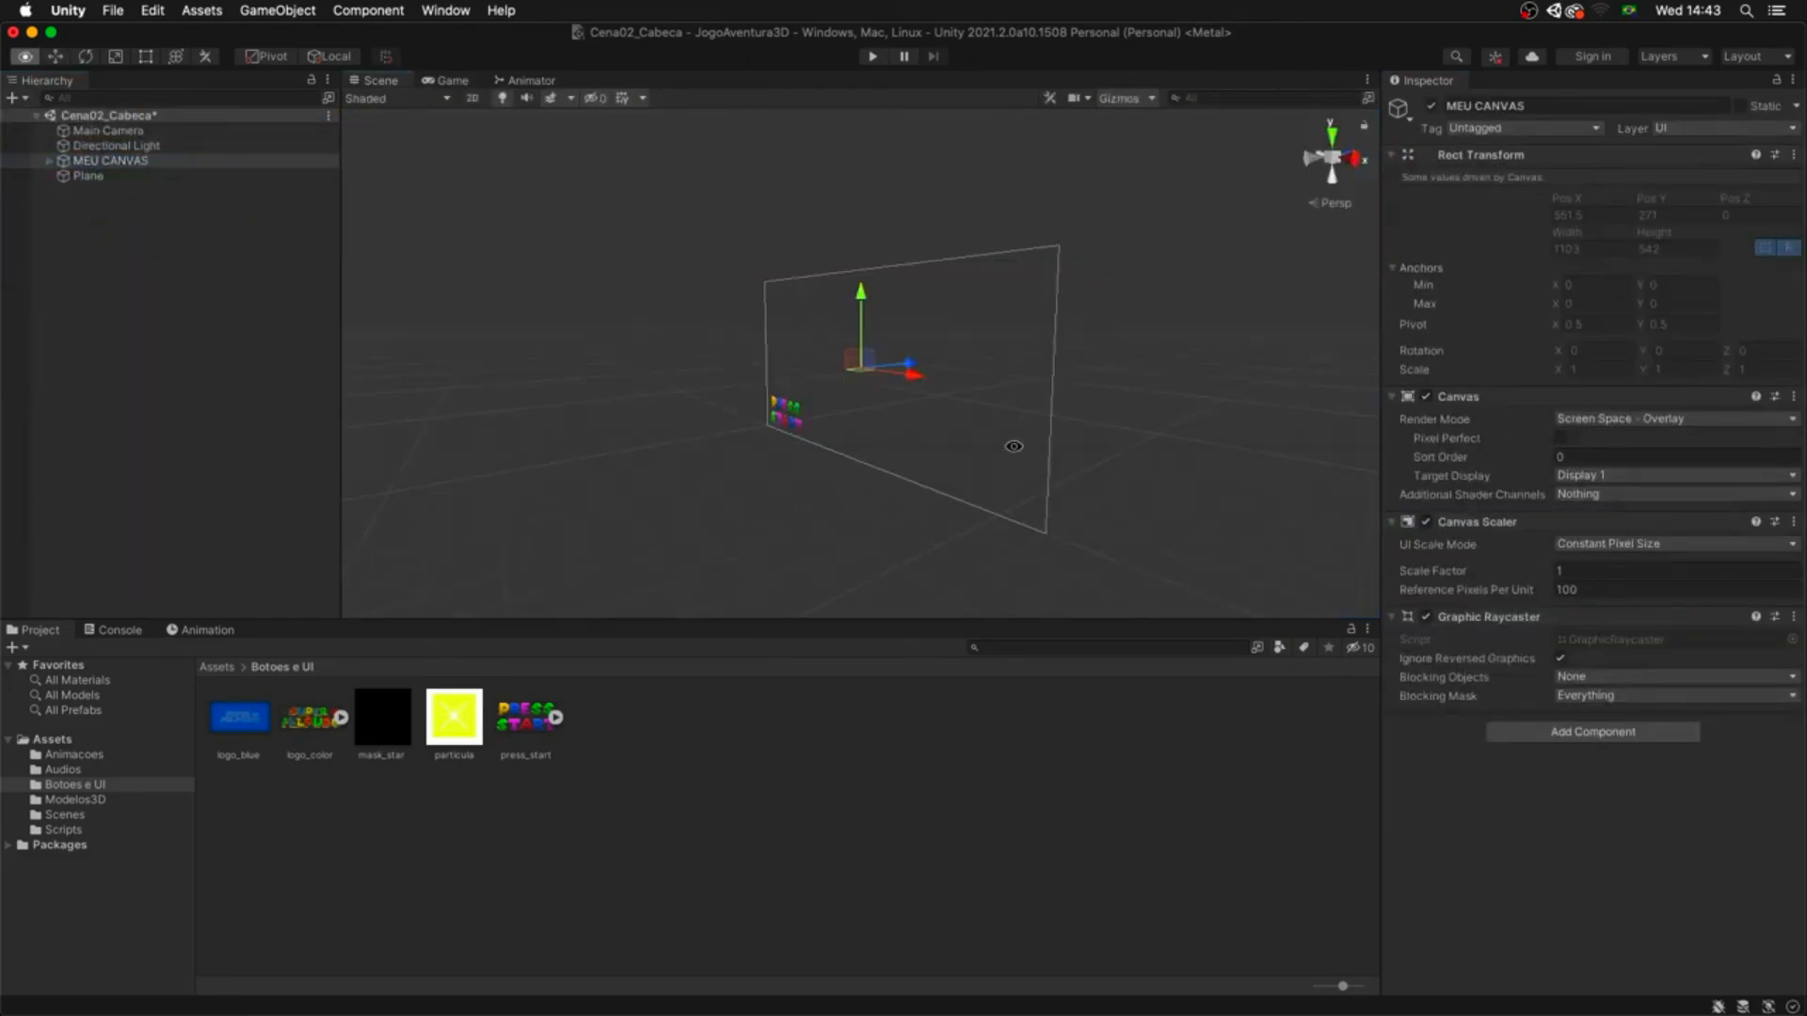
left_click(87, 176)
key("f")
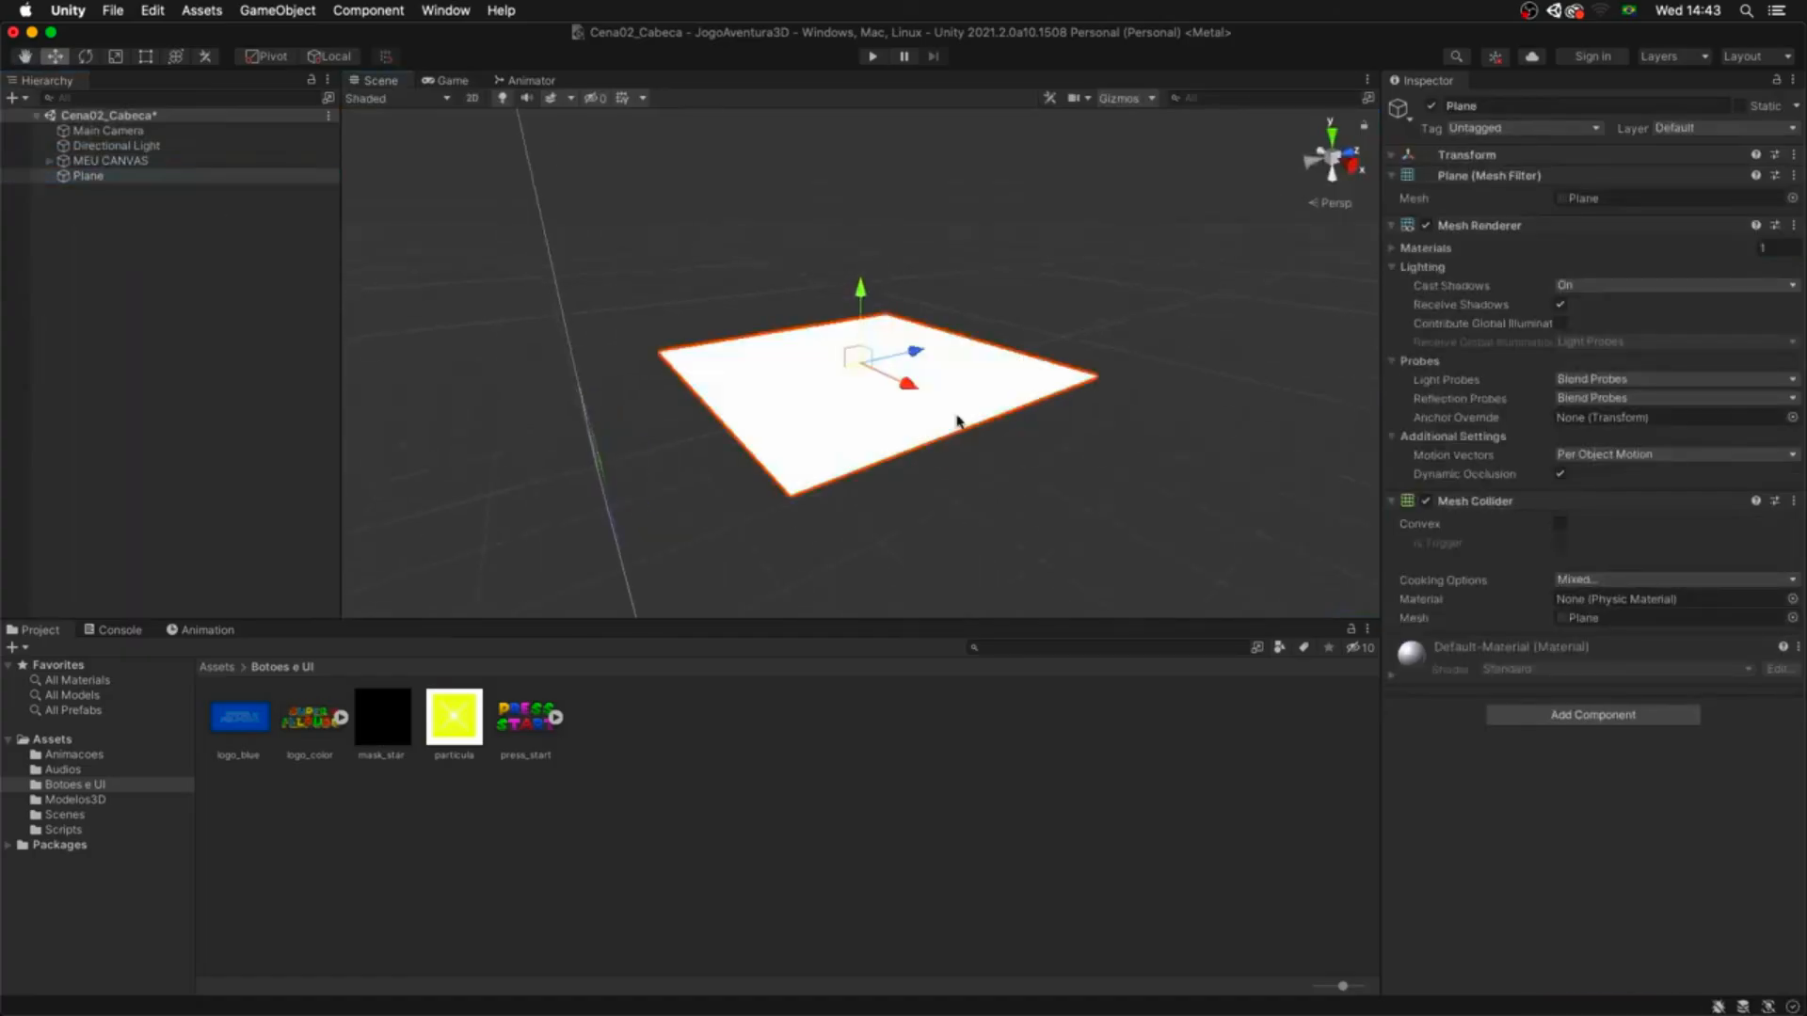
left_click(1404, 153)
left_click(1599, 196)
type("-90")
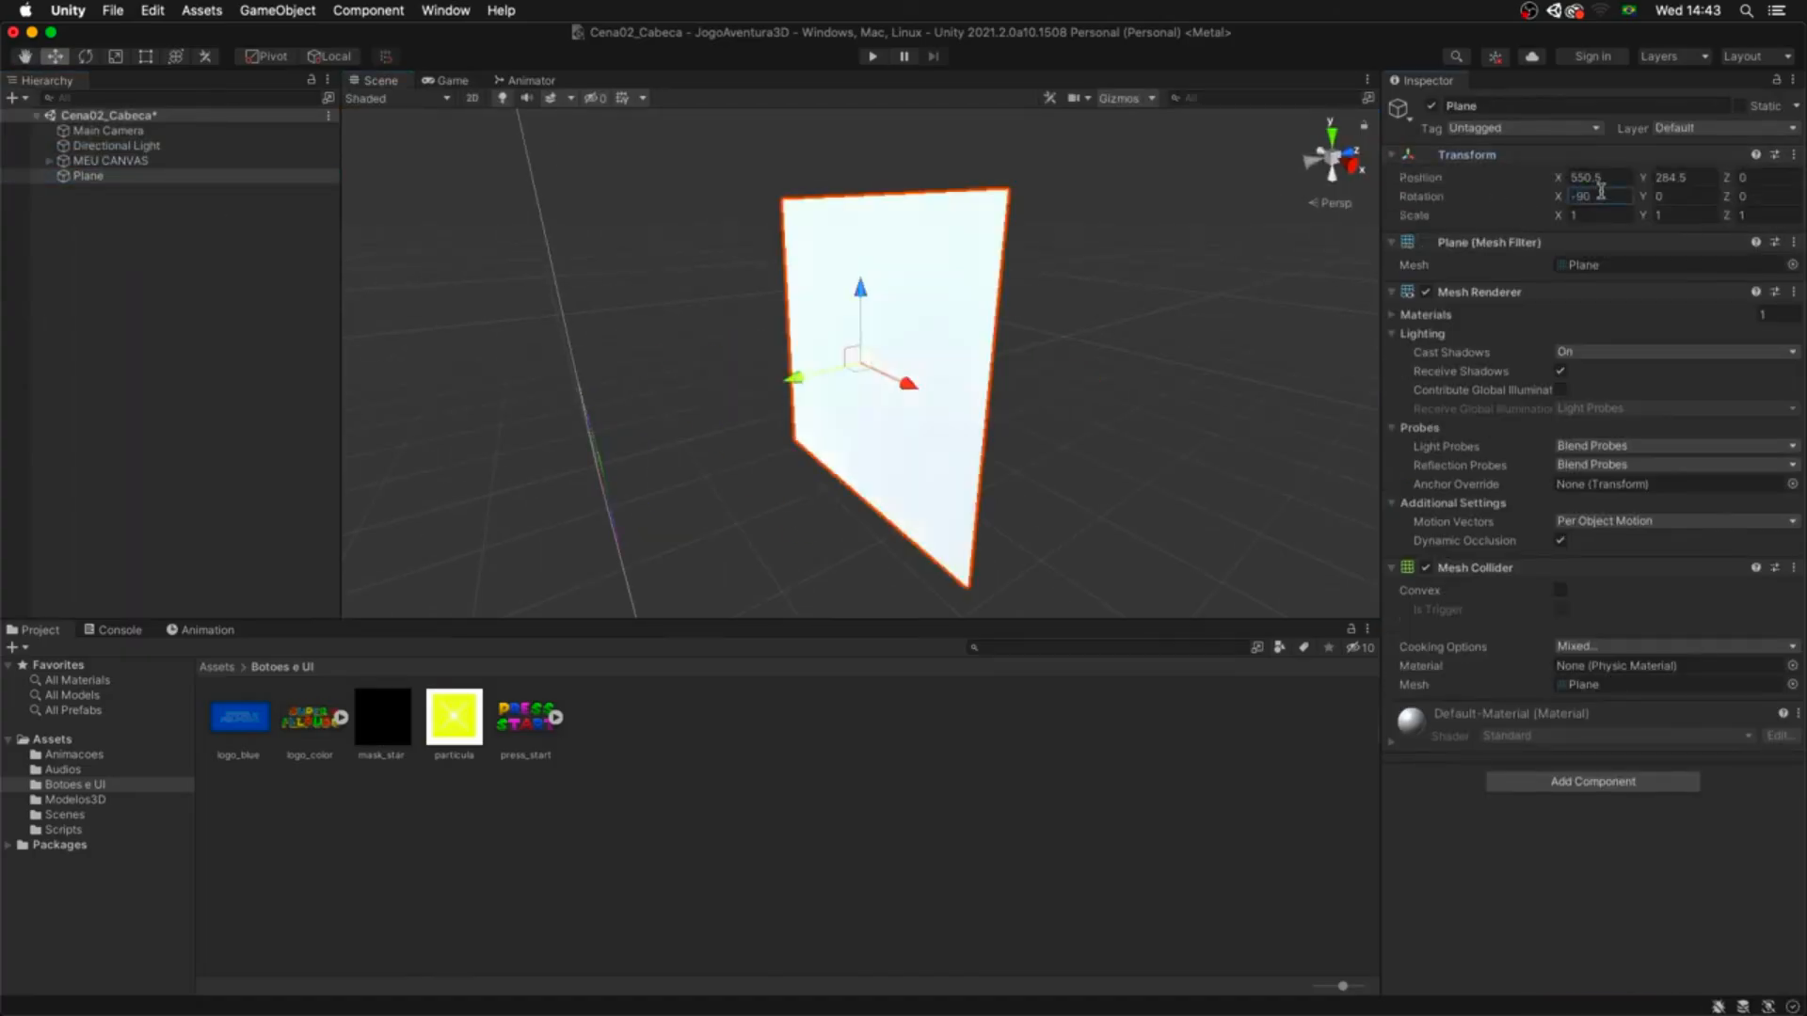
- Bring the Plane in front of the Main Camera by setting its X and Y position to 0
double_click(108, 130)
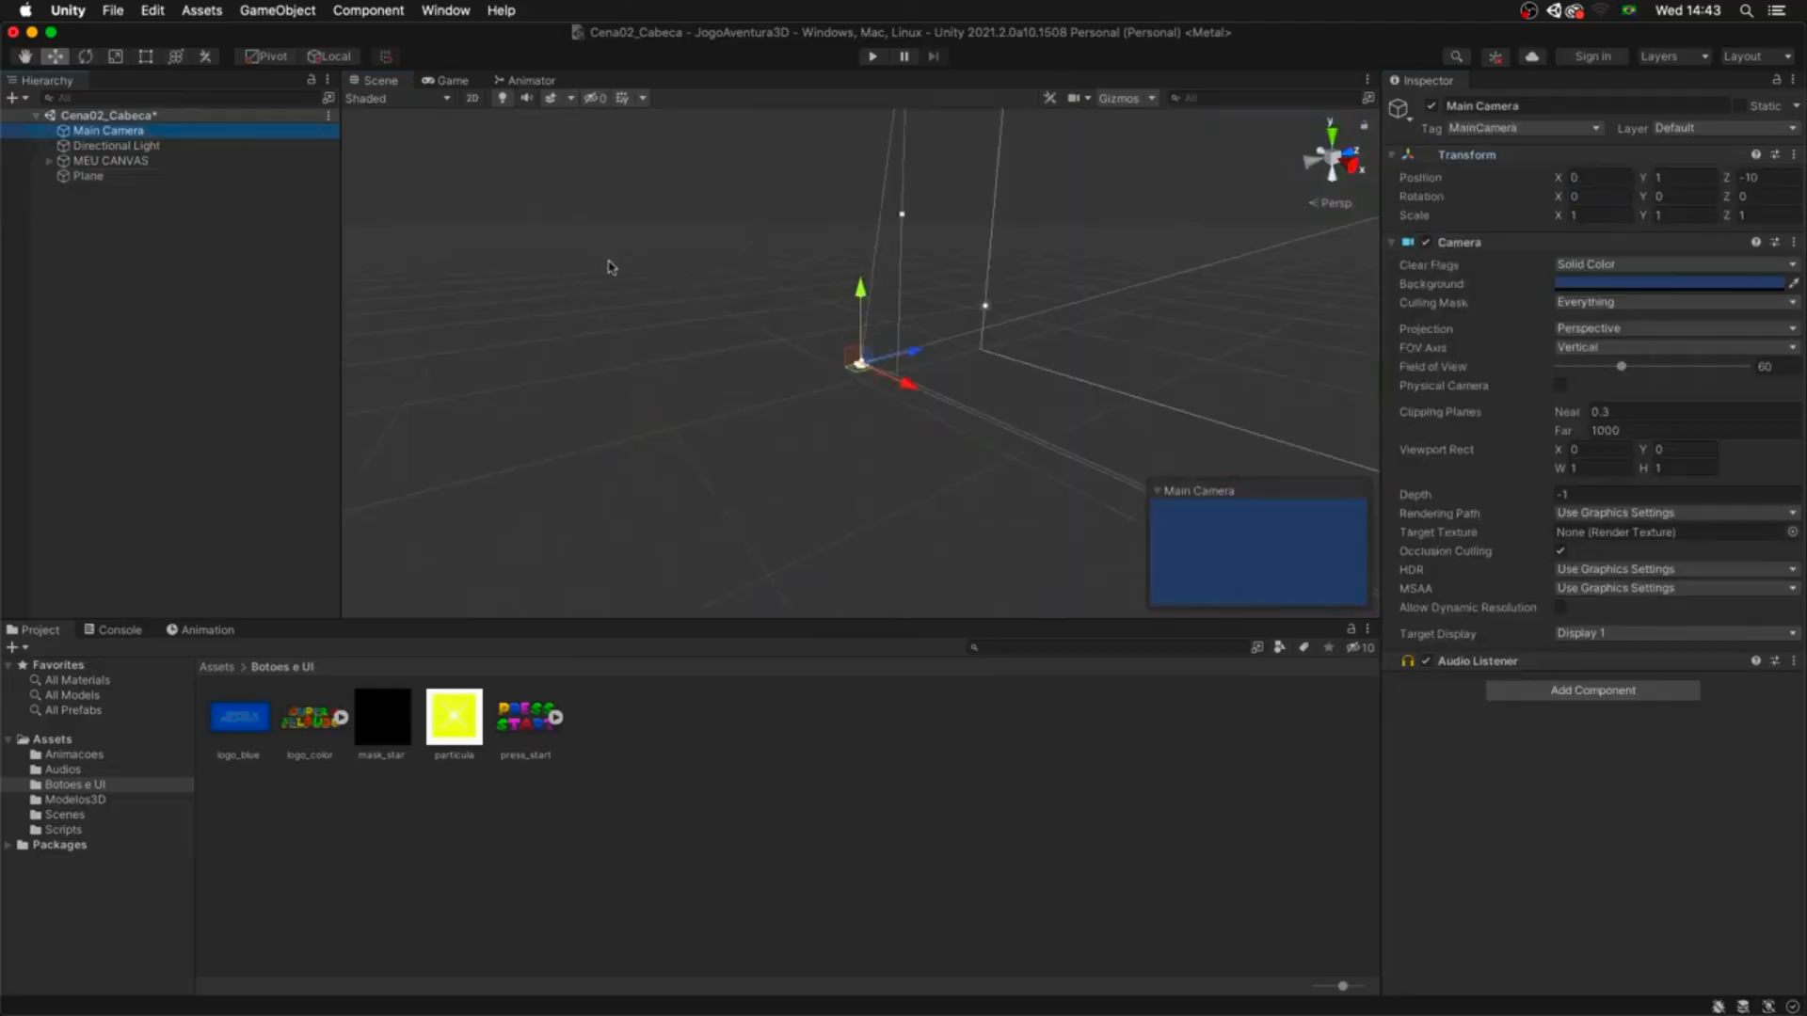
left_click_drag(629, 365, 600, 414)
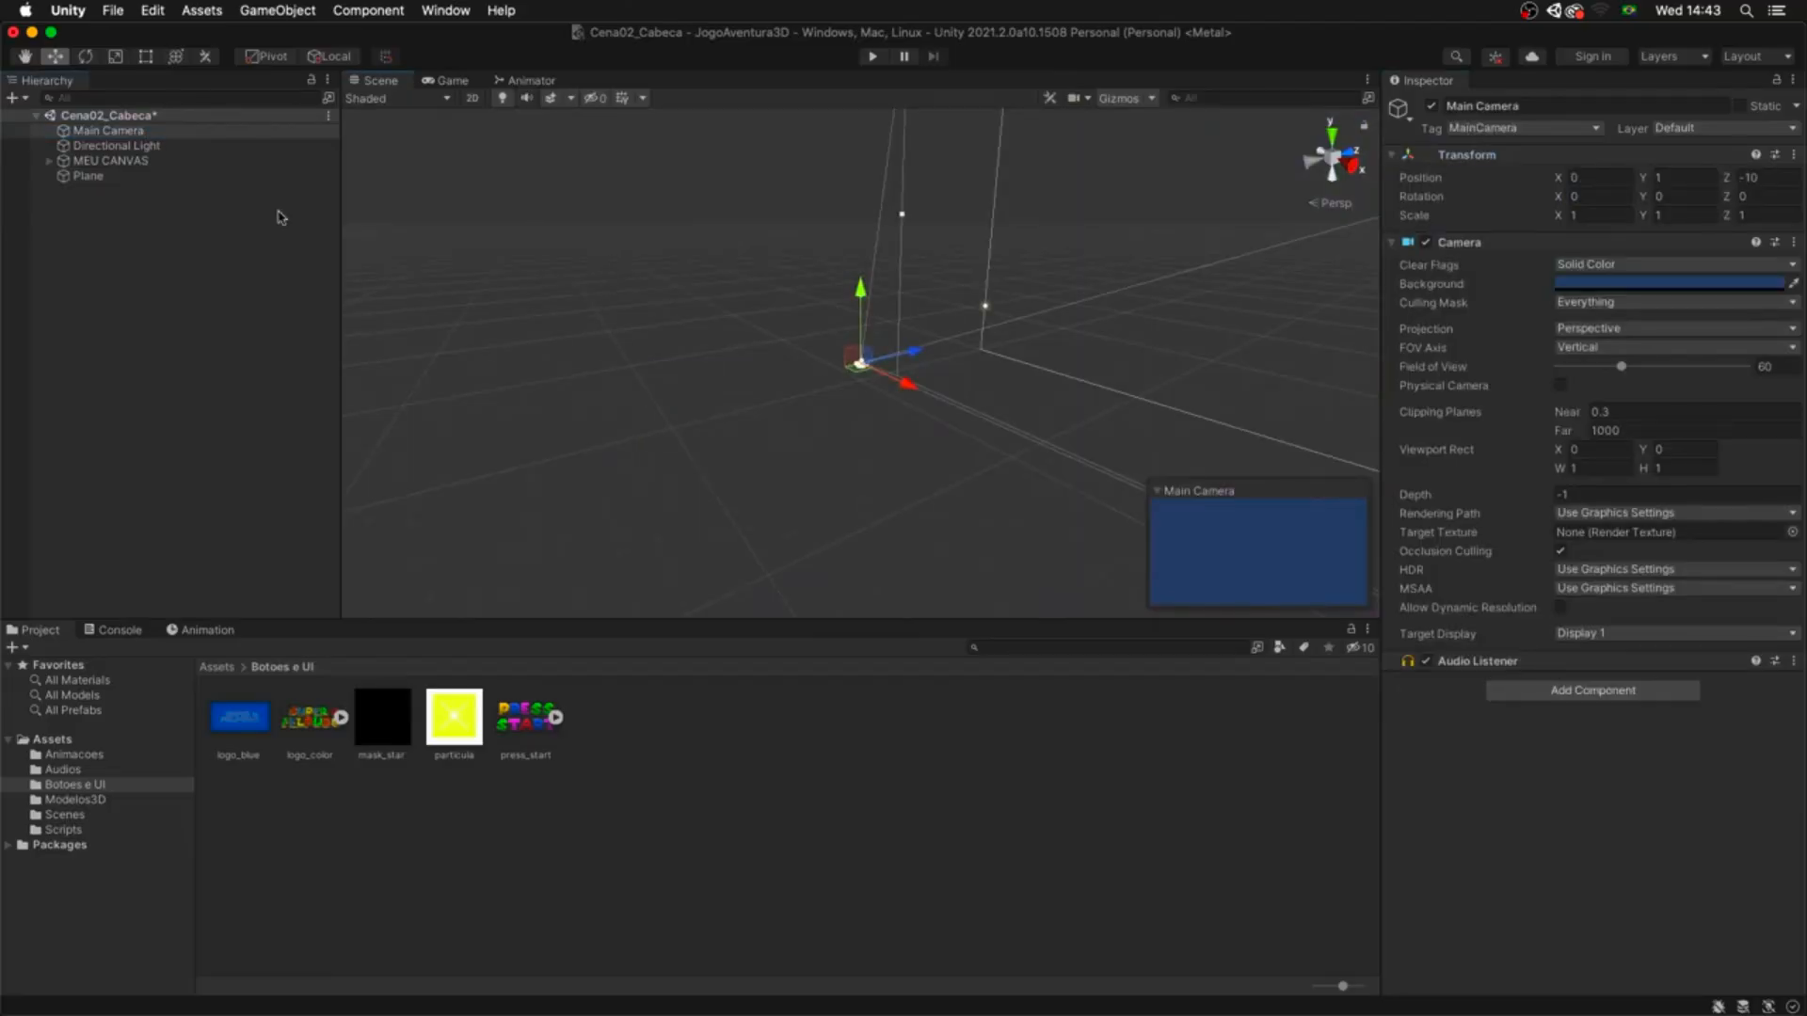
left_click(89, 176)
left_click(1609, 177)
type("0")
key("Tab")
type("0")
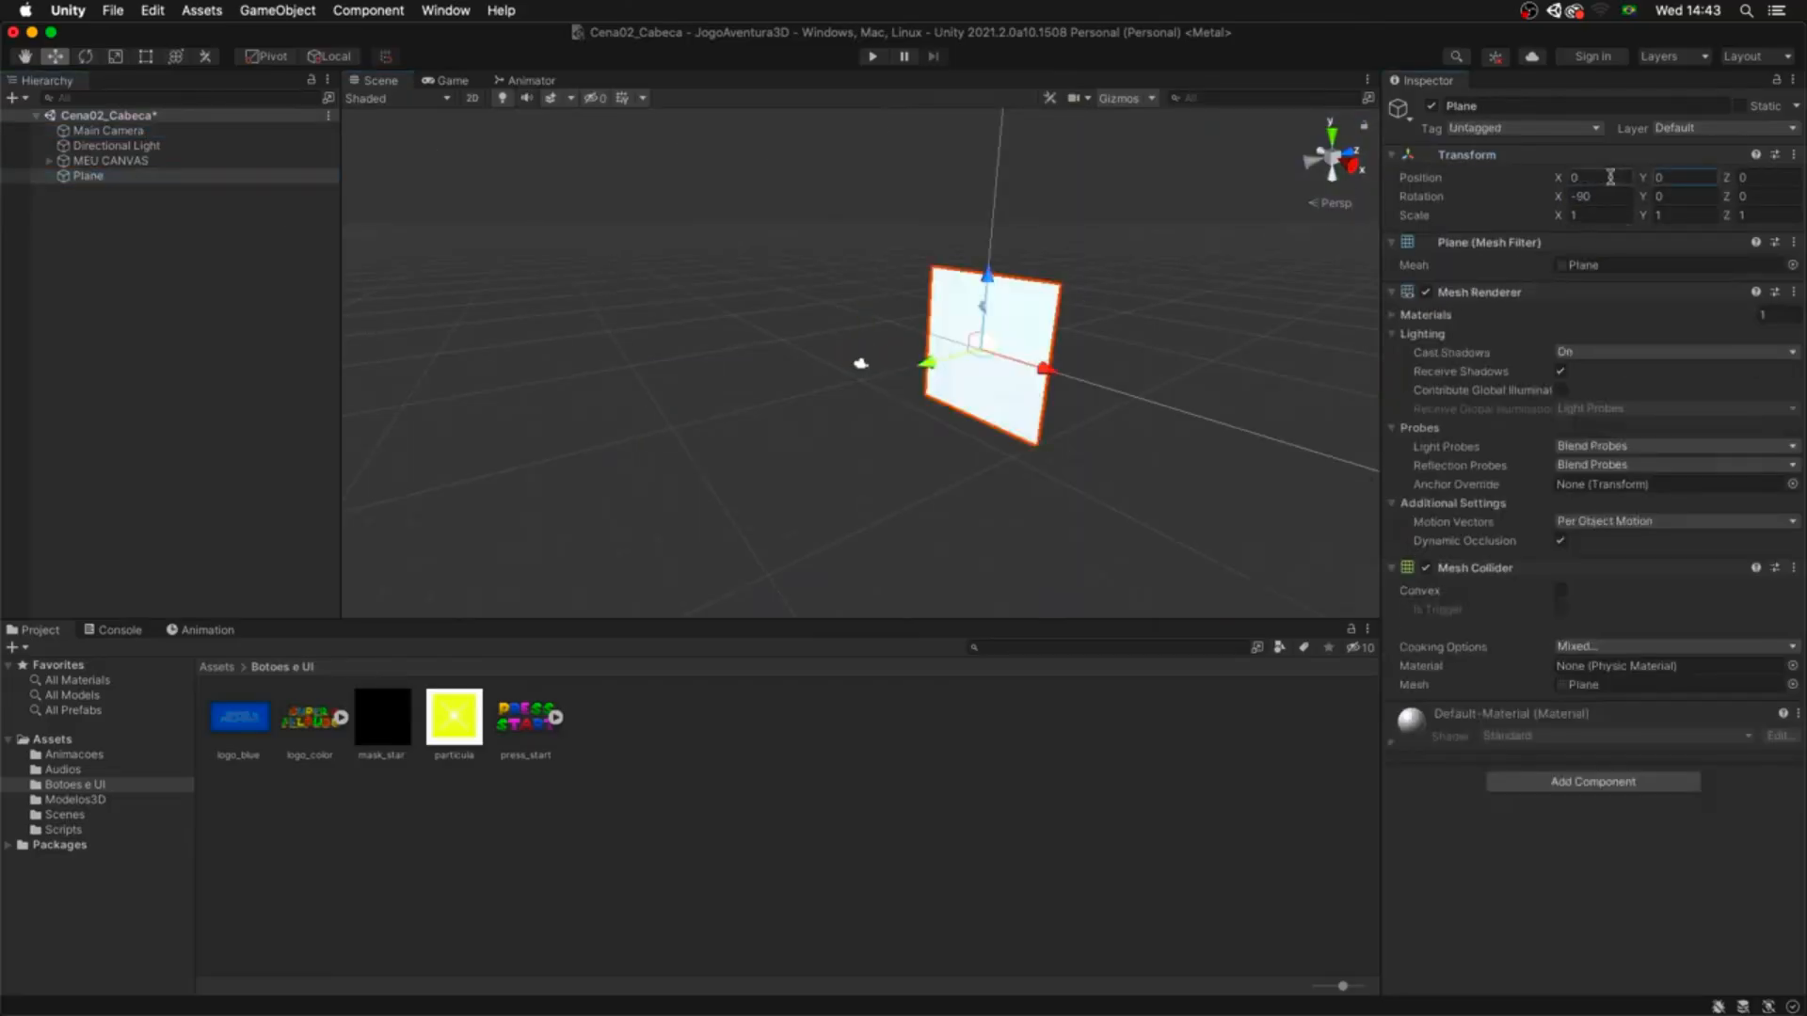
- Enlarge the Plane, setting its X scale to 20
left_click_drag(1035, 433, 1124, 416, "alt")
left_click(1604, 215)
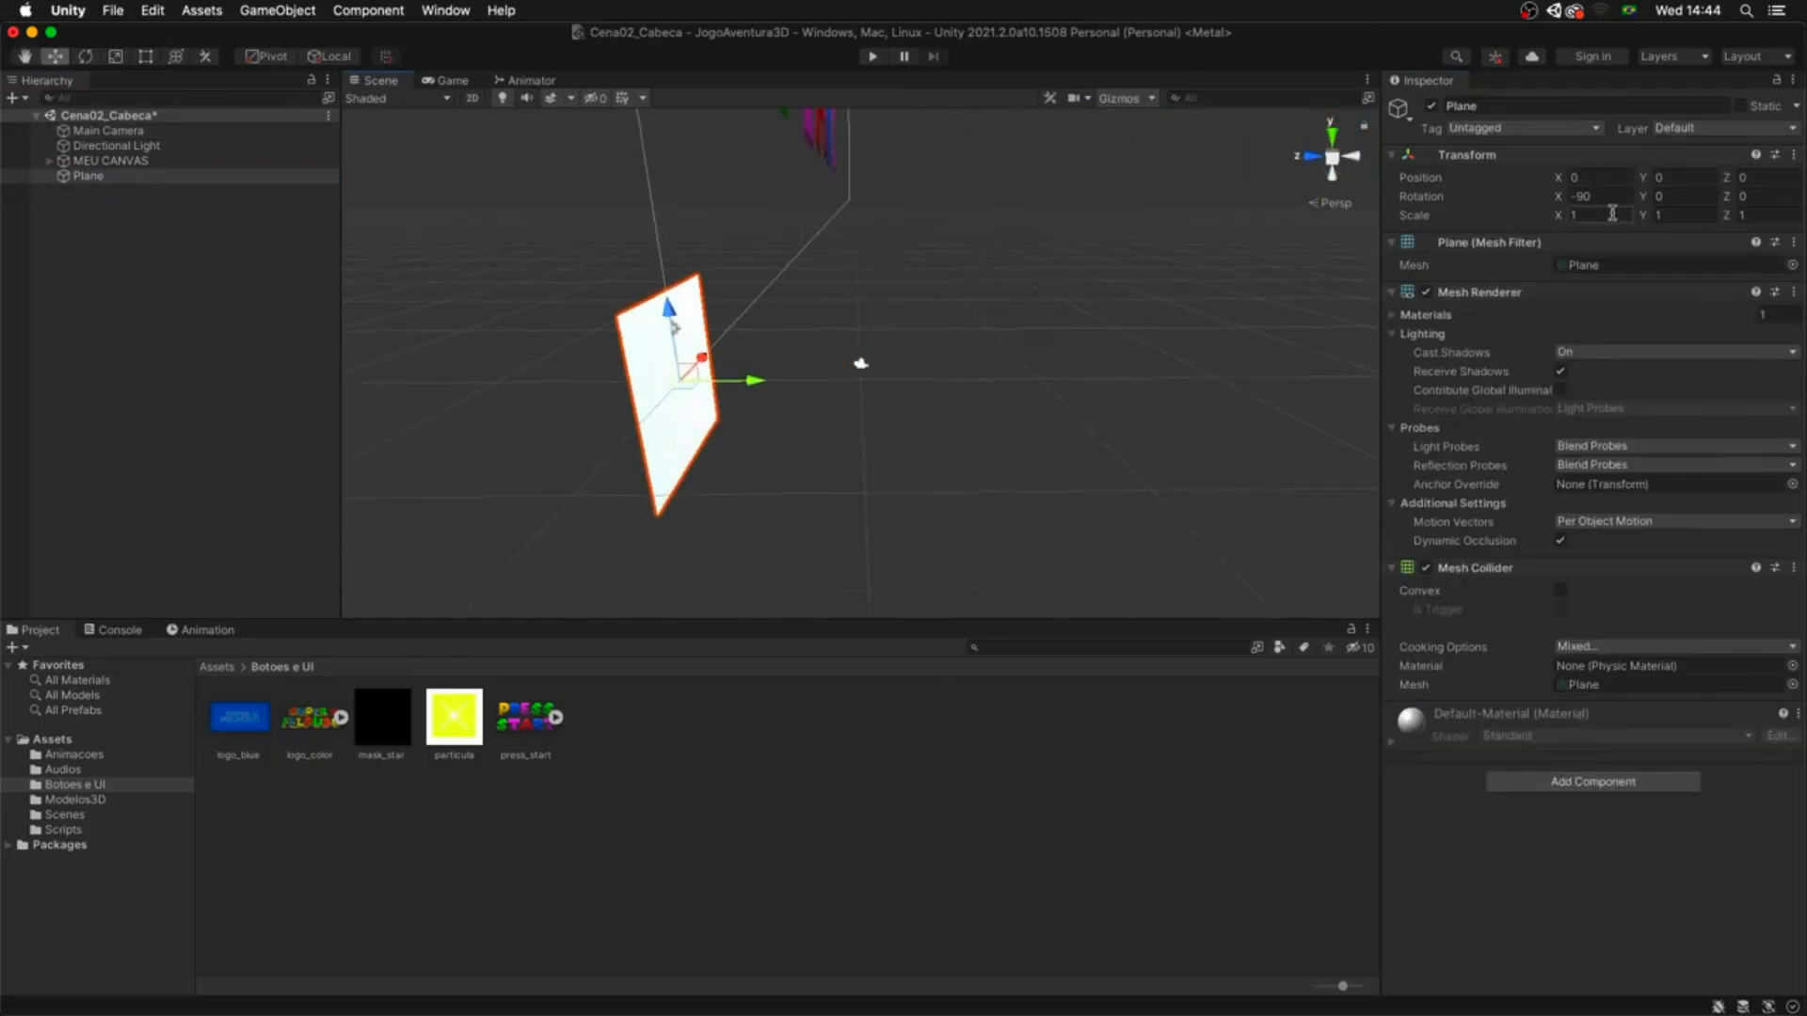
type("20")
key("Tab")
type("2")
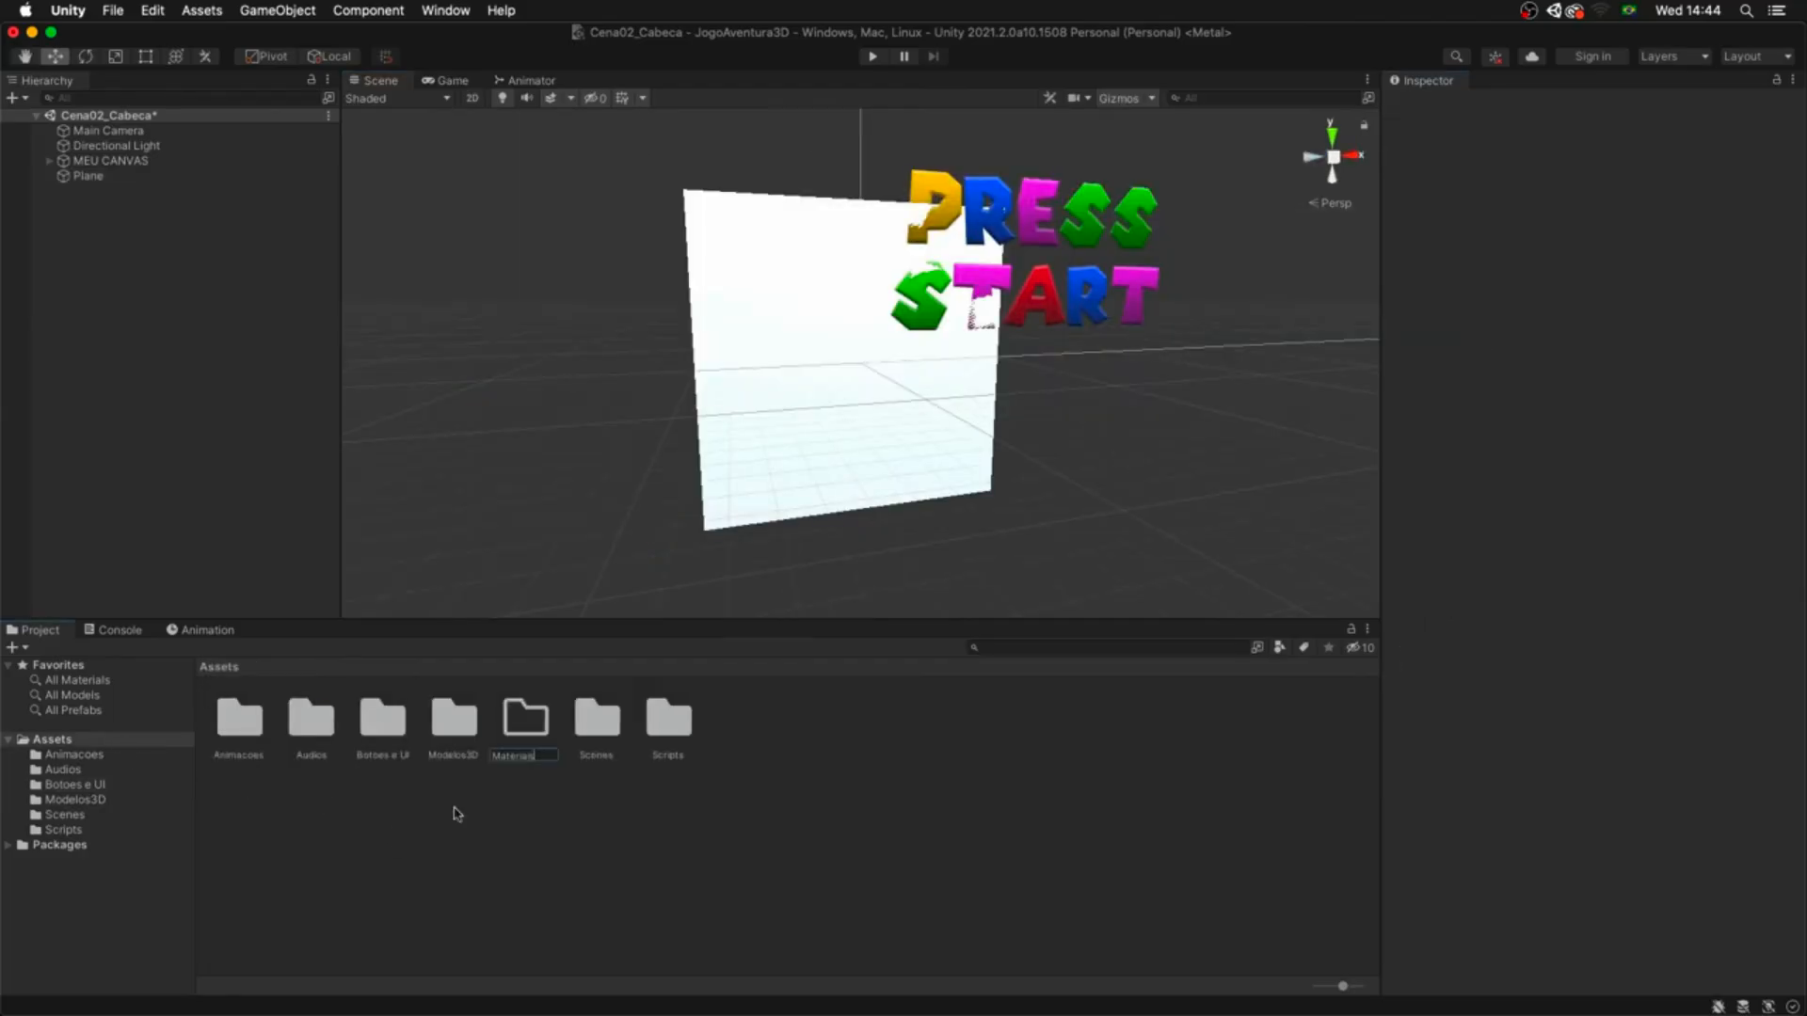
- Name the new assets folder Materiais and assign the logo_blue texture to Material Fundo Intro
key("Return")
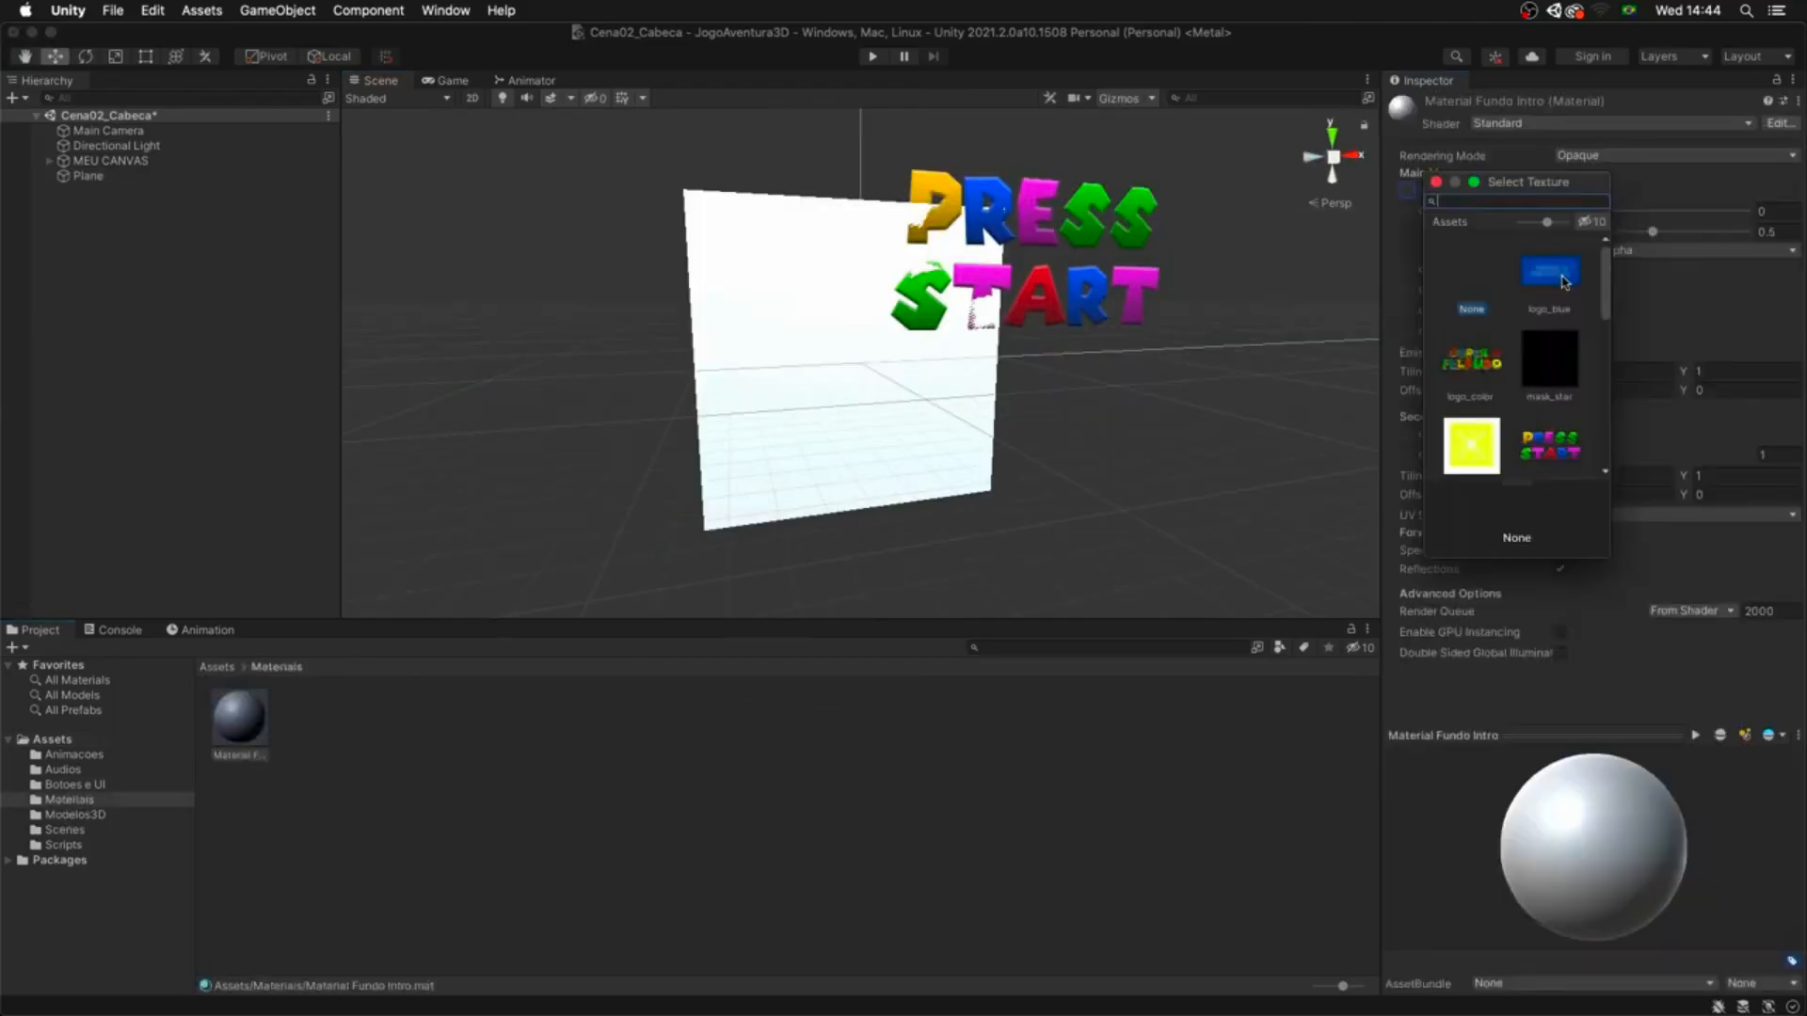
left_click(1536, 303)
double_click(1554, 279)
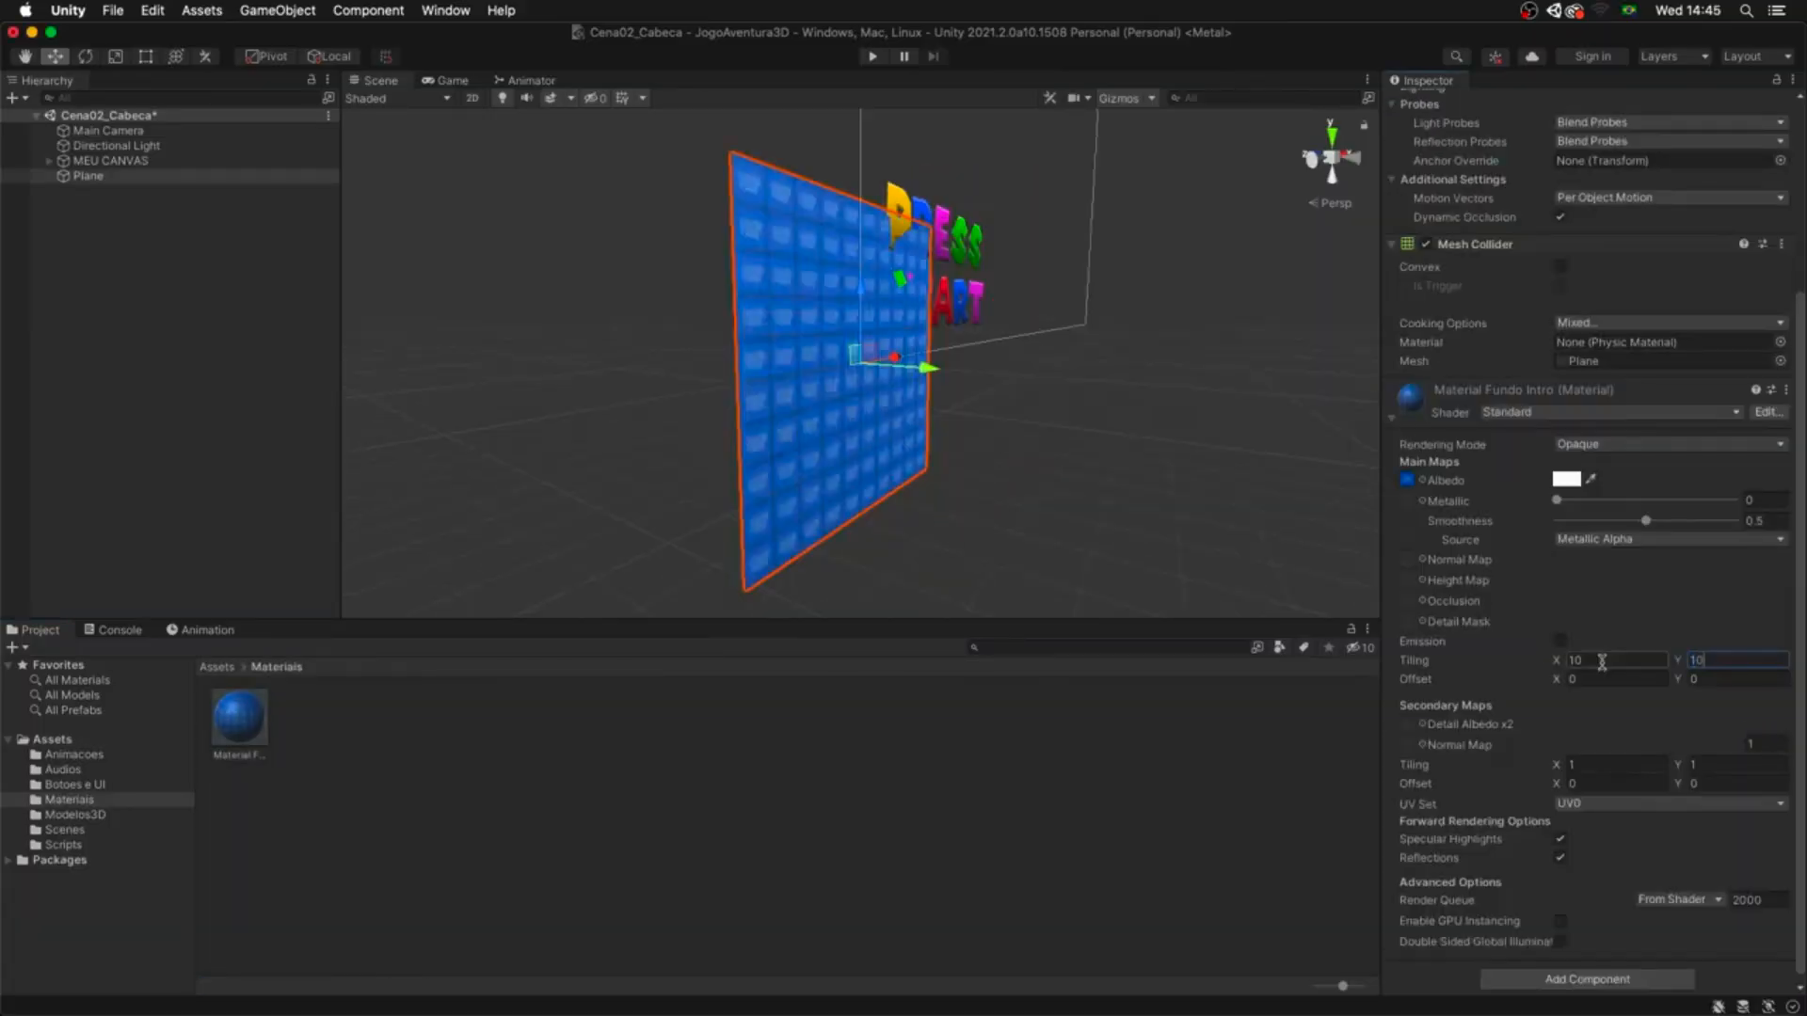
- Flip the logo texture on the Plane by setting Material Fundo Intro's main tiling to -10 on X and Y
left_click(1600, 661)
type("-10")
key("Tab")
type("-10")
- Adjust the background material's tiling in the Game view to about -17.84 on X and -35.67 on Y
left_click(444, 81)
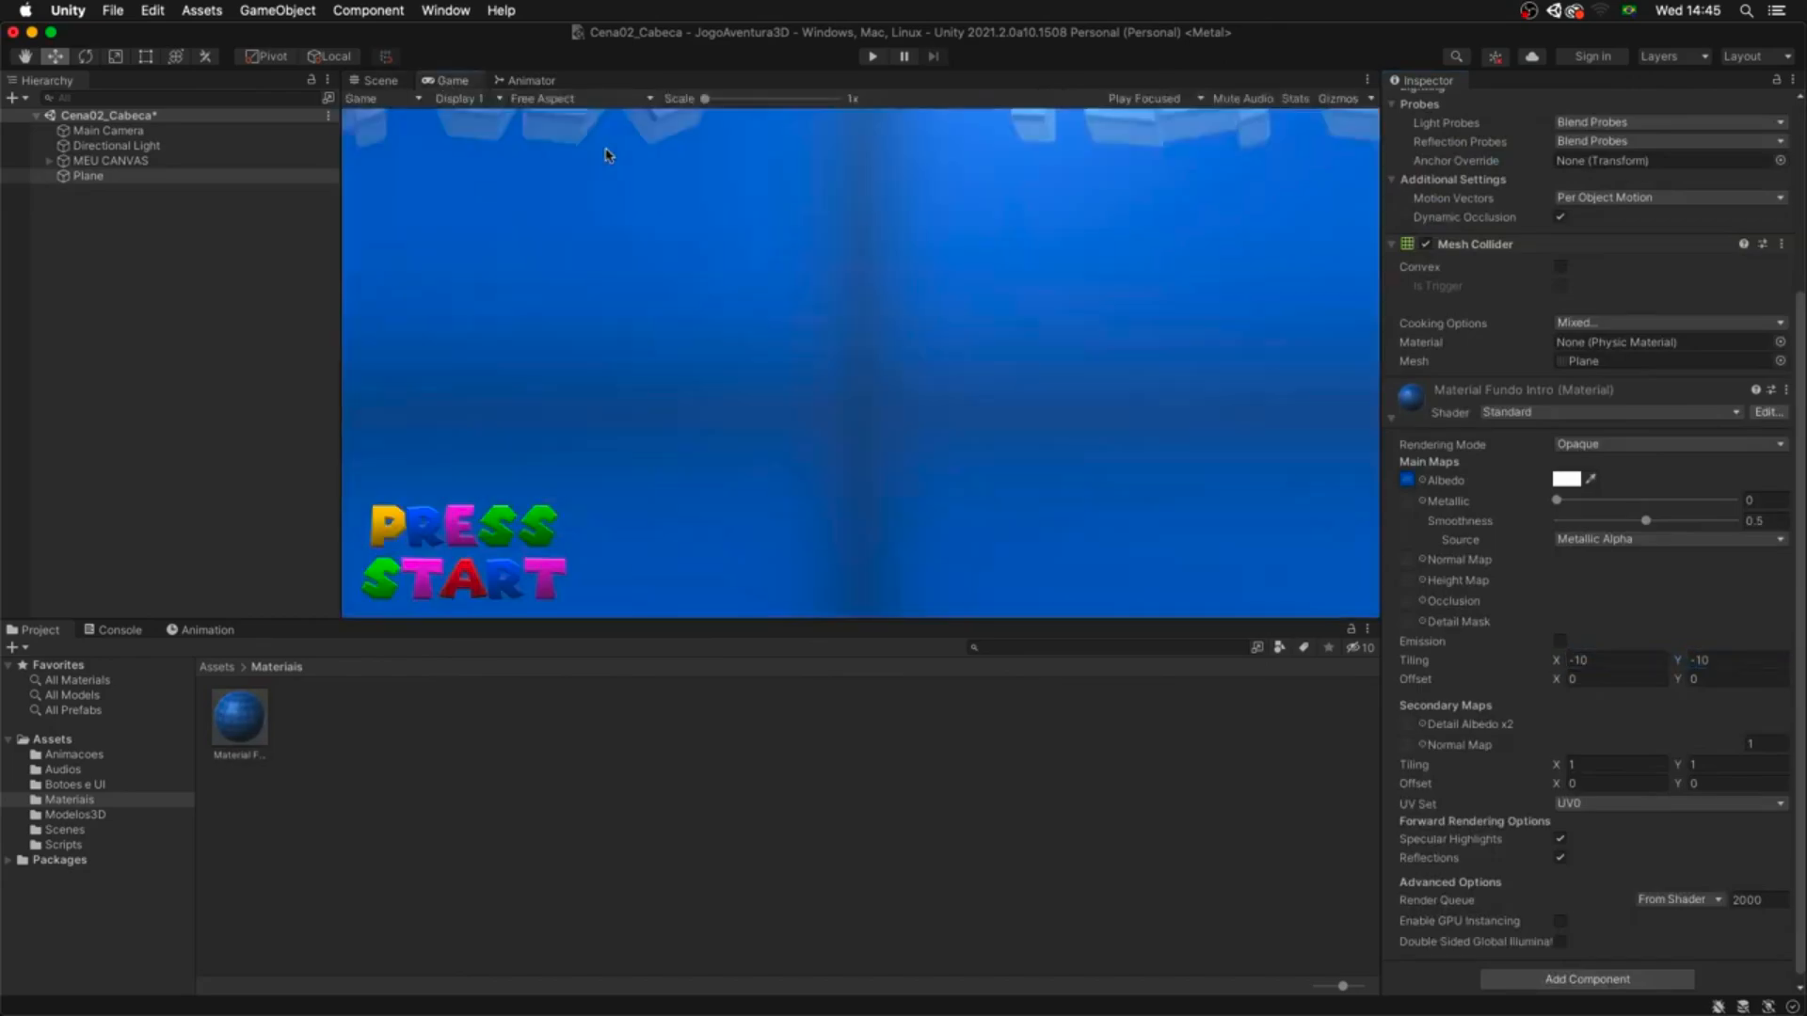
left_click_drag(1553, 663, 1498, 669)
left_click_drag(1677, 661, 1498, 666)
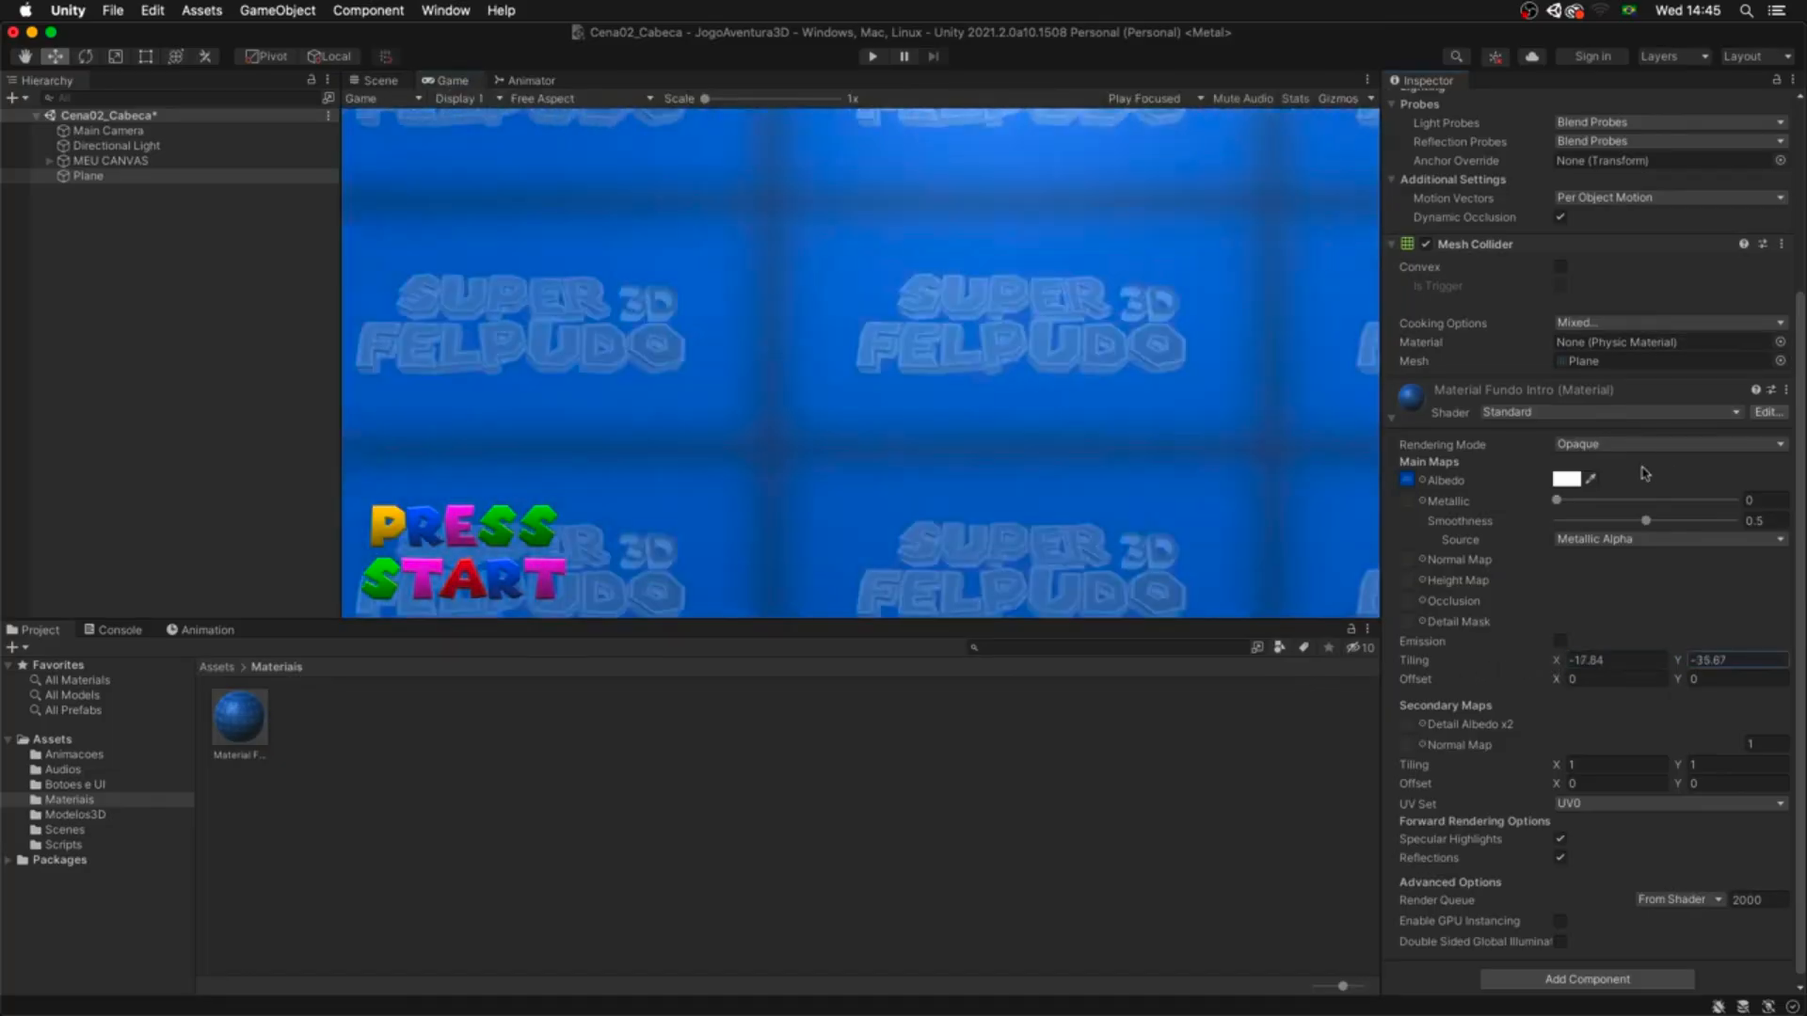
- Change Material Fundo Intro's shader to Unlit/Texture and adjust its X tiling to about -21.9
left_click(1637, 414)
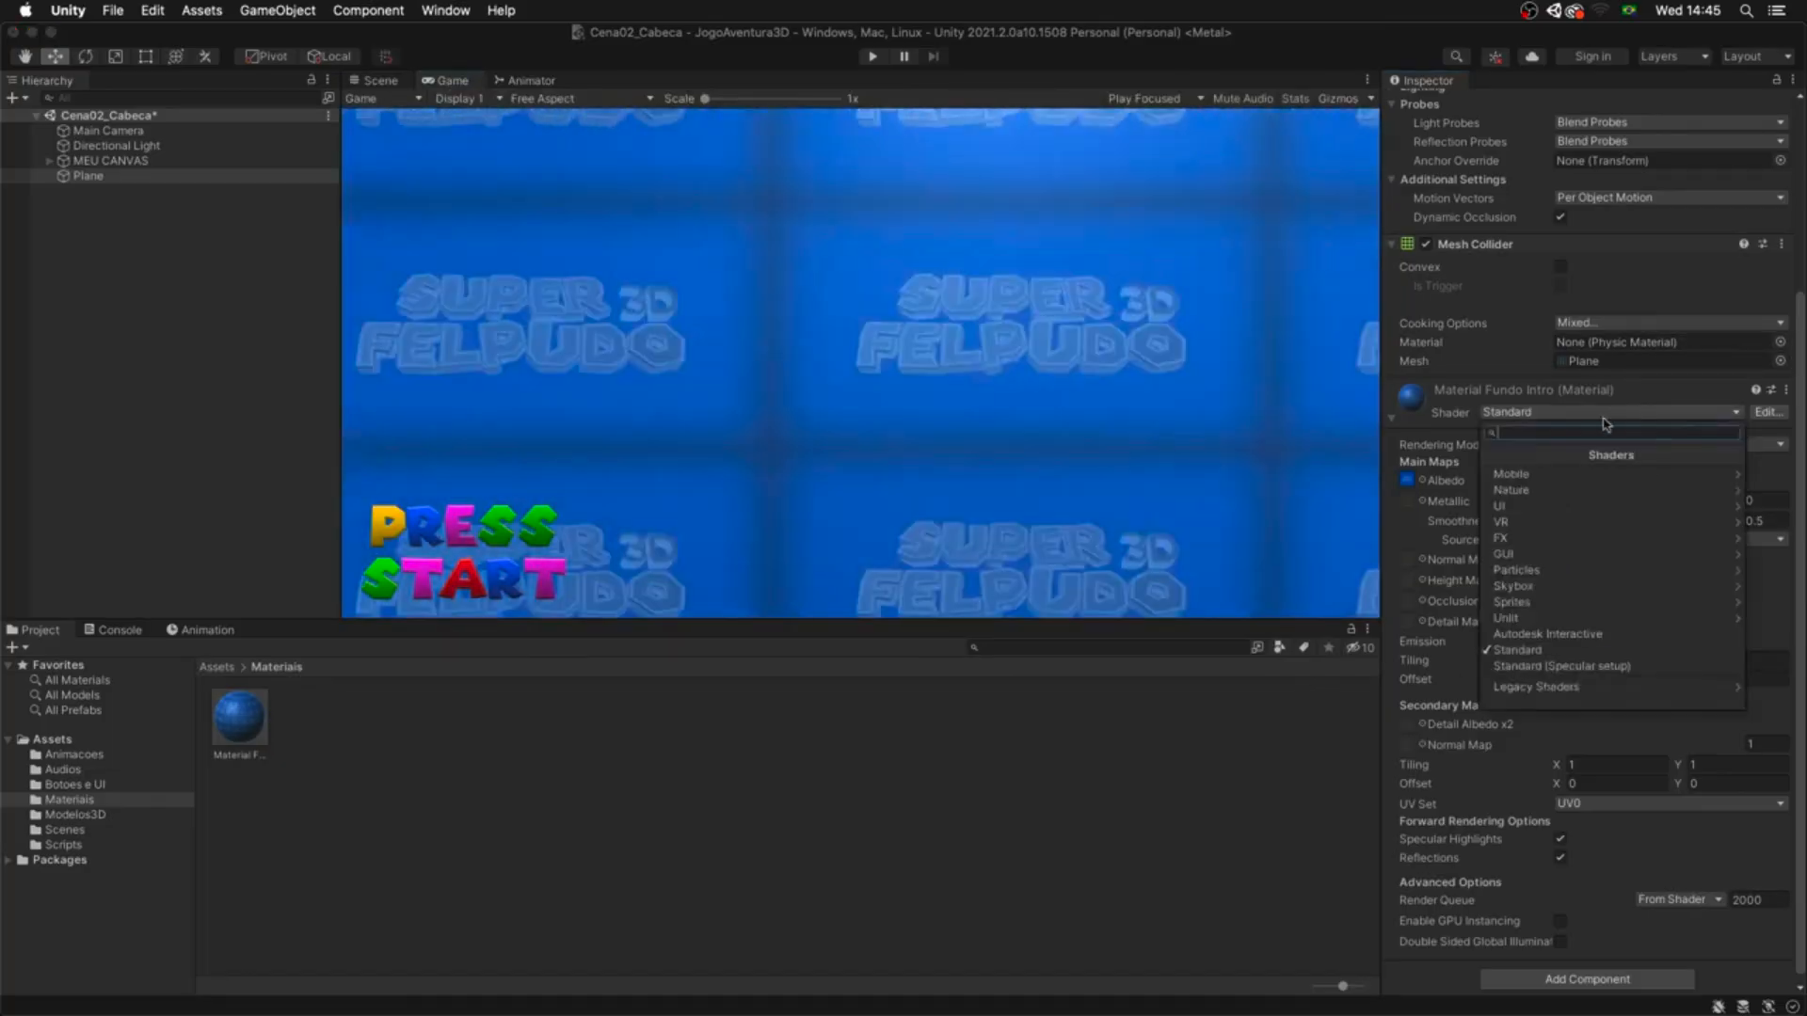
left_click(1589, 618)
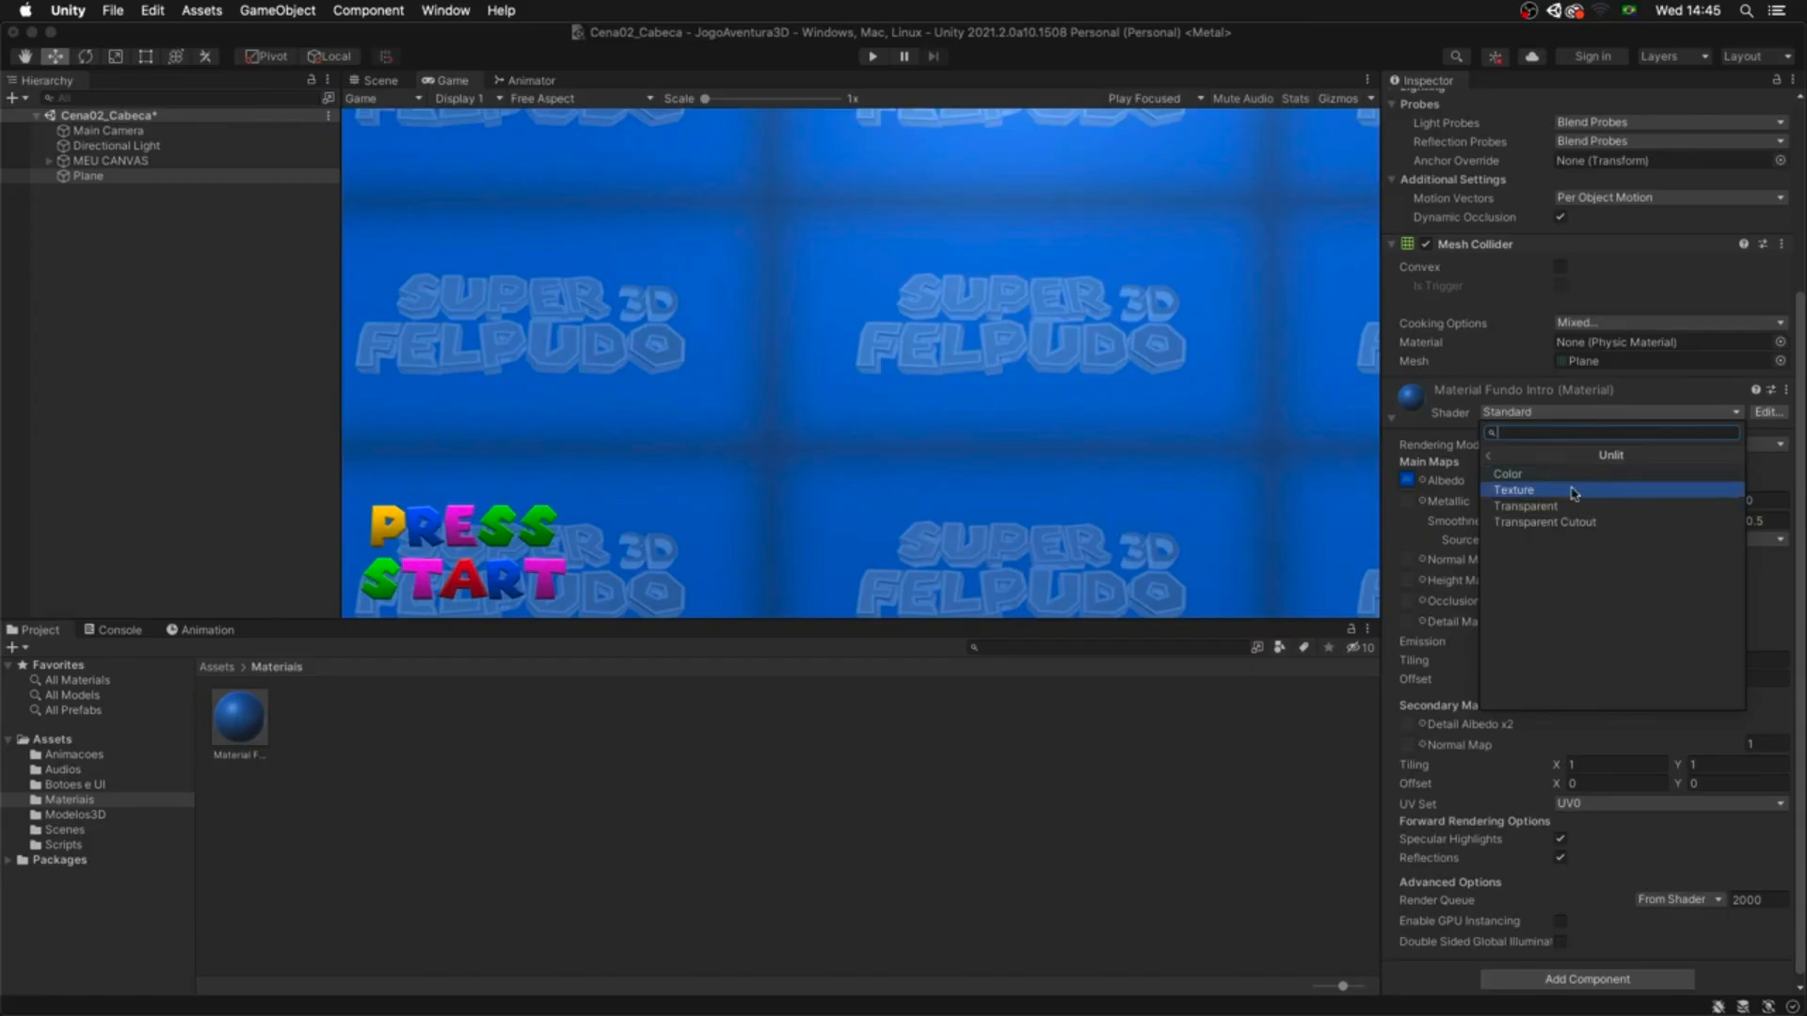
left_click(1573, 490)
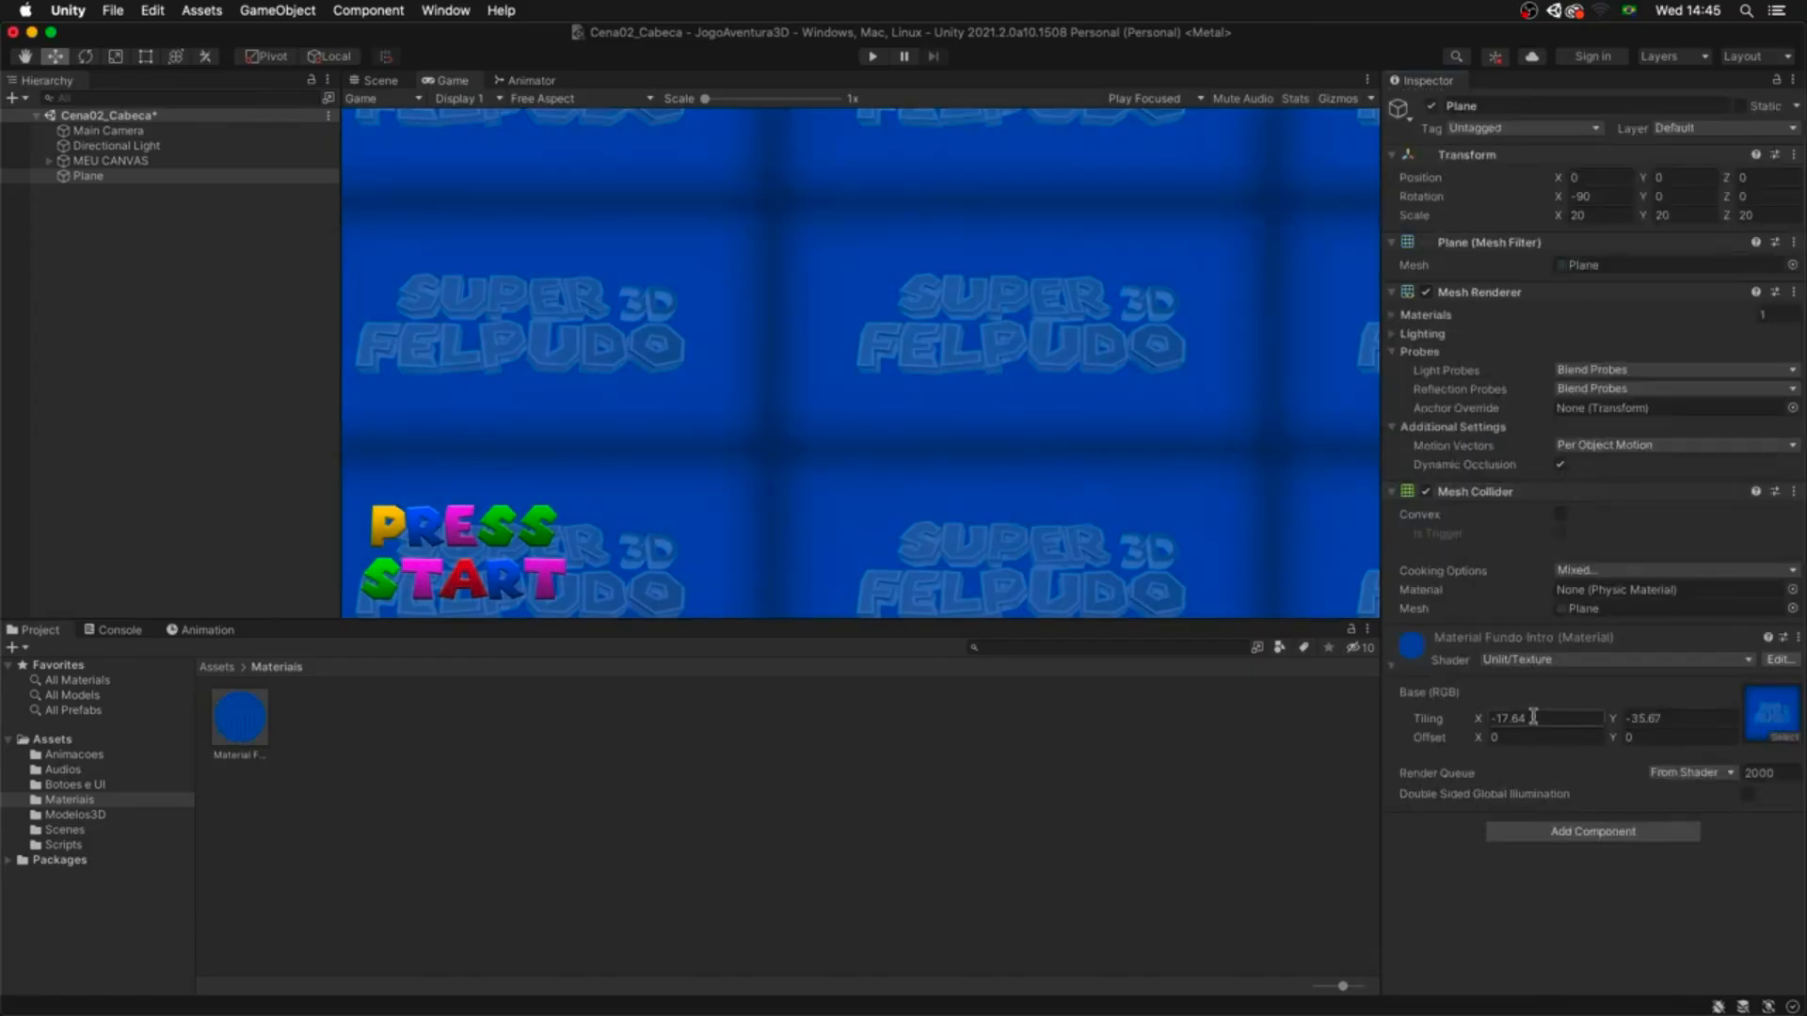
left_click_drag(1612, 725, 1590, 724)
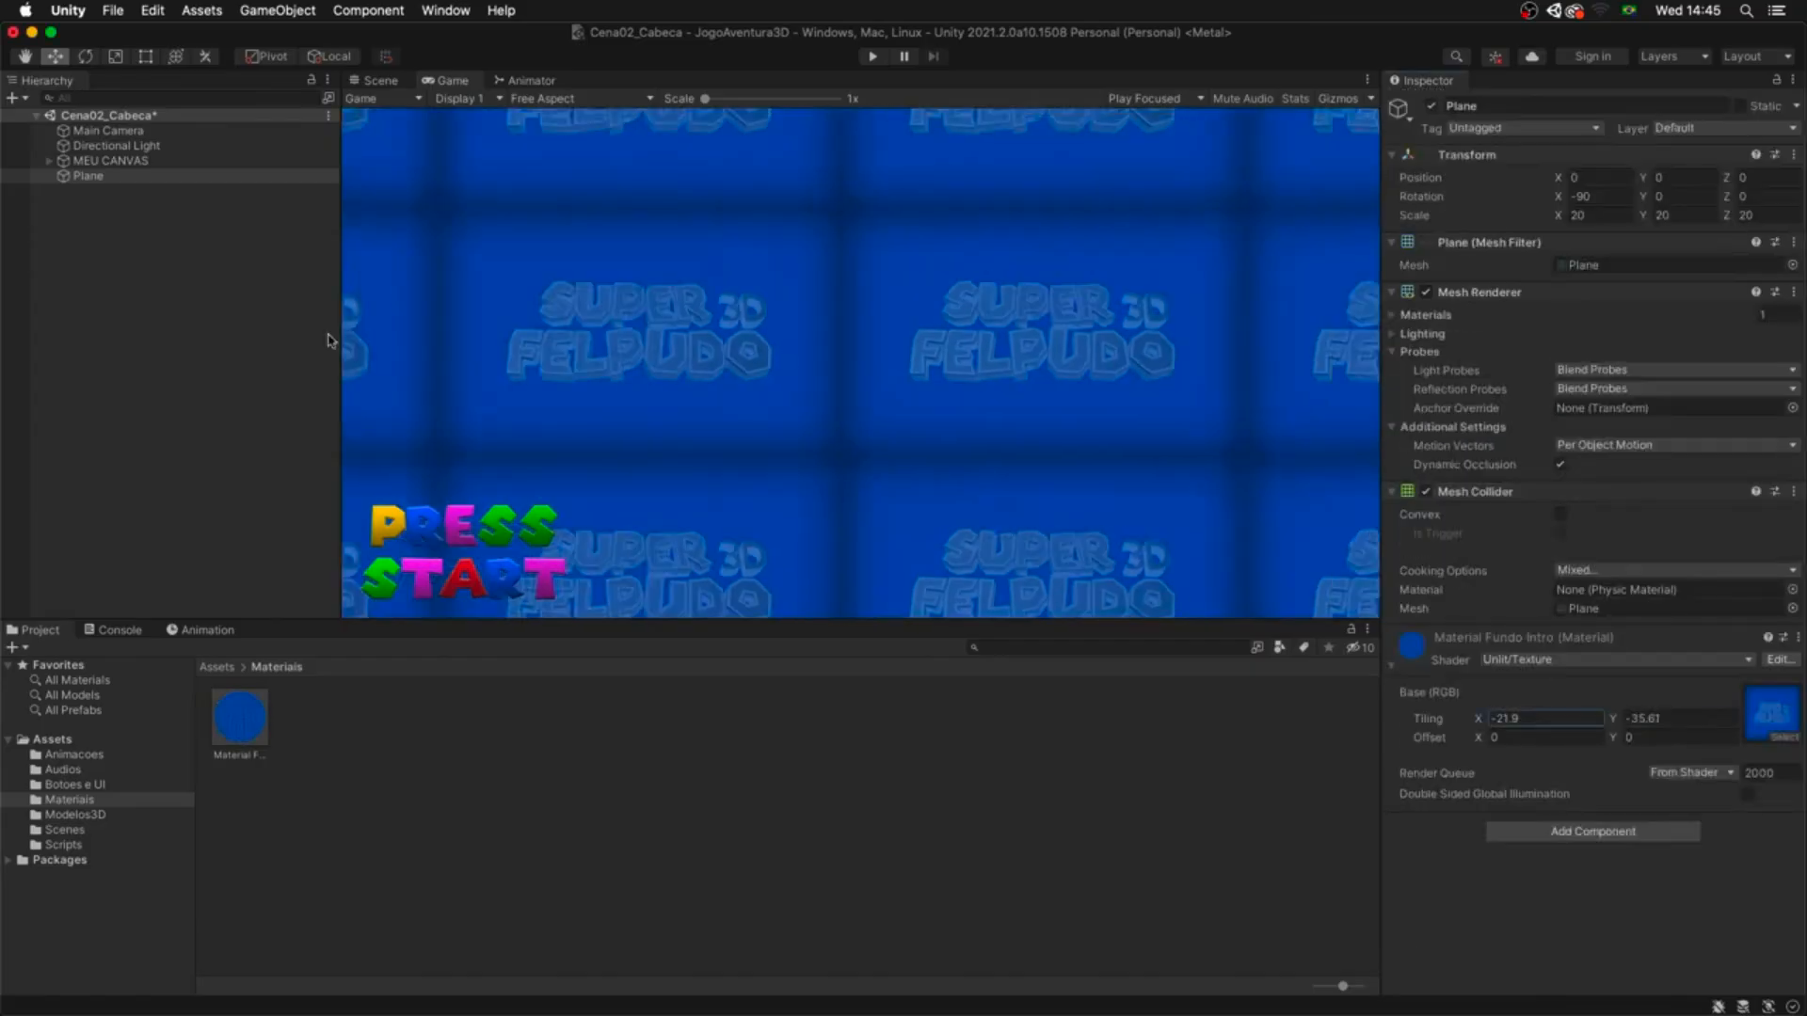
- Move the Plane back behind the canvas in the Scene view, to about 169.7 on Z
left_click(375, 80)
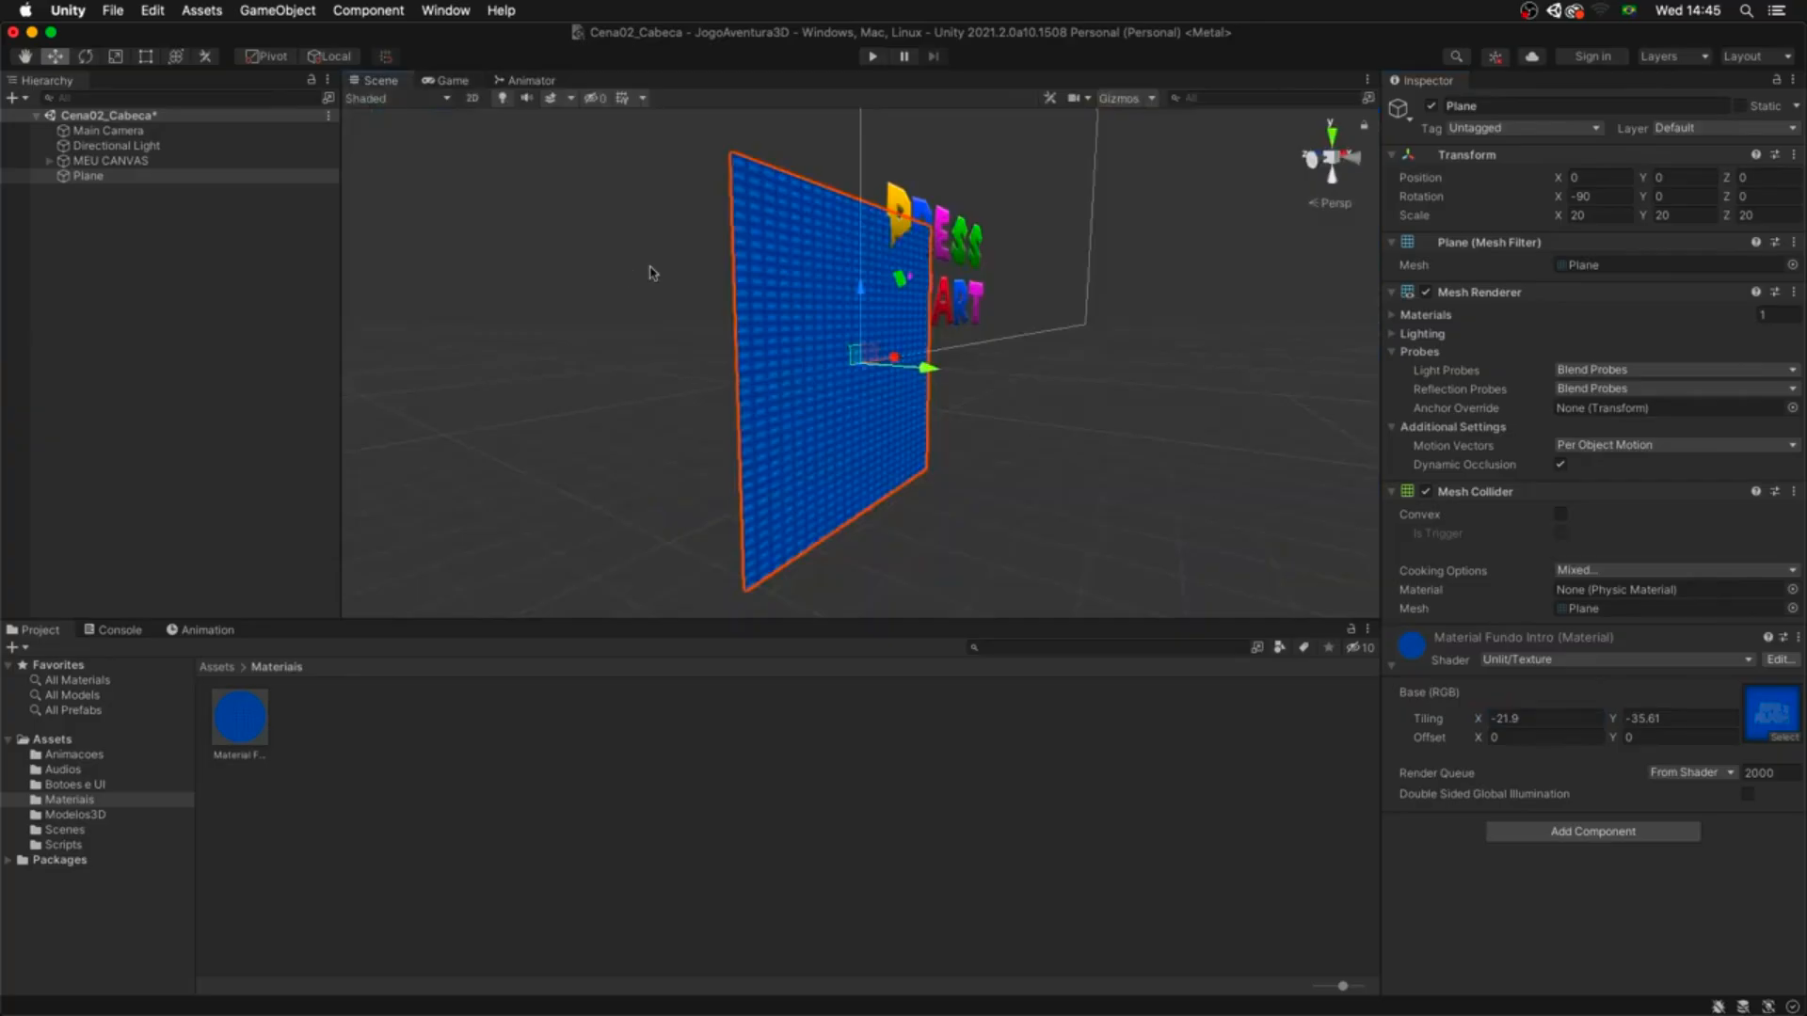
left_click_drag(1076, 508, 357, 651, "alt")
key("w")
left_click_drag(783, 373, 645, 136)
left_click_drag(573, 439, 827, 364, "alt")
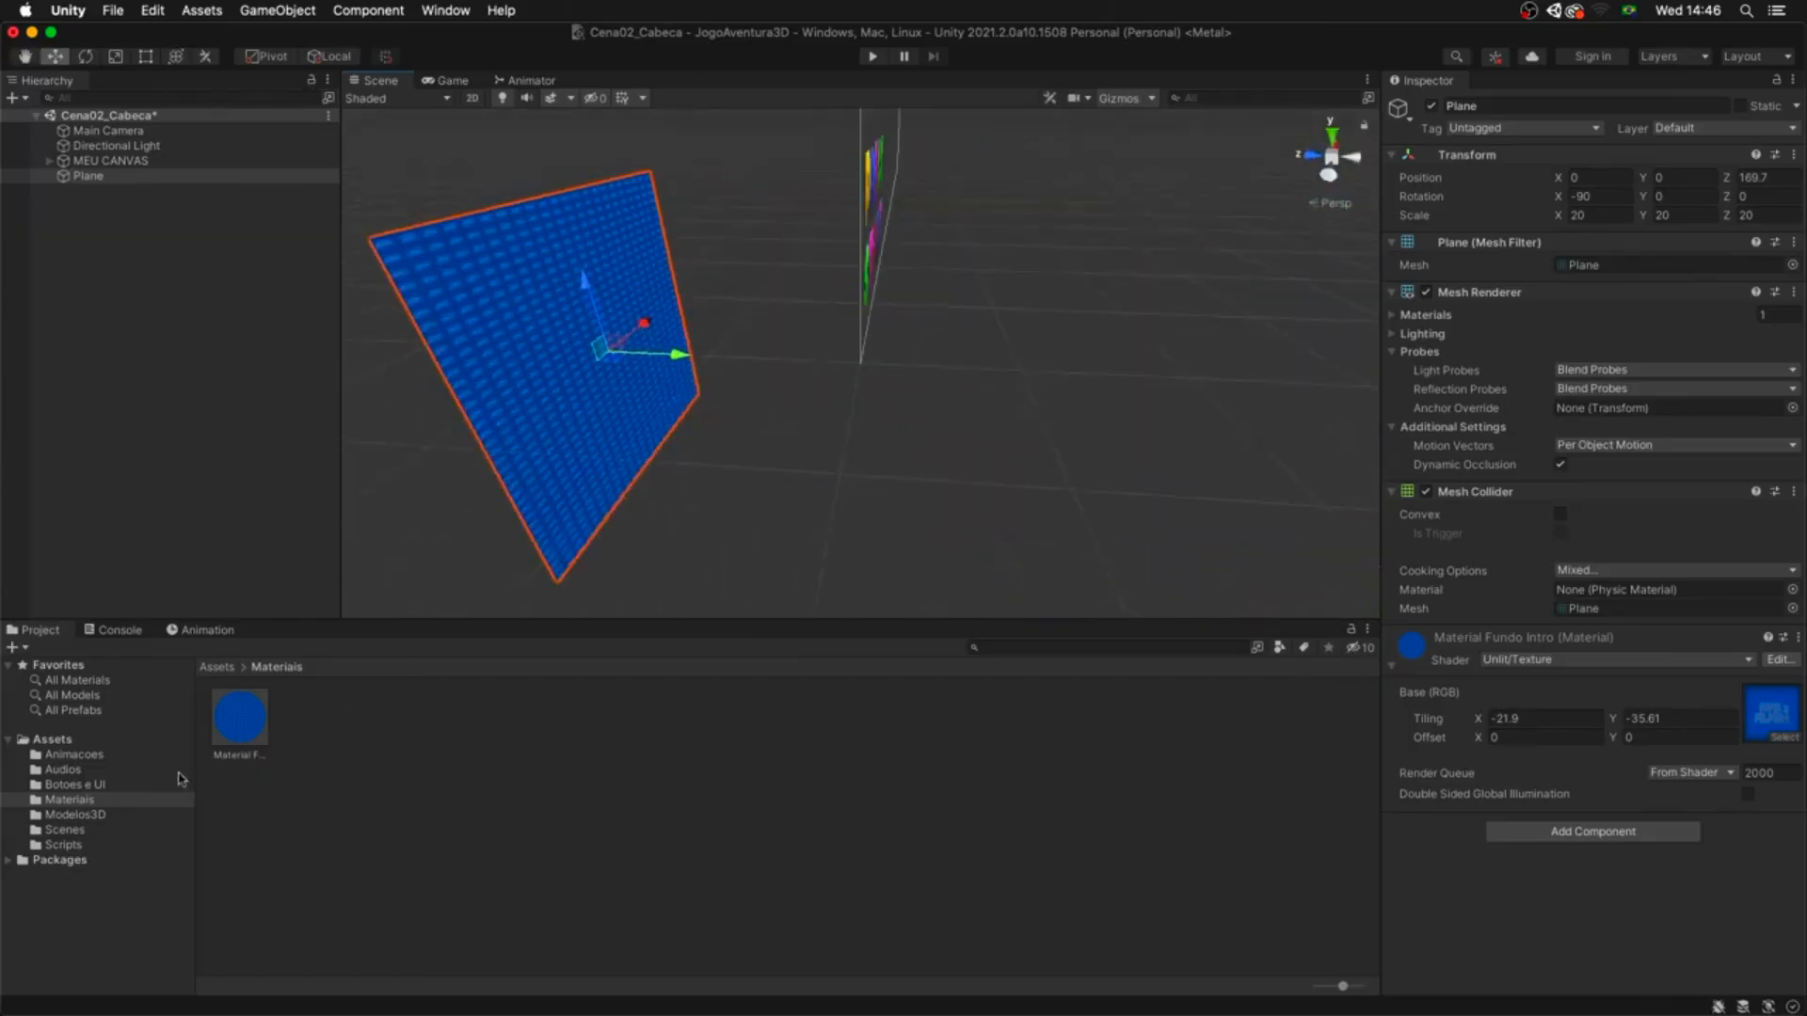
- Open the Modelos3D assets folder
left_click(68, 815)
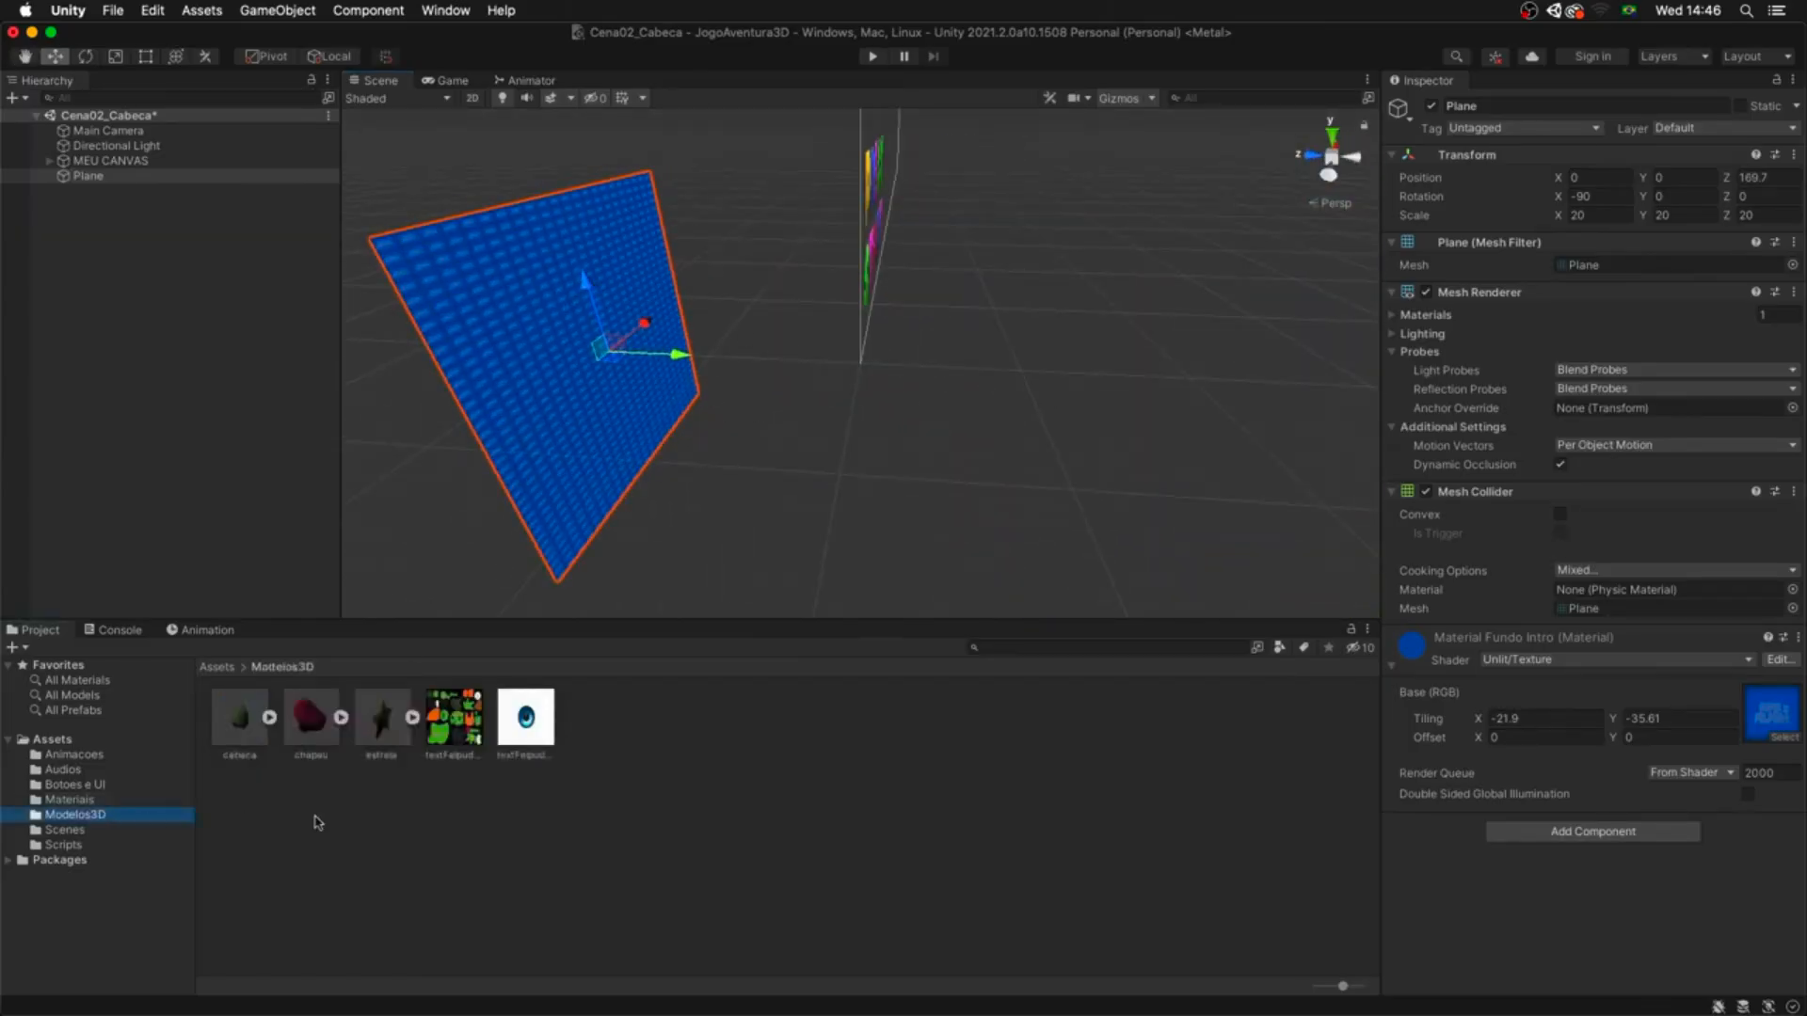
- Add the cabeca model from the Modelos3D folder to the scene as a root object
left_click(370, 817)
left_click(241, 720)
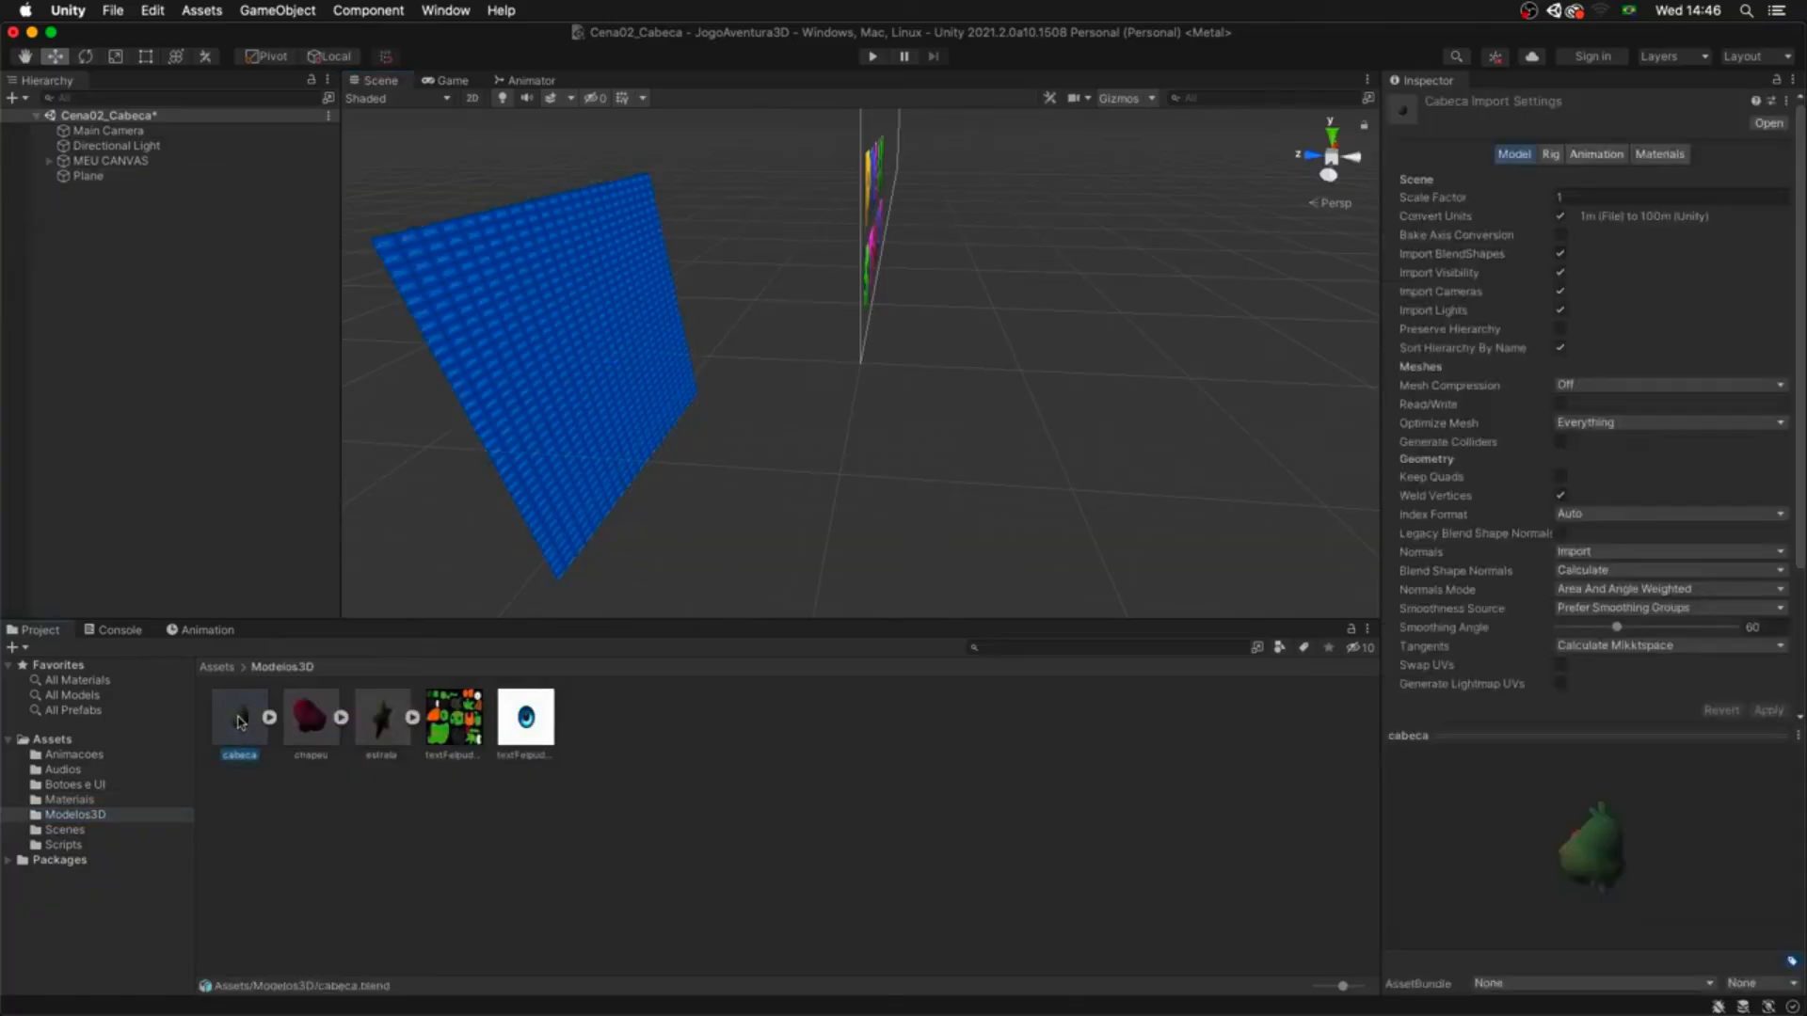
left_click_drag(241, 723, 167, 434)
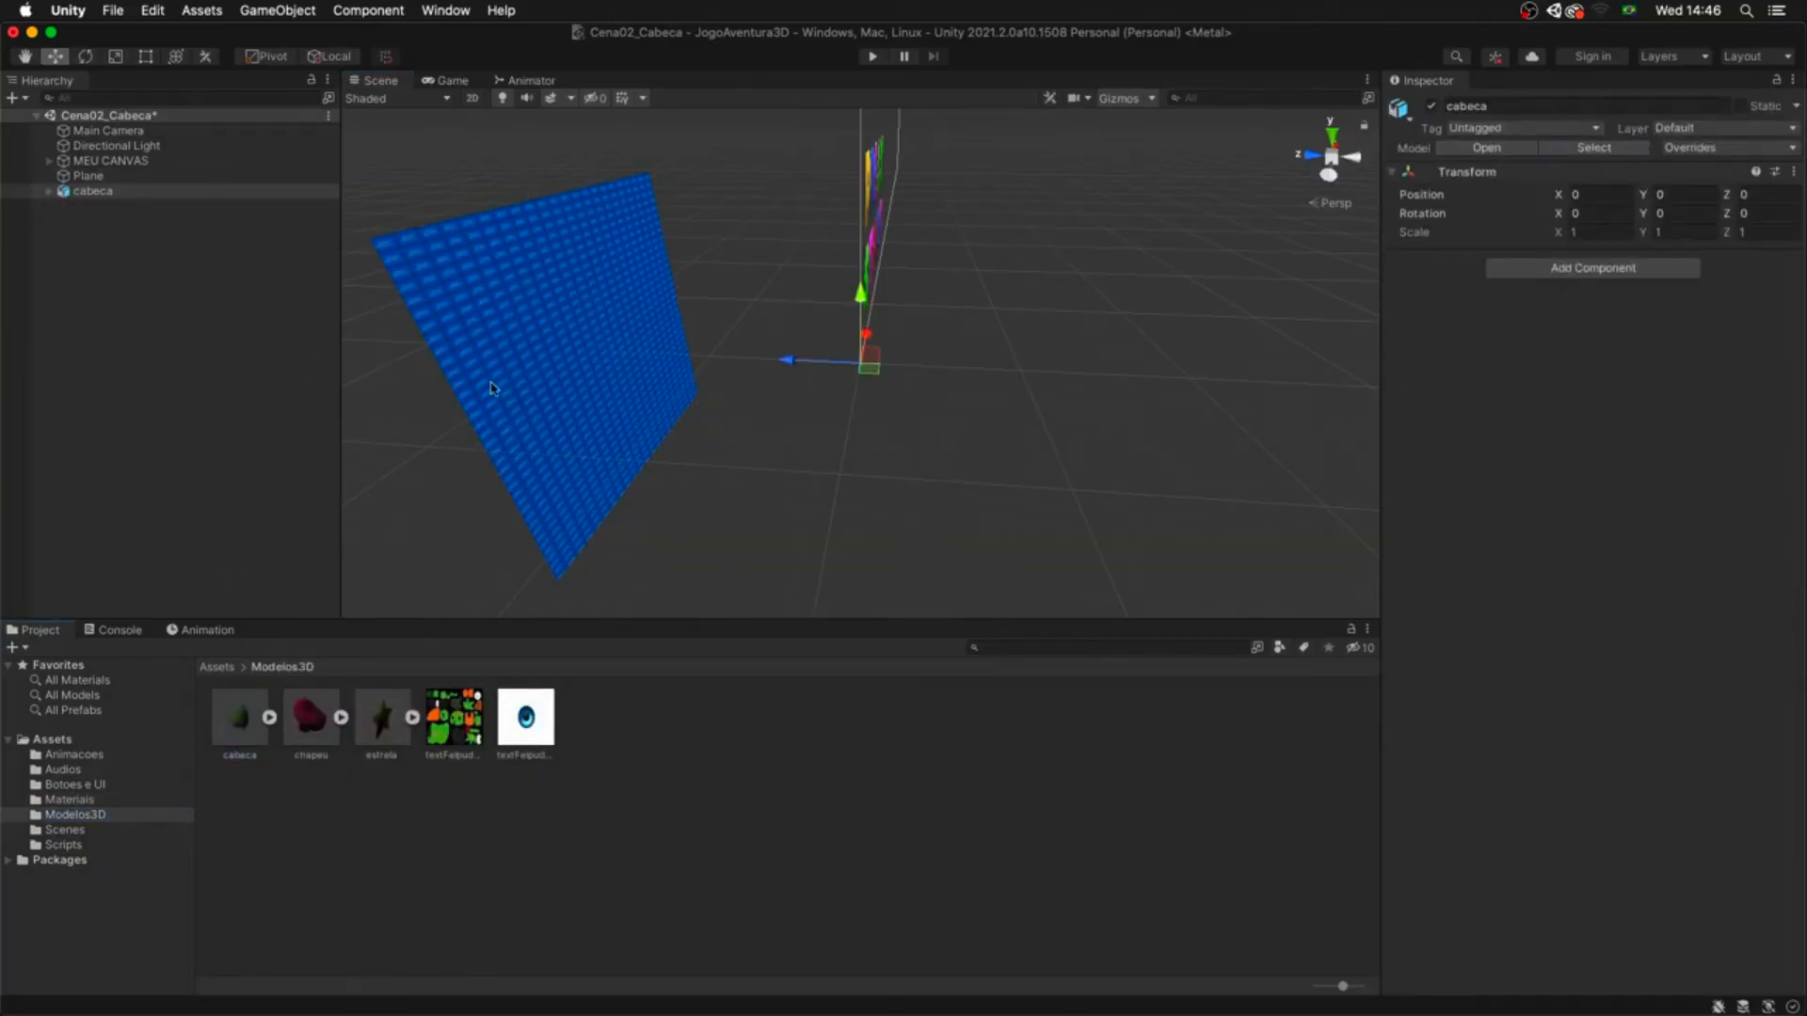
left_click(116, 272)
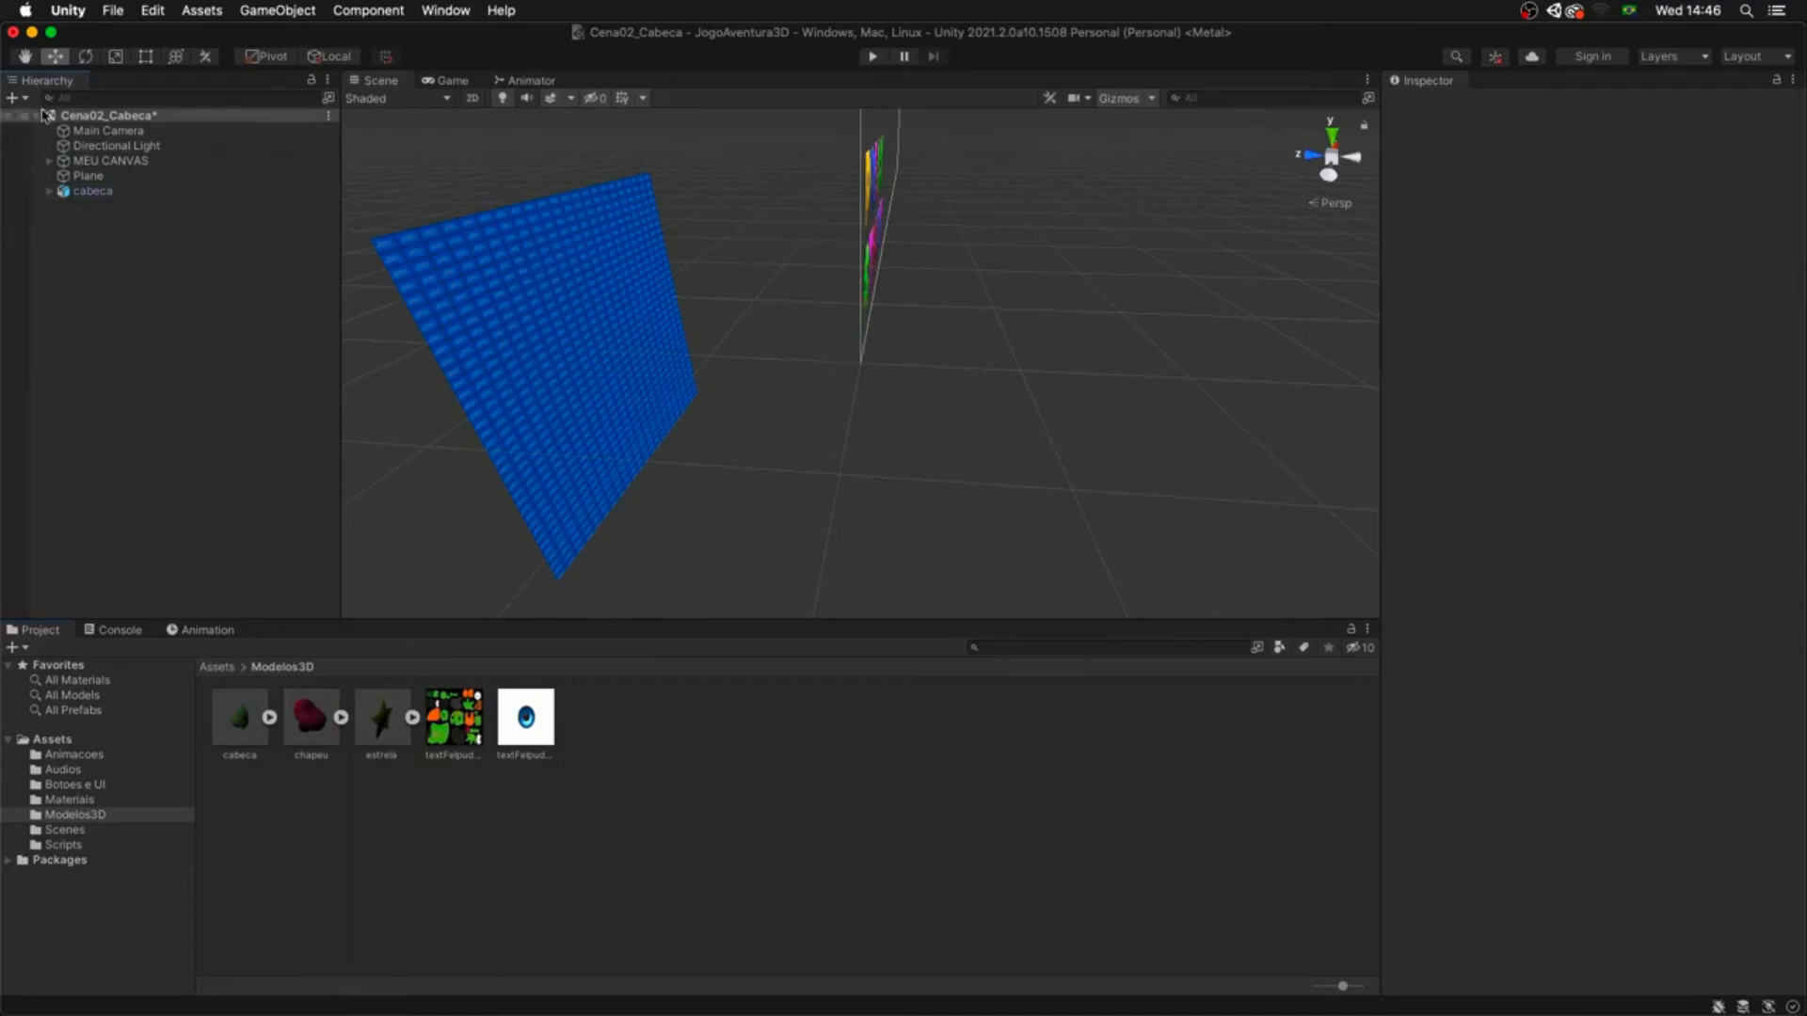
- Create an empty object in the scene and make the cabeca model its child
left_click(78, 193)
left_click(19, 98)
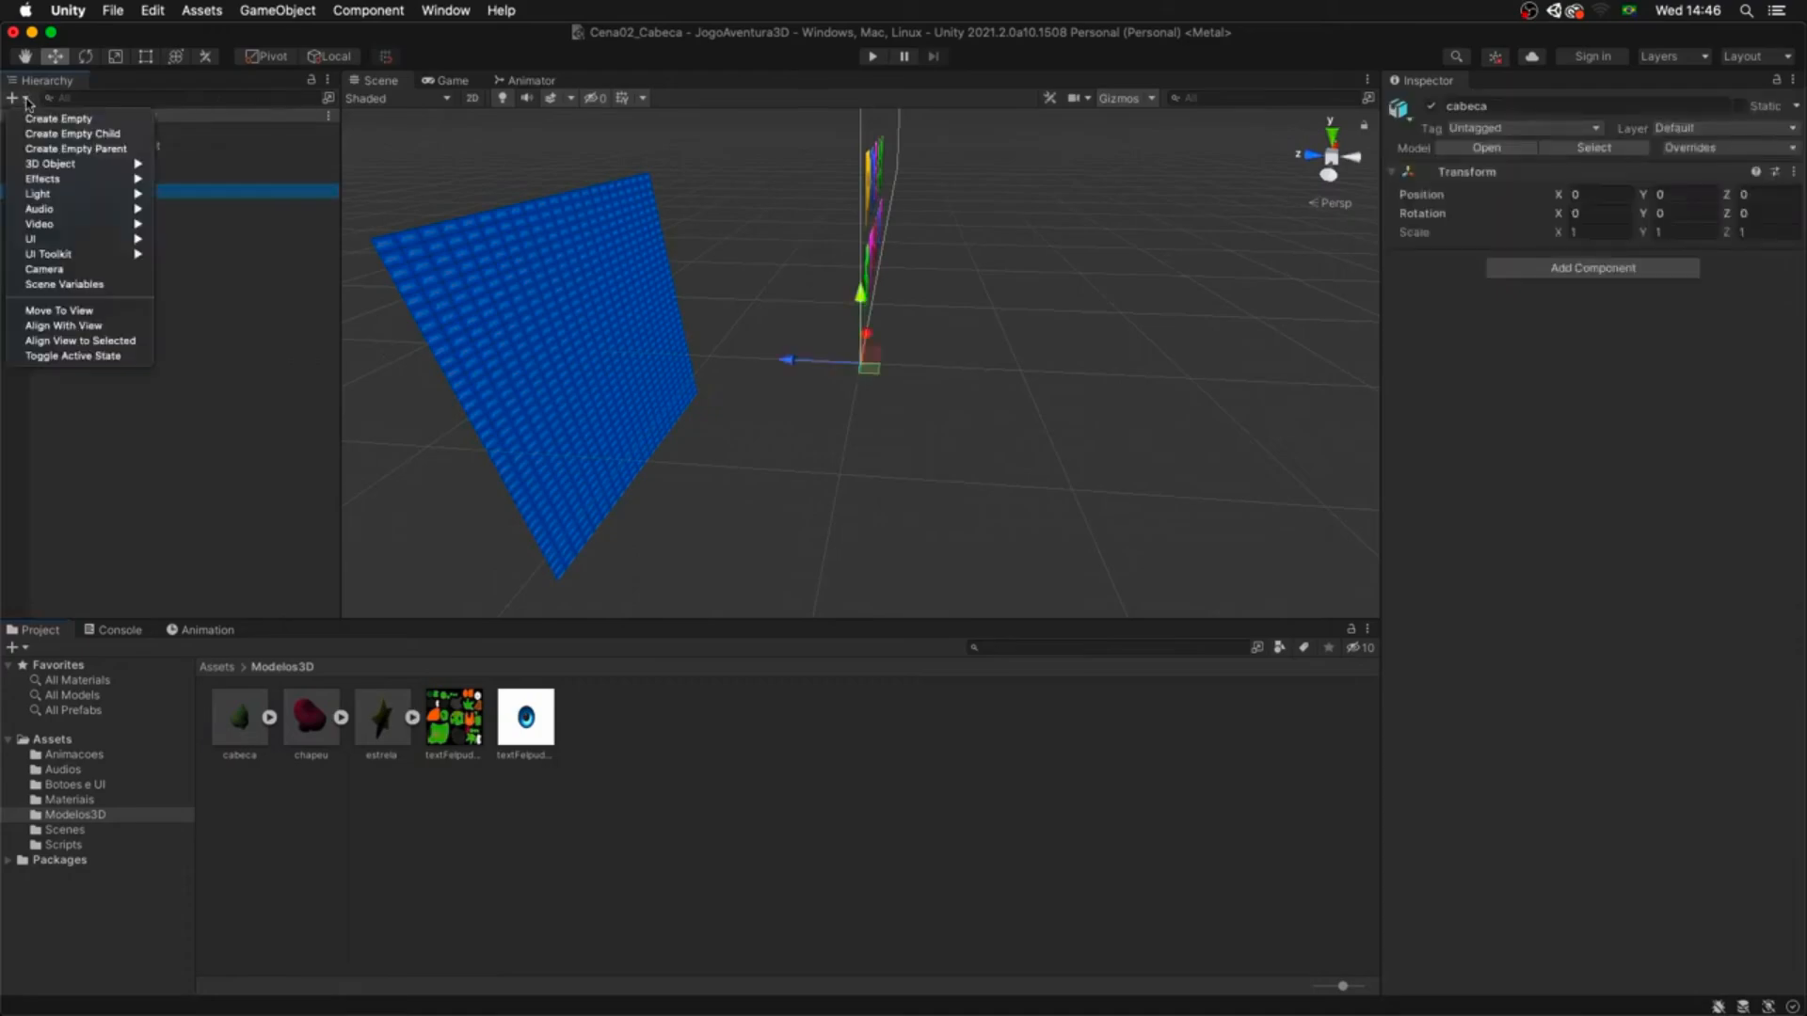
left_click(62, 120)
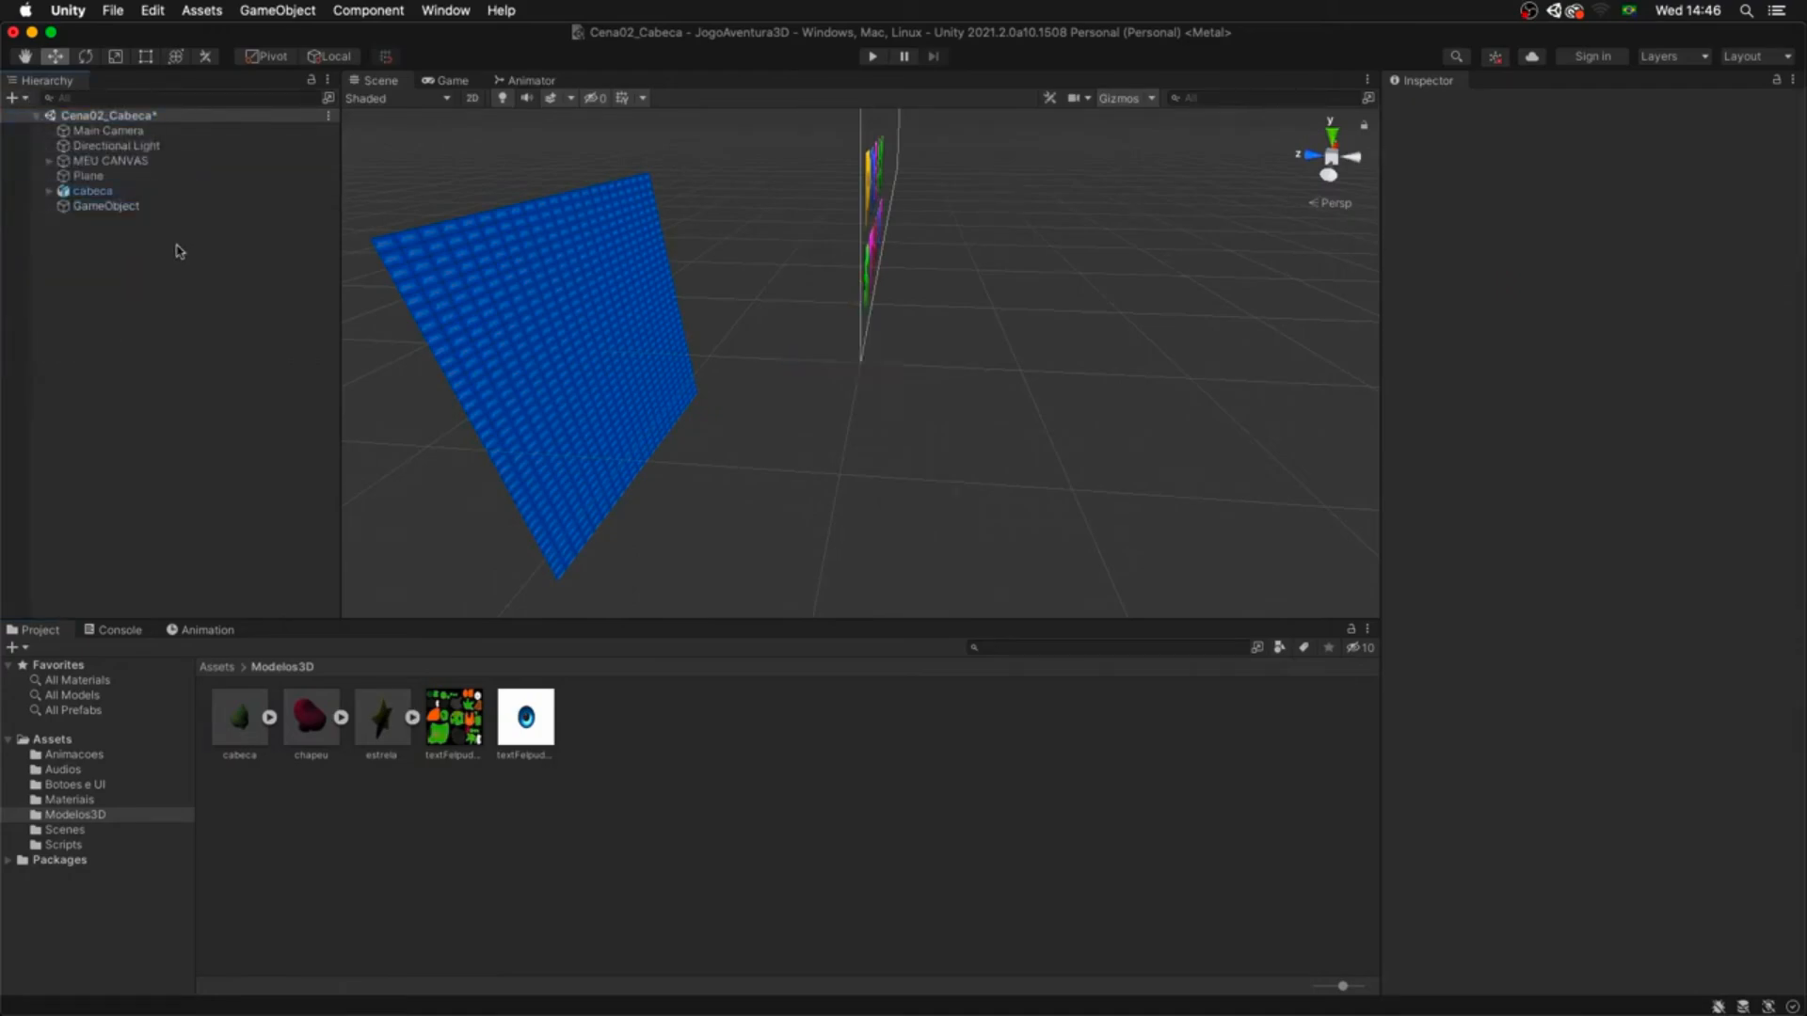
left_click_drag(103, 206, 100, 202)
left_click(101, 192)
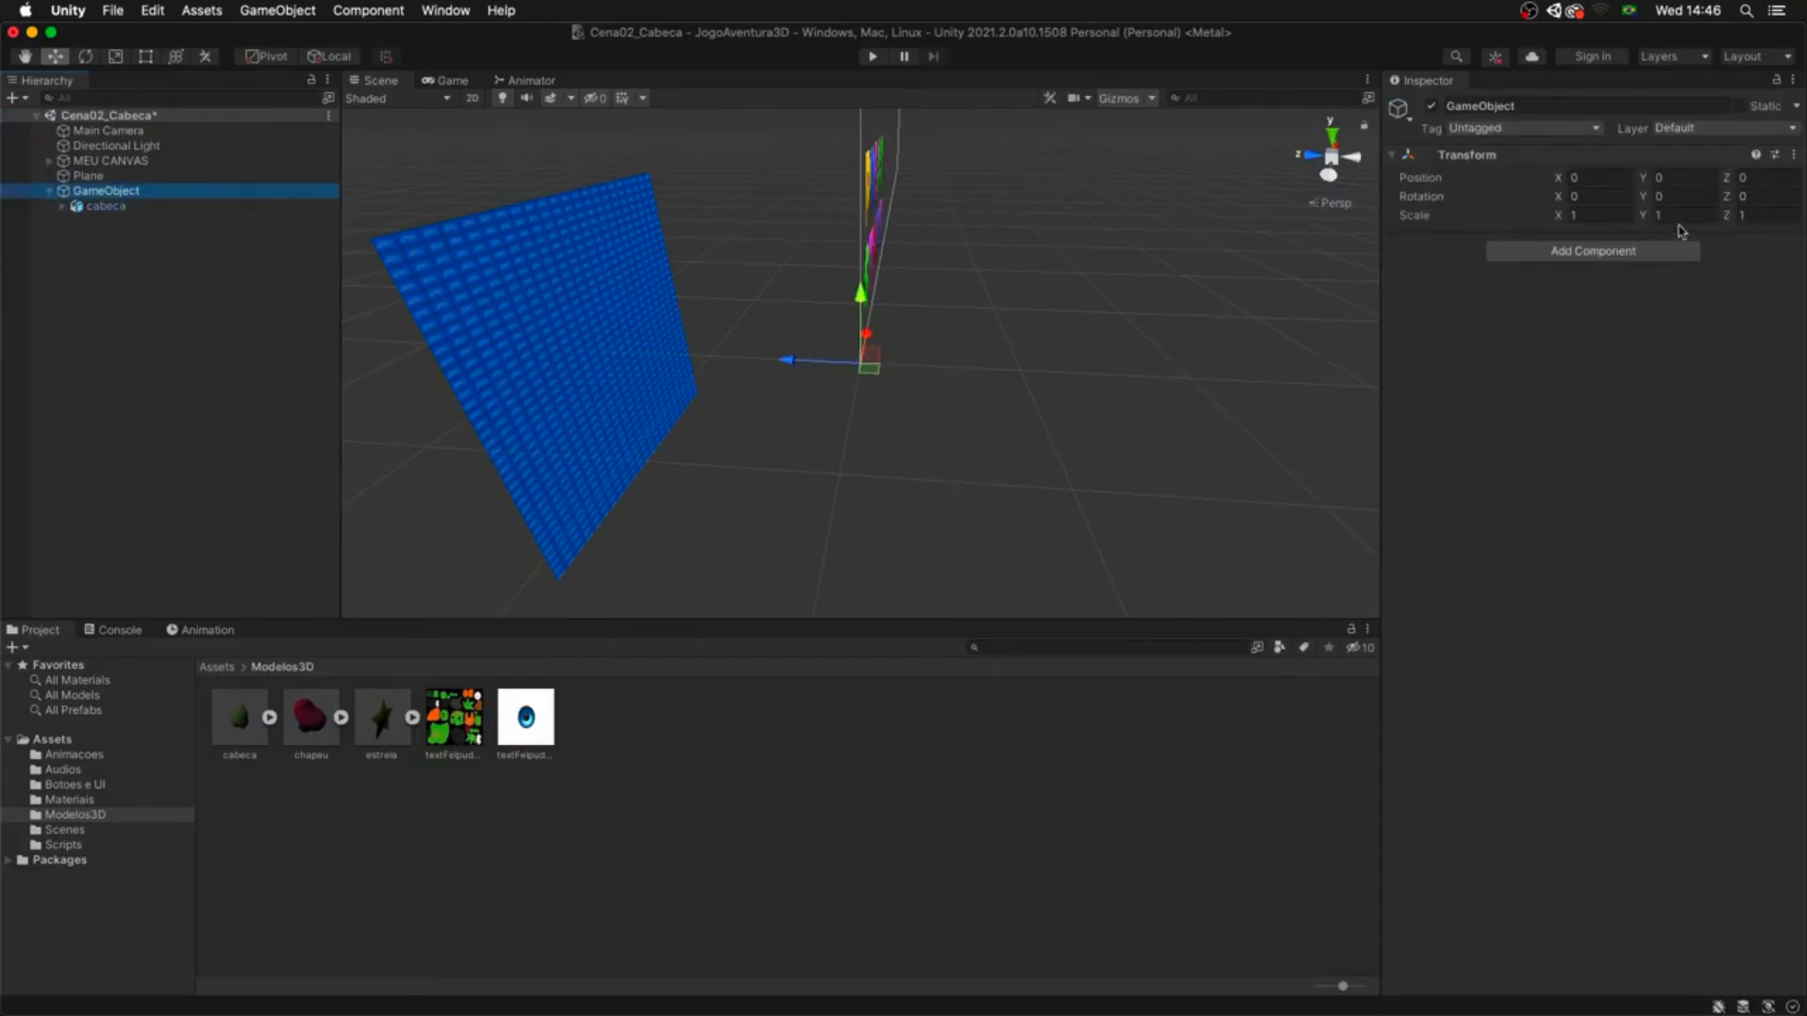
- Rename the empty parent object of the cabeca model as FELPUDO HEAD
left_click(115, 205)
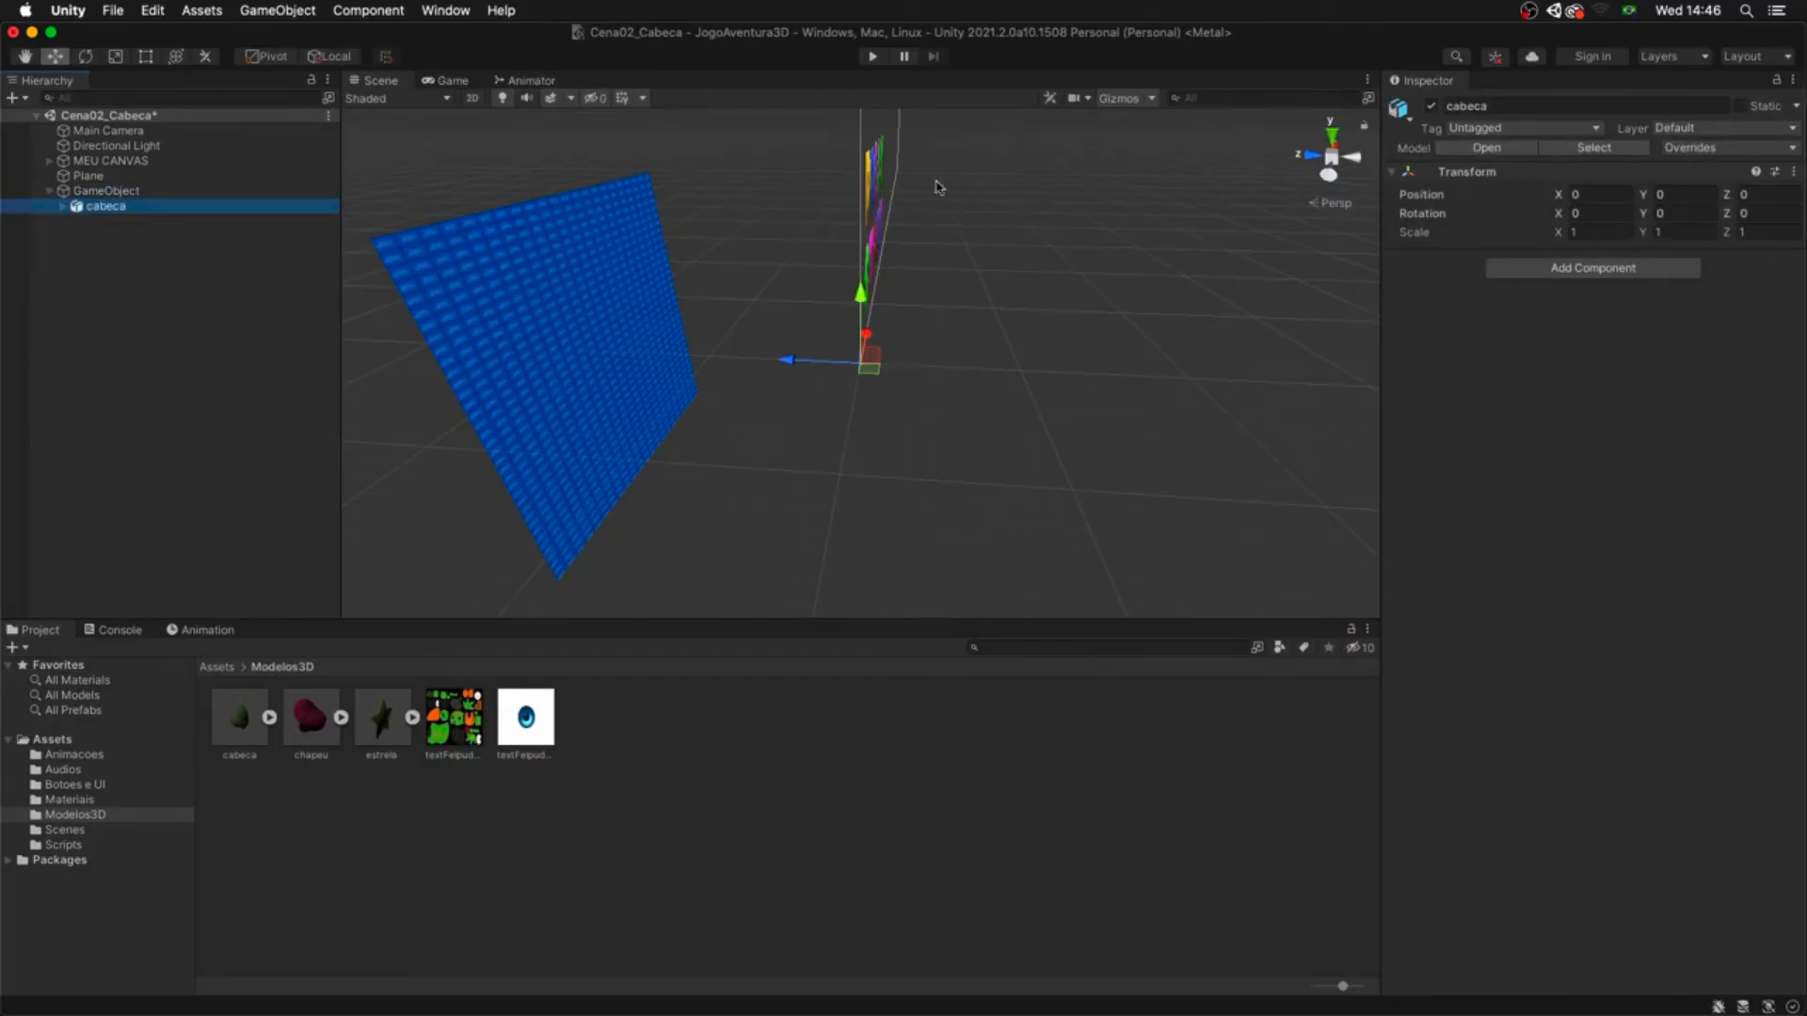
left_click(98, 192)
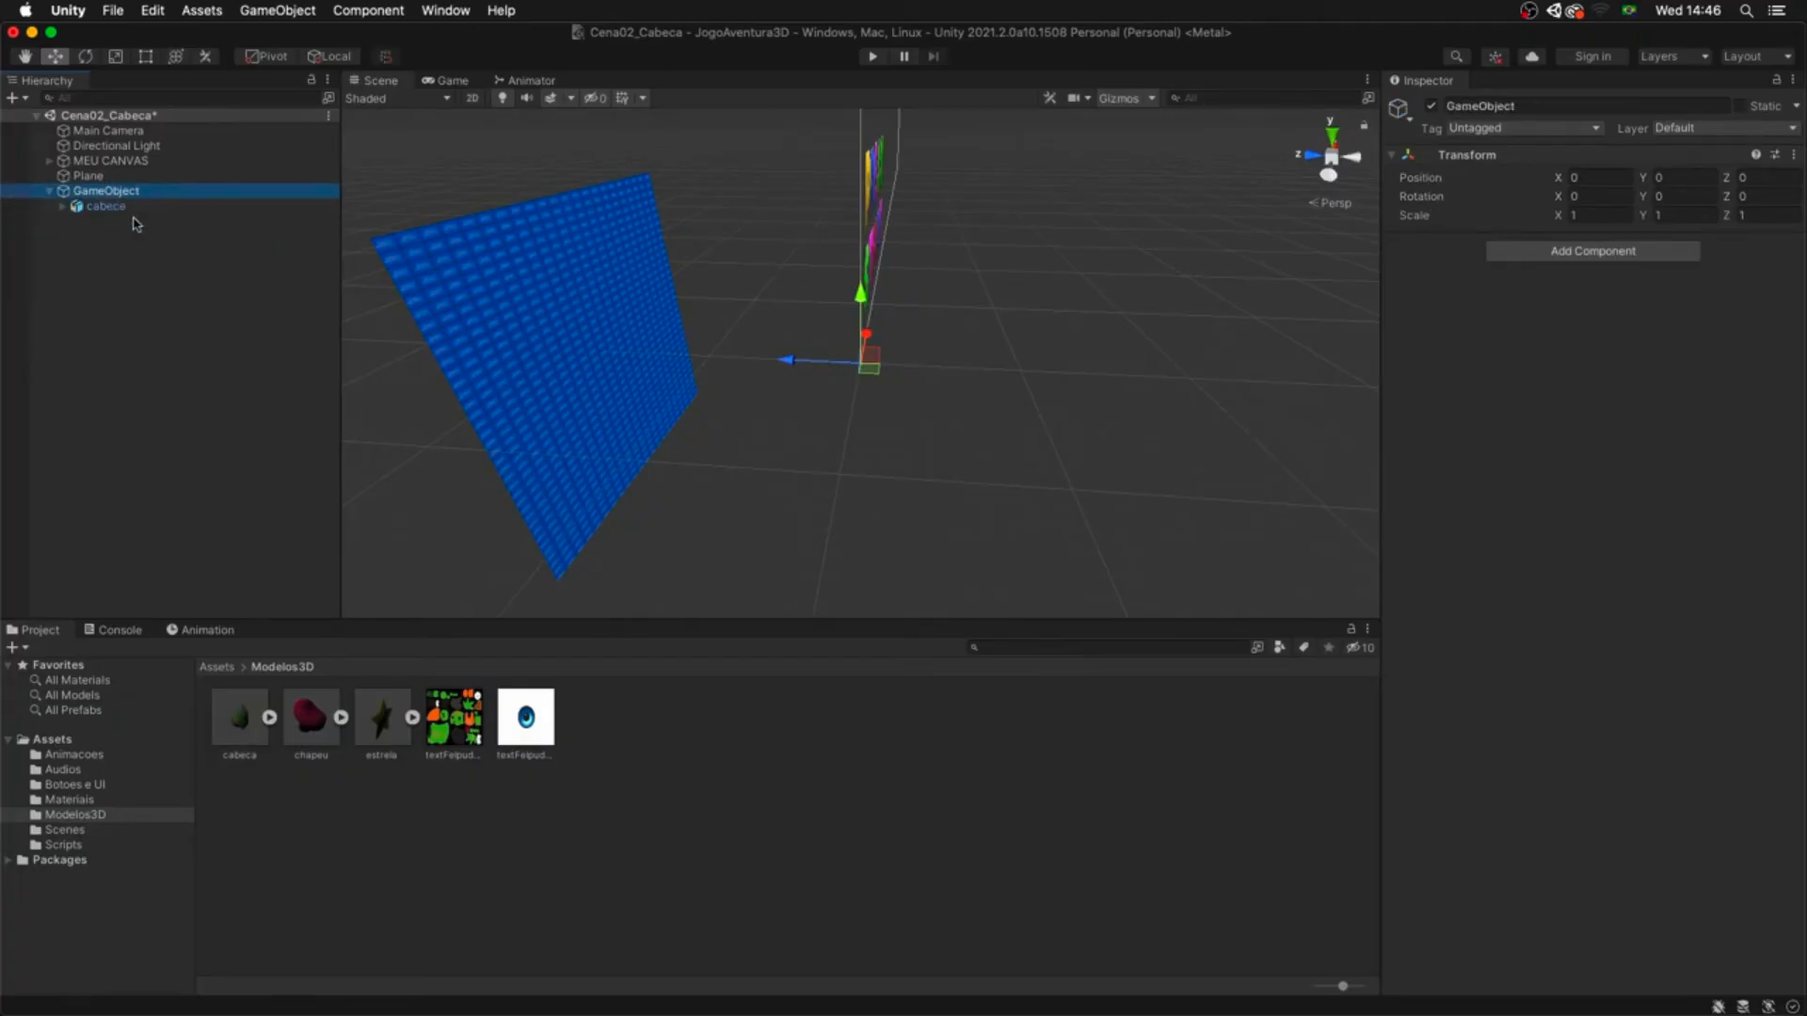
key("Return")
type("C")
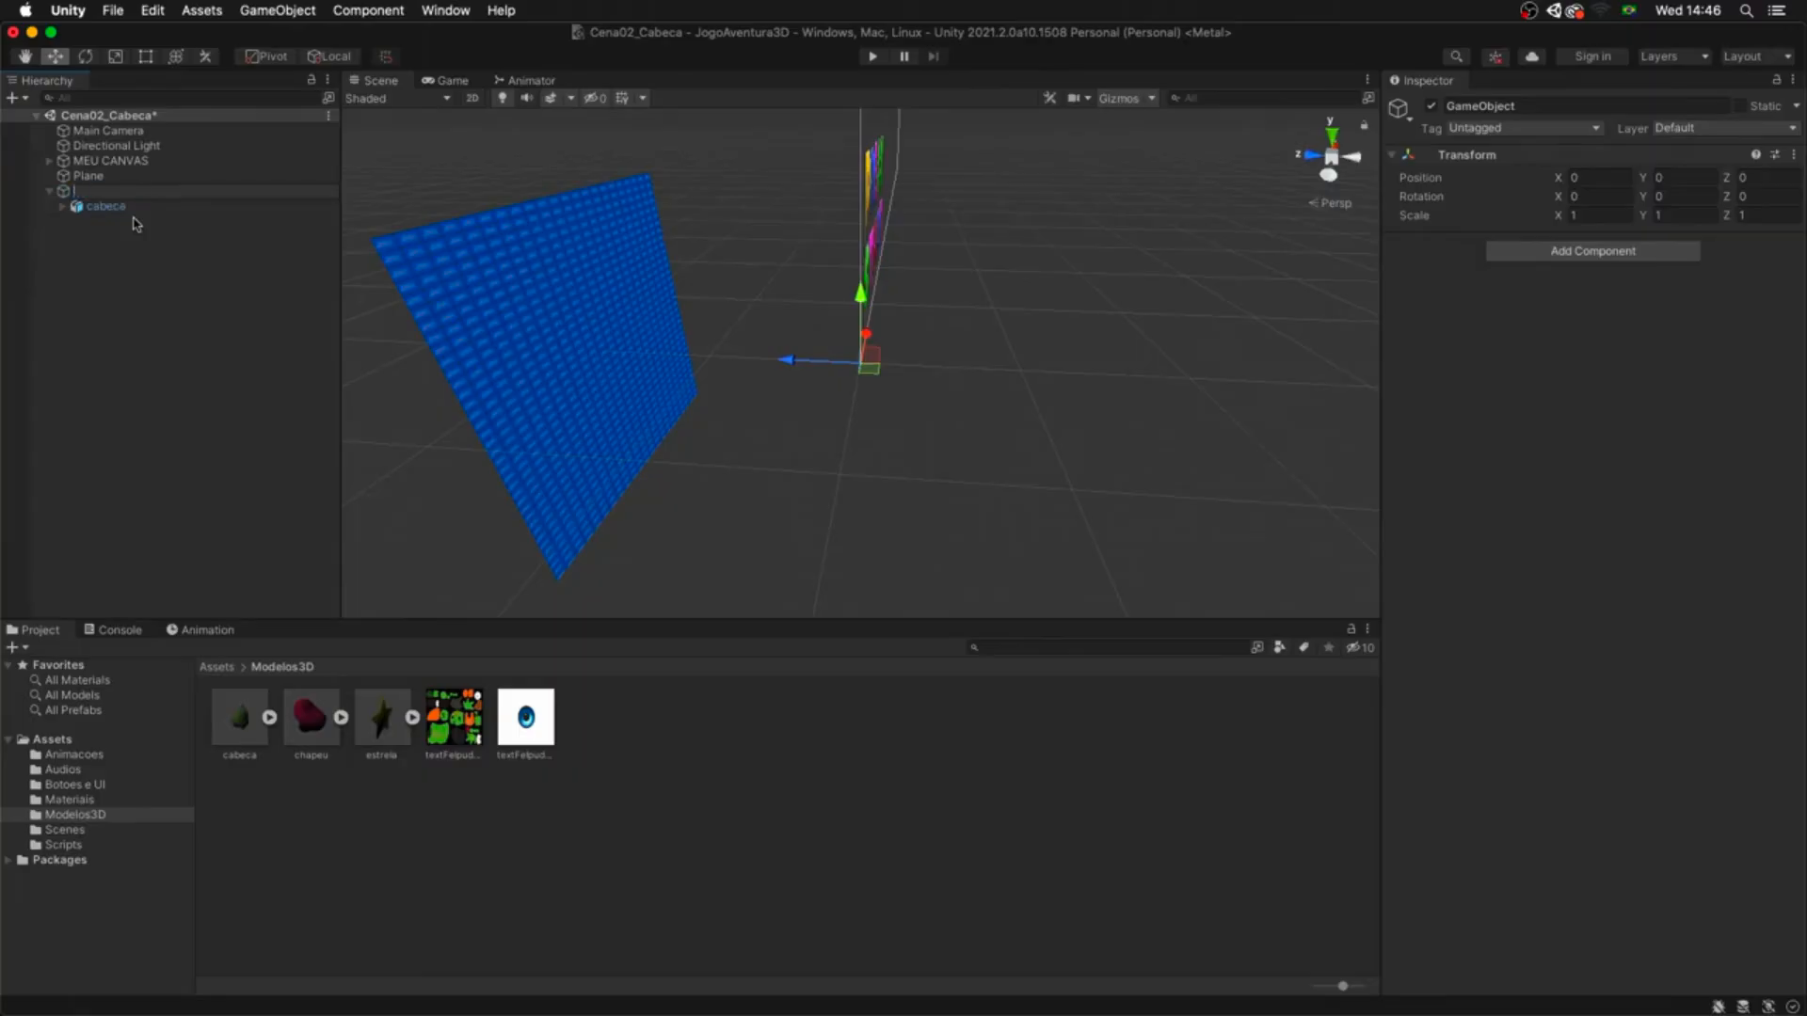
type("ELPUDO HEAD")
key("Return")
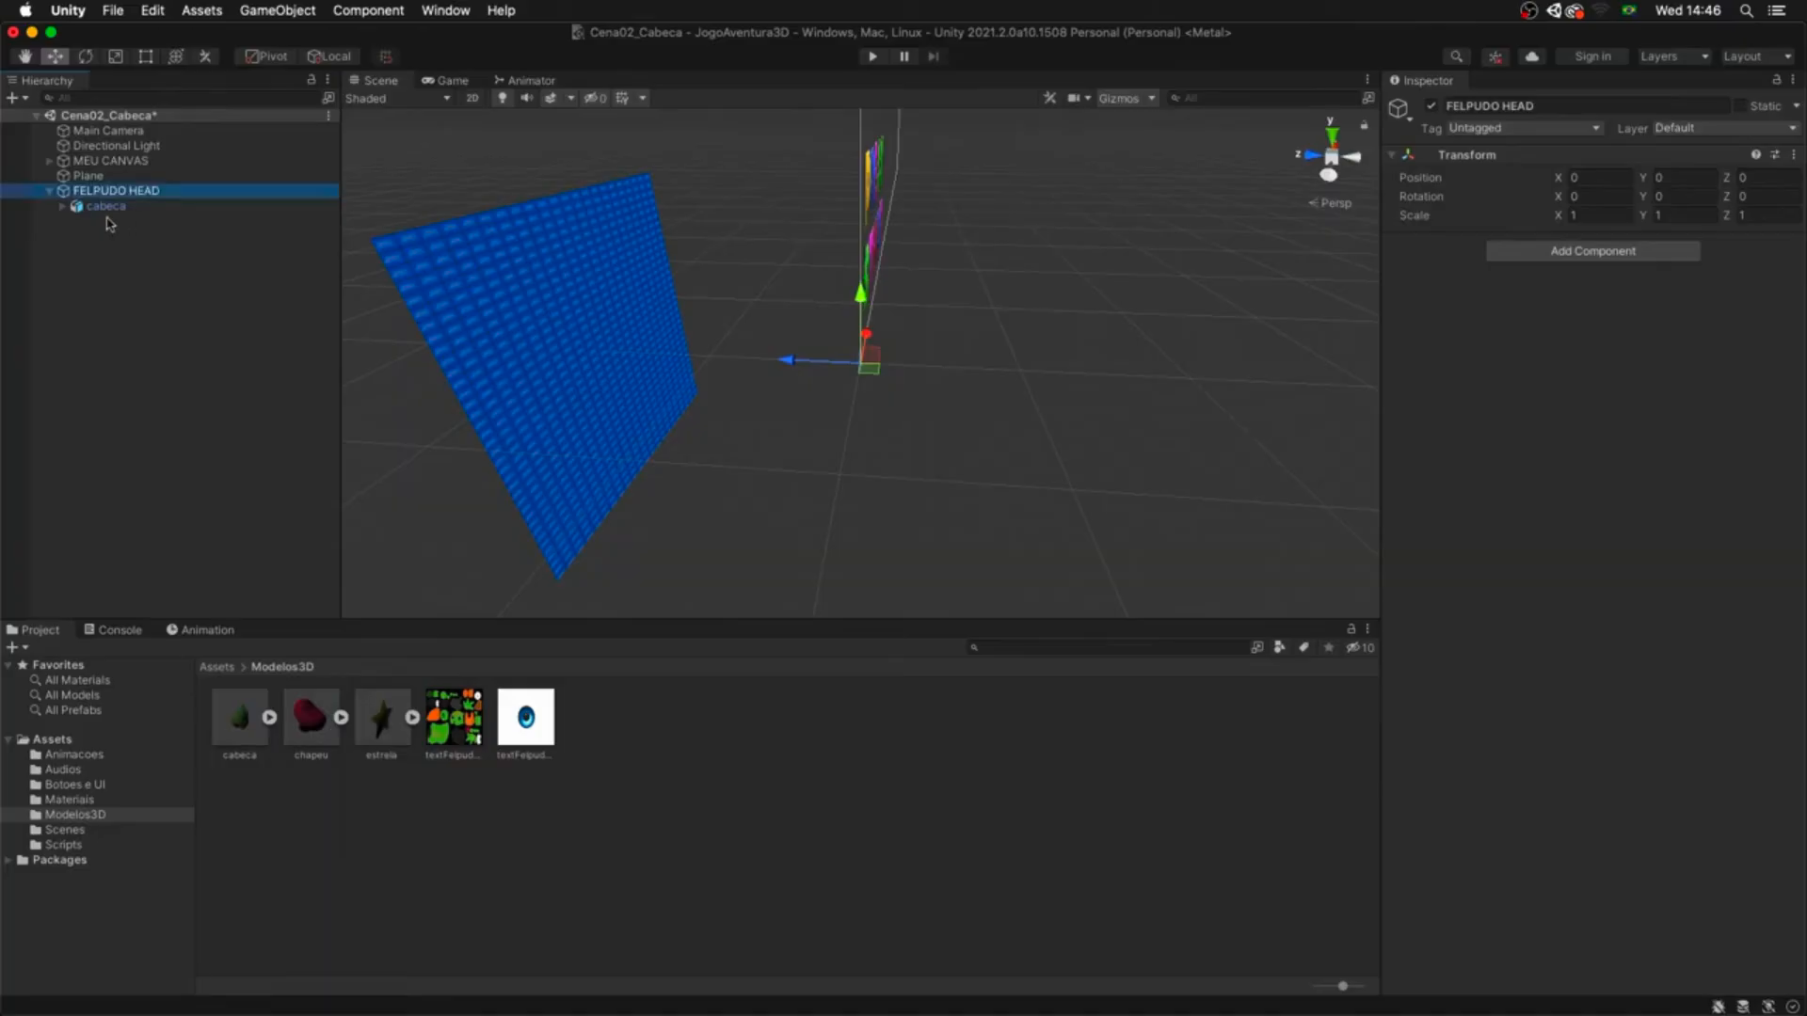
- Expand the cabeca model under FELPUDO HEAD and rename it as CABECA
left_click(62, 207)
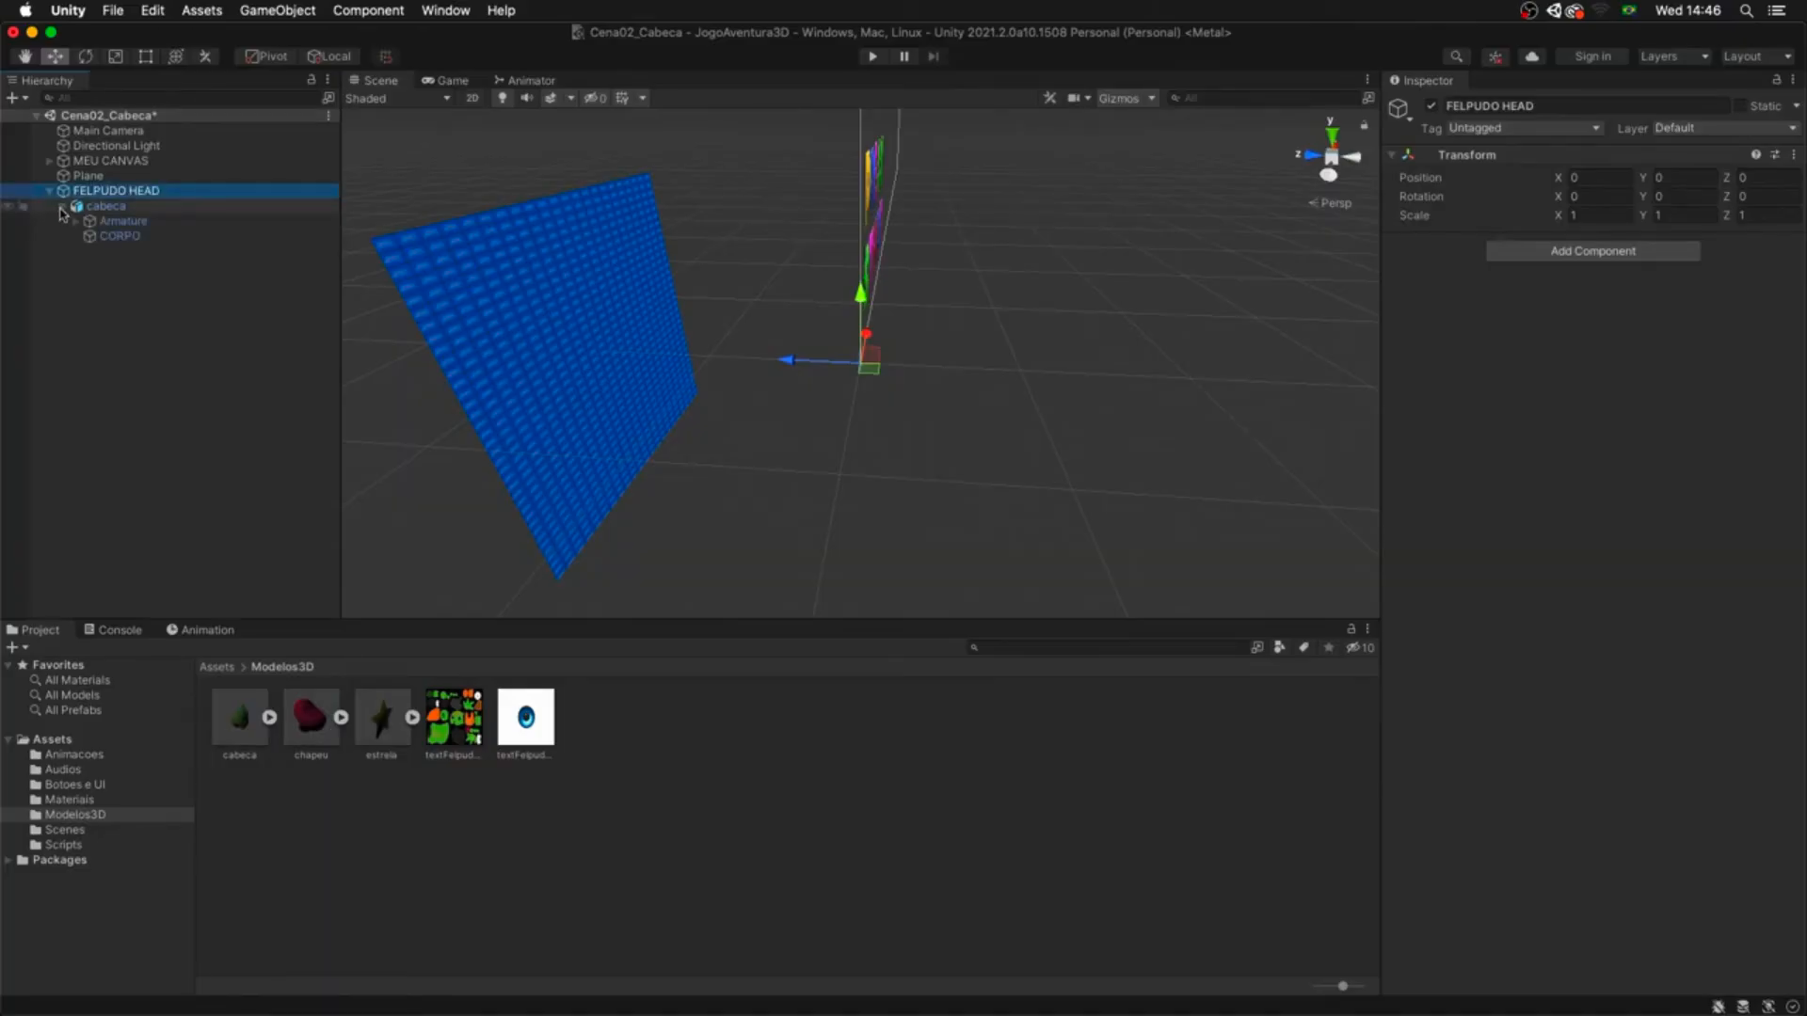
left_click(102, 207)
type("CABECA")
key("Return")
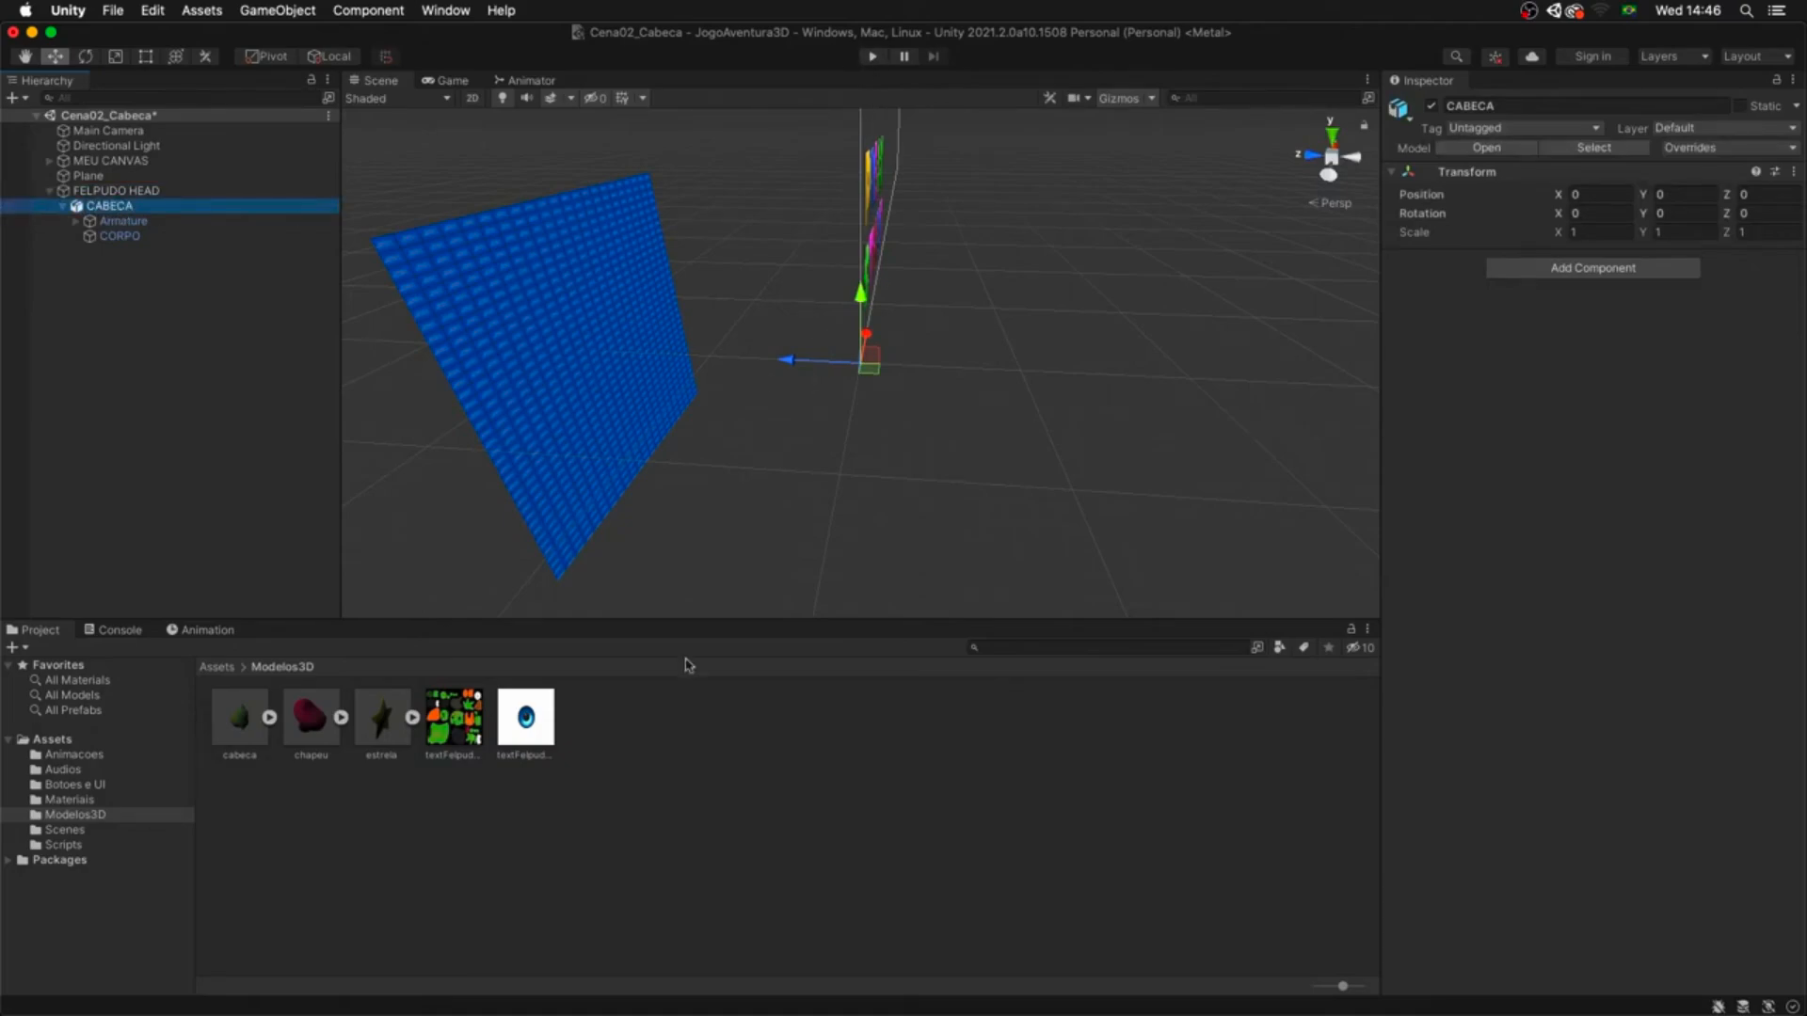
- Run the scene in the game view to check how the head behaves, and stop it again
left_click(446, 81)
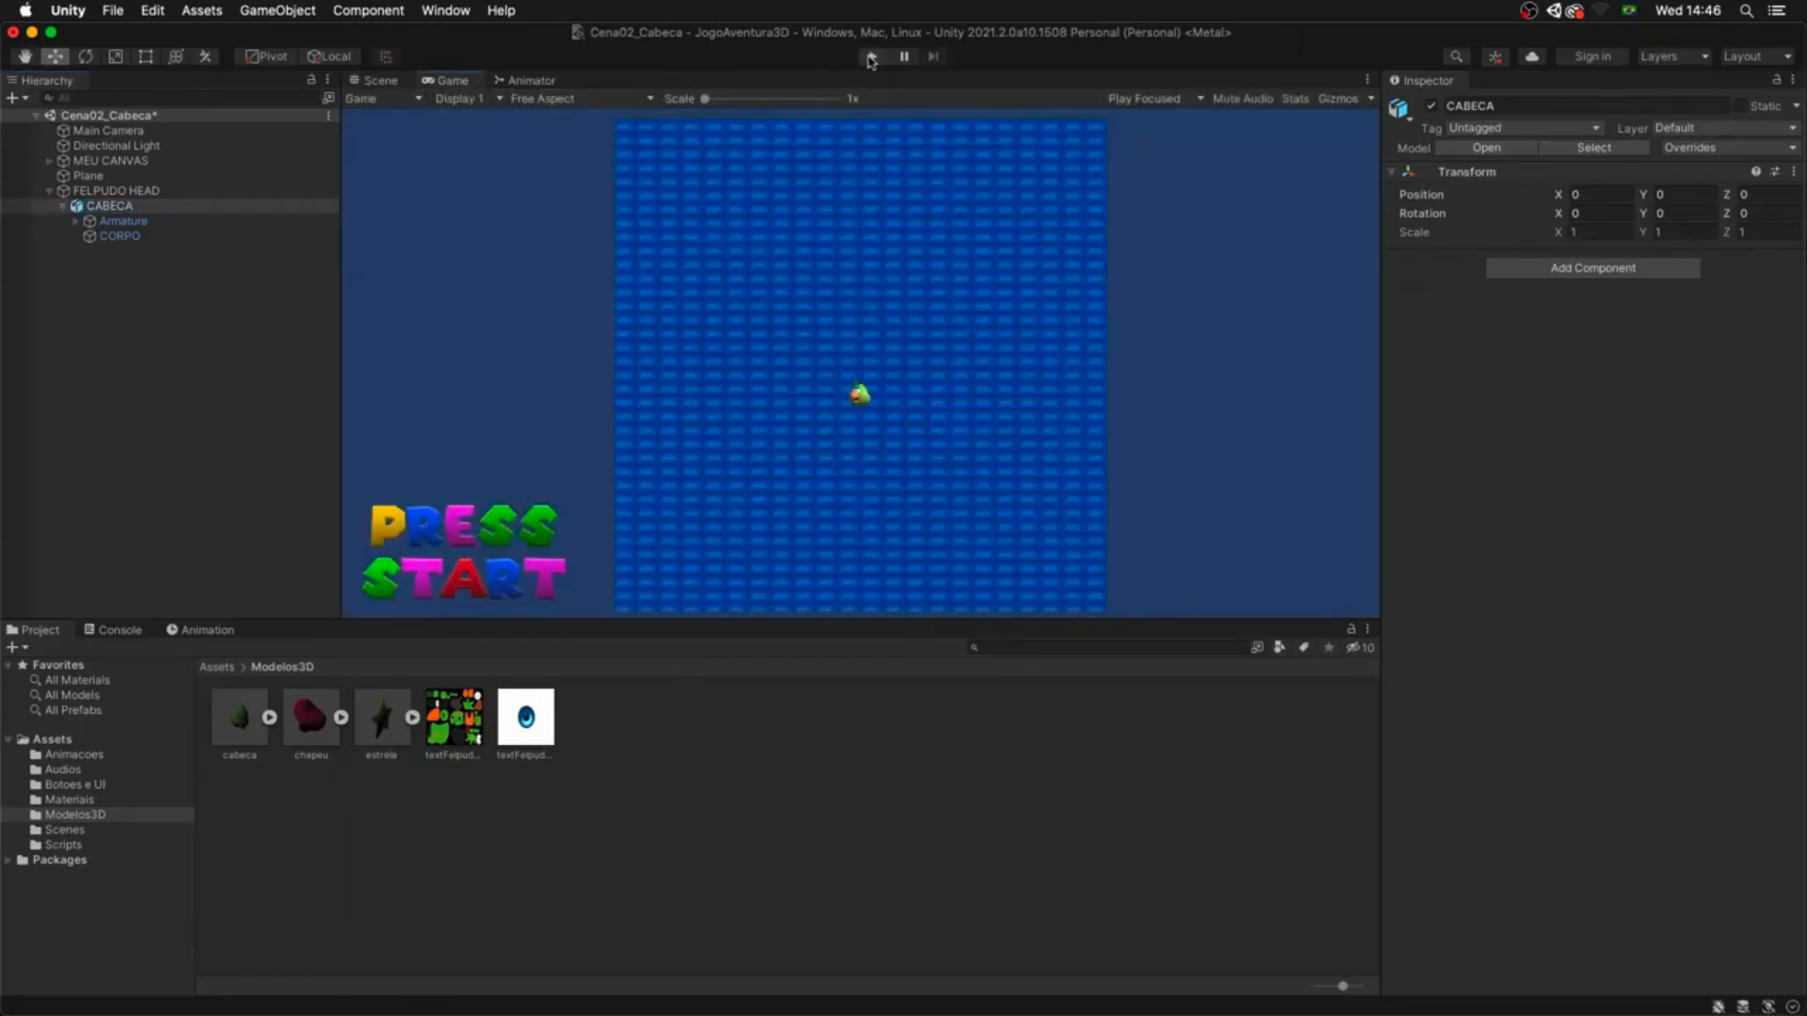
left_click(874, 57)
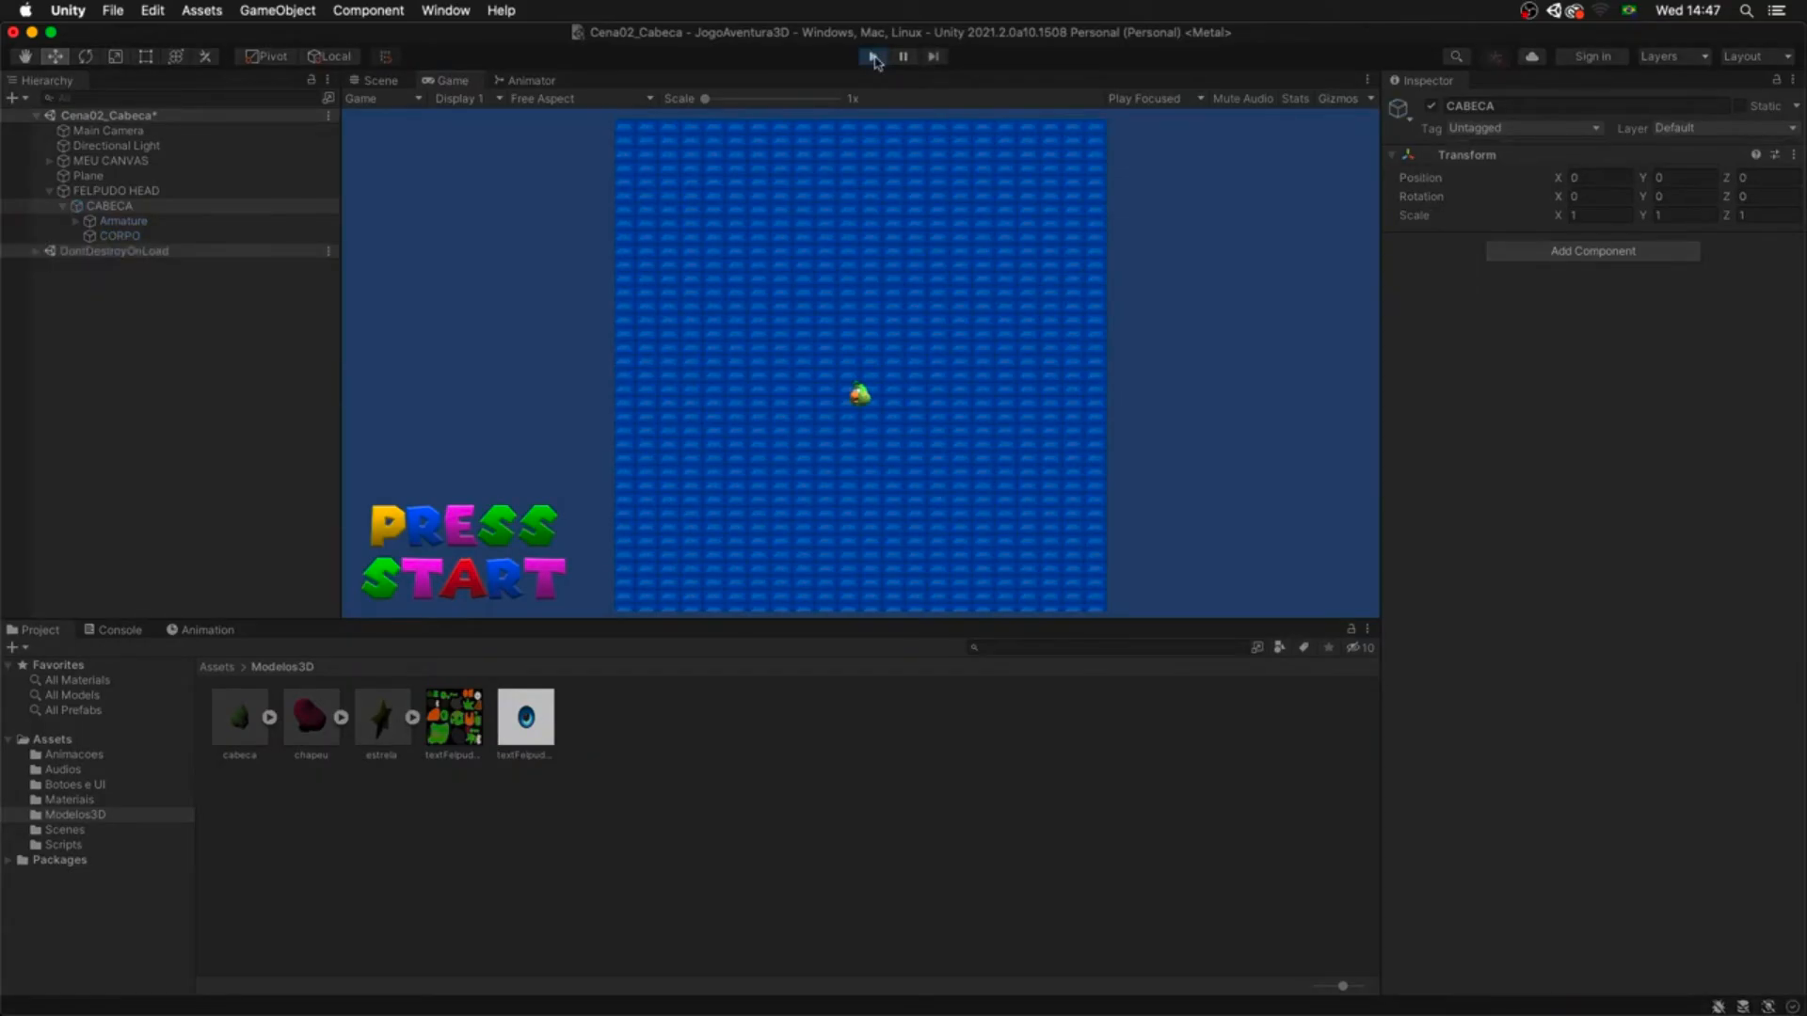
left_click(872, 55)
left_click(340, 883)
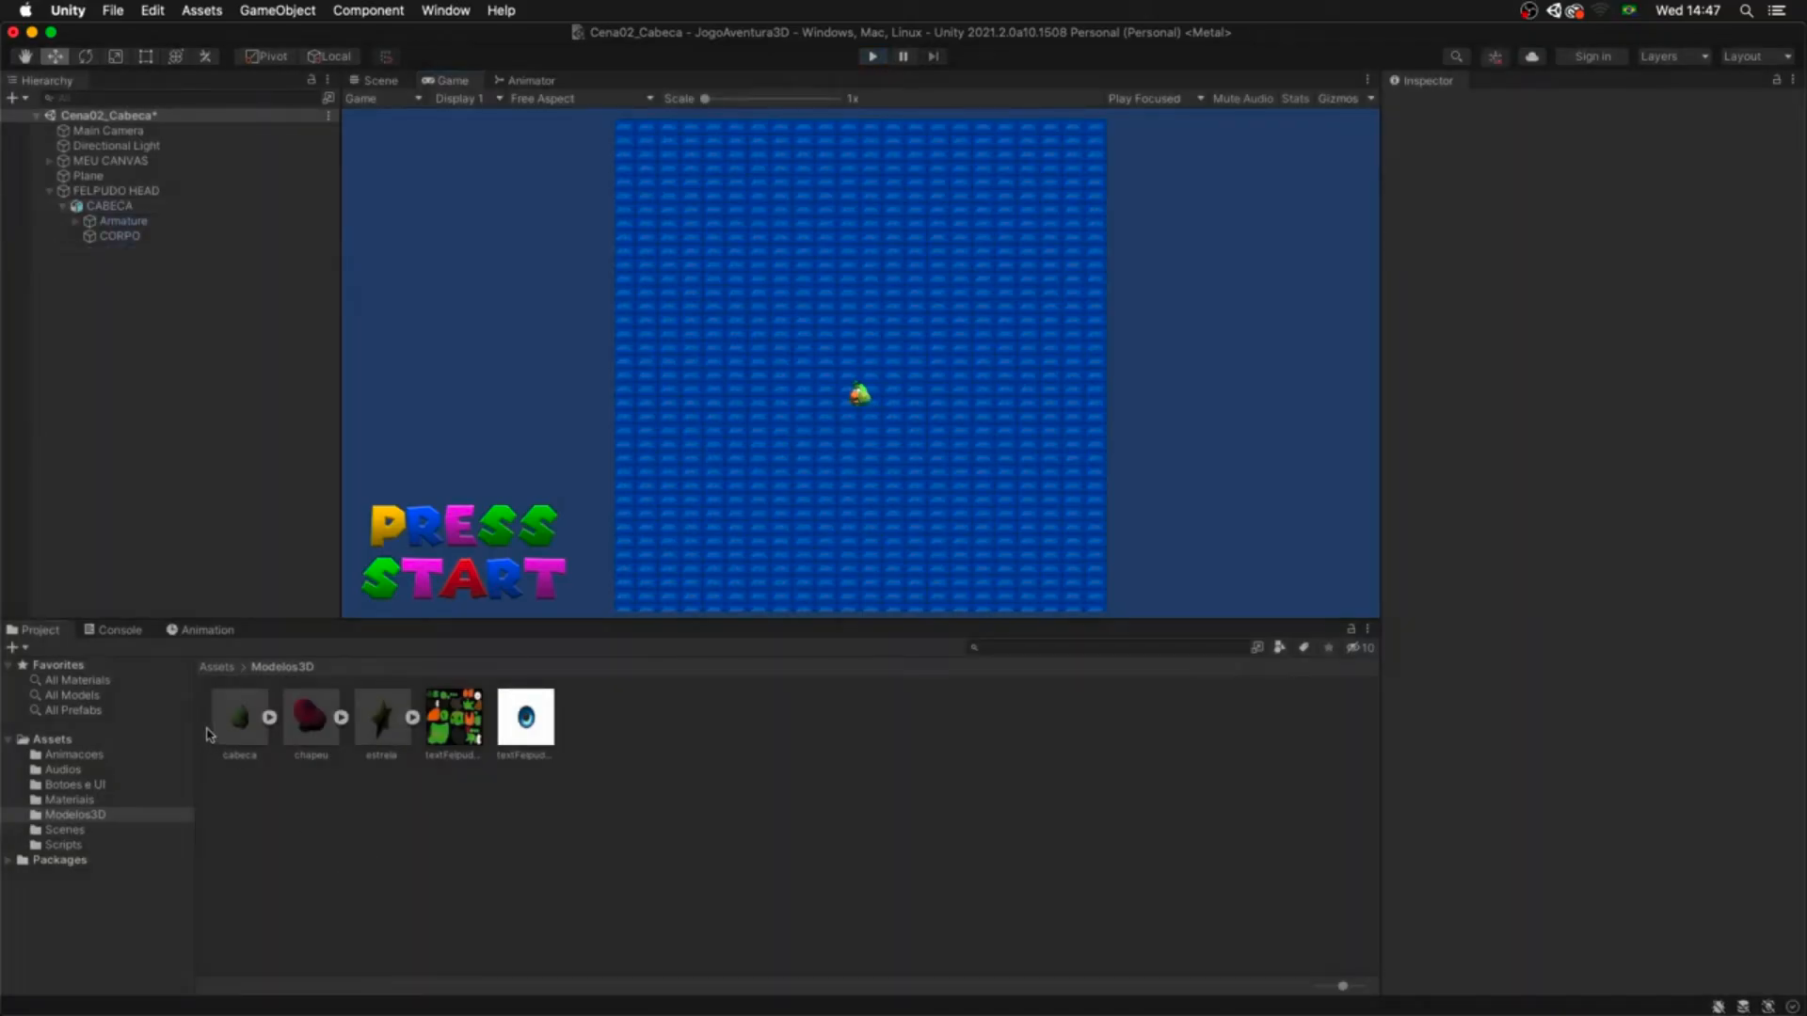
- In the cabeca asset's rig import settings, set the avatar definition to Create From This Model and apply it
left_click(239, 720)
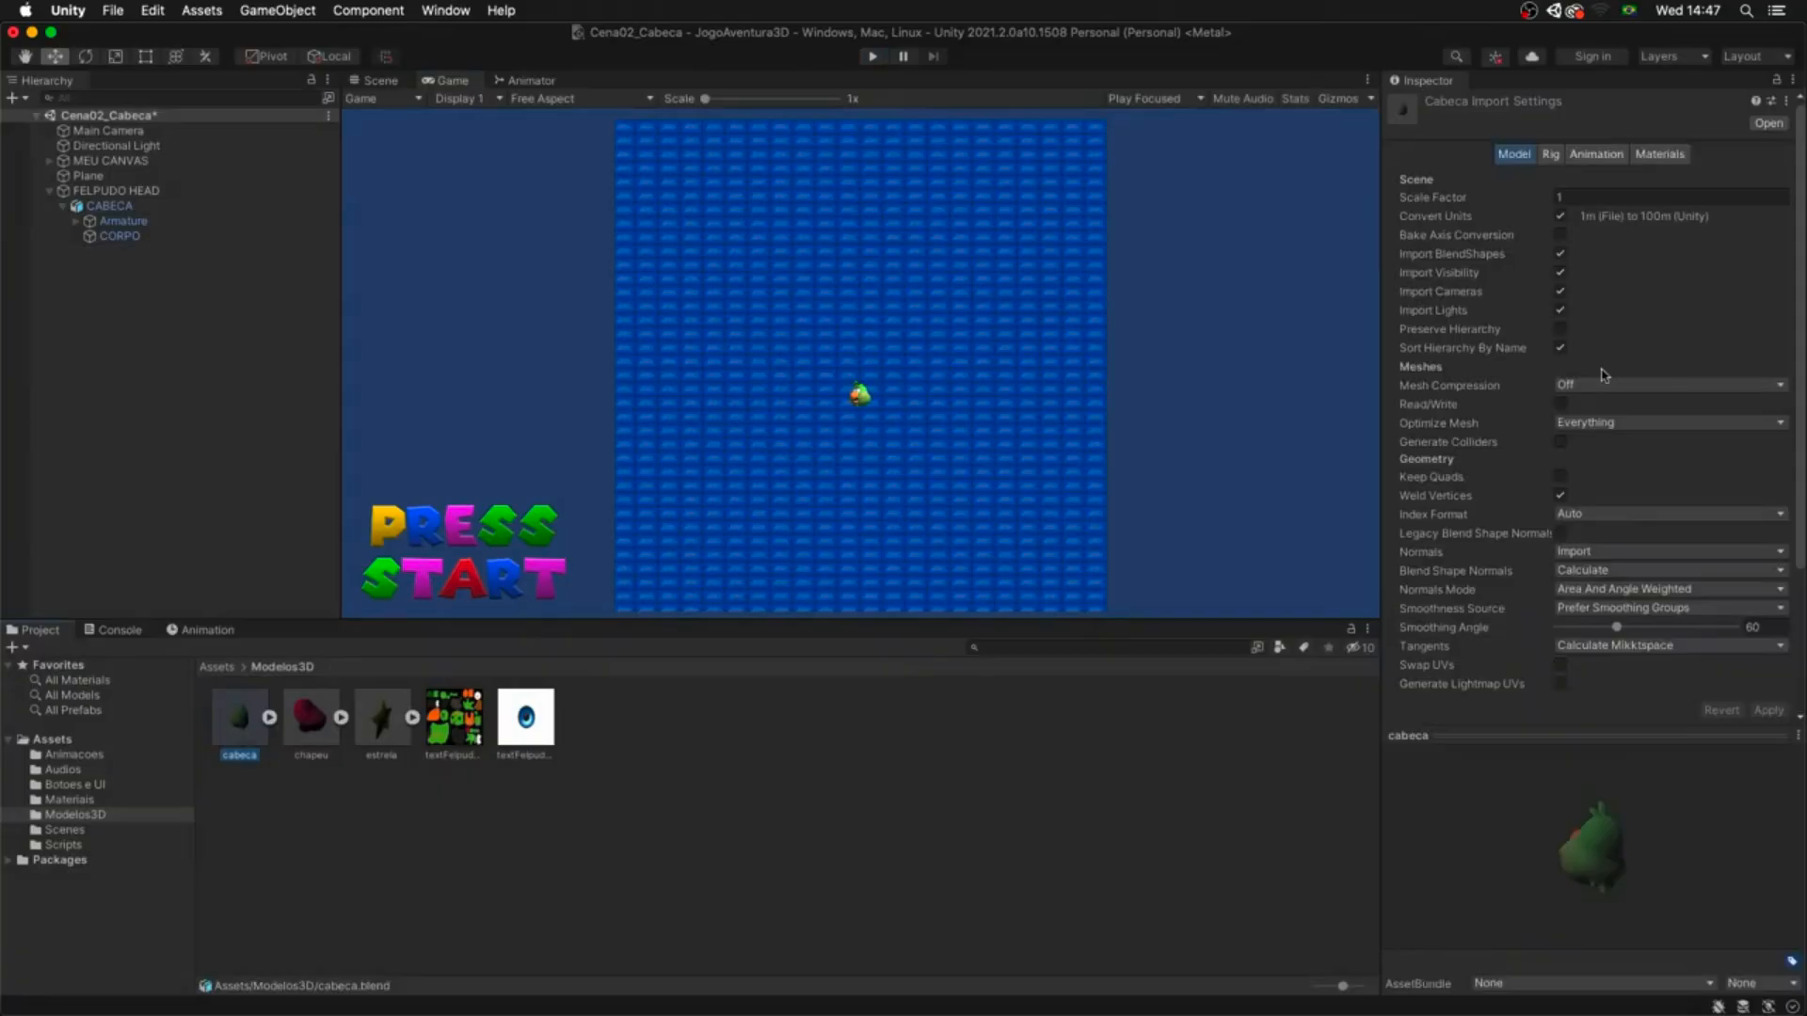
left_click(1555, 156)
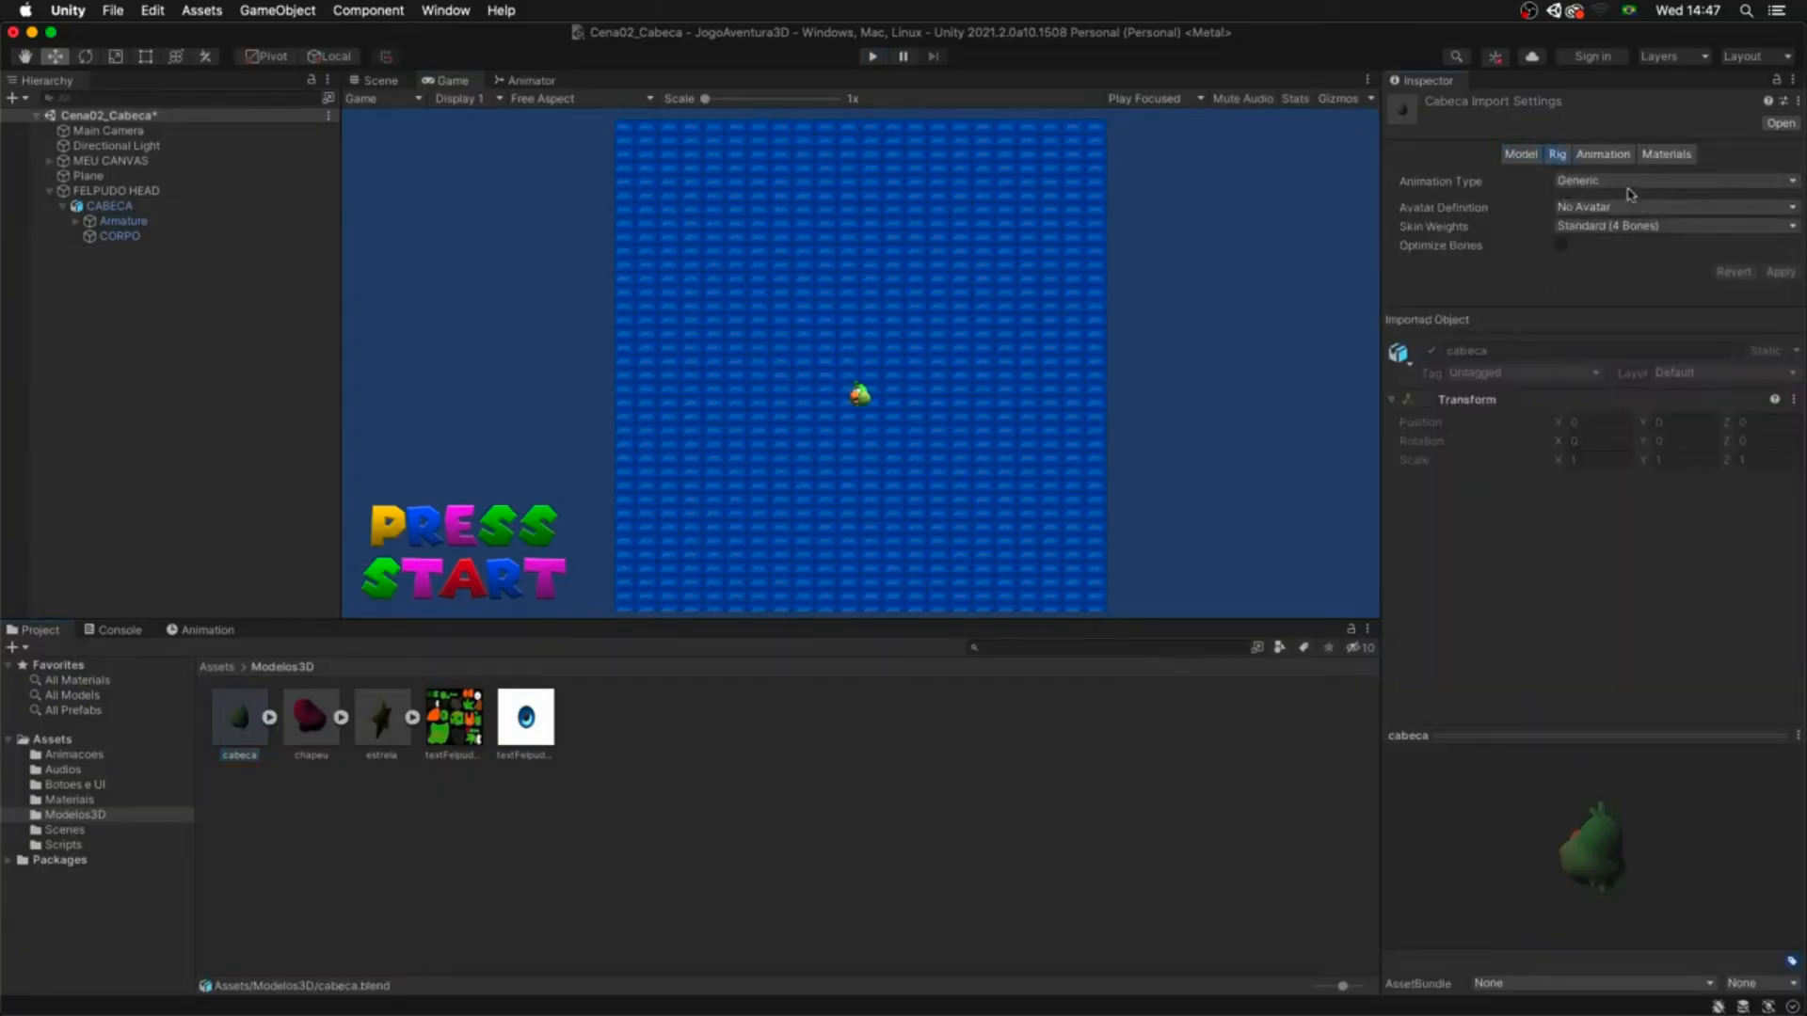
left_click(1630, 182)
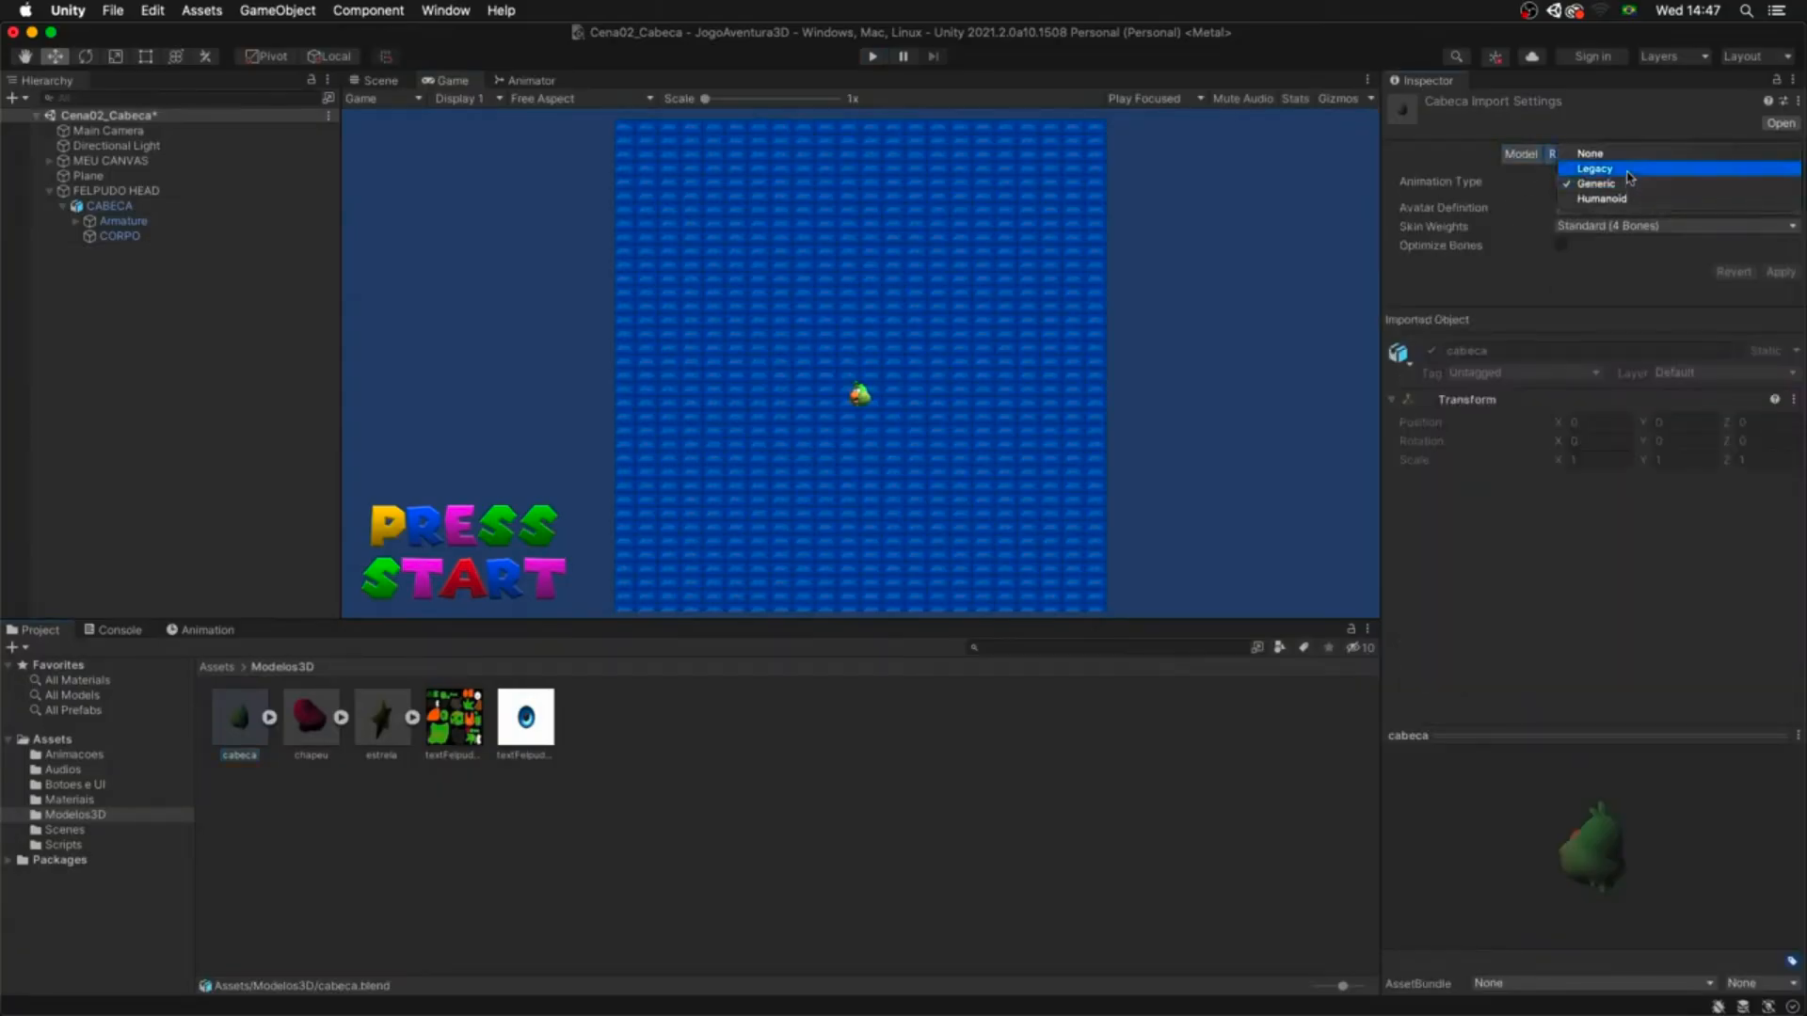
left_click(1593, 280)
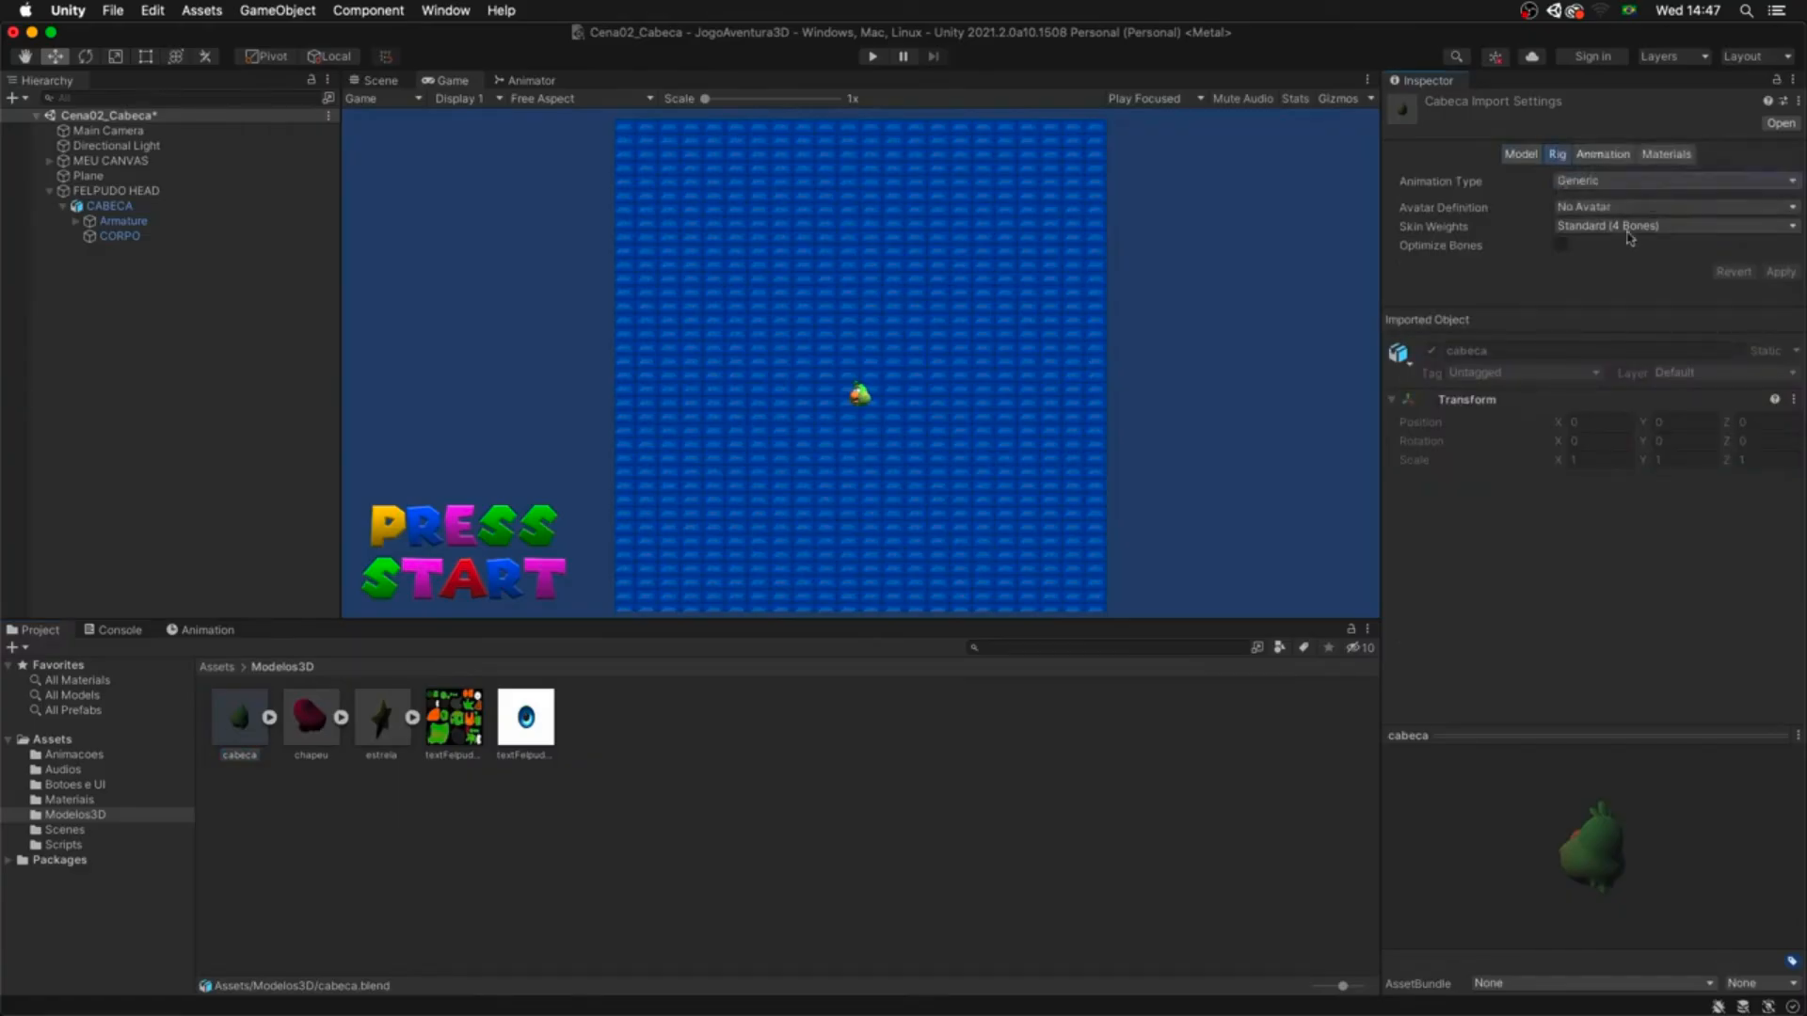
left_click(1624, 209)
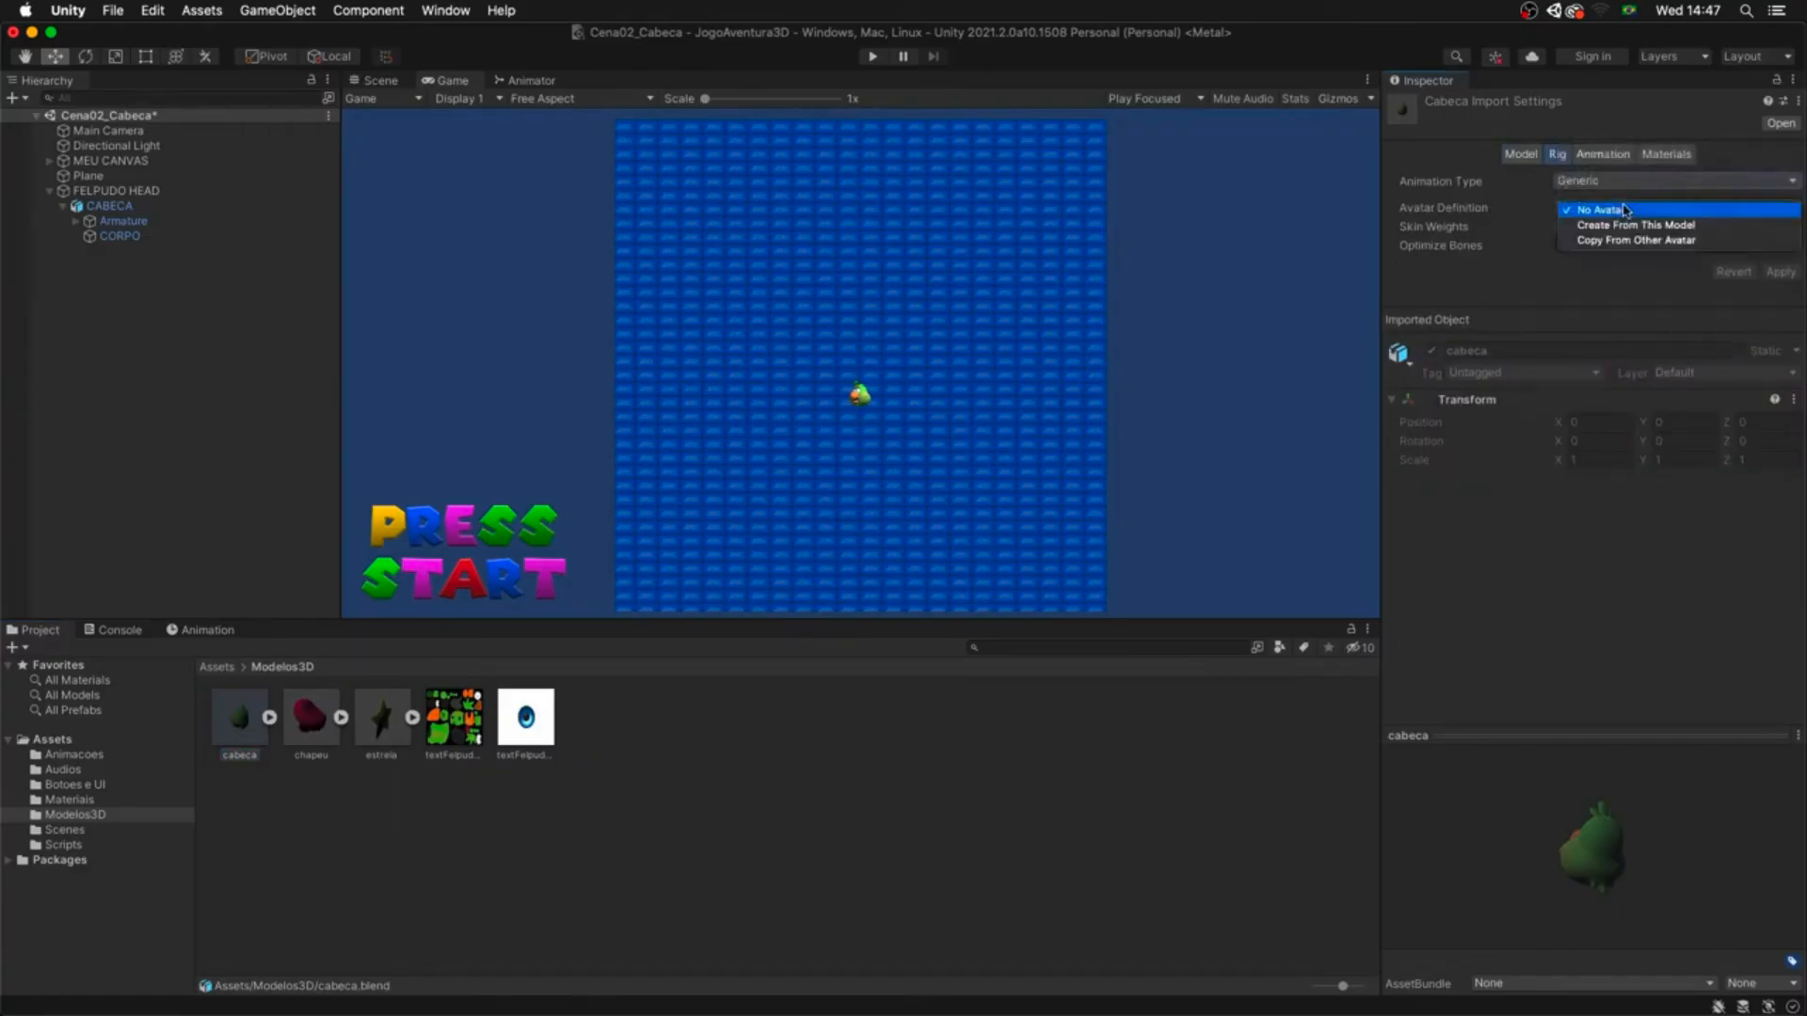
left_click(1674, 226)
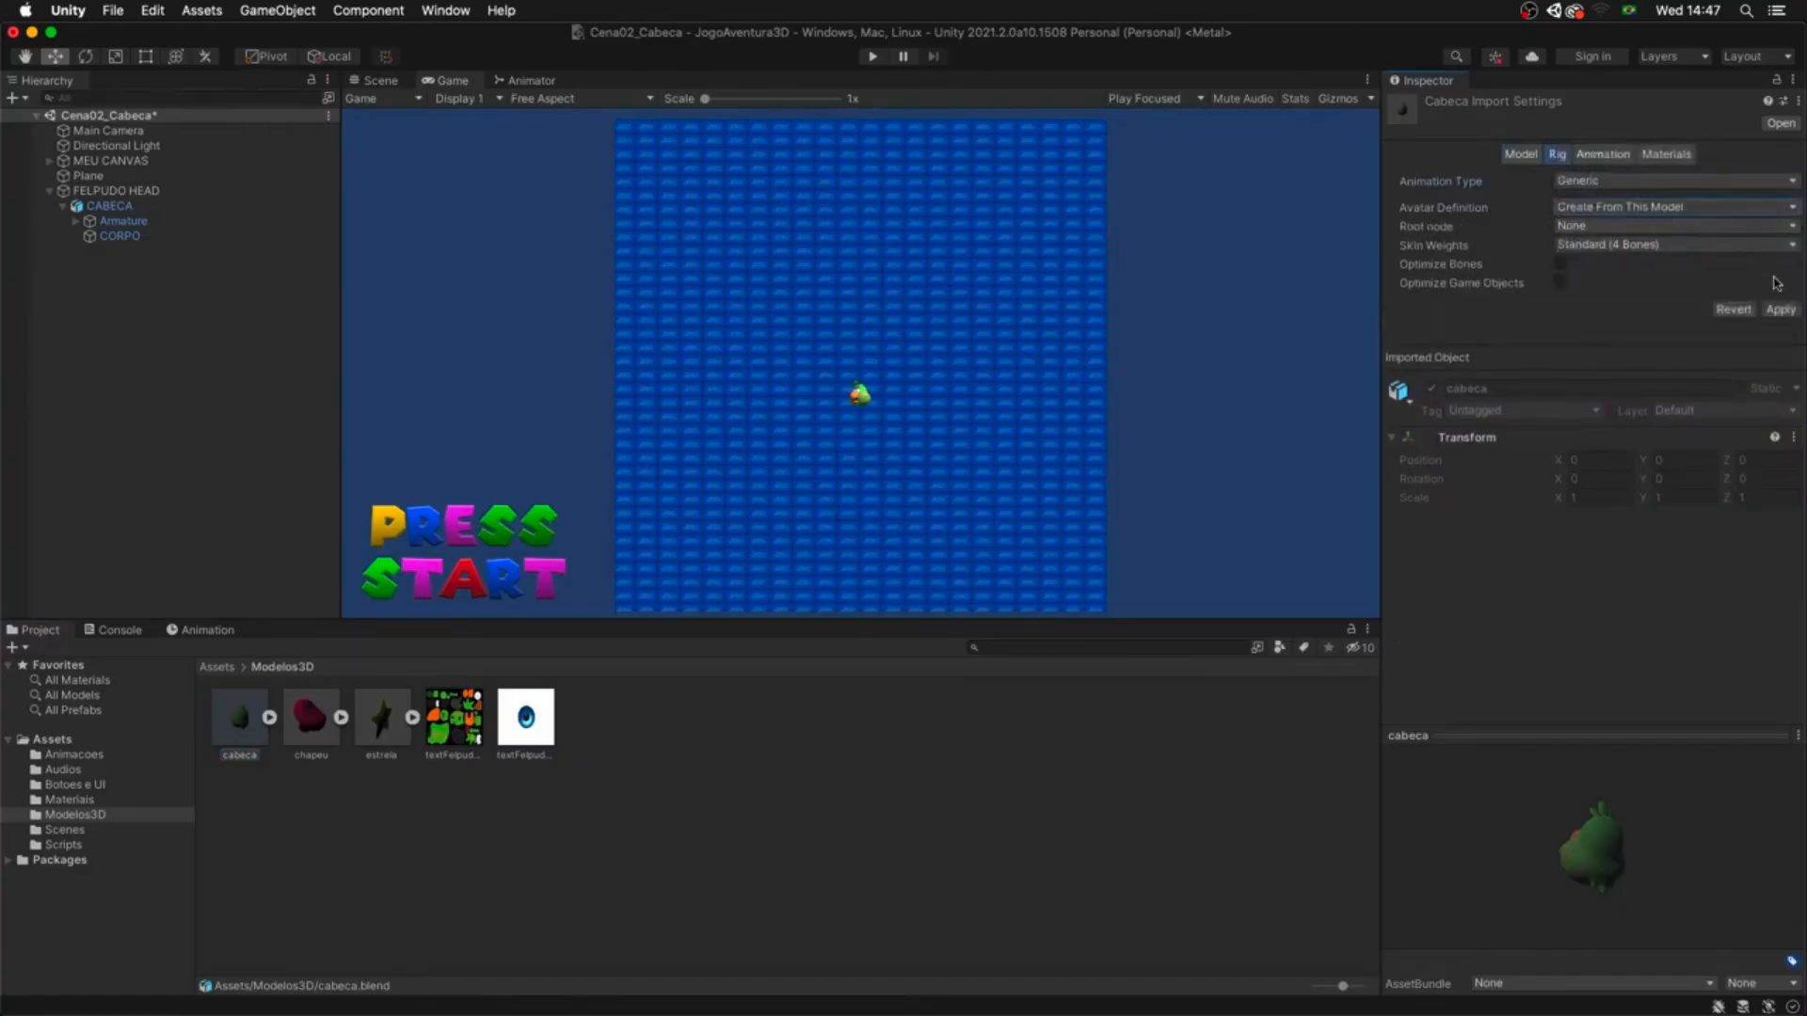
left_click(1781, 311)
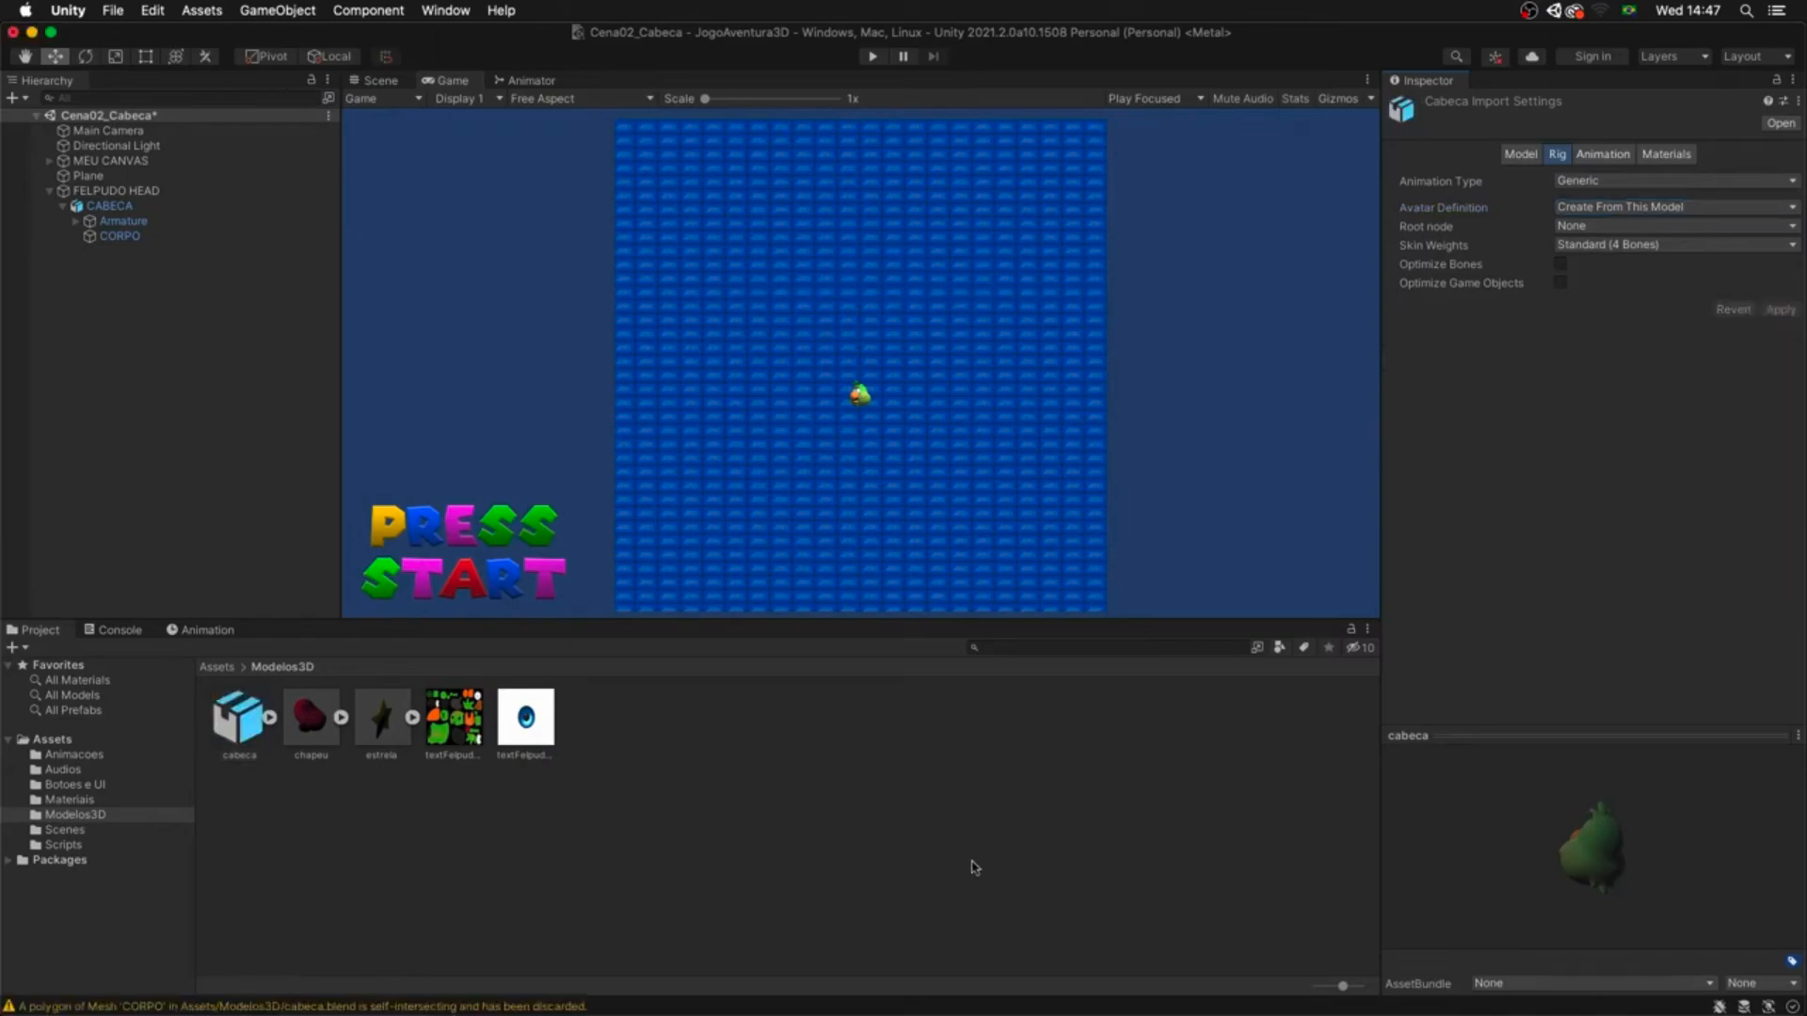
- Expand the cabeca asset's contents and preview its Scene animation clip, scrubbing through the frames
left_click(270, 718)
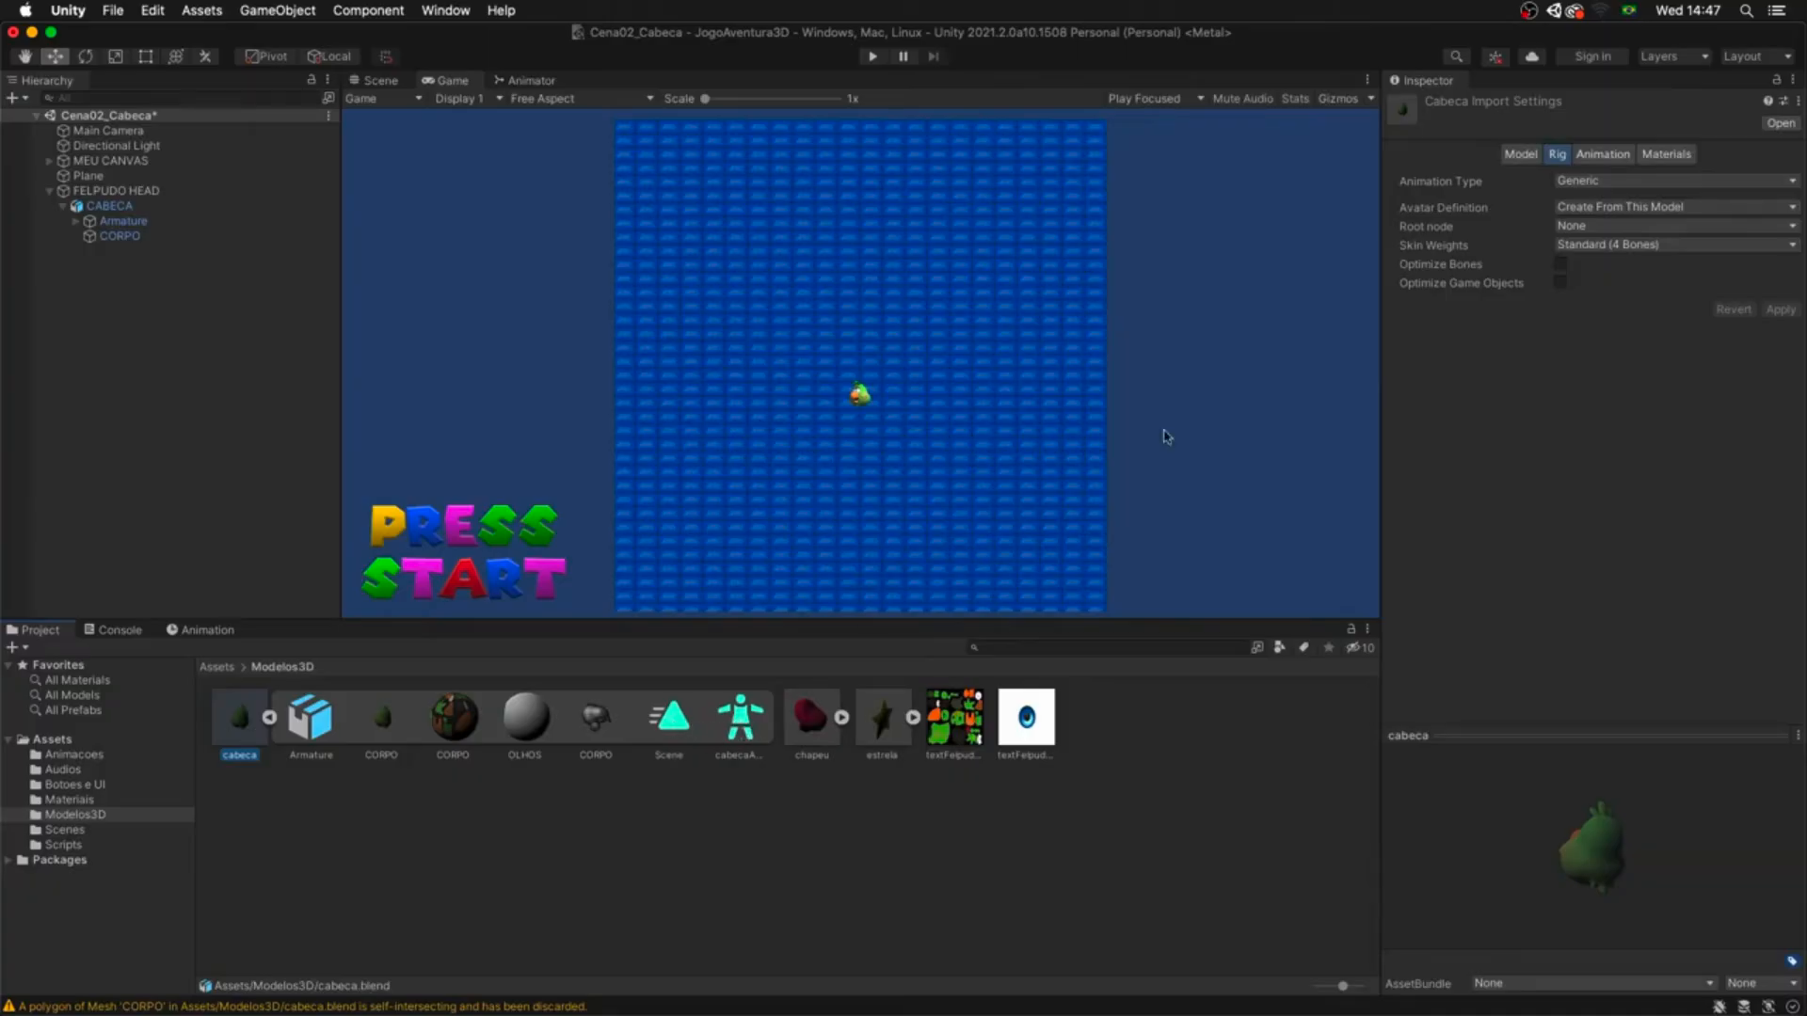
left_click(1590, 155)
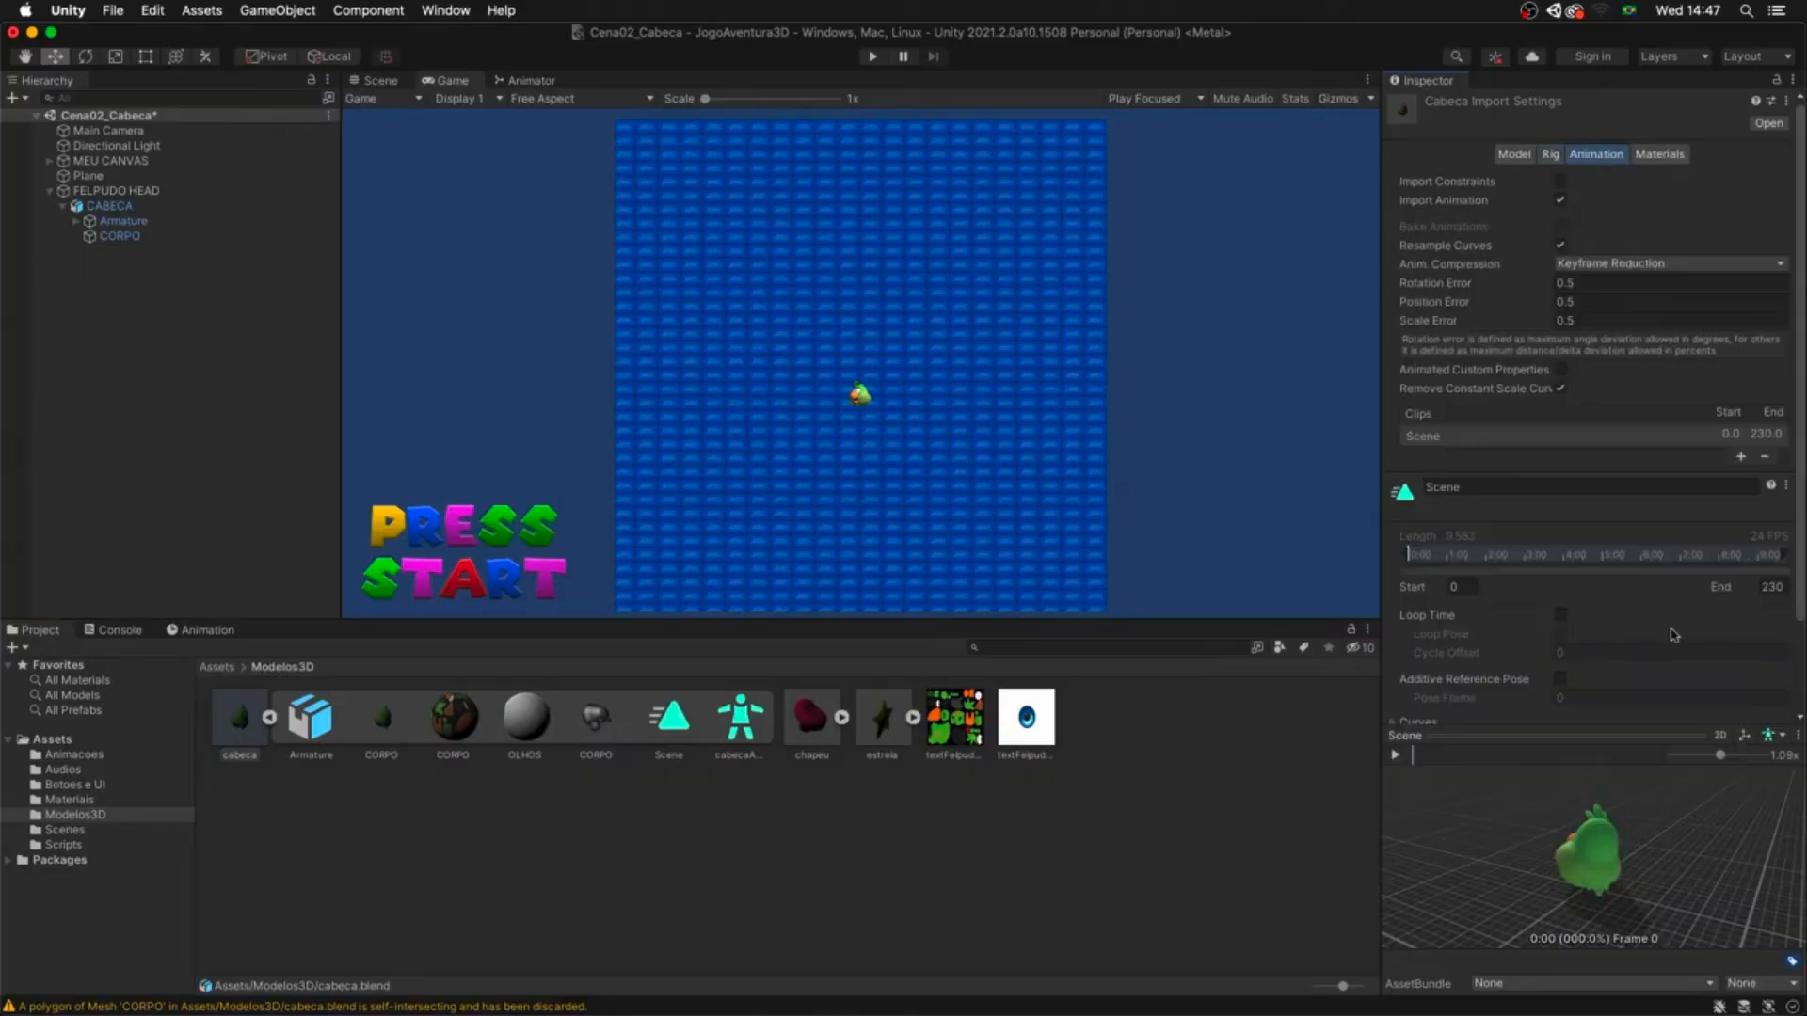
left_click(1396, 755)
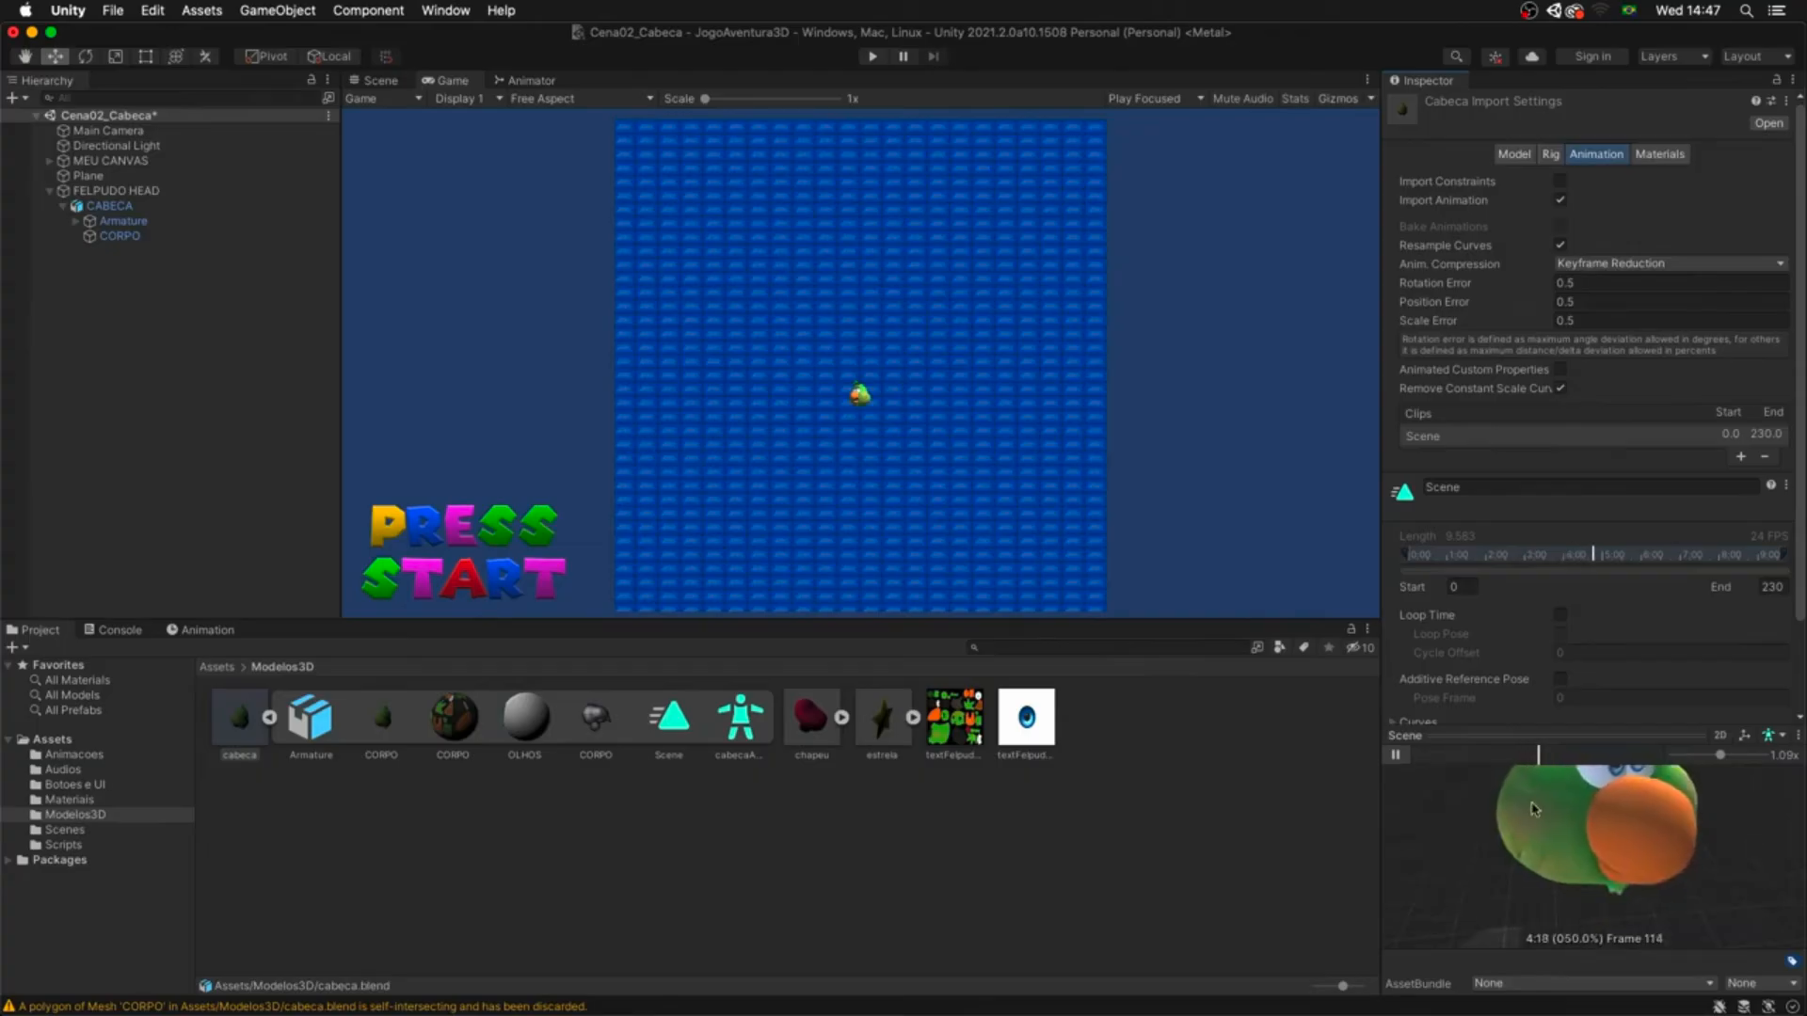
left_click_drag(1544, 758, 1461, 756)
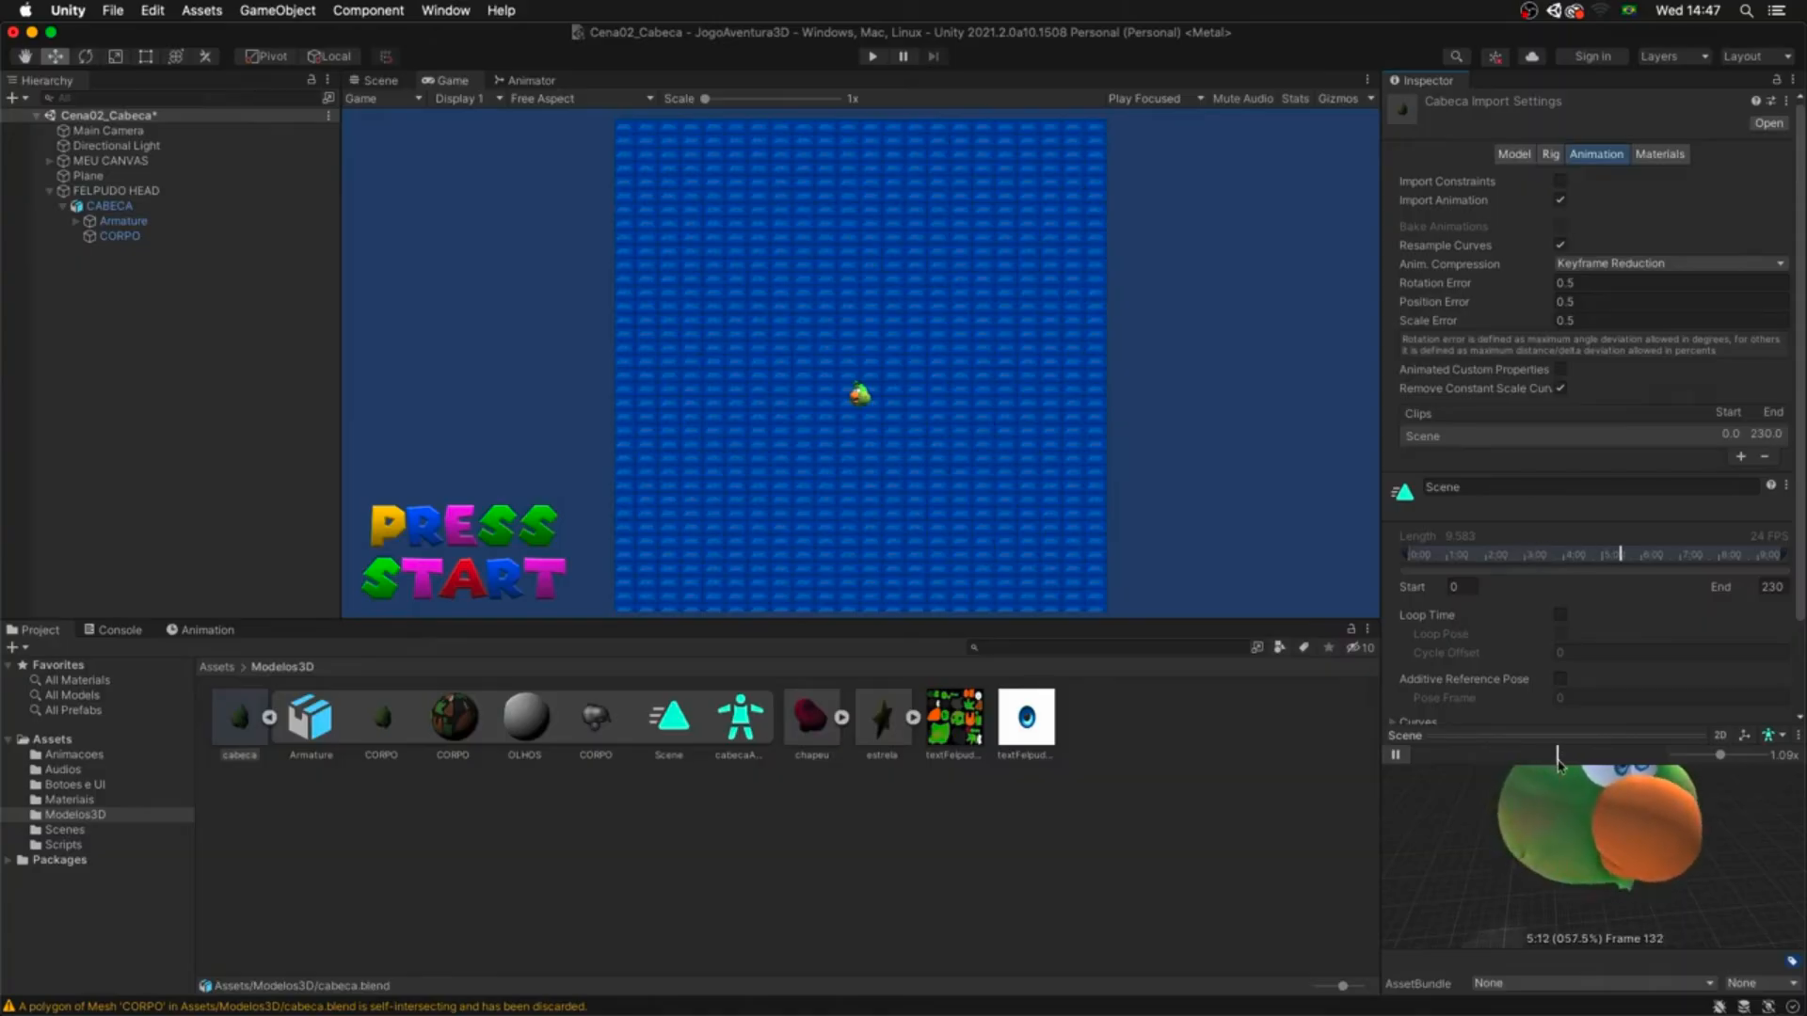
left_click_drag(1627, 774, 1597, 770)
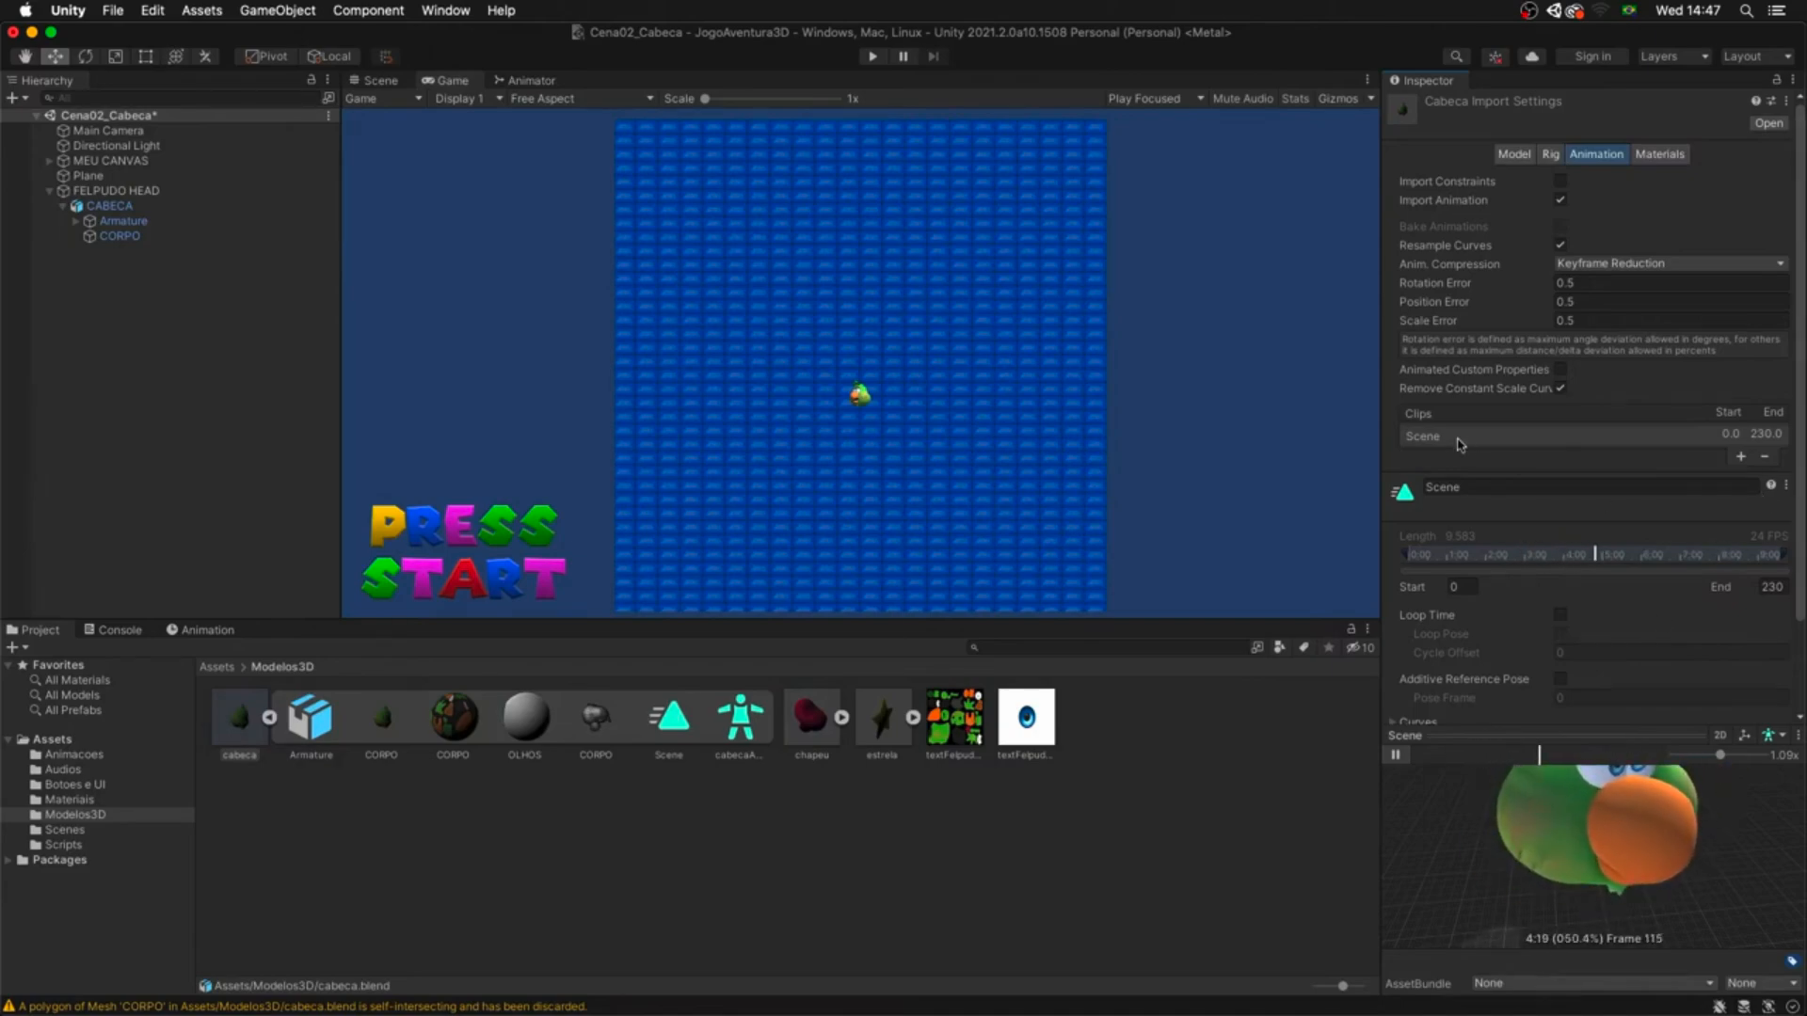
- Add two more animation clips to the cabeca import and set the first clip's end frame to 60
left_click(1740, 457)
left_click(1738, 474)
left_click(1701, 436)
left_click(1773, 624)
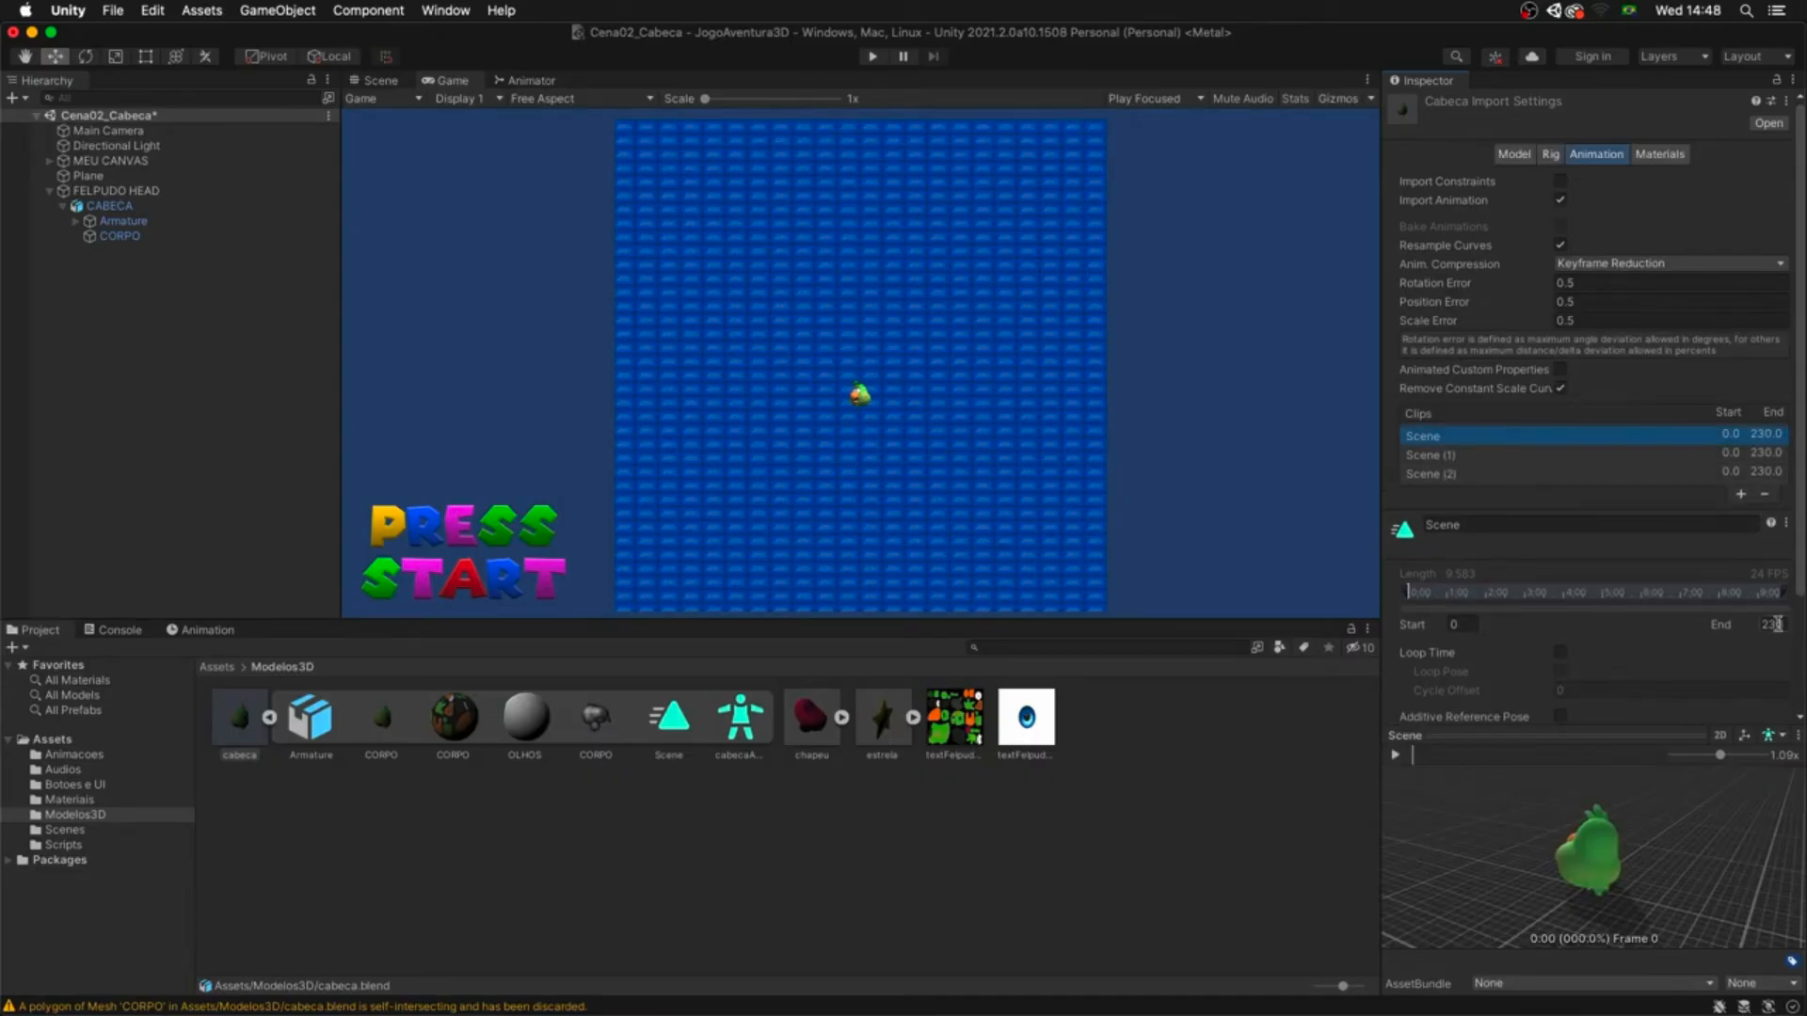
type("60")
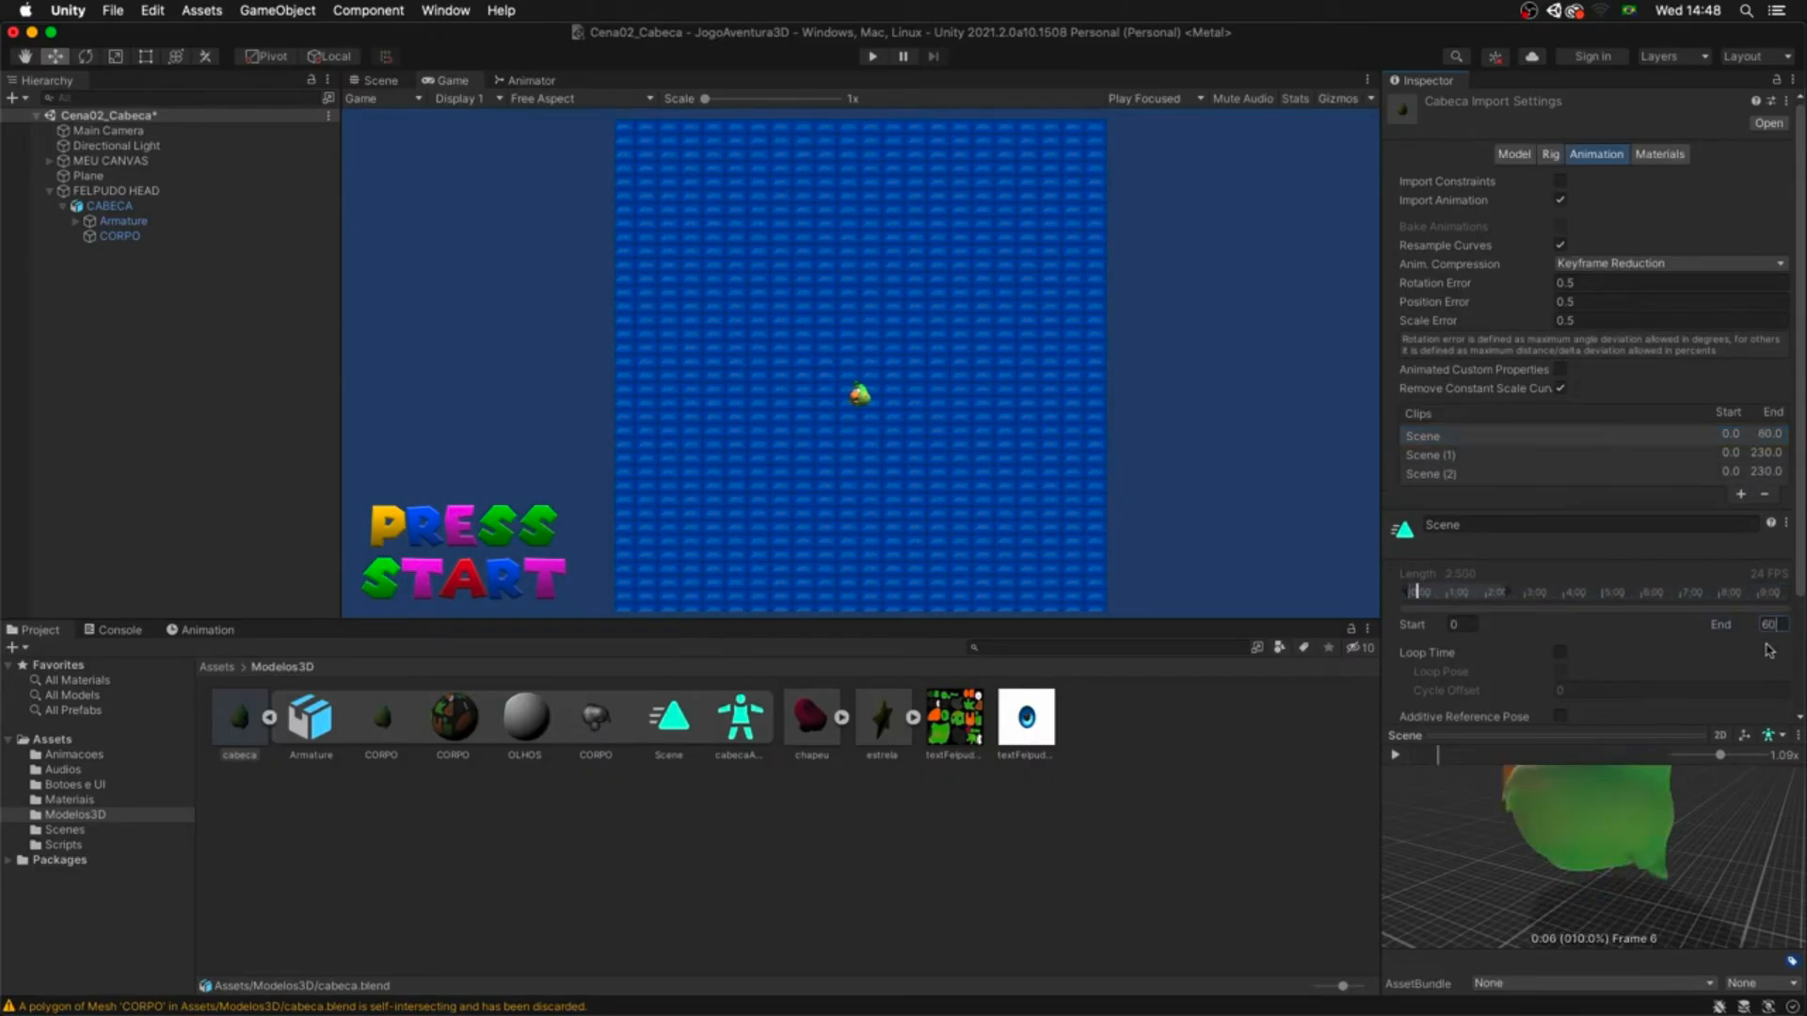
- Set the Scene (1) clip's range to start at frame 61 and end at frame 180
left_click(1720, 455)
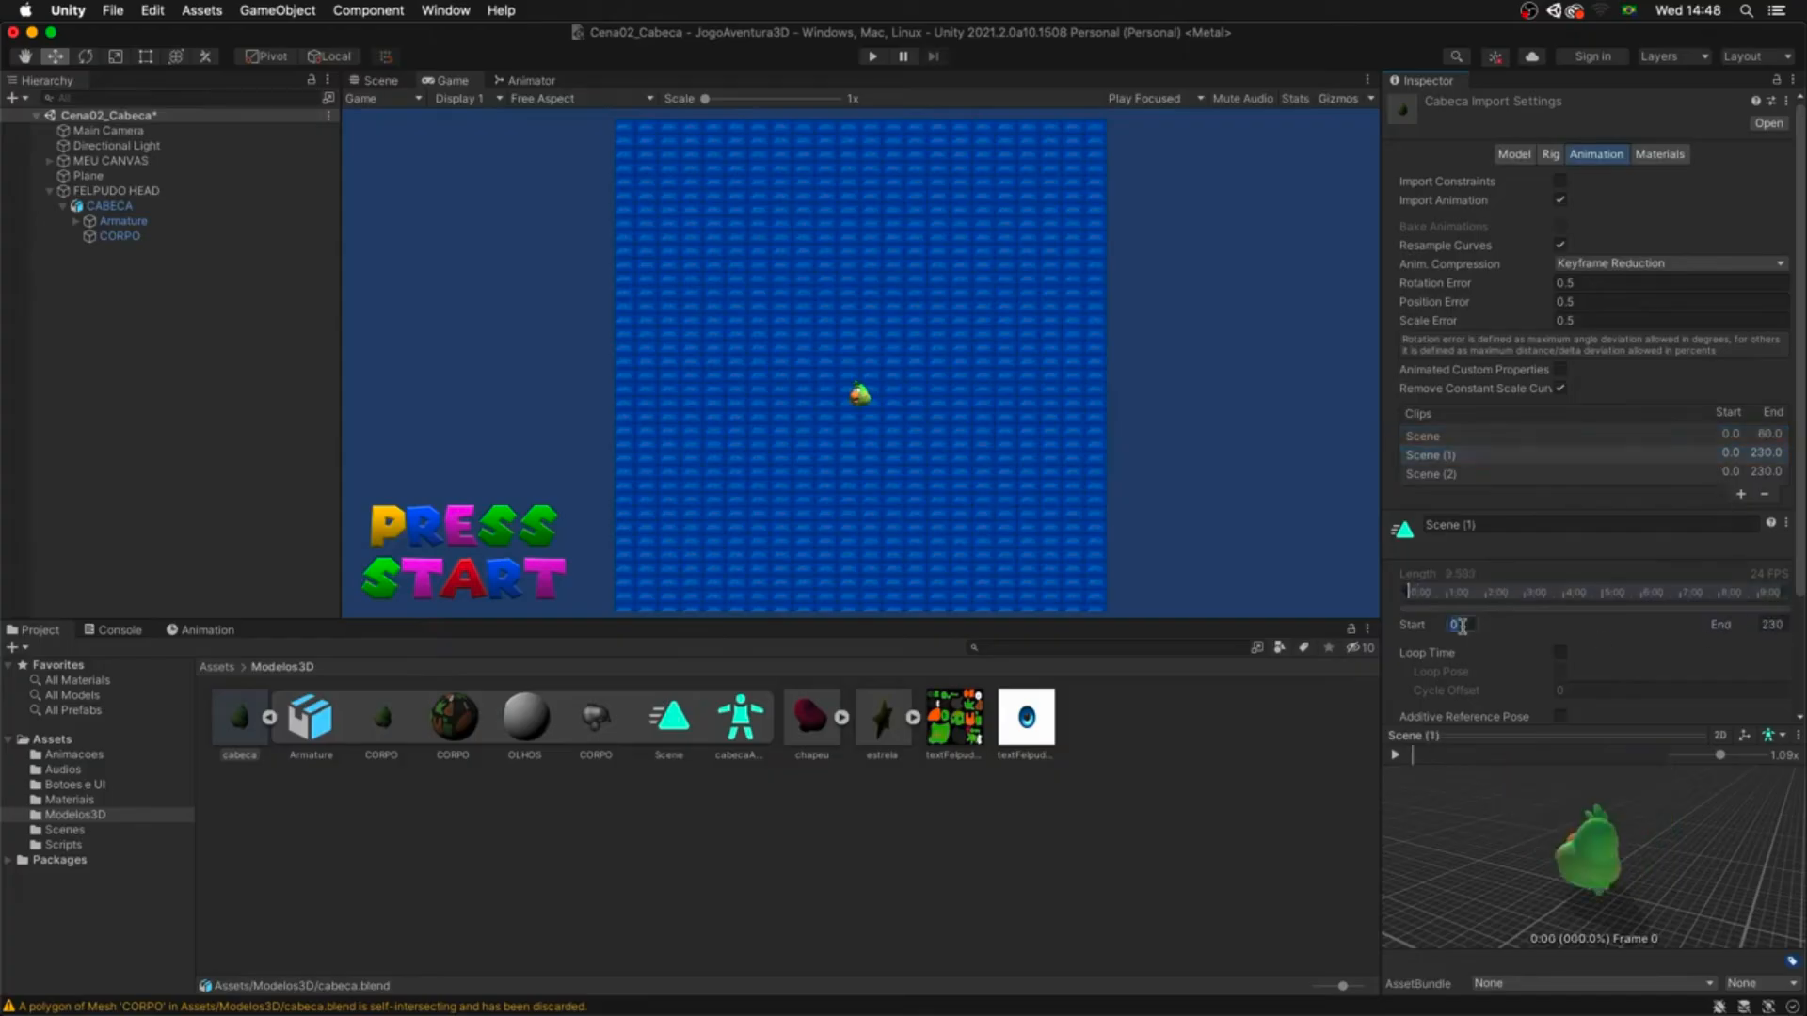
type("61")
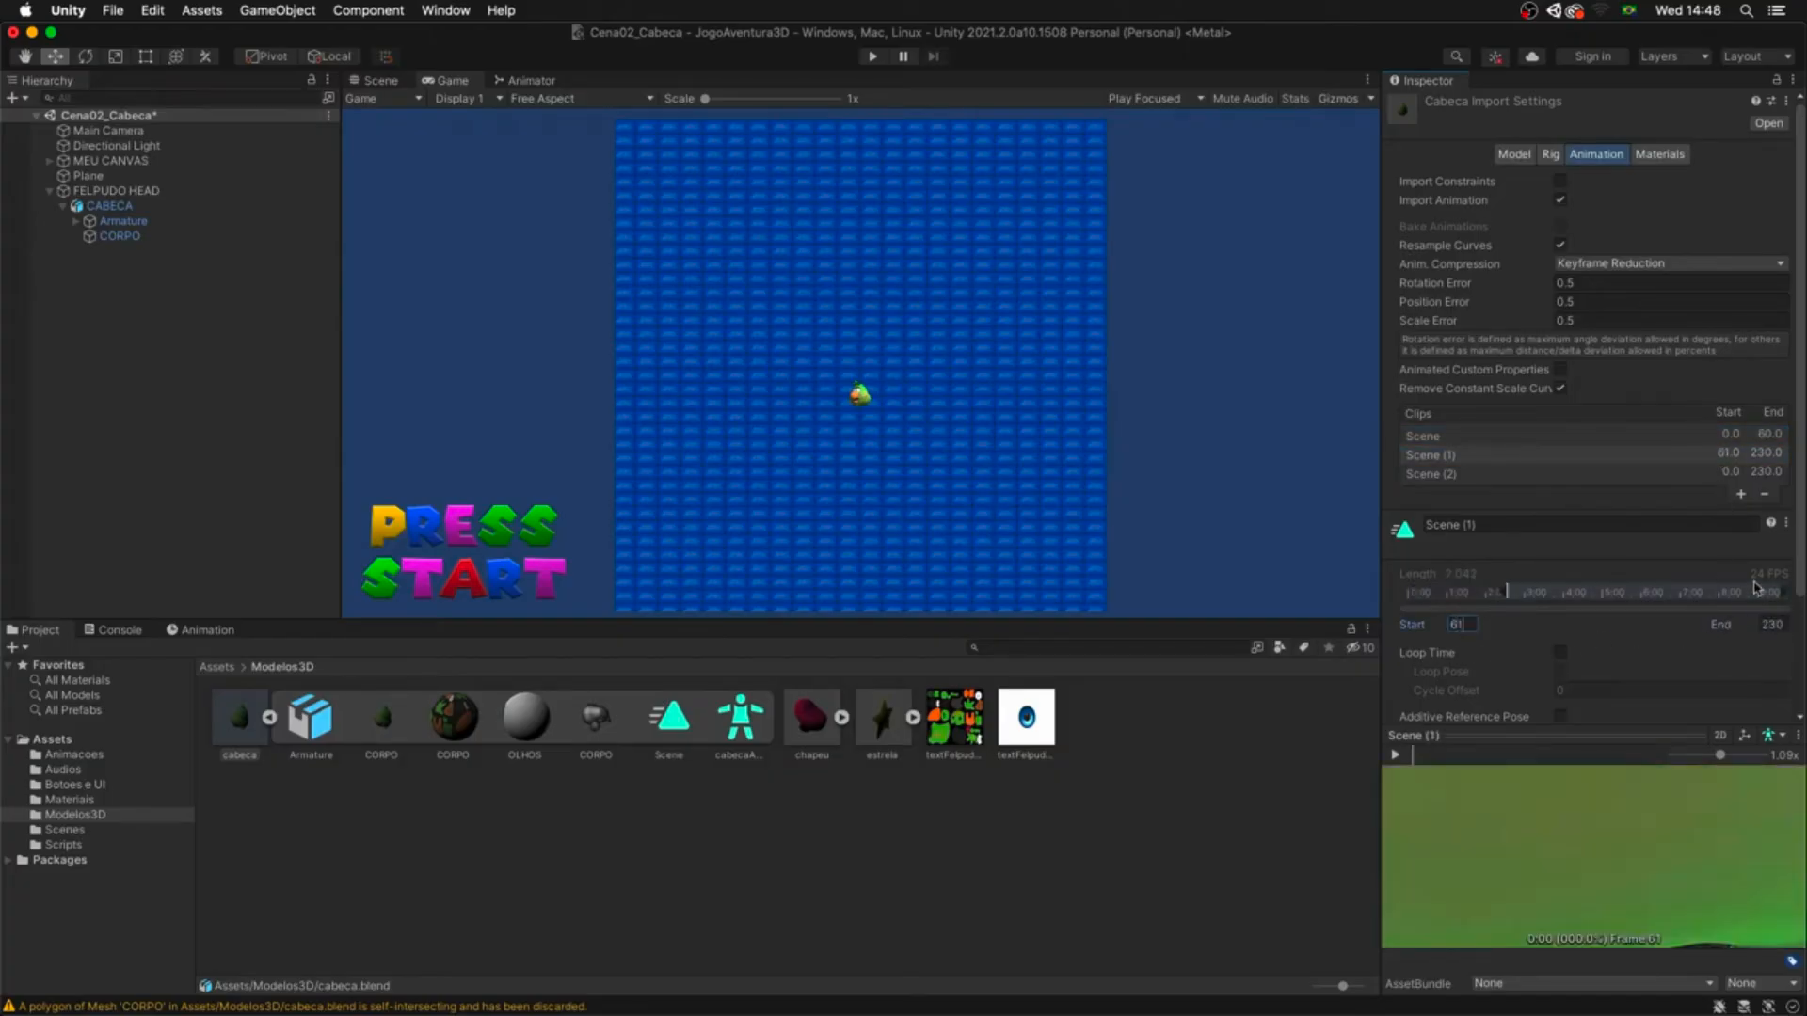
left_click(1772, 623)
type("180")
- Set the Scene (2) clip's start frame to 181, keeping its end frame at 230
left_click(1689, 473)
left_click(1458, 625)
type("181")
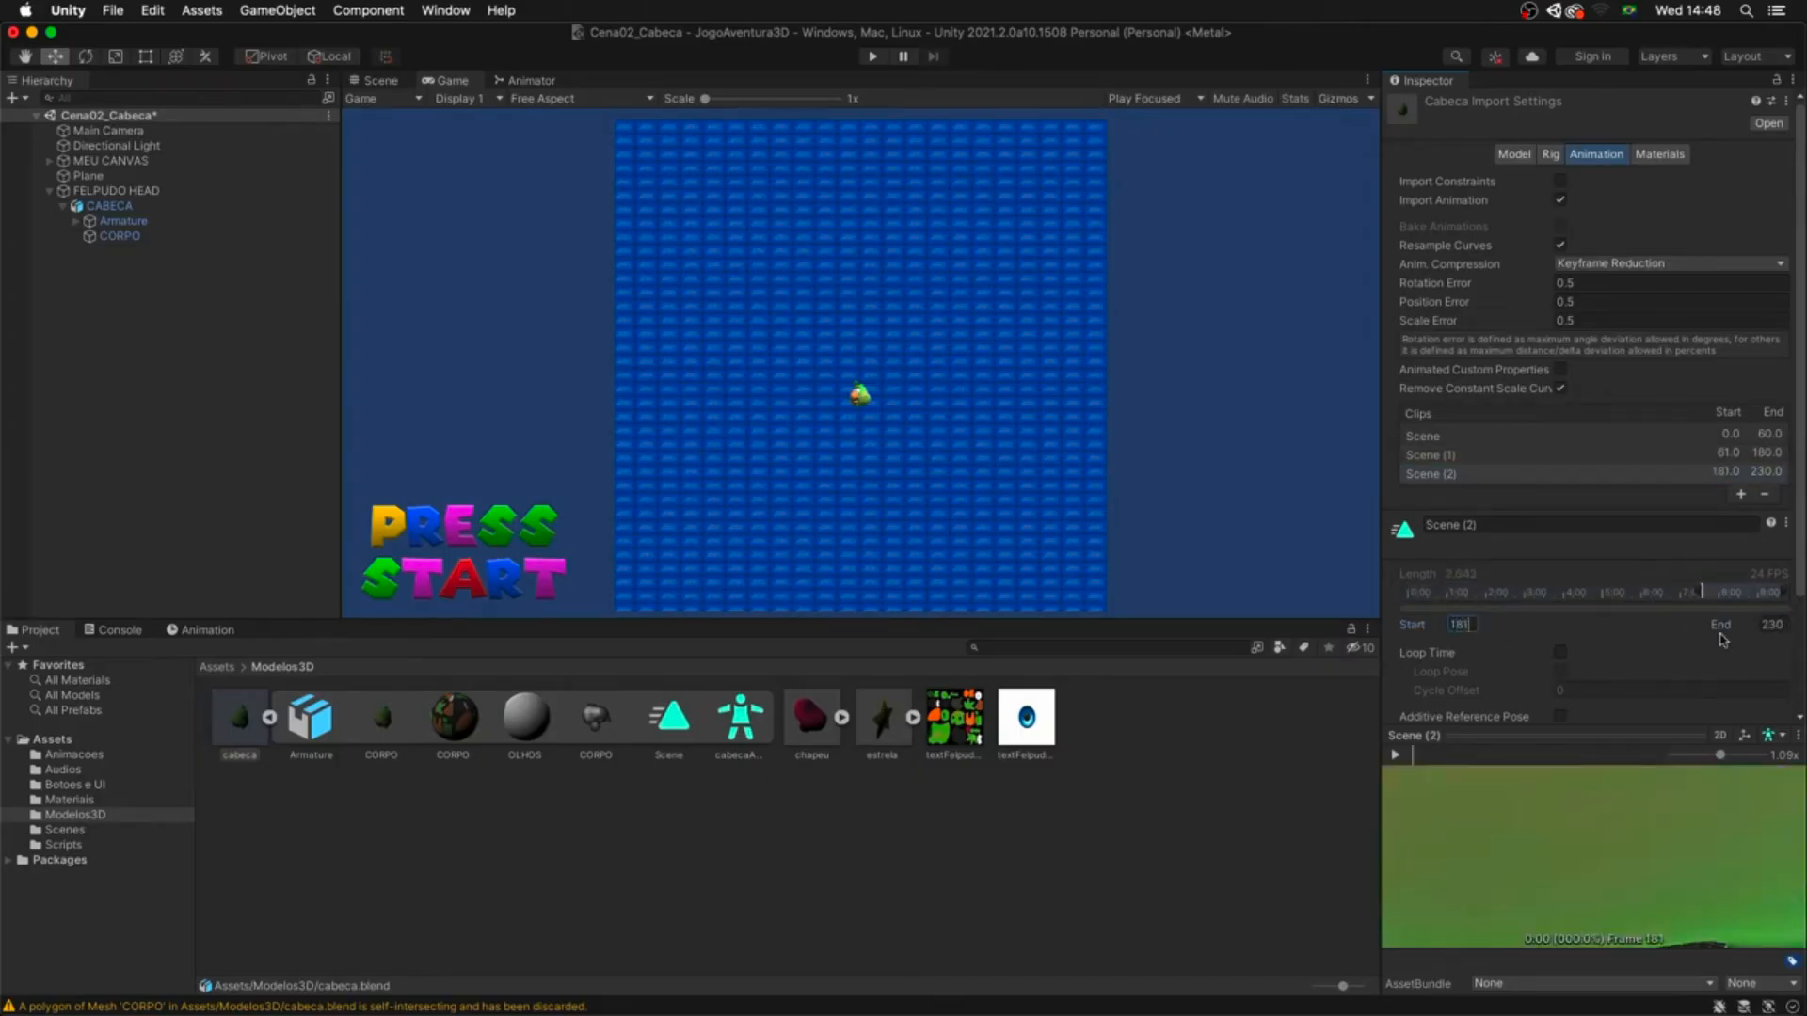
left_click(1773, 625)
scroll(1778, 509, "down", 2)
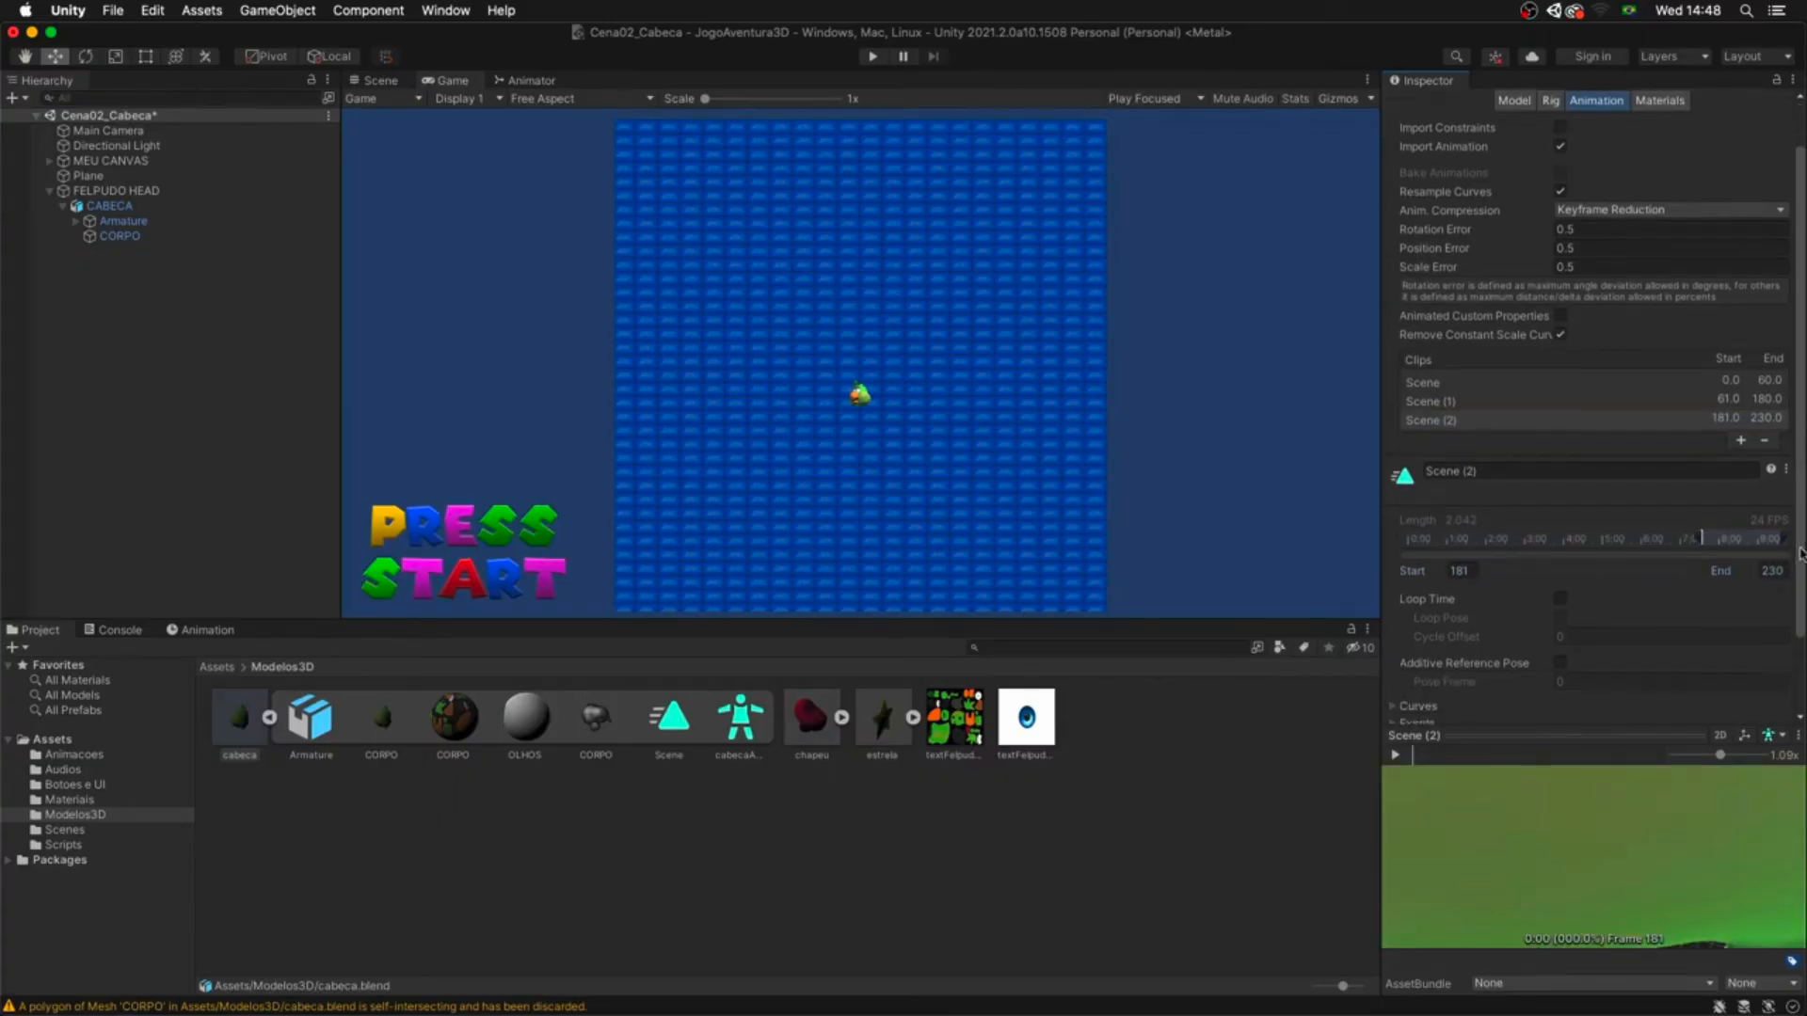
- Rename the first animation clip, Scene, as INTRO
left_click(1458, 382)
left_click(1469, 470)
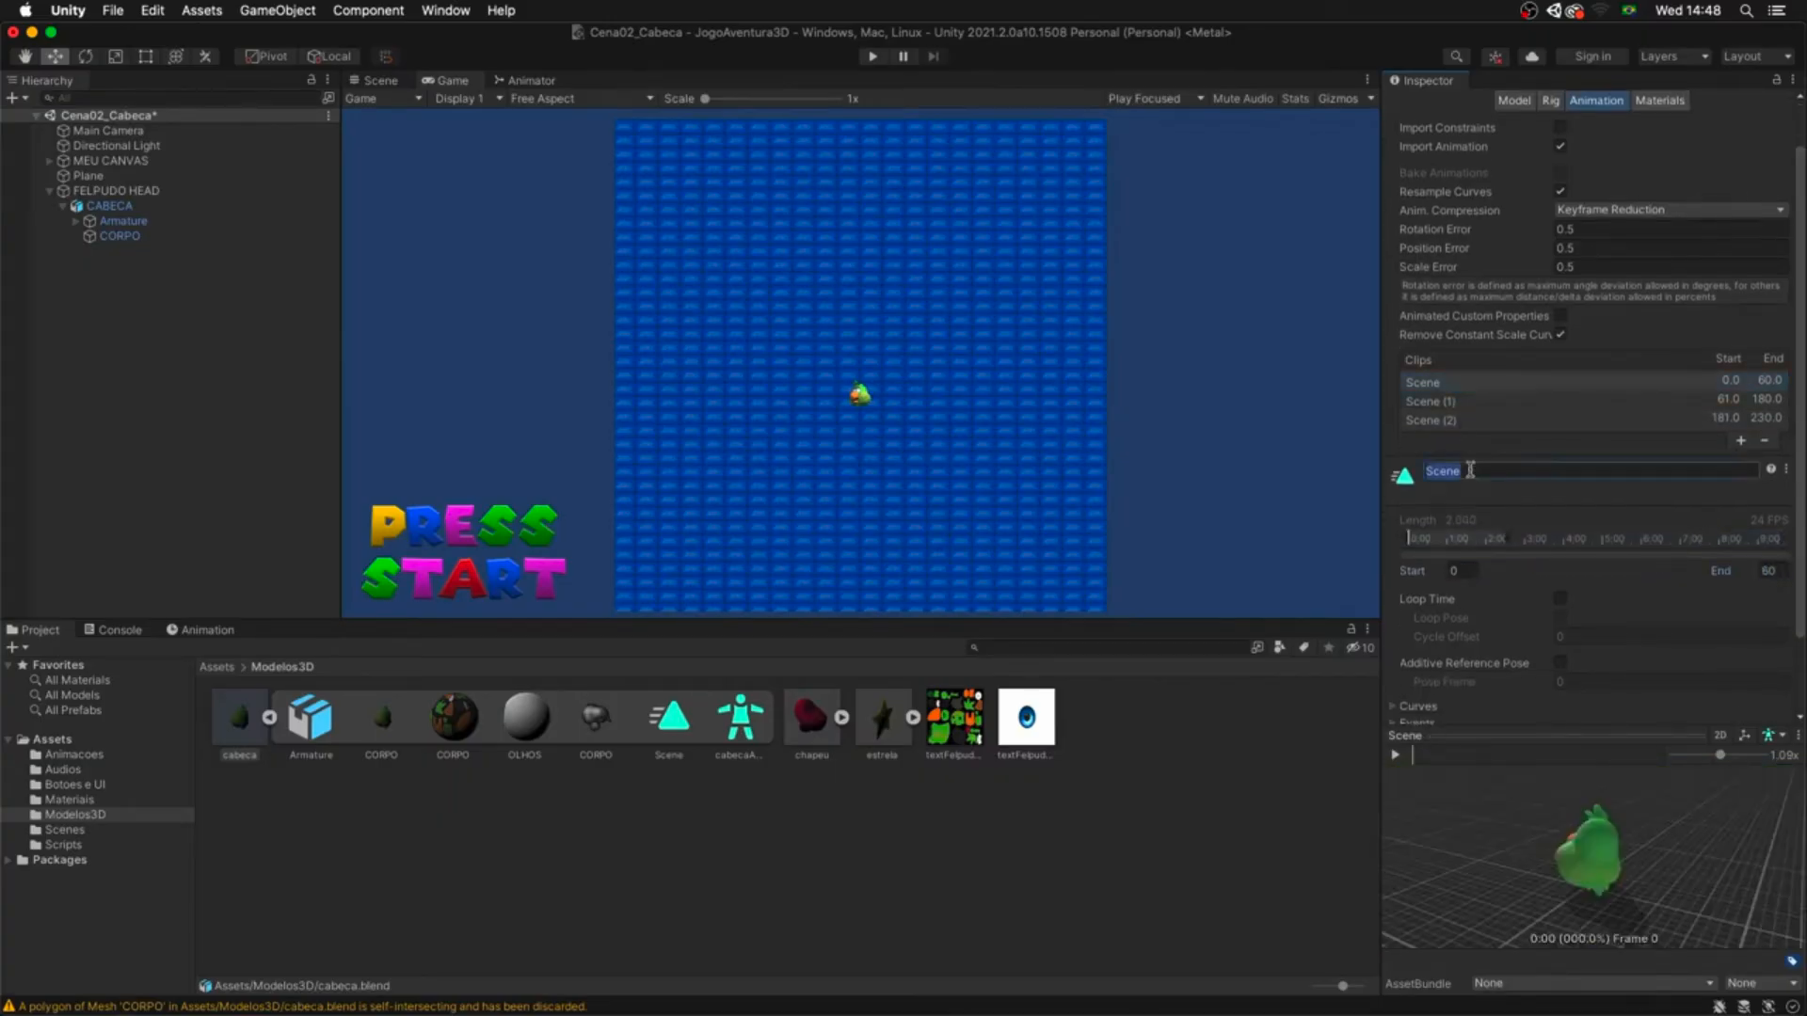
key("BackSpace")
type("INTRO")
left_click(1469, 401)
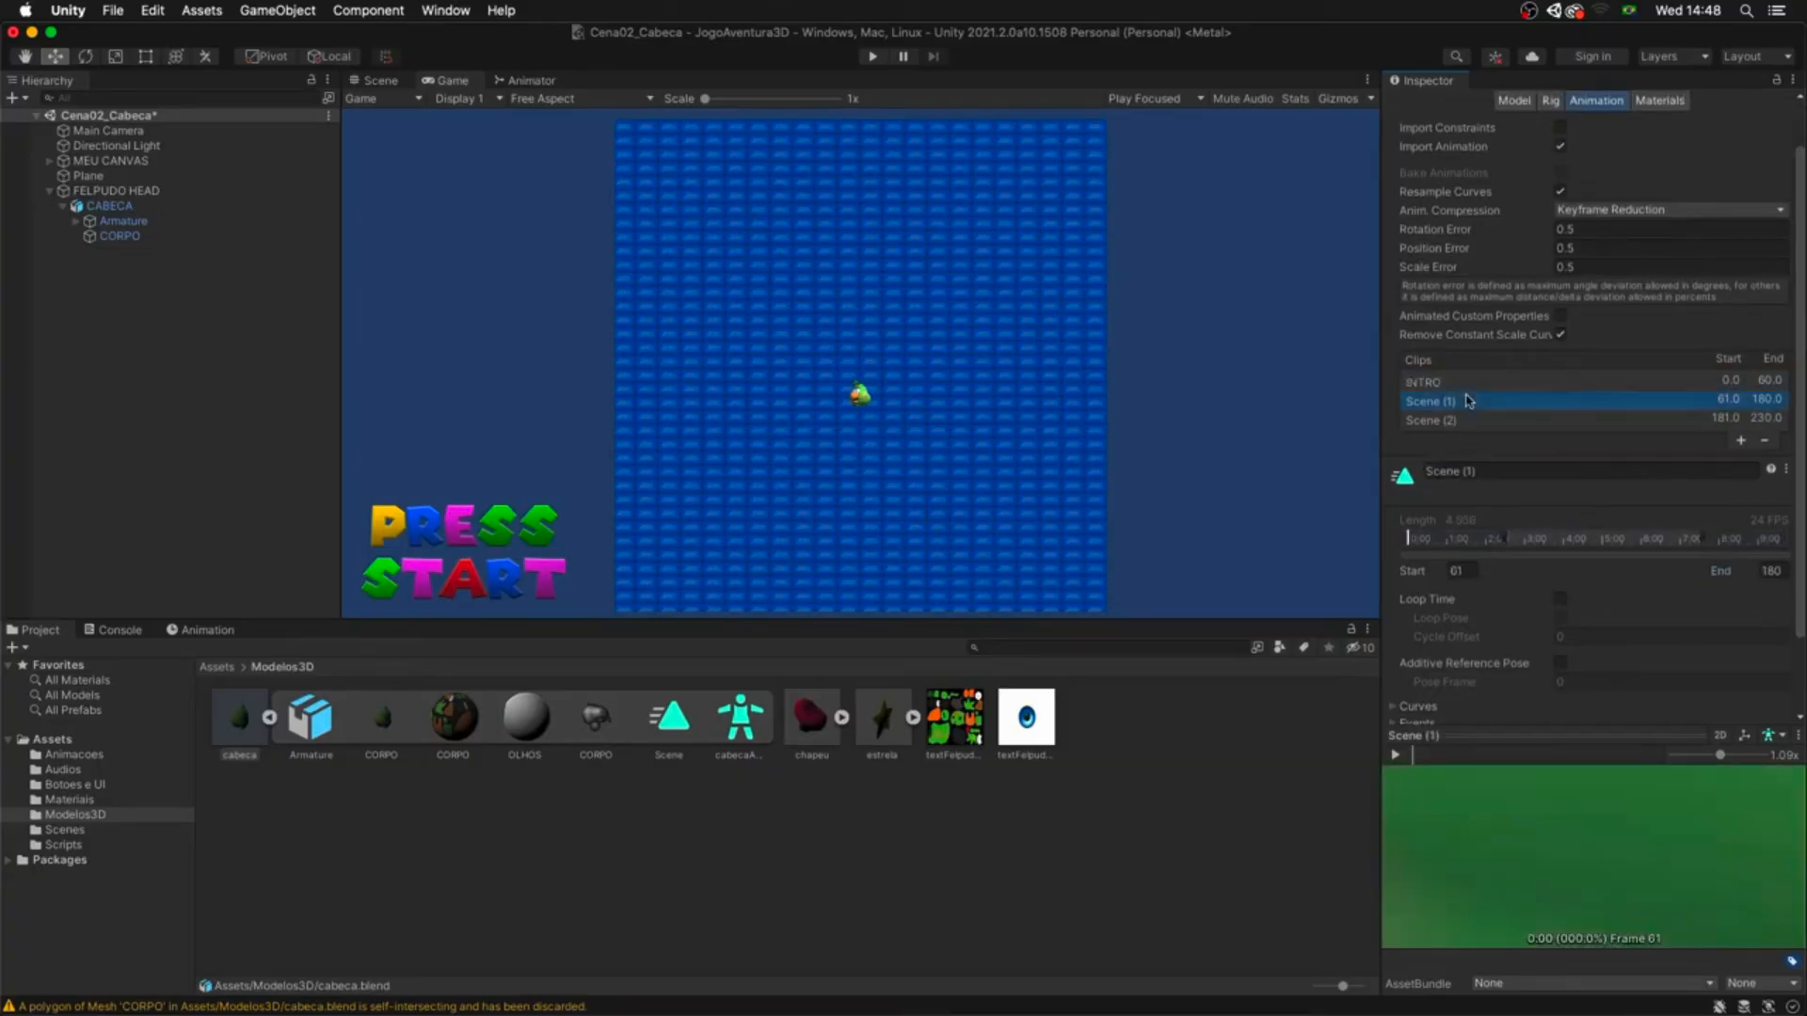
- Name the Scene (1) clip LOOP and the Scene (2) clip JUMP, and apply the import settings
left_click(1488, 470)
type("LO")
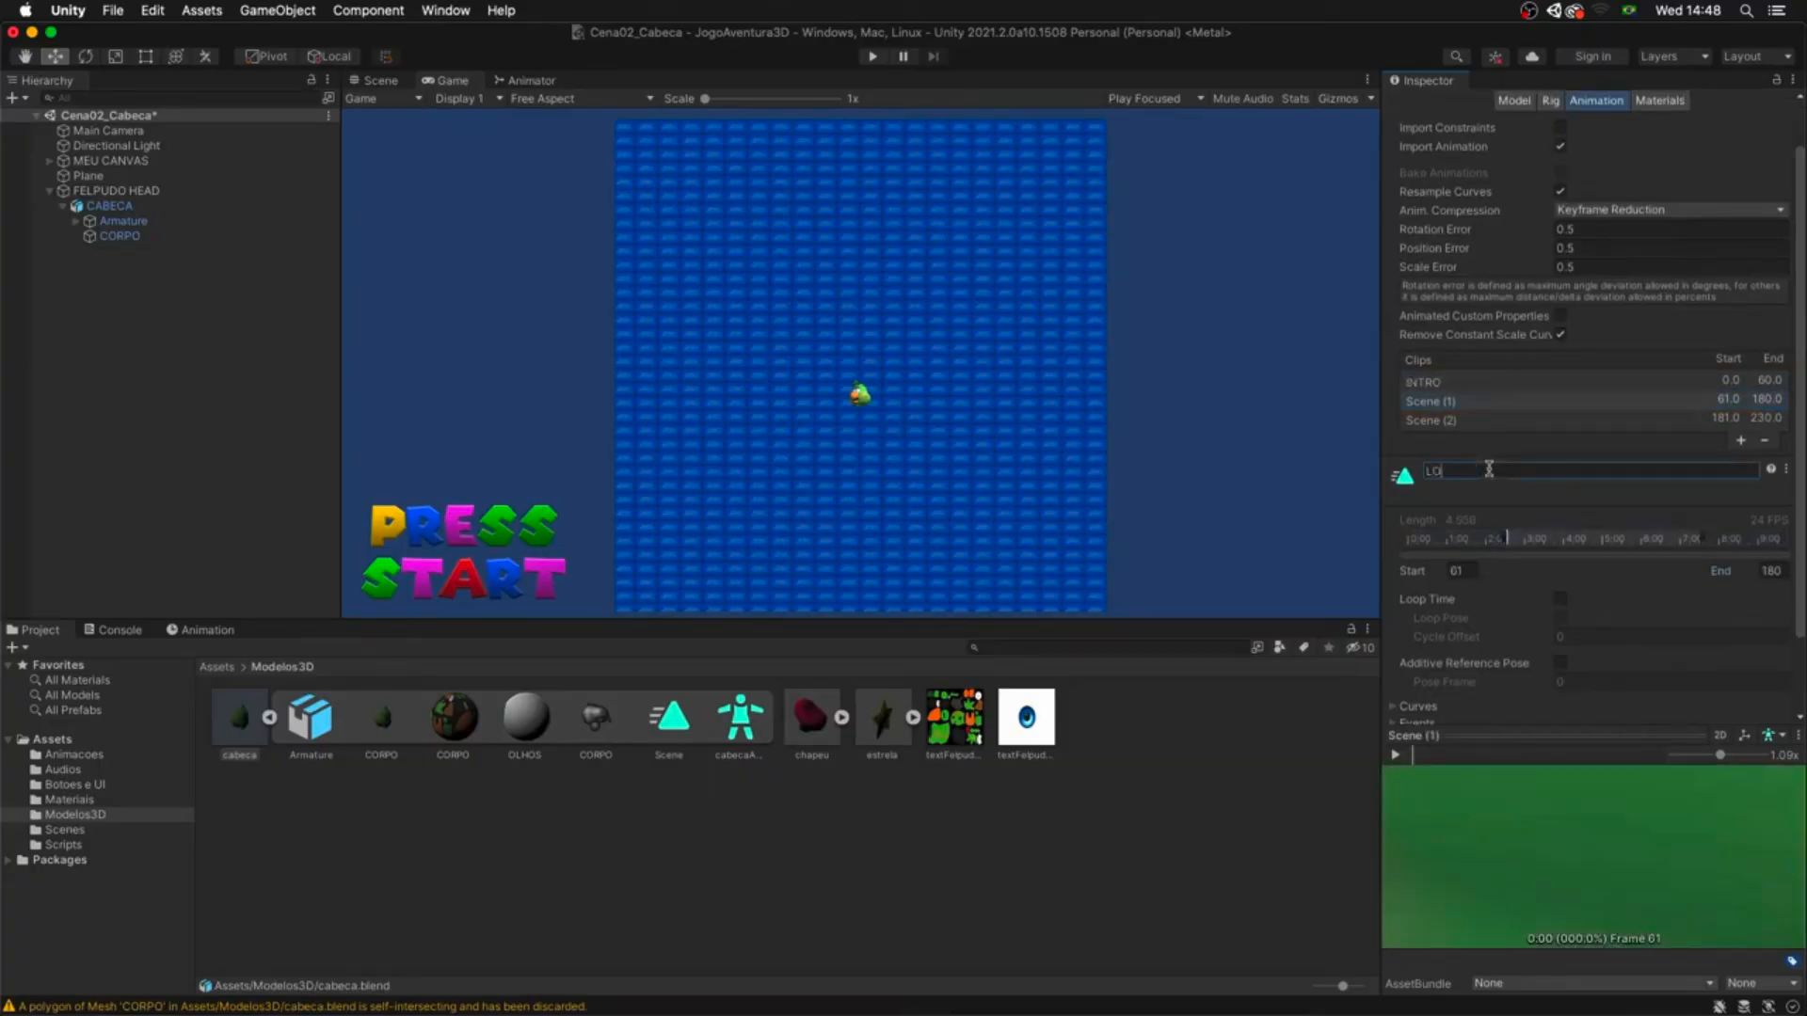
left_click(1492, 419)
left_click(1496, 471)
key("BackSpace")
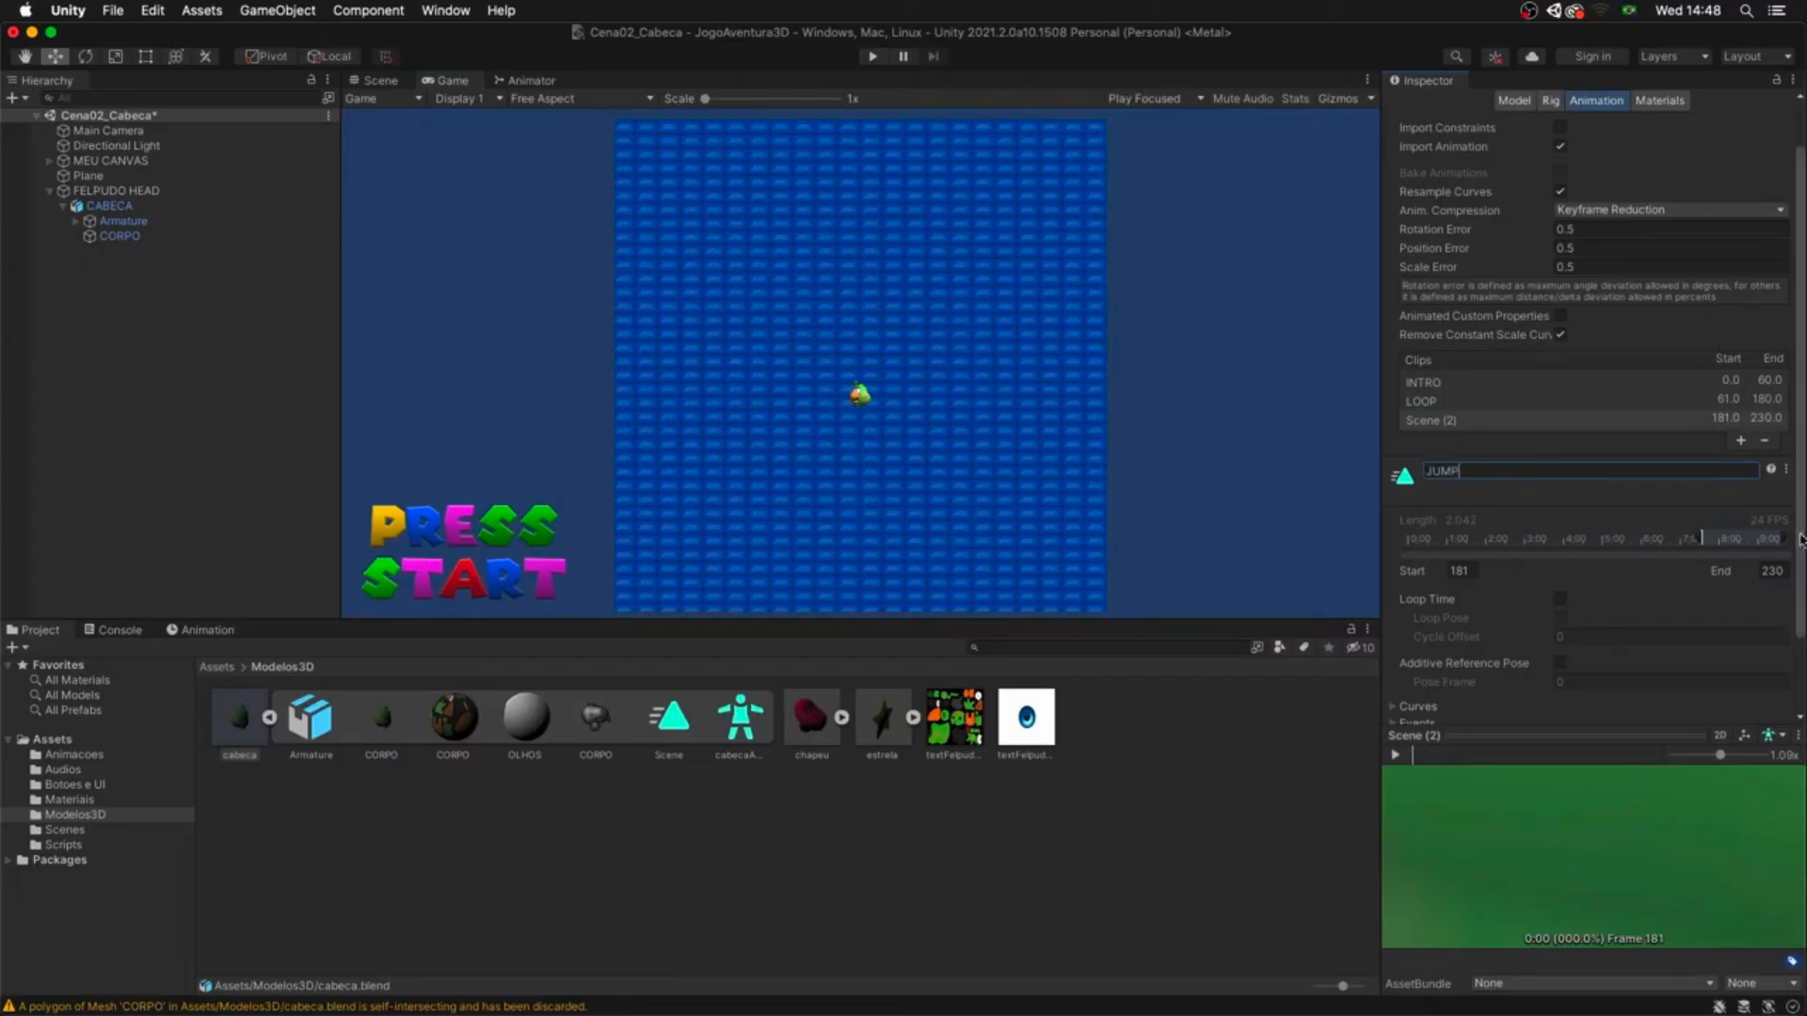
left_click_drag(1801, 540, 1795, 706)
left_click(1775, 708)
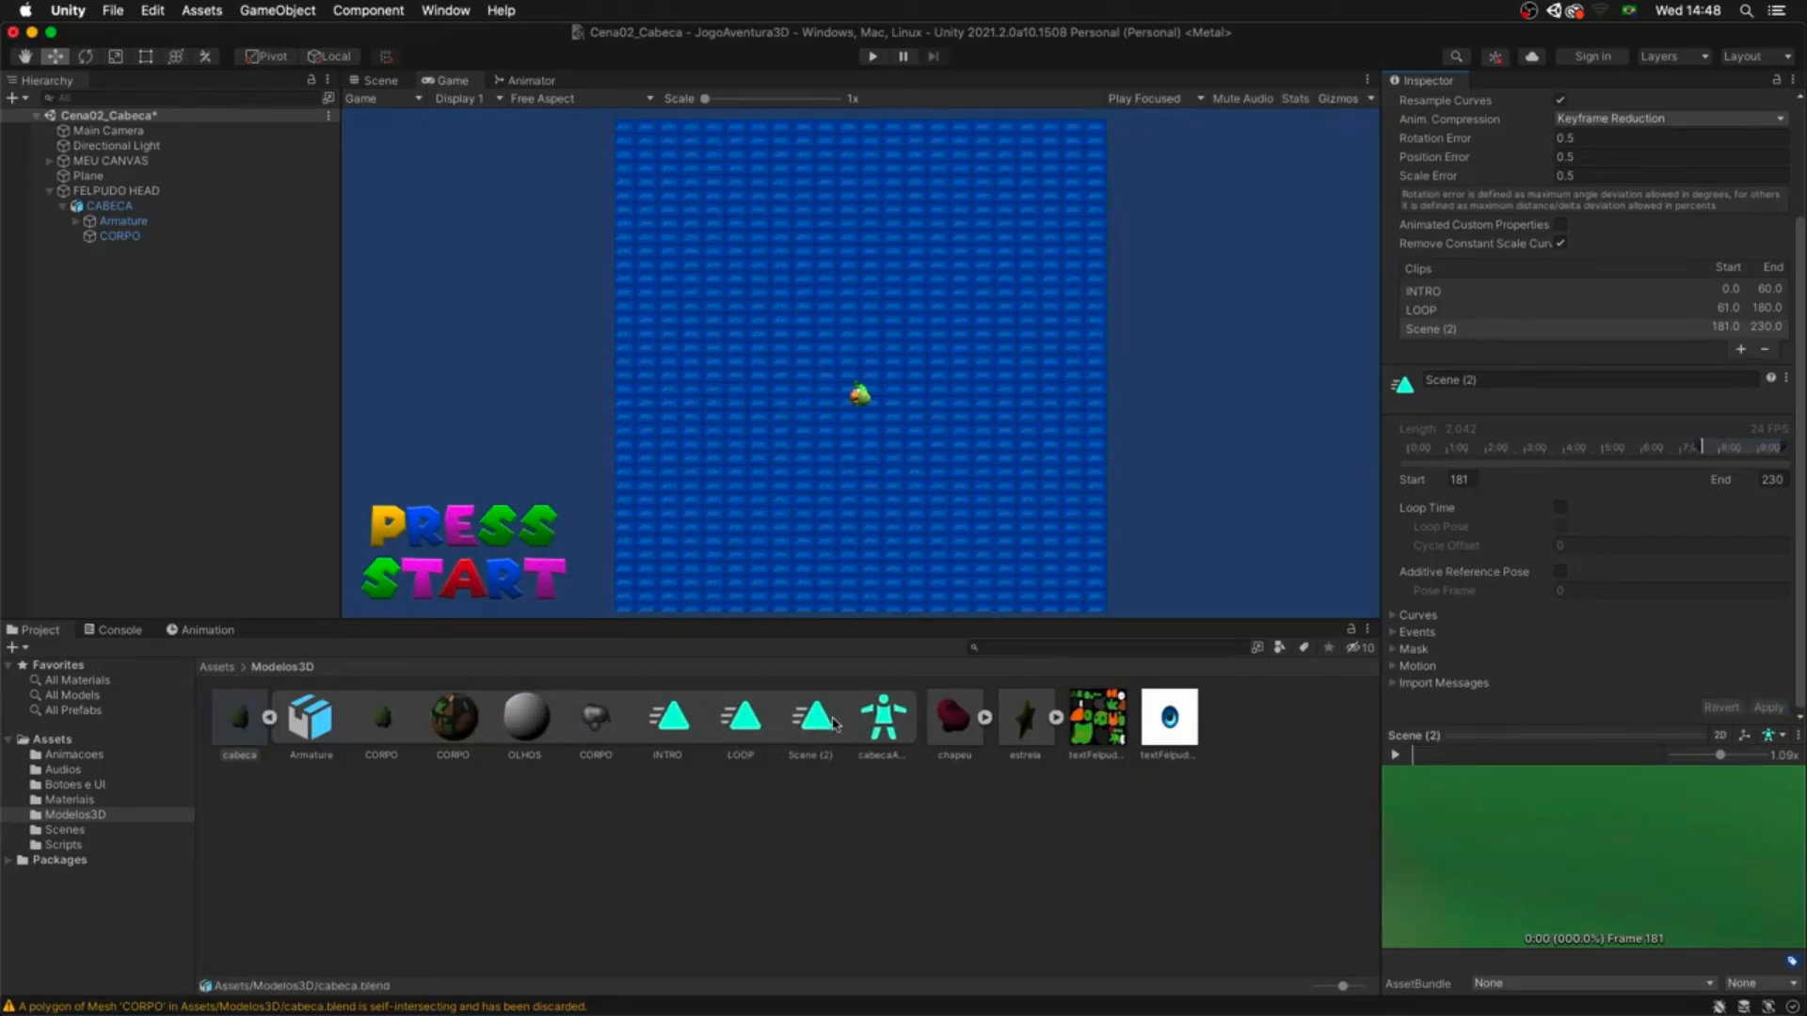
- Enter JUMP again as the name of the Scene (2) clip and apply the change to the model import
left_click(1500, 380)
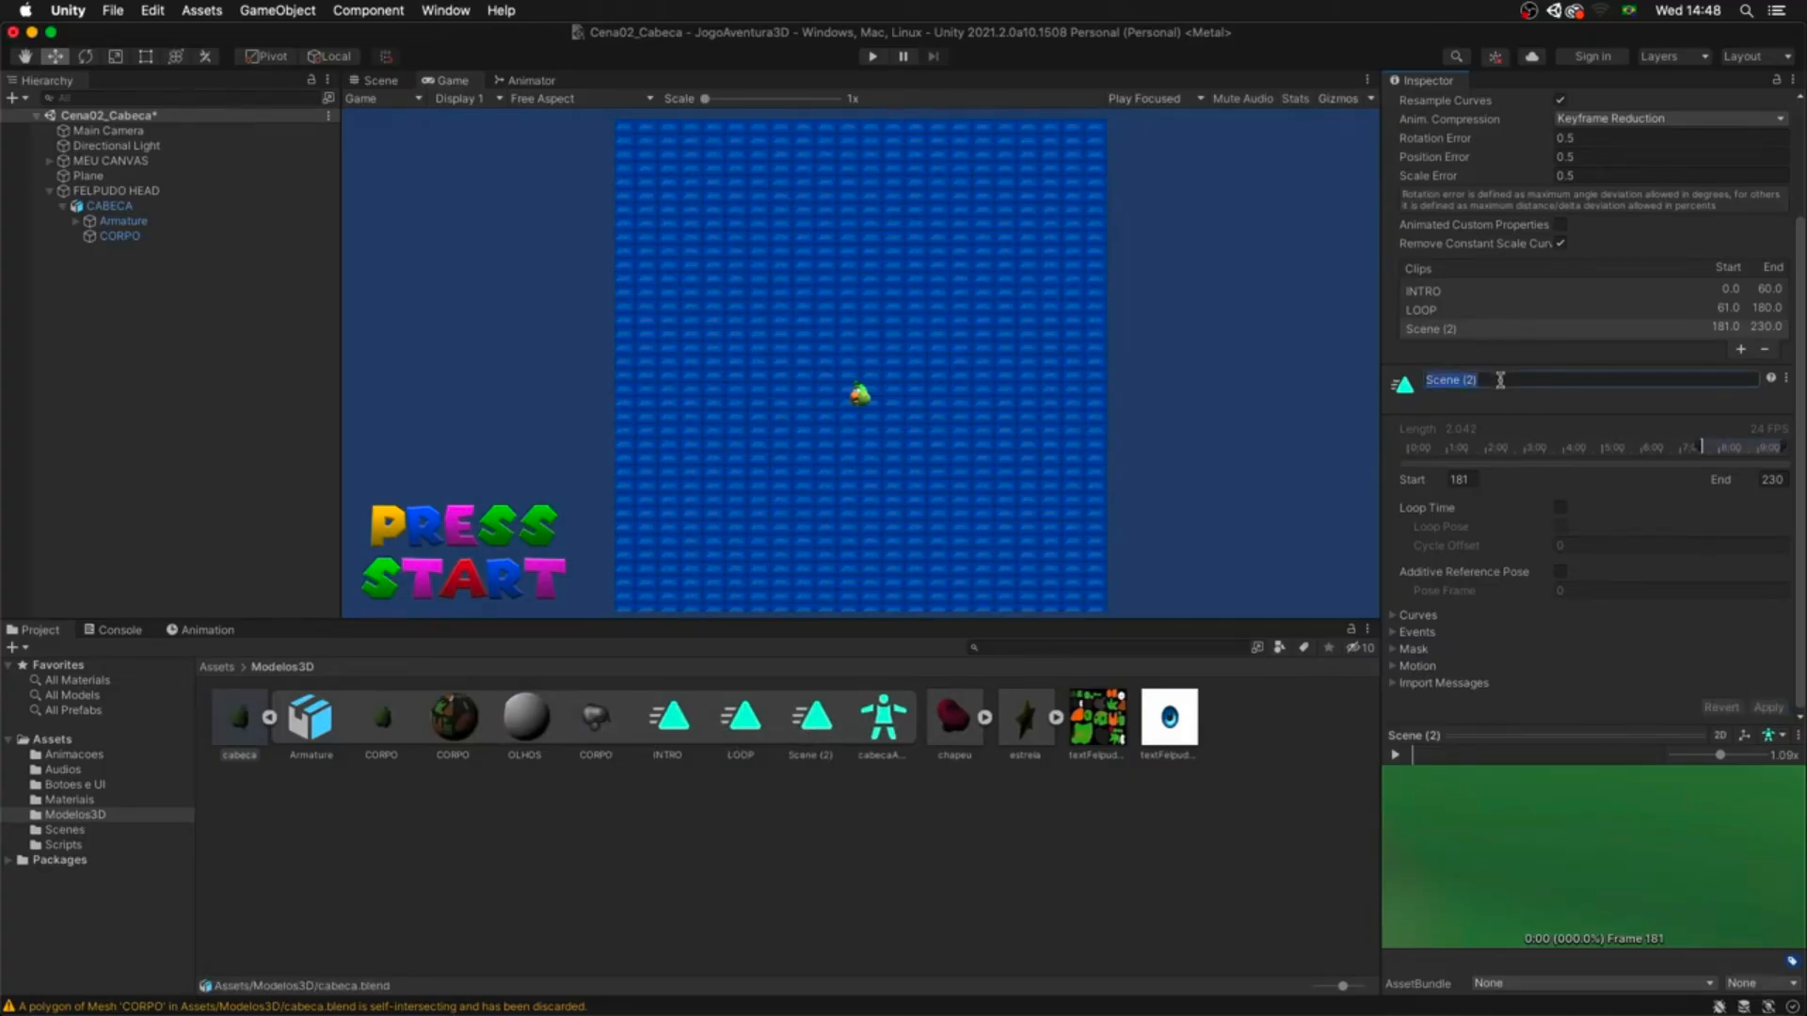
type("JUMP")
key("Return")
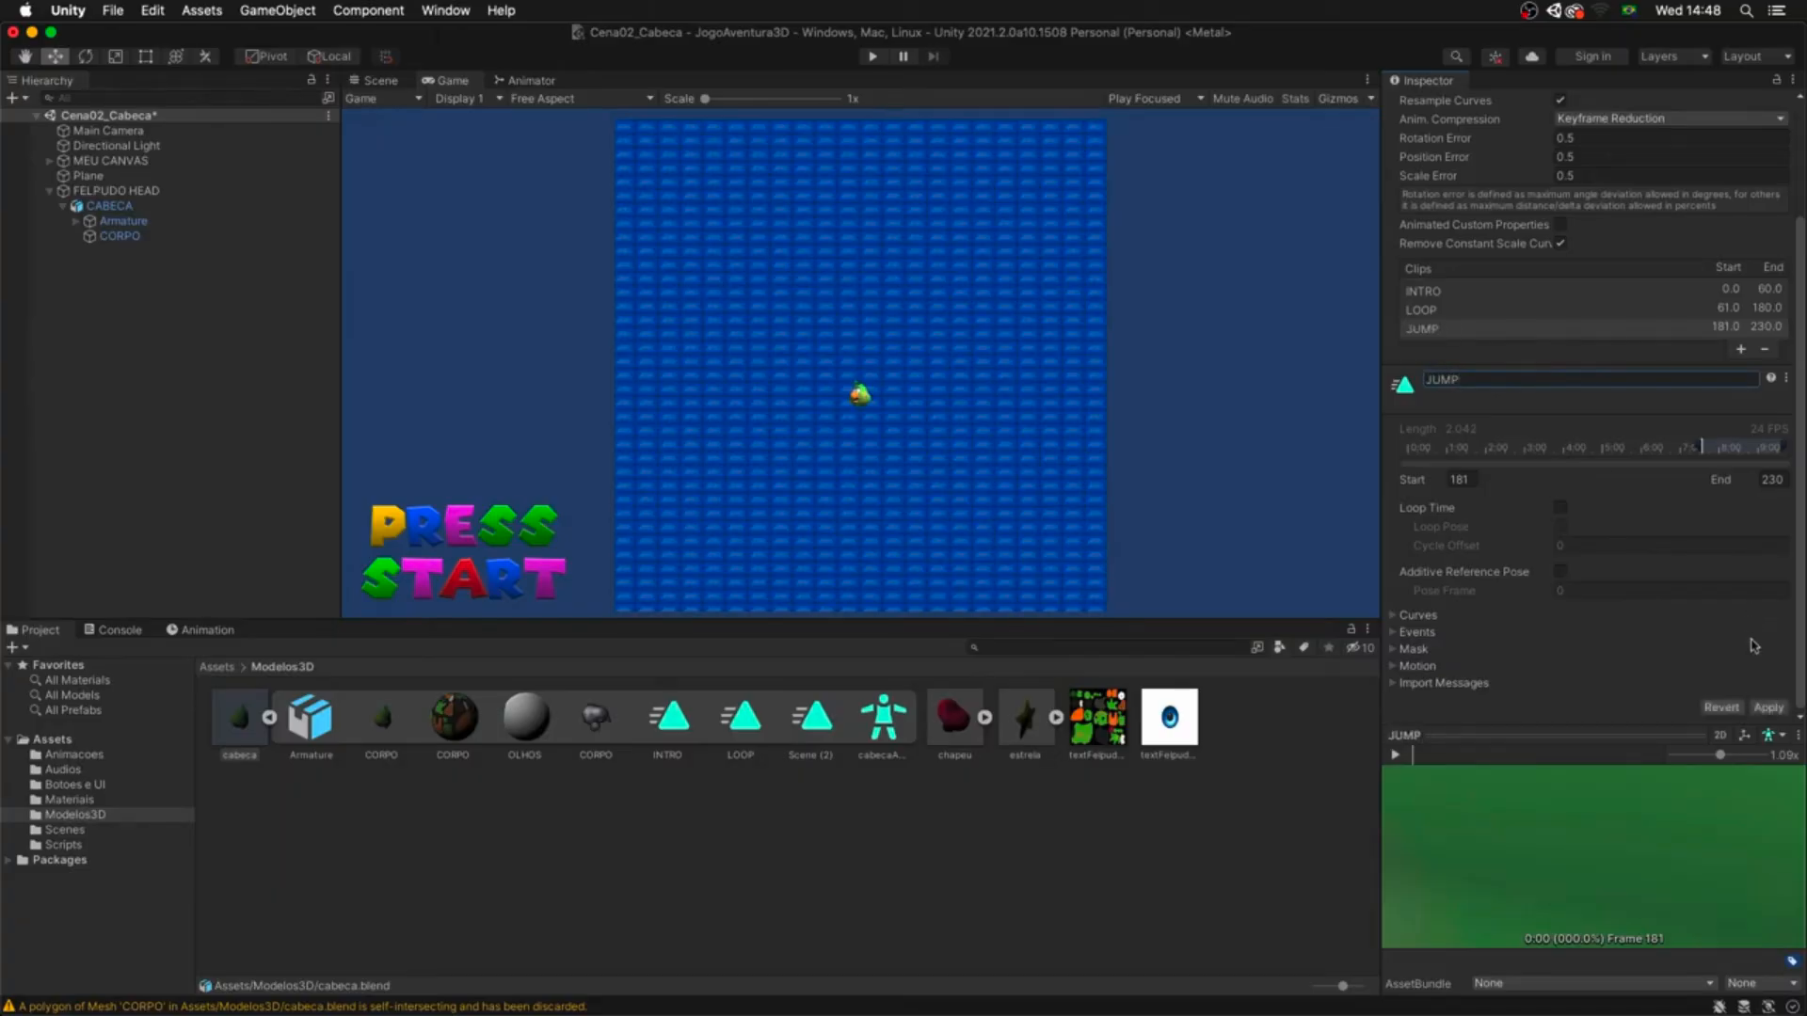
left_click(1765, 711)
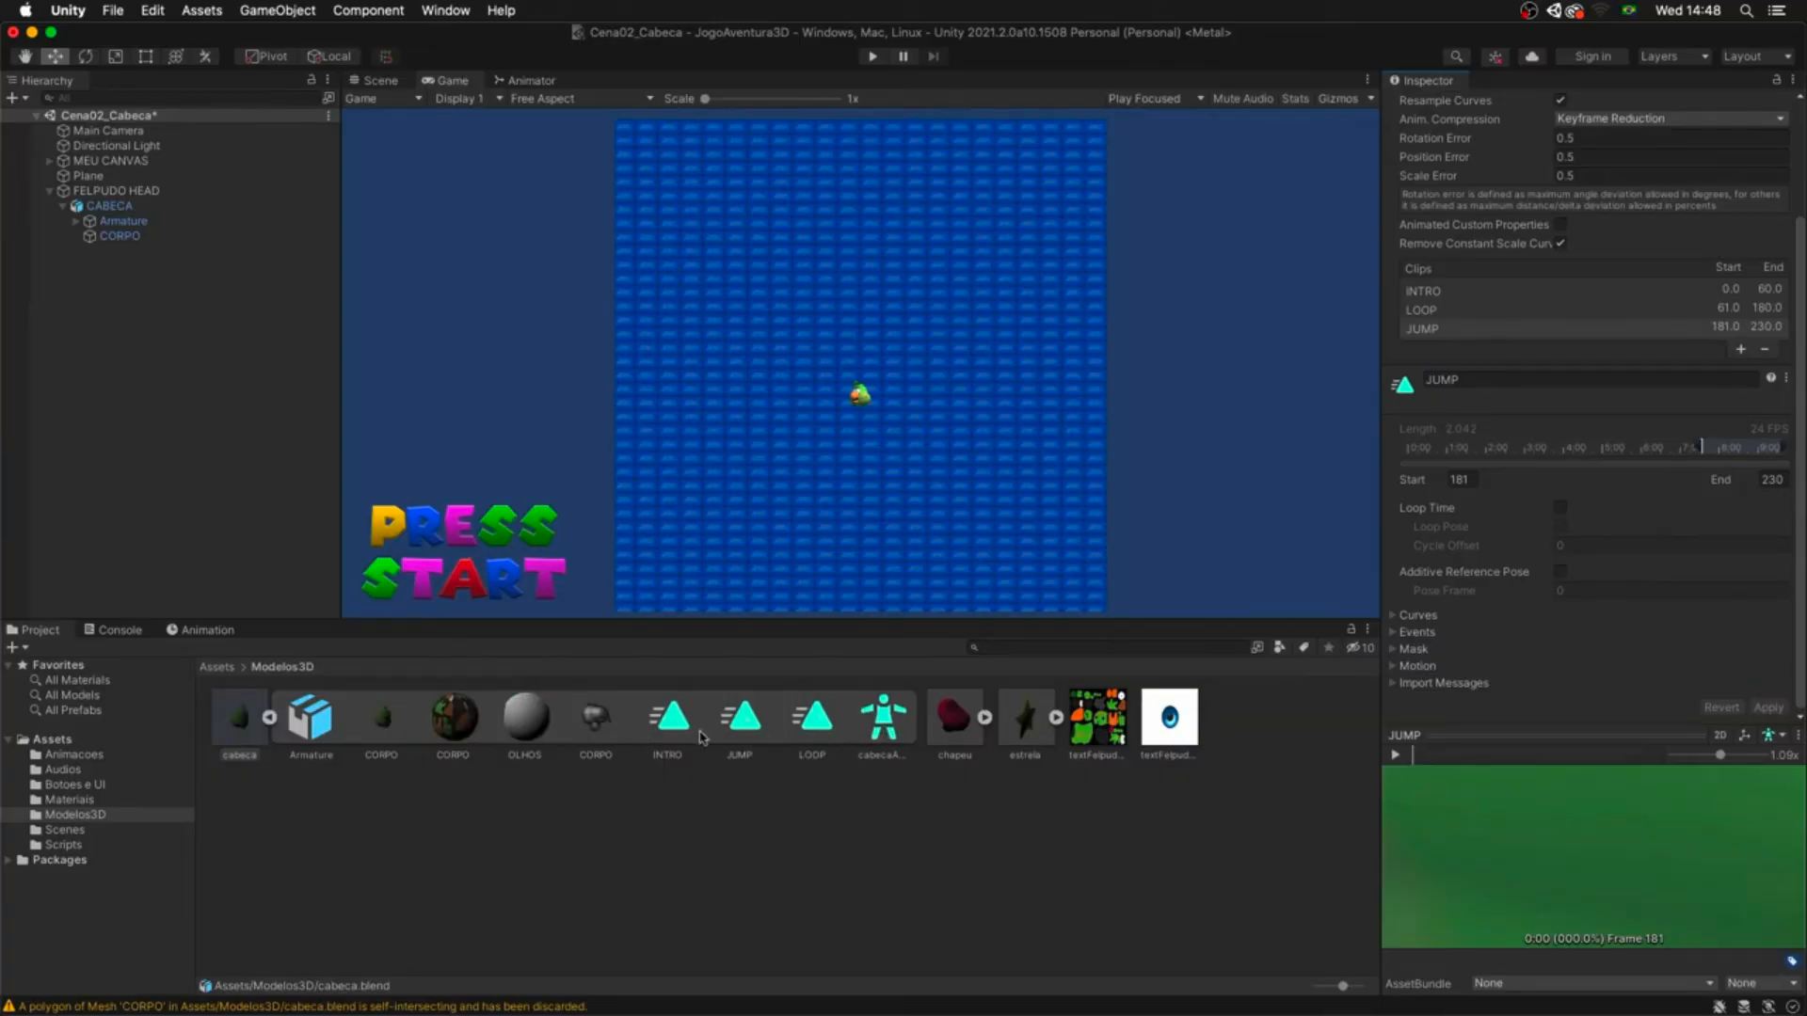
- Review the console warnings about the CORPO mesh, and return to the project files
left_click(433, 1006)
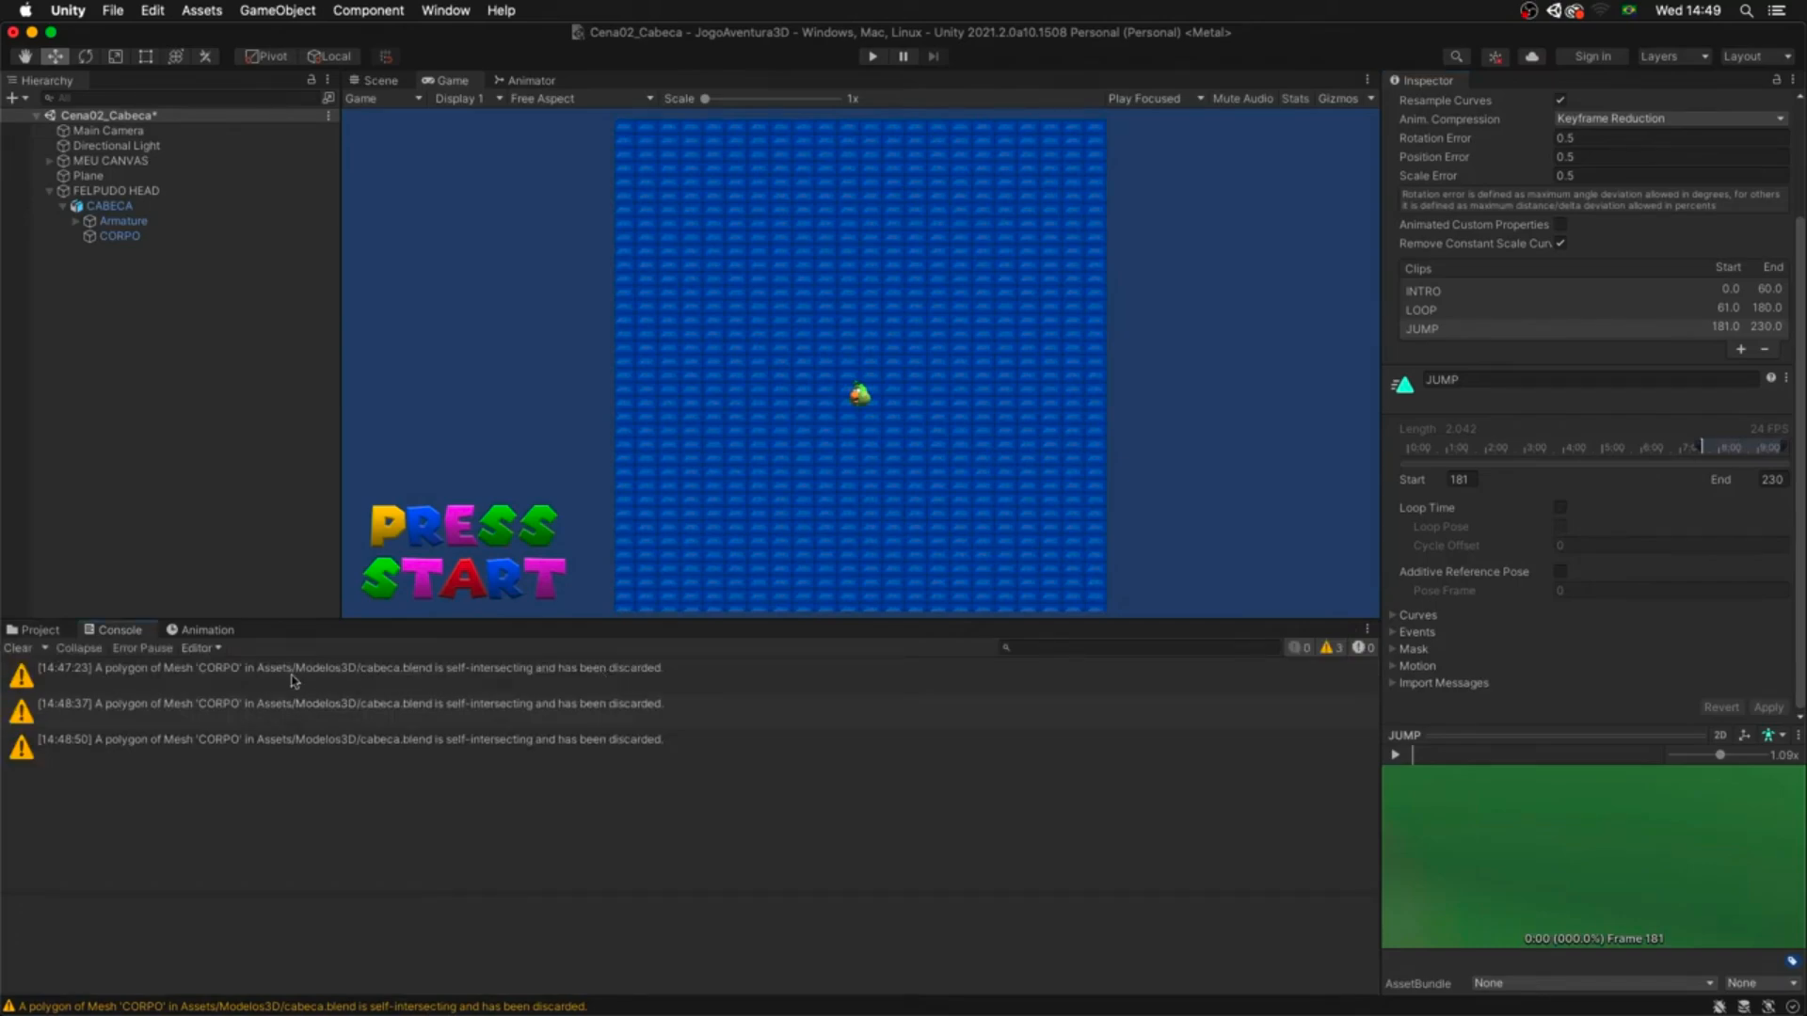
left_click(42, 630)
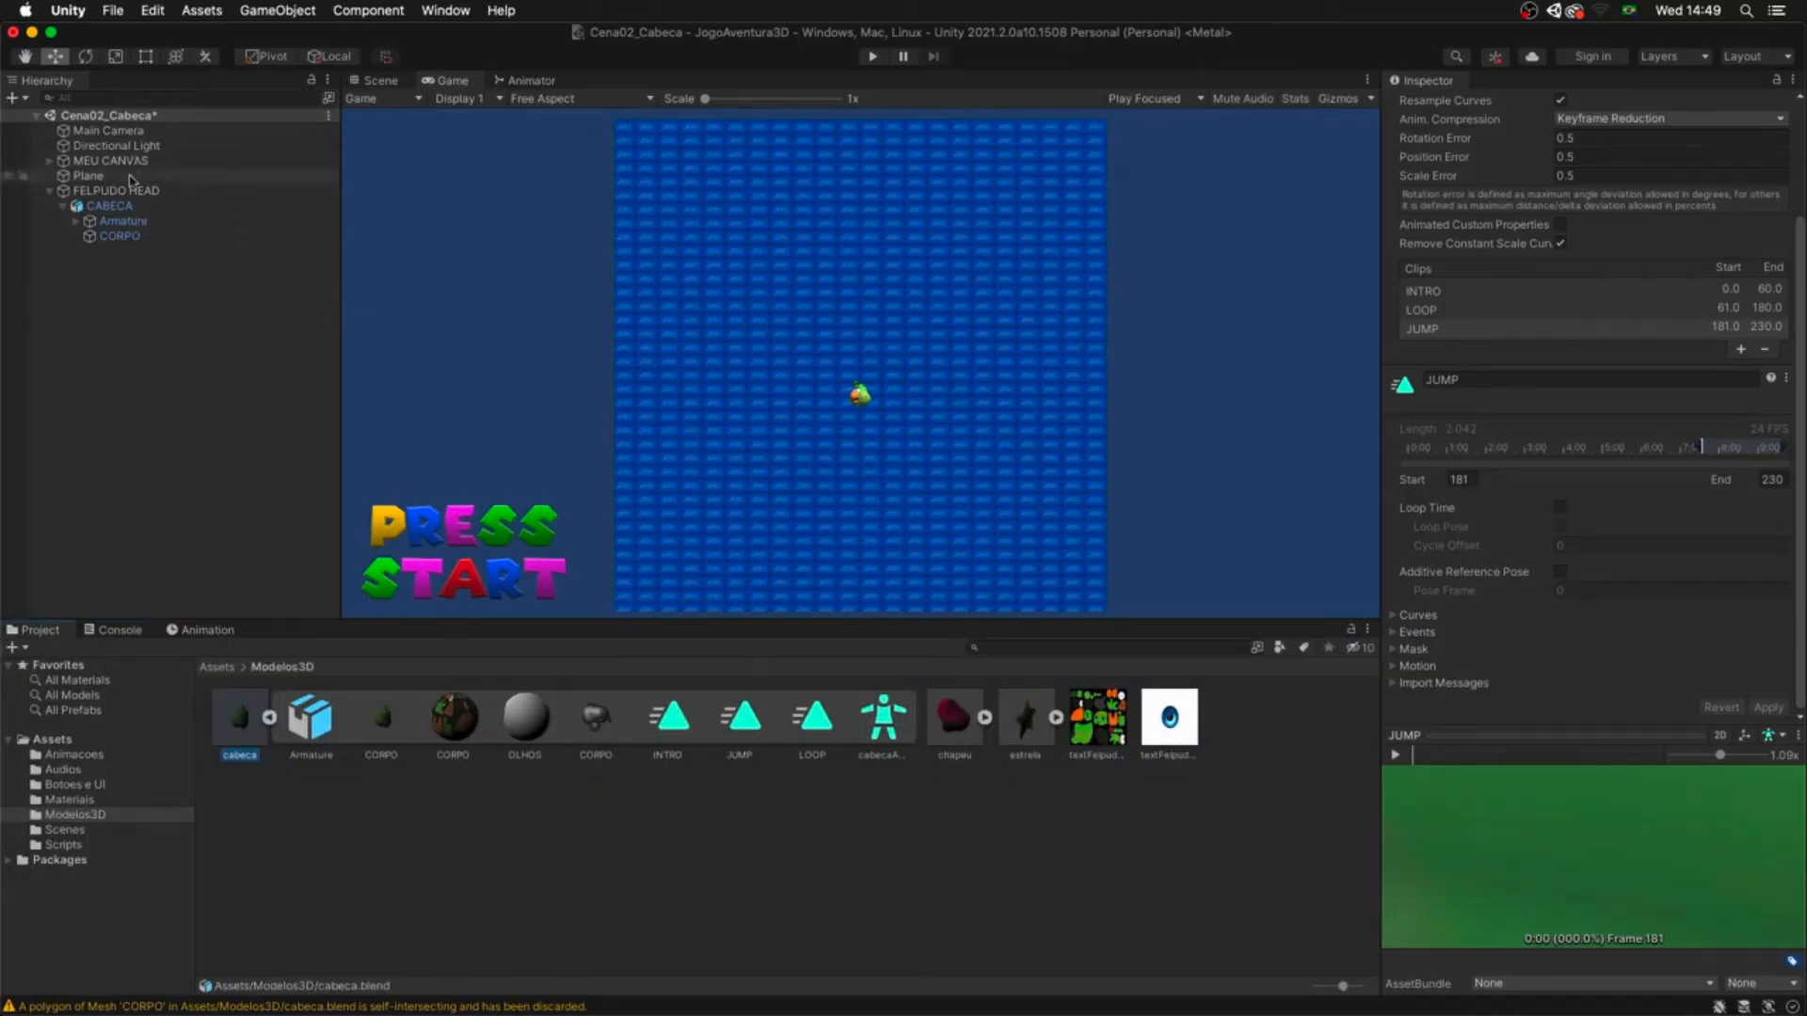
- Move the backdrop Plane closer to the camera, to Z position 57.2, and test-play the scene
left_click(378, 81)
left_click(684, 371)
left_click_drag(664, 363, 836, 381)
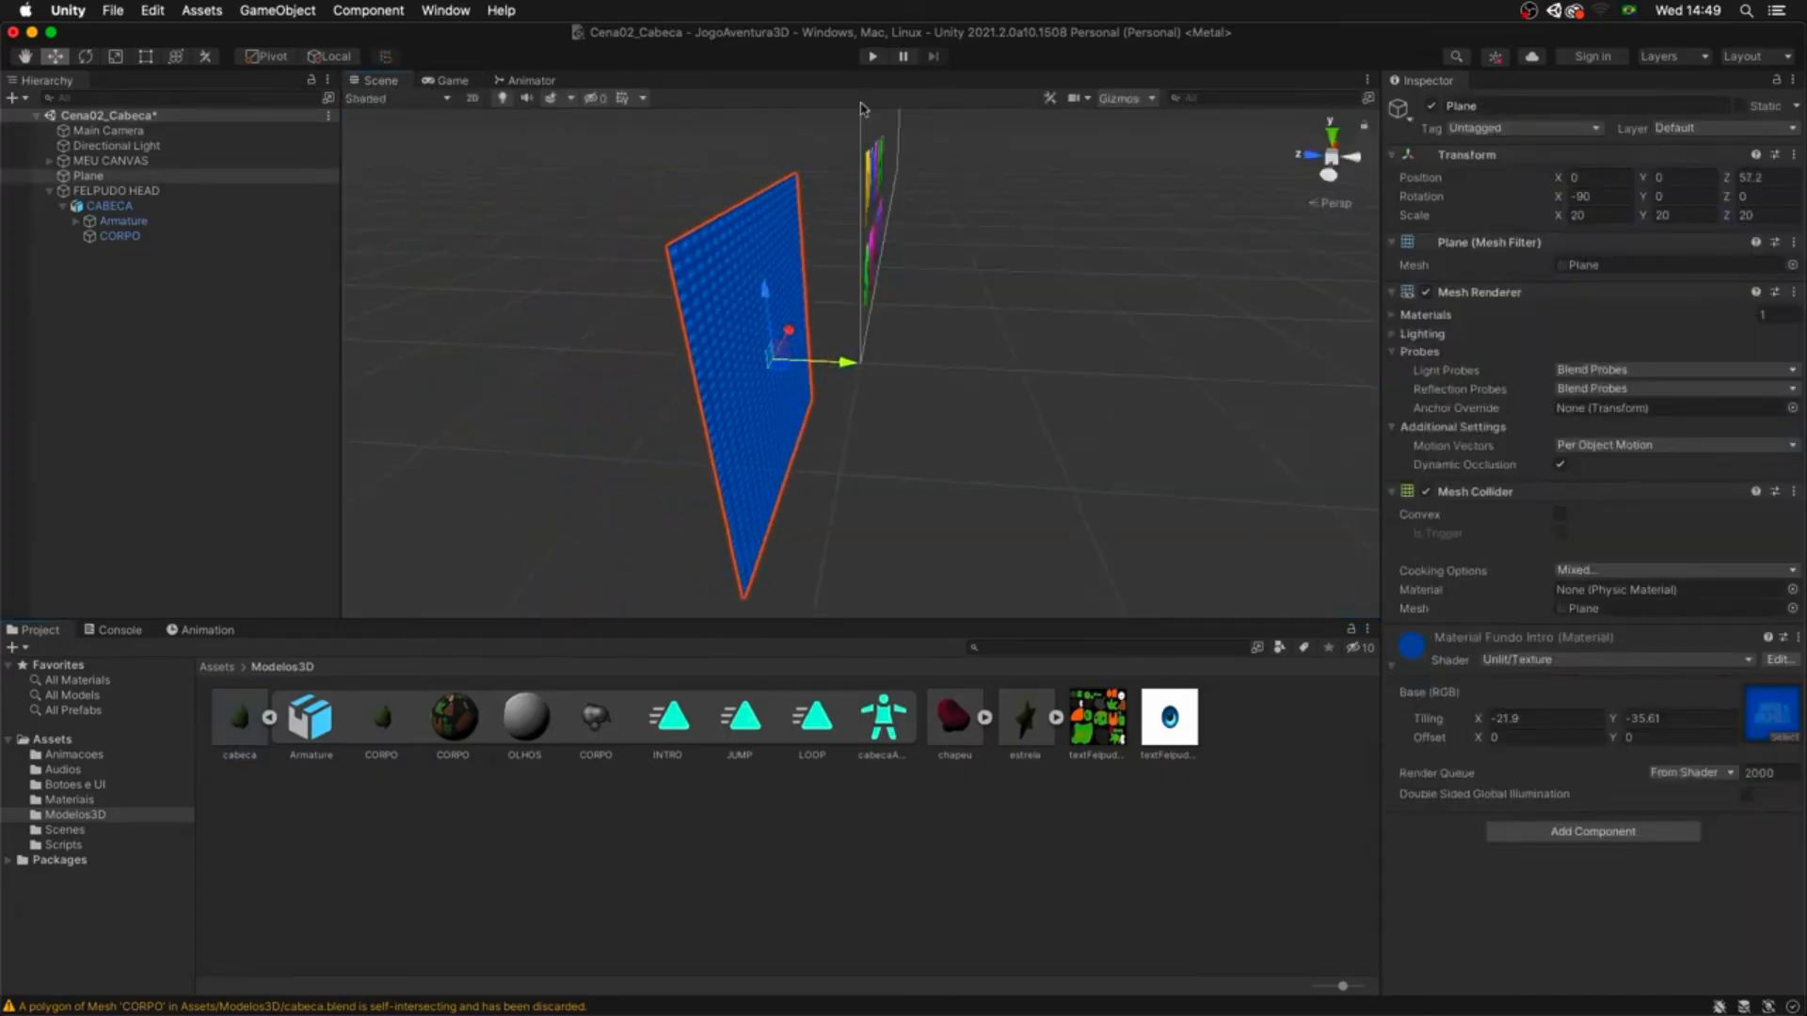
left_click(873, 58)
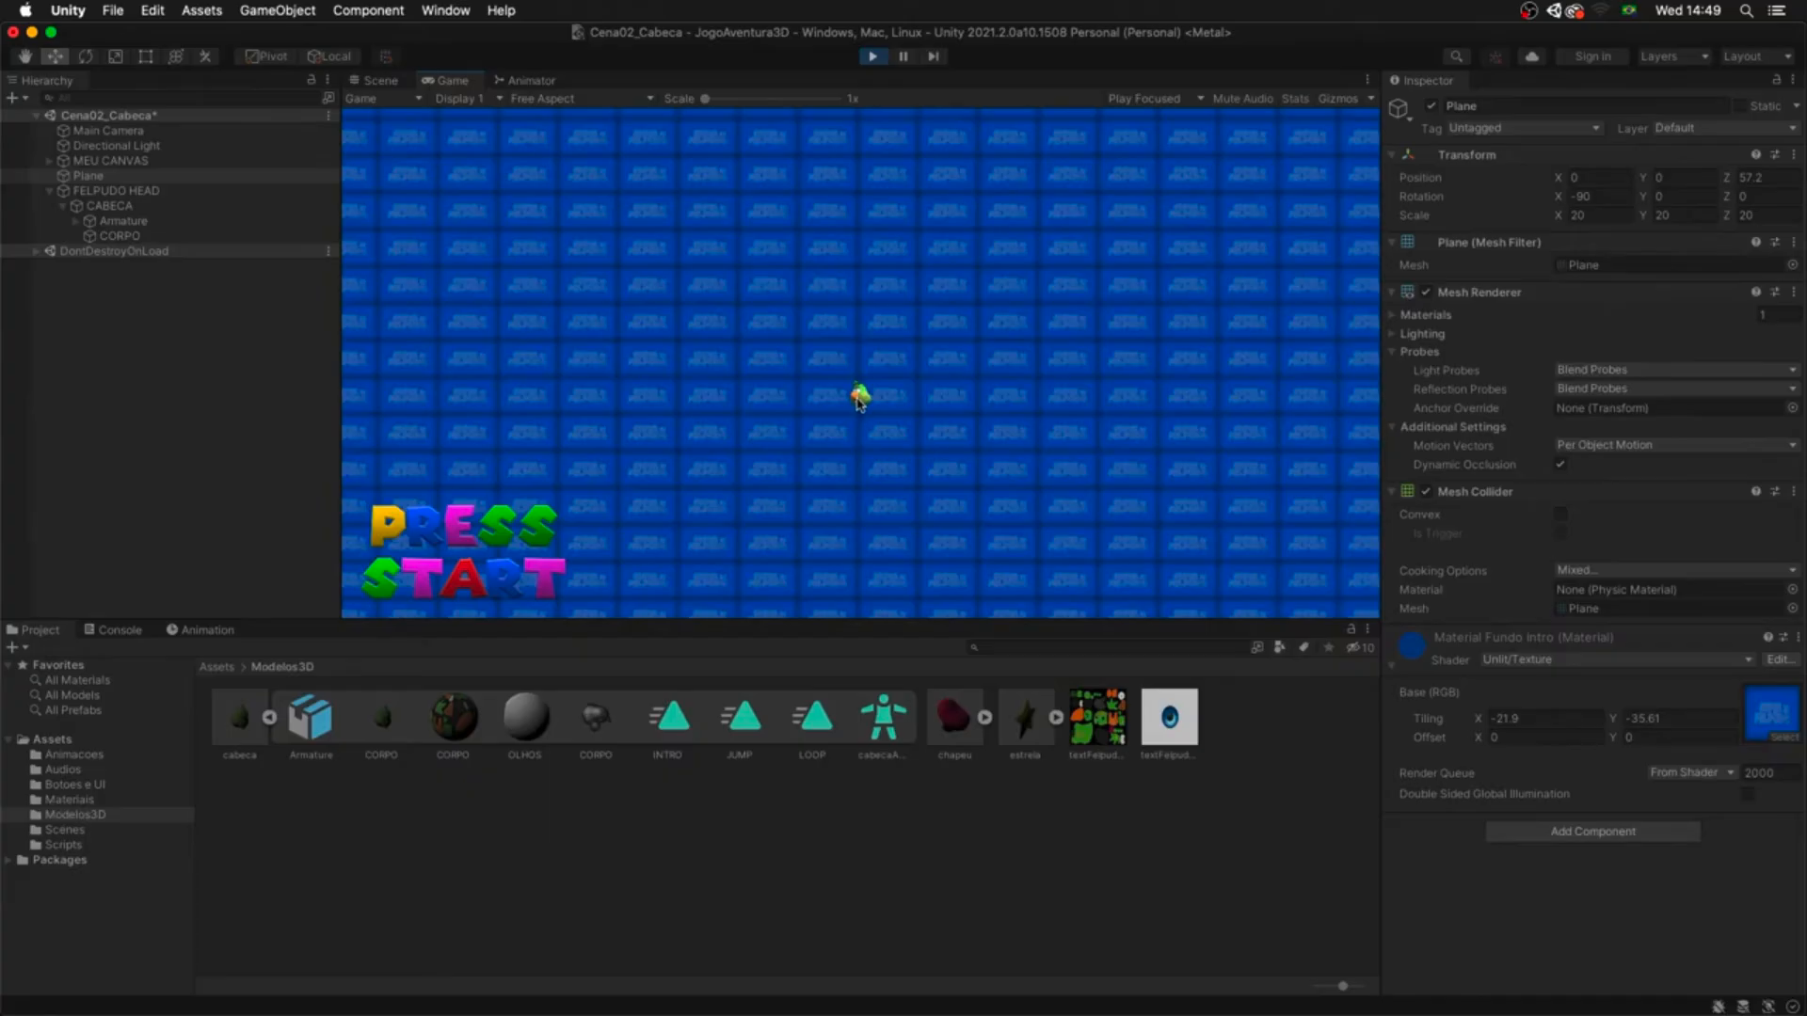
left_click(872, 57)
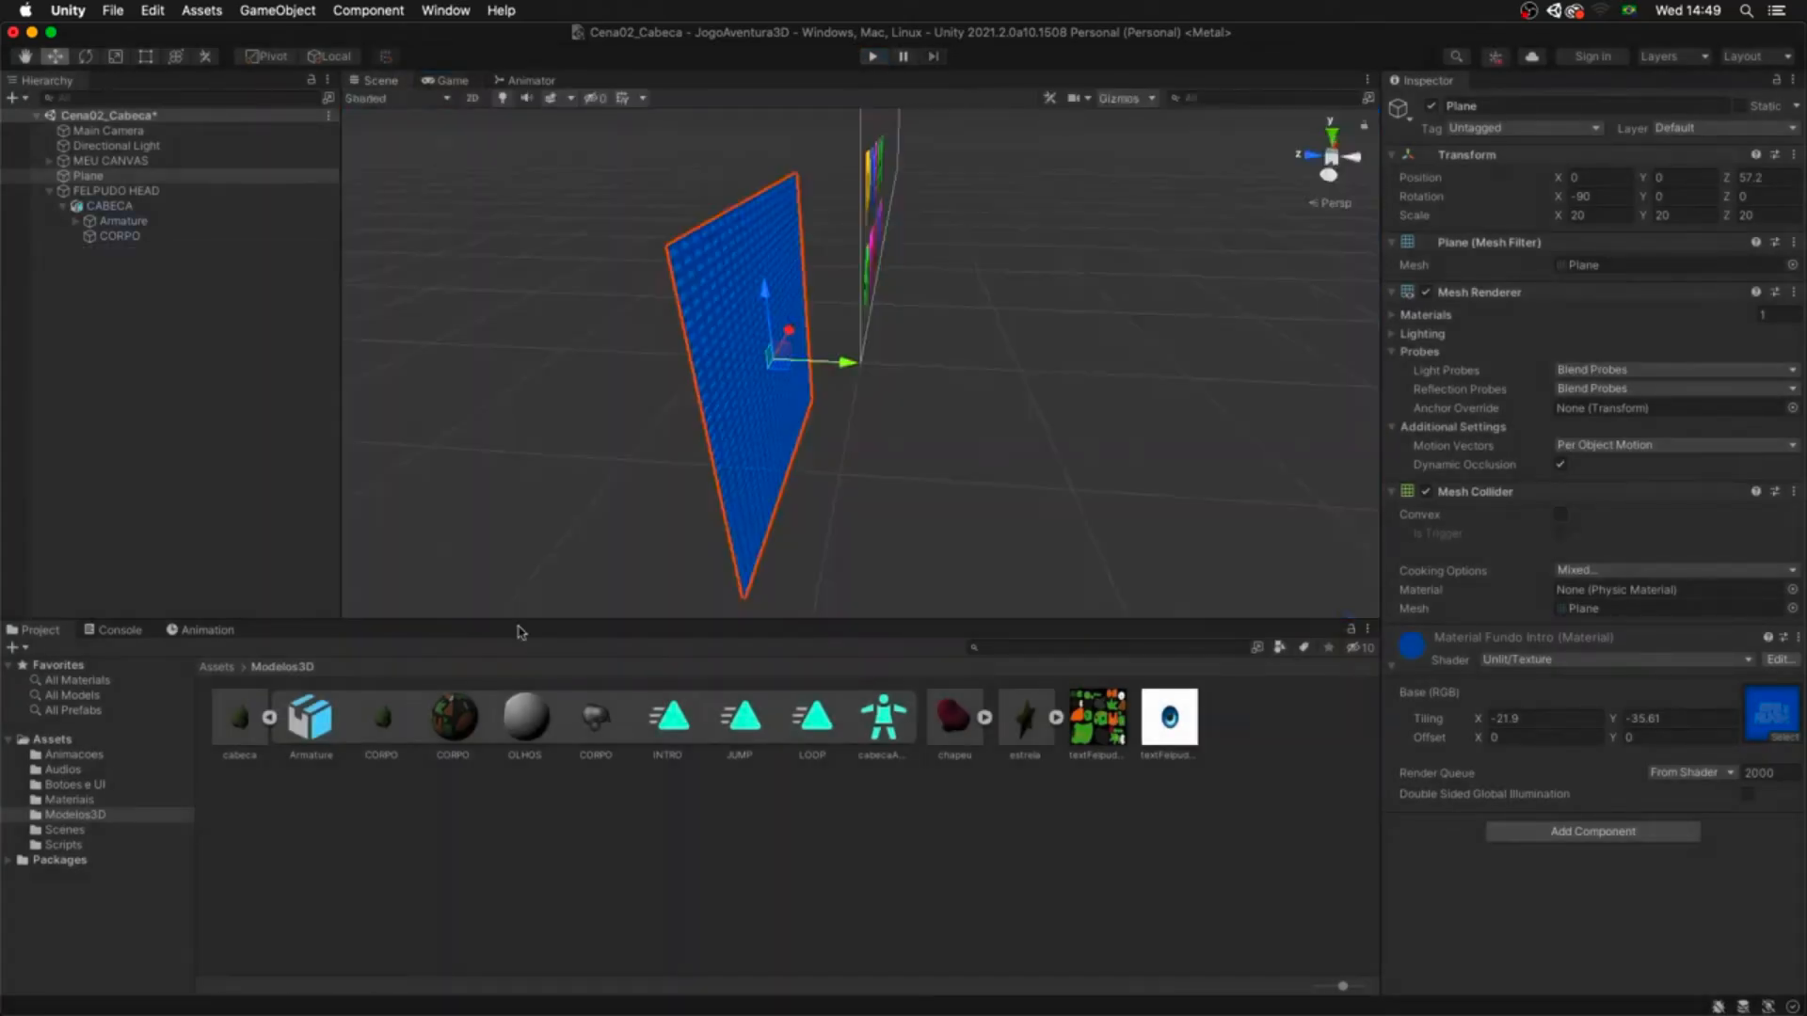
- Check CABECA's Animator component and create an Animator Controller named ANIMA CABECA in the Animacoes folder
left_click(155, 207)
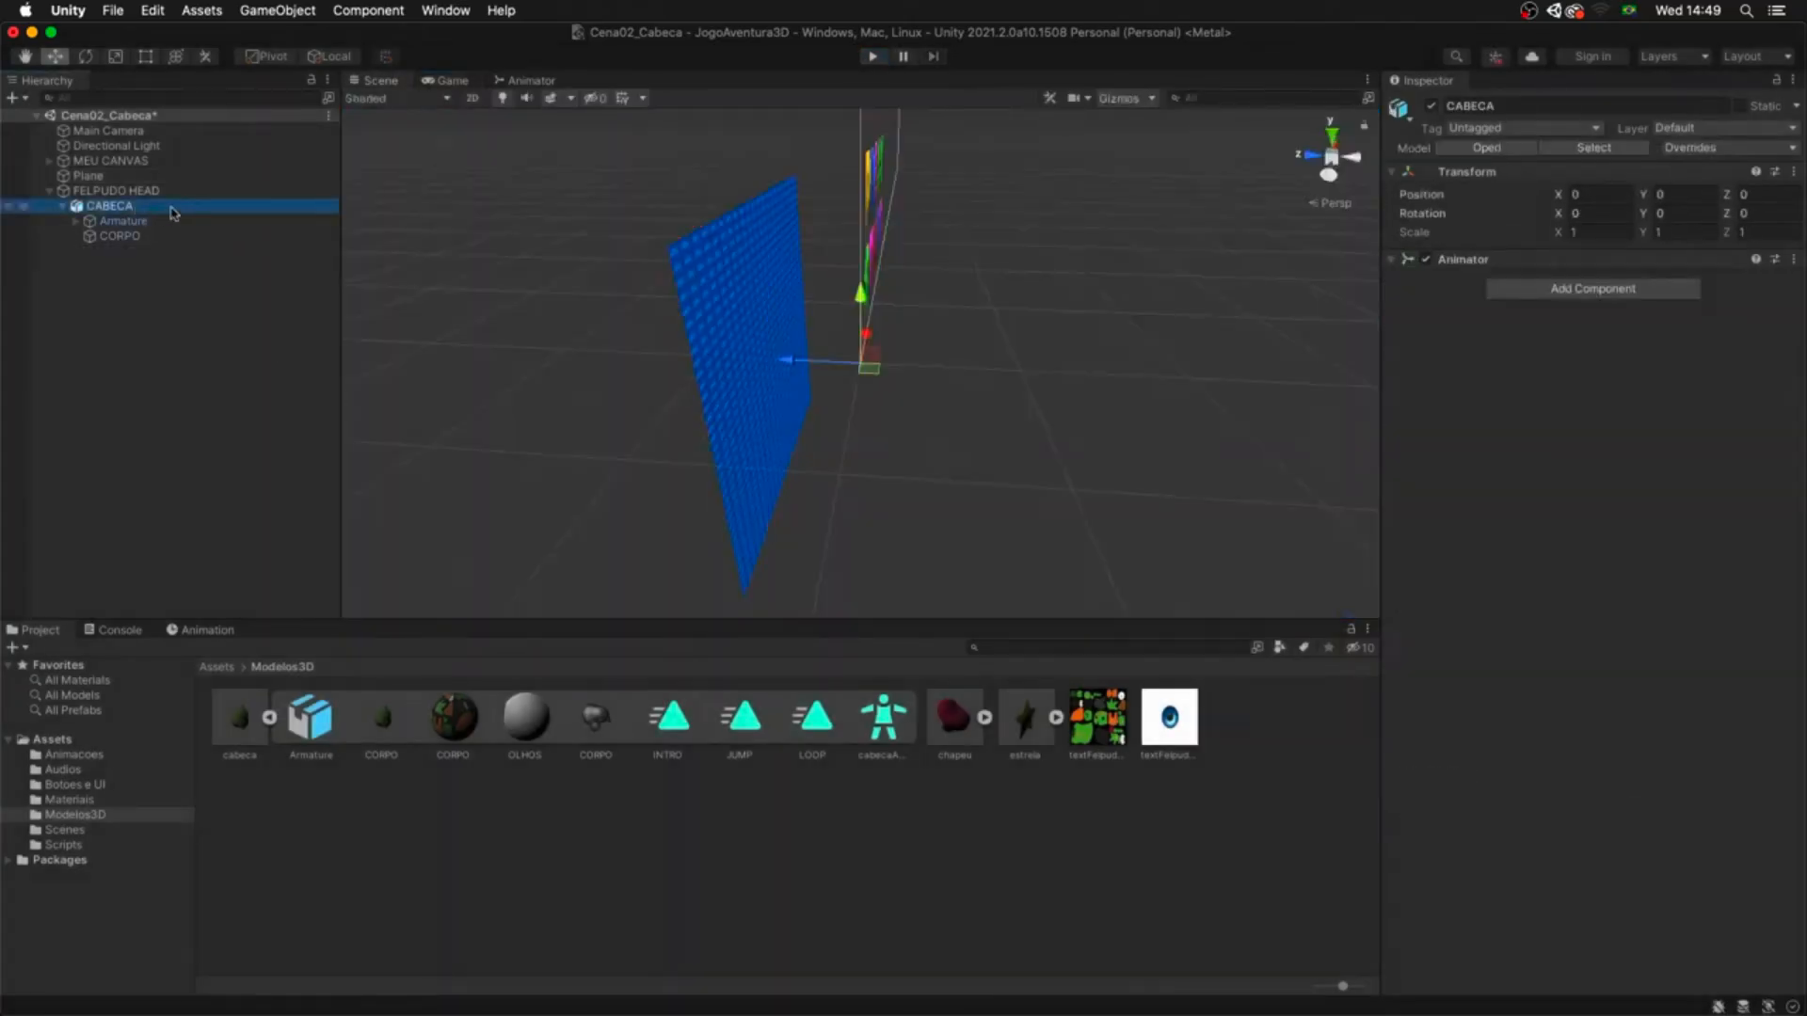
left_click(1391, 260)
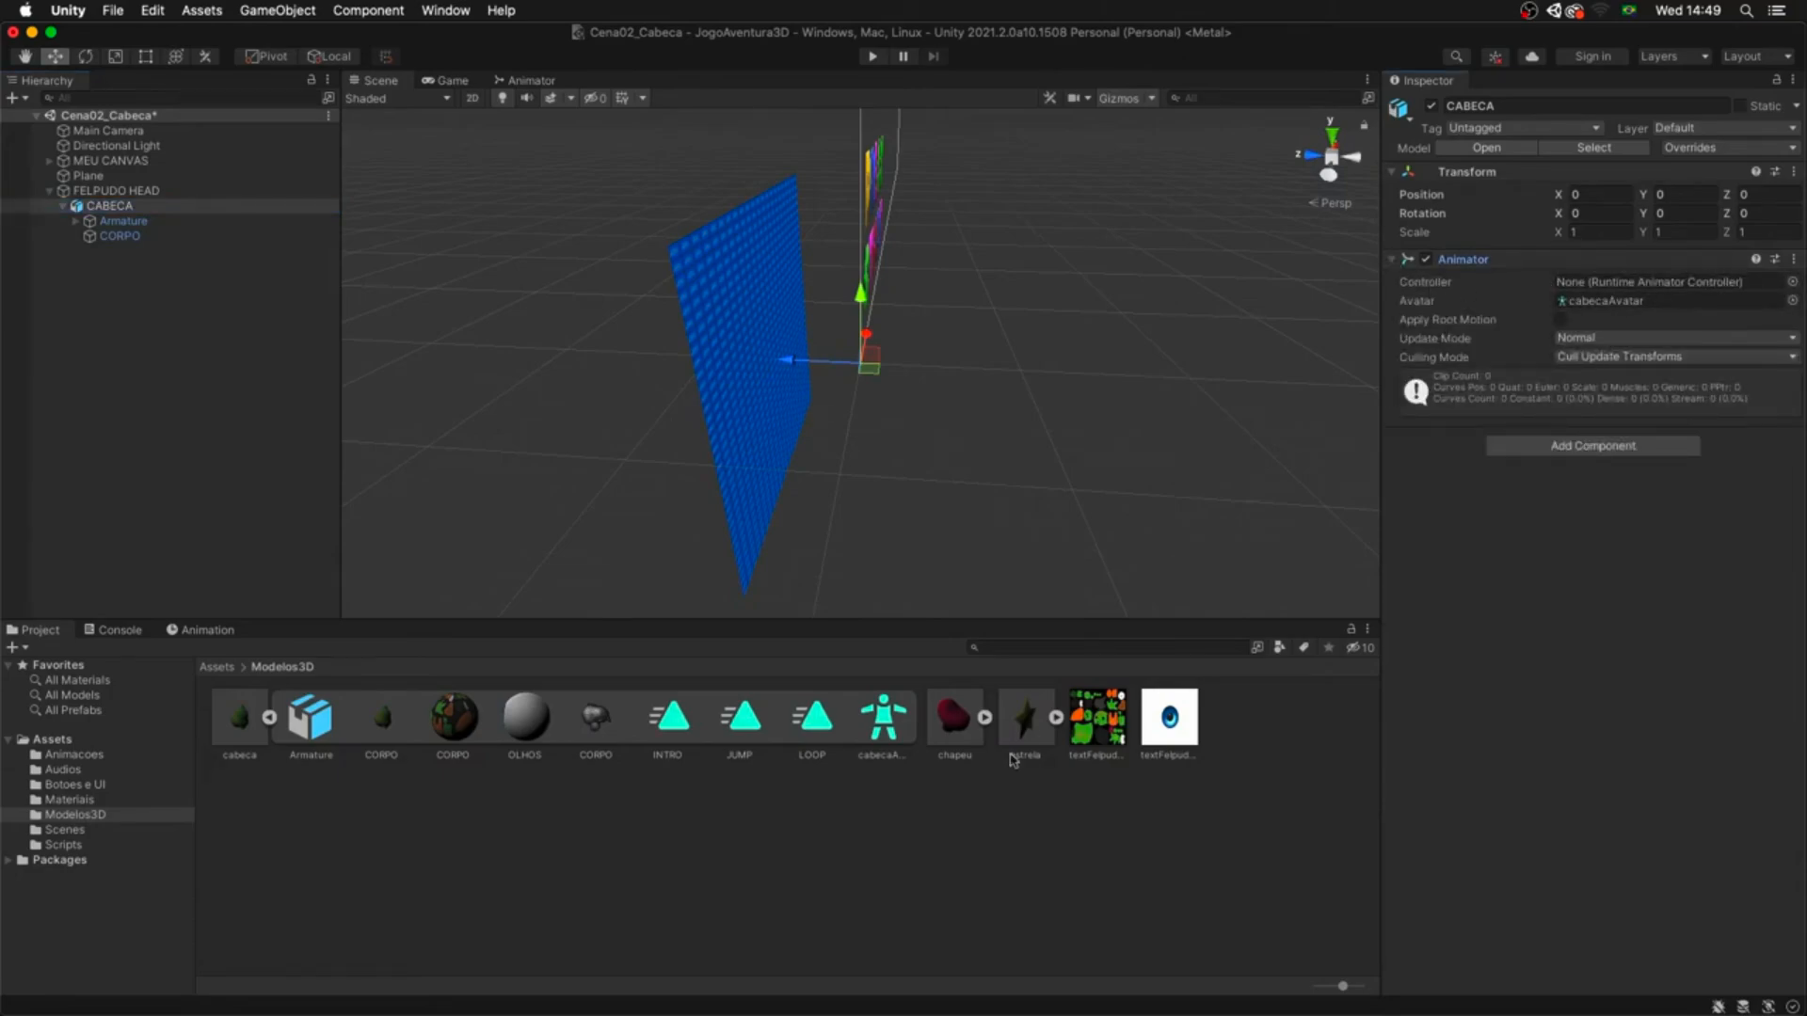
left_click(87, 756)
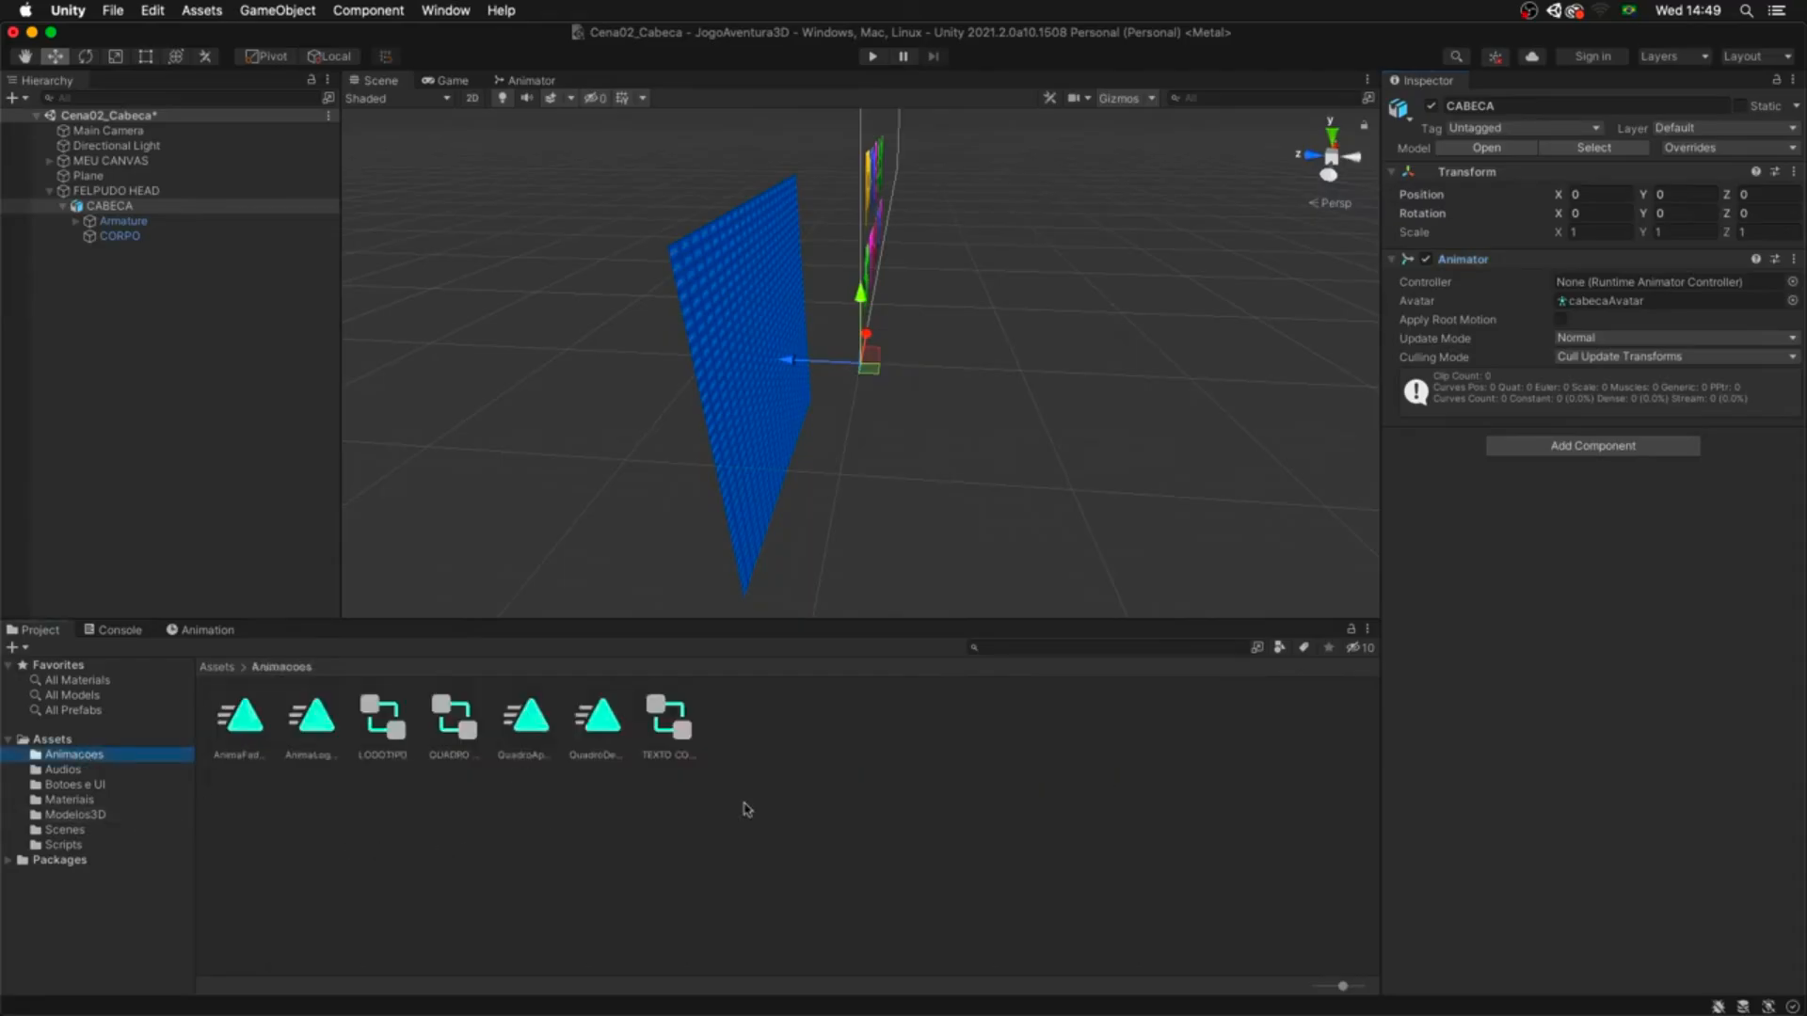
left_click(16, 647)
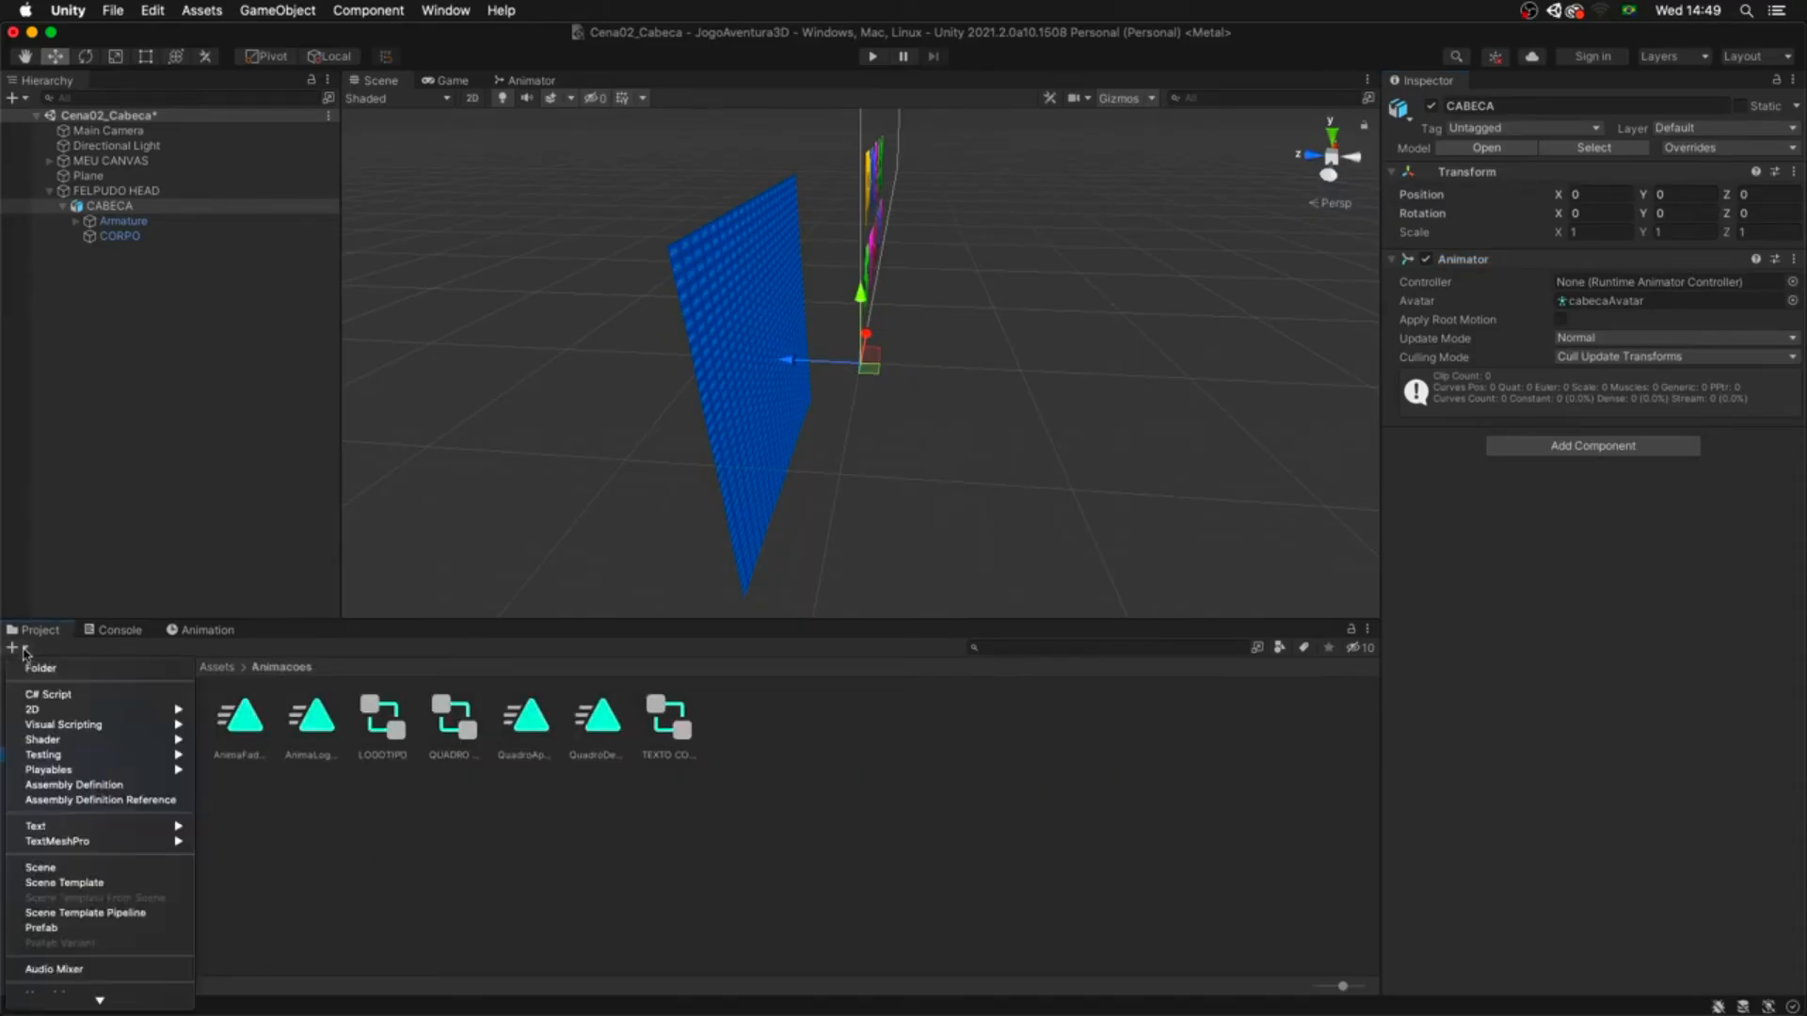
mouse_move(102, 999)
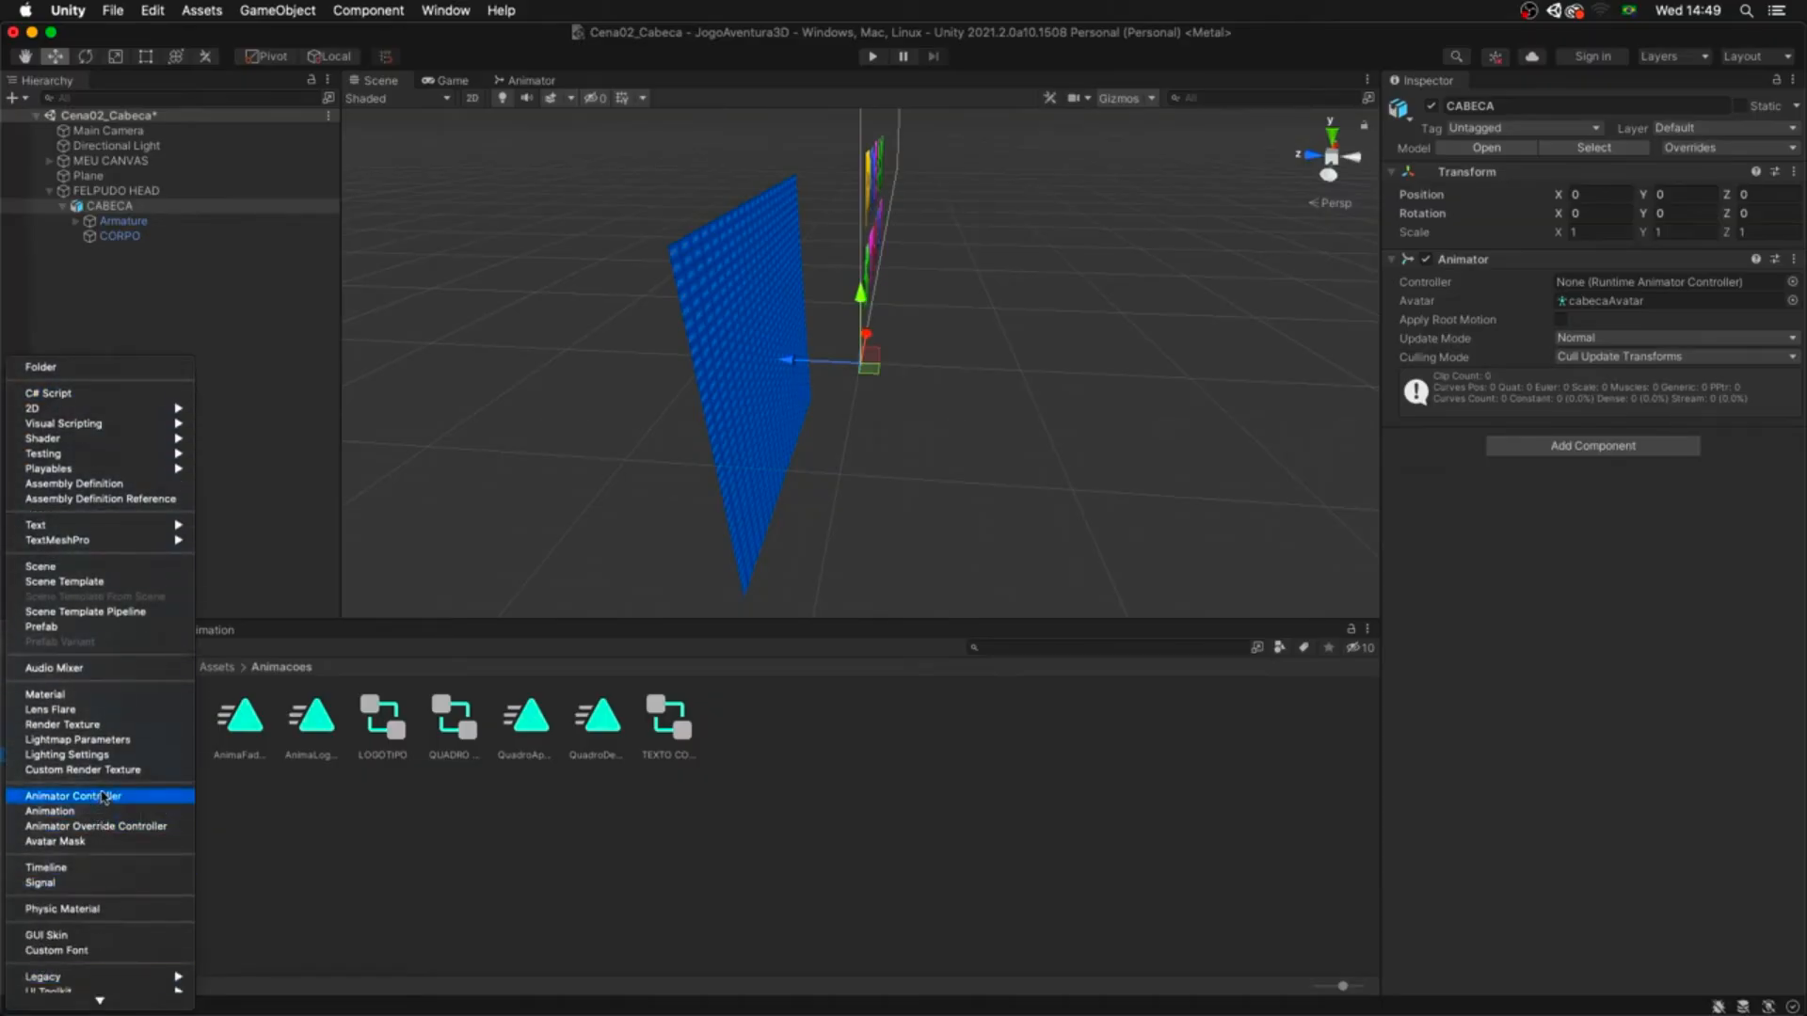
left_click(104, 799)
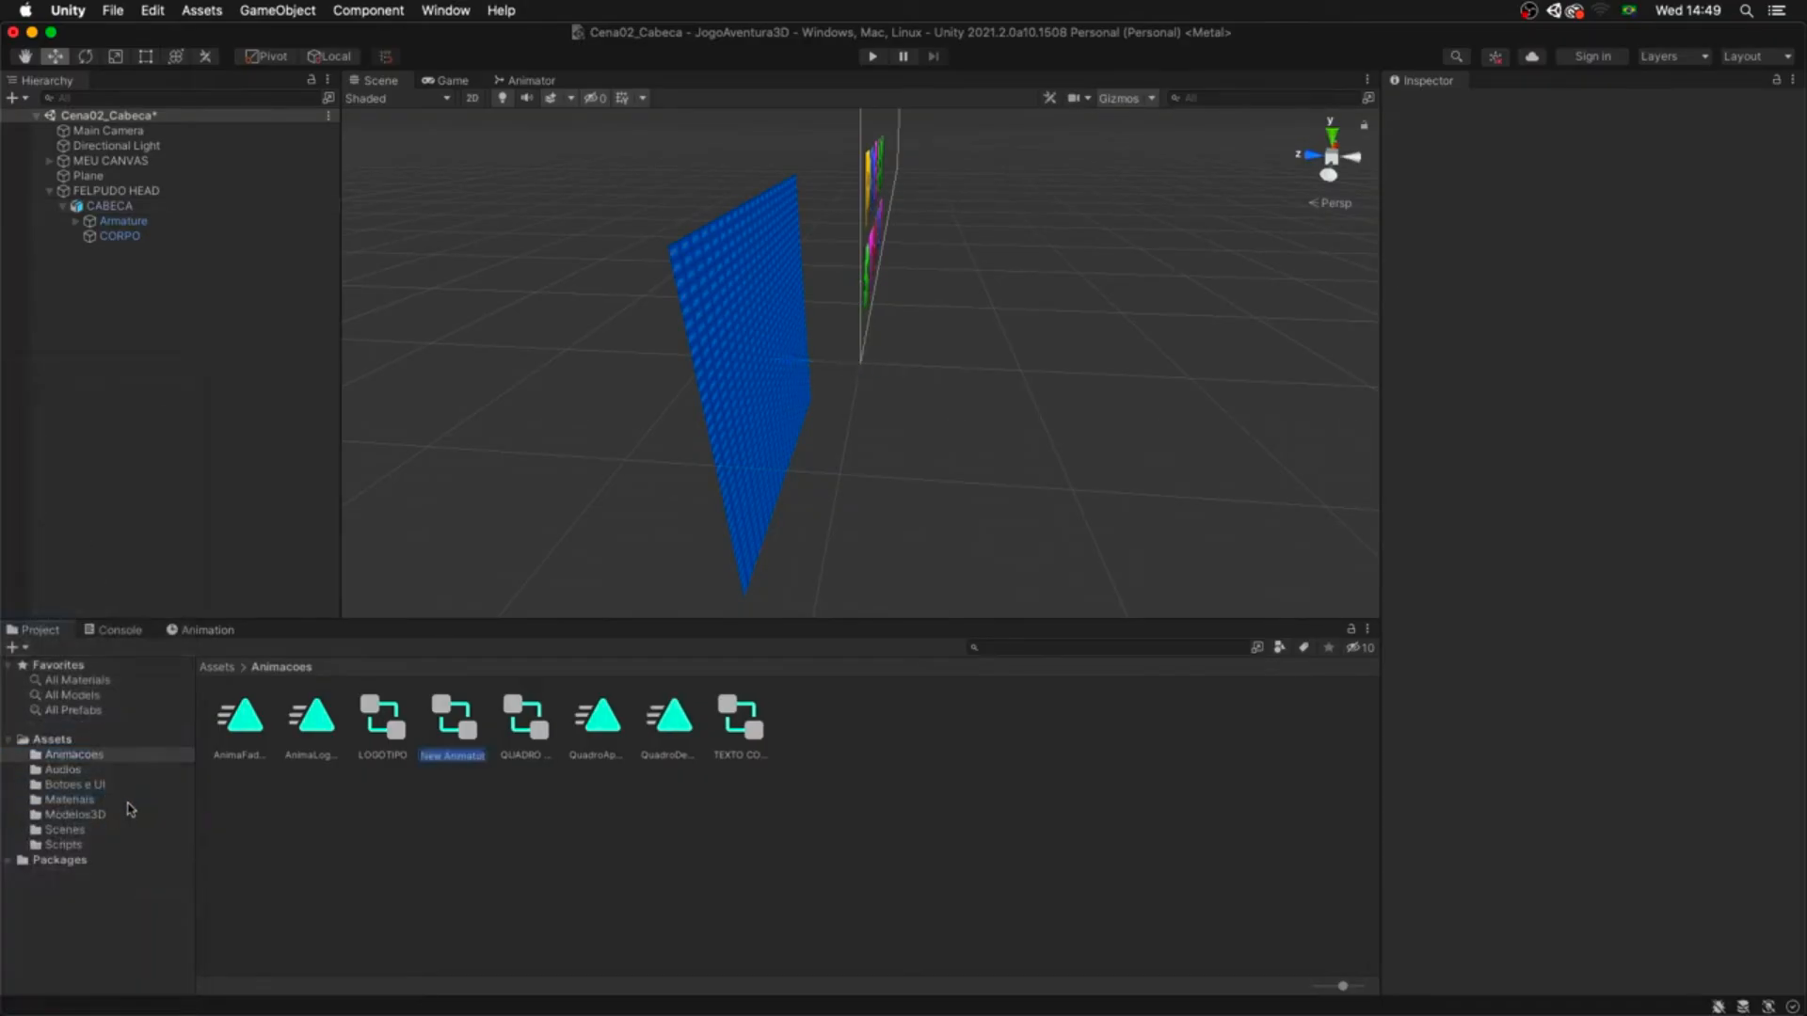
type("ANIMA CABECA")
key("Return")
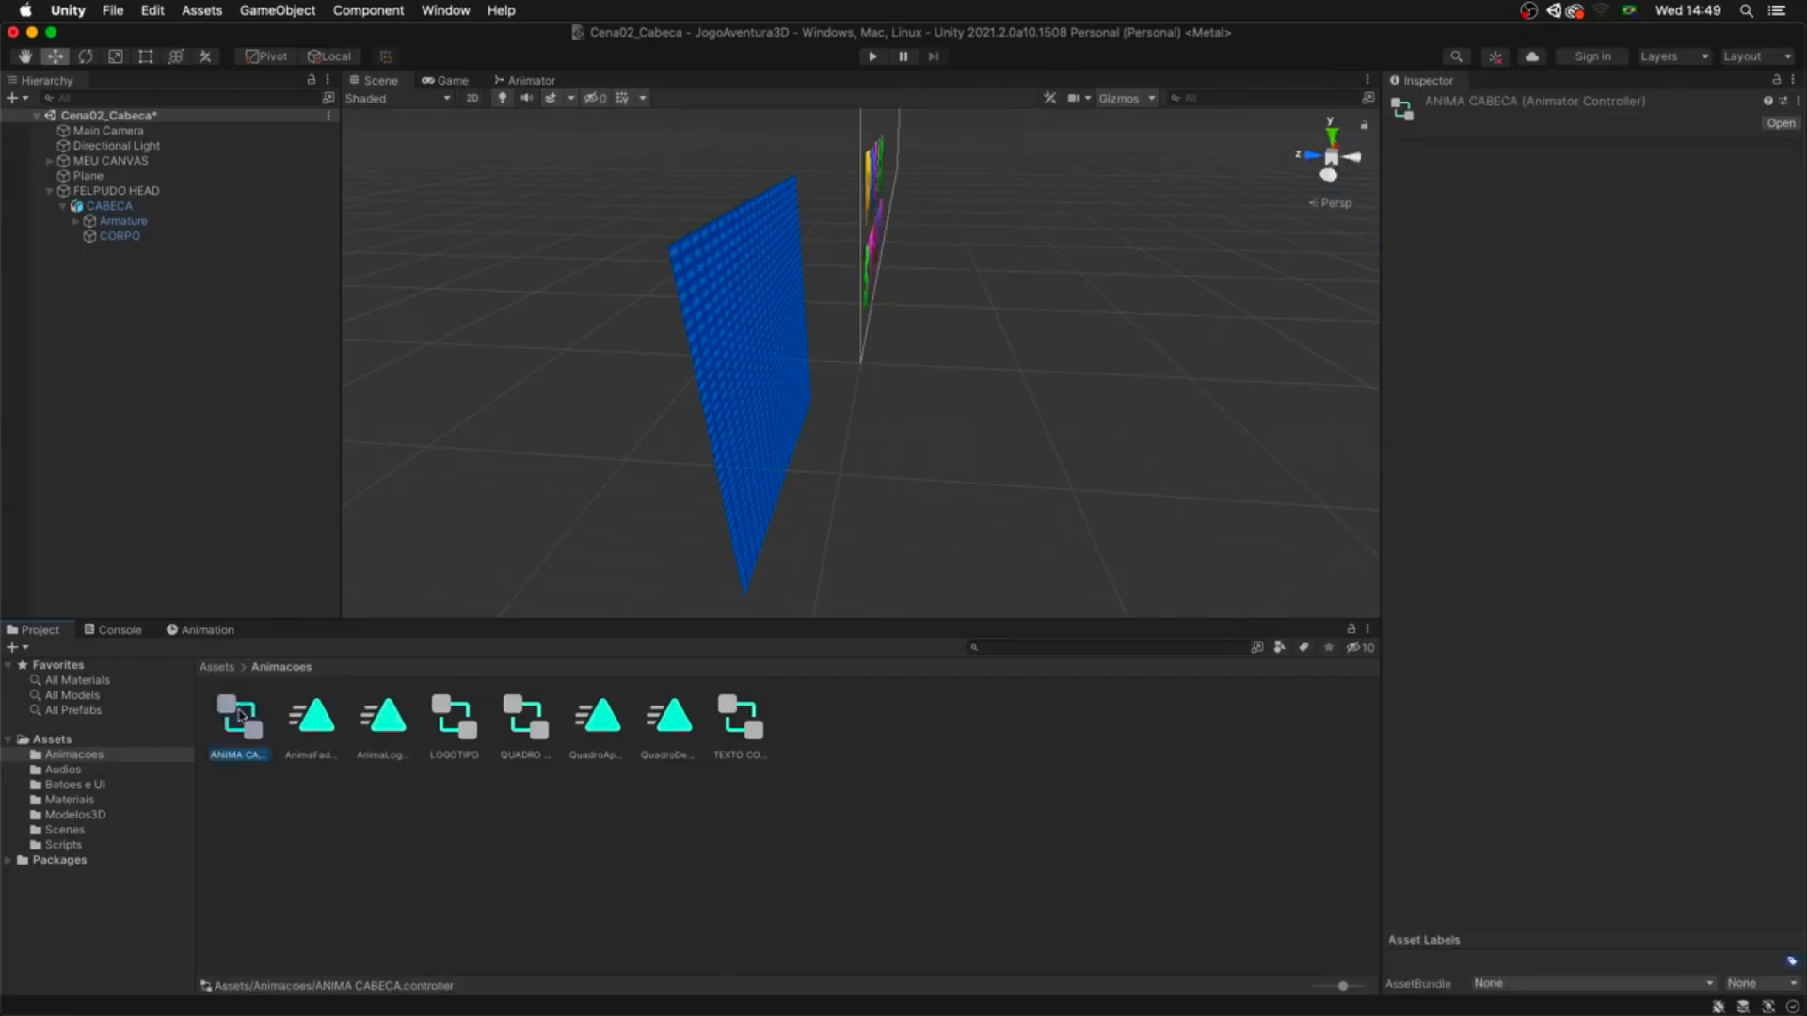
- Assign ANIMA CABECA as the controller of the CABECA object's Animator component
left_click(151, 207)
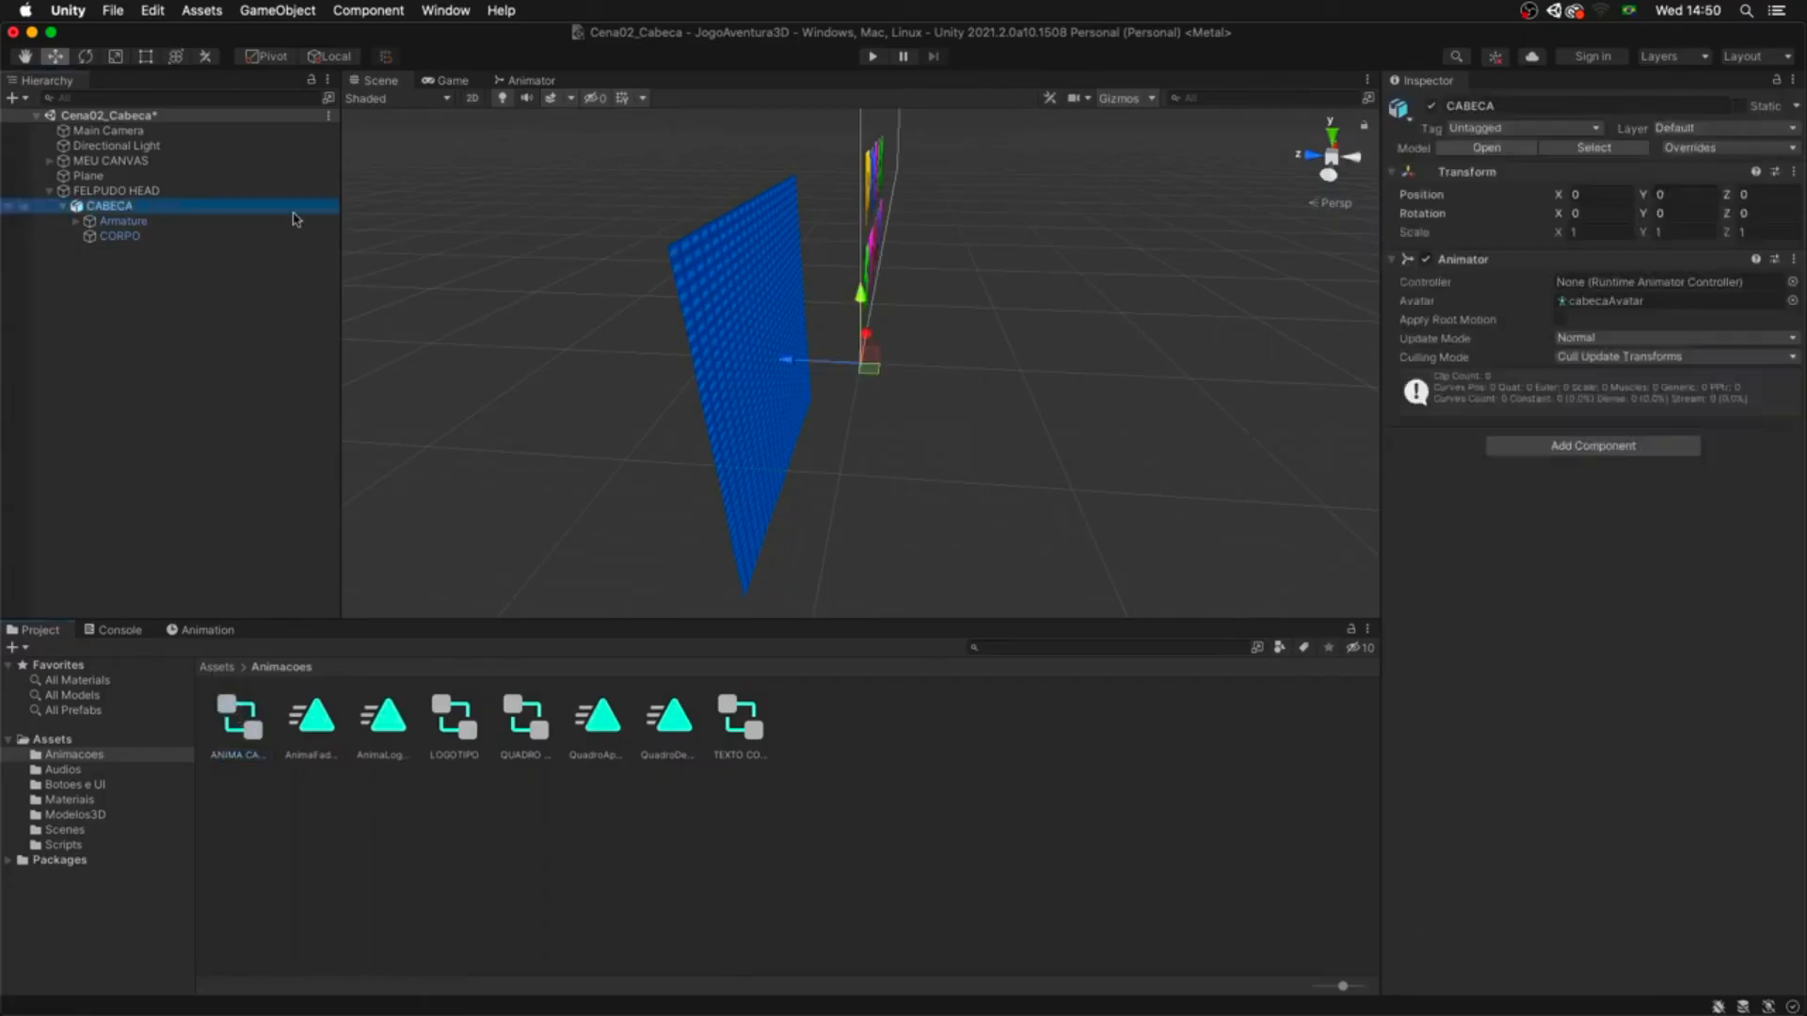
left_click(1792, 281)
left_click(1703, 349)
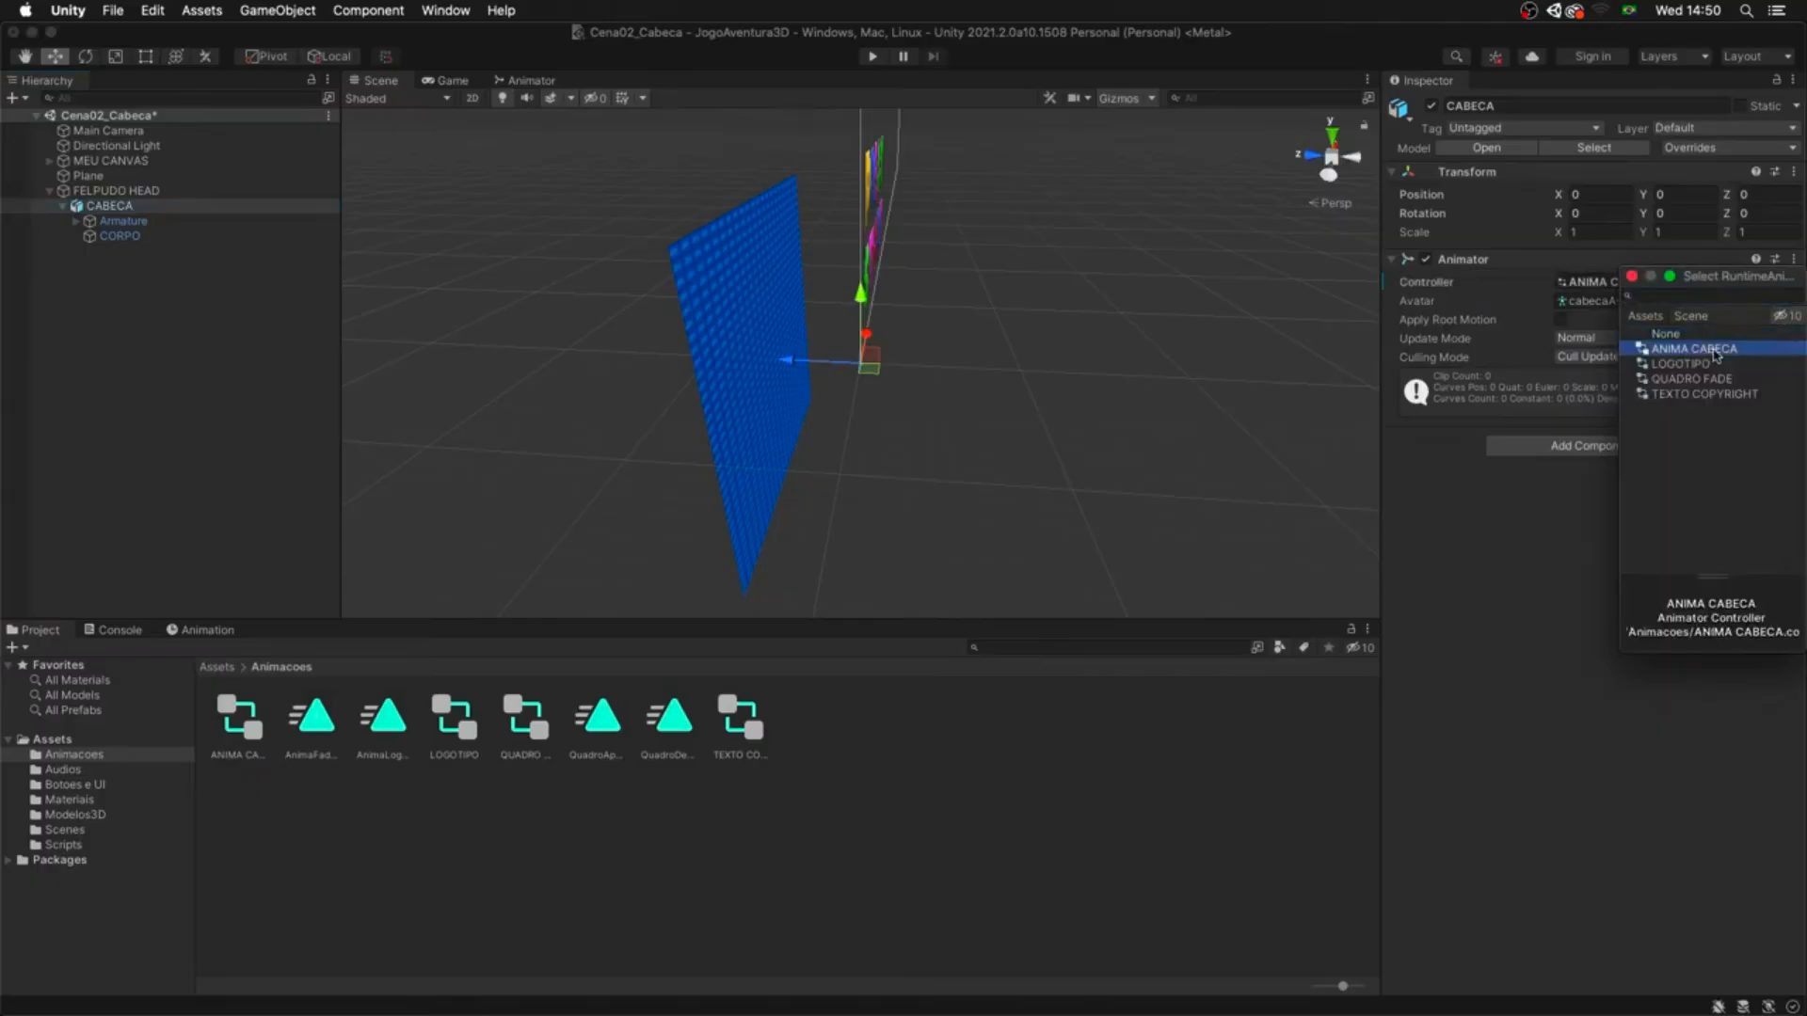
left_click(1707, 349)
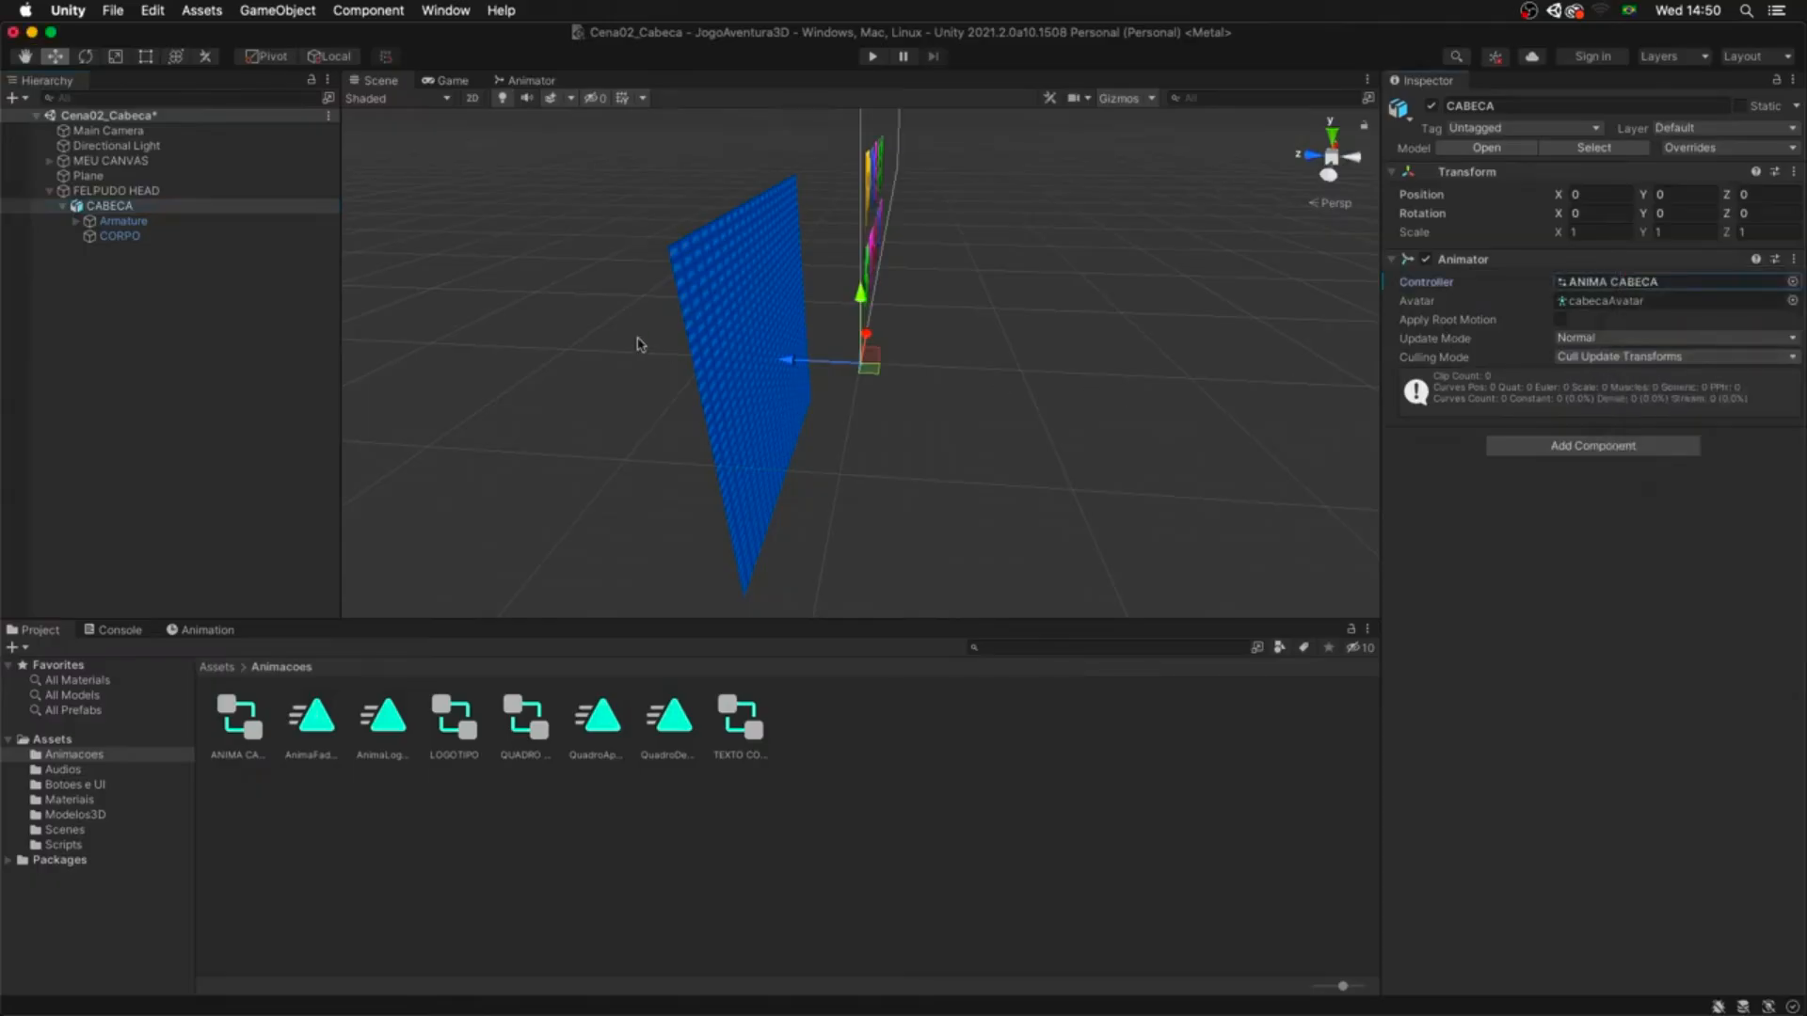
- Add the INTRO, JUMP and LOOP clips from Modelos3D as states in the ANIMA CABECA state graph
left_click(555, 80)
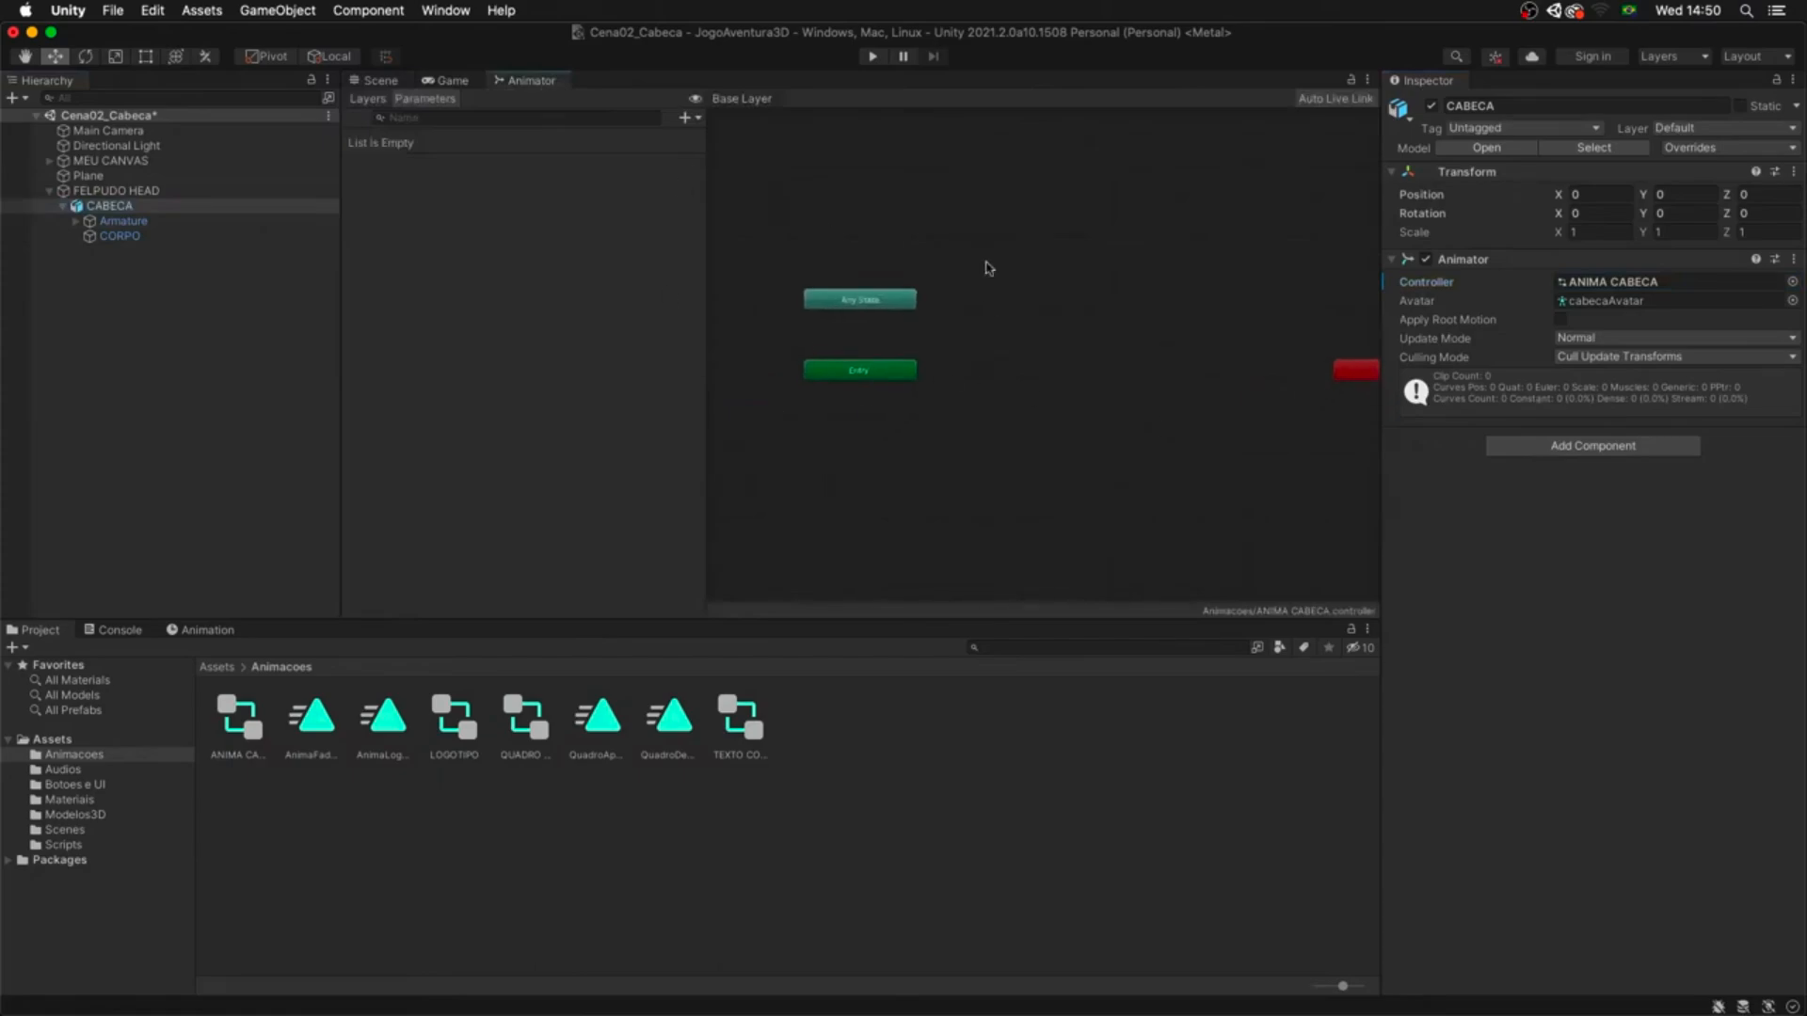
middle_click_drag(996, 339, 1040, 329)
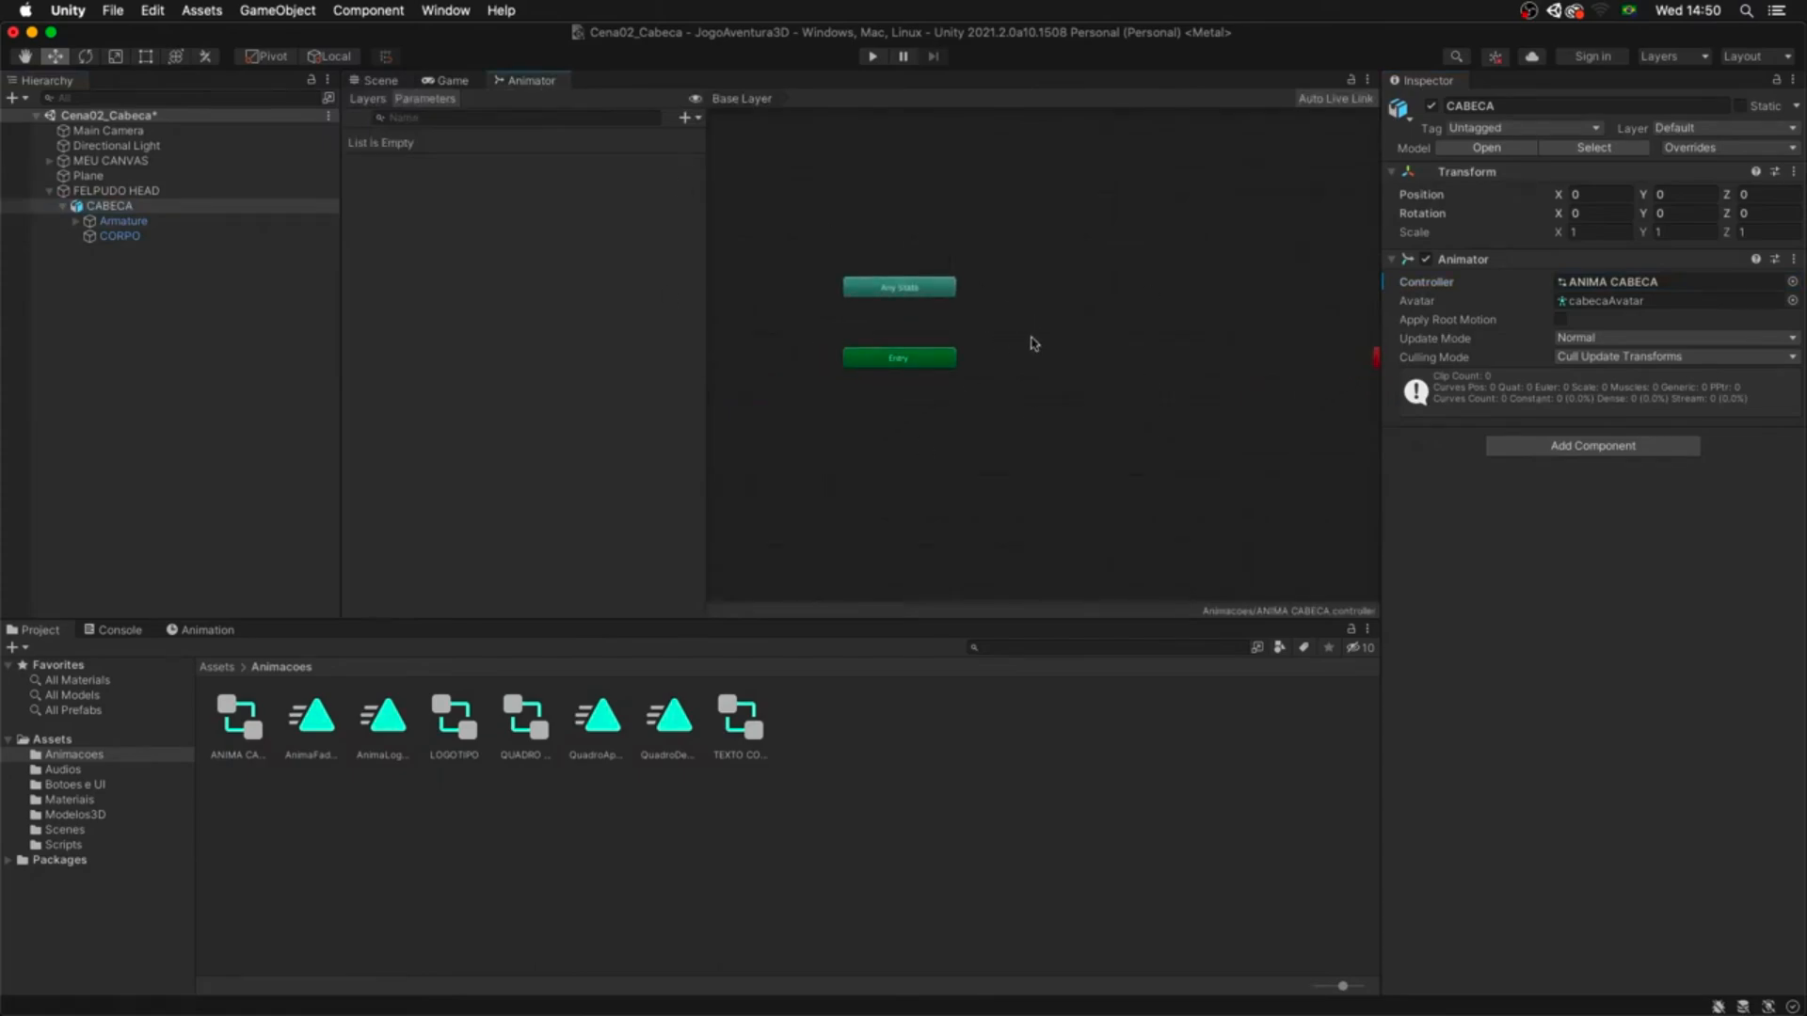
scroll(1072, 282, "down", 1)
scroll(976, 408, "up", 3)
scroll(976, 423, "down", 5)
scroll(975, 423, "up", 4)
middle_click_drag(1042, 443, 1066, 437)
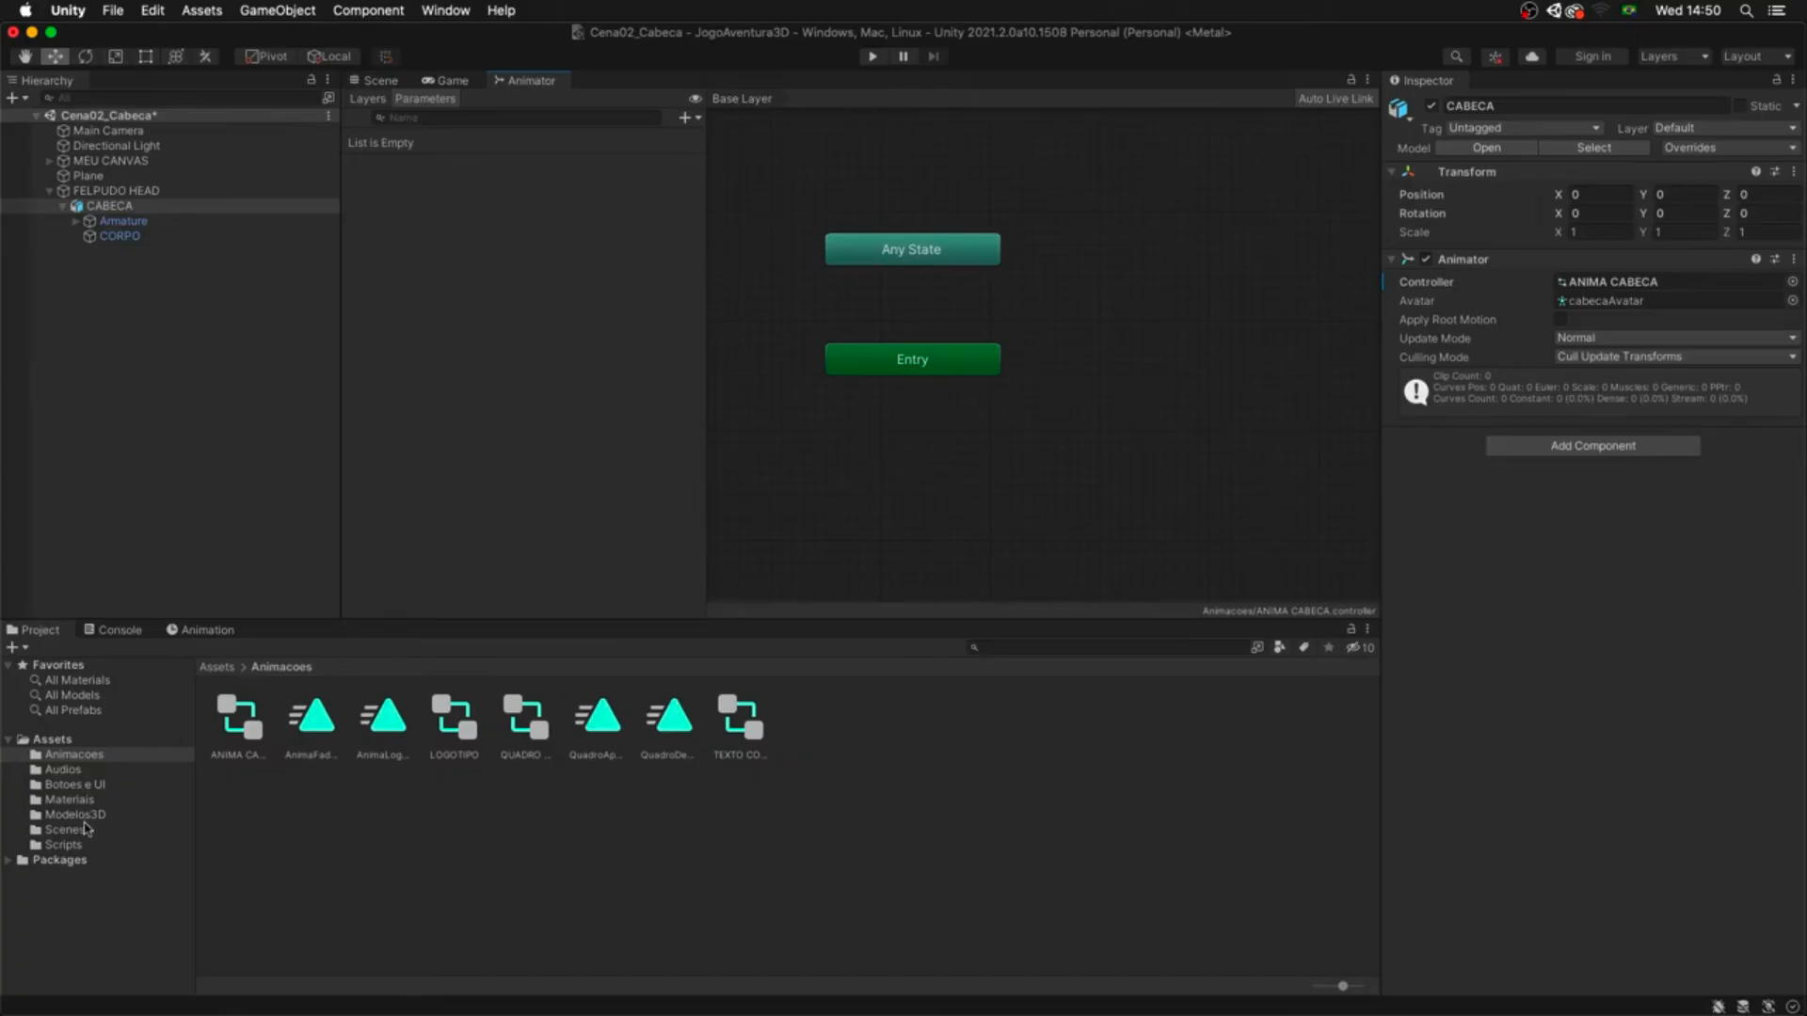
left_click(75, 815)
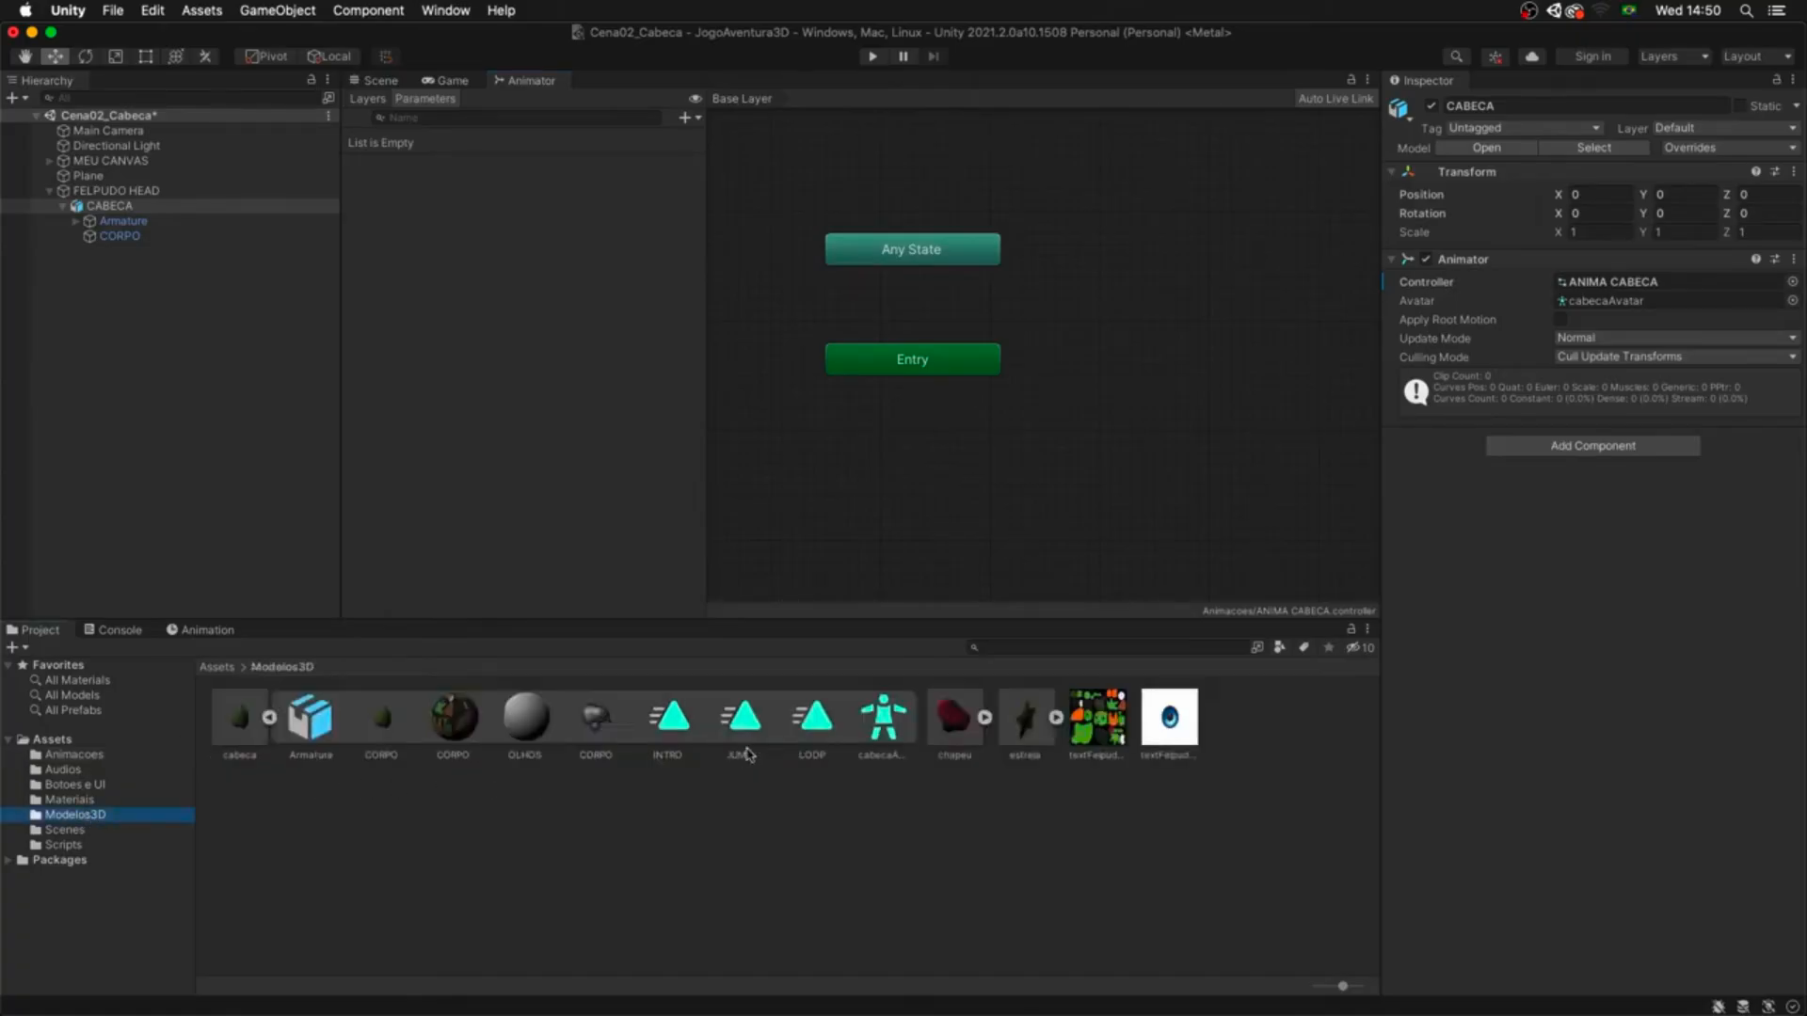
left_click(677, 727)
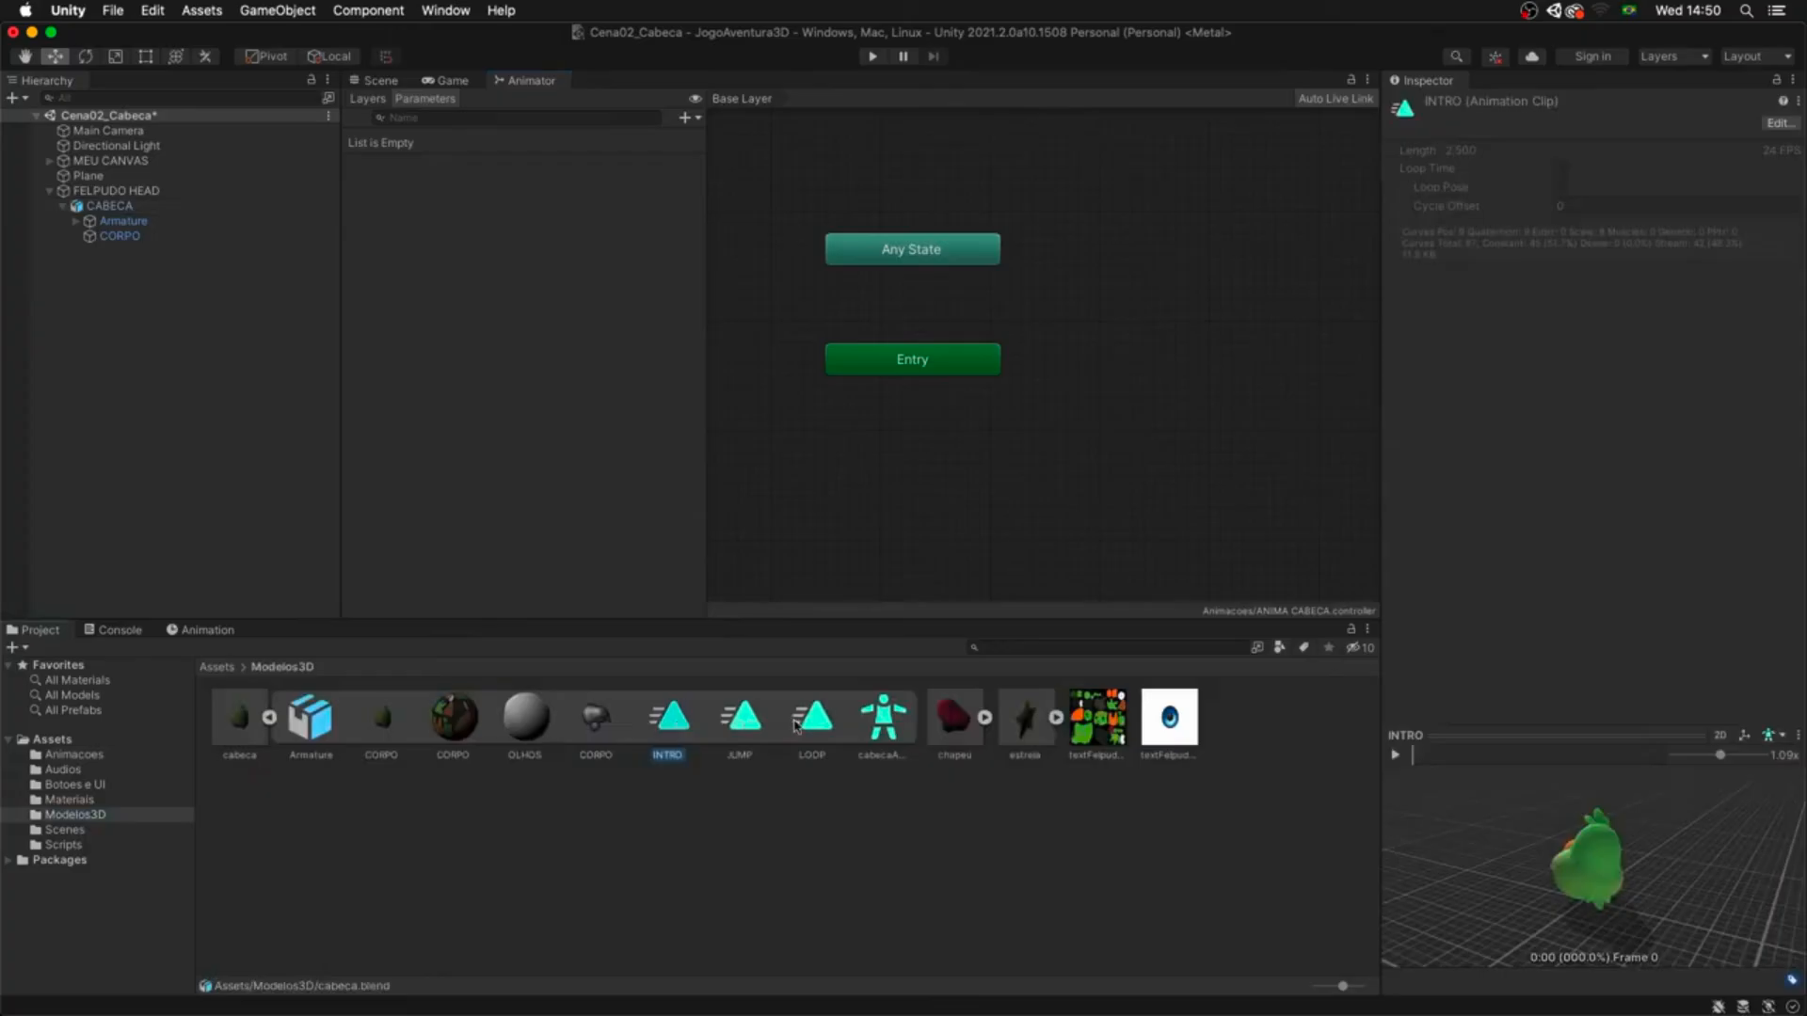
left_click(744, 725, "super")
left_click(810, 725, "super")
left_click_drag(816, 724, 937, 505)
- Arrange the INTRO, JUMP and LOOP states in a vertical column beside the Entry node
left_click_drag(1051, 520, 1208, 317)
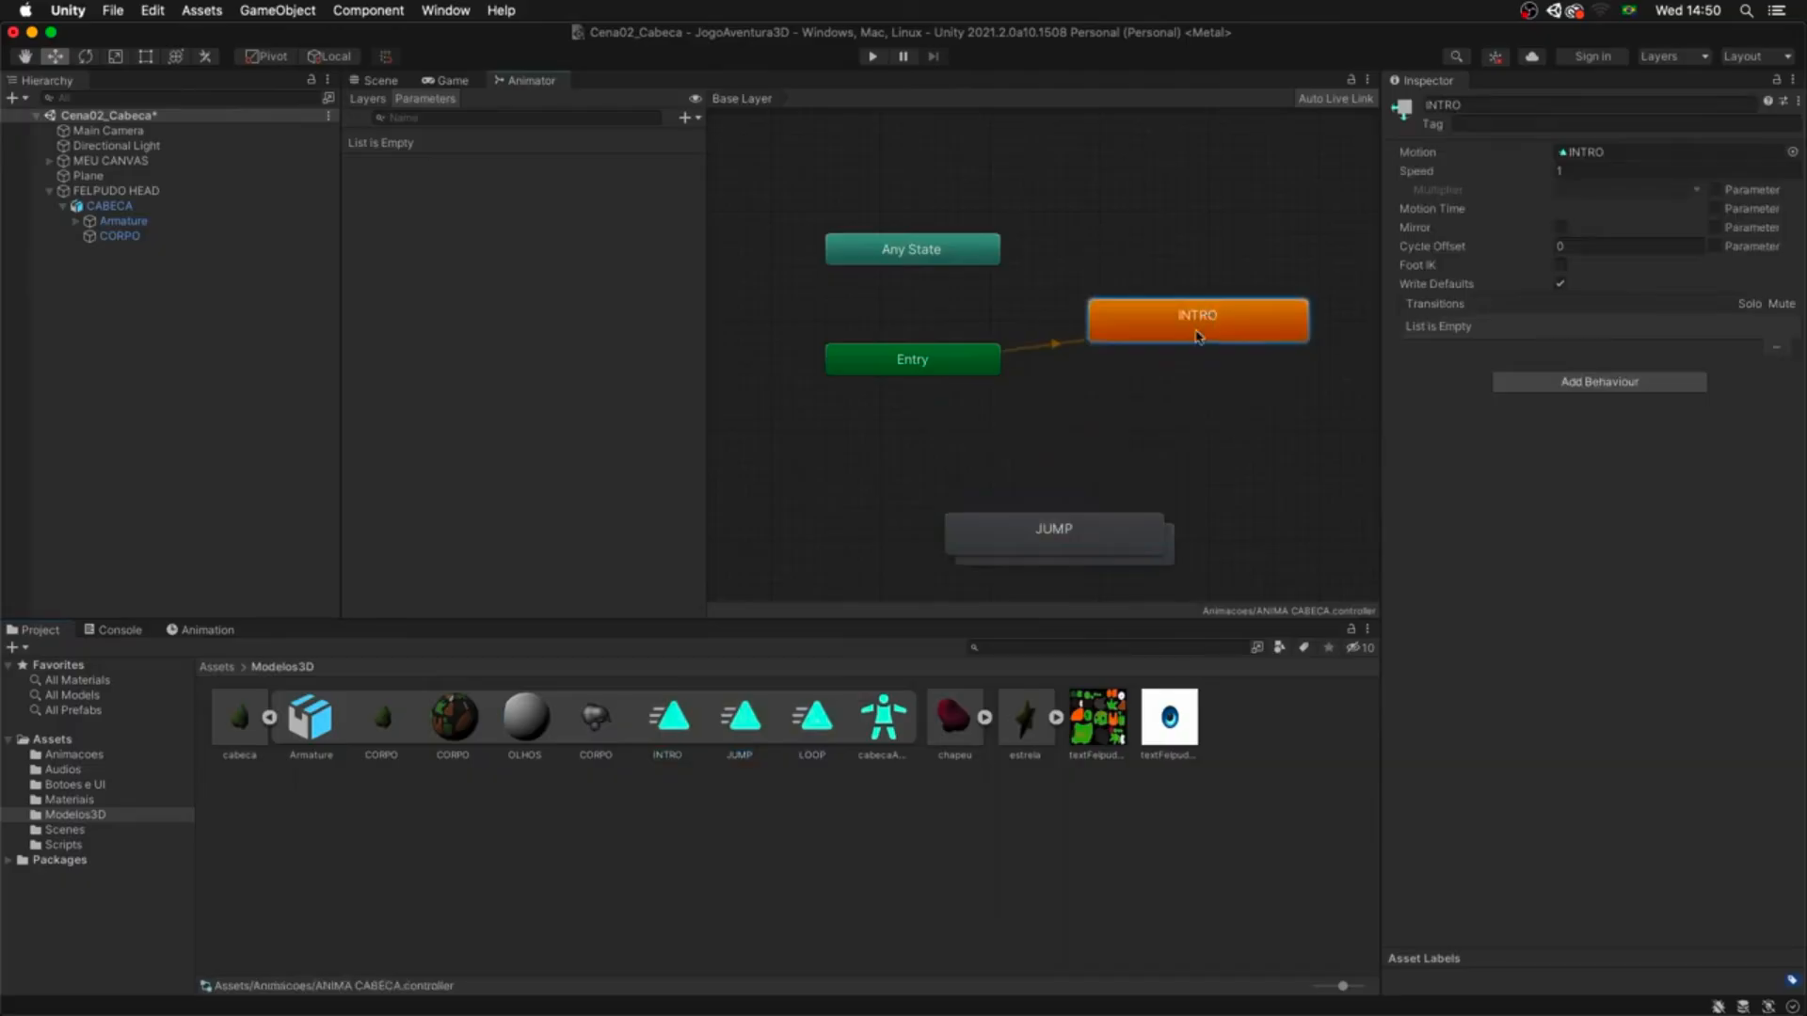
left_click_drag(1048, 525, 1191, 421)
left_click_drag(1119, 546, 1206, 555)
middle_click_drag(1222, 511, 1163, 435)
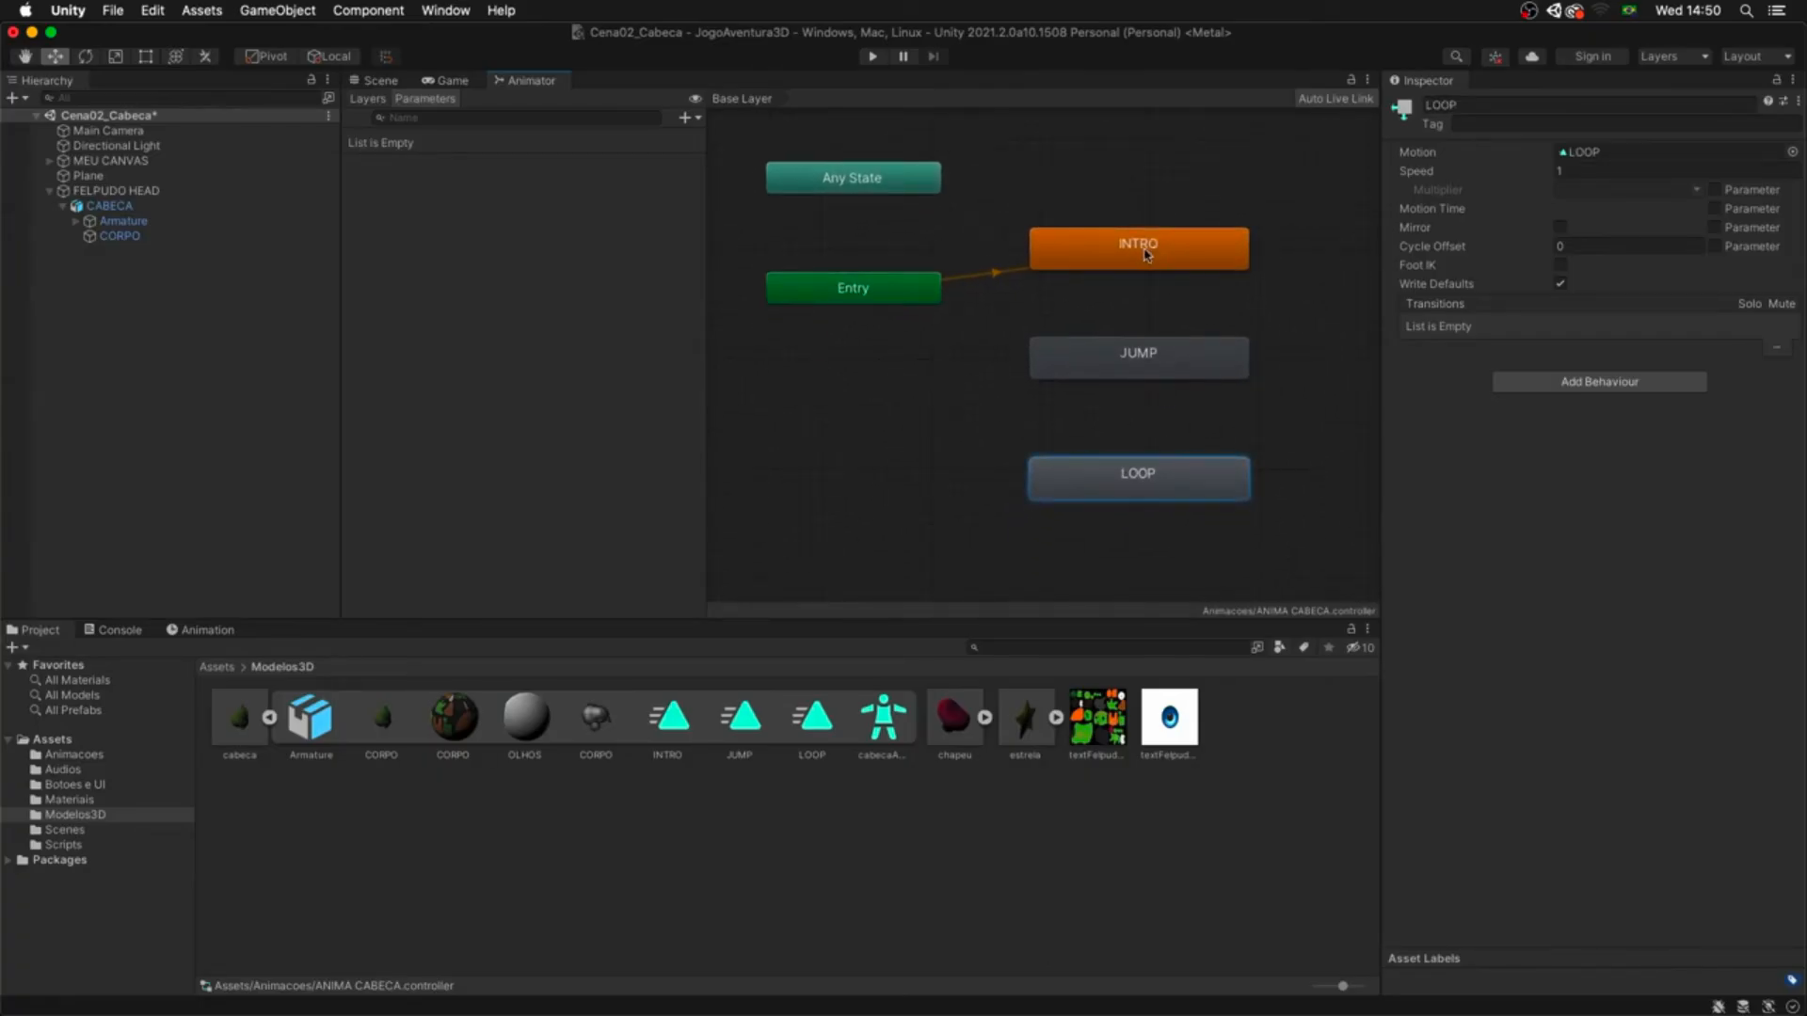
- Test-play the scene to examine the head's INTRO animation, and stop playback
left_click(872, 57)
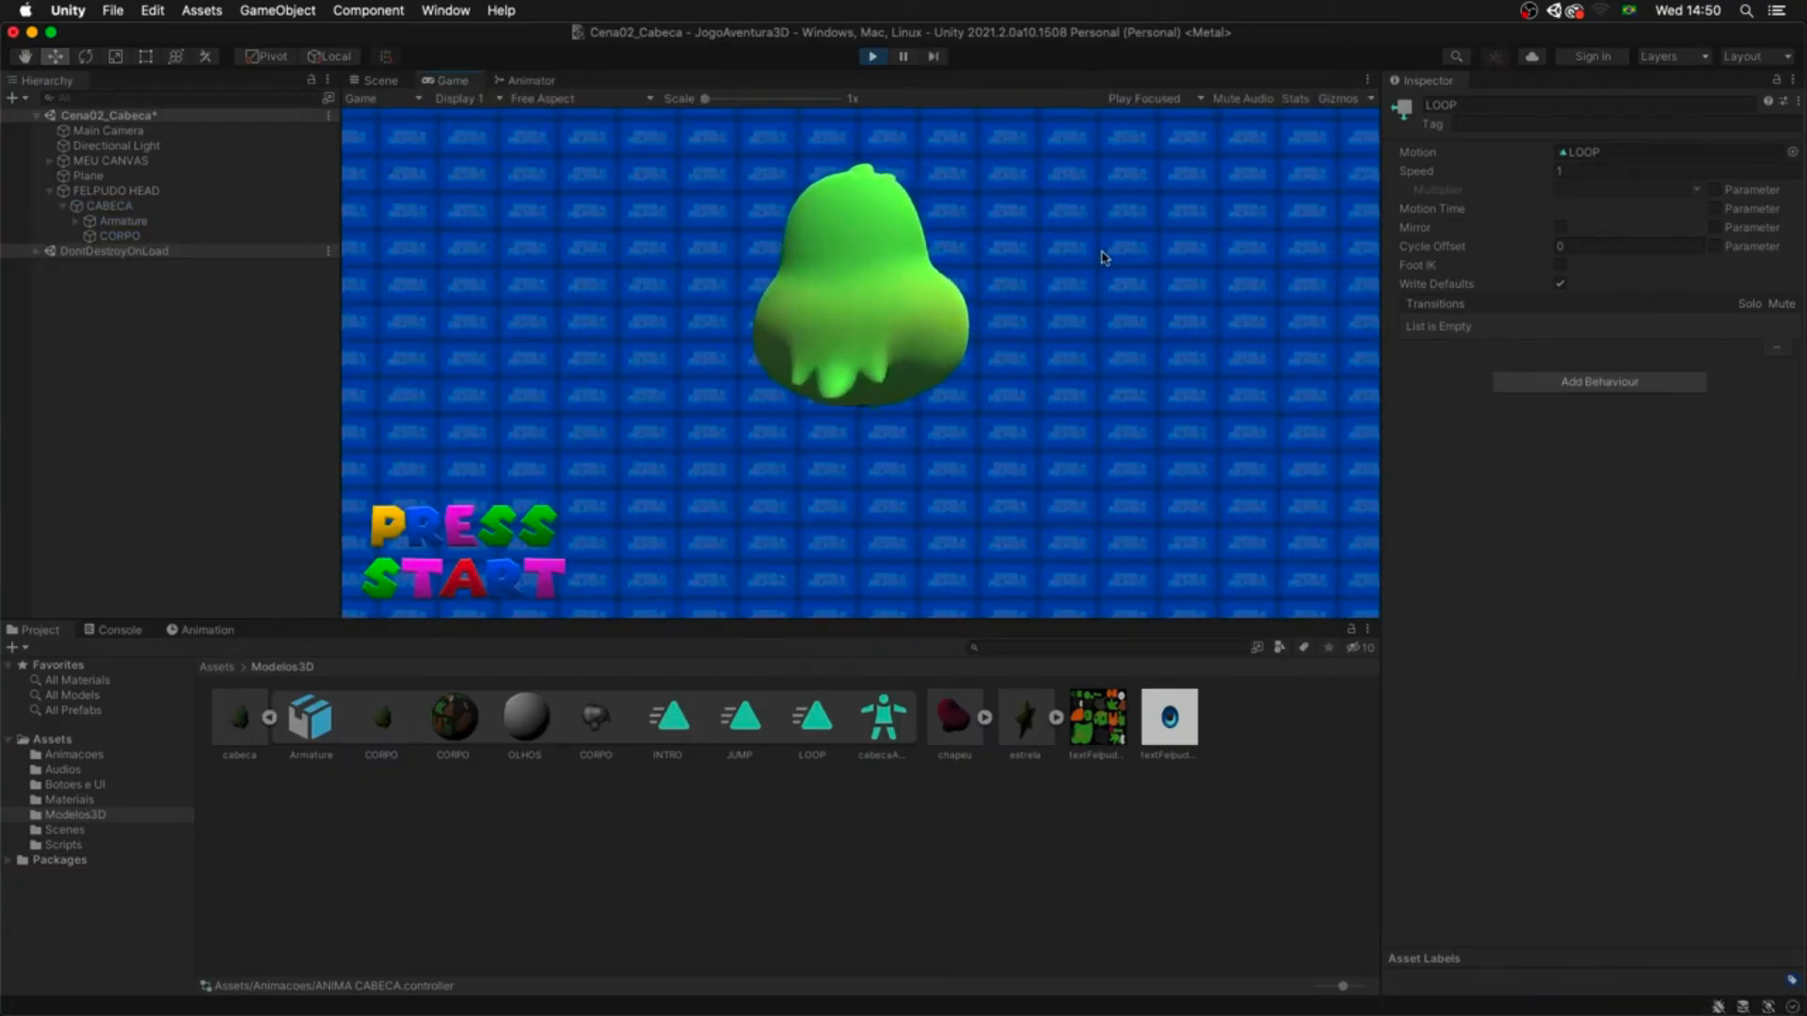
left_click(872, 55)
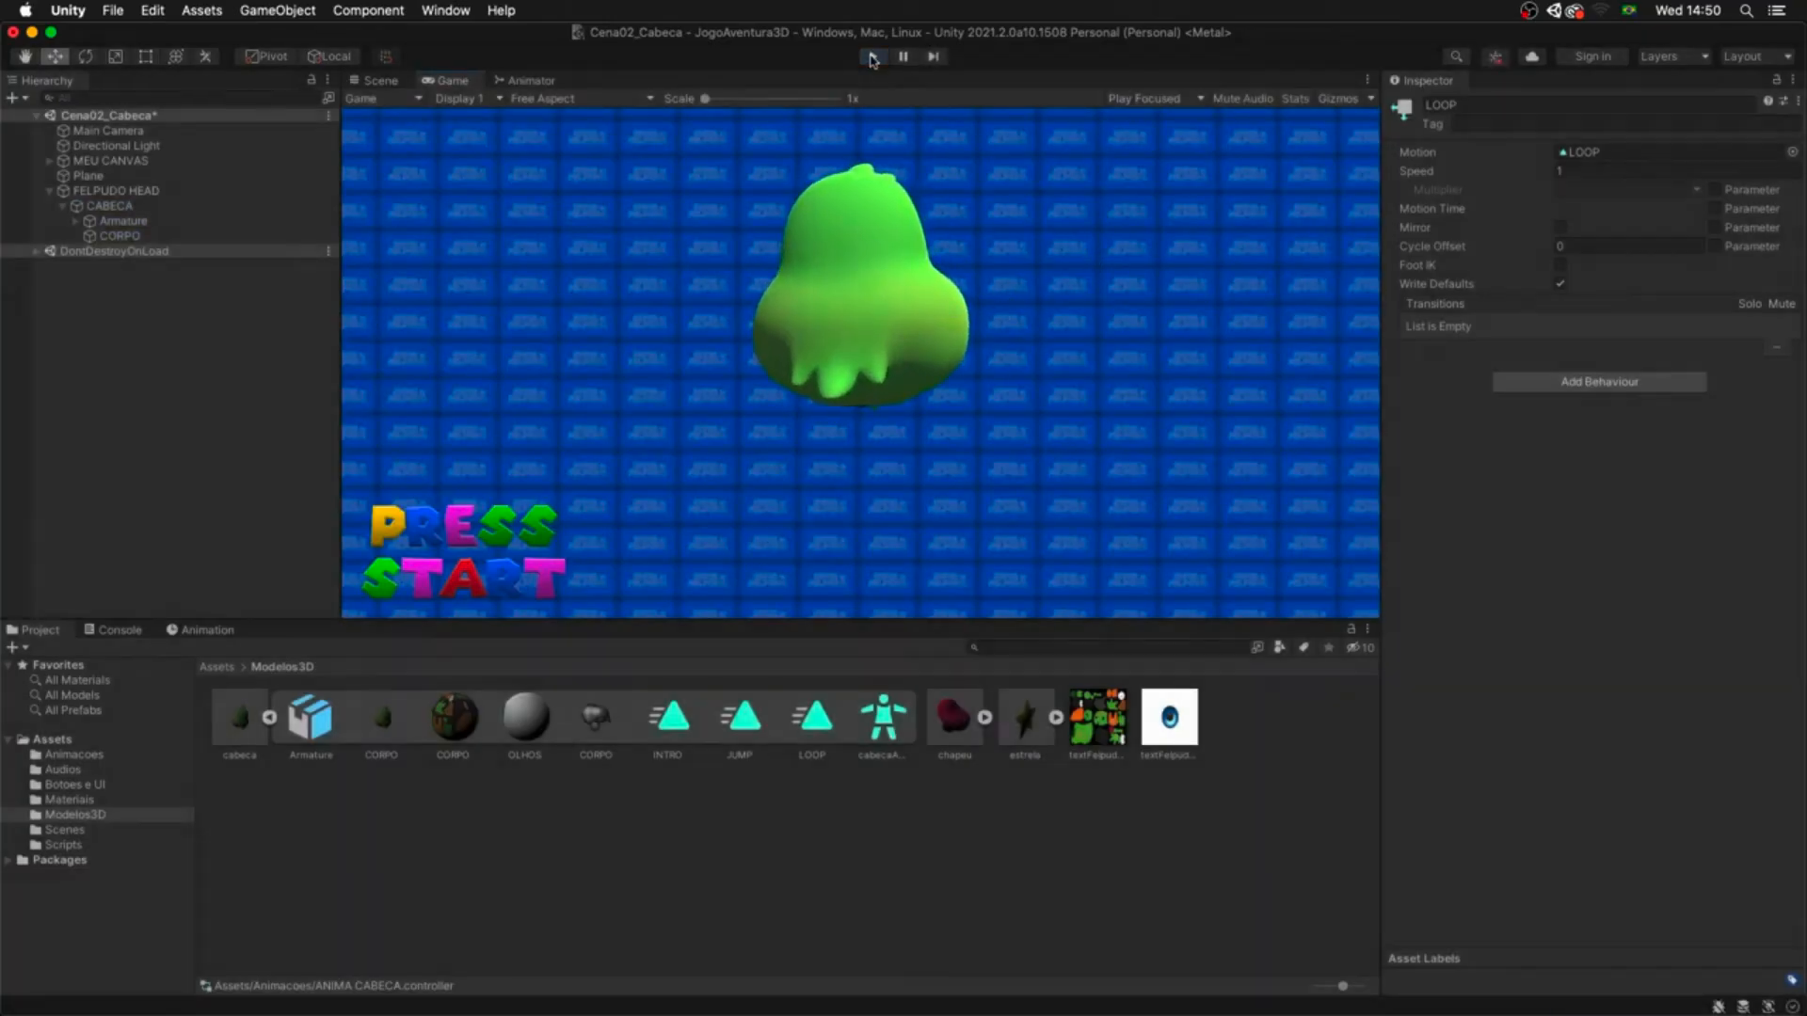
- Set FELPUDO HEAD's Y rotation to 180 and lower its Y position to about -23.48
left_click(166, 190)
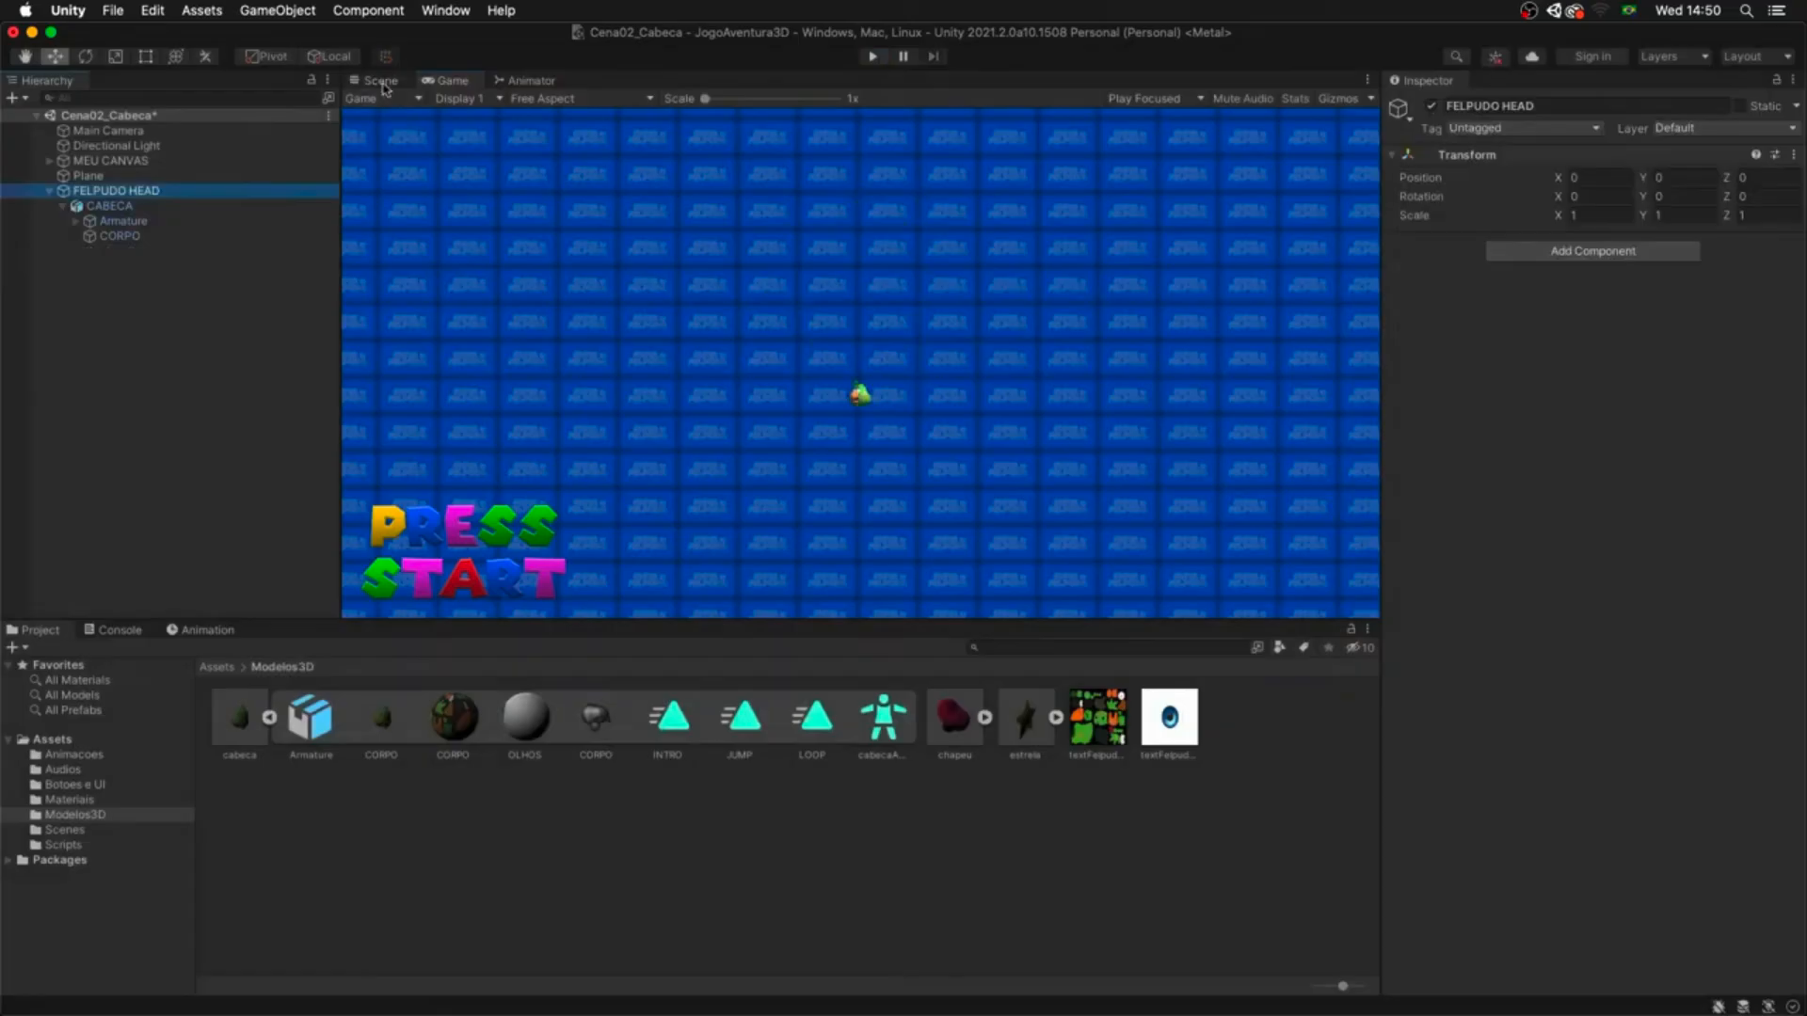
left_click(378, 80)
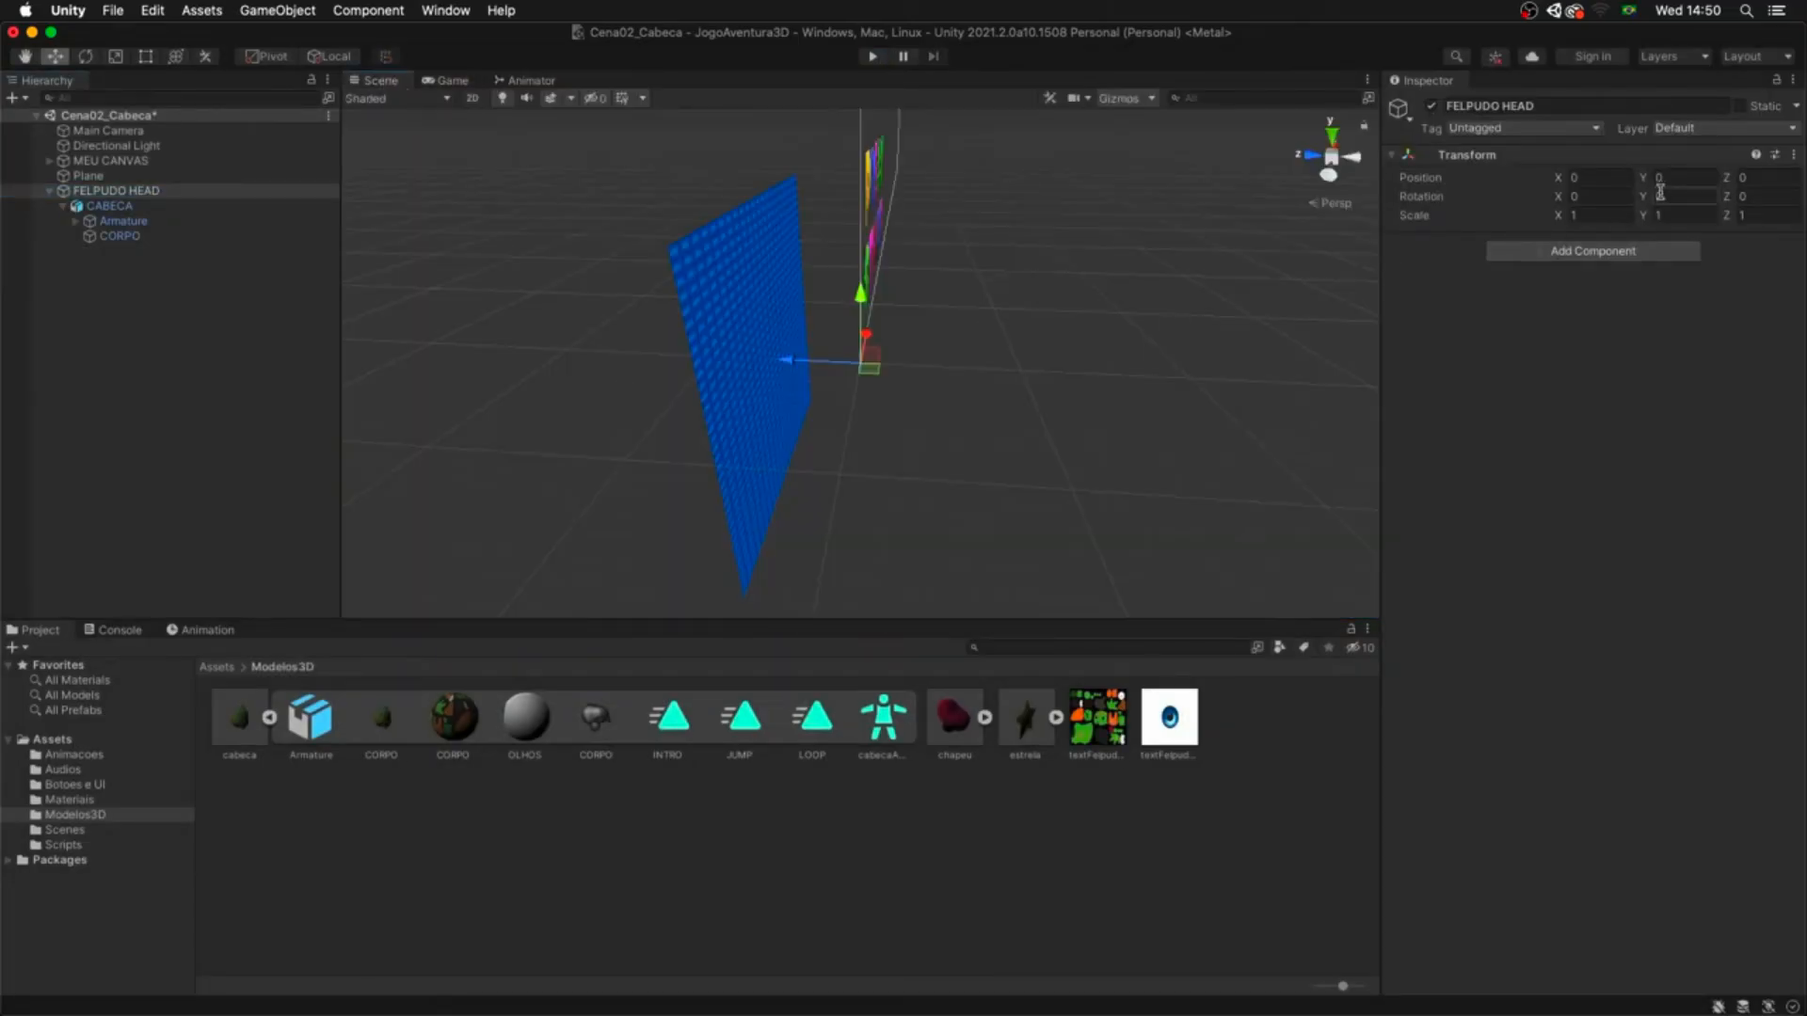
left_click(1671, 195)
type("180")
left_click(1654, 410)
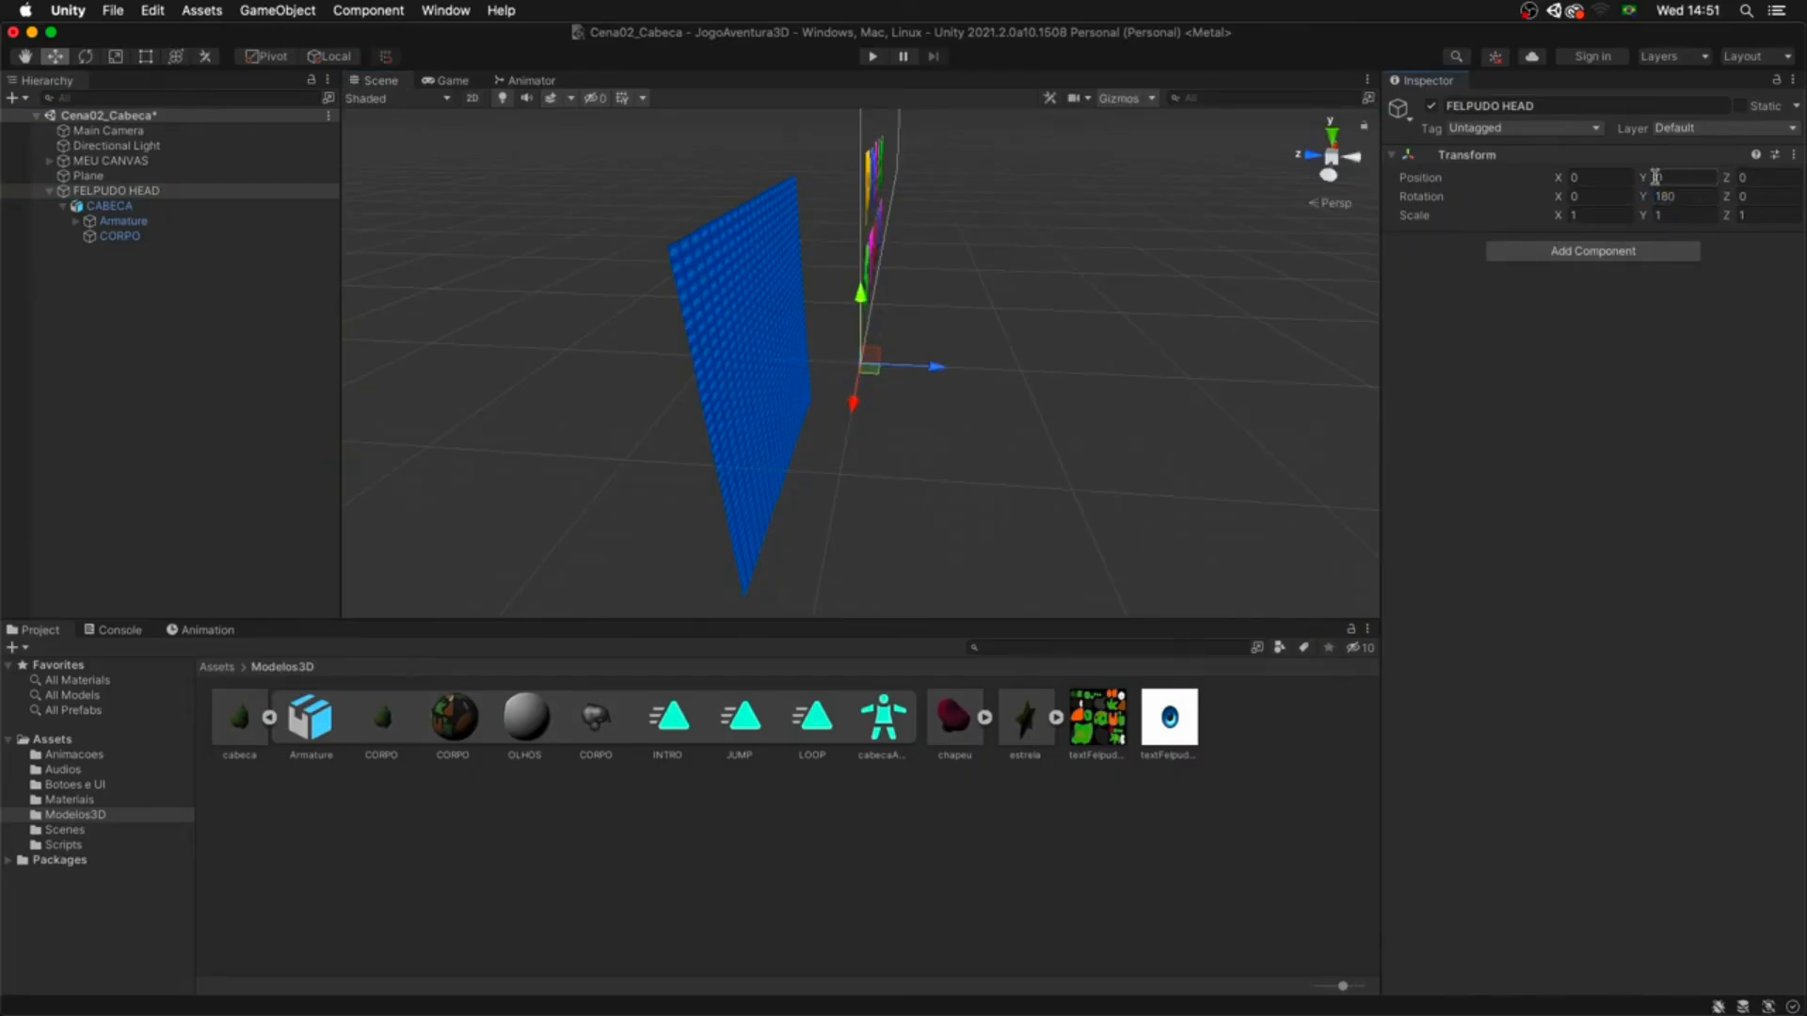
left_click_drag(1642, 179, 934, 389)
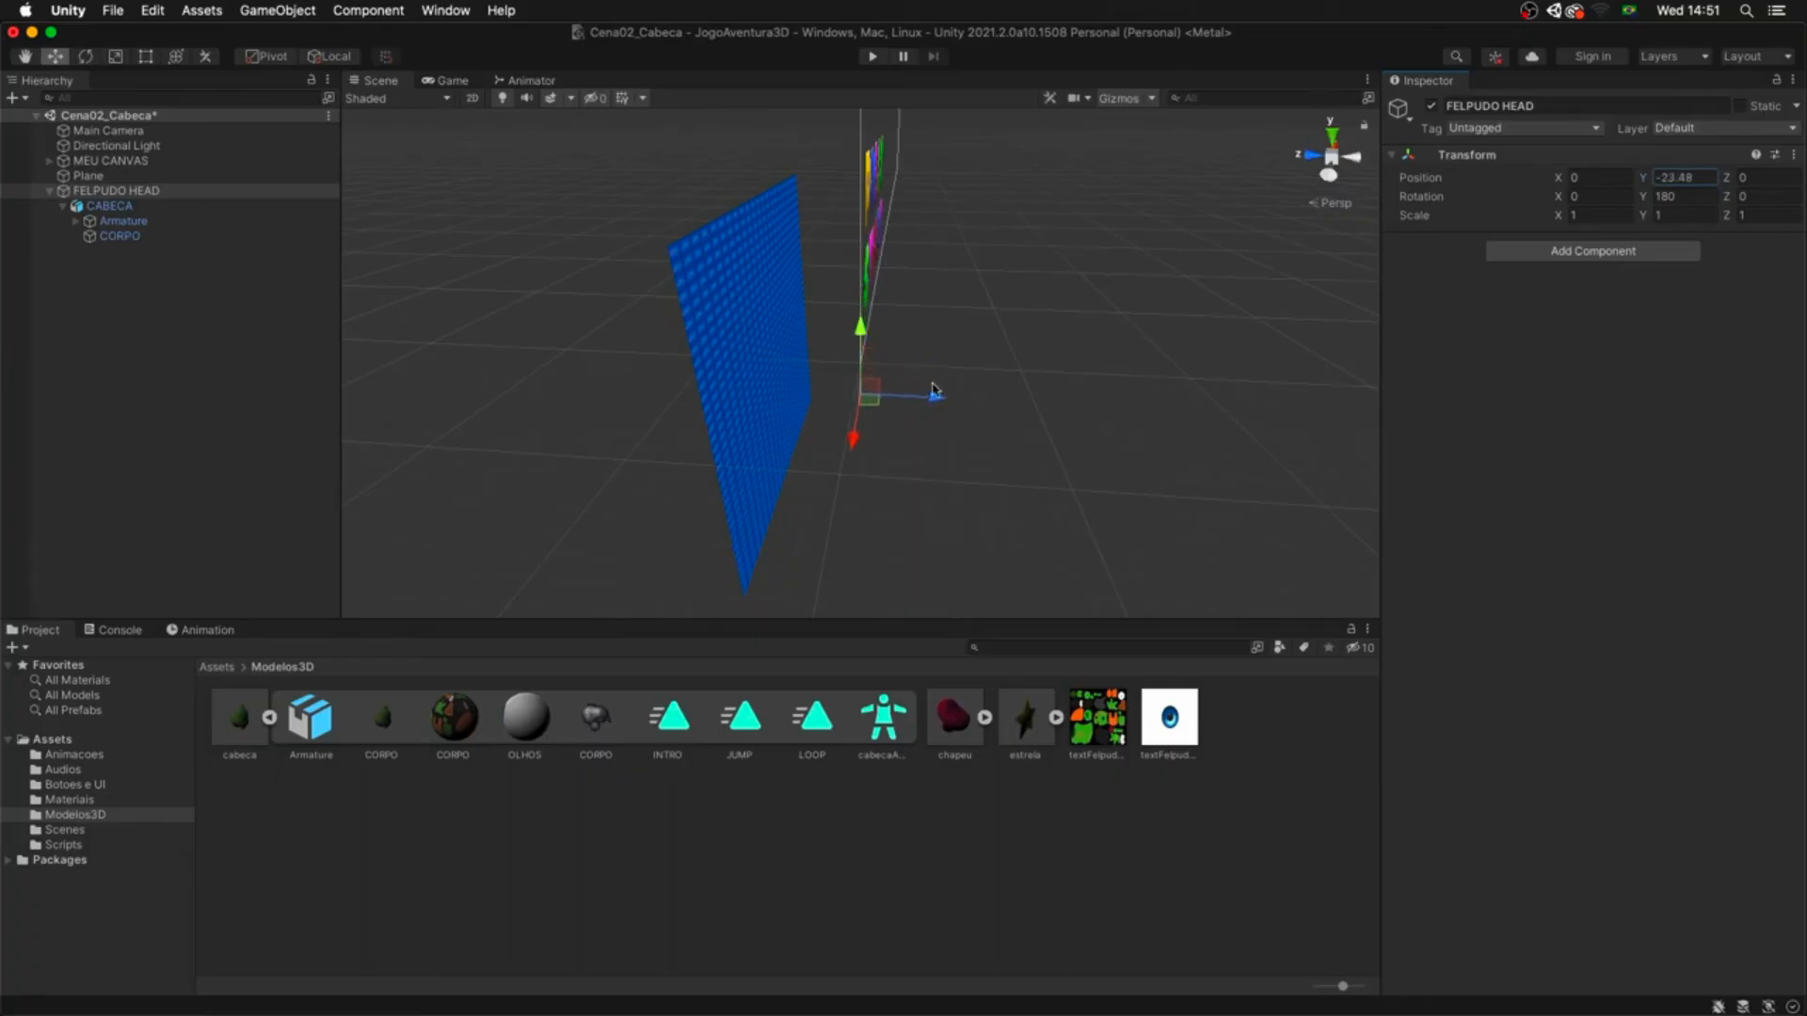
- Raise FELPUDO HEAD to a Y position of about -11.84 and check its framing in the camera's game view
left_click(132, 131)
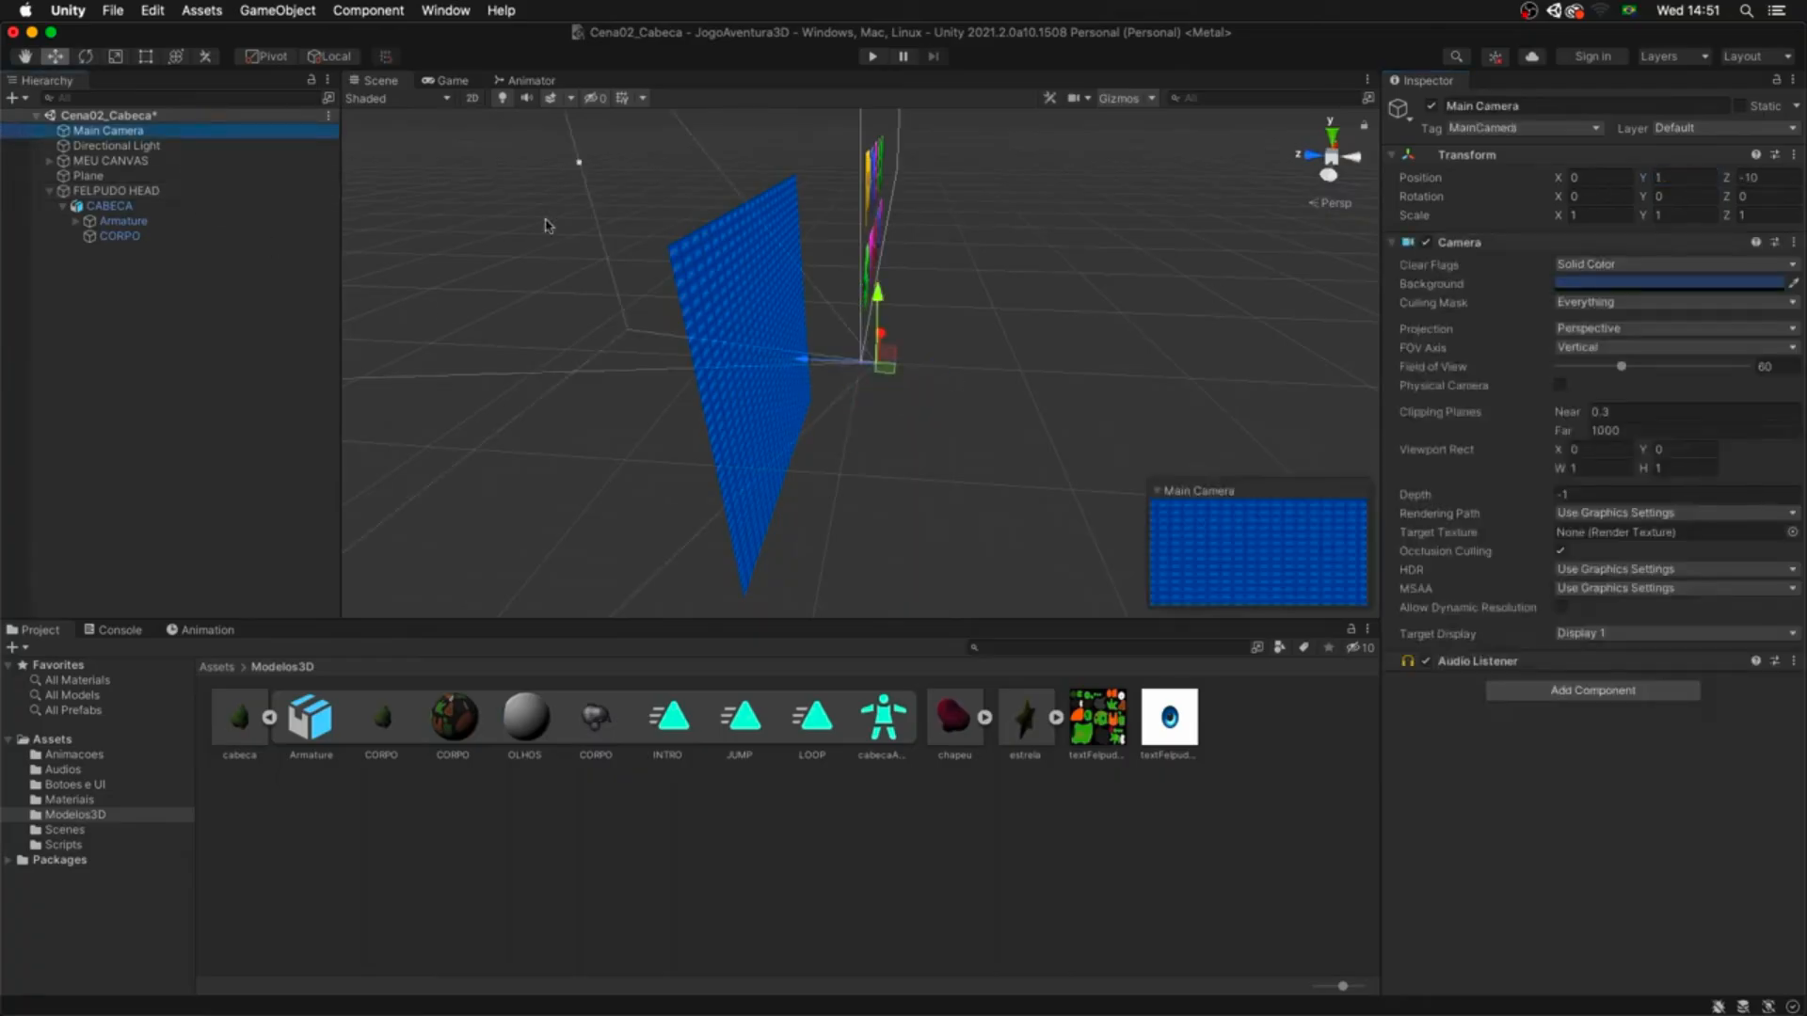
key("f")
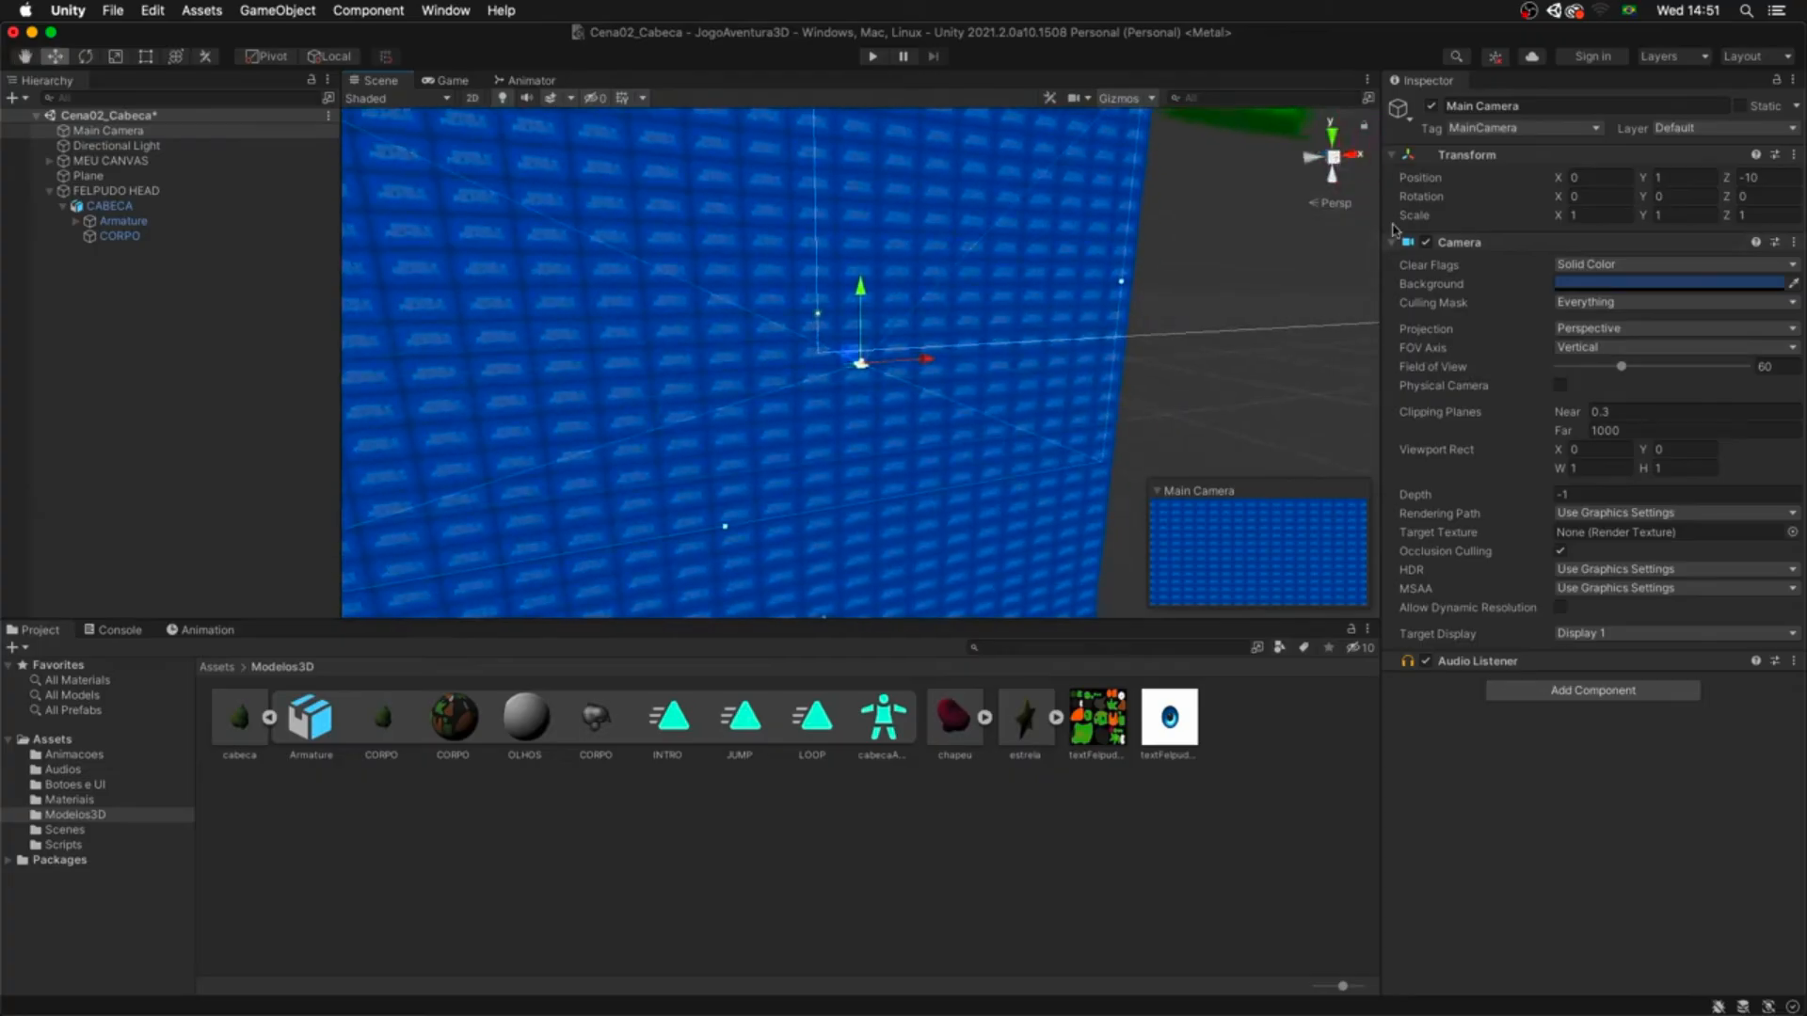
left_click(177, 191)
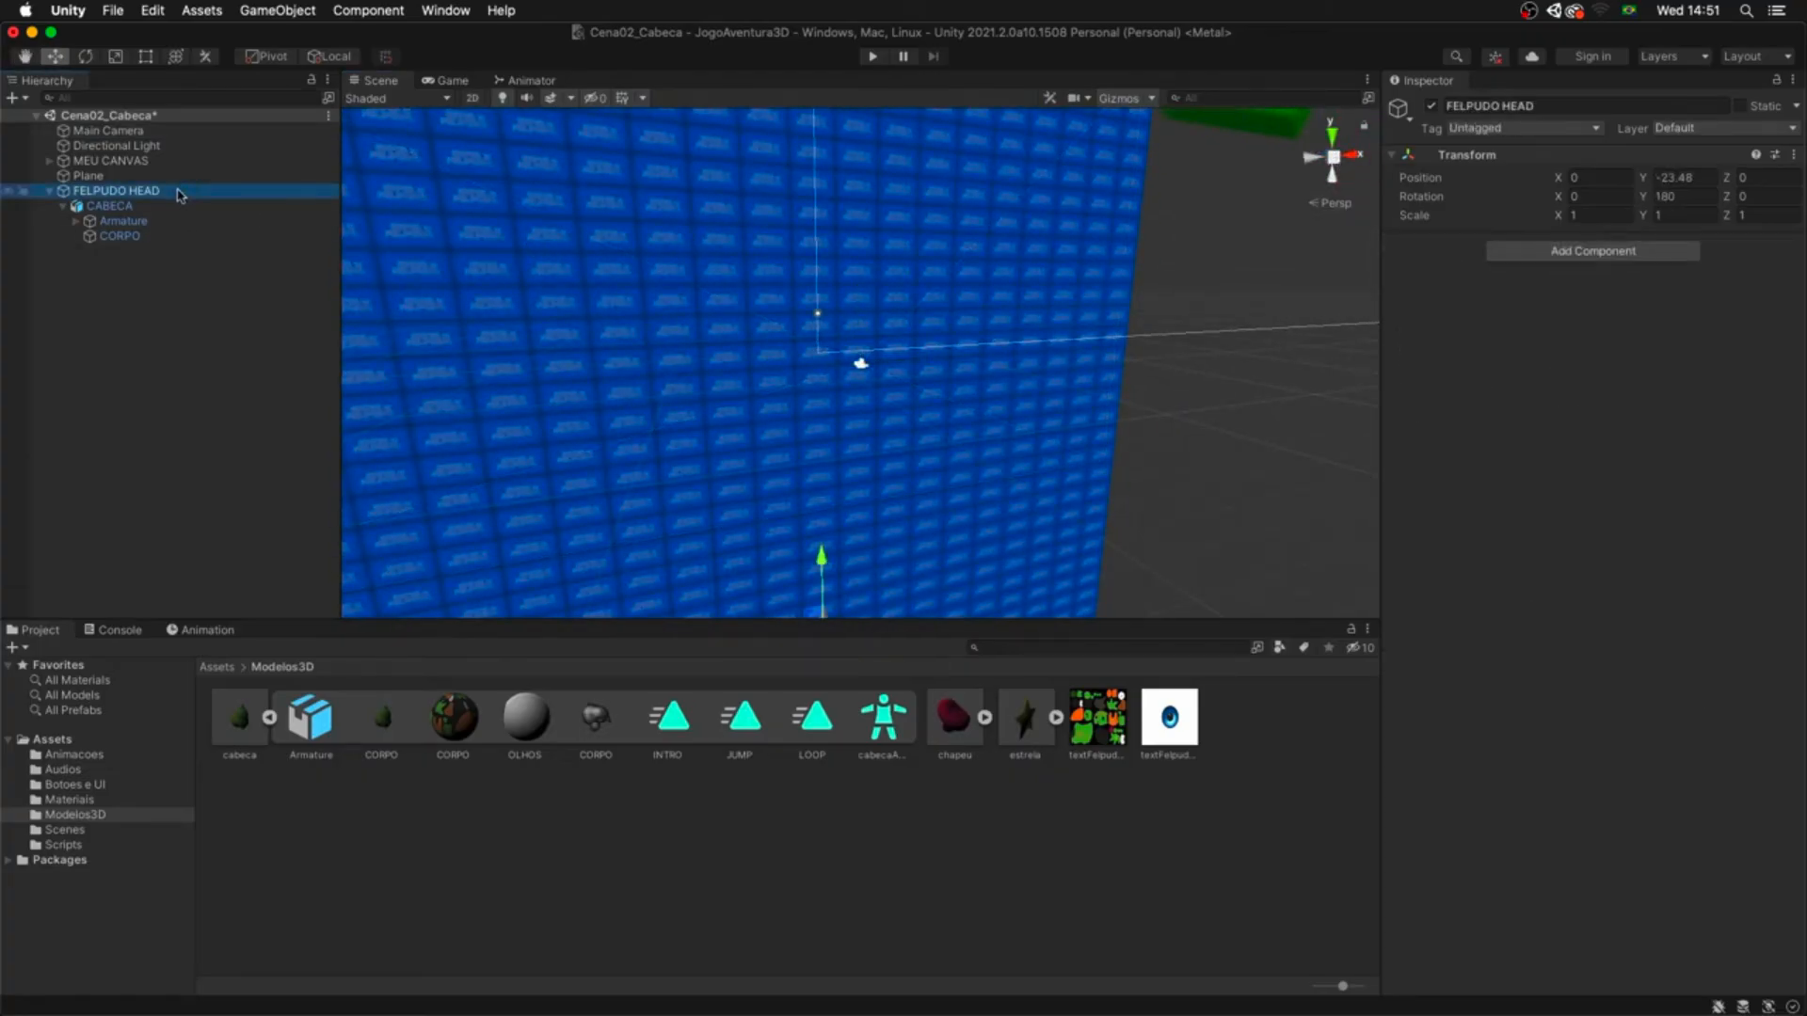
left_click_drag(821, 563, 805, 431)
left_click(449, 81)
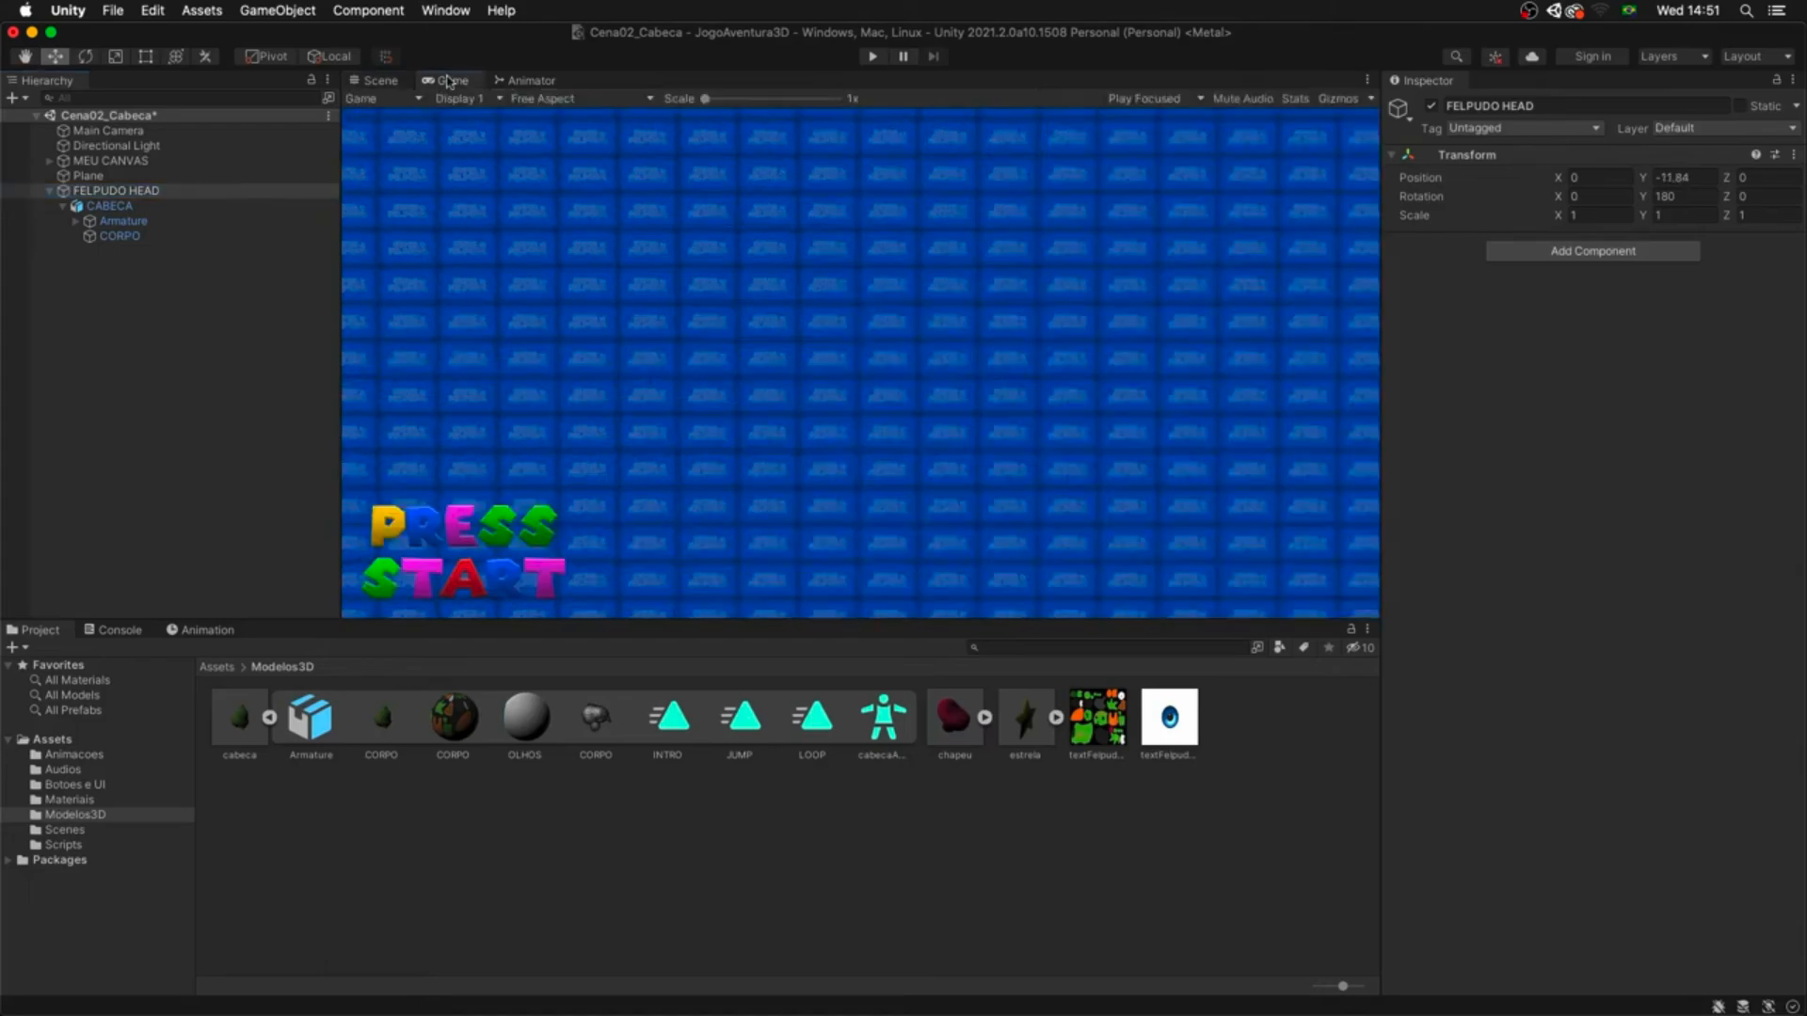
left_click(380, 81)
- Play the scene and raise FELPUDO HEAD to a Y position of about -0.77, checking the framing in the game view
left_click(873, 56)
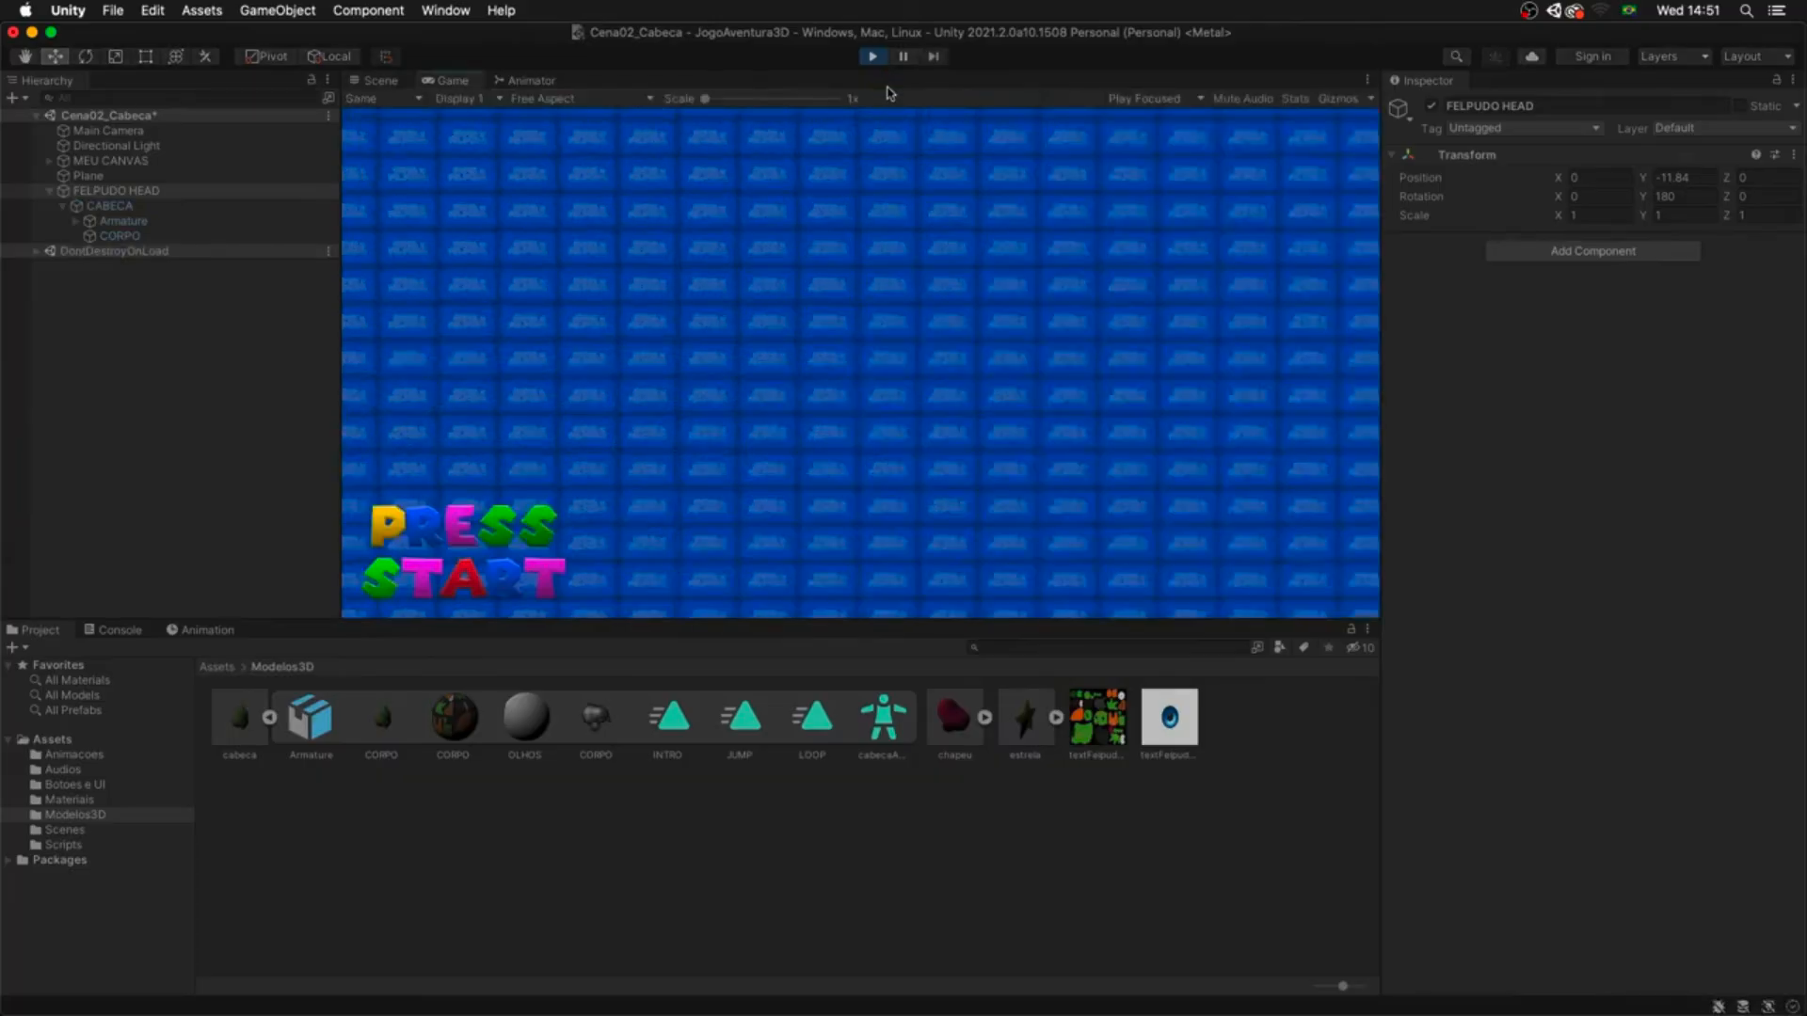
left_click(388, 82)
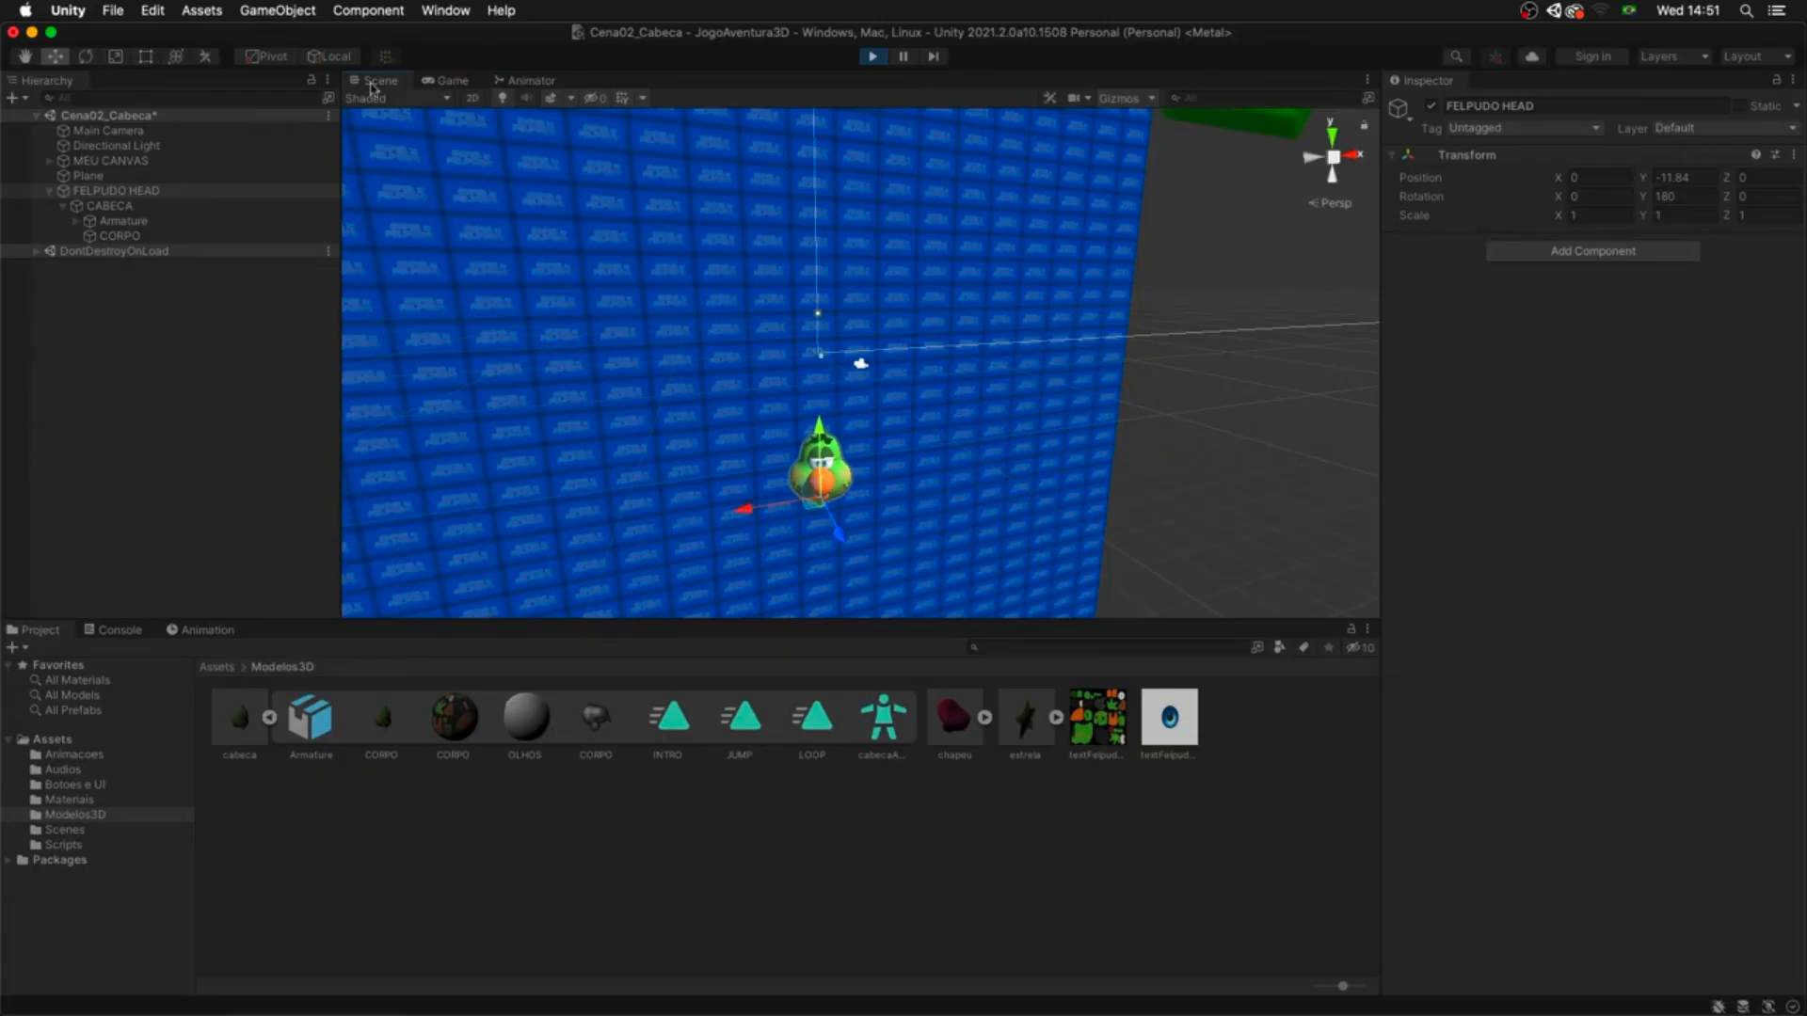
left_click_drag(819, 428, 820, 290)
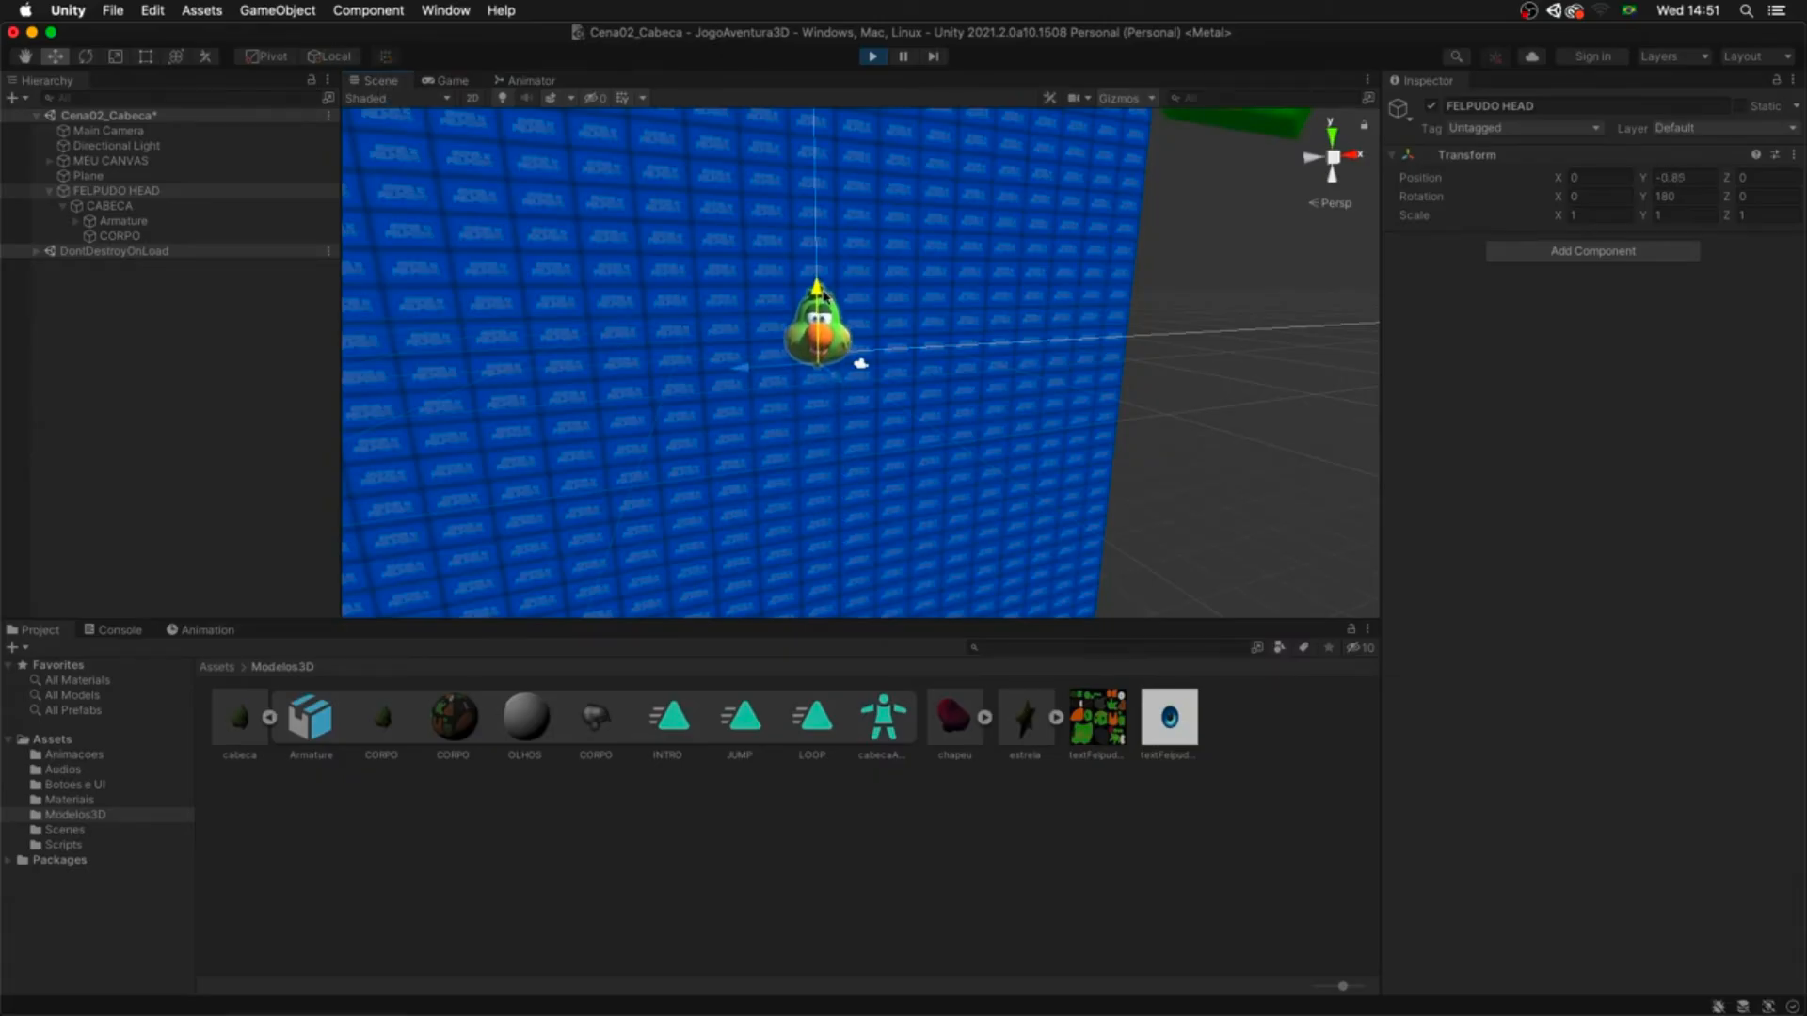
left_click(457, 81)
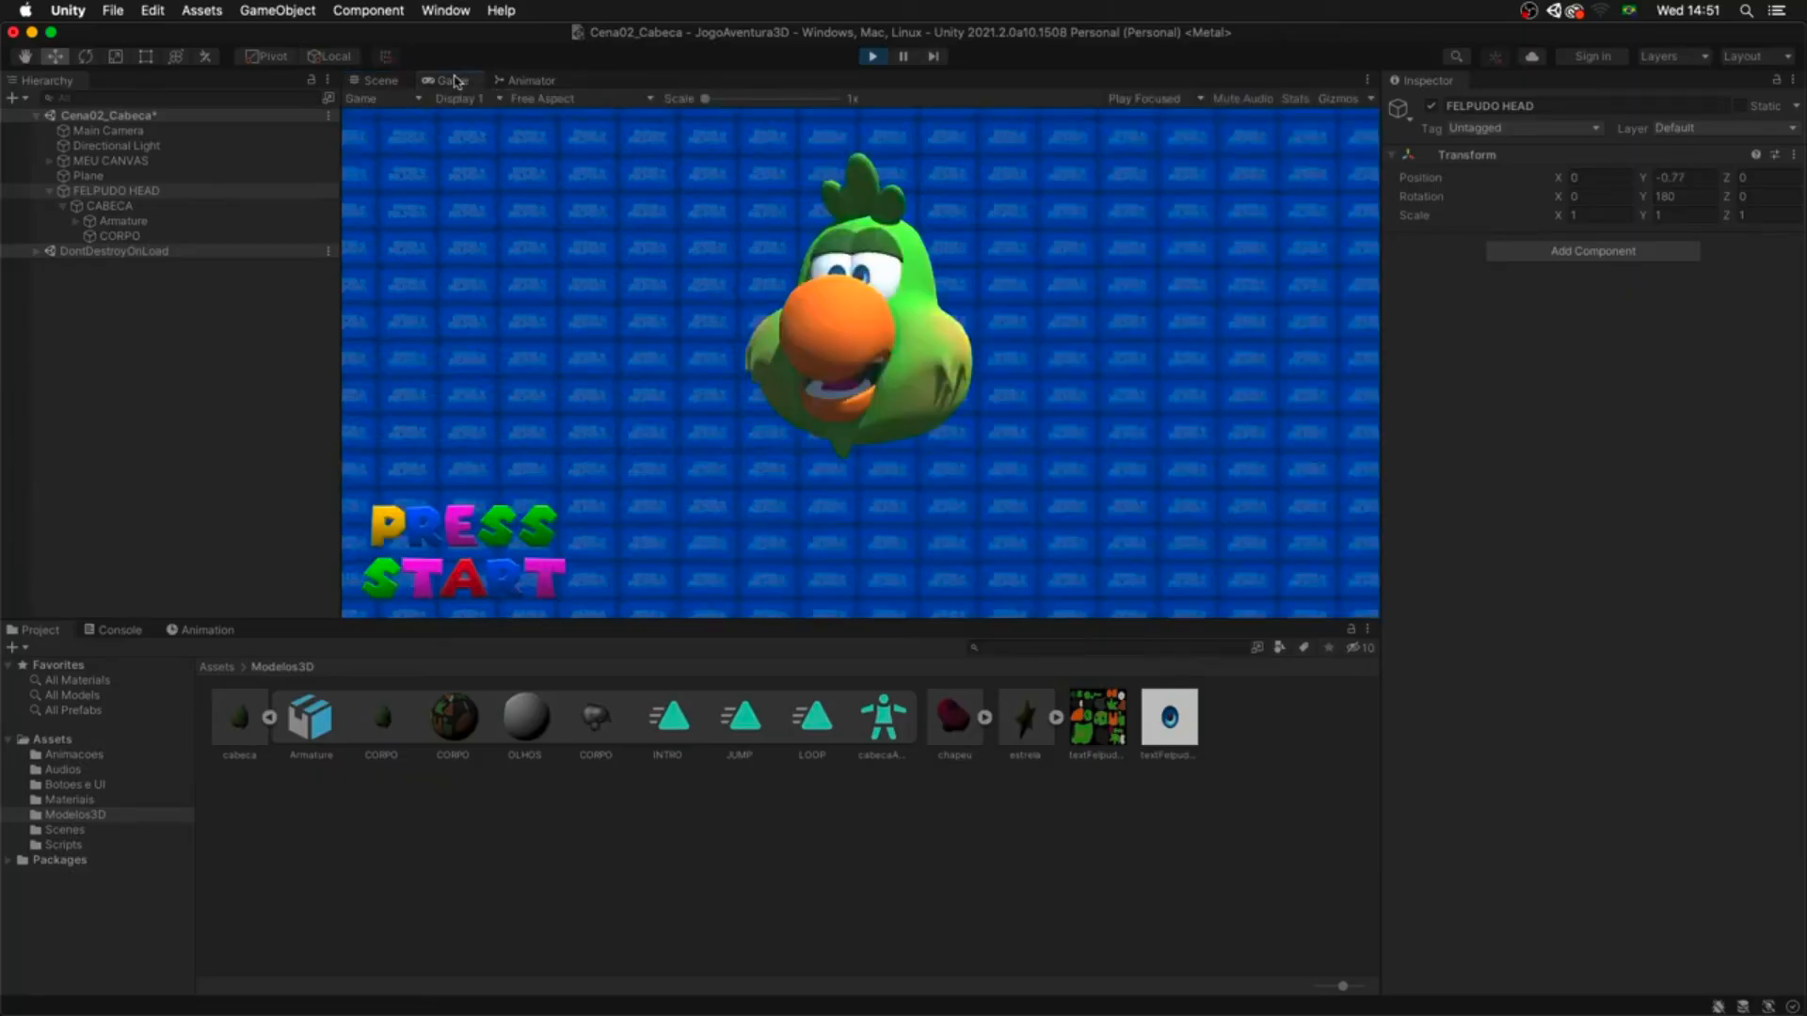
- Lower FELPUDO HEAD slightly and enlarge it uniformly to a scale of about 2.9, checking the result in the game view
left_click(393, 83)
left_click_drag(817, 297, 822, 333)
key("r")
left_click_drag(818, 400, 979, 355)
left_click(453, 81)
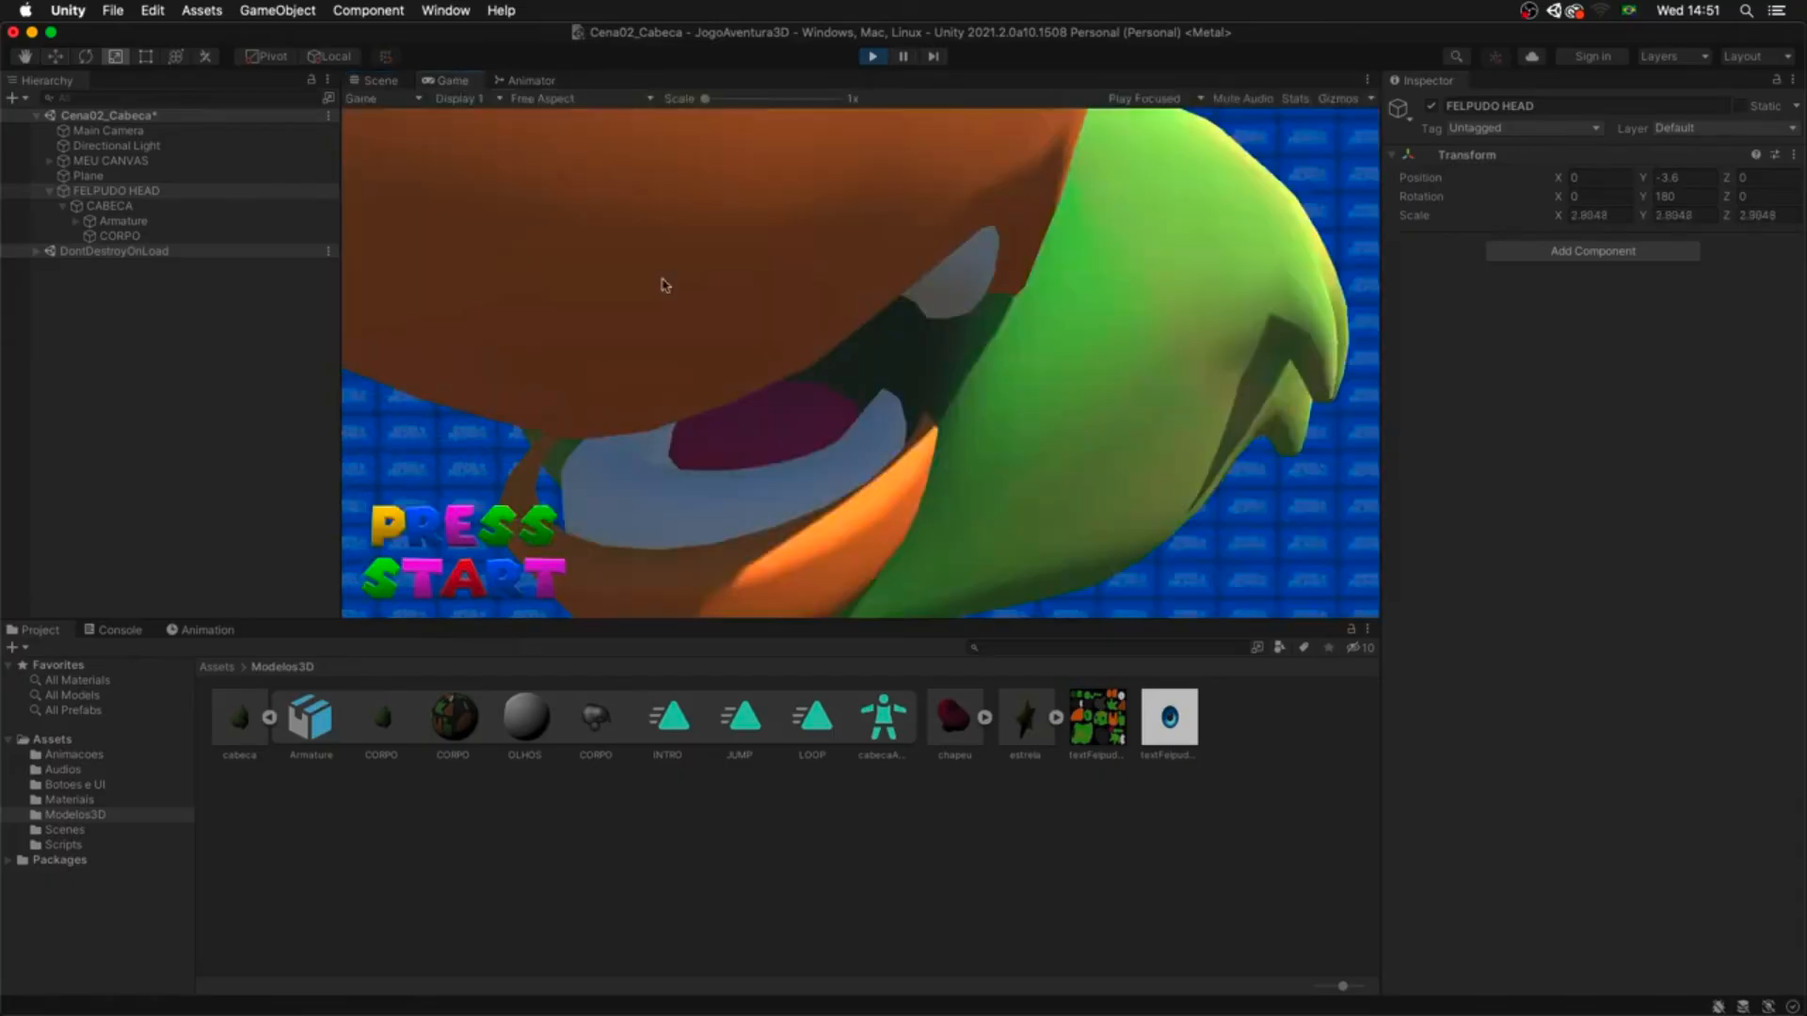
- Reduce FELPUDO HEAD's uniform scale to about 2.23 and lower its Y position to about -6.07, checking the game view
left_click(375, 81)
left_click_drag(811, 405, 777, 414)
key("w")
left_click_drag(820, 338, 818, 381)
left_click(448, 83)
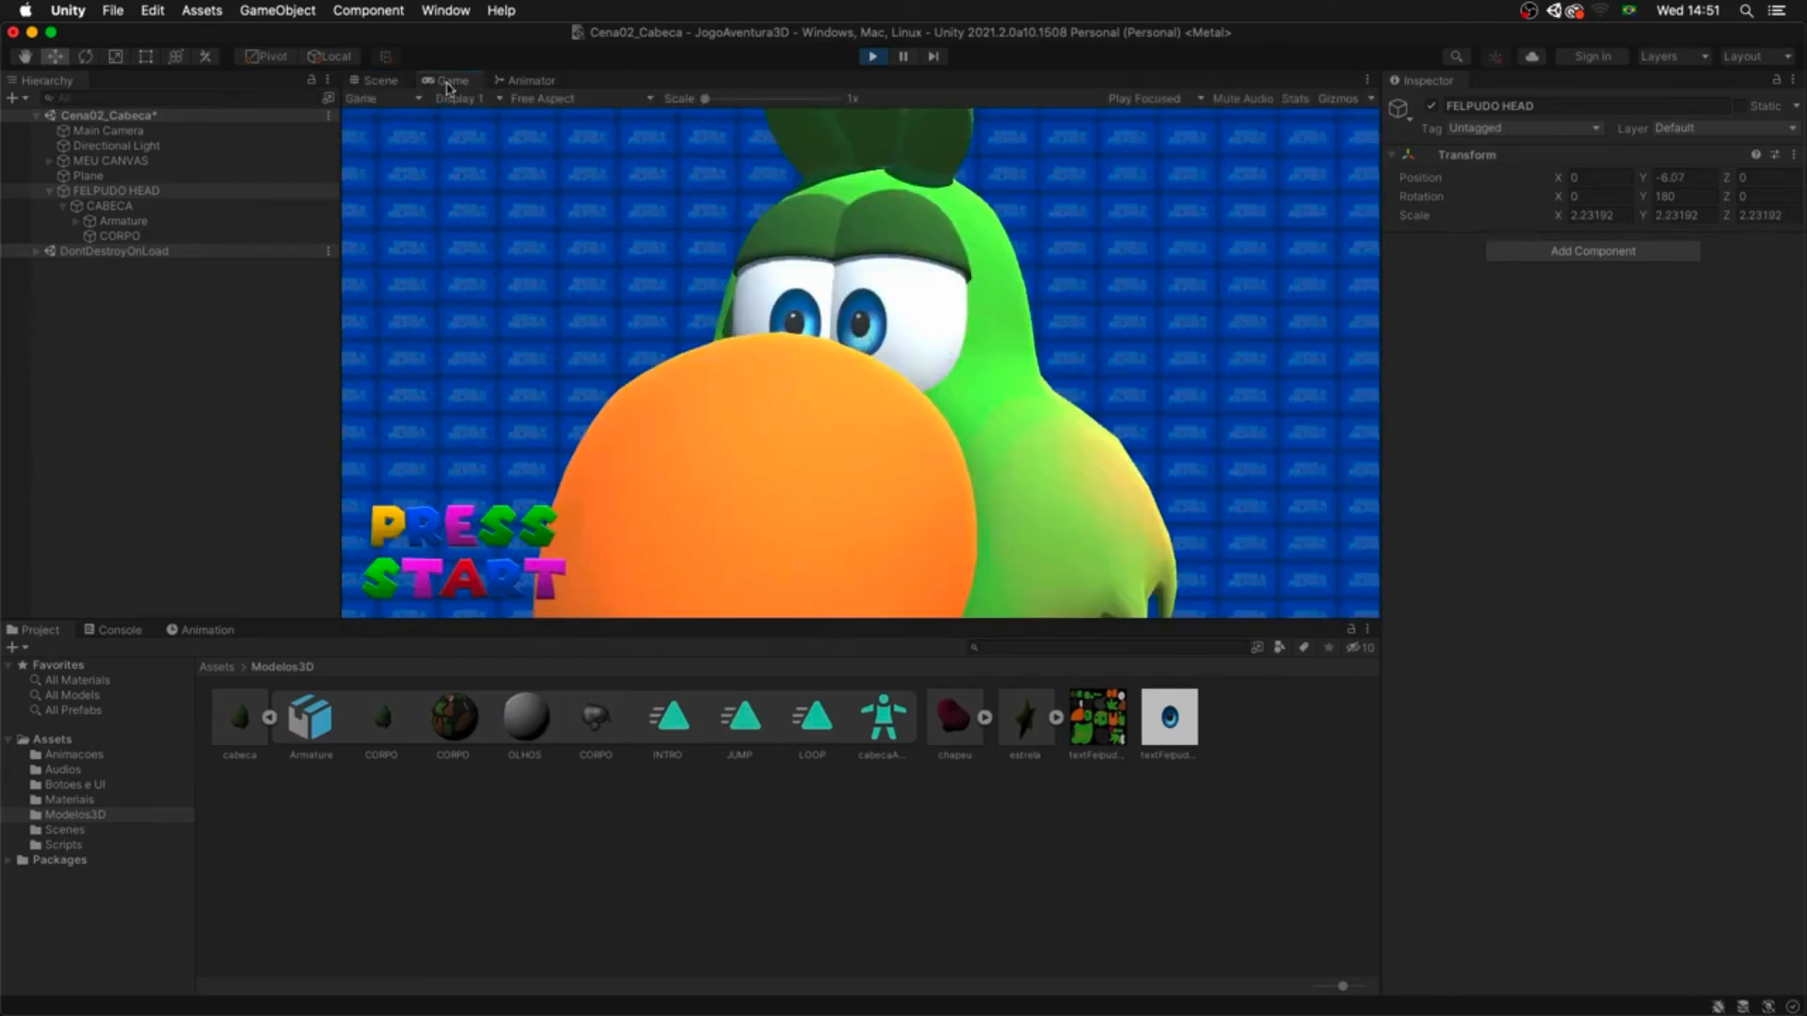
- Reduce FELPUDO HEAD's uniform scale to about 1.33 and raise its Y position to about -3.17 to frame it in the game view
left_click(395, 82)
key("r")
left_click_drag(818, 432, 770, 439)
key("e")
key("w")
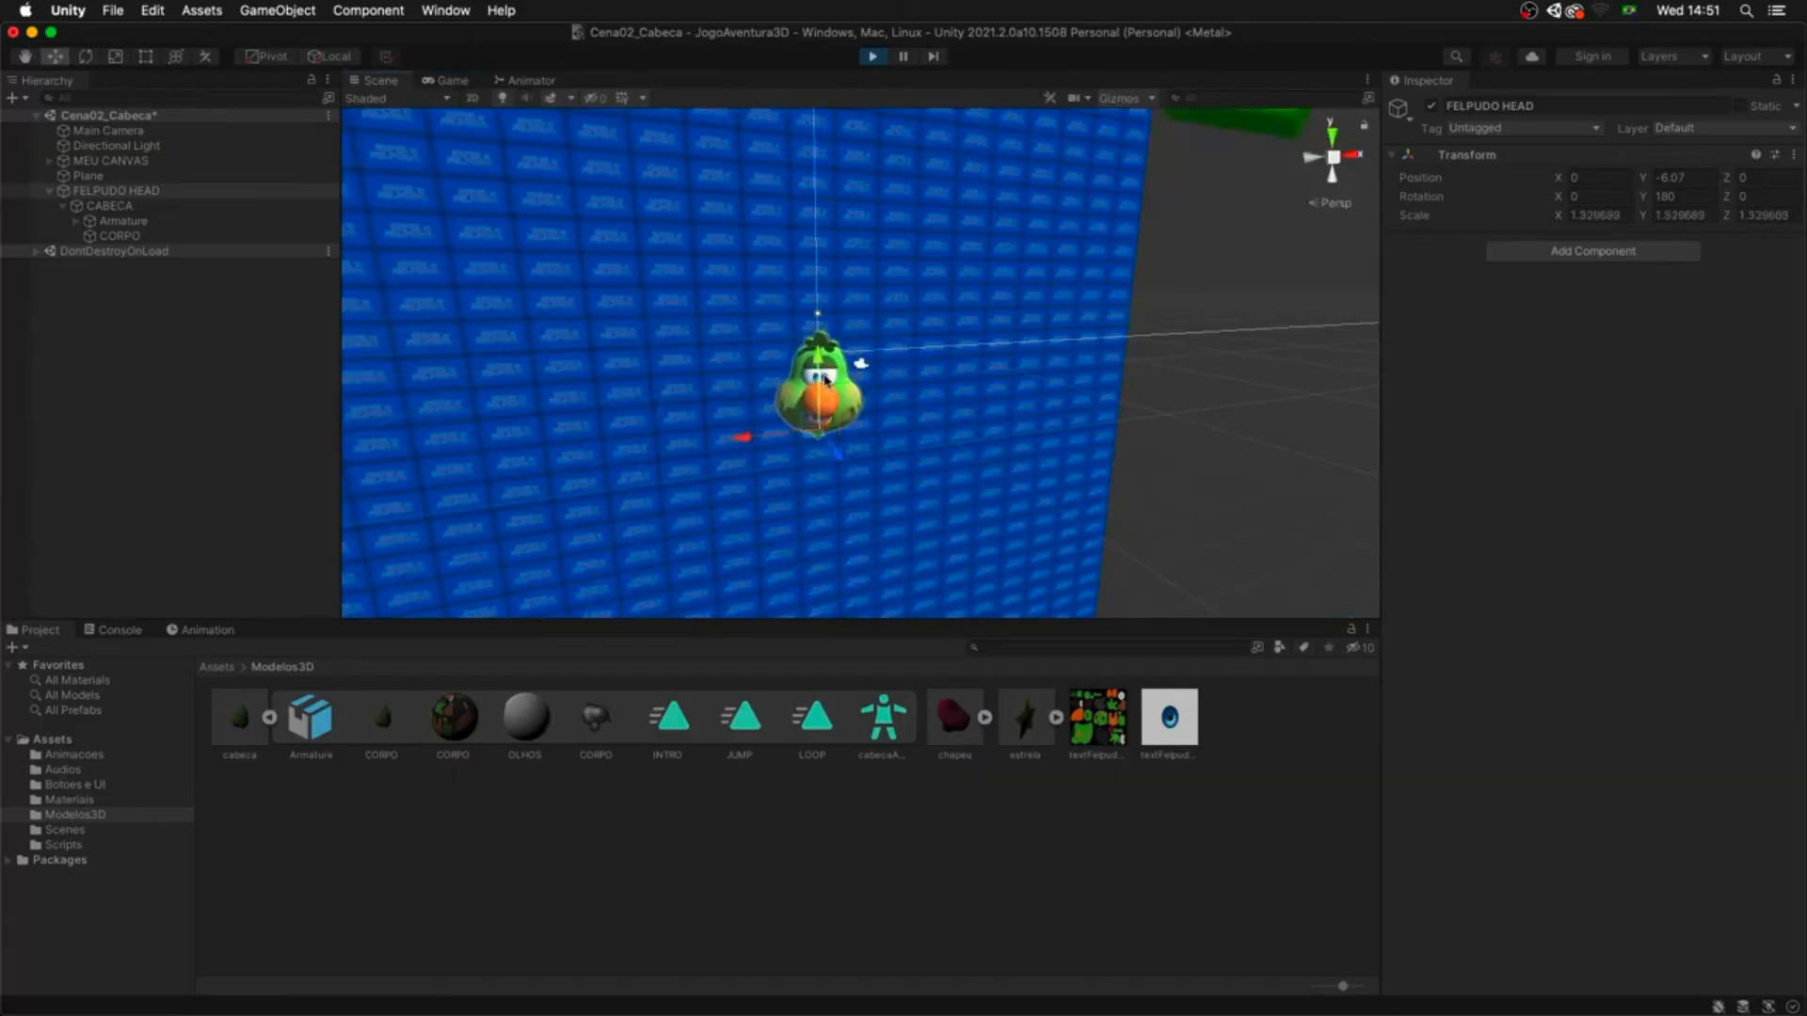
left_click_drag(820, 376, 820, 340)
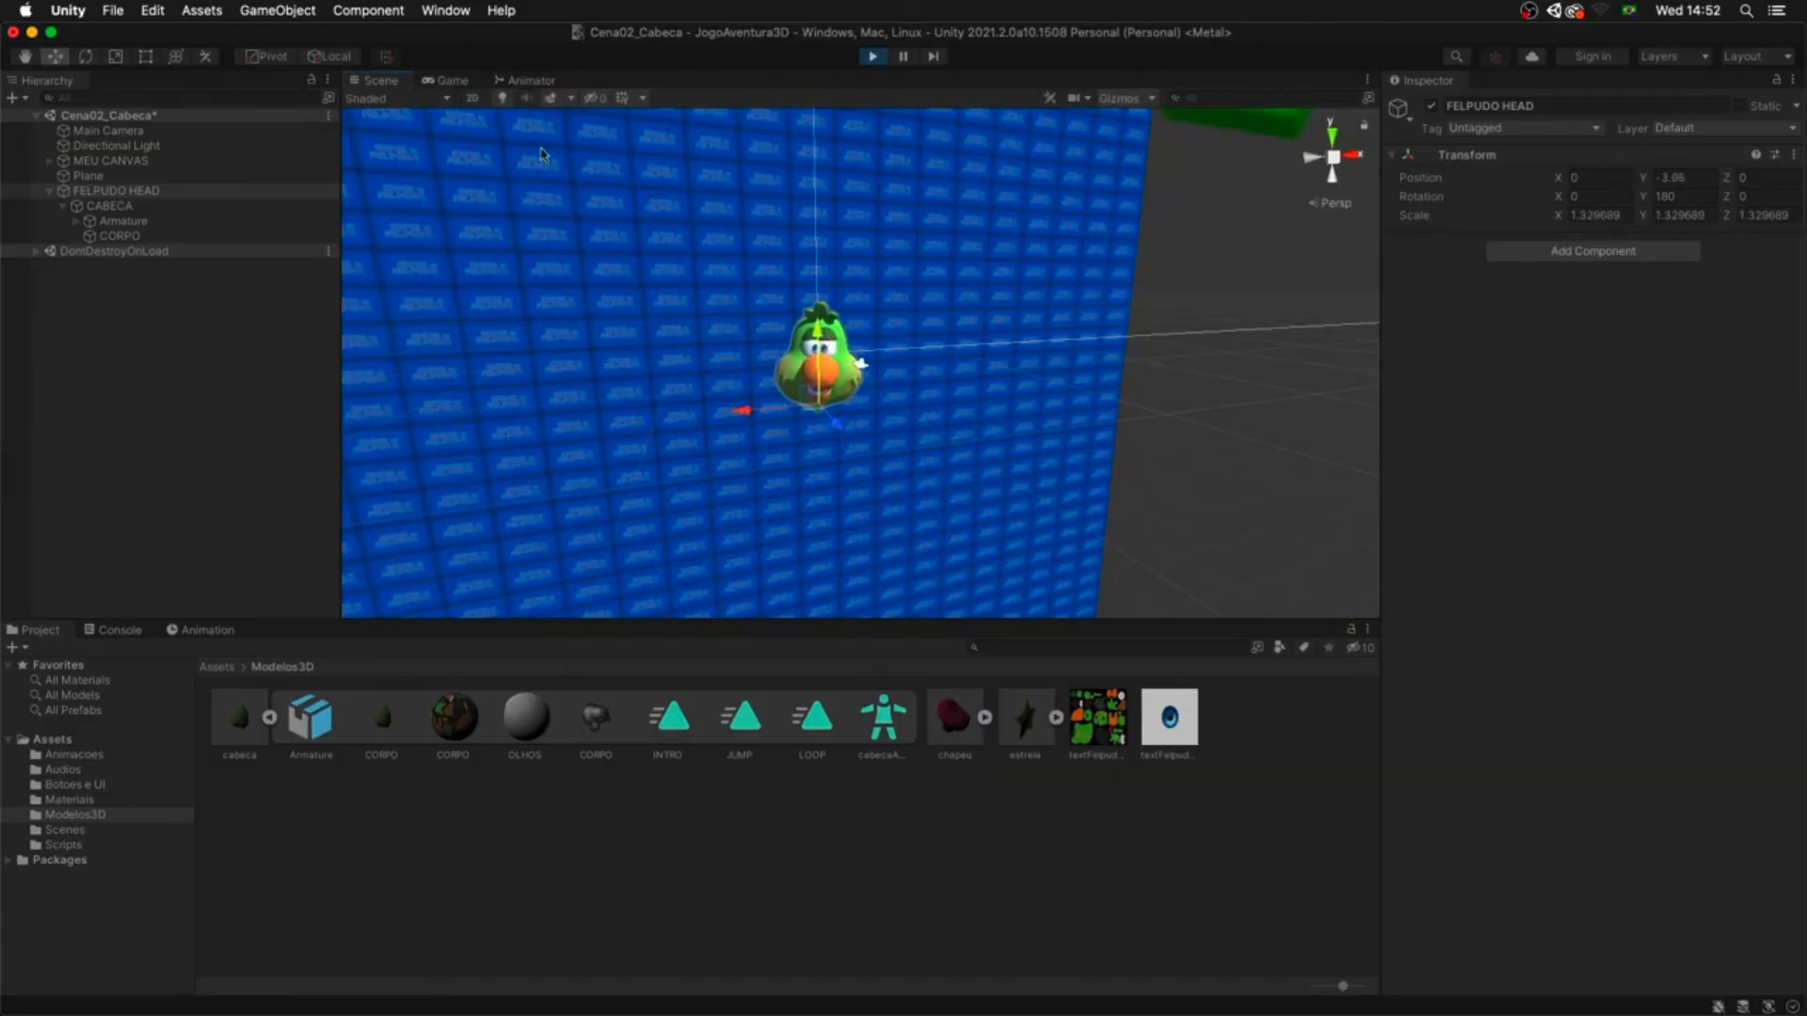
left_click(456, 83)
left_click(395, 82)
left_click_drag(811, 334, 812, 320)
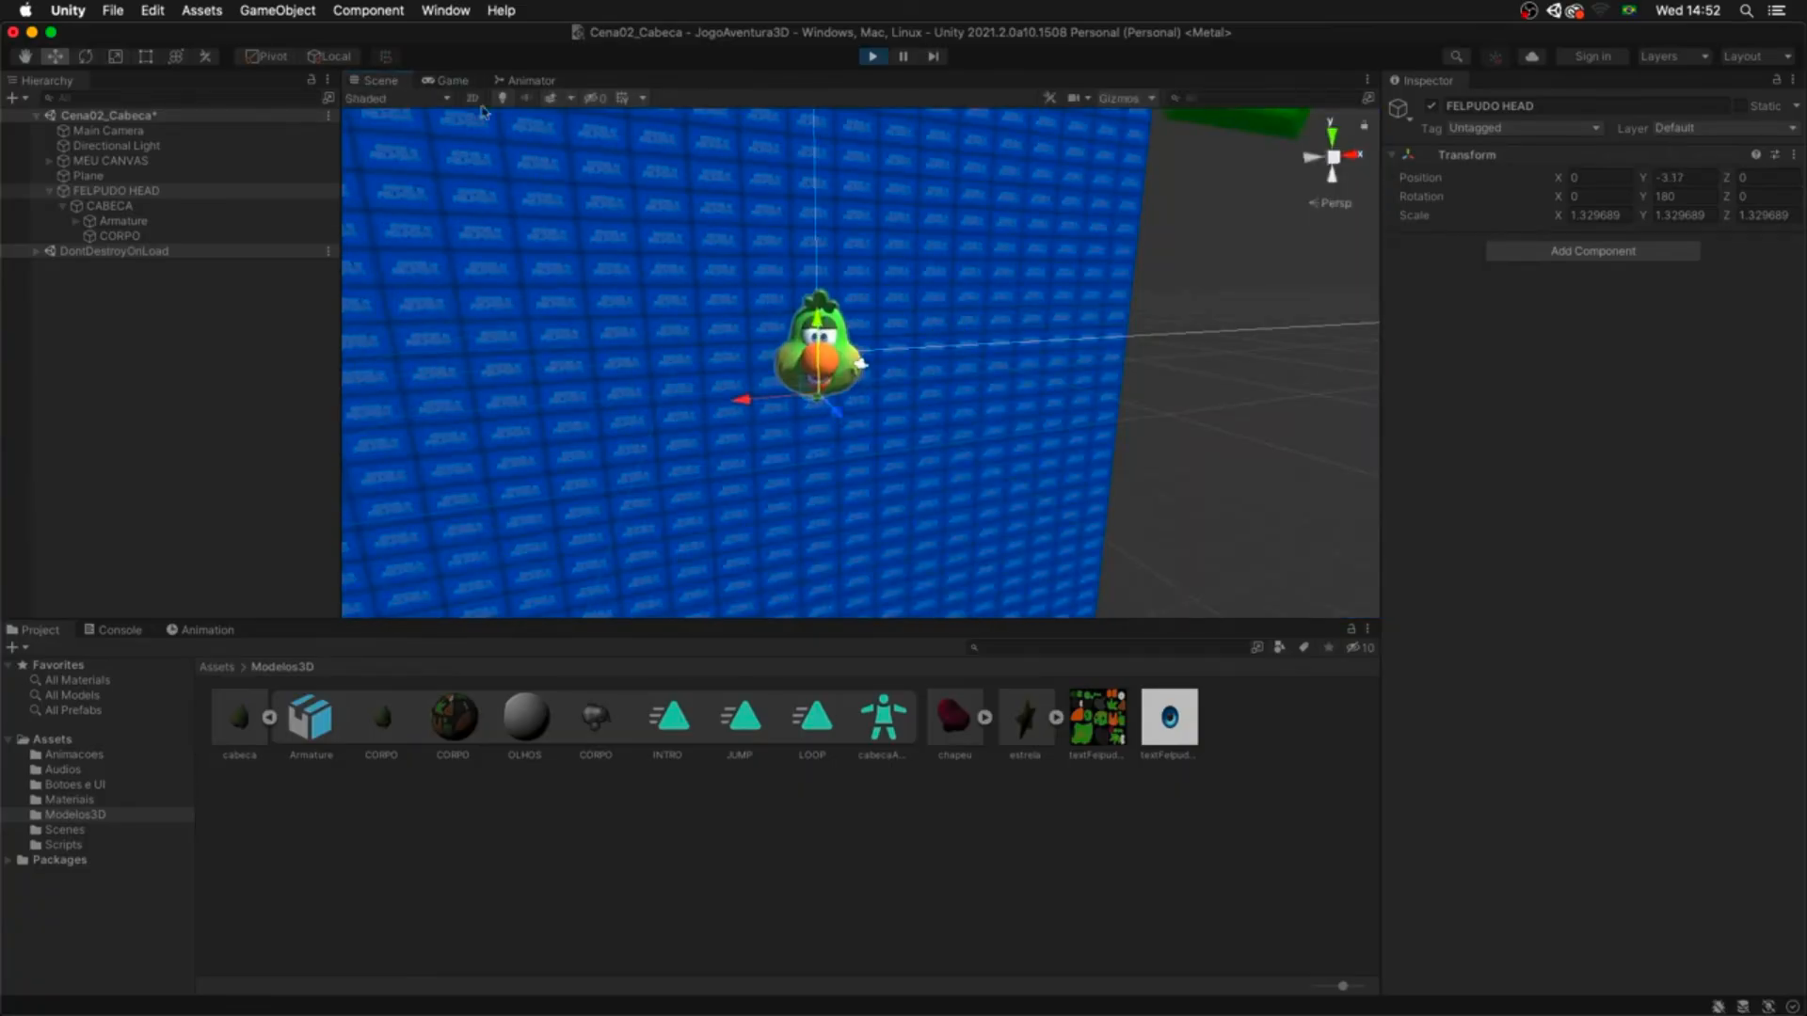
left_click(457, 81)
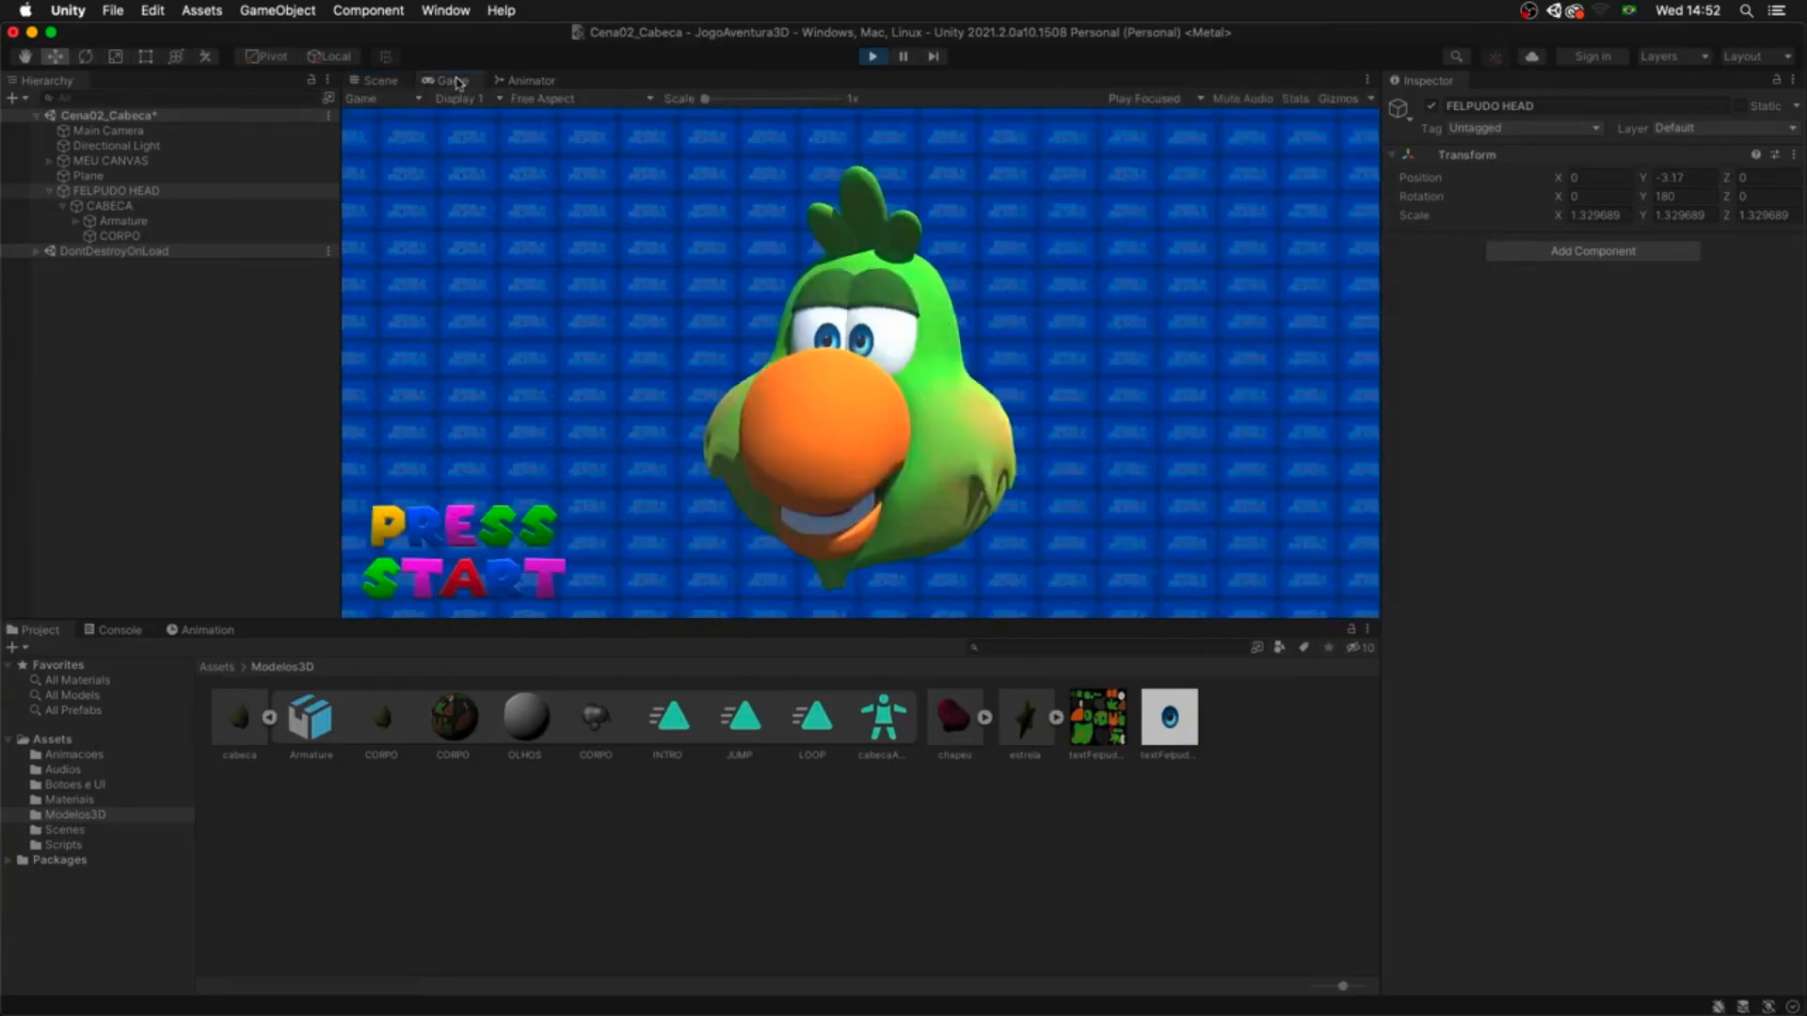
- Copy FELPUDO HEAD's whole Transform component while the scene is still playing
left_click(393, 83)
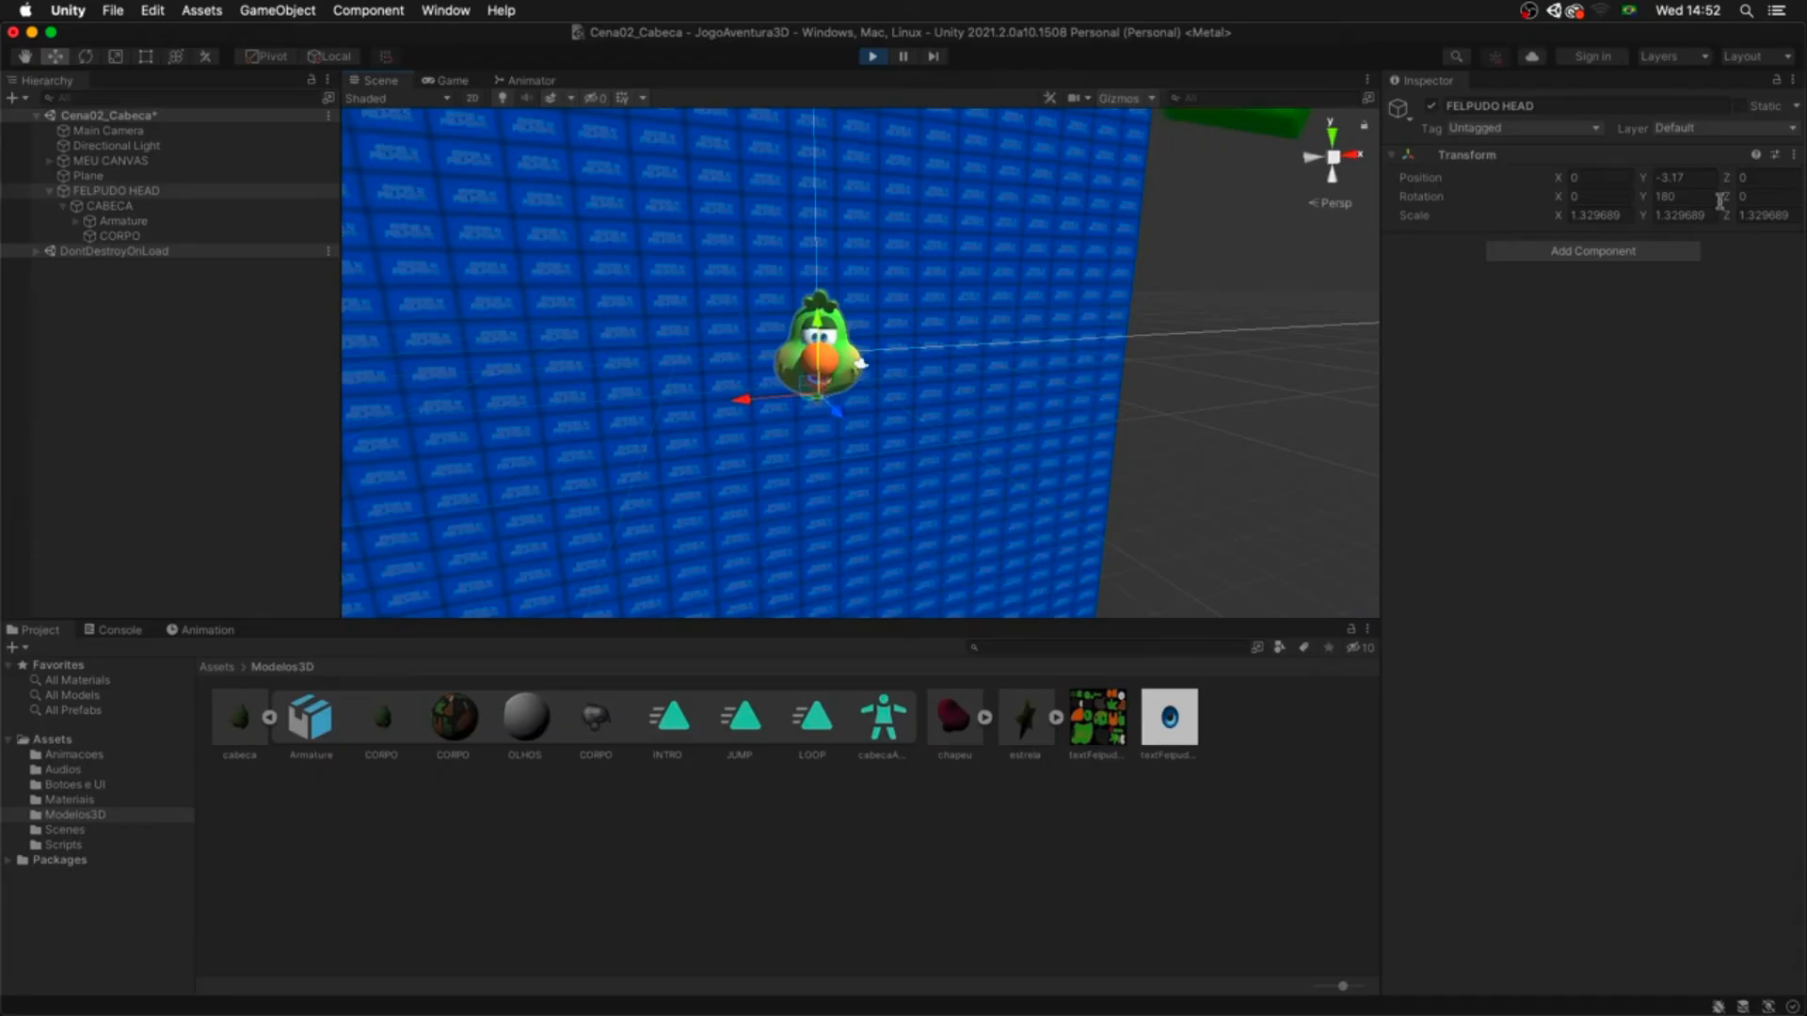
left_click(1793, 157)
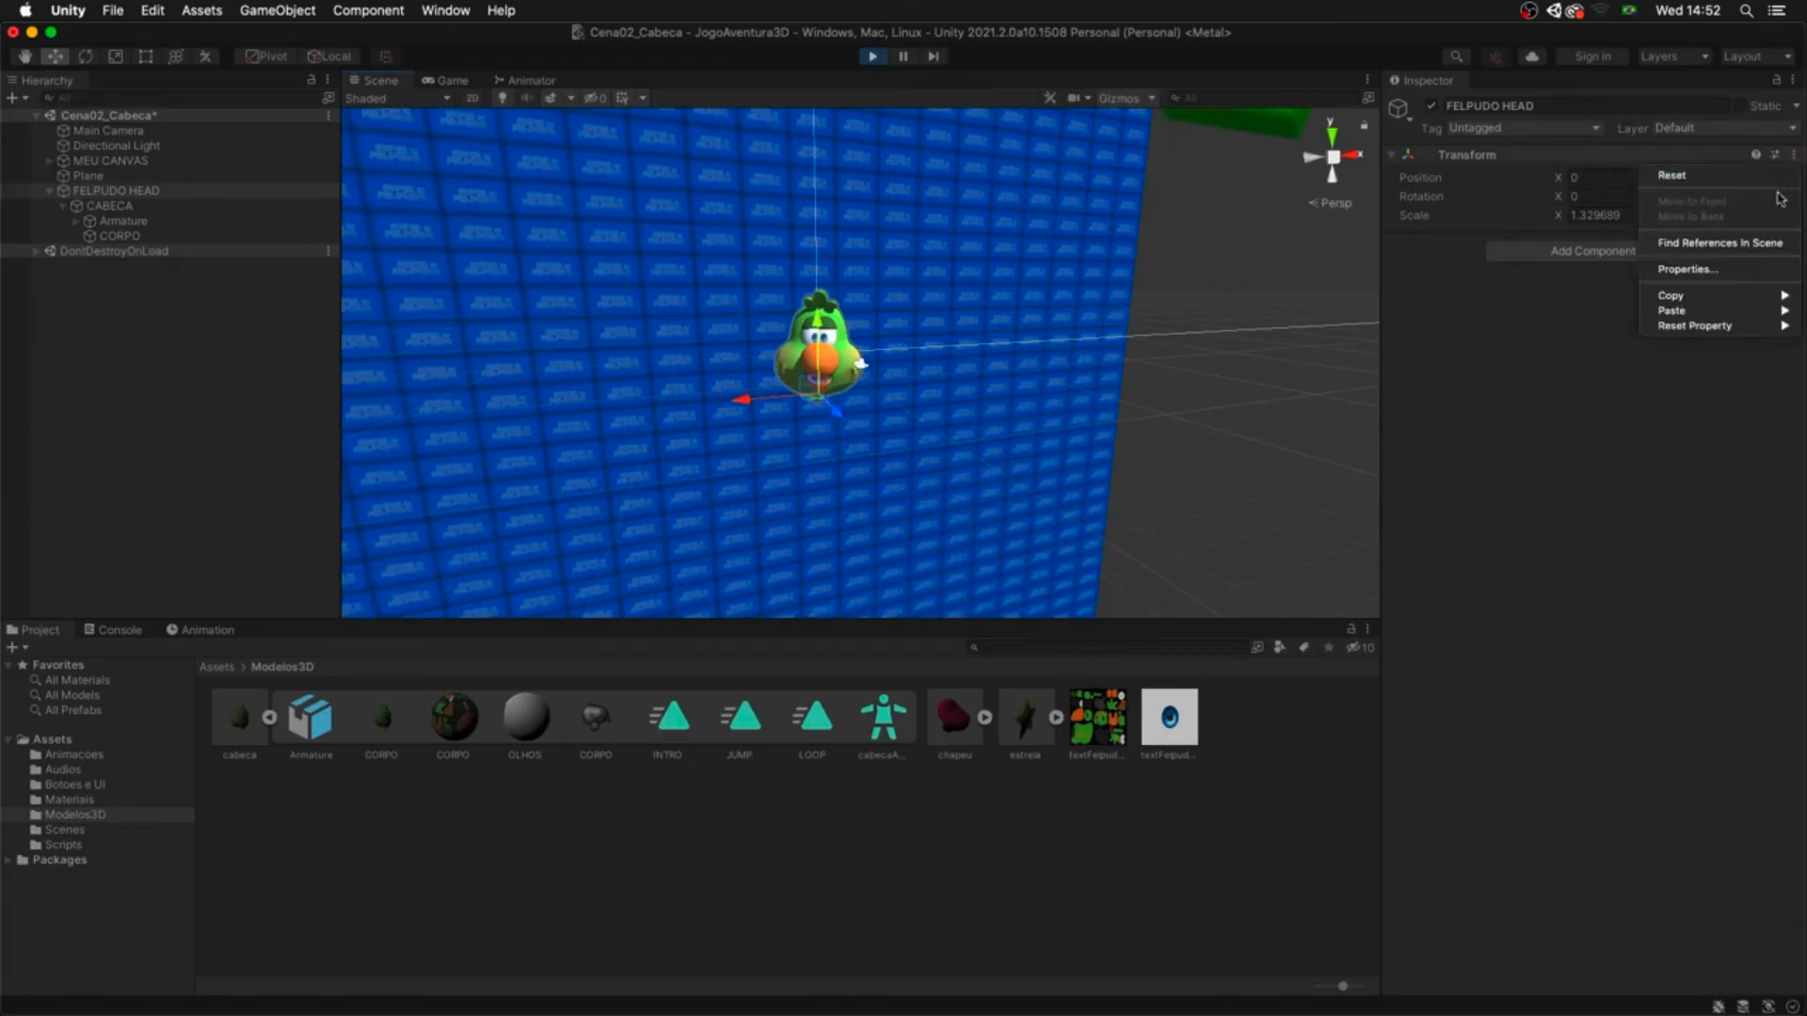
mouse_move(1727, 301)
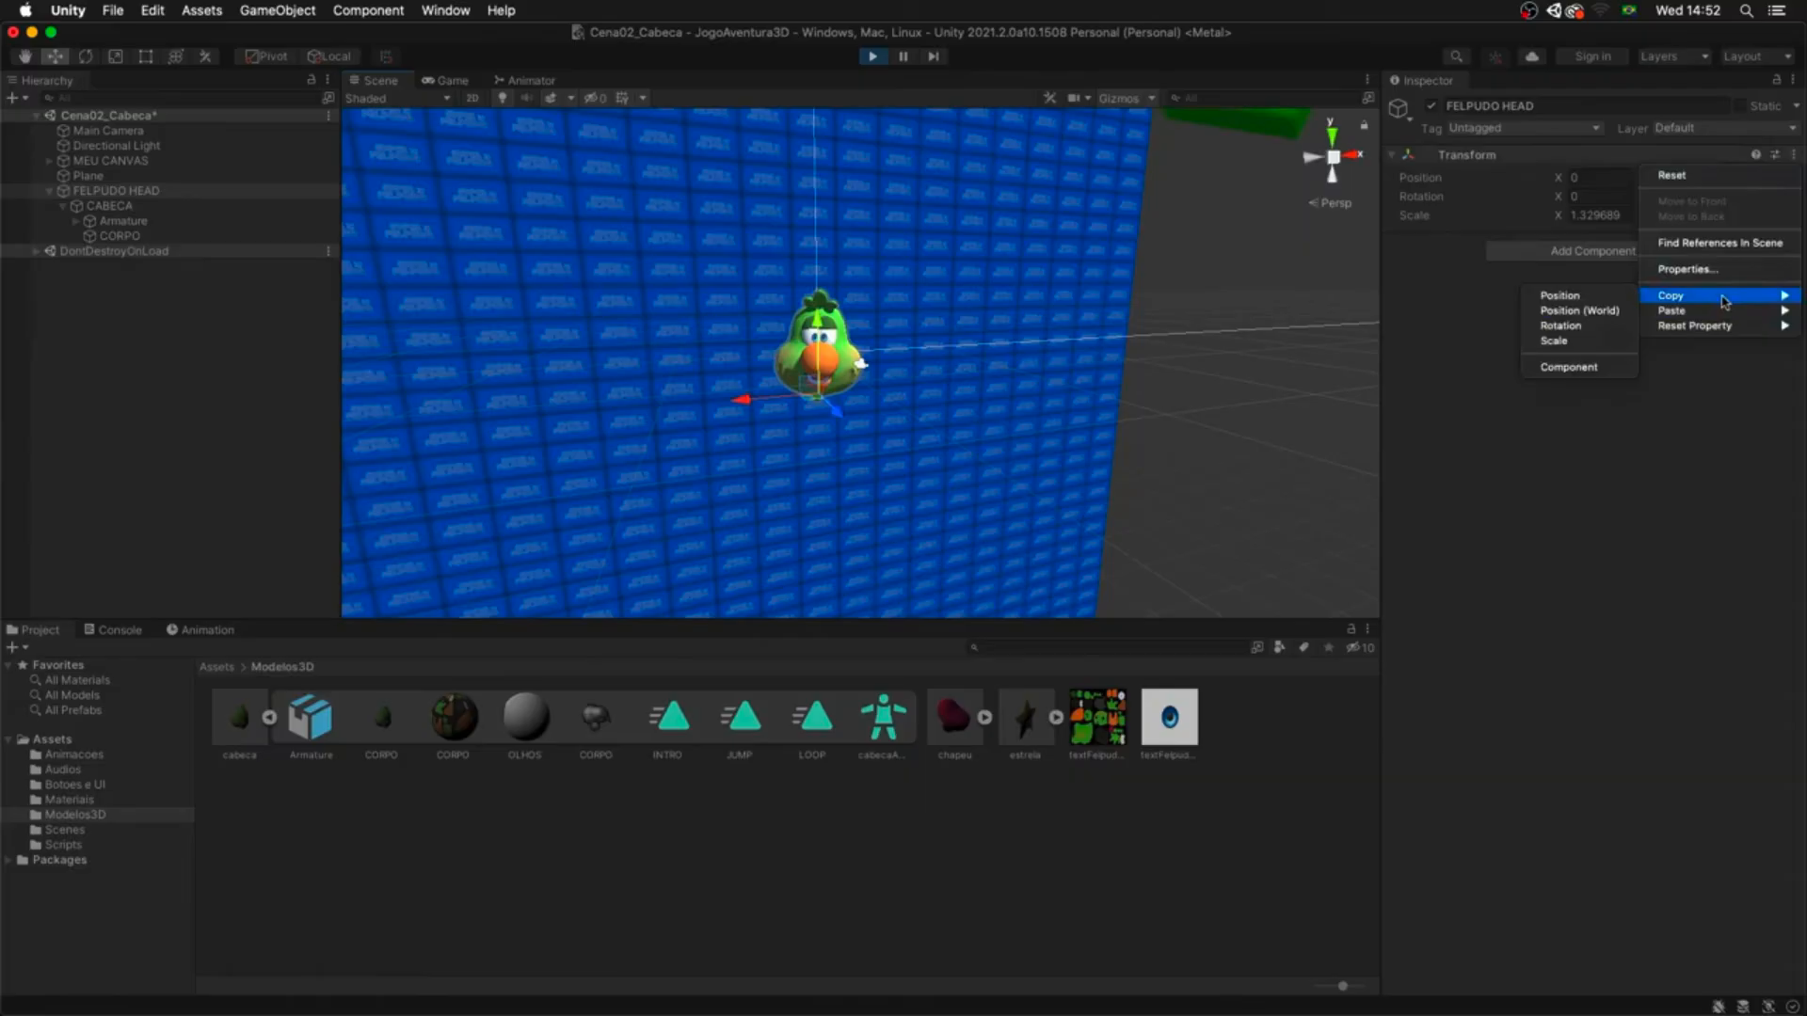
left_click(1596, 368)
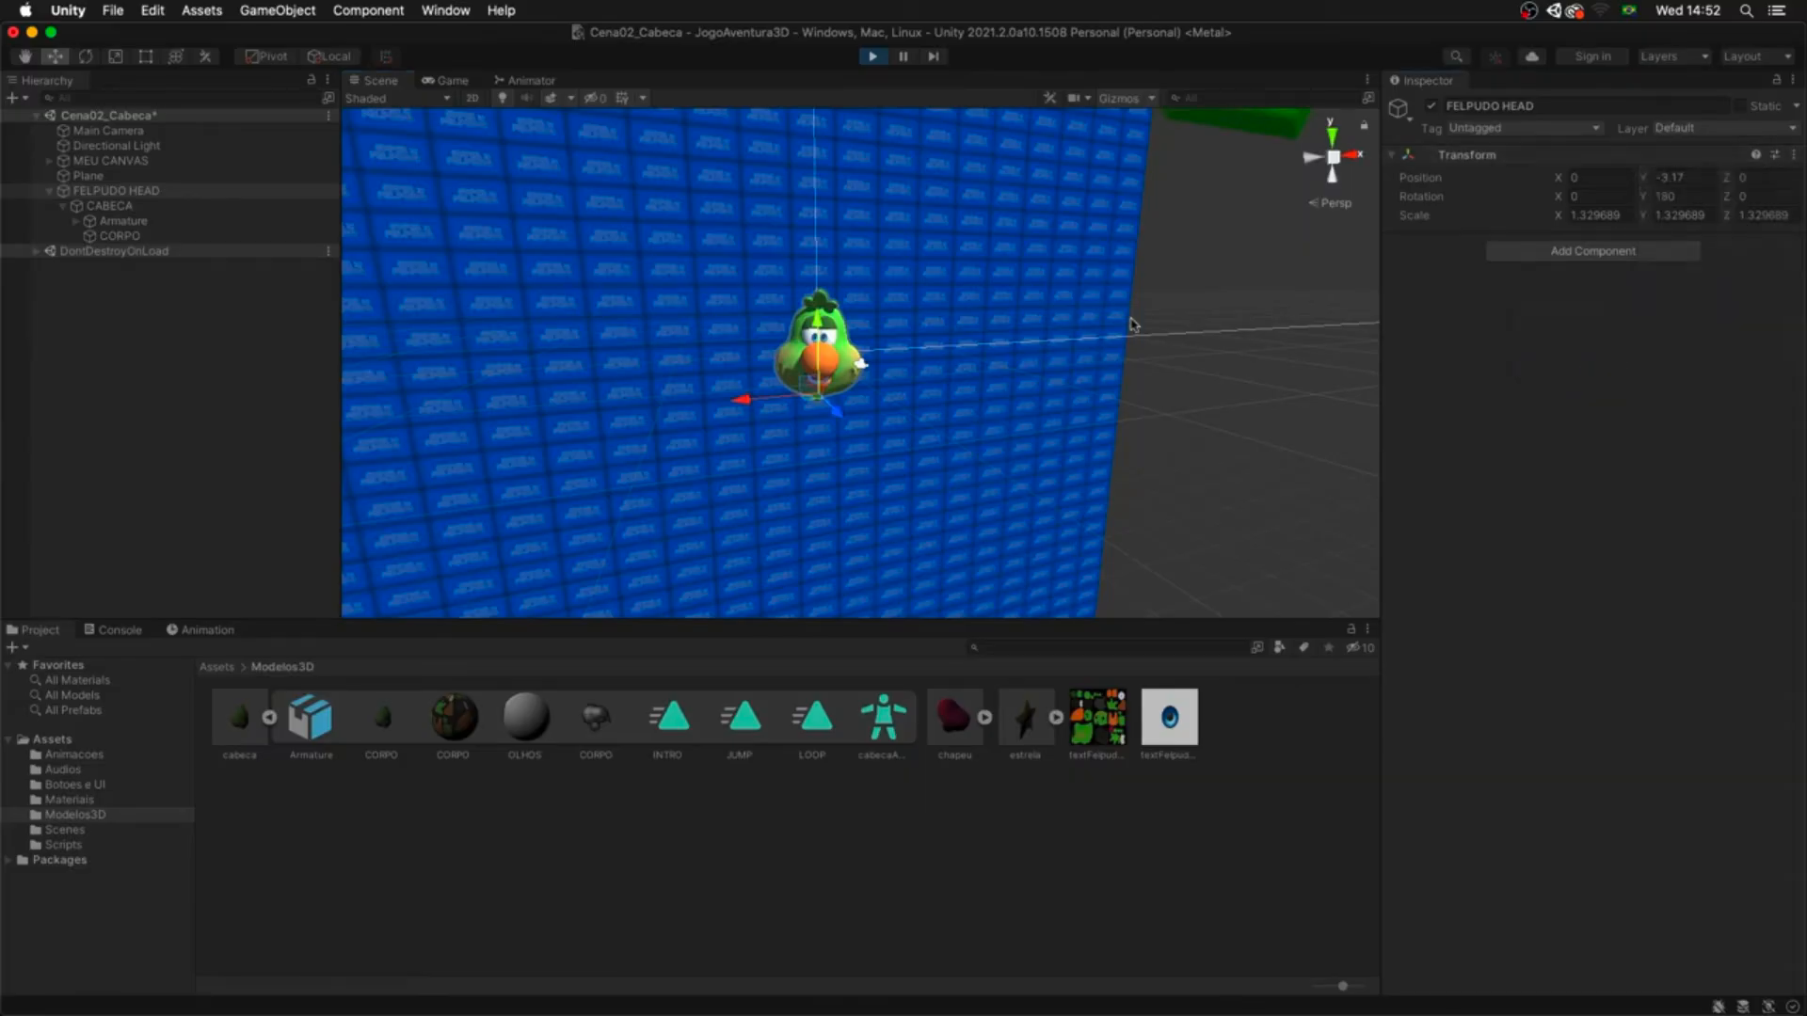
left_click(323, 316)
left_click(150, 192)
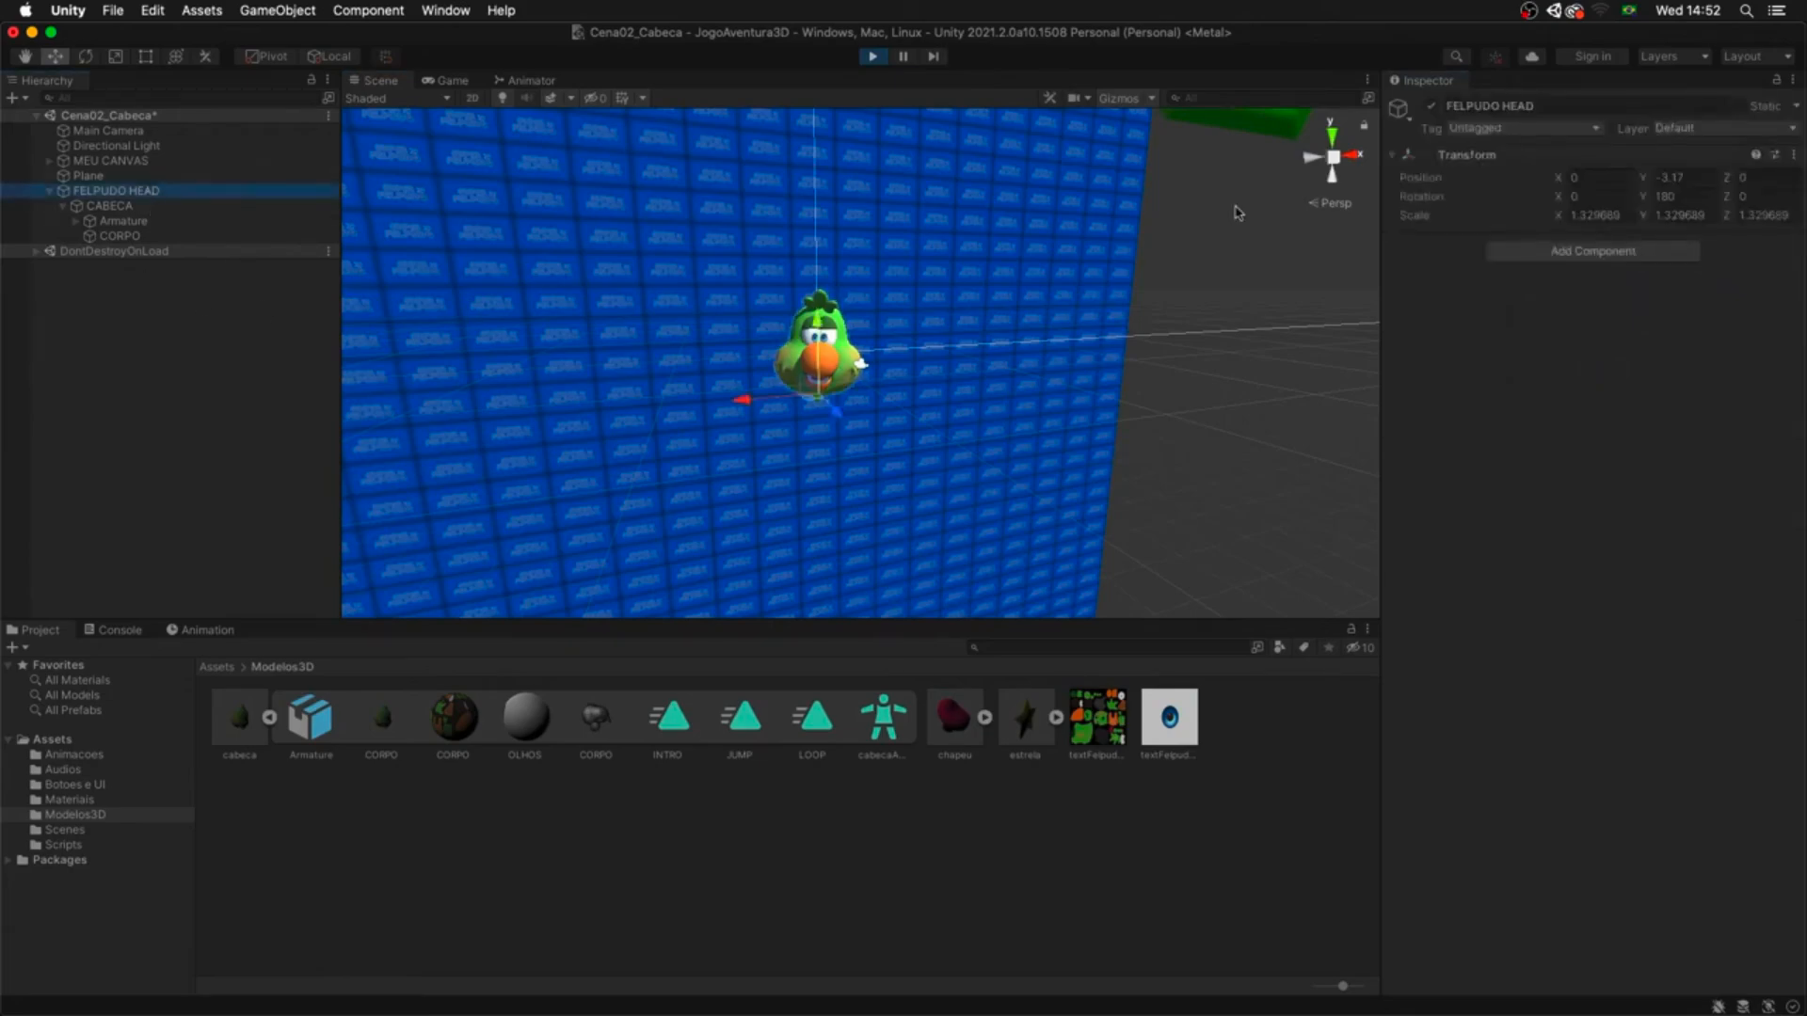
left_click(1794, 155)
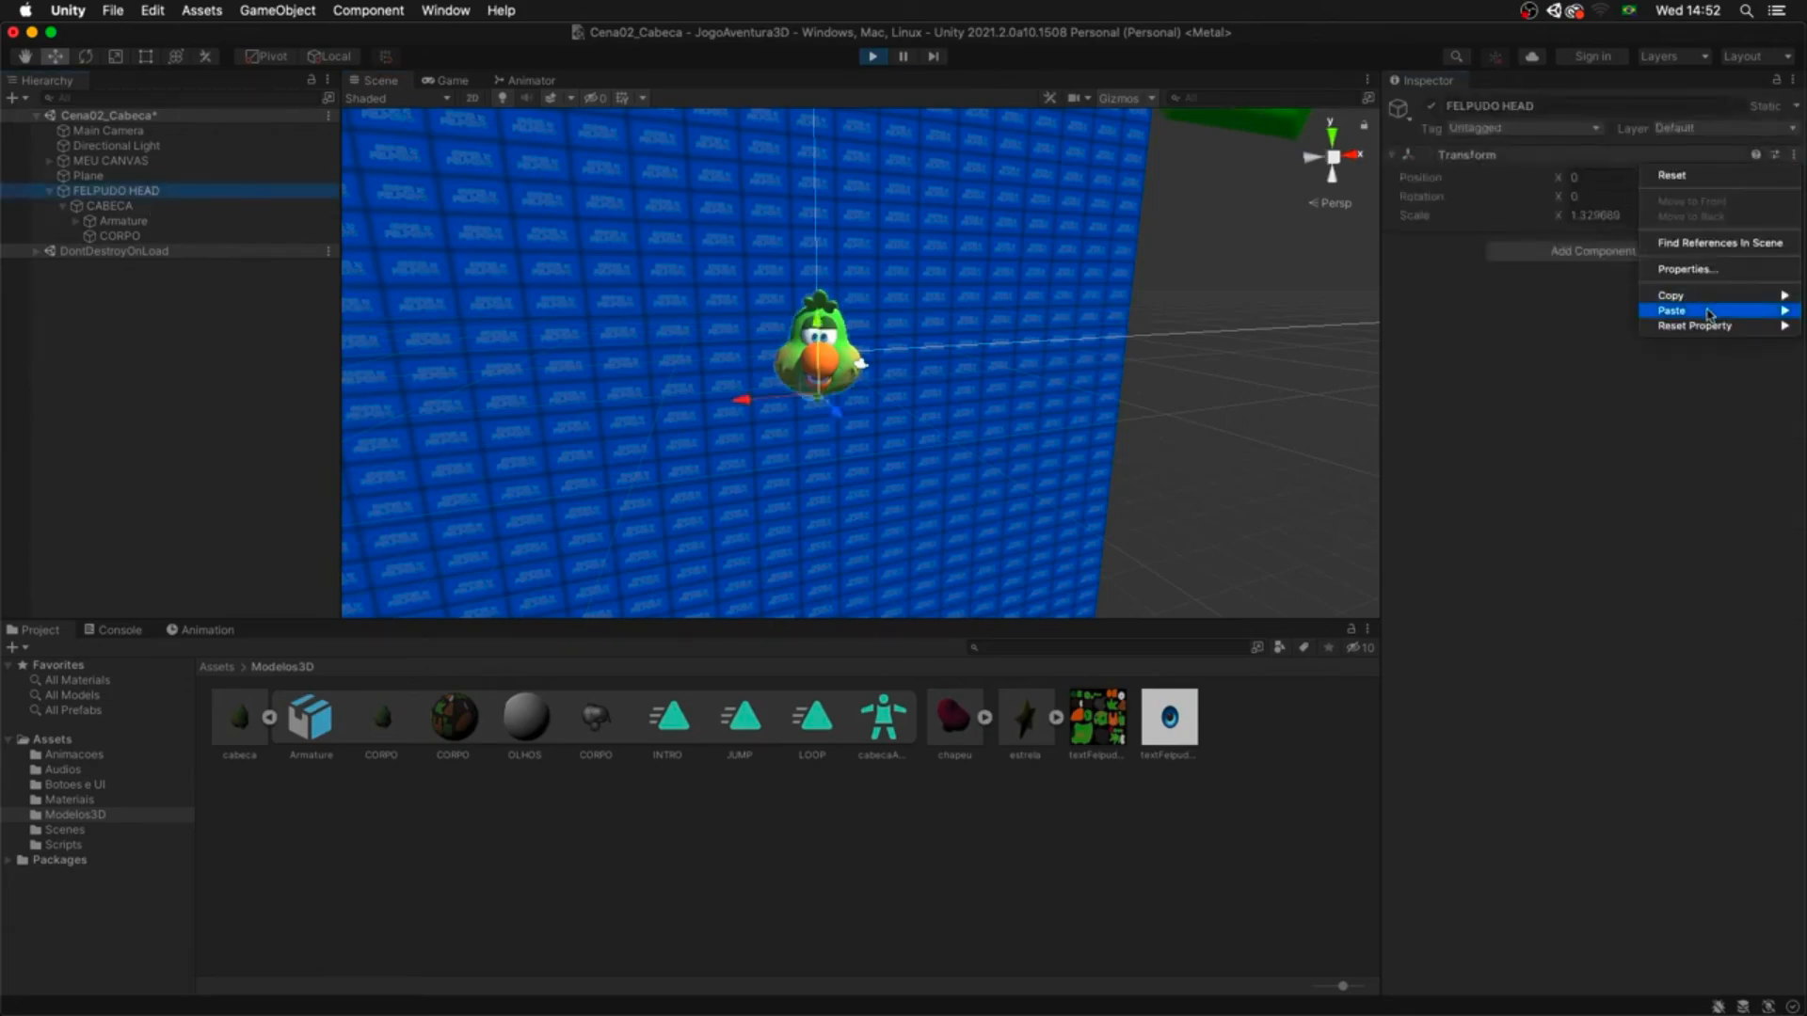
mouse_move(1694, 296)
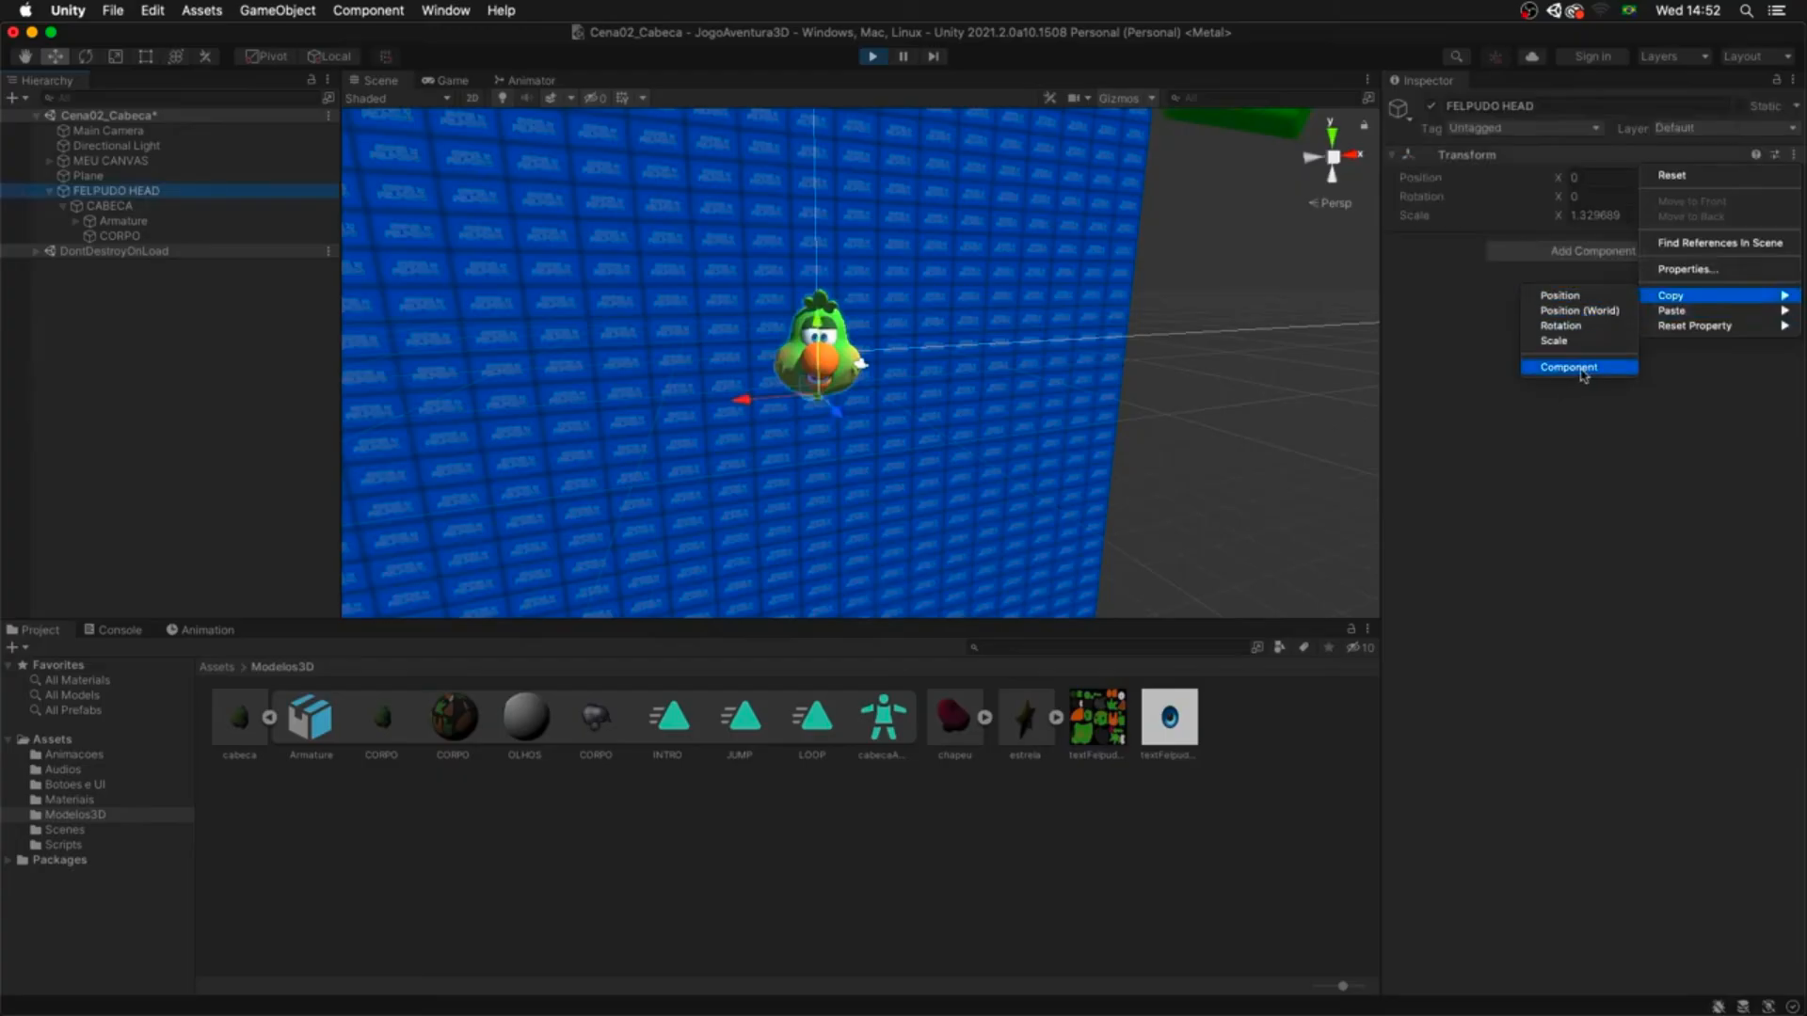
left_click(1583, 368)
- Stop playback and paste the copied Transform component values onto FELPUDO HEAD
left_click(872, 58)
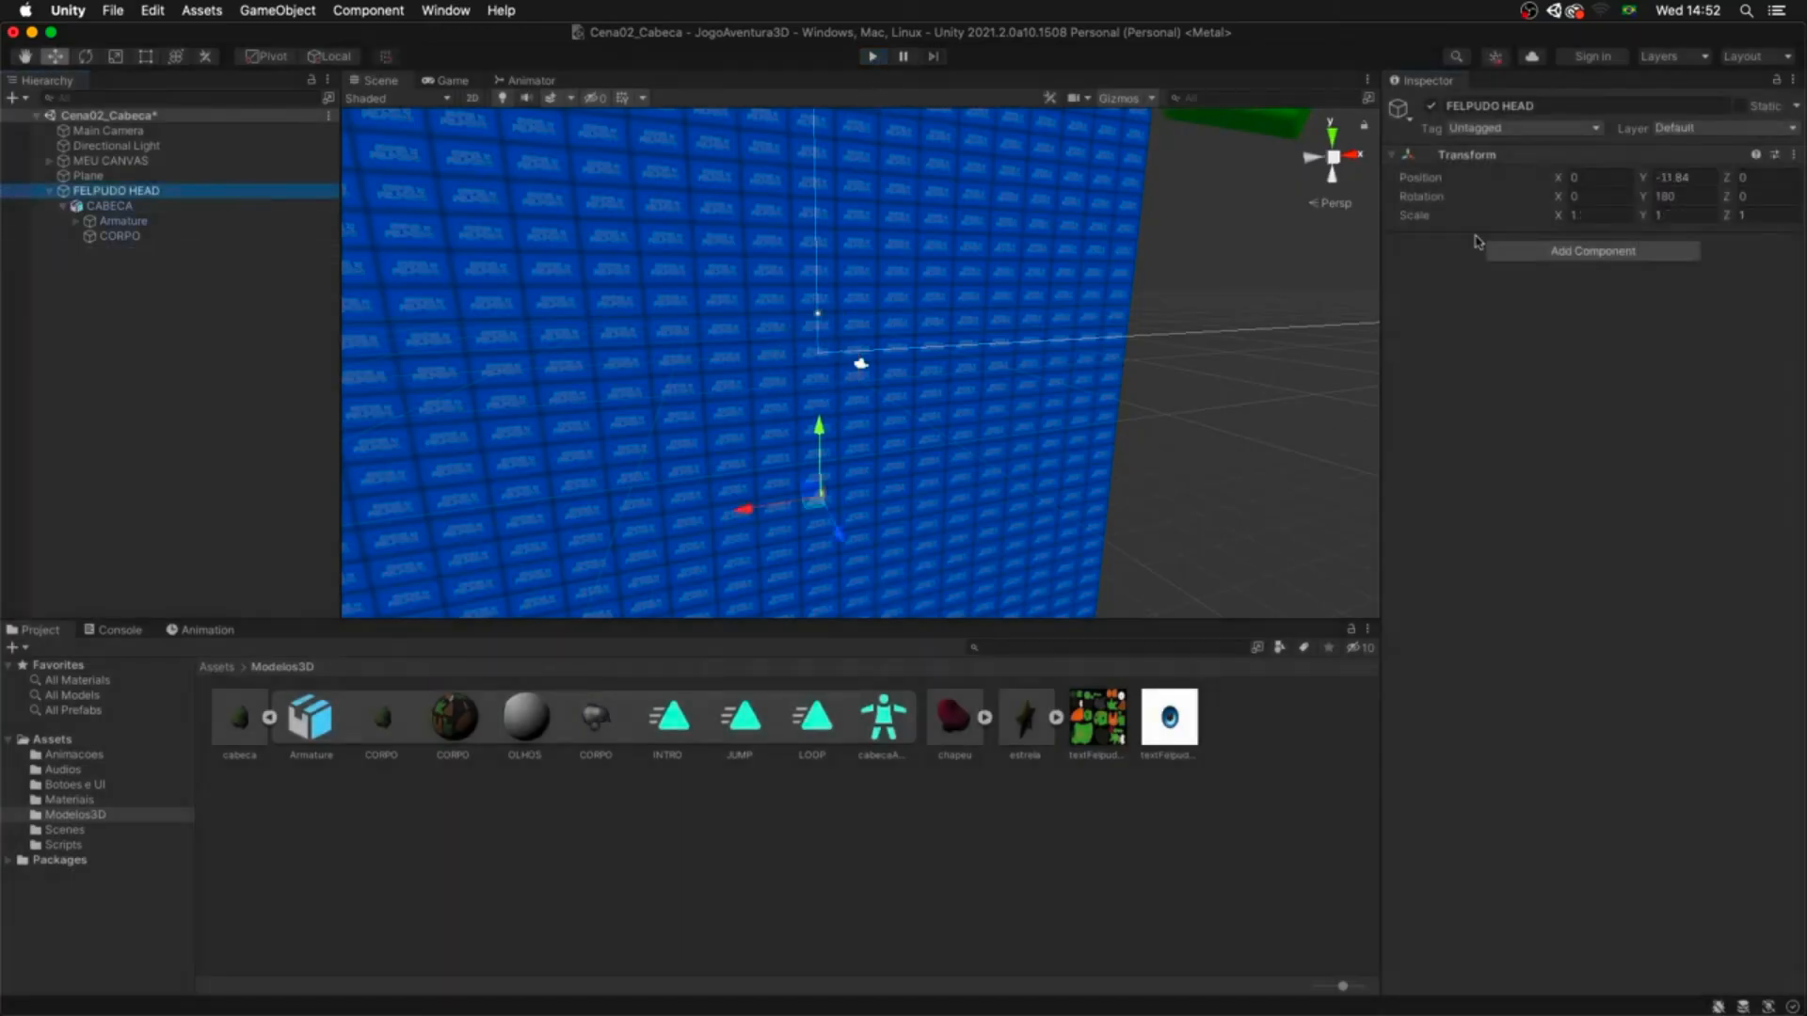
left_click(1793, 153)
mouse_move(1694, 311)
left_click(1553, 398)
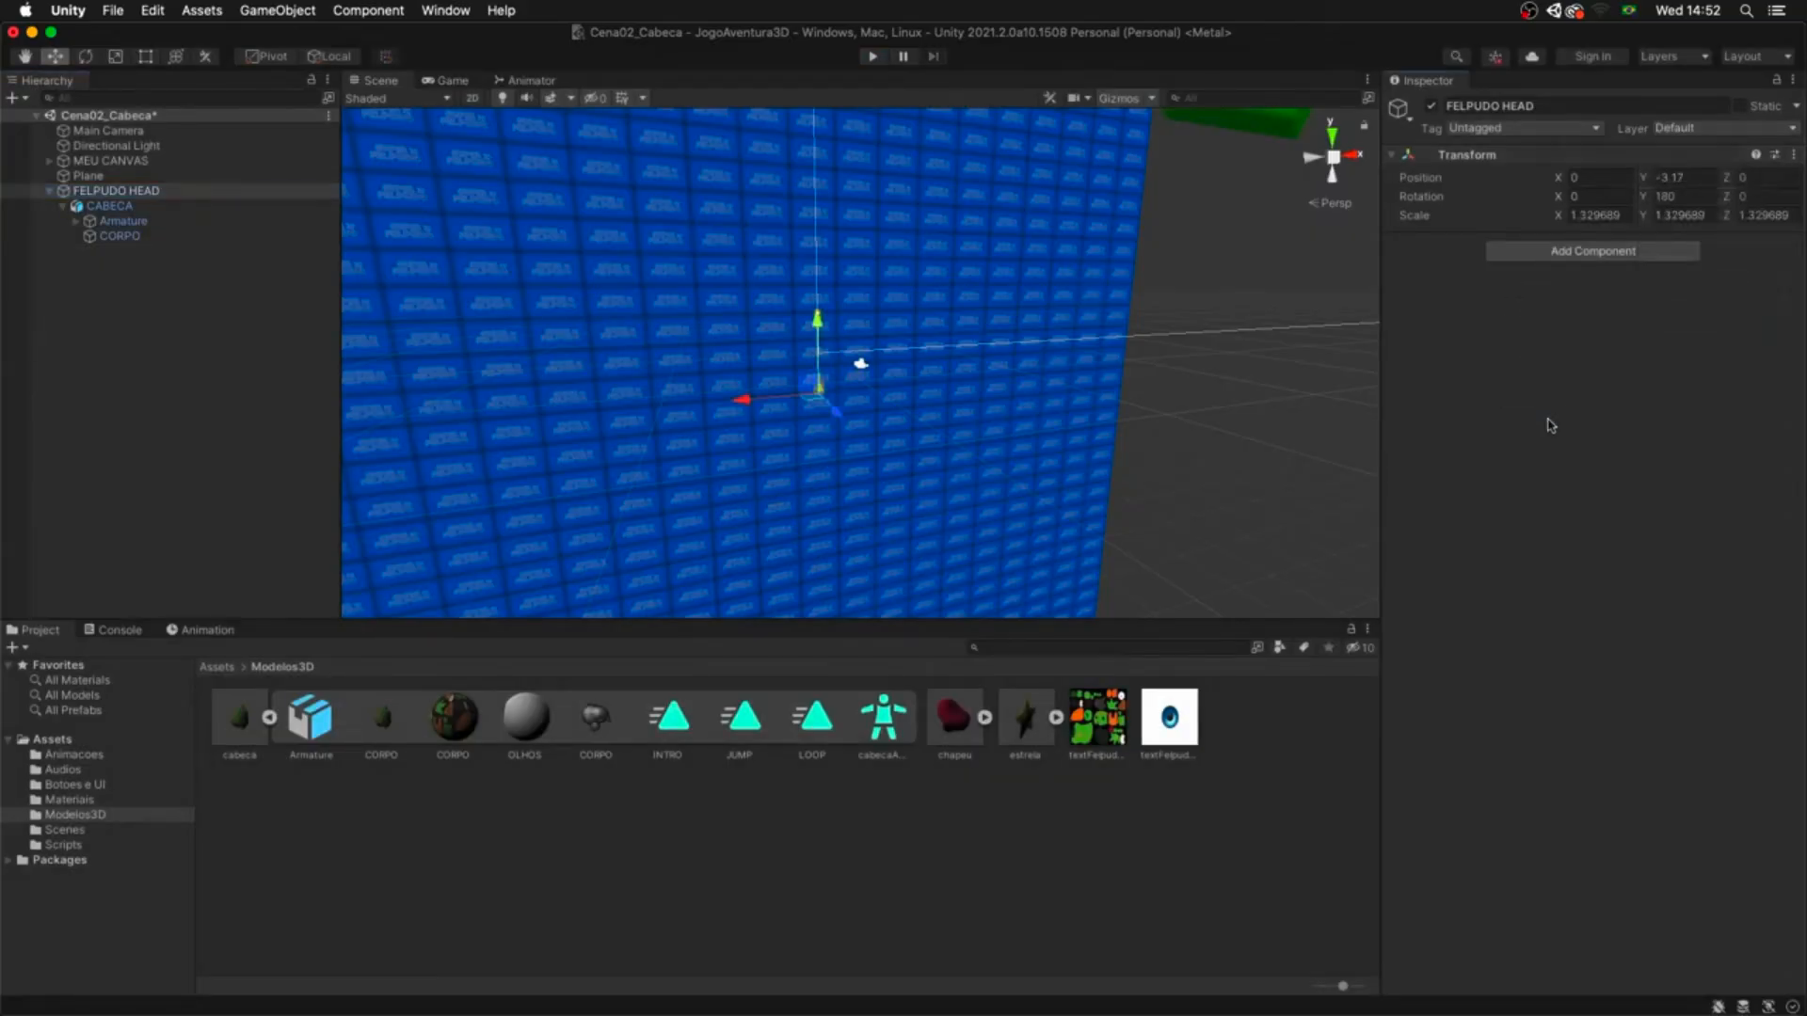
- Test-play the scene to examine the head's framing and the active animation state, and stop playback
left_click(872, 56)
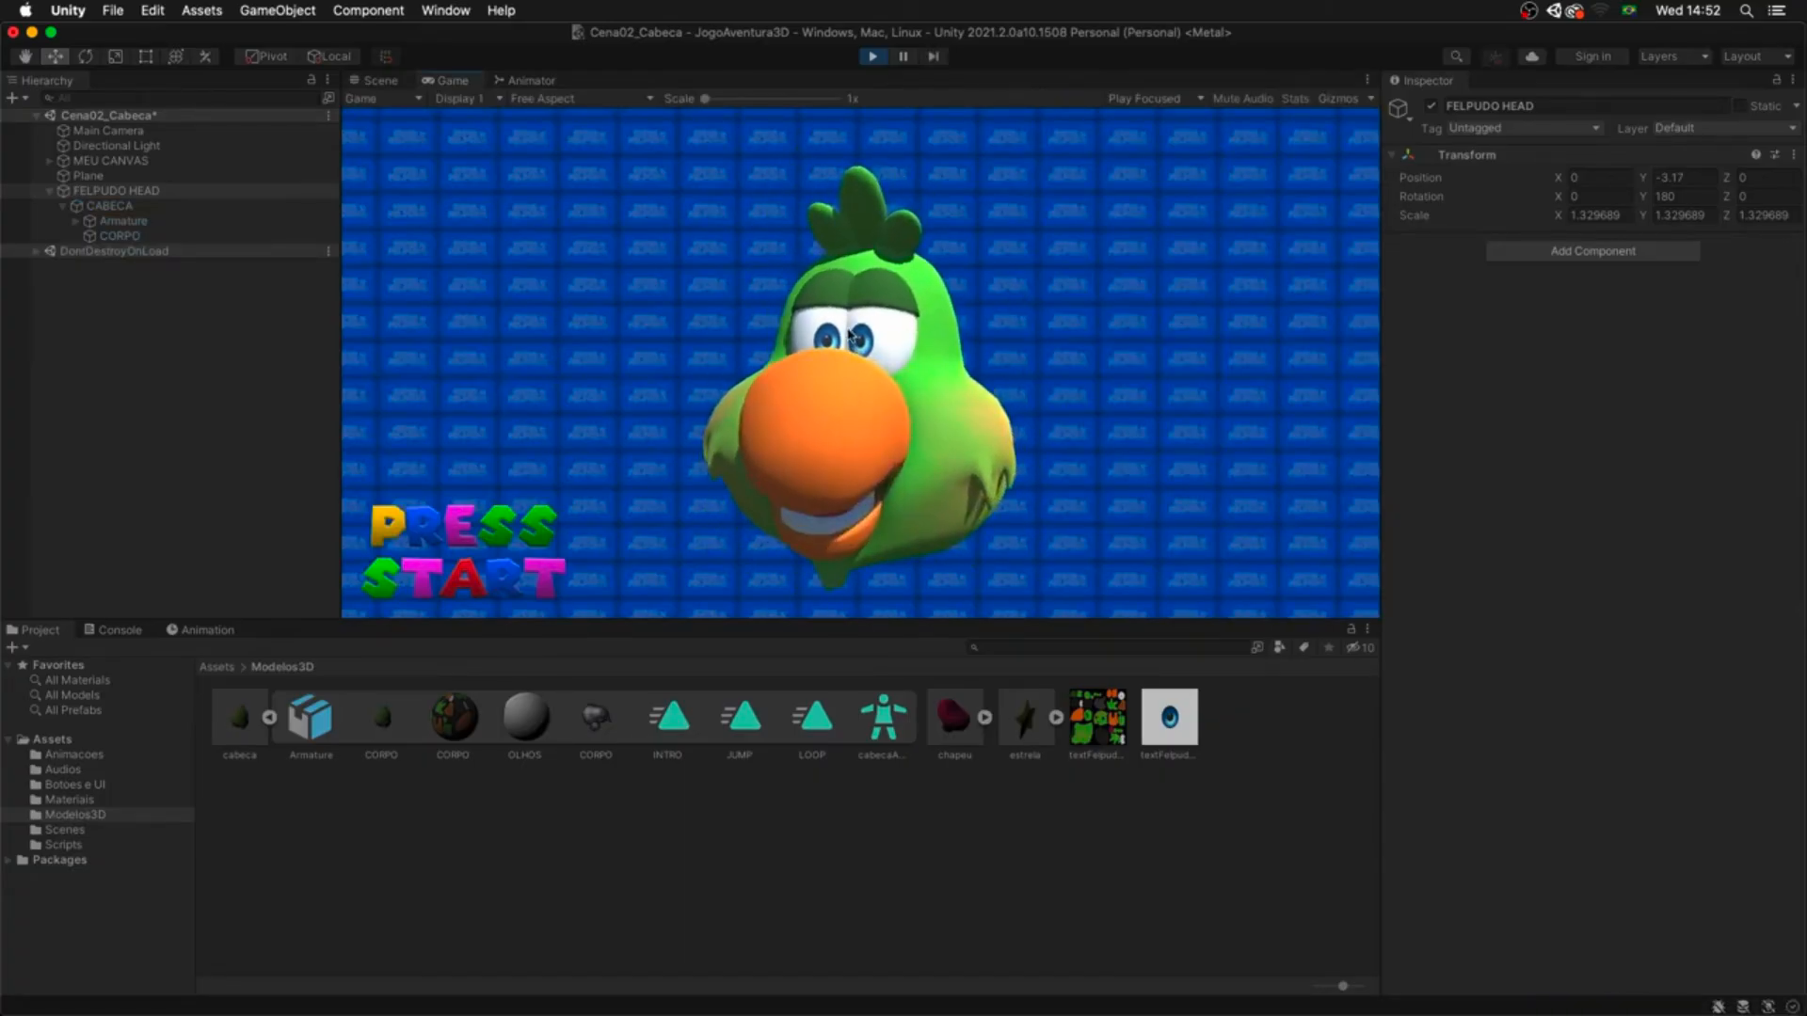
left_click(530, 80)
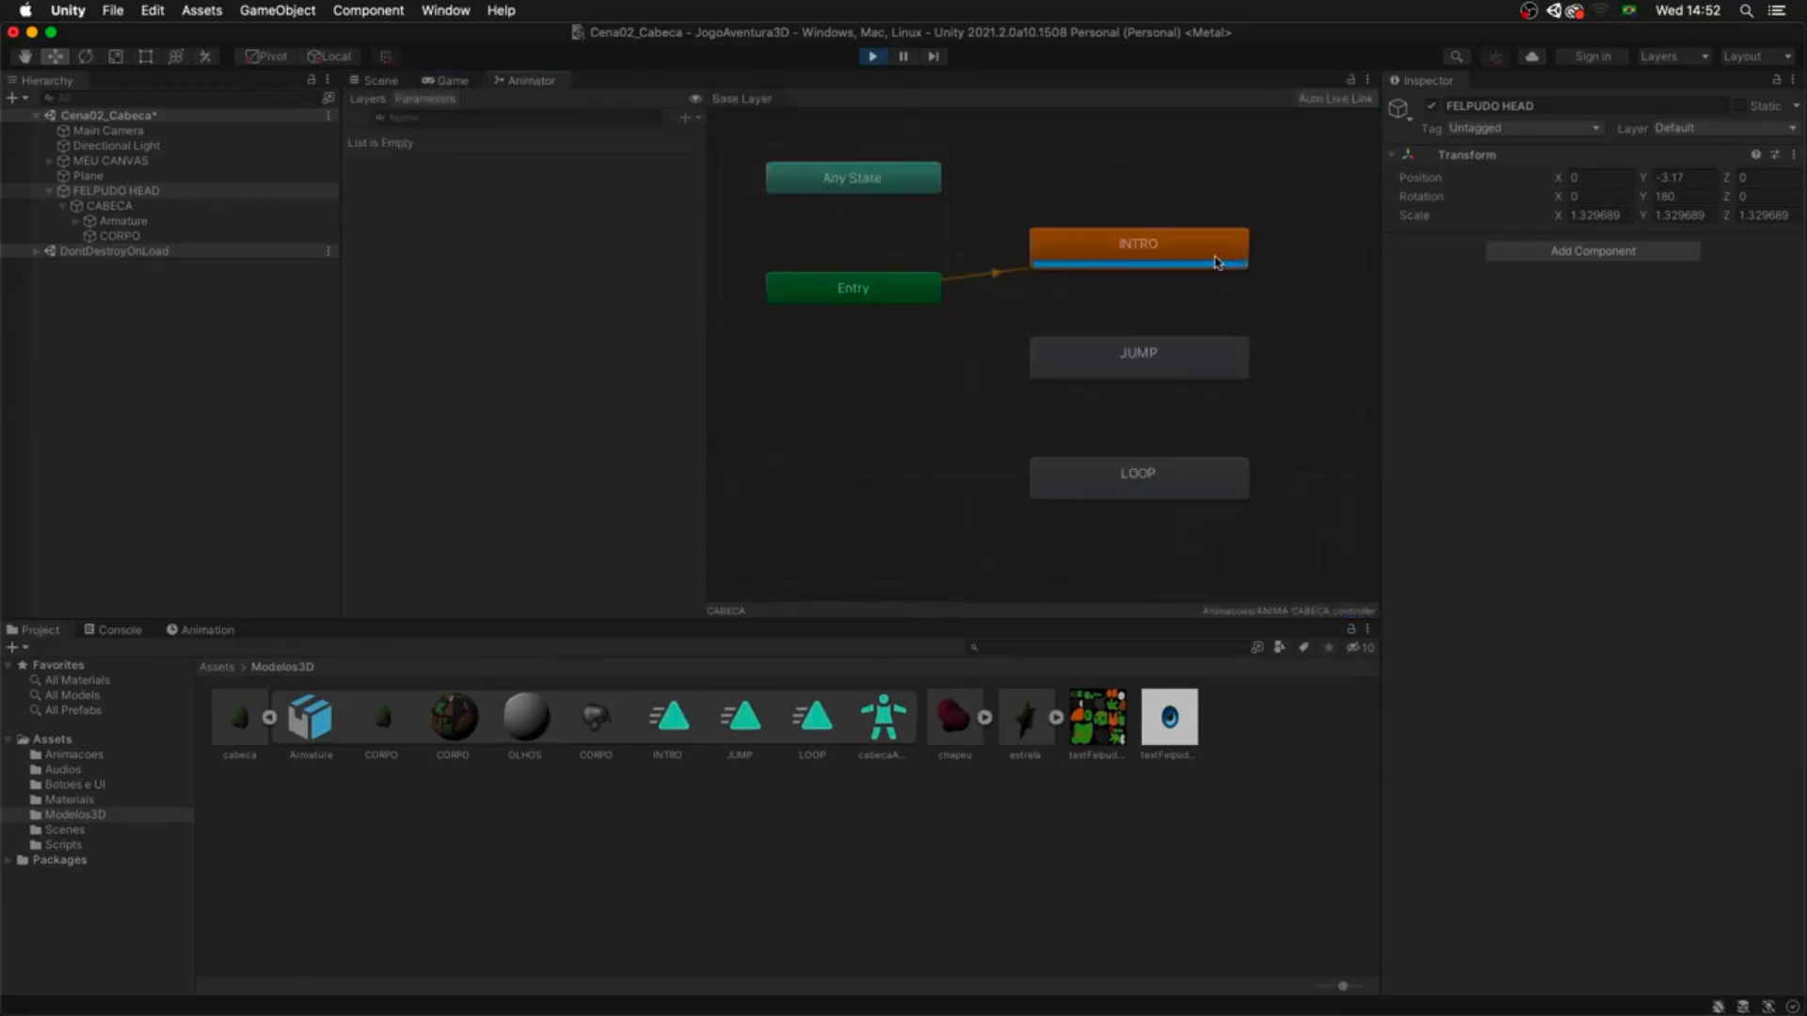
left_click(869, 56)
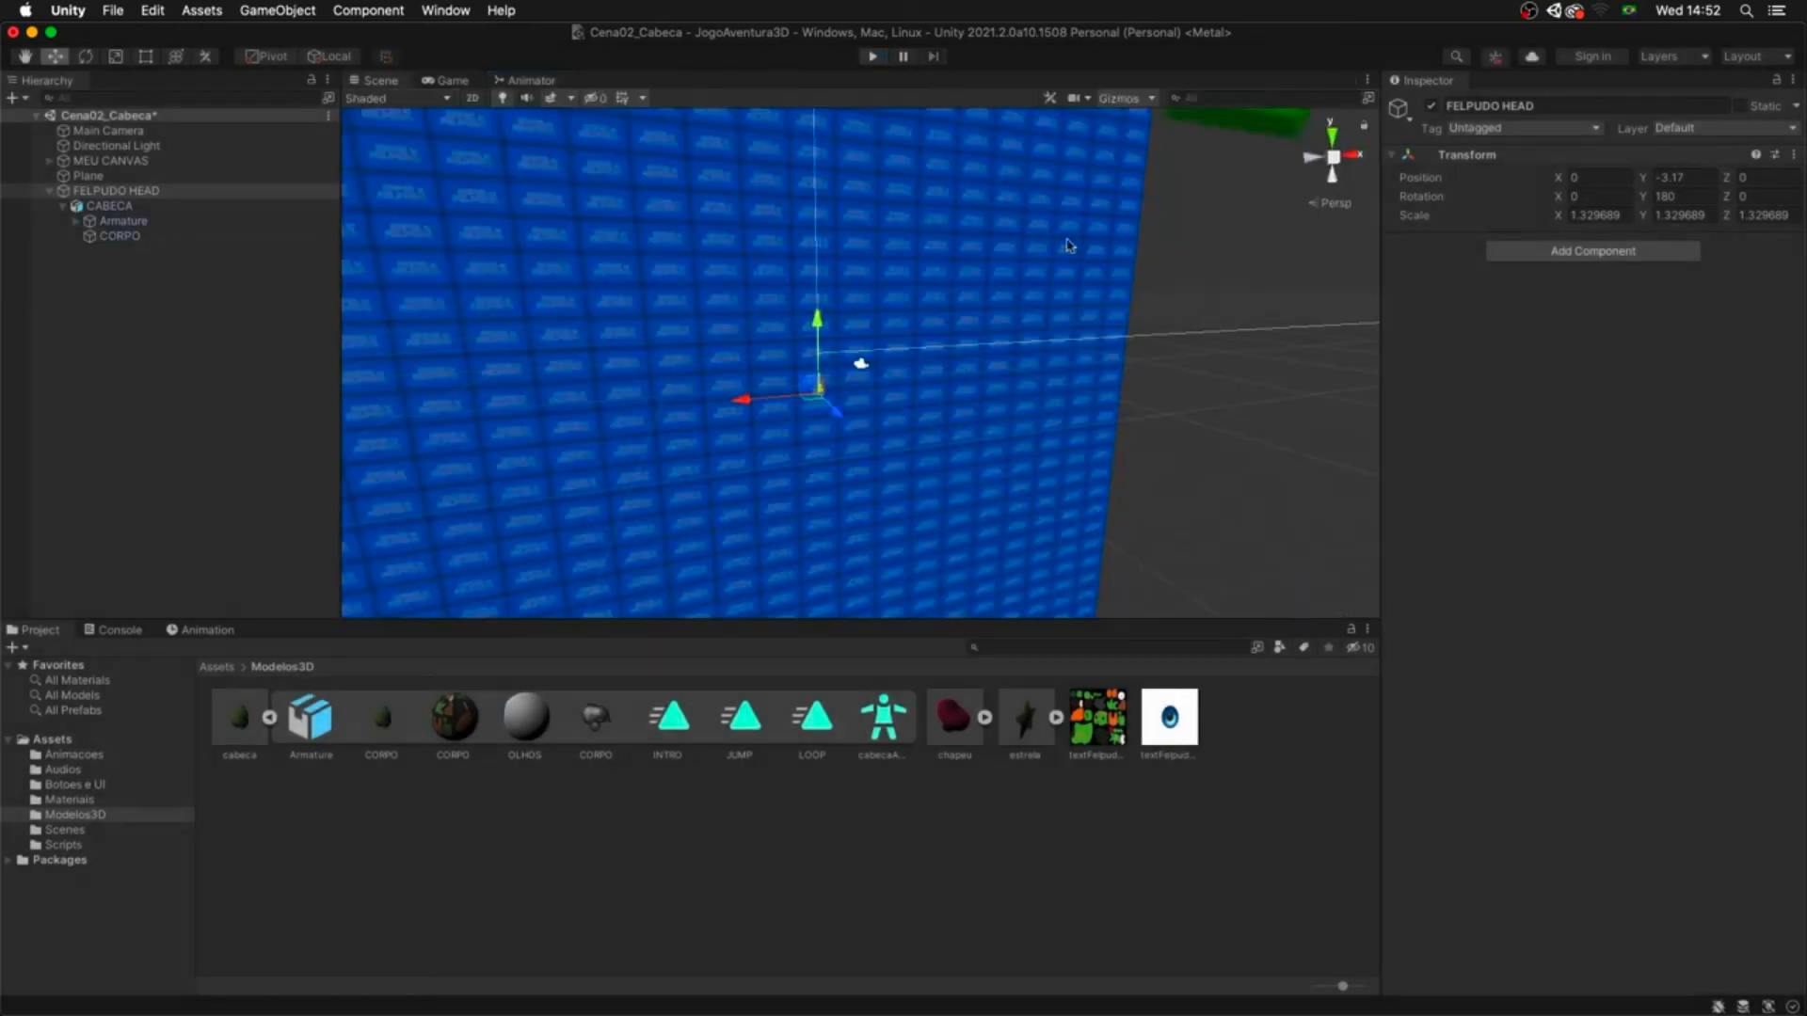
- Create a transition from the INTRO state to the LOOP state in the ANIMA CABECA state graph
left_click(527, 81)
right_click(1100, 245)
left_click(1145, 254)
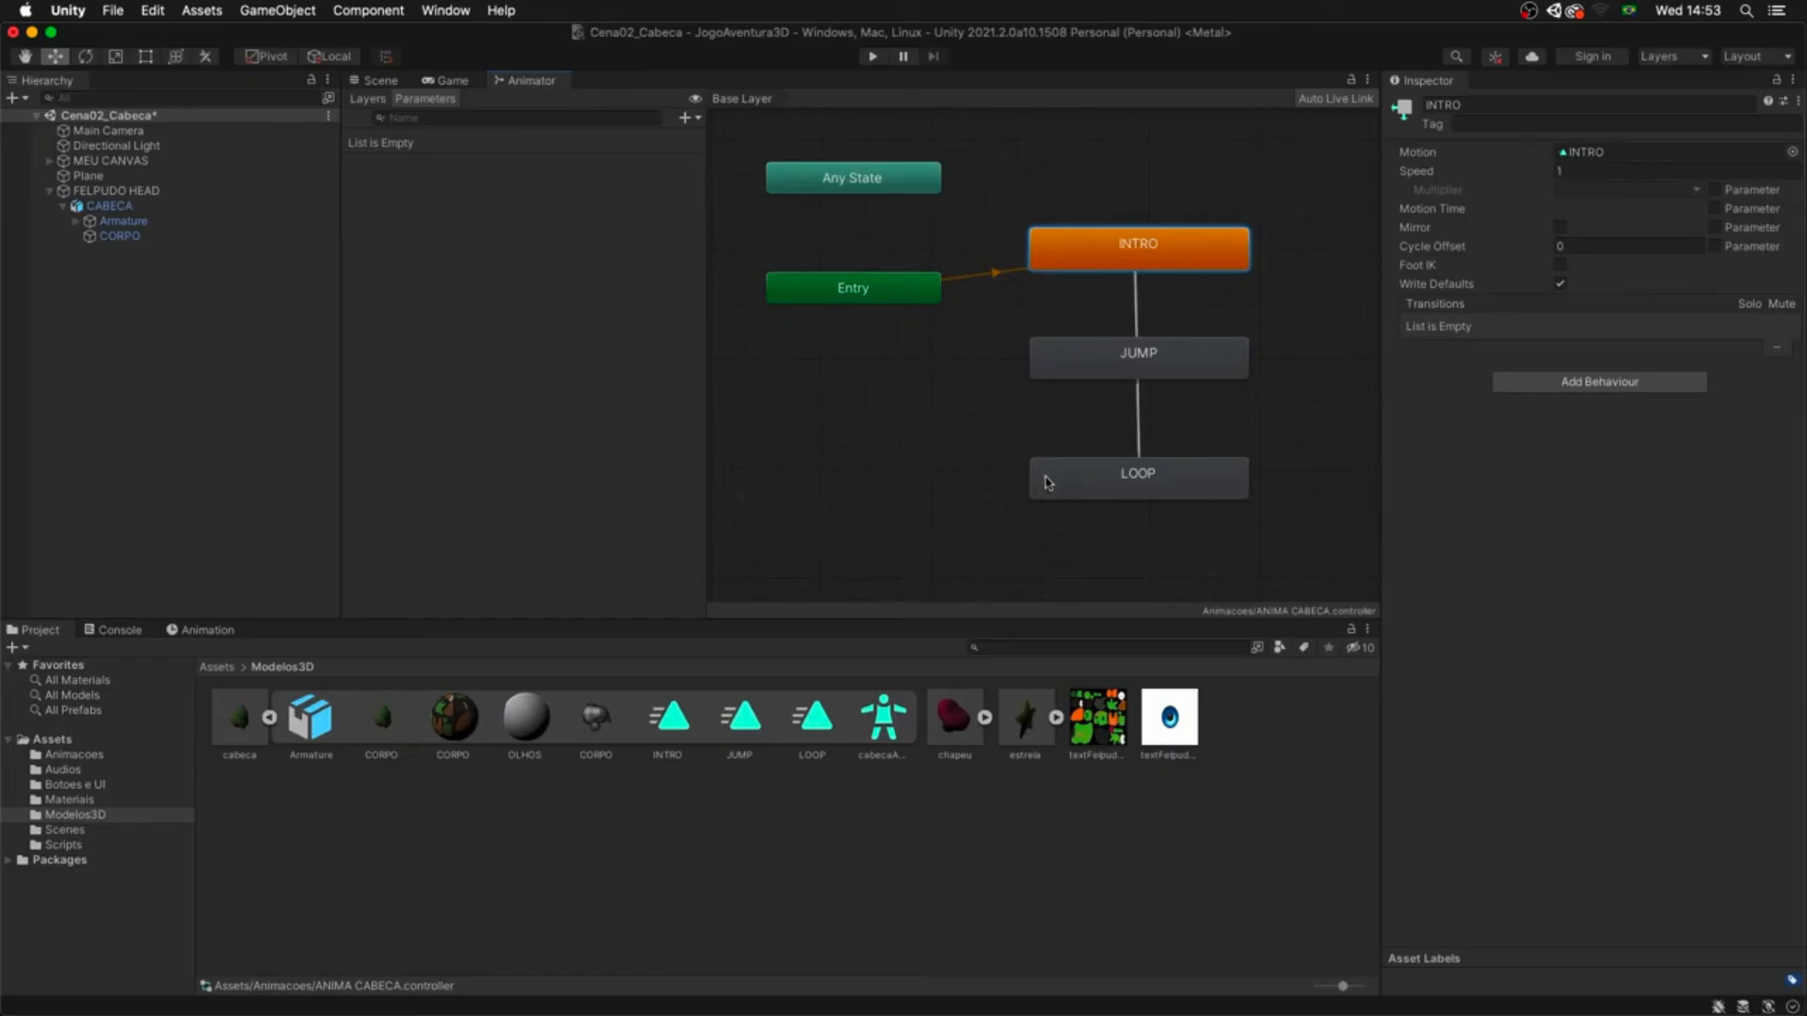
left_click(1046, 480)
- Rearrange the state graph so LOOP sits directly below INTRO and JUMP sits below LOOP
left_click_drag(1116, 379, 793, 555)
key("Delete")
left_click_drag(1082, 492, 1082, 352)
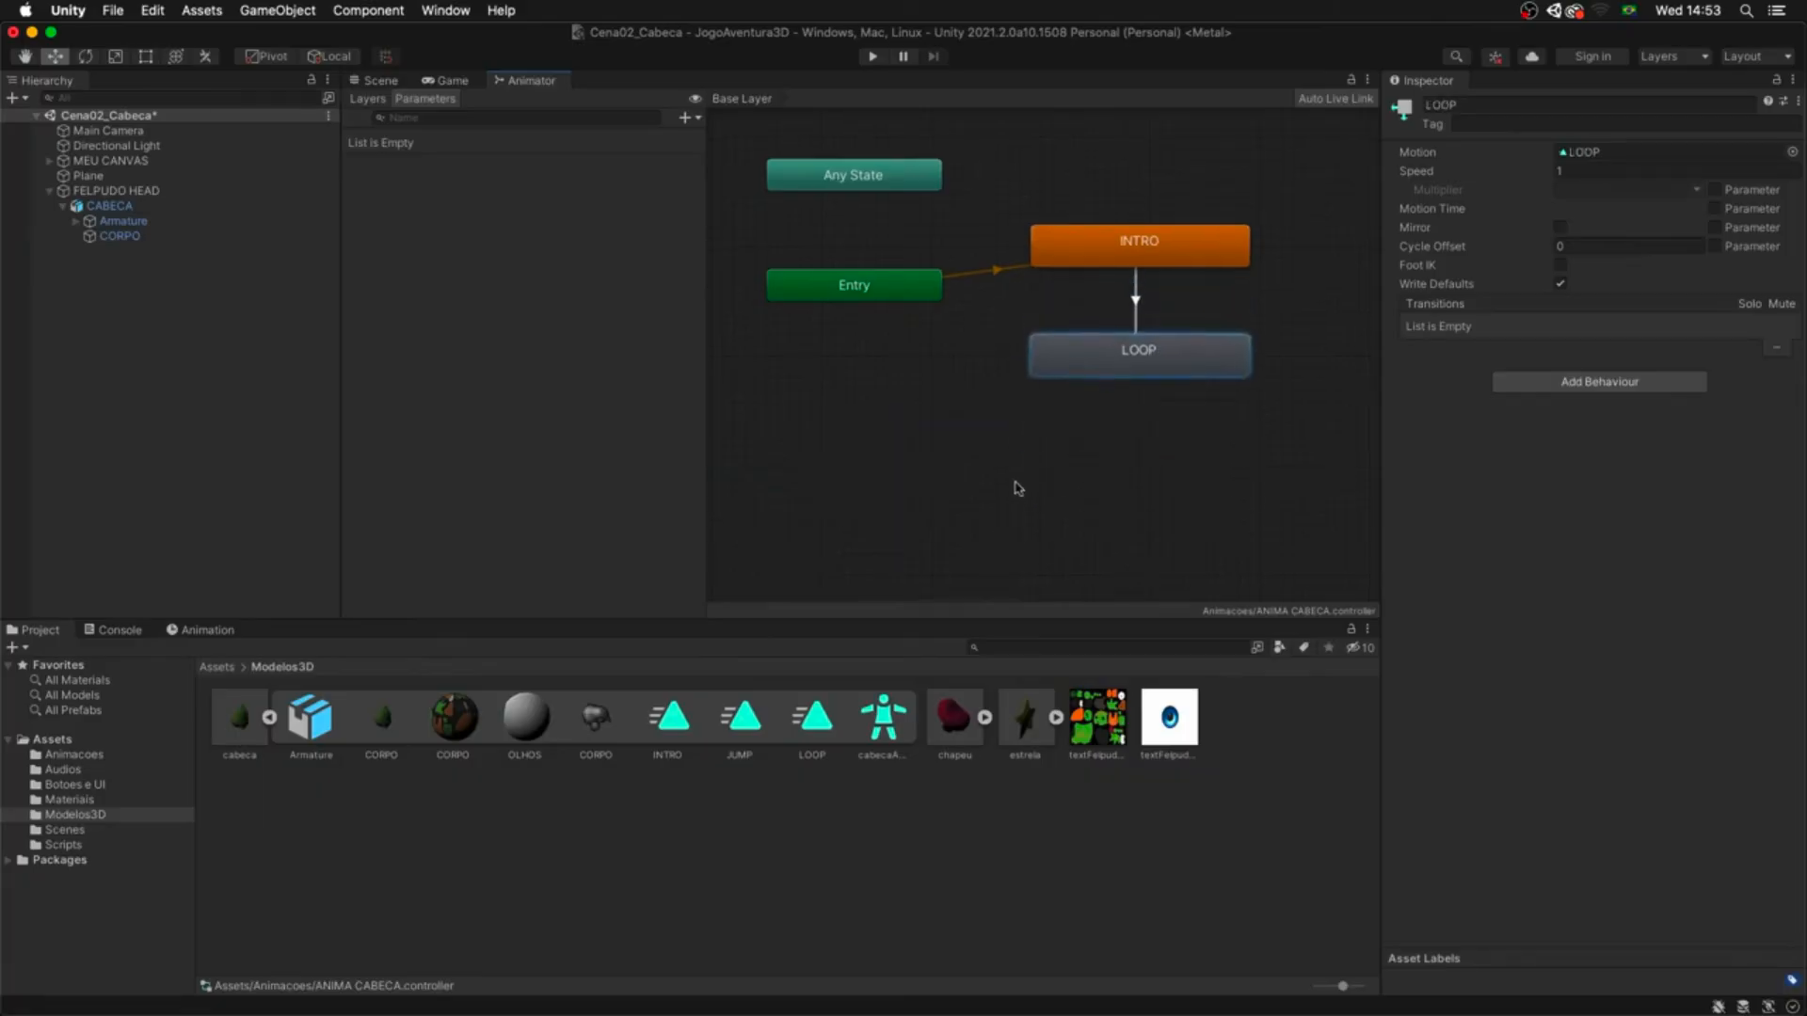
scroll(941, 443, "down", 3)
left_click_drag(839, 576, 1226, 395)
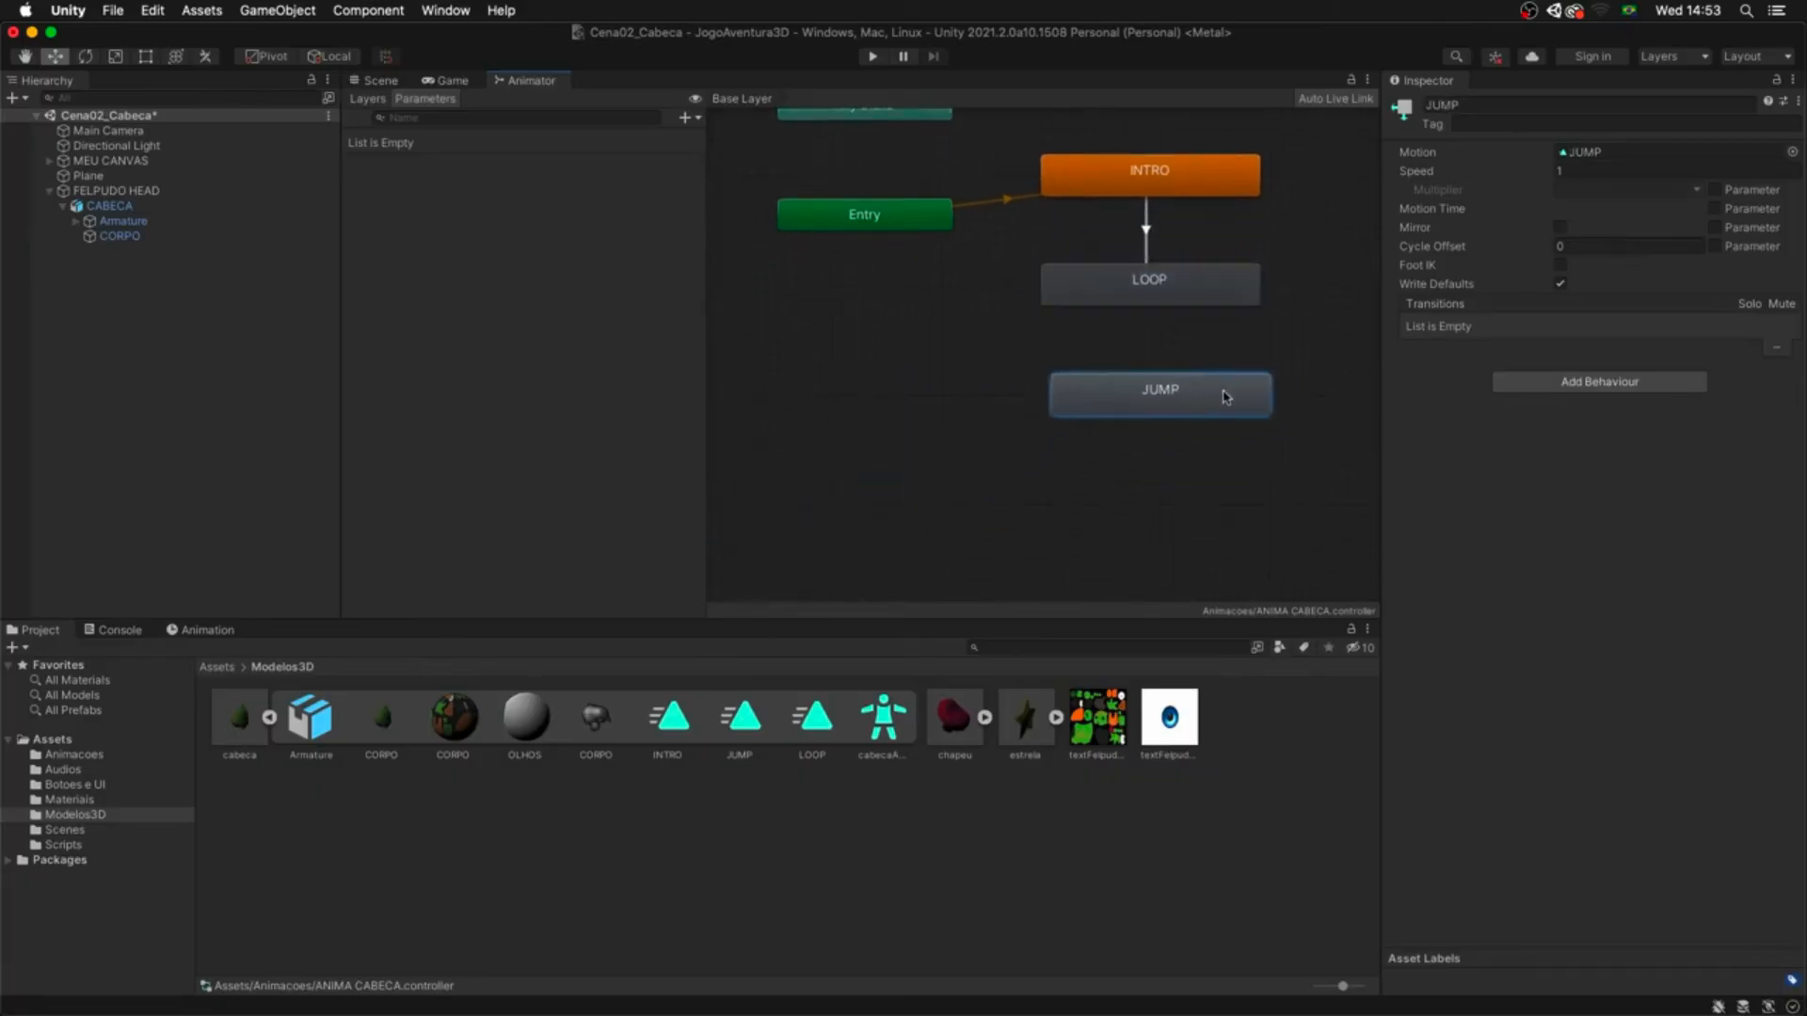
- Create a transition from LOOP to JUMP and another from JUMP back to LOOP
right_click(1165, 285)
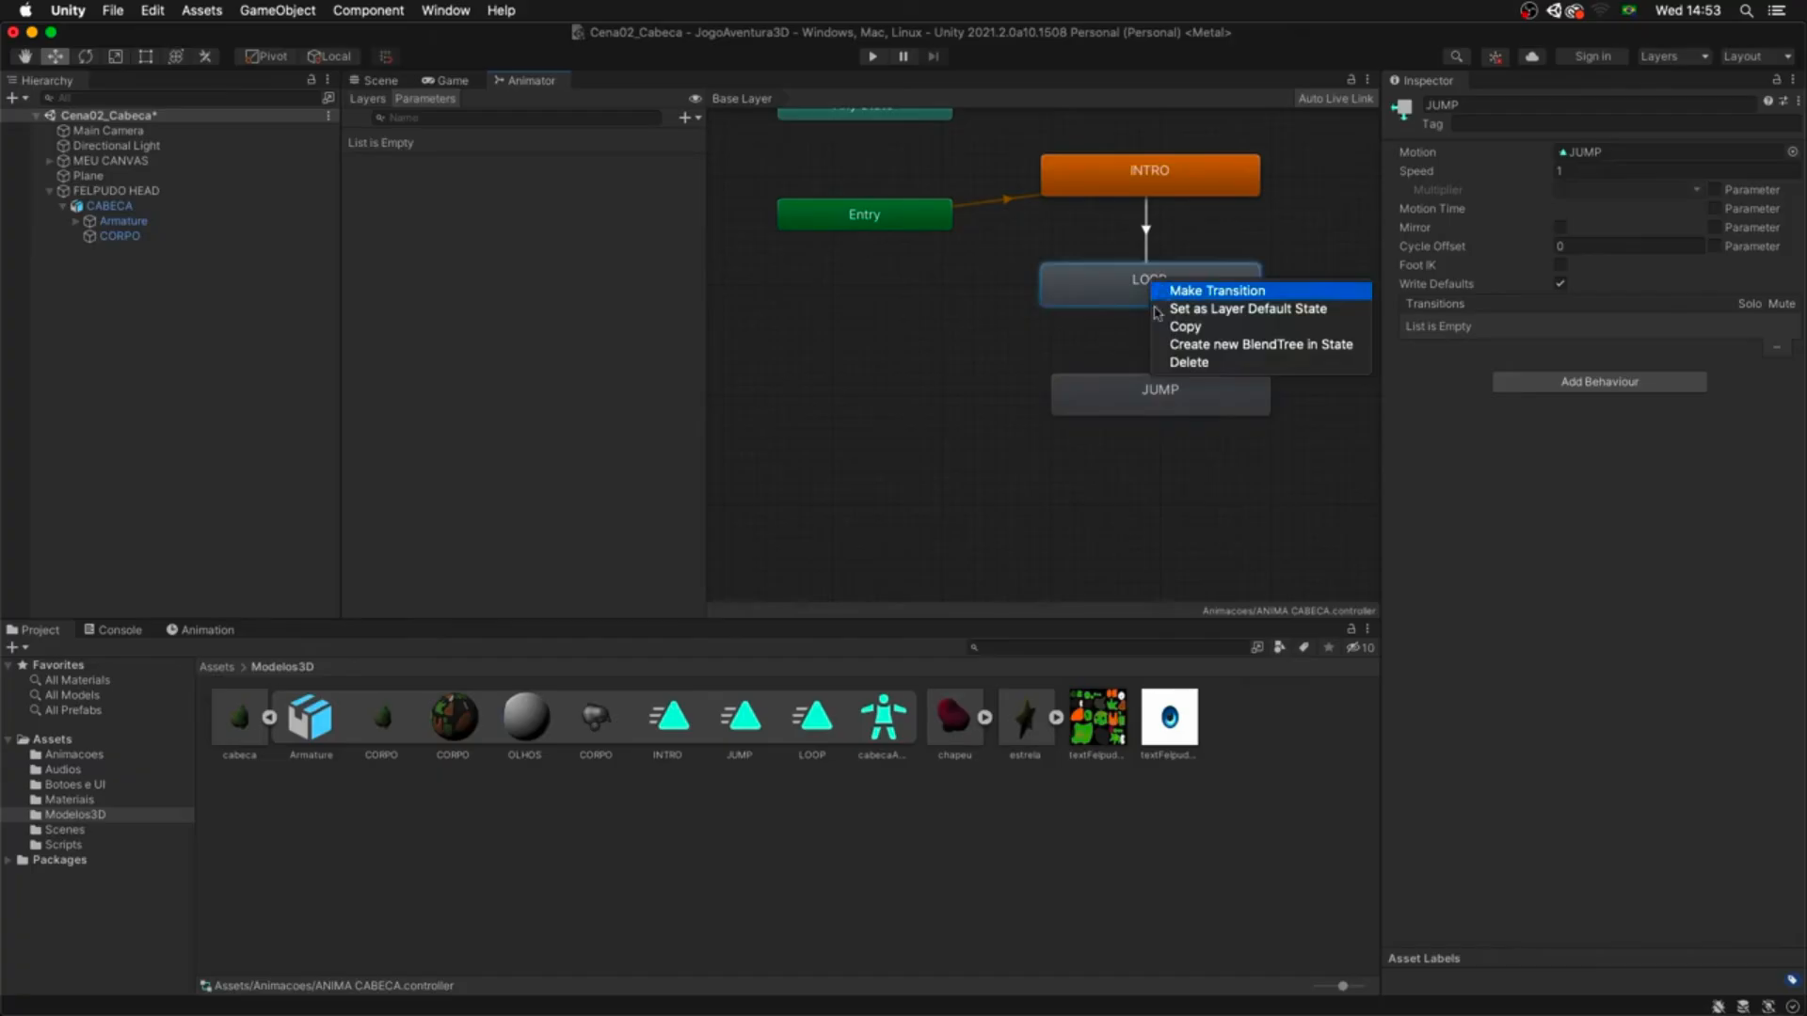
left_click(1176, 292)
left_click(1150, 393)
right_click(1186, 398)
left_click(1200, 403)
left_click(1192, 283)
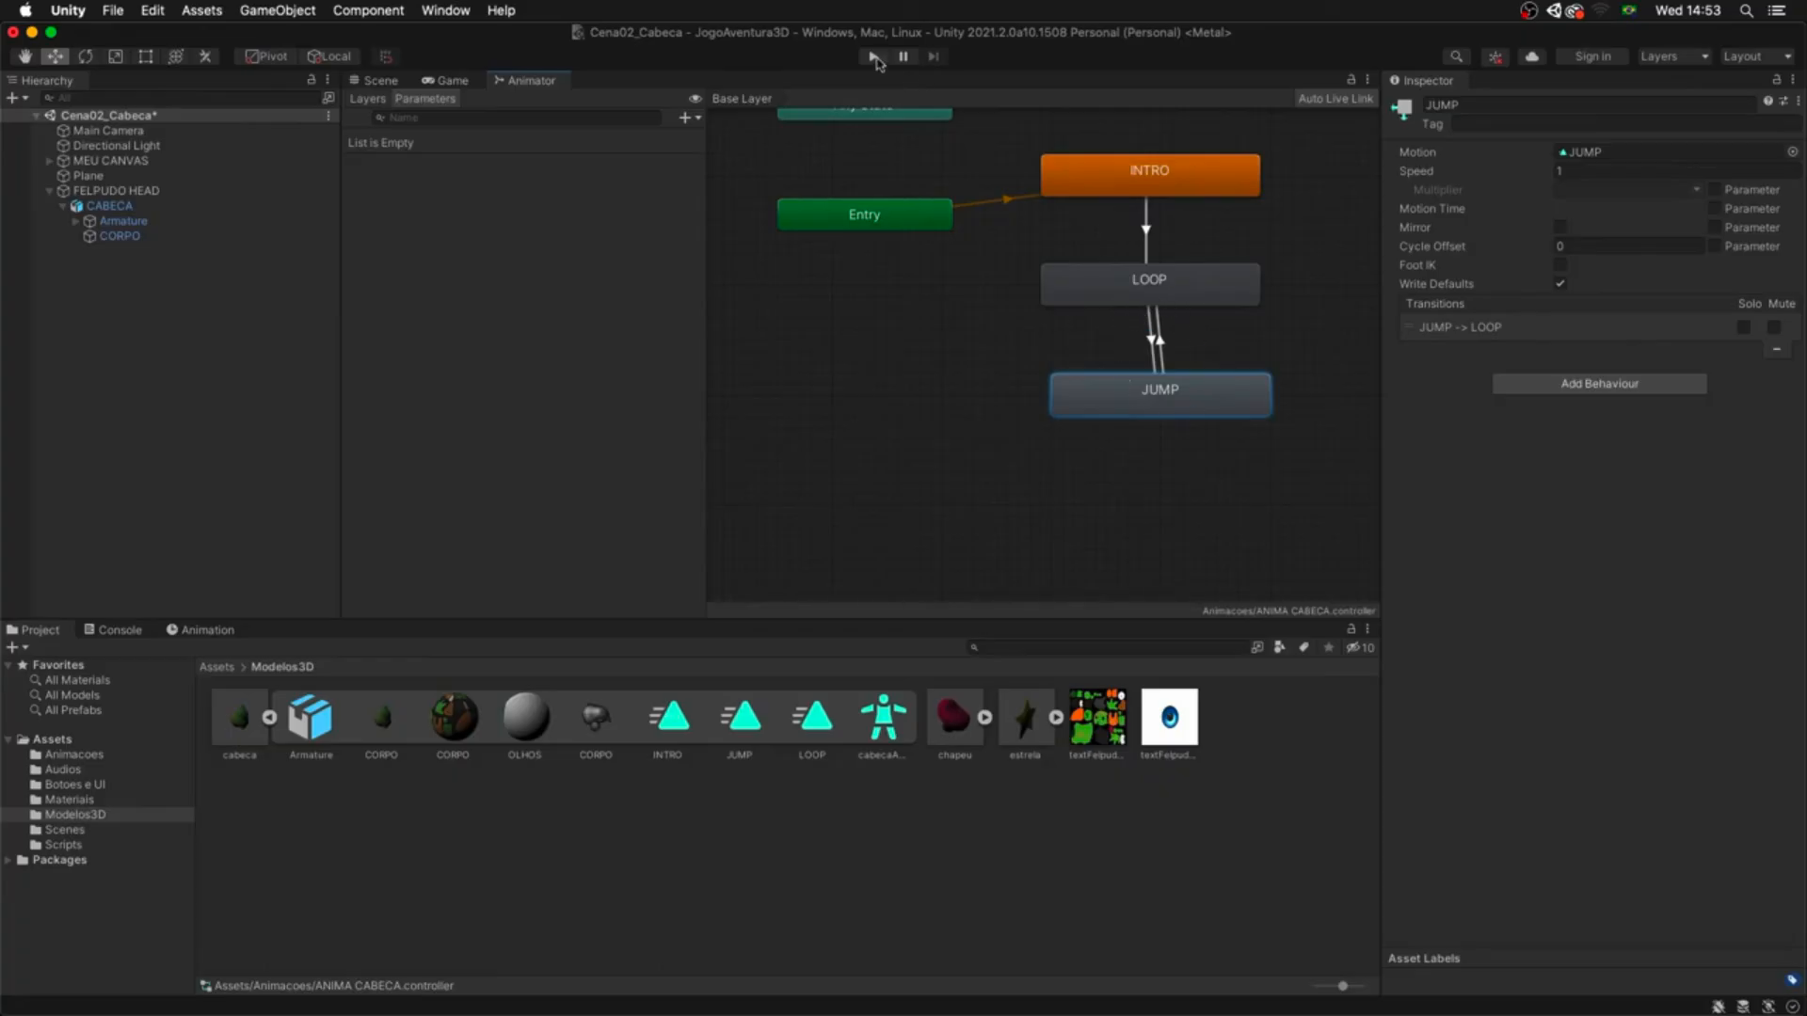
- Test-play the scene to examine the head's animations and the state transitions in the graph, and stop playback
left_click(874, 57)
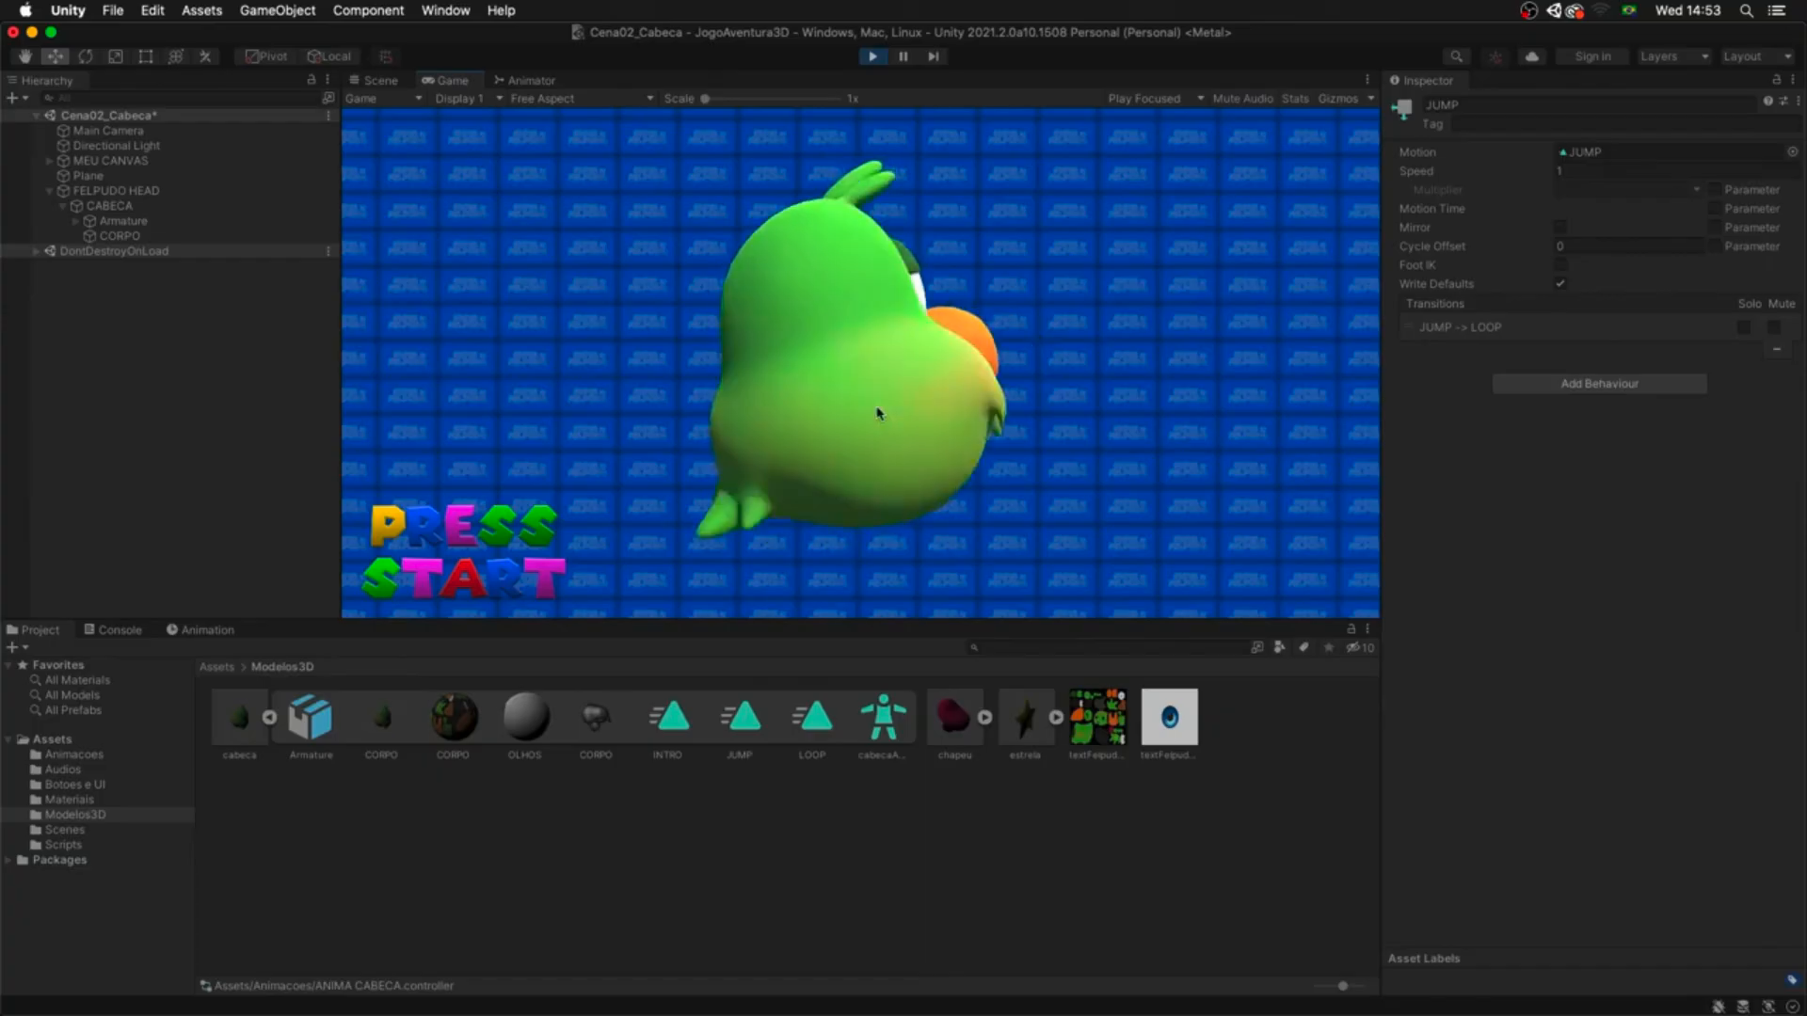
left_click(527, 81)
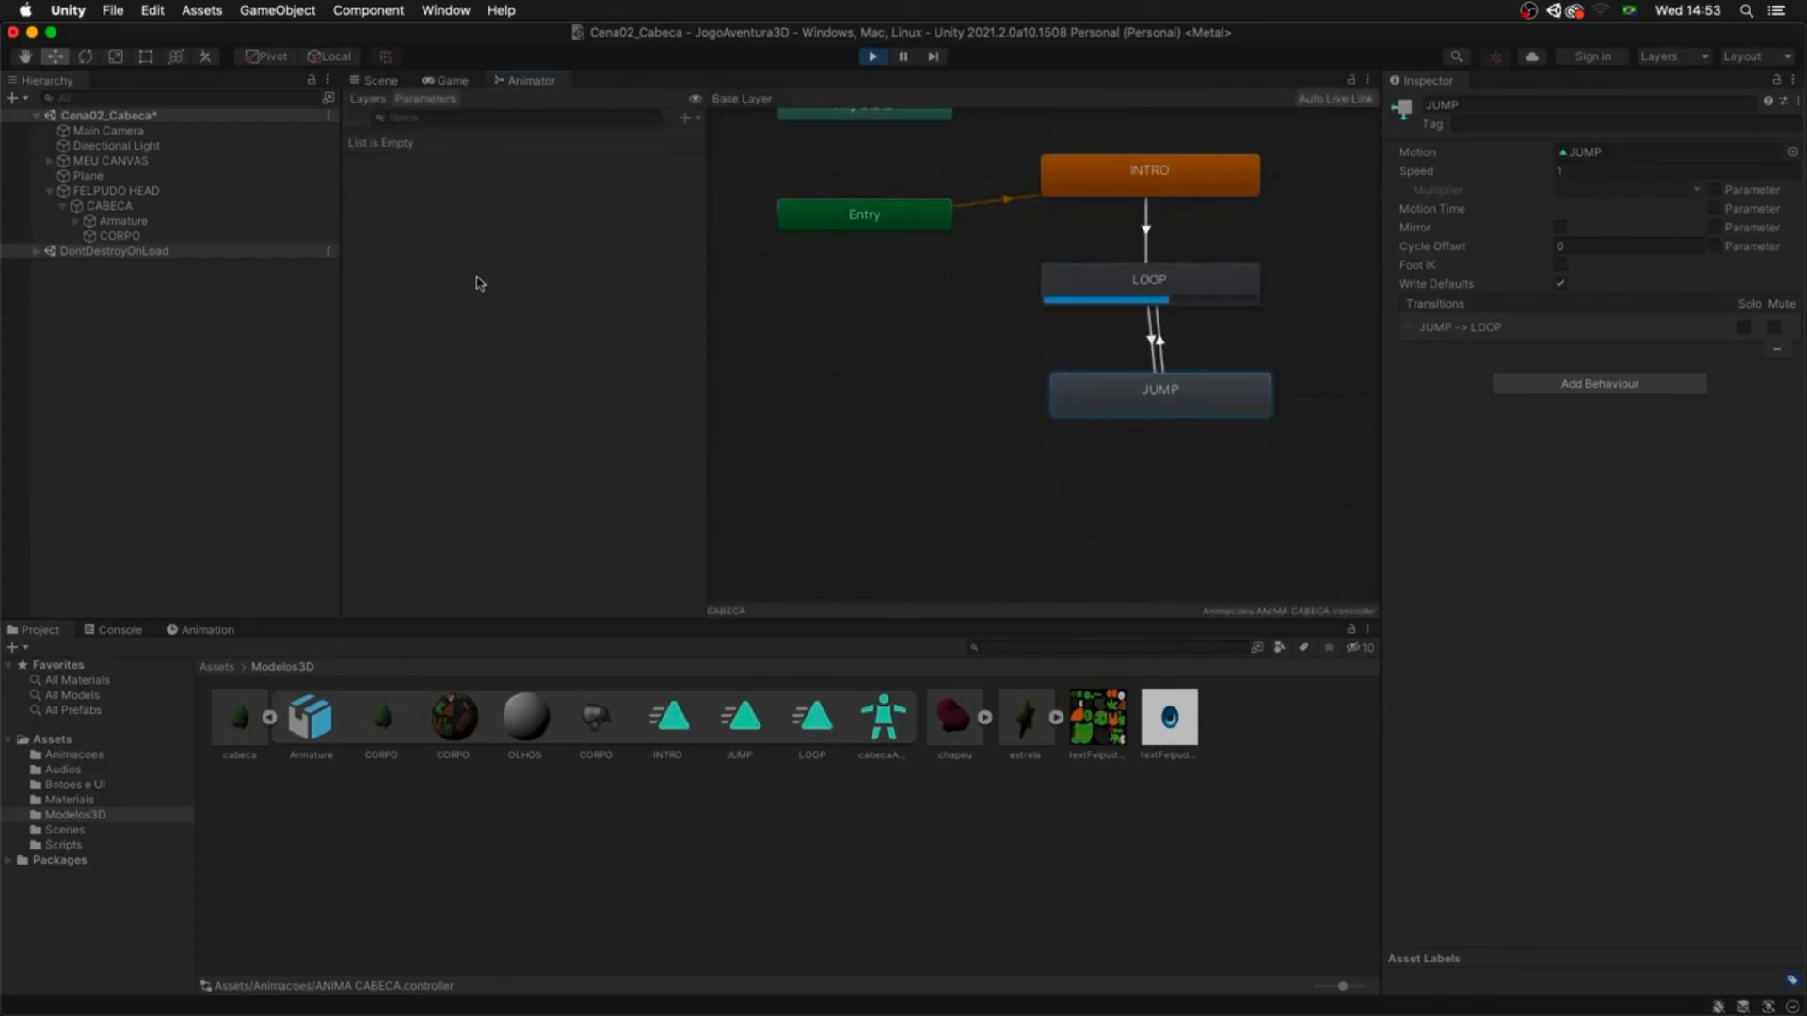
left_click(179, 194)
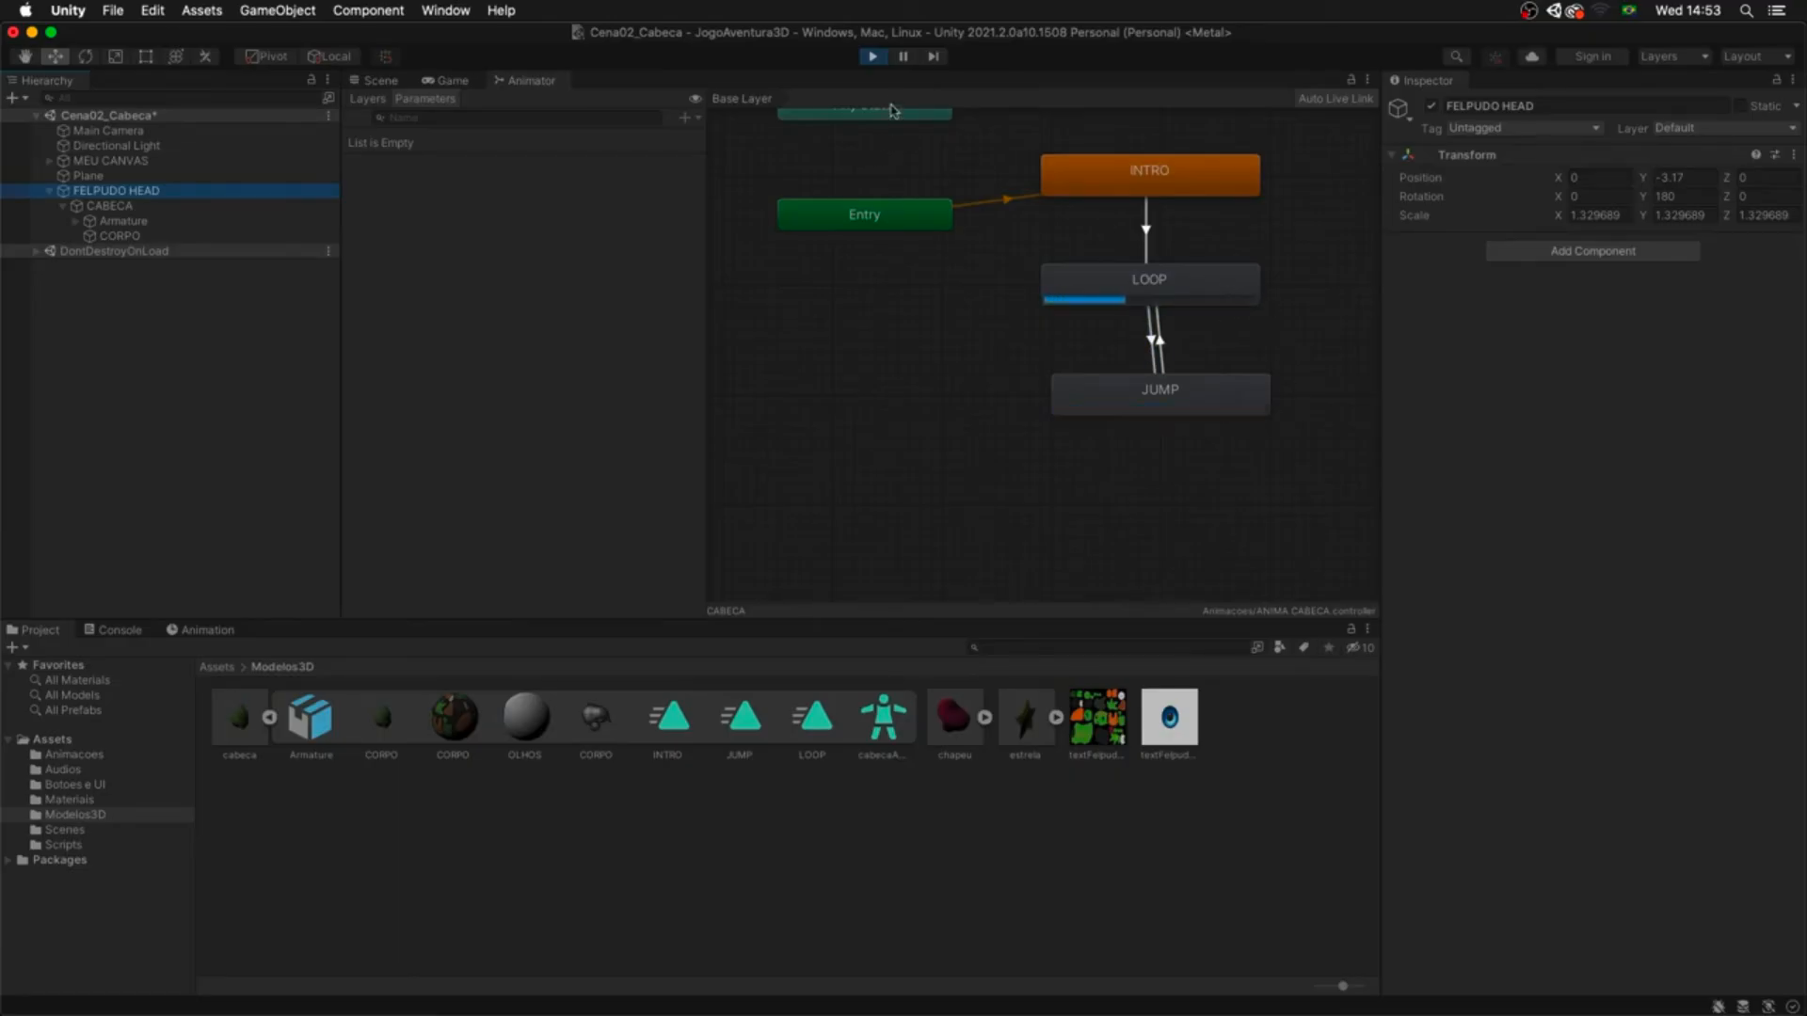
left_click(872, 55)
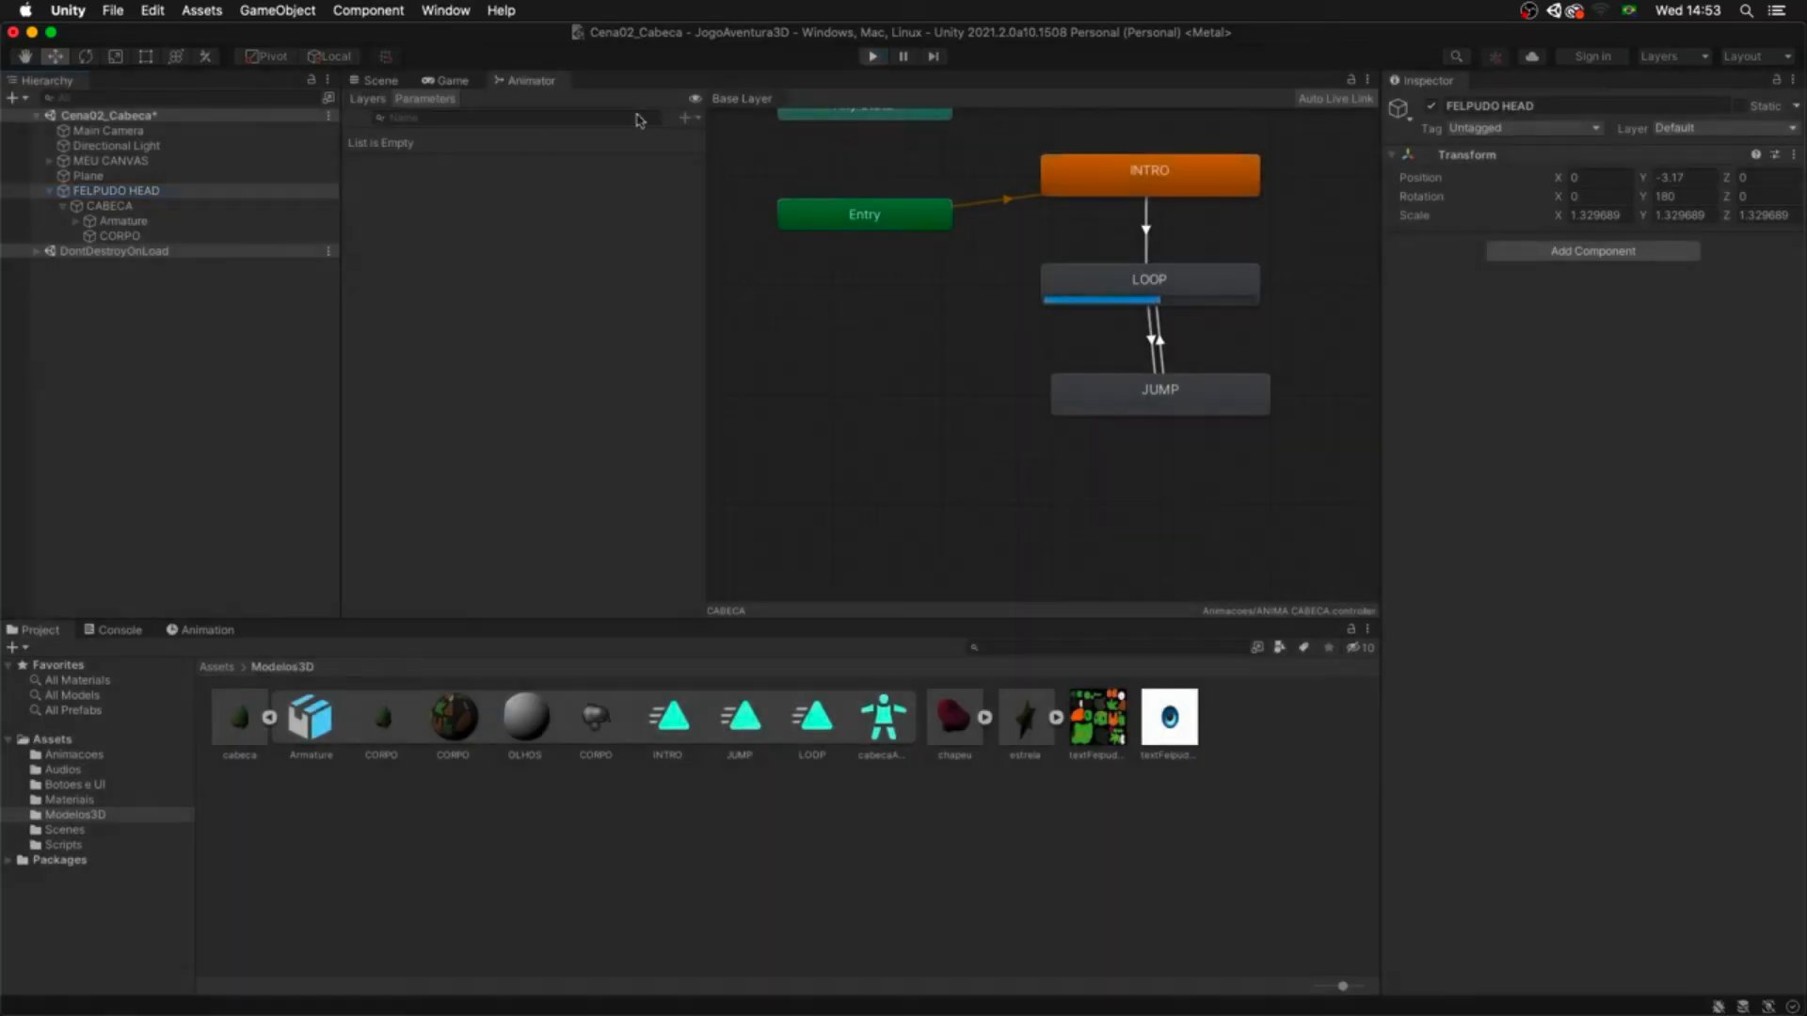
- Rotate the Directional Light to about X 23.3, Y 33.0 and Z 13.5
left_click(159, 148)
left_click(373, 80)
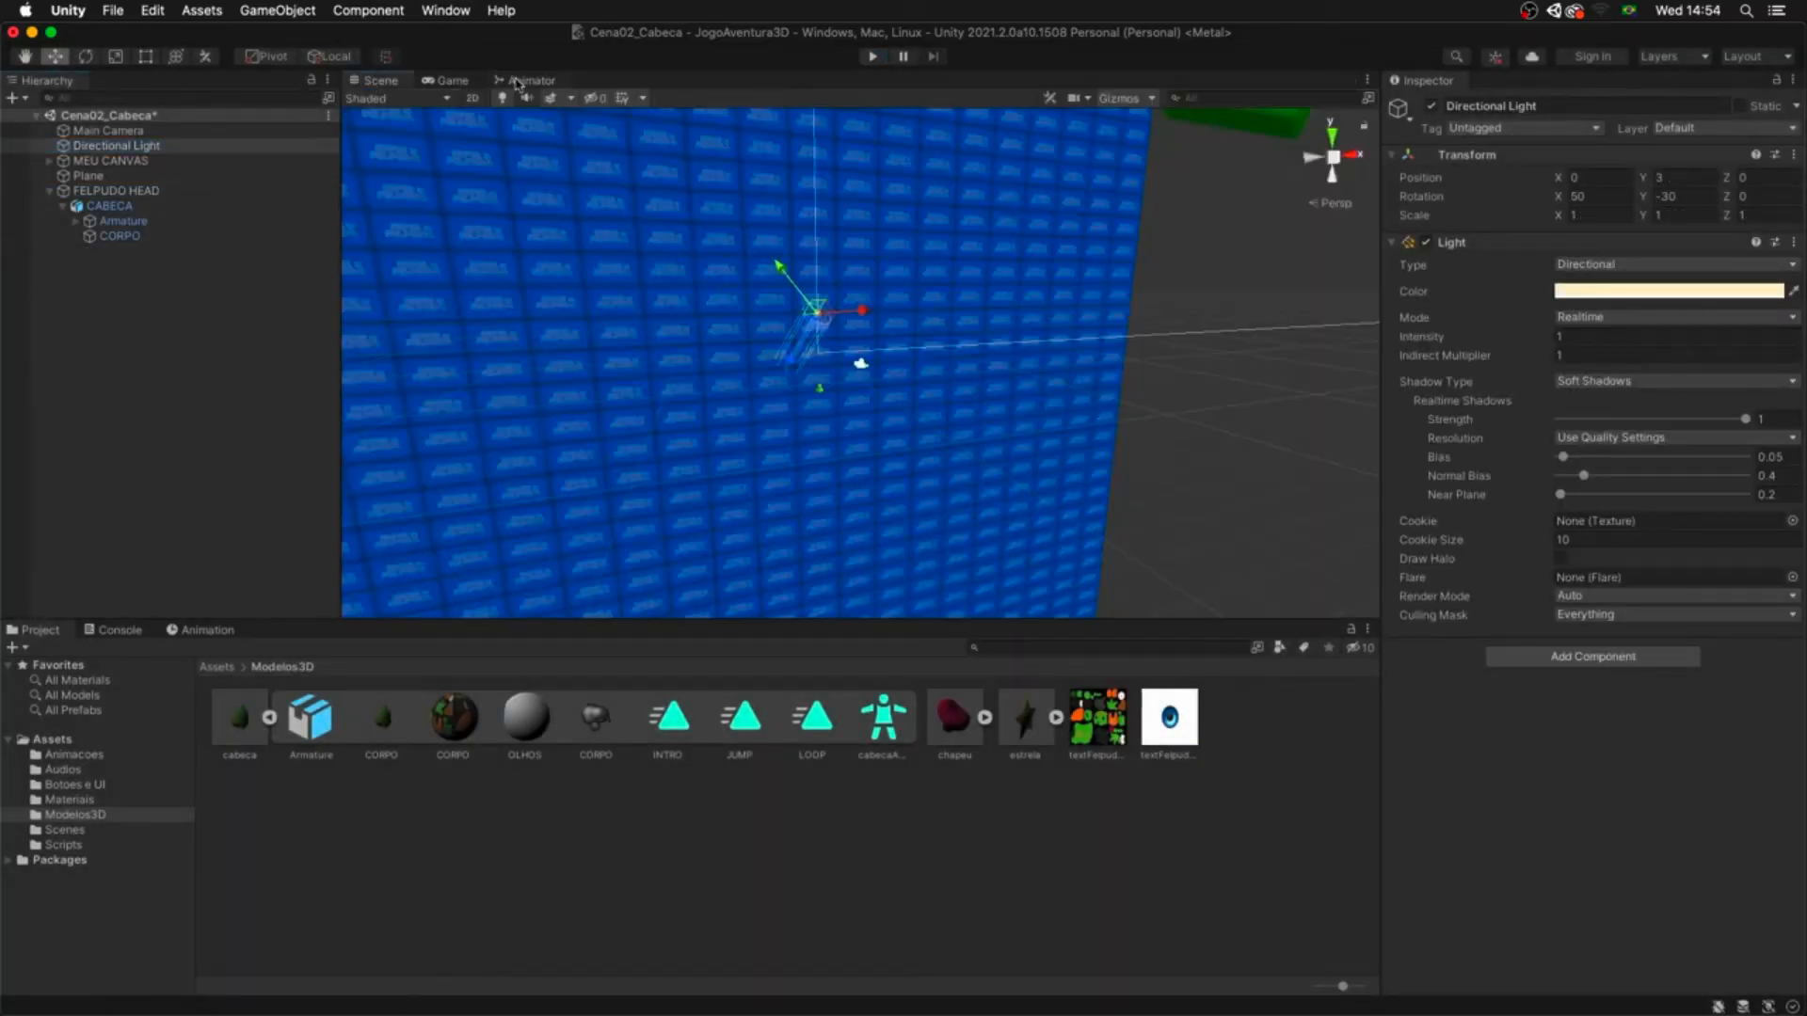
left_click(453, 81)
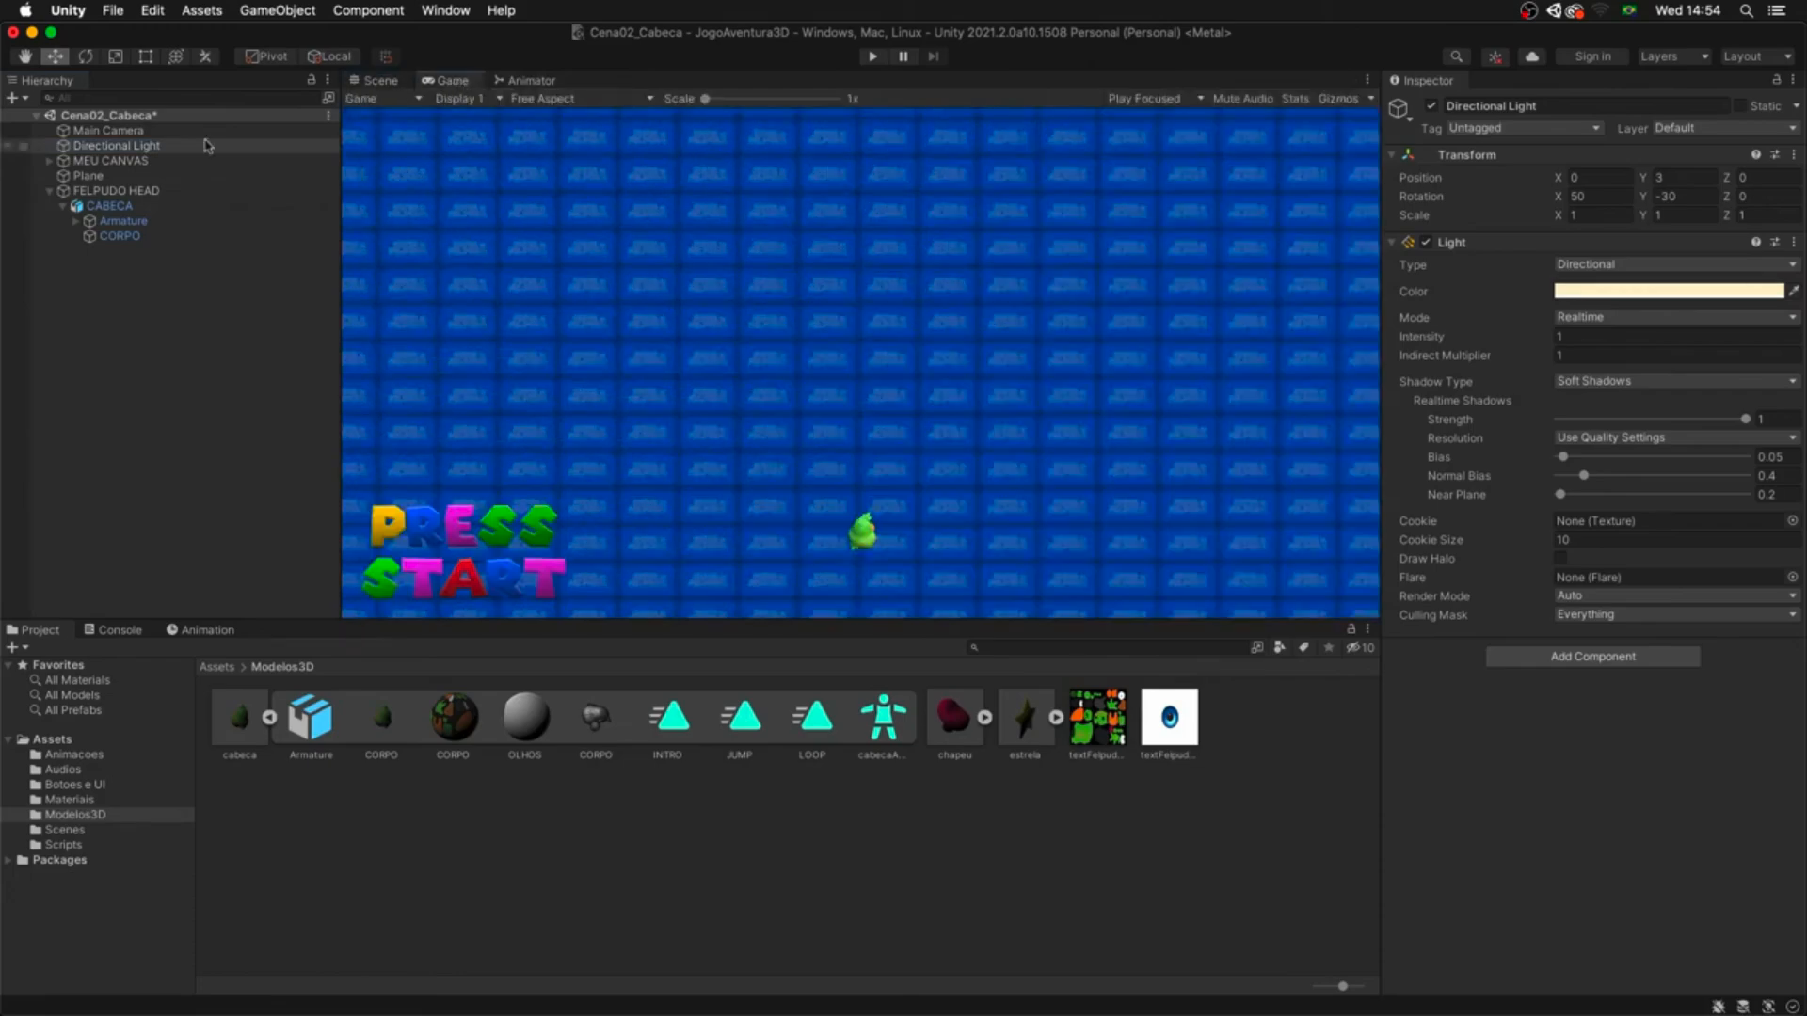
left_click(131, 147)
left_click(381, 81)
double_click(214, 153)
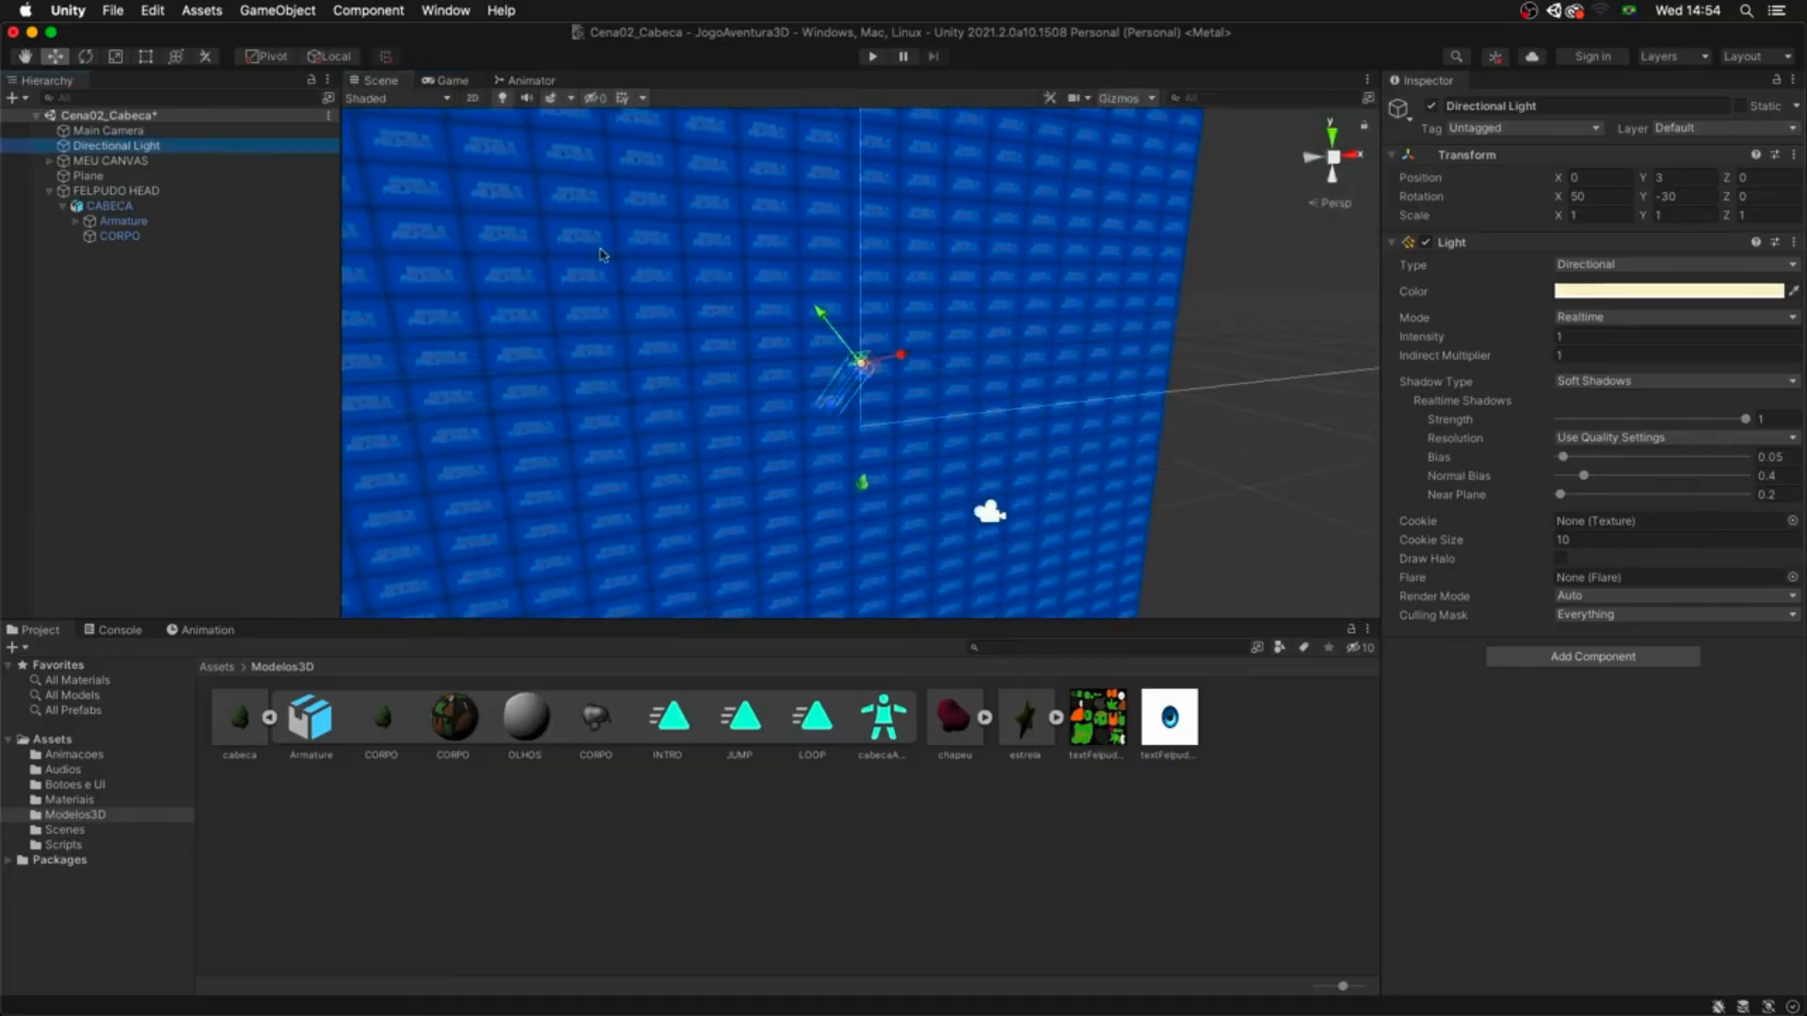
key("e")
left_click_drag(838, 350, 839, 387)
left_click_drag(1025, 427, 940, 377, "alt")
- Duplicate the Directional Light, rotate the copy to about X 32.7, Y -46.1, Z -15.9, and set its shadow type to No Shadows
key("super+d")
left_click(1676, 382)
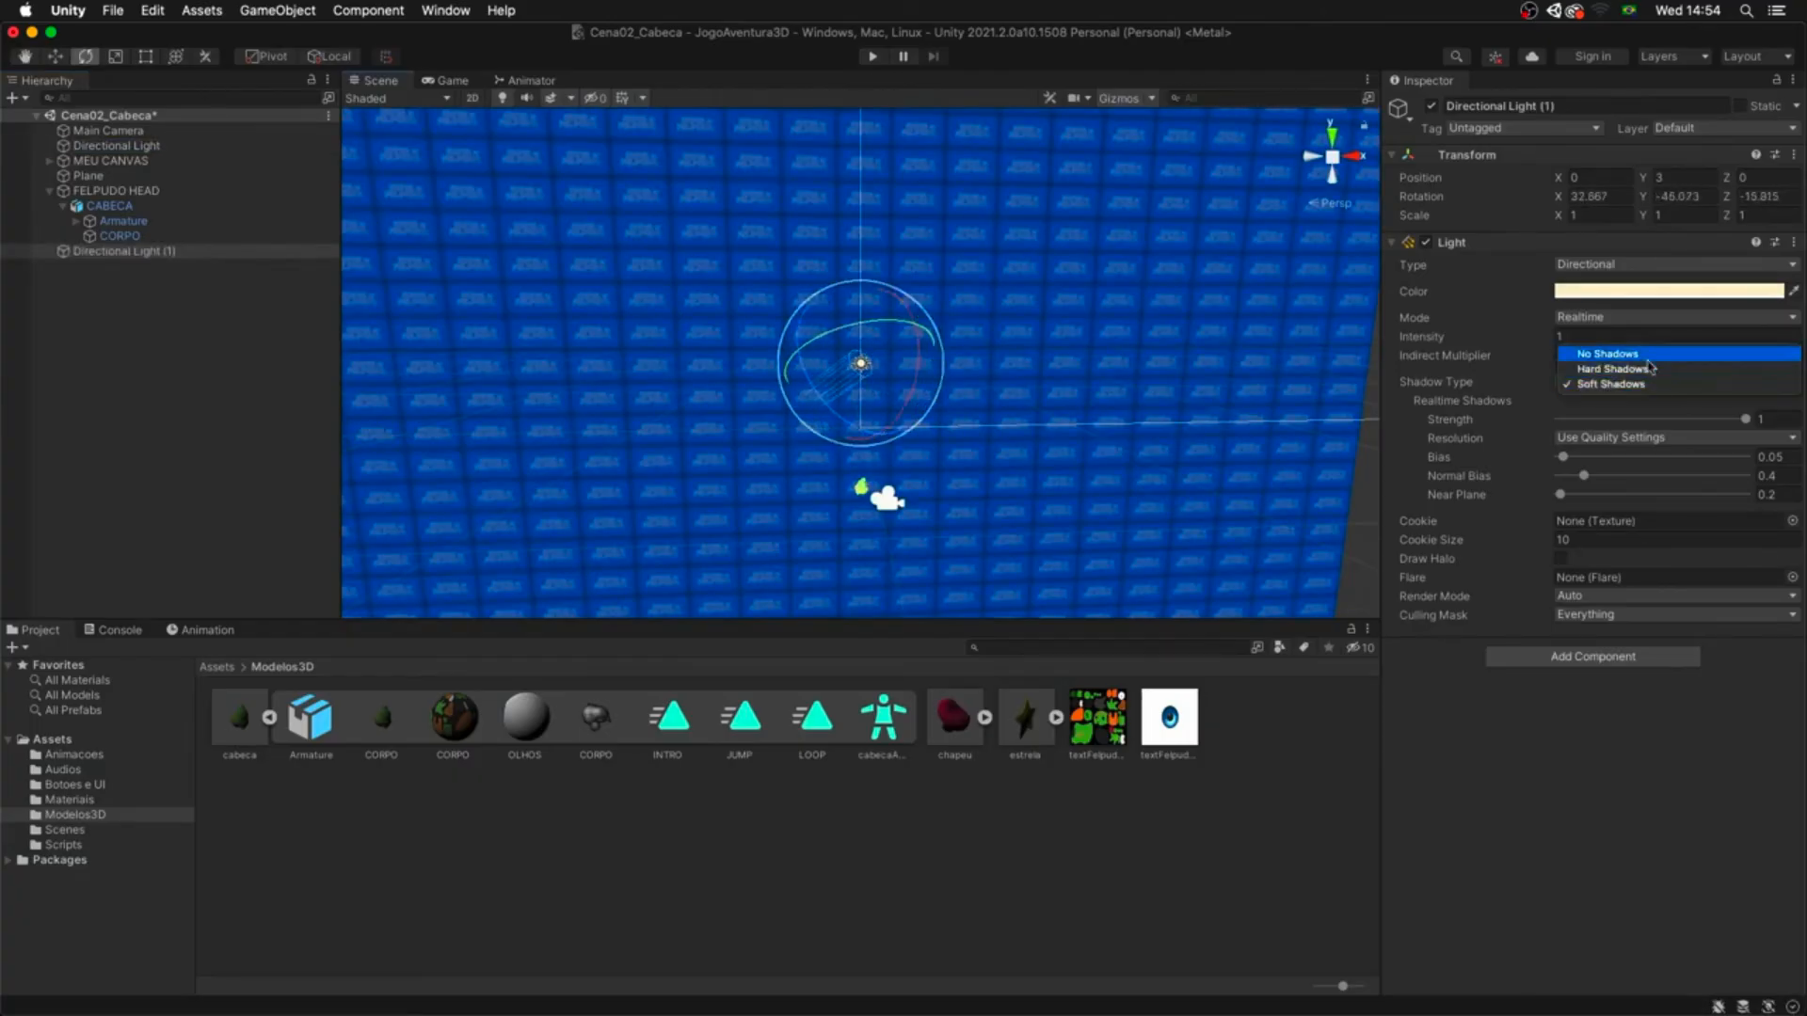
left_click(1618, 350)
- Set Directional Light (1) to intensity 0.51 and its colour to the warm yellow FBDA81
left_click_drag(1450, 342, 1427, 345)
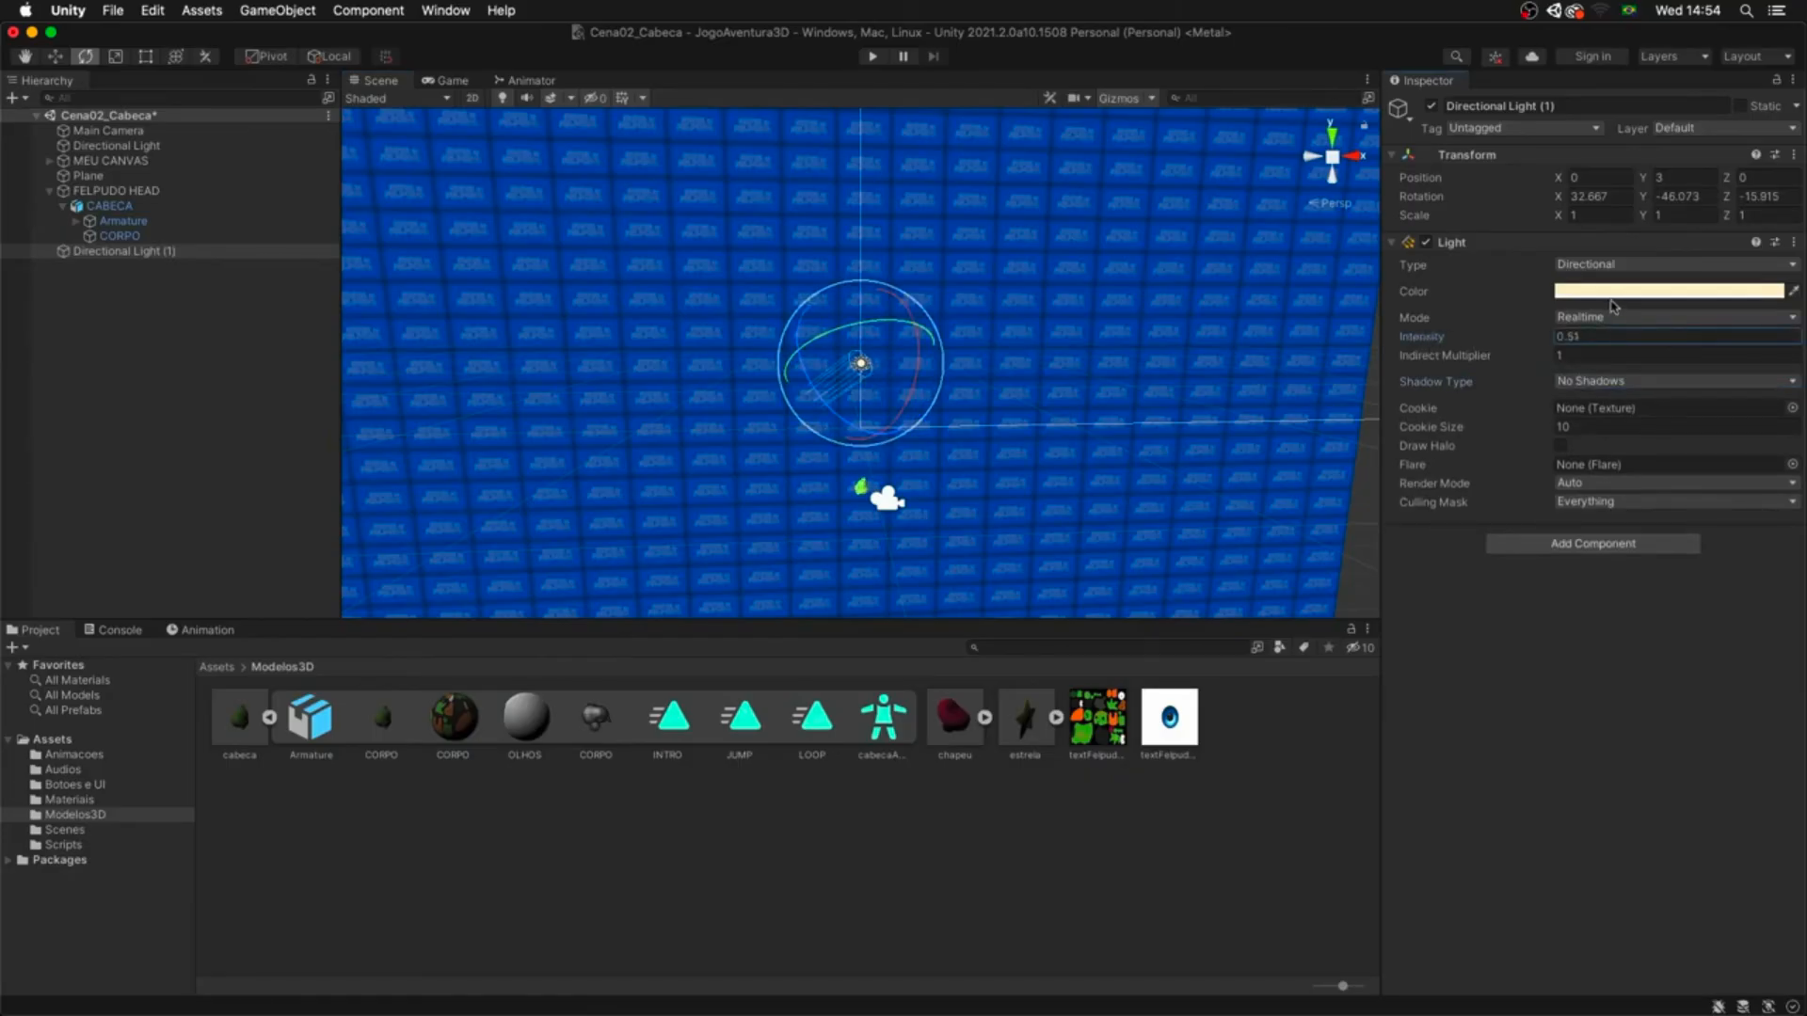
left_click(1616, 291)
left_click_drag(1712, 393, 1695, 393)
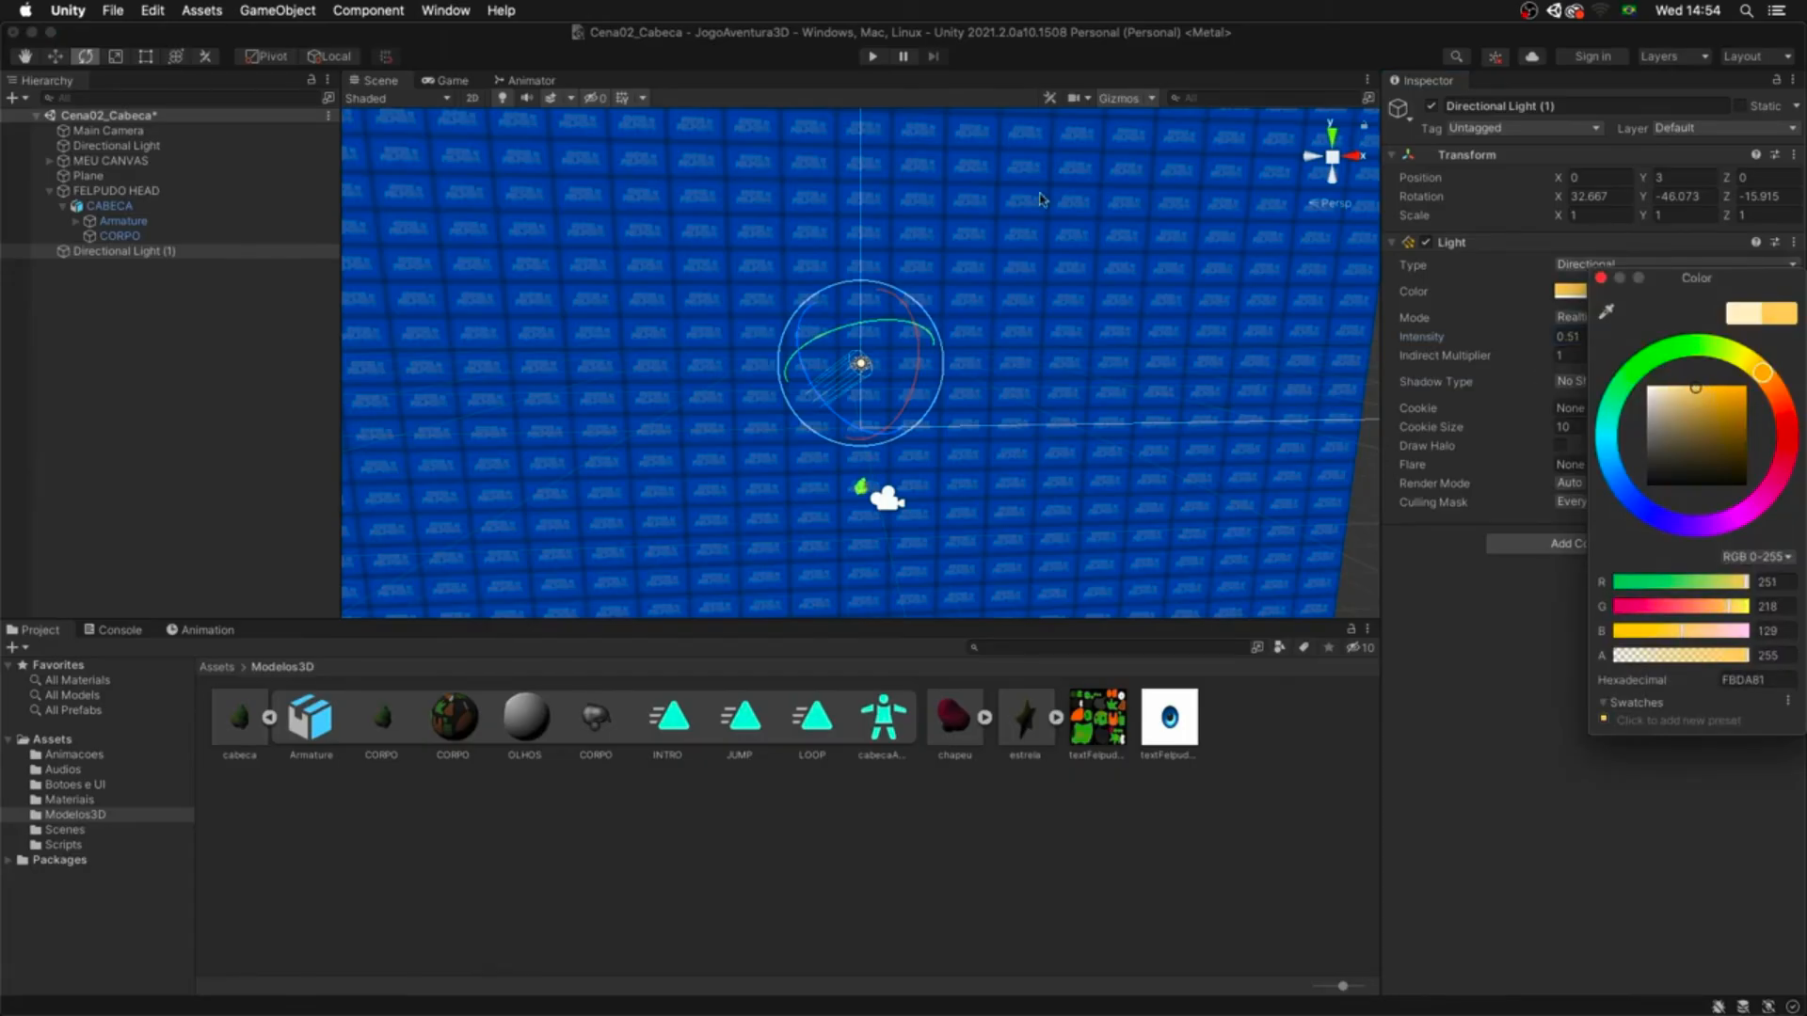
- Play the scene and tune the light intensities to 0.39 for Directional Light and 0.56 for Directional Light (1)
left_click(872, 56)
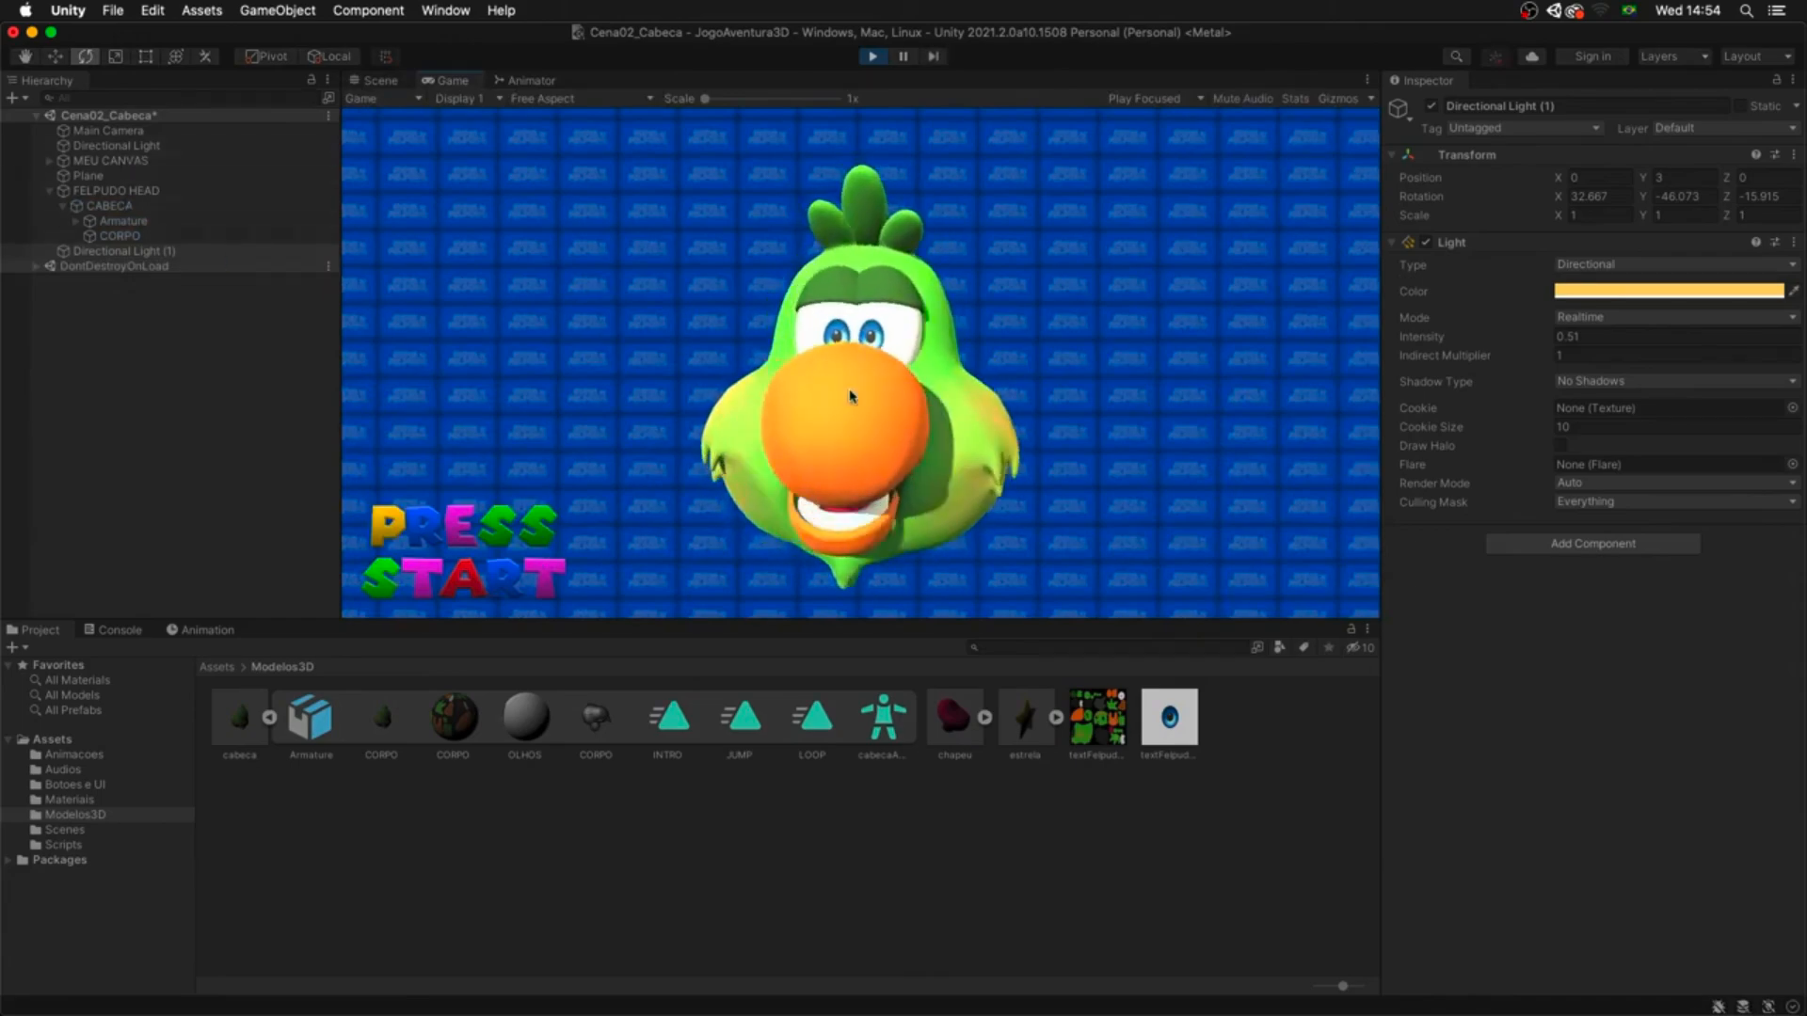
left_click_drag(1449, 339, 1382, 351)
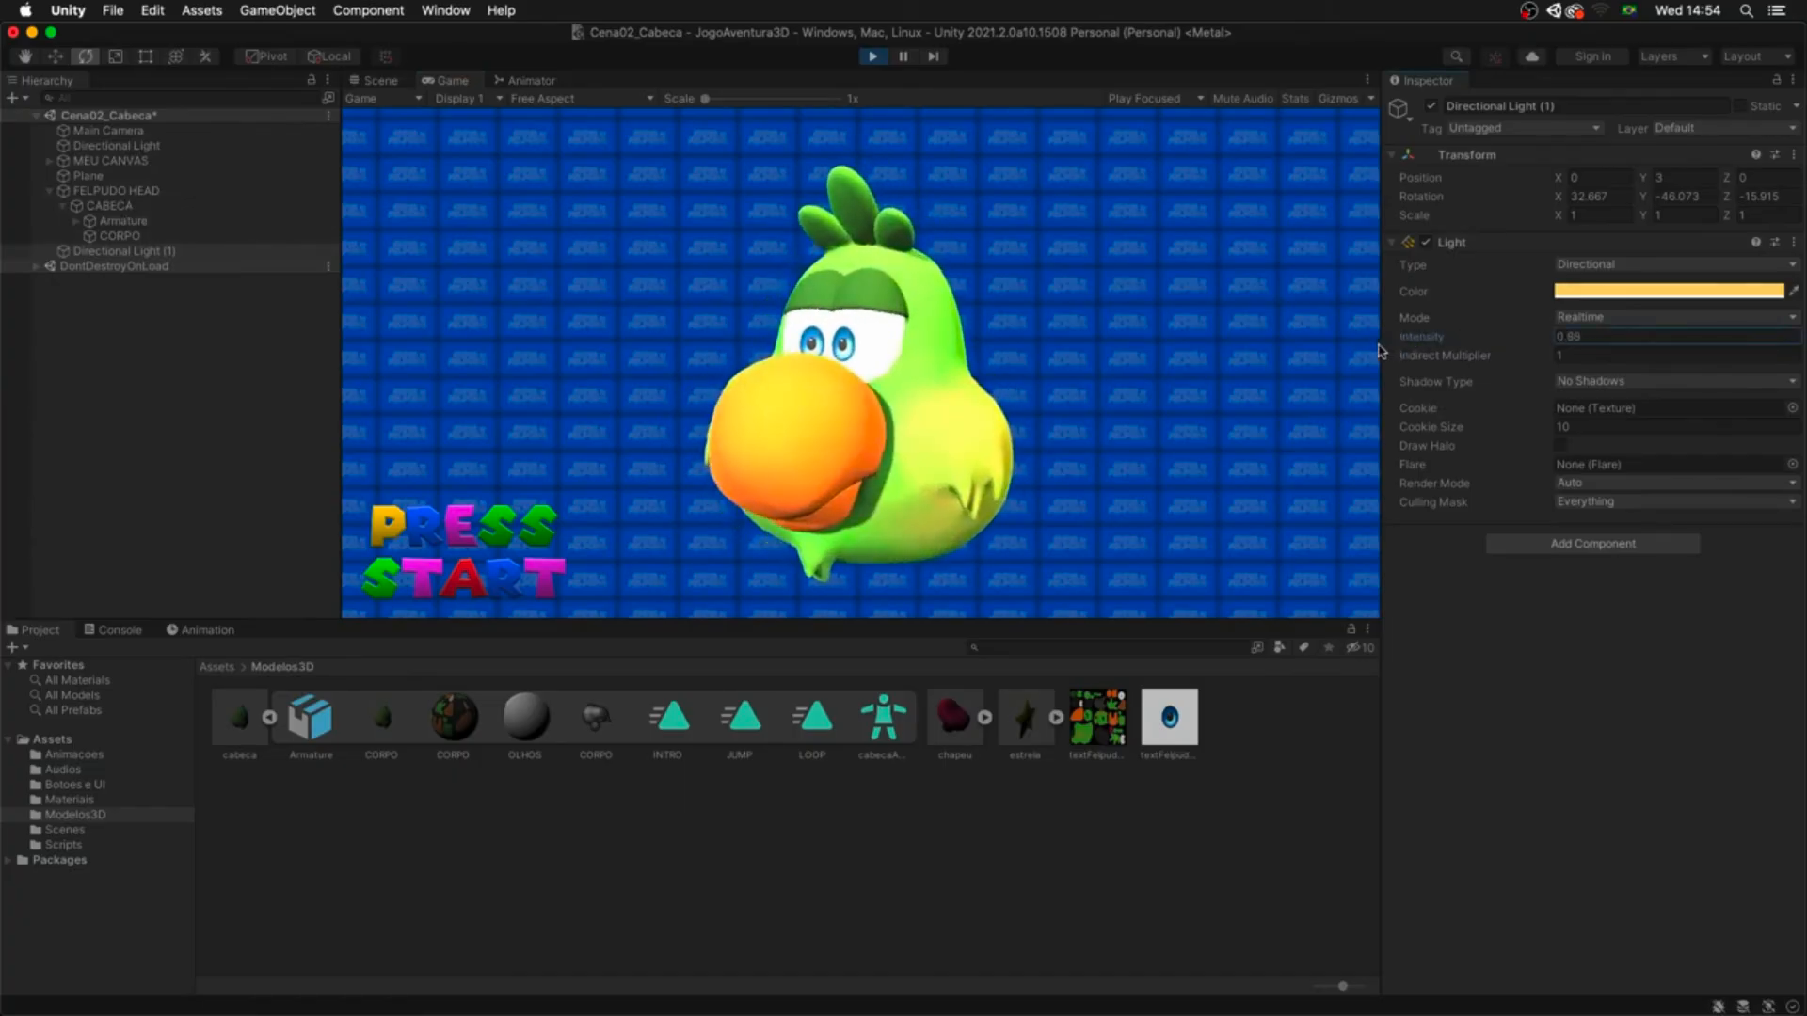
left_click(155, 147)
left_click_drag(1441, 346, 1372, 363)
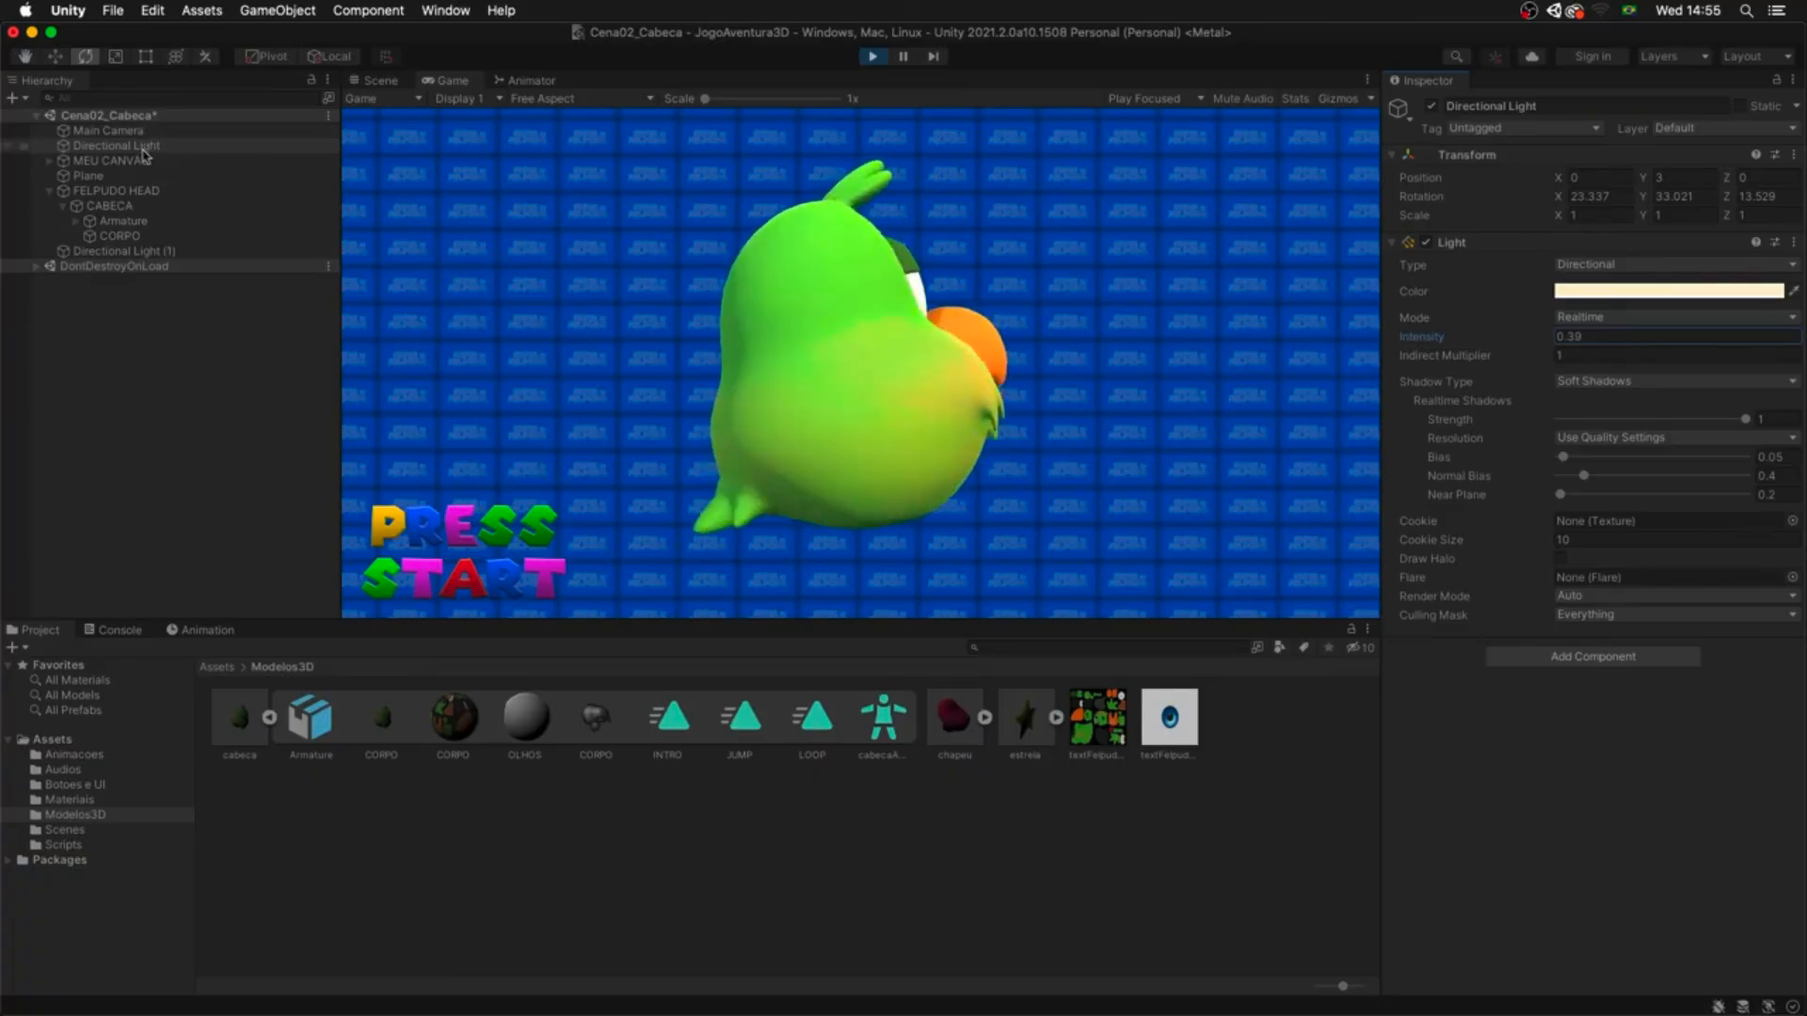
left_click(146, 254)
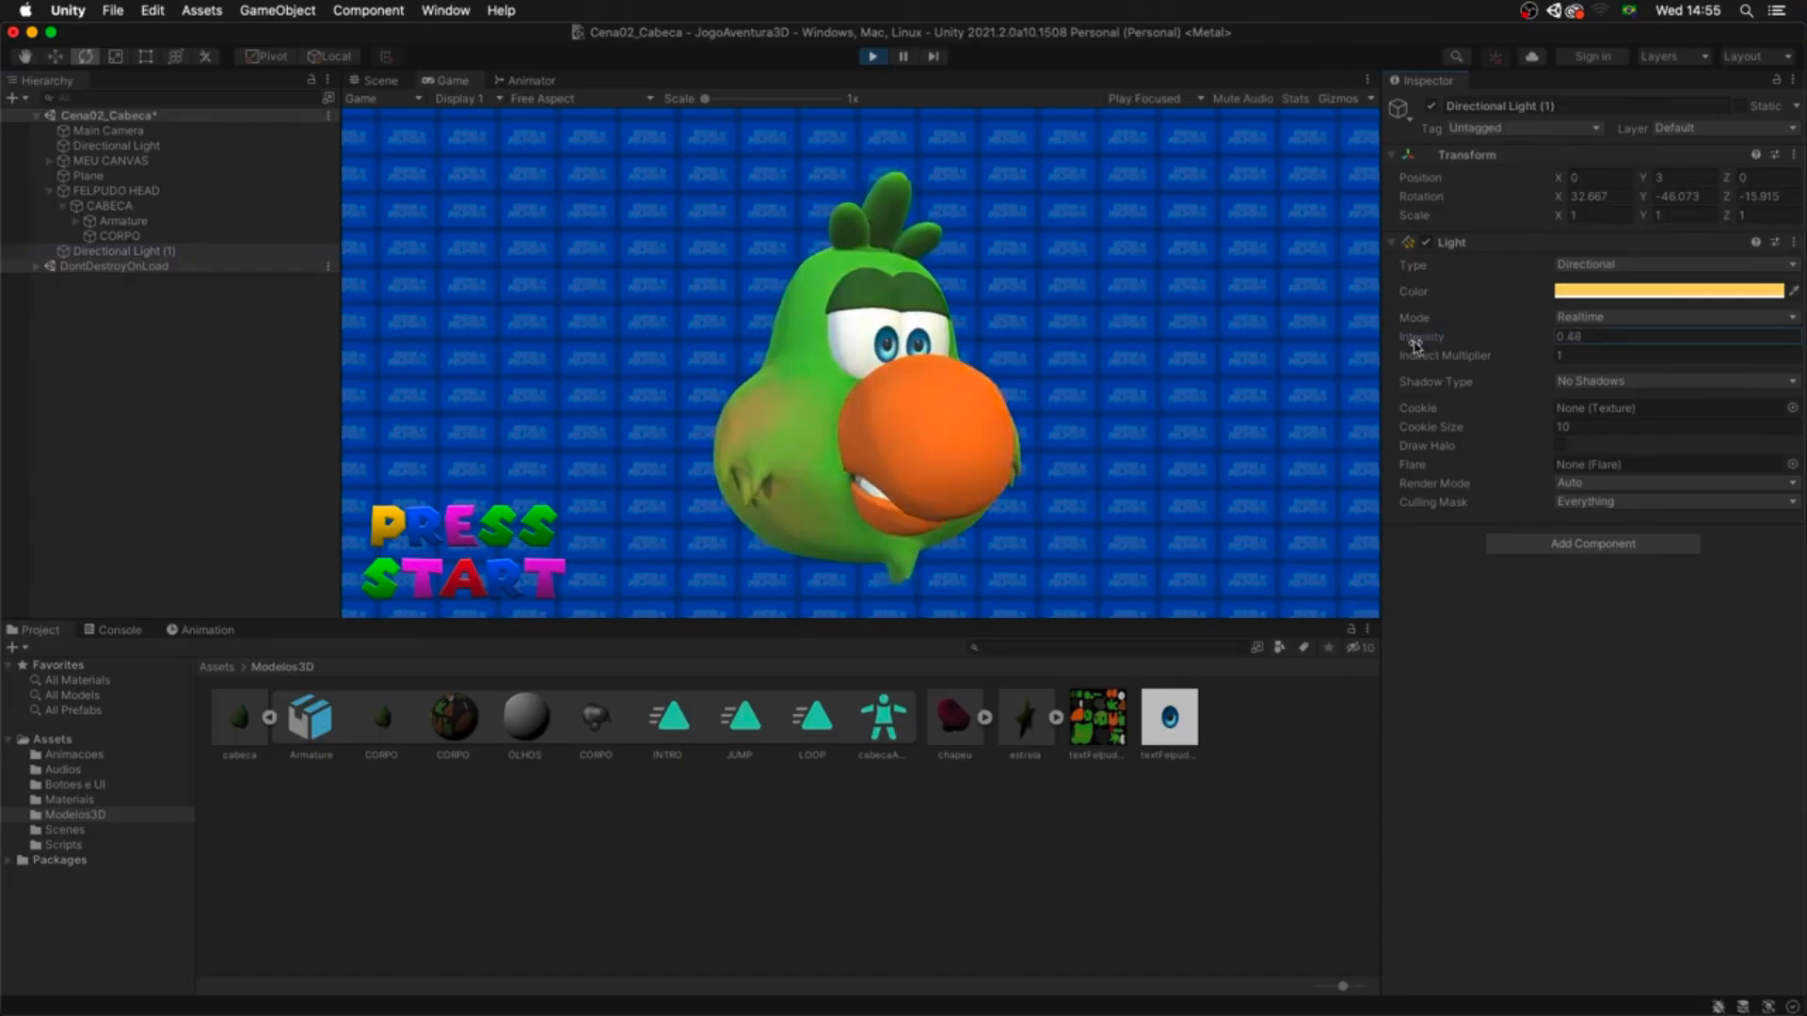
left_click_drag(1416, 348, 1419, 355)
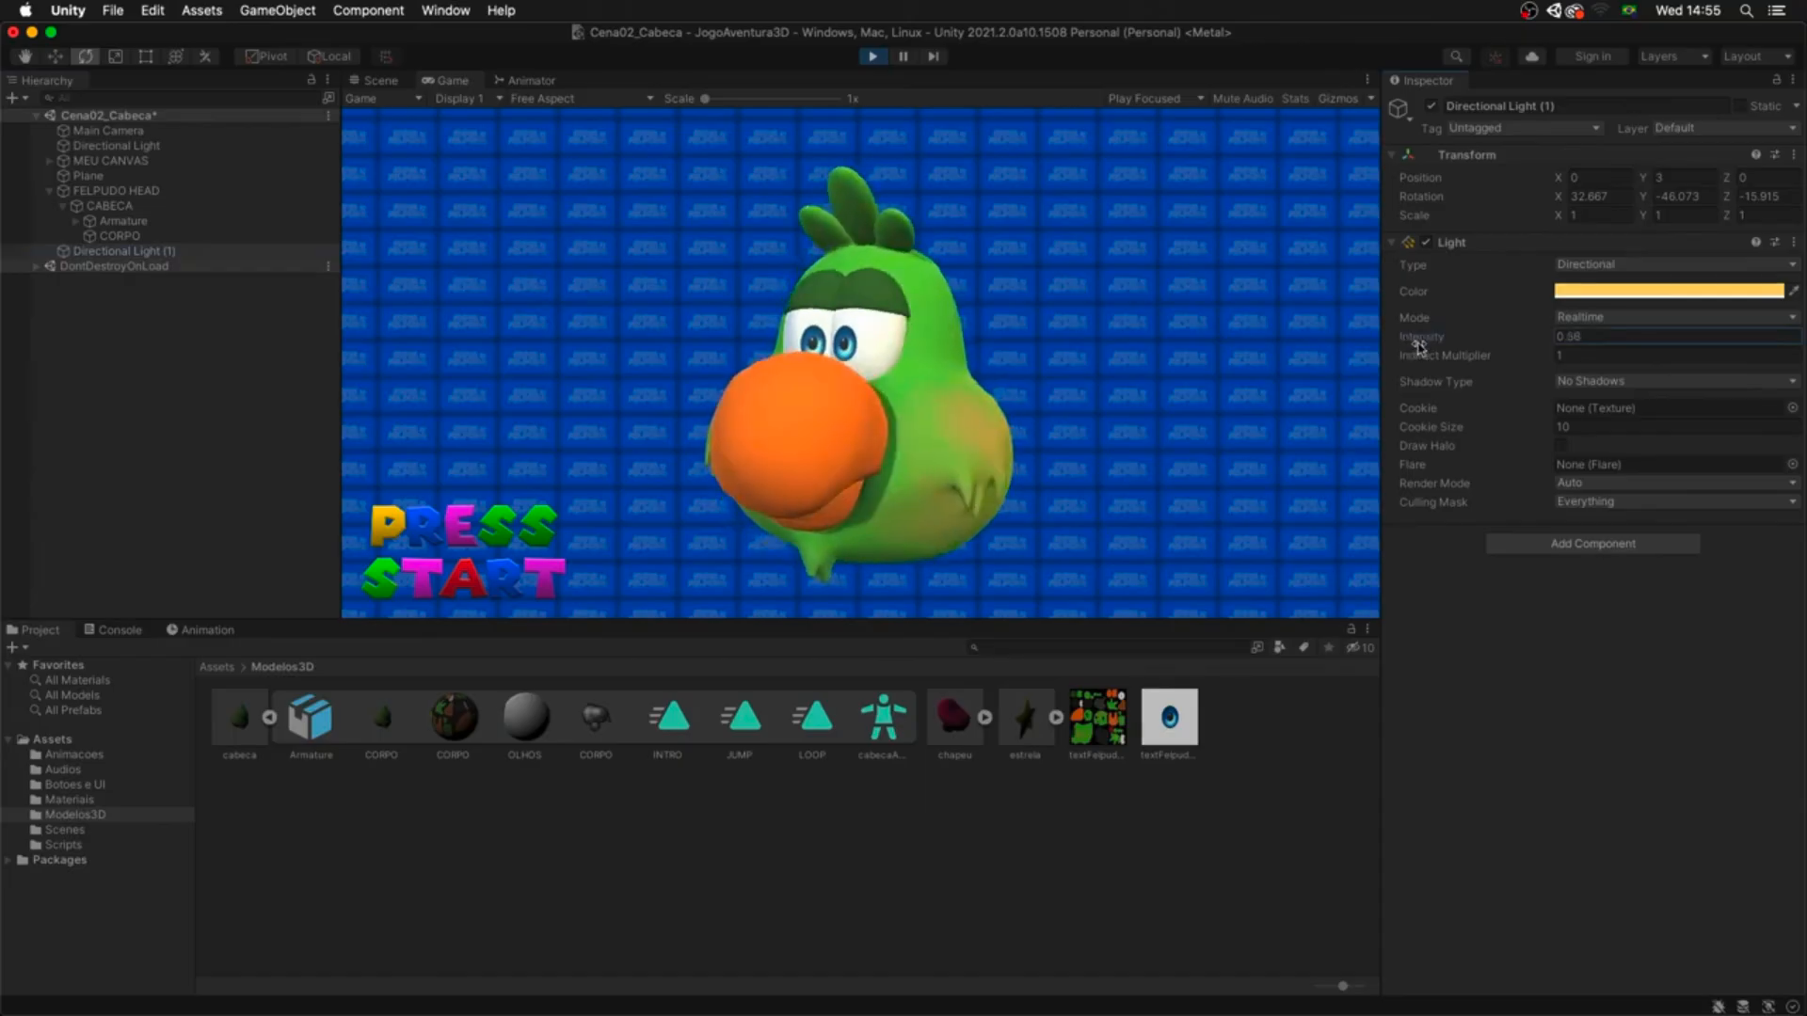
- Try red and blue tints on Directional Light (1), settle on yellow FFF726, and set its intensity to 0.37
left_click(1633, 291)
left_click_drag(1616, 473, 1802, 435)
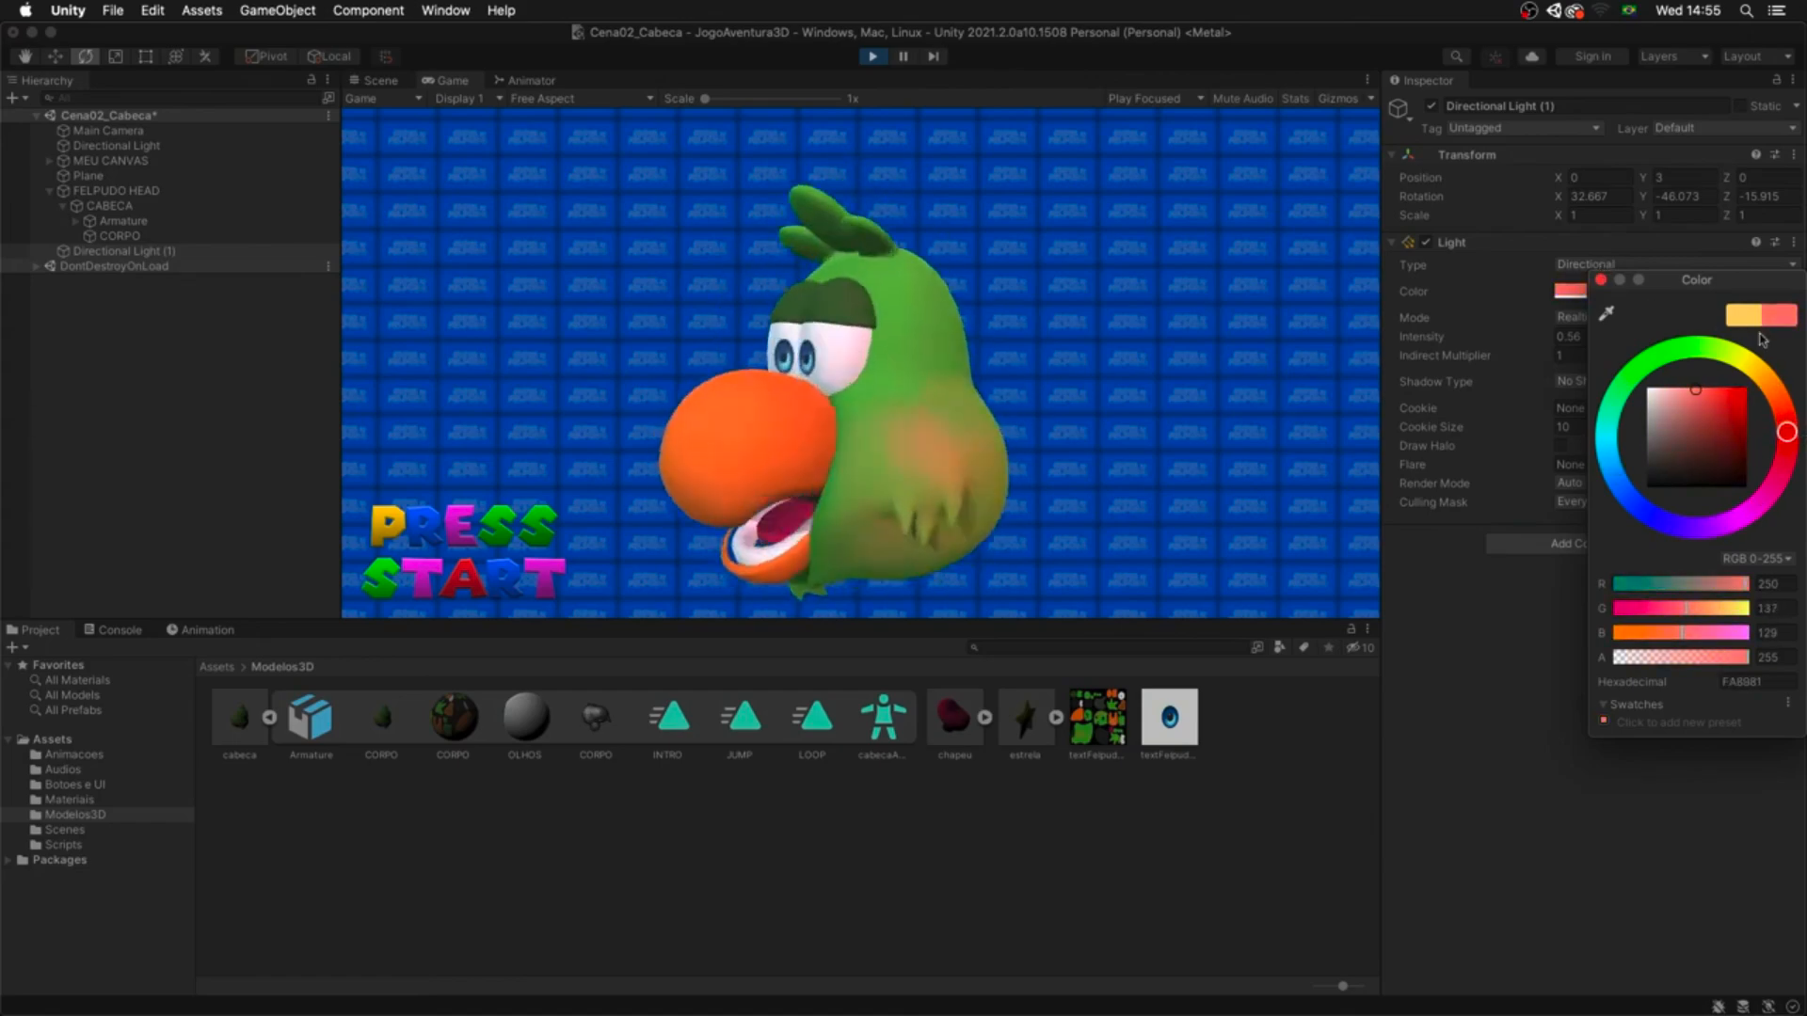
mouse_move(1710, 396)
left_mouse_down()
mouse_move(1761, 391)
mouse_move(1722, 393)
mouse_move(1738, 392)
left_mouse_up()
left_click(1609, 467)
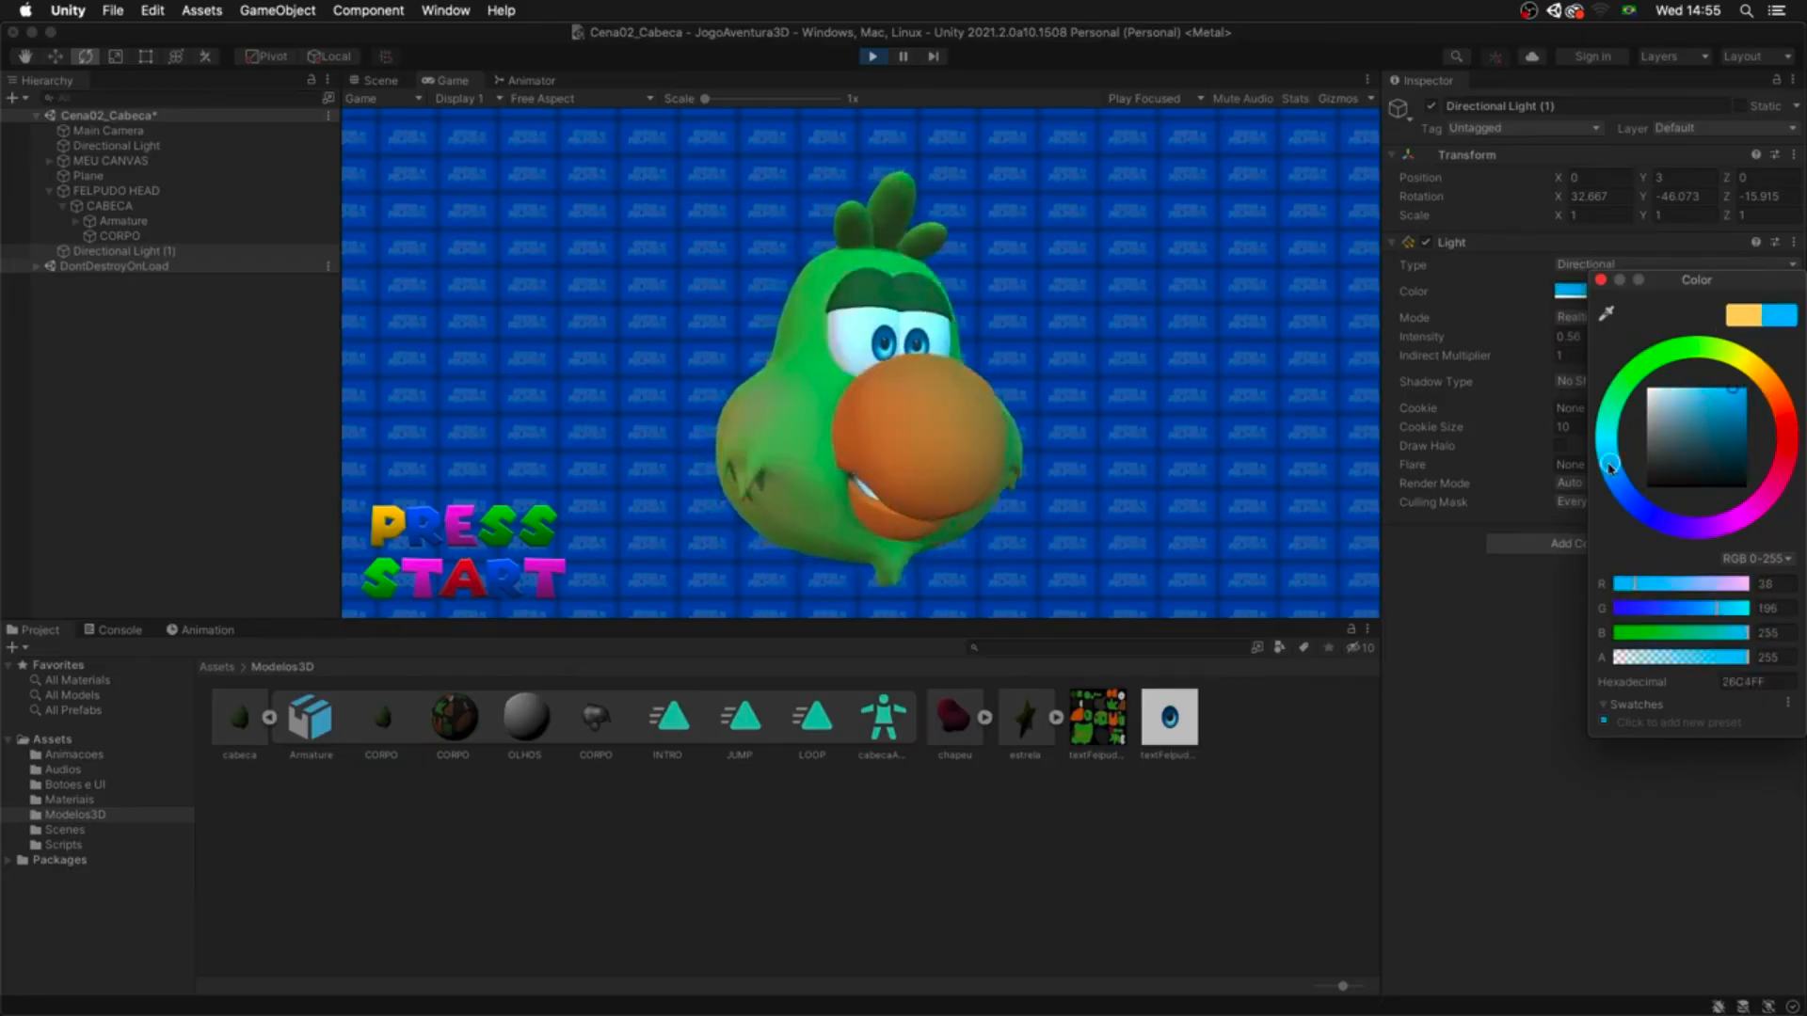
left_click_drag(1610, 467, 1764, 343)
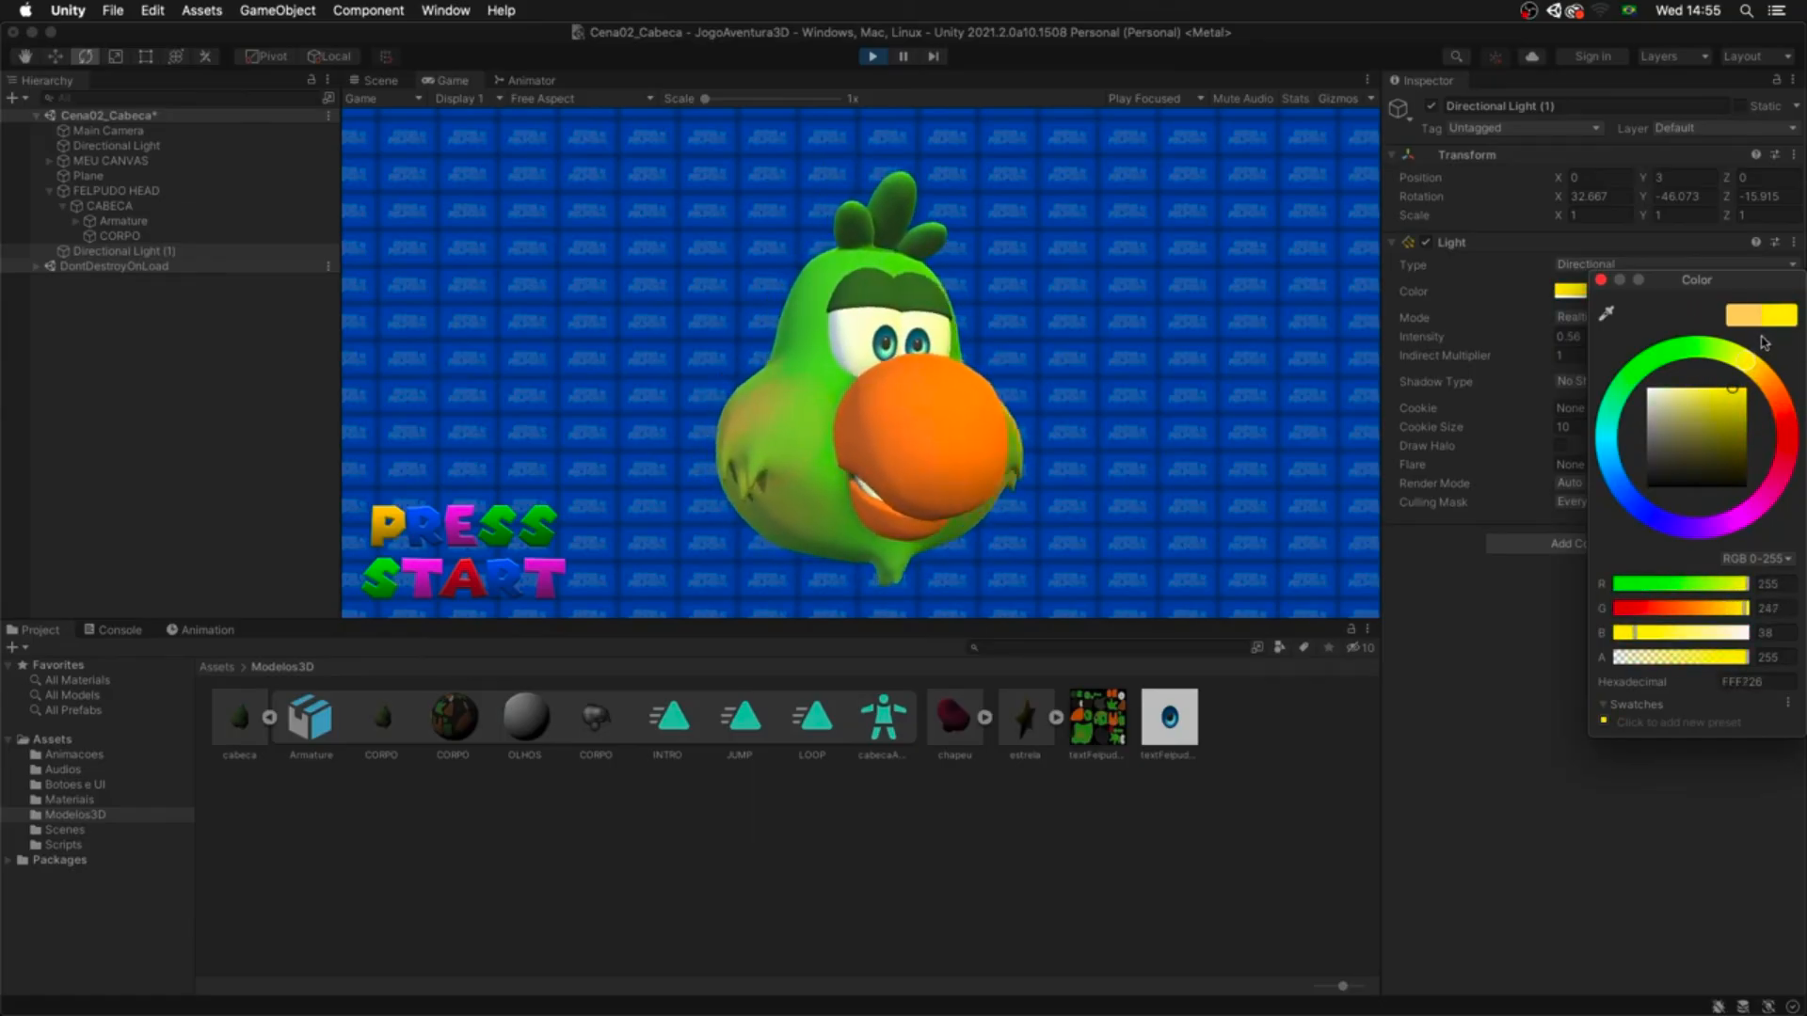
left_click(1539, 316)
left_click_drag(1445, 344, 1436, 344)
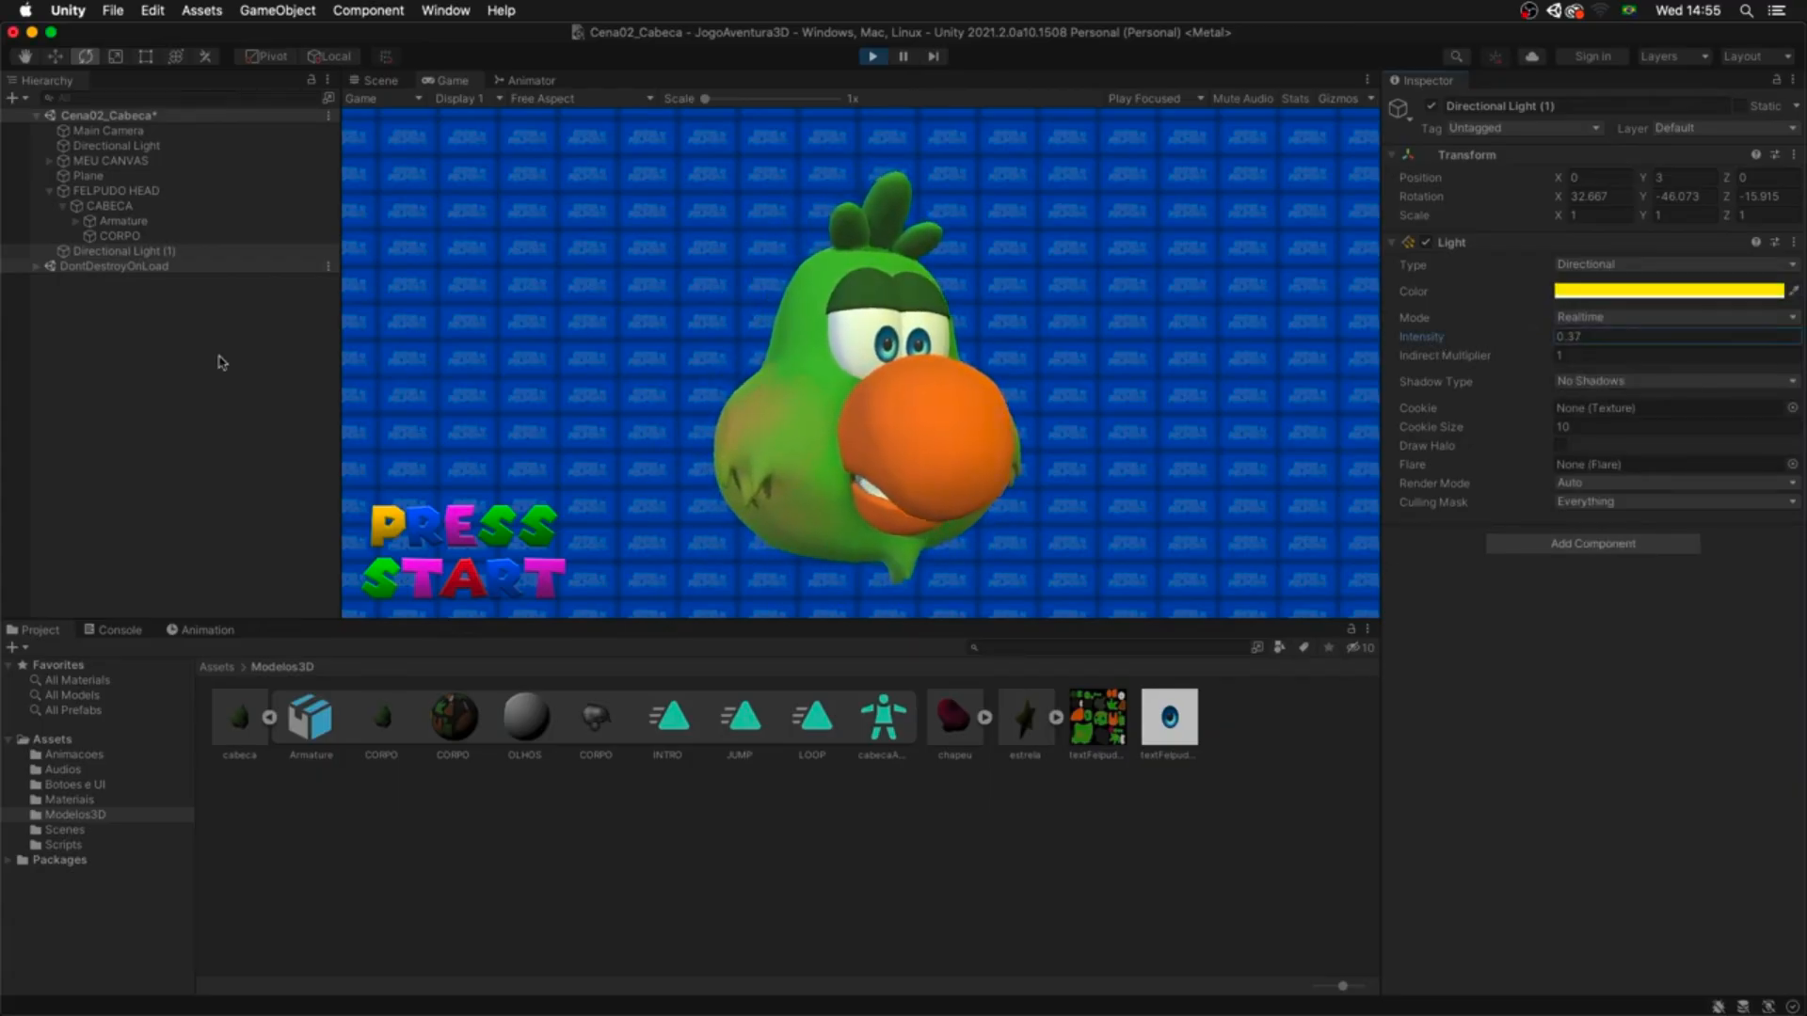
- Copy the Light component of Directional Light (1) during playback, and stop the scene
left_click(121, 148)
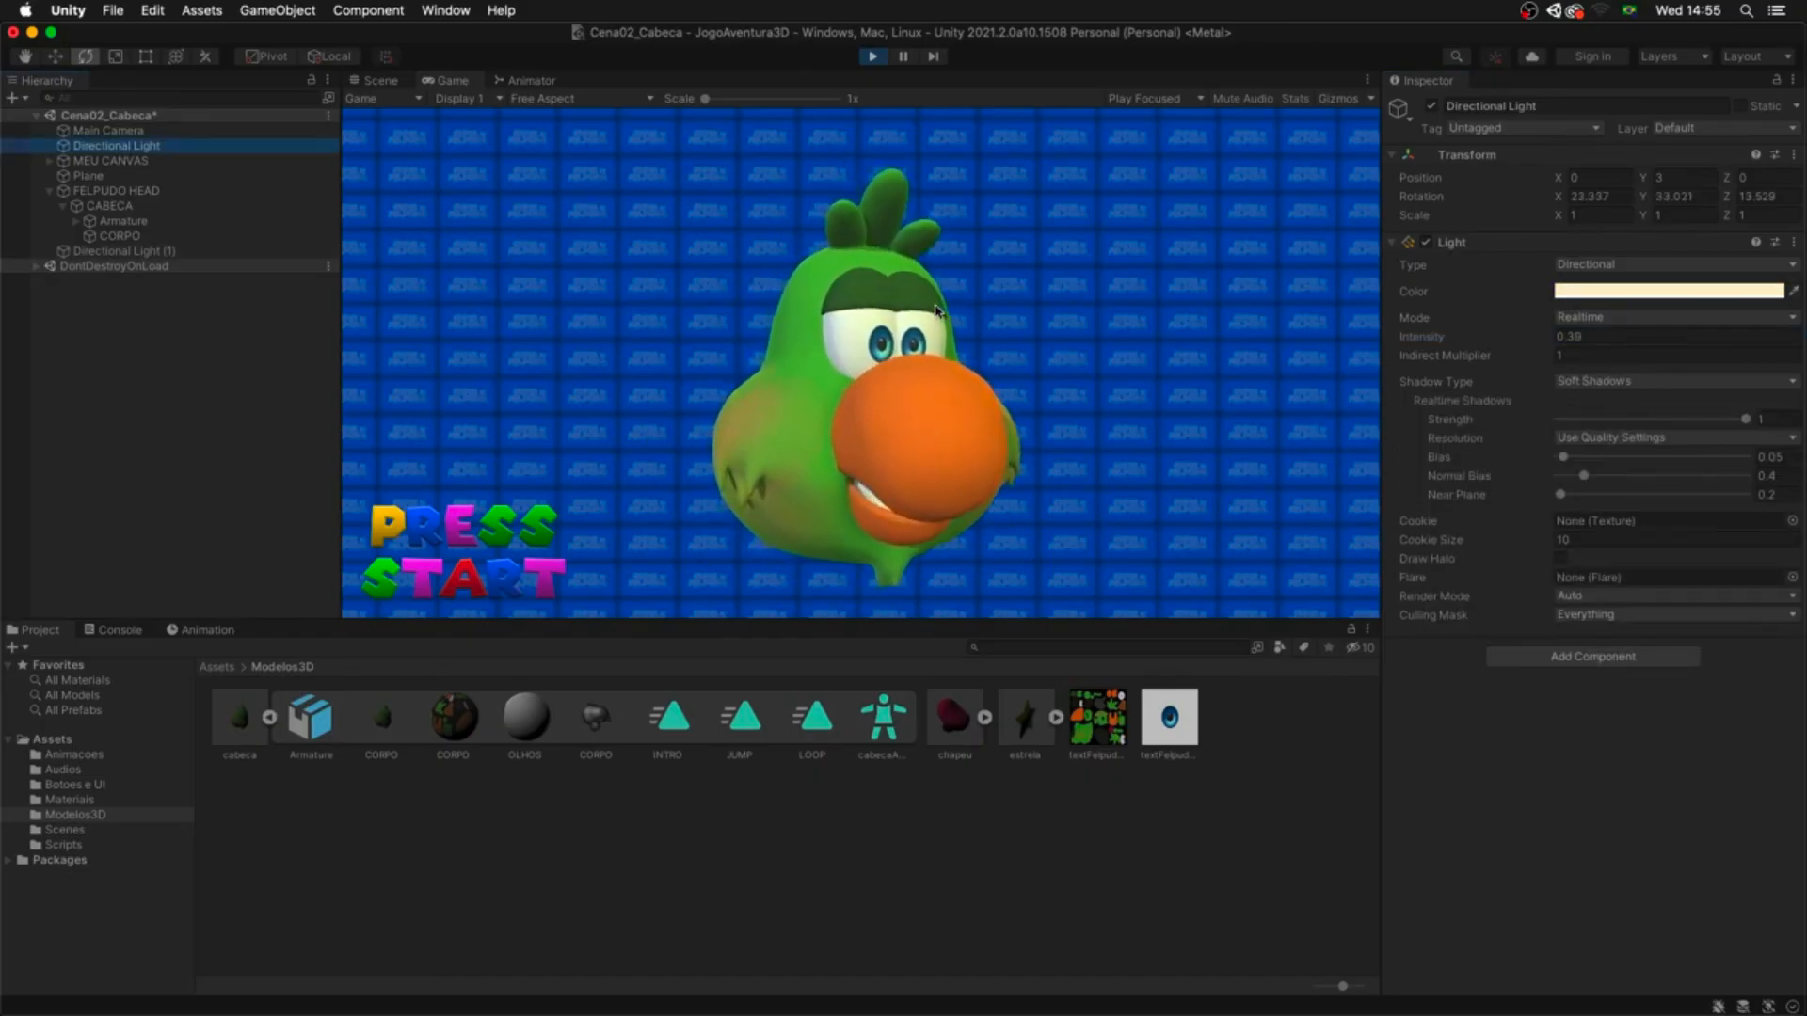
left_click(151, 251)
left_click(1793, 243)
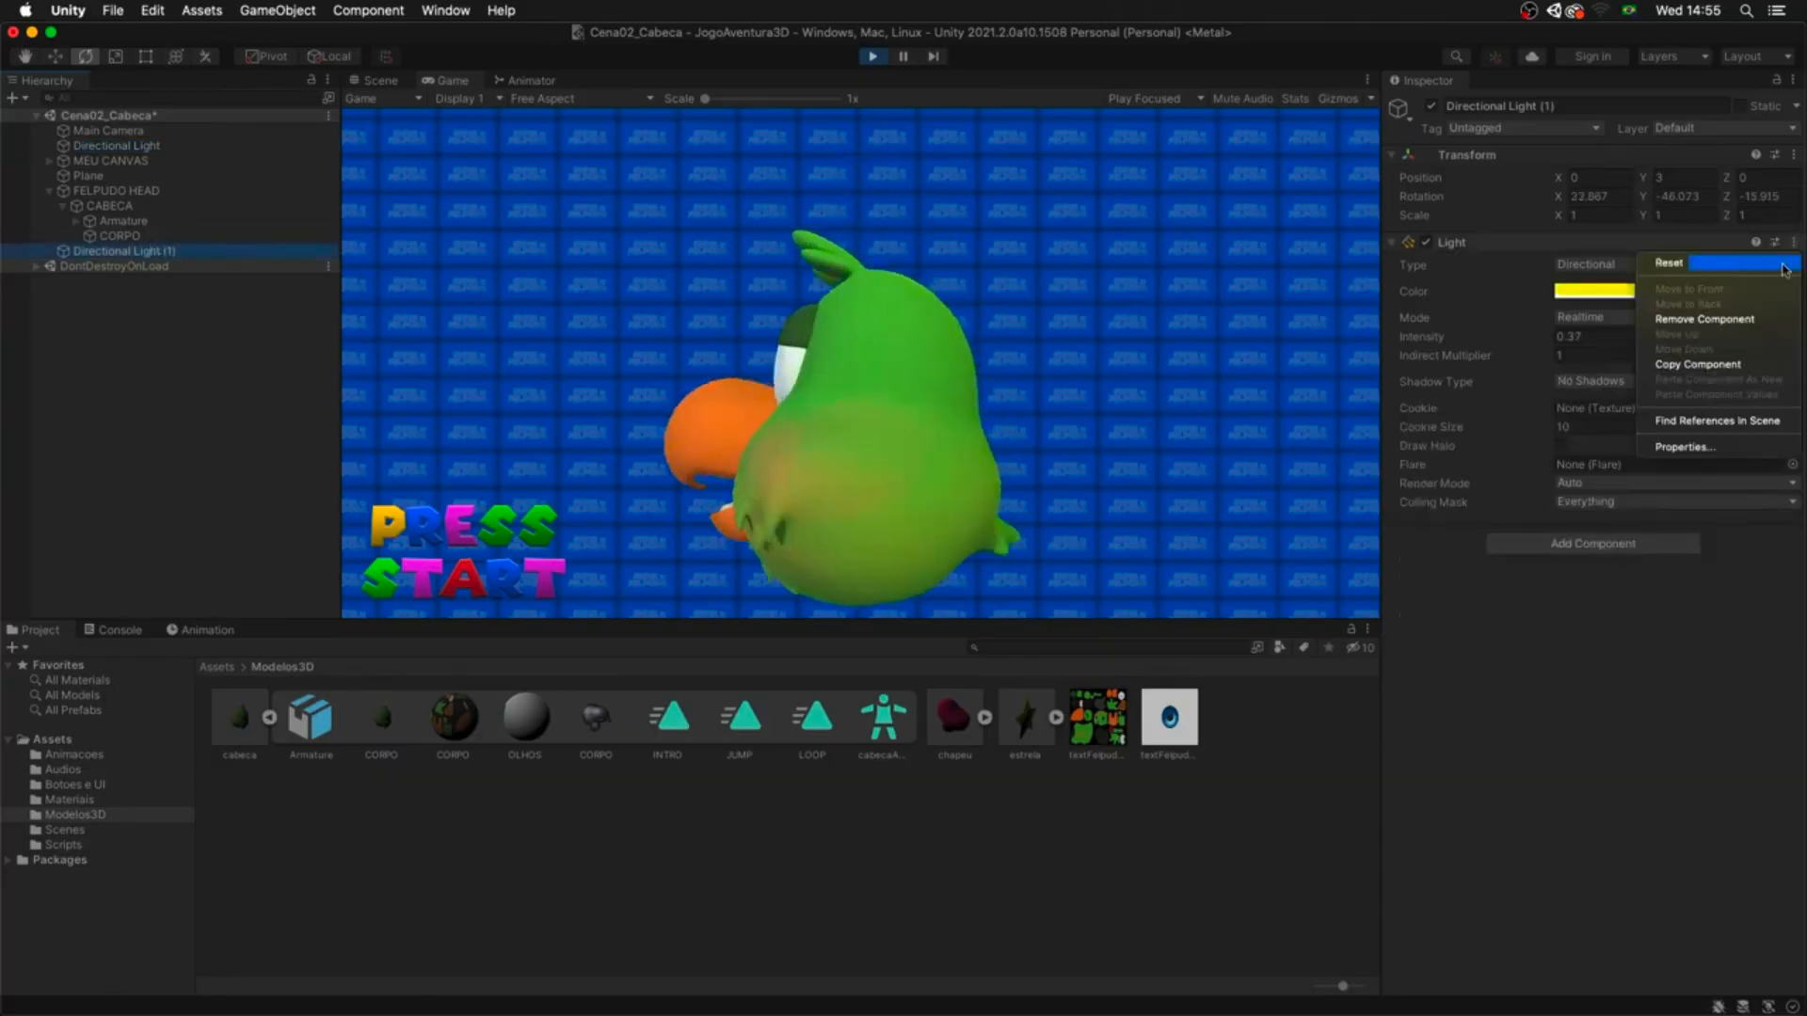
left_click(1674, 372)
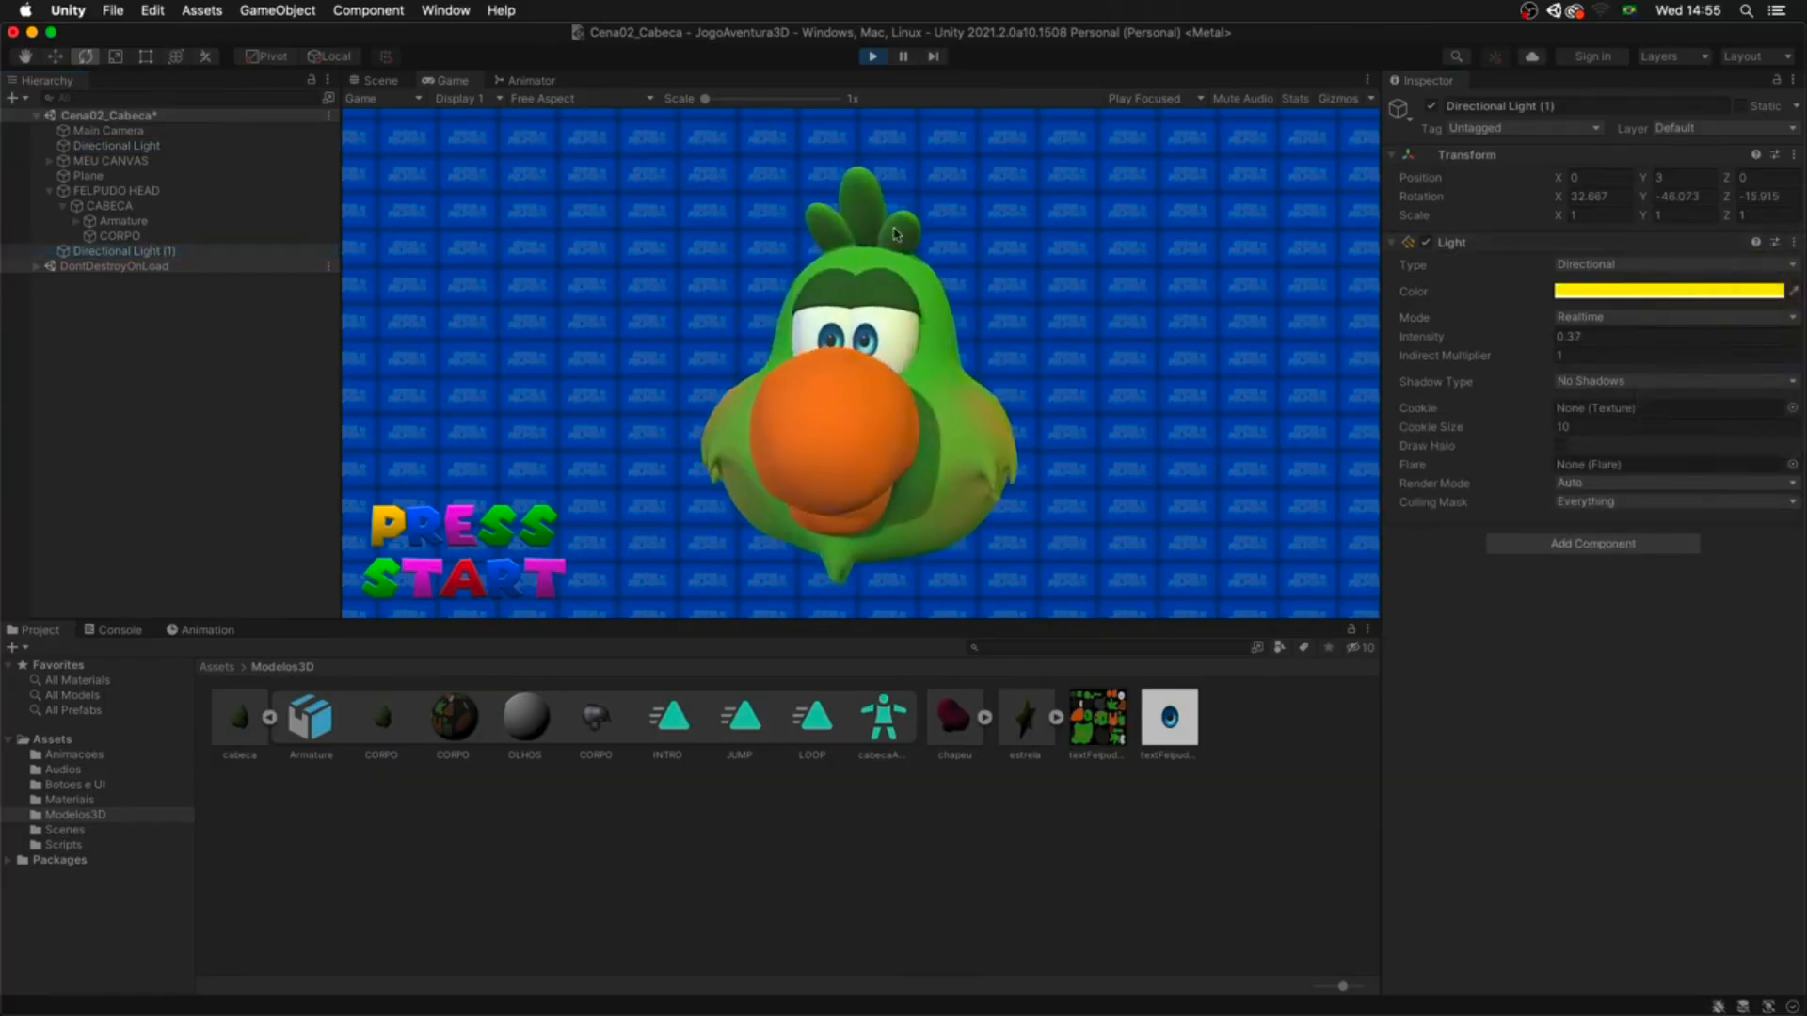
left_click(874, 61)
- Set the Directional Light's intensity to 0.33 and paste the copied Light component values onto Directional Light (1)
left_click(133, 147)
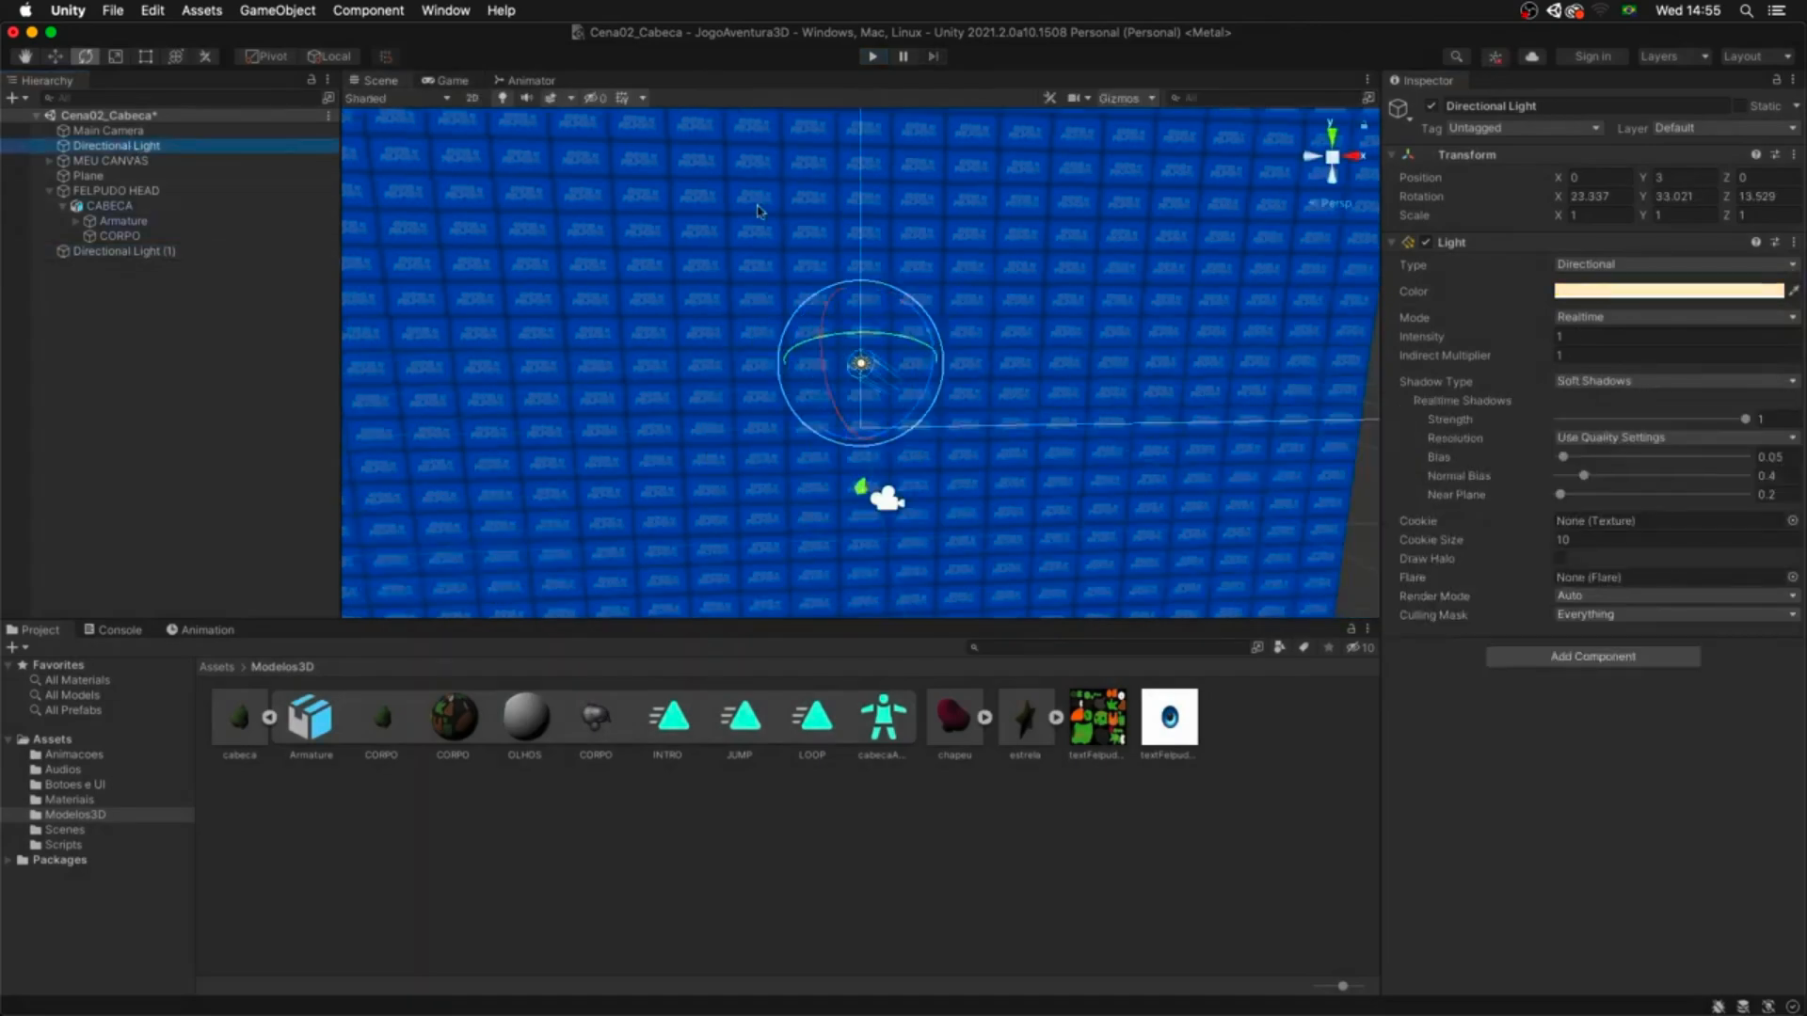
left_click_drag(1425, 343, 1407, 346)
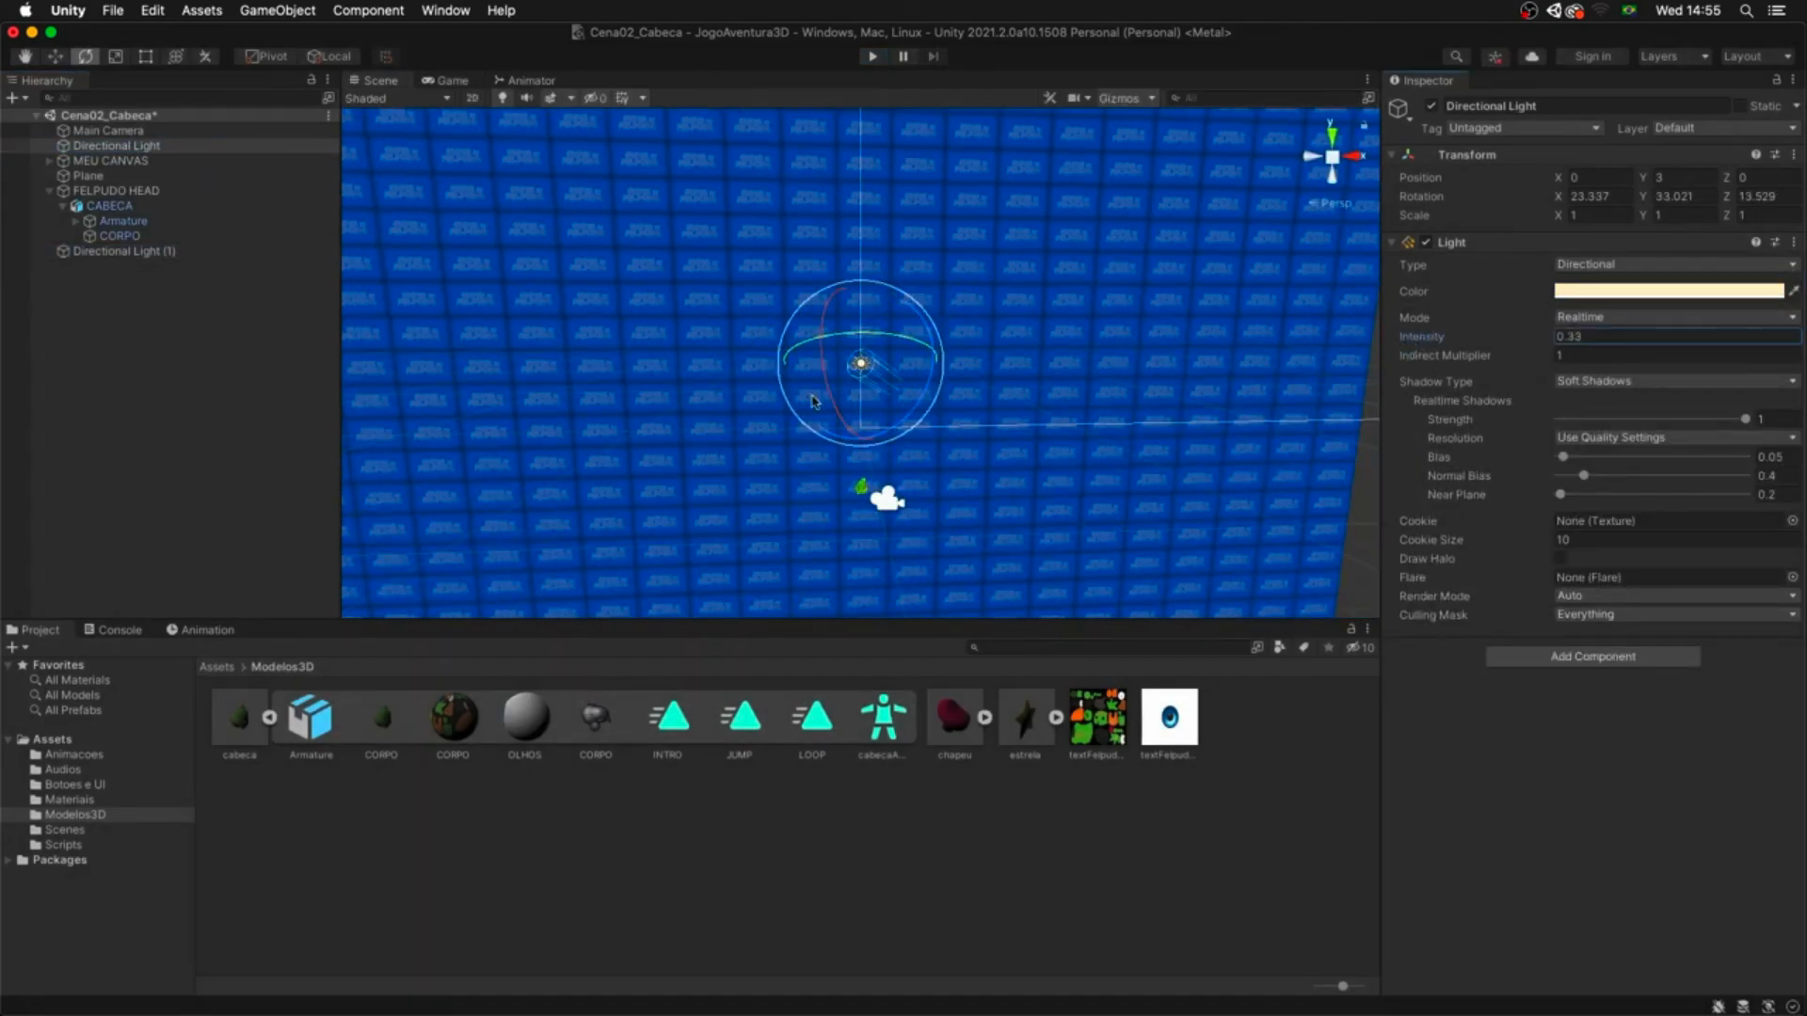
left_click(287, 251)
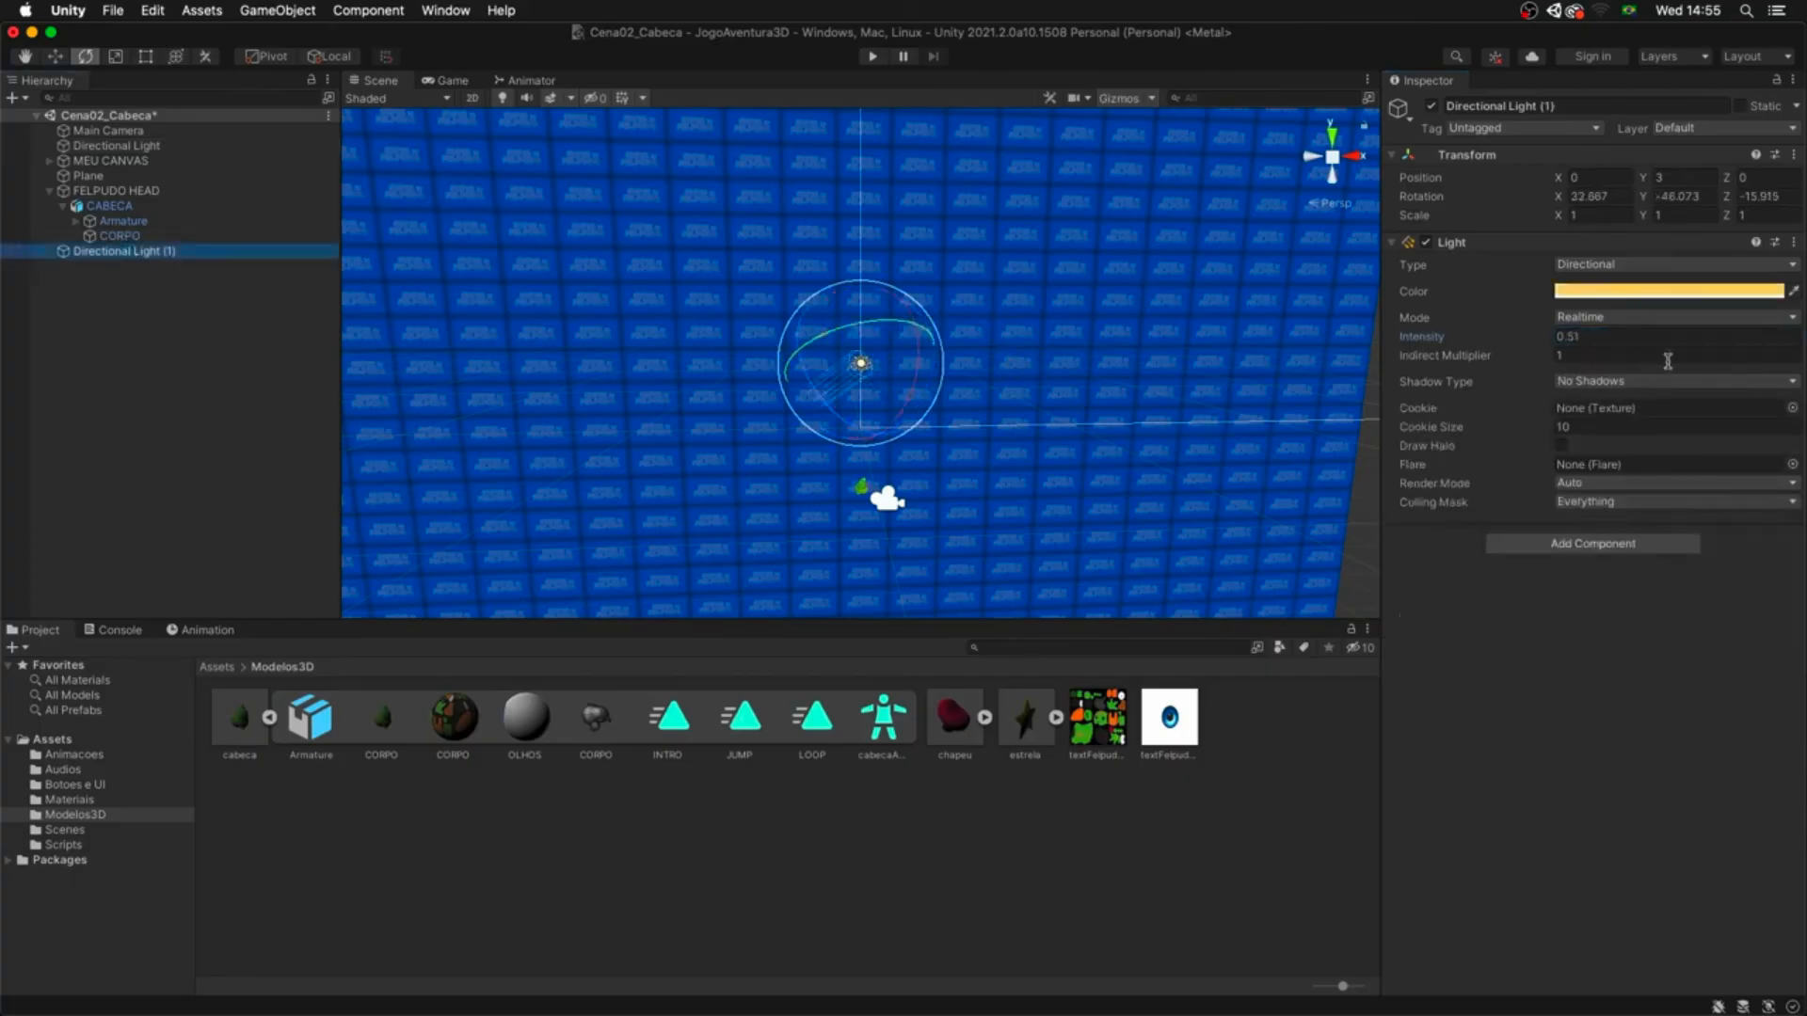
left_click(1793, 243)
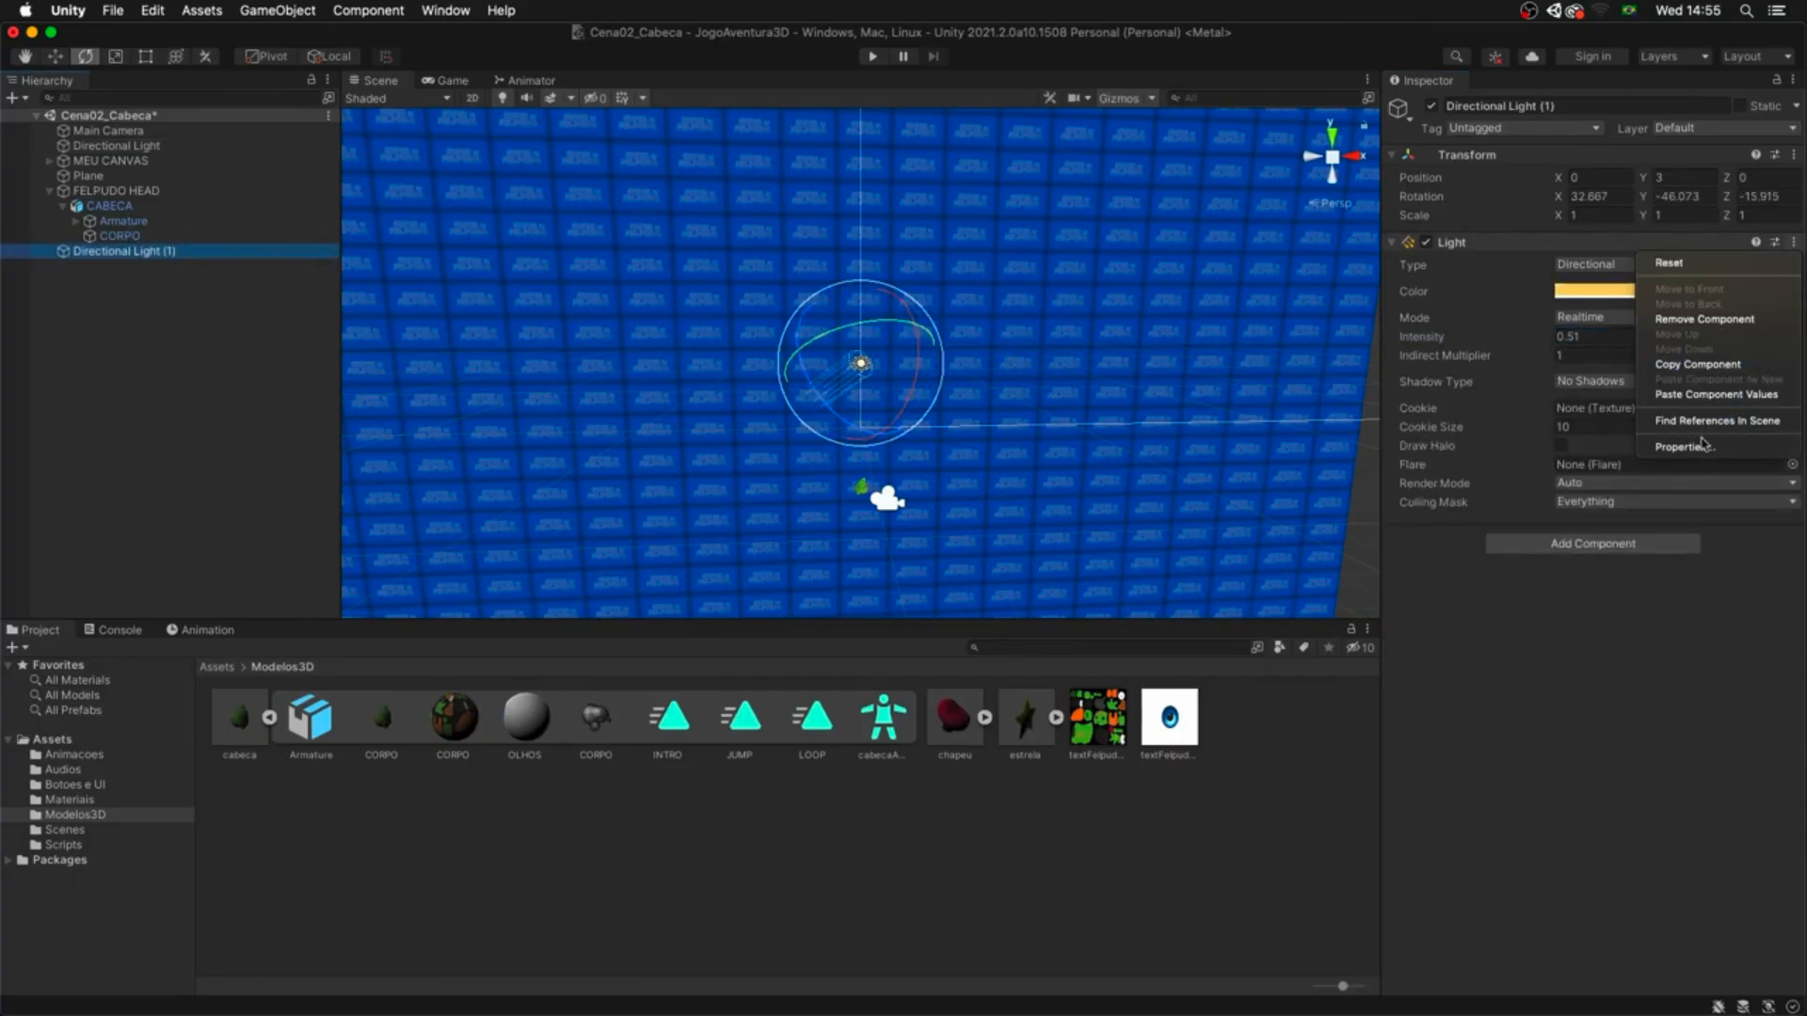
left_click(1694, 401)
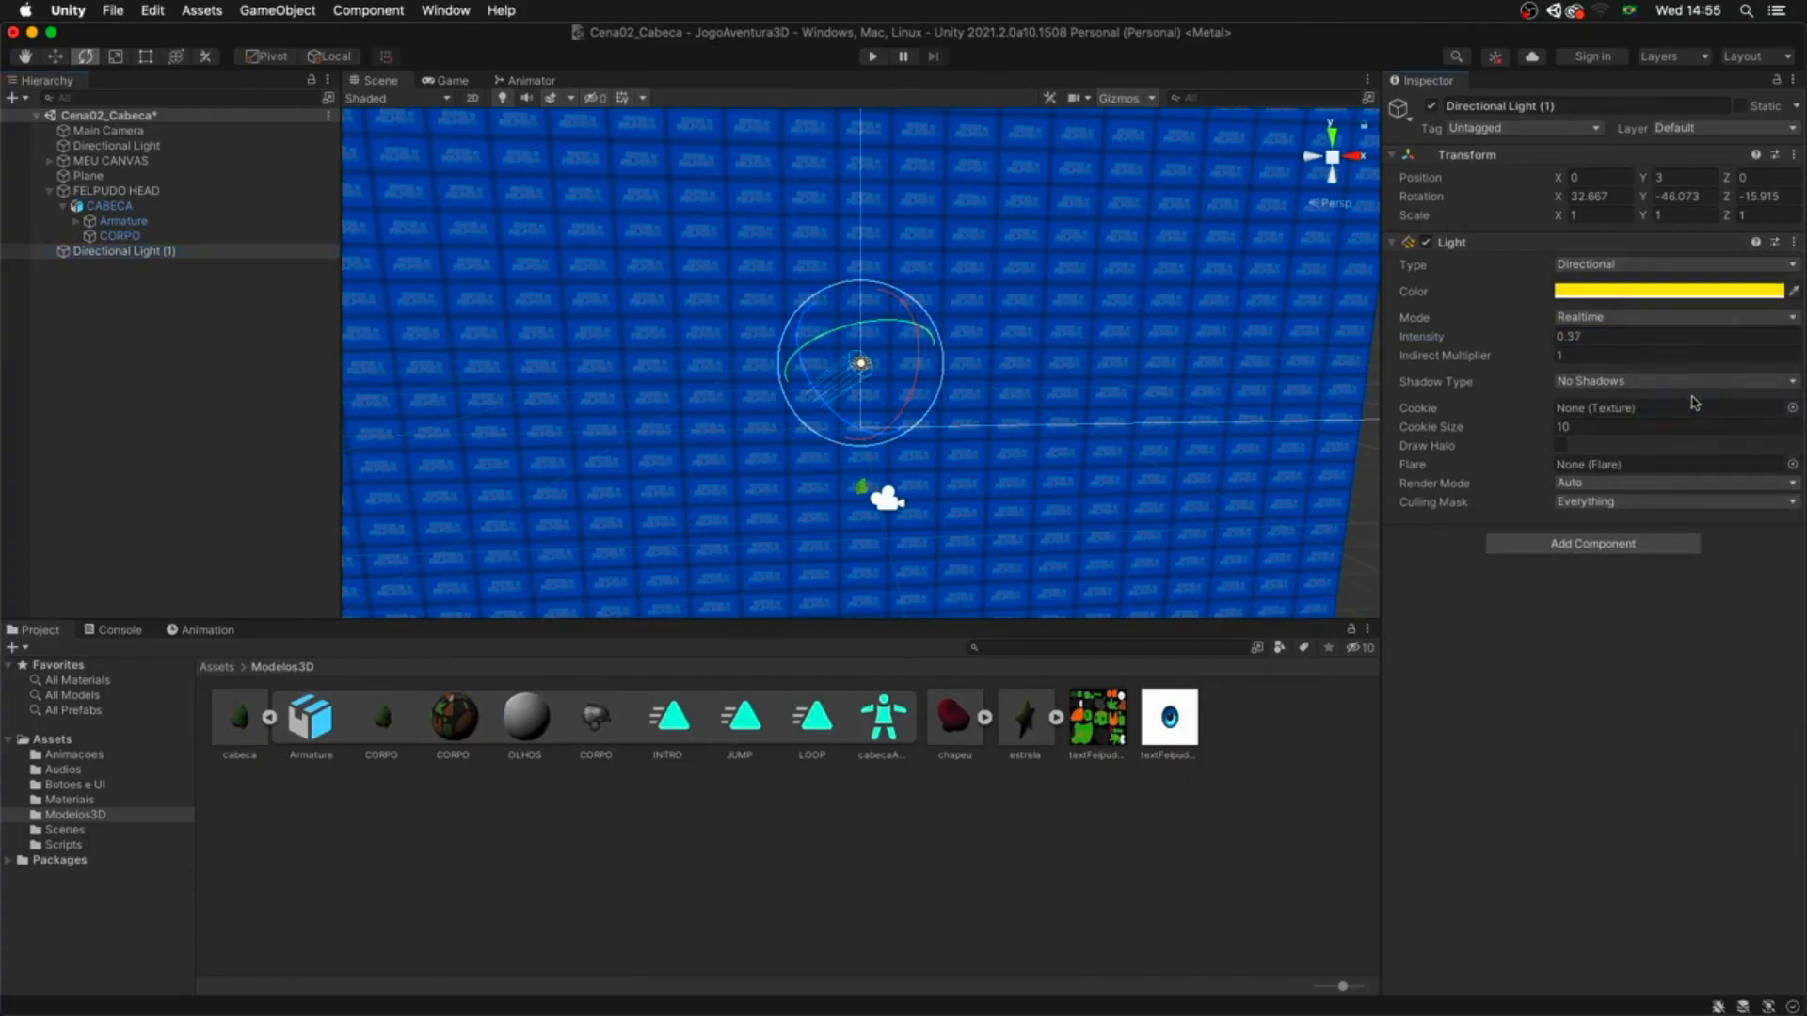
- Play the scene and set the Plane's background material tiling to X -10 and Y -10
left_click(872, 57)
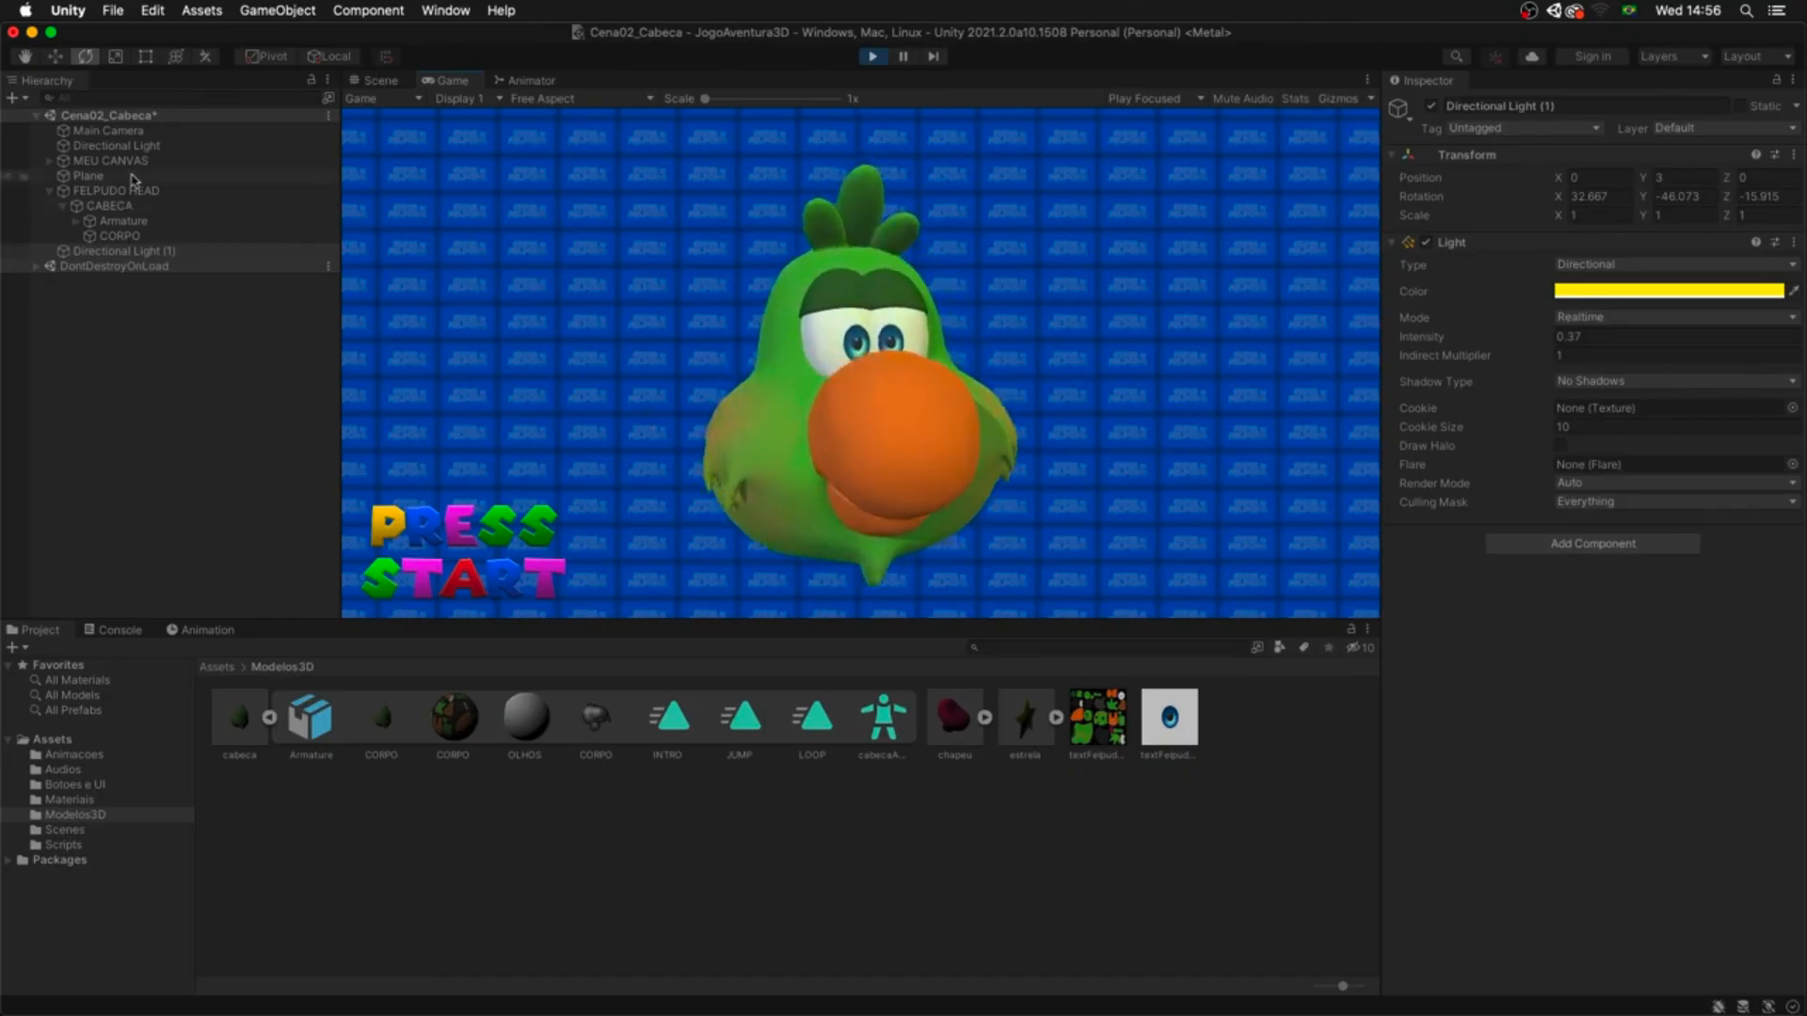
left_click(90, 176)
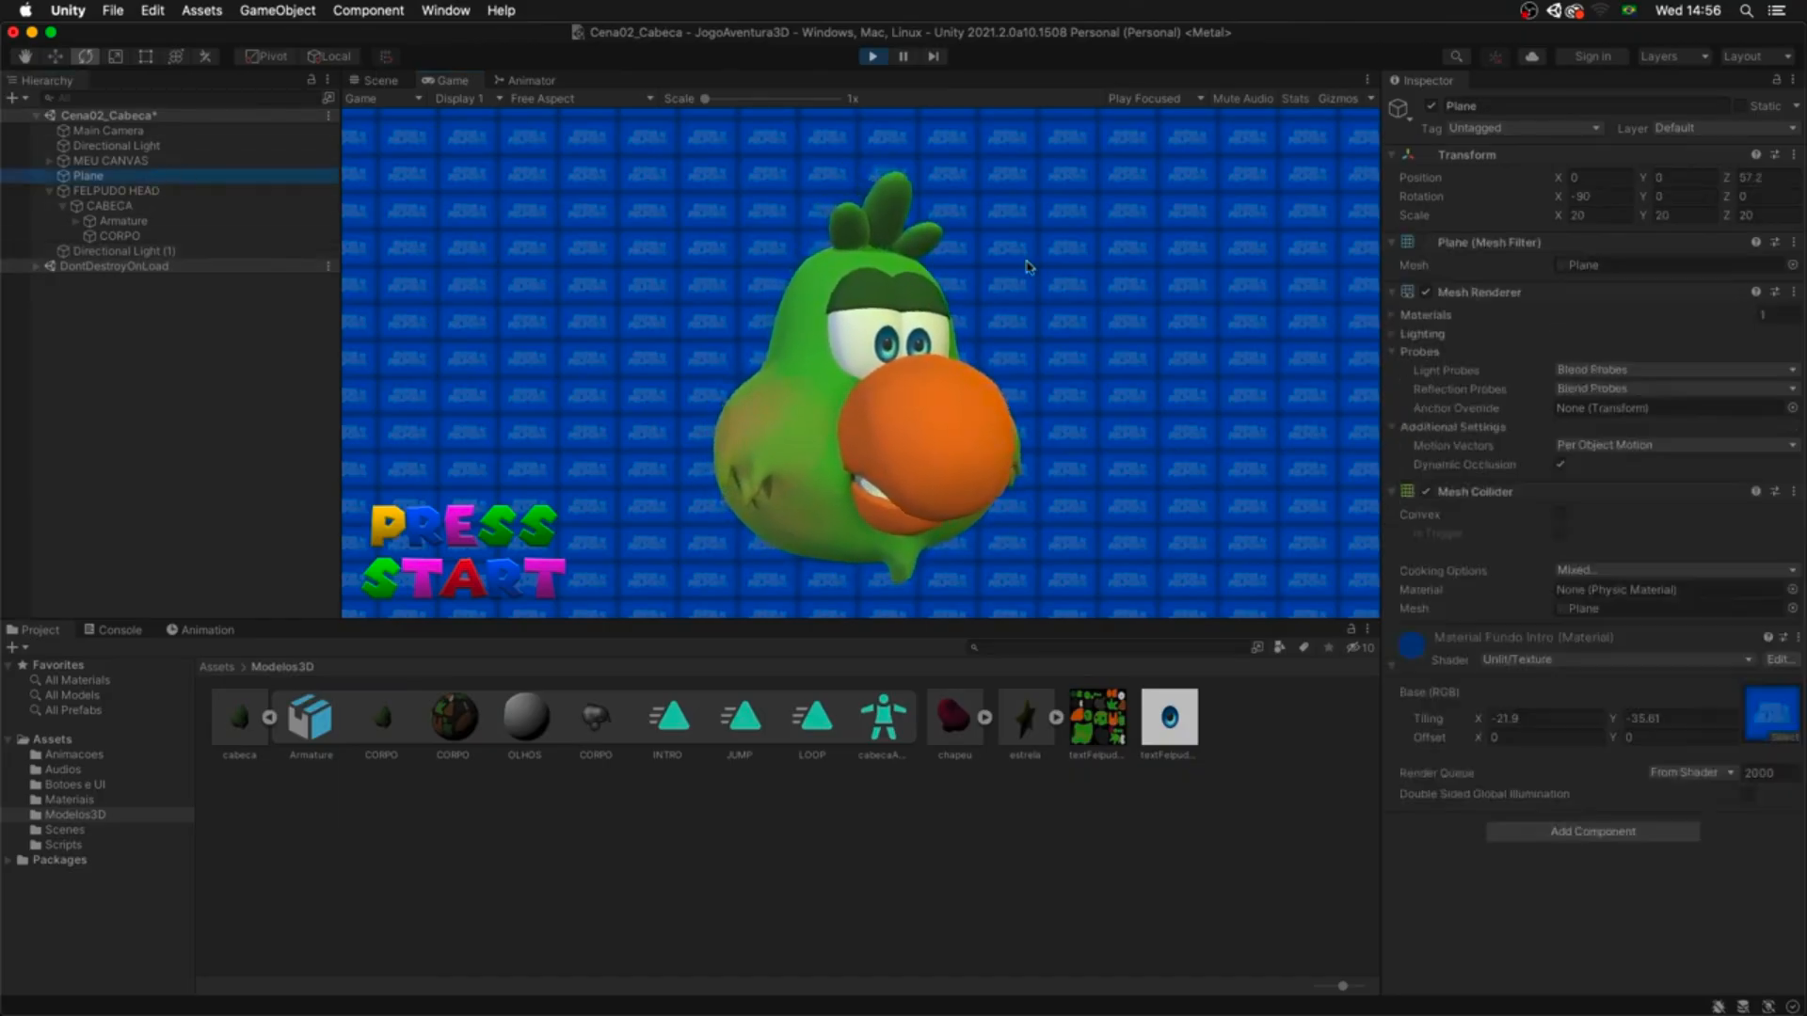
left_click(1529, 720)
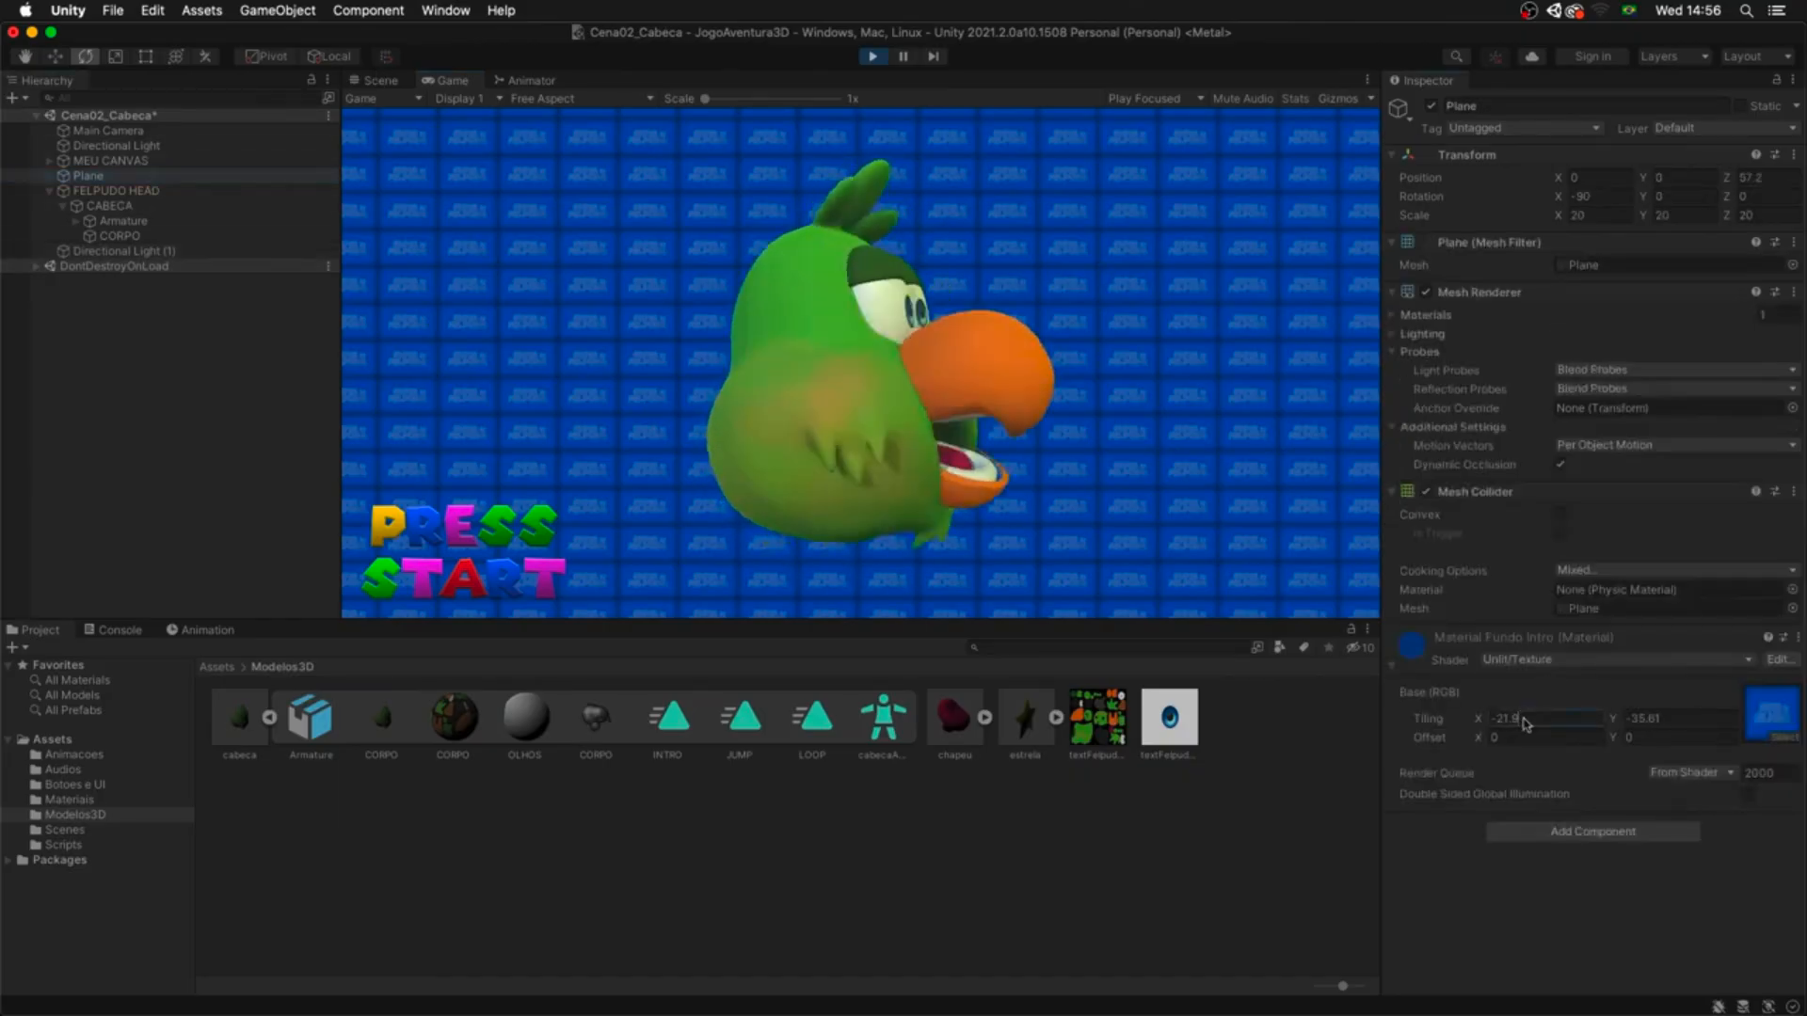
type("-10")
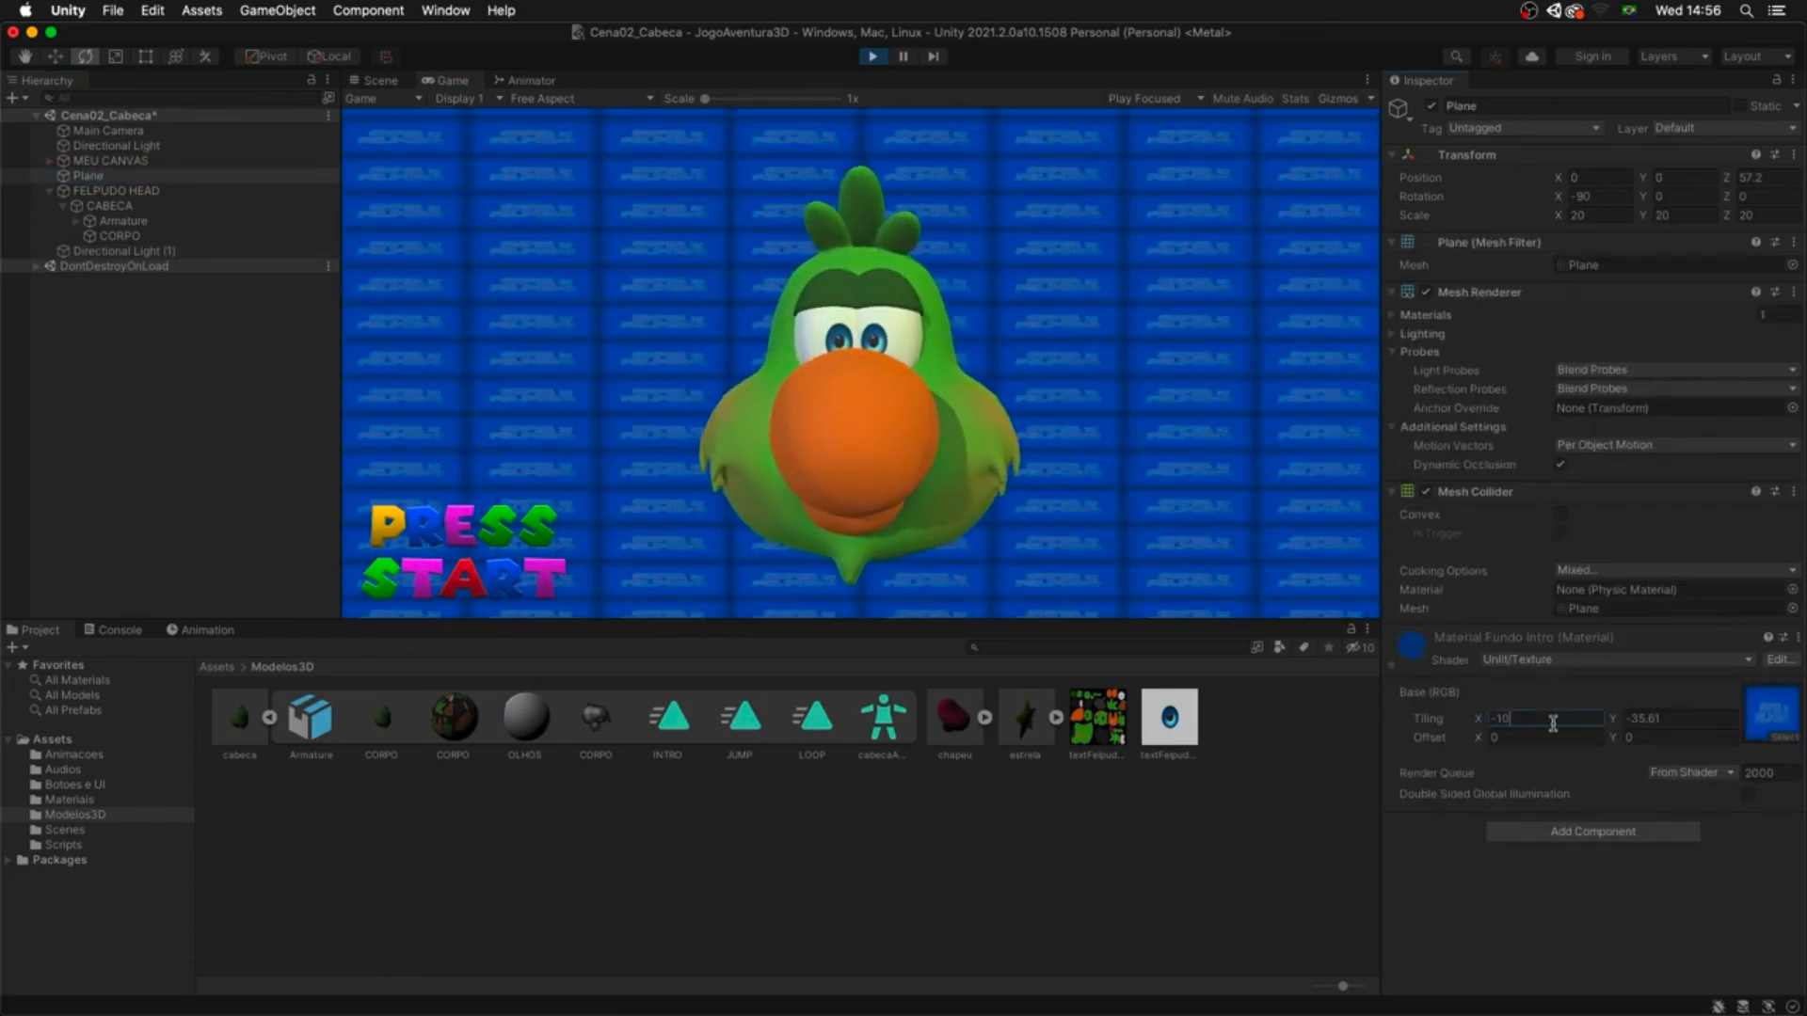
key("Tab")
type("-")
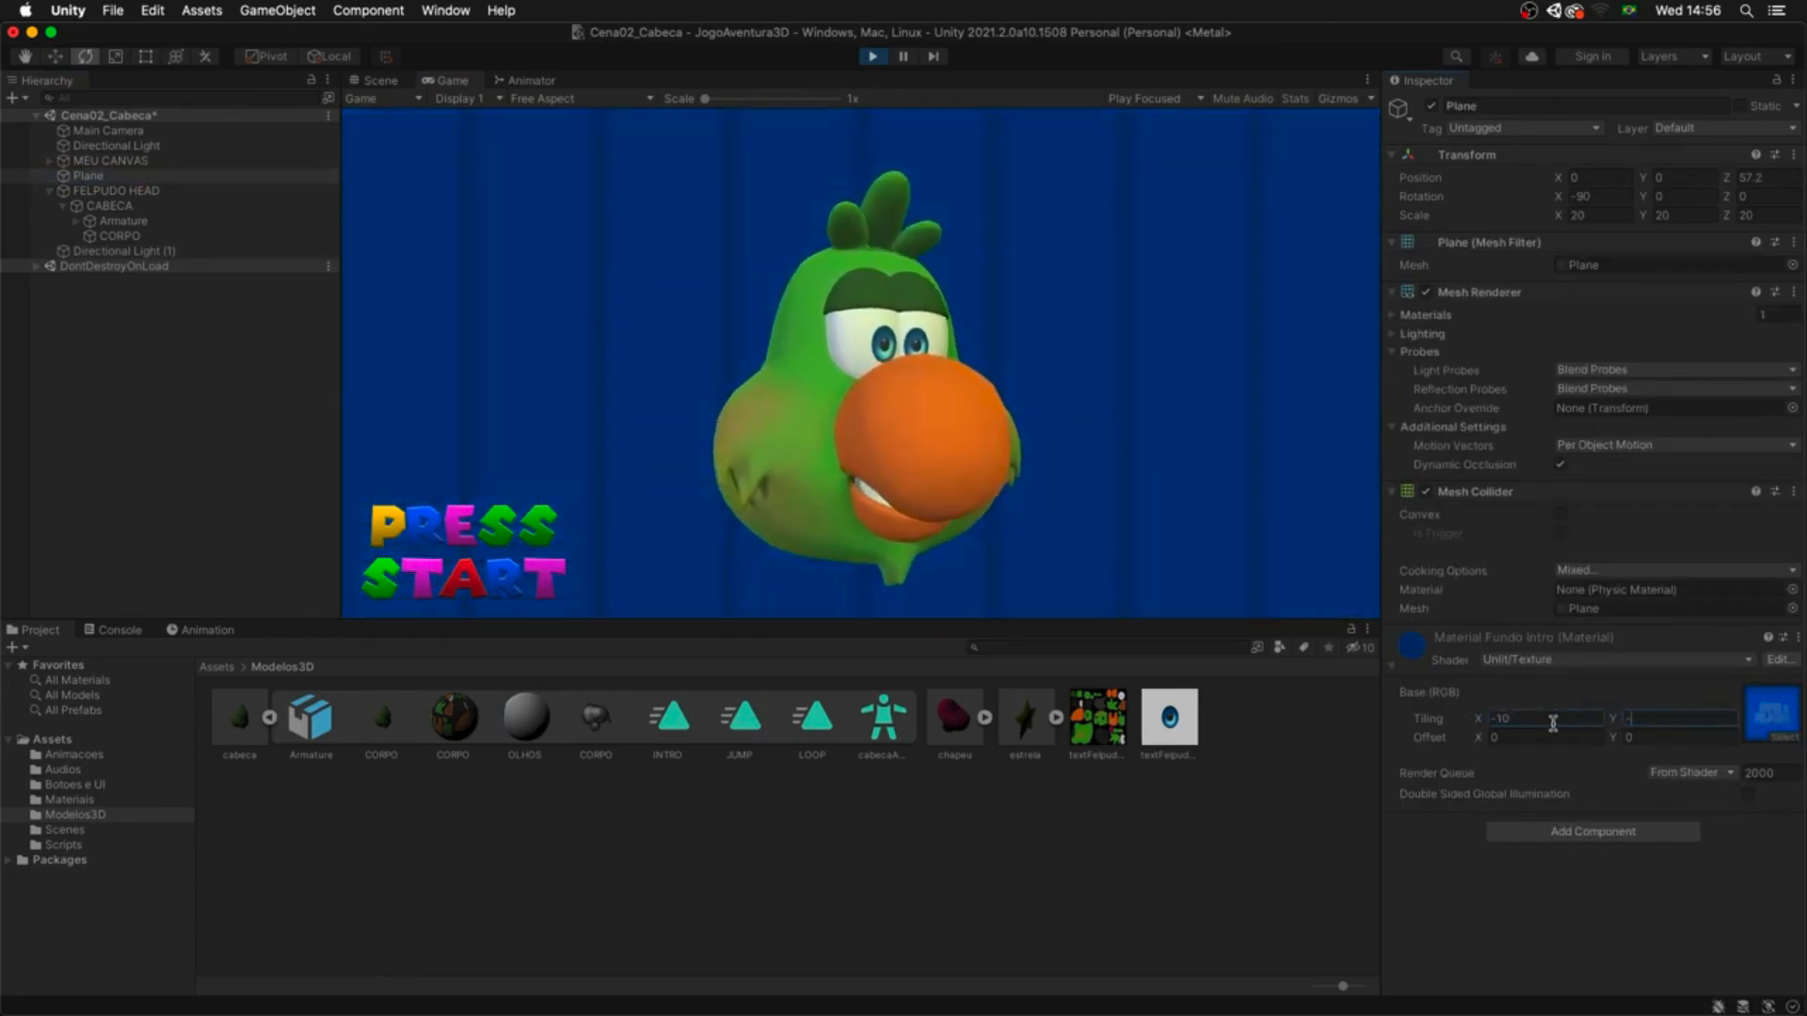
type("10")
left_click(1553, 722)
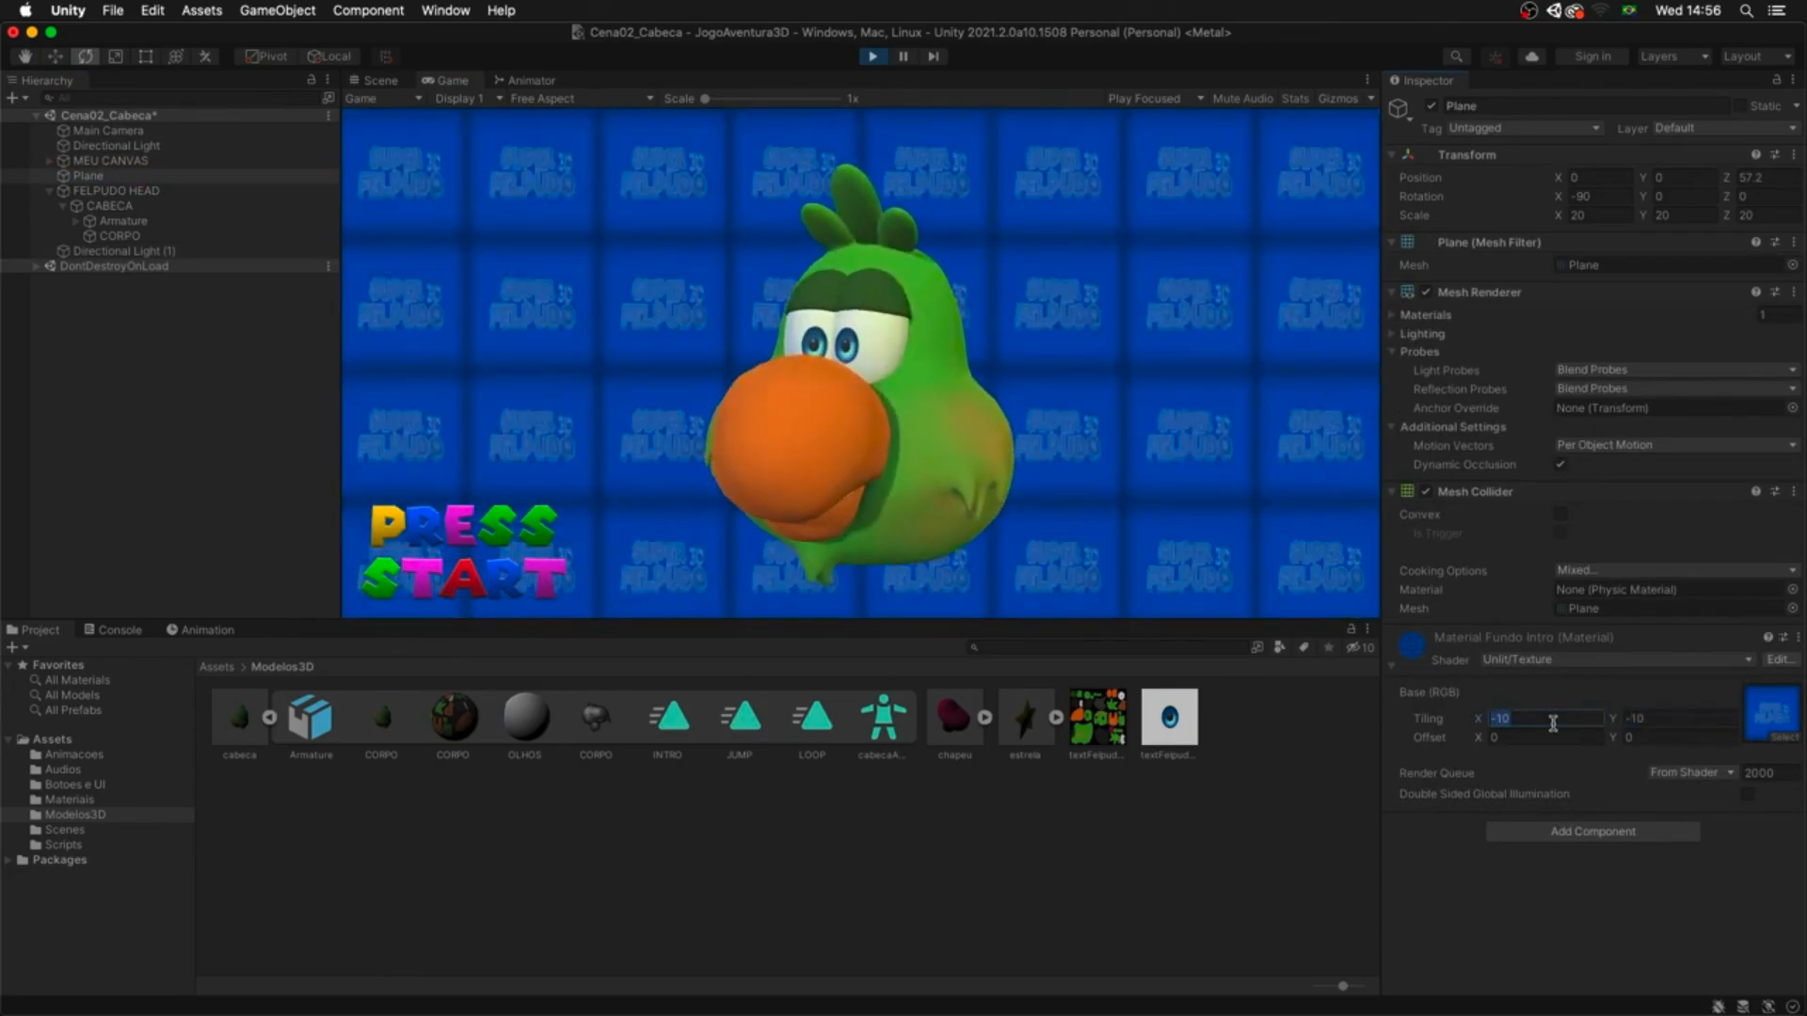
type("-10")
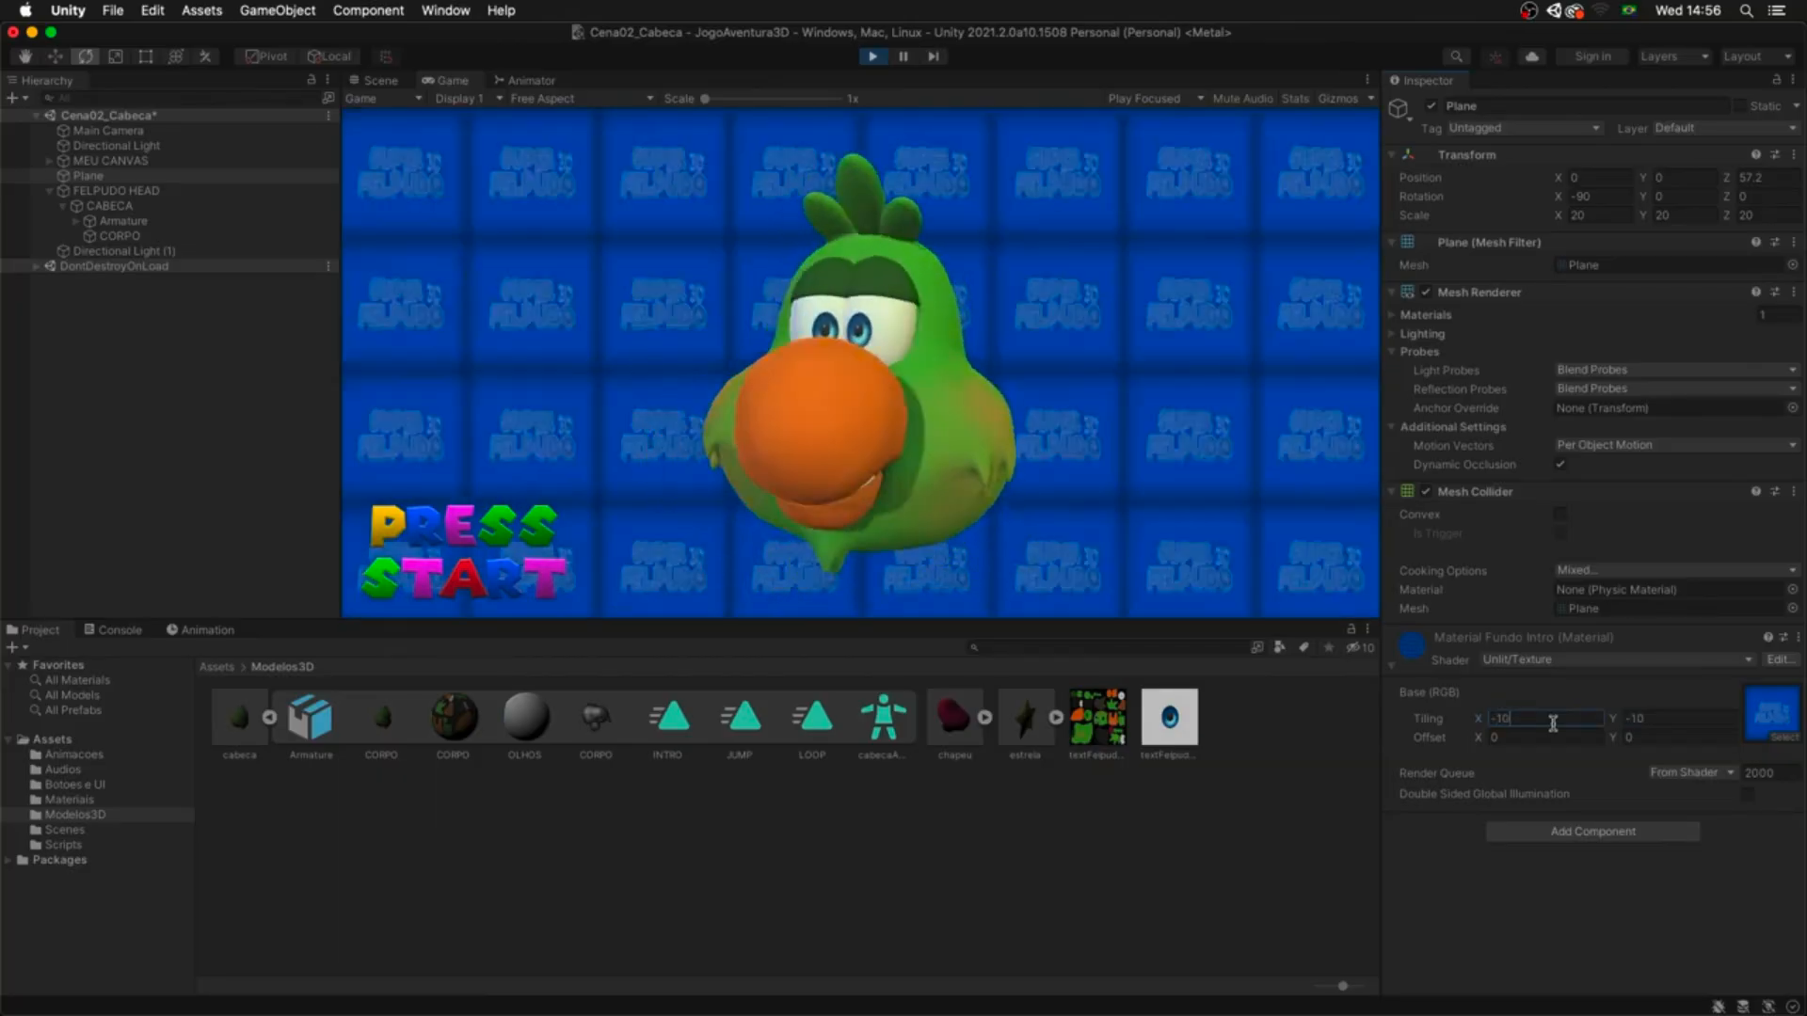
- Adjust the Plane material's tiling to X -4.79, Y -6.91 and its offset to X -2.13, Y -0.57, and stop playback
left_click_drag(1613, 721, 1707, 723)
mouse_move(1476, 725)
left_mouse_down()
mouse_move(1544, 721)
mouse_move(1462, 741)
left_mouse_up()
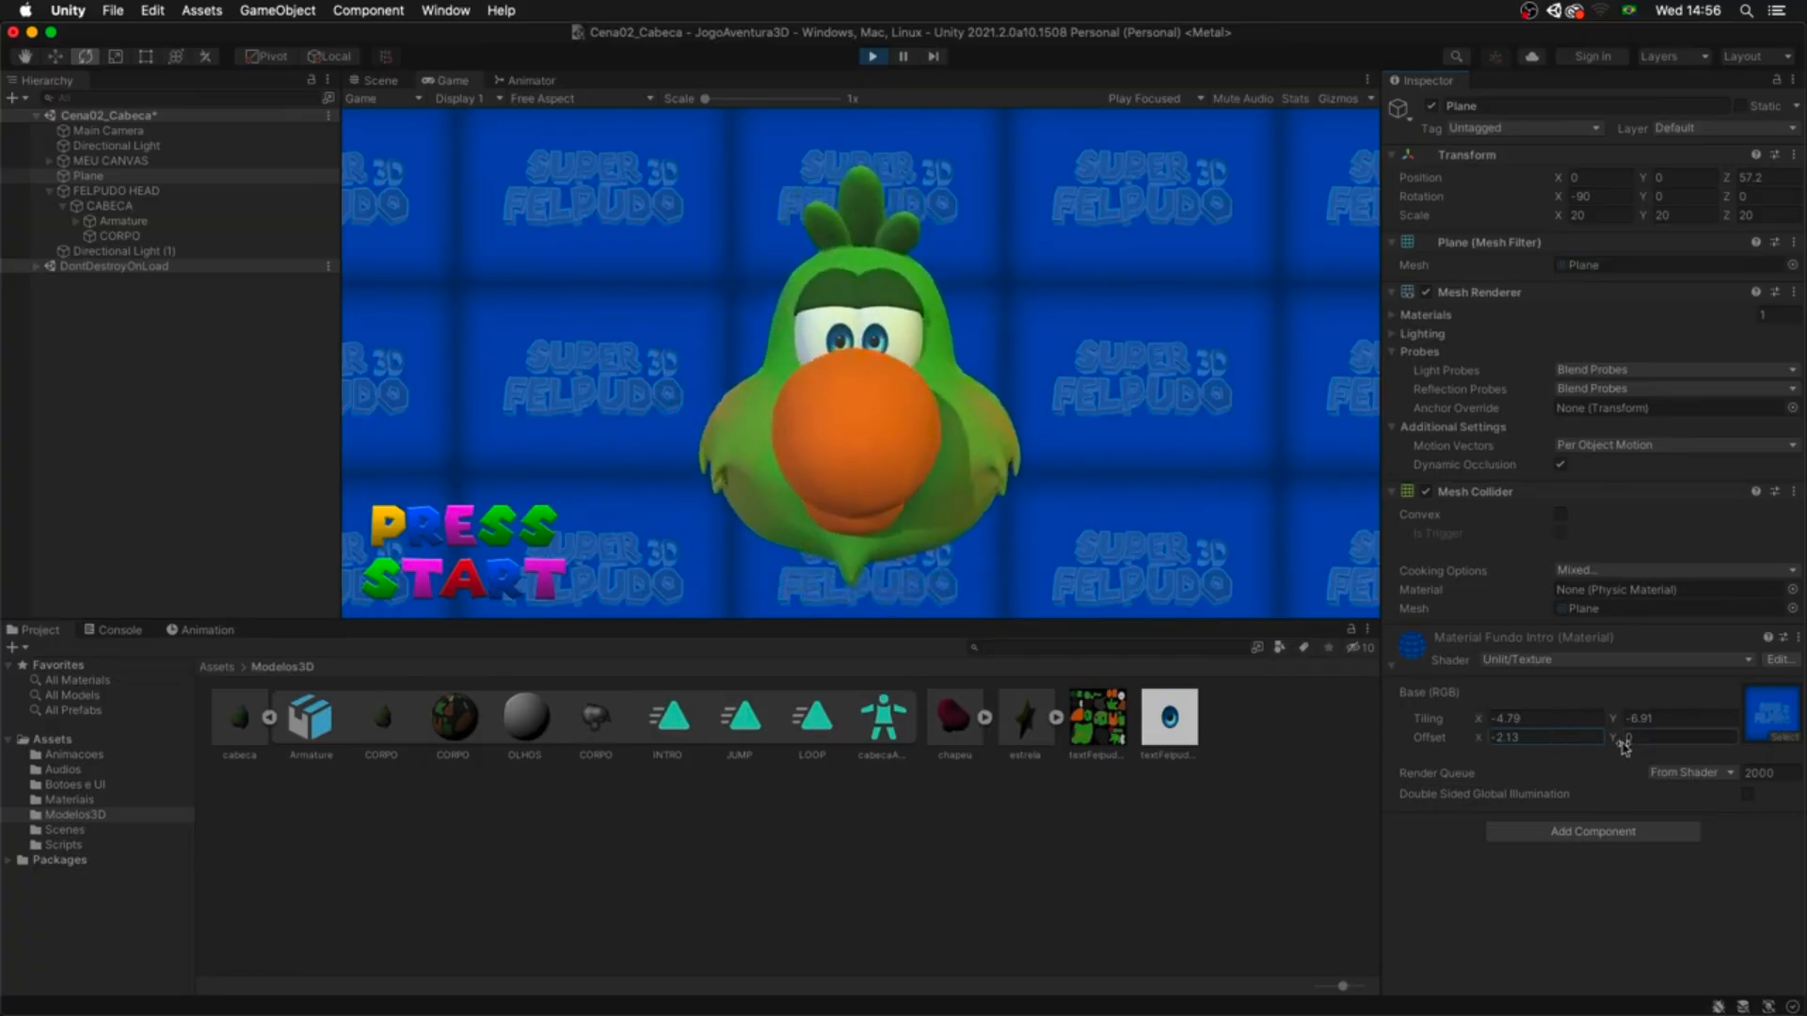
left_click_drag(1615, 744, 1600, 752)
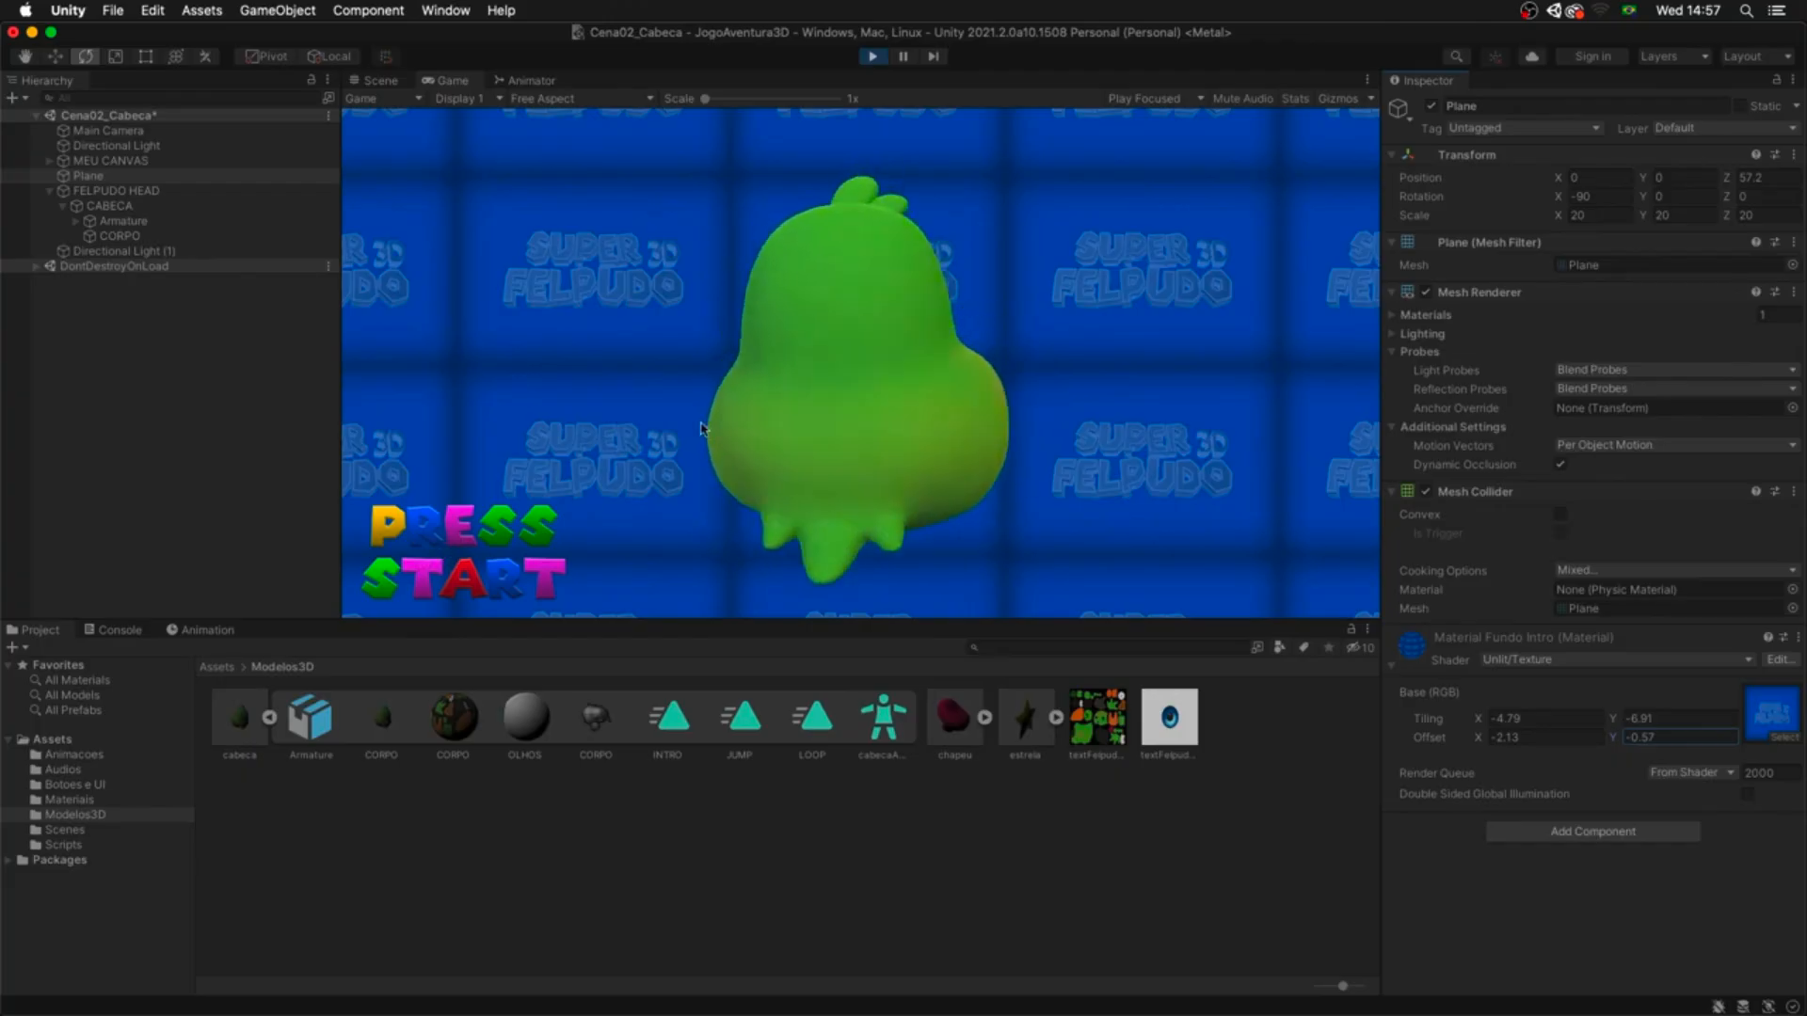
left_click(873, 56)
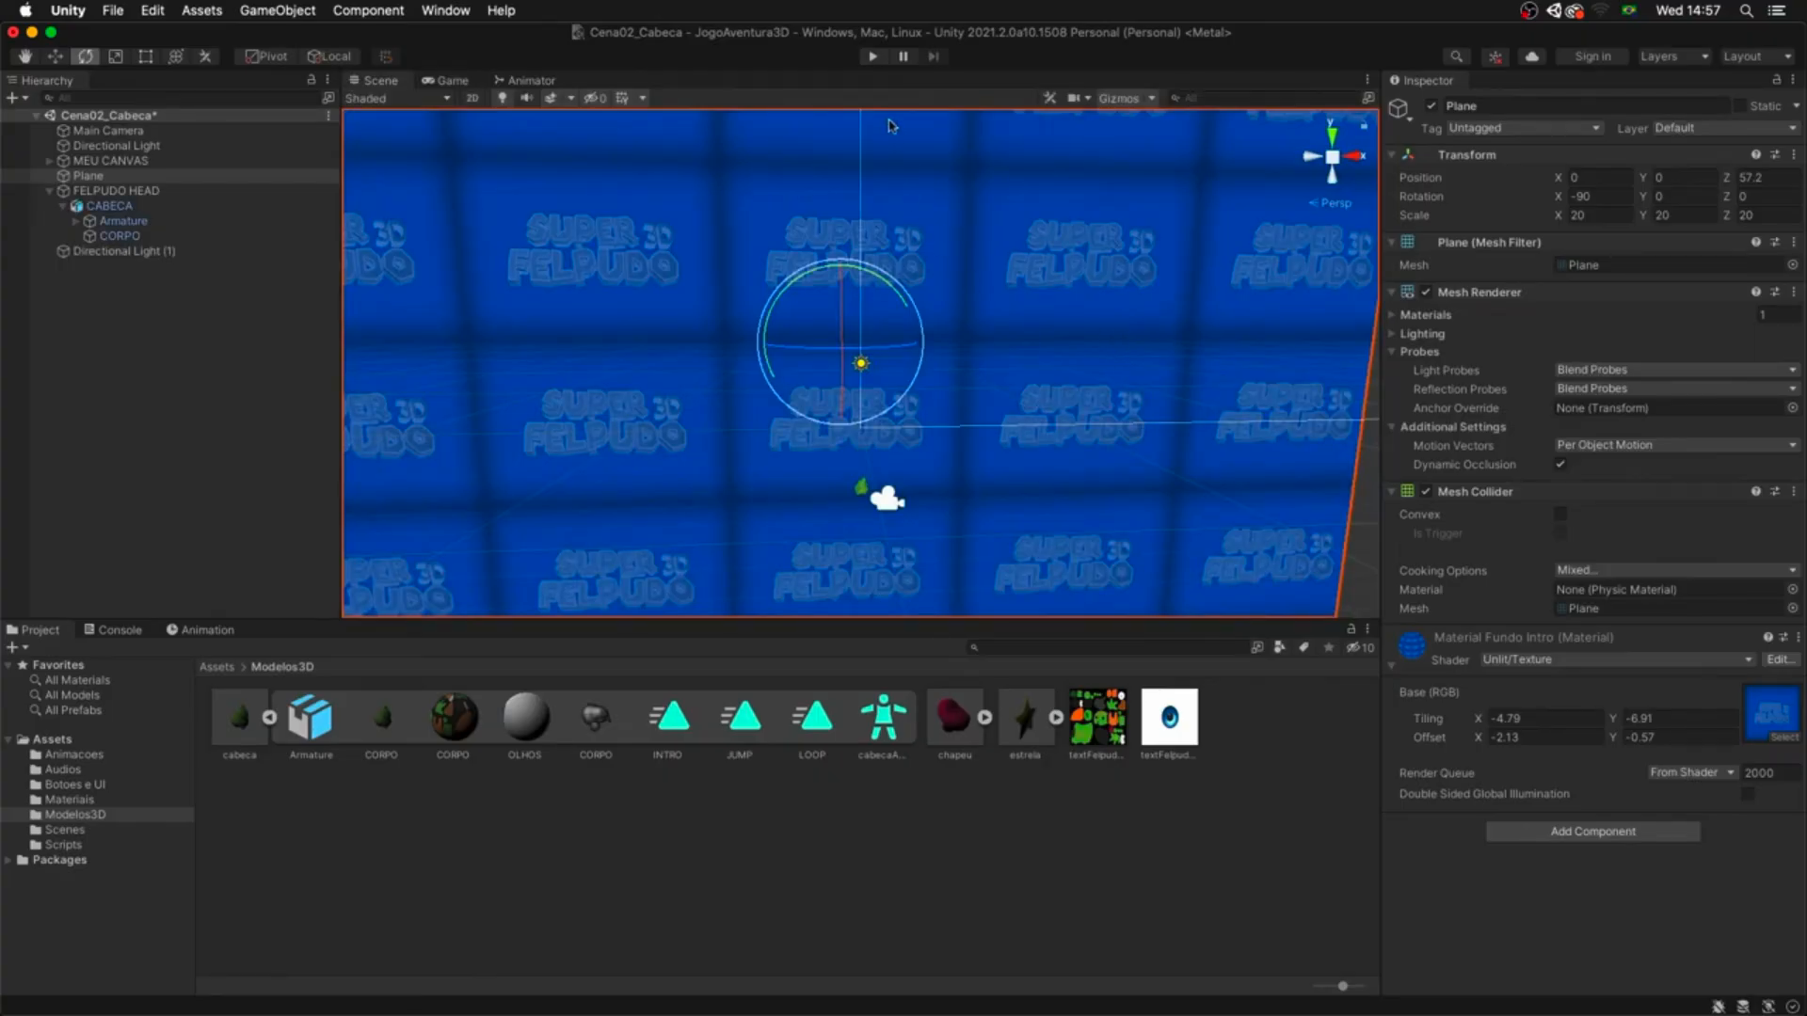
- Duplicate the background Plane and move the copy toward the camera to Z 8.8
left_click(79, 785)
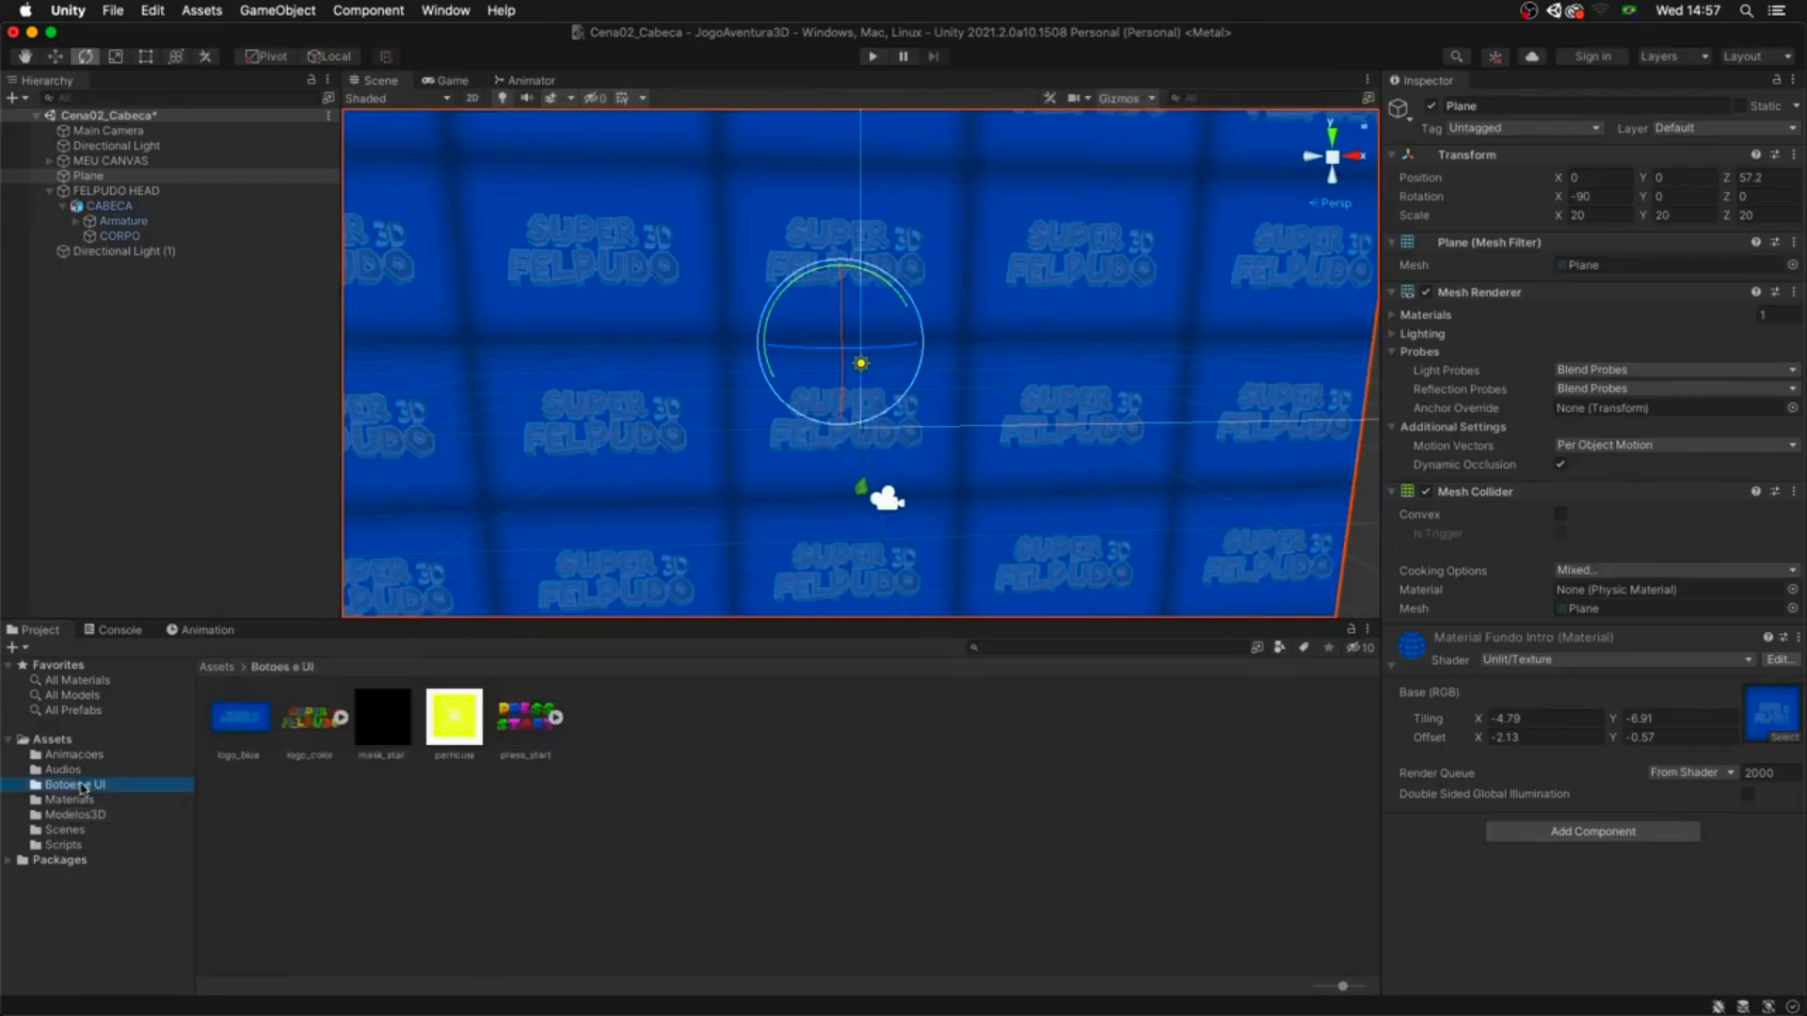
left_click(382, 723)
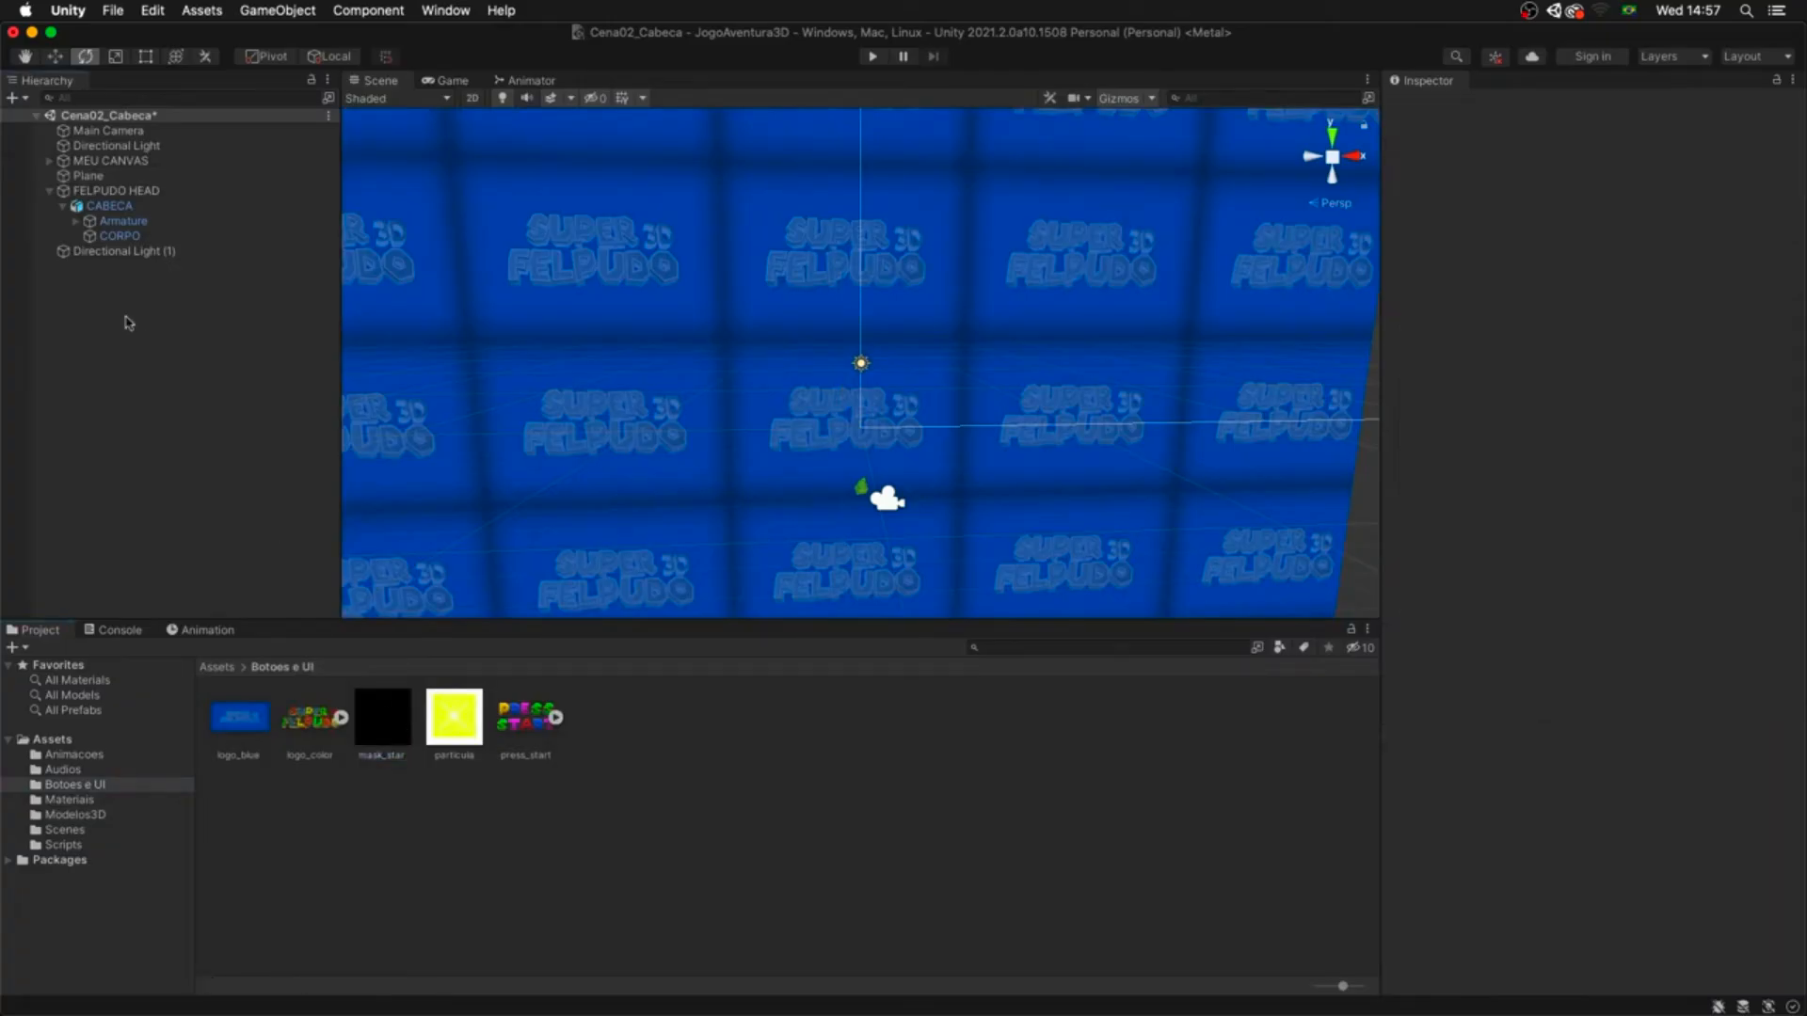
left_click(144, 177)
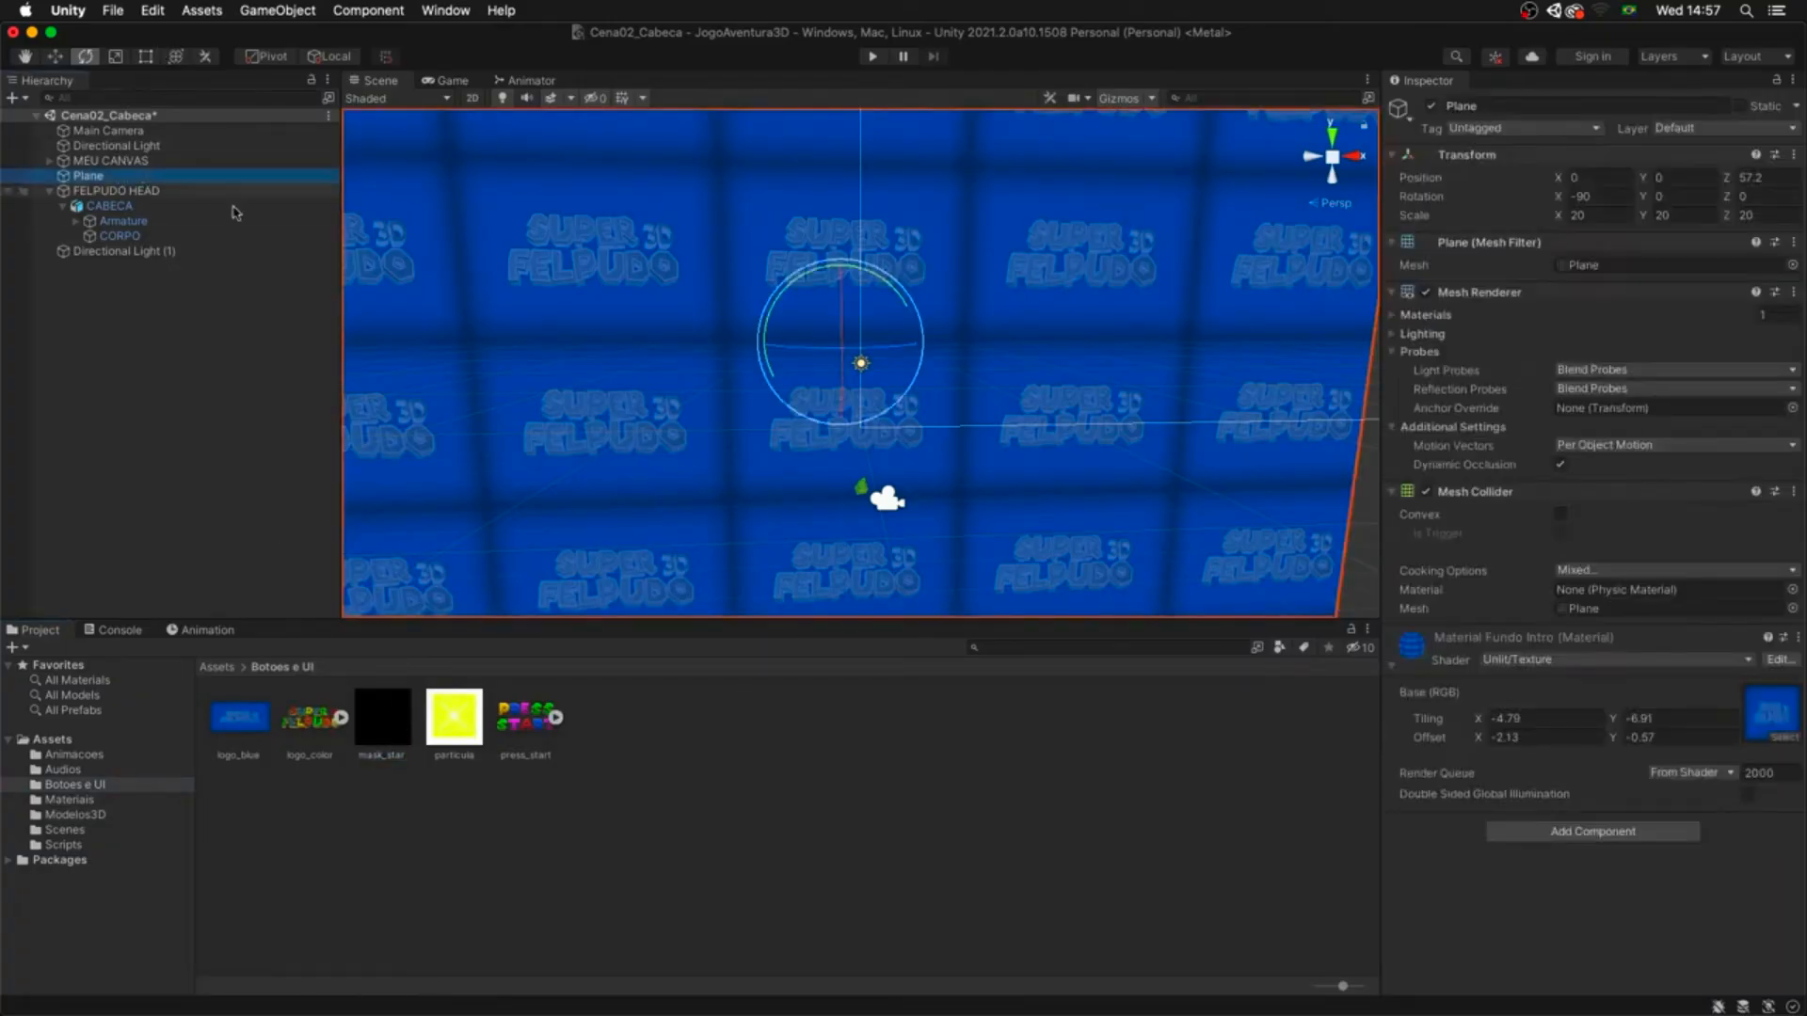
left_click_drag(642, 325, 1069, 366, "alt")
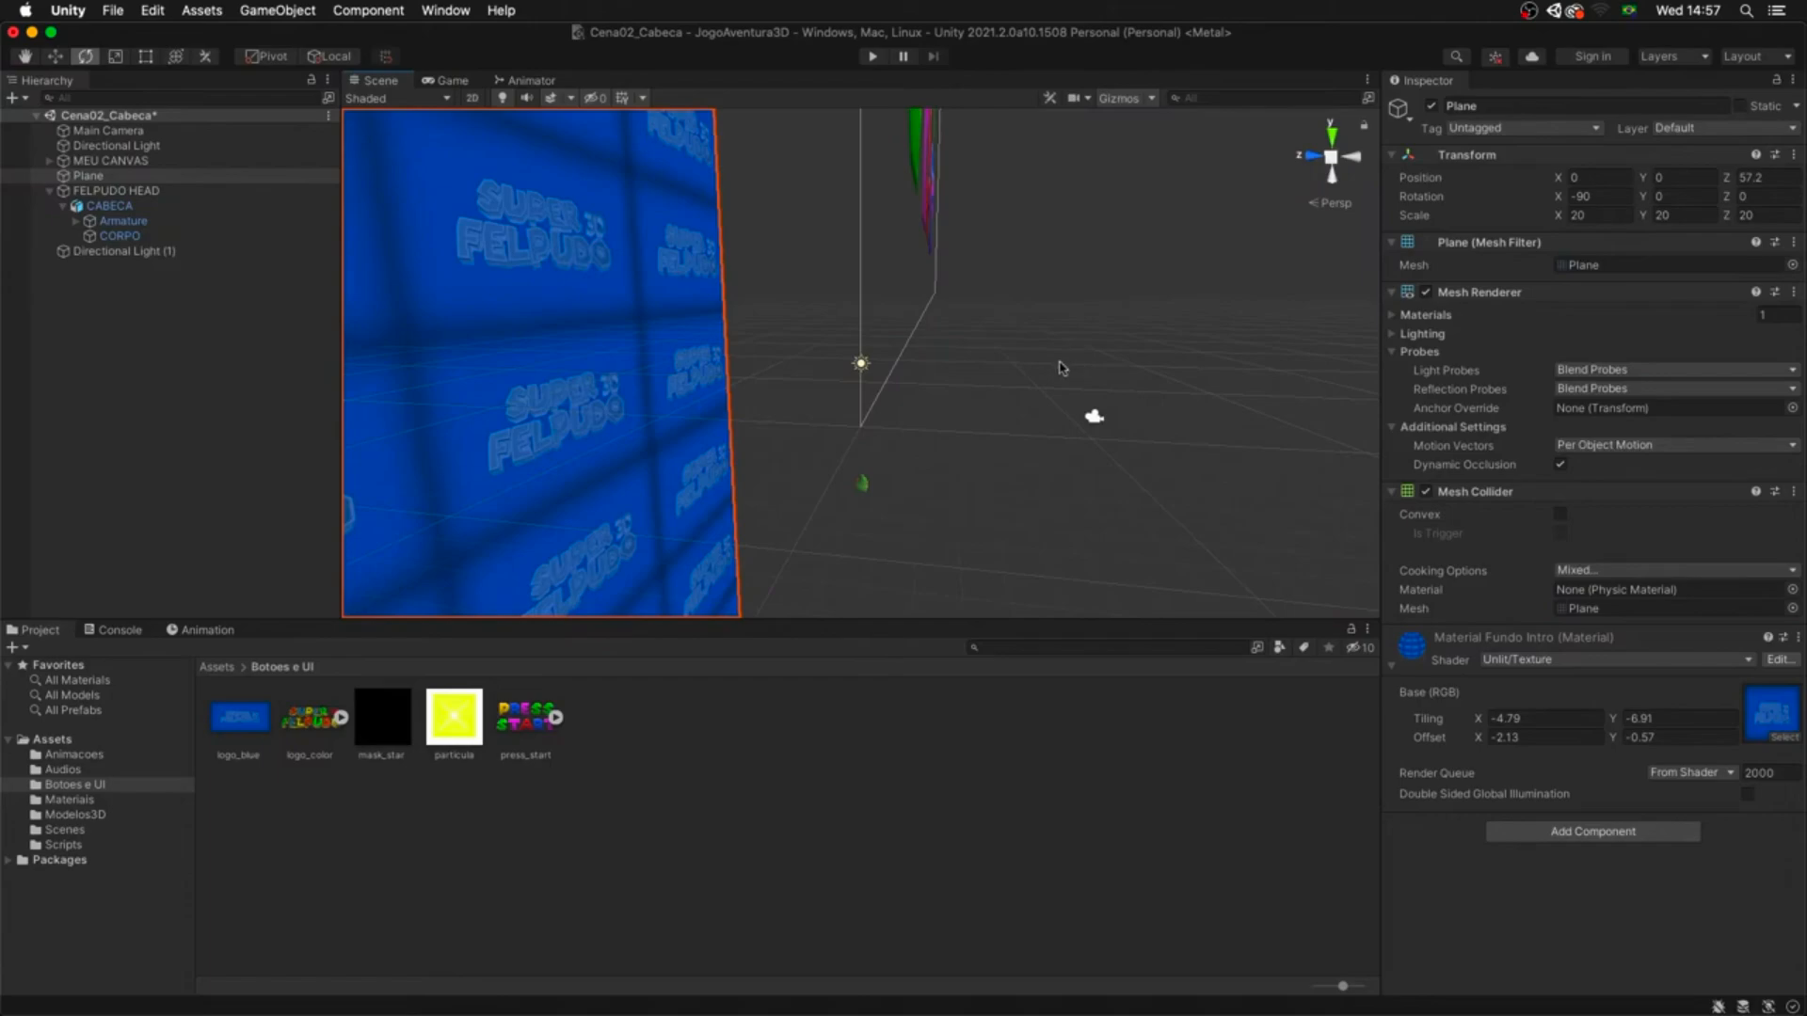
key("super+d")
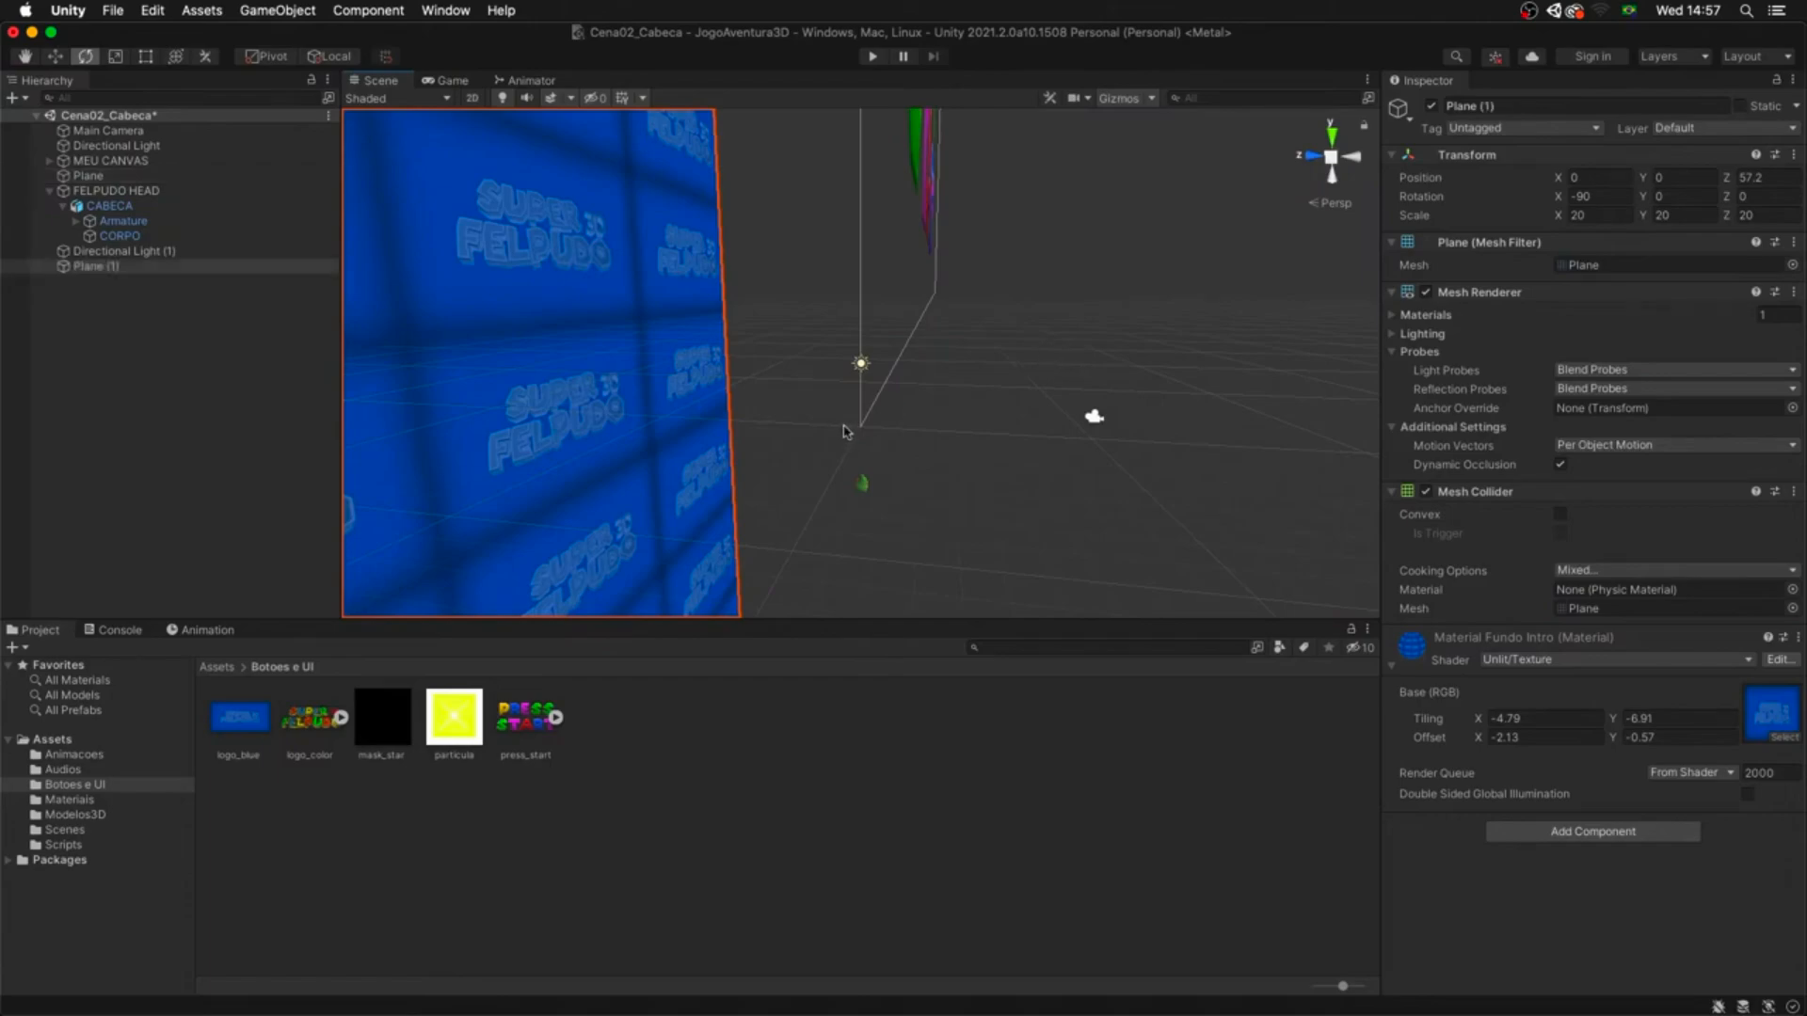
key("f")
key("w")
left_click_drag(936, 369, 1017, 370)
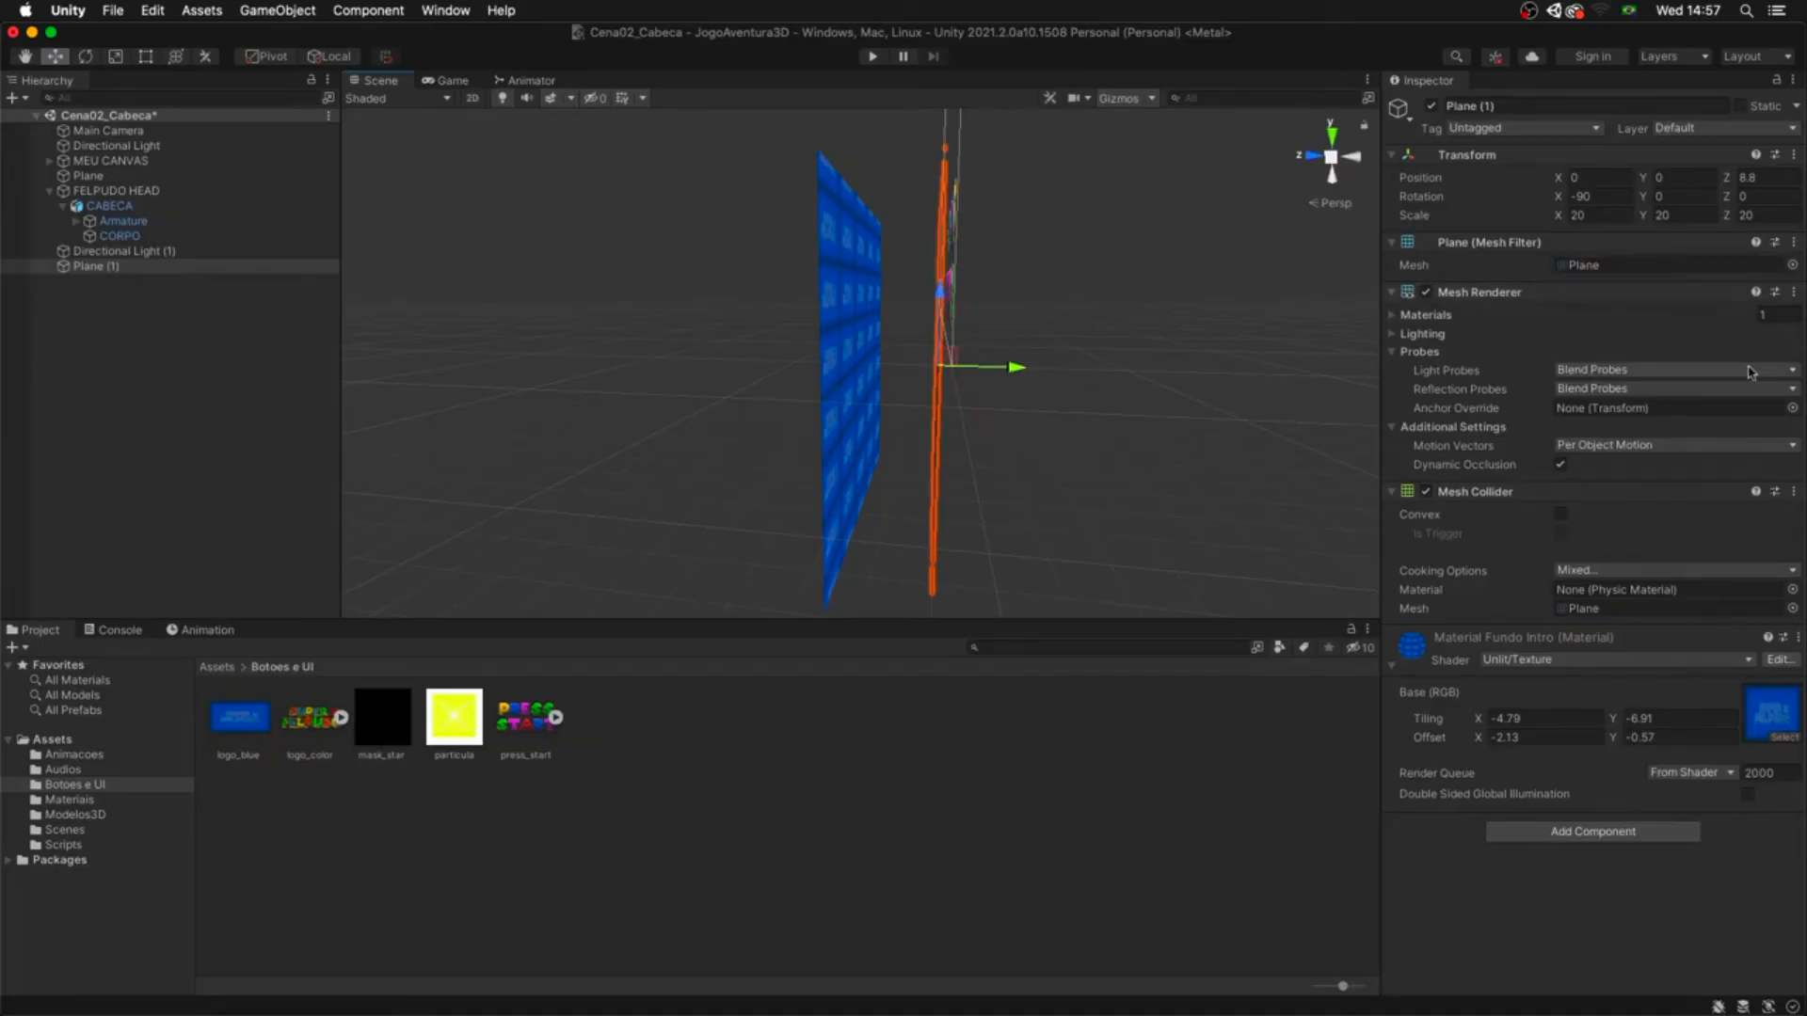
- Duplicate Material Fundo Intro in the Materiais folder and assign the mask_star texture to the original material
left_click(69, 799)
left_click(242, 725)
right_click(242, 727)
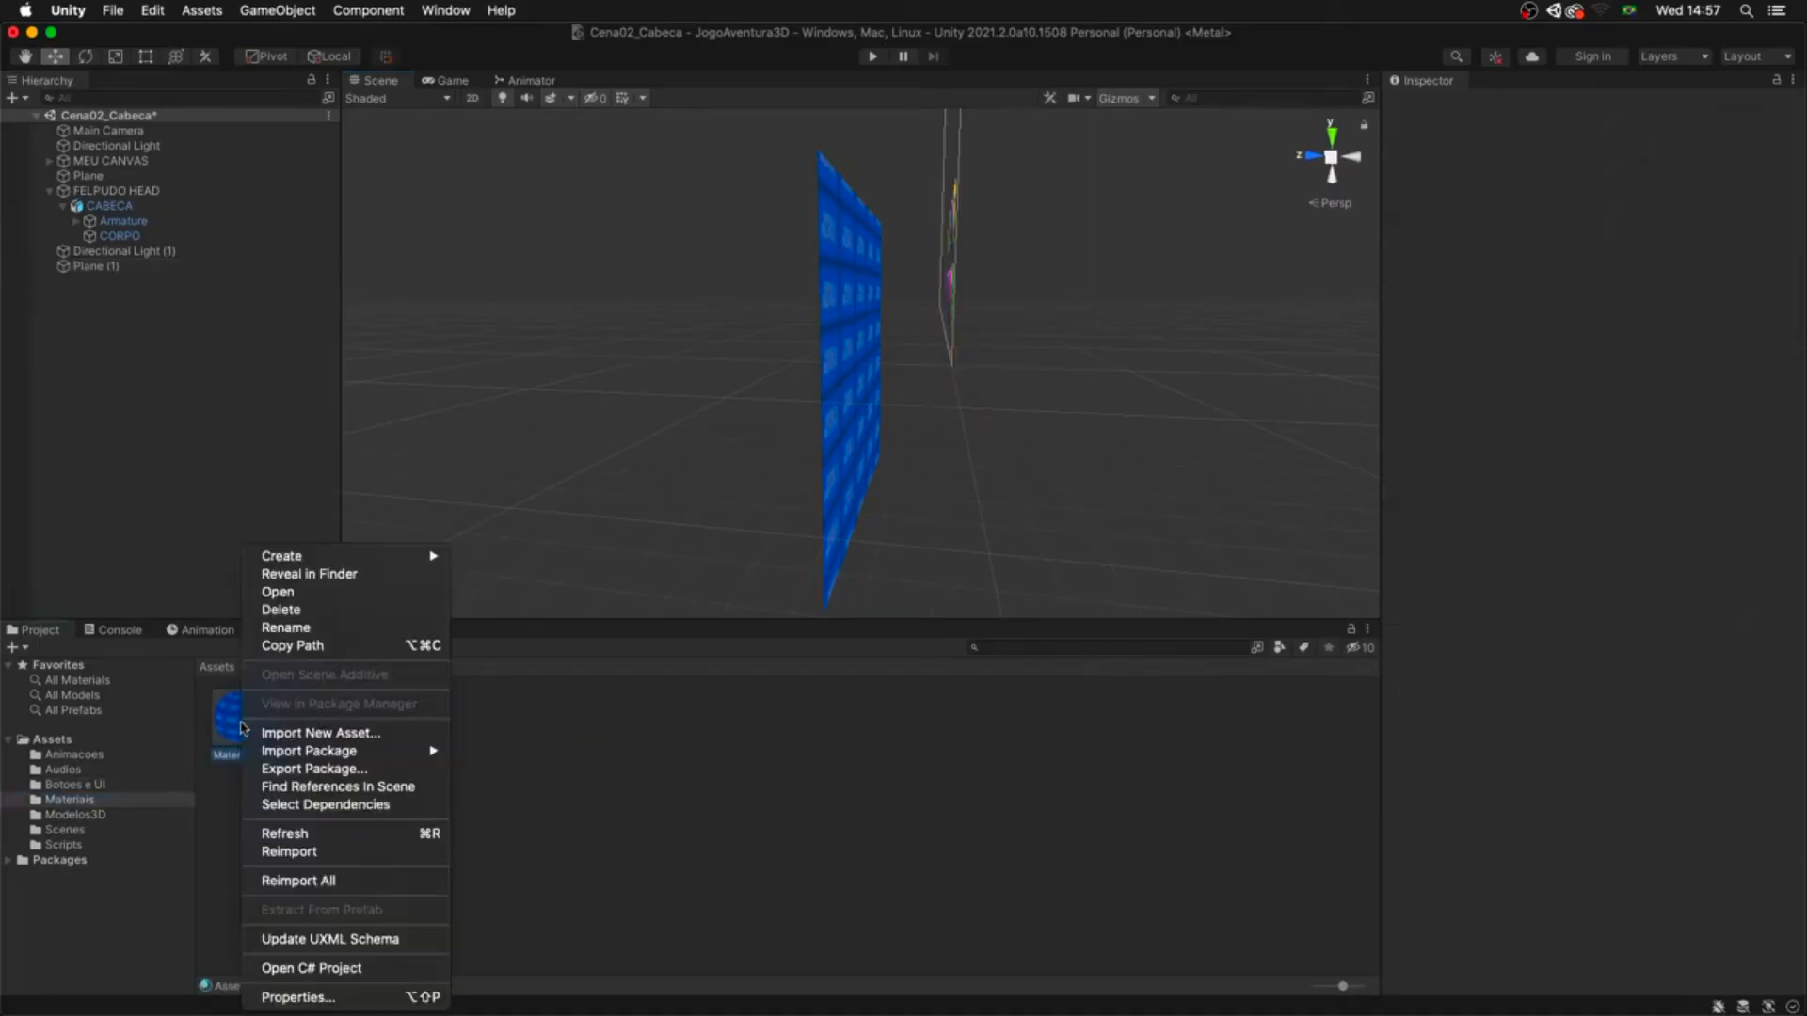
left_click(609, 784)
left_click(411, 802)
left_click(253, 729)
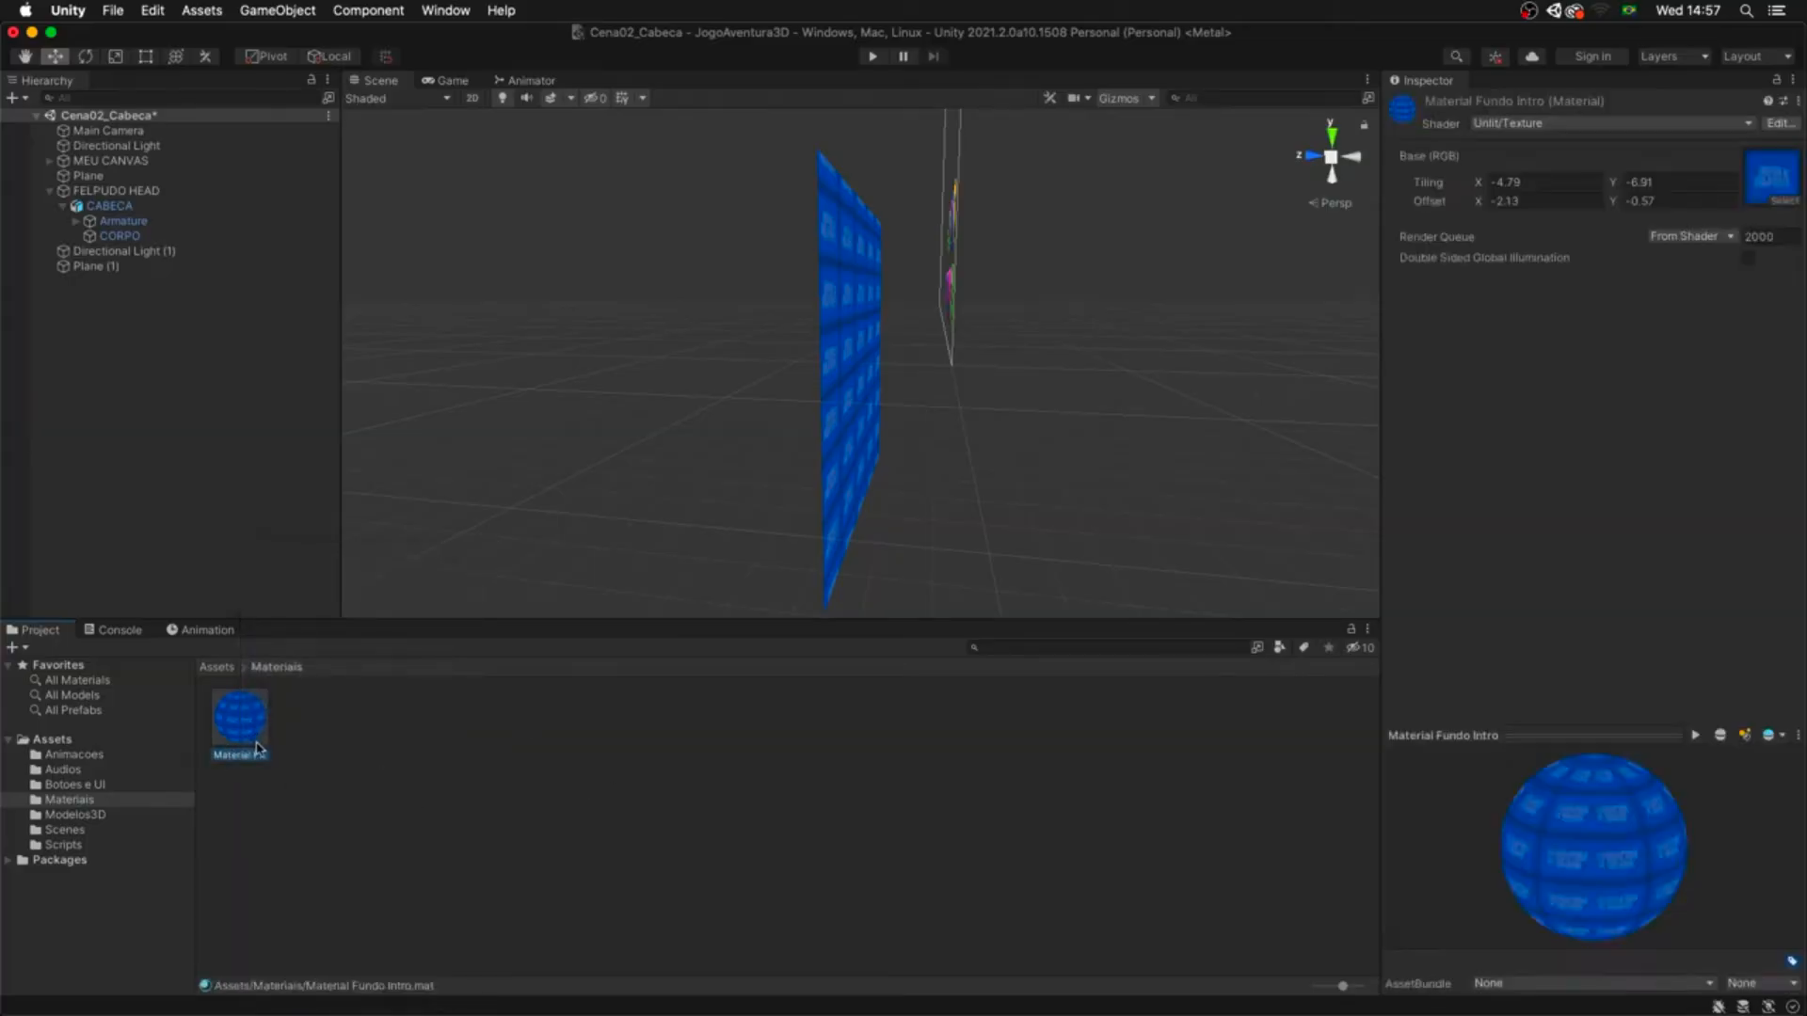
key("super+d")
left_click_drag(288, 715, 840, 705)
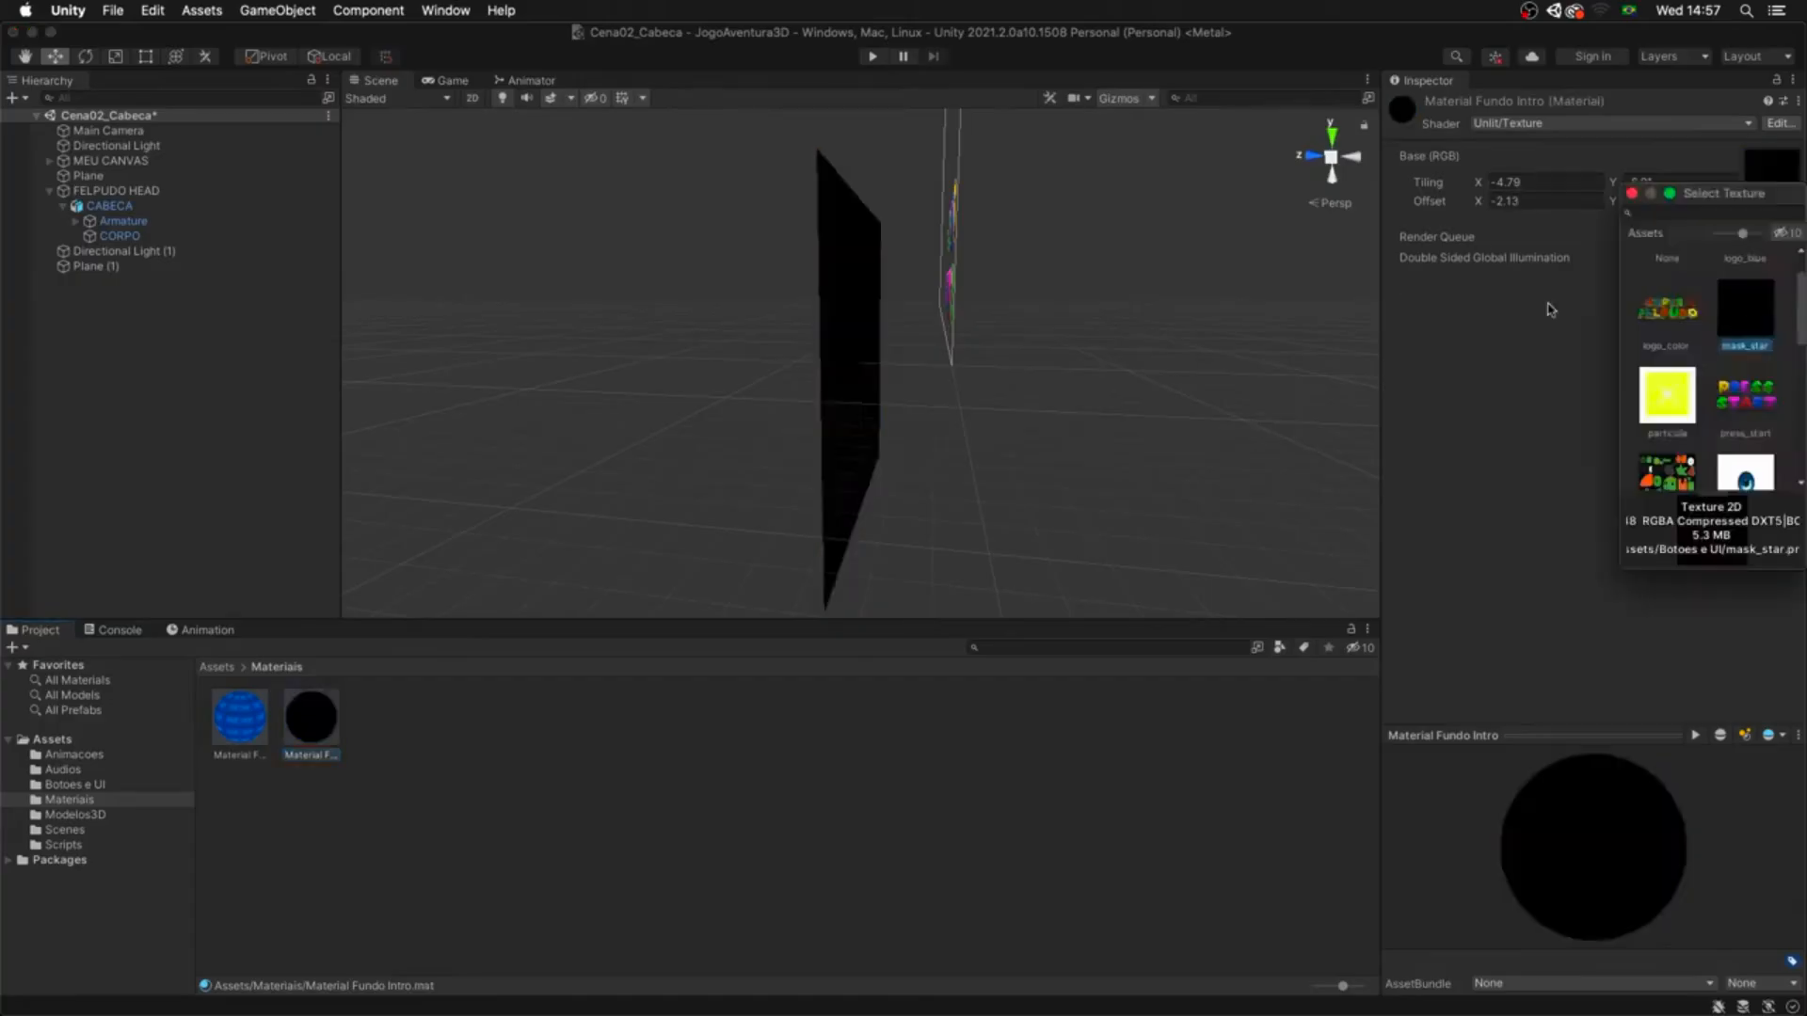
- Set the mask material's tiling to 1 by 1 with offset 0, and change its shader to Unlit/Transparent
left_click(1544, 183)
type("1")
key("Tab")
type("1")
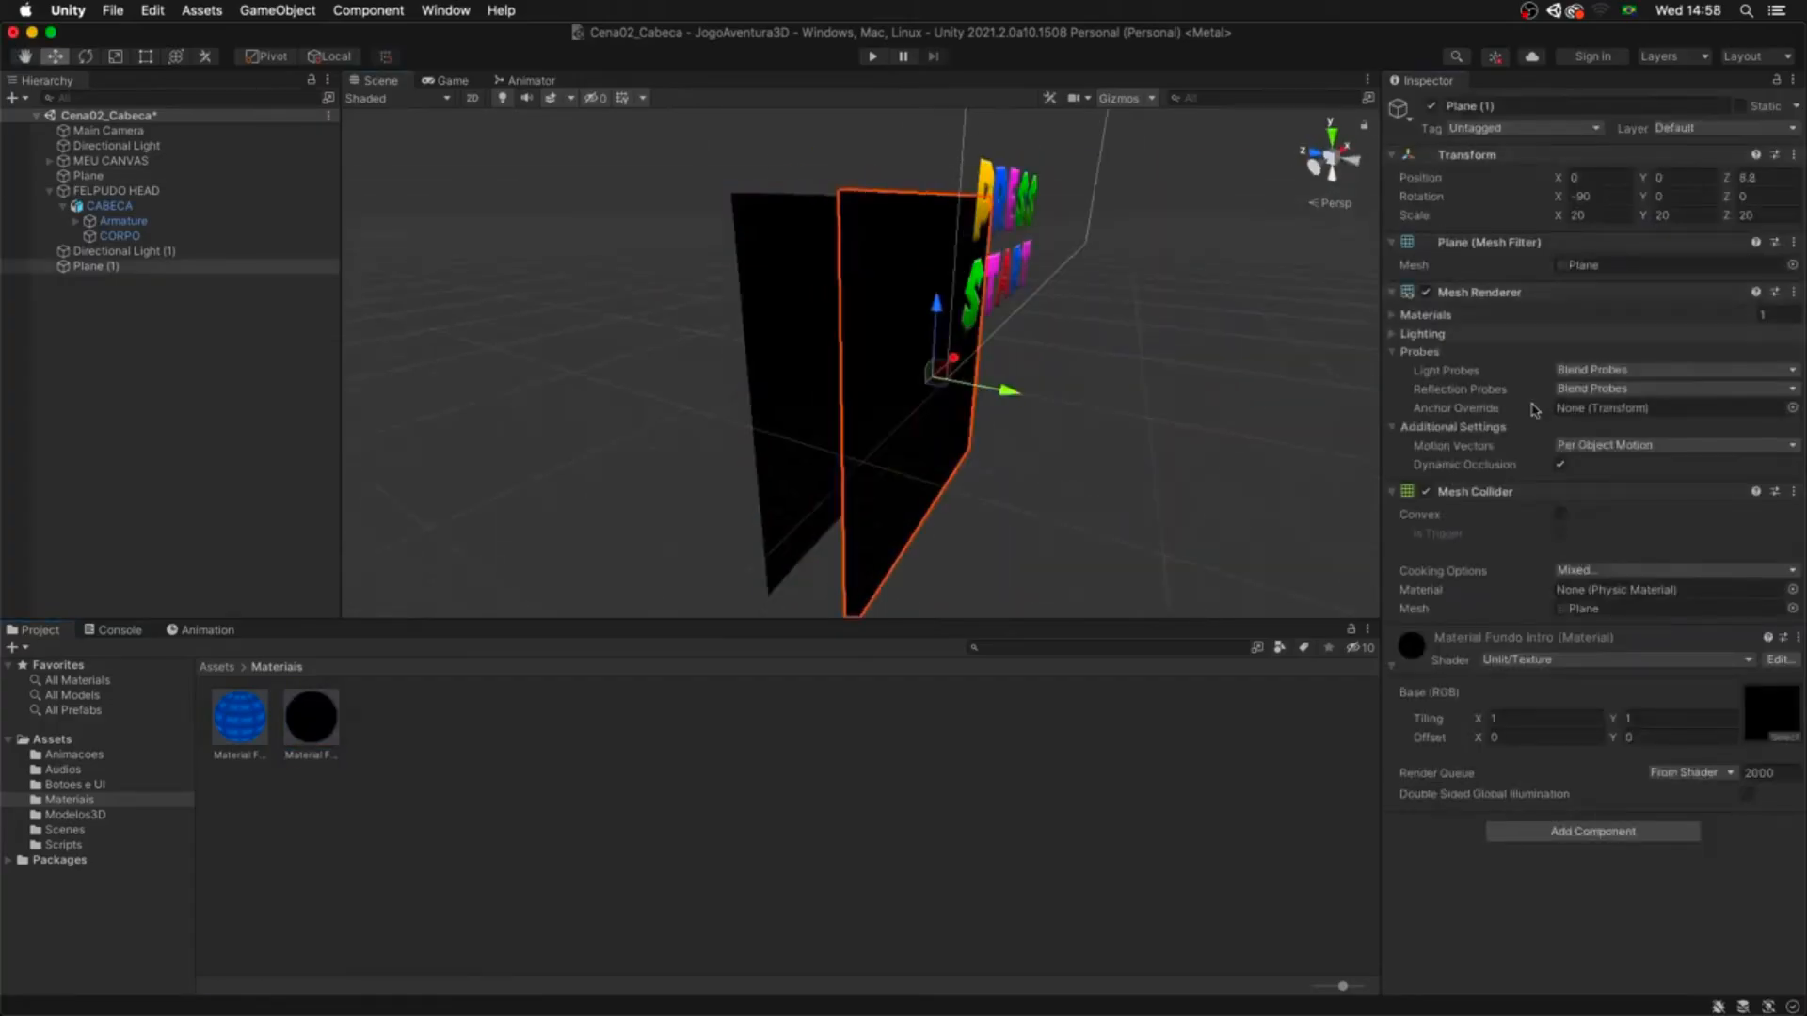
left_click(1550, 659)
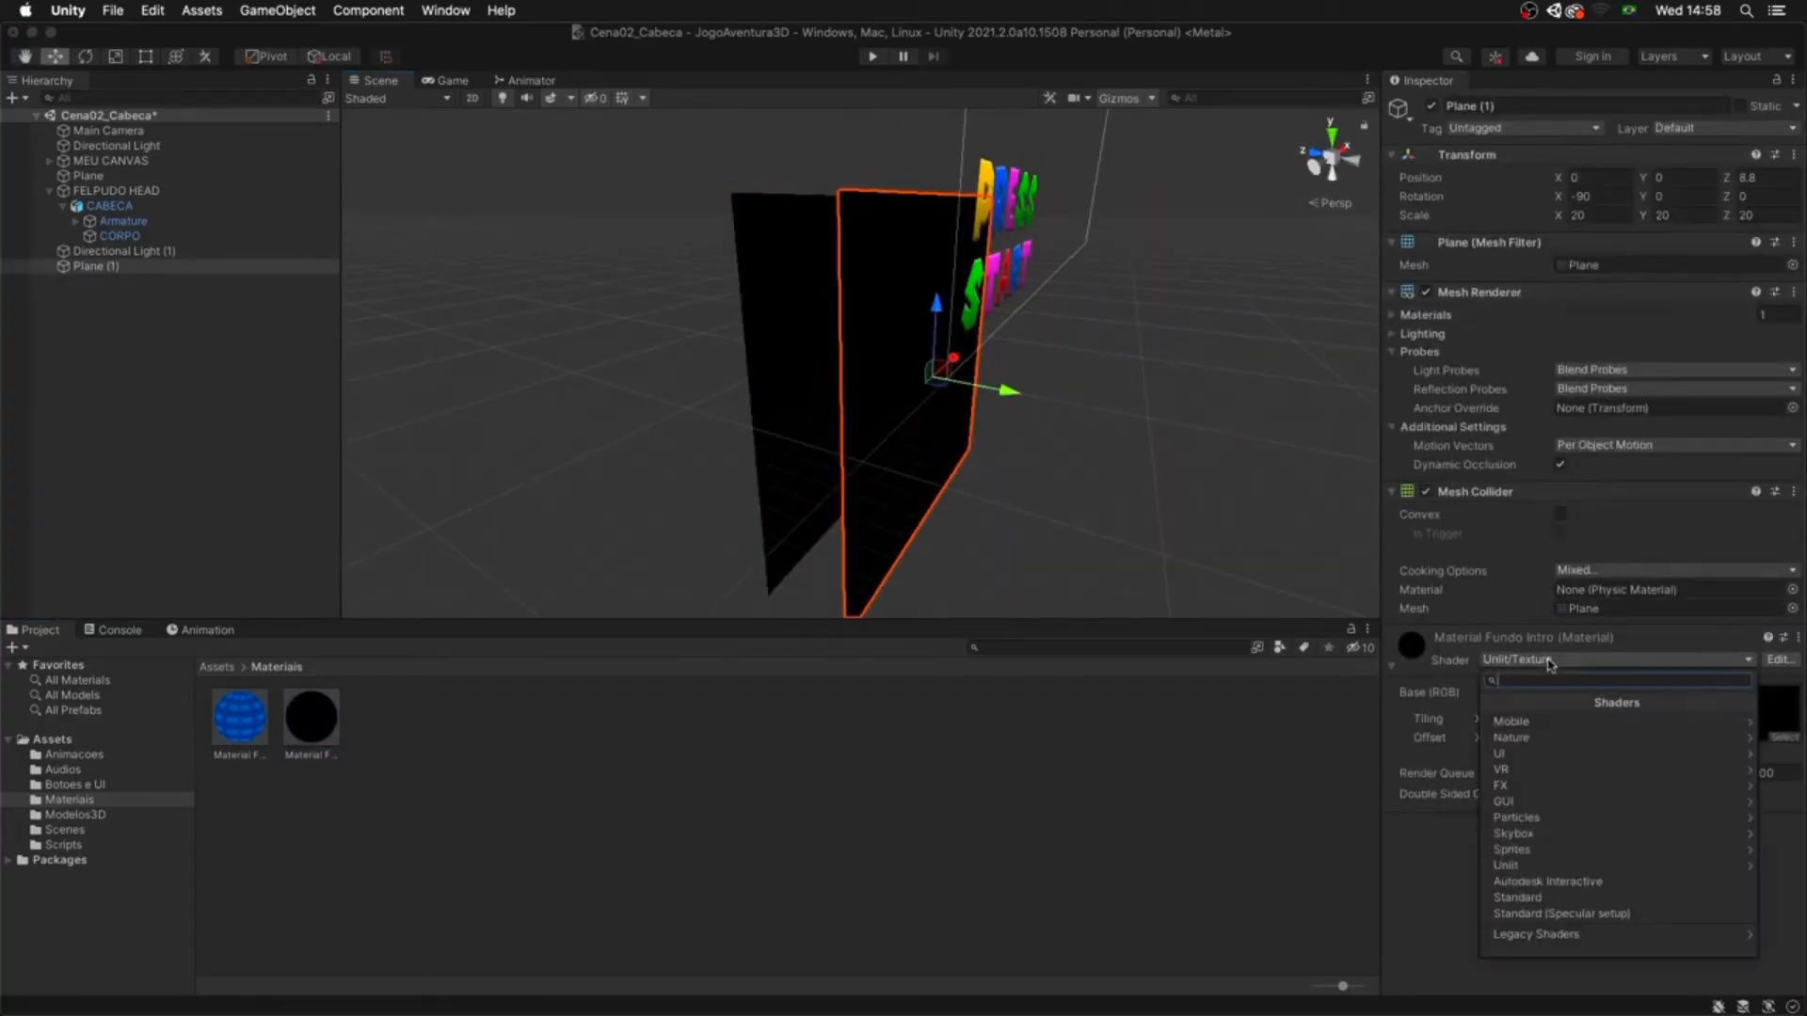
left_click(1562, 867)
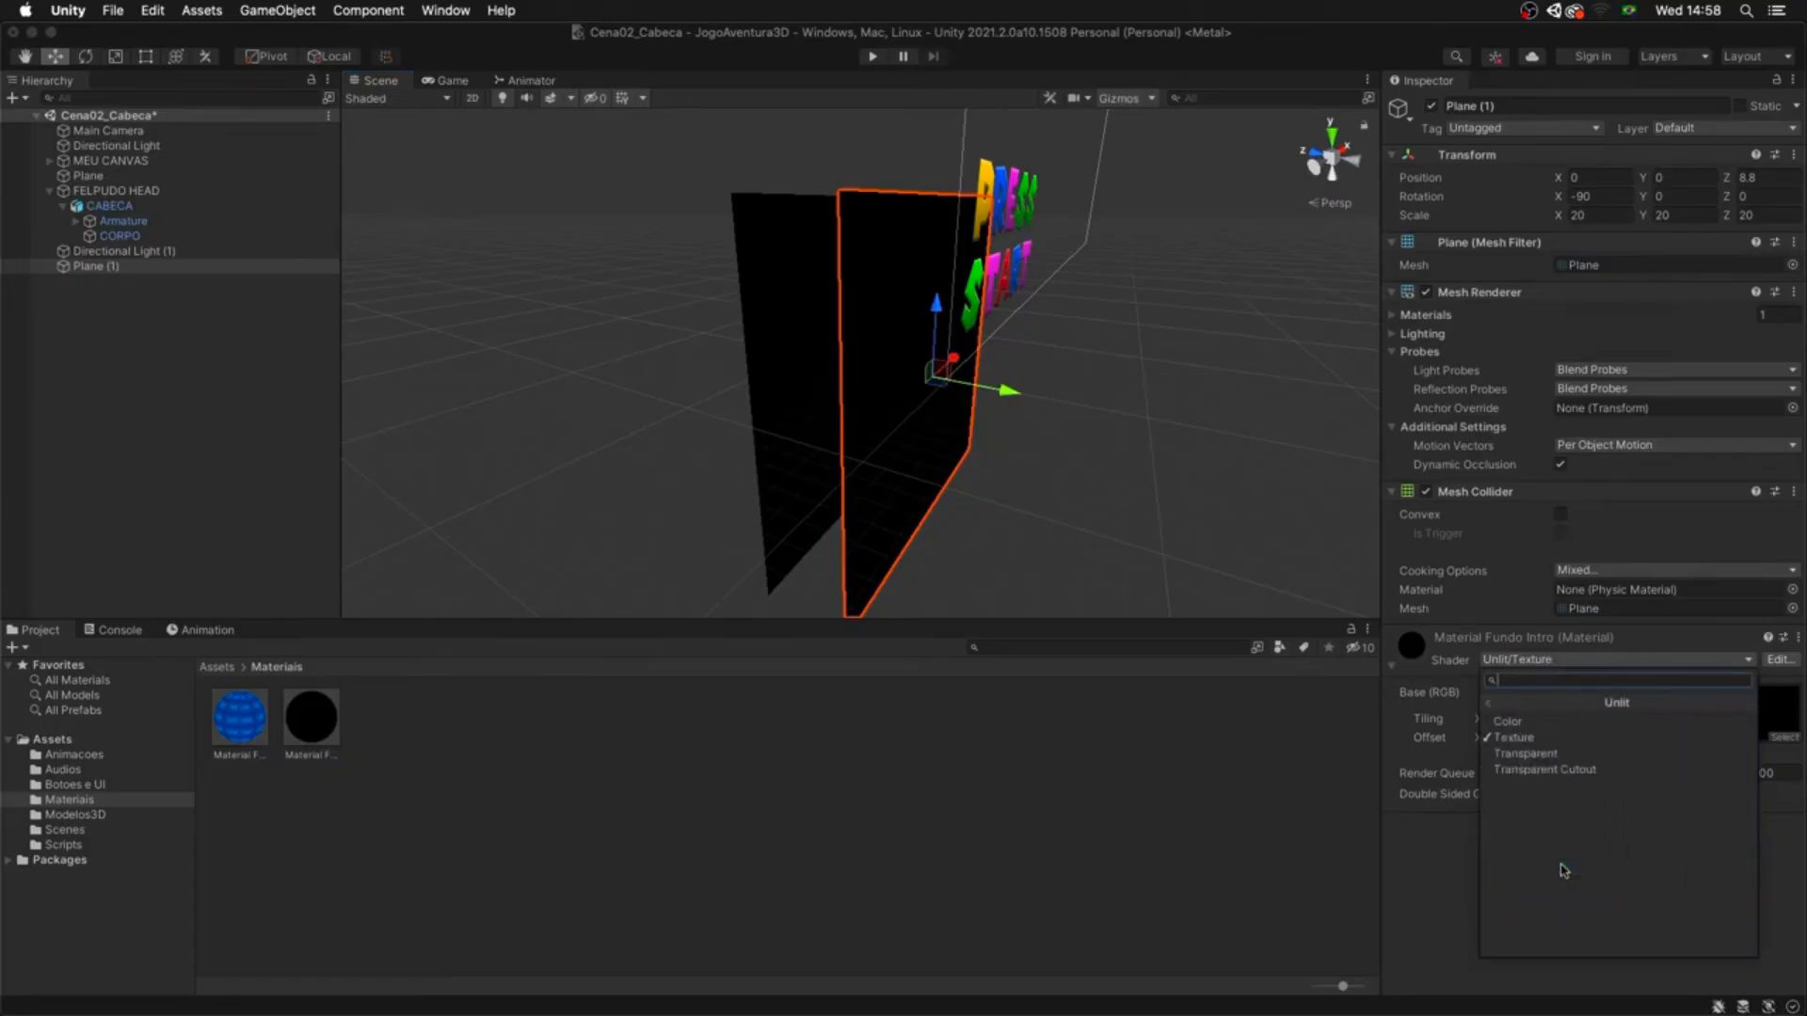
left_click(1557, 757)
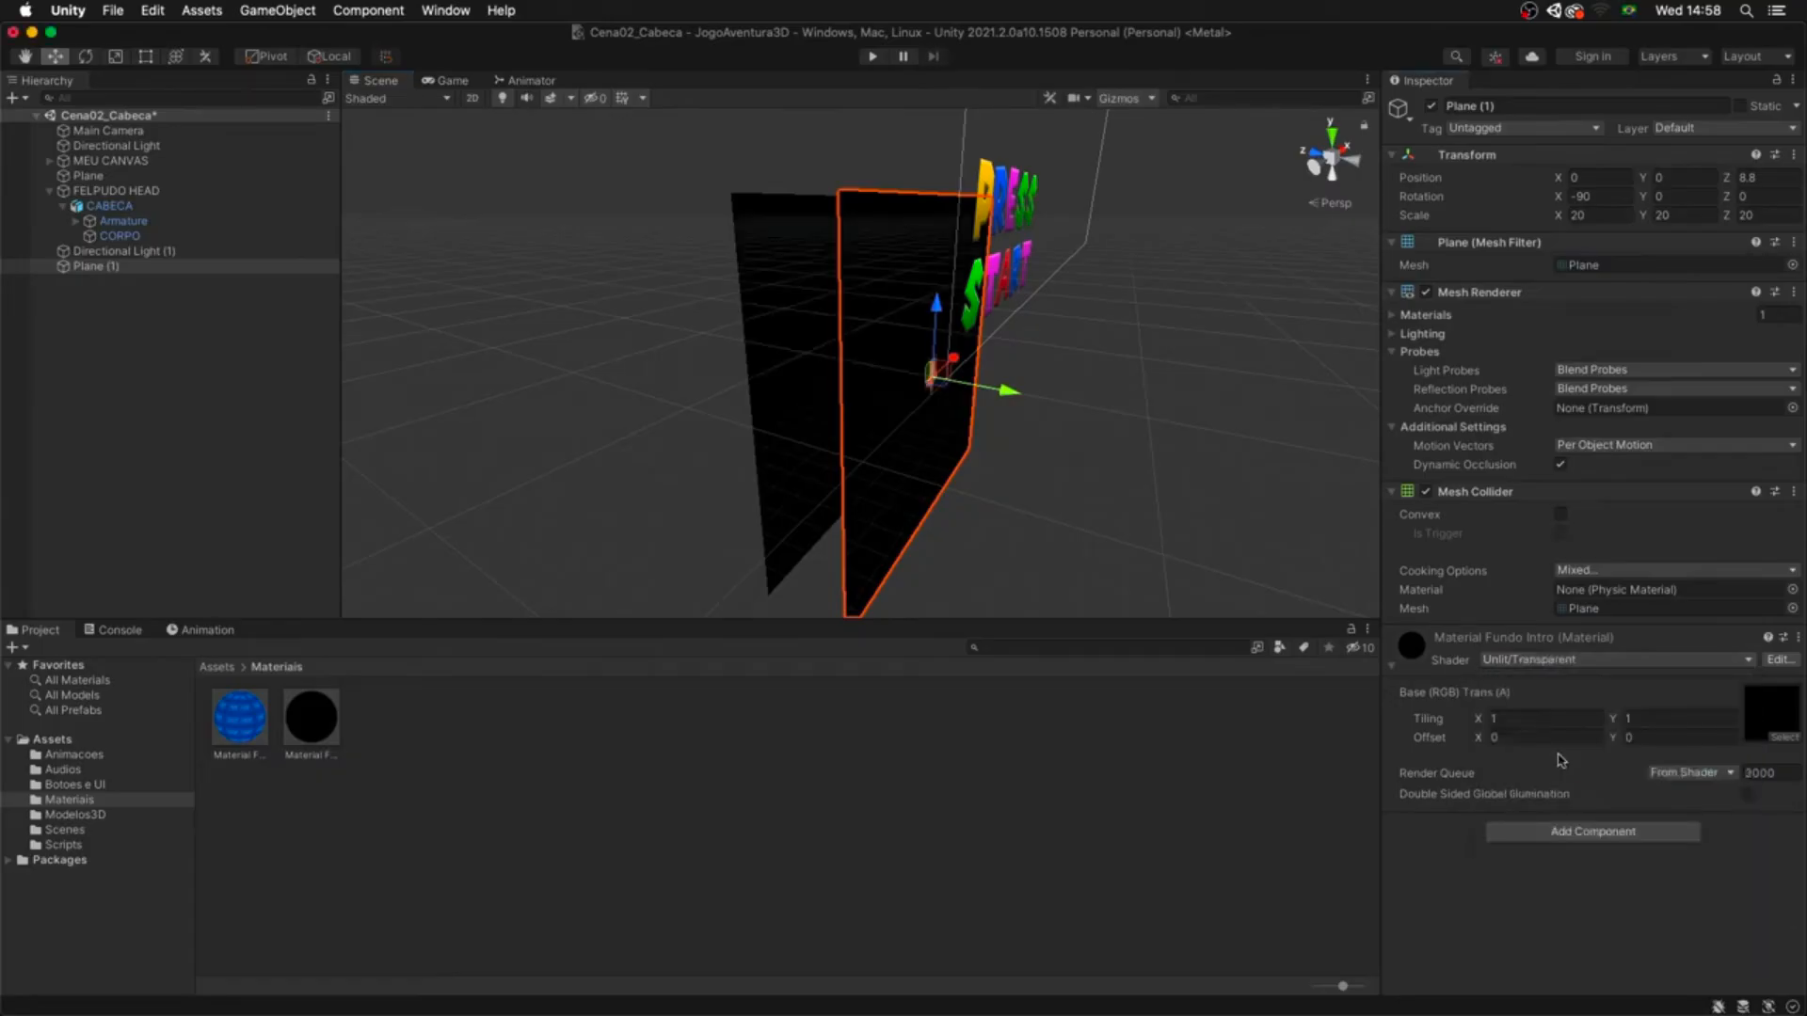
left_click_drag(1097, 449, 1021, 442, "alt")
- Apply the duplicated blue material, Material Fundo Intro 1, to the background Plane
left_click(127, 319)
left_click(94, 176)
left_click_drag(240, 717, 775, 452)
left_click_drag(988, 452, 715, 451, "alt")
- Lower the star mask Plane (1) to Y -5.14 and scale it to about 8.16 on X and Y and 6.55 on Z
left_click(134, 268)
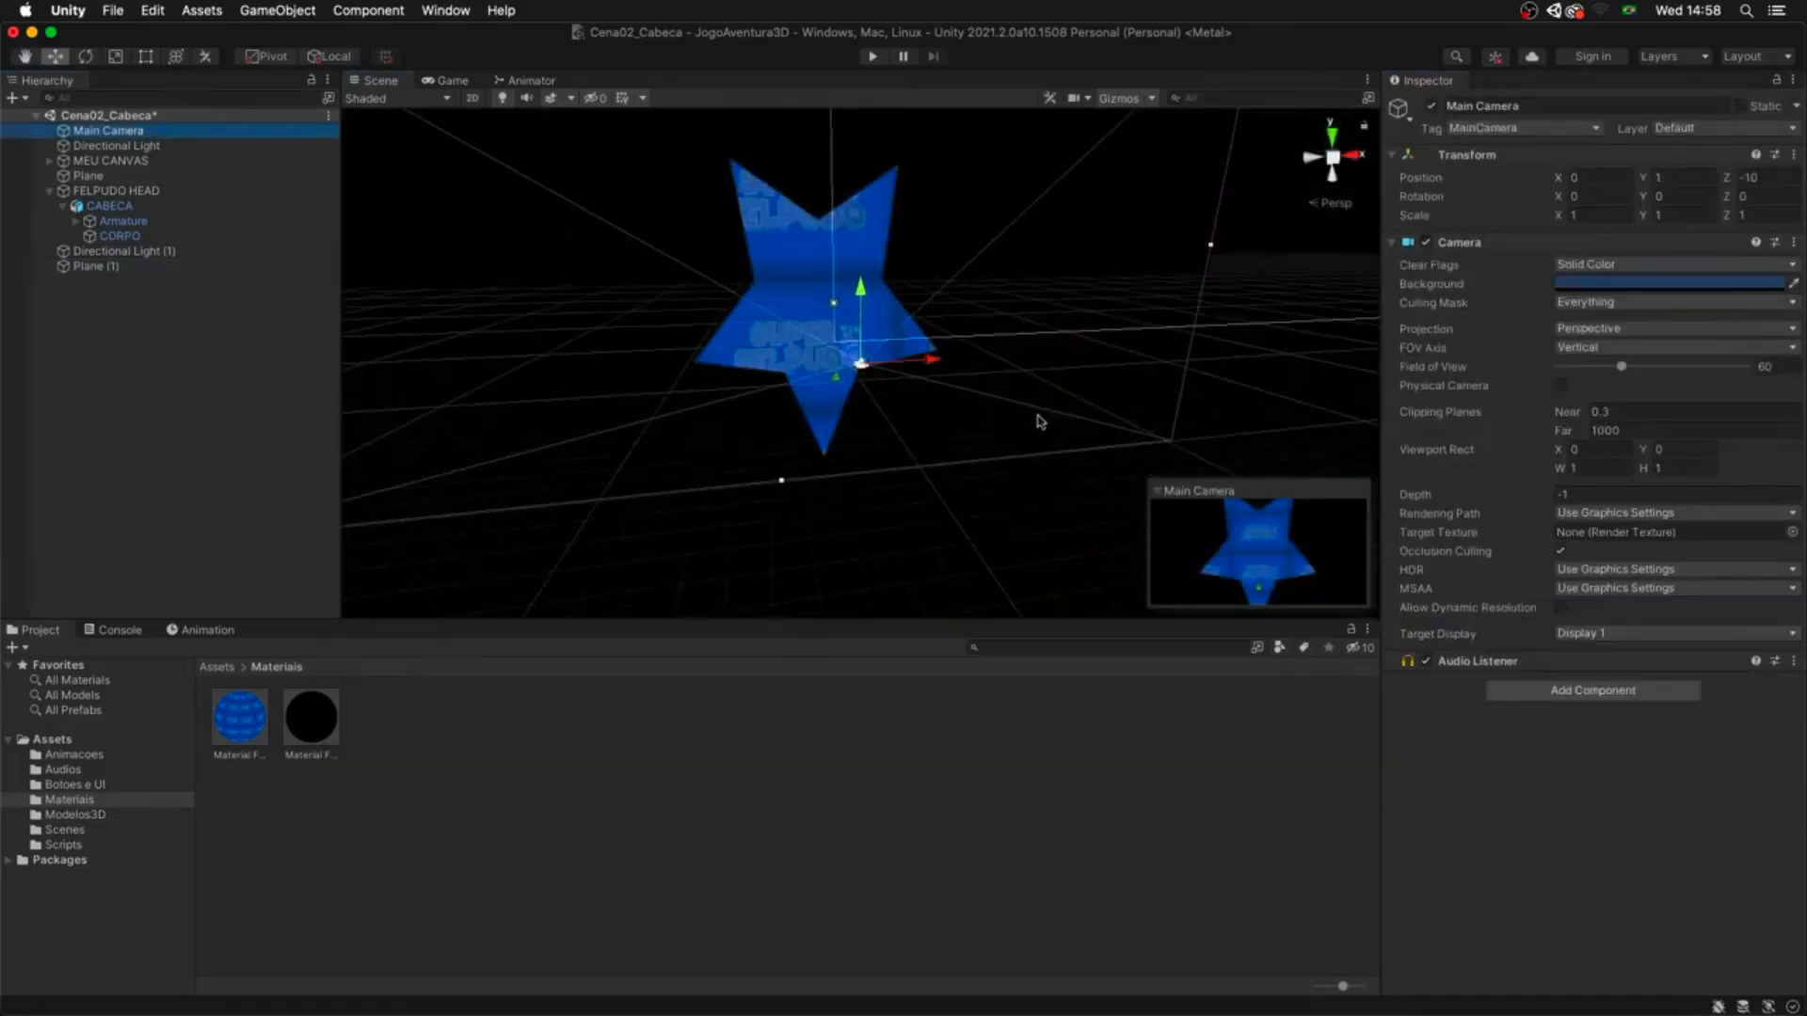
left_click(1007, 478)
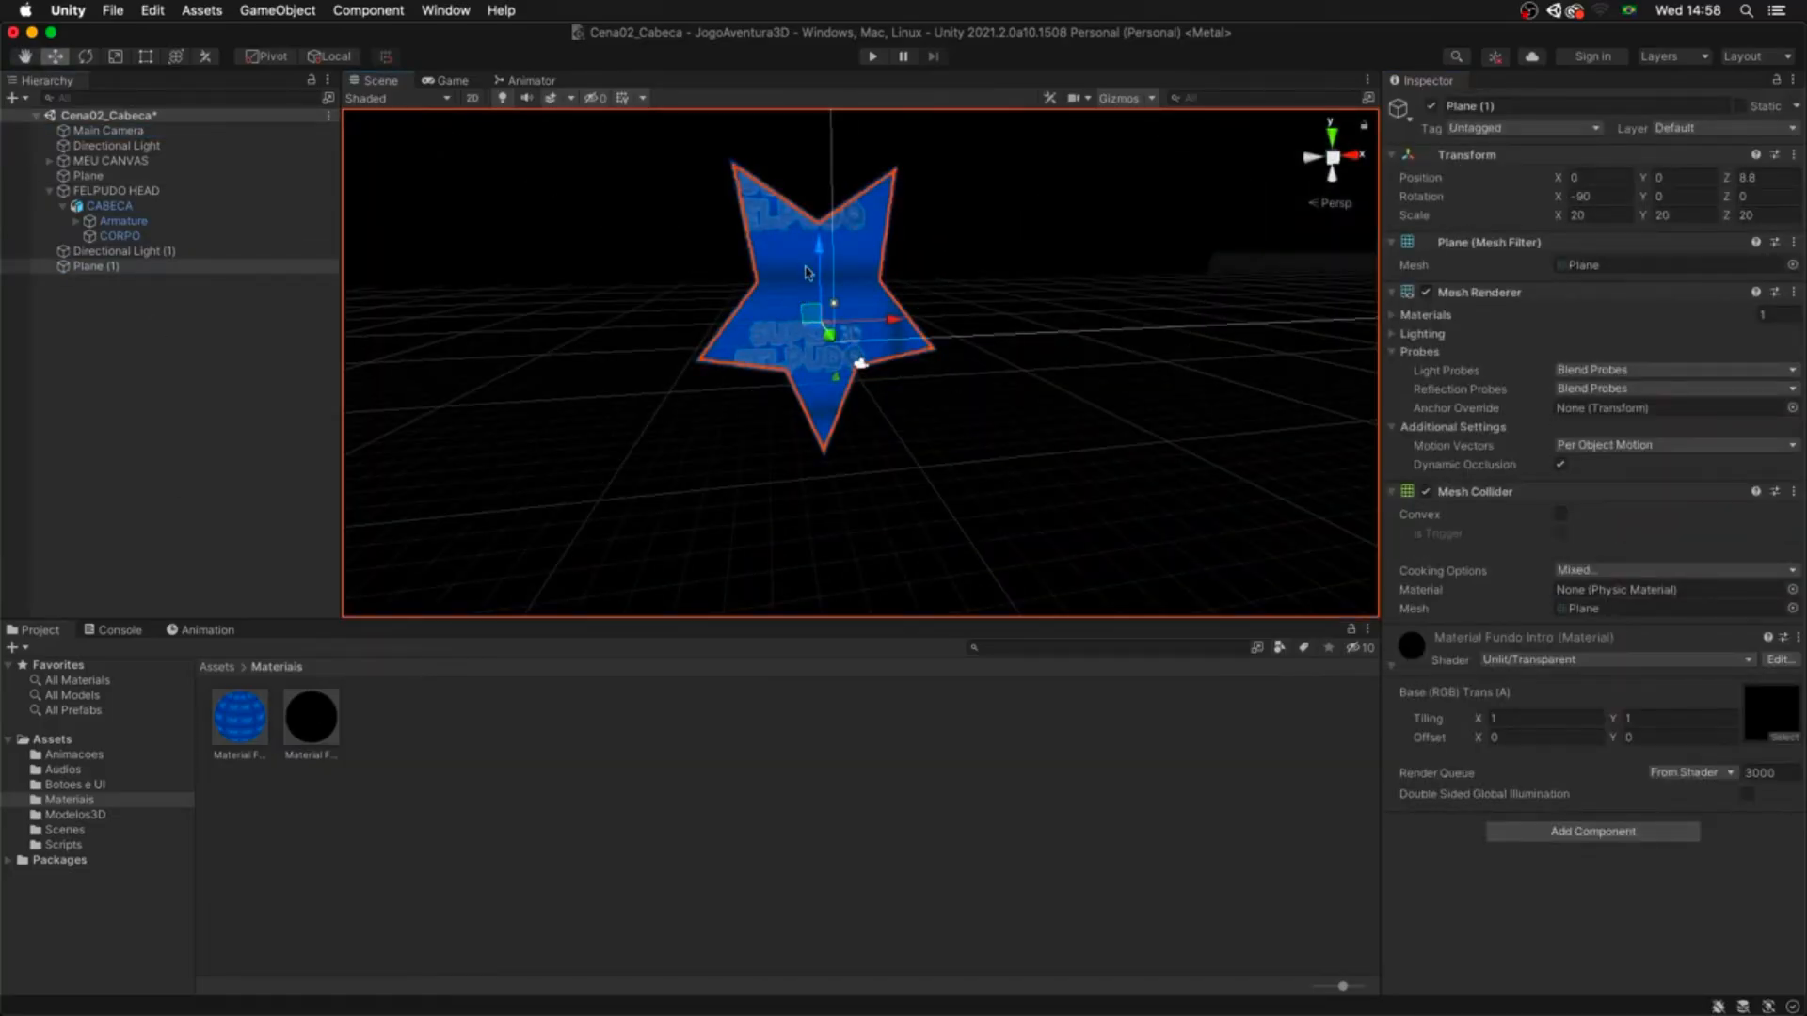
left_click_drag(820, 251, 820, 306)
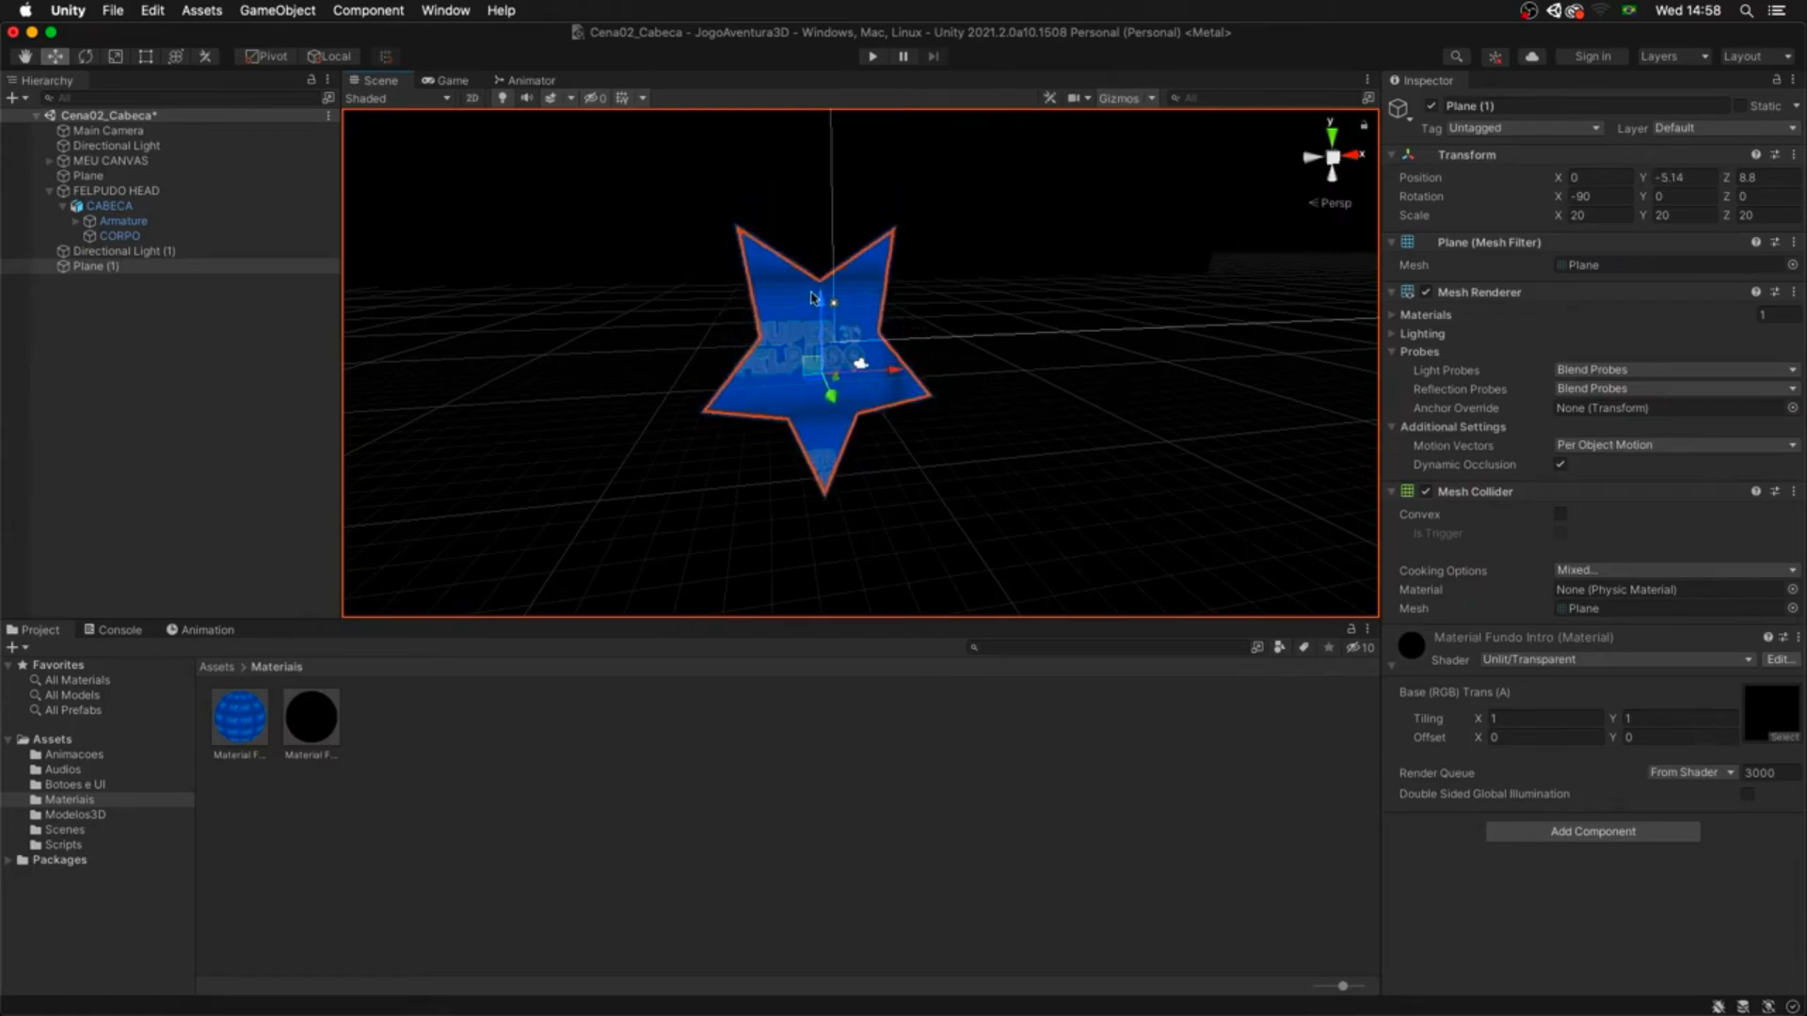
scroll(812, 299, "down", 5)
key("r")
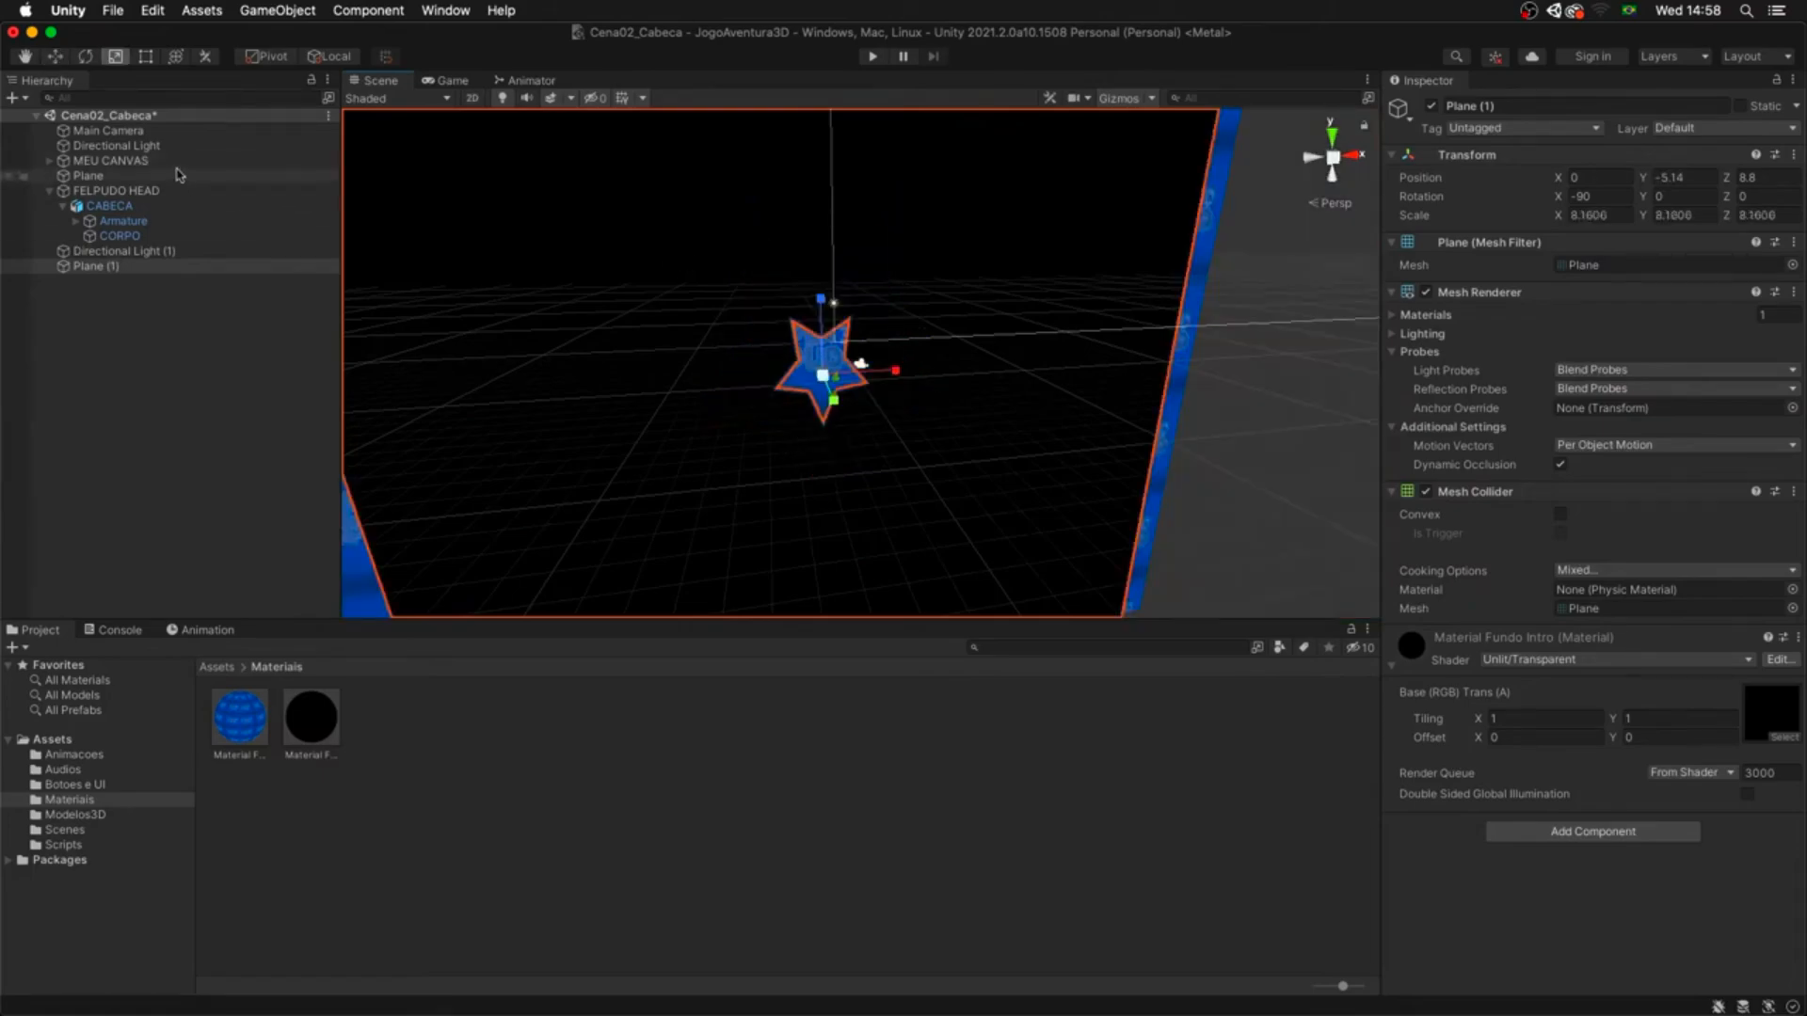
left_click(178, 131)
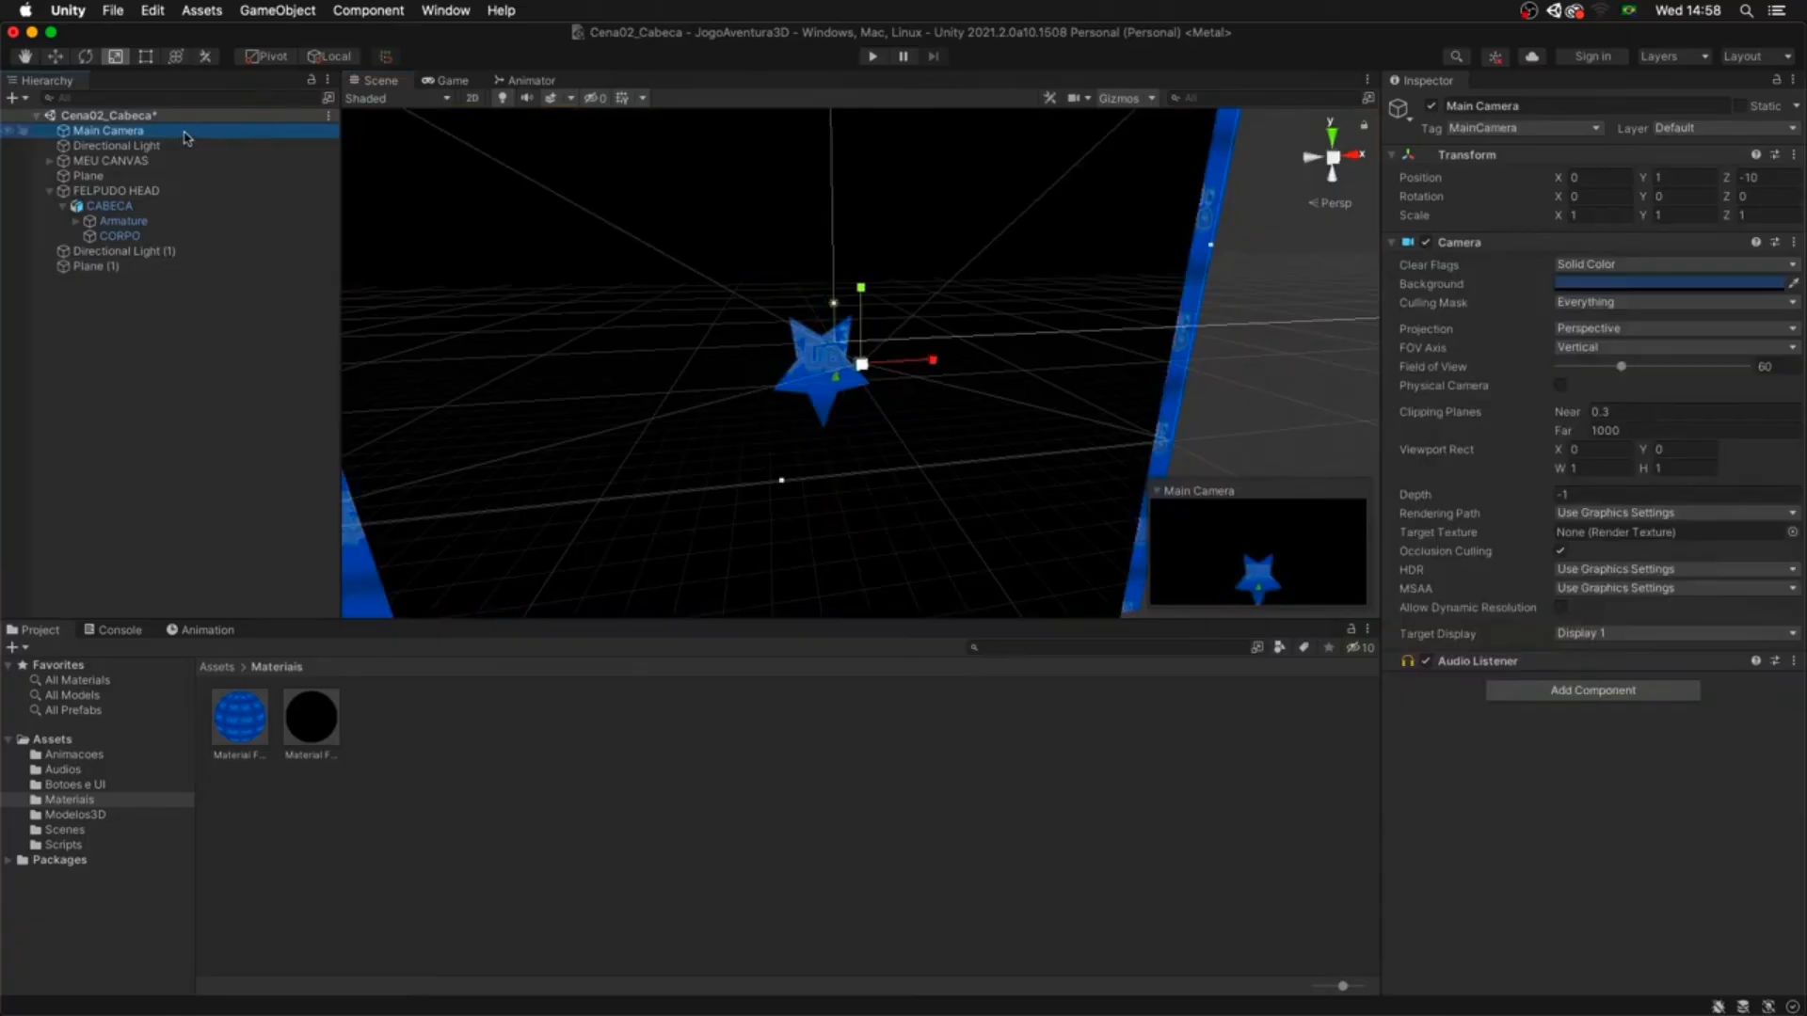
left_click(160, 266)
left_click_drag(821, 299, 822, 315)
- Try rotating the star mask plane to X -90, Y 0 and Z 180
left_click(1678, 197)
type("180")
key("Return")
key("Tab")
type("180")
key("shift+Tab")
key("shift+Tab")
type("-90")
key("Tab")
type("0e")
- Turn the star mask plane upright with rotation X 90, Y 90, Z -90
left_click_drag(849, 304, 1274, 510)
left_click(1595, 196)
type("90")
key("Return")
left_click_drag(566, 455, 611, 410, "alt")
left_click(224, 631)
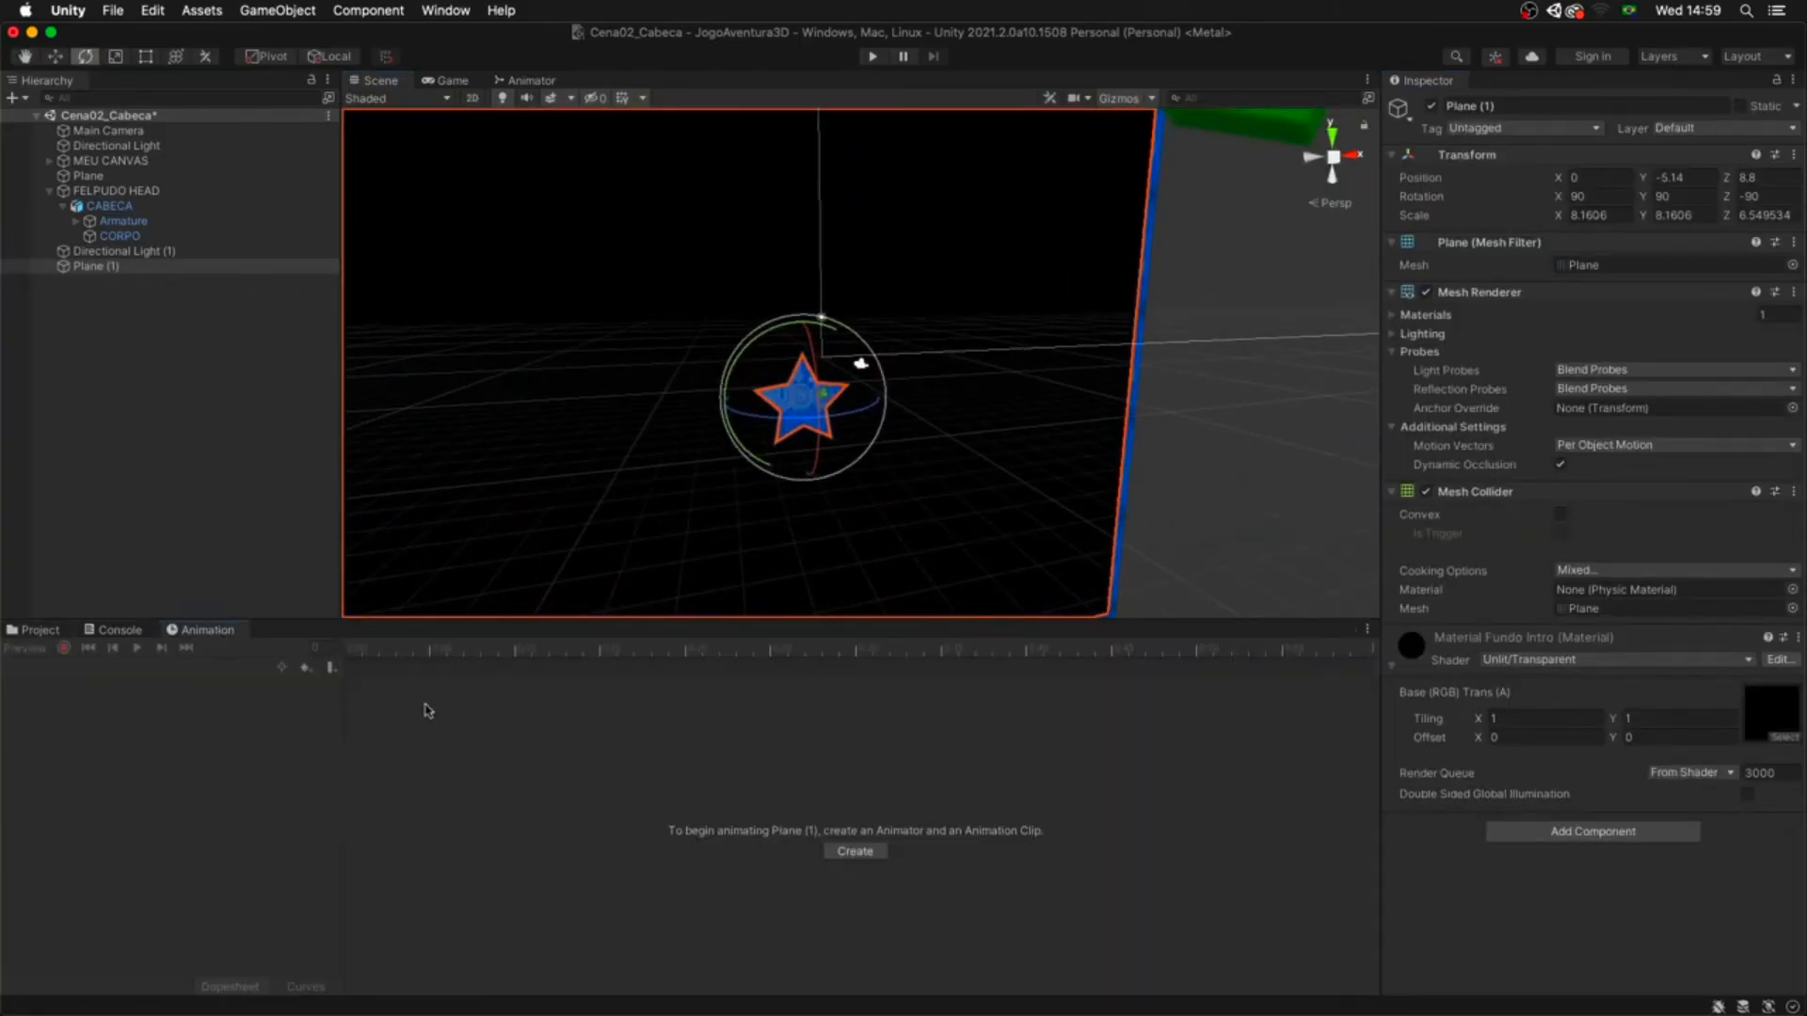
left_click(854, 851)
type("Anima Mask")
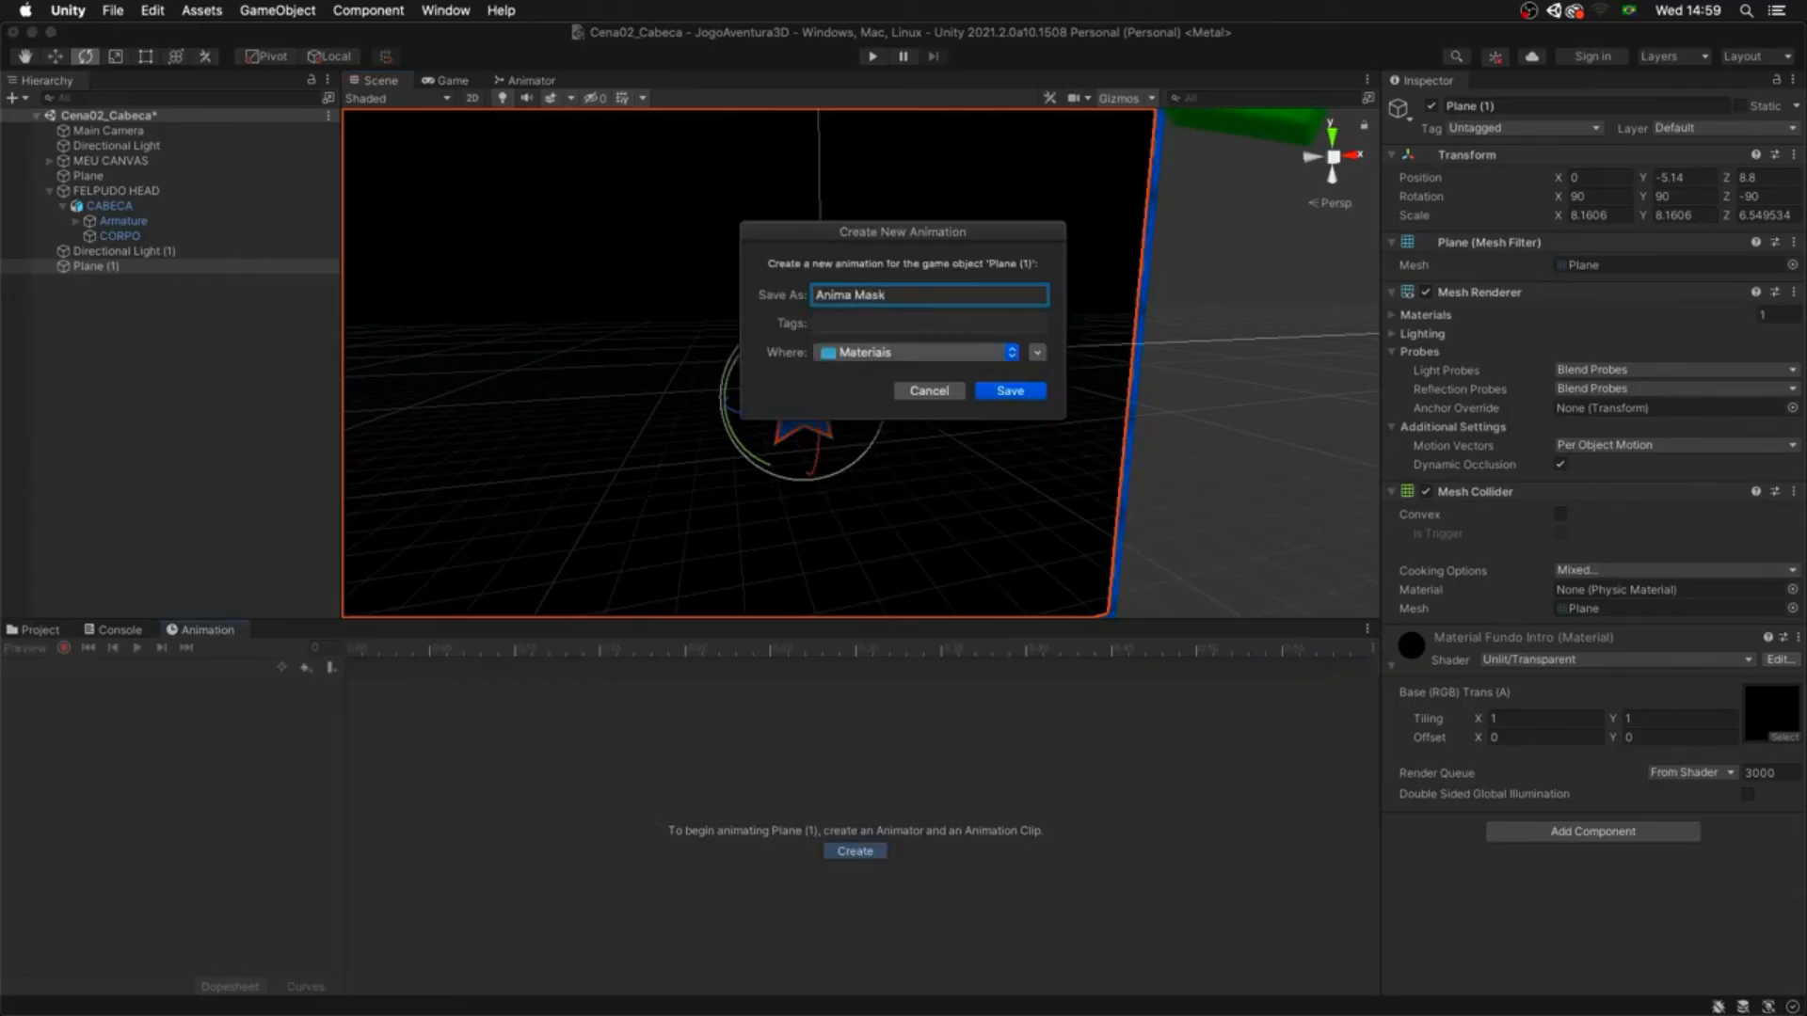
left_click(924, 358)
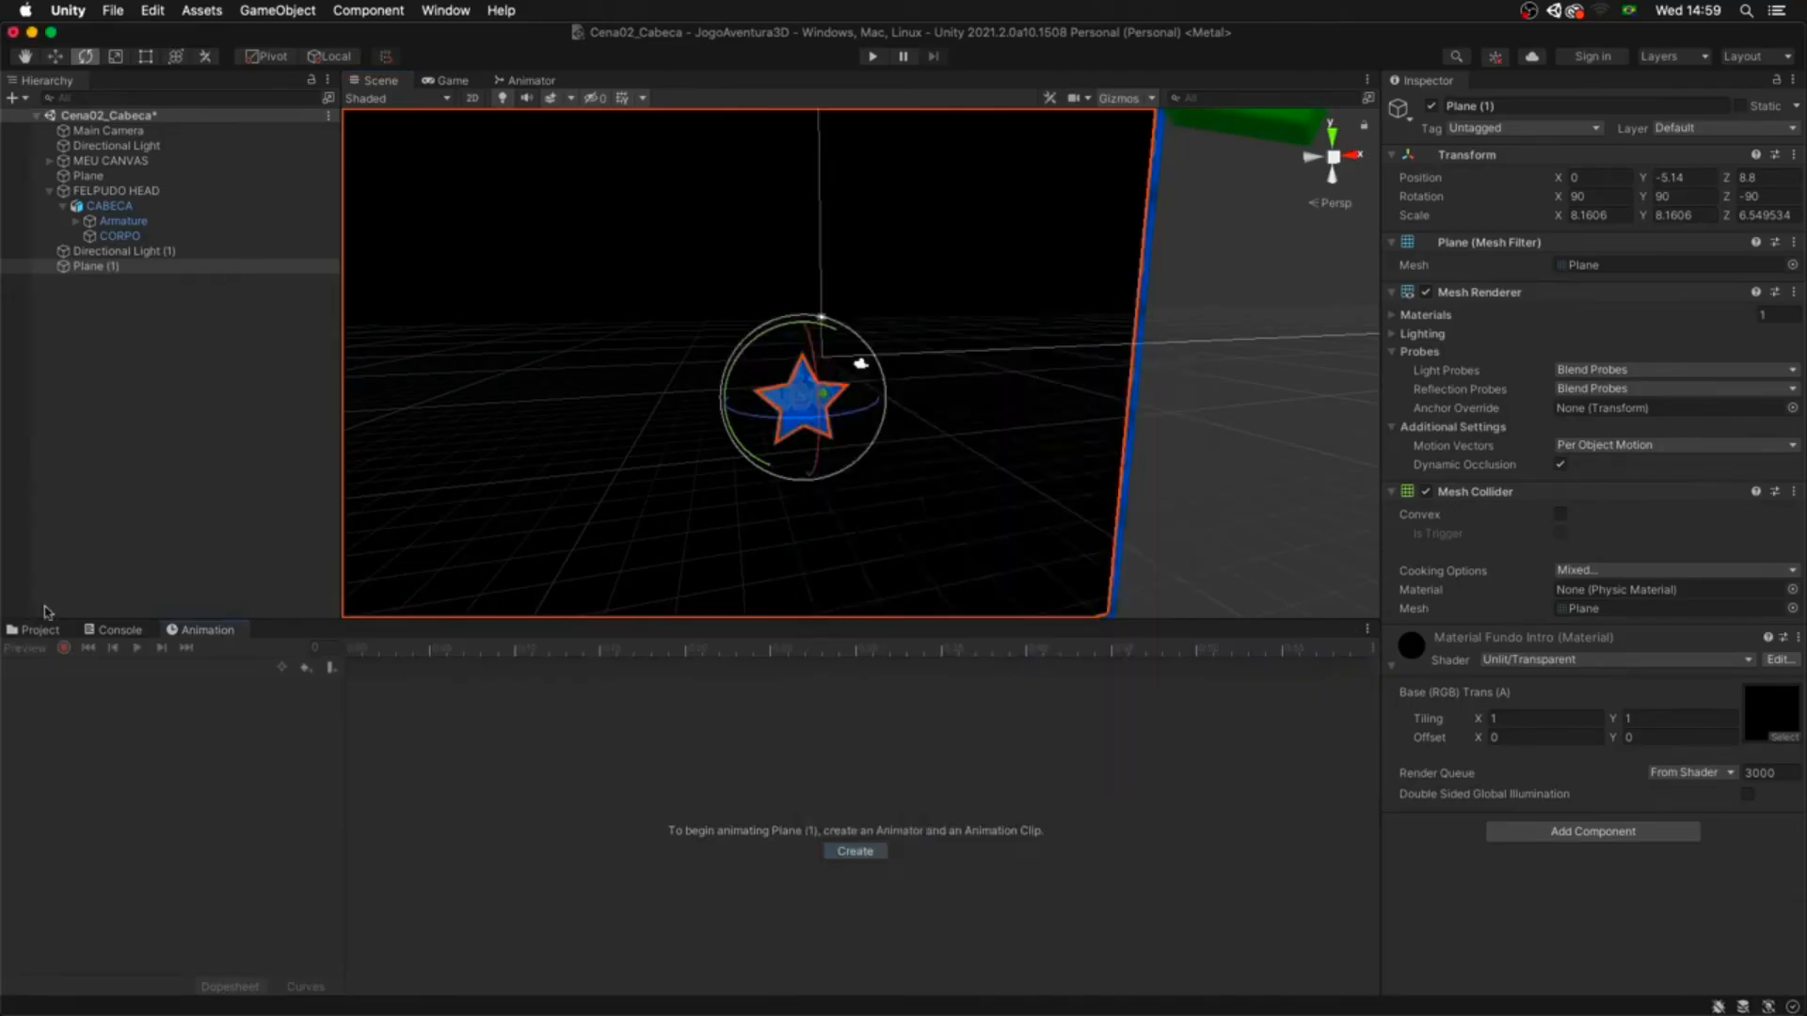
left_click(40, 630)
left_click(73, 755)
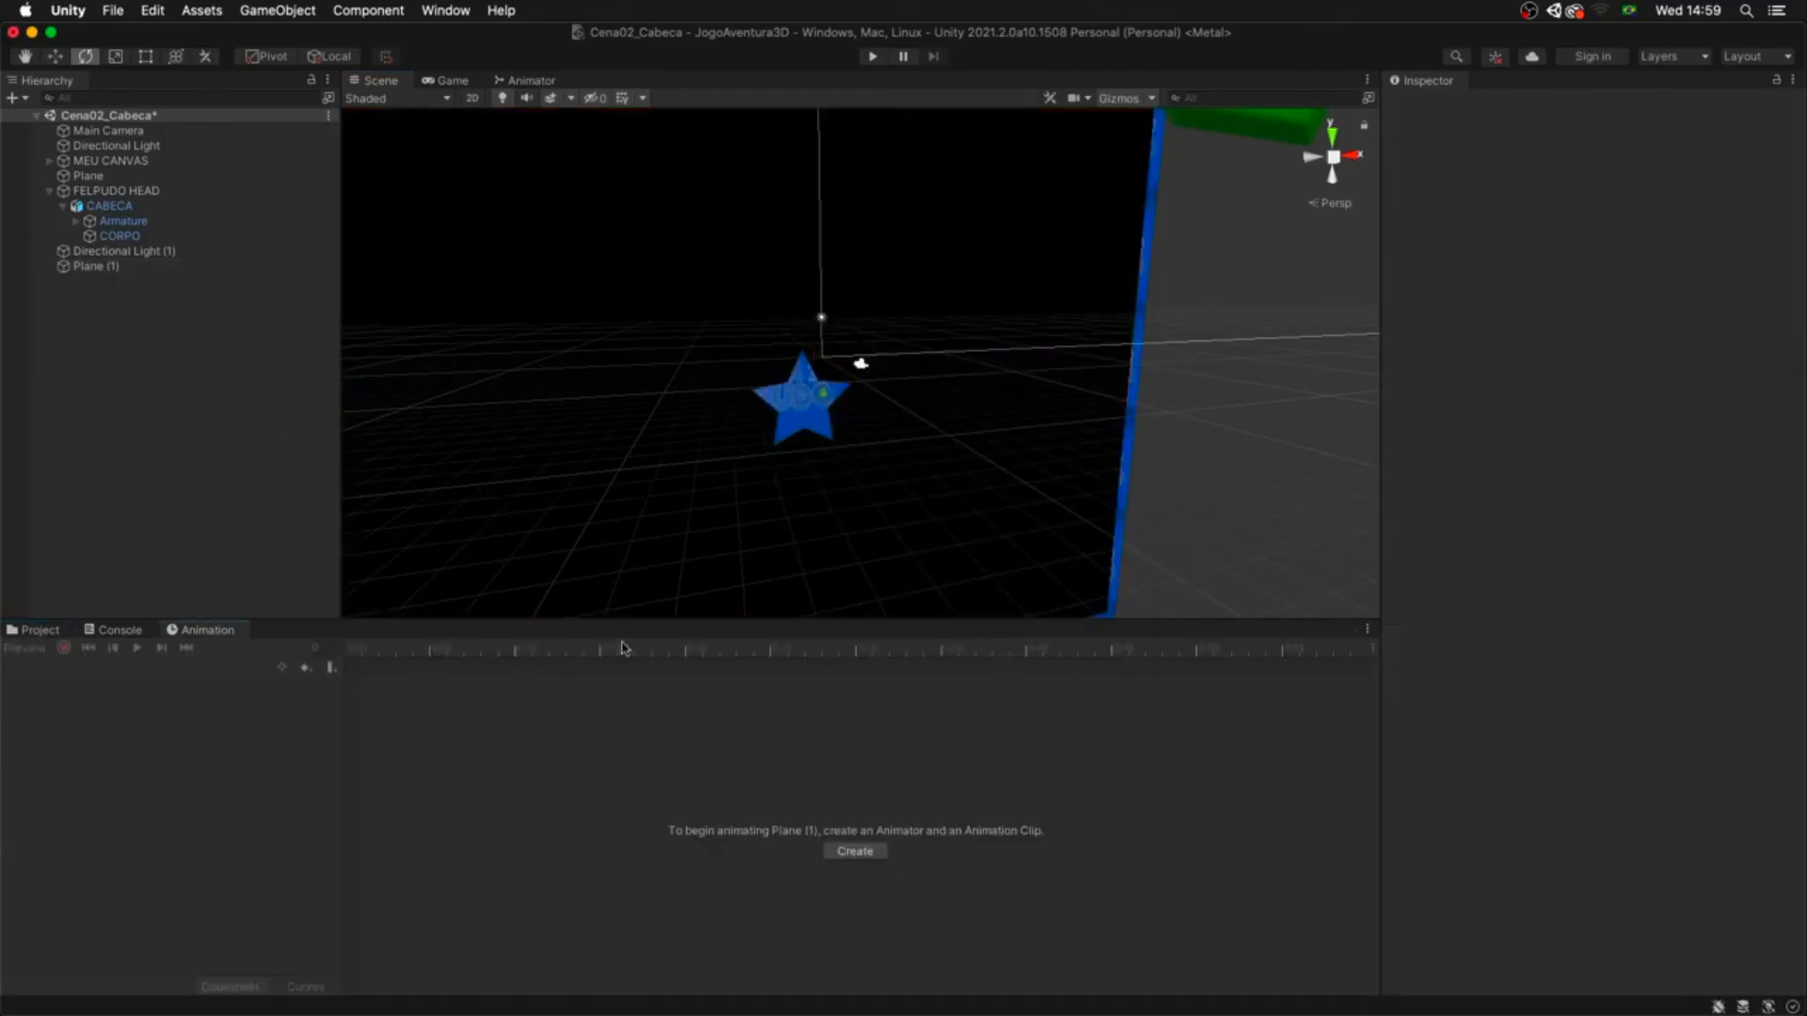
- Rename the background Plane to BACKGROUND and the star mask plane to MACARA STAR
left_click(90, 190)
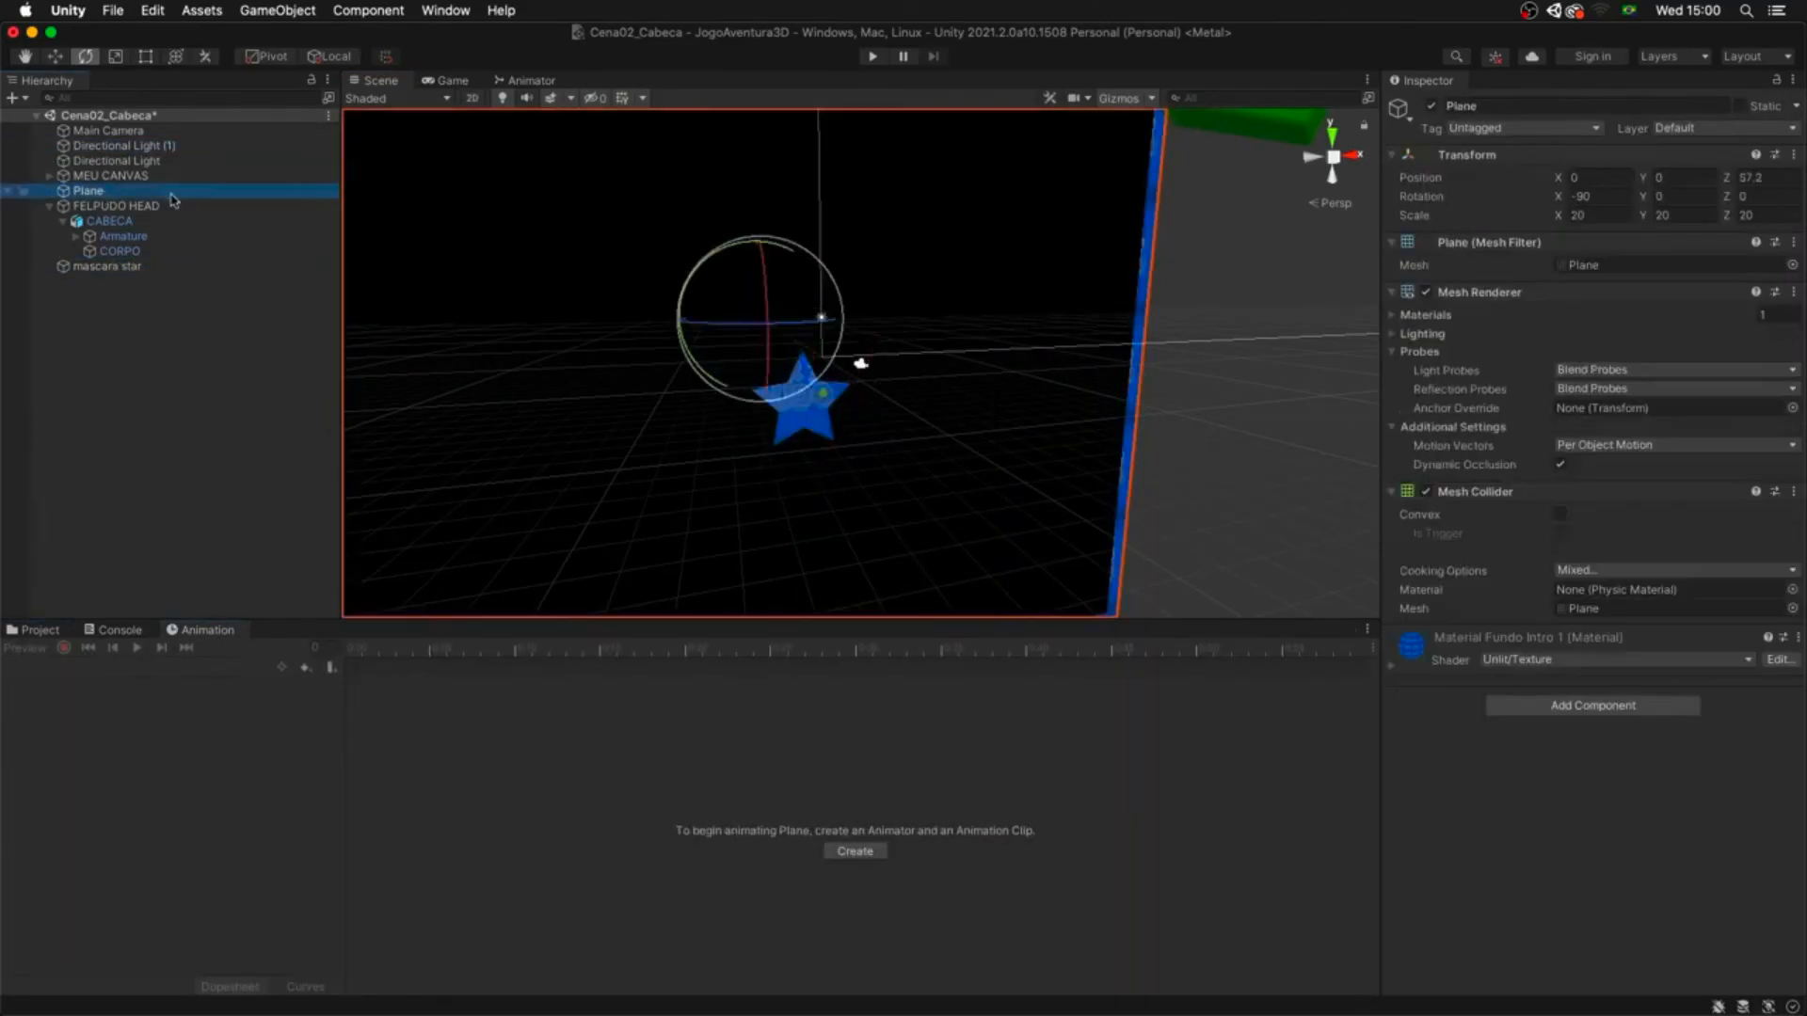
key("Return")
type("background")
key("Return")
key("Return")
type("BACKGROUND")
key("Return")
left_click(137, 269)
key("Return")
type("MACARA STAR")
key("Return")
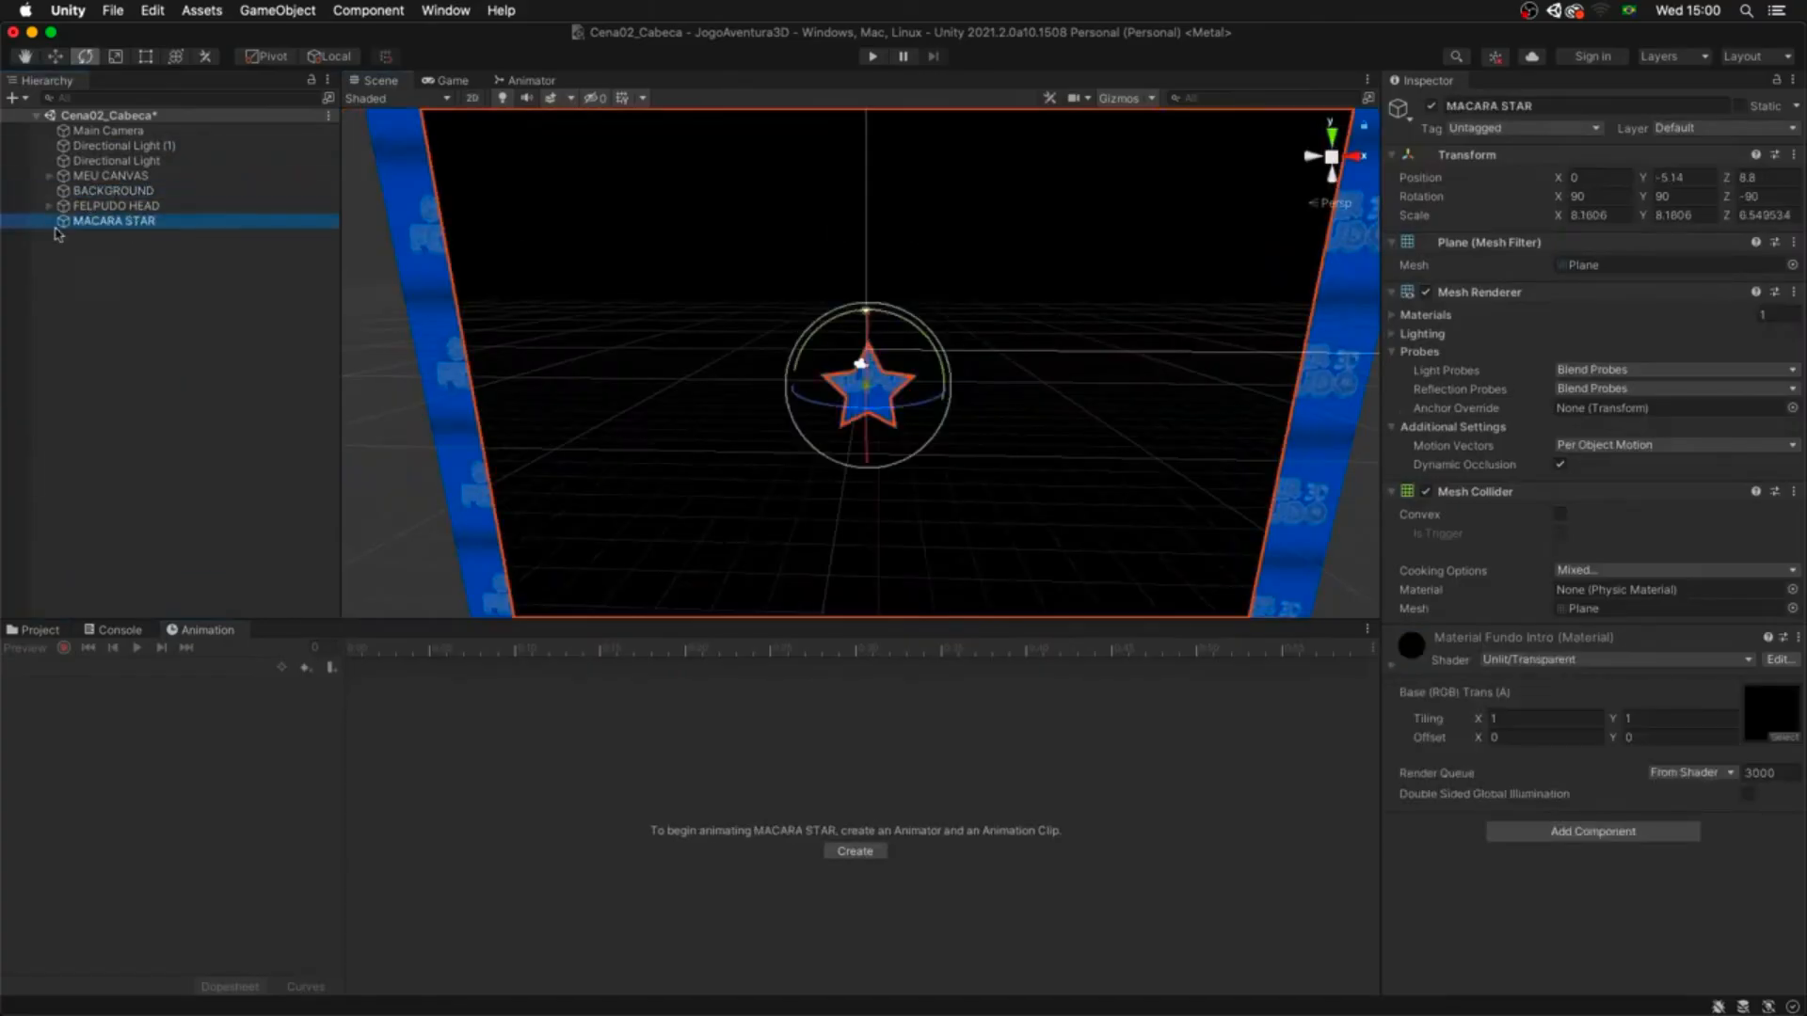
- Collapse FELPUDO HEAD, move it below MACARA STAR in the hierarchy, and save the scene
left_click(49, 206)
left_click_drag(111, 206, 109, 235)
left_click(114, 191)
left_click(126, 146)
left_click(130, 131)
key("super+s")
- Raise MACARA STAR so the star sits higher in the Main Camera's view
key("w")
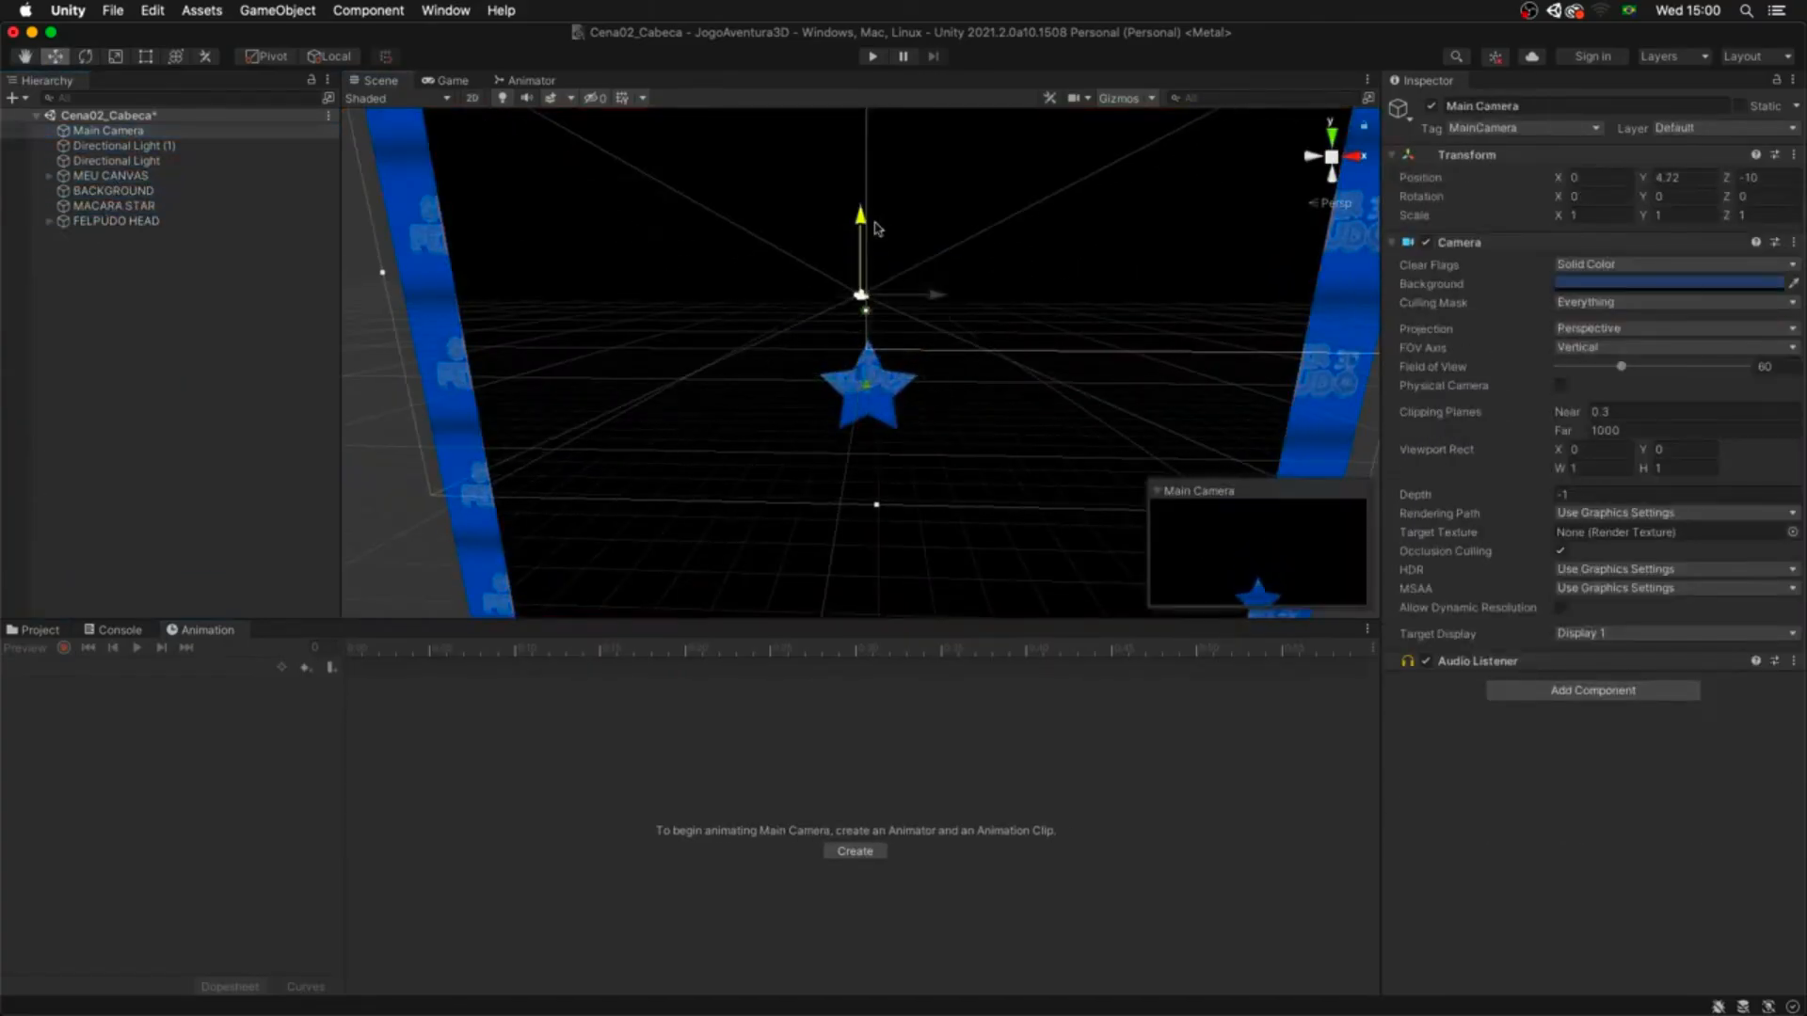
left_click(988, 392)
left_click(859, 371)
left_click(861, 367)
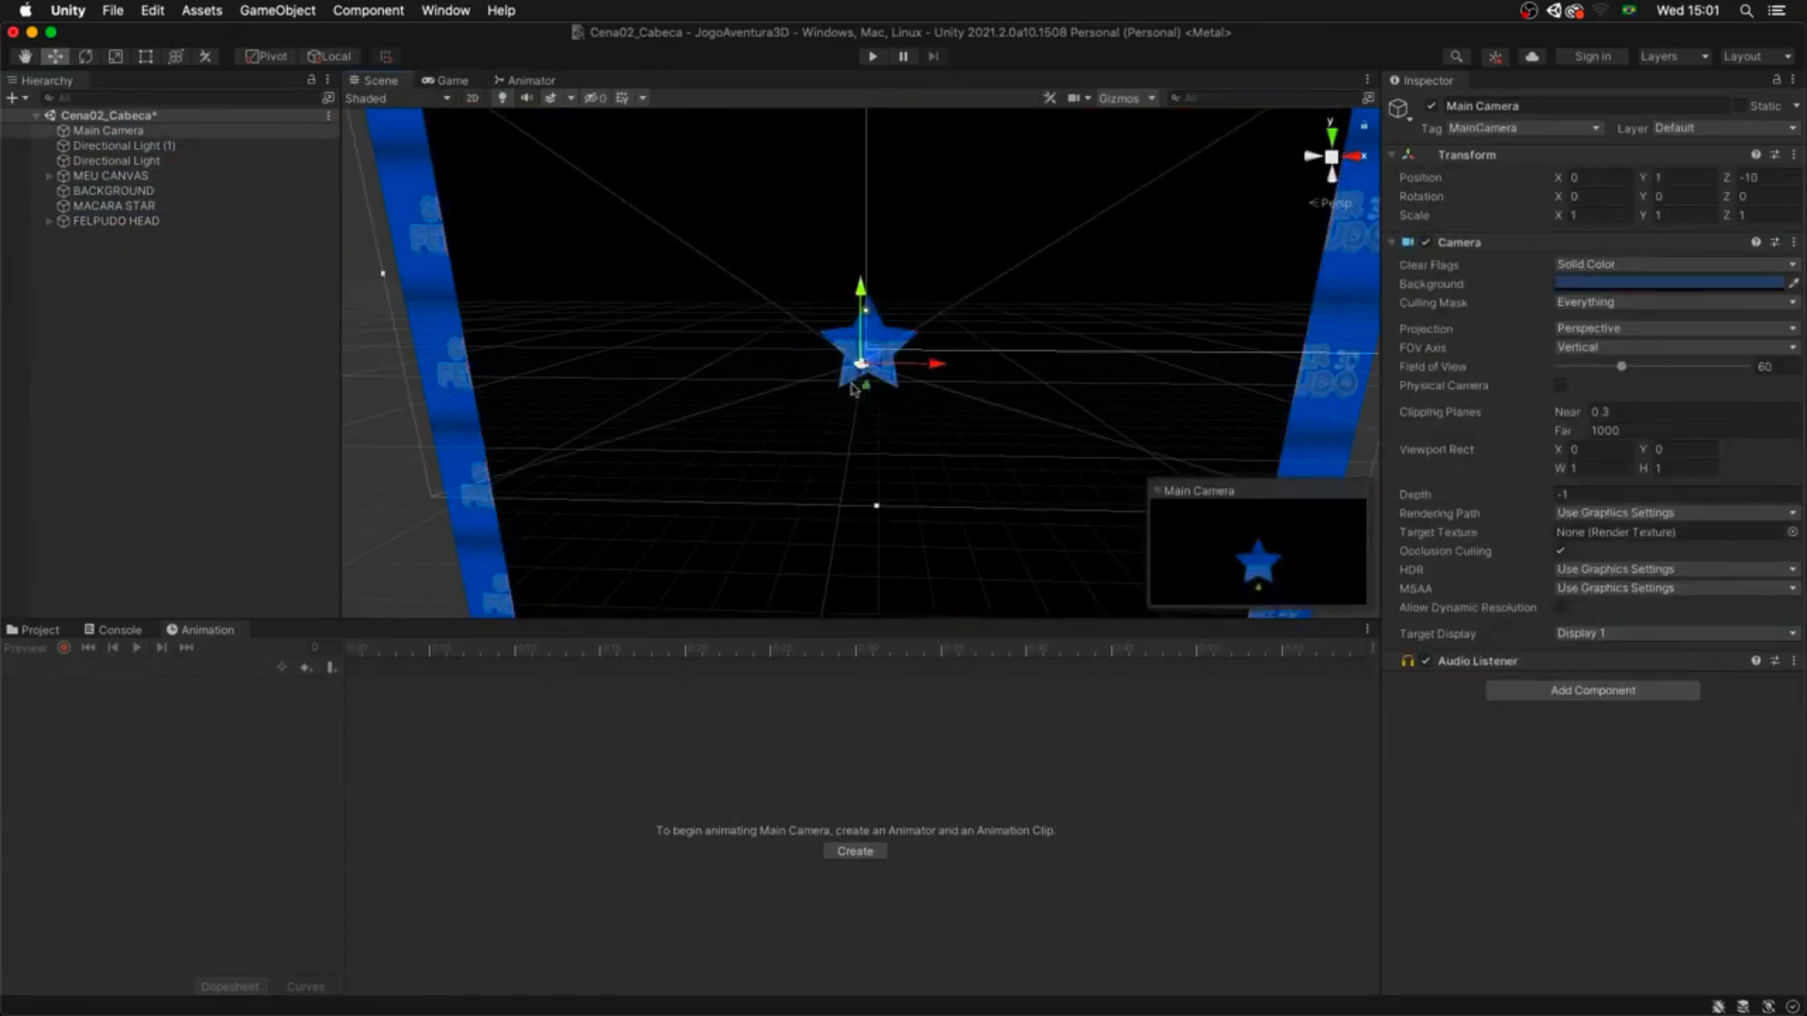
- Position MACARA STAR at Y 0.82, Z -1.16 and shrink it to about 2.09 on X and Y and 1.68 on Z, checking the camera view
left_click_drag(863, 368, 1214, 377, "alt")
left_click(659, 409)
mouse_move(702, 392)
left_mouse_down()
mouse_move(788, 391)
mouse_move(672, 410)
mouse_move(715, 442)
mouse_move(697, 371)
mouse_move(718, 361)
left_mouse_up()
left_click(860, 364)
left_click(746, 421)
key("r")
left_click(860, 364)
left_click(738, 433)
key("w")
left_click(860, 364)
left_click(860, 364)
left_click(727, 474)
left_click(860, 364)
left_click(747, 478)
key("r")
left_click(860, 364)
left_click(690, 467)
left_click(860, 364)
left_click(734, 405)
left_click_drag(873, 440, 871, 512, "alt")
left_click(857, 359)
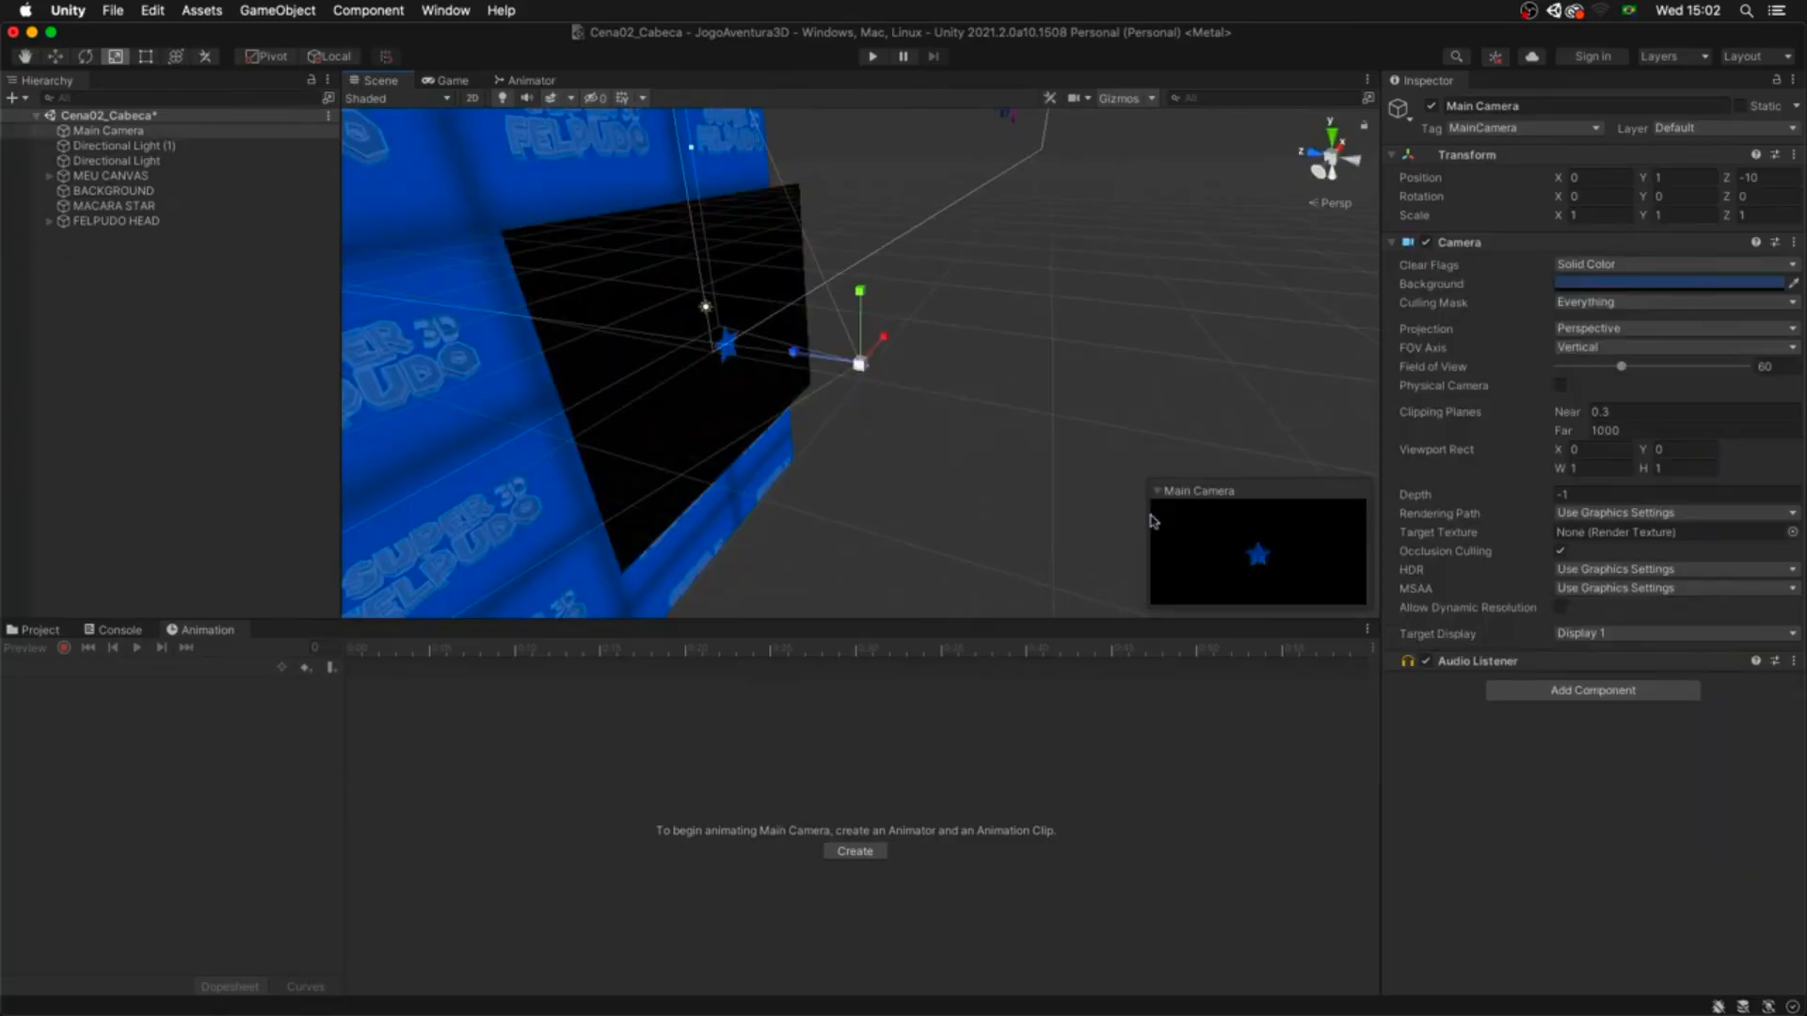
- Create the animation clip ANIMA MASK STAR for MACARA STAR and add its Scale property
left_click(969, 517)
left_click(744, 414)
left_click(854, 851)
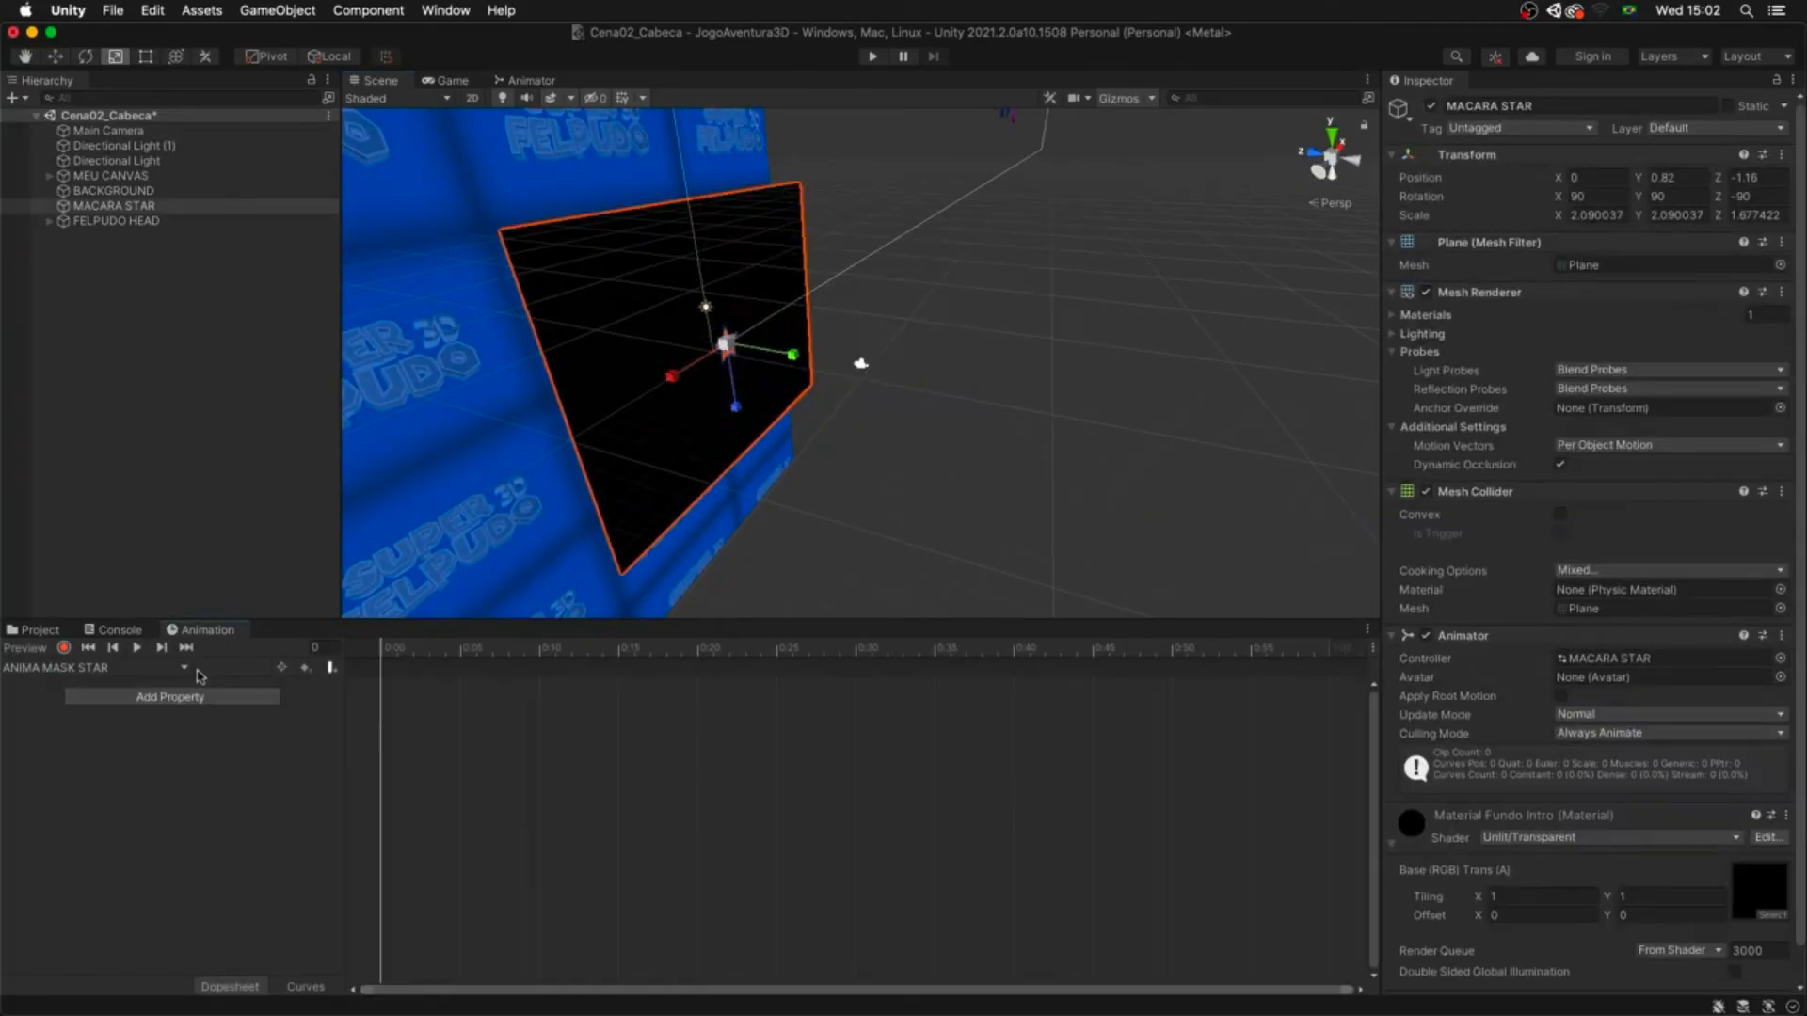
left_click(198, 697)
left_click(335, 698)
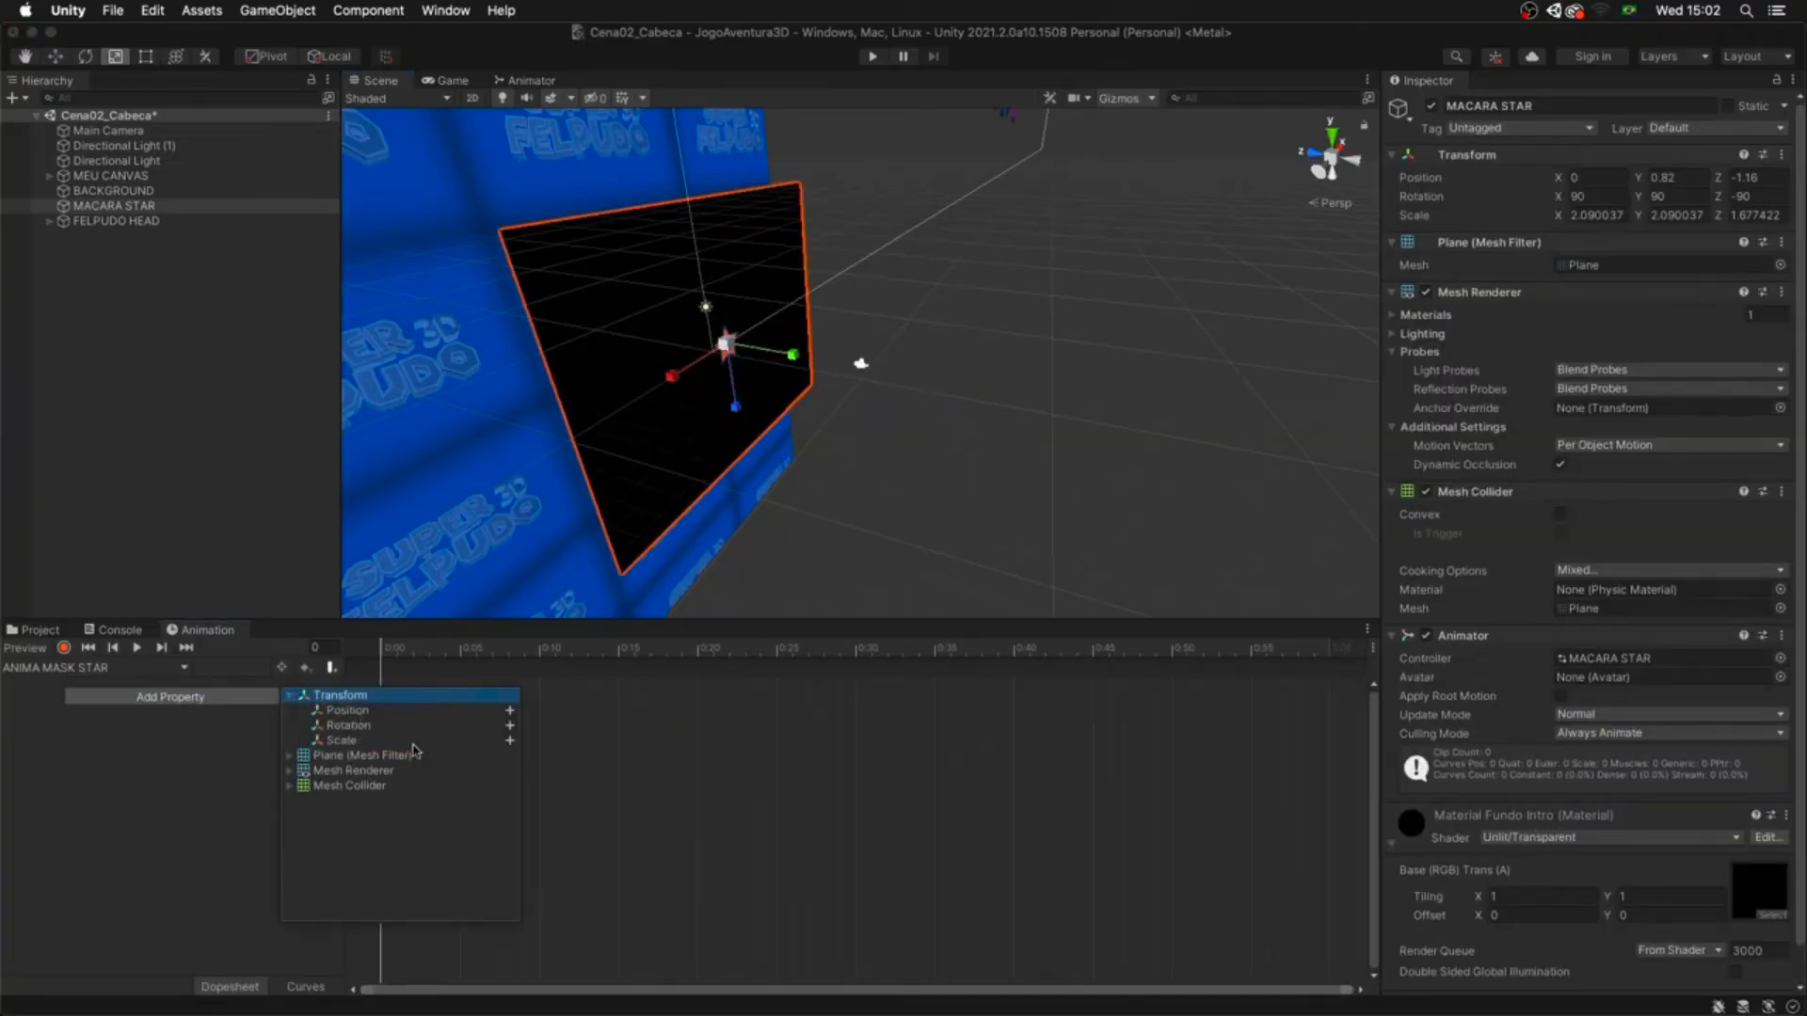
left_click(509, 740)
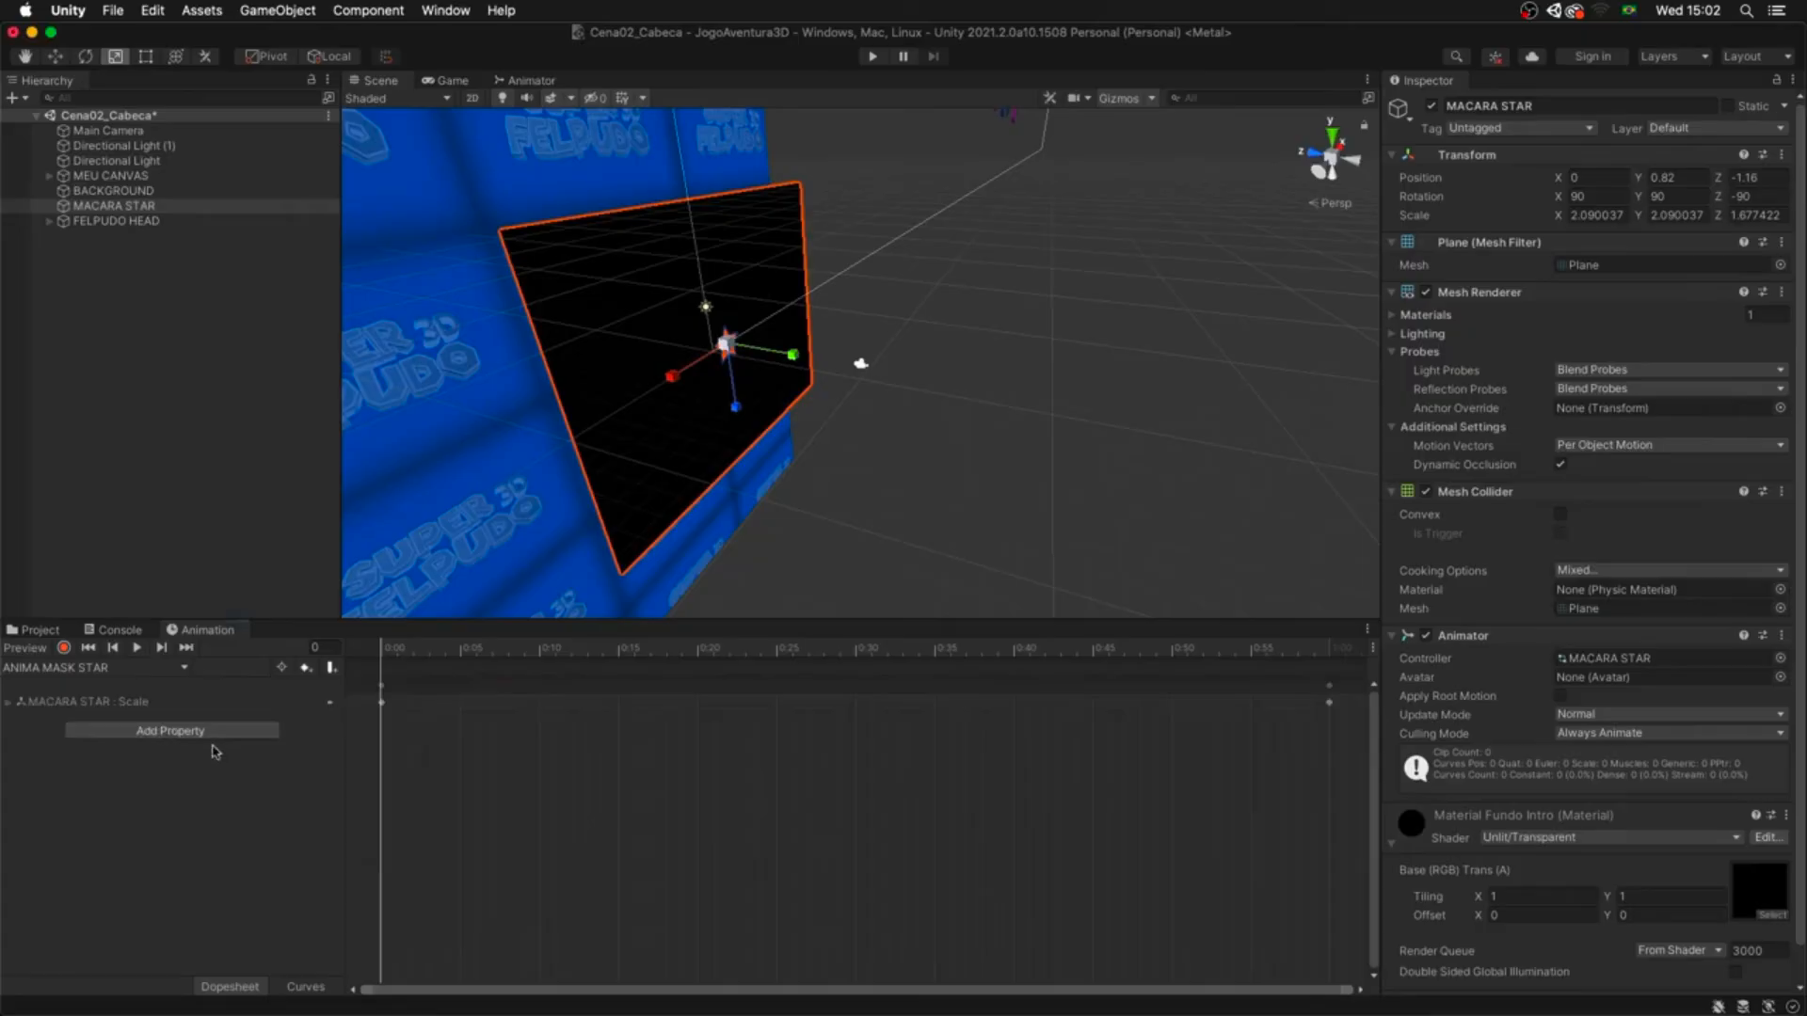
- Record a scale keyframe at 1:00 enlarging MACARA STAR to about 138.18 on X and Y and 110.9 on Z, and scrub through the animation
left_click(63, 647)
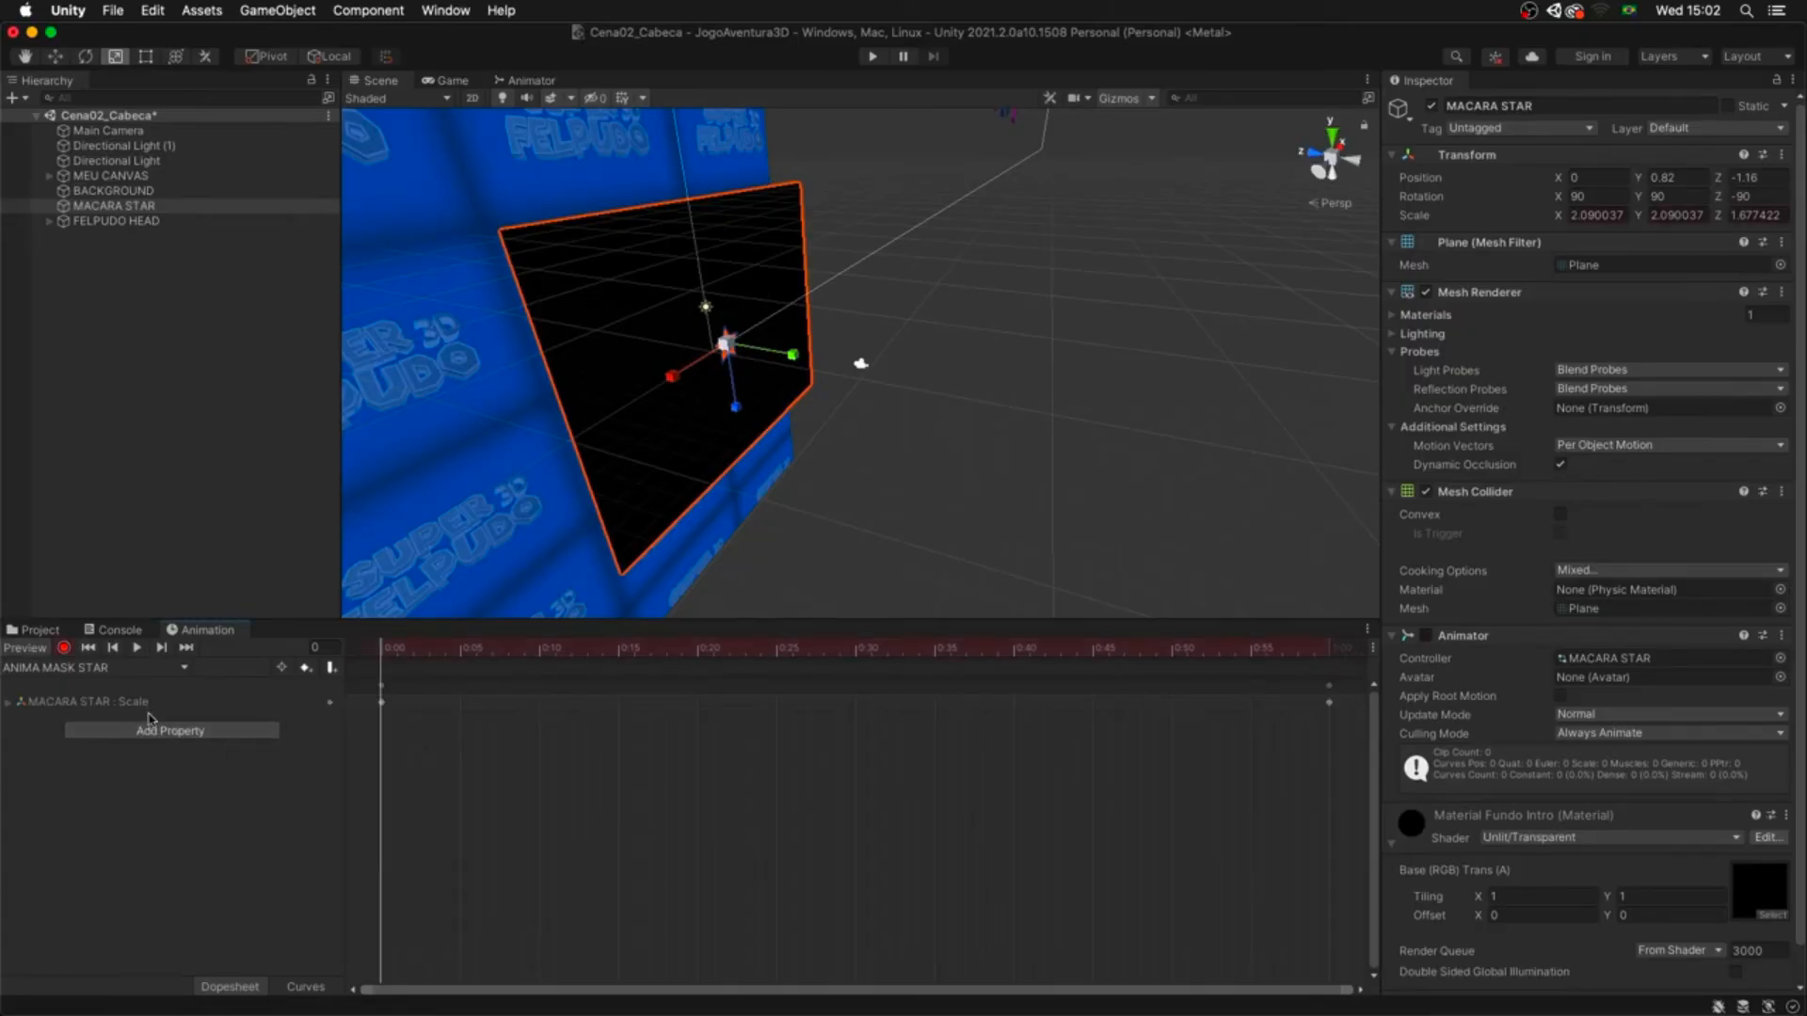
left_click(7, 702)
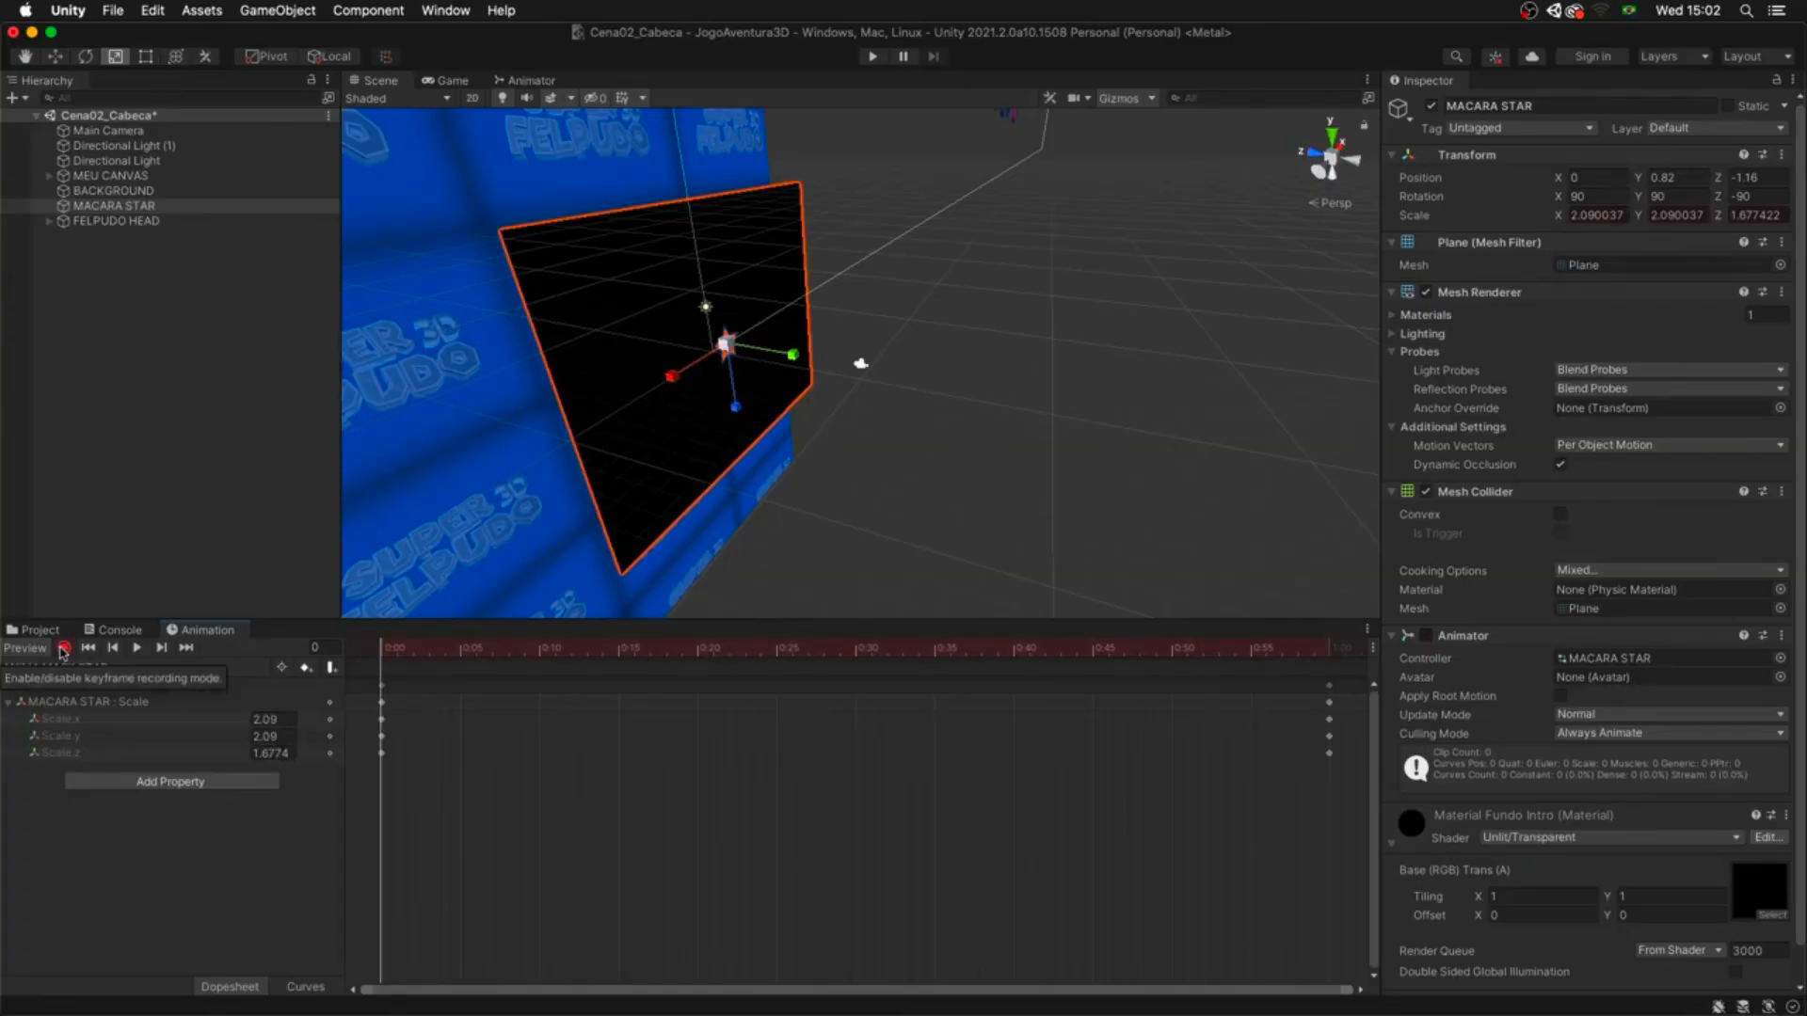
left_click(1250, 649)
left_click(1328, 686)
left_click(1328, 649)
left_click_drag(725, 344, 1694, 362)
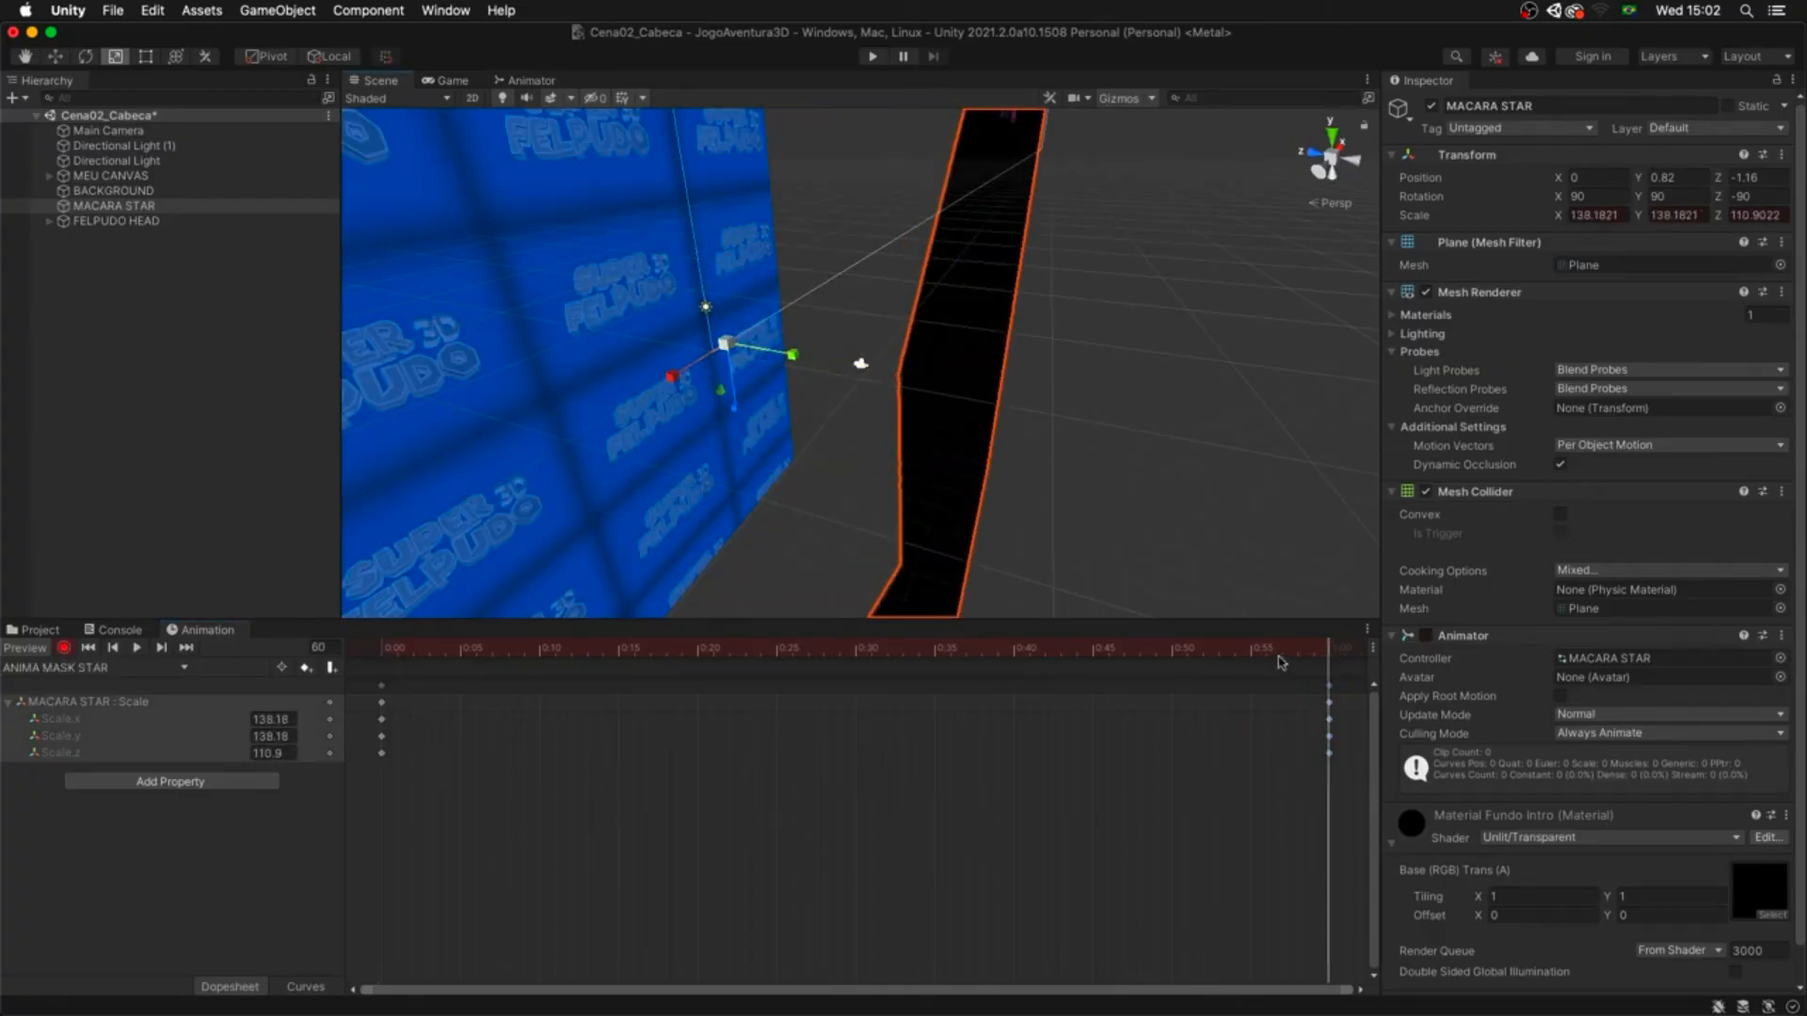
left_click_drag(1282, 653, 903, 651)
- Disable Loop Time on the ANIMA MASK STAR clip and test it by playing and stopping the scene
left_click(189, 135)
left_click(55, 630)
left_click(310, 720)
left_click(1560, 169)
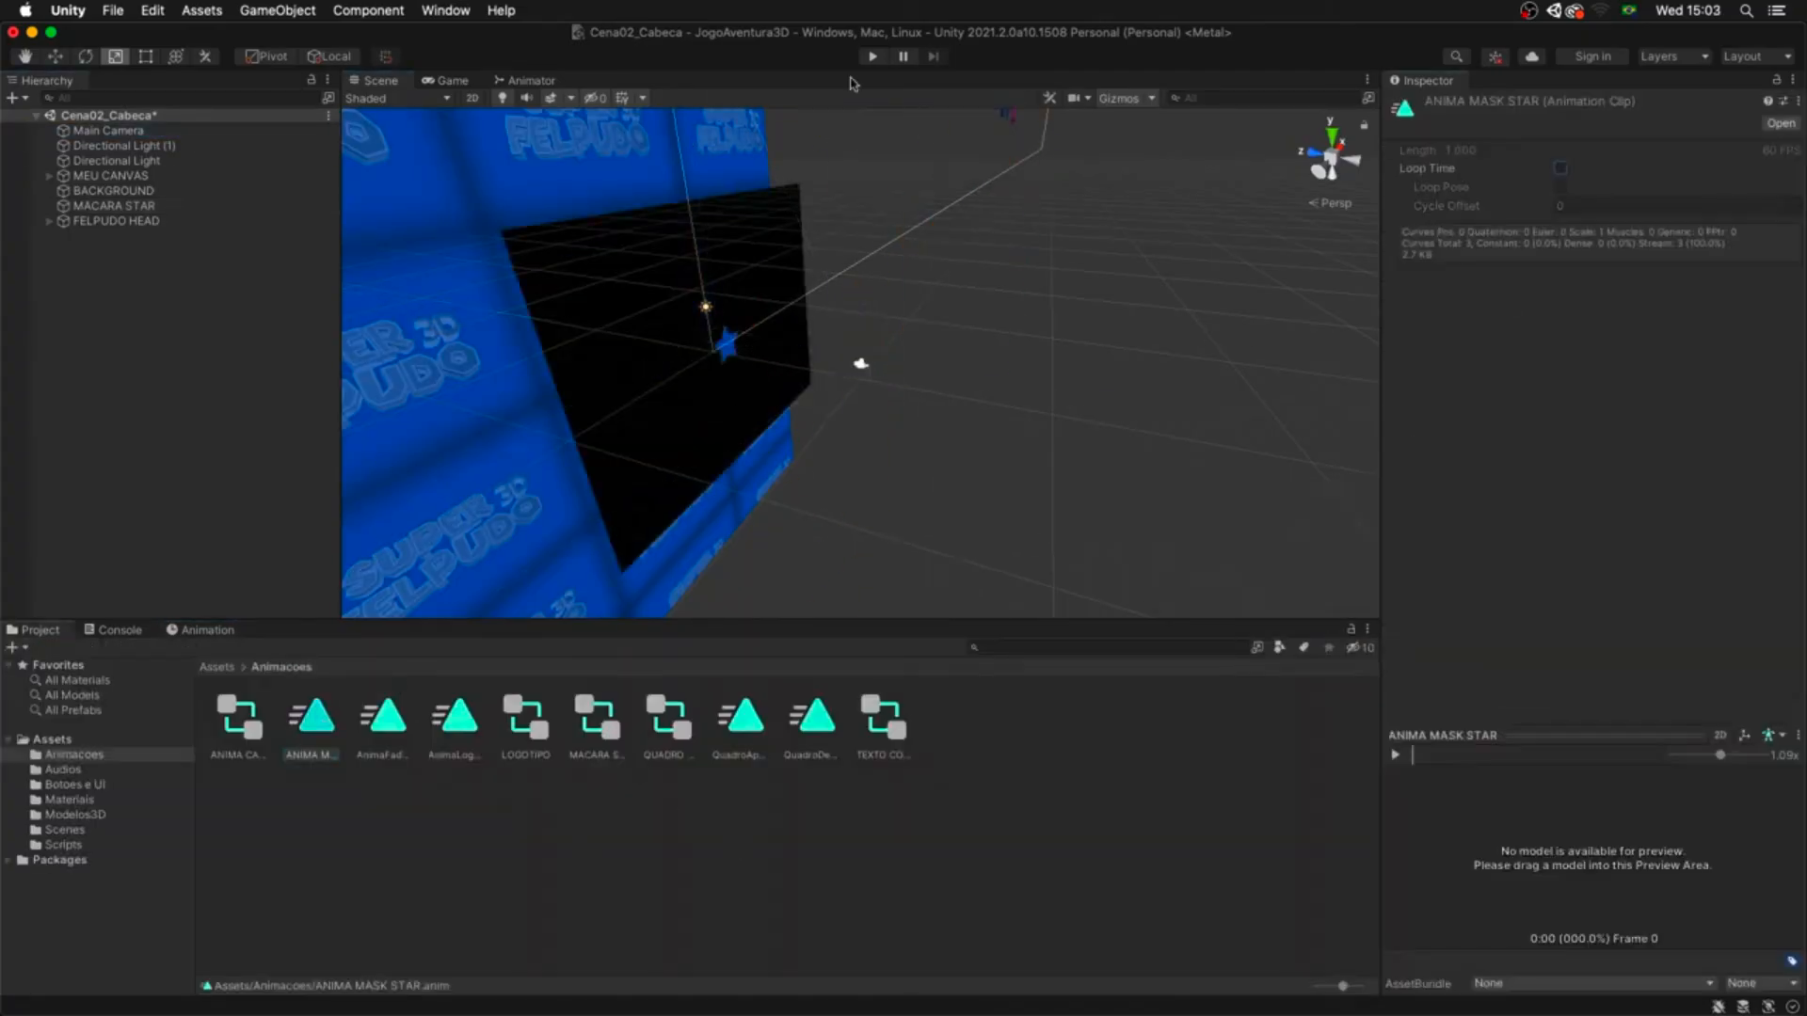
left_click(872, 56)
left_click(872, 56)
- Copy MACARA STAR's starting scale keyframe and paste it at 0:30 in the ANIMA MASK STAR clip
left_click(200, 630)
left_click(114, 206)
left_click_drag(334, 680, 309, 831)
key("super+c")
left_click_drag(677, 649, 824, 651)
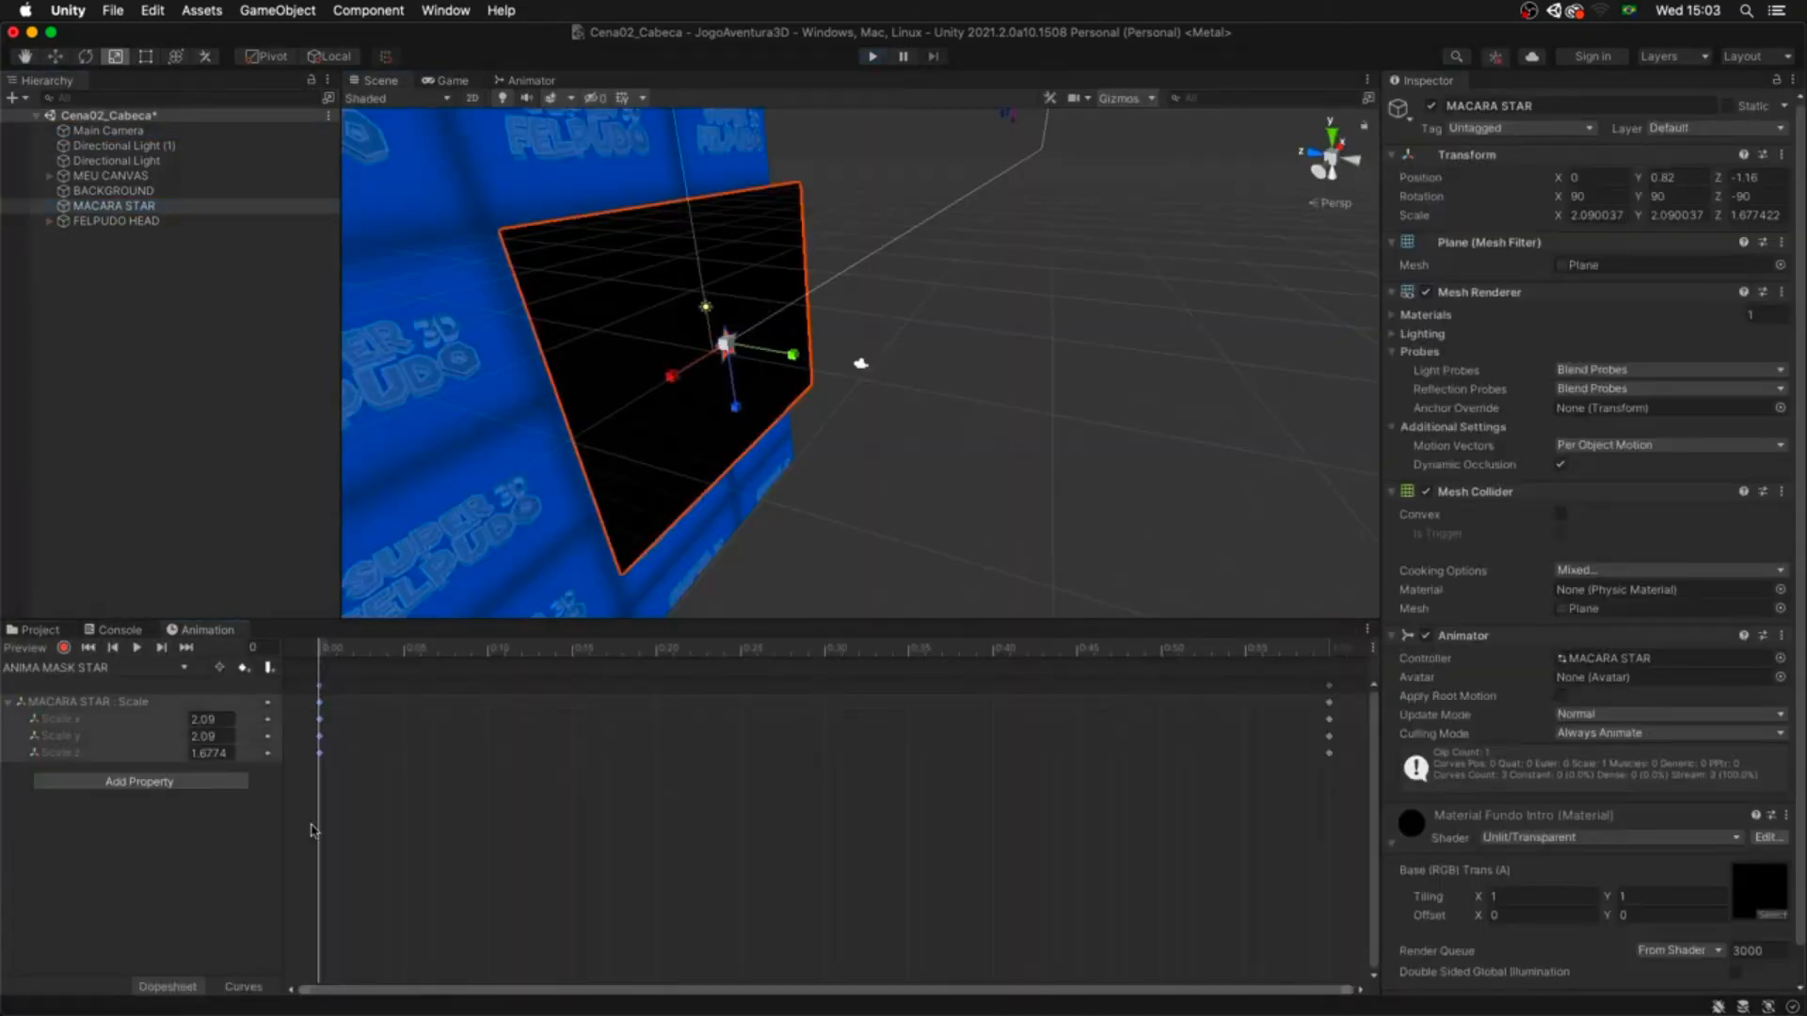
key("super+v")
- Play and stop the scene to test the star mask's opening animation, checking the result in the Game view
left_click(872, 57)
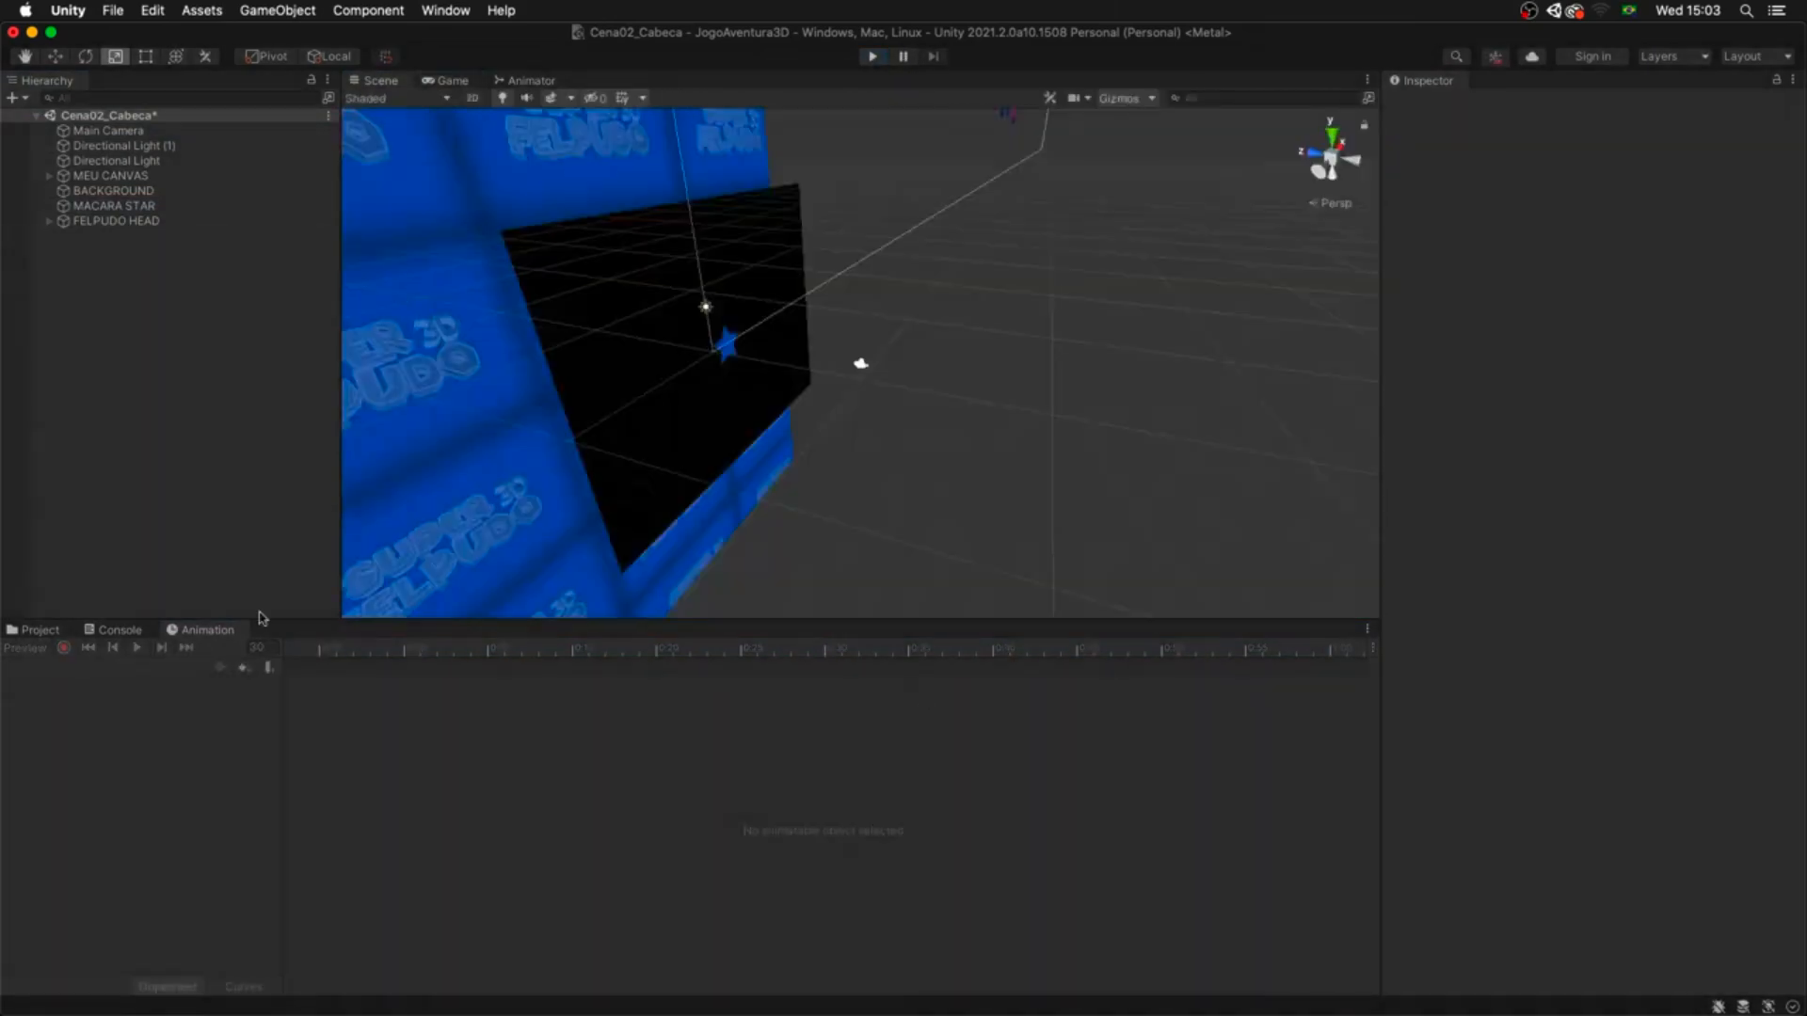
left_click(872, 56)
left_click(873, 58)
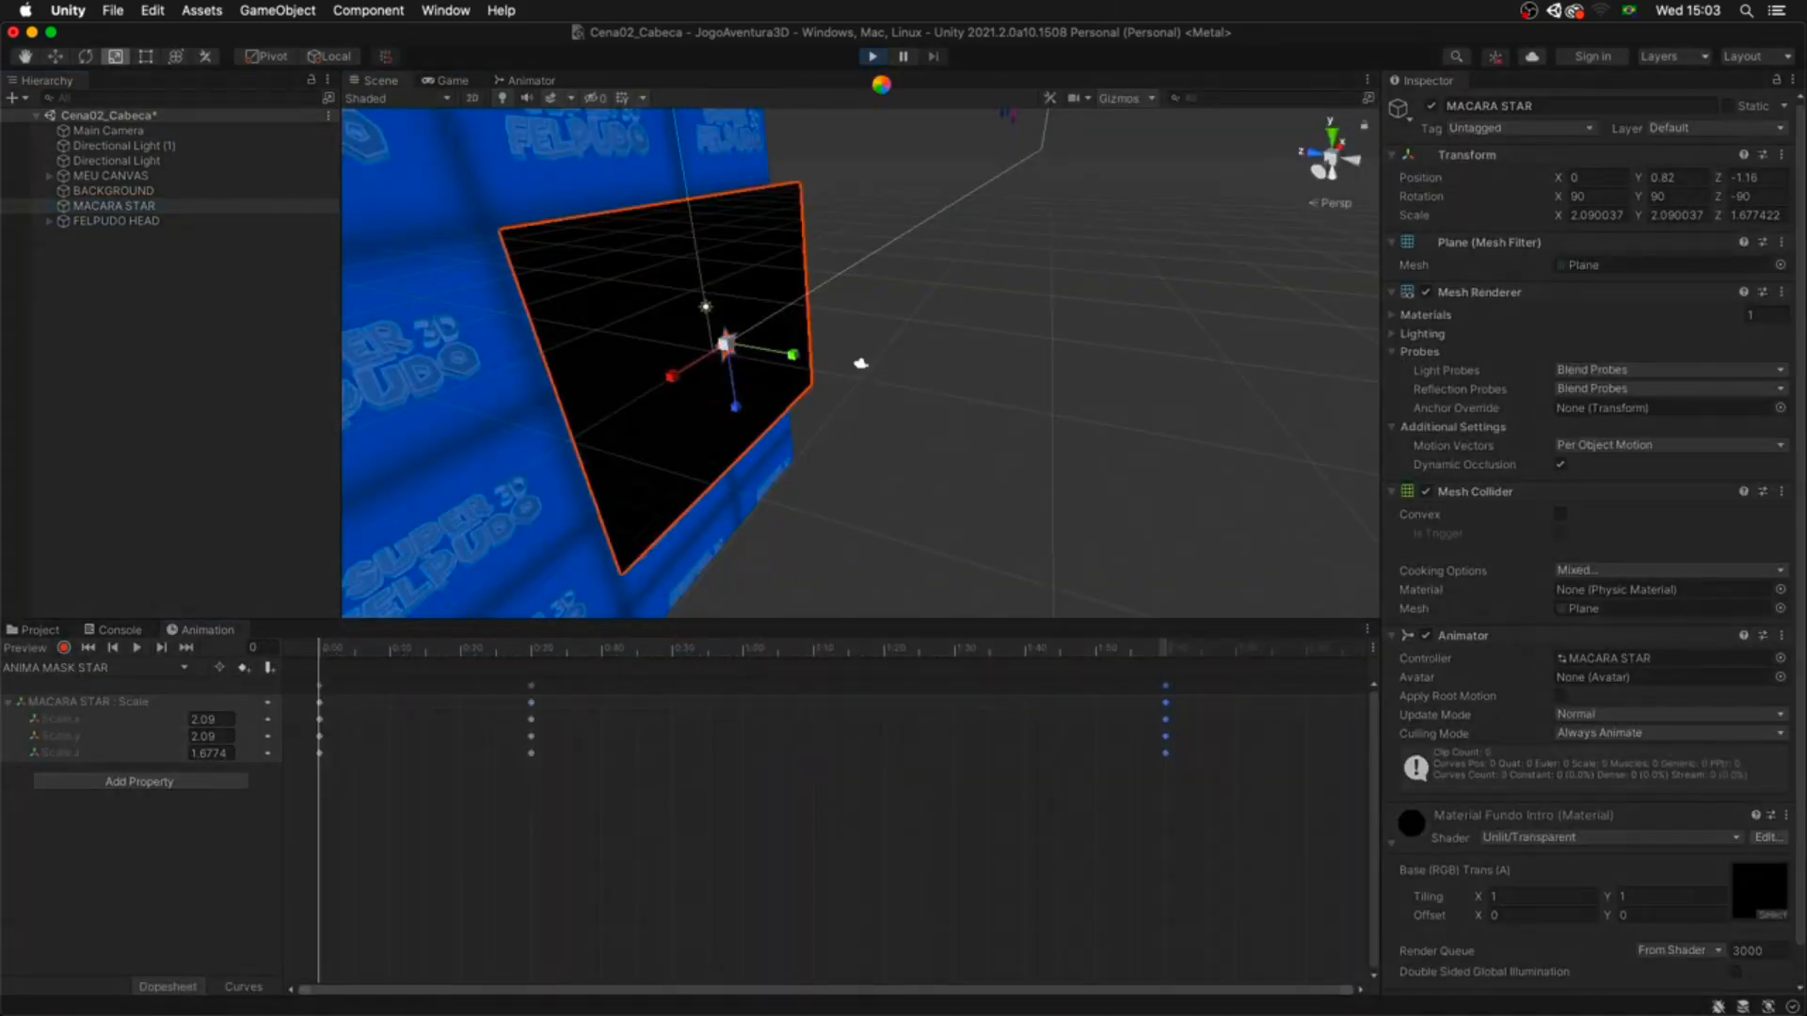
left_click(874, 57)
left_click(451, 81)
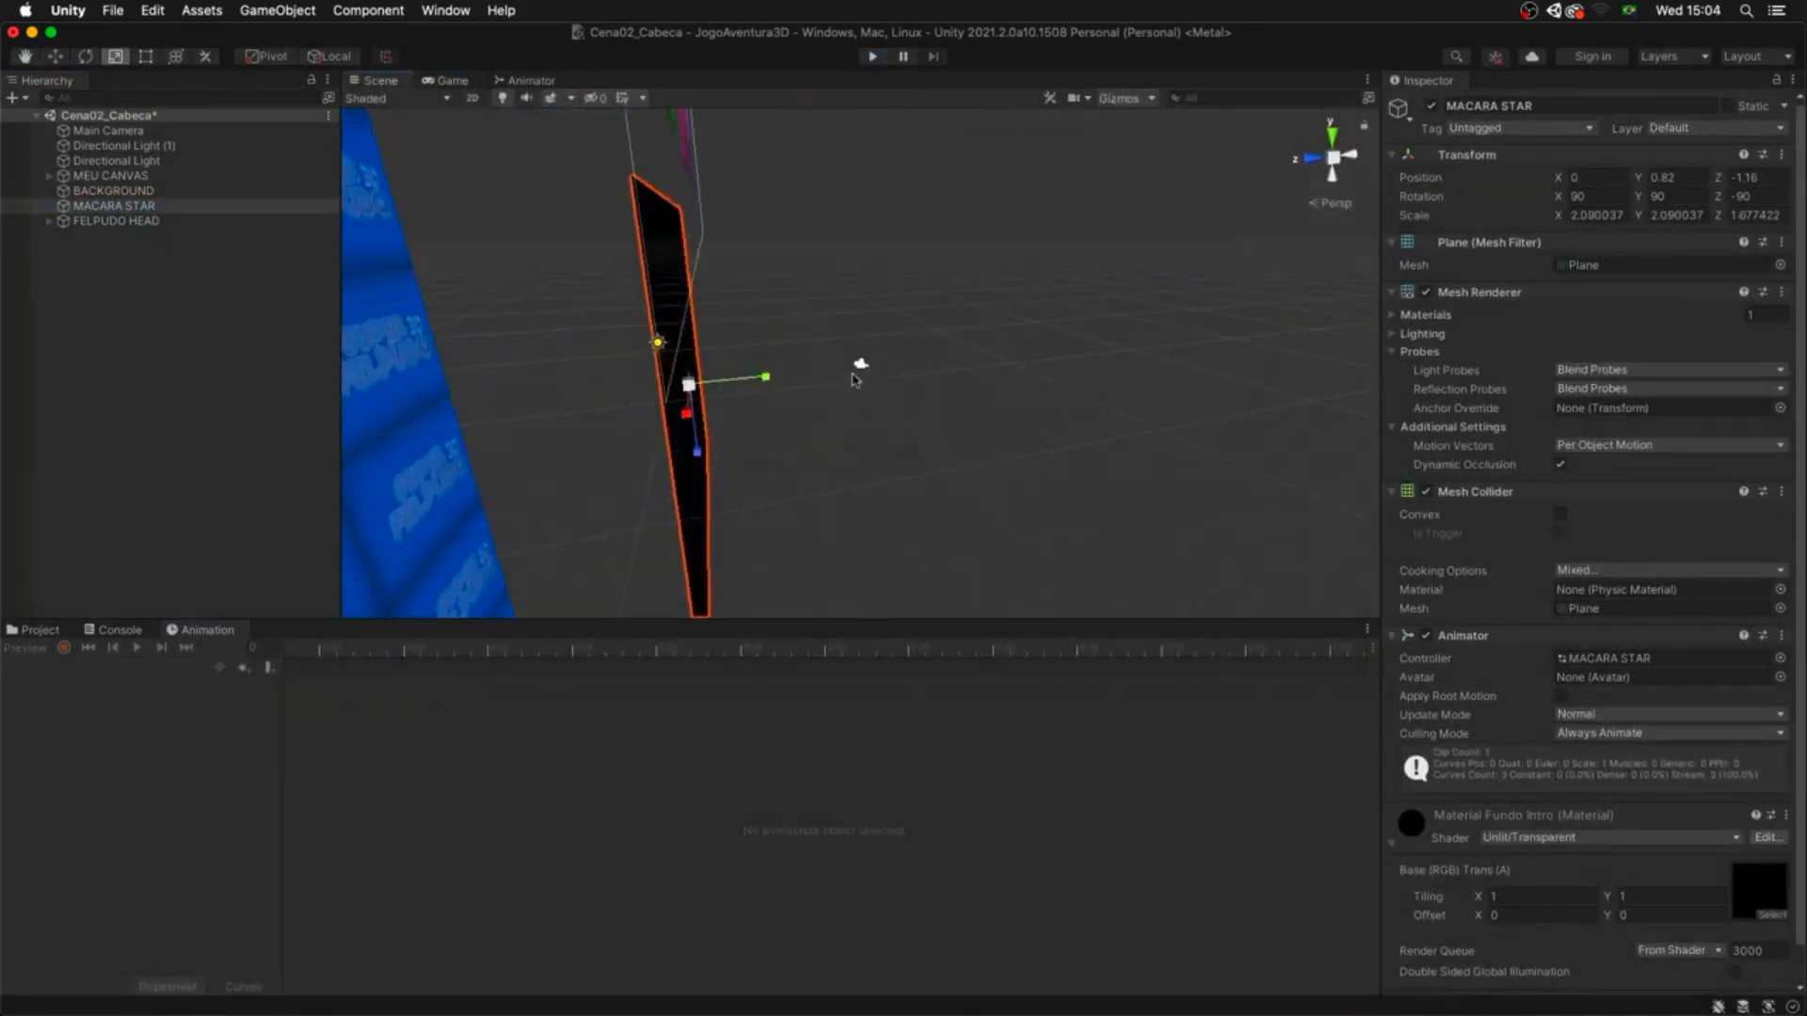
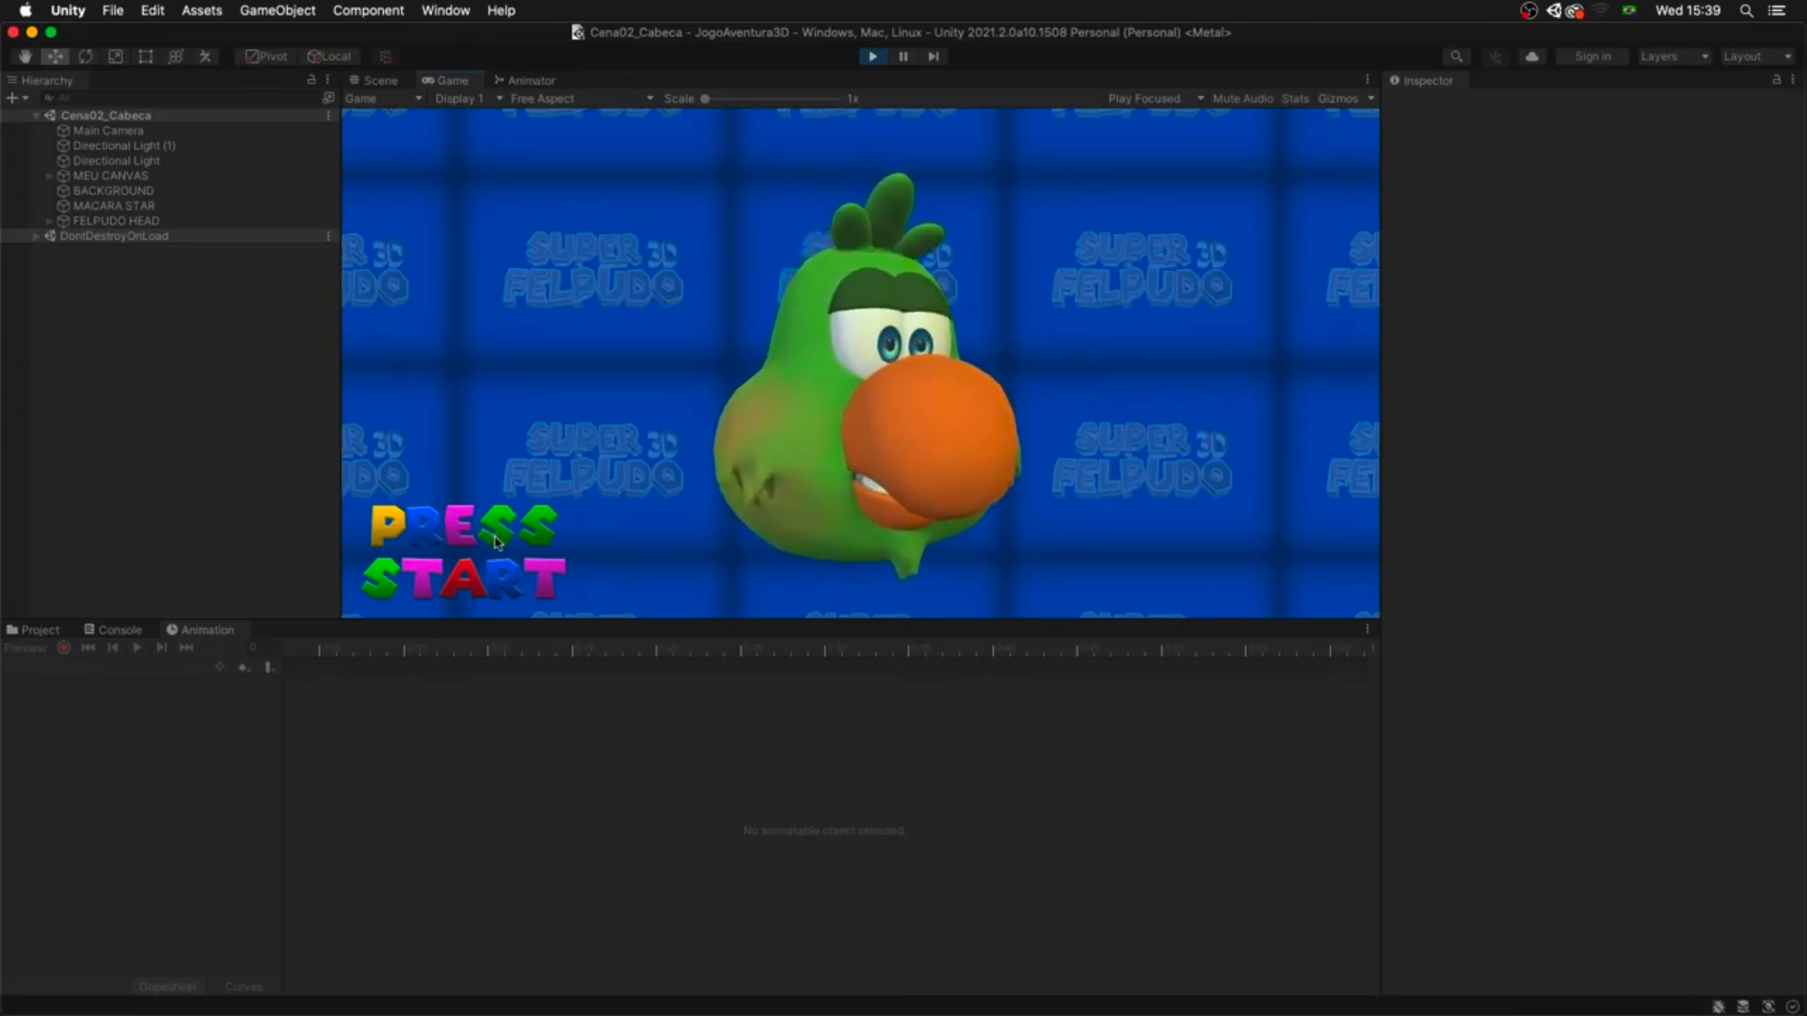
key("super+p")
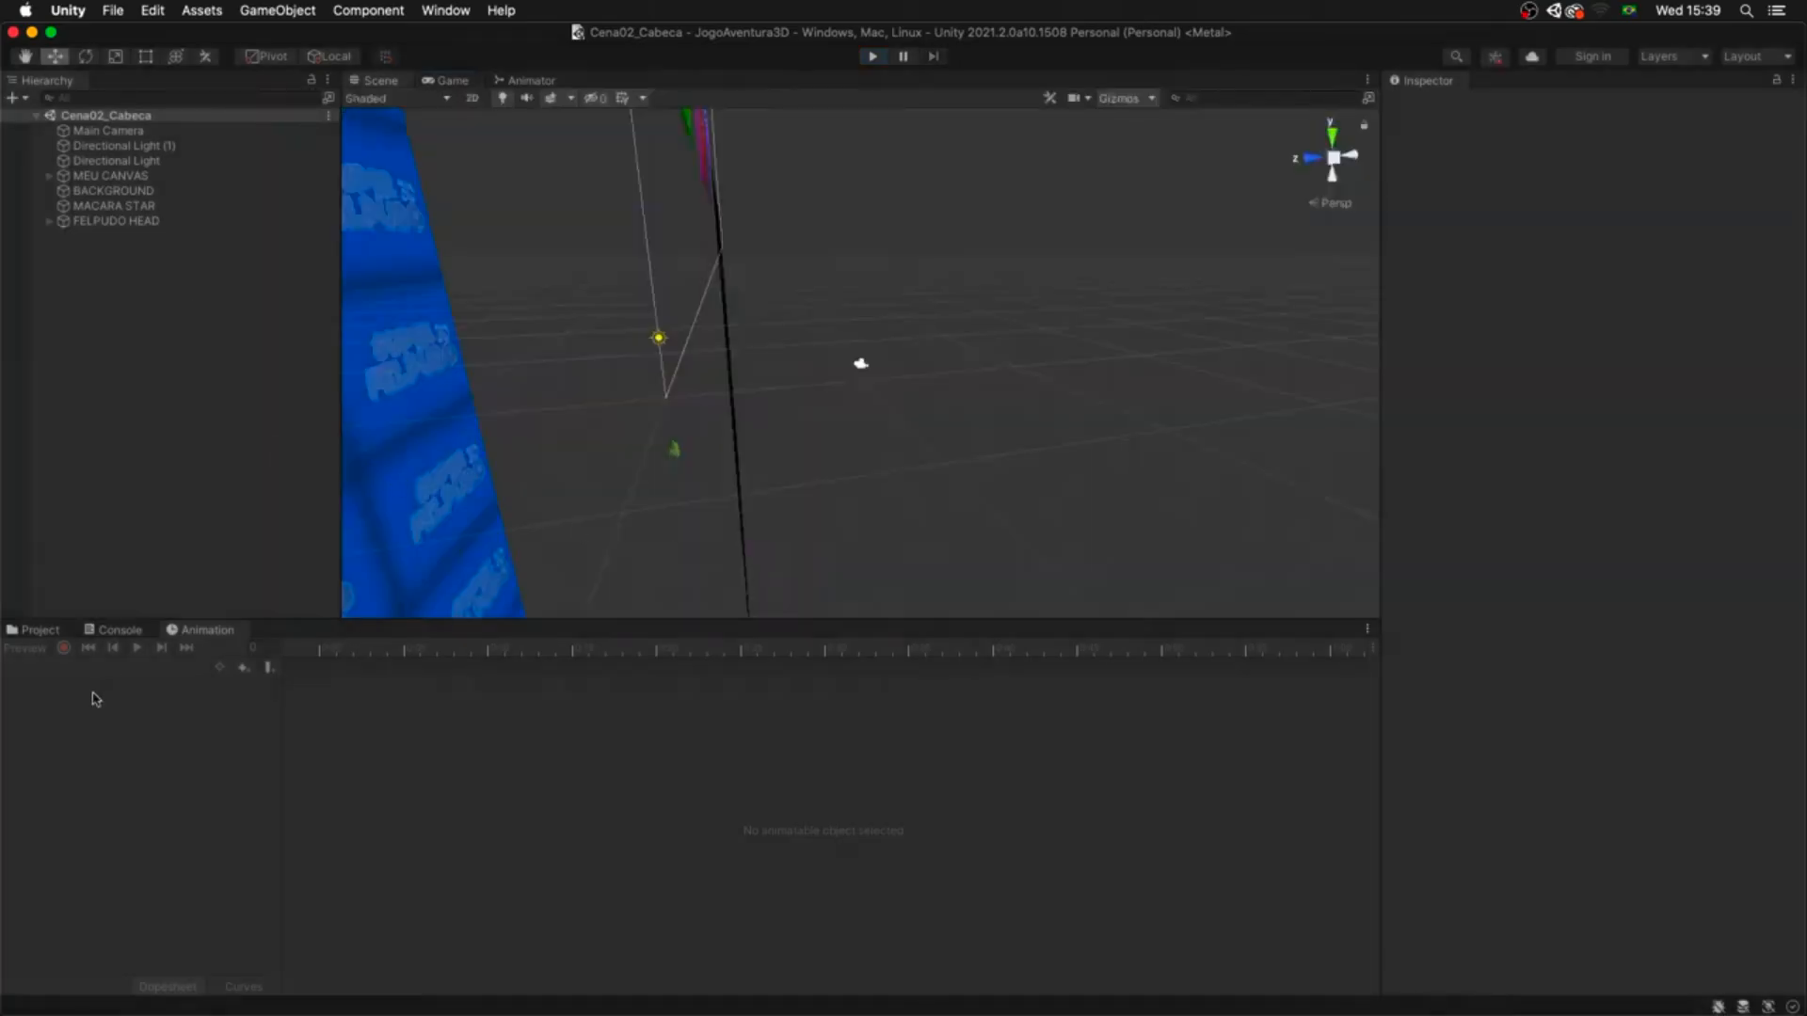
- Create a C# script named ScriptCenaHead in the Scripts folder
left_click(41, 630)
left_click(94, 844)
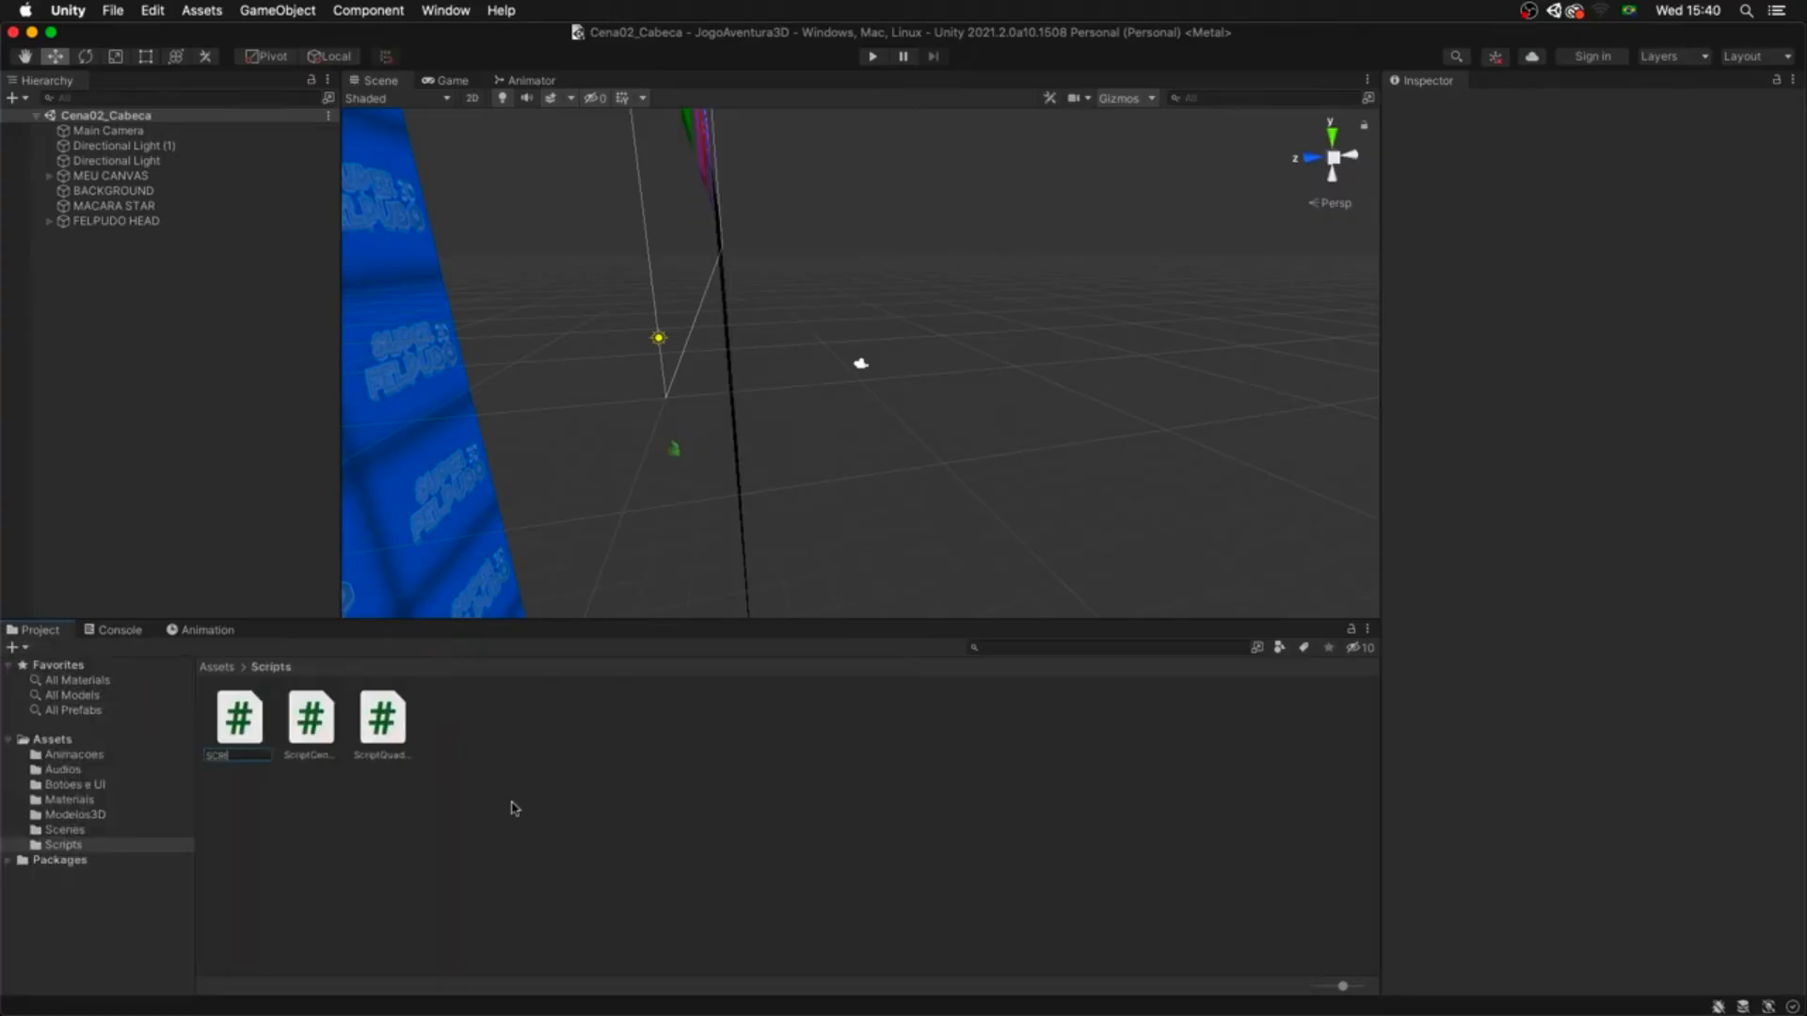
key("BackSpace")
key("BackSpace")
key("BackSpace")
type("criptCenaHead")
key("Return")
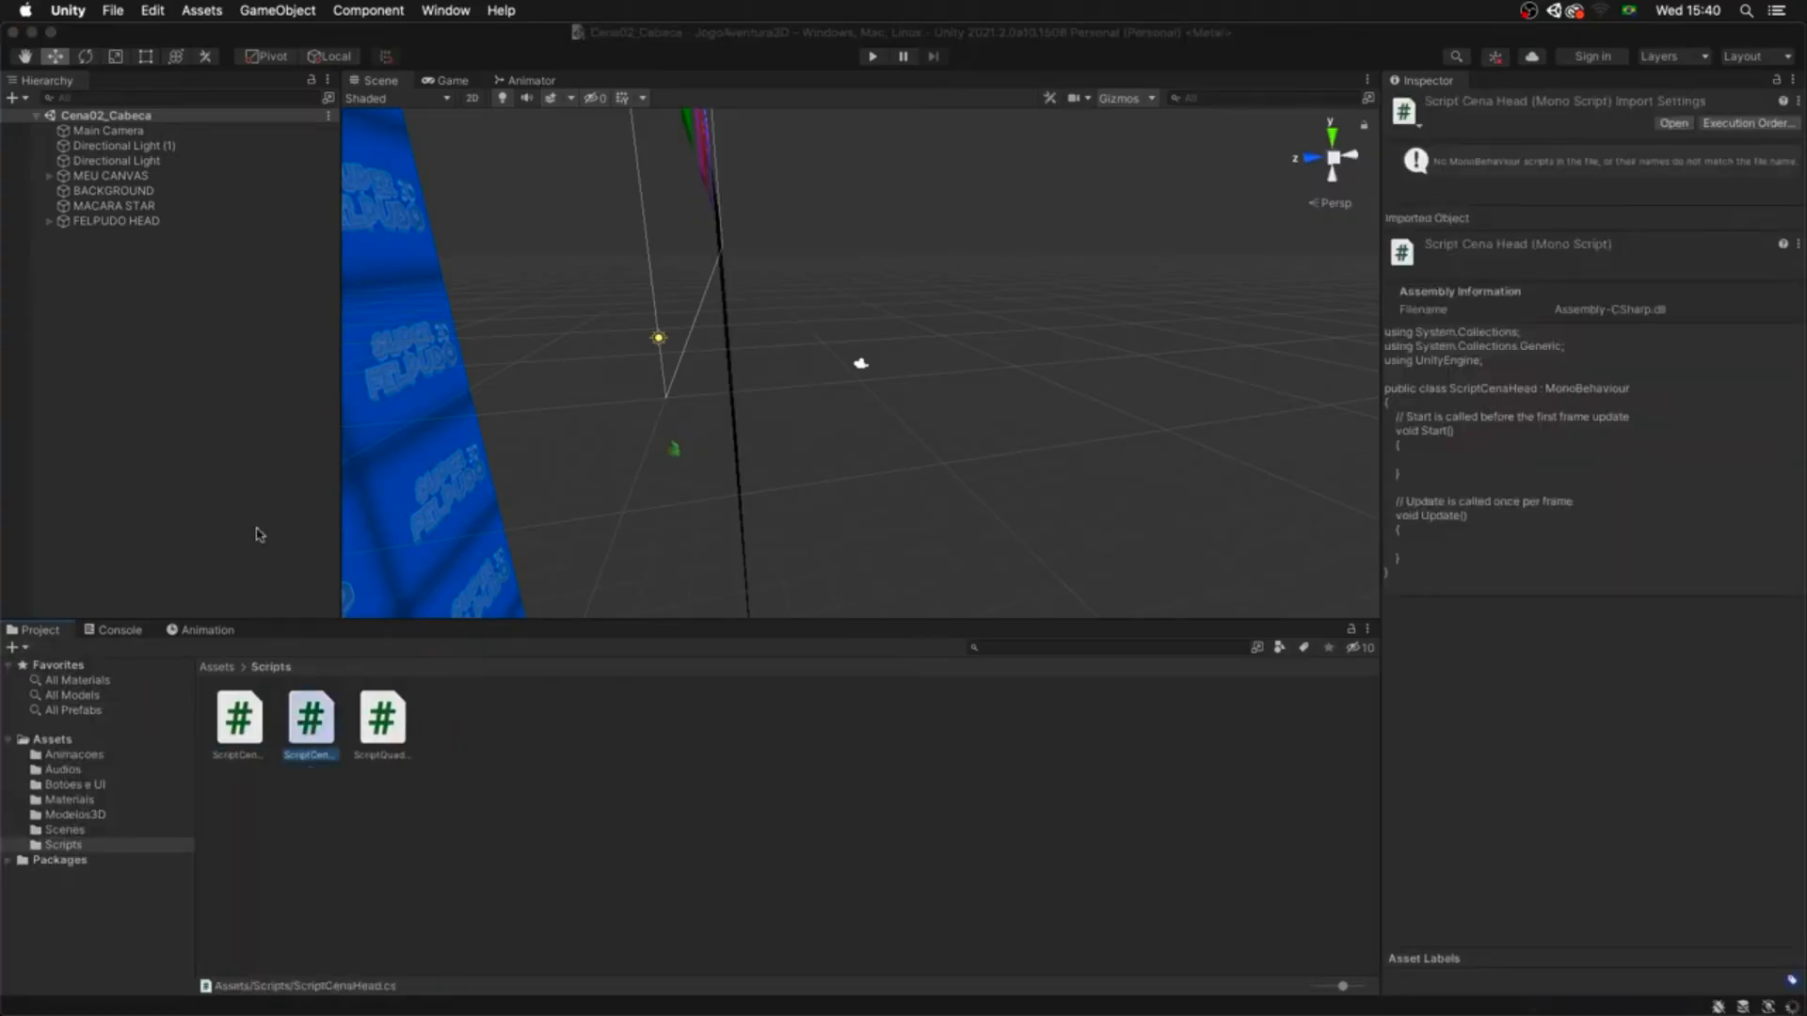
- Attach ScriptCenaHead to the Main Camera and add an Audio Source component to the camera
left_click(321, 733)
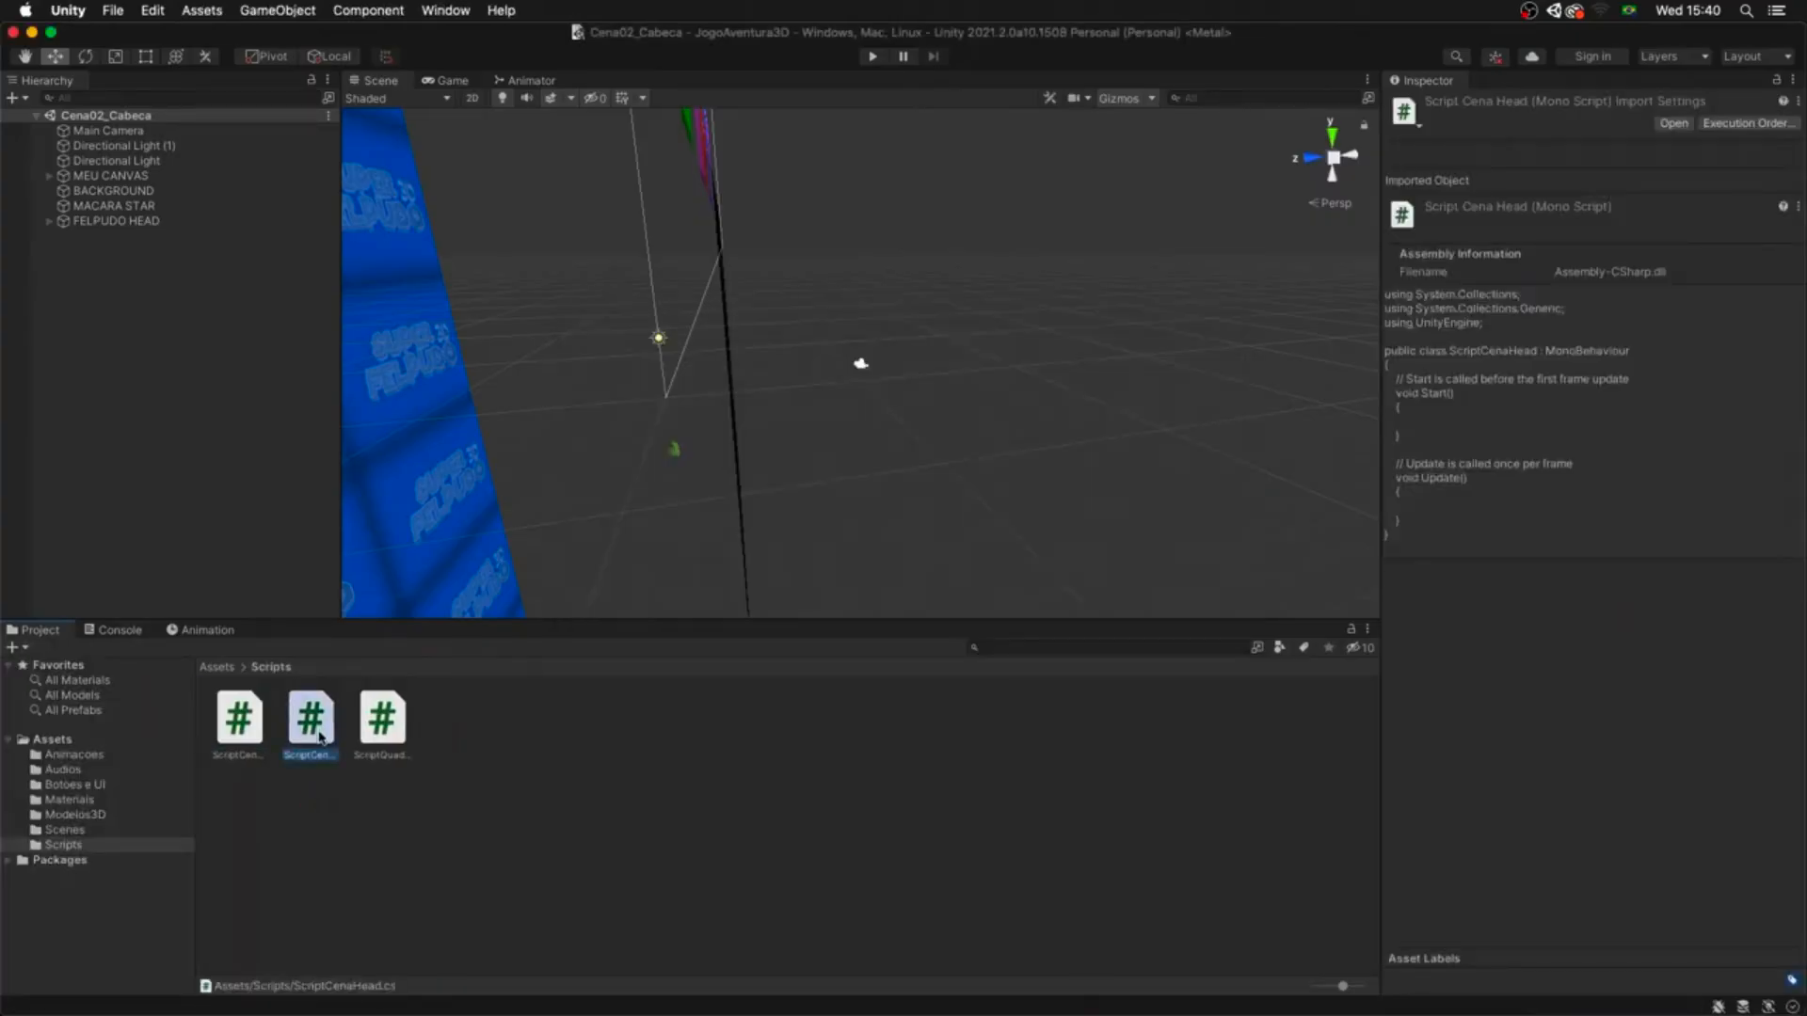
left_click_drag(320, 732, 118, 134)
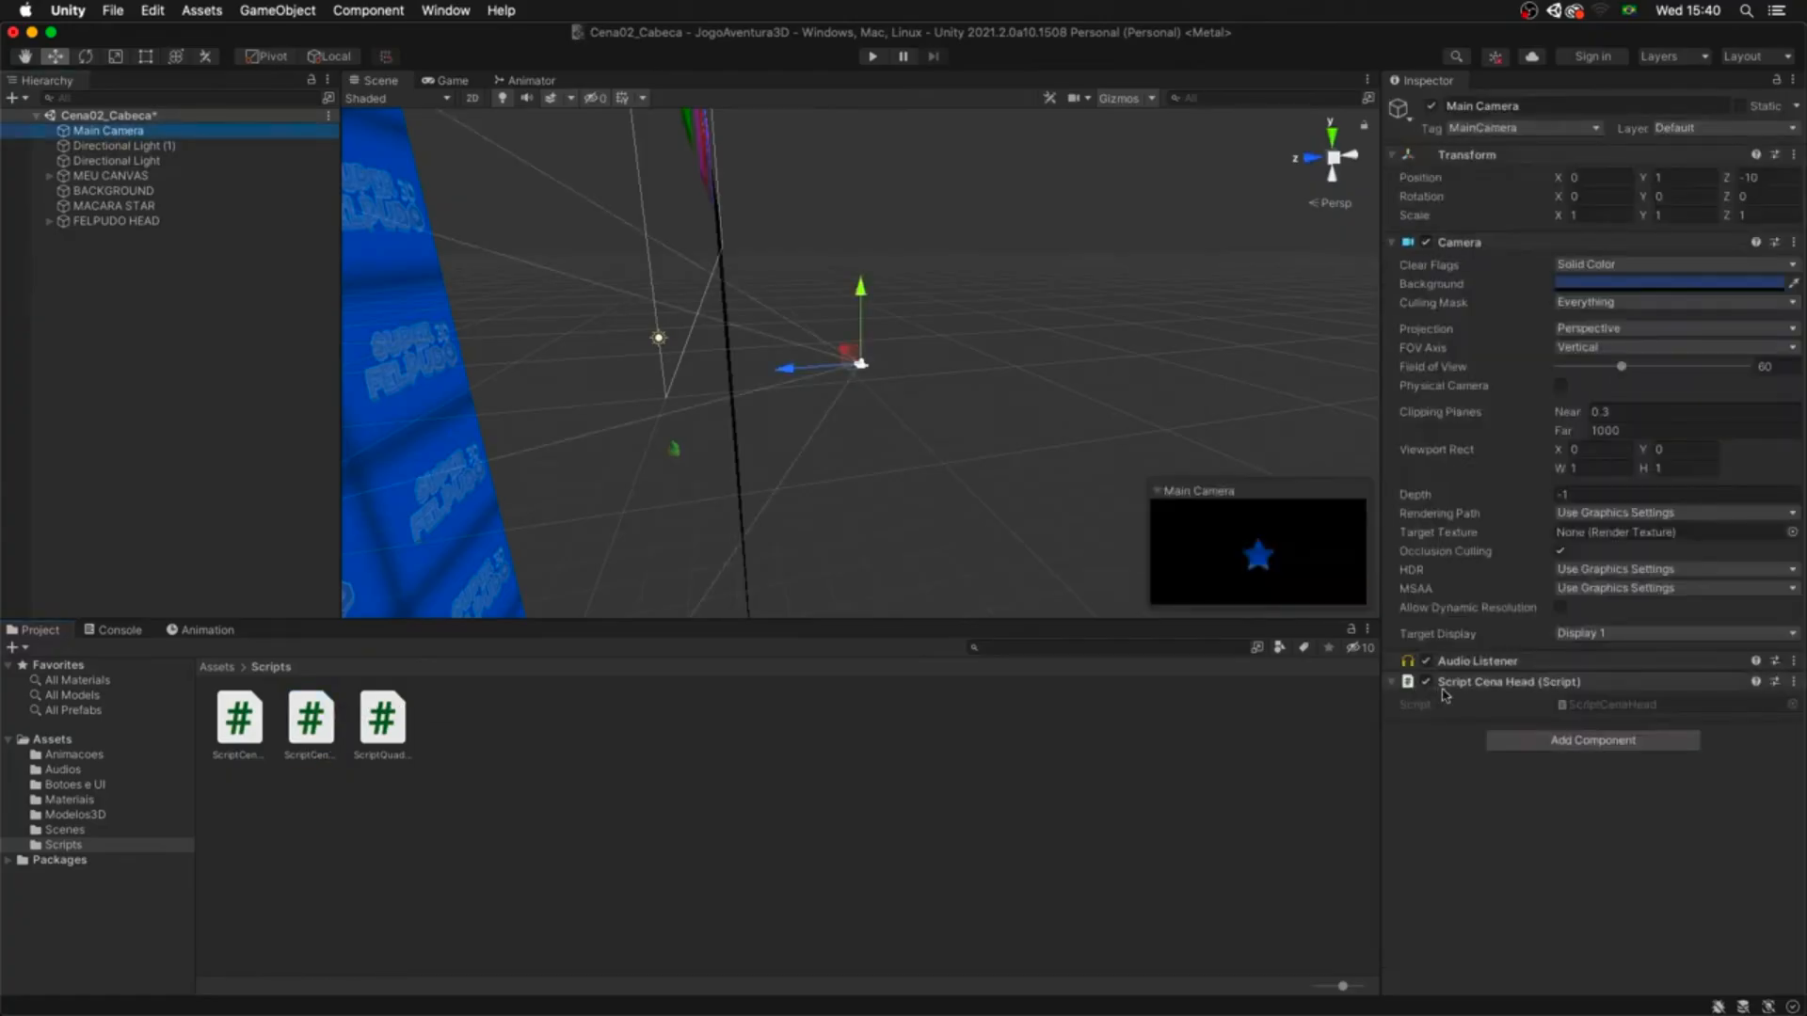
left_click(1602, 741)
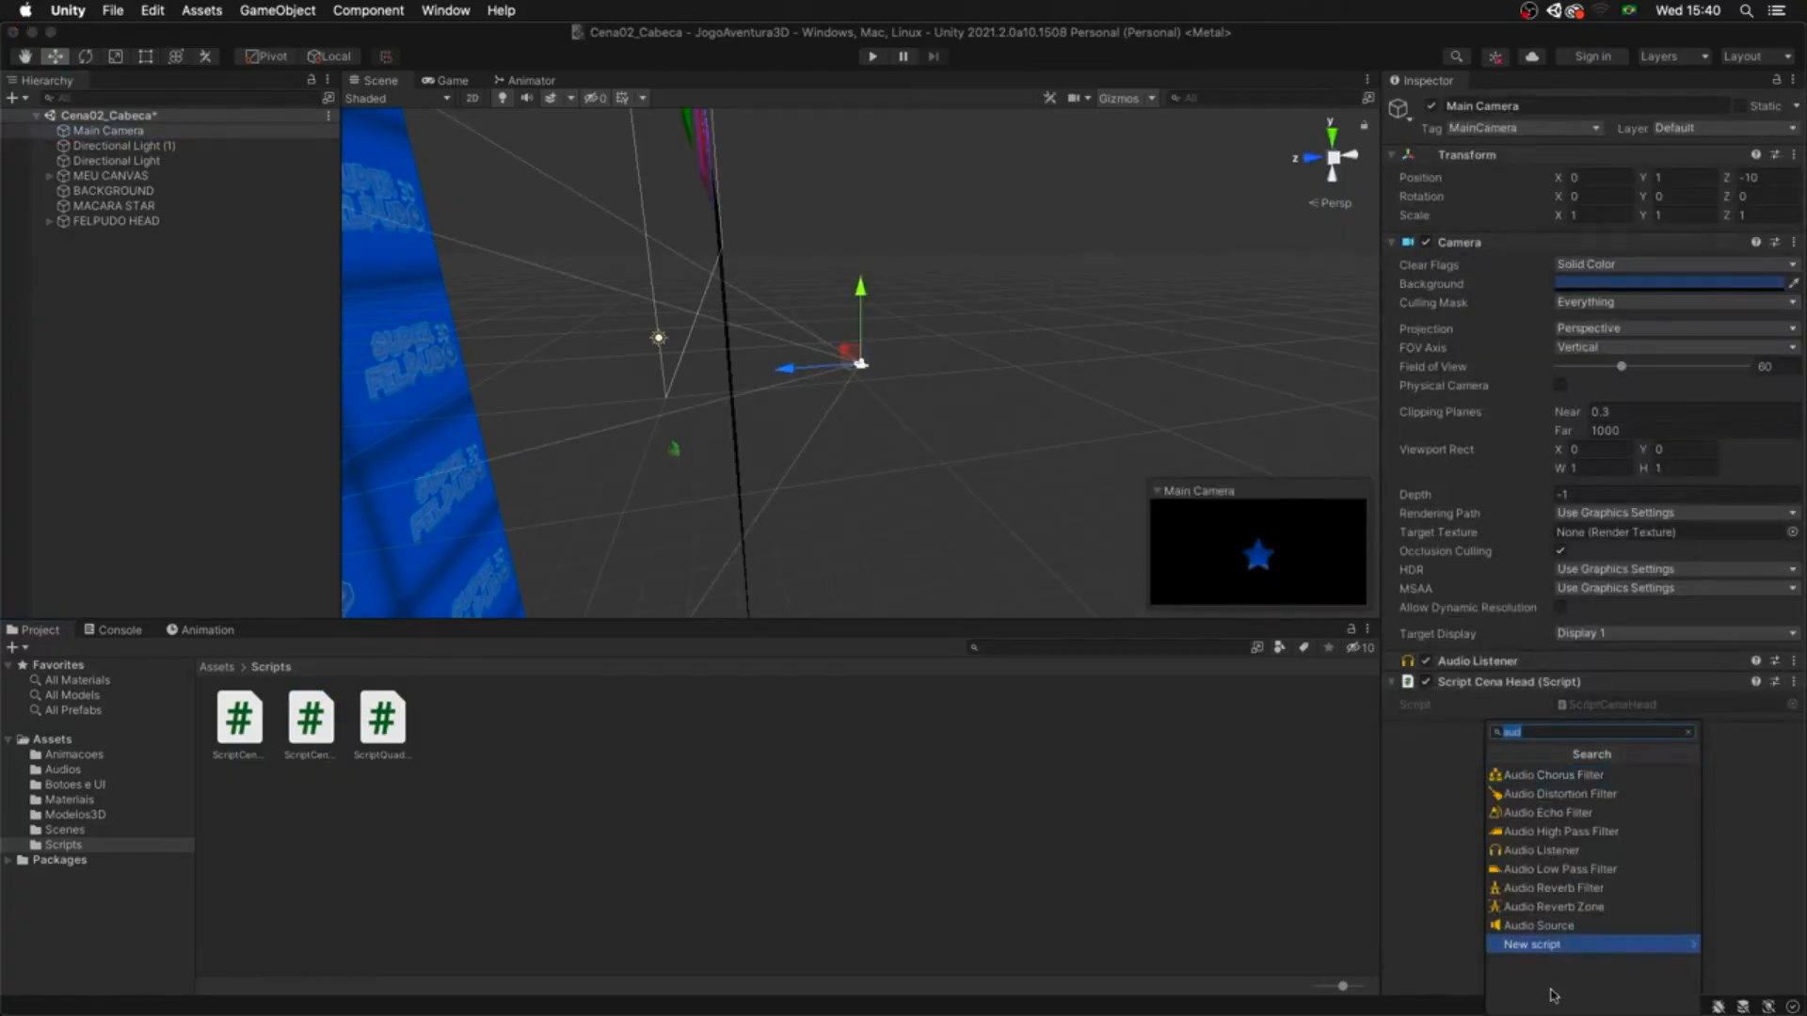
left_click(1562, 927)
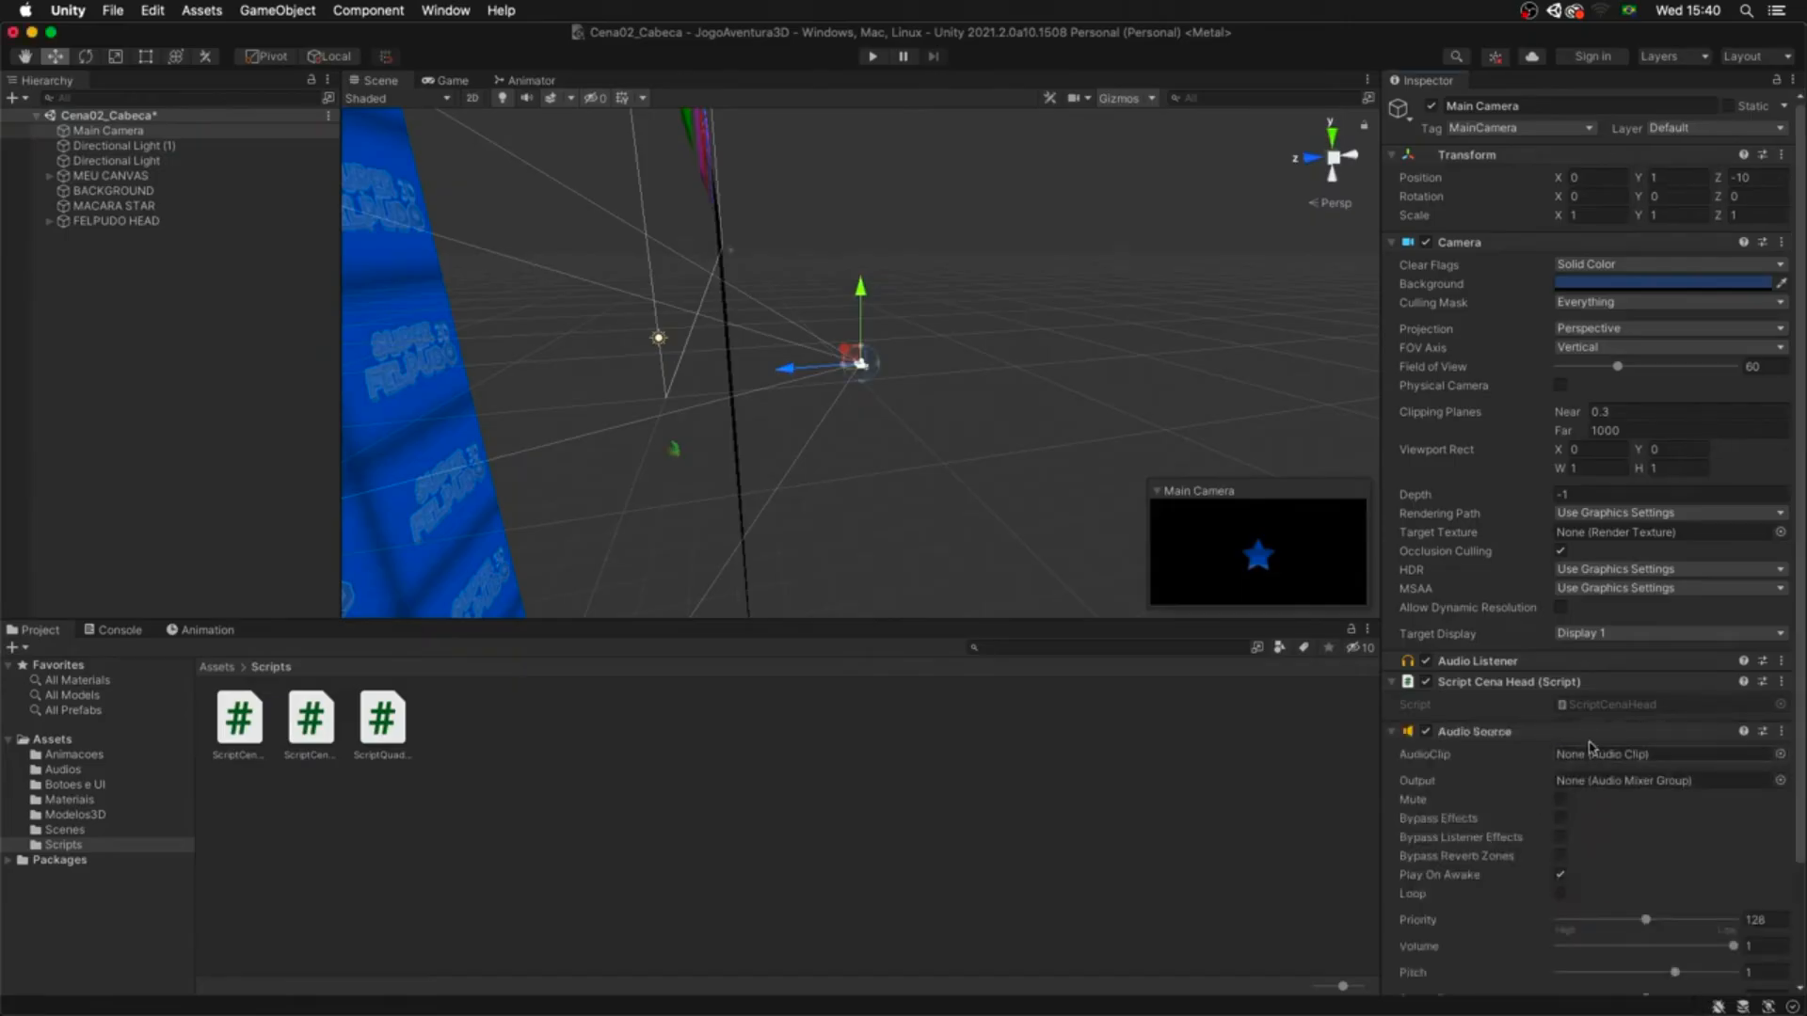
left_click(1392, 733)
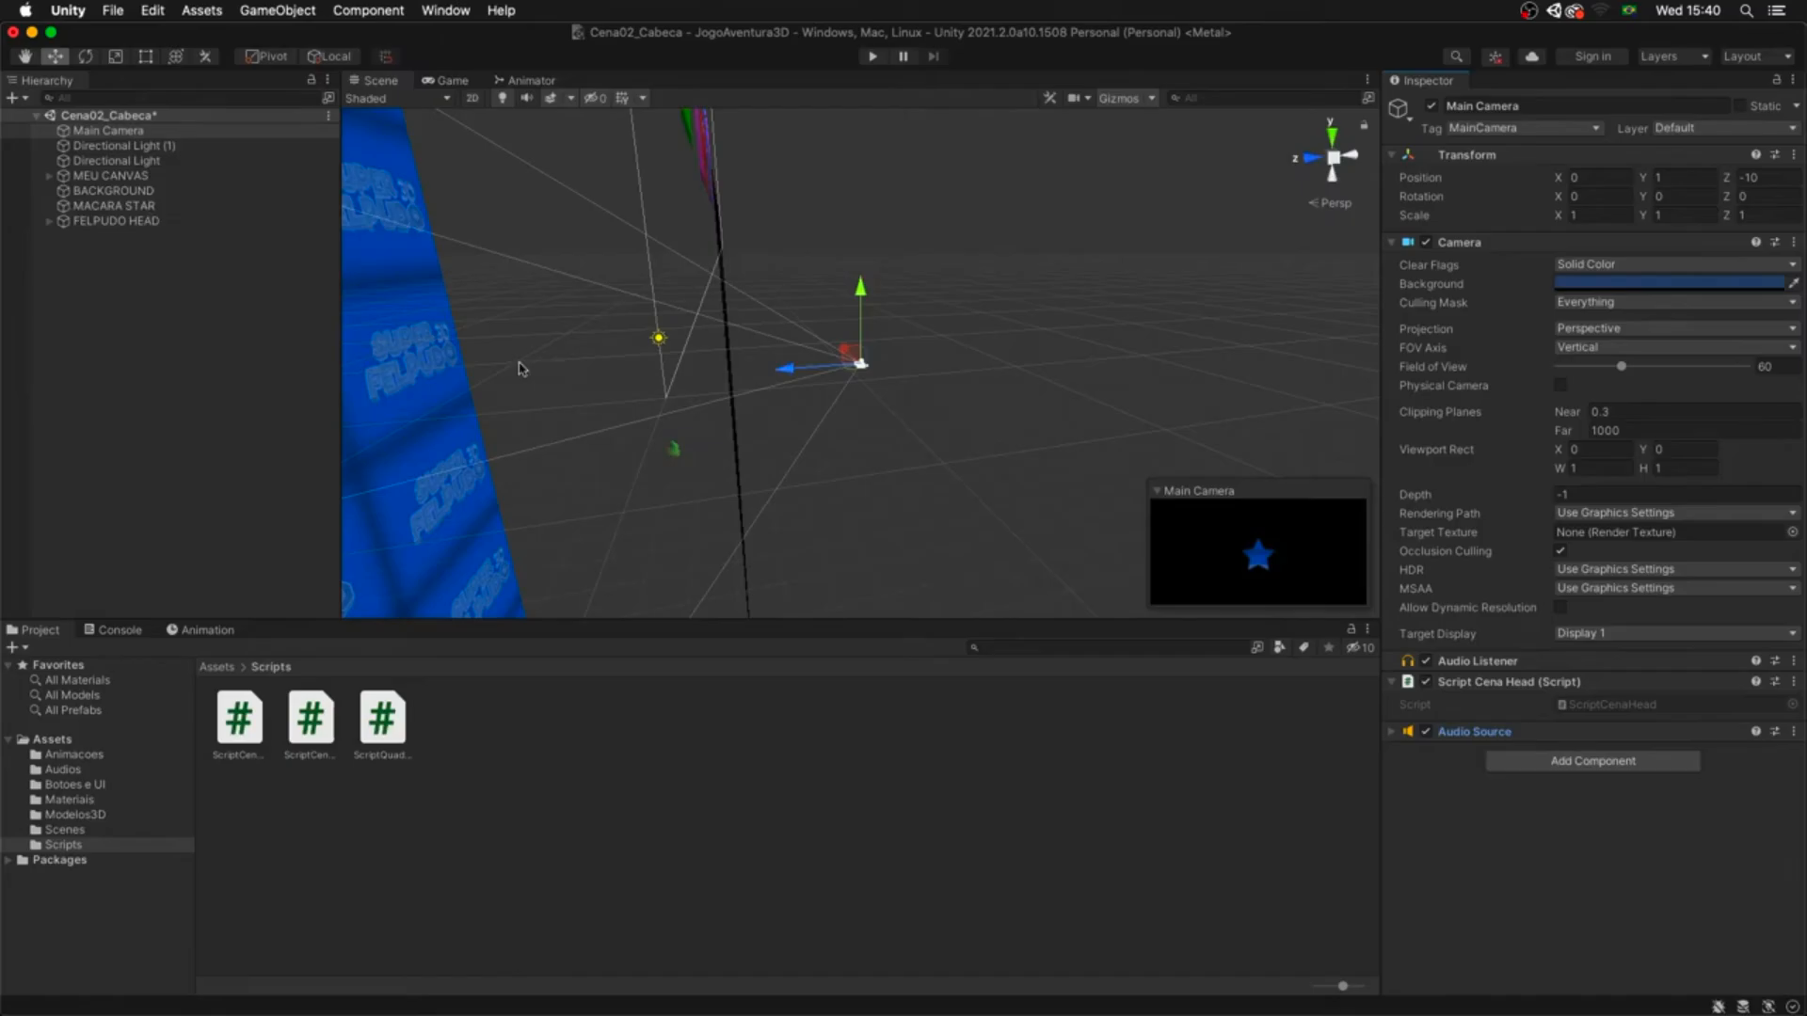
- Switch to Visual Studio and declare an AudioSource named audioSource and an AudioClip named somConect in ScriptCenaHead
key("super+Tab")
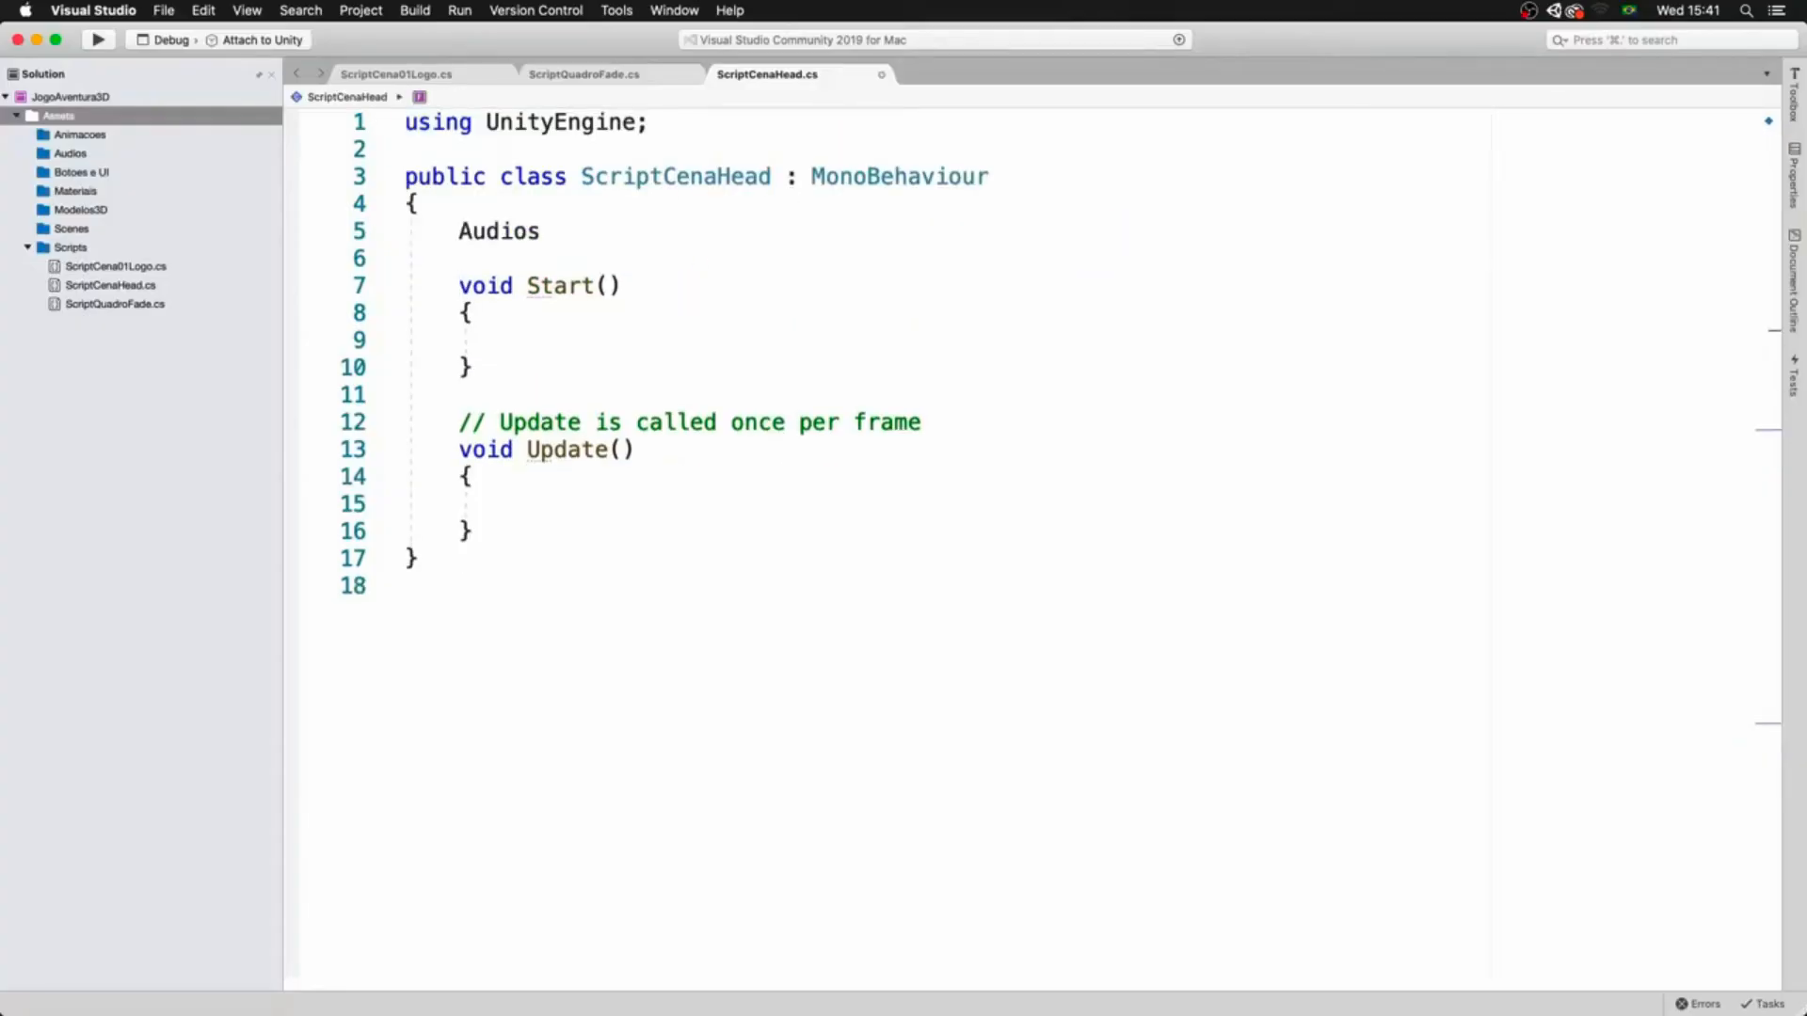
type("ource audioSource;")
key("Return")
type("AudioClip som")
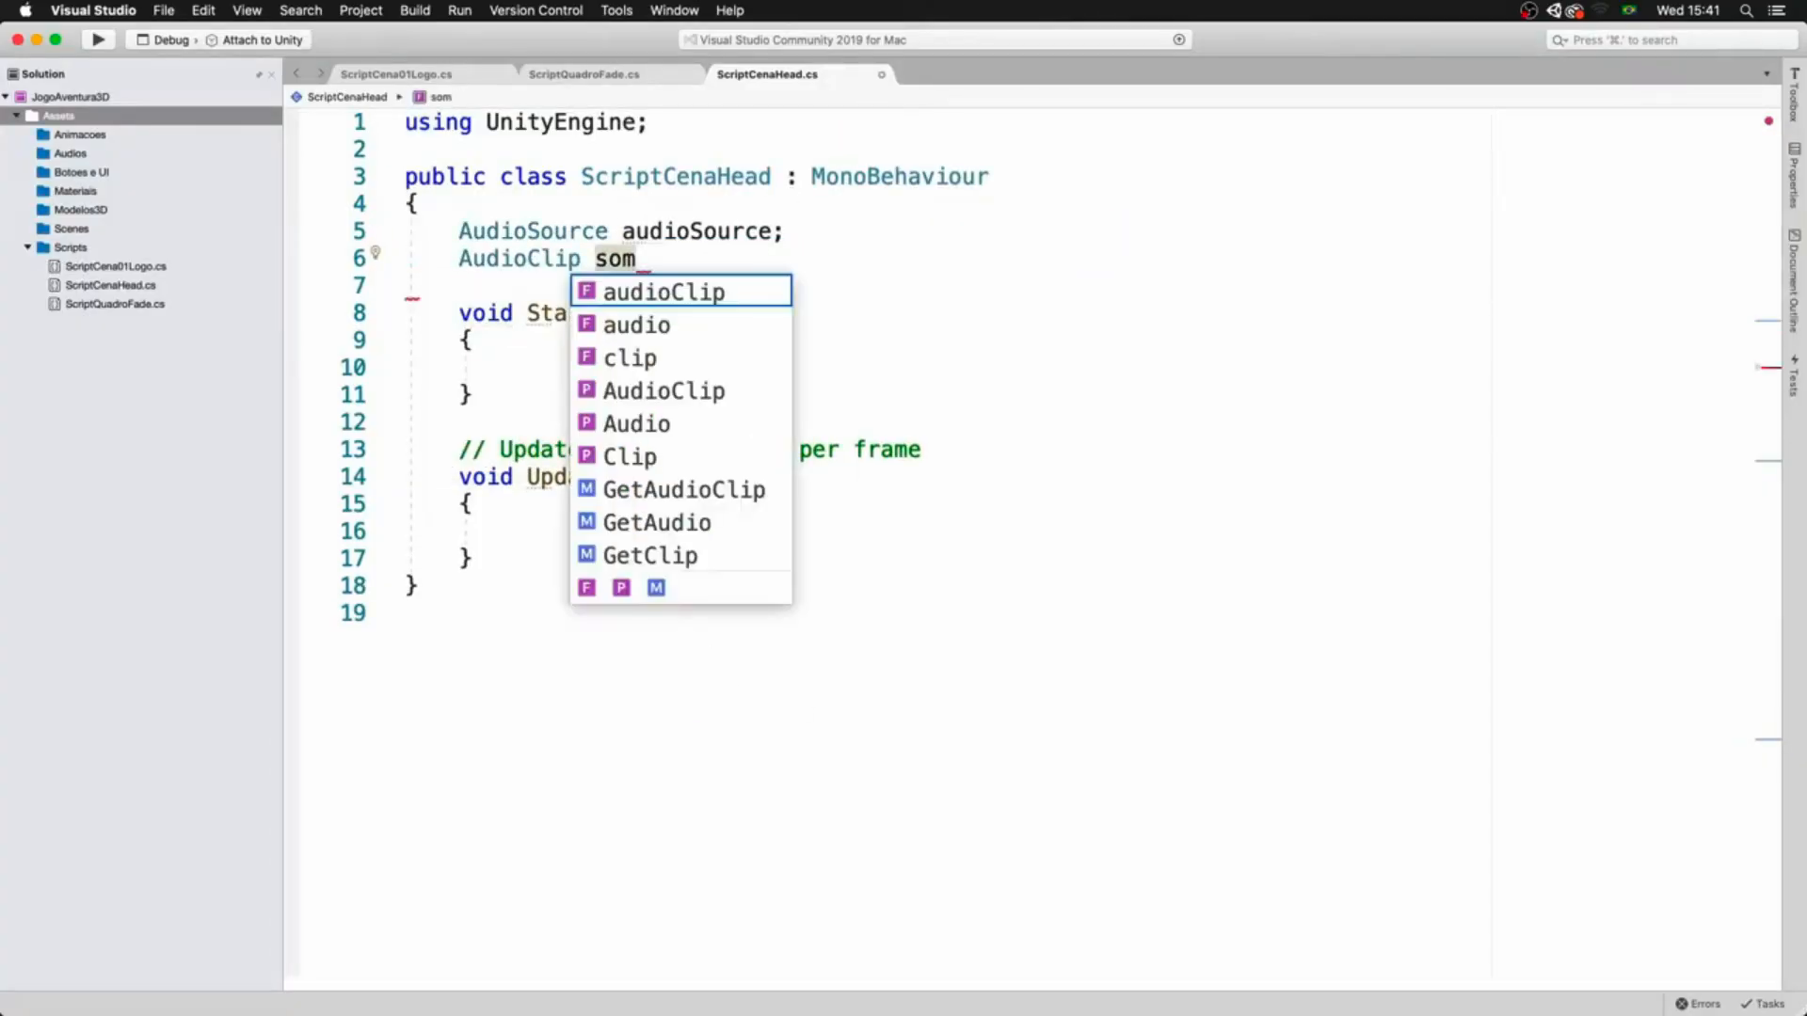
type("Connect;")
- Switch to Finder and preview the audio files in Sons e Musicas one by one, from estrela.mp3 to wee.wav
key("super+Tab")
key("Up")
key("Up")
key("Up")
key("Up")
key("Up")
key("Up")
key("Up")
key("Up")
key("space")
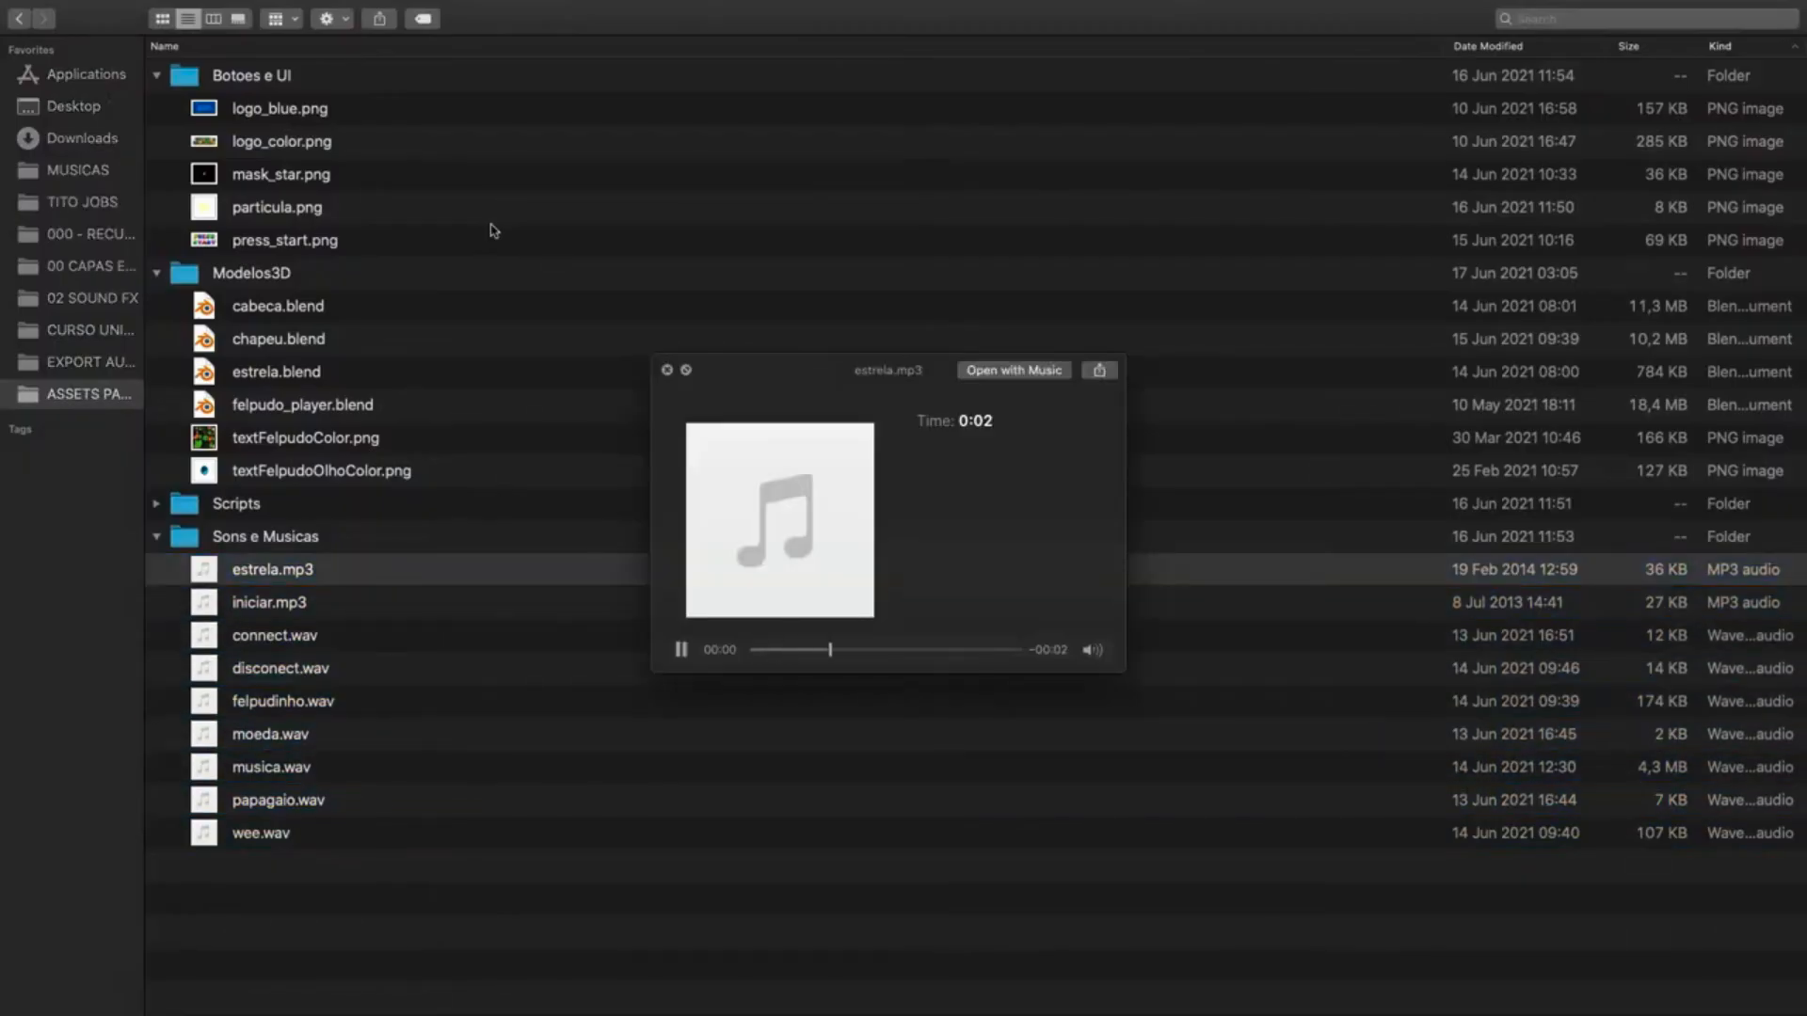
key("Down")
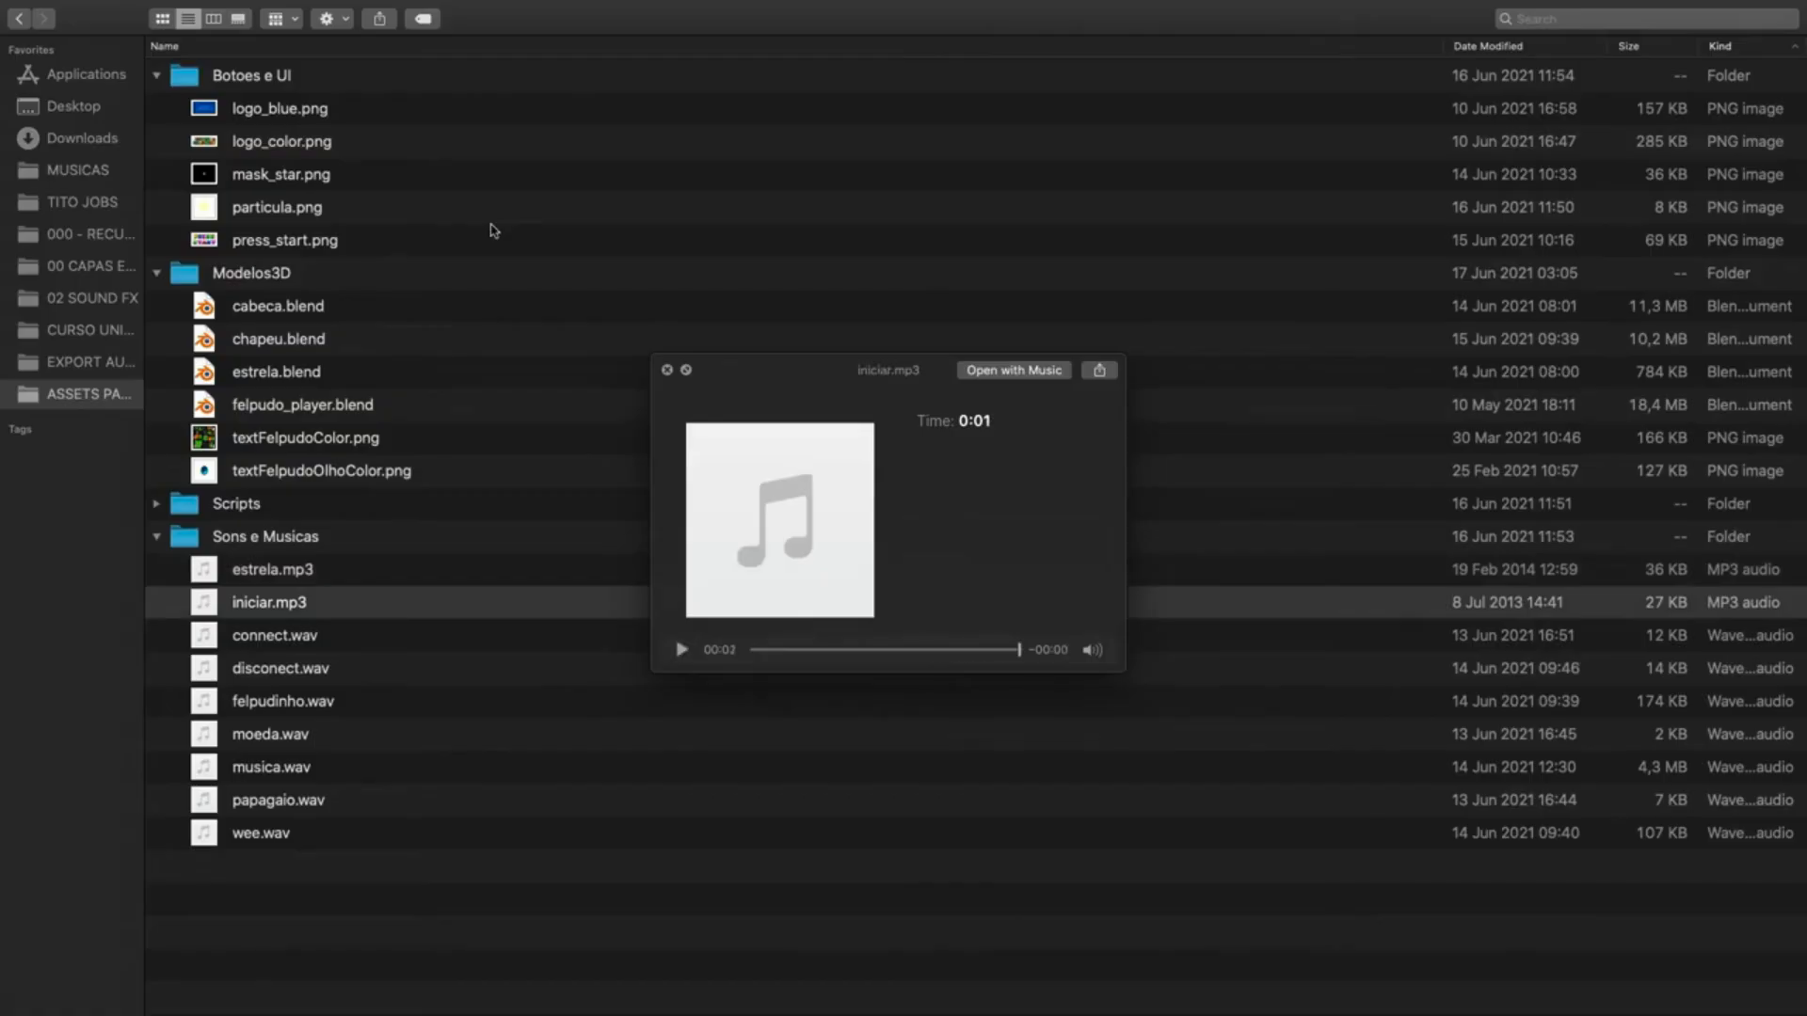
key("Down")
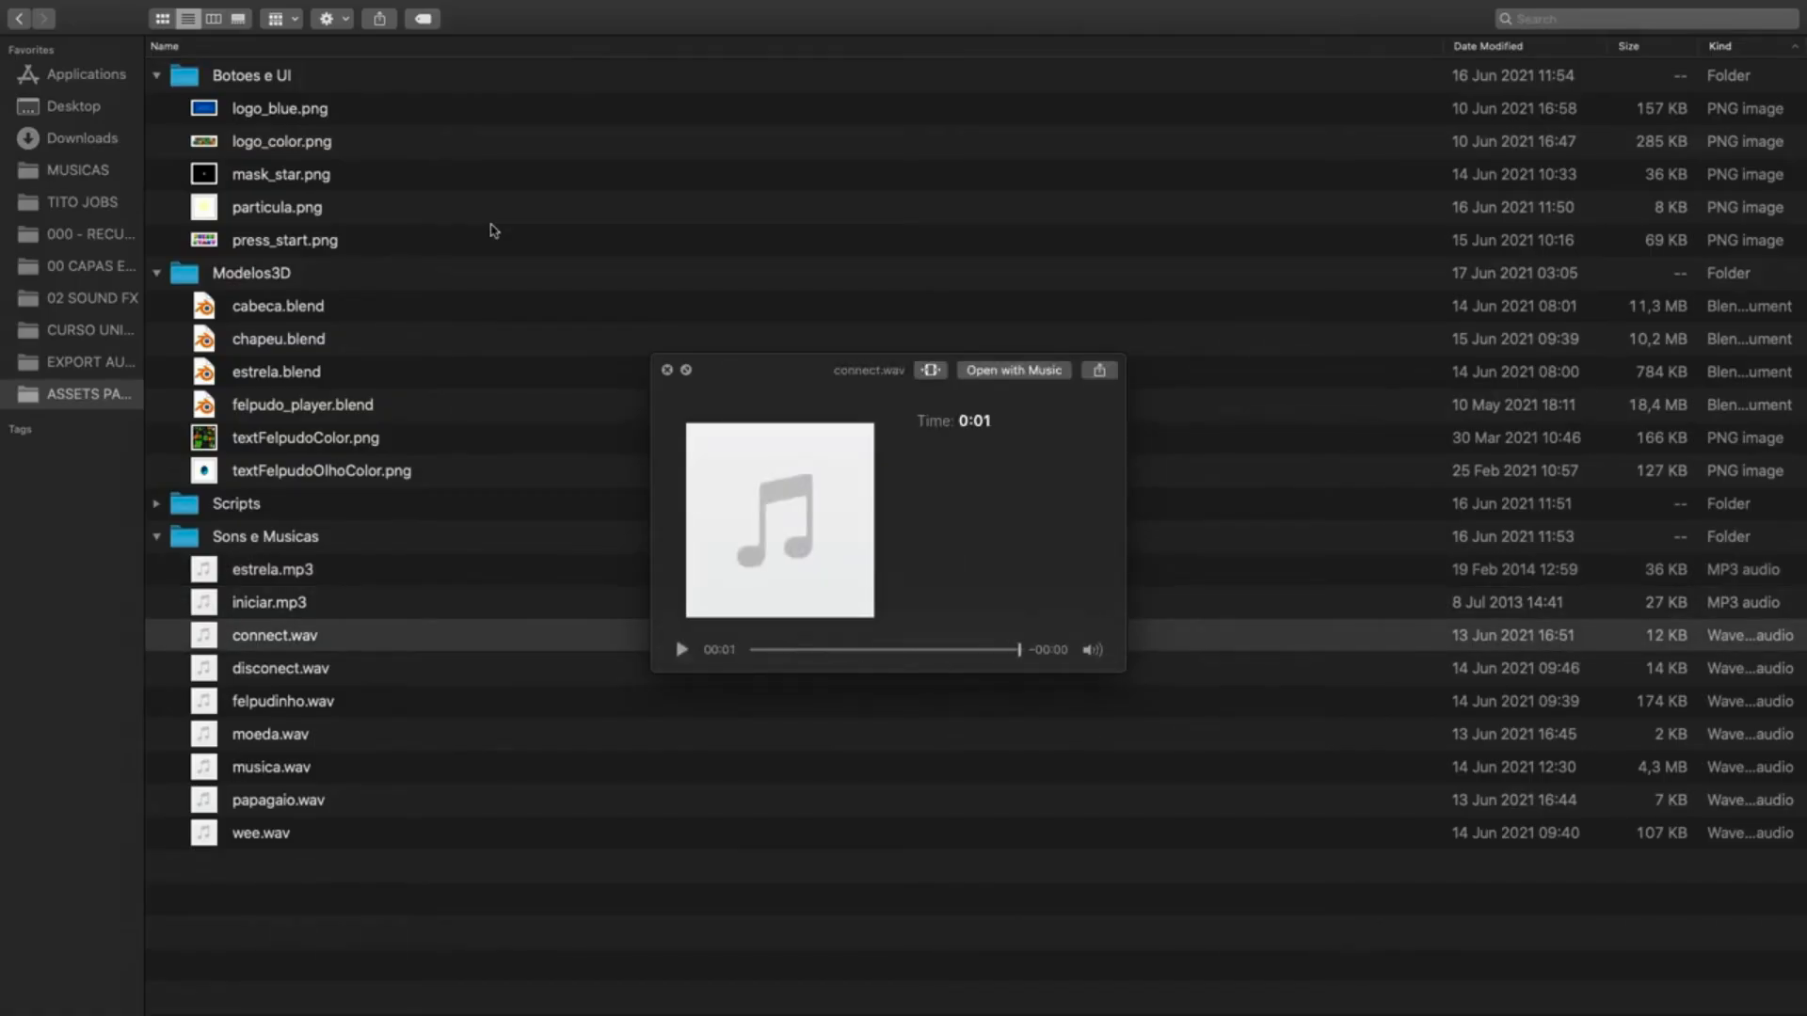
key("Down")
key("Down")
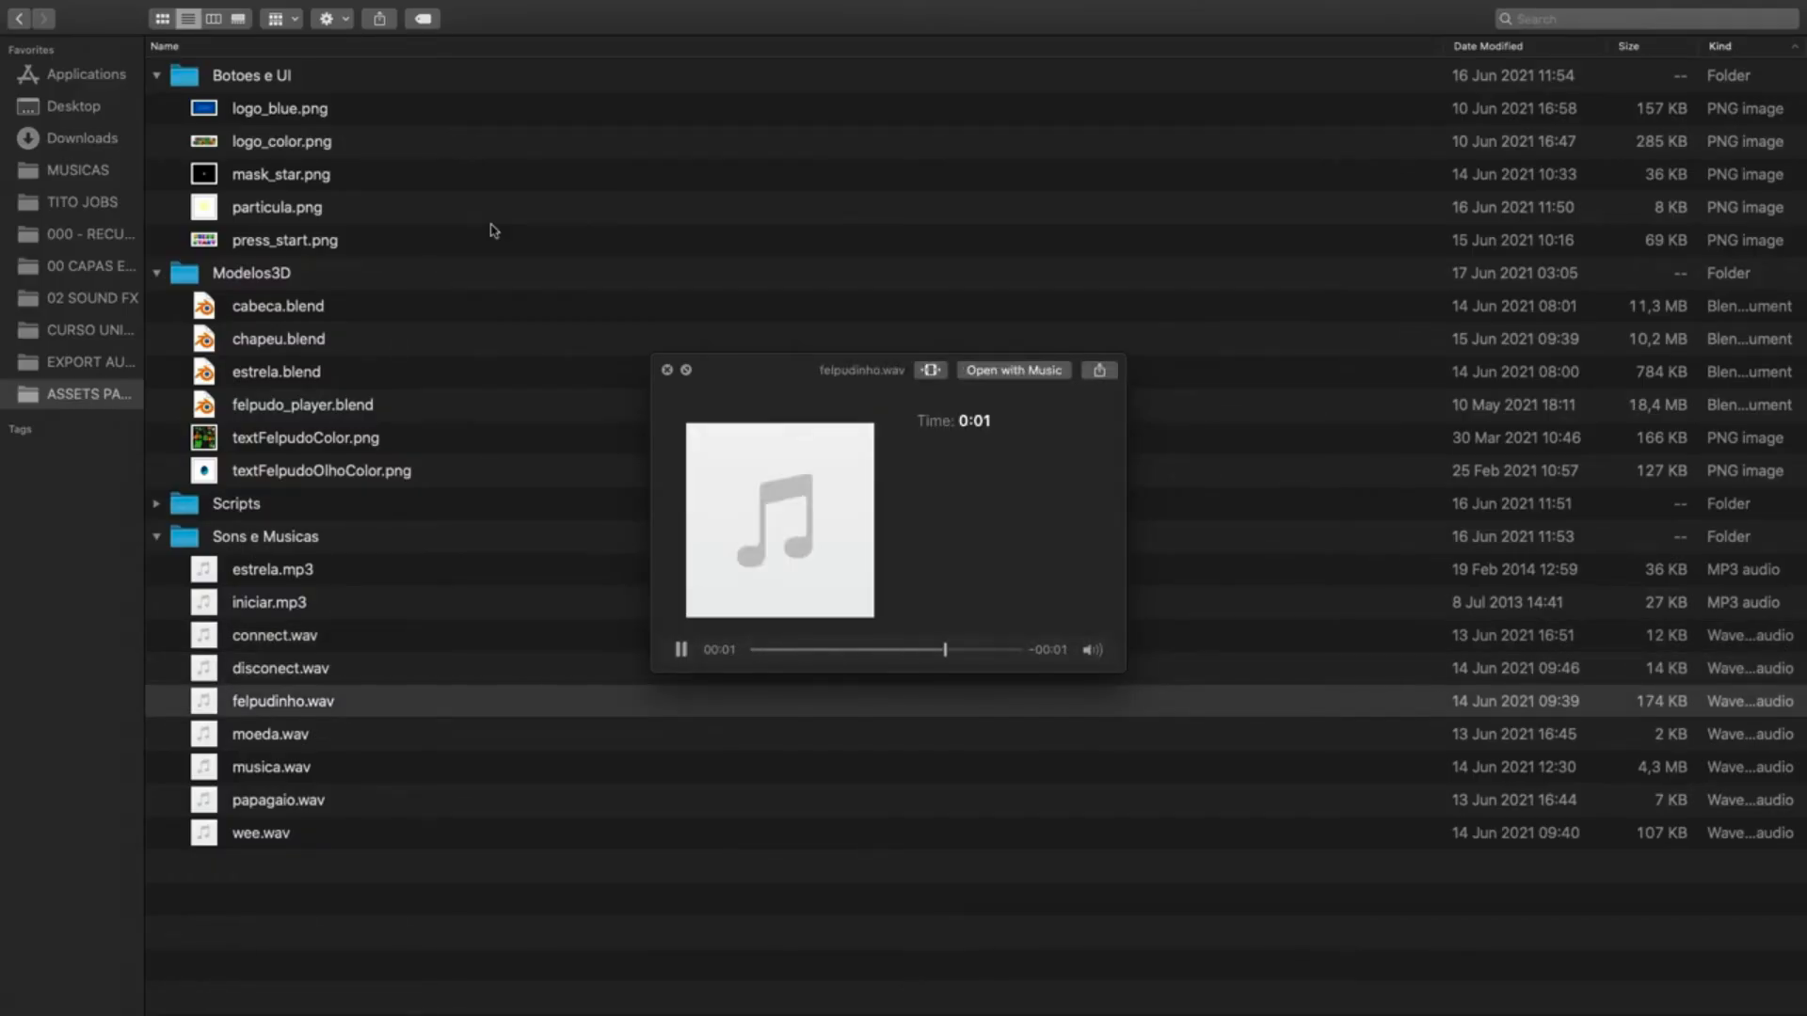
key("Down")
key("Down")
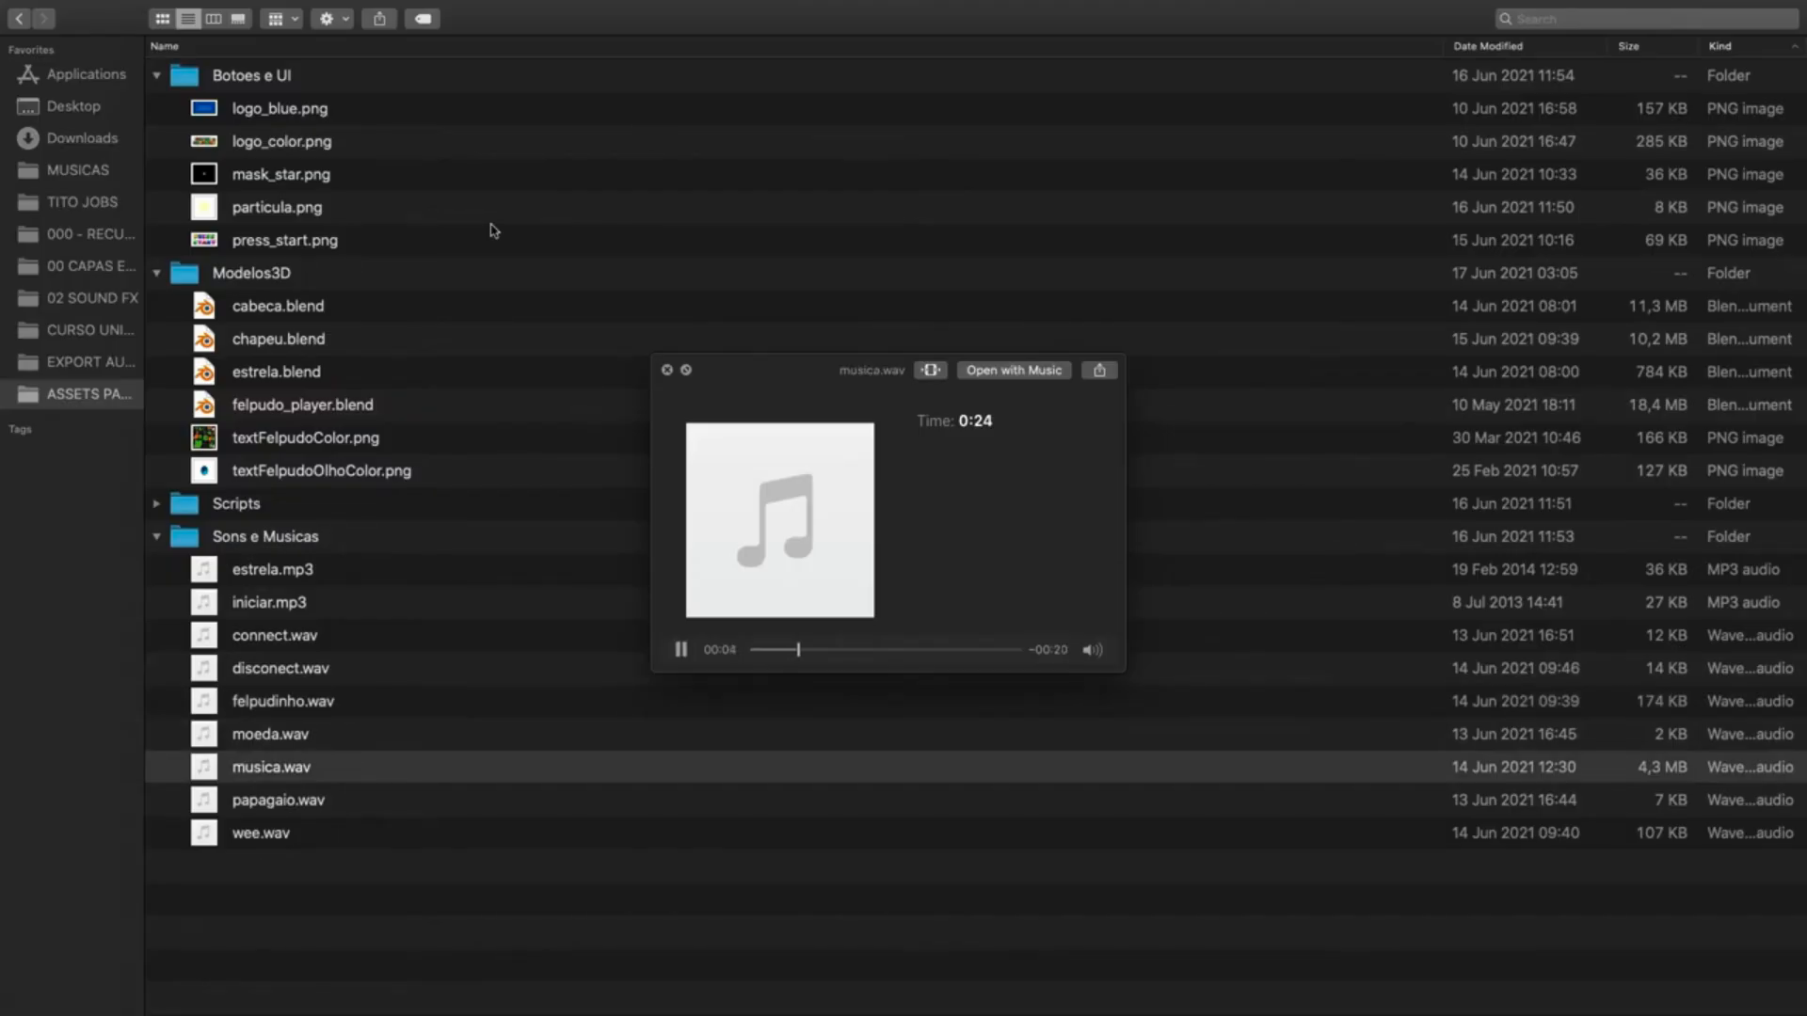
key("Down")
key("Down")
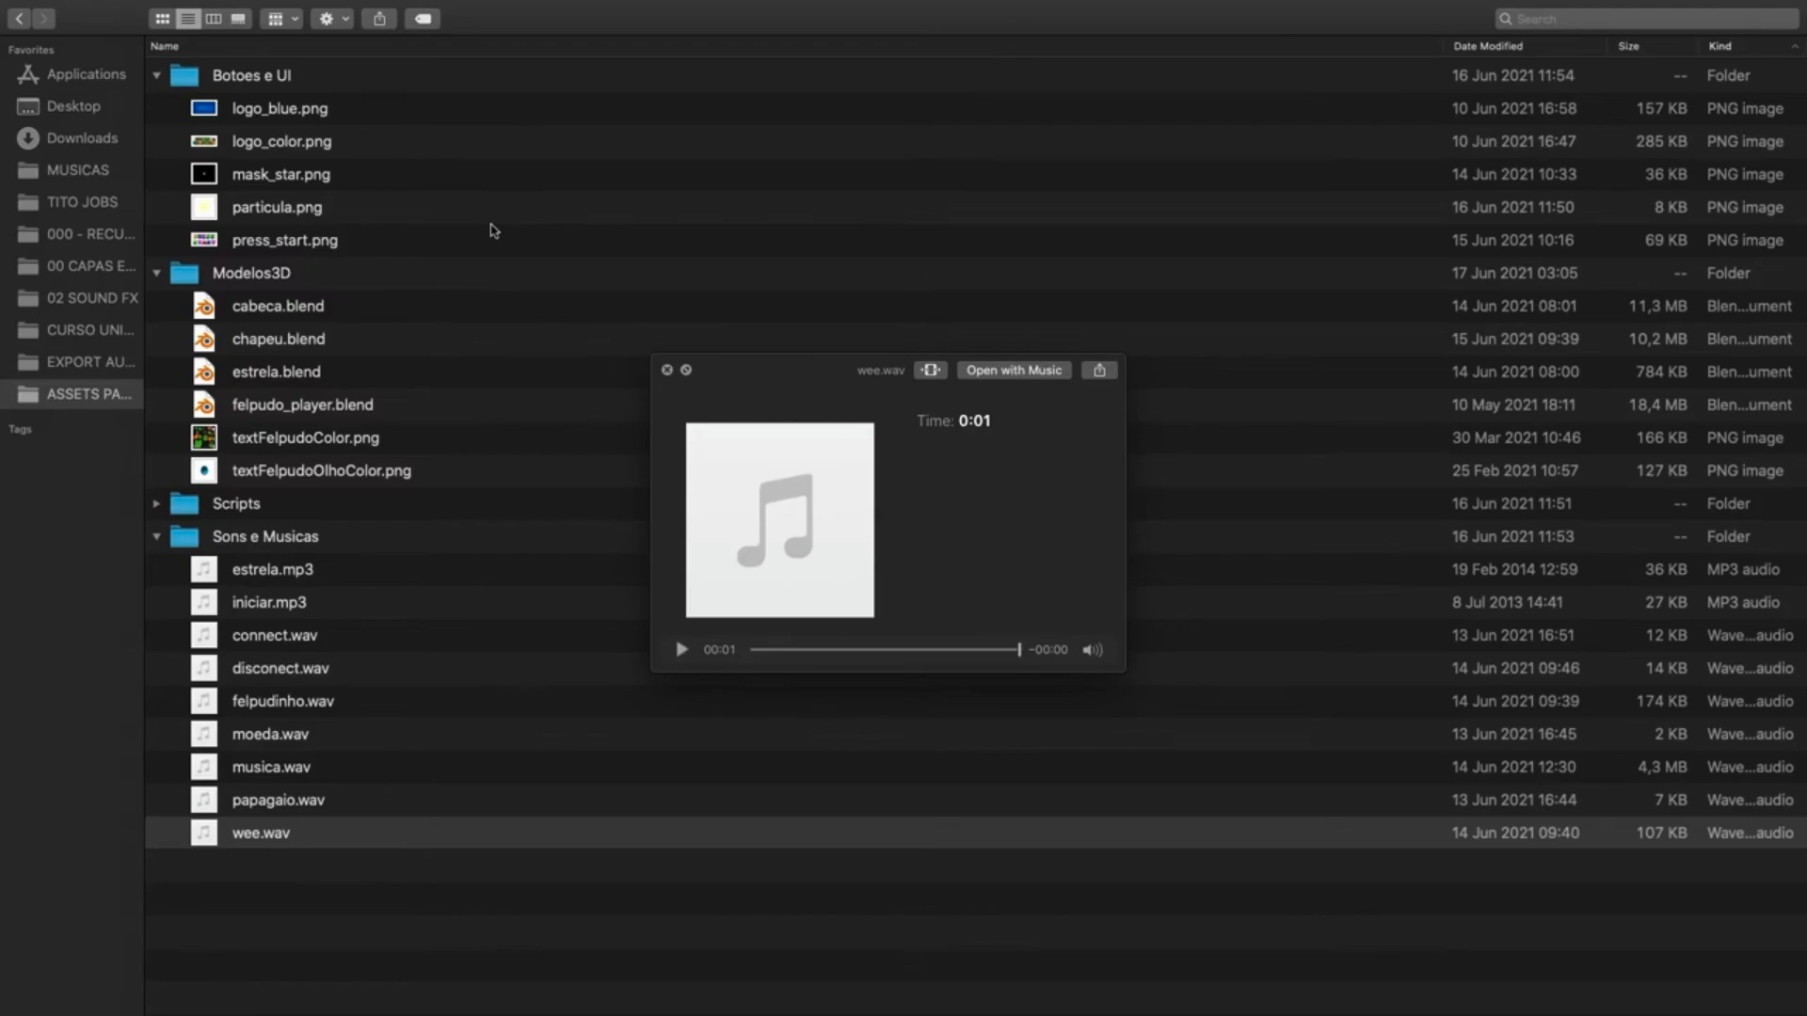
- Close the preview and select estrela.mp3, connect.wav, felpudinho.wav, musica.wav and wee.wav in Sons e Musicas
key("super+Tab")
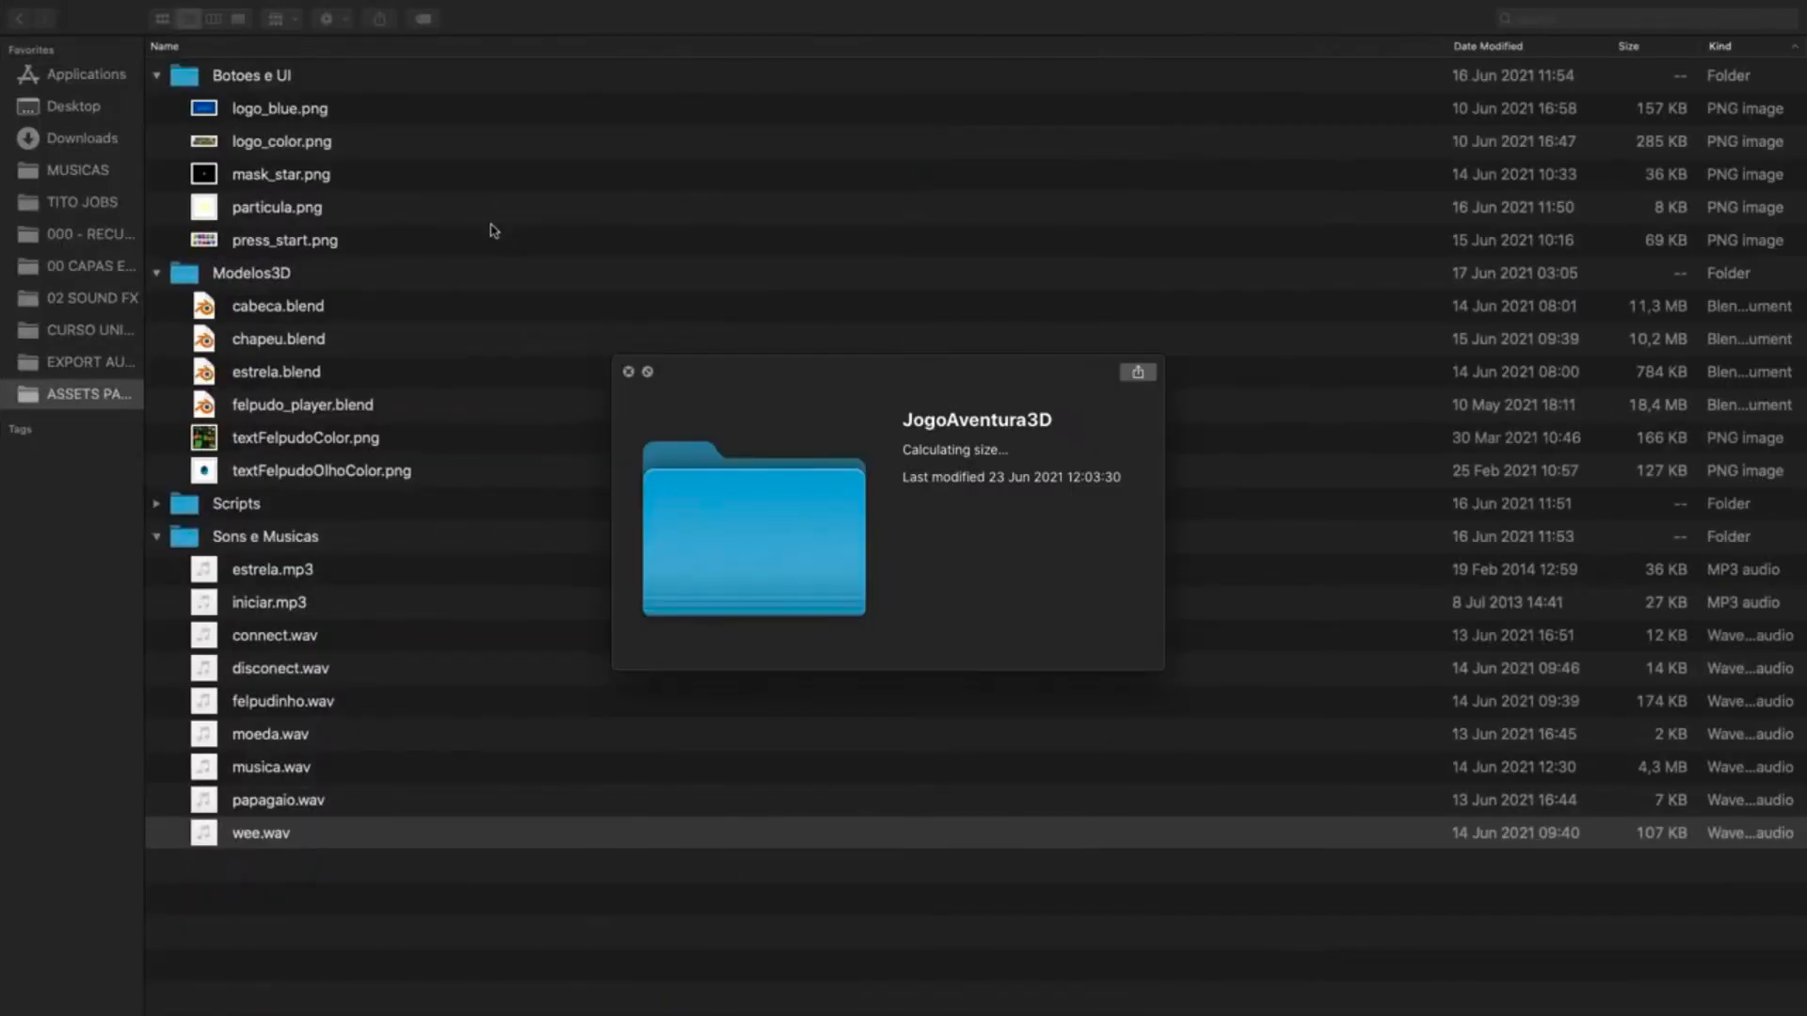
key("space")
left_click(324, 574)
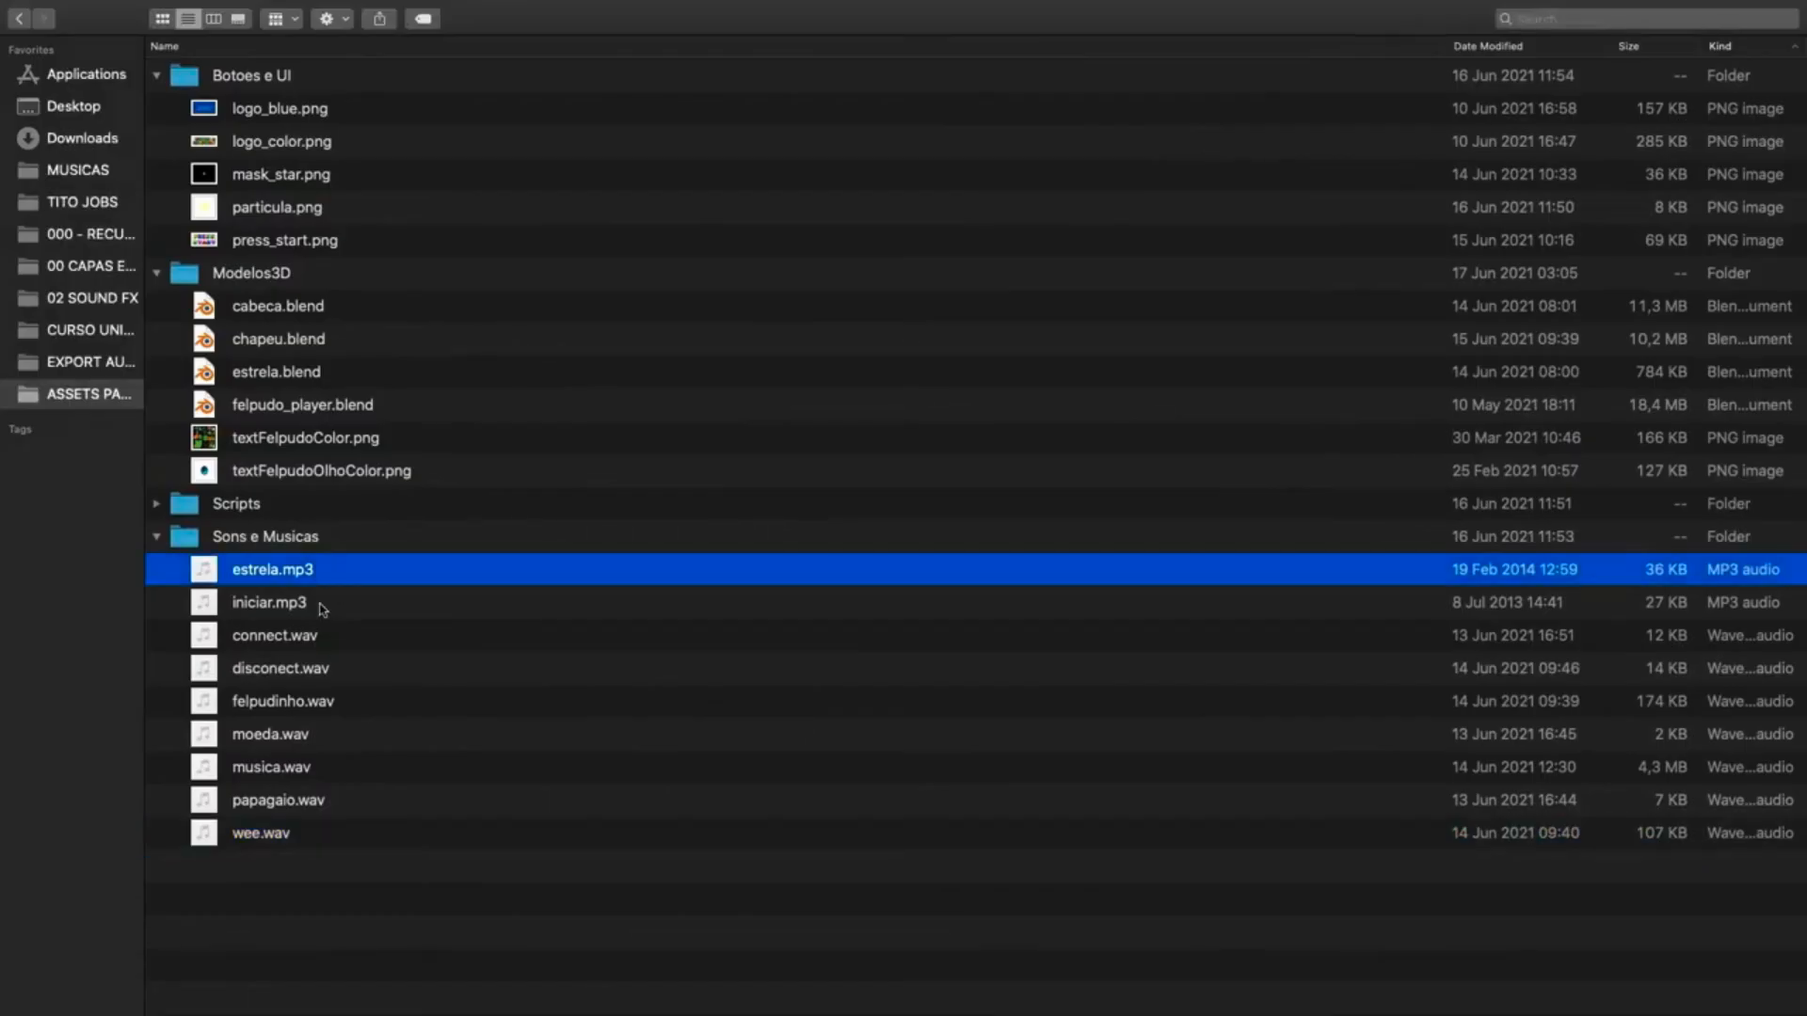
left_click(296, 638, "super")
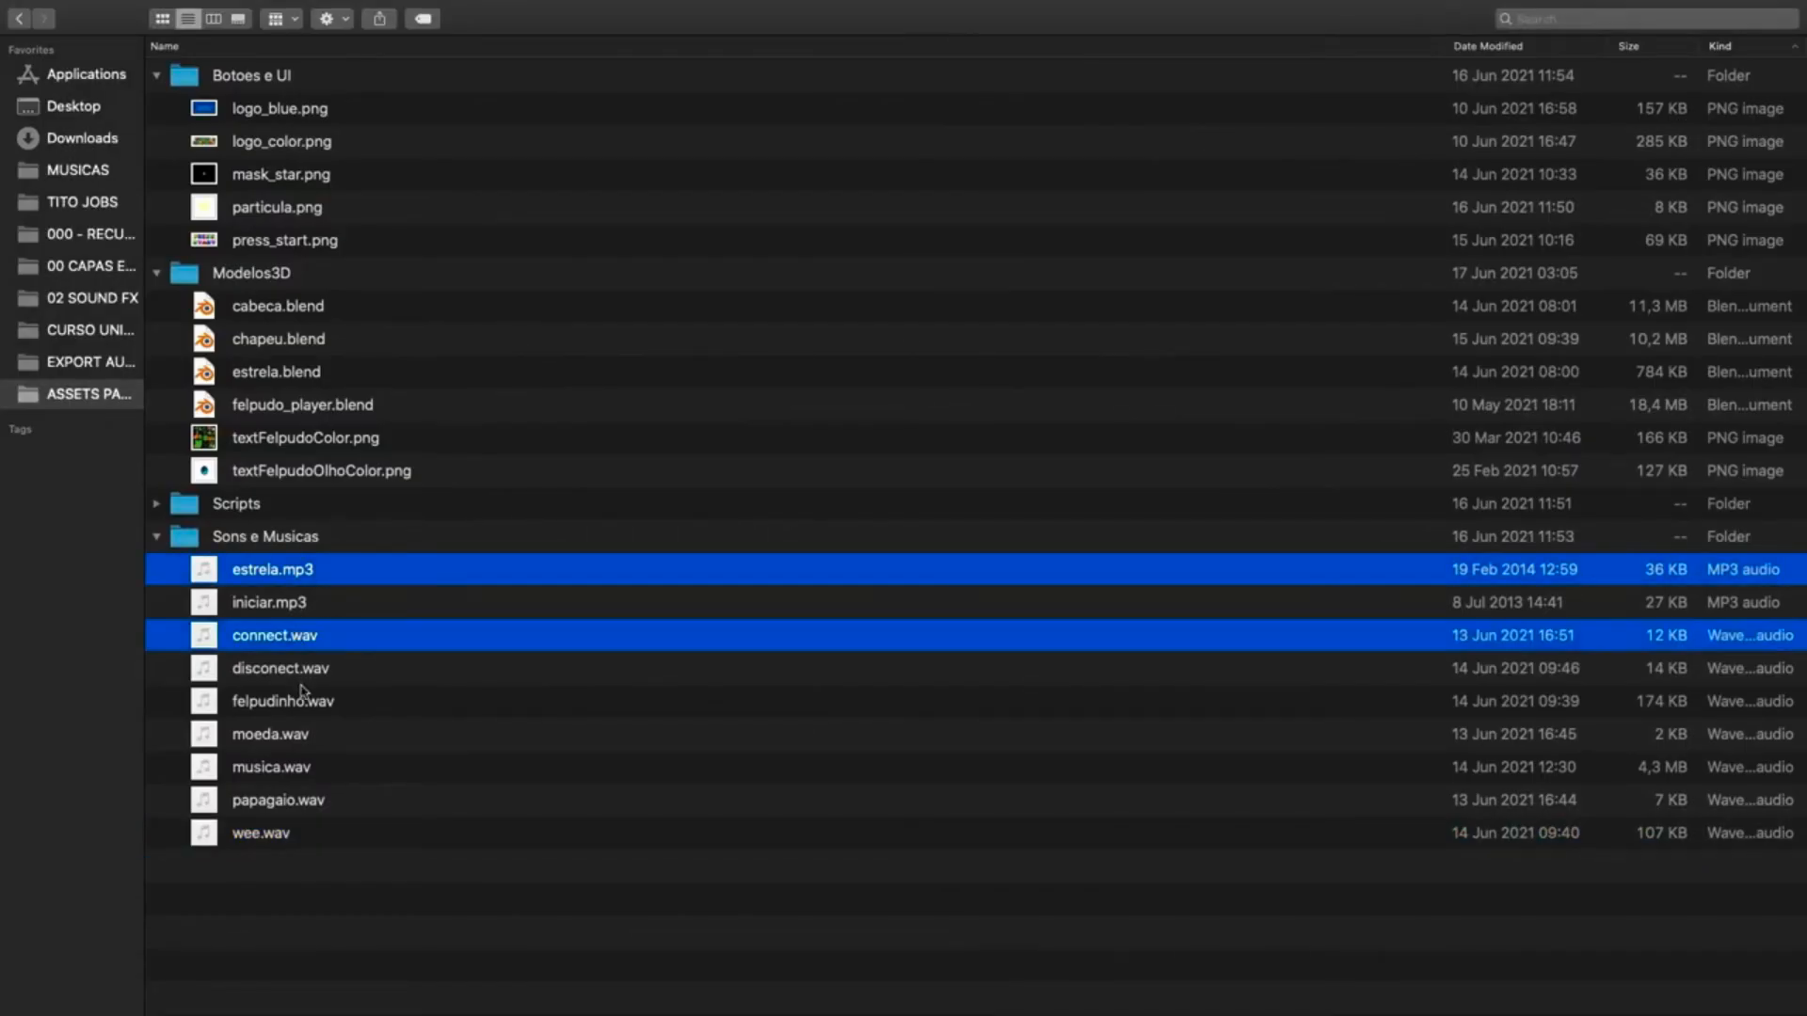
left_click(298, 706, "super")
left_click(291, 774, "super")
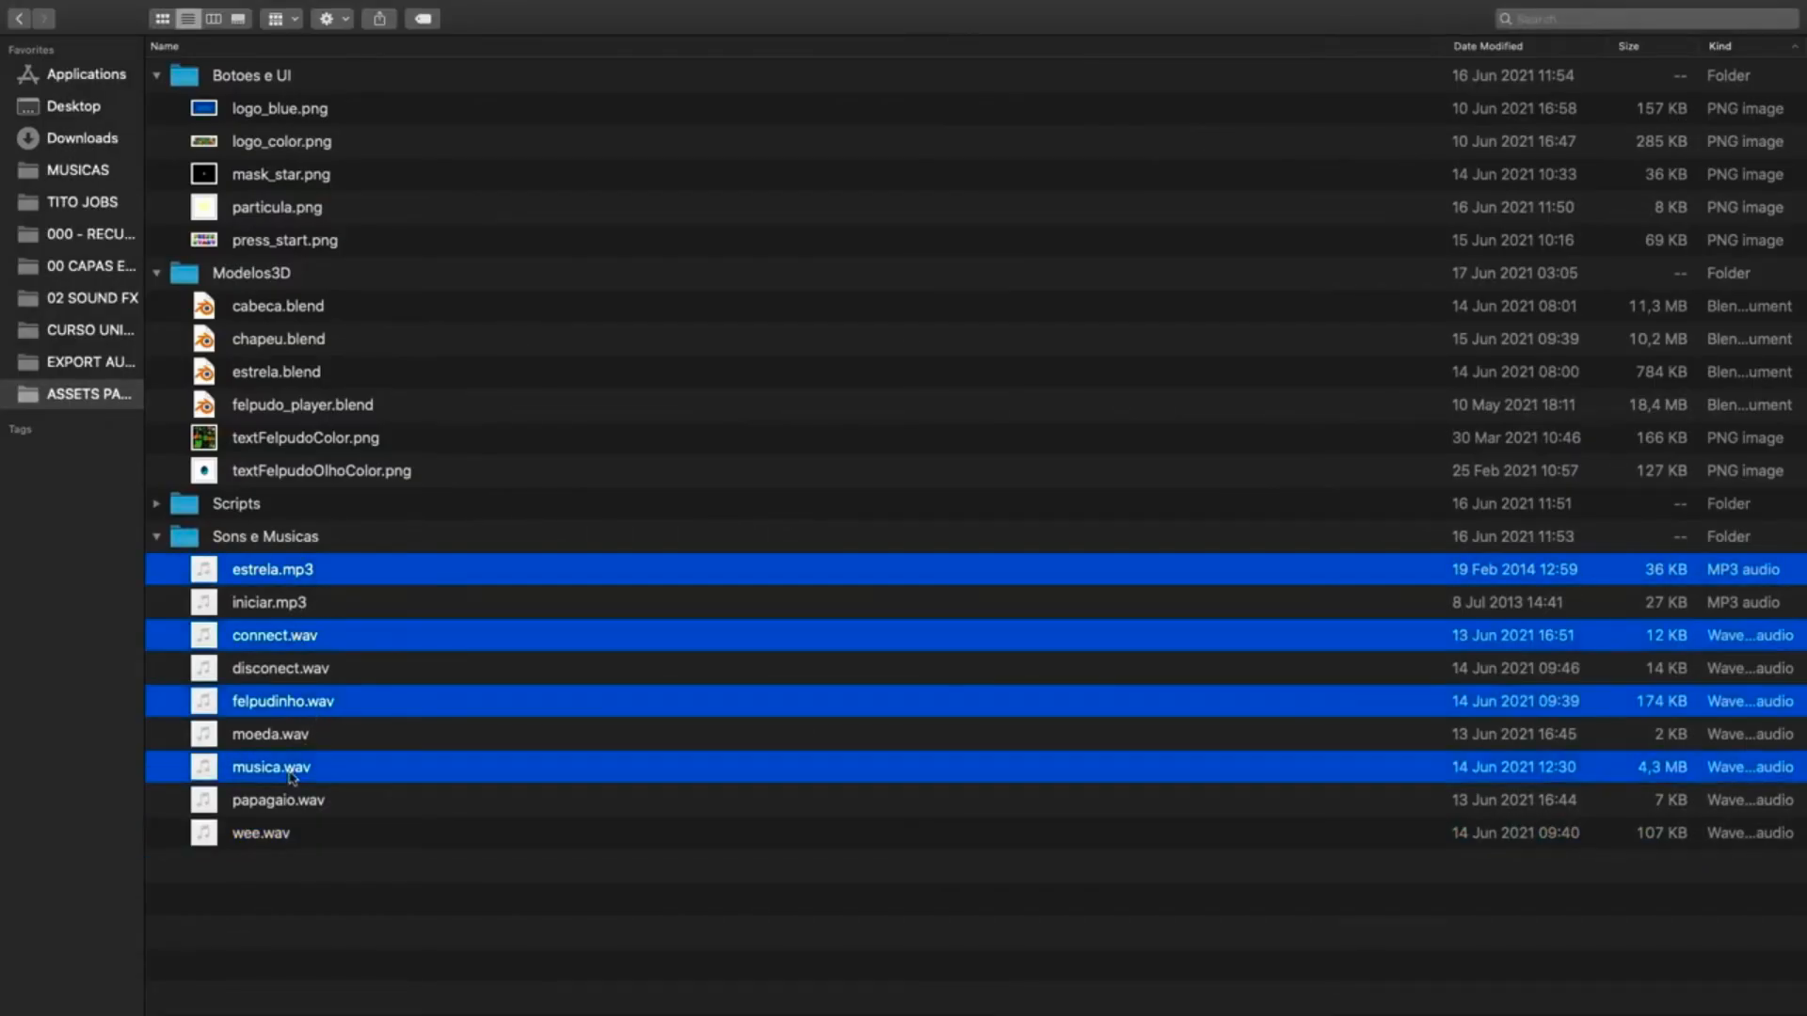
left_click(285, 837, "super")
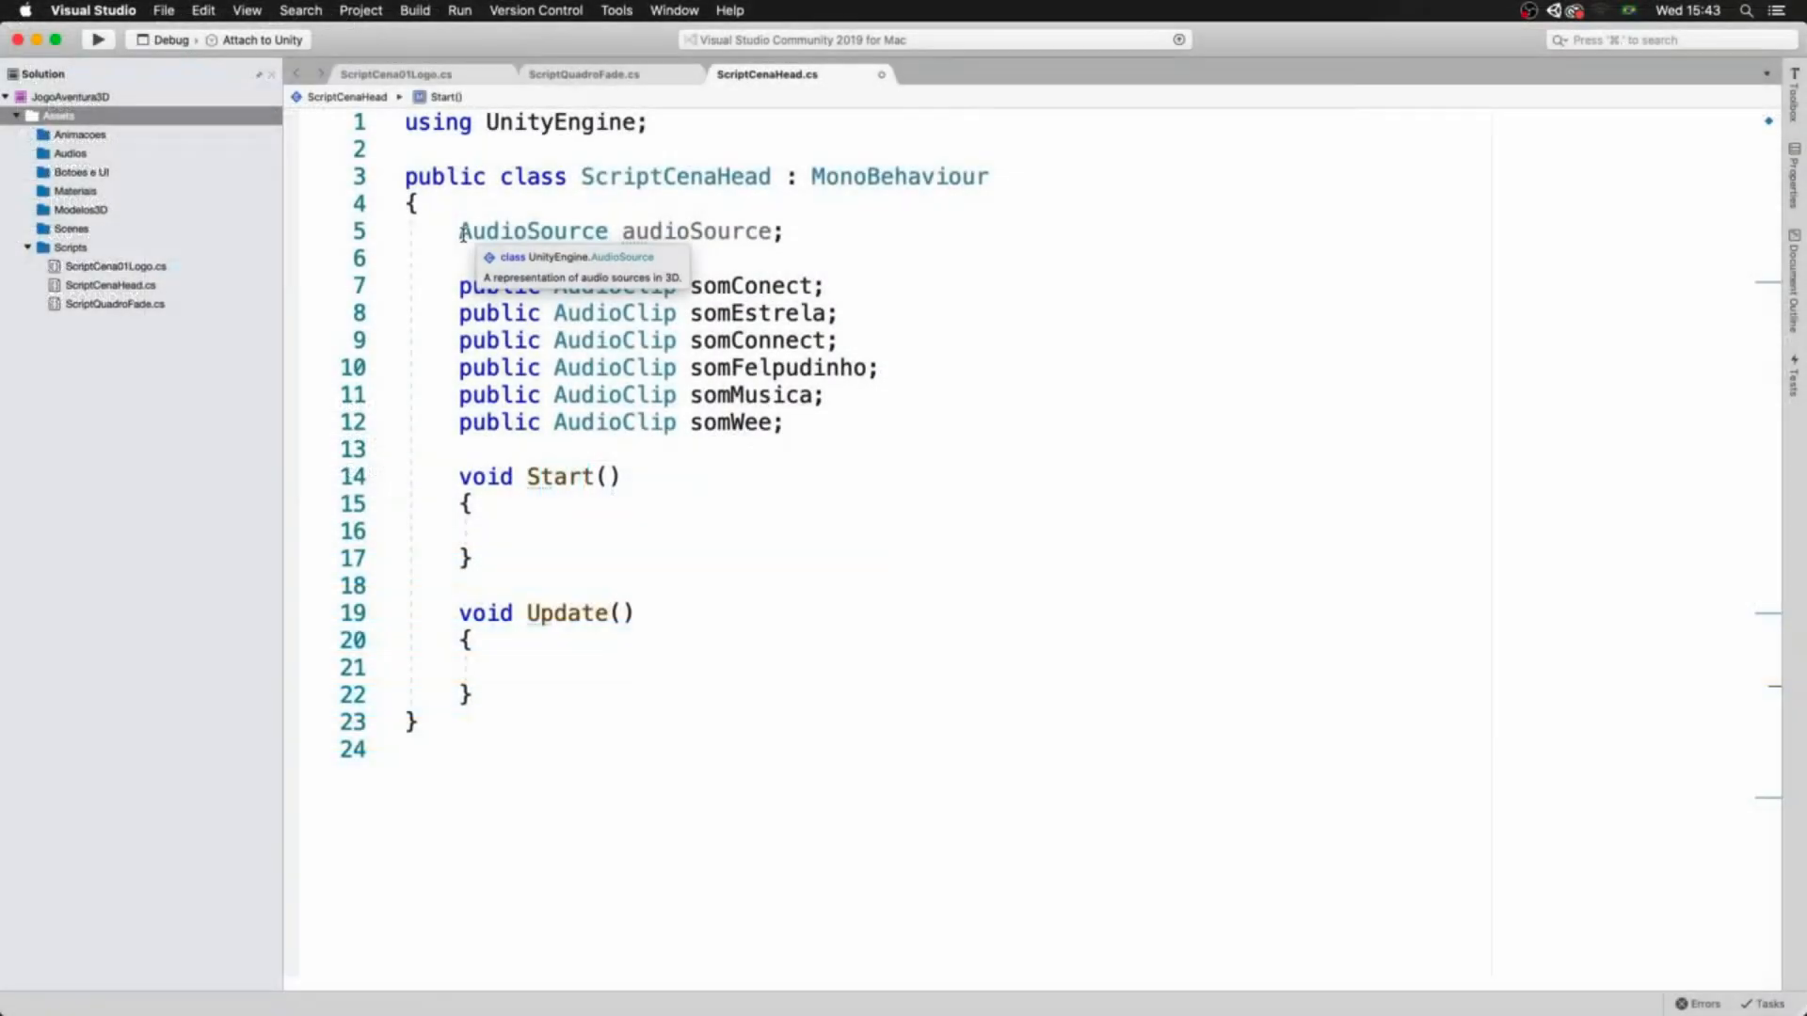
- Review ScriptCenaHead's audioSource and AudioClip declarations and the Start lines that get the component, play somMusica and trigger somFelpudinho
left_click_drag(458, 230, 828, 259)
left_click(645, 528)
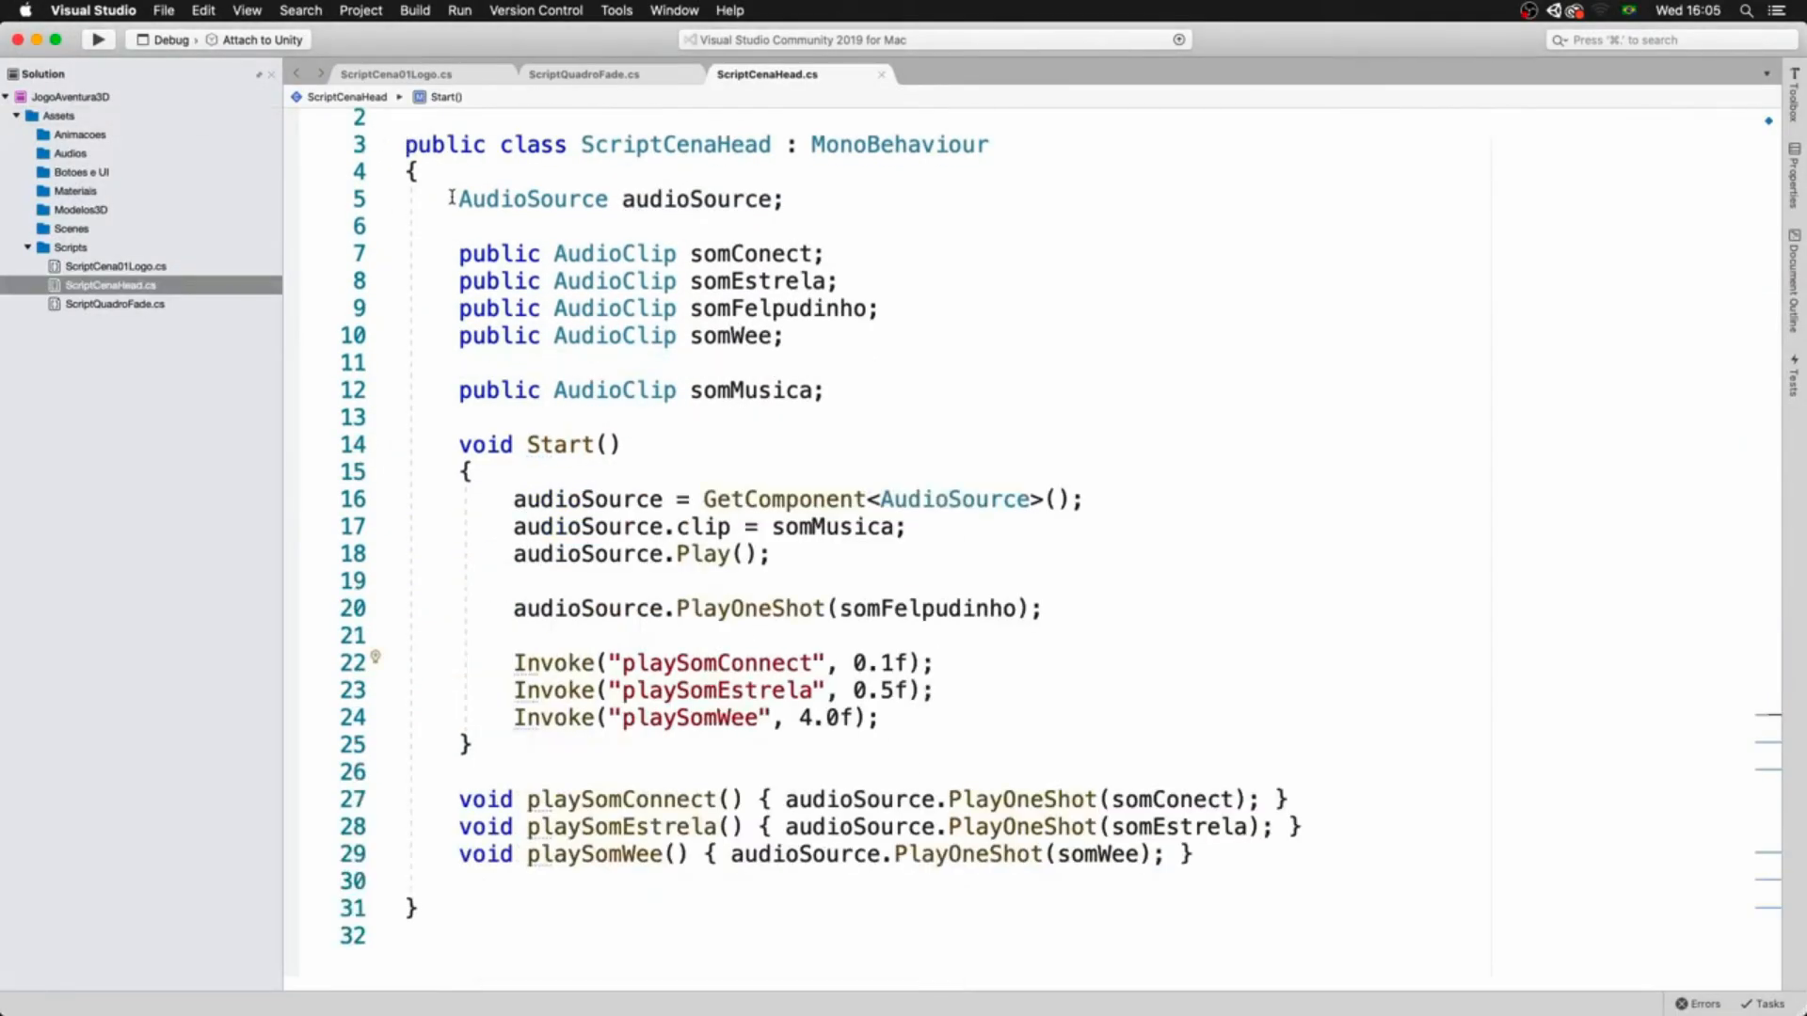
left_click_drag(451, 198, 847, 399)
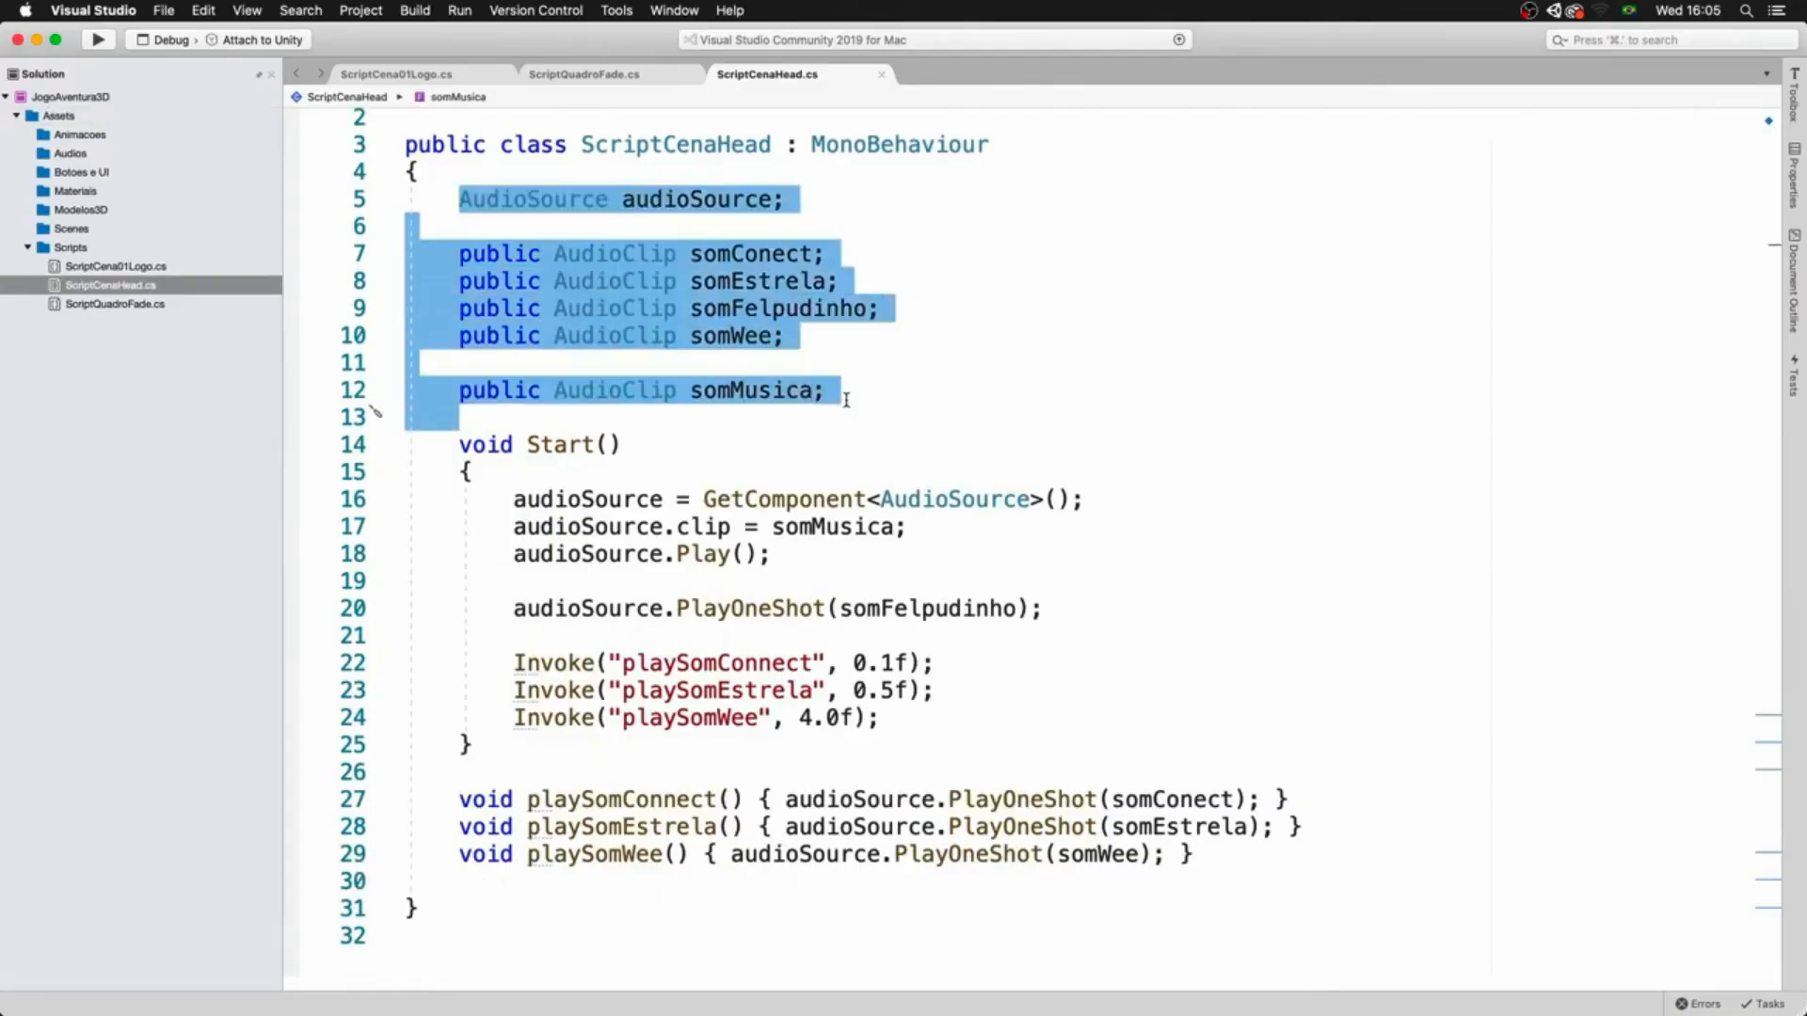
left_click_drag(460, 198, 788, 194)
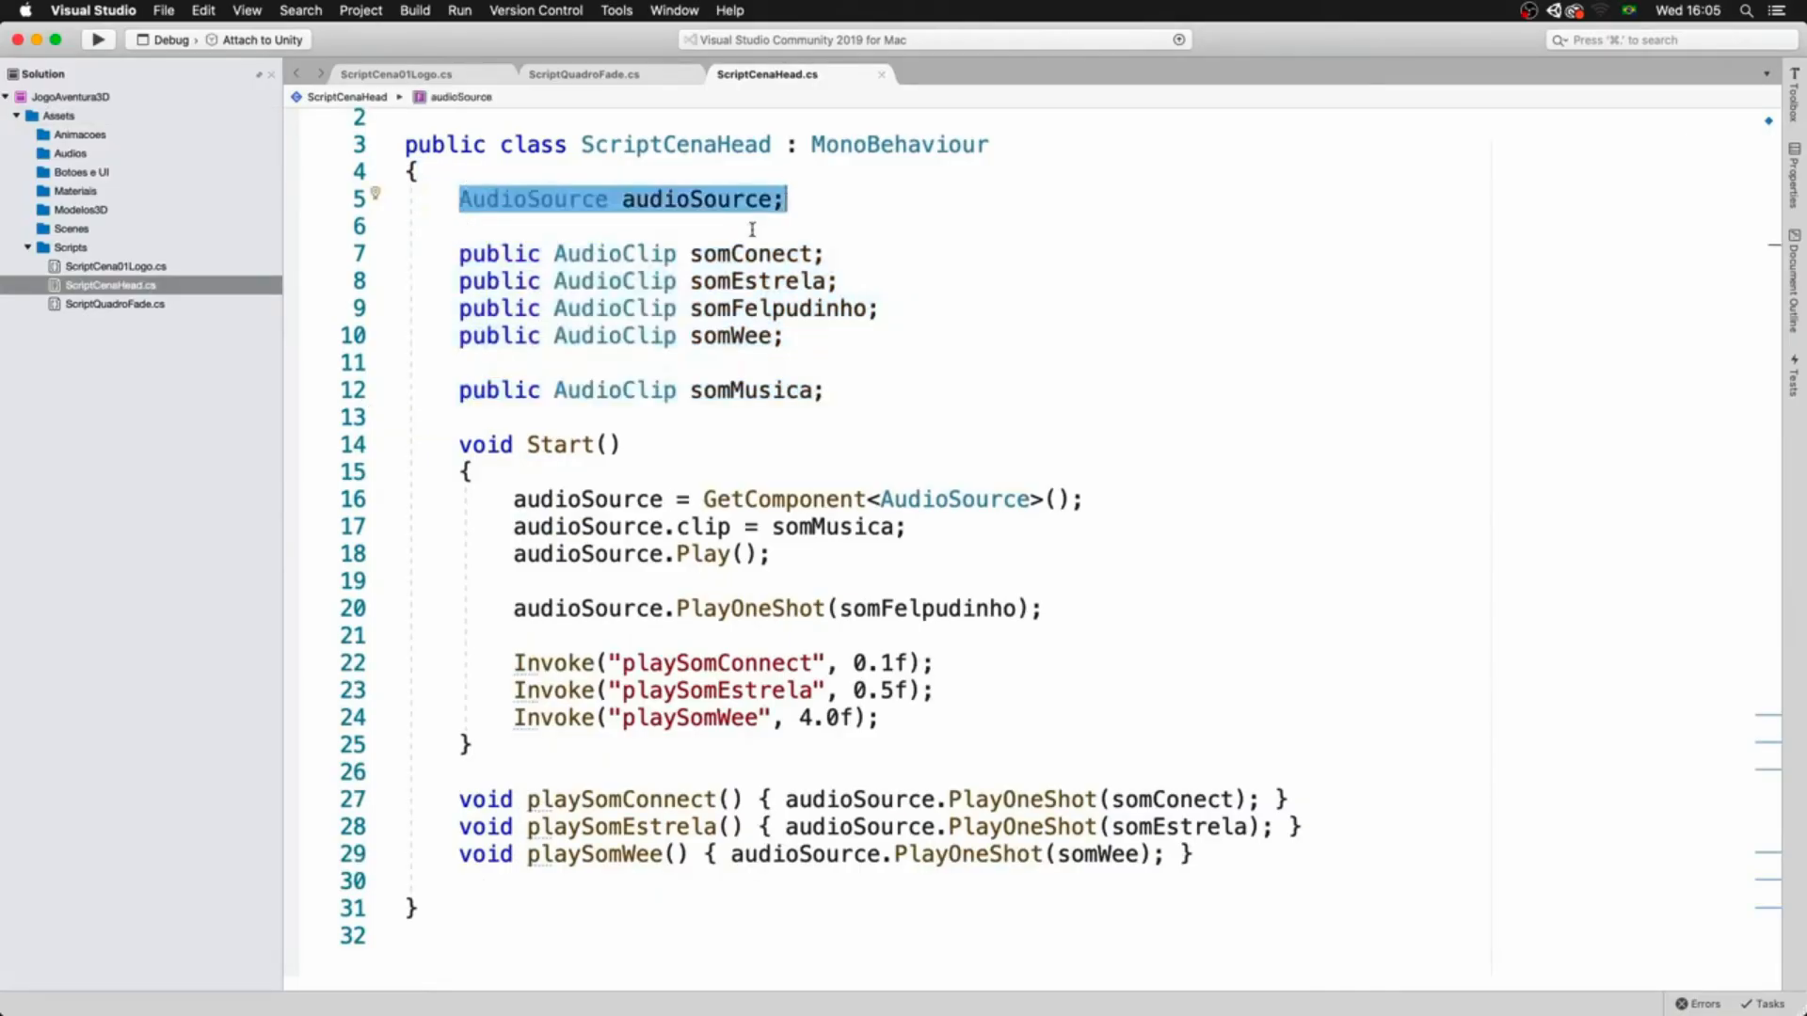
left_click_drag(691, 253, 784, 336)
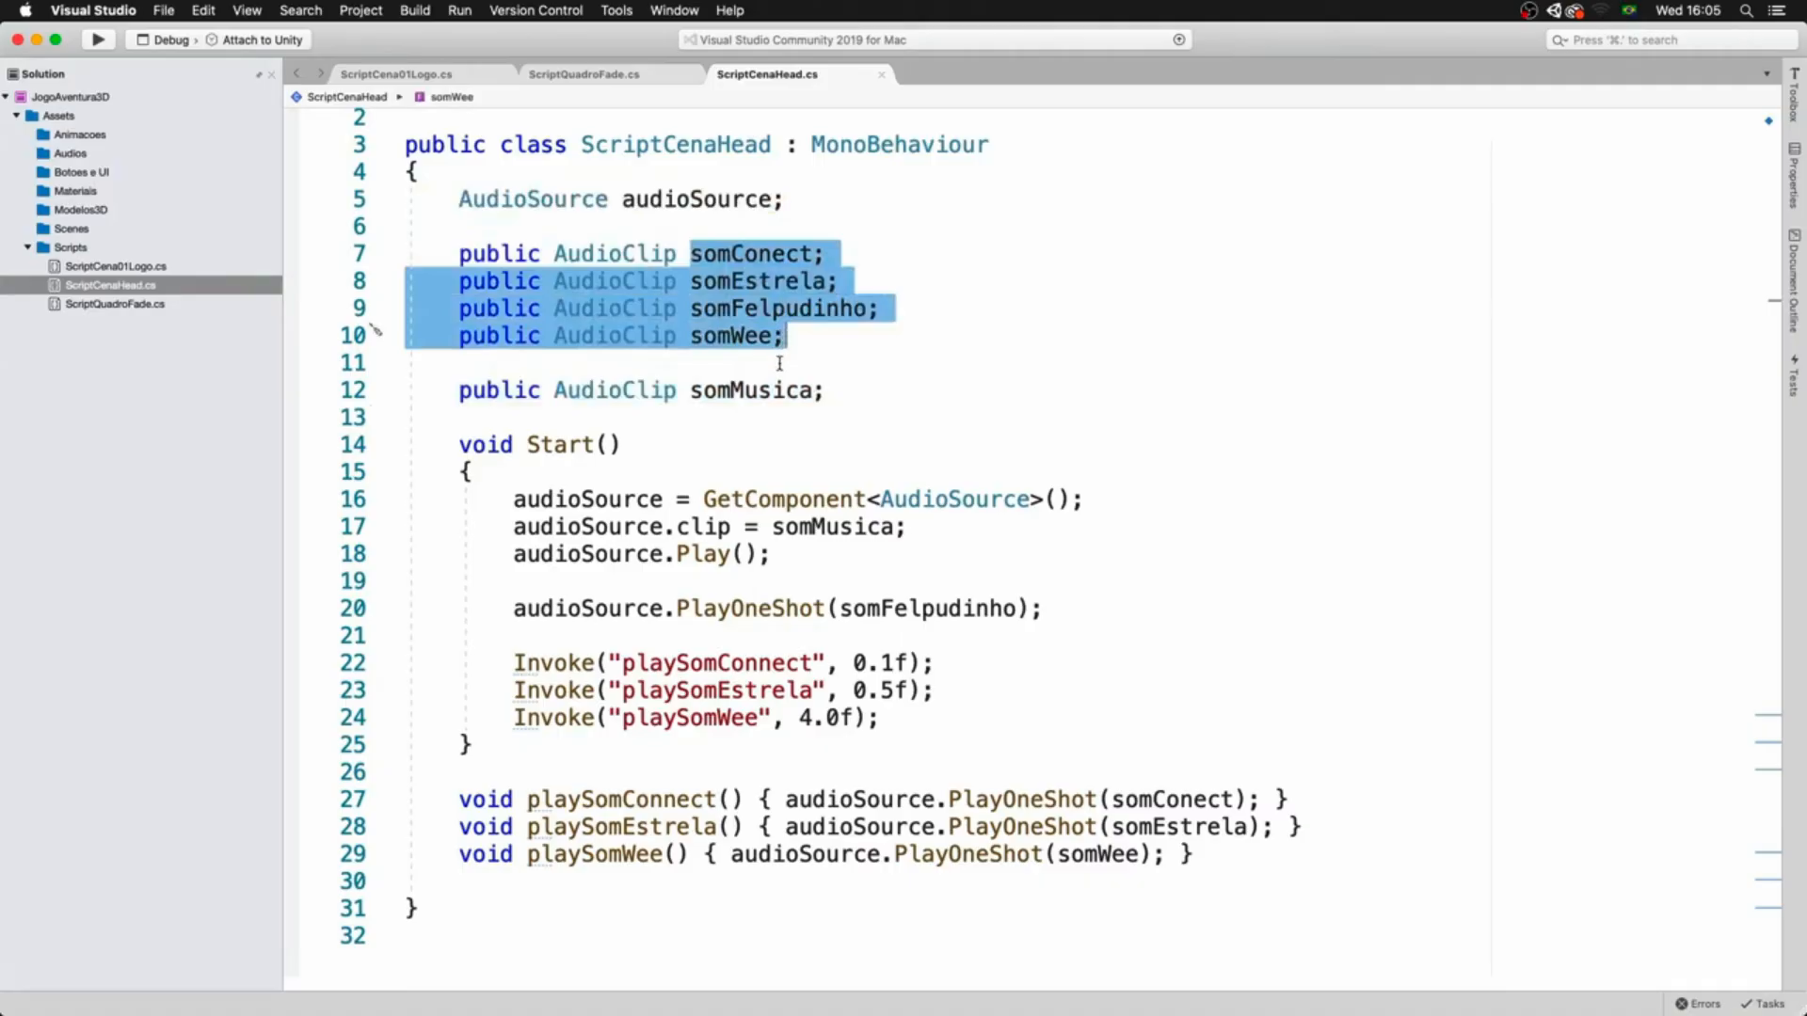
left_click(820, 390)
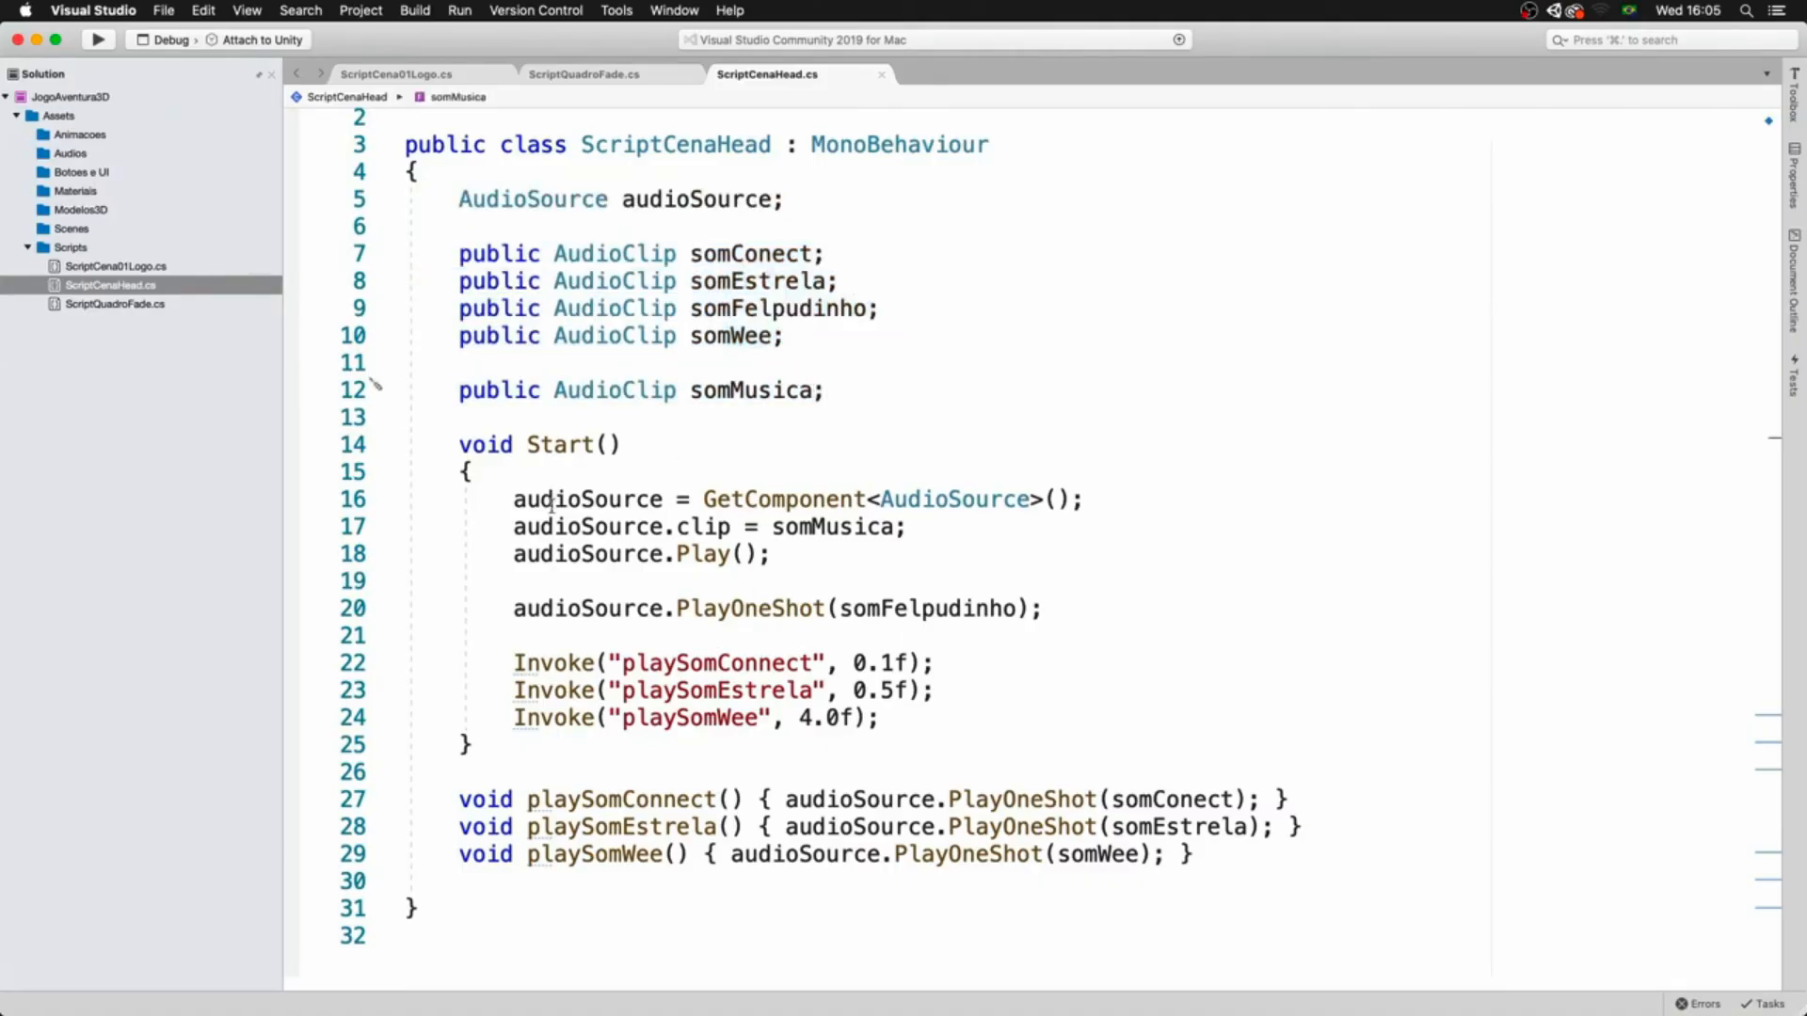
left_click_drag(514, 499, 1080, 500)
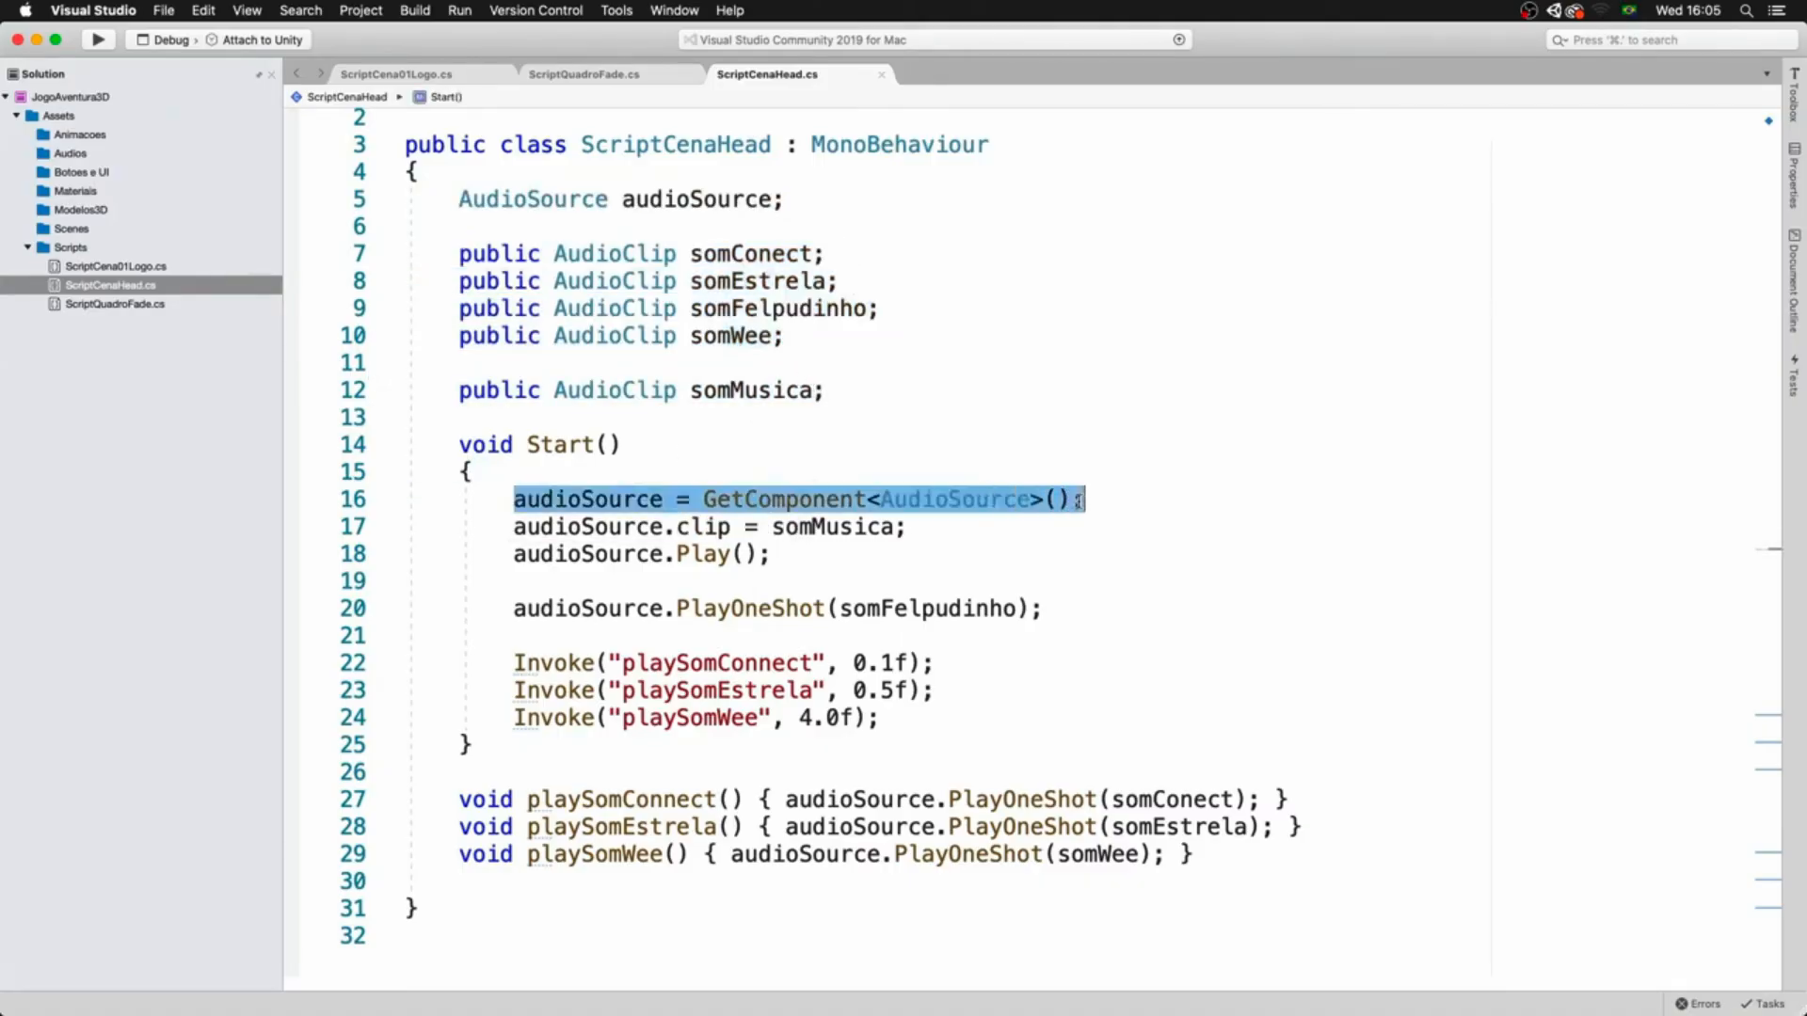
left_click_drag(905, 526, 582, 527)
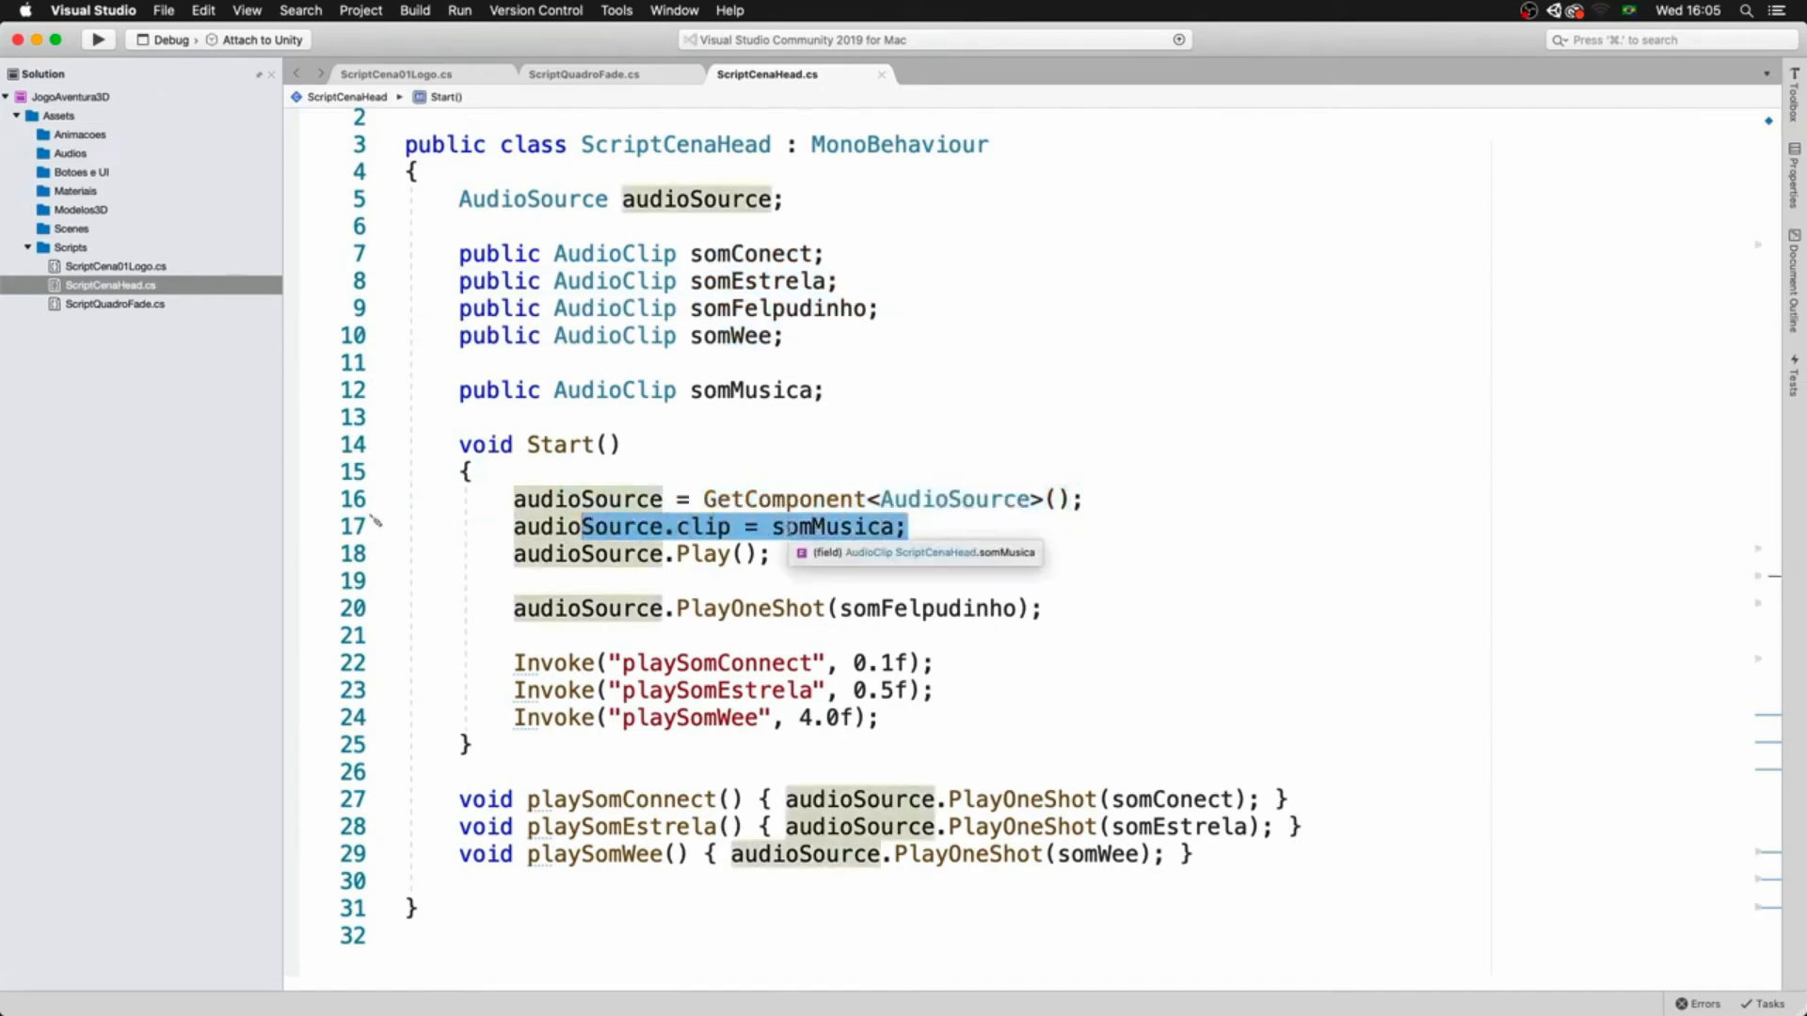
left_click(768, 556)
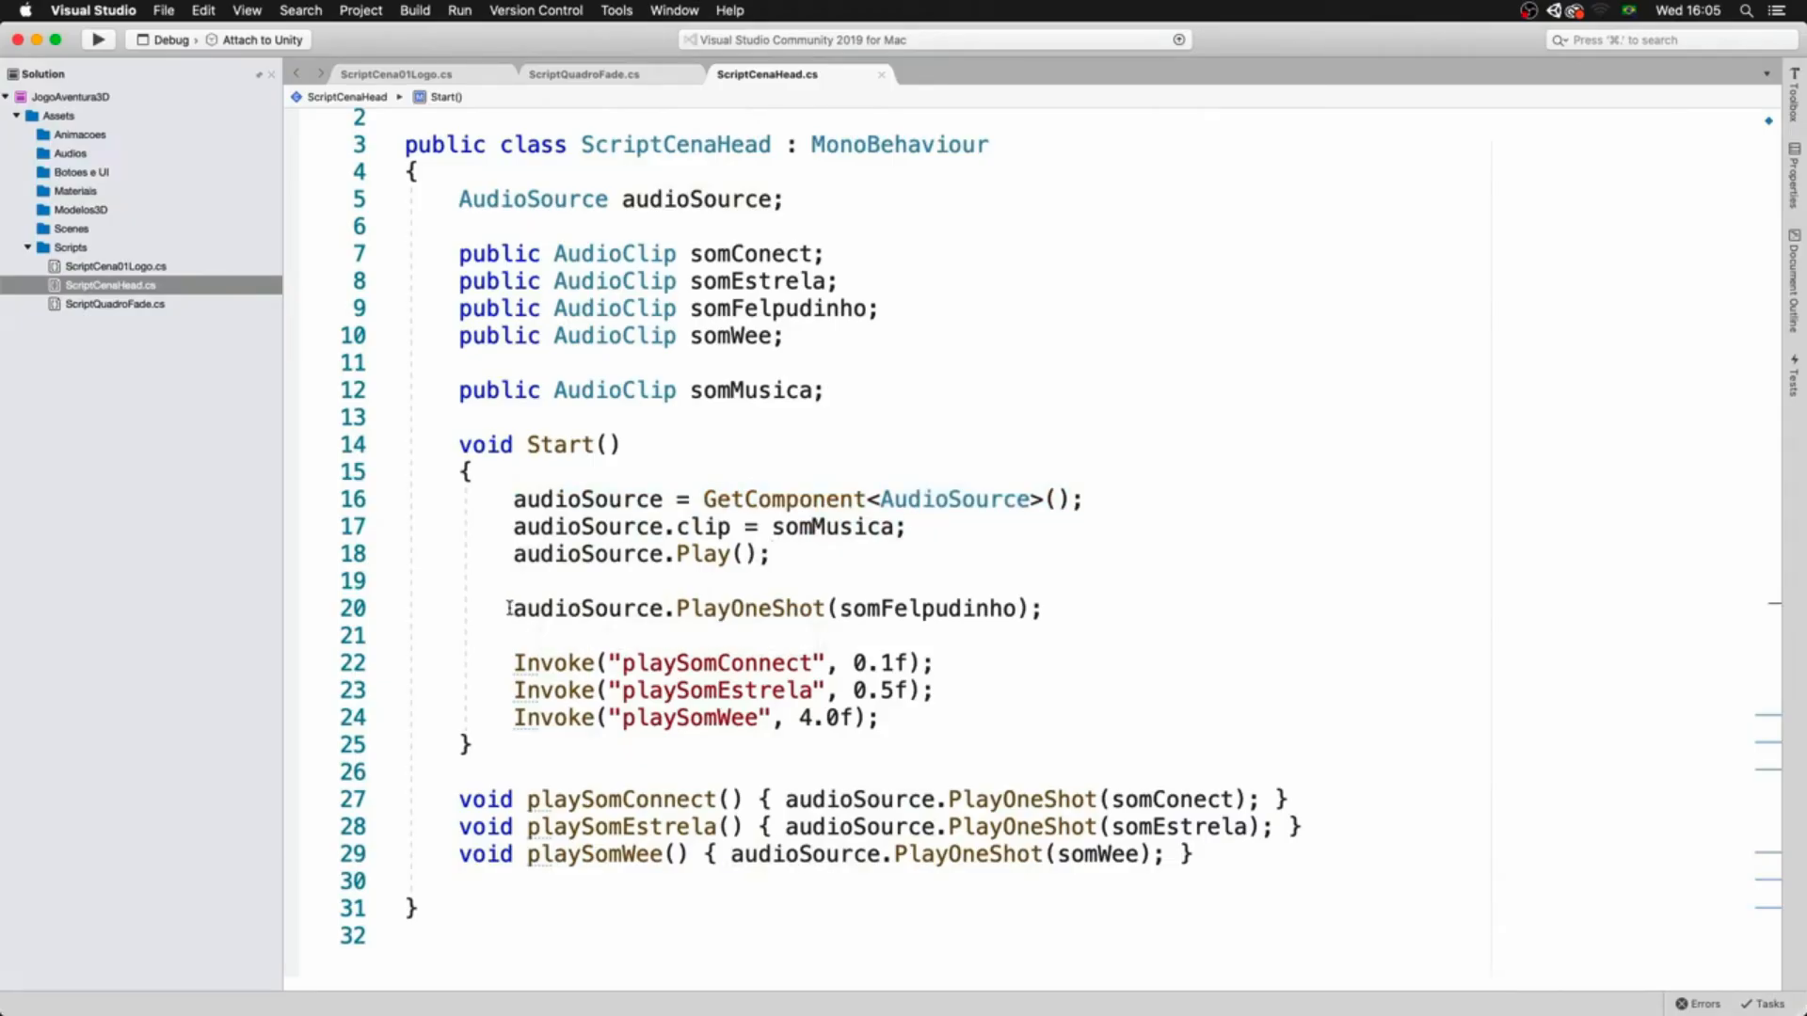
left_click_drag(509, 608, 859, 584)
left_click(895, 608)
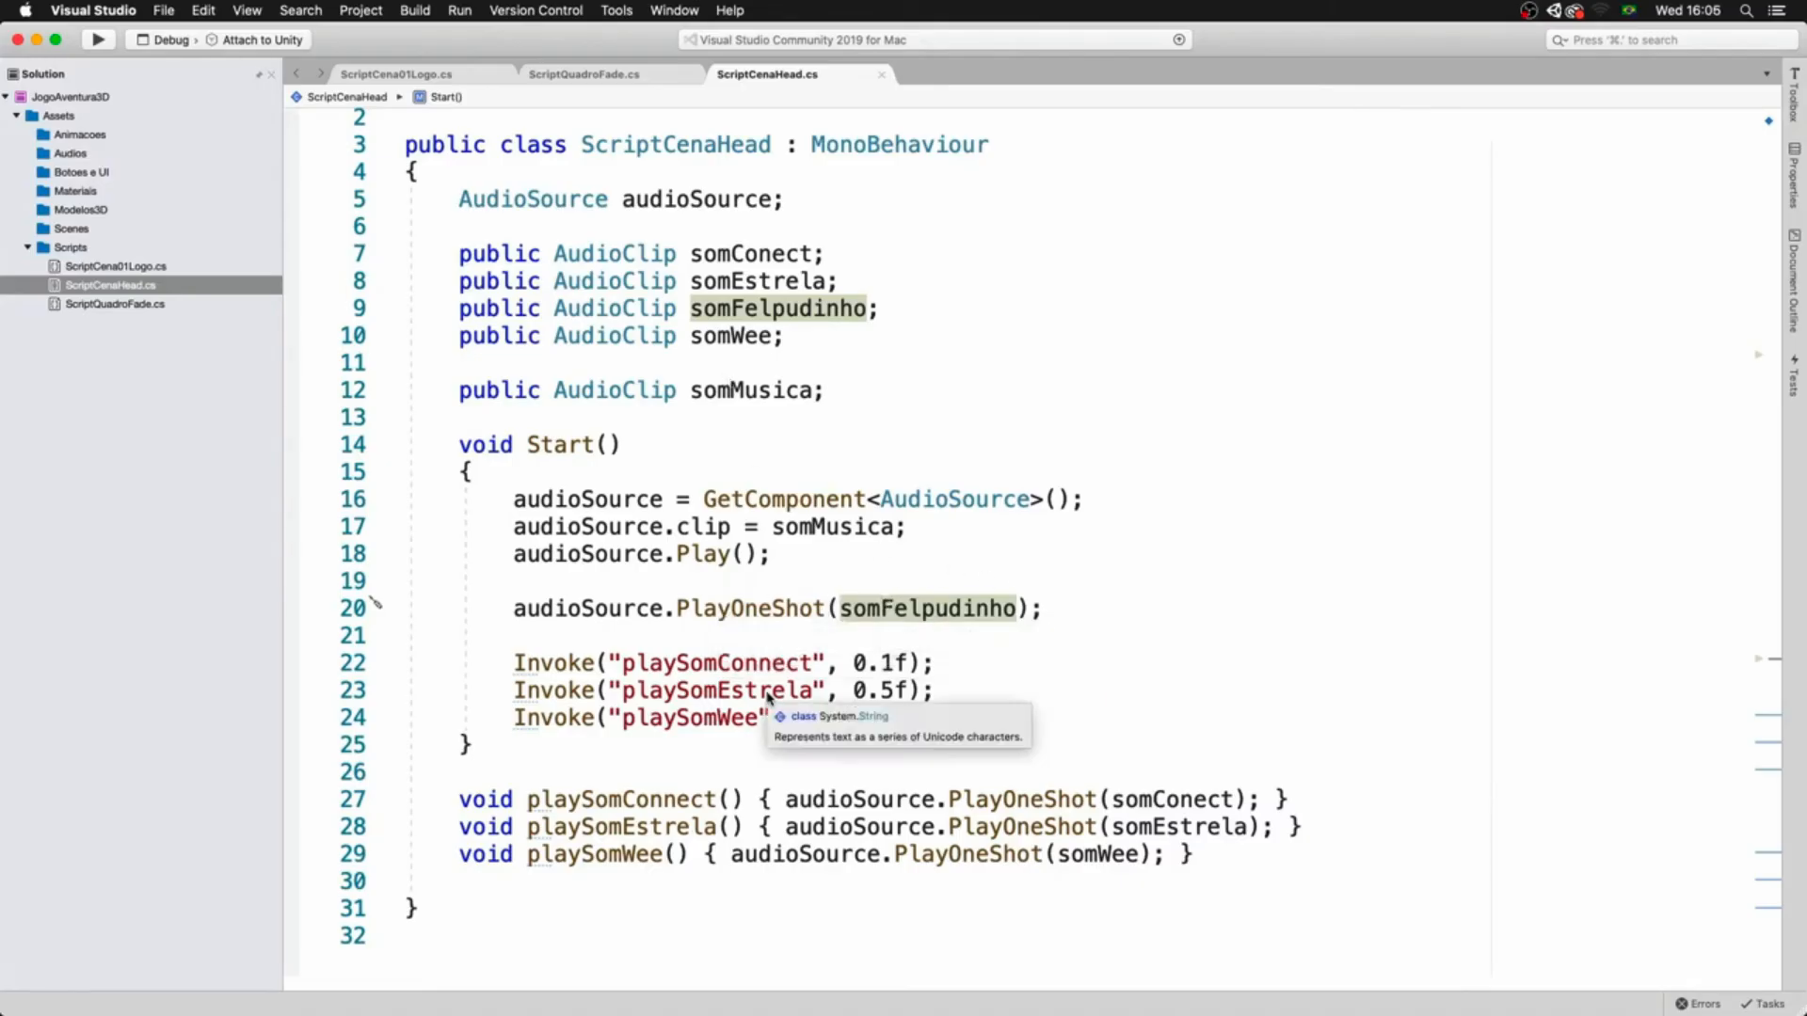
- Review ScriptCenaHead's three Invoke calls, the PlayOneShot arguments of playSomConnect, playSomEstrela and playSomWee, and the delay values
left_click(516, 663)
double_click(520, 664)
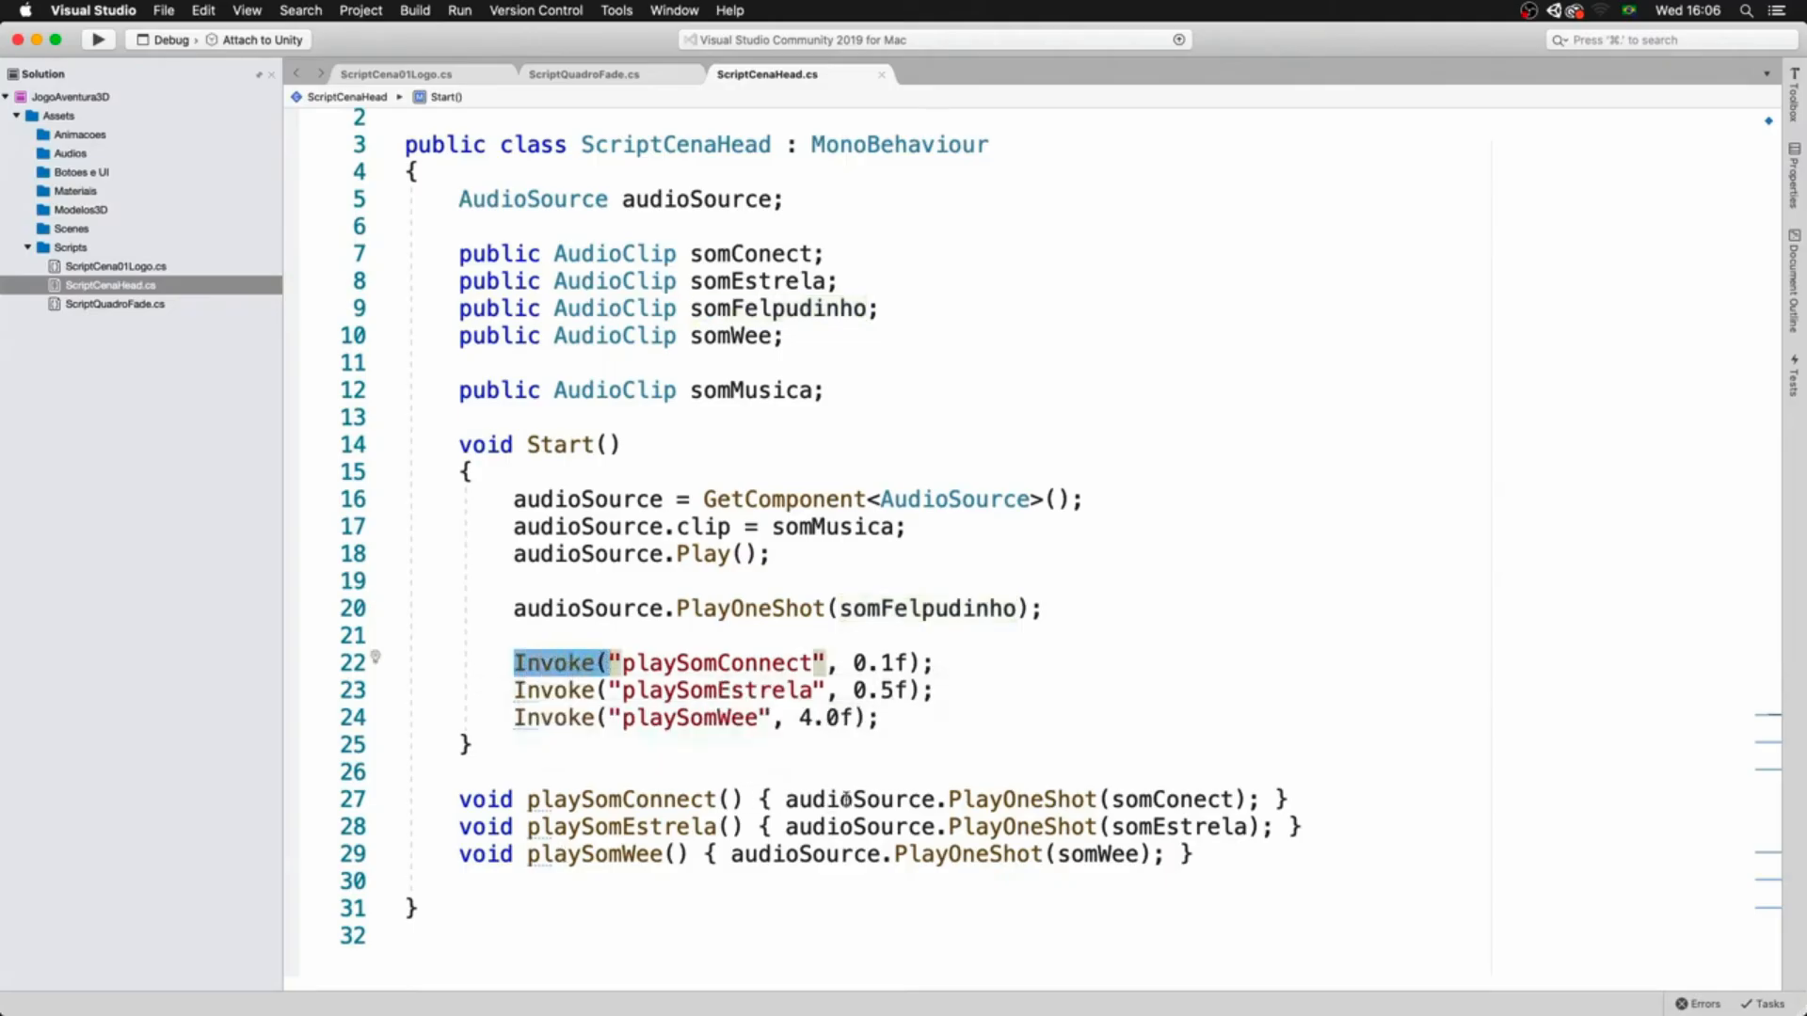
left_click_drag(1110, 799, 1233, 799)
left_click_drag(1058, 825, 1184, 826)
left_click_drag(975, 855, 1099, 854)
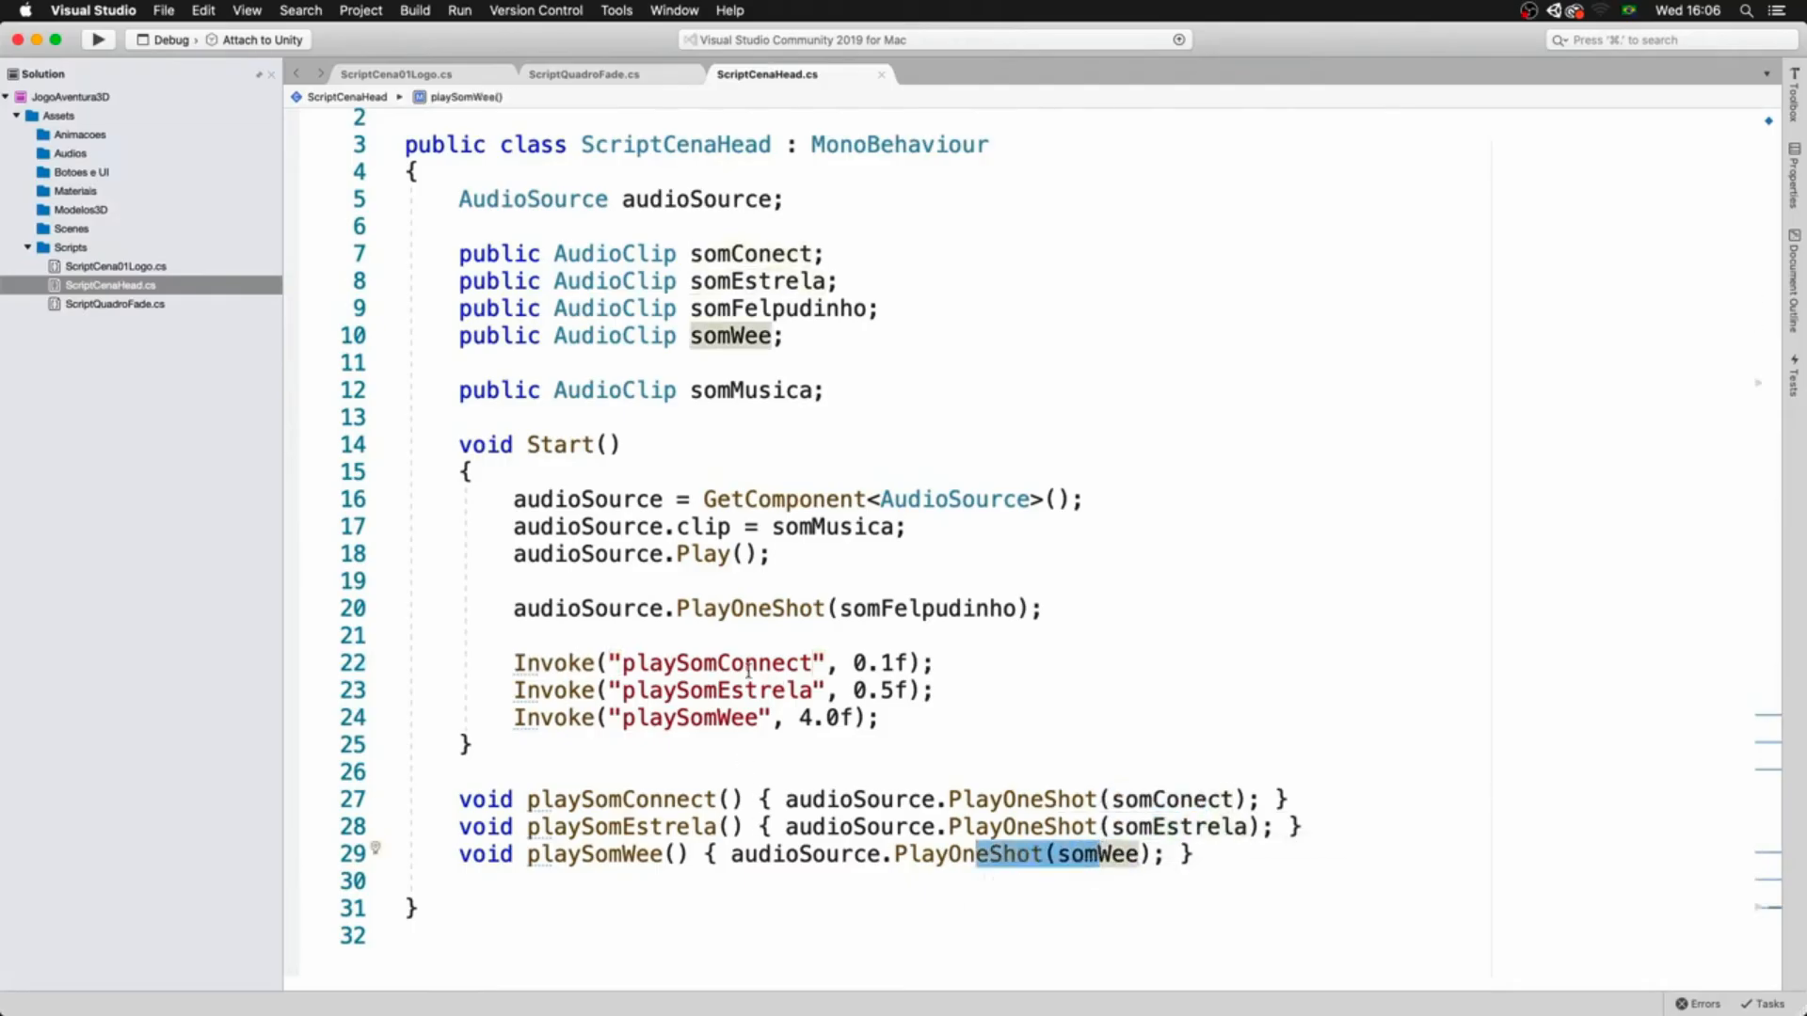
left_click_drag(853, 664, 838, 717)
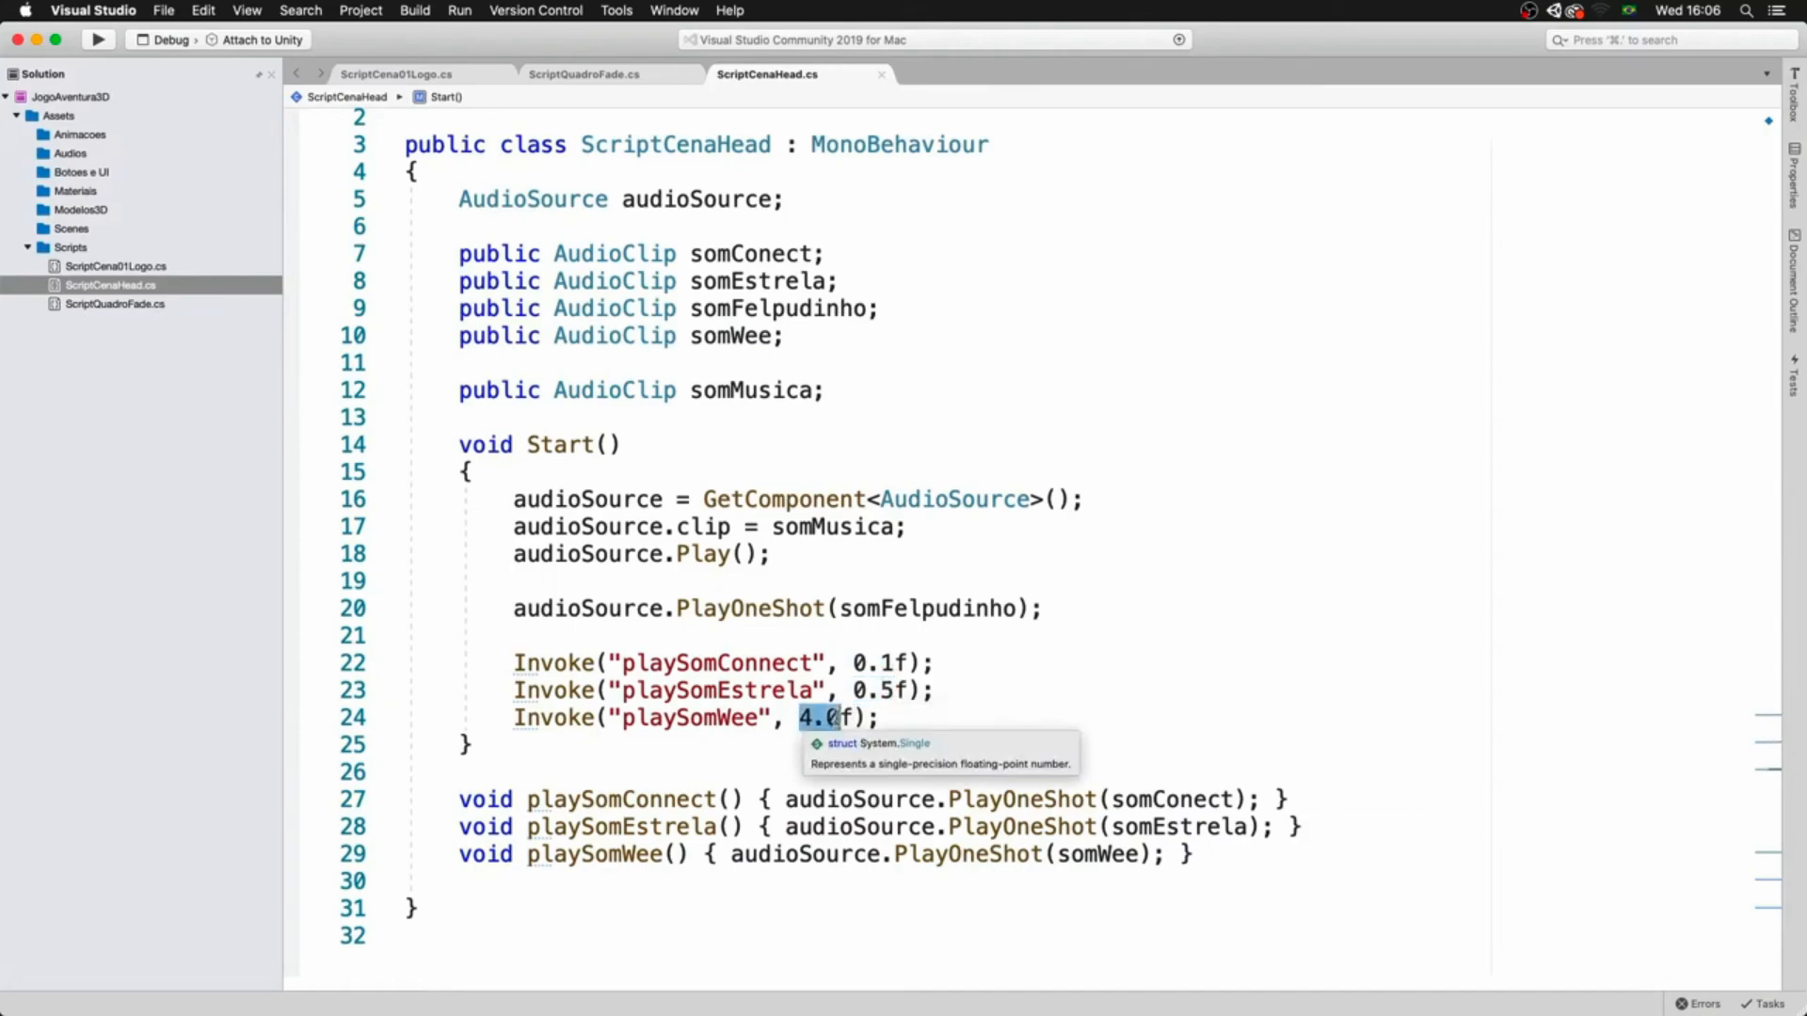
- Switch to Unity, open the Cena01_LogoIntro scene and play the game through to the head scene to test it, ending with play mode stopped
key("super+Tab")
left_click(795, 538)
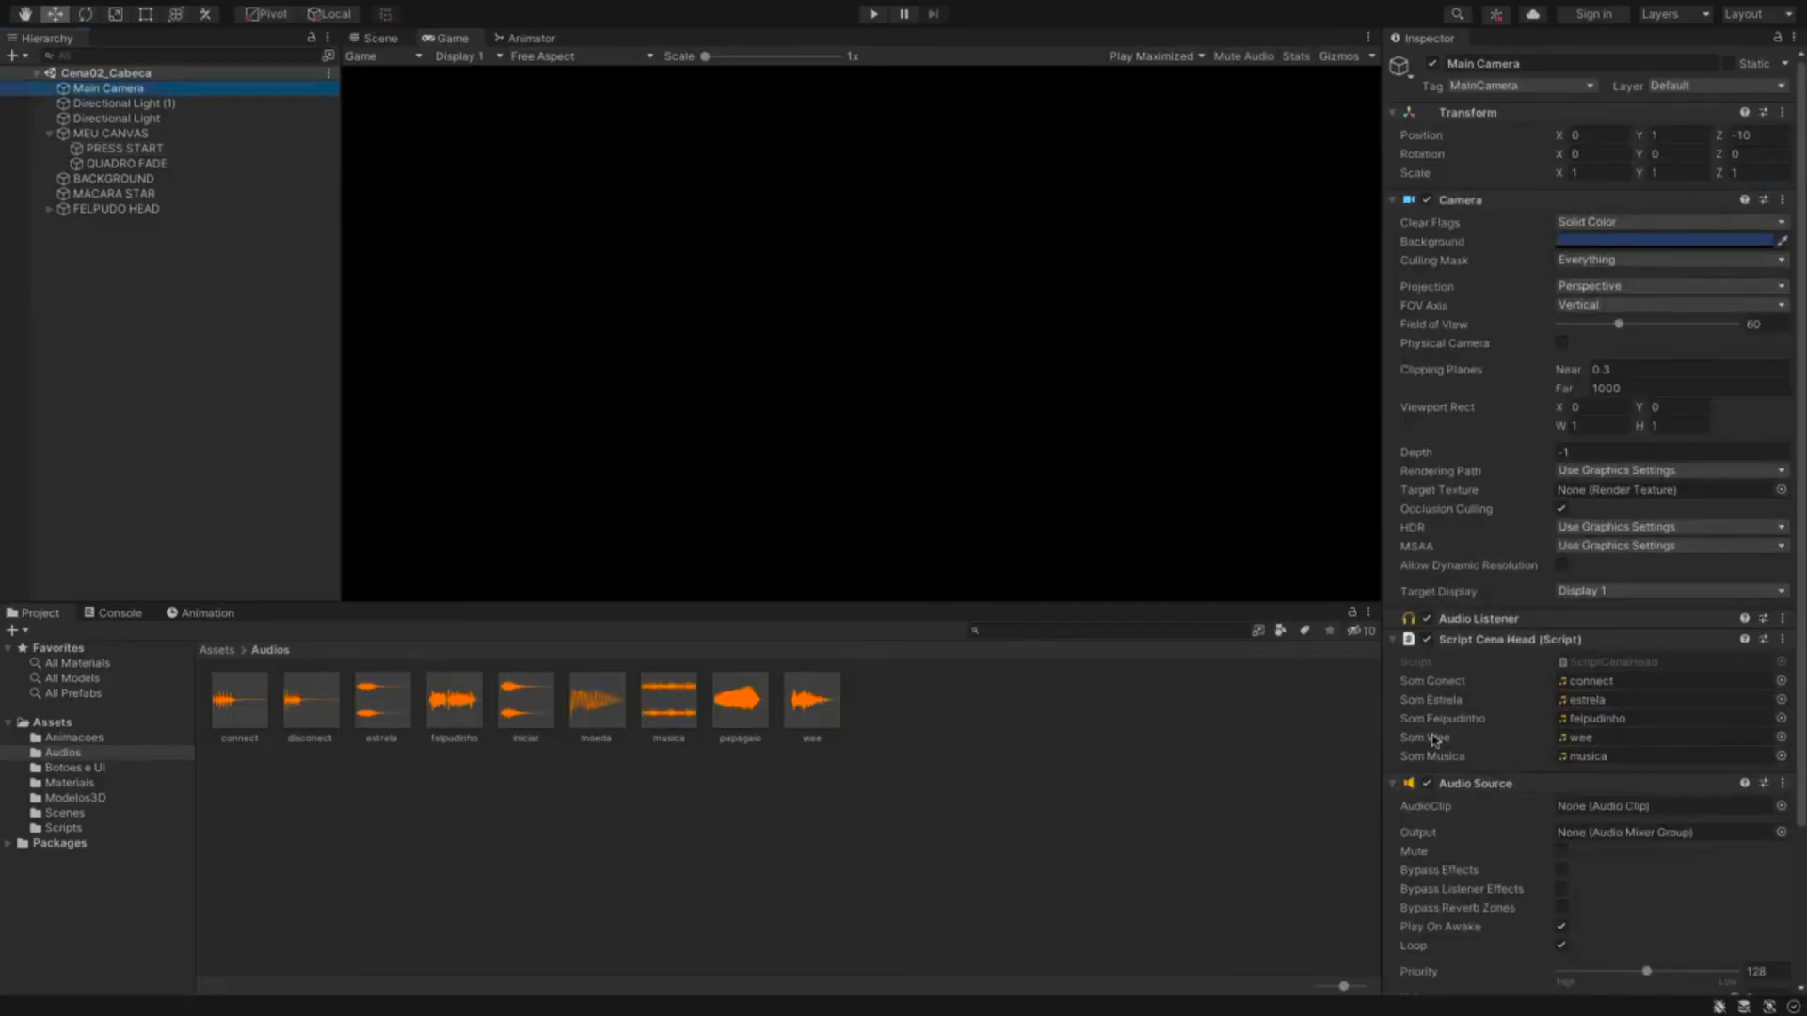
left_click(66, 813)
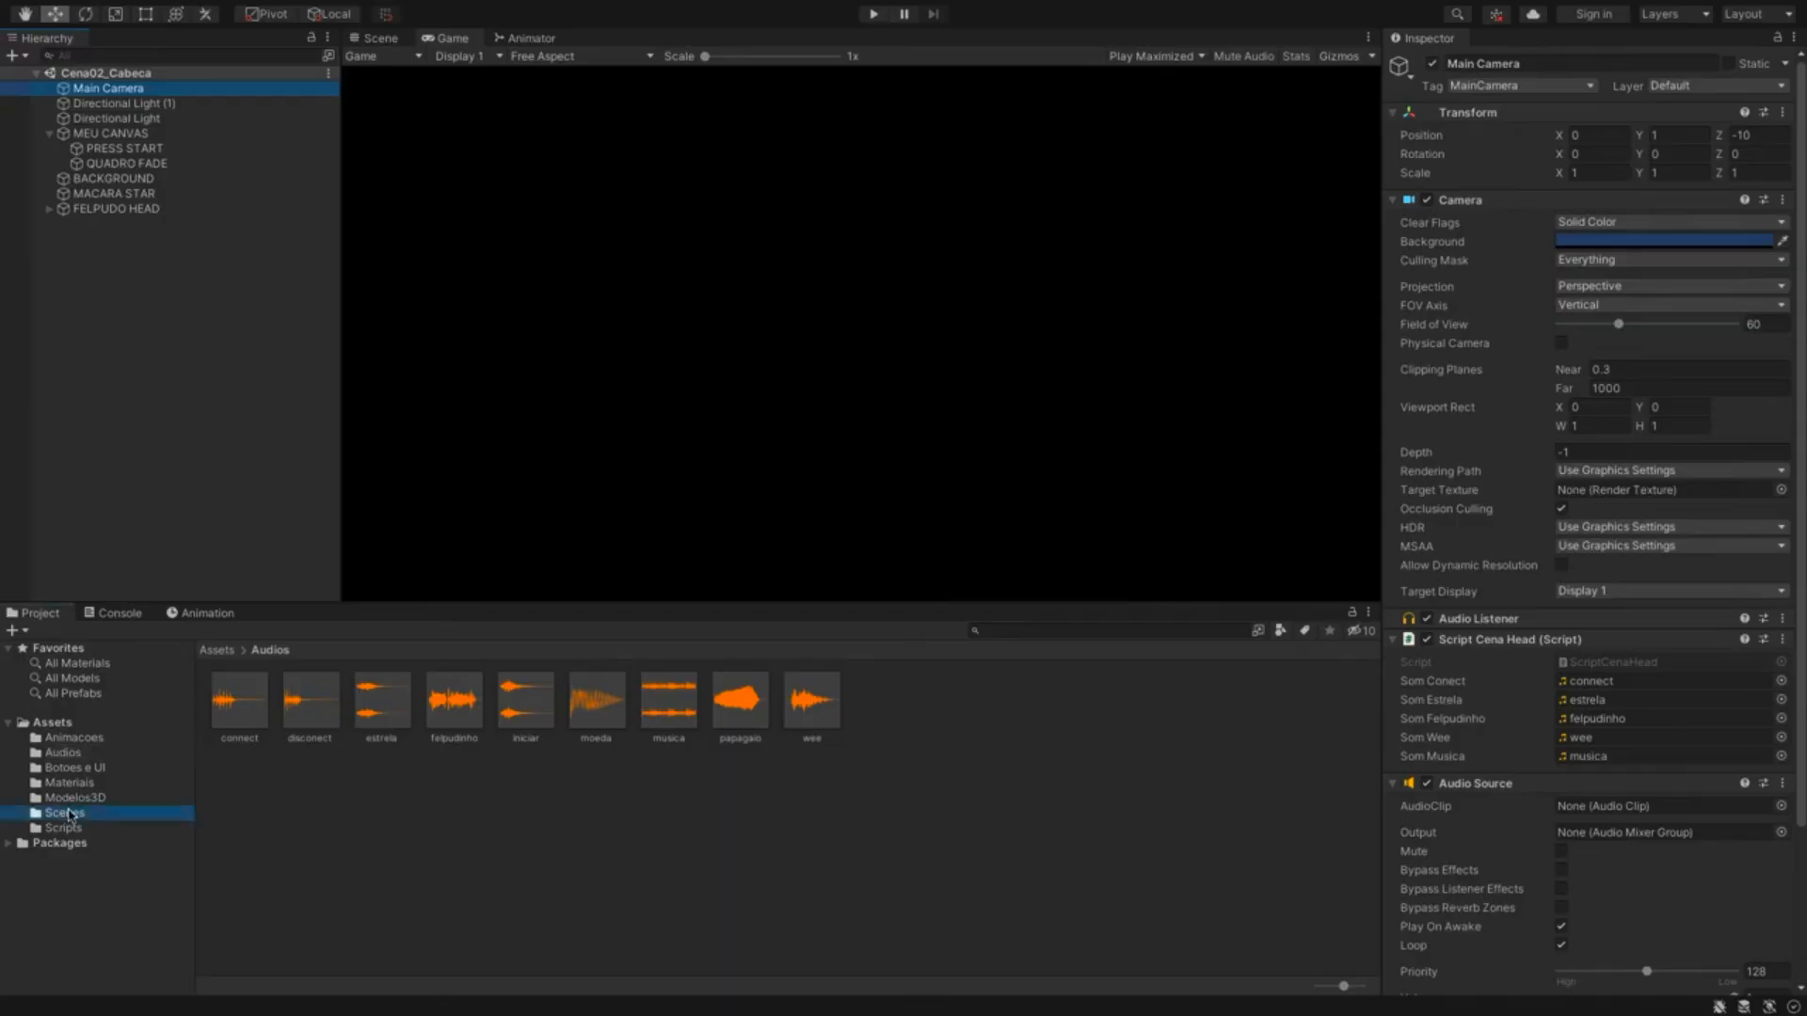
double_click(245, 699)
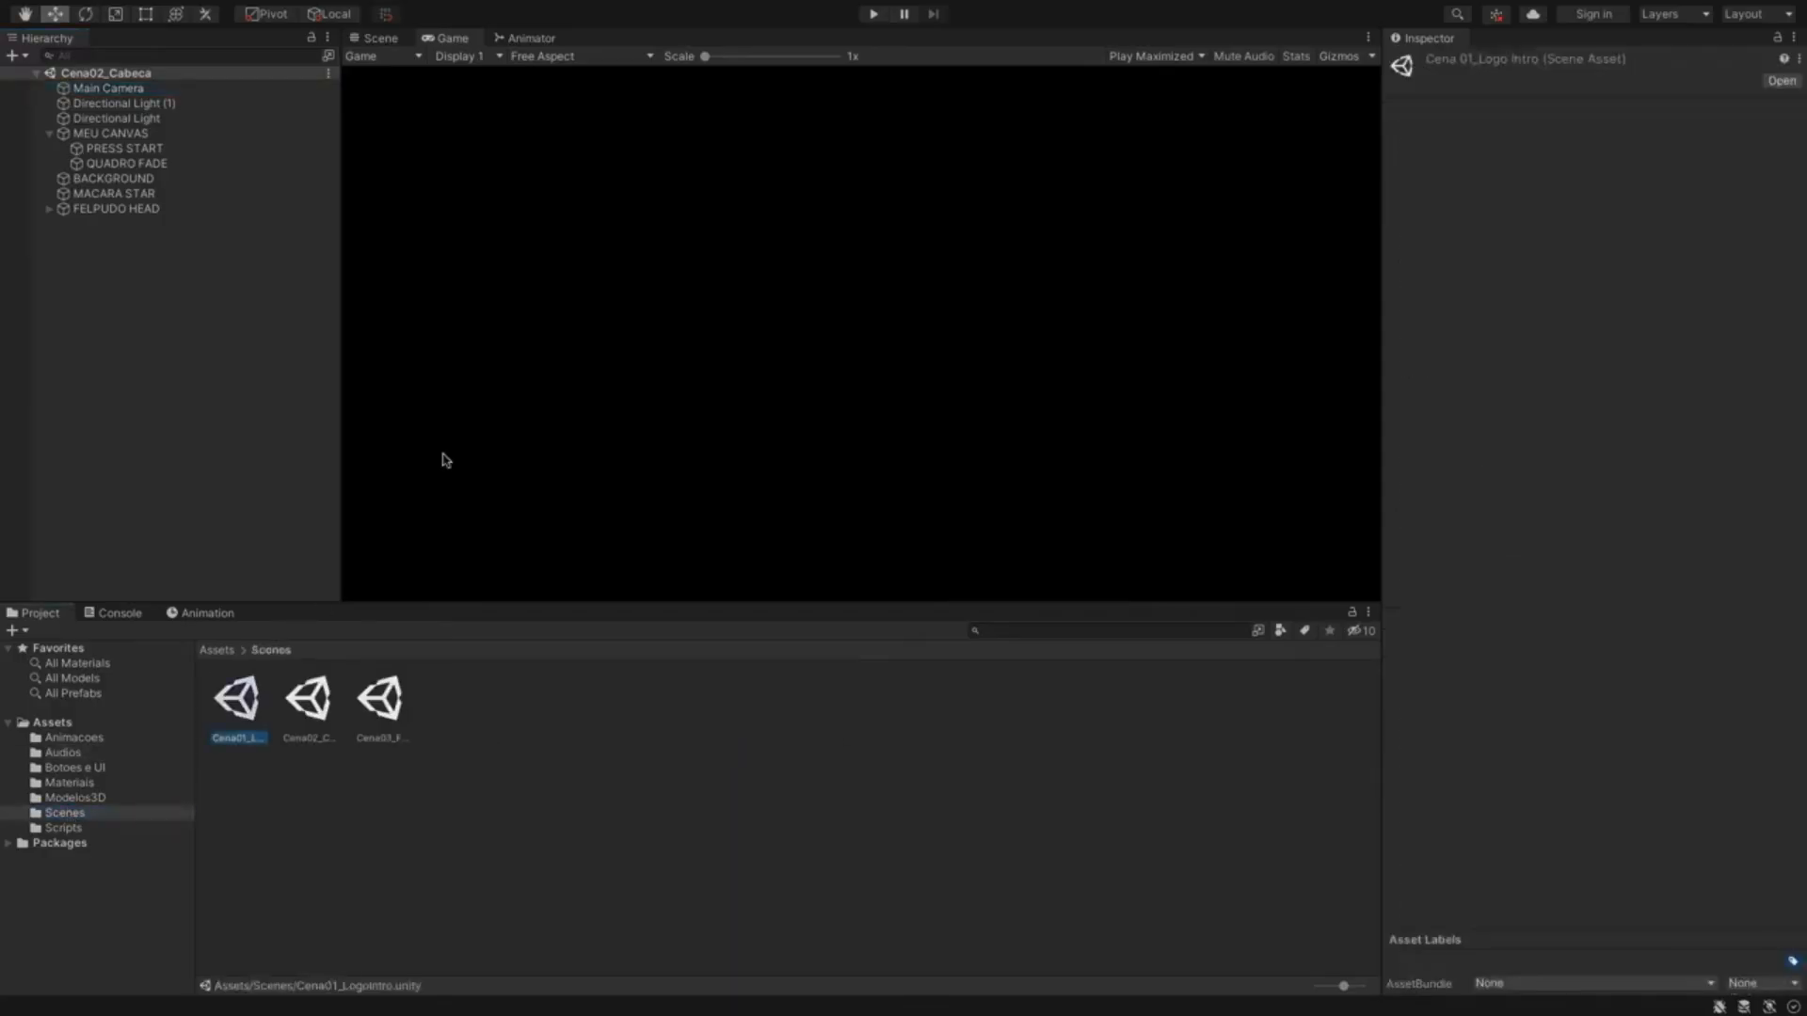
left_click(873, 13)
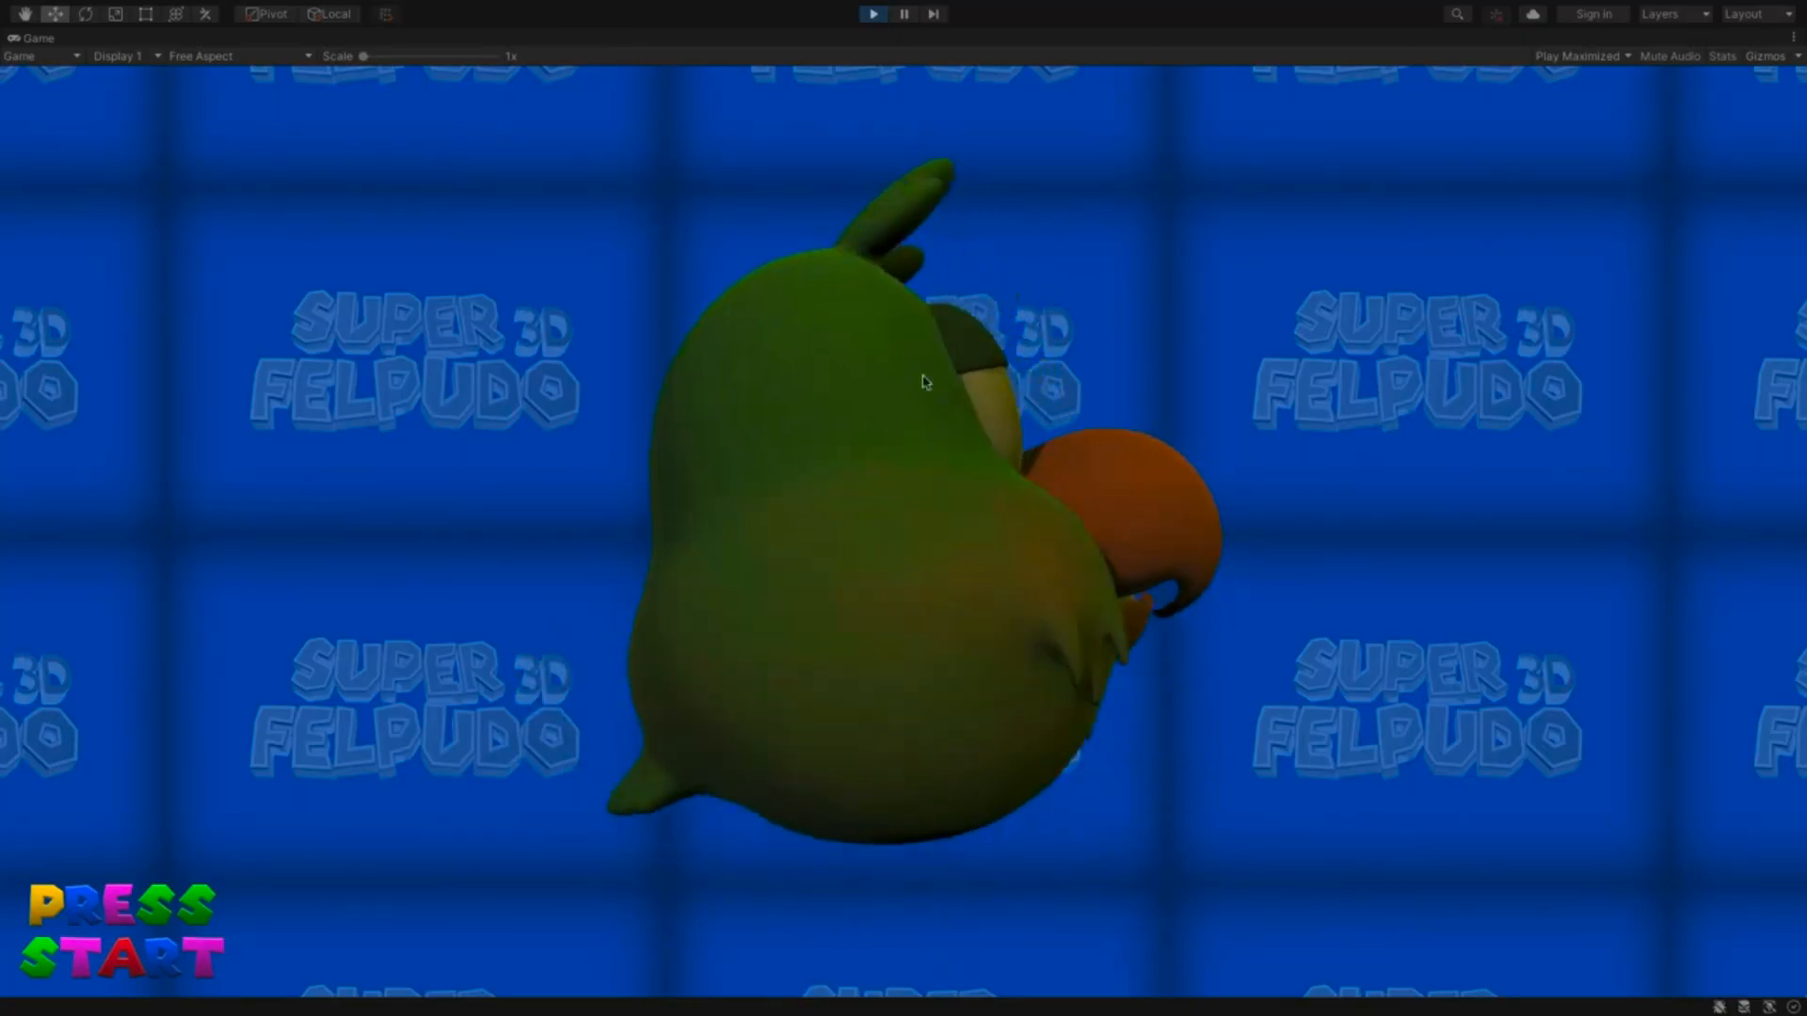
left_click(871, 16)
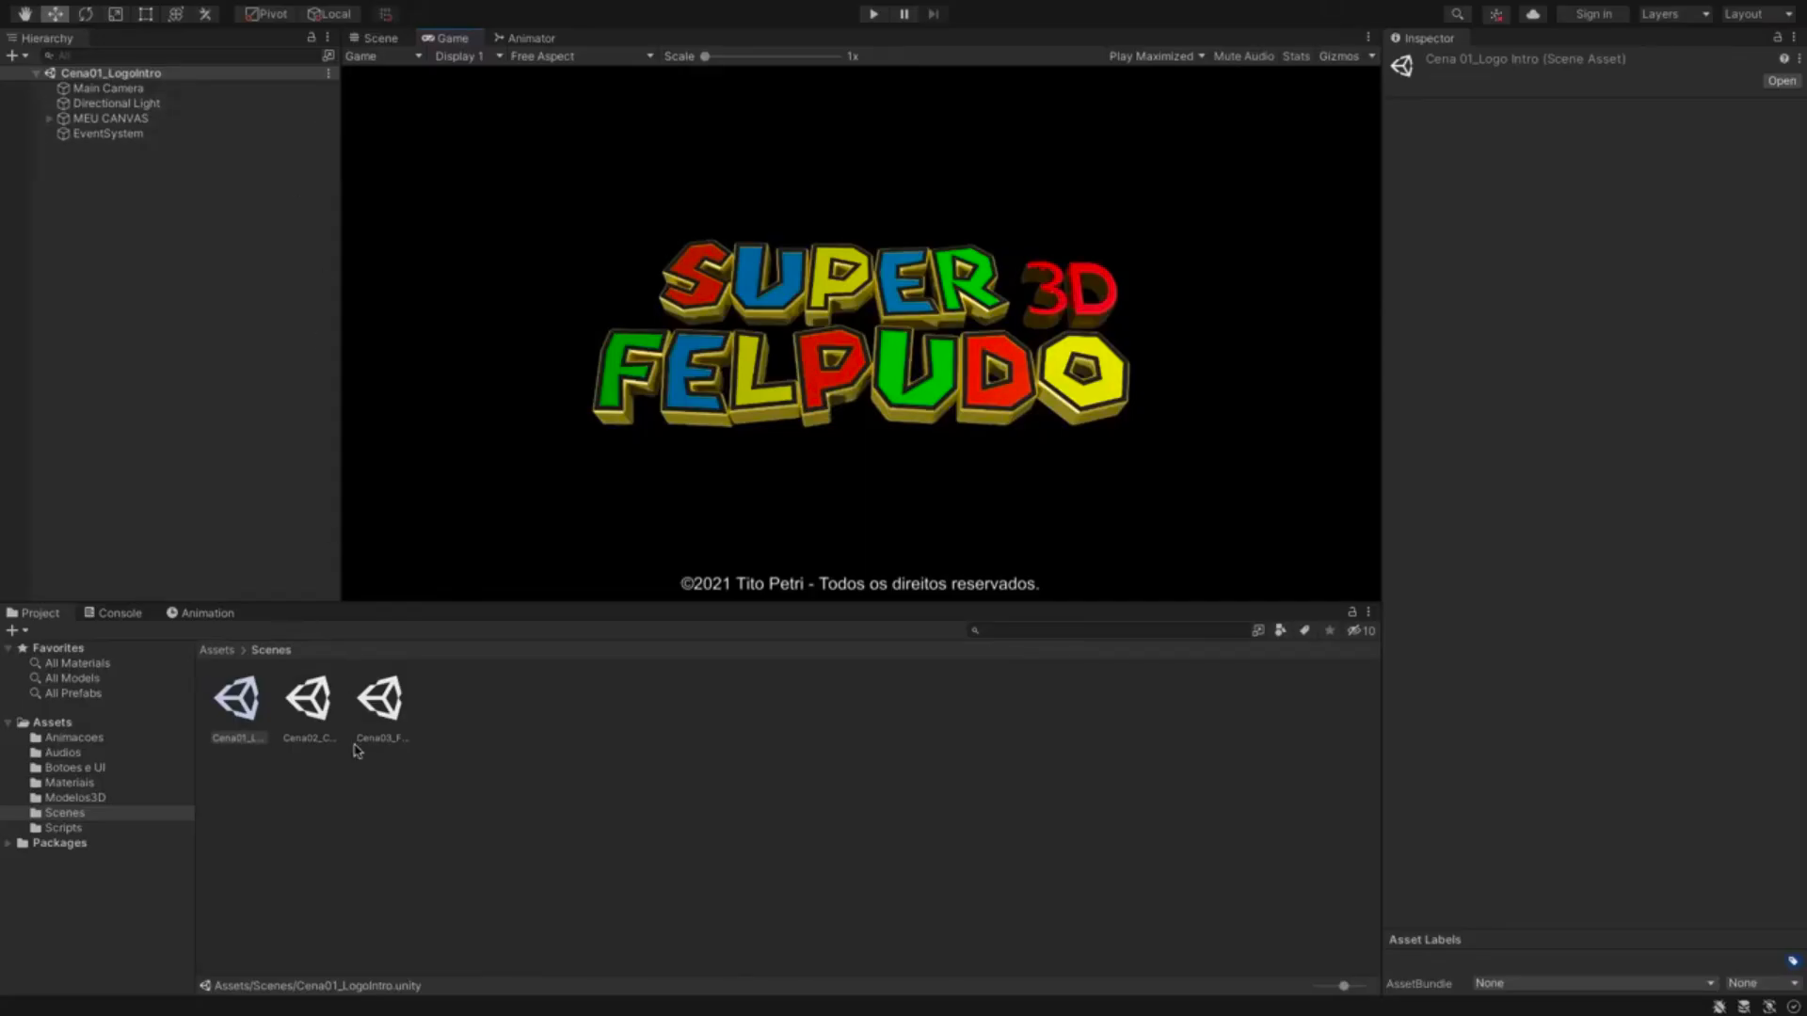
- Check Cena03_Fase01, open Cena02_Cabeca and generate its lighting from the Lighting settings, closing them when done
double_click(381, 706)
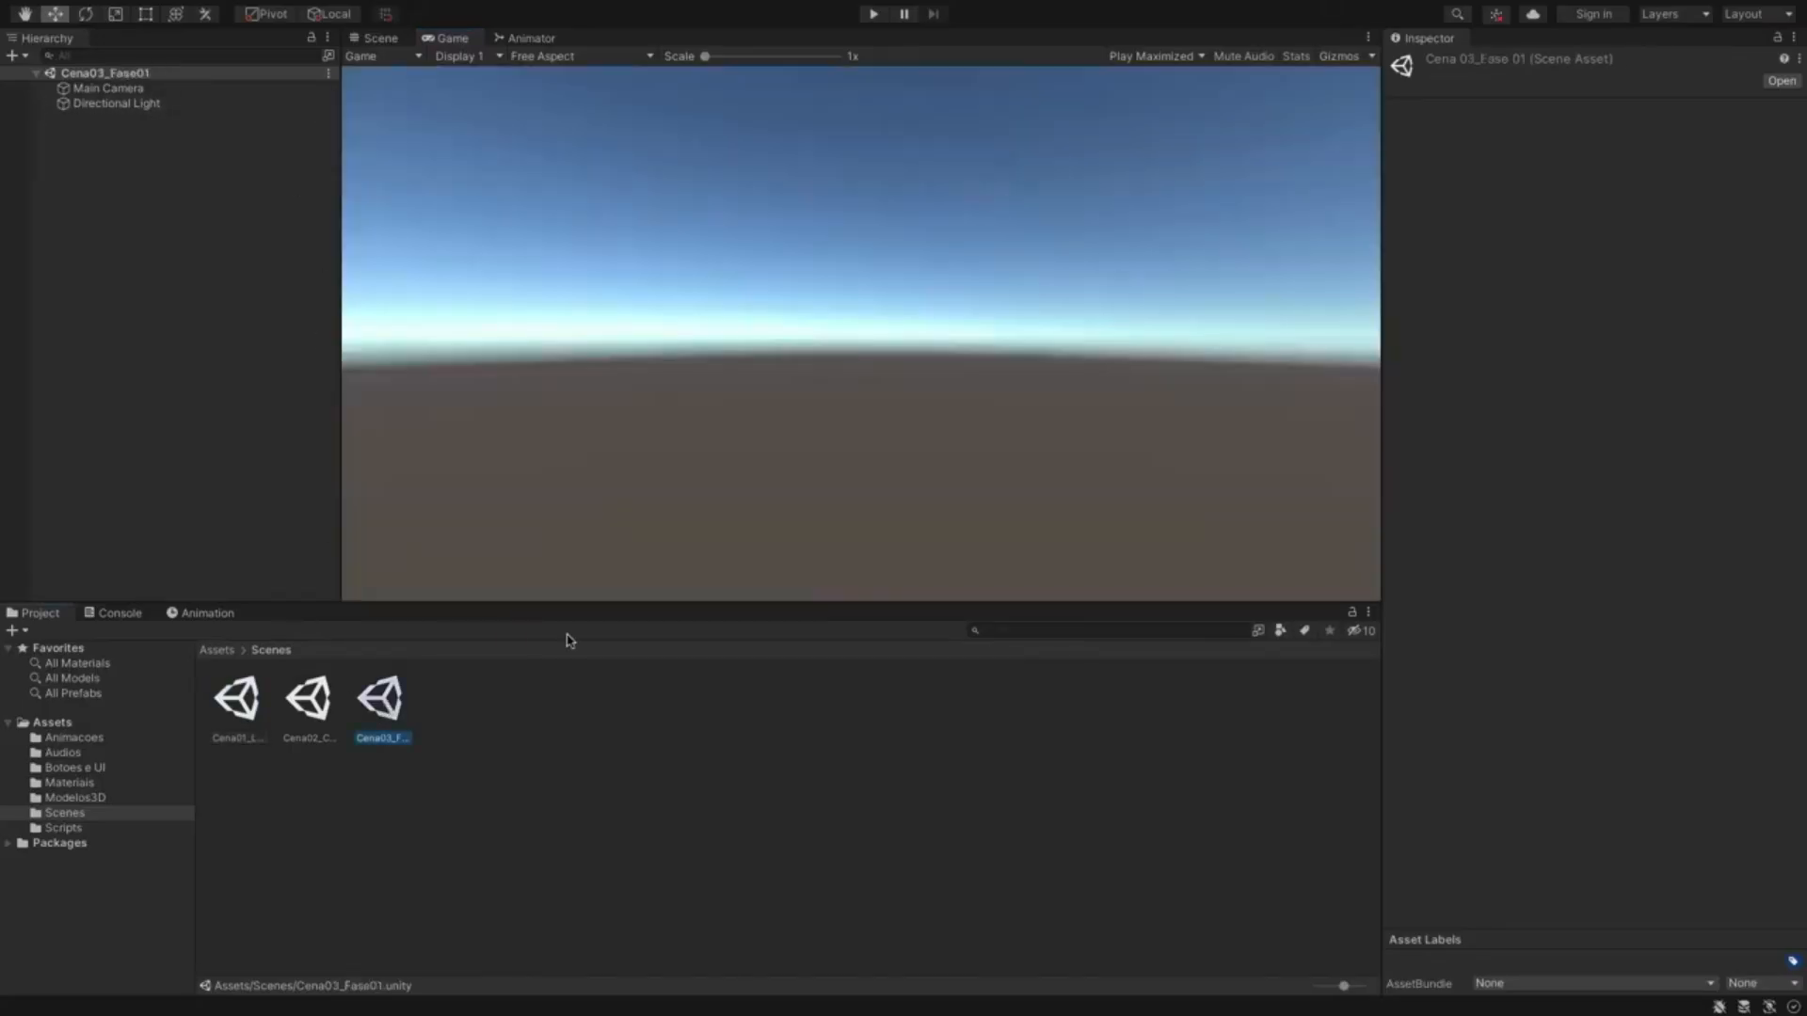
double_click(310, 701)
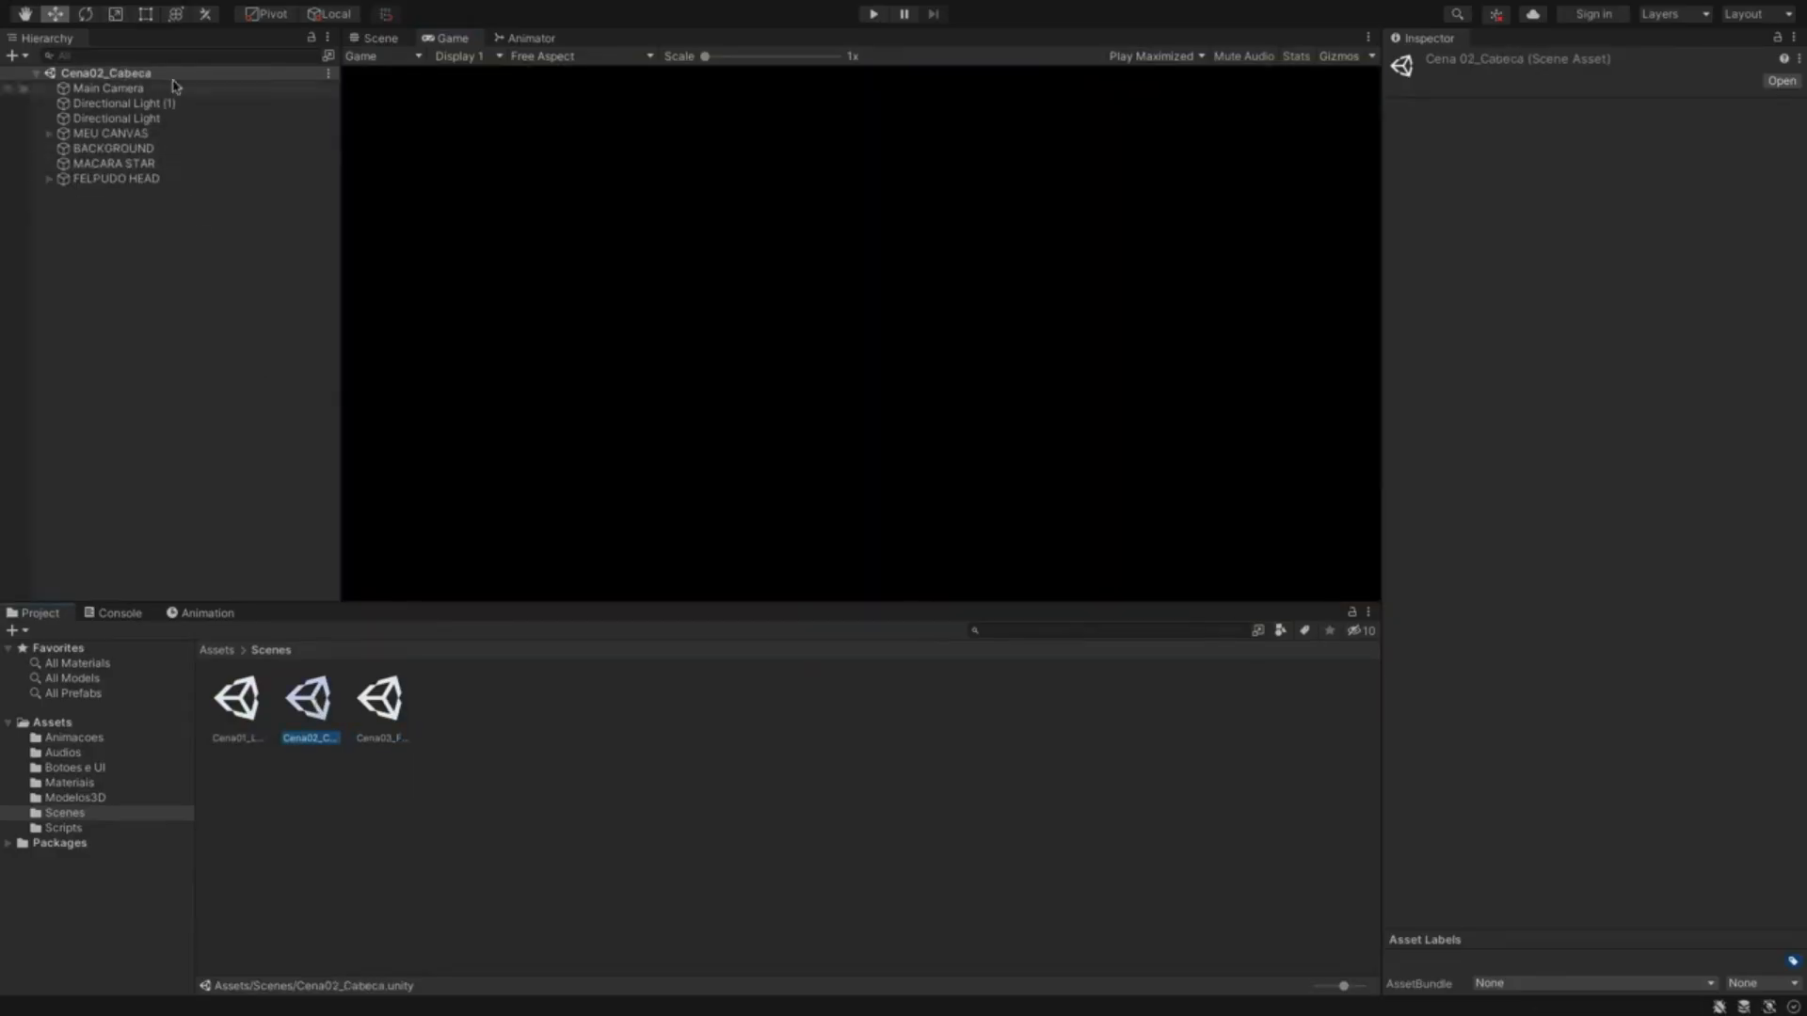
left_click(378, 38)
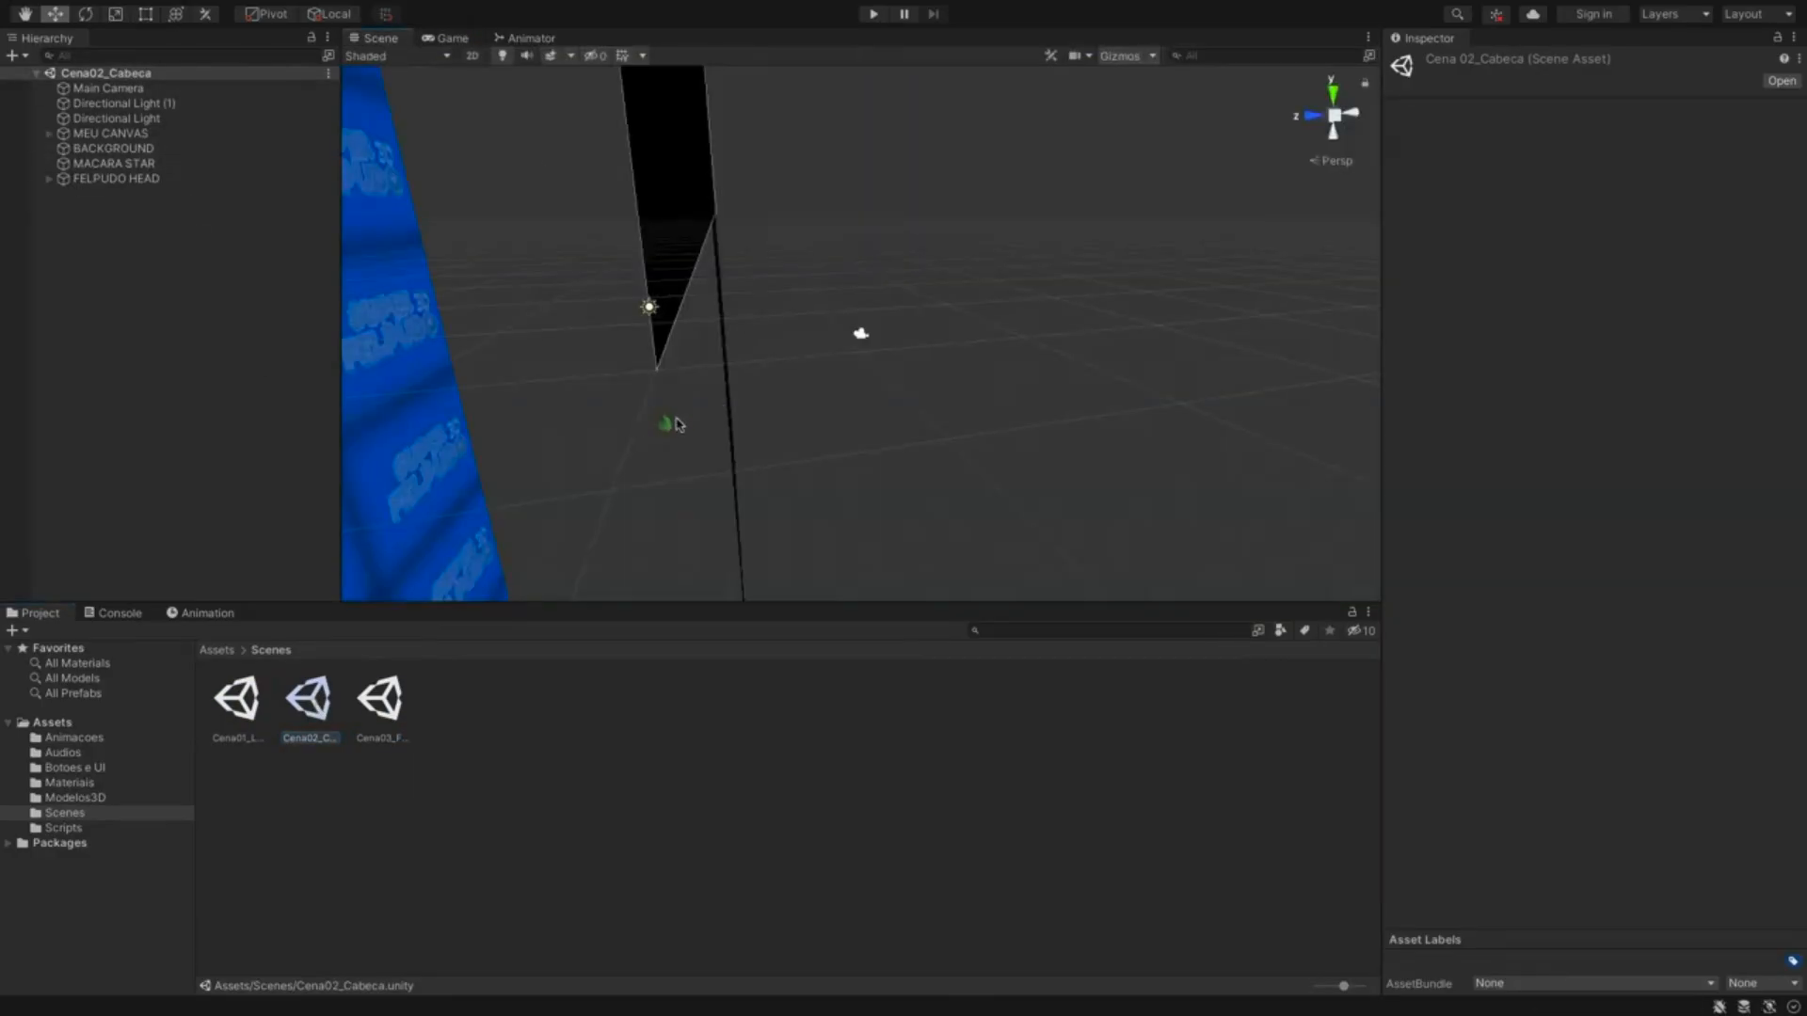
mouse_move(389, 6)
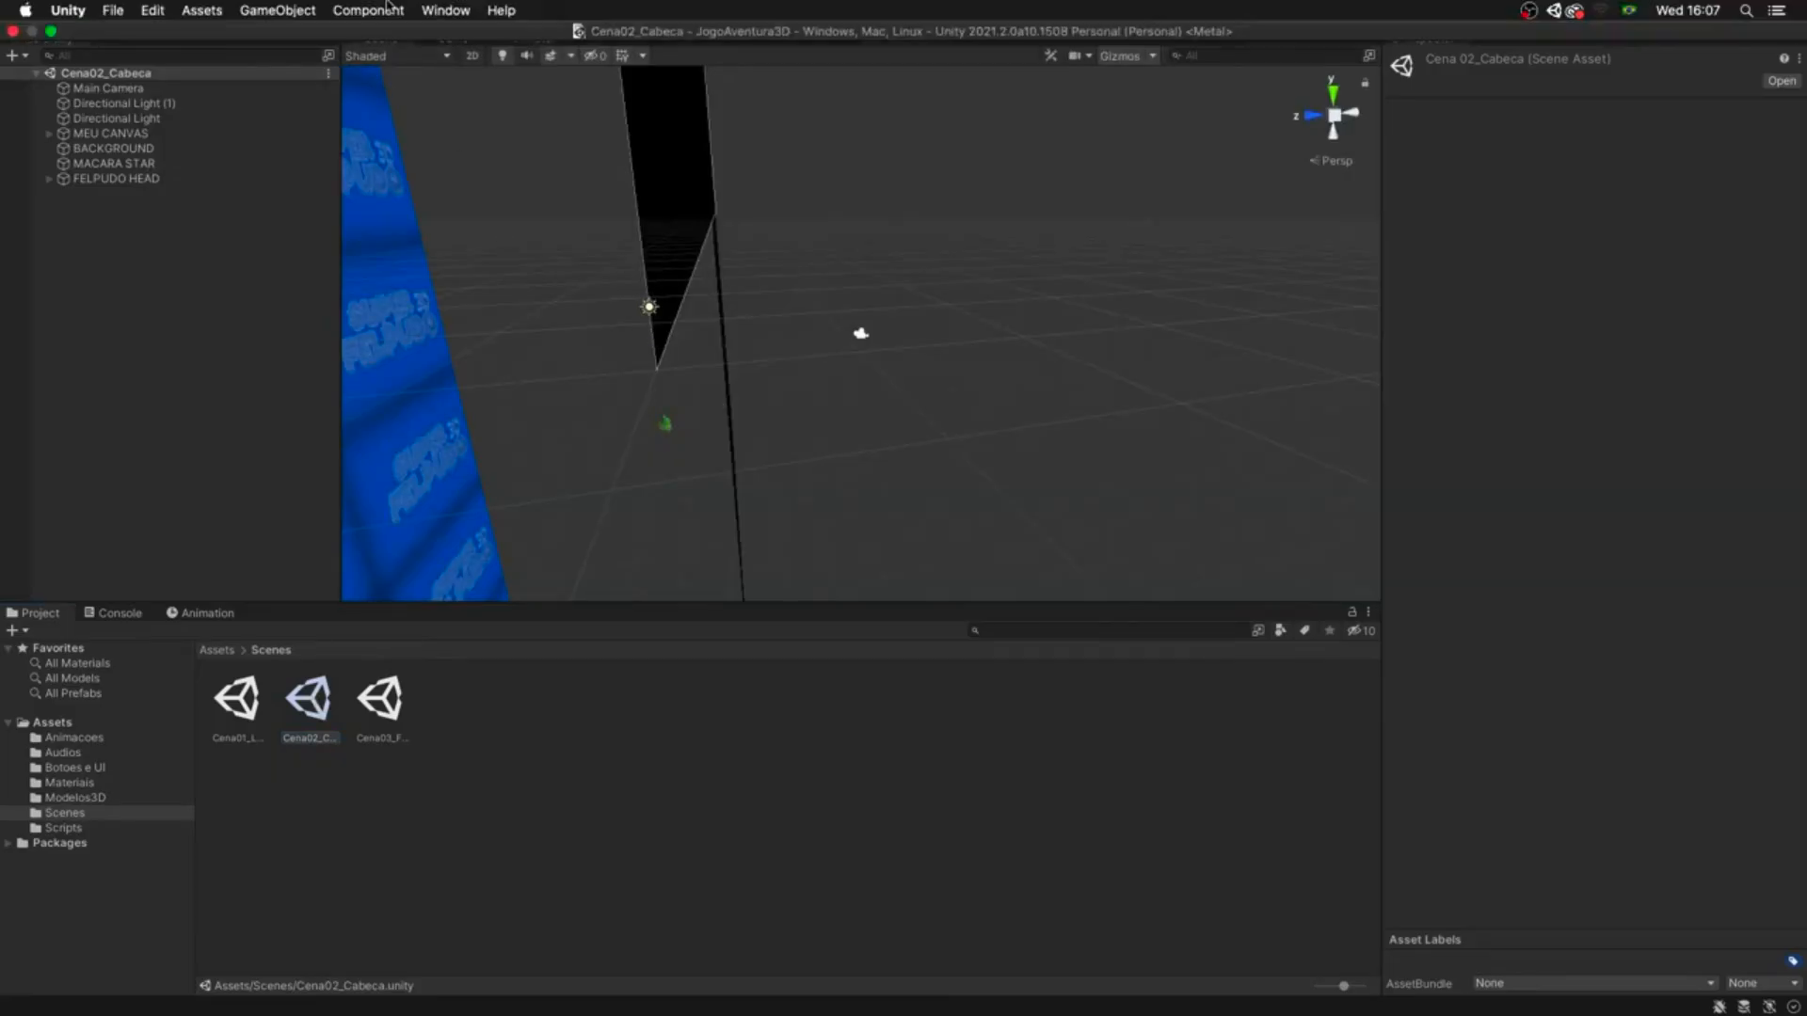
left_click(444, 11)
mouse_move(602, 356)
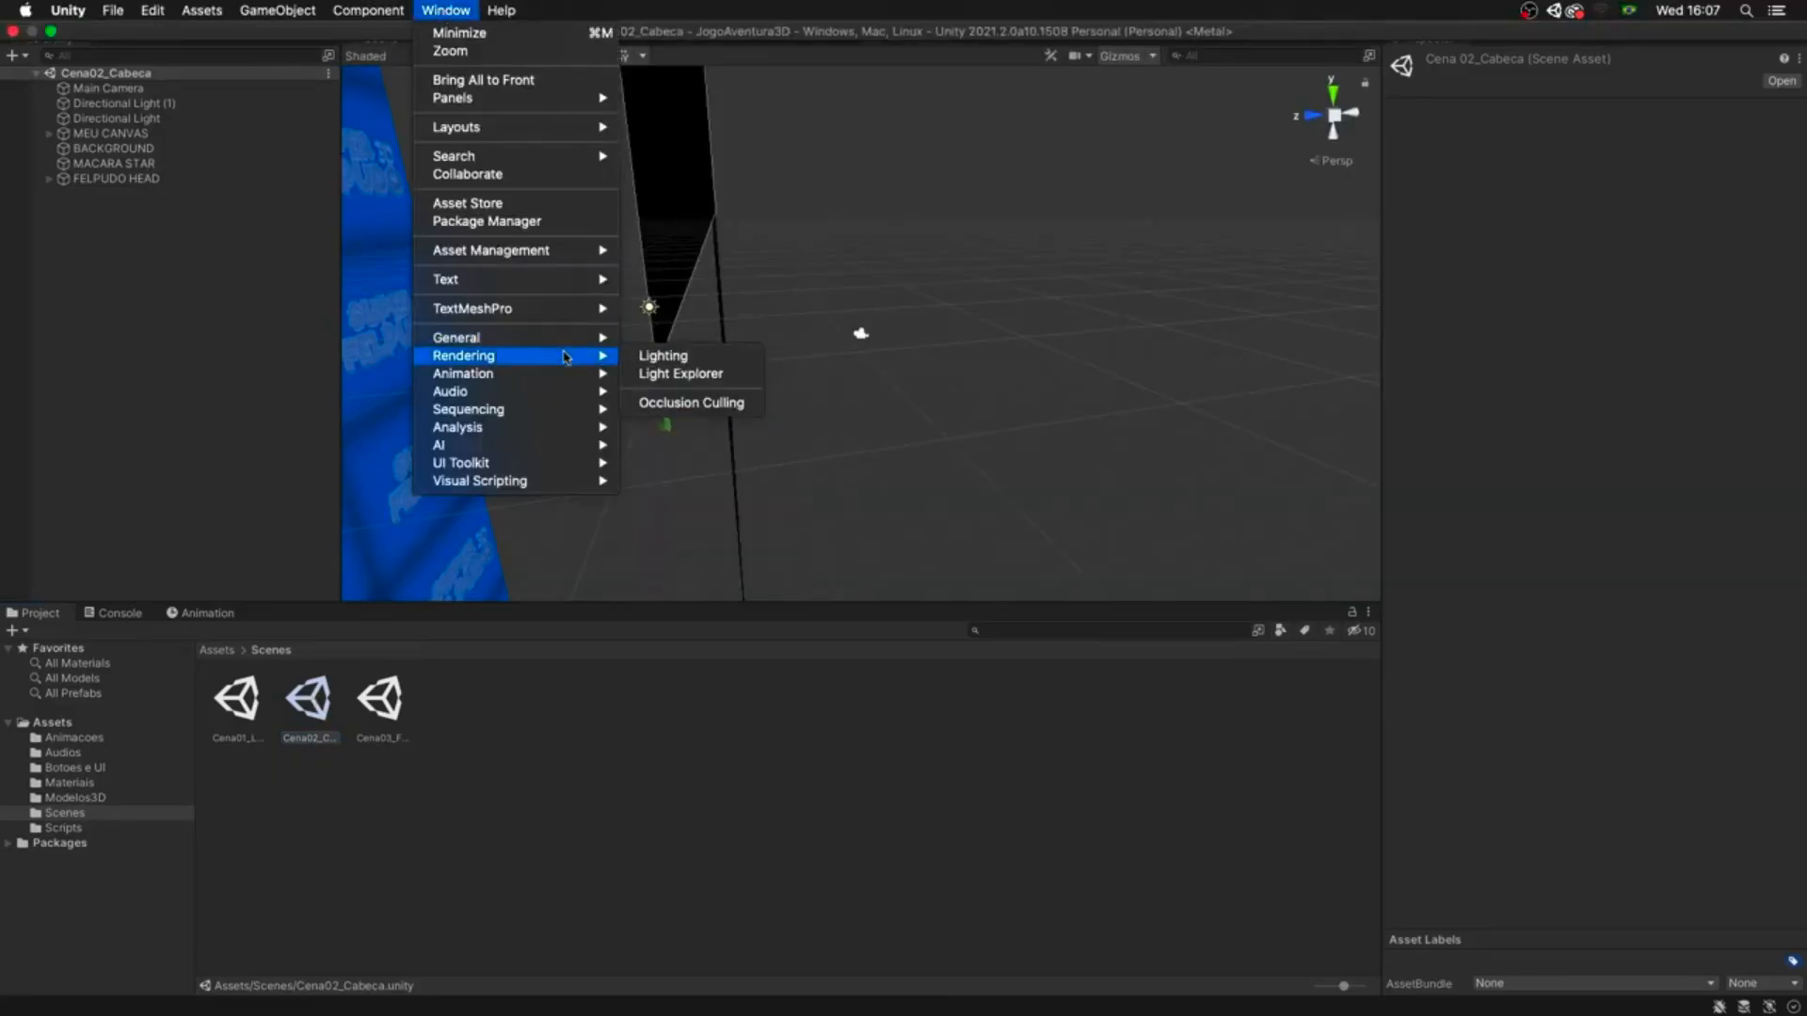
left_click(641, 358)
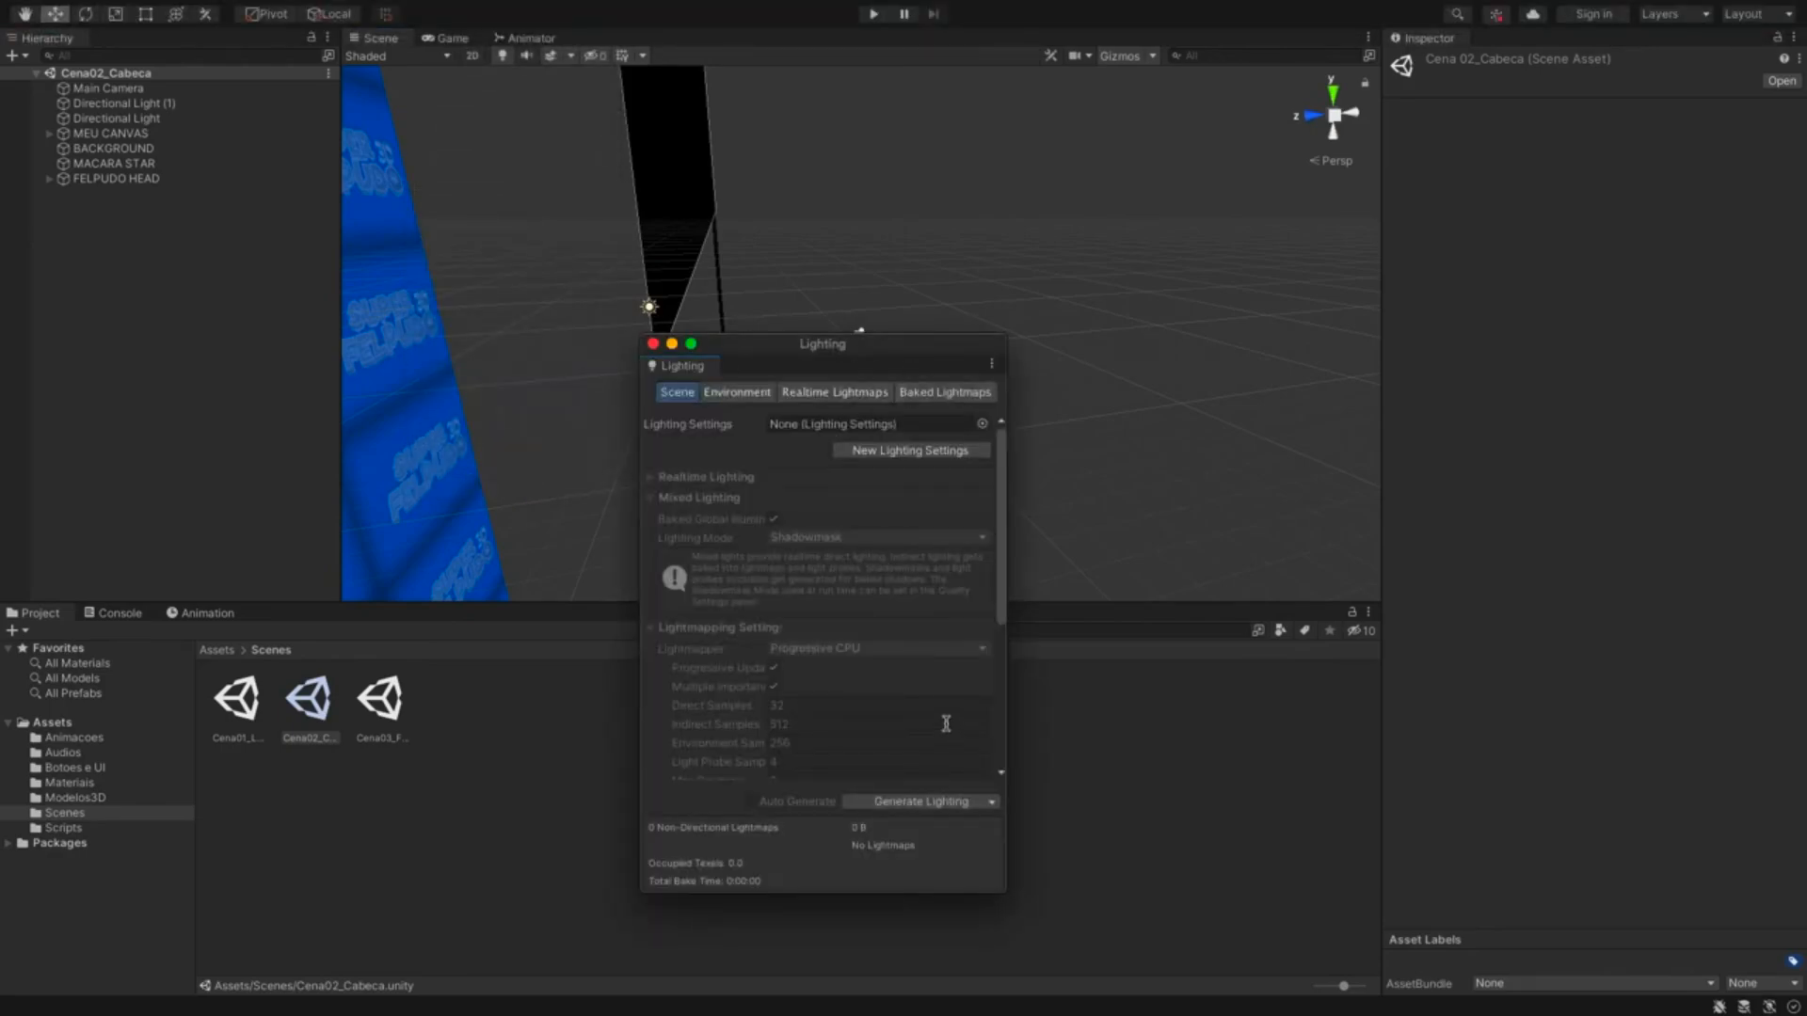
left_click(936, 801)
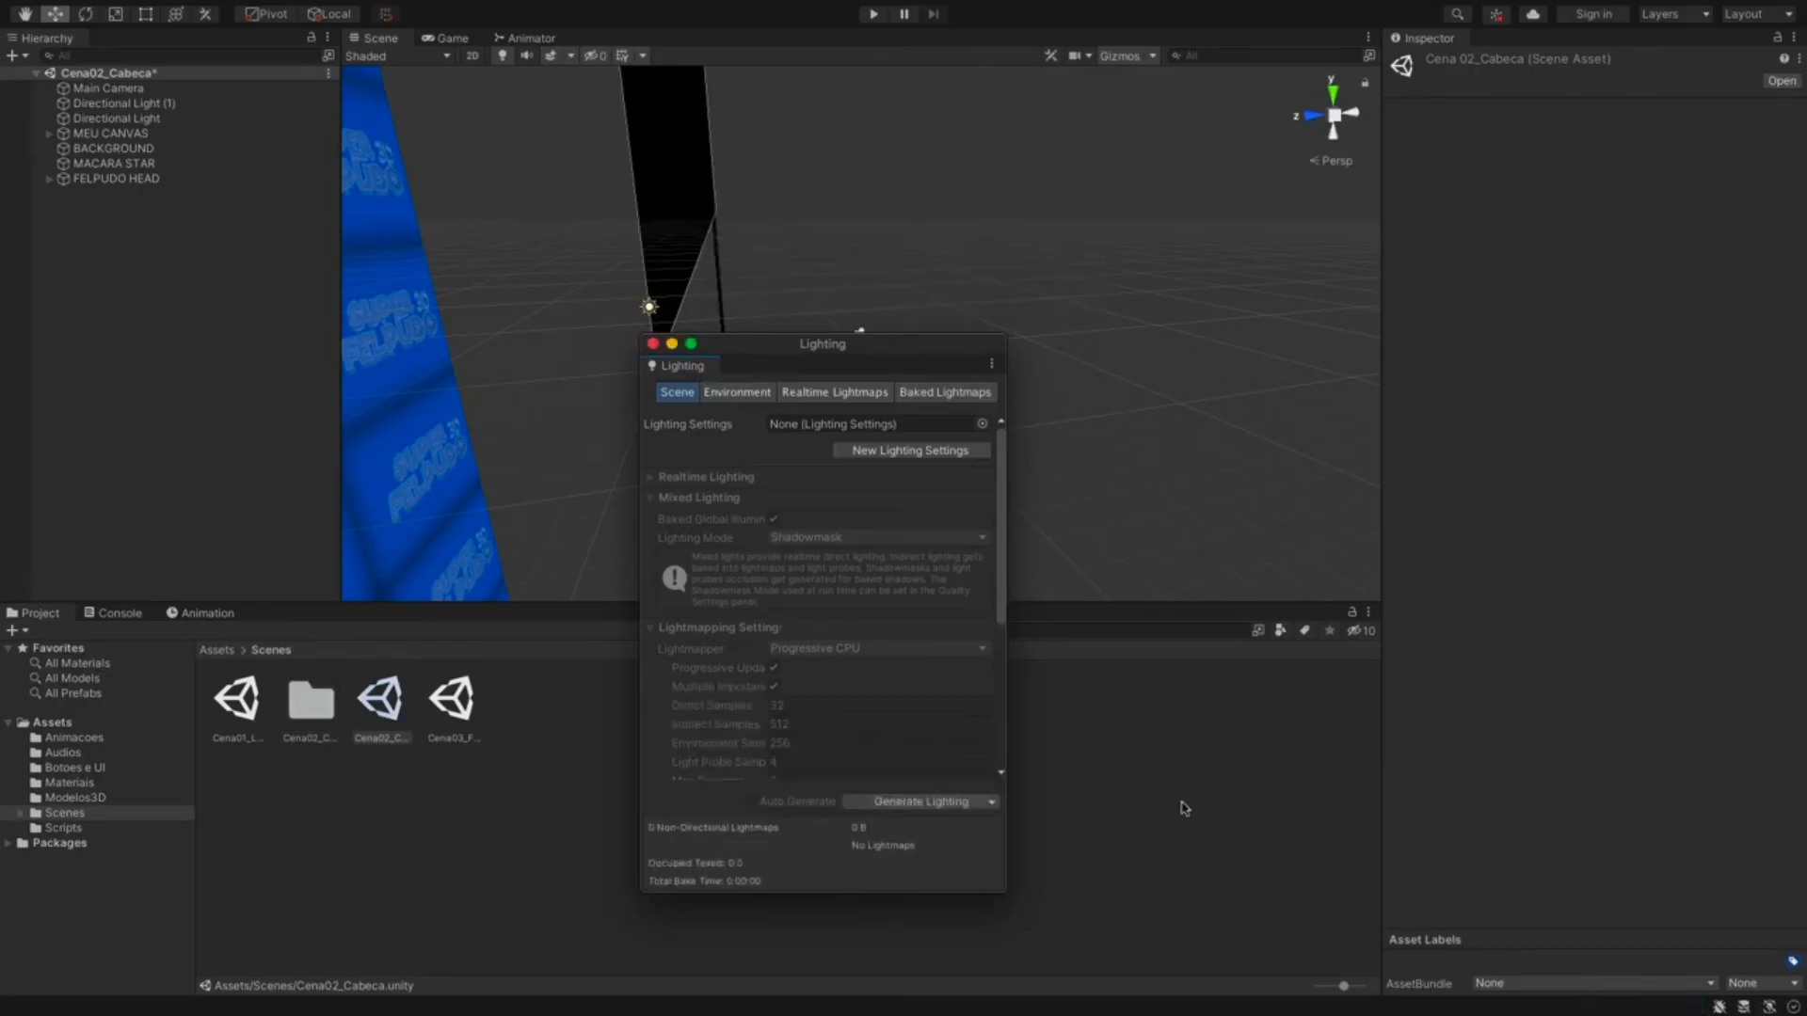
left_click(652, 344)
- Save the changes to Cena02_Cabeca and open the Cena01_LogoIntro scene
double_click(263, 720)
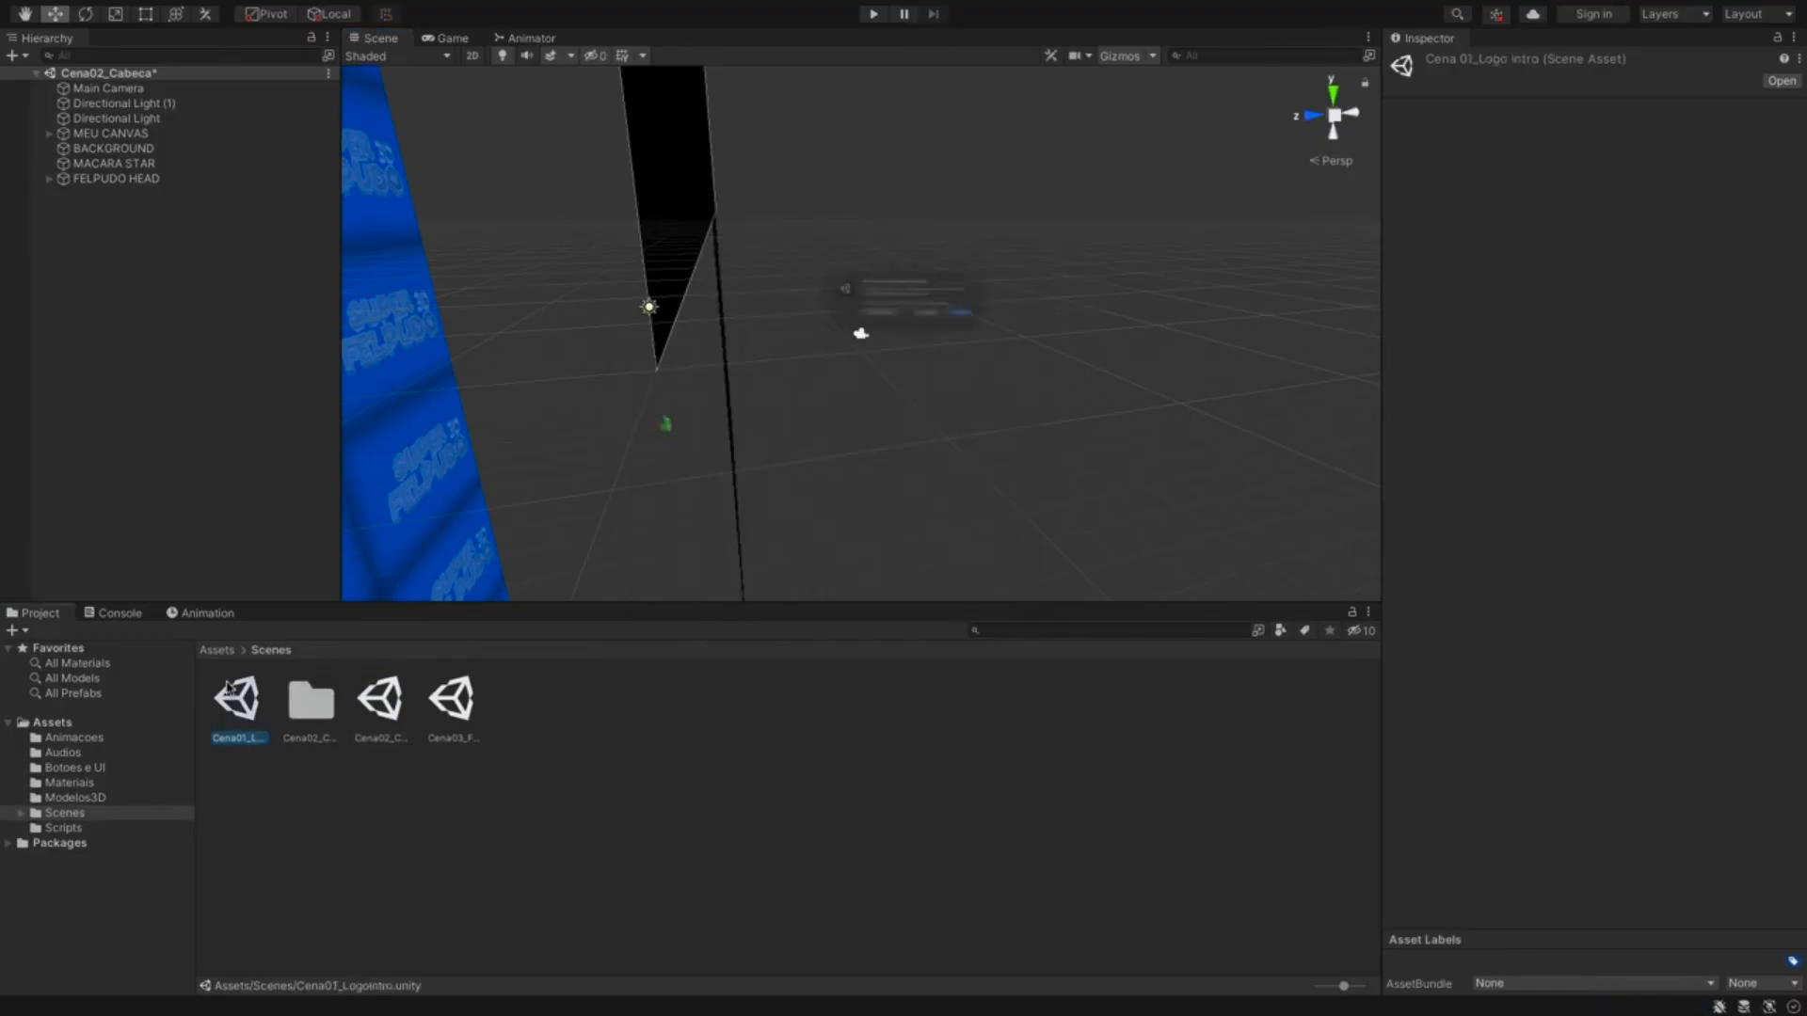
left_click(1058, 345)
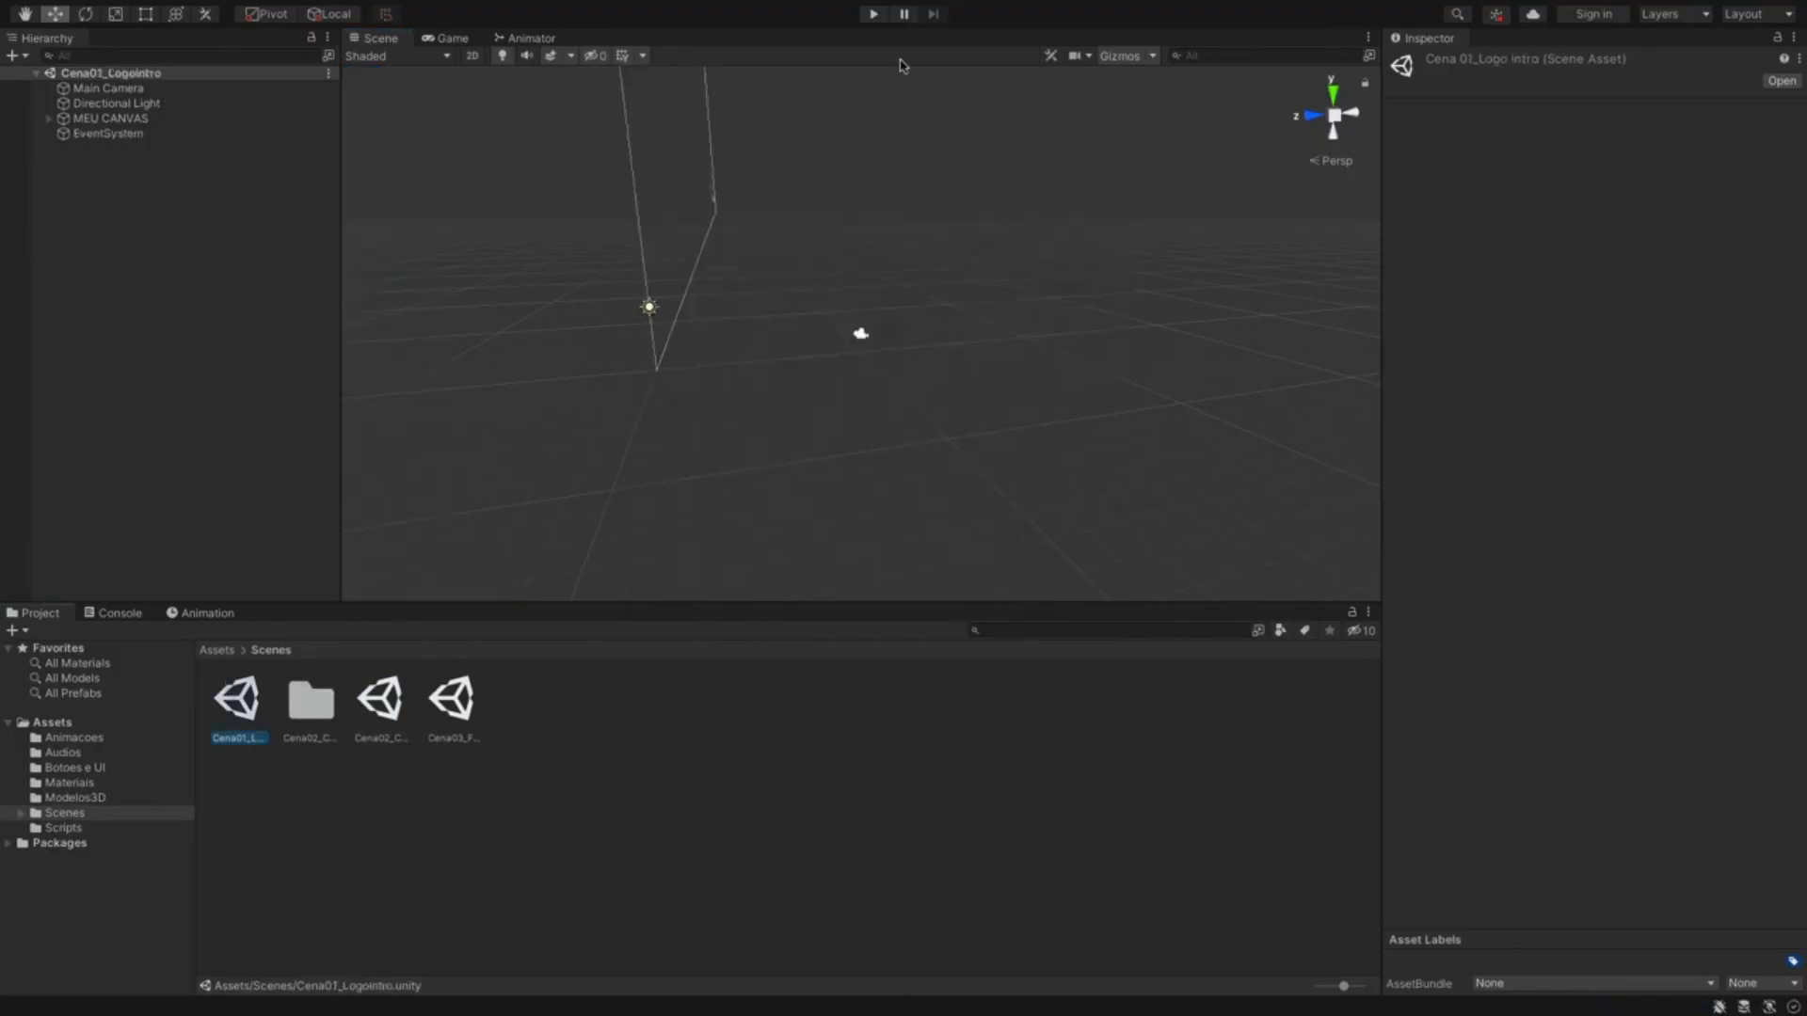
mouse_move(877, 16)
- Switch to Visual Studio and set the playSomWee Invoke delay in ScriptCenaHead to 5.0f
key("super+Tab")
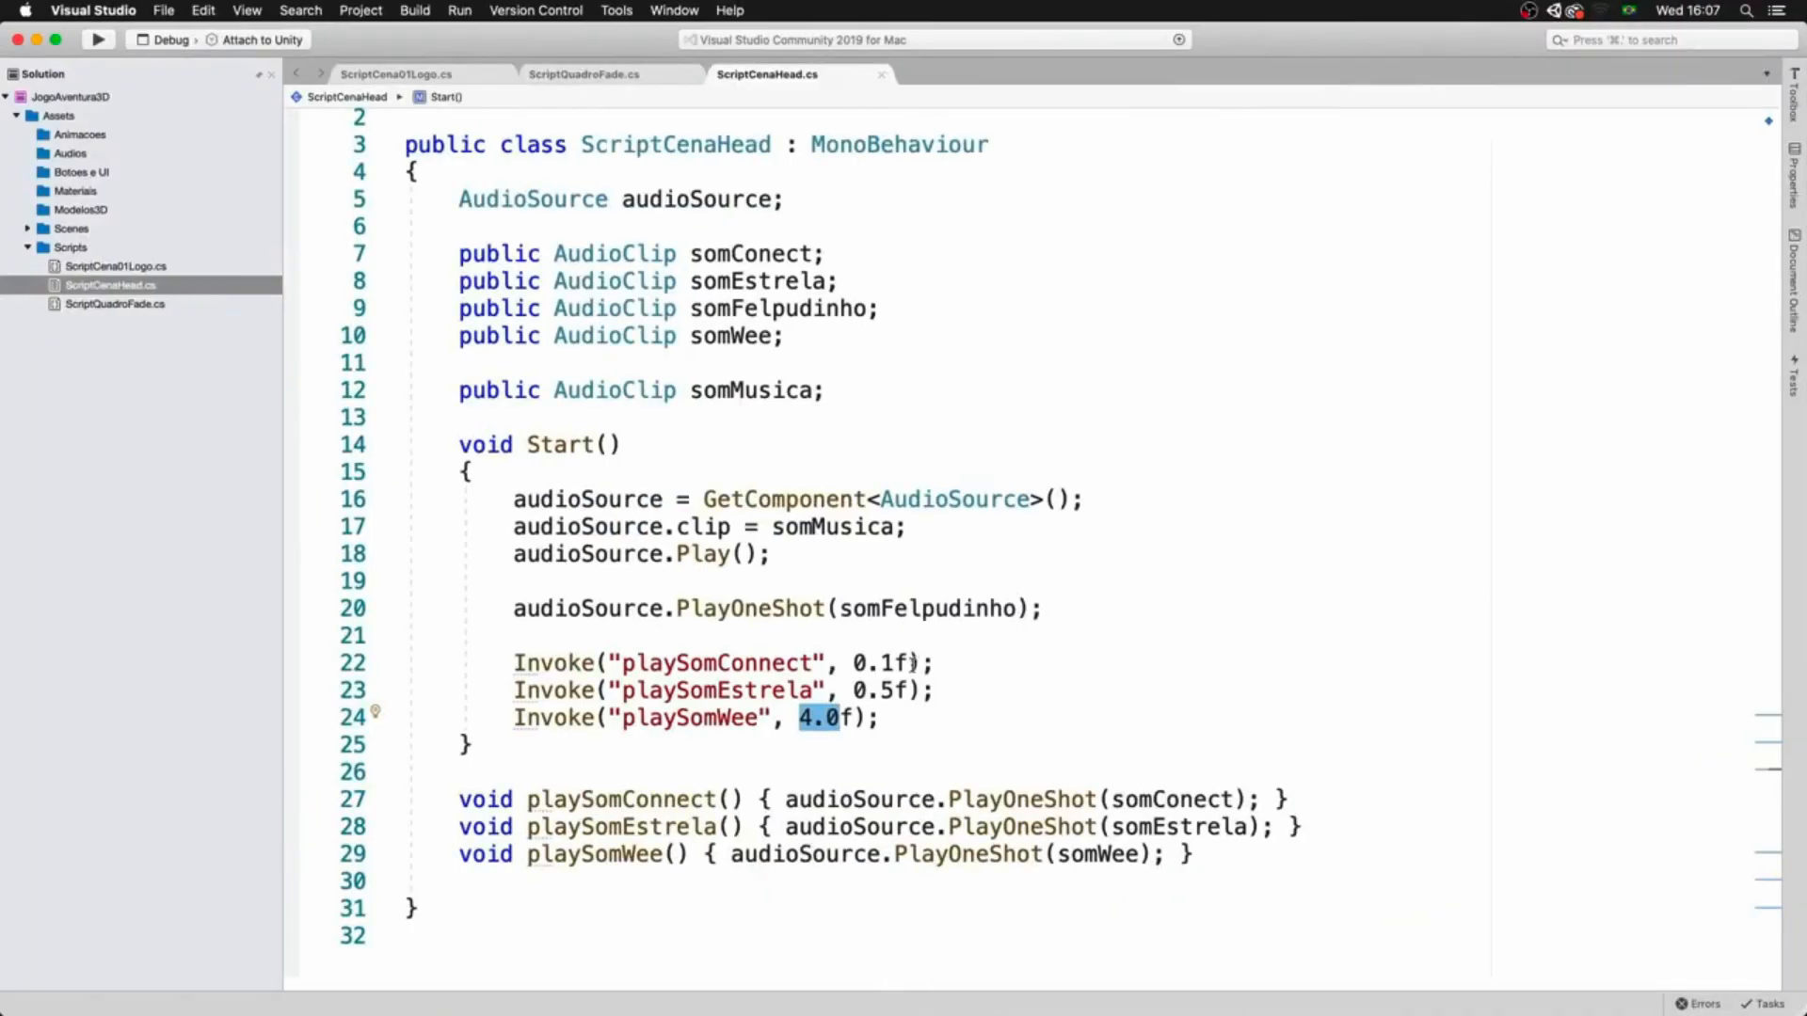
left_click(800, 720)
key("shift+Right")
type("5")
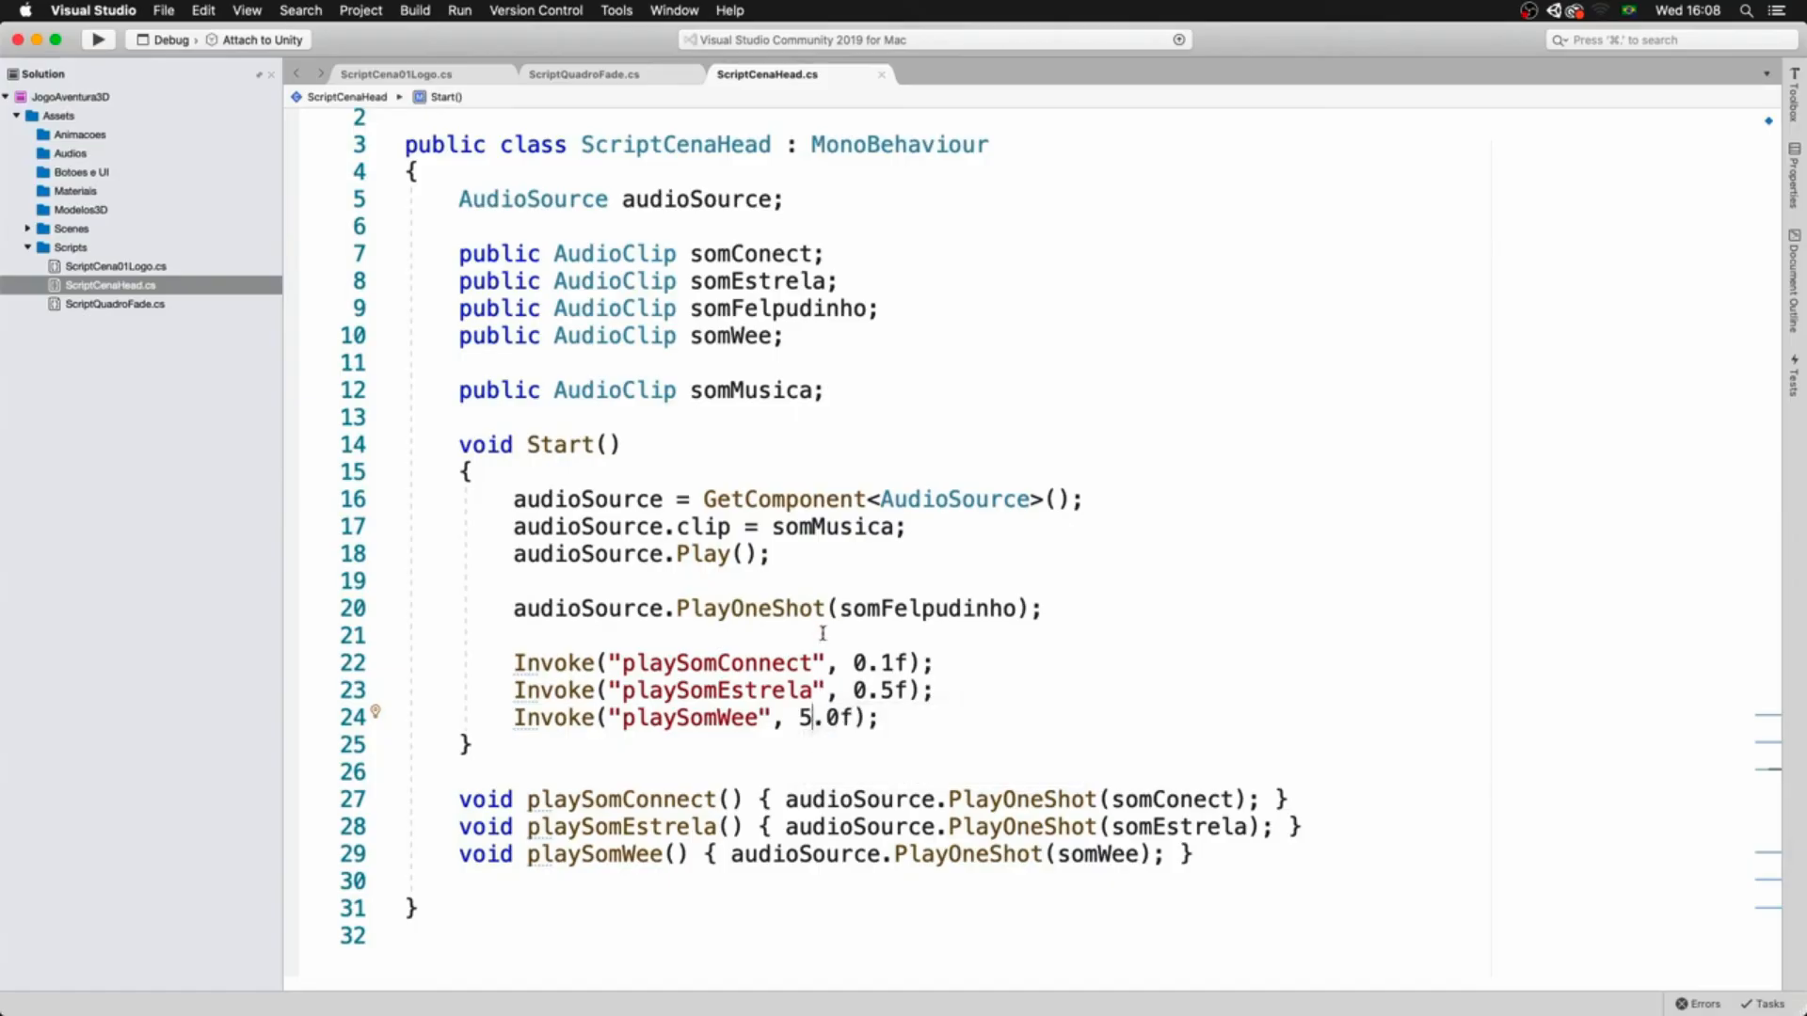
- Insert two blank lines between the somMusica declaration and the Start method
left_click(747, 415)
key("Return")
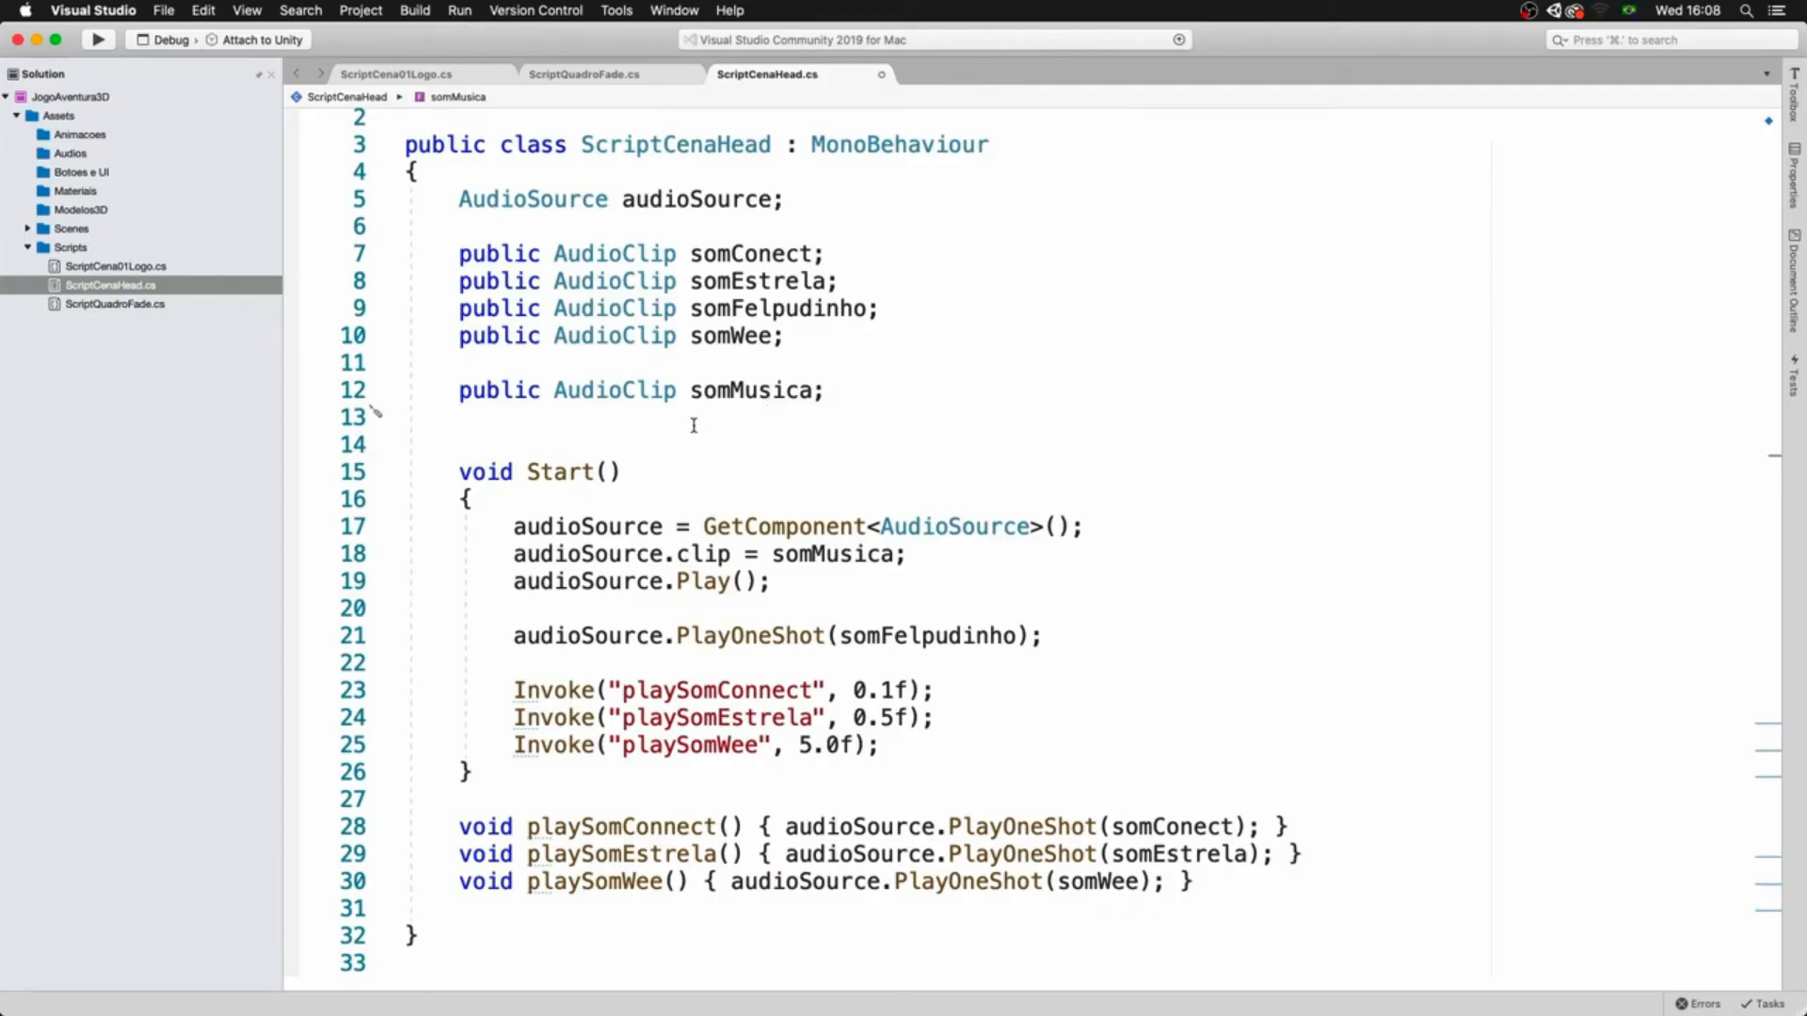
key("Return")
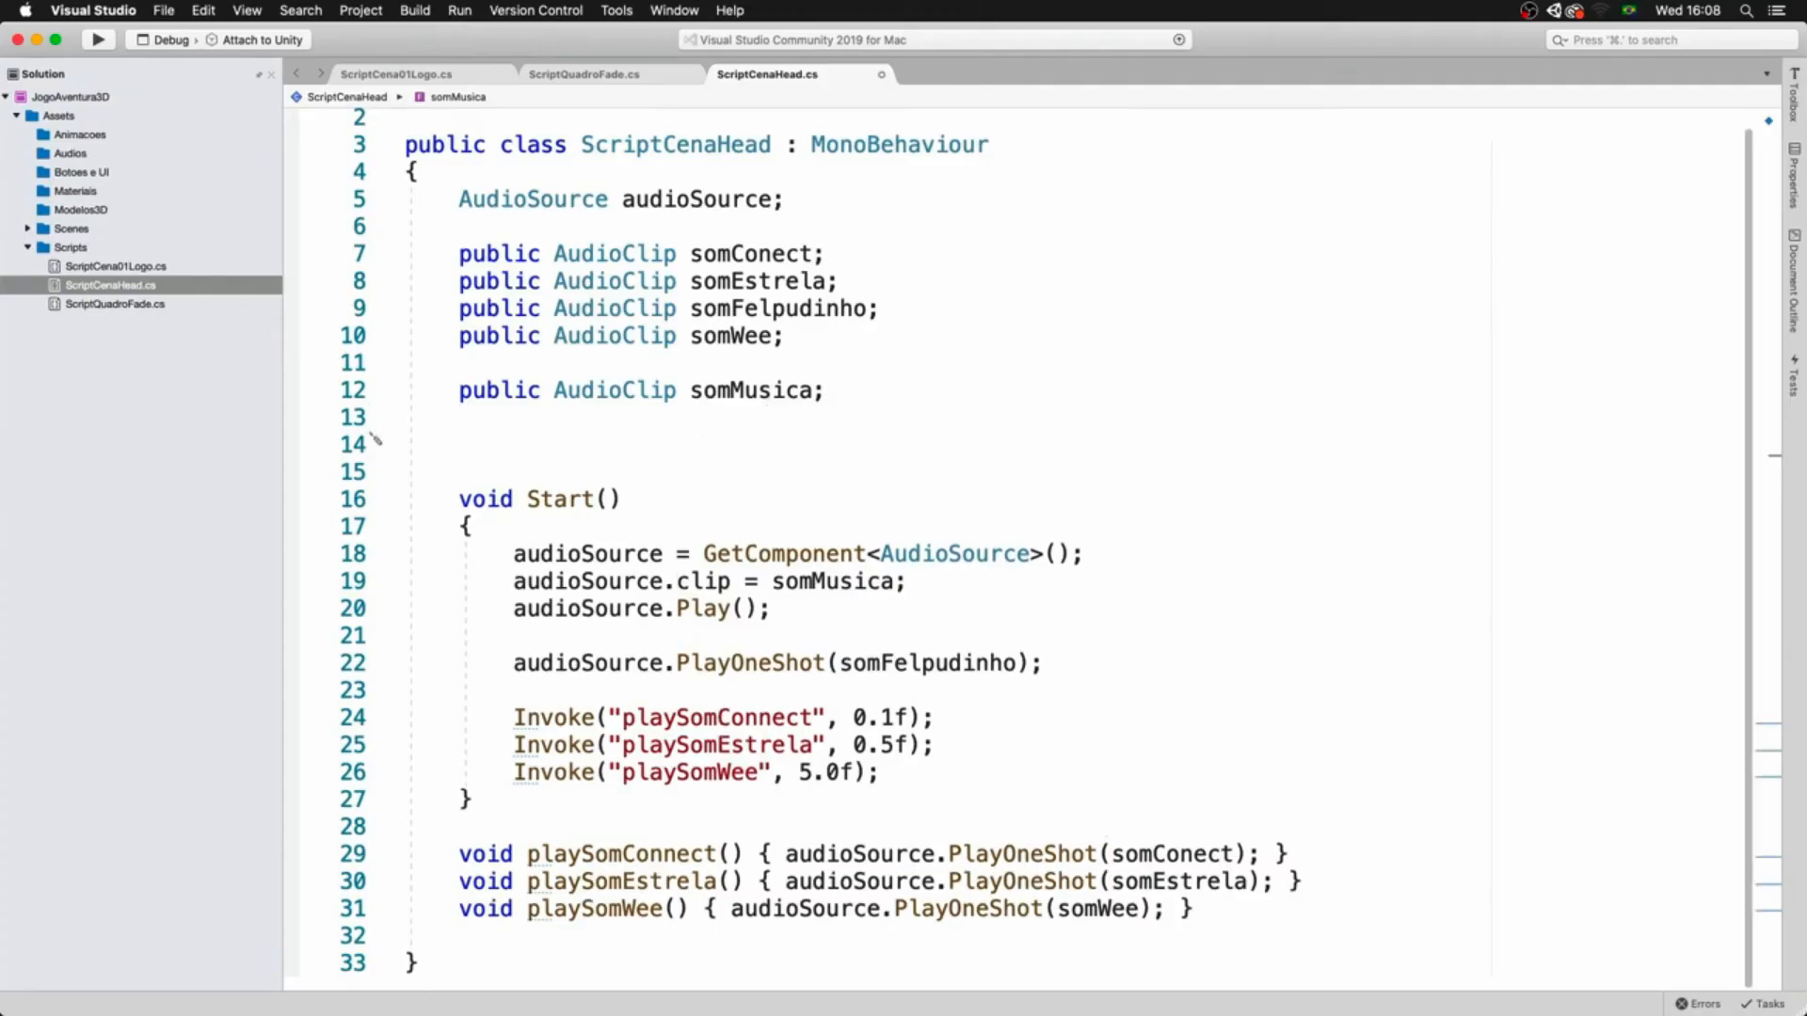
type("Image")
key("BackSpace")
key("BackSpace")
key("BackSpace")
key("BackSpace")
key("BackSpace")
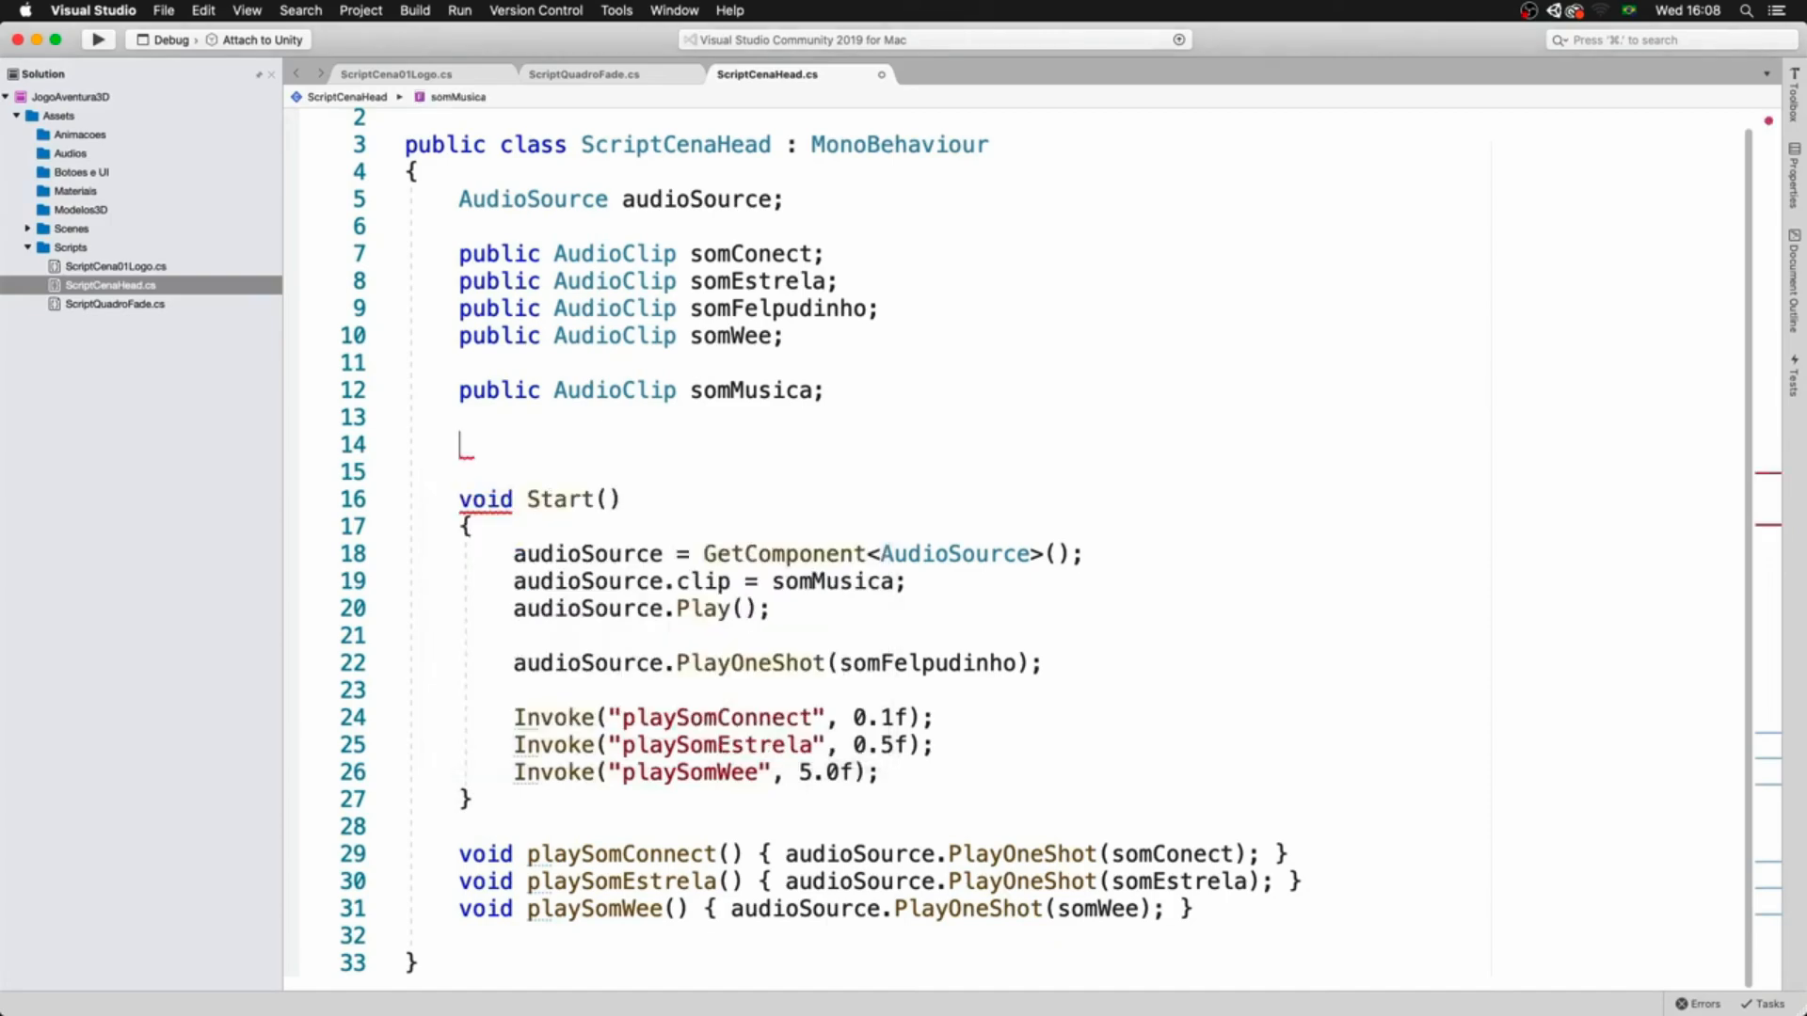
- Add a "using UnityEngine.UI;" directive below "using UnityEngine;" at the beginning of the script
key("super+Up")
key("Left")
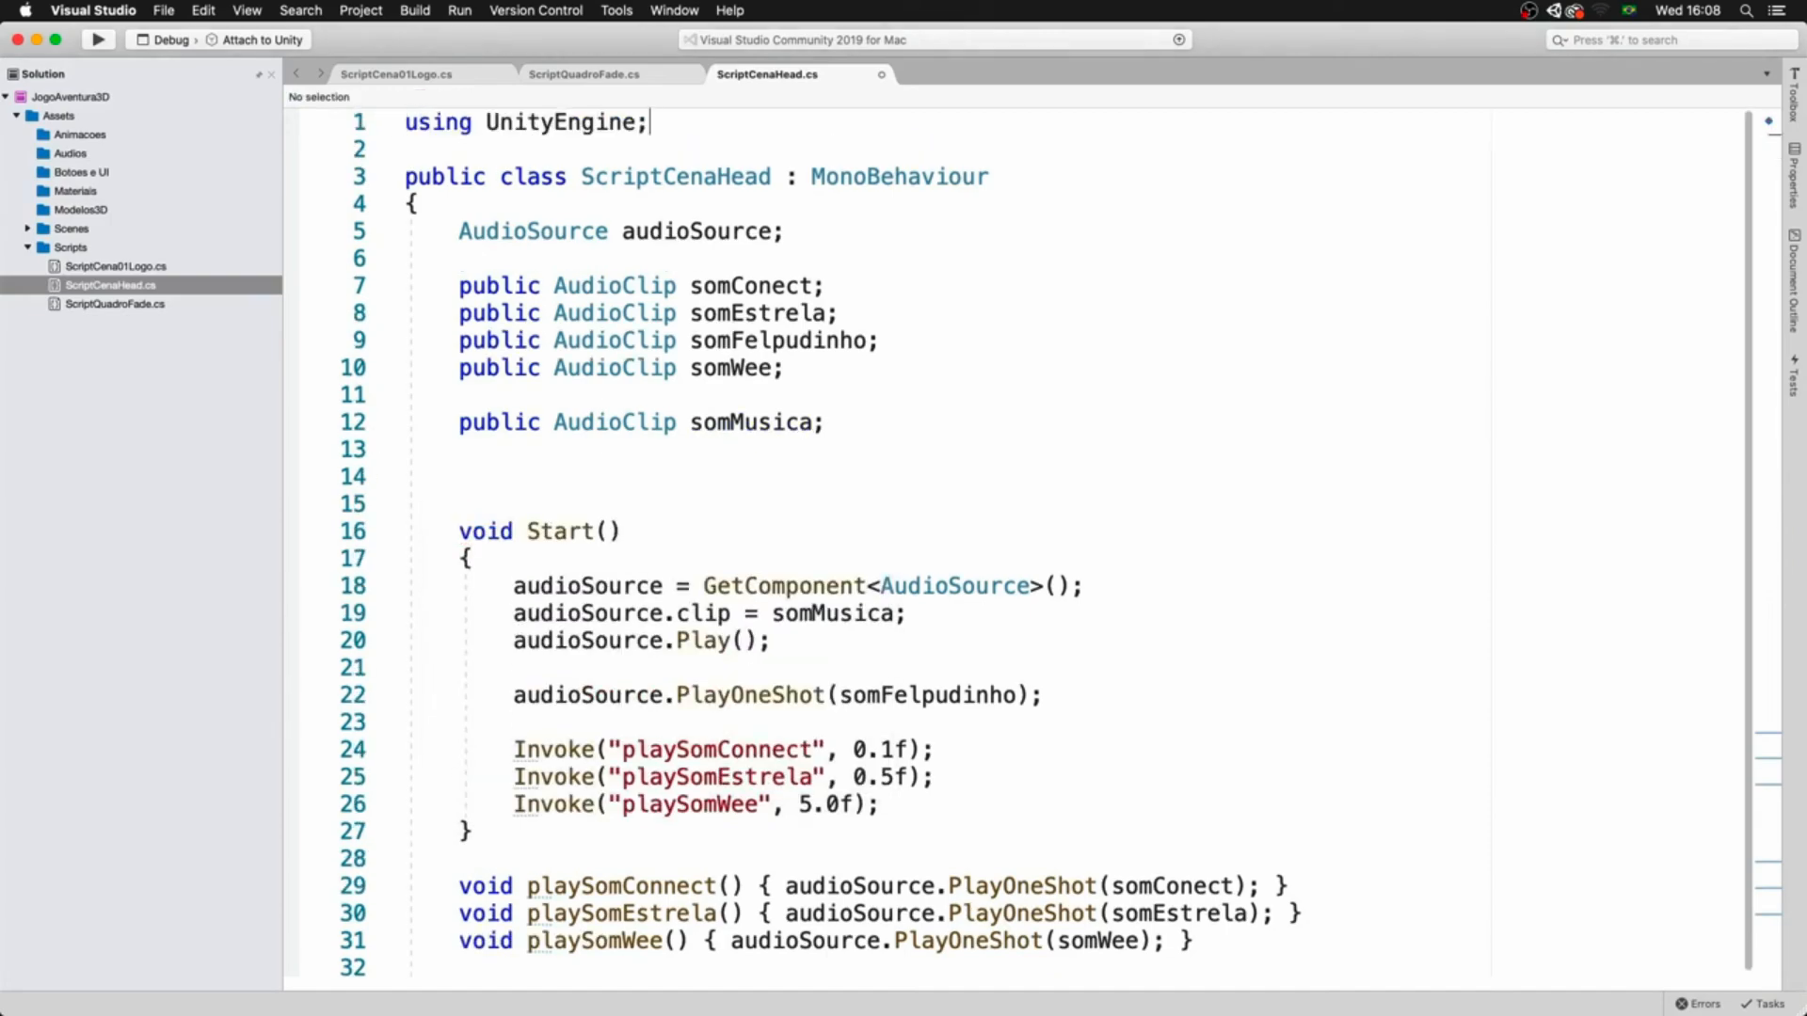
key("Return")
type("using ")
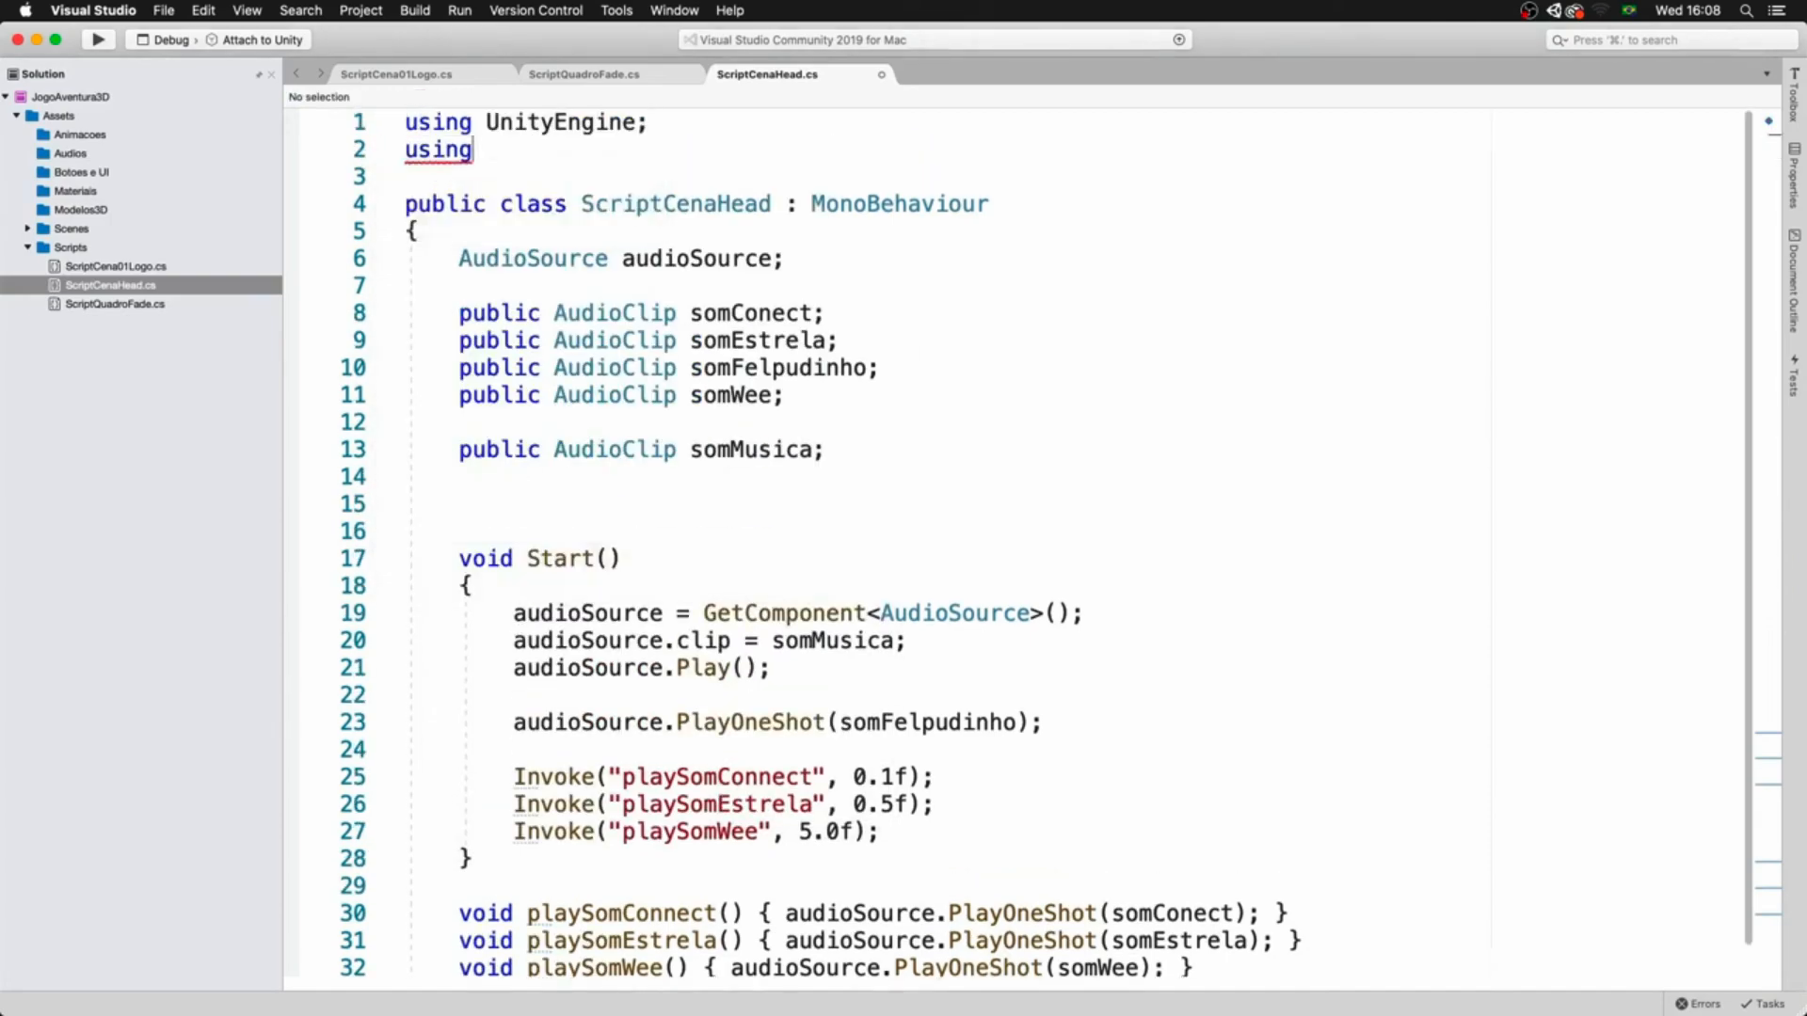
type("Unit")
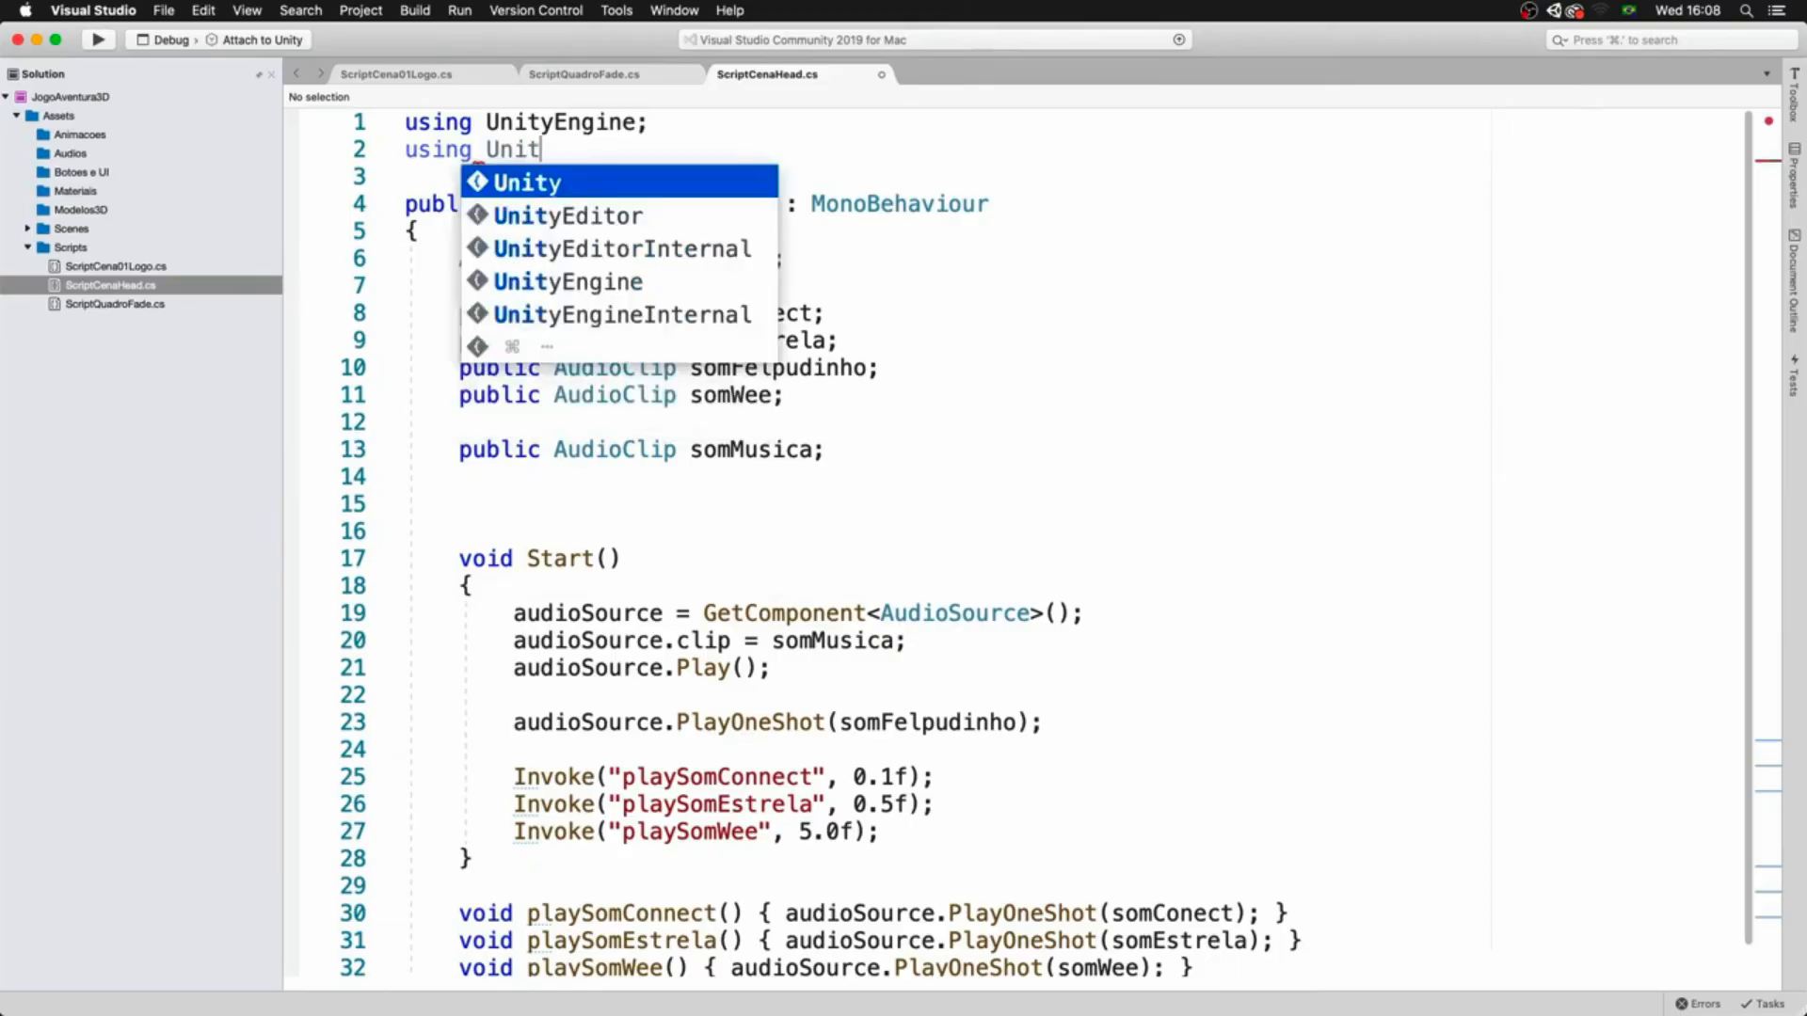
key("Down")
key("Down")
key("Down")
key("Return")
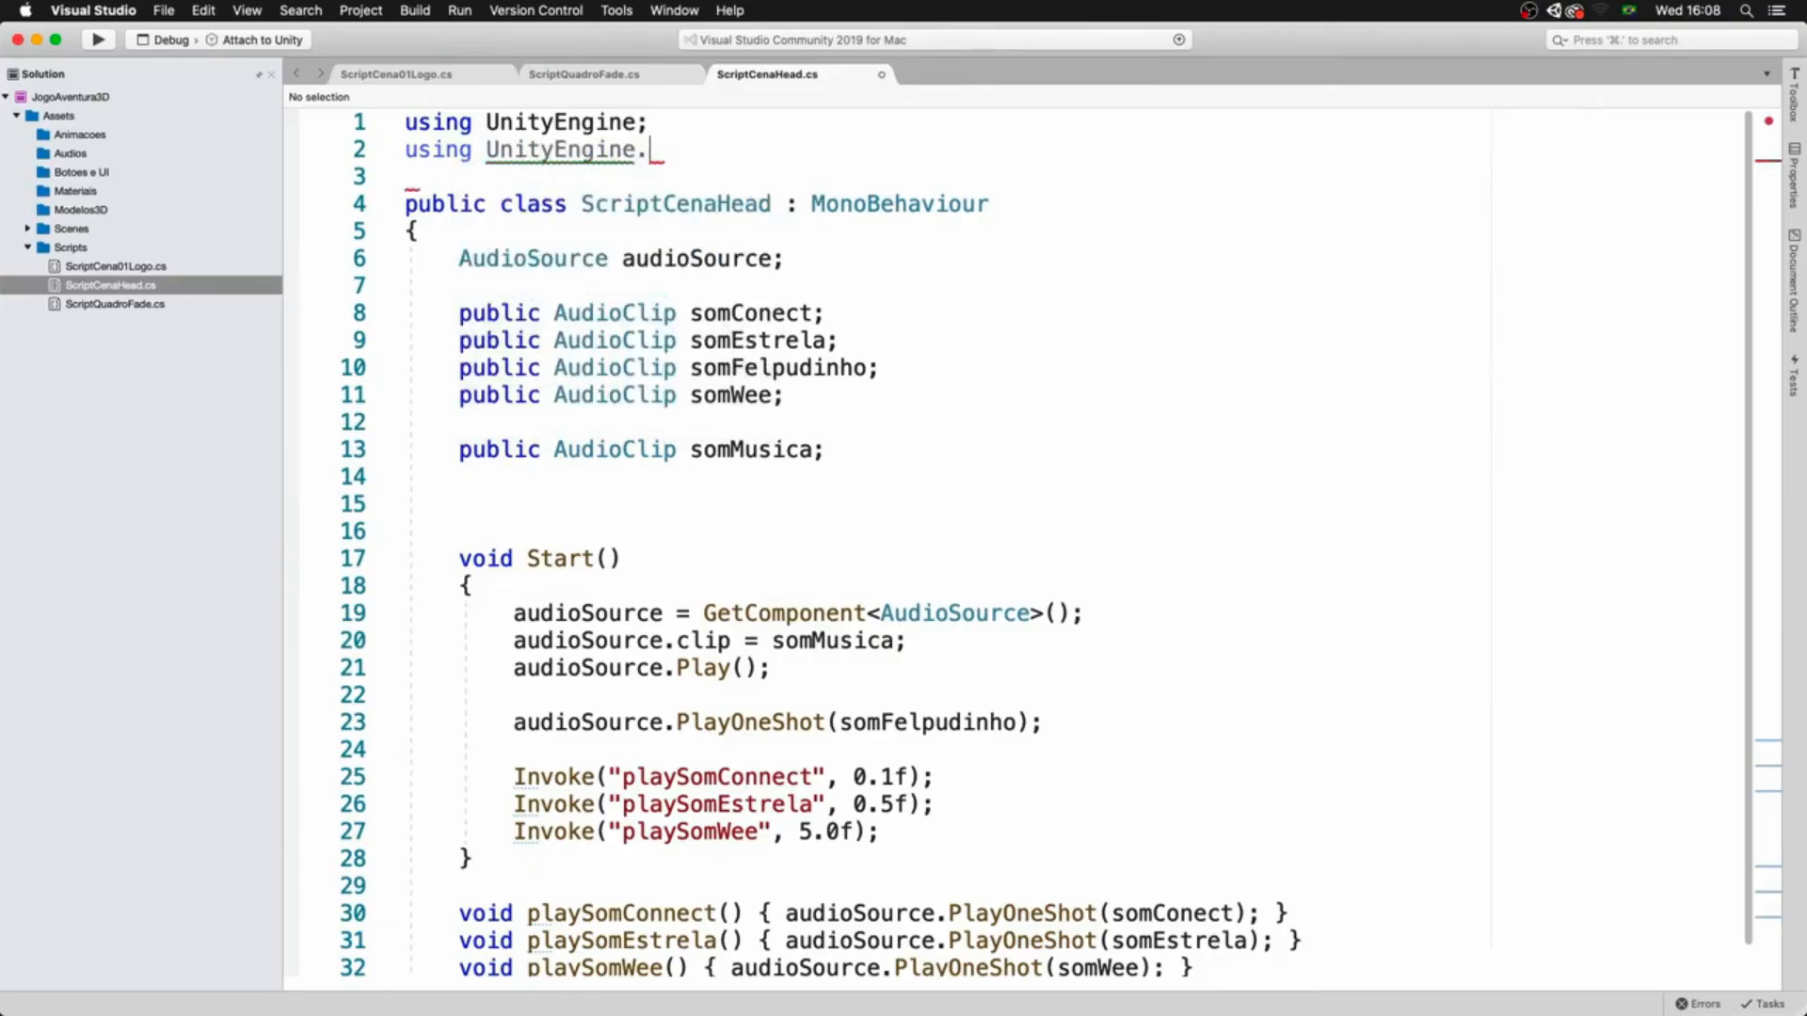
type(".")
key("Down")
key("Return")
type(";")
- Declare an Image variable named imagemPress below the somMusica declaration
key("Down")
key("Down")
key("Down")
key("Down")
key("Down")
key("Down")
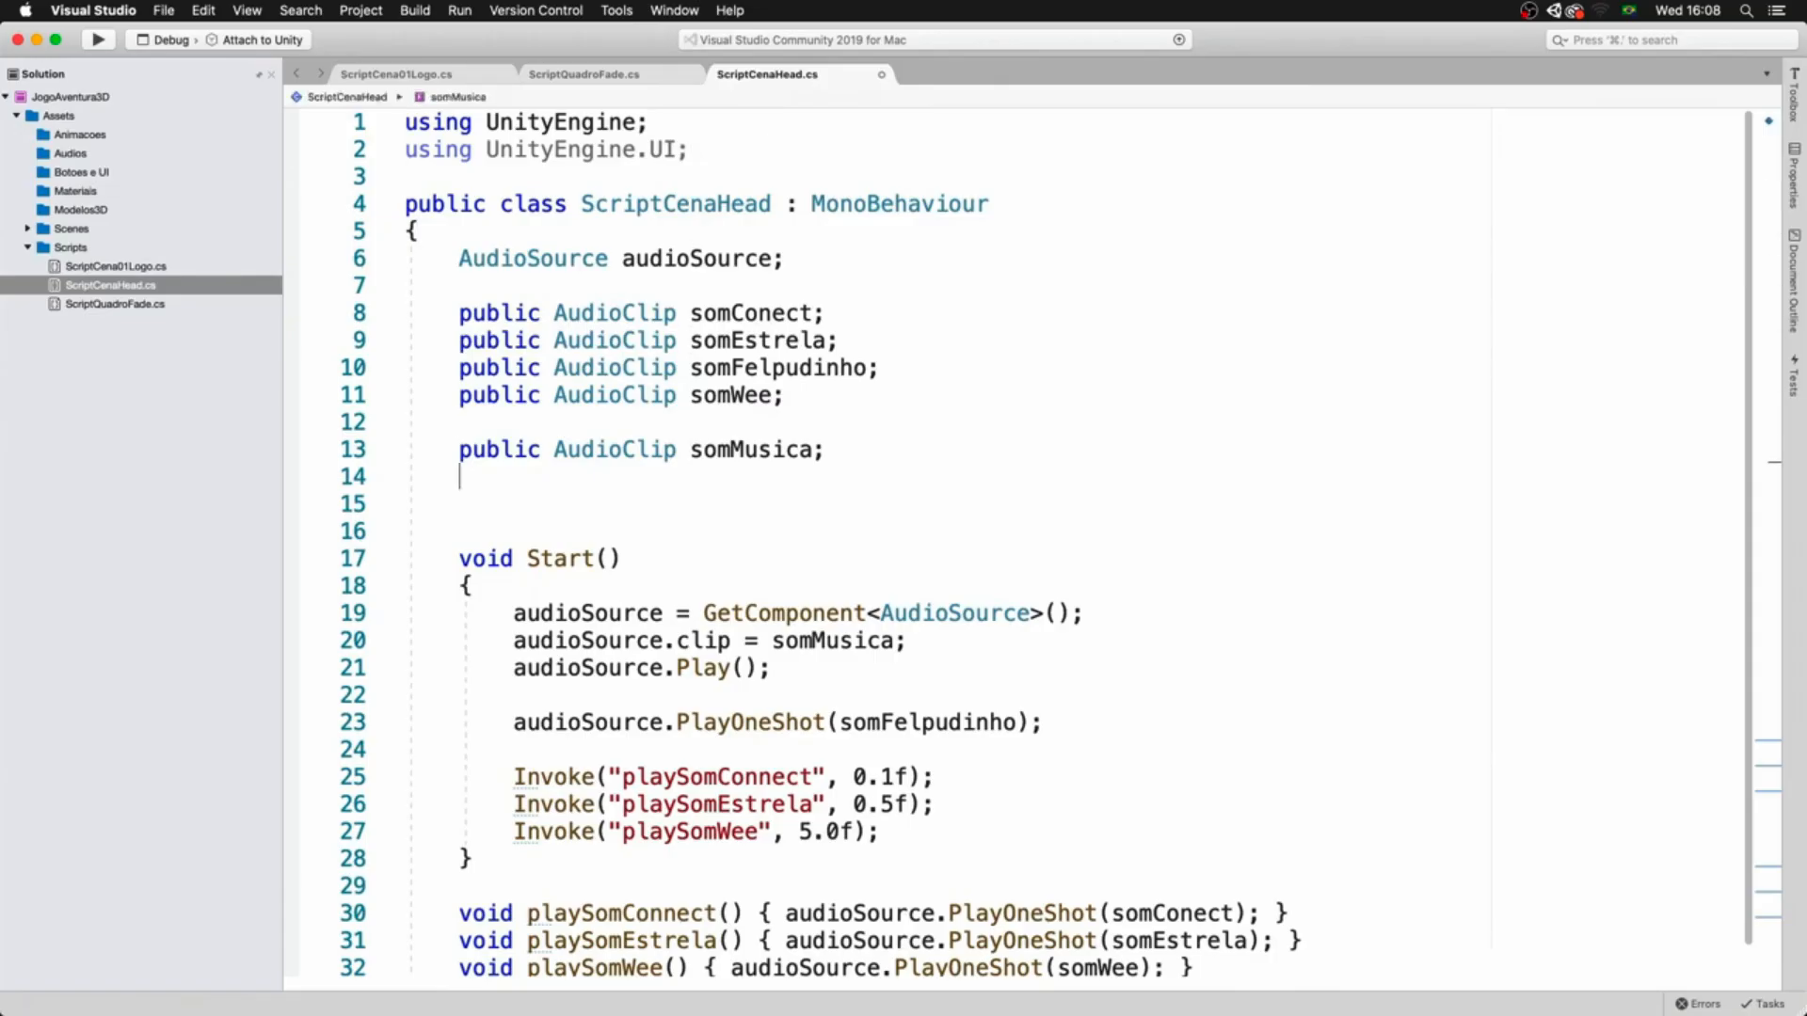
type("Image ")
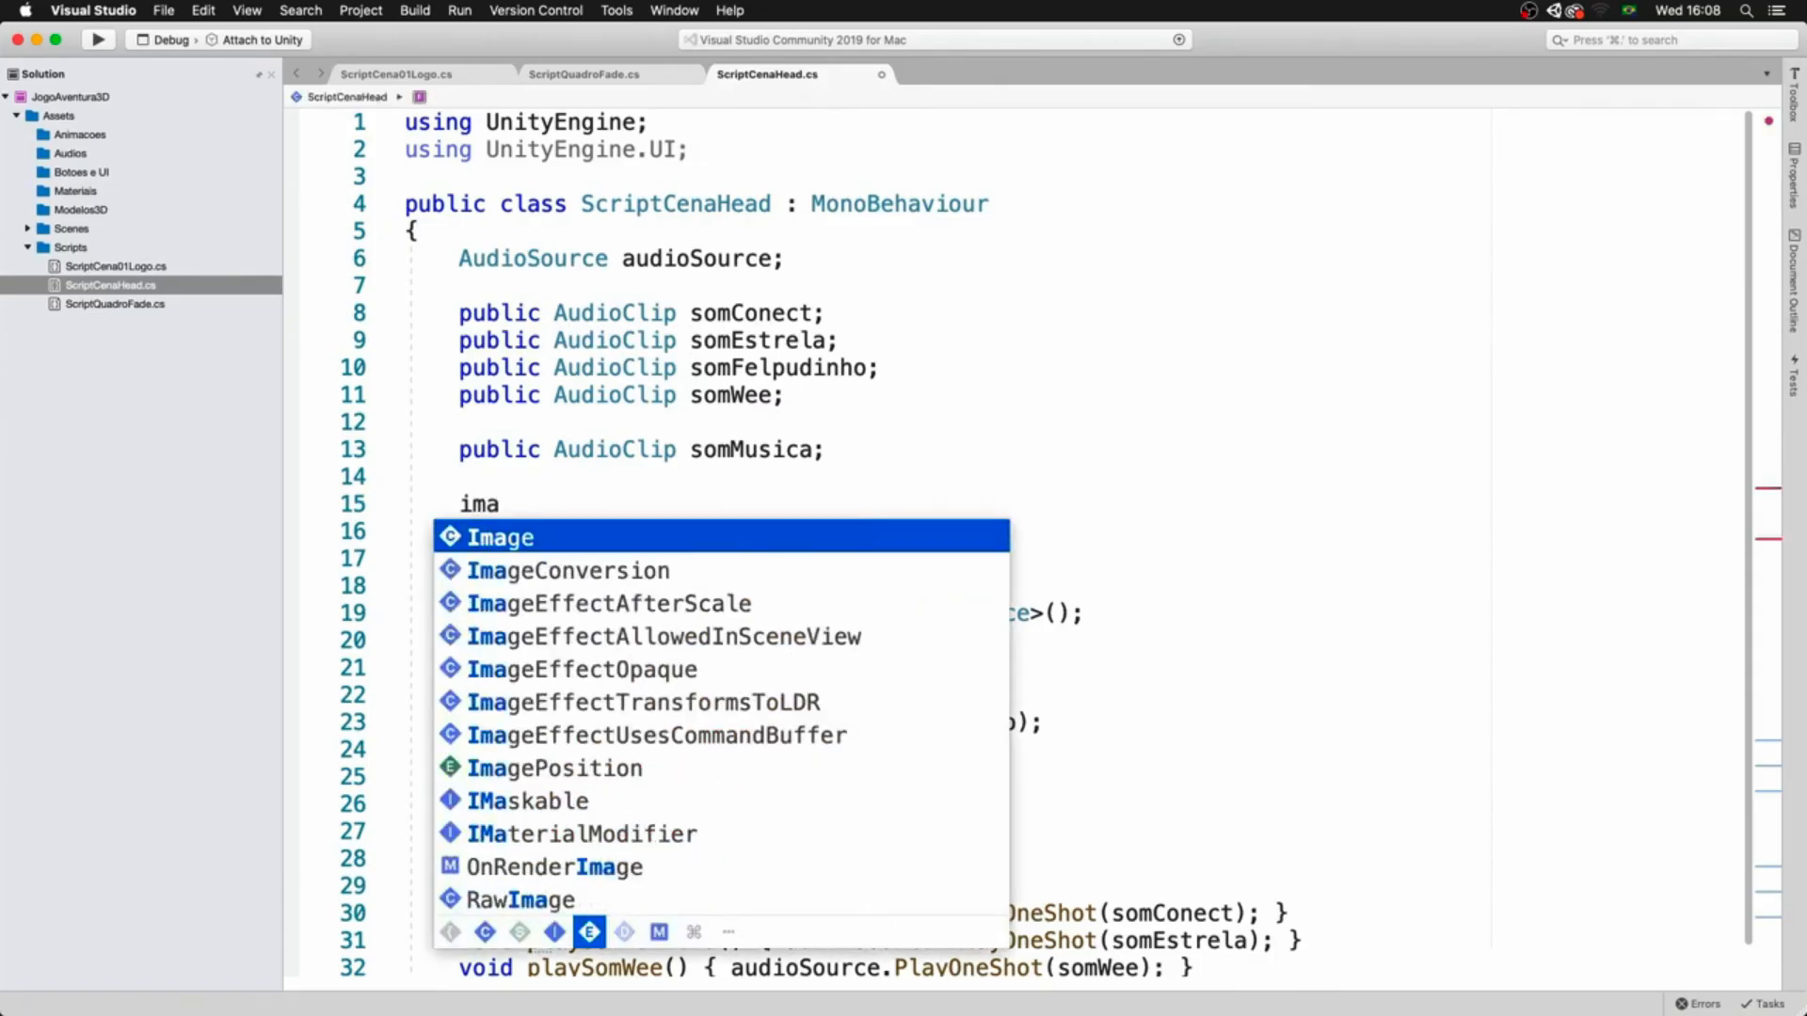
type("imag")
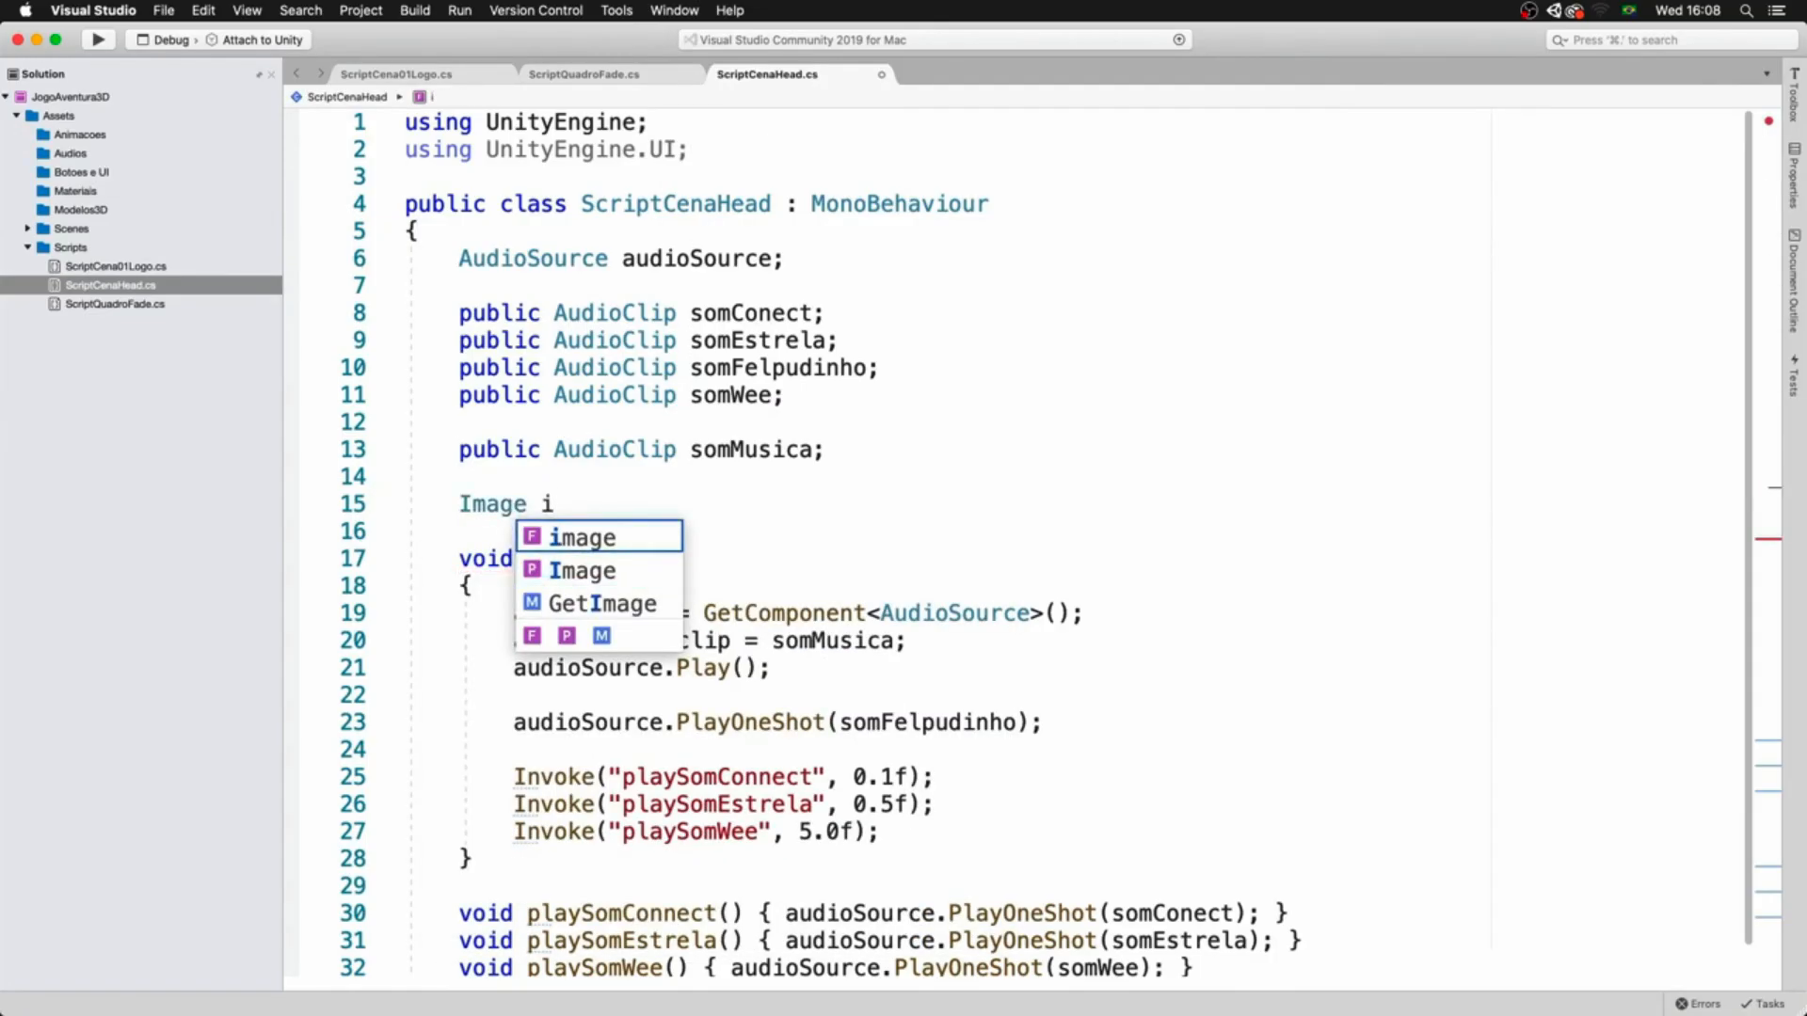
type("emPress;")
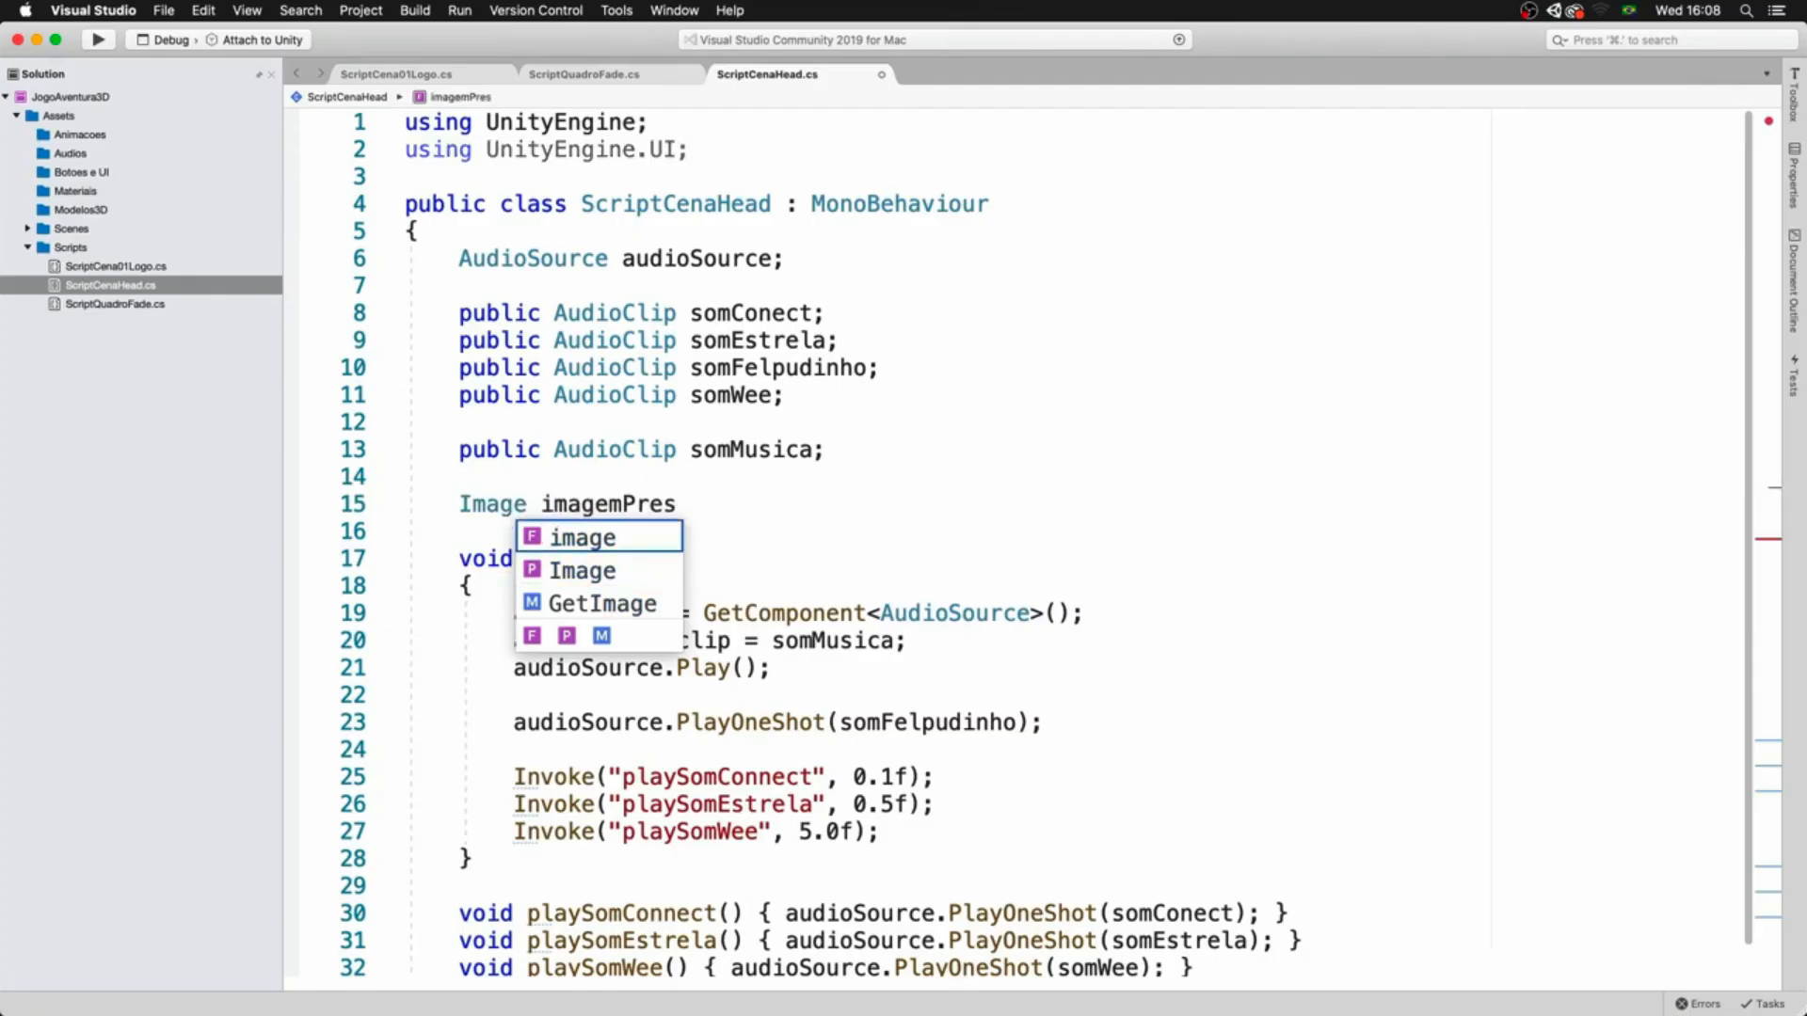
- Insert two blank lines at the beginning of the Start method body, above the audioSource GetComponent assignment
key("Down")
key("Down")
key("Down")
key("Down")
key("Down")
key("Down")
key("Down")
key("Down")
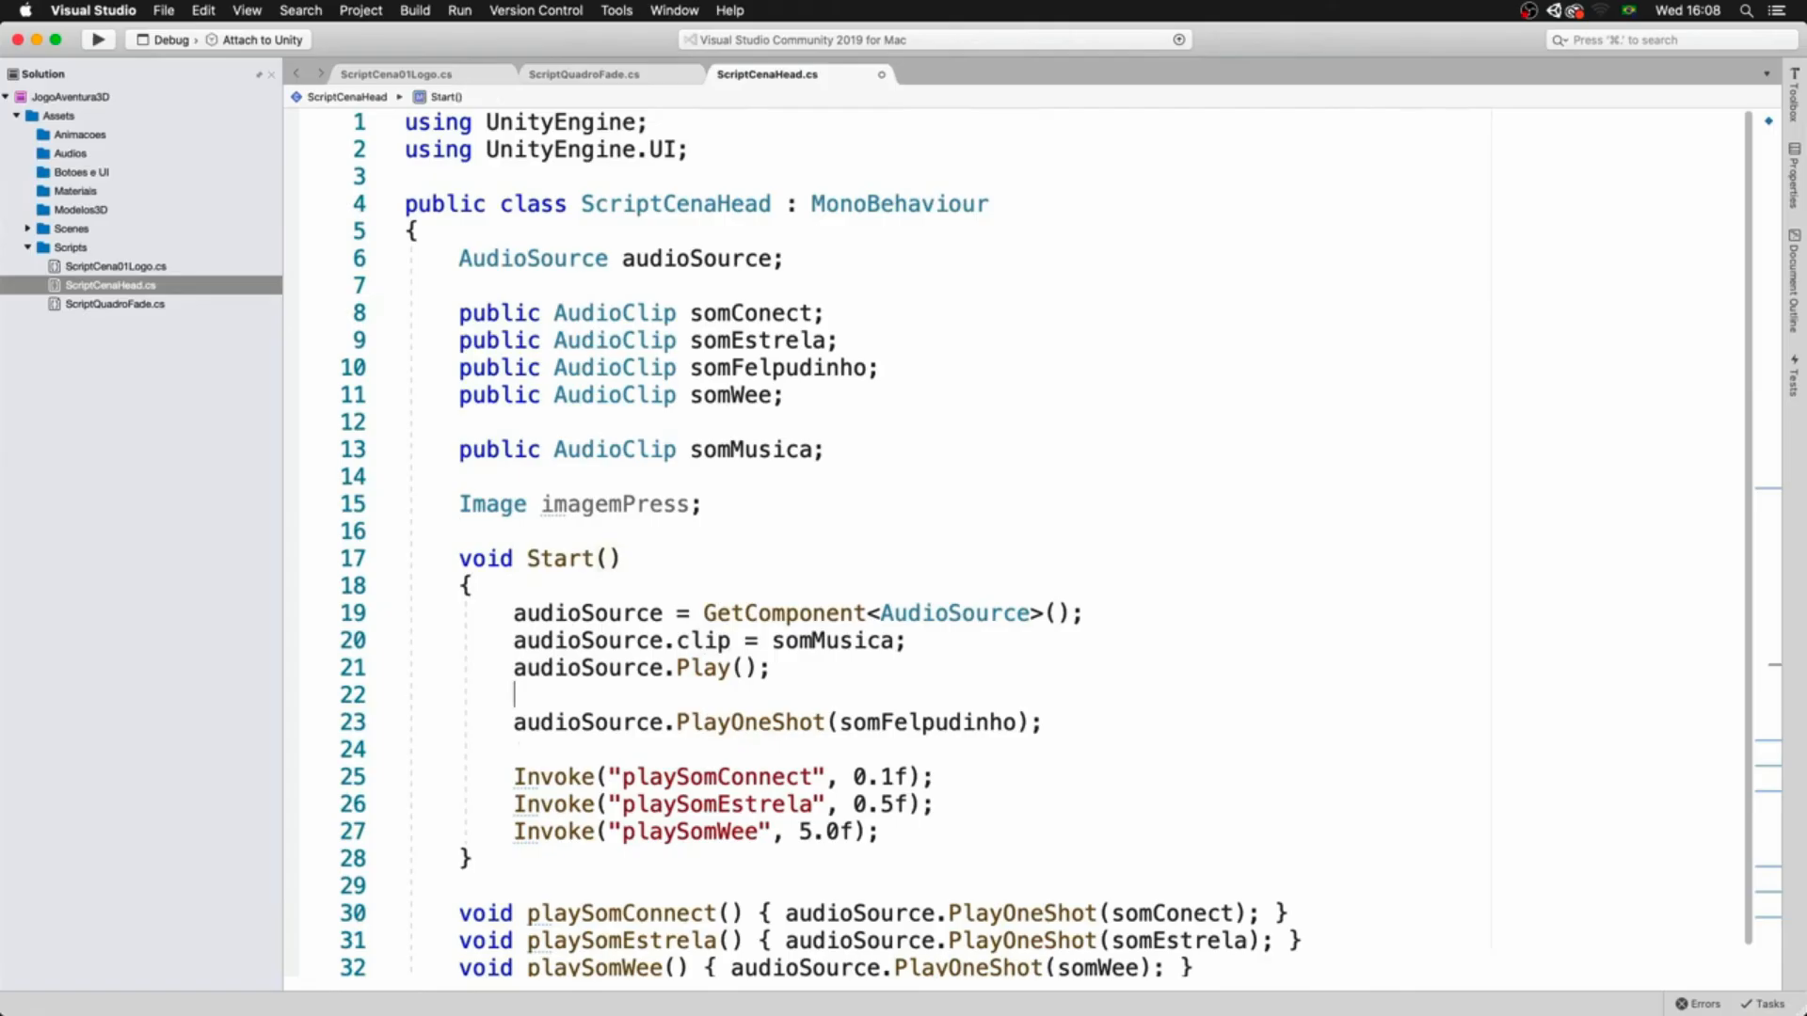
key("Return")
key("Return")
key("Up")
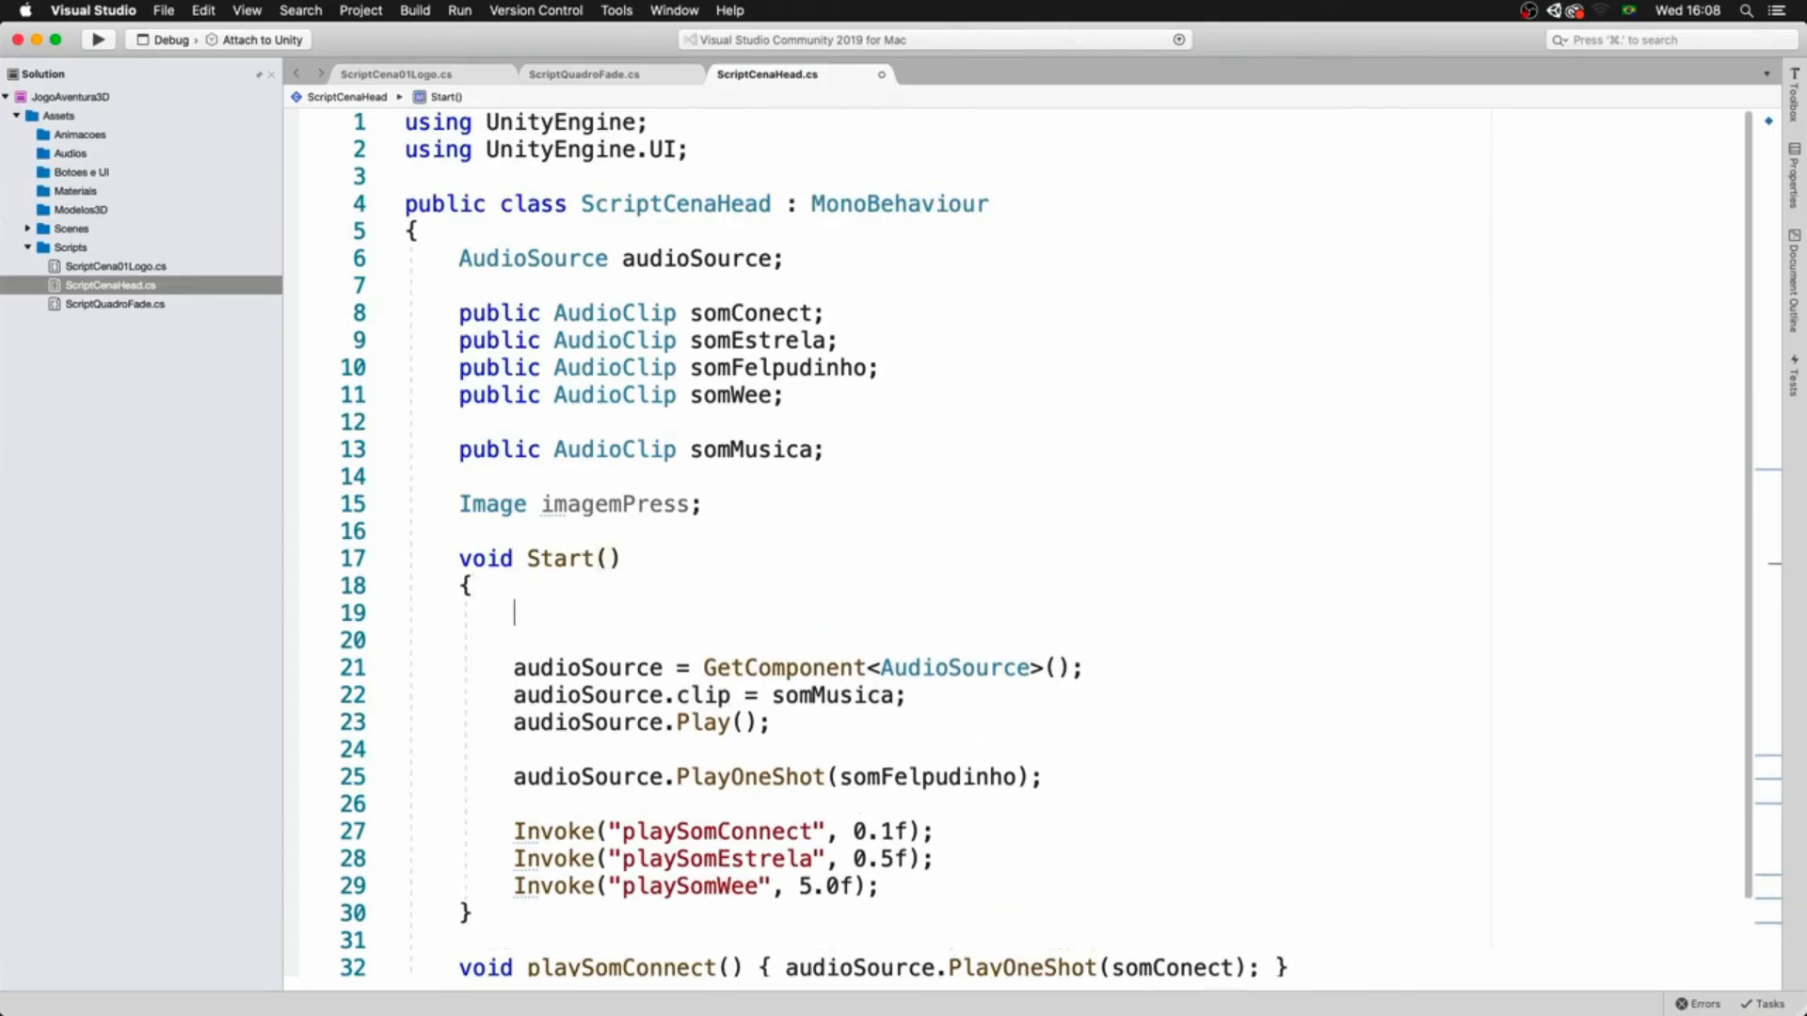
- Try to assign imagemPress at the beginning of Start with GameObject.Find("PRESS START");
type("ima")
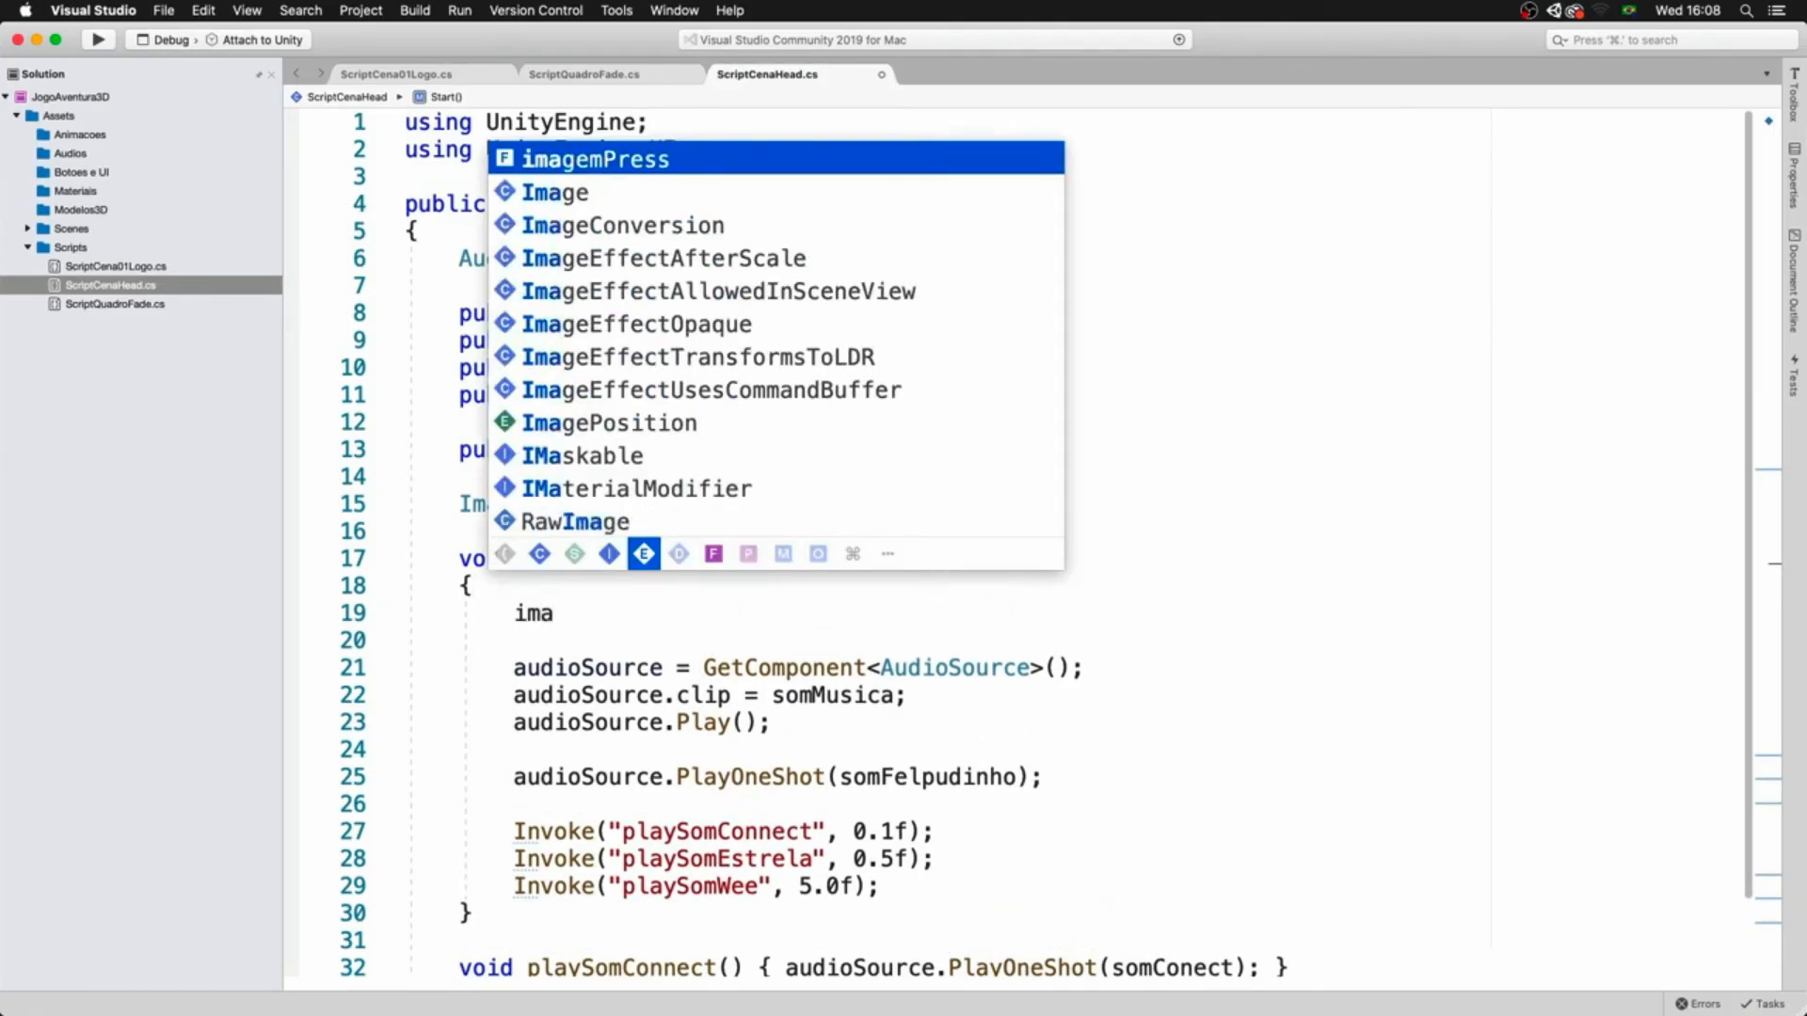
type("gemPress = game")
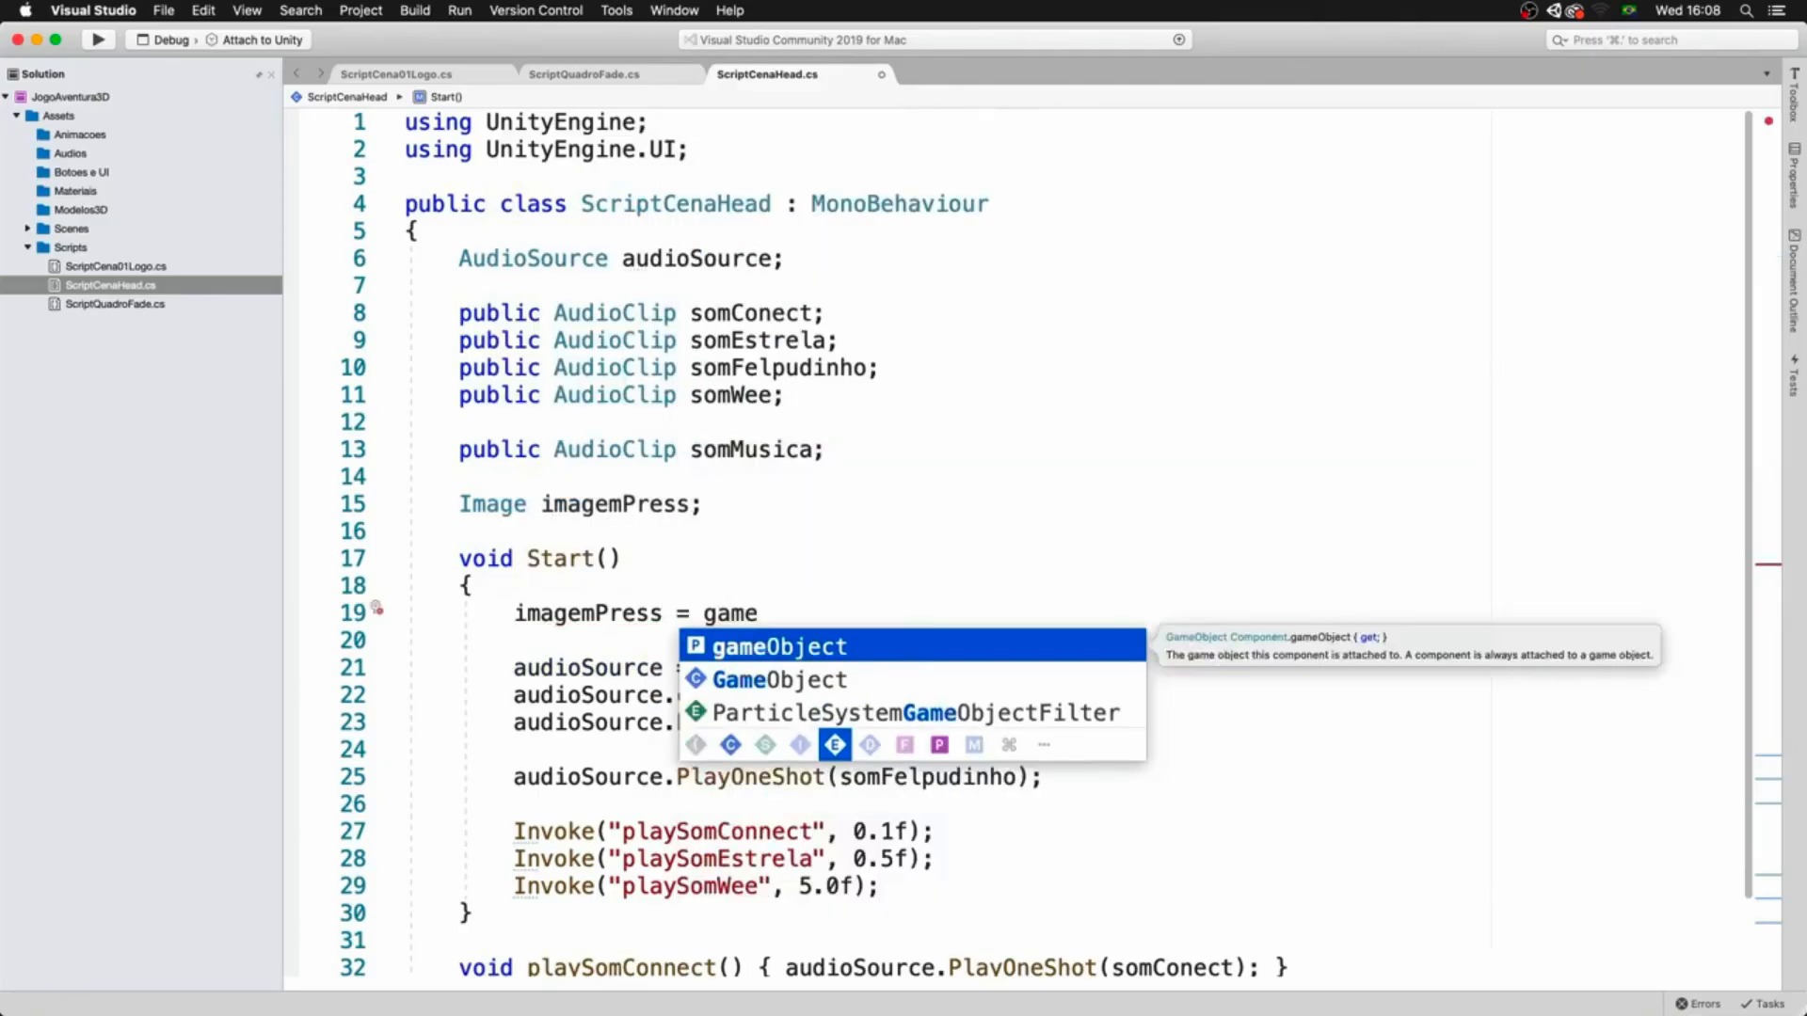
key("Down")
key("Return")
type(".f")
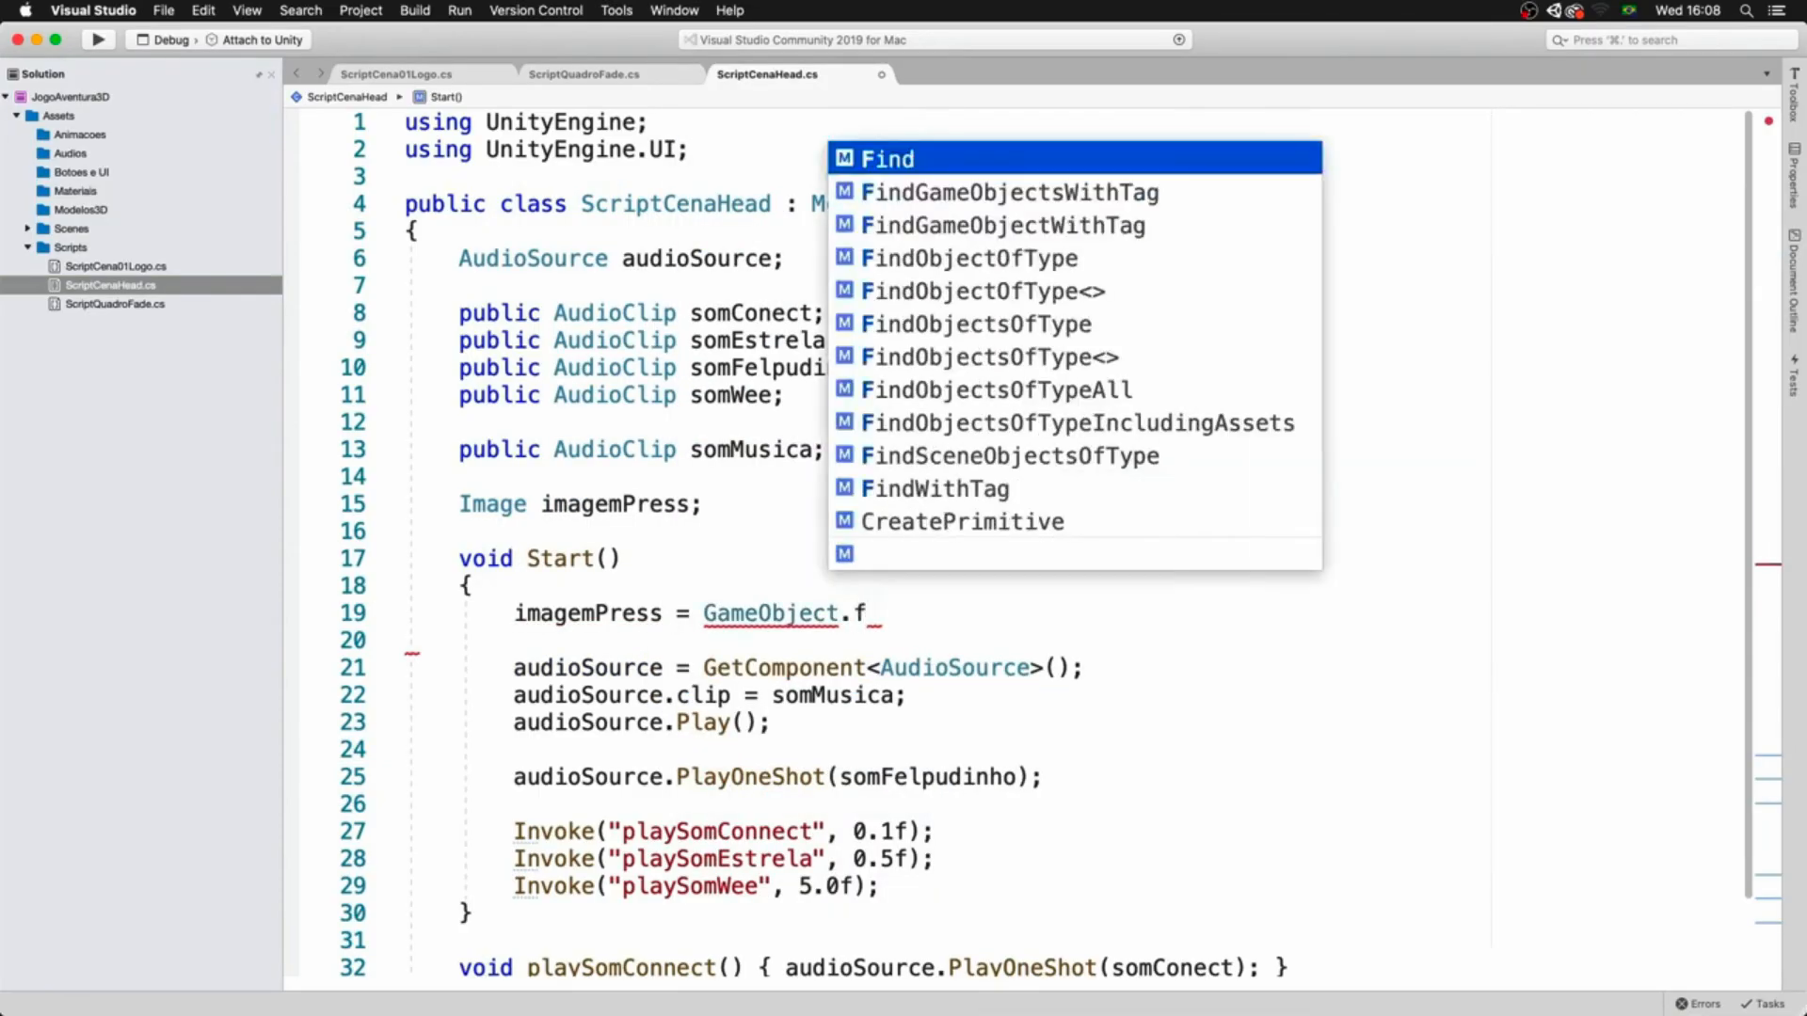
key("Return")
type("()")
type("\"\");")
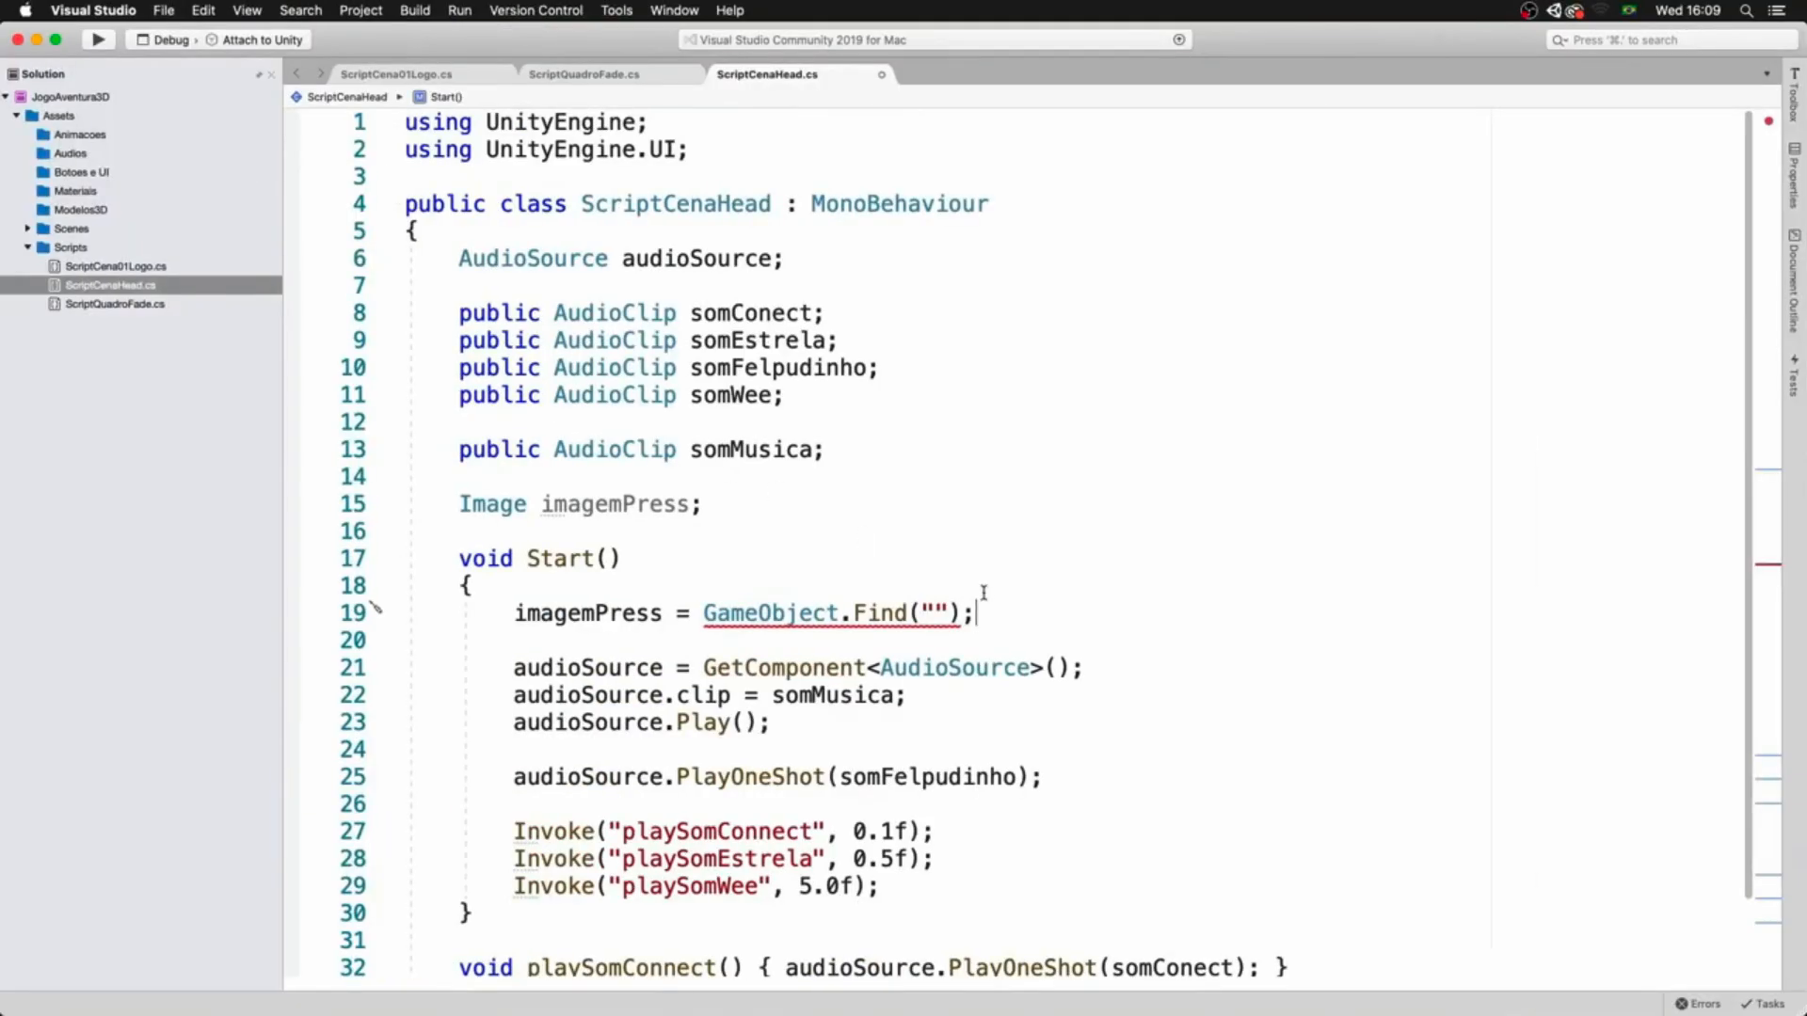
type("PRESS START")
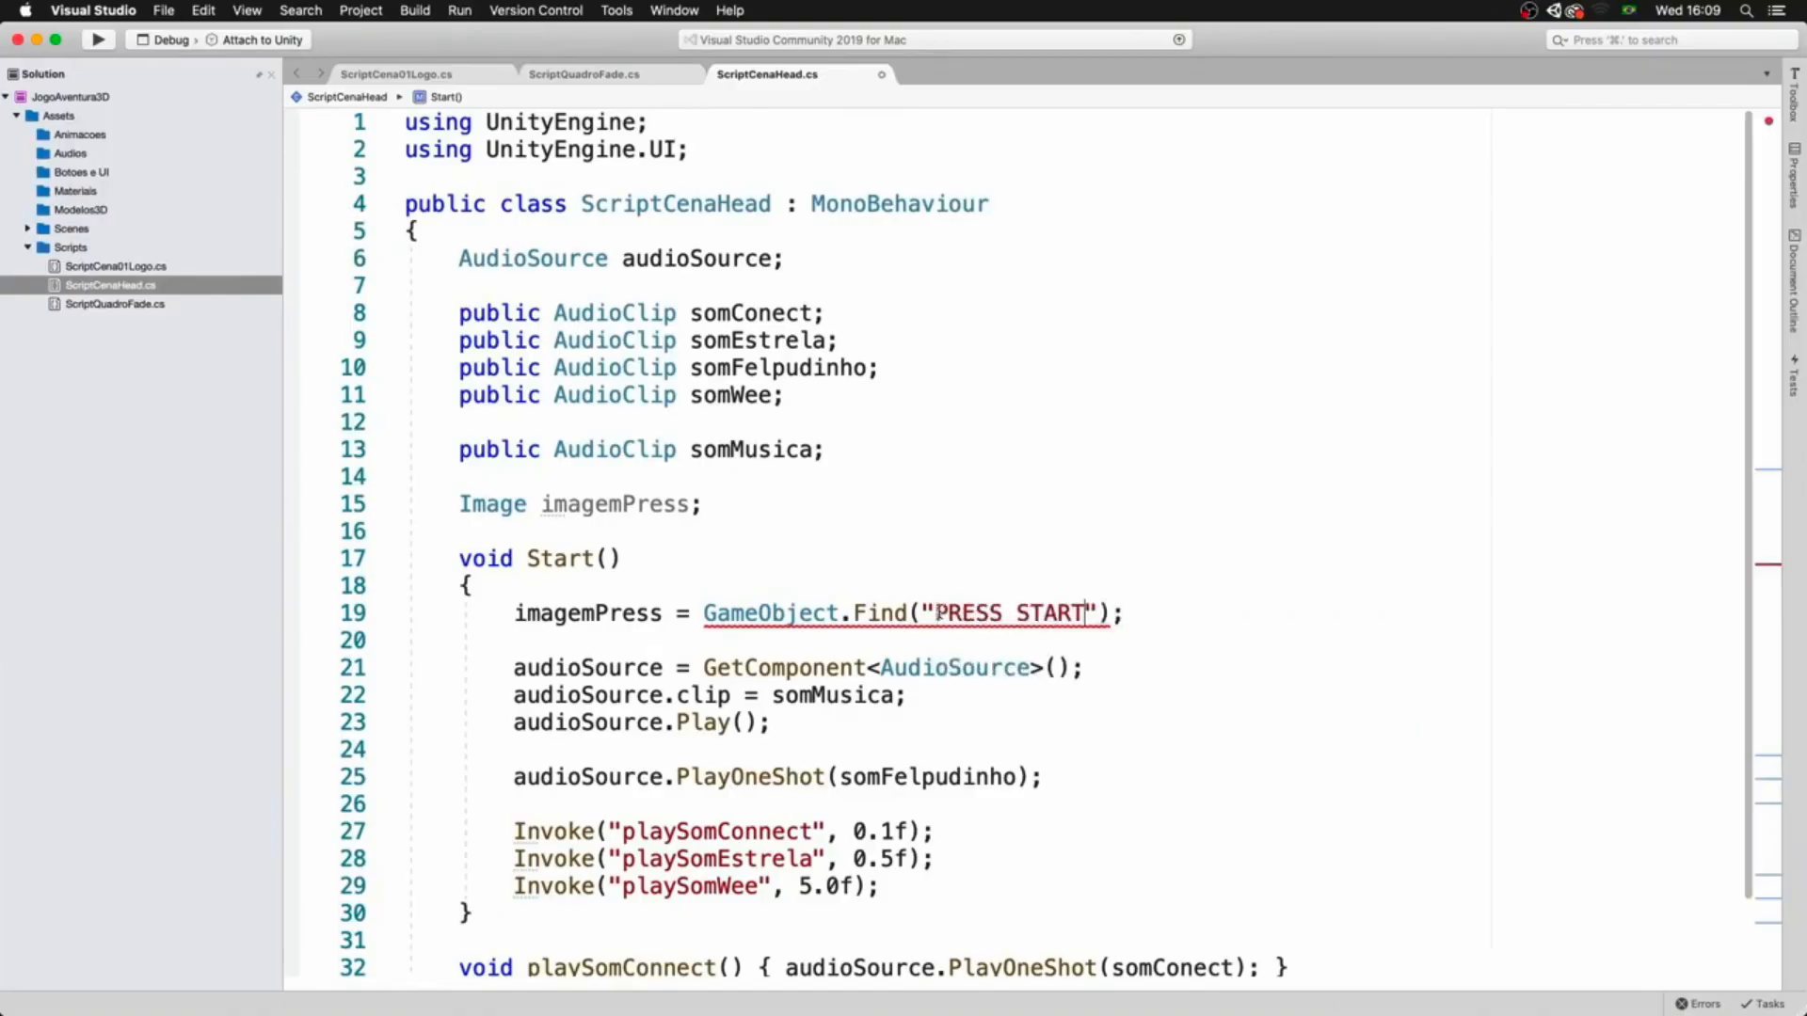
double_click(603, 614)
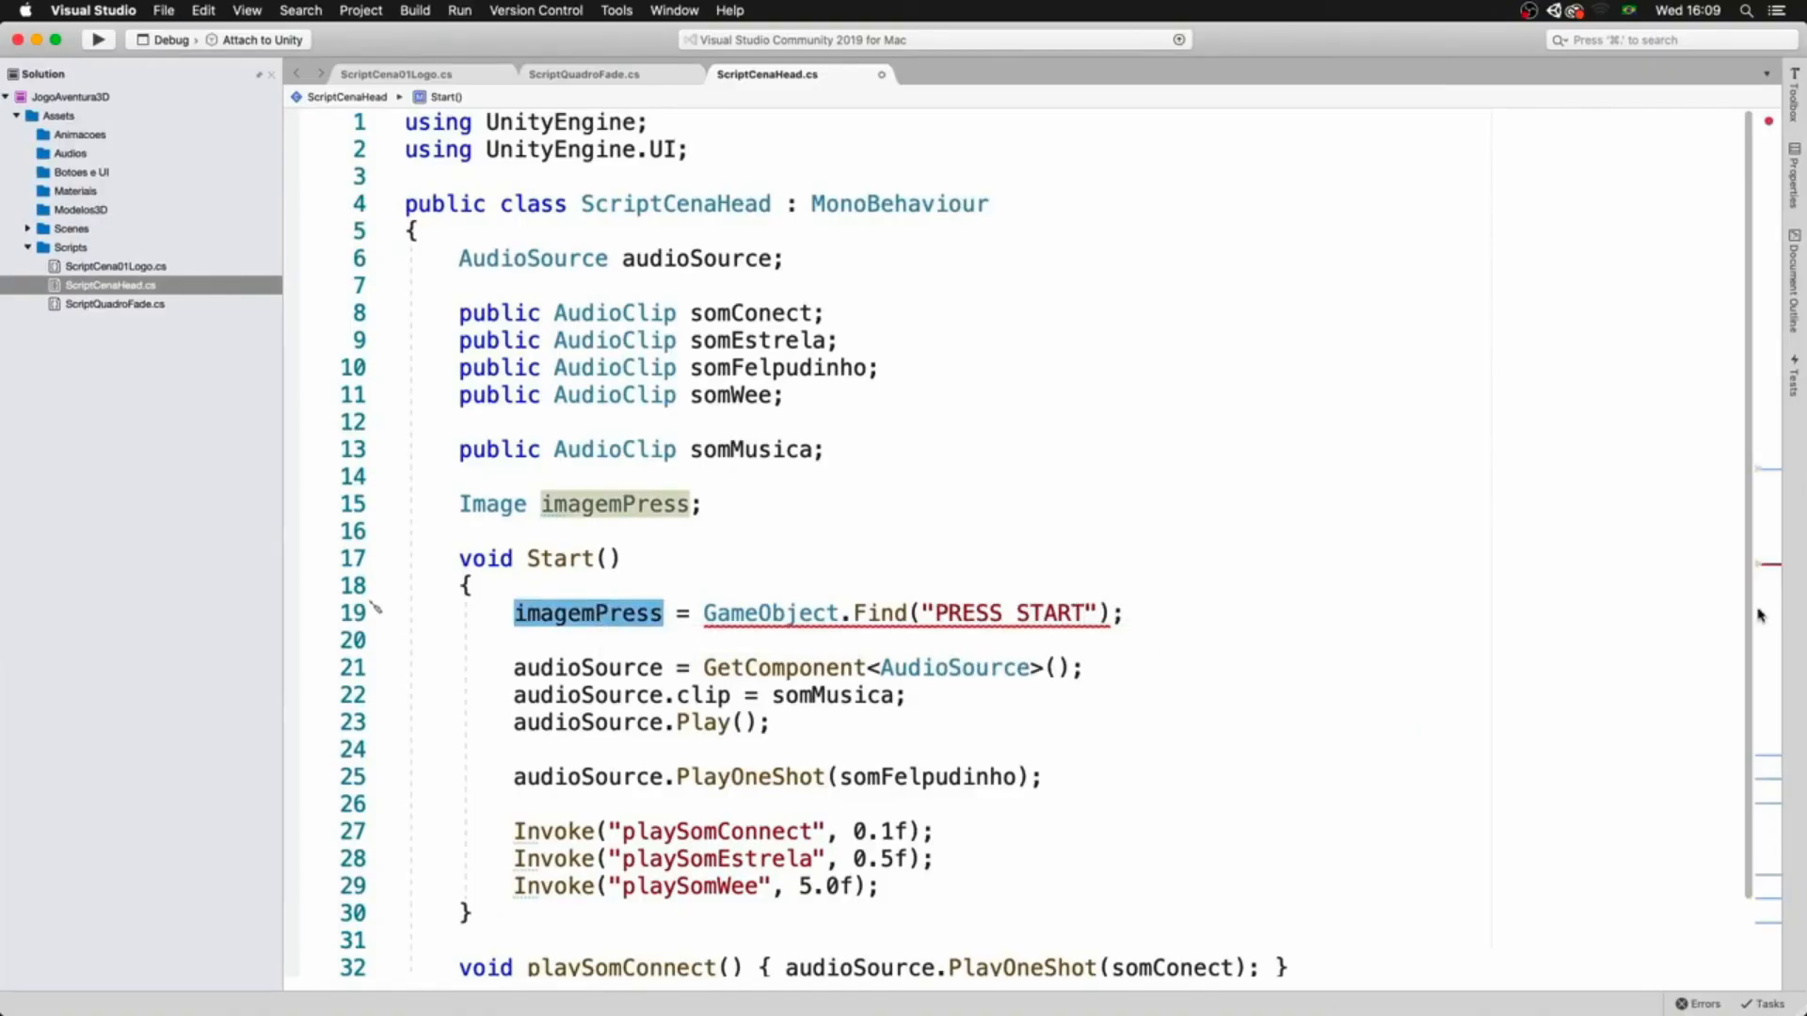
scroll(1748, 729, "down", 10)
scroll(1748, 729, "up", 6)
left_click(1049, 285)
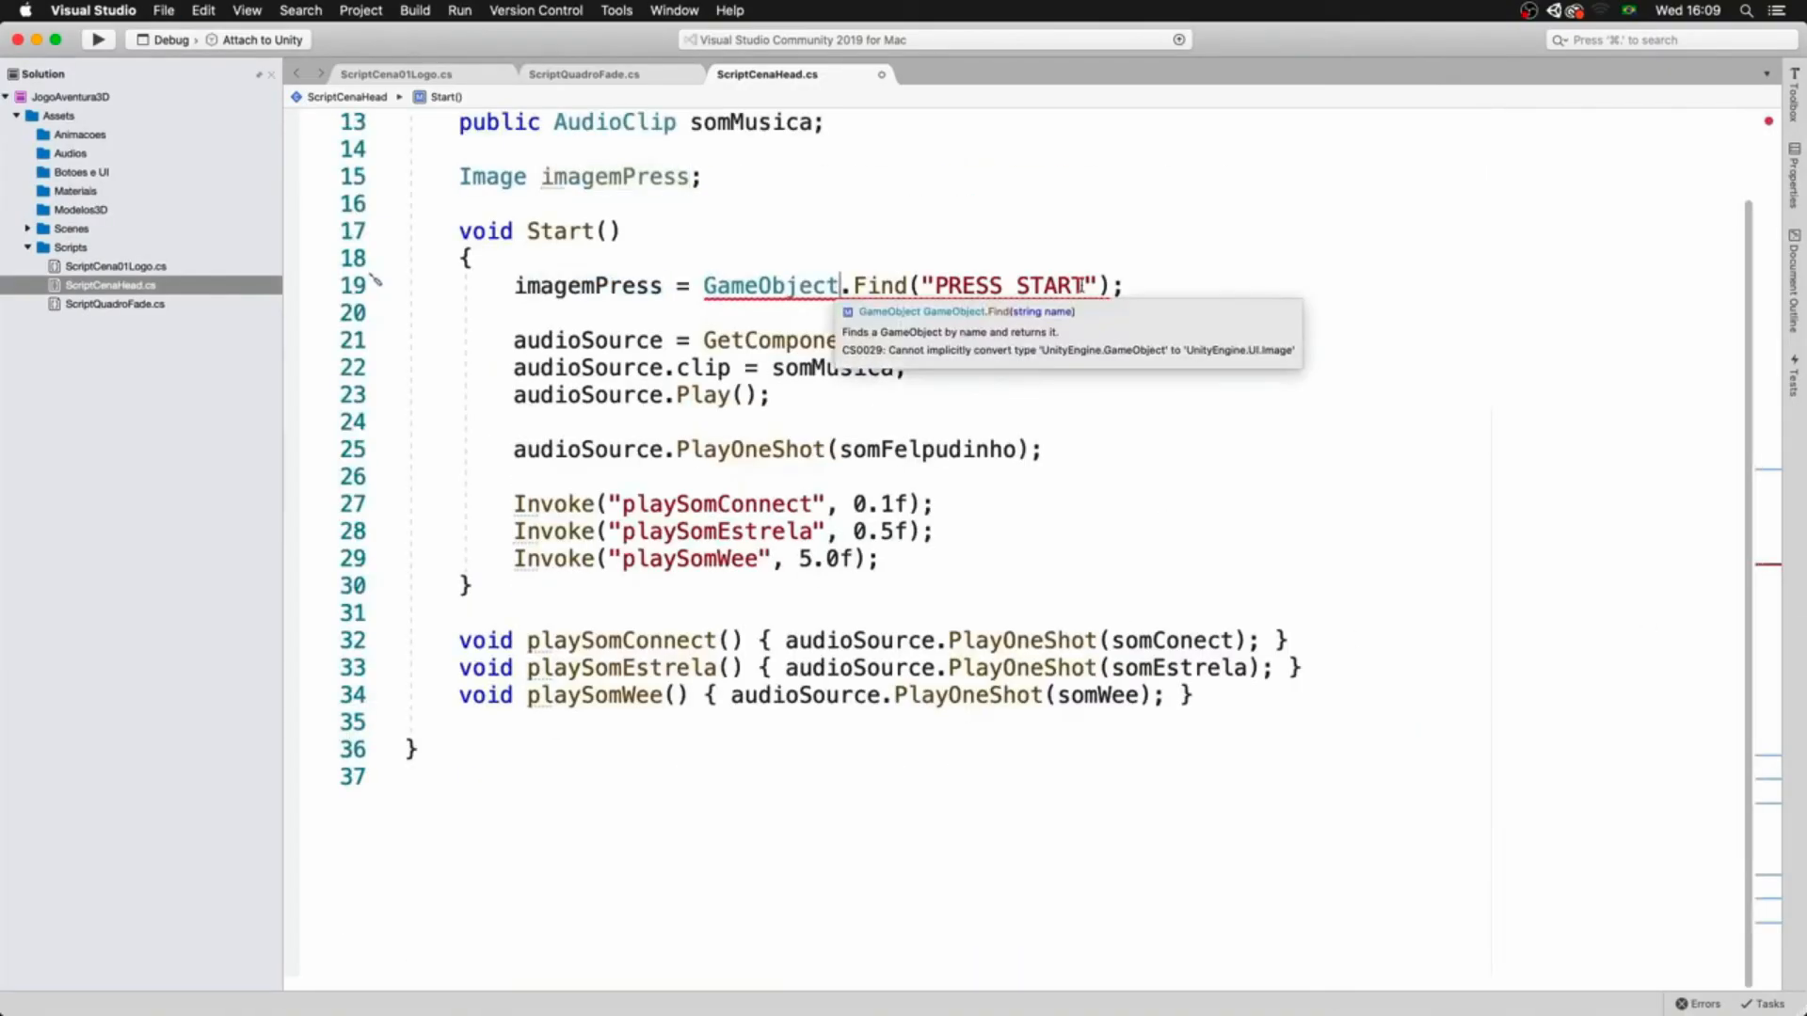
- Make the Image imagemPress declaration public by copying the modifier from the somMusica declaration
left_click_drag(553, 123, 460, 124)
key("super+c")
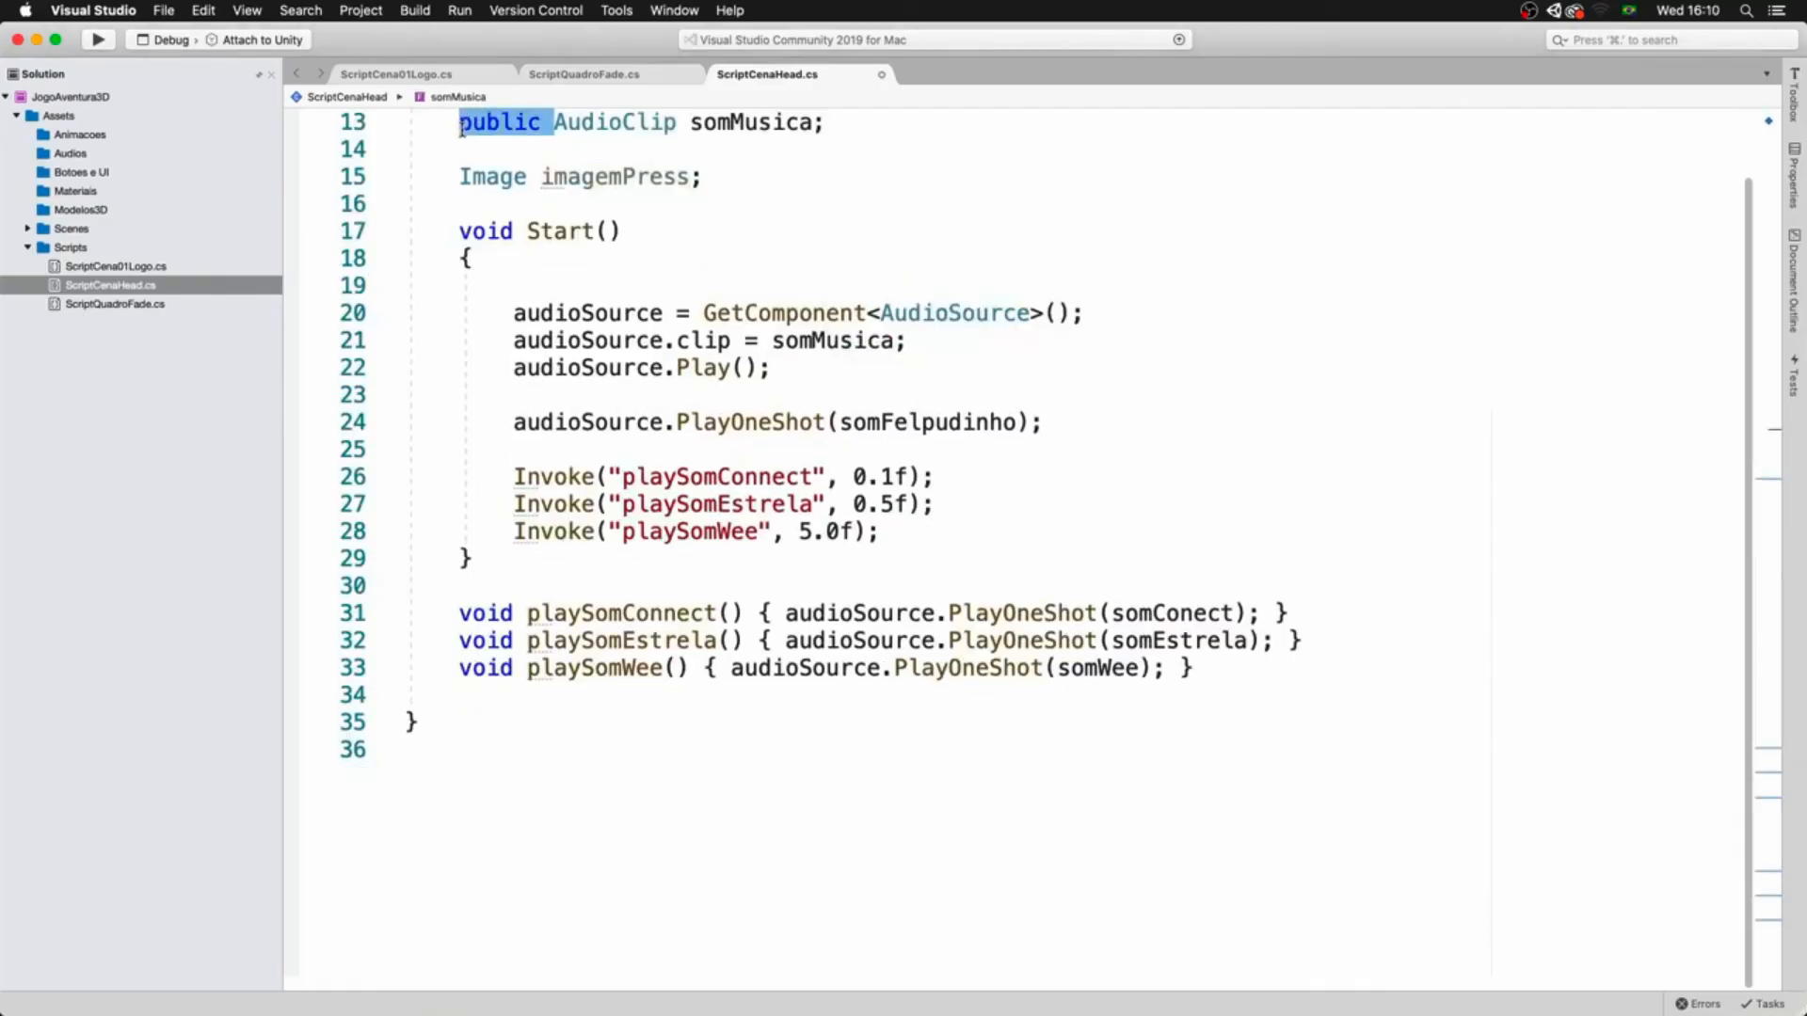
left_click(459, 176)
key("super+v")
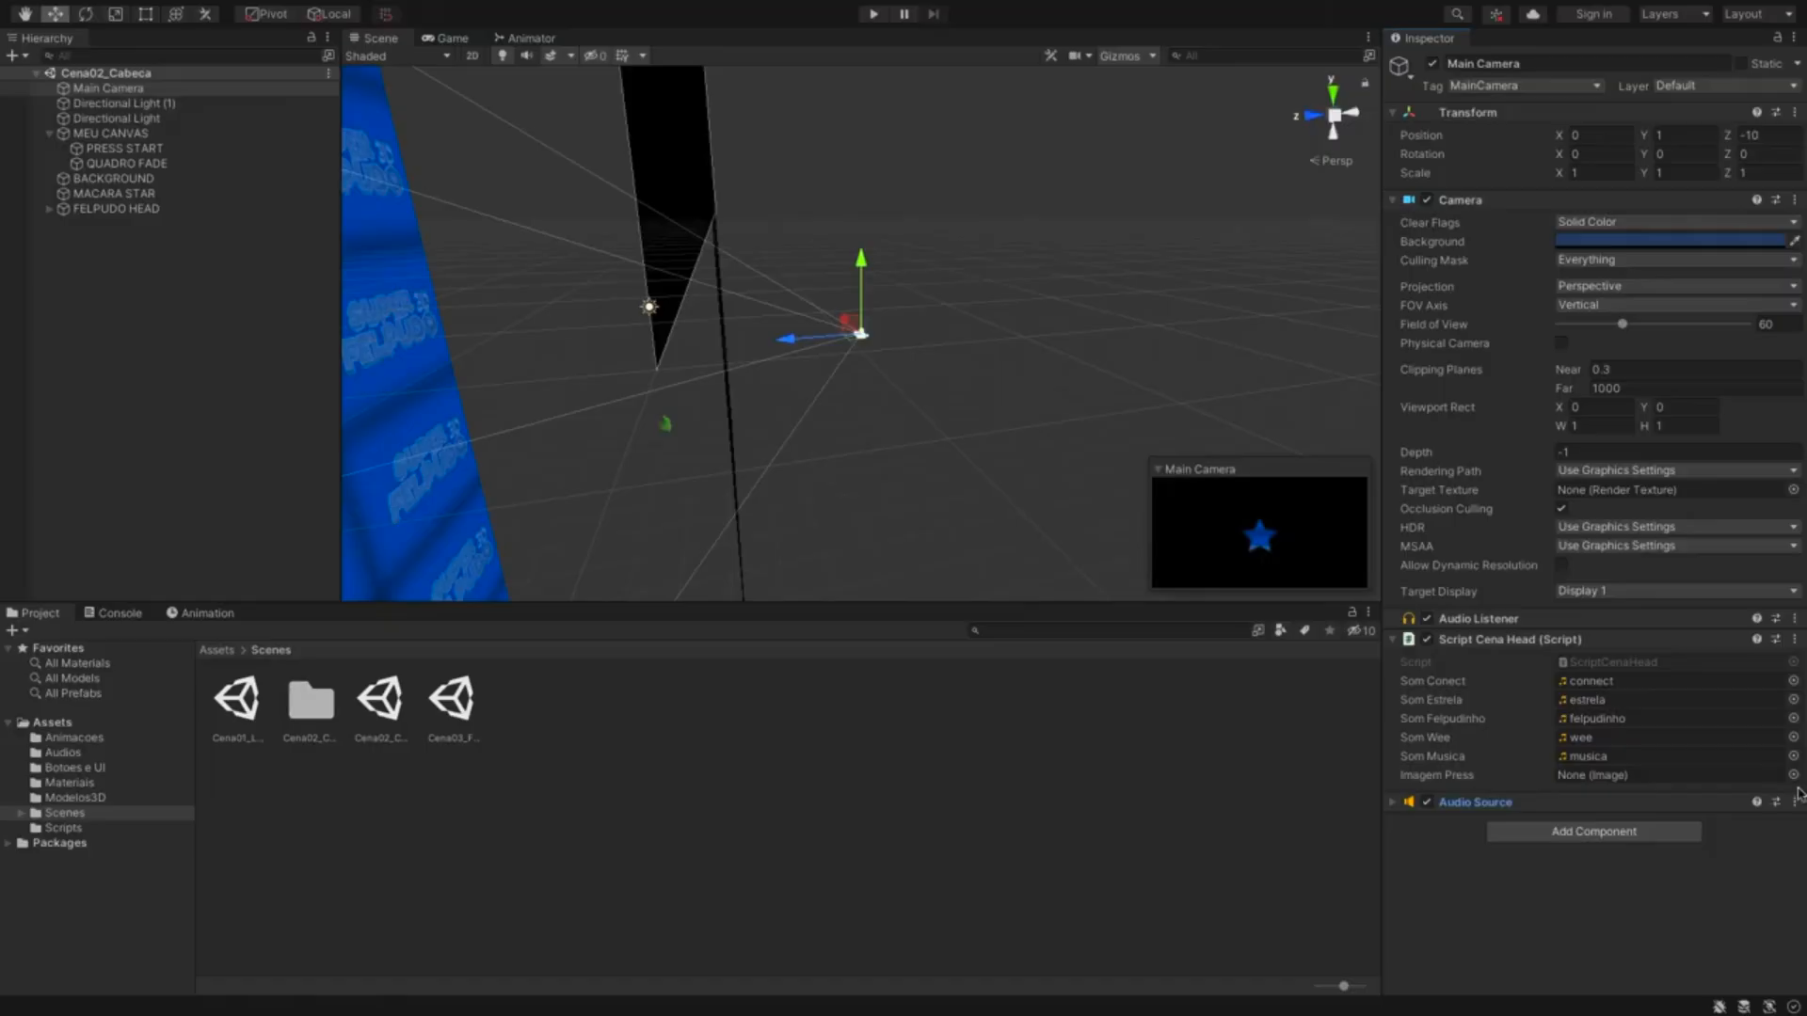
- Assign the PRESS START image to the Imagem Press field of Main Camera's Script Cena Head component
left_click(1792, 774)
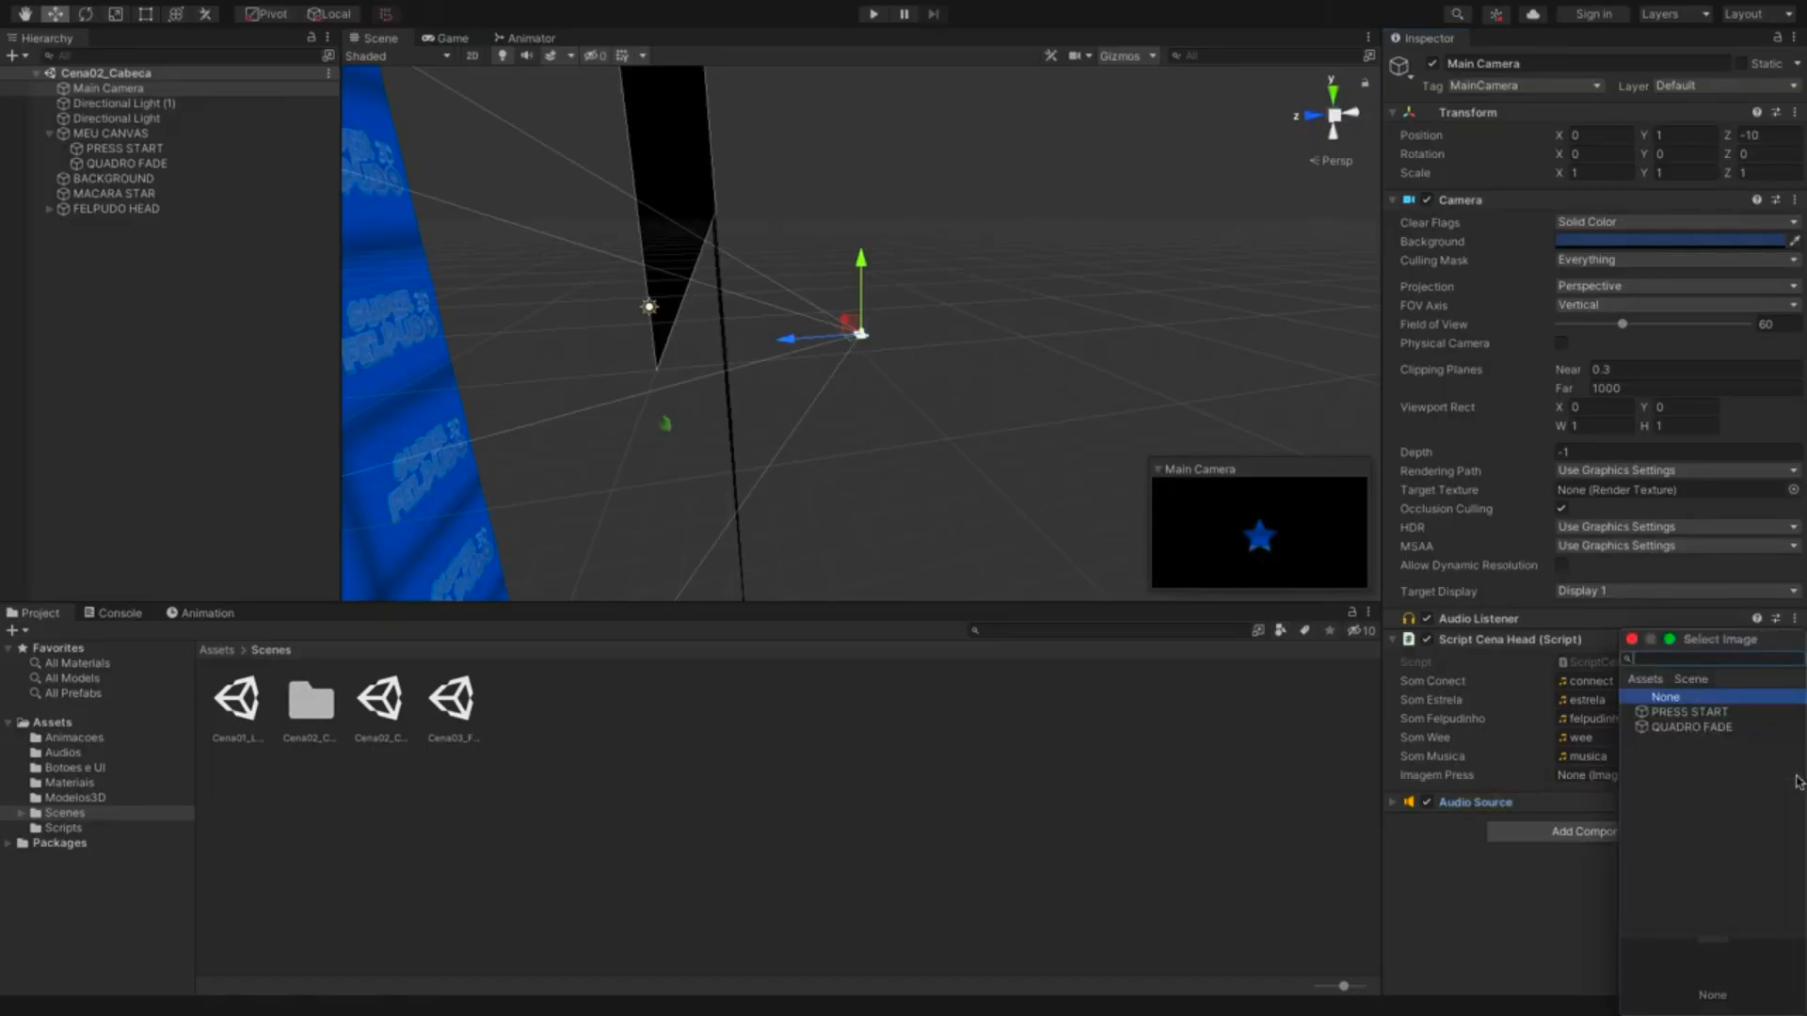
double_click(1689, 712)
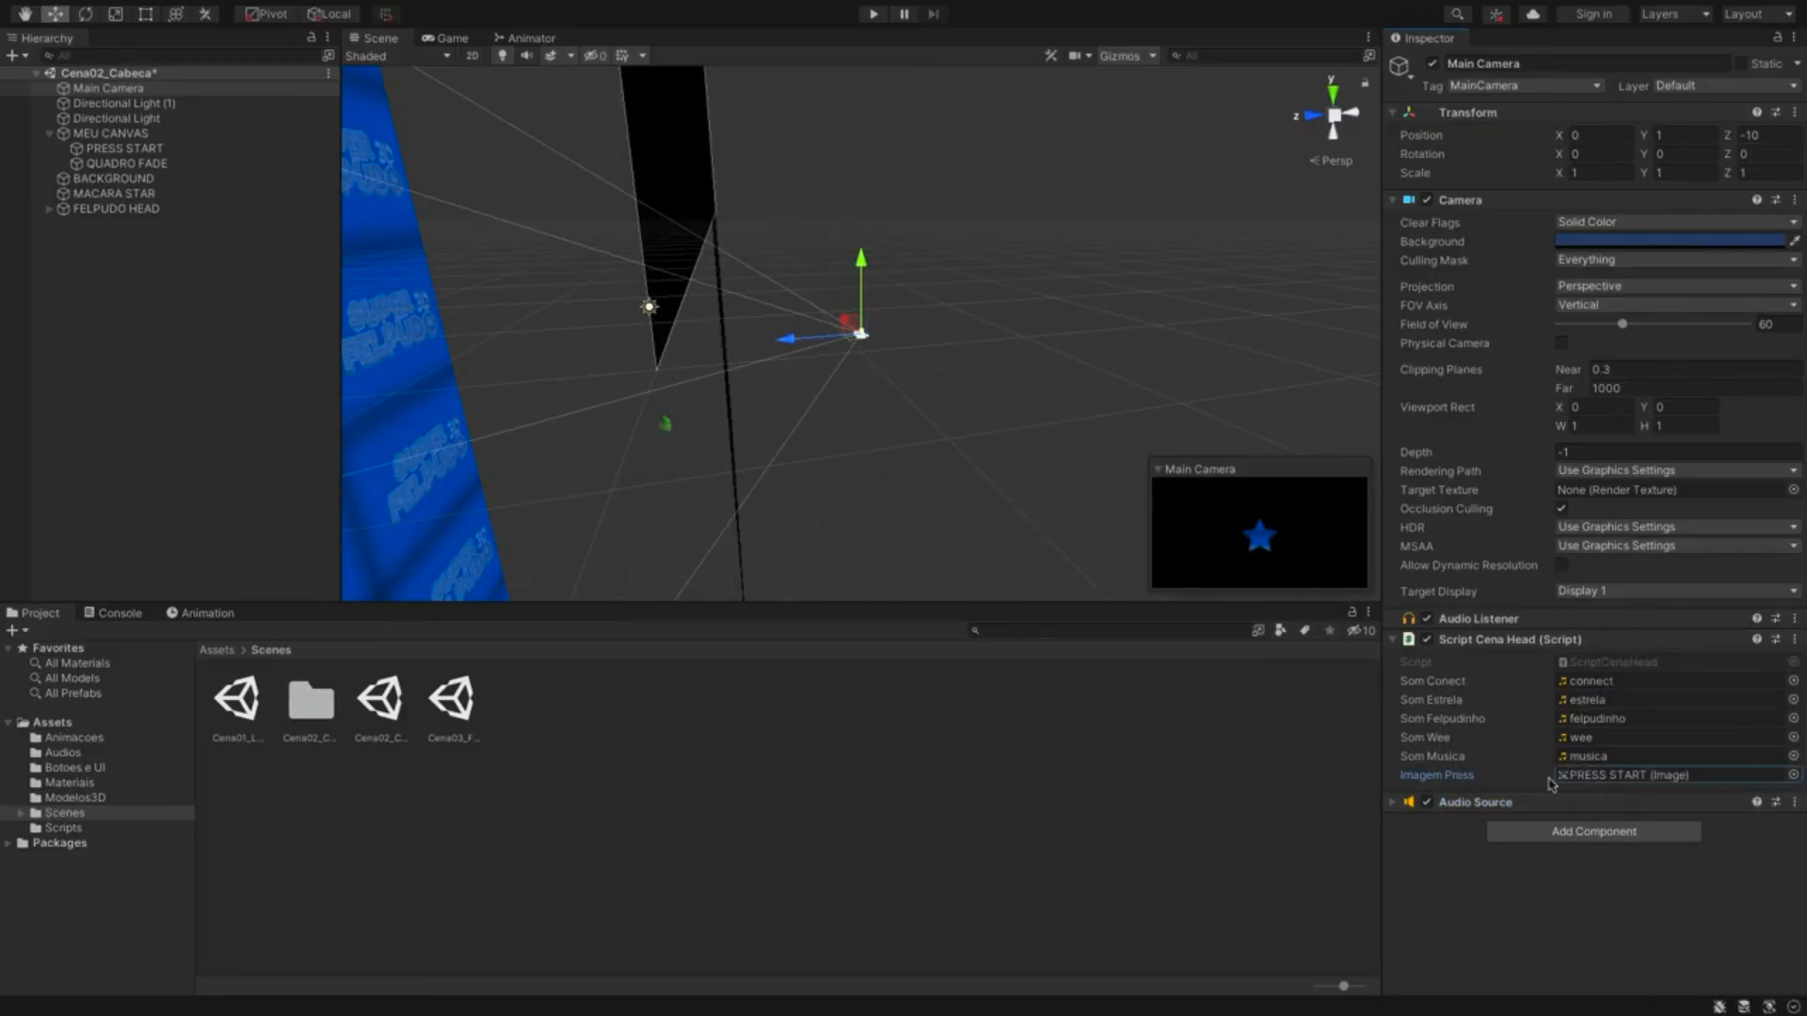
- Switch to Visual Studio and duplicate the playSomWee Invoke line at the end of Start, separated by a blank line
key("super+Tab")
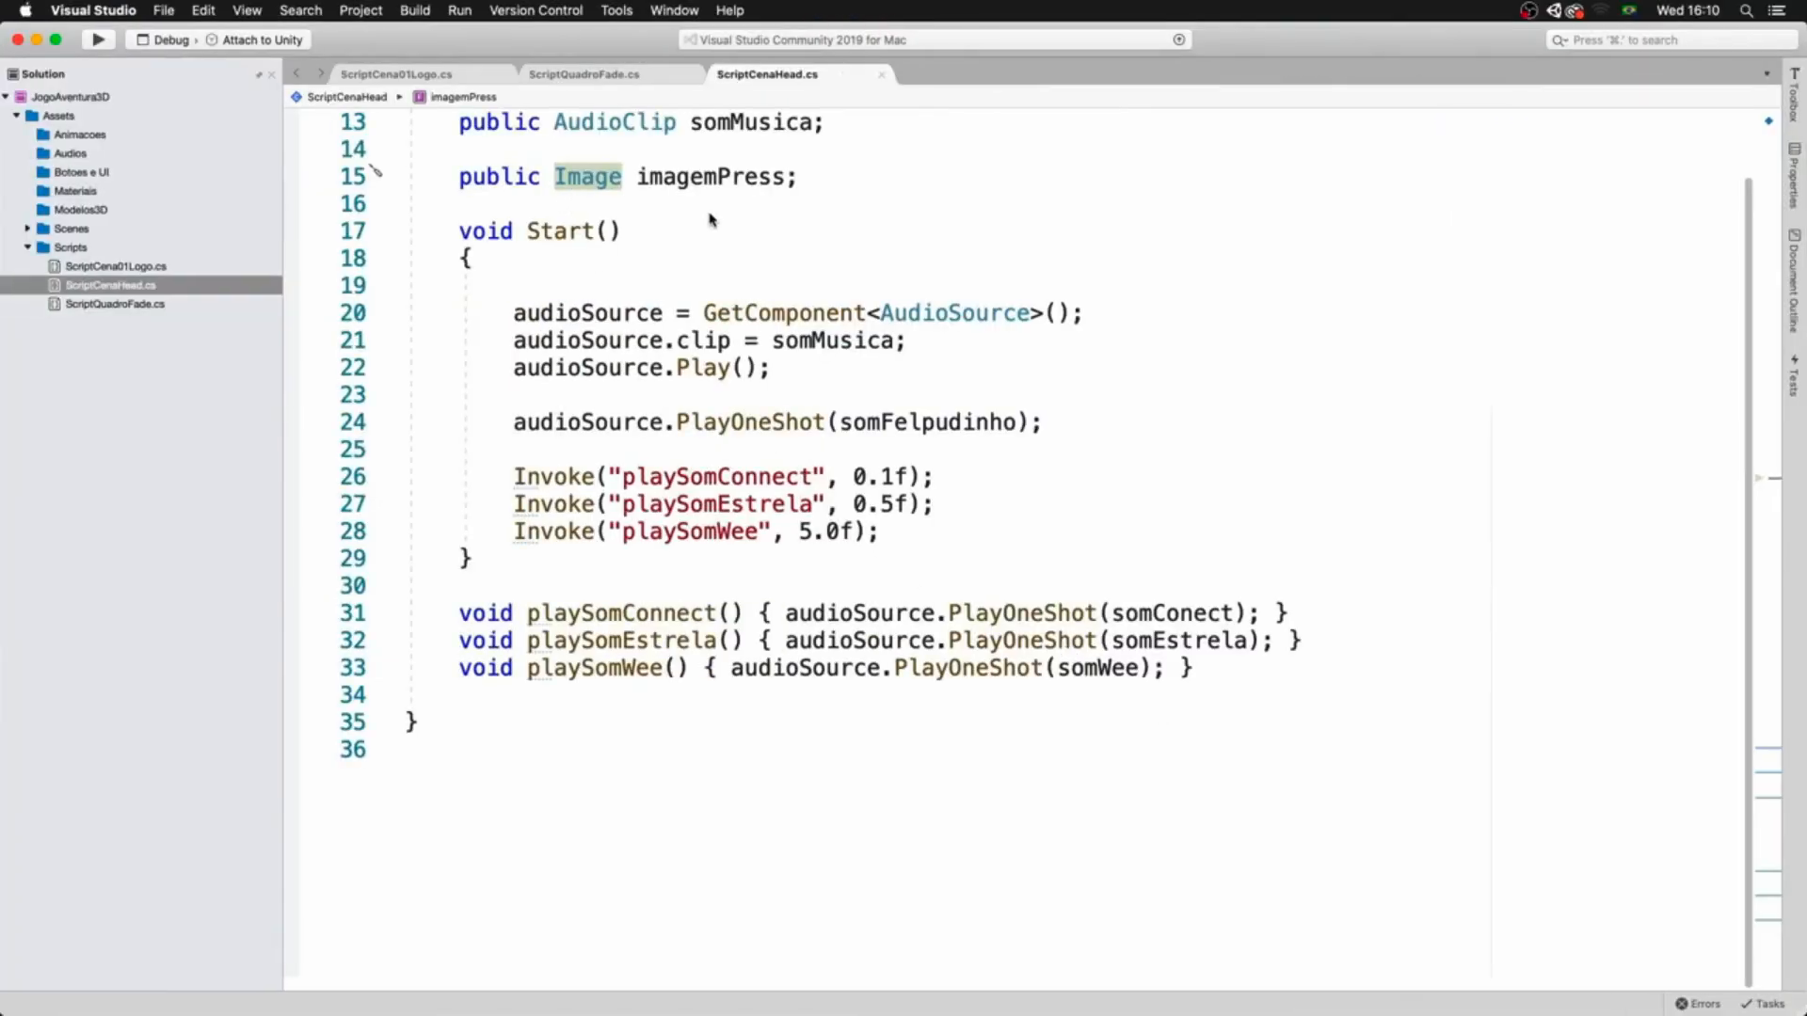
left_click(899, 530)
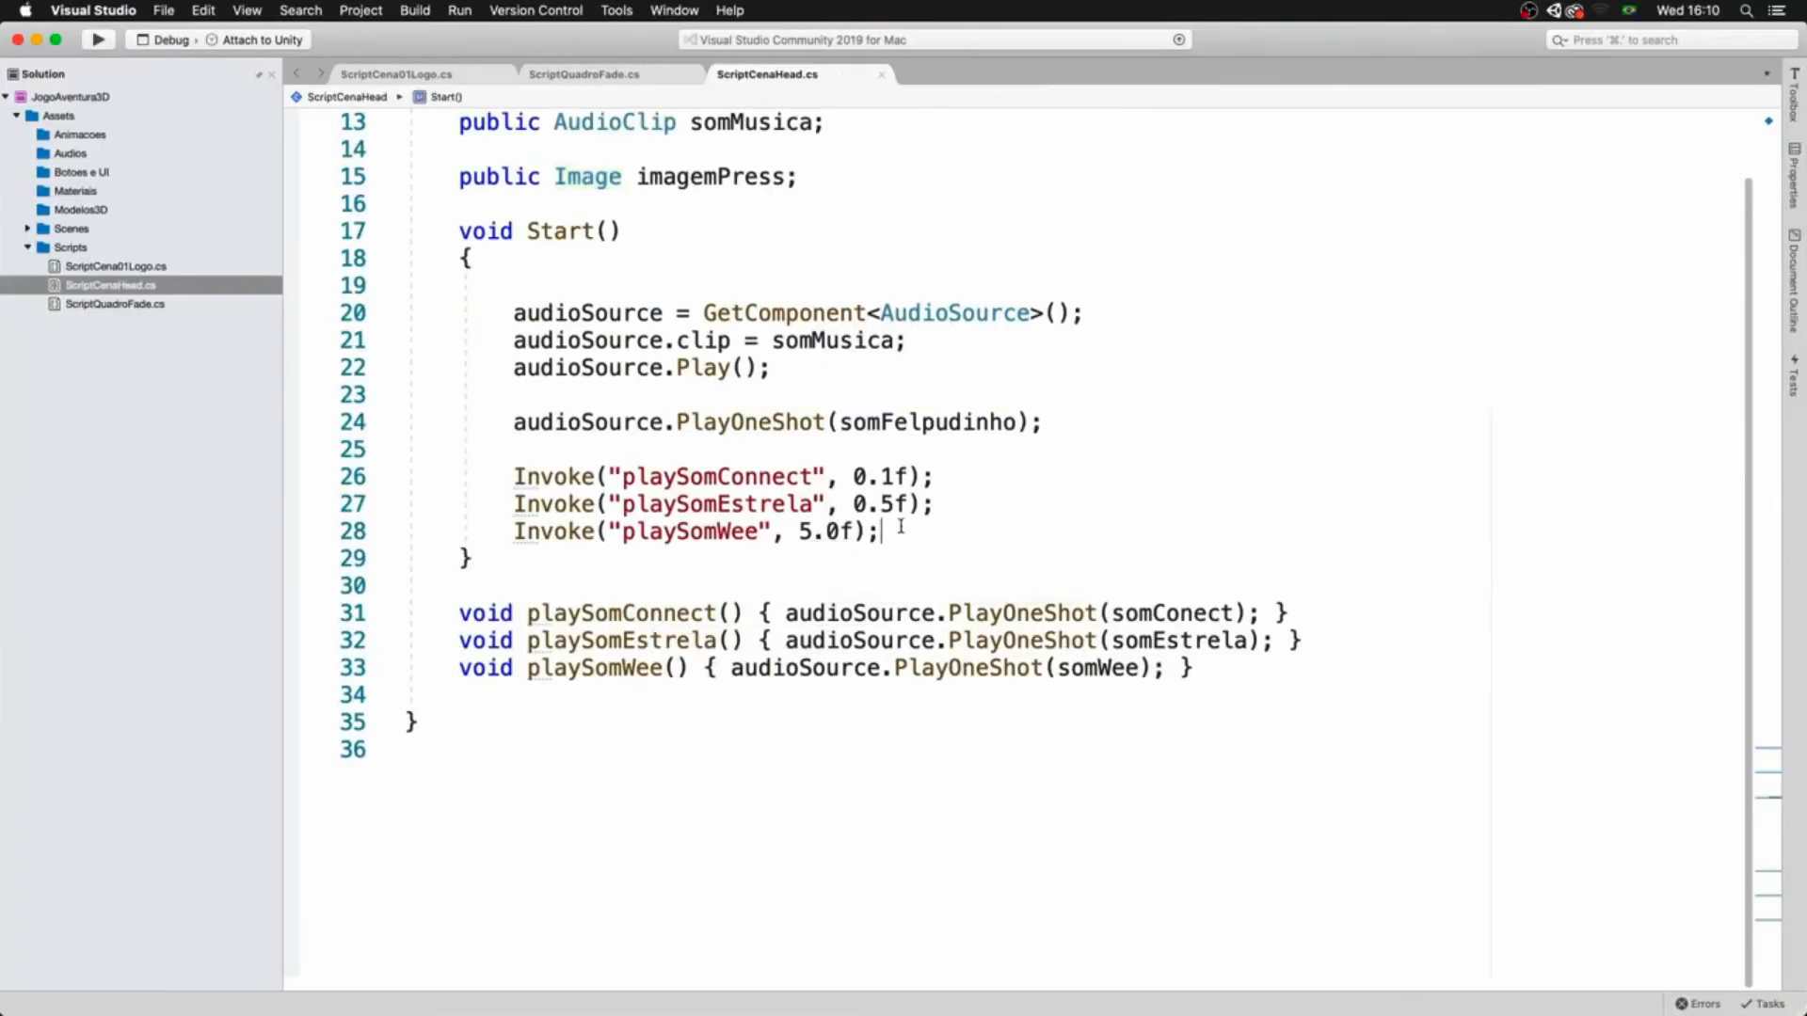
key("Return")
key("Return")
key("Up")
key("Up")
key("shift+super+Right")
key("super+c")
key("Down")
key("super+v")
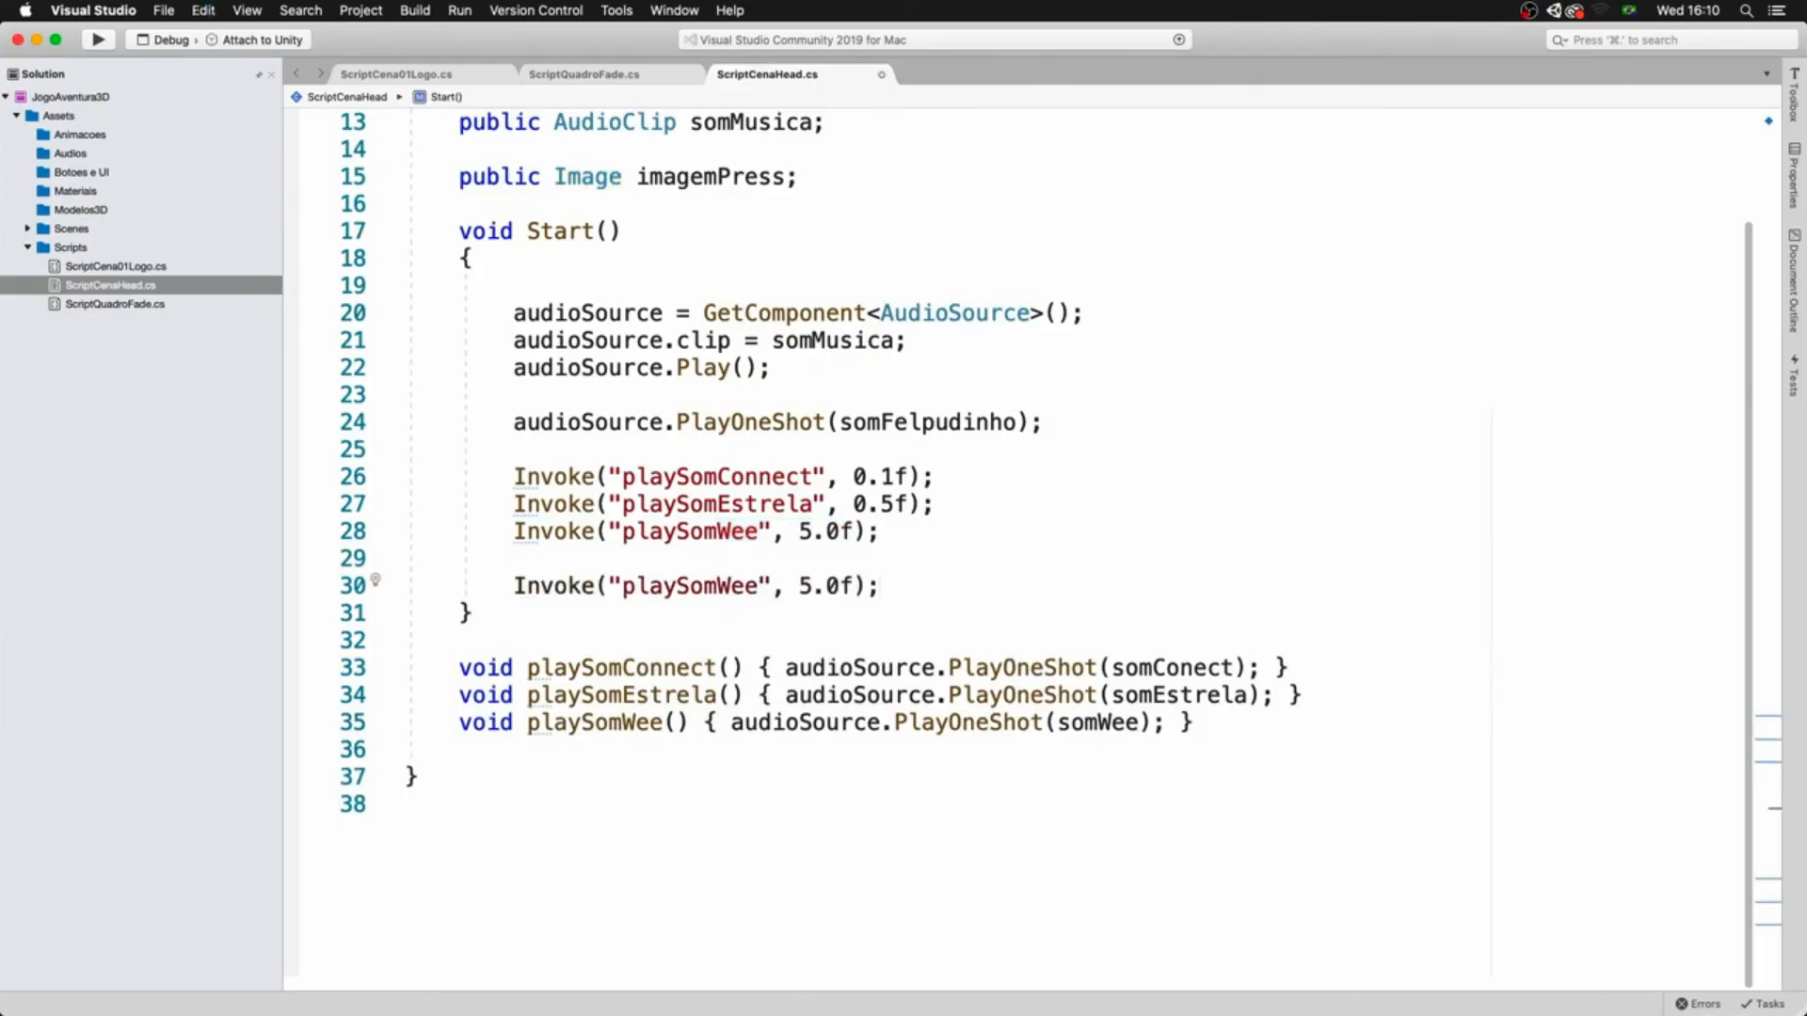
- Change the duplicated Invoke call to "piscaImagem" with a delay of 2.0f
left_click_drag(813, 586, 824, 585)
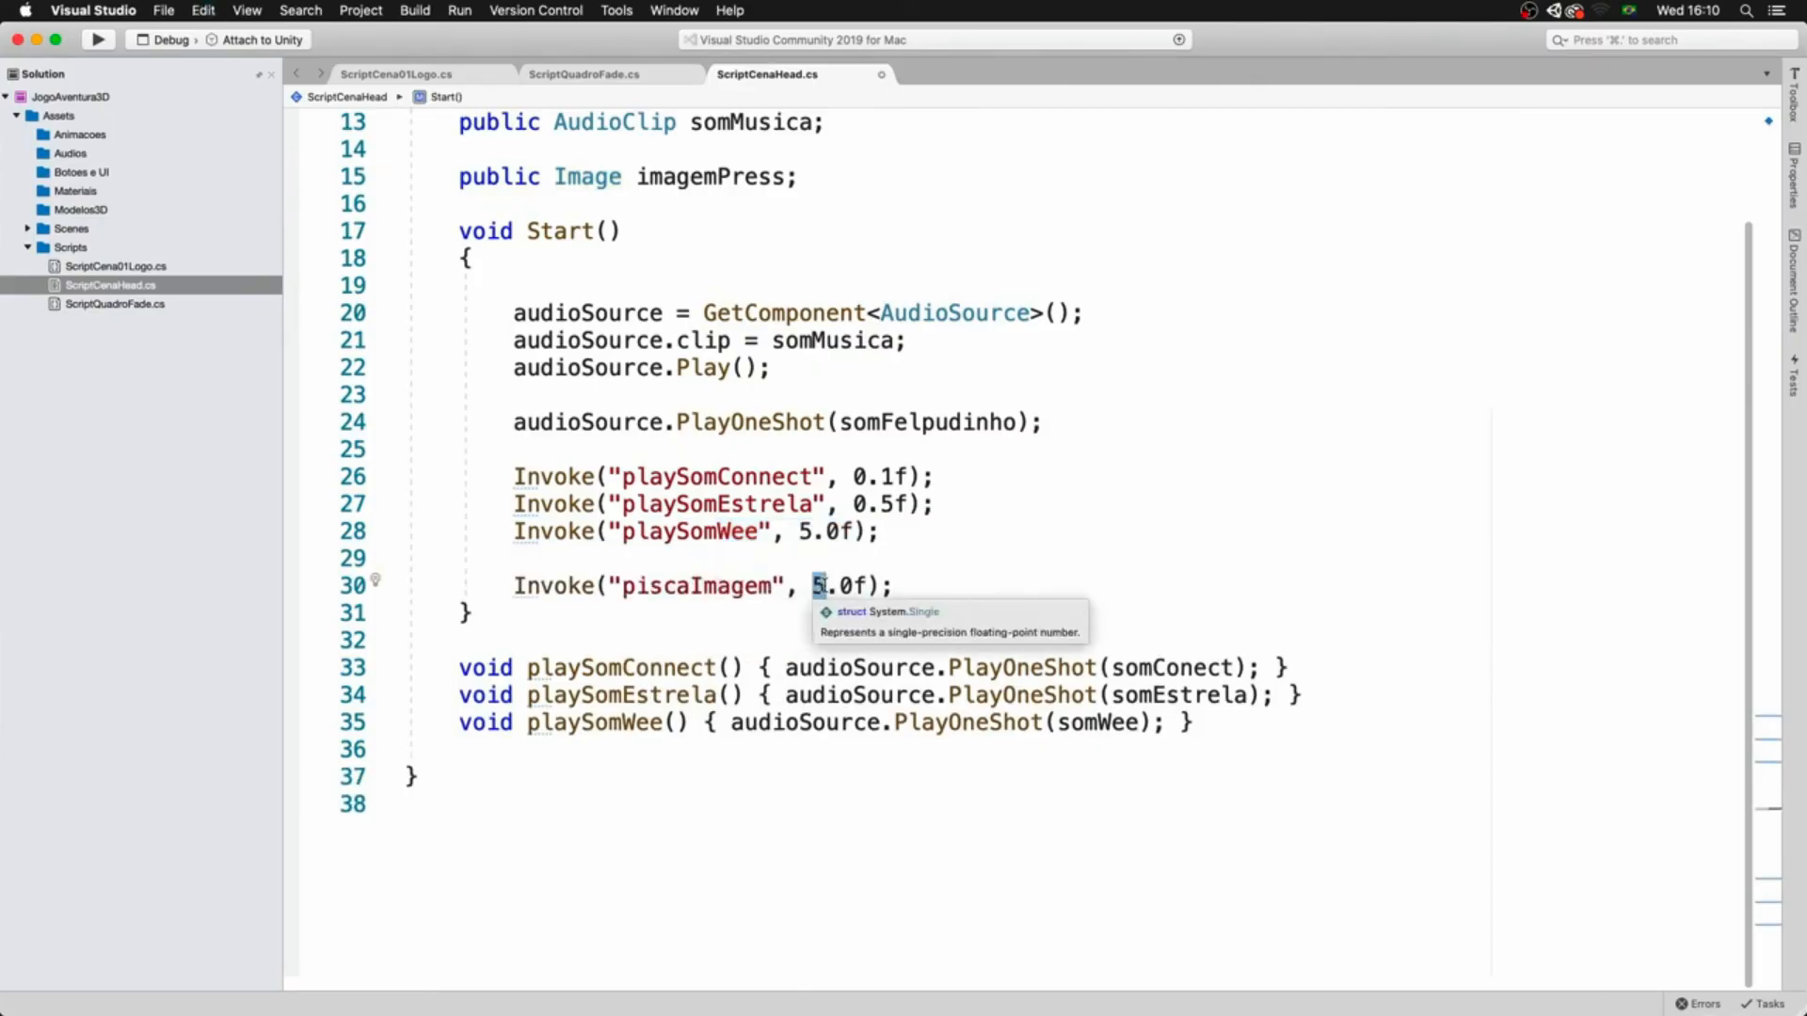
type("2")
left_click(895, 584)
mouse_move(544, 587)
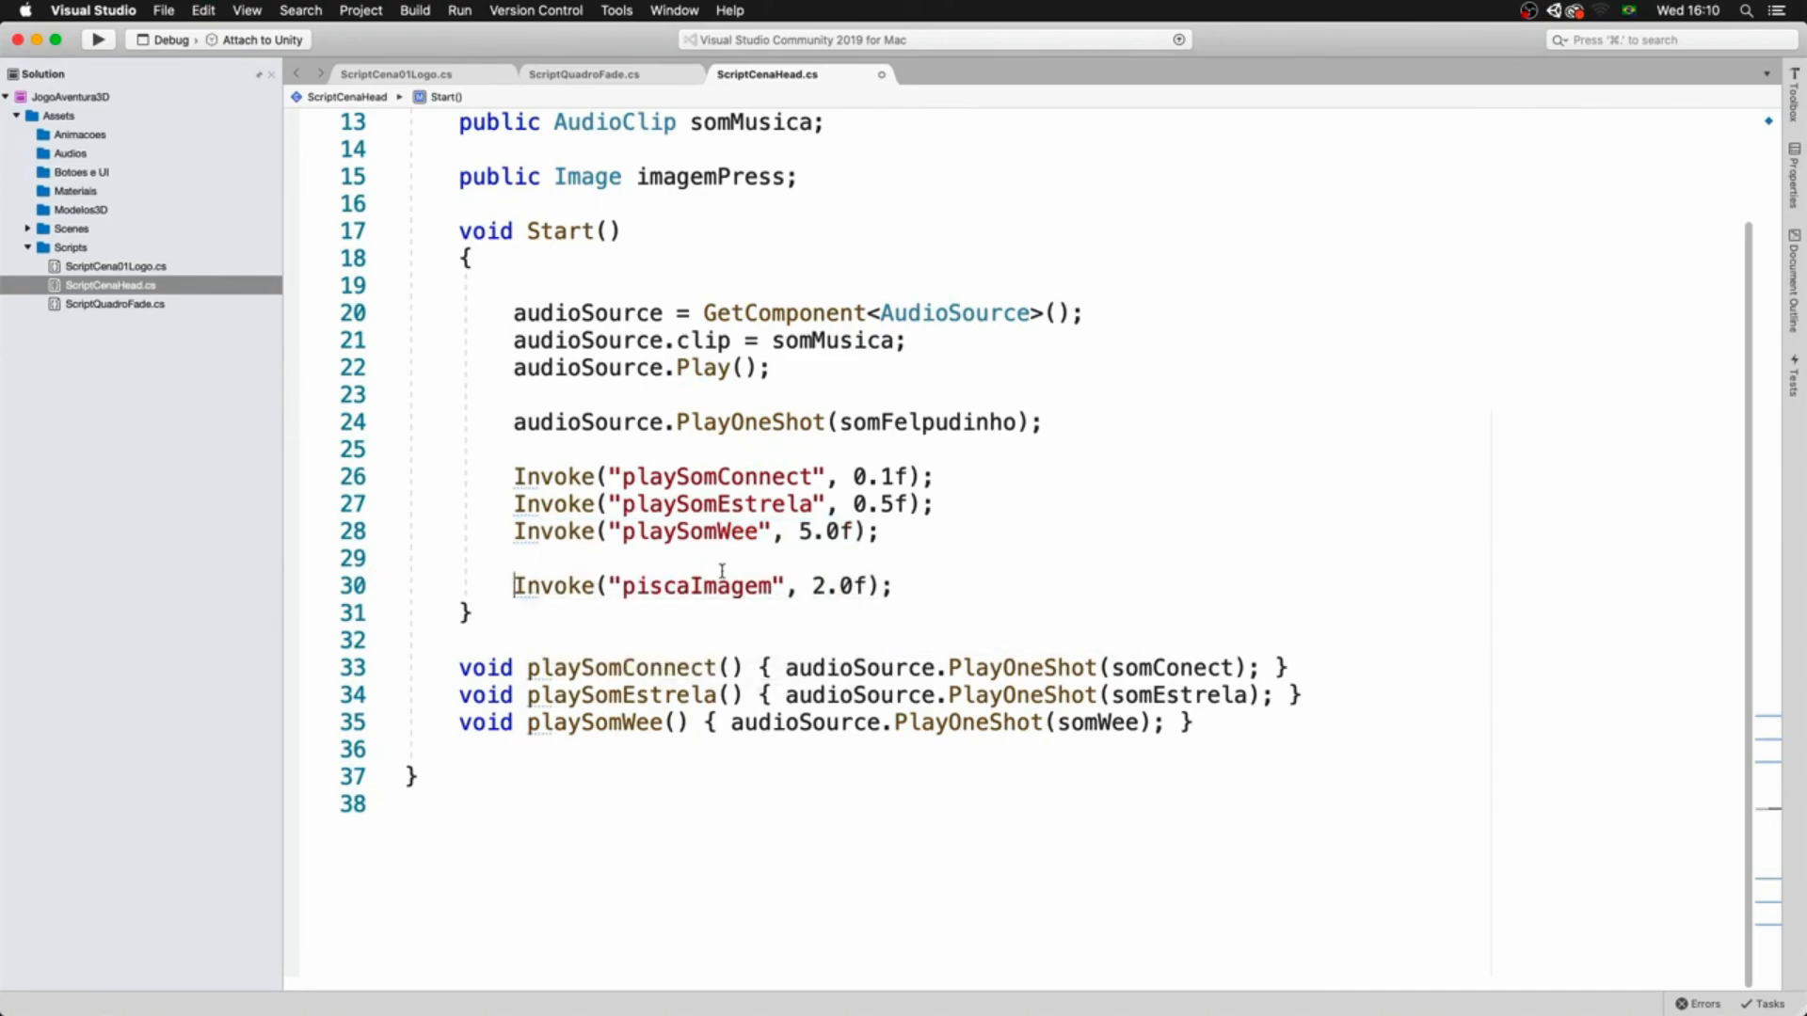
- Add a void piscaImagem() method below playSomWee containing imagemPress.enabled = !imagemPress.enabled;
key("Return")
type("void piscaImagem() {")
key("Return")
type("ima")
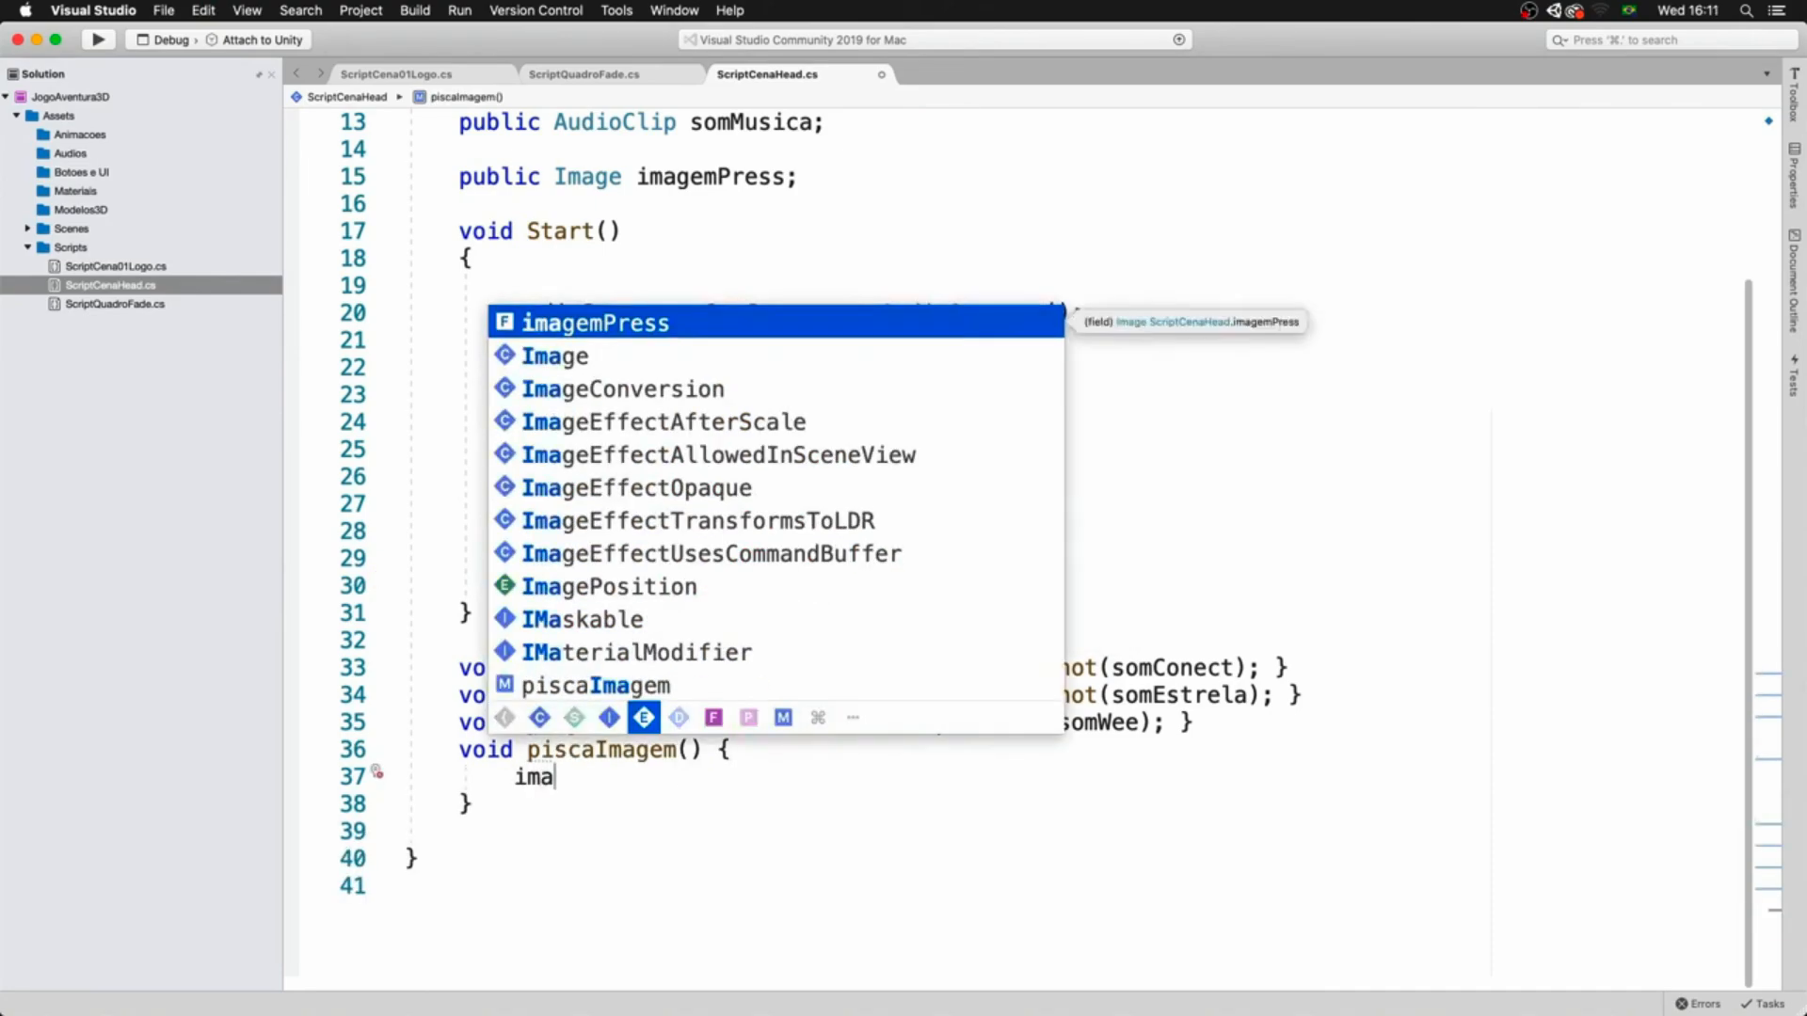
key("Return")
type(".")
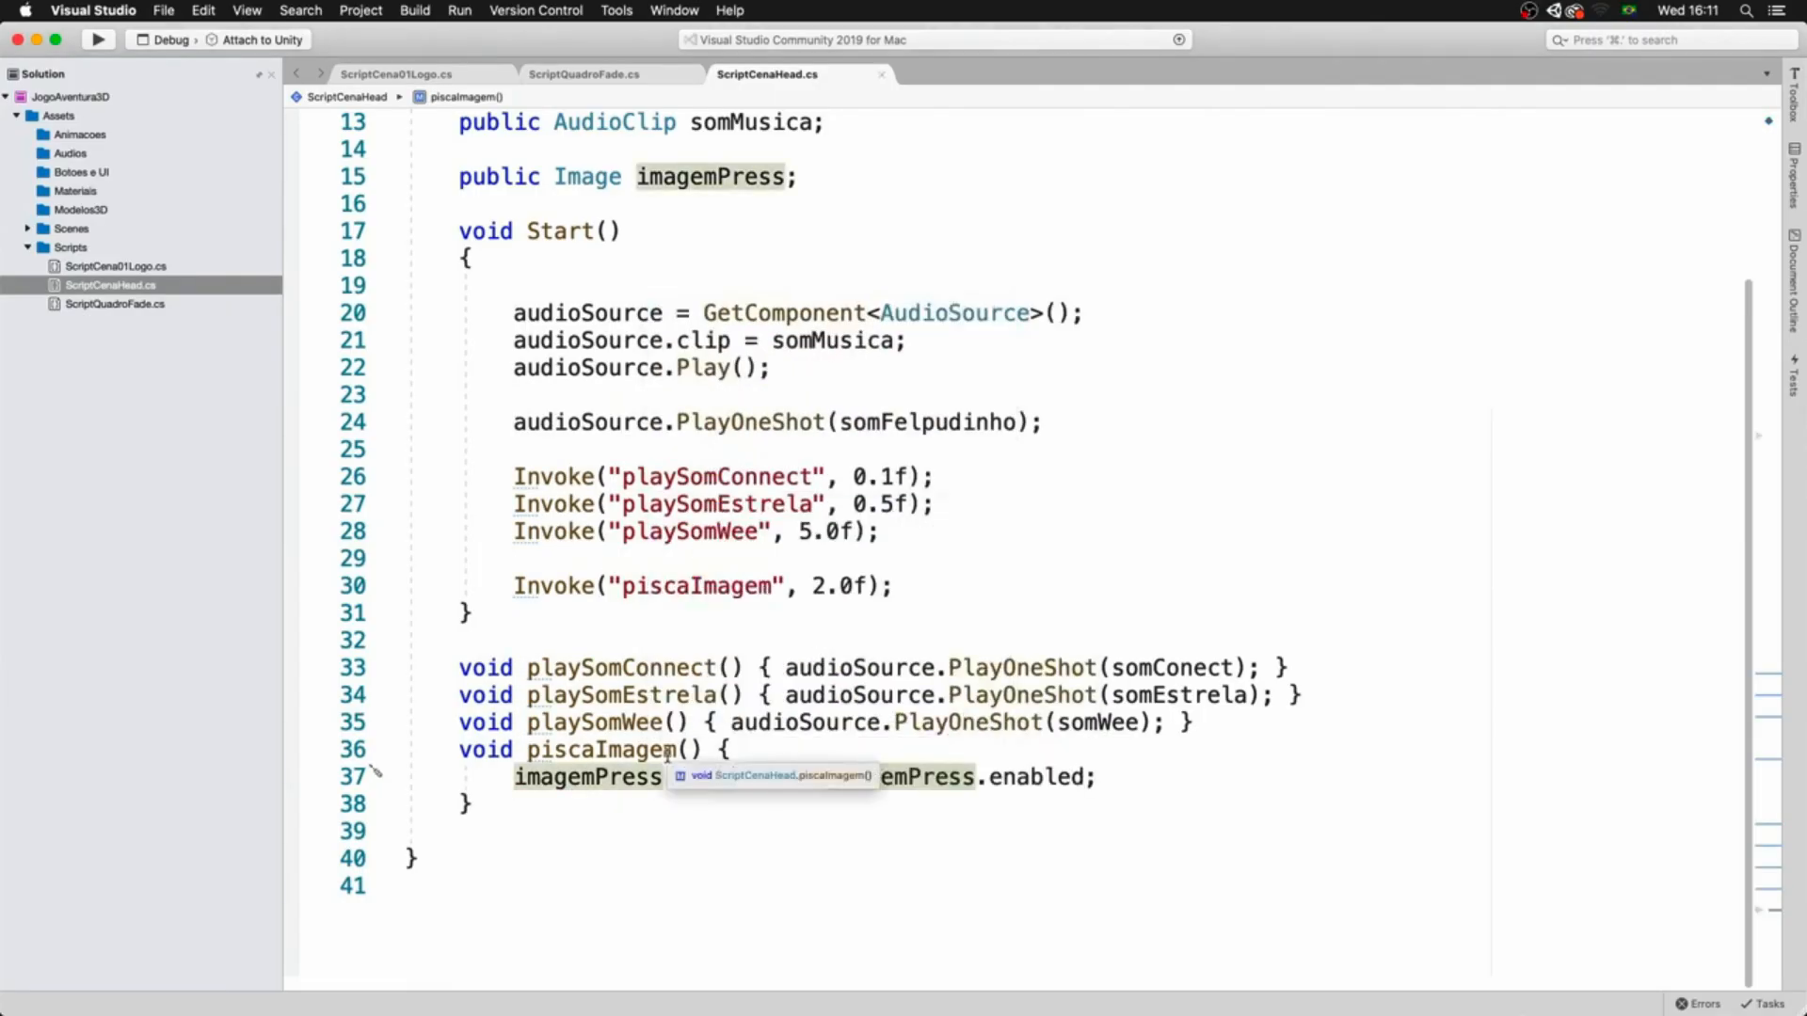
double_click(819, 776)
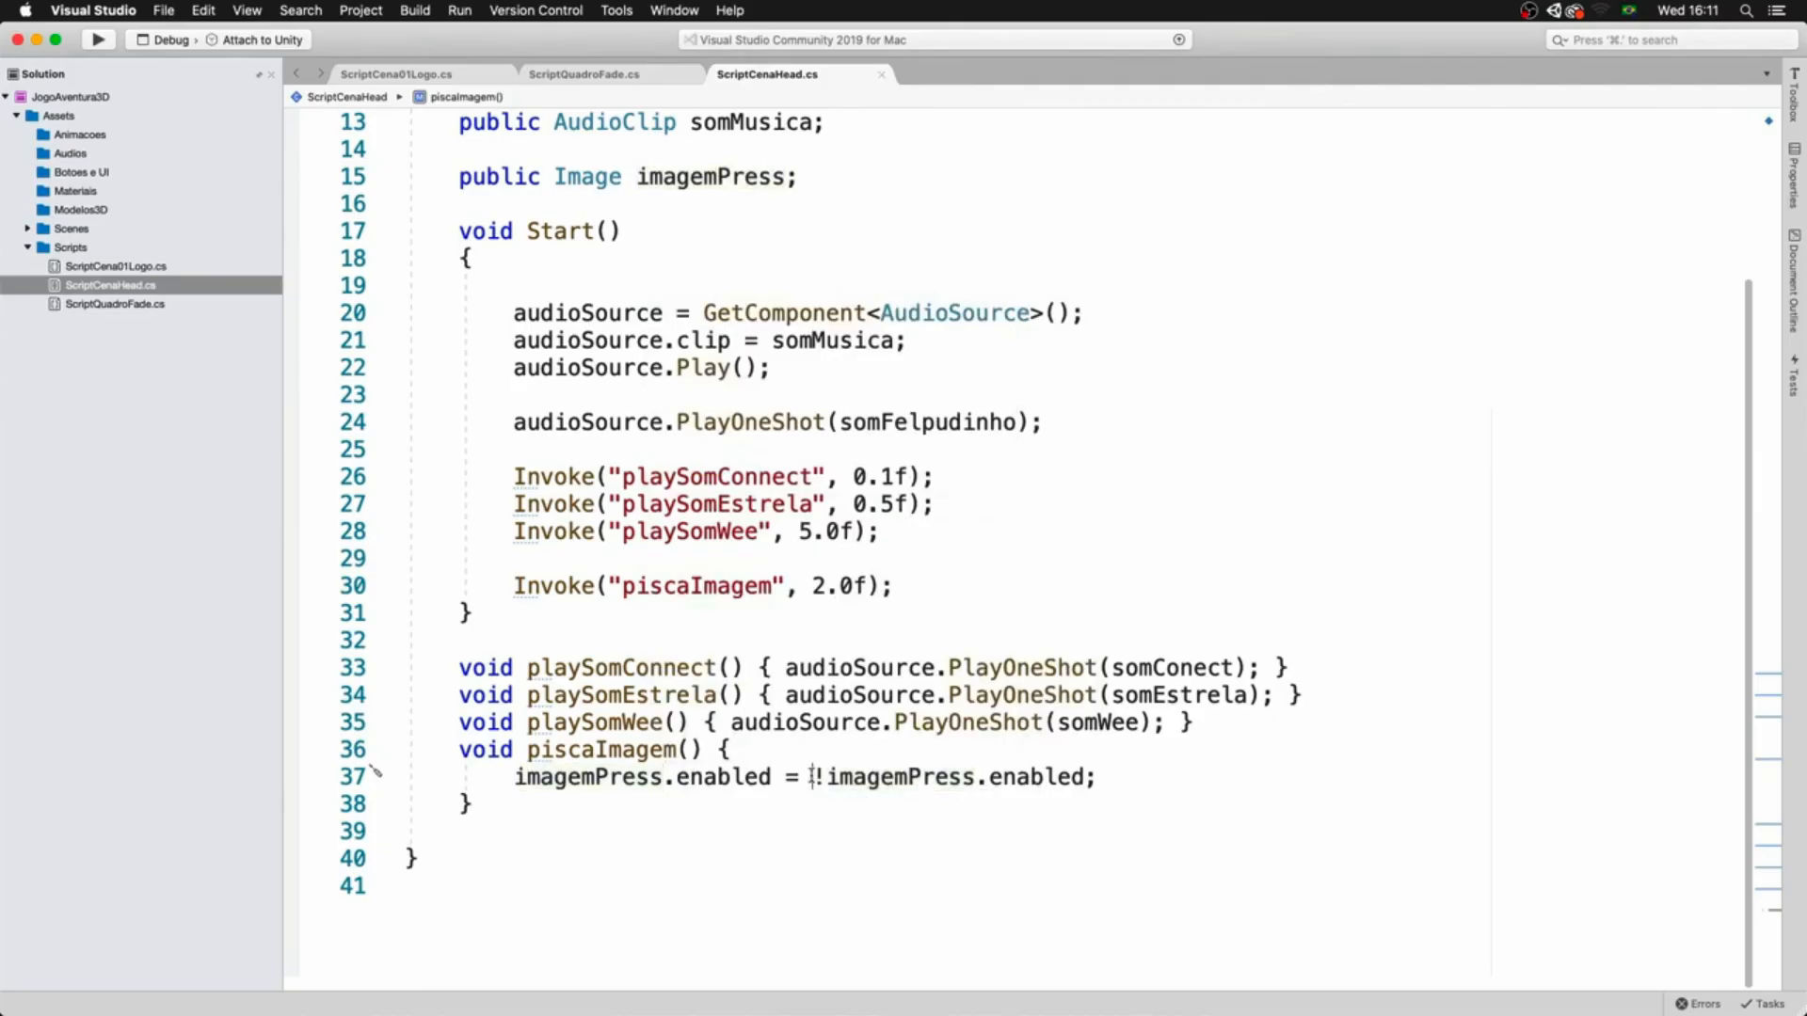
left_click(1110, 777)
- Copy the piscaImagem Invoke line from Start into the end of the piscaImagem method and set its delay to 1.0f
left_click(512, 585)
left_click(913, 587, "shift")
key("super+c")
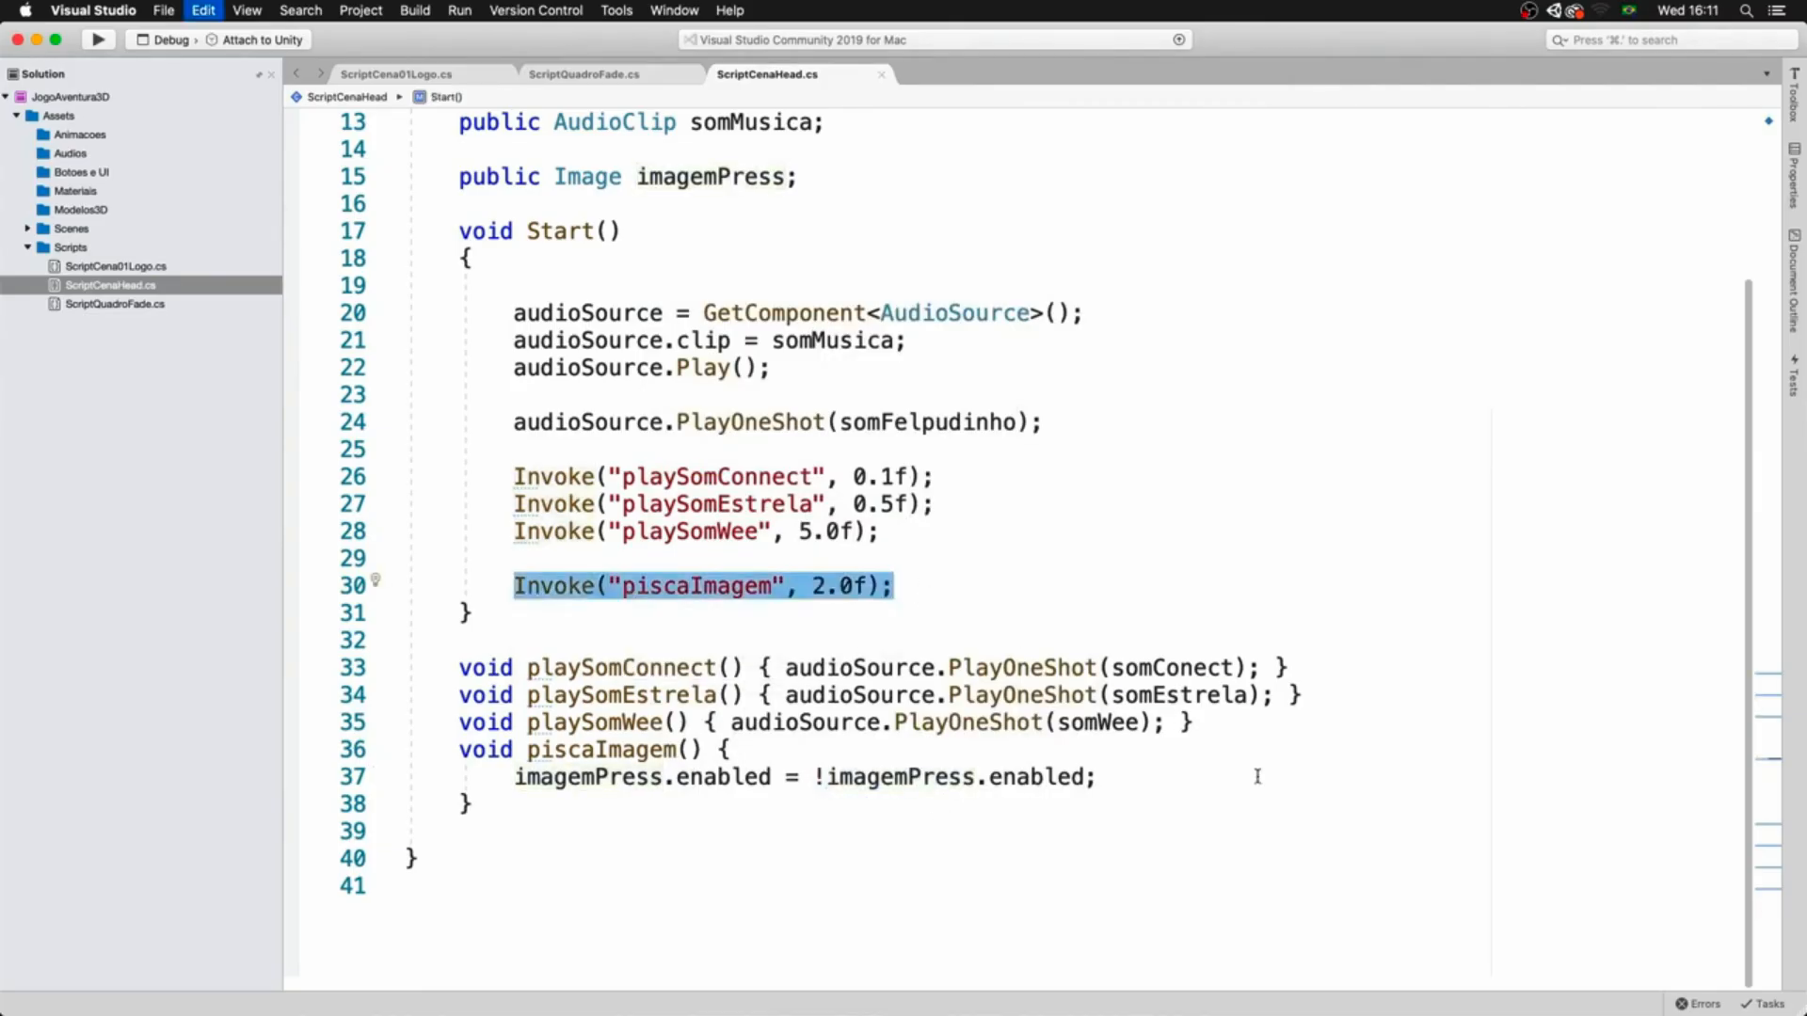
left_click(1119, 776)
key("Return")
key("super+v")
key("Left")
key("Left")
key("Left")
key("Left")
key("shift+Left")
type("1")
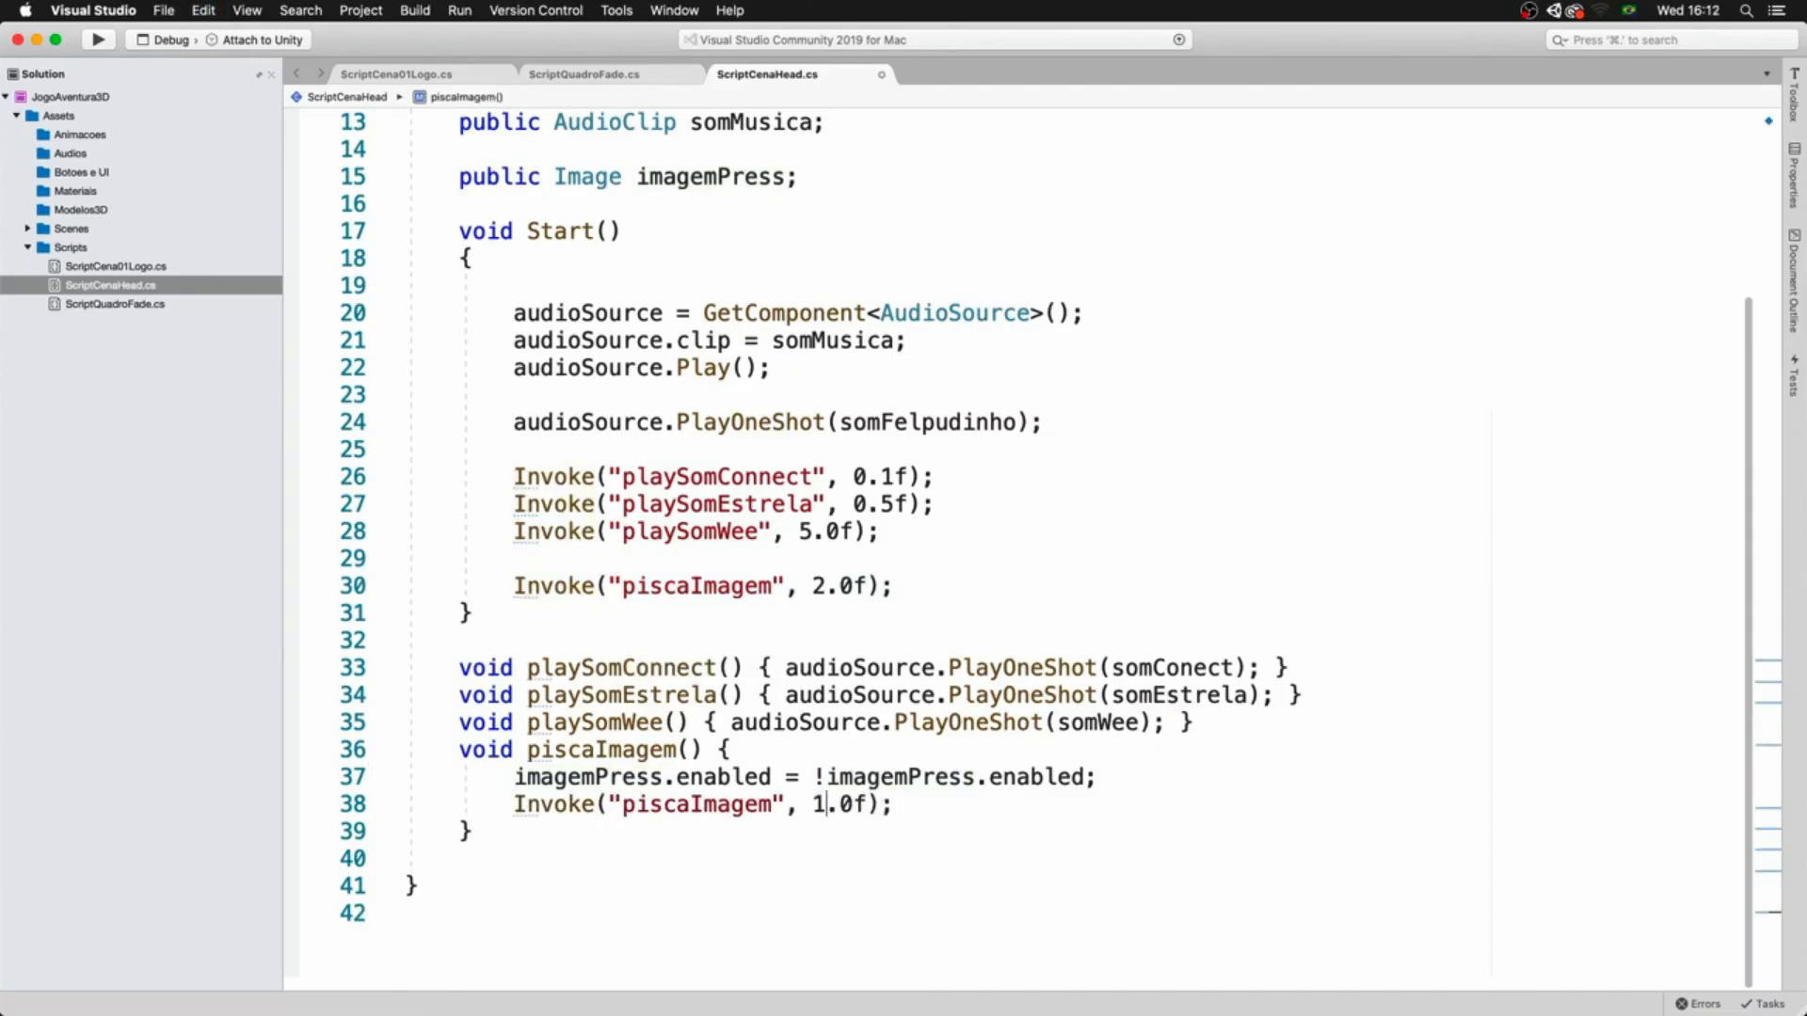
- Insert a blank line between the playSomWee and piscaImagem methods
key("Up")
key("Up")
key("Return")
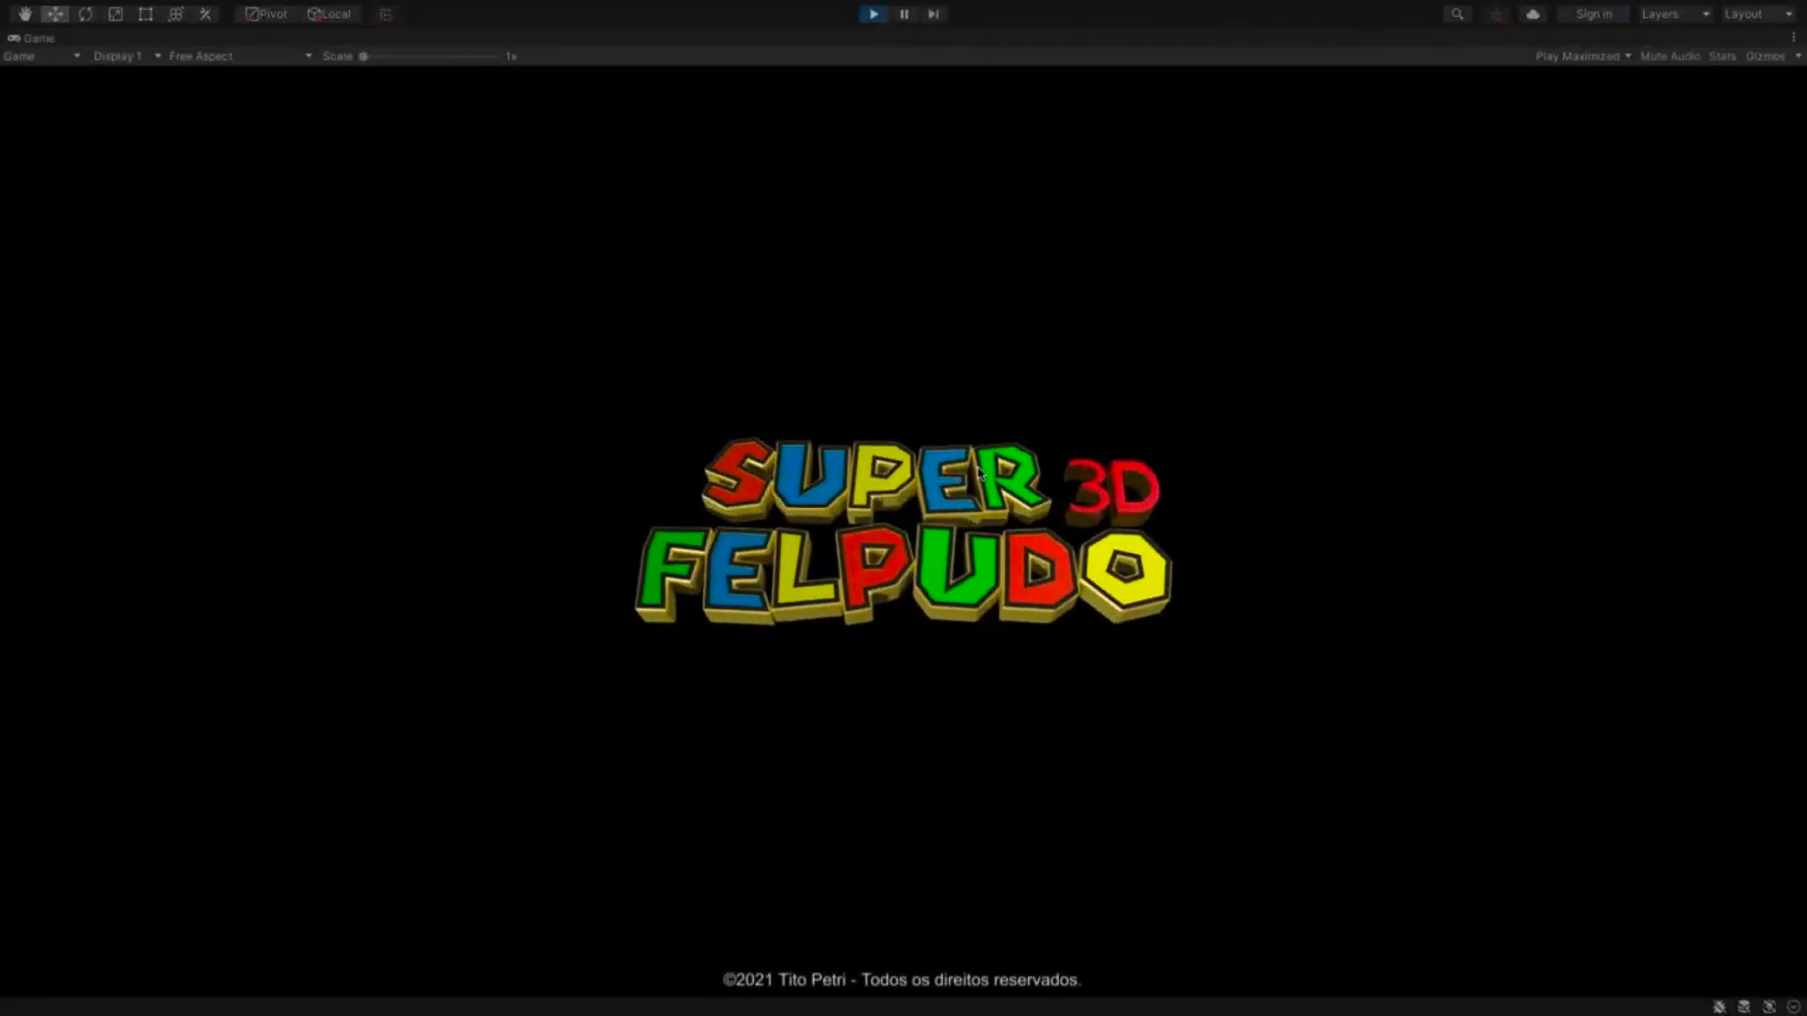
- Play-test the game in Unity from Cena01_LogoIntro, checking the head scene's sound timing and the blinking PRESS START image
key("XF86AudioRaiseVolume")
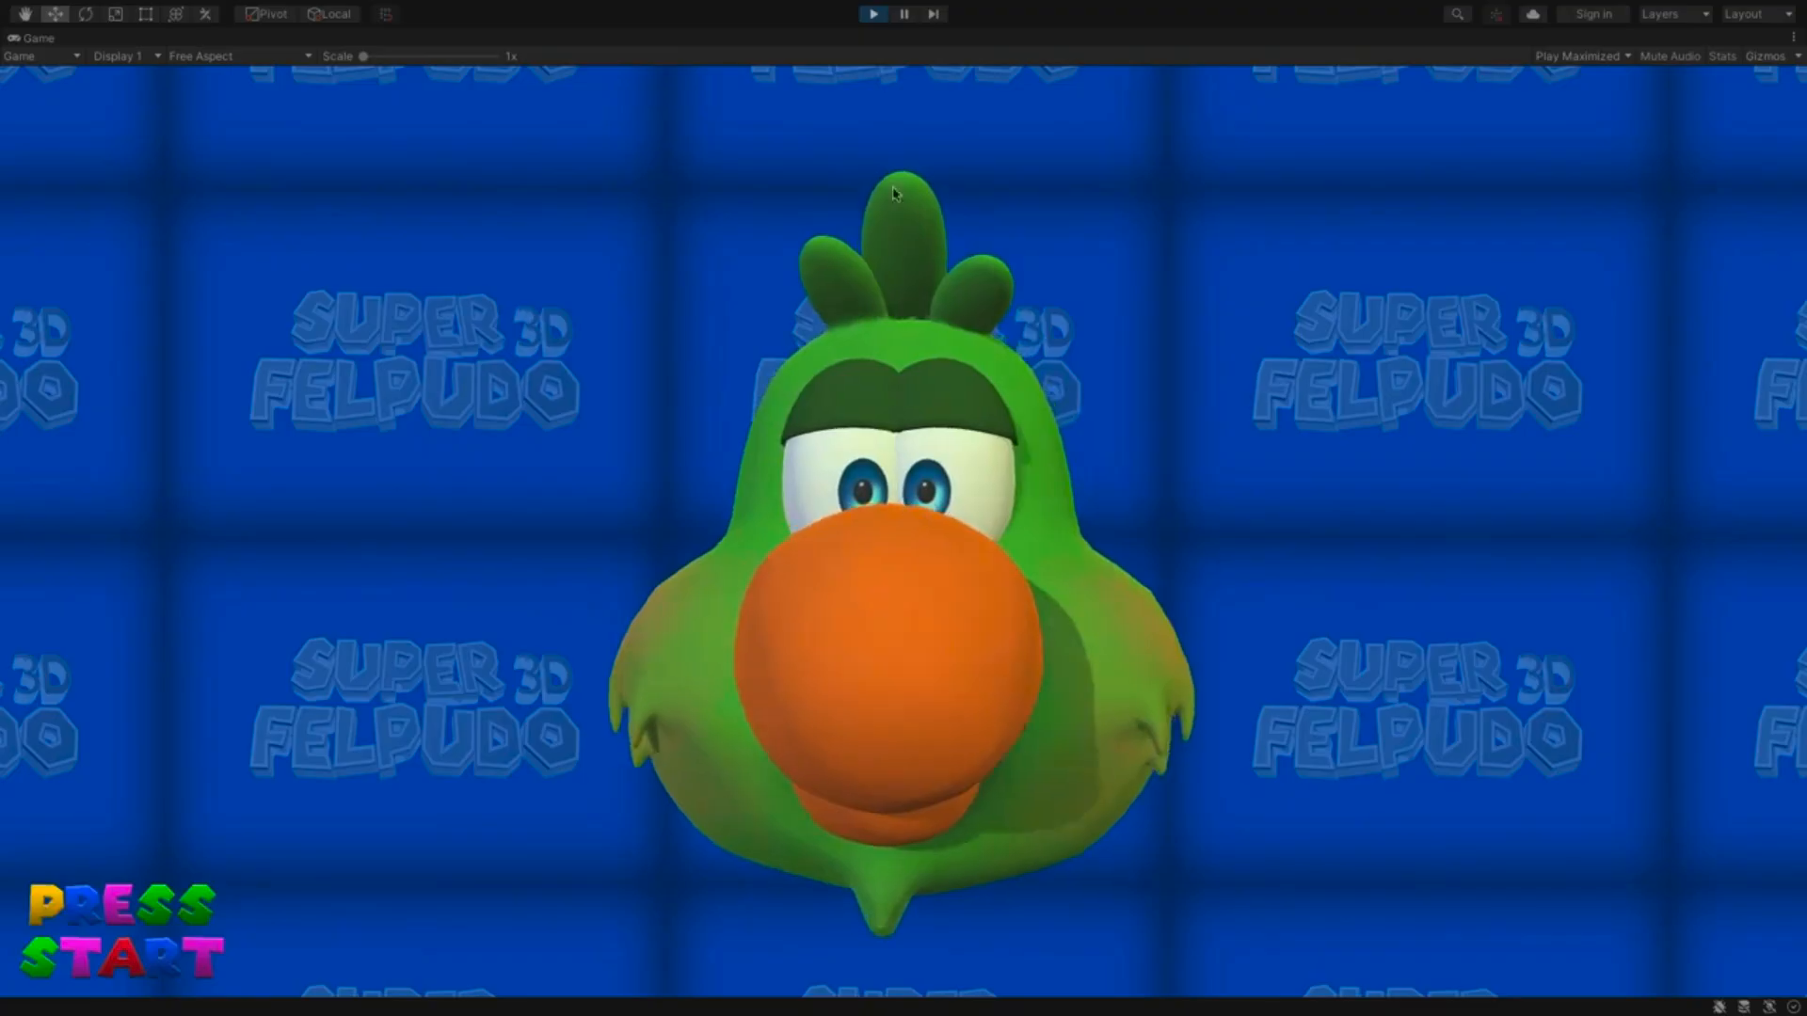
left_click(875, 16)
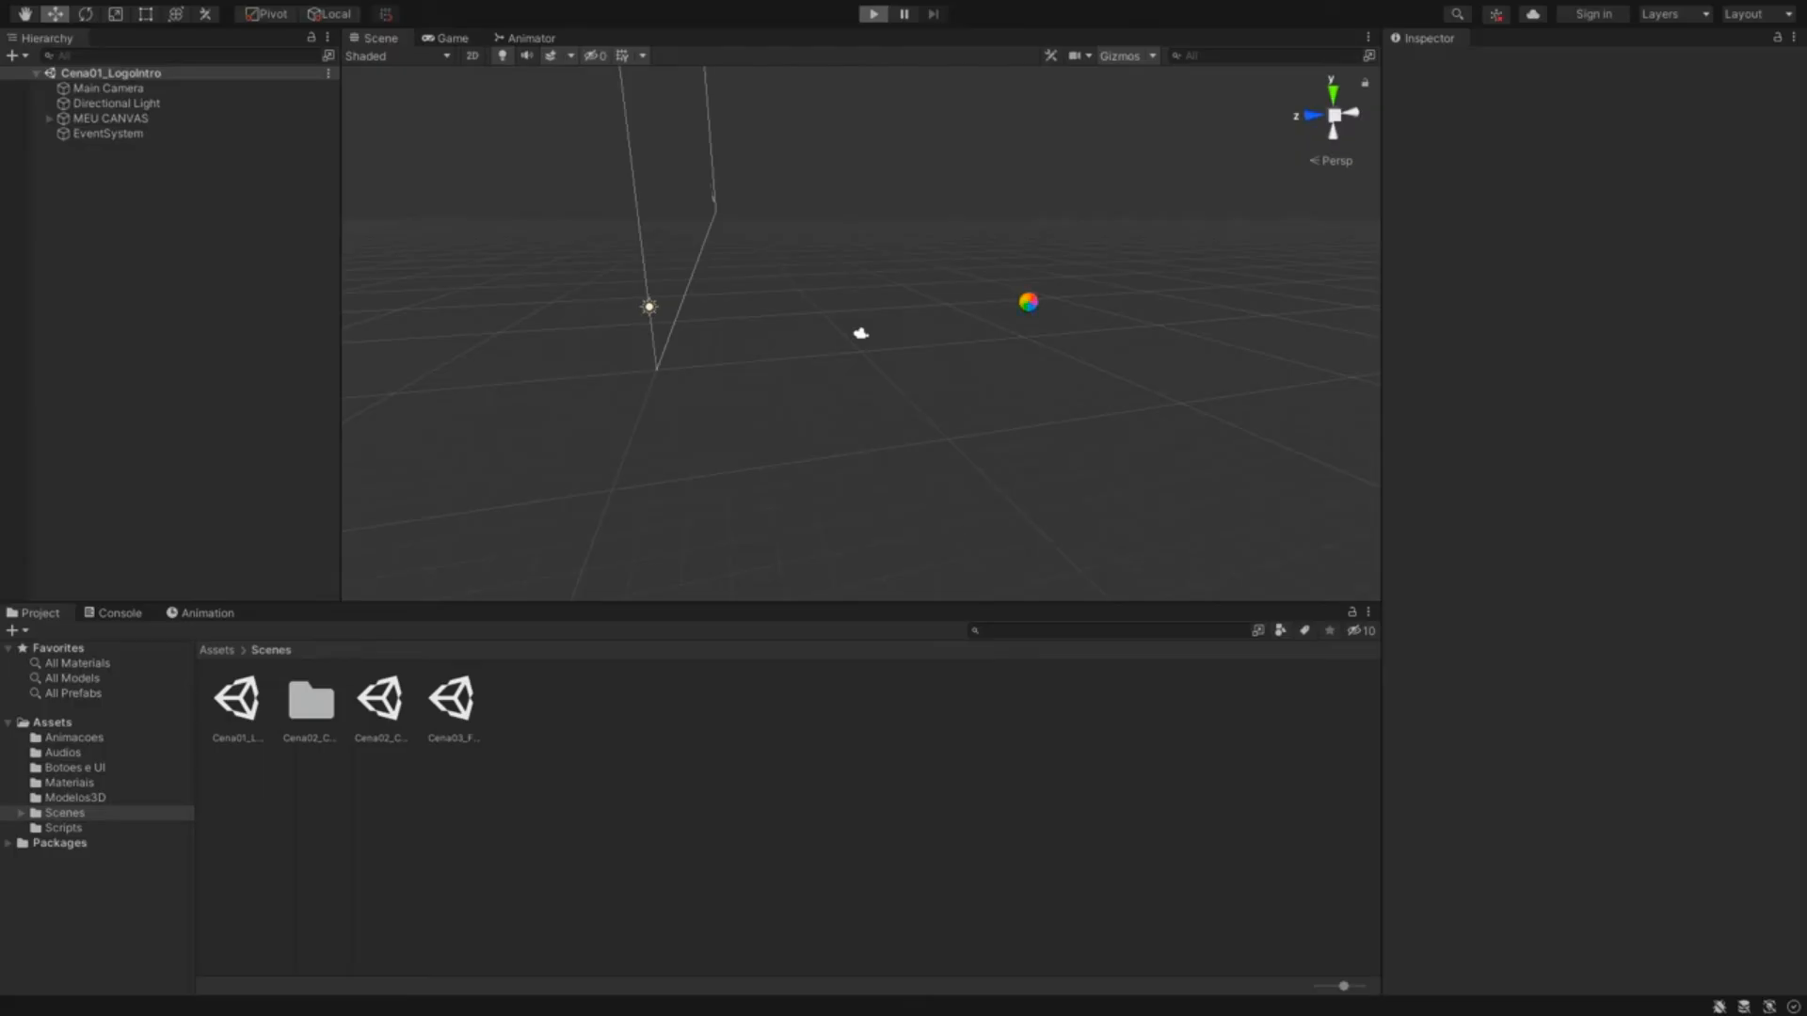
left_click(873, 13)
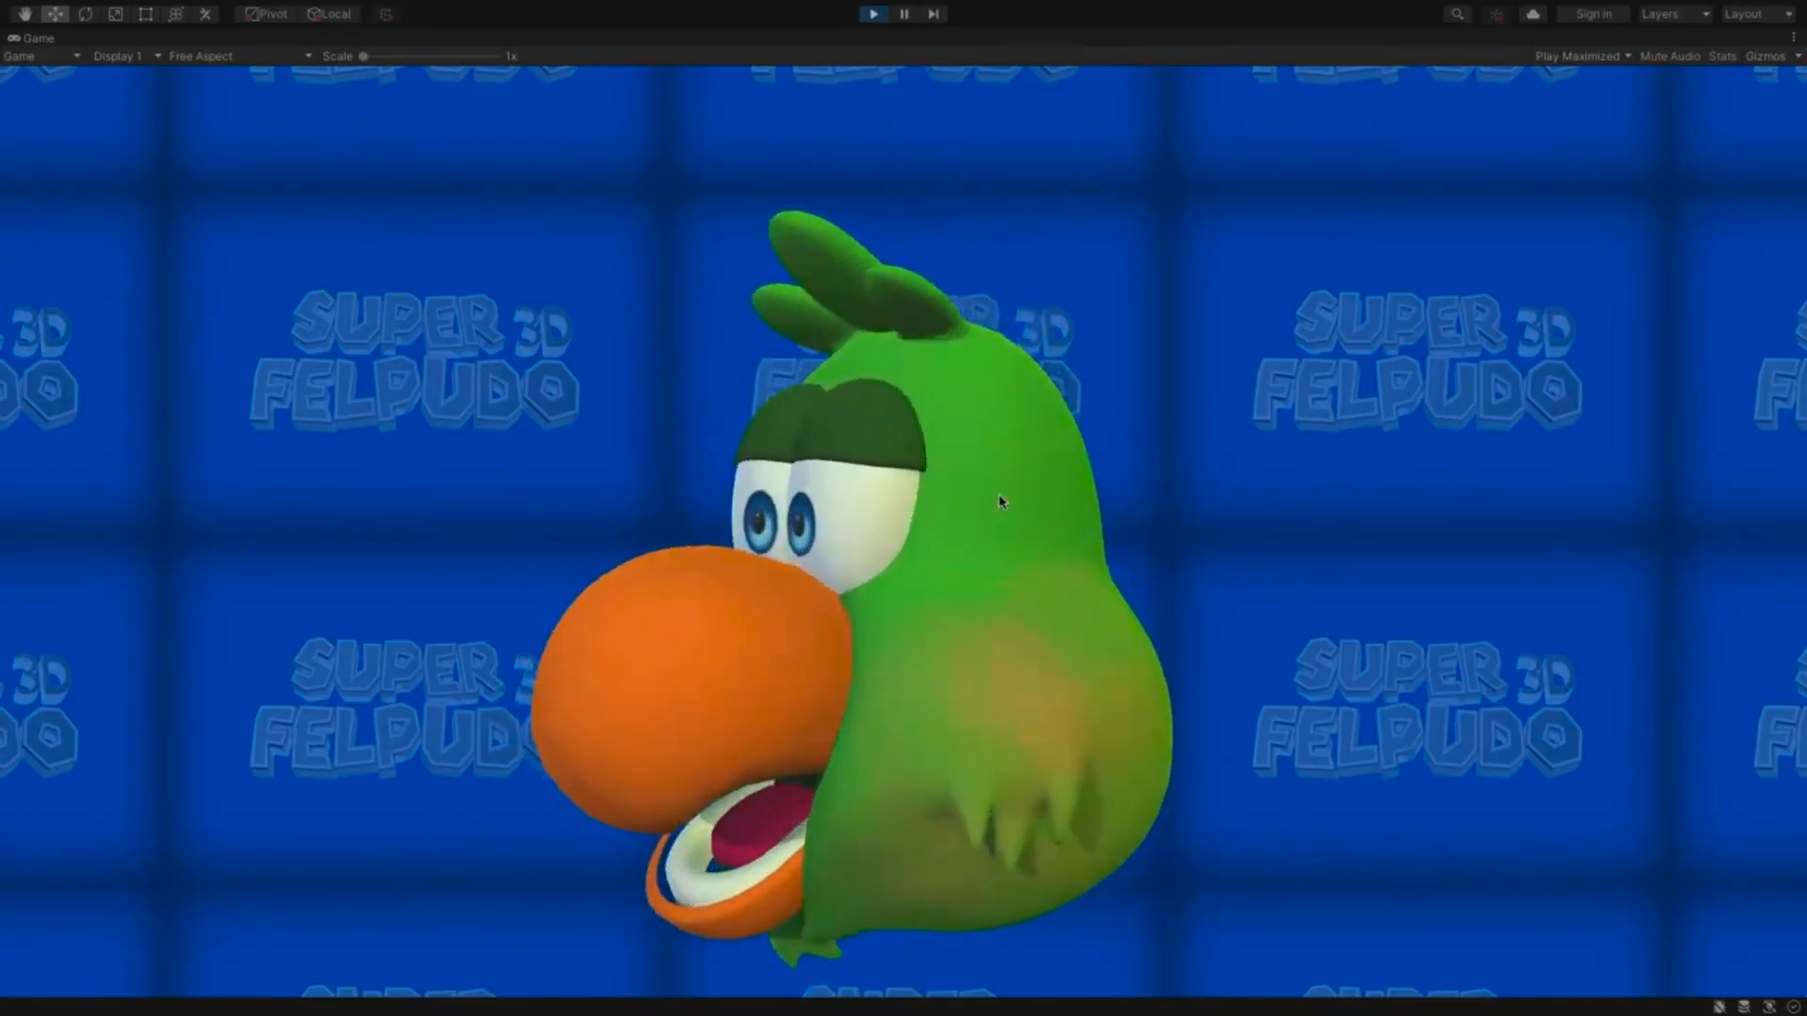
key("super+Tab")
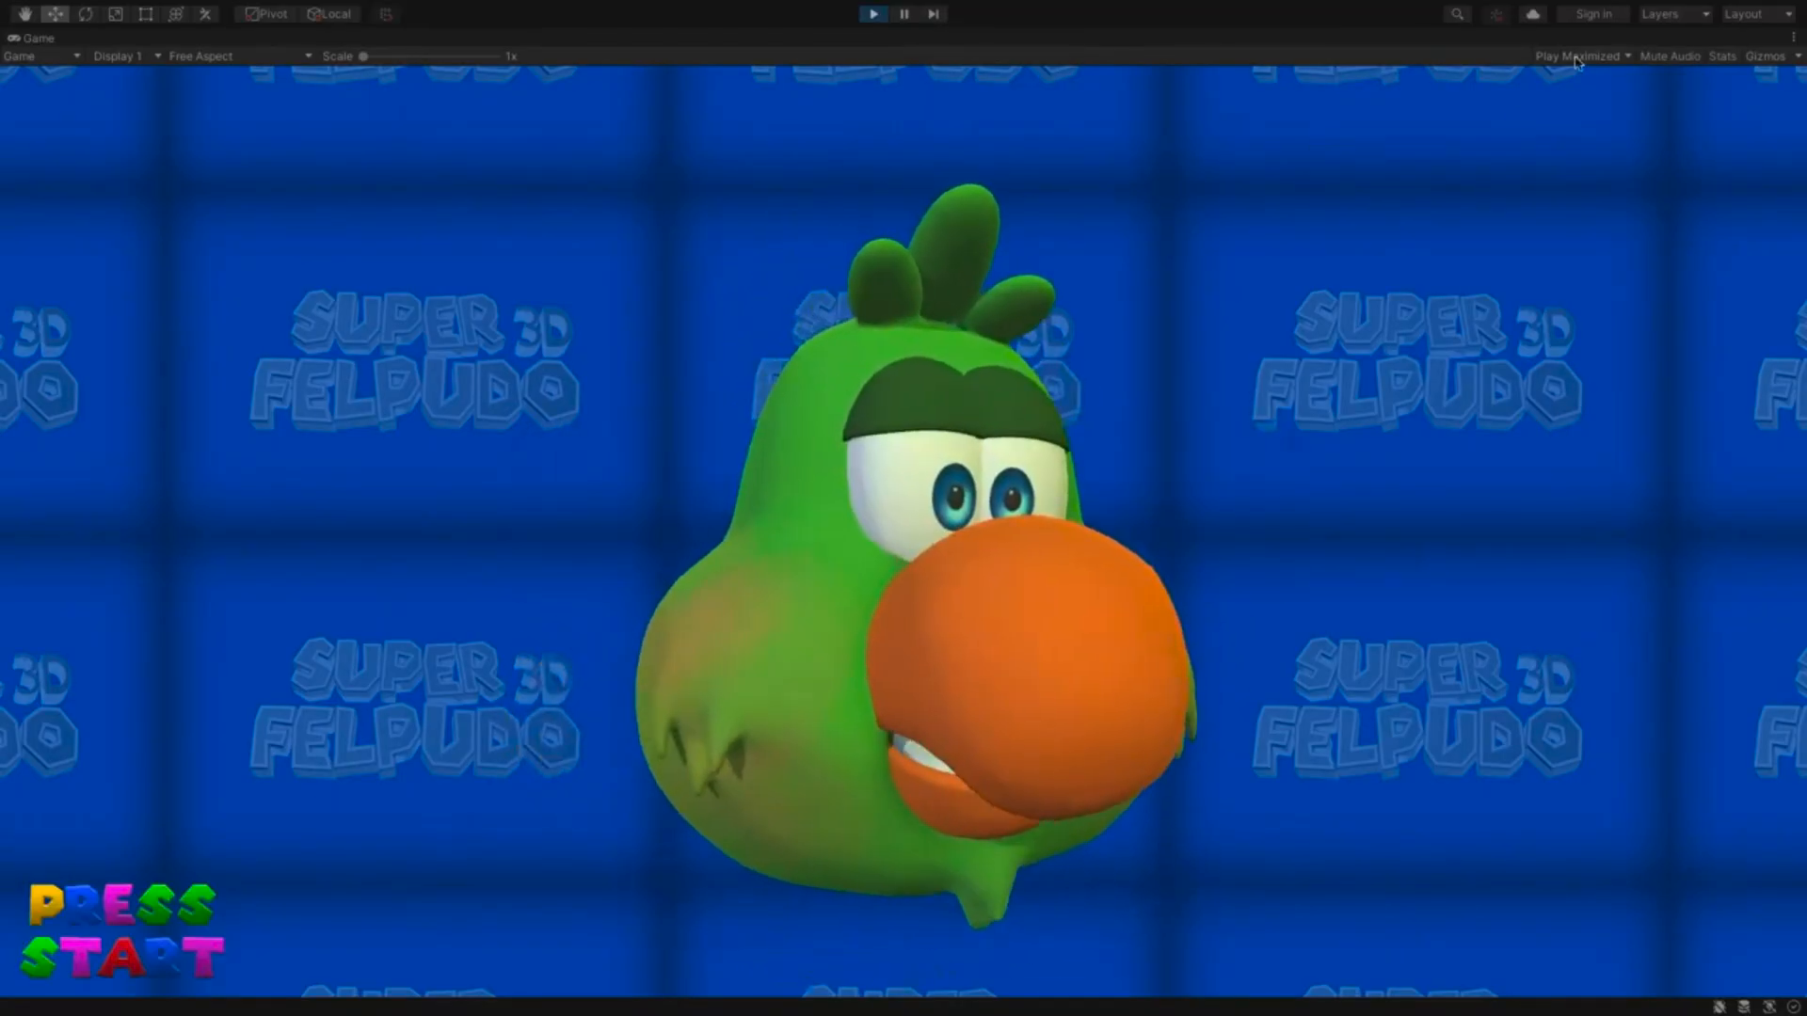
key("super+Tab")
left_click(873, 14)
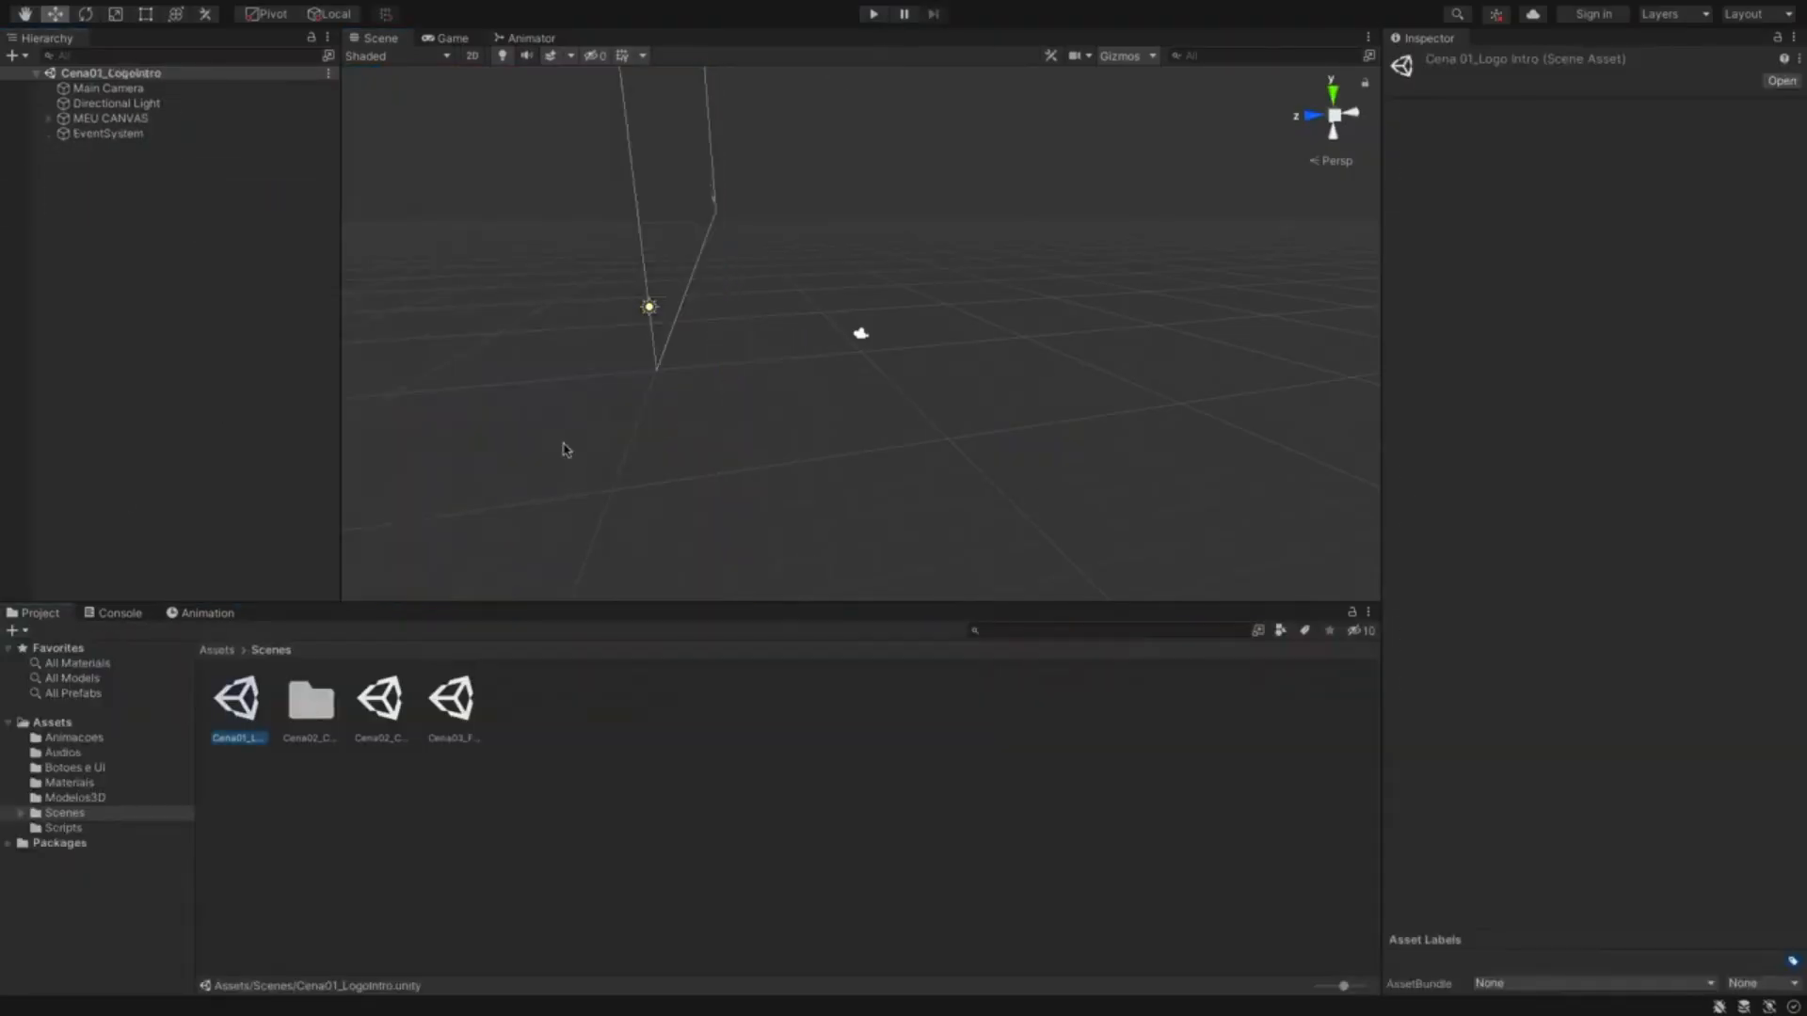
left_click(873, 14)
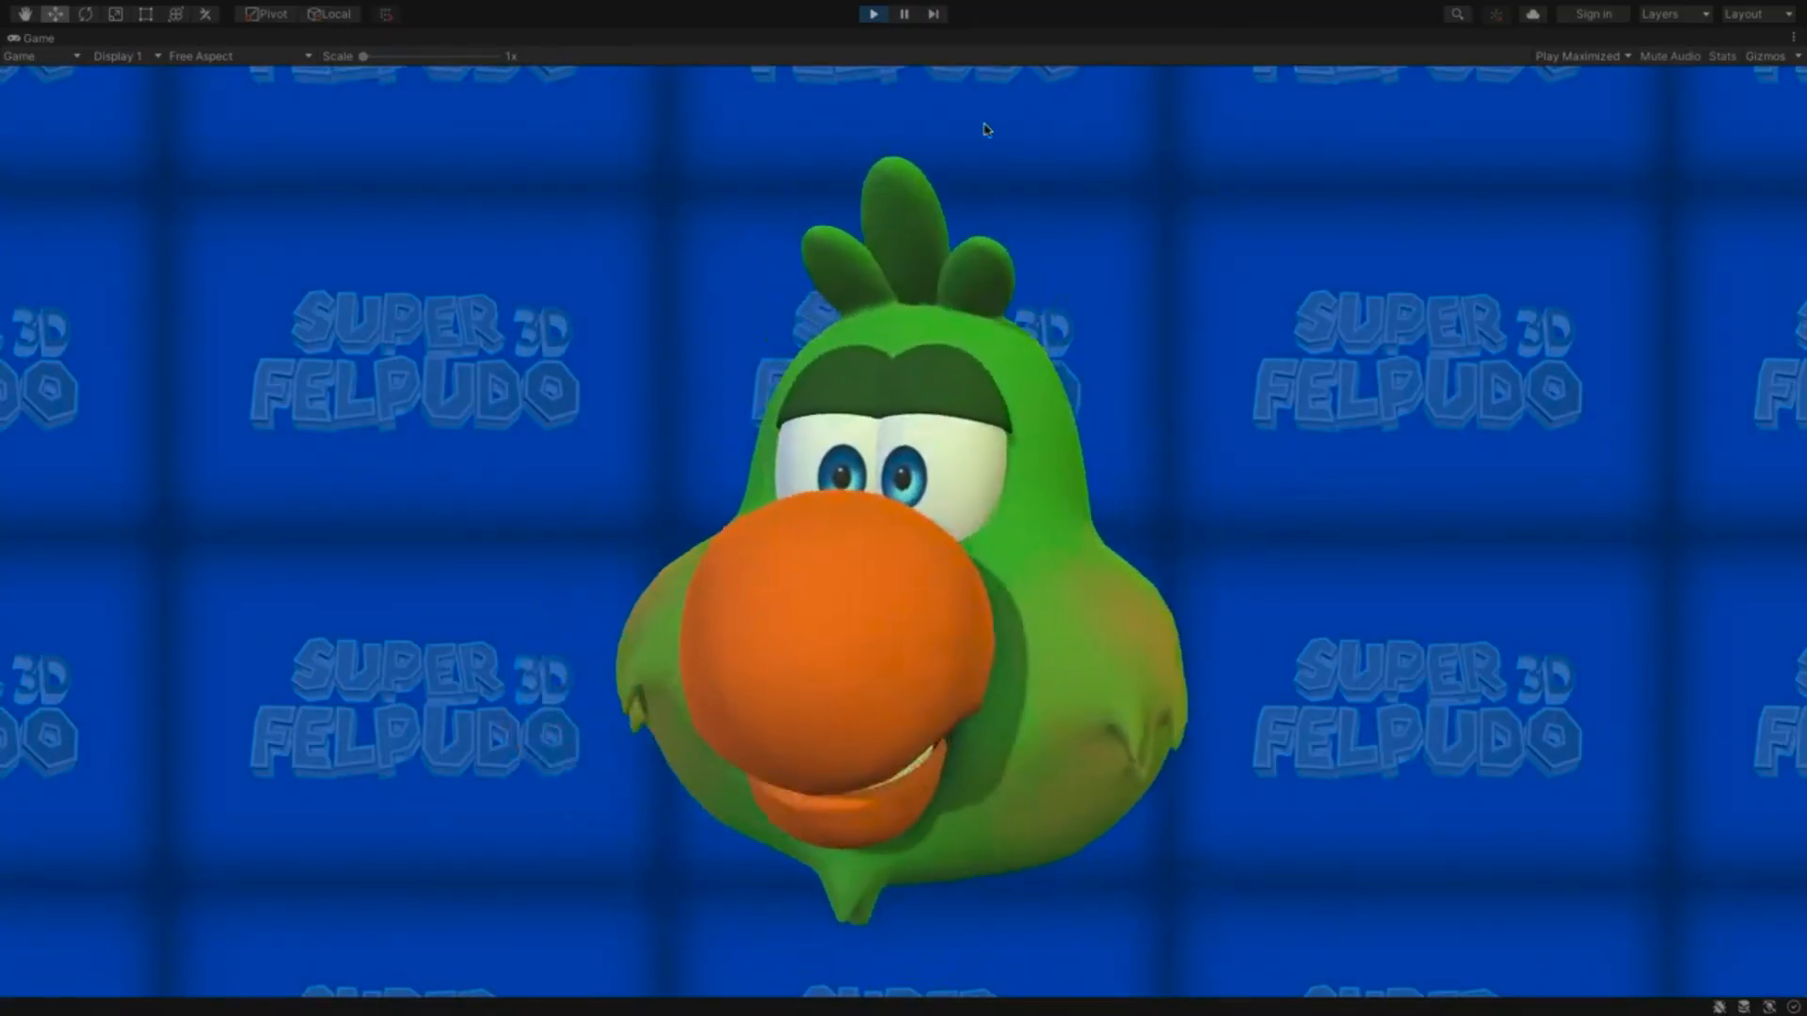
left_click(875, 15)
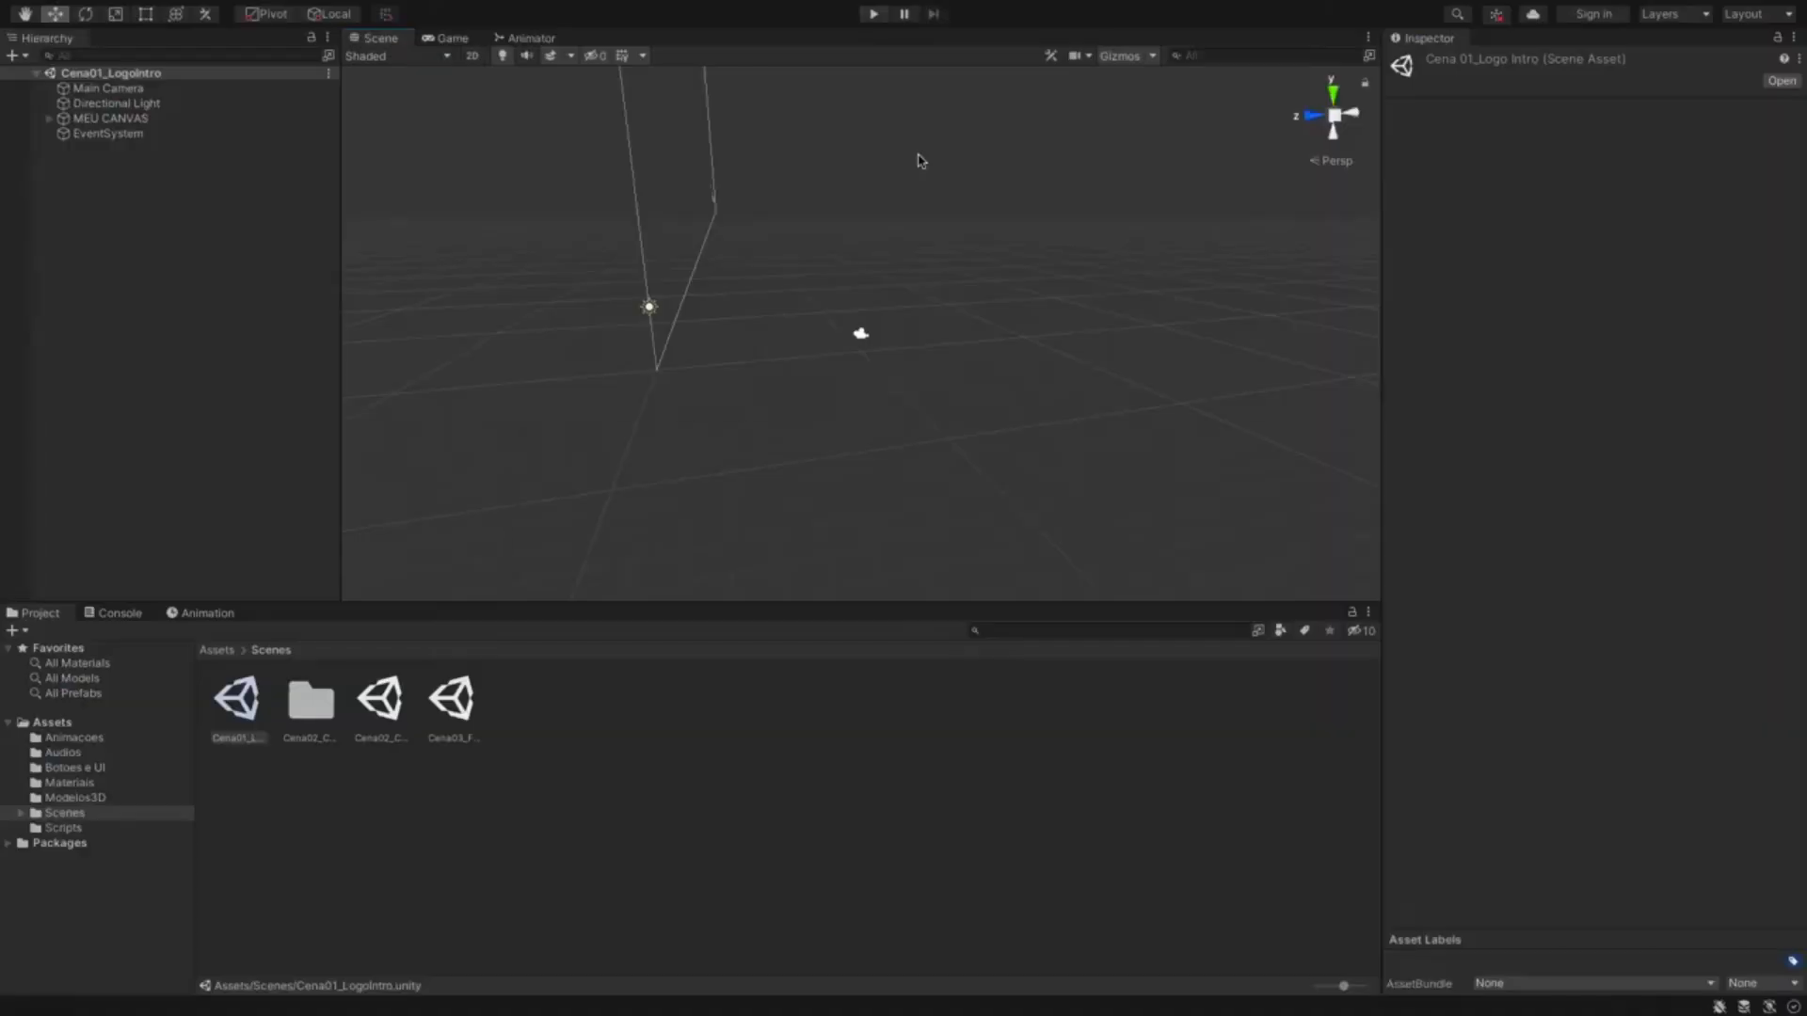
- Switch to Visual Studio, set the playSomWee Invoke delay to 6.0f and save the script
key("super+Tab")
key("super+Tab")
key("super+Tab")
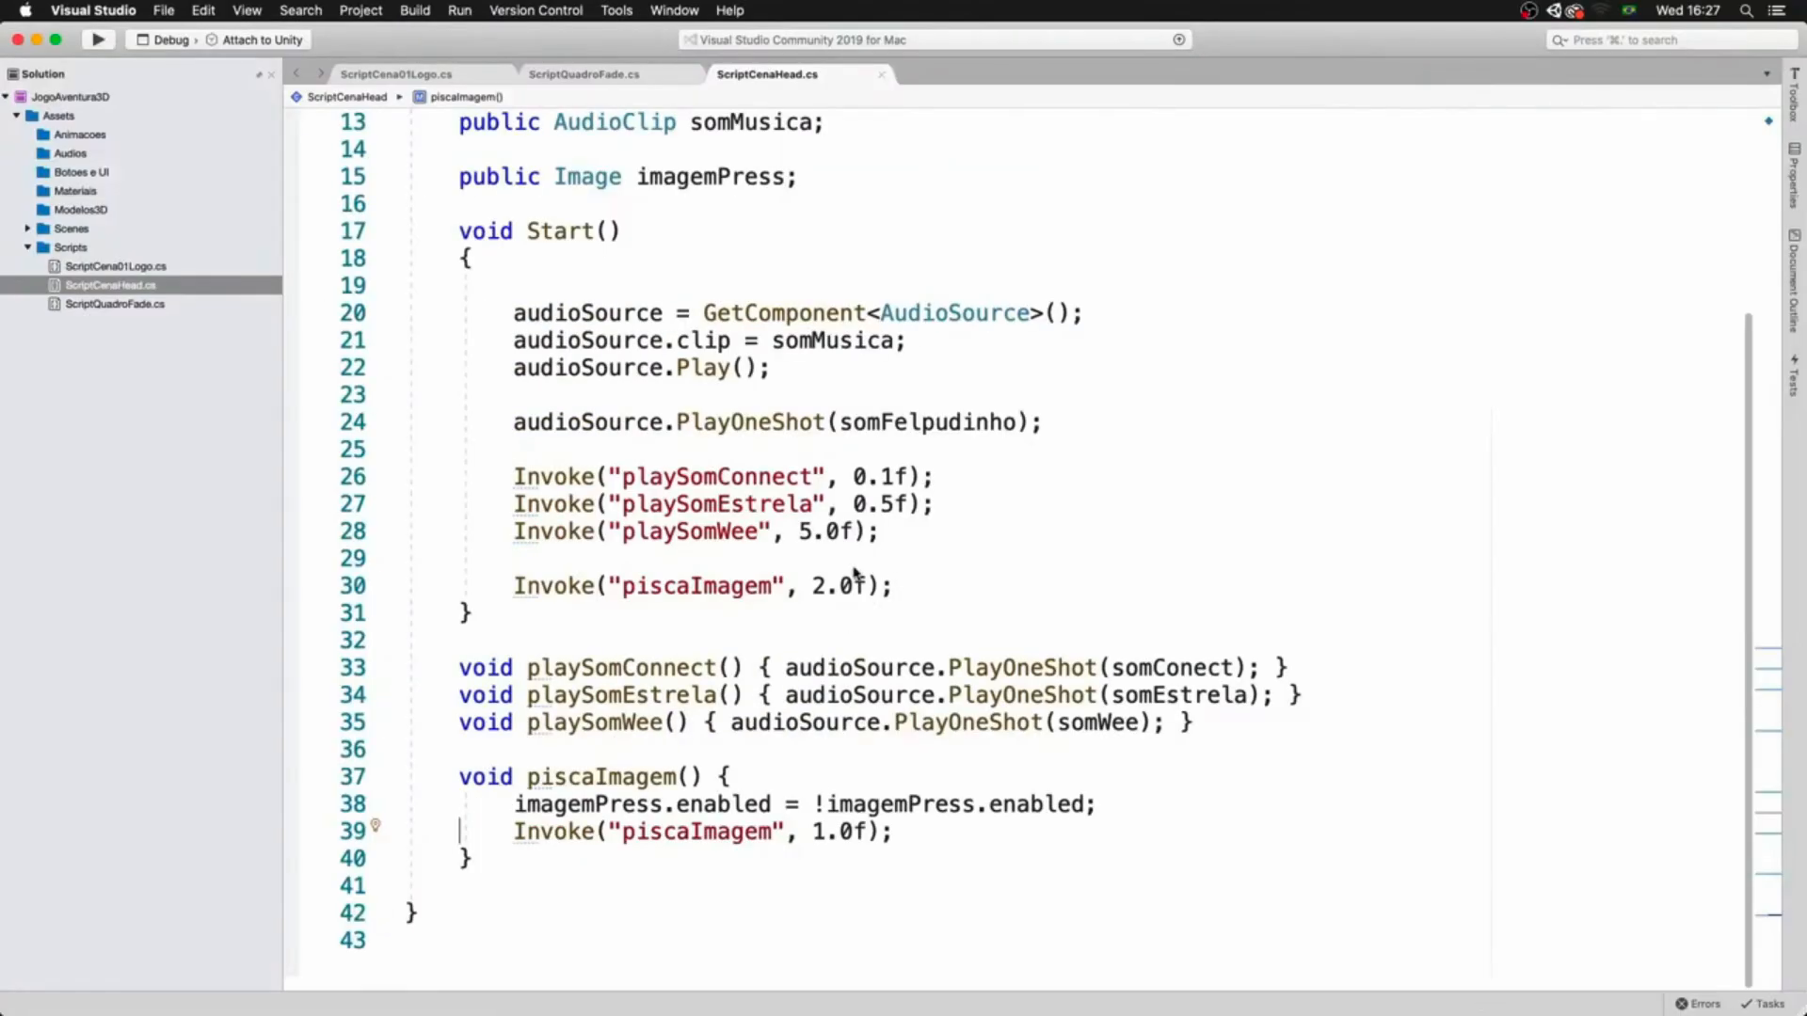
double_click(807, 533)
type("6")
key("super+s")
key("super+Tab")
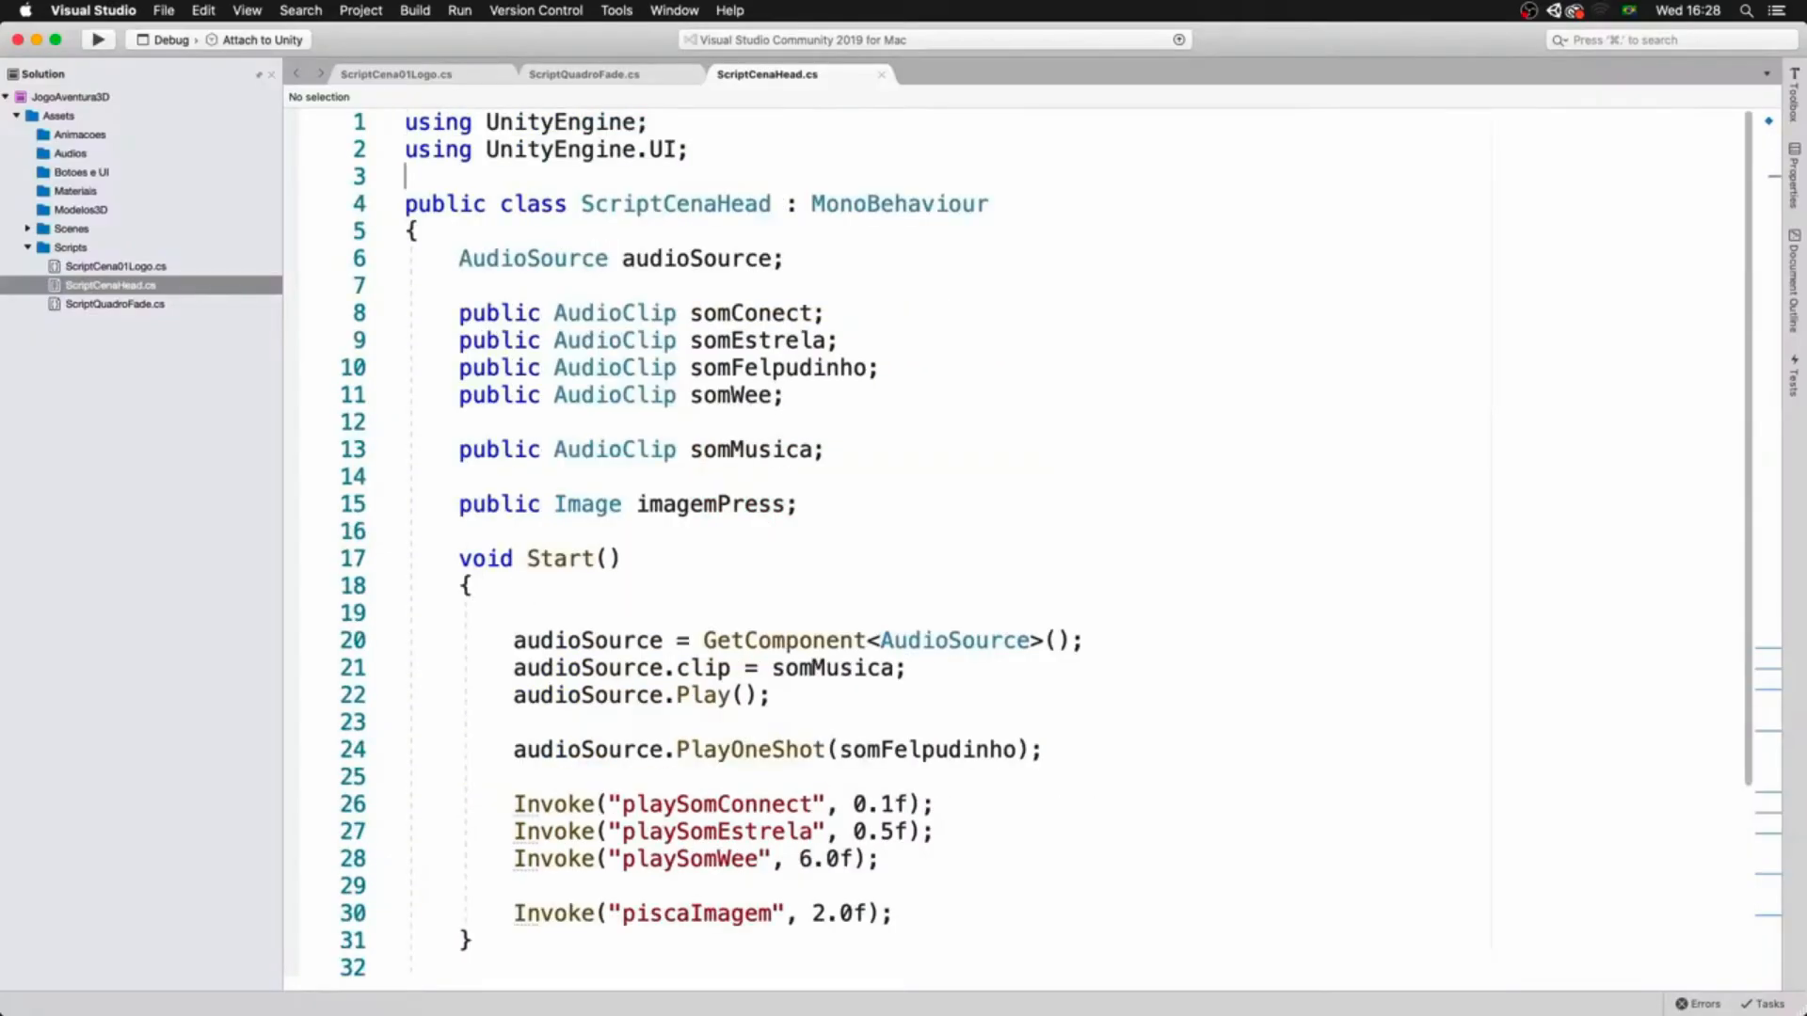
- Add a using directive for Unity's scene management namespace below "using UnityEngine.UI;"
key("Return")
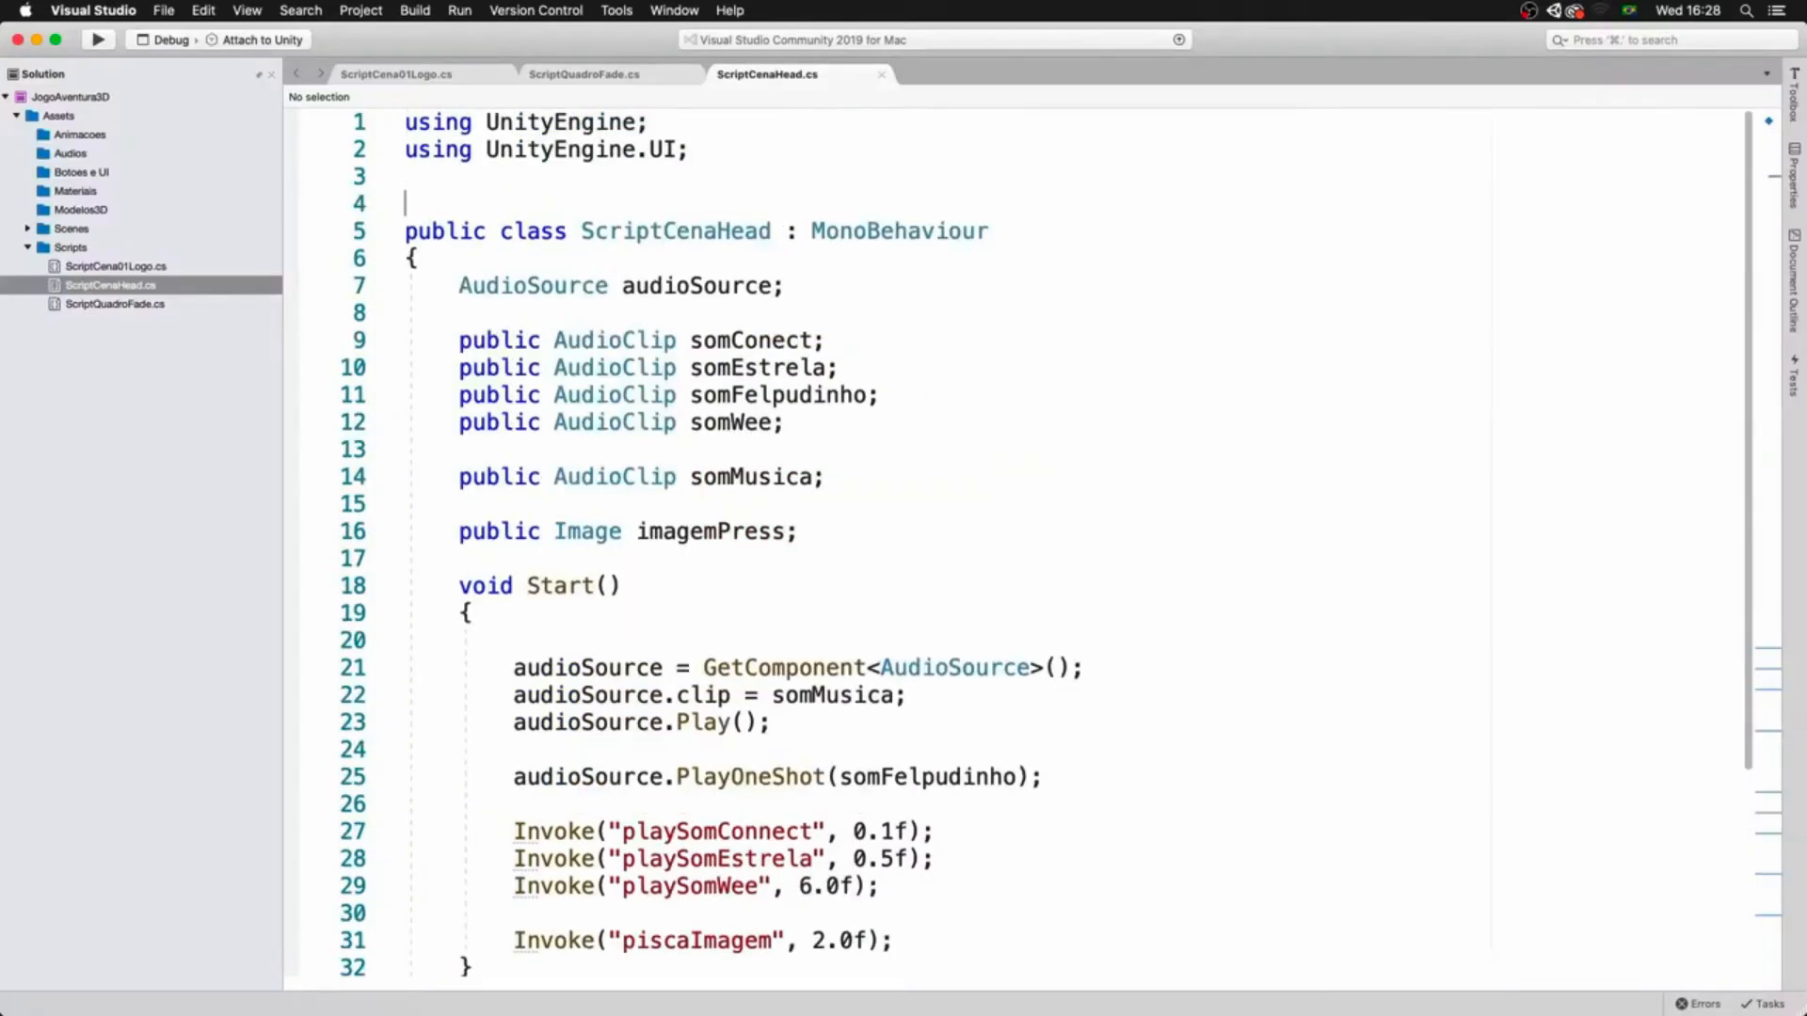
type("using UnityEngine.sc")
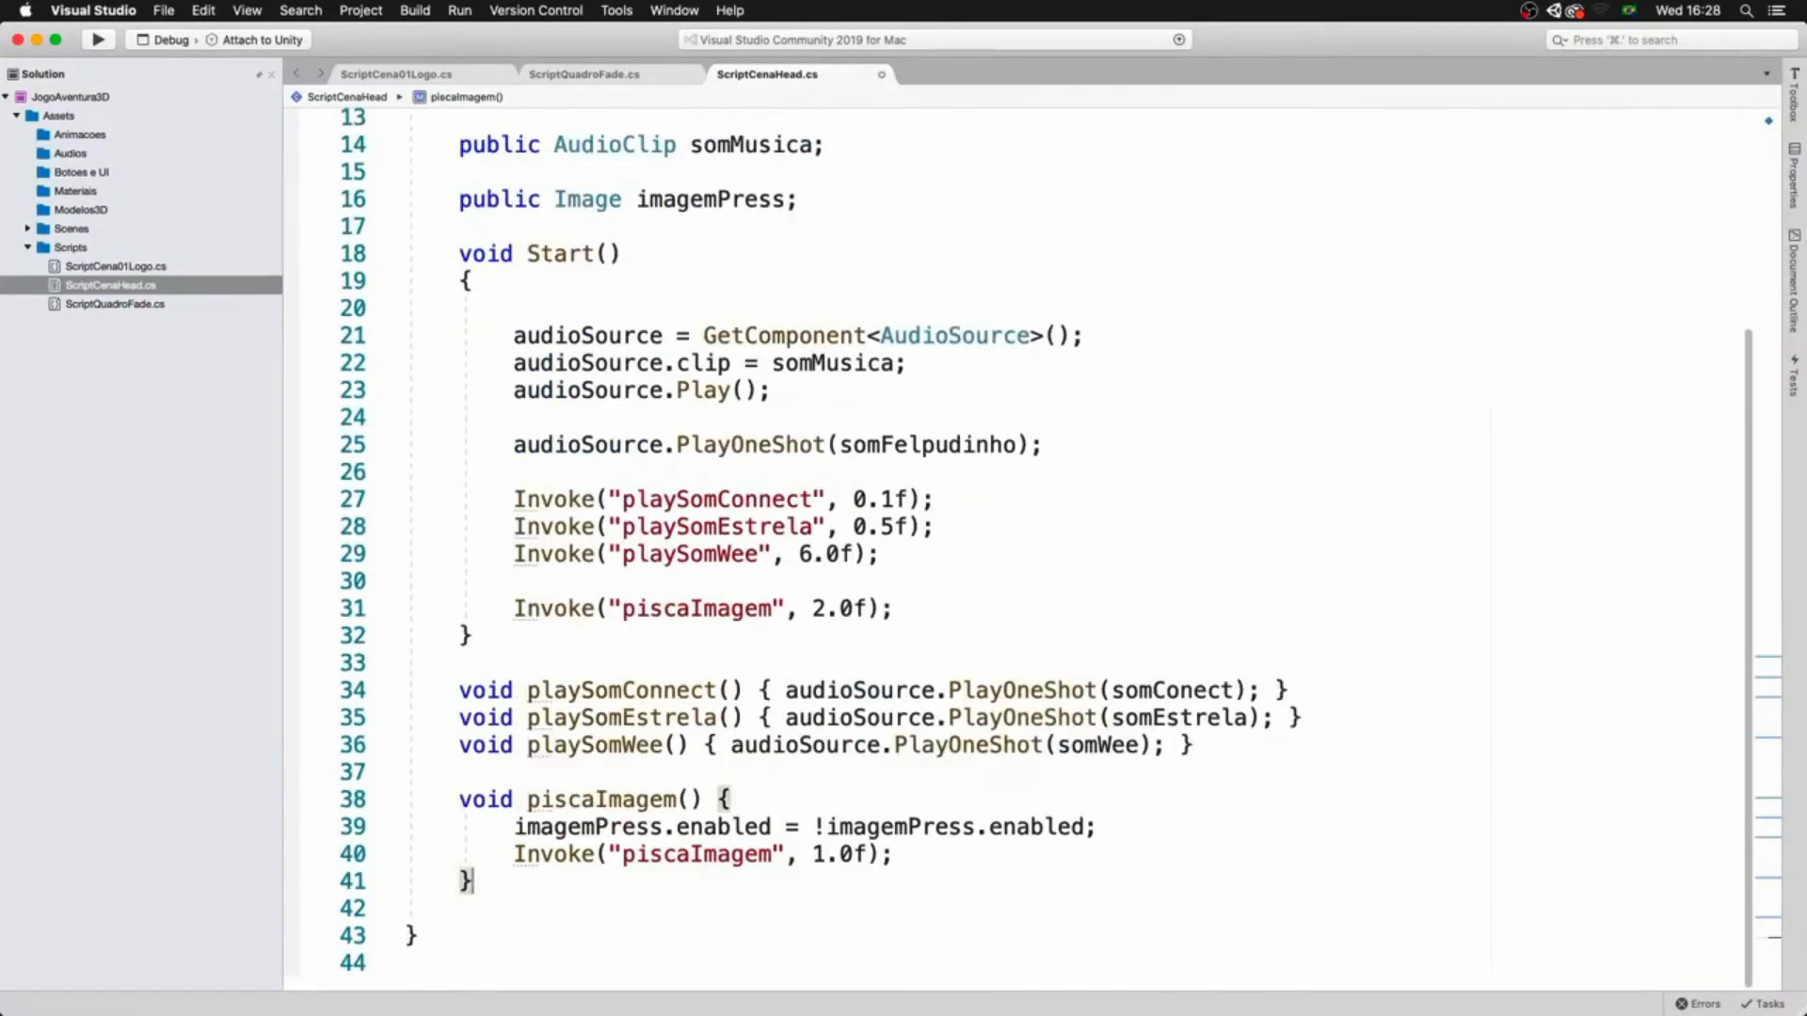
- Add an empty "void carregaCena()" method below the piscaImagem method in ScriptCenaHead
type("void piscaImagem() {     imagemPress.enabled = !imagemPress.enabled;     Invoke(\"piscaImagem\", 1.0f); }")
double_click(602, 827)
type("carregaCena")
left_click_drag(514, 881, 892, 909)
key("BackSpace")
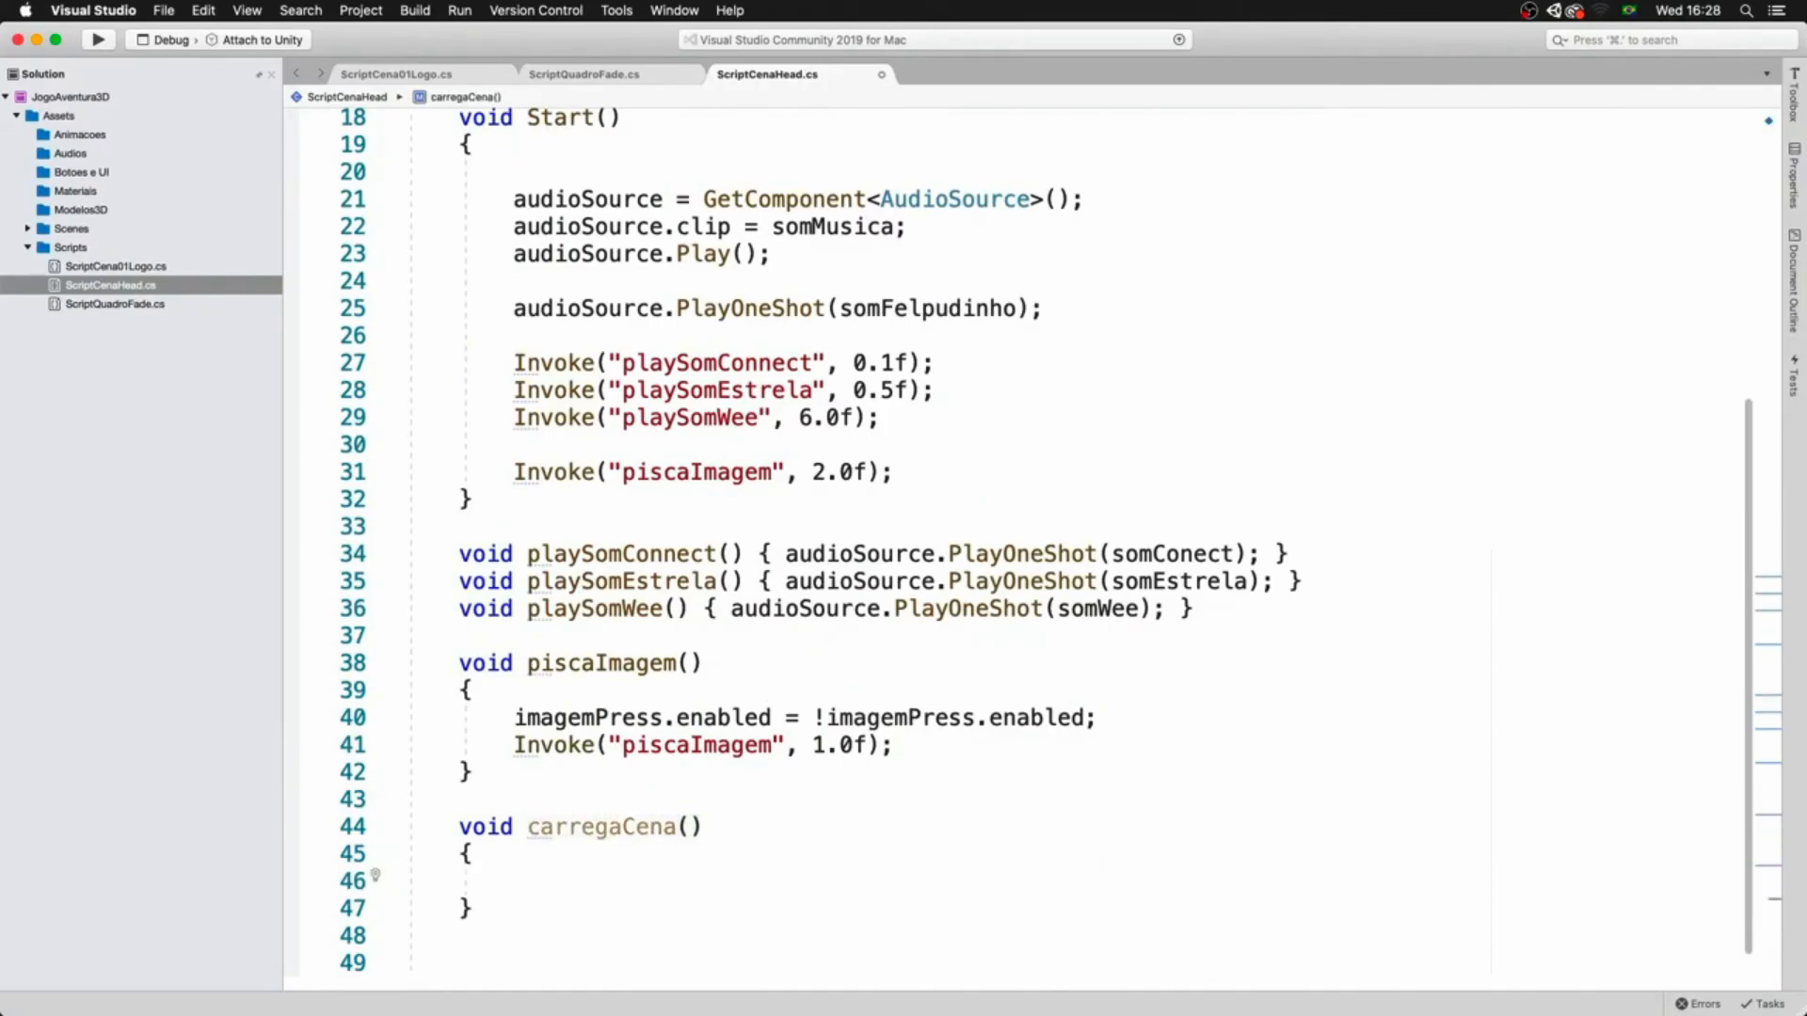
- Make carregaCena load the scene "Cena03_Fase01" through SceneManager.LoadScene, checking the scene's name in the Unity project
type("Scen")
key("Down")
key("Up")
type("eManager.LoadScene();")
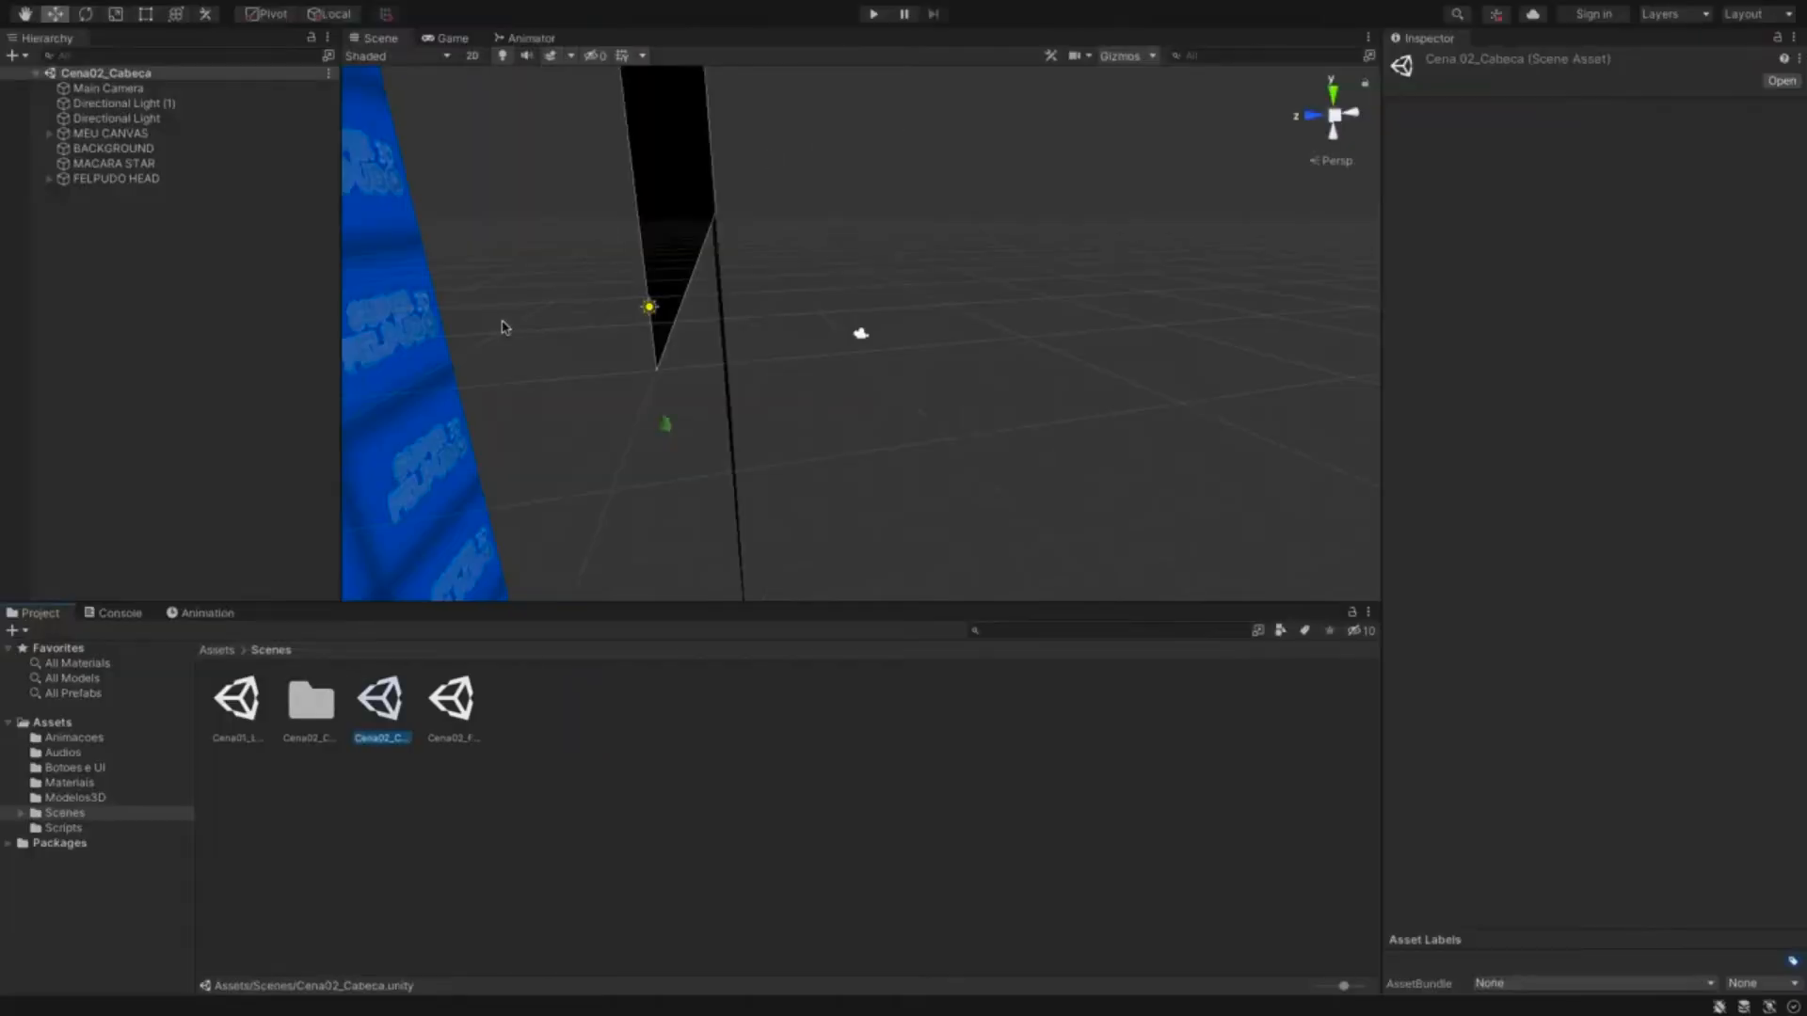
left_click(457, 732)
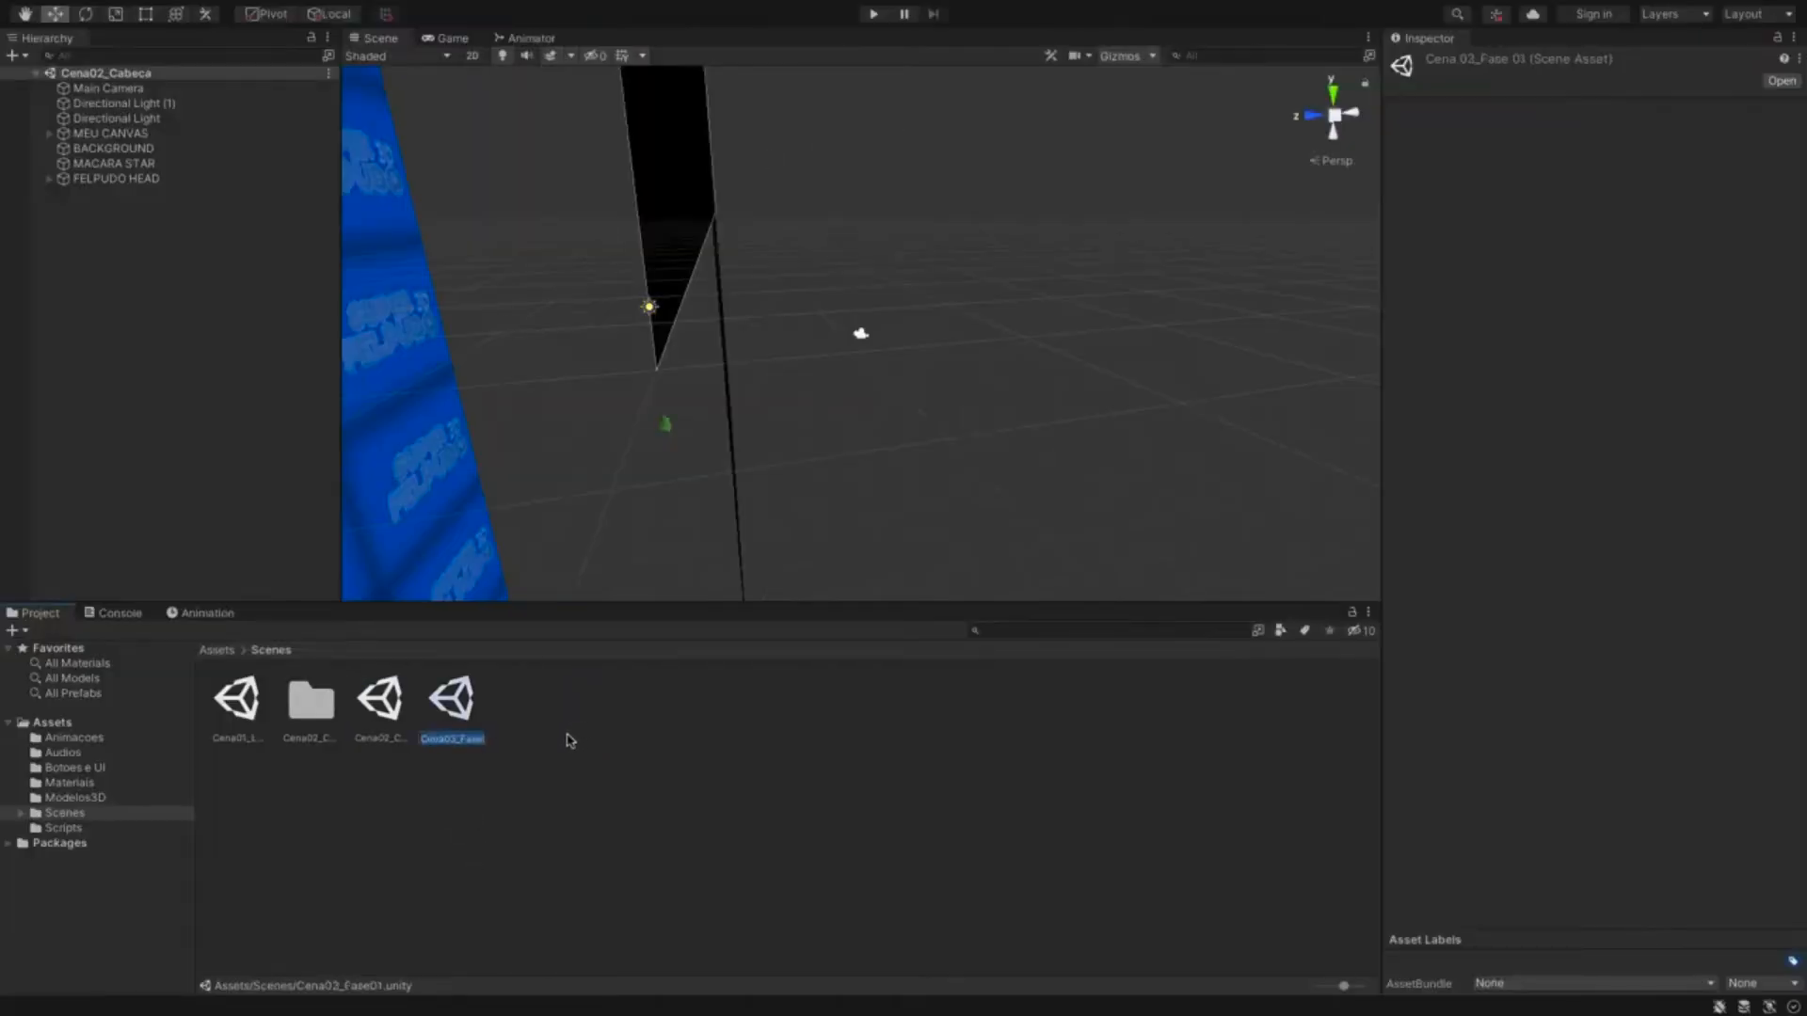
key("super+Tab")
type("Cena03_Fase01")
- Add an Update method that, on mouse button 0, invokes carregaCena after 2.0f and plays somClique once, and save the script
scroll(538, 689, "down", 5)
left_click_drag(460, 583, 470, 661)
type("void Update()         {             if (Input.GetMouseButtonDown(0))             {                  Invoke(\"carregaCena\", 2.0f);                 audioSource.PlayOneShot(somClique);             }         }")
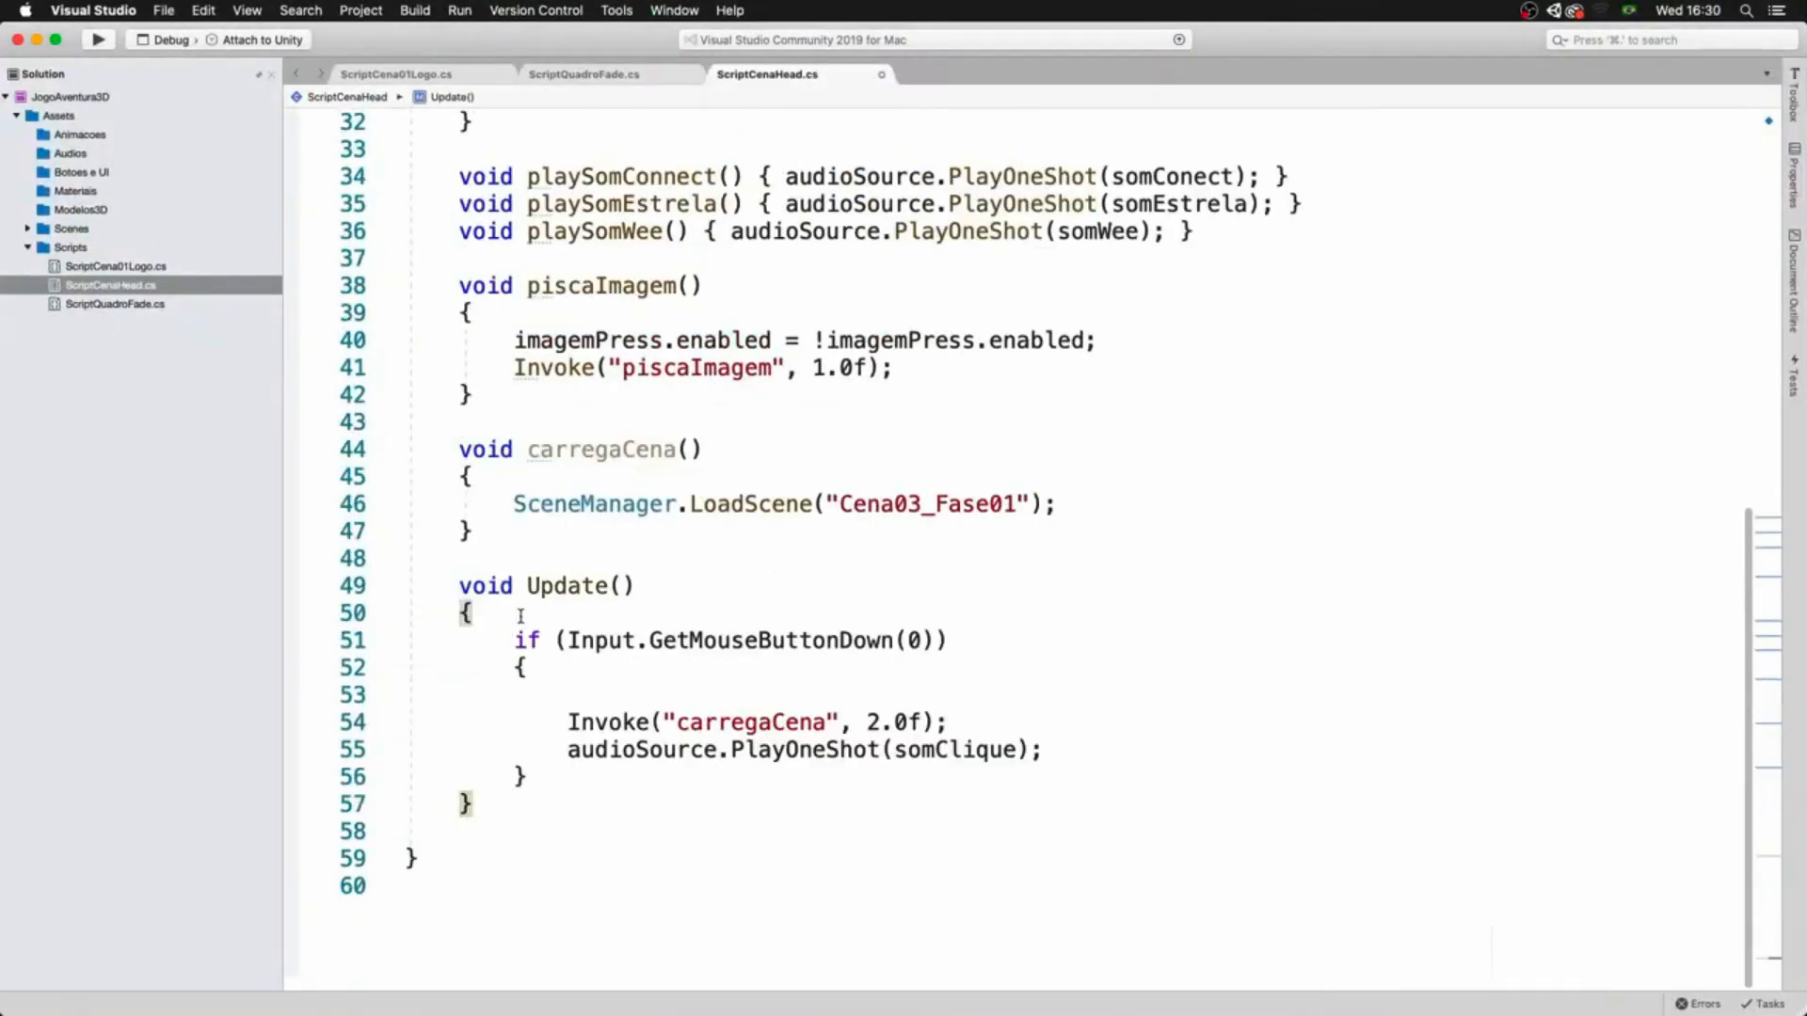
left_click_drag(571, 697, 527, 670)
key("BackSpace")
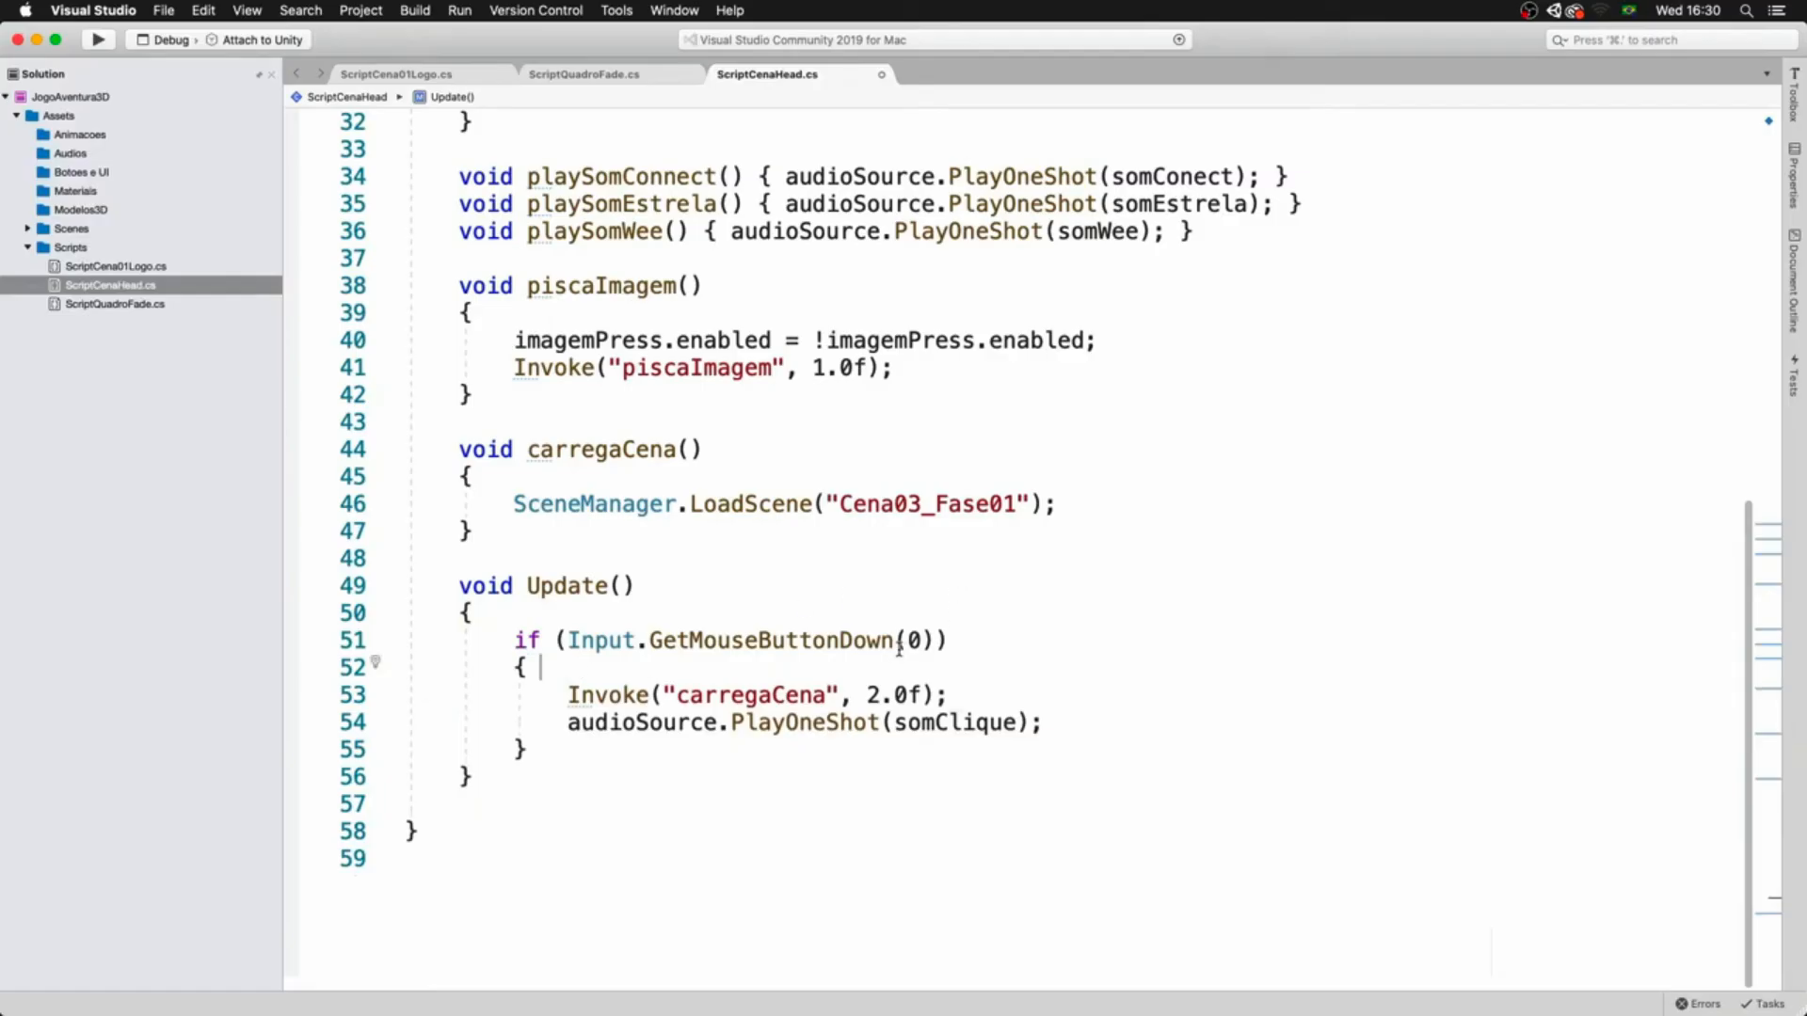
left_click_drag(567, 696, 948, 697)
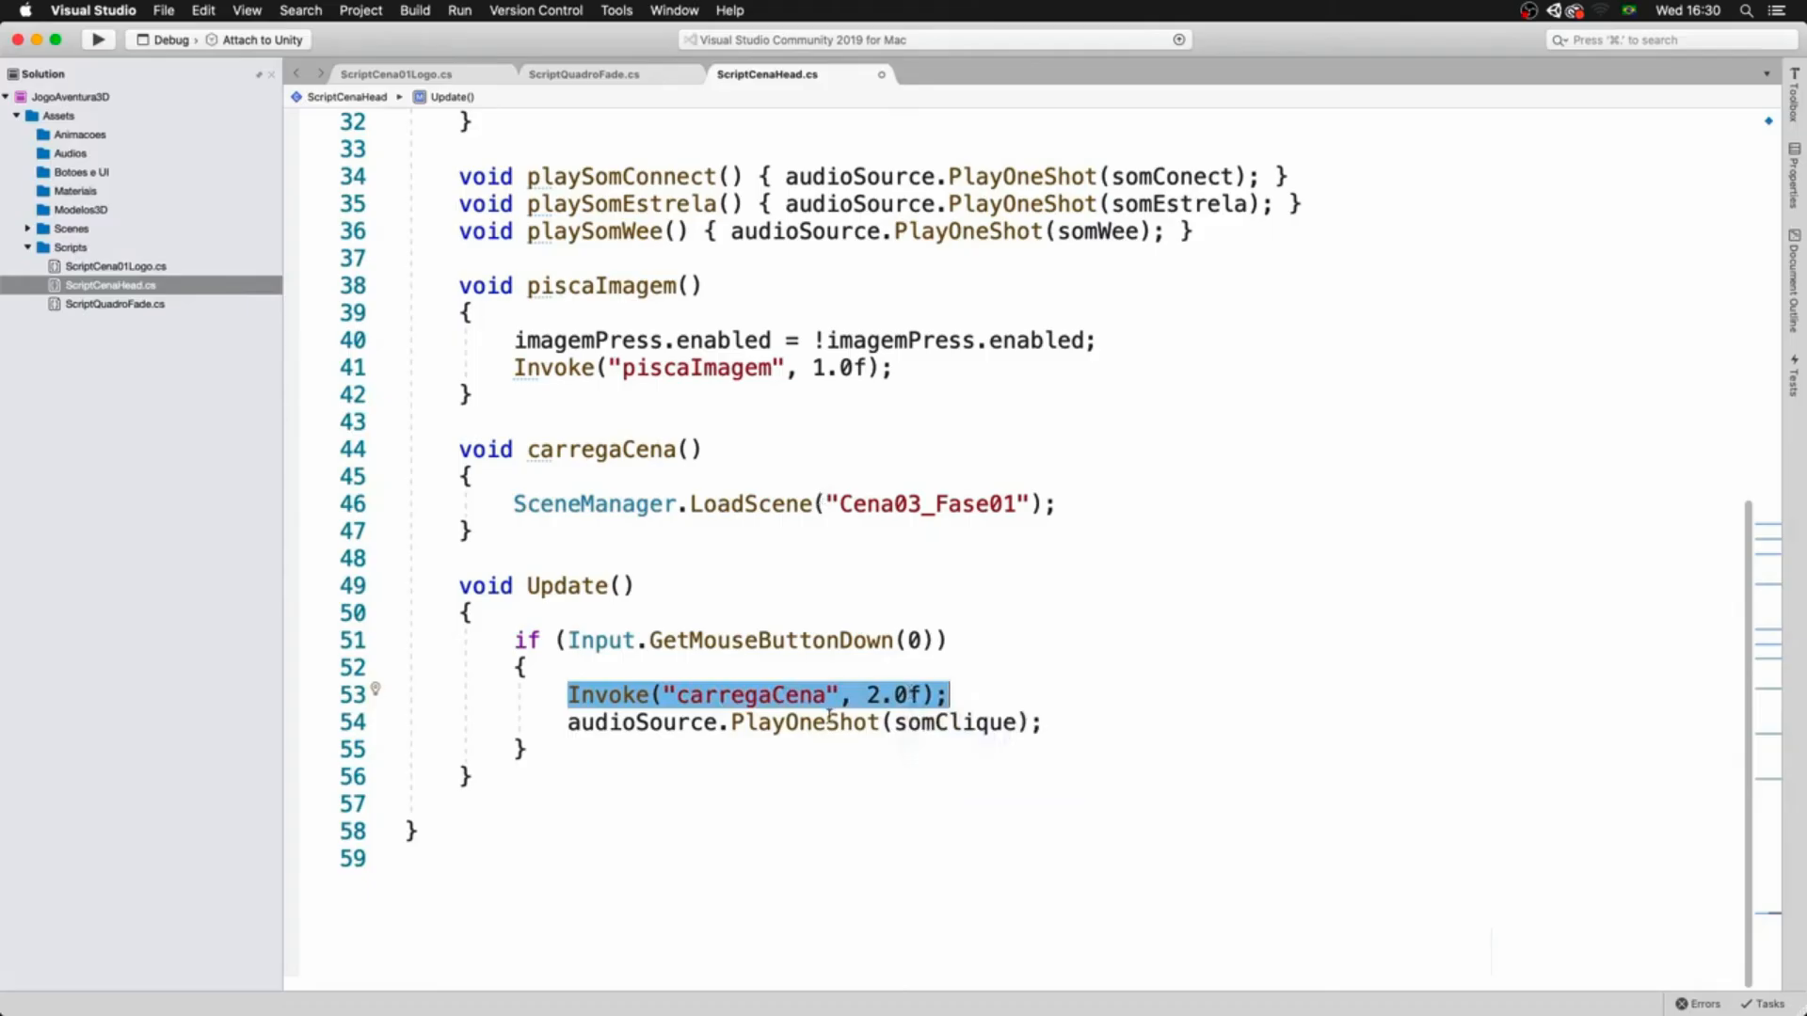
double_click(941, 723)
left_click_drag(1750, 766, 1742, 374)
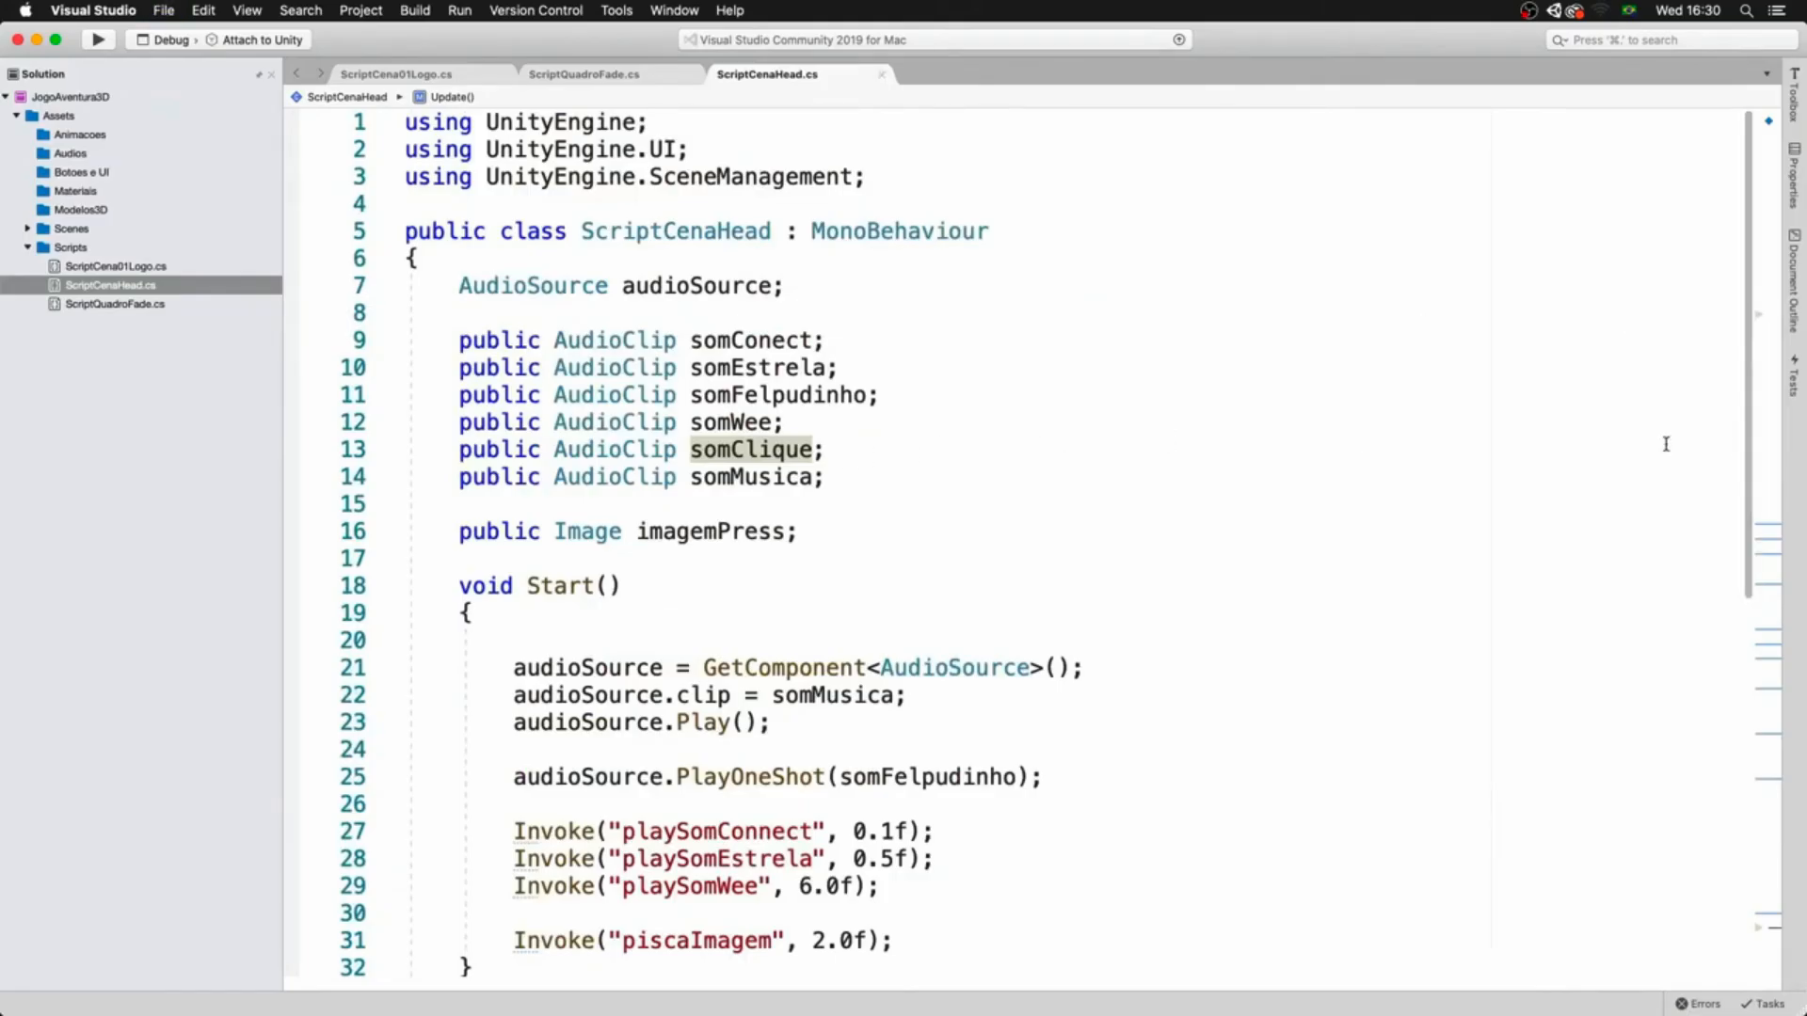
scroll(1750, 470, "down", 10)
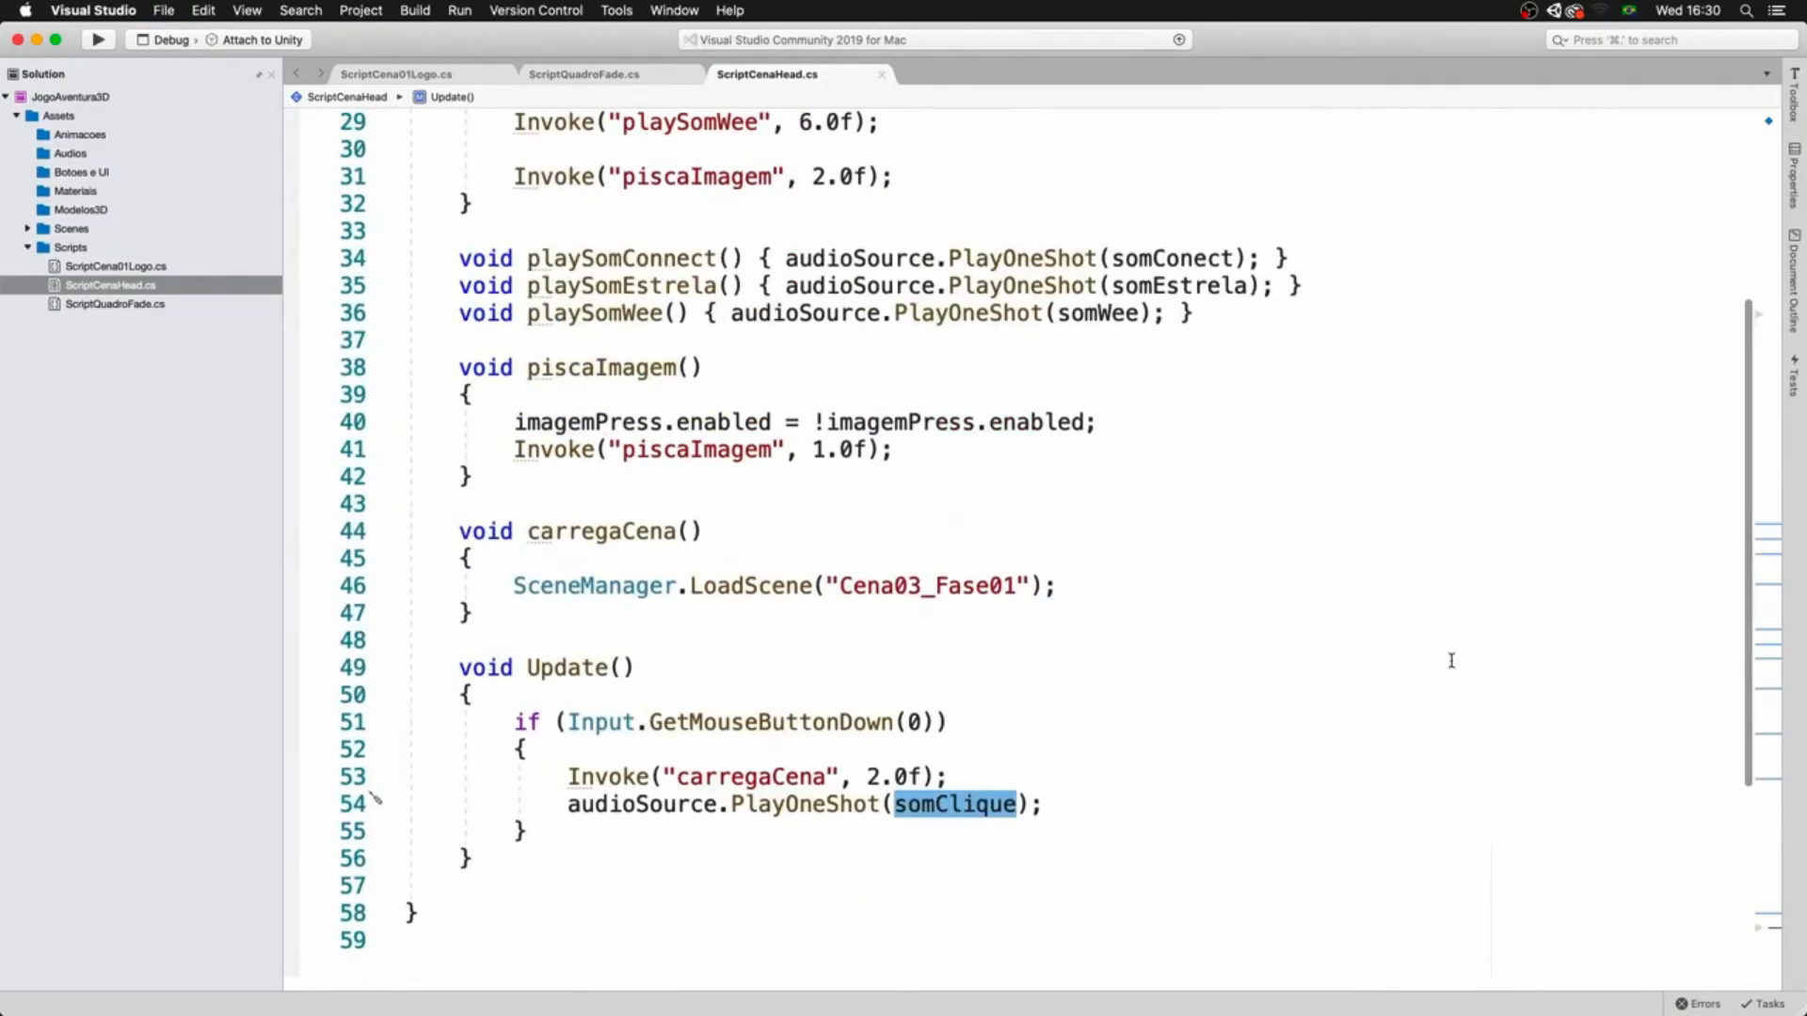
left_click_drag(868, 776, 920, 777)
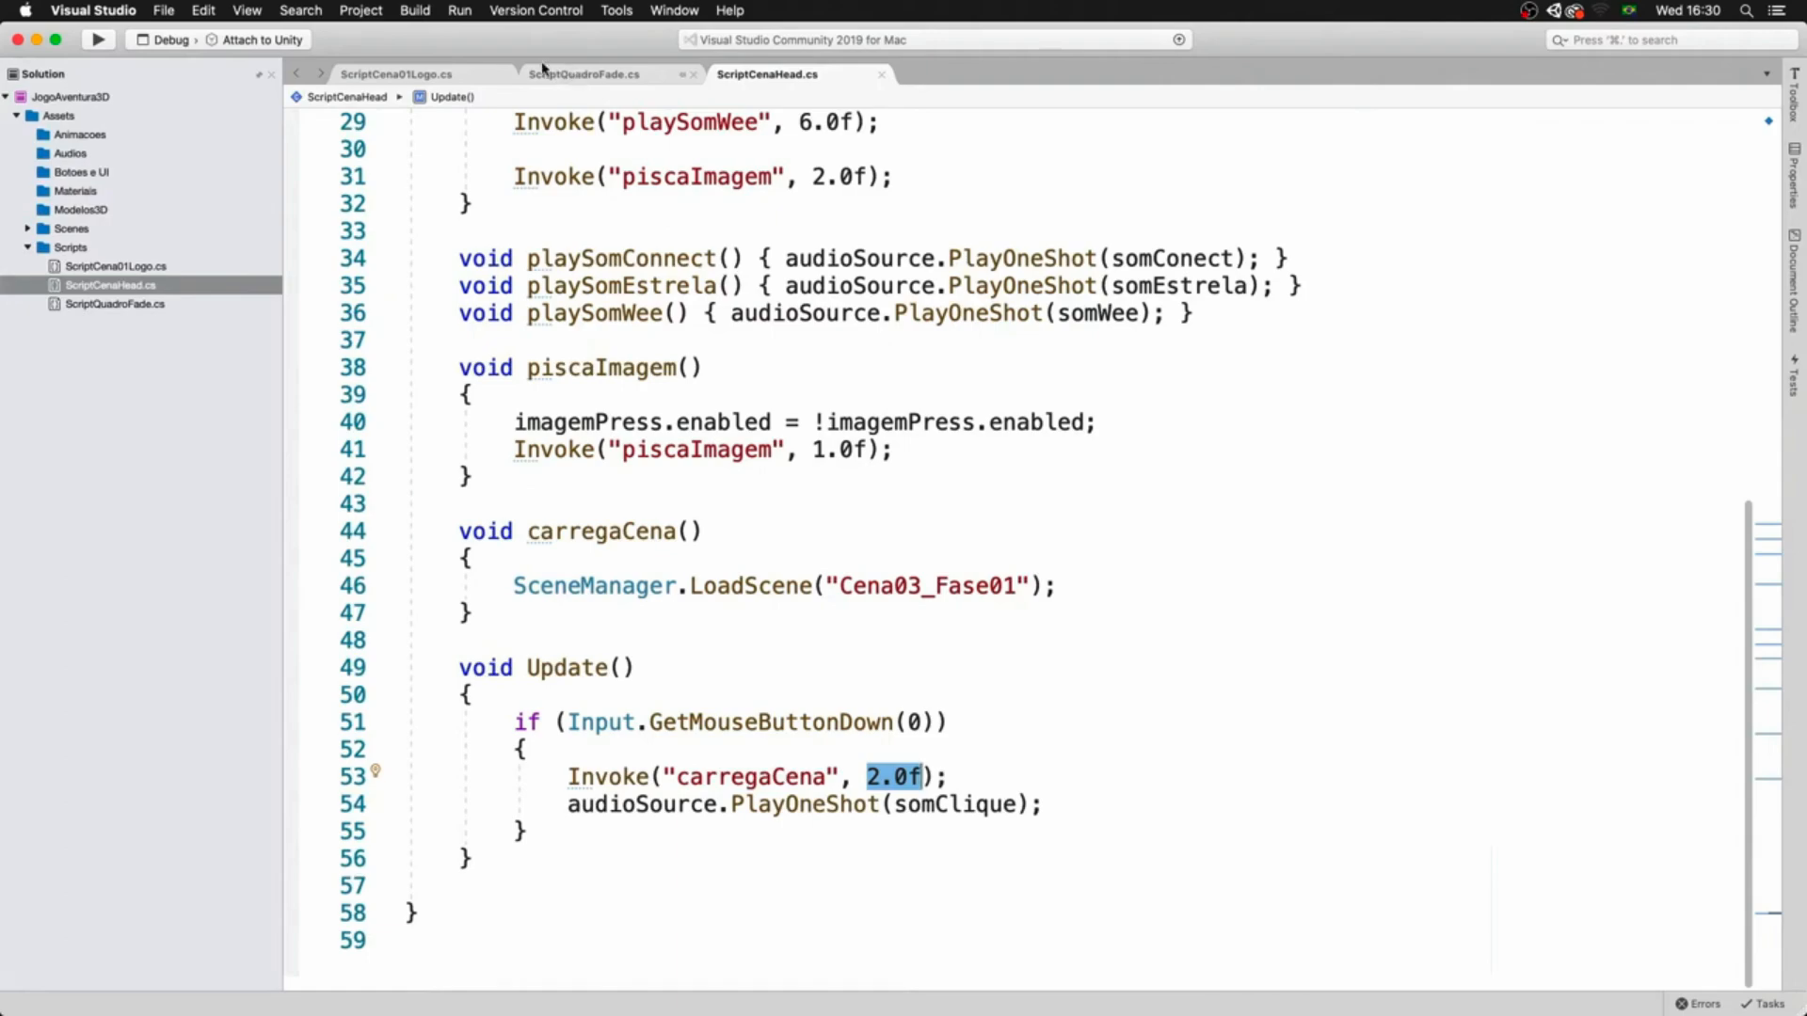
- Copy the "ScriptQuadroFade meuScript;" and "GameObject meuQuadro;" declarations from ScriptCena01Logo into ScriptCenaHead below imagemPress
left_click(392, 76)
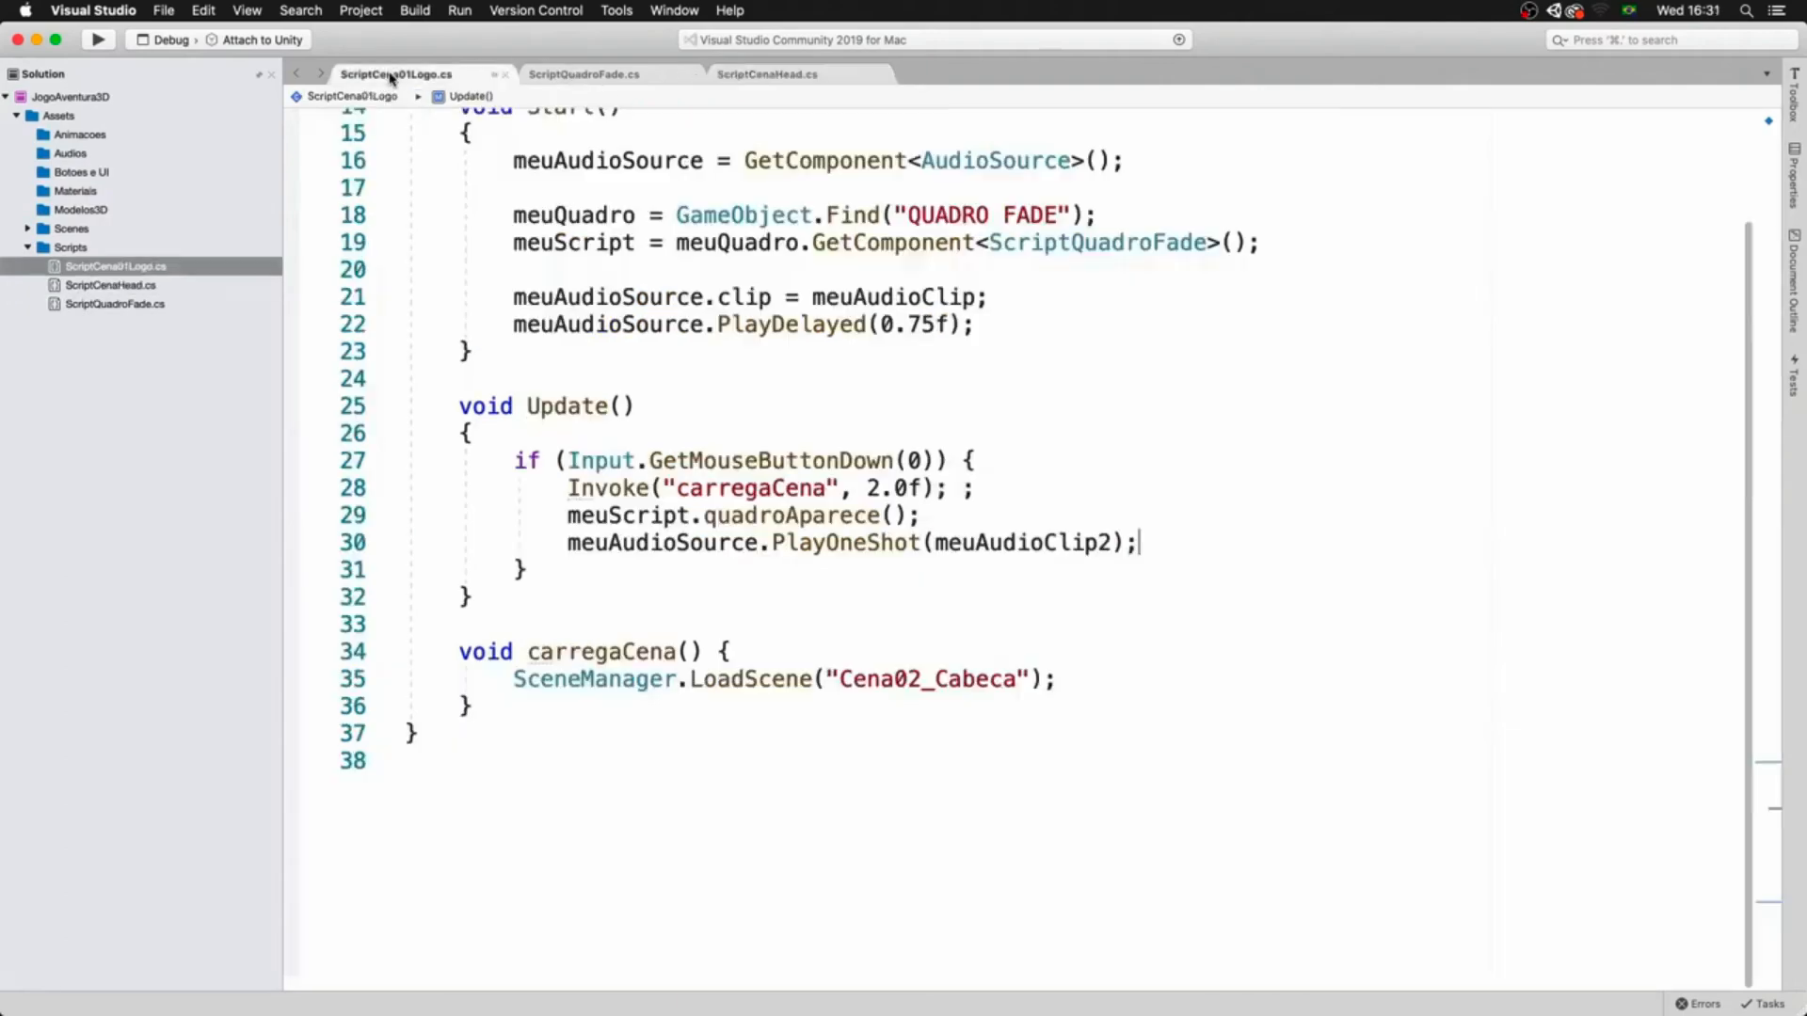
scroll(1746, 556, "up", 5)
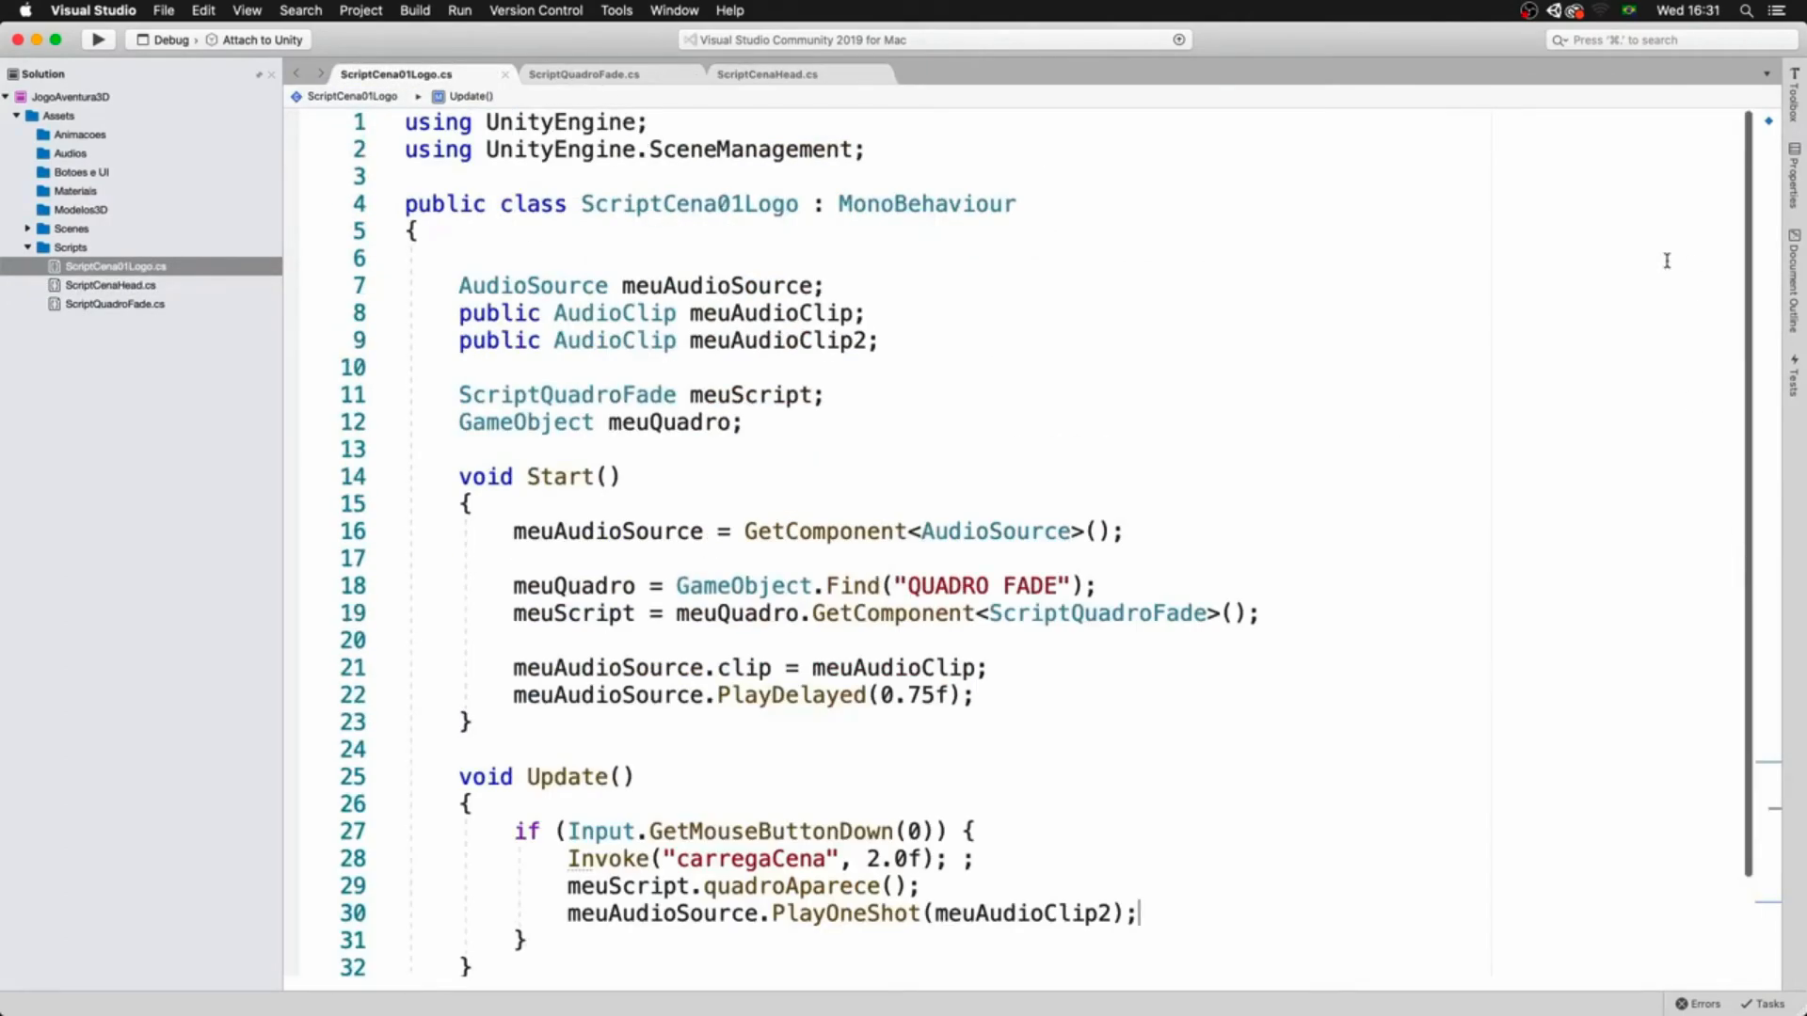
left_click(508, 394)
left_click_drag(508, 394, 745, 421)
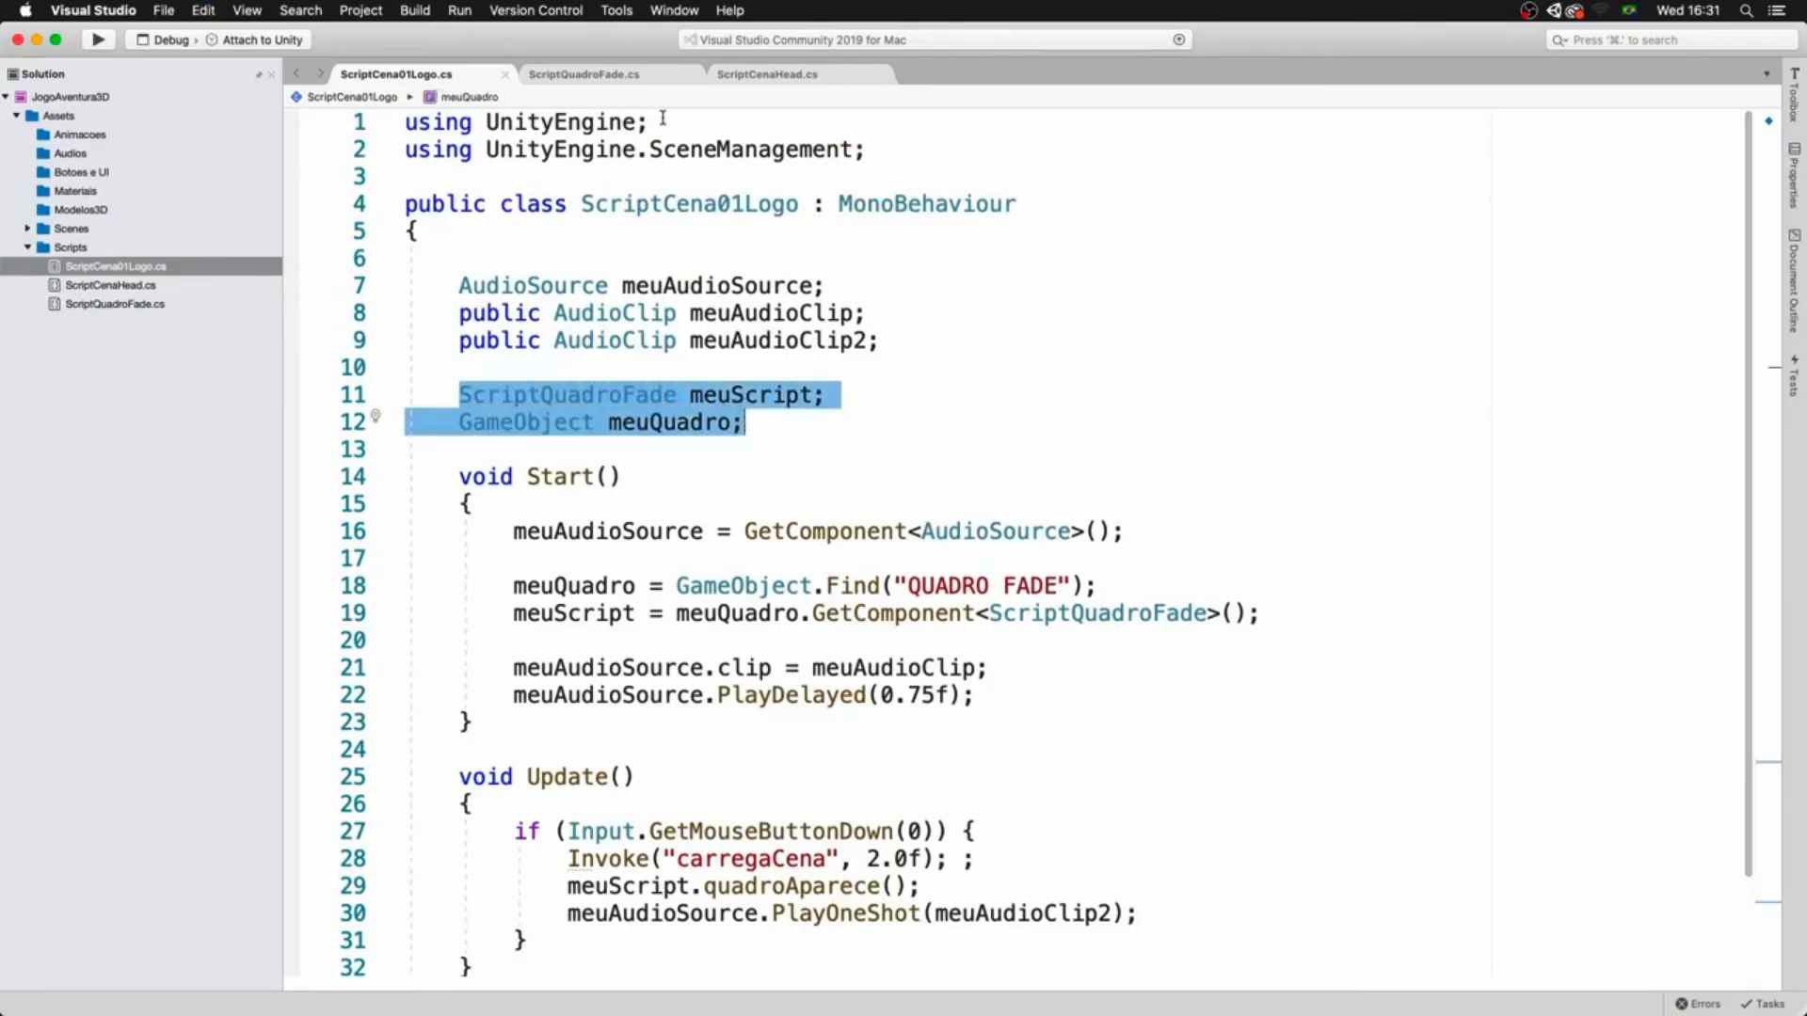
left_click(795, 75)
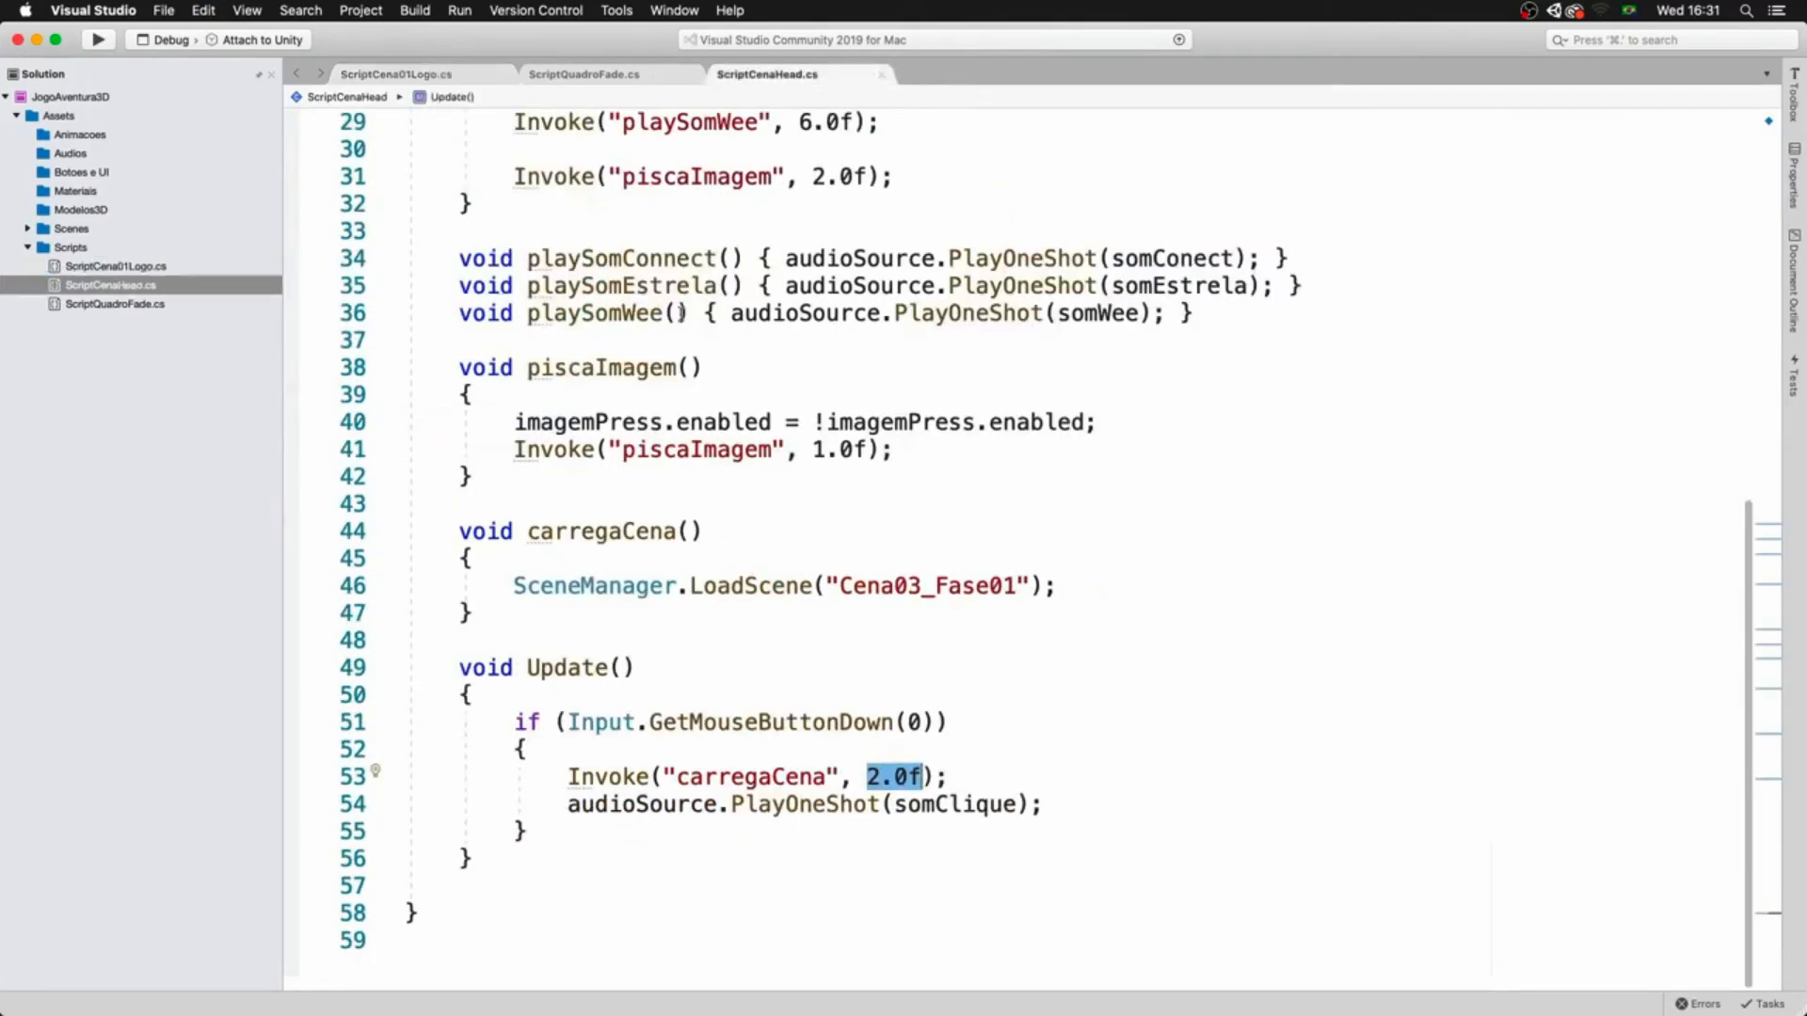
left_click(678, 560)
key("Return")
key("Return")
key("Up")
type("ScriptQuadroFade meuScript; GameObject meuQuadro;")
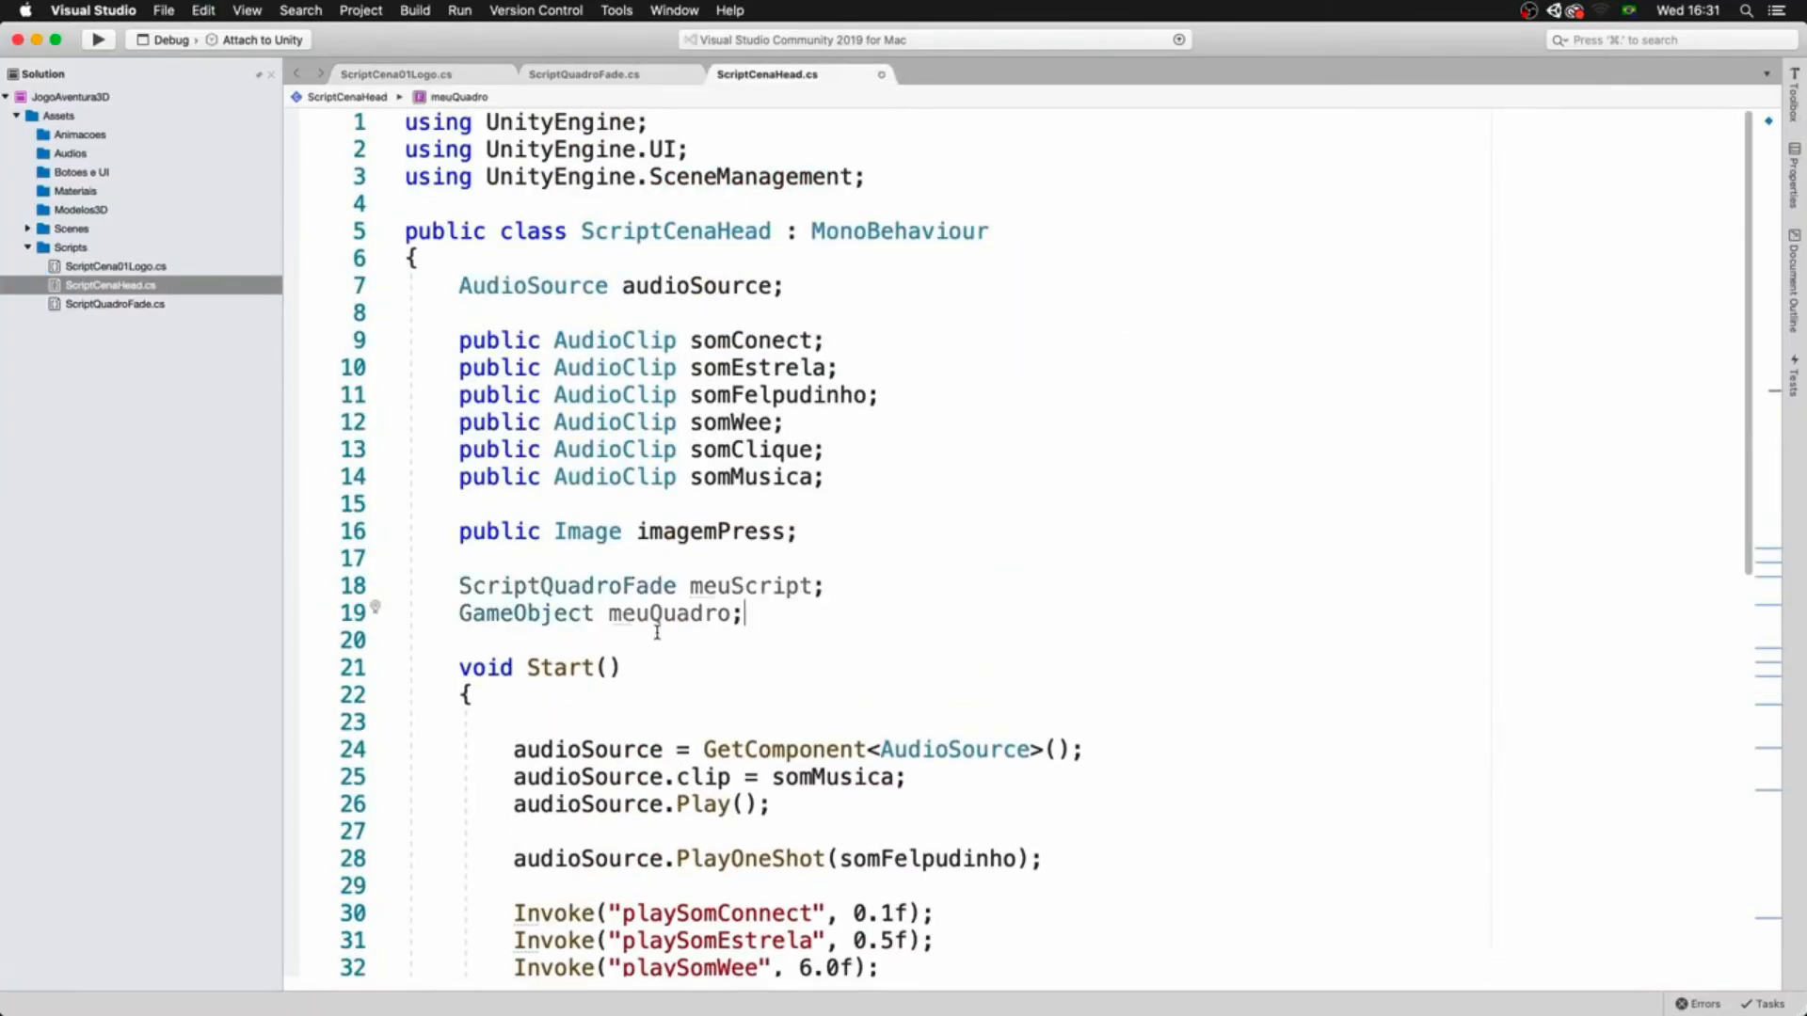
- Copy the lines that find "QUADRO FADE" and get its ScriptQuadroFade component from ScriptCena01Logo to the start of ScriptCenaHead's Start method
left_click(471, 76)
left_click_drag(513, 586, 1257, 612)
key("super+c")
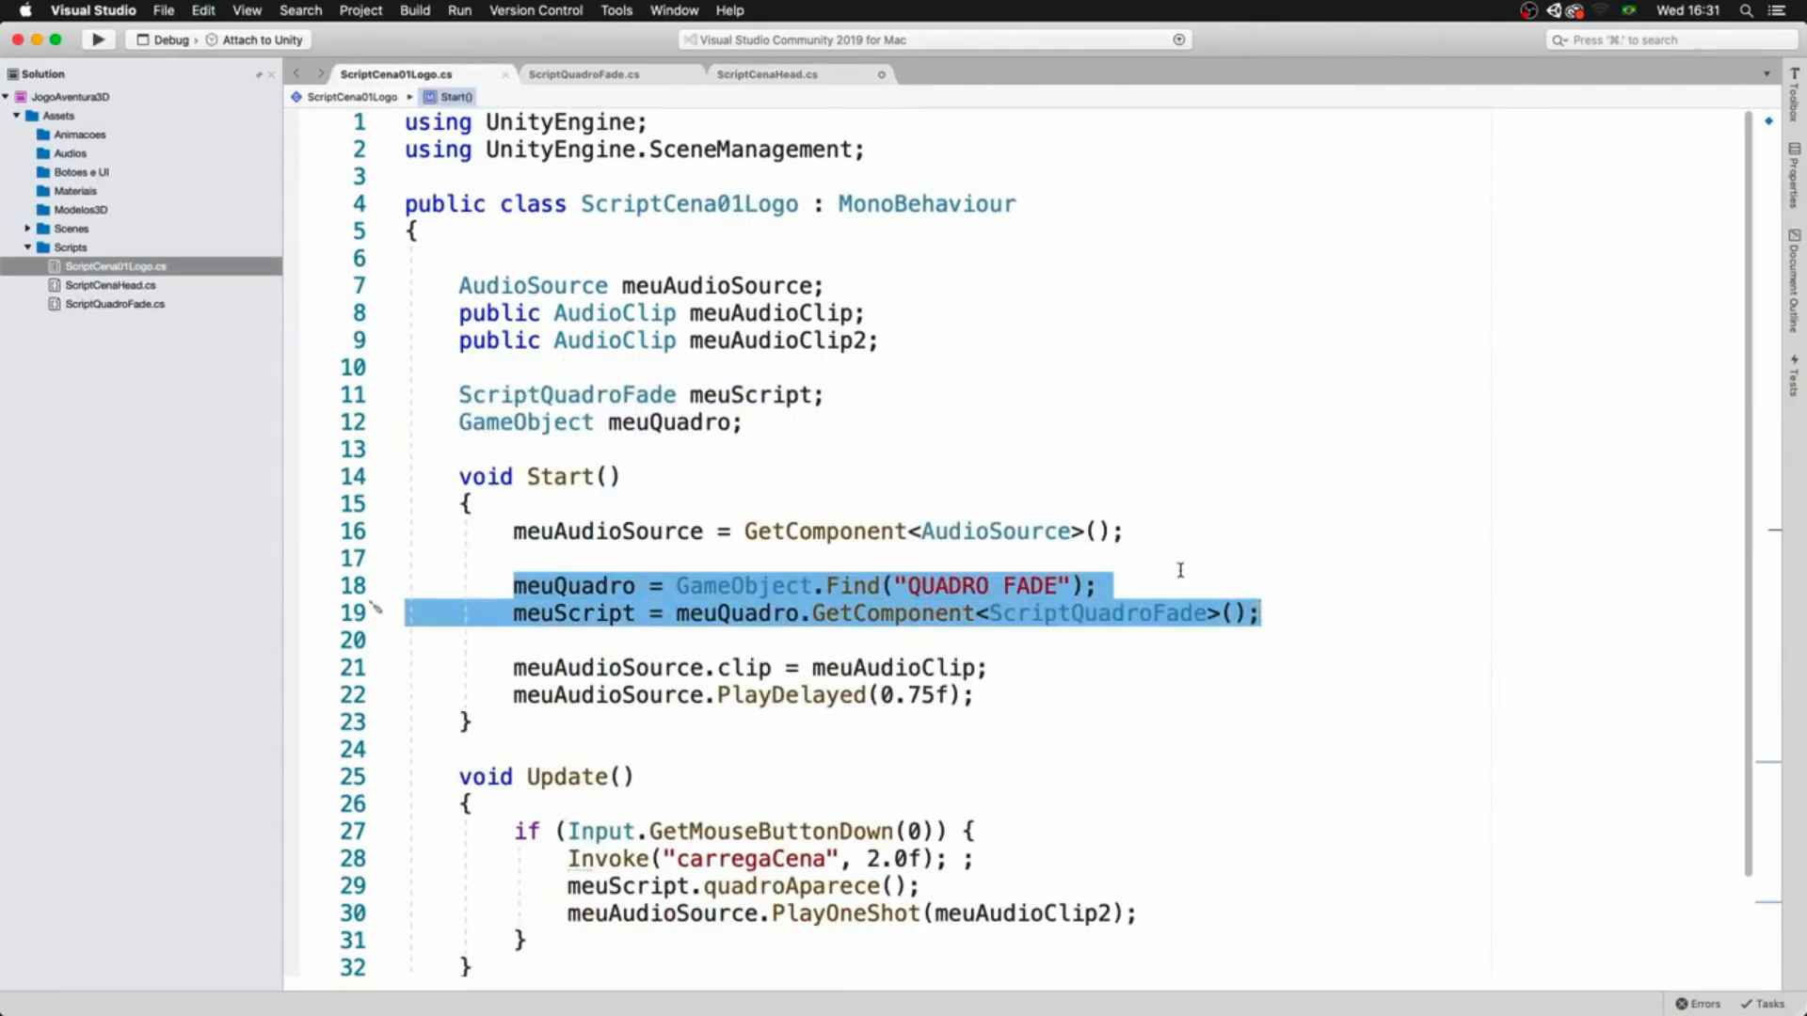
left_click(605, 73)
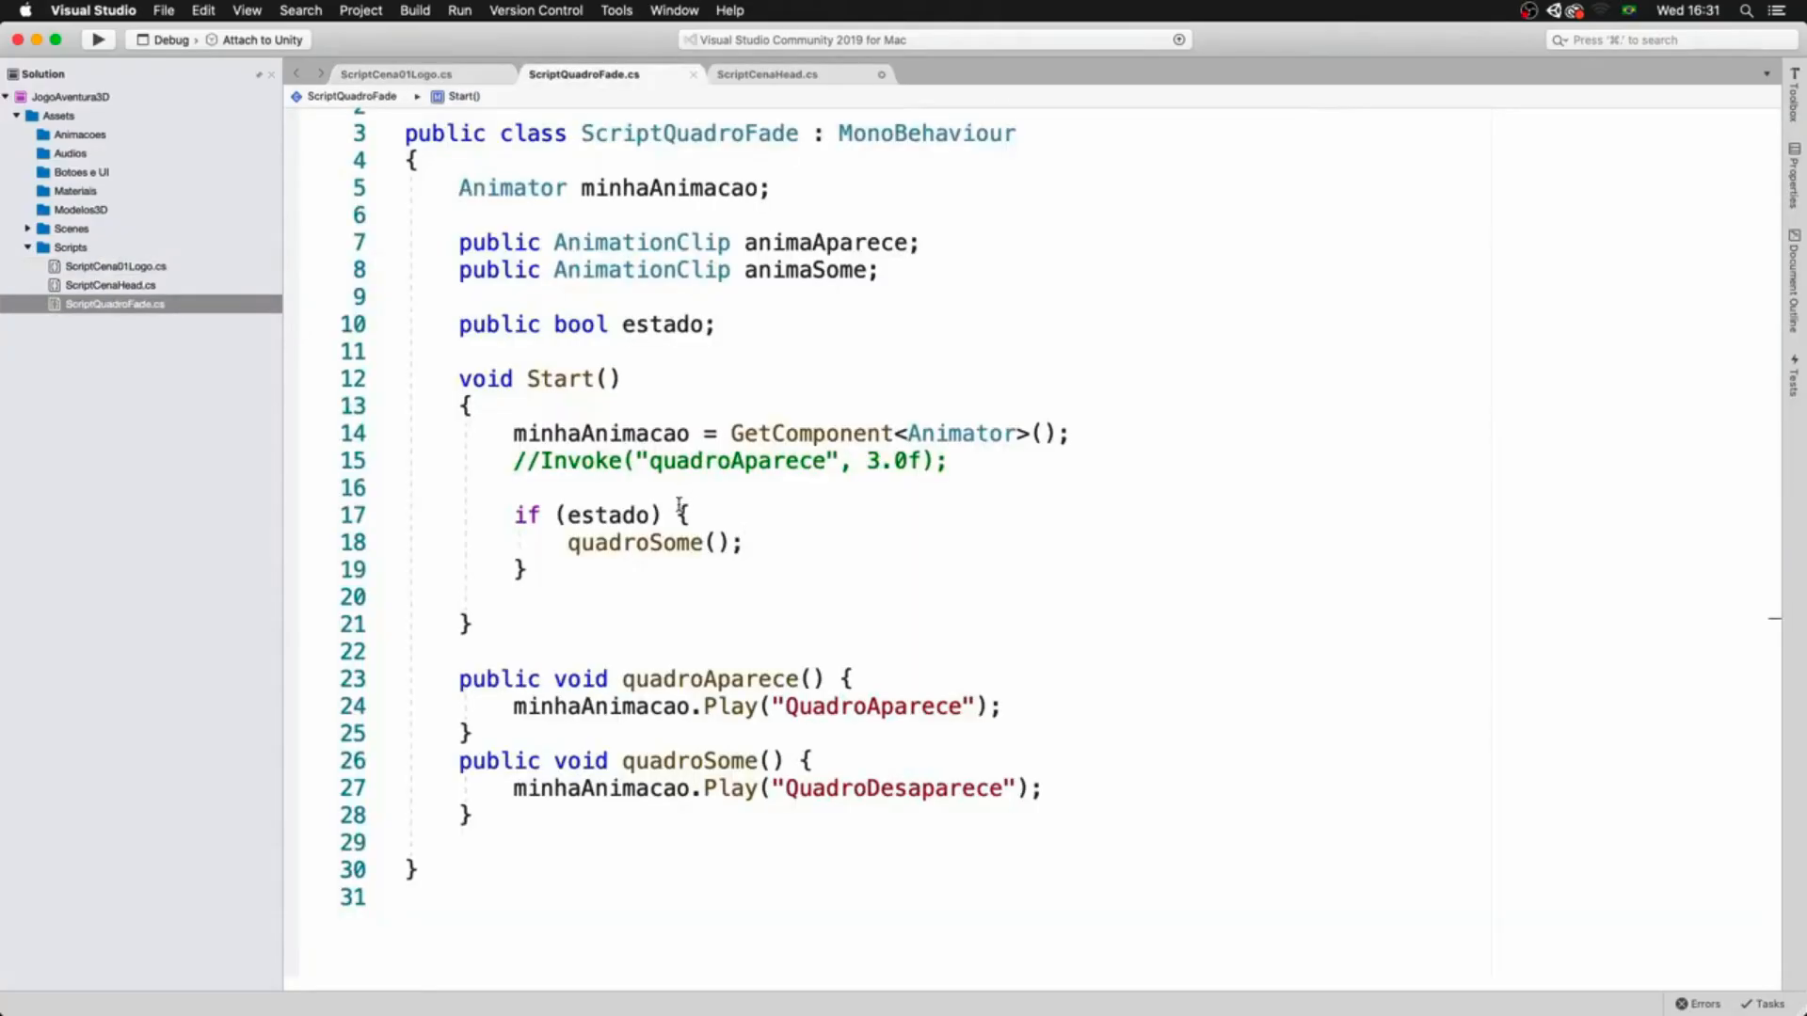
left_click(770, 76)
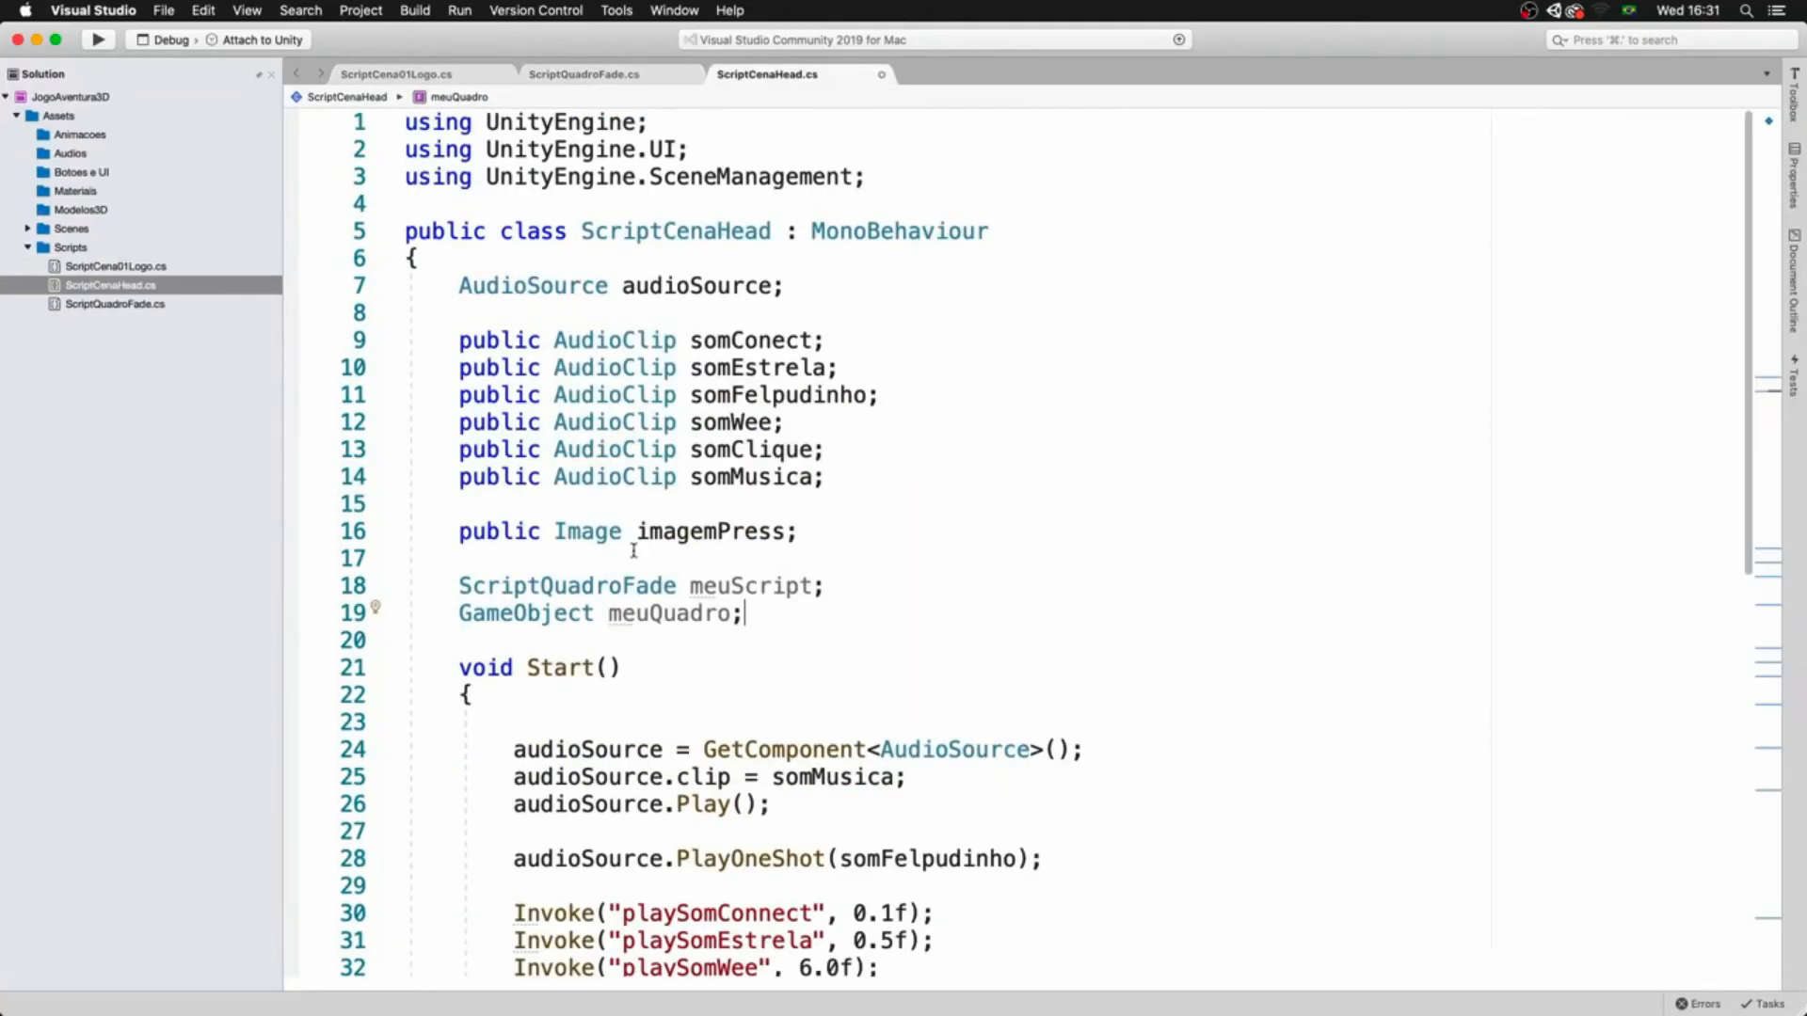
left_click_drag(1750, 452, 1756, 541)
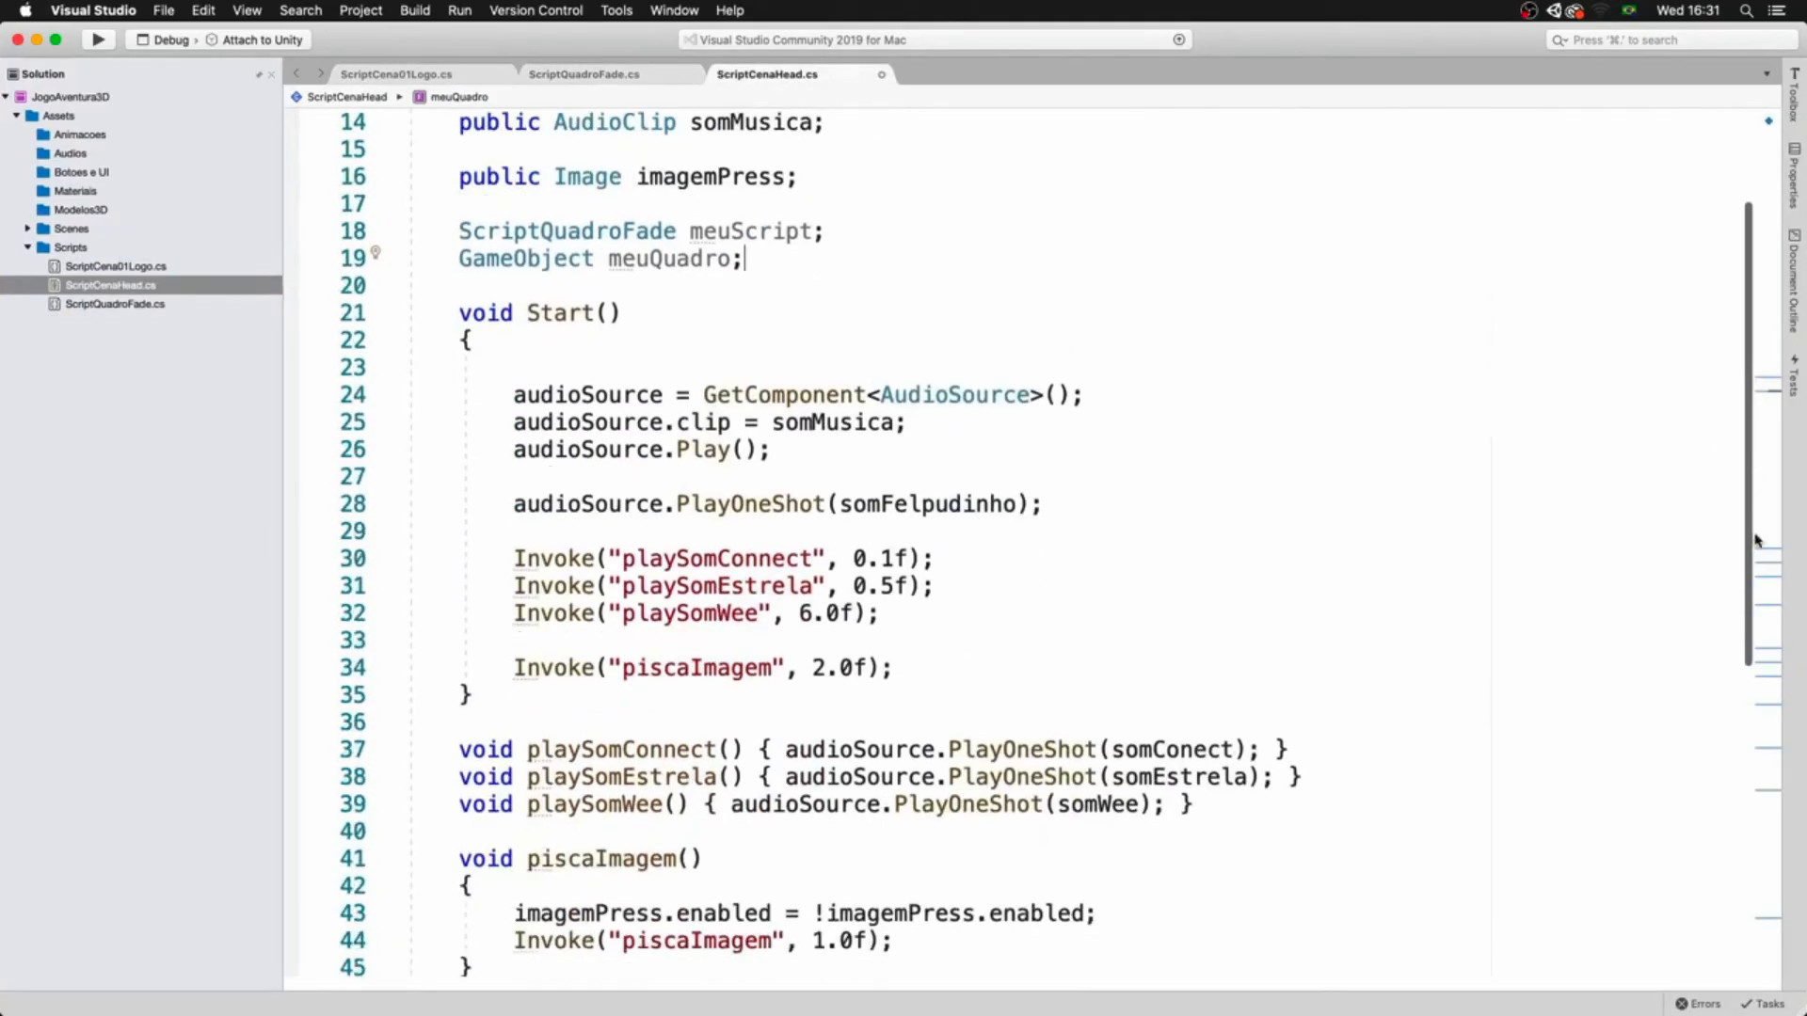
left_click(963, 350)
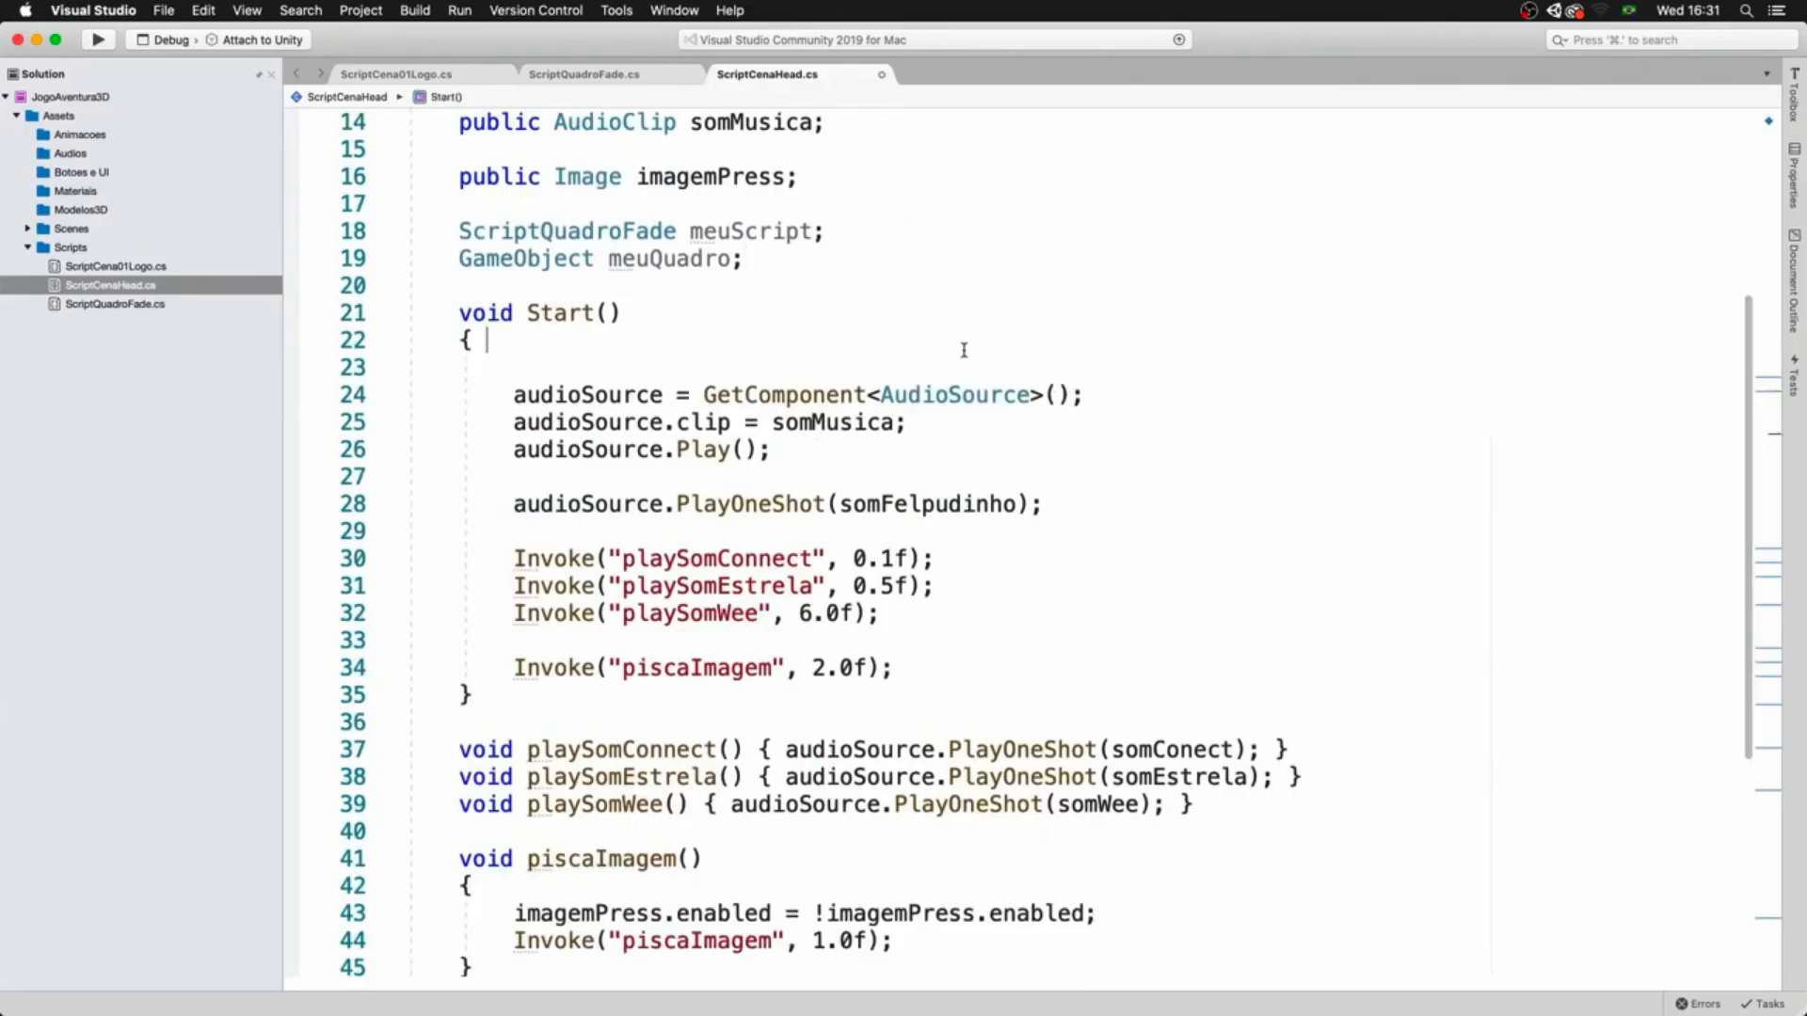
key("super+v")
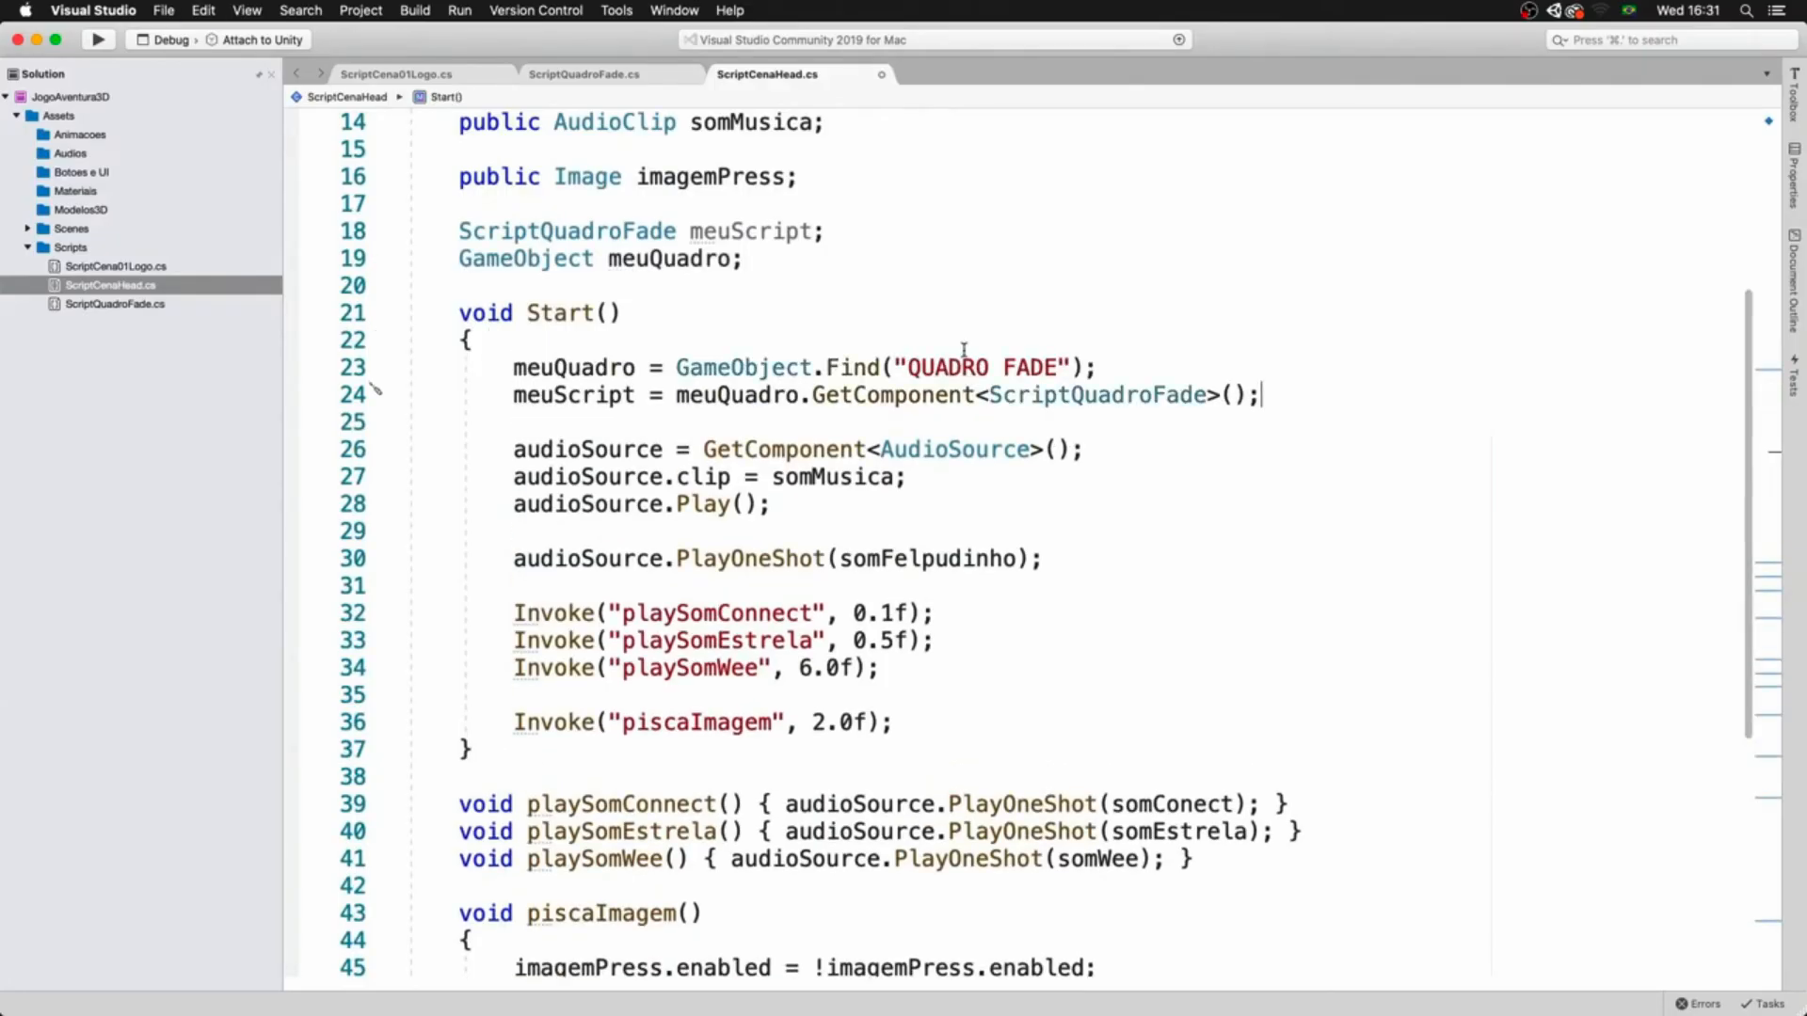
- Copy "meuScript.quadroAparece();" from ScriptCena01Logo into ScriptCenaHead's mouse-click block below the somClique call, and save the script
left_click(429, 75)
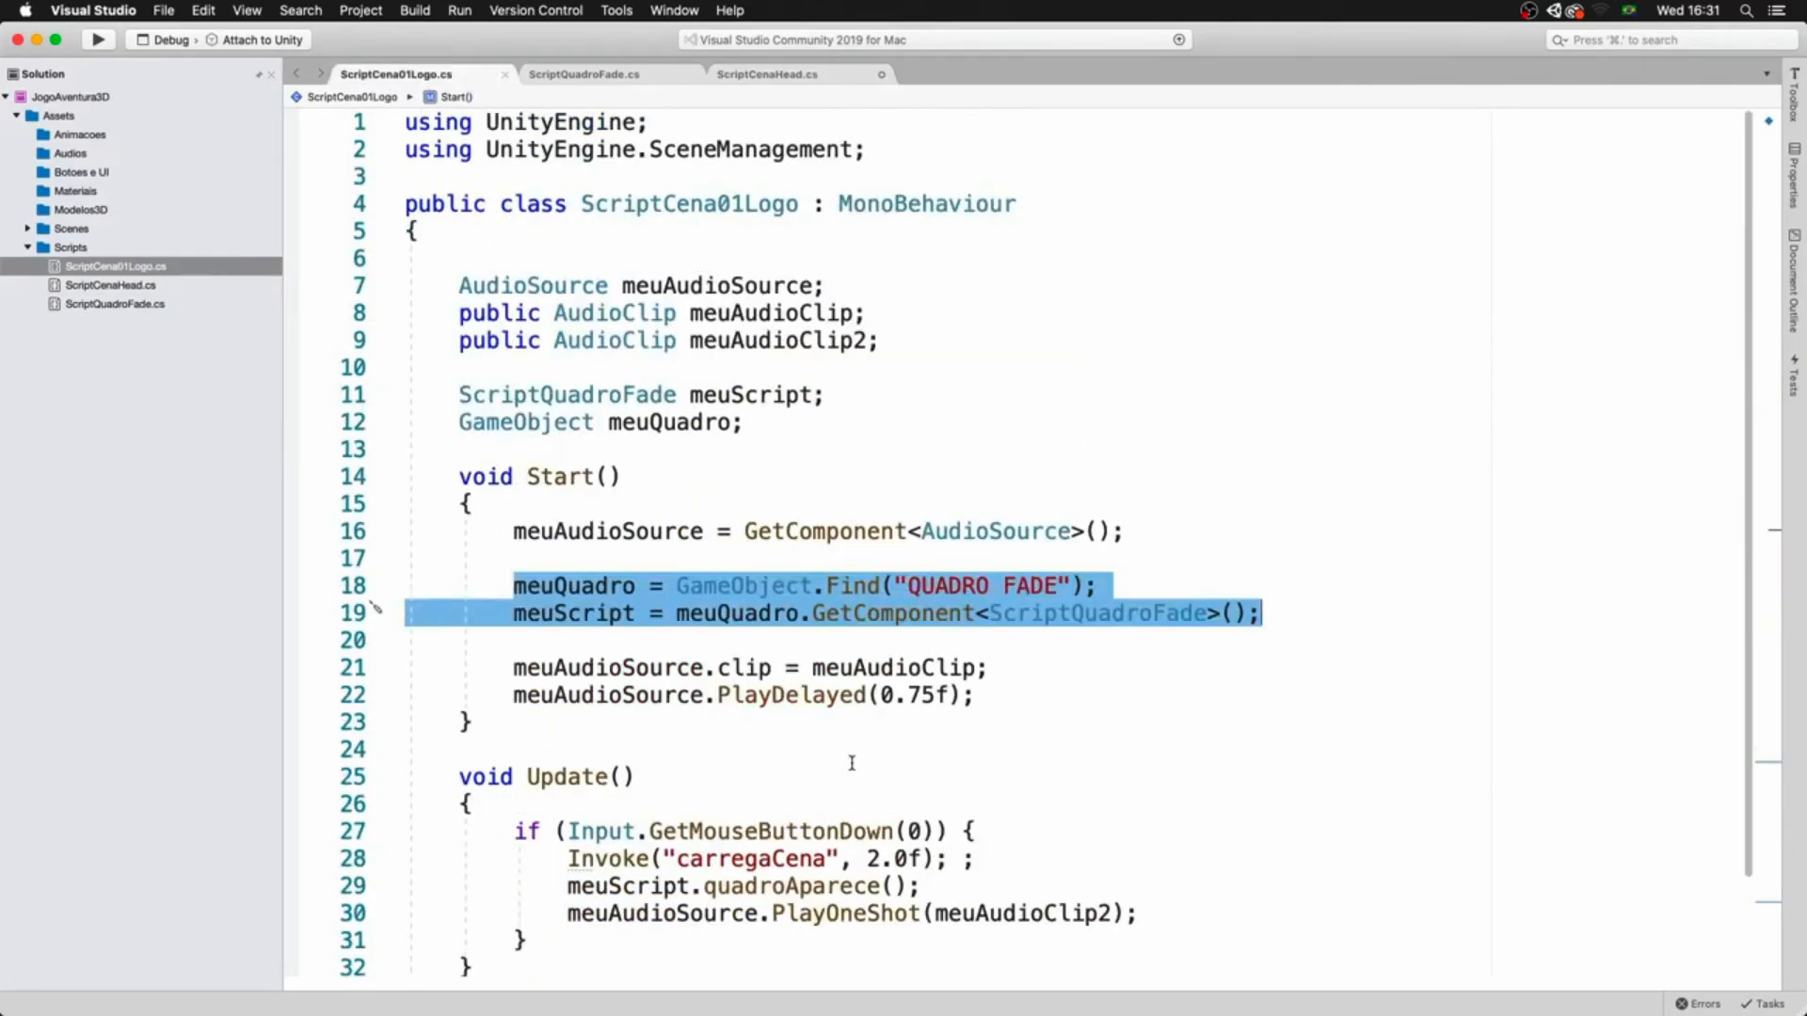
left_click(569, 886)
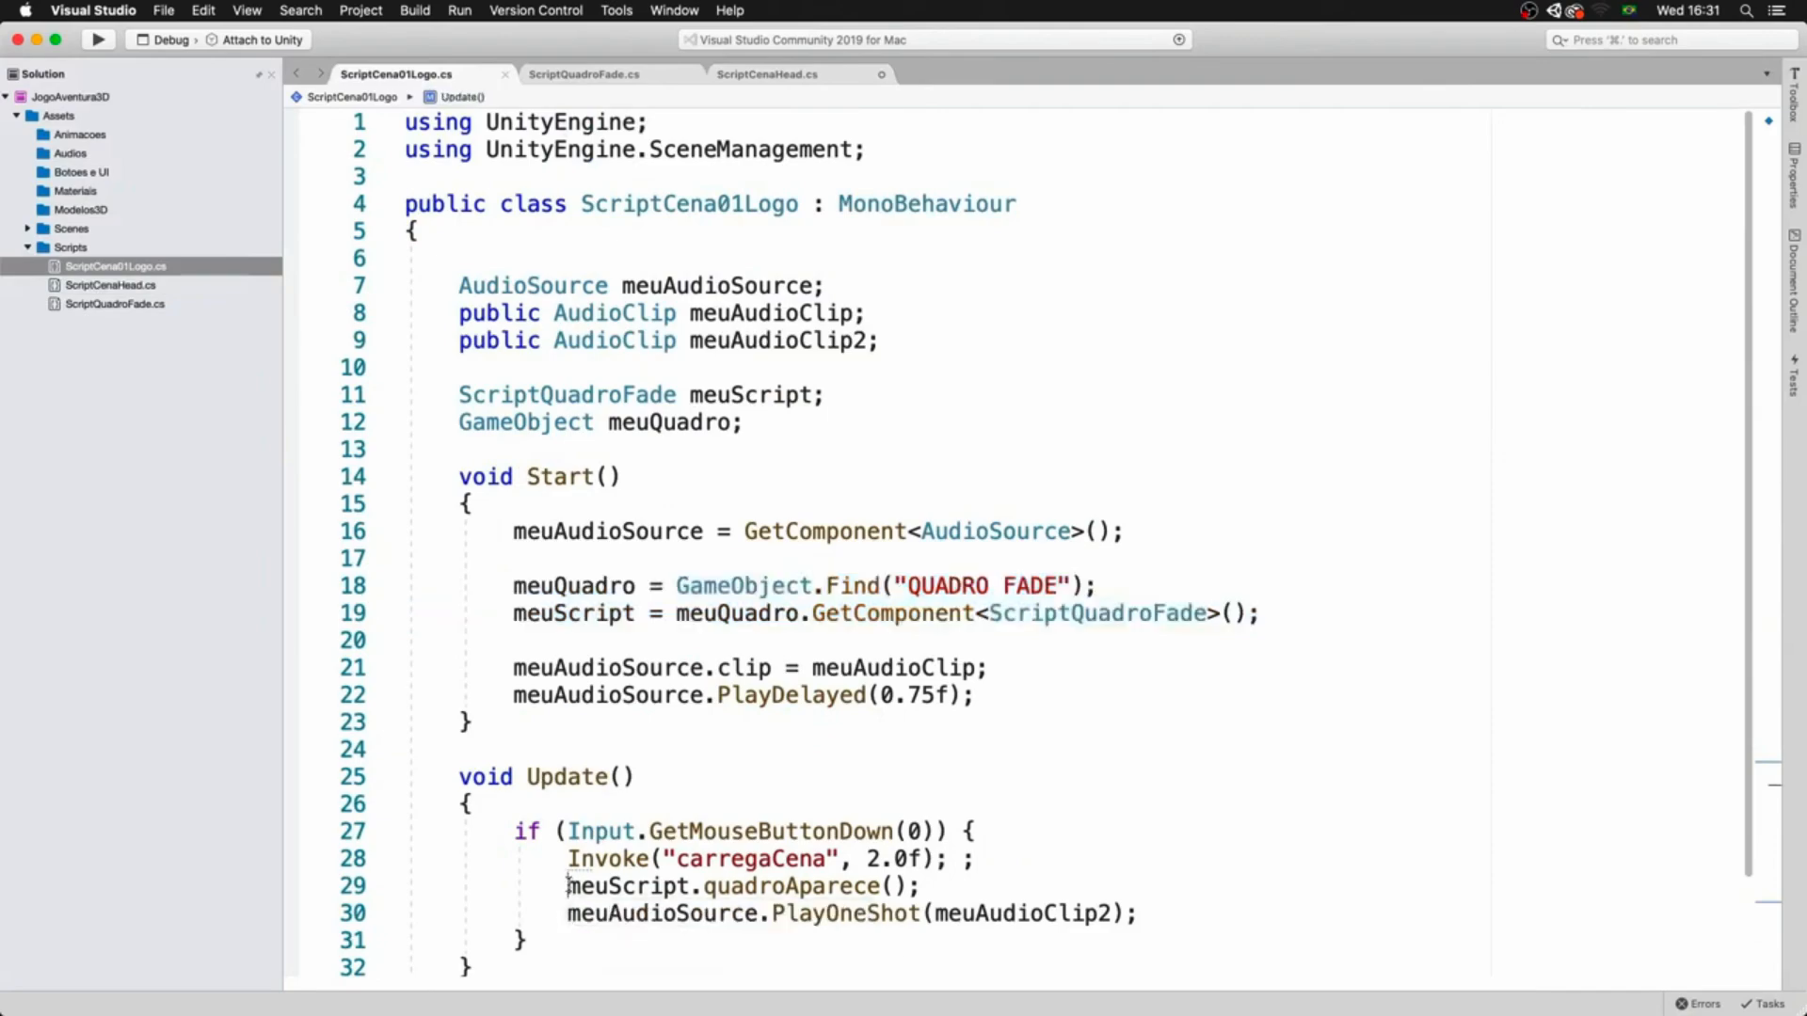
left_click(916, 888, "shift")
key("super+c")
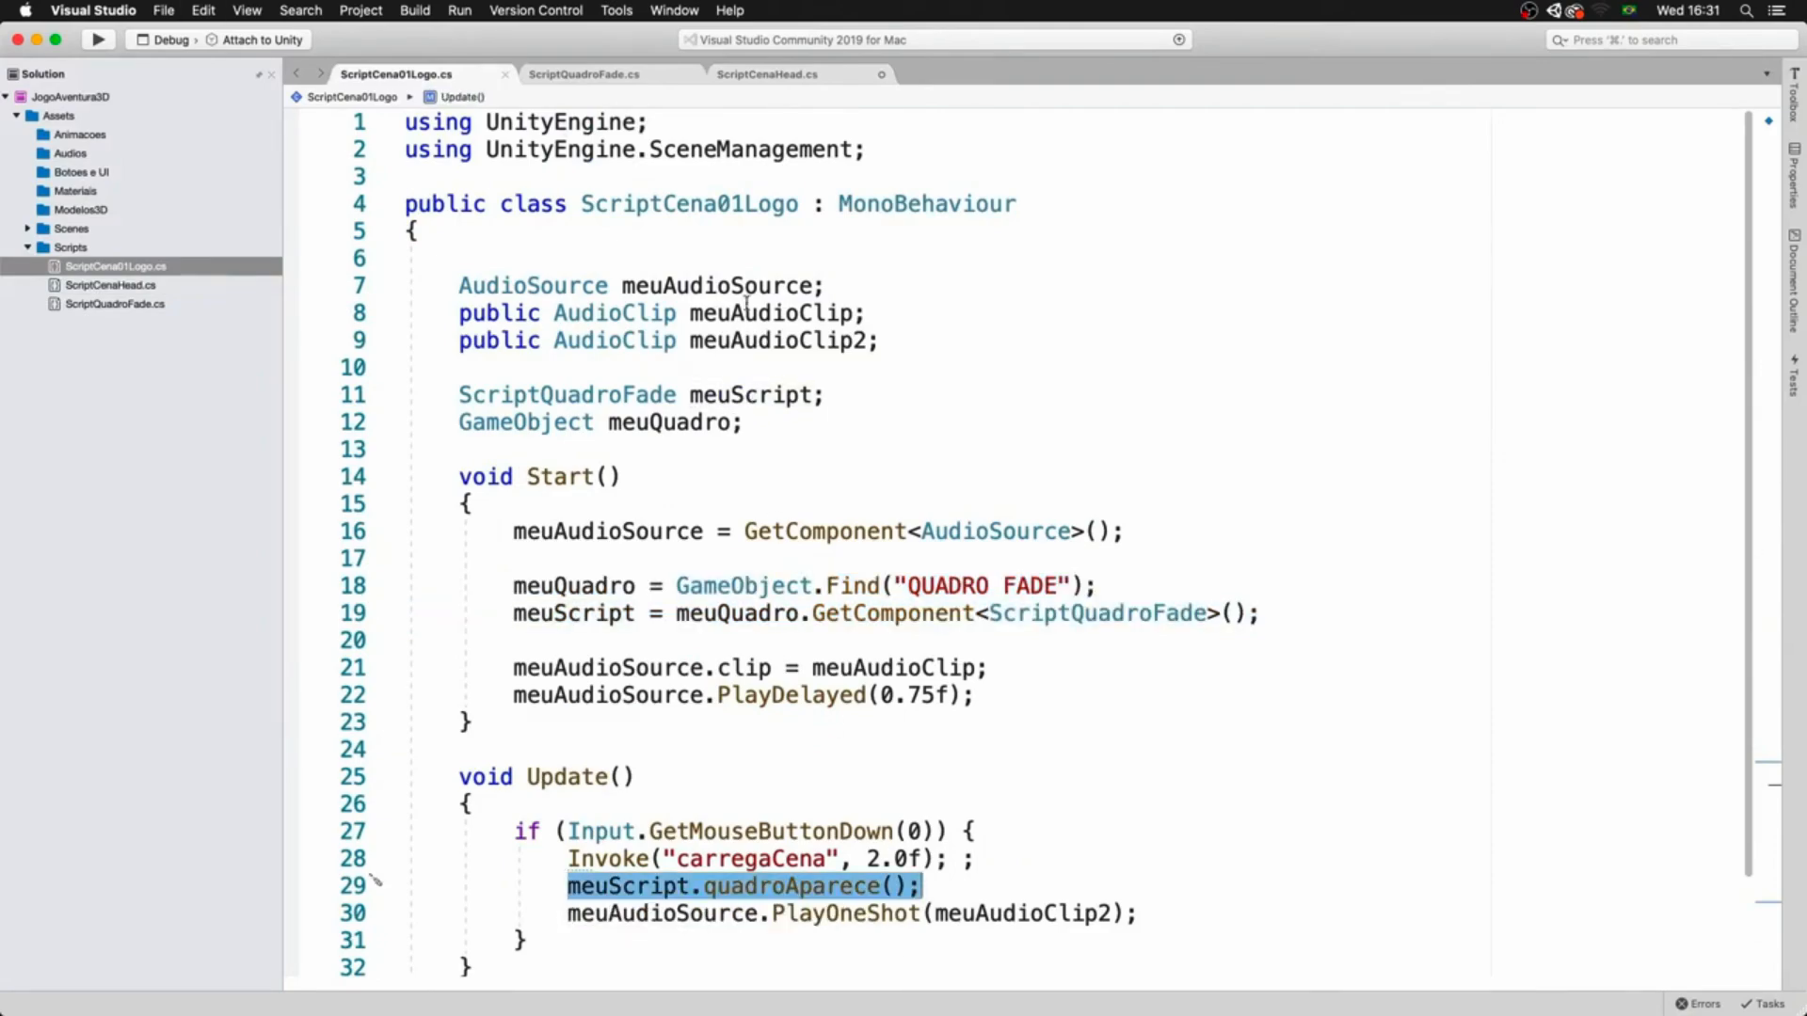
left_click(752, 73)
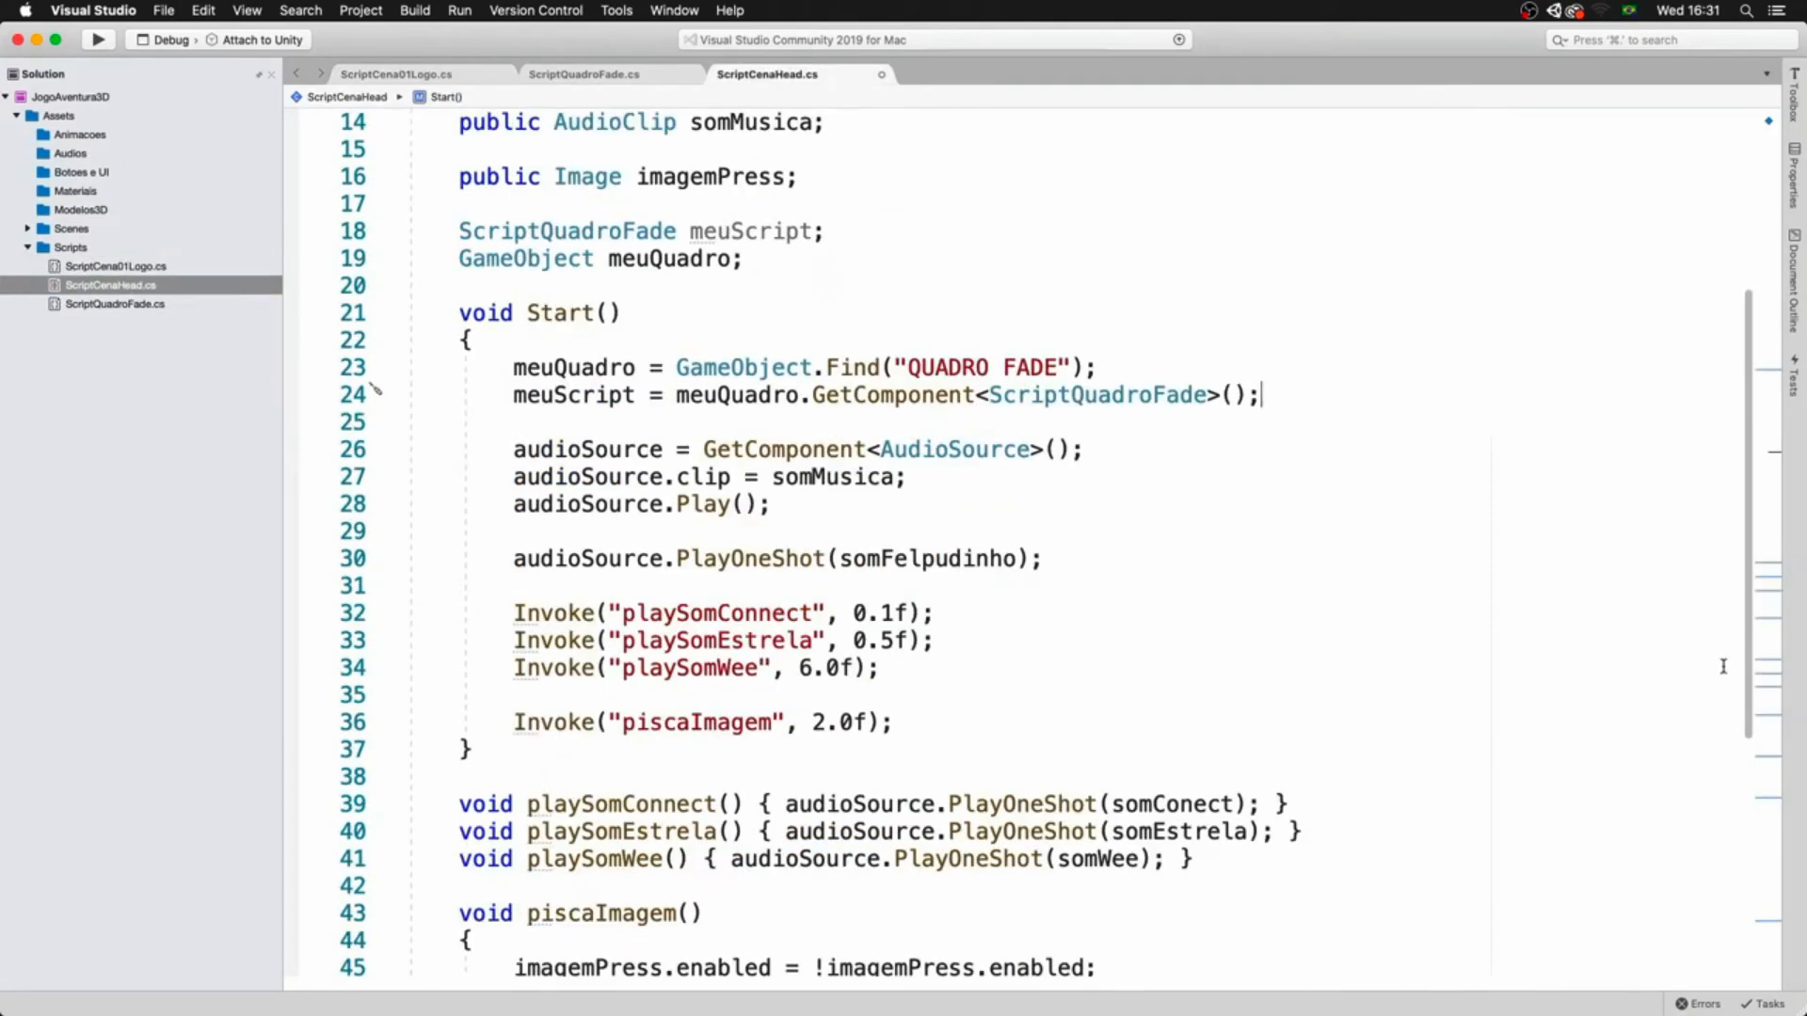
scroll(1753, 659, "down", 10)
scroll(1762, 810, "up", 4)
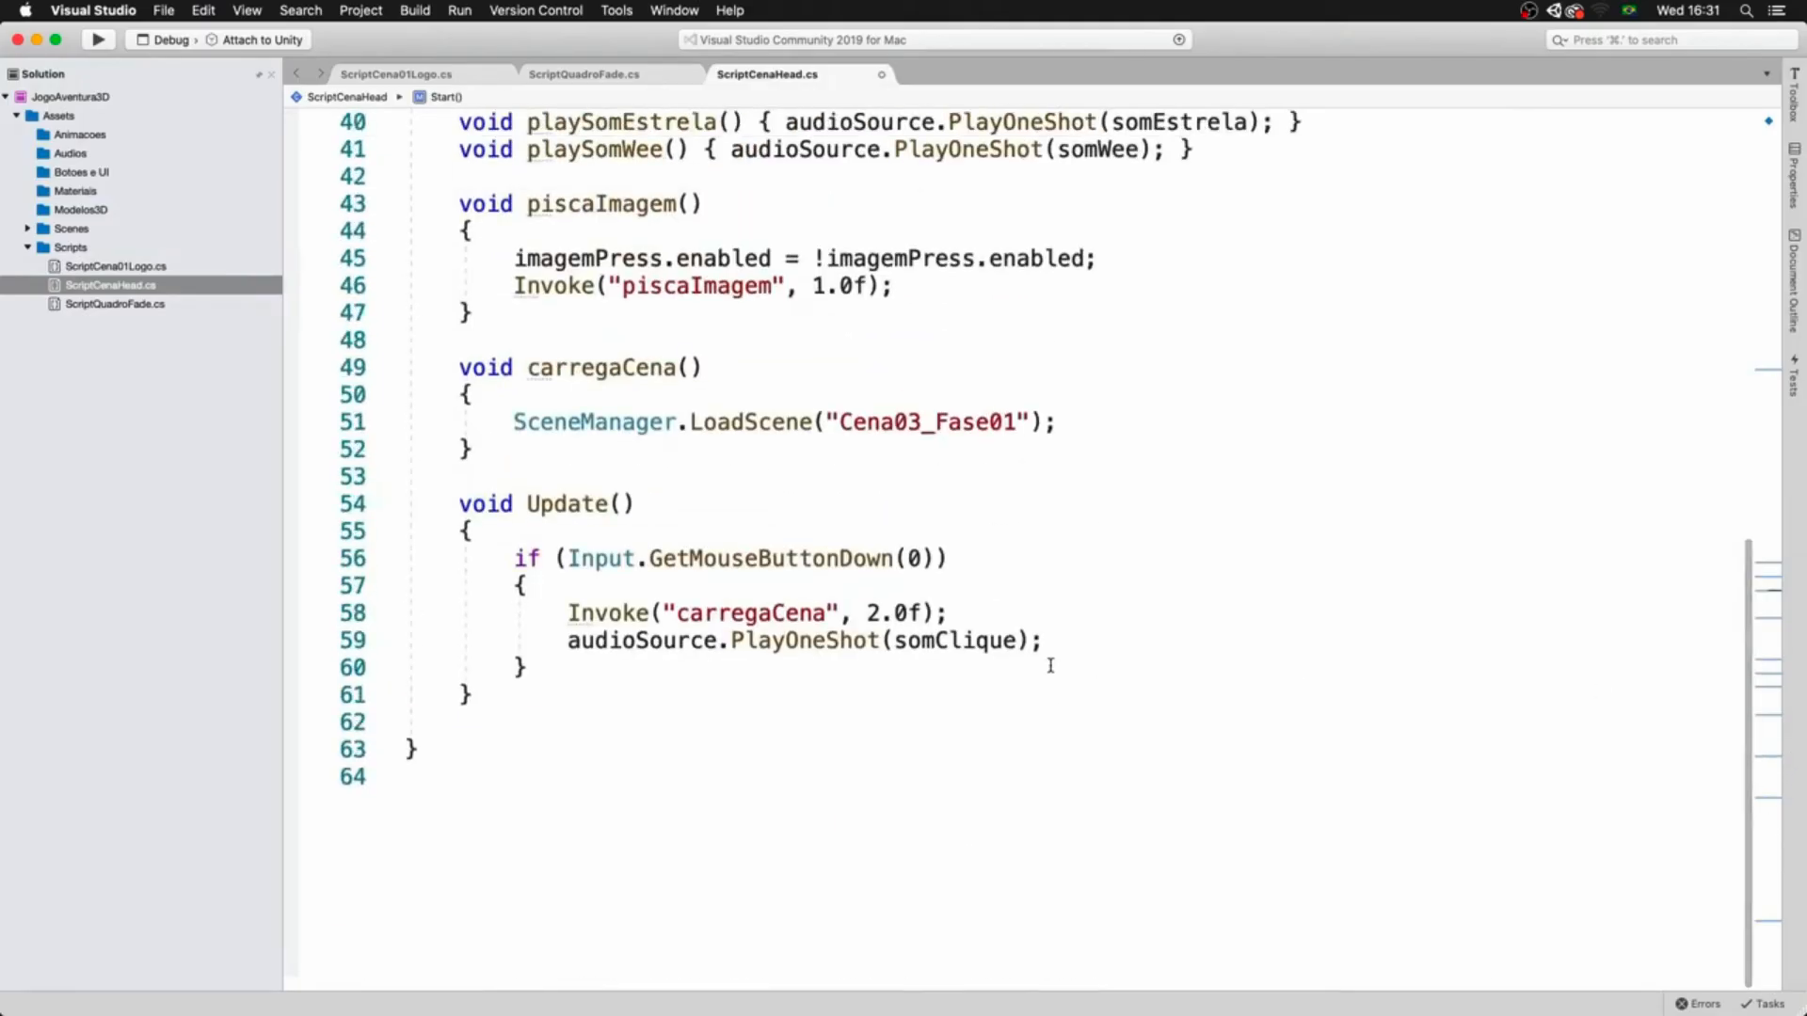
left_click(1051, 644)
key("Return")
key("super+v")
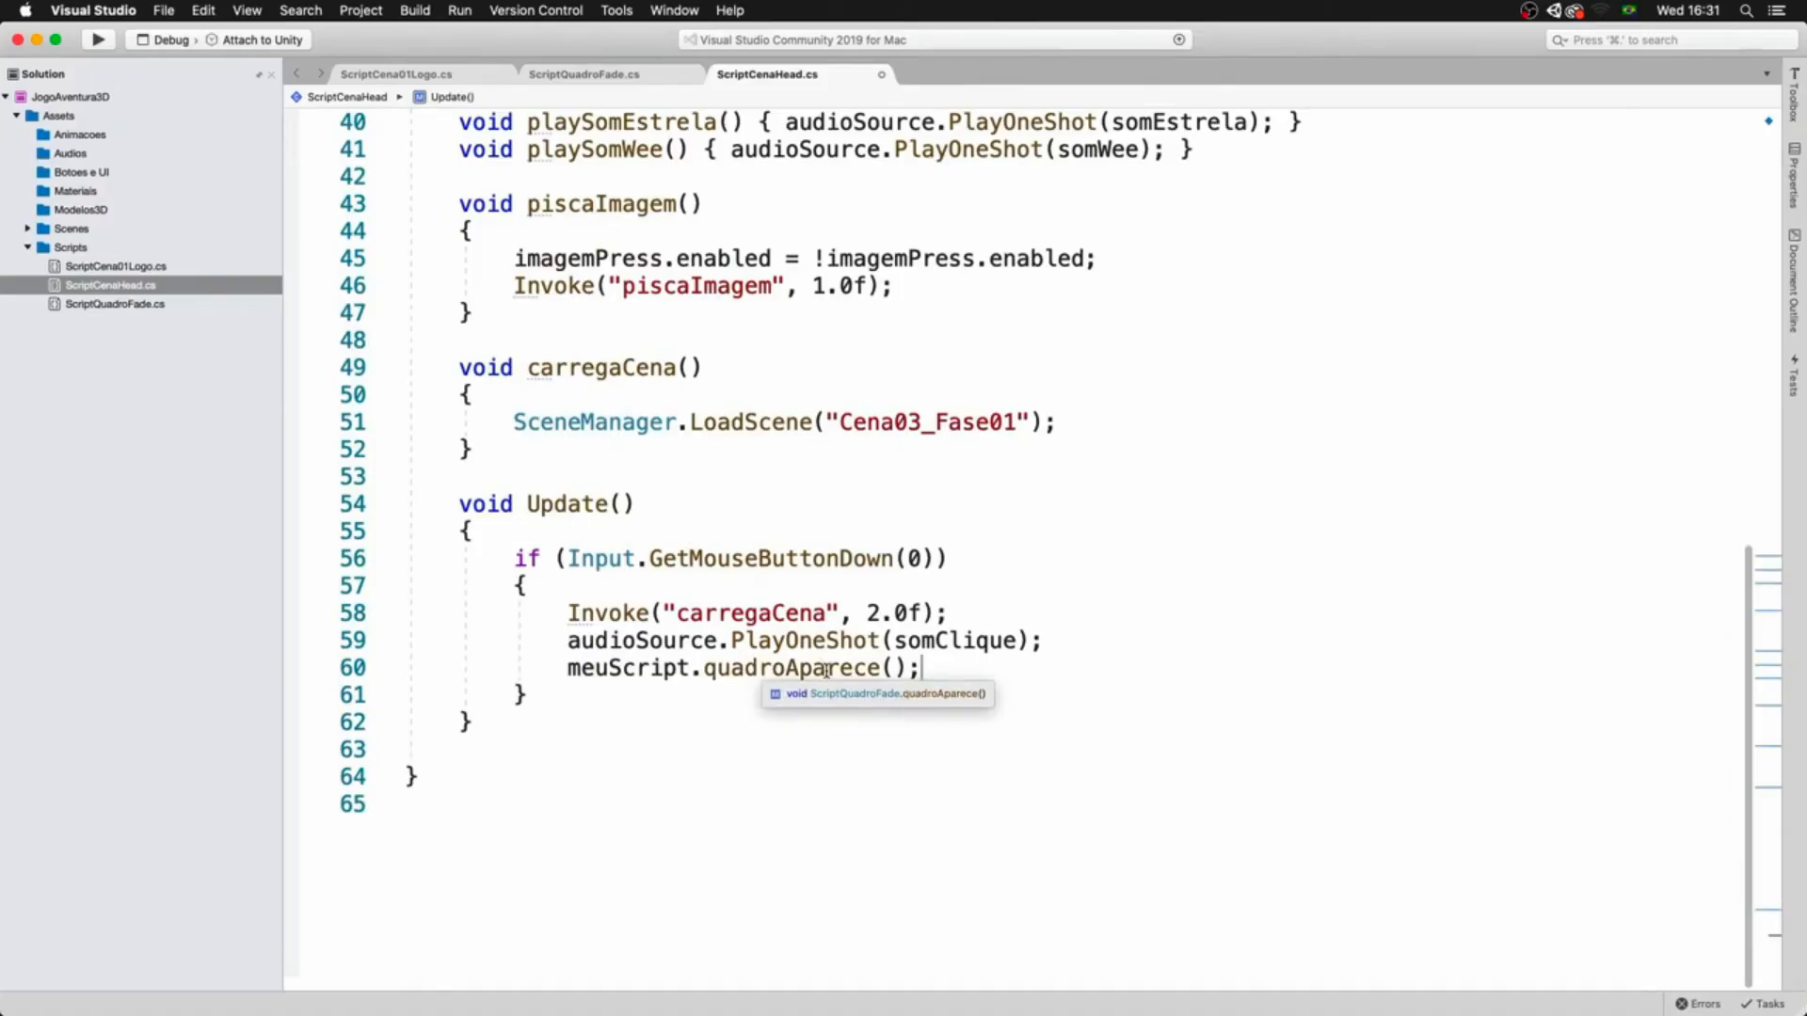
key("super+s")
- Switch to Unity, assign the iniciar clip to Som Clique on the Main Camera, and play-test the change to the next scene
key("super+Tab")
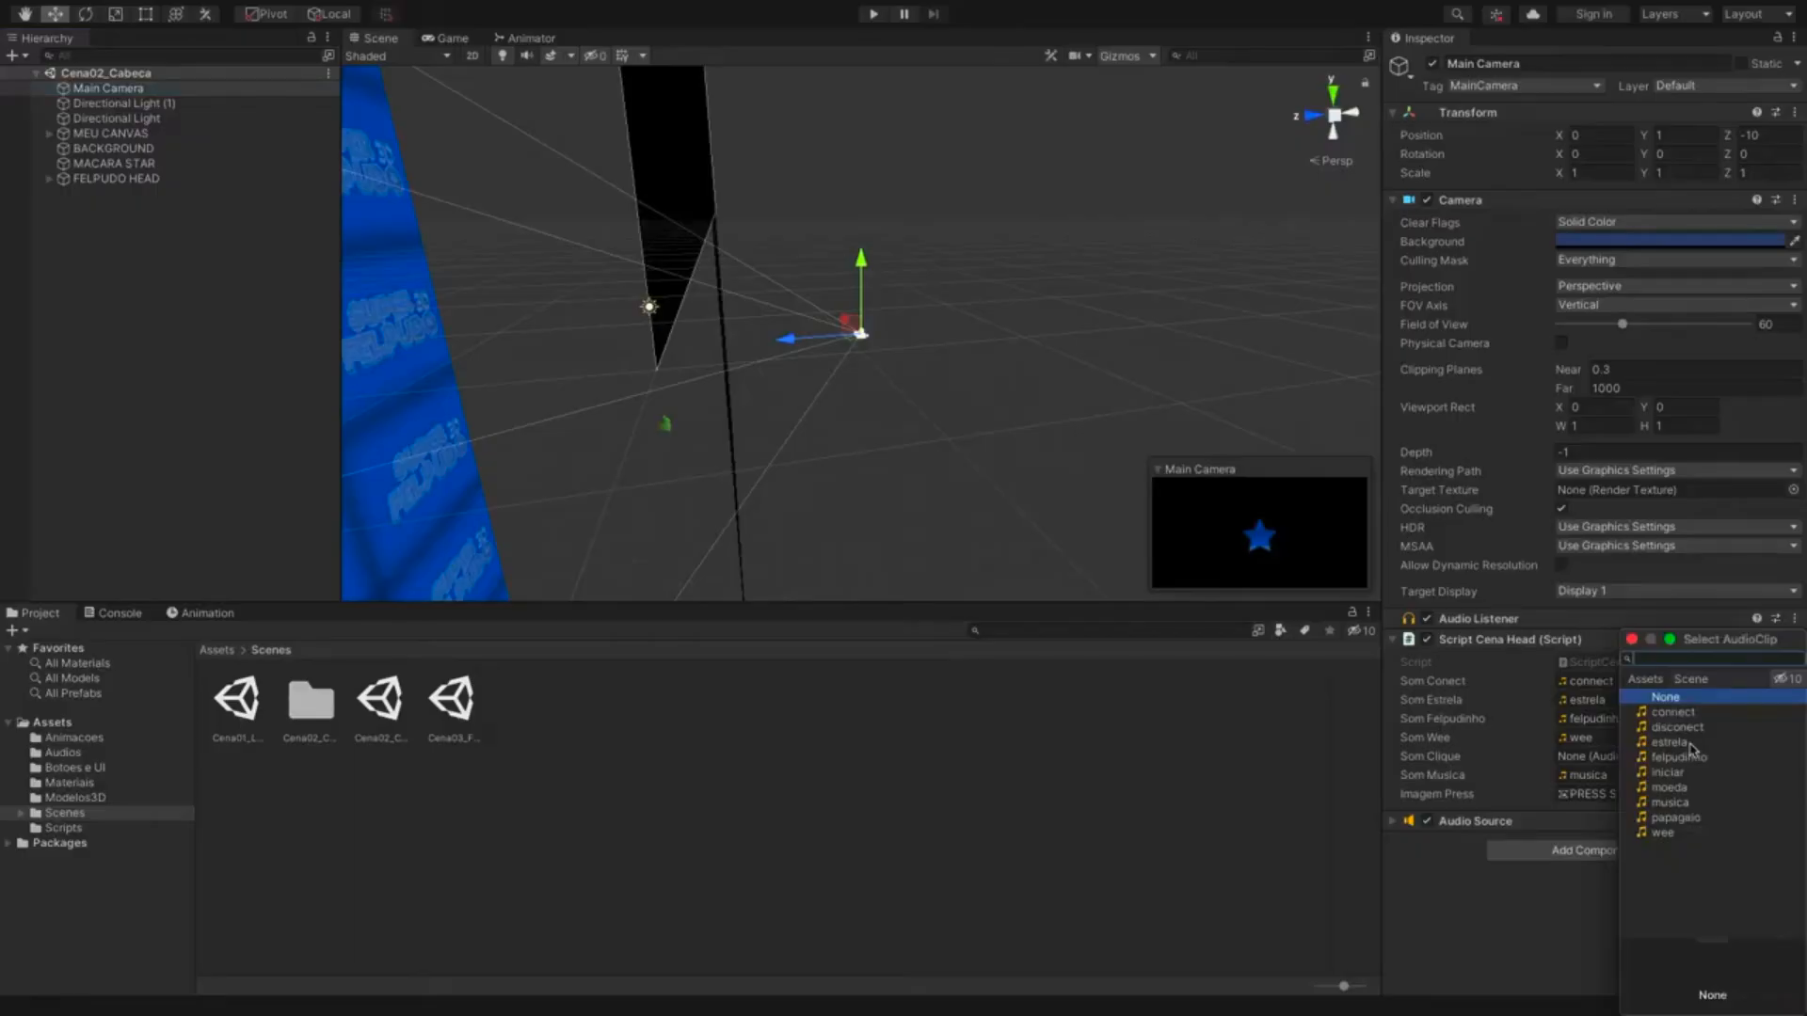
double_click(1666, 772)
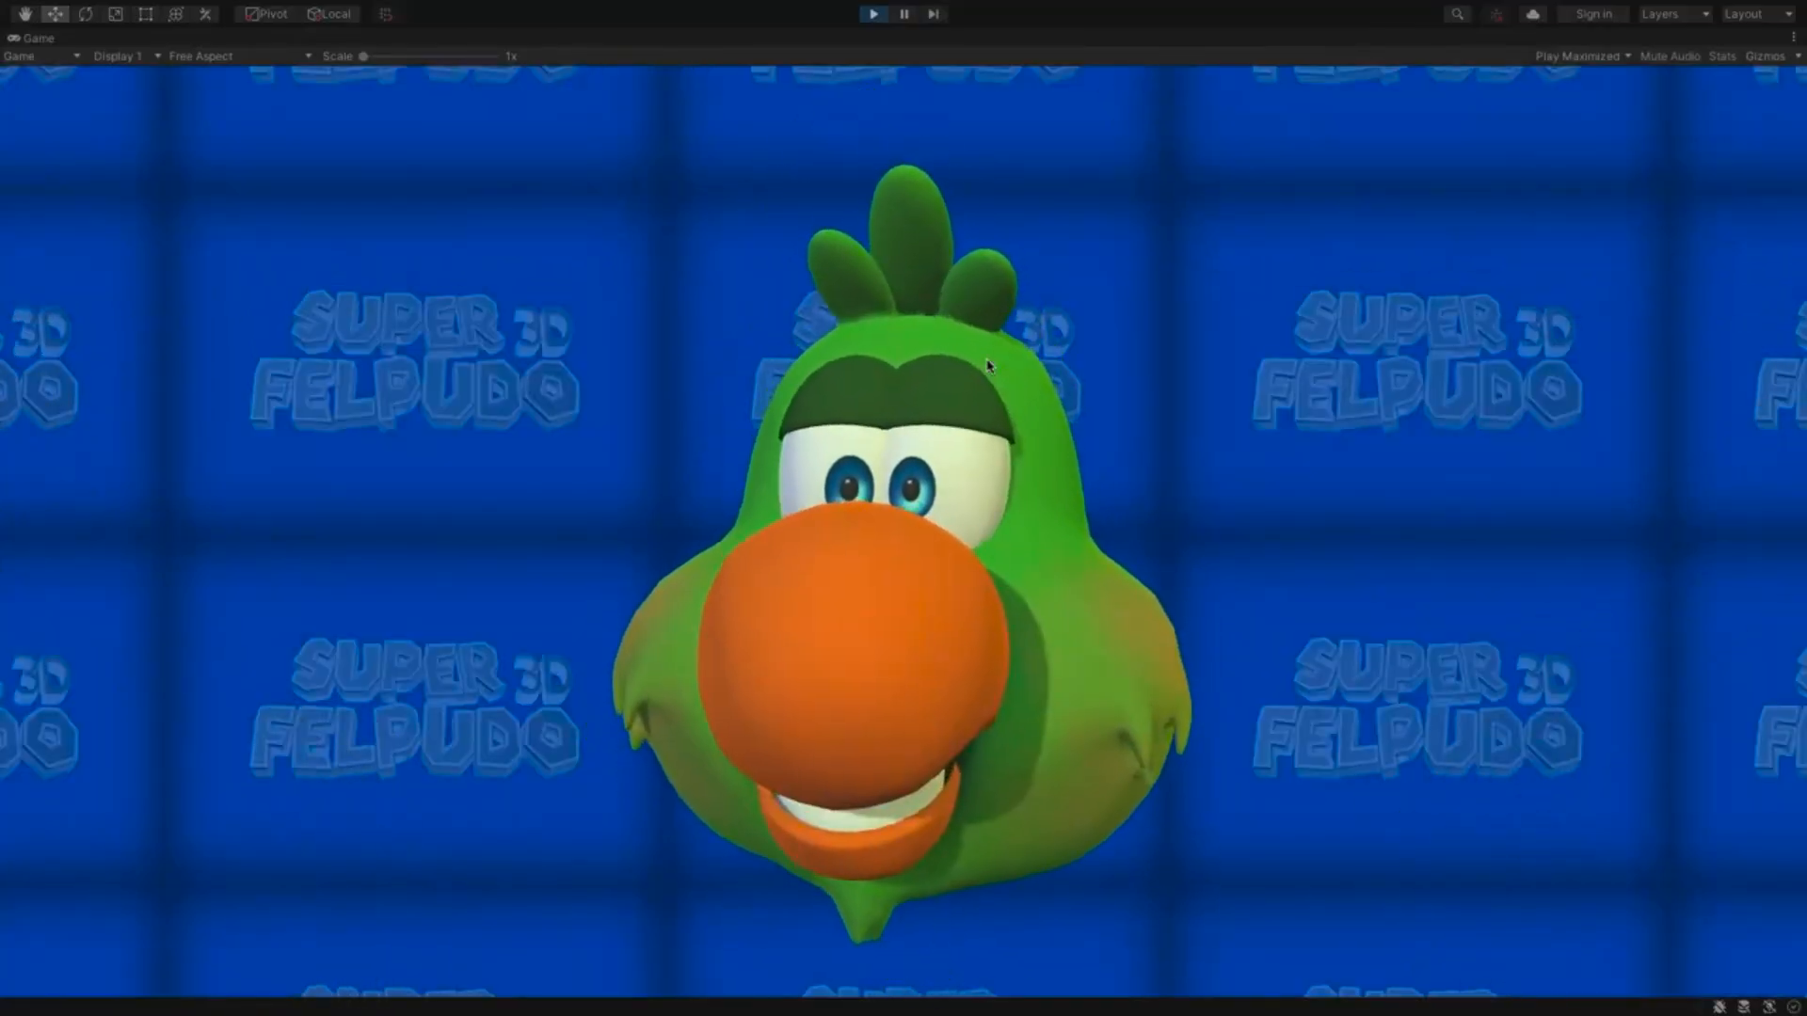
left_click(921, 679)
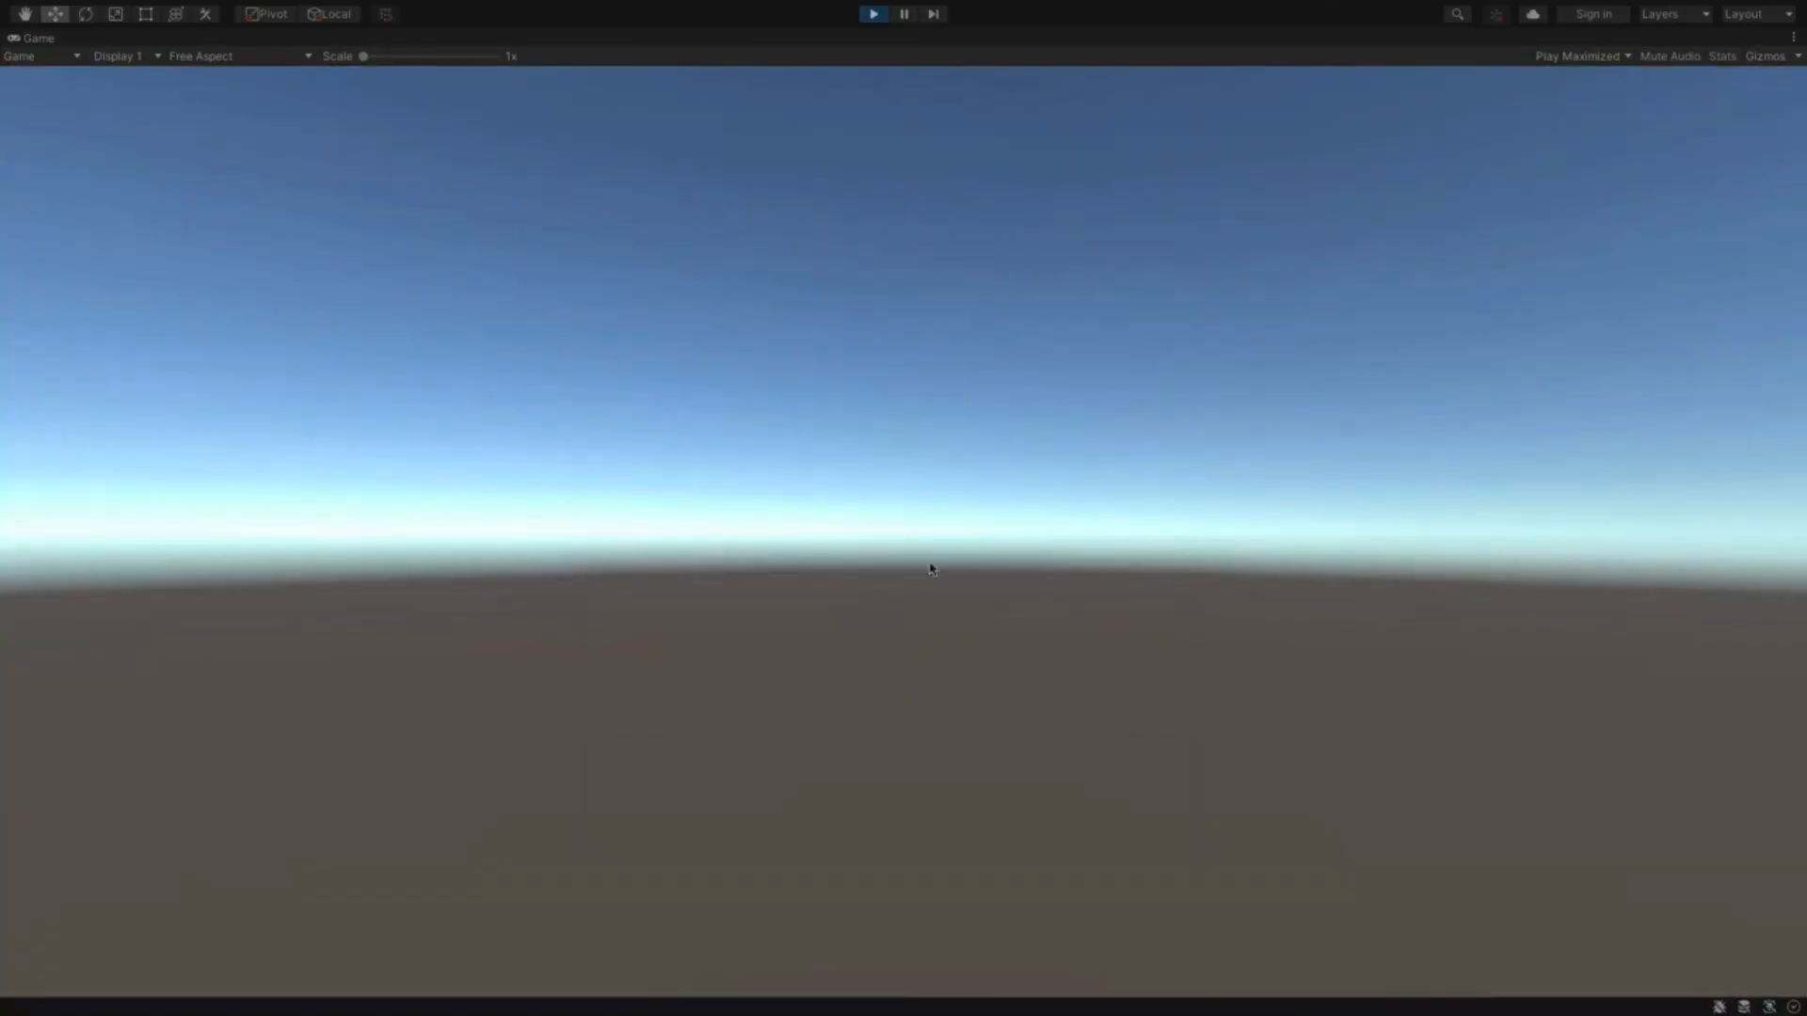
left_click(876, 21)
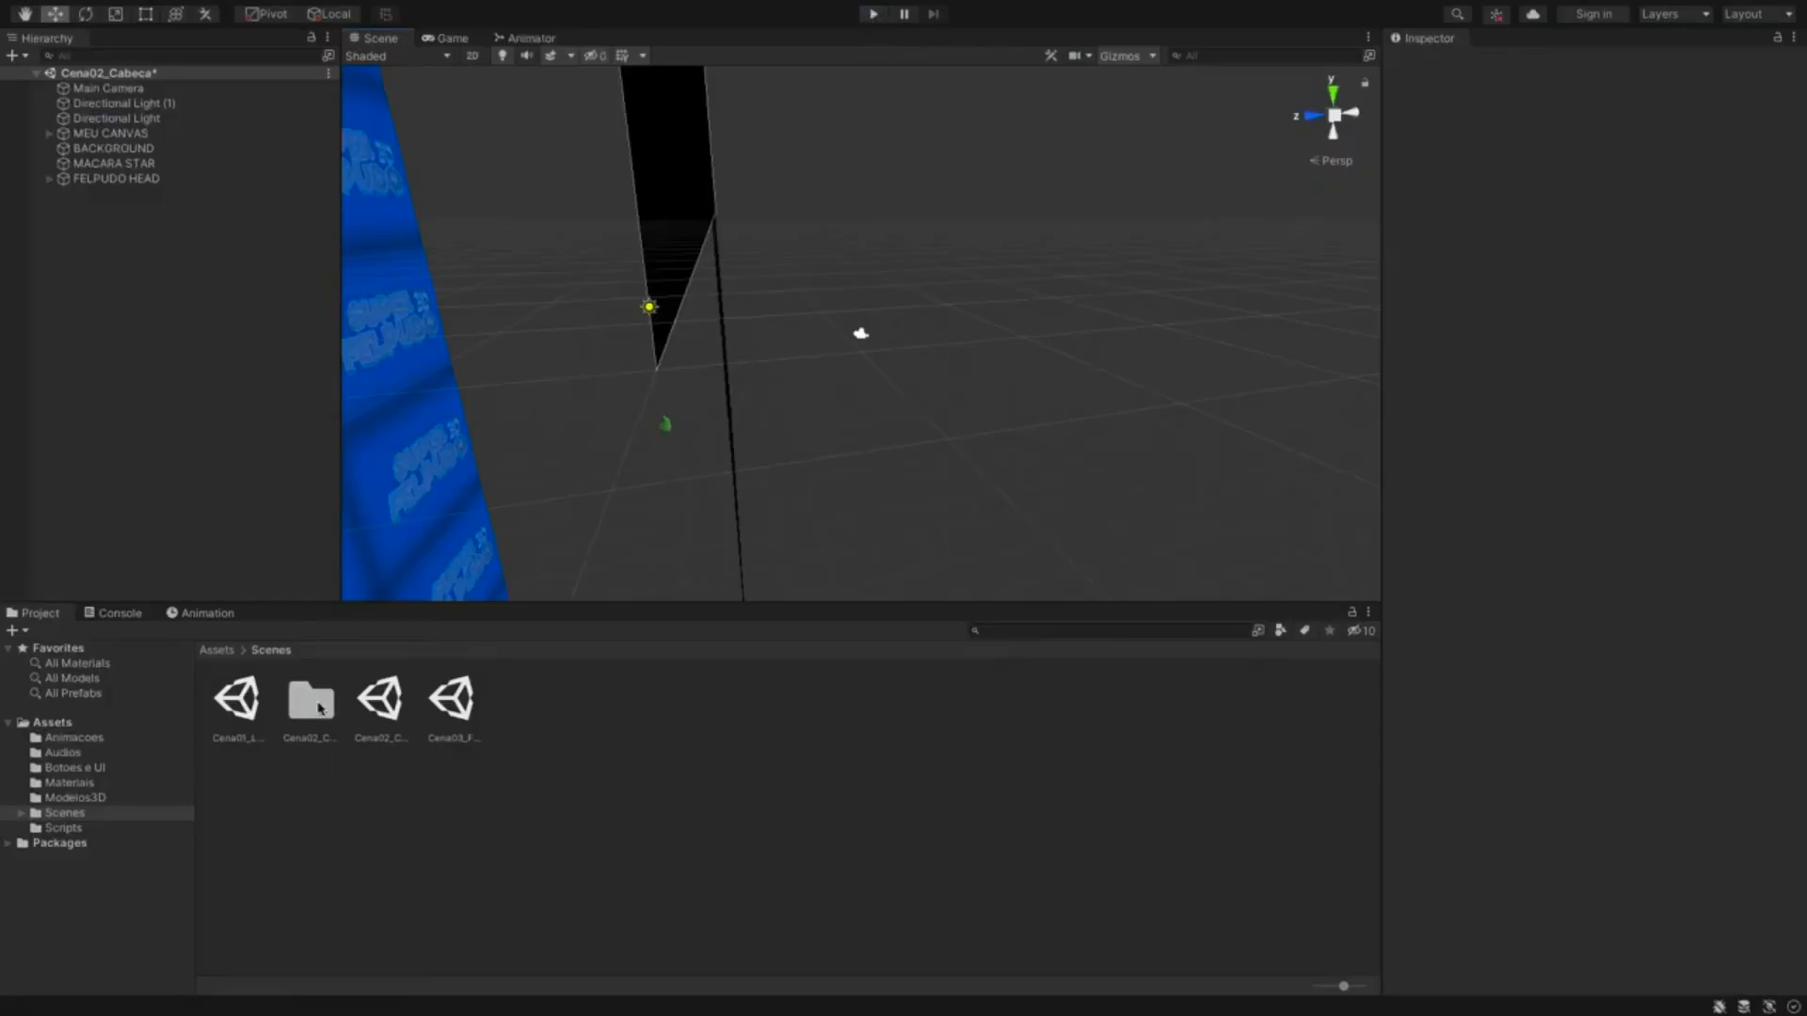
- Play-test the game from Cena01_LogoIntro, going through the head scene and its fade-out, and stop the game
left_click(874, 14)
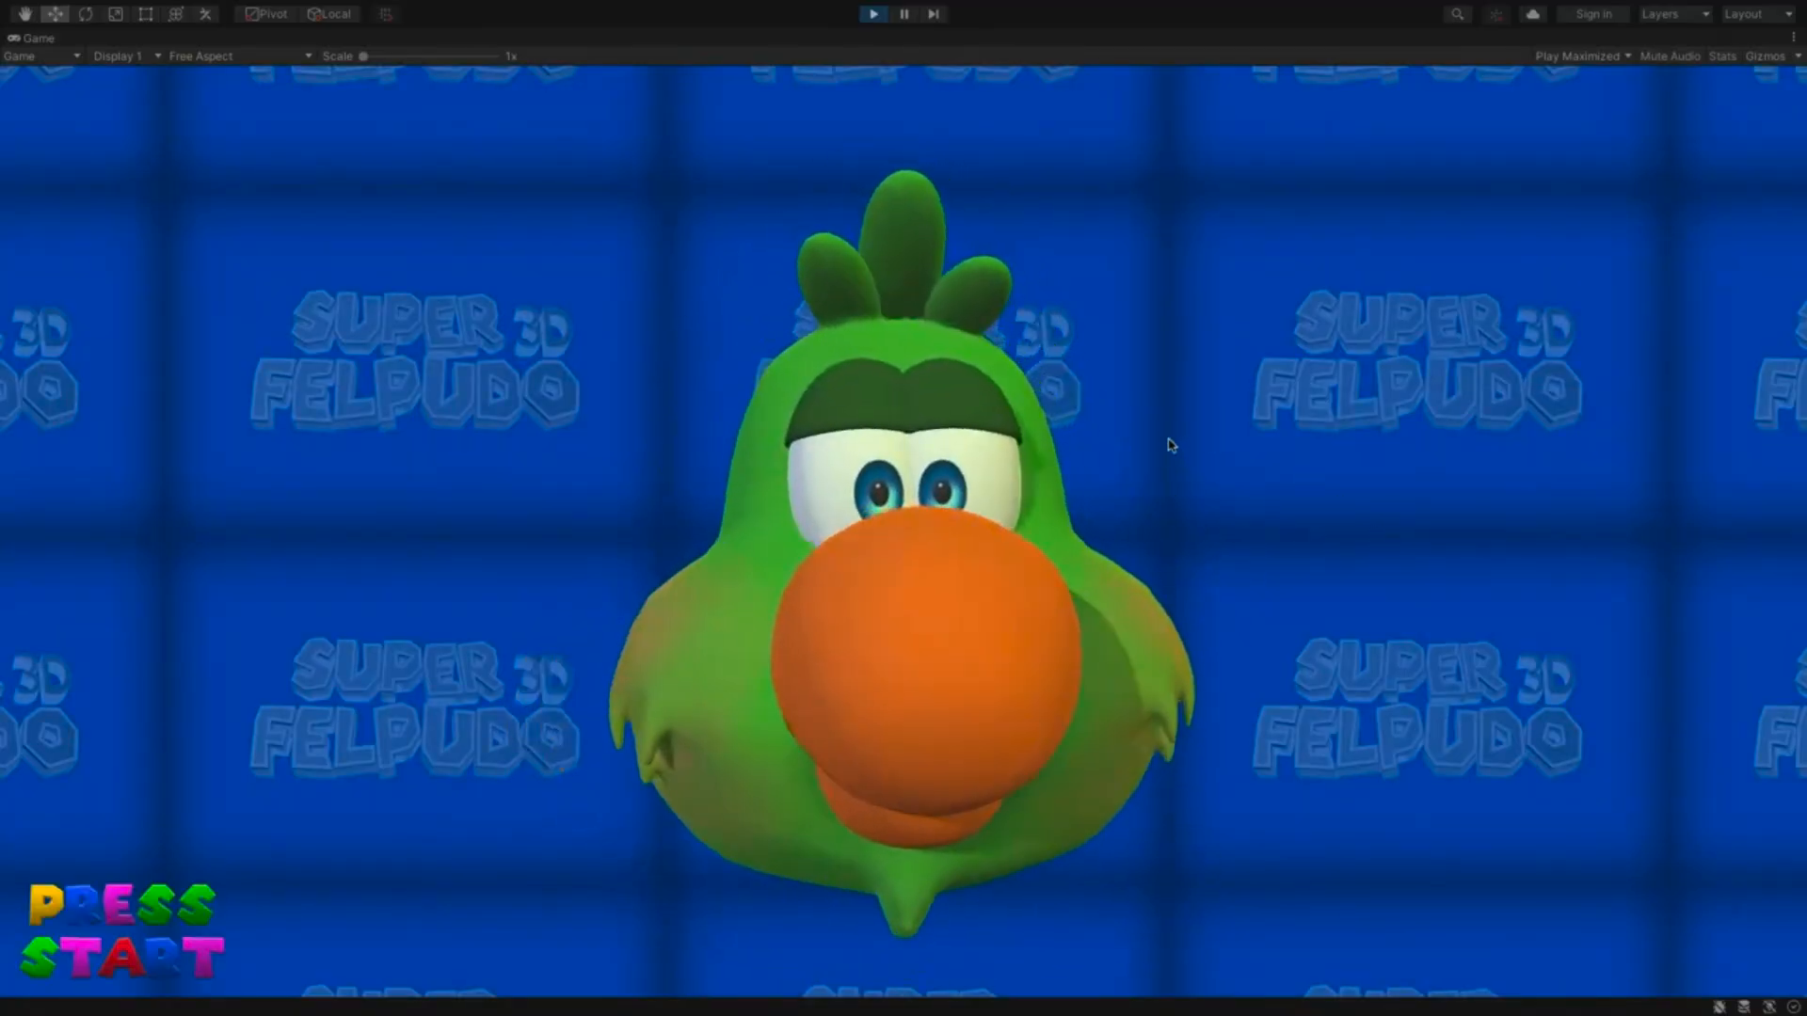
left_click(958, 511)
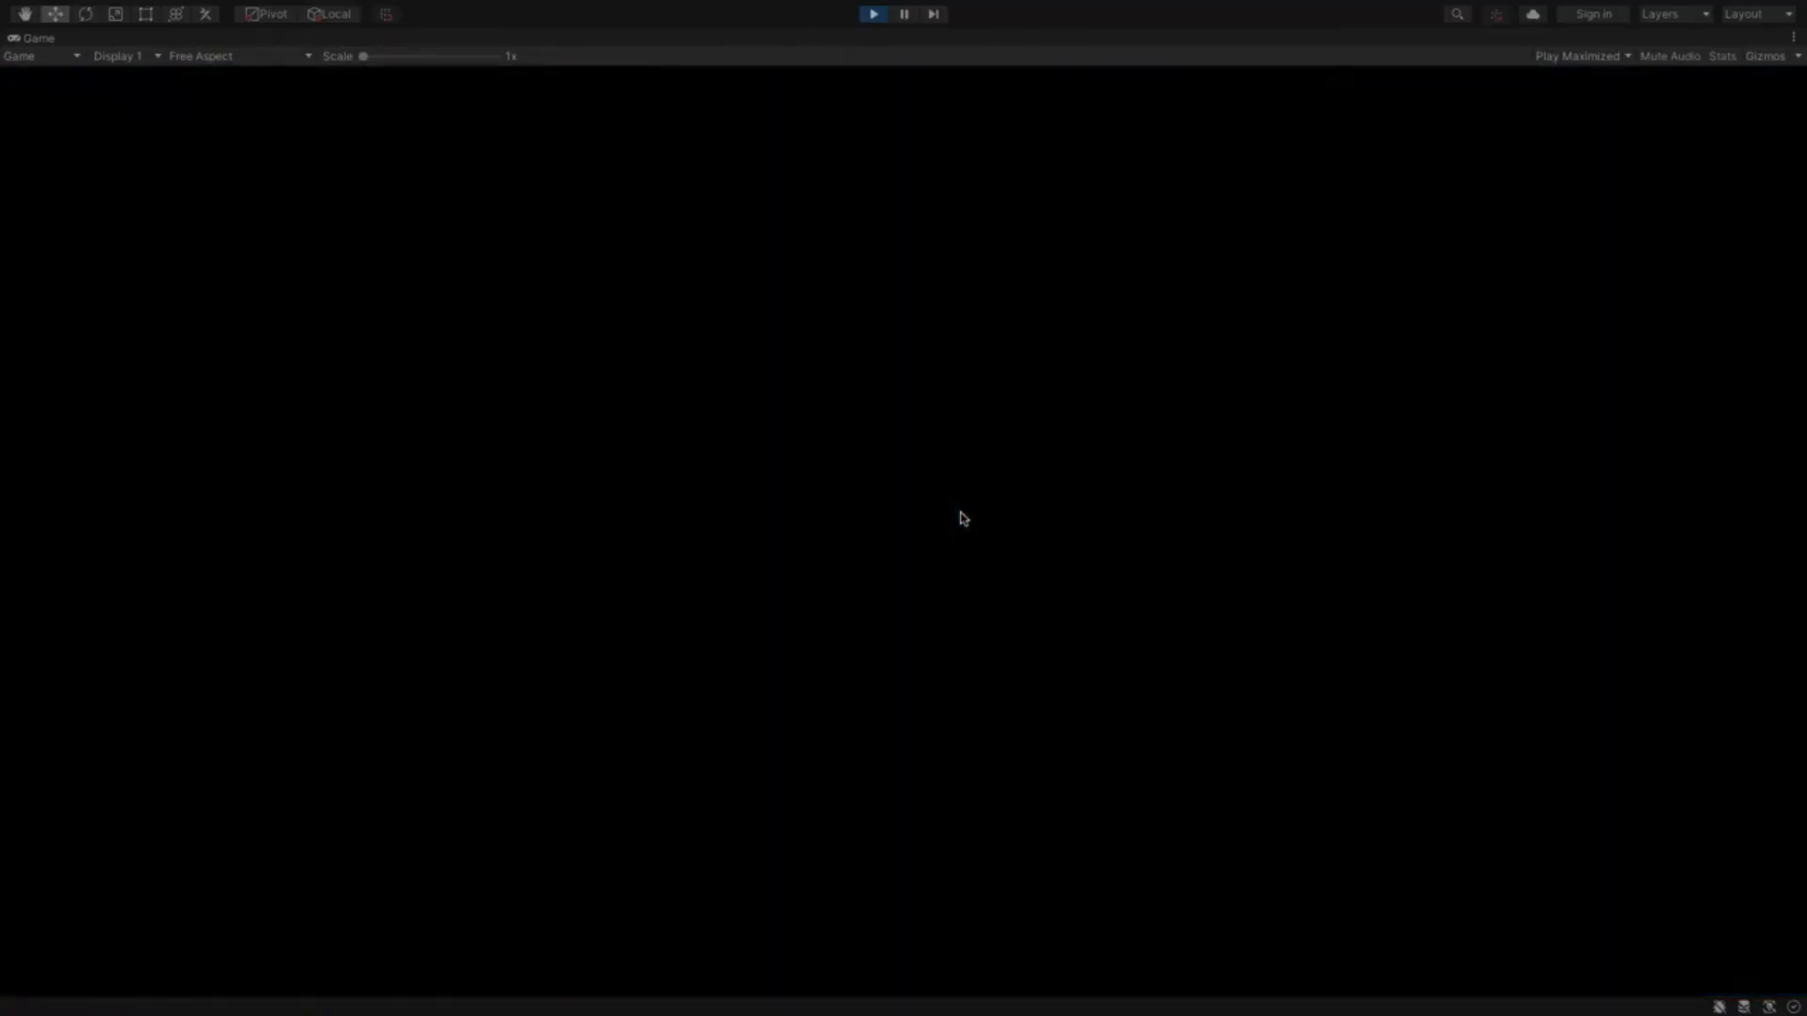
key("super+p")
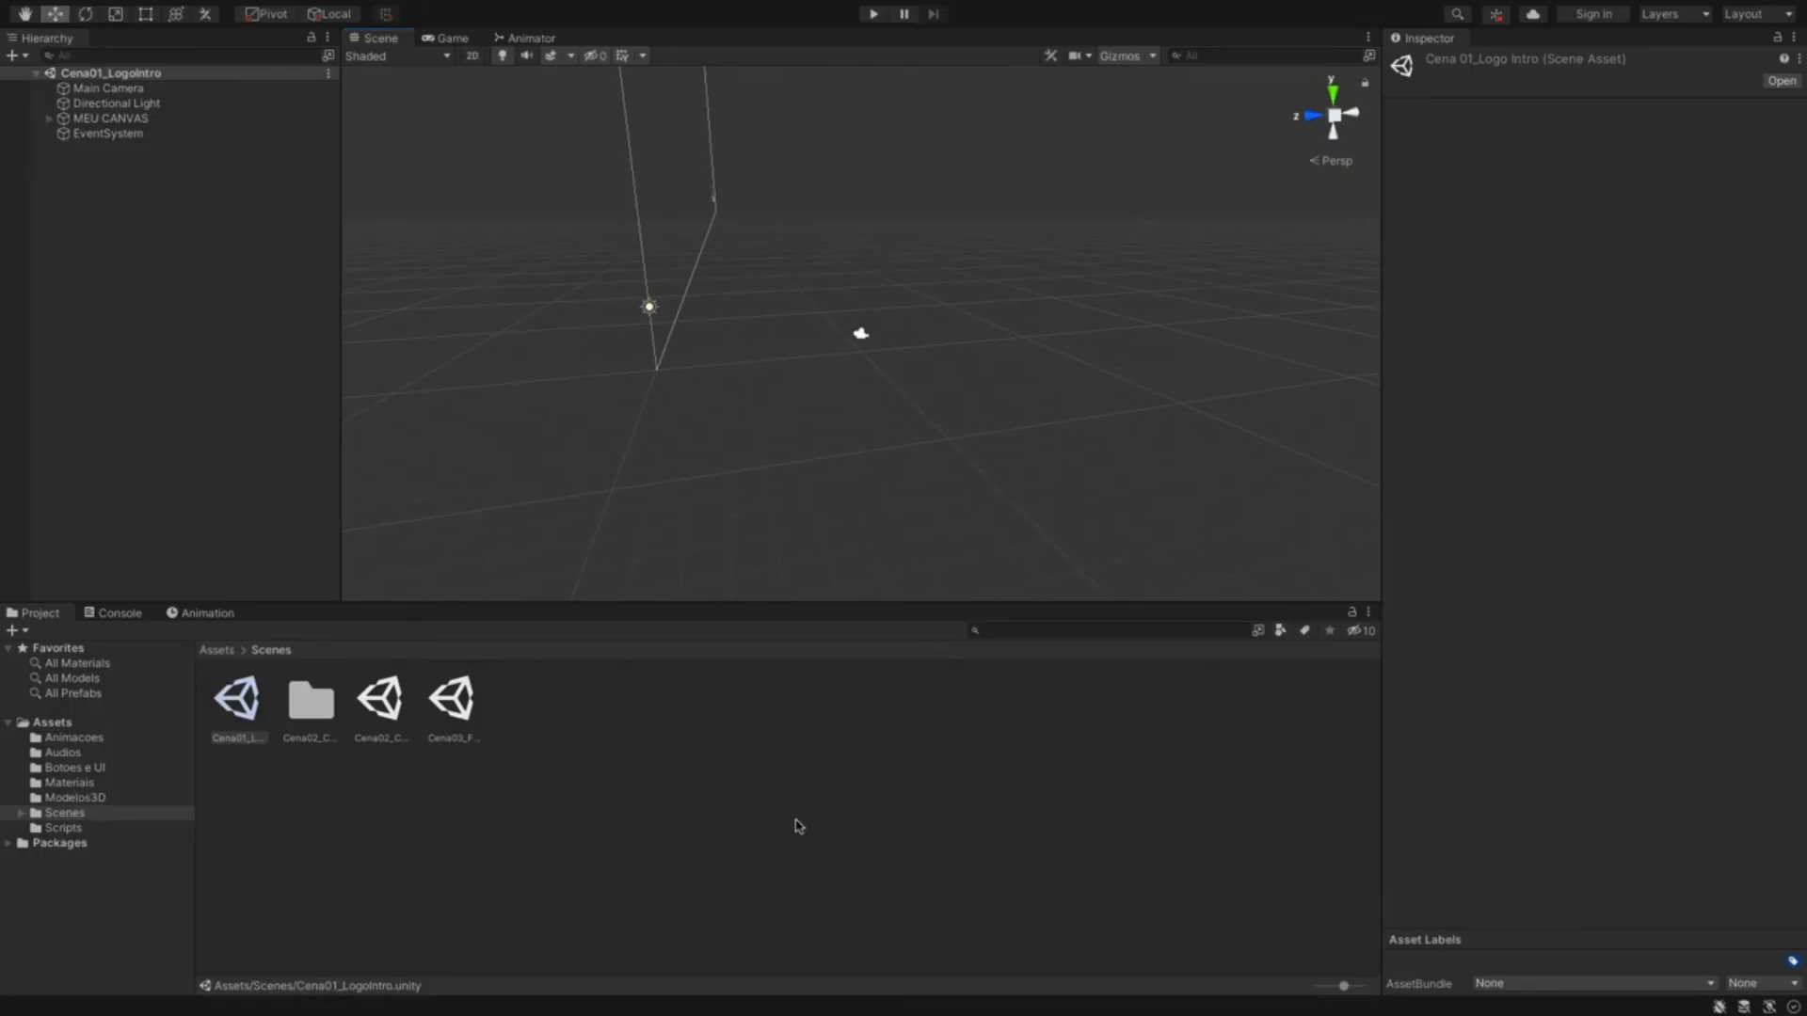
- Switch to Visual Studio and review ScriptCenaHead's code from the piscaImagem method up to the declarations
key("super+Tab")
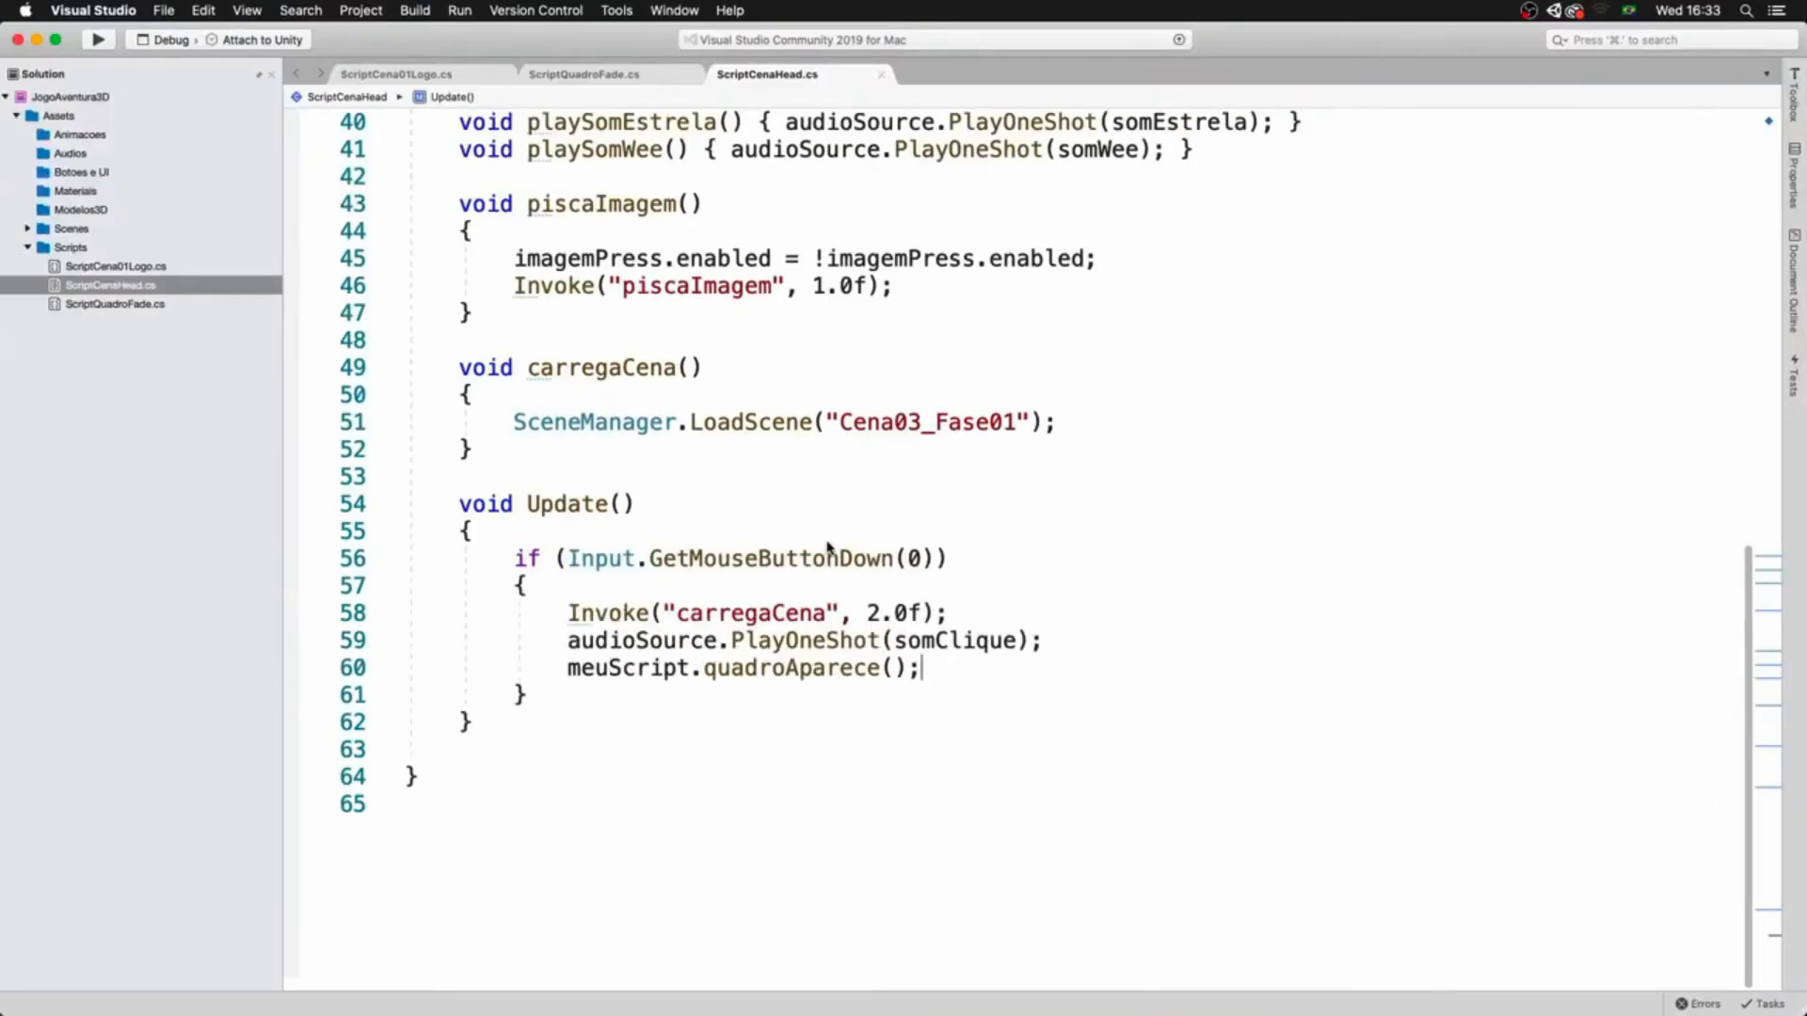
left_click(861, 285)
scroll(896, 610, "up", 10)
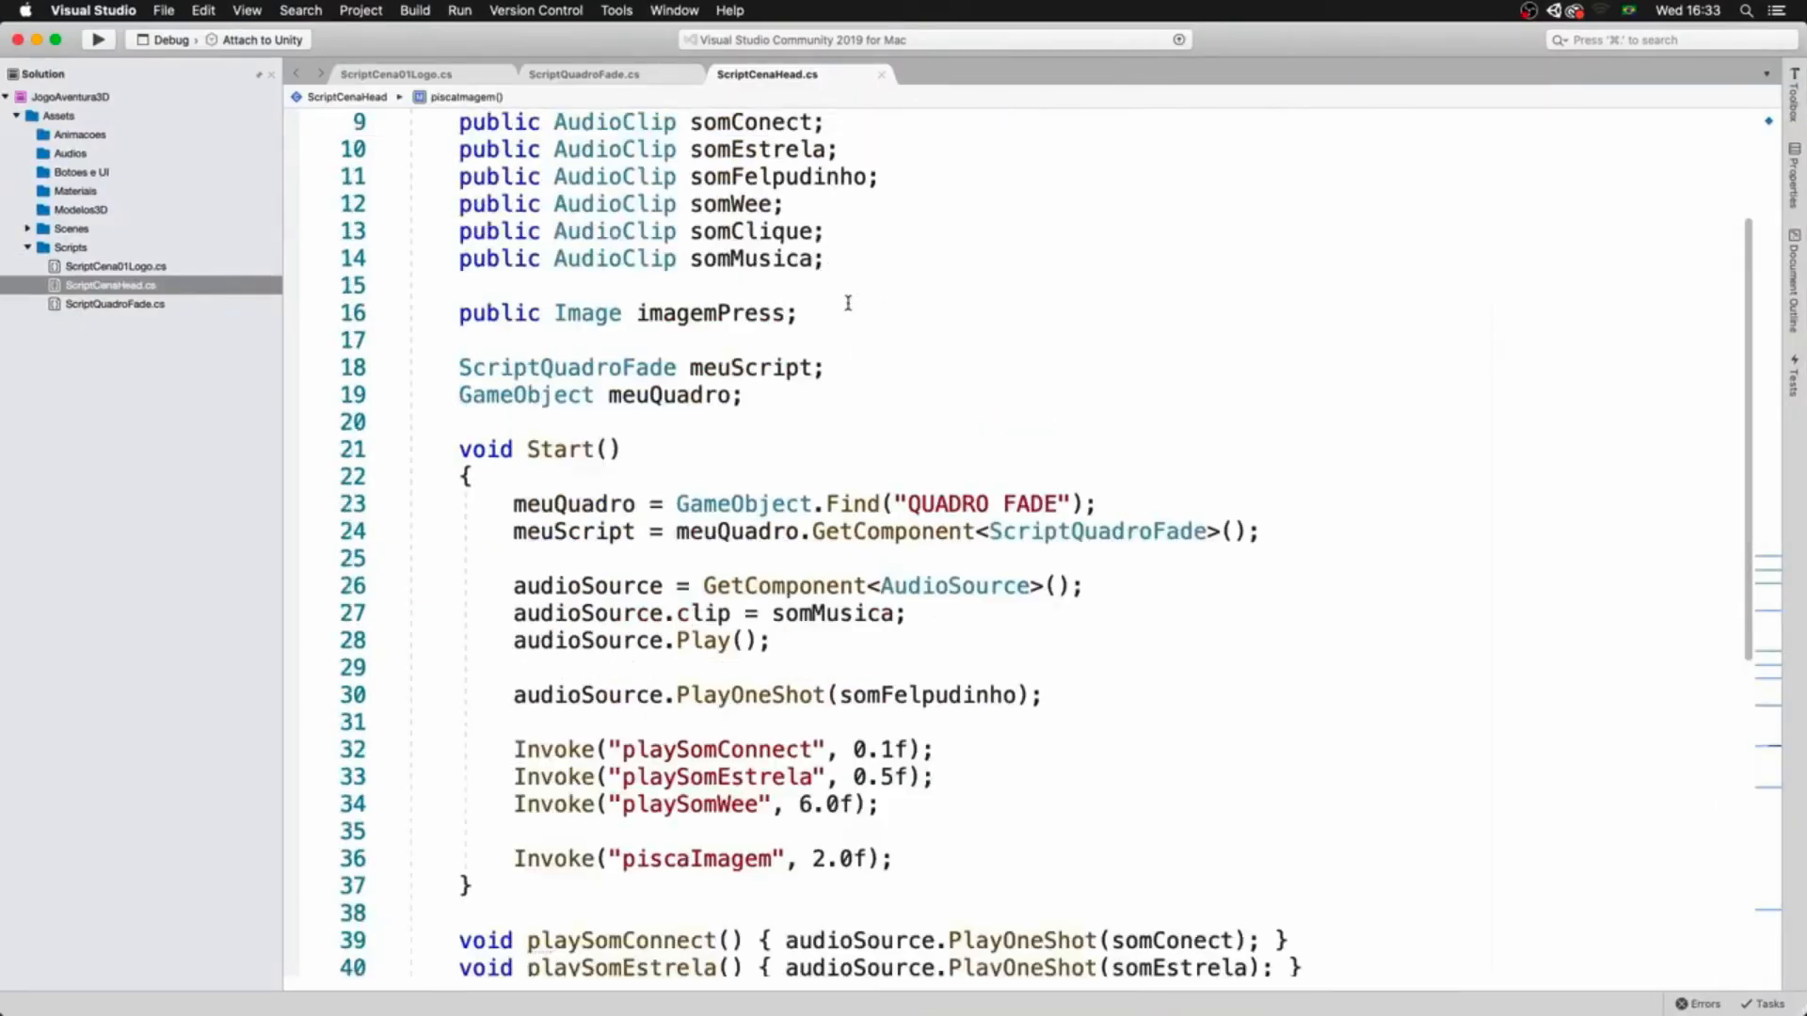
- Set the delay of the playSomWee Invoke in ScriptCenaHead's Start method to 6.5f
left_click(833, 803)
type("5")
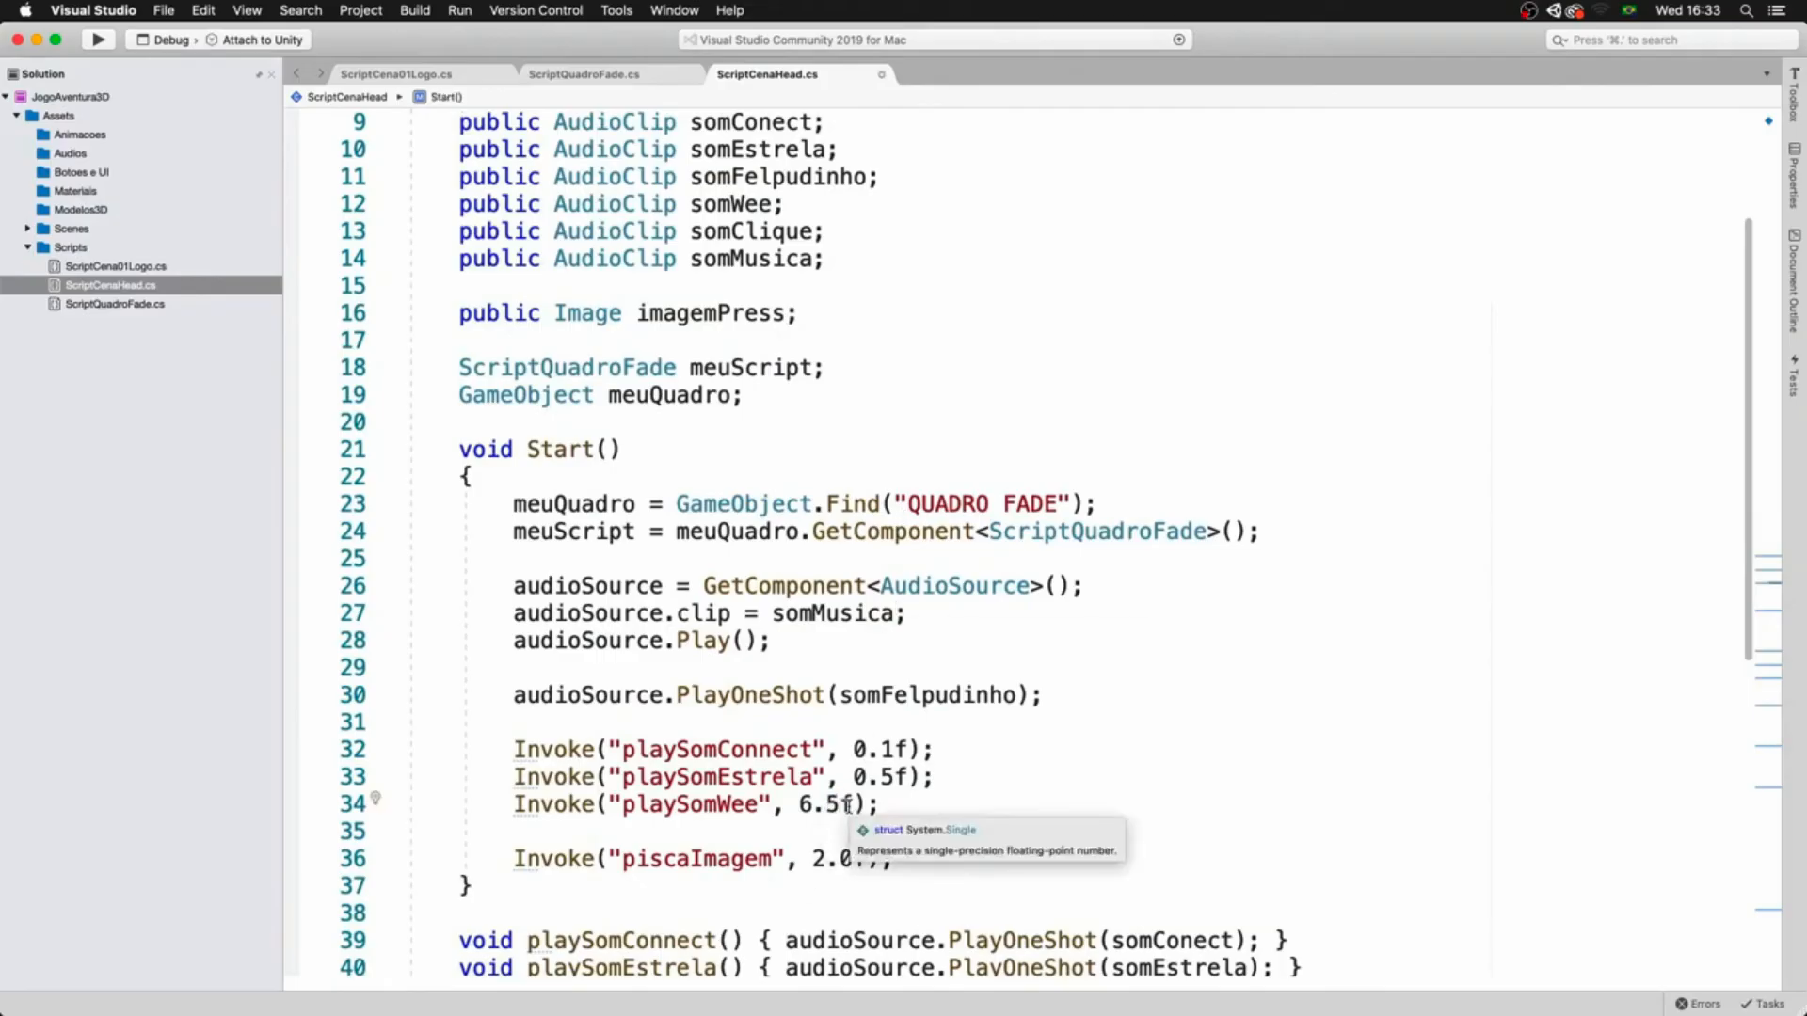
left_click_drag(1746, 646, 1739, 753)
- Switch to Unity, open the Cena02_Cabeca scene, and select and frame the CABECA model inside FELPUDO HEAD
key("super+Tab")
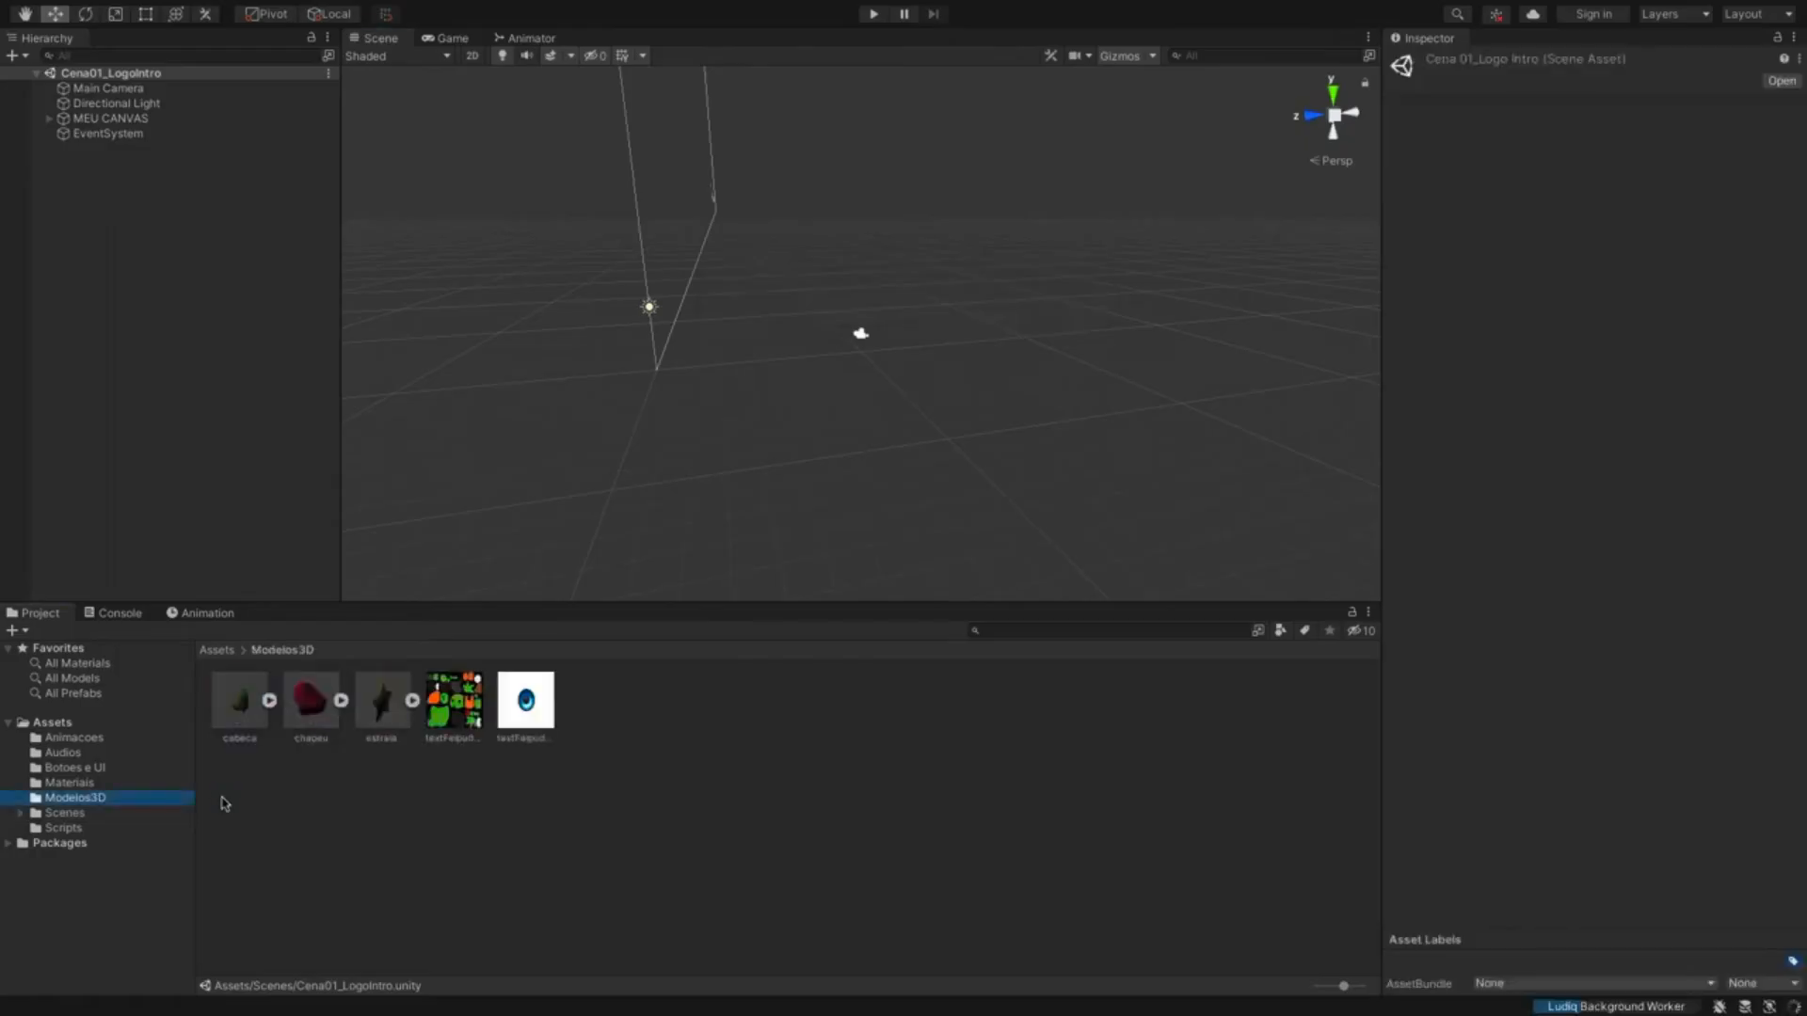
left_click(310, 706)
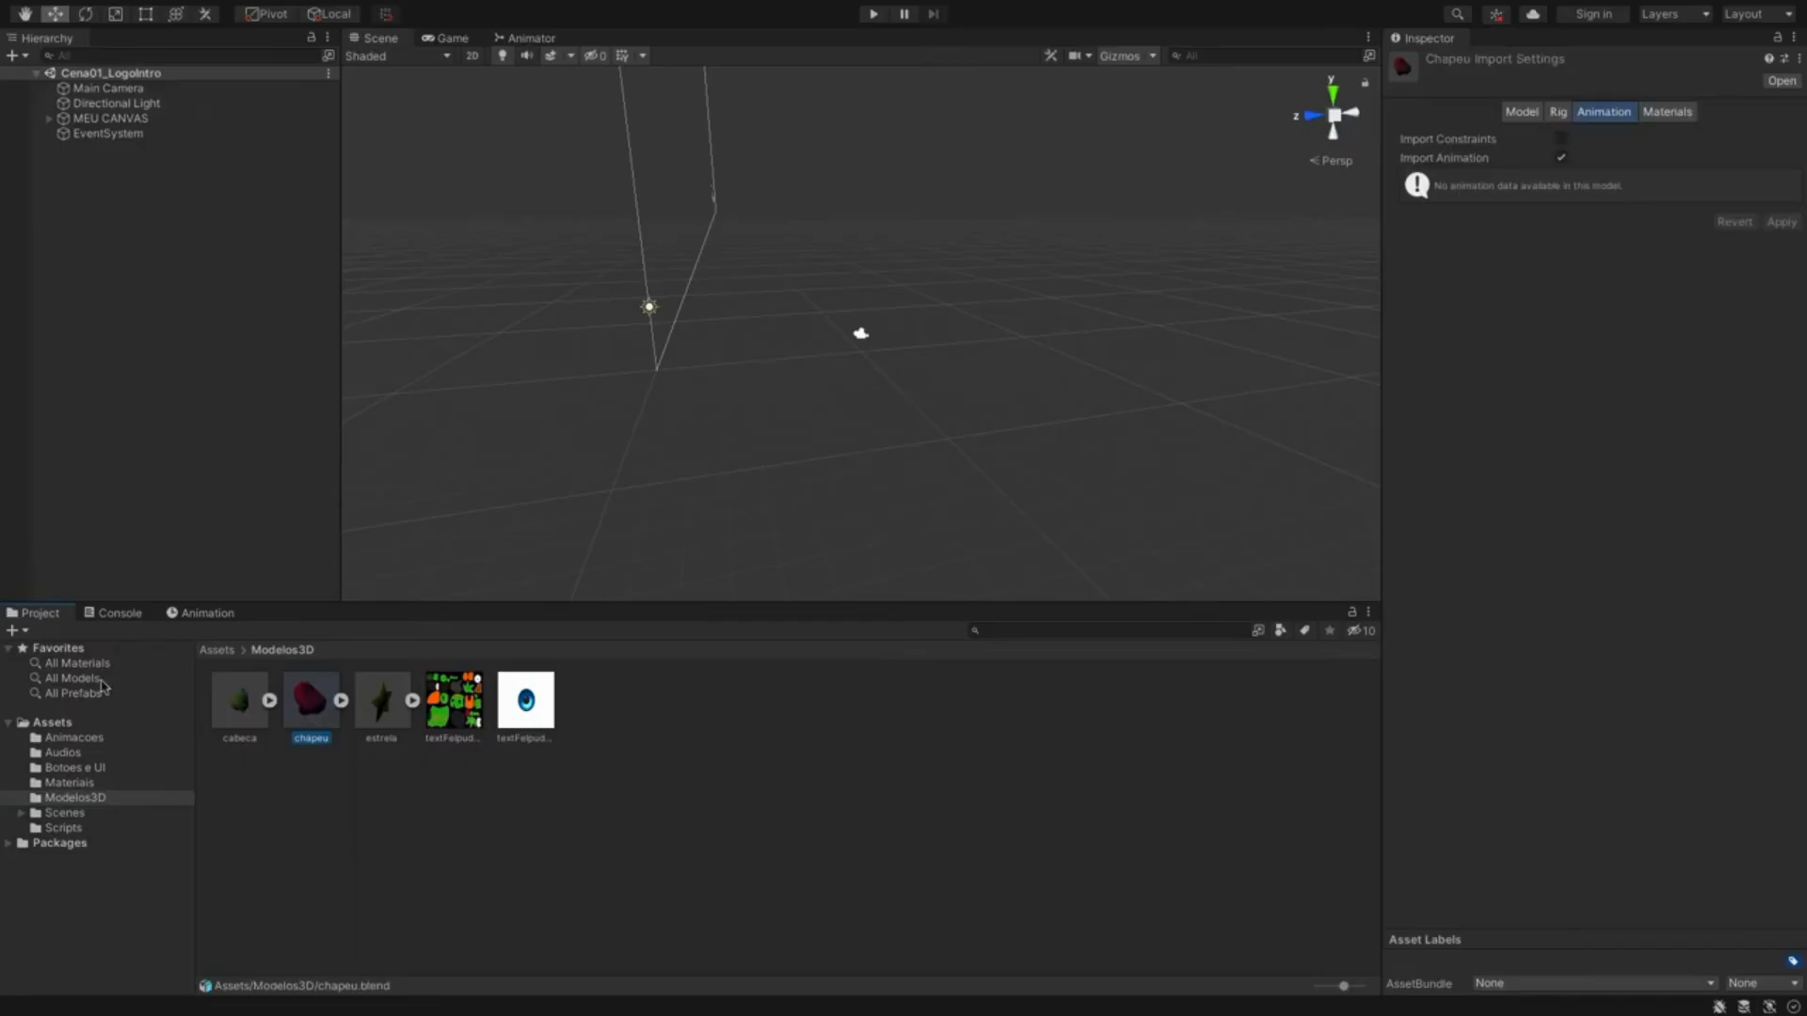
left_click(79, 811)
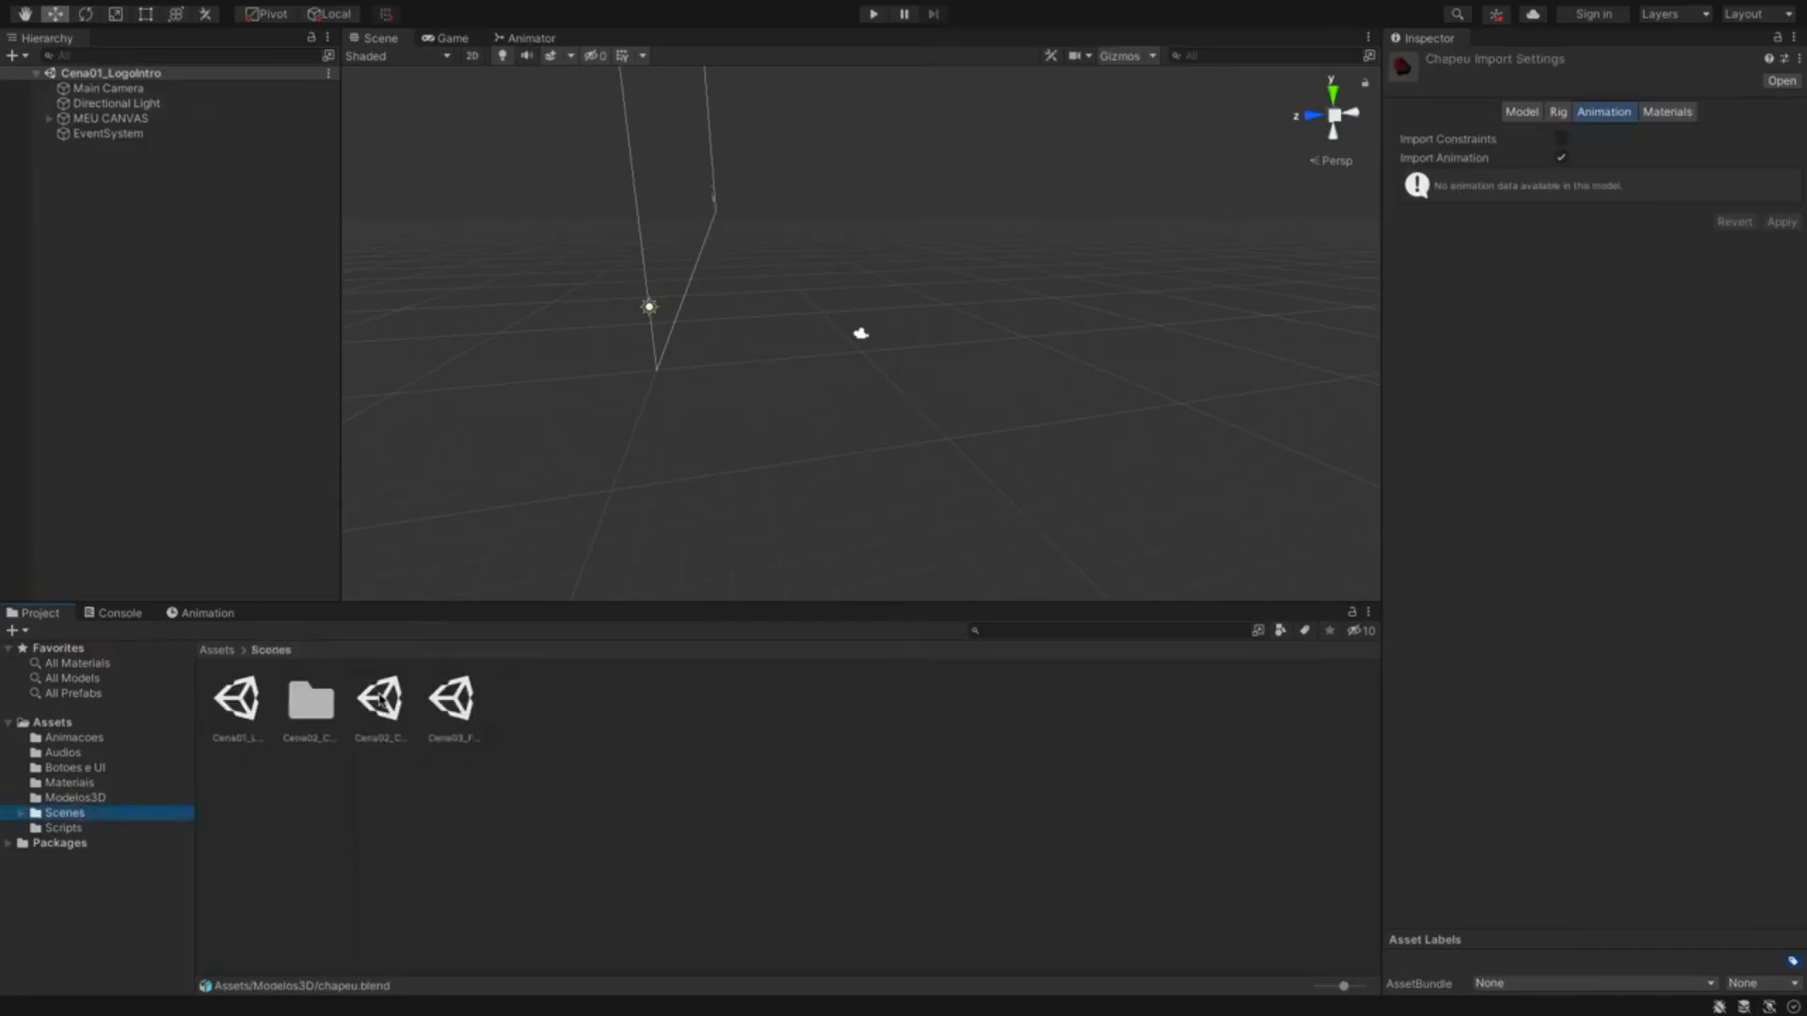
double_click(379, 701)
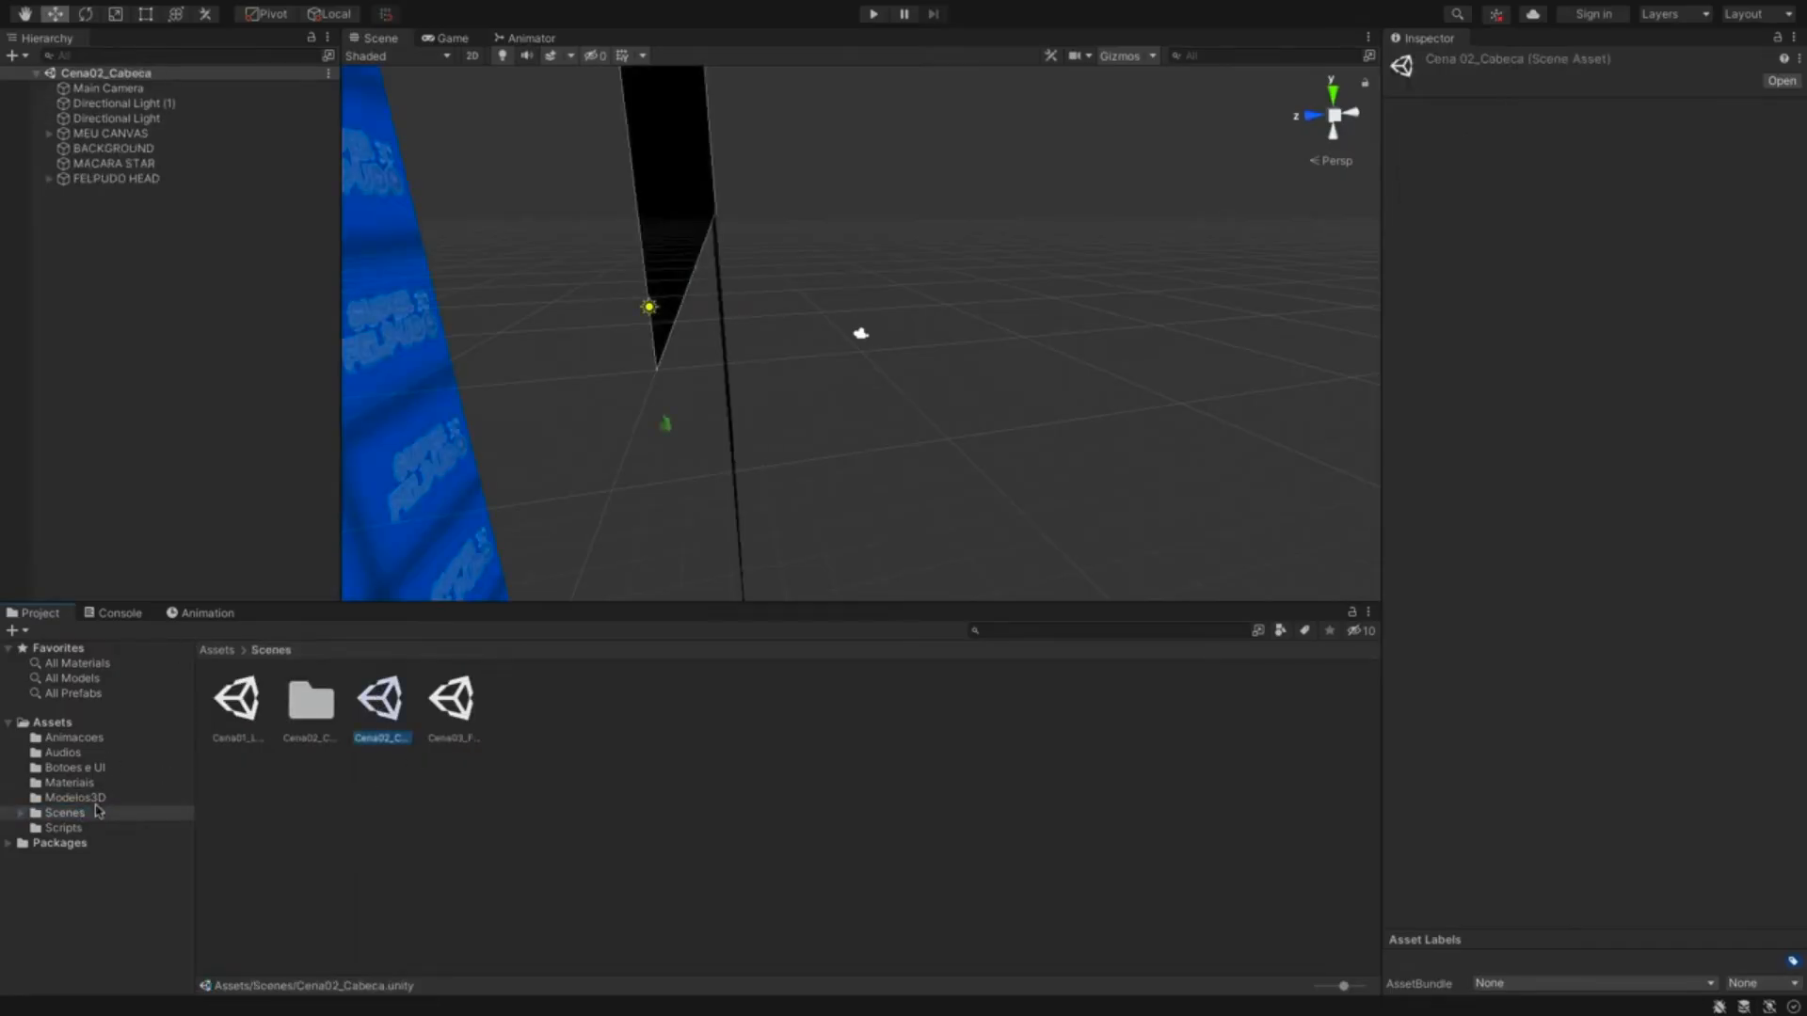
left_click(49, 179)
double_click(109, 193)
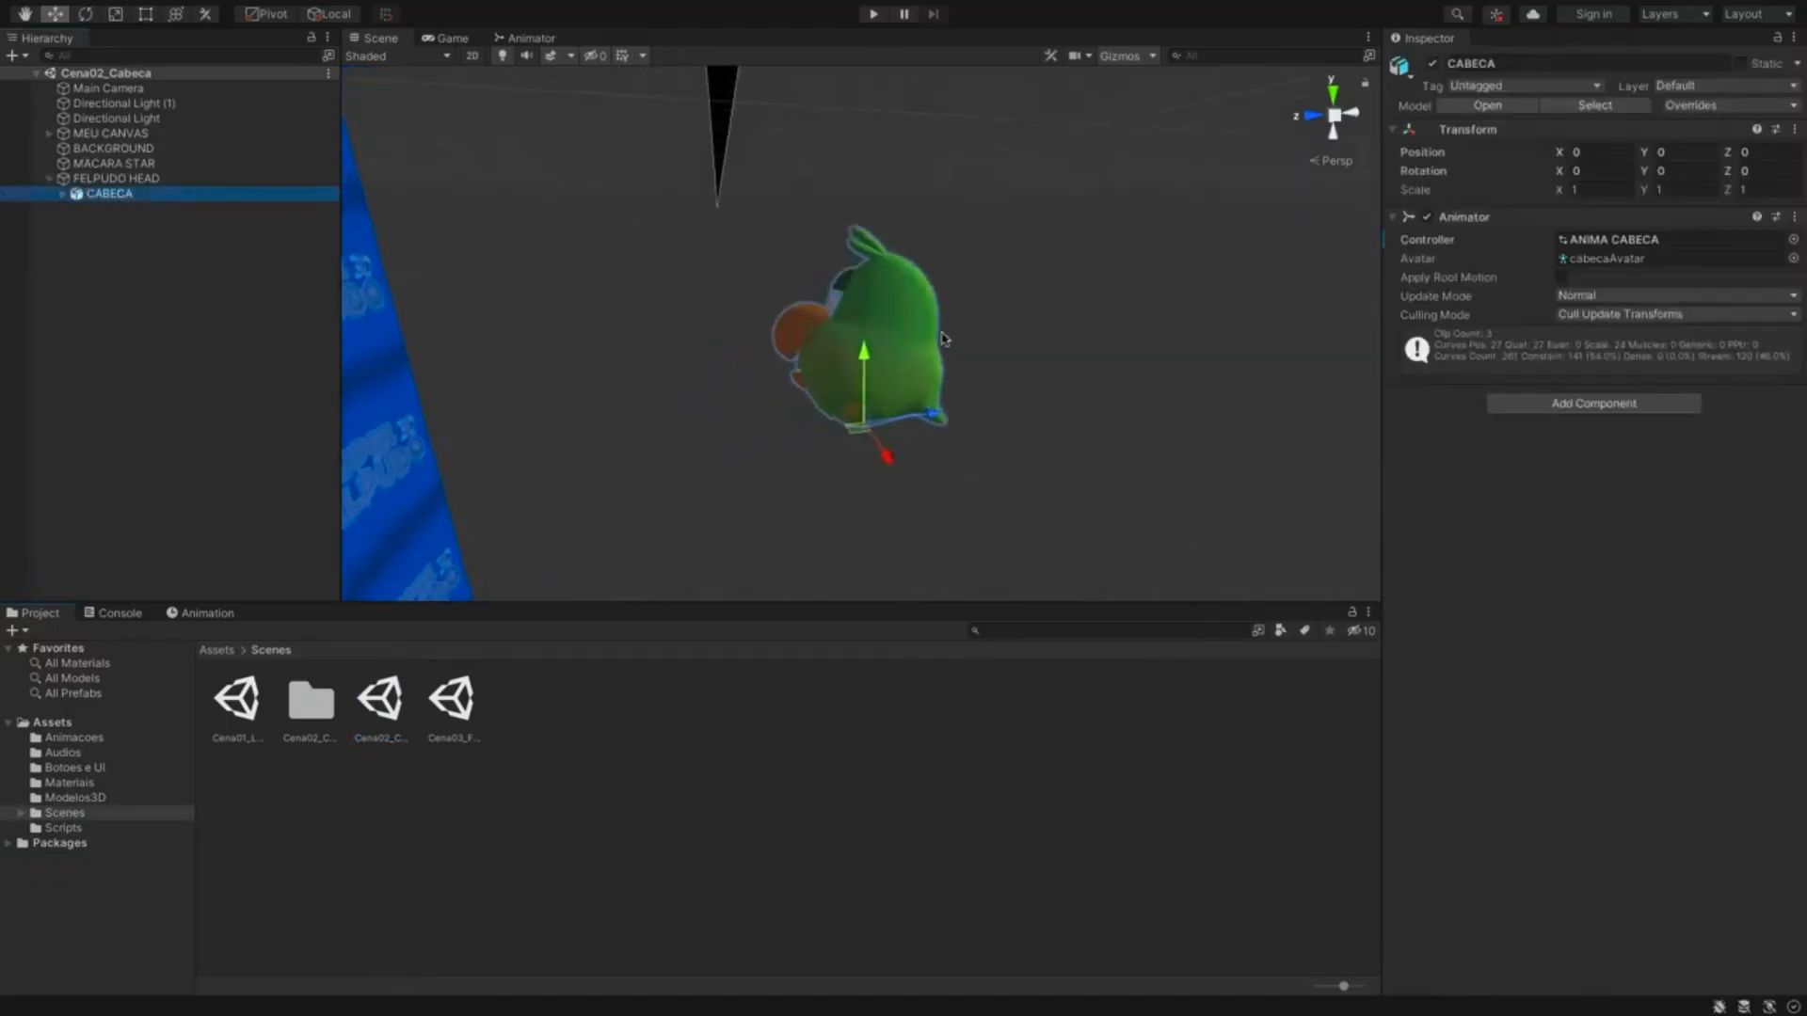
- Add the chapeu model from the Modelos3D folder to the Cena02_Cabeca scene
left_click_drag(946, 337, 729, 275, "alt")
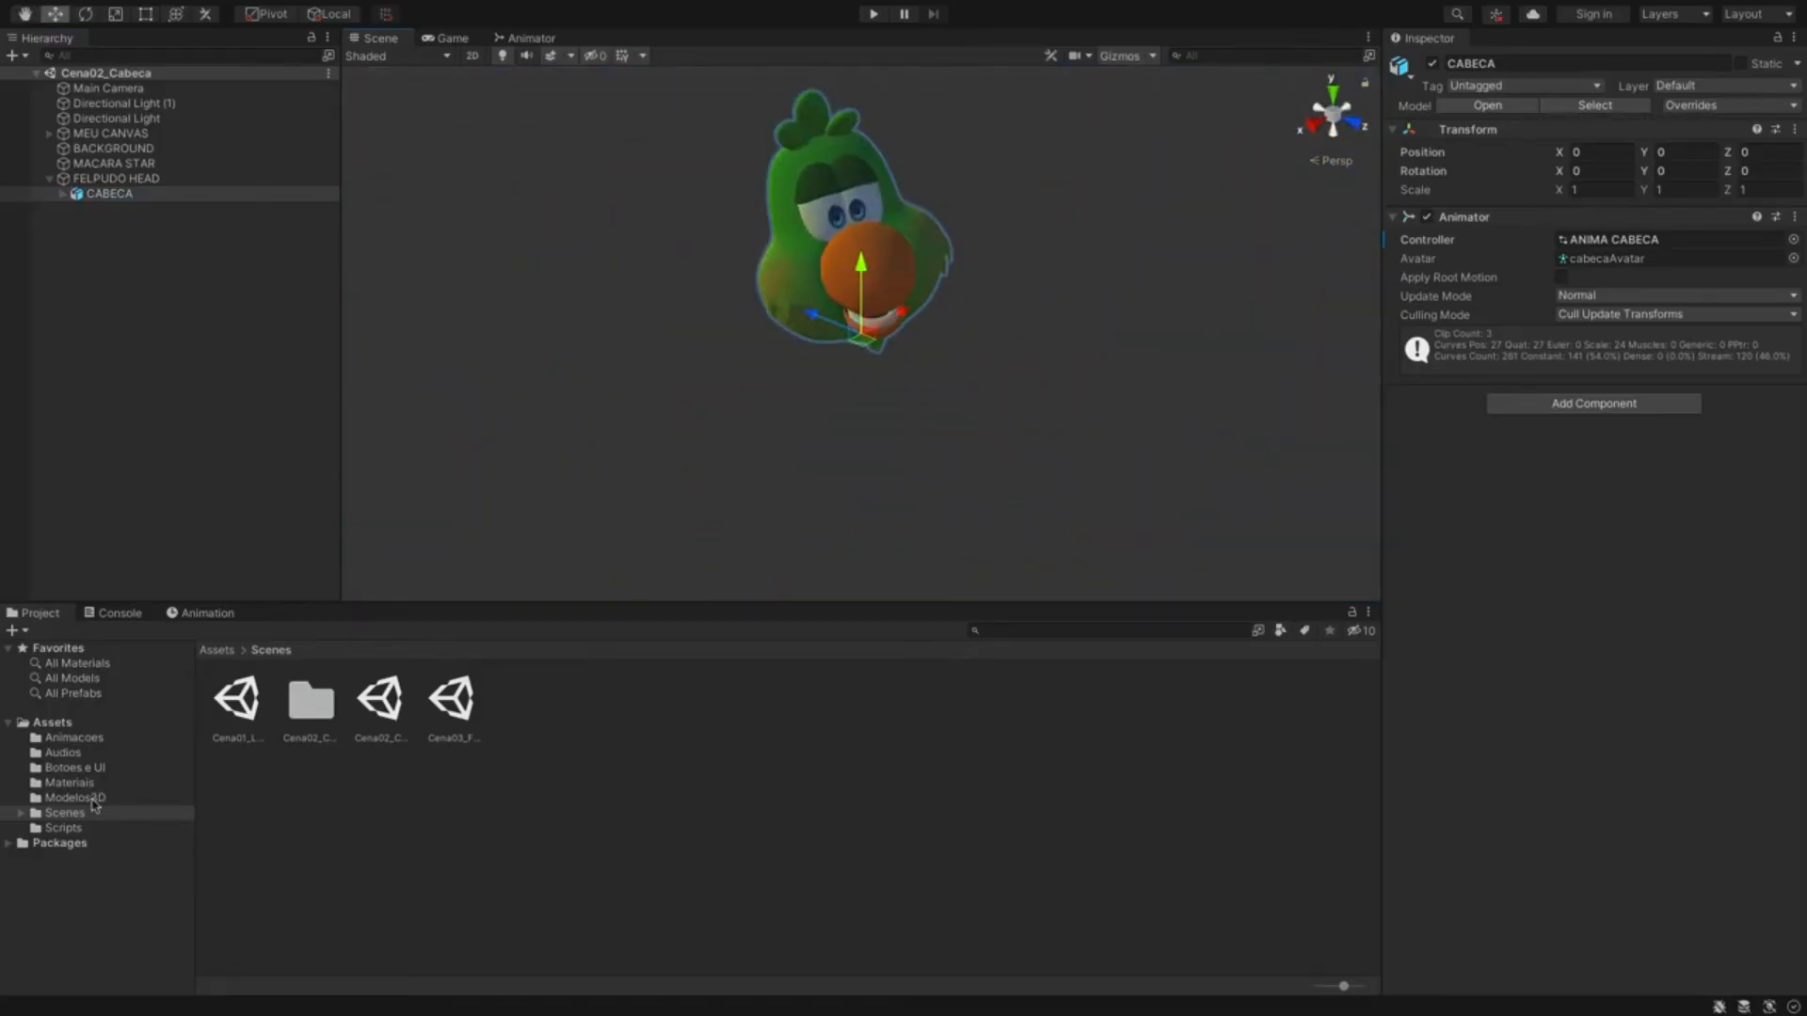
left_click(75, 798)
left_click_drag(322, 709, 189, 438)
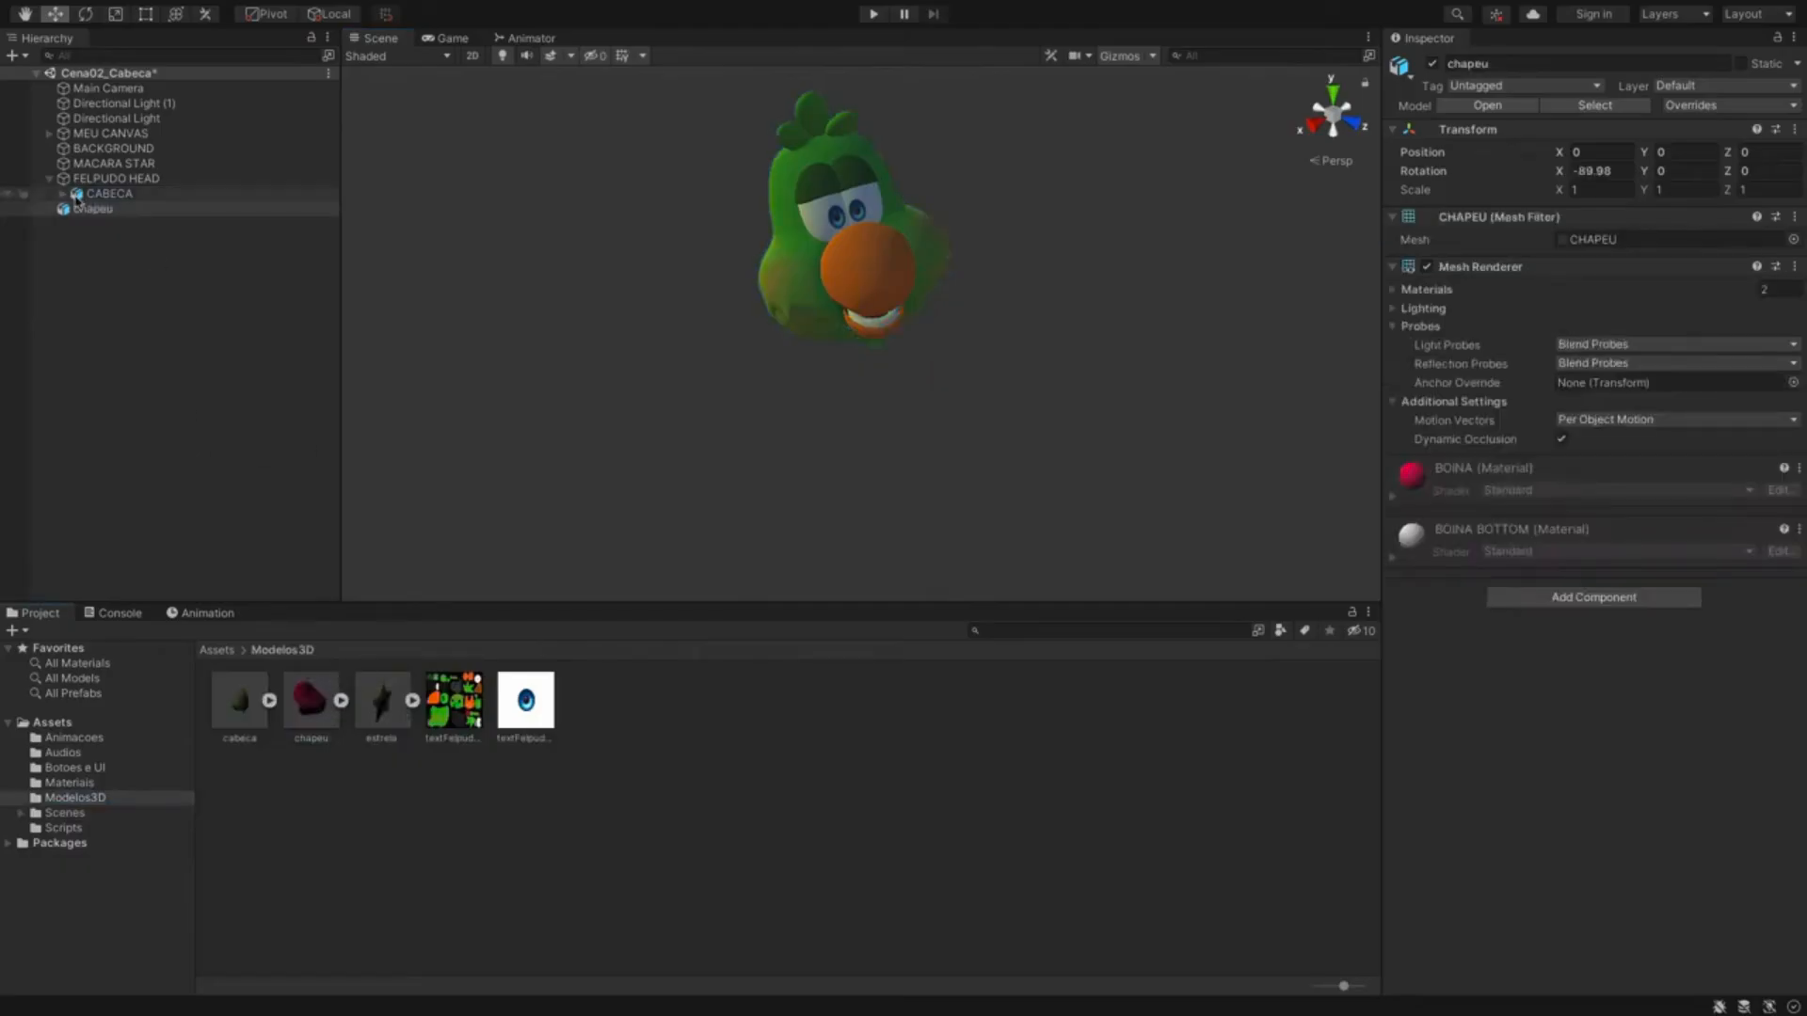
- Parent the chapeu object to the CABECA bone below Armature and PESCOCO in the head's hierarchy
left_click(61, 194)
left_click(76, 210)
left_click(90, 225)
left_click(104, 239)
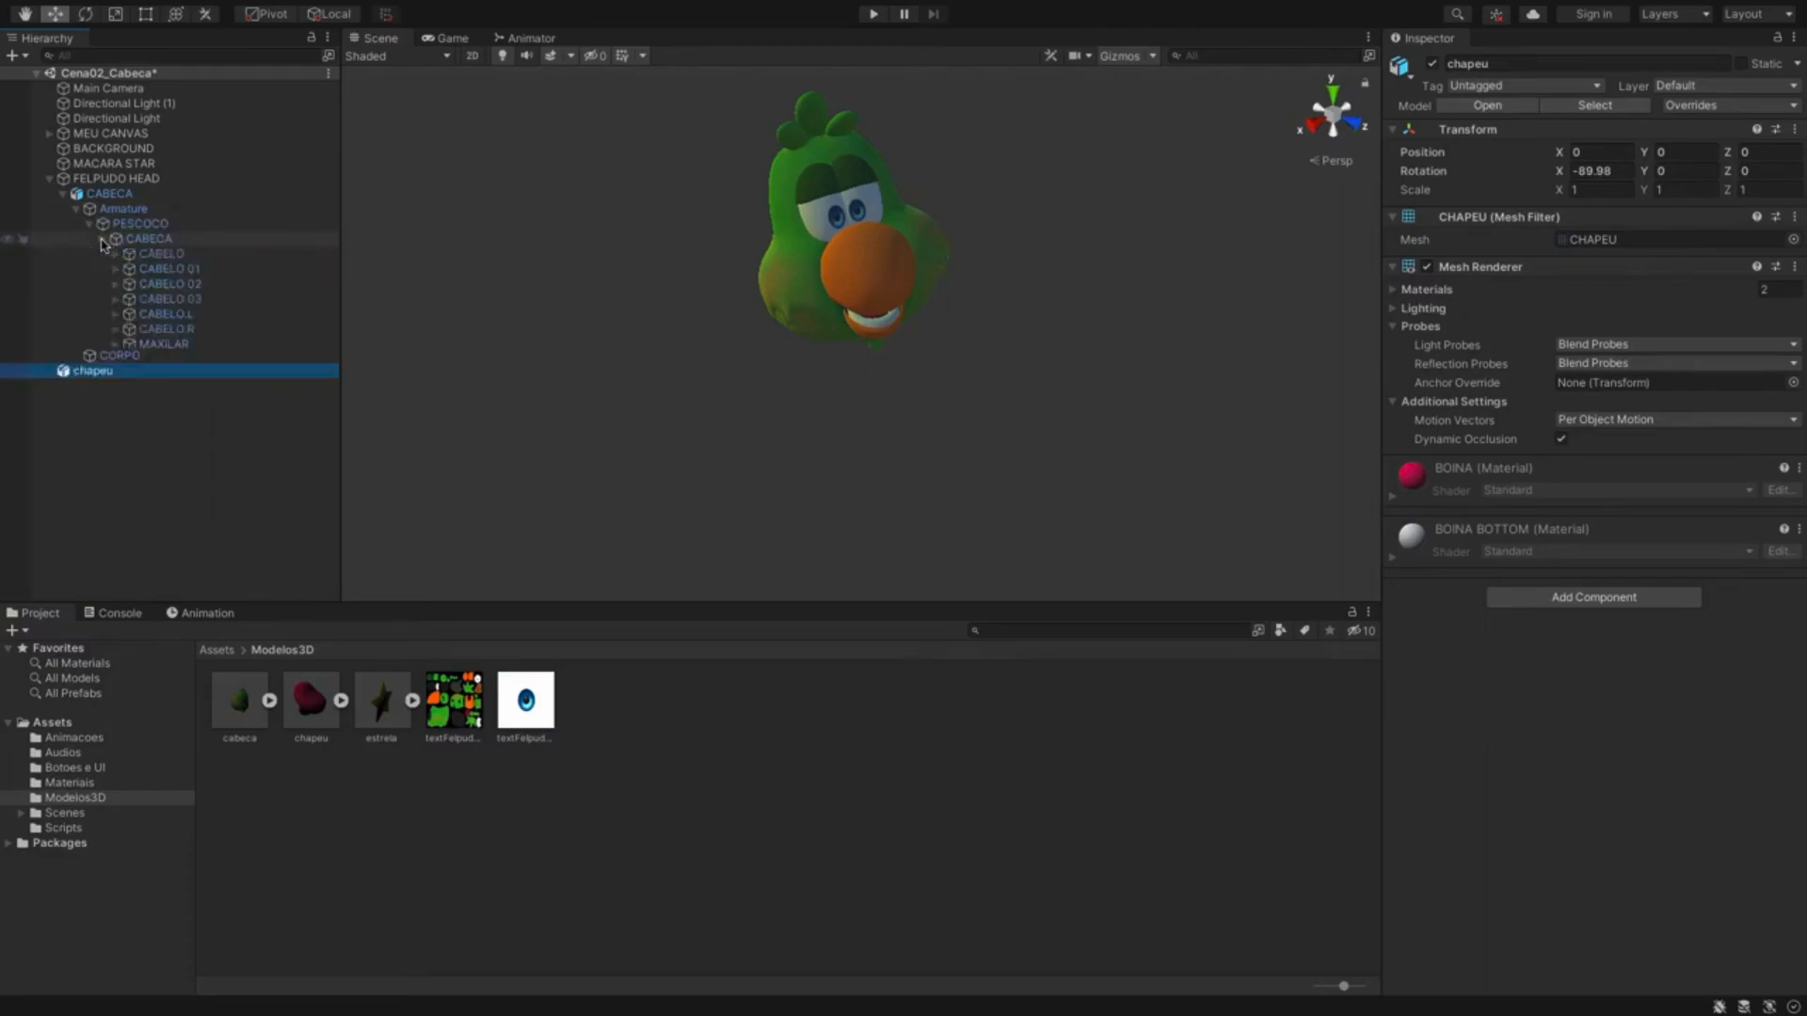
left_click_drag(94, 376, 152, 242)
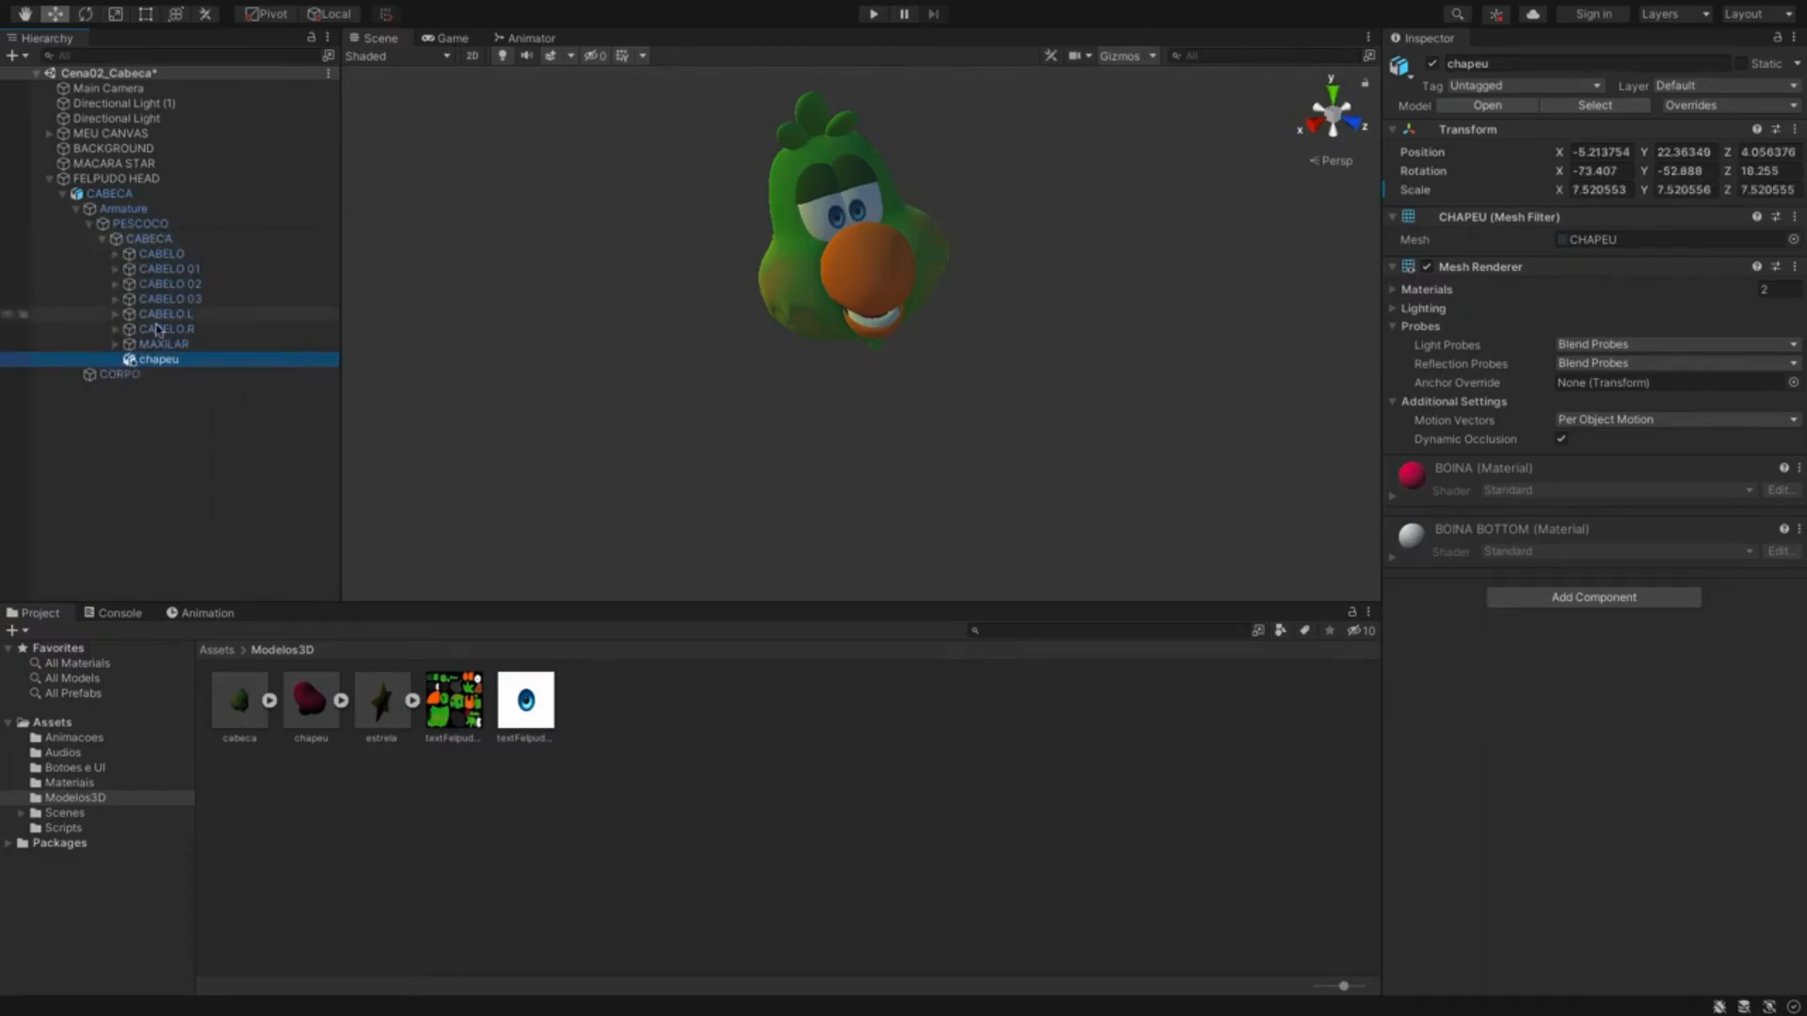
- Reset the hat's transform, then place it on the head at about Y 5.17, Z 0.36 with an X rotation of about -70.75
left_click(1796, 130)
left_click(1656, 147)
left_click_drag(846, 253, 786, 40)
key("f")
left_click_drag(803, 422, 1035, 162, "alt")
key("e")
key("w")
left_click_drag(984, 324, 884, 330)
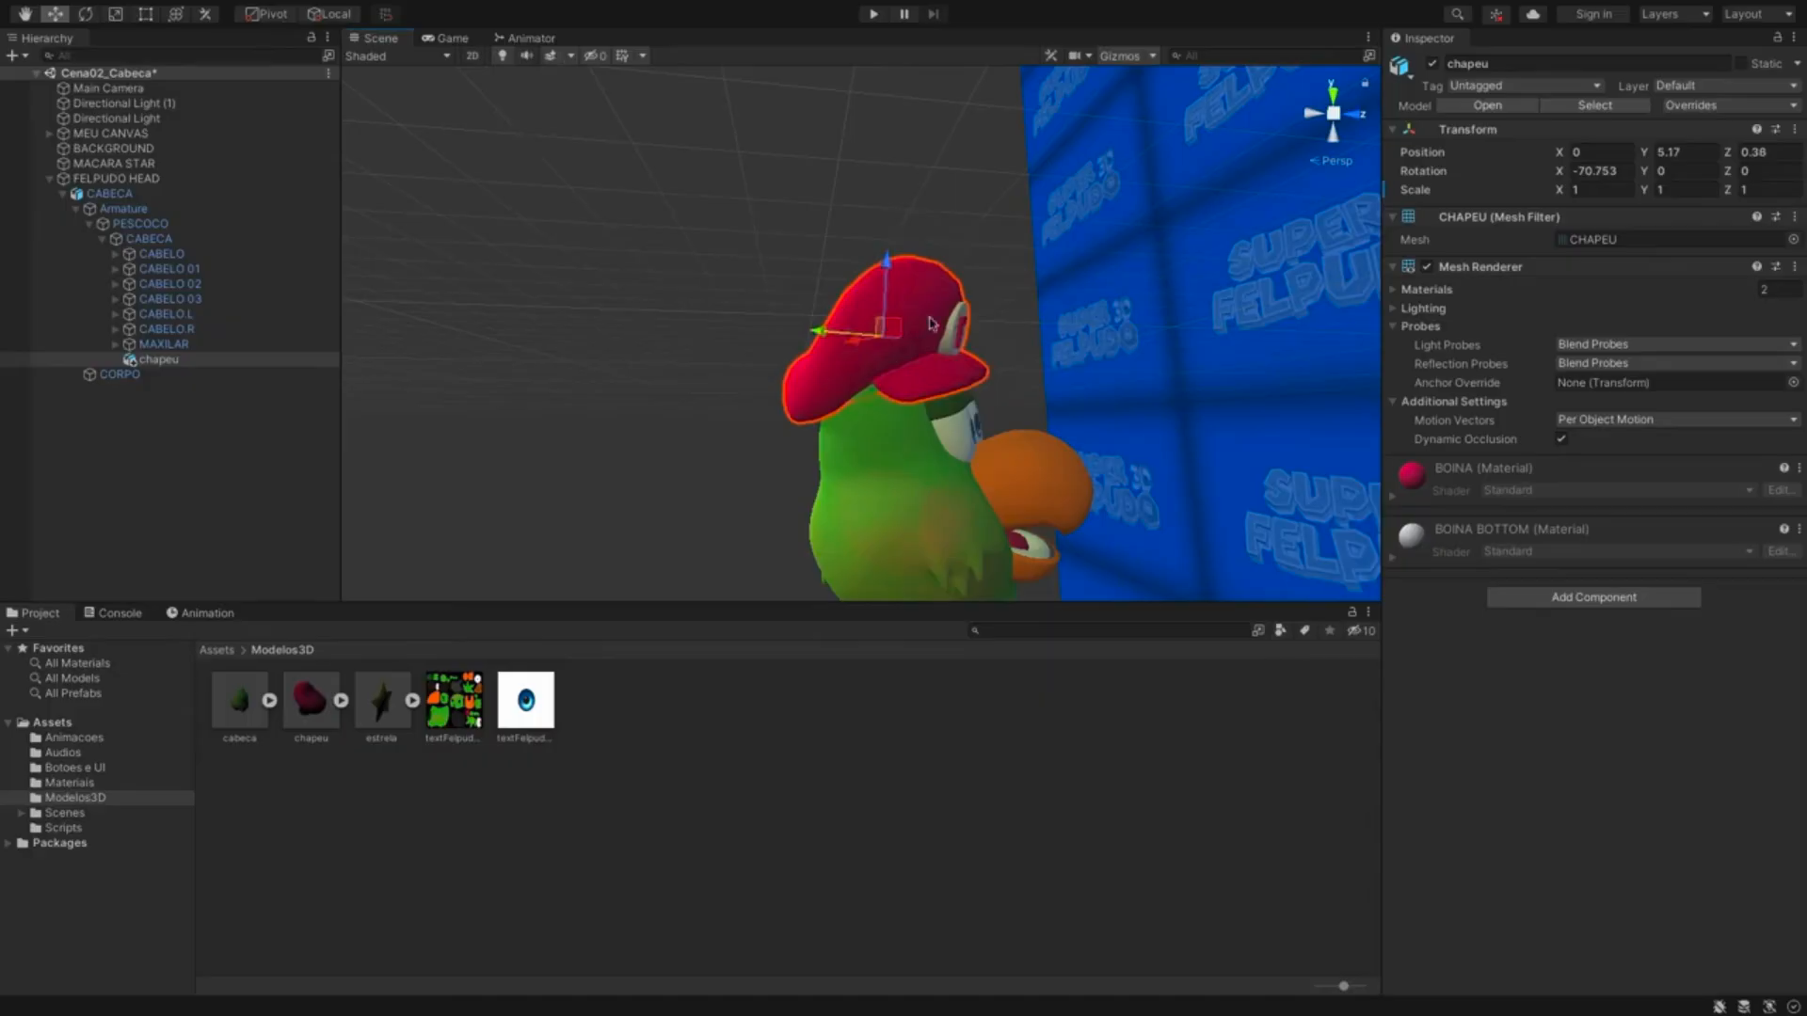
- Fine-tune the hat's fit on the head, moving it to about Y 4.97, Z 0.29
left_click(283, 17)
left_click(282, 16)
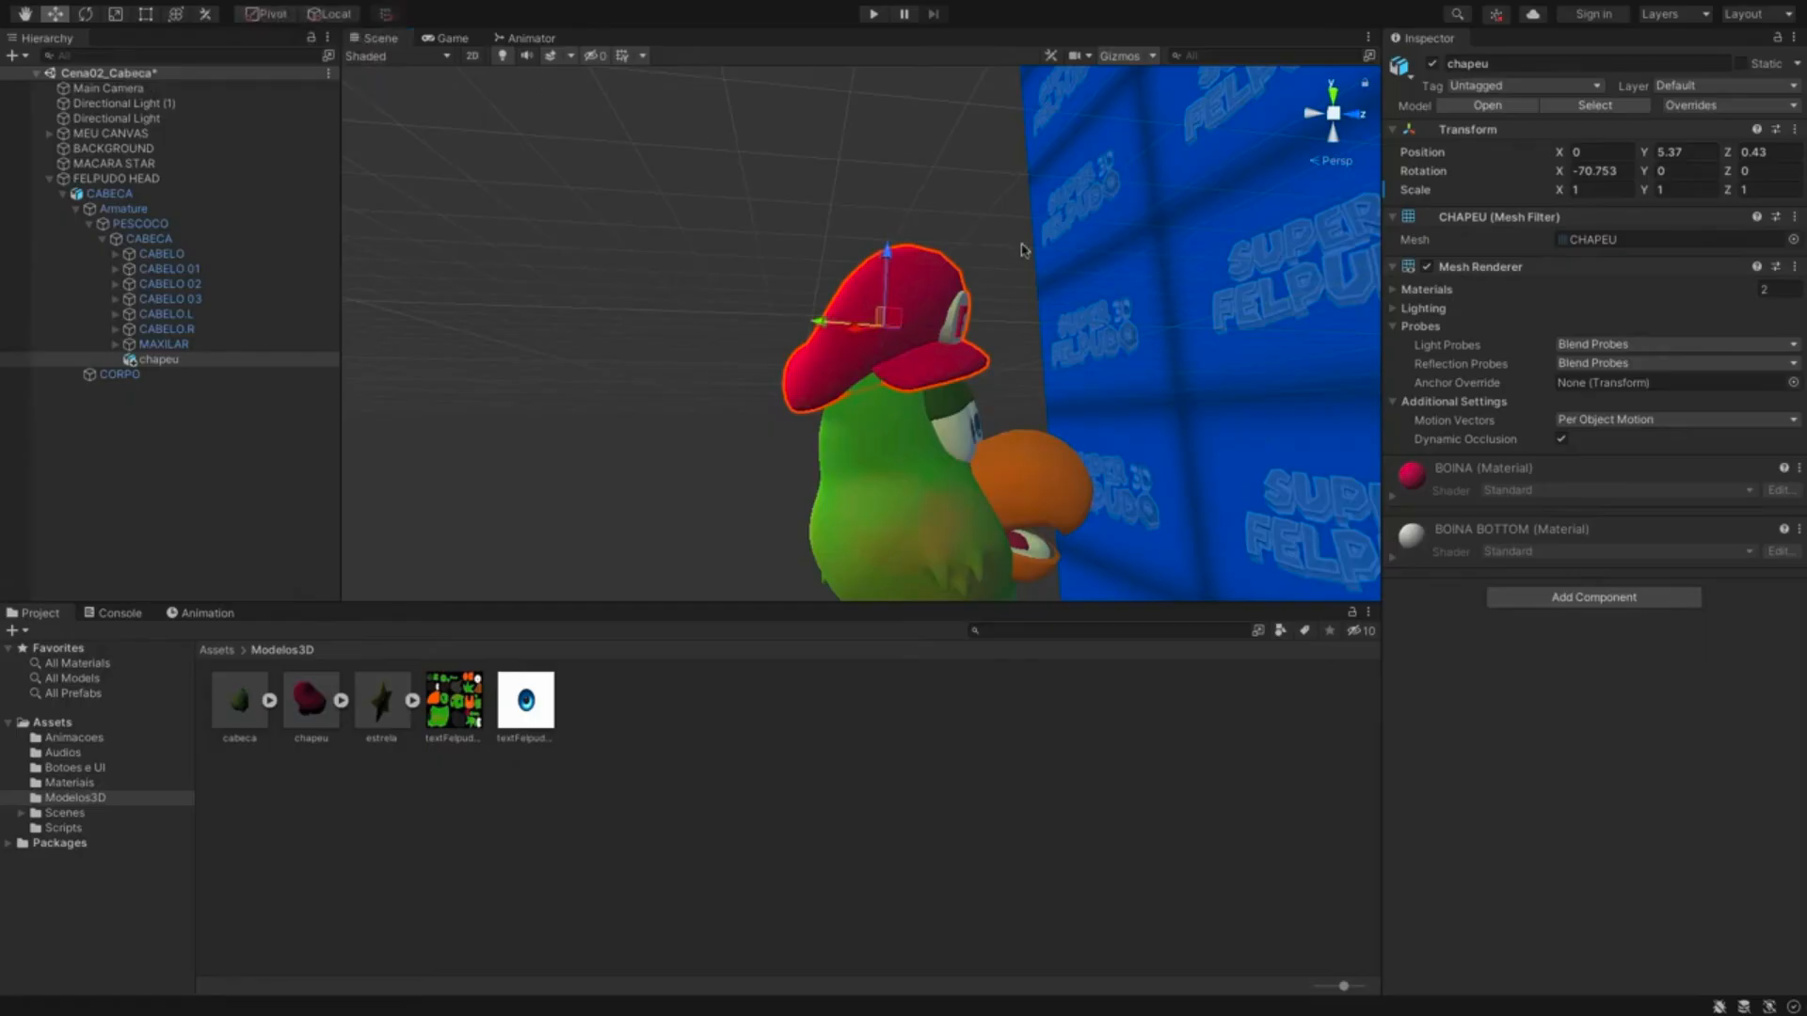
left_click_drag(886, 254, 885, 281)
key("e")
left_click_drag(1025, 343, 669, 392, "alt")
key("w")
left_click_drag(847, 279, 865, 289)
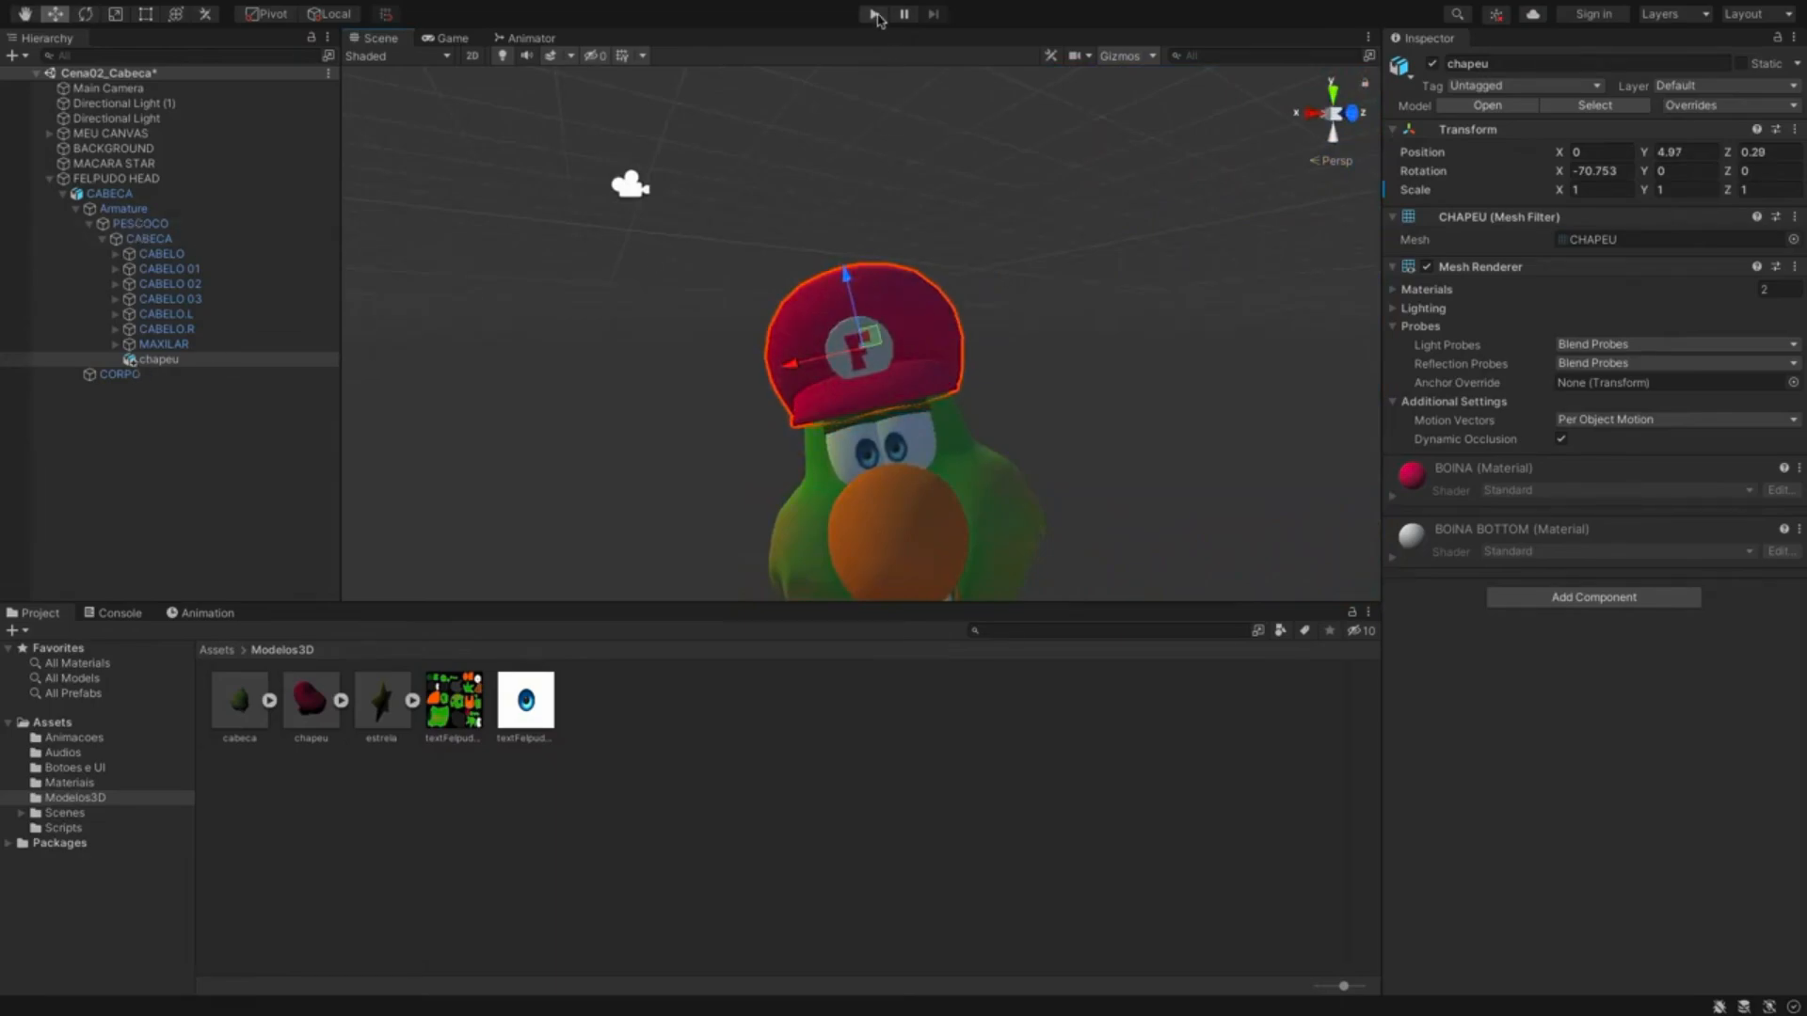
key("e")
left_click_drag(852, 318, 955, 350, "alt")
left_click(382, 803)
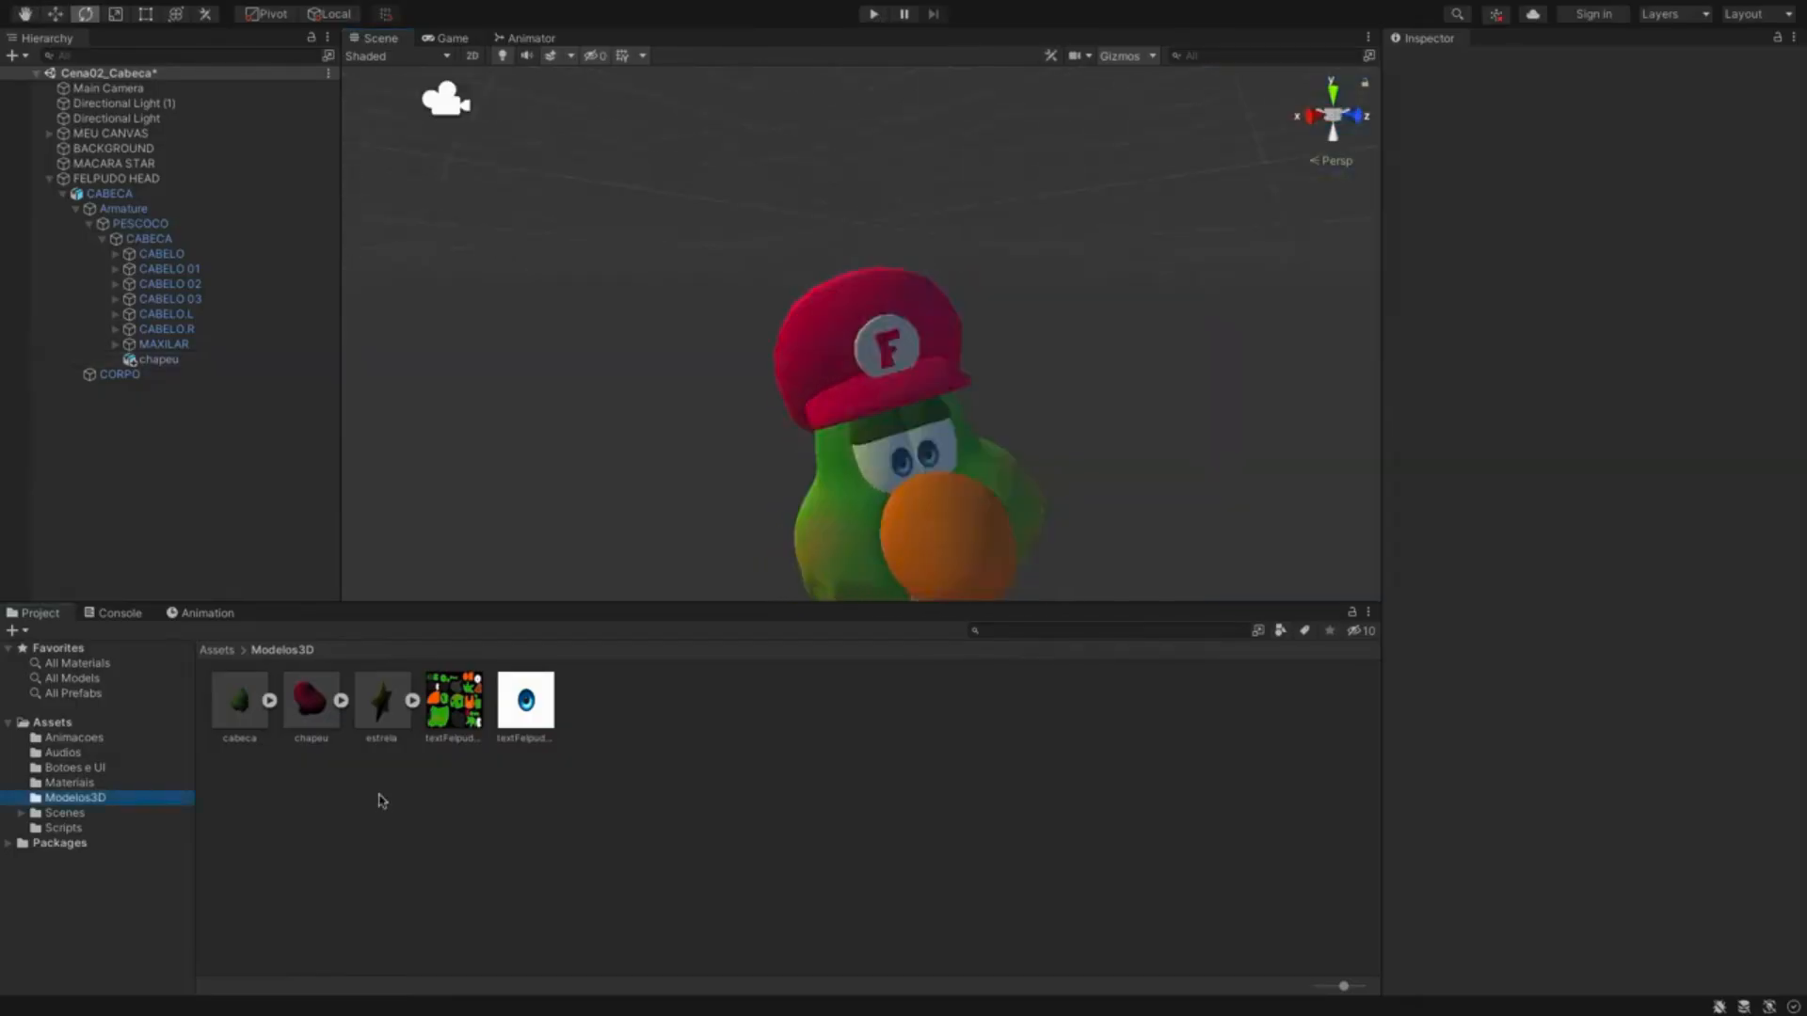
- Add the estrela model to the scene as a root object, collapse FELPUDO HEAD and select the star
left_click_drag(388, 693, 111, 484)
left_click(111, 484)
left_click(49, 178)
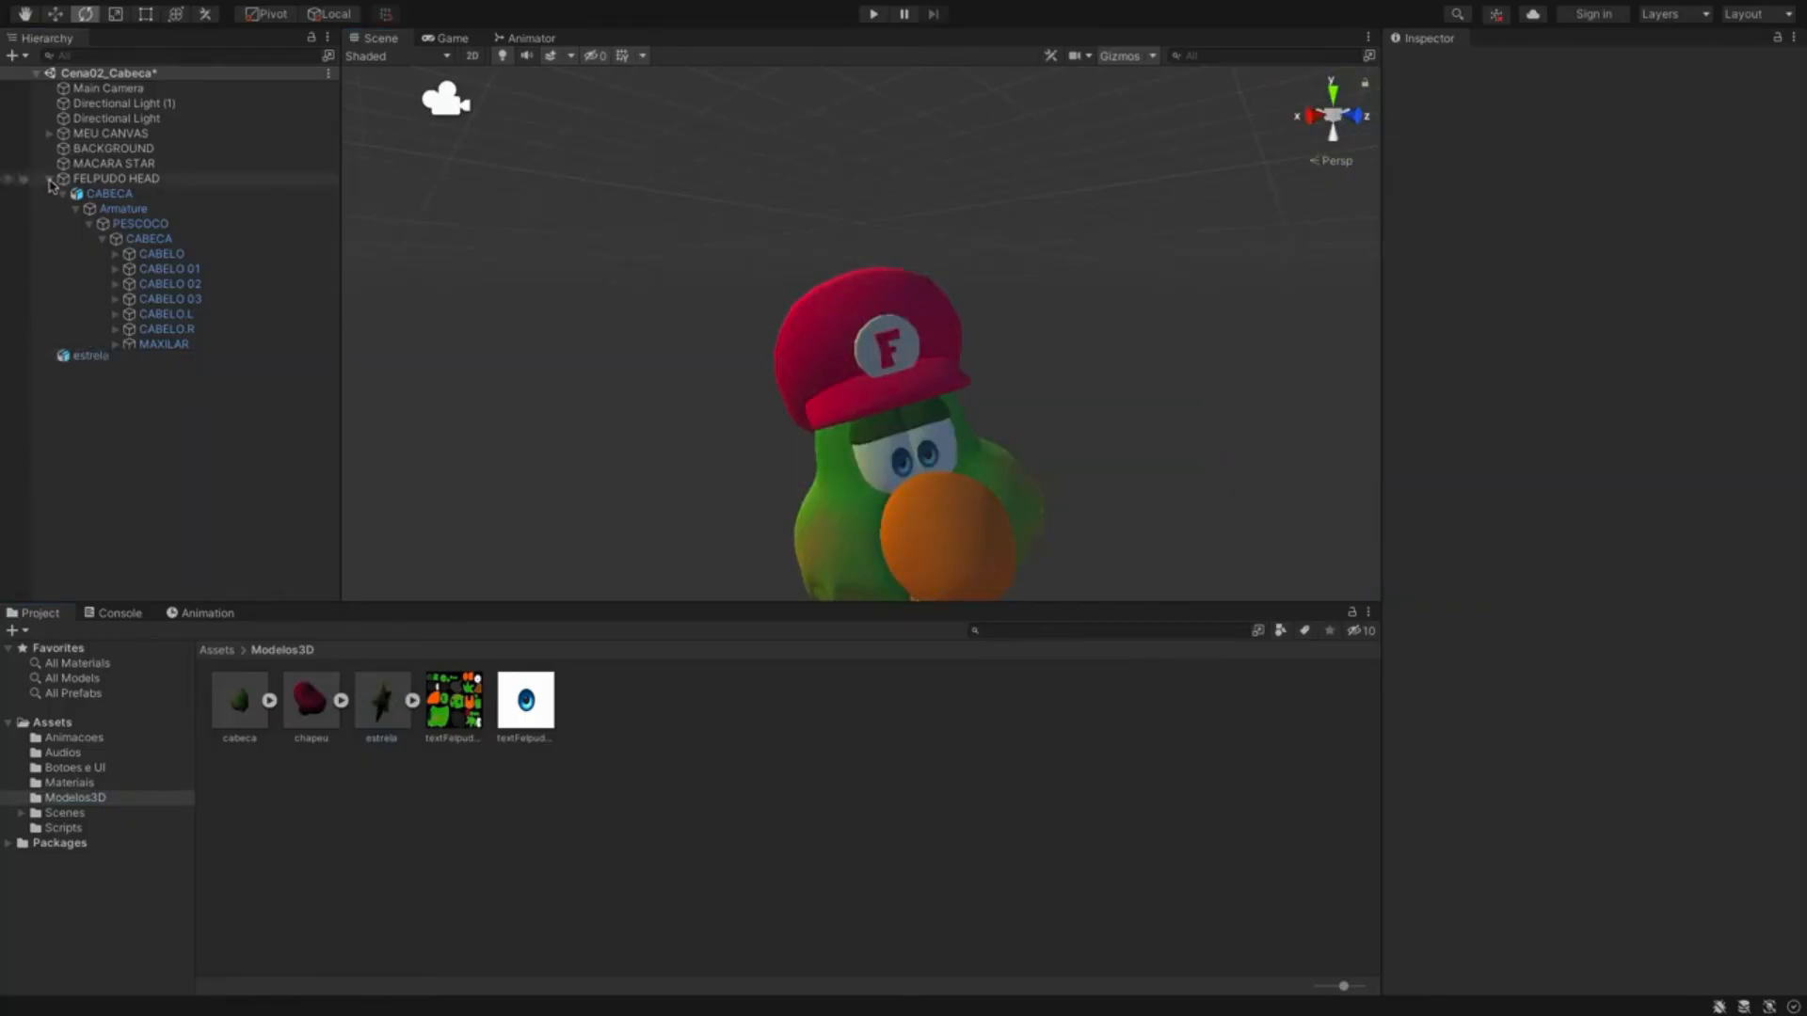
left_click(118, 196)
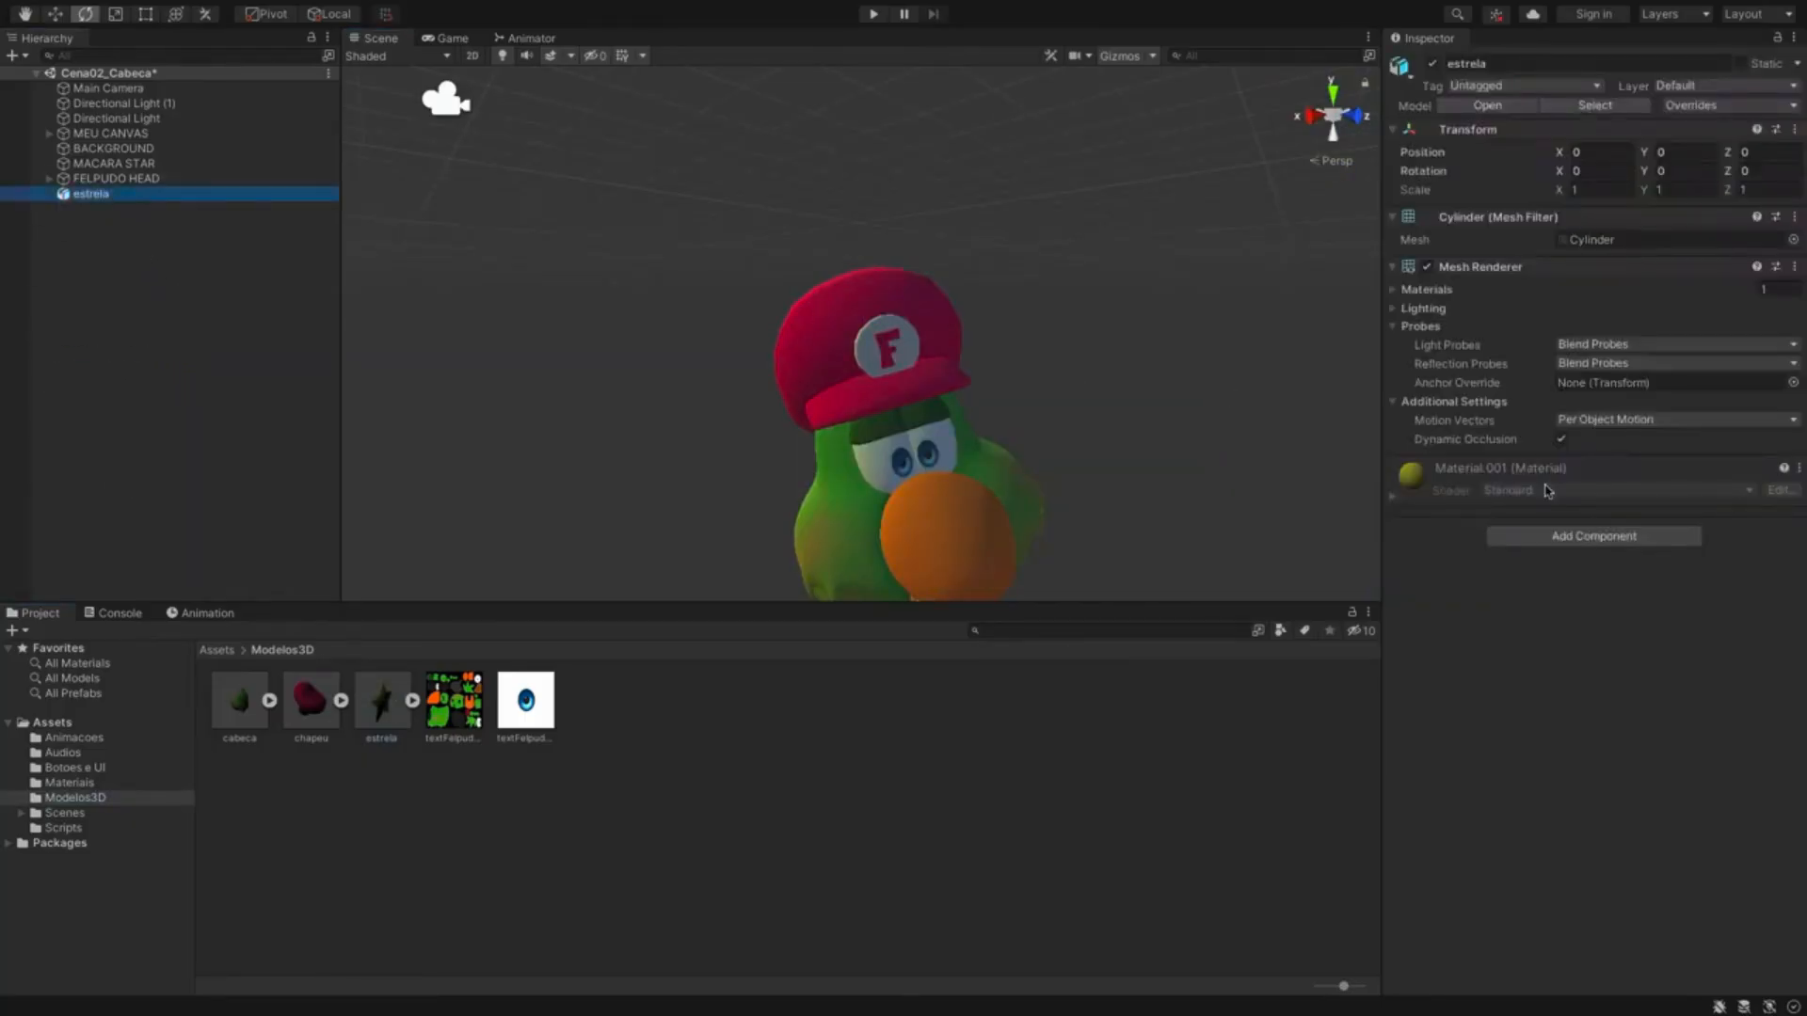
- Reveal the project's Scripts folder in Finder, paste the copied MoveStar.cs file into it and return to Unity
left_click(102, 828)
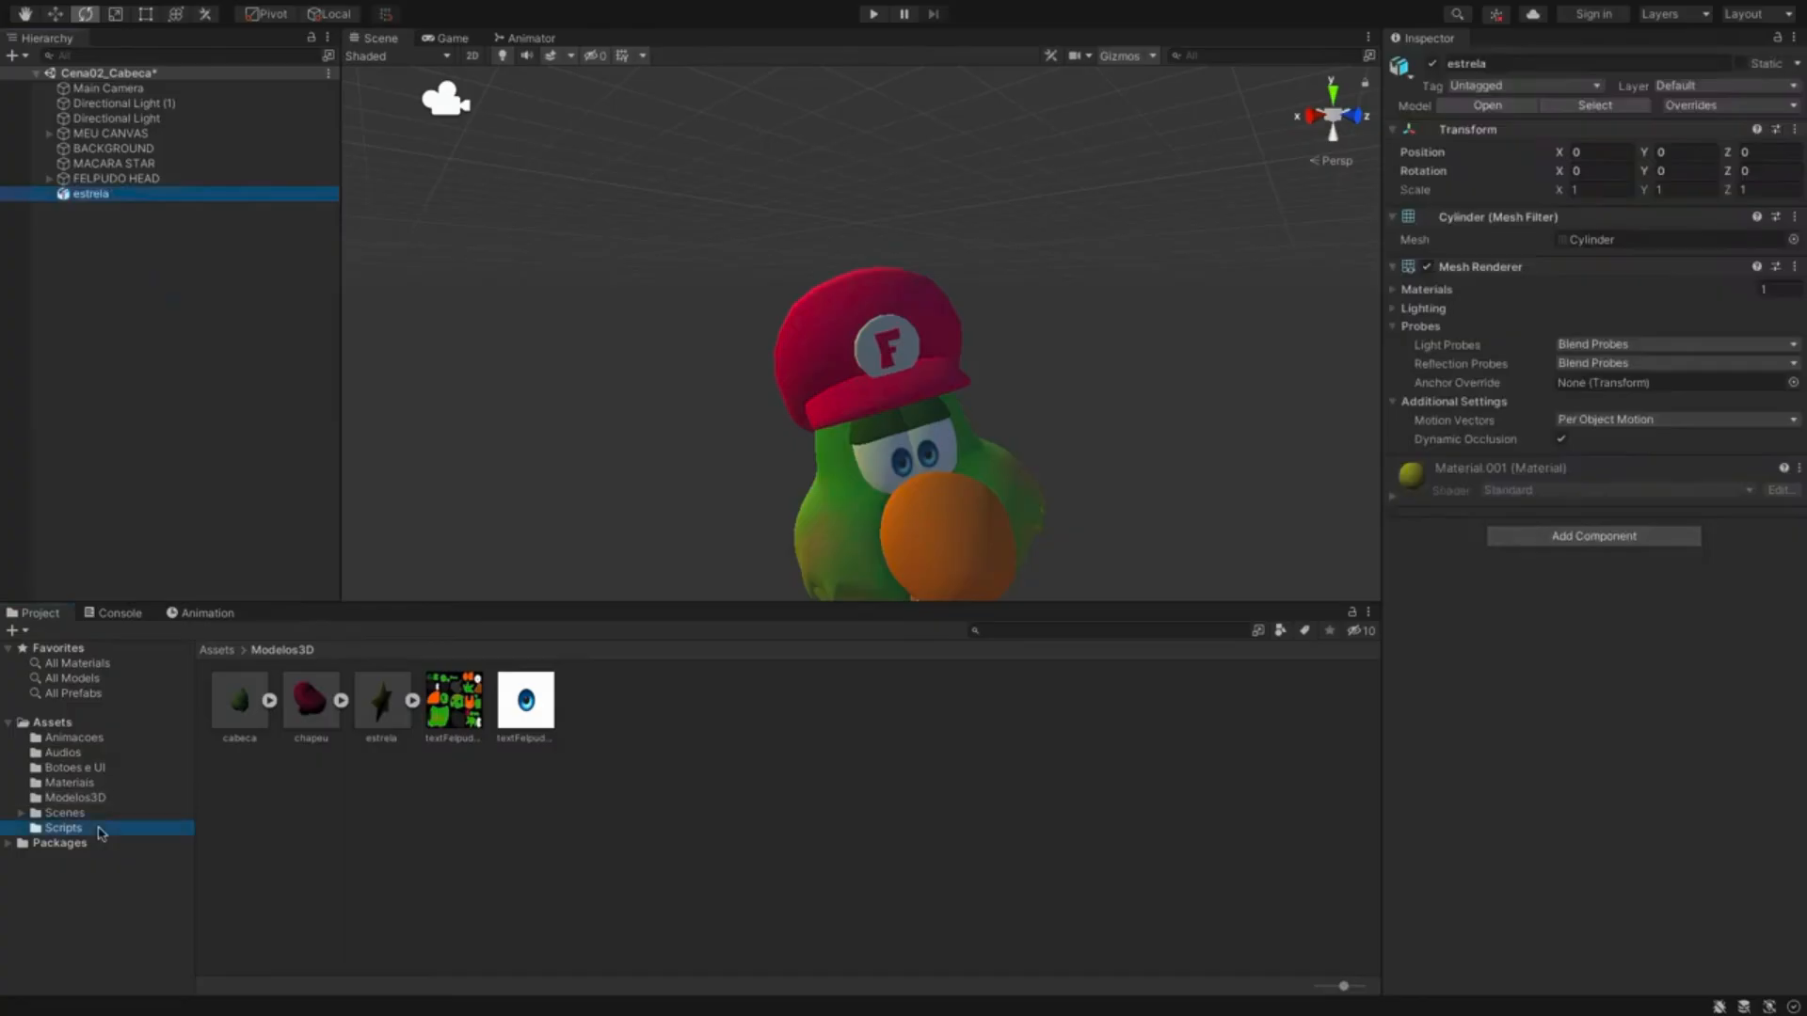
right_click(450, 796)
left_click(612, 576)
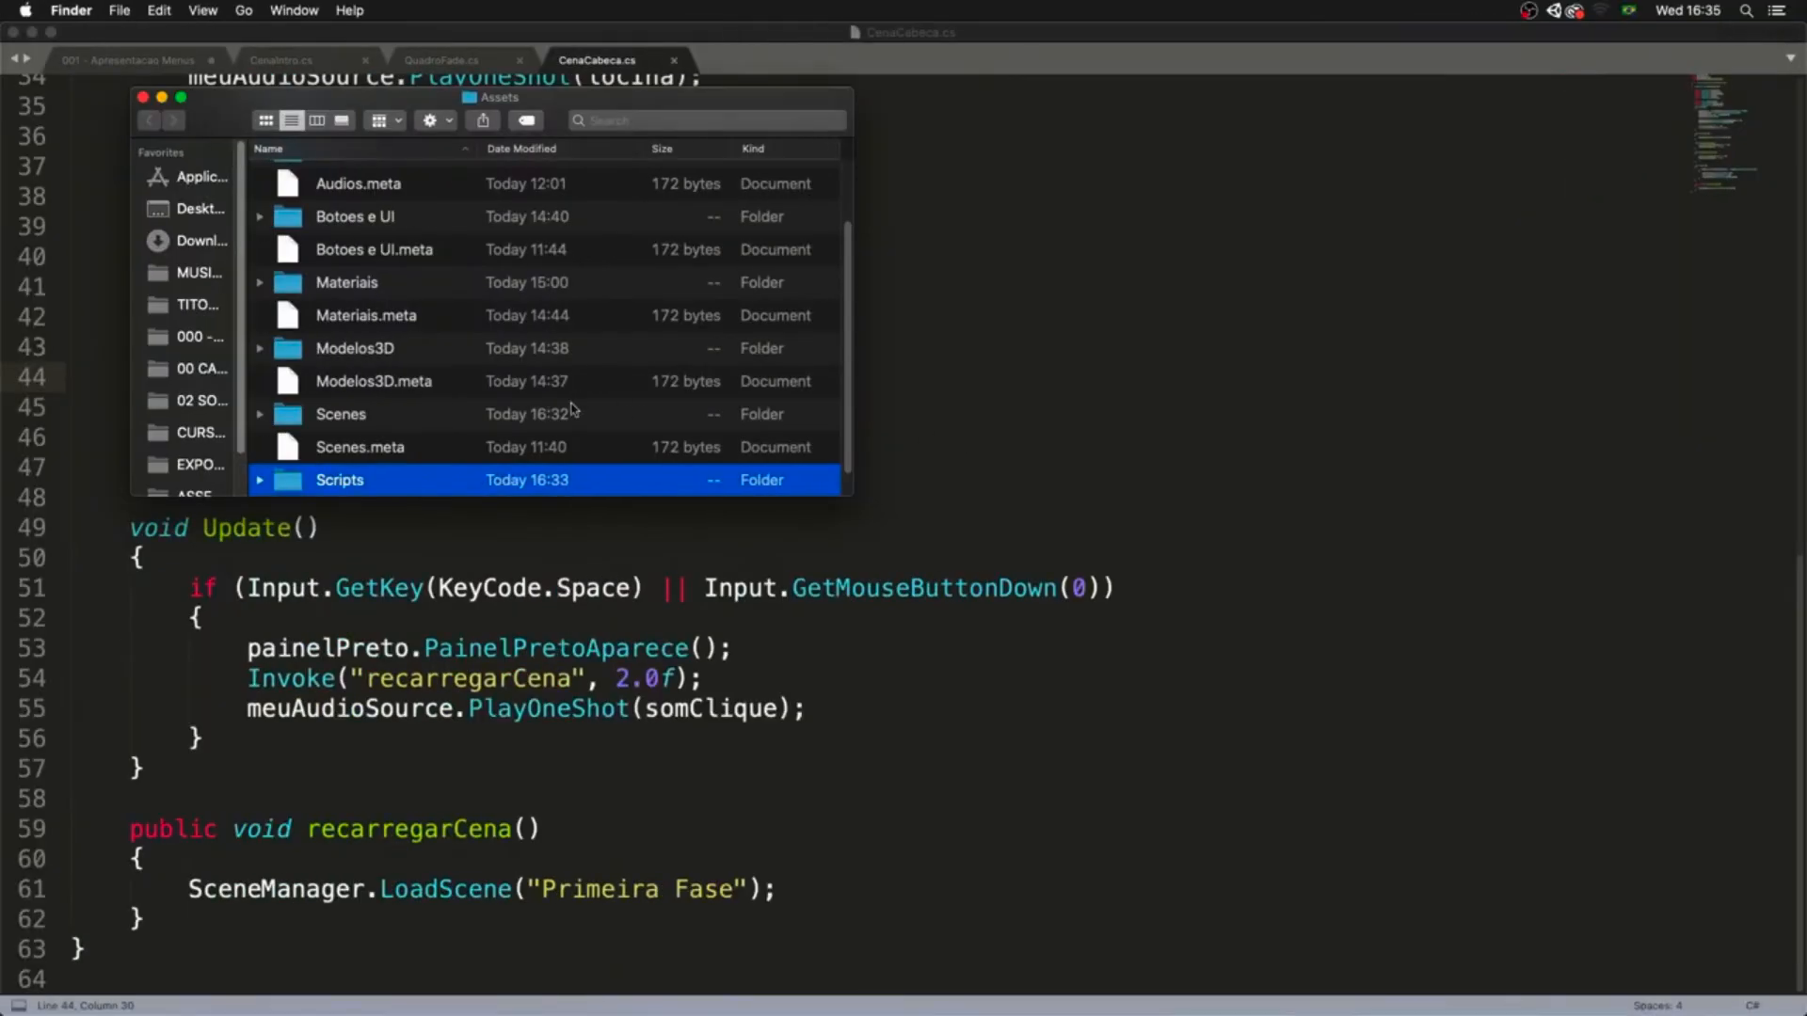
double_click(209, 123)
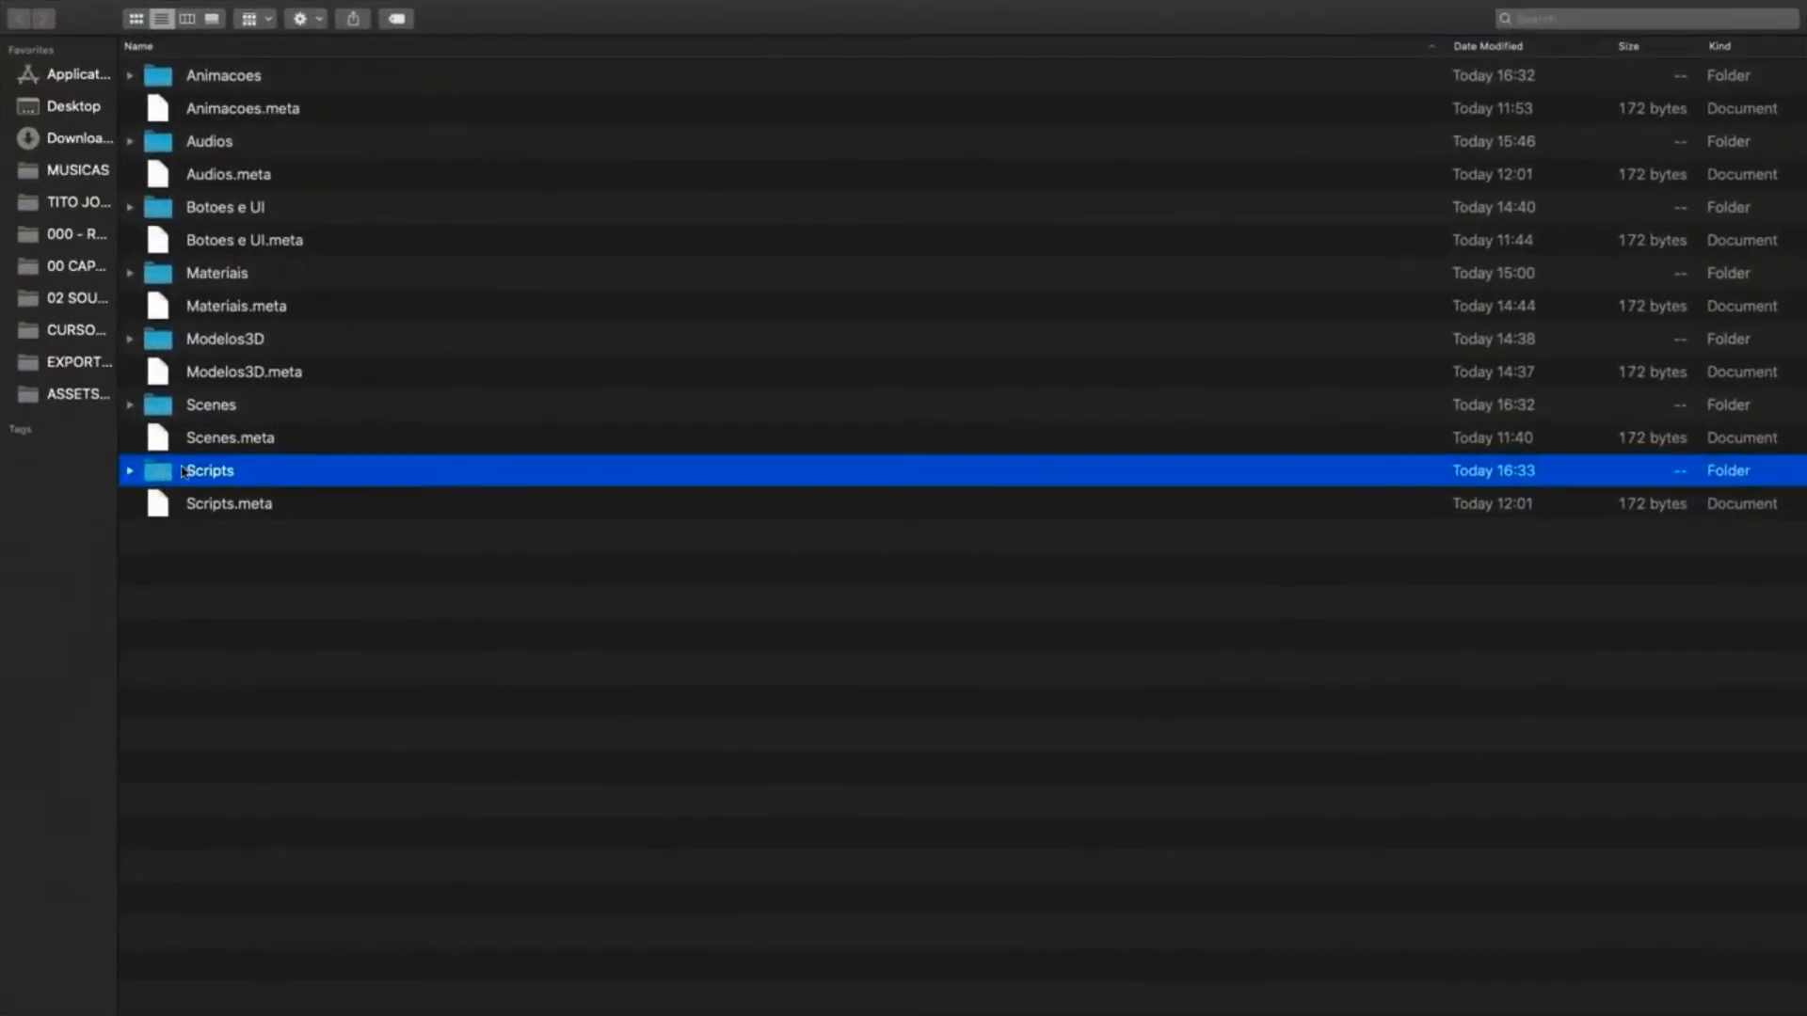
double_click(183, 471)
key("super+v")
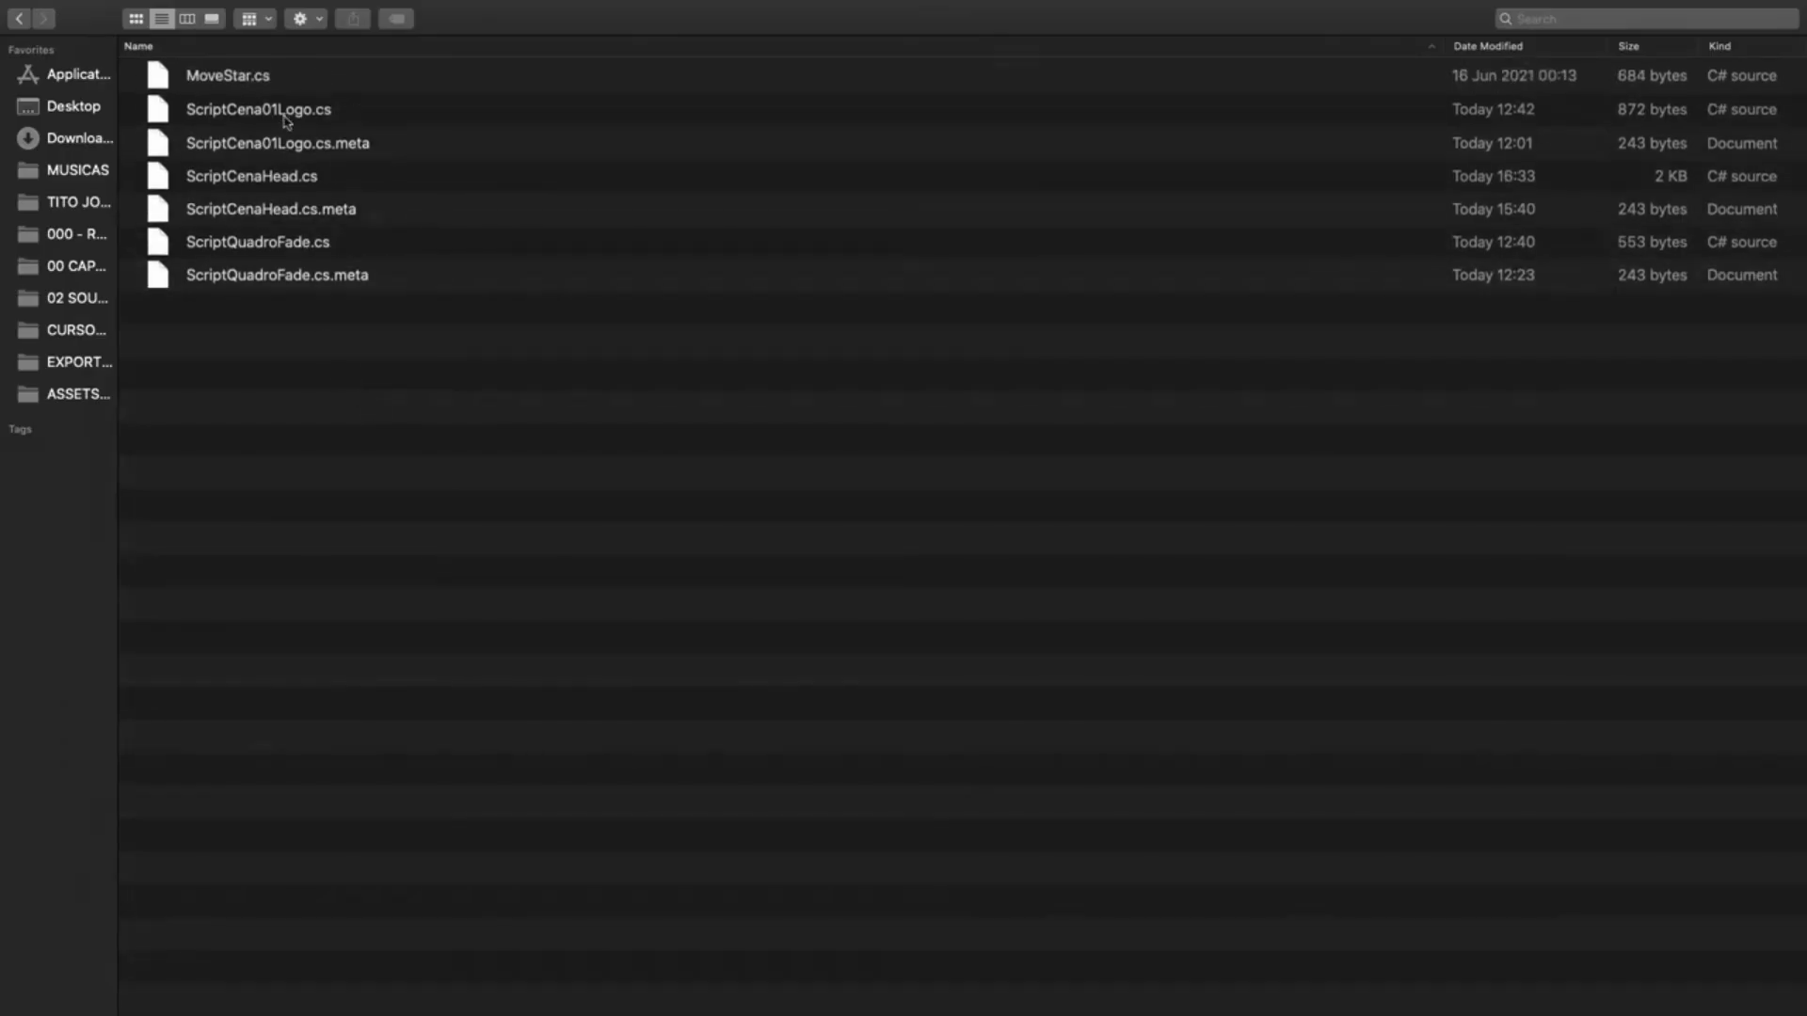
left_click(272, 74)
key("super+Tab")
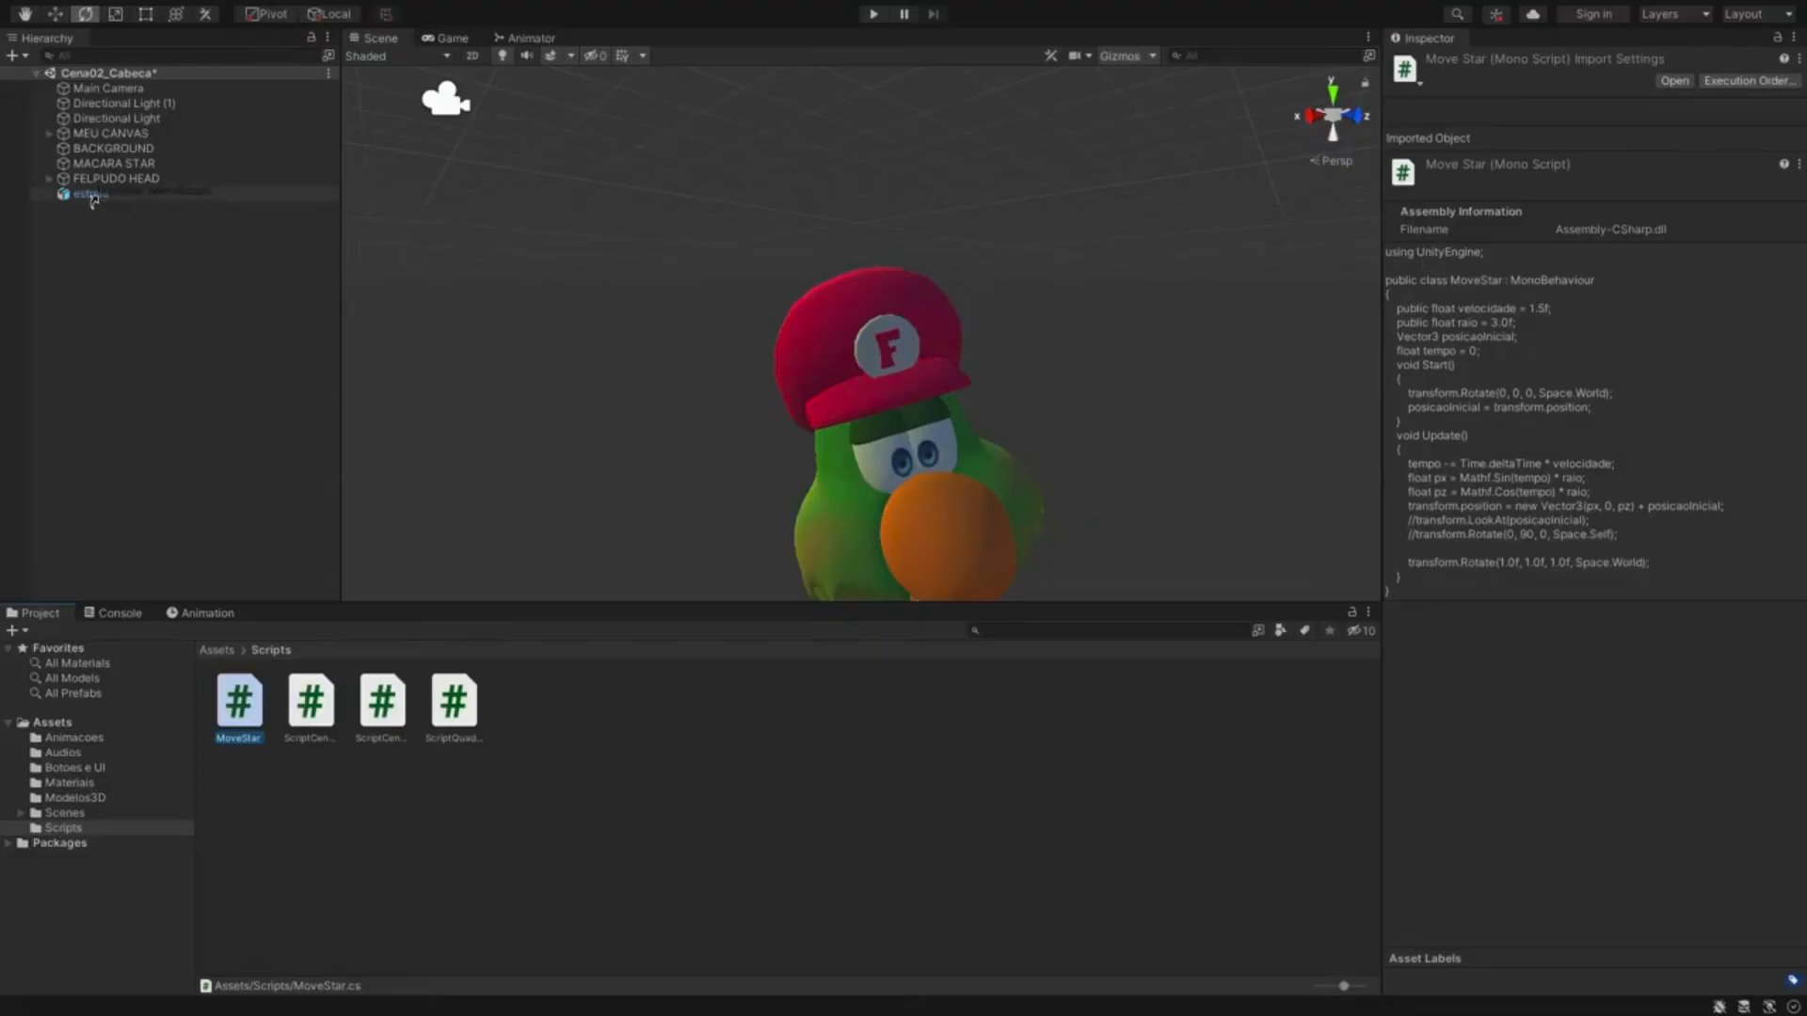
- Attach the MoveStar script to the estrela object and open the script in Visual Studio
left_click_drag(94, 199, 94, 196)
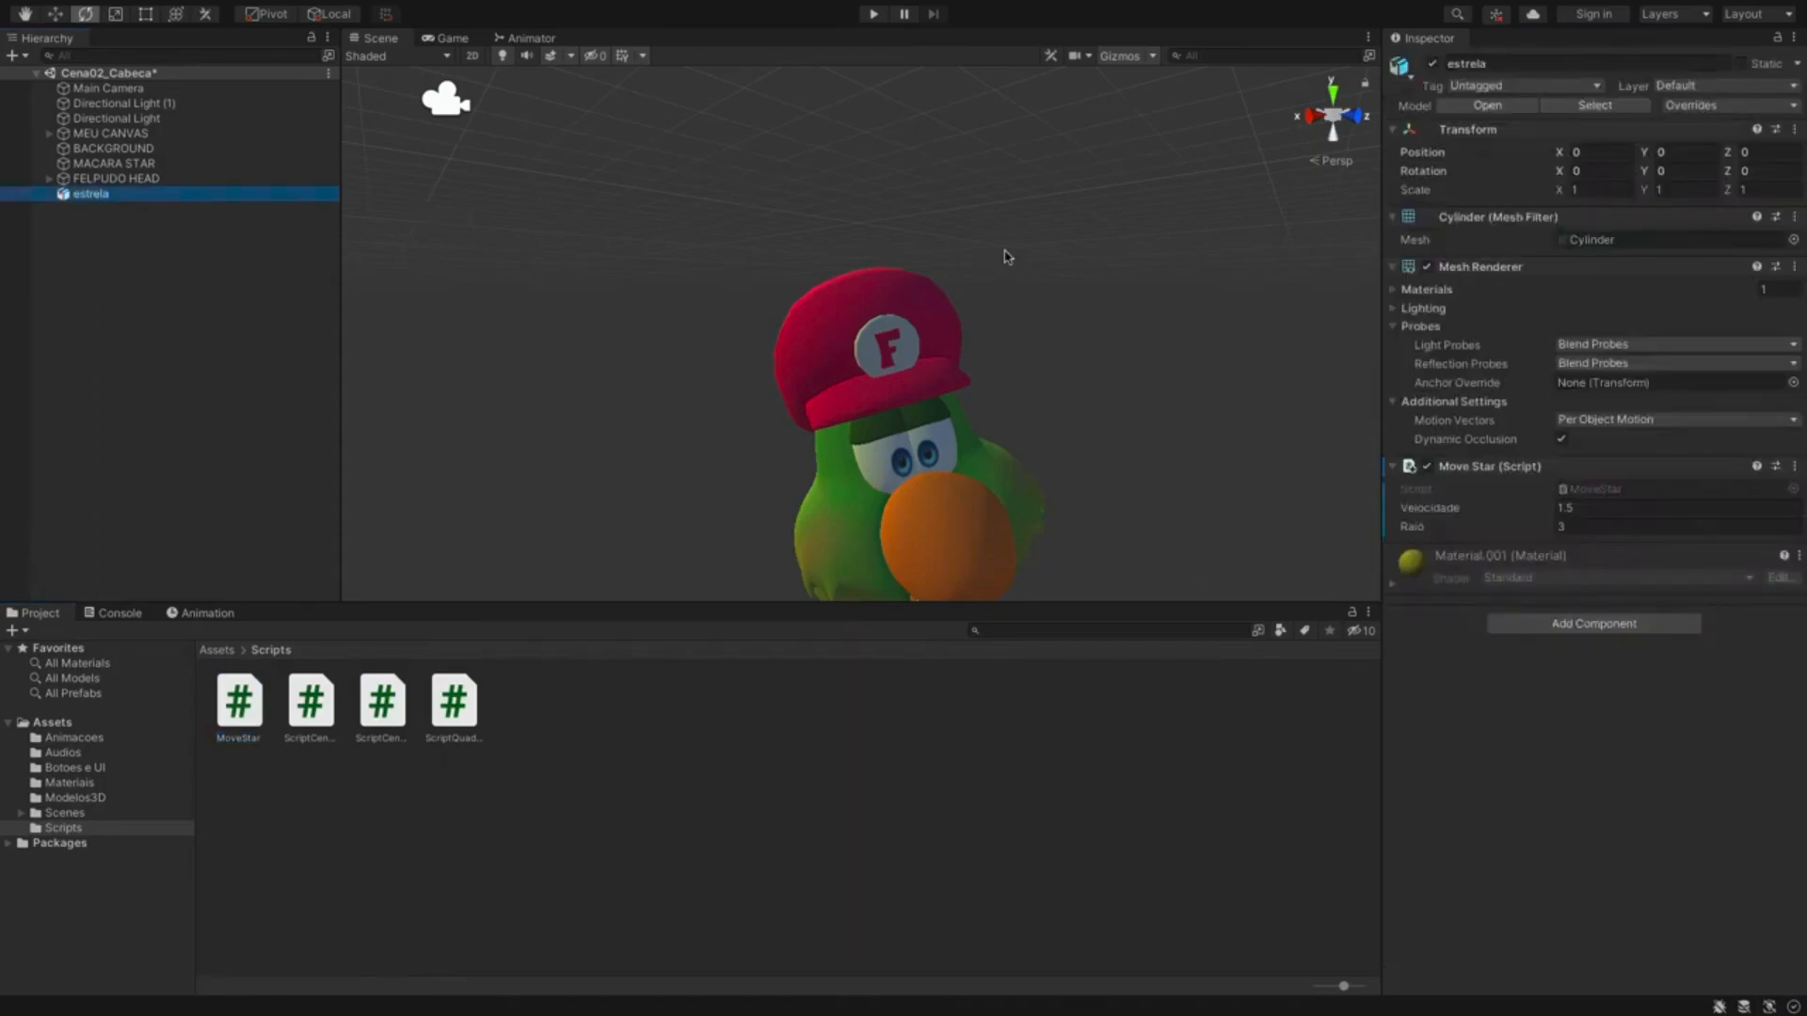
left_click(240, 701)
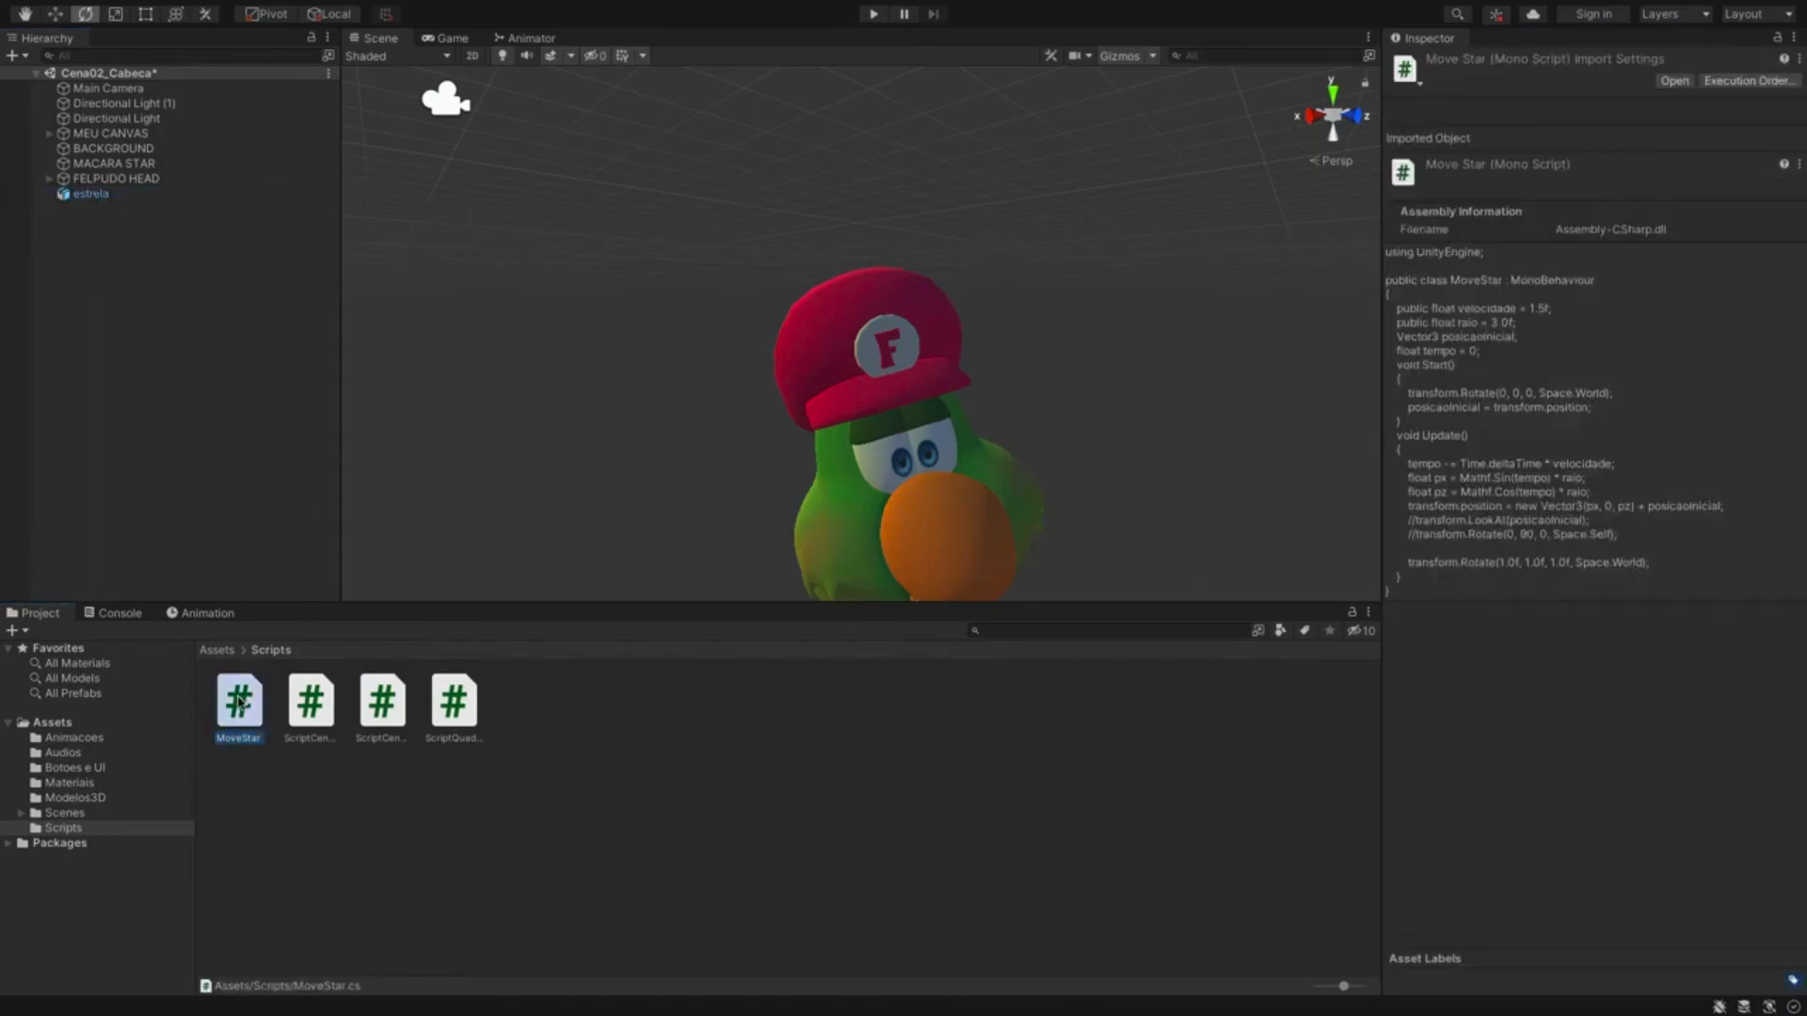
double_click(240, 701)
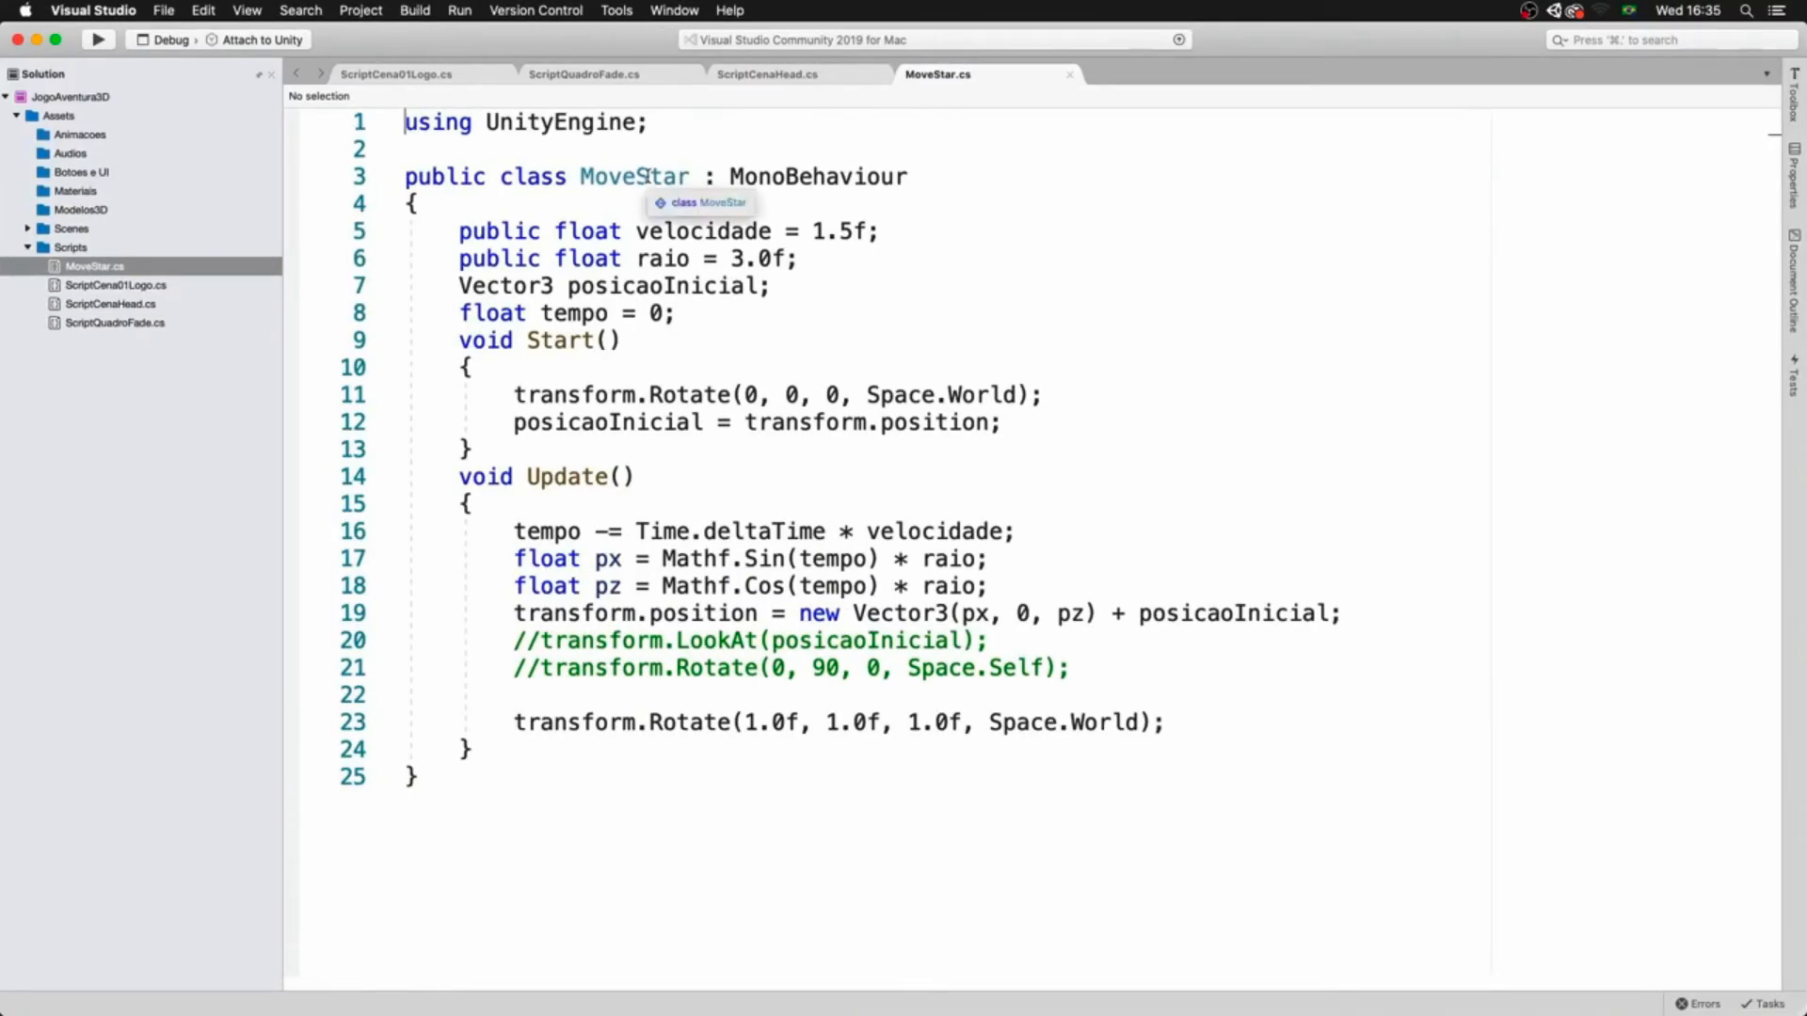
- Review MoveStar's velocidade and raio fields and the Start() lines, and check the estrela object's starting transform in Unity
left_click_drag(458, 231, 773, 231)
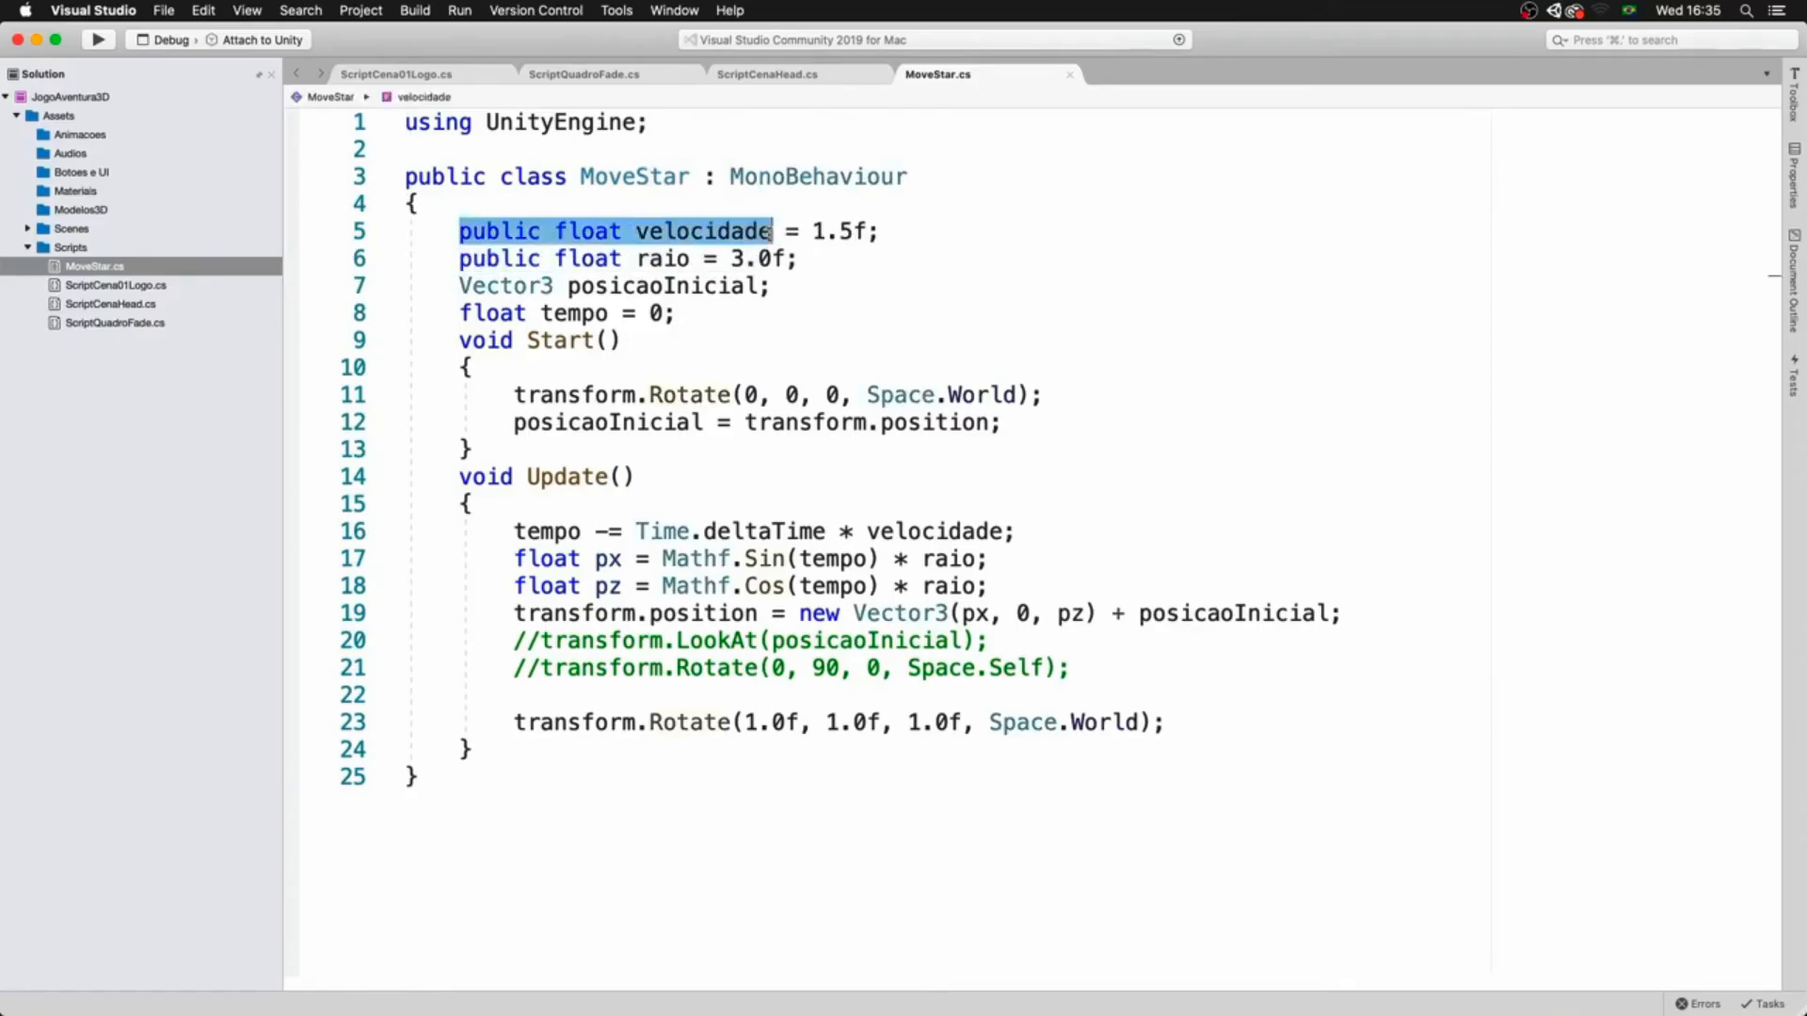
left_click(739, 257)
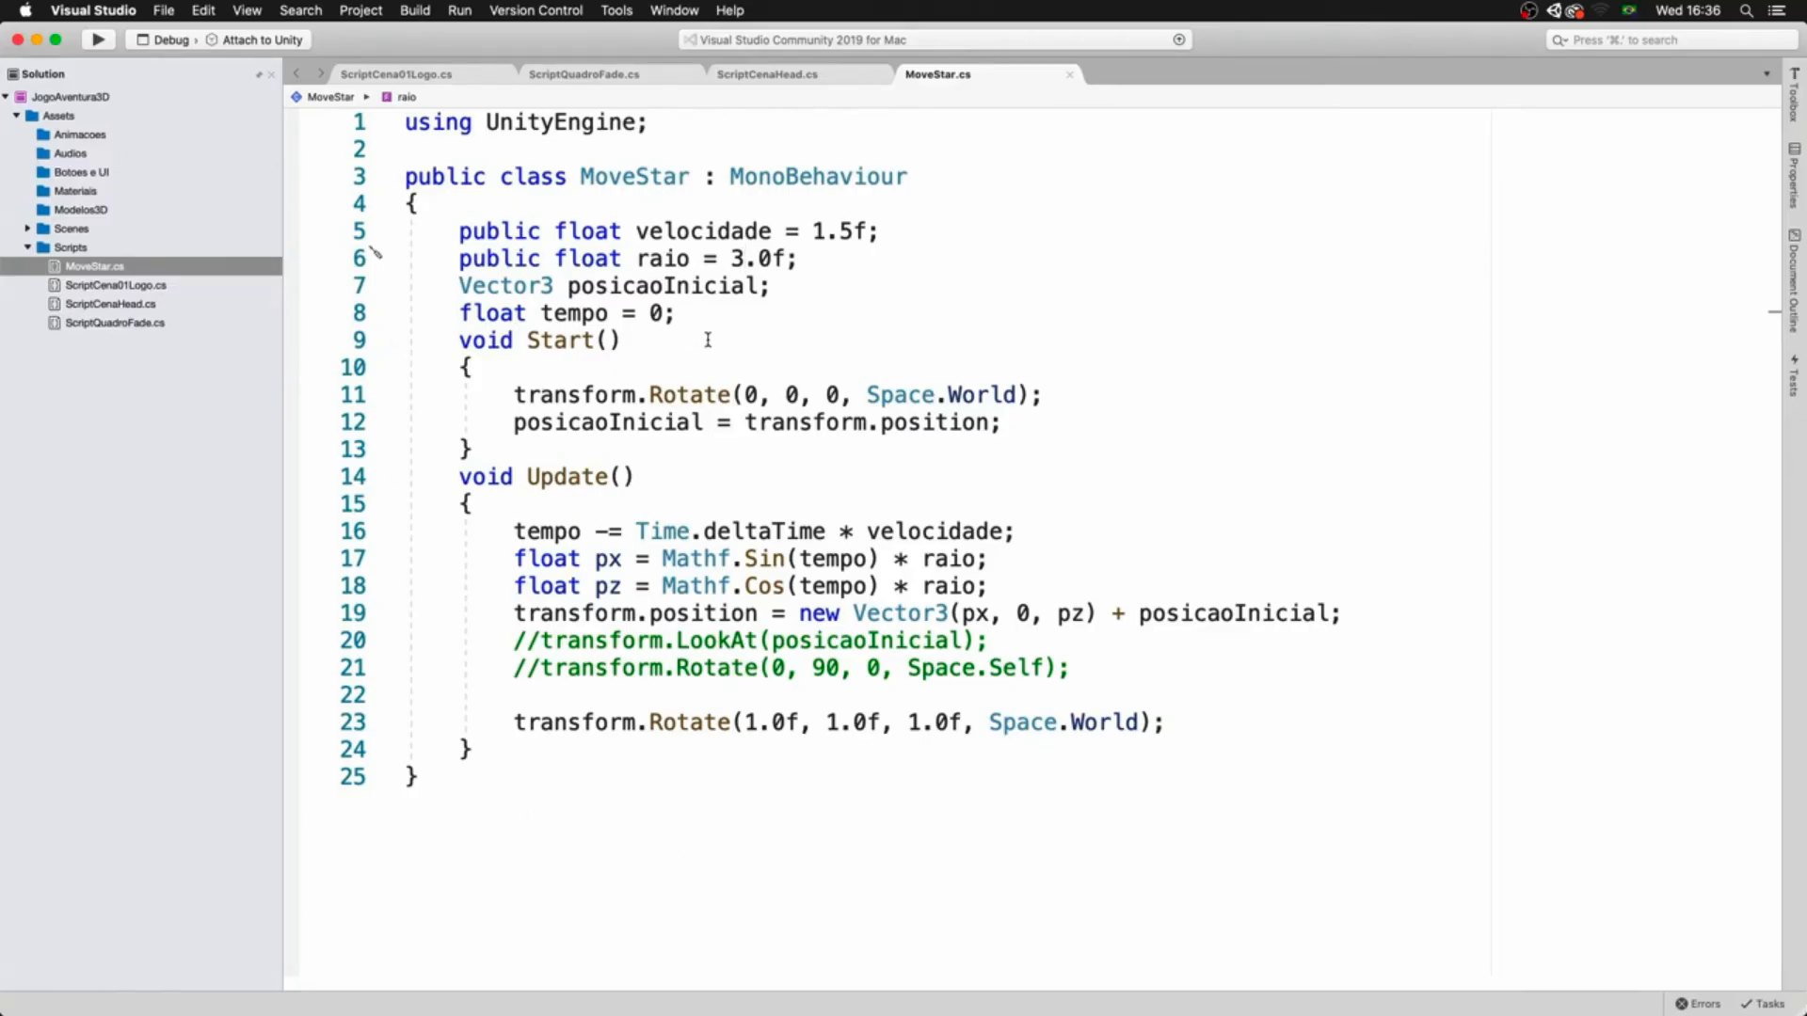
left_click_drag(512, 394, 1034, 395)
left_click_drag(513, 423, 985, 423)
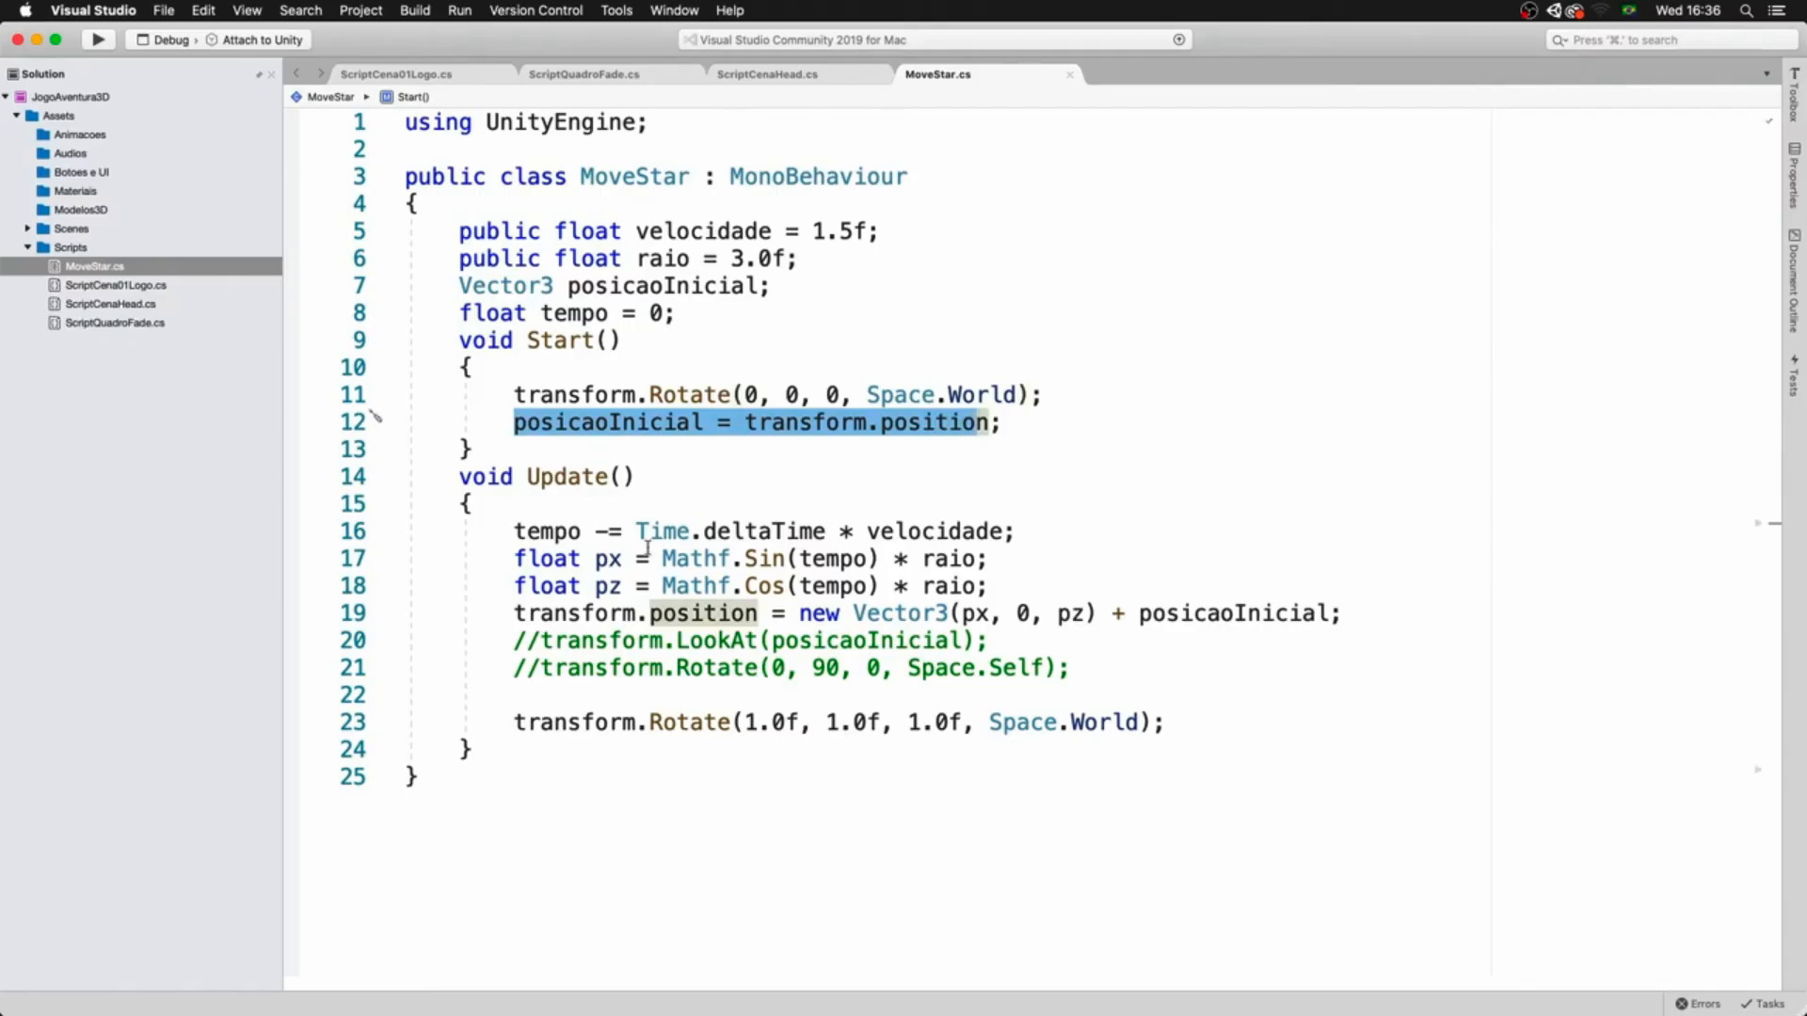
key("super+Tab")
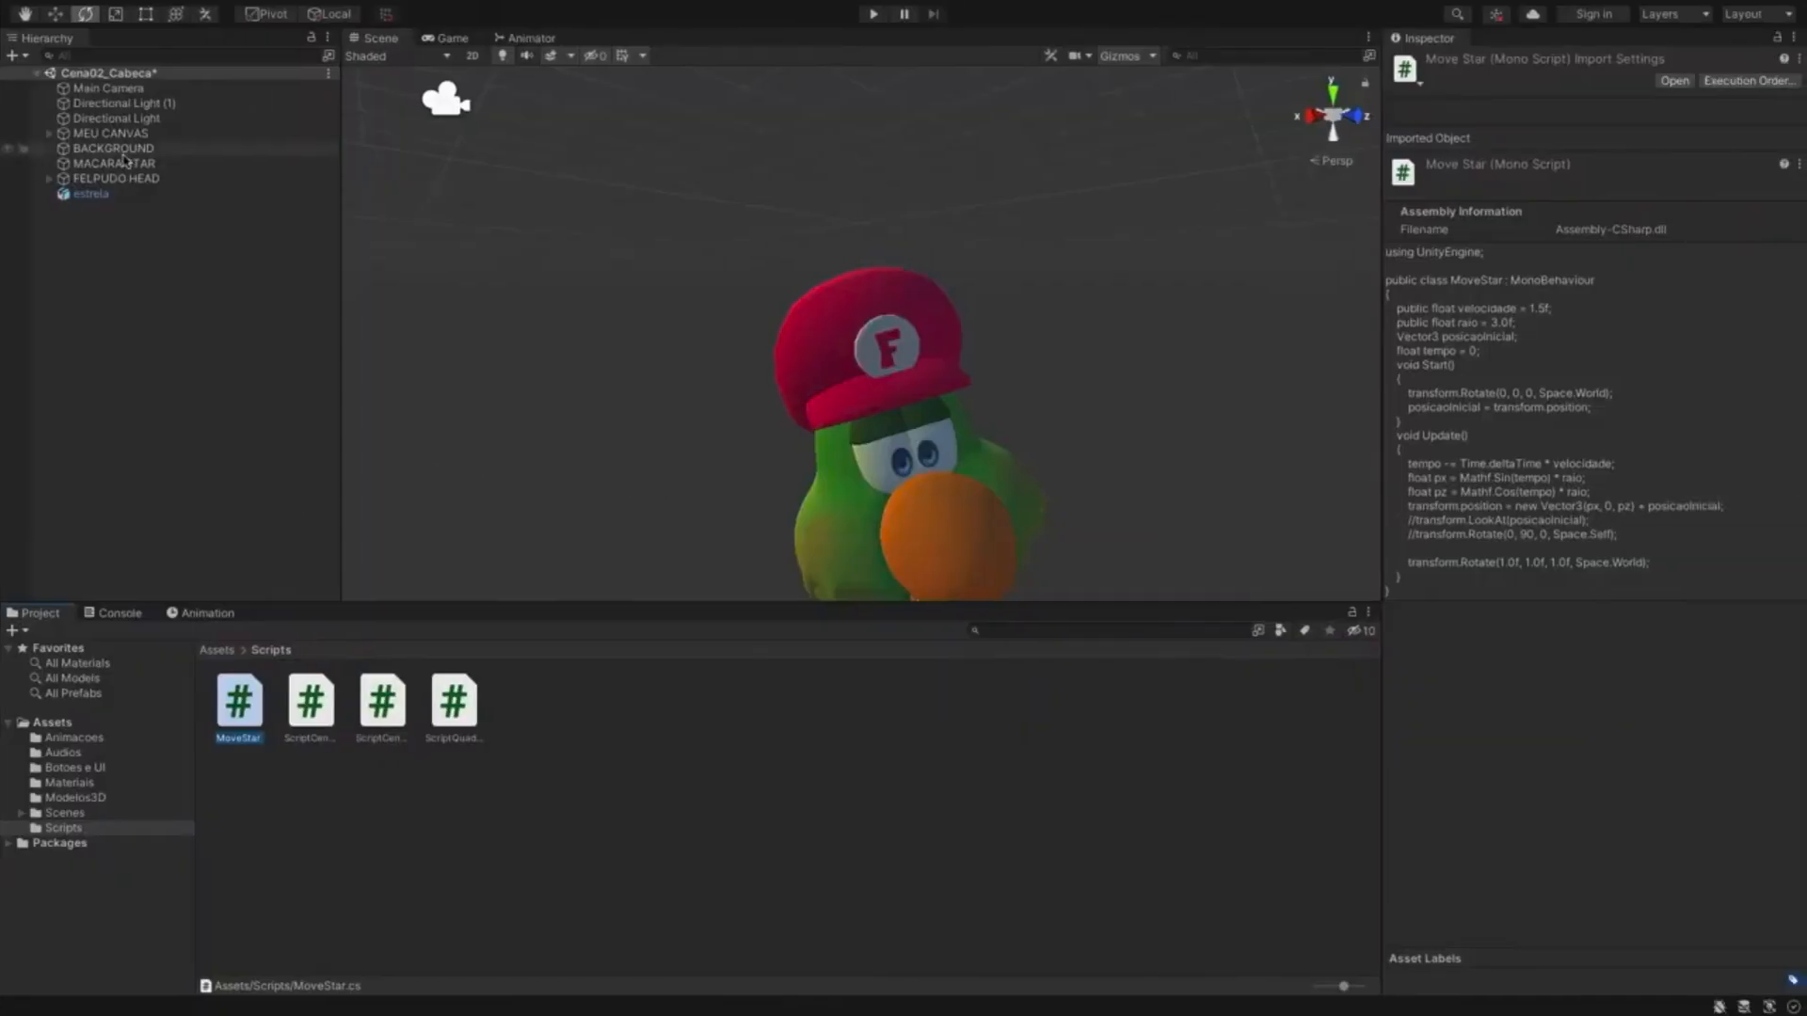
left_click(261, 194)
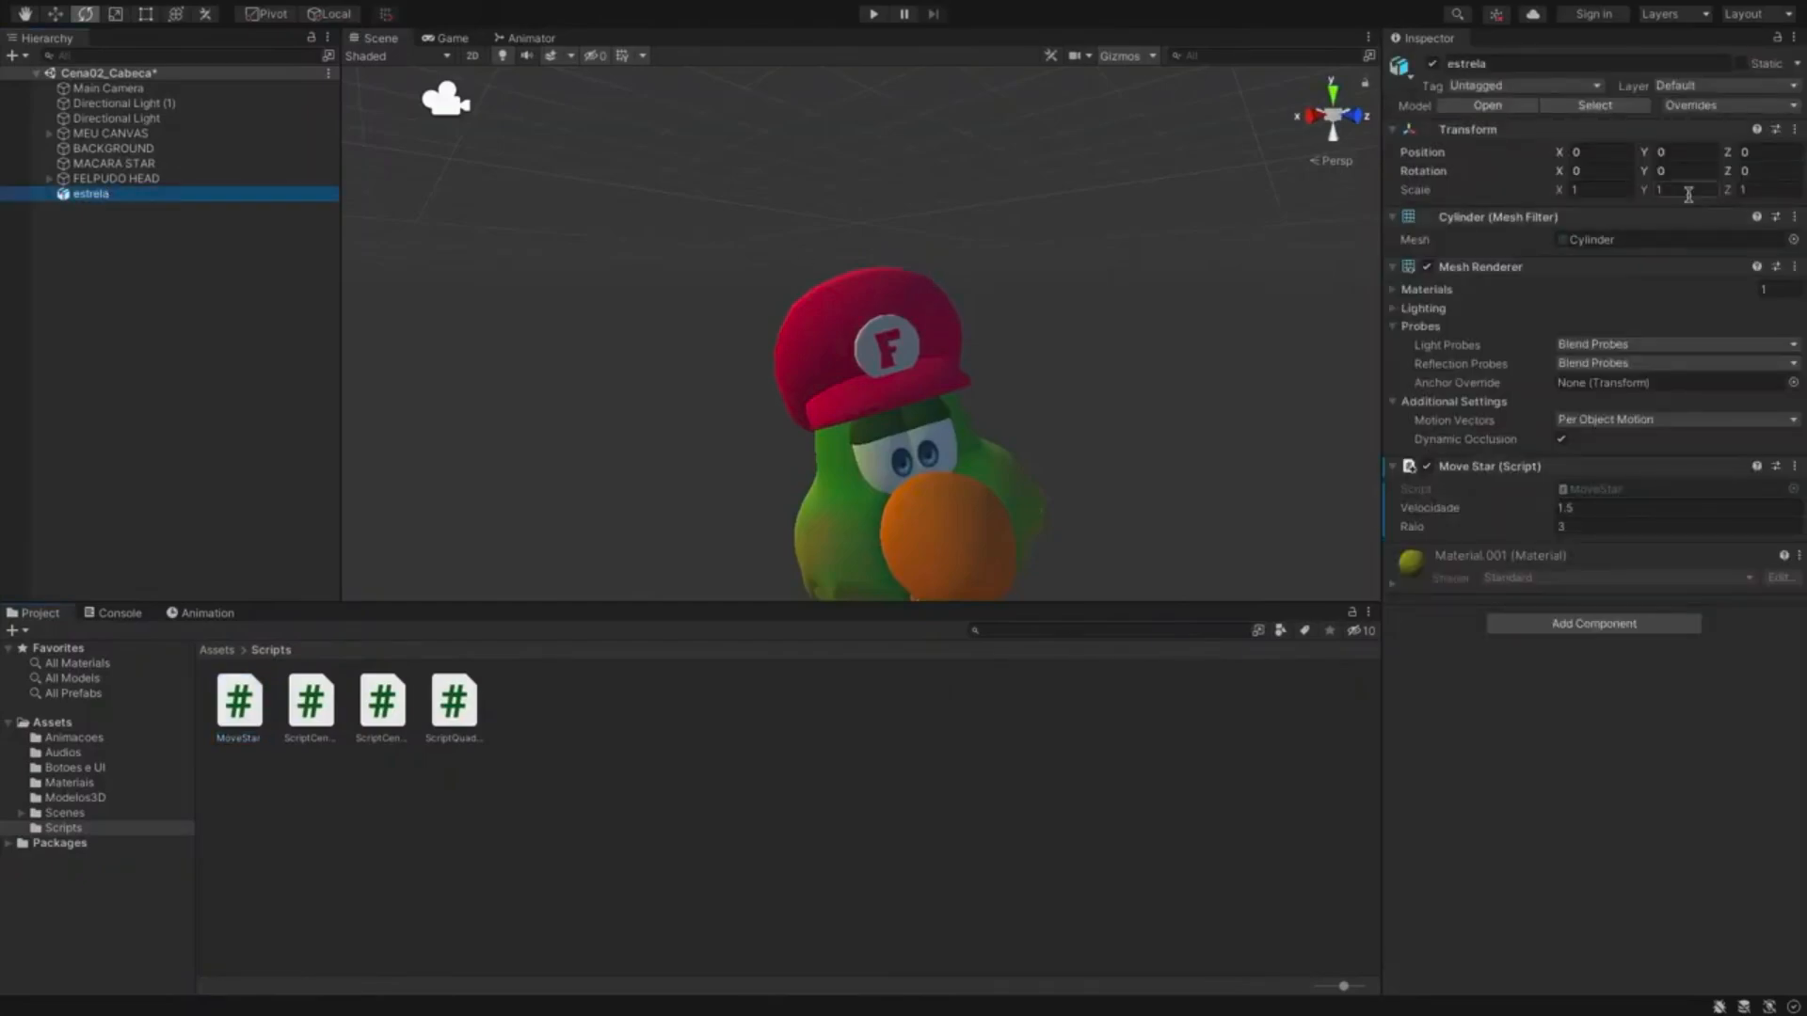
- Return to MoveStar.cs in Visual Studio and insert a blank line between the Start() and Update() methods
key("super+Tab")
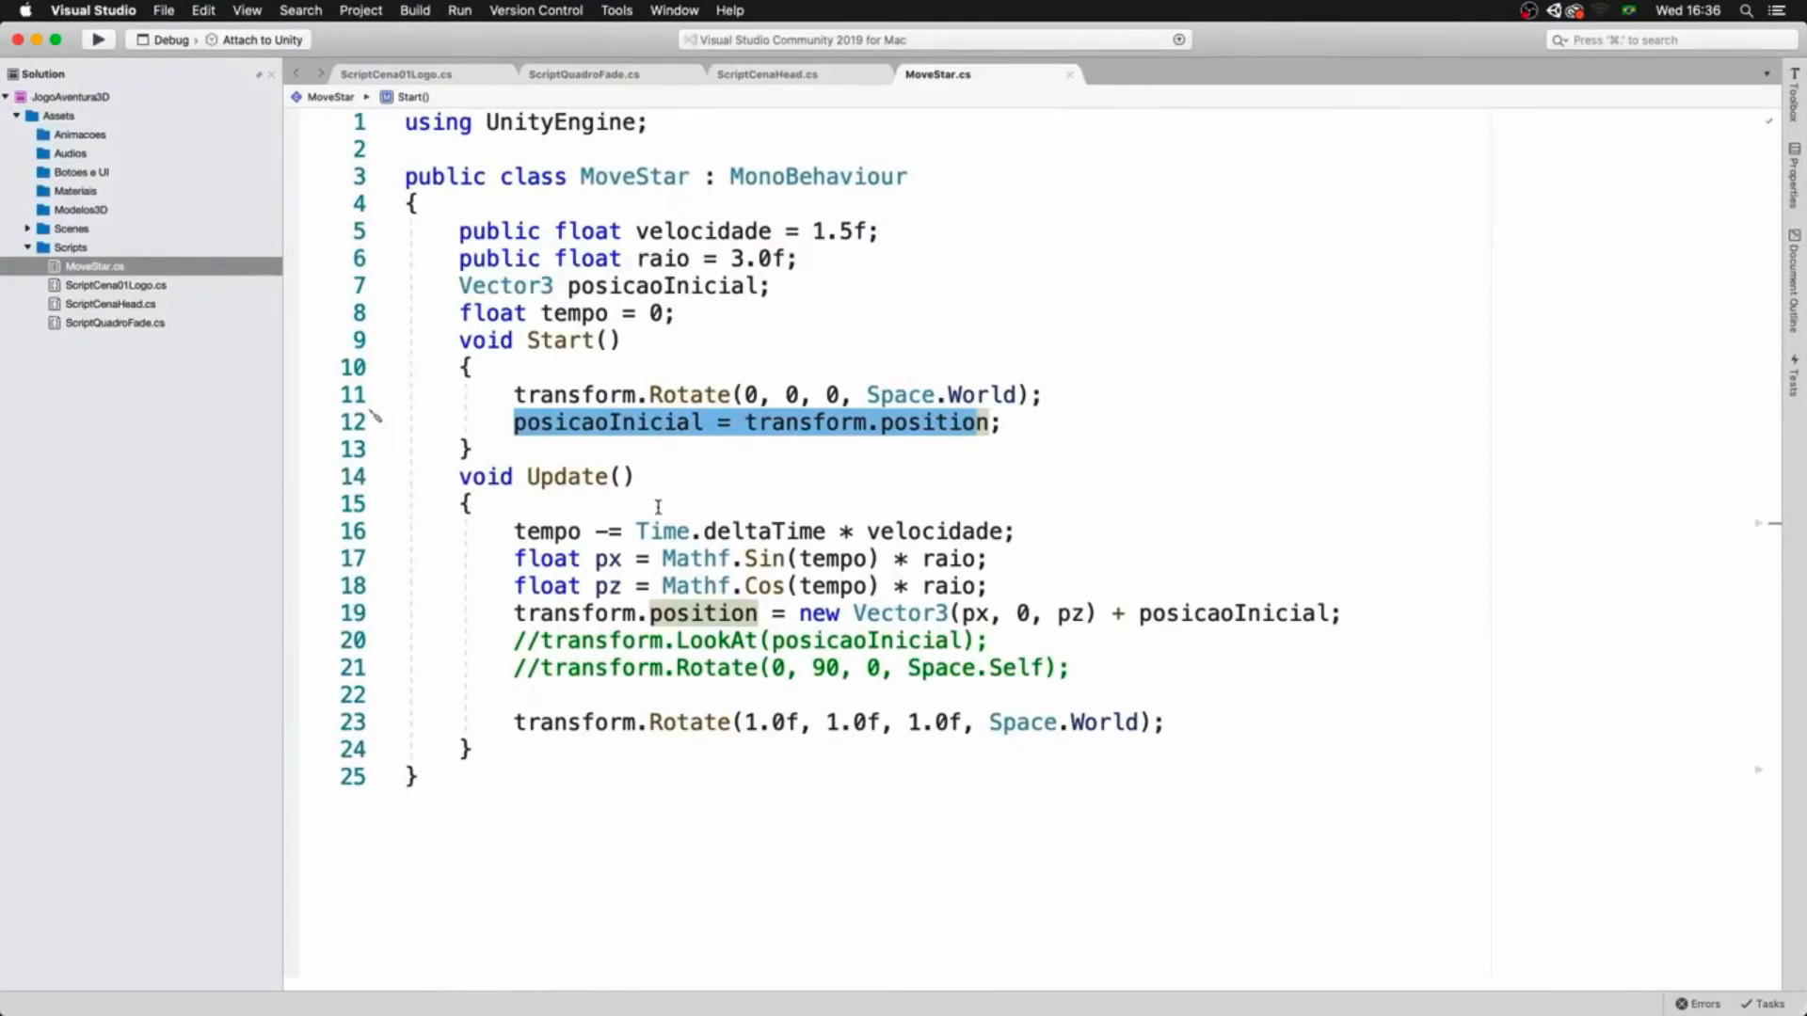
left_click(486, 447)
key("Return")
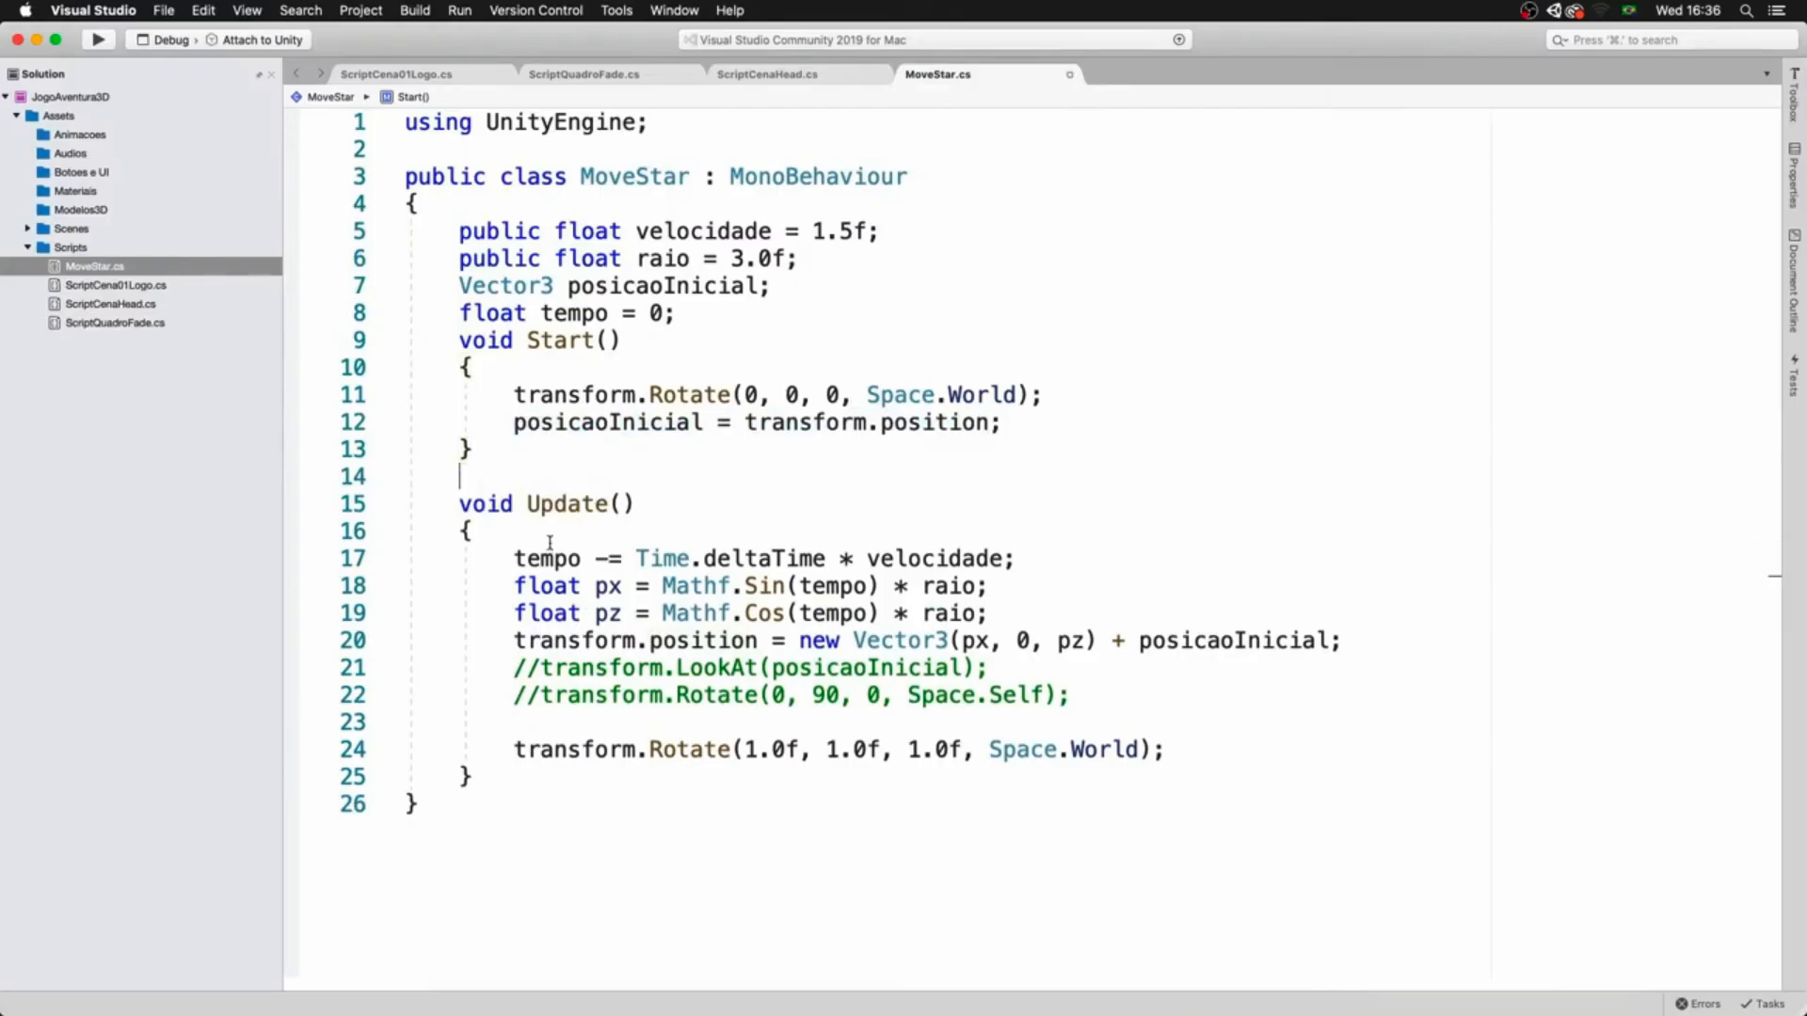
- Examine how Update() in MoveStar.cs uses tempo, sets transform.position and calls transform.Rotate
left_click_drag(595, 558, 623, 559)
double_click(555, 560)
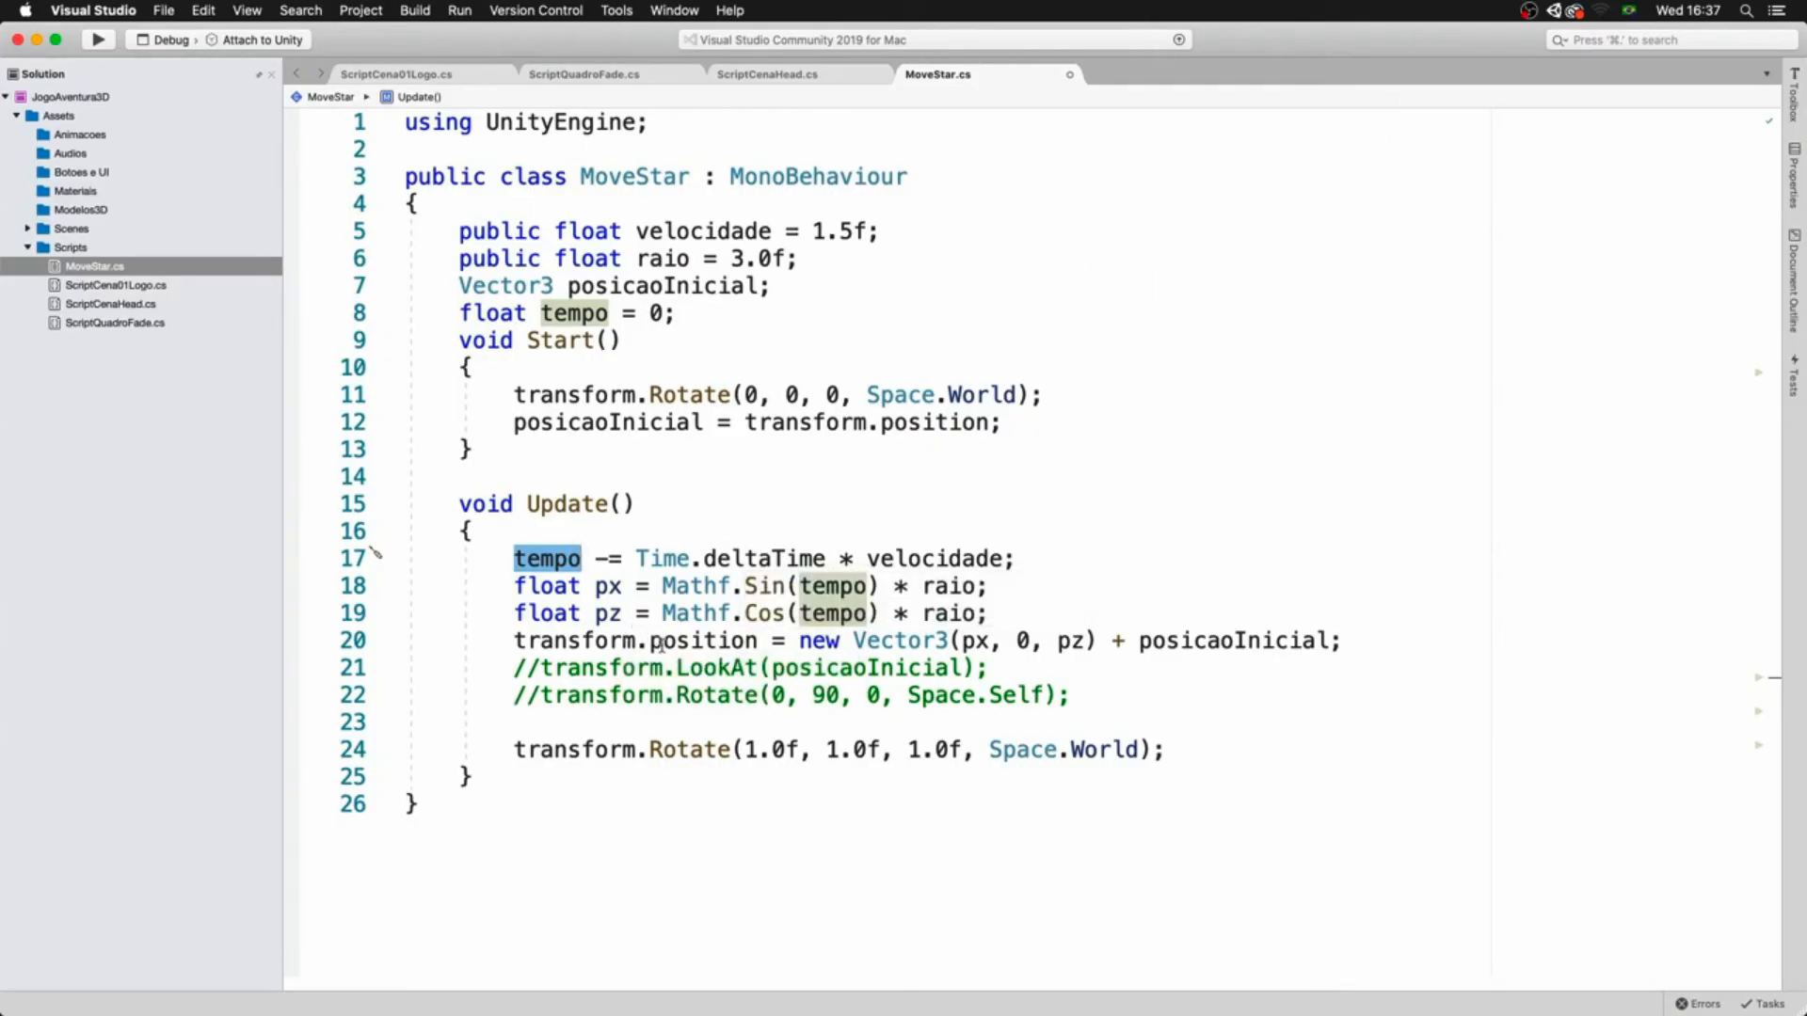
left_click_drag(514, 641, 1351, 640)
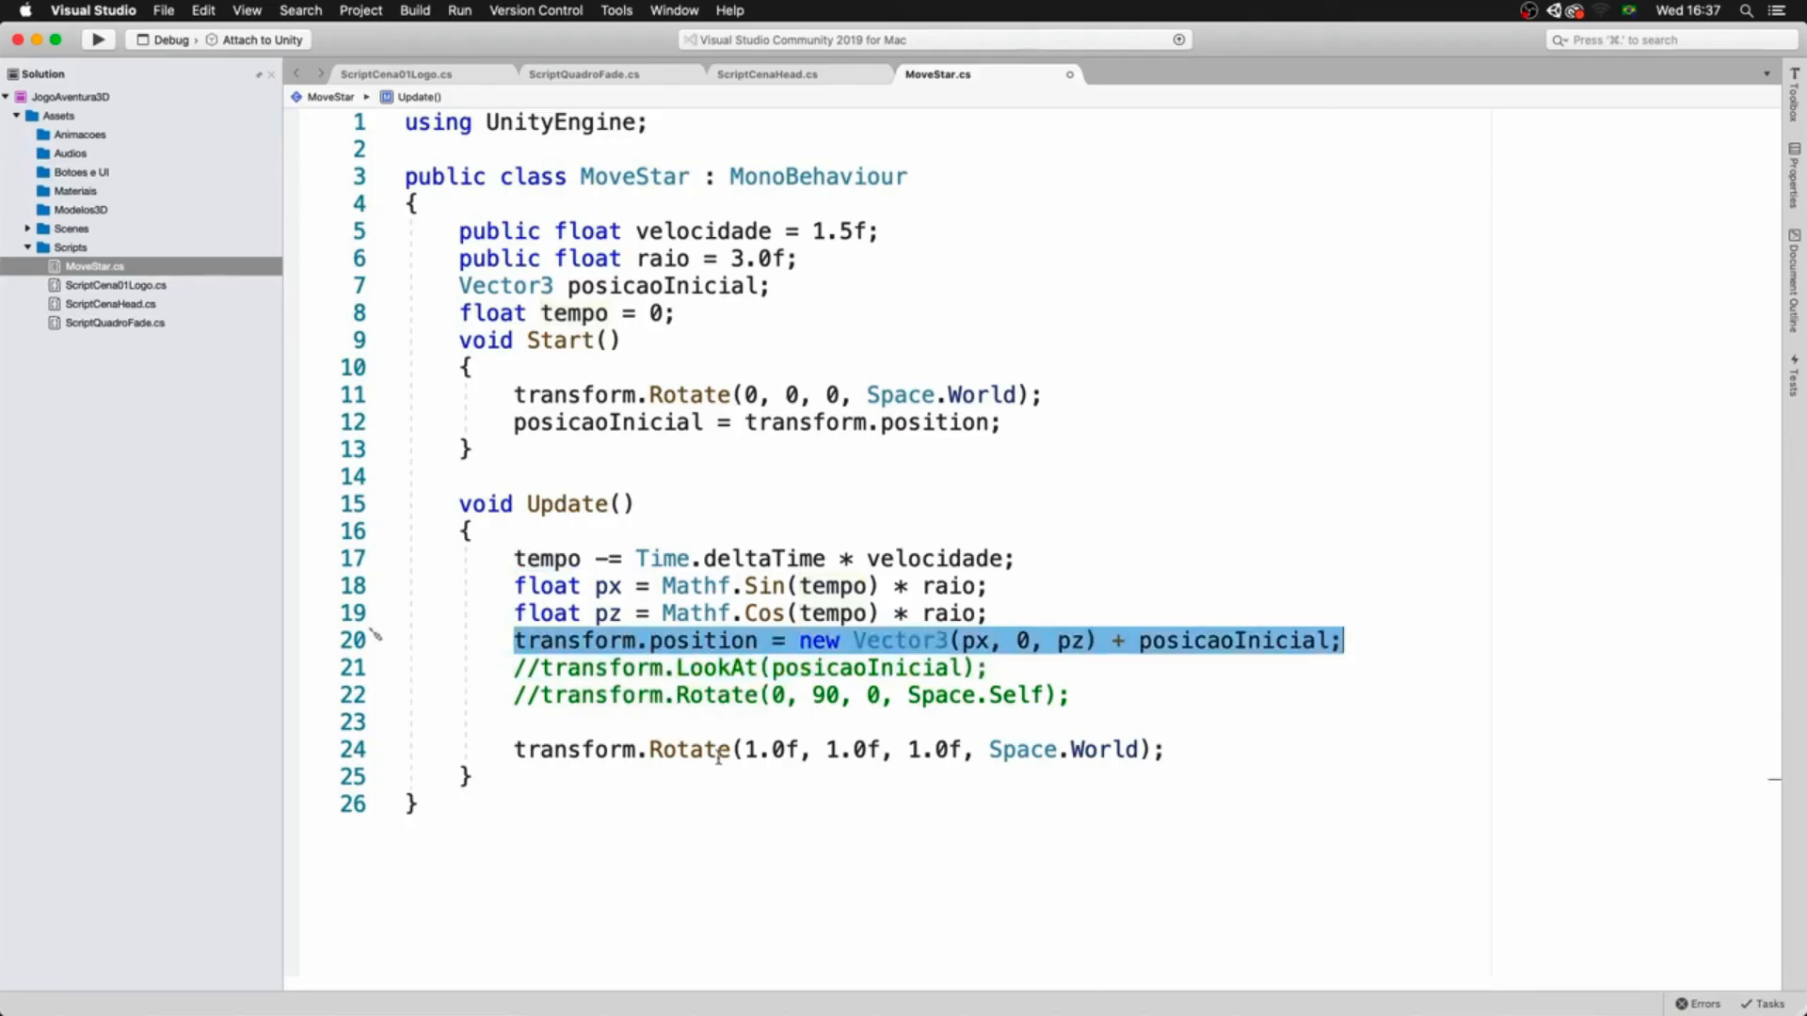
left_click_drag(513, 750, 1012, 745)
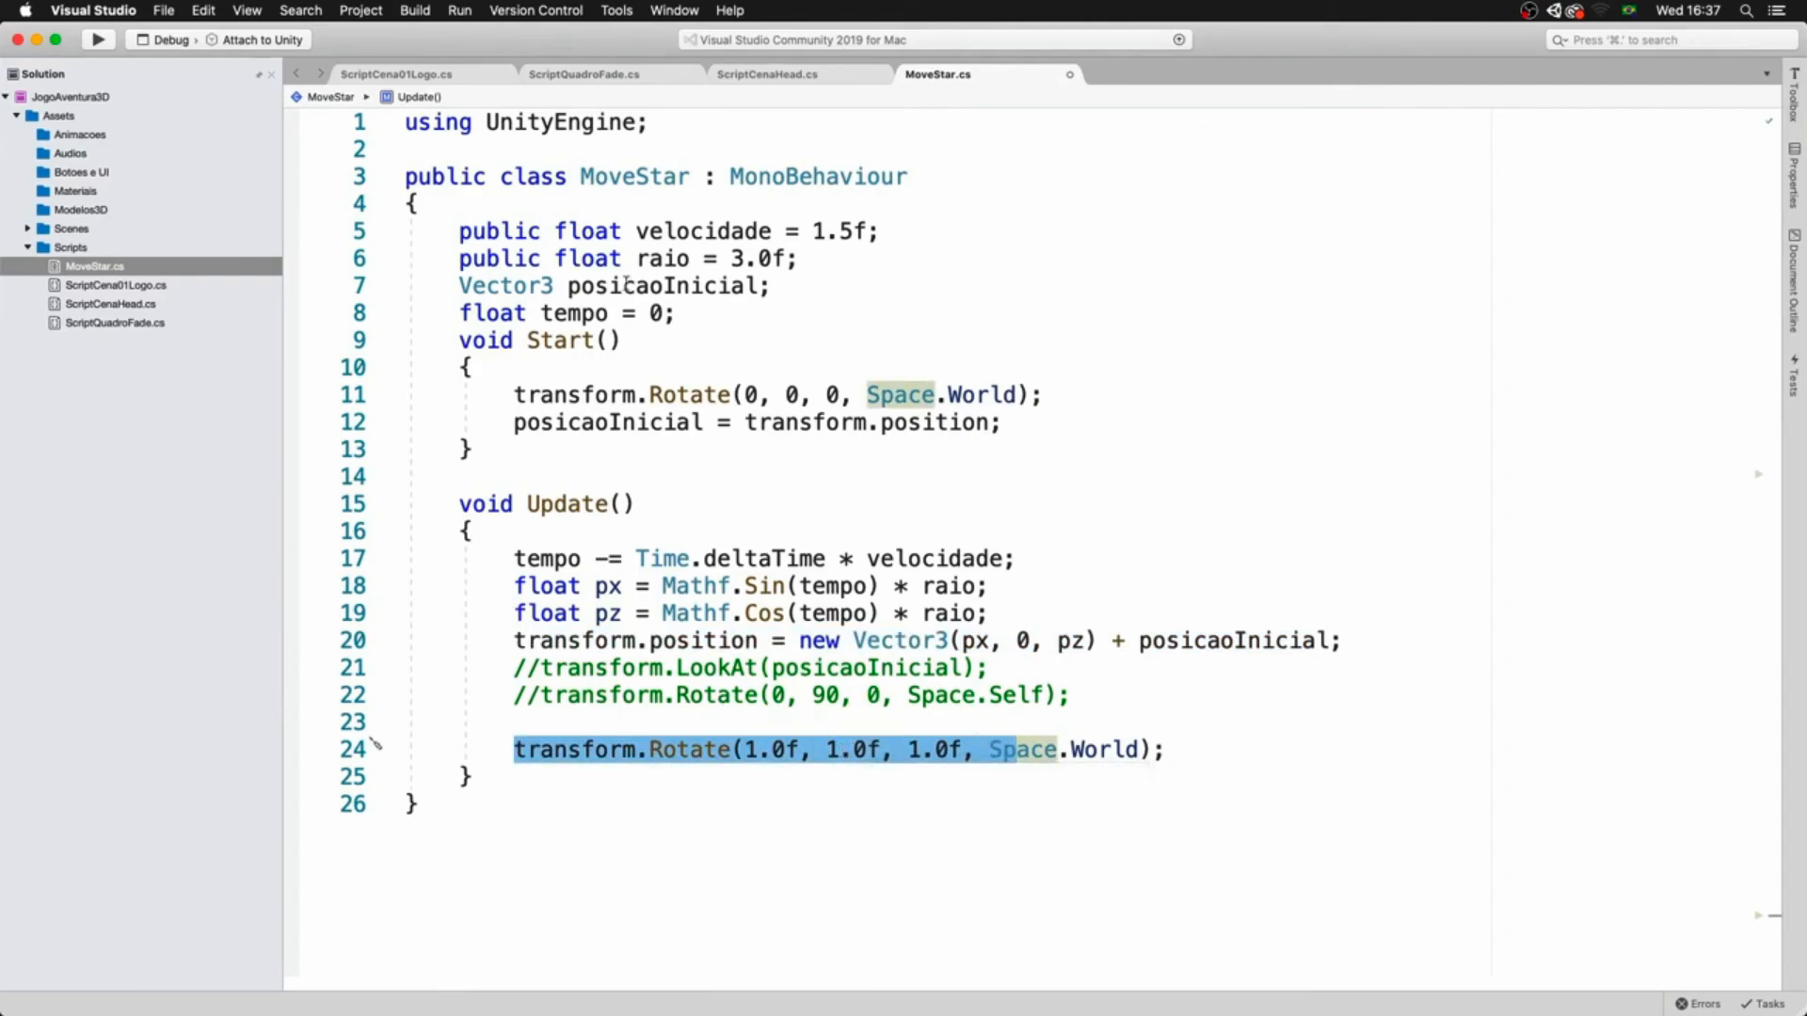
- Play-test the scene in Unity, stop it, and set the star's Move Star Velocidade to 3 and Raio to 5
key("super+Tab")
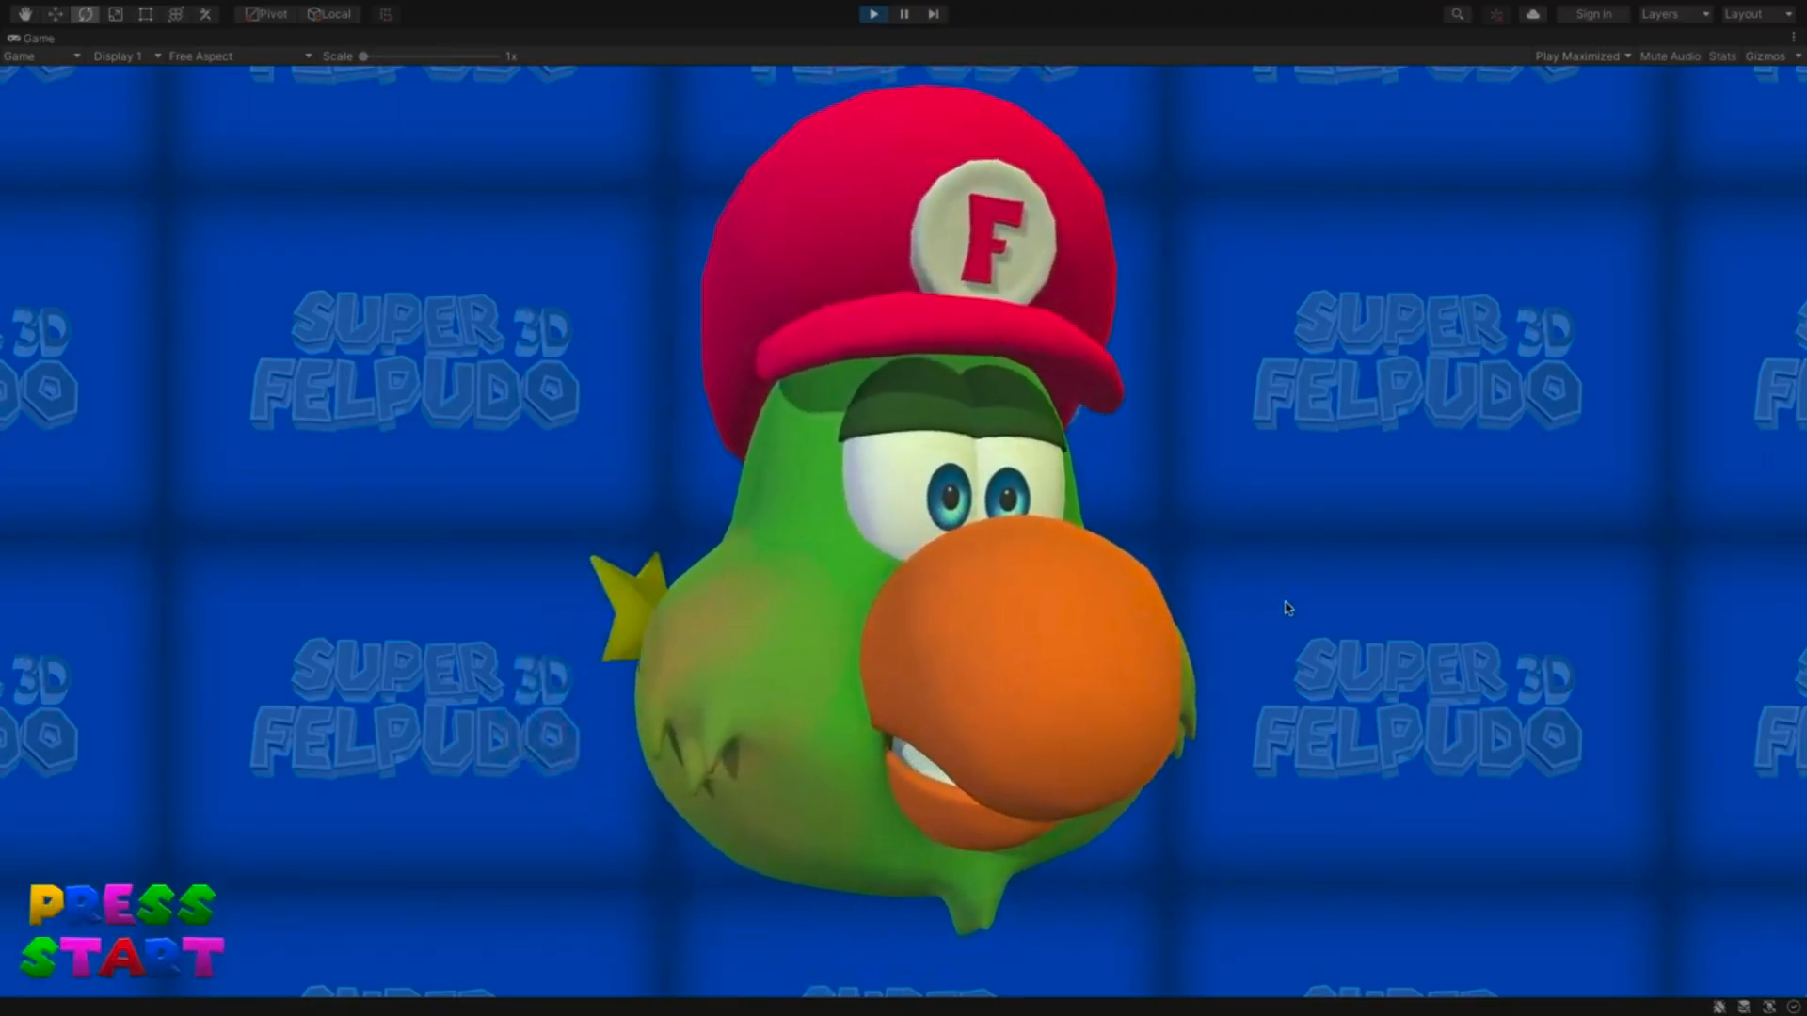
key("ctrl+p")
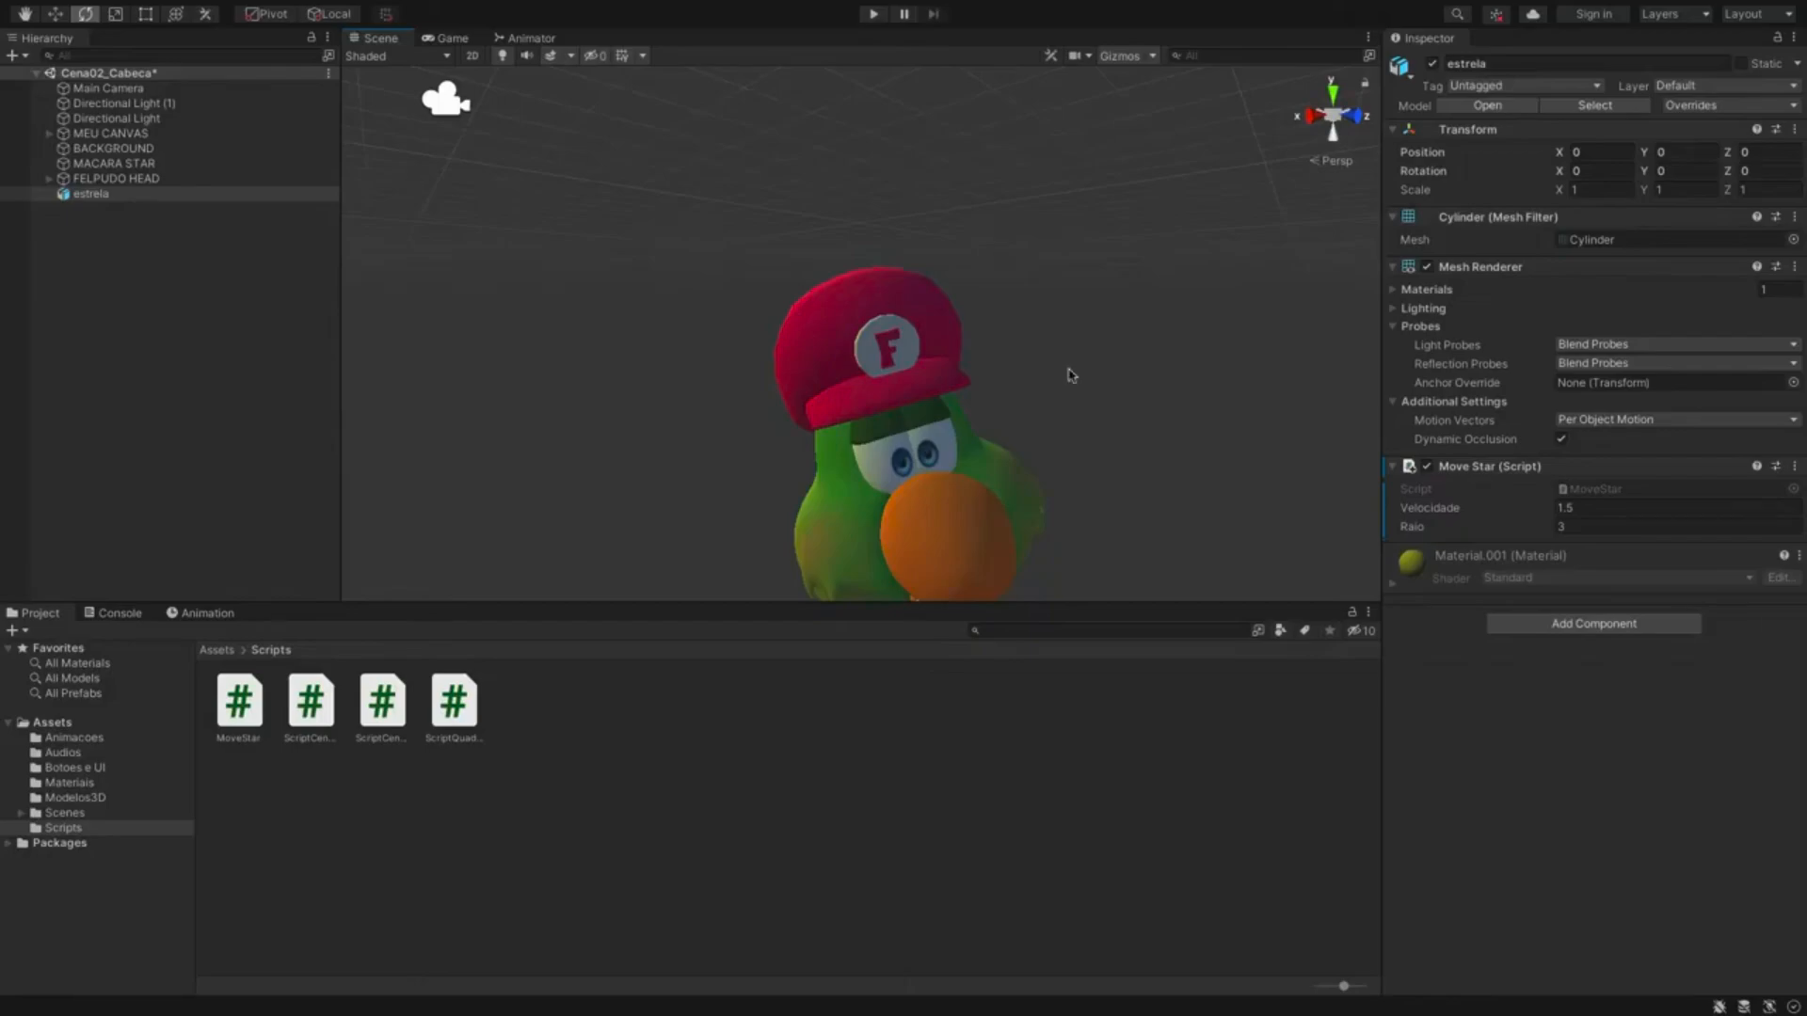
left_click(1533, 513)
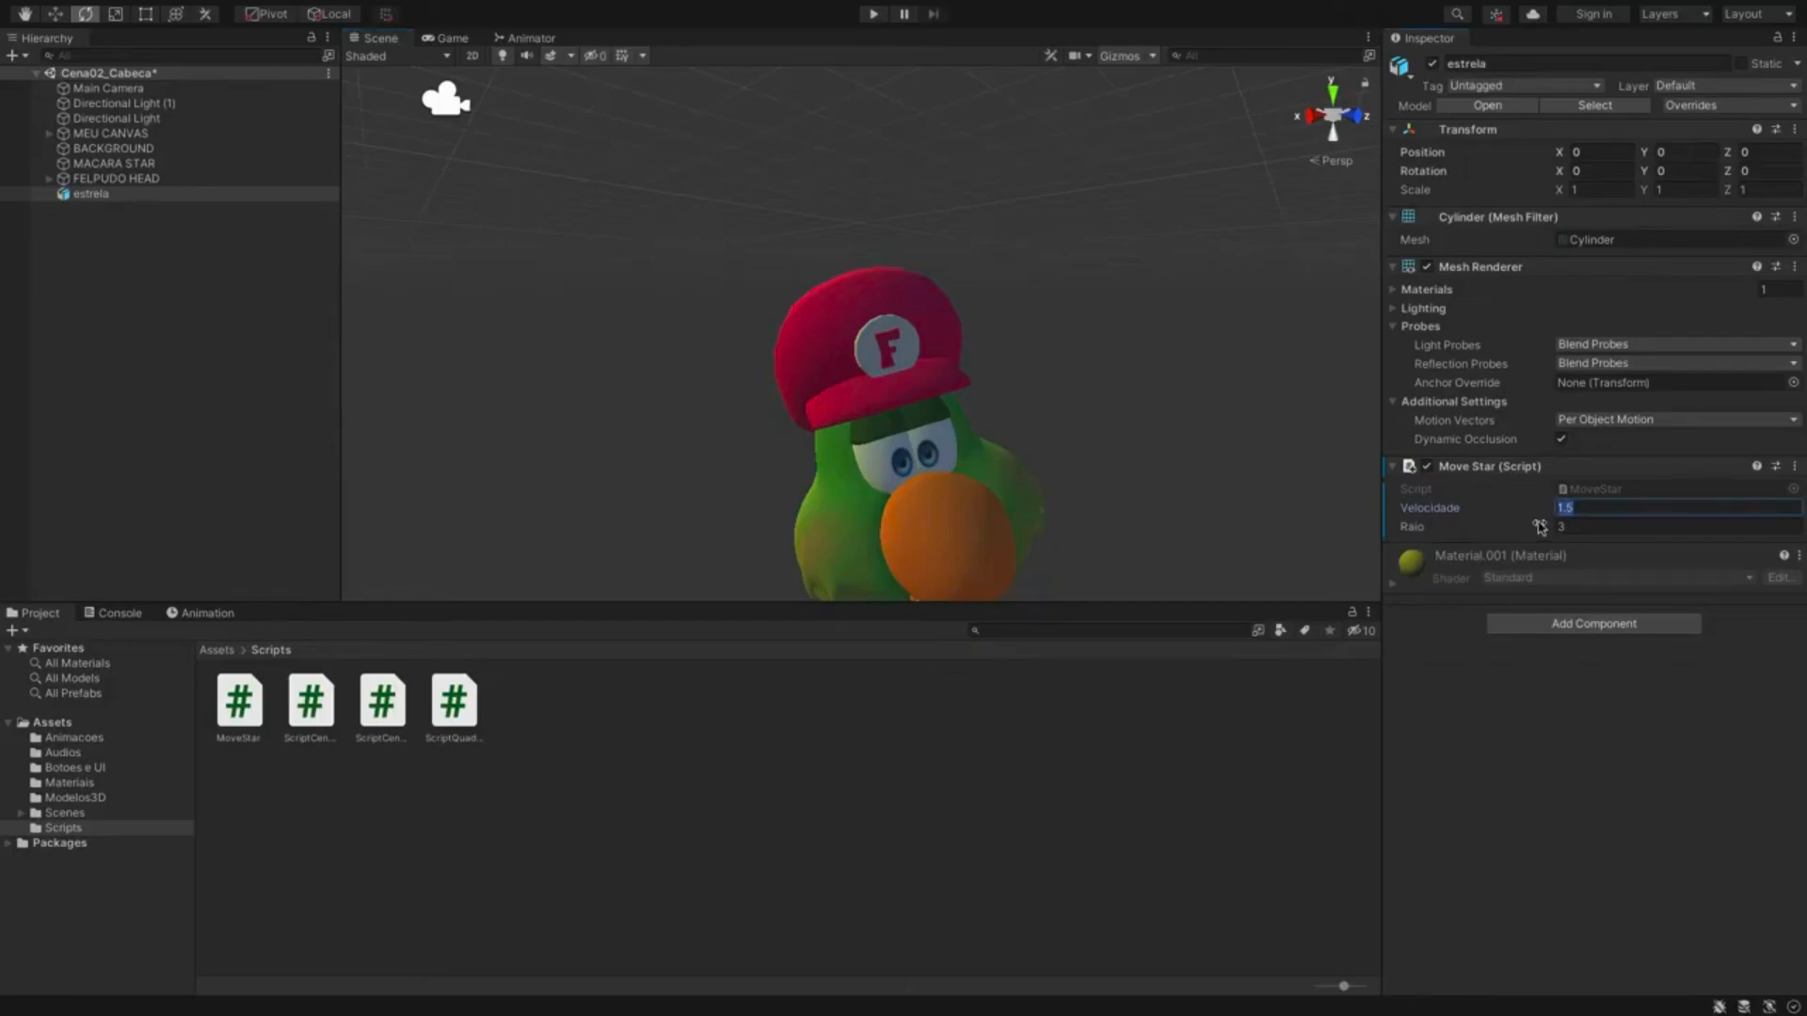
type("3")
left_click(1496, 527)
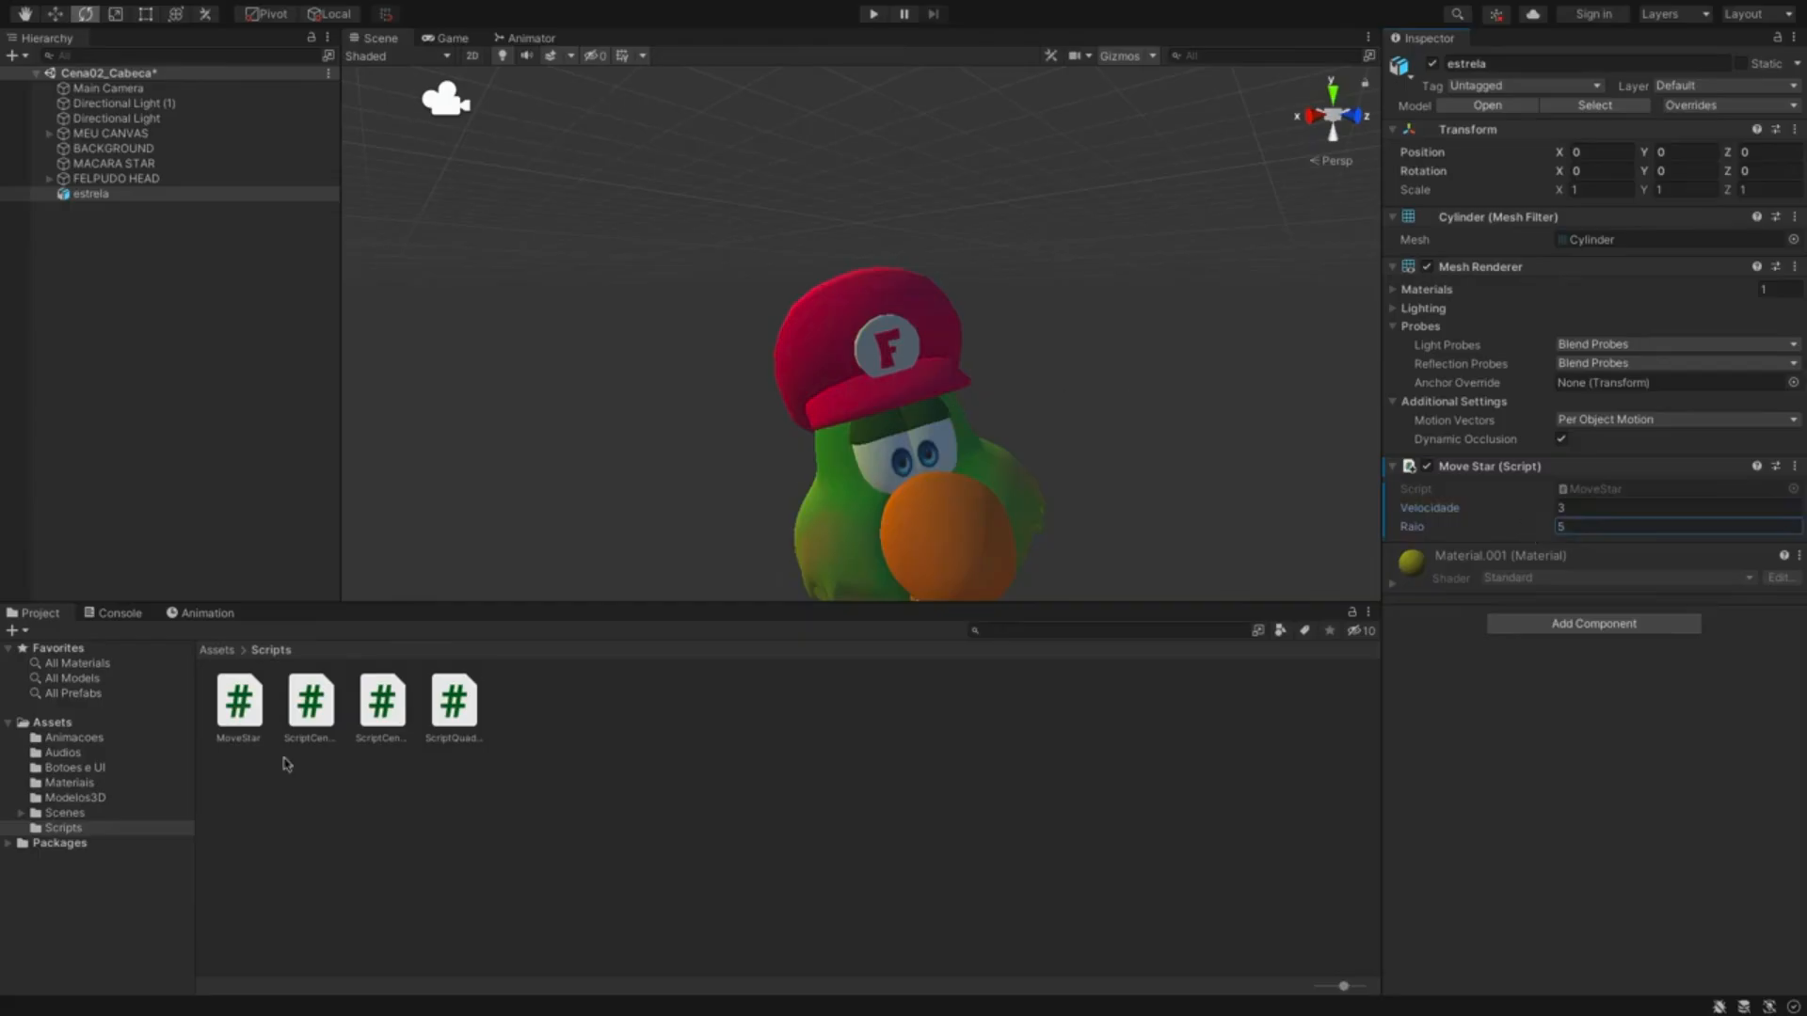
- Create a new material in the Materiais folder and assign it to the estrela object
left_click(69, 783)
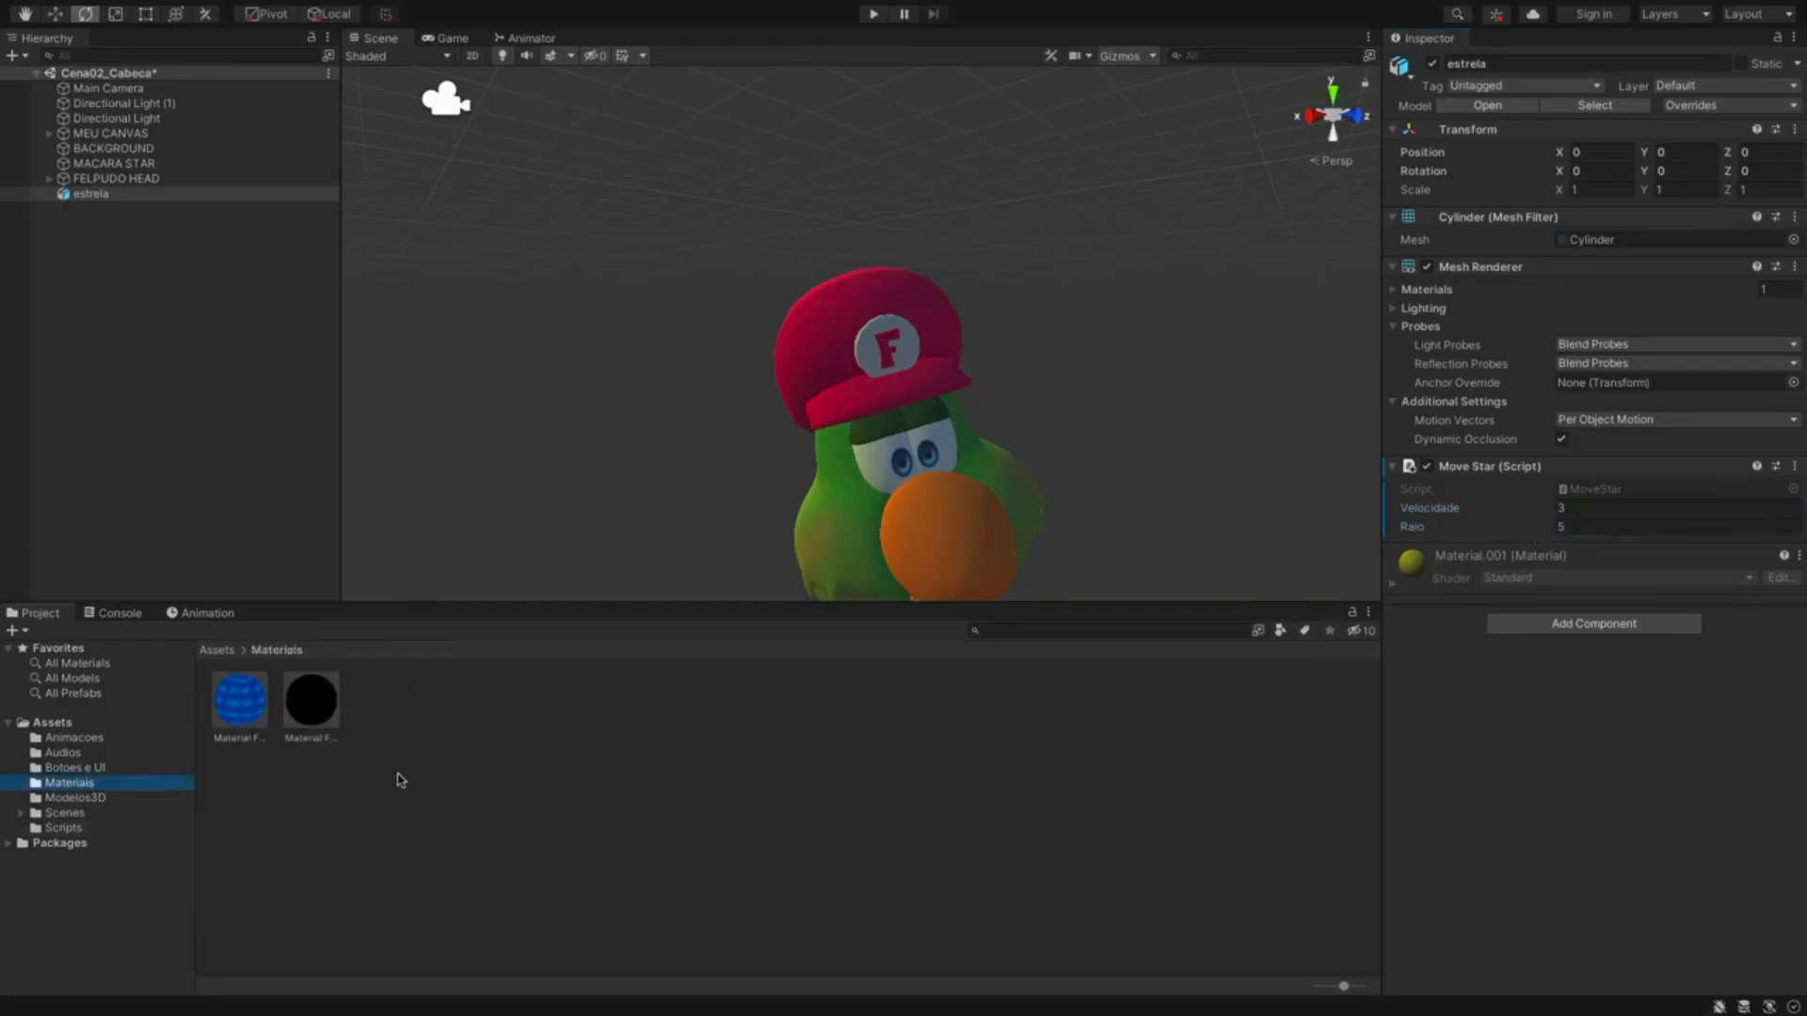
left_click(401, 781)
right_click(431, 764)
mouse_move(437, 757)
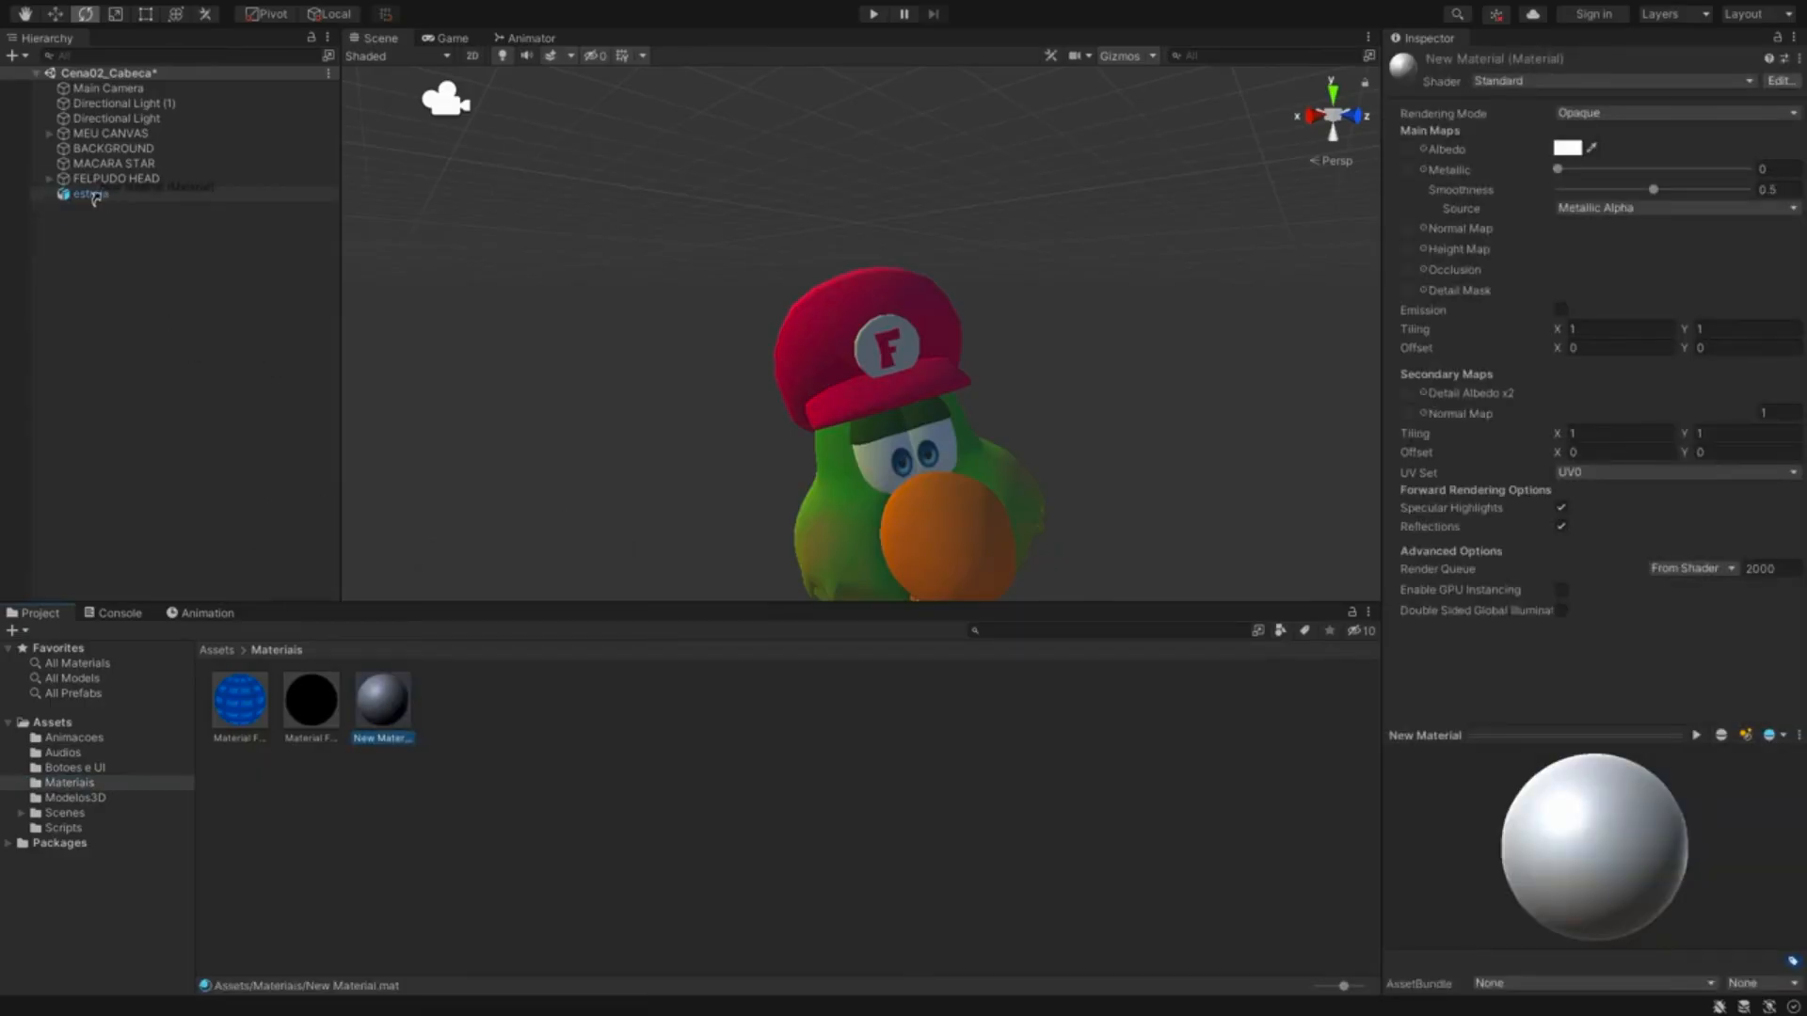
- Give the star's new material a yellow albedo colour and raise its Metallic value close to the maximum
left_click(1567, 147)
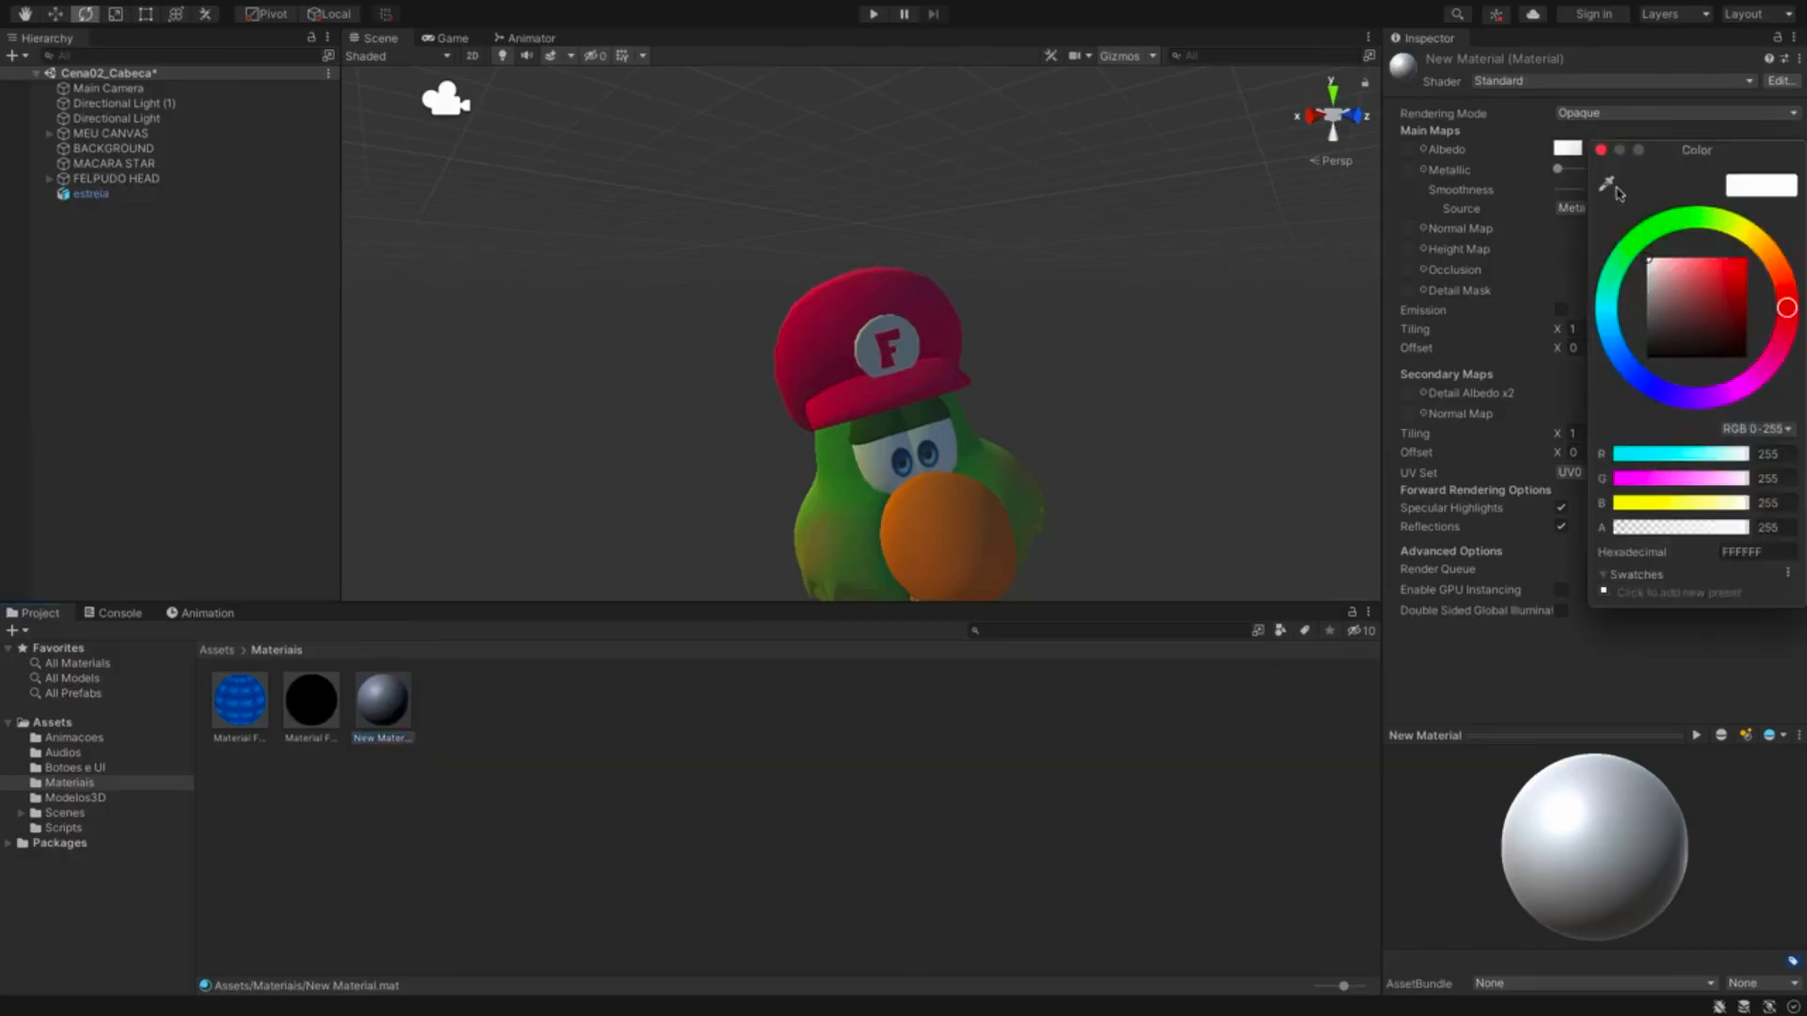
left_click_drag(1743, 226, 1754, 233)
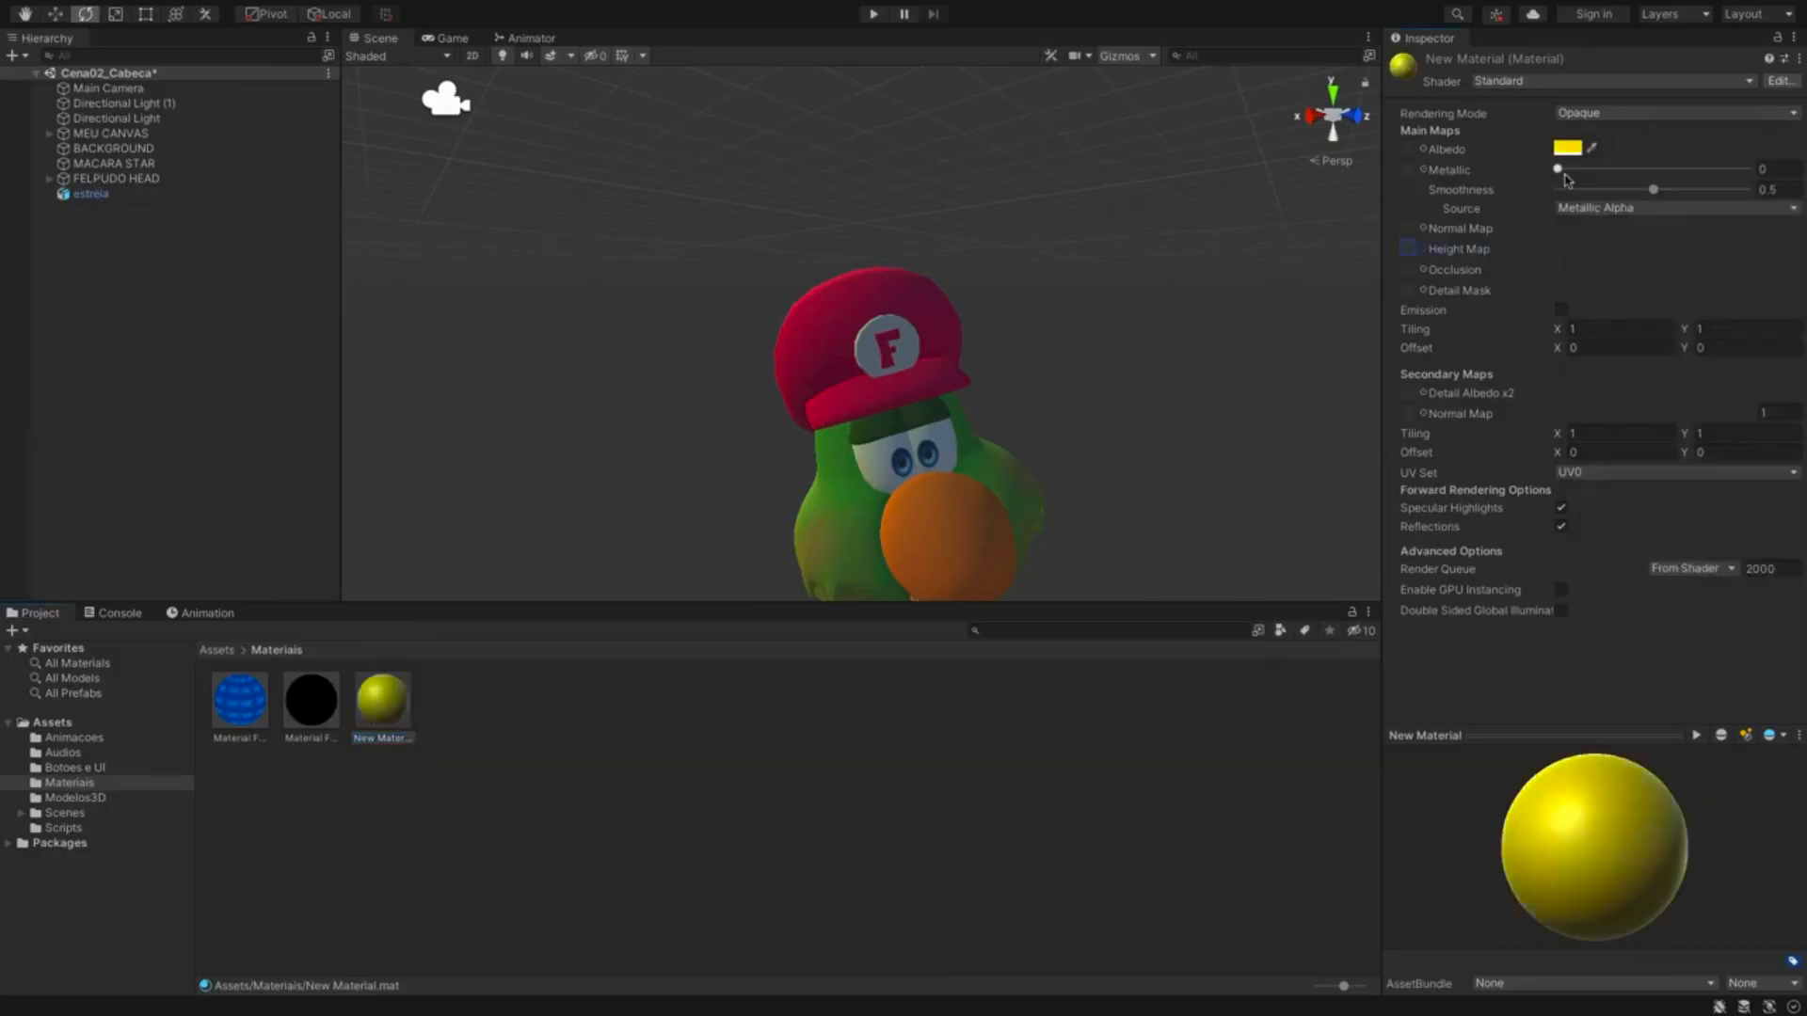
left_click_drag(1558, 170, 1746, 195)
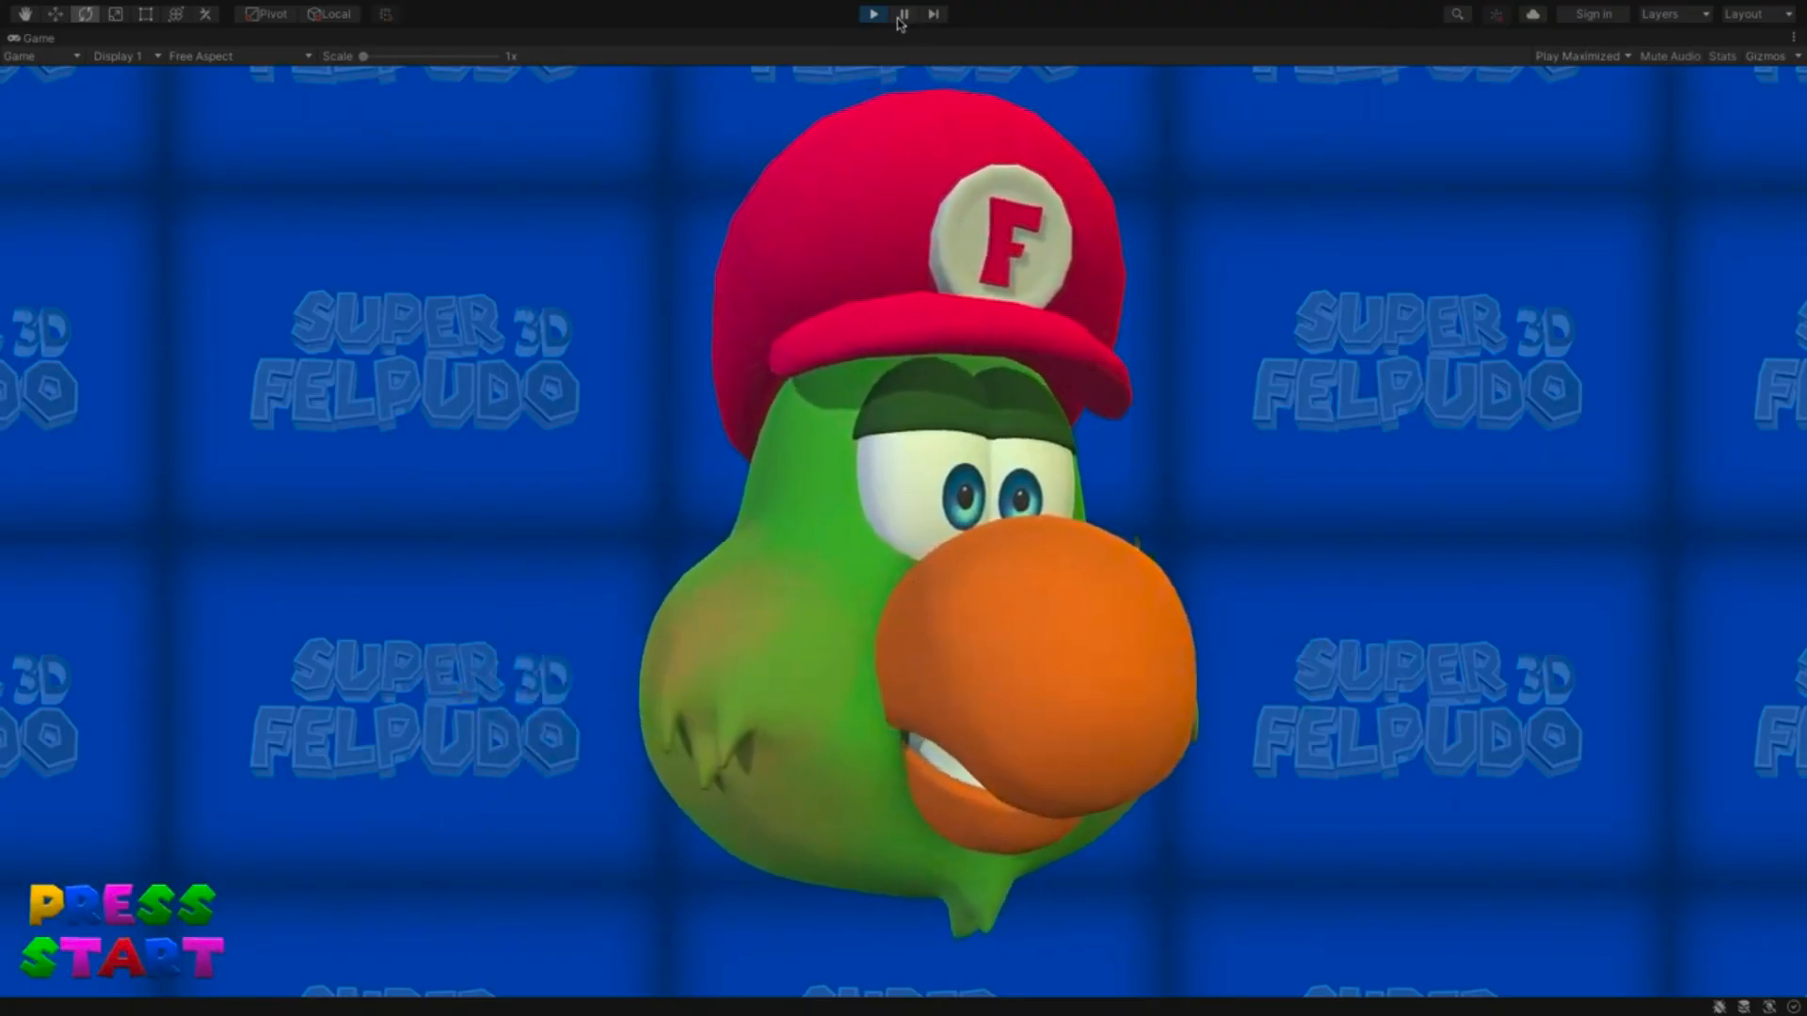
- Switch to MoveStar.cs in Visual Studio and set the Update() transform.Rotate call's X to 3.0f and Y to 0.0f
key("super+Tab")
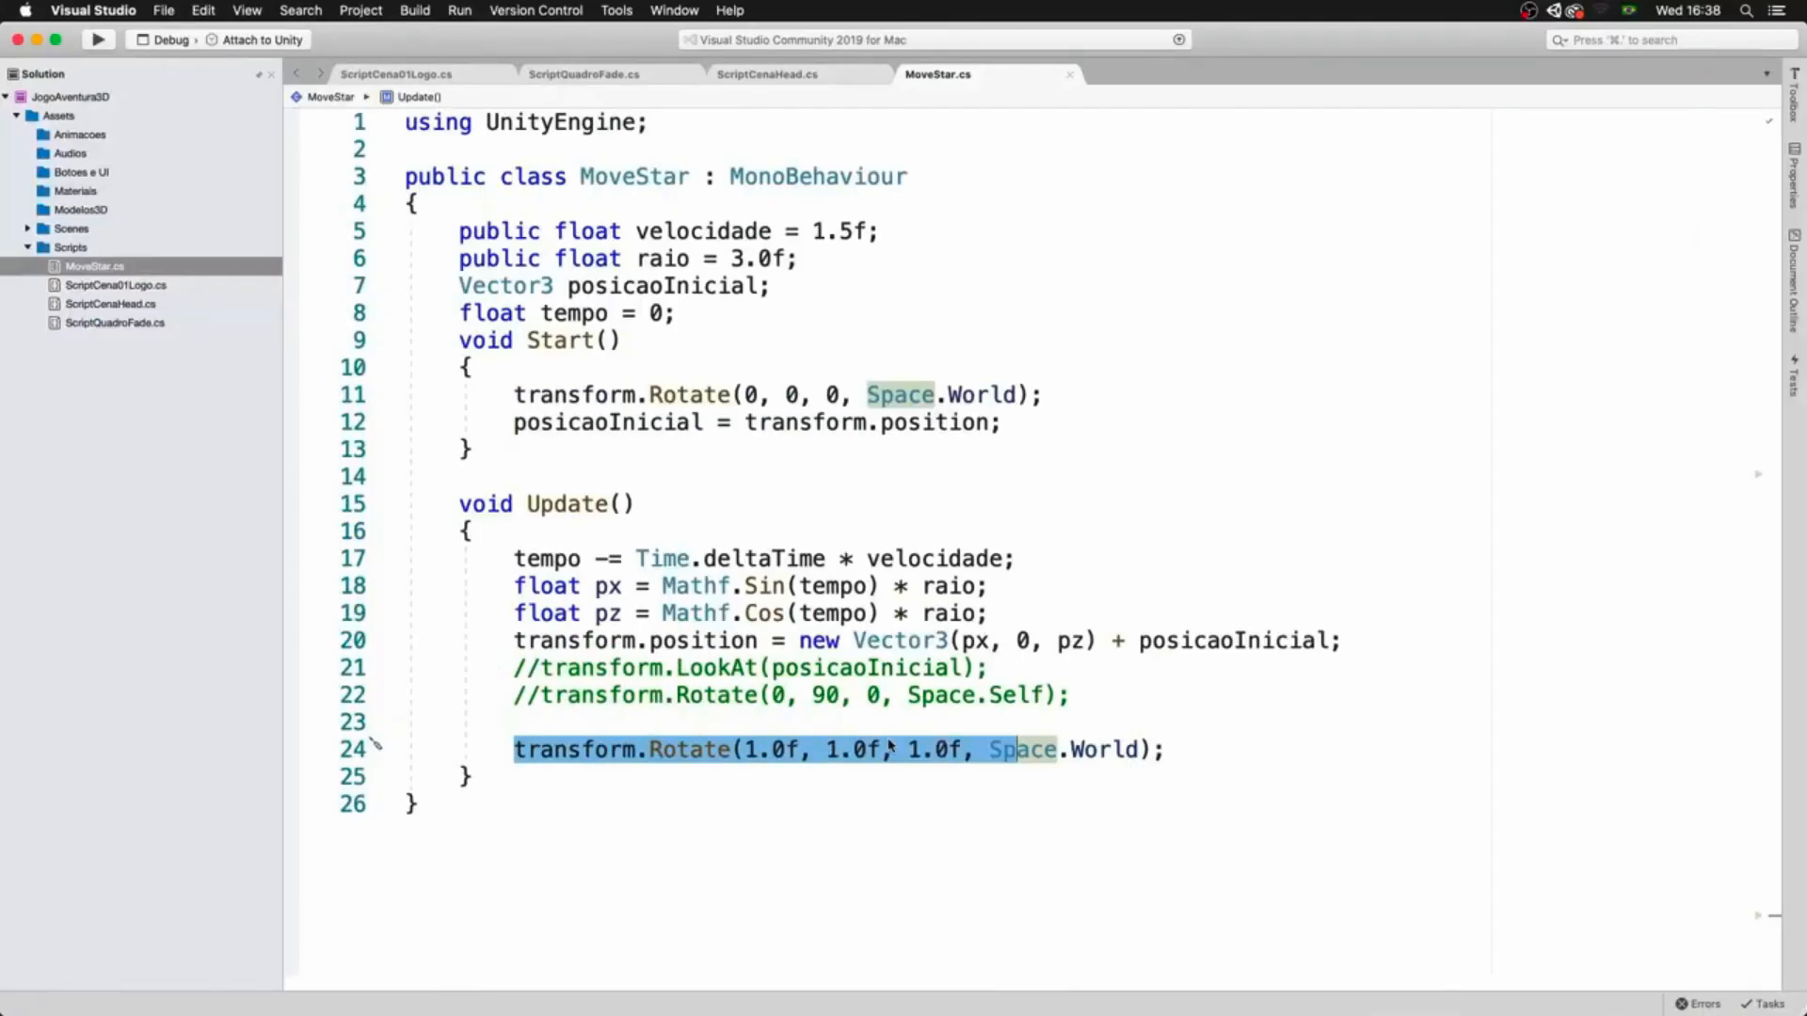
left_click(892, 749)
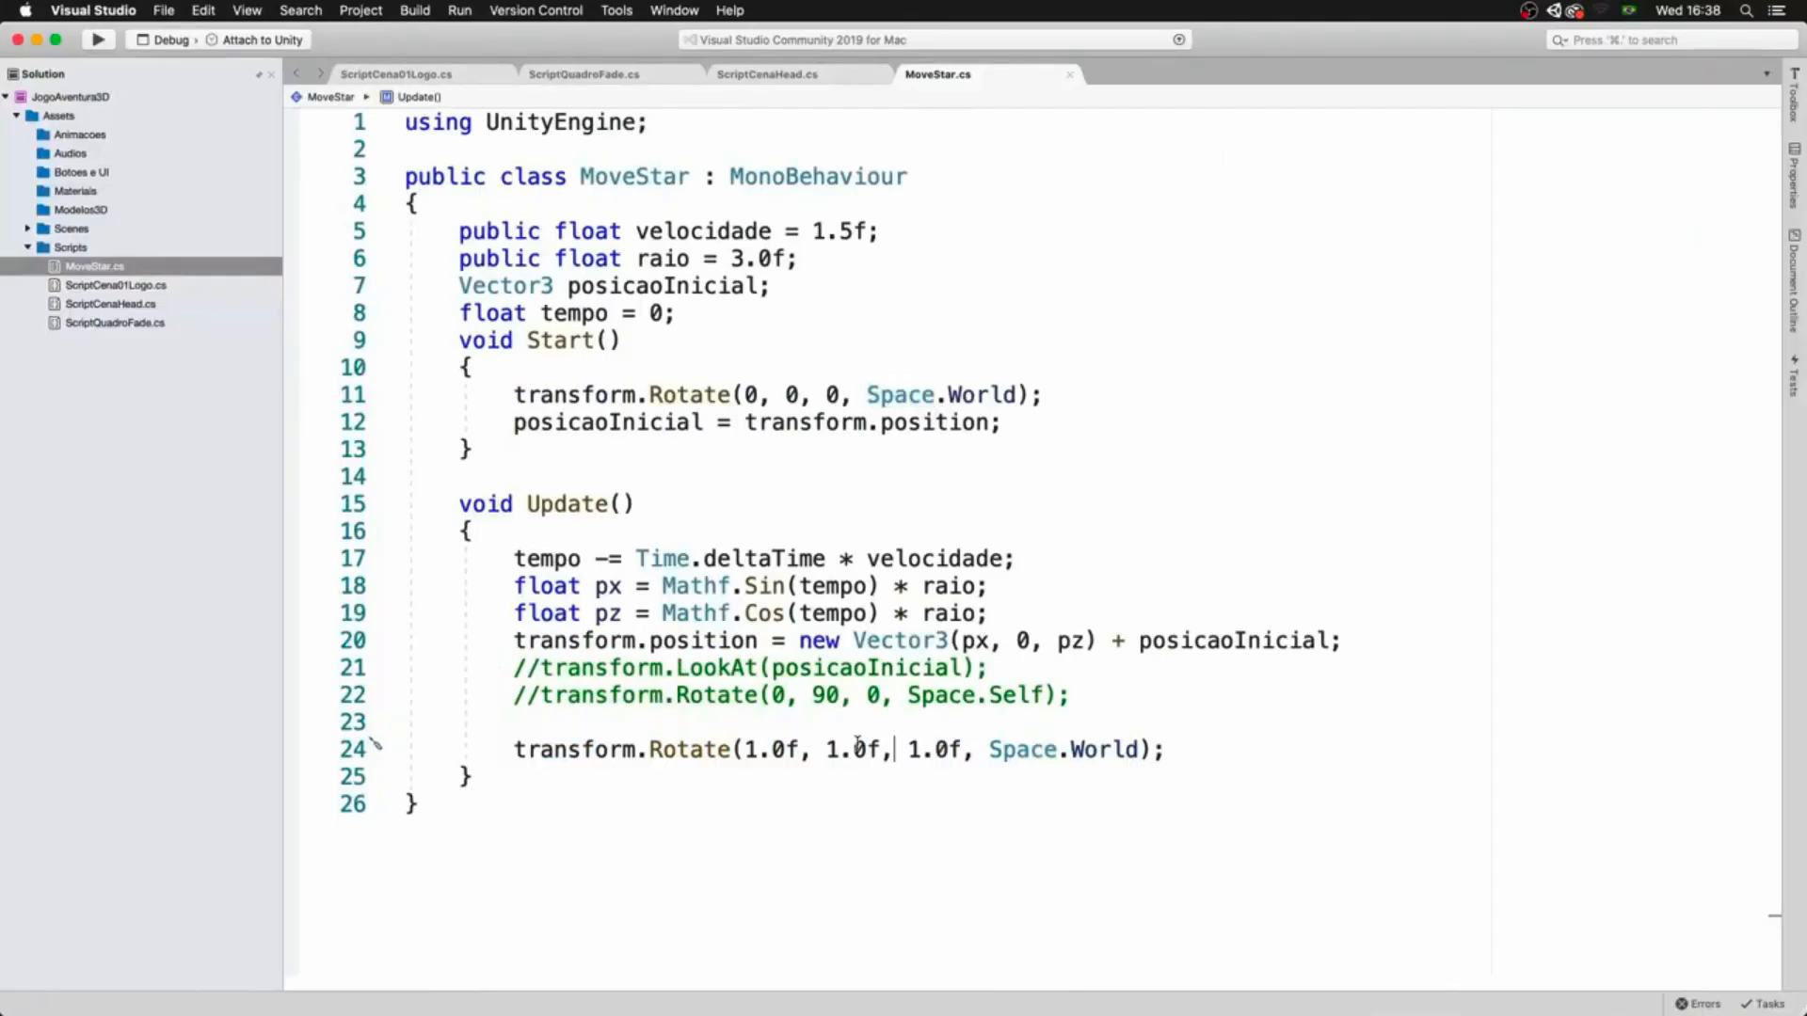
left_click_drag(839, 750, 815, 750)
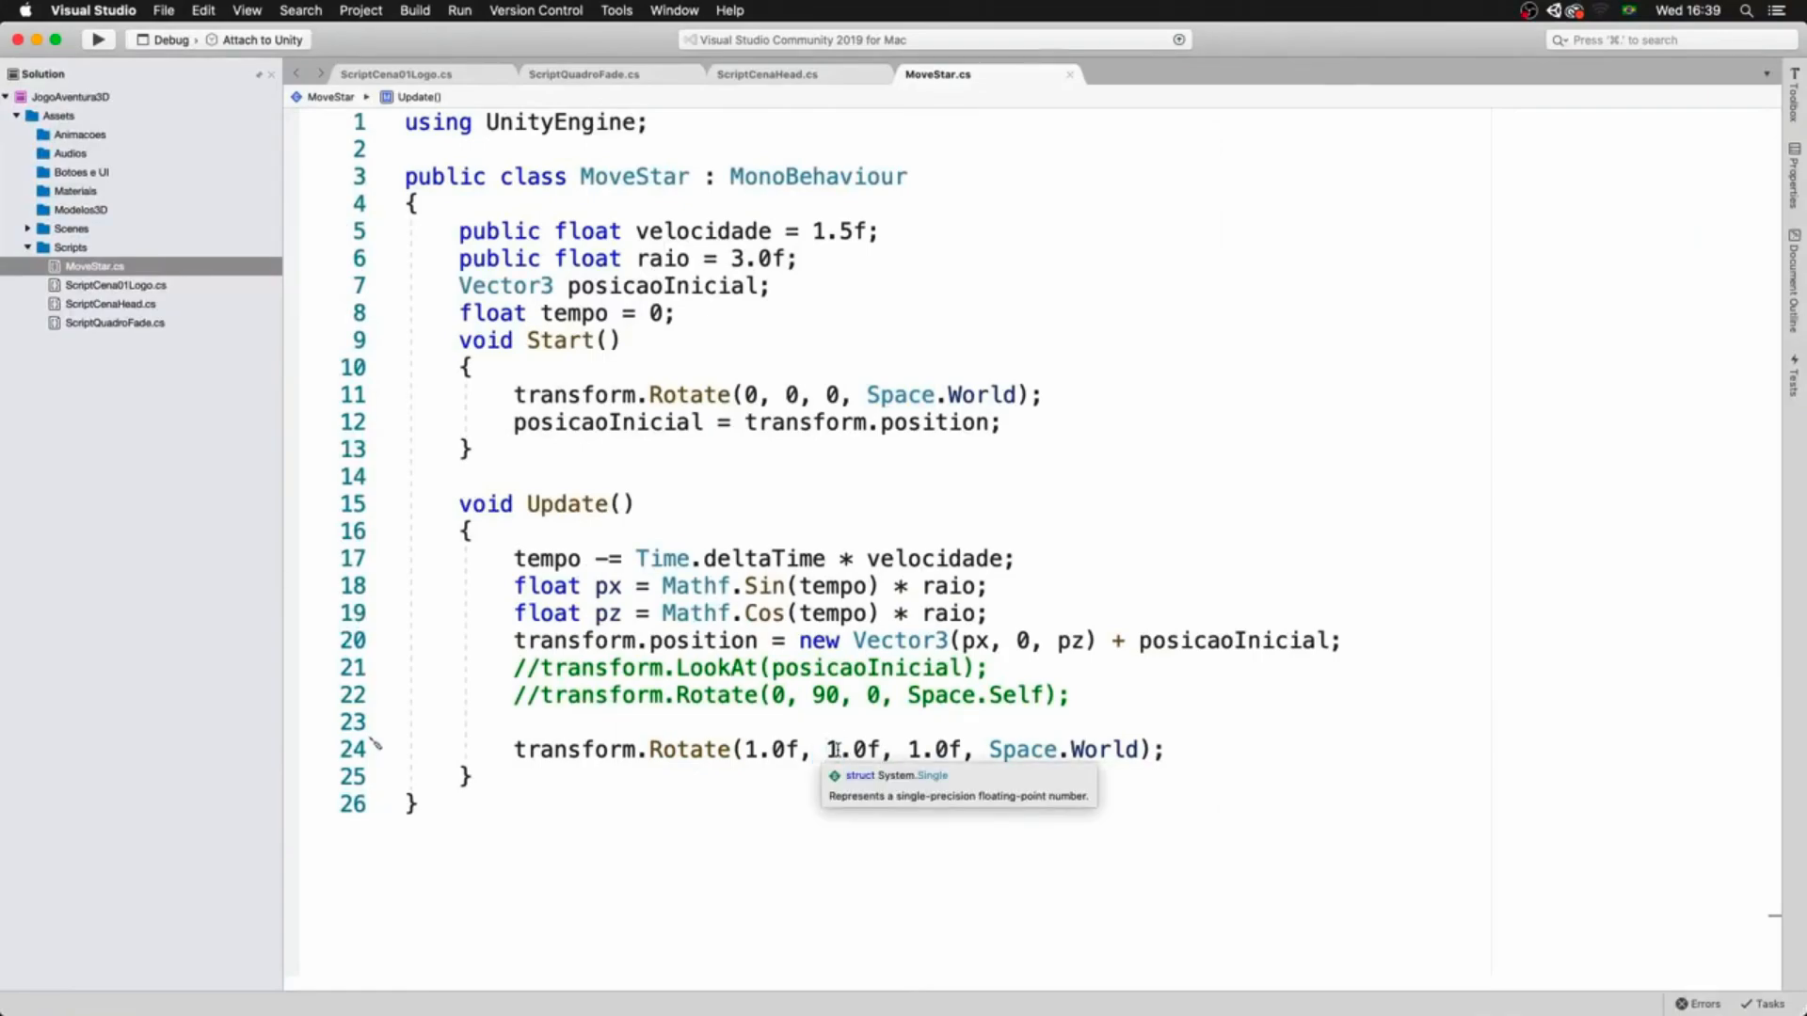
type("0")
left_click(749, 750)
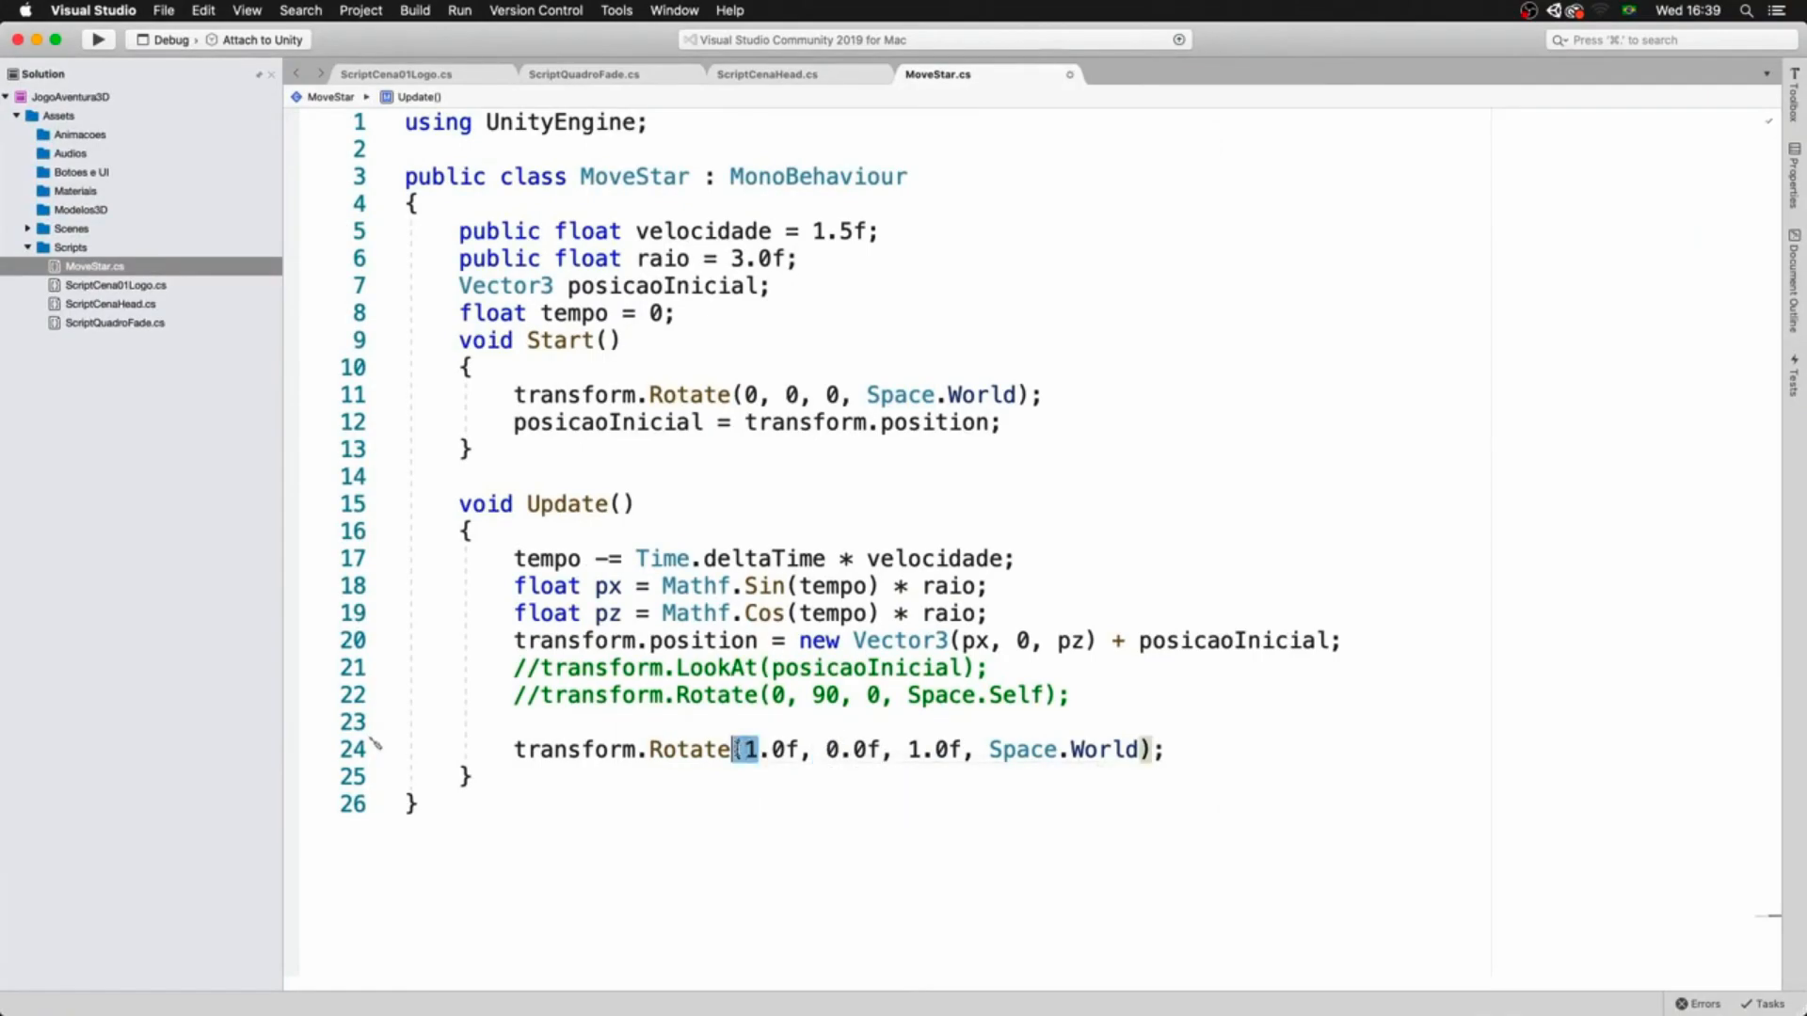
type("3")
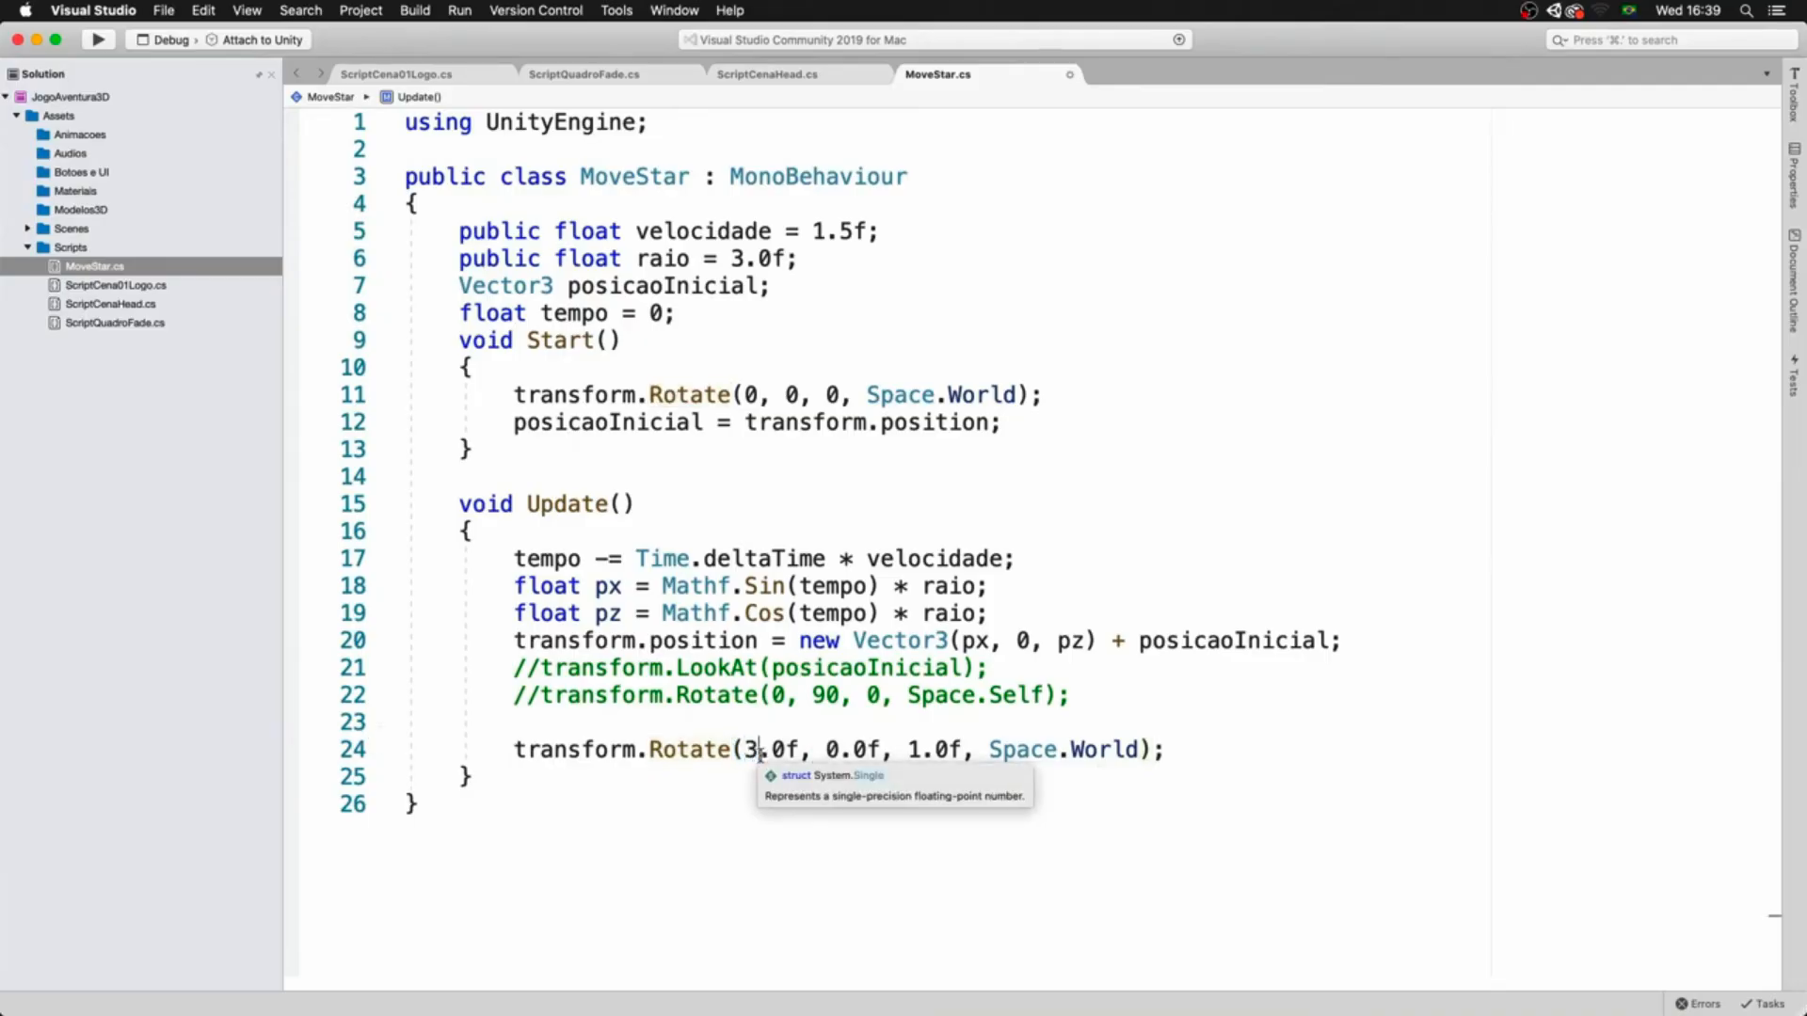
- Return to Unity, play-test the star's rotation in the scene, and stop the game
key("super+Tab")
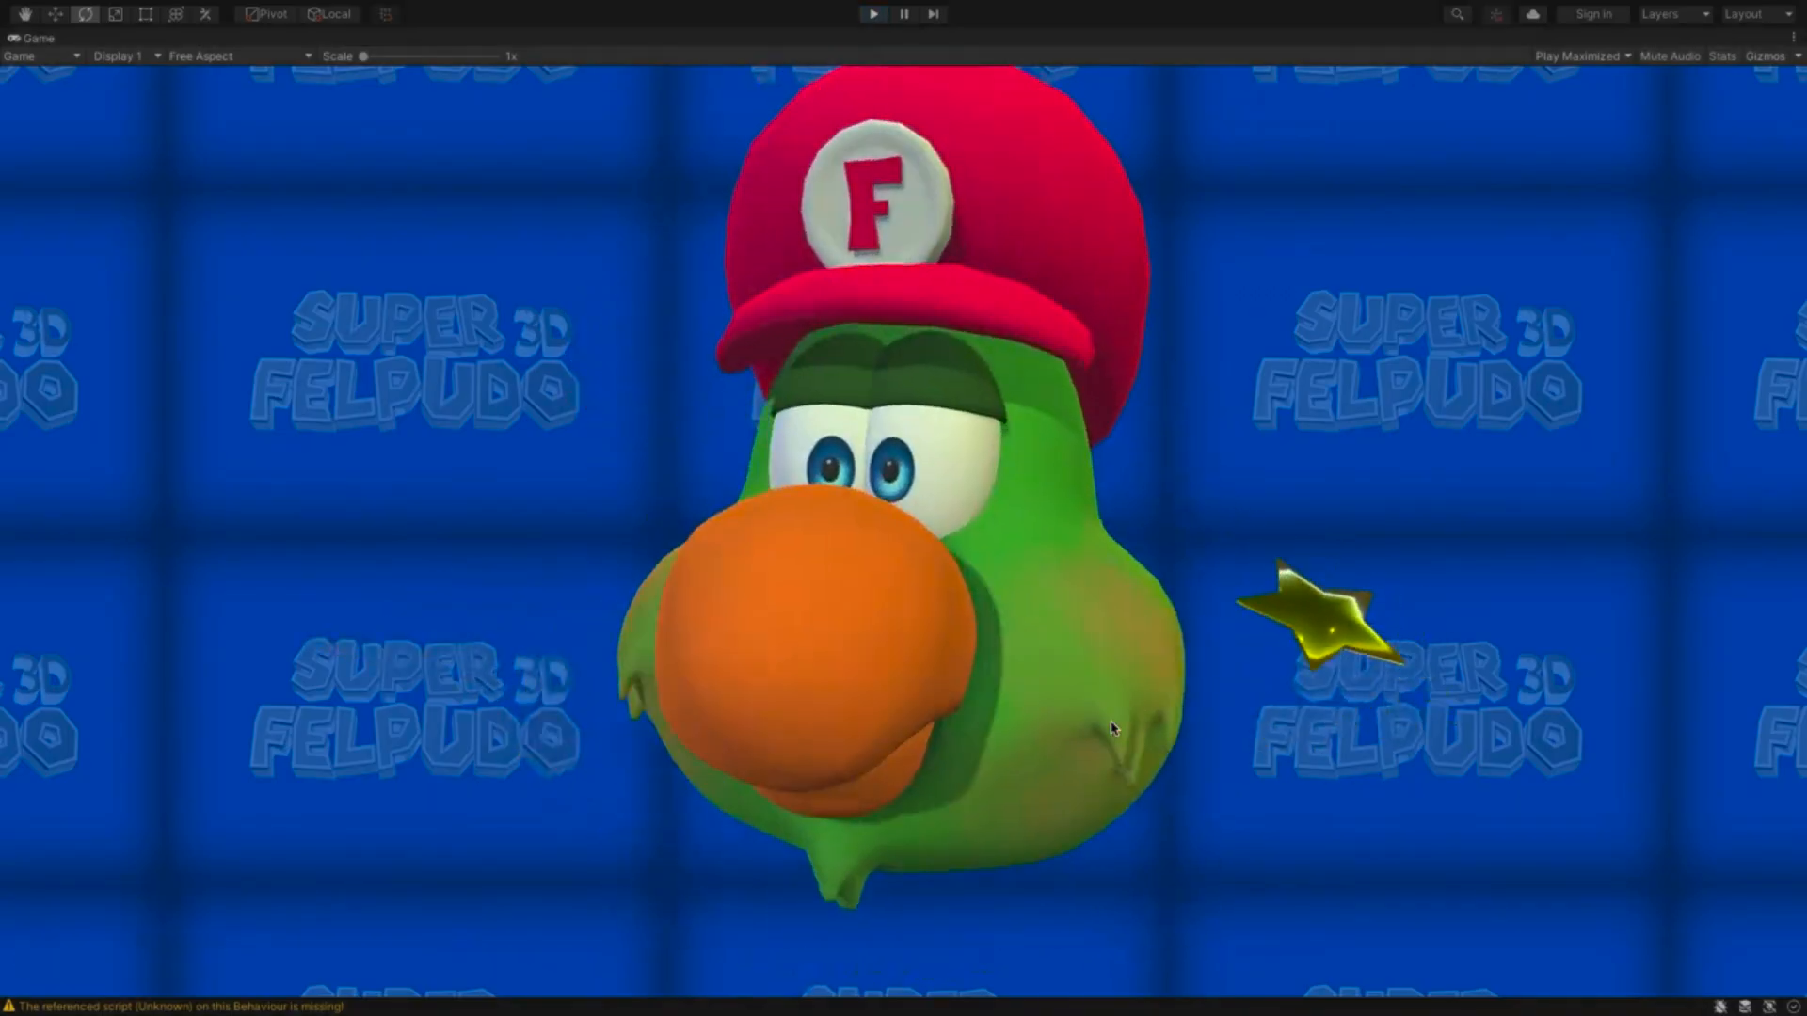
key("super+p")
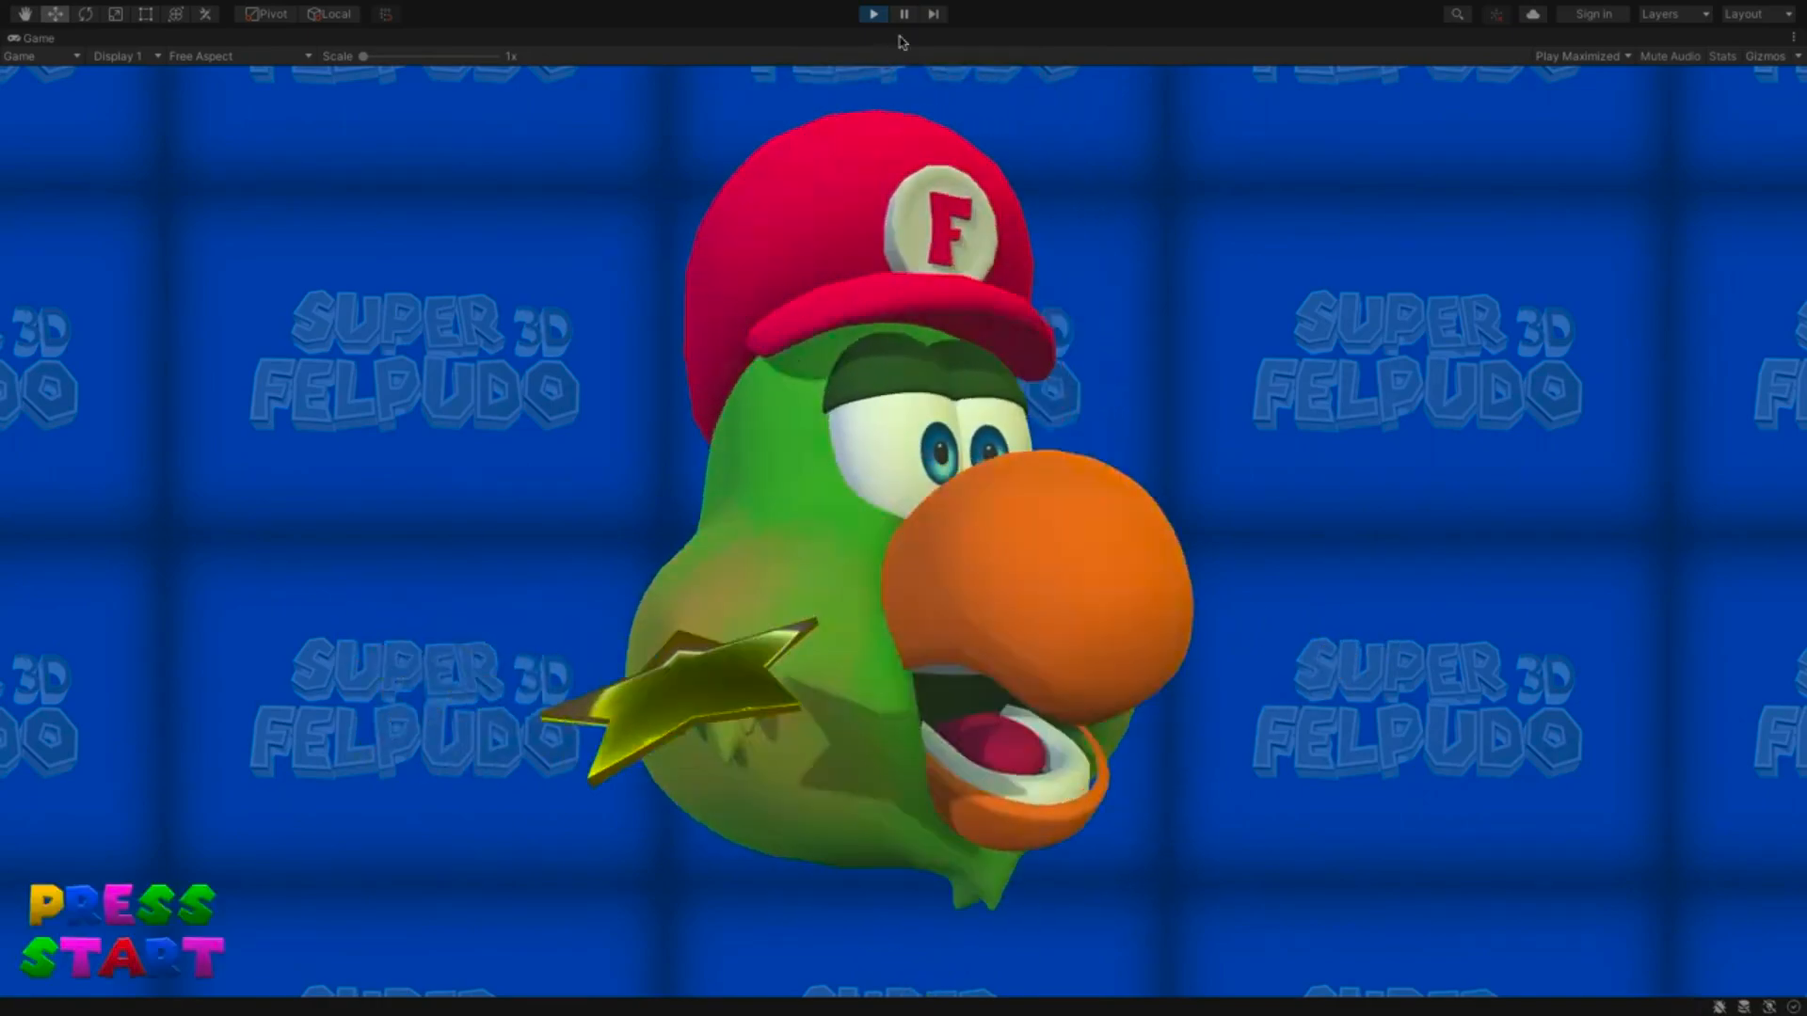
key("ctrl+p")
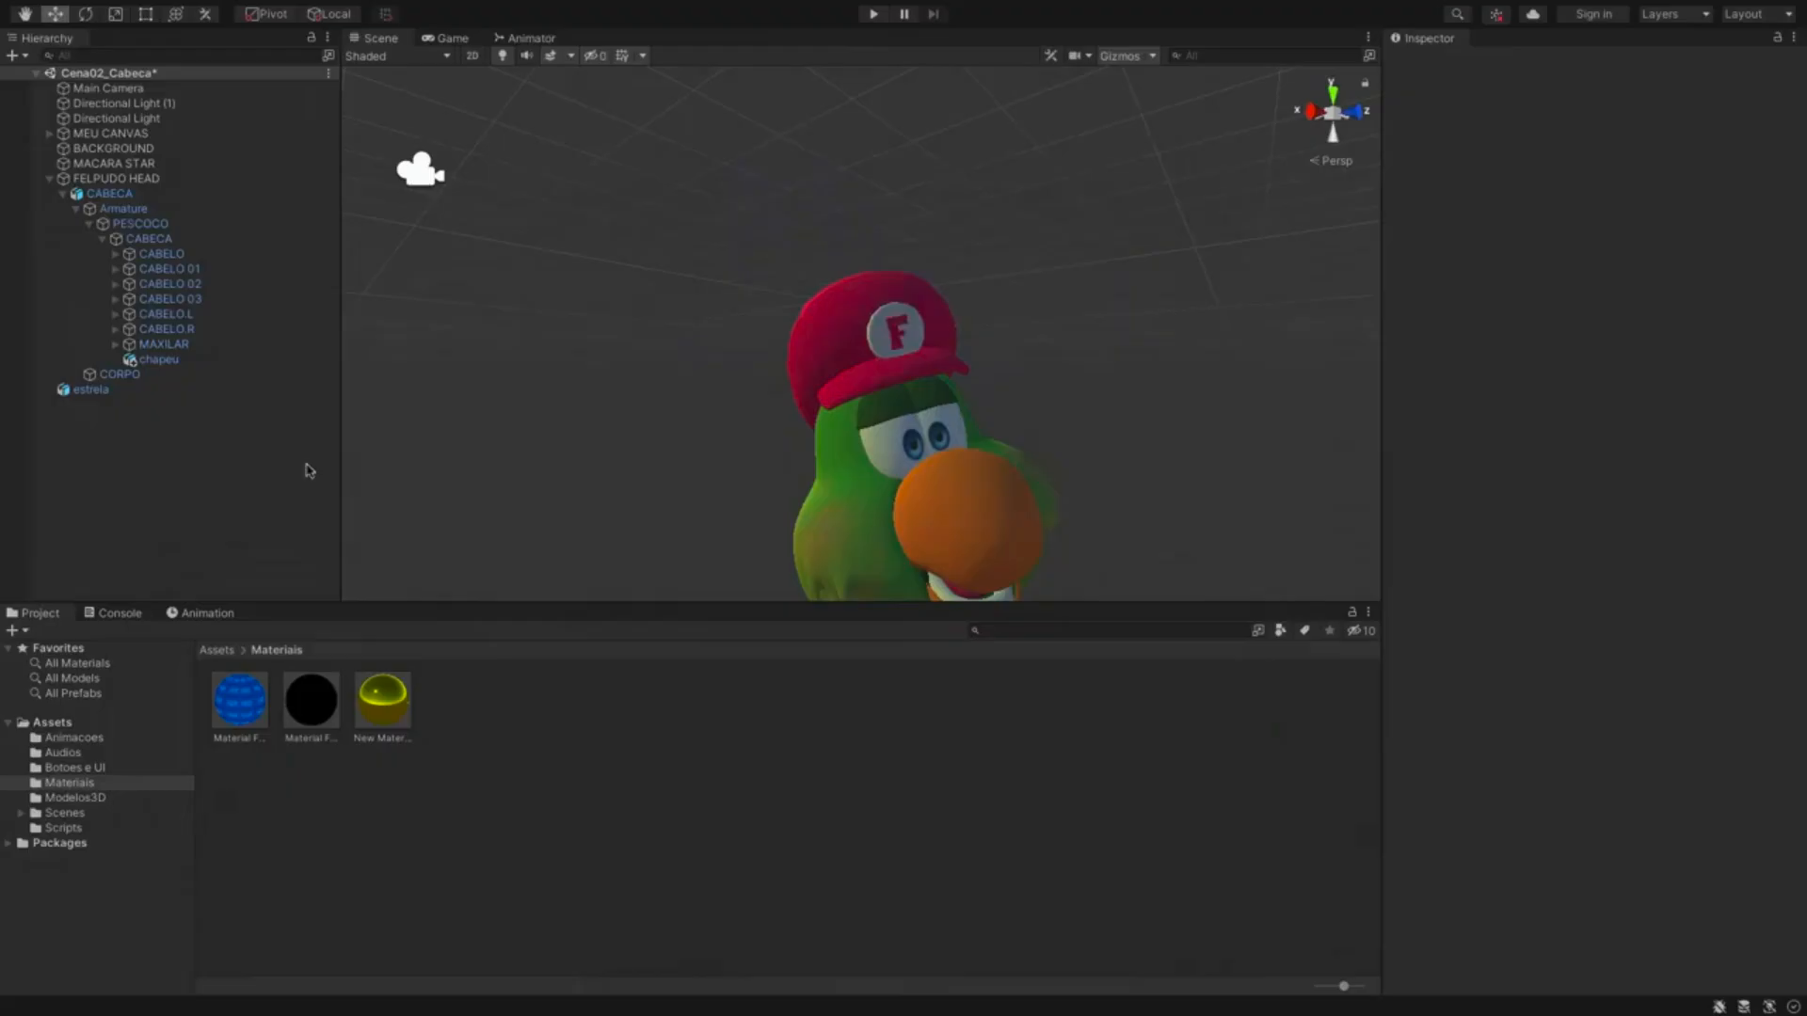
- Collapse the FELPUDO HEAD hierarchy, create a Particle System and make it a child of the estrela object
left_click(49, 180)
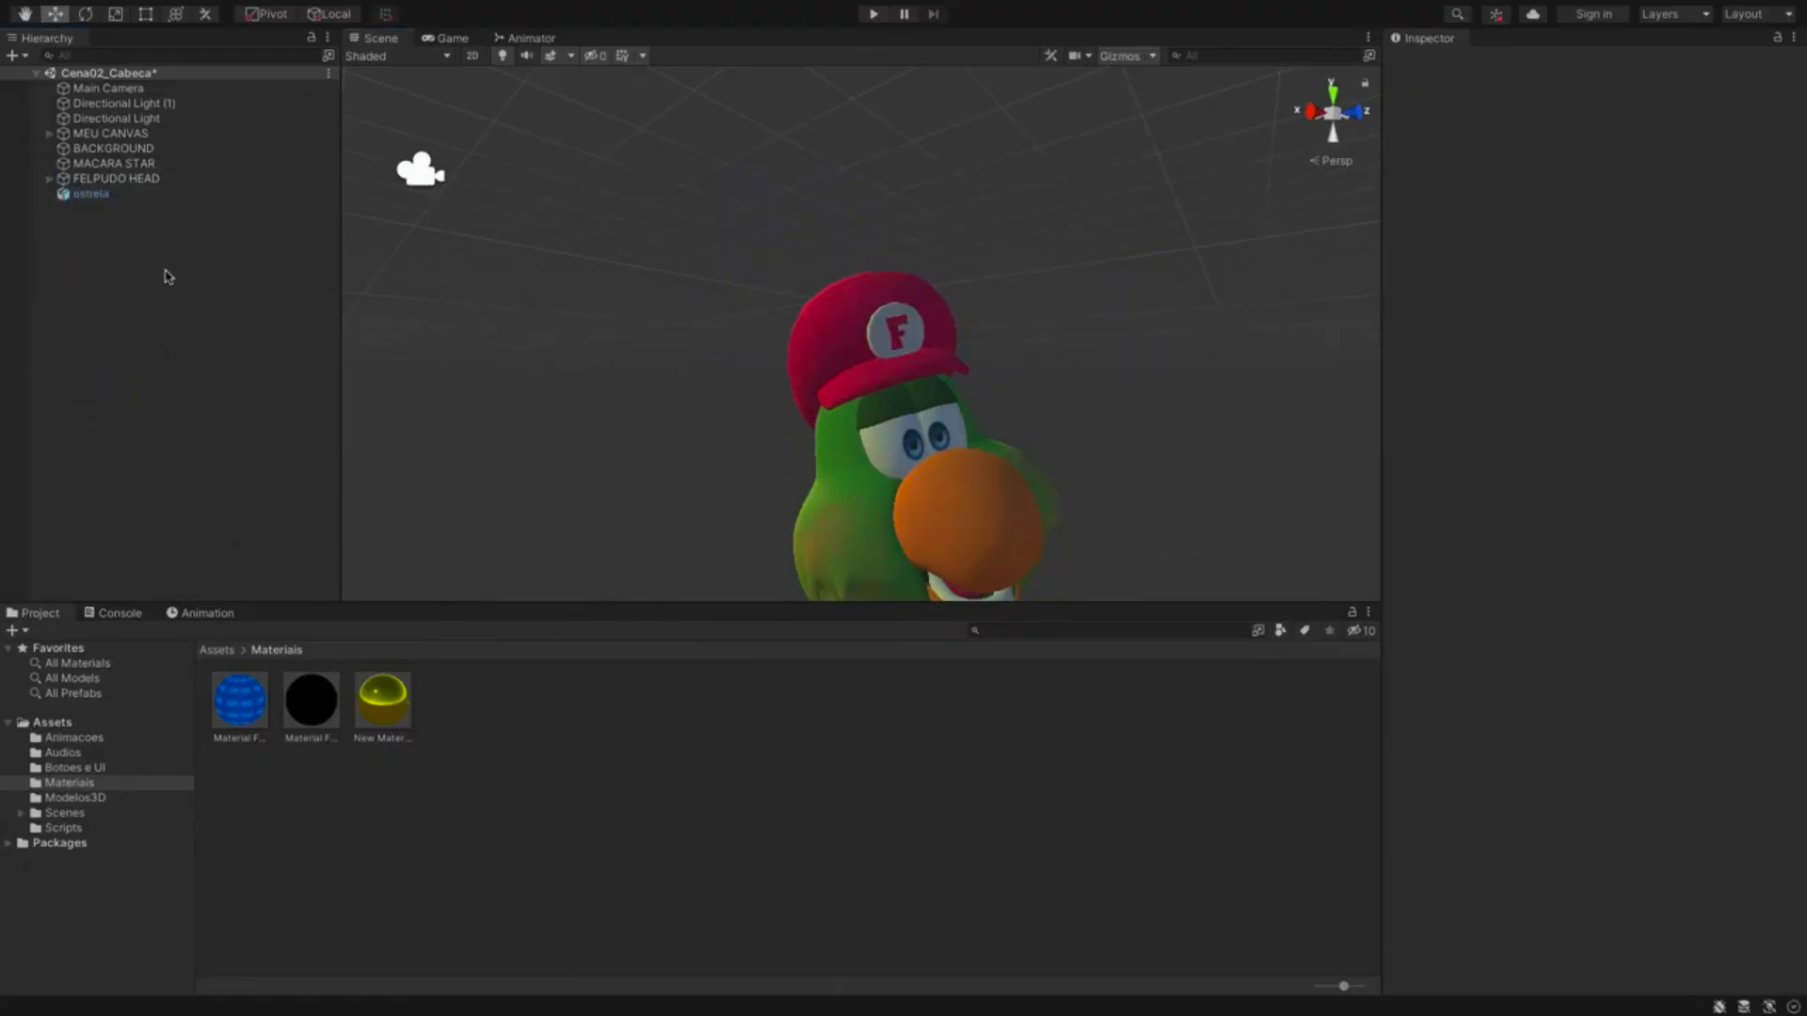
left_click(25, 56)
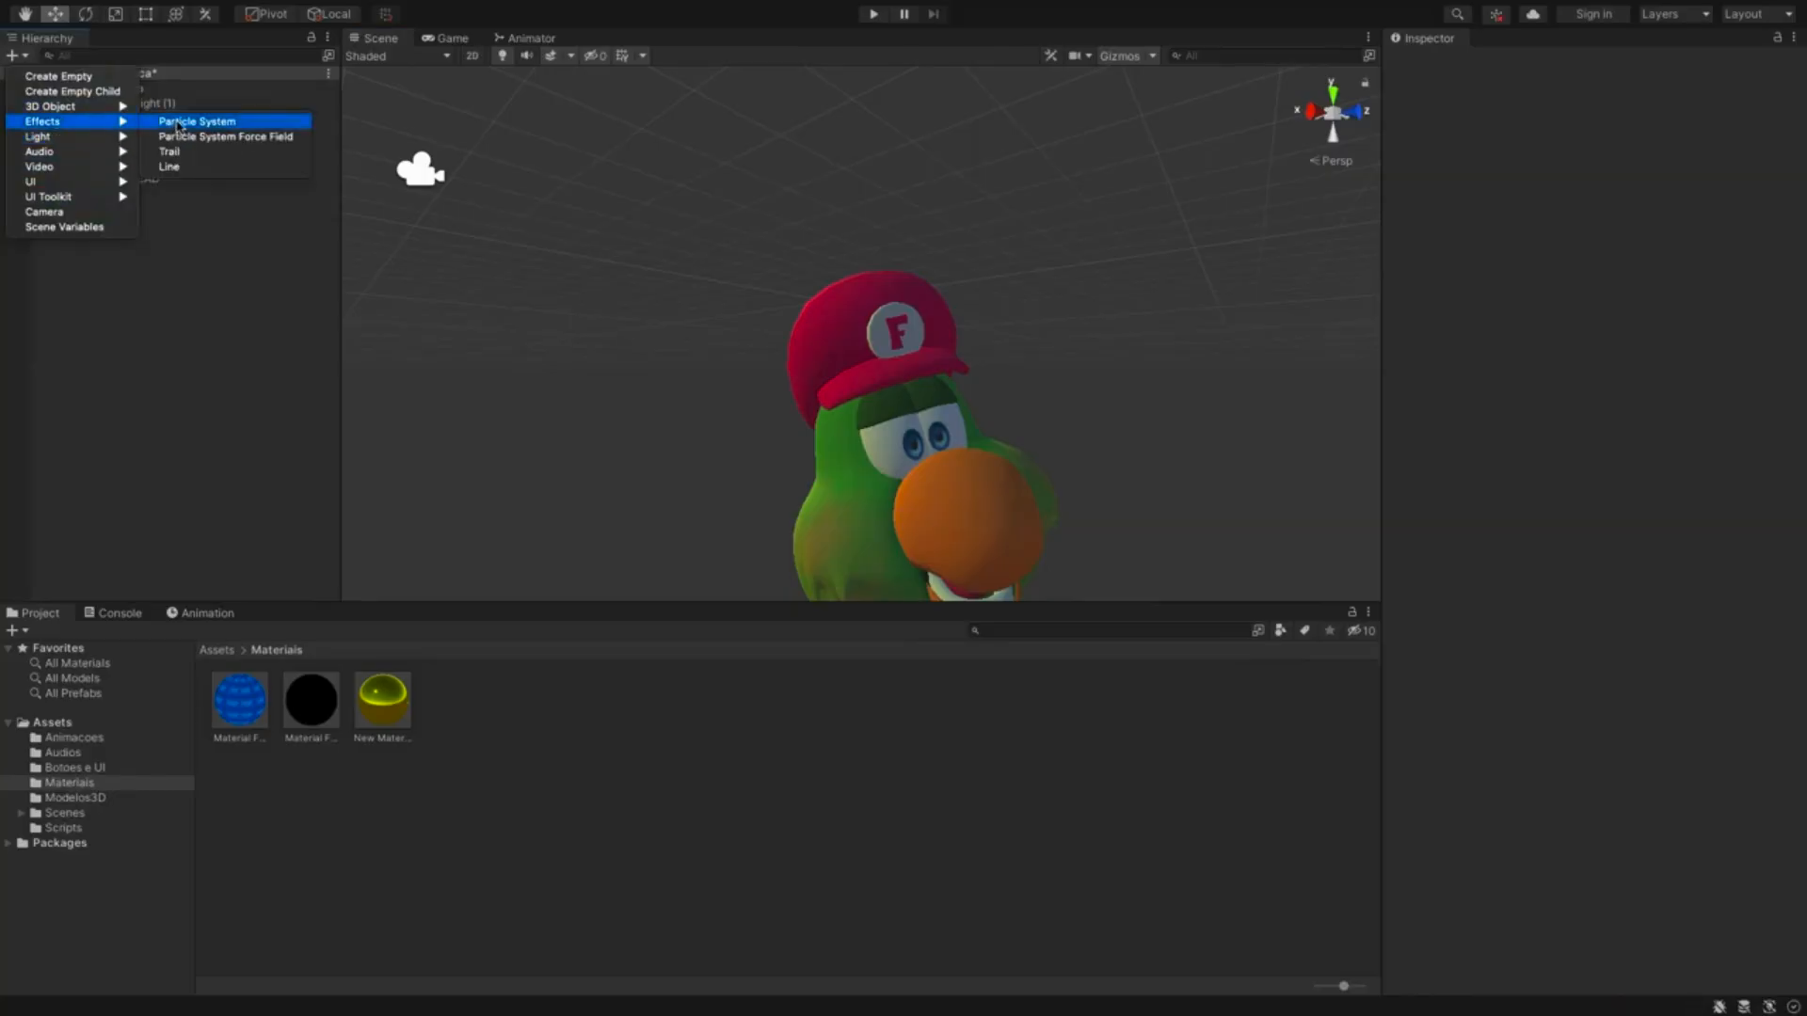
left_click(179, 122)
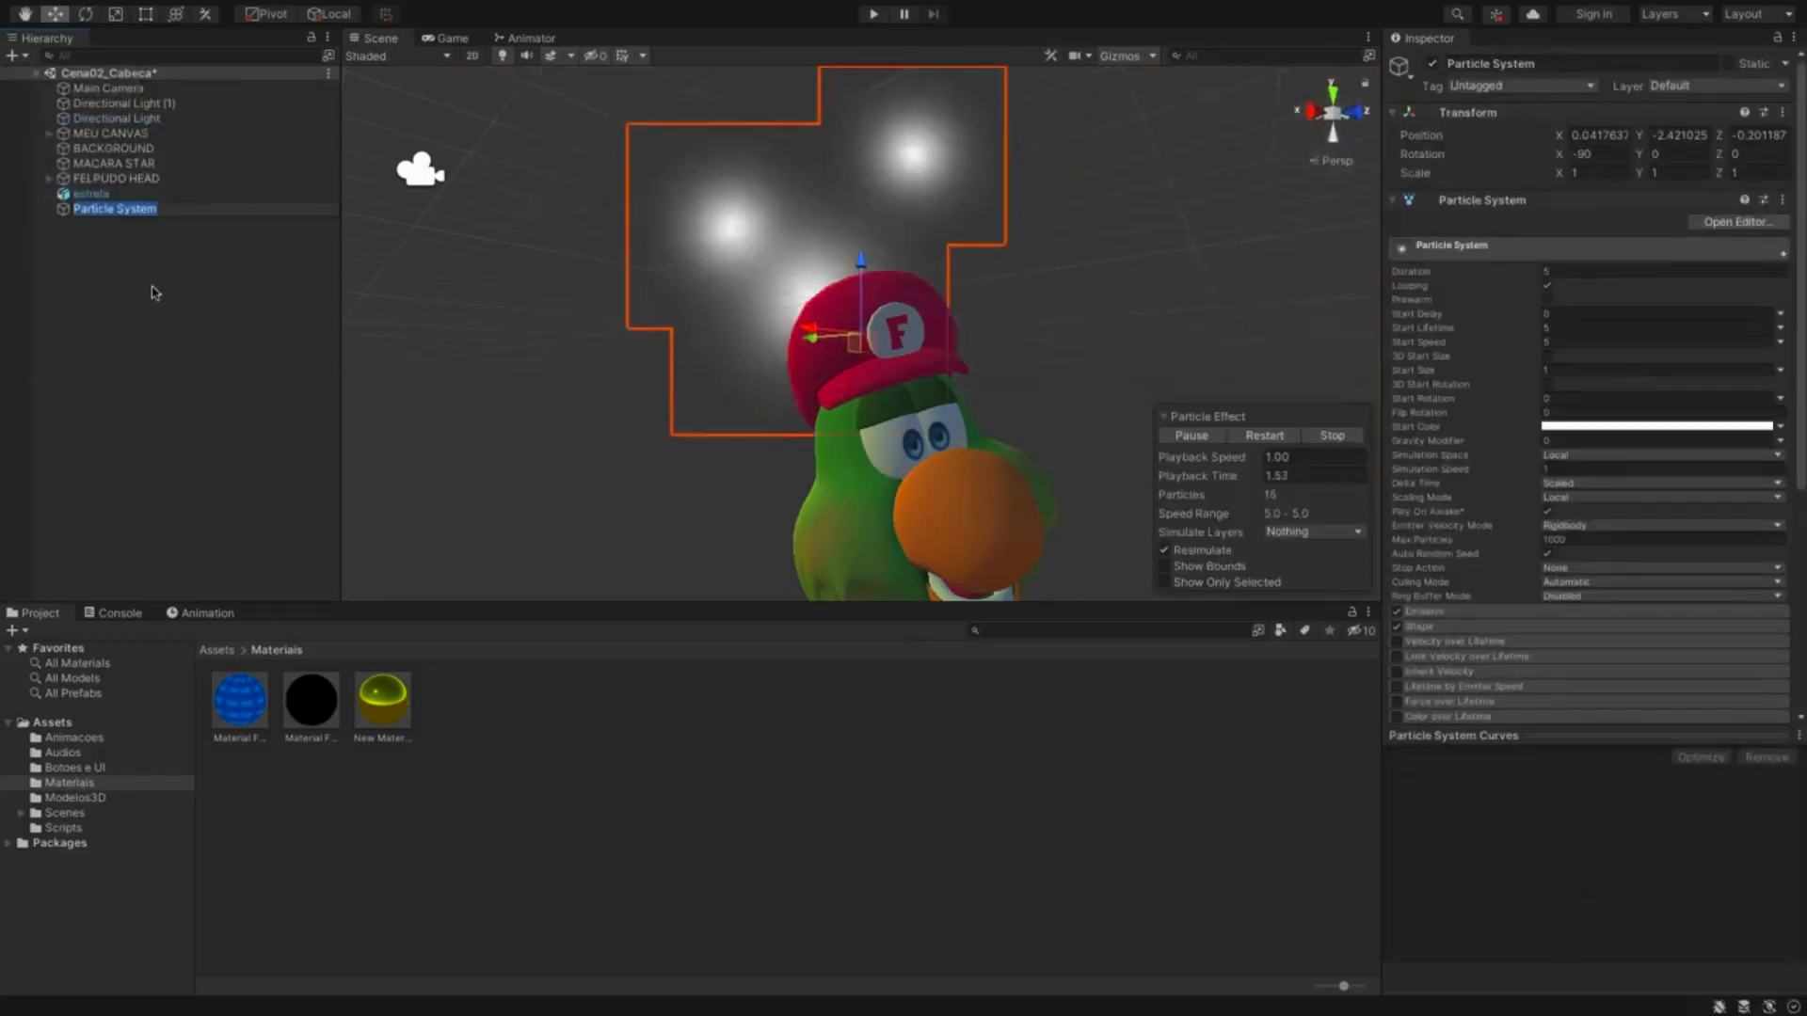
left_click(122, 271)
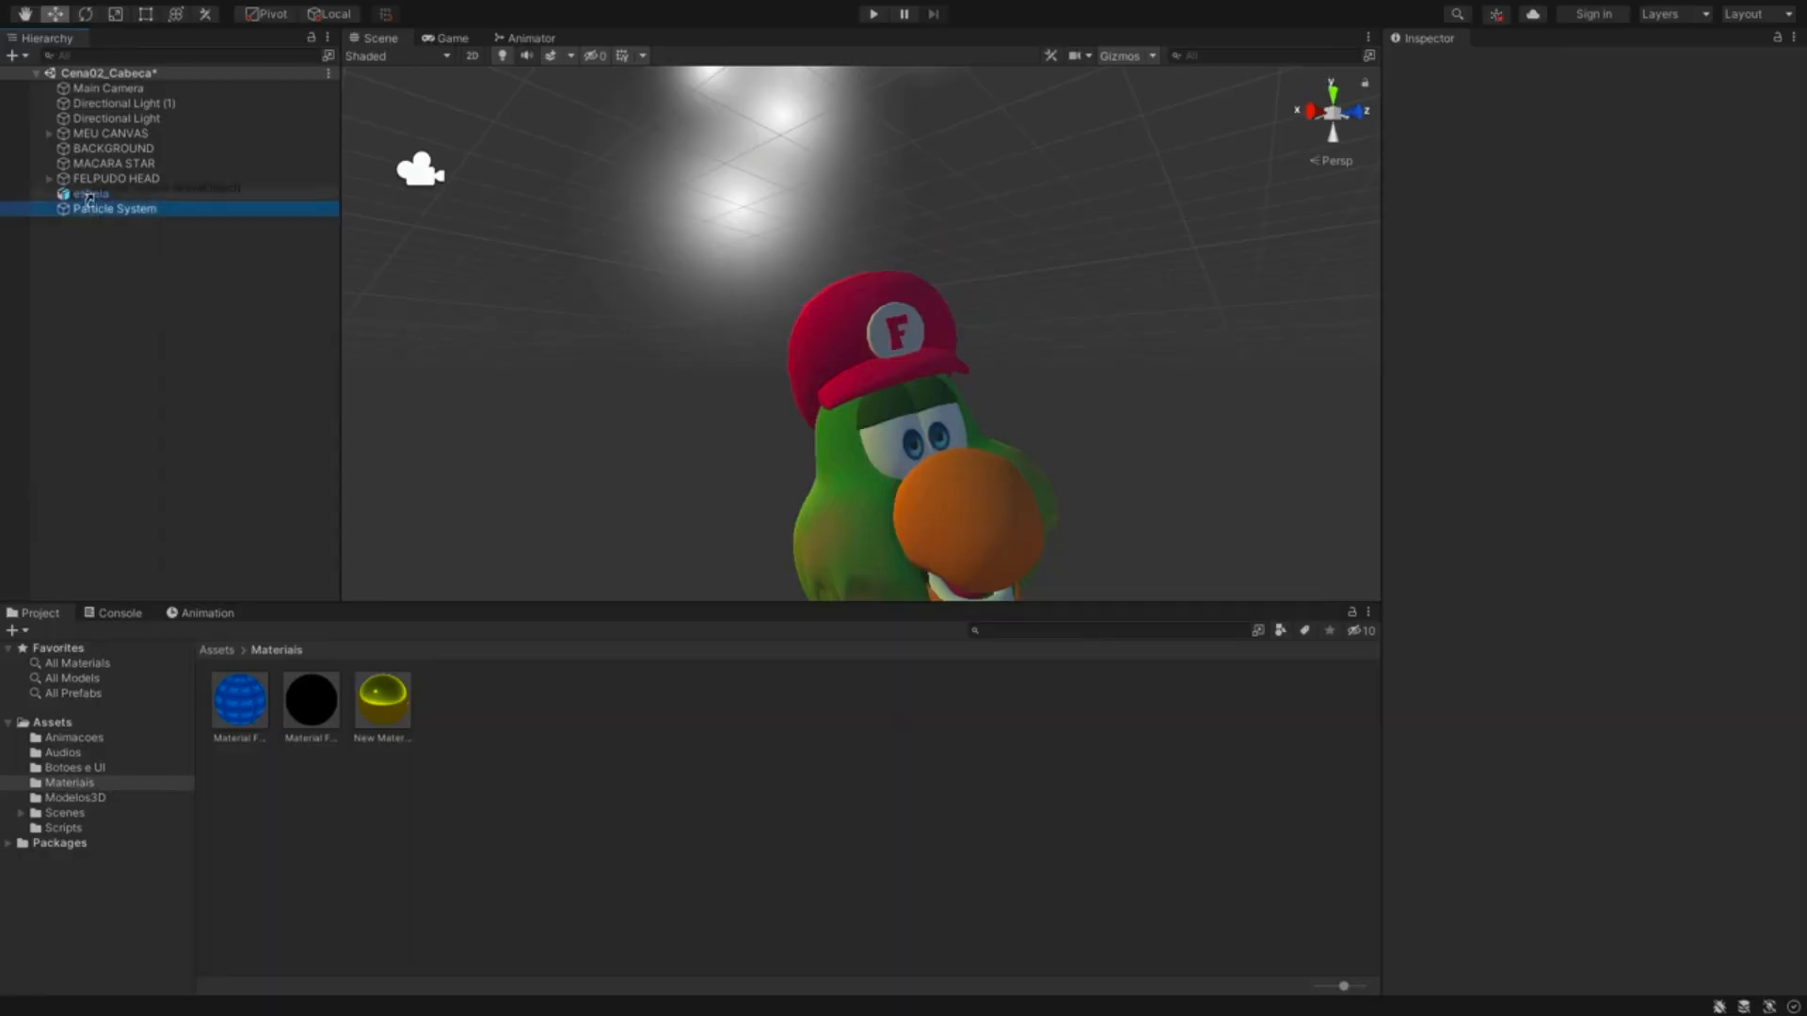
left_click_drag(87, 196, 91, 197)
left_click(222, 198)
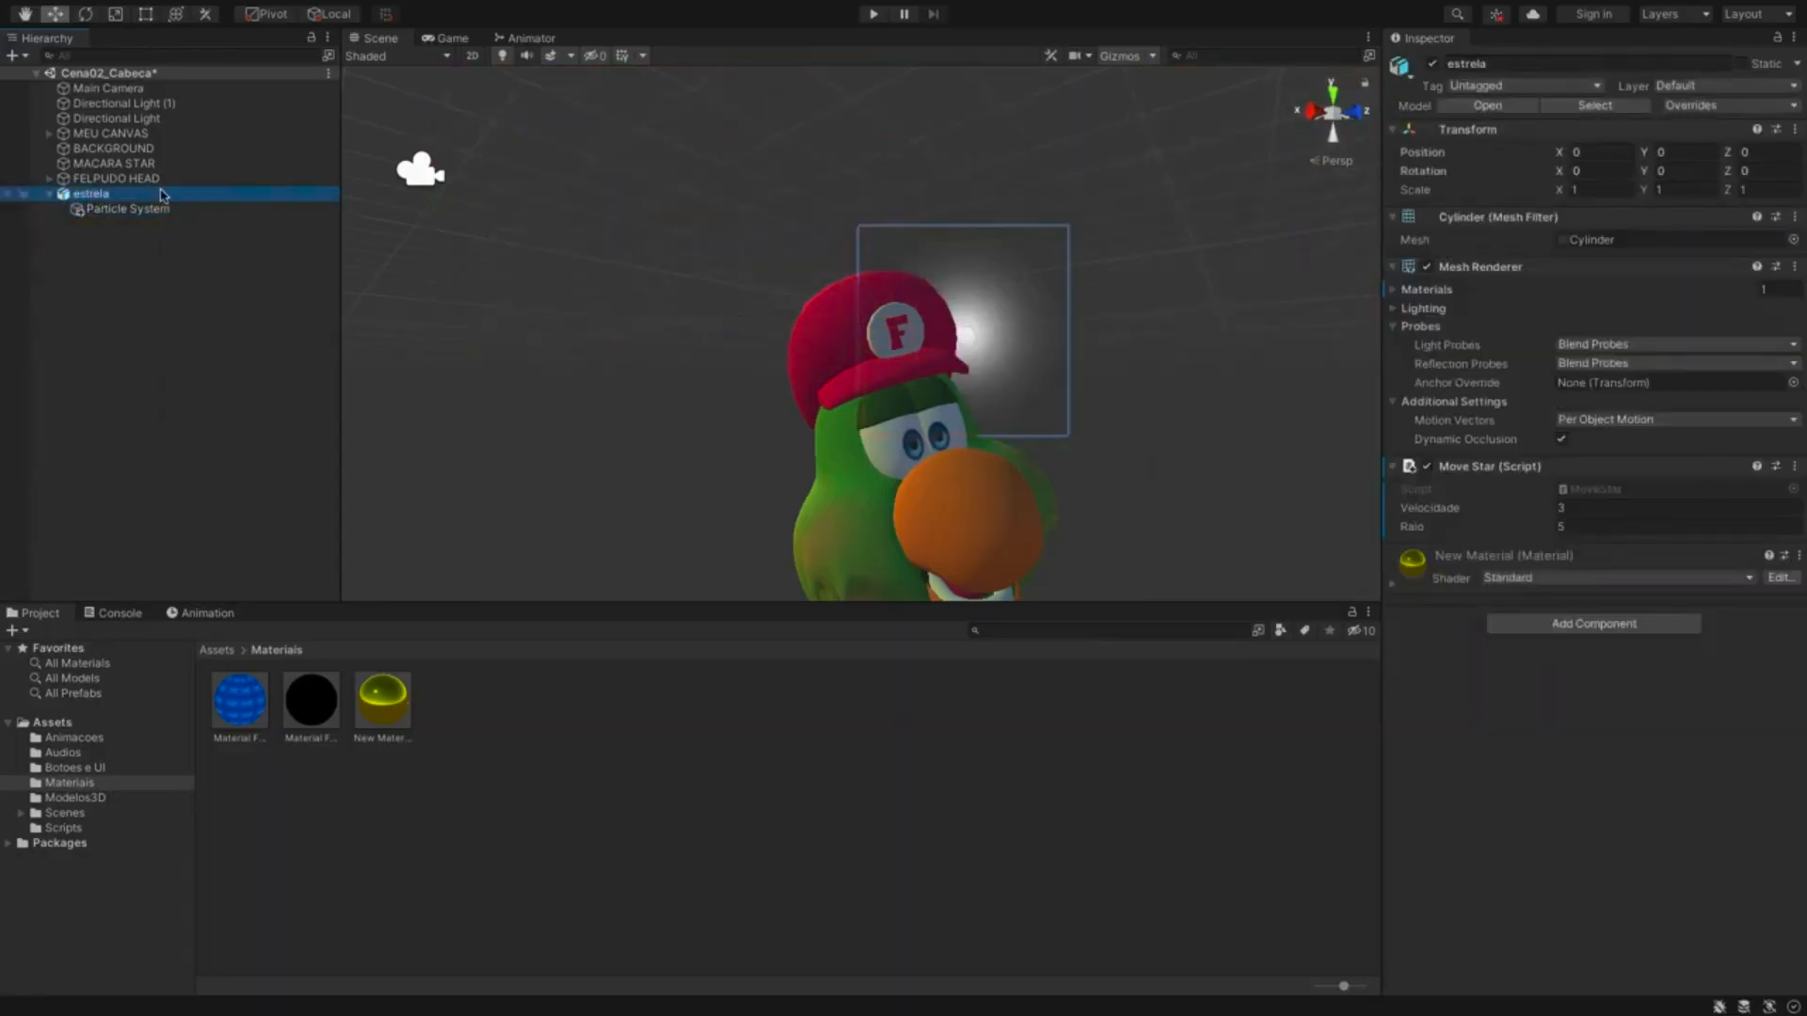
left_click(165, 210)
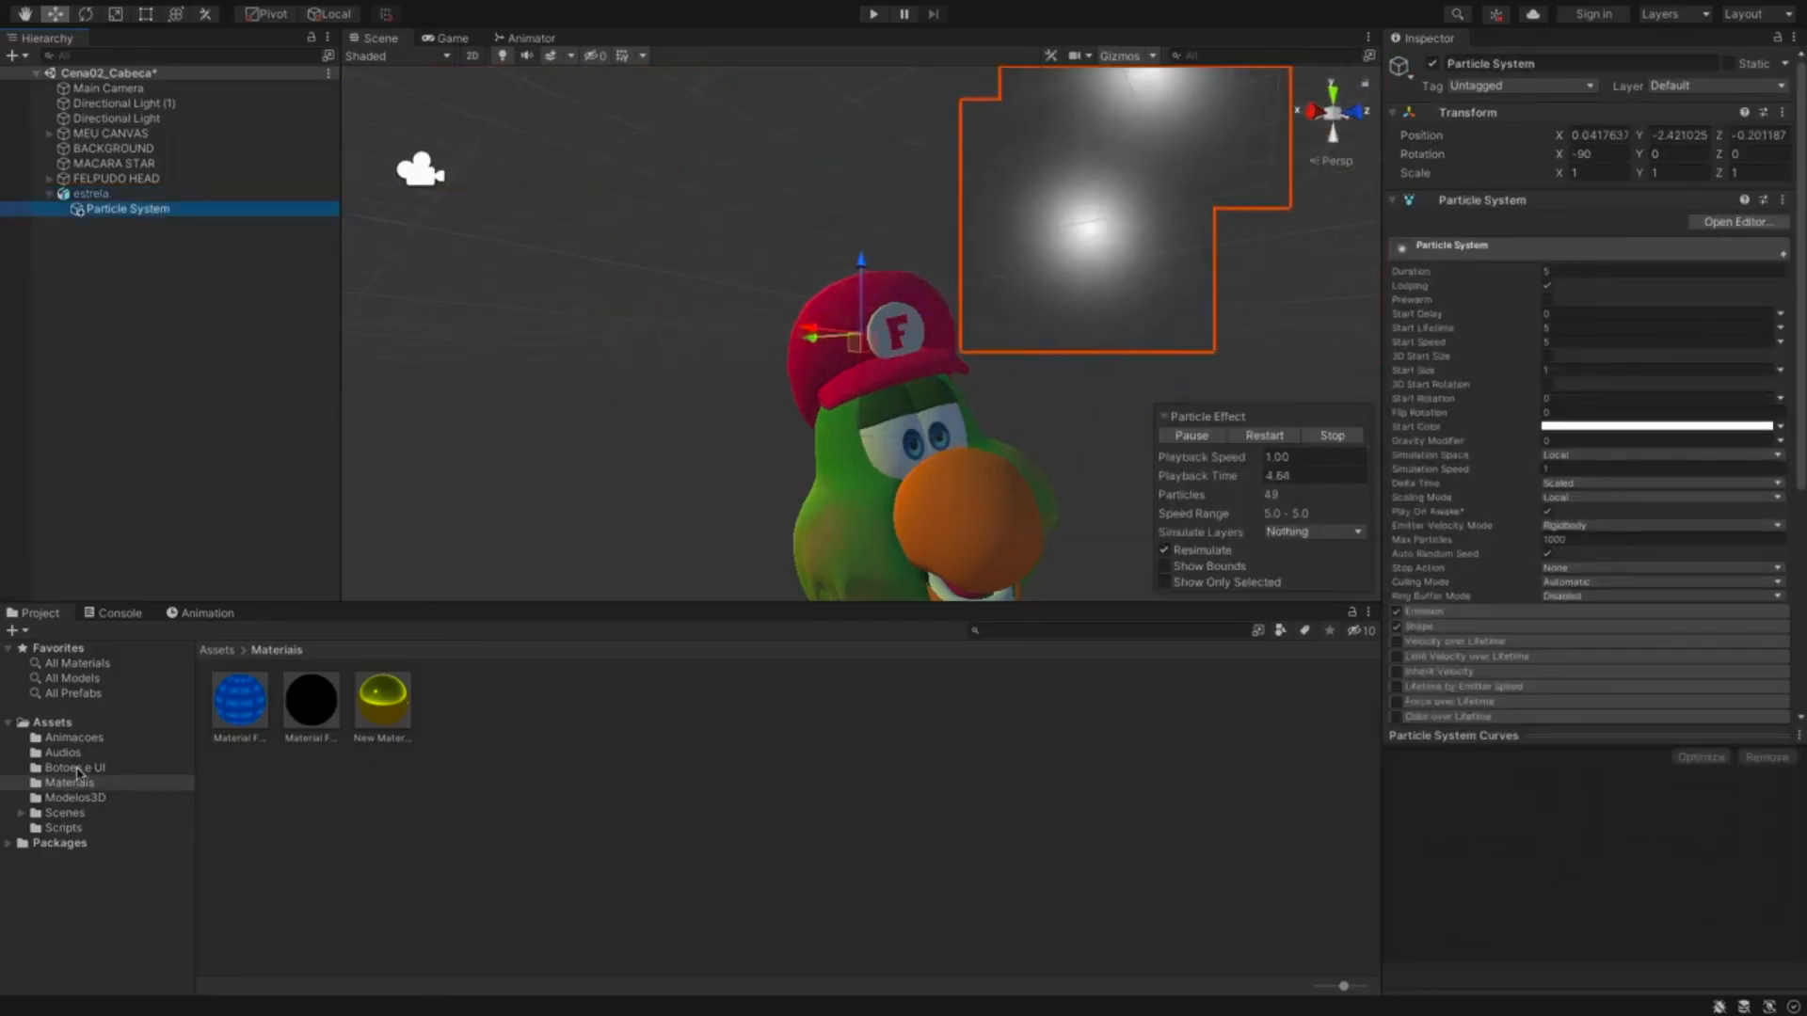
- Preview particula.png from the Materiais folder in Finder and apply it to the Particle System in Unity
left_click(49, 722)
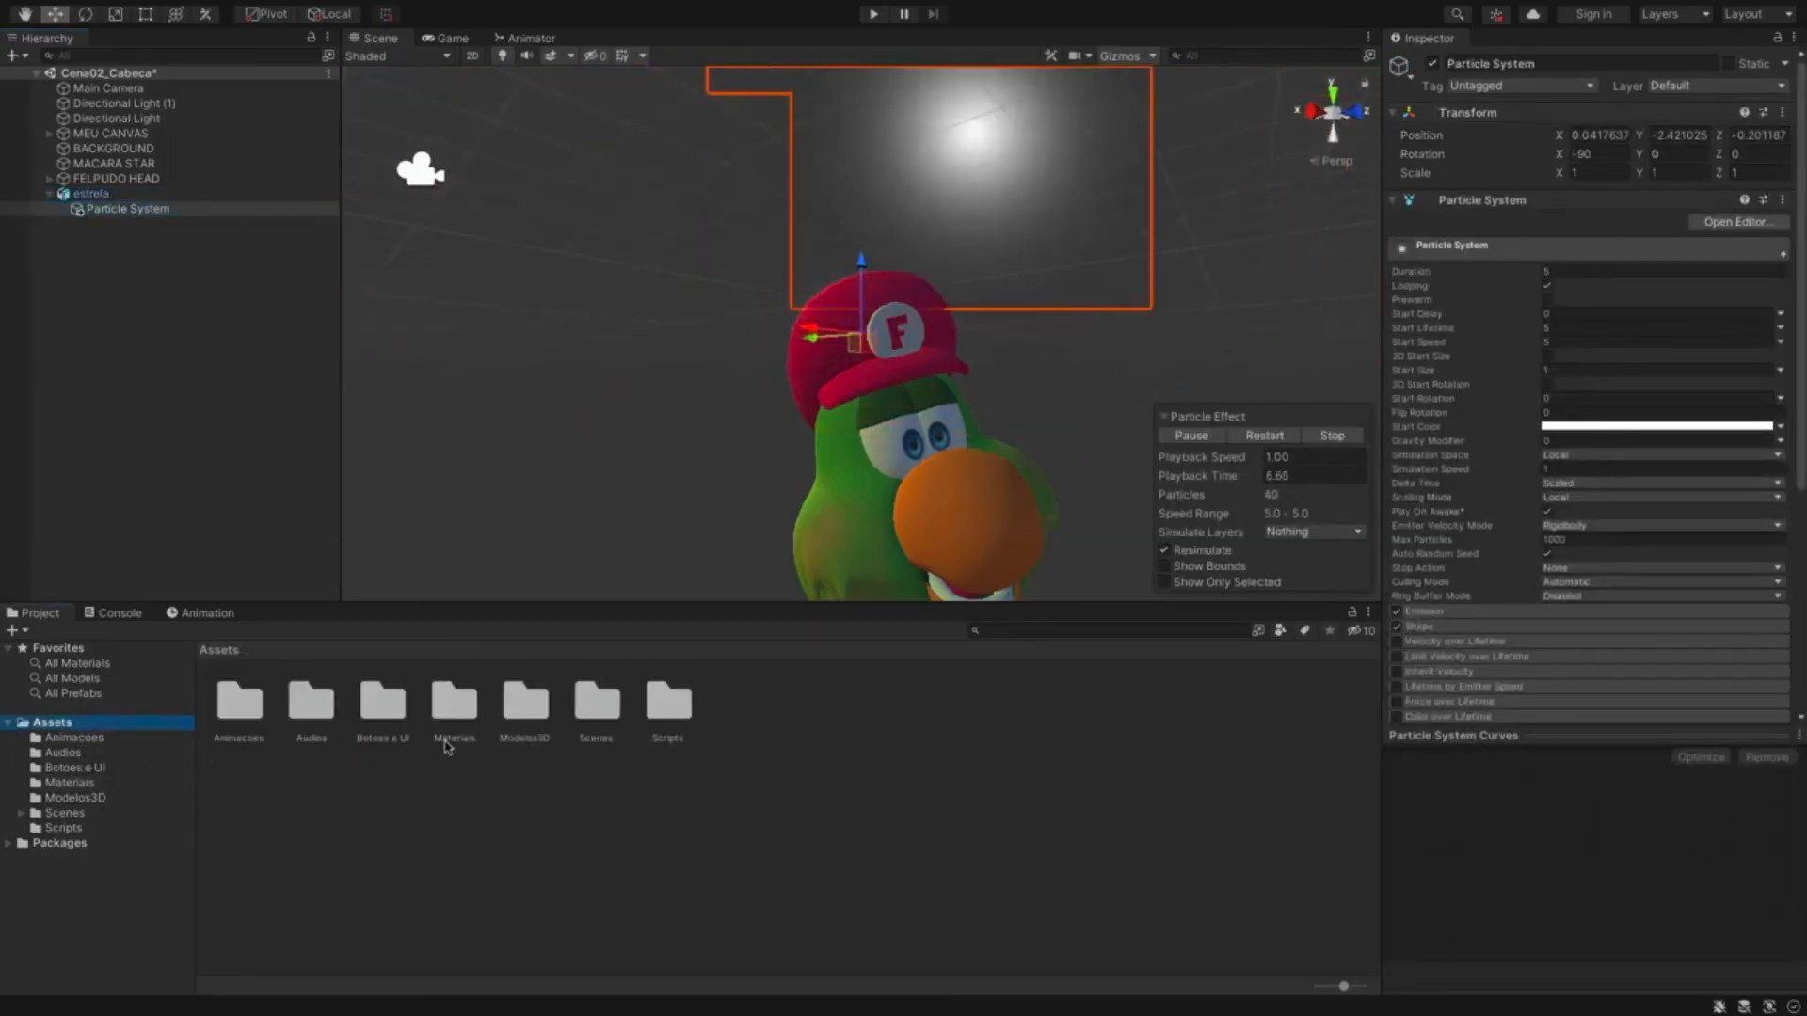
double_click(454, 708)
key("super+Tab")
key("super+Tab")
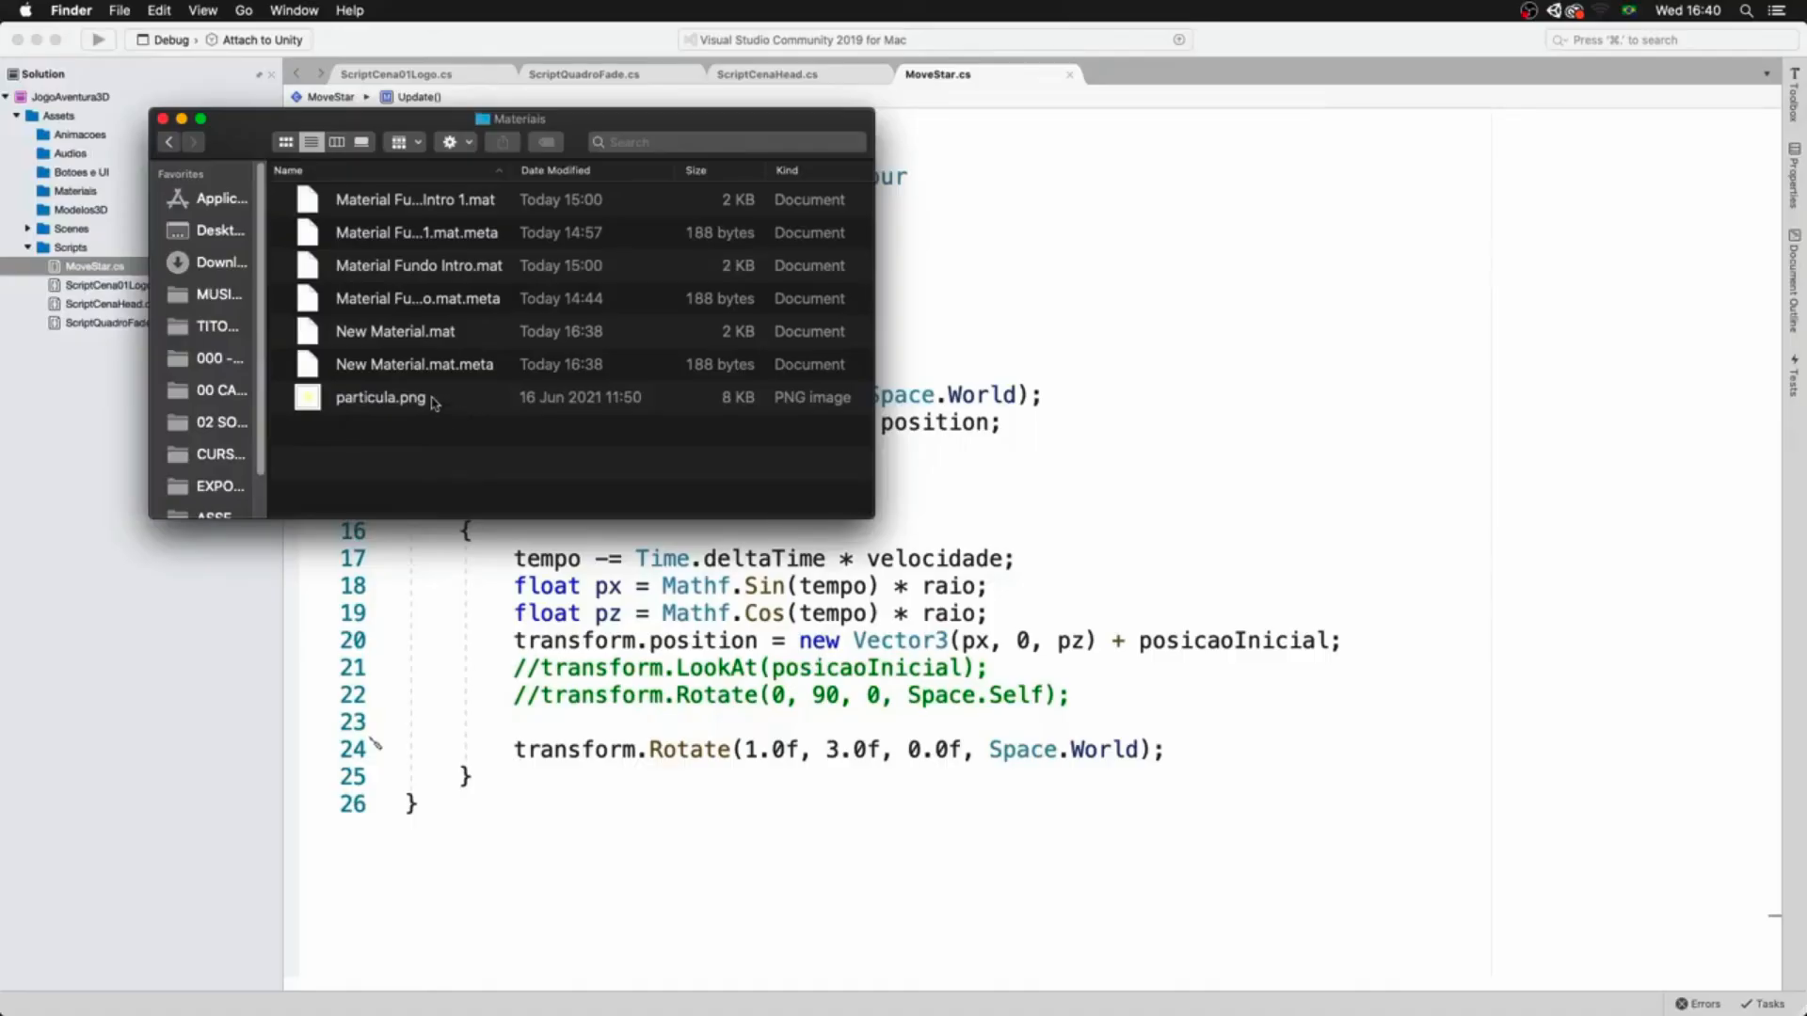
left_click(428, 400)
key("space")
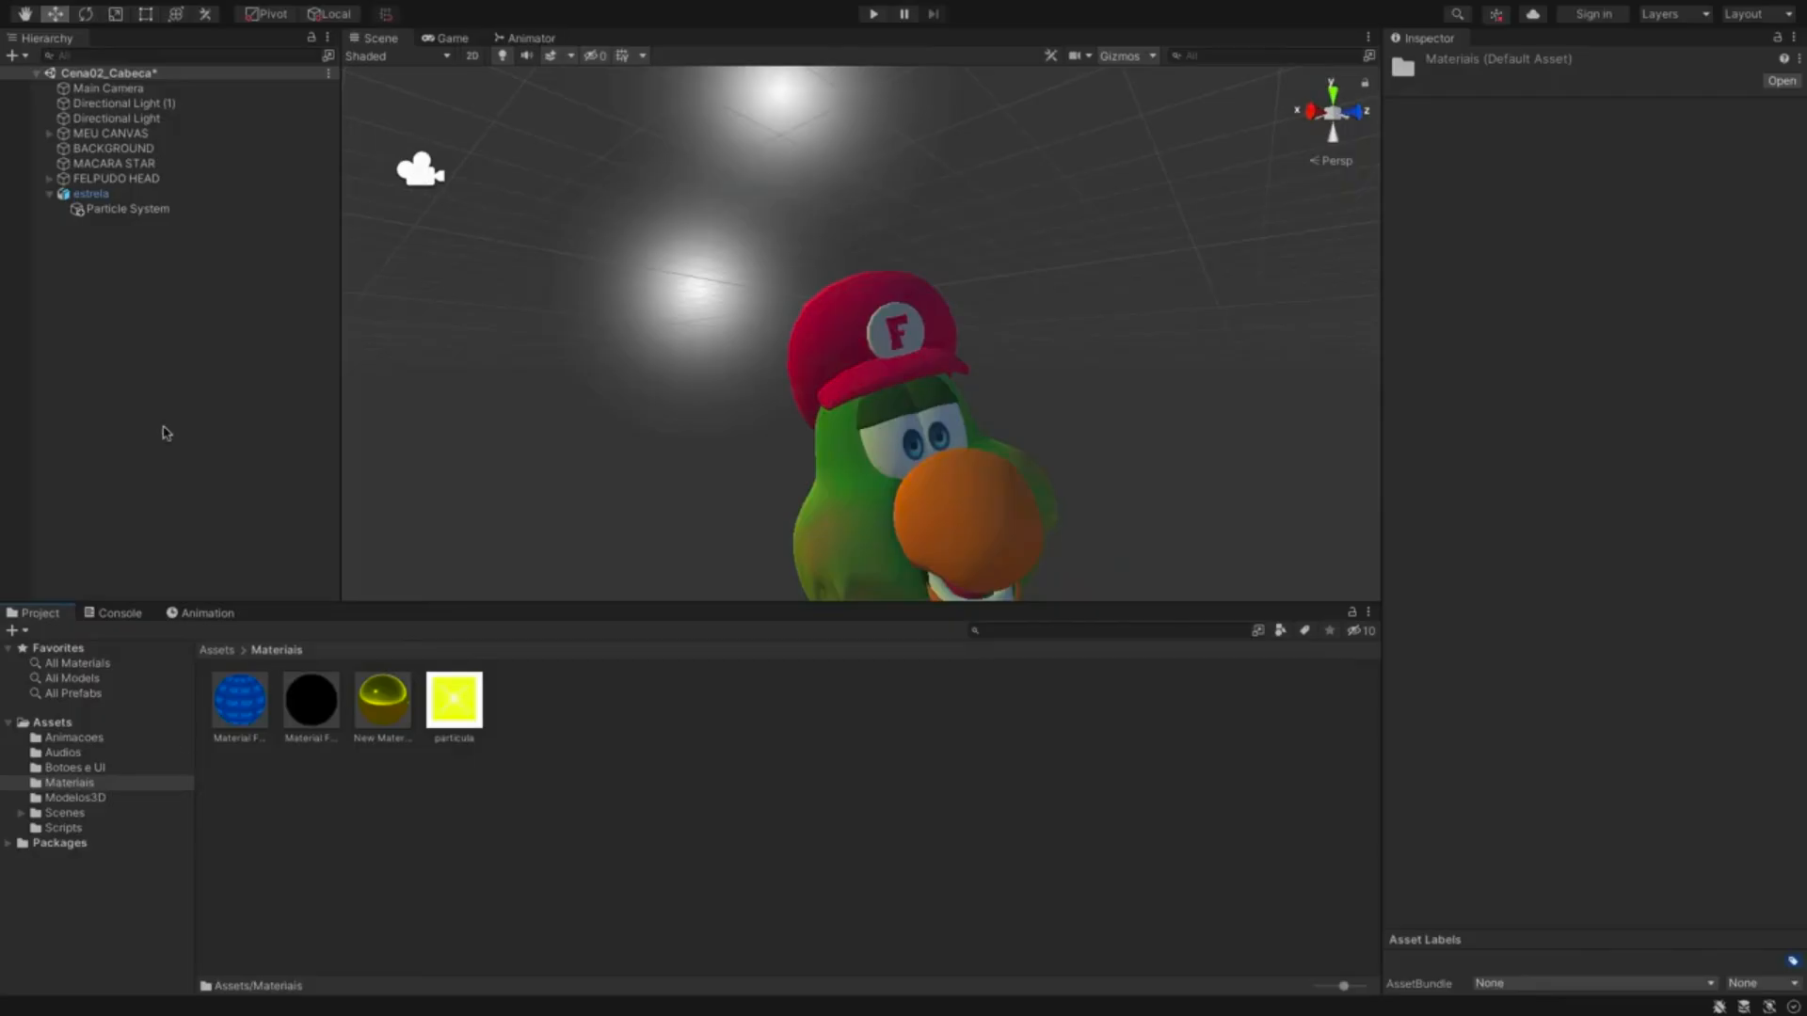
left_click(114, 206)
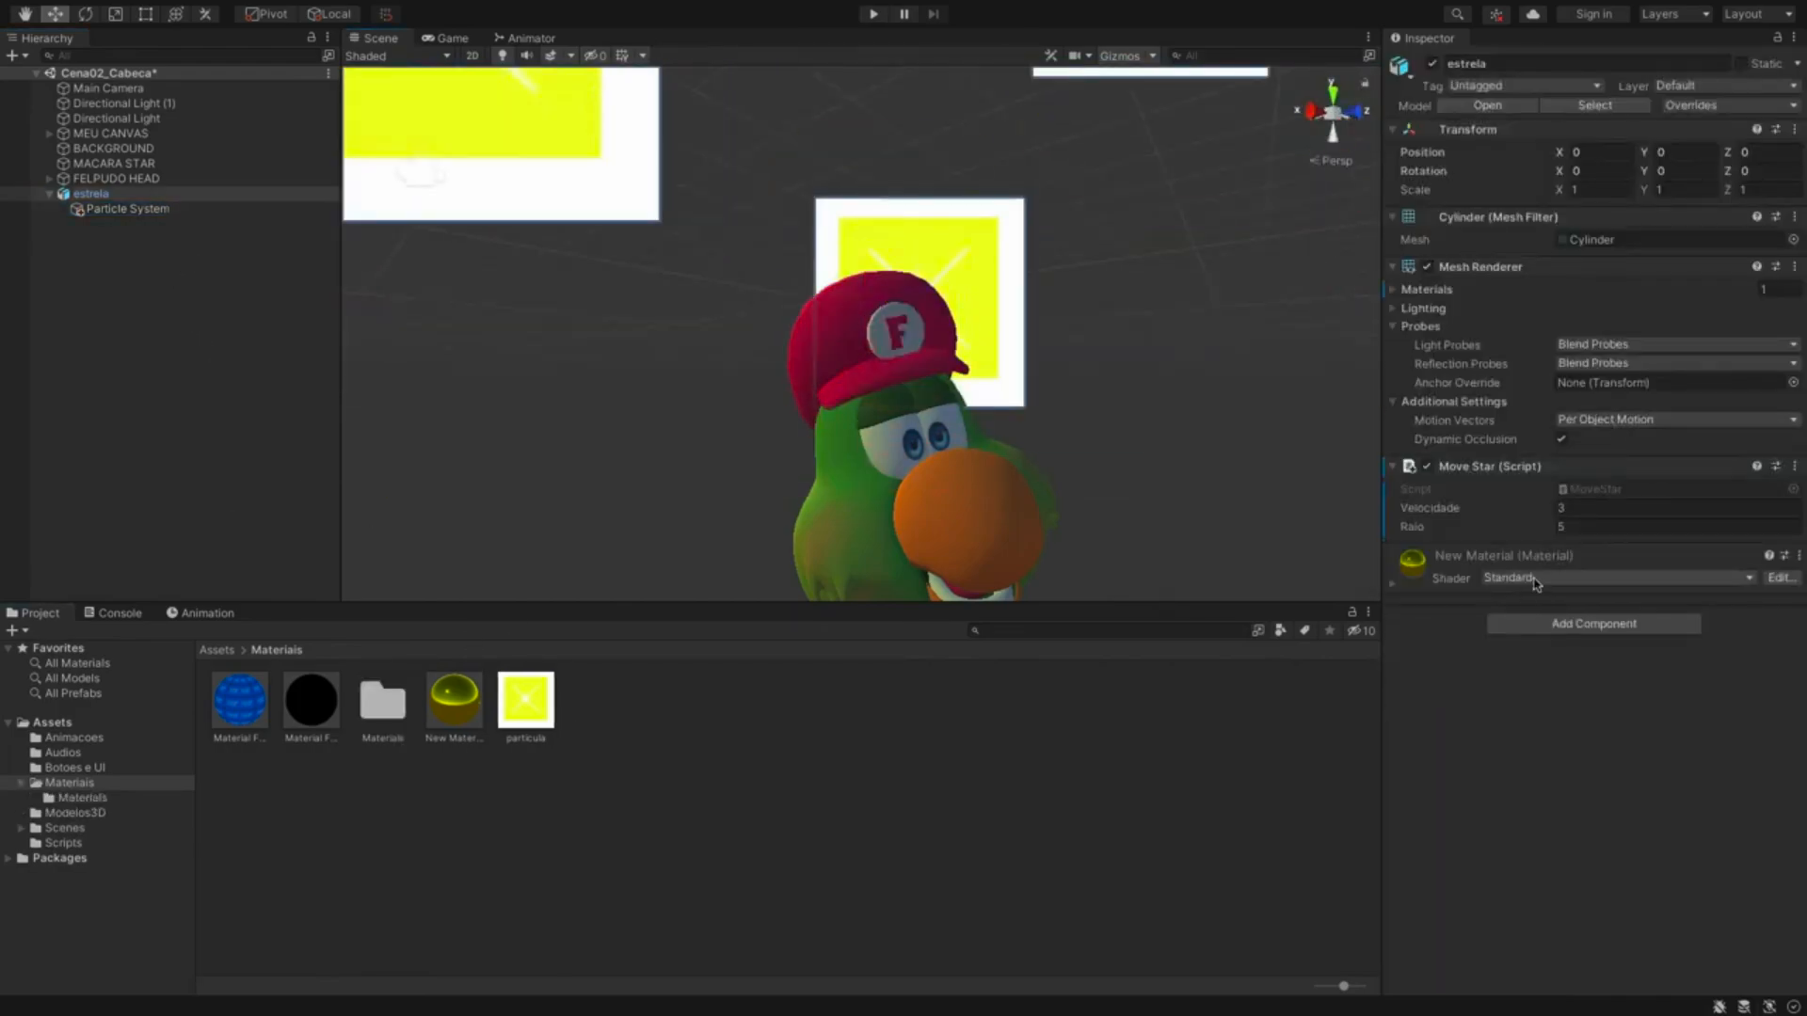
- Try the Particles/Standard Unlit shader on the estrela object's New Material
left_click(1535, 581)
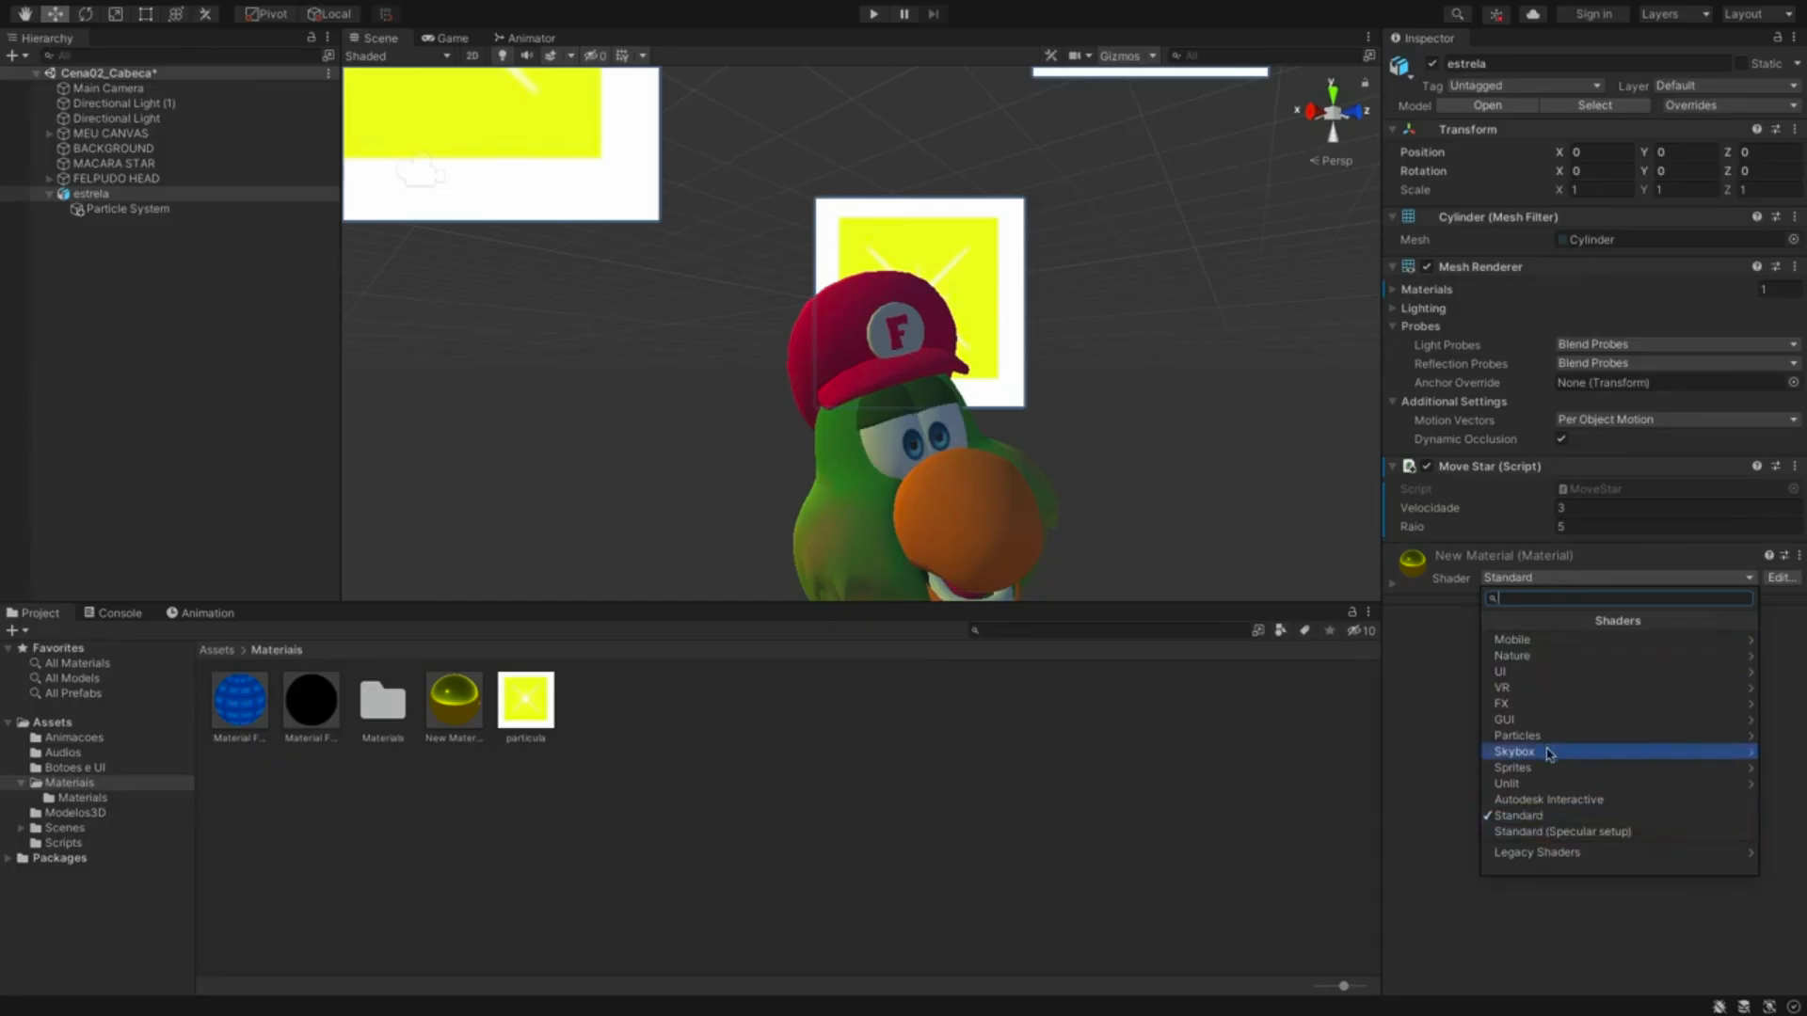
left_click(1517, 736)
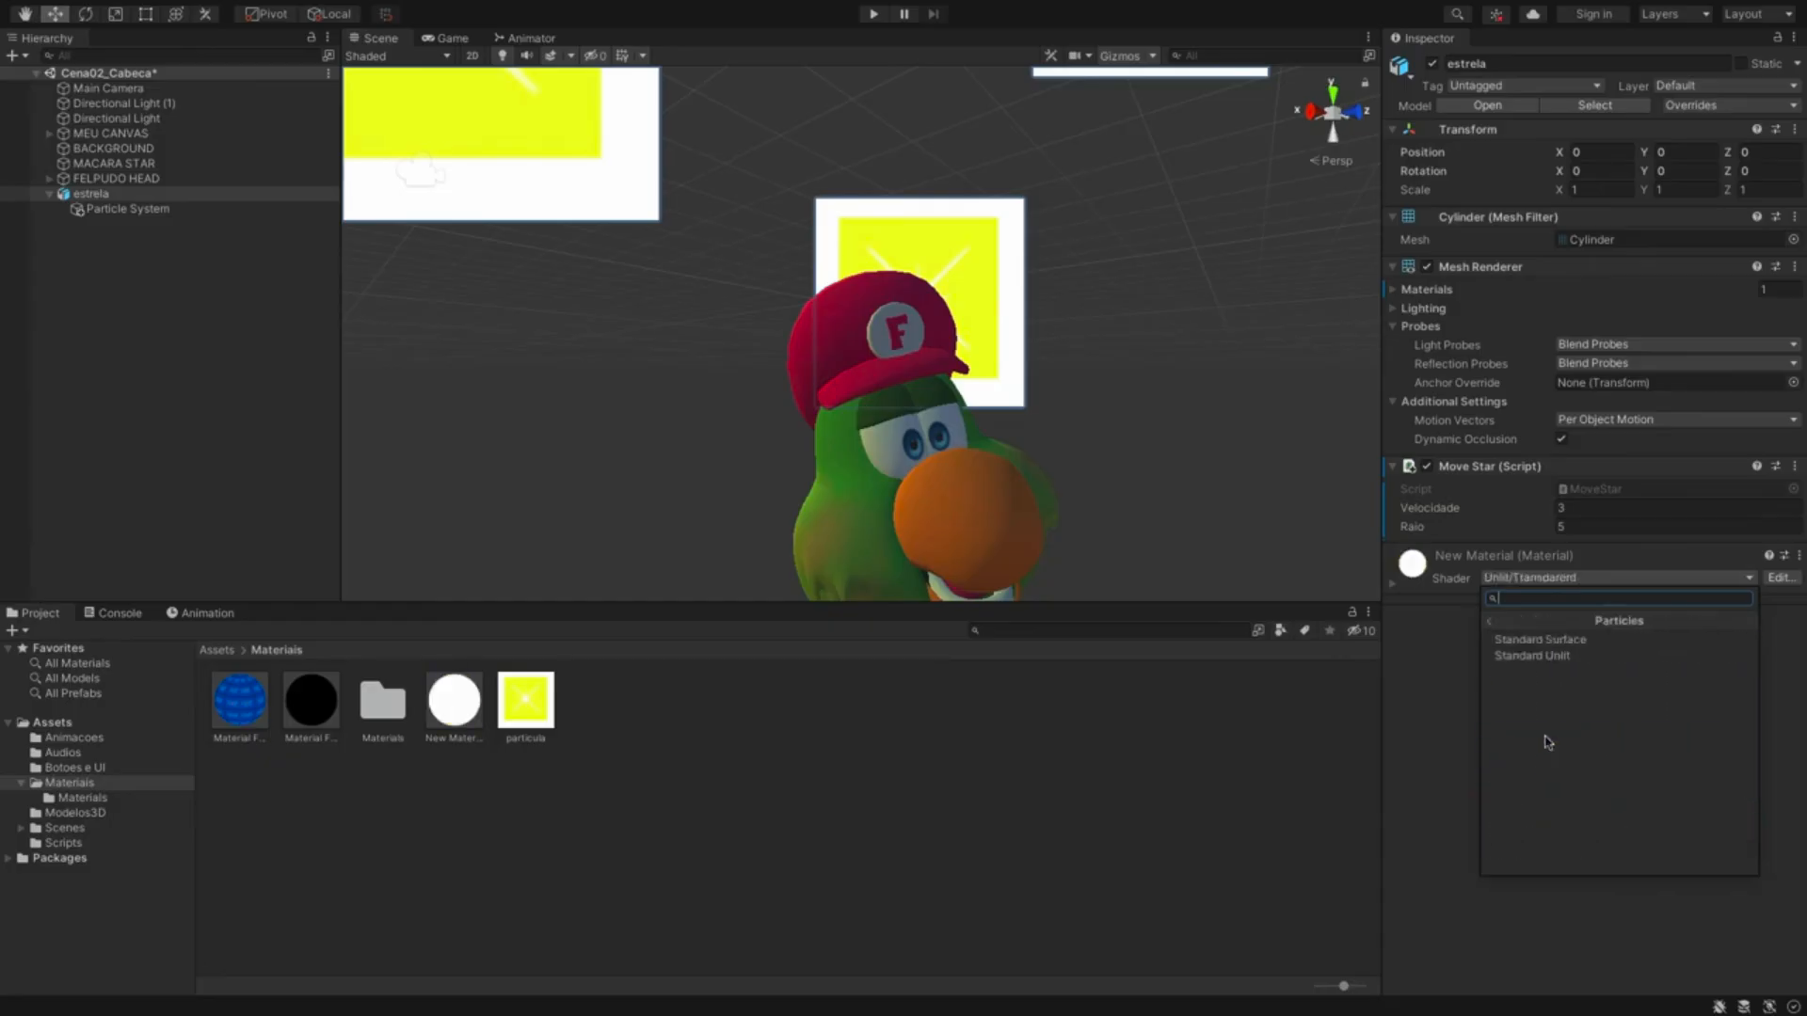
left_click(1565, 658)
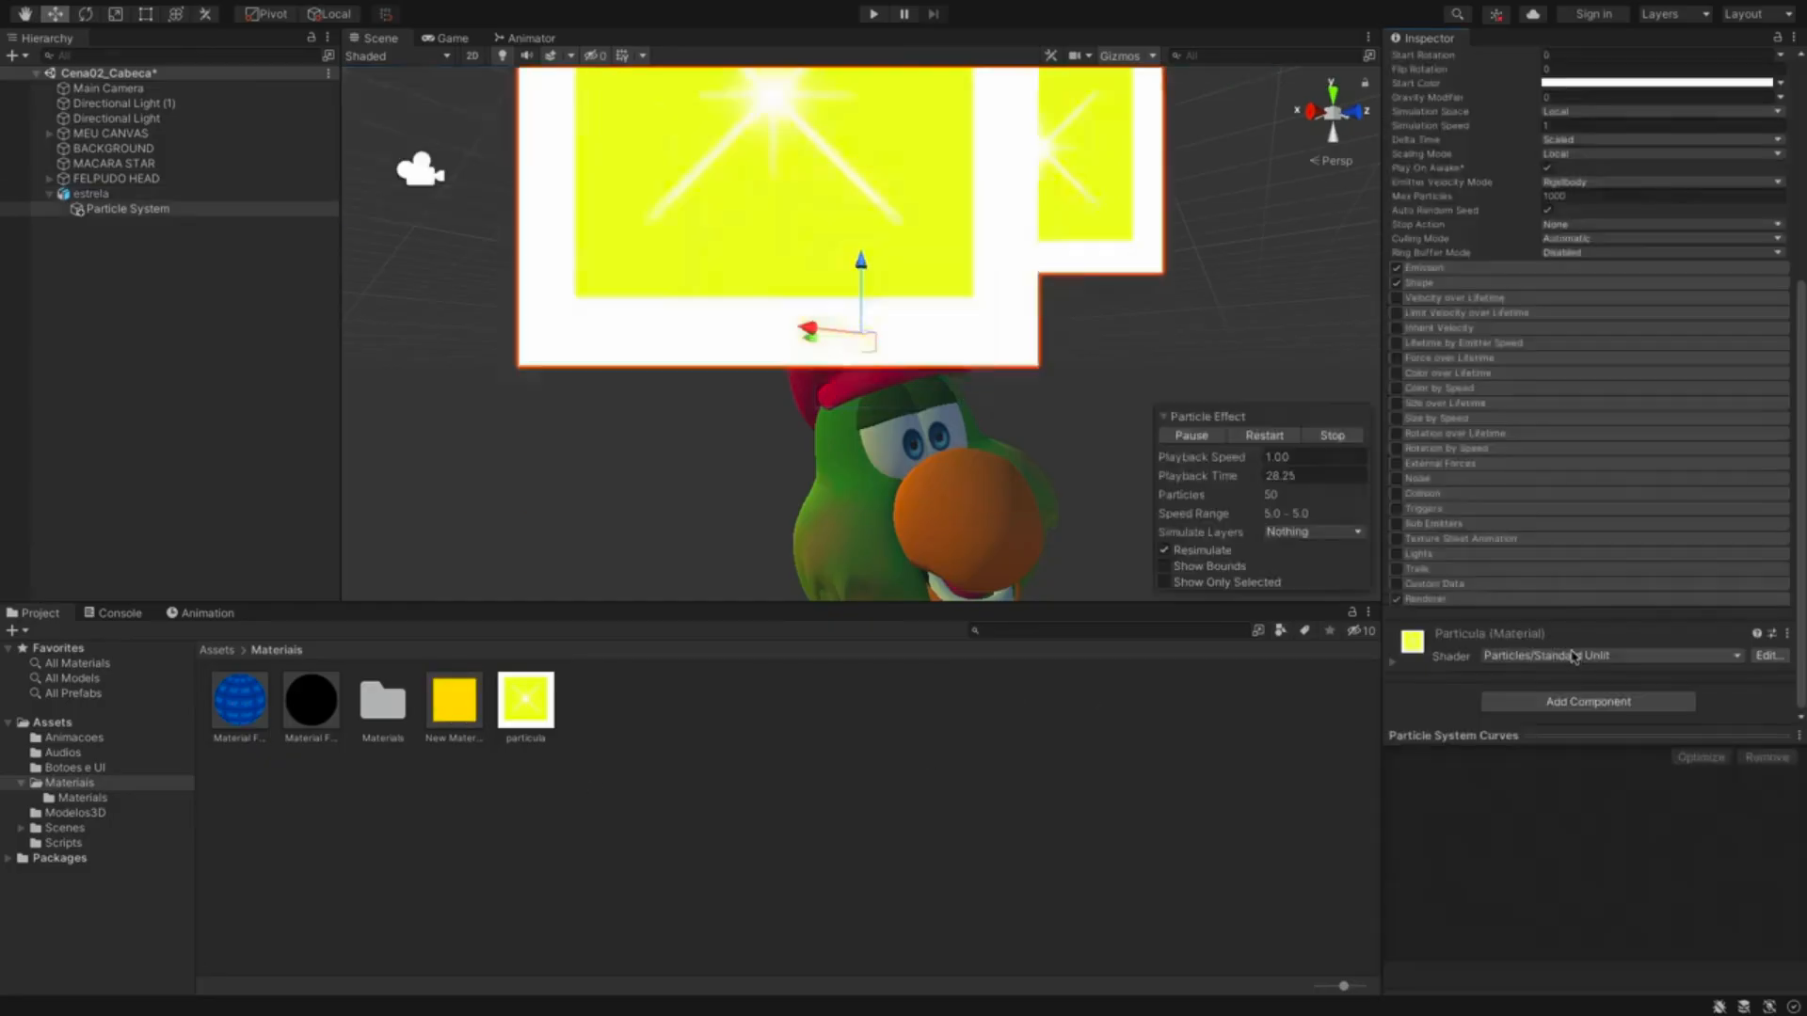
- Change the shader of the Particle System's particula material to Unlit/Transparent
left_click(1571, 656)
left_click(1534, 863)
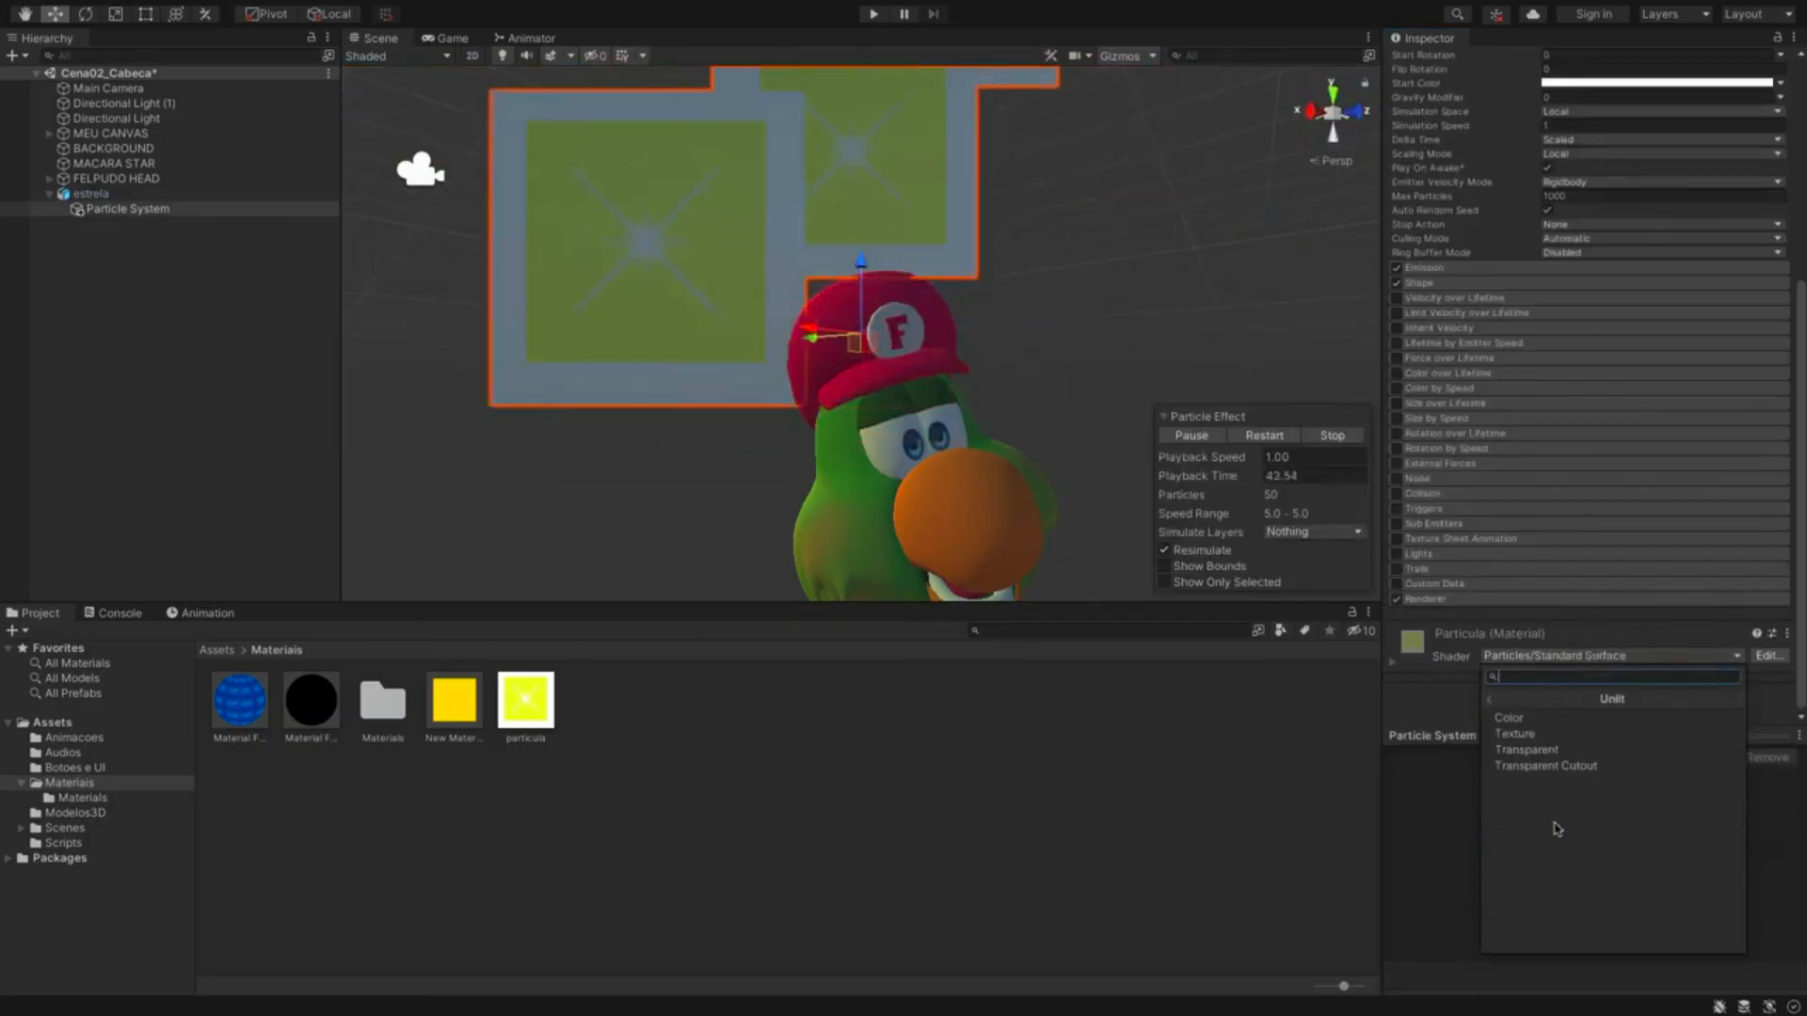
left_click(1570, 751)
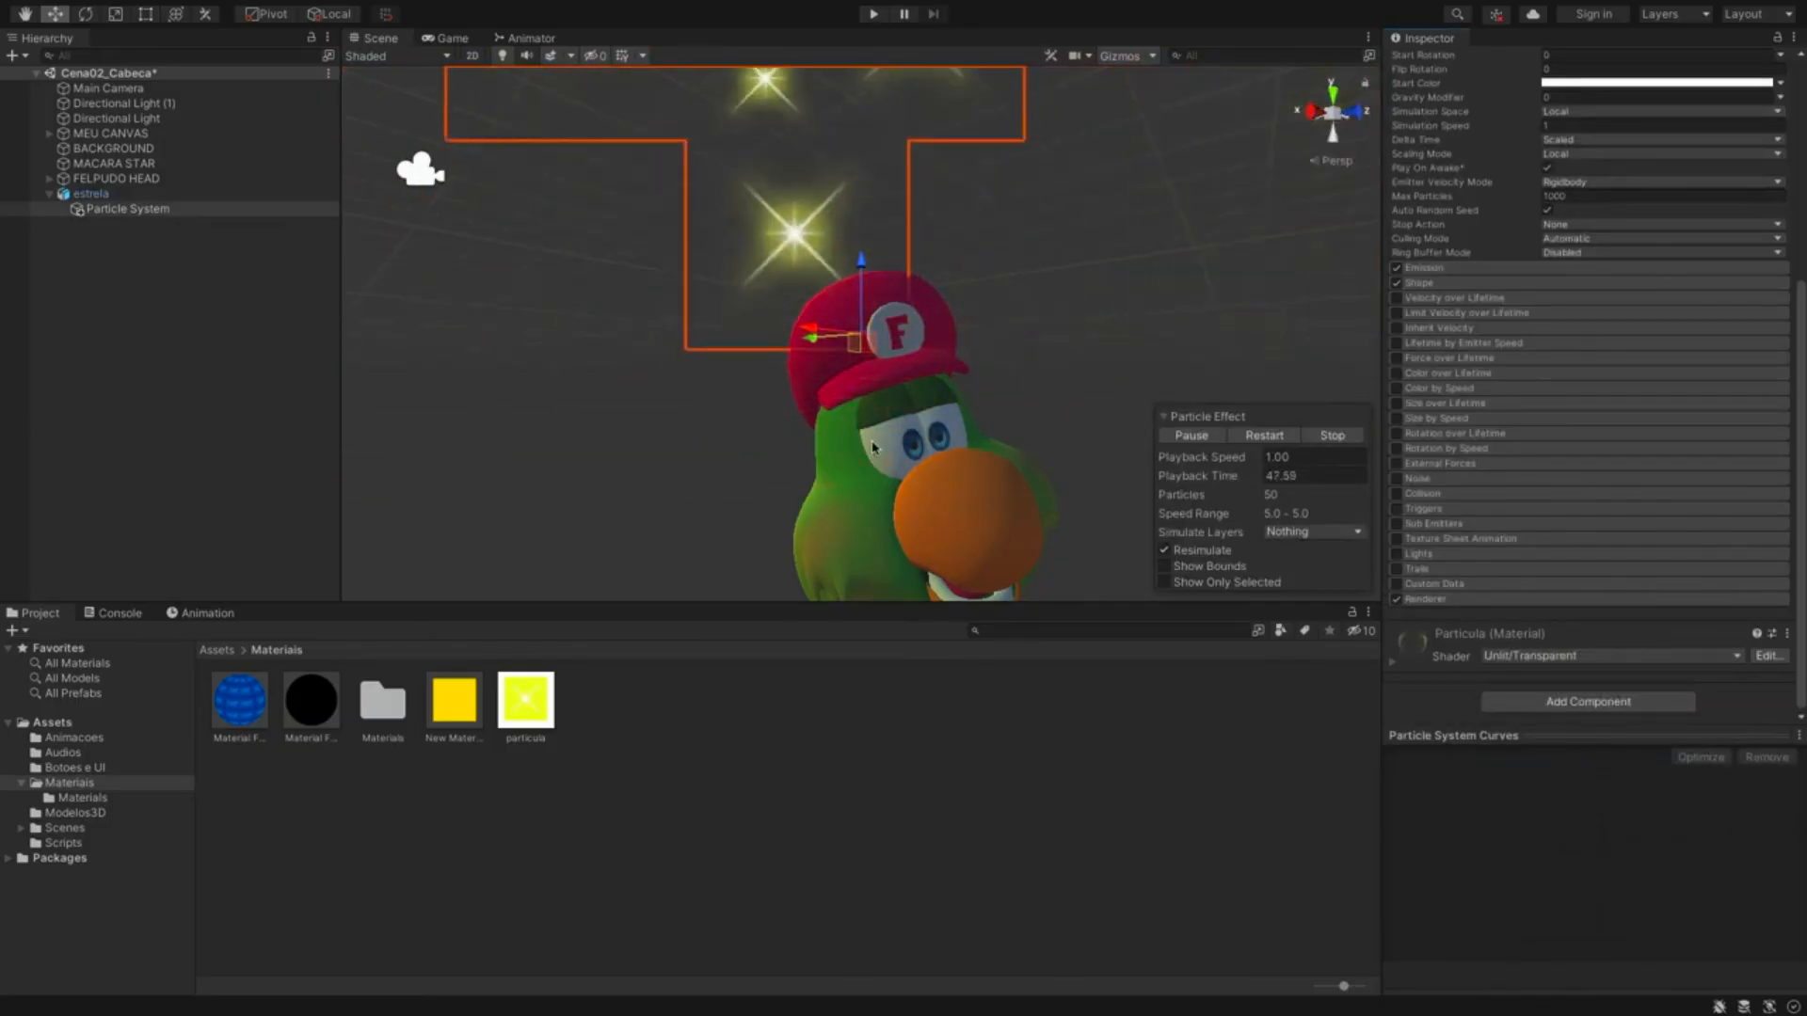
- Set the Particle System's Start Size to 0.22, play-test the scene and stop it
left_click_drag(1800, 409, 1800, 192)
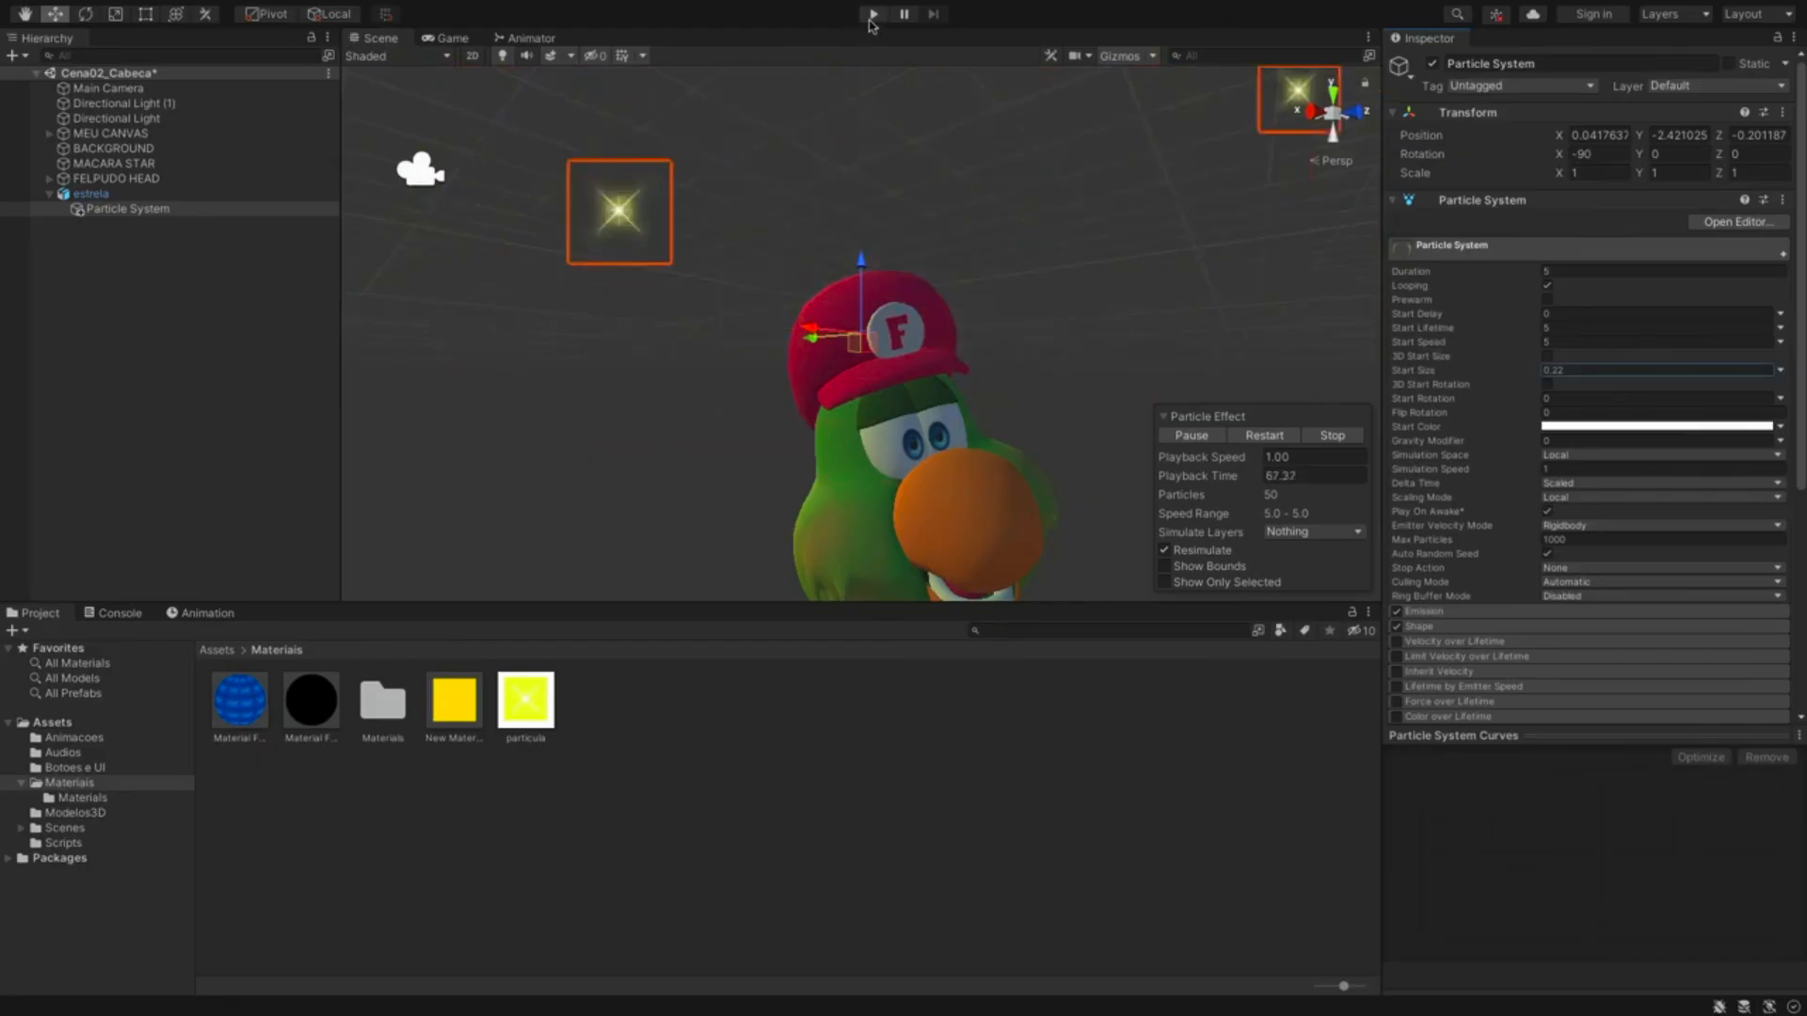
left_click(873, 16)
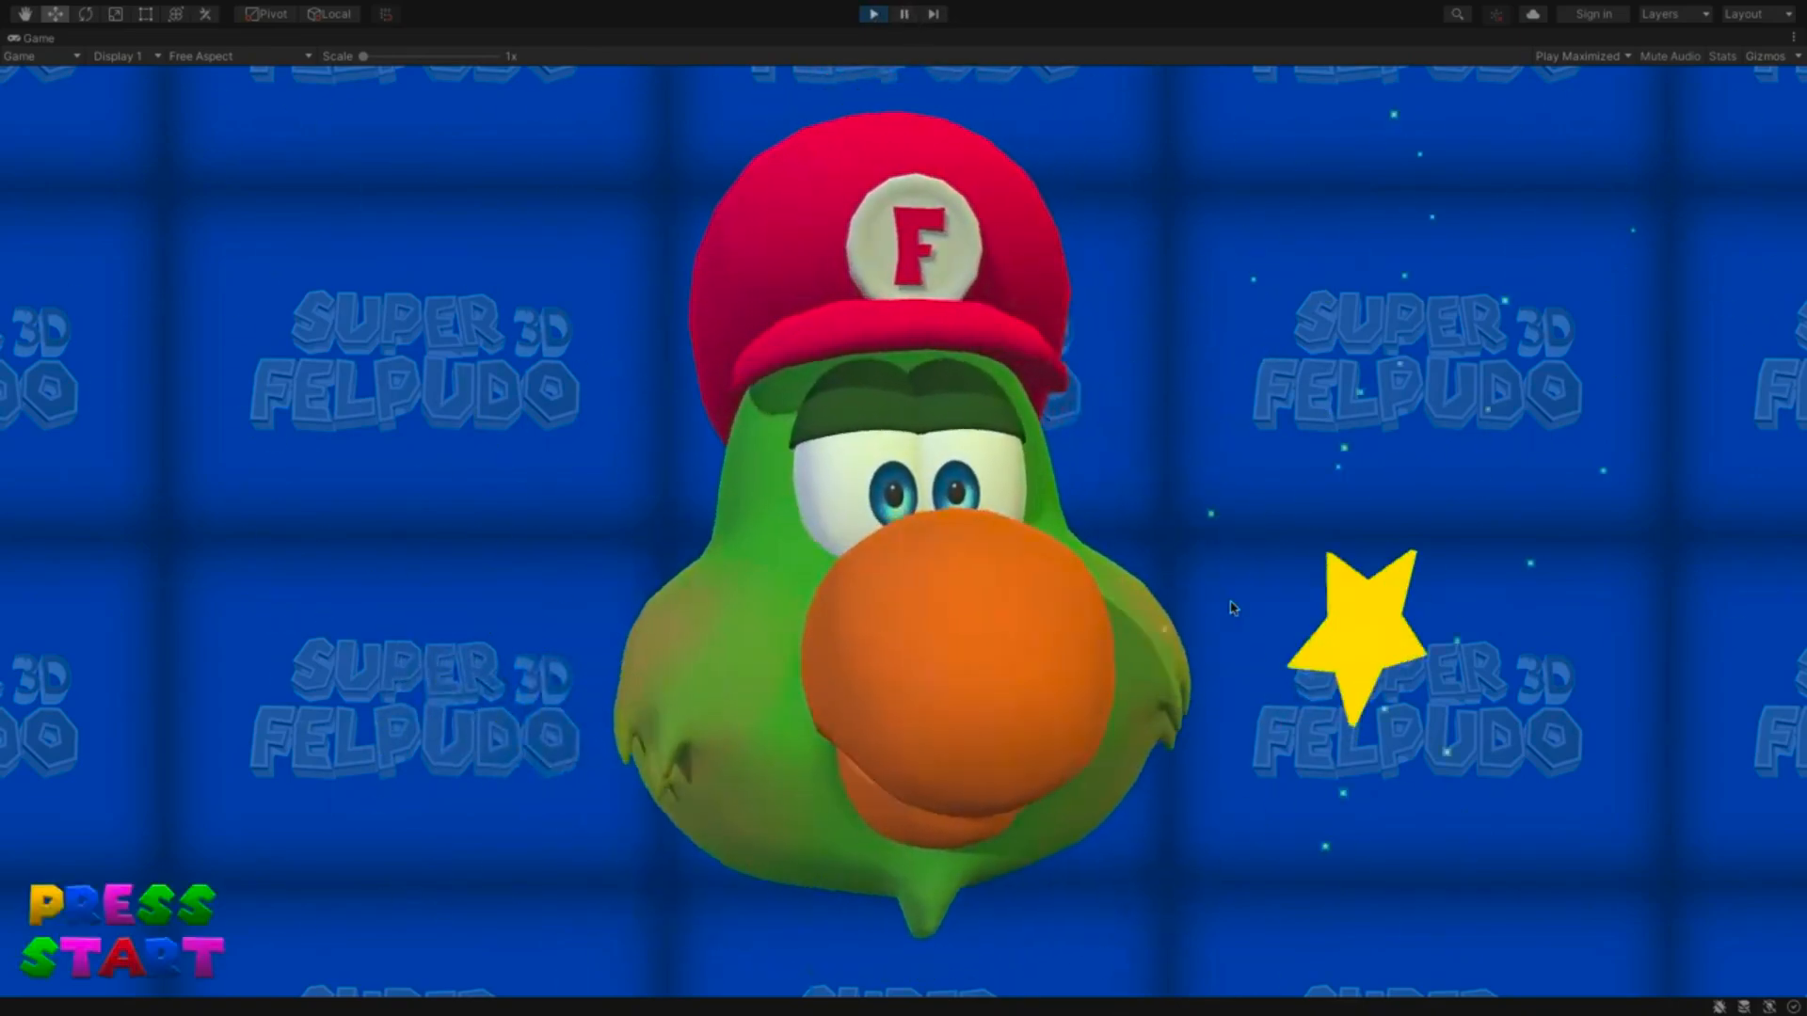
key("ctrl+p")
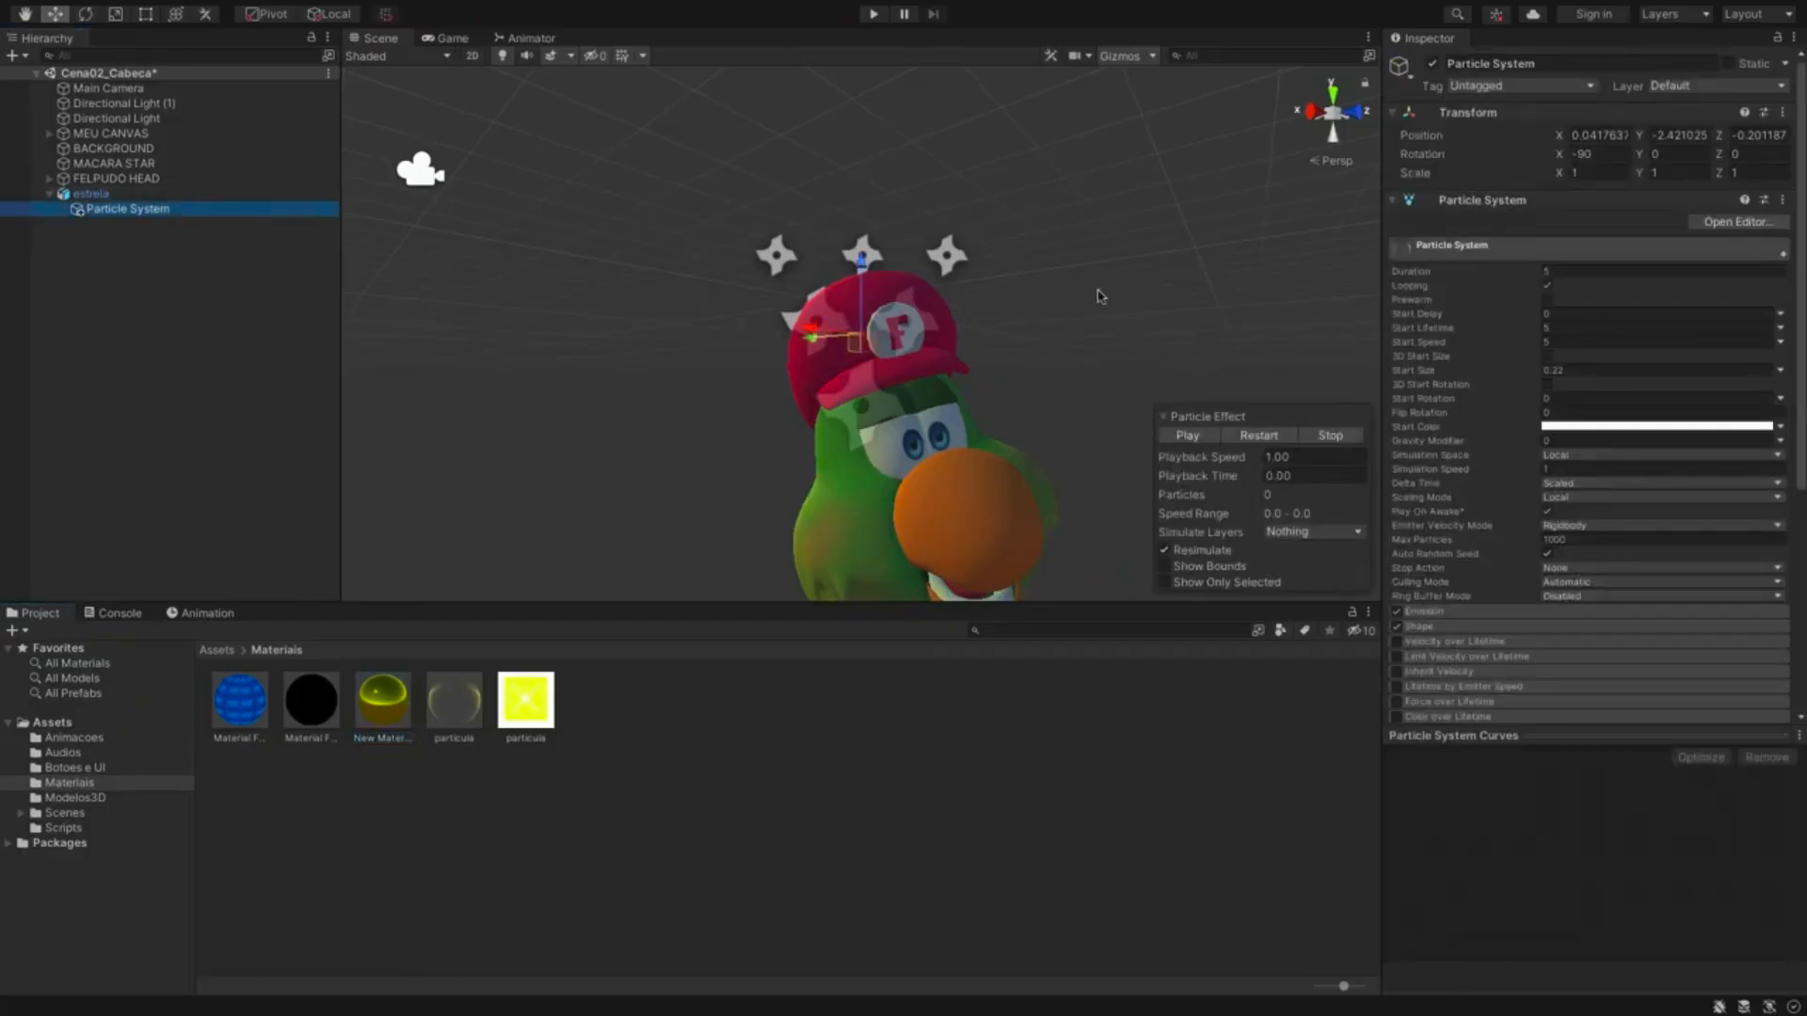
- Set the Particle System's Simulation Space to World
scroll(1803, 415, "down", 2)
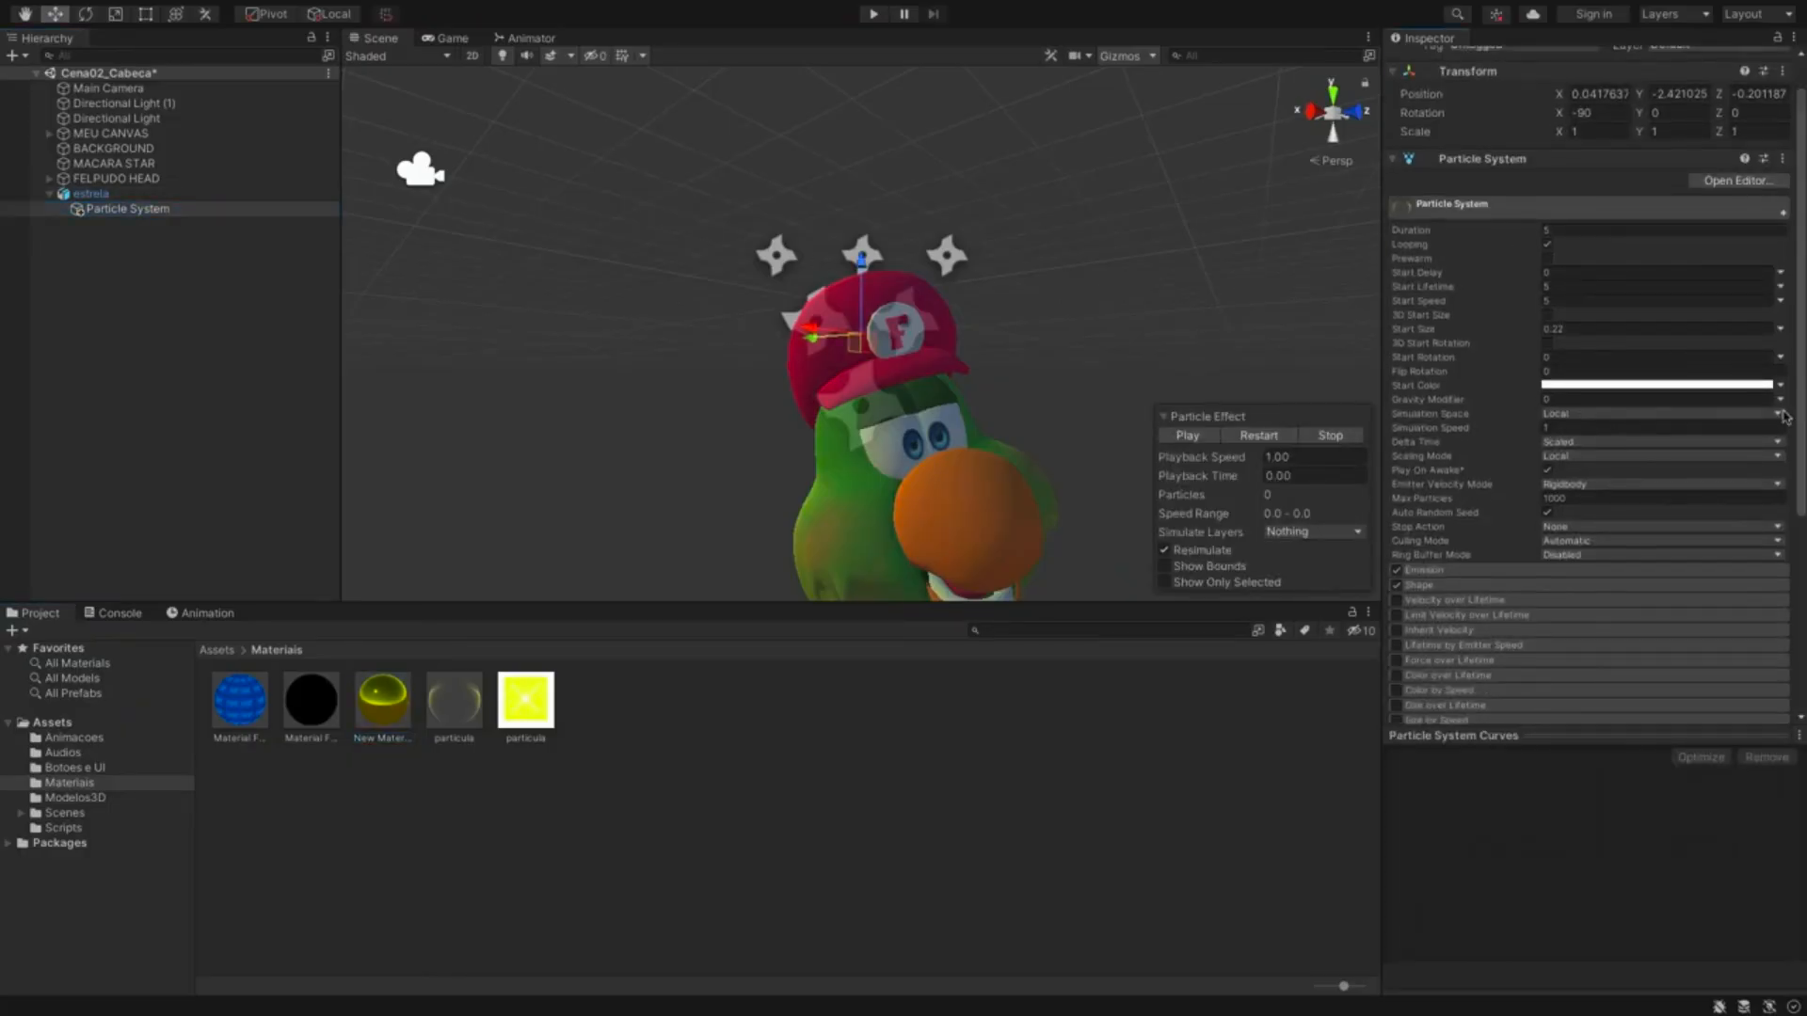
left_click(1567, 417)
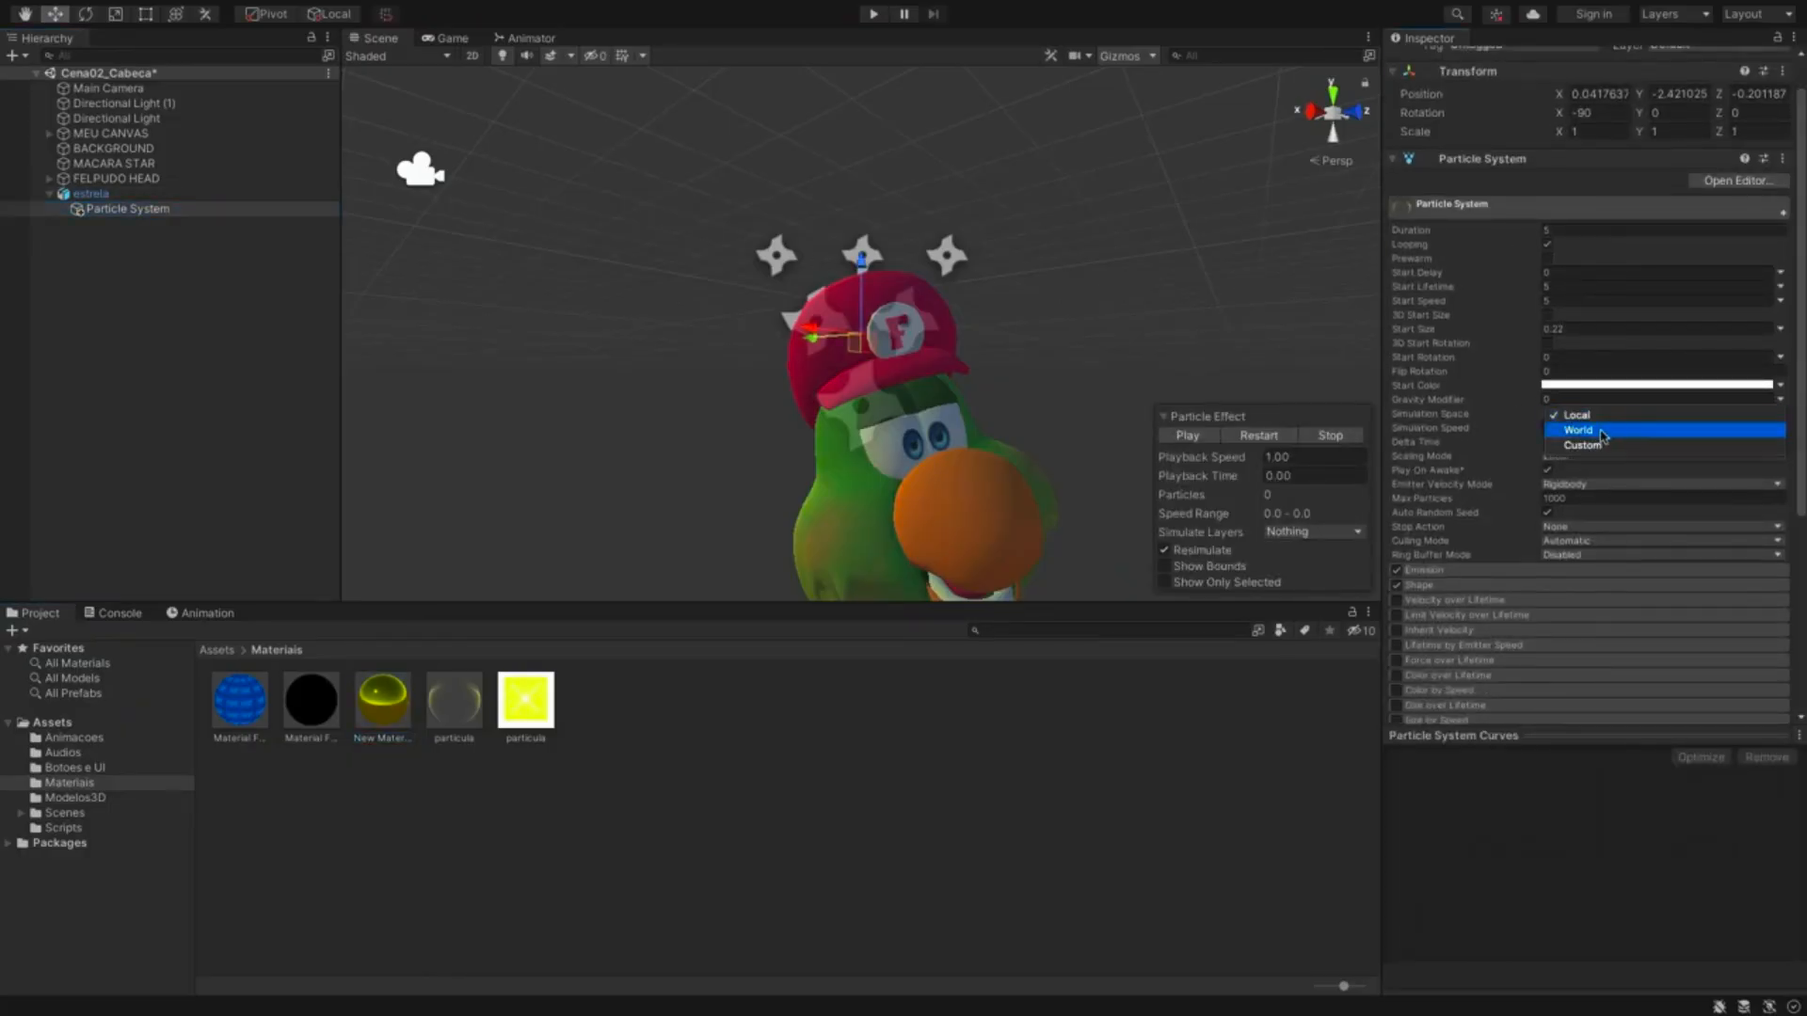
left_click(1599, 430)
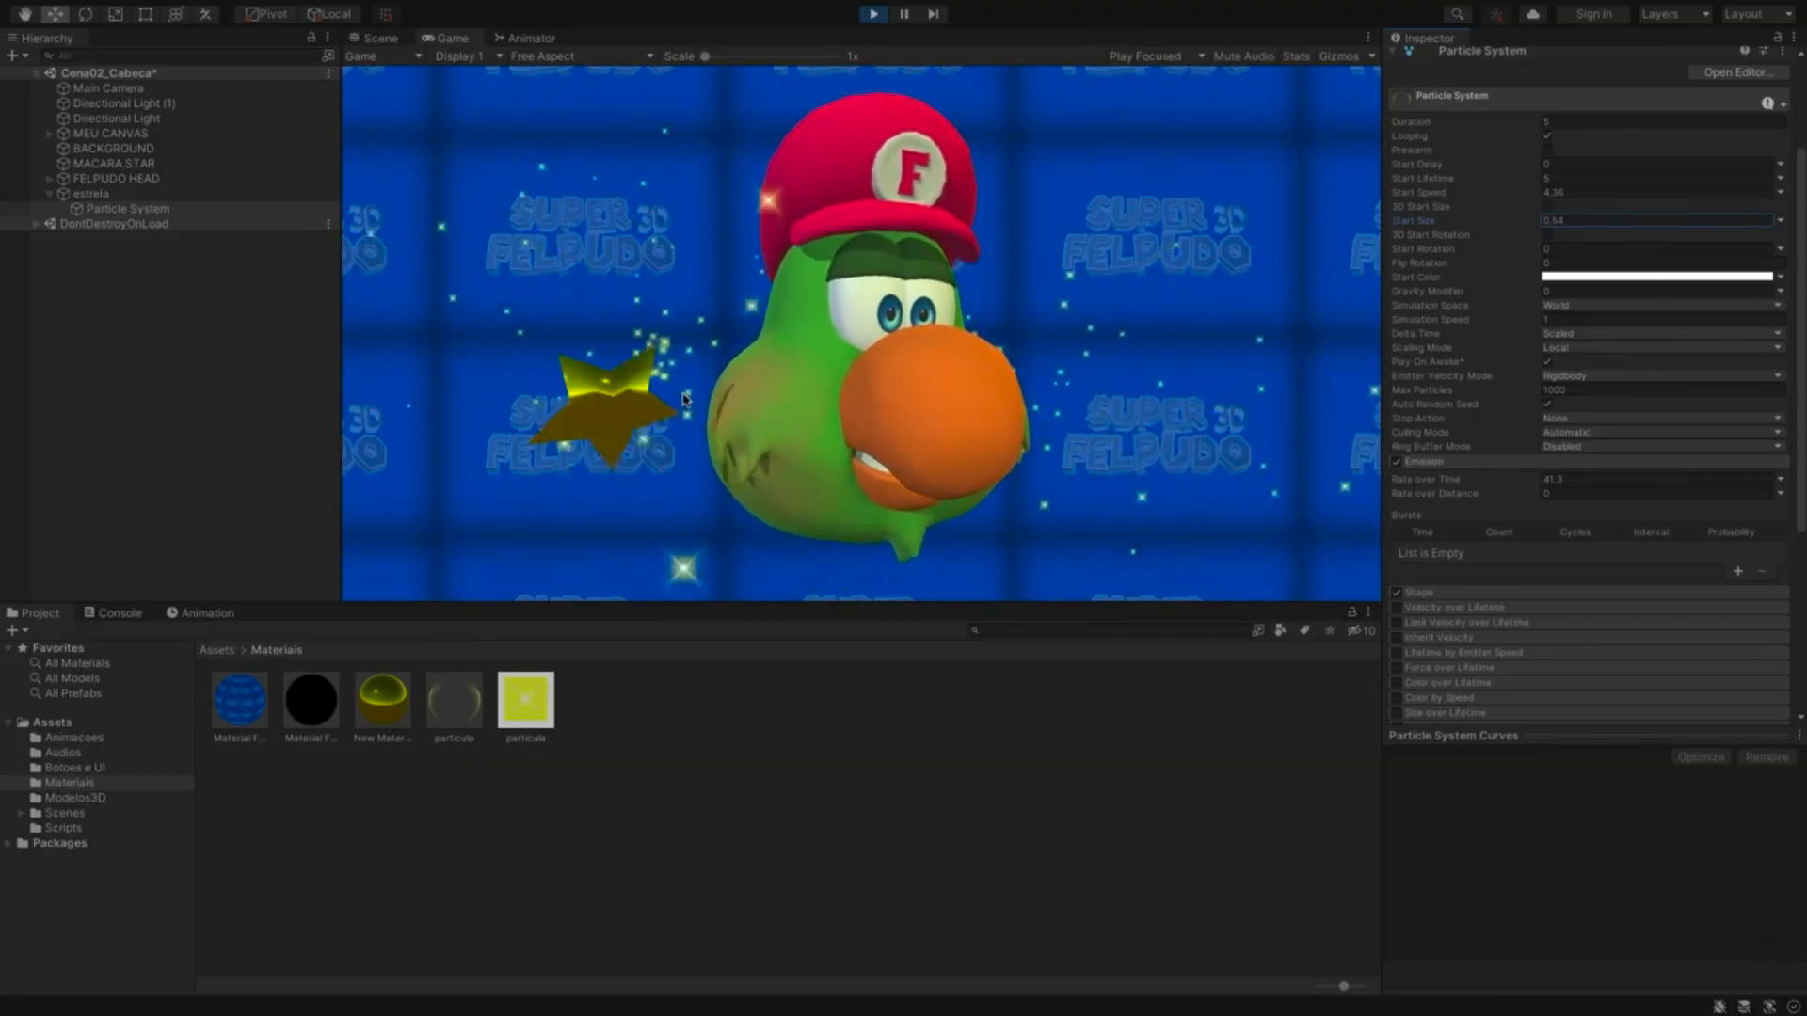
key("XF86AudioLowerVolume")
key("XF86AudioLowerVolume")
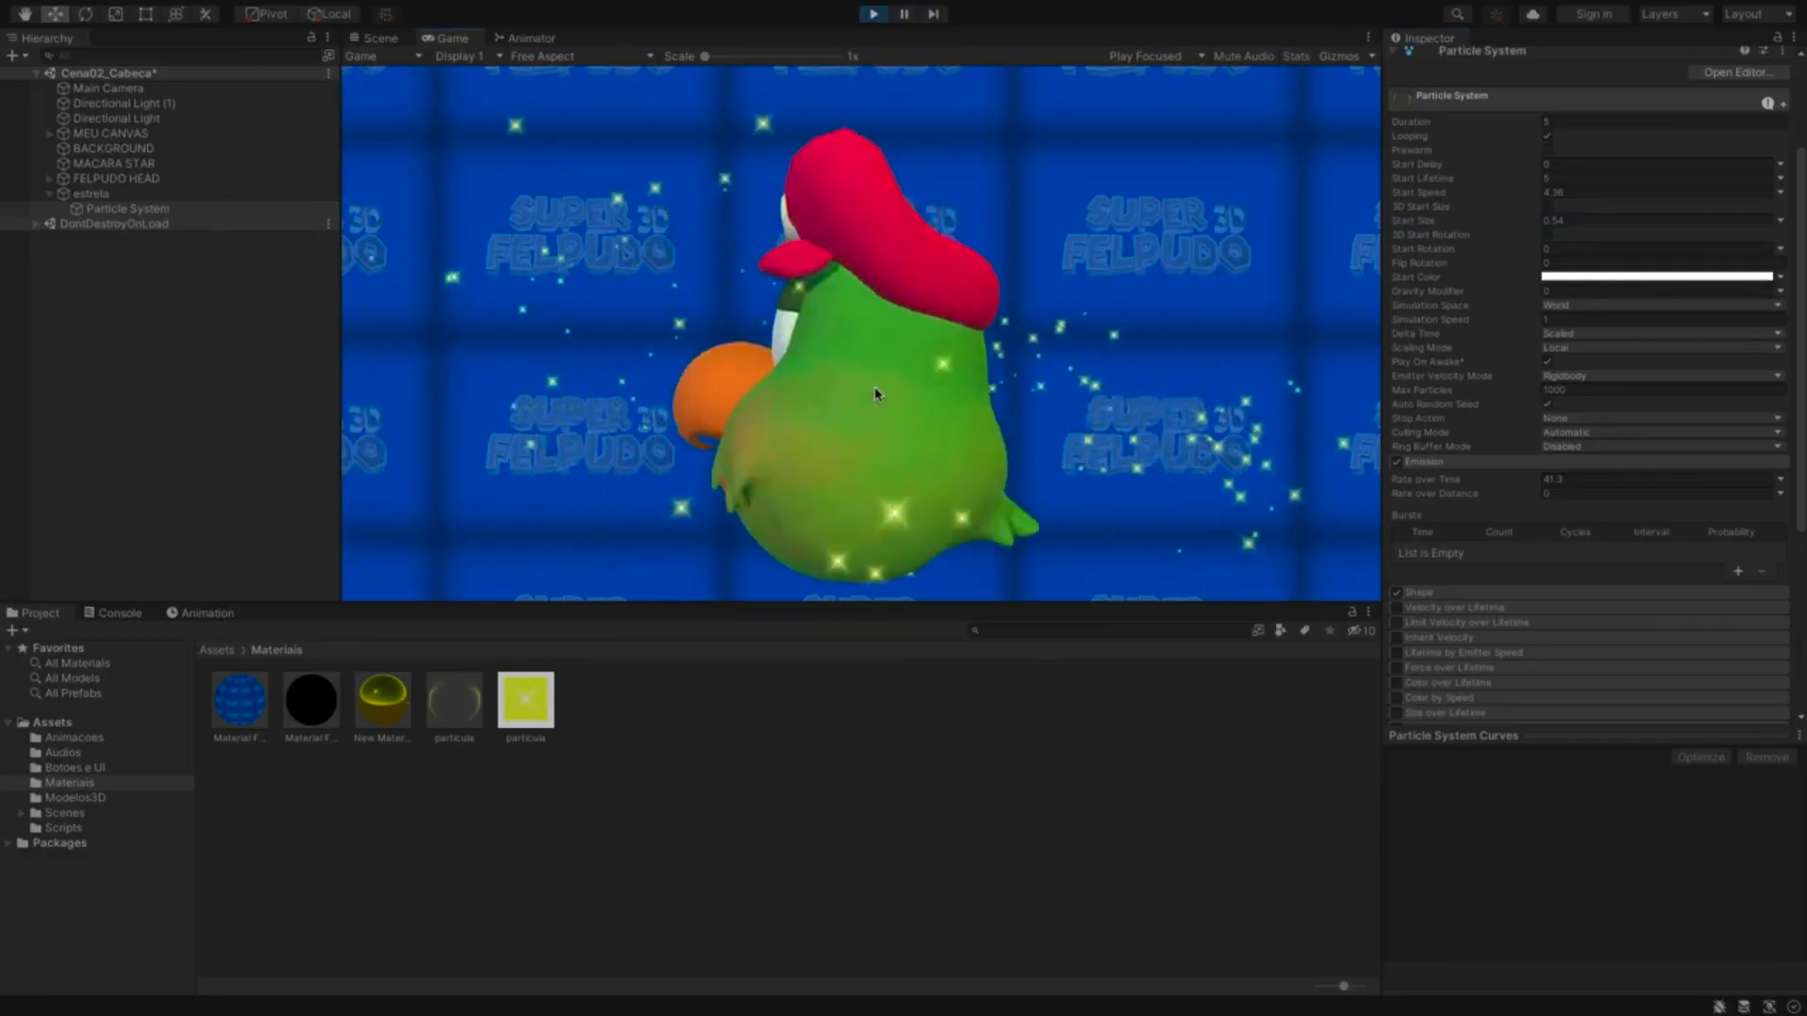
left_click(871, 395)
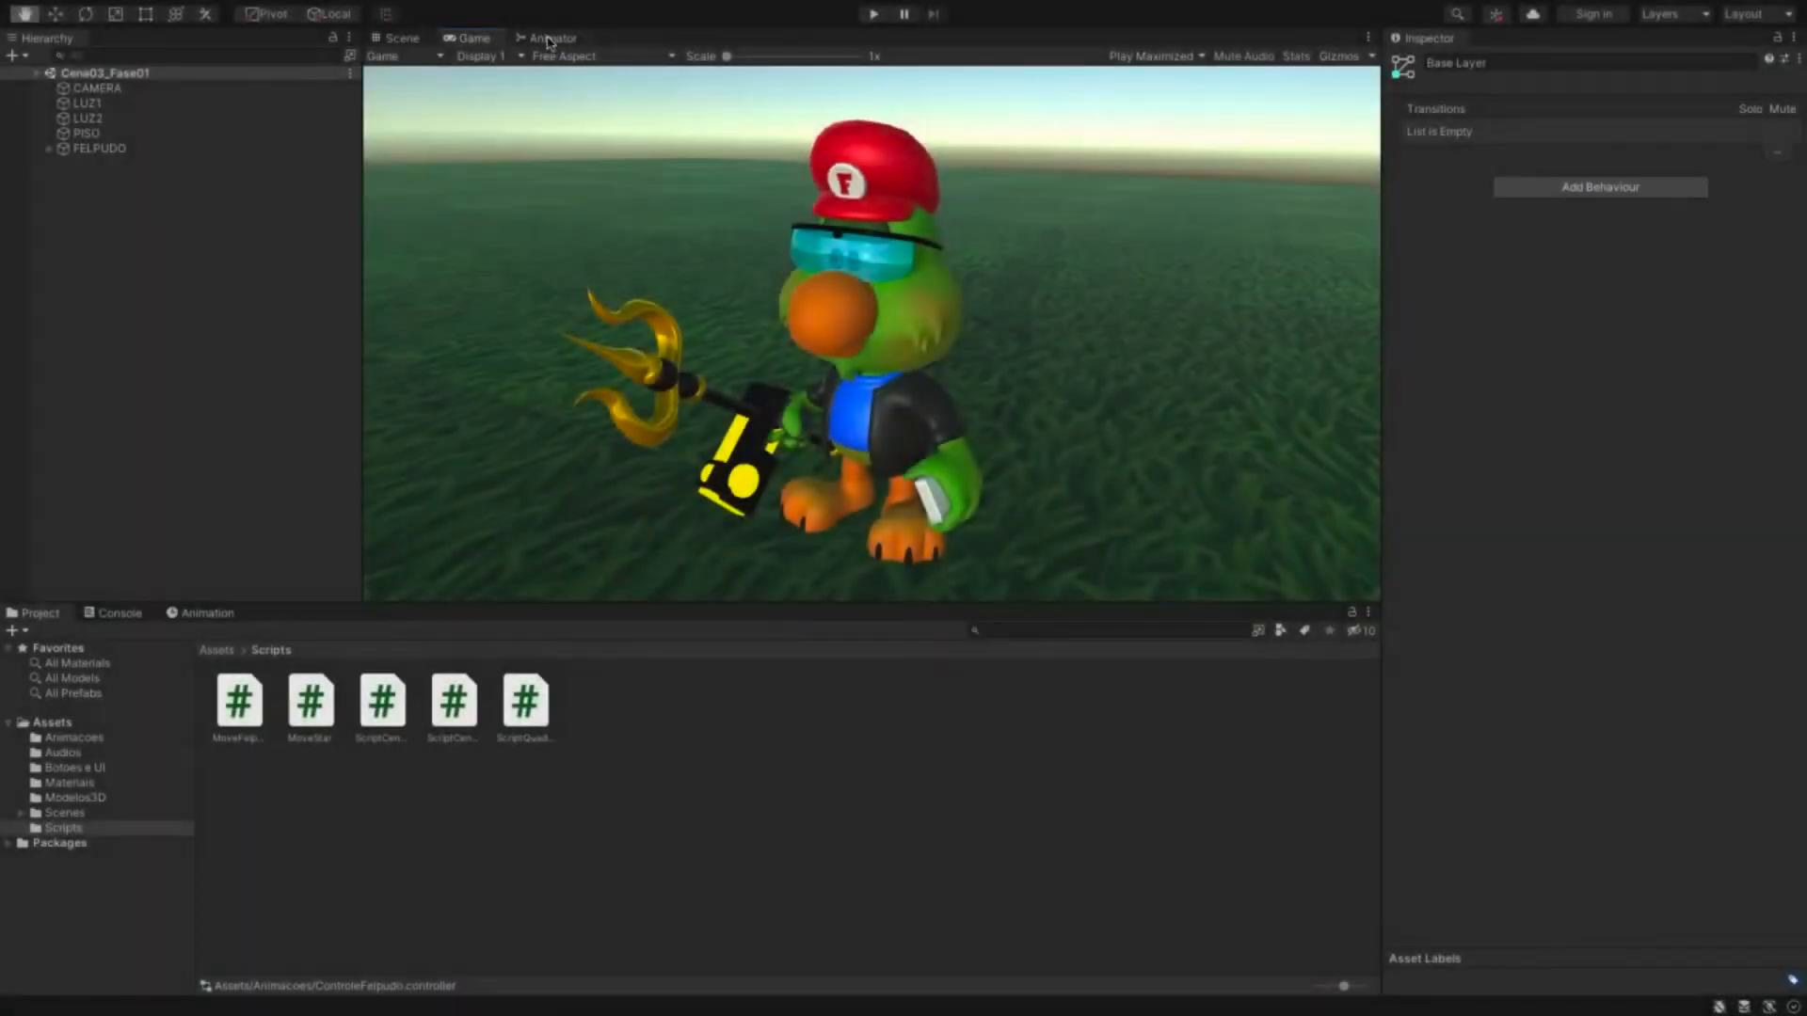
- Show the Animator state graph and resize the neighbouring parameter list and Inspector around it
left_click(549, 38)
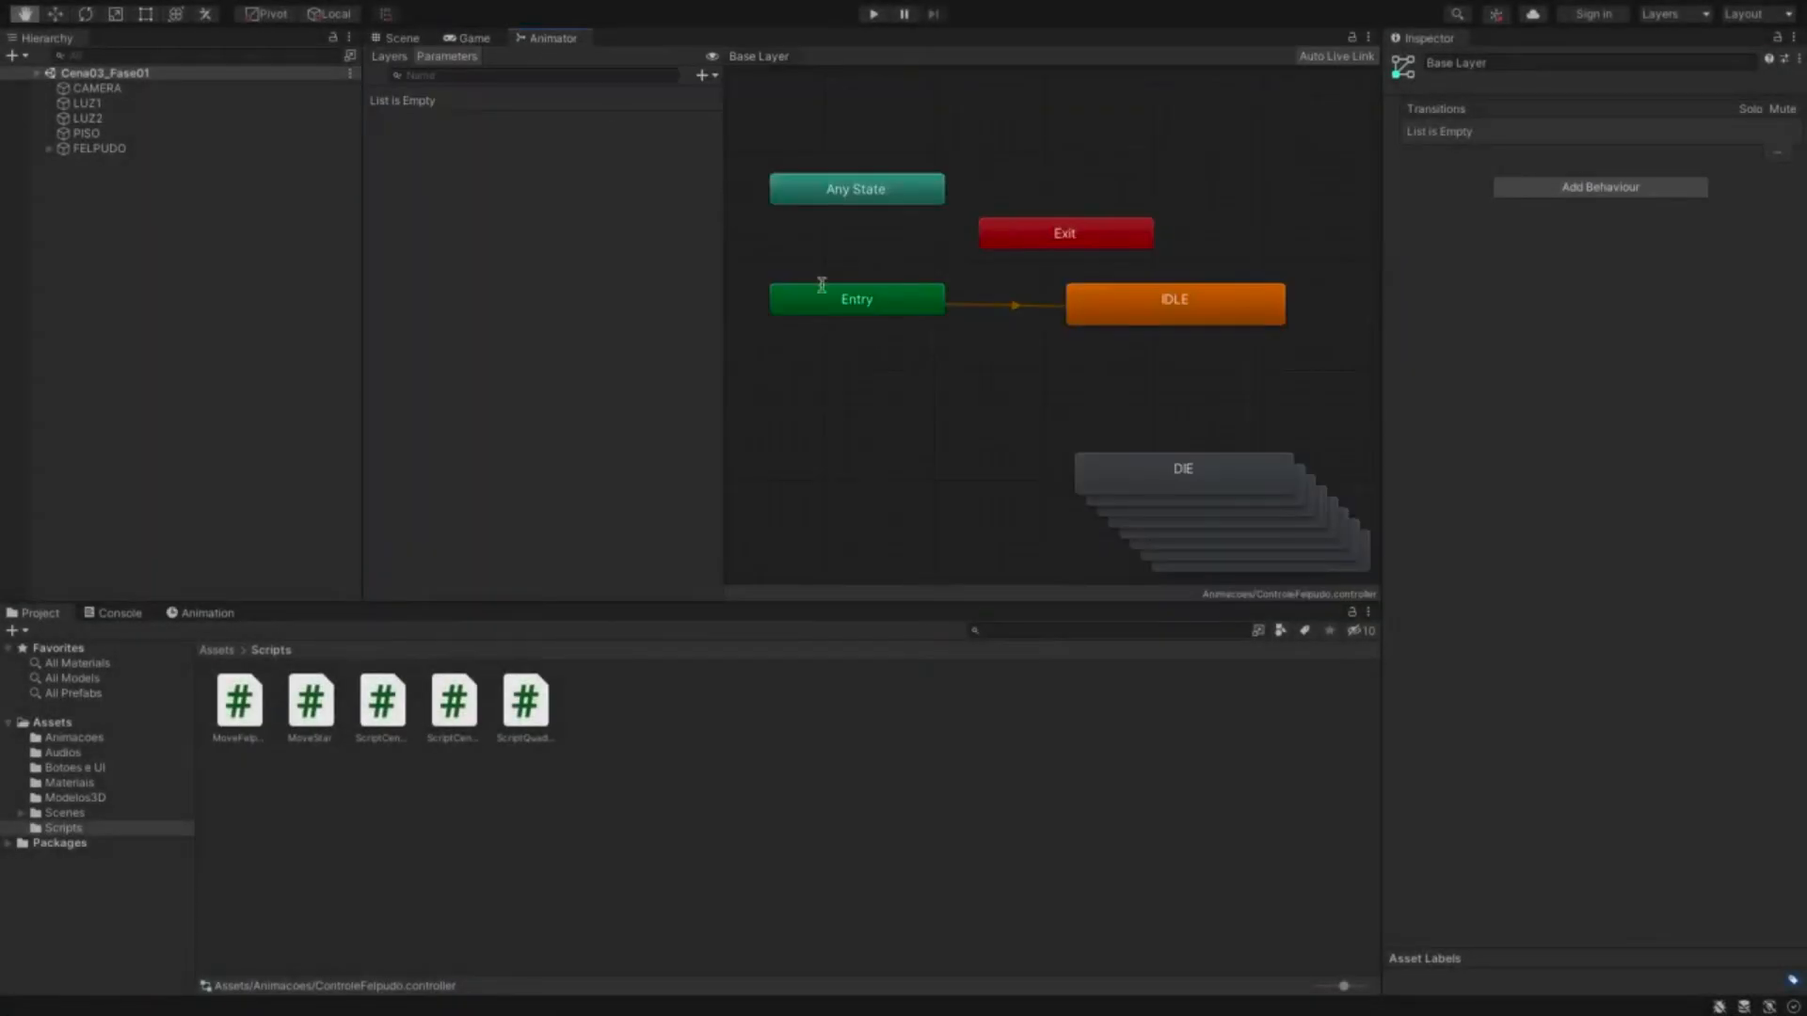
middle_click_drag(980, 383, 1037, 333)
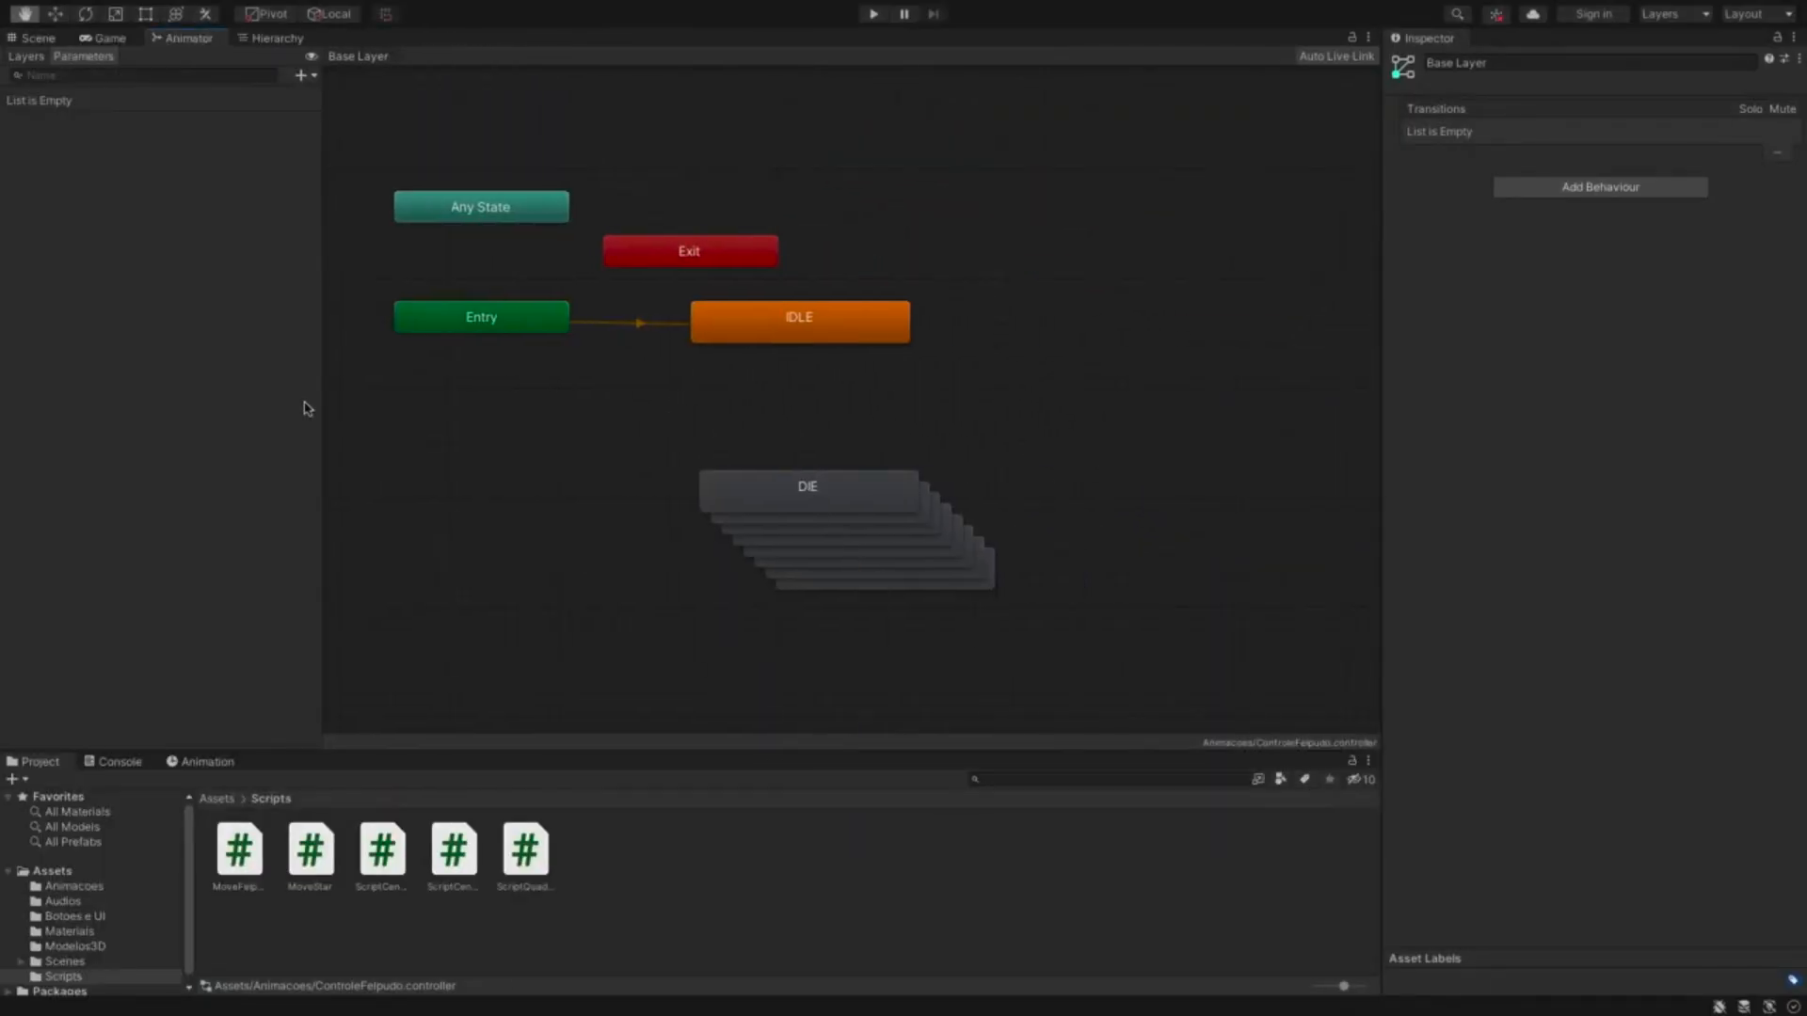
left_click_drag(307, 403, 261, 399)
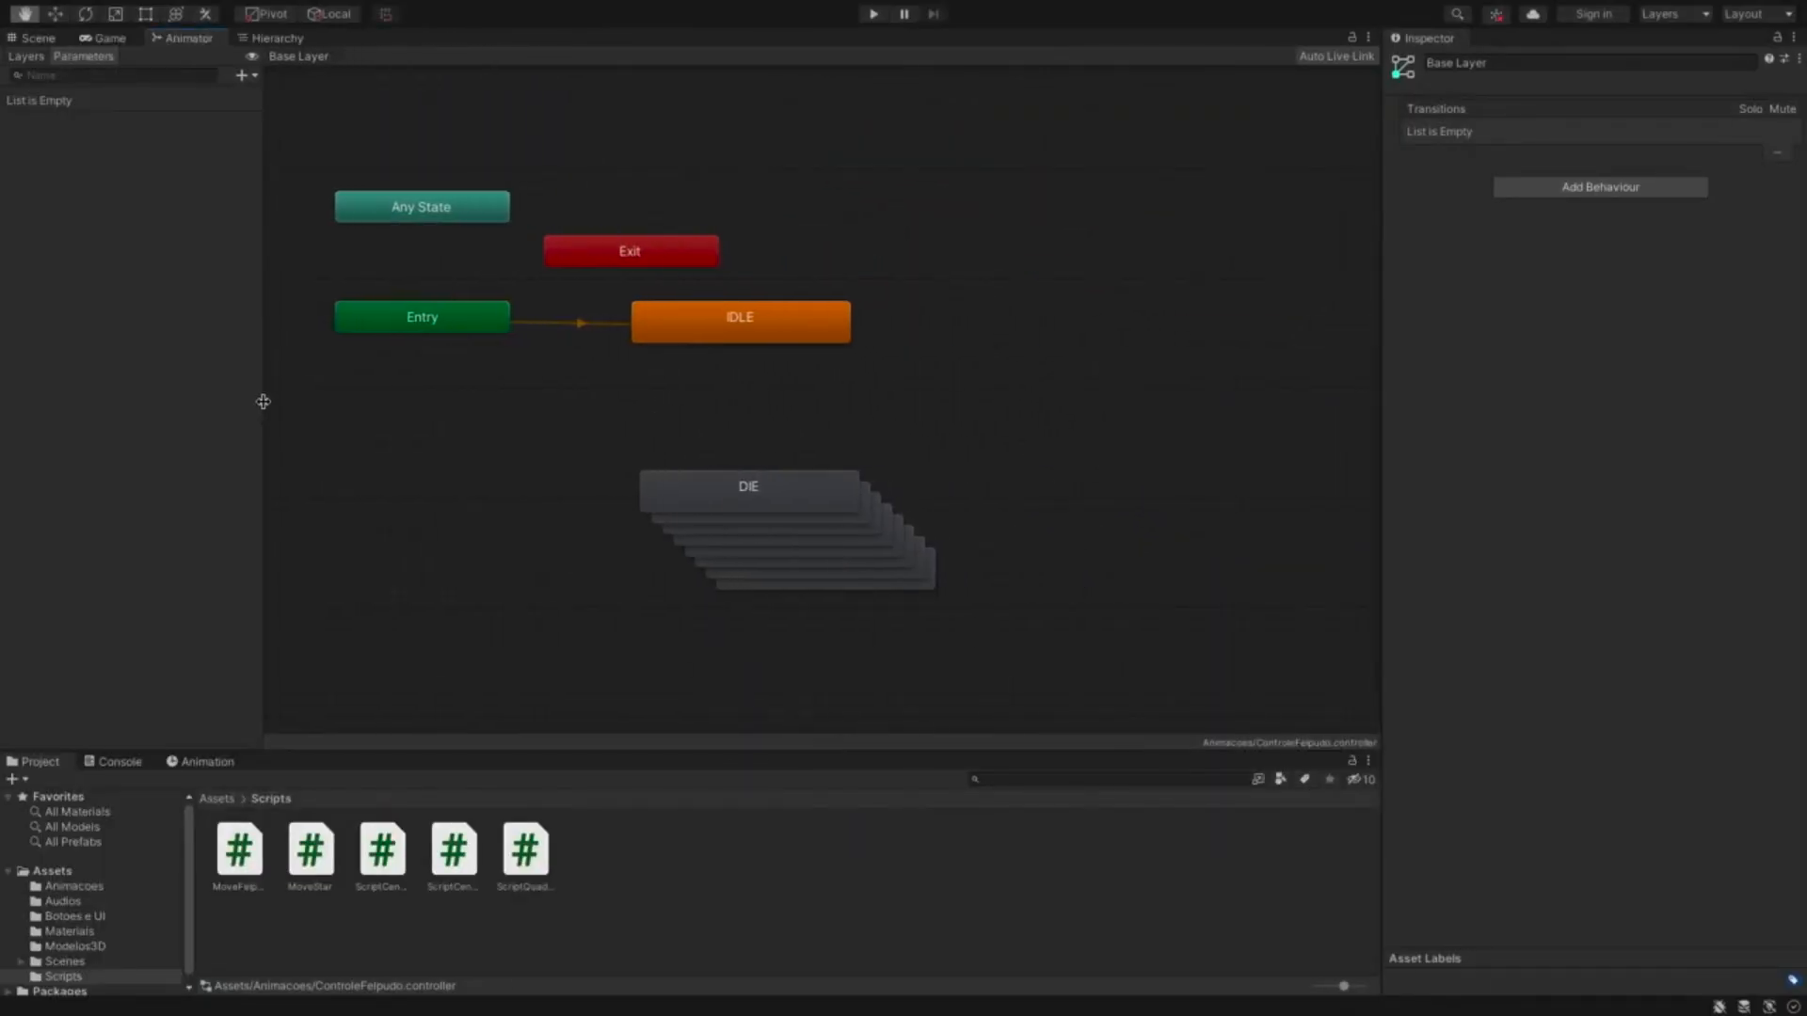
middle_click_drag(556, 427, 775, 435)
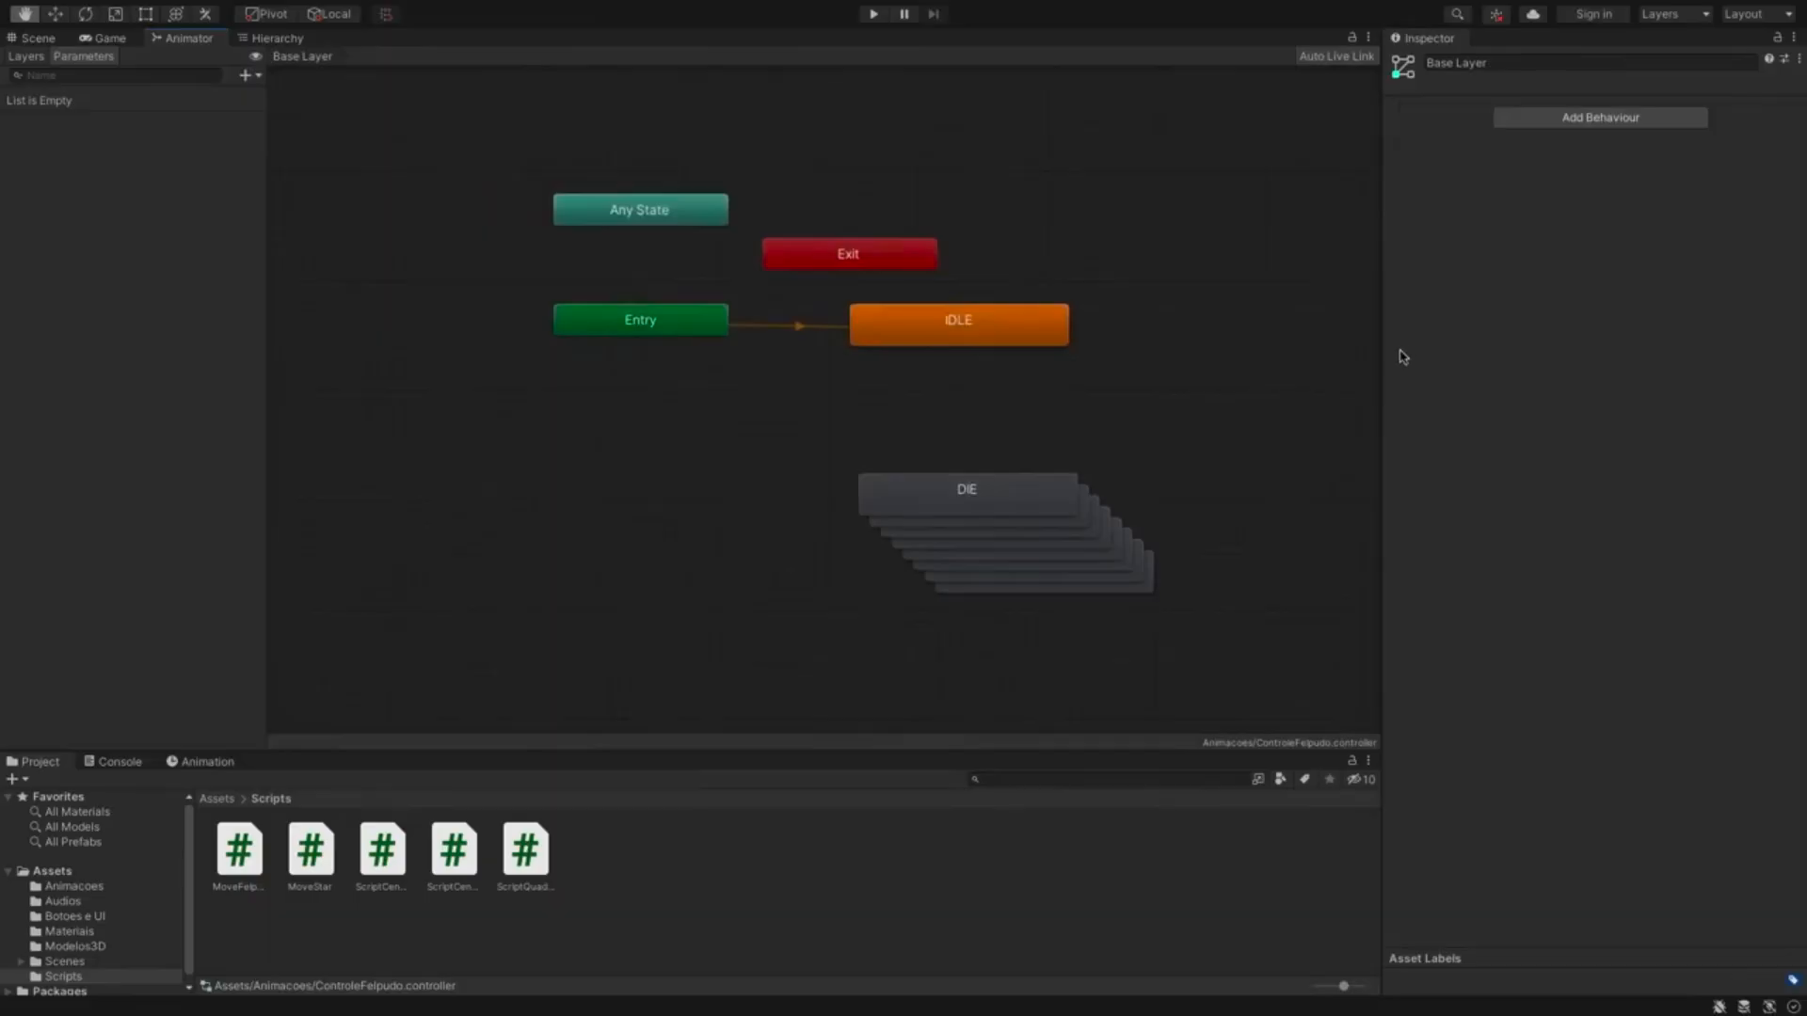
left_click_drag(1386, 352, 1322, 282)
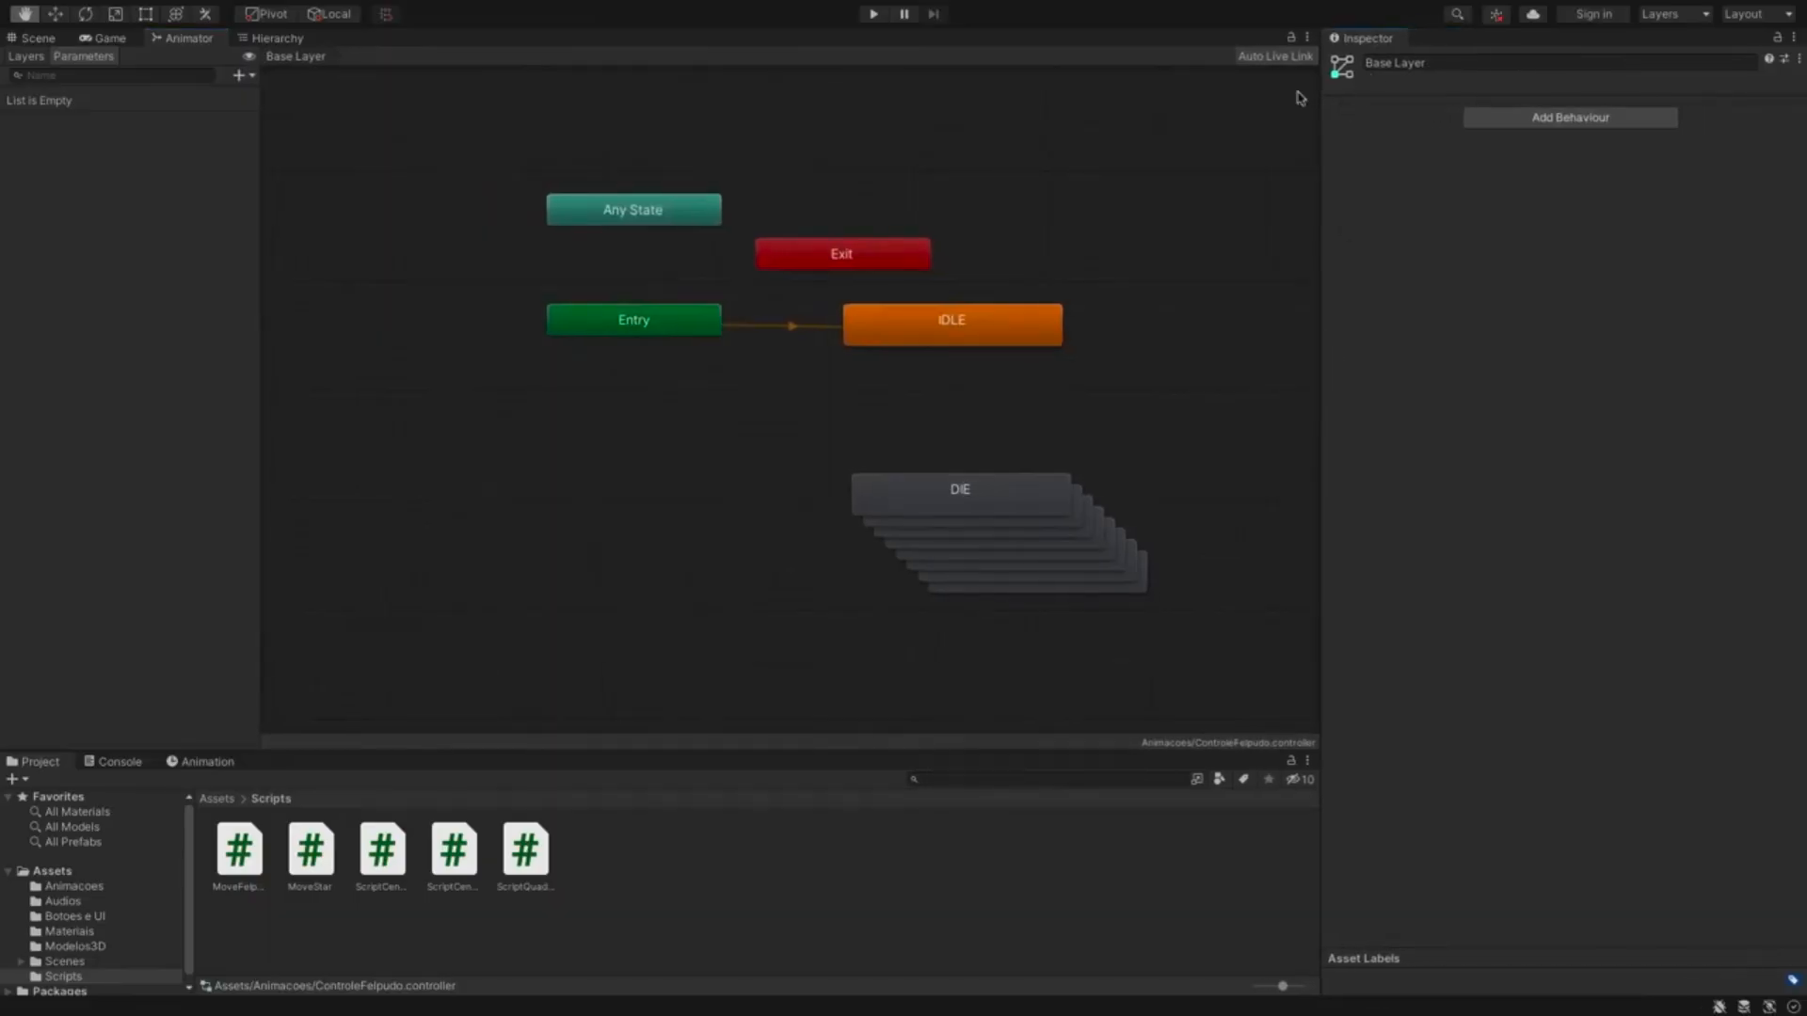
- Spread the stacked animation states, including DIE, FLY, HIT, JUMP, RUN and SHOOT, apart across the Base Layer graph
middle_click_drag(1081, 379, 968, 404)
left_click_drag(892, 493, 1226, 477)
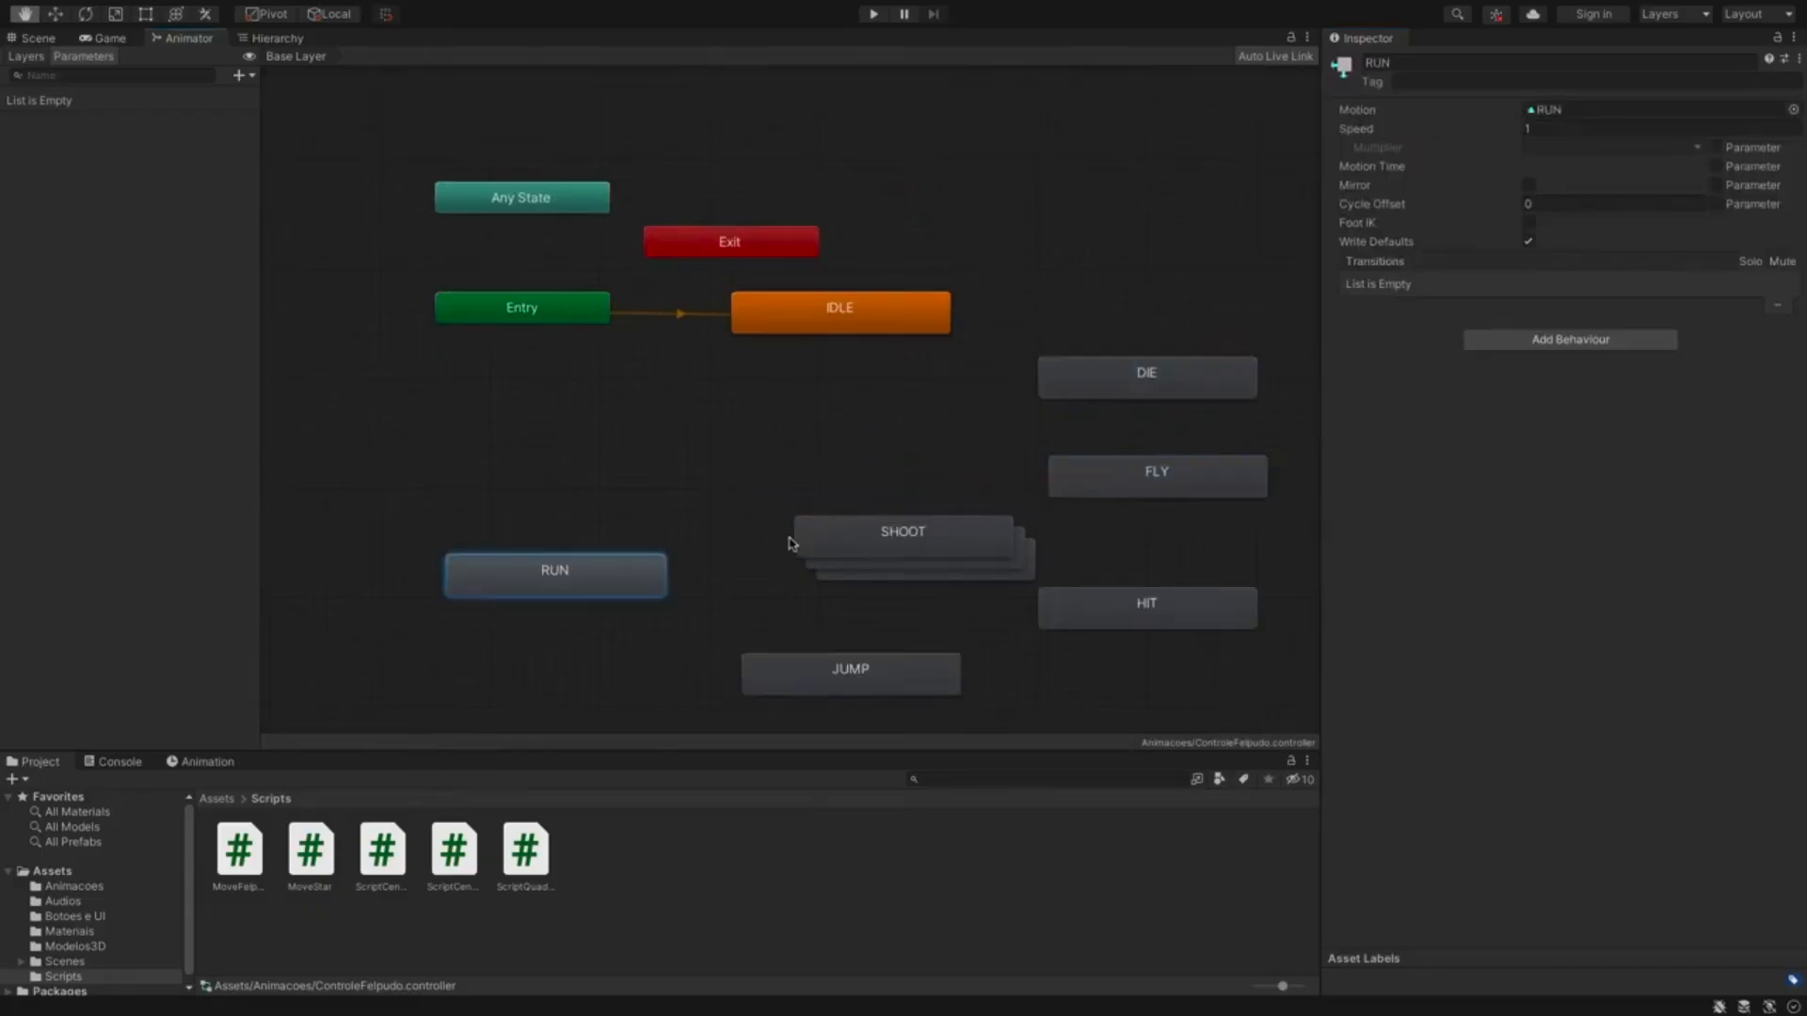
left_click_drag(875, 536, 555, 475)
left_click(871, 513)
left_click_drag(870, 513, 850, 503)
left_click_drag(915, 556, 838, 429)
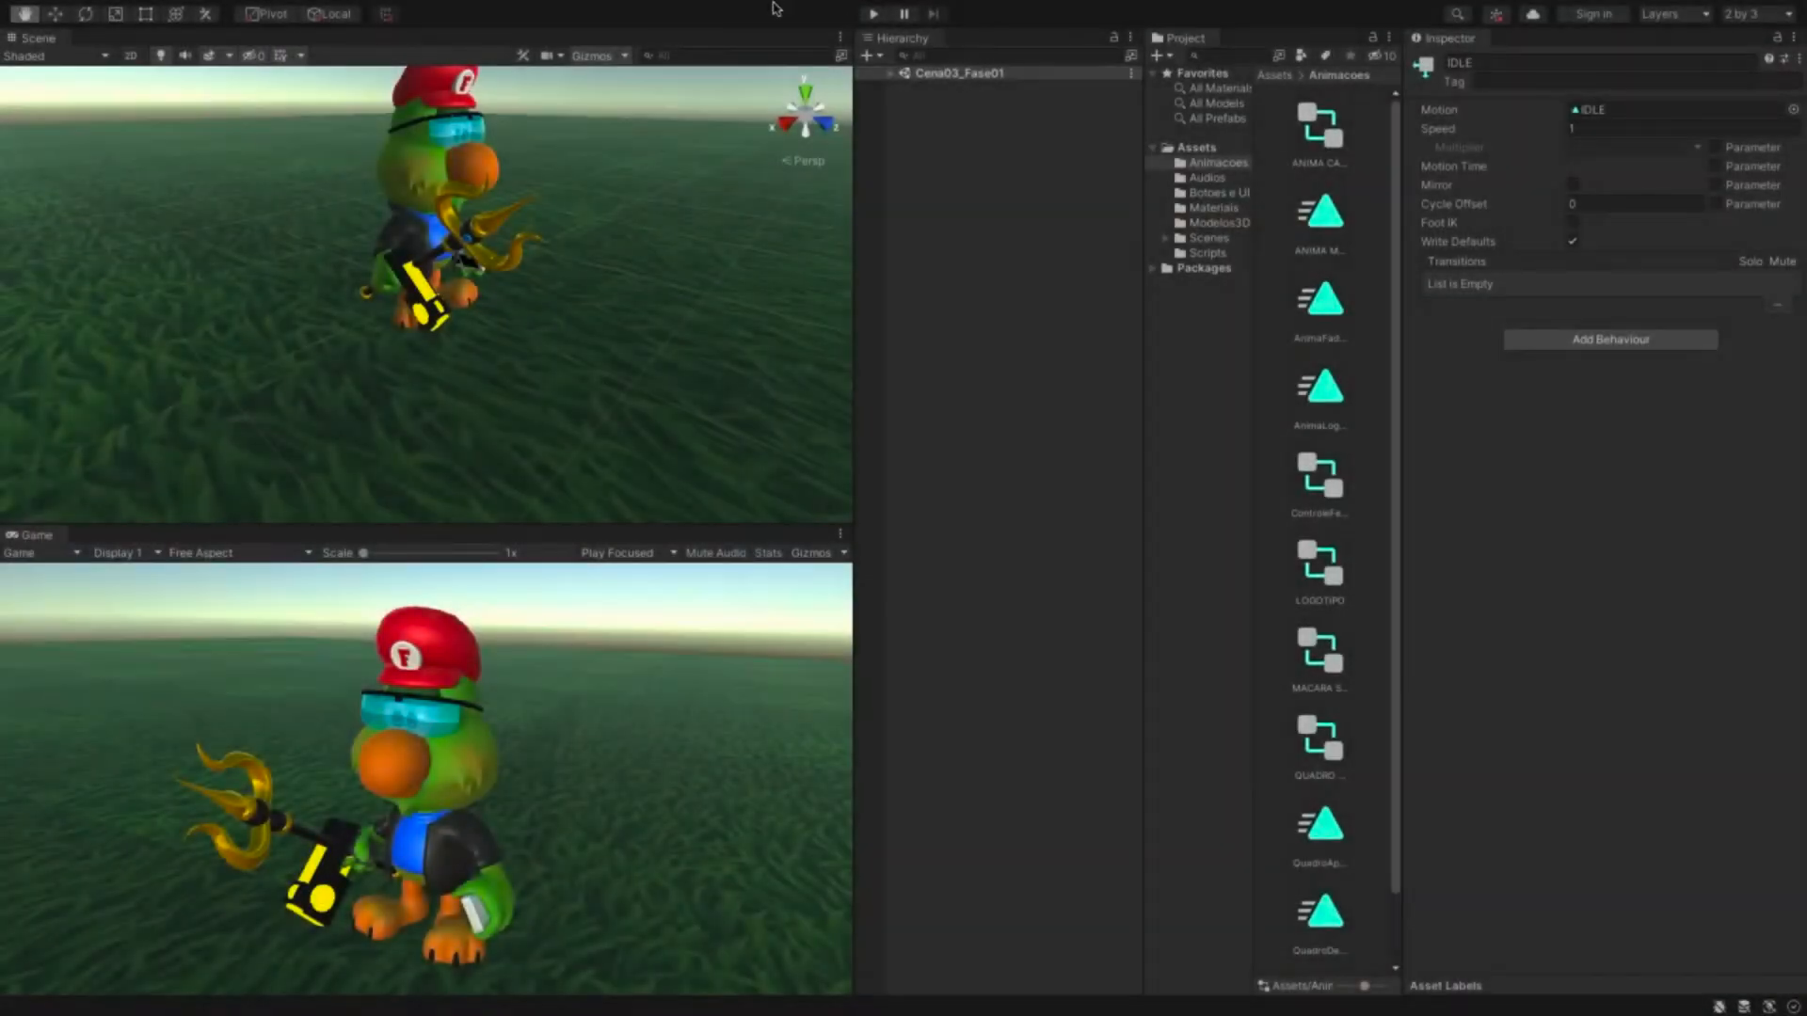
- Reopen the Animator window in the 2 by 3 layout and dock Project and Inspector together with the Hierarchy
left_click(441, 8)
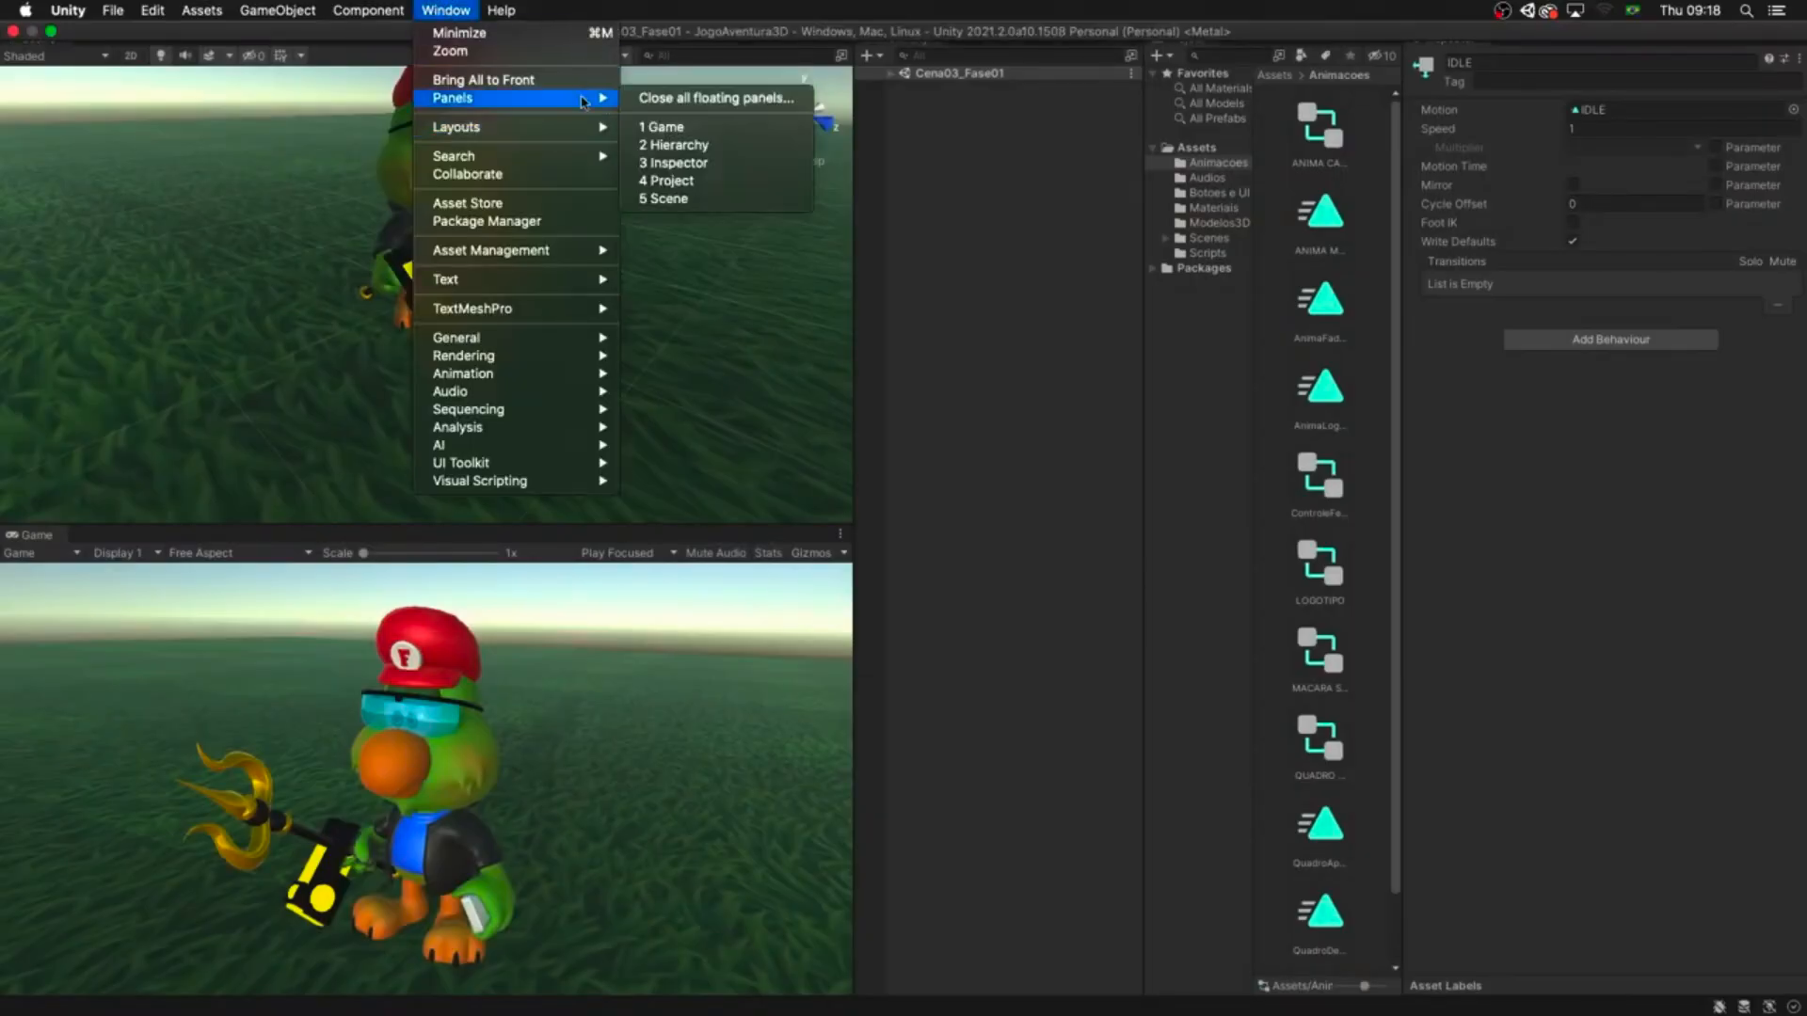
mouse_move(480, 374)
left_click(663, 392)
left_click_drag(1181, 39, 1064, 45)
left_click_drag(1318, 38, 1097, 42)
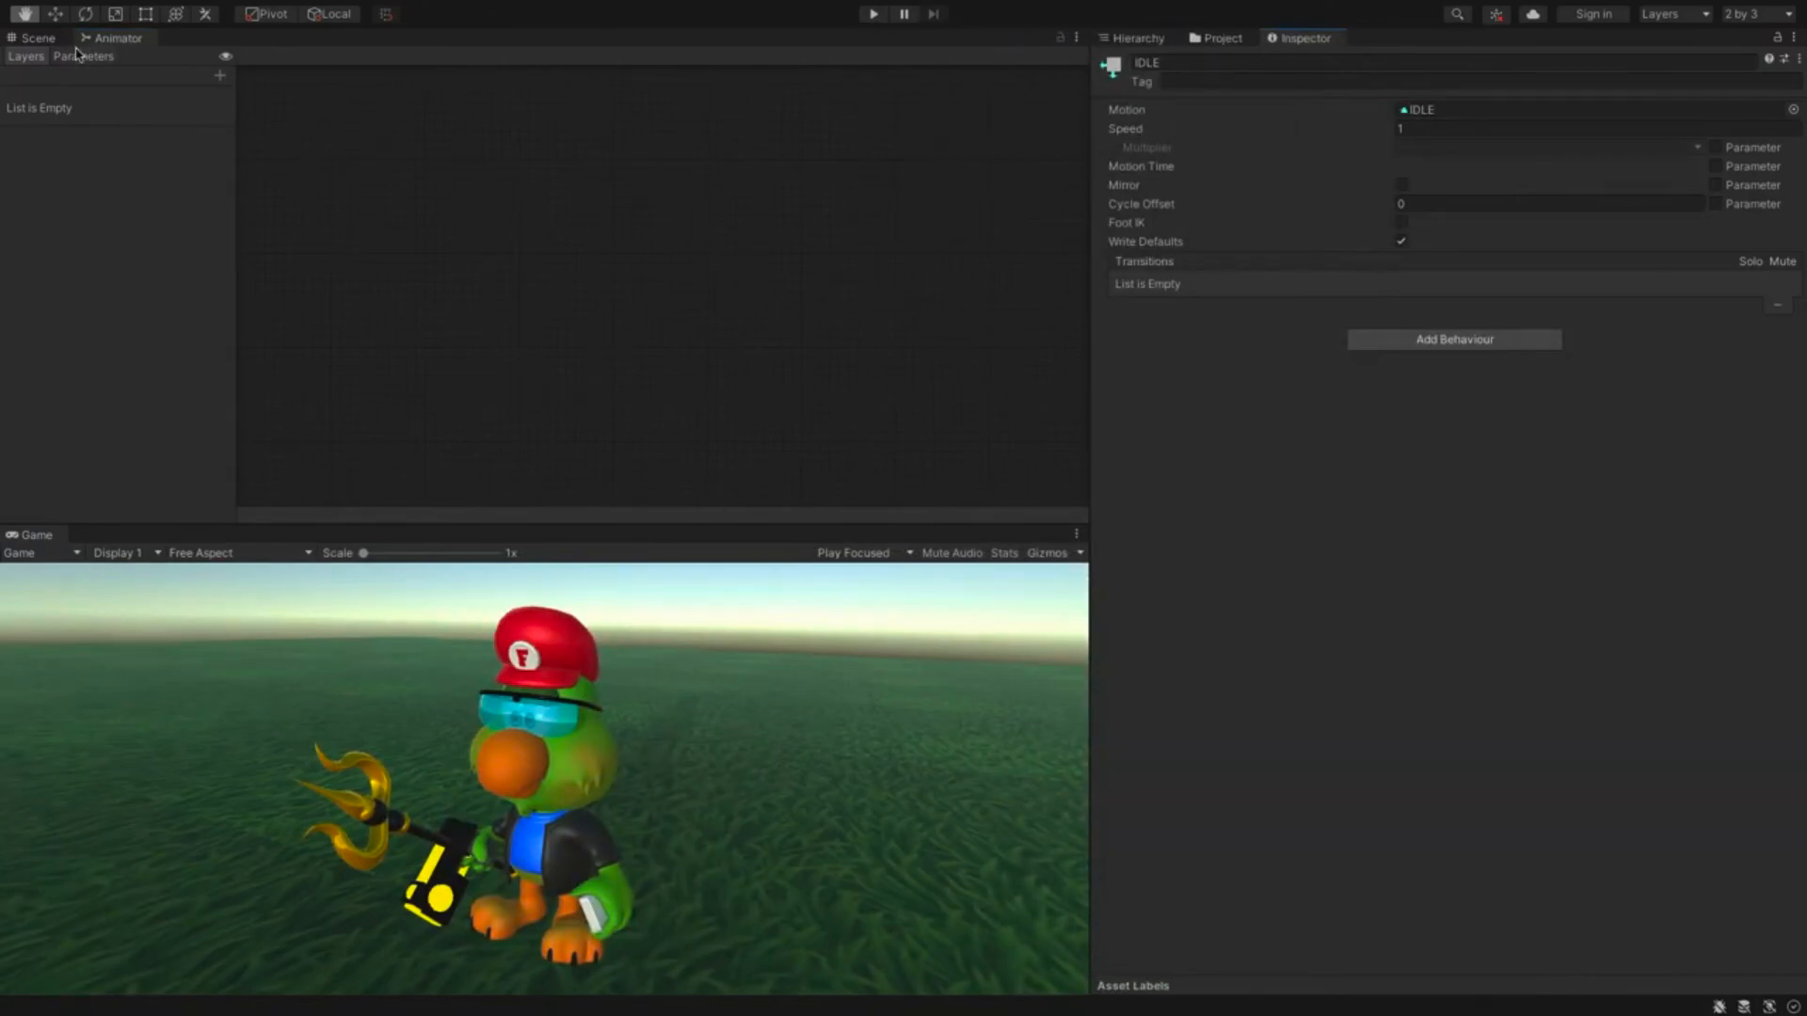
- Select felpudo_player under FELPUDO to load its state graph, then play-test the IDLE animation and stop it
left_click(1162, 36)
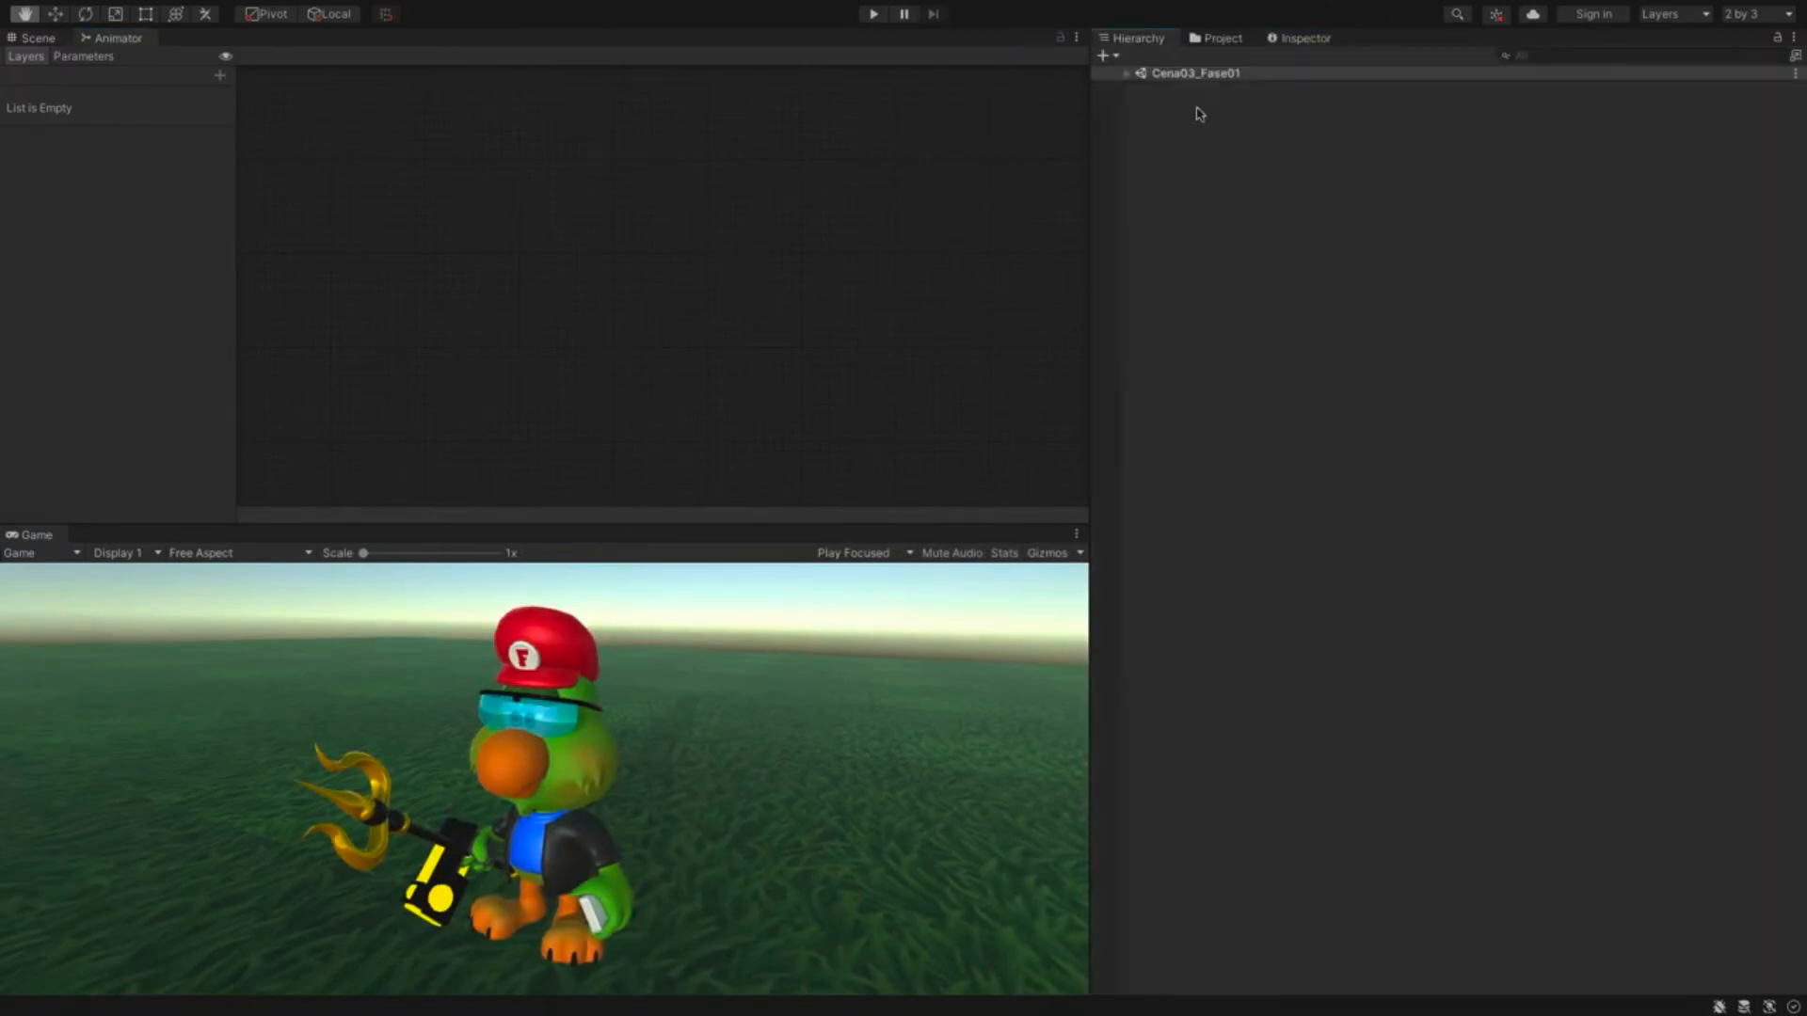
left_click(1128, 73)
left_click(1140, 147)
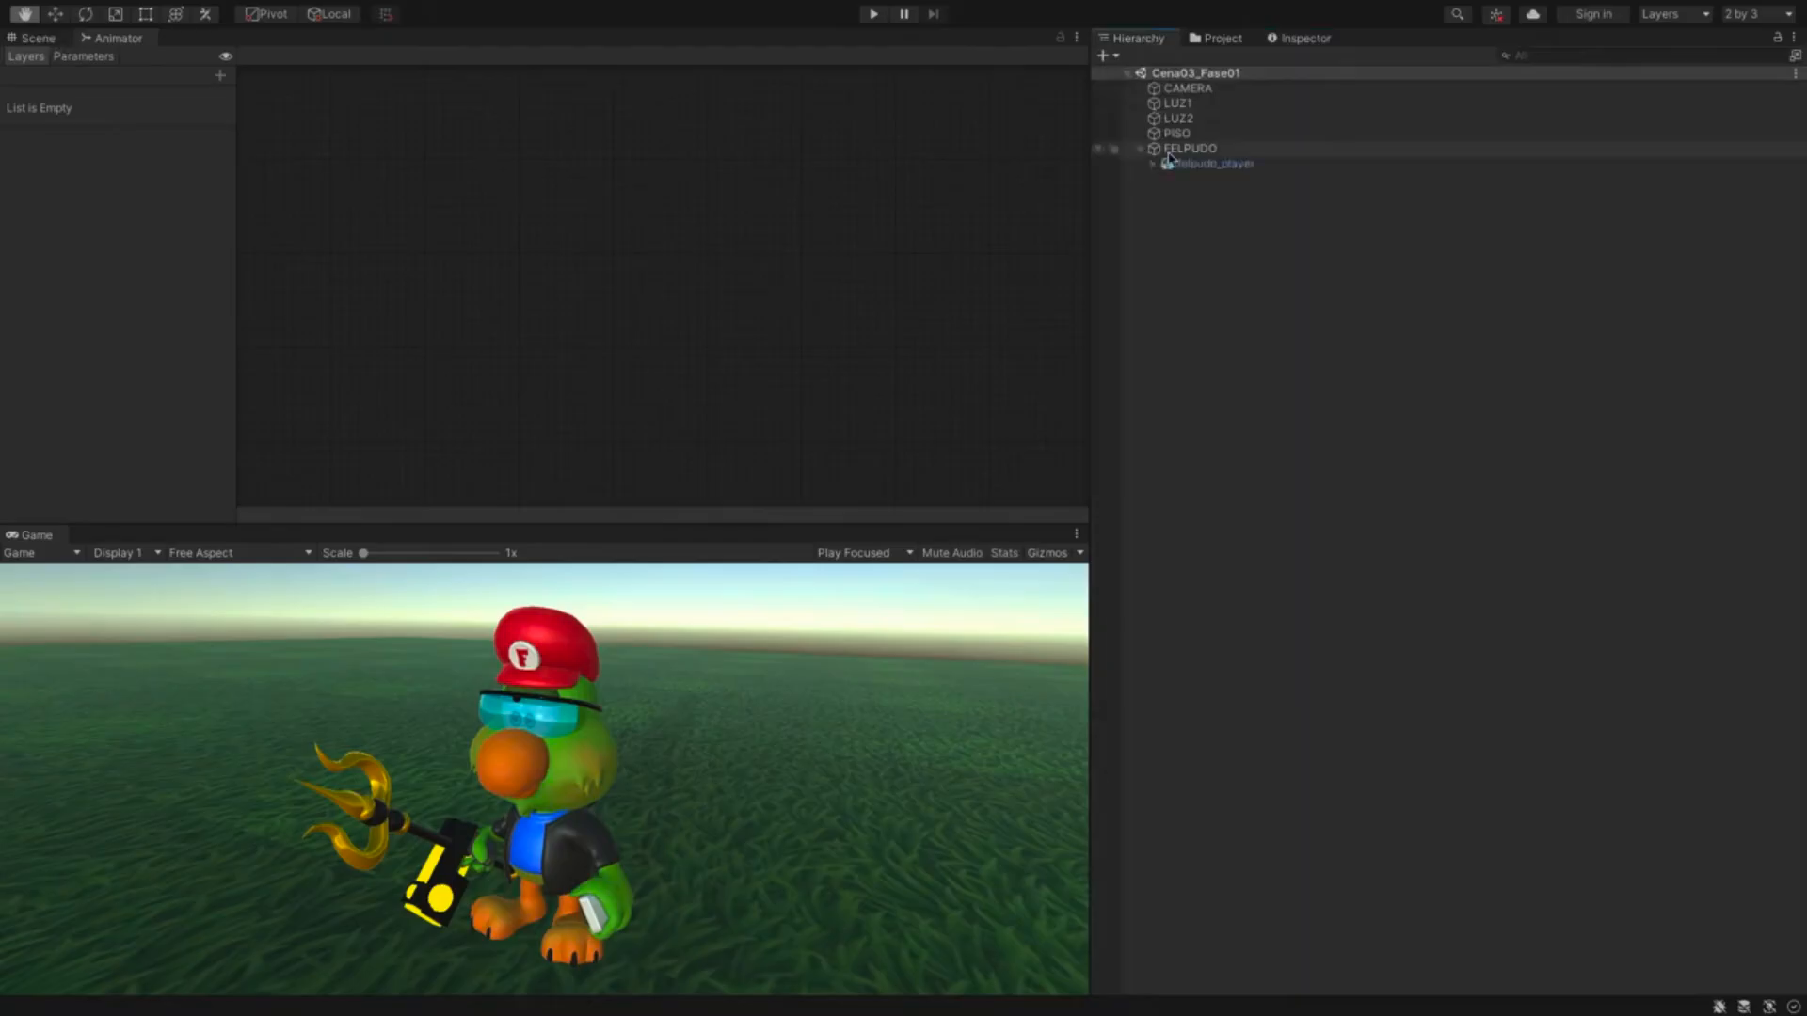
left_click(1216, 164)
middle_click_drag(644, 220, 669, 210)
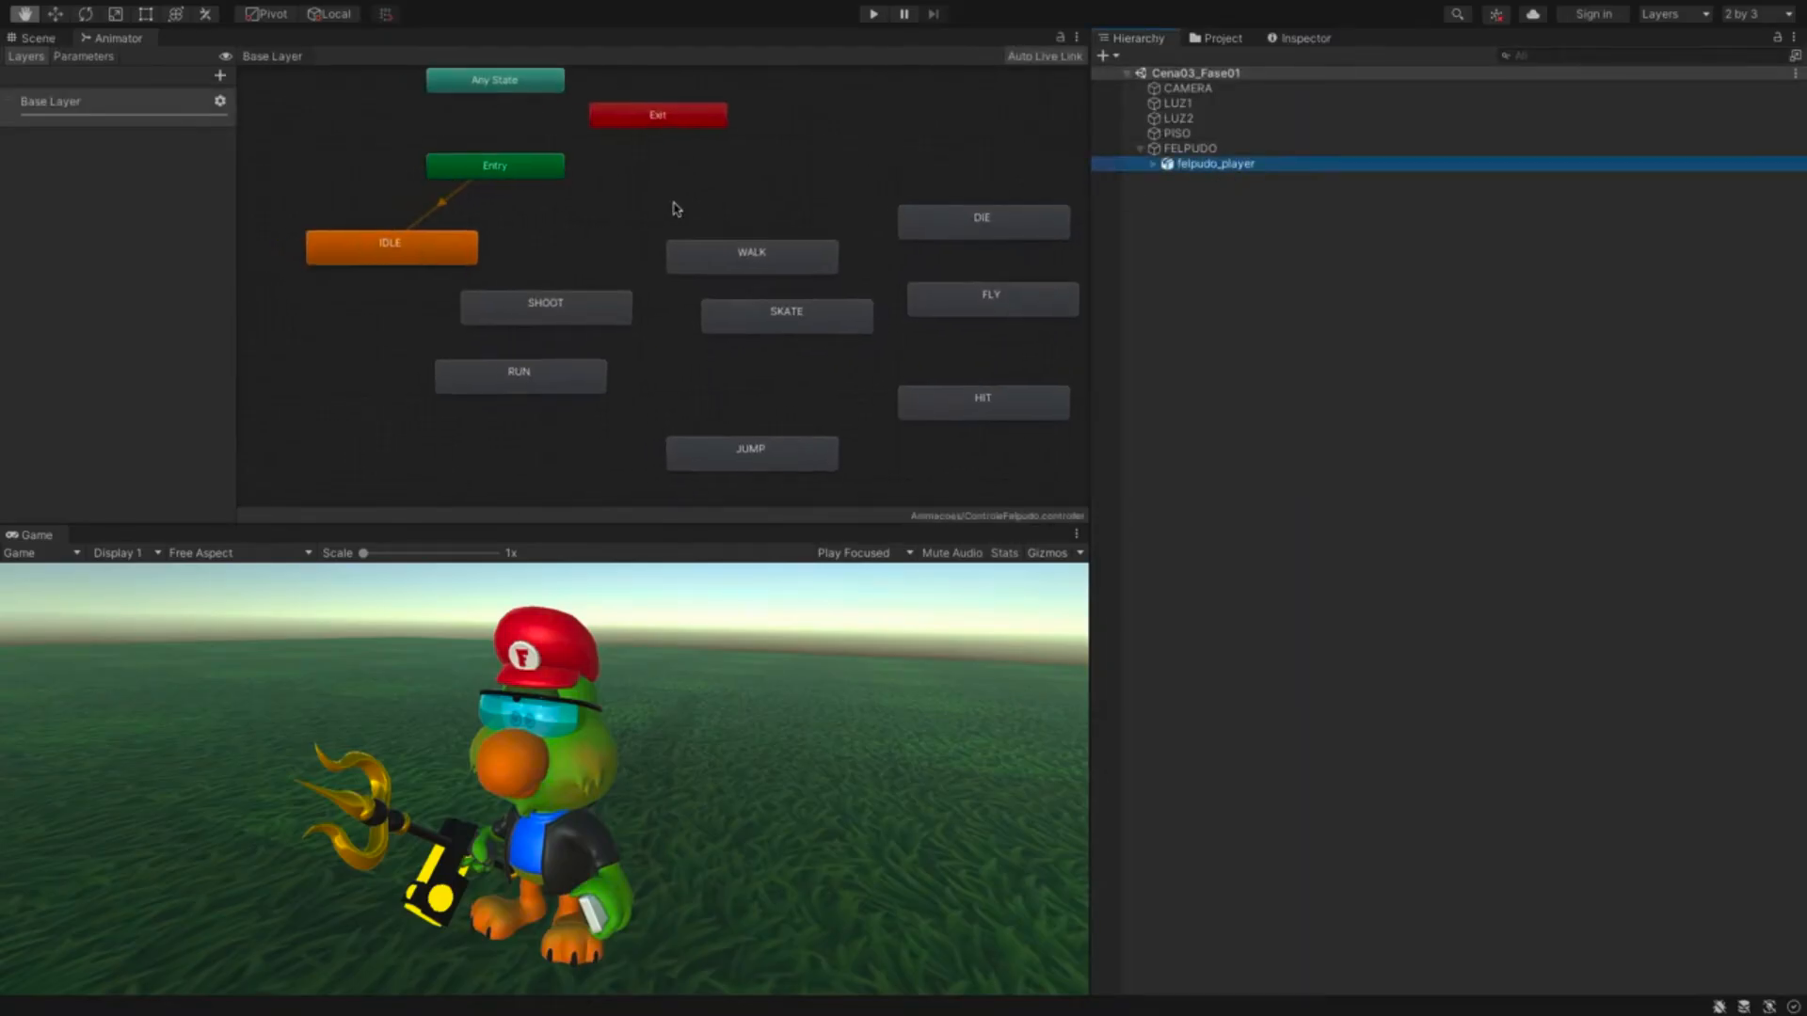
left_click(873, 15)
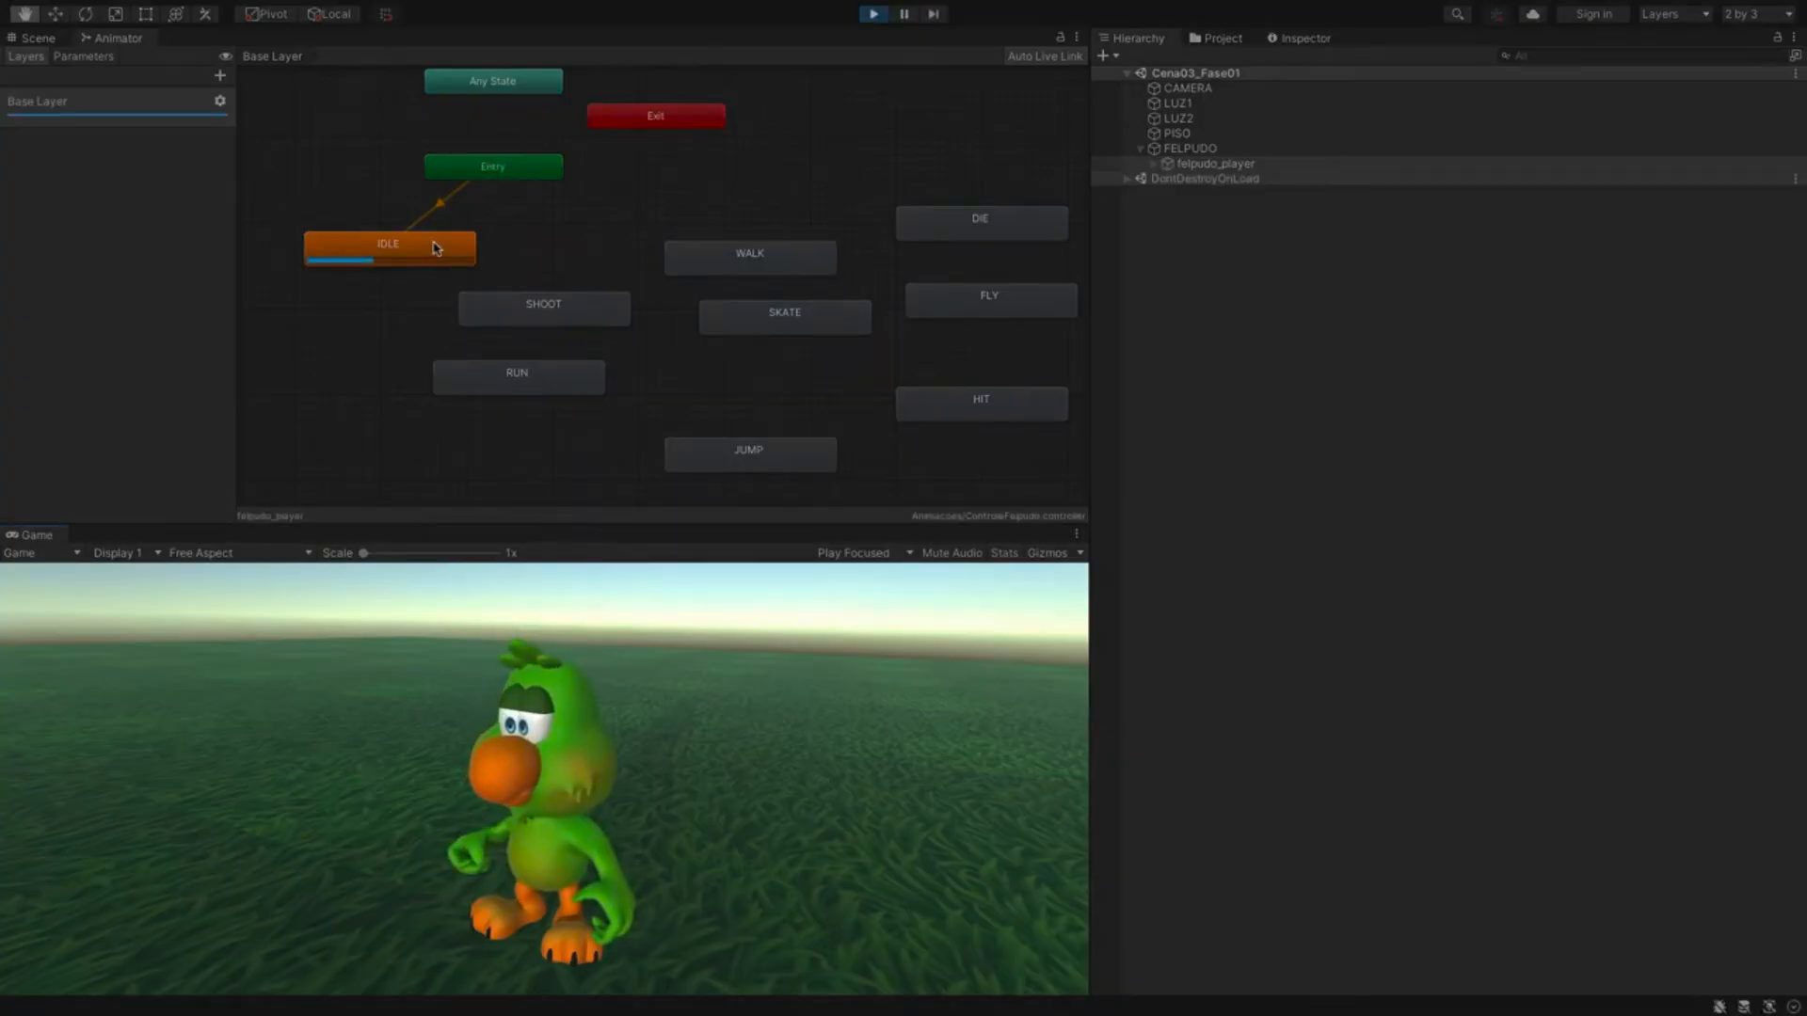
left_click(874, 15)
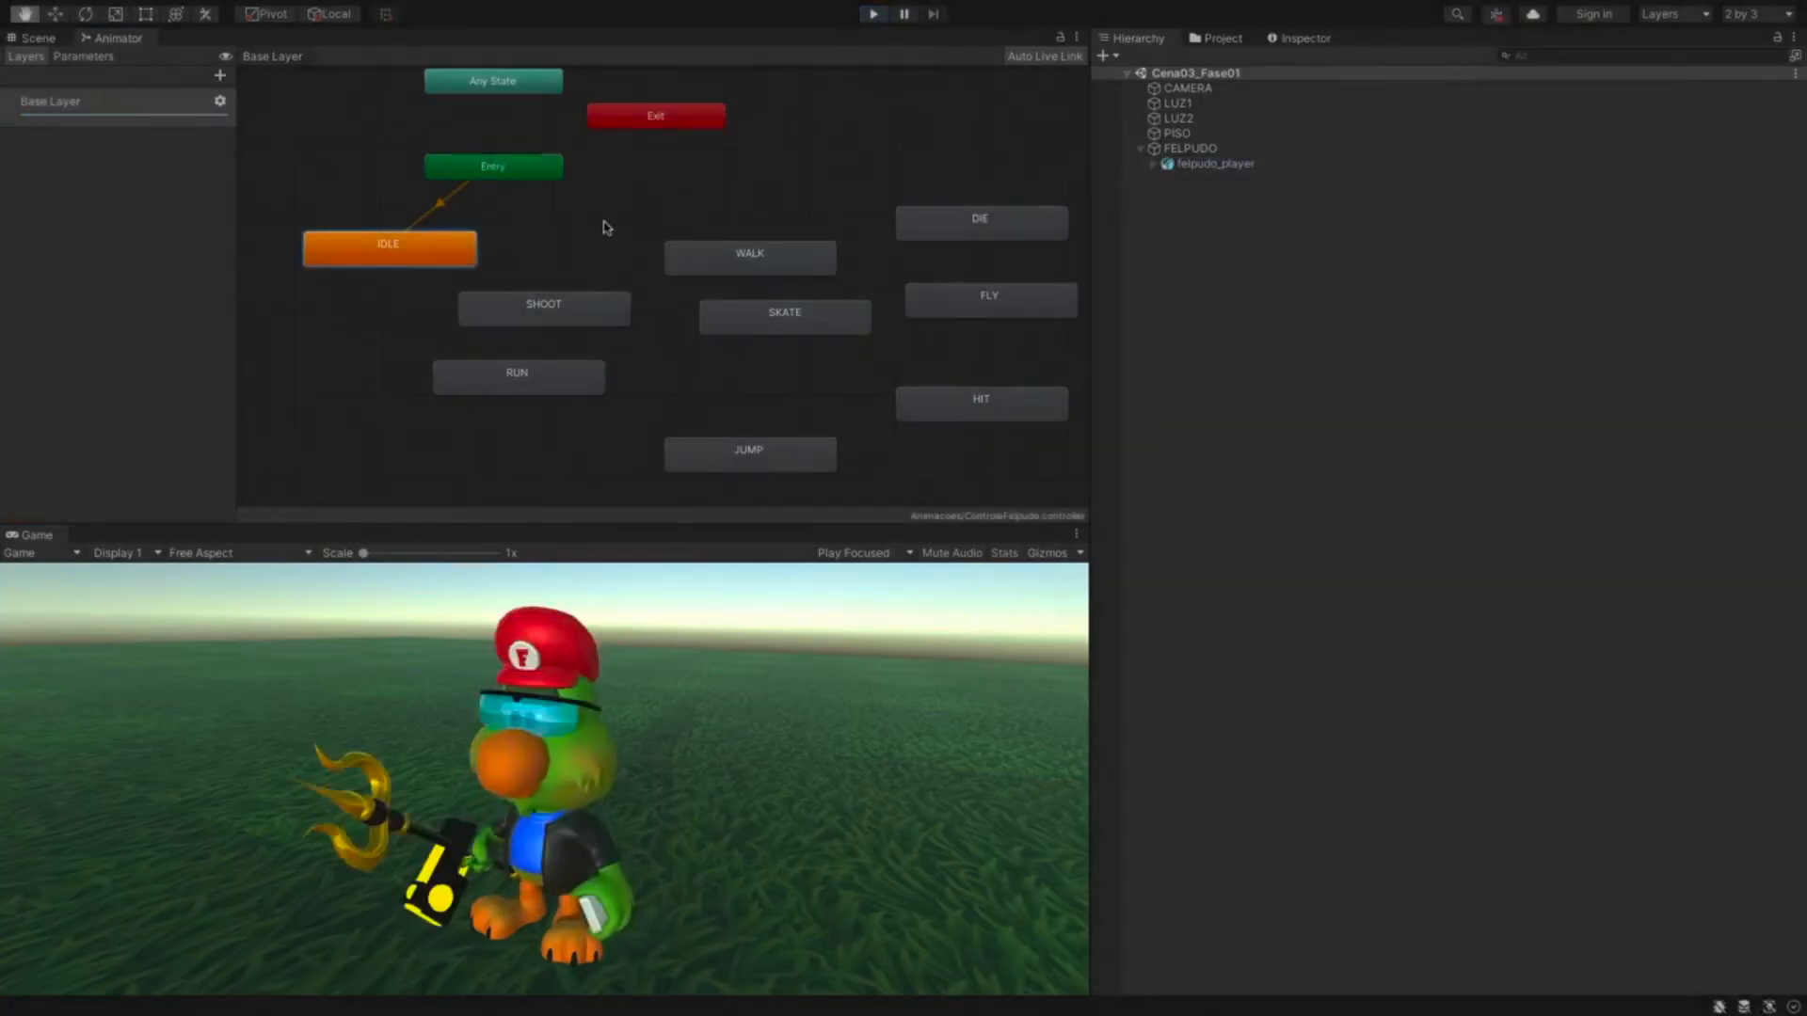
- Create a transition from IDLE to WALK, move WALK up beside Exit and play-test the scene
right_click(453, 256)
left_click(499, 255)
left_click(711, 254)
left_click_drag(734, 258, 735, 185)
key("ctrl+p")
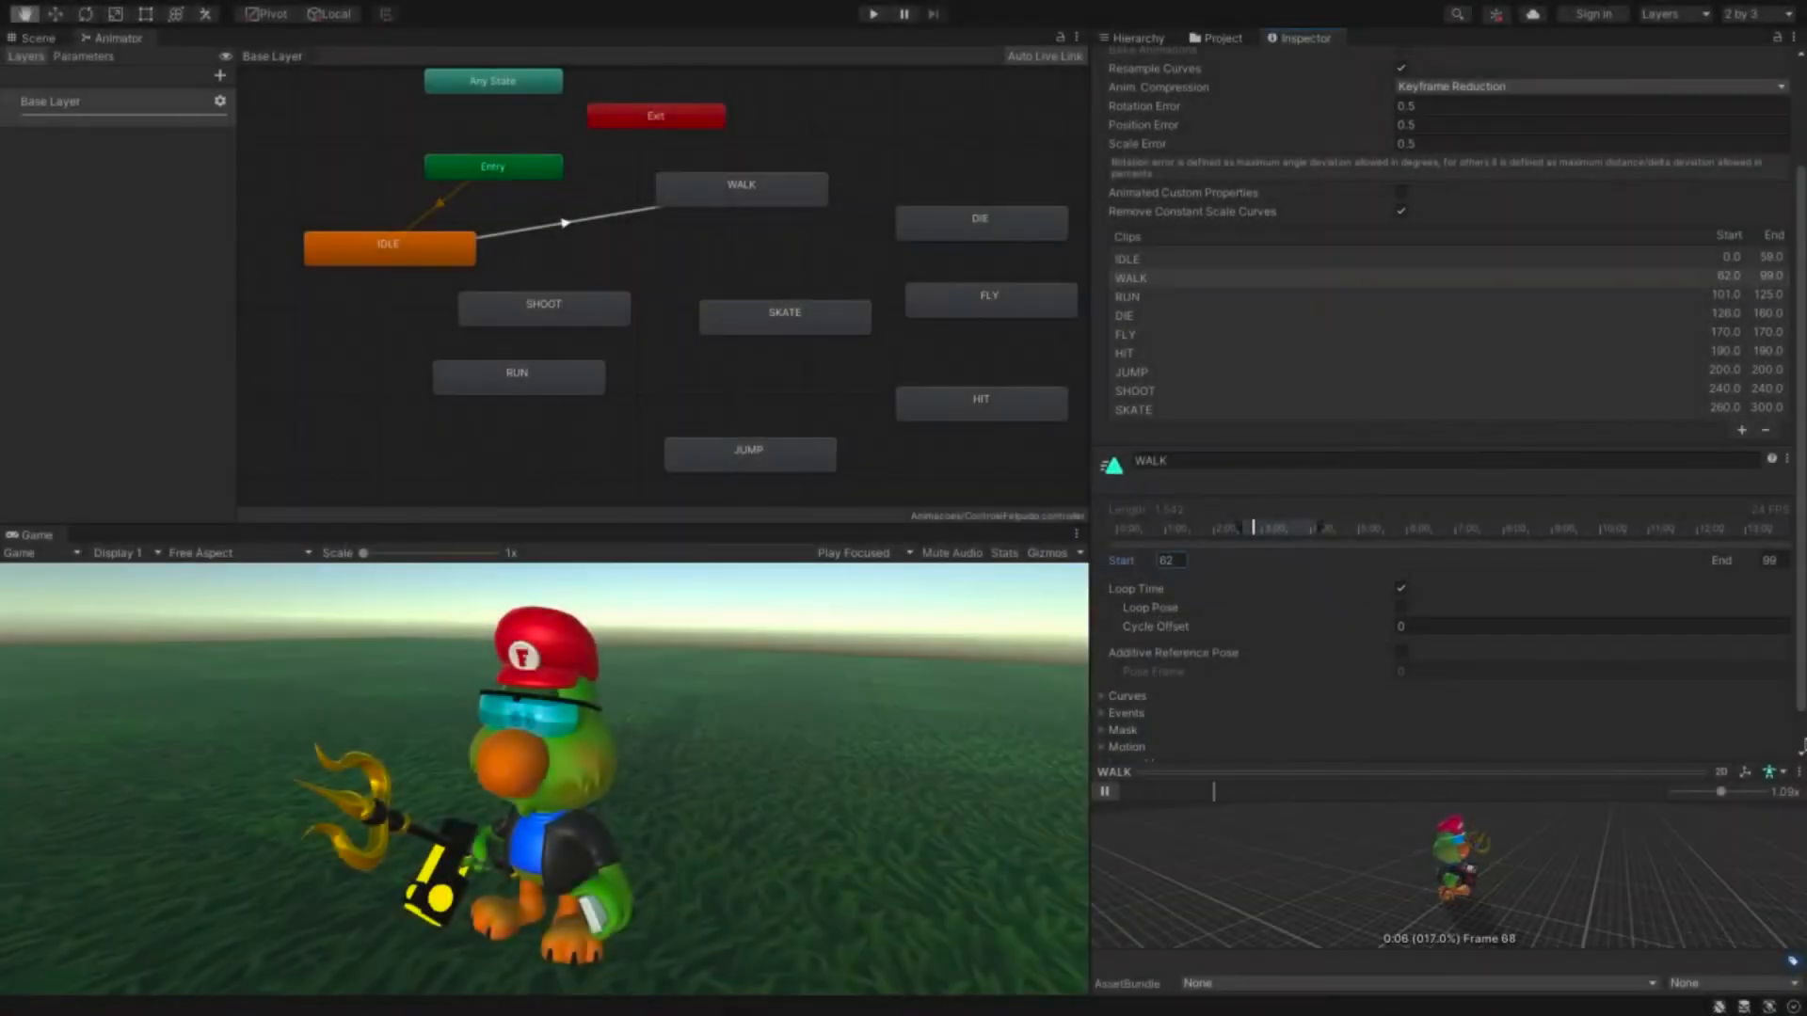
- Check the loop settings of the WALK clip, play-test the IDLE to WALK transition and stop
scroll(1769, 741, "down", 1)
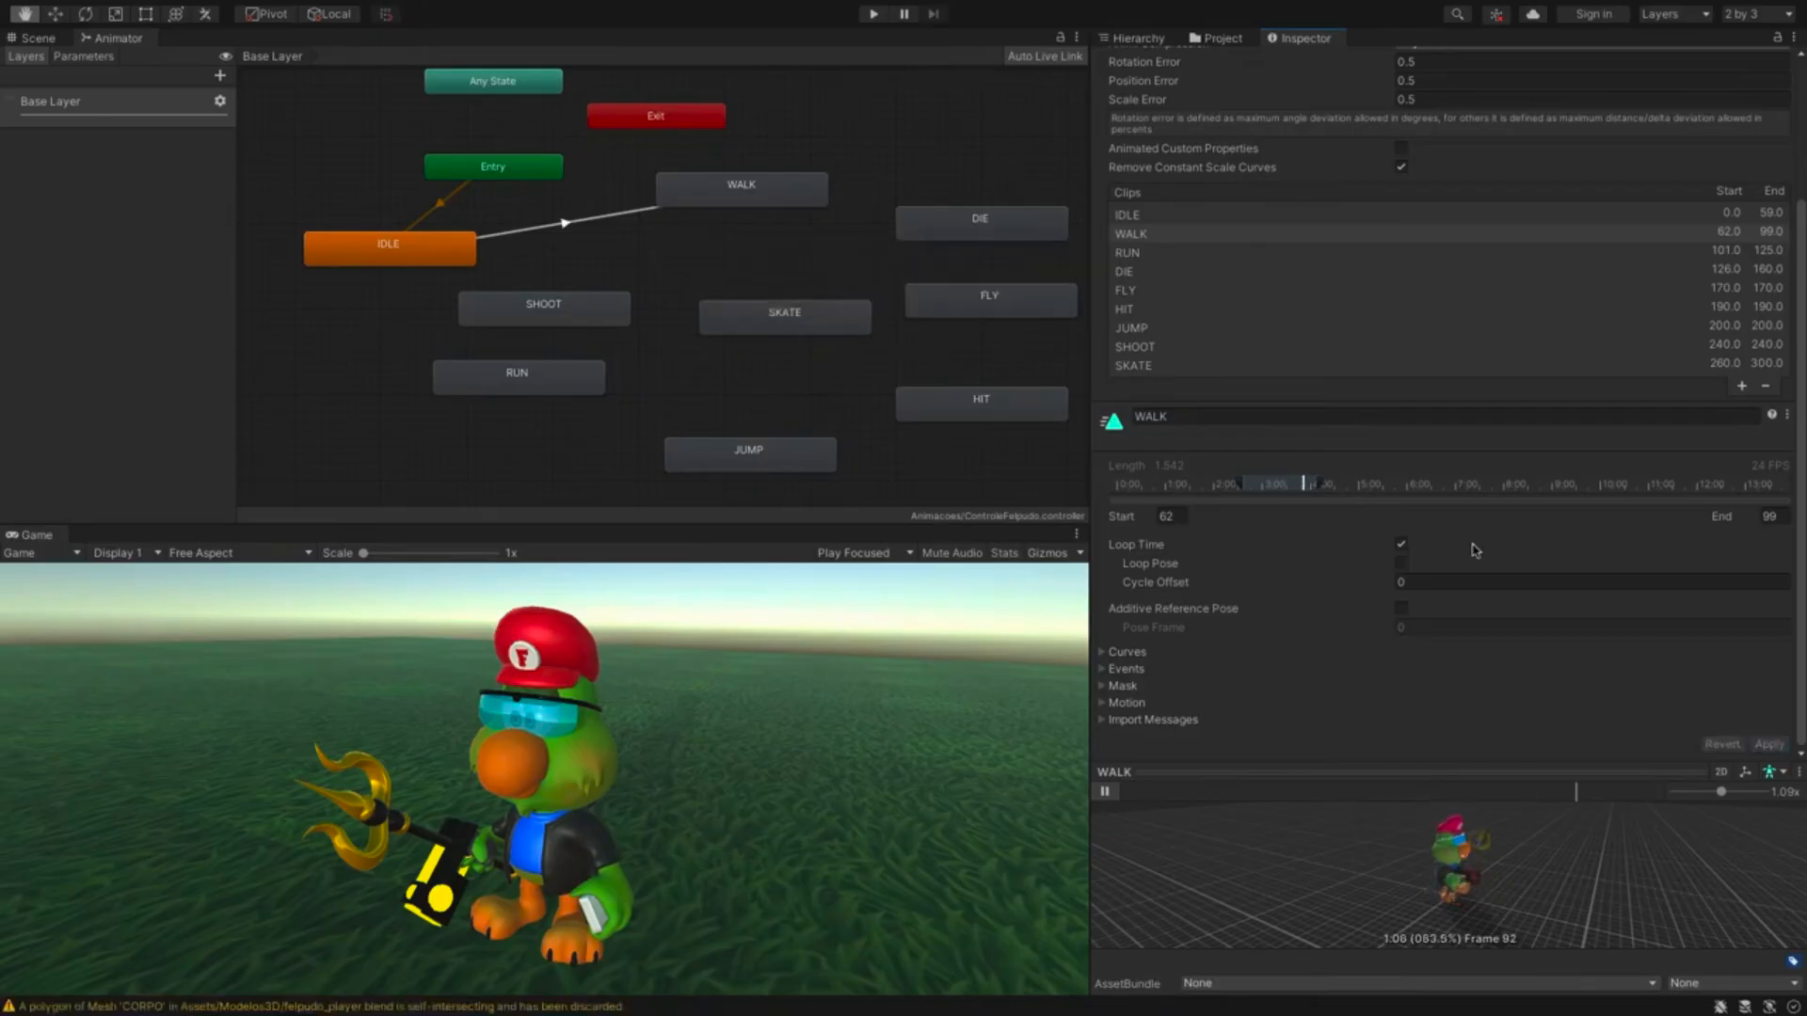
left_click(873, 13)
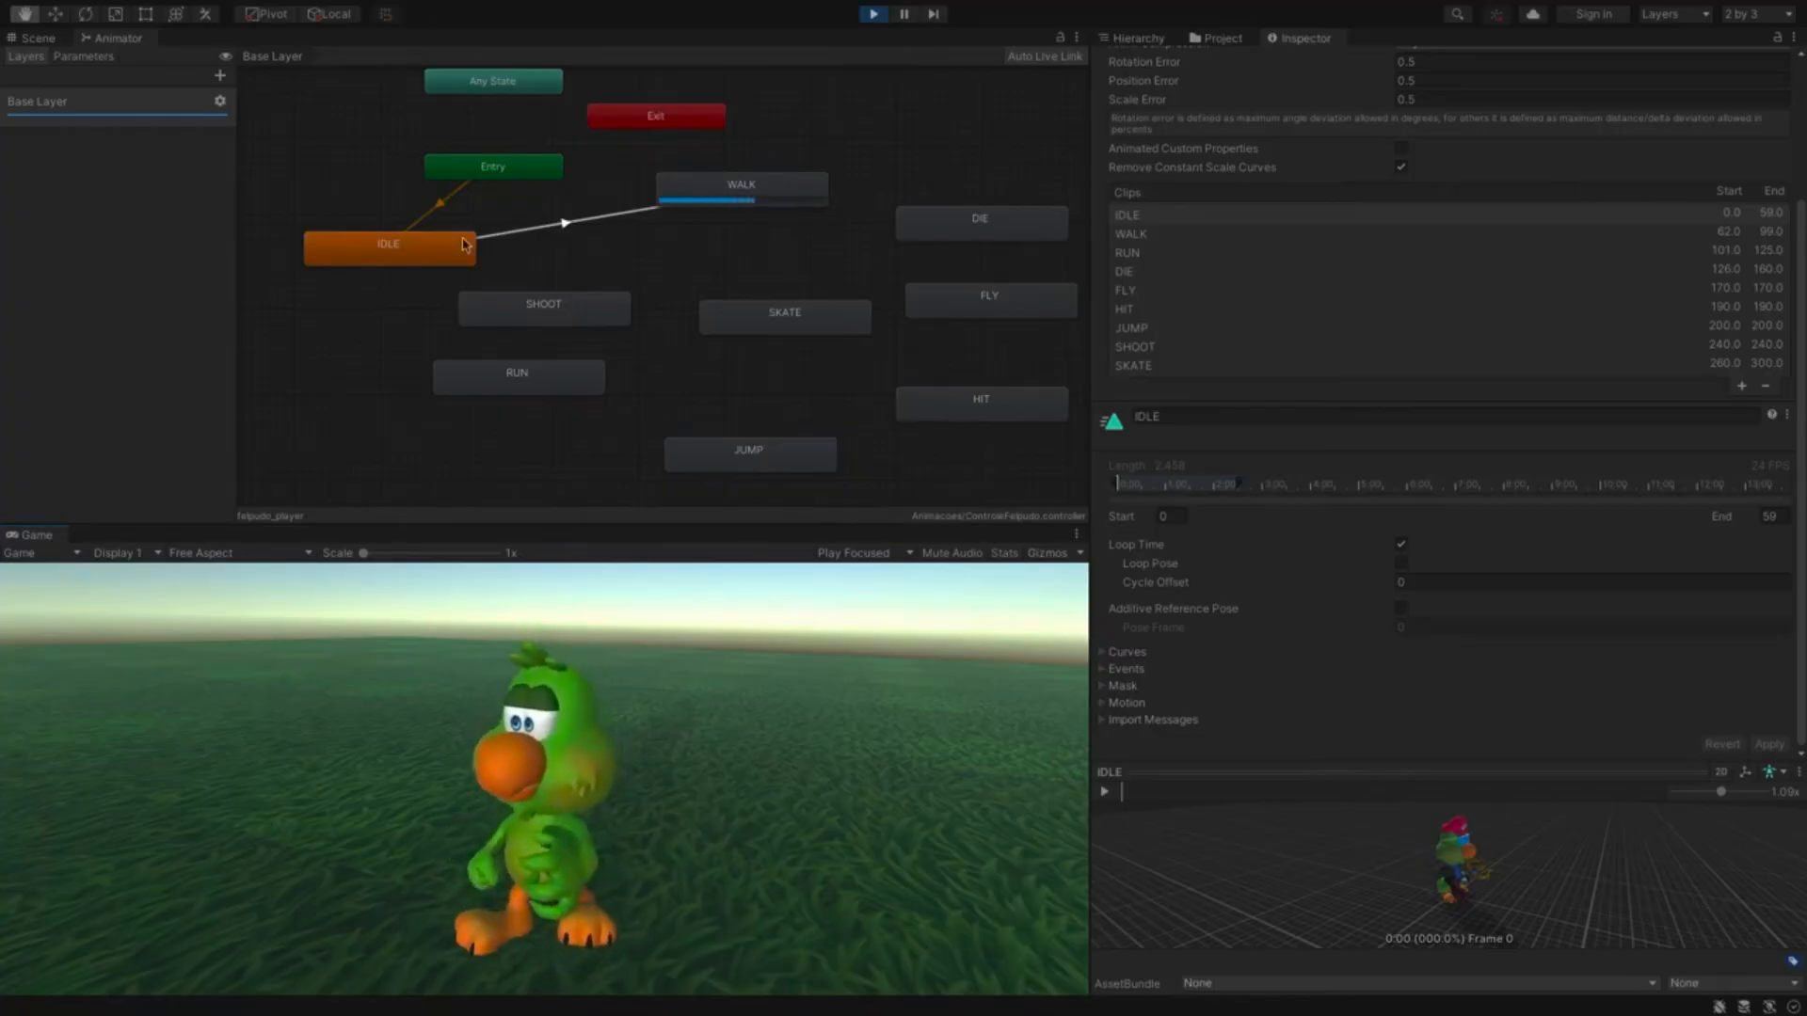
left_click(874, 13)
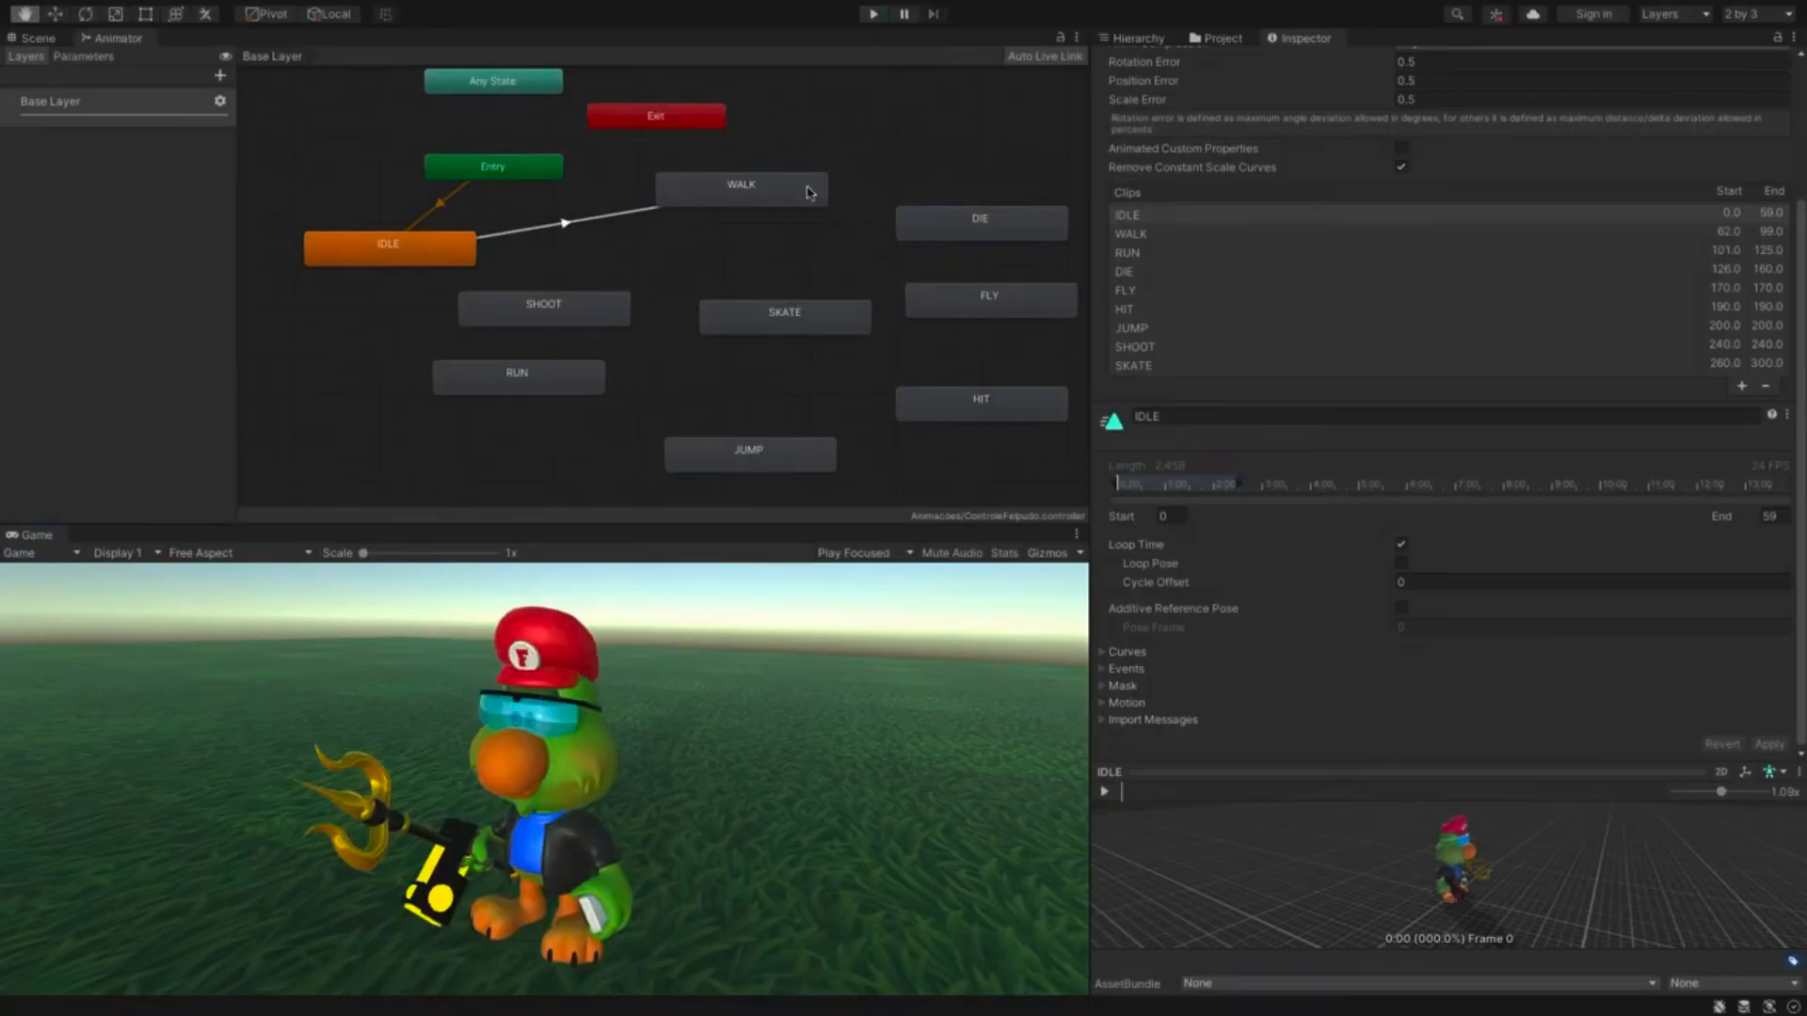
- Create a transition from WALK back to IDLE, play-test the cycle and stop it
right_click(772, 187)
left_click(847, 191)
left_click(480, 243)
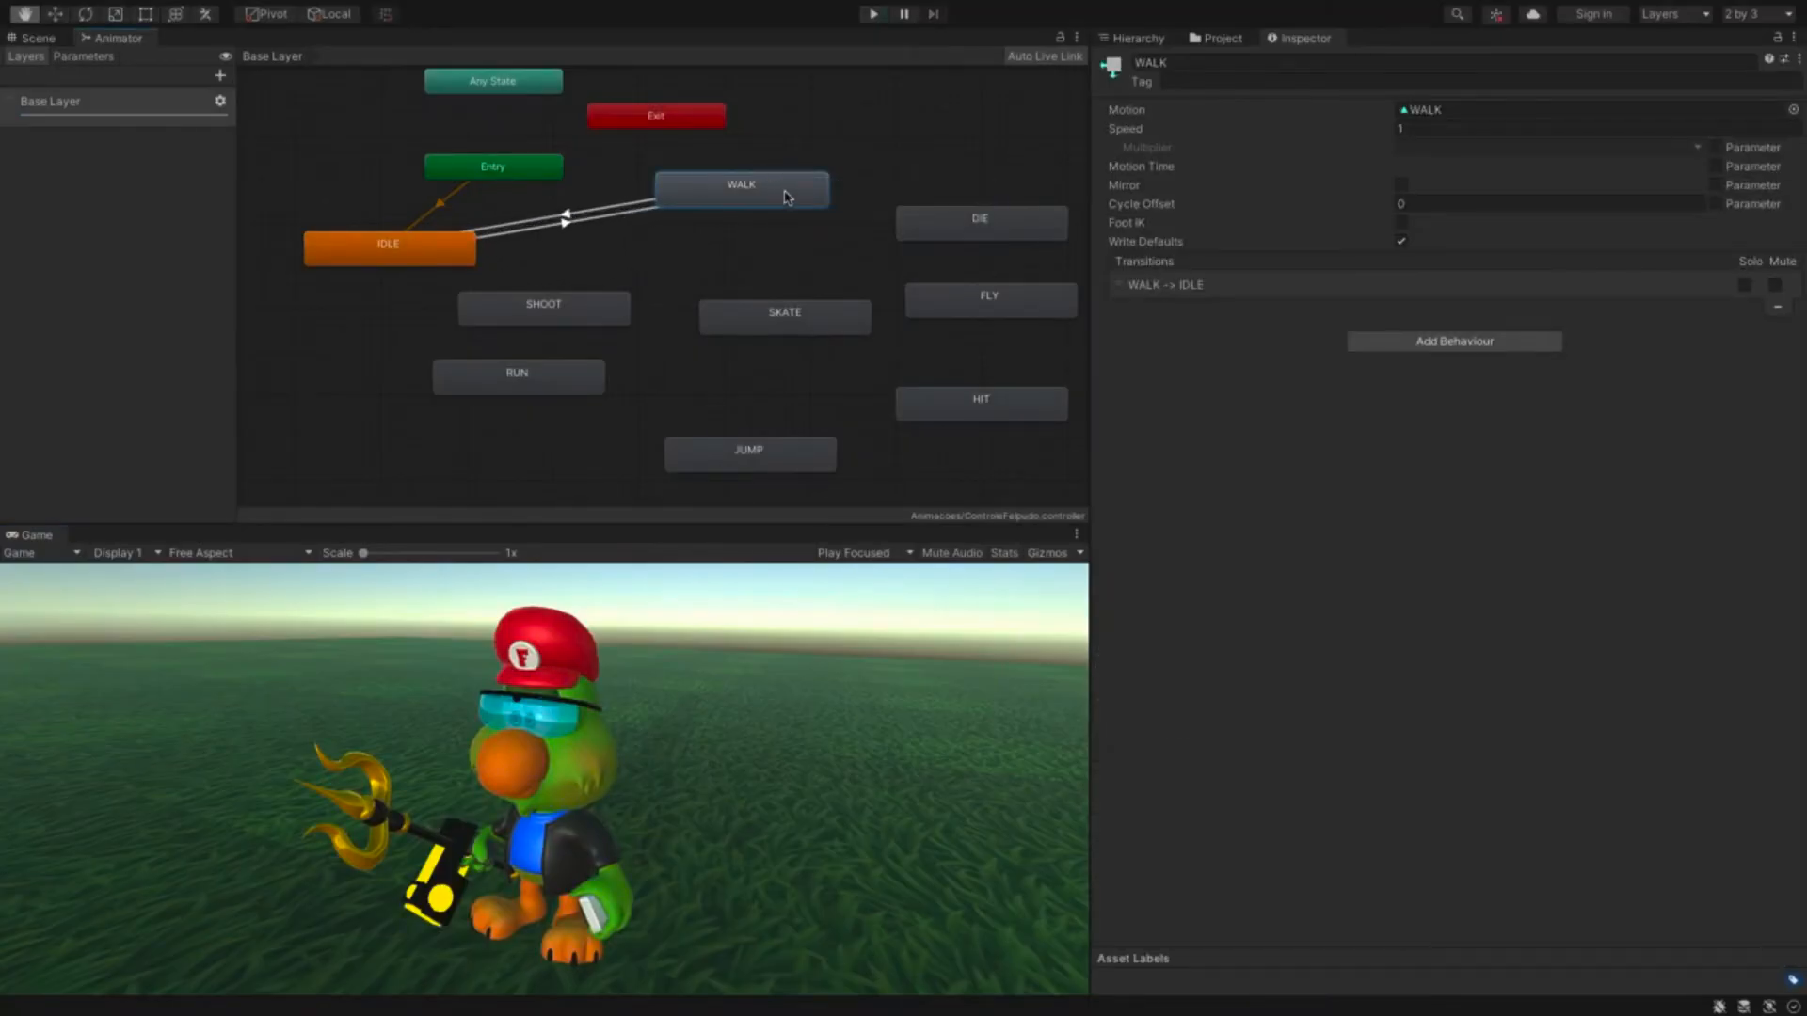
left_click(873, 14)
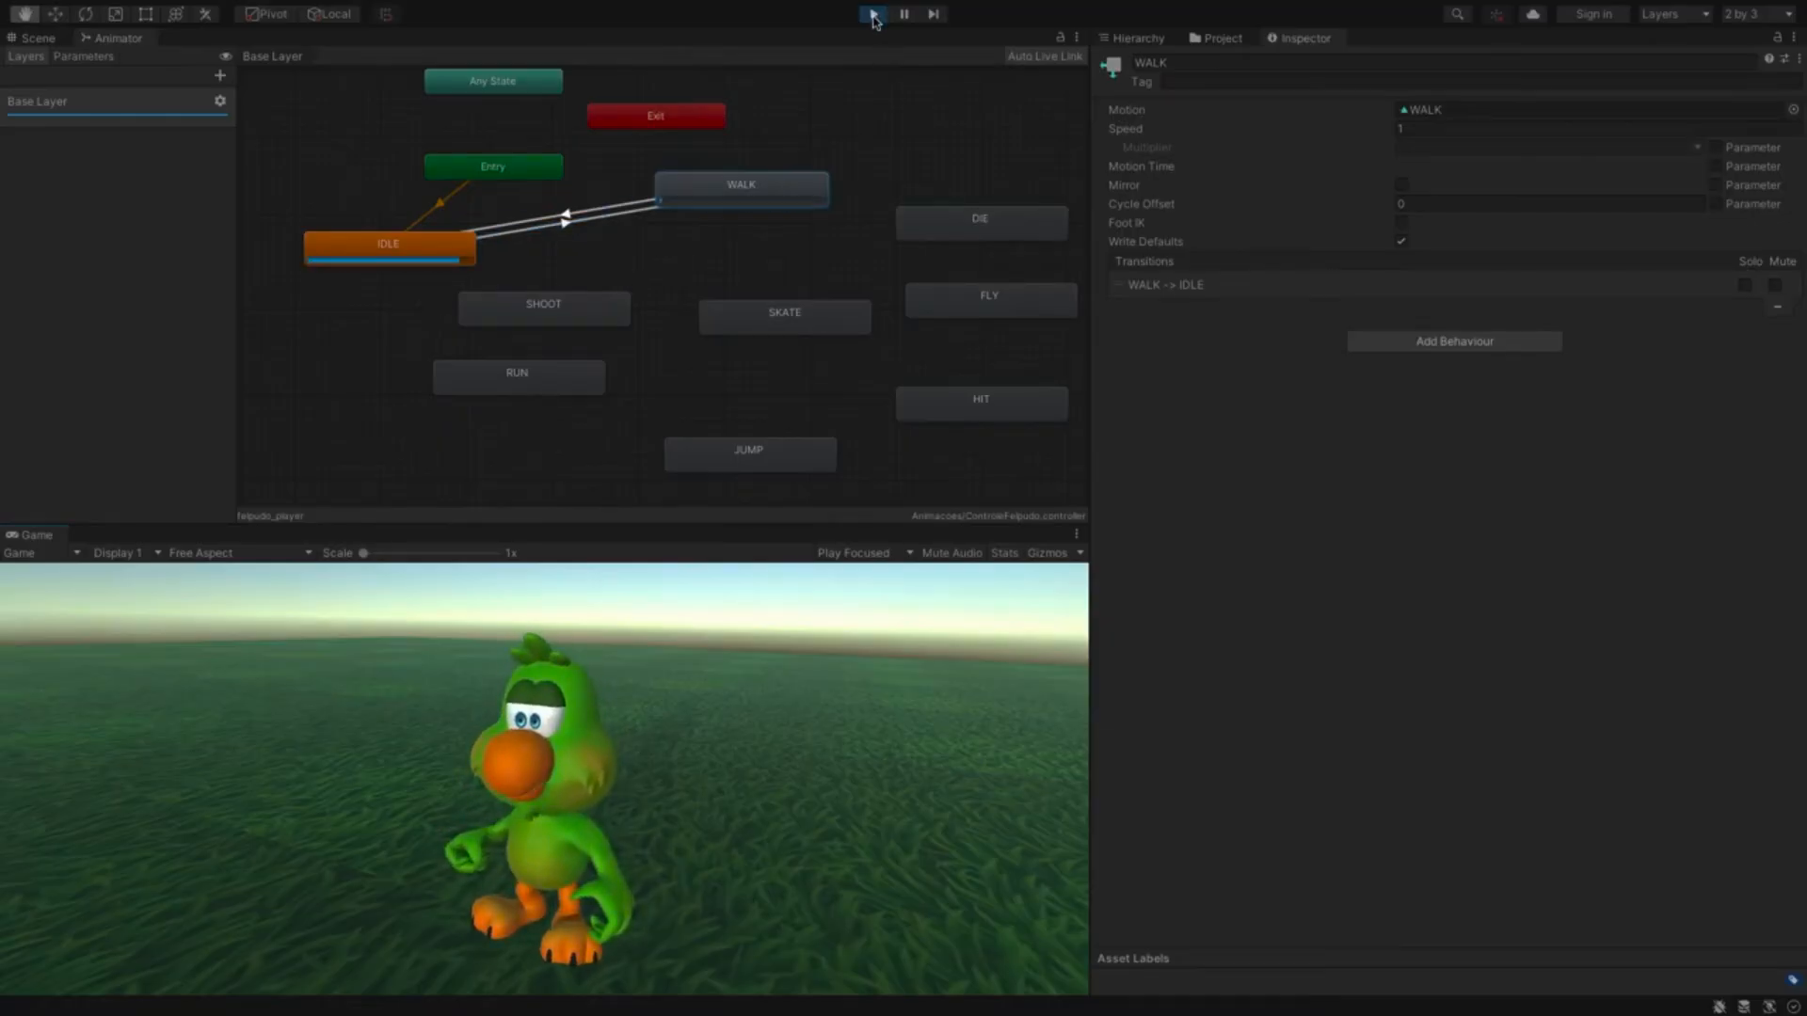
key("ctrl+p")
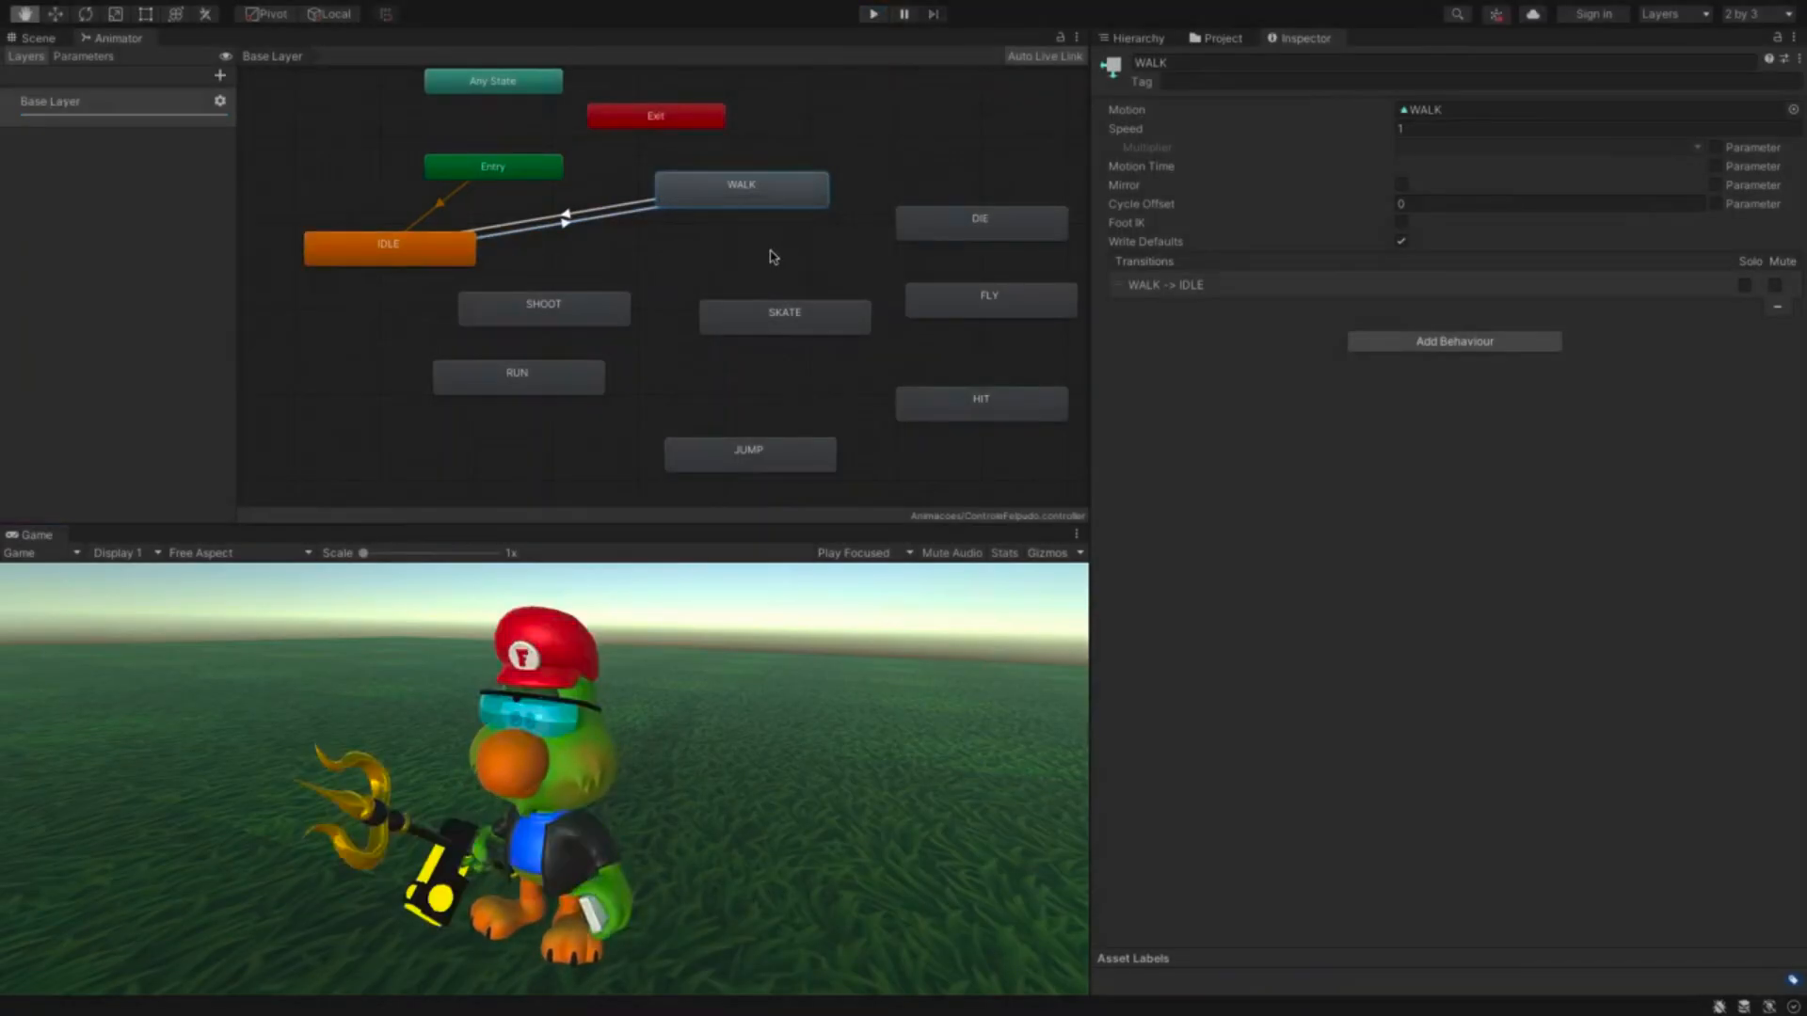
- Rearrange the states so WALK sits below IDLE, RUN below WALK and SHOOT above SKATE
left_click_drag(570, 381, 983, 176)
left_click_drag(788, 193, 424, 317)
left_click_drag(546, 315, 790, 286)
left_click_drag(898, 181, 347, 430)
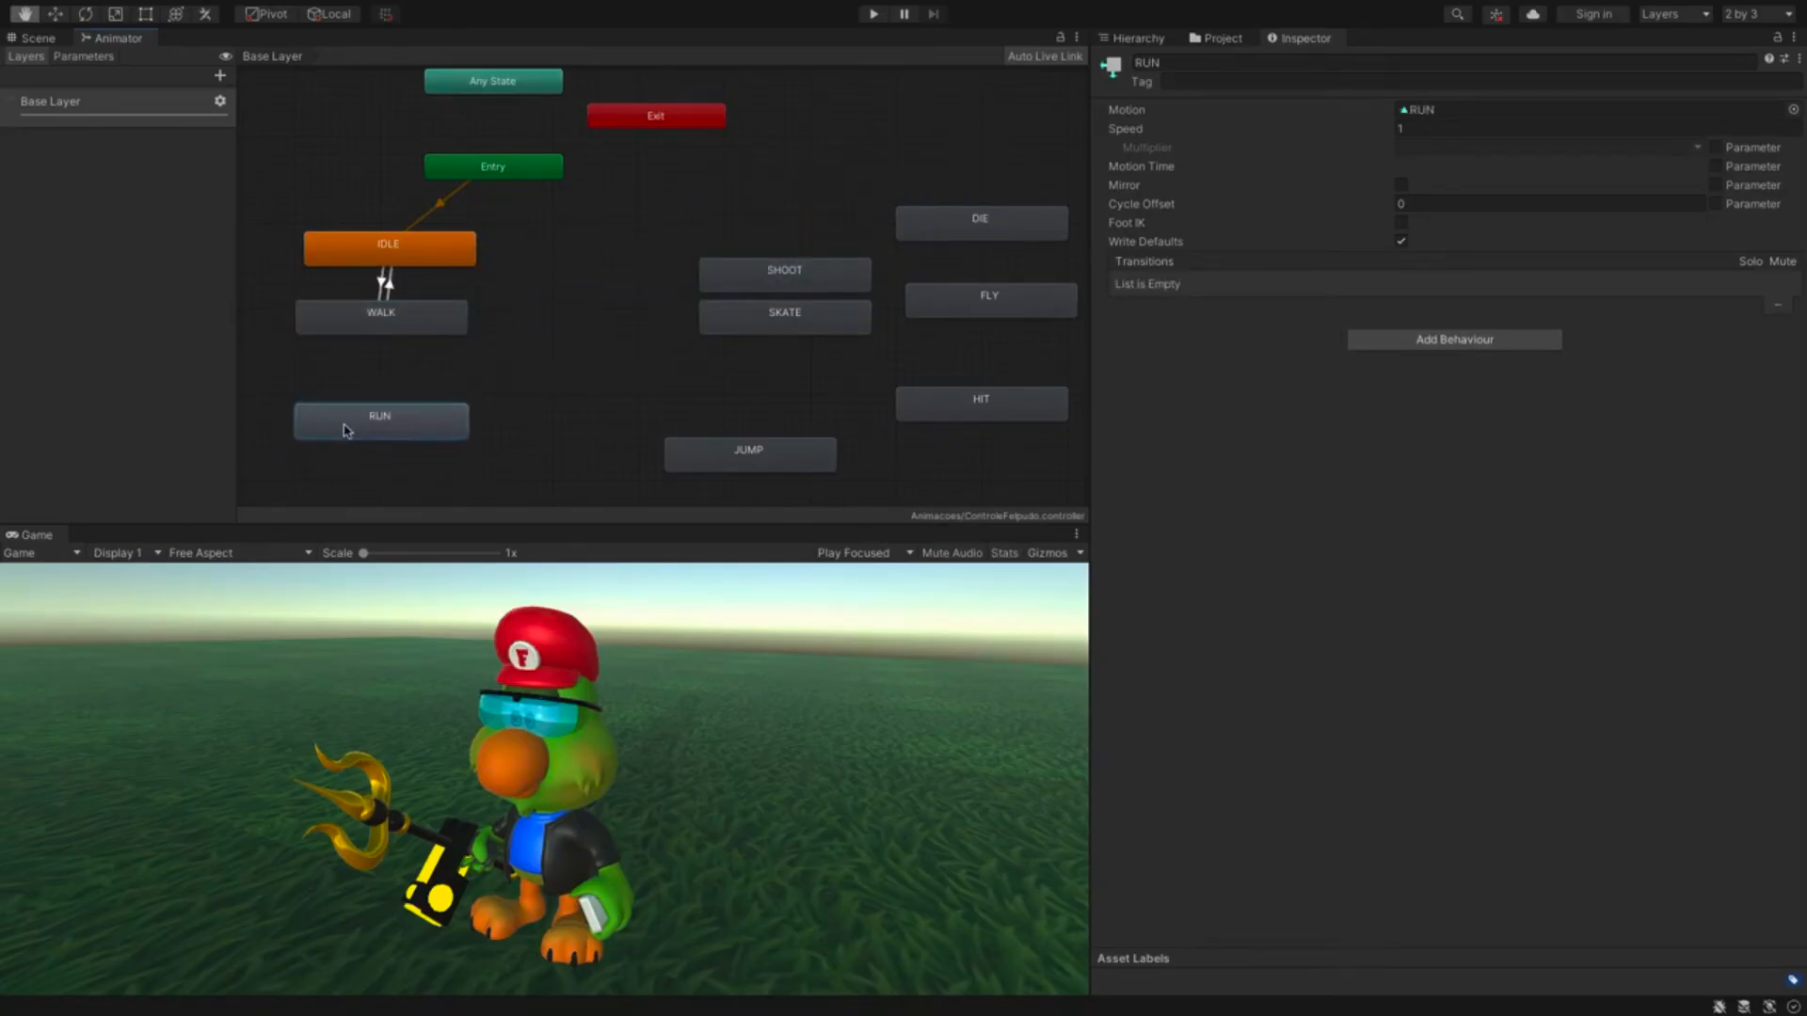
- Create transitions in both directions between WALK and RUN
right_click(381, 329)
left_click(388, 334)
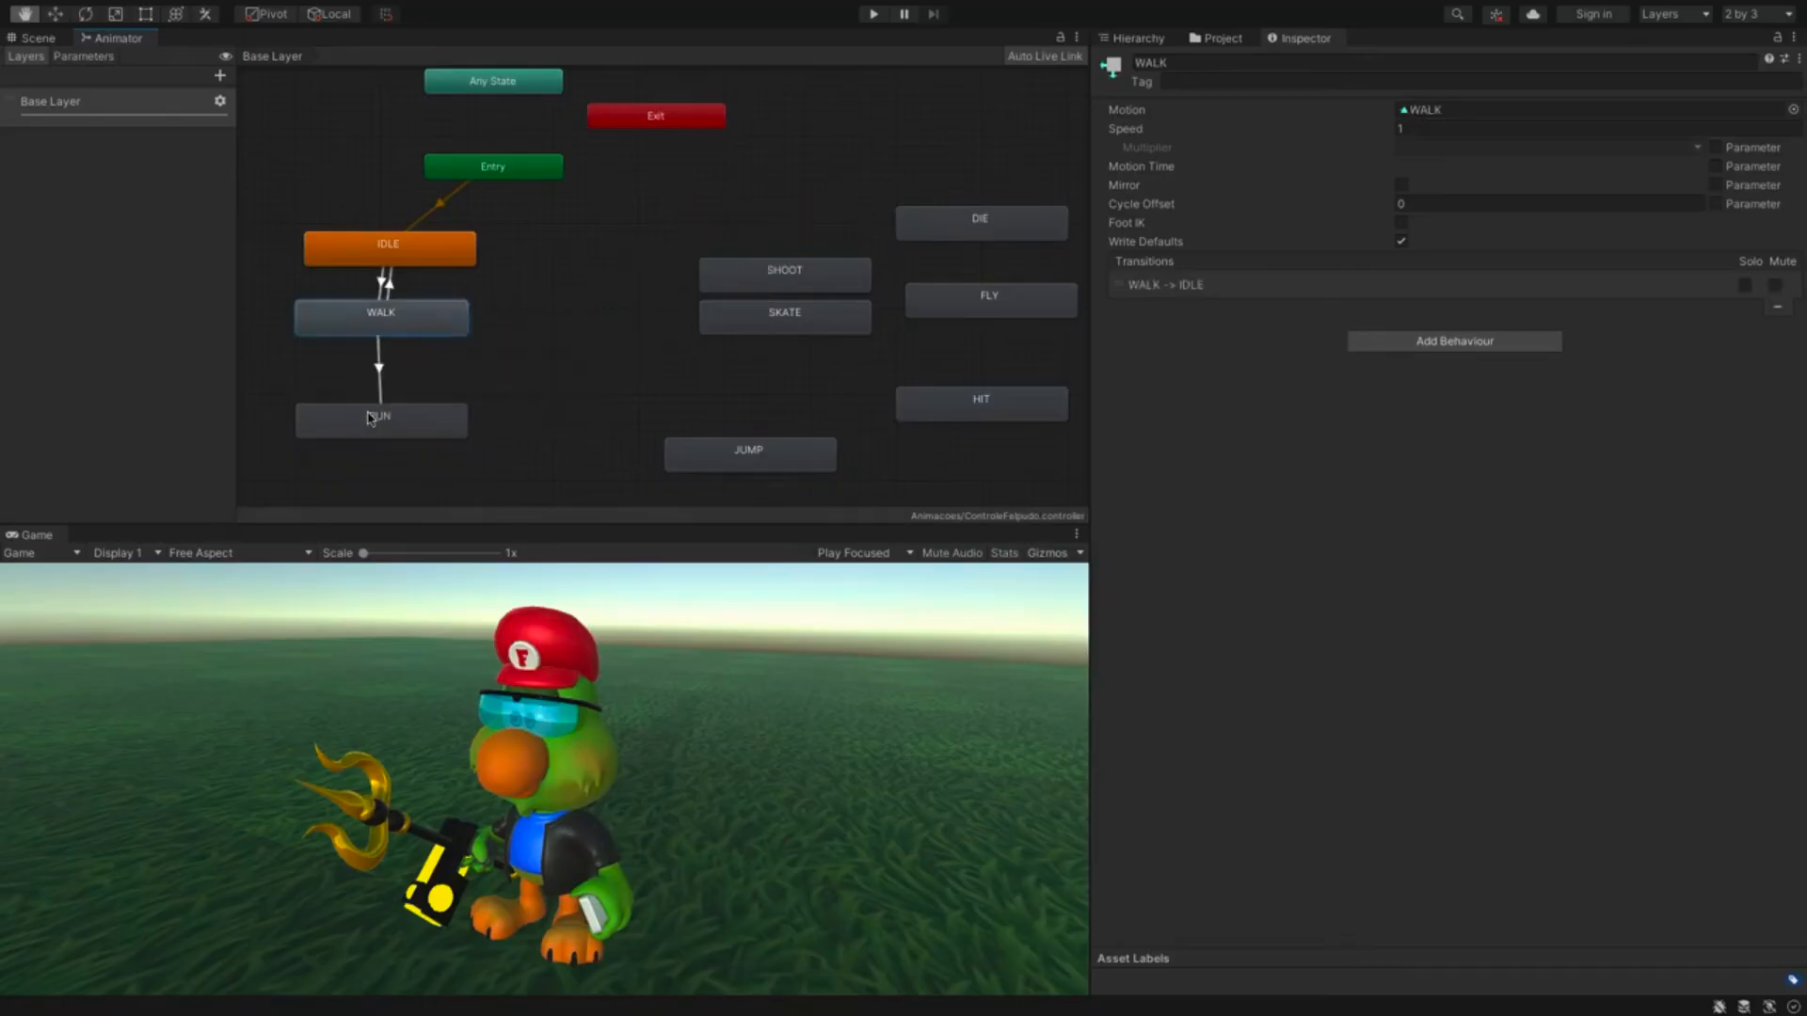
left_click(389, 422)
right_click(393, 424)
left_click(414, 421)
left_click(406, 326)
- Align JUMP, HIT, FLY and DIE in a grid with SHOOT and SKATE, then play-test the transitions and stop
left_click_drag(750, 454, 784, 367)
left_click_drag(980, 403, 959, 328)
left_click_drag(955, 202, 947, 252)
key("ctrl+p")
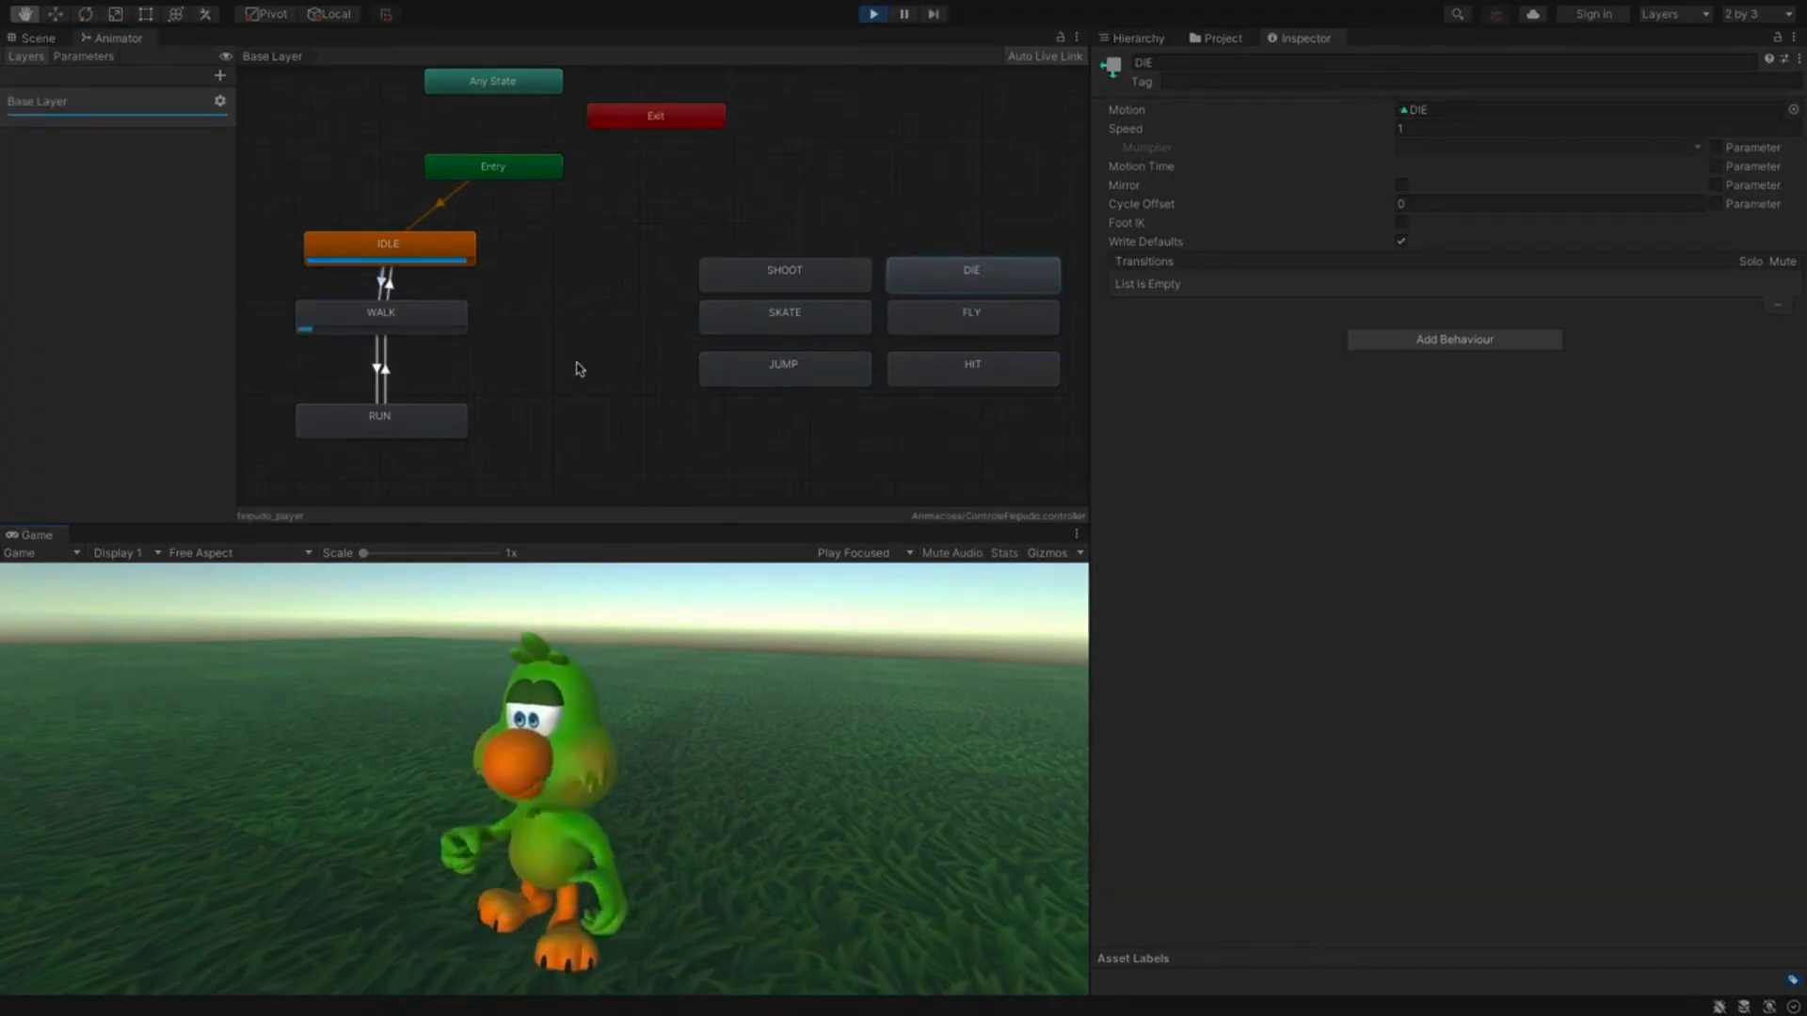
left_click(874, 16)
- Delete the transition from WALK to IDLE and play-test the scene
left_click(390, 287)
key("Delete")
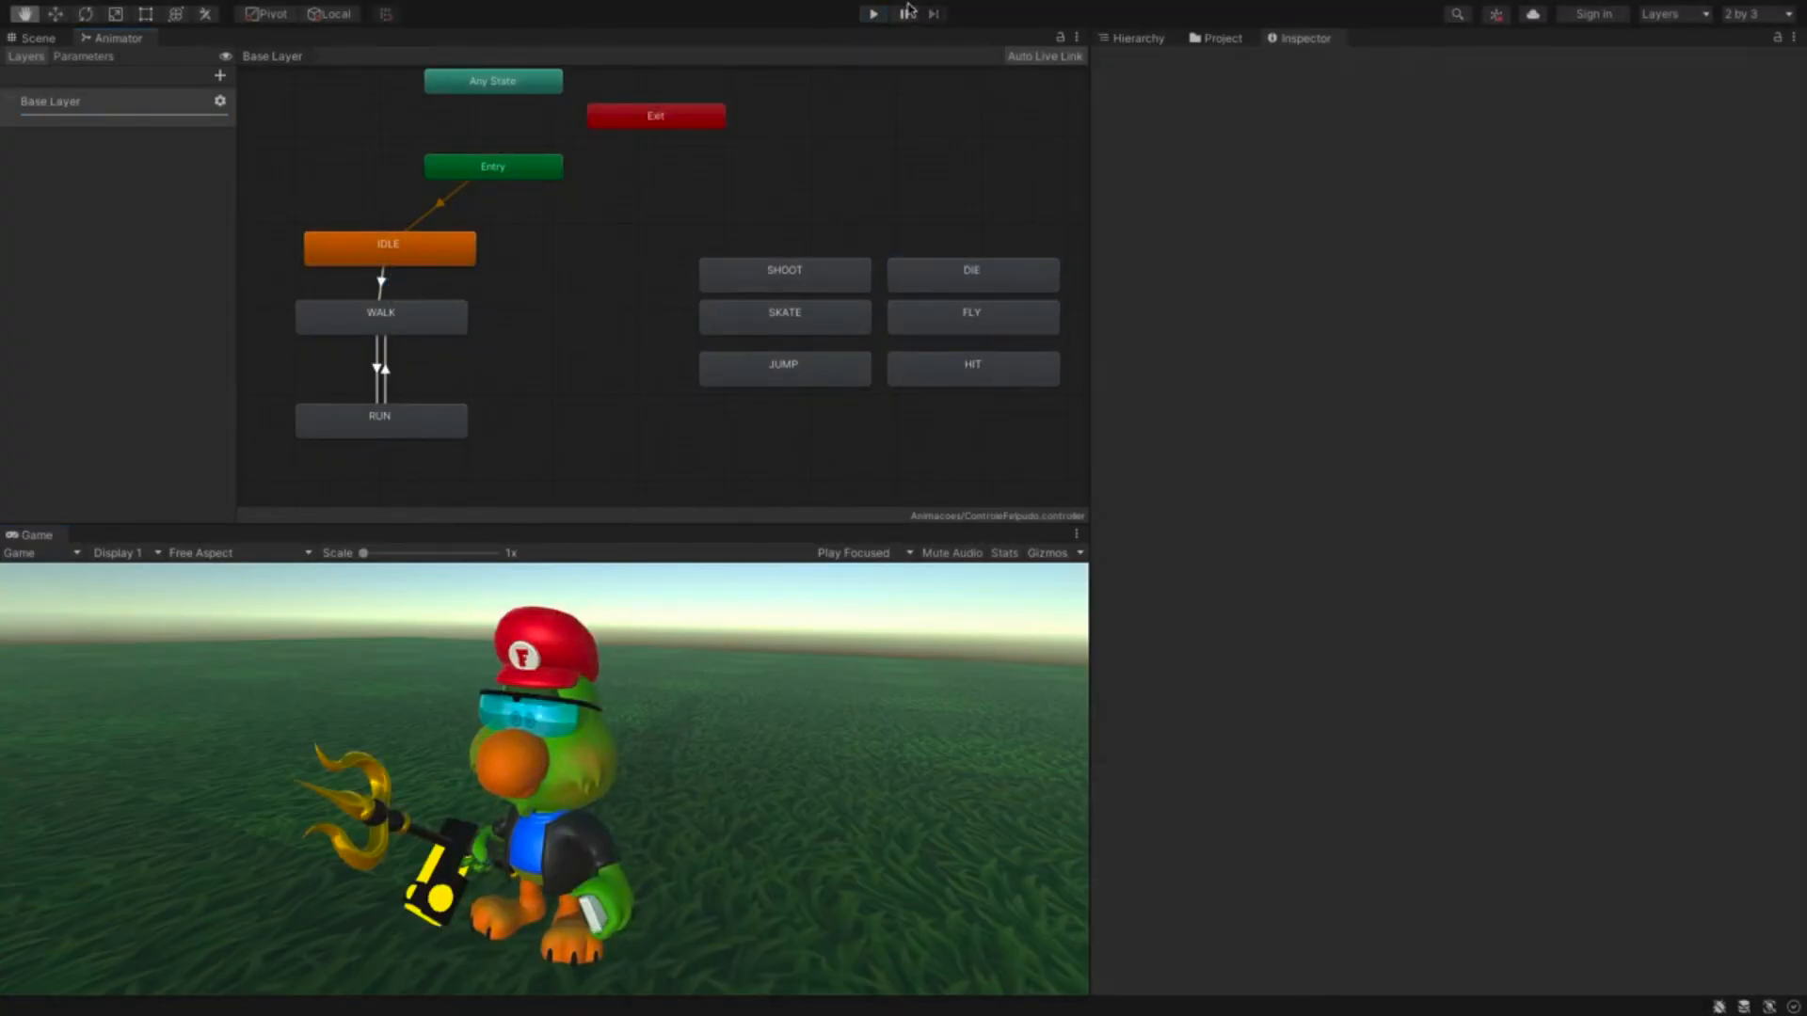
left_click(874, 14)
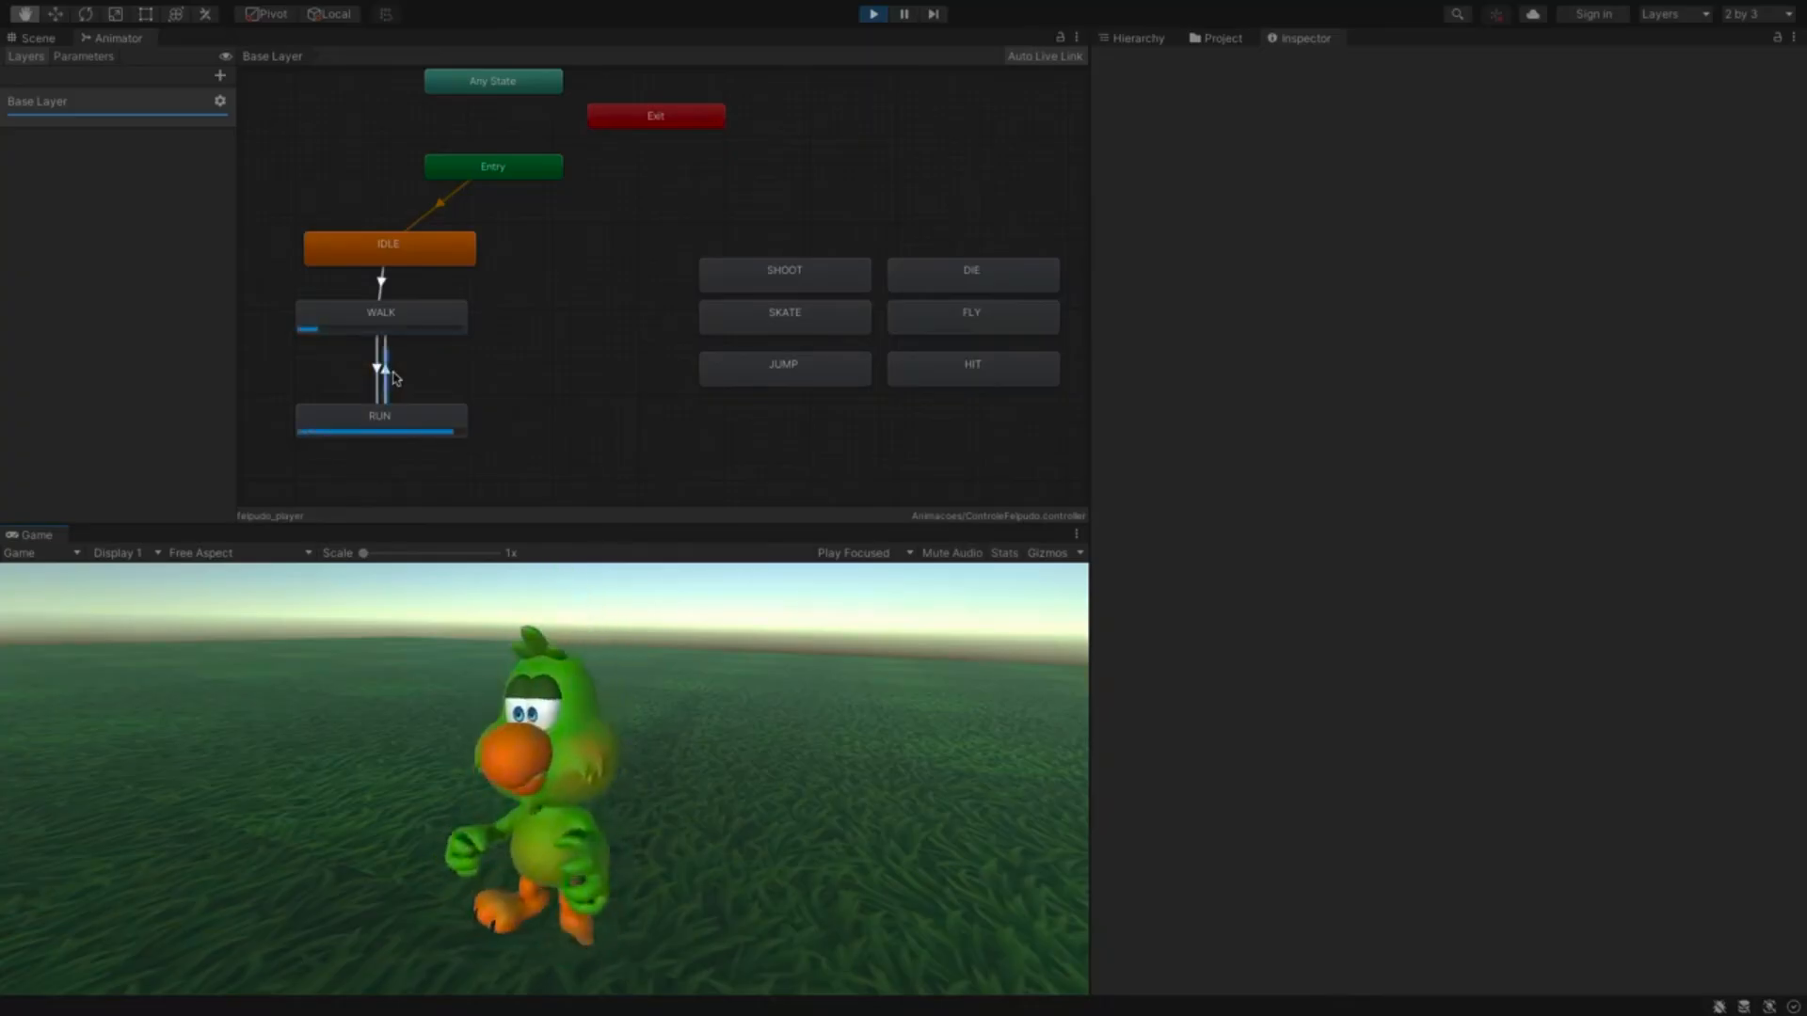
- Delete the transition from RUN to WALK during play, watch the result and stop the test
left_click(386, 376)
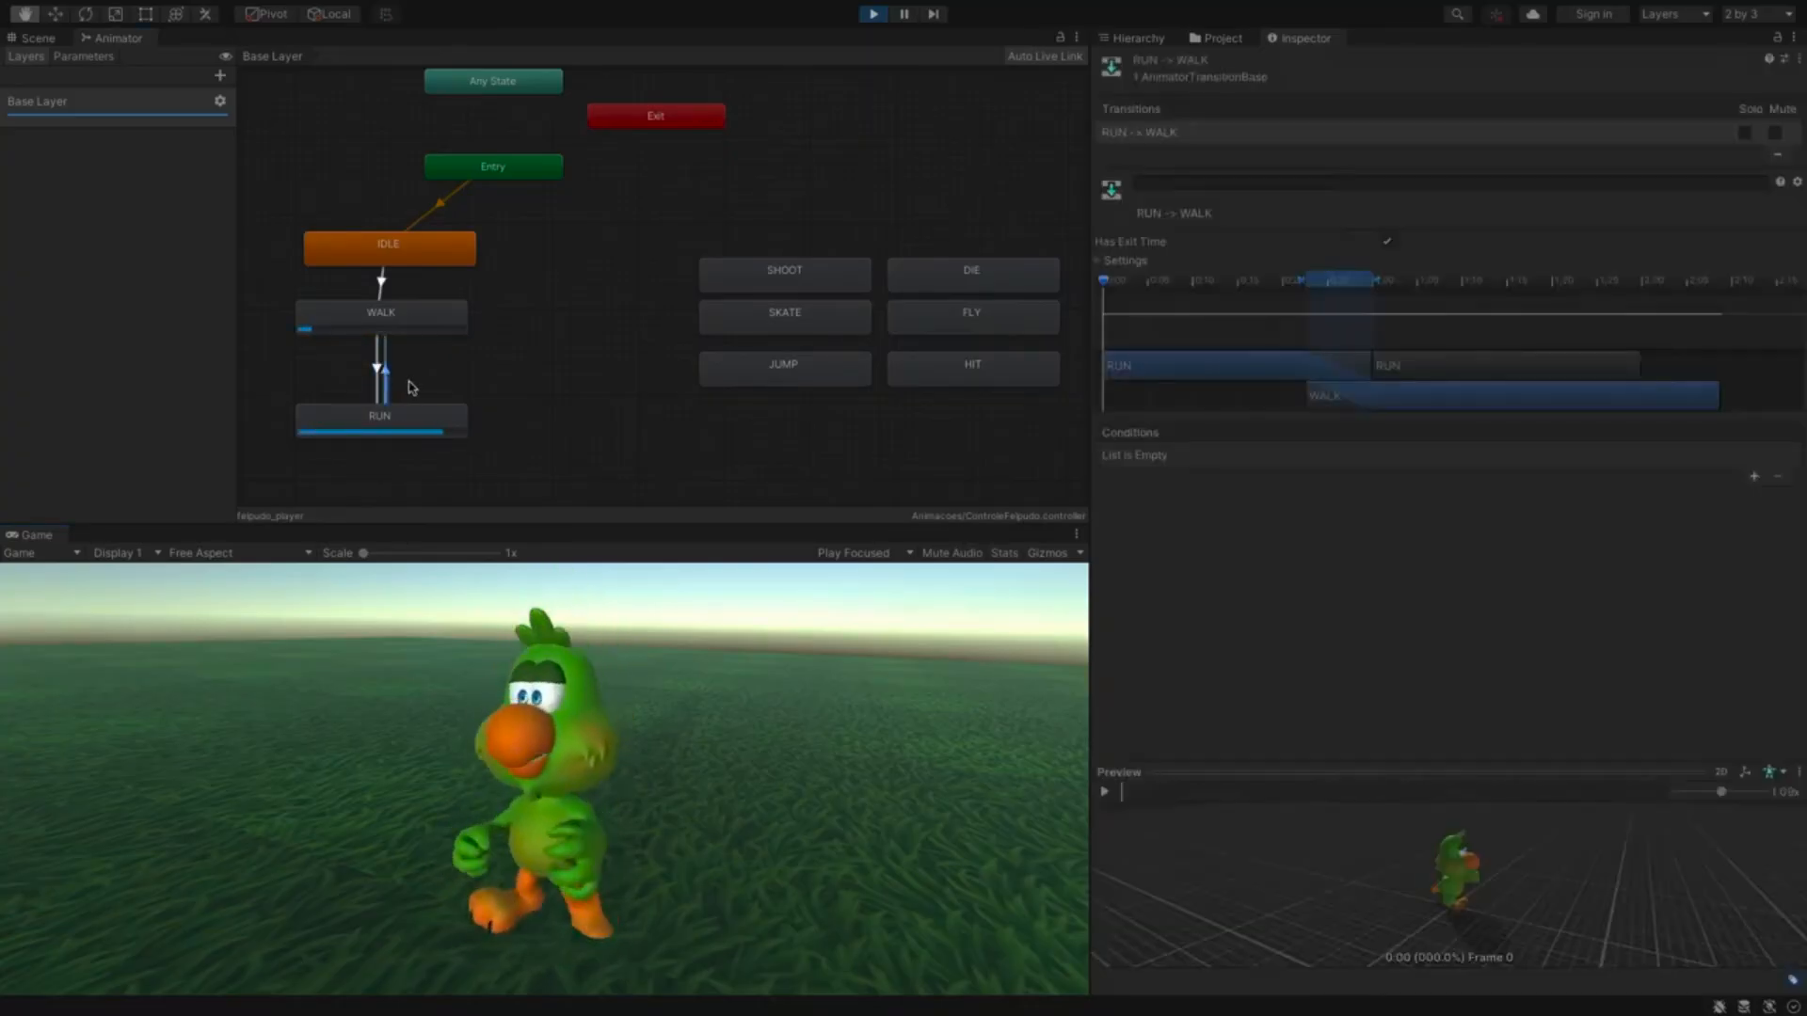
key("Delete")
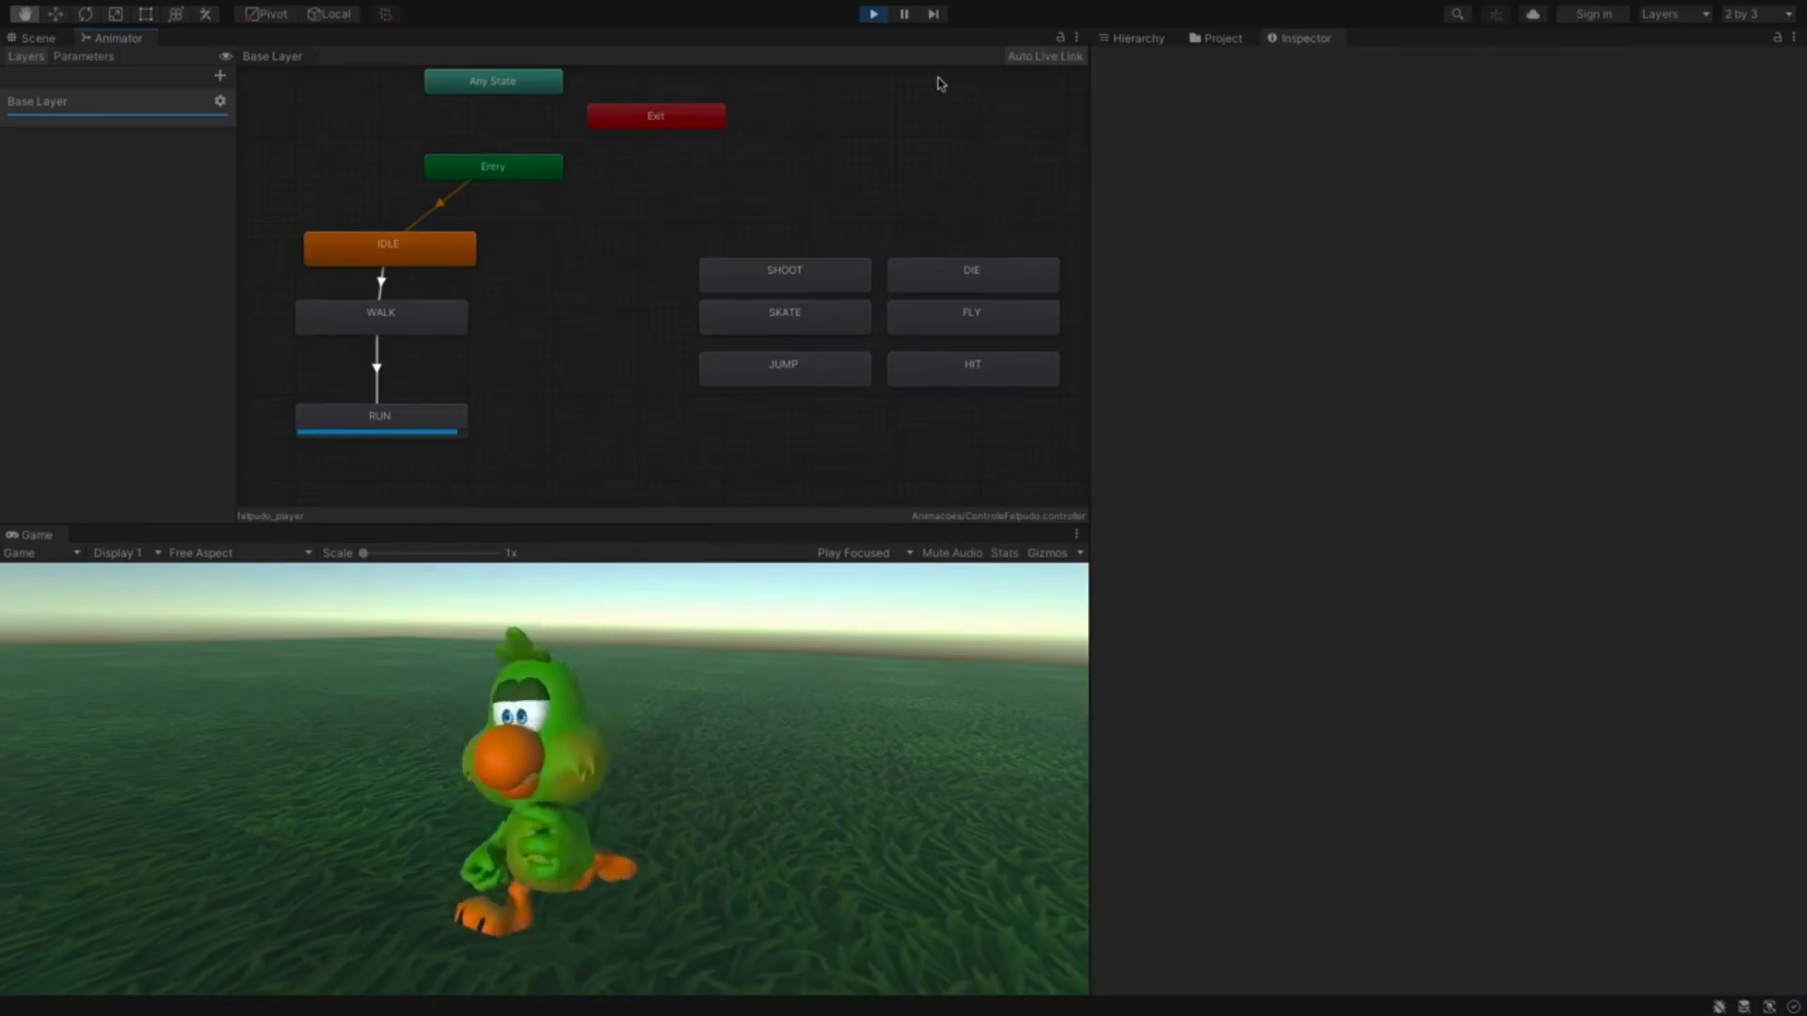
left_click(873, 15)
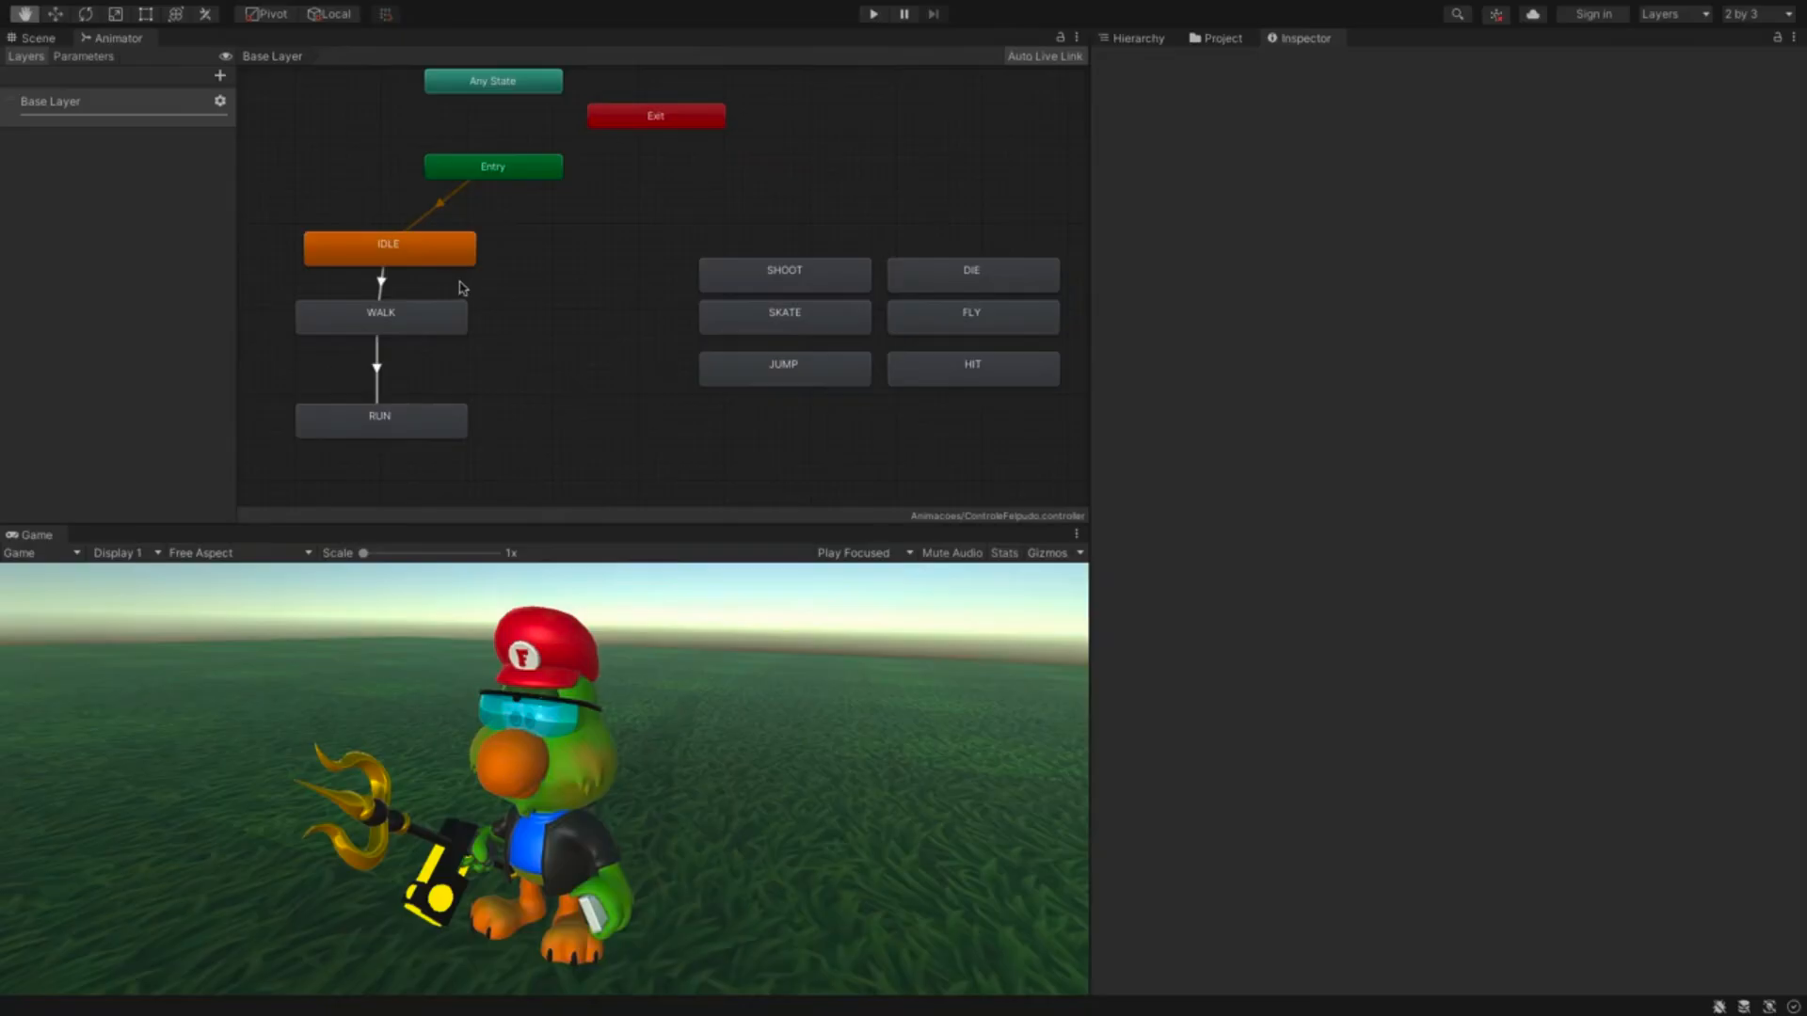
- Recreate the return transitions from WALK to IDLE and from RUN to WALK
right_click(397, 313)
left_click(410, 322)
left_click(418, 252)
right_click(414, 429)
left_click(427, 438)
left_click(414, 320)
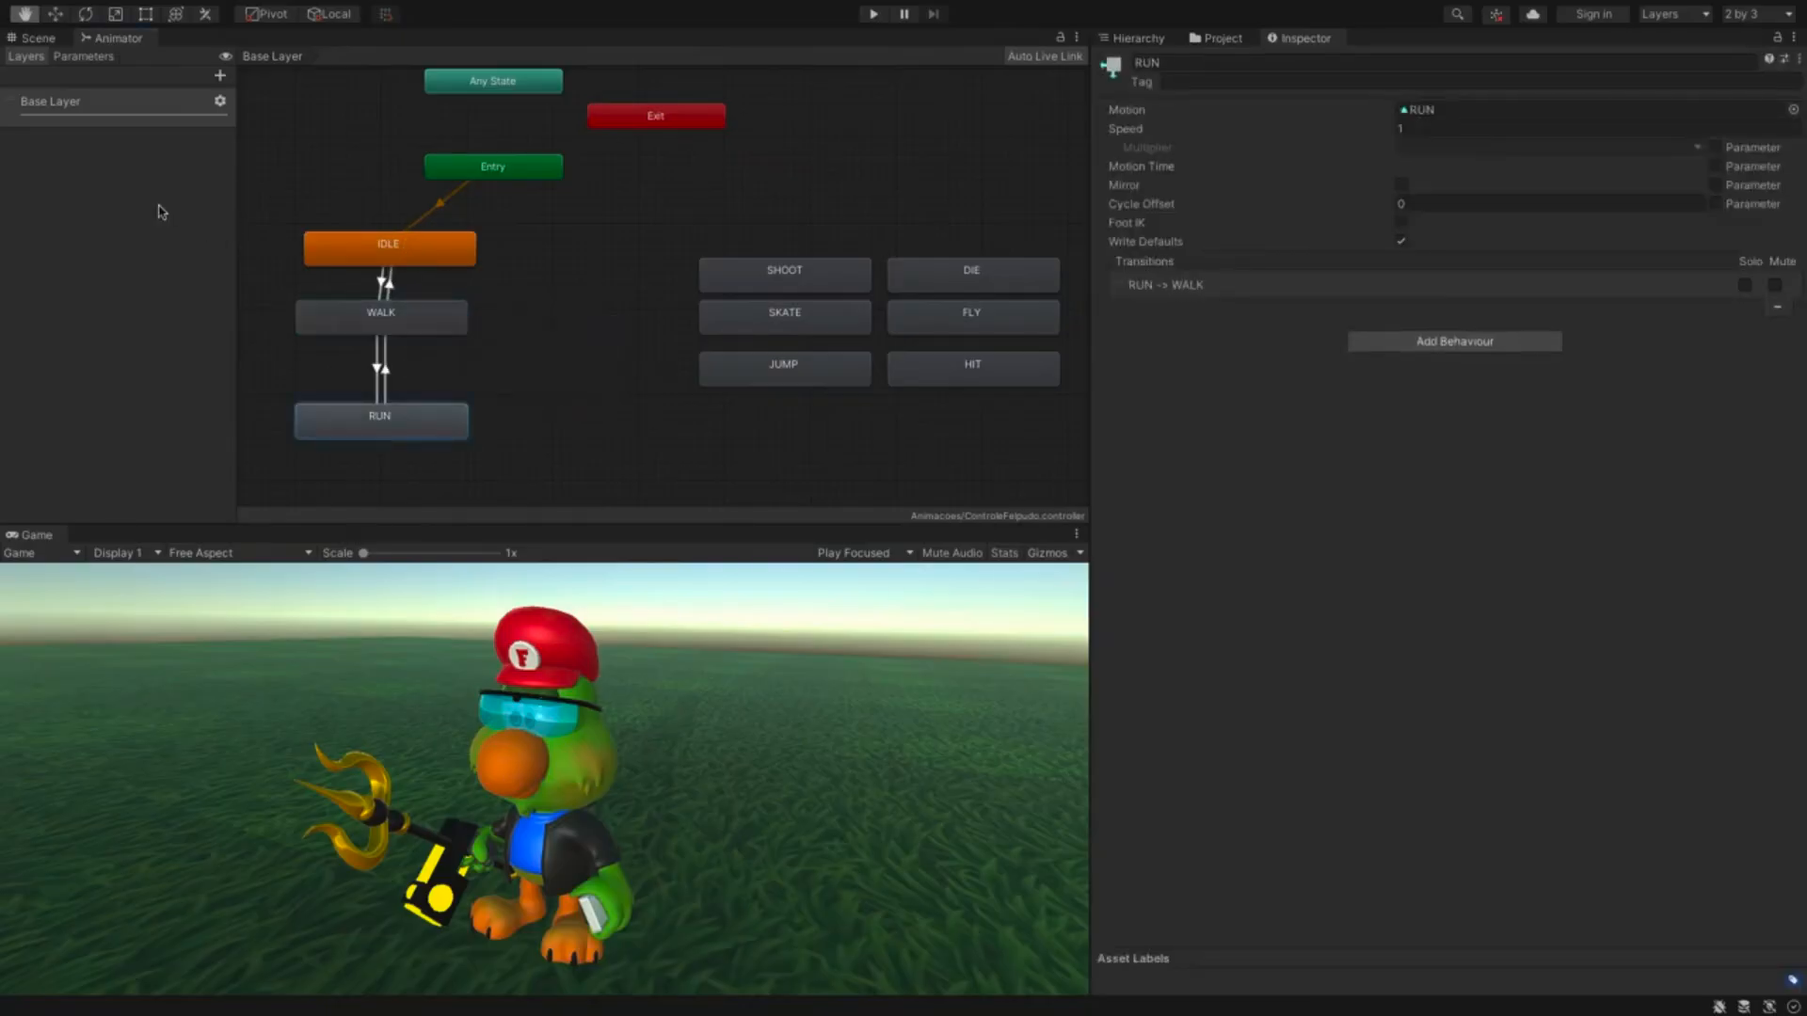
- Add a Float parameter named Velocidade to the Animator controller
left_click(84, 57)
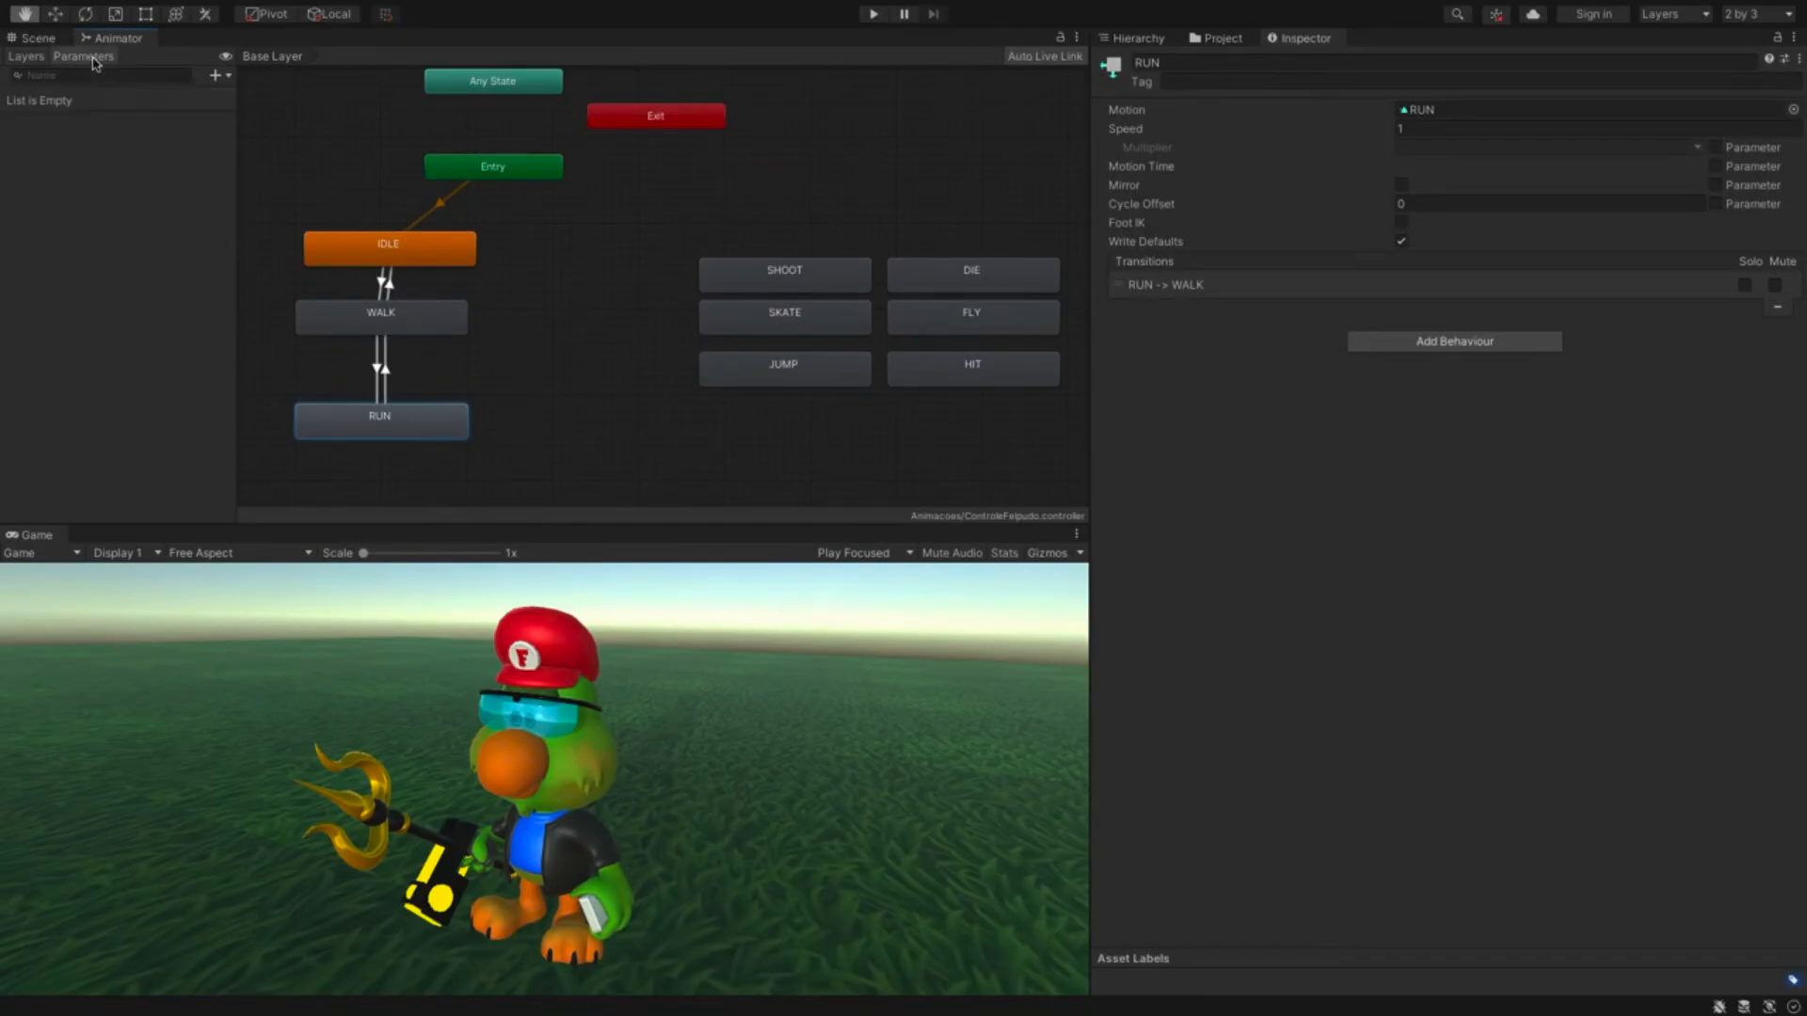
left_click(217, 76)
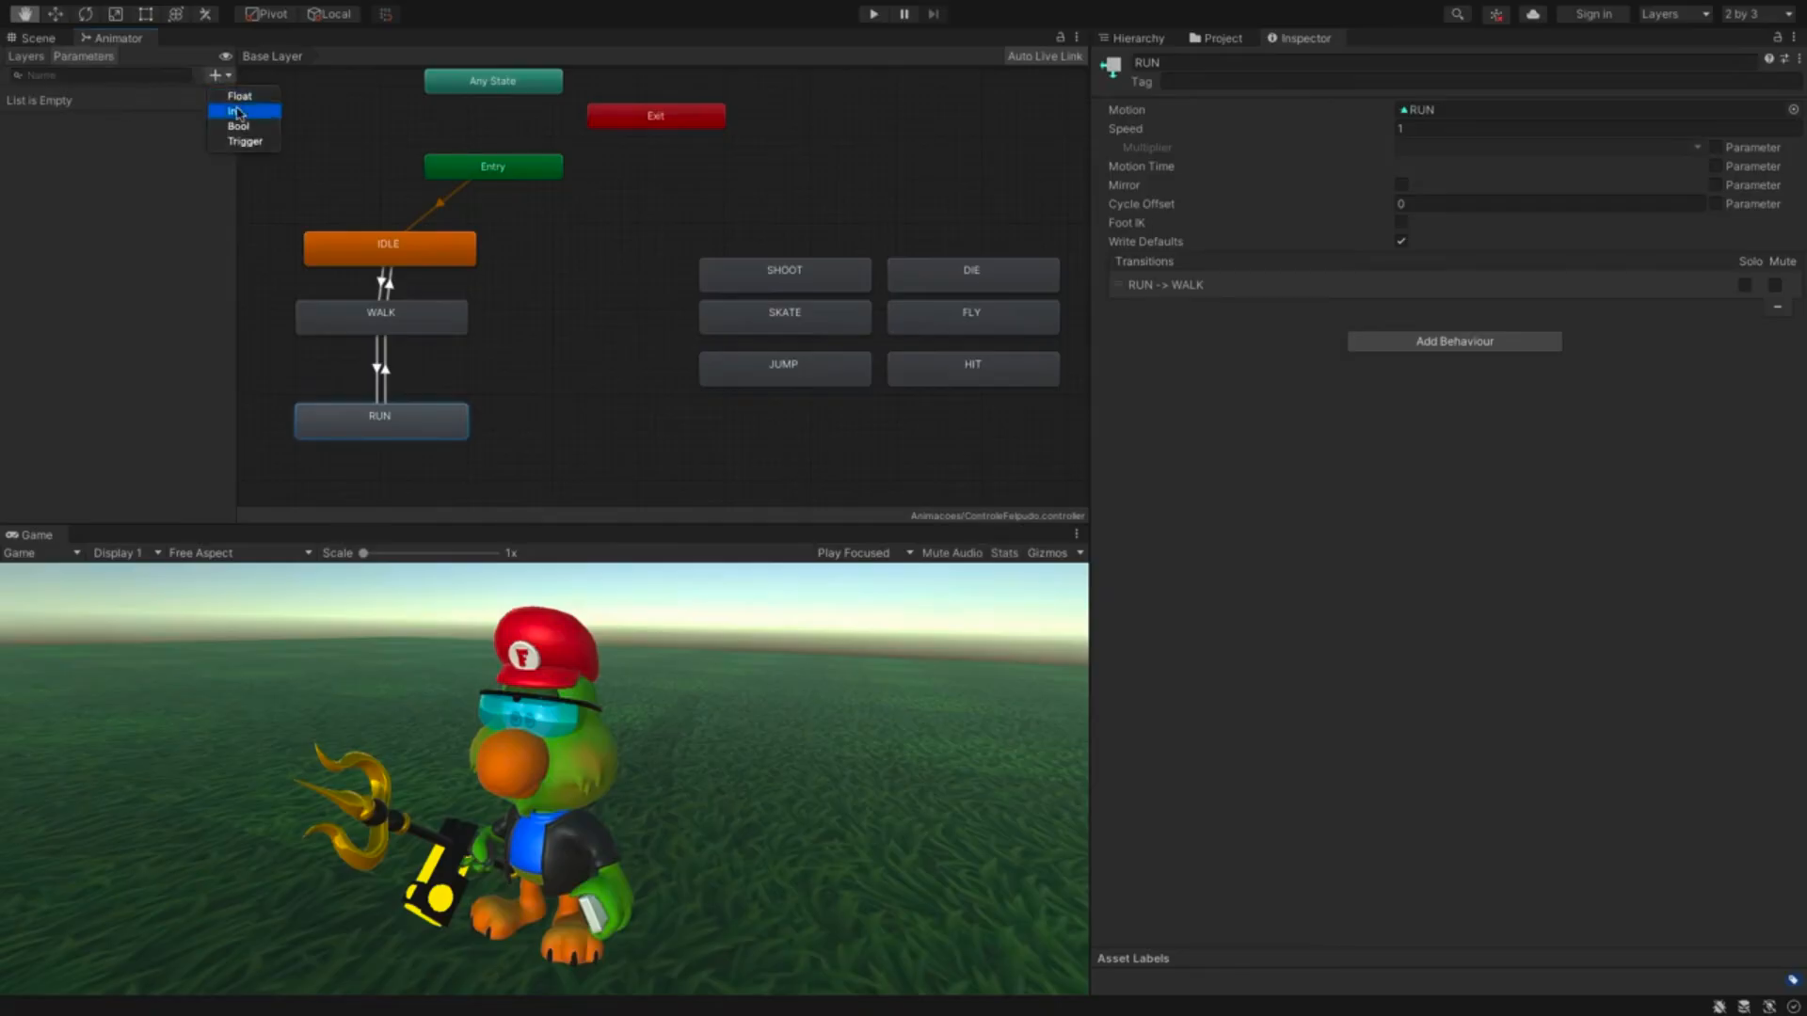
left_click(242, 97)
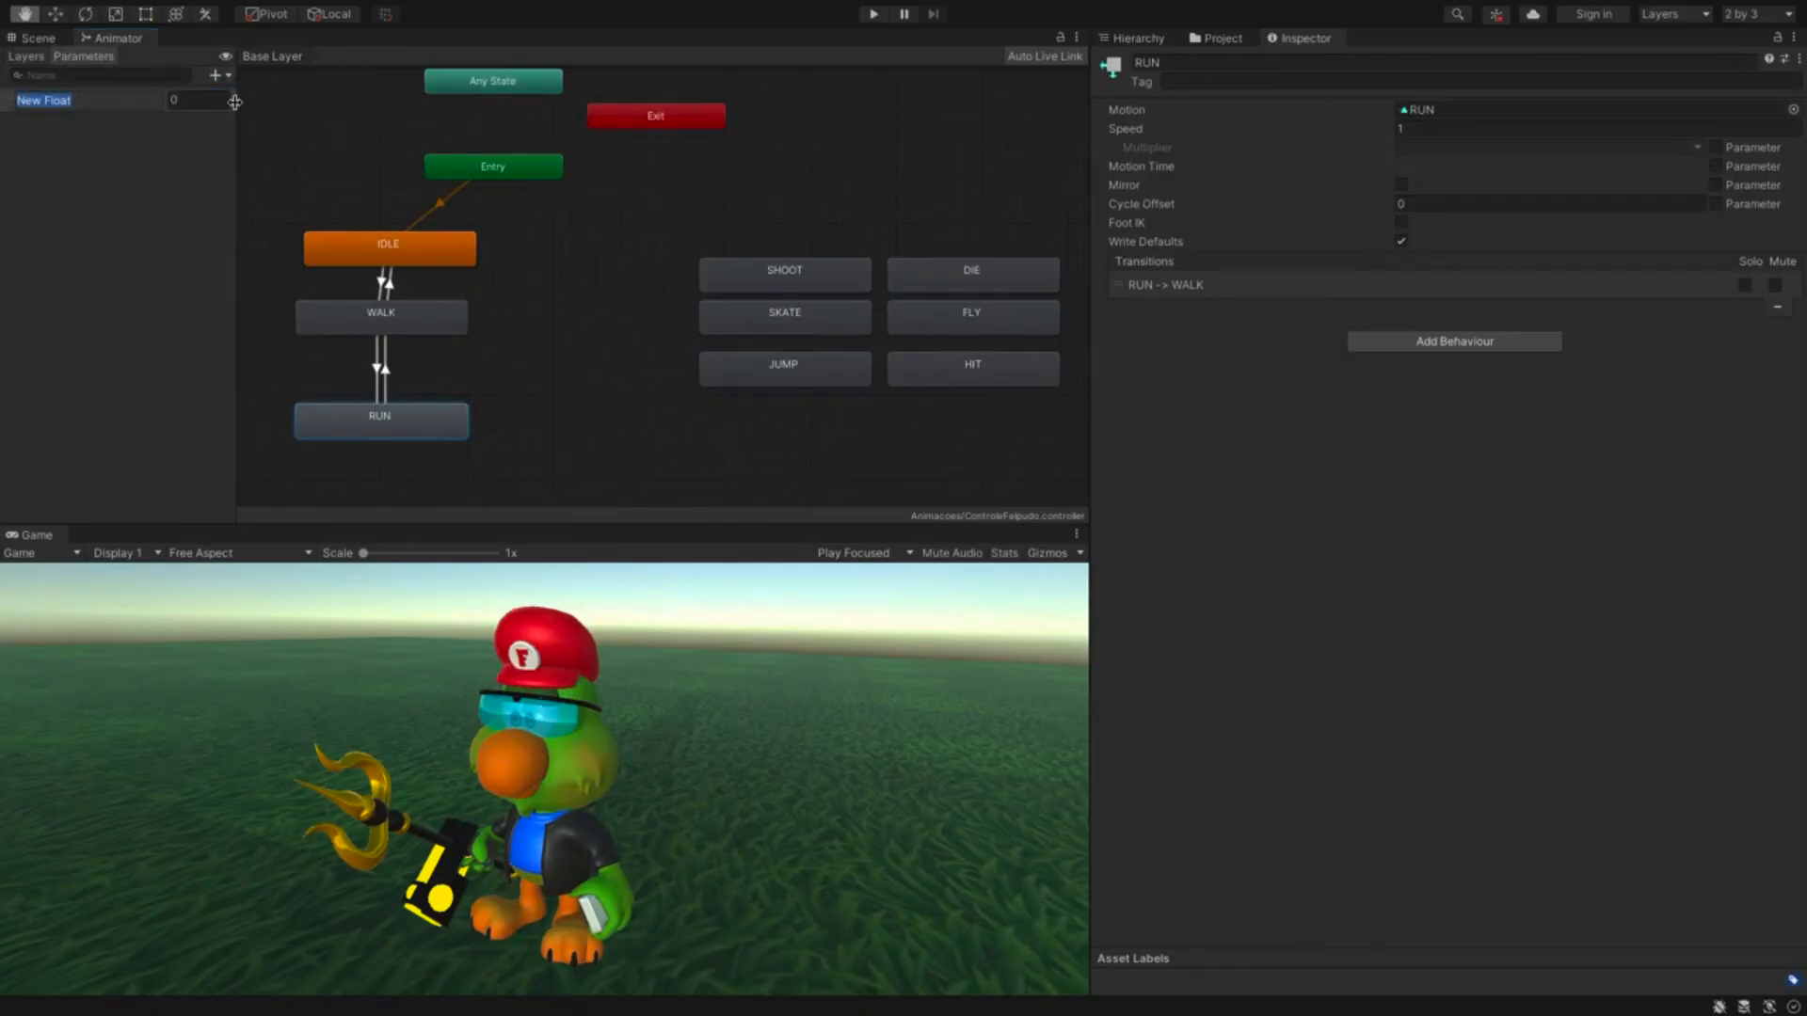
type("Velocidade")
key("Return")
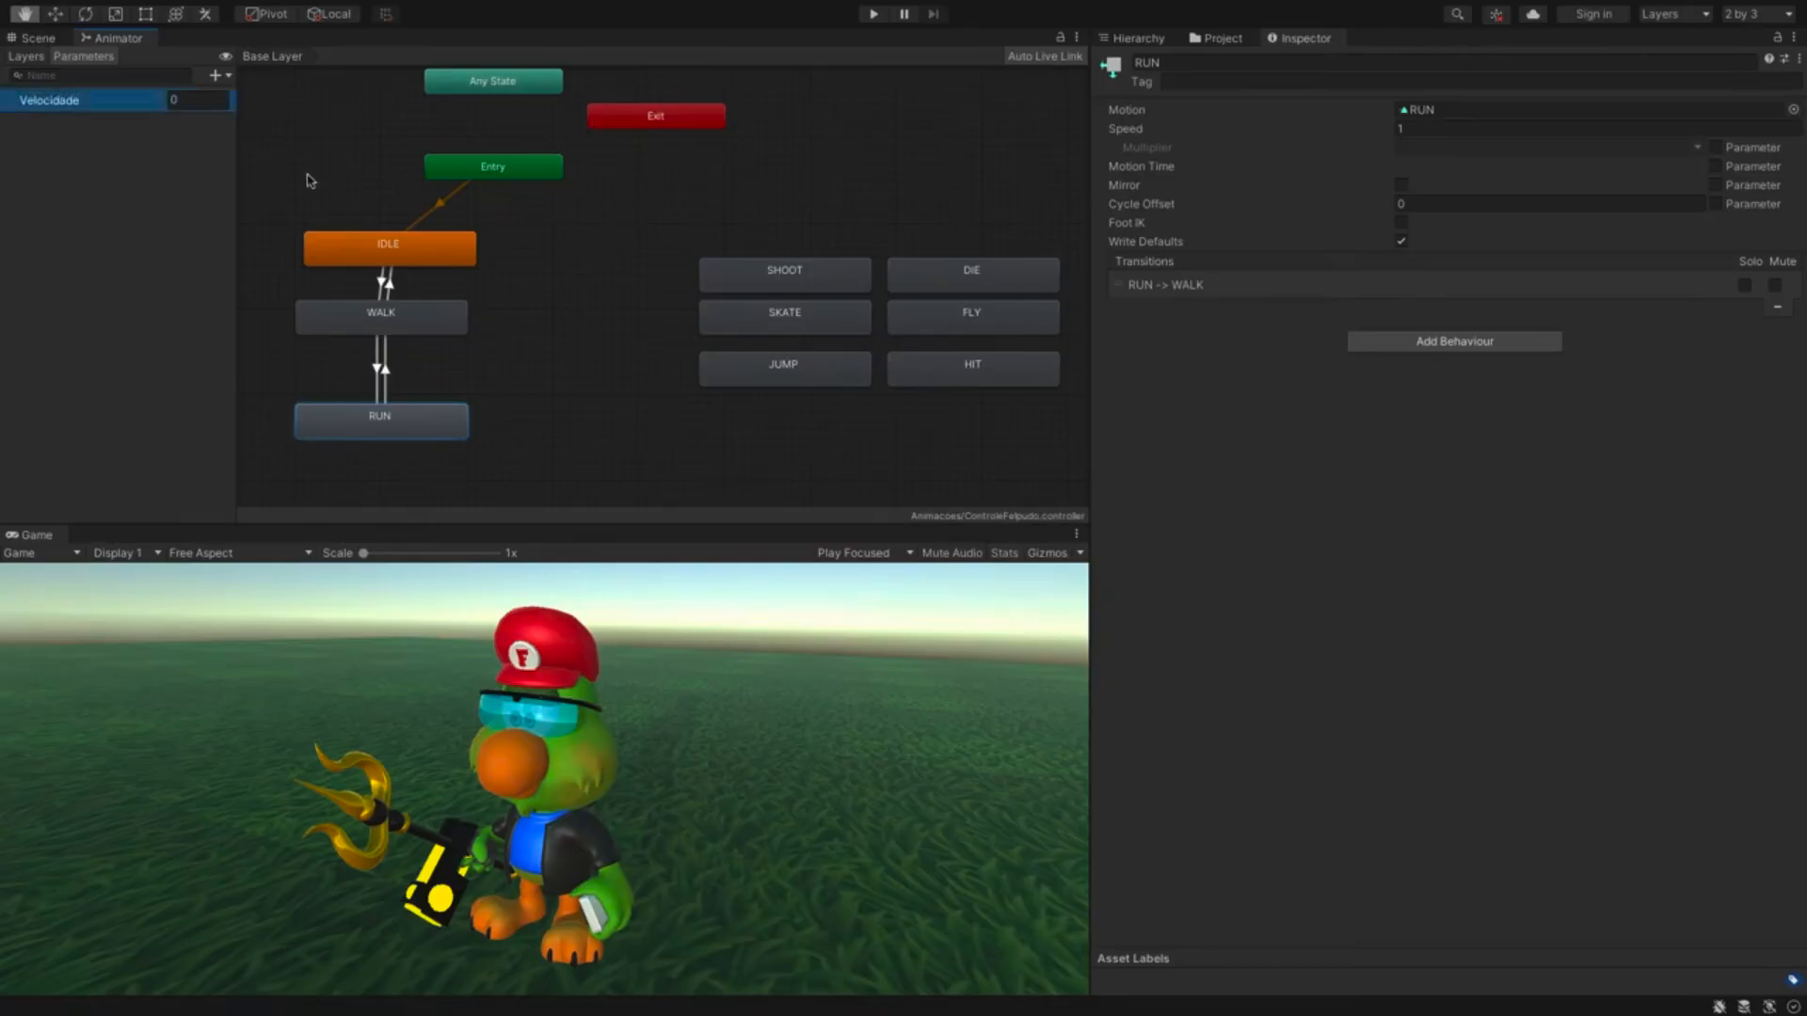
- Add Velocidade conditions to the forward transitions: Greater than 0.25 for IDLE to WALK and Greater than 0.7 for WALK to RUN
left_click(386, 282)
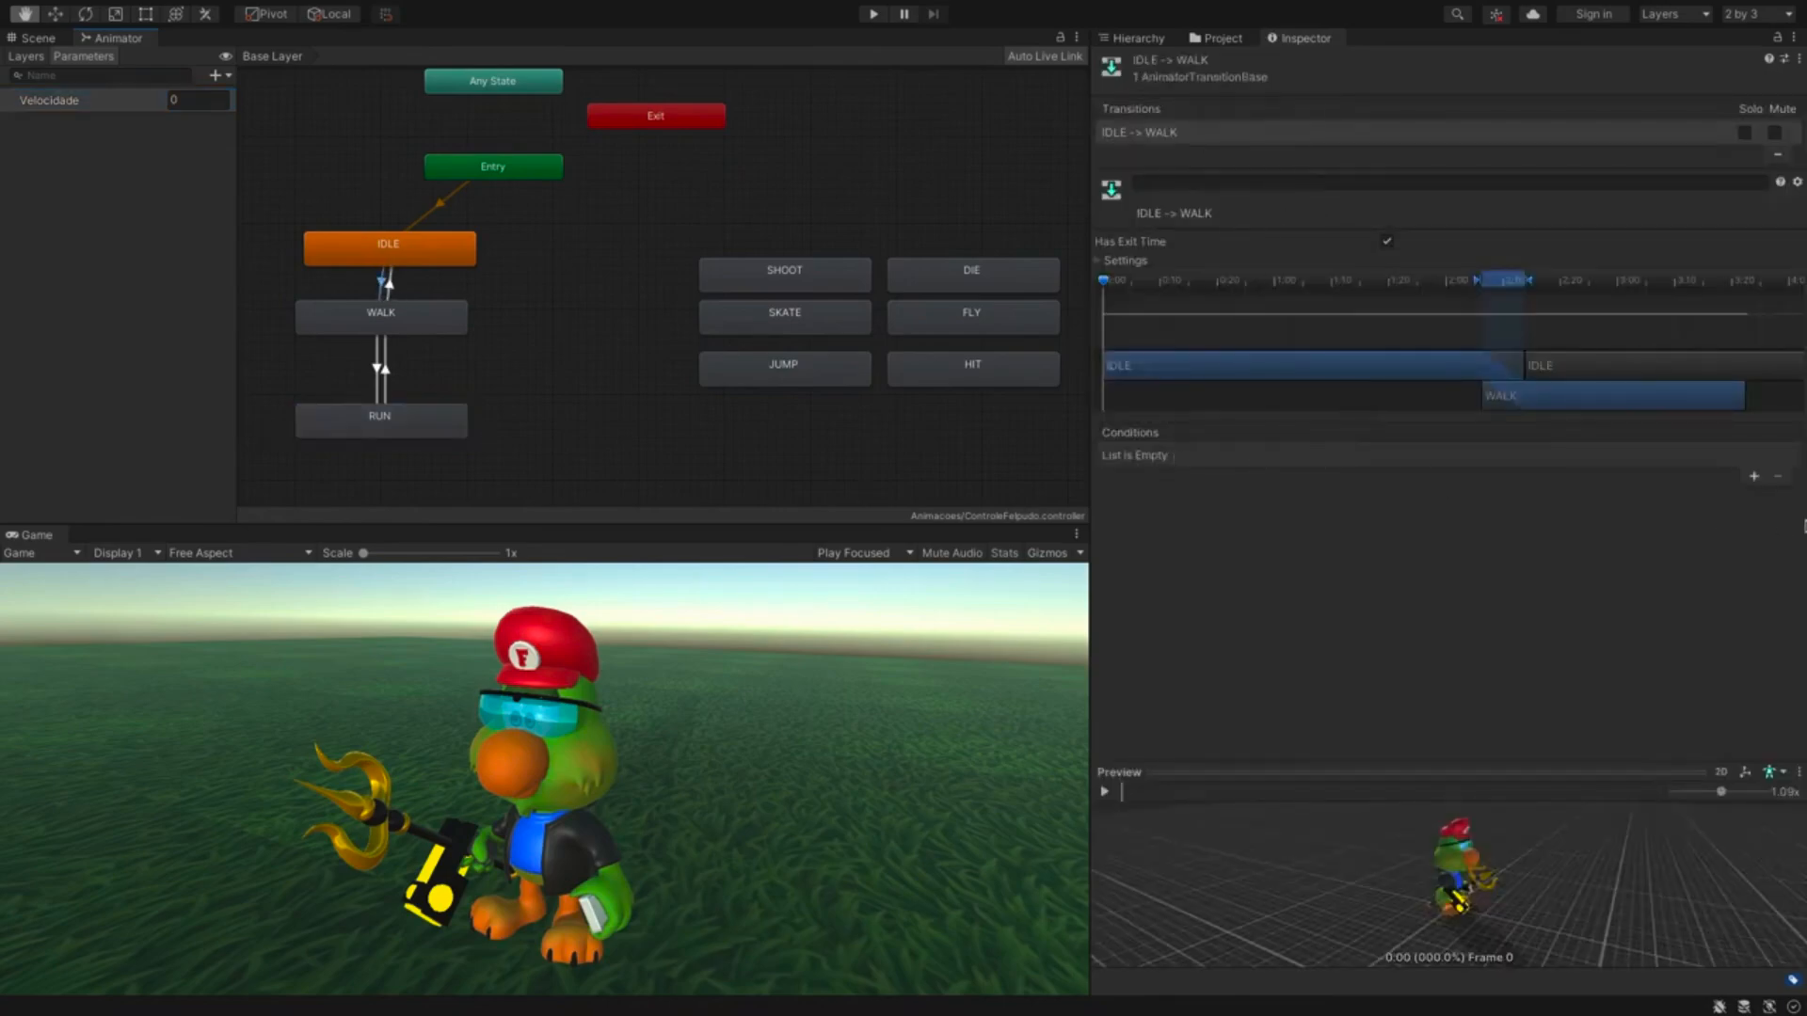
left_click(1752, 479)
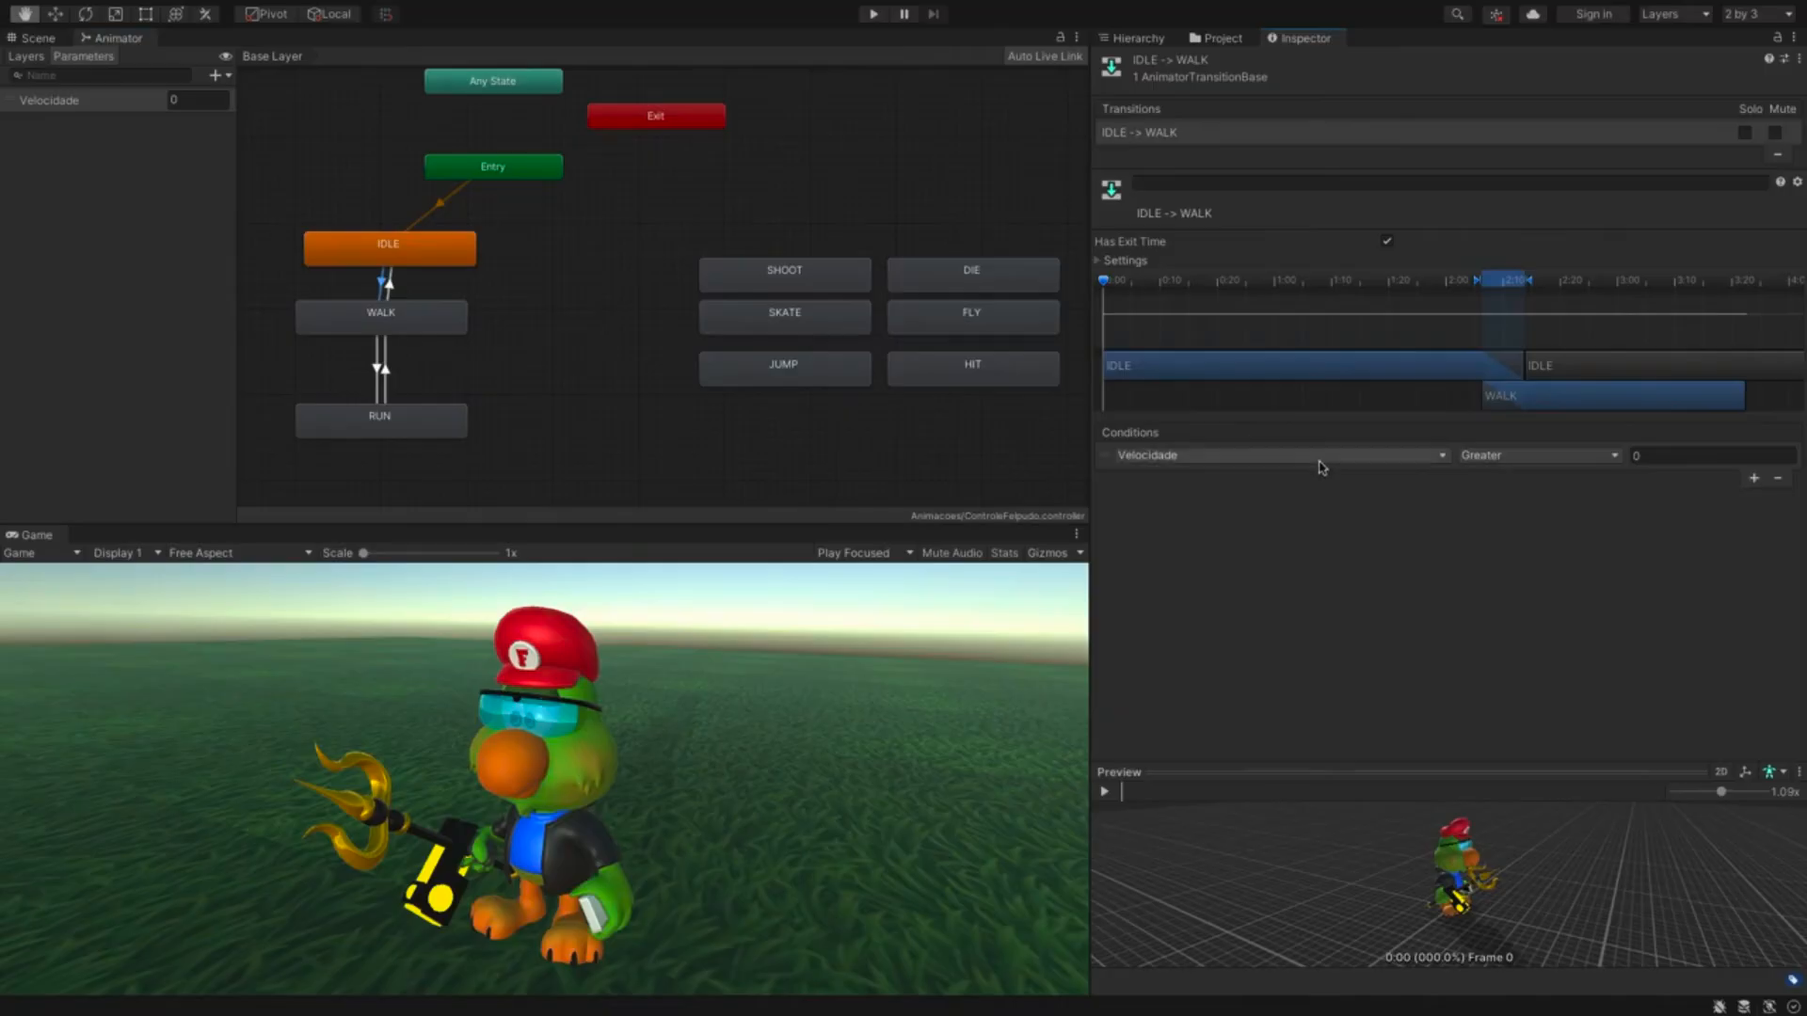
left_click(1656, 458)
left_click(377, 373)
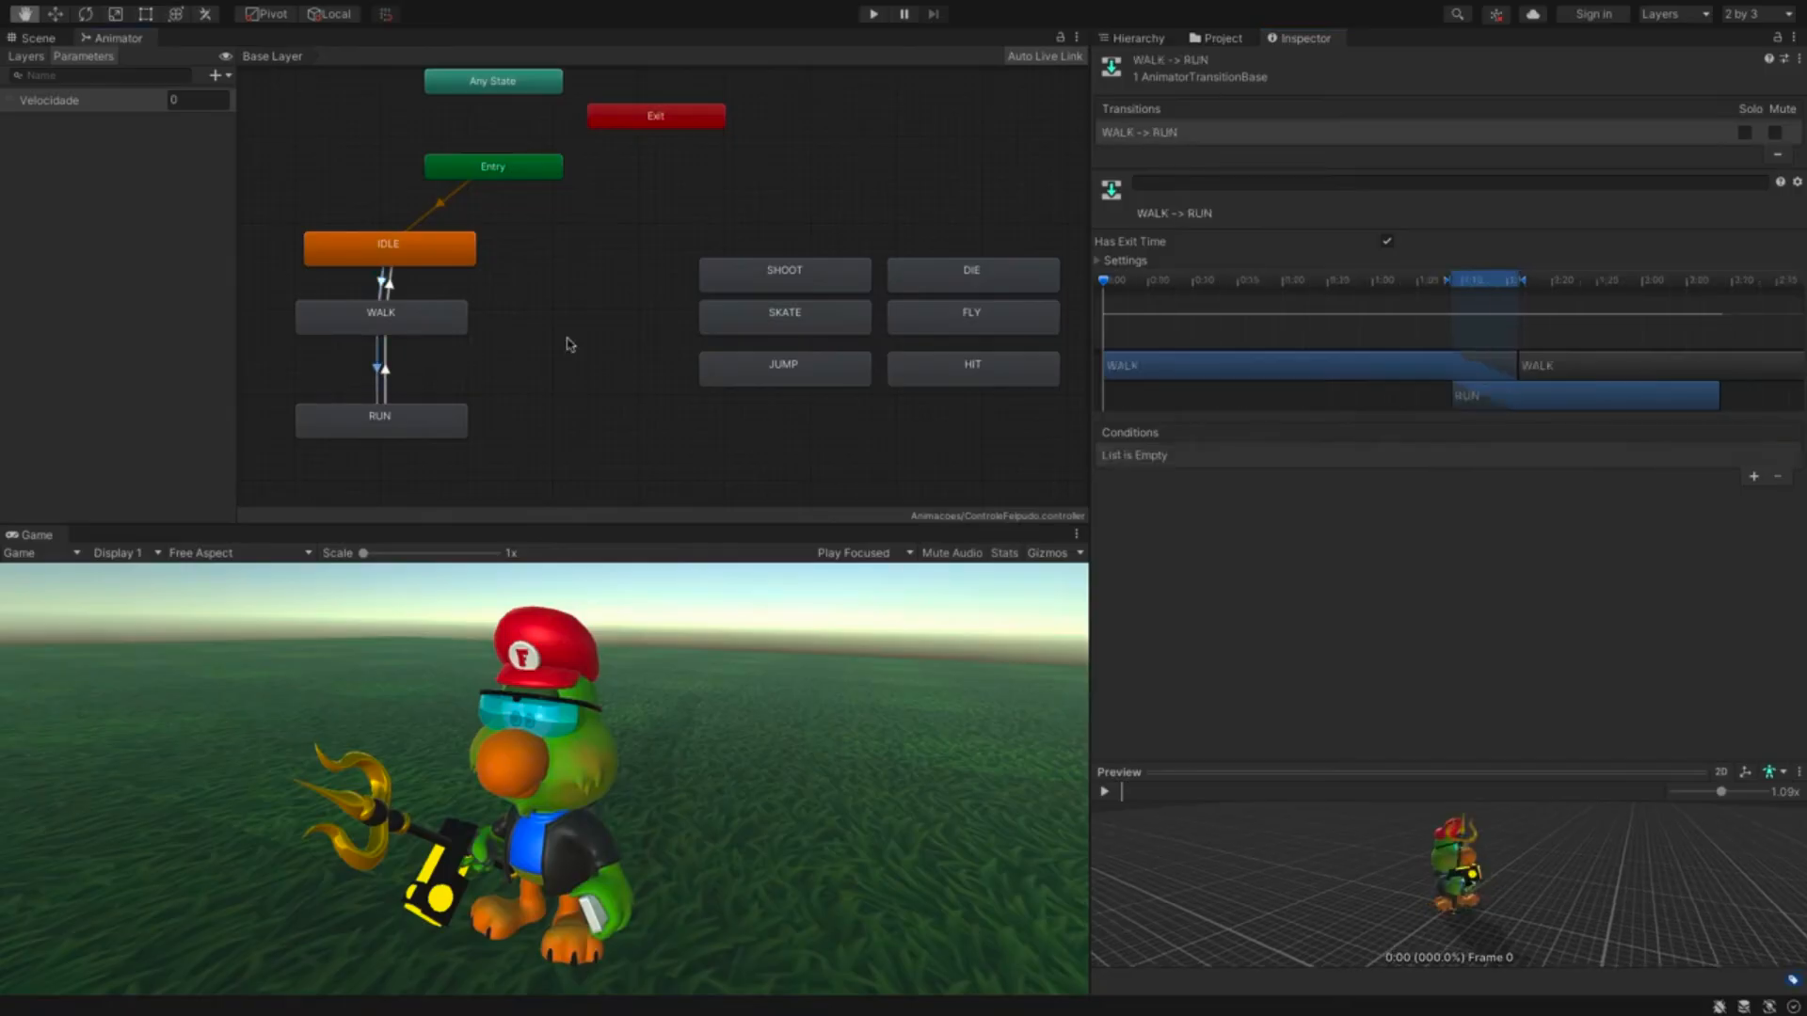
left_click(1751, 479)
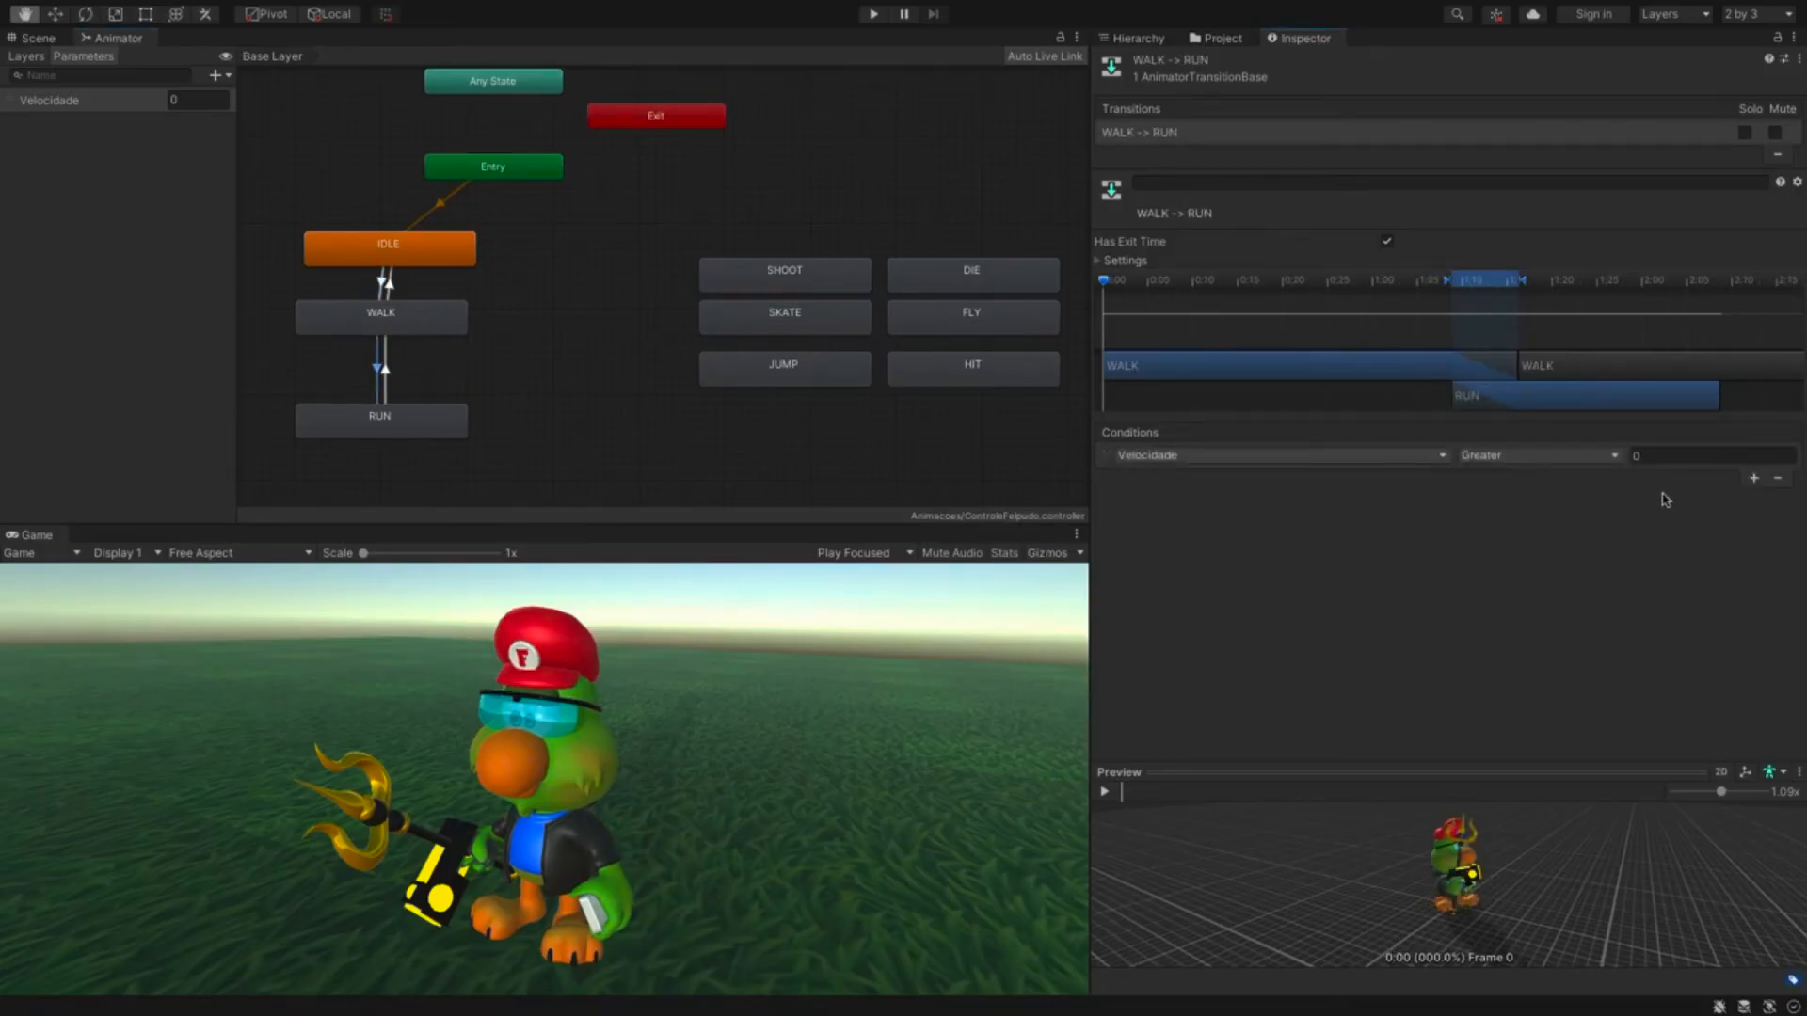
left_click(1665, 456)
- Add a condition to the RUN to WALK transition requiring Velocidade Less than 0.7
left_click(386, 372)
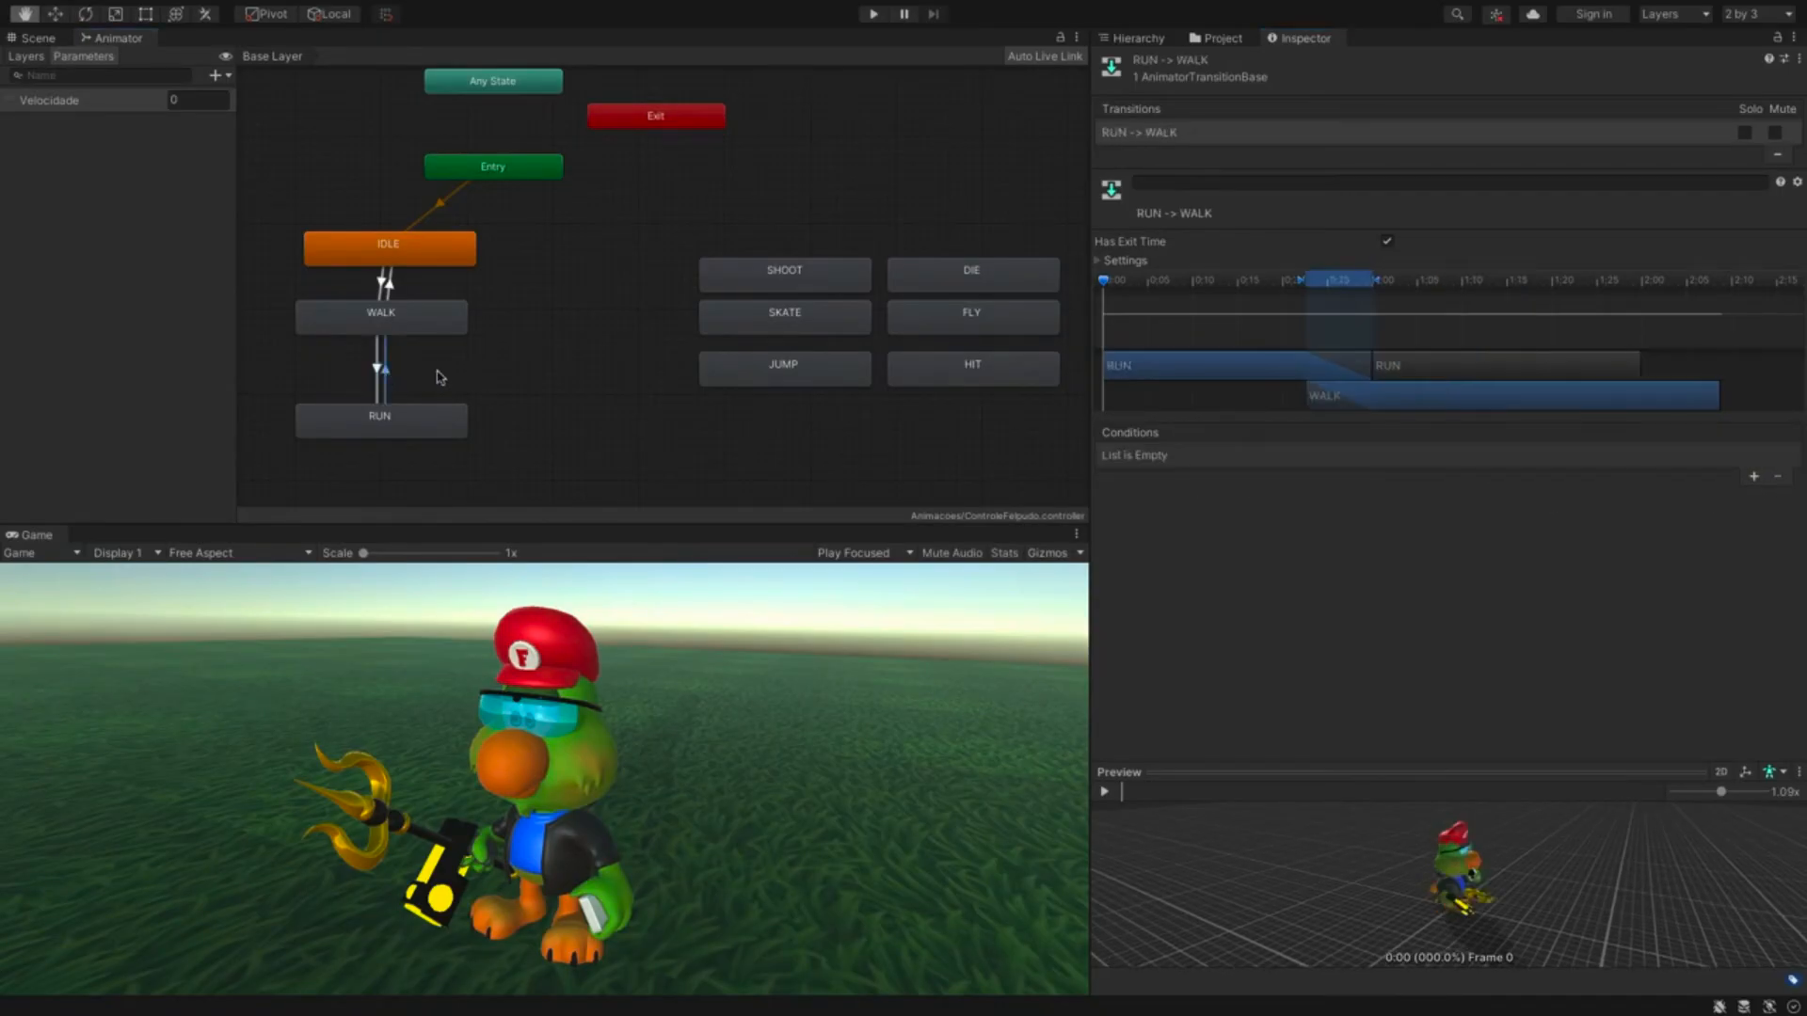
left_click(1753, 476)
left_click(1536, 459)
left_click(1506, 474)
left_click(1679, 458)
type("0.7")
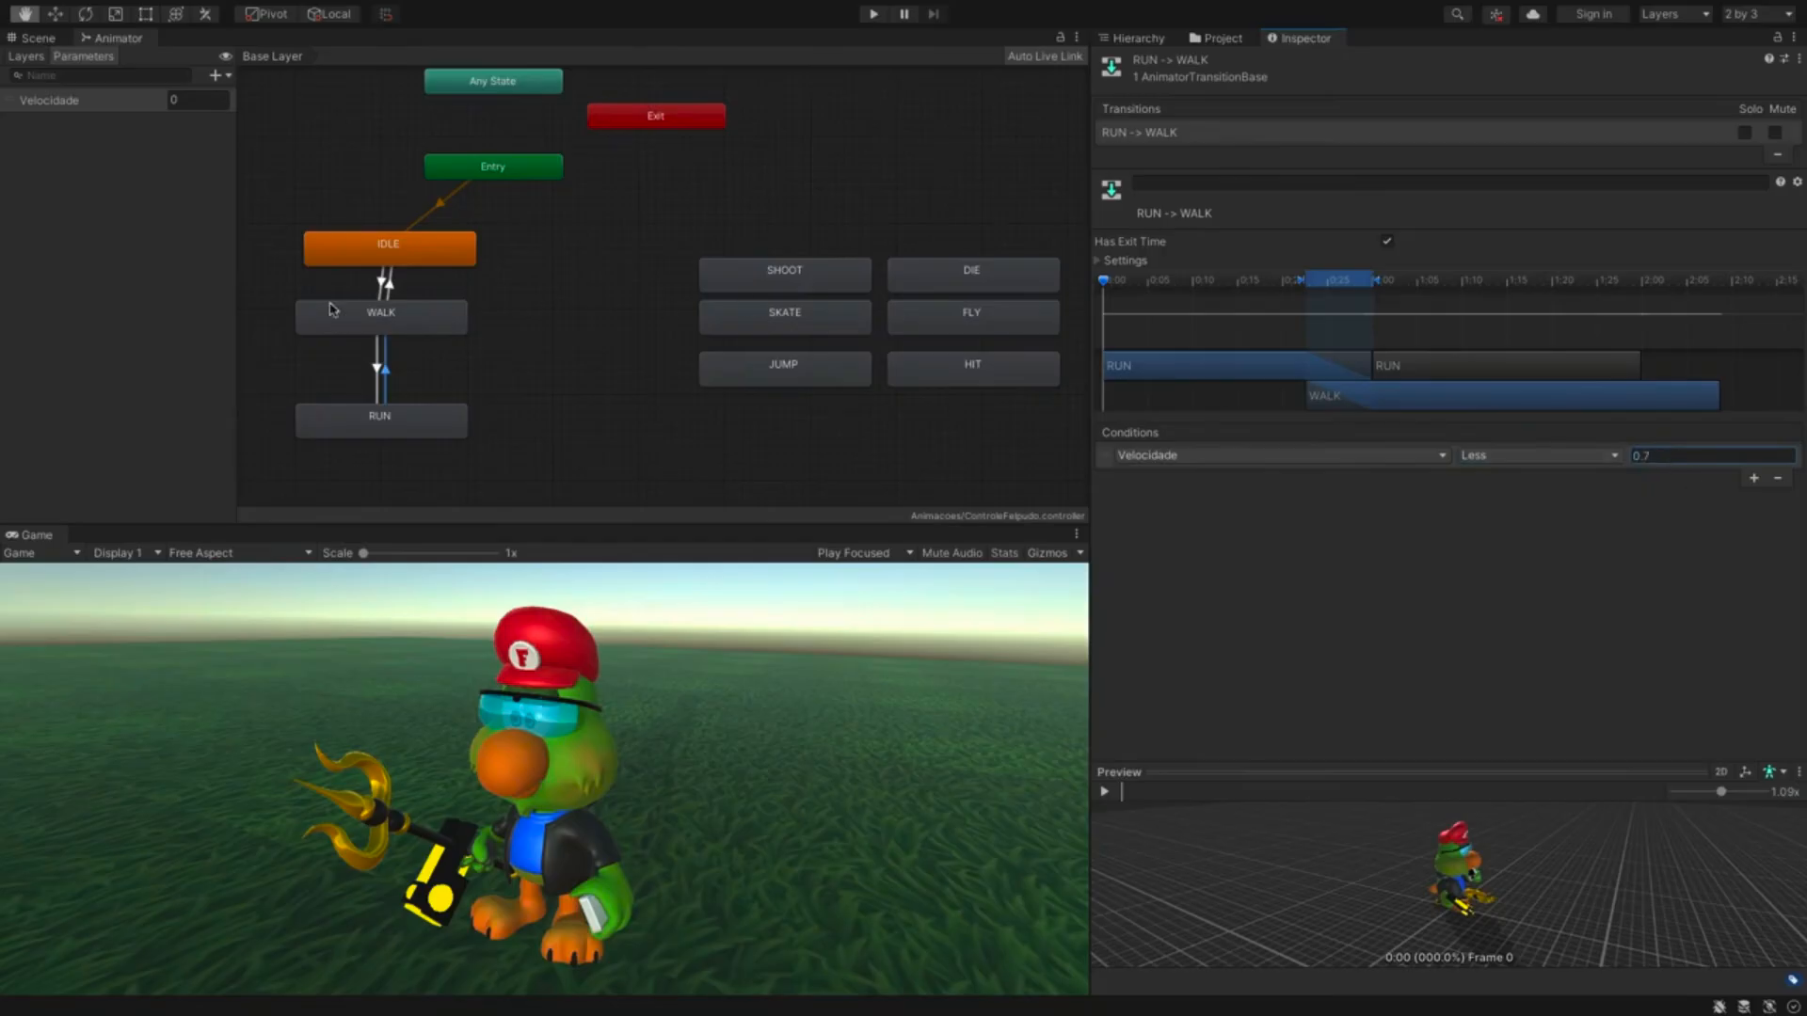
- Add a condition to the WALK to IDLE transition requiring Velocidade Less than 0.25
left_click(389, 286)
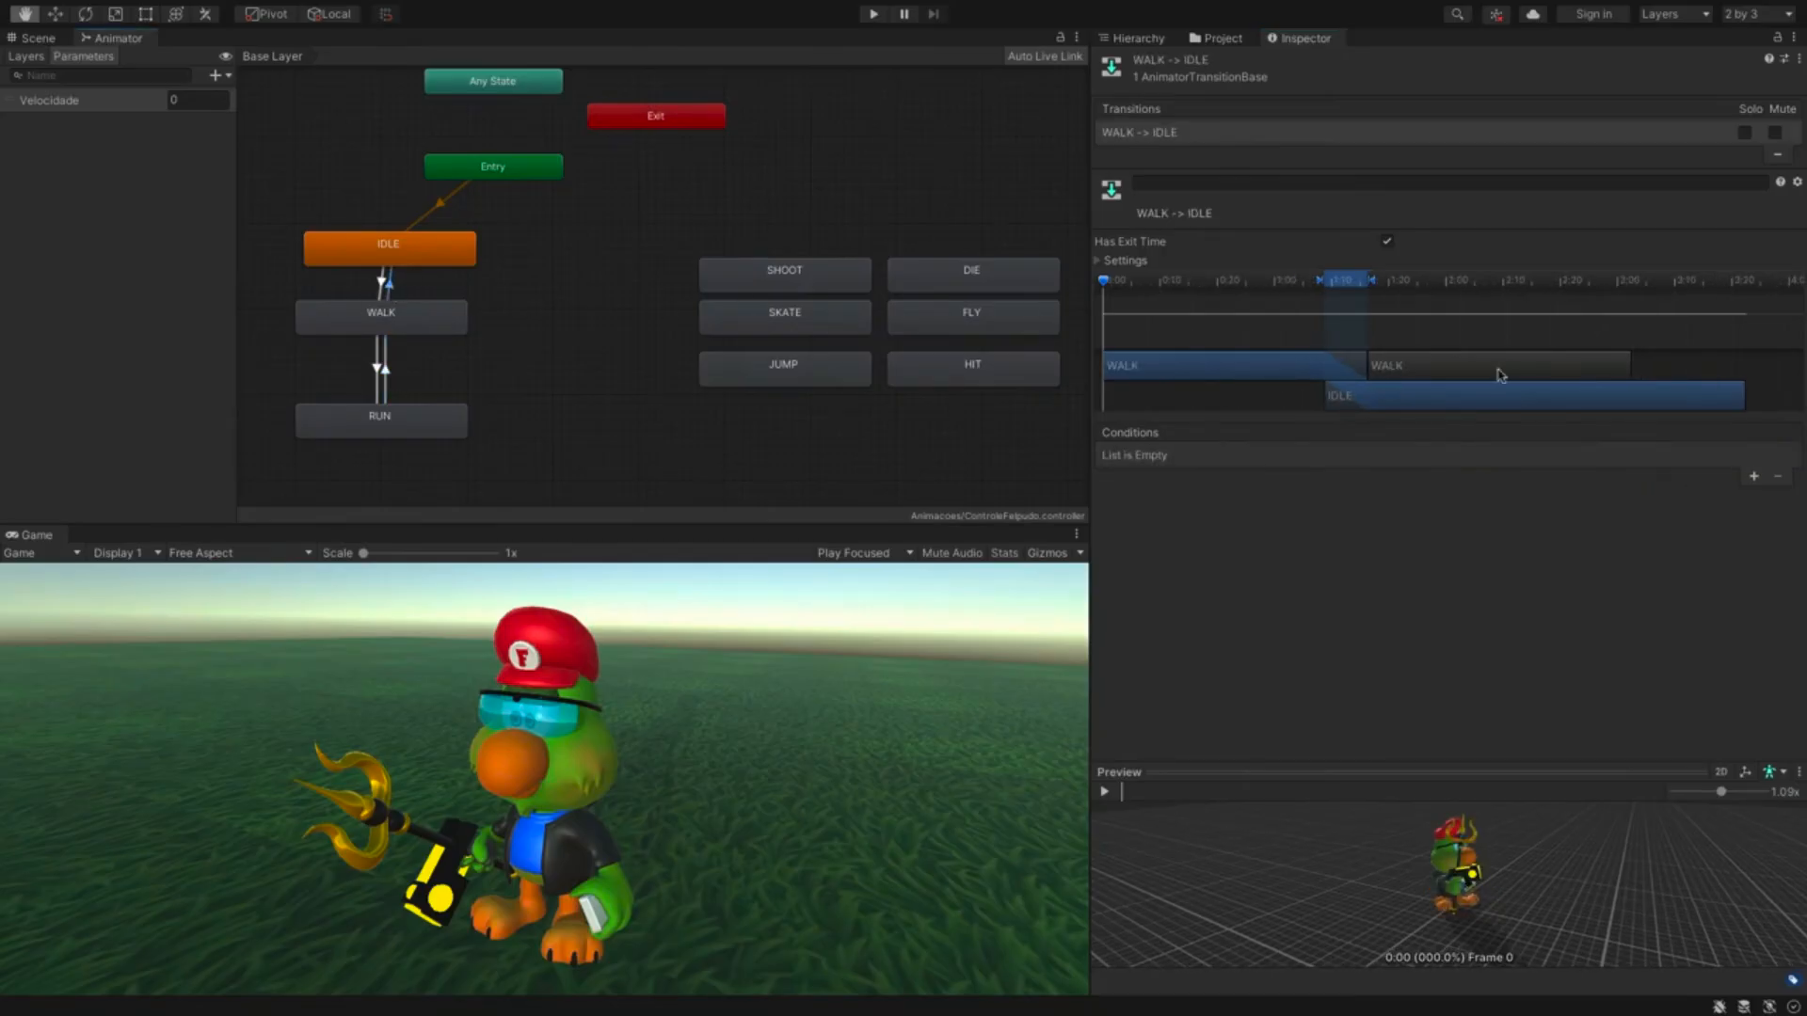
left_click(1753, 477)
left_click(1559, 458)
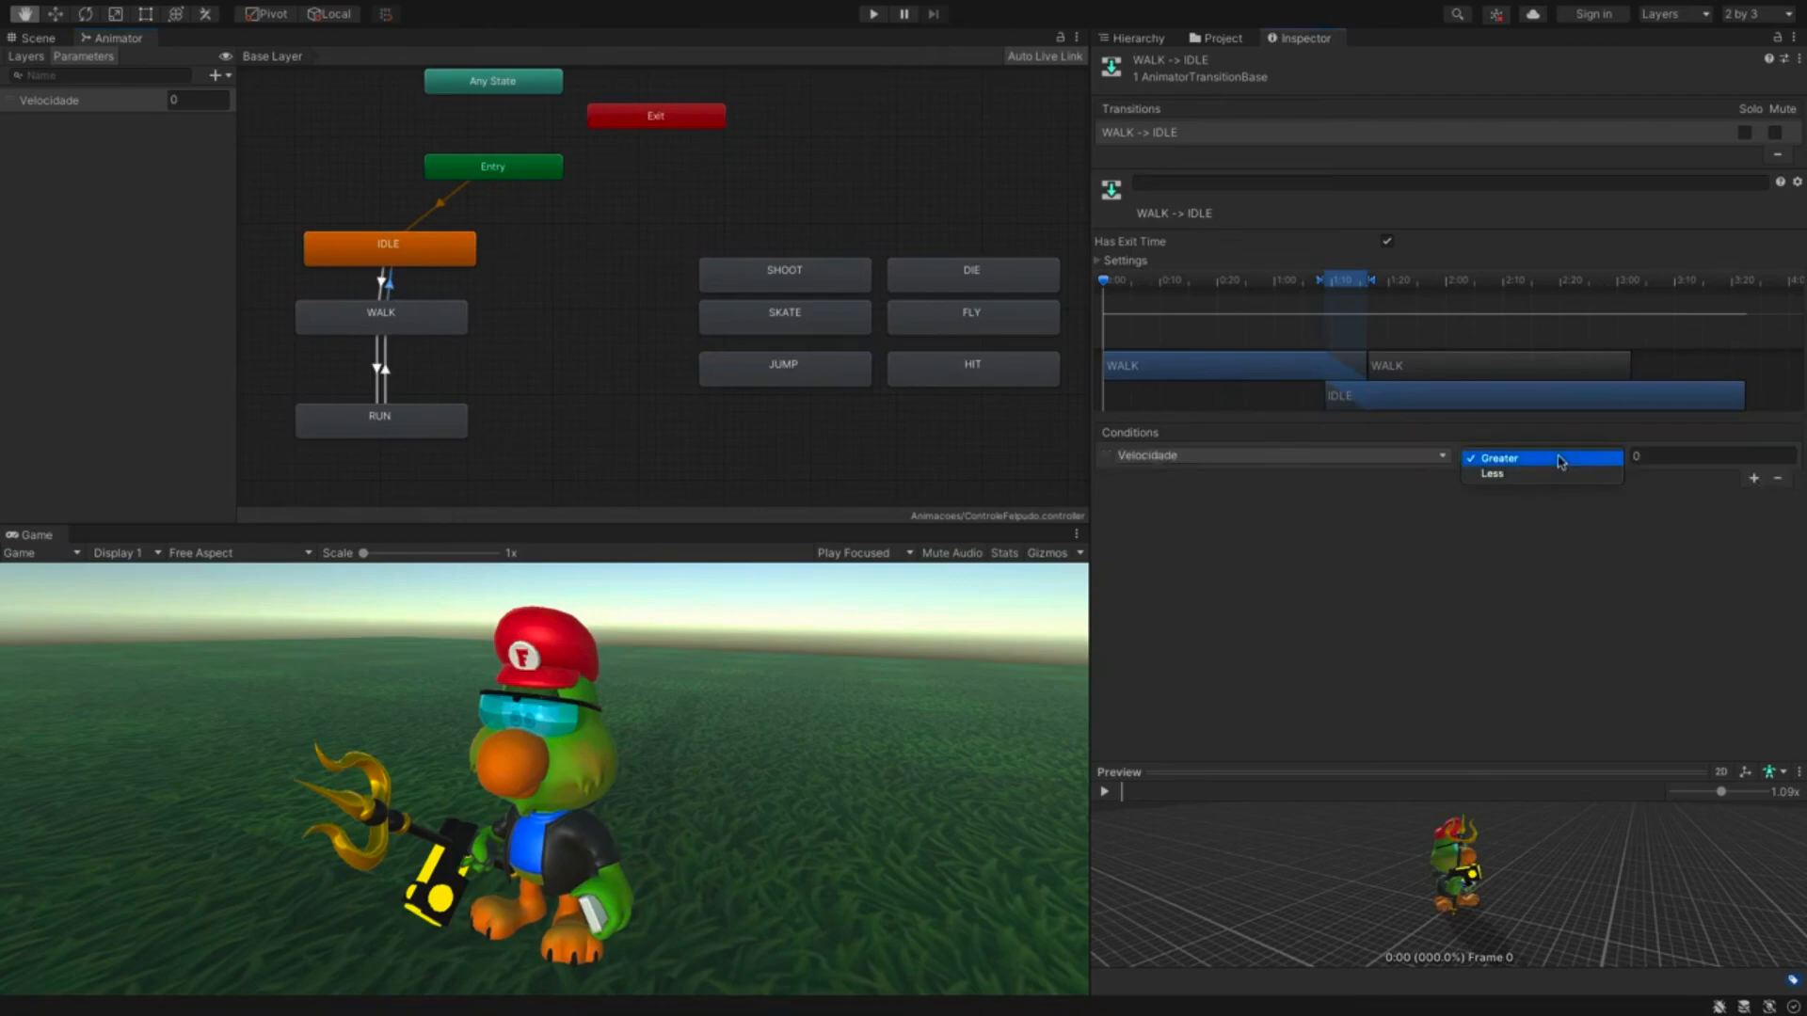
left_click(1543, 474)
left_click(1671, 463)
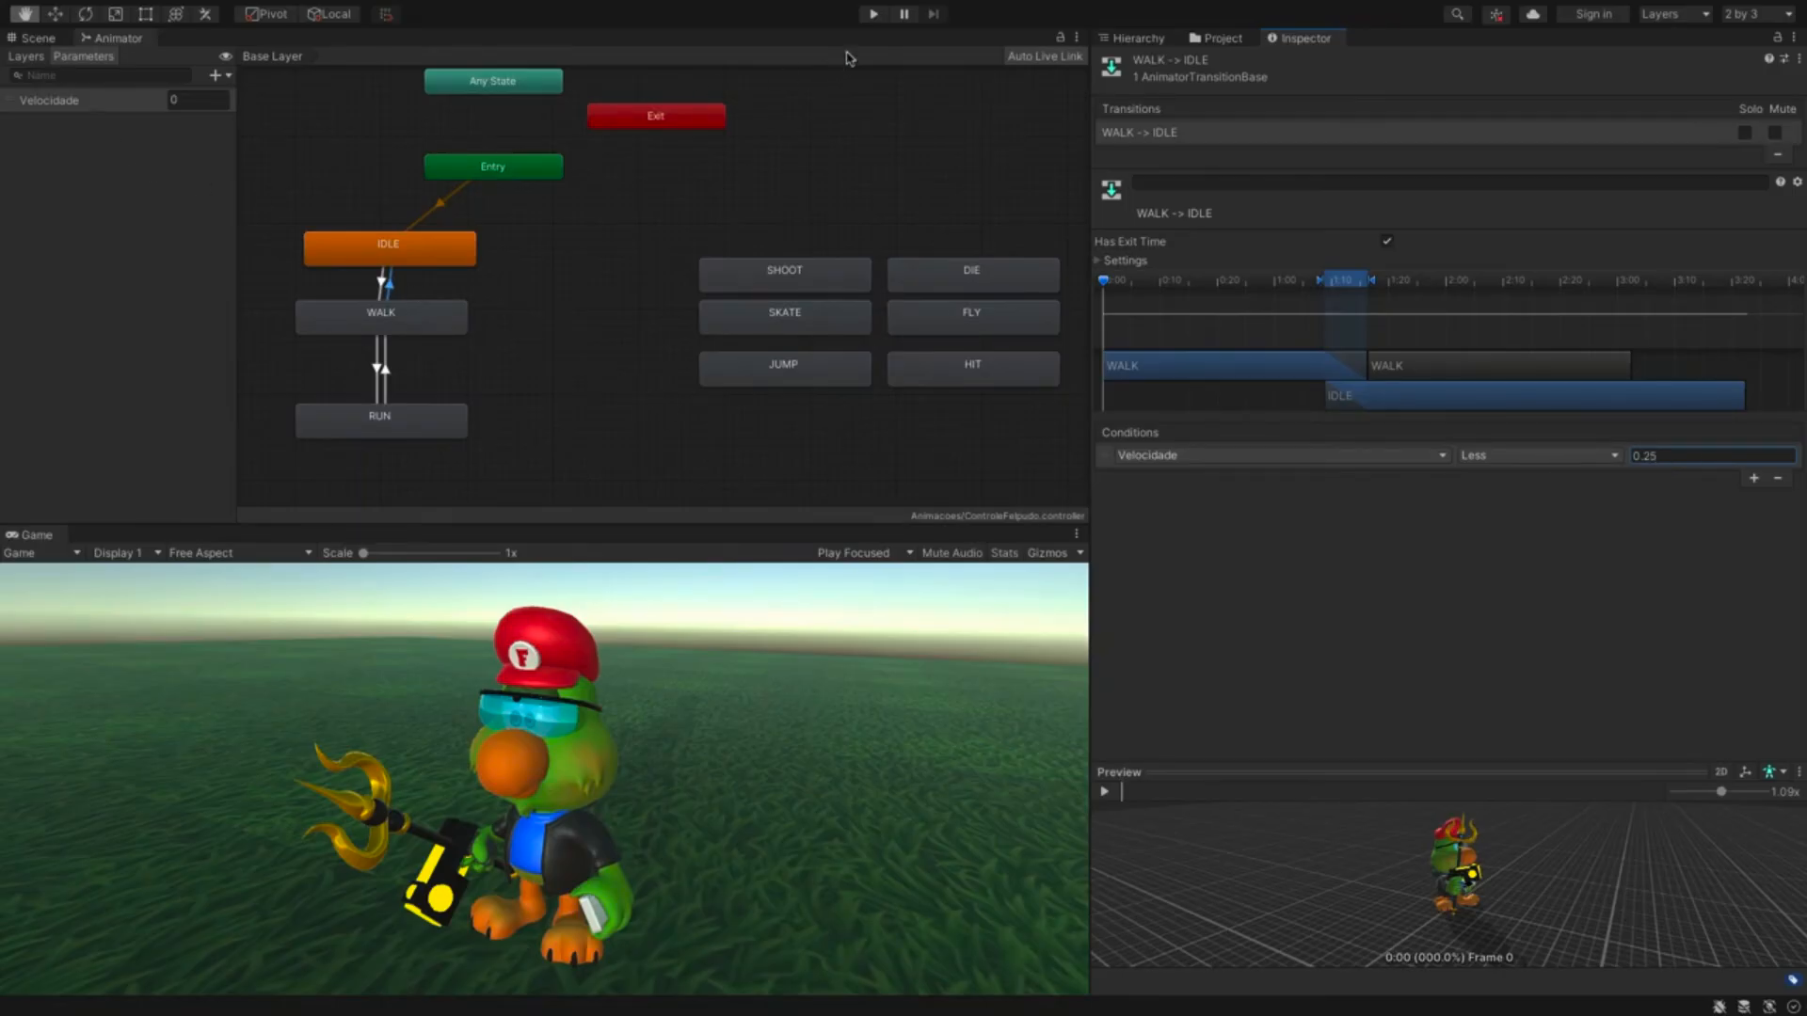
- Play the scene and set Velocidade to 0.5 to test the transition from IDLE to WALK
left_click(873, 14)
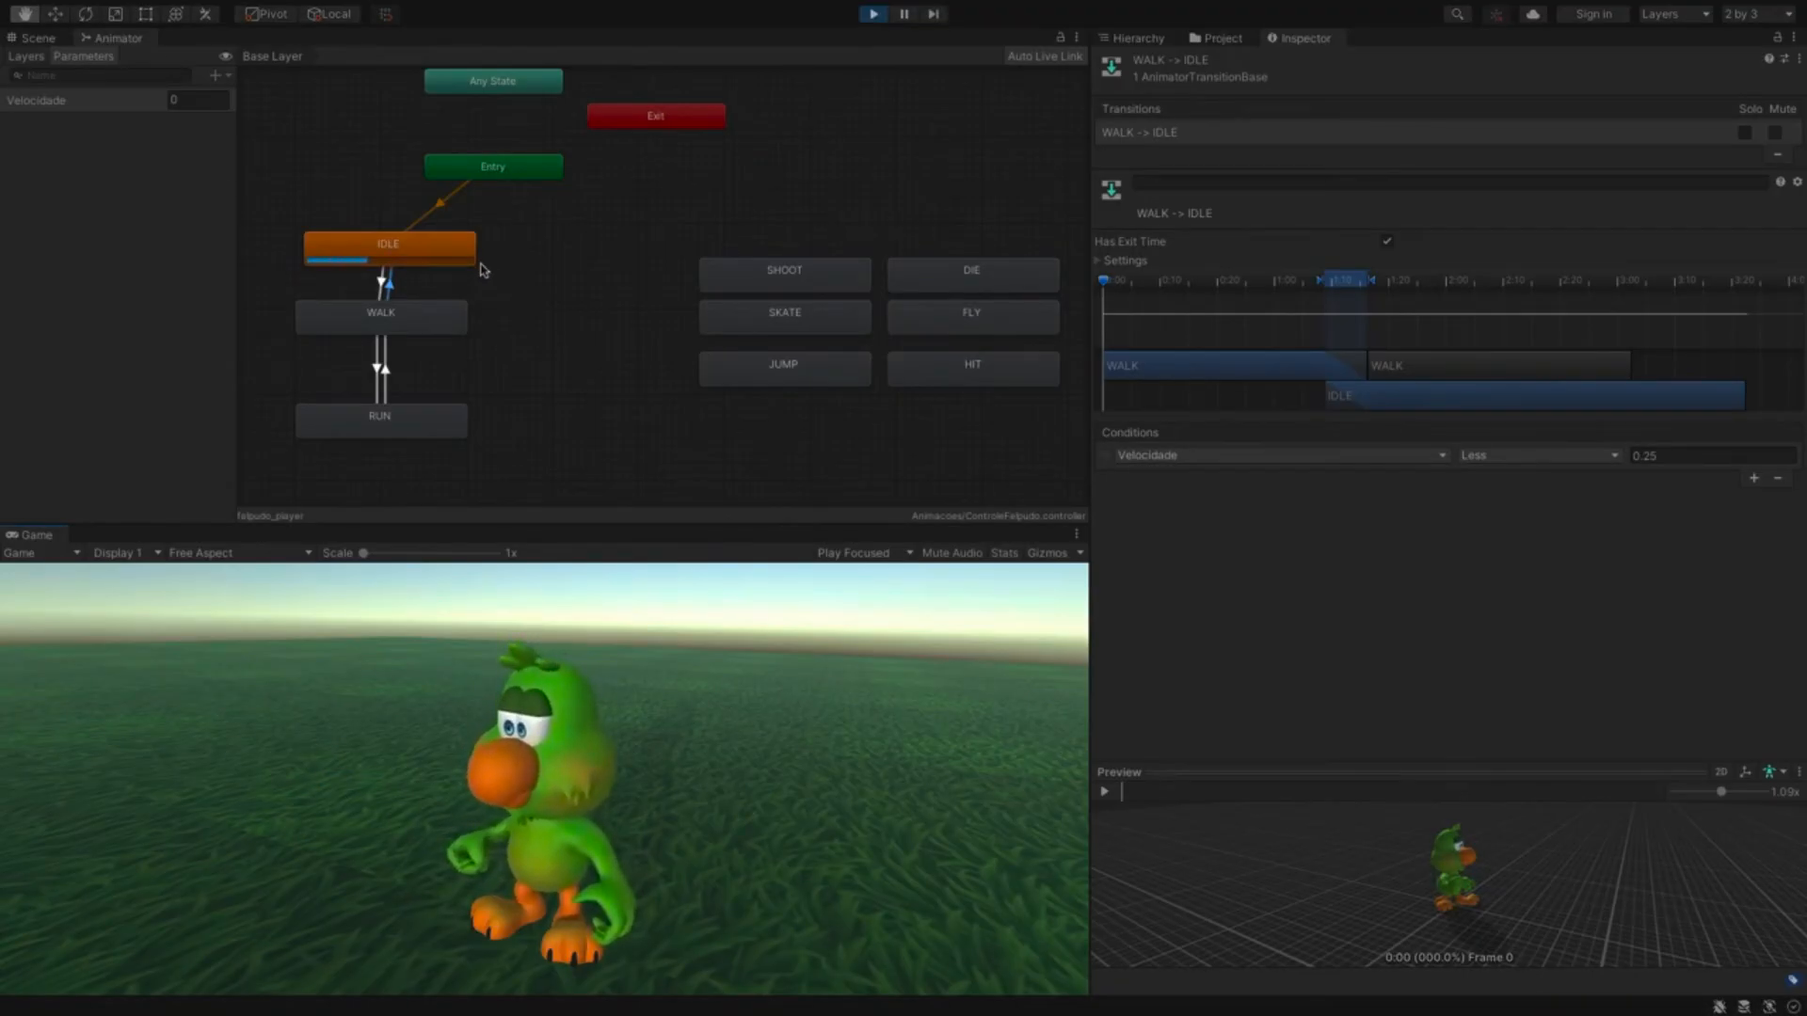
left_click(171, 100)
left_click(179, 101)
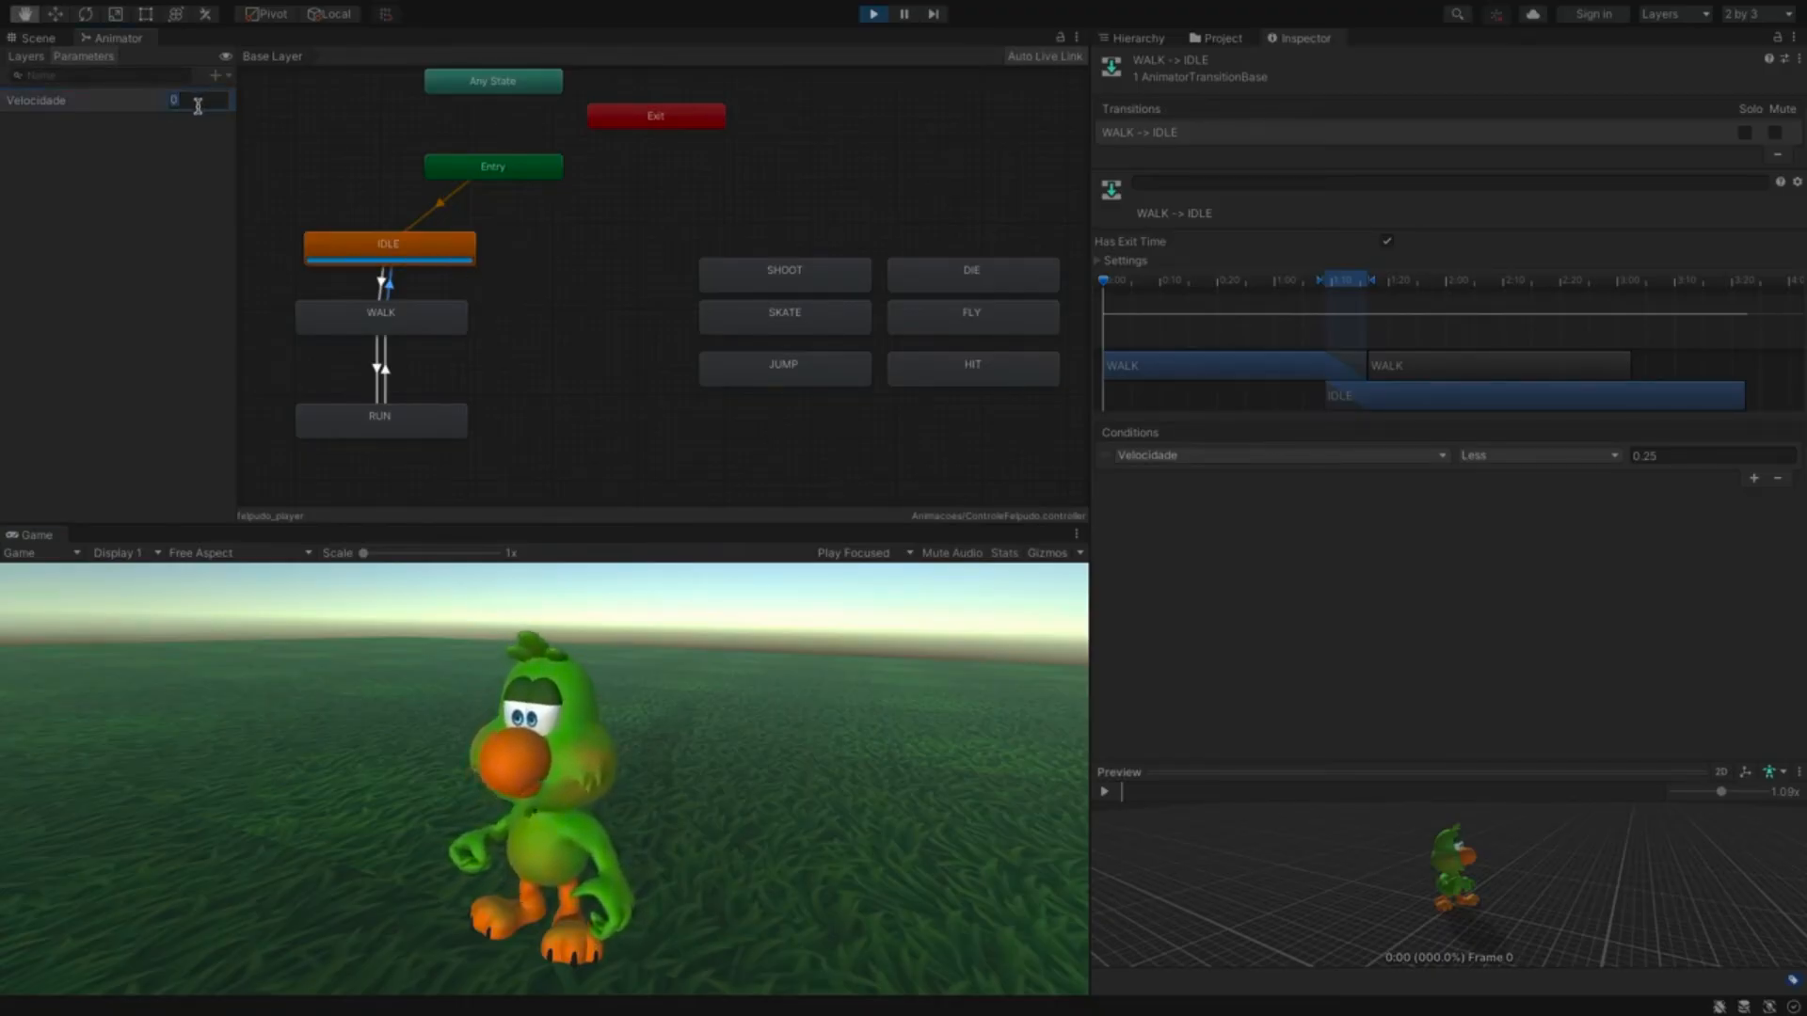
type("0.5")
key("Return")
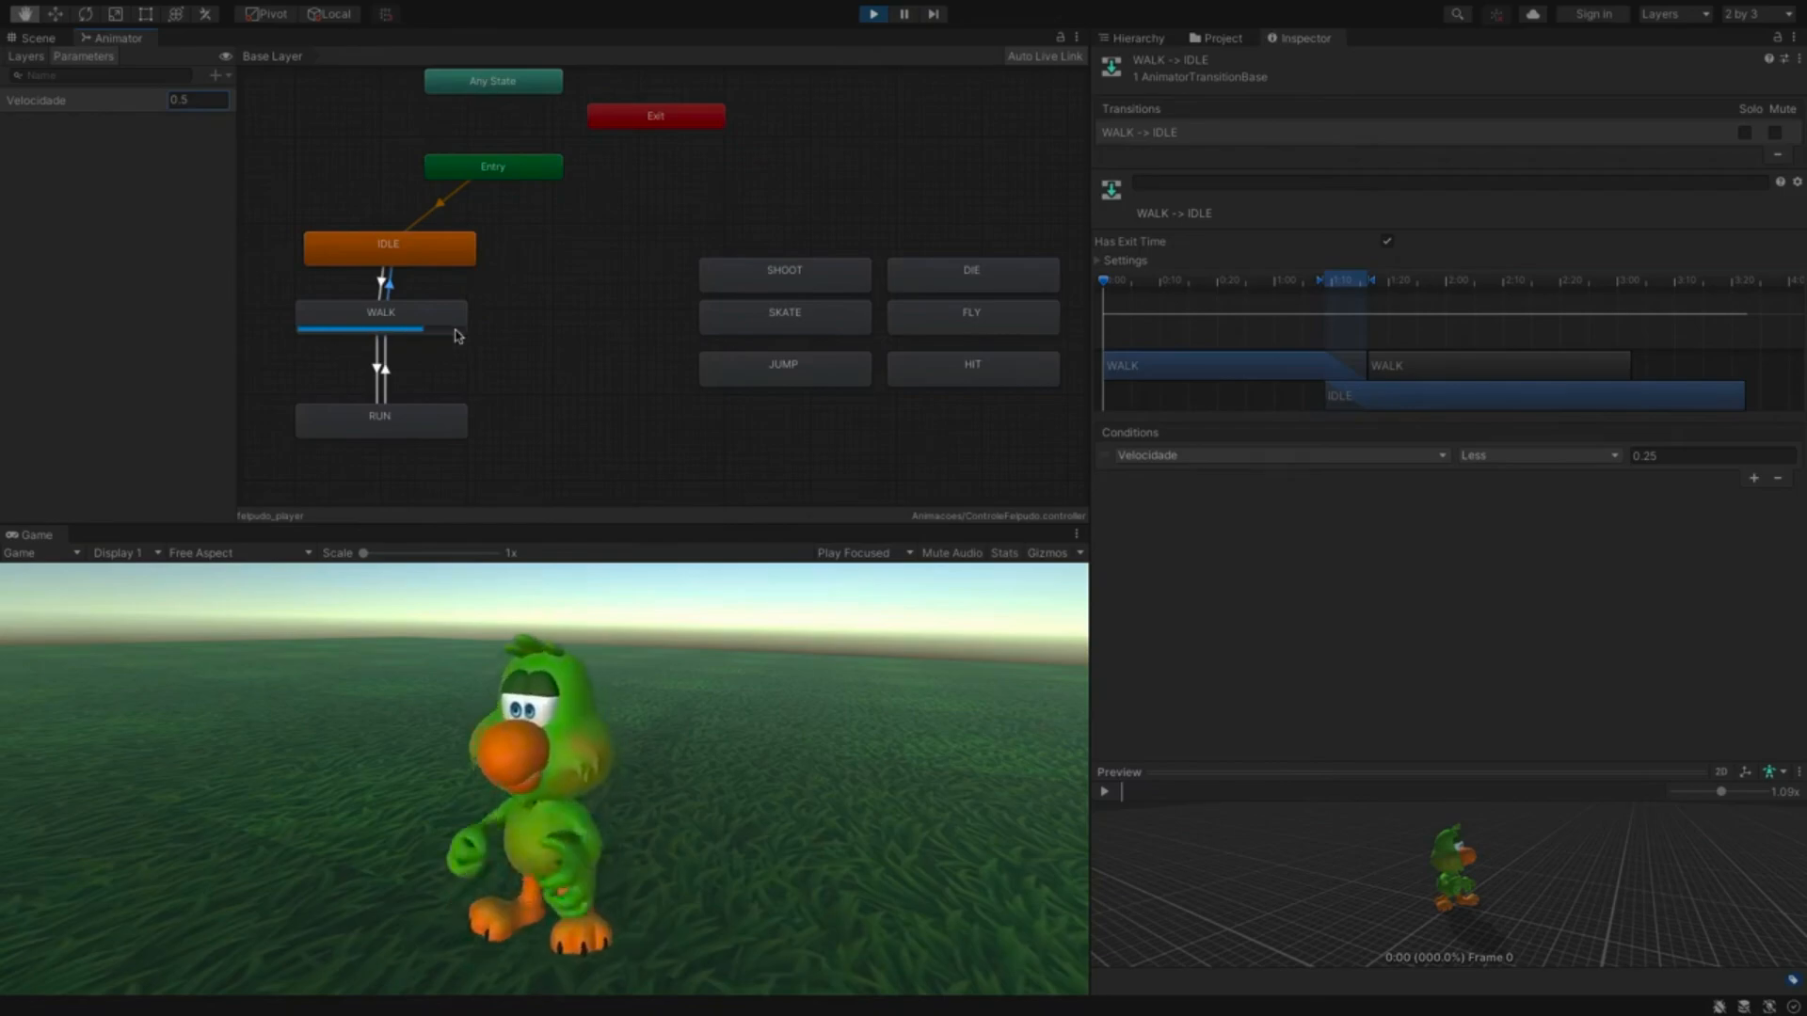
left_click(609, 336)
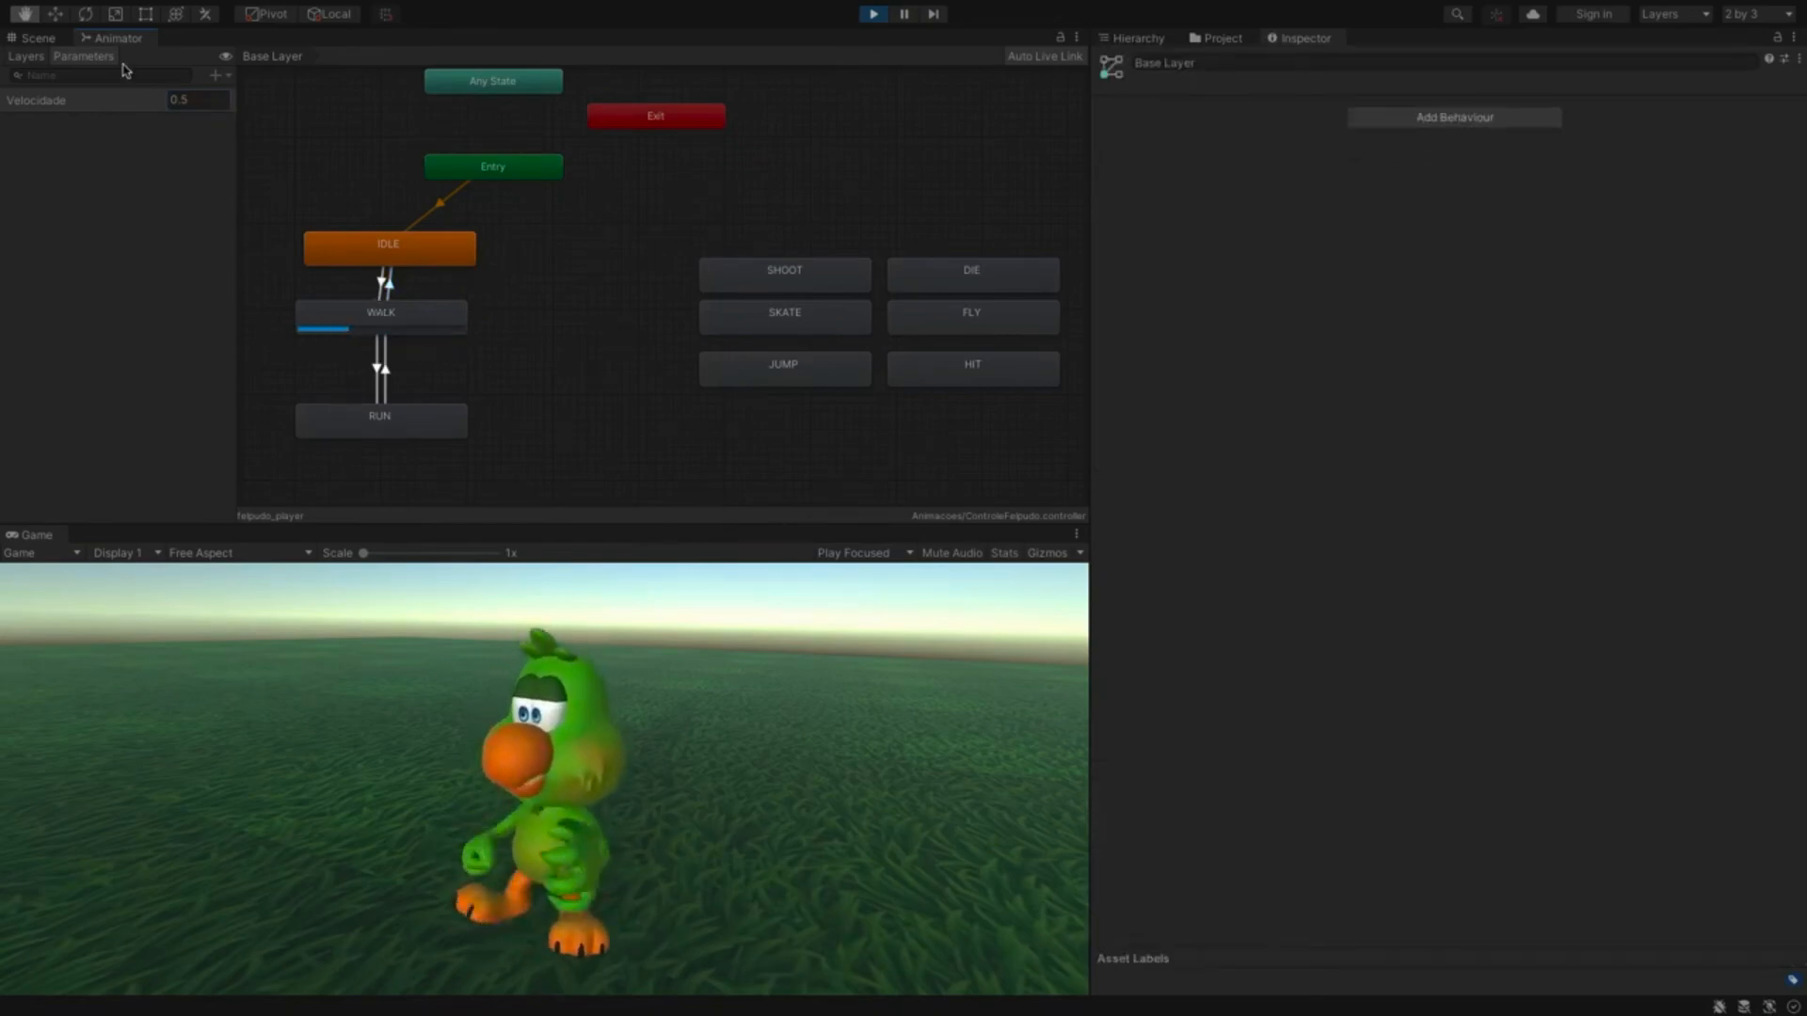
- Set Velocidade to 1 in the running scene to test the transition from WALK to RUN
left_click(146, 103)
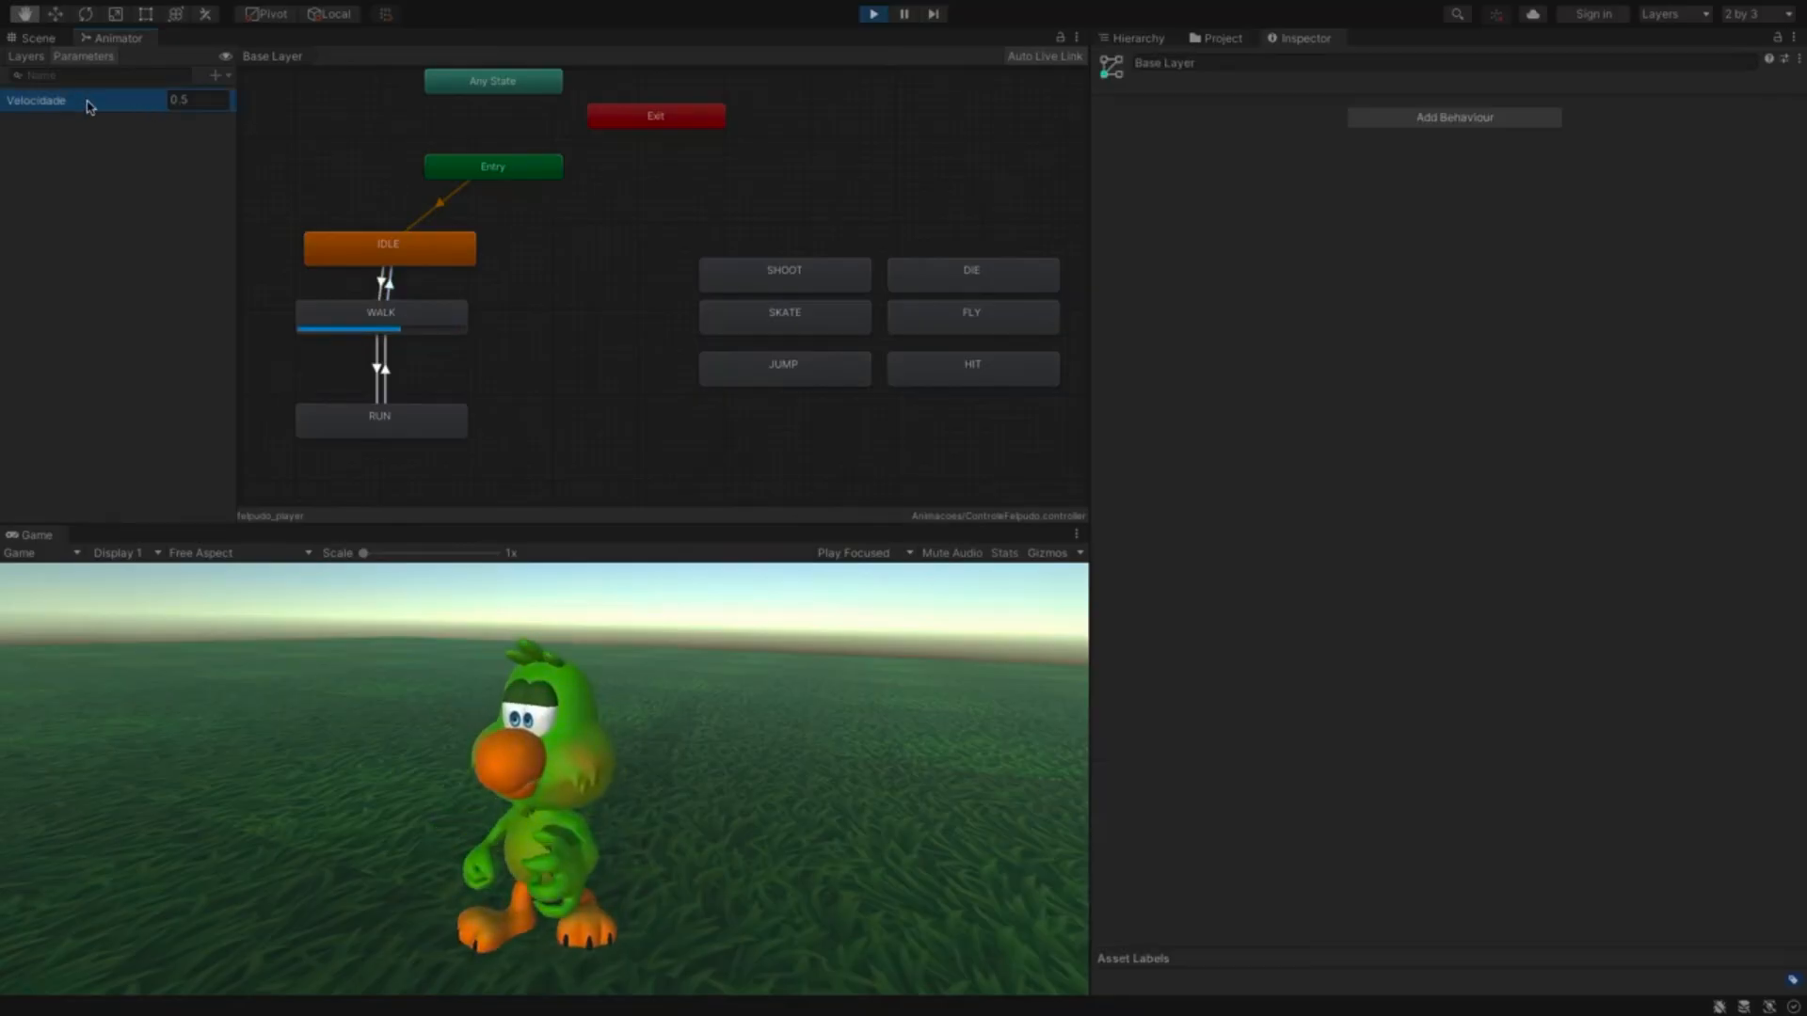
left_click(181, 100)
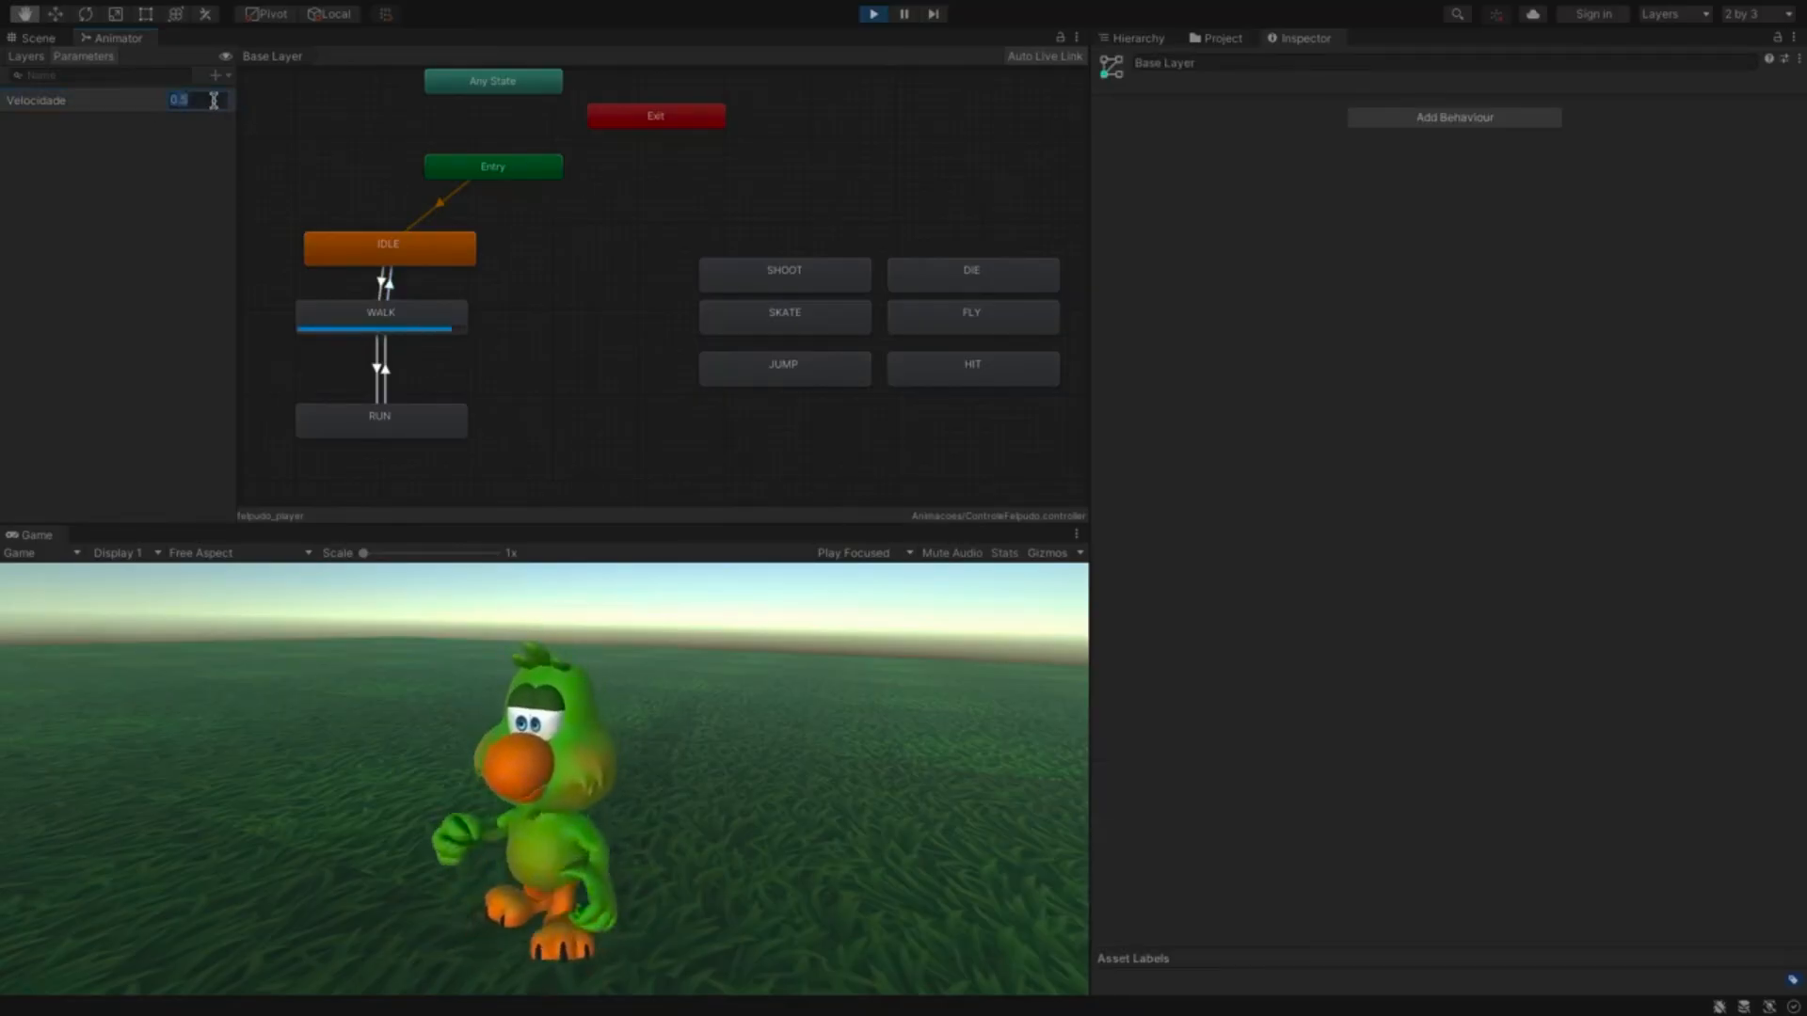
type("1")
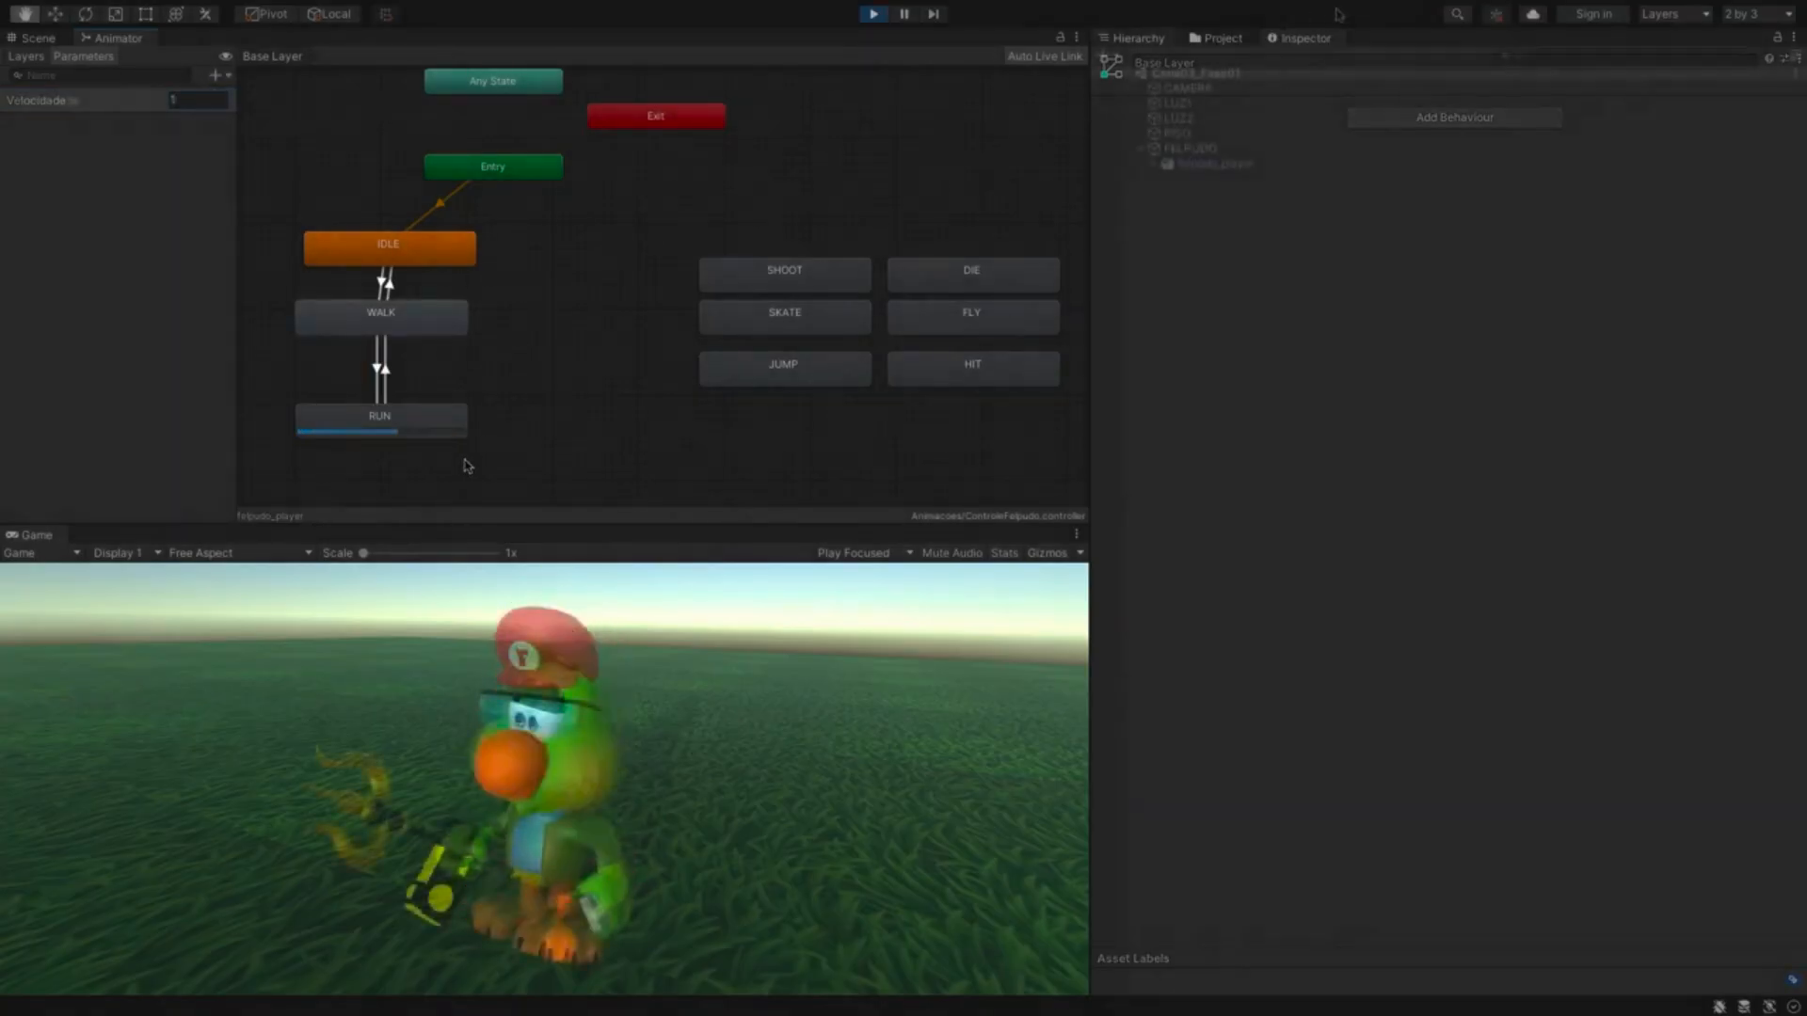
- Turn off Has Exit Time on all four transitions between IDLE, WALK and RUN
left_click(1317, 40)
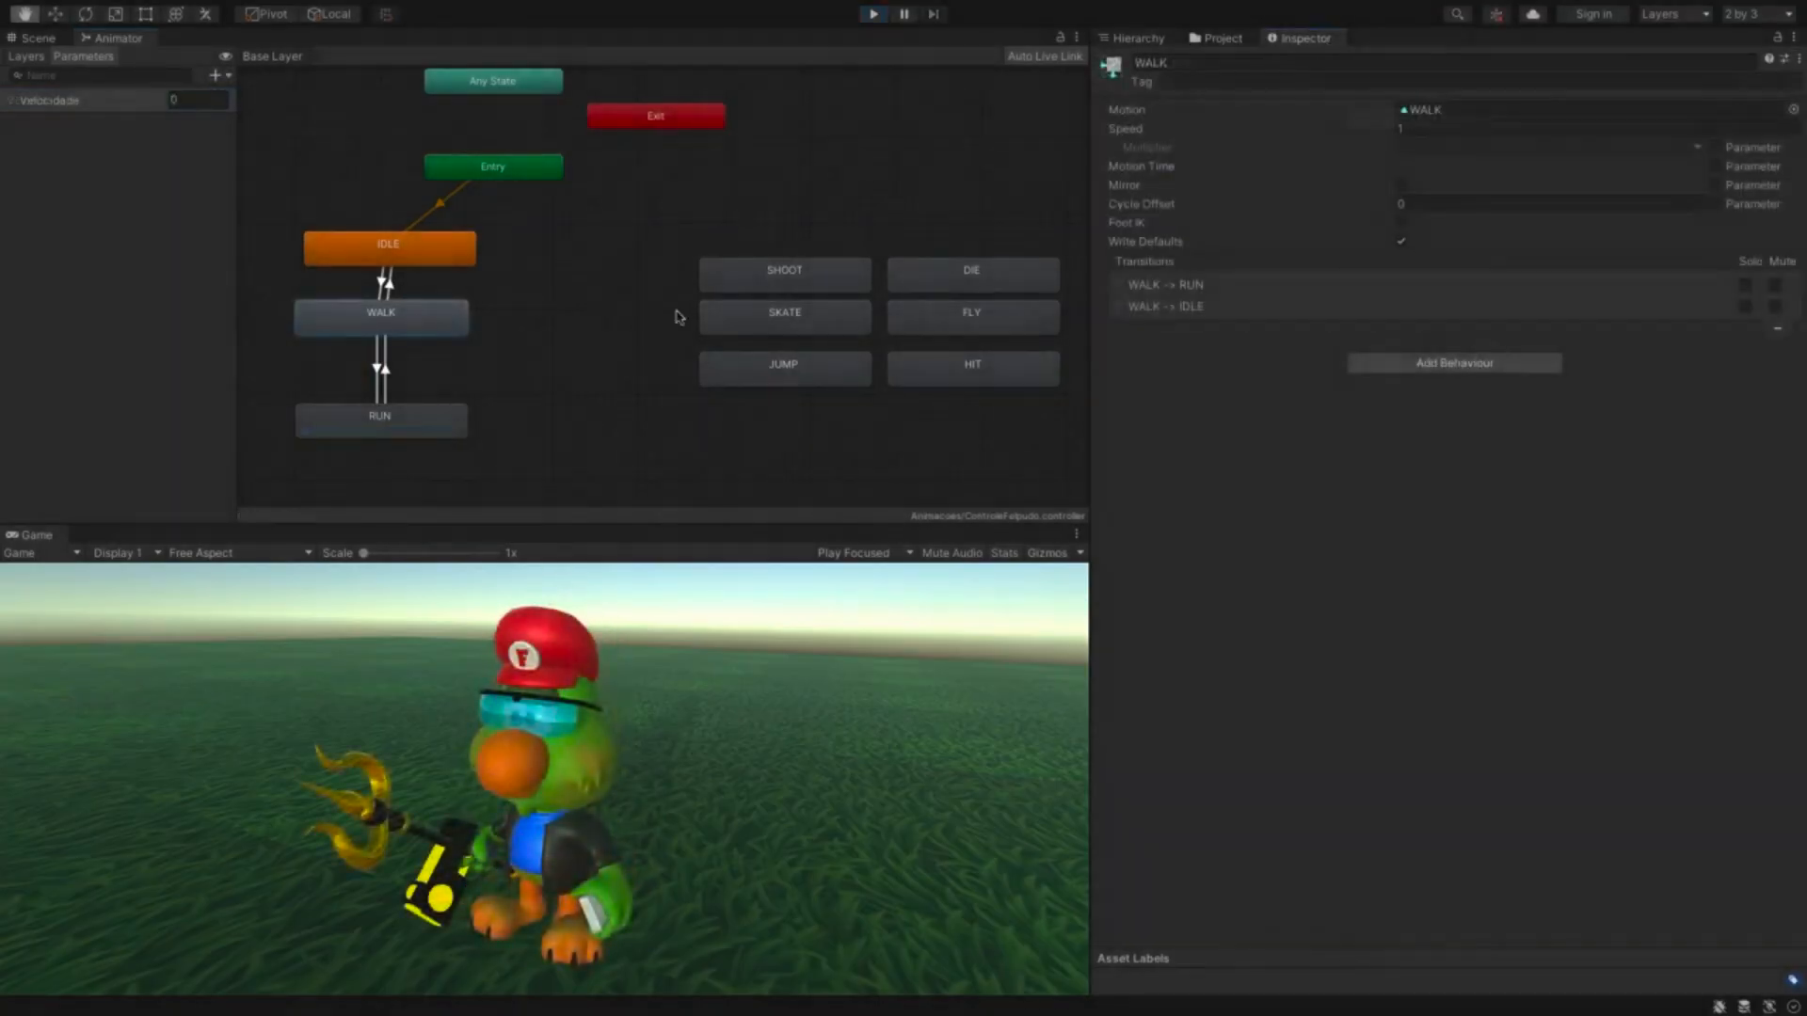
left_click(545, 358)
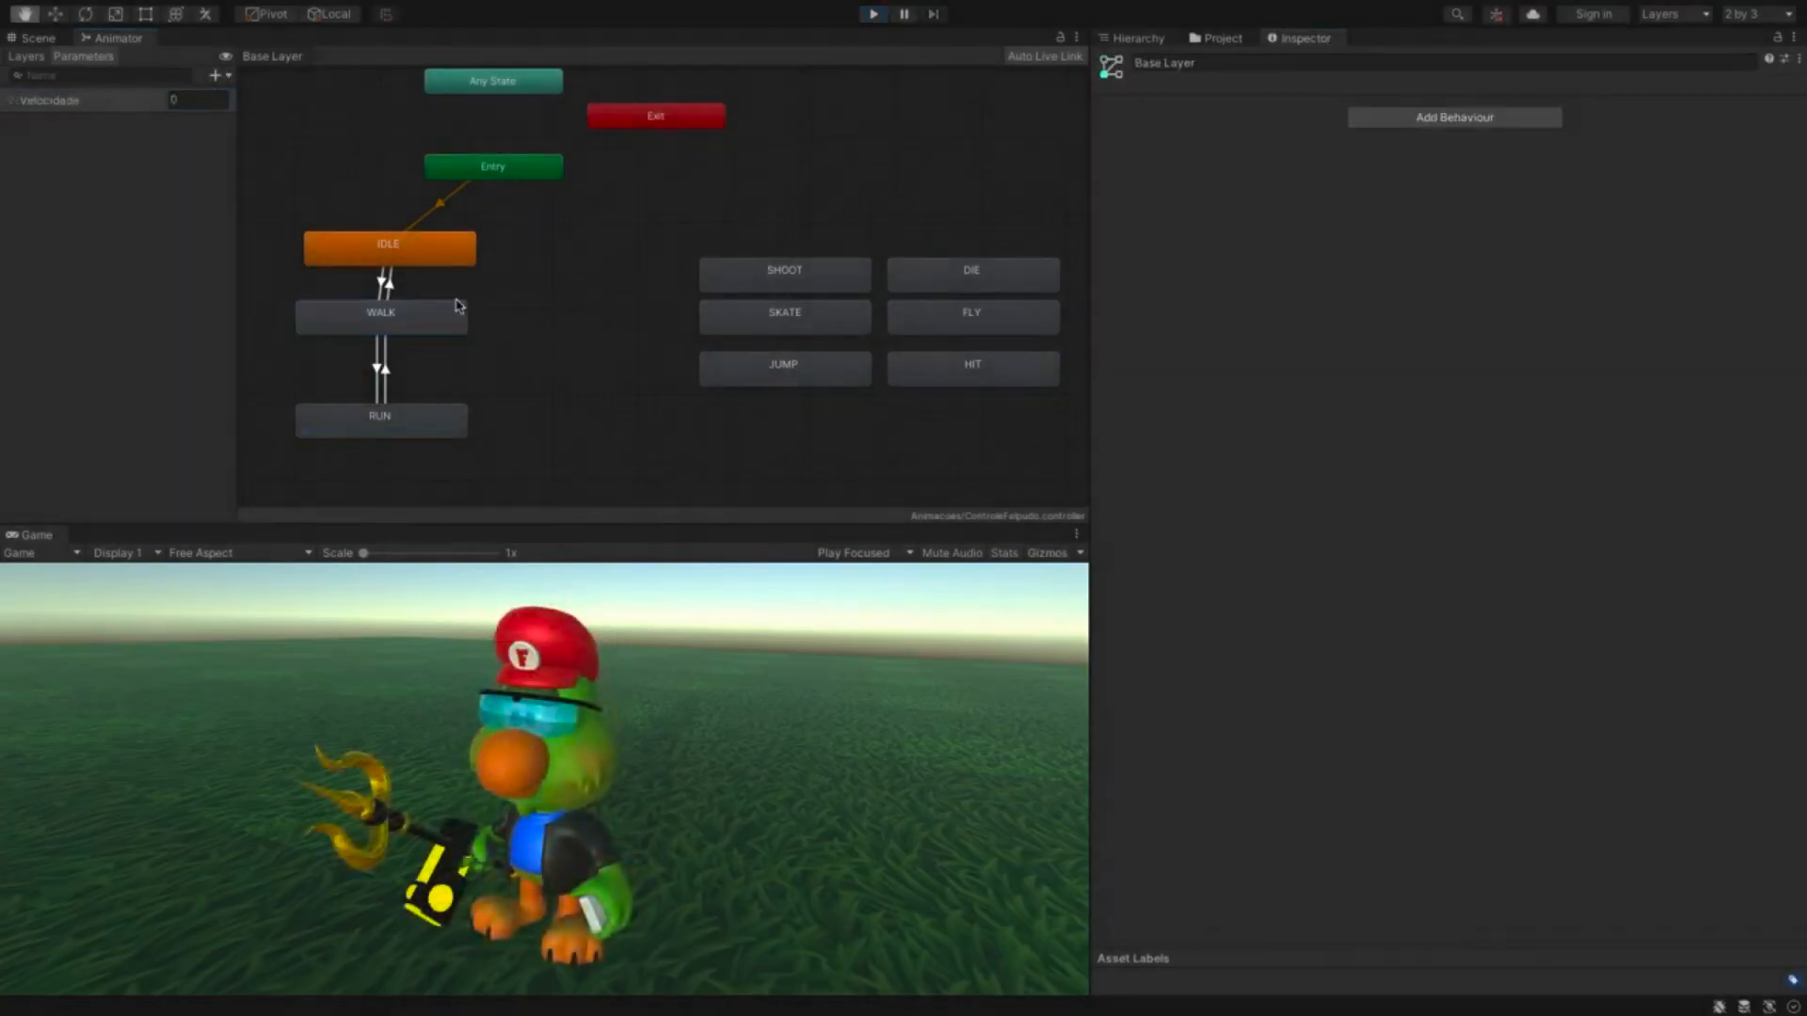
left_click(385, 282)
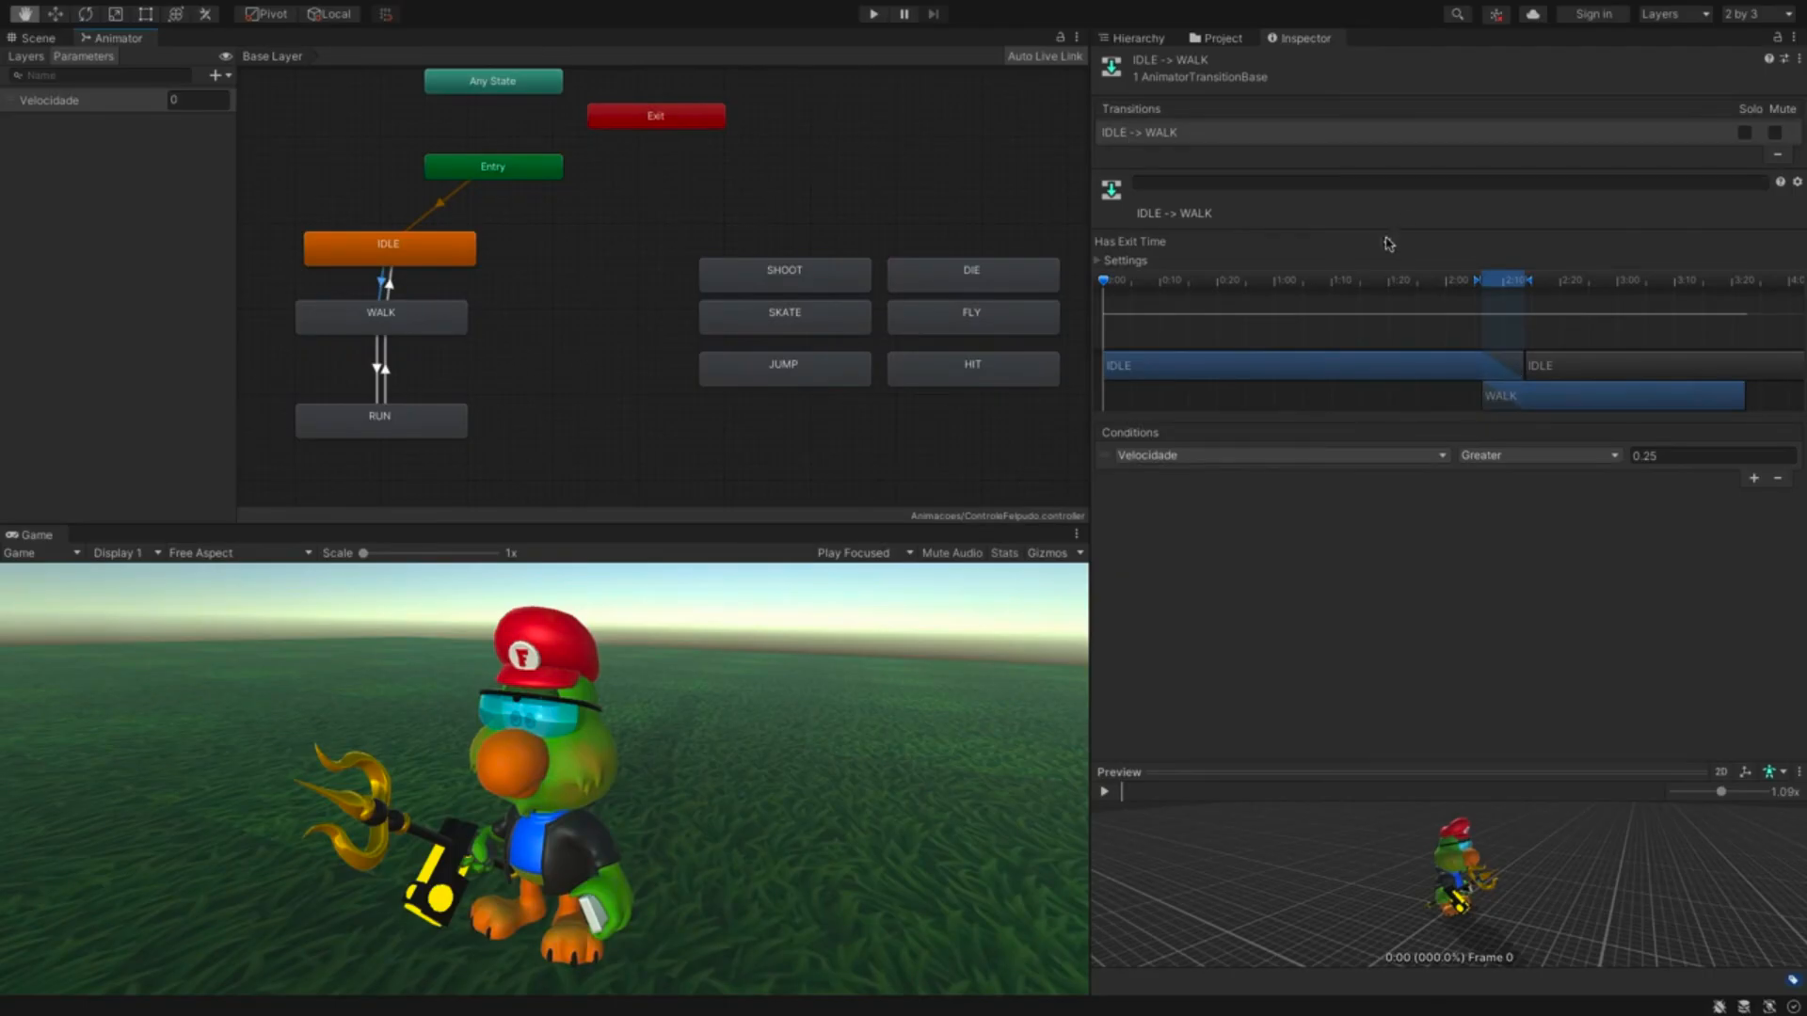
left_click(378, 371)
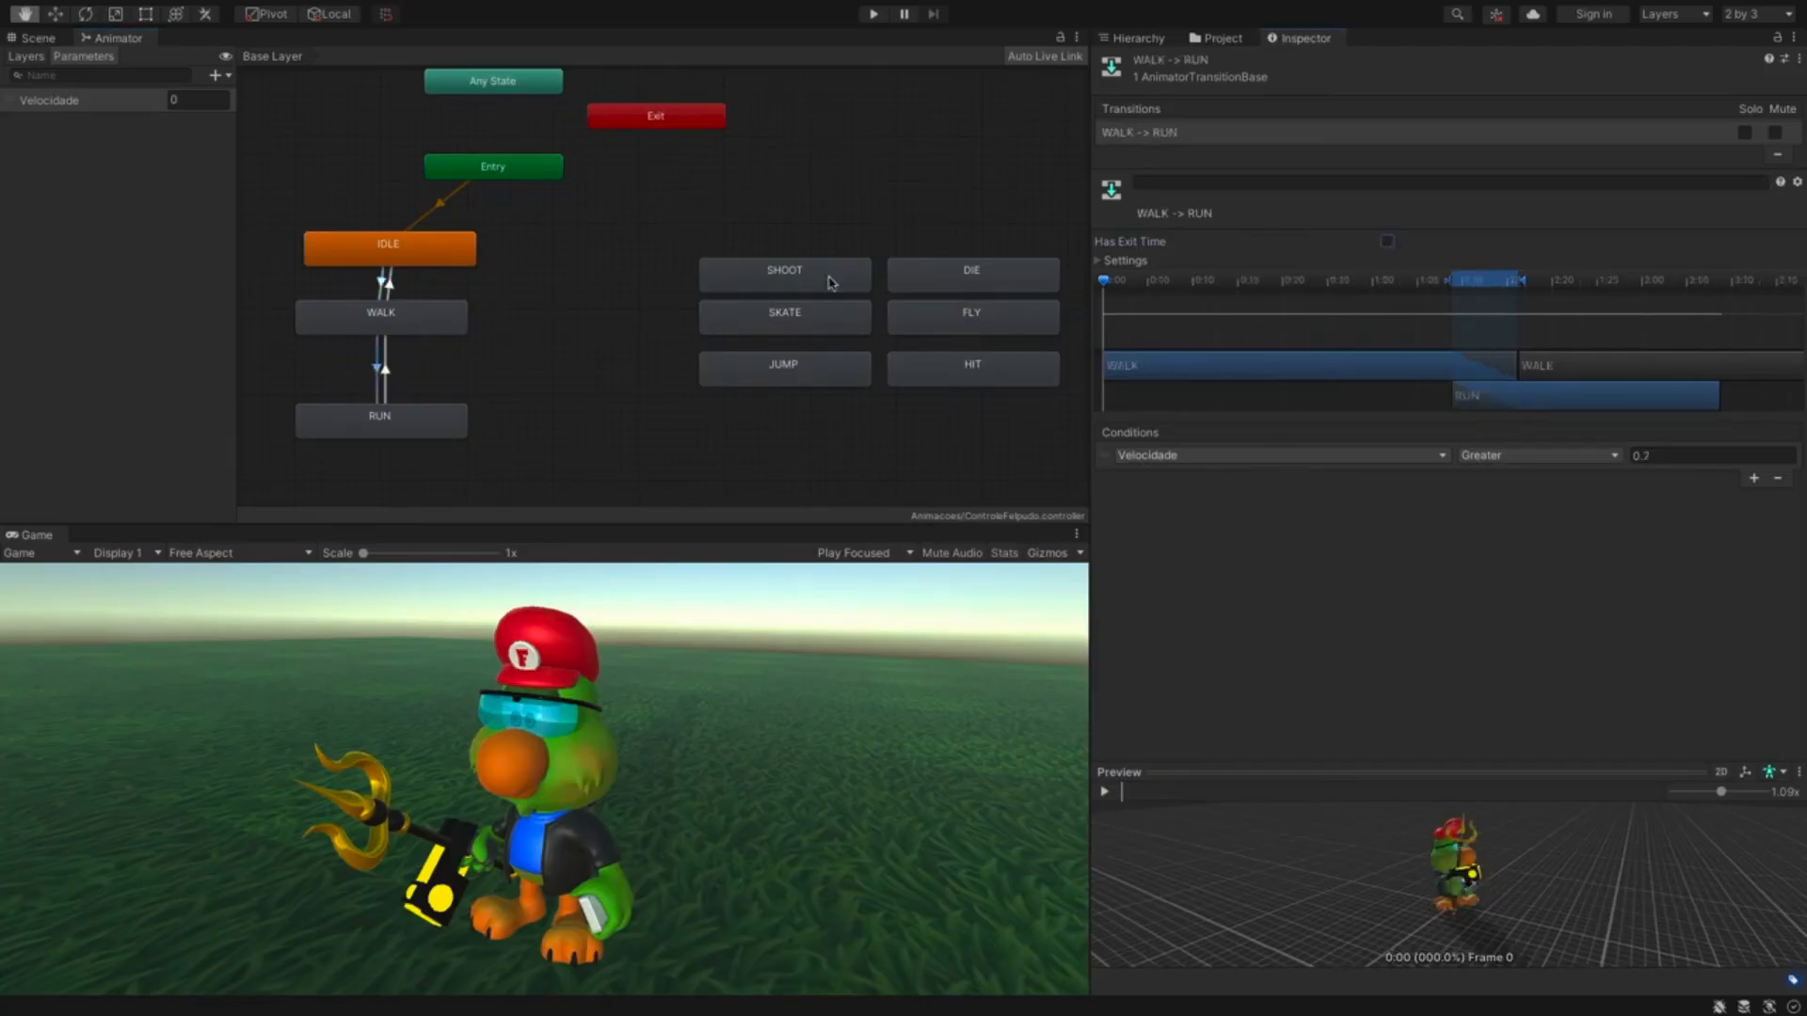
left_click(385, 372)
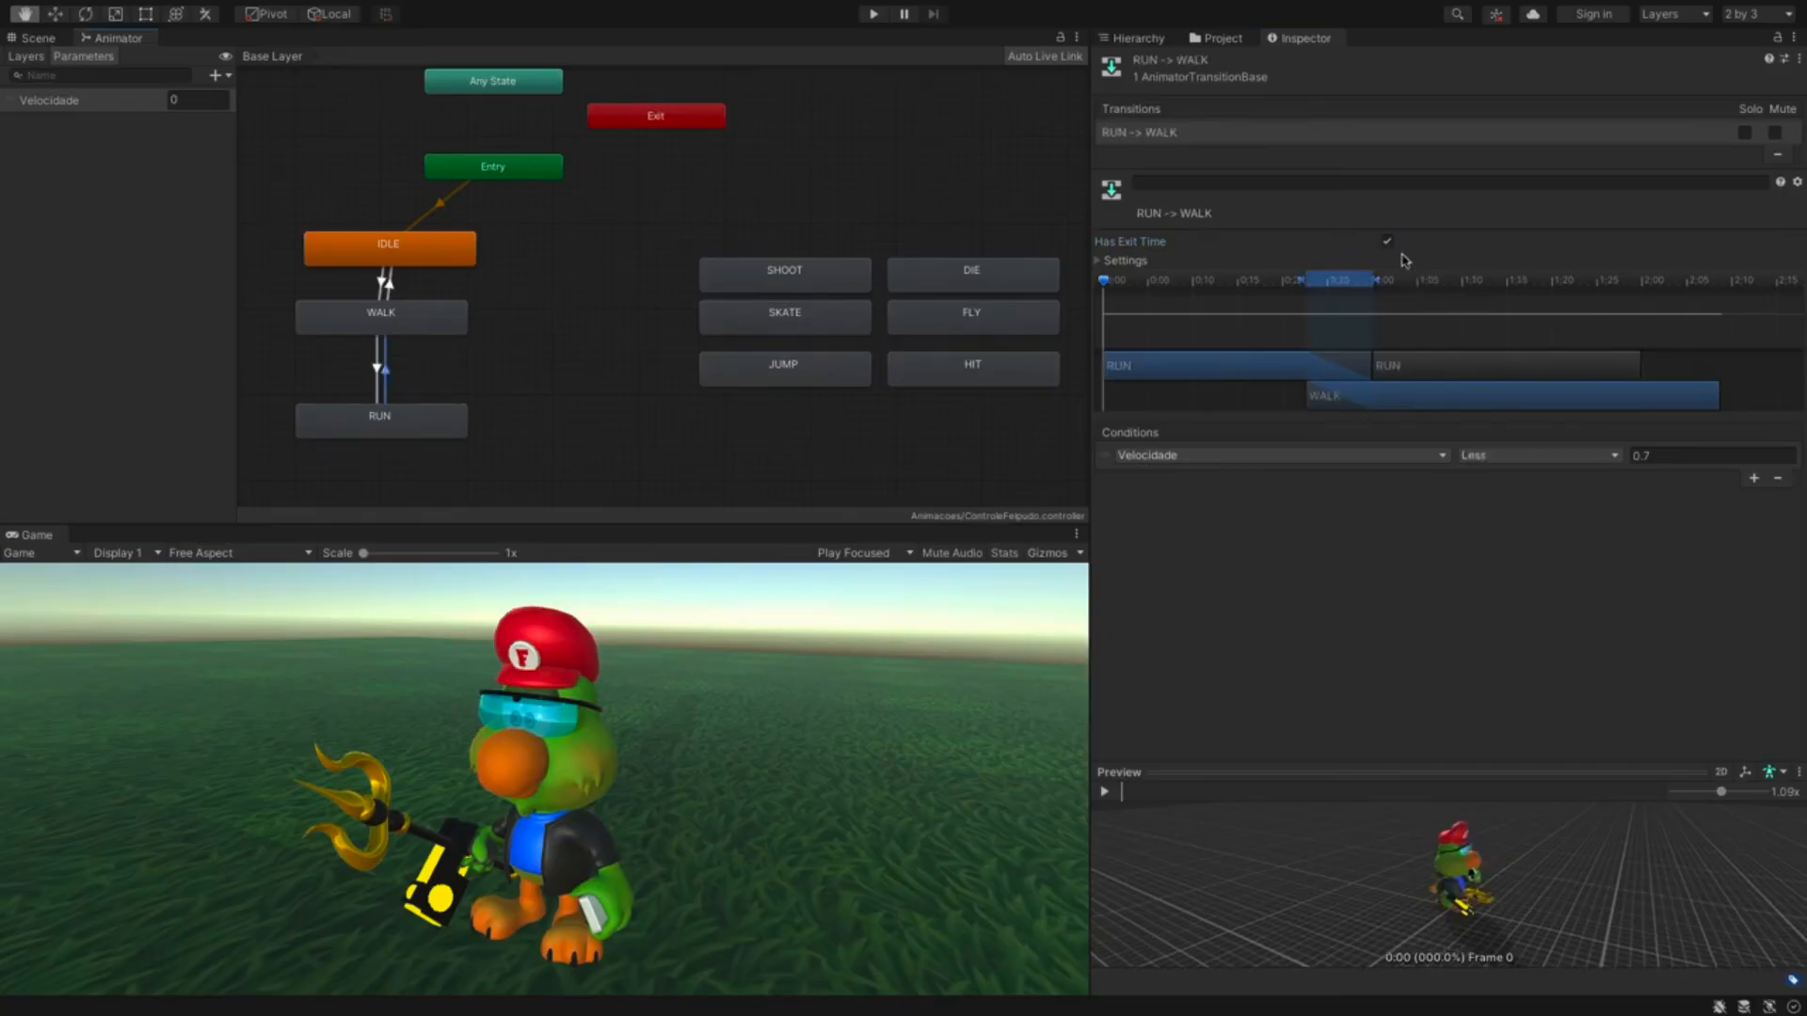
left_click(387, 287)
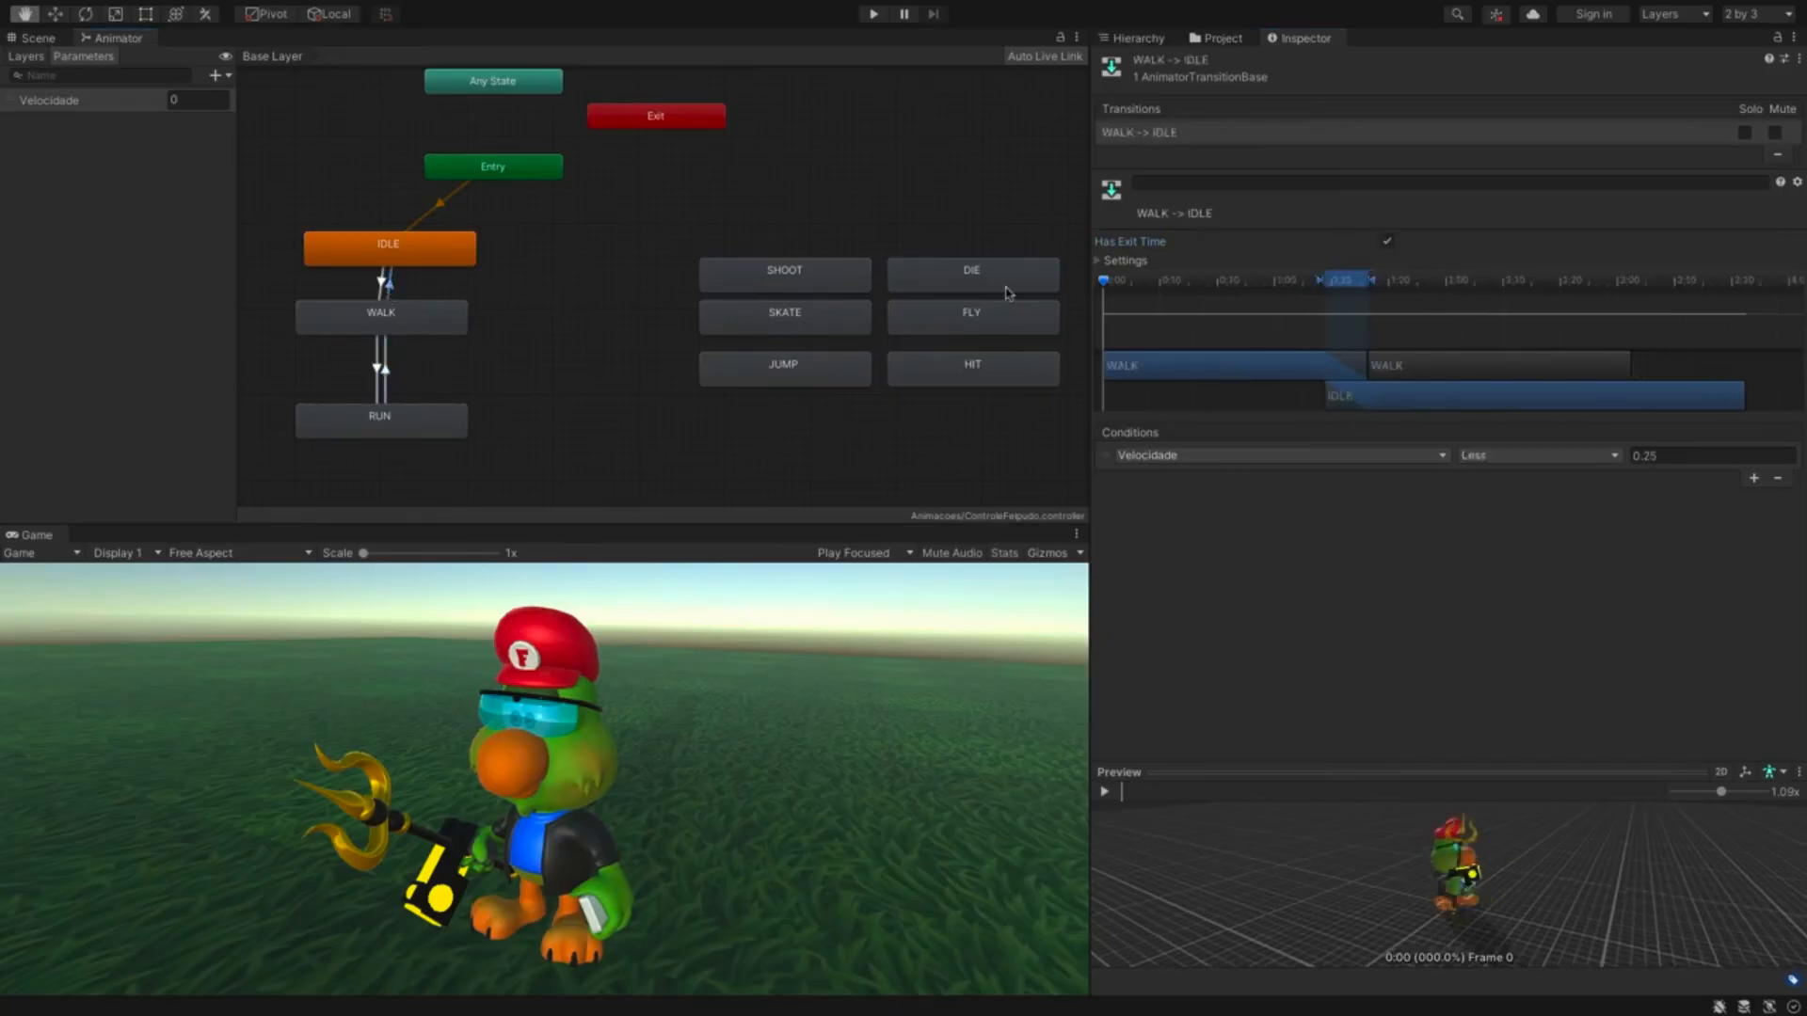
left_click(1388, 242)
- Play the scene and test the state changes with Velocidade at 1 and then 0
left_click(874, 15)
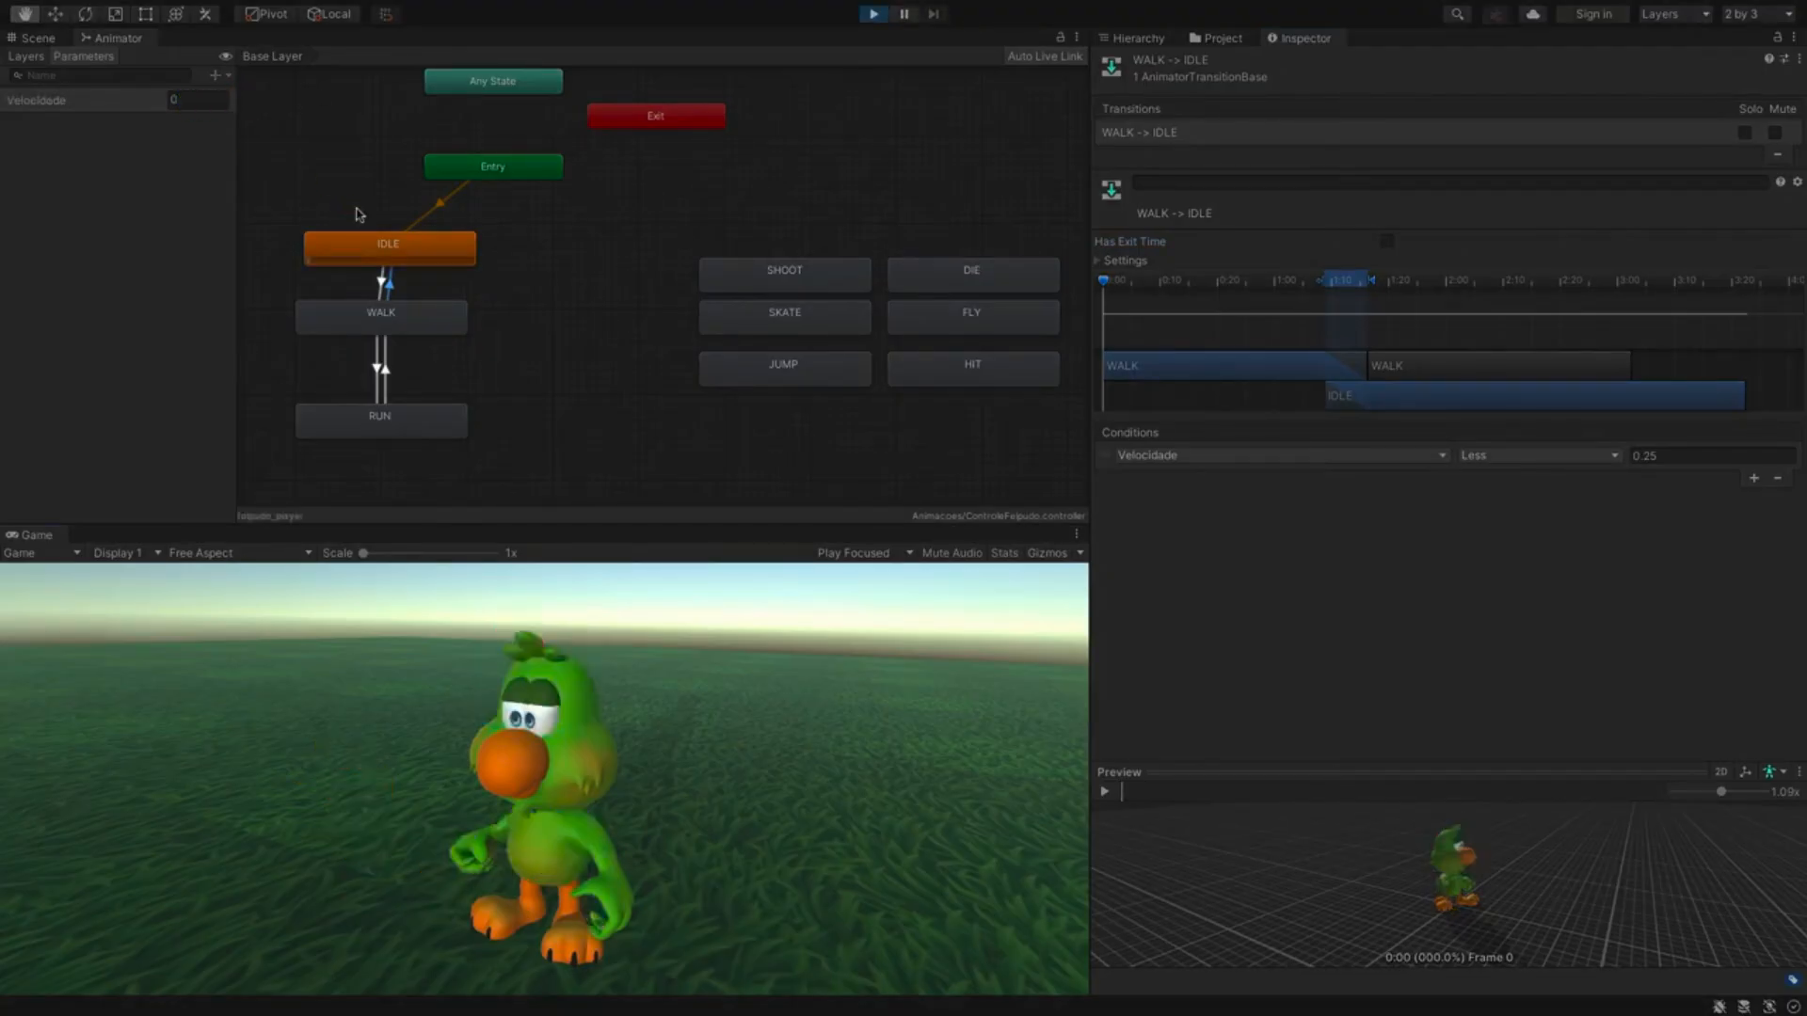
left_click(184, 100)
type("1")
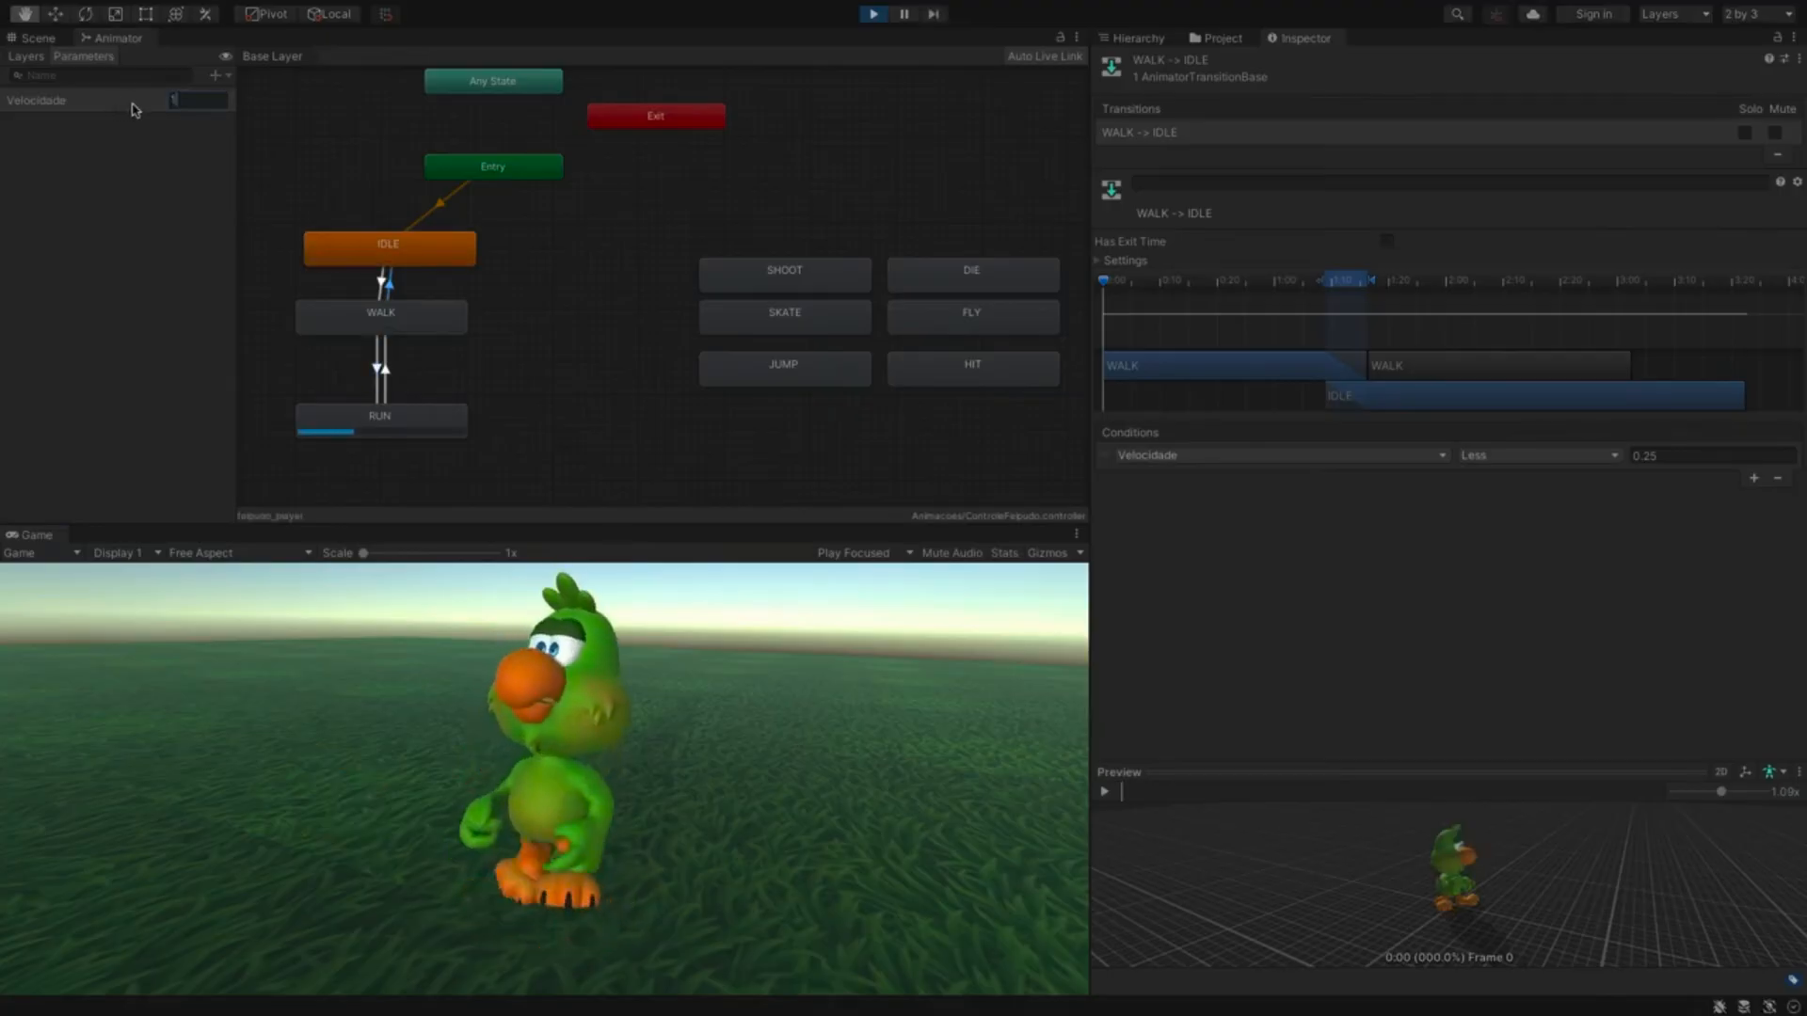
key("BackSpace")
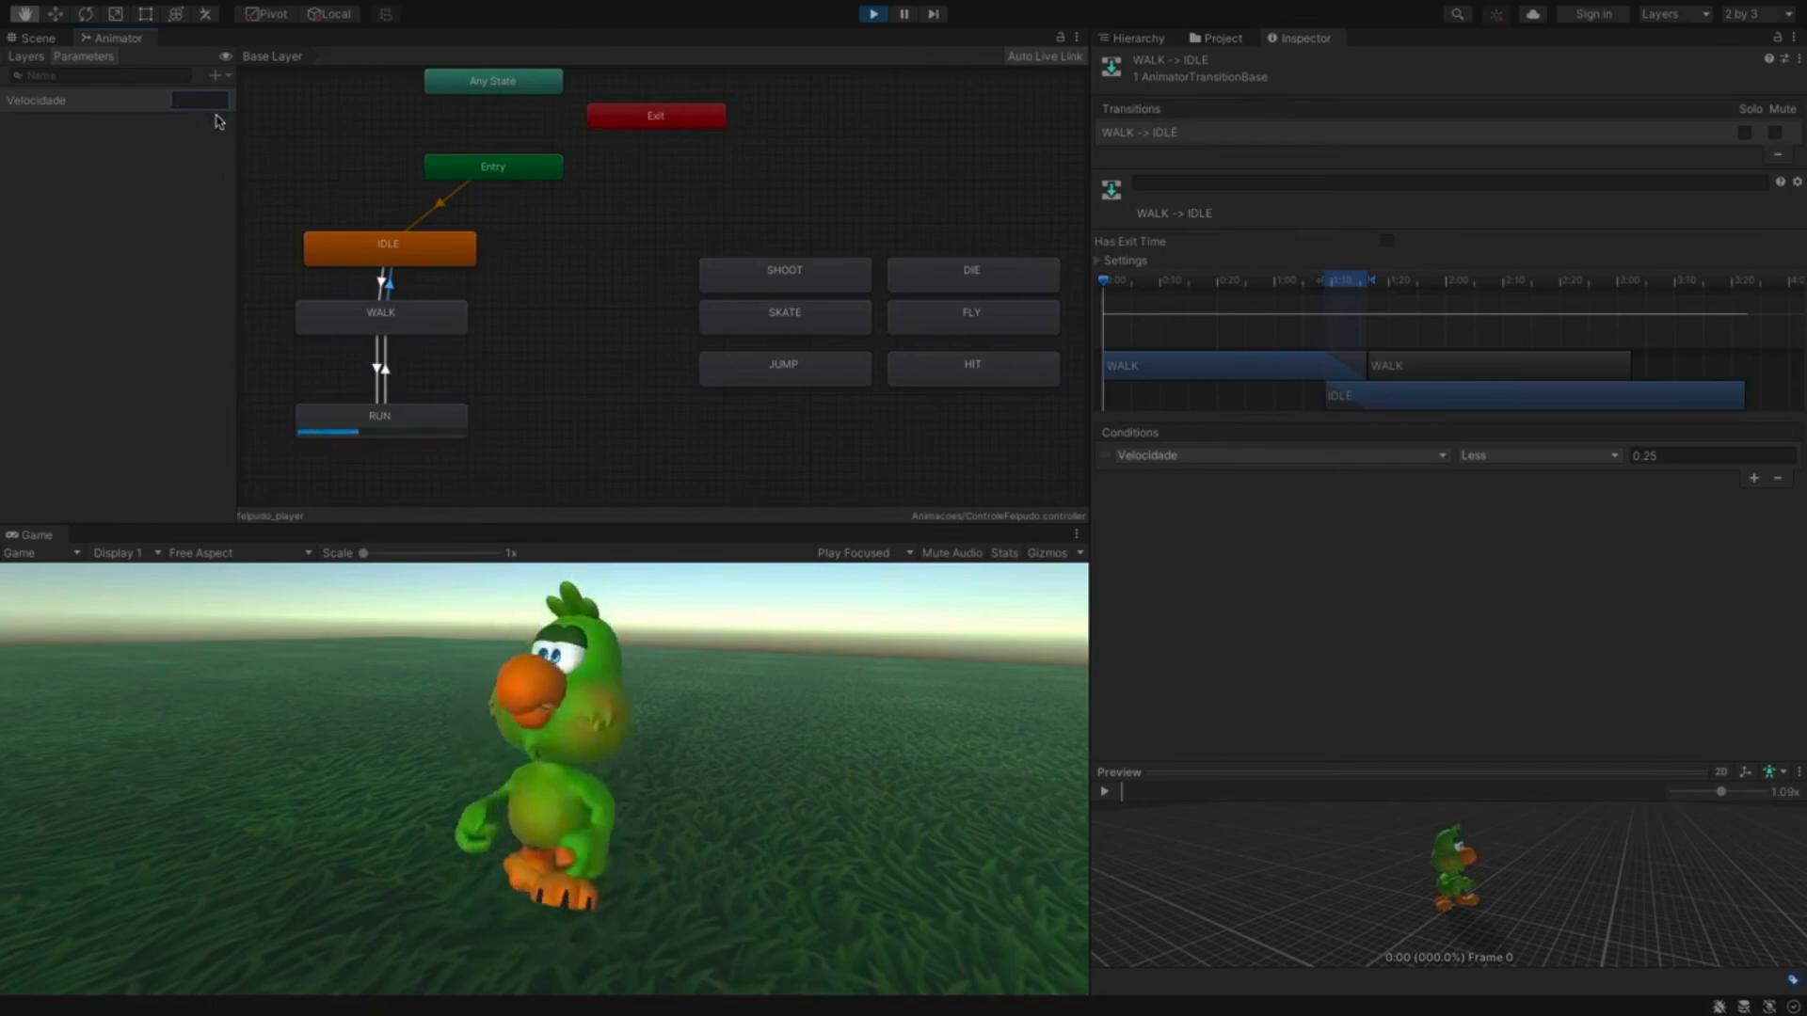
type("0")
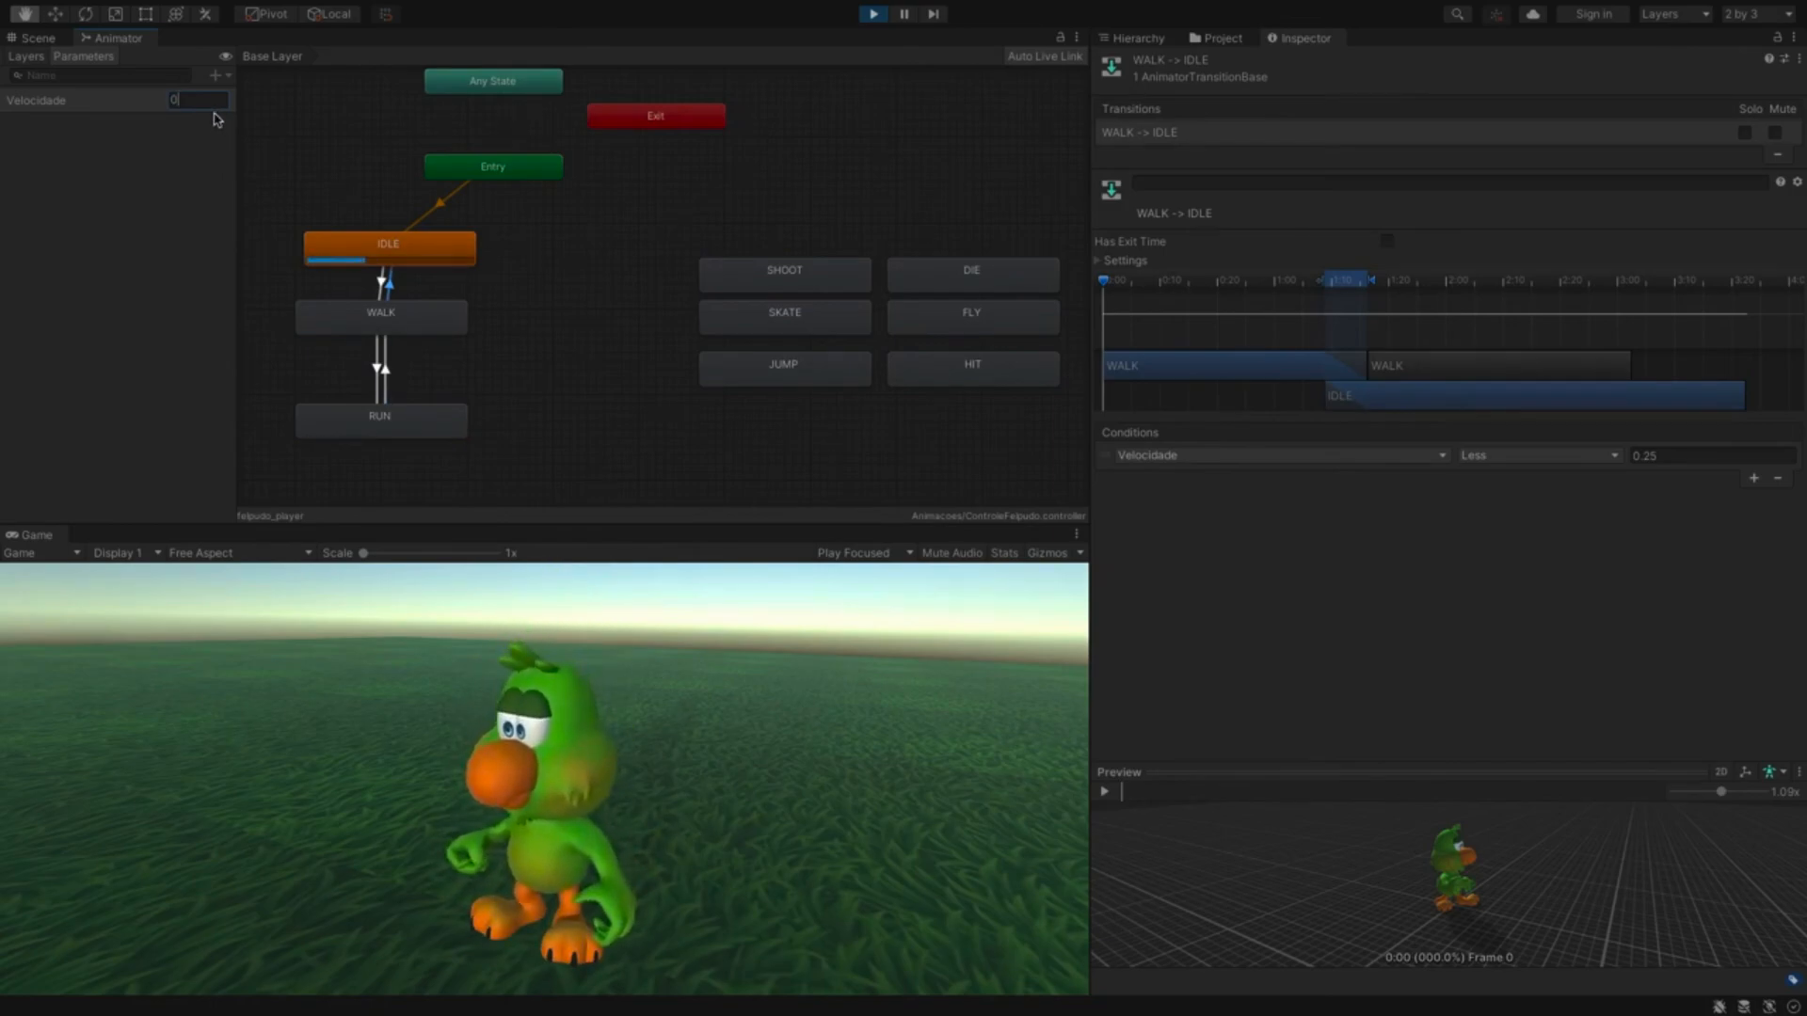
- Test Velocidade at 0.5 and then 1 in the running scene, and stop the test
type(".5")
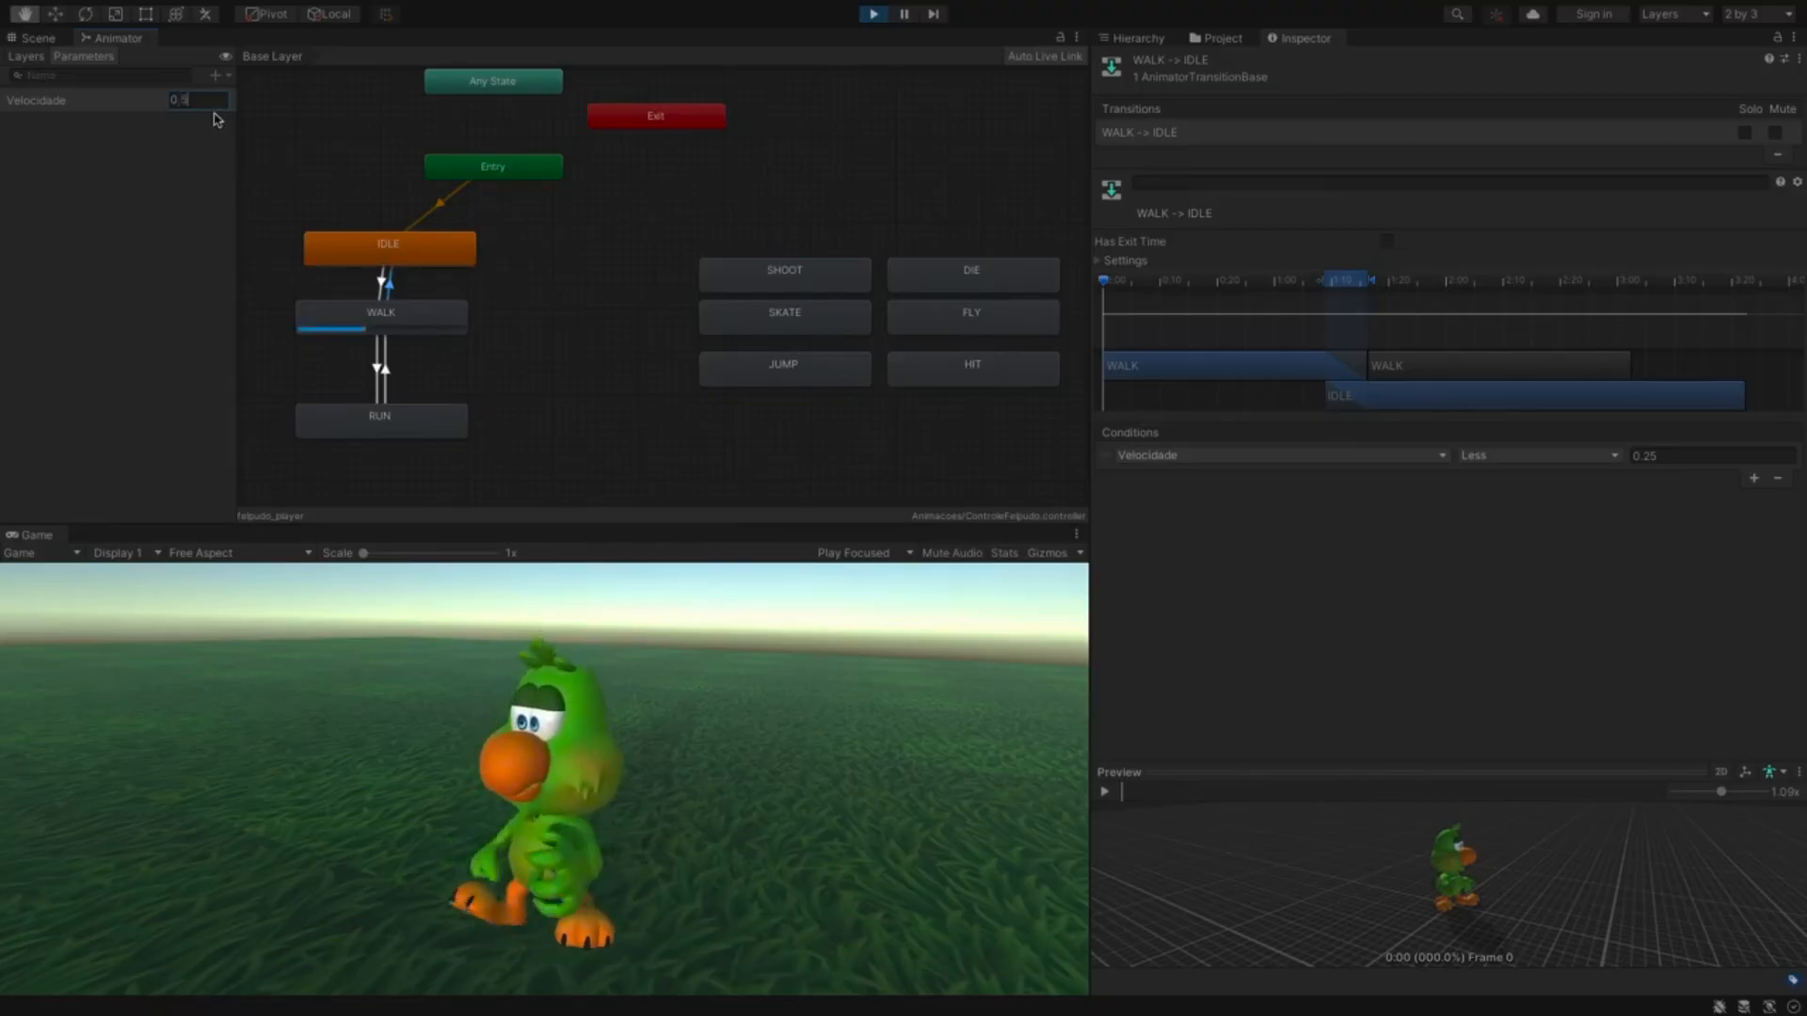
key("Return")
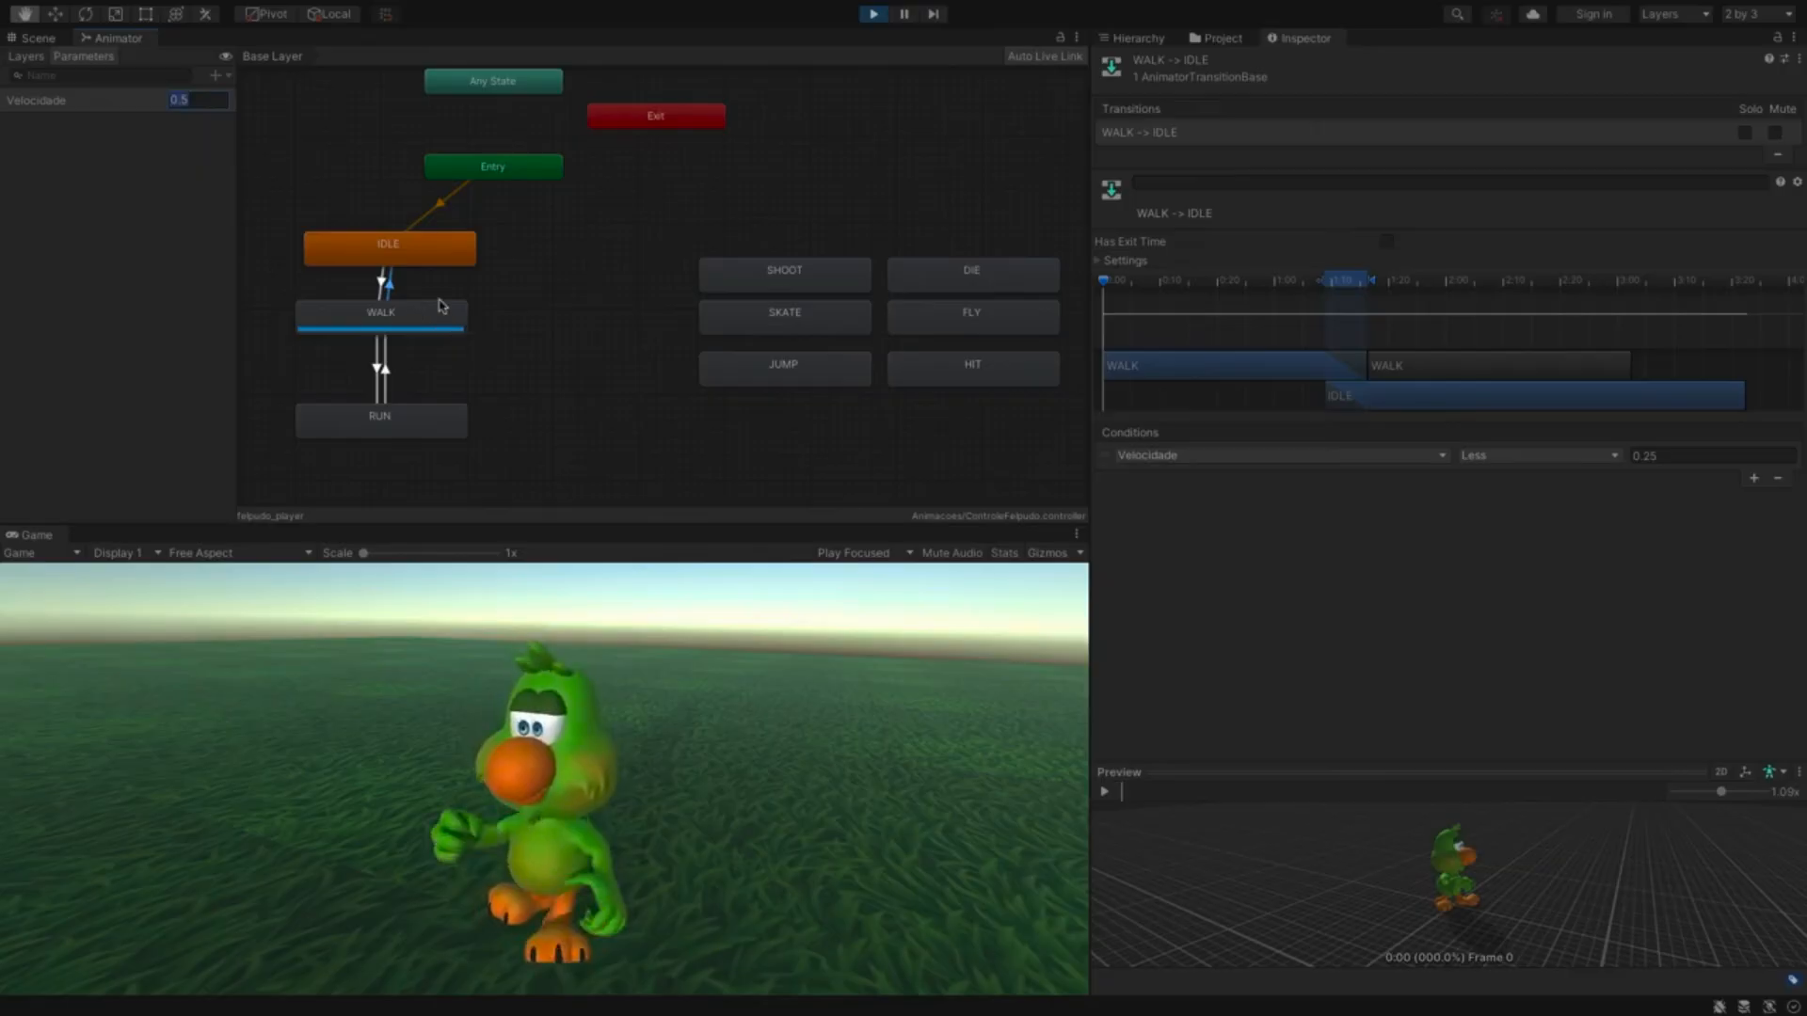
type("1")
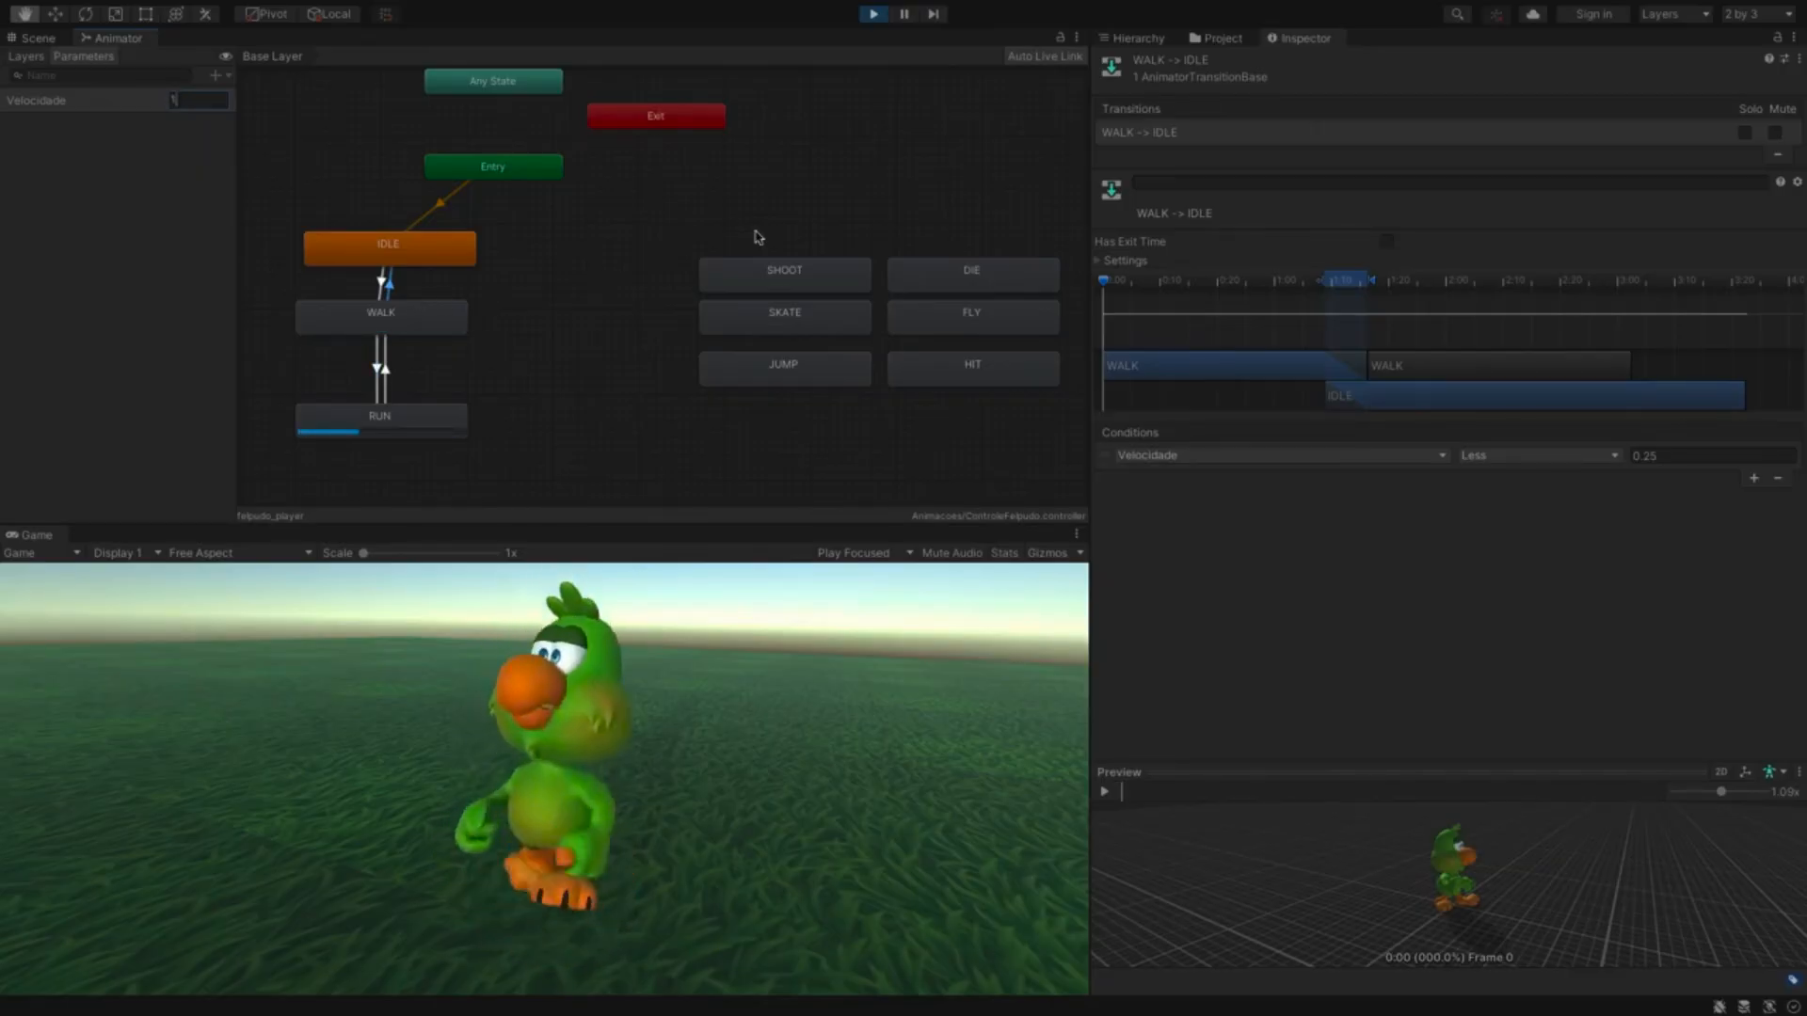
left_click(882, 16)
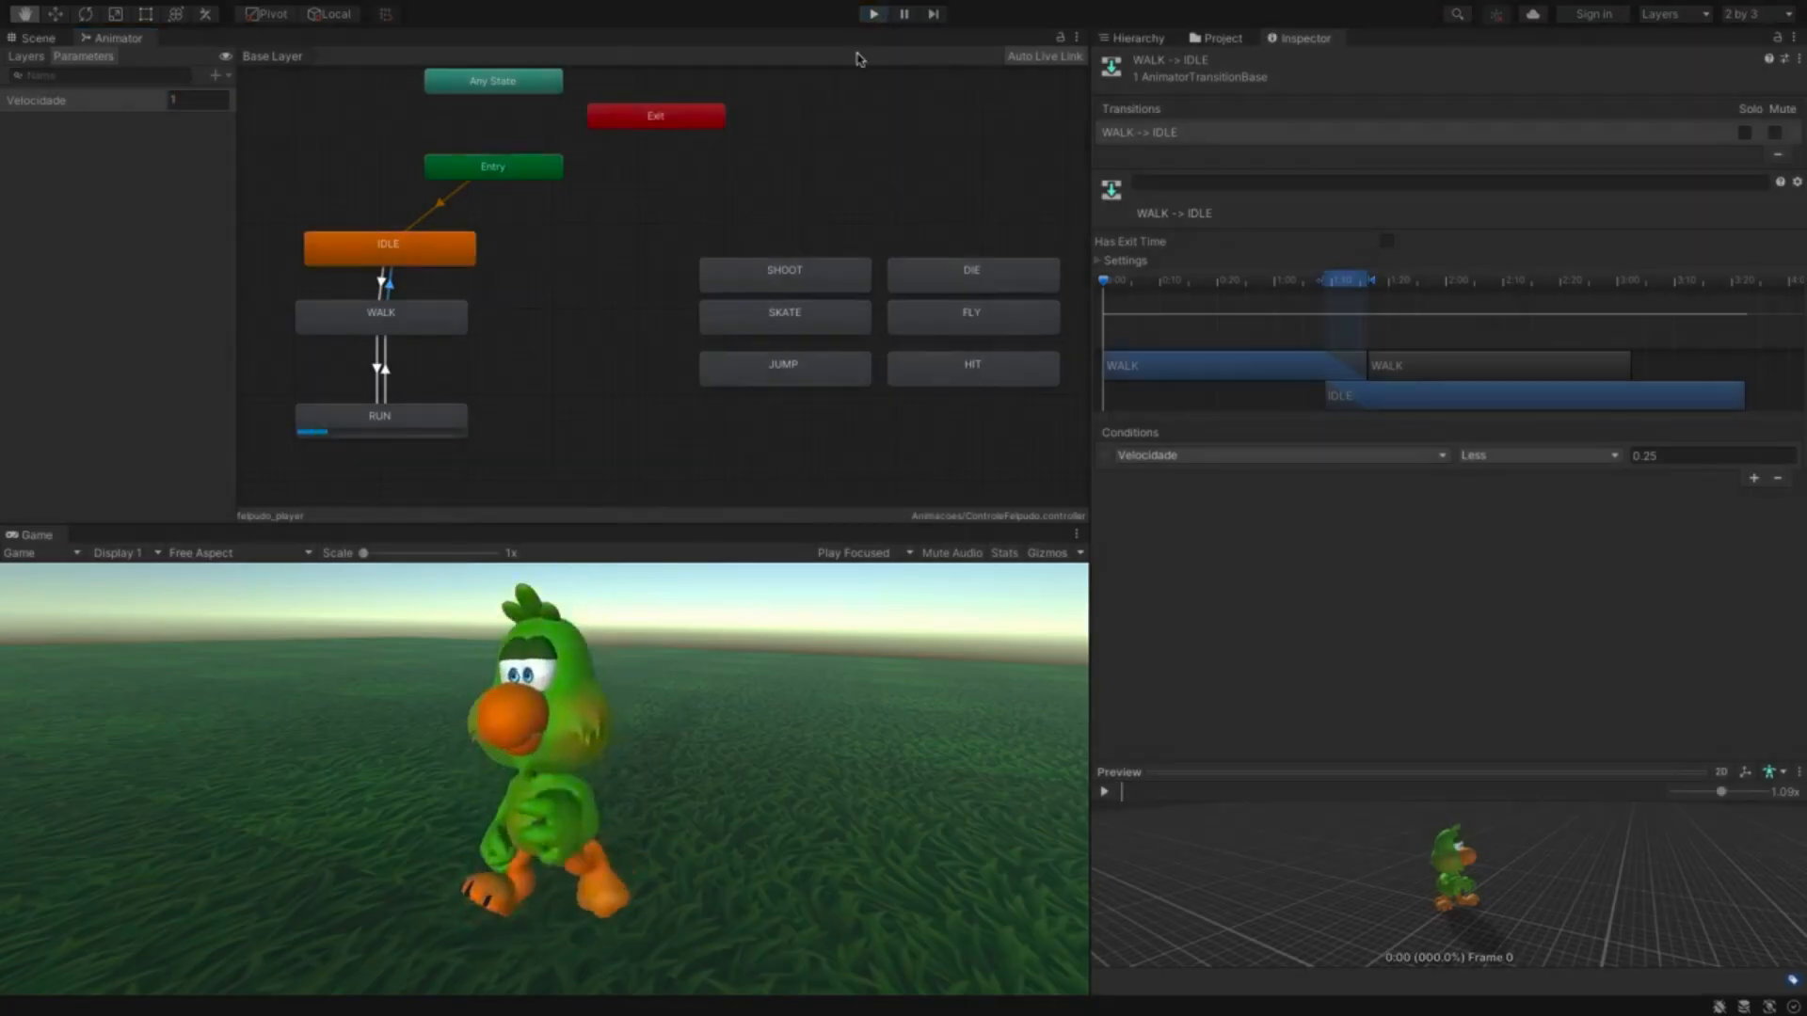
- Set the WALK state's Speed to 1.4 and open the RUN state's Speed for editing
left_click(408, 316)
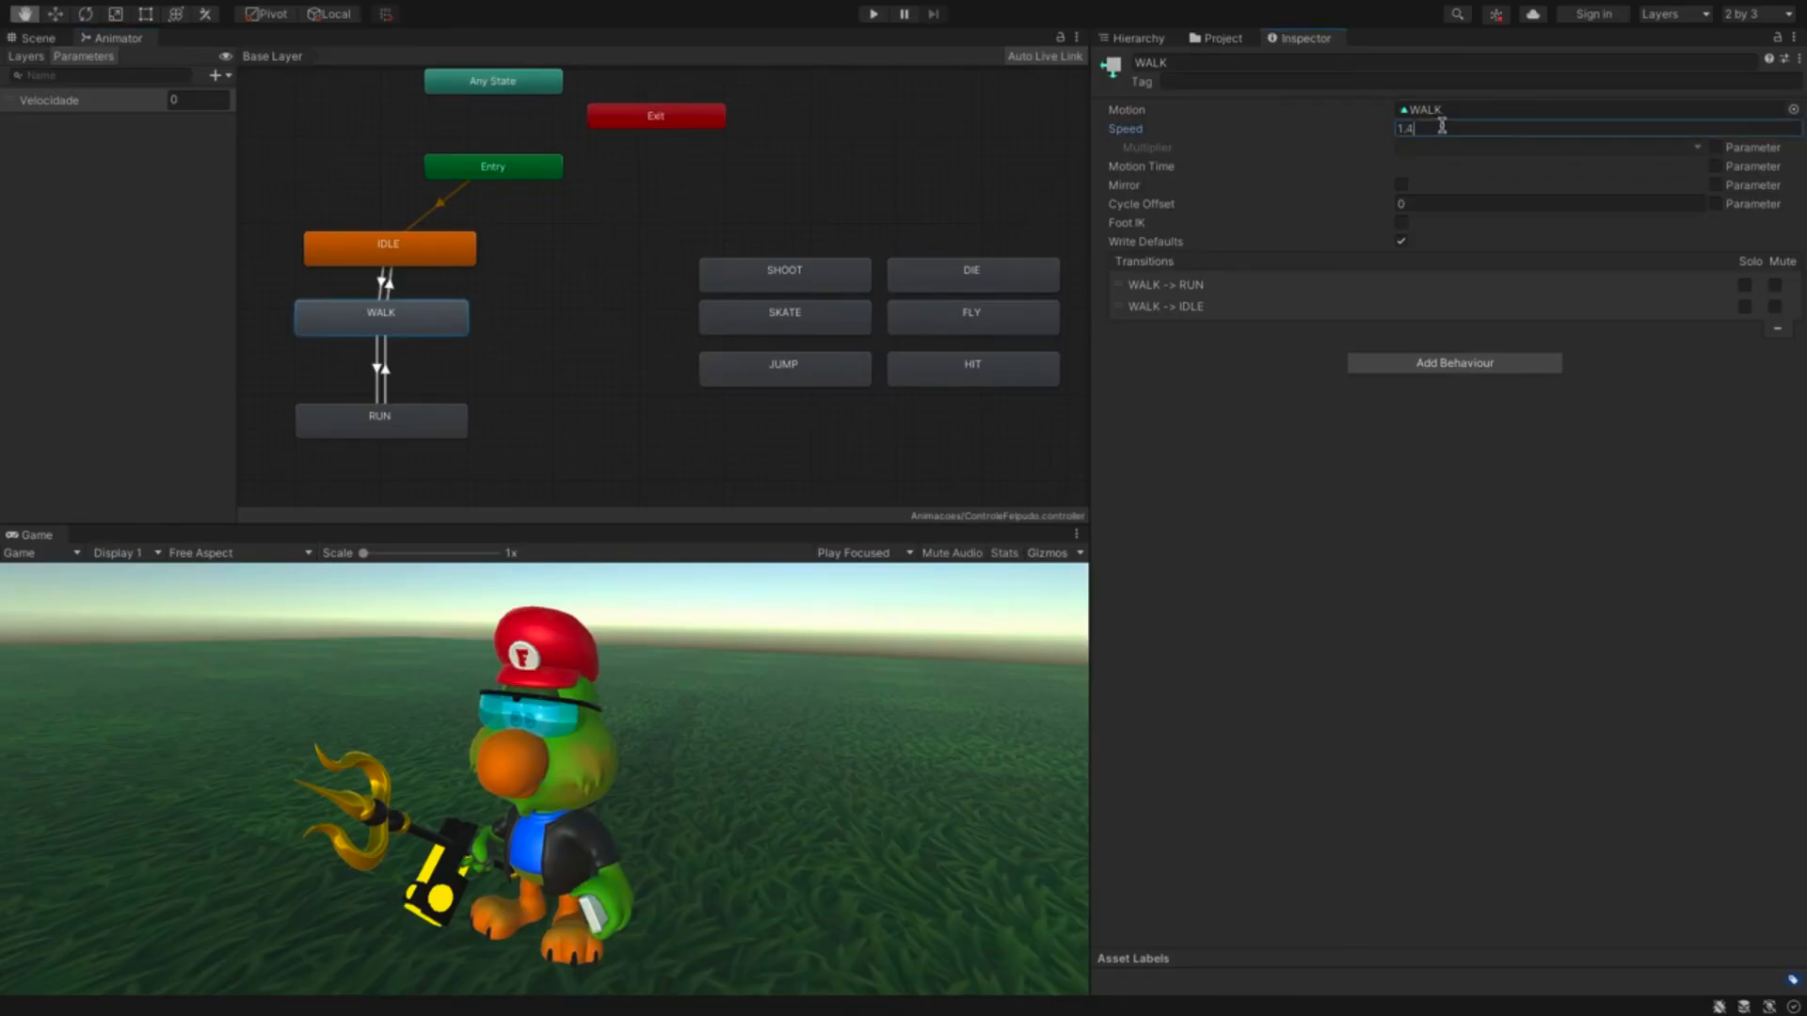
left_click(424, 434)
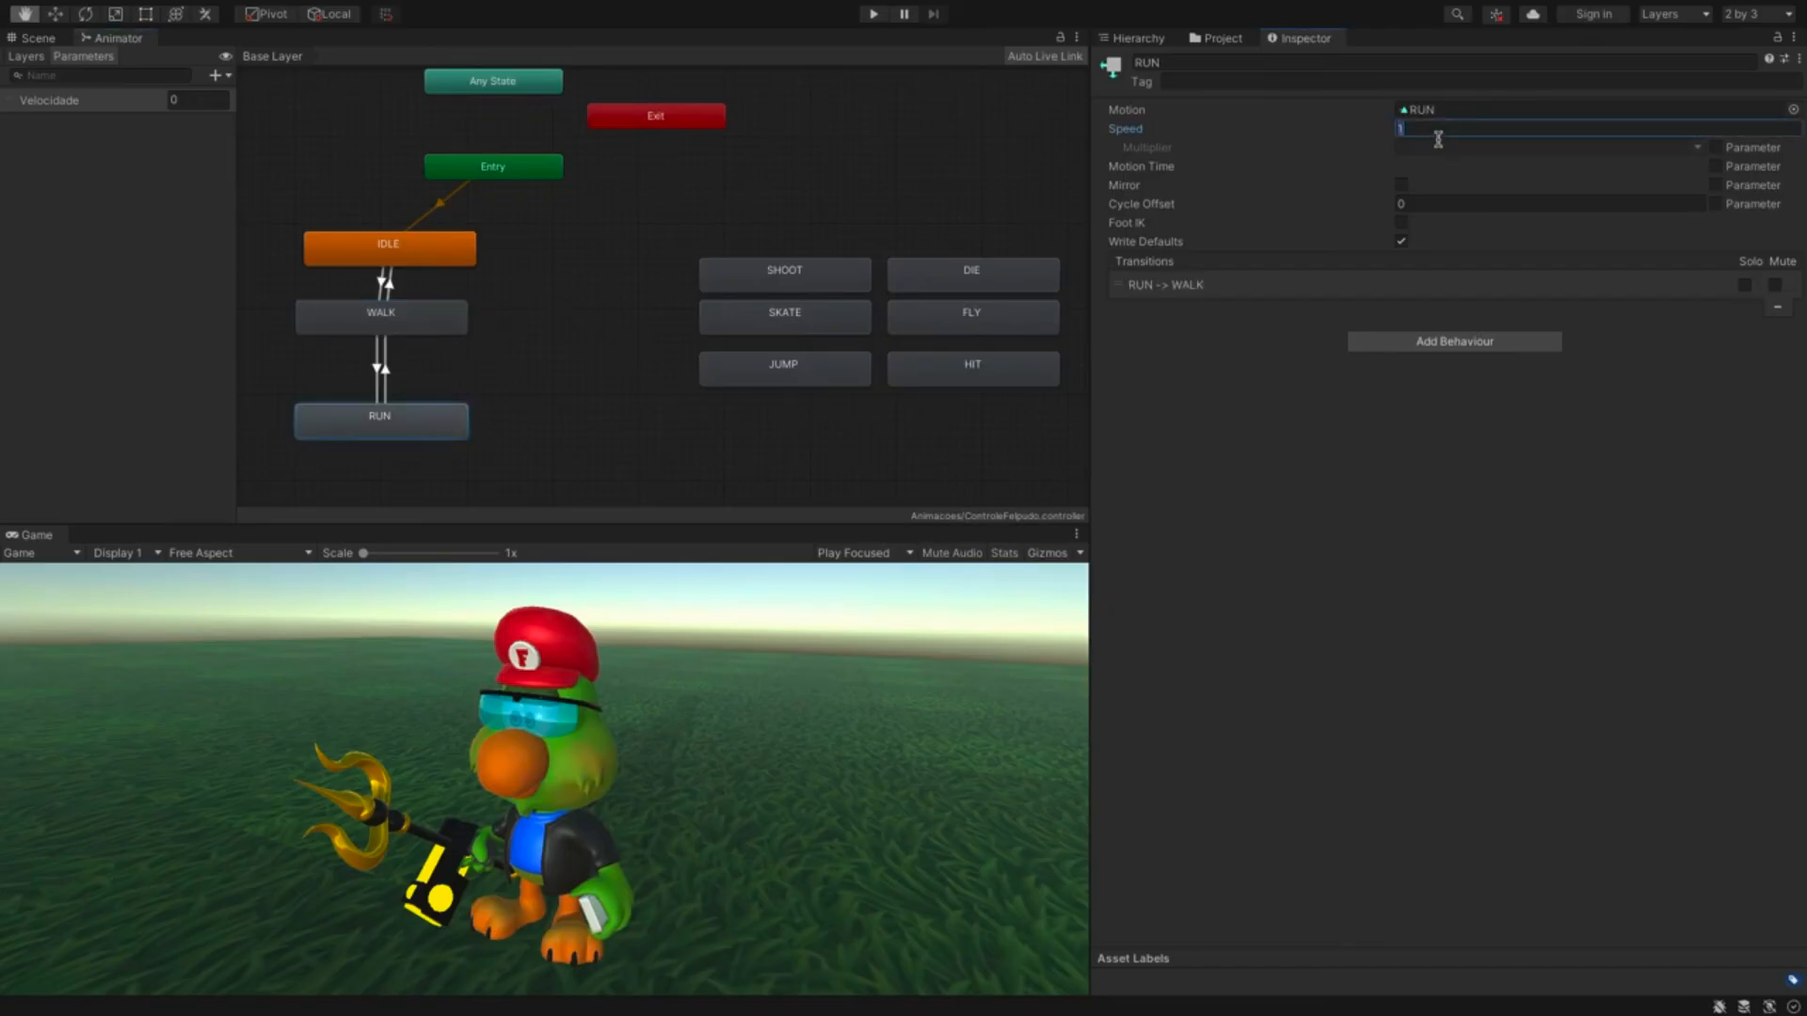
left_click(715, 166)
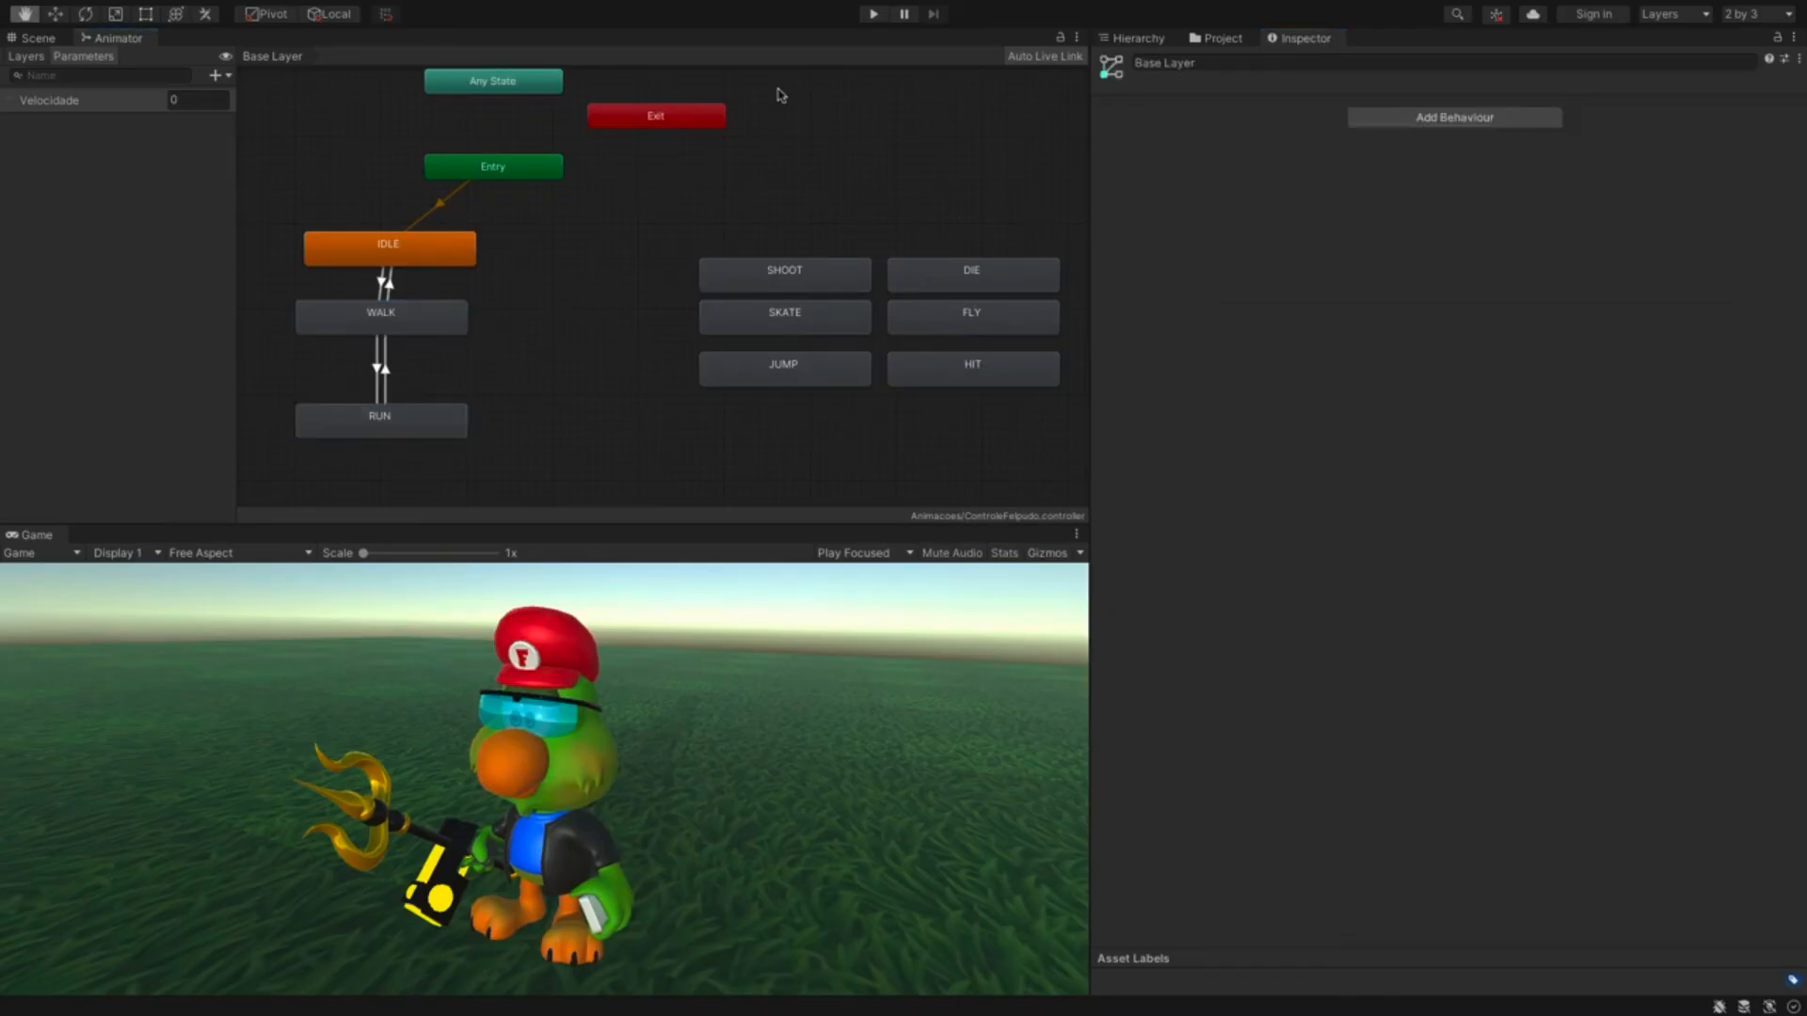
- Play the scene again with Velocidade at 1 to check the adjusted animation speeds
left_click(870, 15)
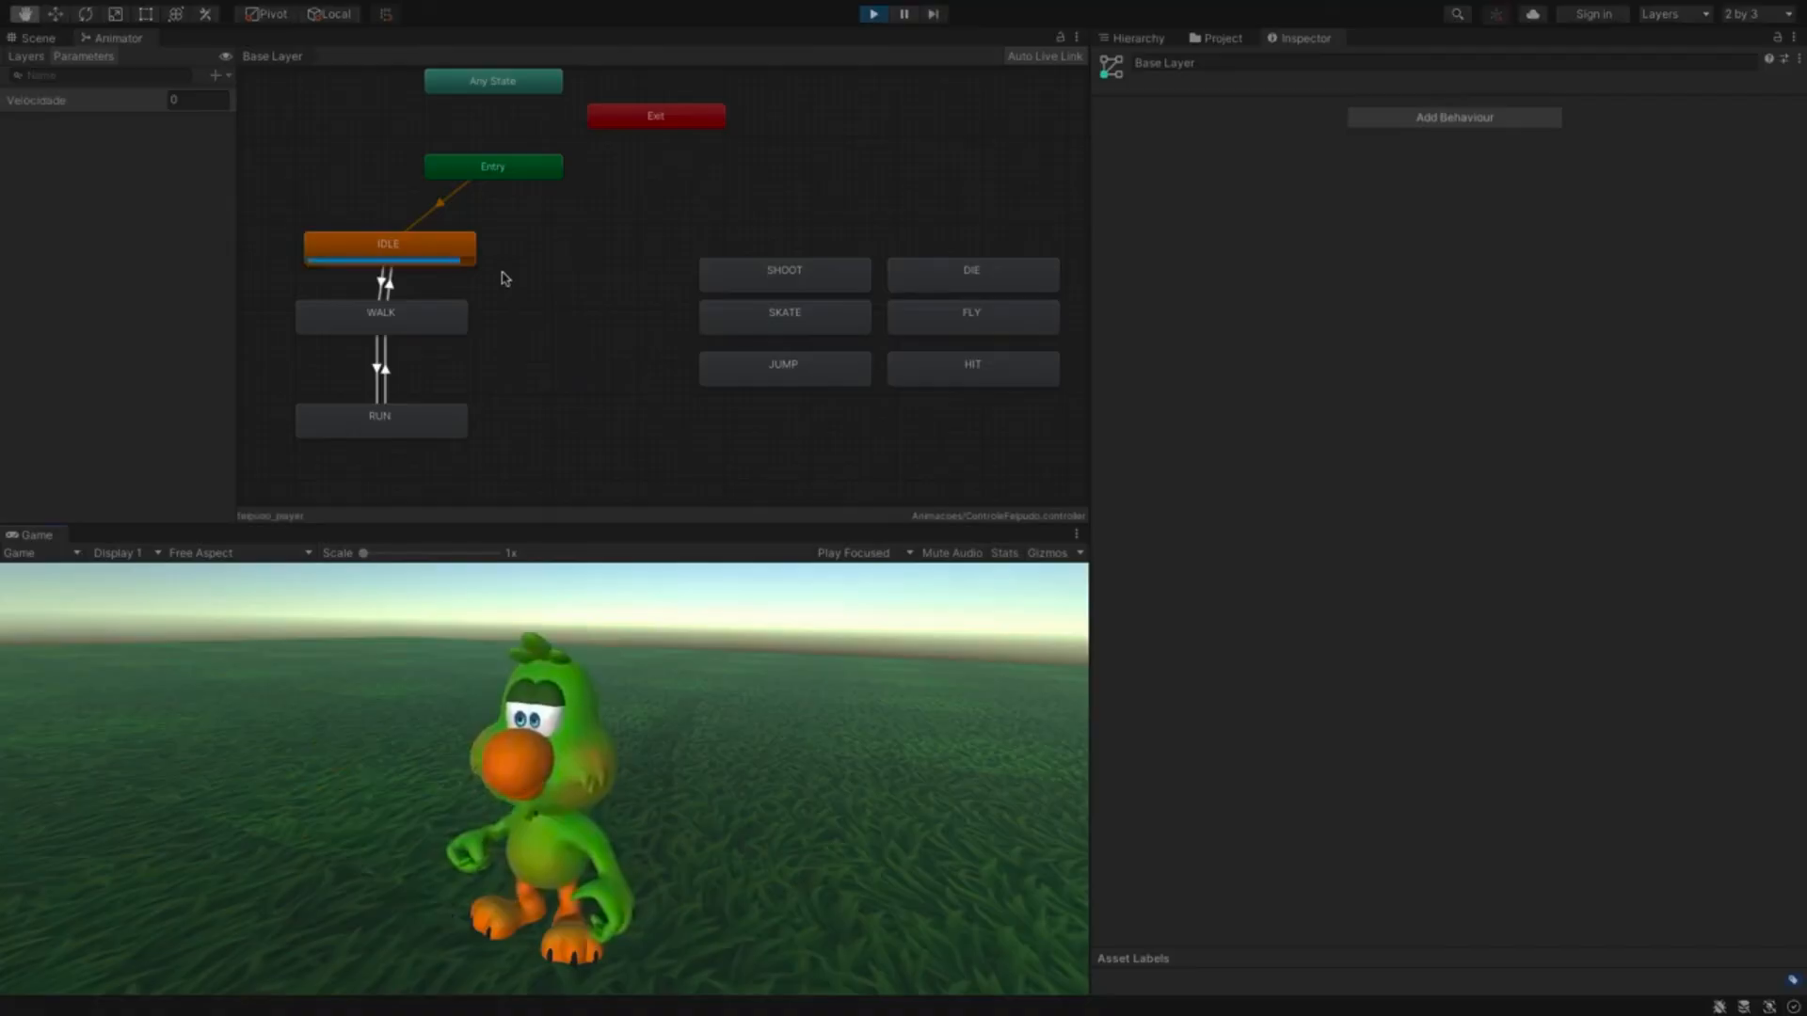
left_click(184, 100)
type("1")
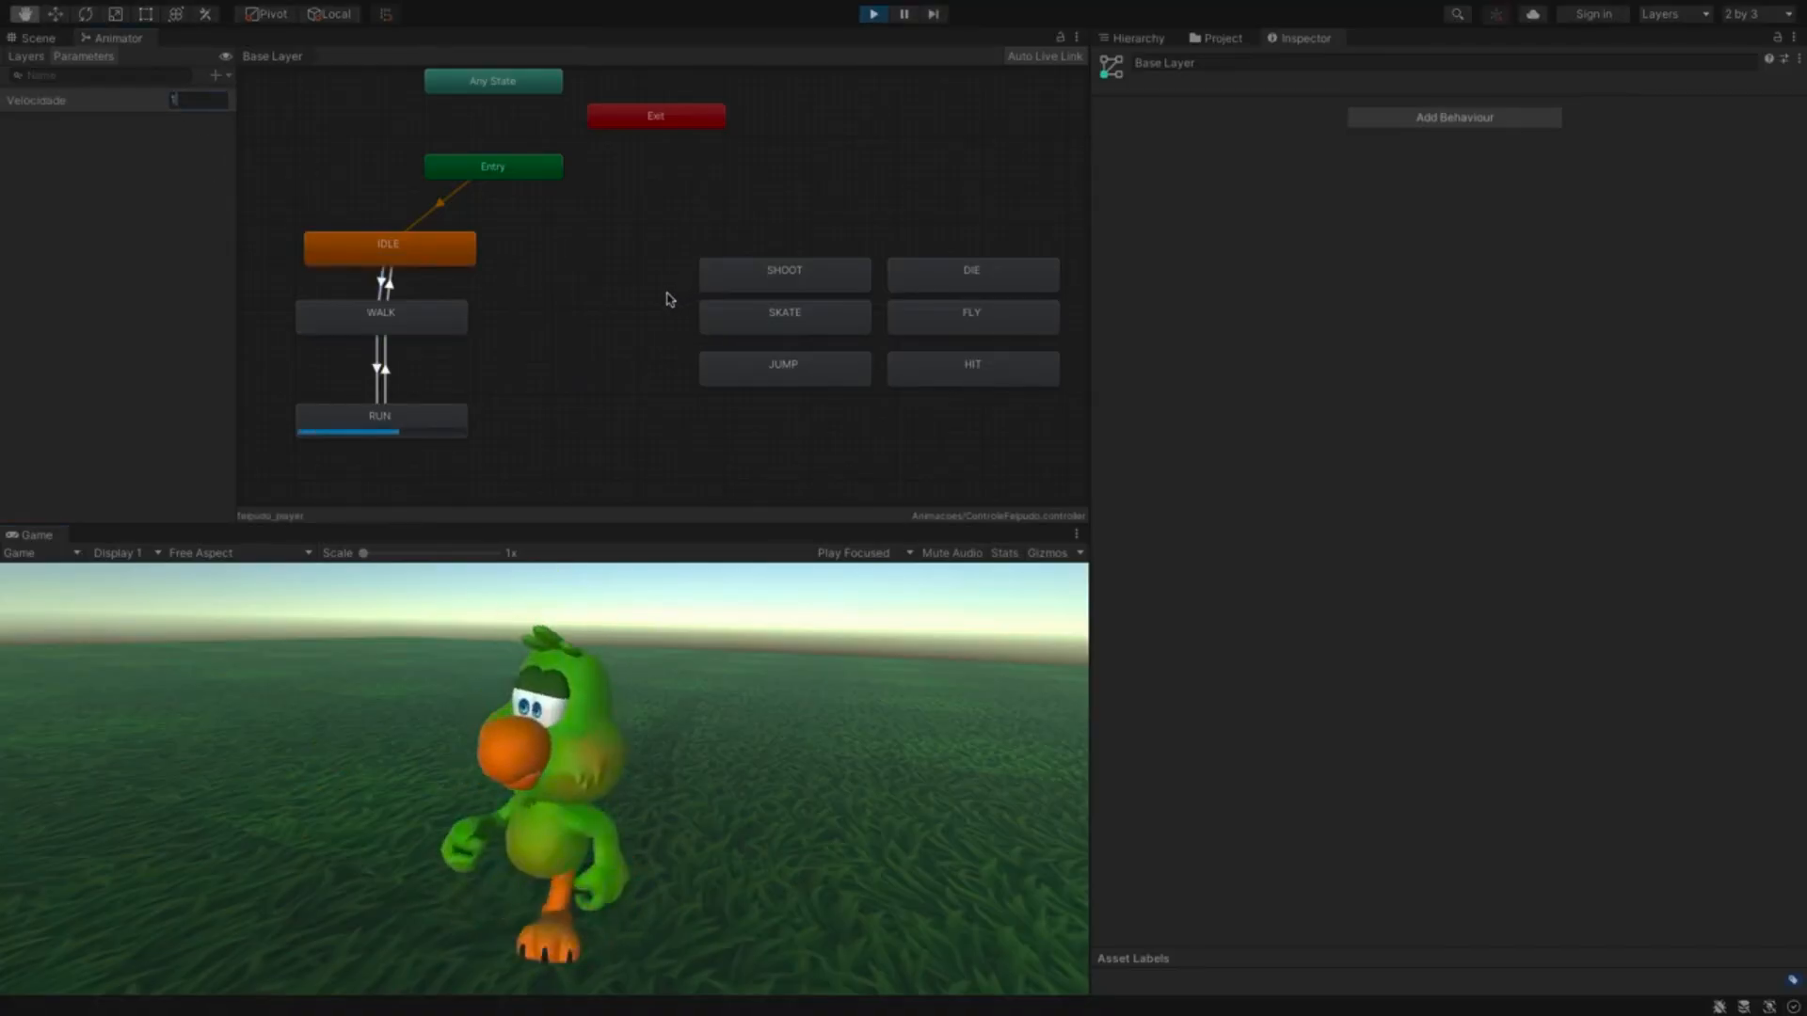
- Test Velocidade at 0.5 in the running scene, and stop the test
key("BackSpace")
type("0.5")
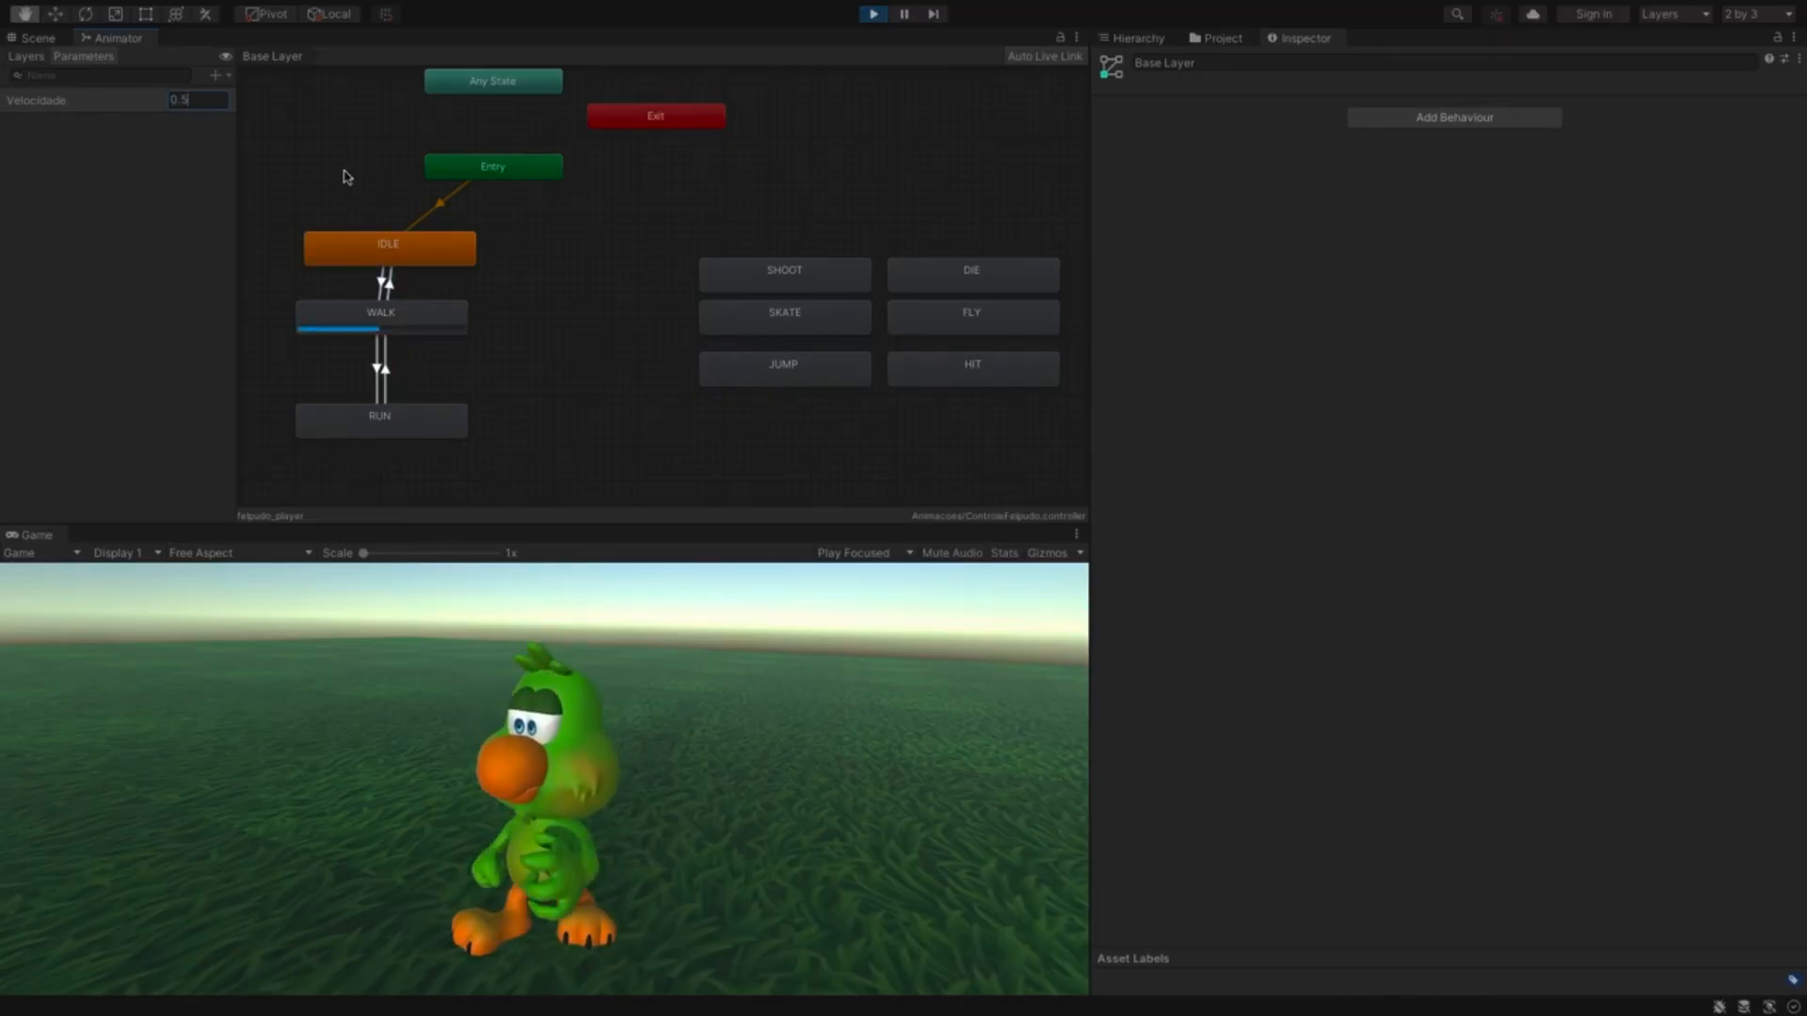
left_click(873, 14)
- Set the RUN state's Speed to 1.5 and the WALK state's Speed to 1
left_click(430, 428)
left_click(1492, 130)
type("1.5")
left_click(459, 313)
left_click(1440, 129)
type("1.4")
key("BackSpace")
key("BackSpace")
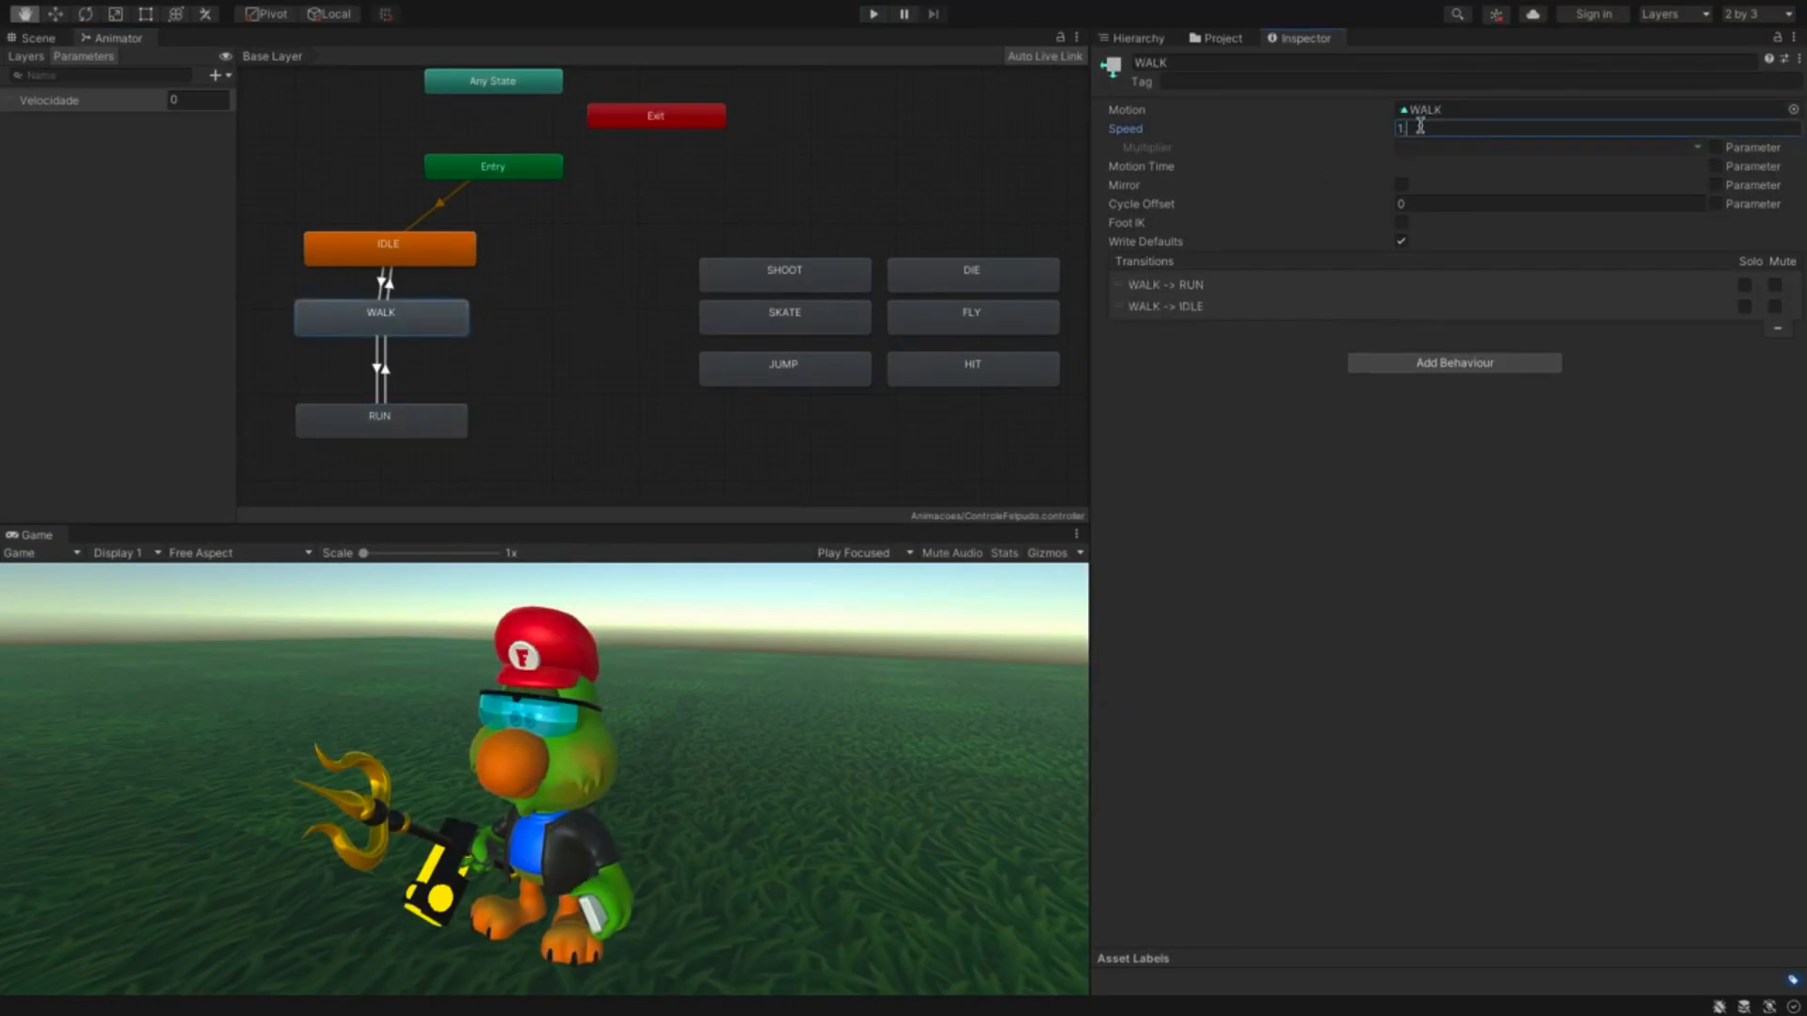
left_click(587, 380)
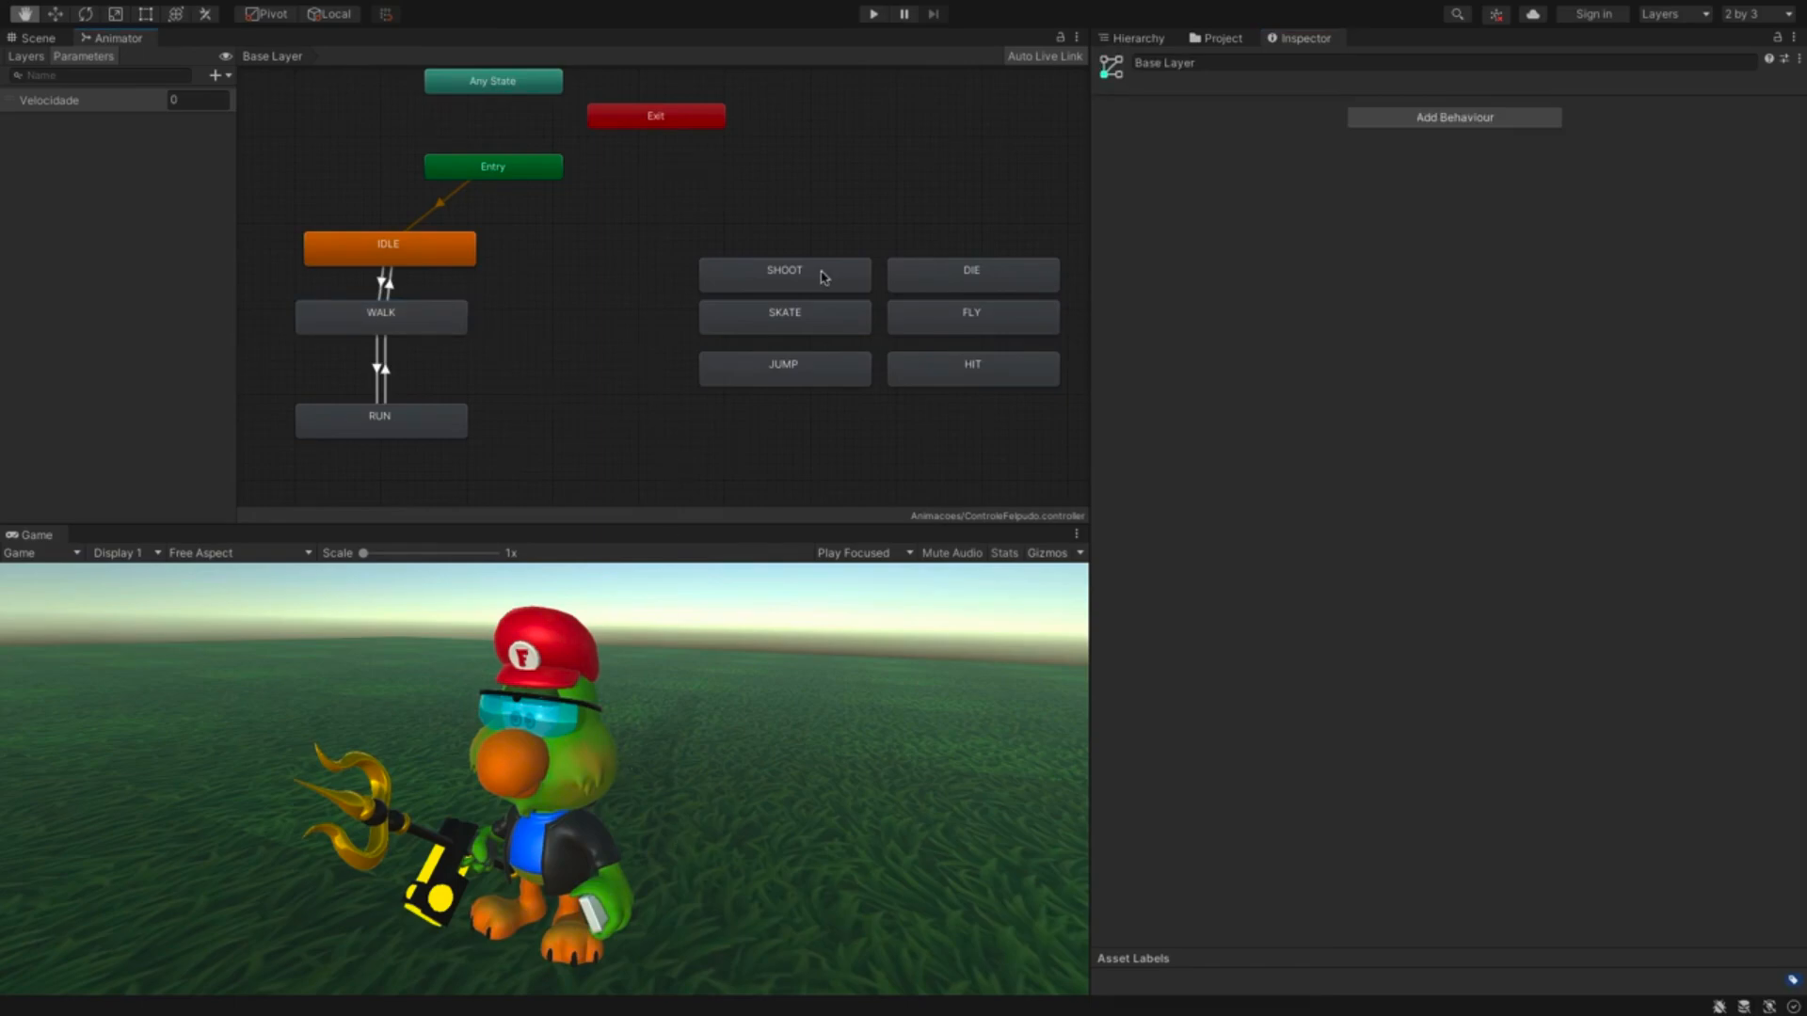
- Move the SKATE state up beside IDLE and create transitions between IDLE and SKATE in both directions
left_click_drag(739, 330, 661, 227)
right_click(402, 252)
left_click(442, 255)
left_click(640, 222)
right_click(661, 224)
left_click(696, 228)
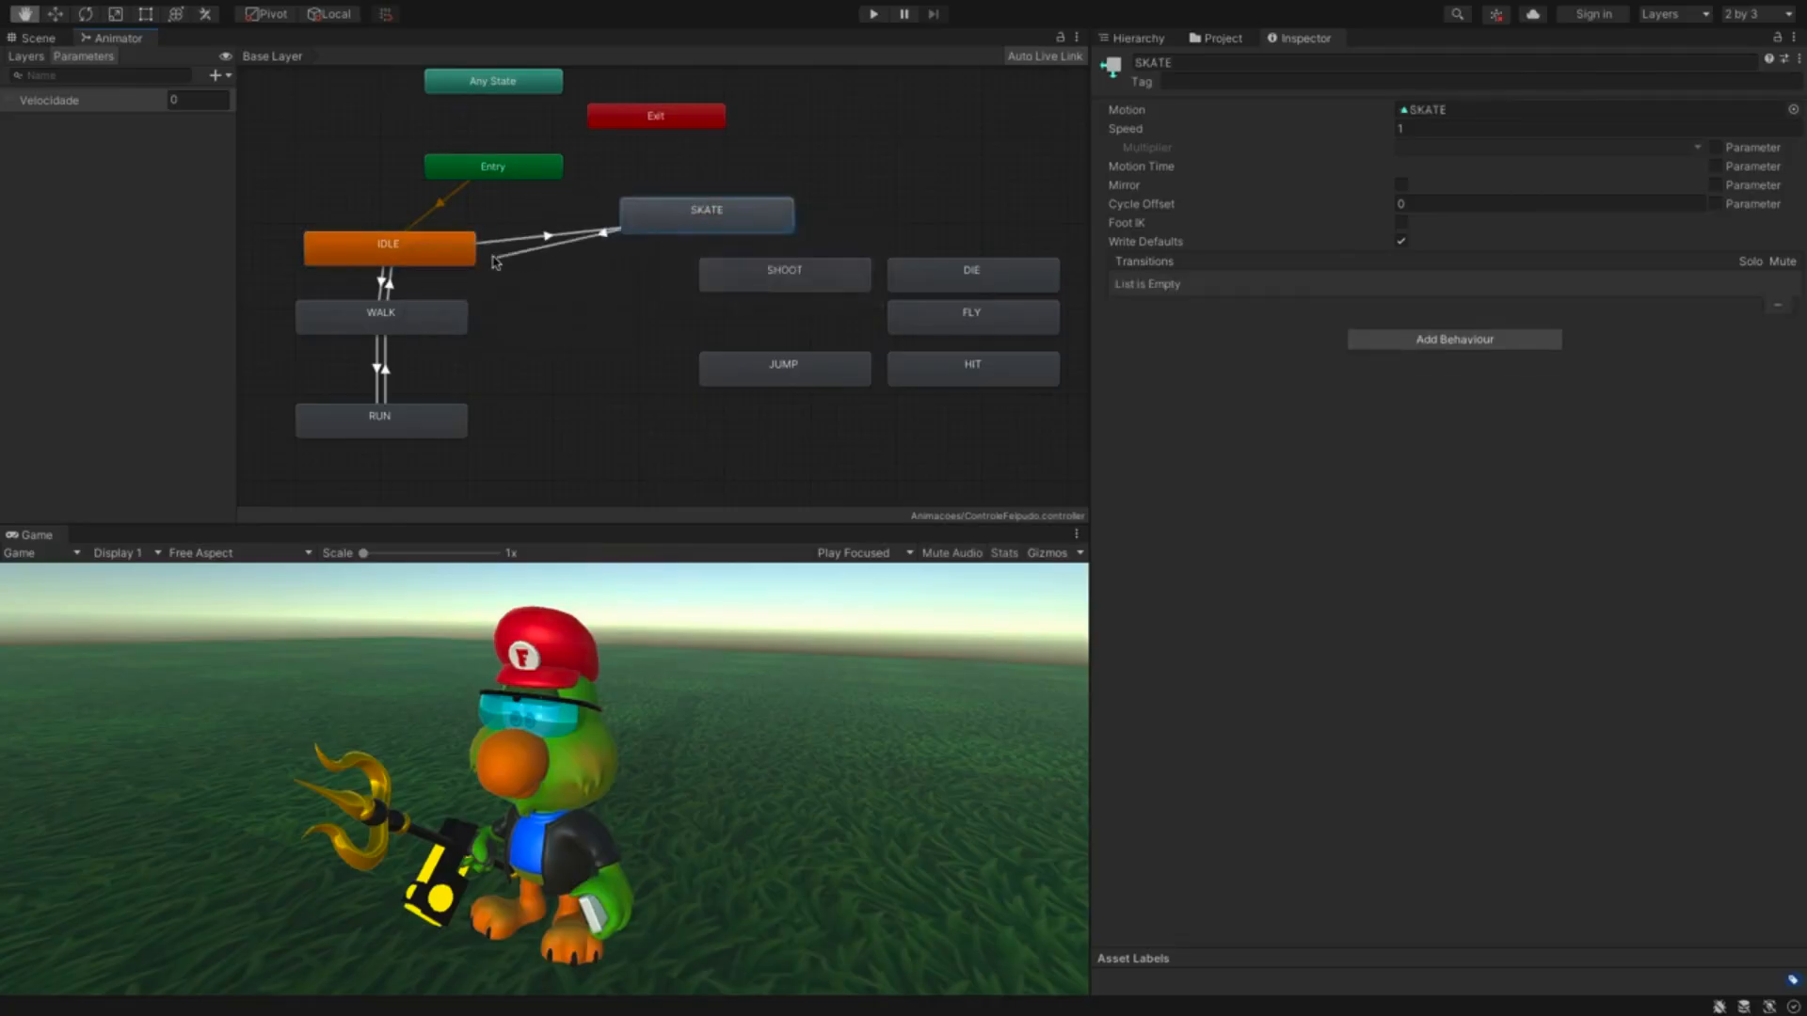
left_click(461, 253)
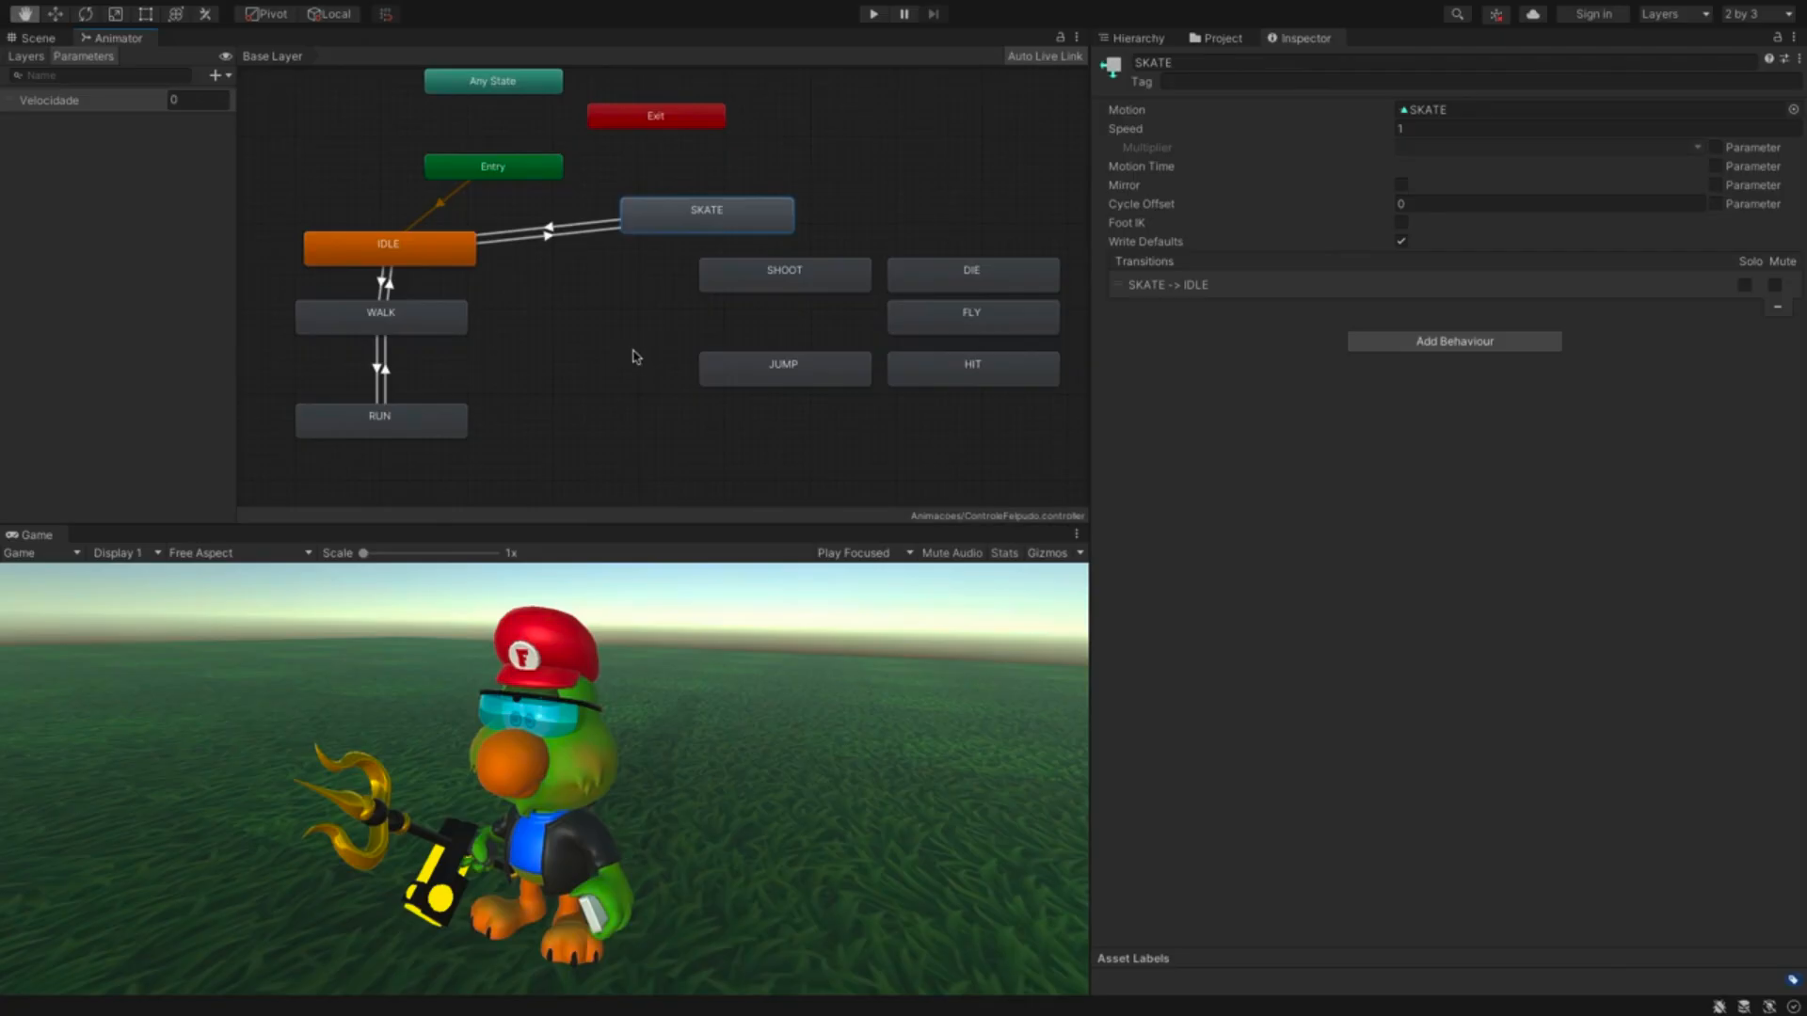
- Add a Bool parameter named Skate Mode to the Animator
left_click(218, 75)
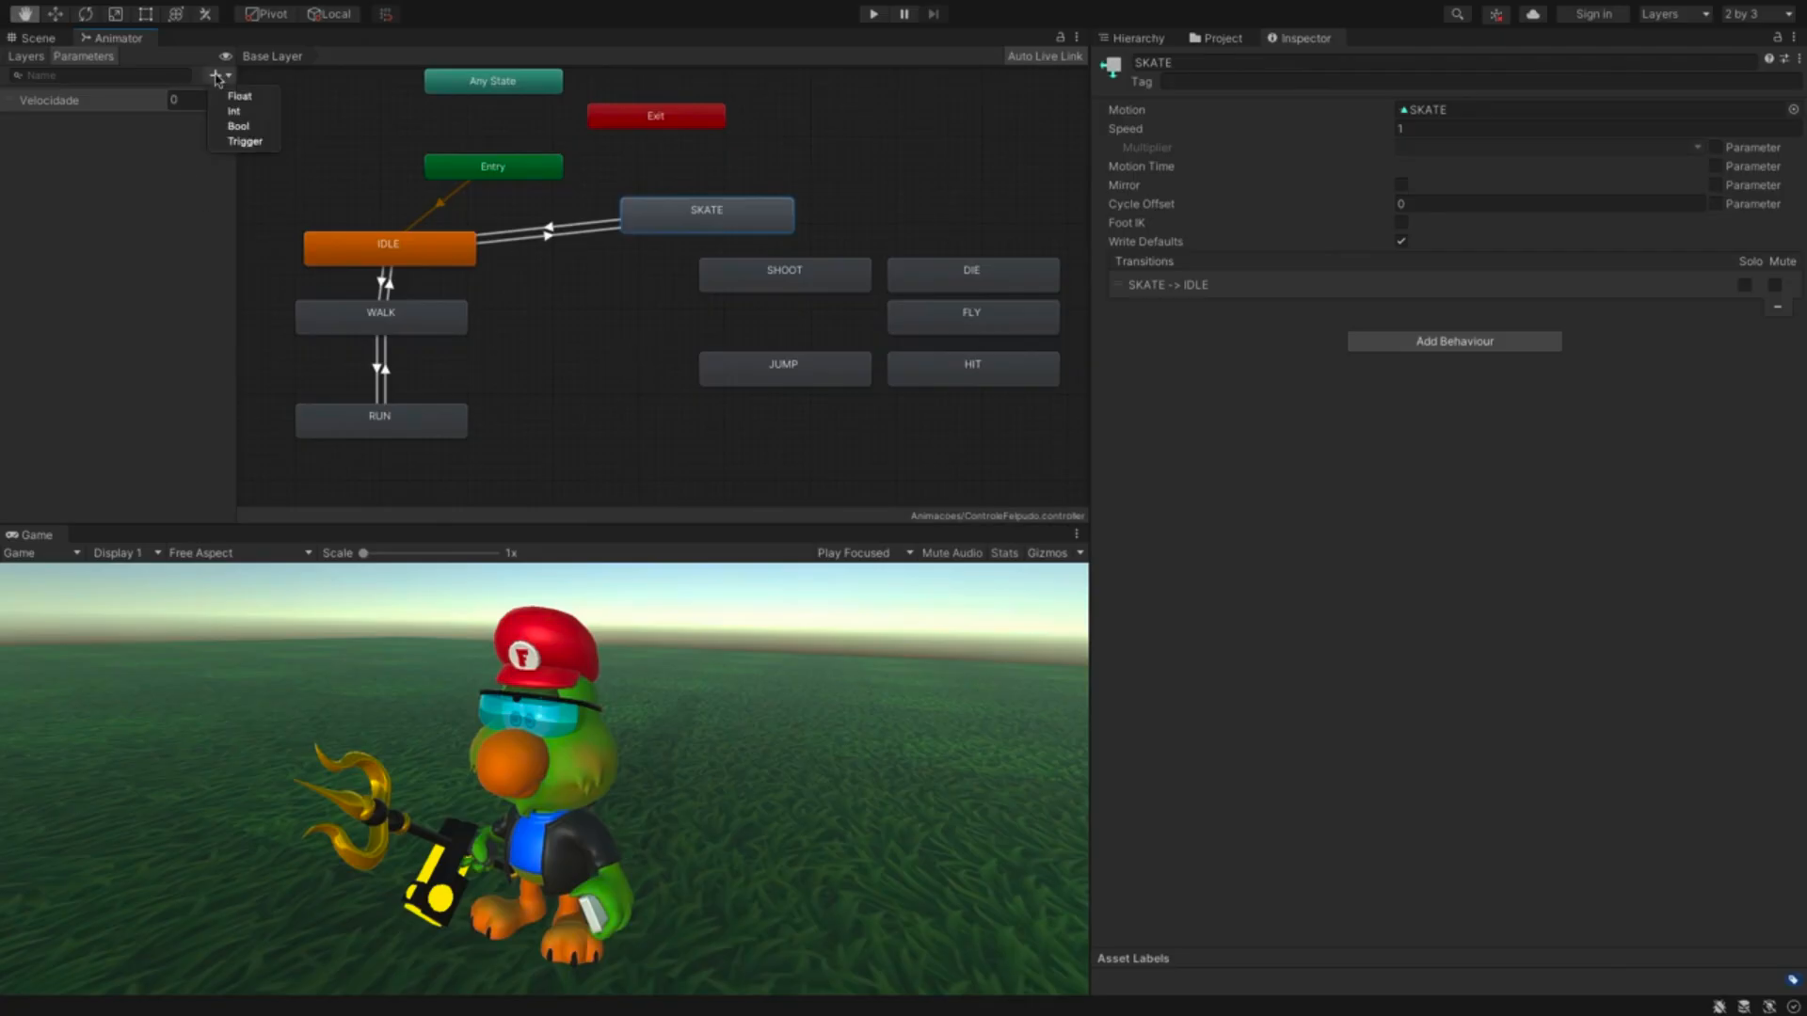
left_click(236, 126)
type("Skate Mod")
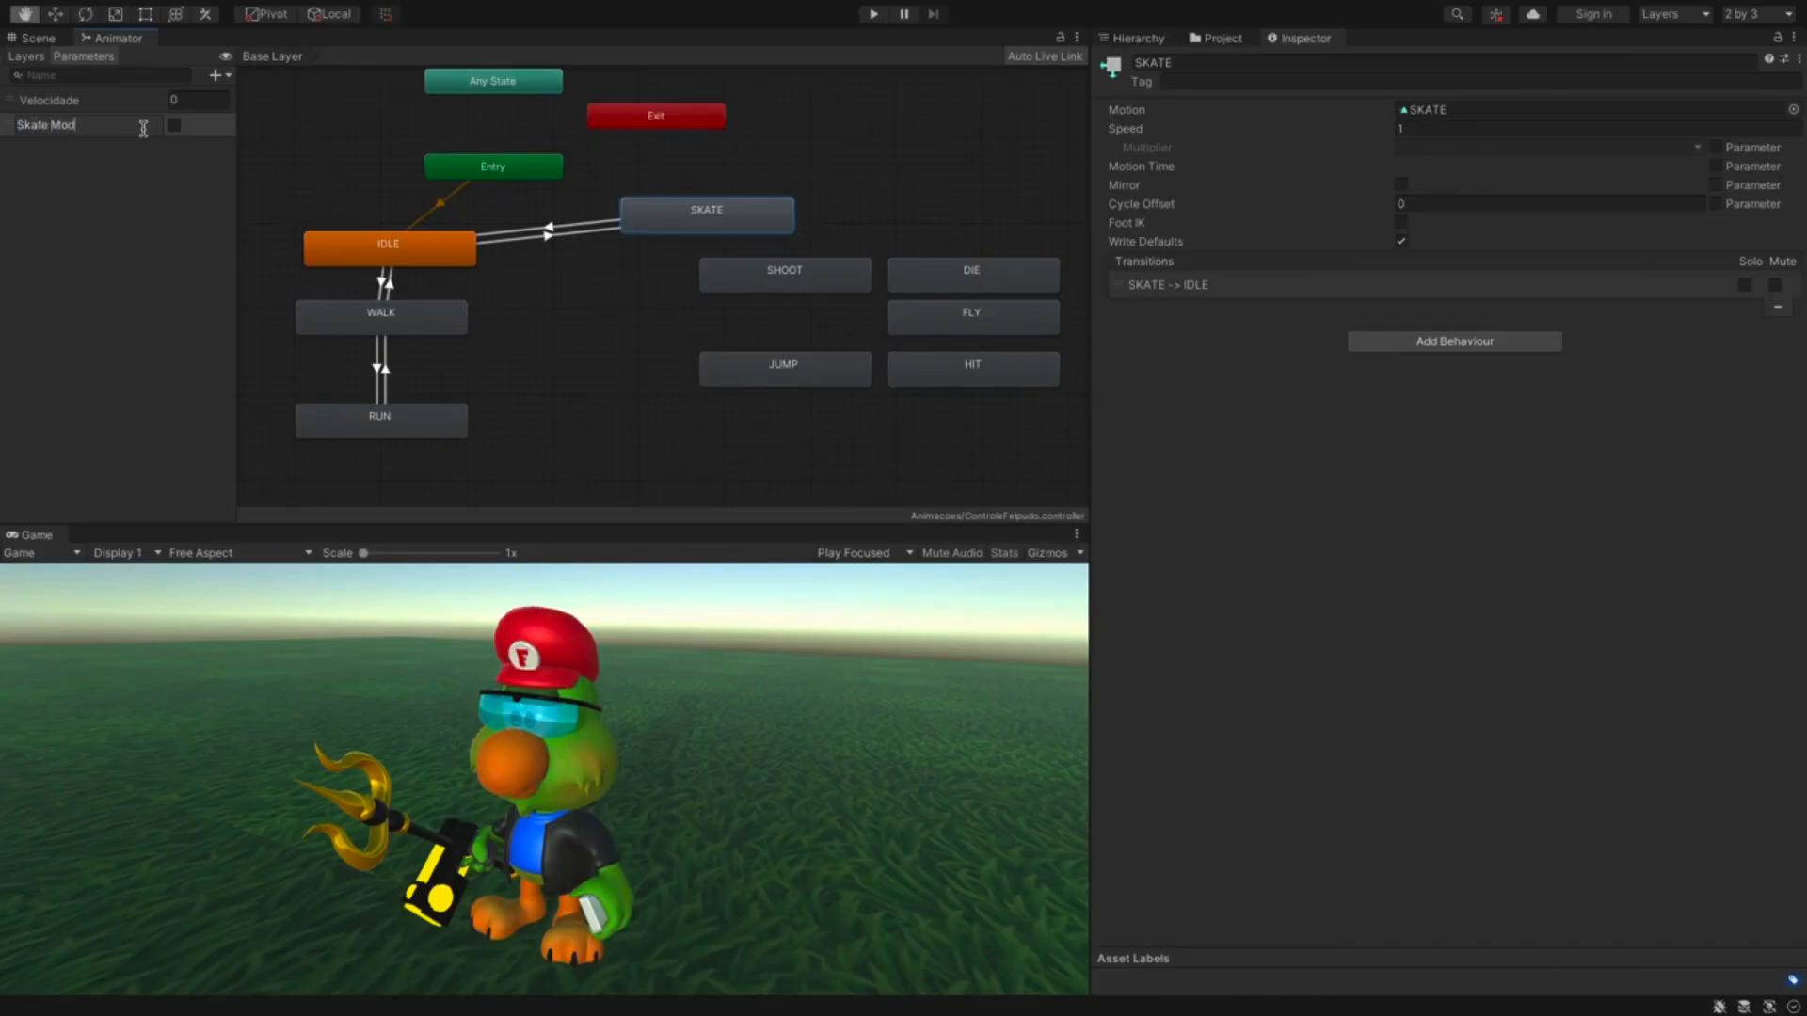
type("e")
key("Return")
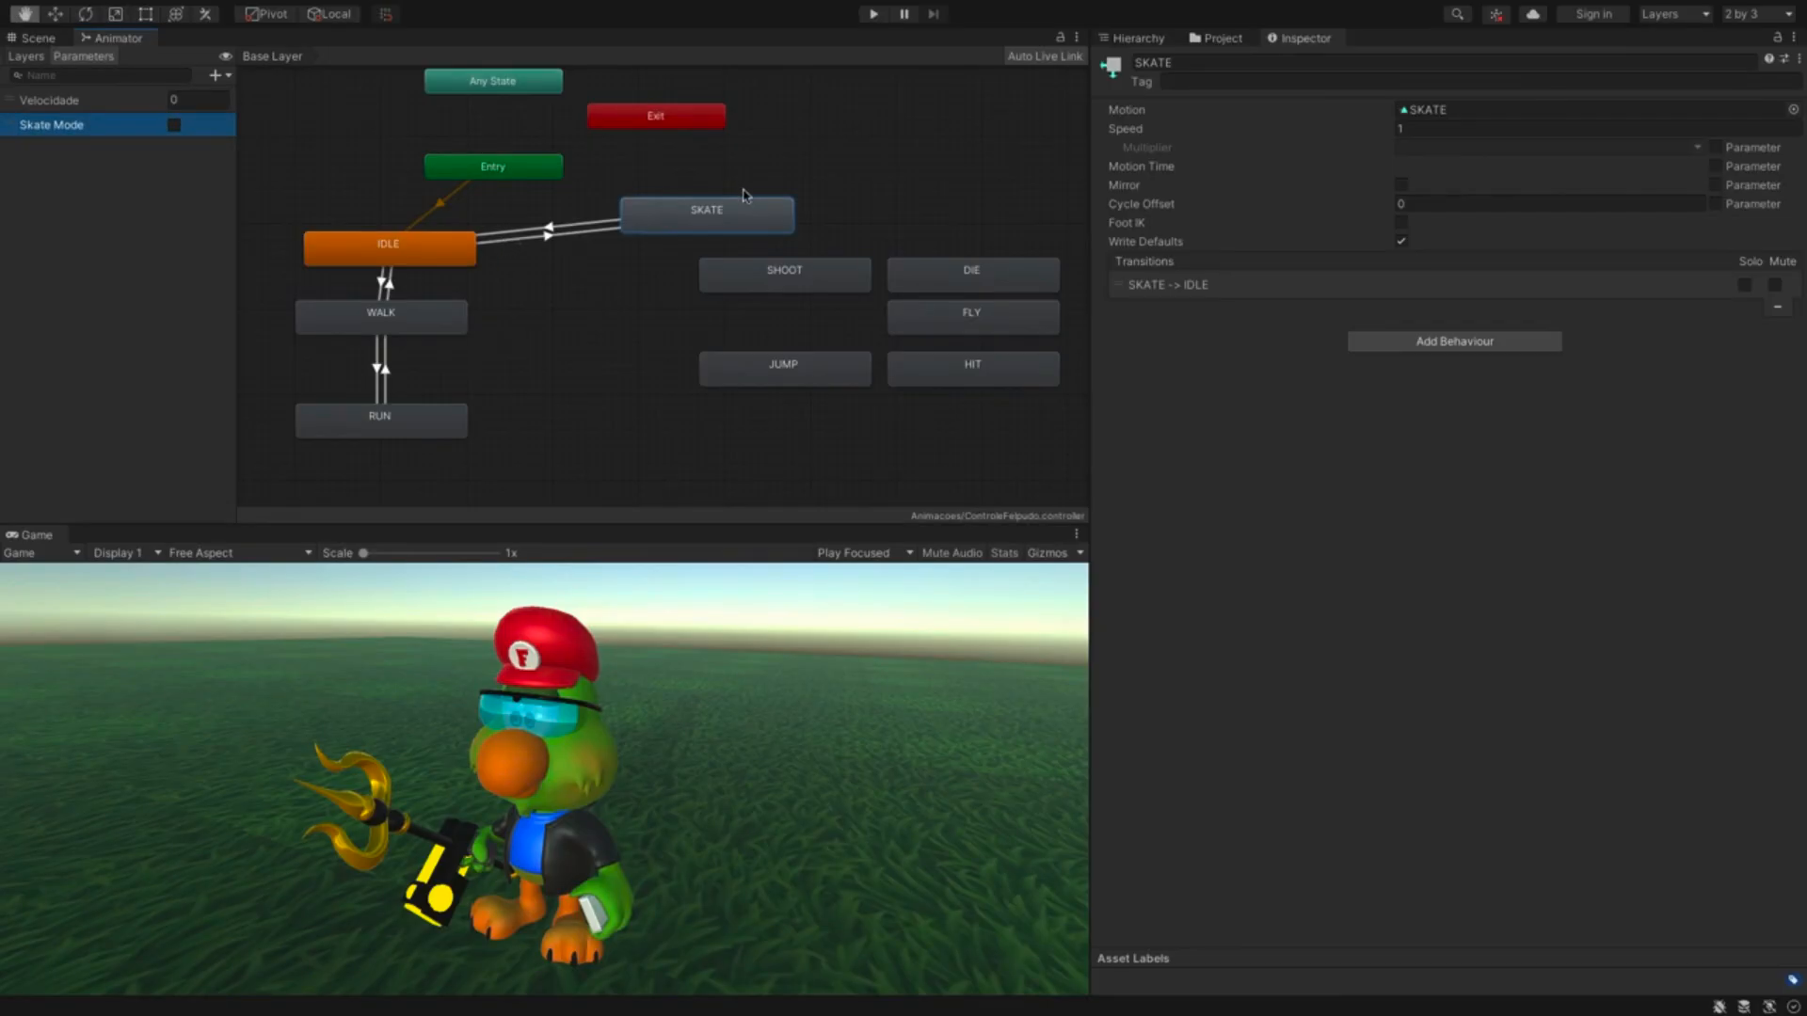
- Add a condition to the IDLE -> SKATE transition requiring Skate Mode to be true
left_click(548, 233)
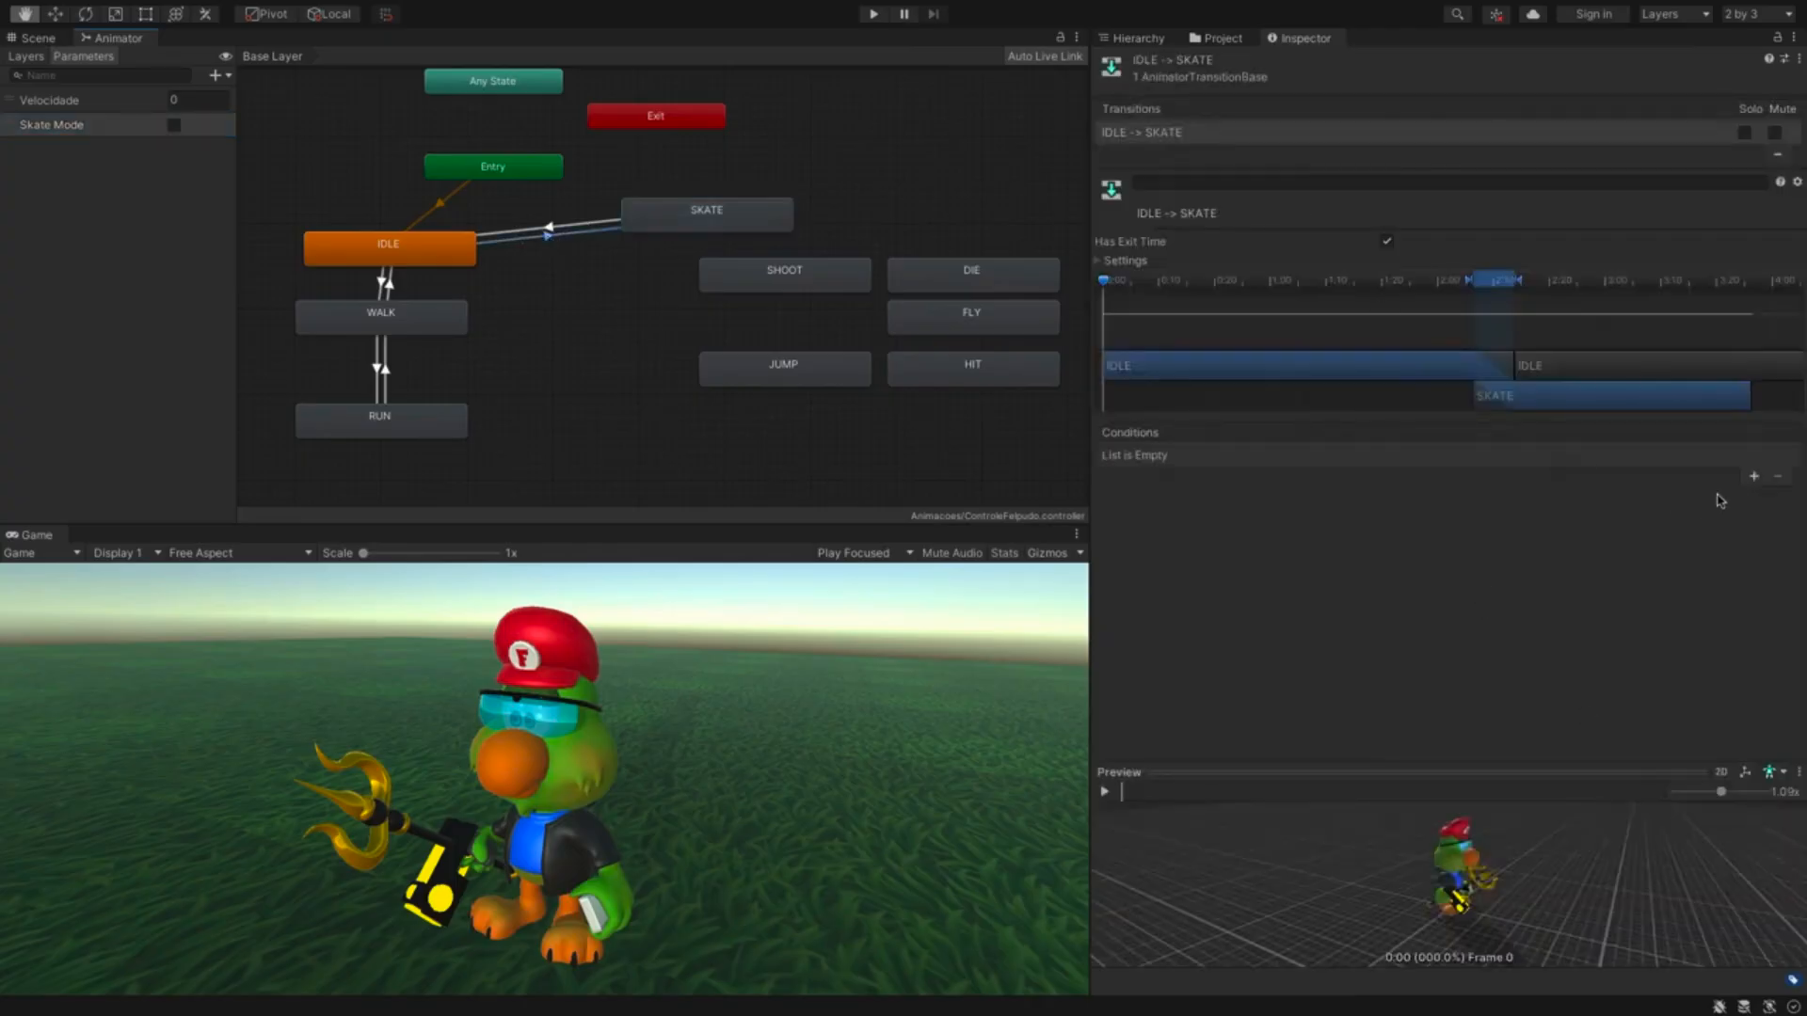
left_click(1754, 477)
left_click(1440, 456)
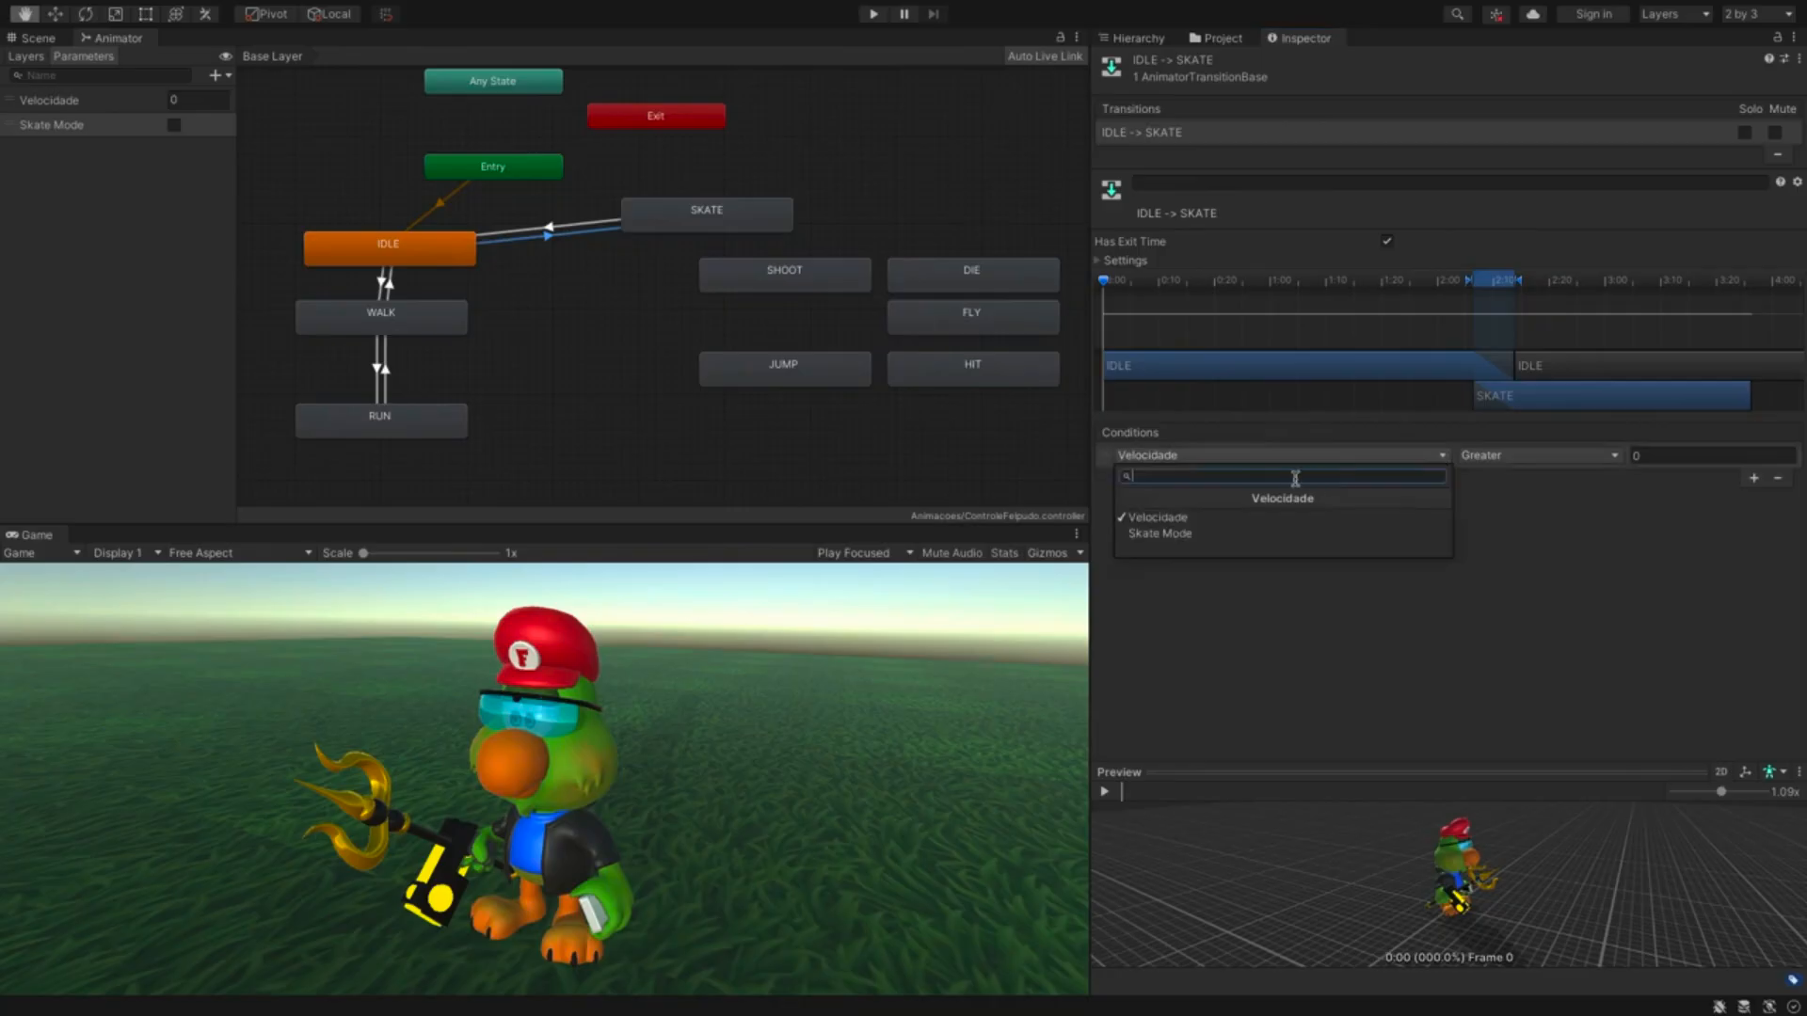
left_click(1203, 535)
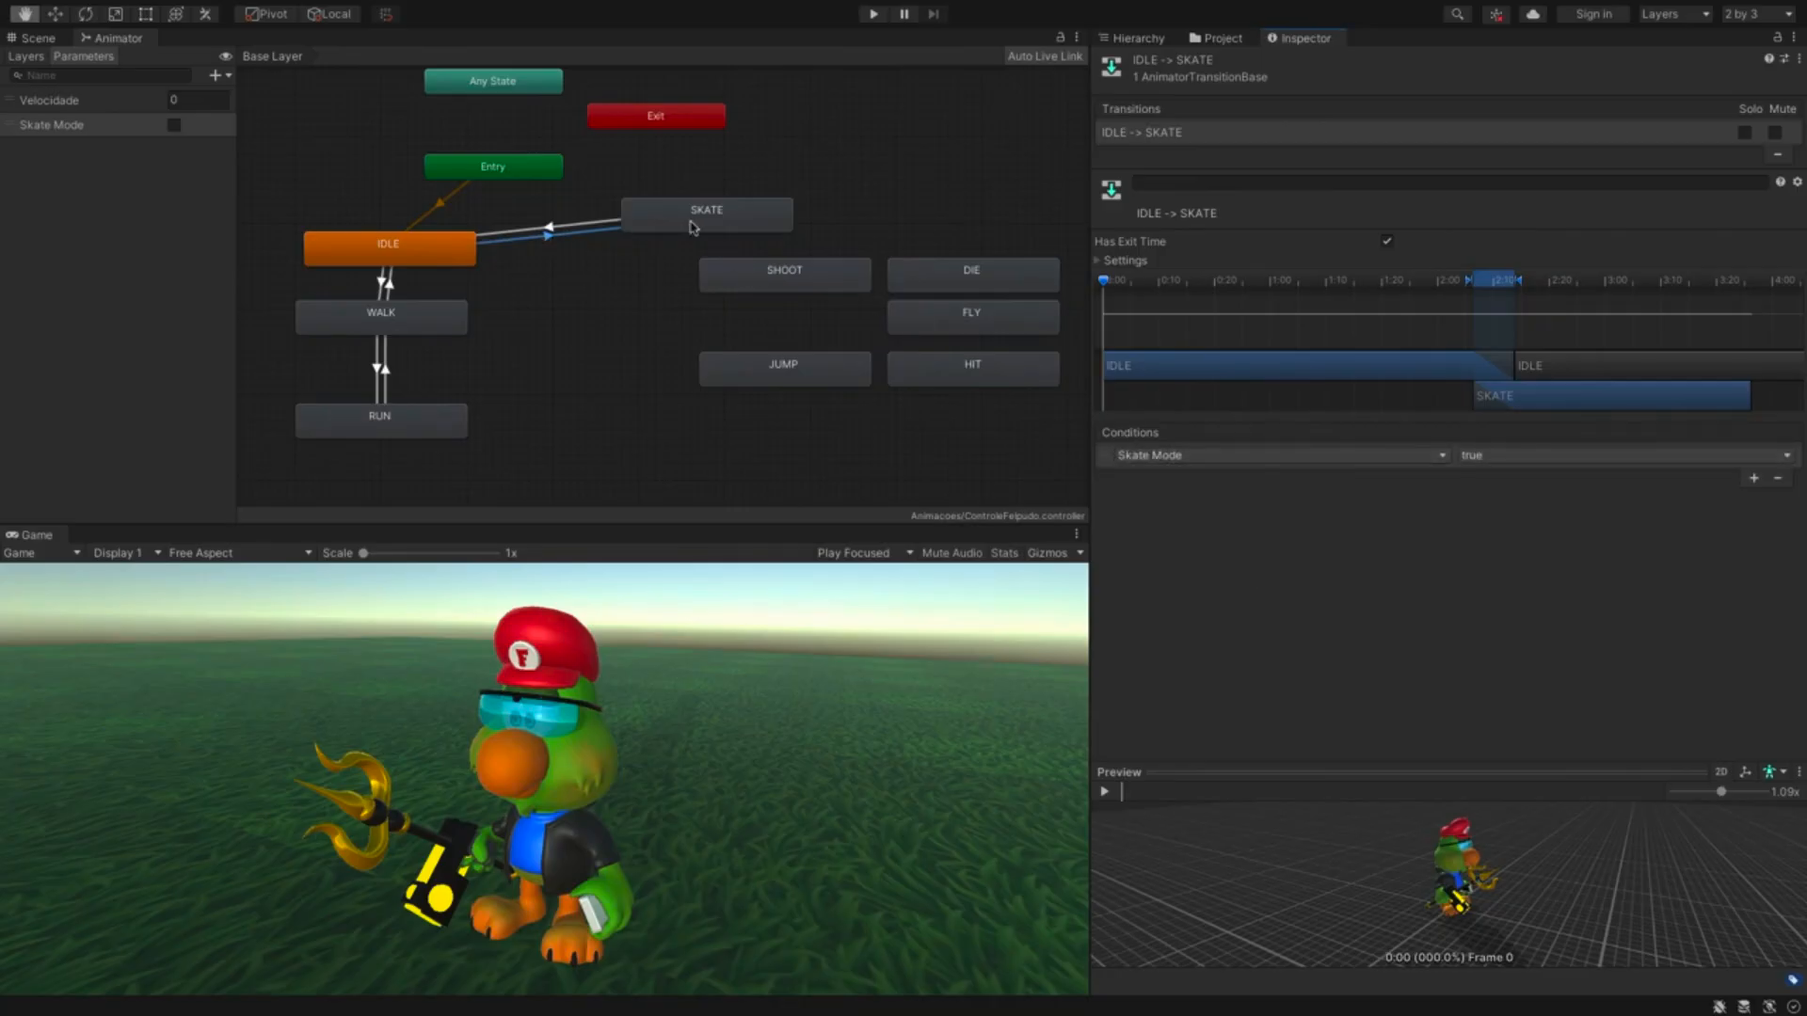
- Add a condition to the SKATE -> IDLE transition requiring Skate Mode to be false
left_click(549, 235)
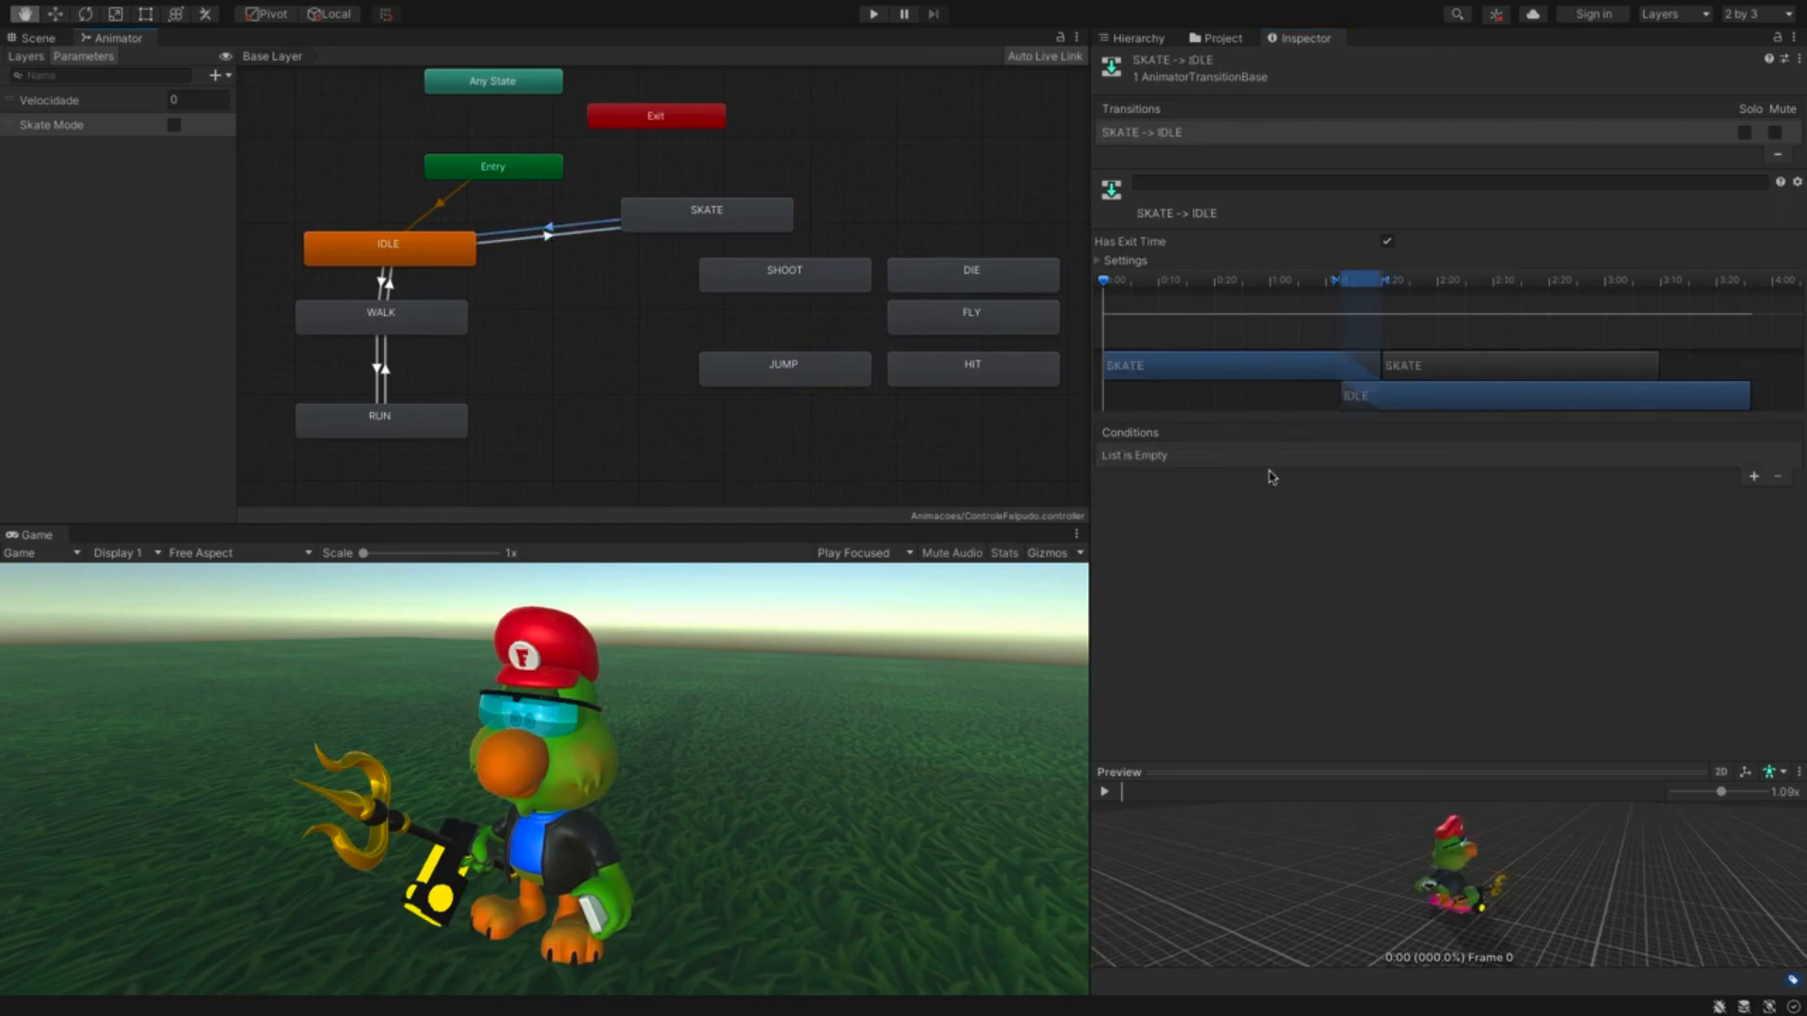
left_click(1753, 478)
left_click(1406, 460)
left_click(1185, 535)
left_click(1590, 458)
left_click(1557, 476)
left_click(639, 387)
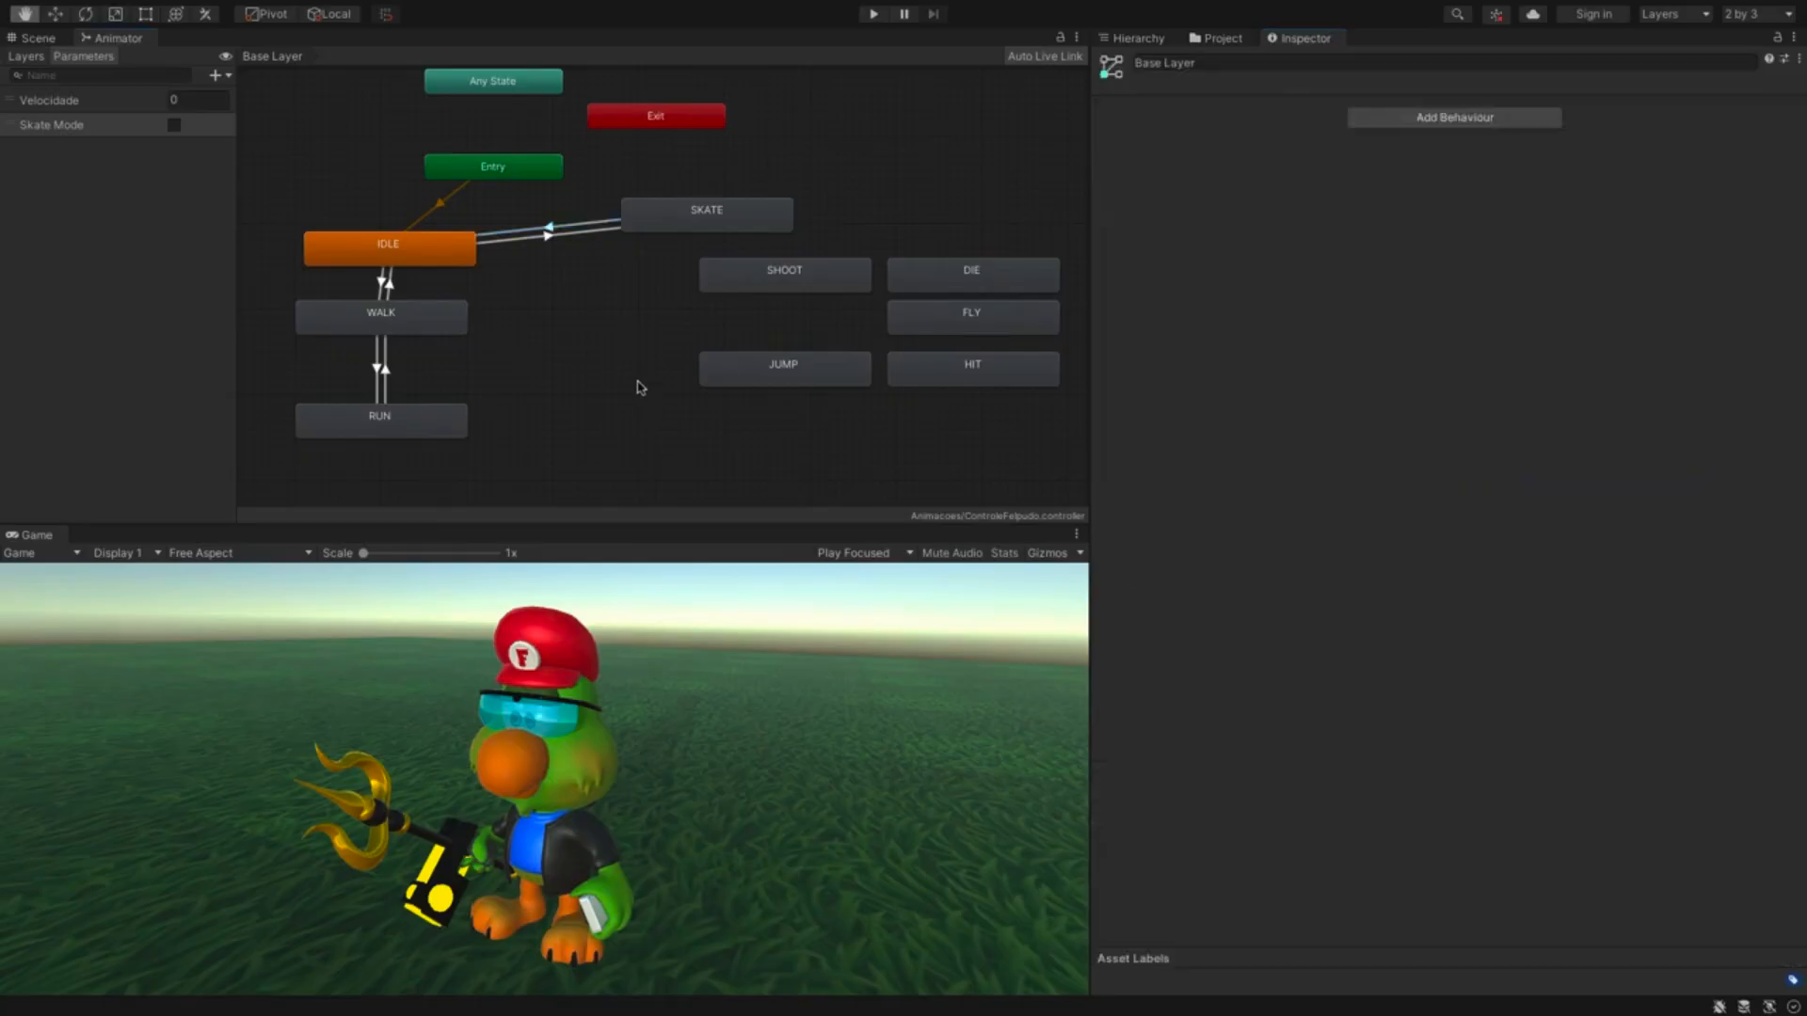
- Play the scene, test Skate Mode on and off, and stop the test
left_click(872, 14)
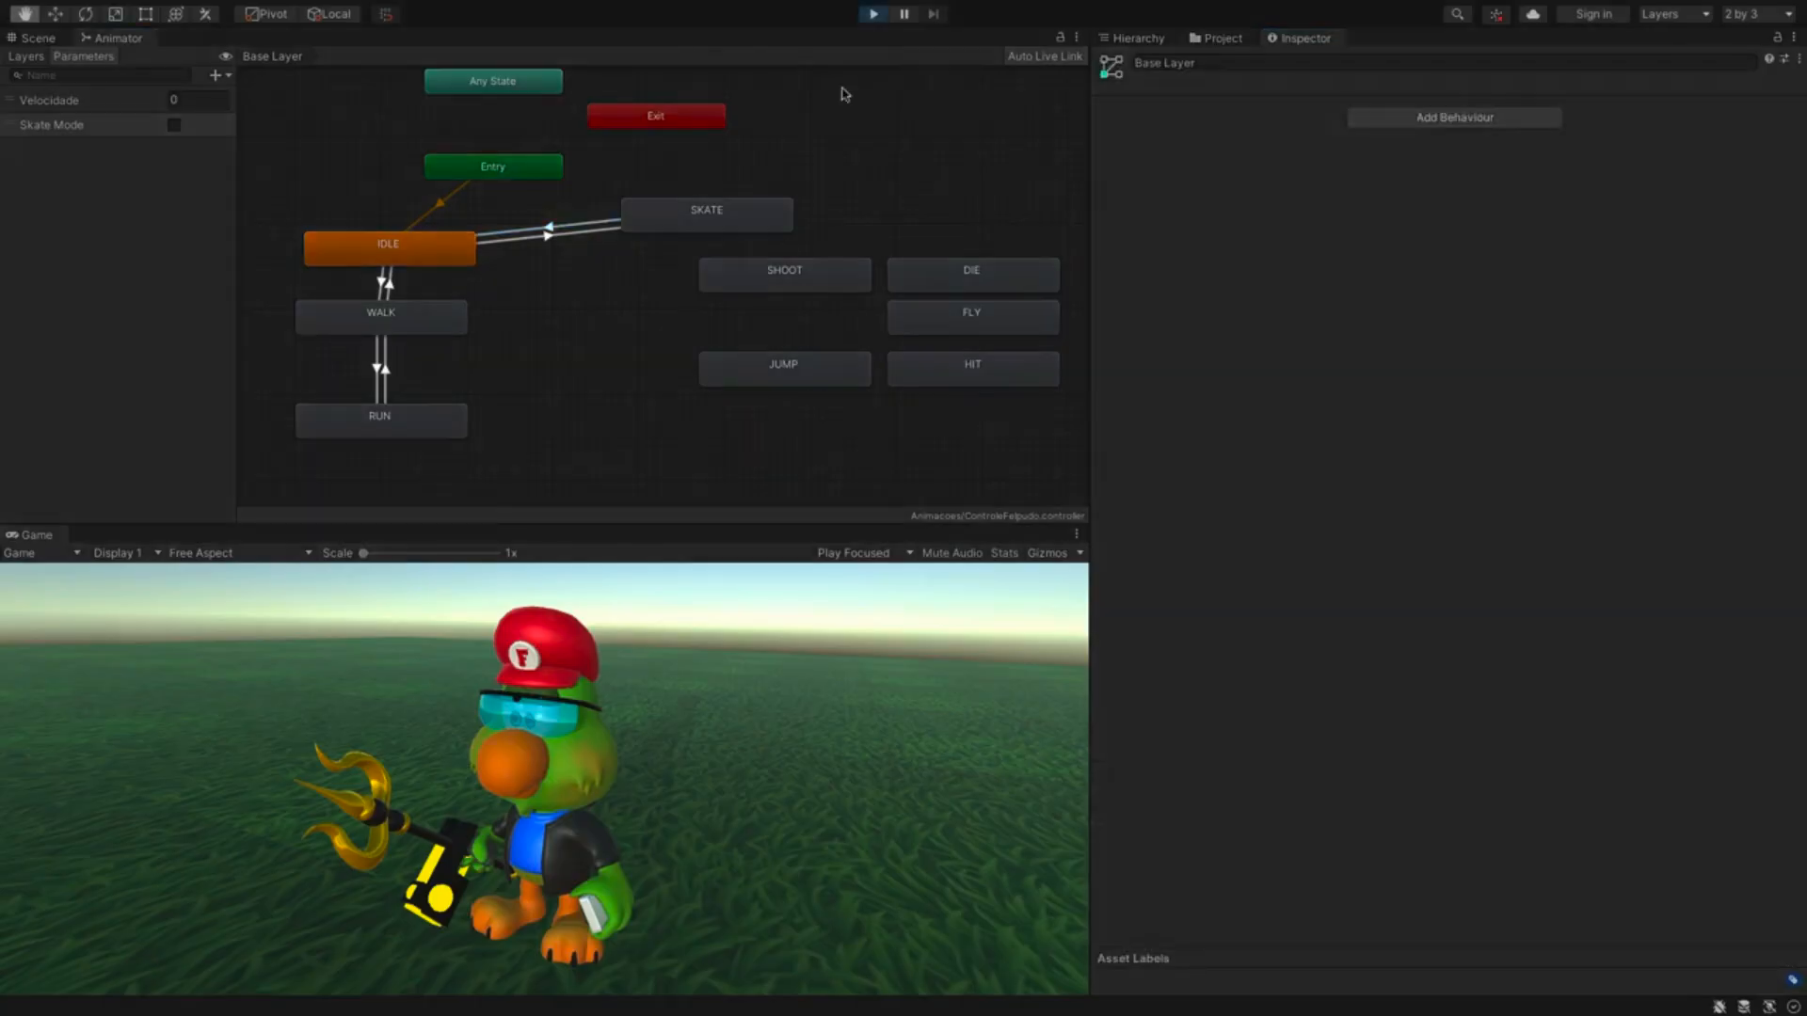
left_click(174, 124)
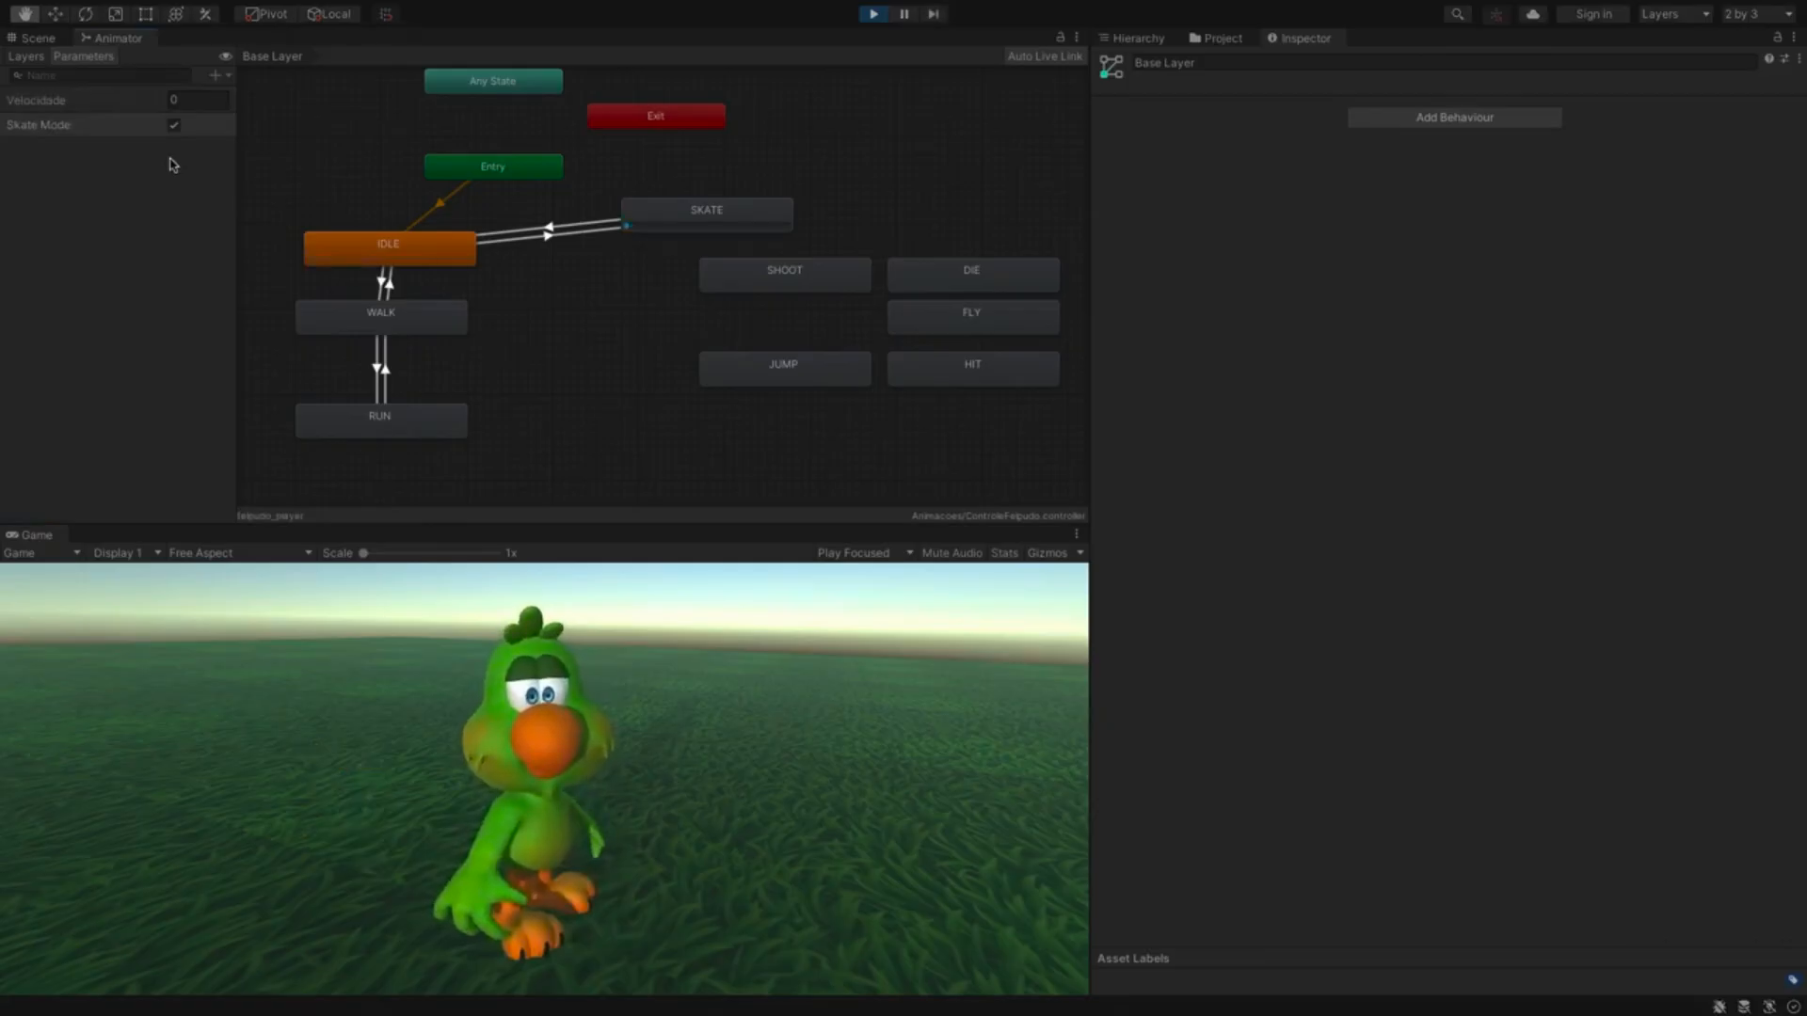
left_click(174, 124)
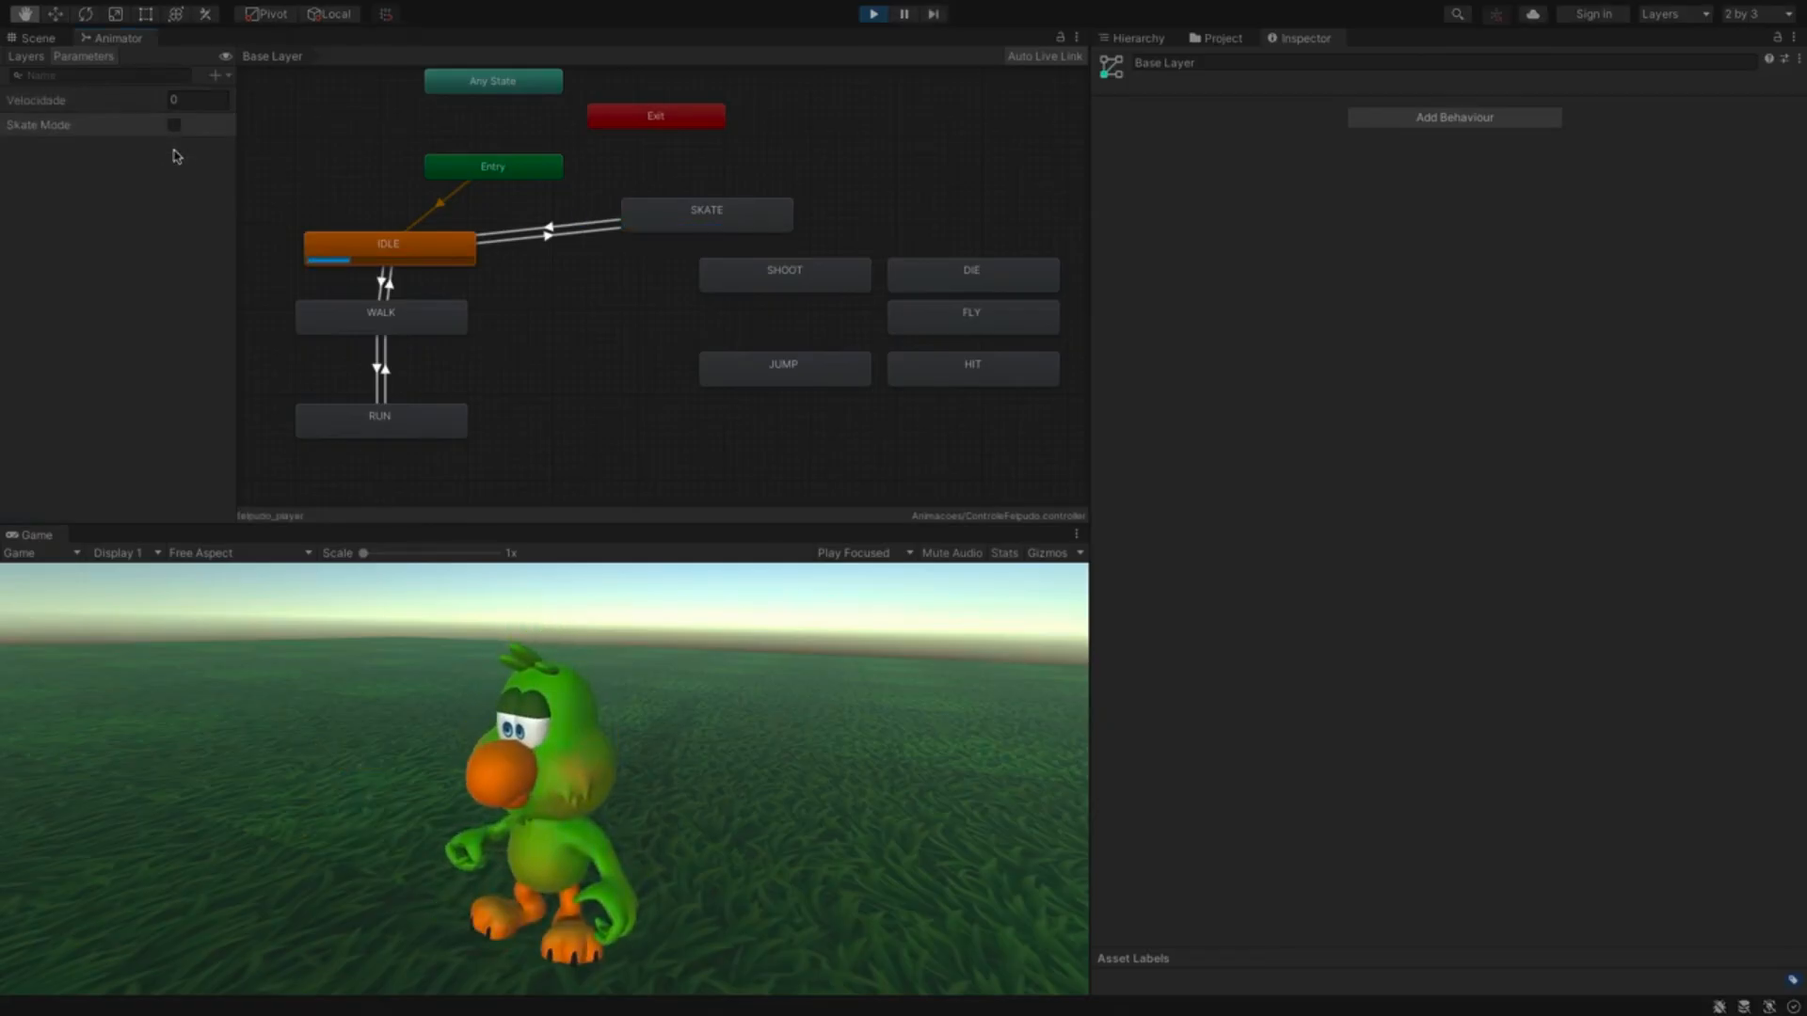
left_click(873, 13)
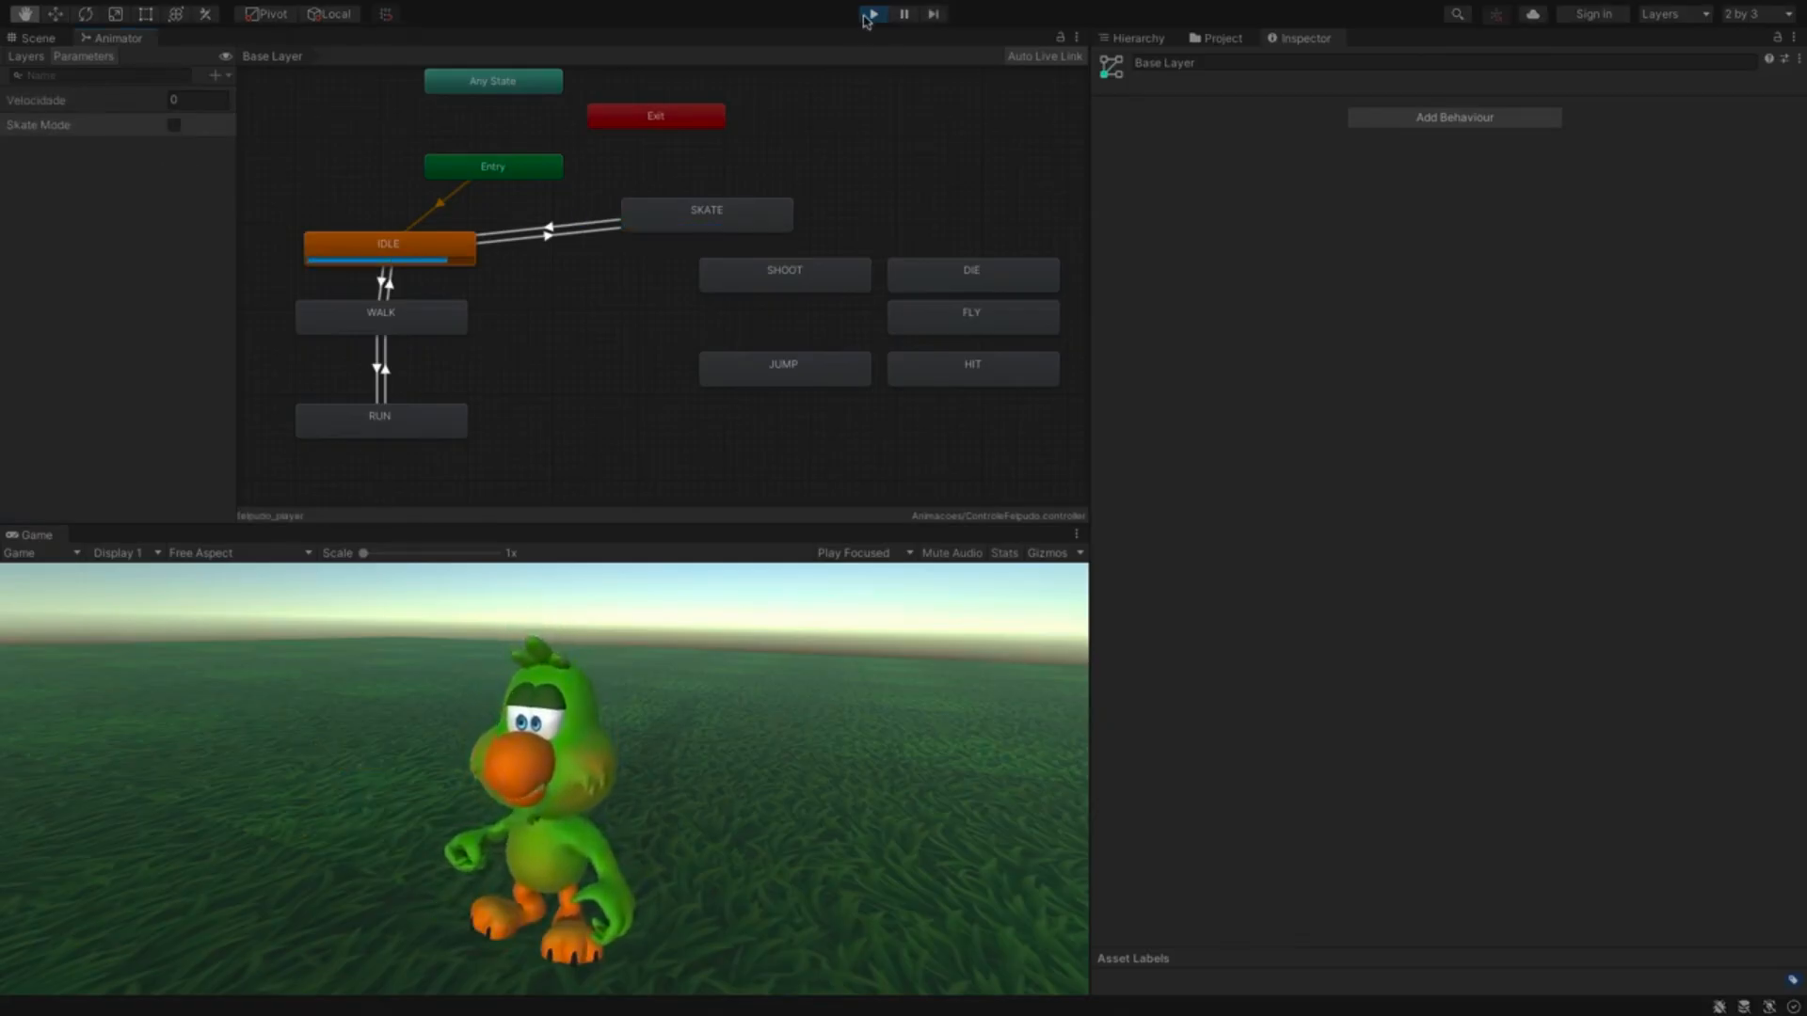
- Disable Has Exit Time on both transitions between IDLE and SKATE
left_click(750, 228)
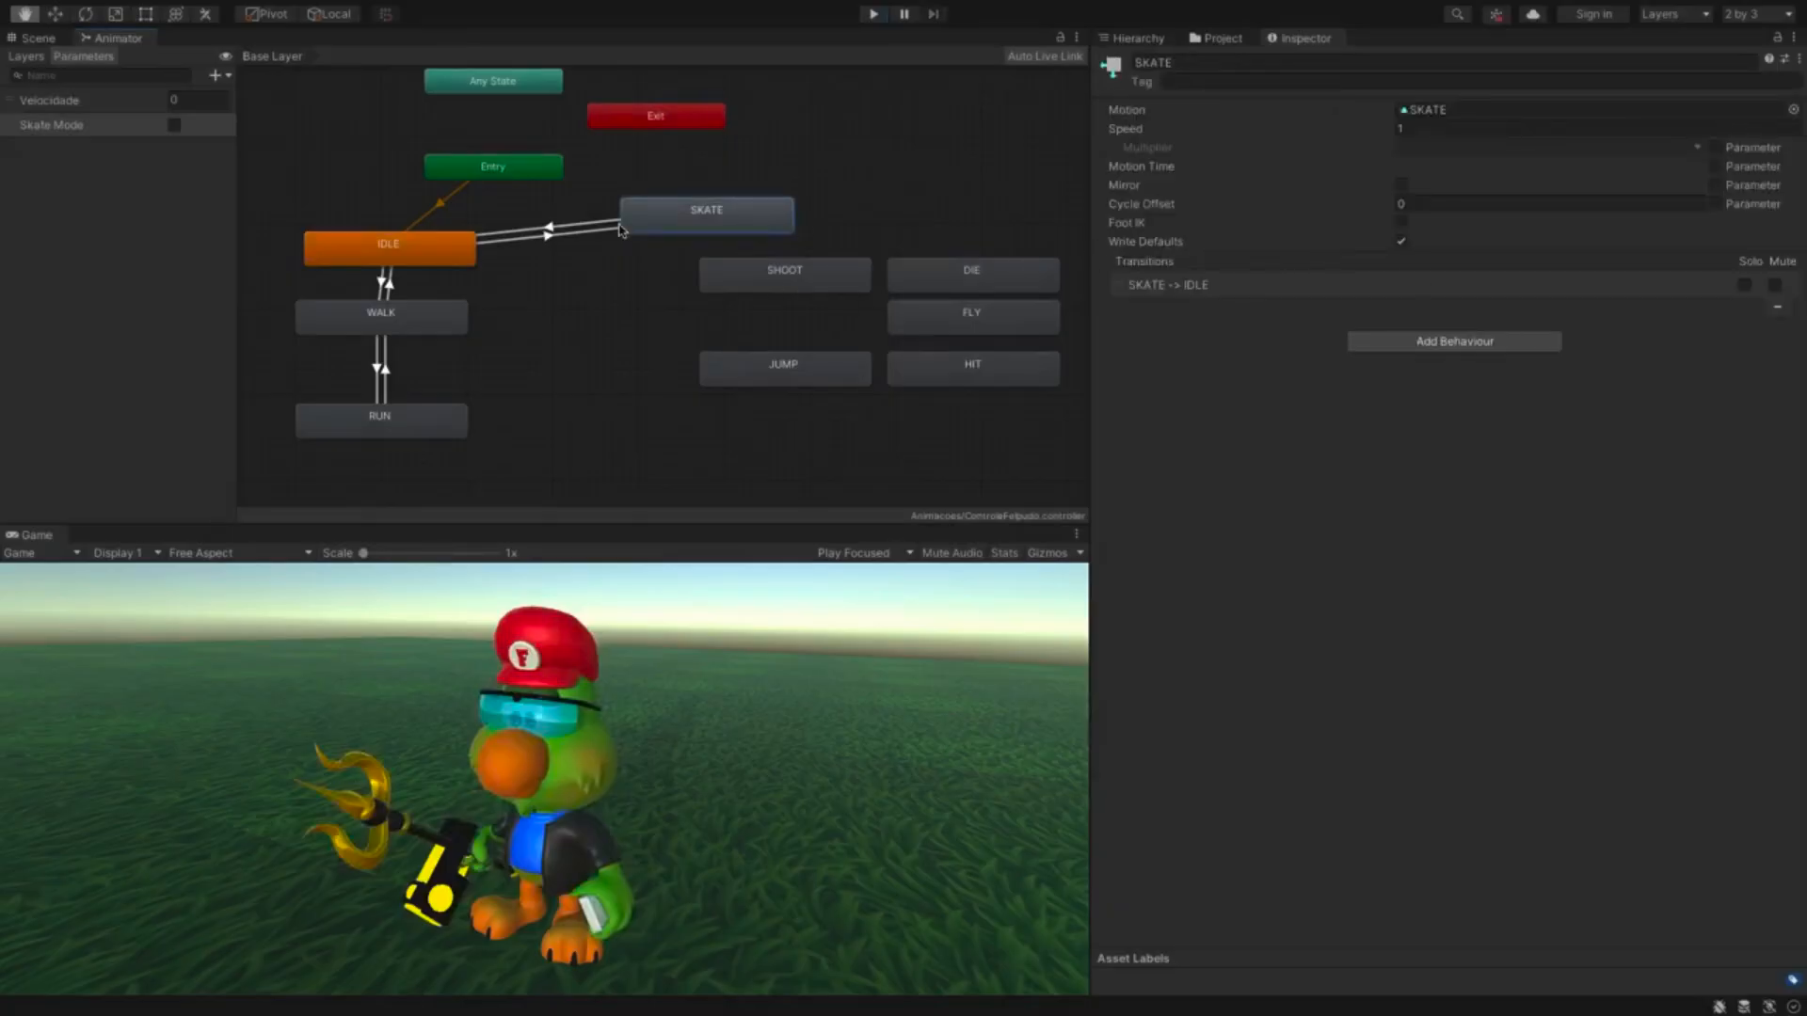
left_click(571, 235)
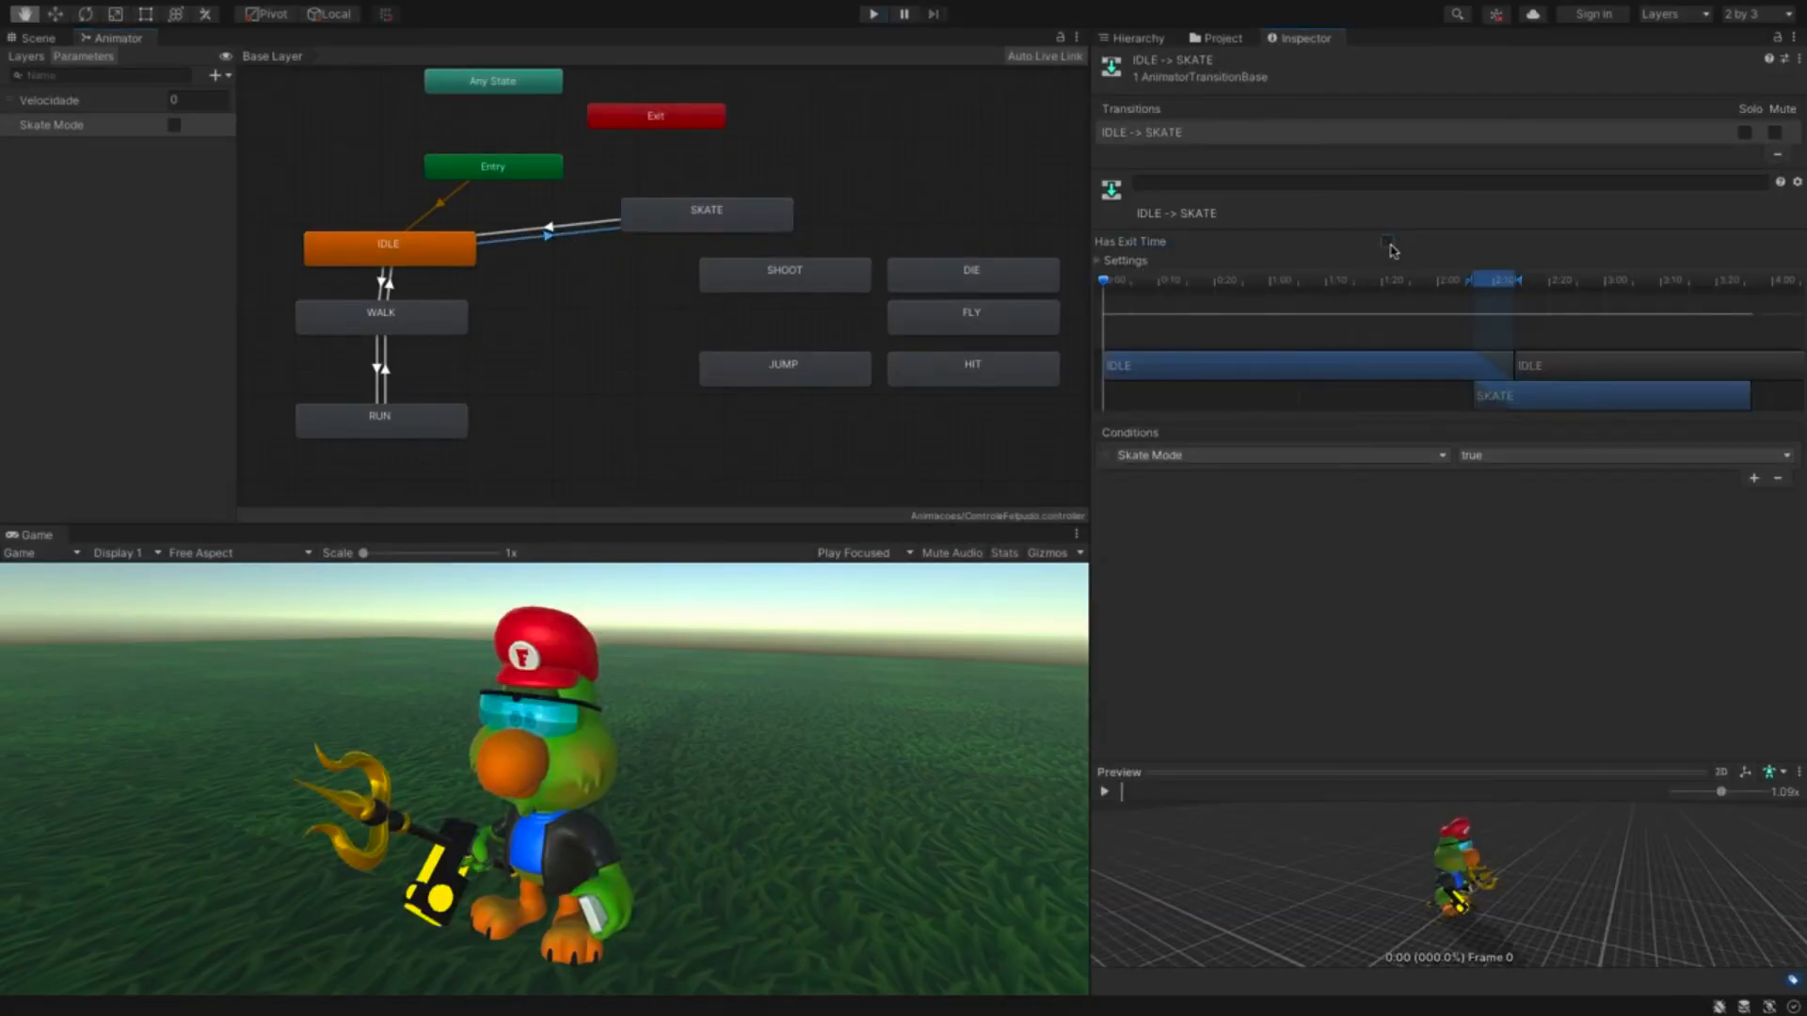
left_click(576, 226)
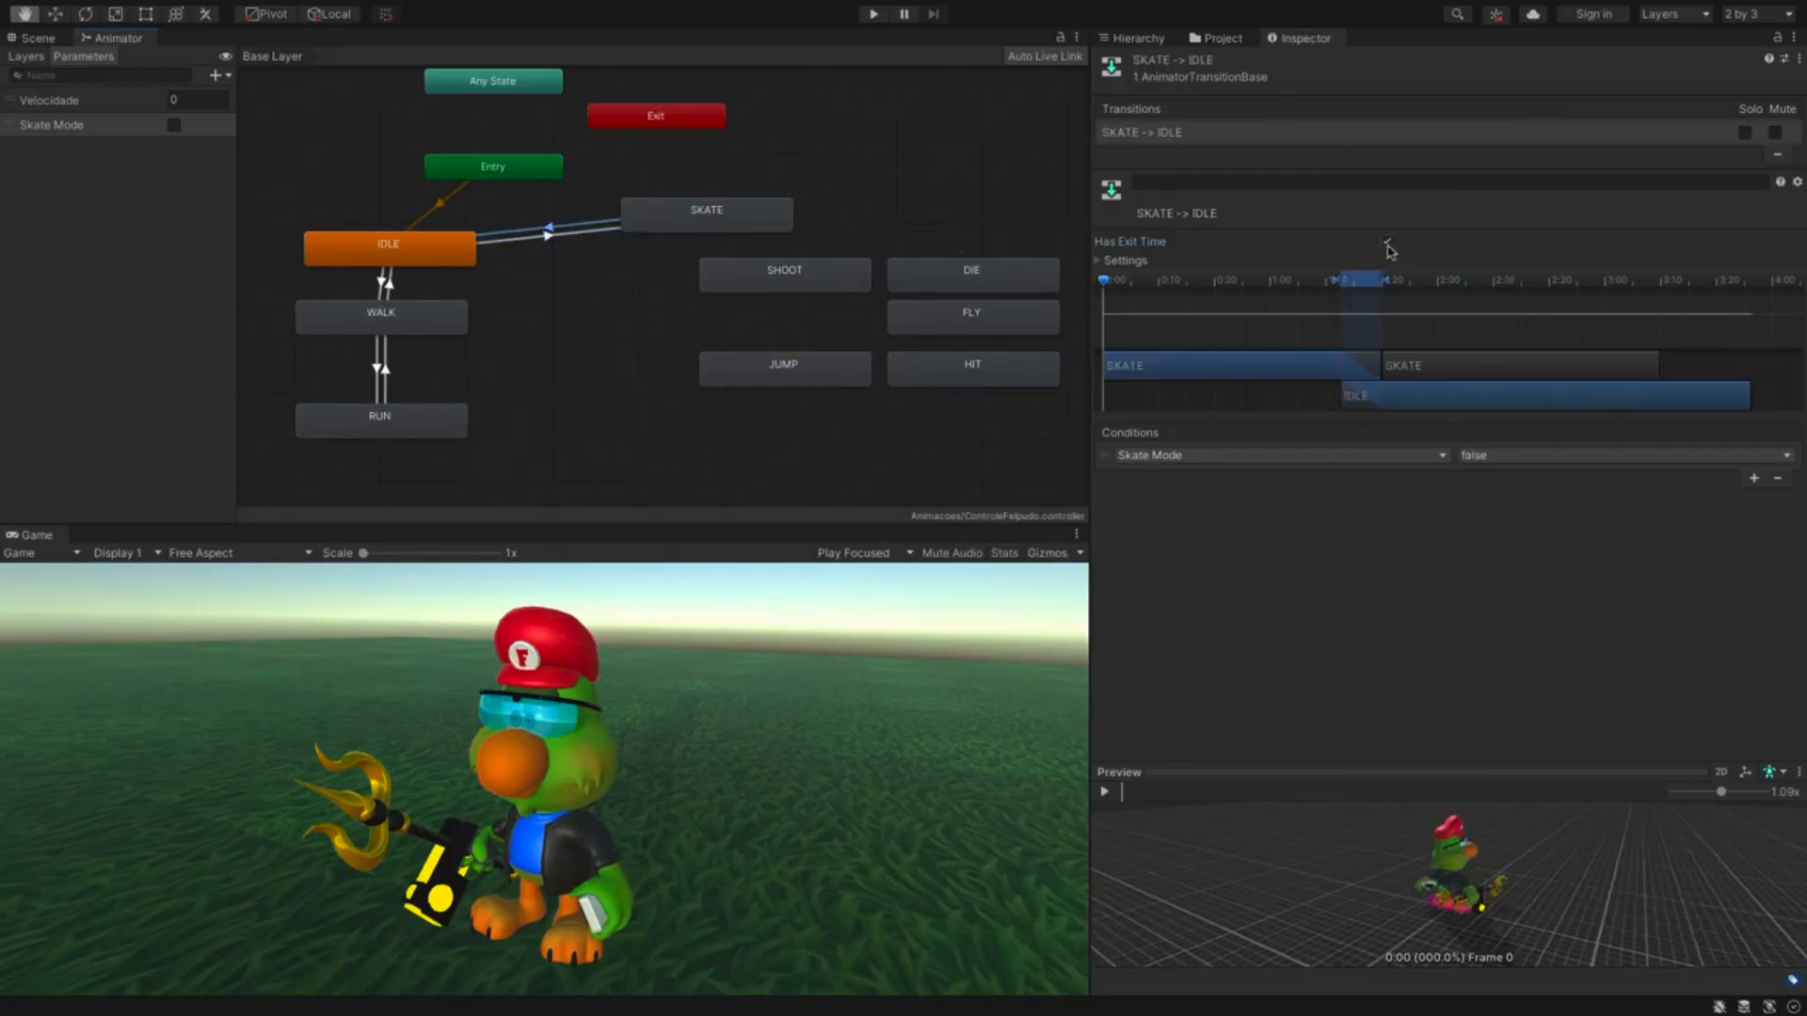
left_click(563, 360)
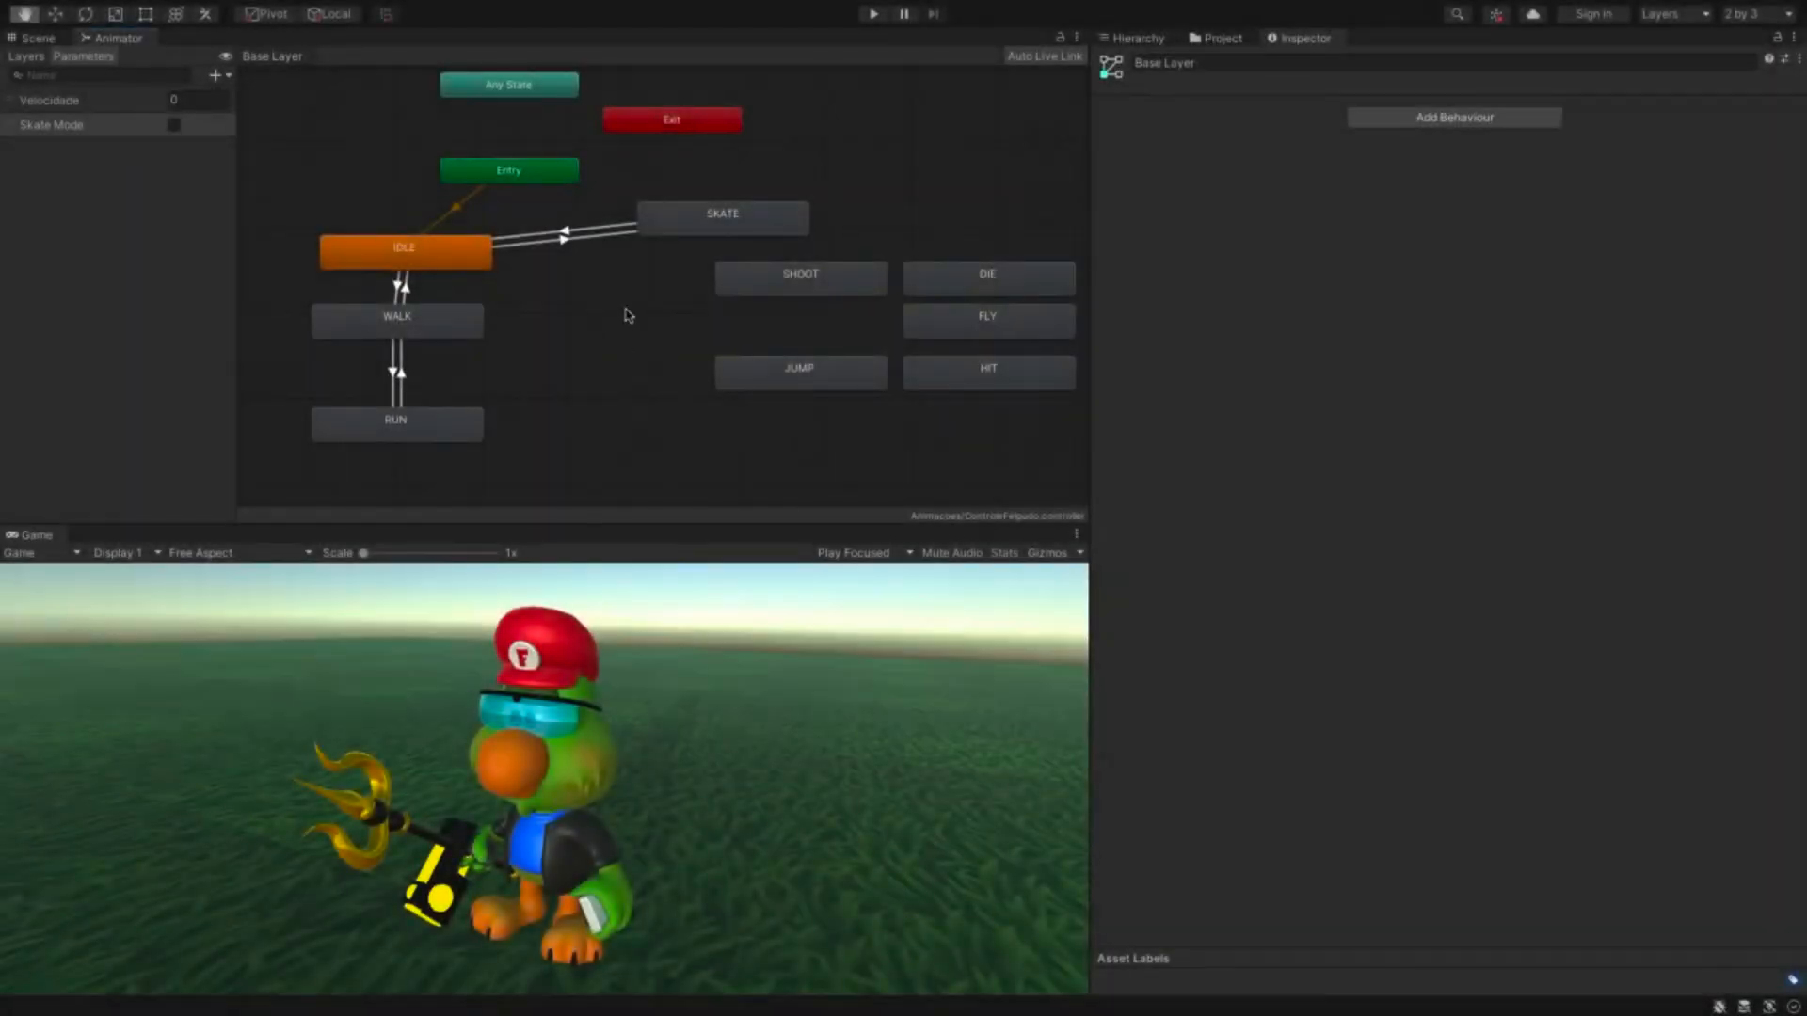
middle_click_drag(534, 200, 531, 217)
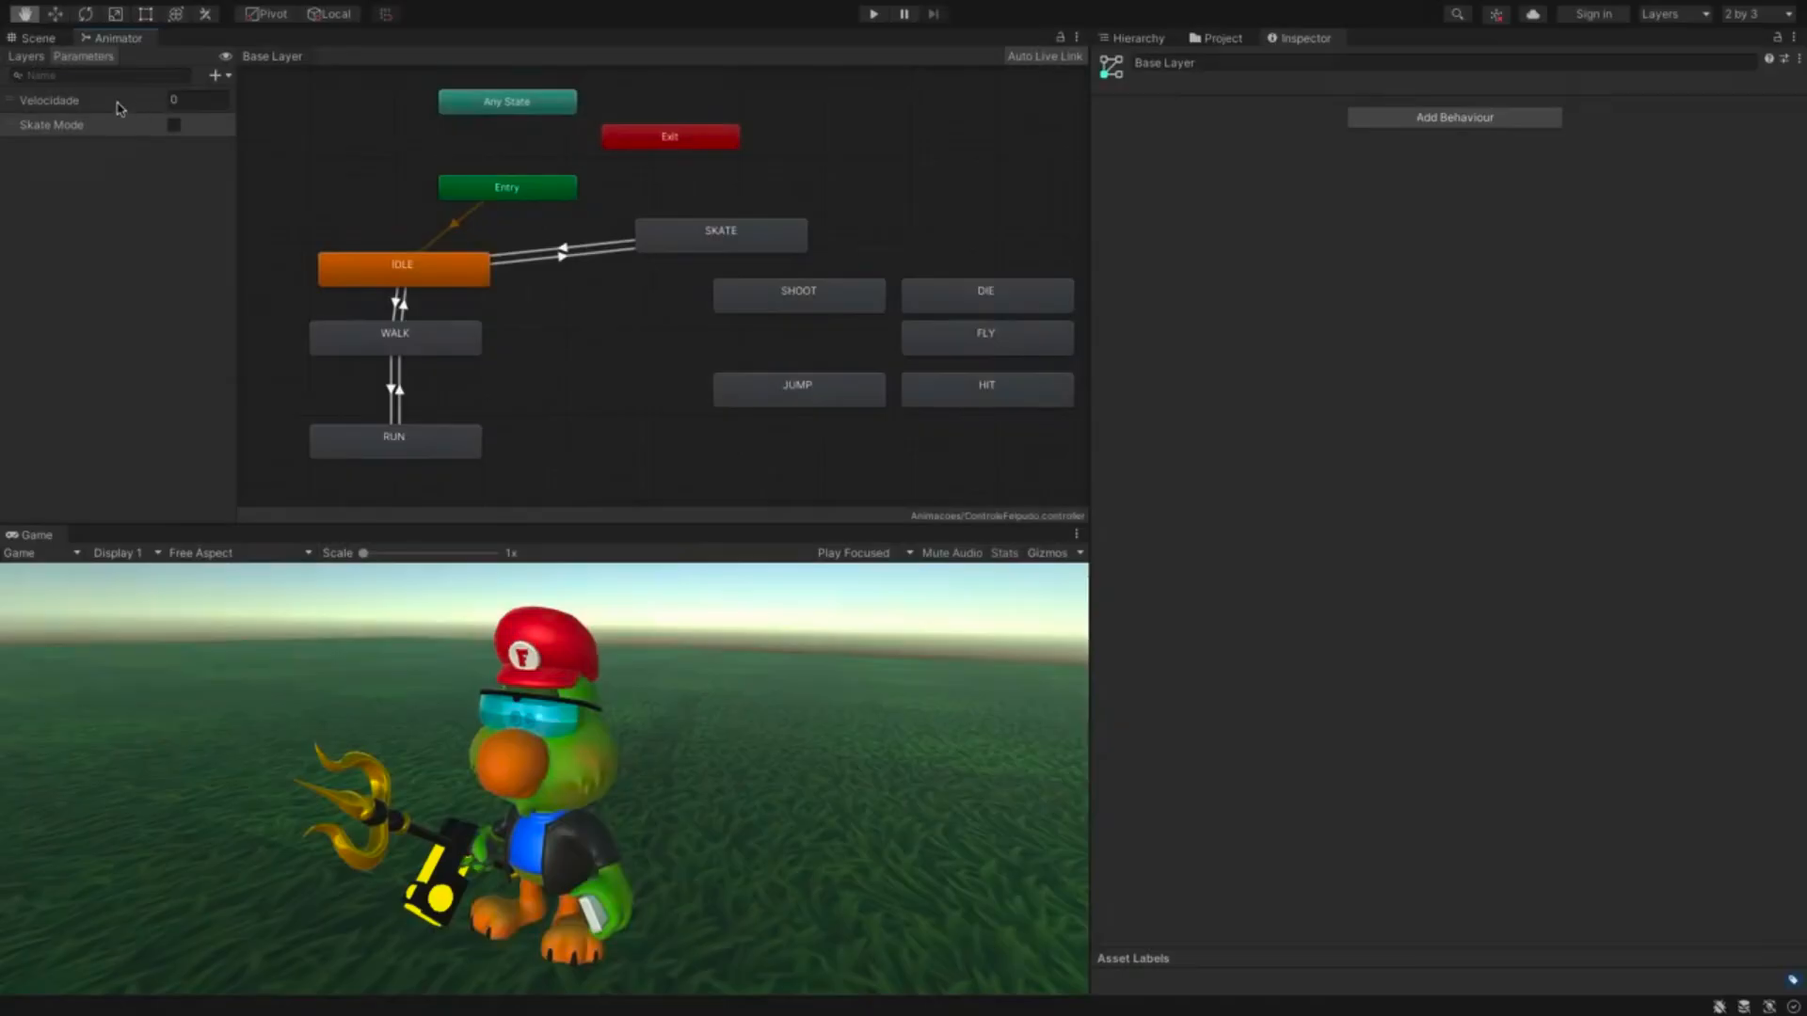
left_click(117, 103)
left_click(109, 123)
left_click(116, 100)
left_click(105, 124)
left_click(109, 100)
left_click(105, 125)
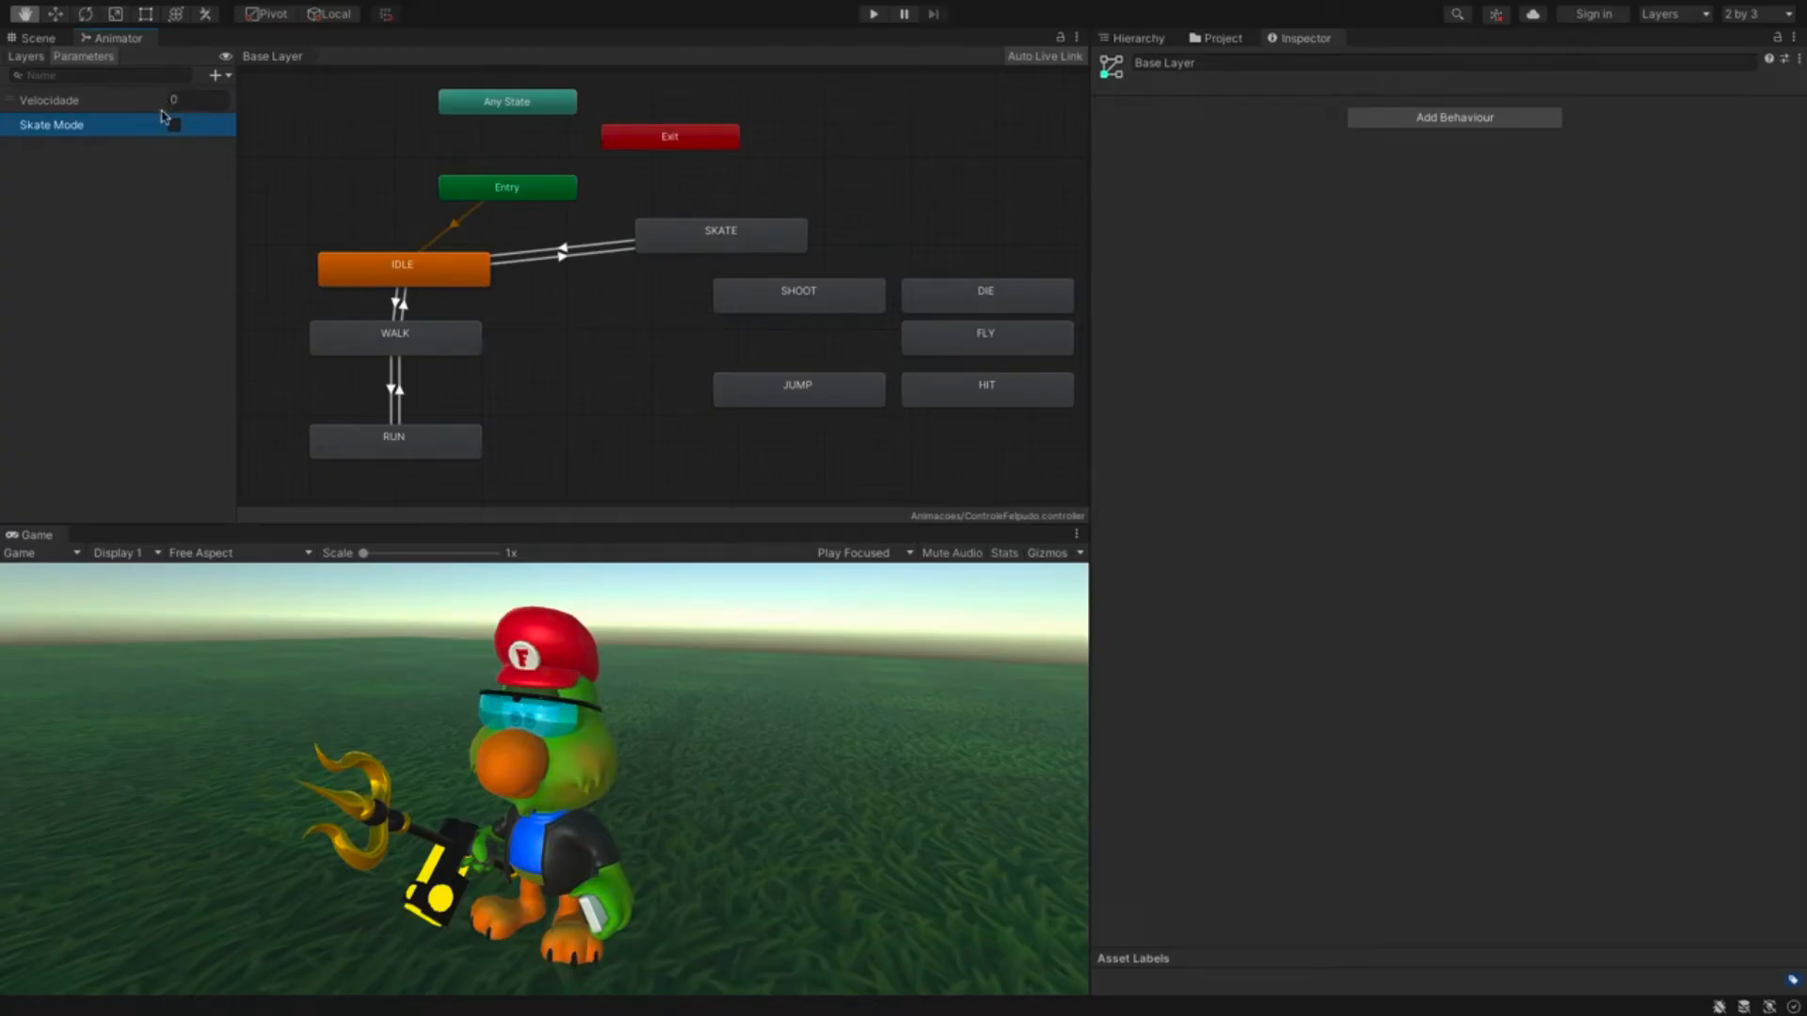
- Switch to Visual Studio and declare the fields GameObject Felpudo and Animator animadorFelpudo below the skate field in MoveFelpudo.cs
key("super+Tab")
key("super+Tab")
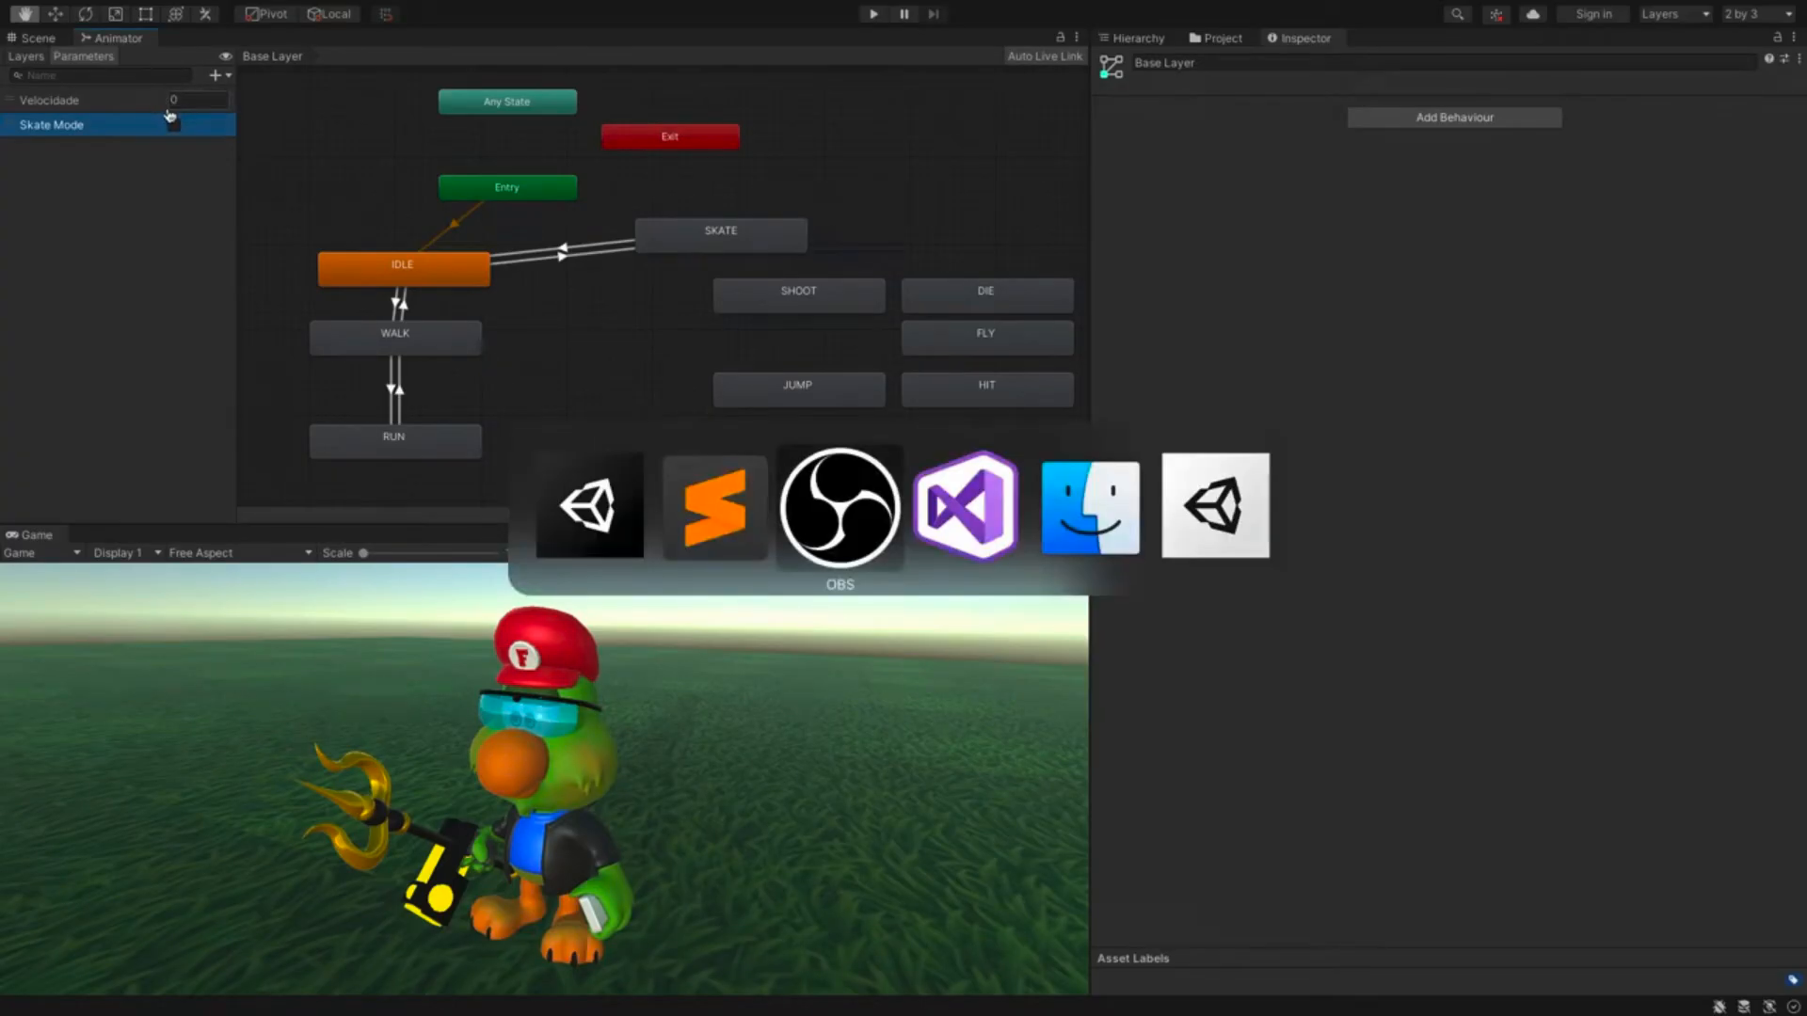
key("super+Tab")
key("Return")
key("Return")
type("Game")
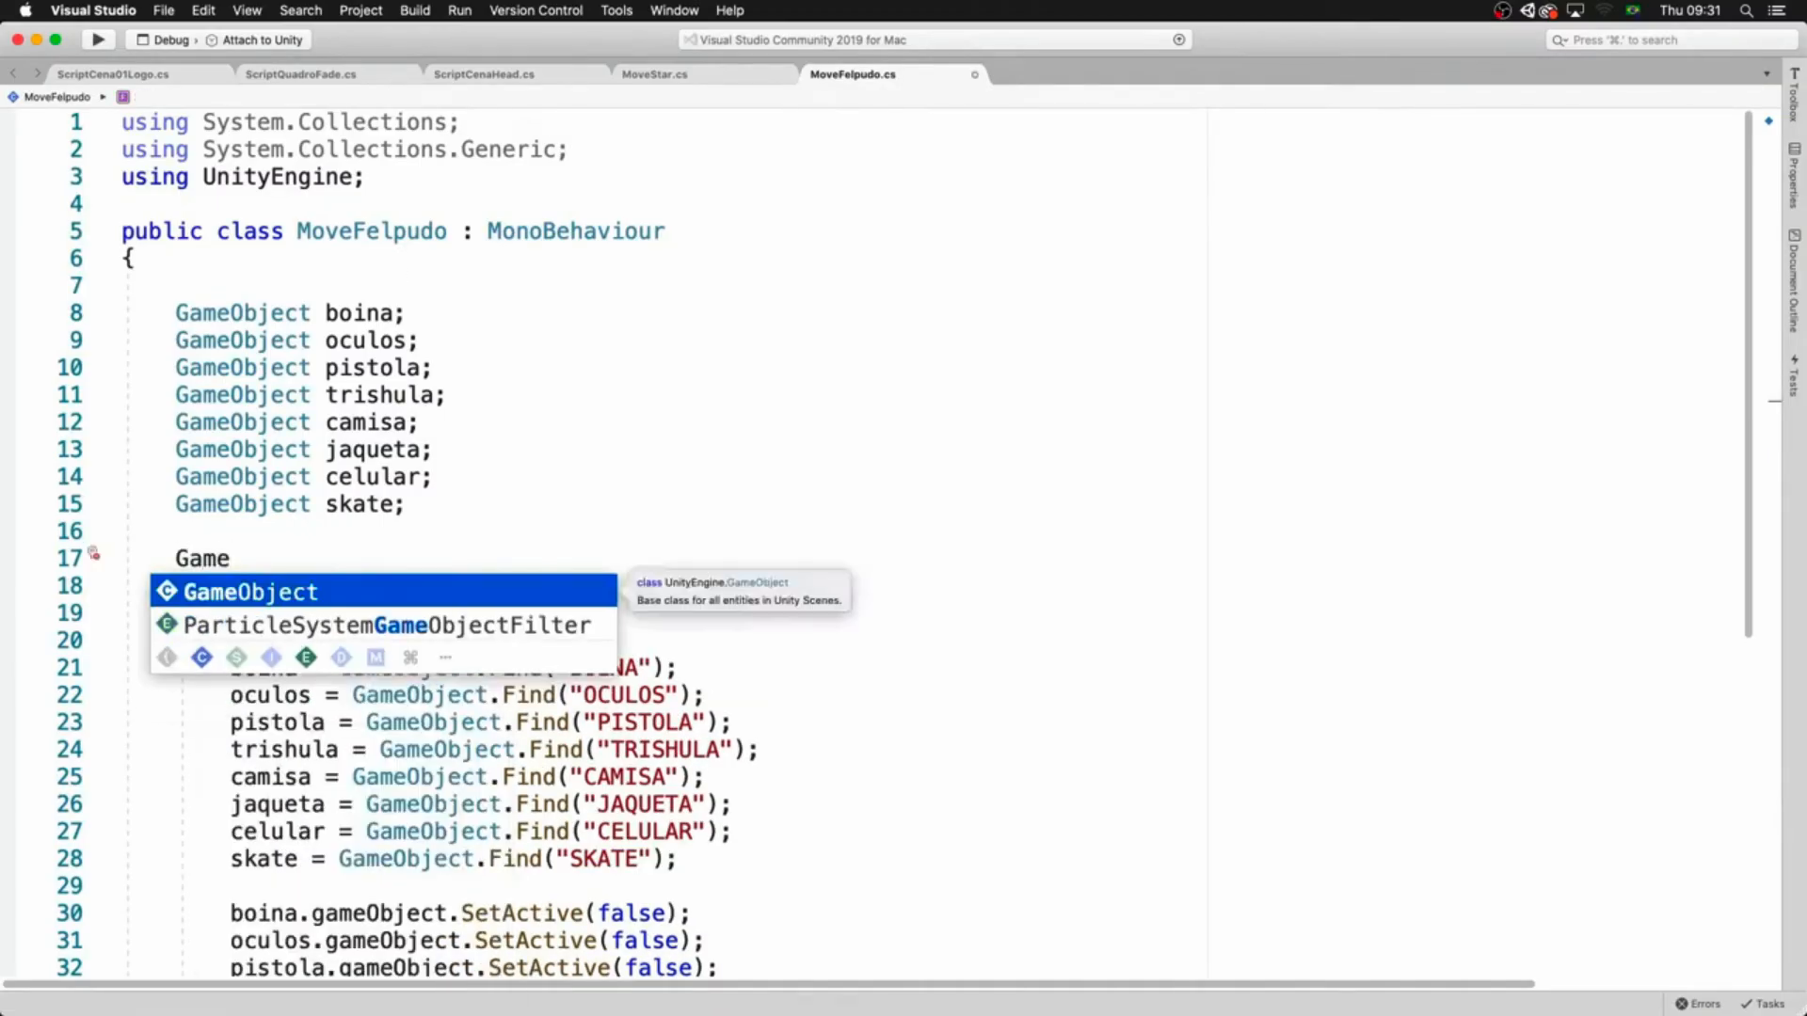
key("Tab")
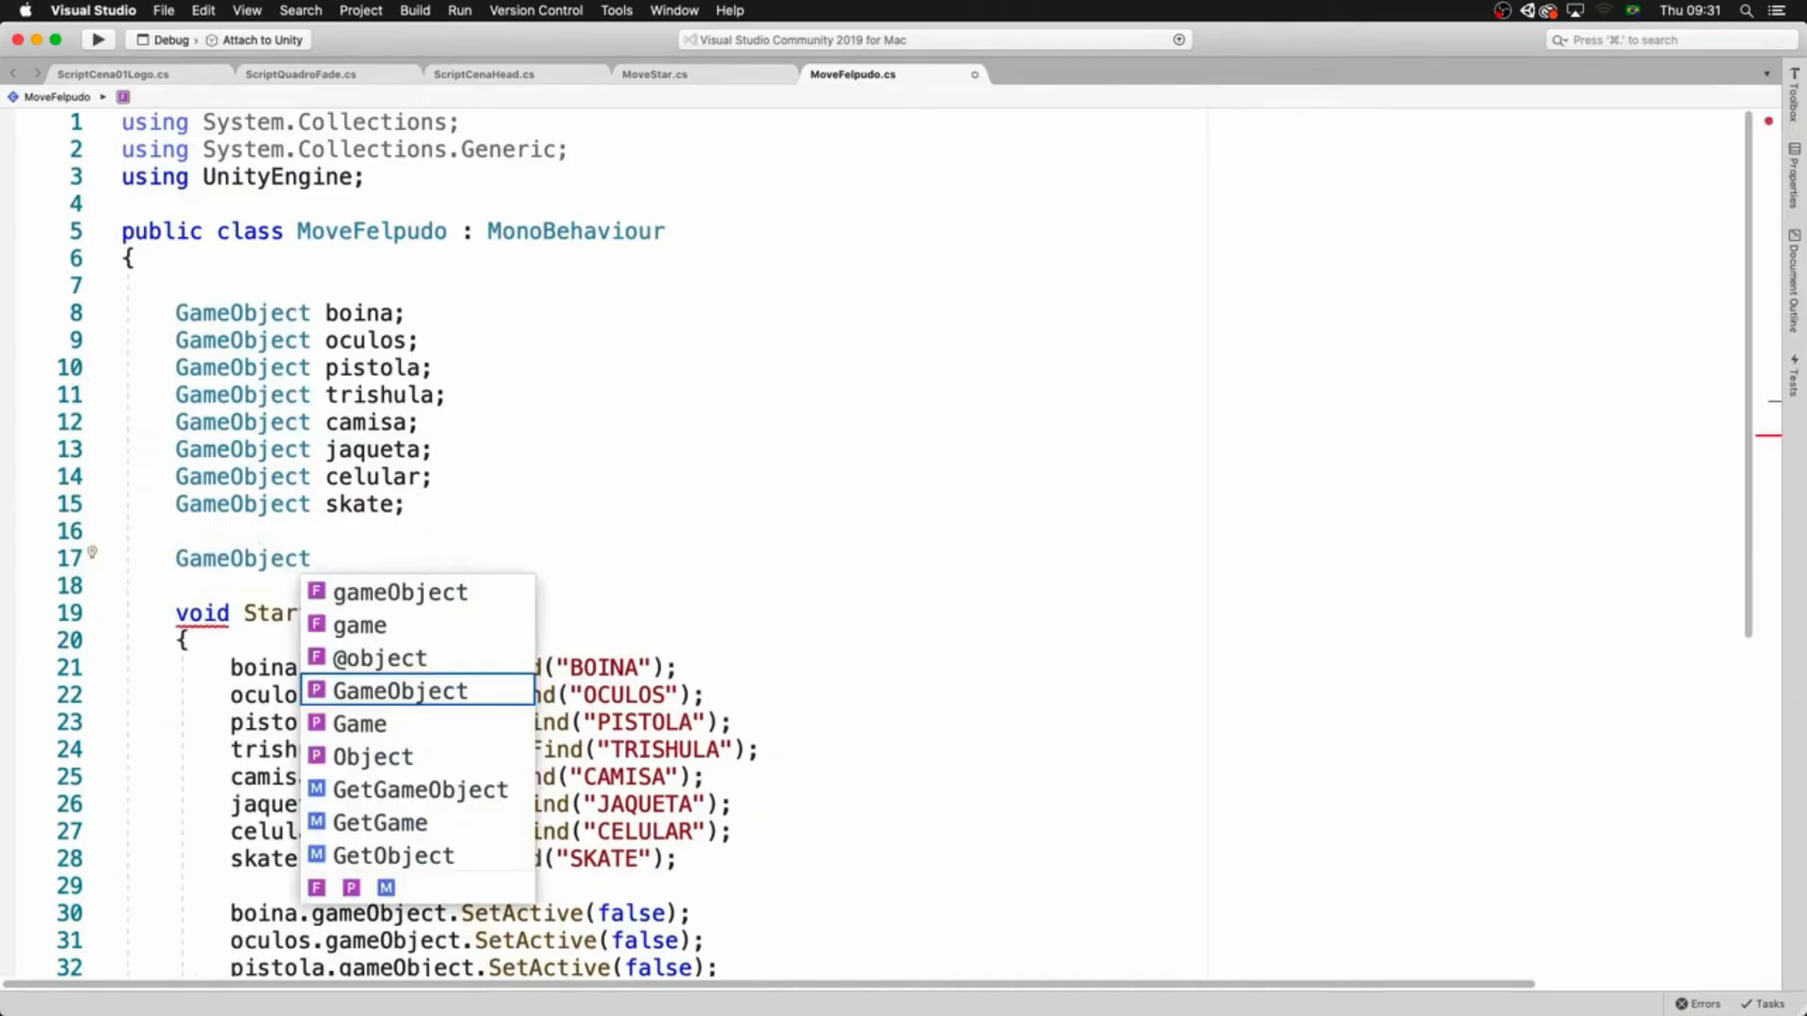
type("Felpudo;")
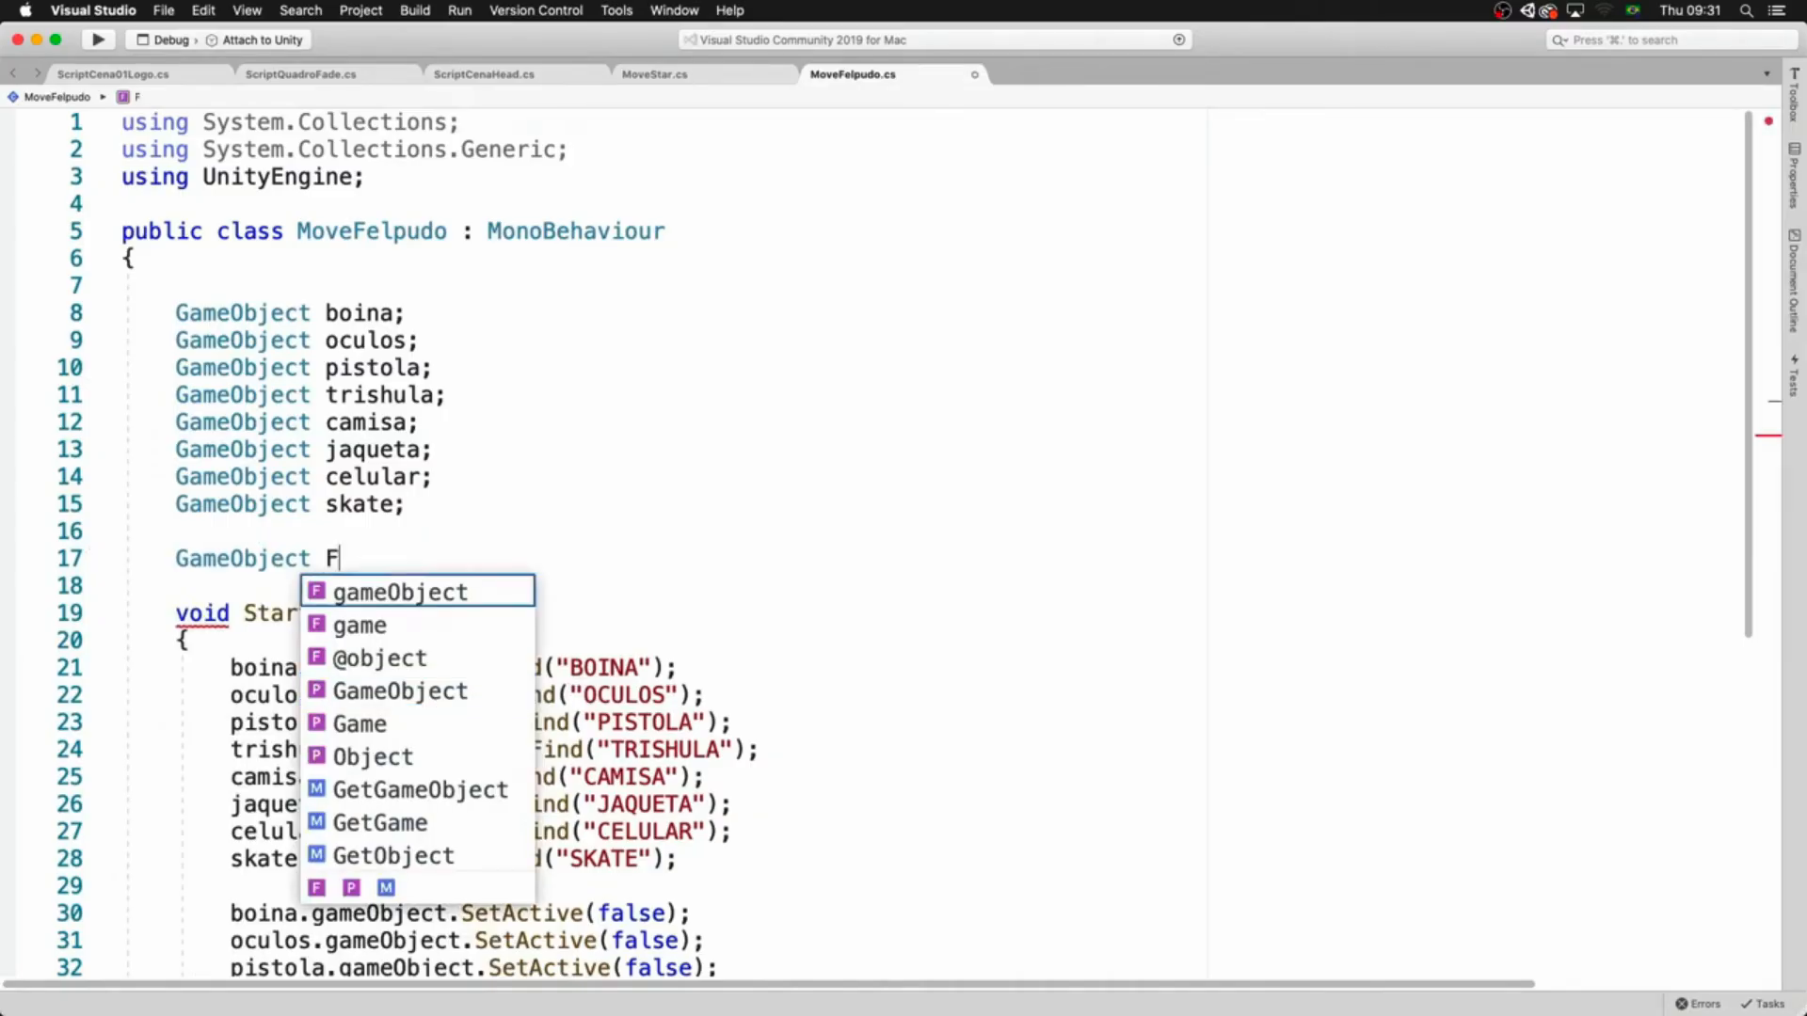
key("Return")
type("Animator animadorFelpudo;")
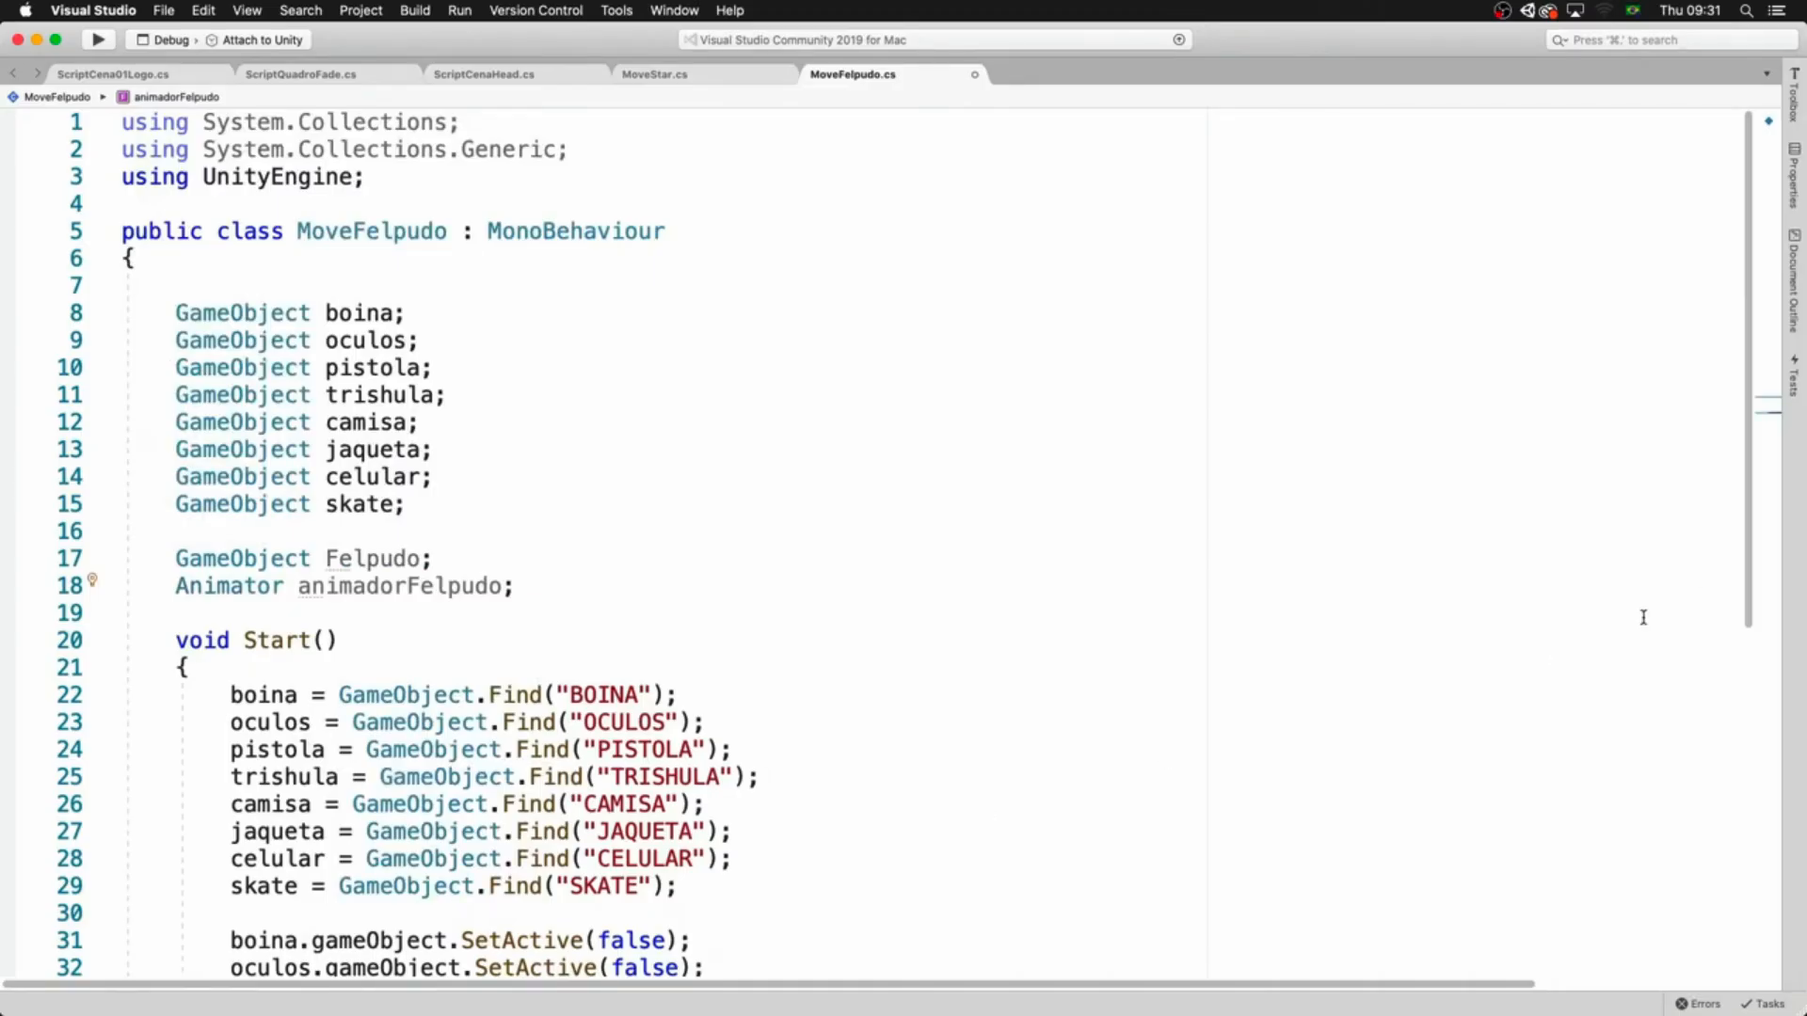
- Add the line felpudo = GameObject.Find("SKATE"); below the skate assignment in Start, with a lowercase variable name
scroll(1766, 734, "down", 9)
scroll(1762, 569, "up", 9)
scroll(1761, 569, "down", 1)
left_click(832, 858)
key("super+shift+Left")
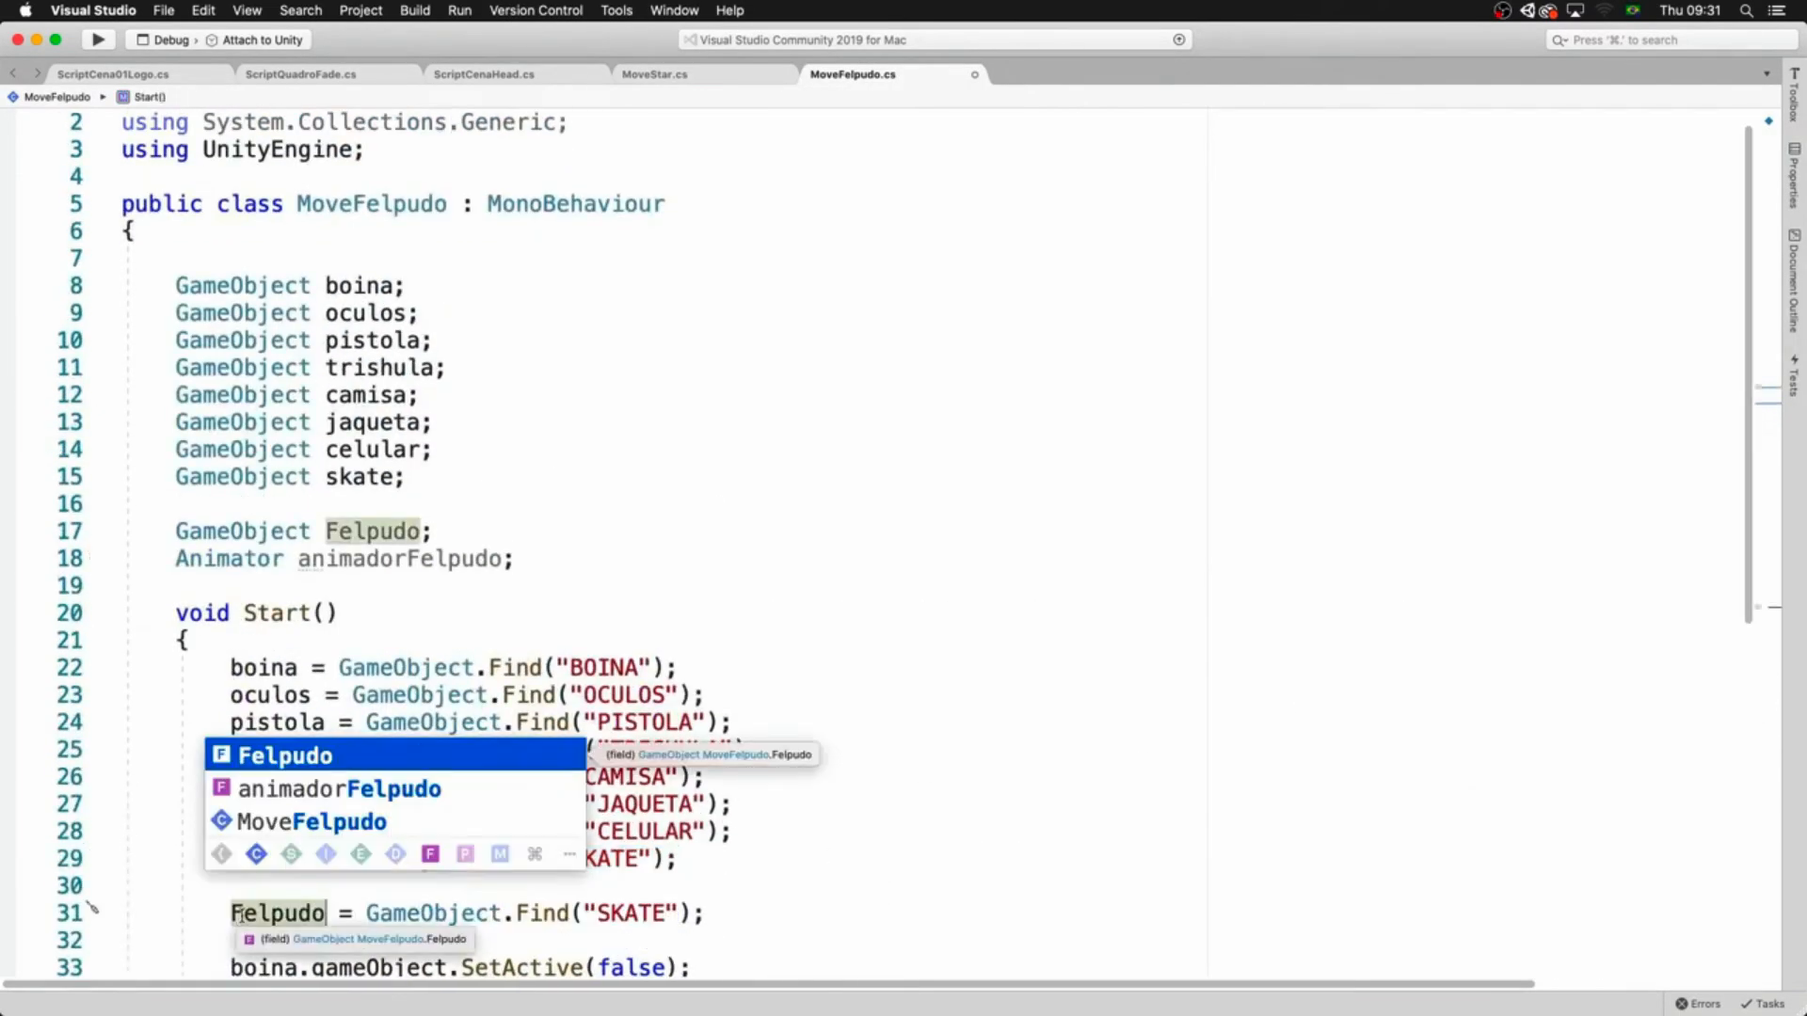
left_click_drag(245, 913, 232, 913)
type("f")
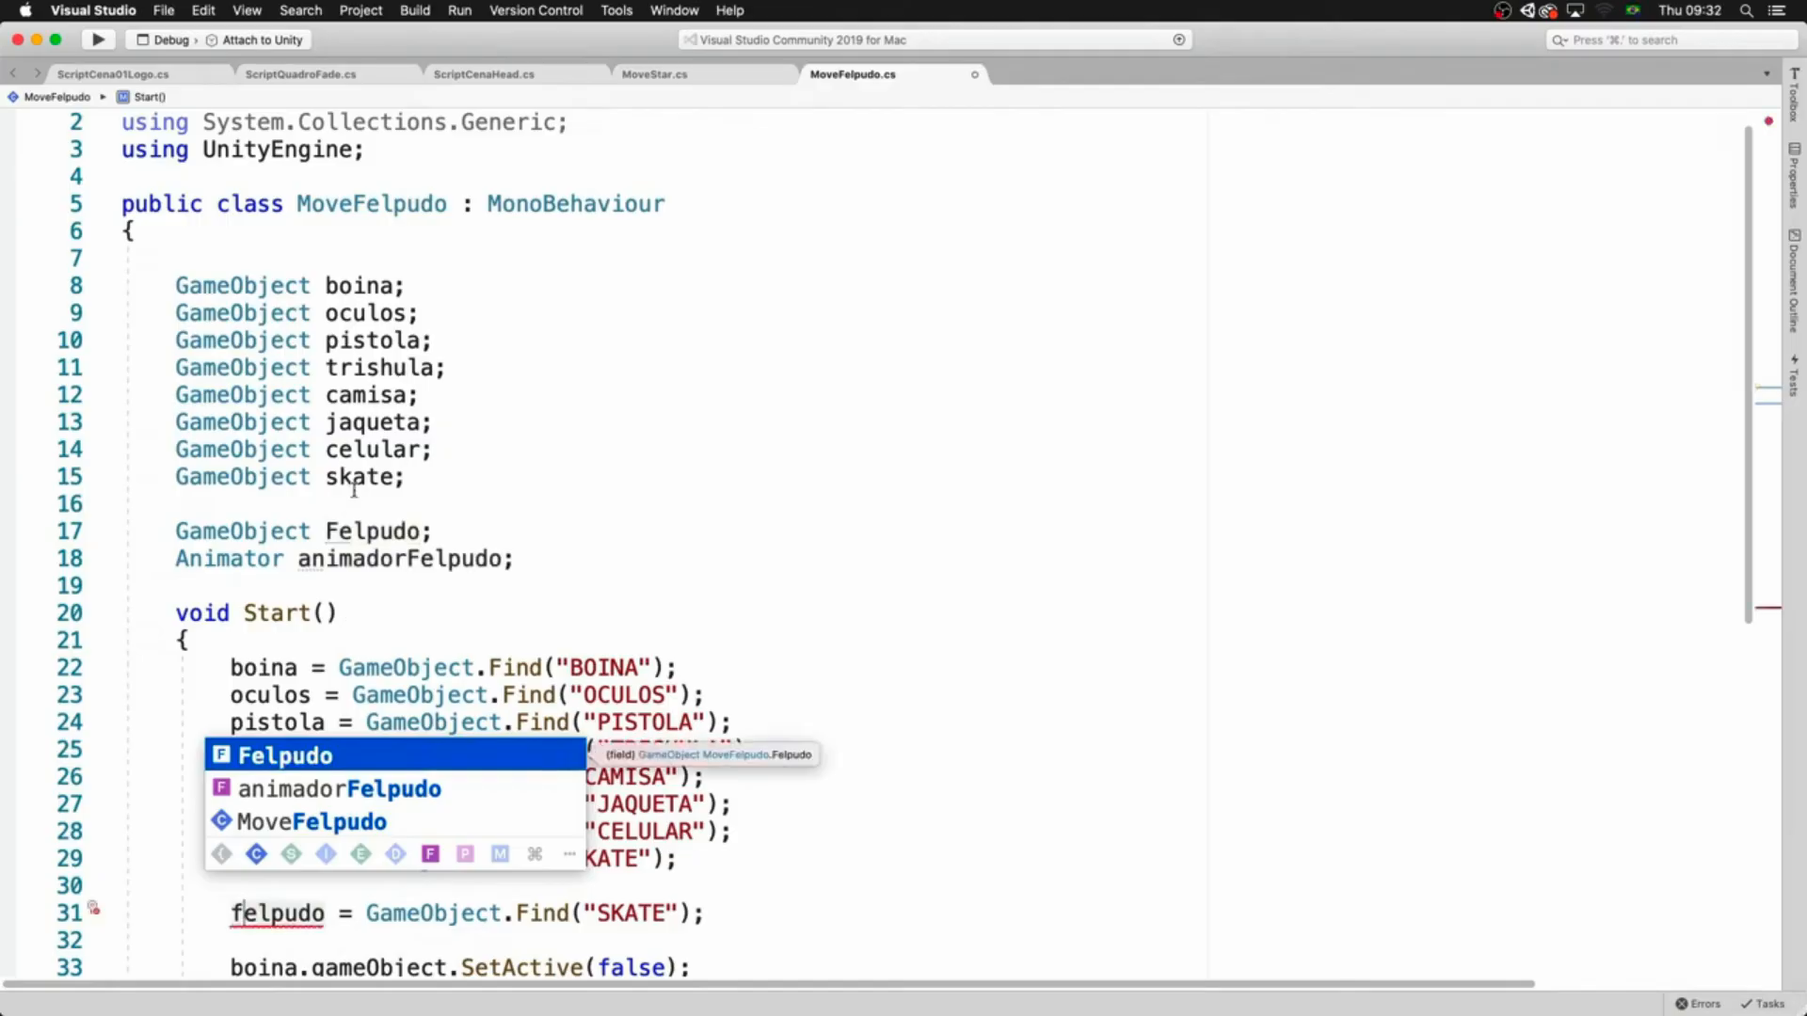
- Rename the declared GameObject field Felpudo to felpudo with a lowercase f
left_click_drag(339, 531, 318, 532)
left_click(340, 531)
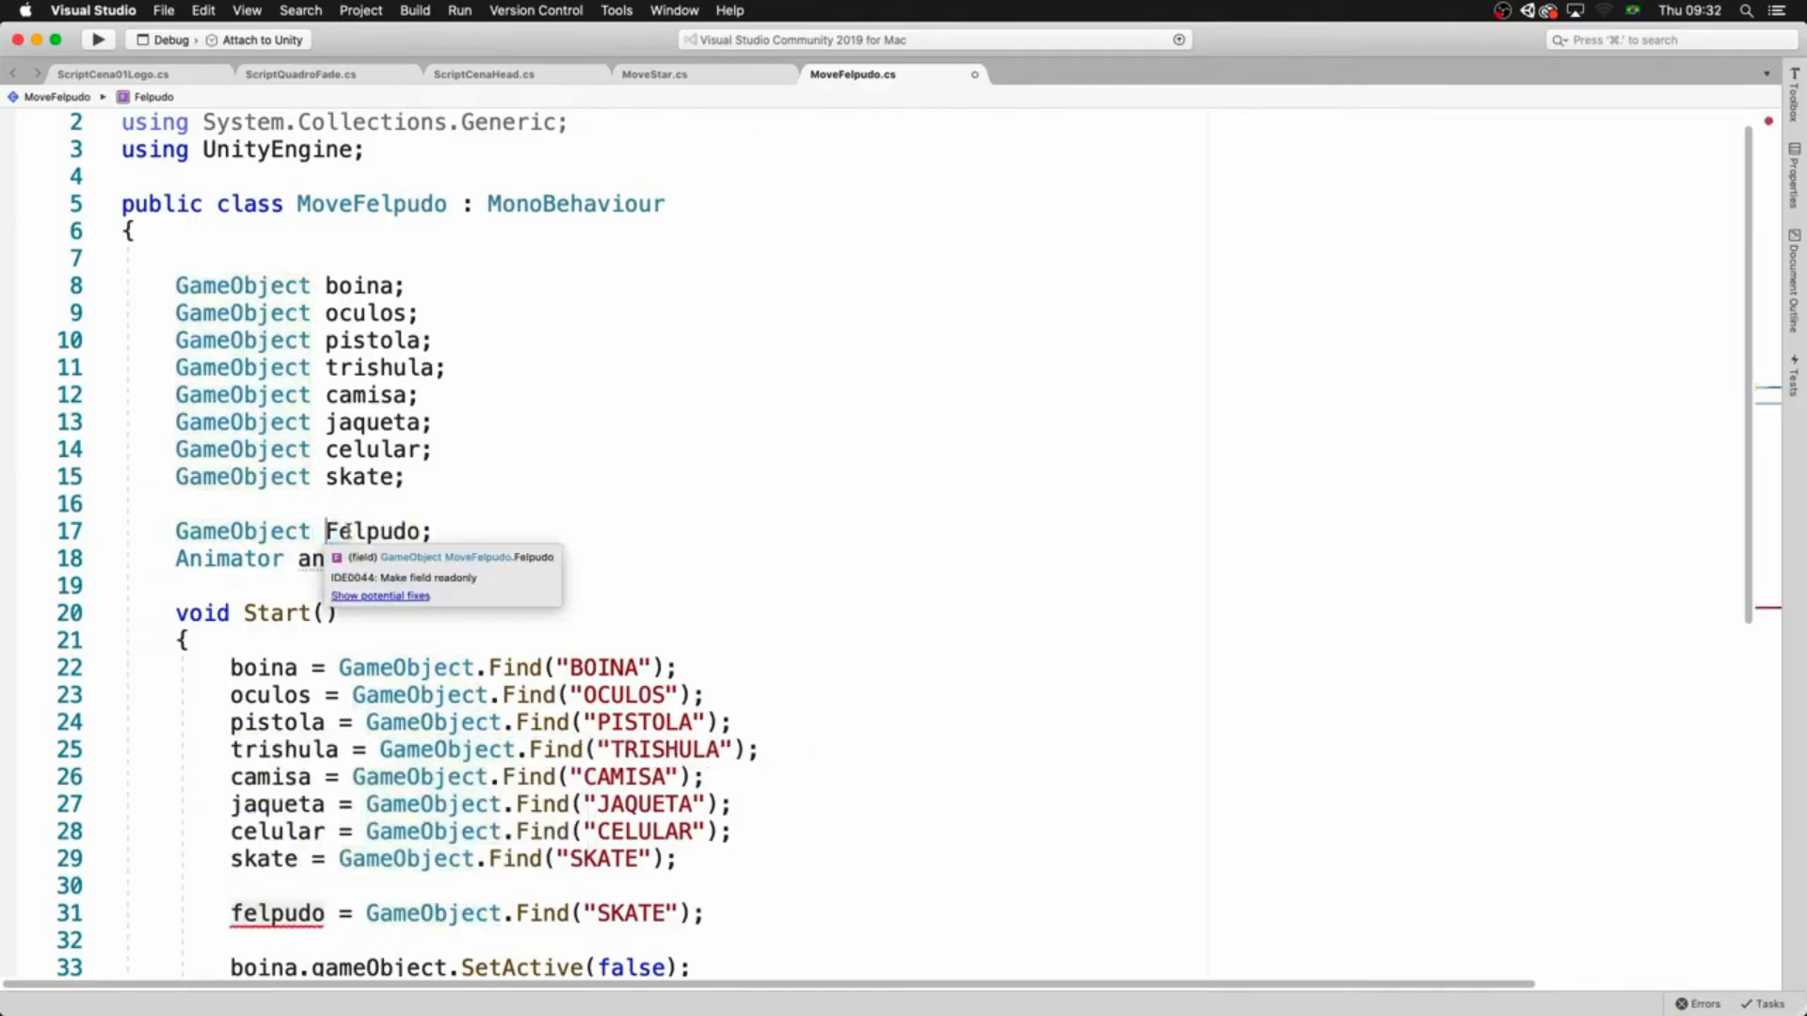
key("BackSpace")
type("f")
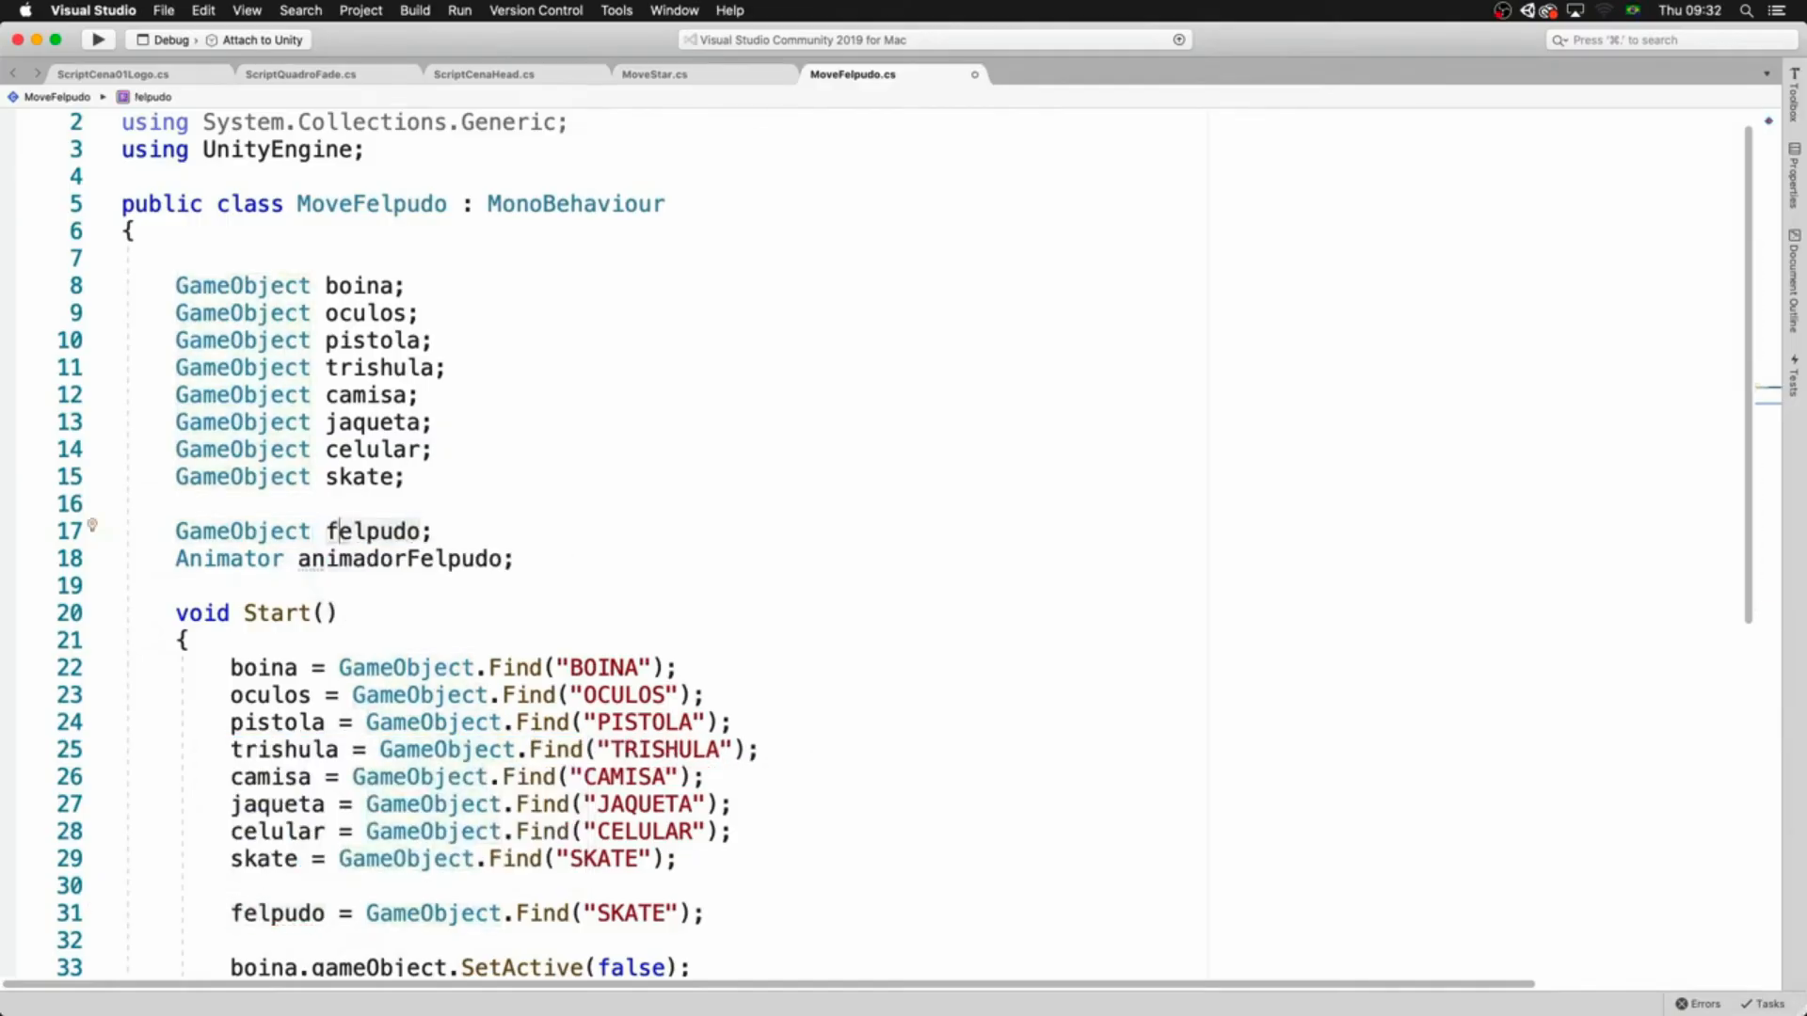
- Change the object name in the felpudo GameObject.Find call to FELPUDO and switch back to Unity
left_click(312, 915)
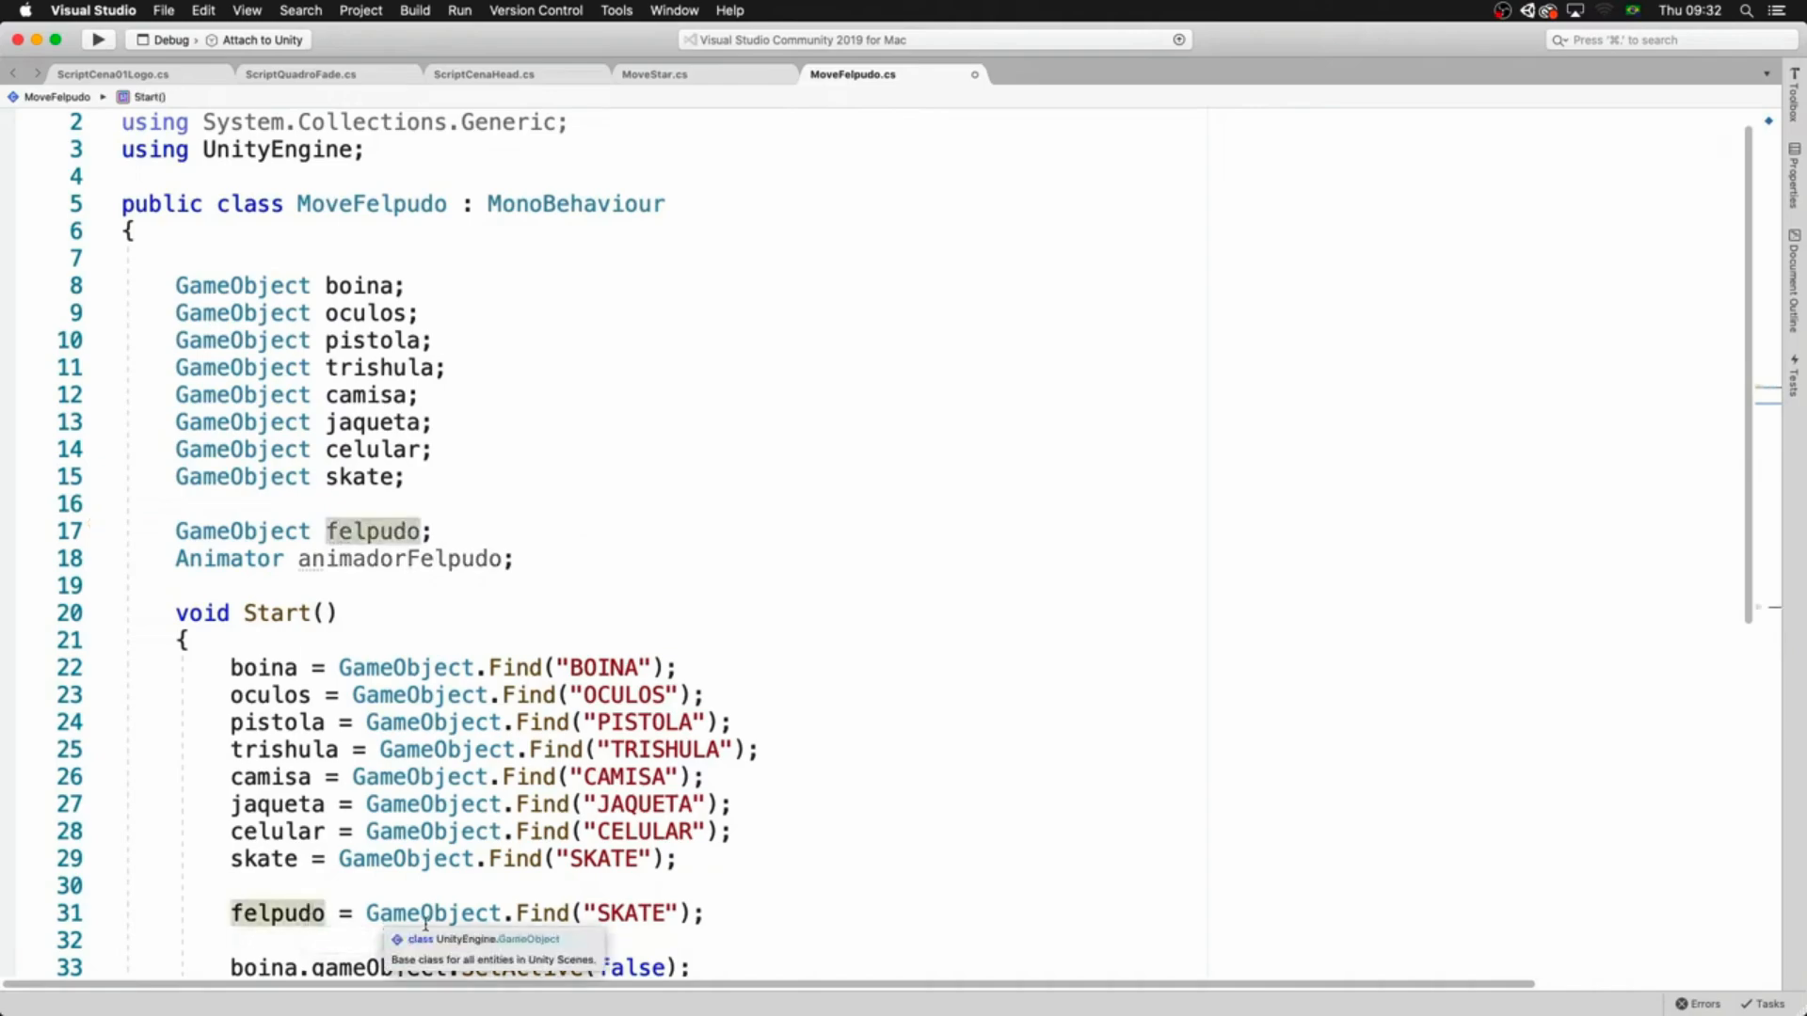
double_click(621, 915)
type("FELPUDO")
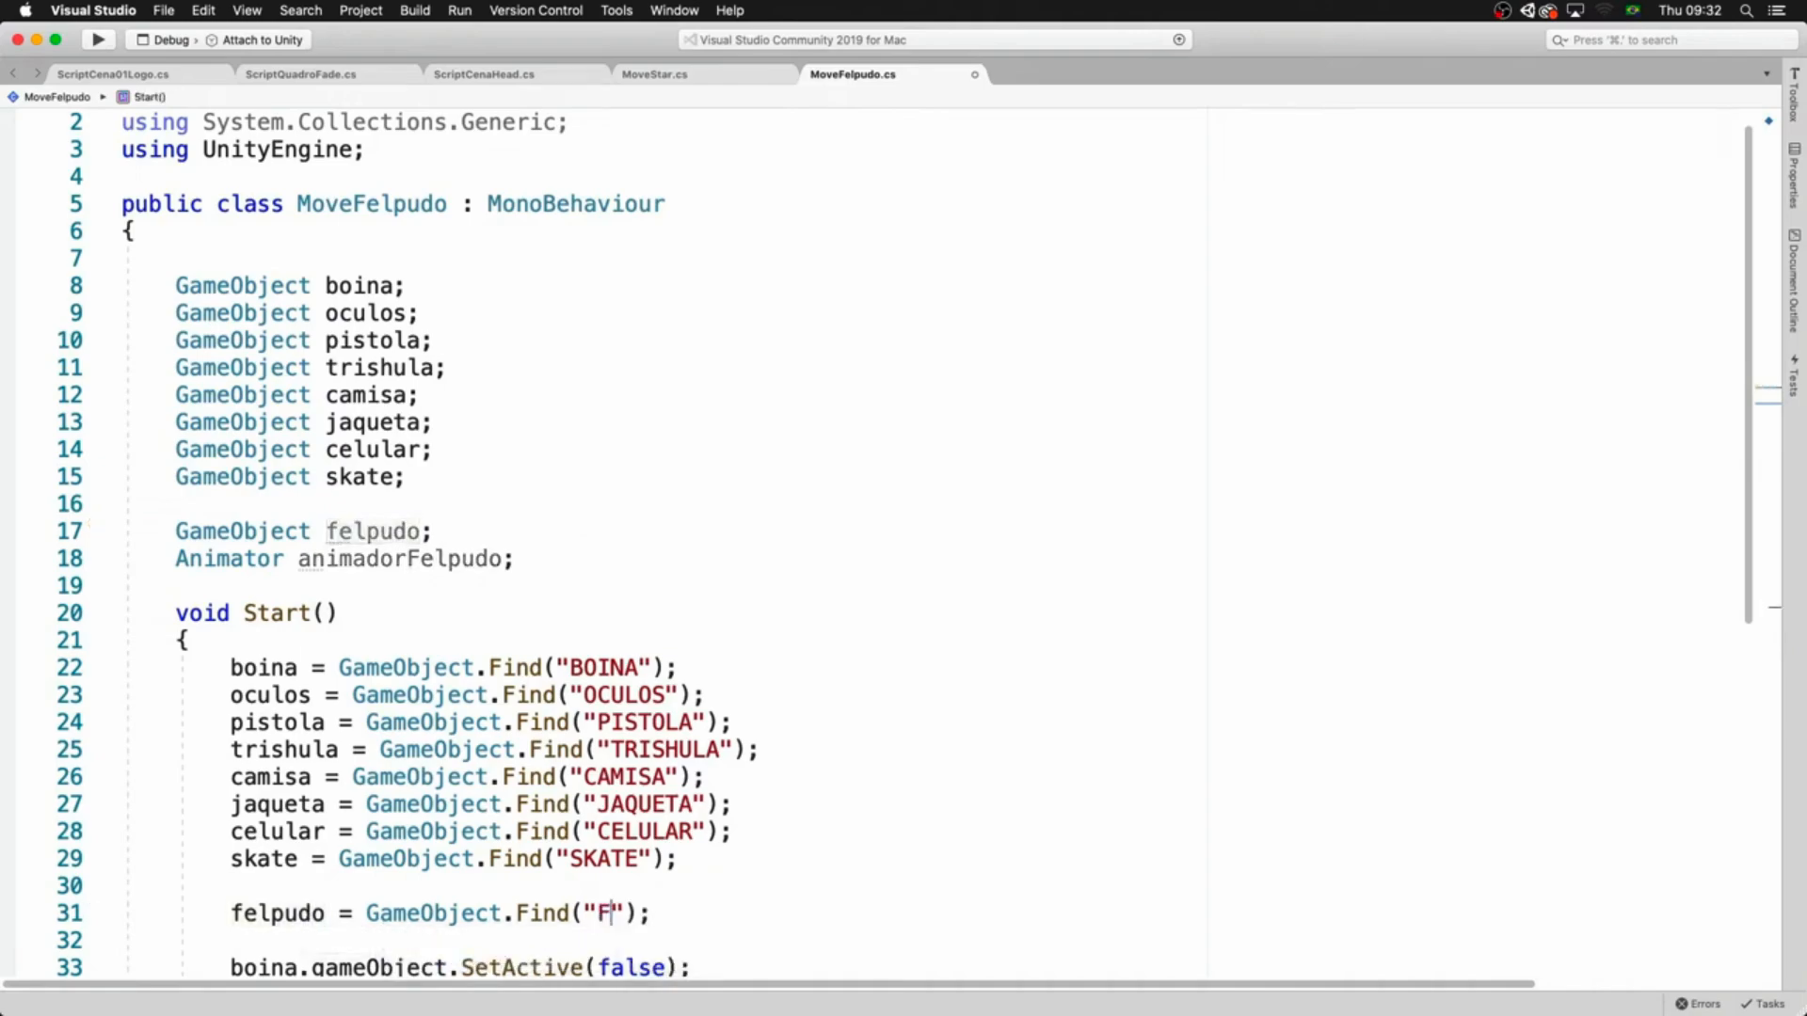
key("super+Tab")
key("super+Tab")
key("super+Tab")
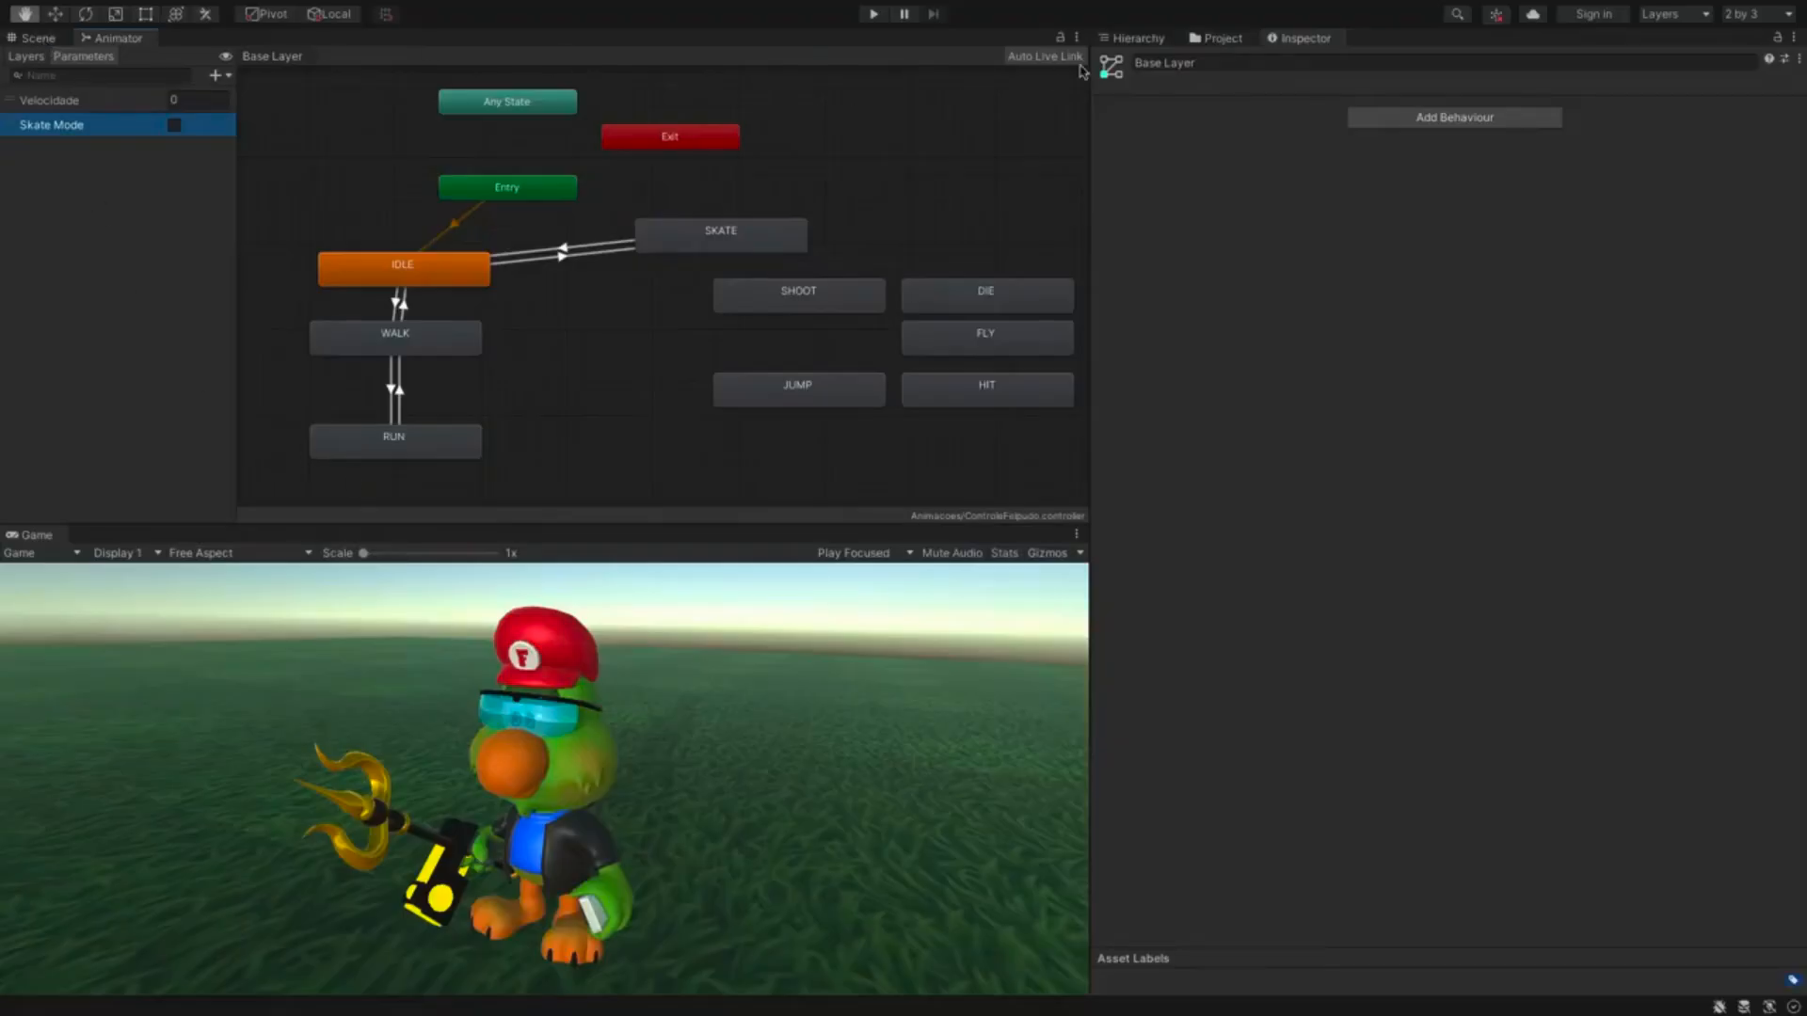
- Check the Hierarchy, switch to Visual Studio, and add animadorFelpudo = felpudo.GetComponent<Animator>(); below the felpudo assignment in Start
left_click(1166, 39)
key("super+Tab")
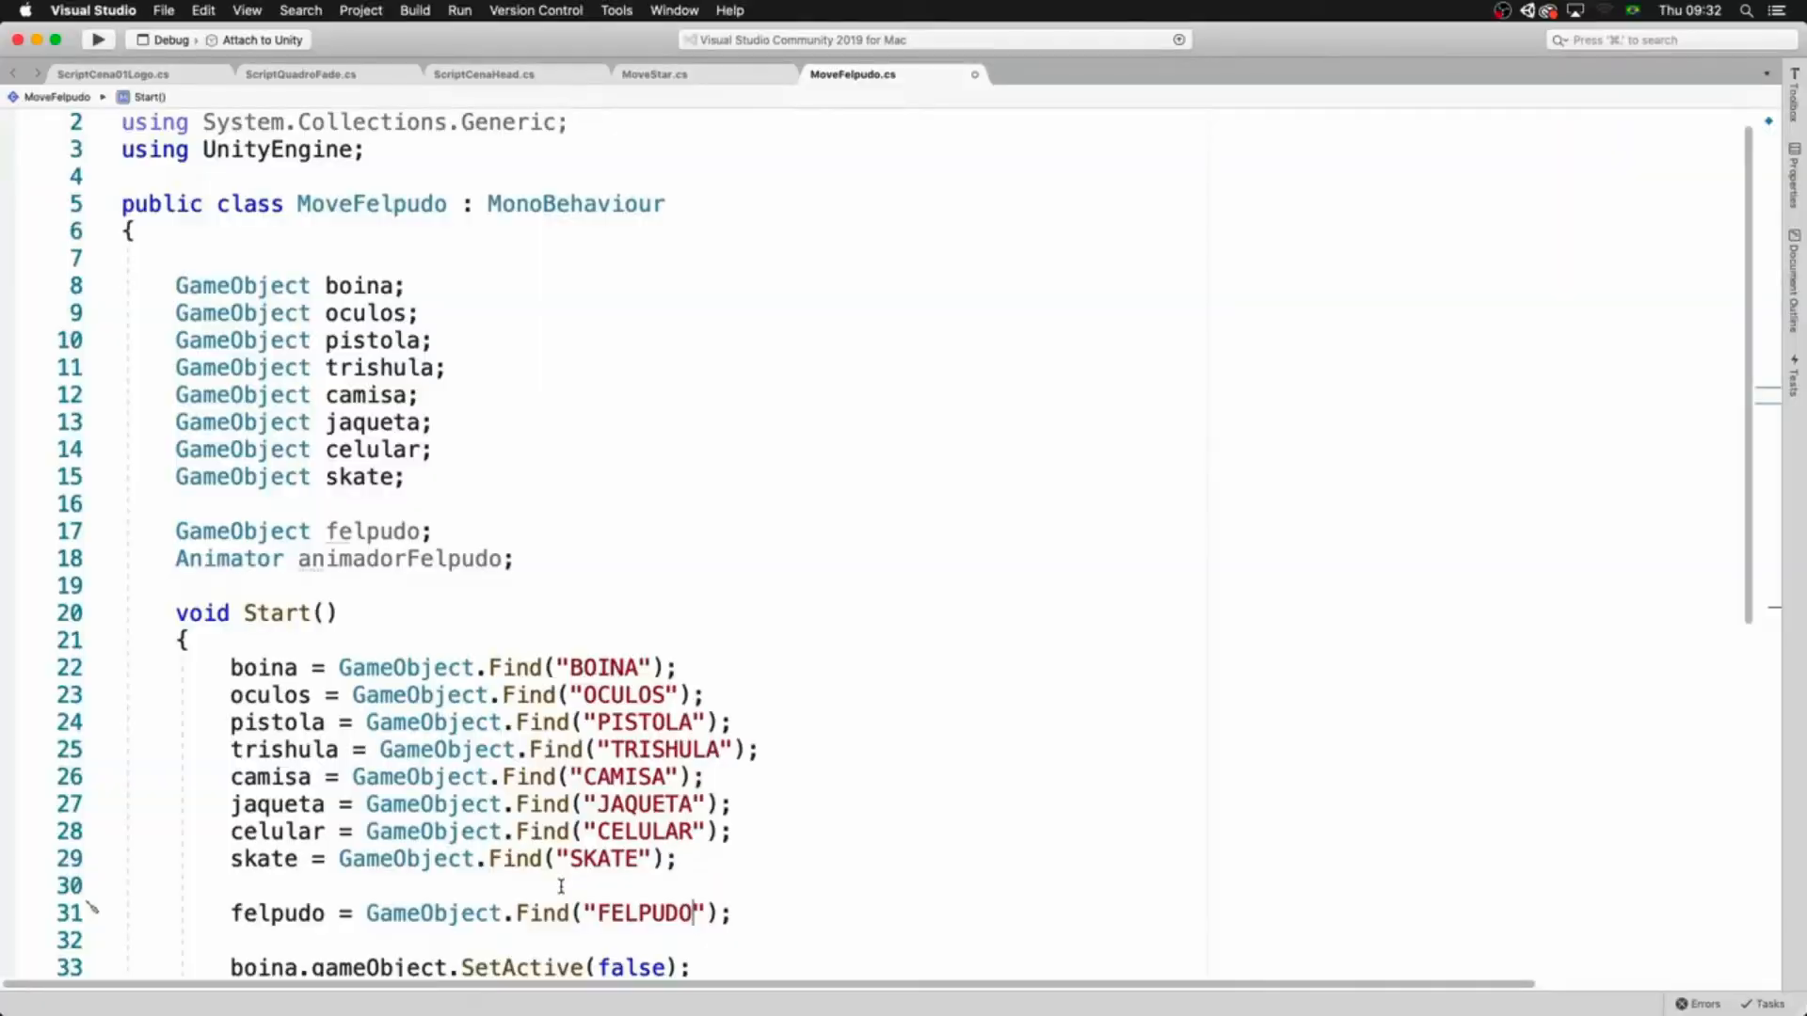
left_click(750, 918)
key("Return")
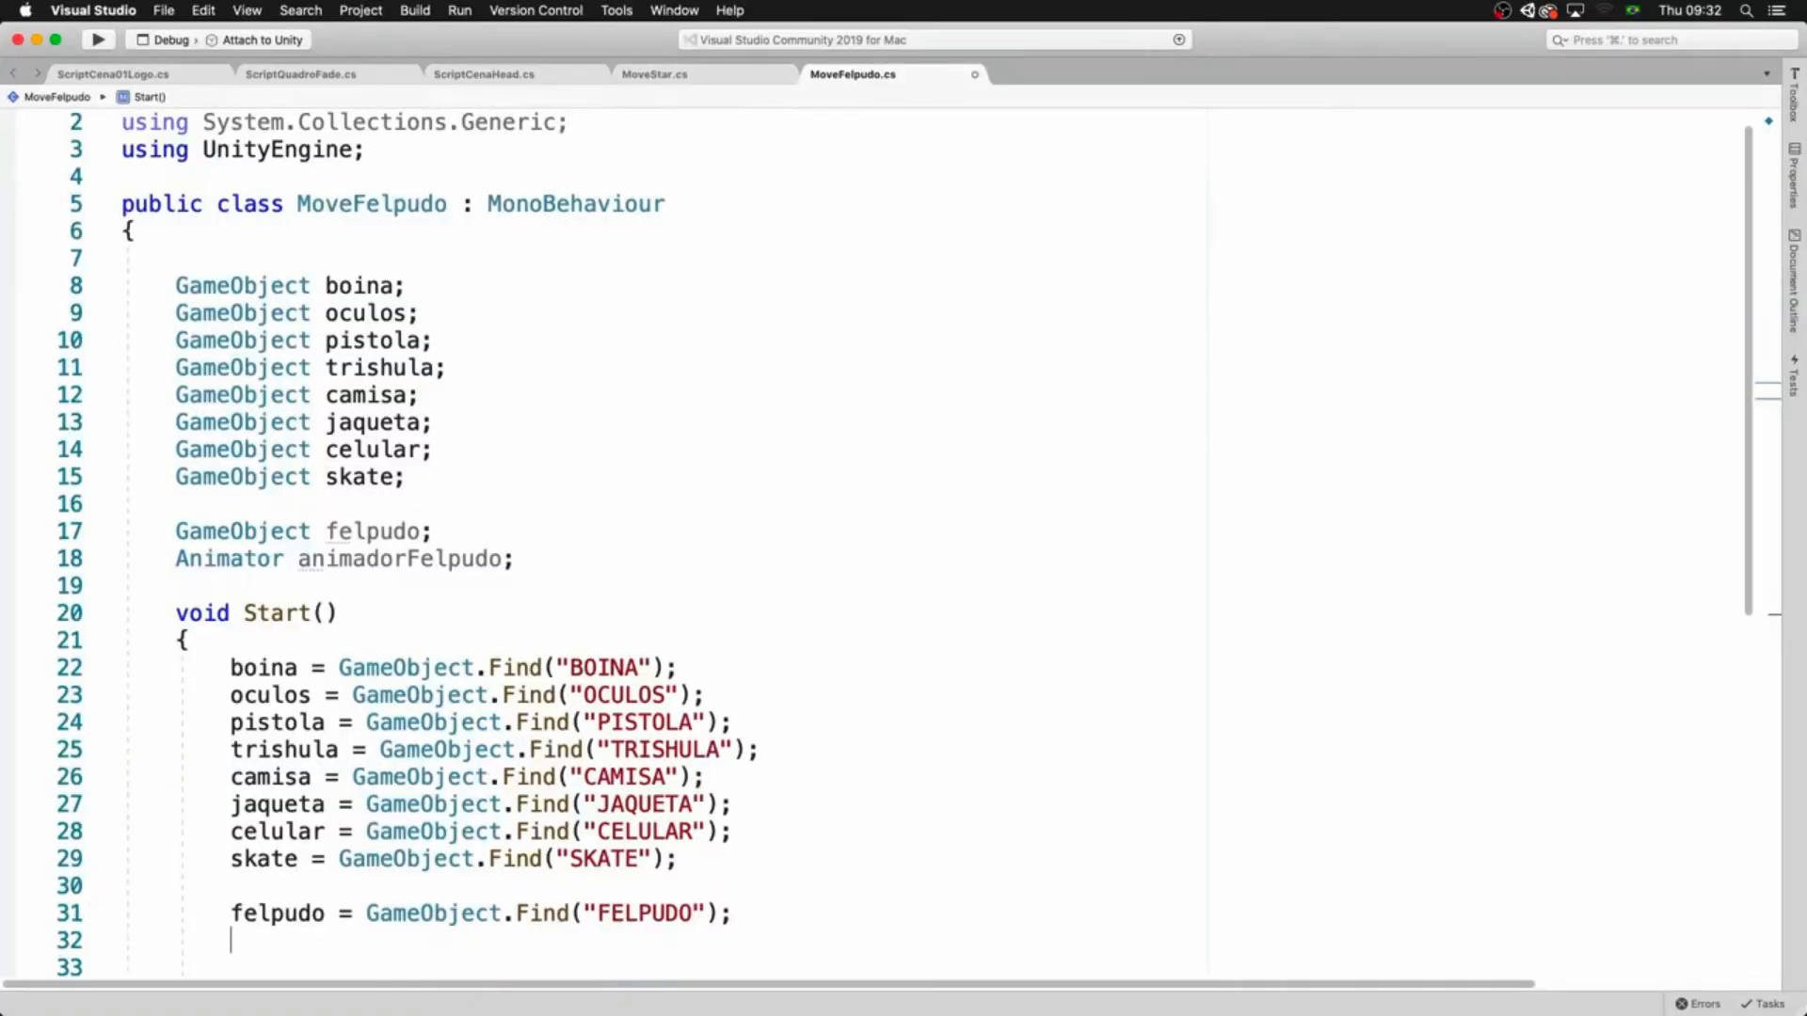
type("animadorFelpudo = ")
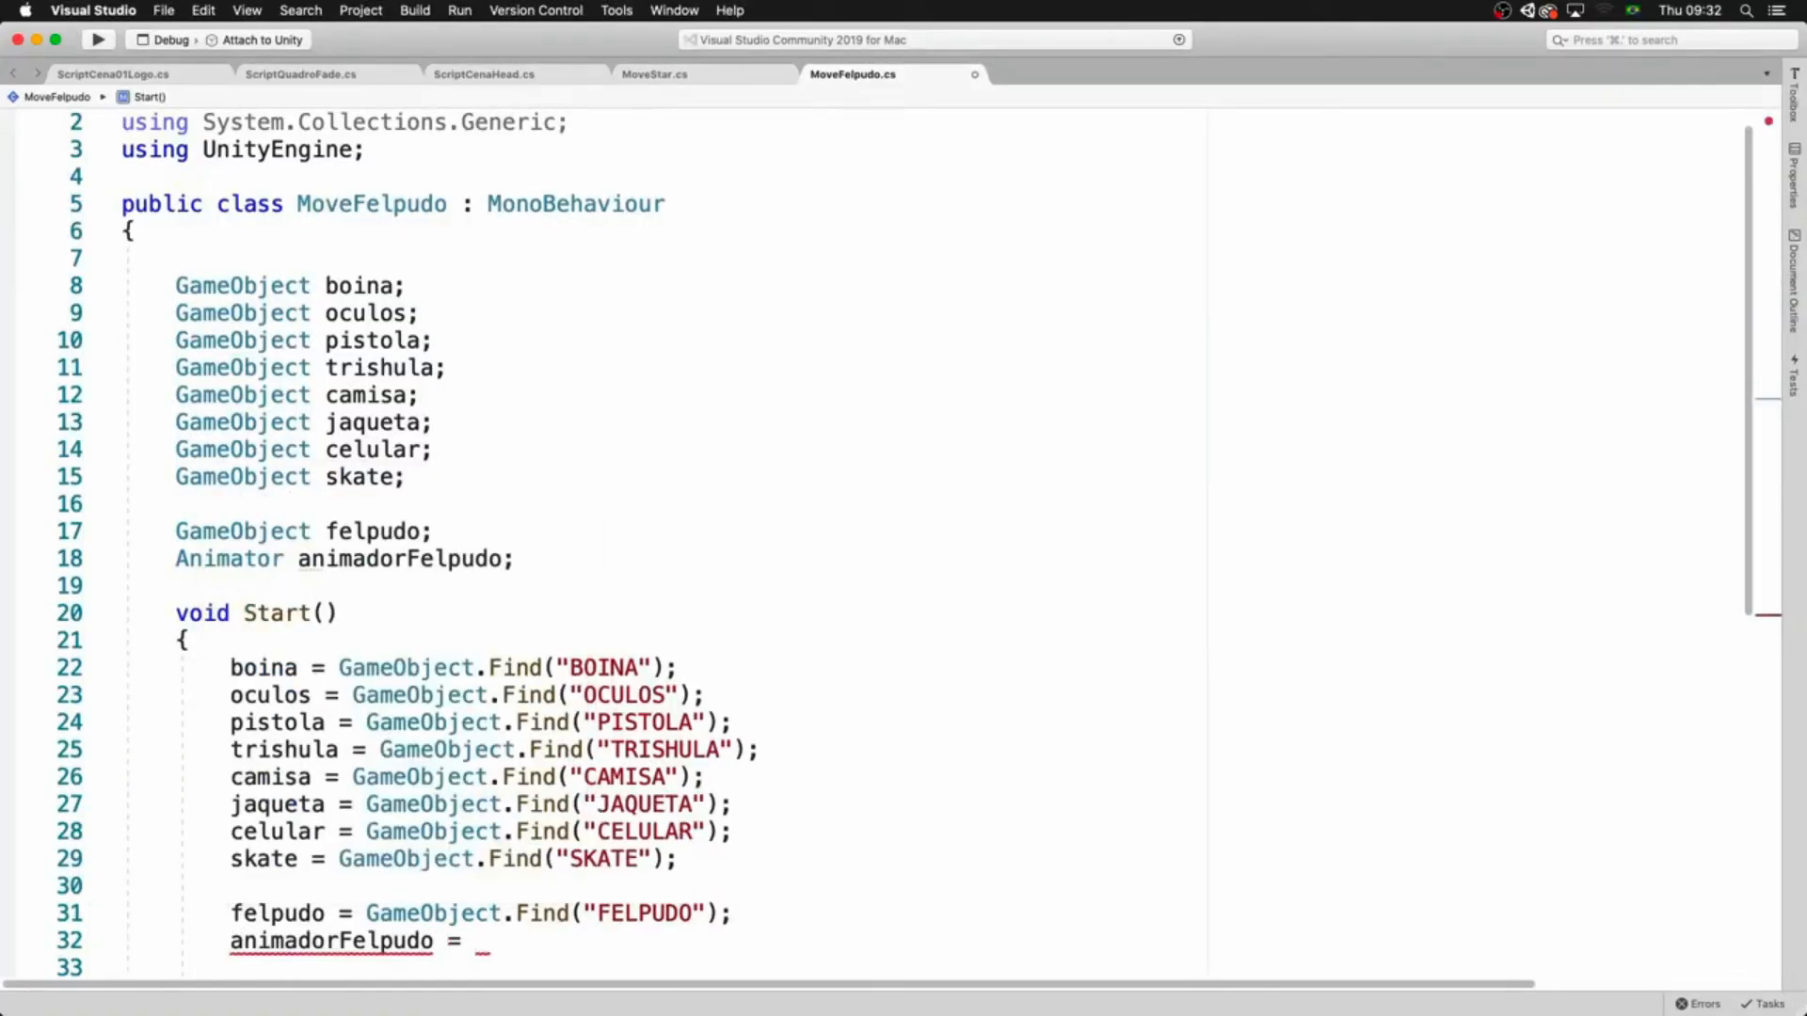
type("felpudo")
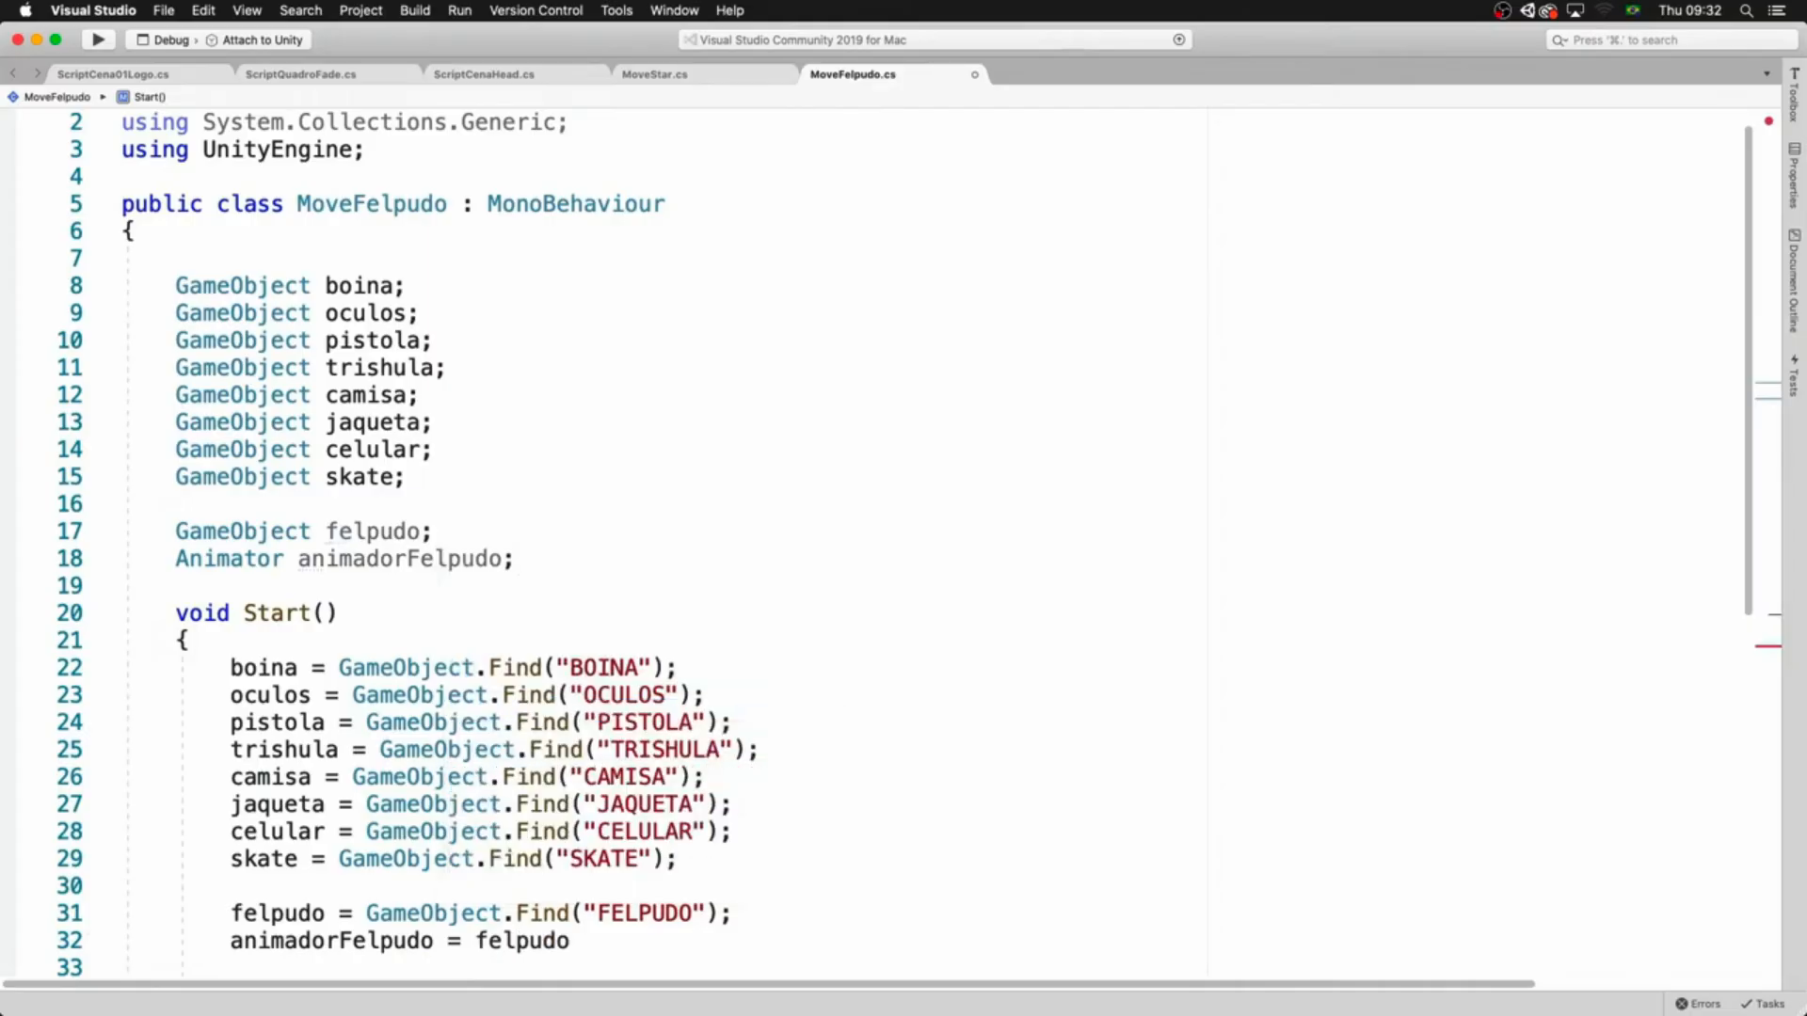
type(".getComponent")
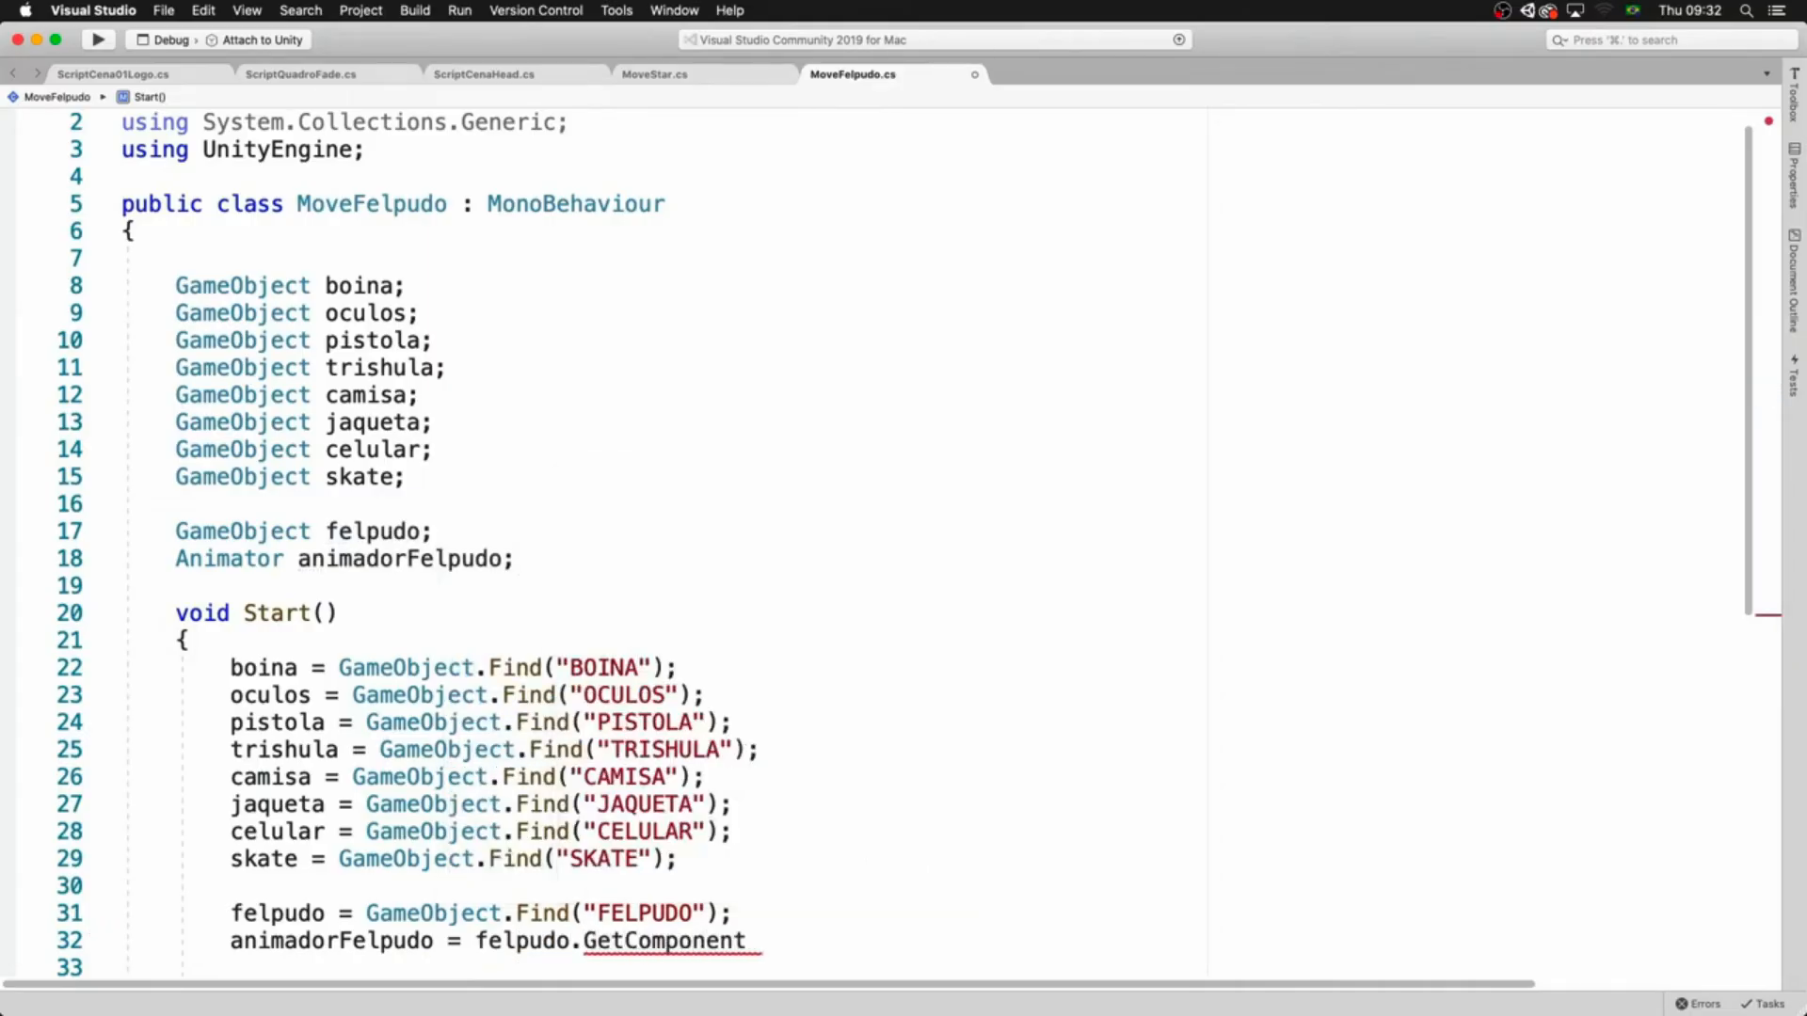
type("<Animator>")
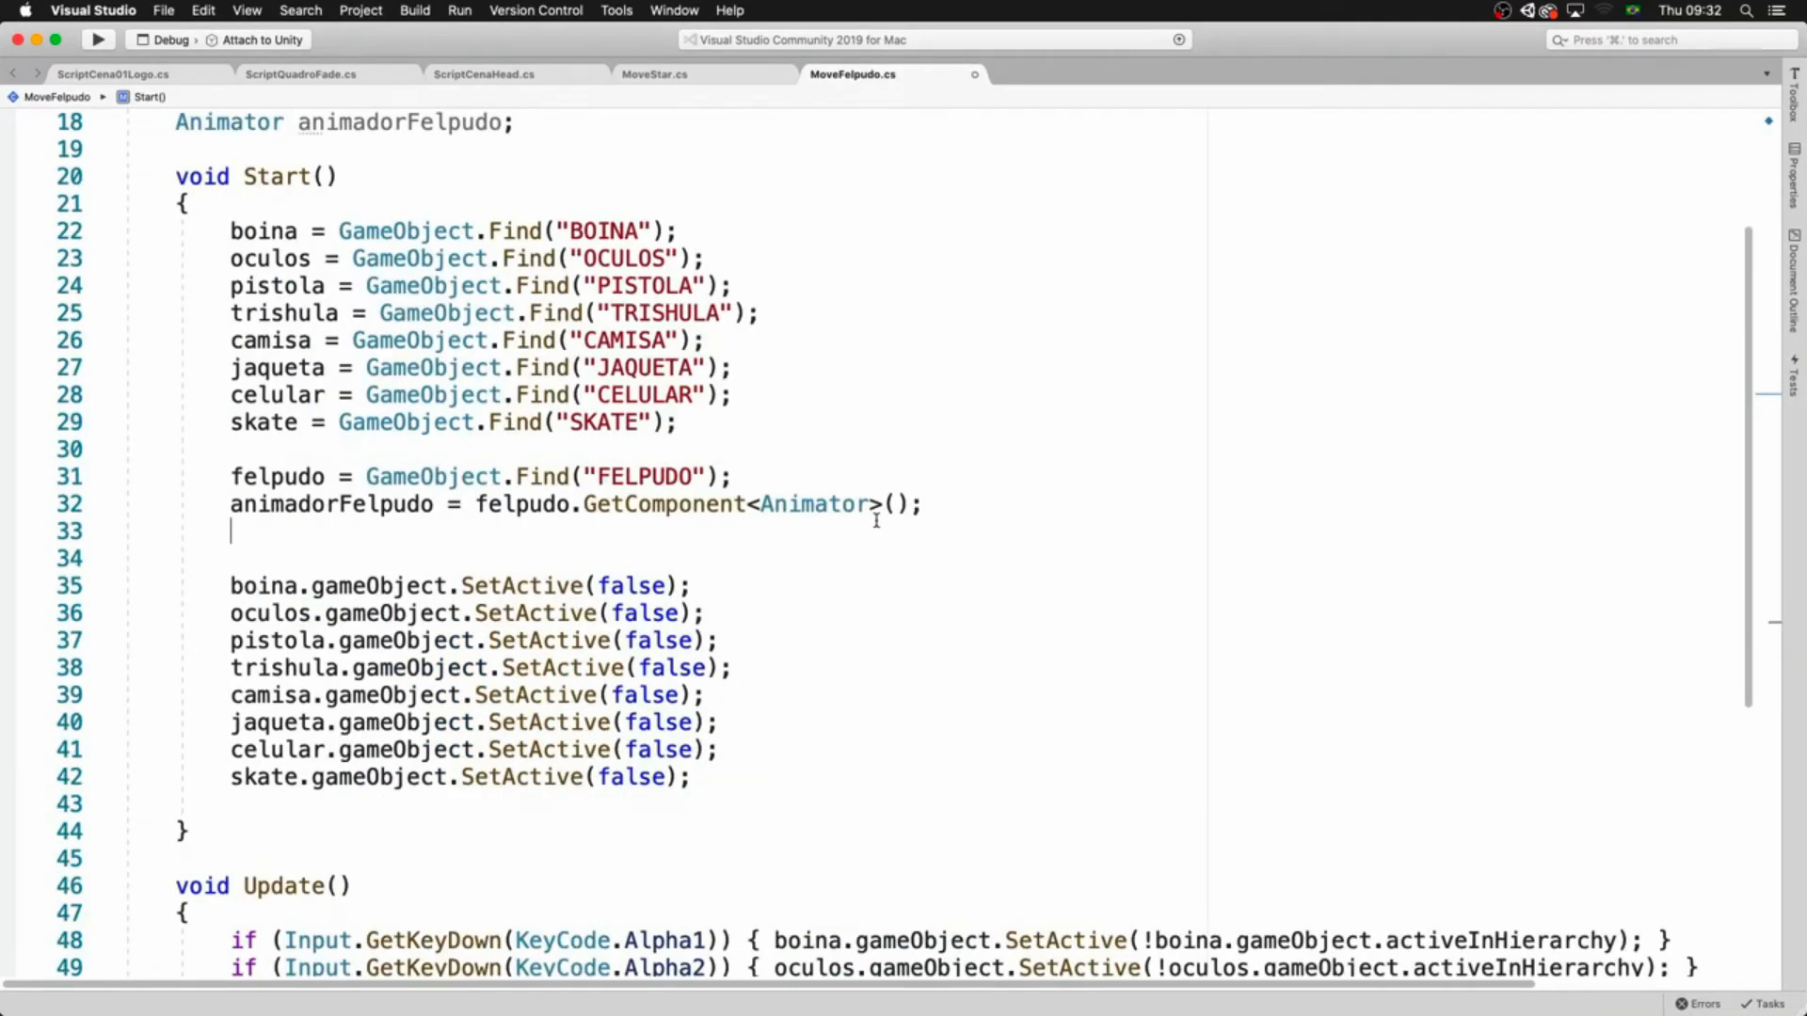
- Review the KeyCode.Z block in Update, including its SetTrigger("Skate Mode") and skate.SetActive calls, against the Animator parameter in Unity
double_click(362, 504)
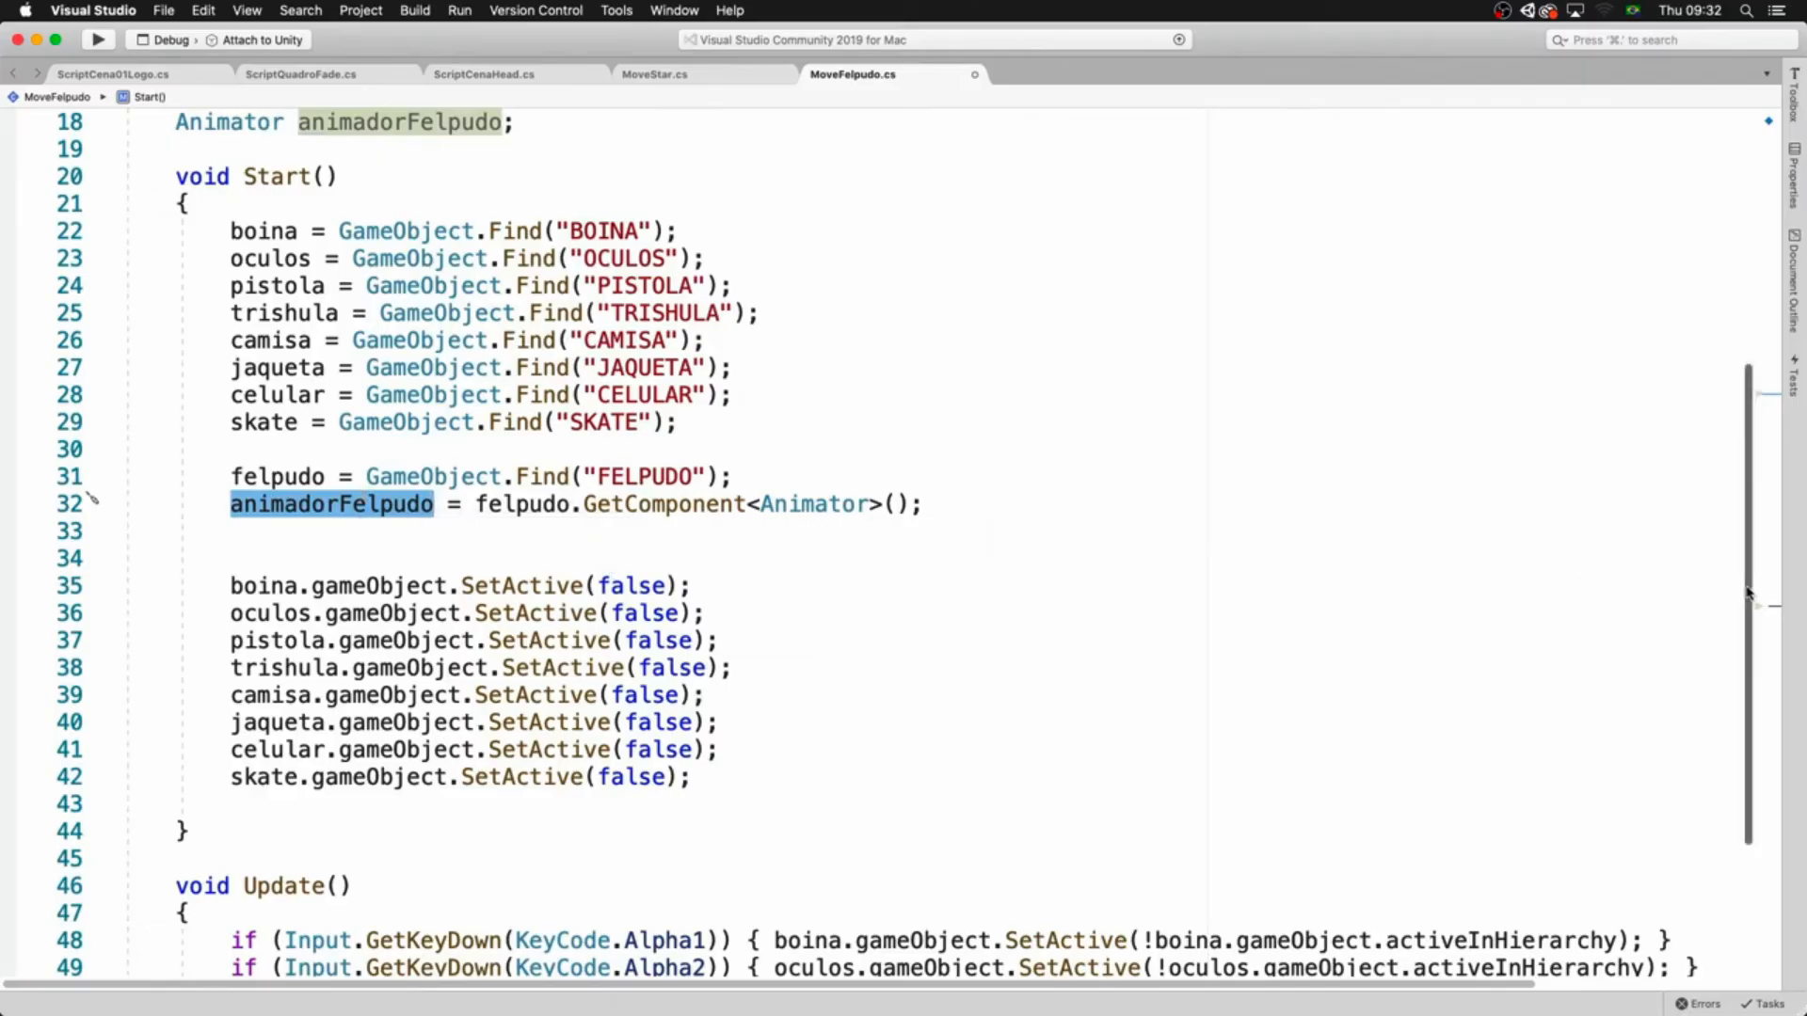
scroll(1758, 593, "down", 8)
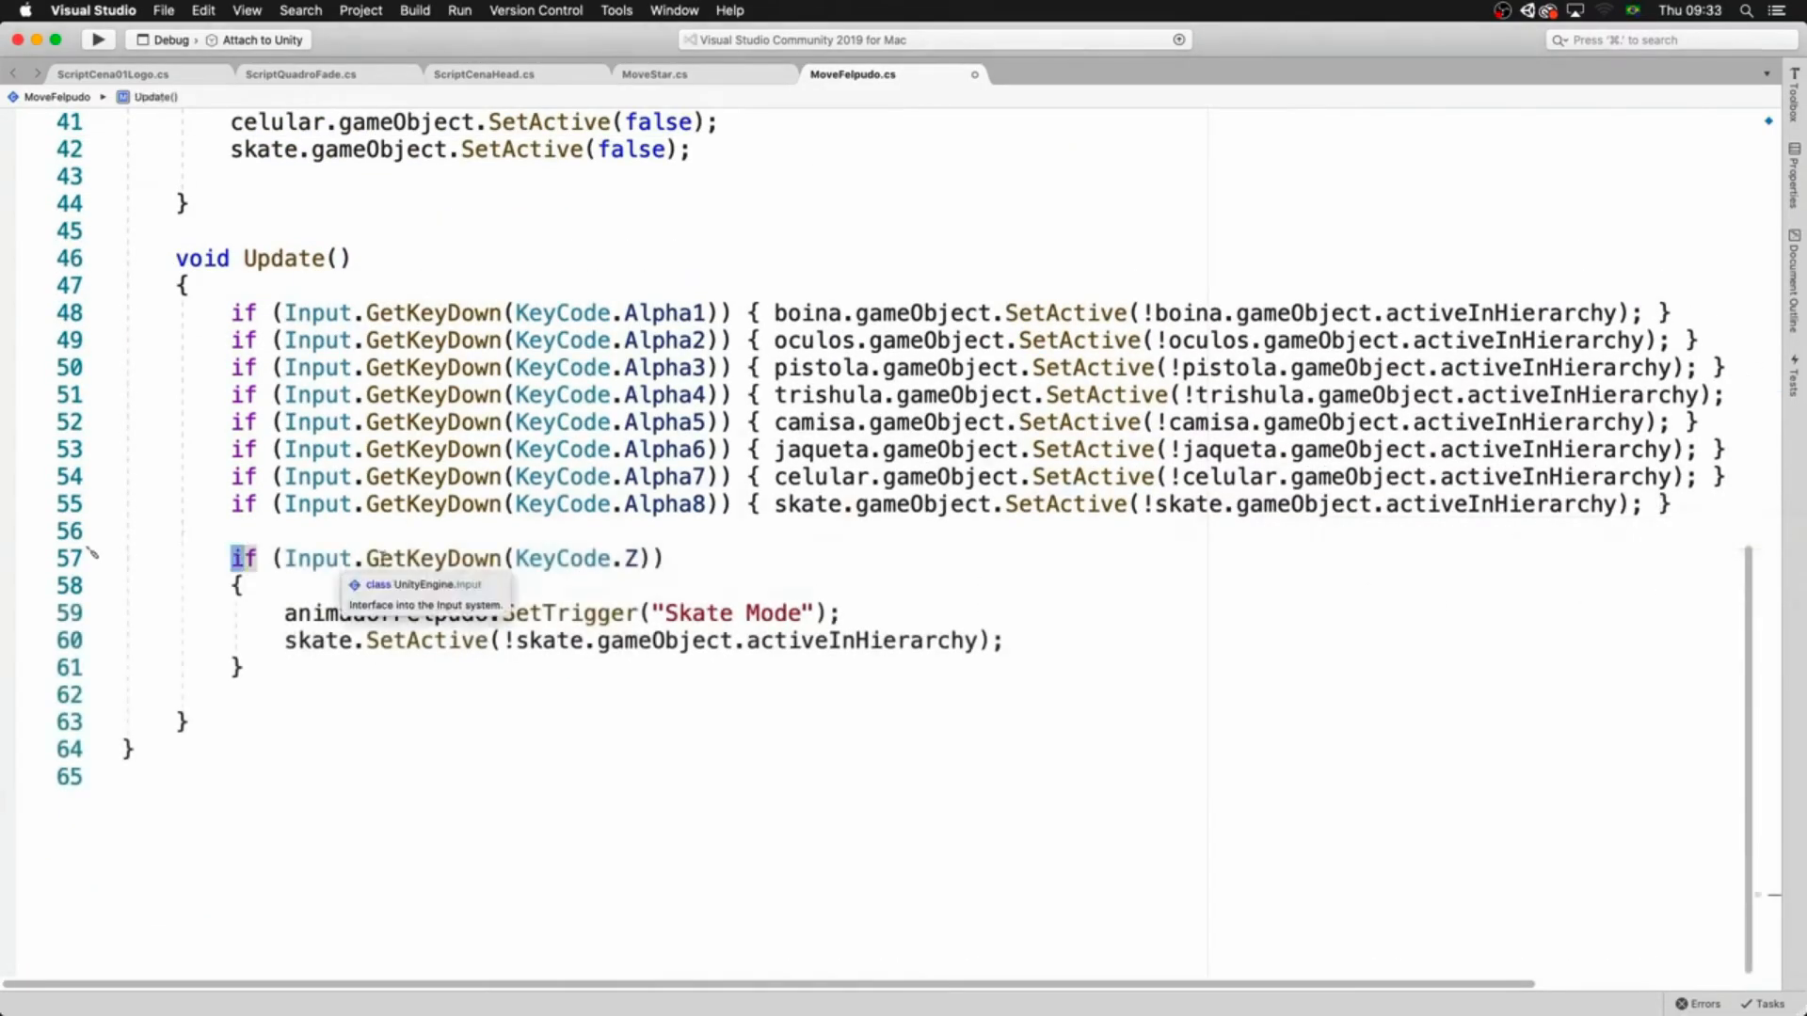
double_click(433, 559)
left_click_drag(638, 559, 522, 558)
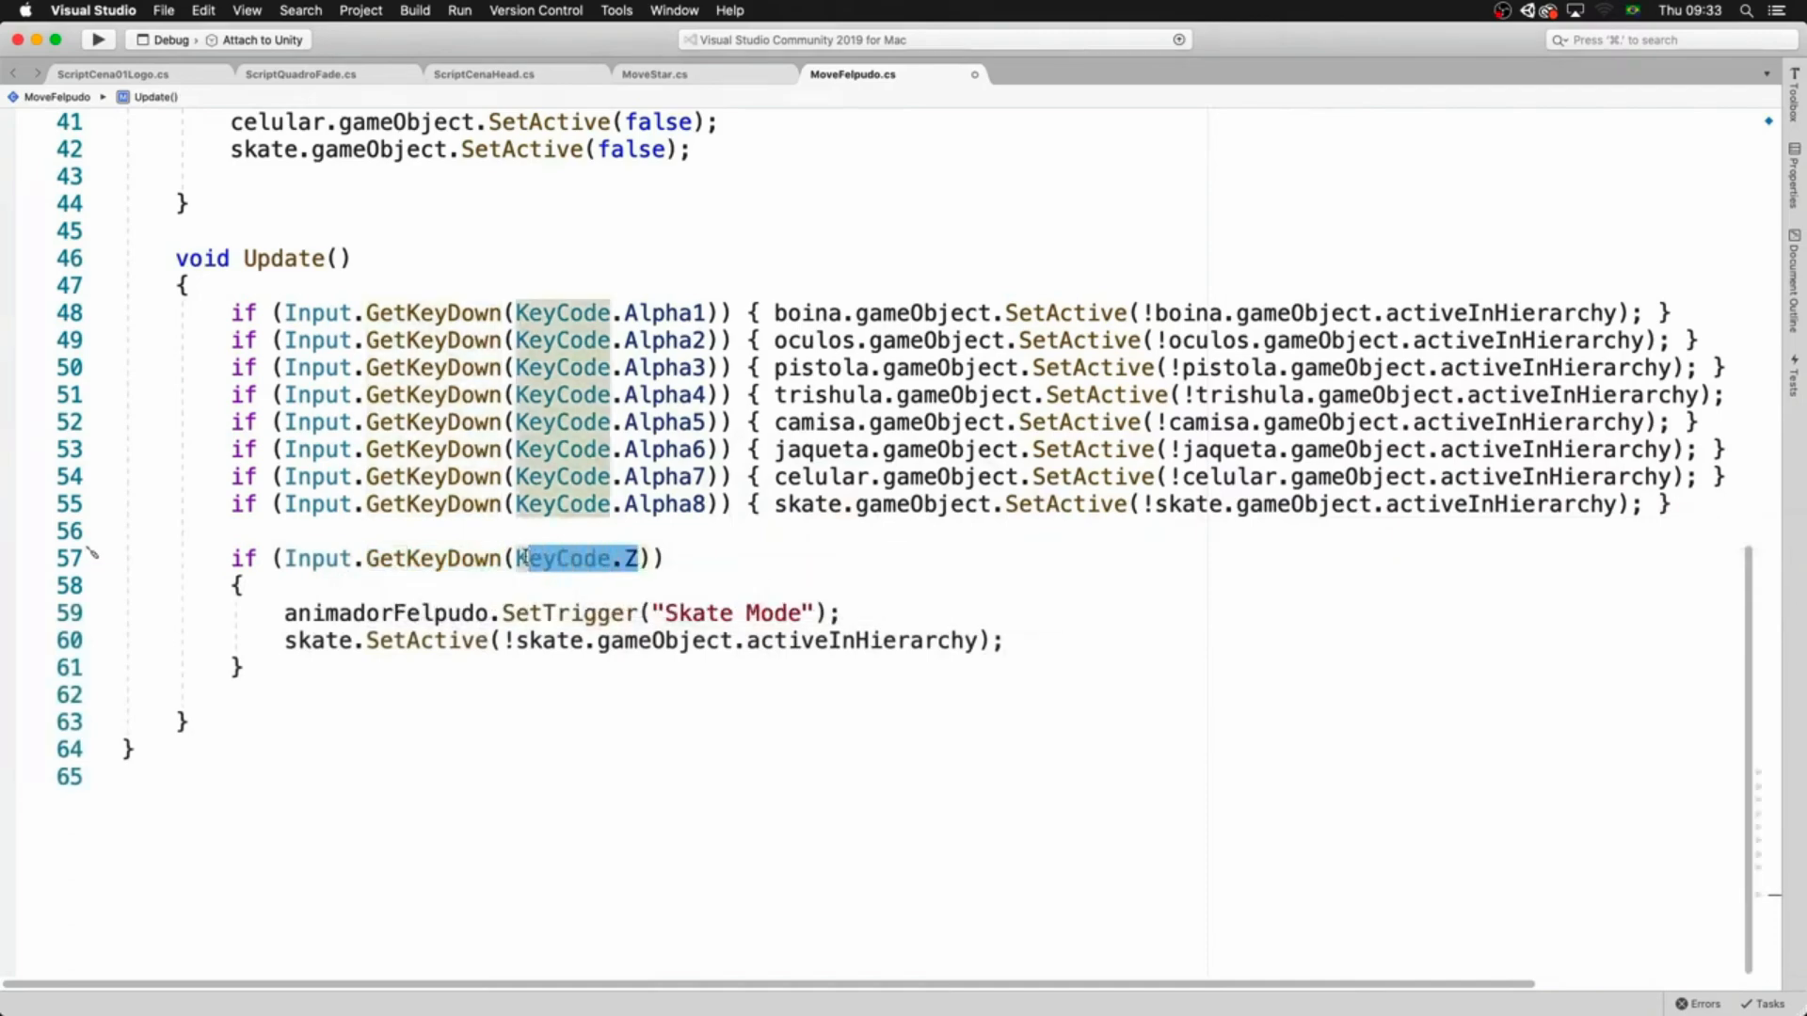
double_click(384, 612)
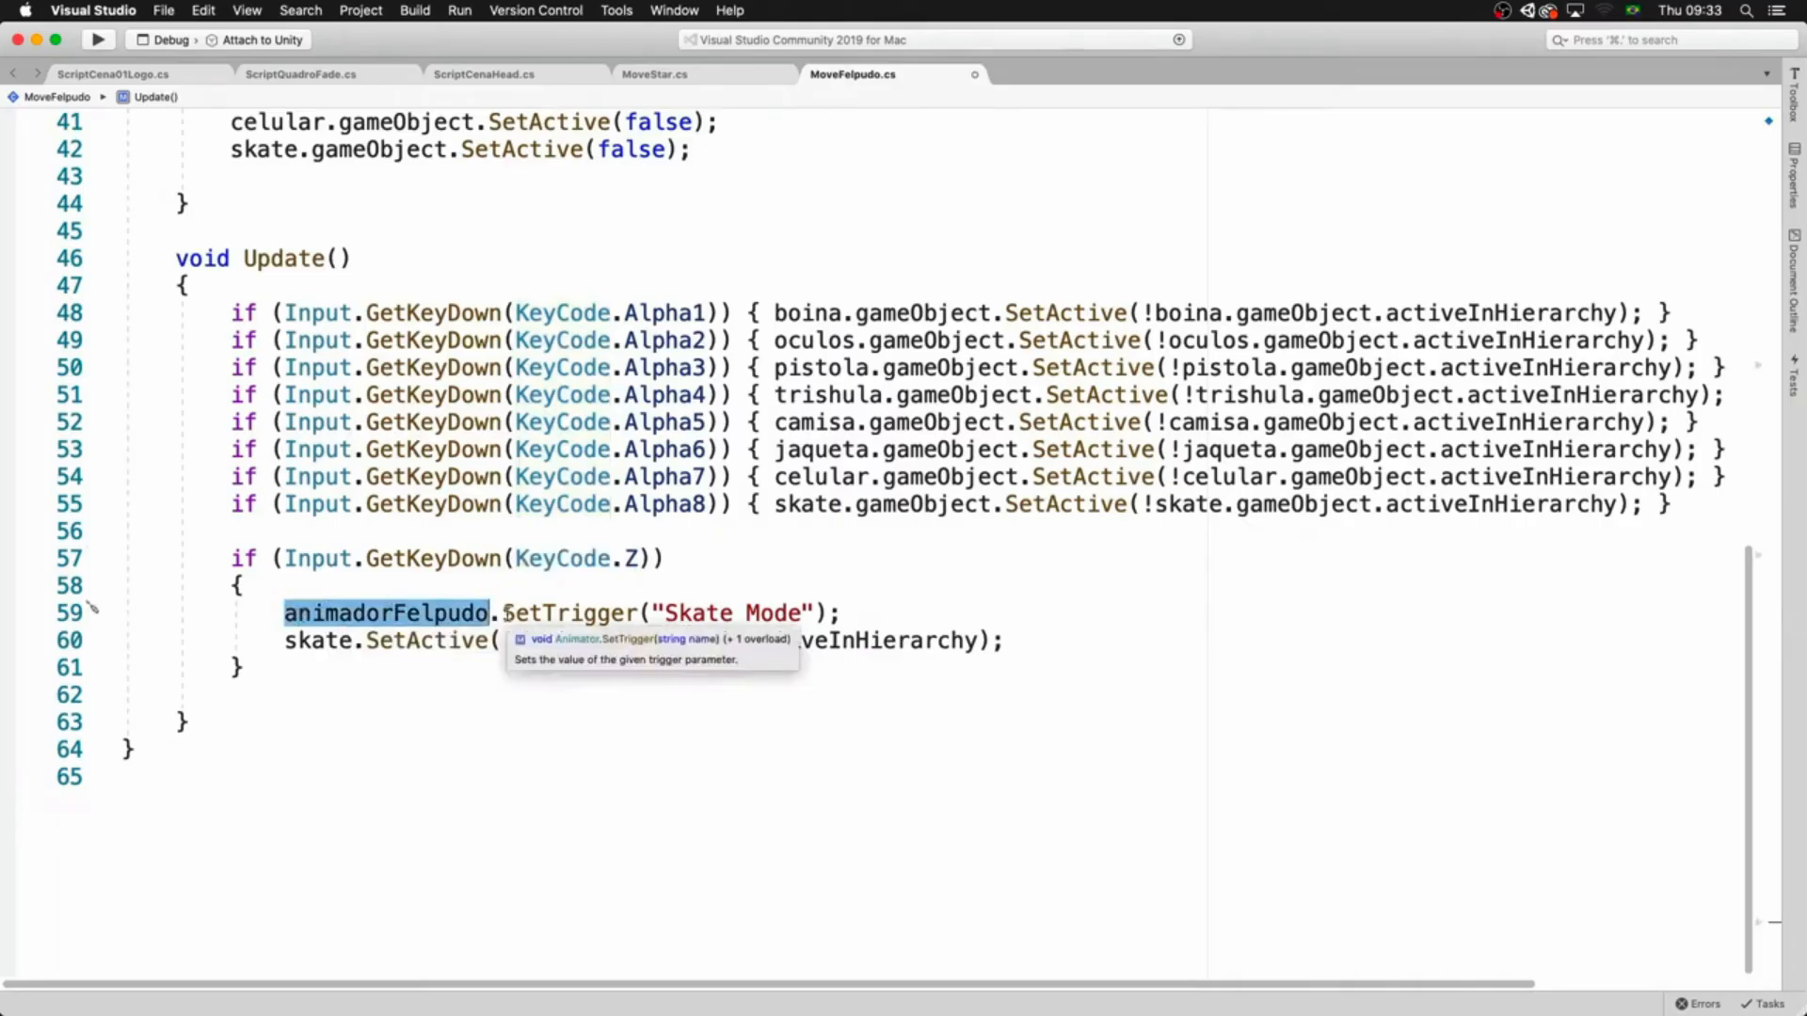
left_click_drag(502, 613, 640, 613)
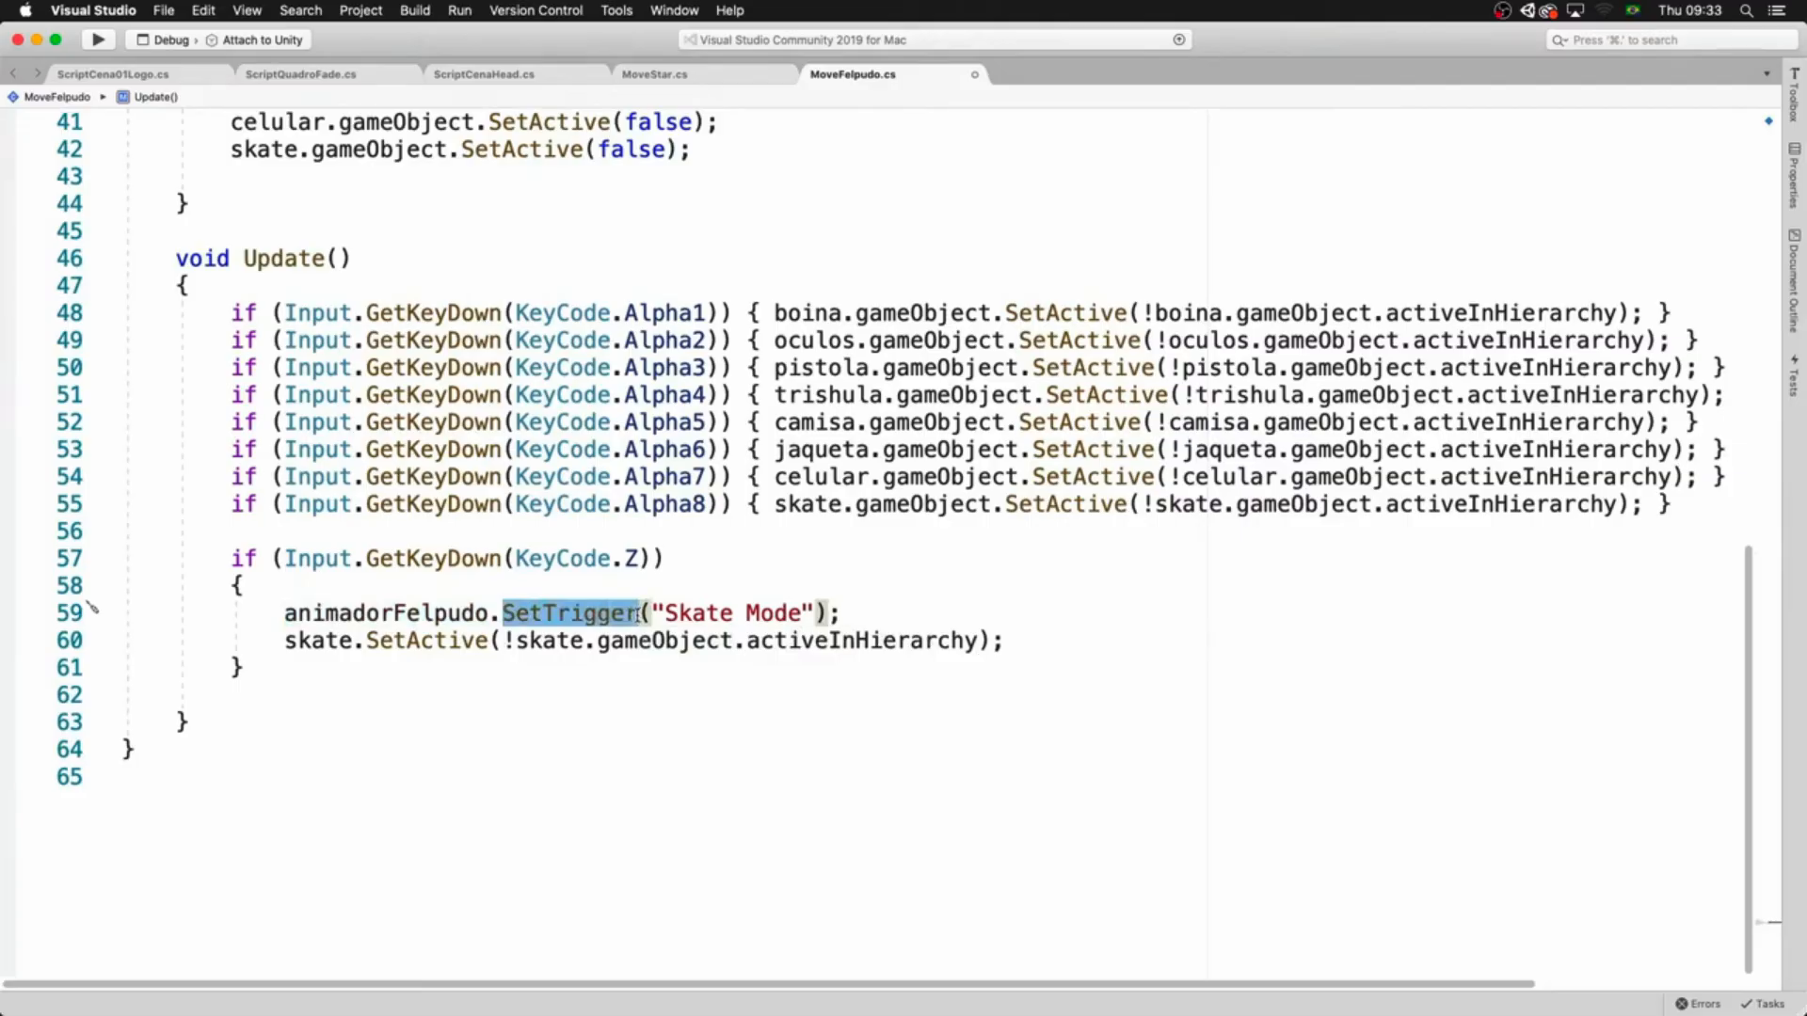
key("super+Tab")
key("super+Tab")
left_click(106, 215)
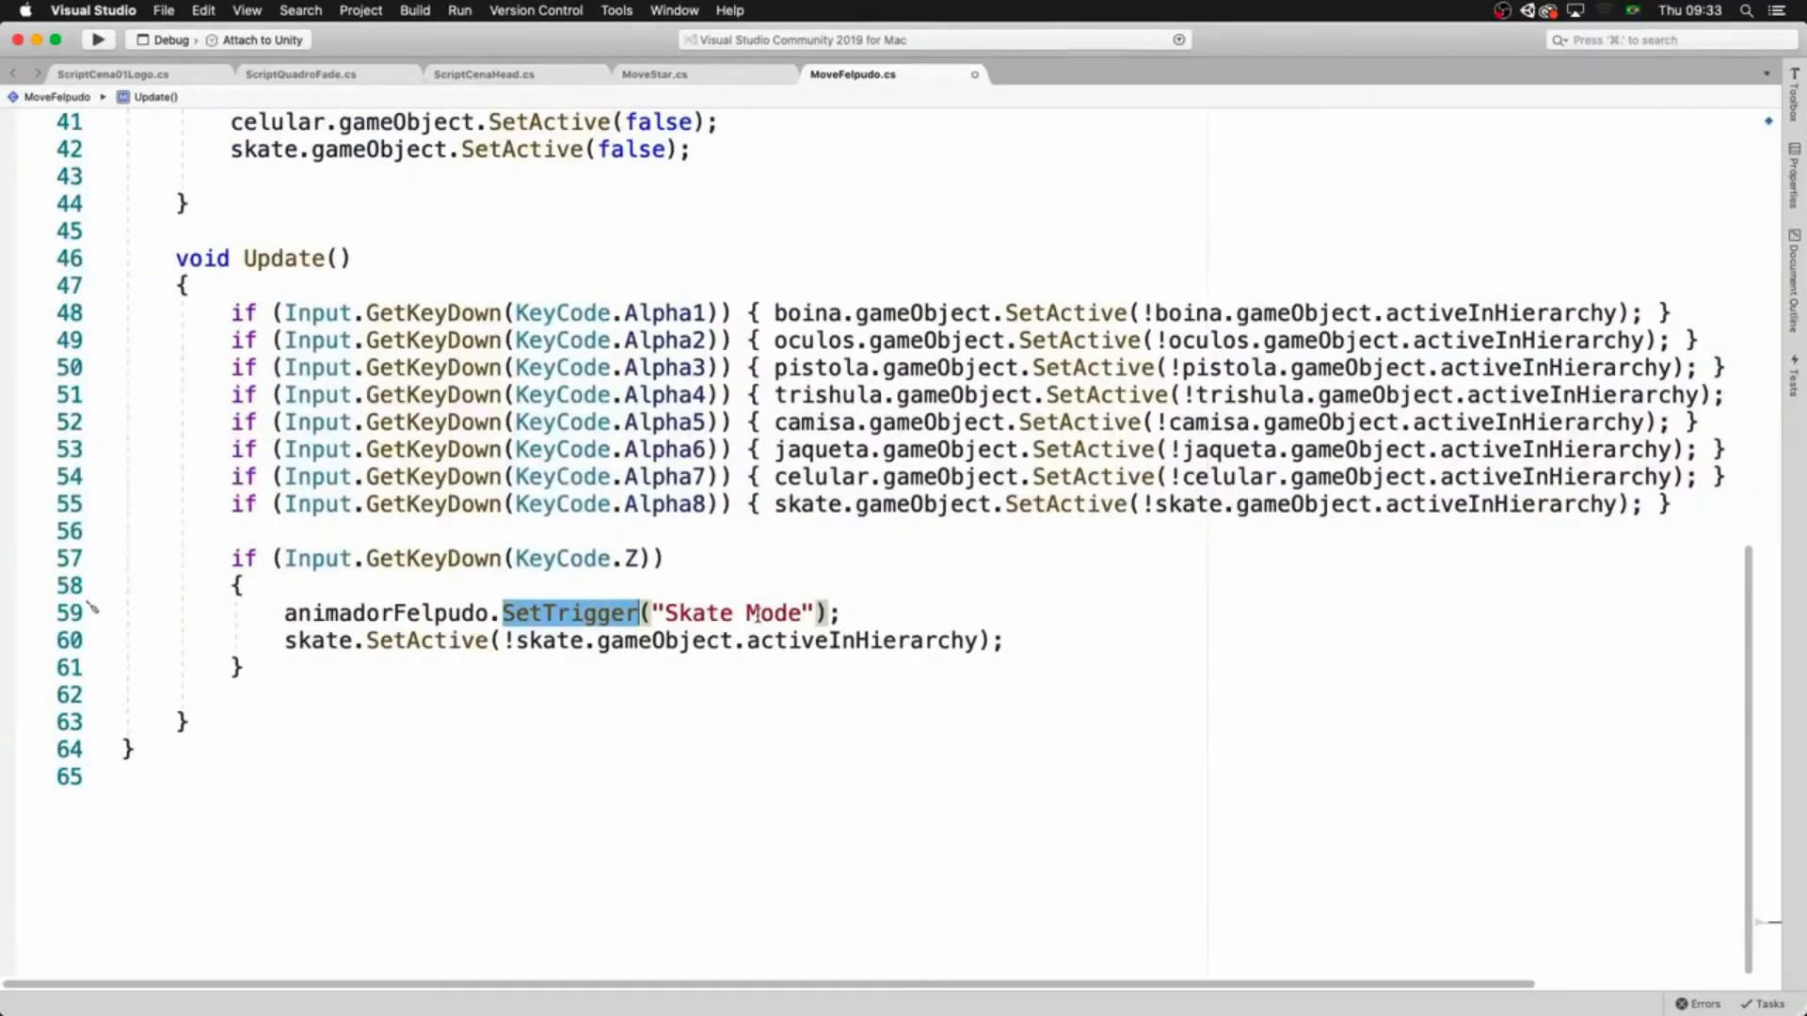
left_click(752, 612)
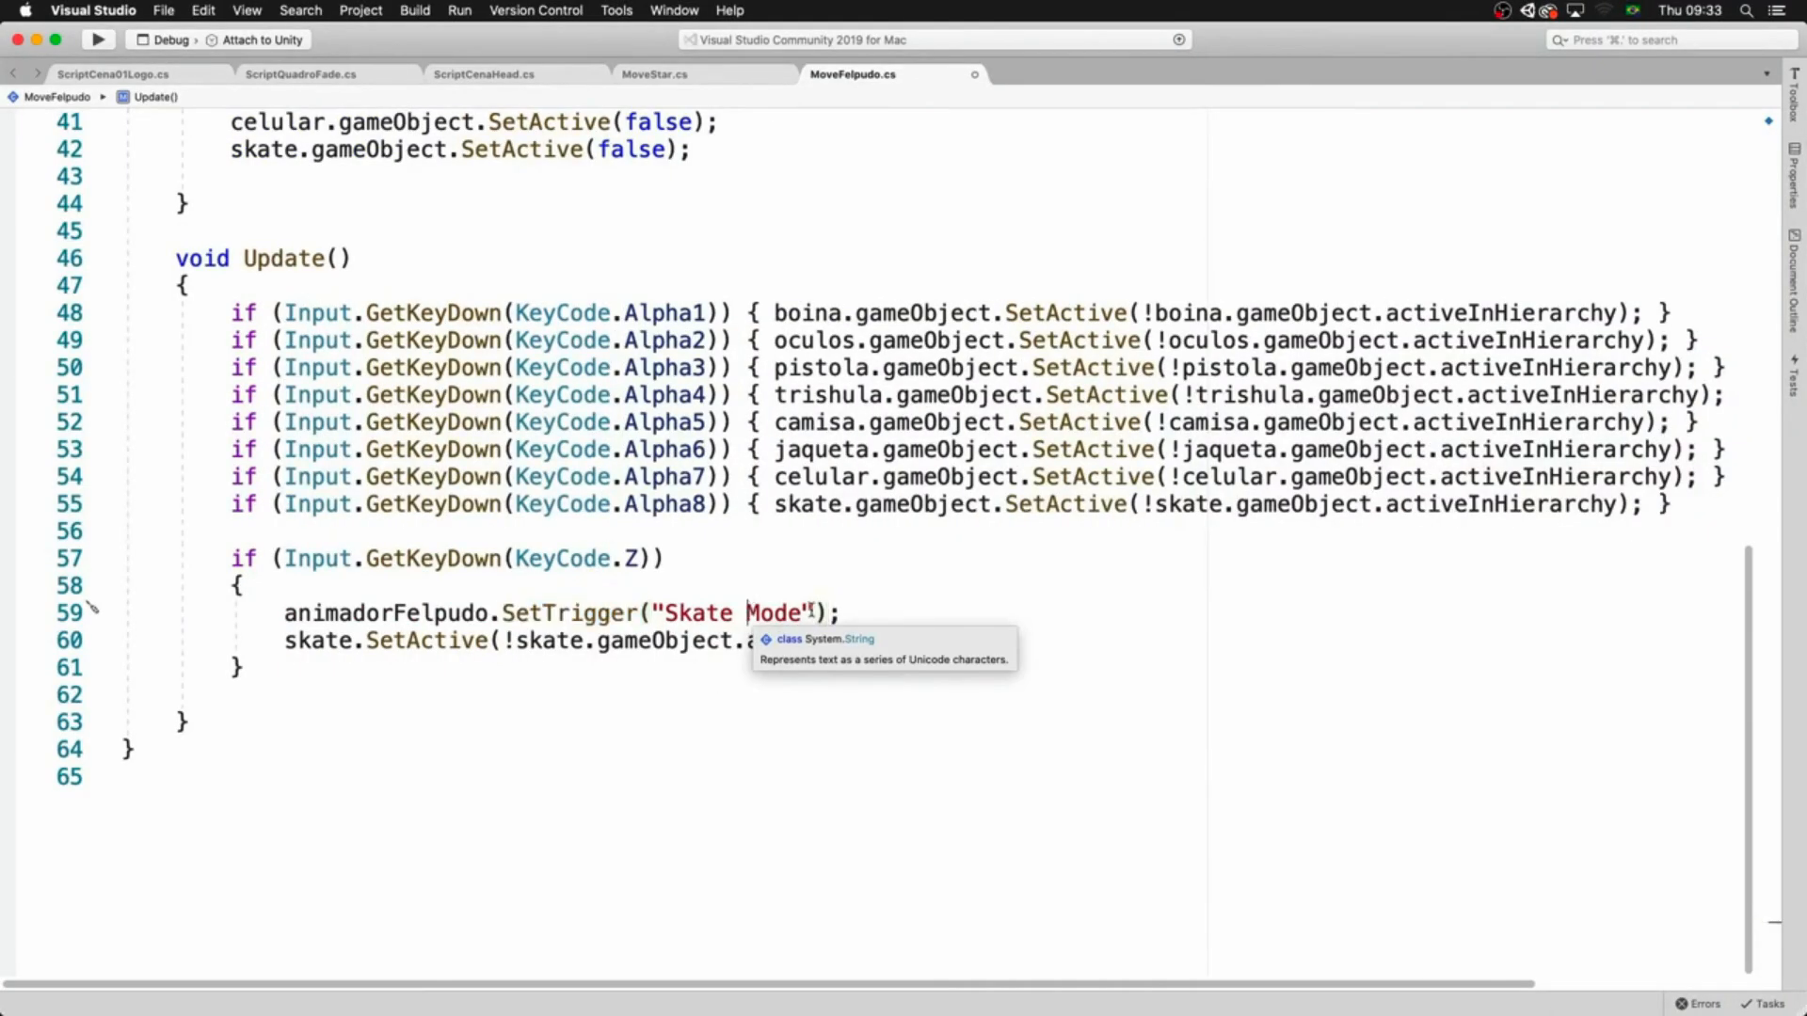
left_click_drag(838, 613, 896, 640)
left_click(302, 714)
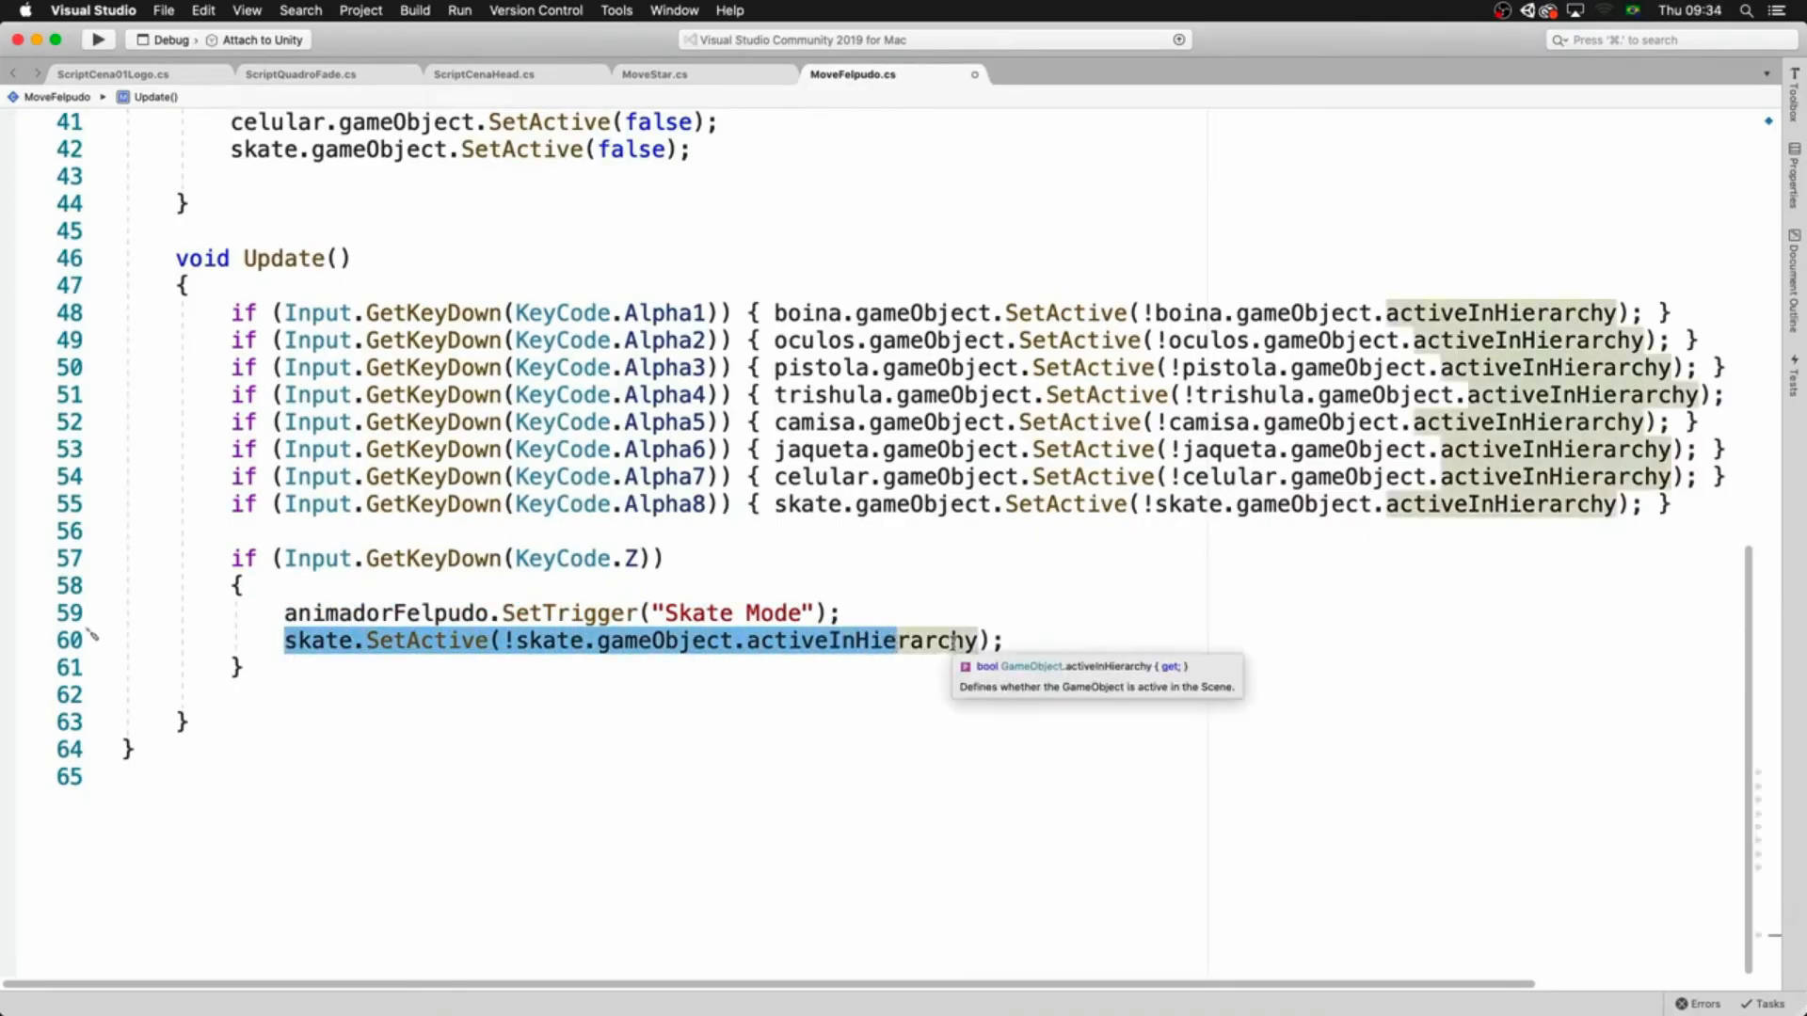
- Remove the extra blank line between the animadorFelpudo assignment and the SetActive(false) calls in Start
left_click_drag(1746, 683, 1746, 386)
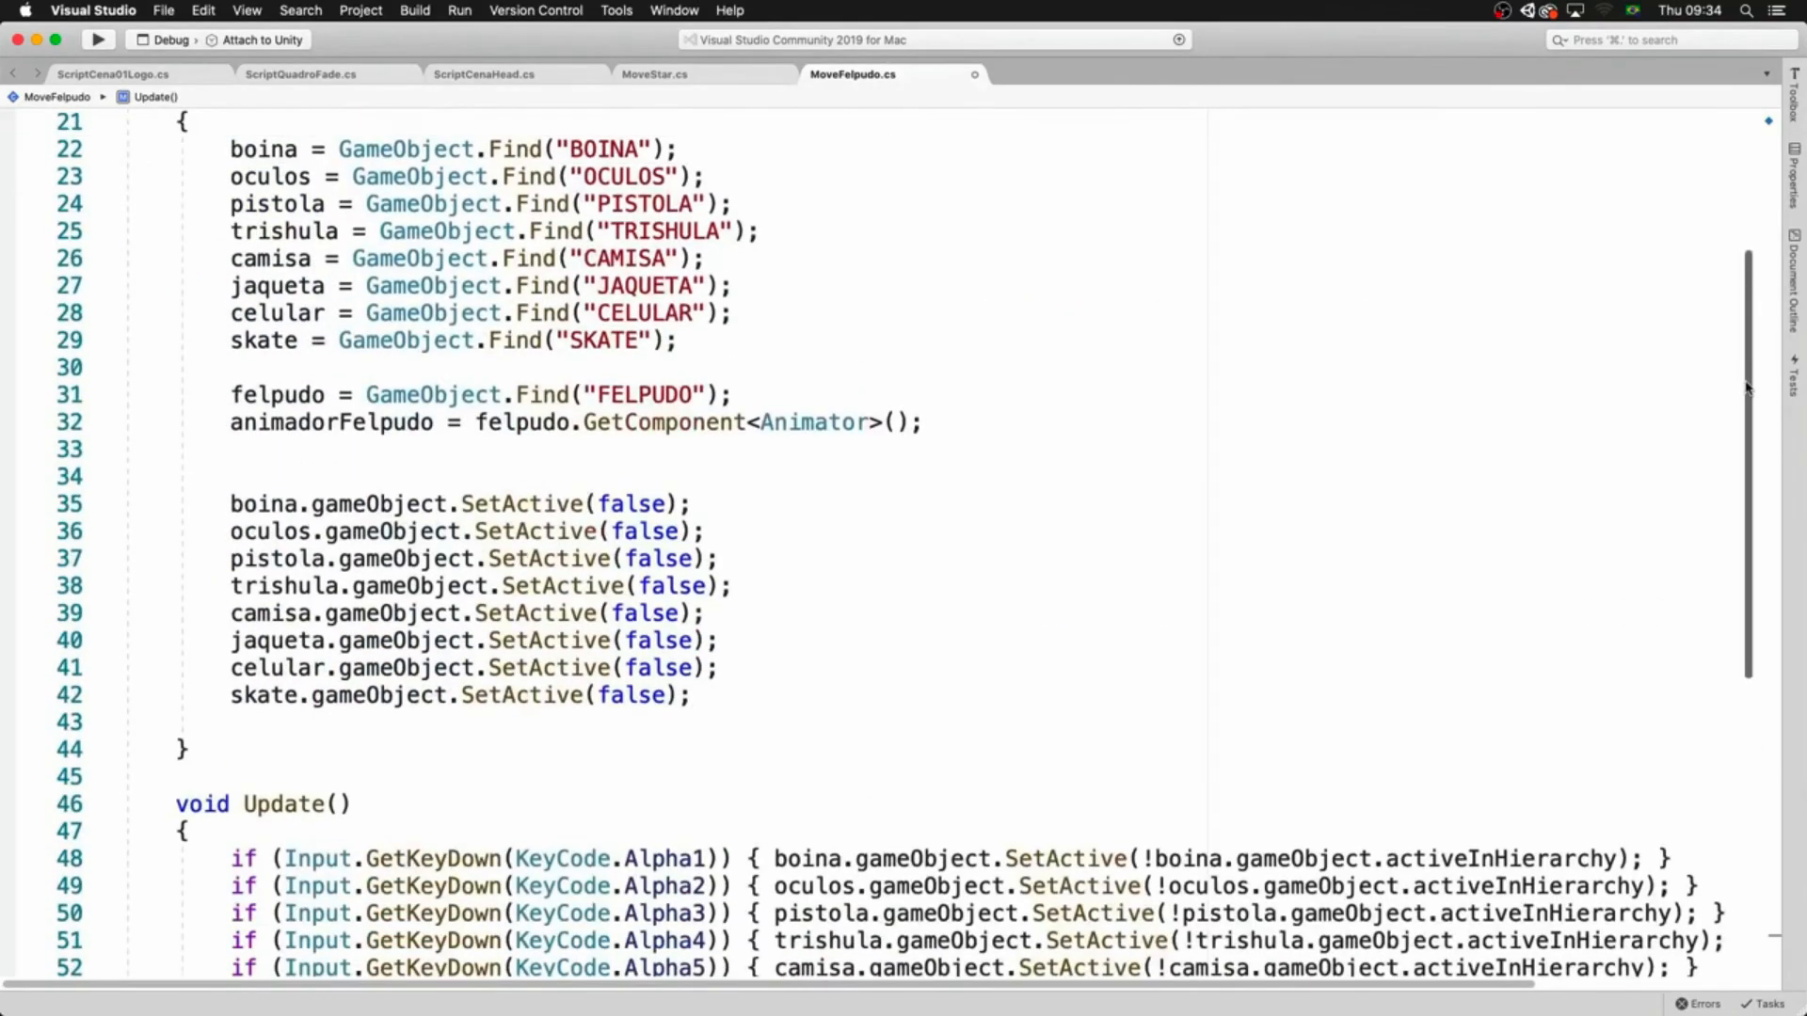
left_click_drag(708, 613, 709, 591)
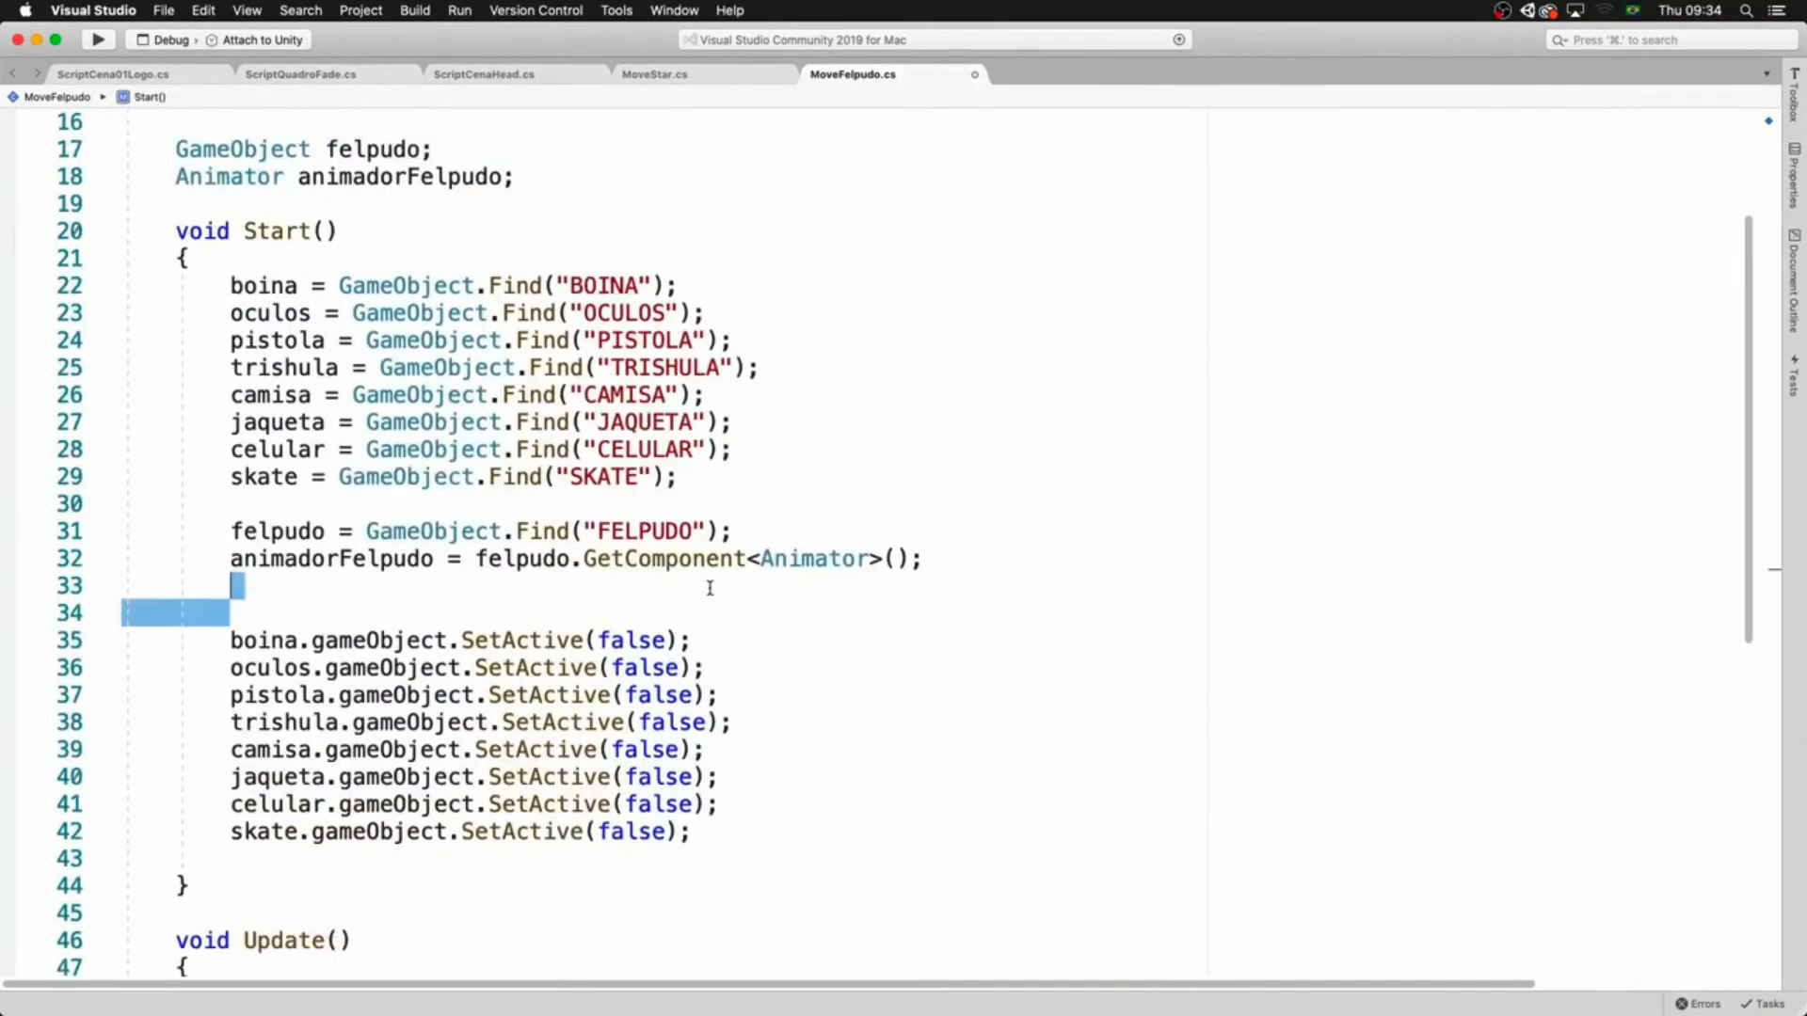
key("BackSpace")
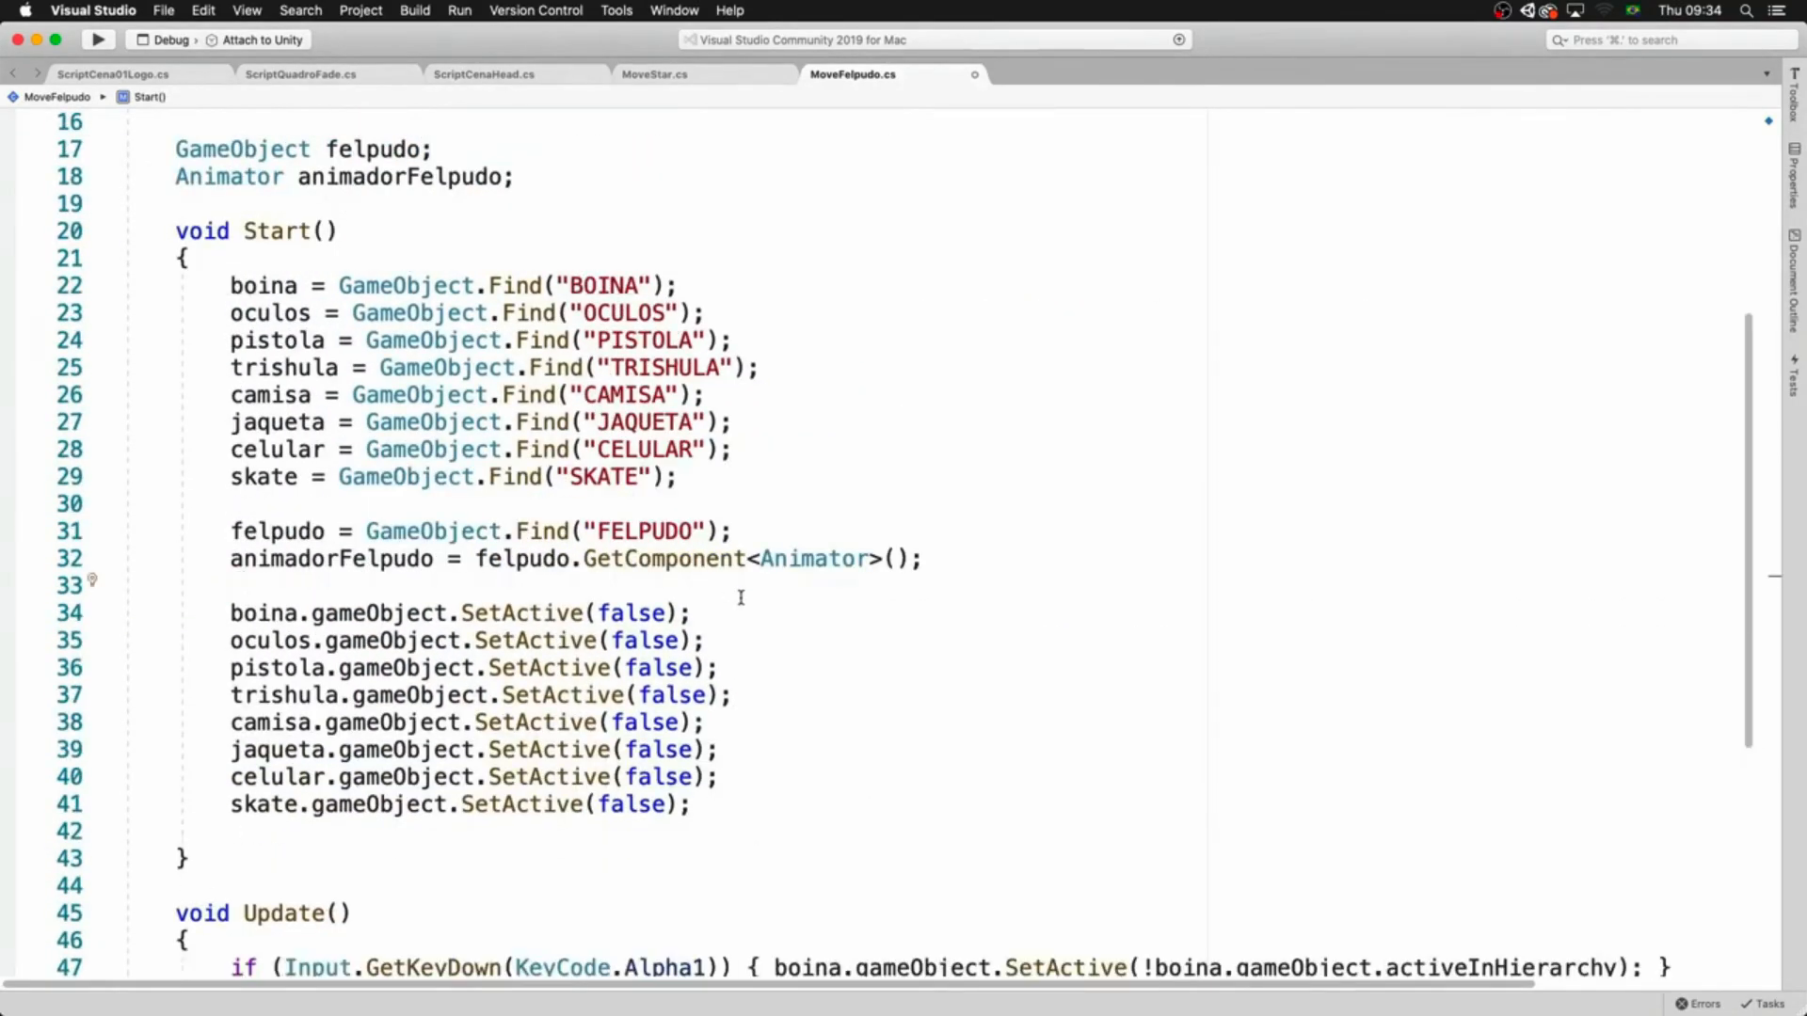
- Declare the field bool skateMode = false; between the animadorFelpudo field and the Start method
left_click(492, 204)
key("Return")
key("Return")
left_click(301, 235)
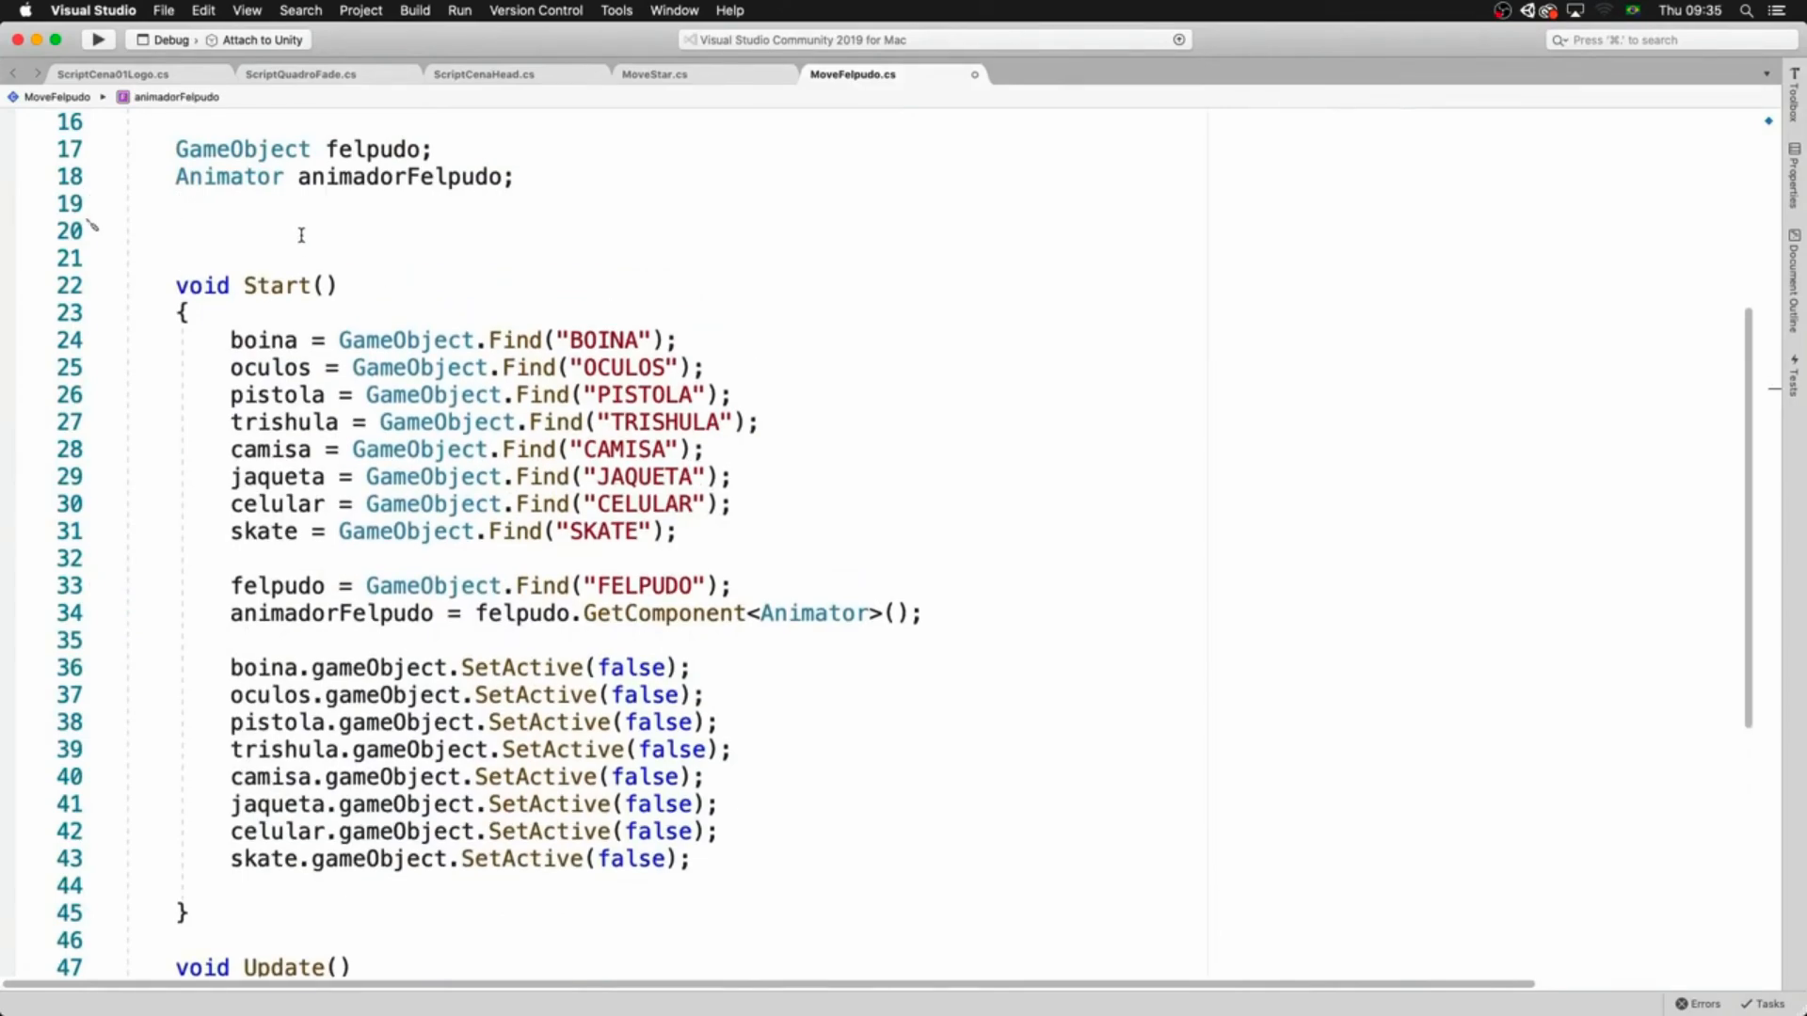
type("bool ")
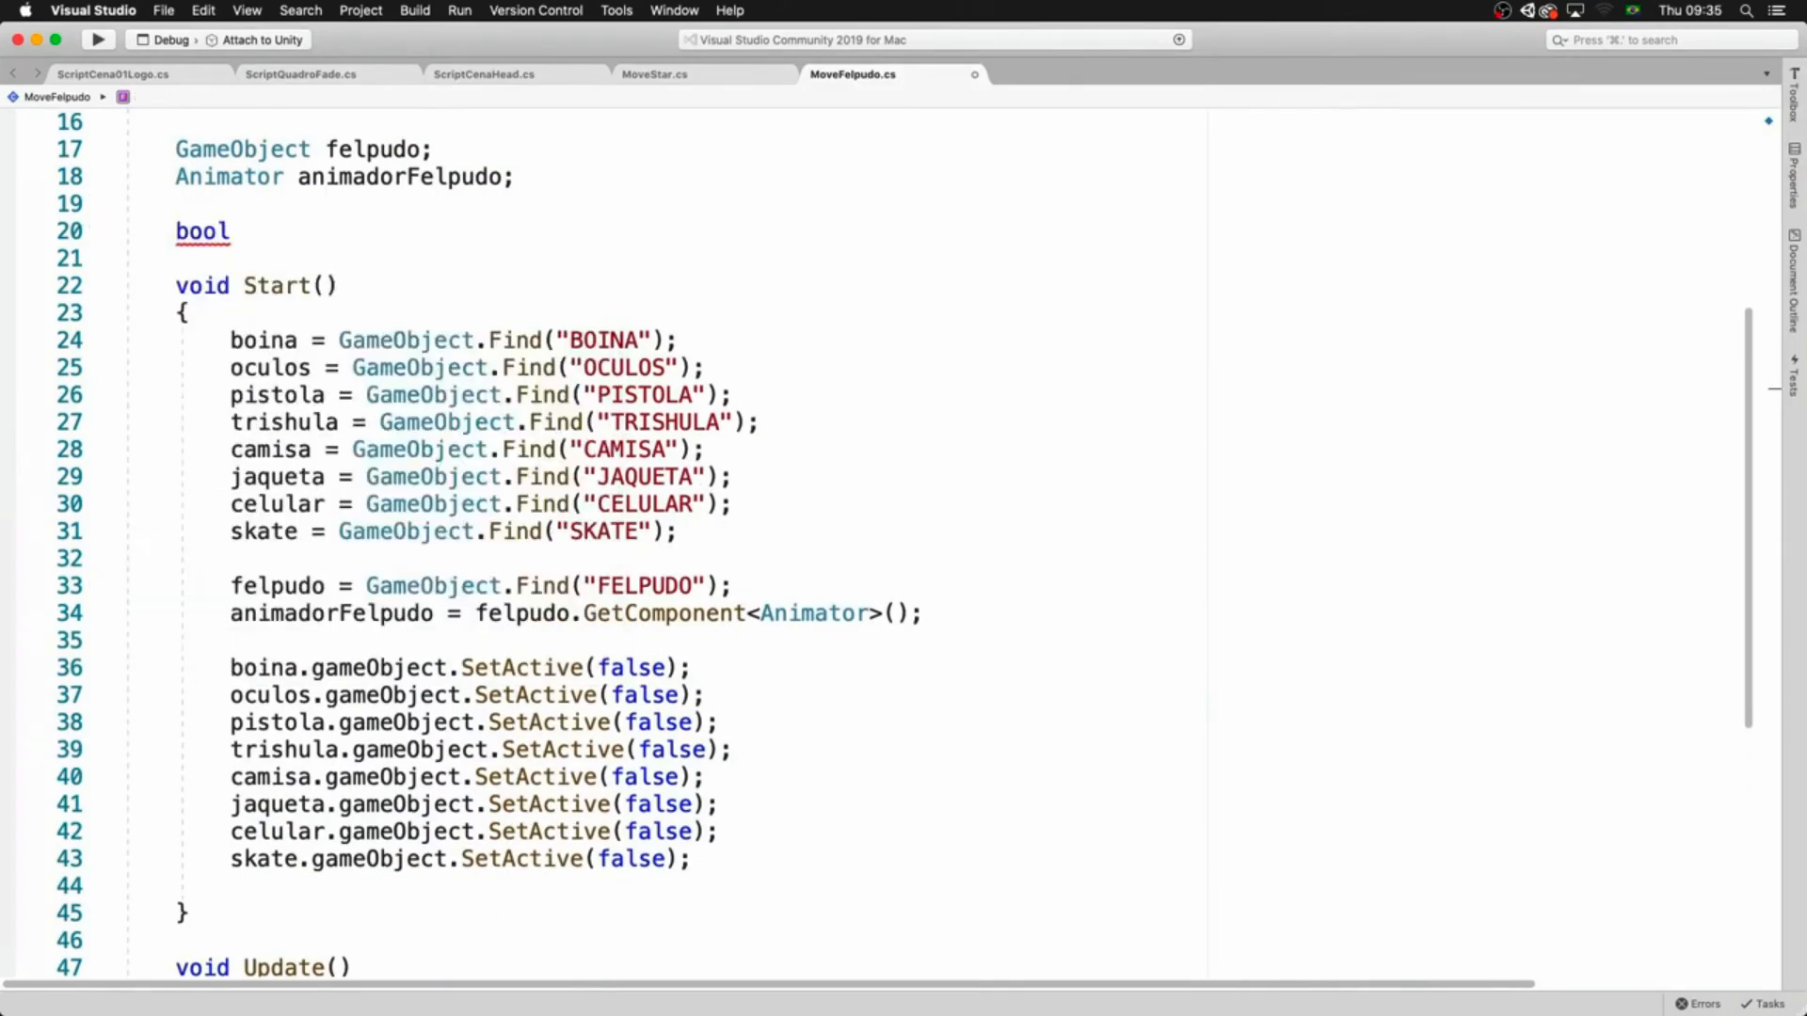
type("skateMode = false;")
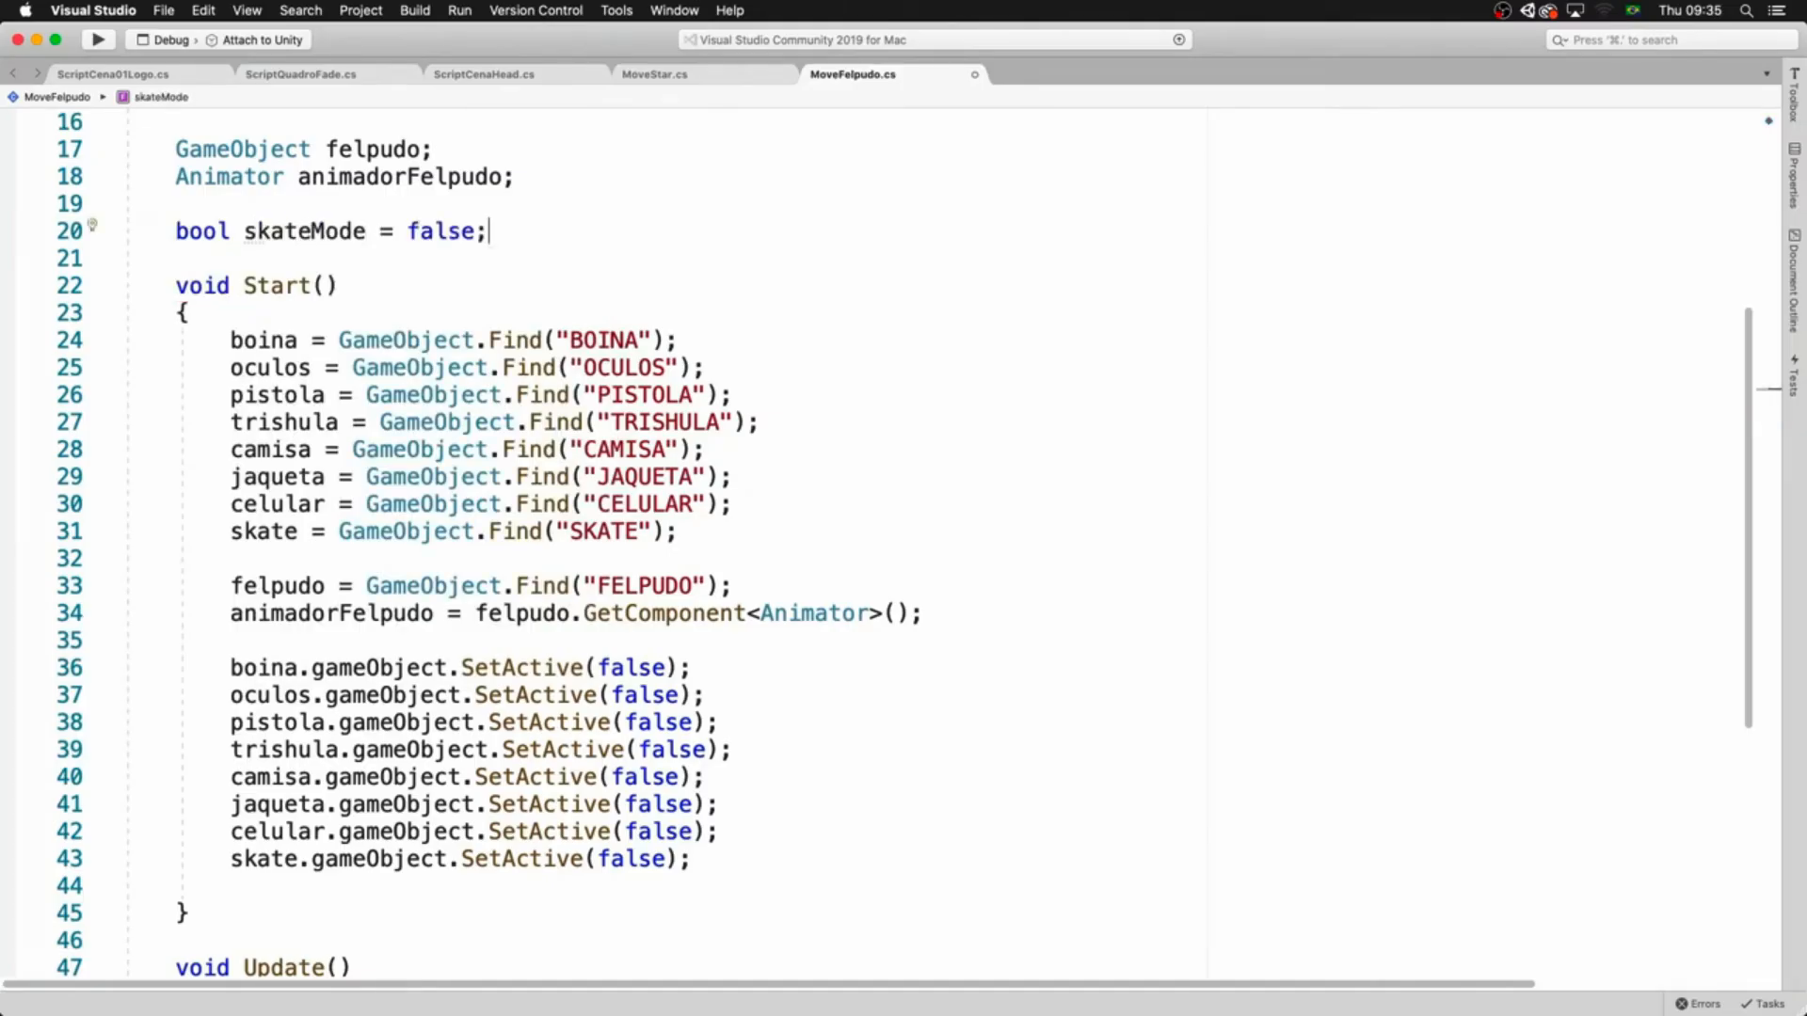
- Replace false with skateMode in the skate.gameObject.SetActive call in Start
double_click(266, 232)
key("super+c")
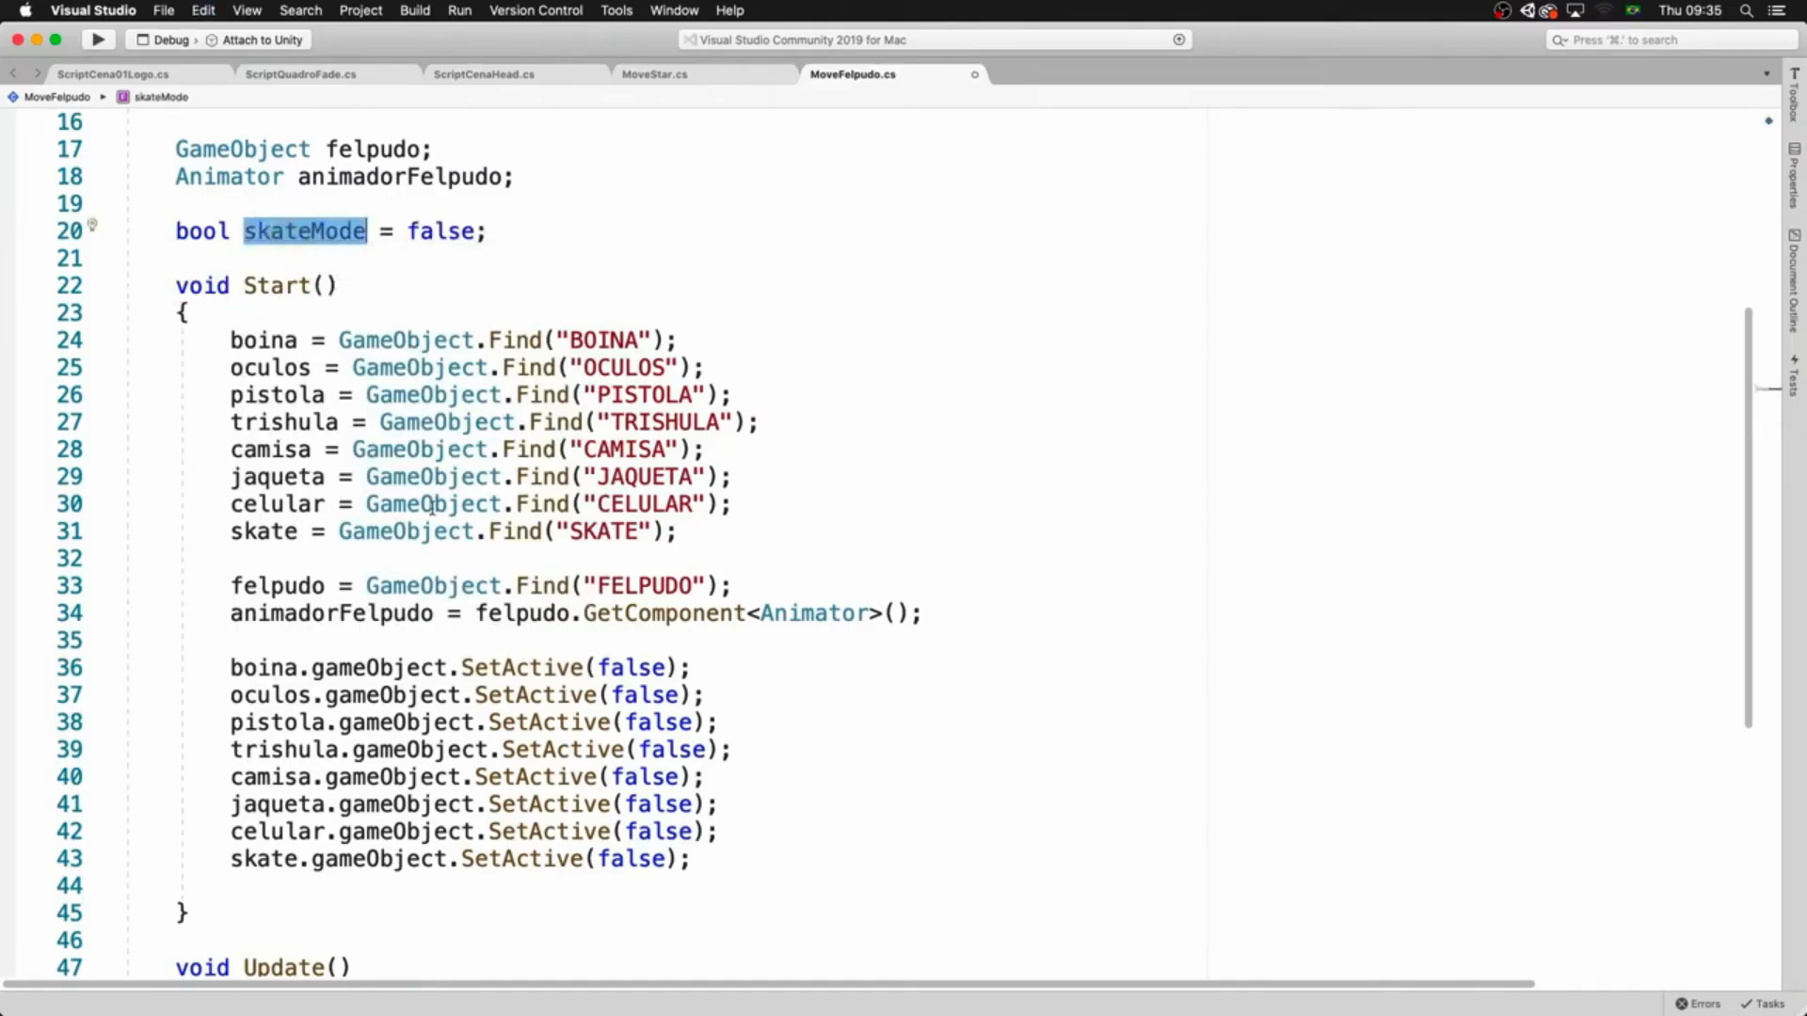
double_click(642, 859)
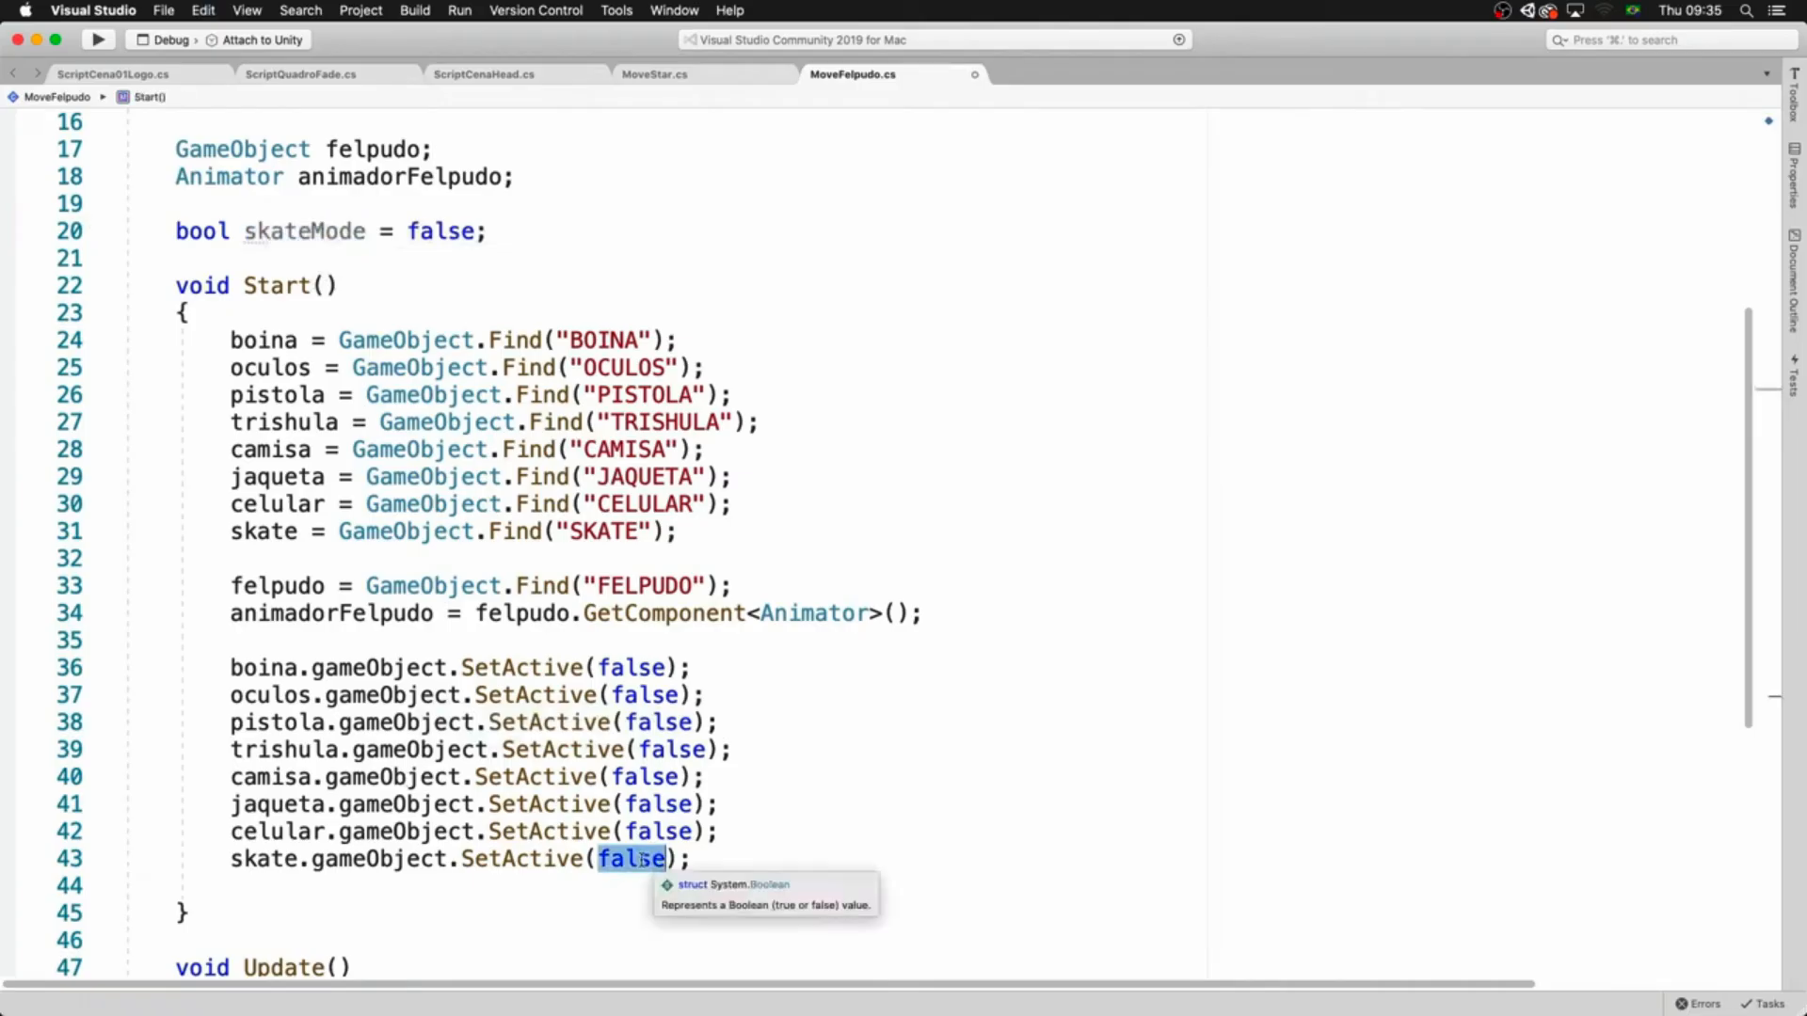
key("super+v")
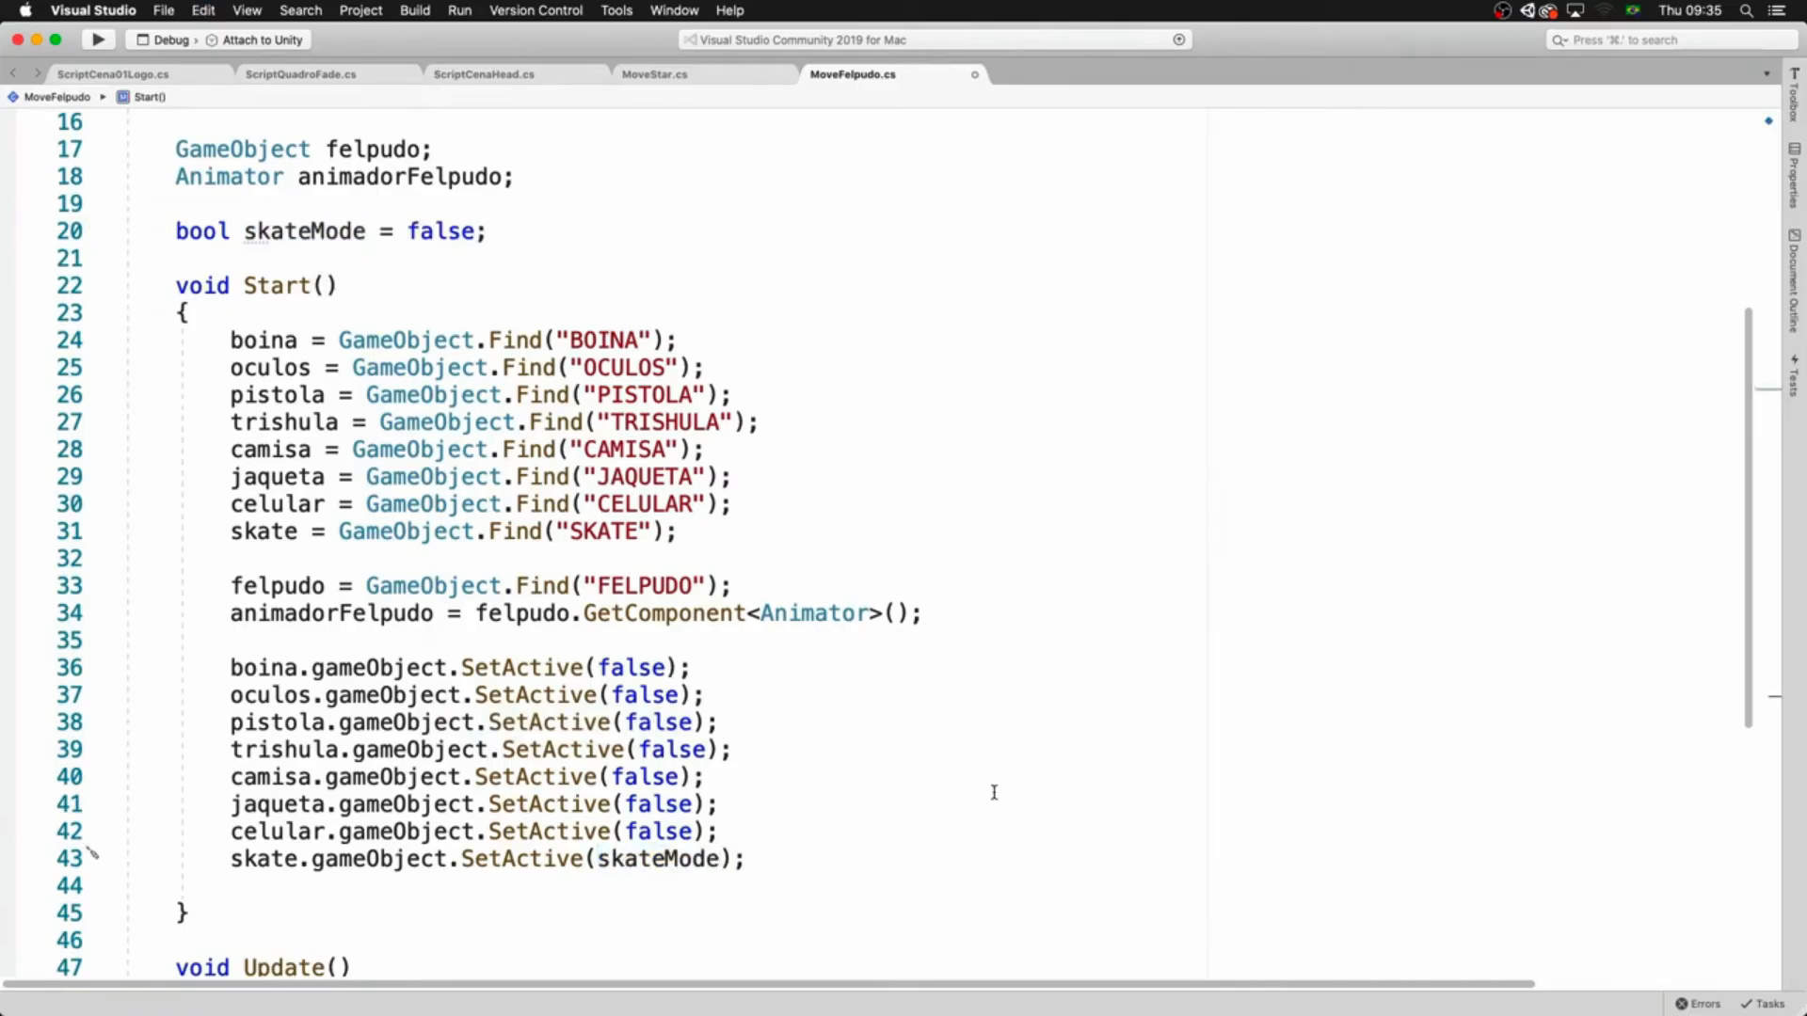
- In the KeyCode.Z block of Update, pass skateMode as the value of SetBool("Skate Mode") and as the argument of skate.SetActive
scroll(1738, 613, "down", 10)
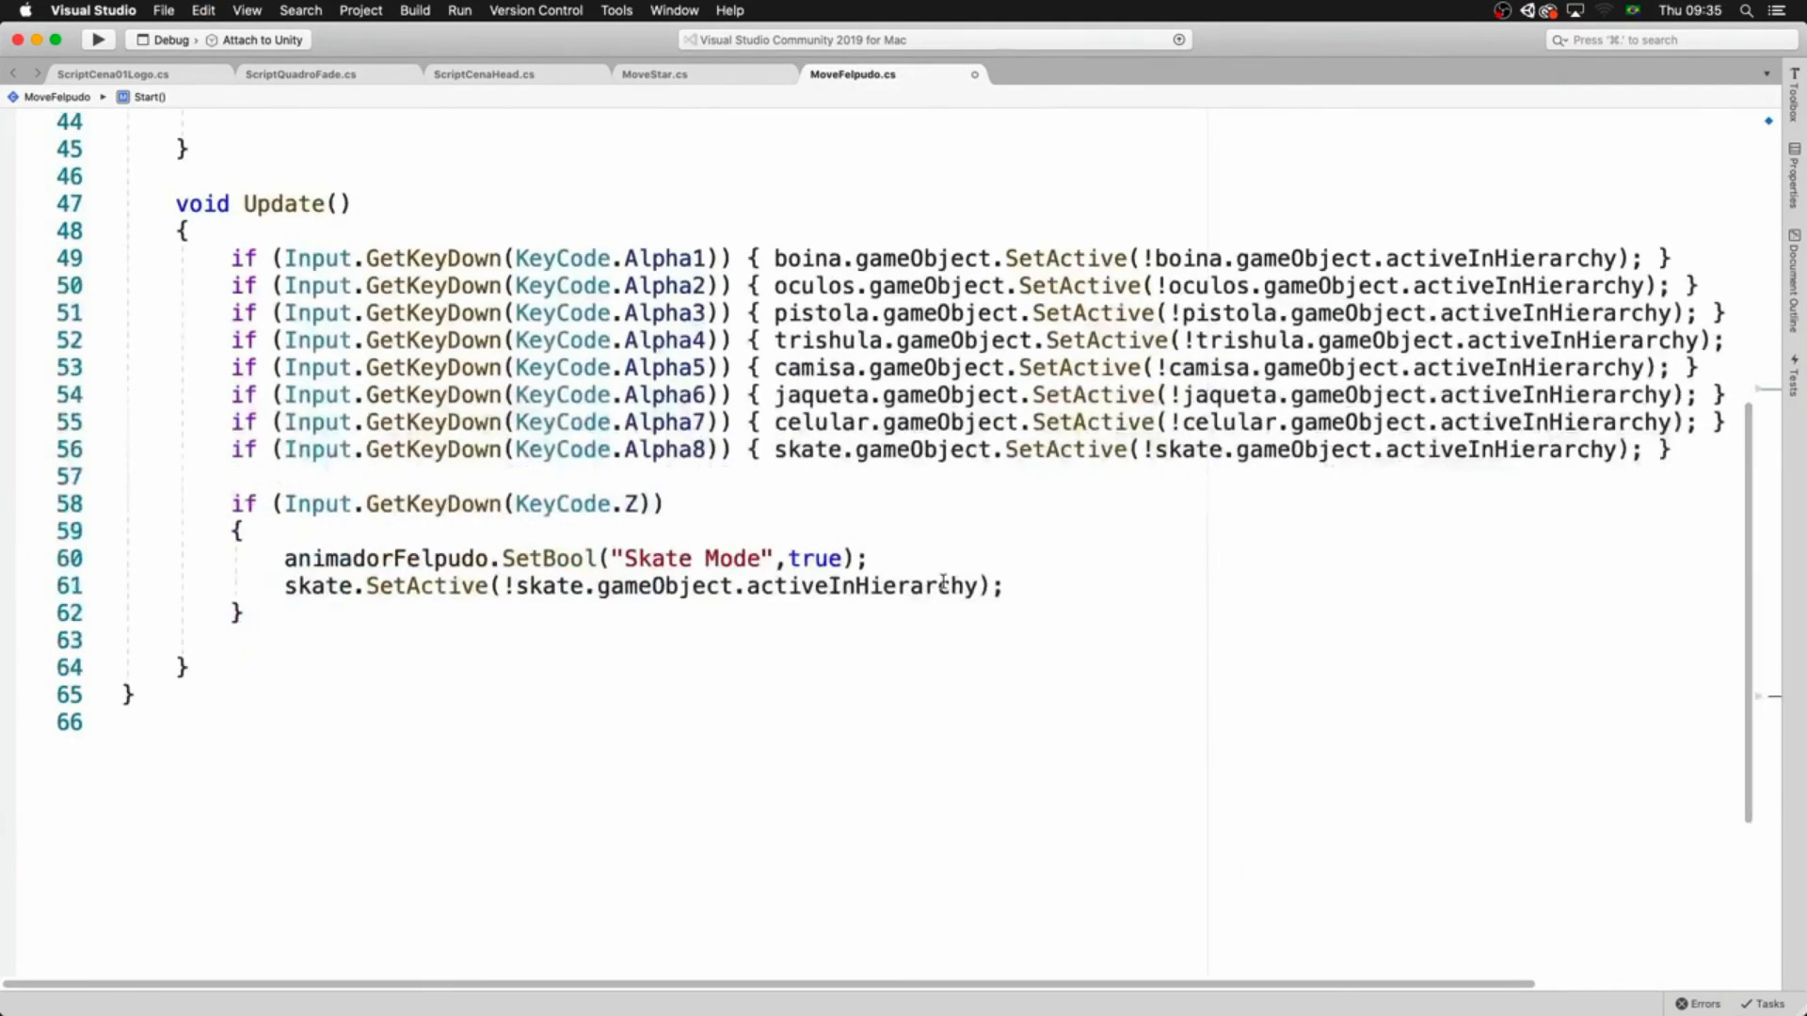
left_click(244, 515)
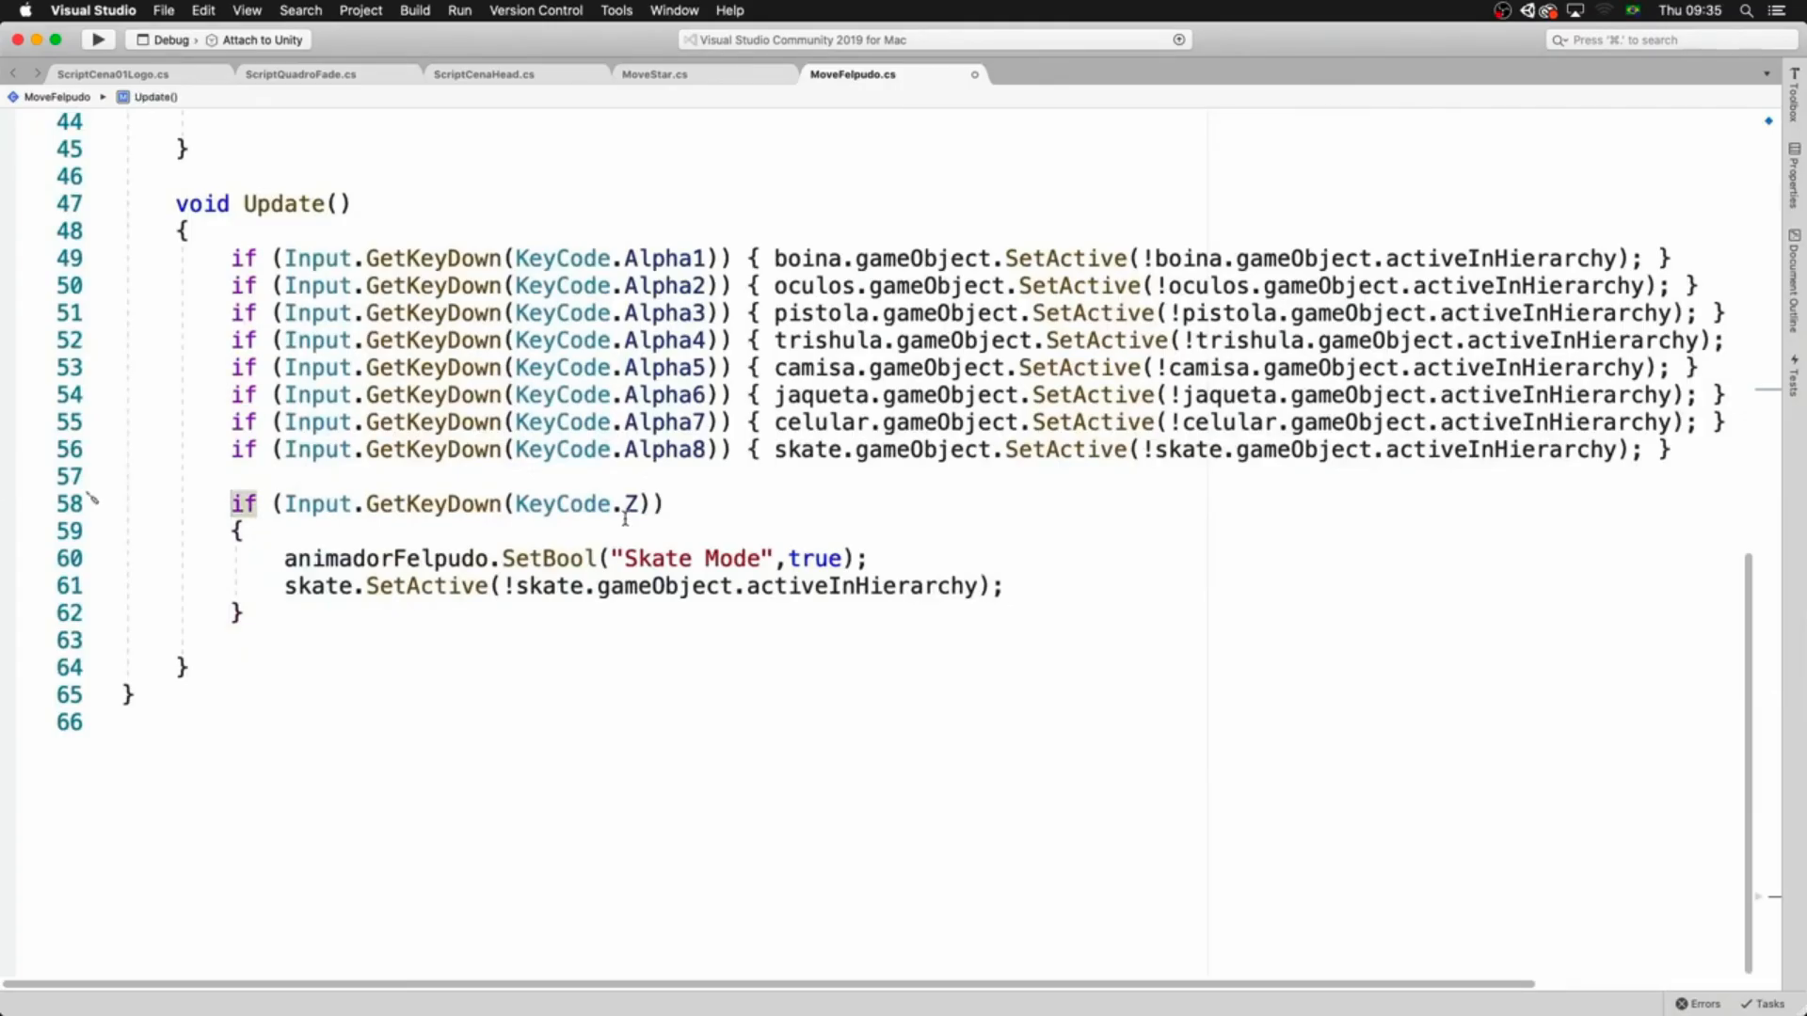
left_click_drag(284, 558, 773, 557)
double_click(560, 557)
double_click(811, 558)
type("skateMode")
double_click(808, 557)
key("super+c")
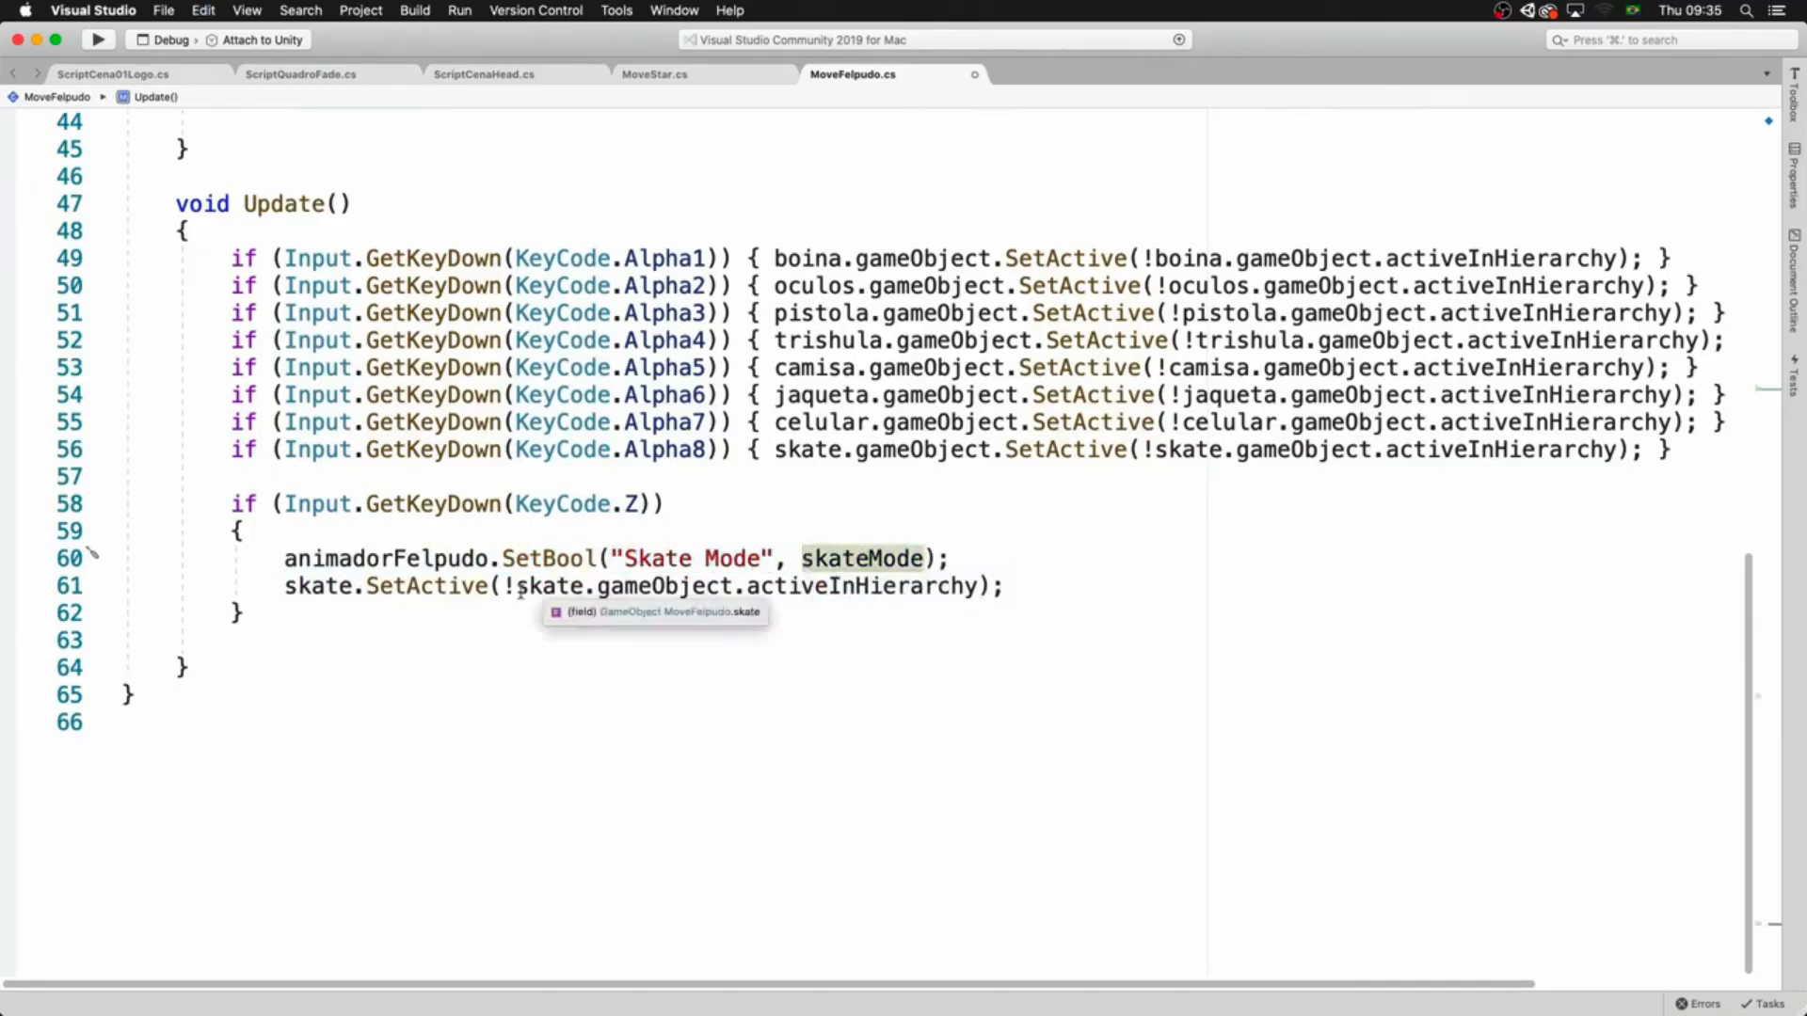
left_click_drag(503, 585, 977, 585)
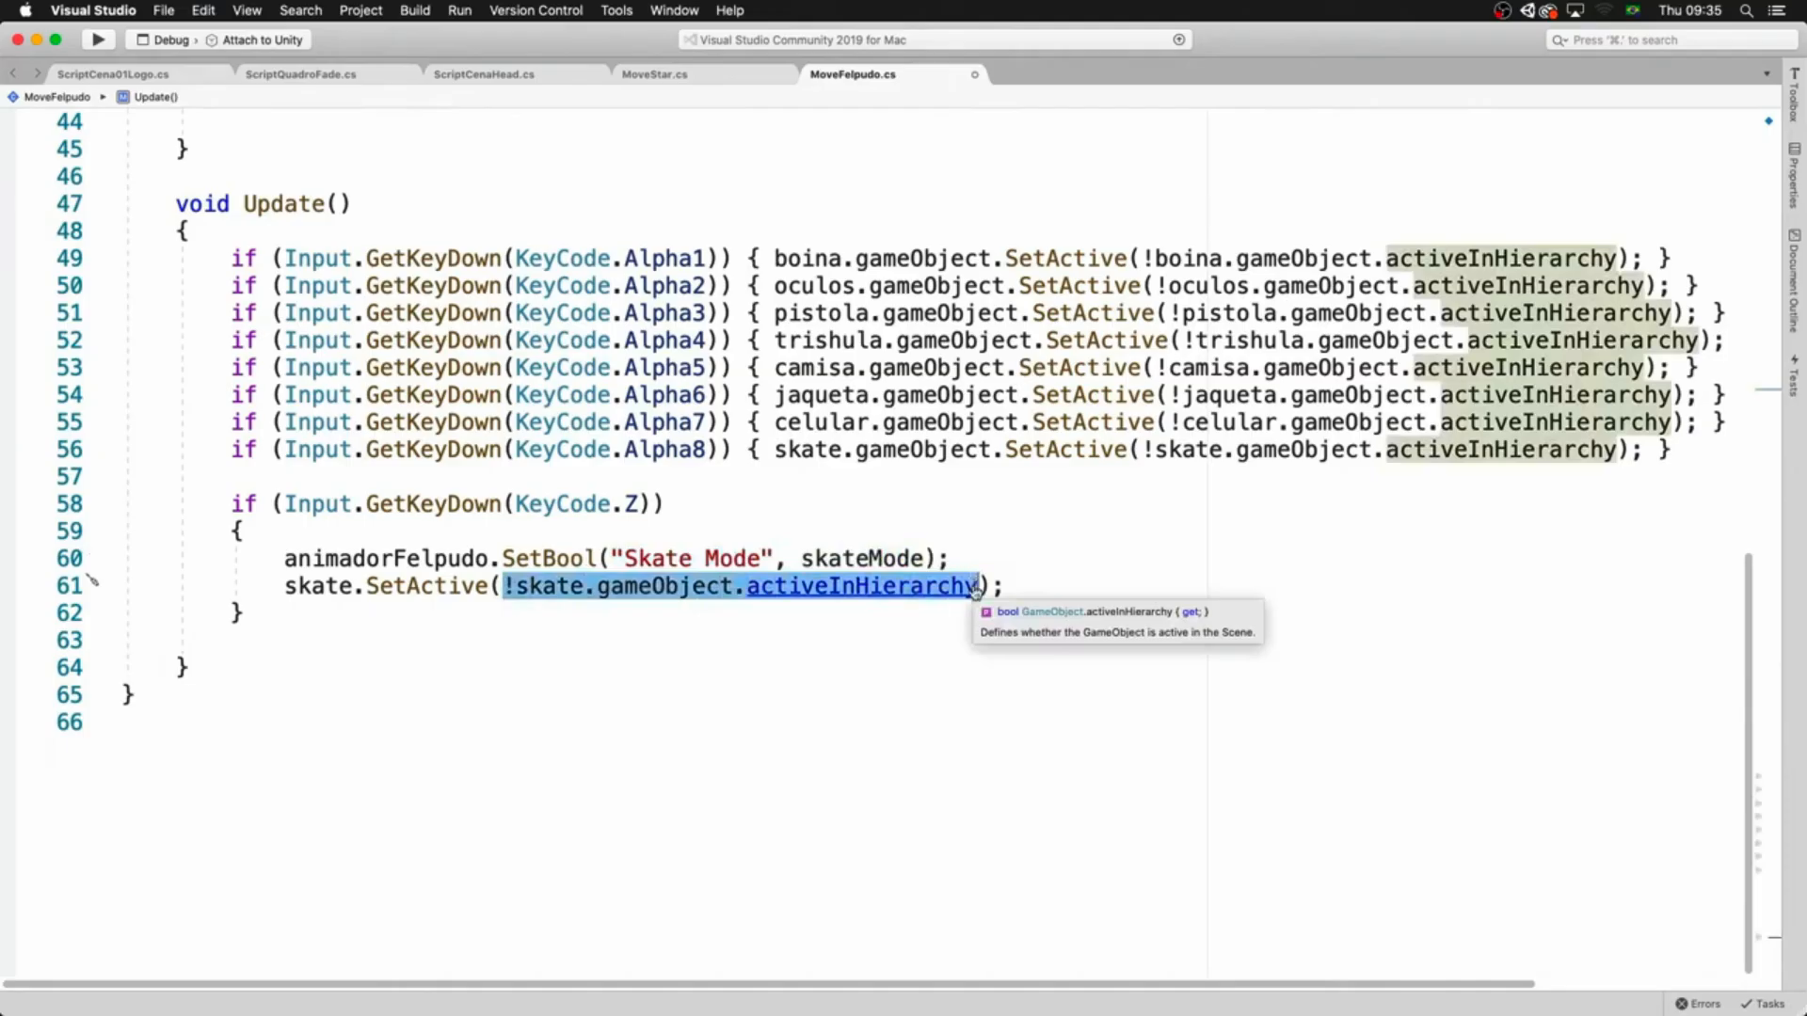
key("super+v")
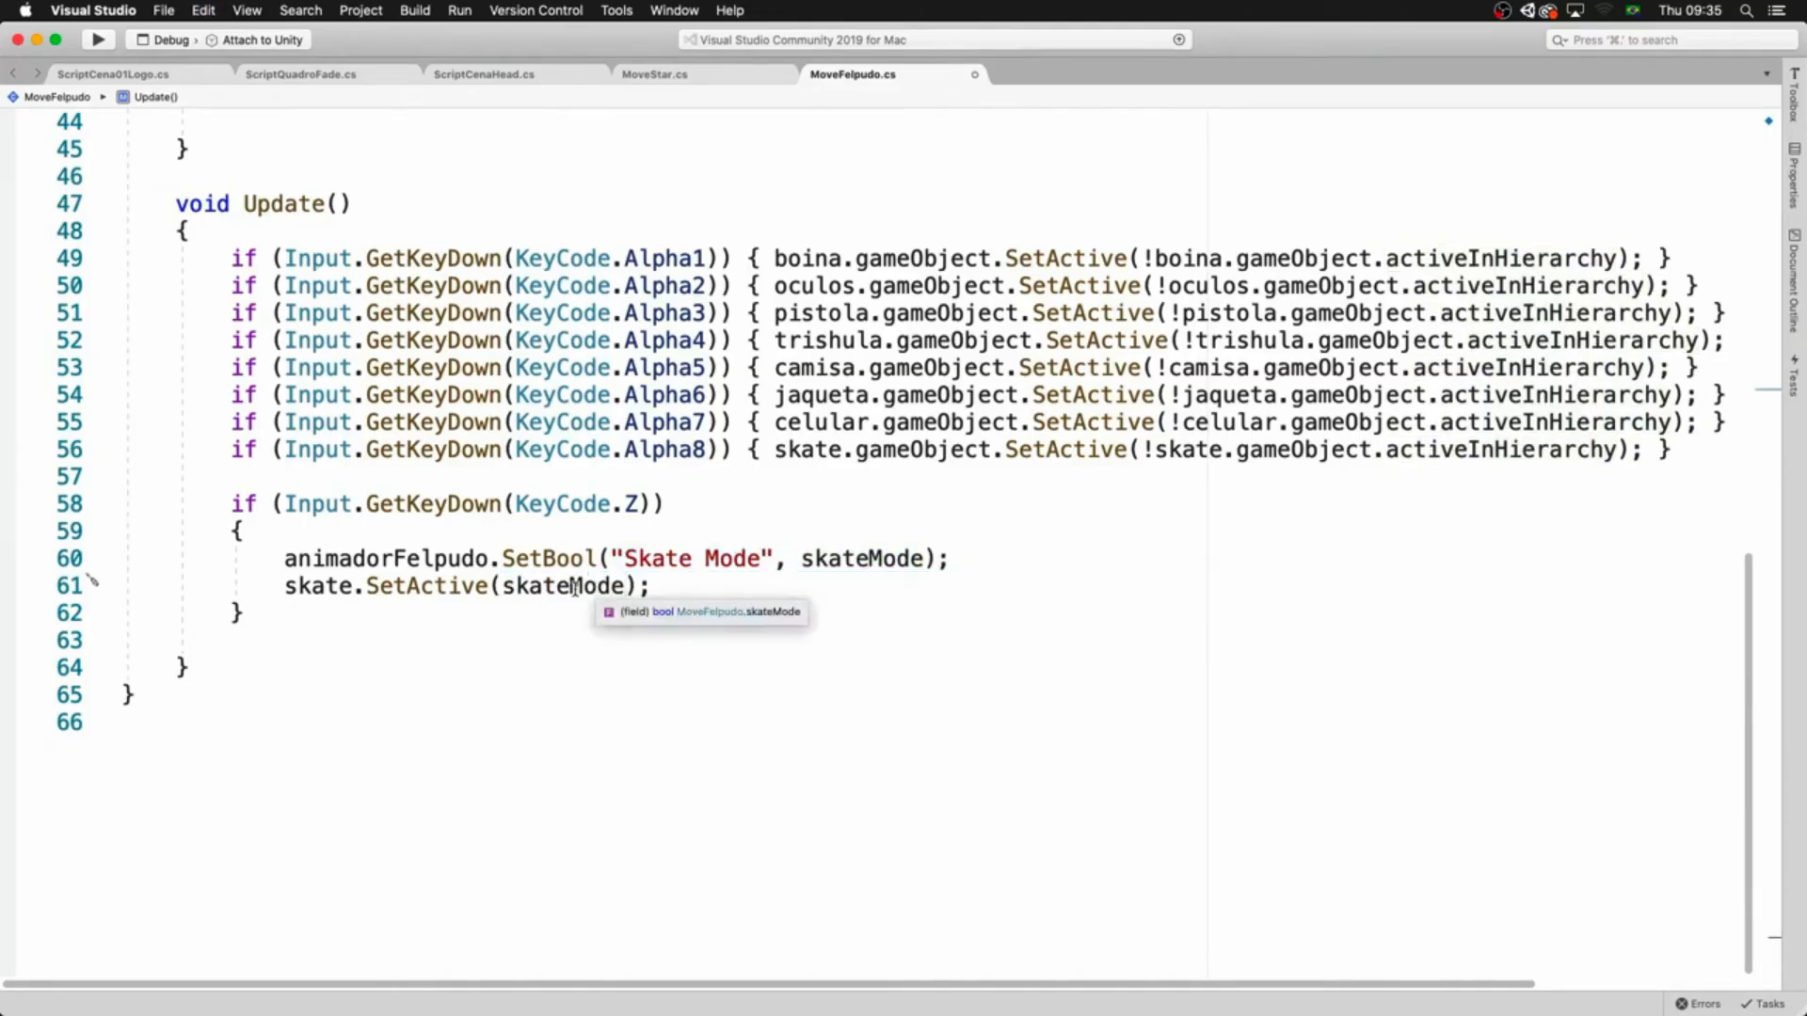
- Add skateMode = !skateMode; as the first line inside the KeyCode.Z block
left_click(593, 530)
key("Return")
type("skateMode")
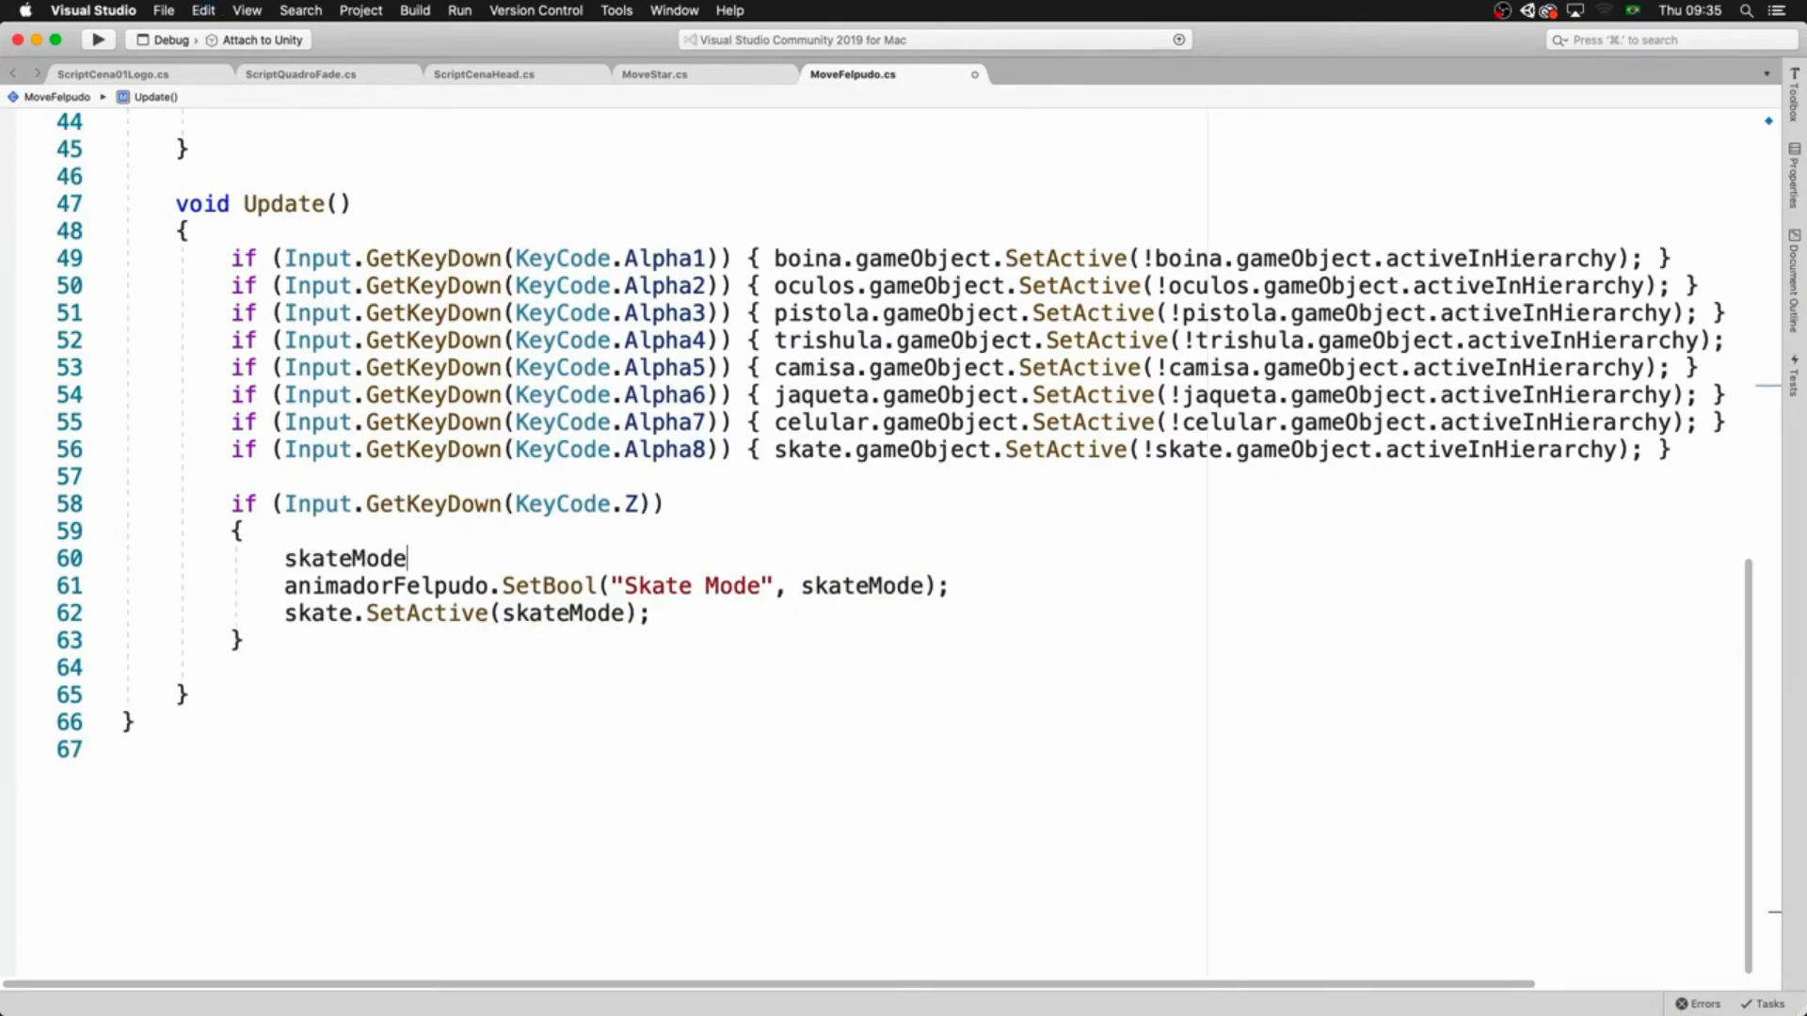
type(" = !skateMode;")
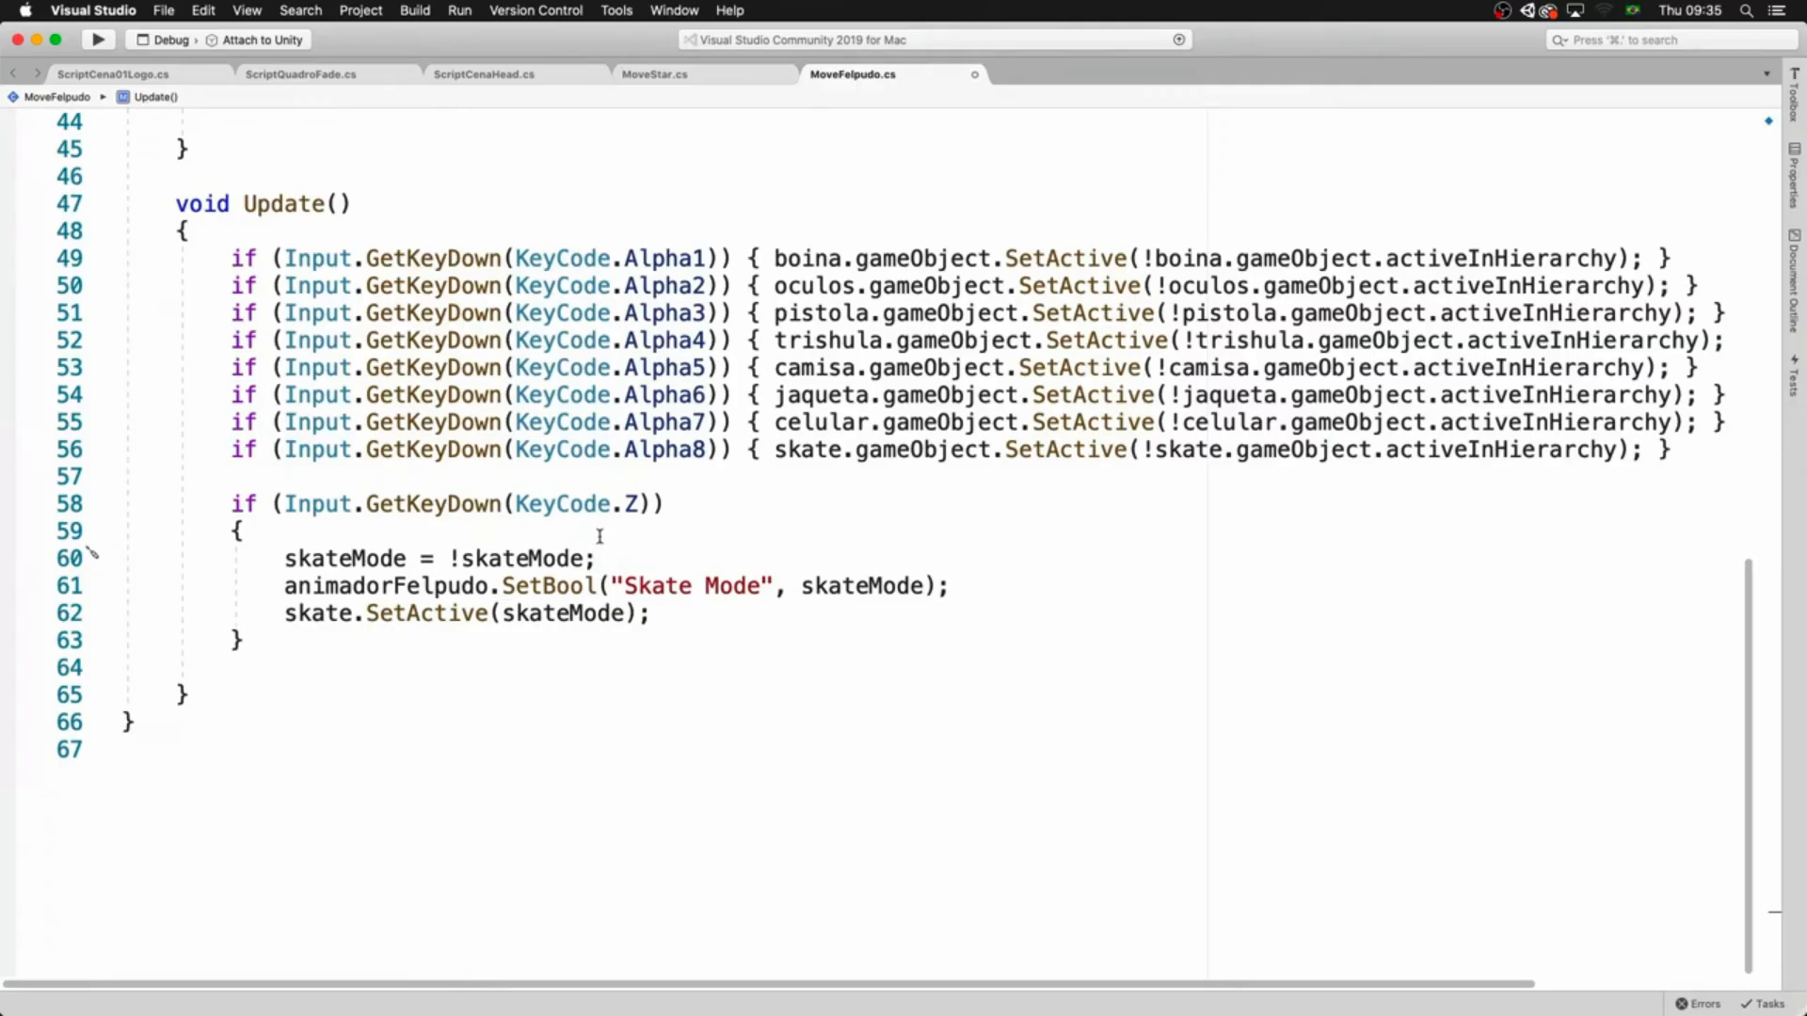
- Switch to Unity, test the scene in Play mode, and stop it
key("super+Tab")
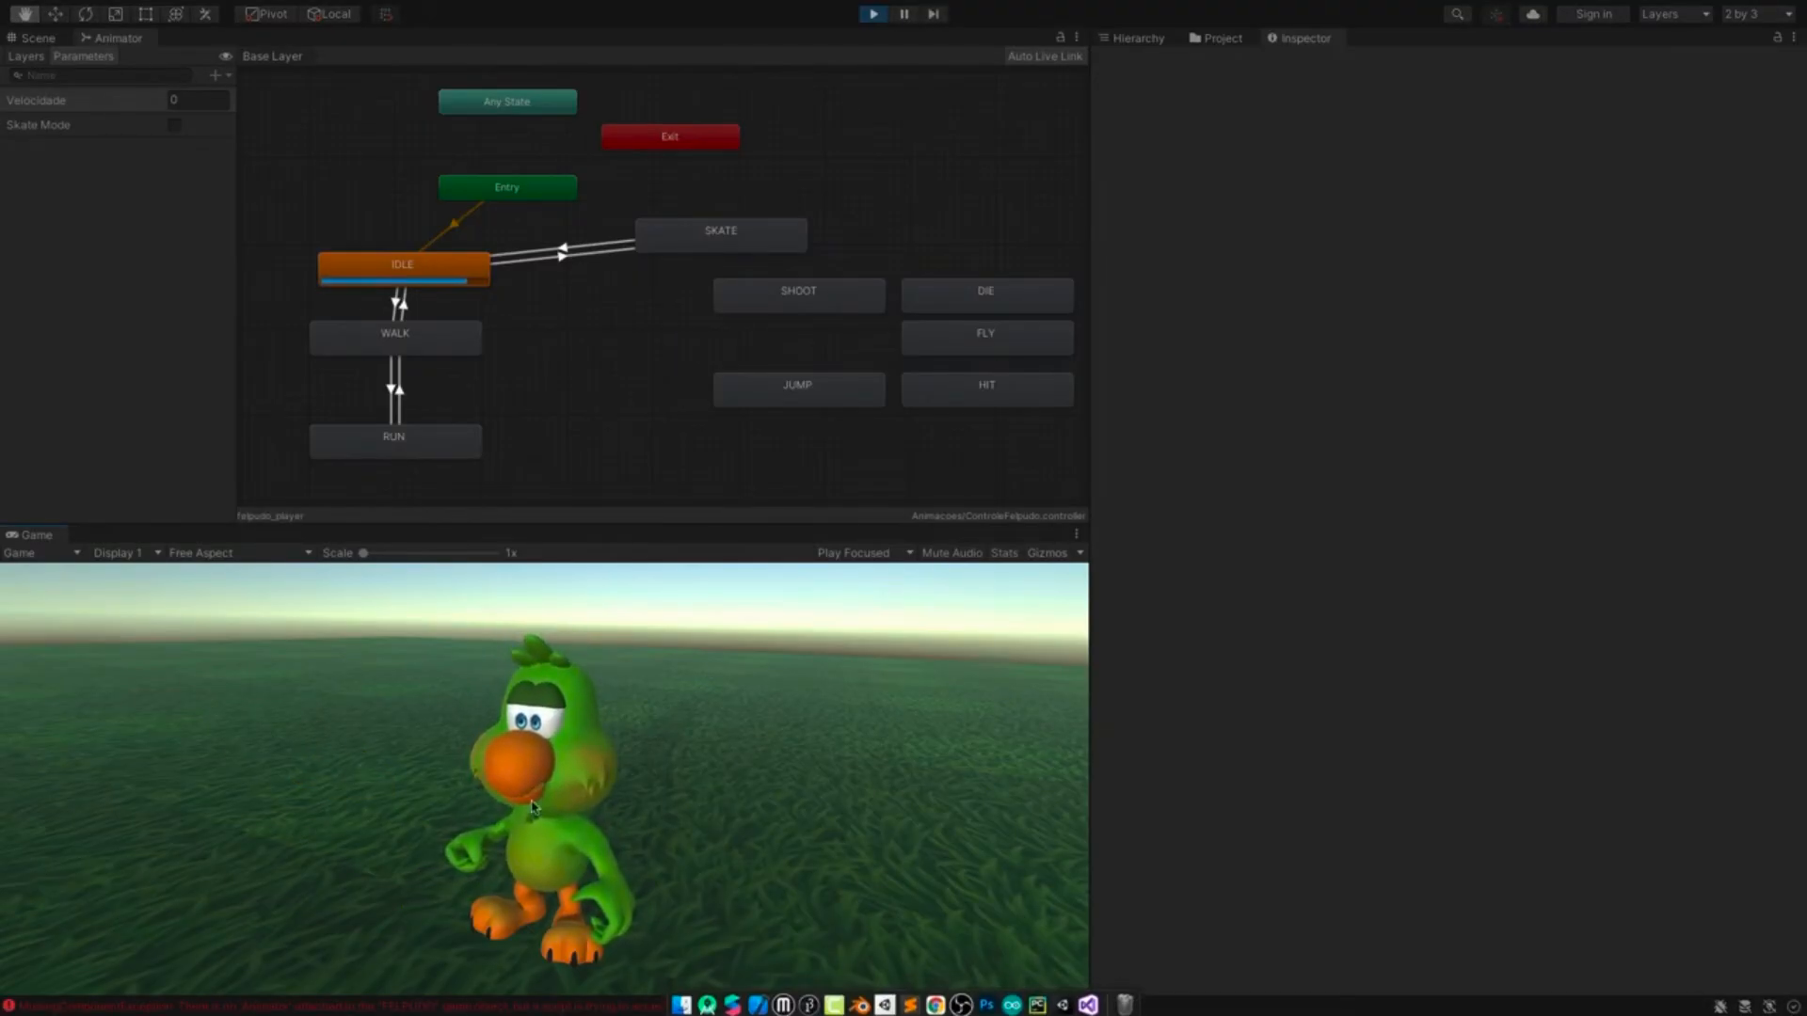
left_click(873, 15)
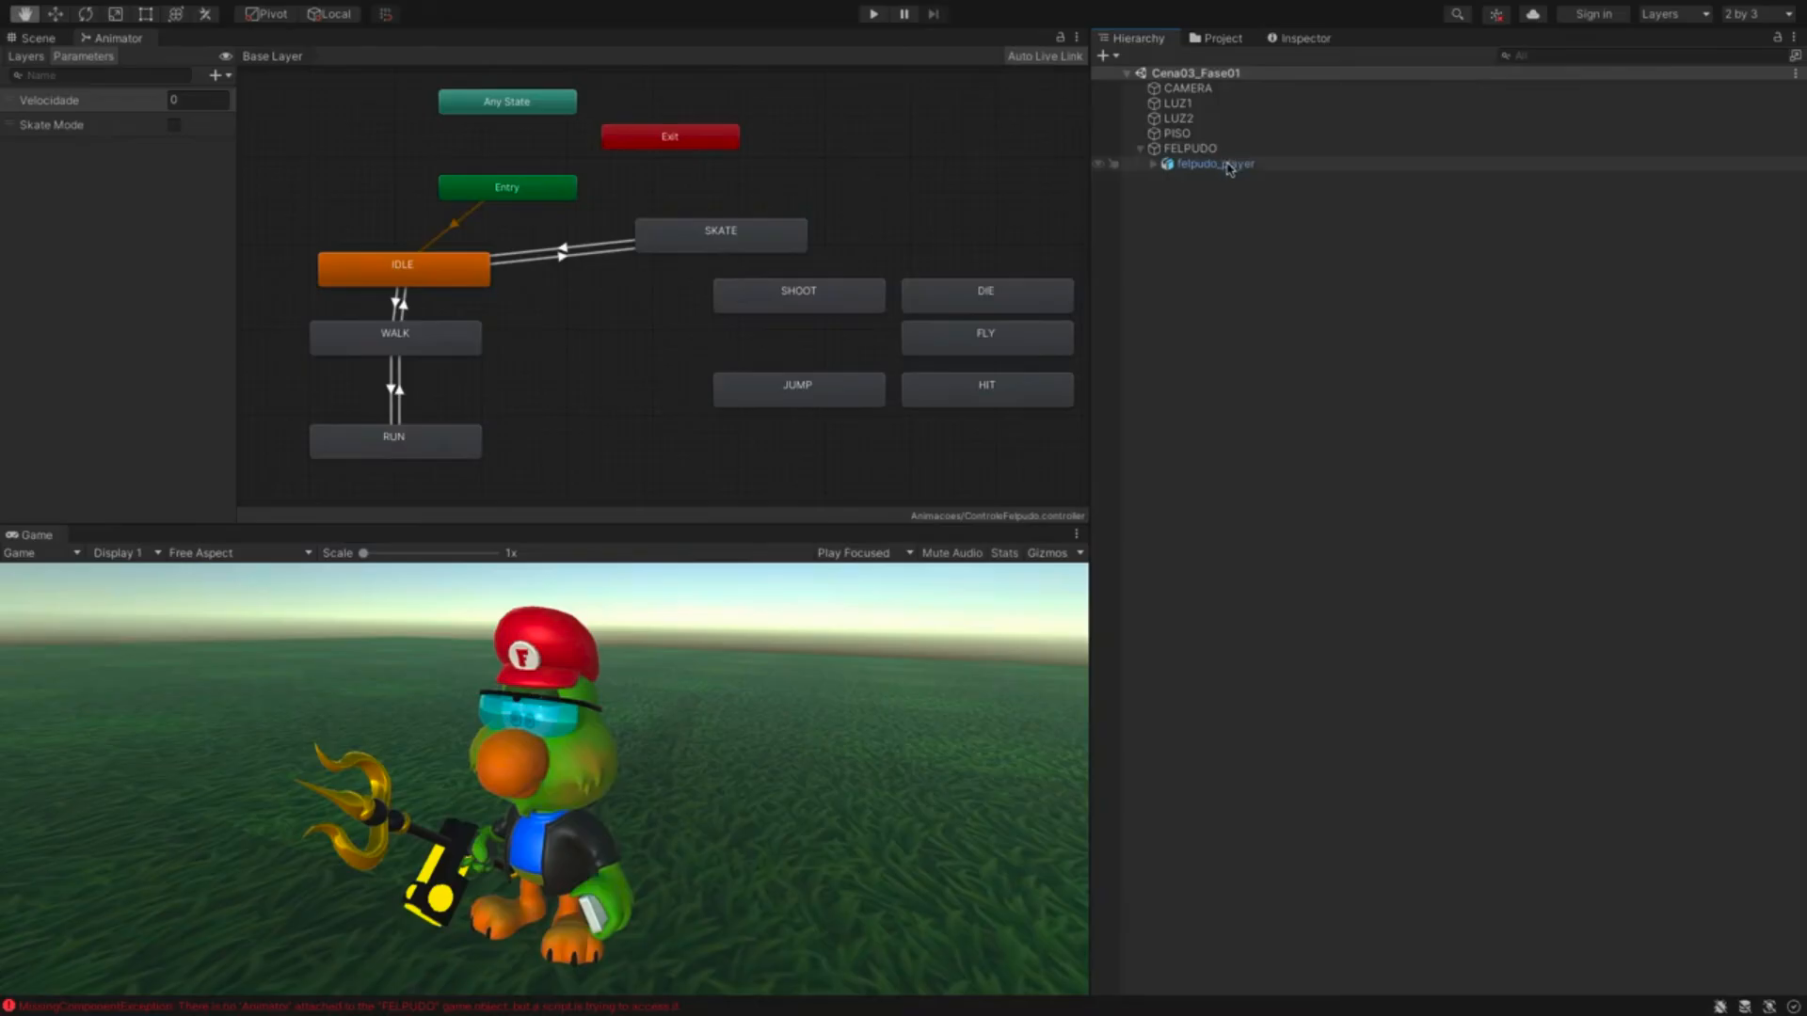
- Switch to Visual Studio and change the object name in the felpudo GameObject.Find call in Start to "felpudo_player"
key("super+Tab")
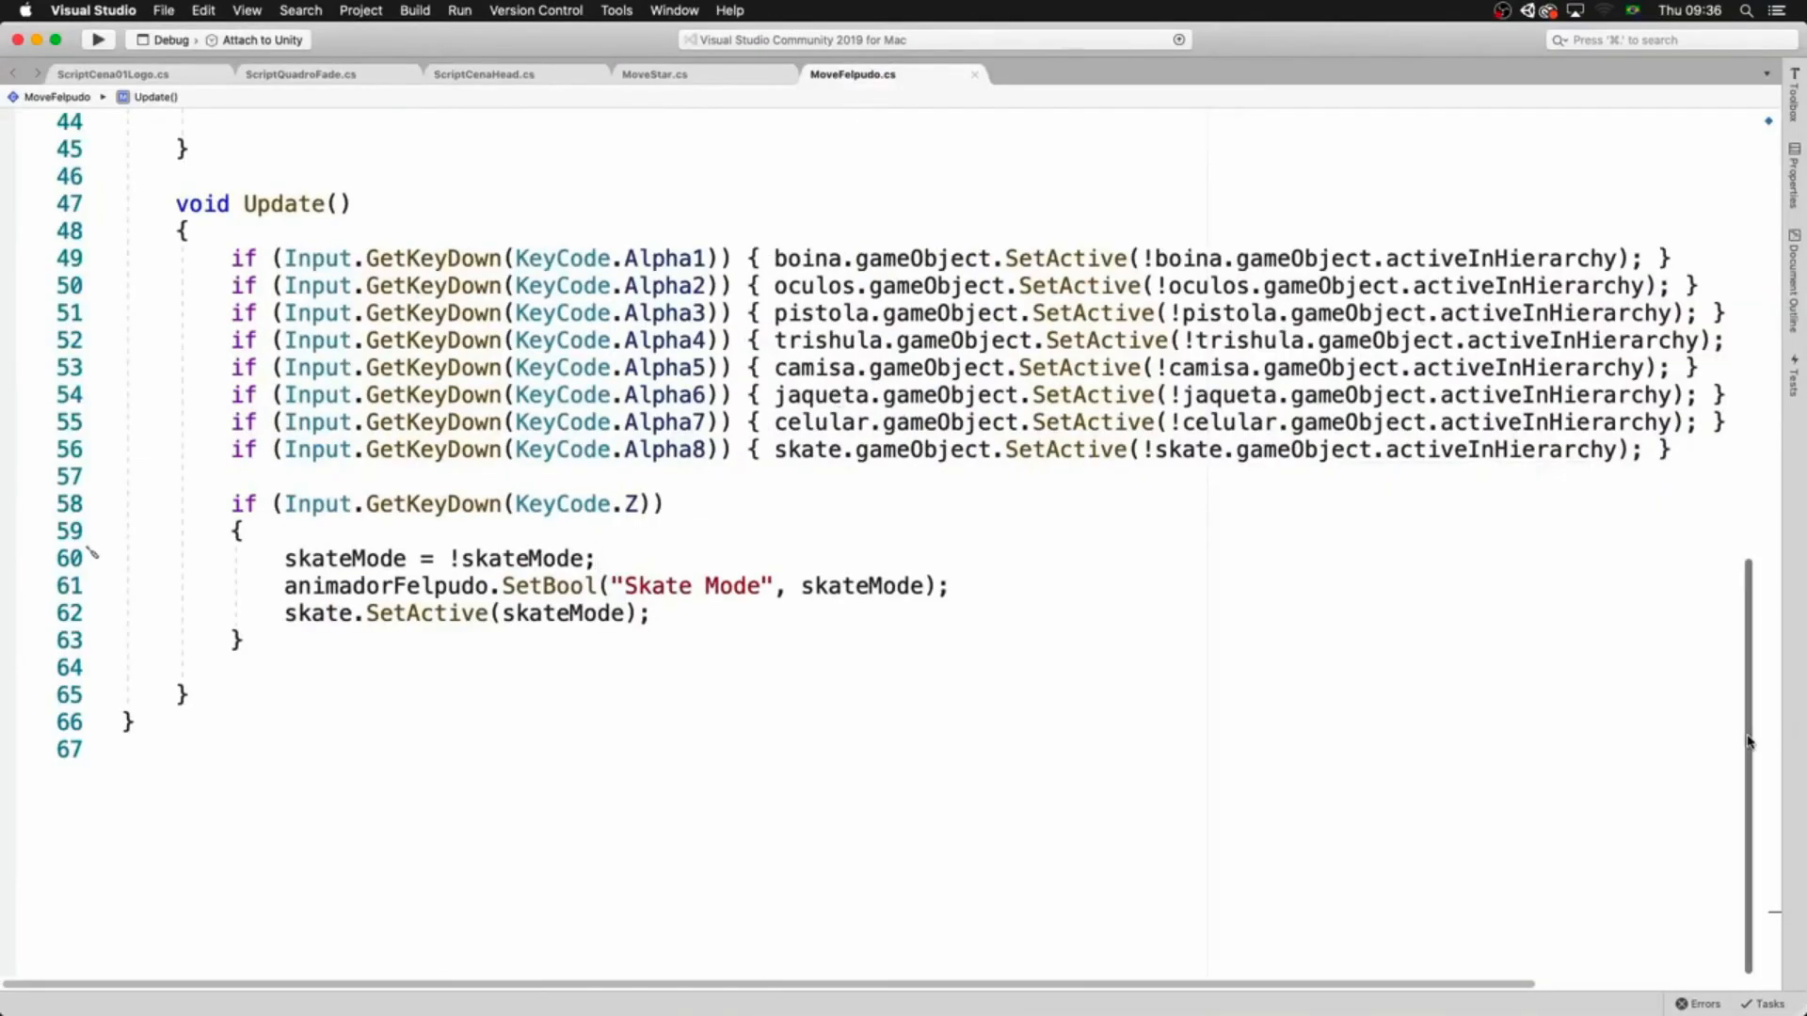
scroll(1747, 741, "up", 7)
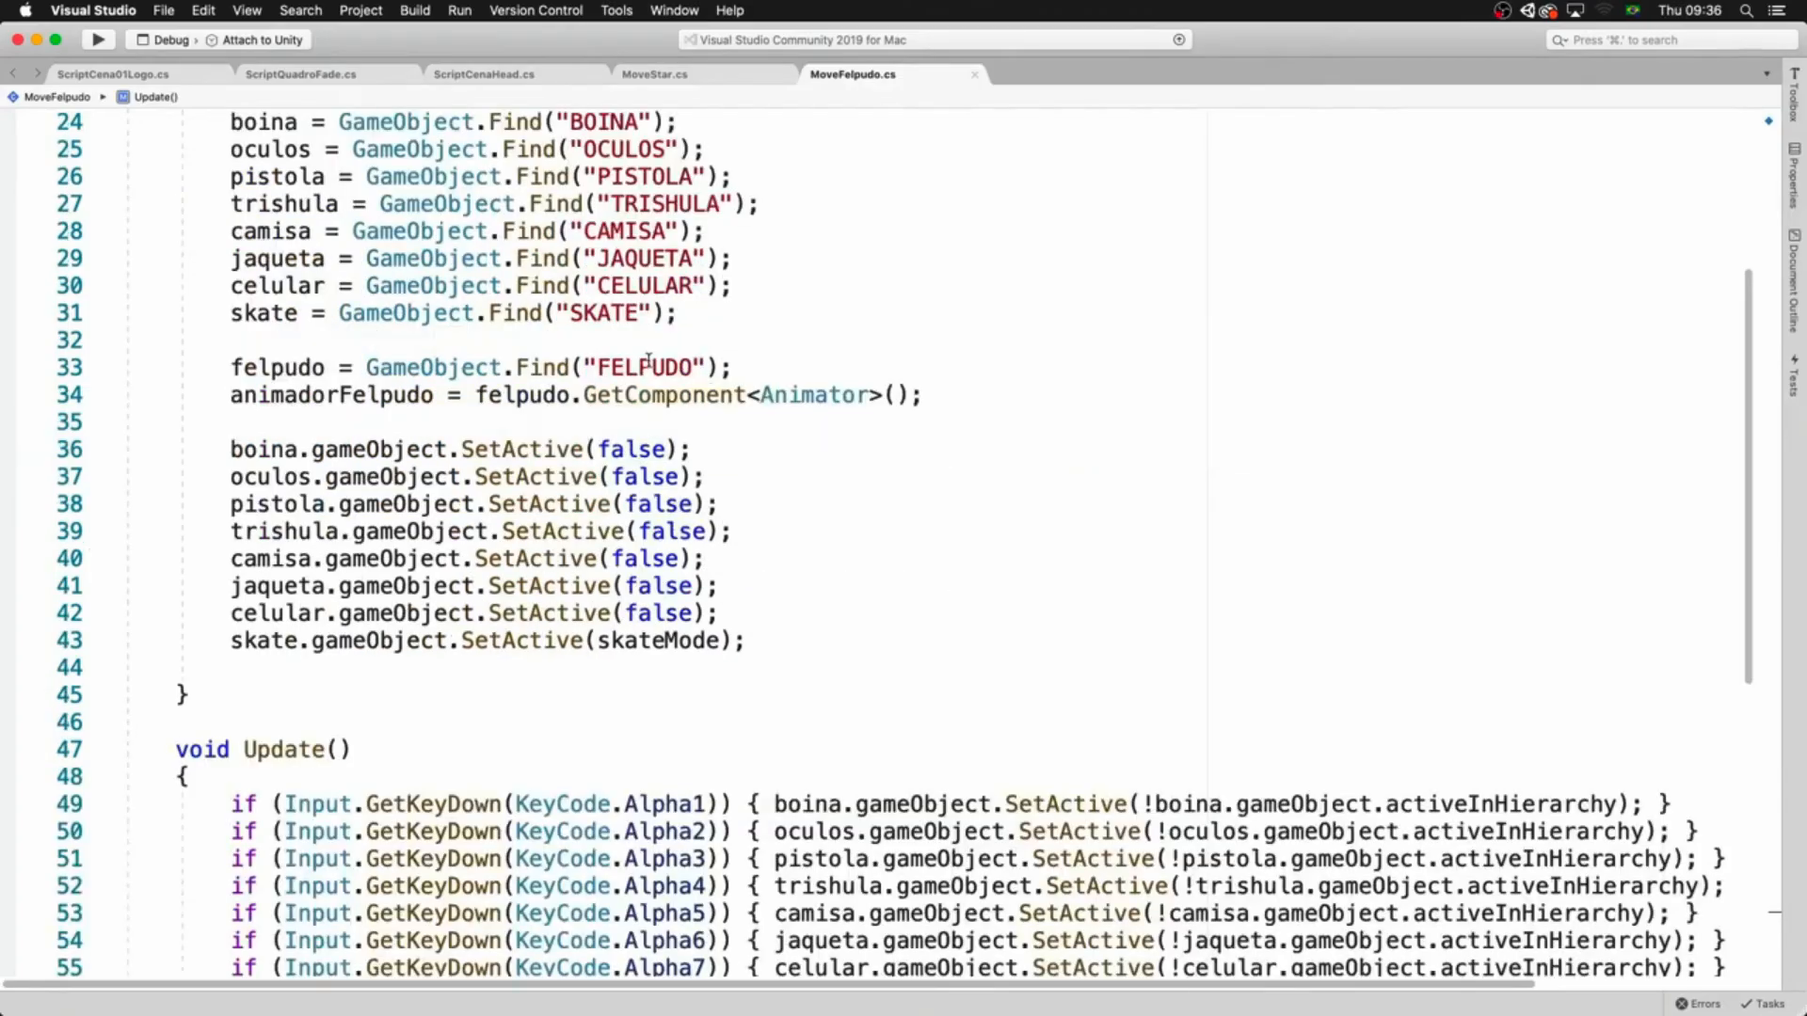
double_click(646, 367)
type("felpudo_pla")
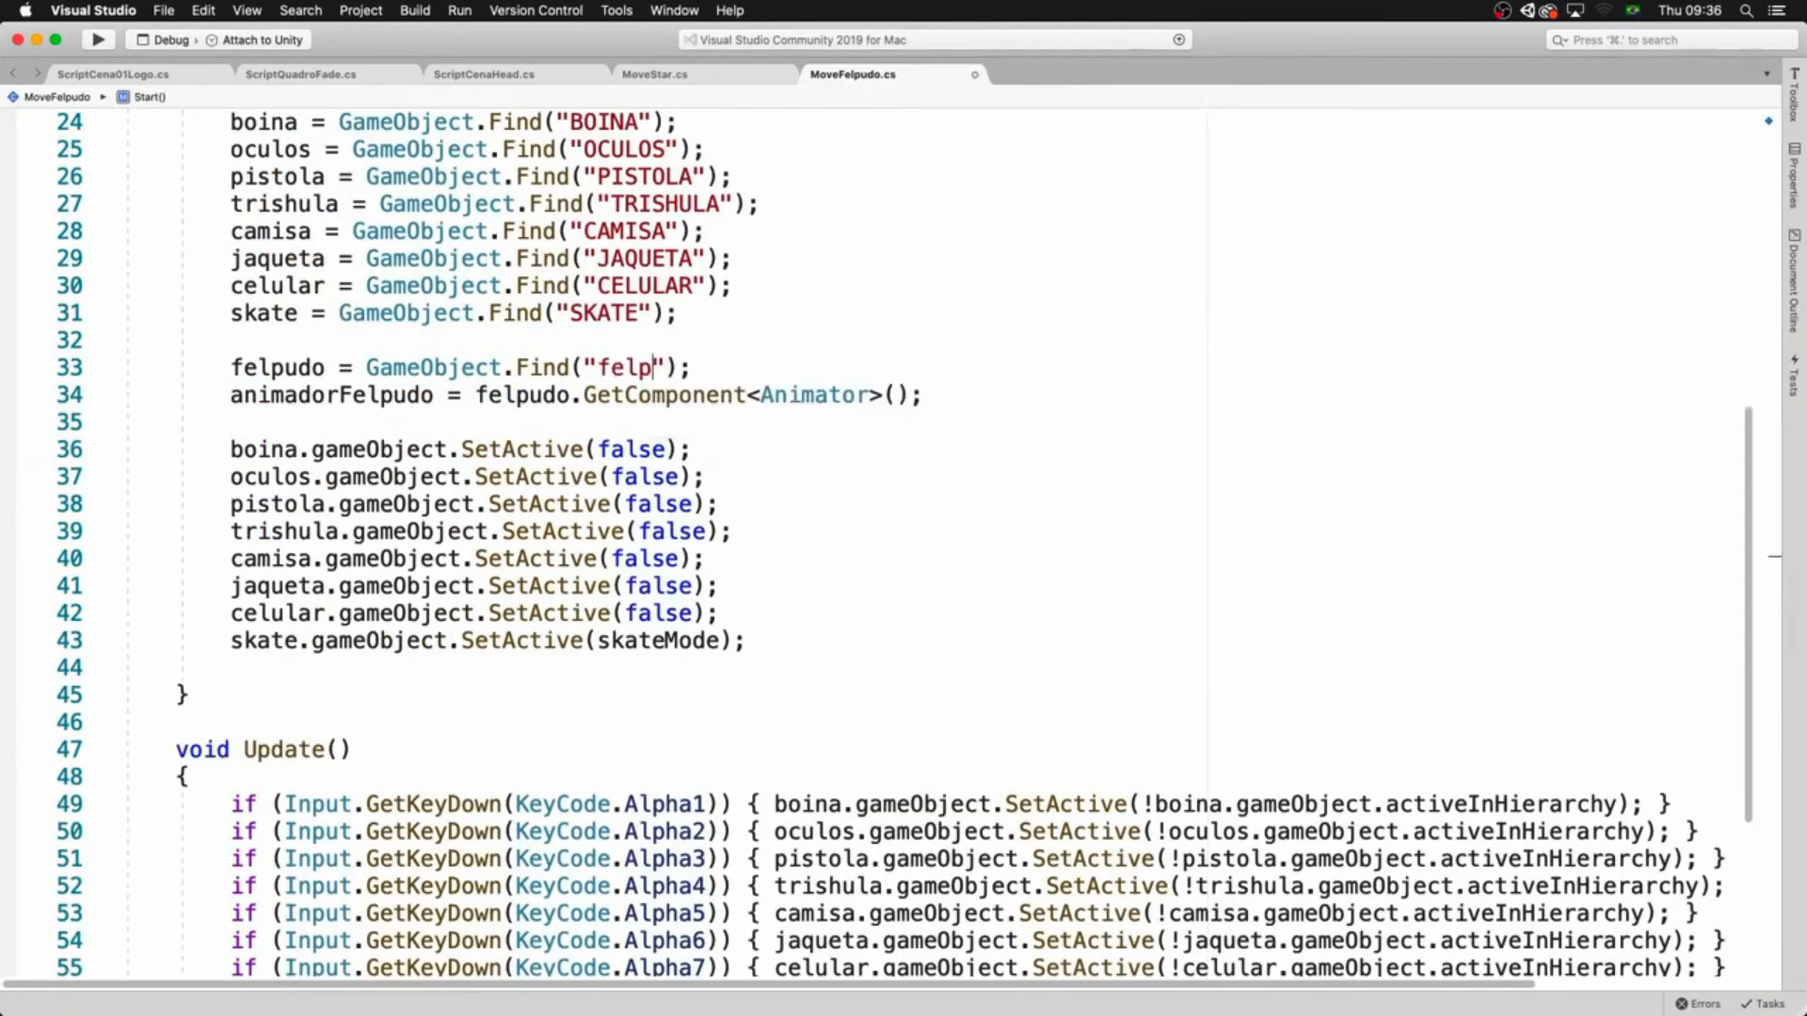
type("yer")
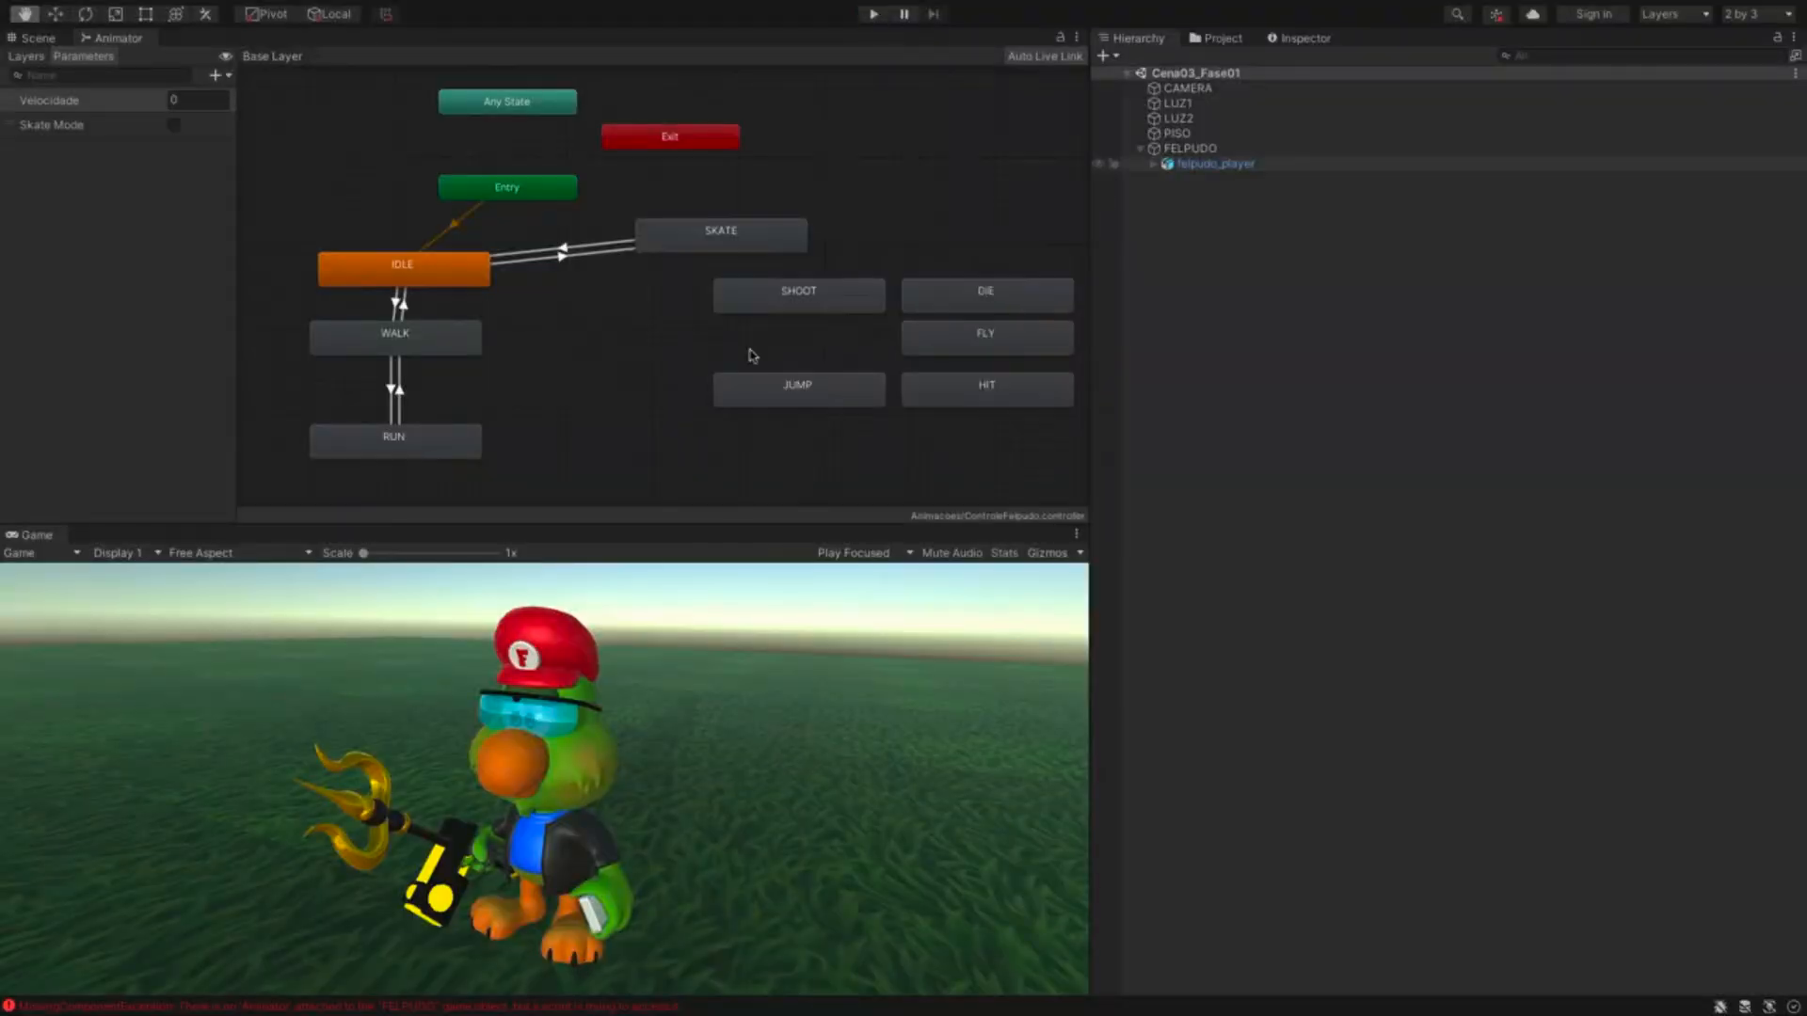
- Switch to Unity, run the scene in Play mode, toggle Felpudo's Skate Mode on and off repeatedly, and stop the scene
left_click(872, 14)
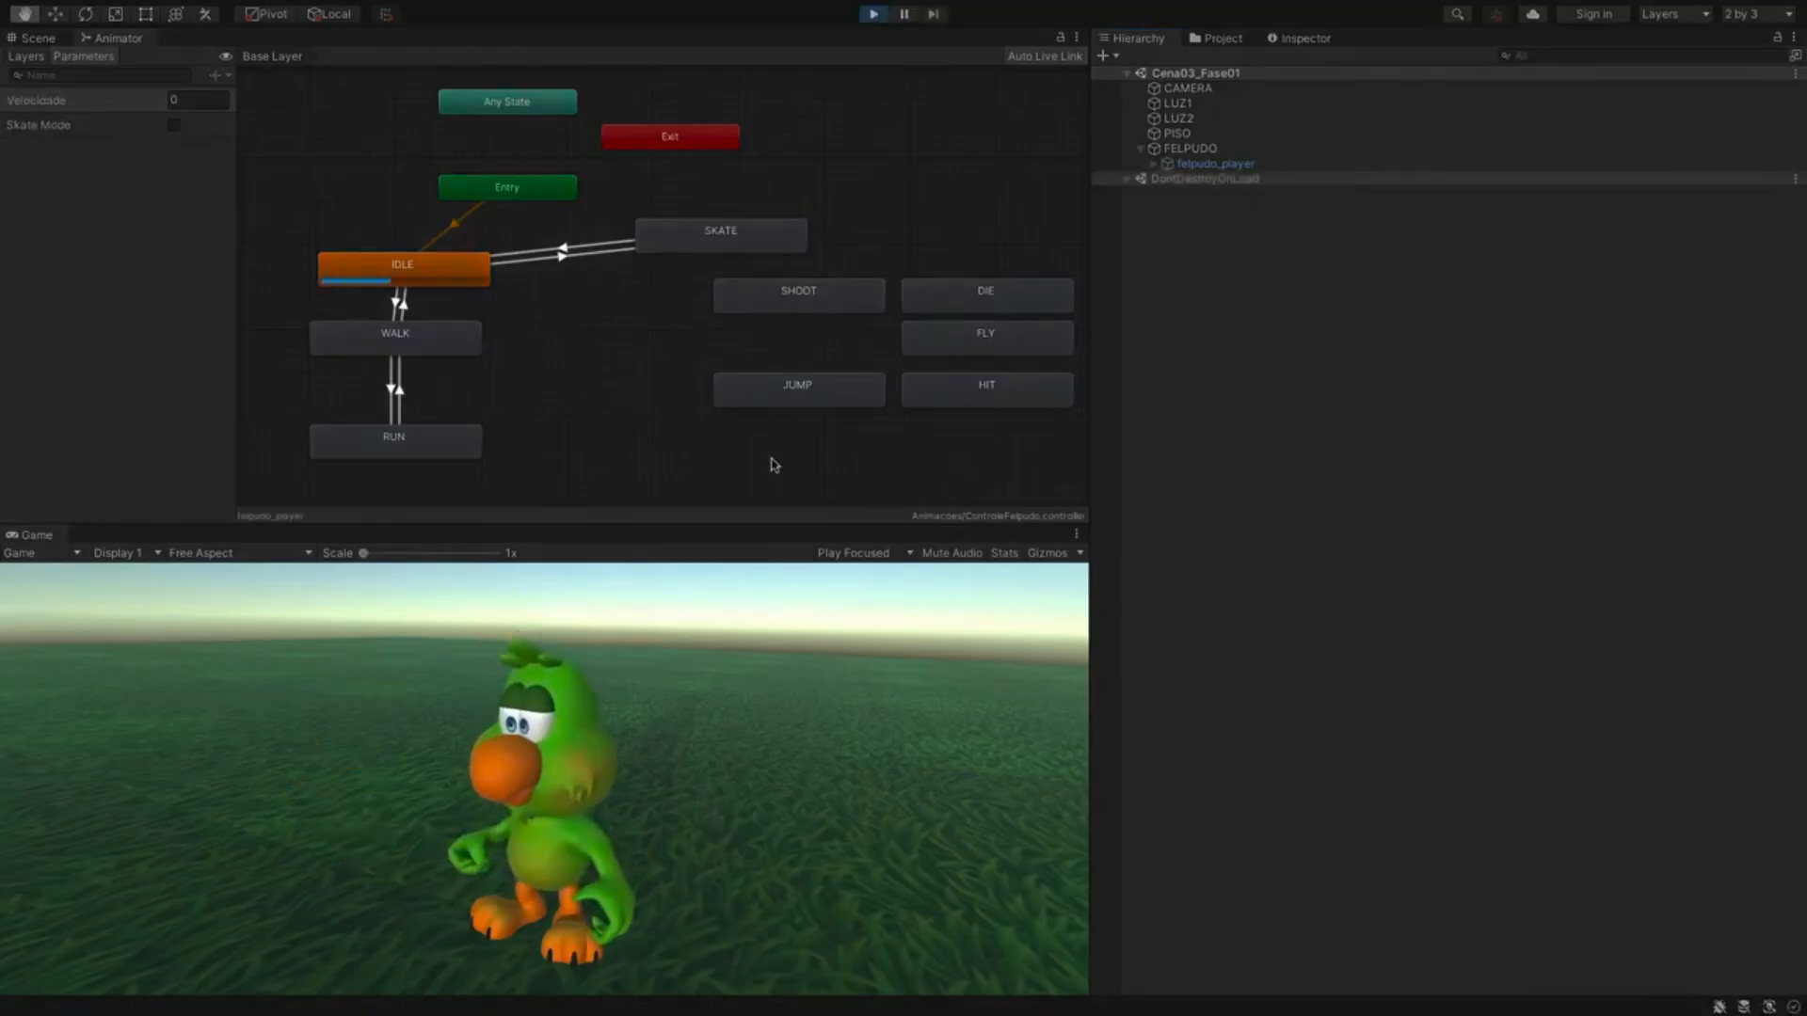
key("z")
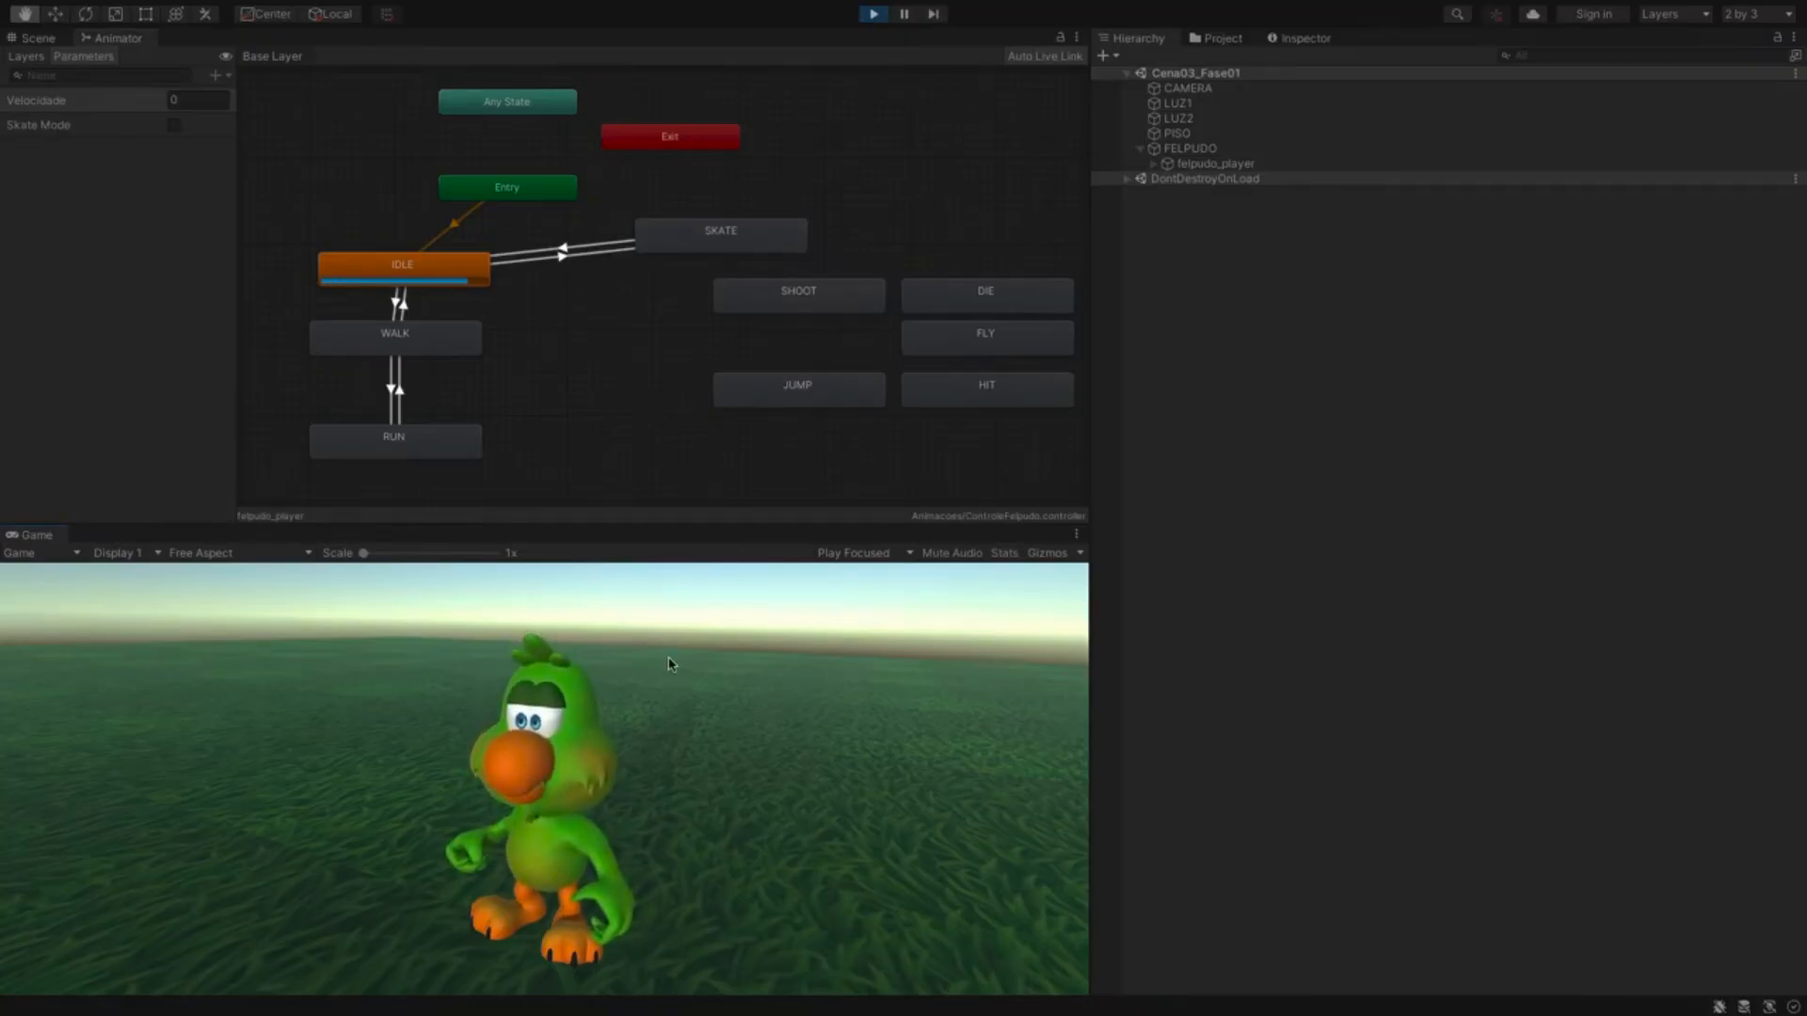
key("z")
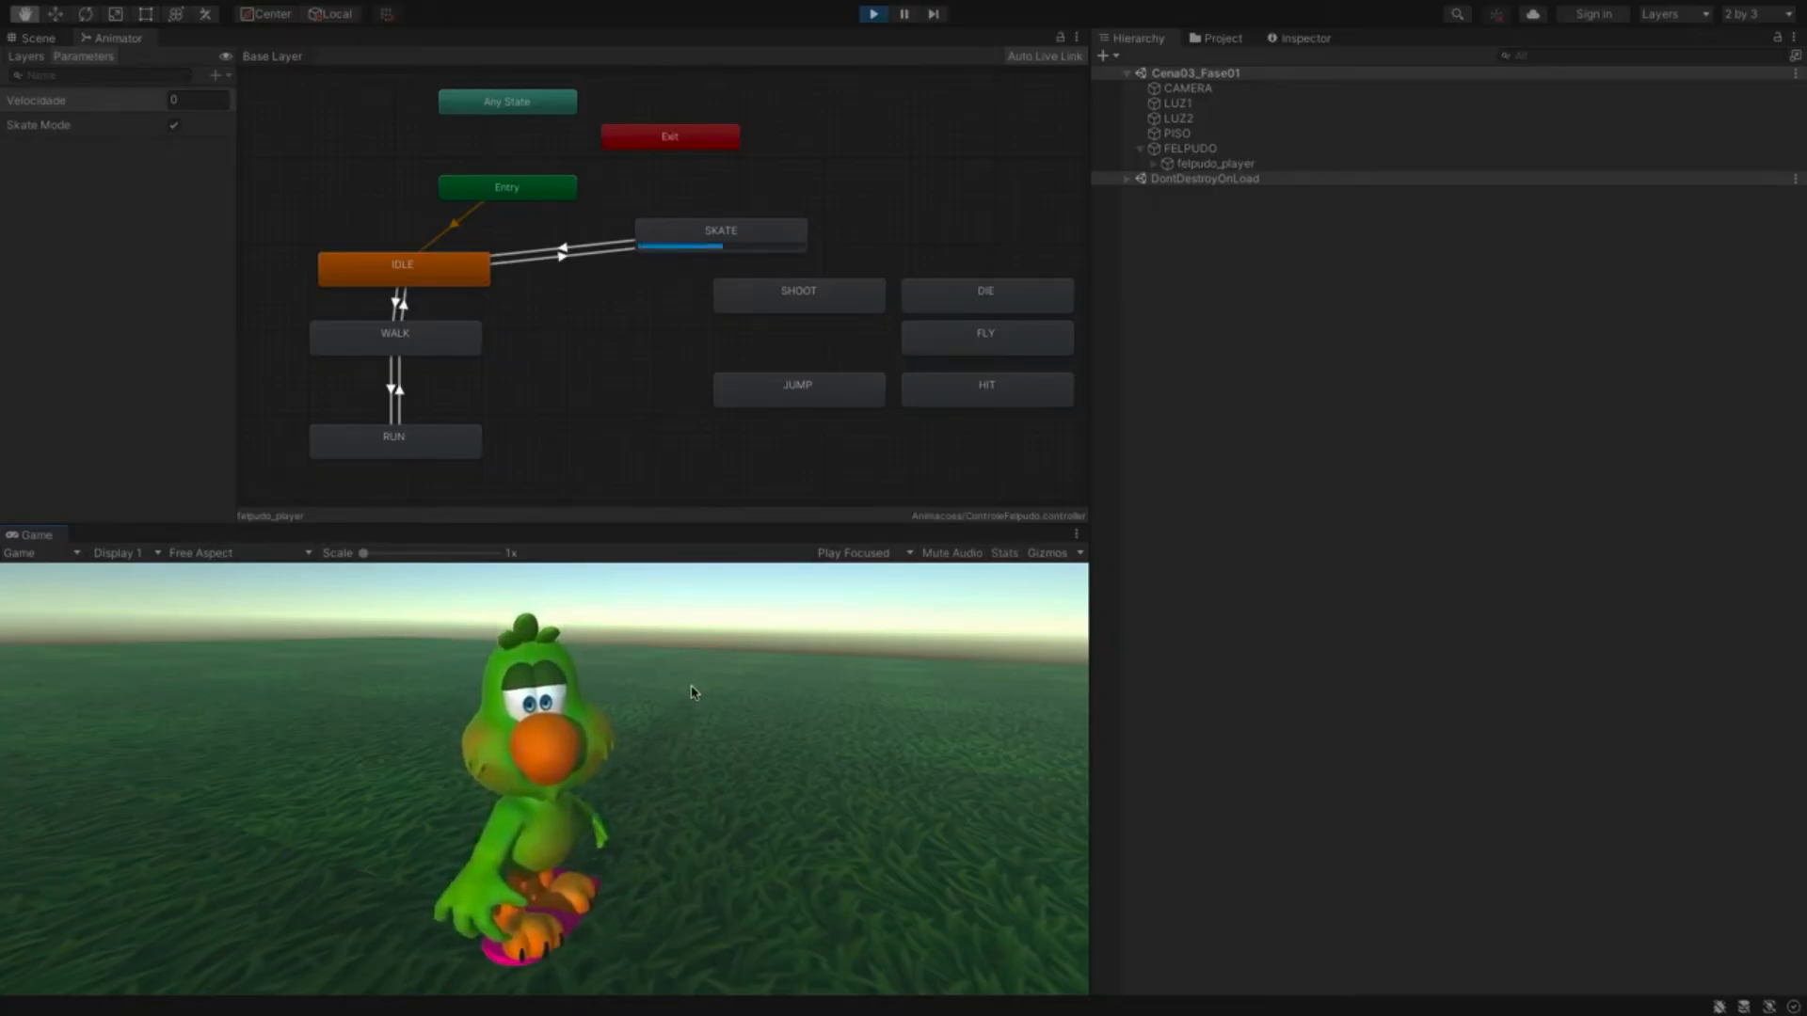
key("s")
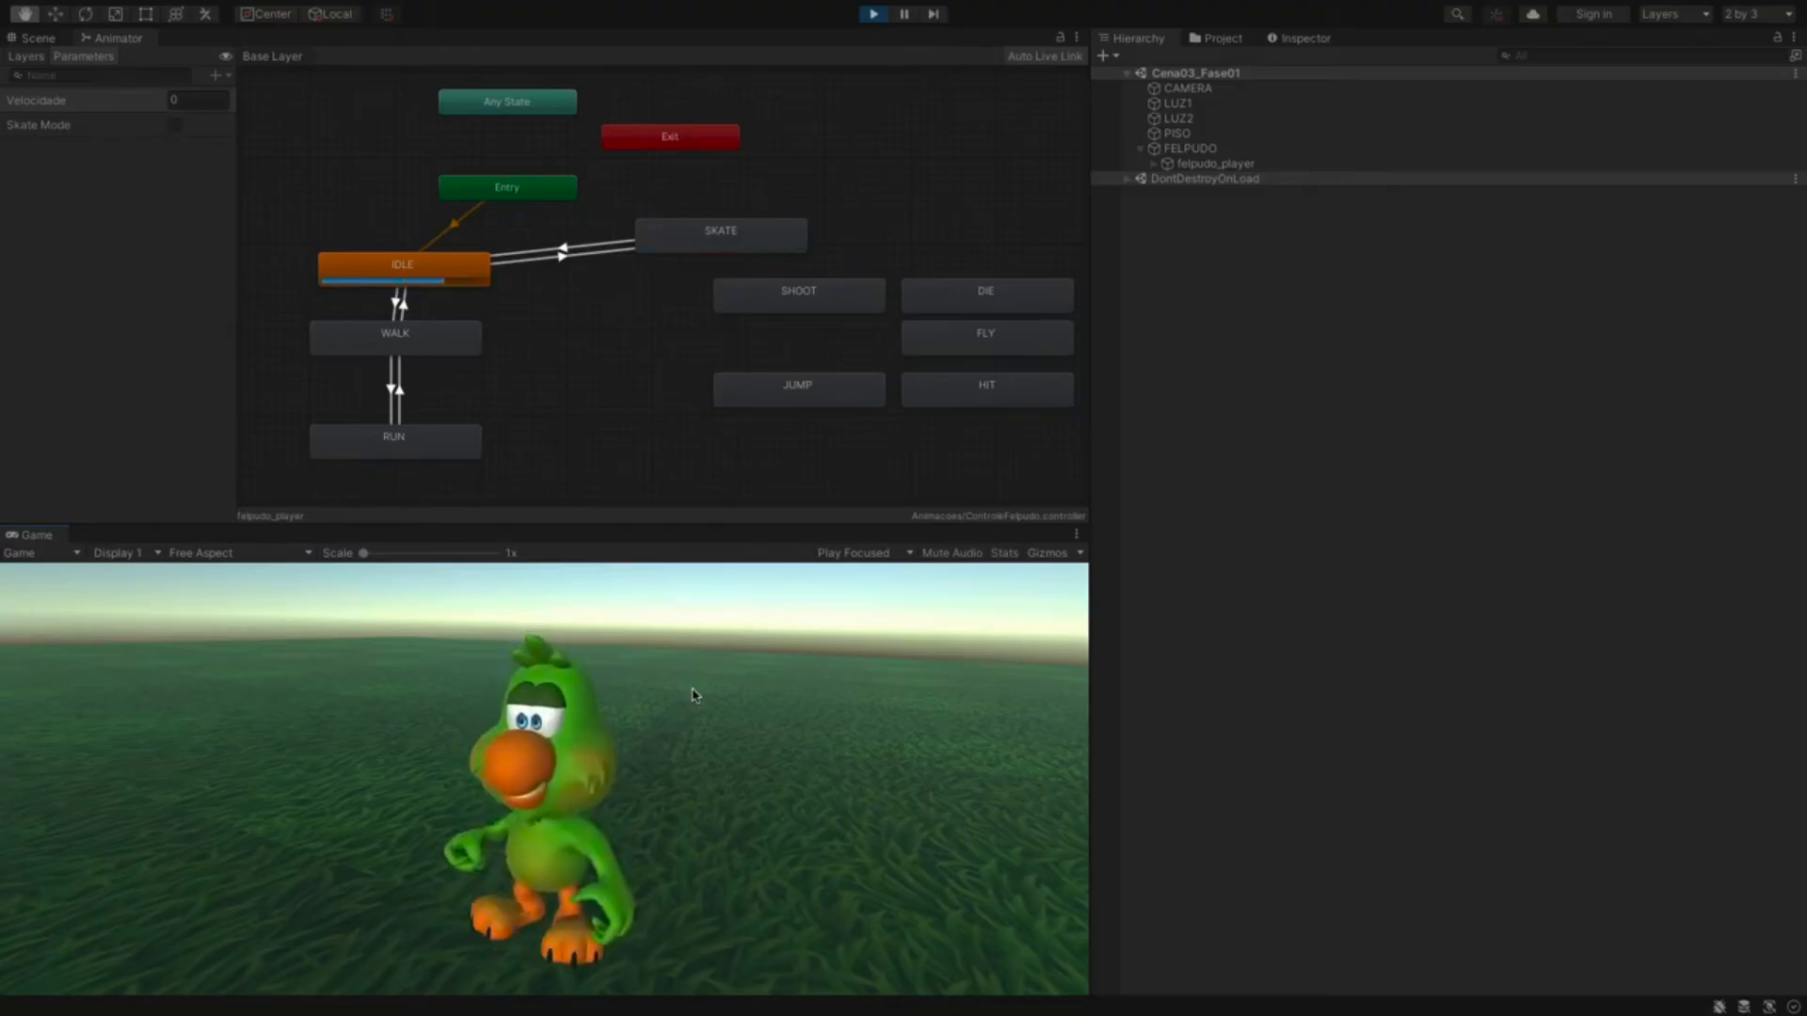
key("s")
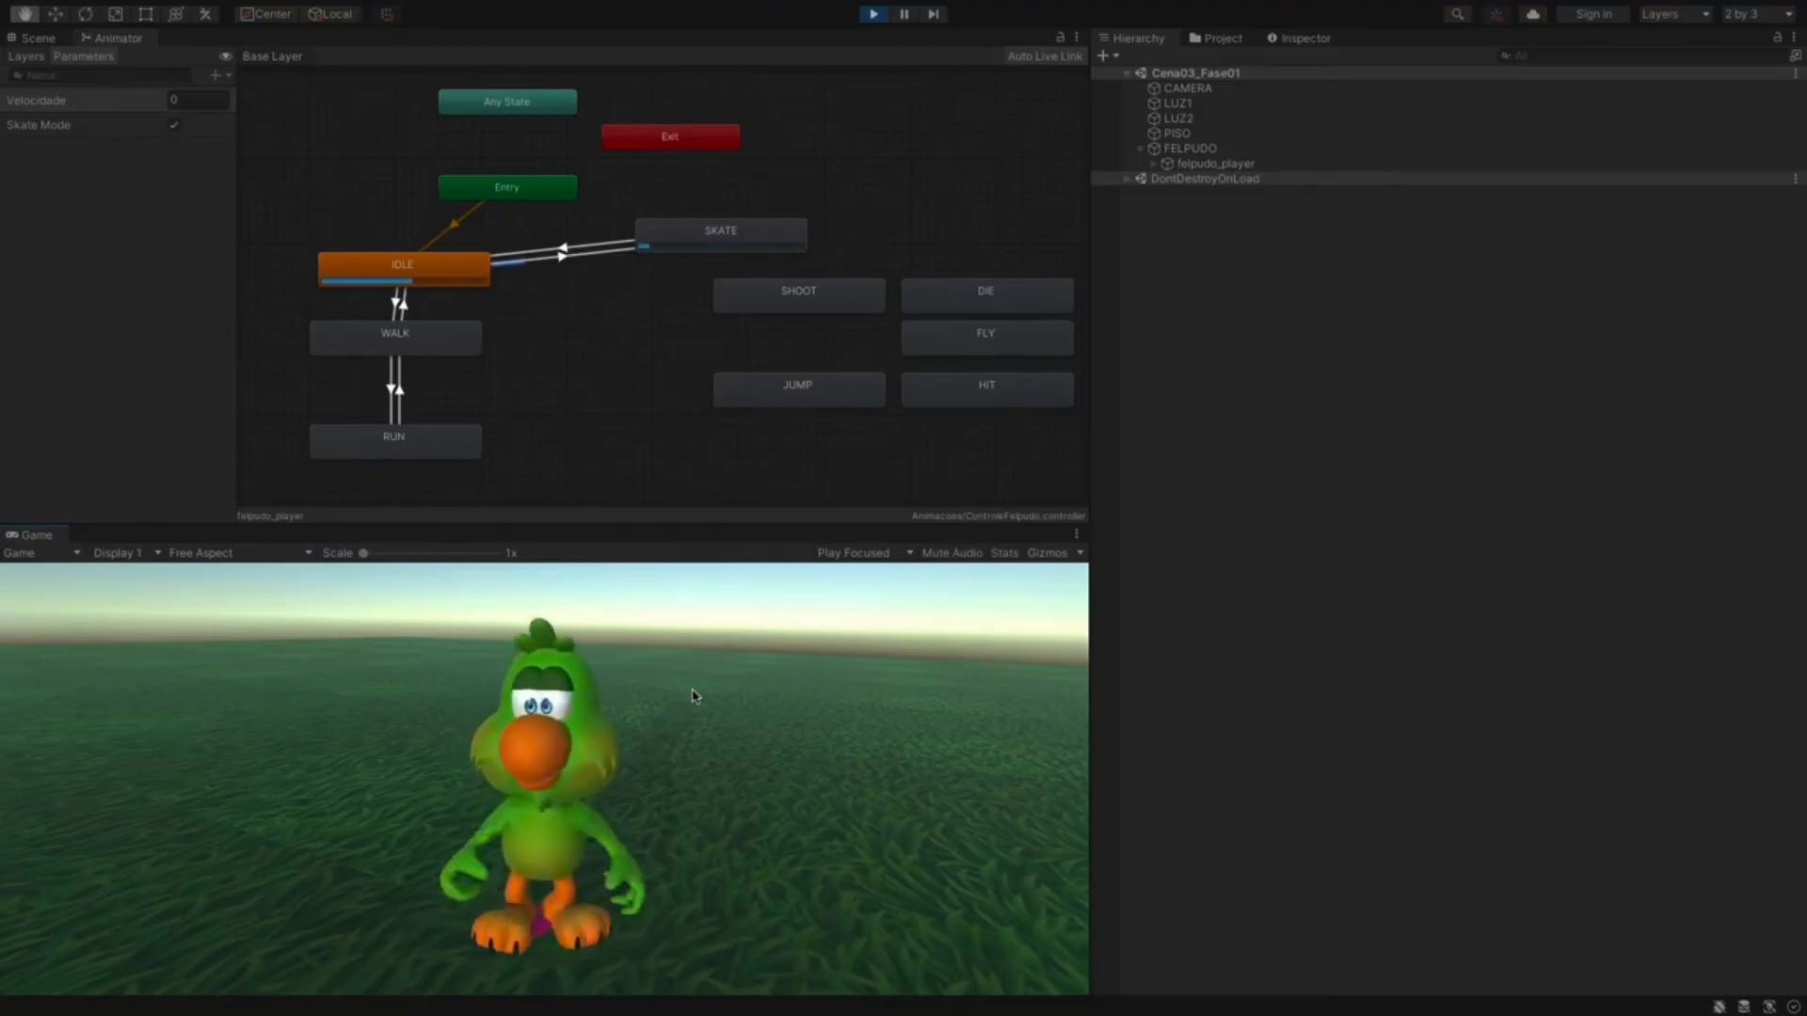
key("s")
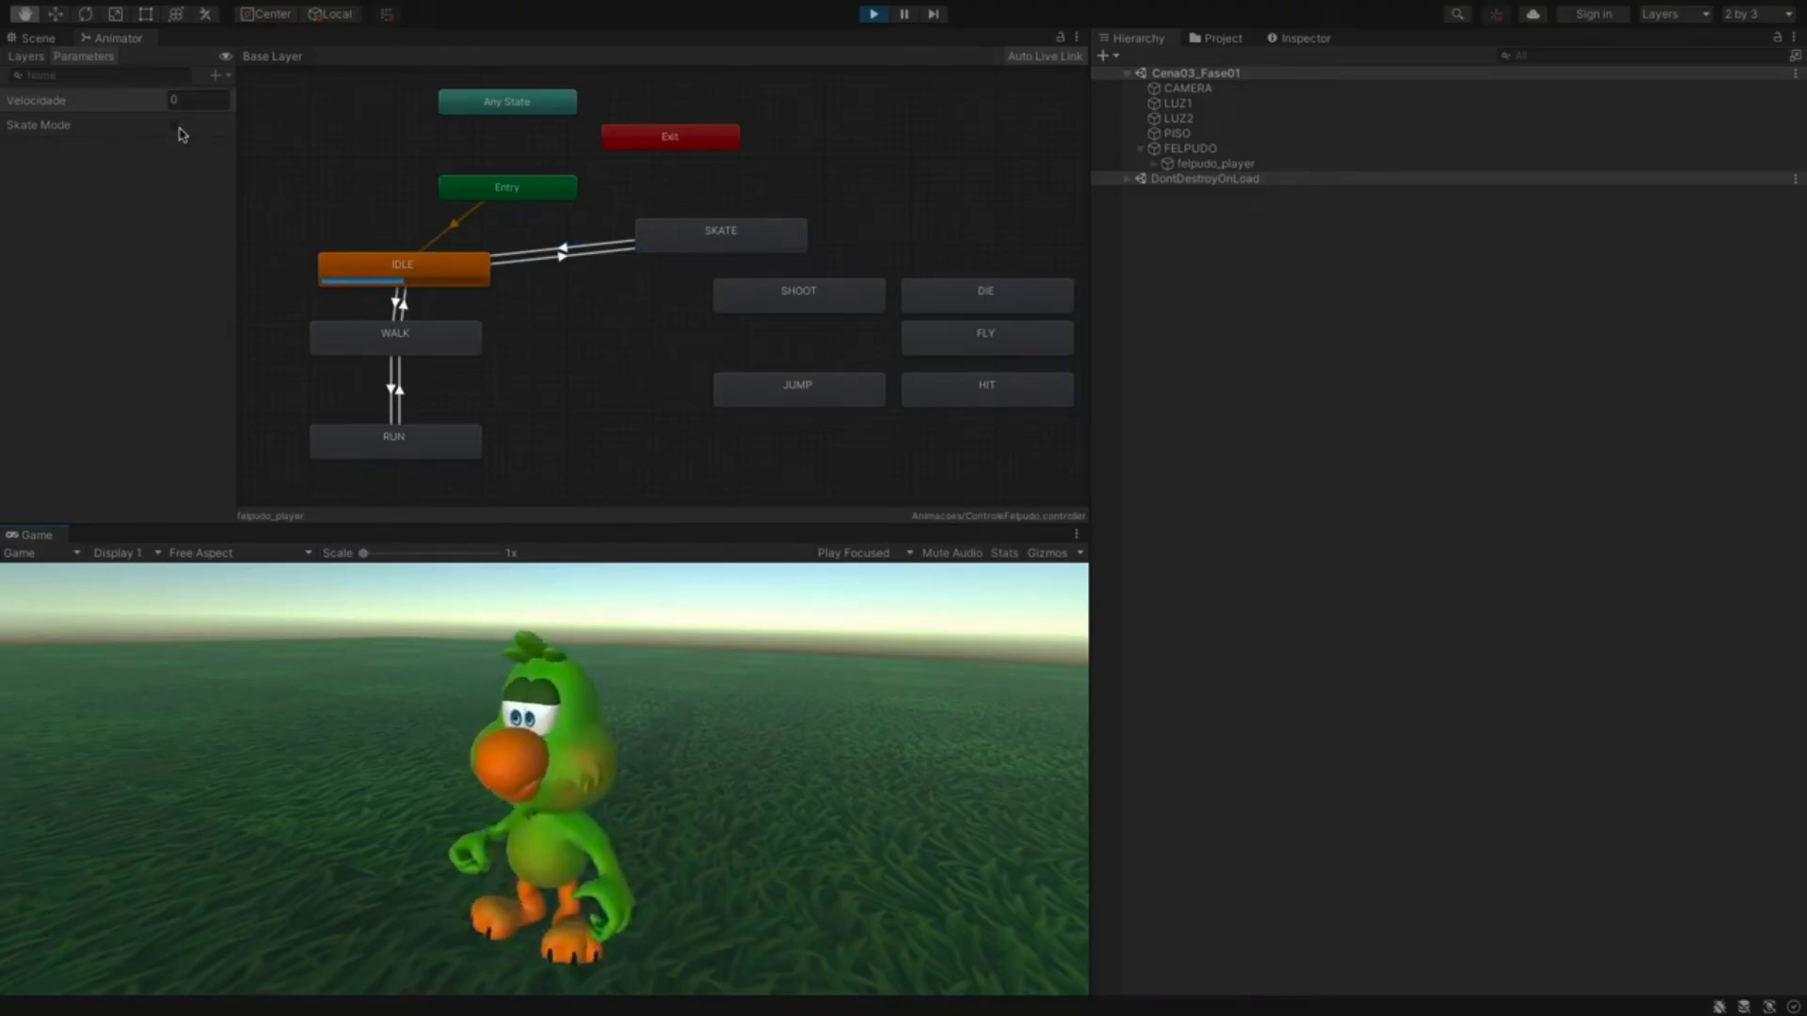
key("s")
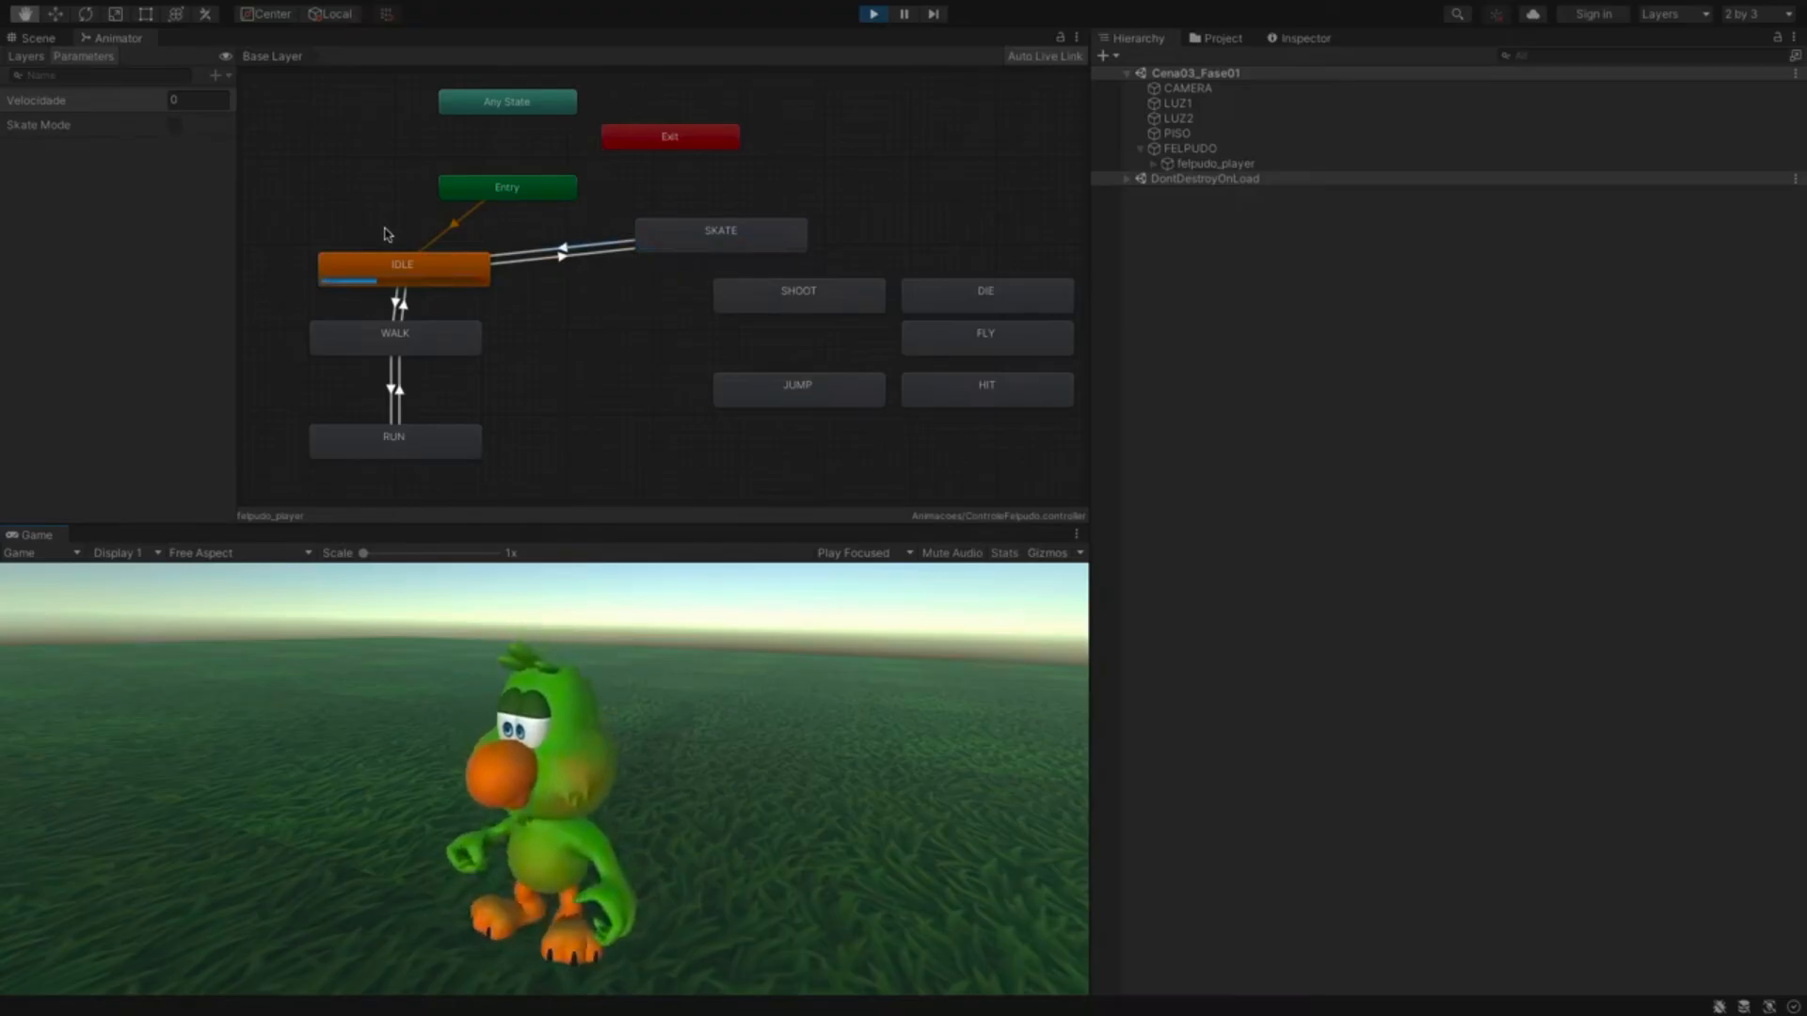
key("s")
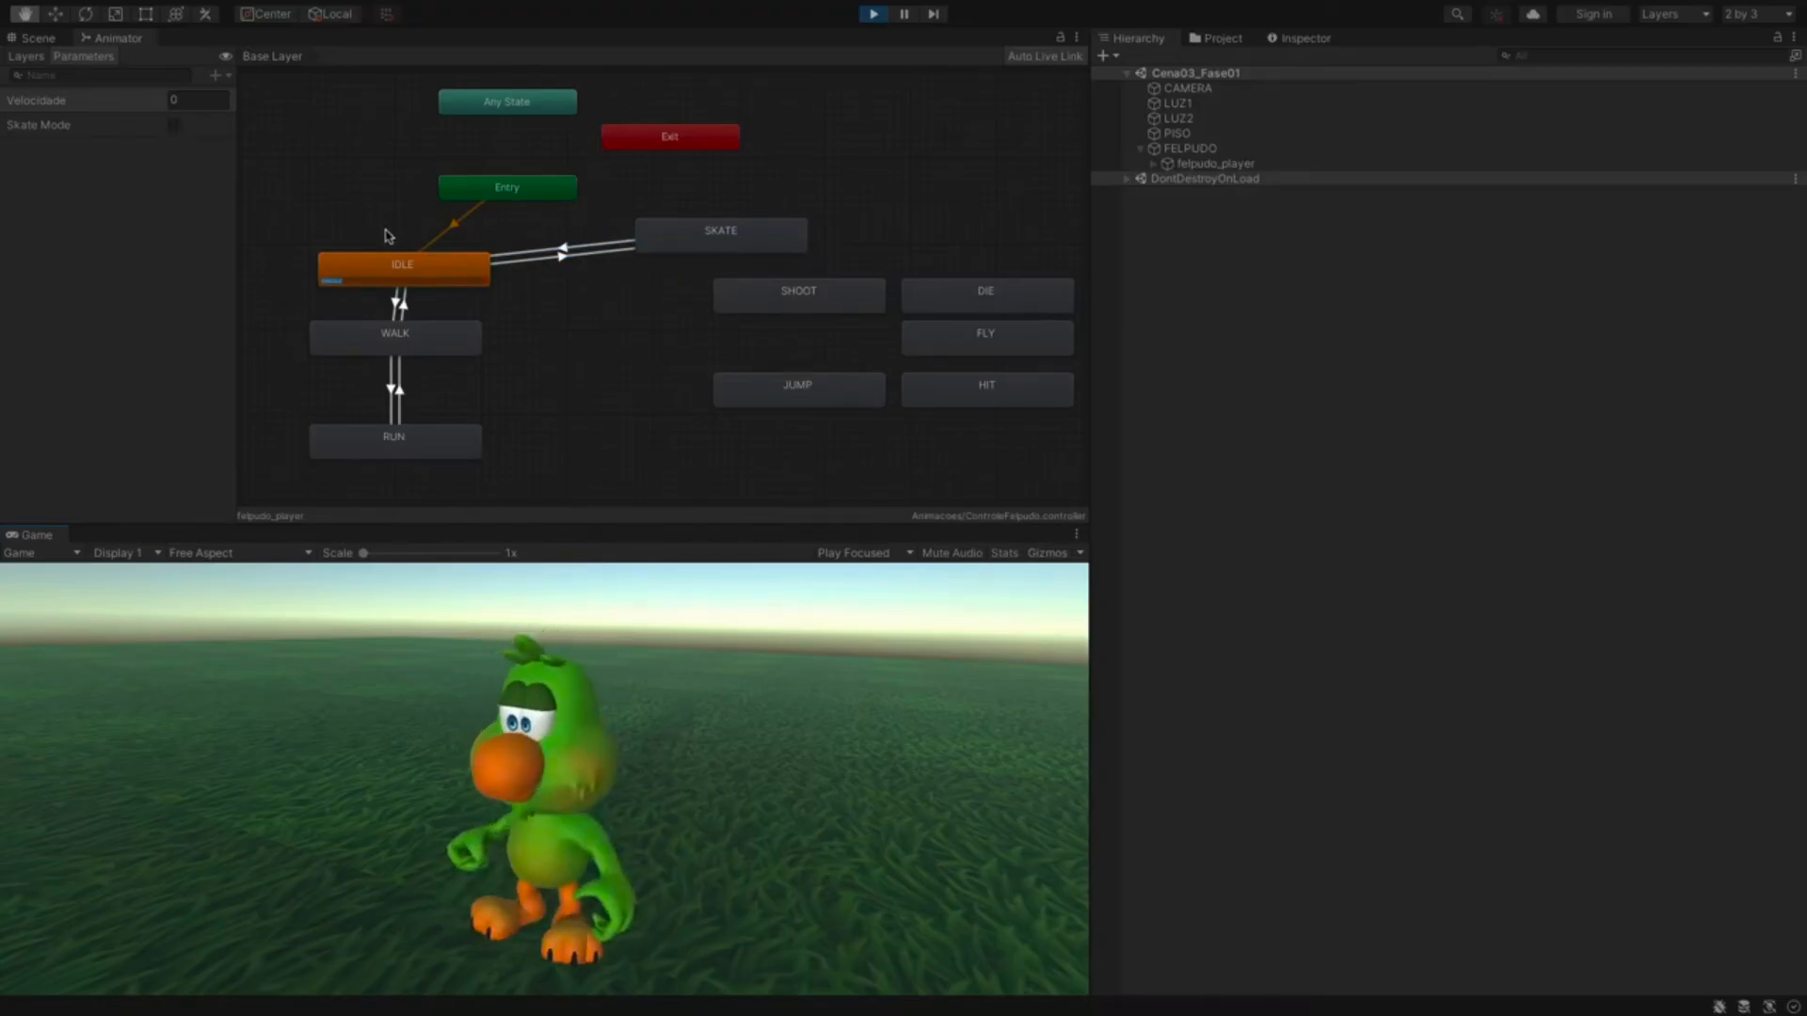
key("s")
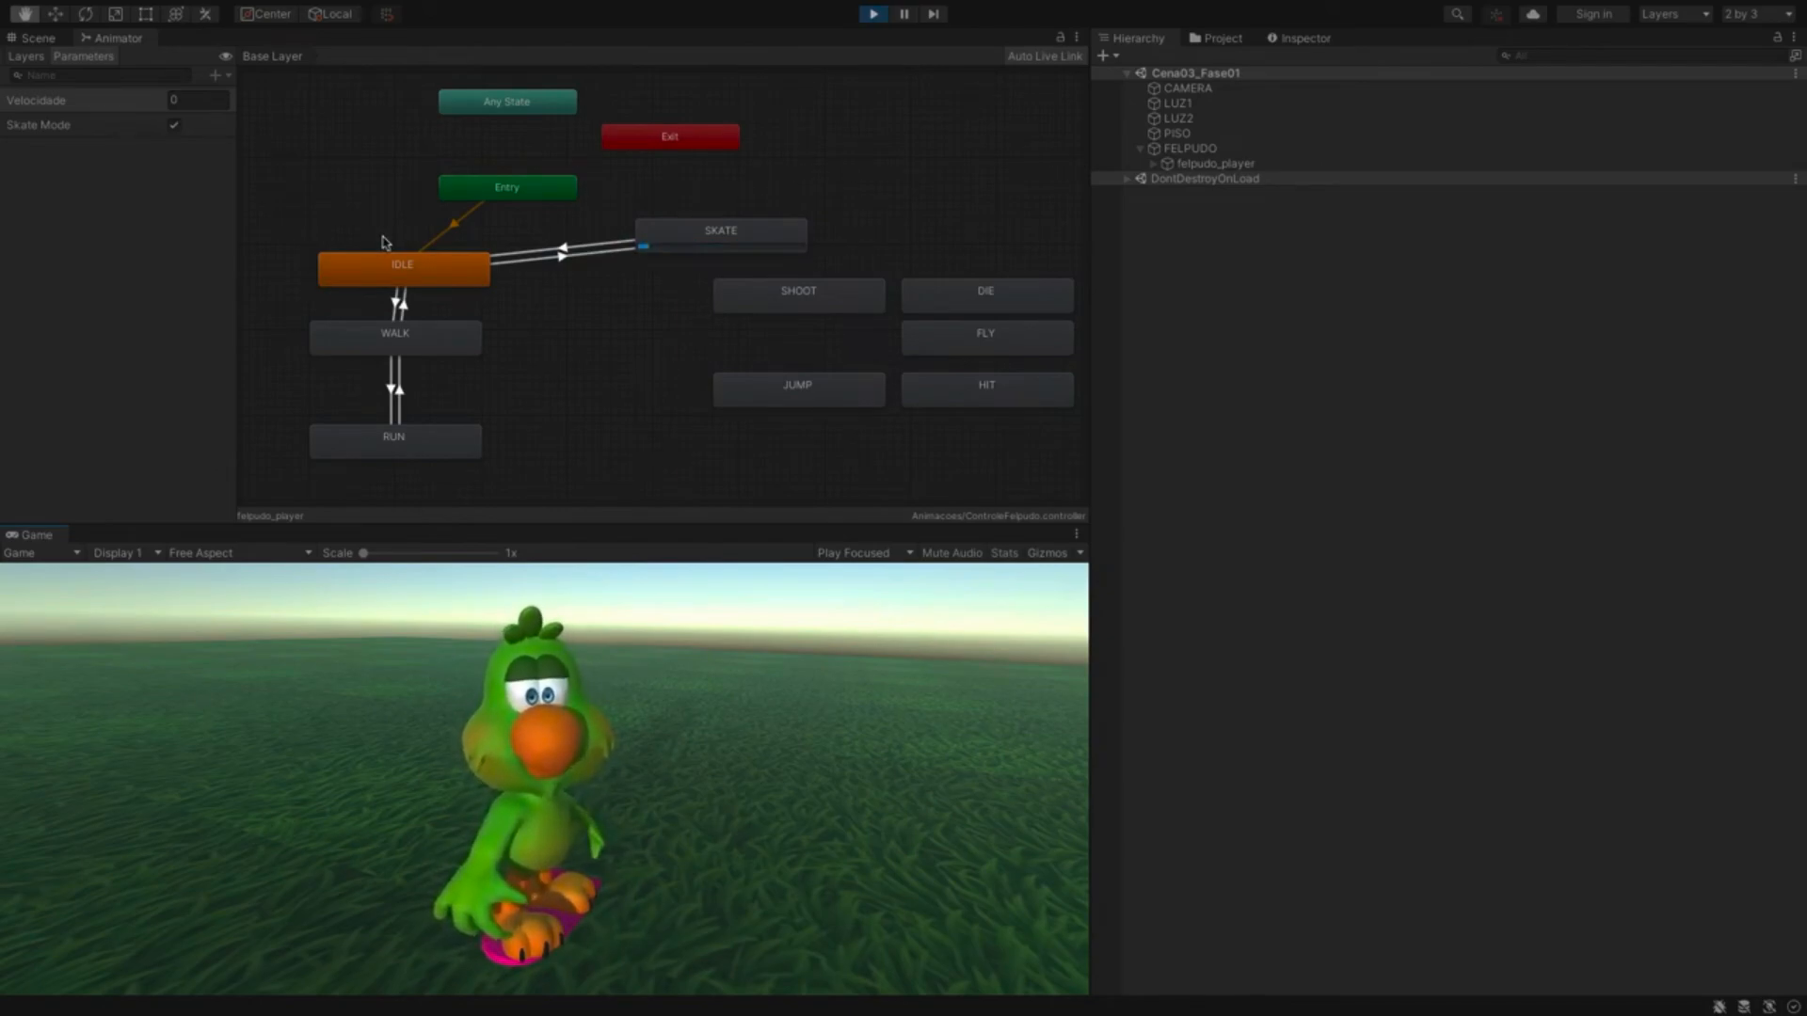
key("space")
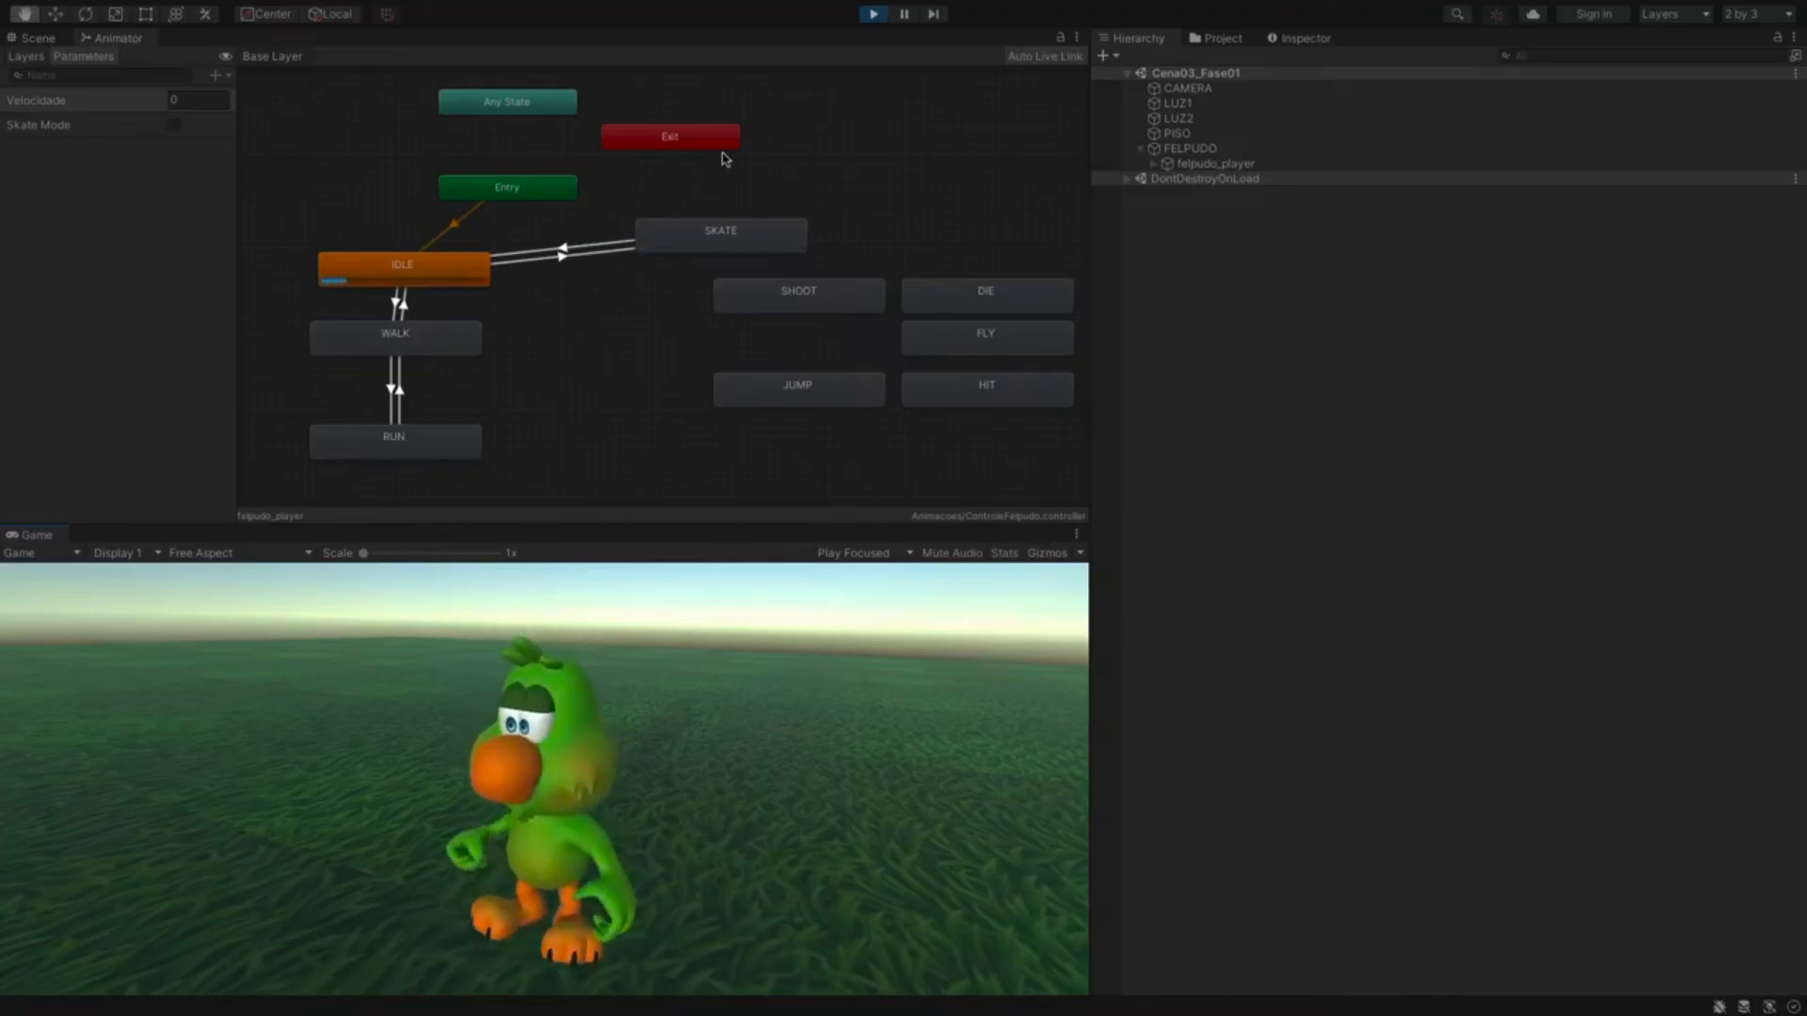
left_click(879, 16)
- Set the speed of the SKATE animation state to .5
left_click(777, 225)
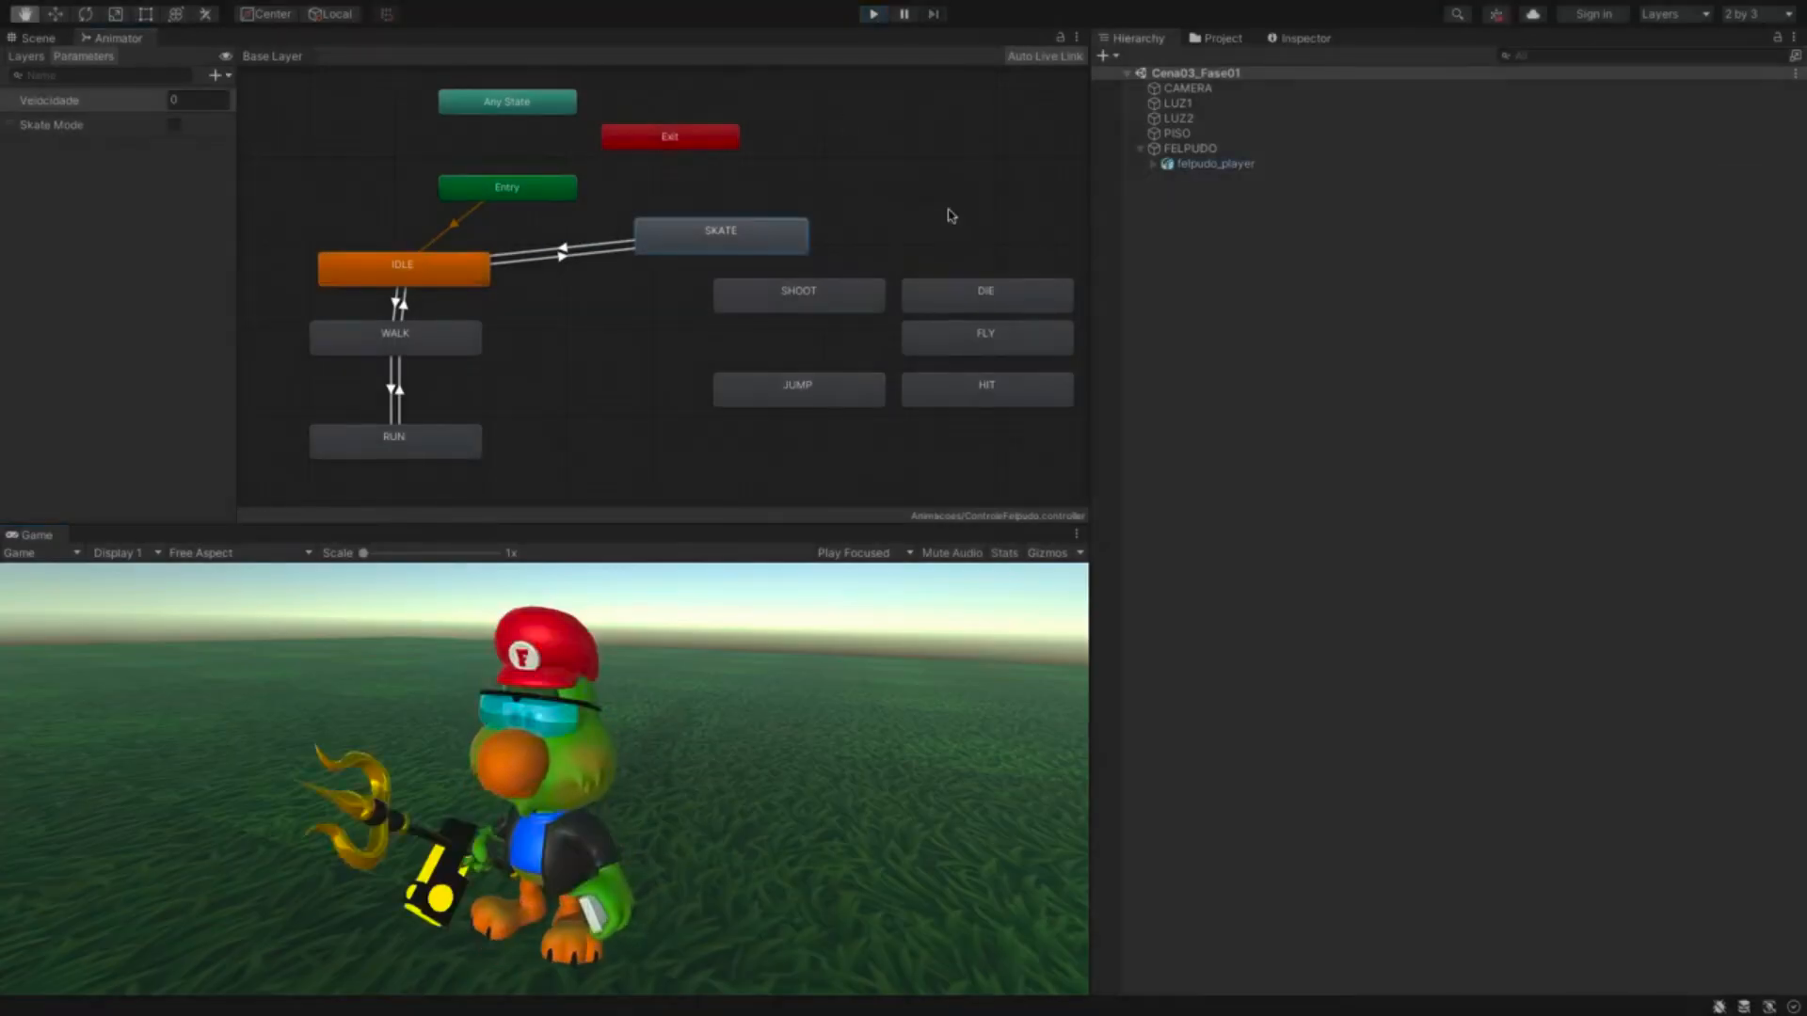
left_click(1308, 41)
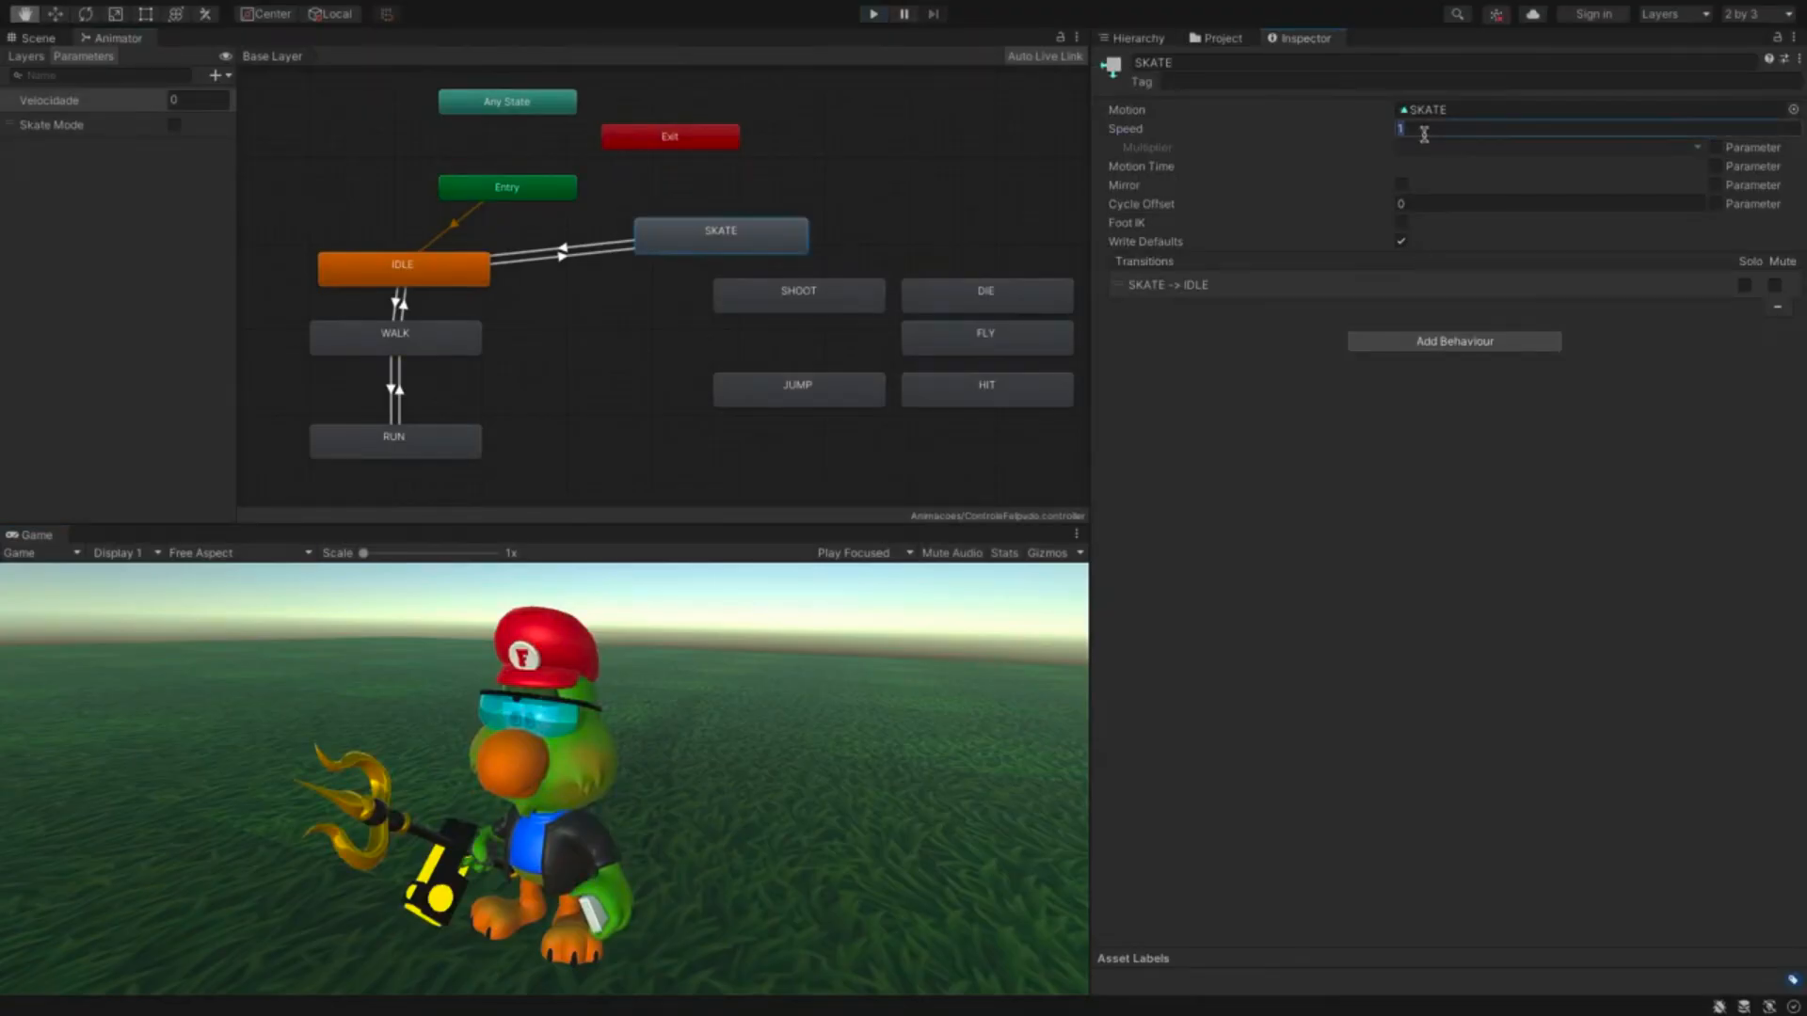
type(".5")
left_click(1069, 441)
left_click(178, 99)
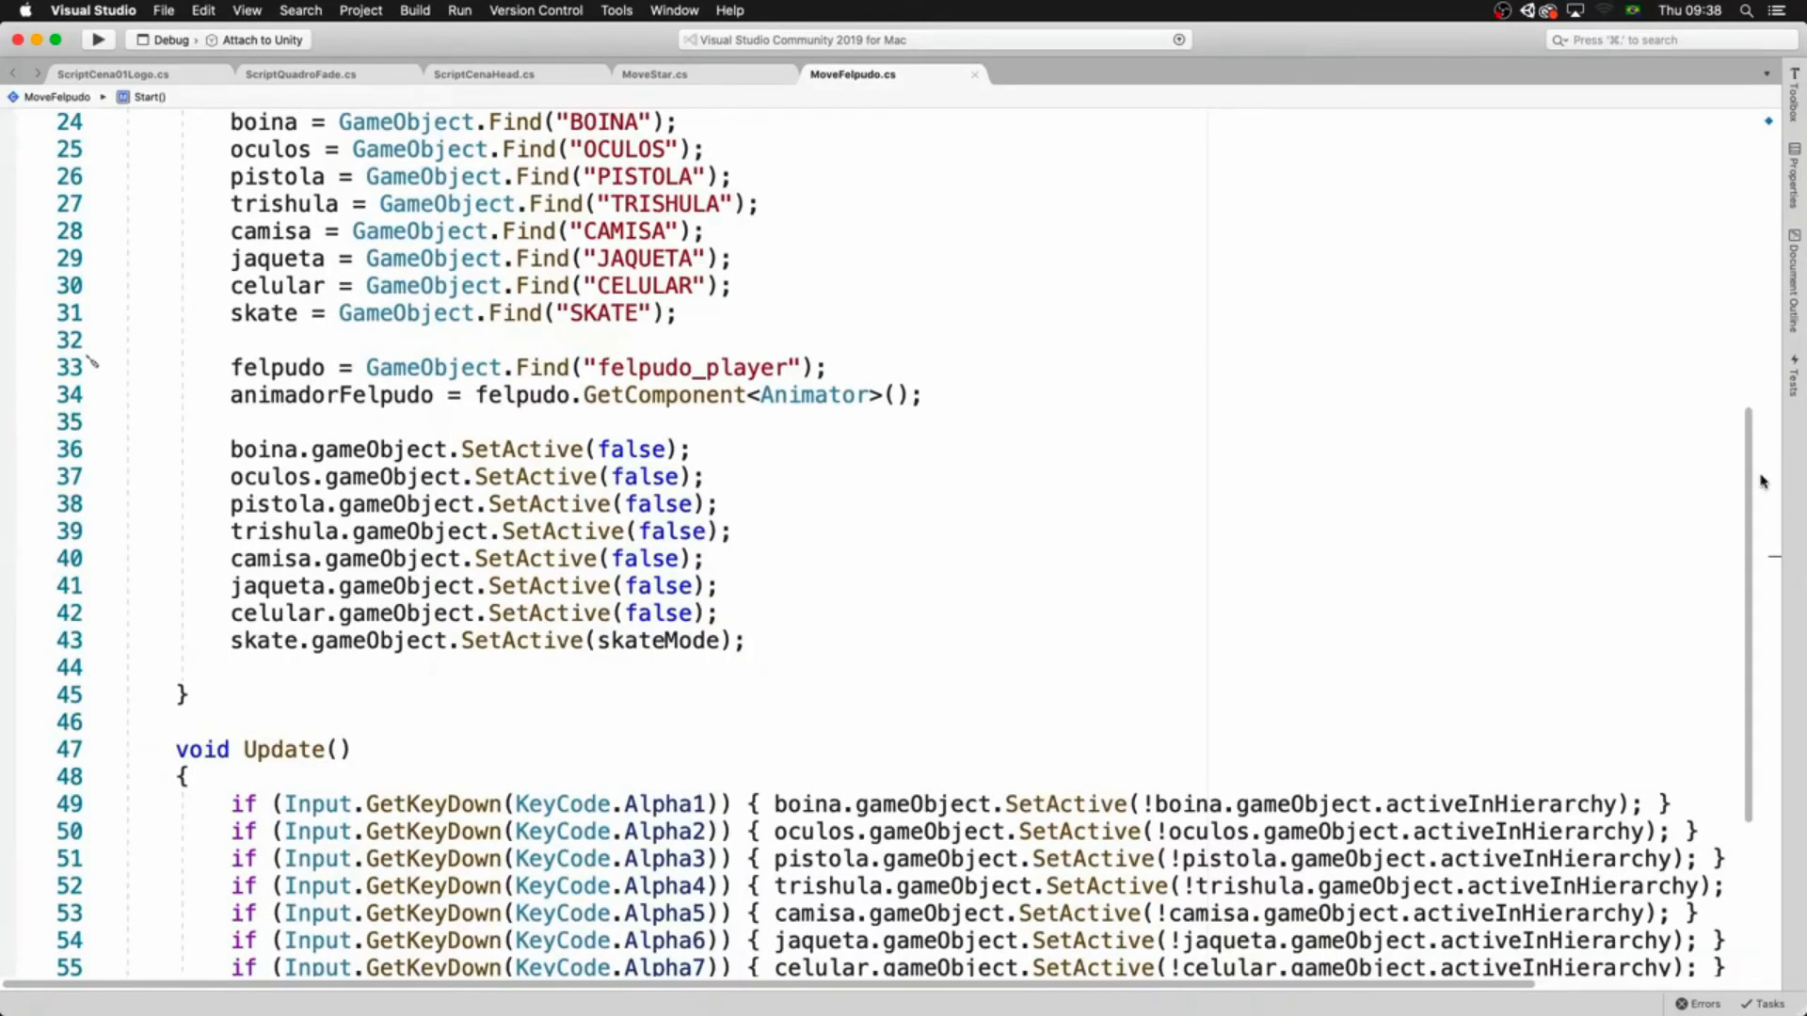
- In MoveFelpudo.cs's Update, add a KeyCode.LeftShift if/else that sets Velocidade to Input.GetAxis("Vertical") when held, otherwise to Input.GetAxis("Vertical") / 2.0f
scroll(1759, 480, "down", 12)
scroll(1758, 540, "up", 4)
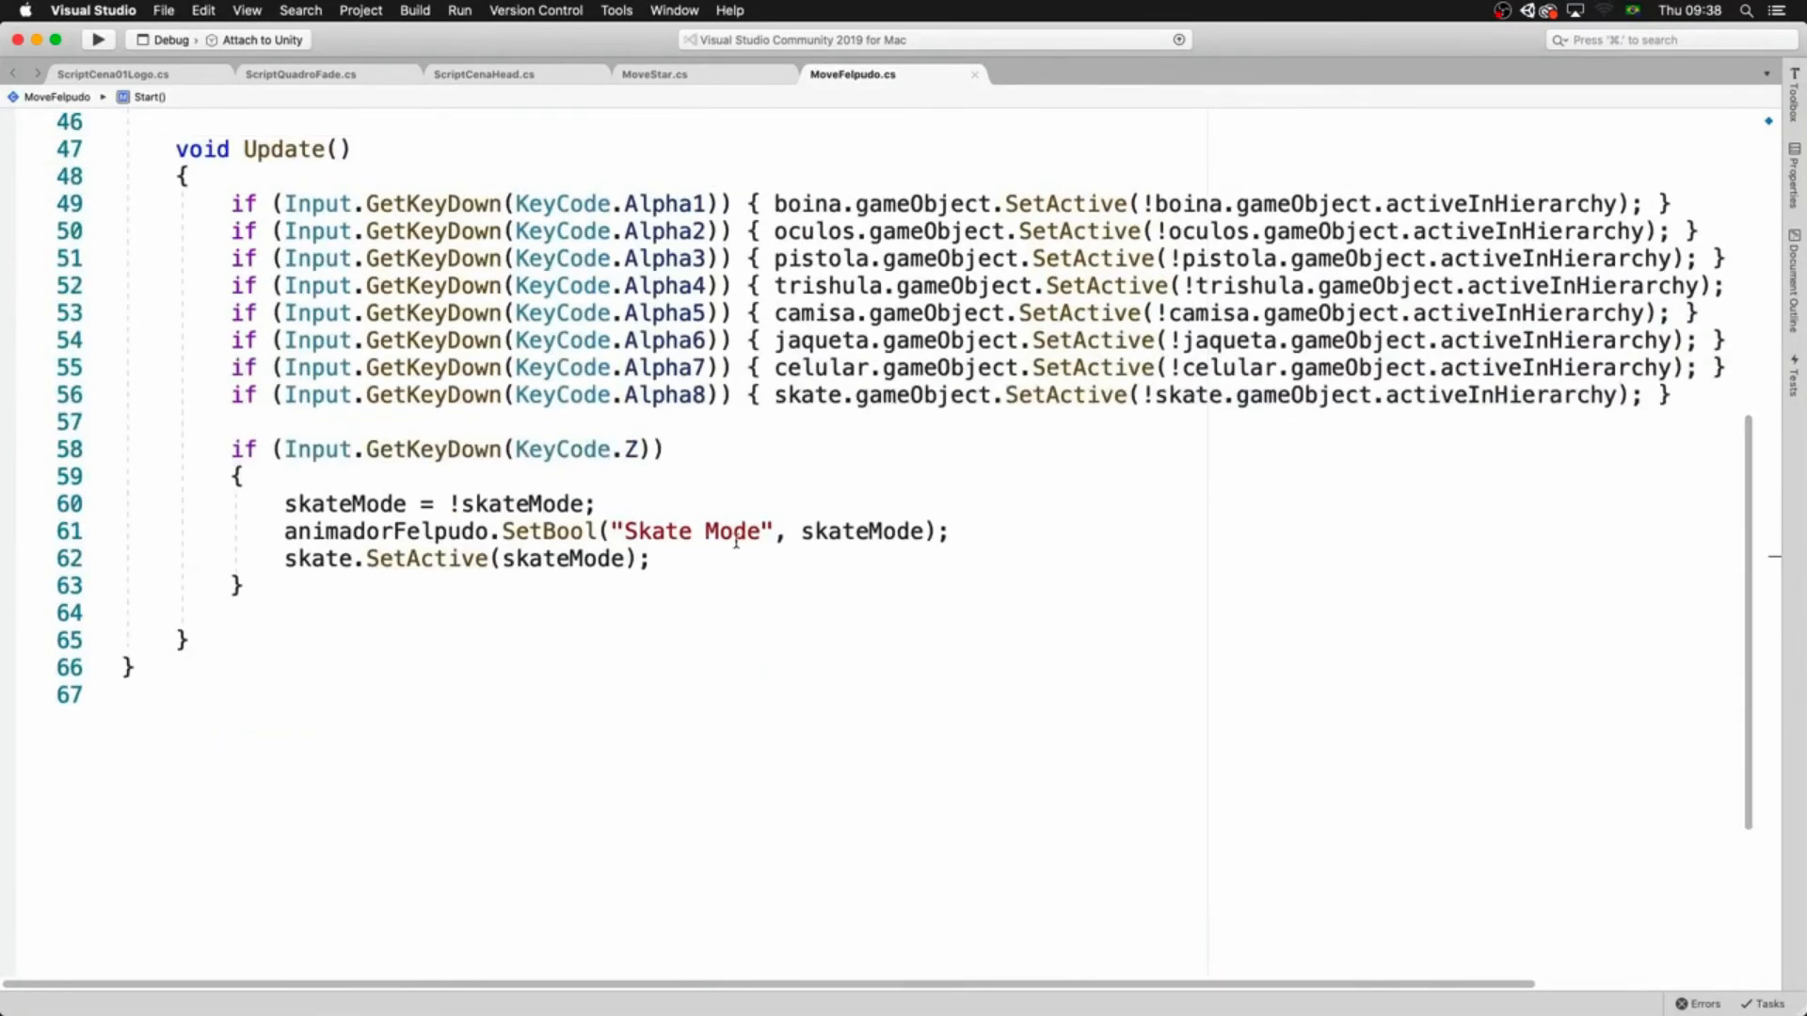
left_click(472, 587)
key("Return")
key("Return")
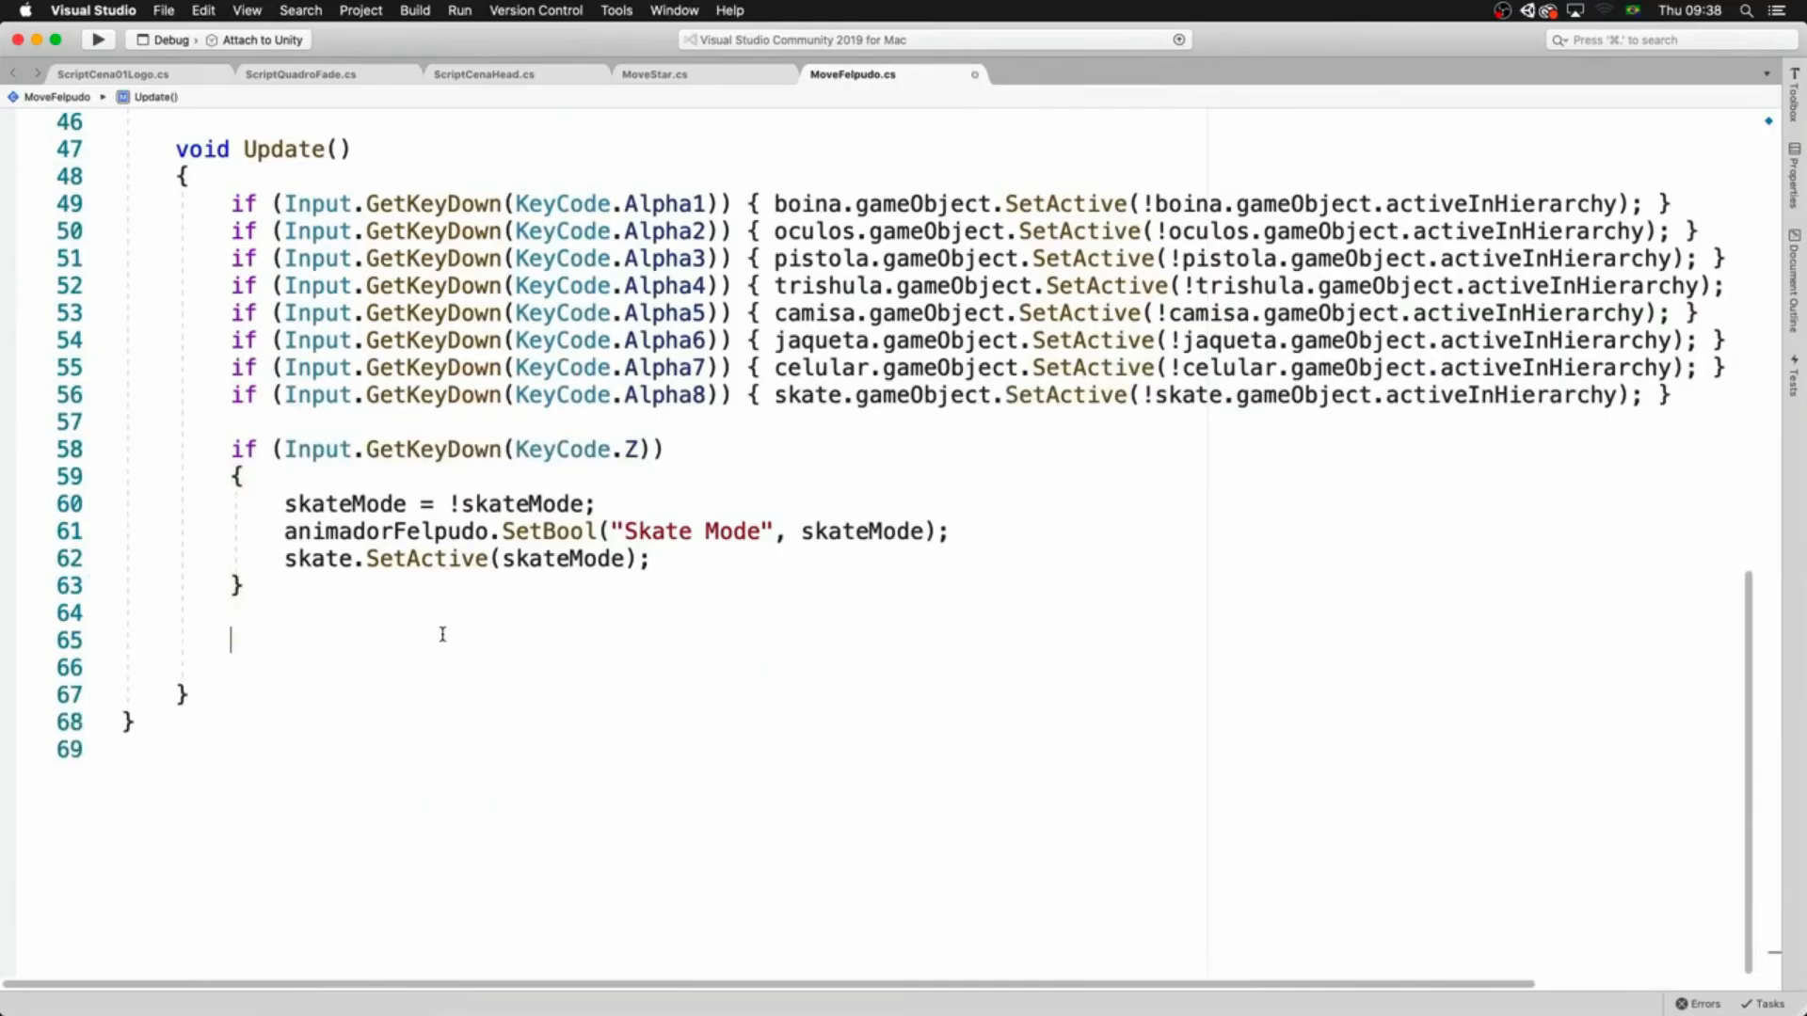
type("if (Input.GetKey(KeyCode.LeftShift)) {     animadorFelpudo.SetFloat(\"Velocidade\", Input.GetAxis(\"Vertical\")); } else {     animadorFelpudo.SetFloat(\"Velocidade\", Input.GetAxis(\"Vertical\") / 2.0f); }")
- Review the LeftShift condition and SetFloat calls, comparing them with the SetBool call and checking the Vertical axis value and its division
left_click_drag(286, 640, 706, 640)
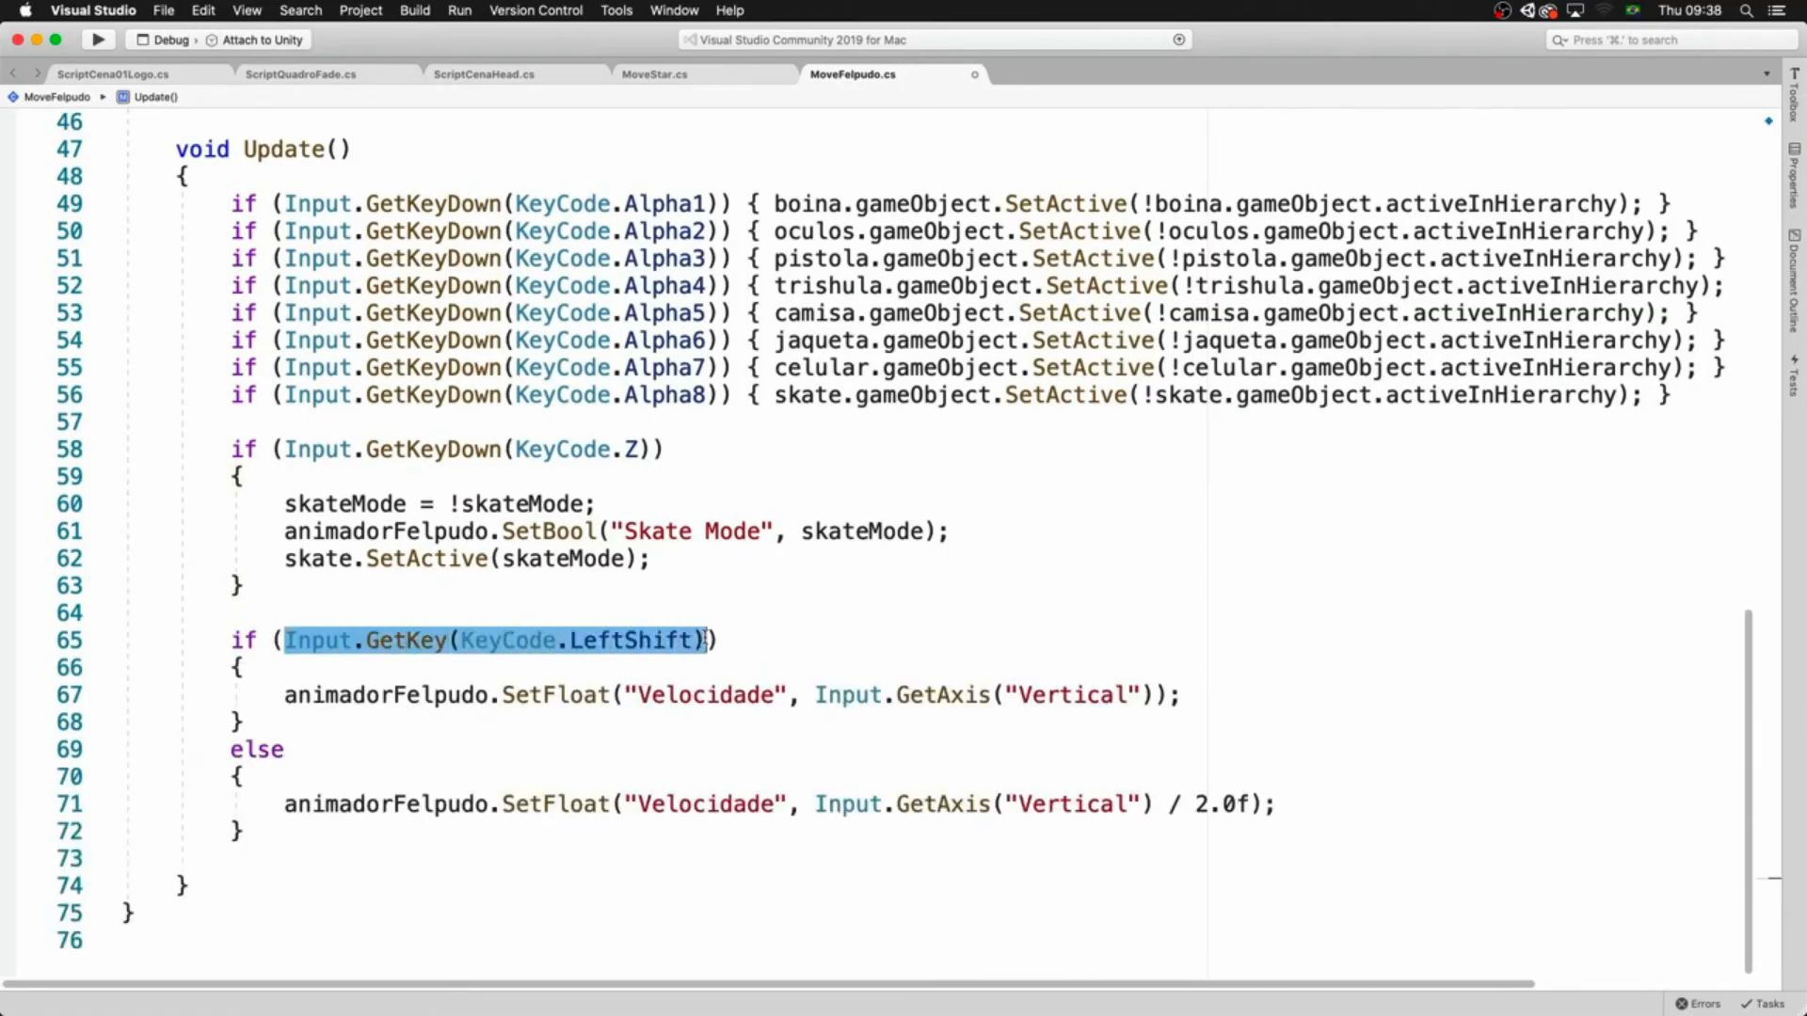
left_click_drag(1181, 695, 271, 698)
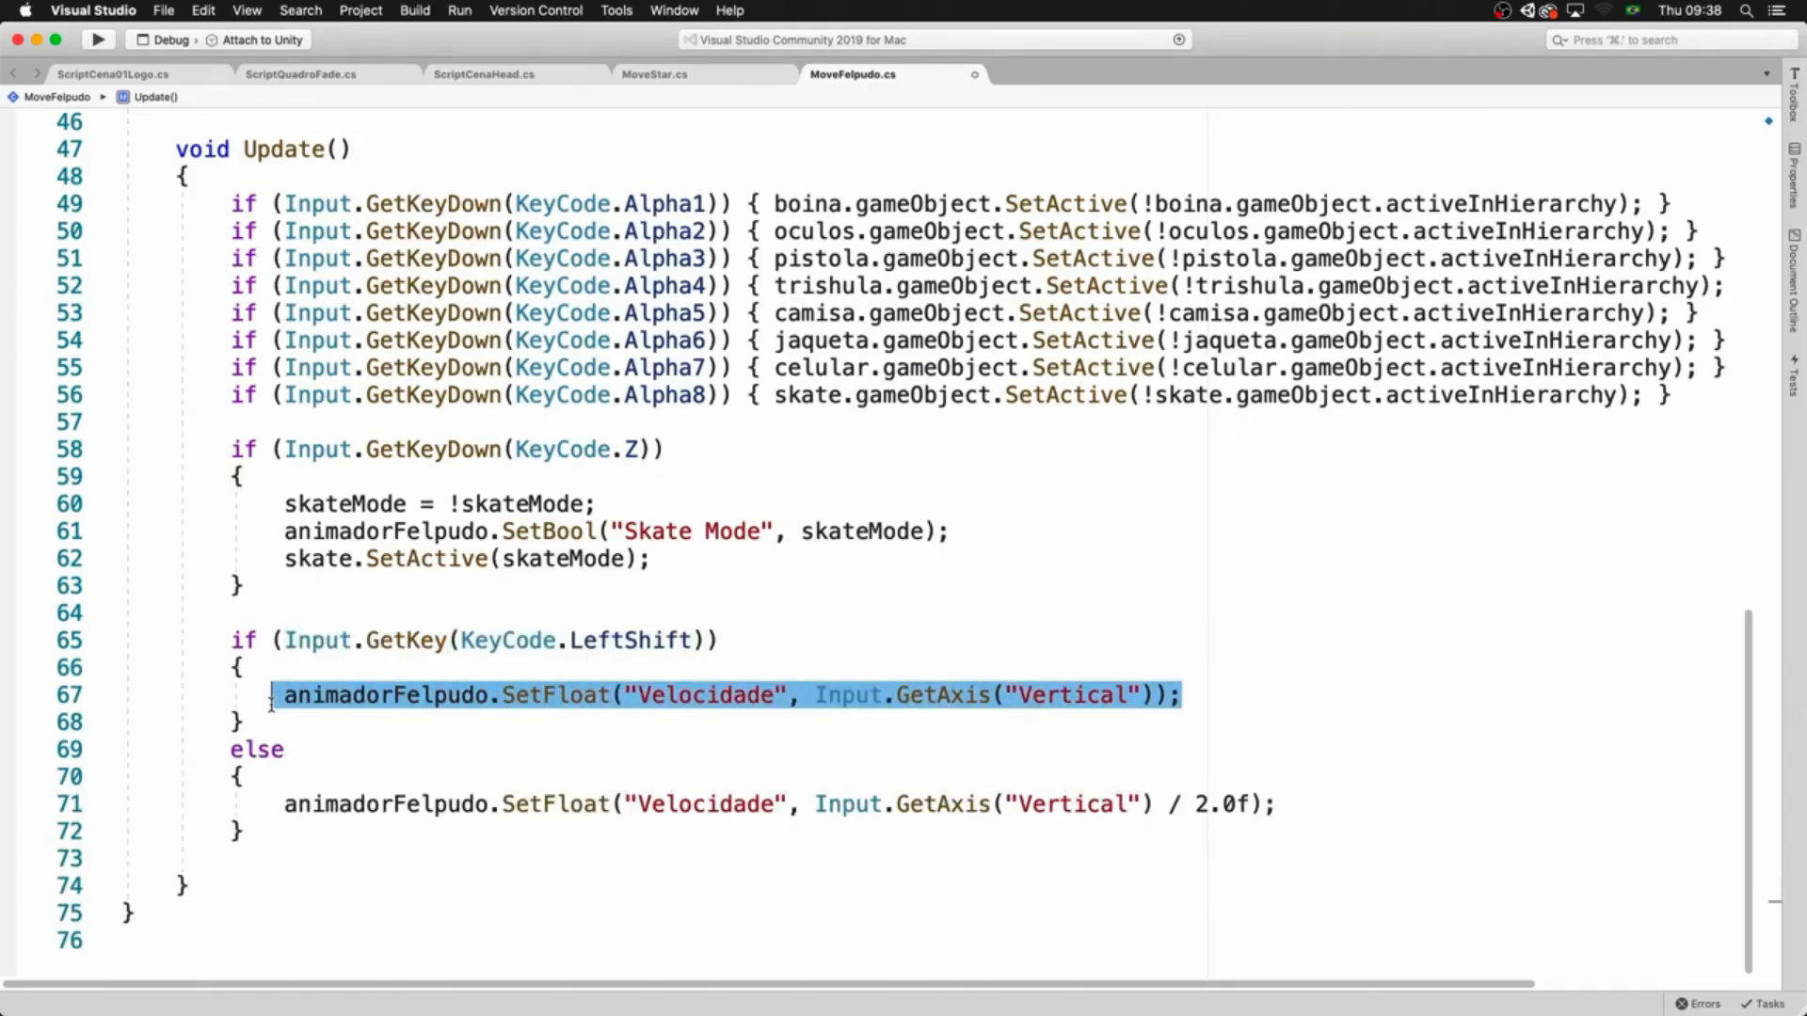
double_click(550, 531)
left_click_drag(612, 531, 764, 532)
left_click(823, 532)
double_click(825, 532)
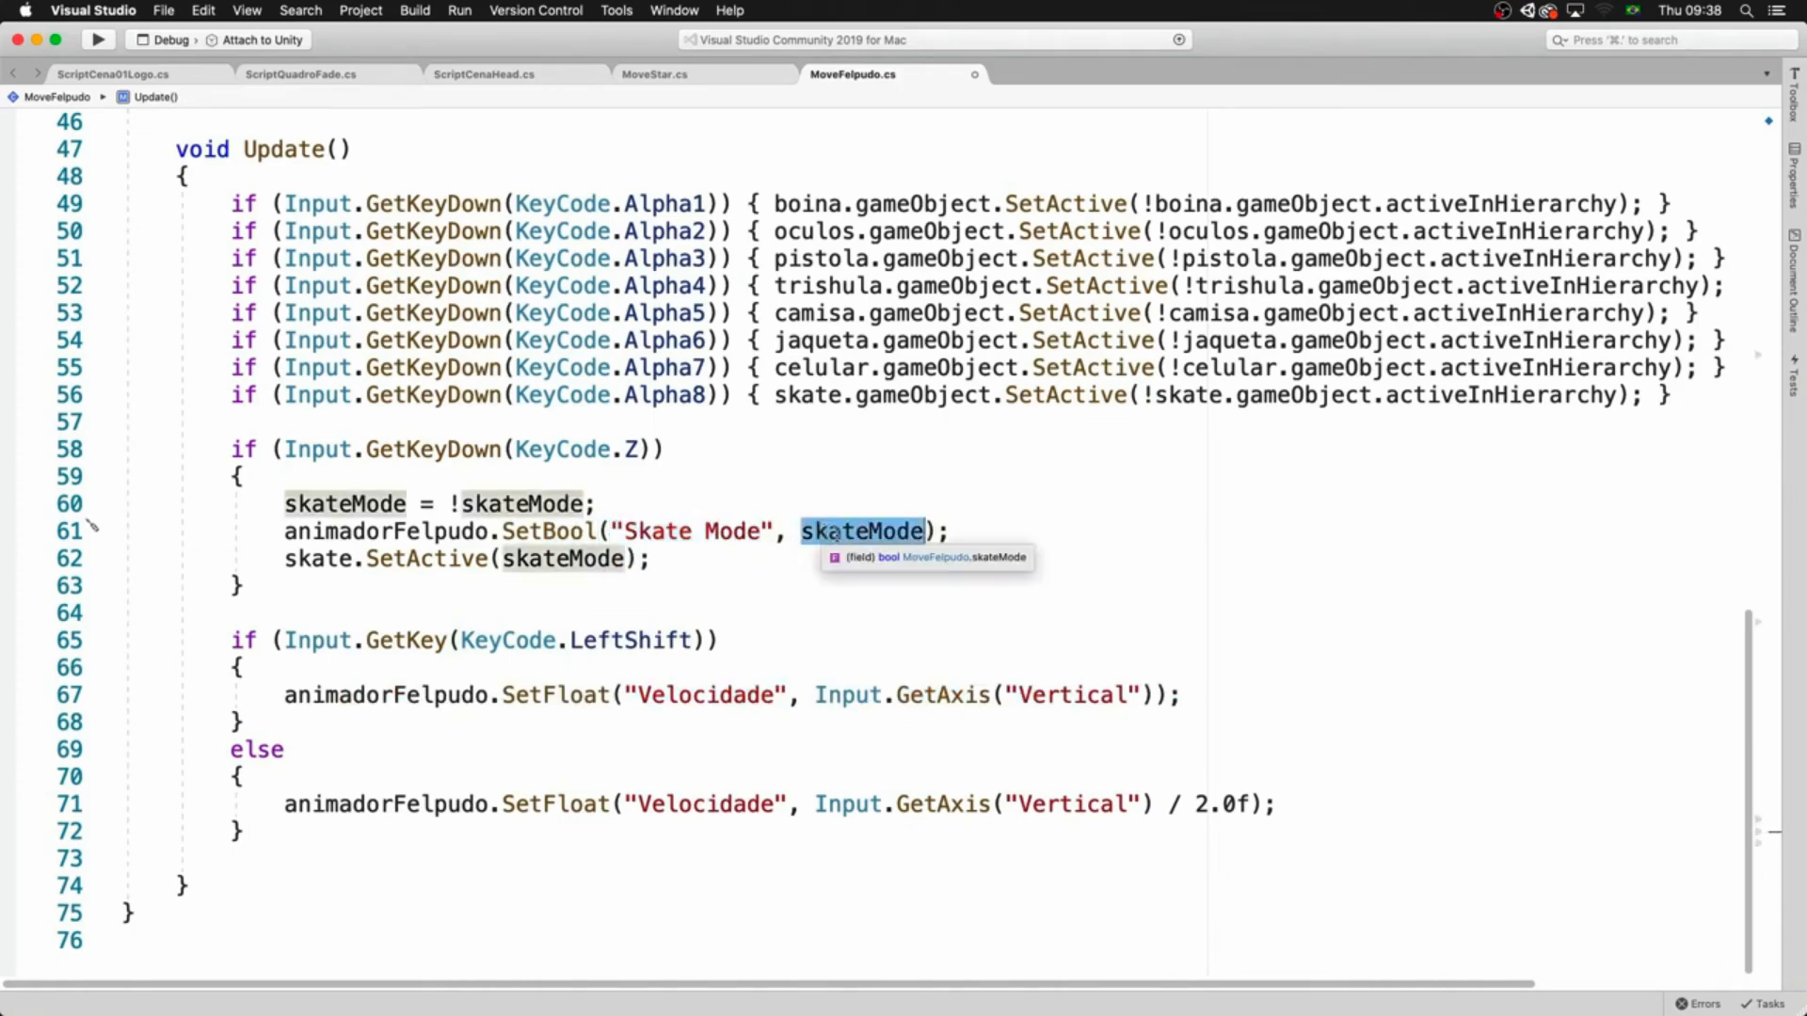
left_click_drag(501, 697, 1130, 694)
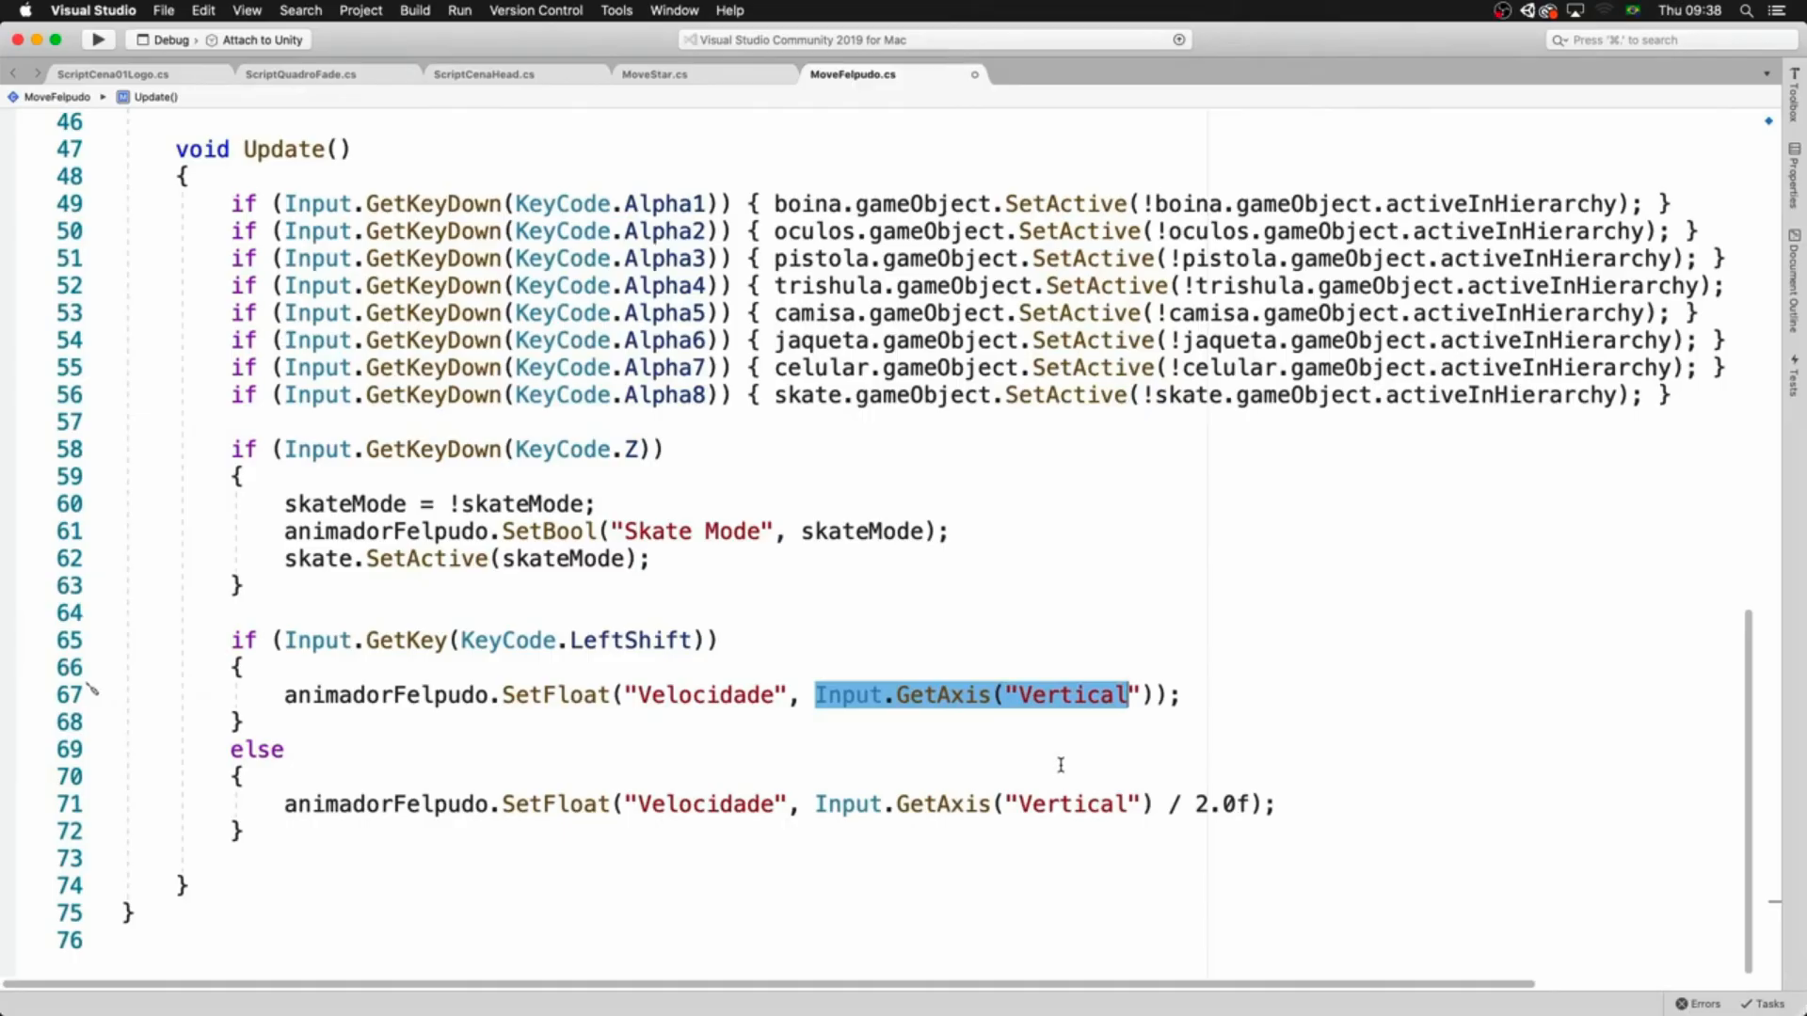
left_click_drag(1156, 694, 813, 693)
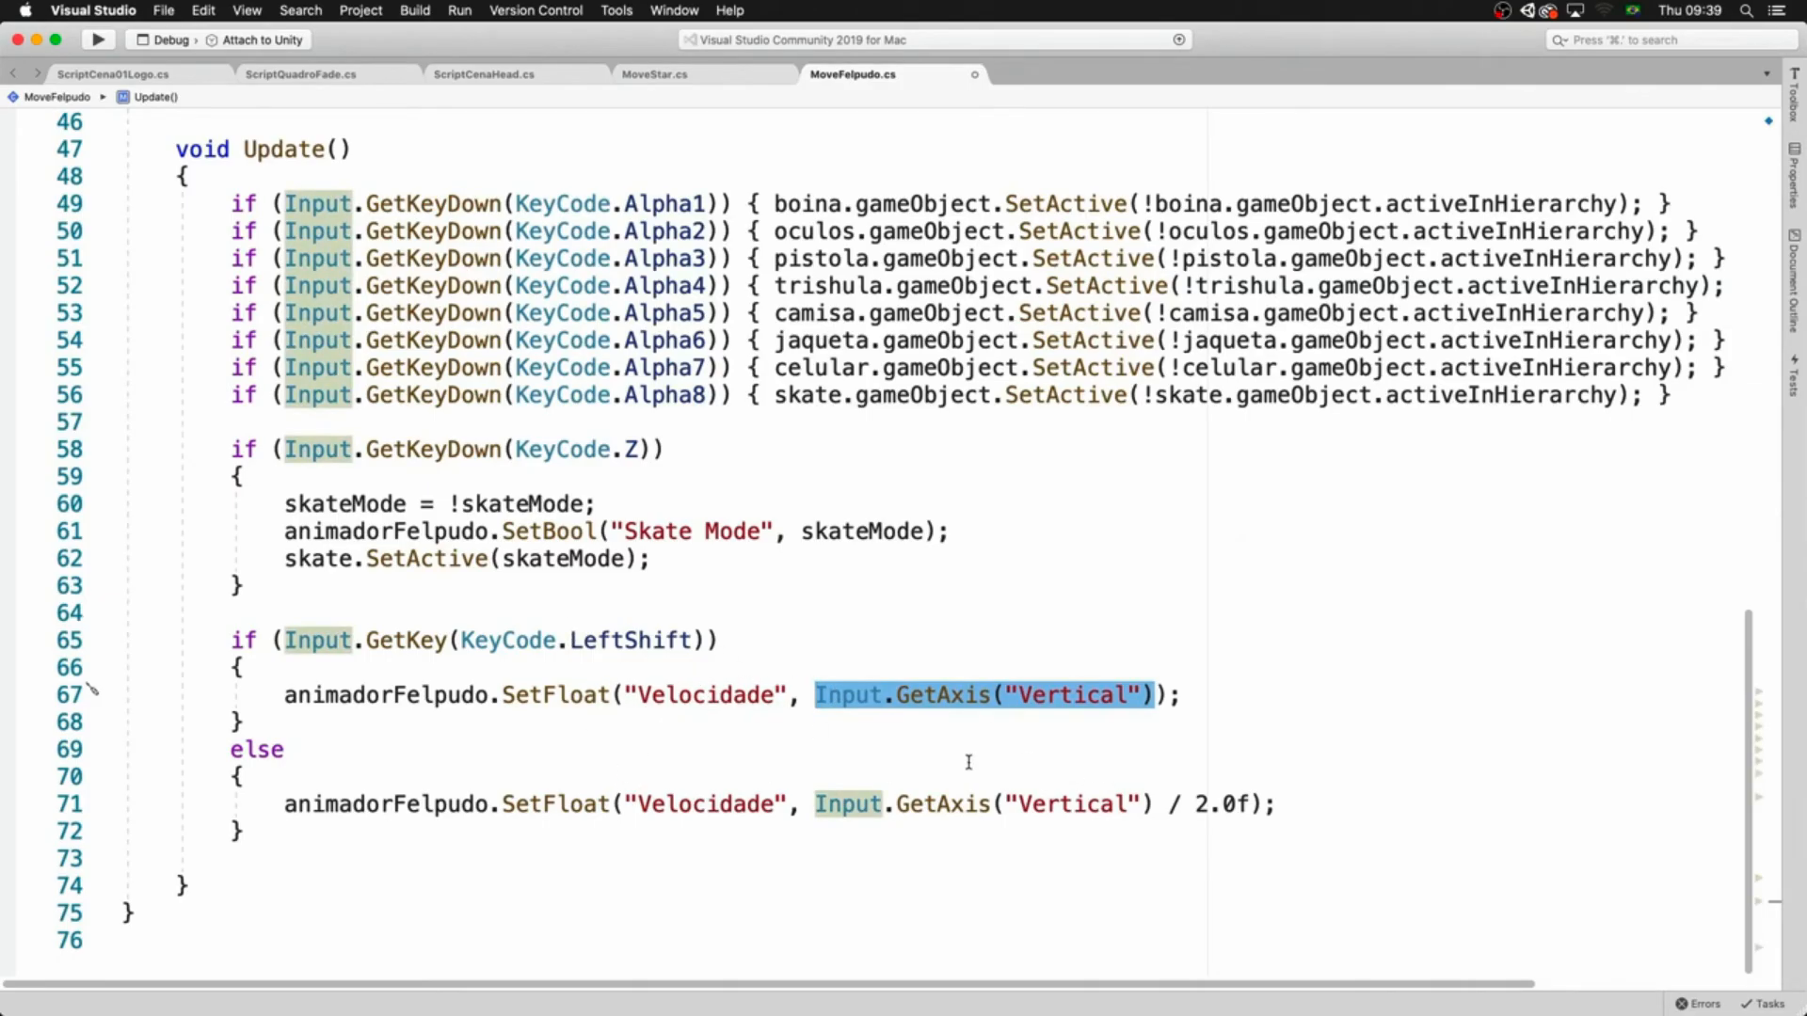
left_click_drag(1250, 805, 1155, 806)
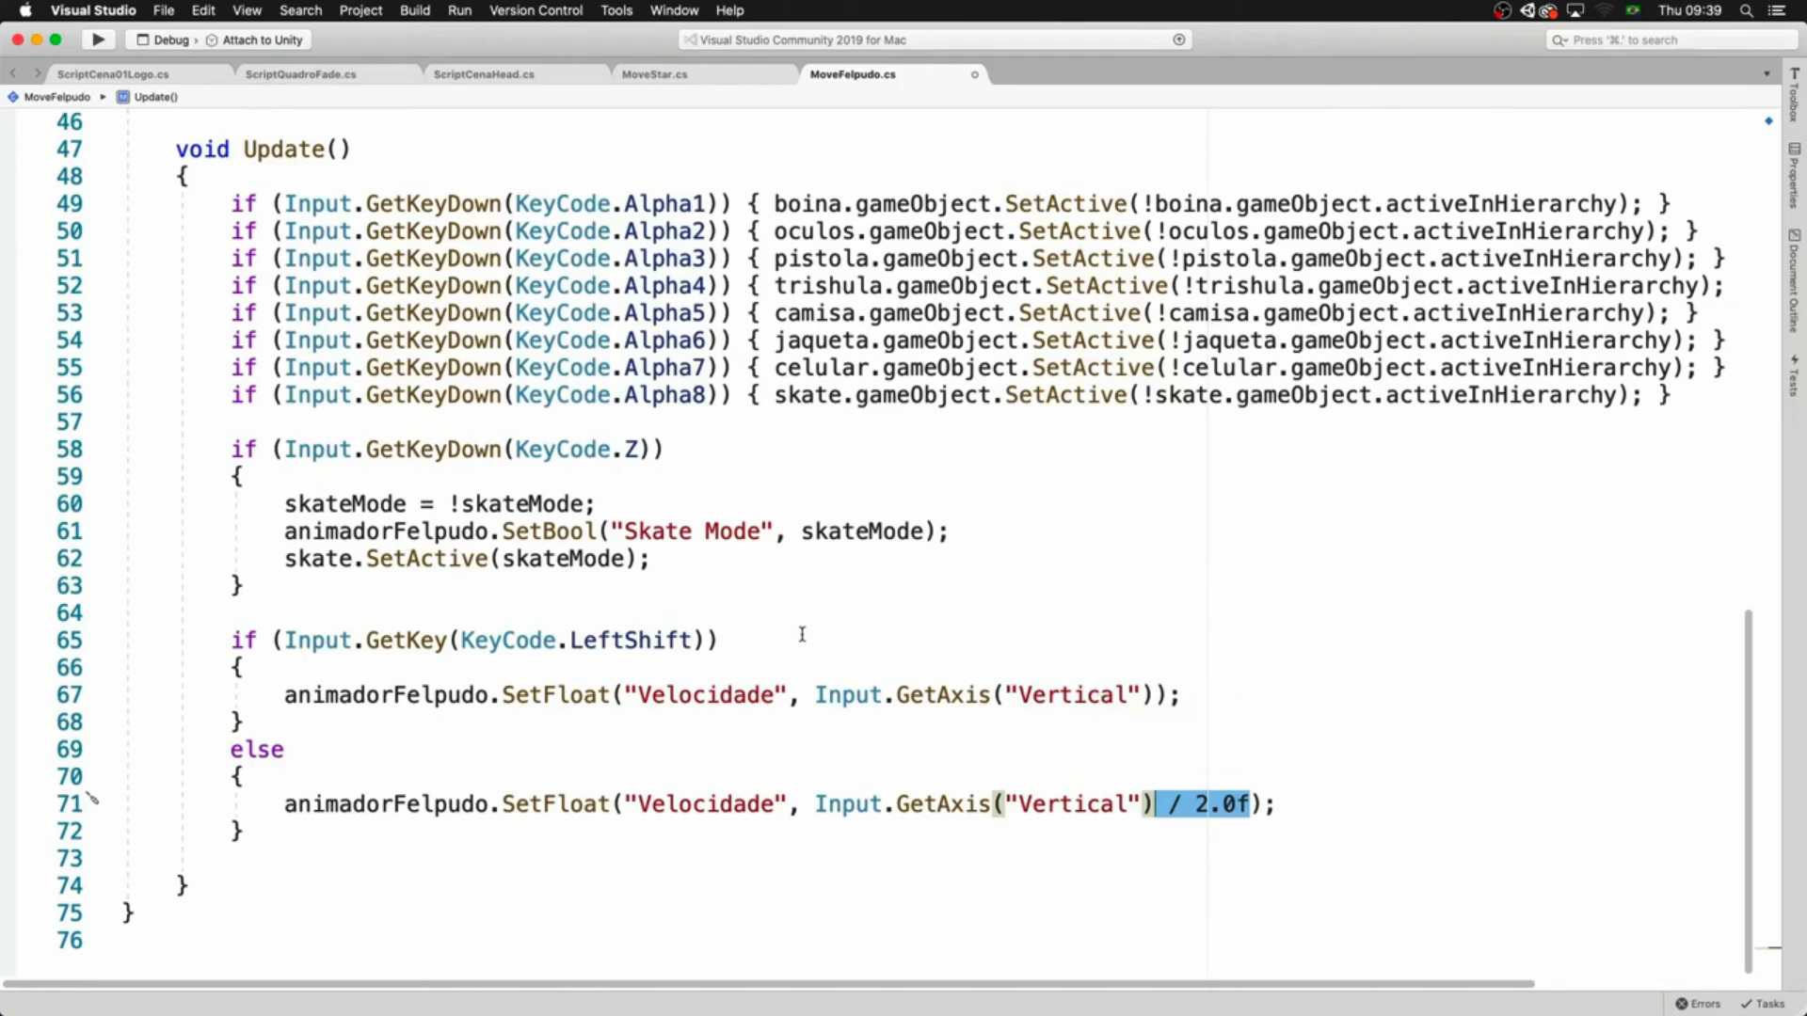
- Switch to Unity and test Felpudo's walk and run animations in Play mode, watching the Velocidade parameter in the Animator
key("super+Tab")
key("super+Tab")
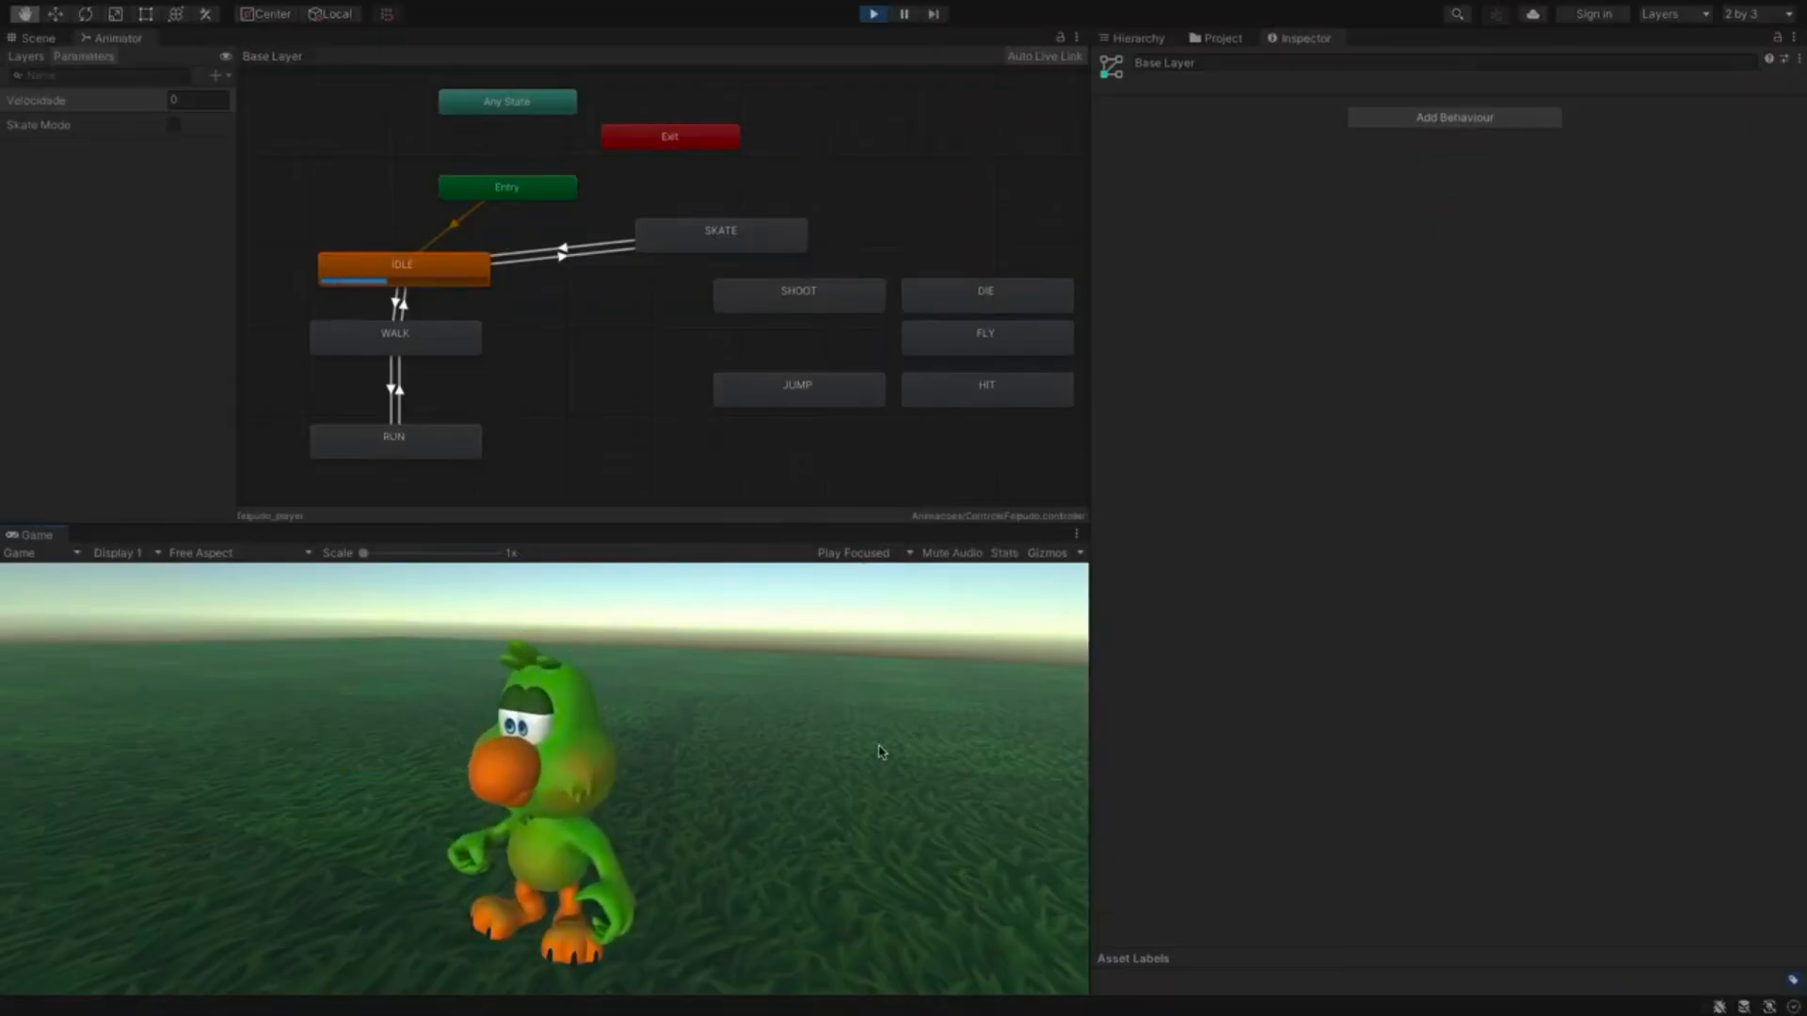
key("w")
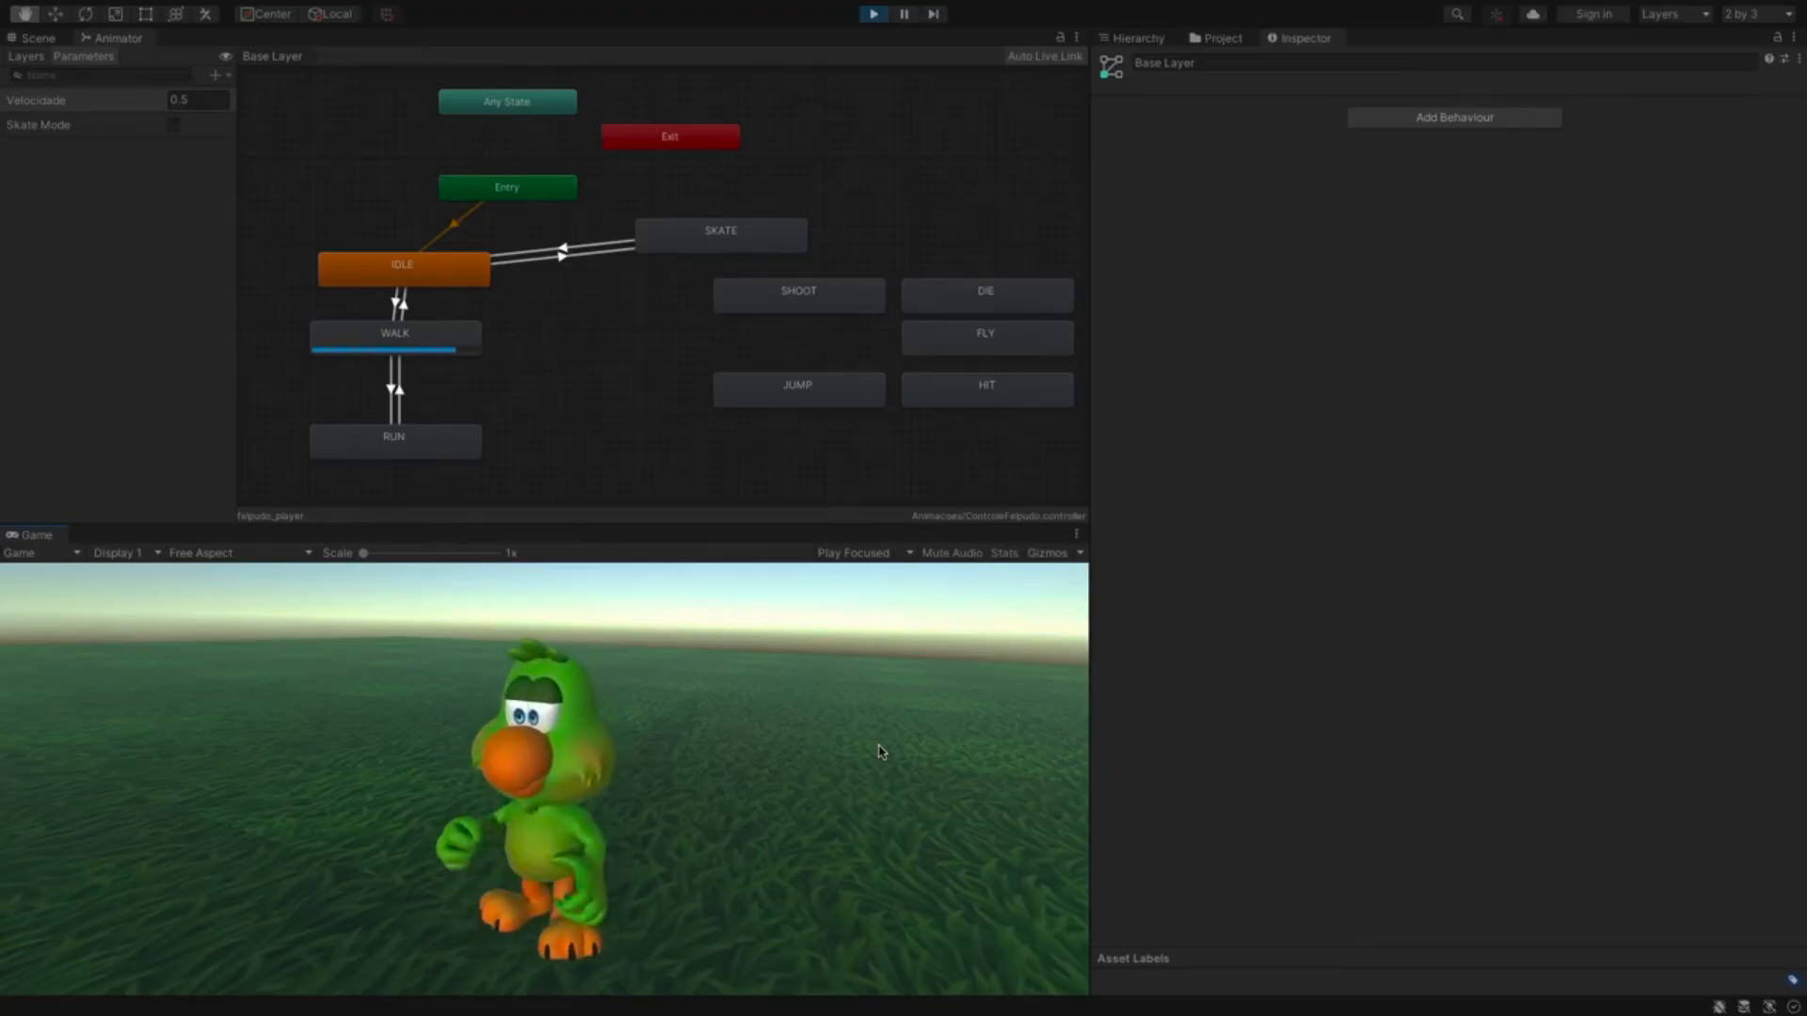
key("w")
key("shift")
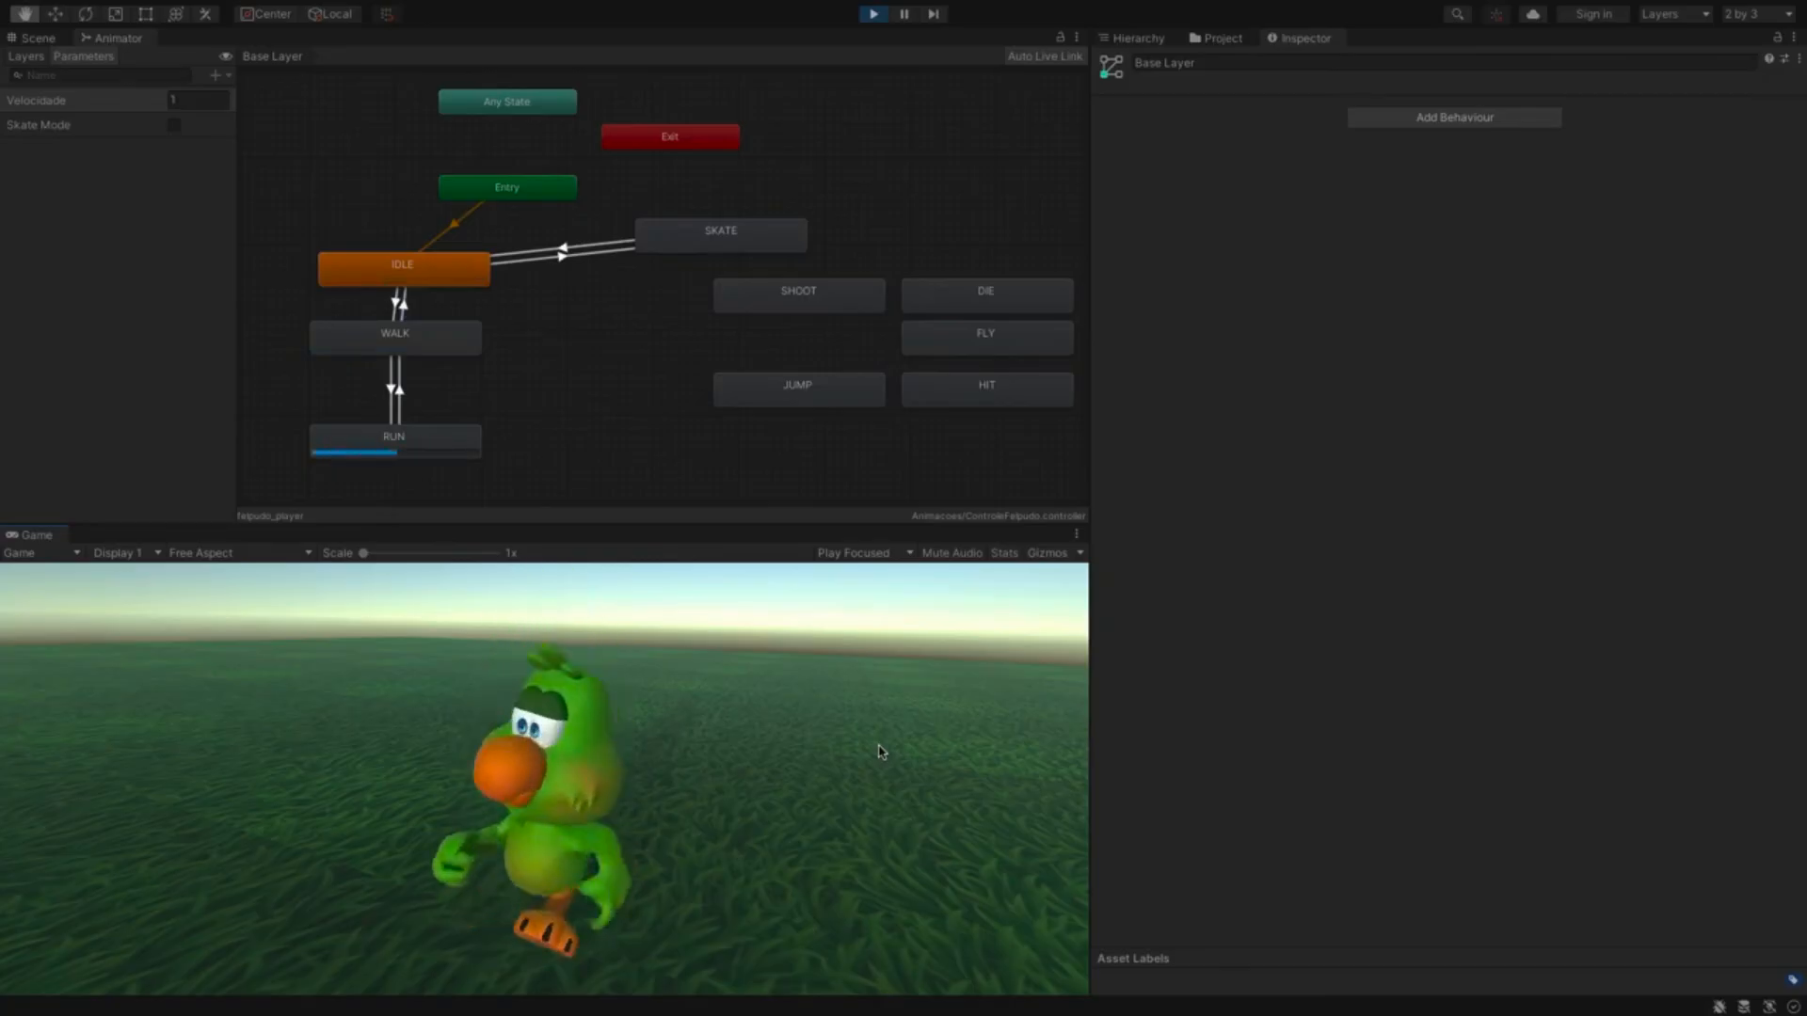
key("w")
key("shift")
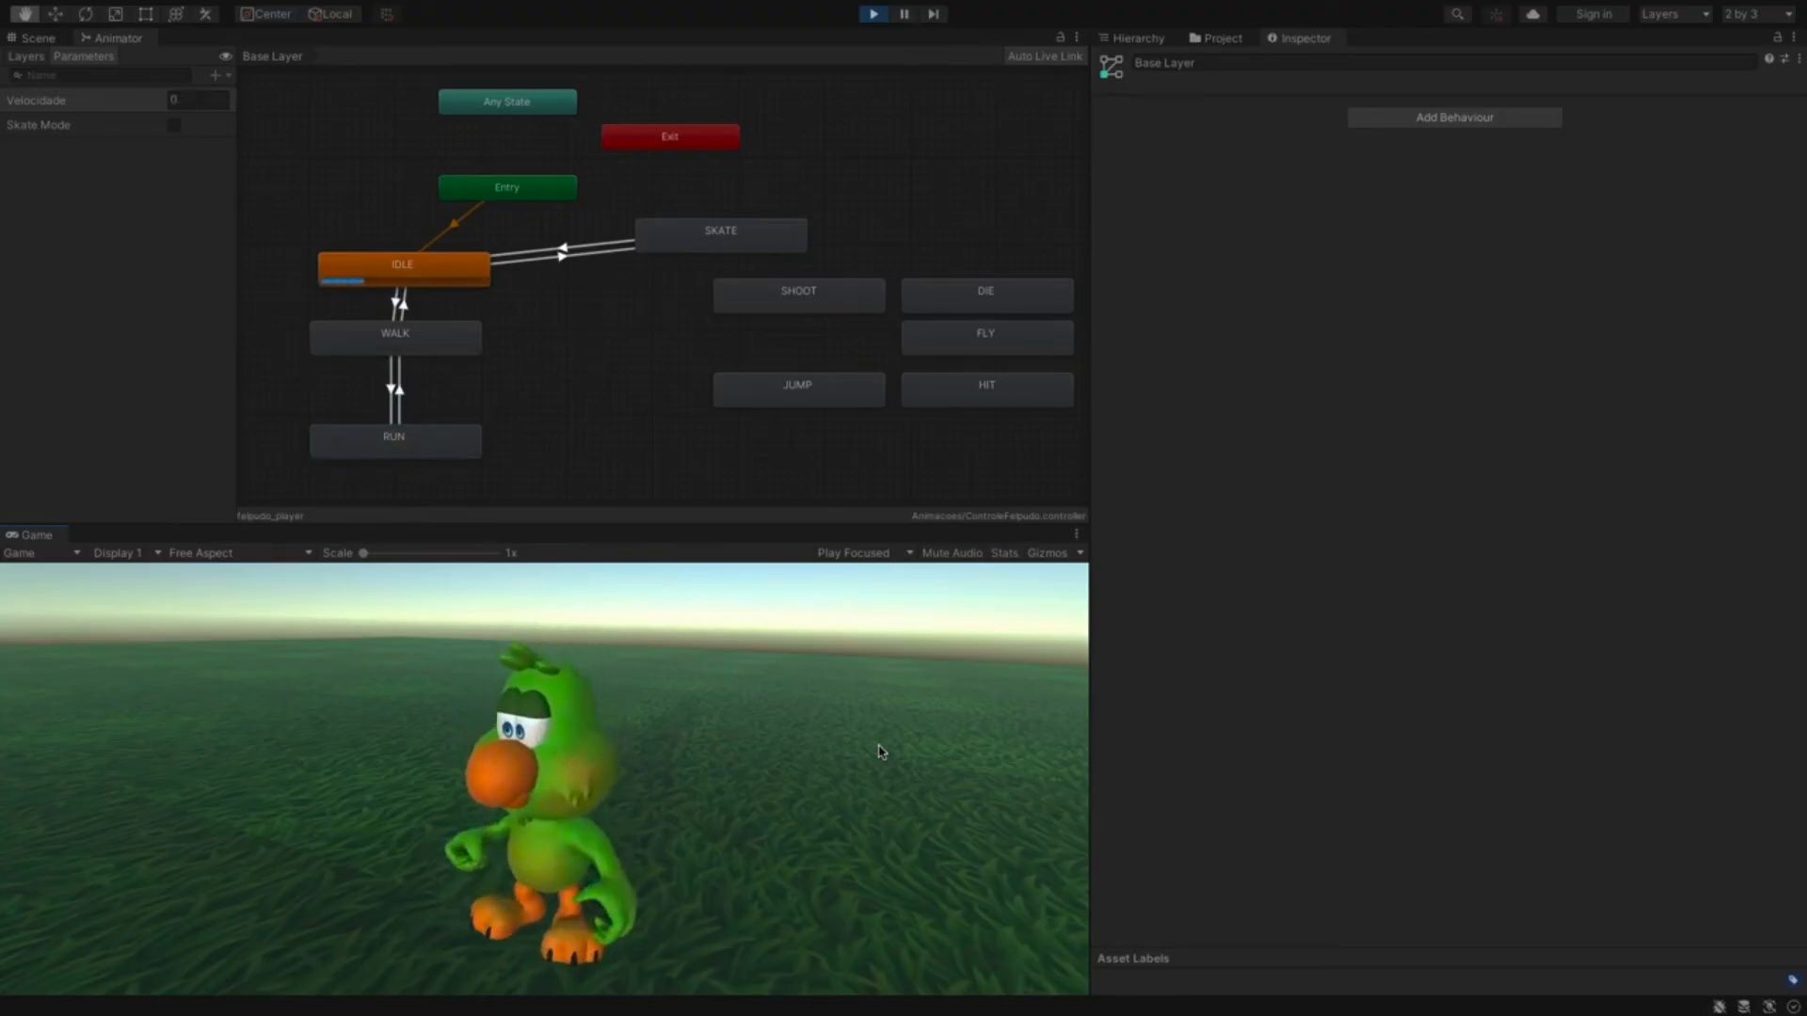
key("w")
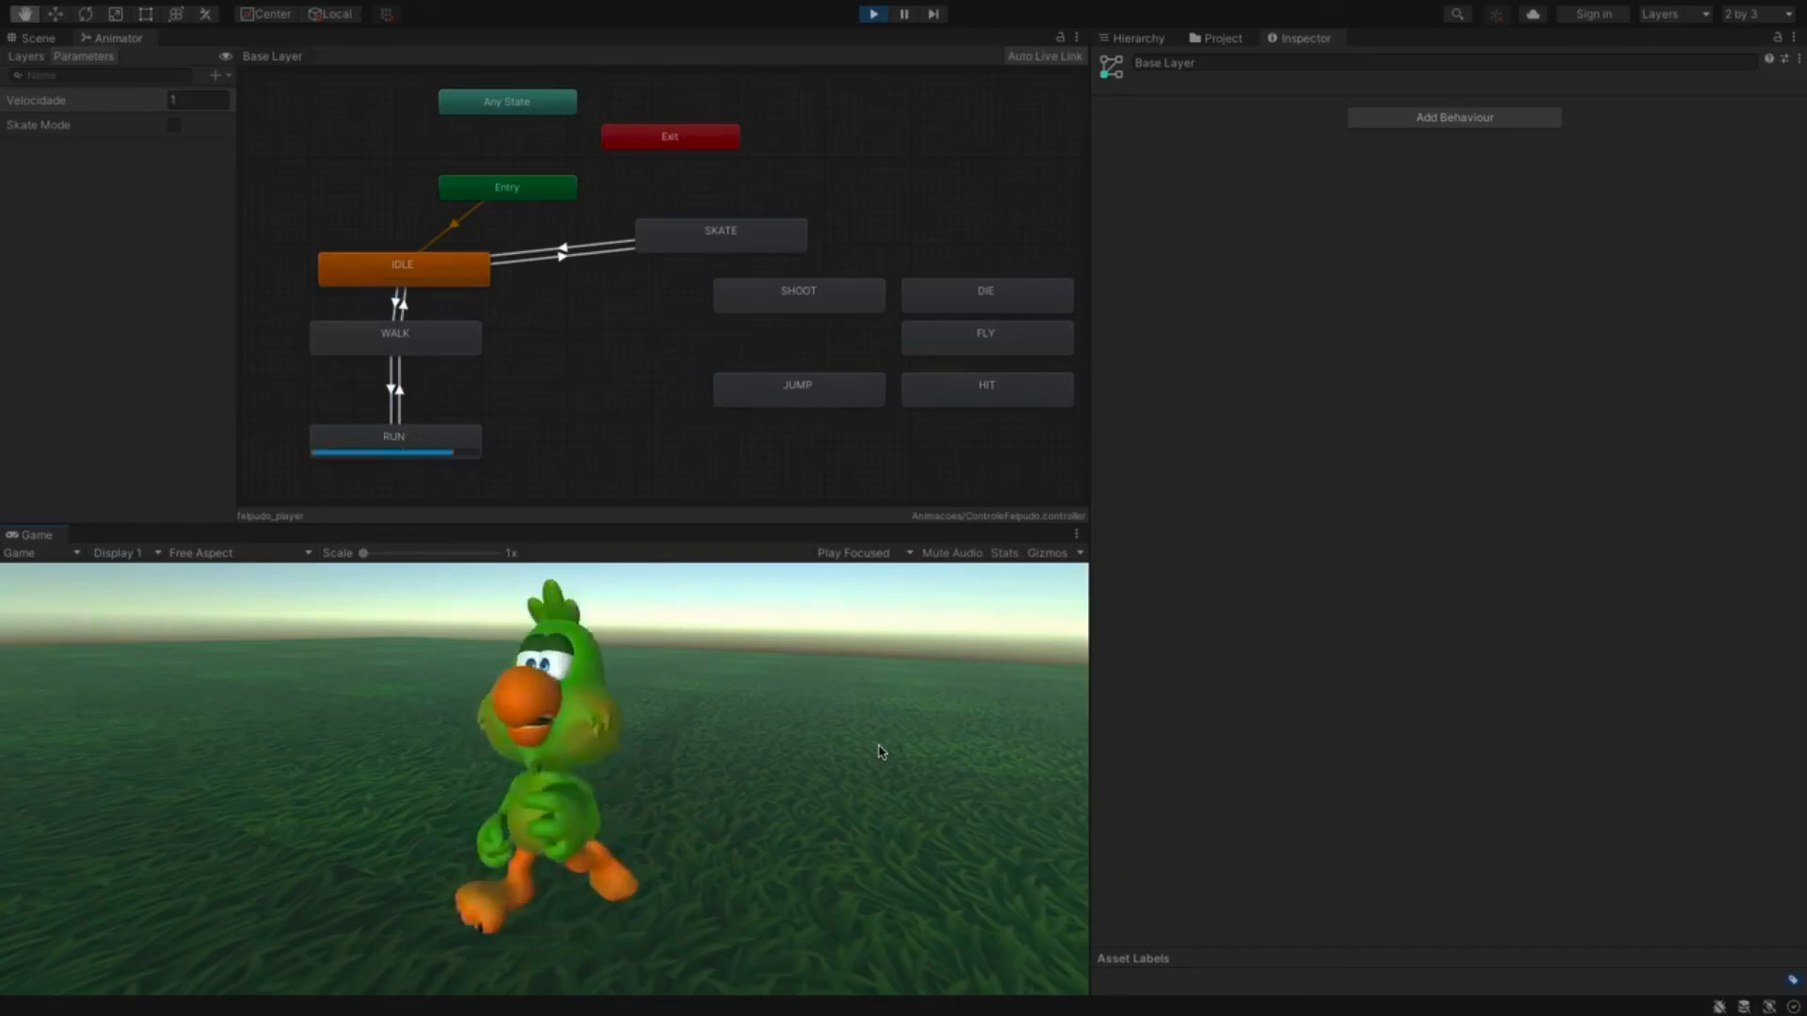
key("shift")
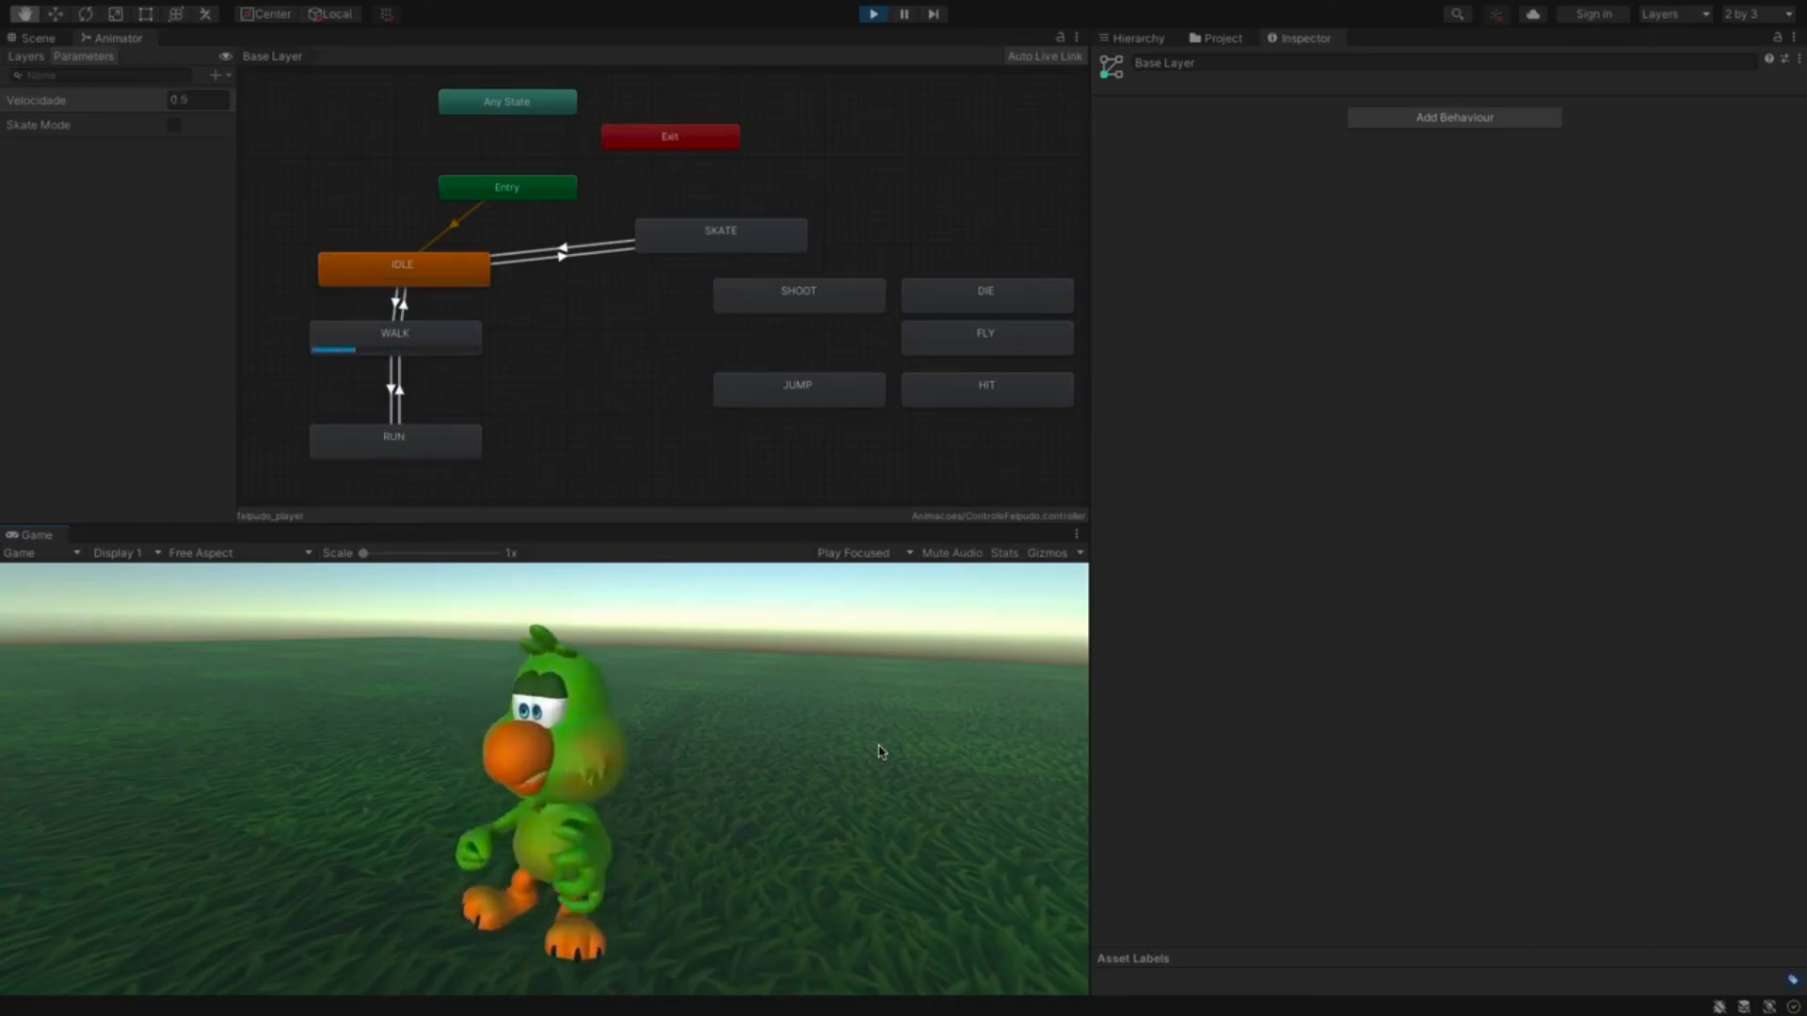
key("shift")
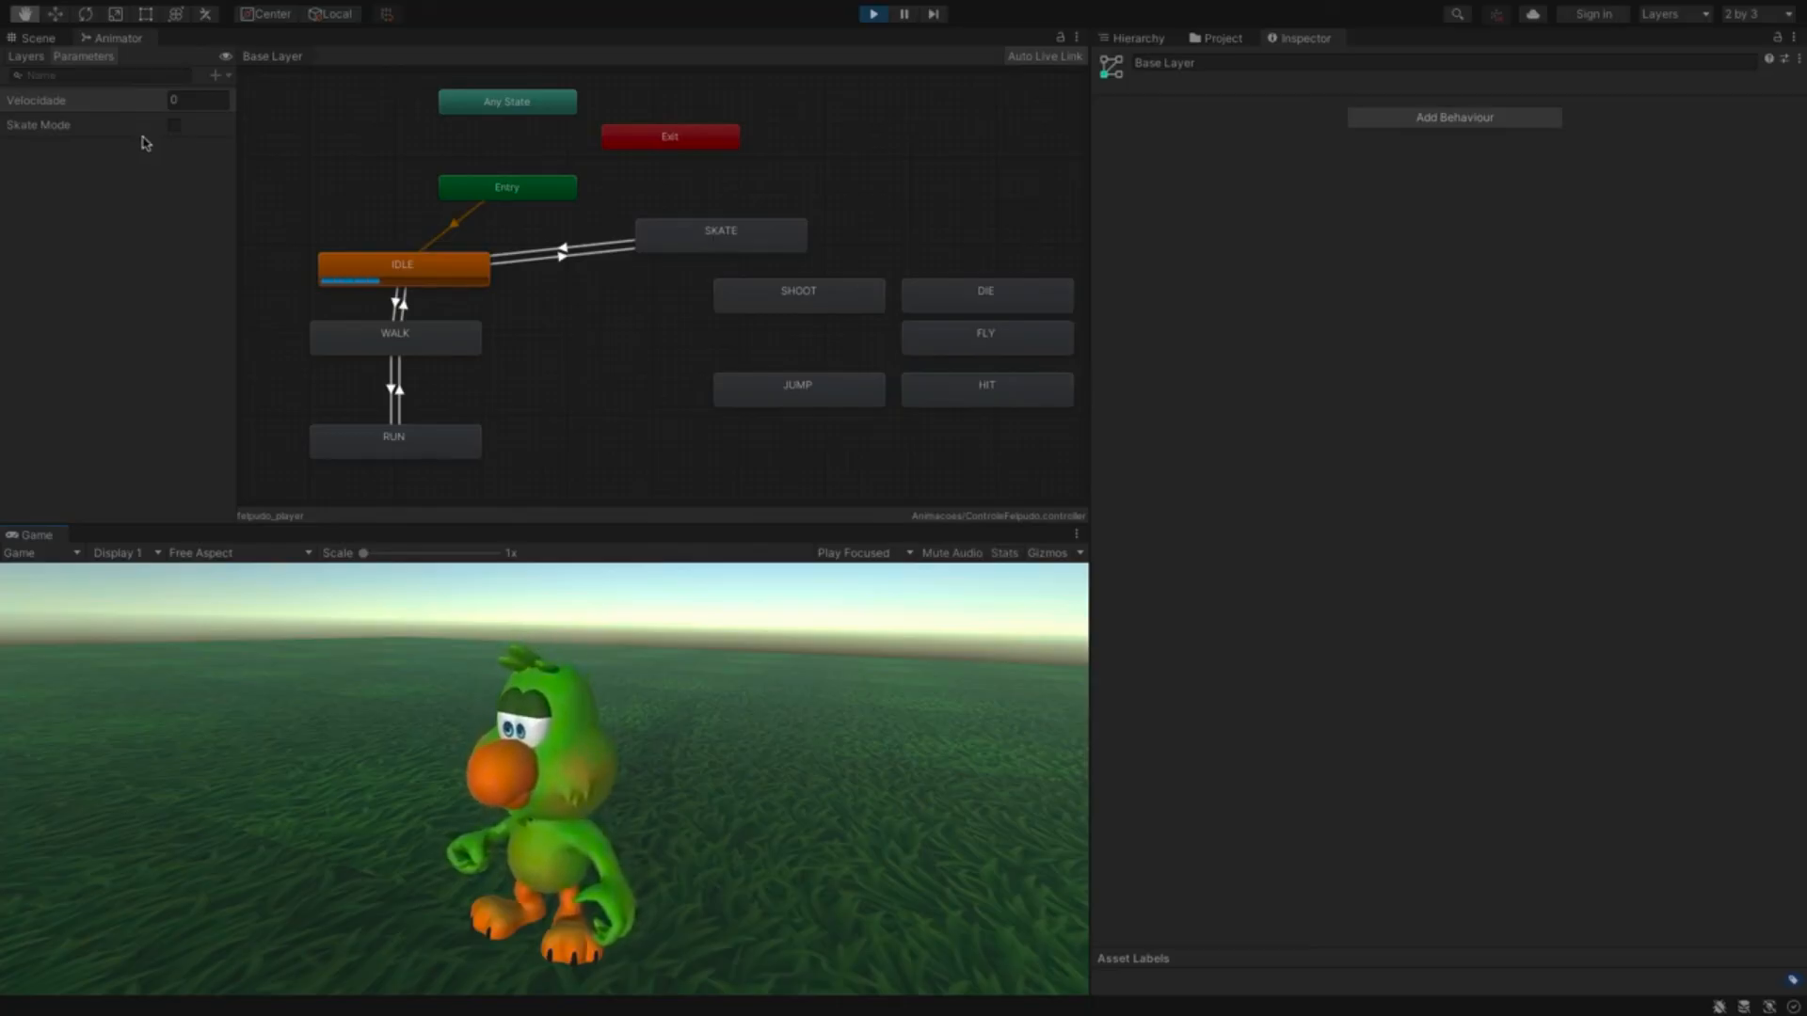
- Test Felpudo's skate, walk and run animations together with the toggled accessories in Play mode, watching Velocidade and Skate Mode in the Animator
key("space")
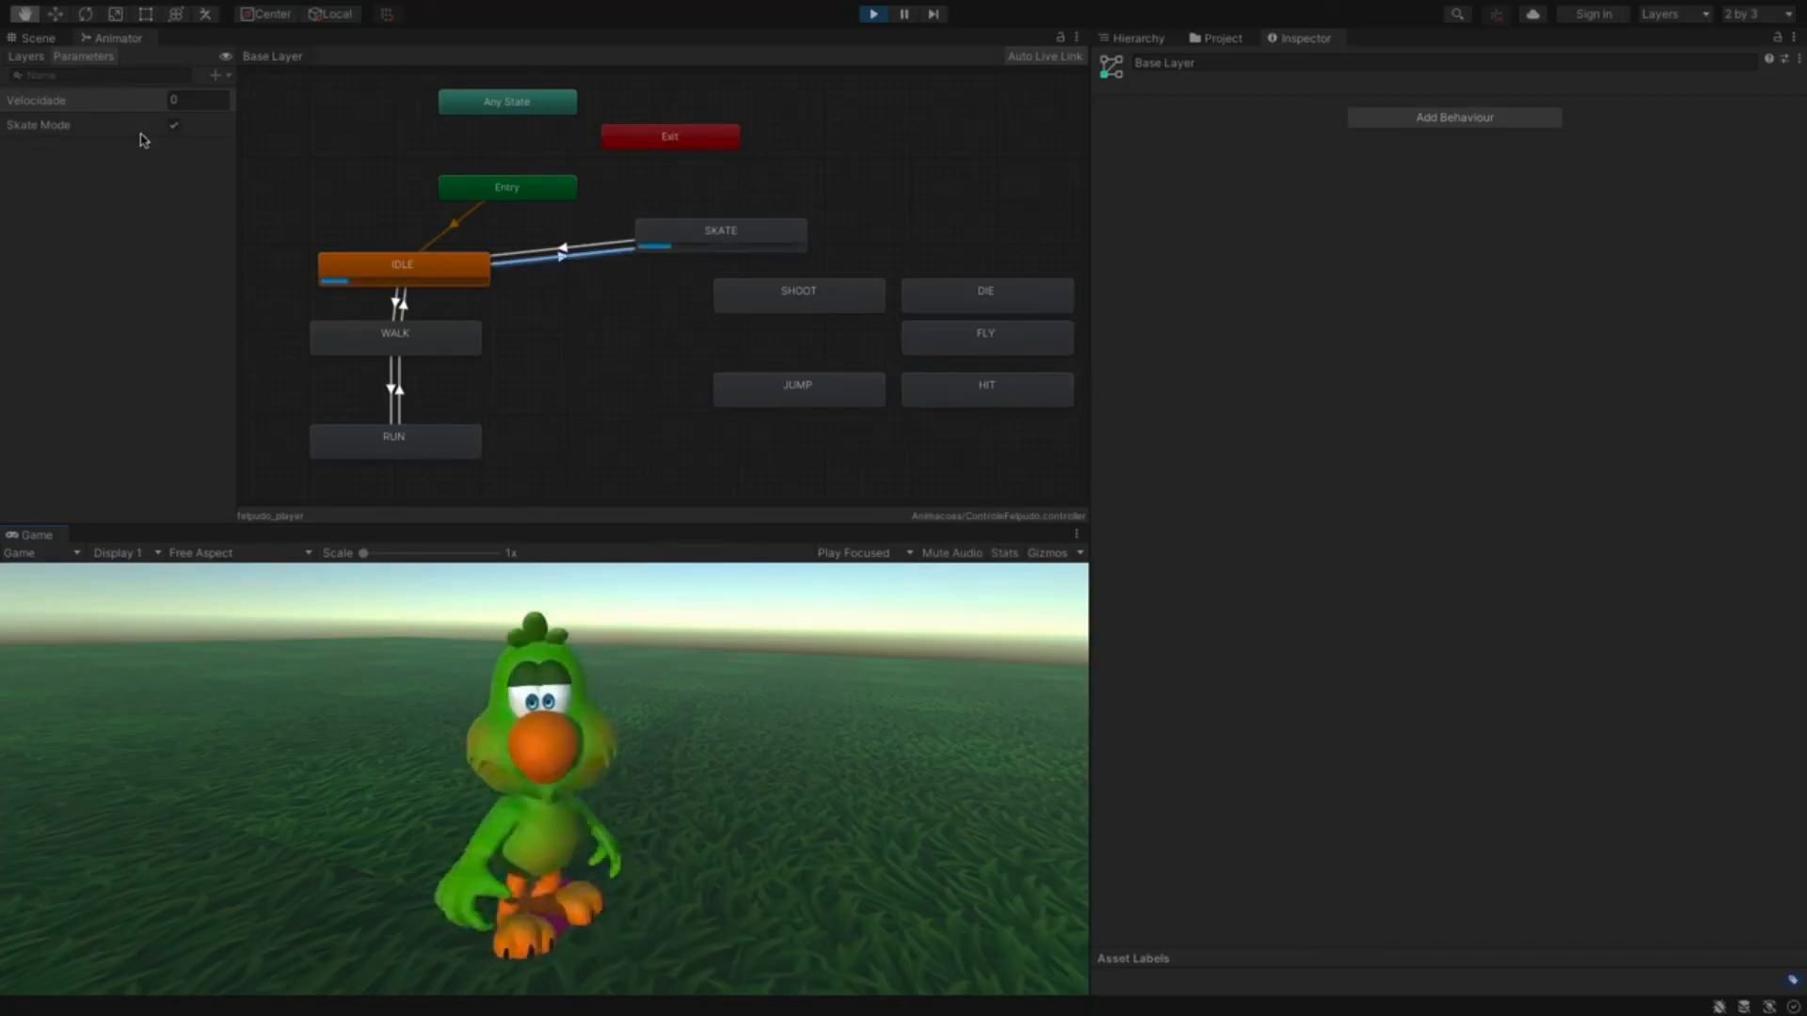
key("space")
key("w")
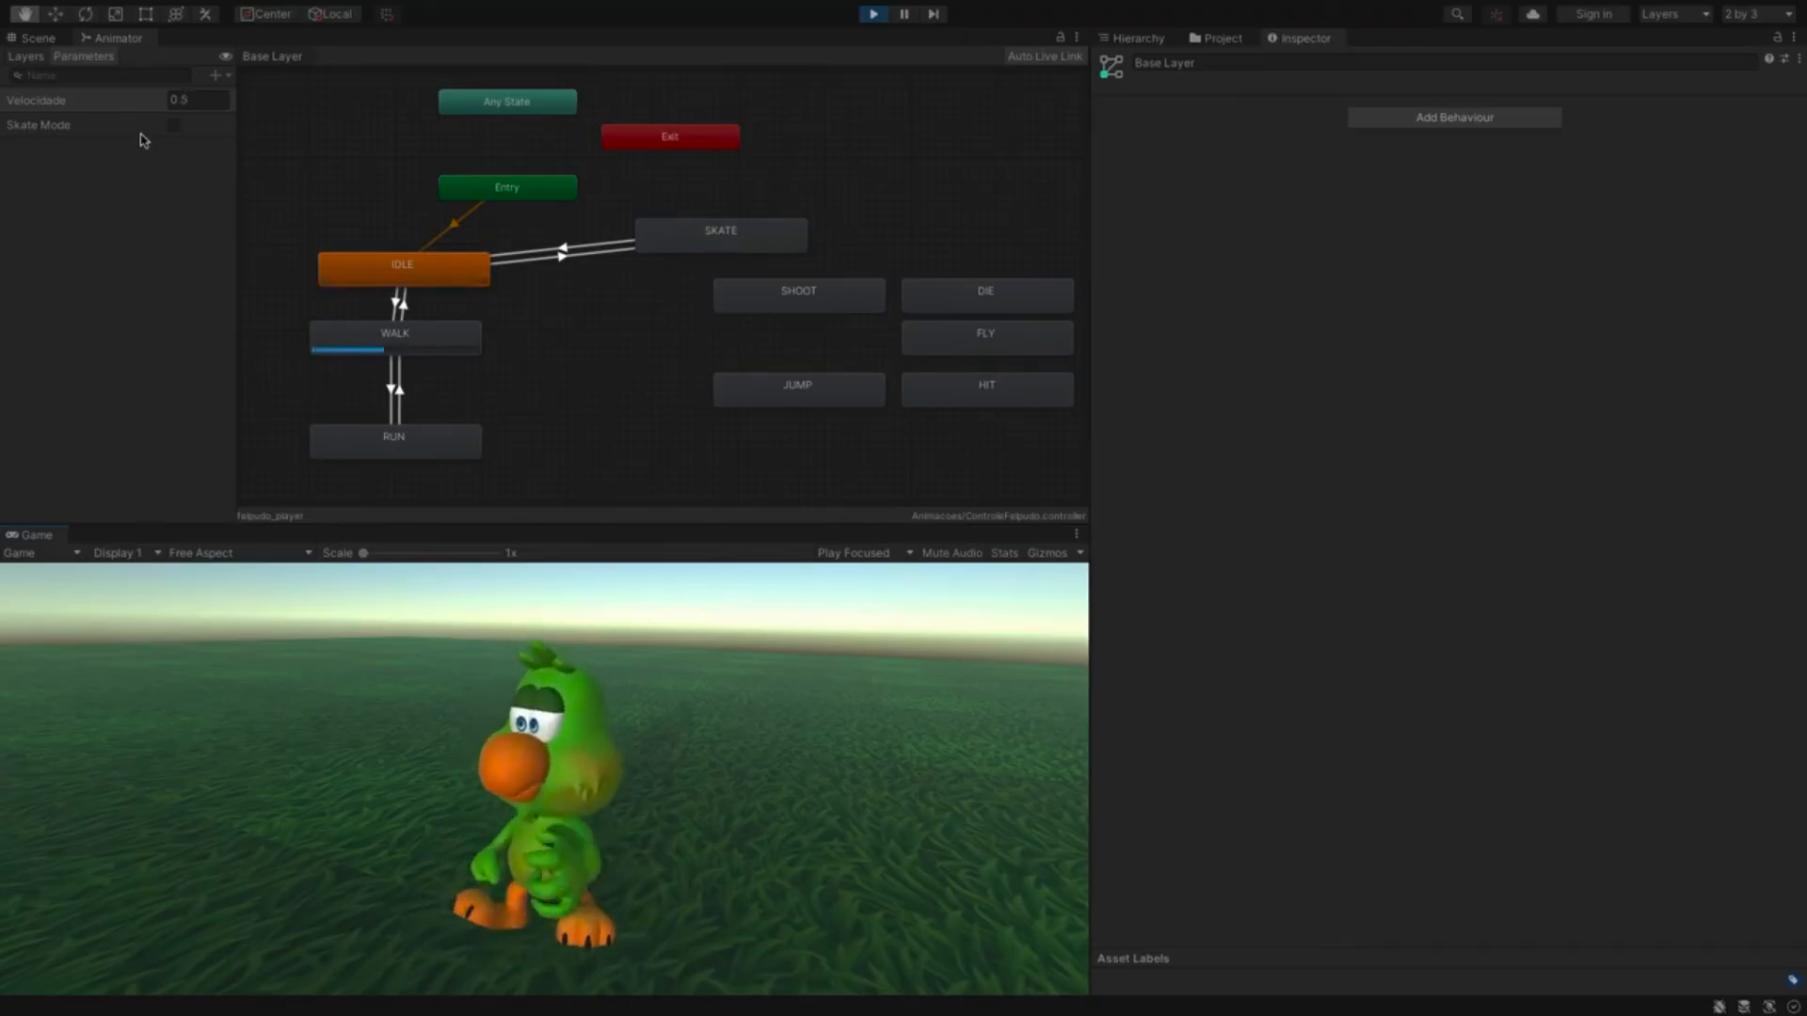
key("w")
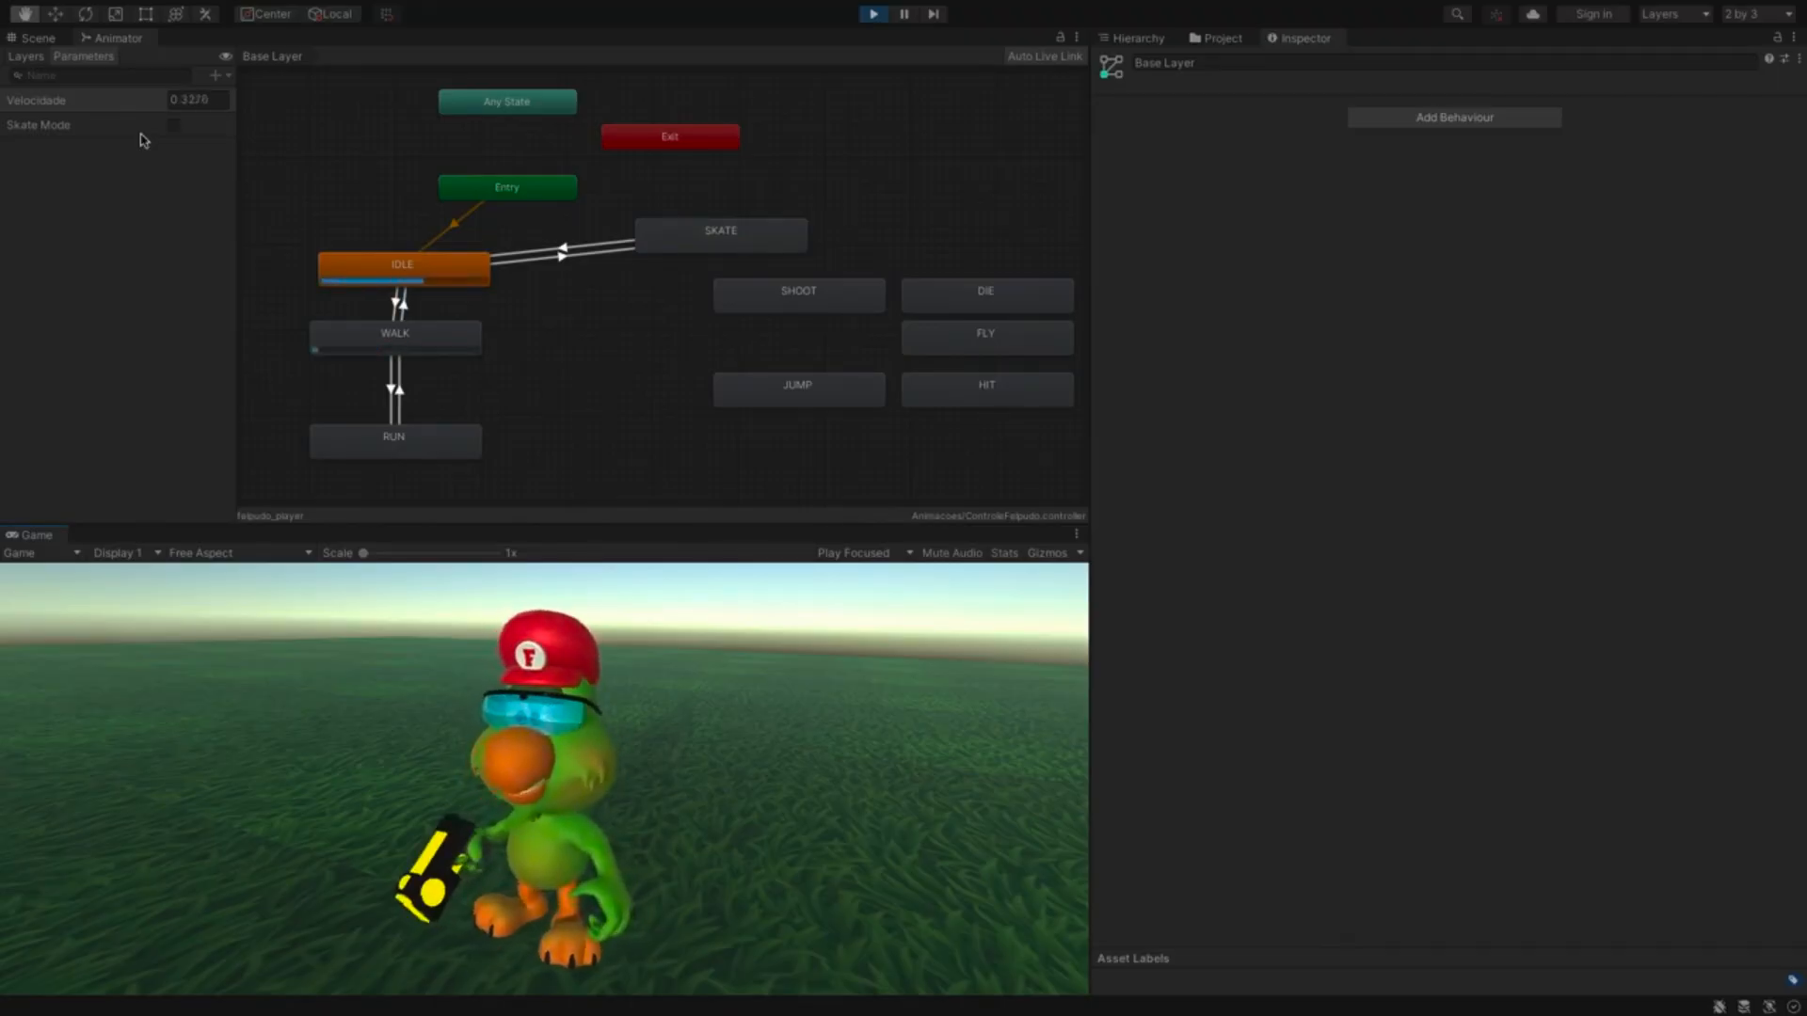
key("shift")
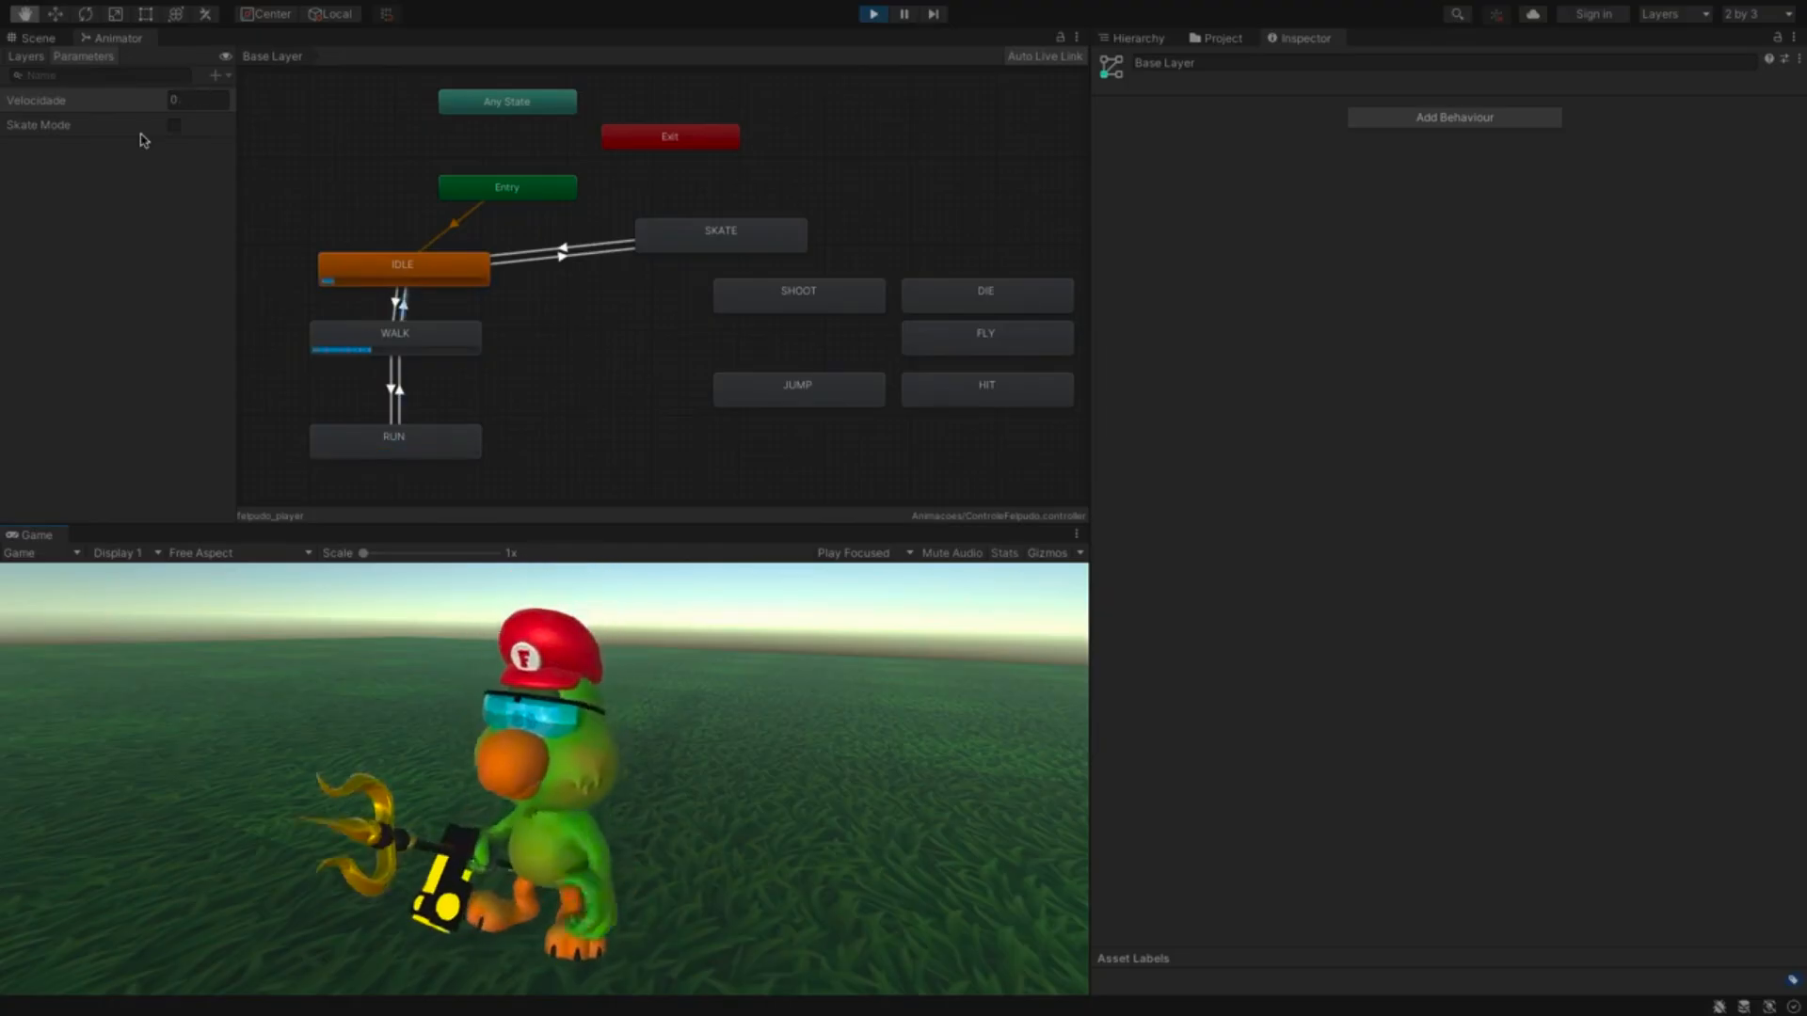
key("1")
key("2")
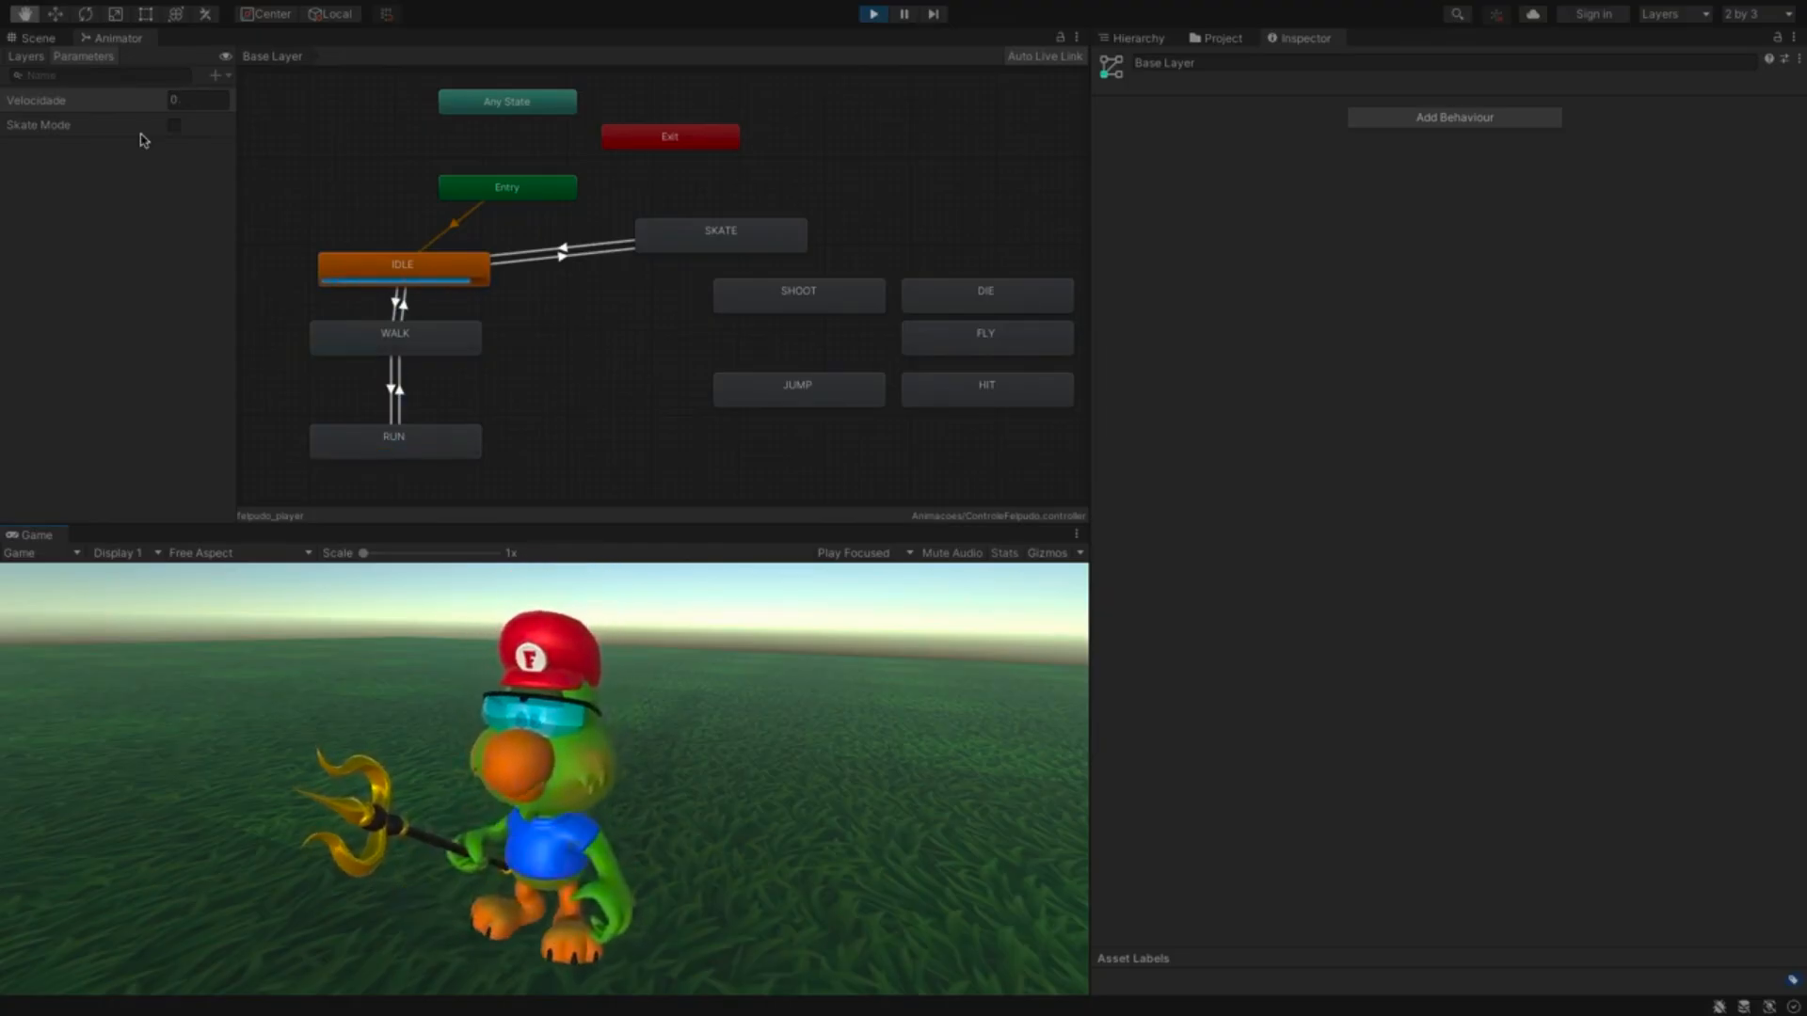
key("w")
key("shift")
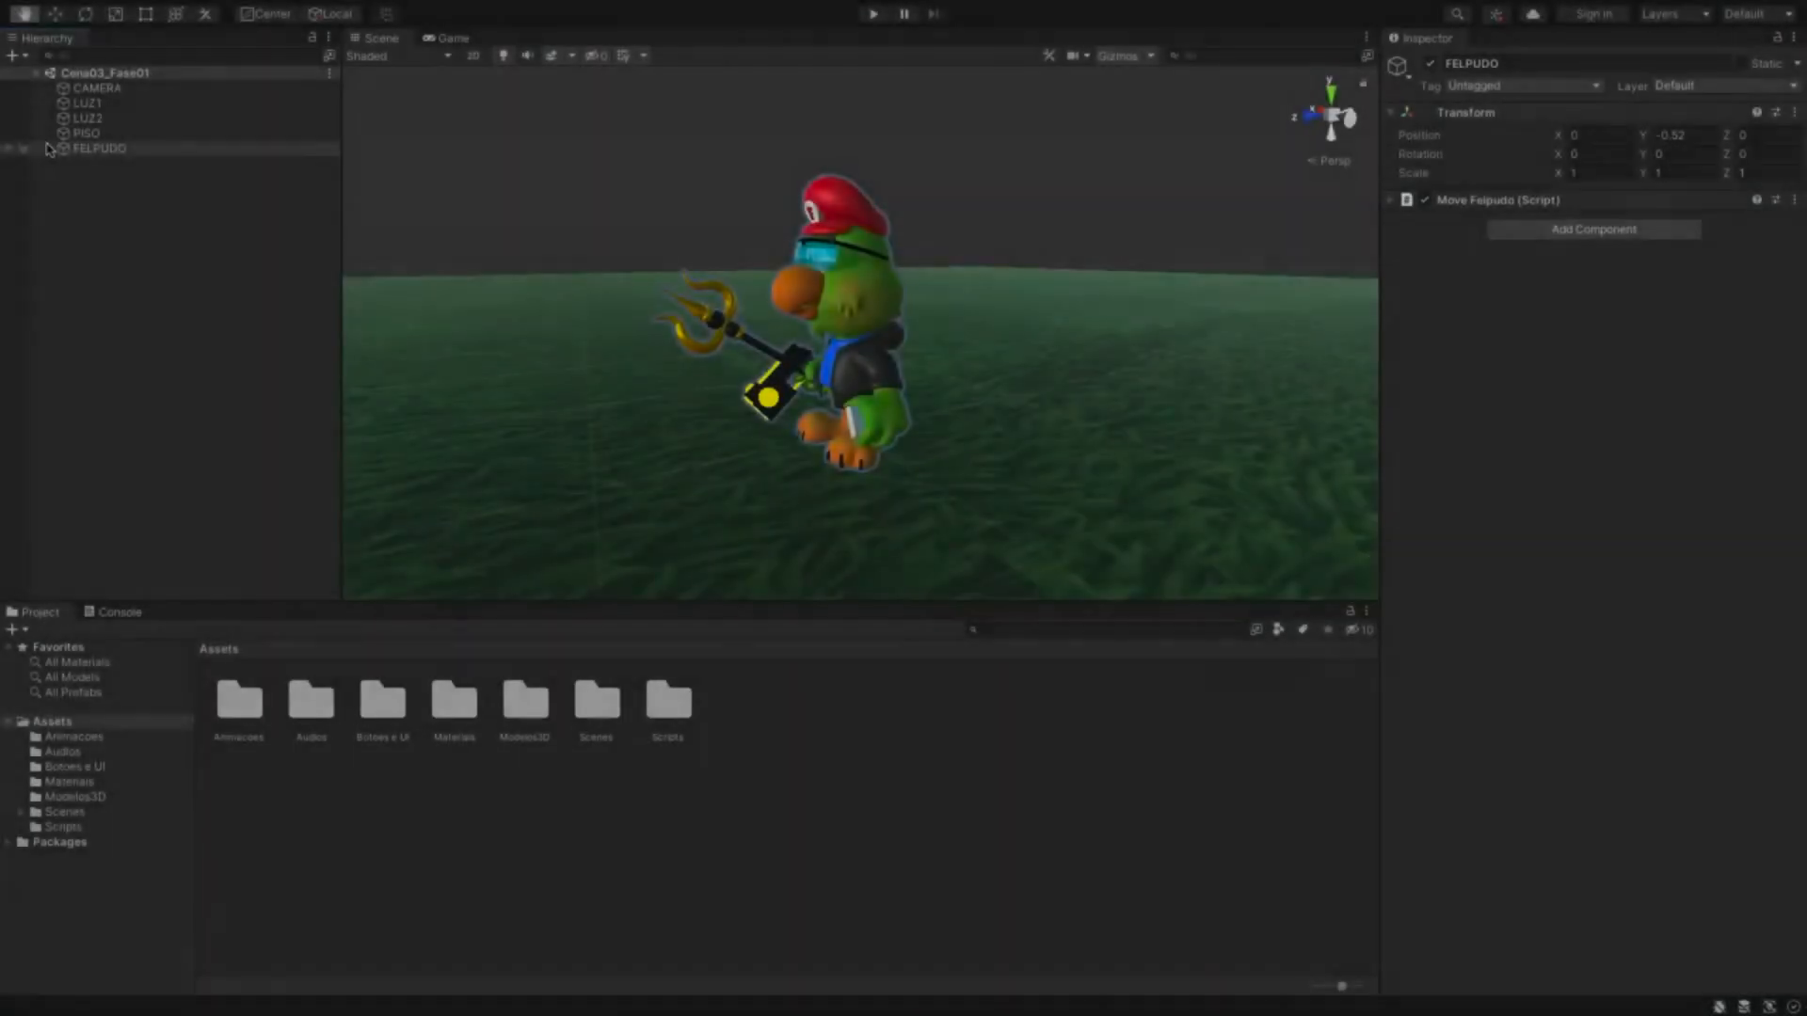
- Add a Character Controller component to the FELPUDO object in the Cena03_Fase01 scene
left_click(49, 149)
left_click(98, 148)
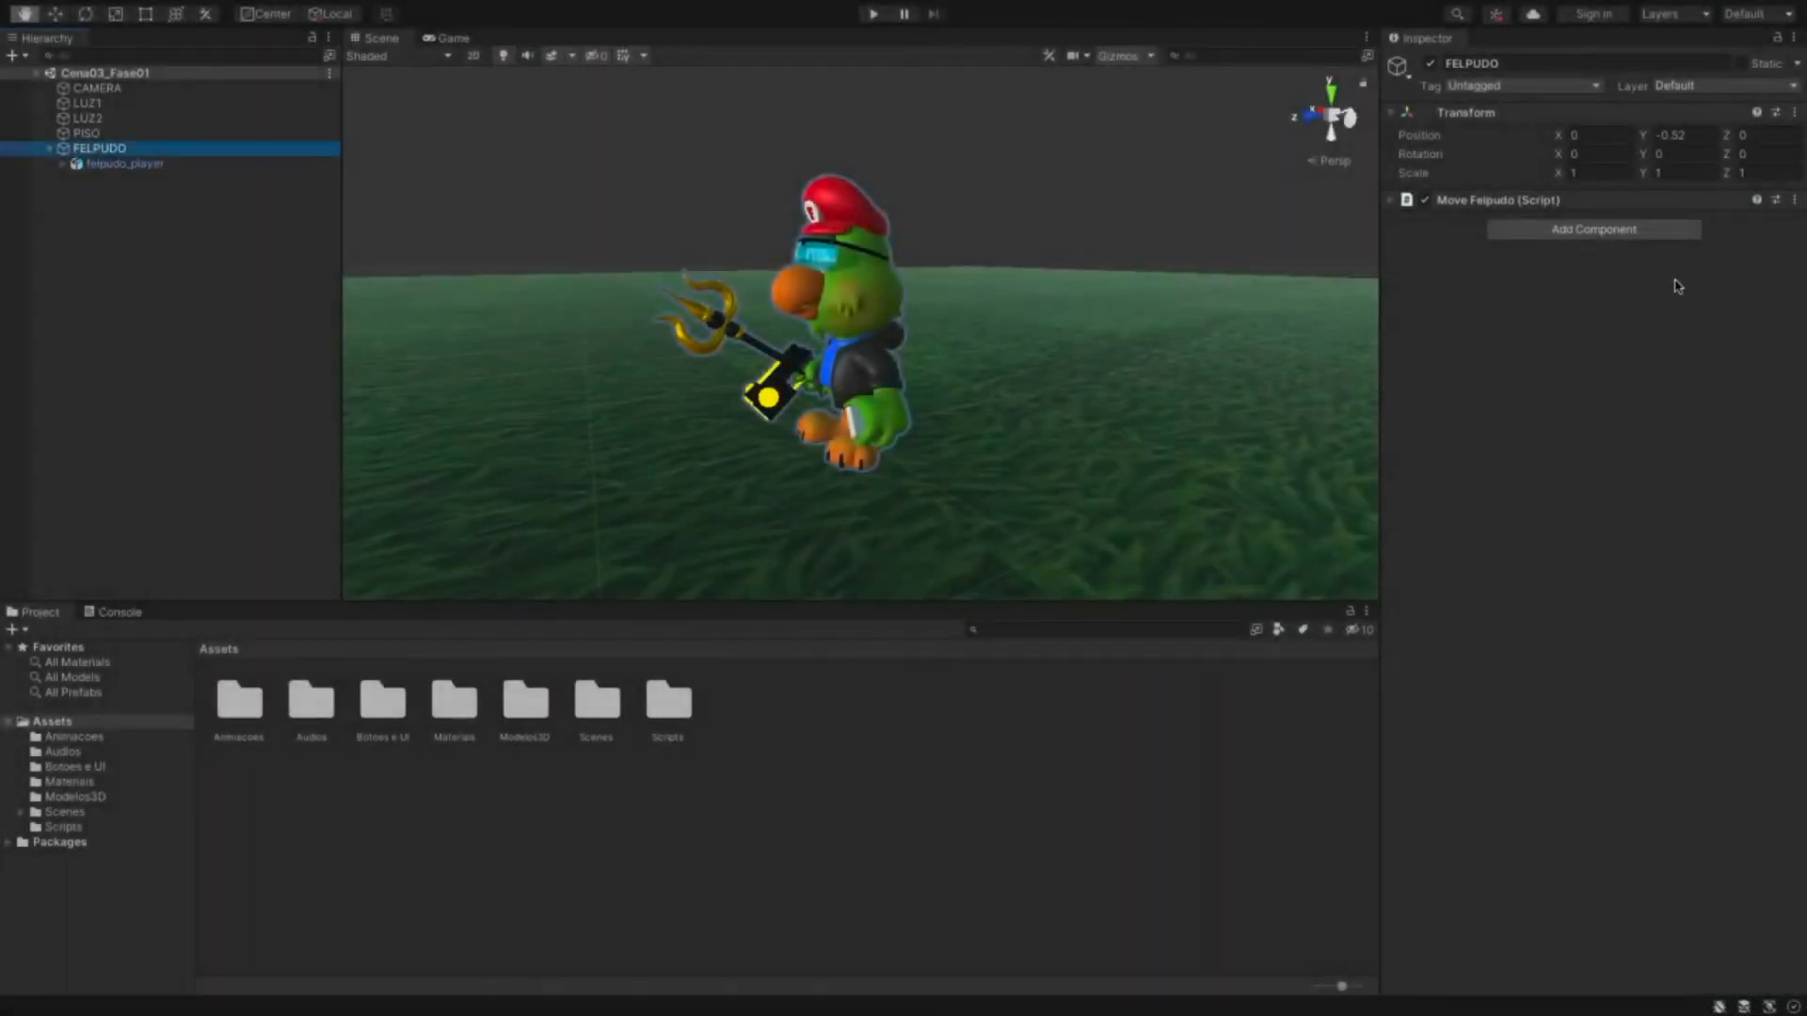
left_click(1524, 235)
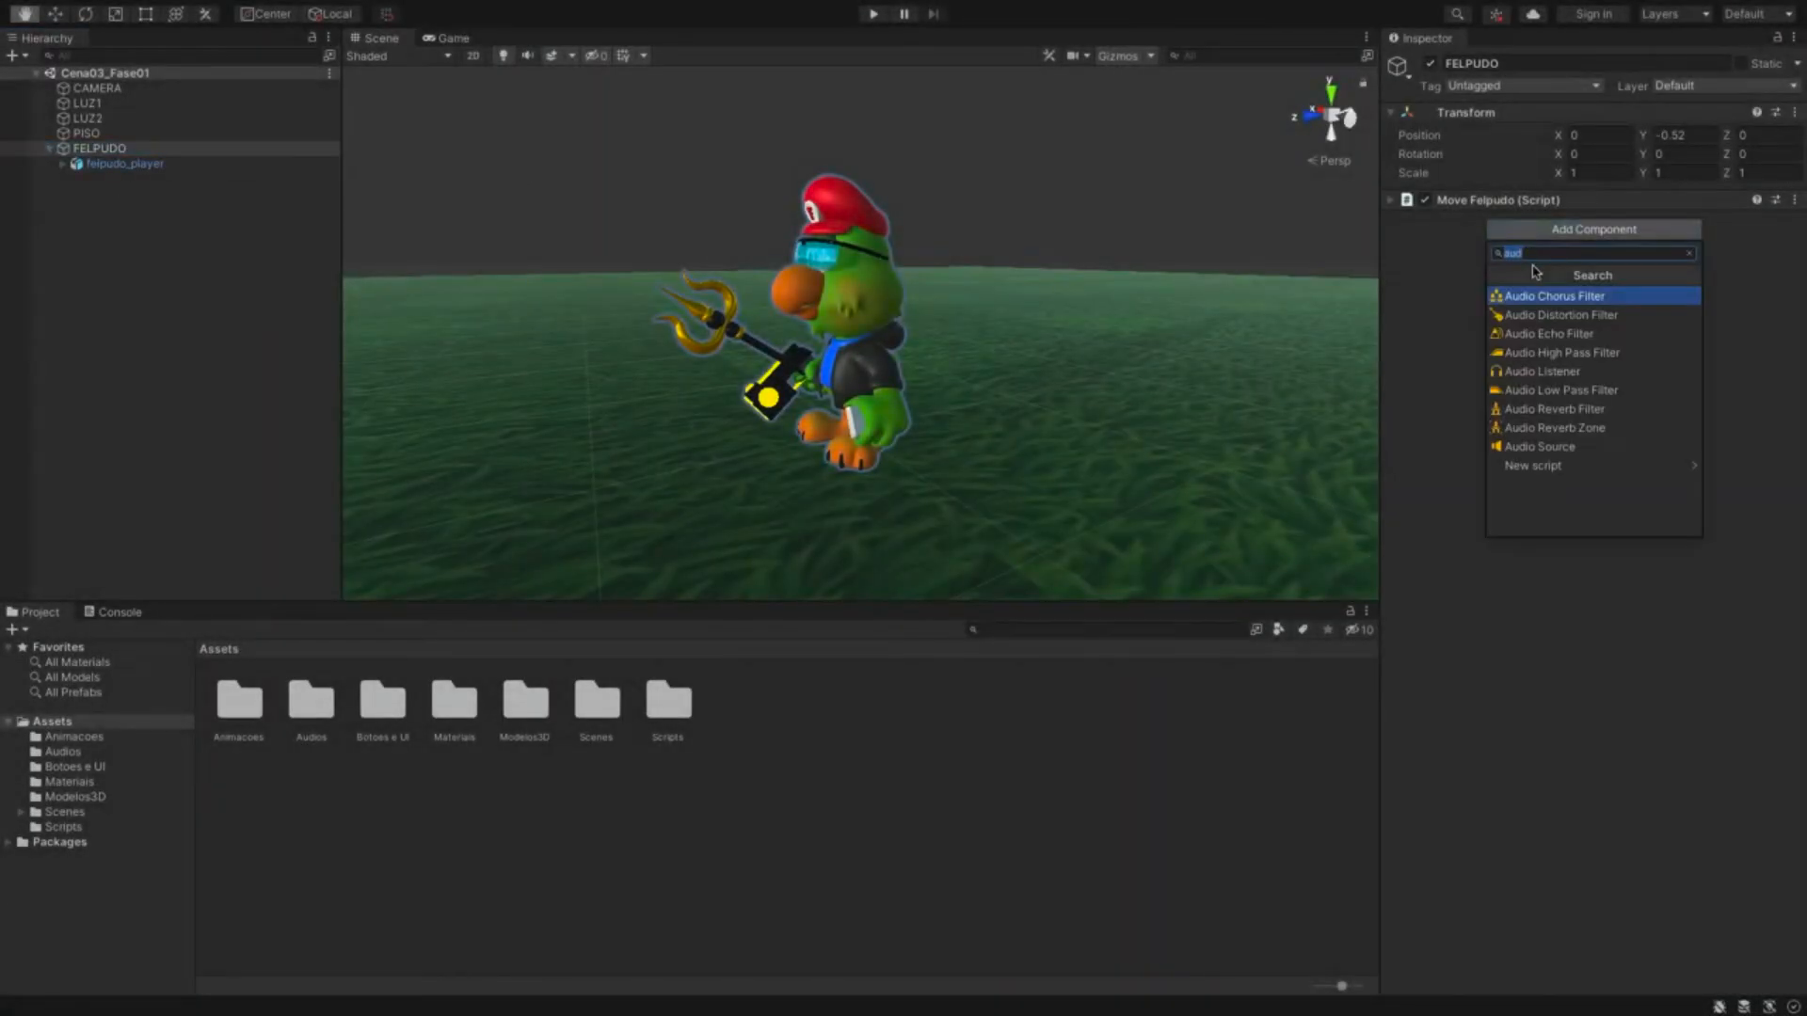
type("char")
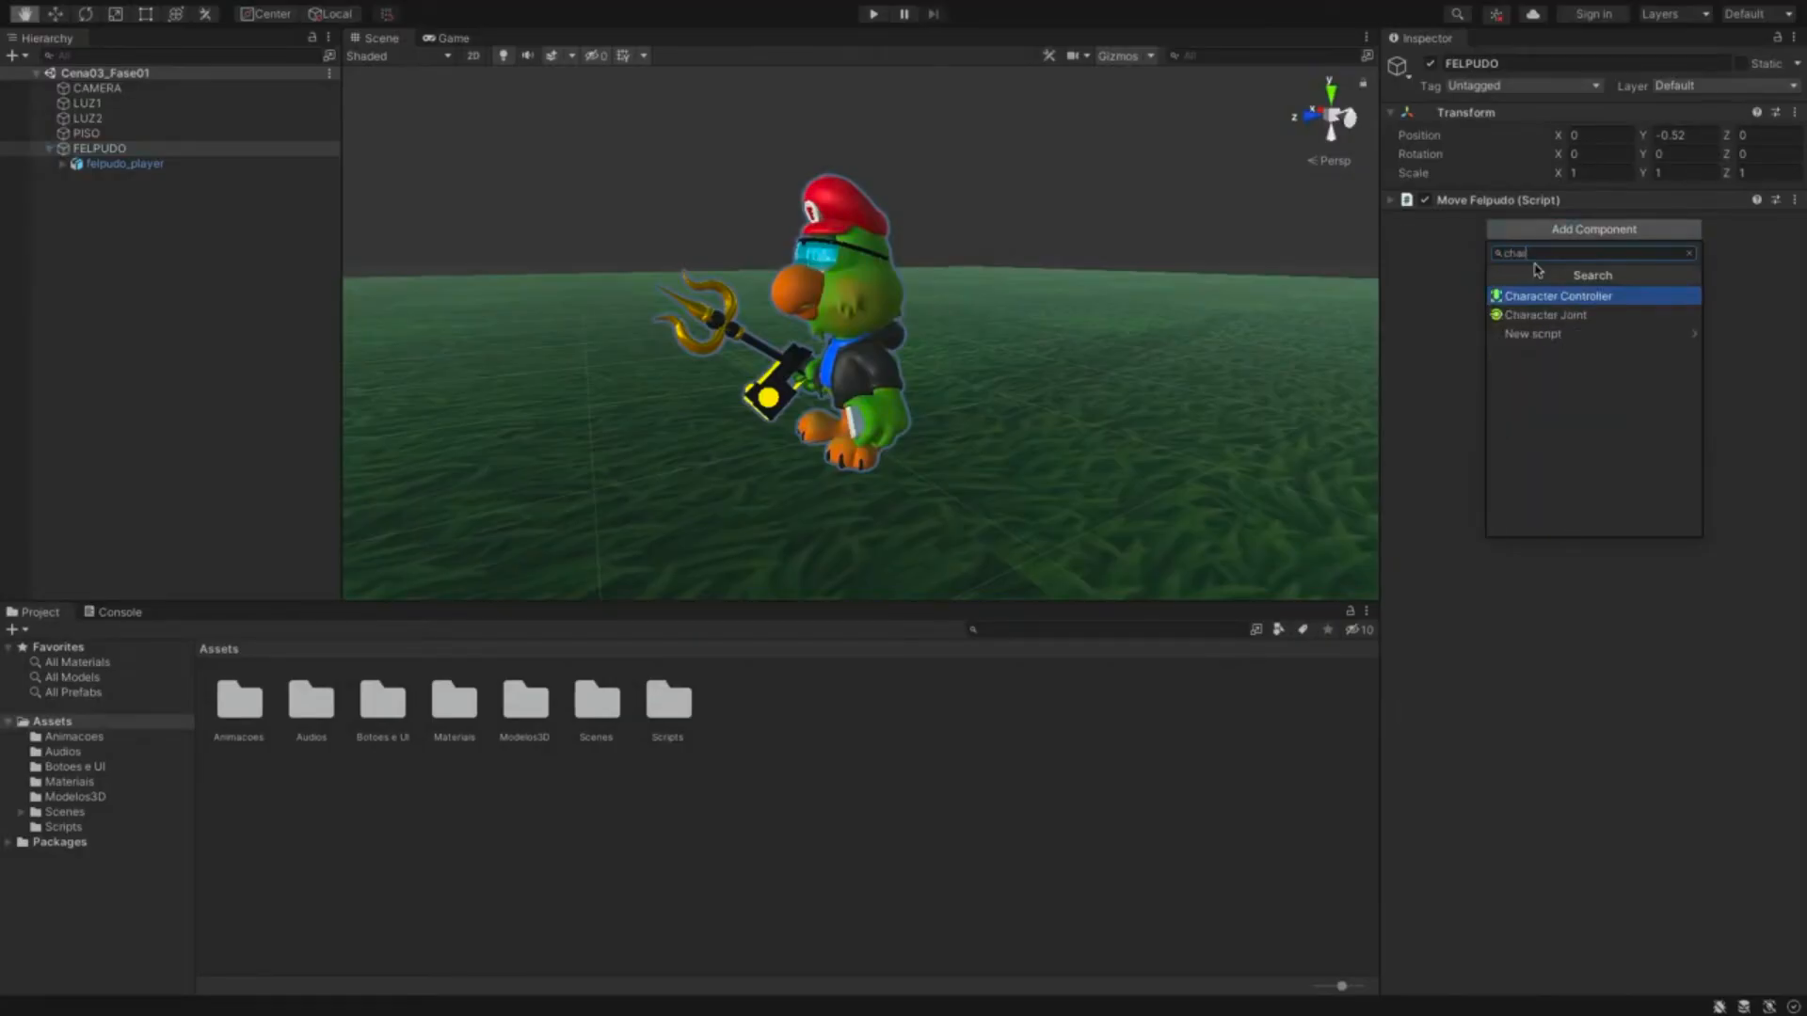
left_click(1541, 299)
- Fit the Character Controller's capsule around Felpudo with Center Y 5.93, Radius 2.62 and Height 11.55, and collapse the component
left_click_drag(850, 421, 1054, 372, "alt")
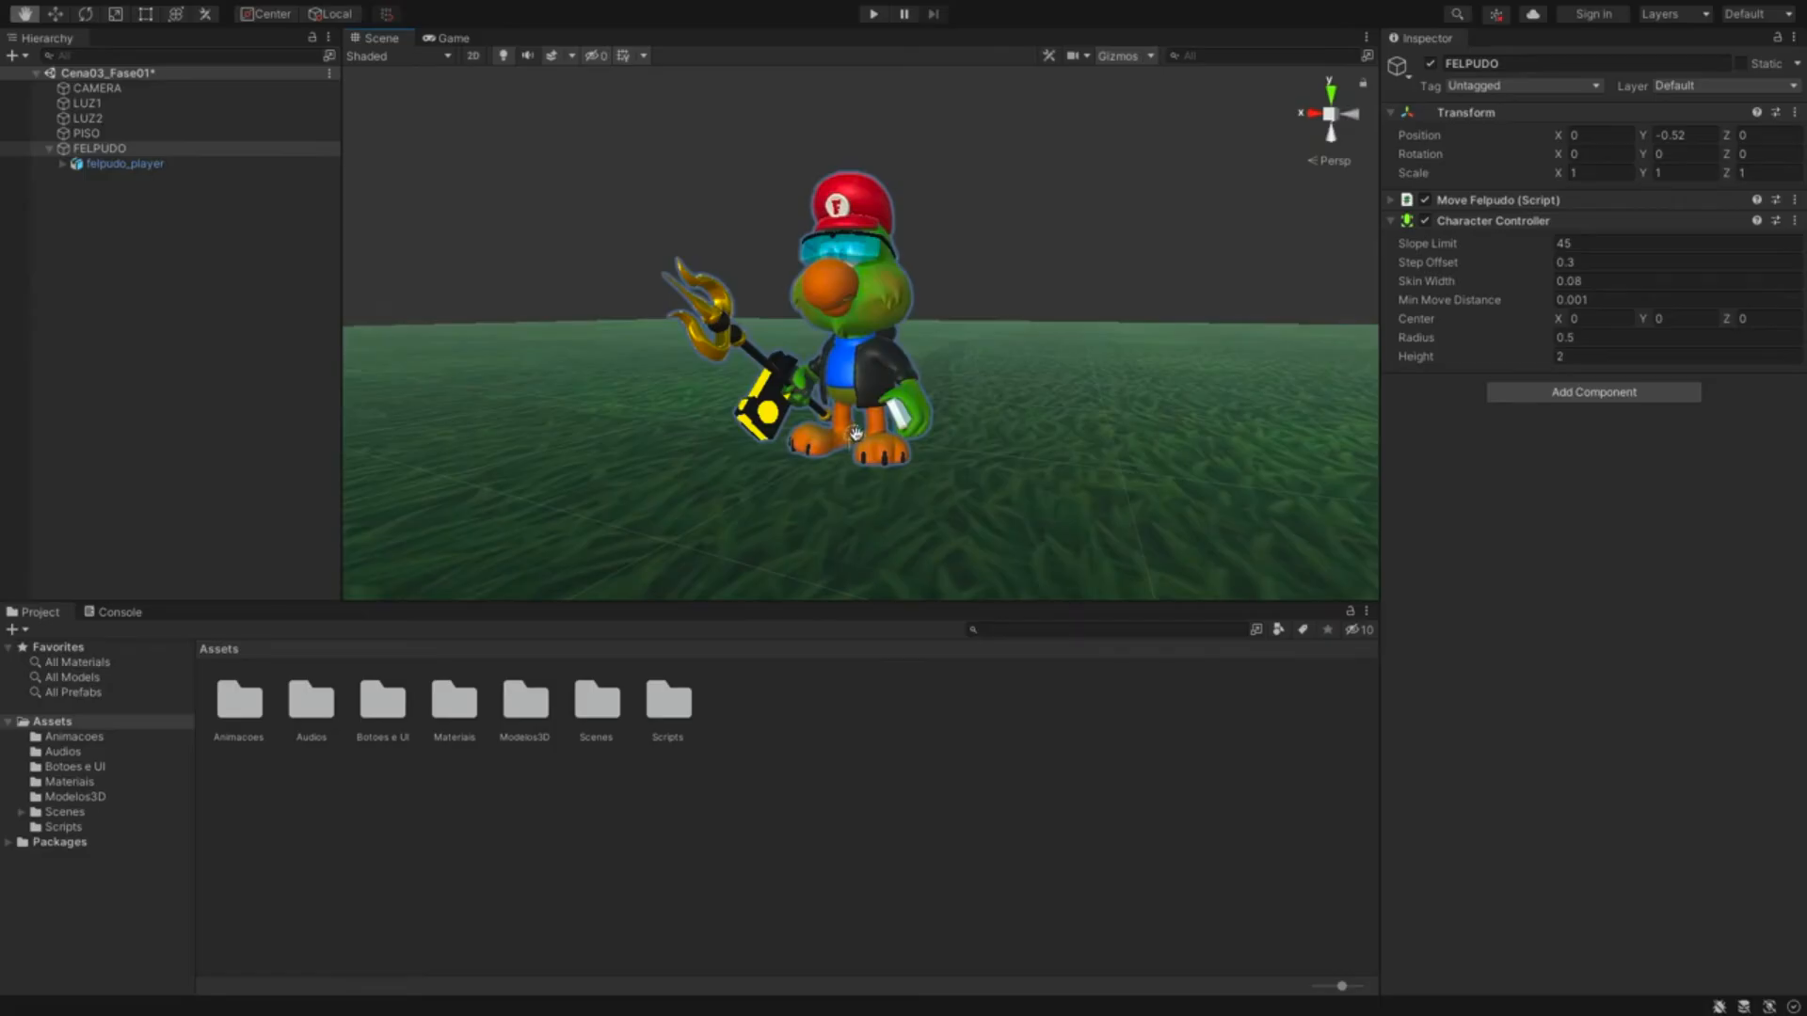
mouse_move(852, 434)
left_mouse_down("alt")
mouse_move(922, 439)
mouse_move(887, 438)
left_mouse_up("alt")
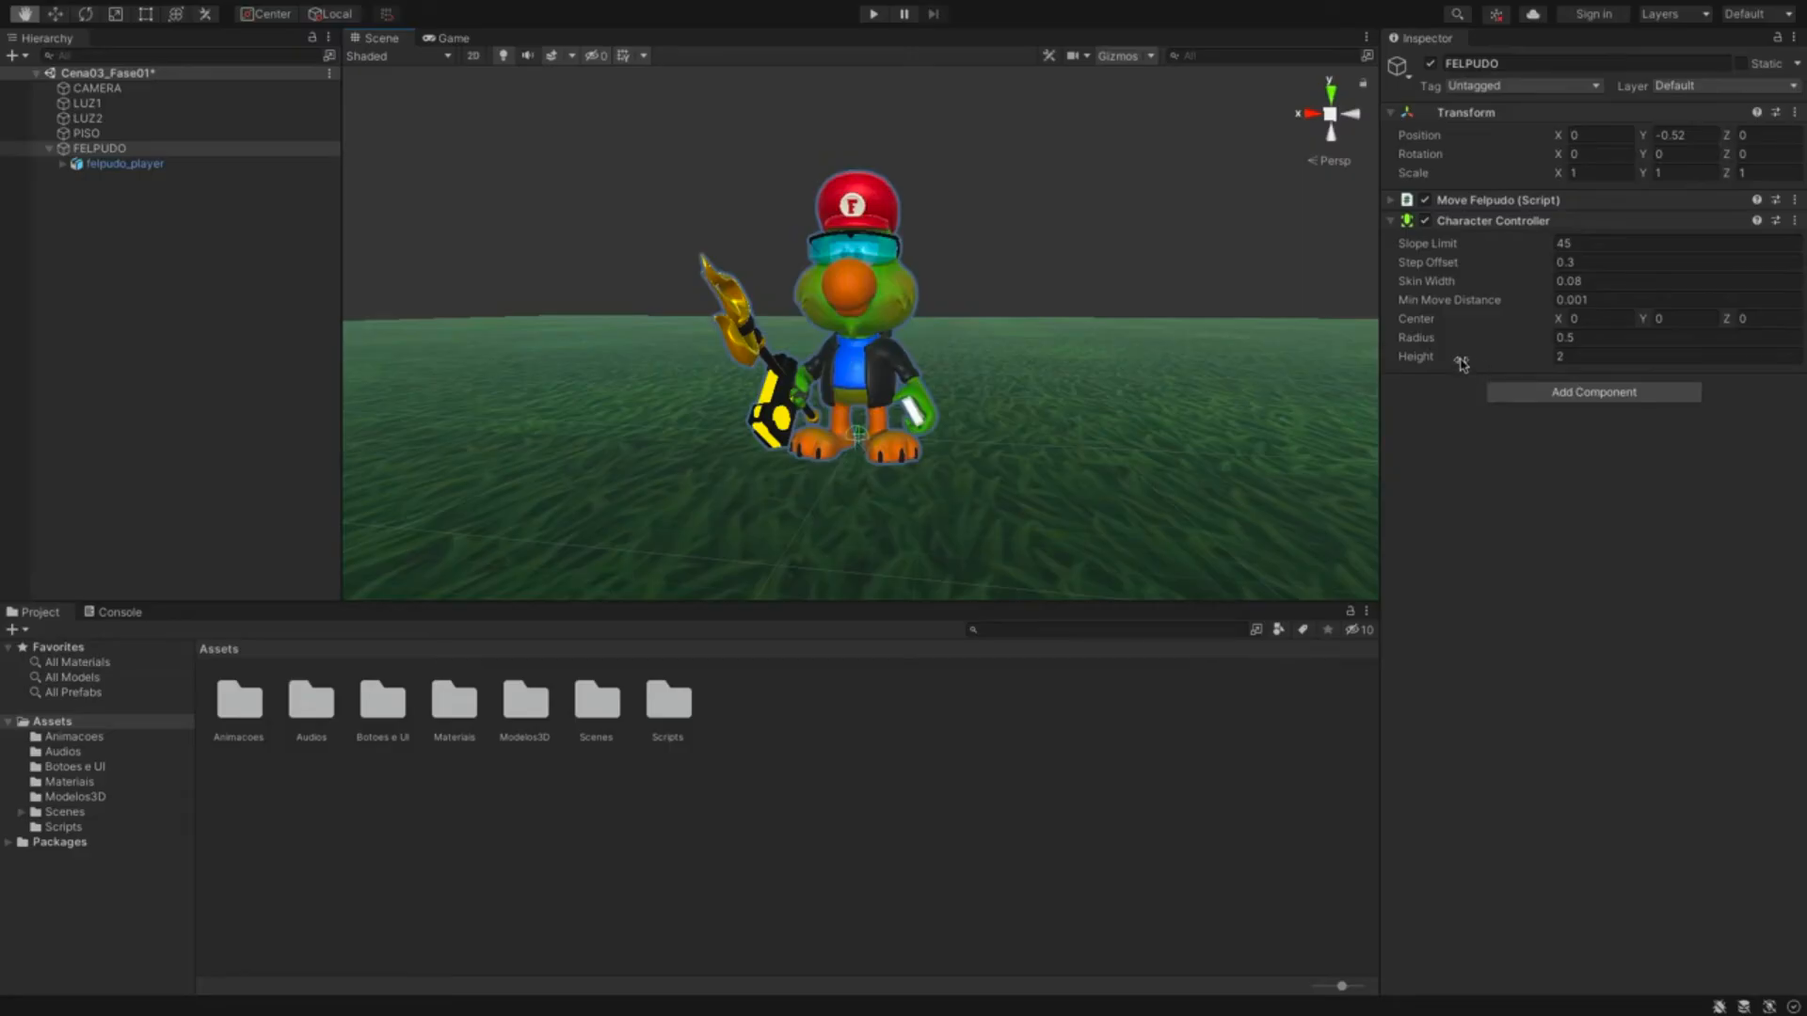
left_click_drag(1643, 318, 1712, 316)
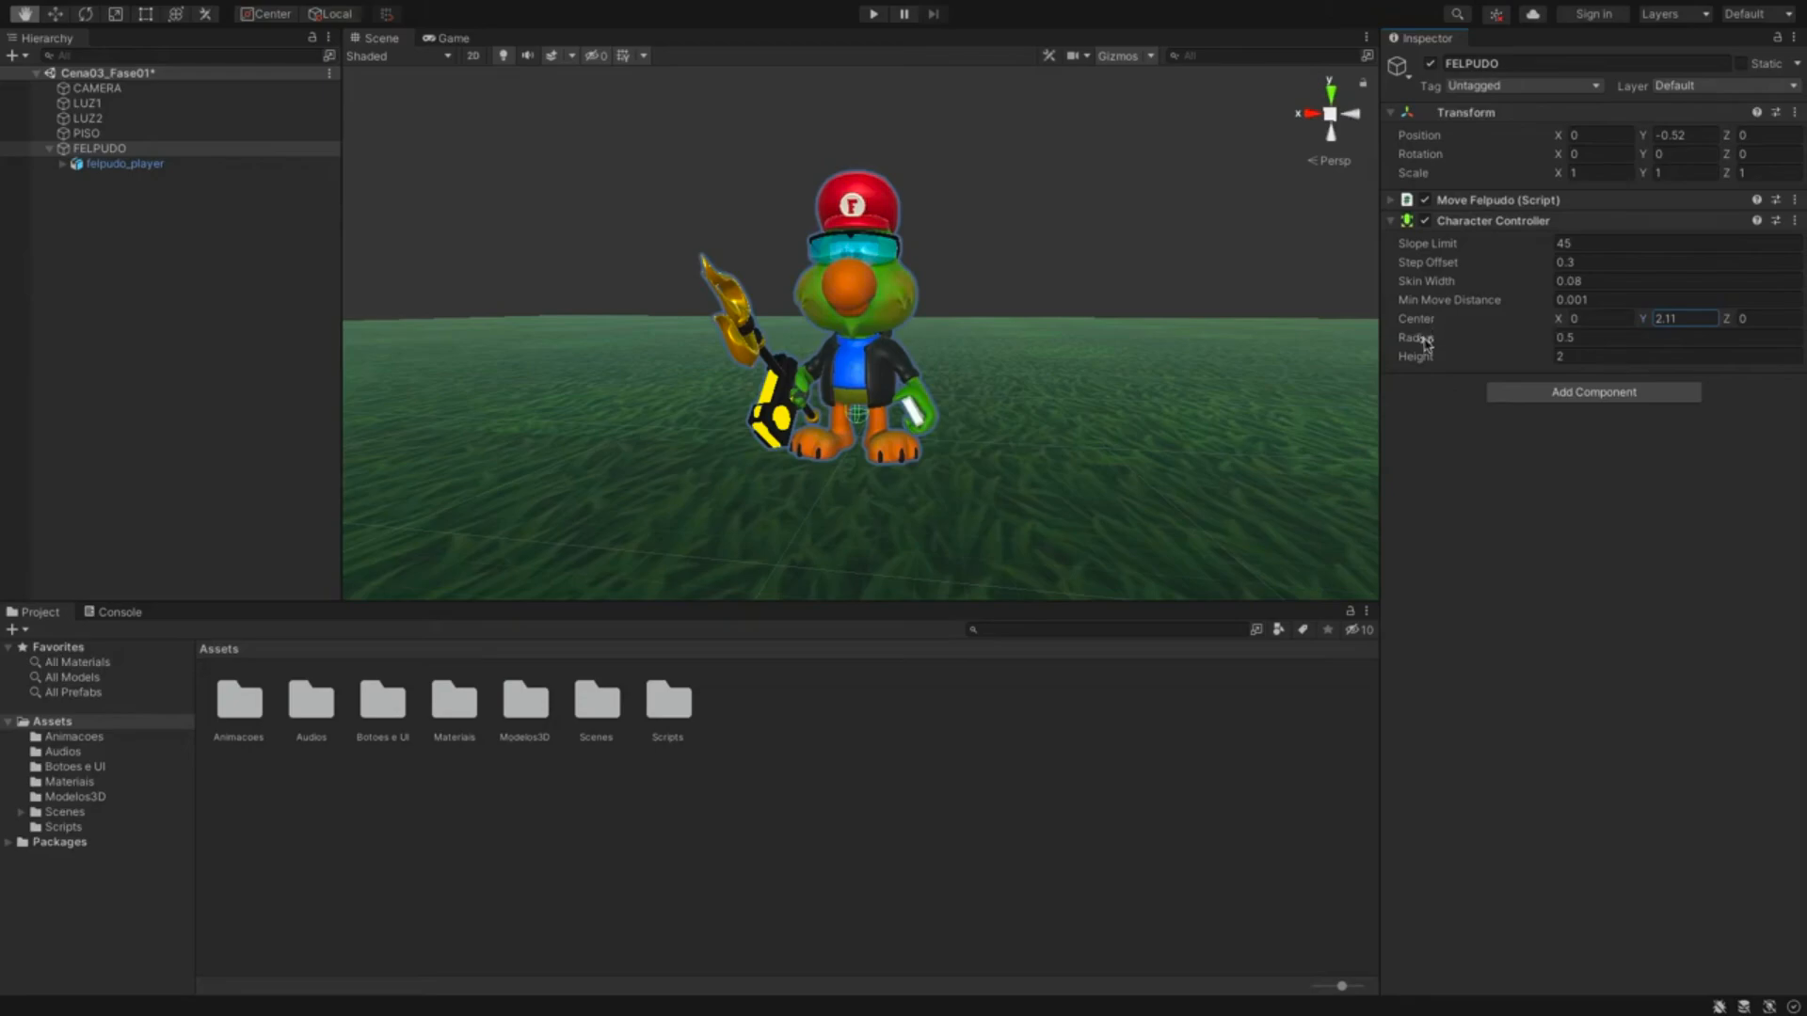
mouse_move(1426, 344)
left_mouse_down()
mouse_move(1510, 350)
mouse_move(1417, 364)
mouse_move(1640, 372)
mouse_move(1608, 333)
mouse_move(1444, 340)
left_mouse_up()
left_click_drag(1431, 361, 1496, 363)
left_click_drag(1439, 342, 1419, 343)
left_click_drag(1069, 355, 1060, 300, "alt")
left_click(1330, 159)
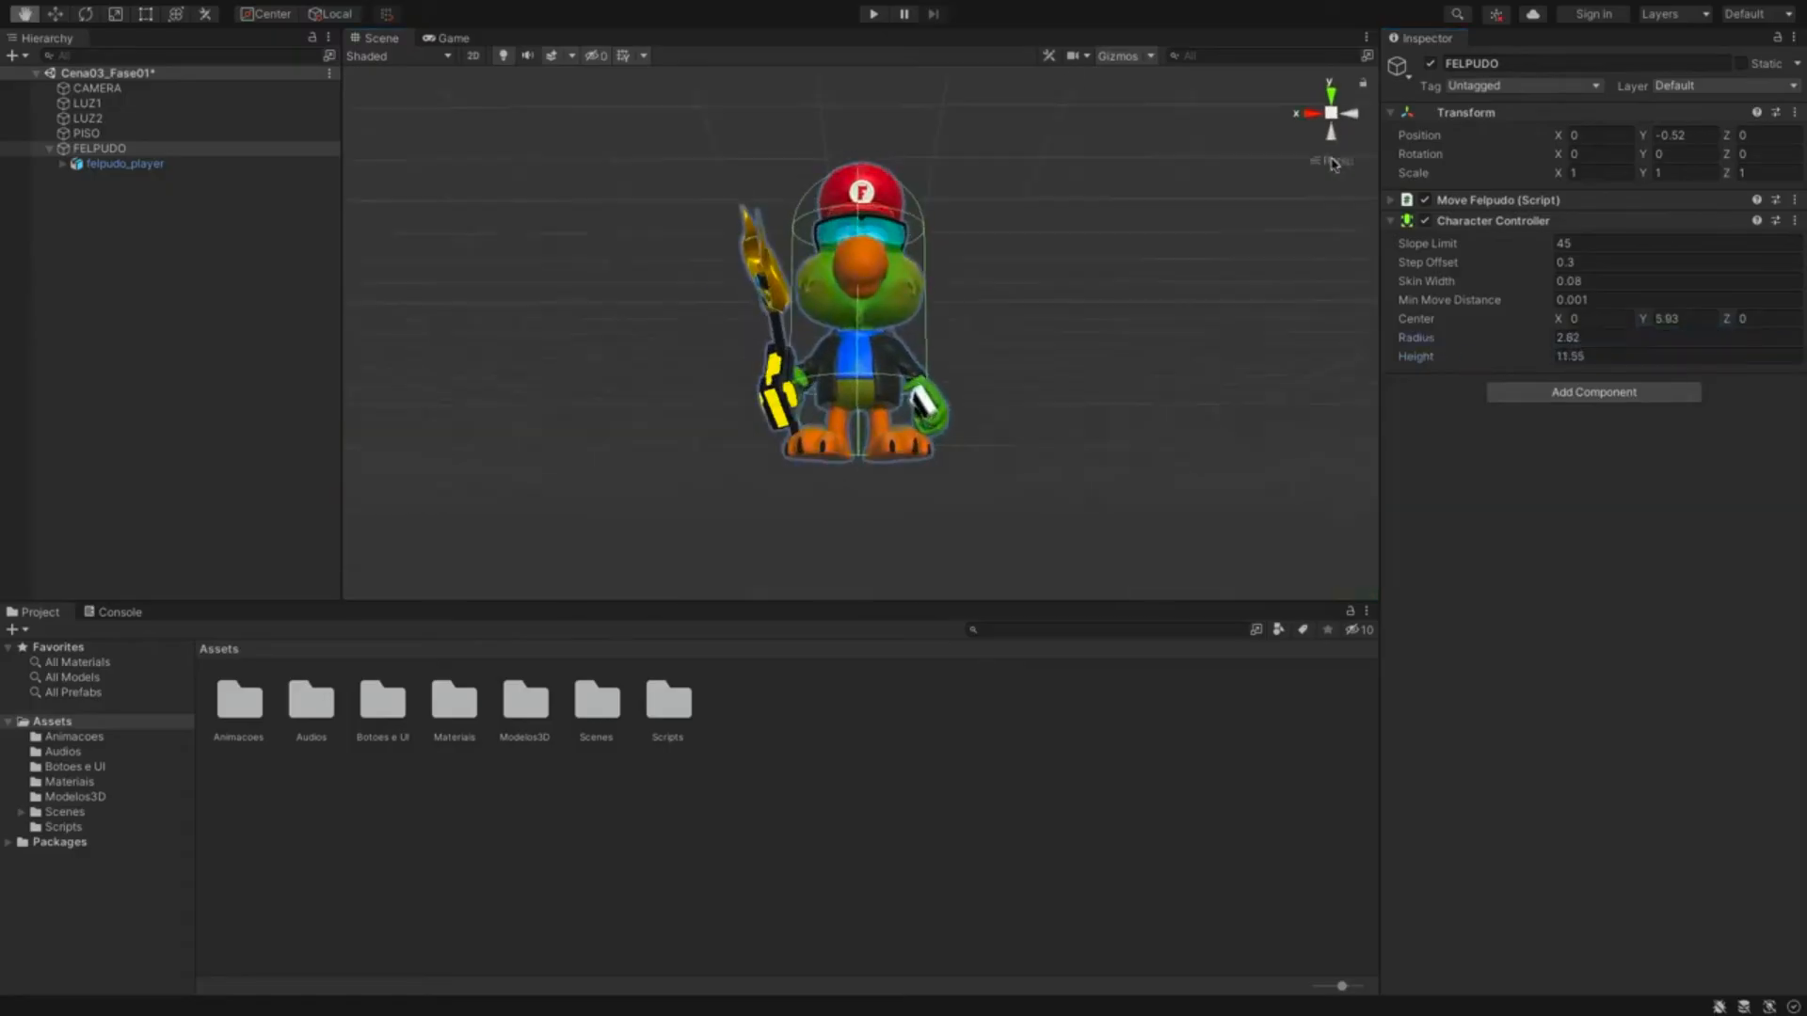
left_click_drag(910, 342, 621, 480, "alt")
left_click_drag(1251, 235, 879, 409, "alt")
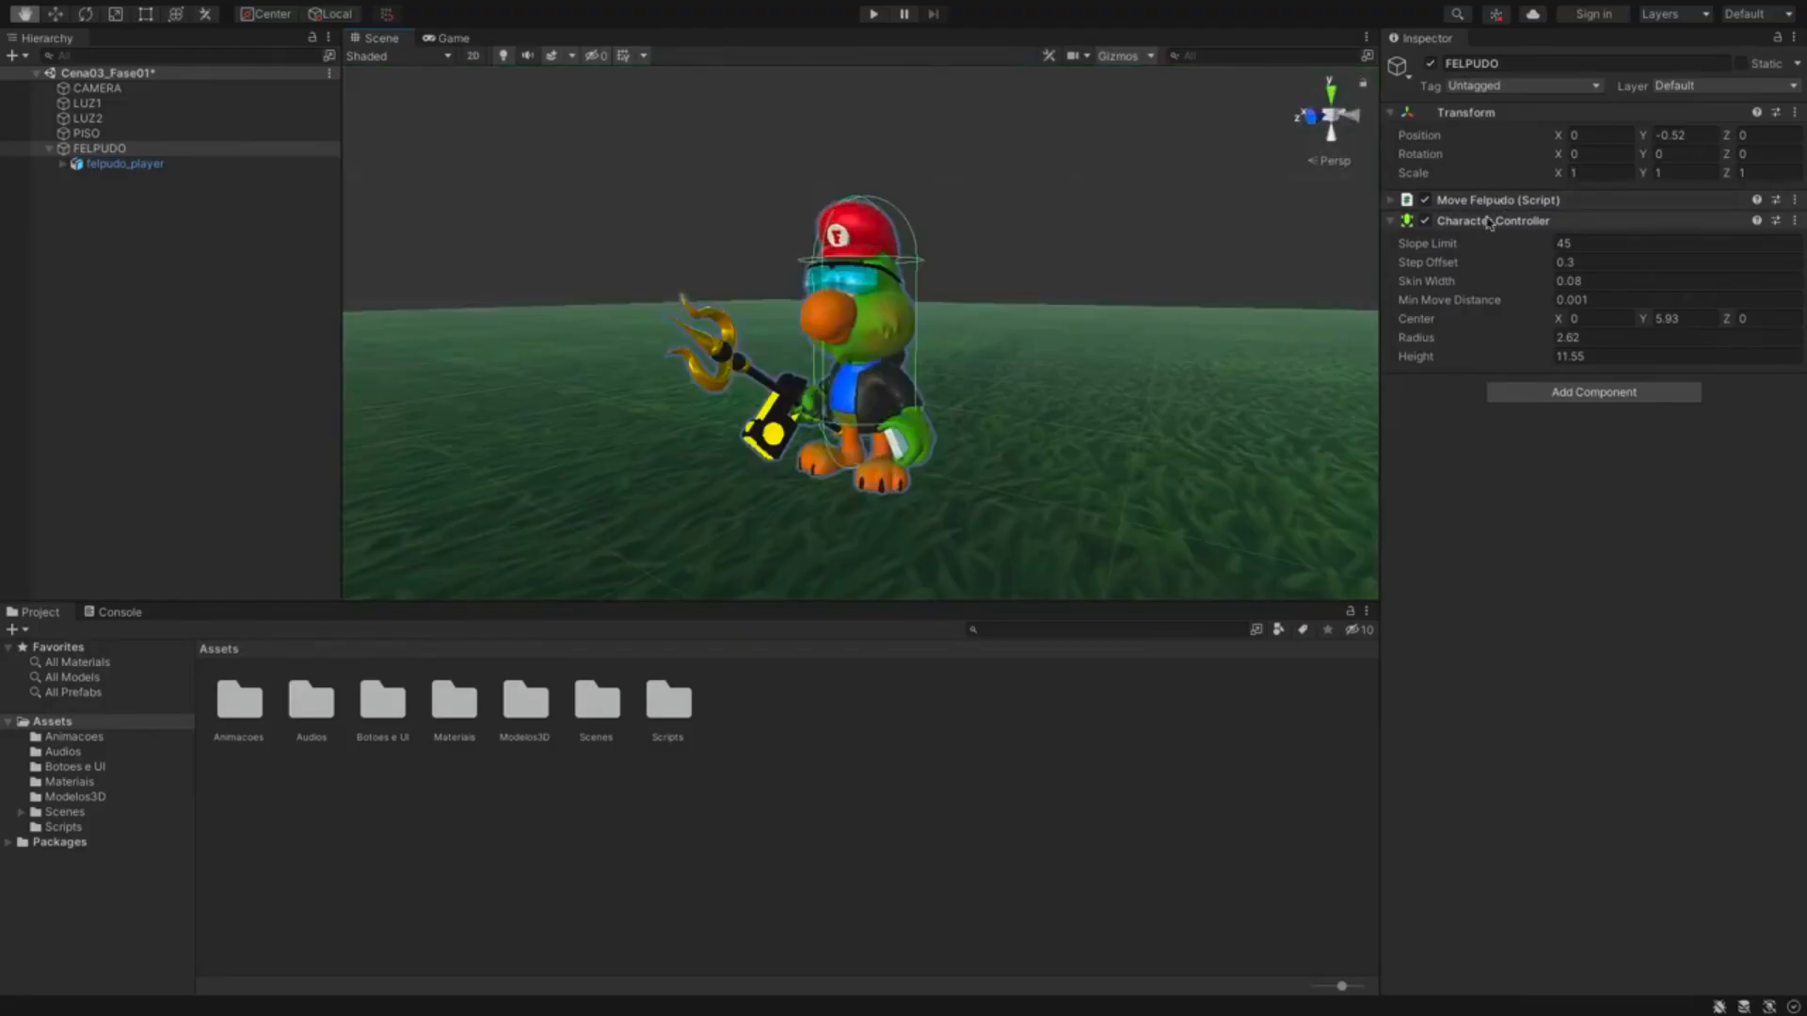
left_click(1391, 222)
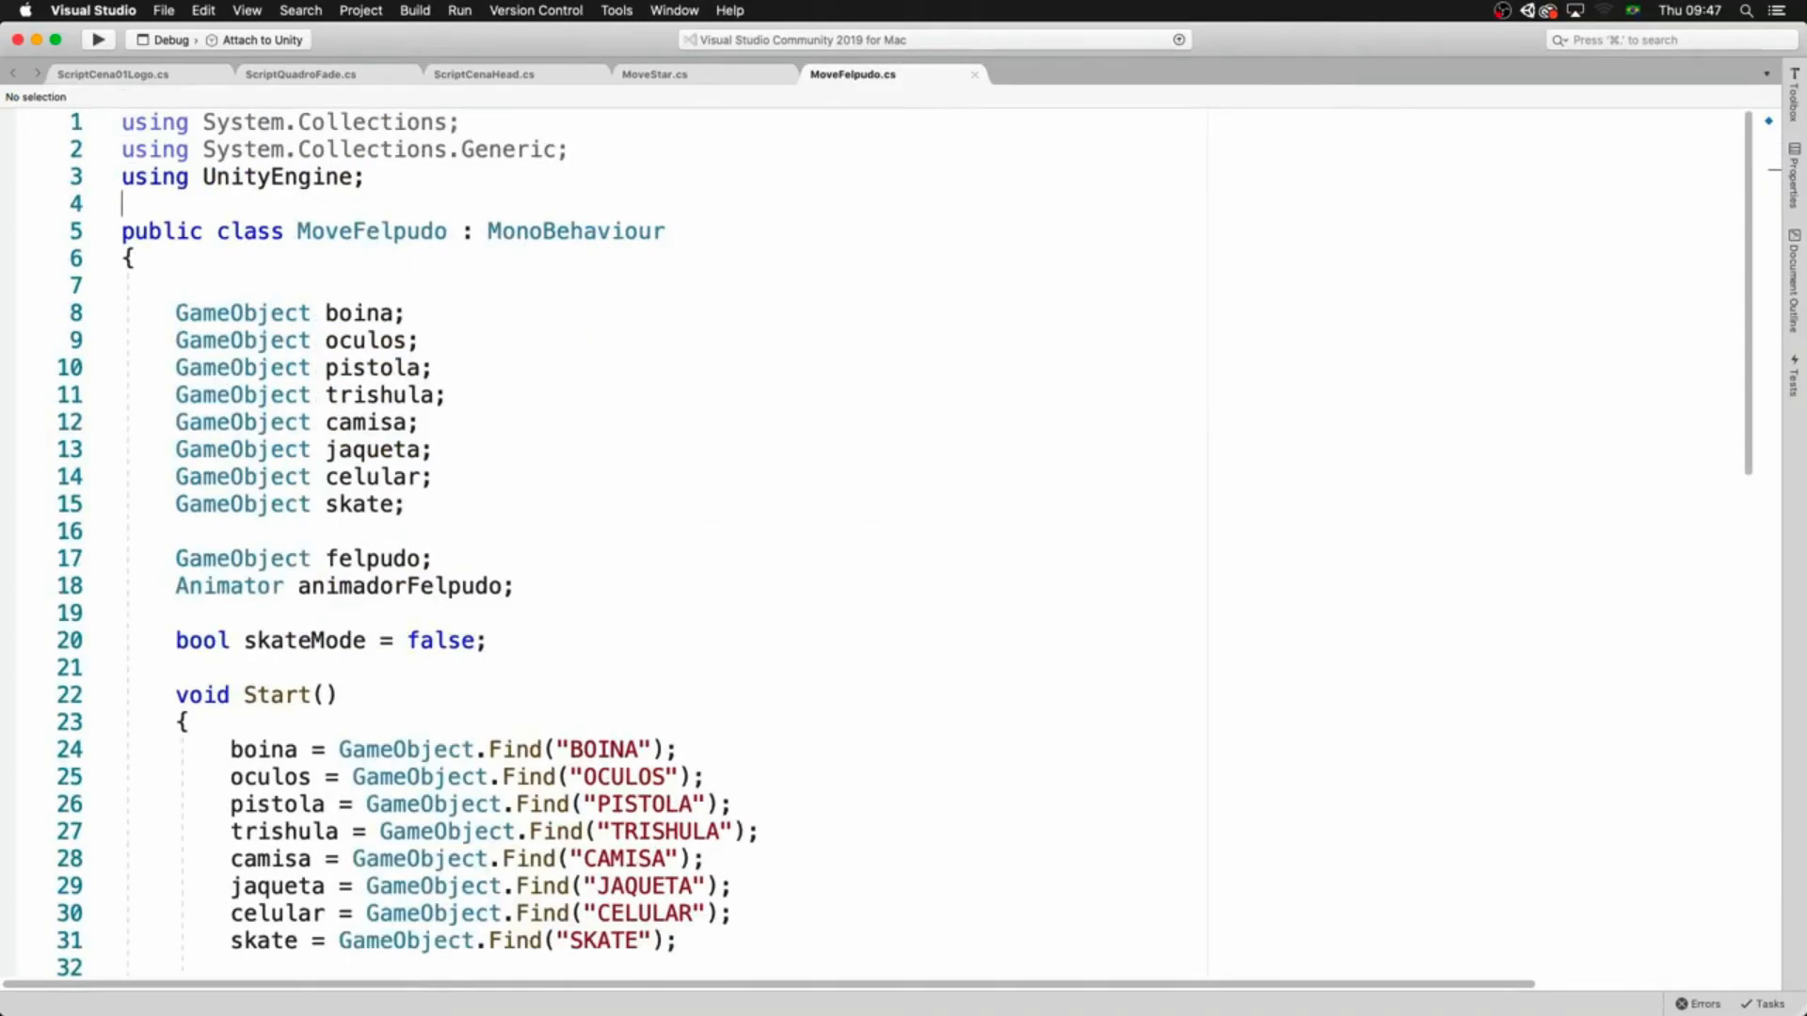
- Switch to Visual Studio and declare CharacterController meuCharacterController; in MoveFelpudo.cs, between the skate and felpudo GameObject fields
key("Down")
key("Down")
key("Down")
key("Down")
key("Down")
key("Down")
key("Down")
key("Down")
key("Down")
key("Up")
key("Up")
key("Up")
key("Return")
key("Return")
type("CharacterController meuCharacterController;")
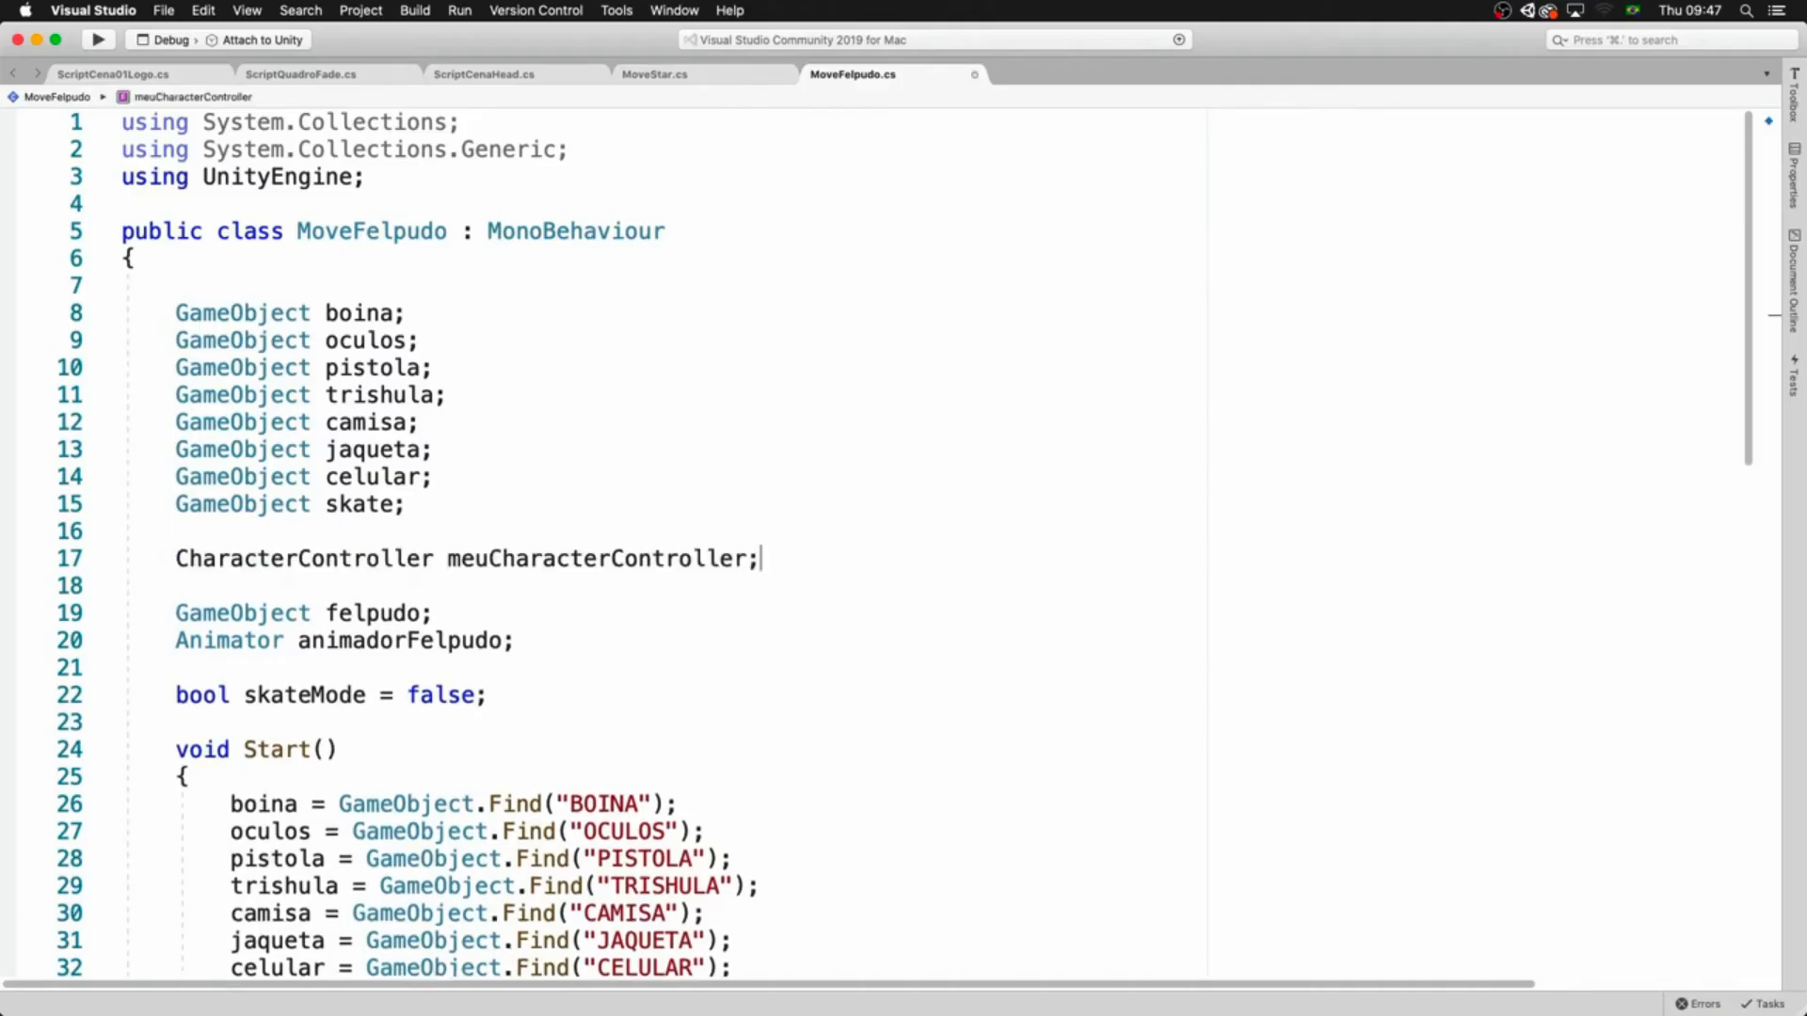
- In Start, assign meuCharacterController = GetComponent<CharacterController>(); directly below the animadorFelpudo assignment
double_click(679, 557)
key("super+c")
left_click_drag(1747, 369, 1748, 491)
left_click(947, 561)
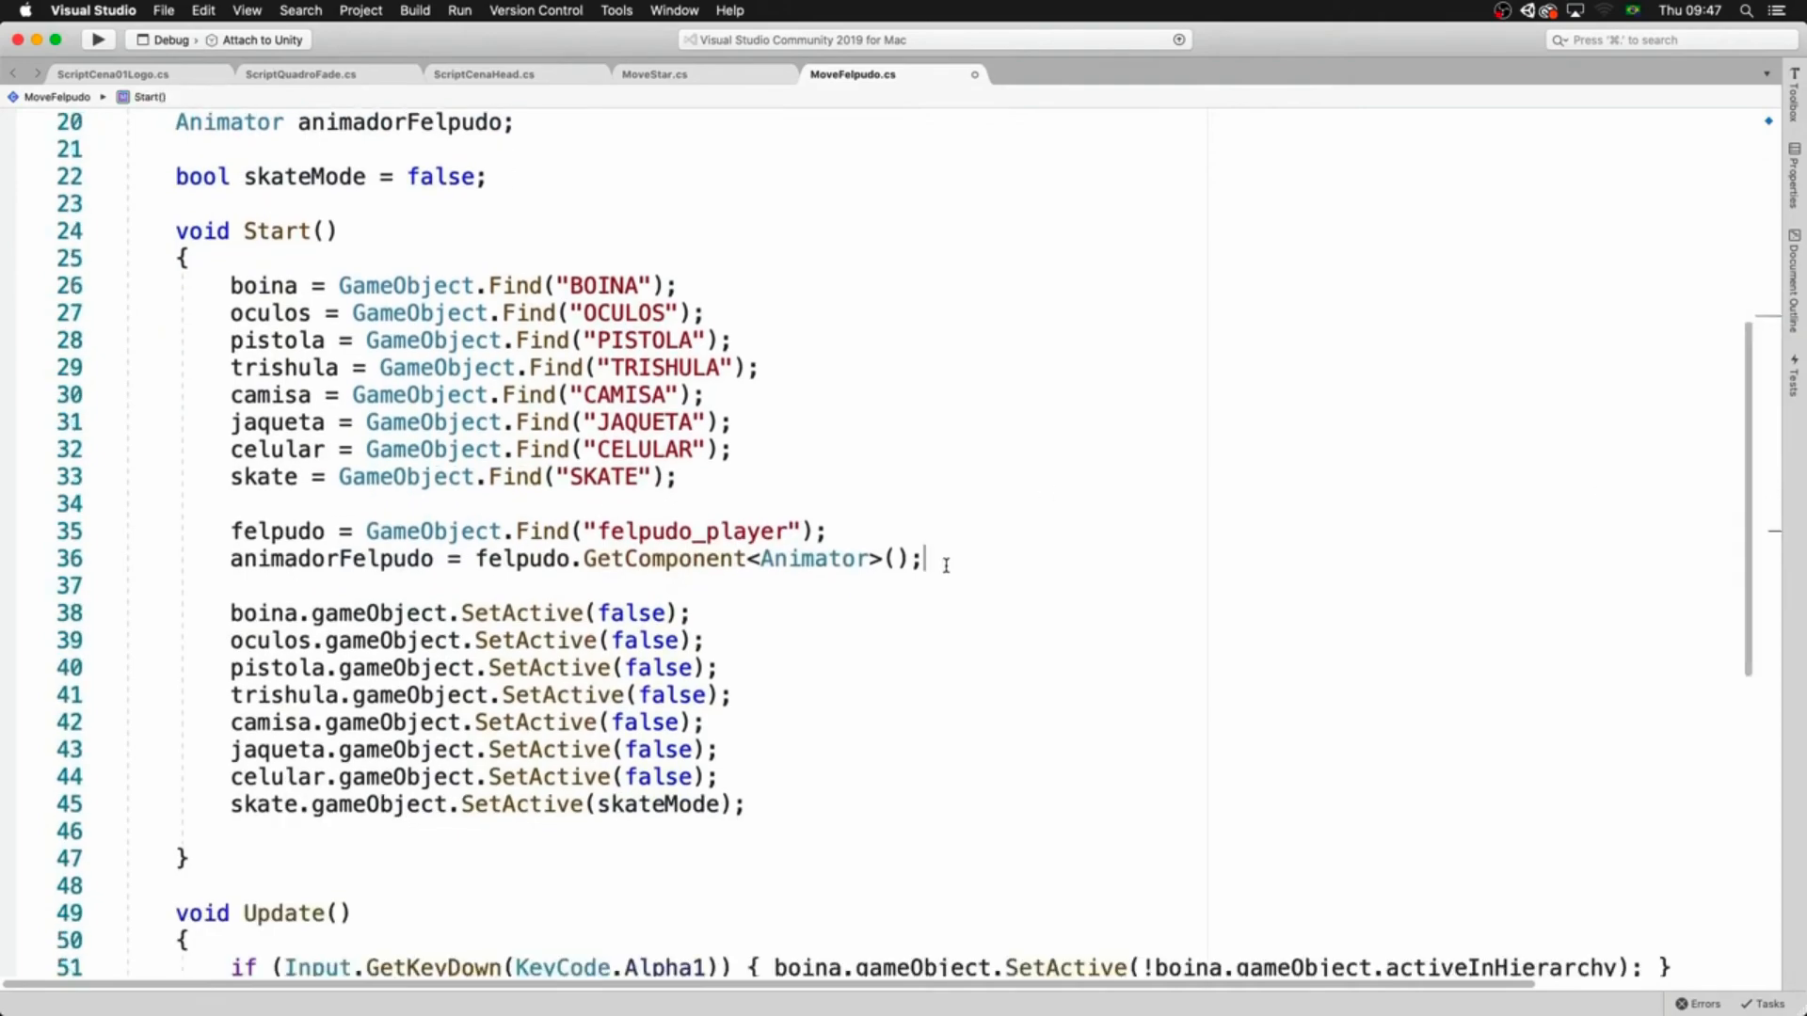
key("Return")
key("super+v")
type("= GetComponent<cha")
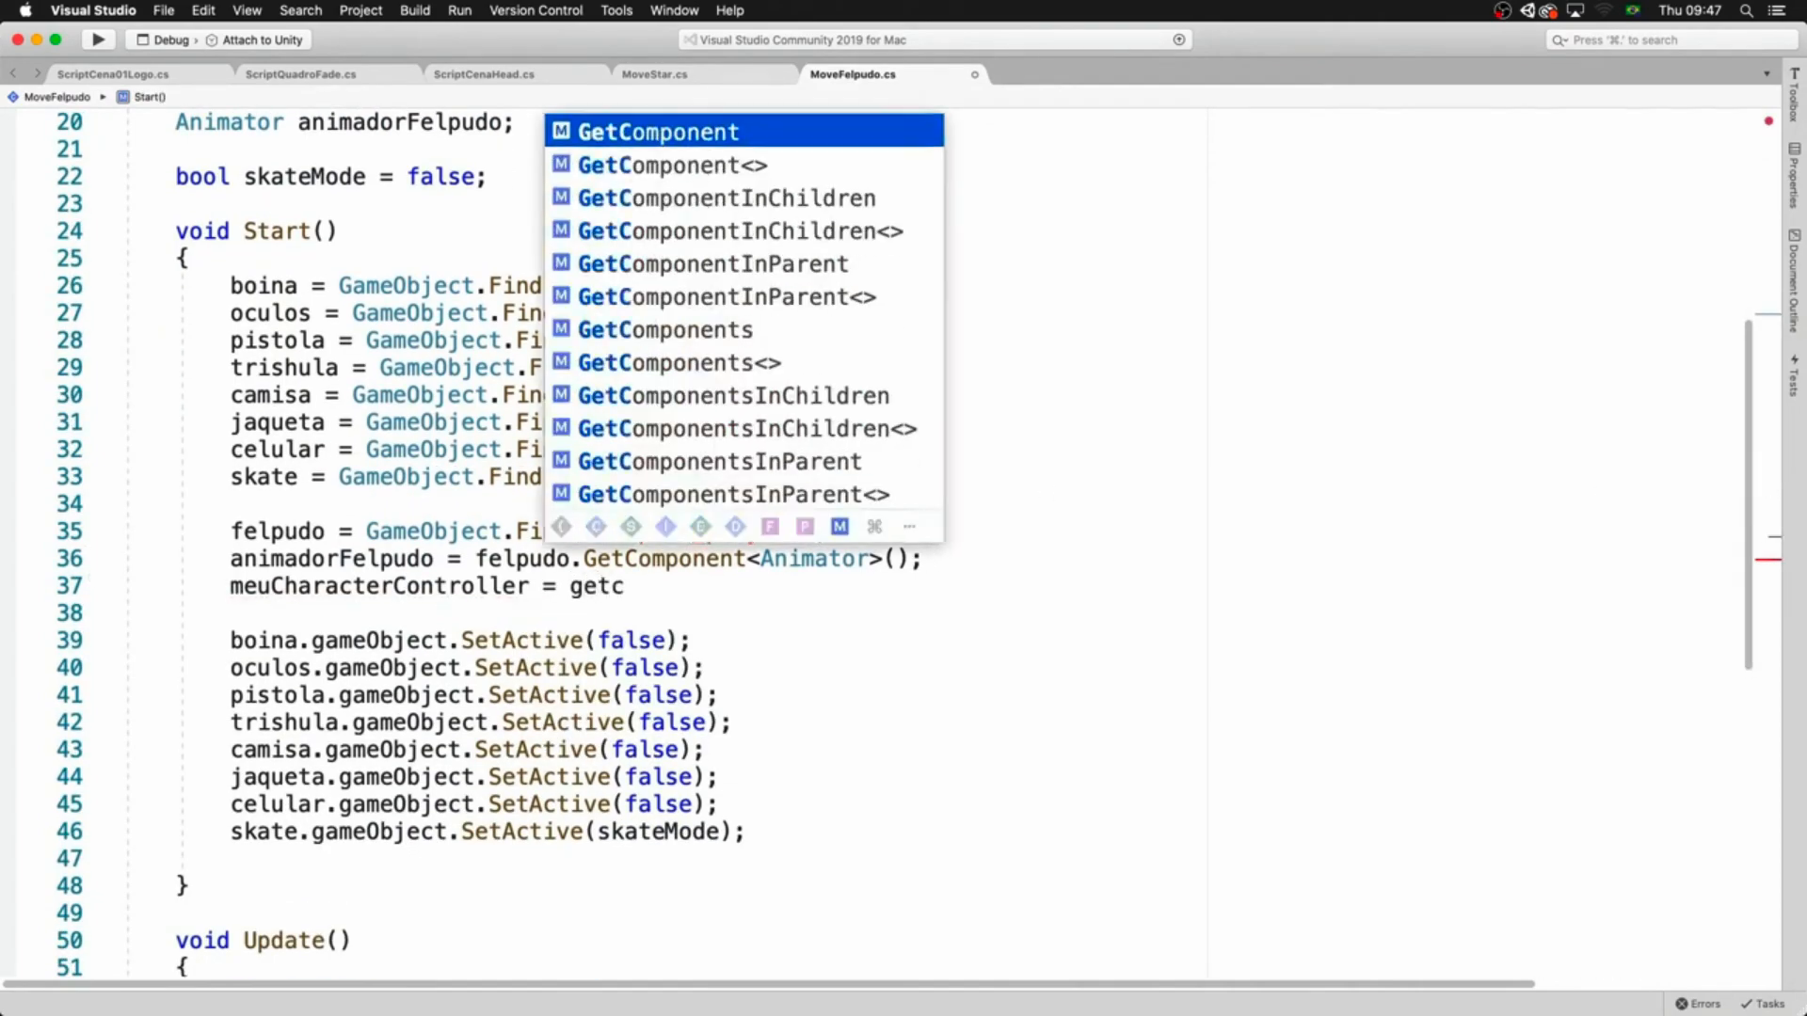
key("Down")
key("Return")
type("();")
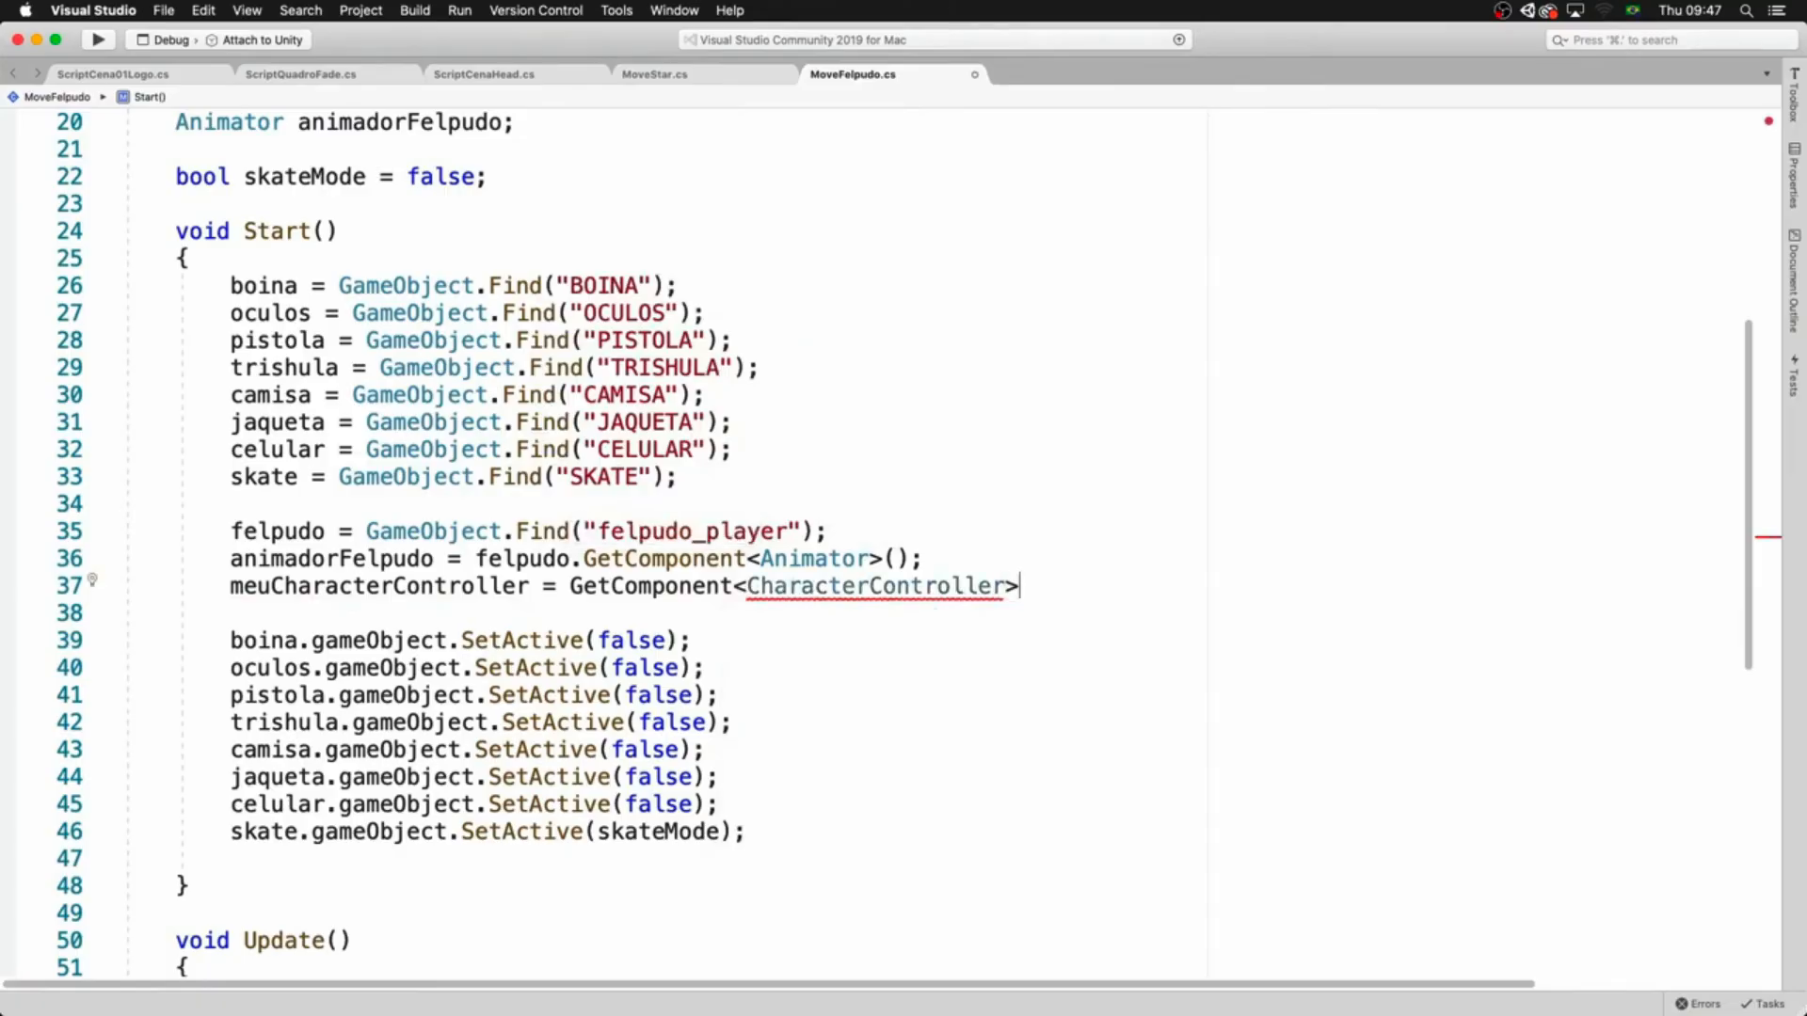
- Paste the prepared meuCharacterController movement, rotation, gravity and jump code into Update, below the LeftShift if/else
scroll(1756, 564, "down", 12)
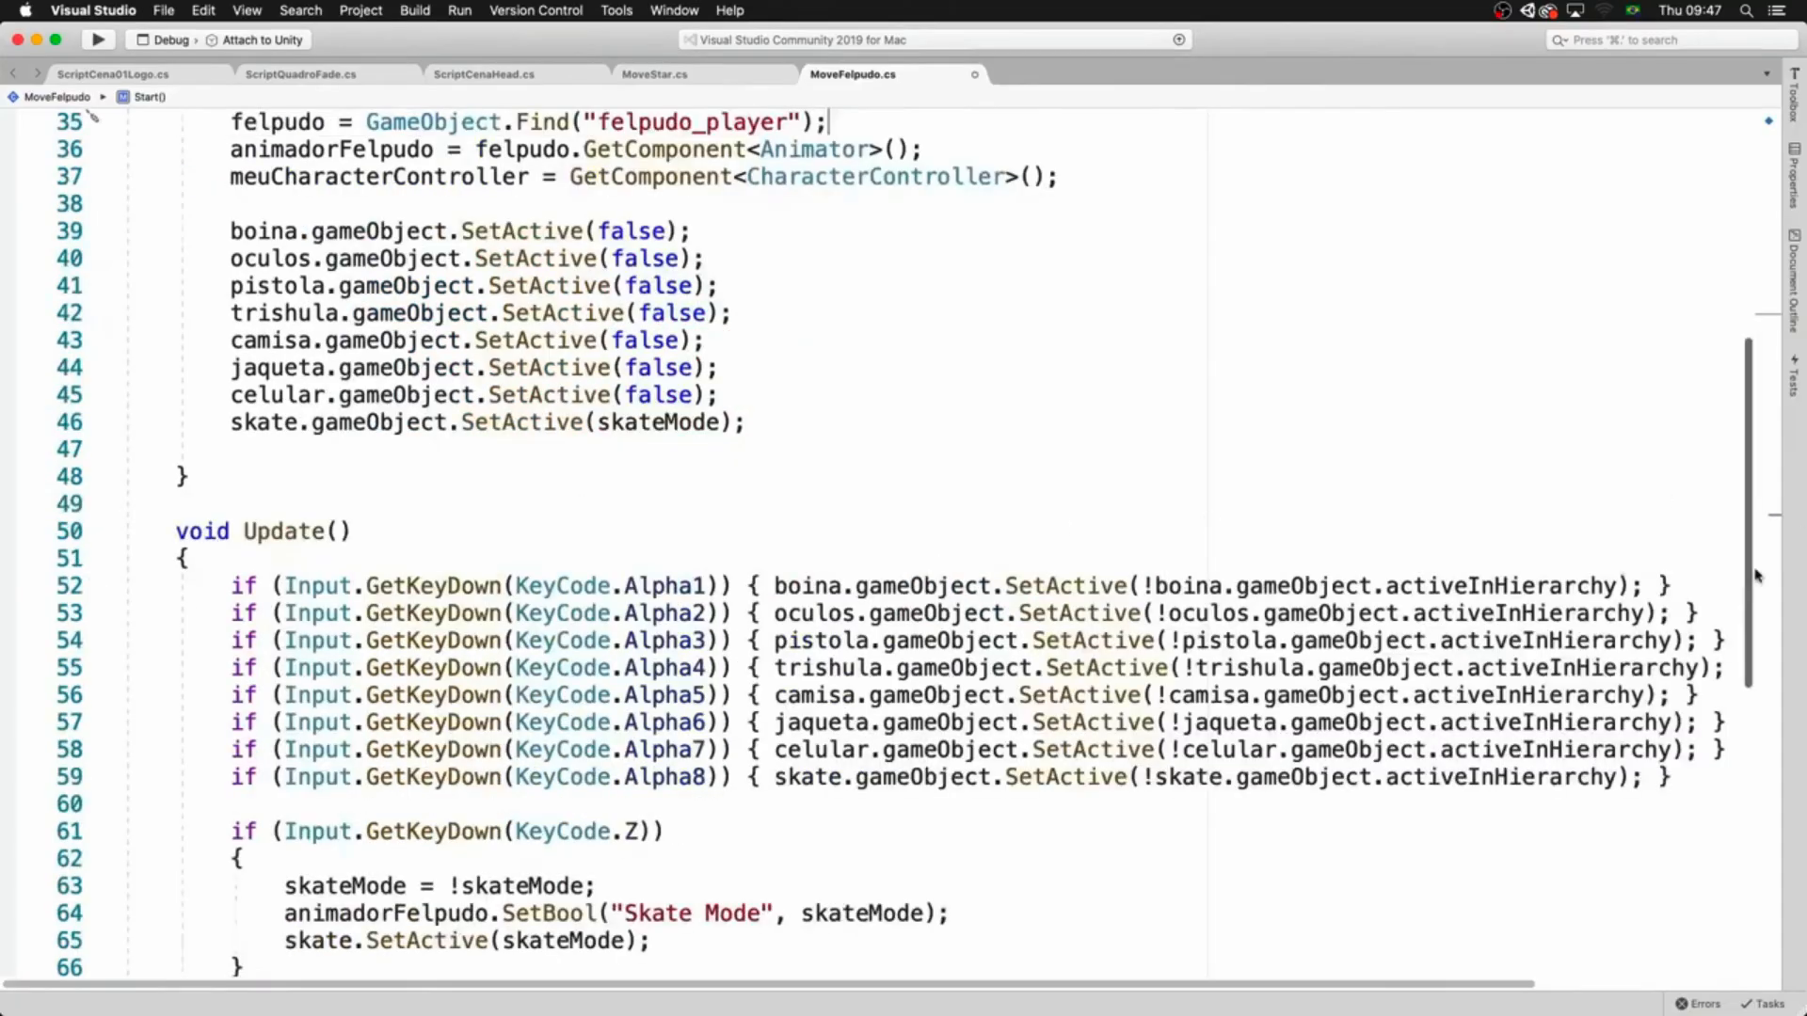
left_click(682, 696)
key("Return")
key("Return")
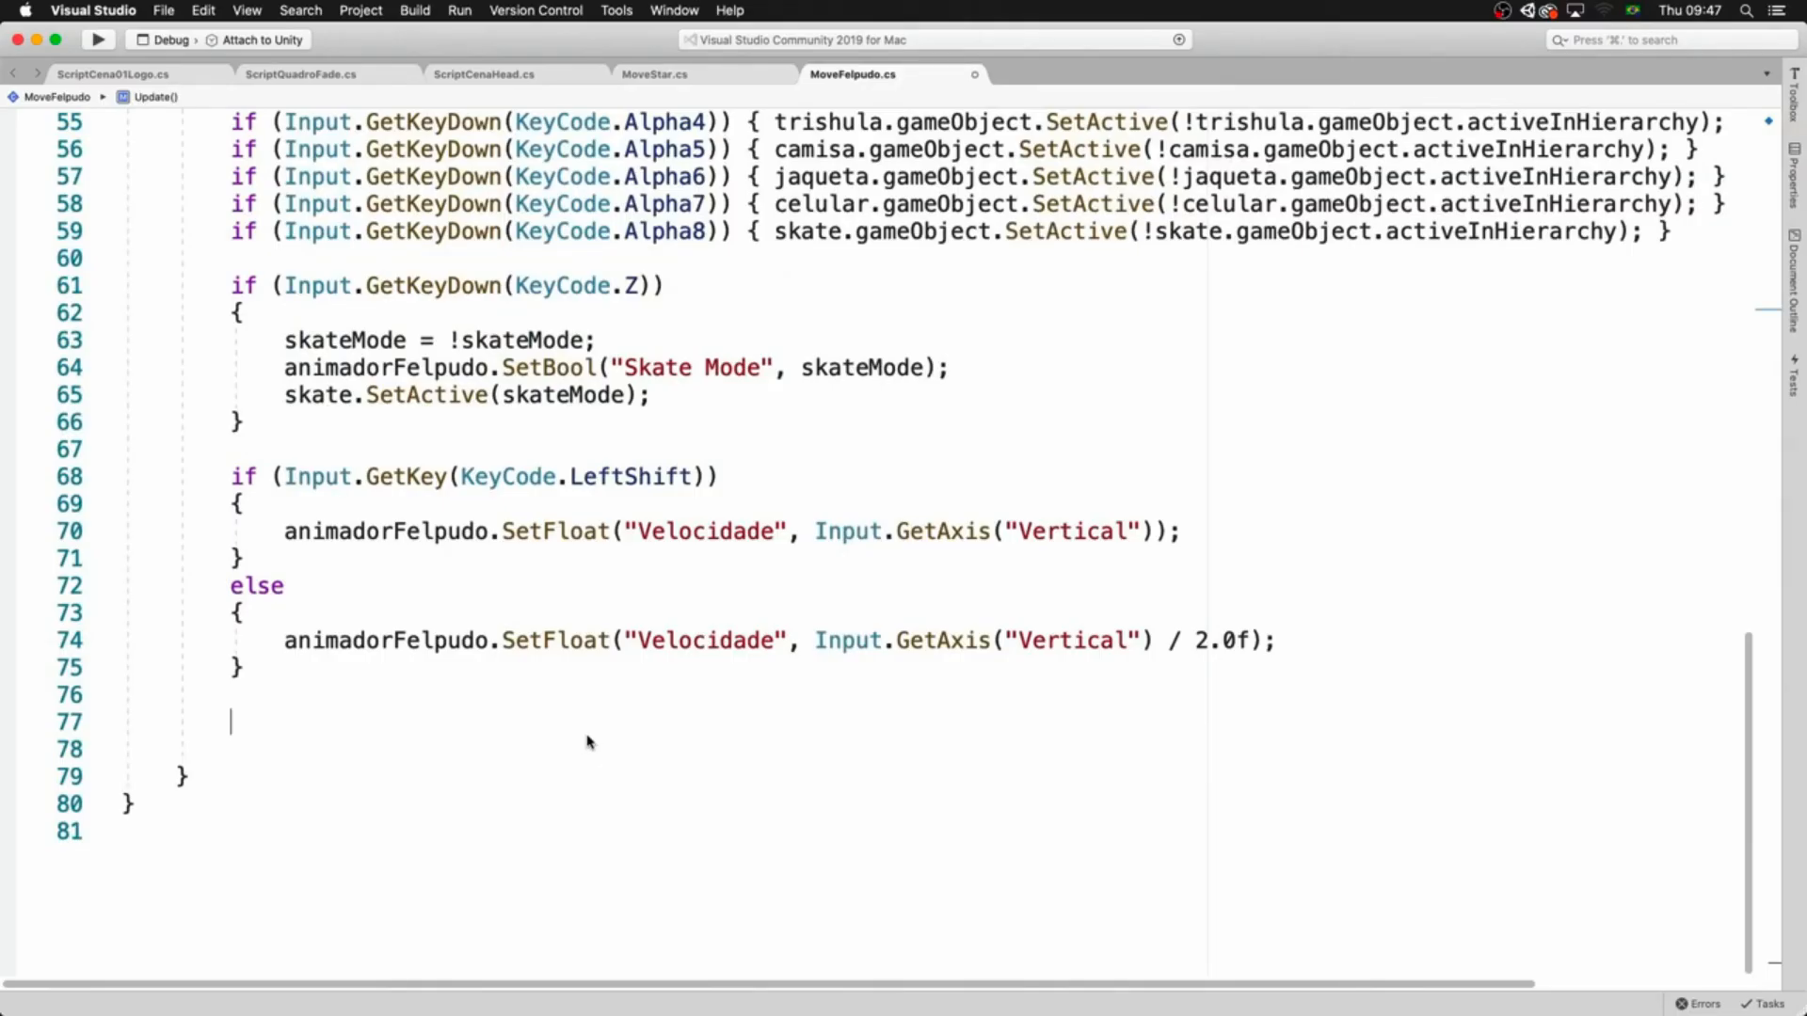
key("super+v")
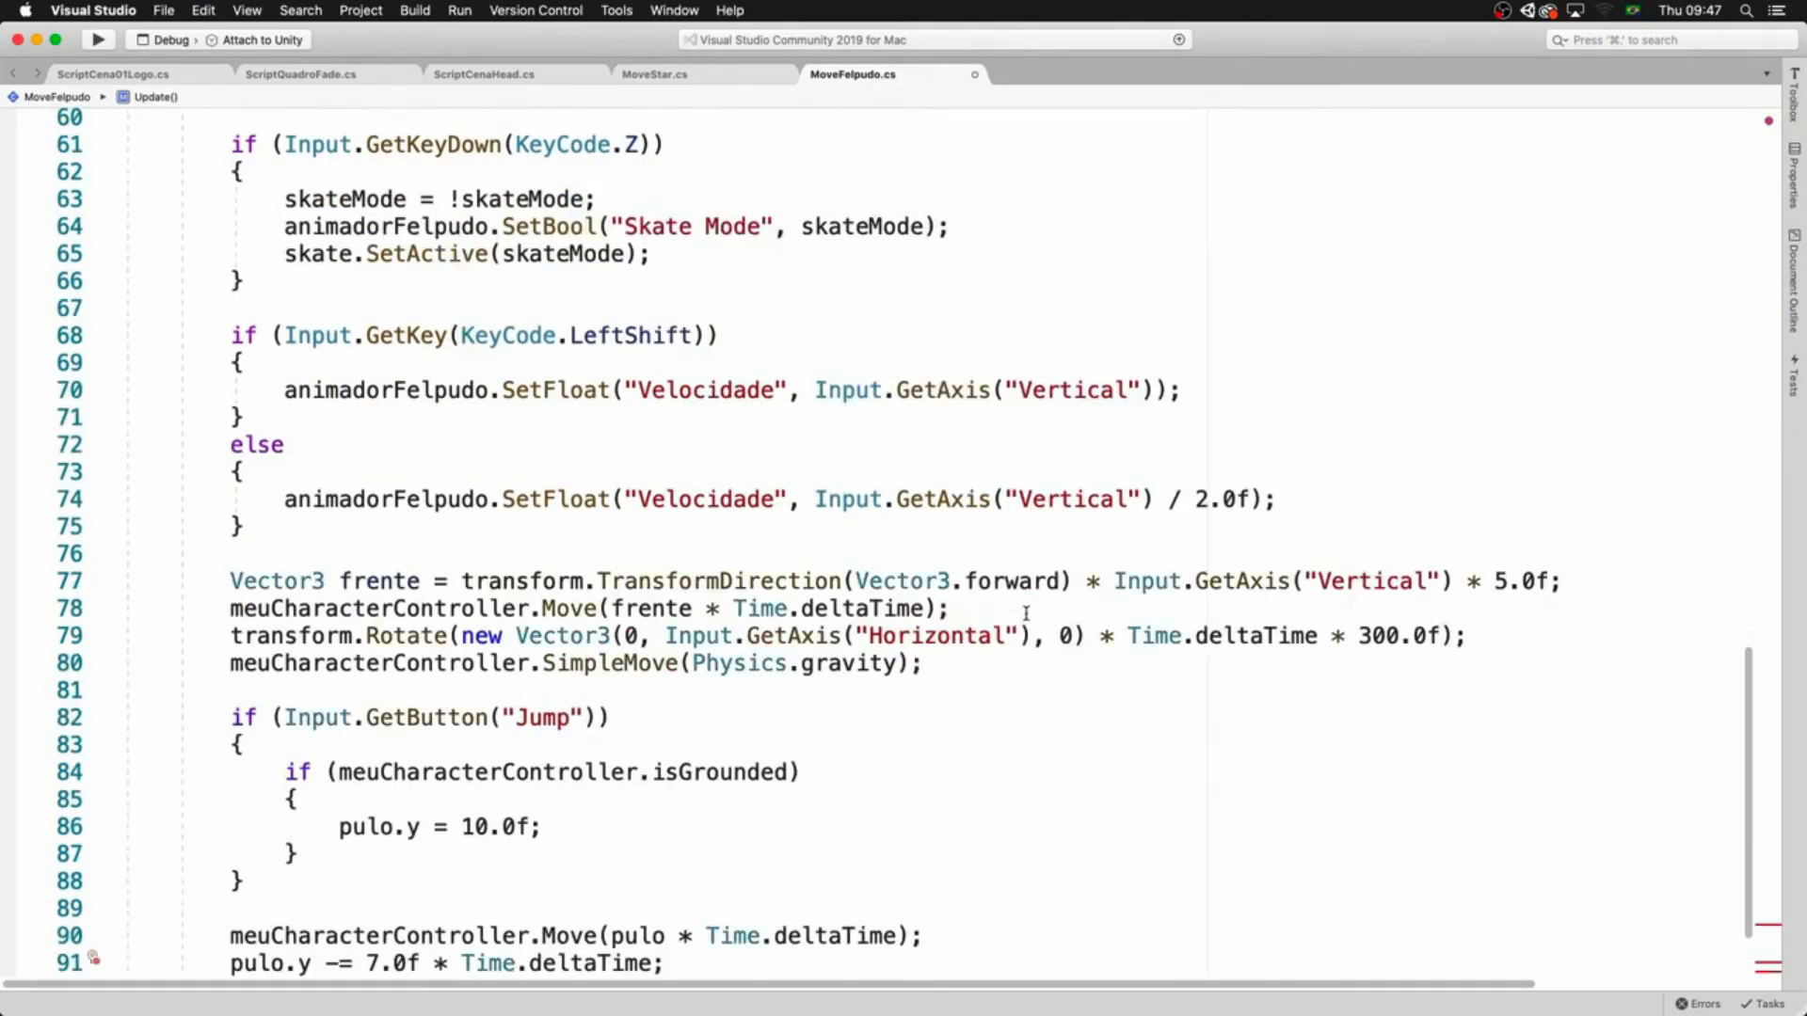
left_click_drag(1756, 828, 1761, 681)
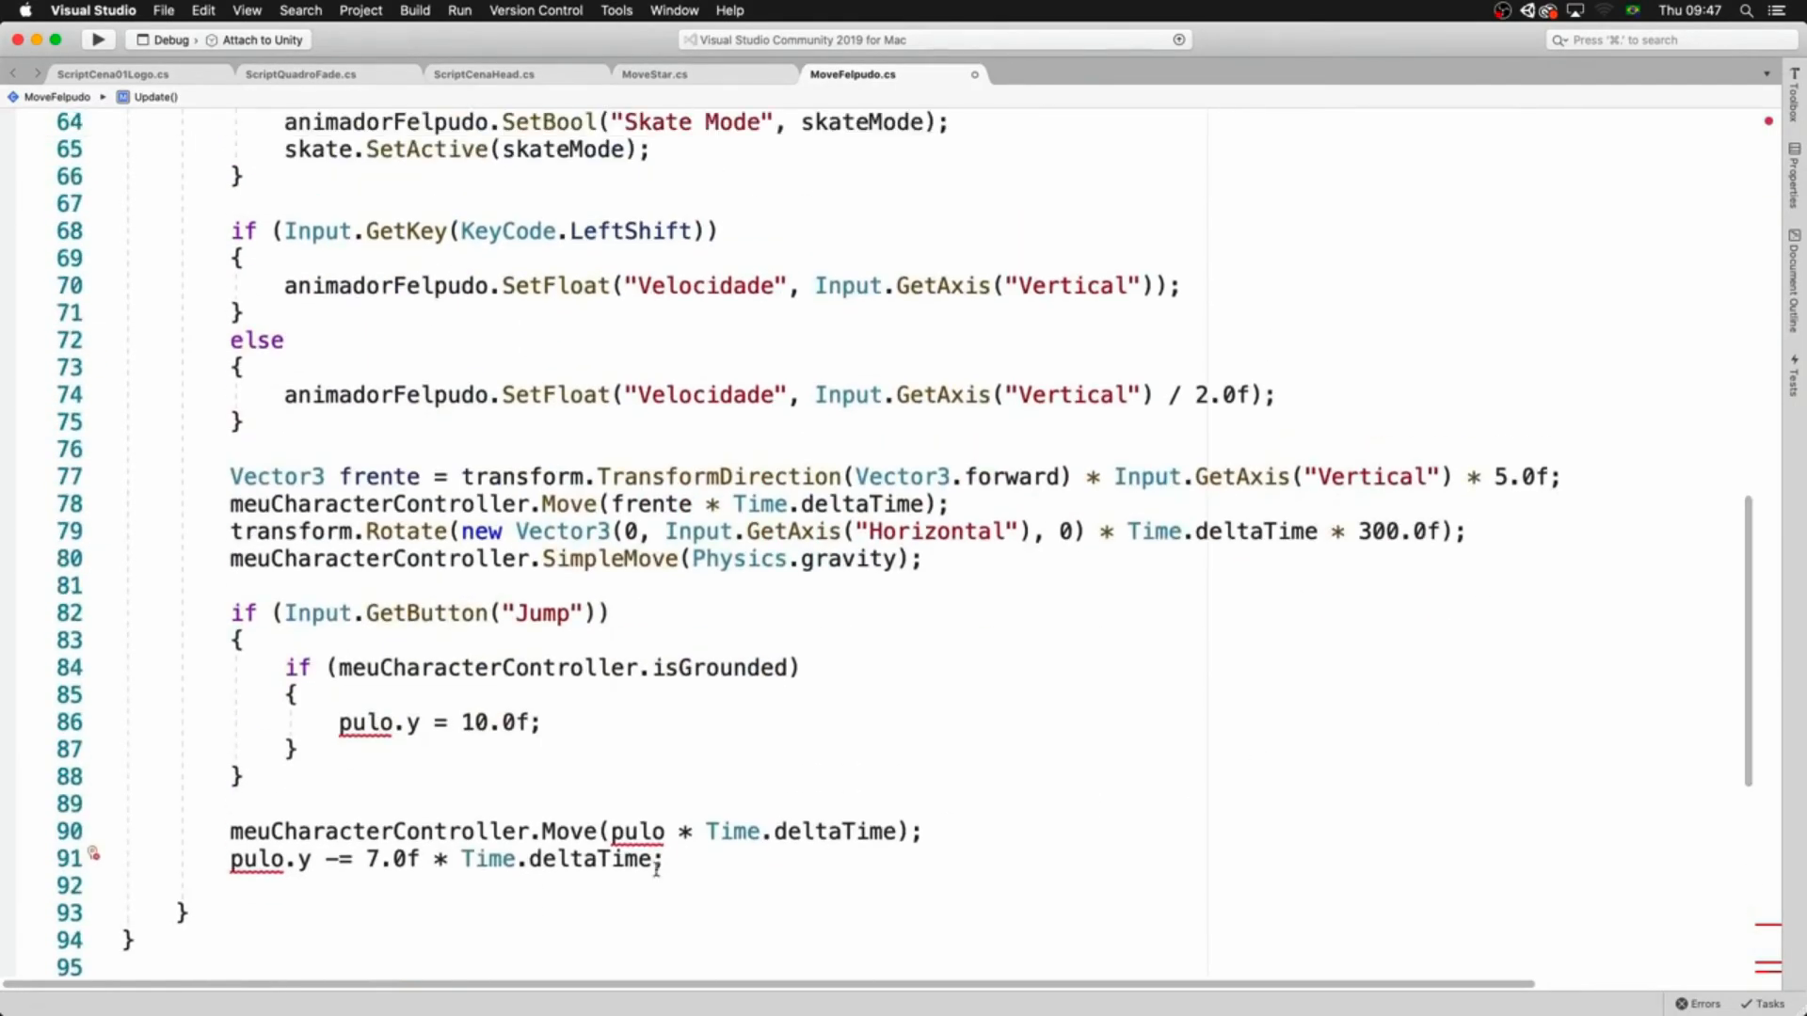
- Declare the missing jump variable as Vector3 pulo; under the meuCharacterController field
double_click(621, 833)
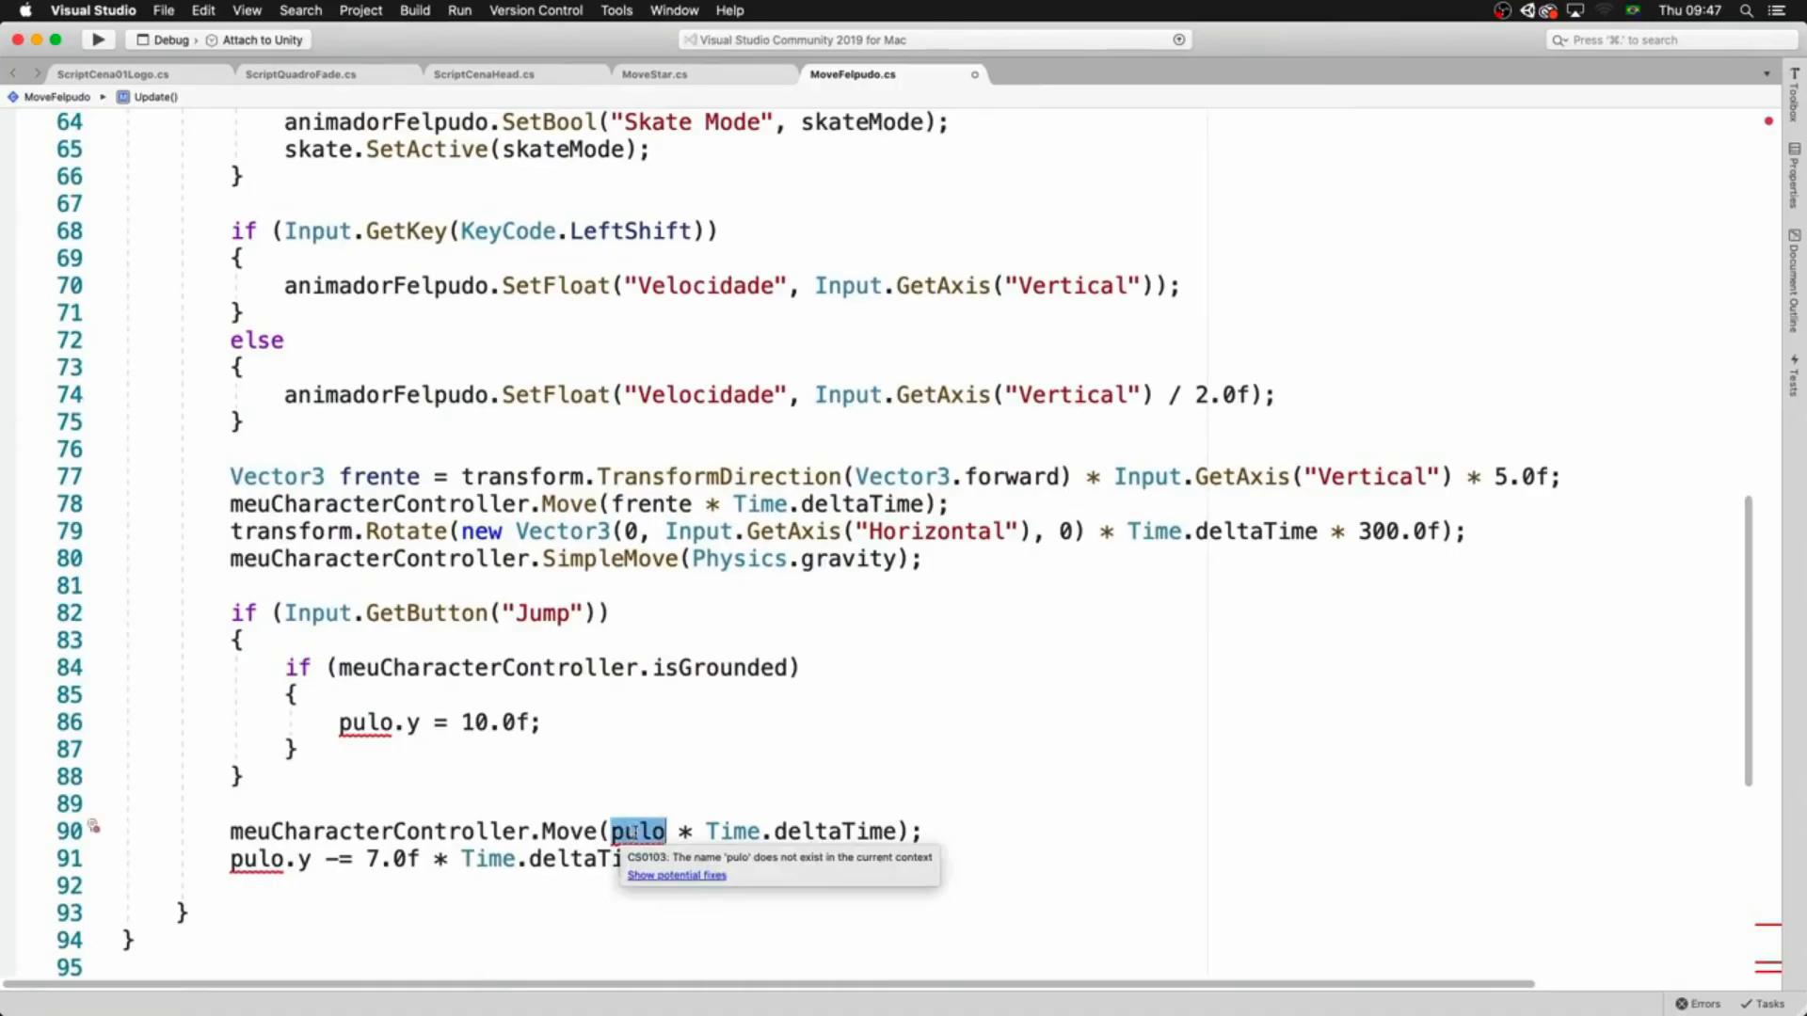
key("super+Up")
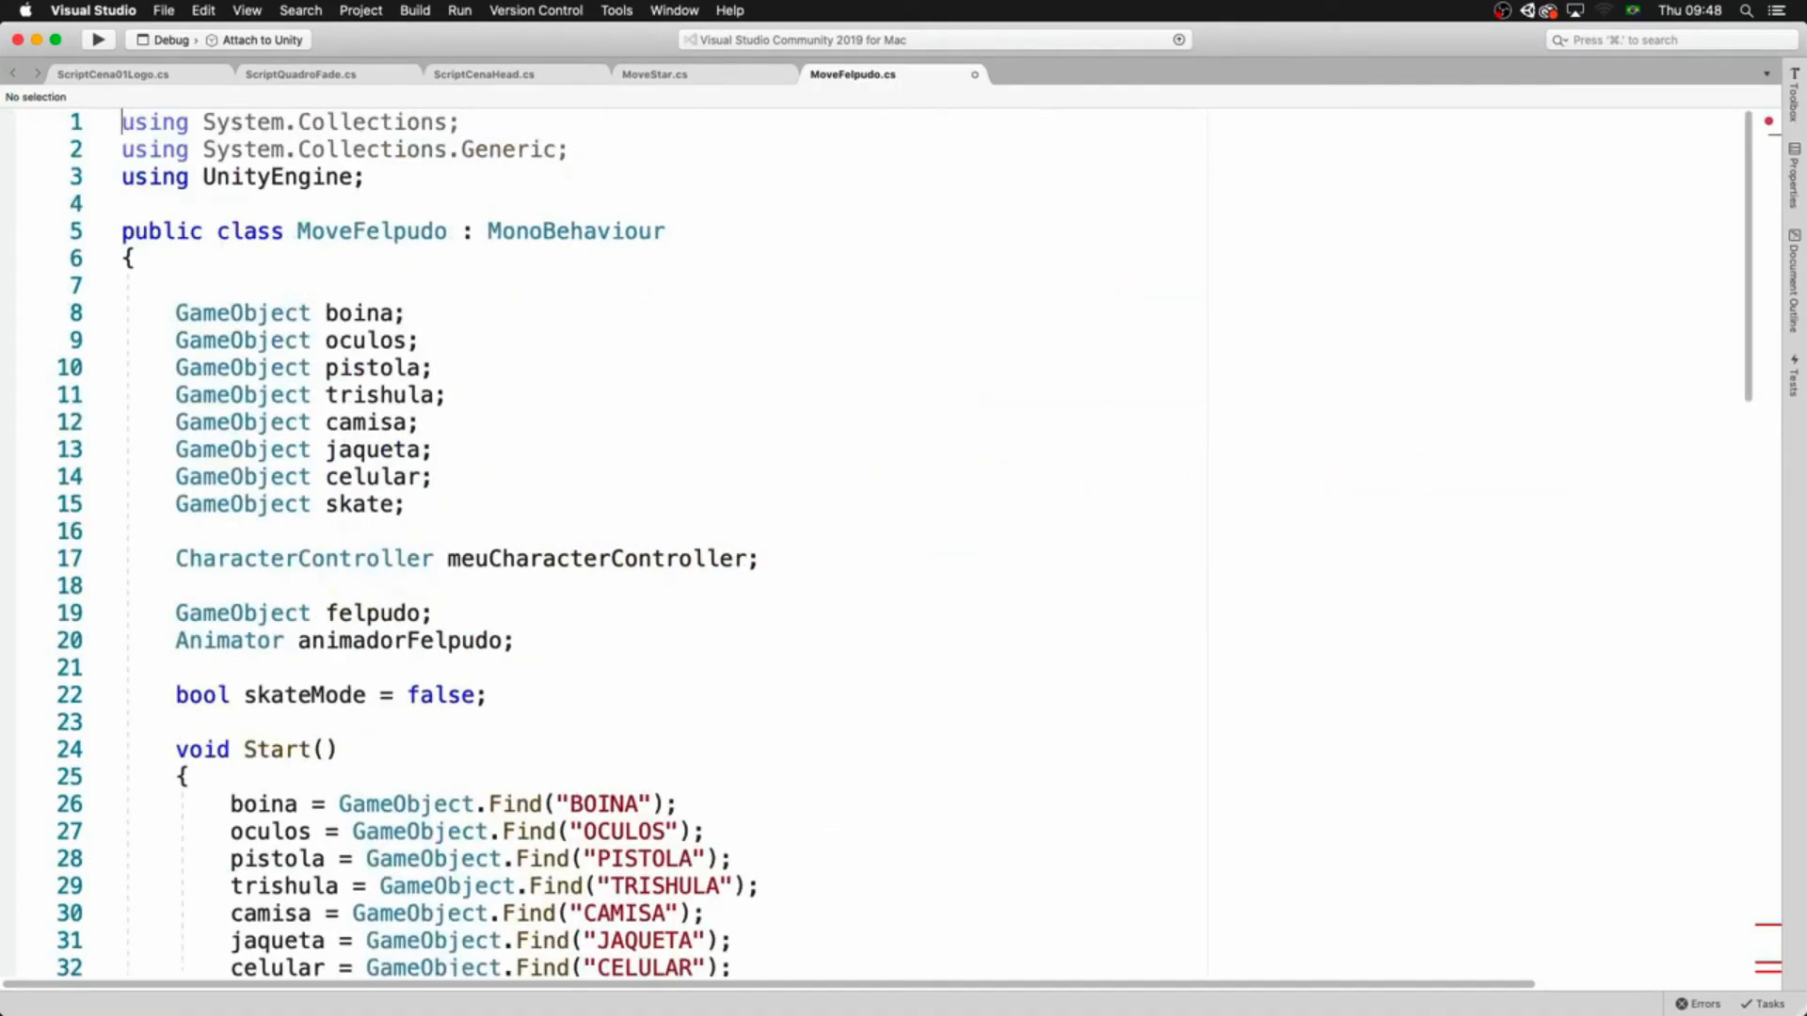
left_click(175, 585)
type("Vector3 pulo;")
key("Return")
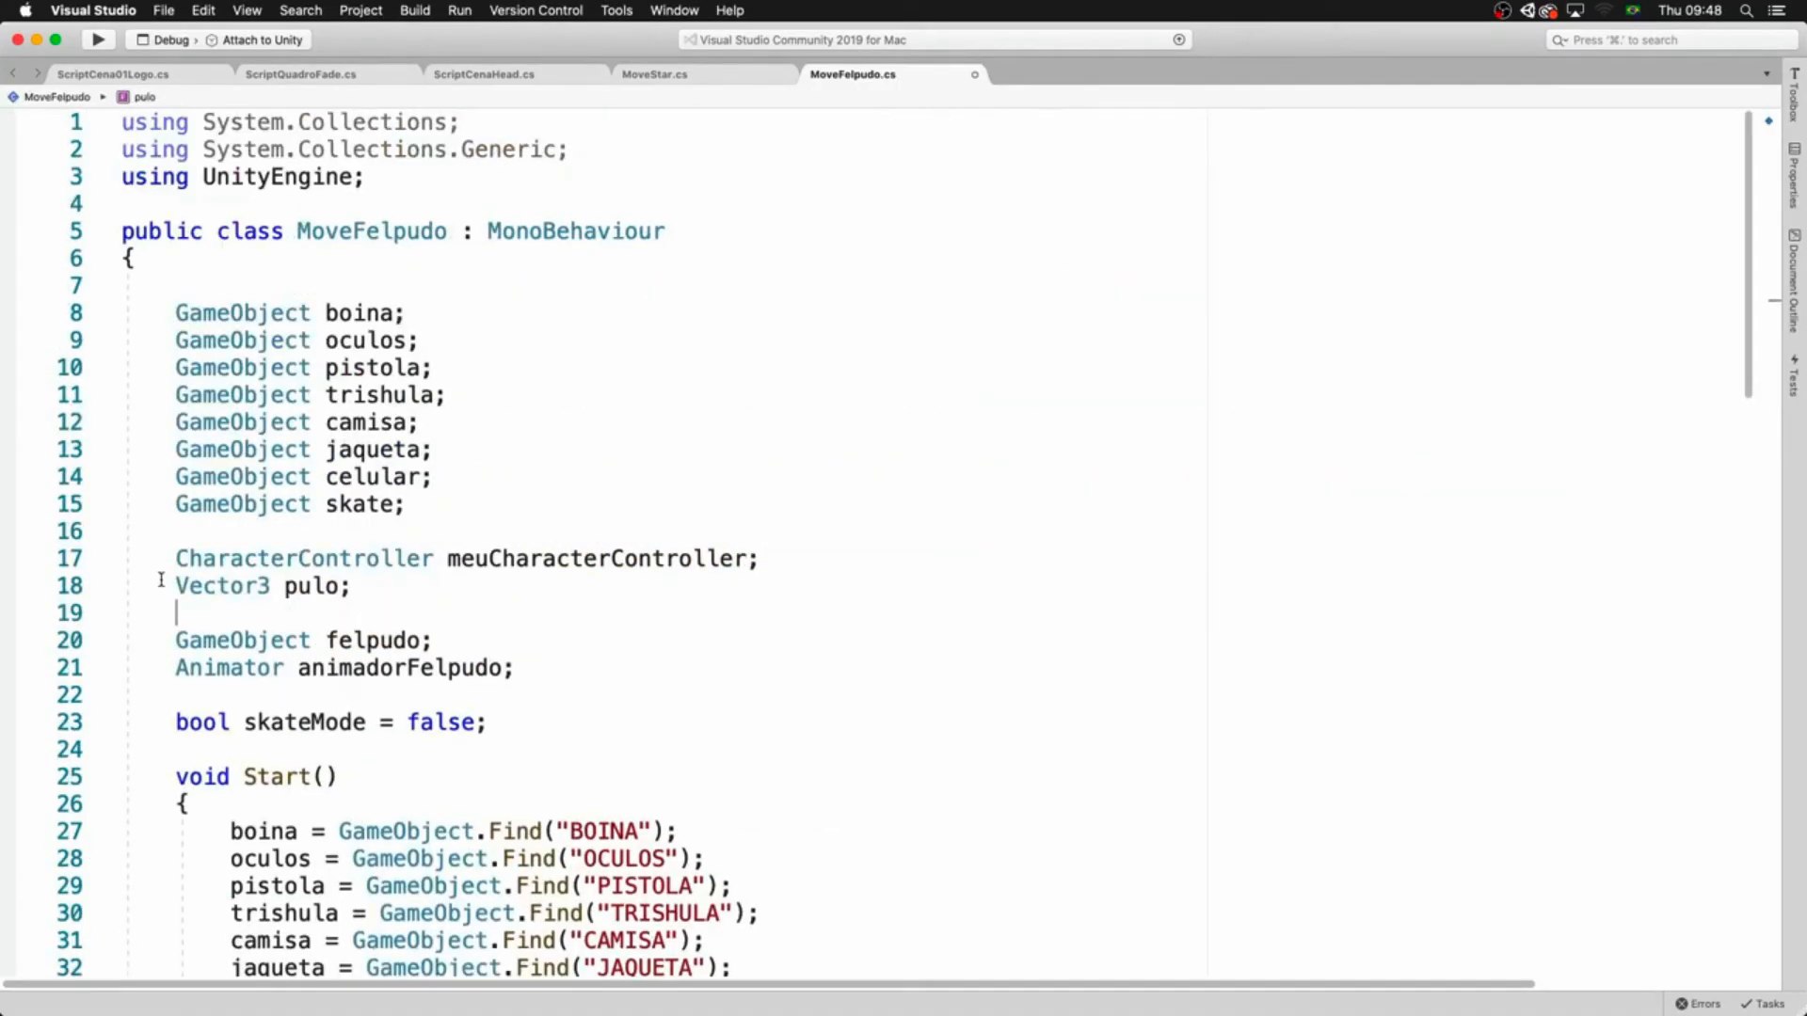
- Review the meuCharacterController and pulo declarations, and the frente, Move, Rotate and SimpleMove lines in Update
left_click_drag(174, 559, 362, 593)
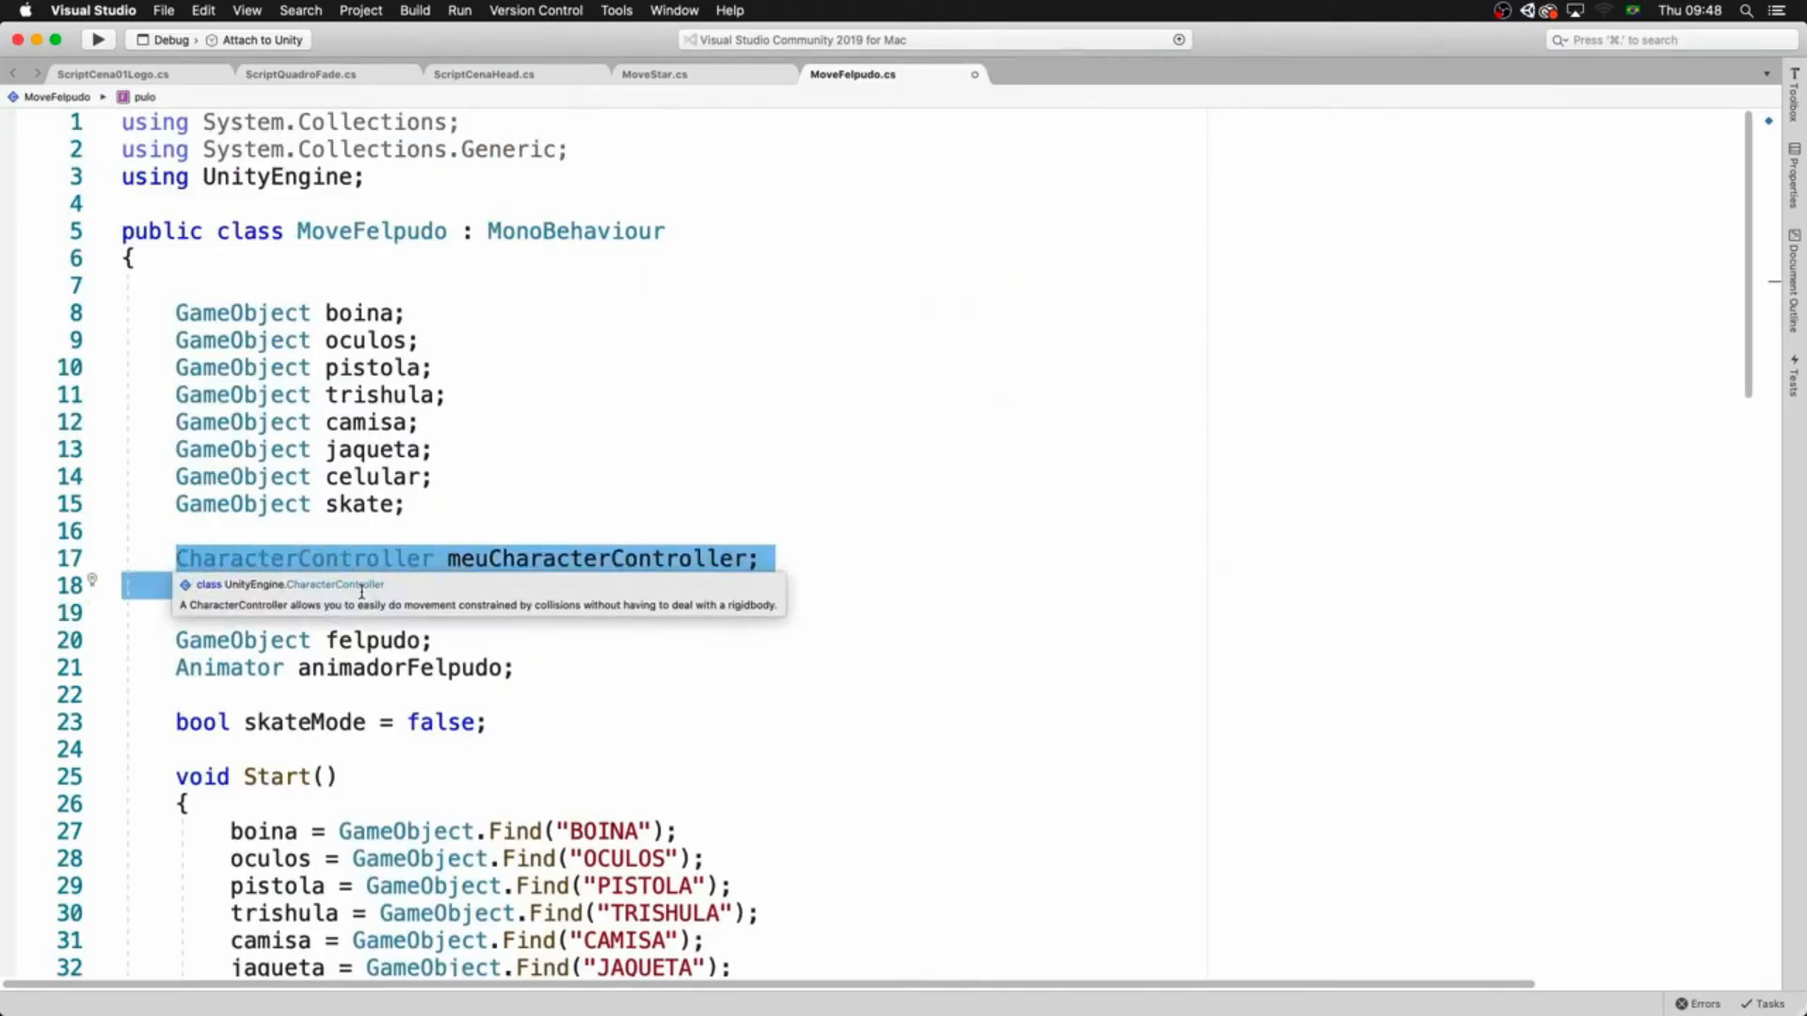
left_click(357, 558)
left_click(165, 613)
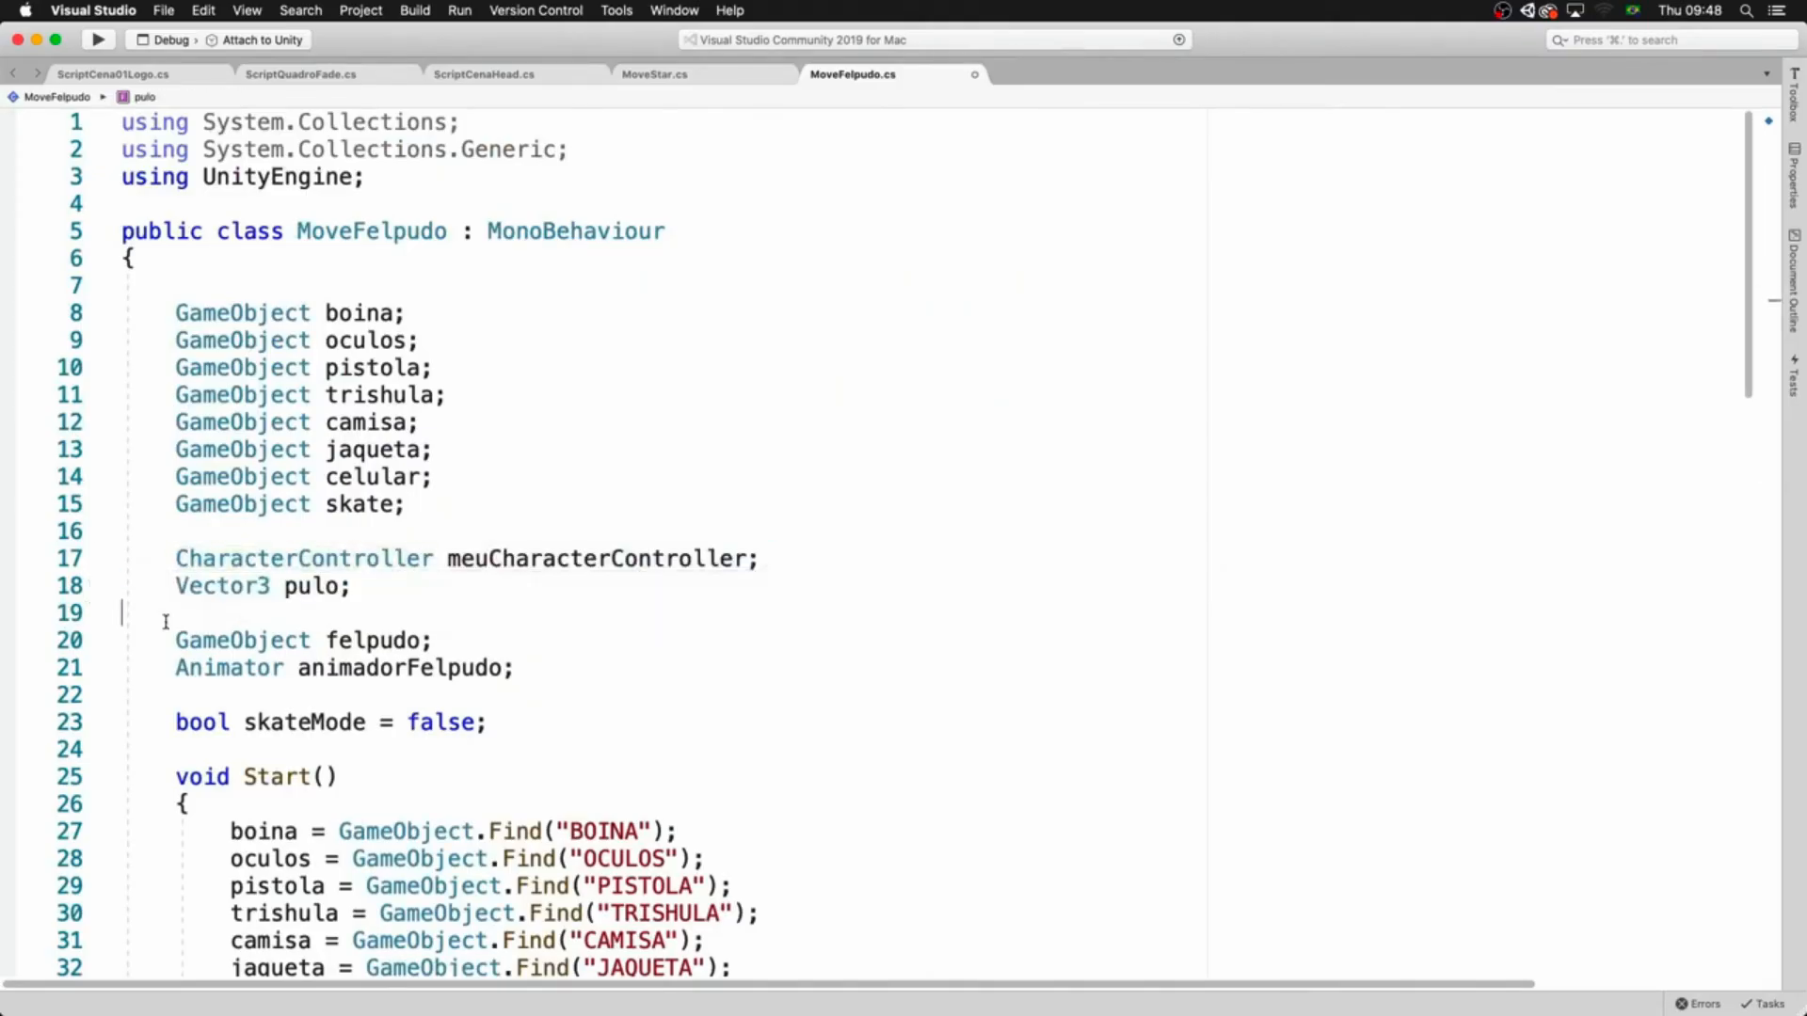
double_click(244, 587)
double_click(301, 587)
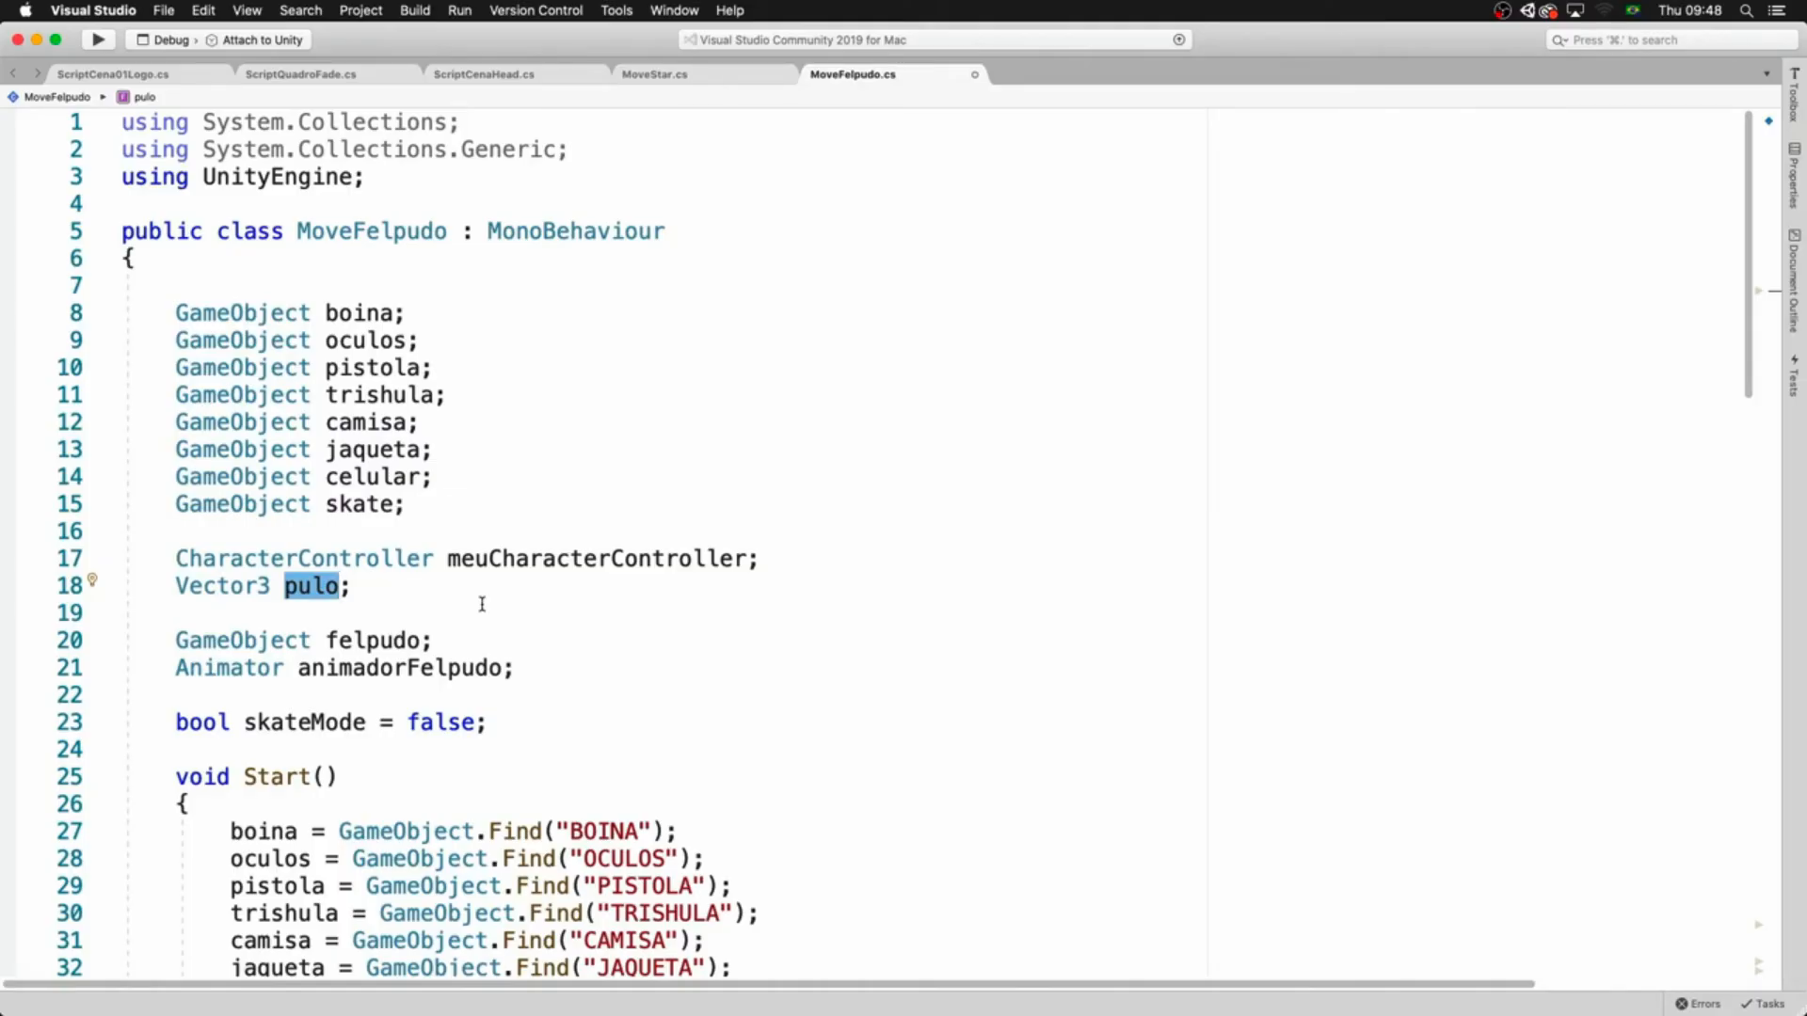
mouse_move(267, 586)
left_click_drag(1752, 346, 1801, 783)
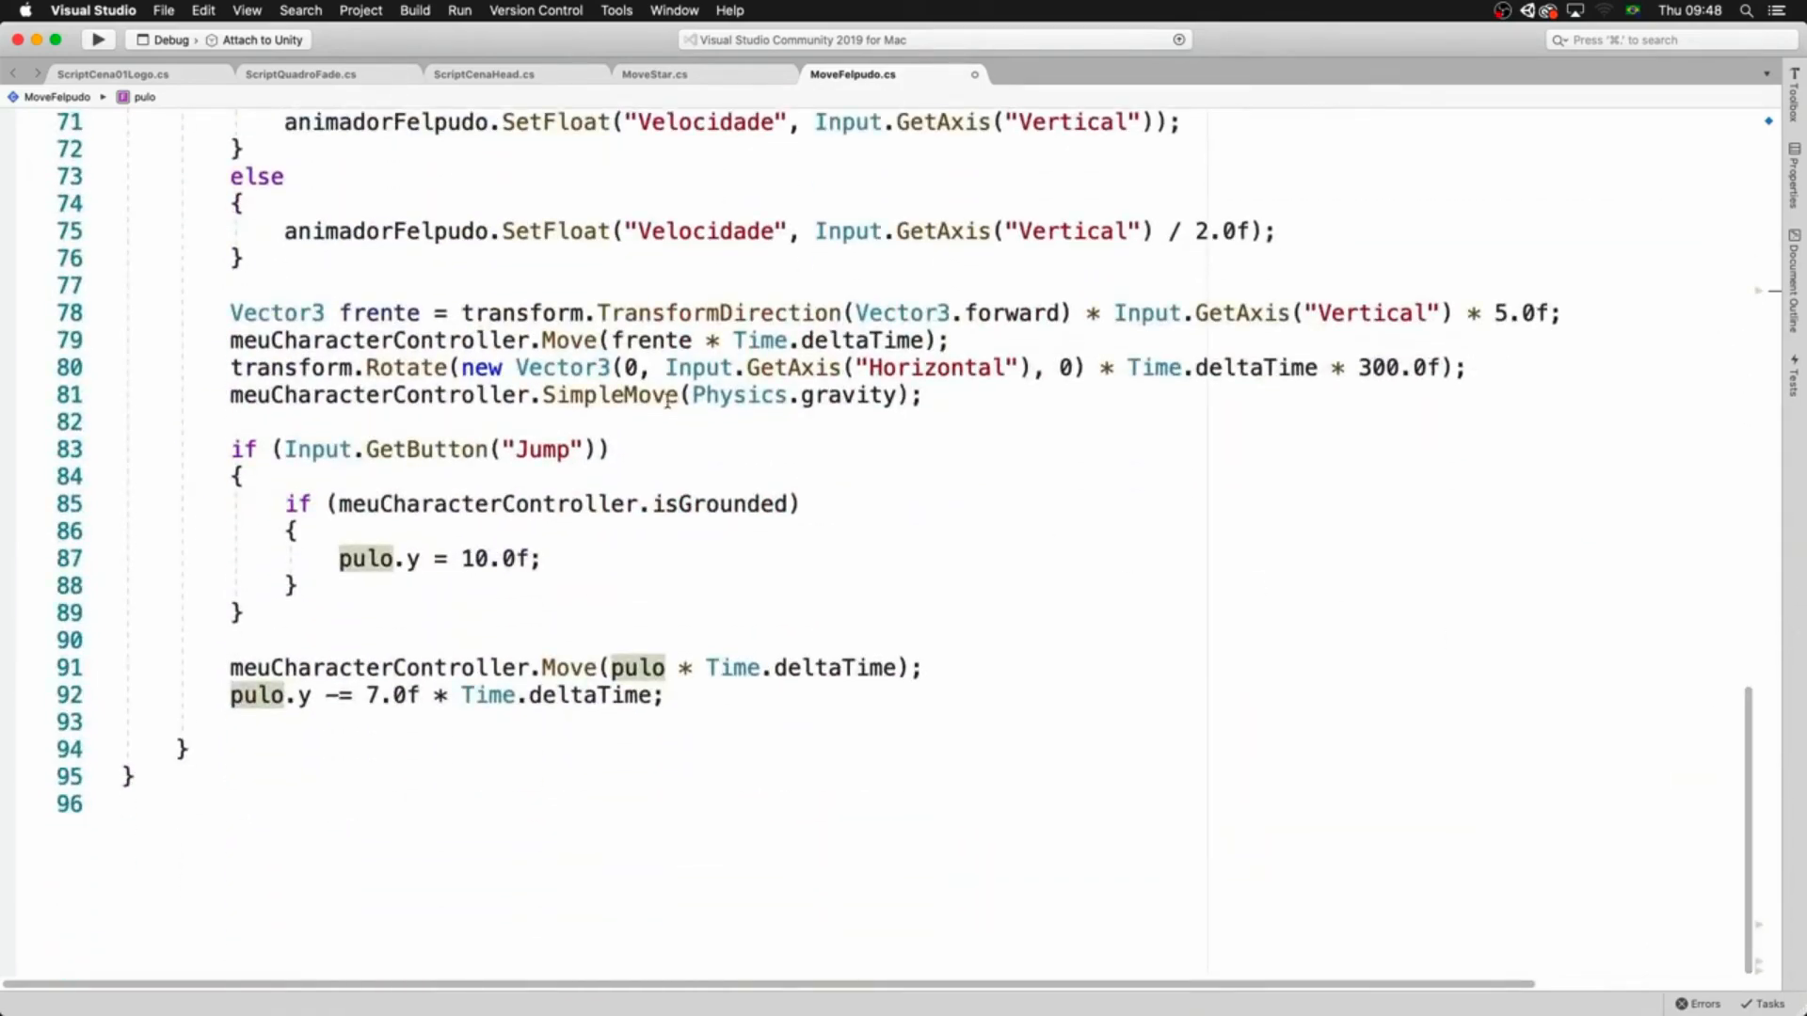
left_click(230, 313)
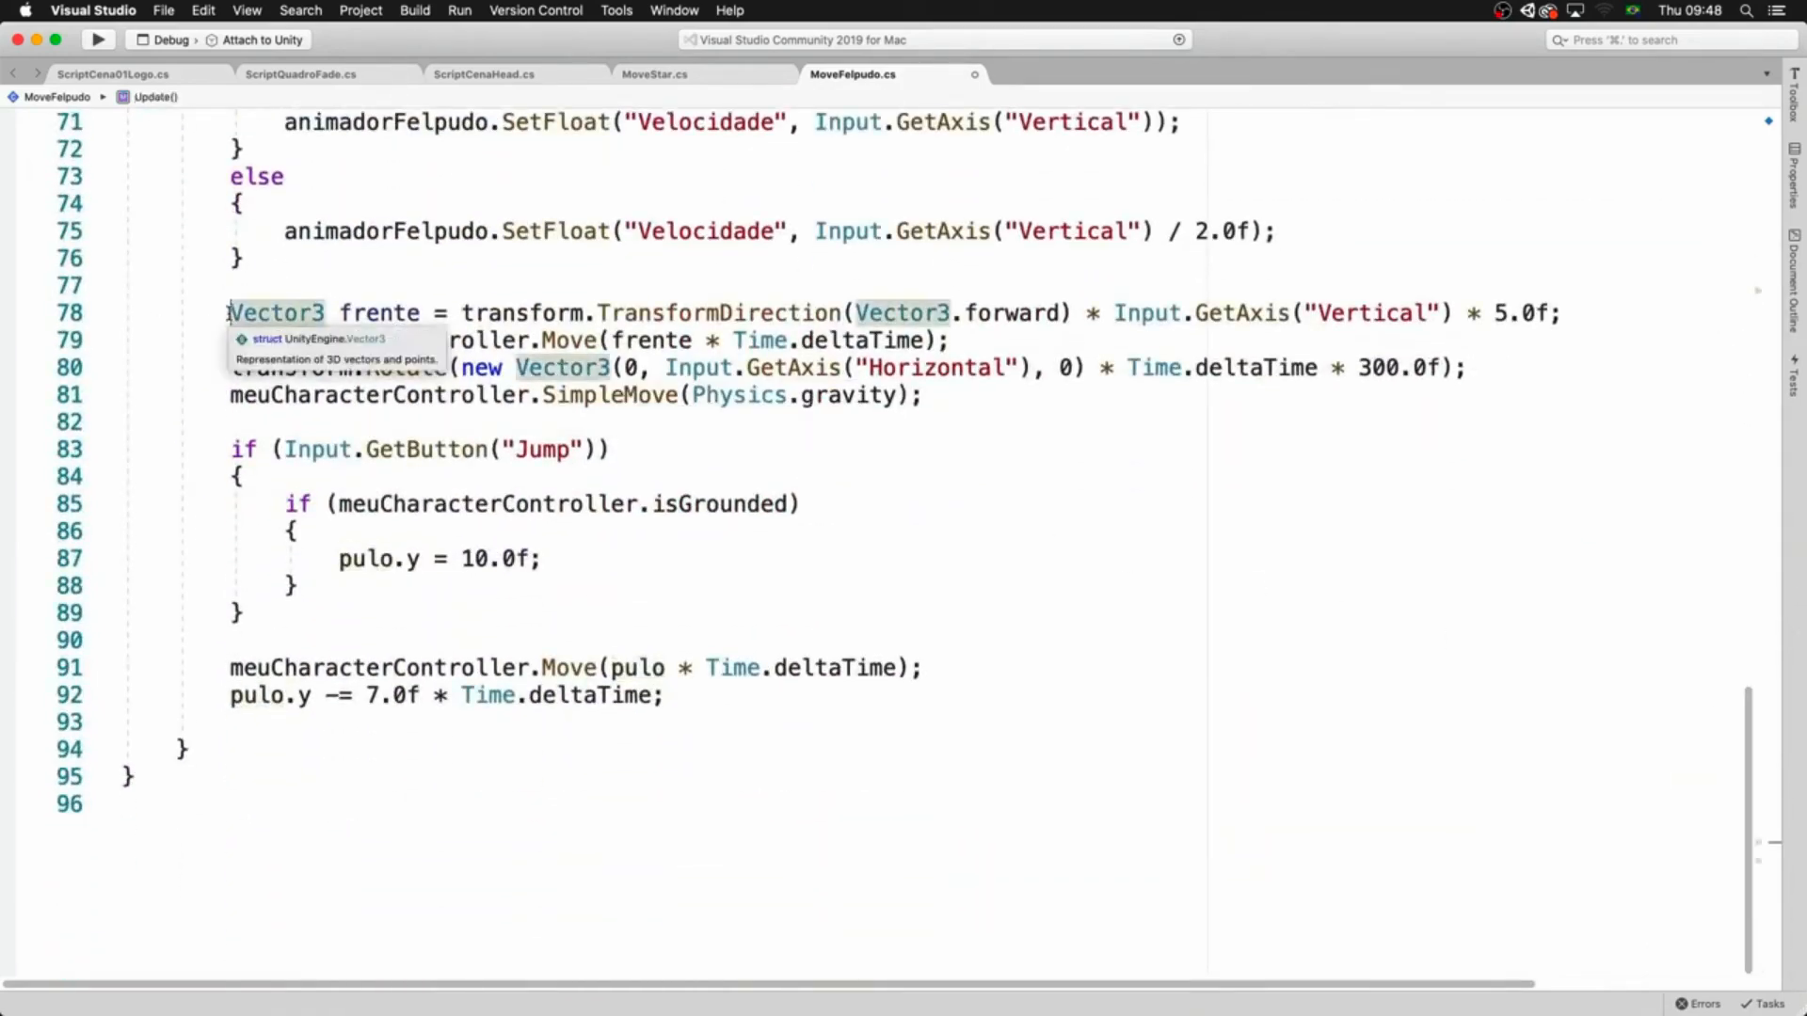
left_click(229, 341)
left_click(229, 368)
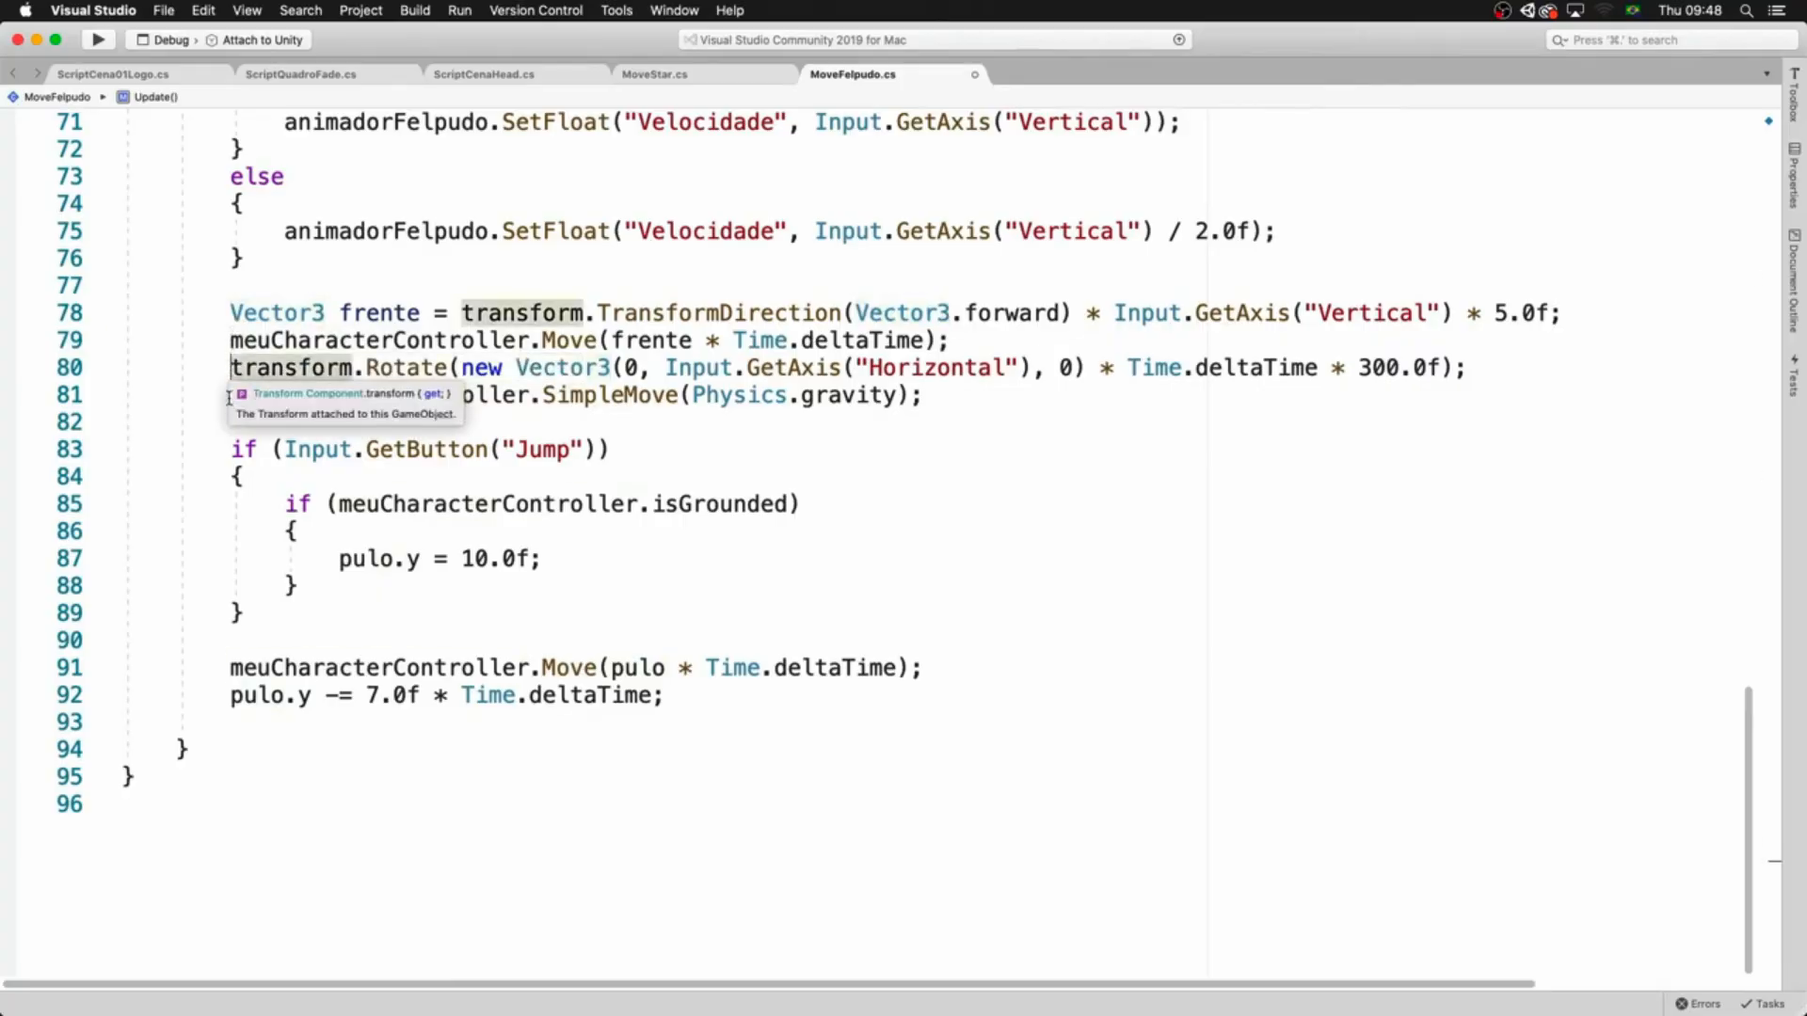
left_click(229, 395)
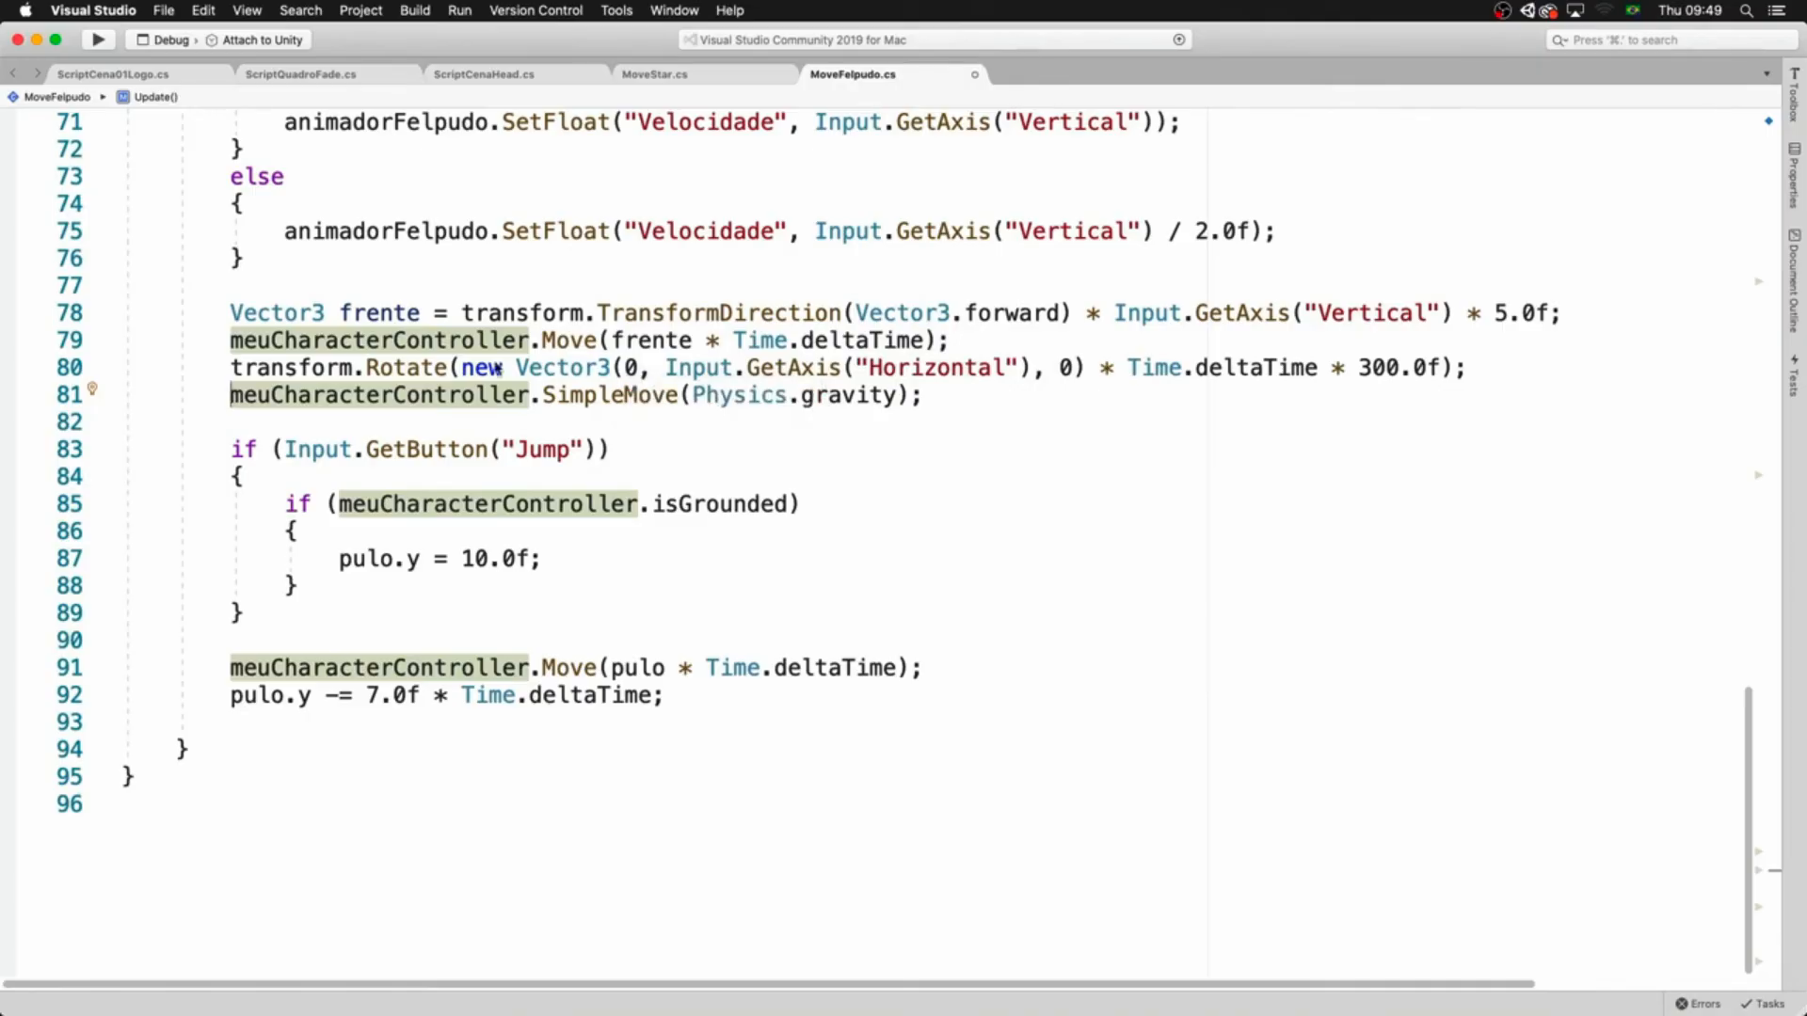
- Insert two blank lines above the Vector3 frente line in Update to separate the movement code
left_click(532, 282)
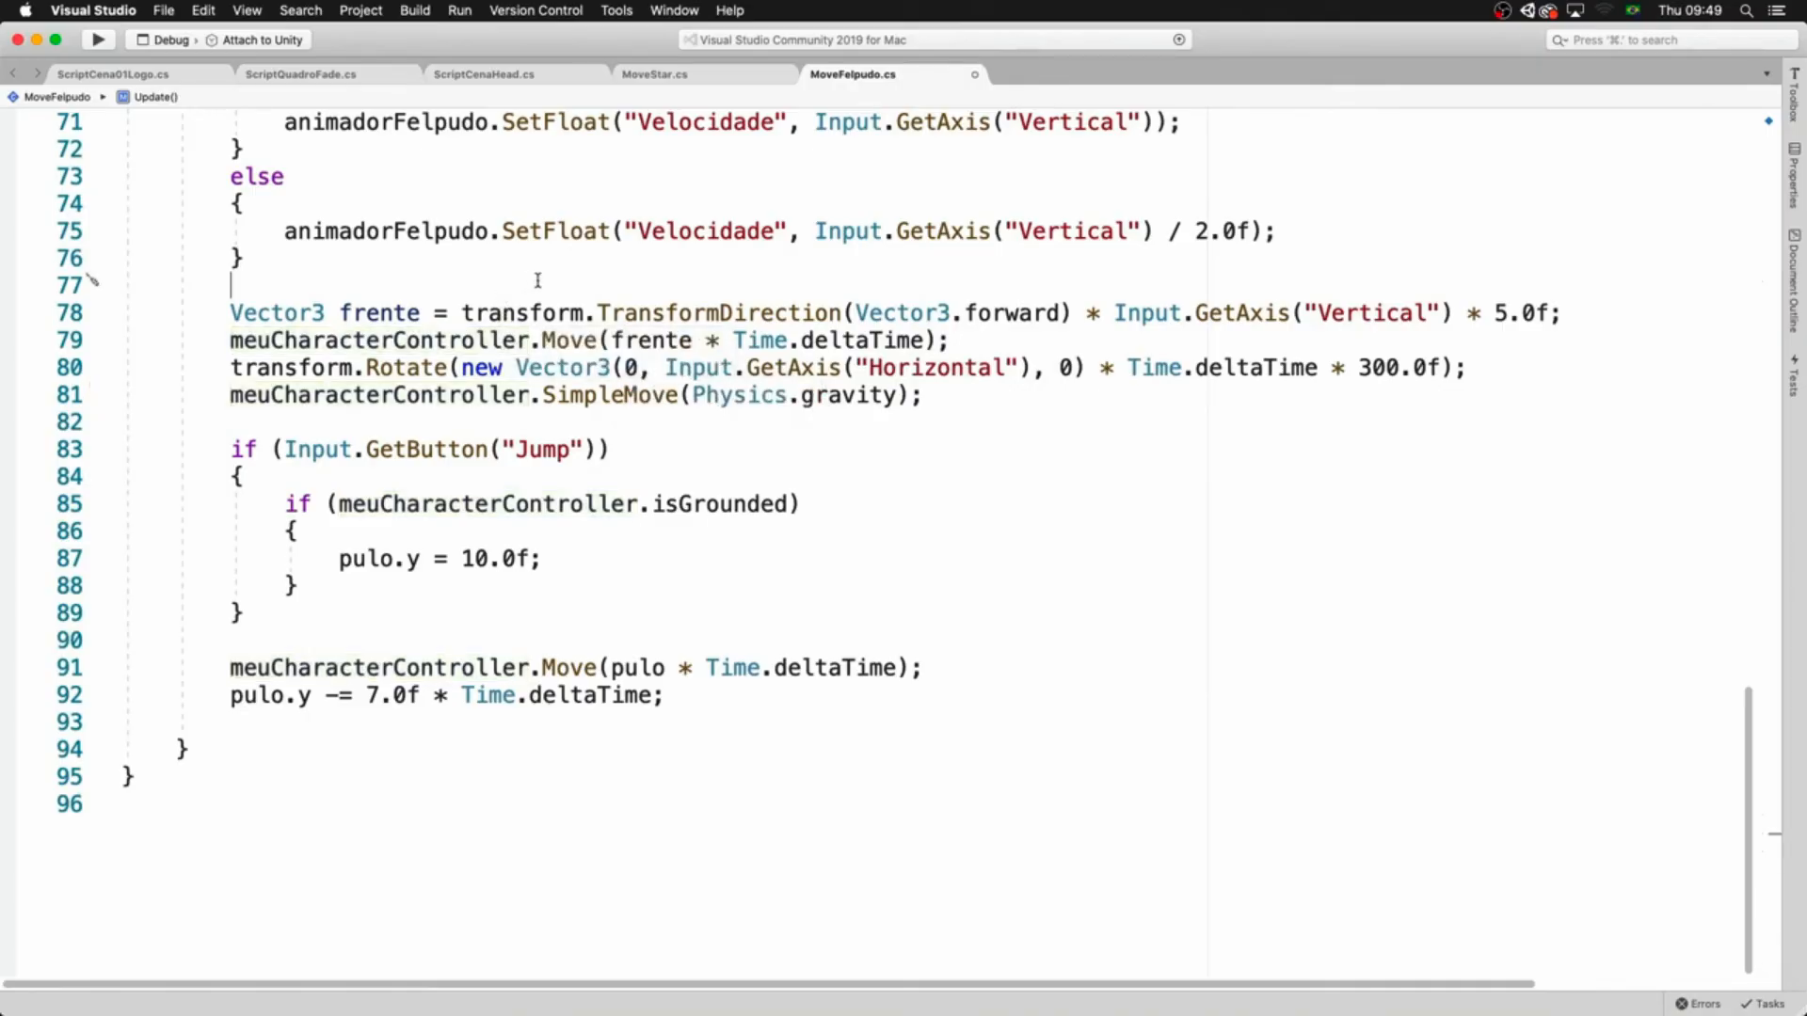
key("Return")
key("Return")
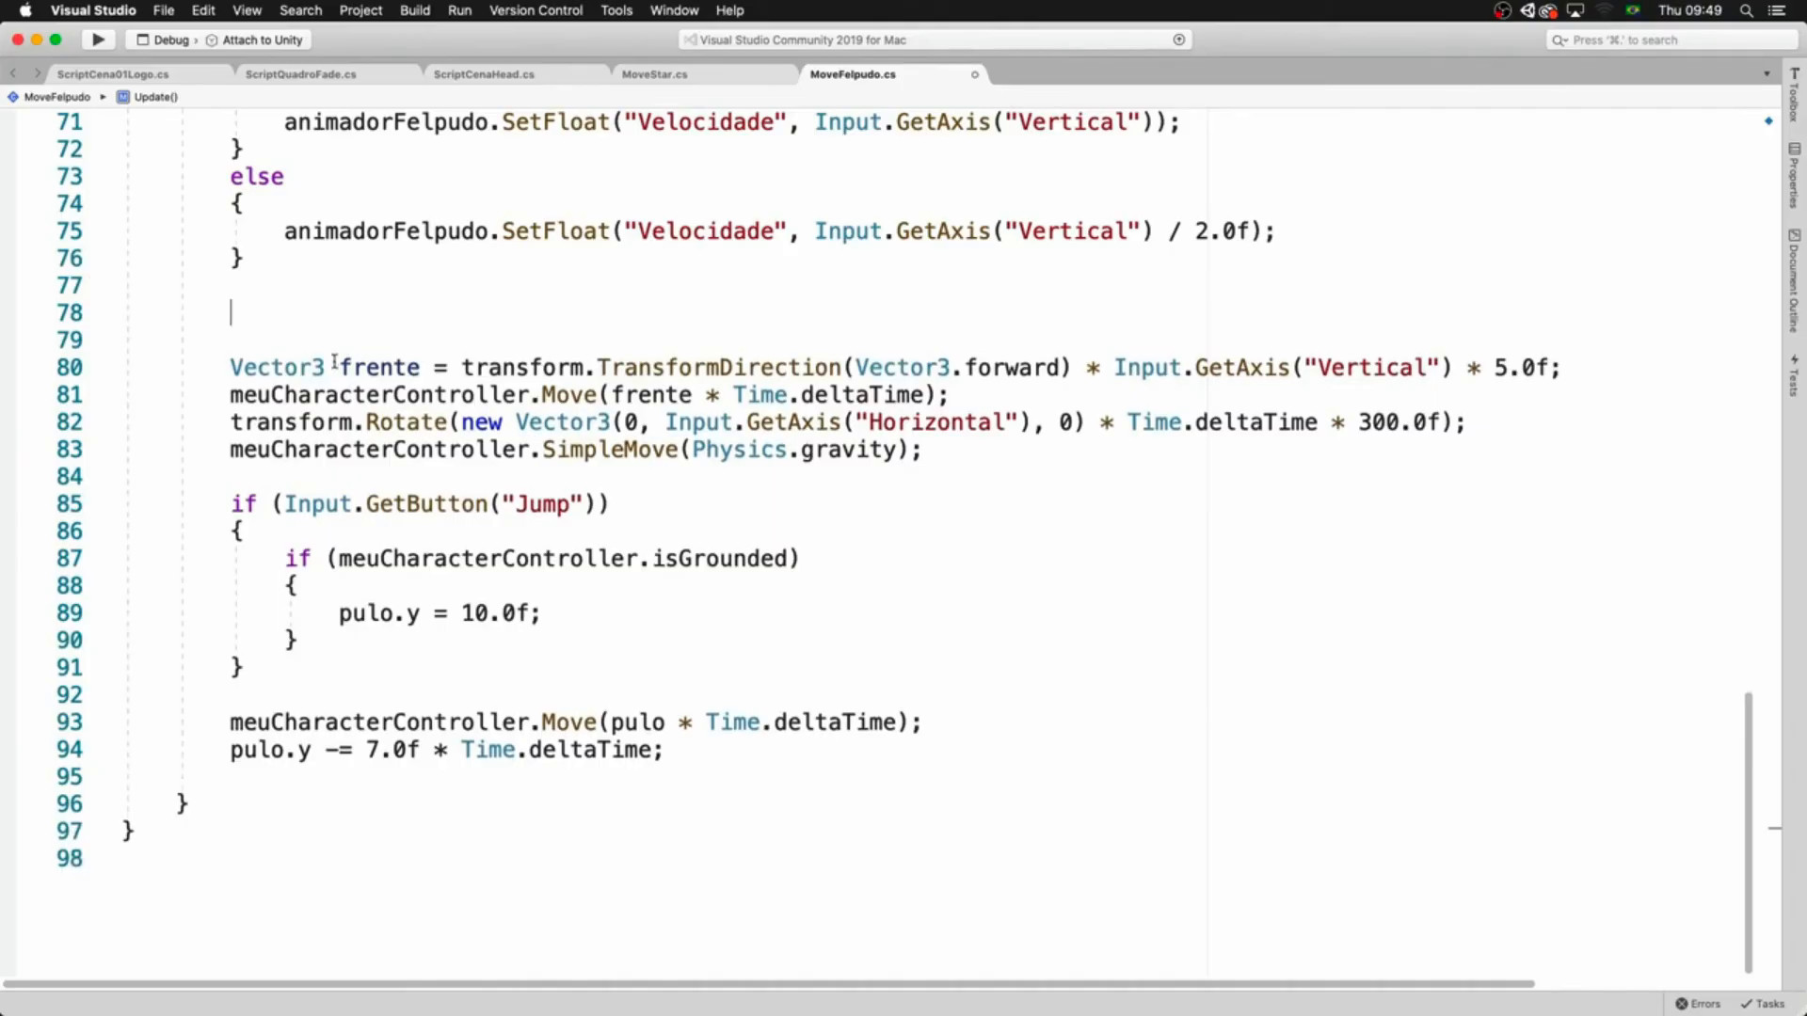
- Review the frente direction calculation, the Move and Rotate calls with Time.deltaTime, and the SimpleMove gravity line in Update
left_click_drag(231, 367, 374, 366)
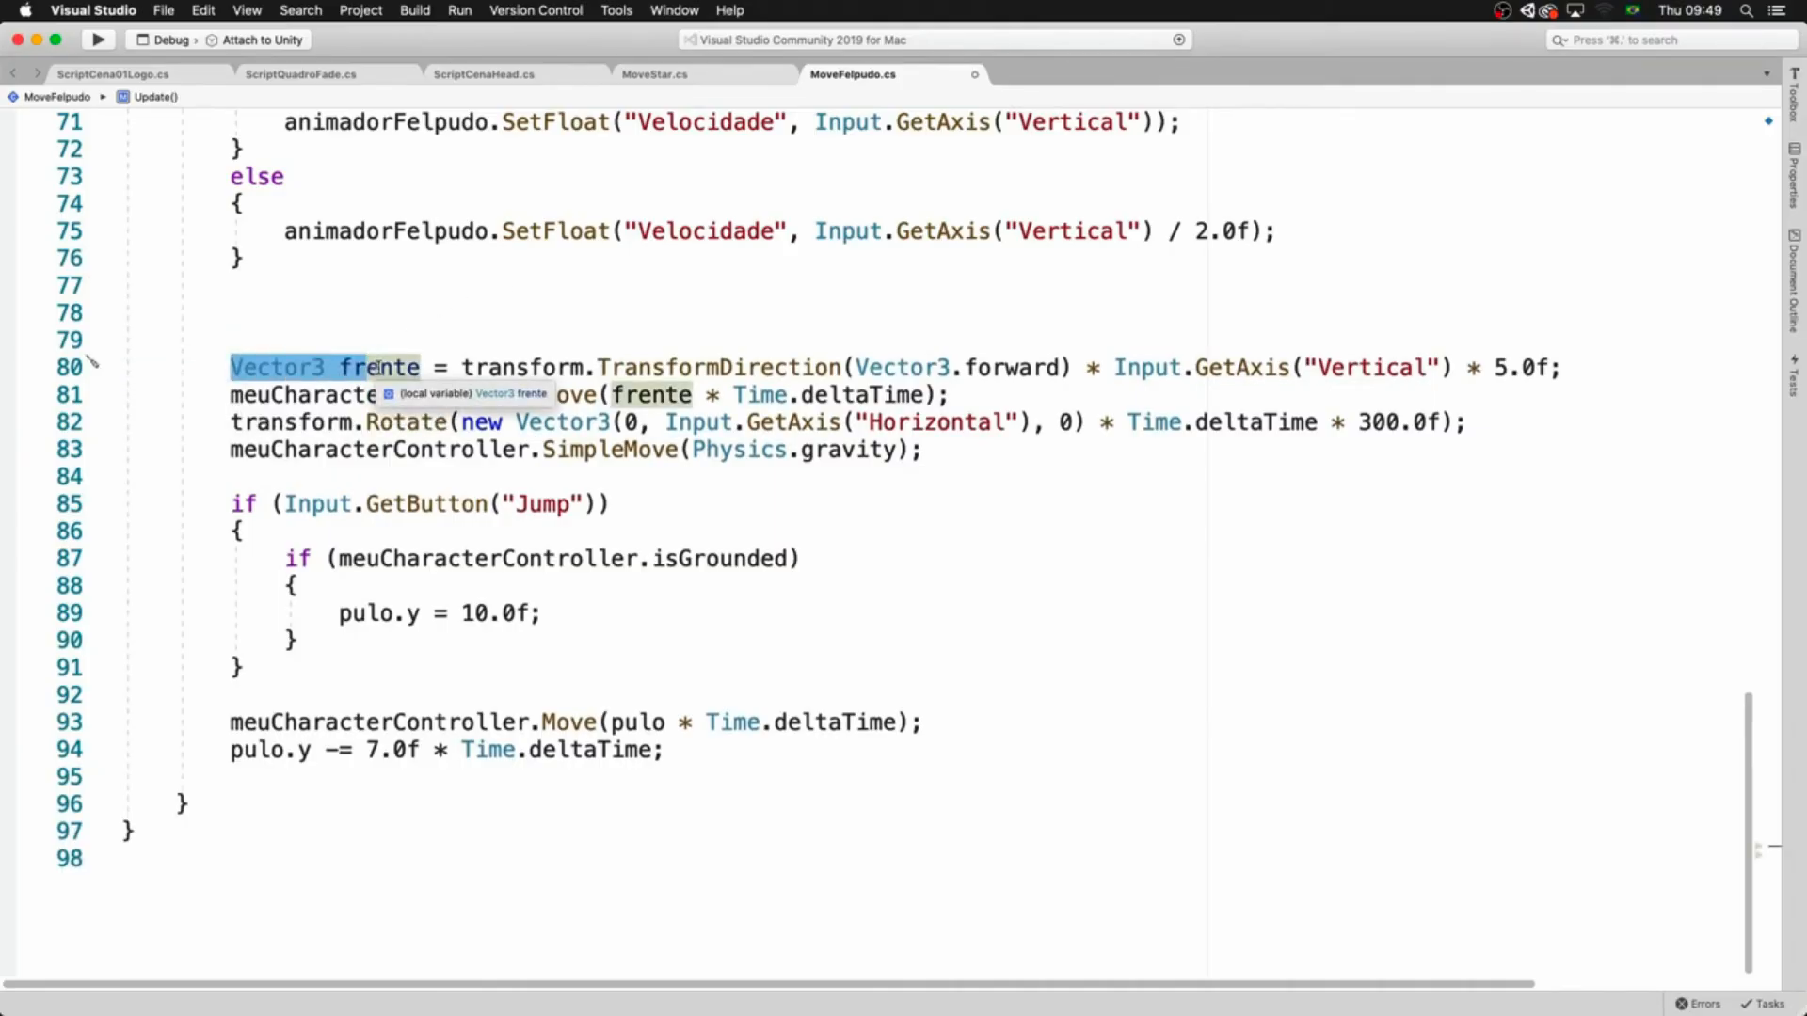
double_click(699, 367)
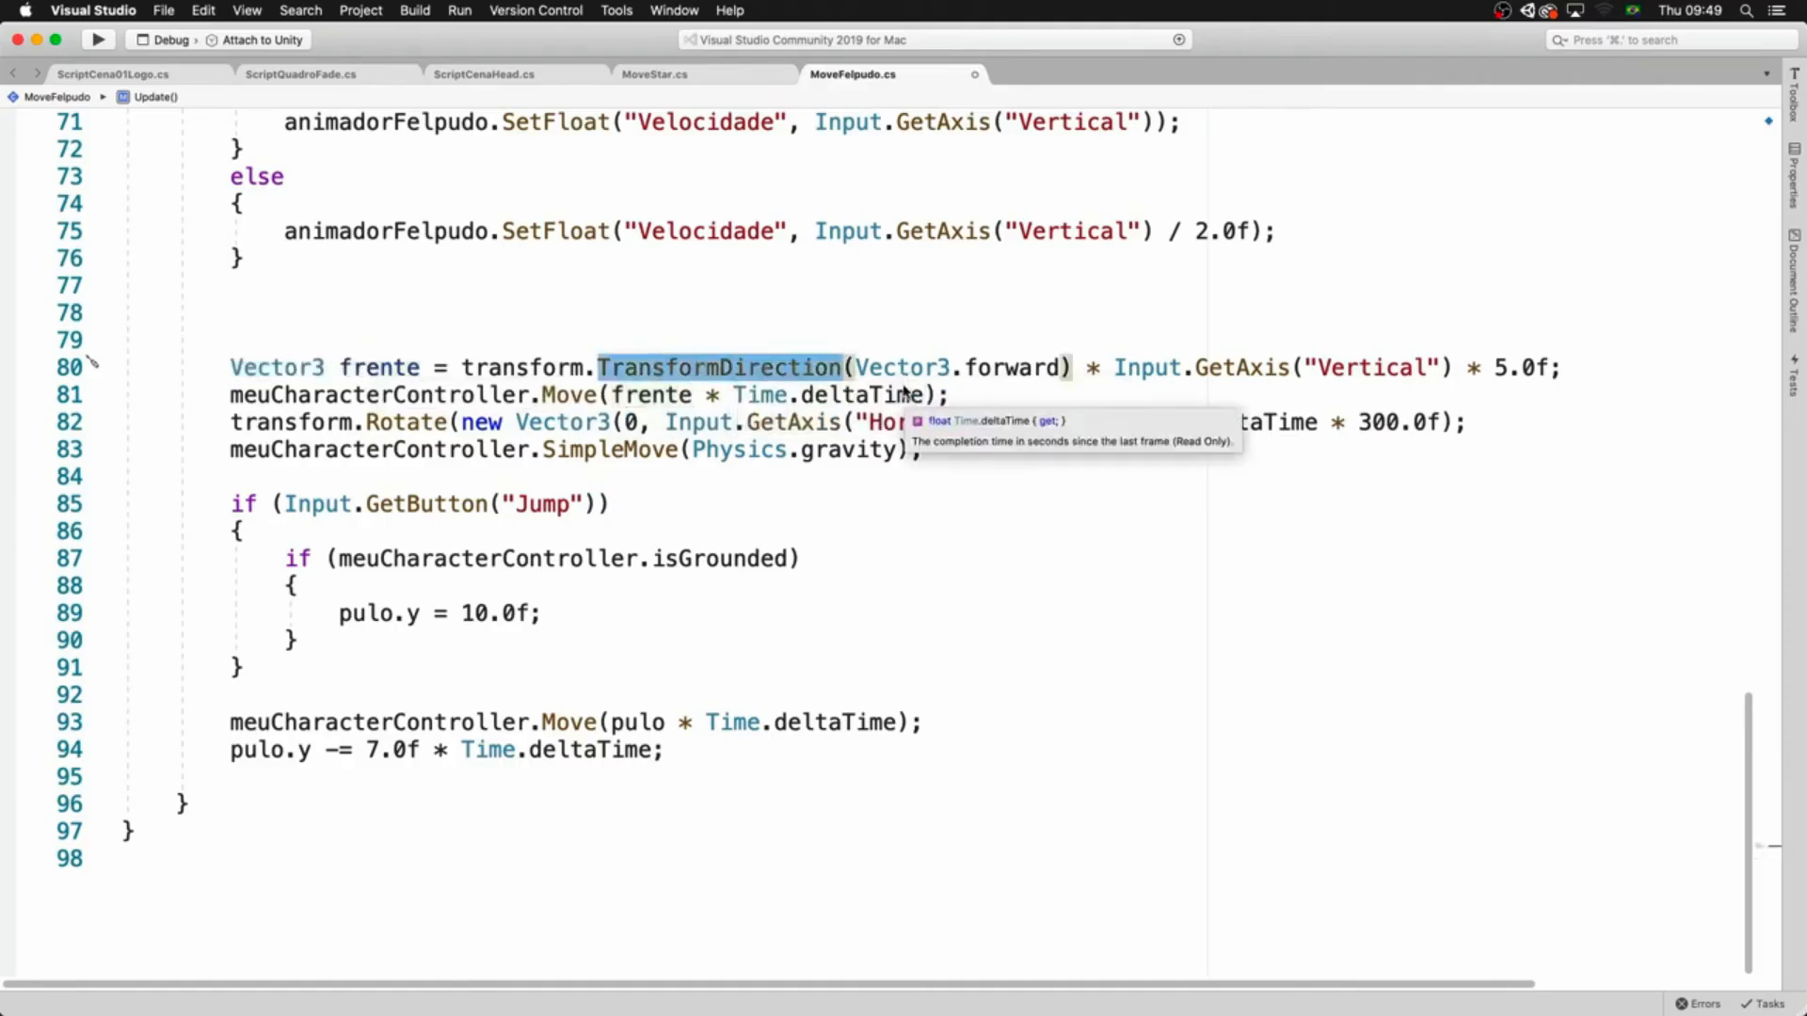
left_click(1089, 367)
double_click(1091, 367)
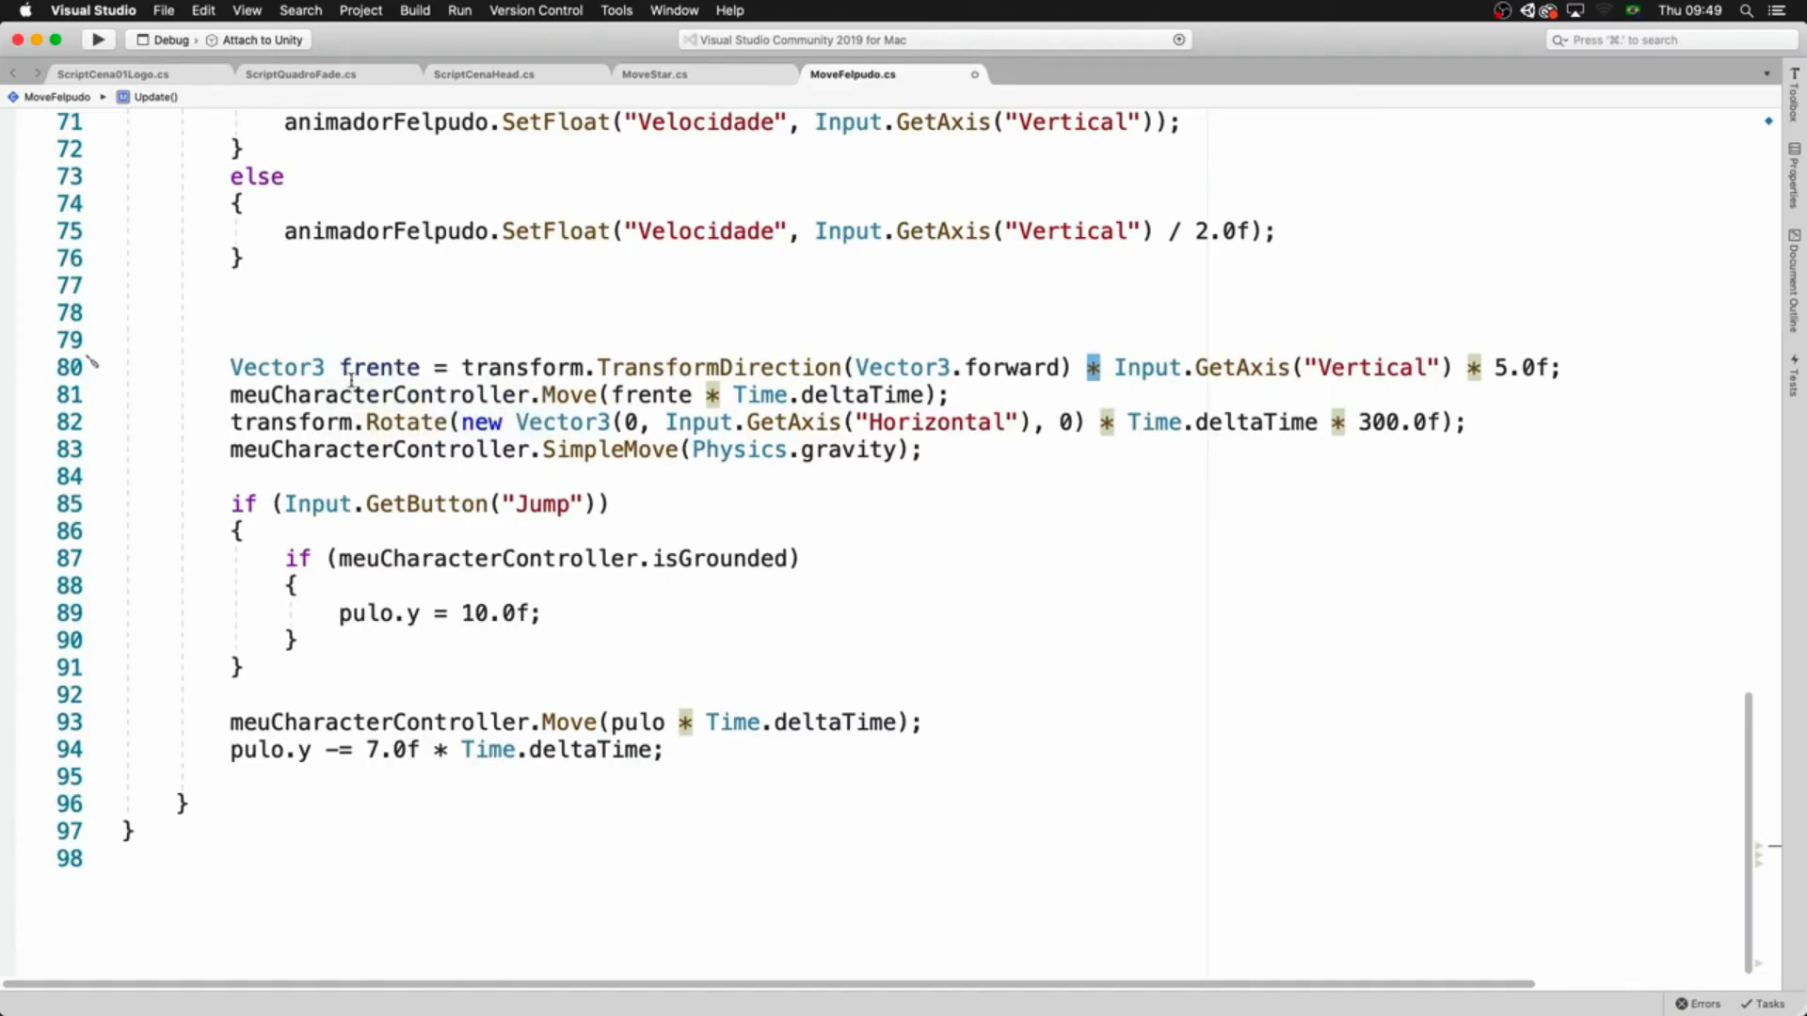
left_click(463, 395)
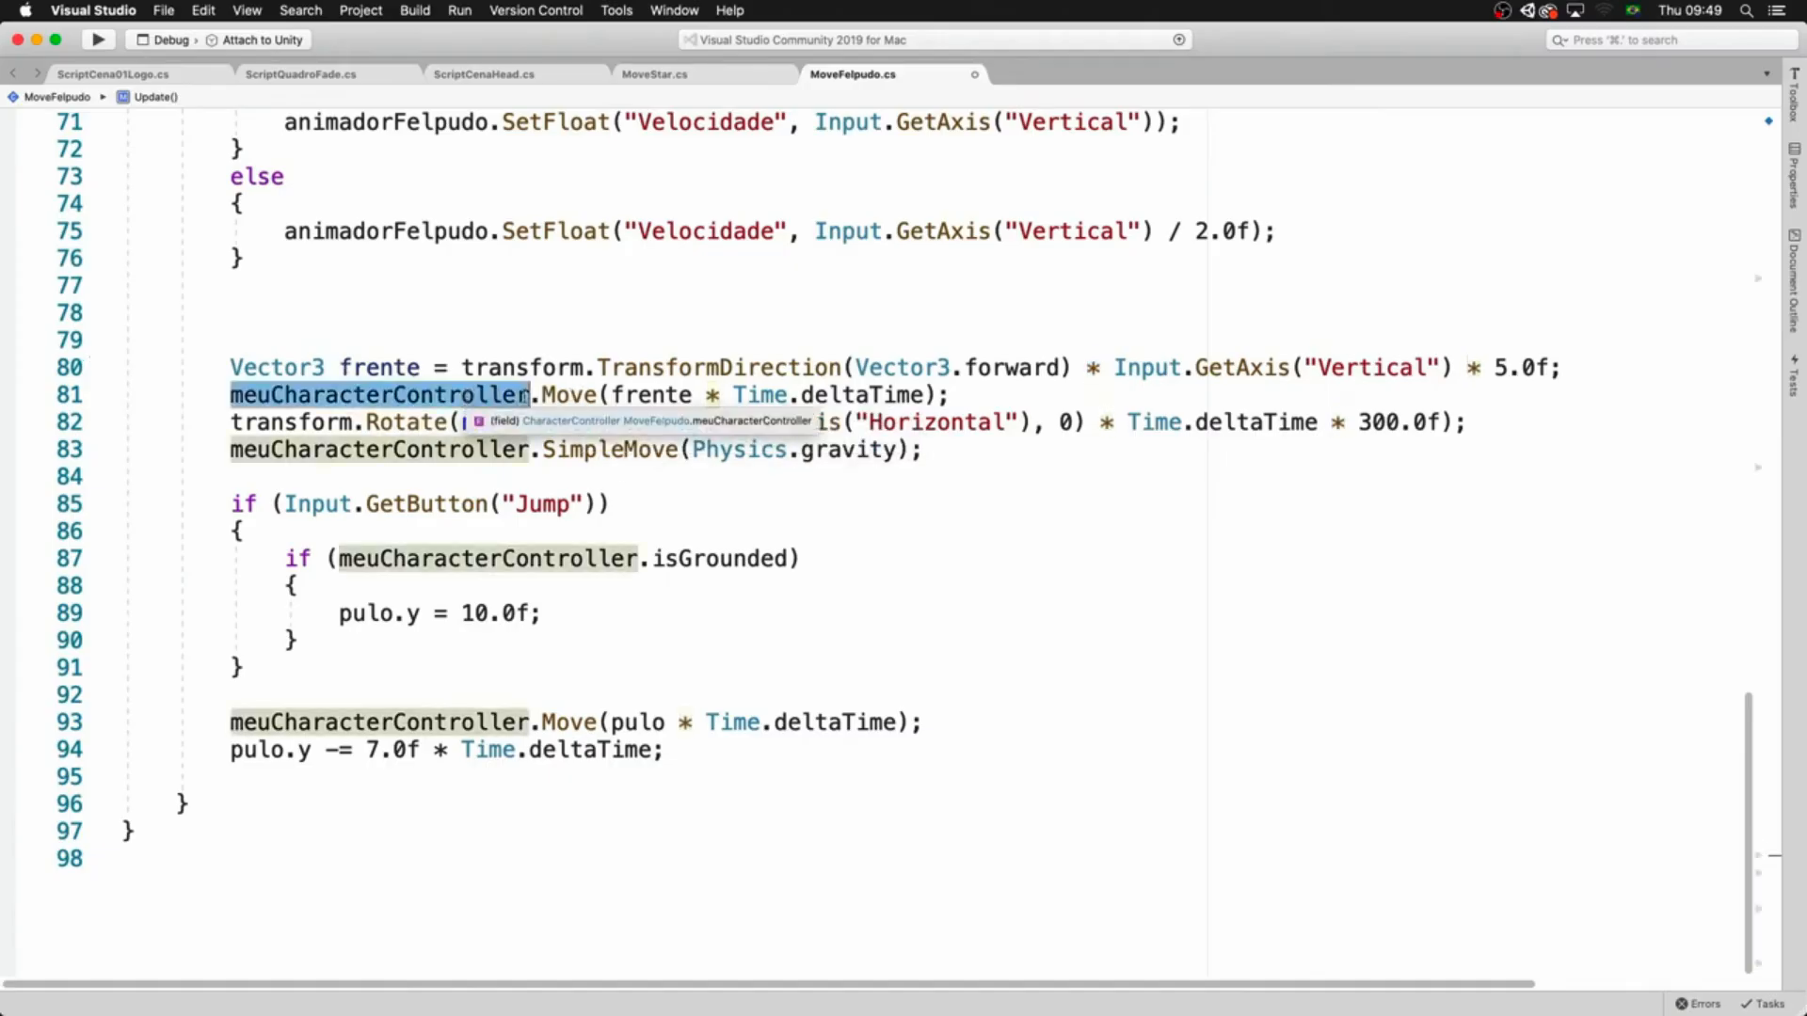
left_click(562, 396)
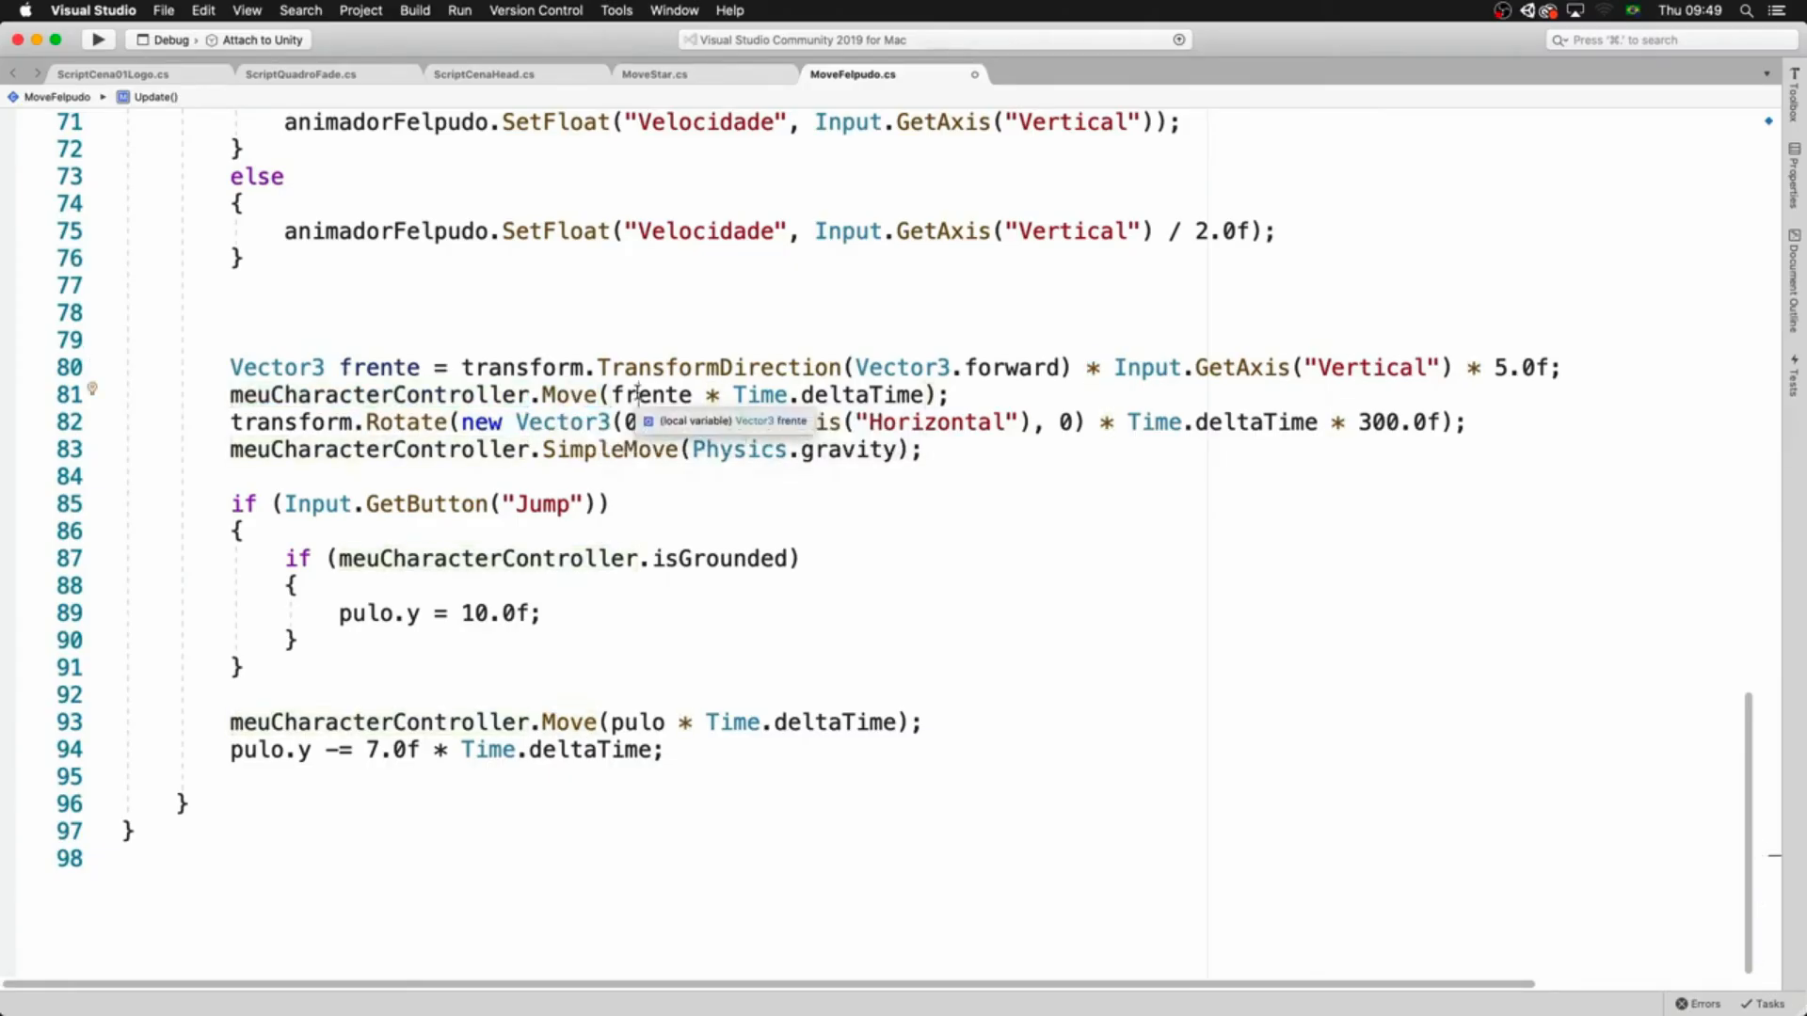
left_click(650, 395)
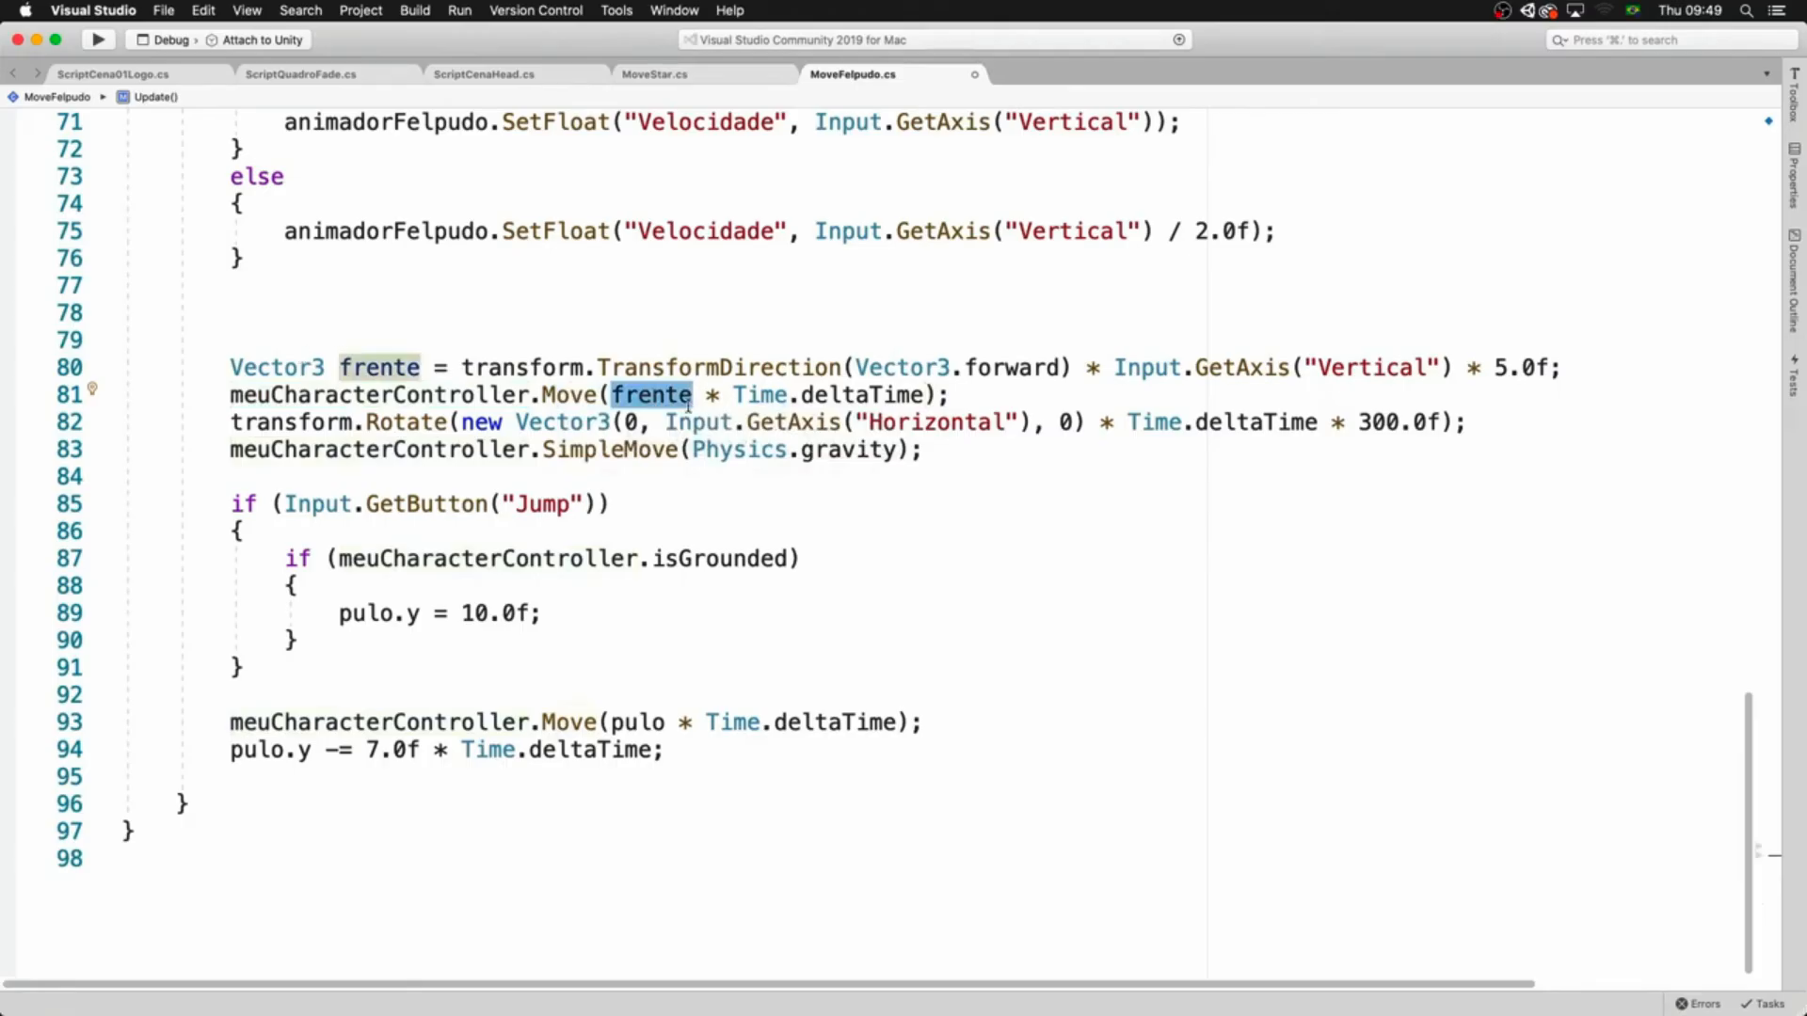
left_click_drag(706, 396, 927, 398)
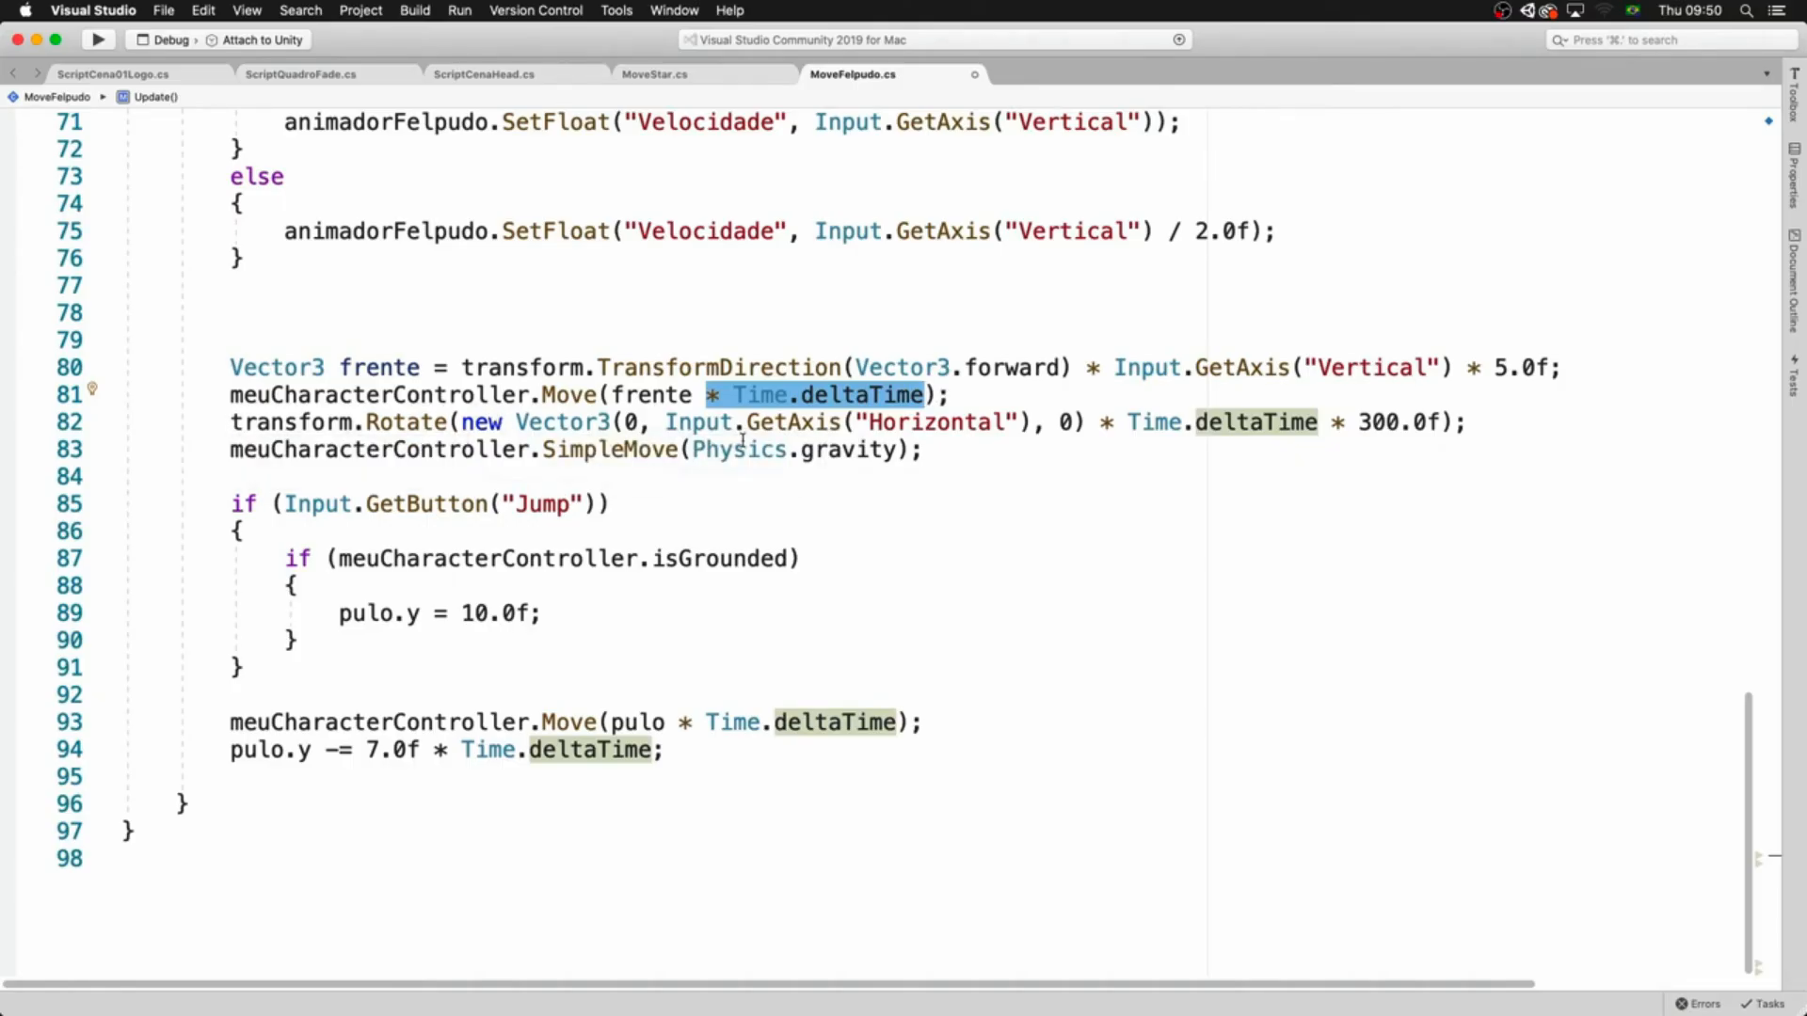
left_click_drag(667, 421, 1030, 422)
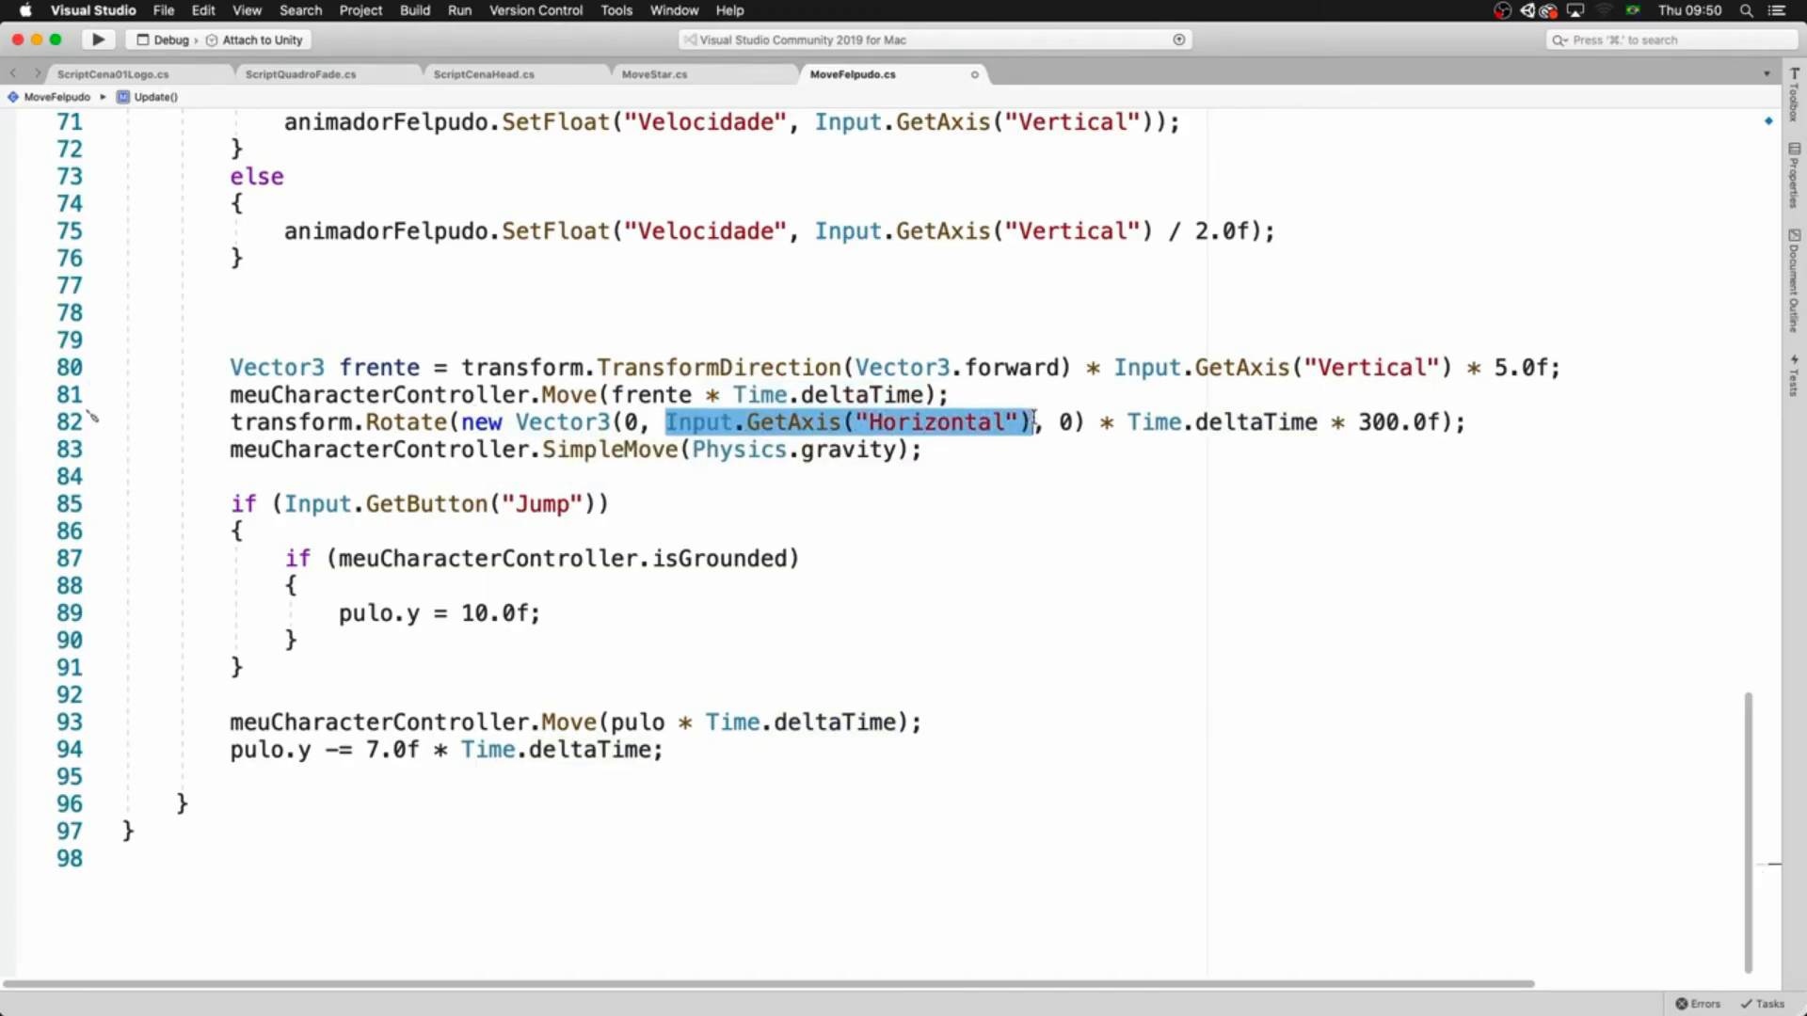
left_click_drag(1100, 421, 1317, 422)
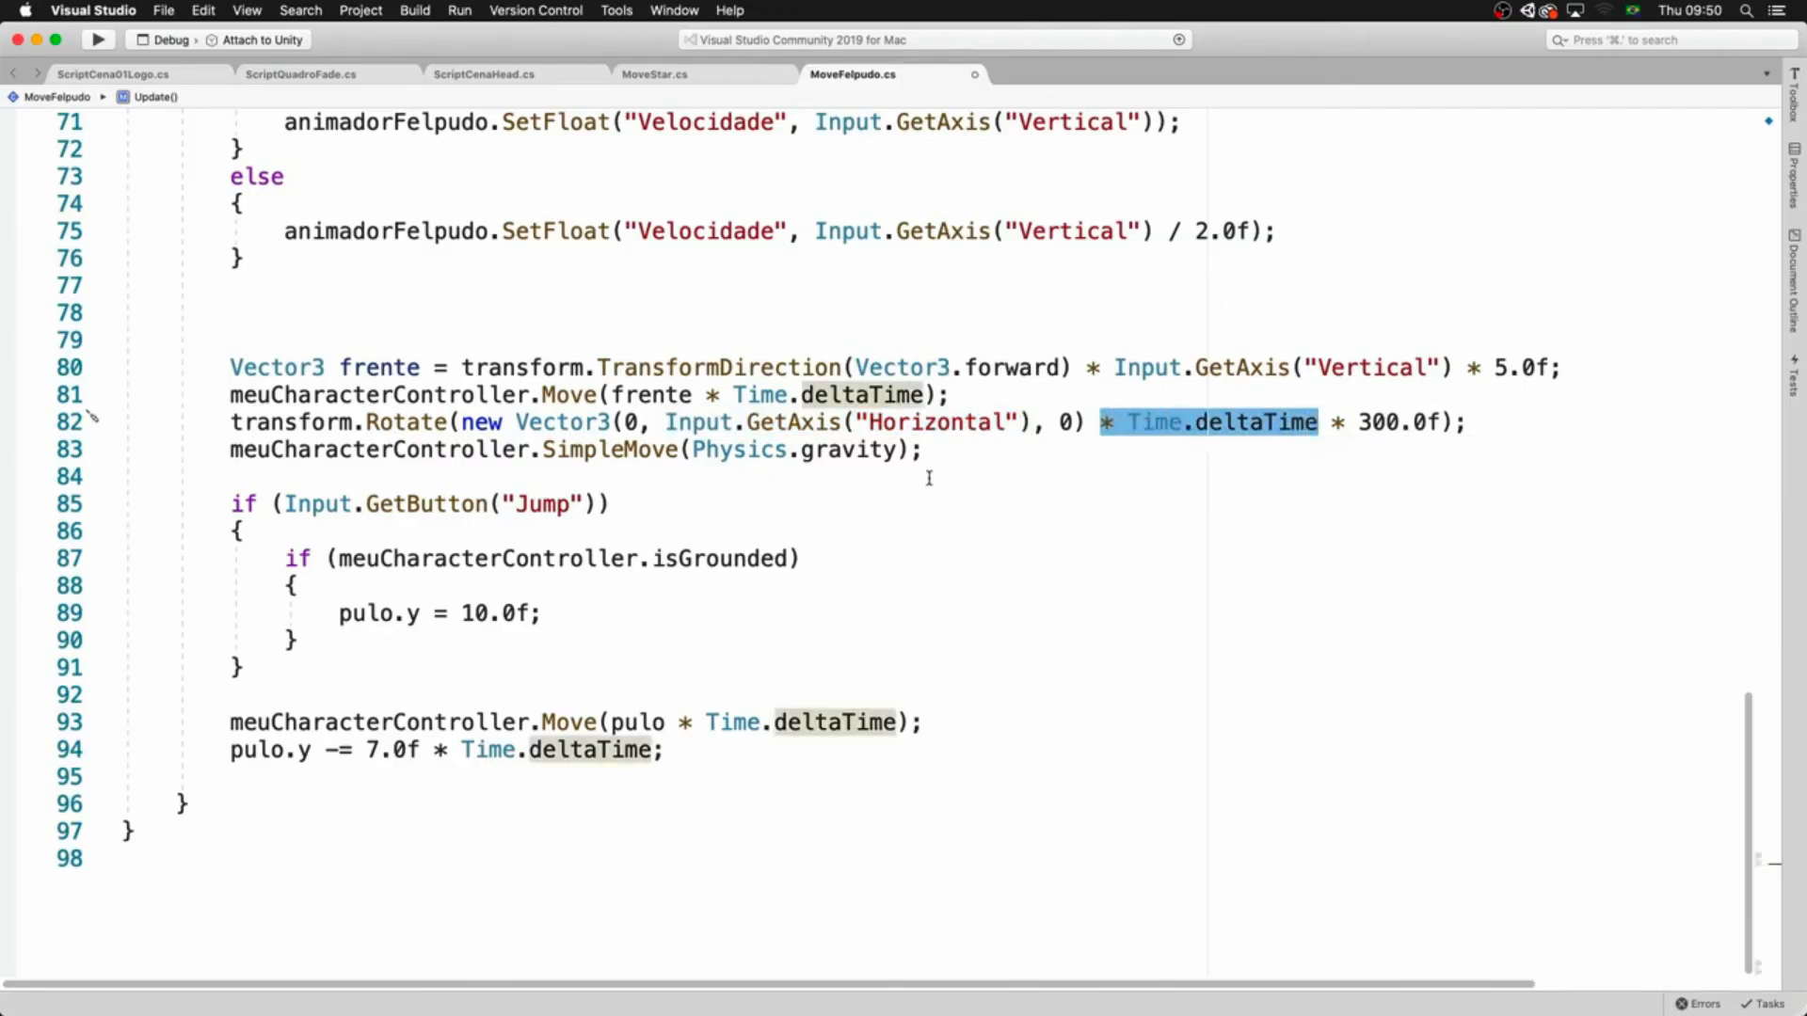
left_click_drag(228, 449, 532, 449)
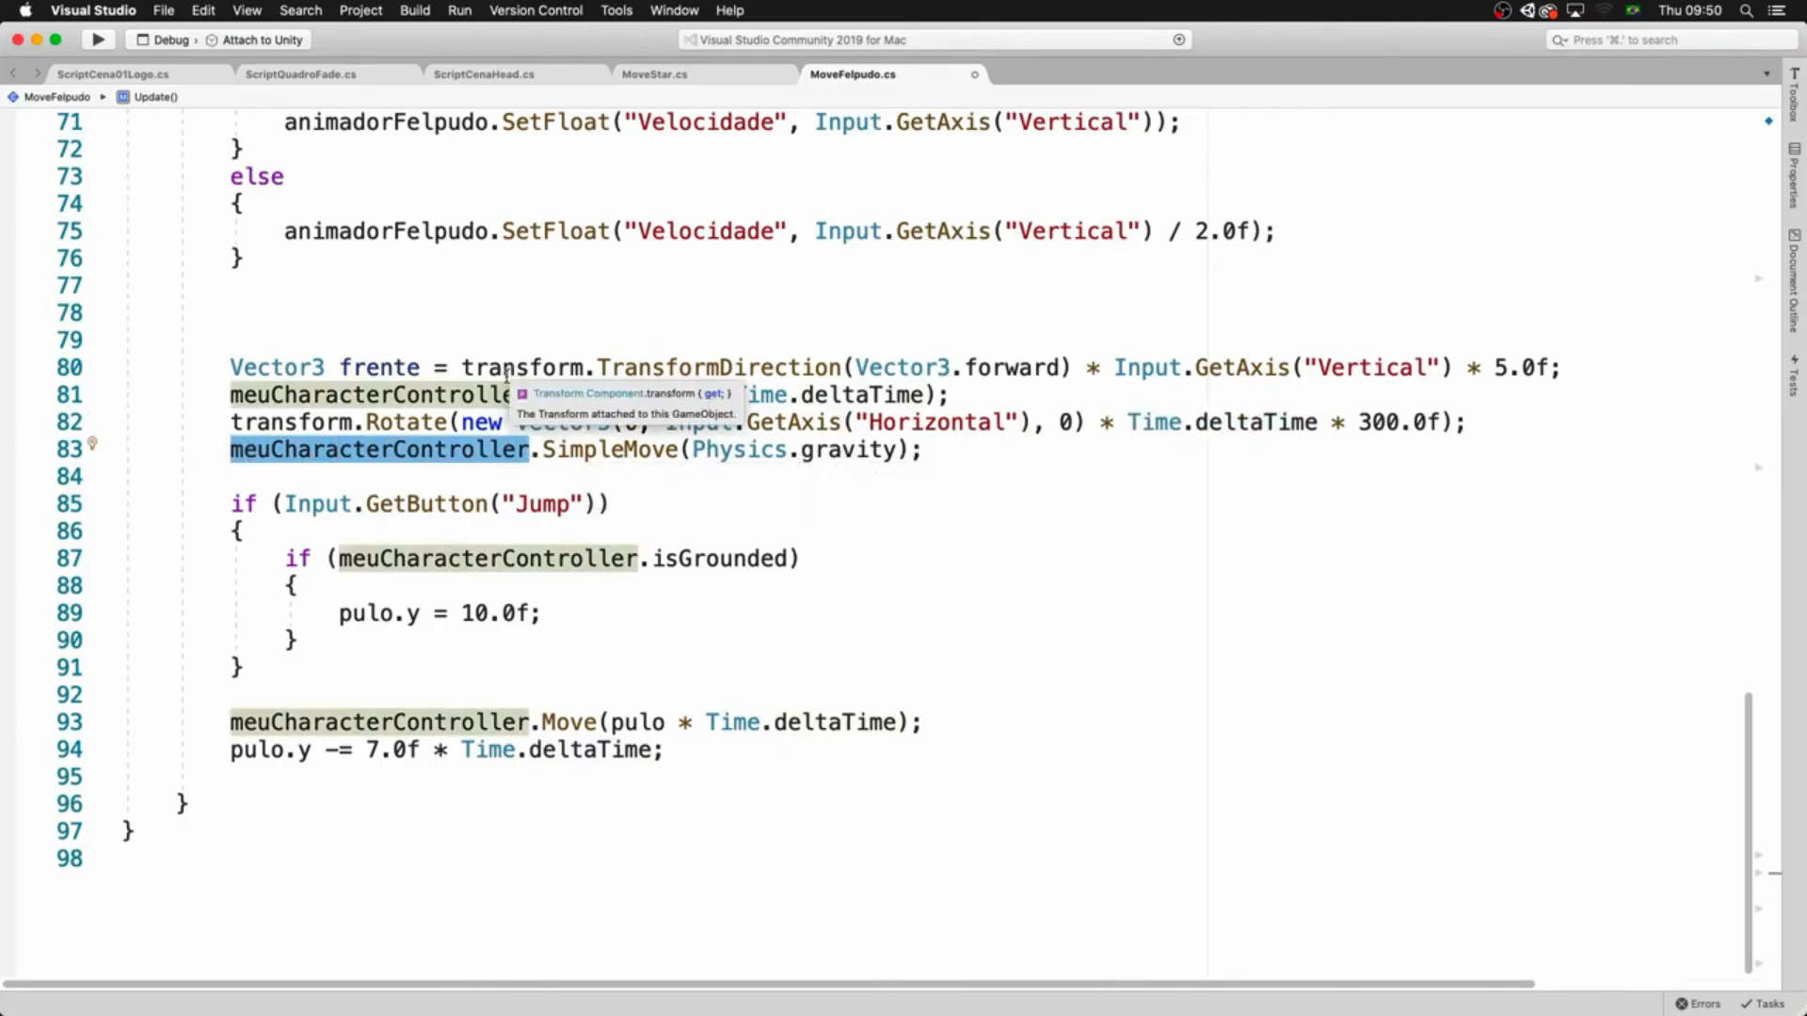
- Switch to Unity, select FELPUDO and expand its Character Controller component to inspect the collider
key("super+Tab")
key("super+Tab")
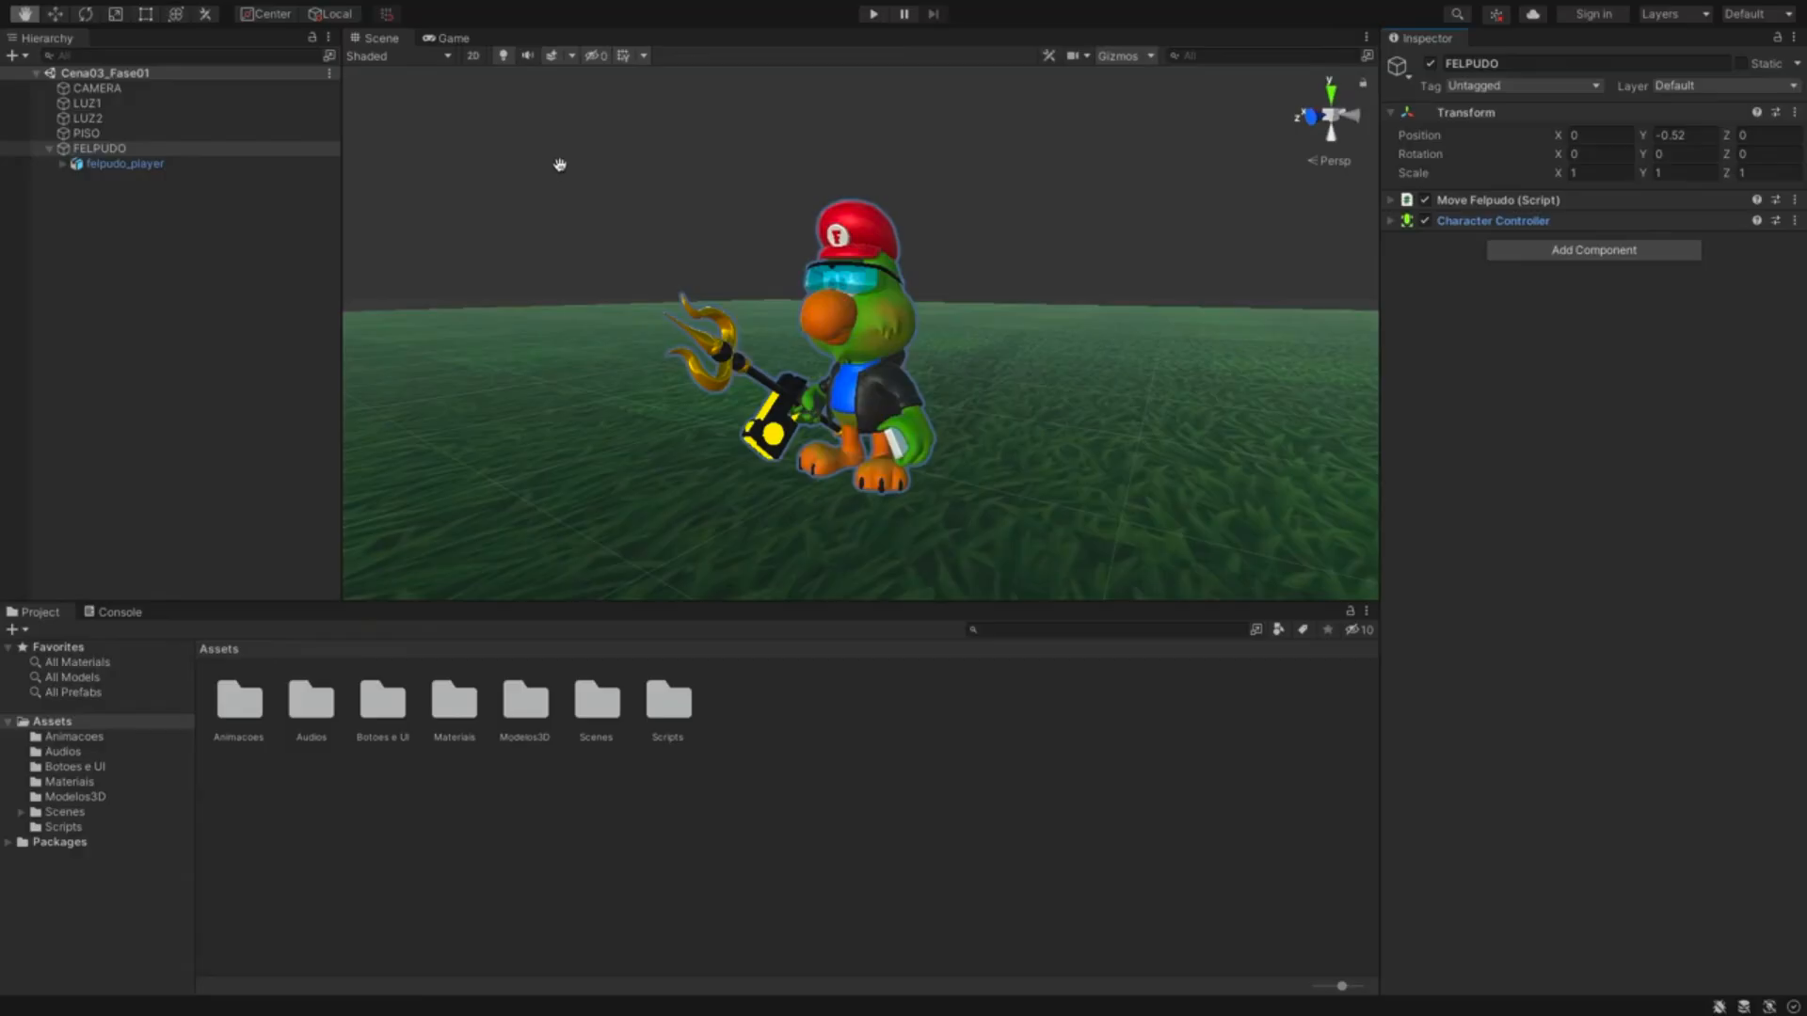
left_click(189, 152)
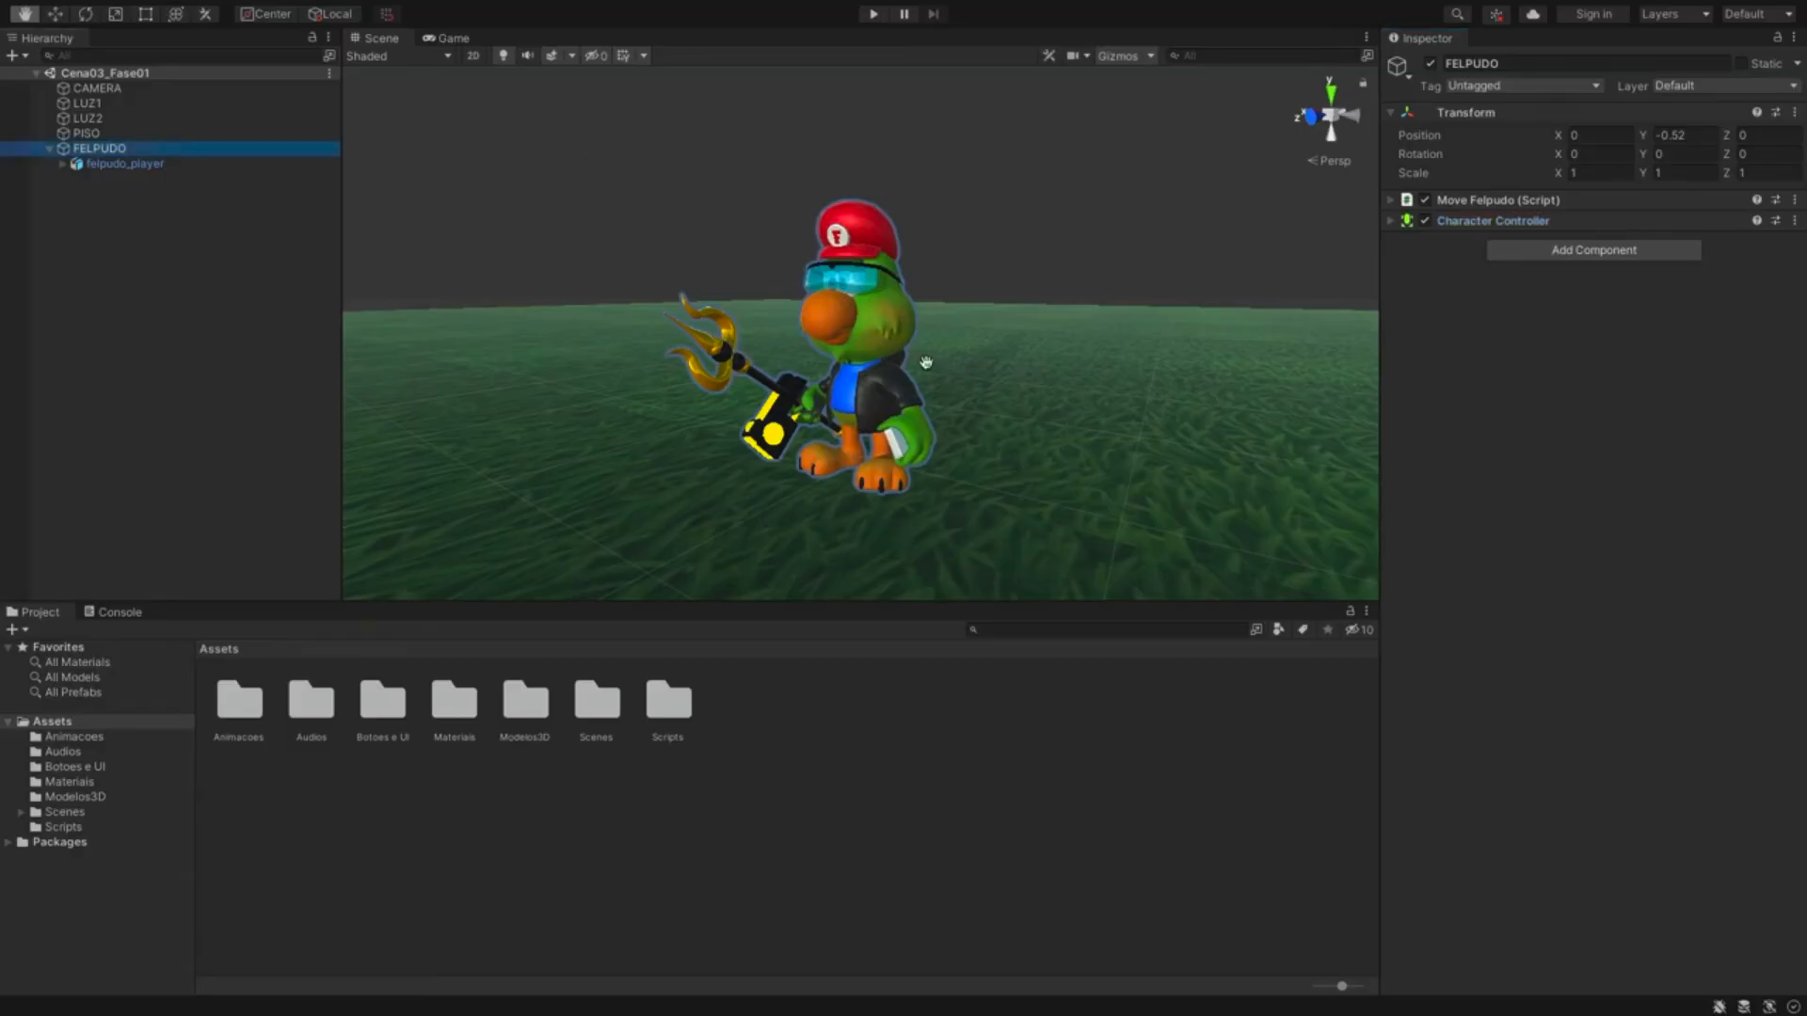
left_click(1427, 221)
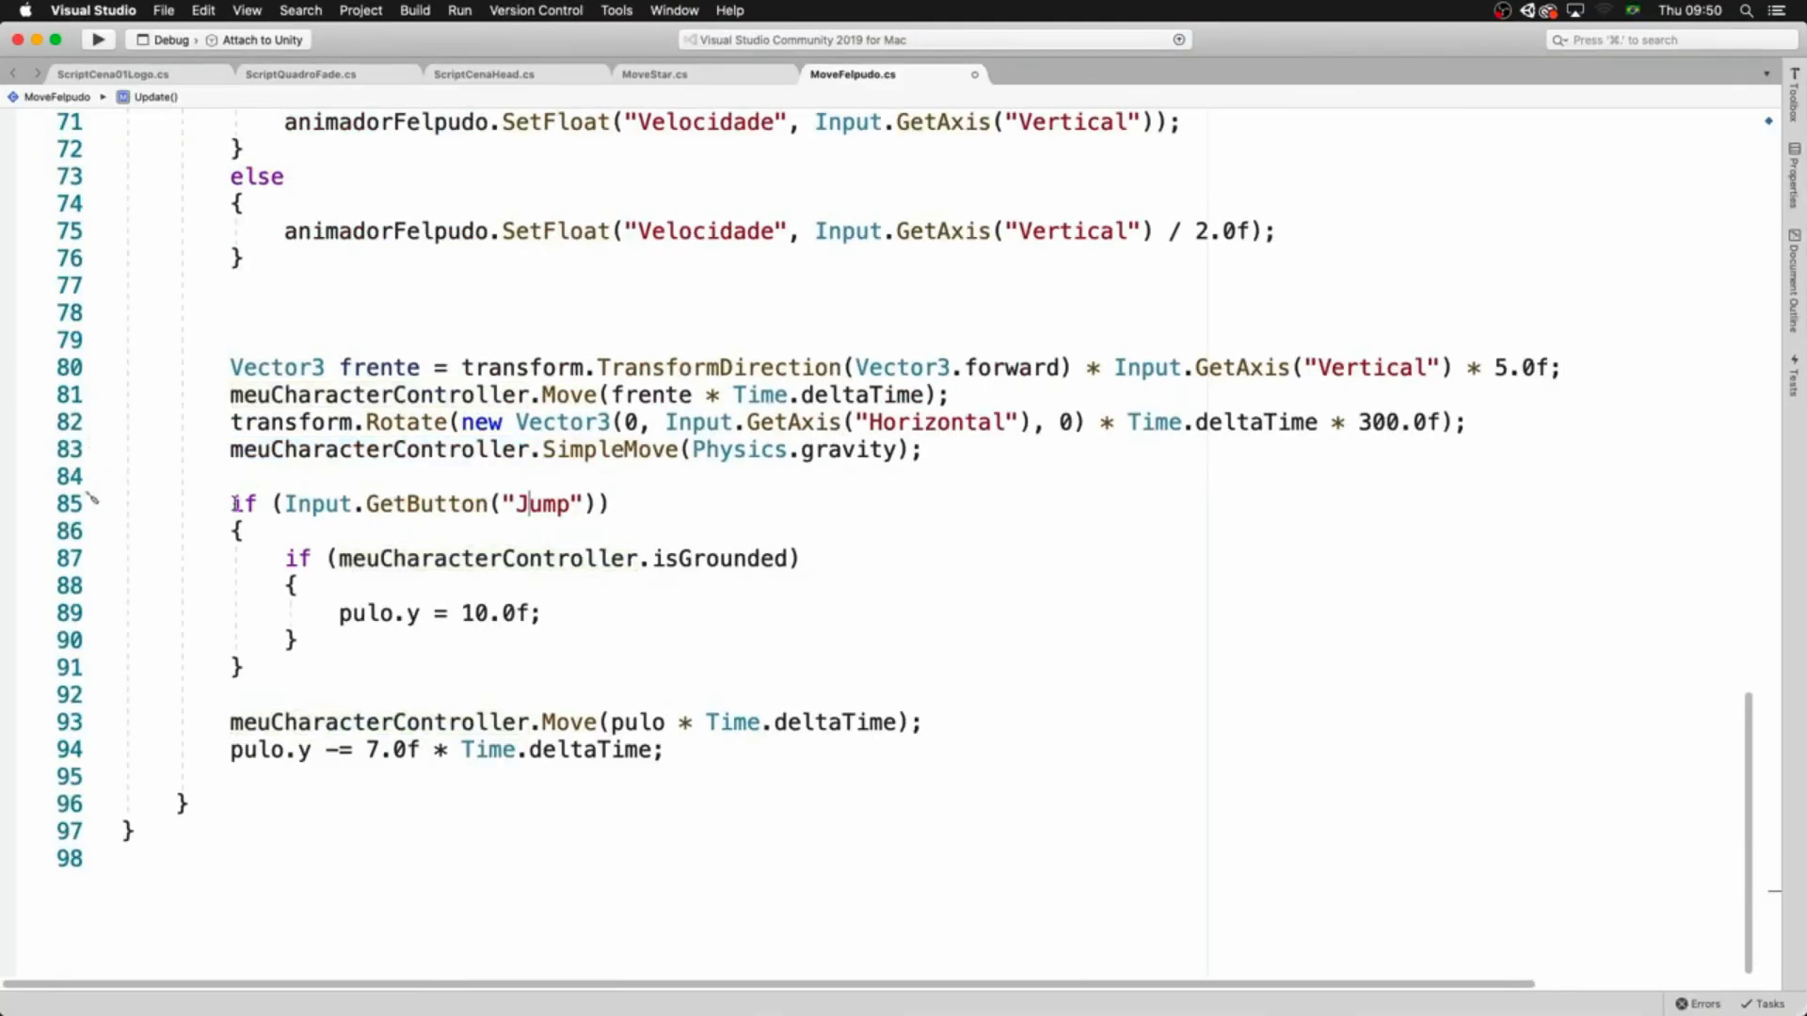
- In MoveFelpudo.cs, examine the Jump input block, its isGrounded check and the pulo.y assignment against the pulo declaration
left_click_drag(230, 504, 254, 671)
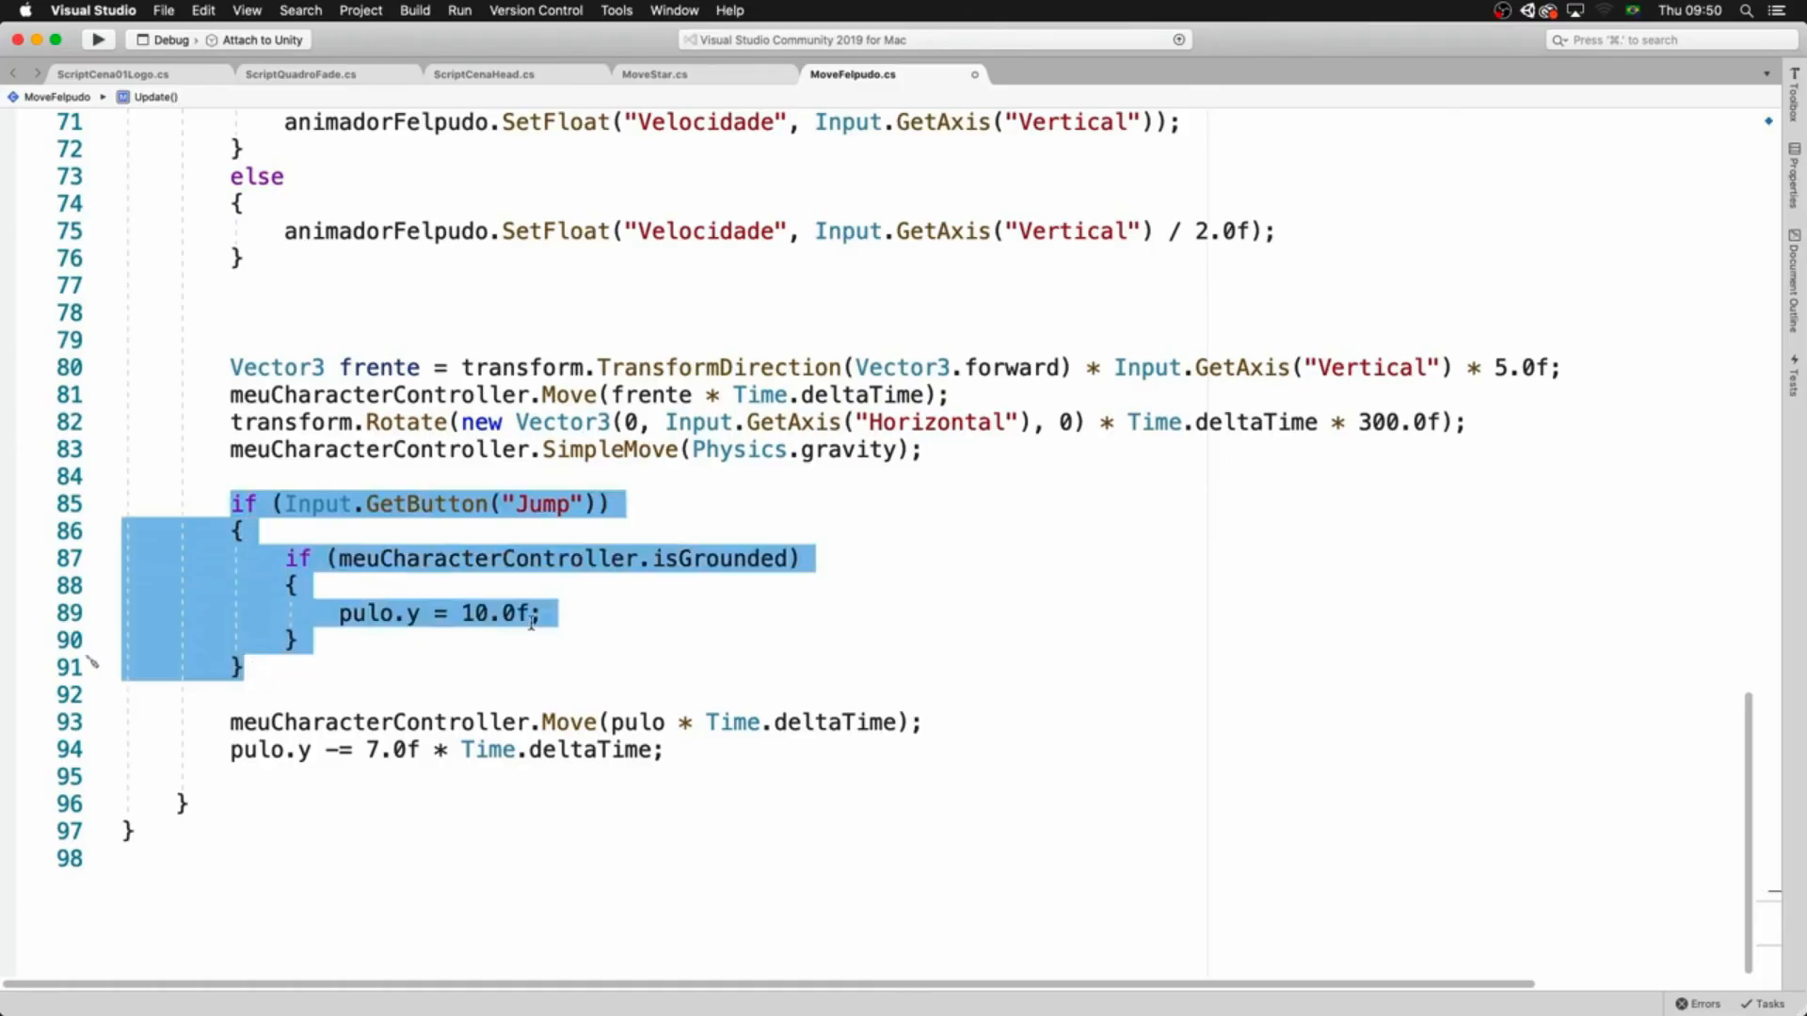
left_click(319, 685)
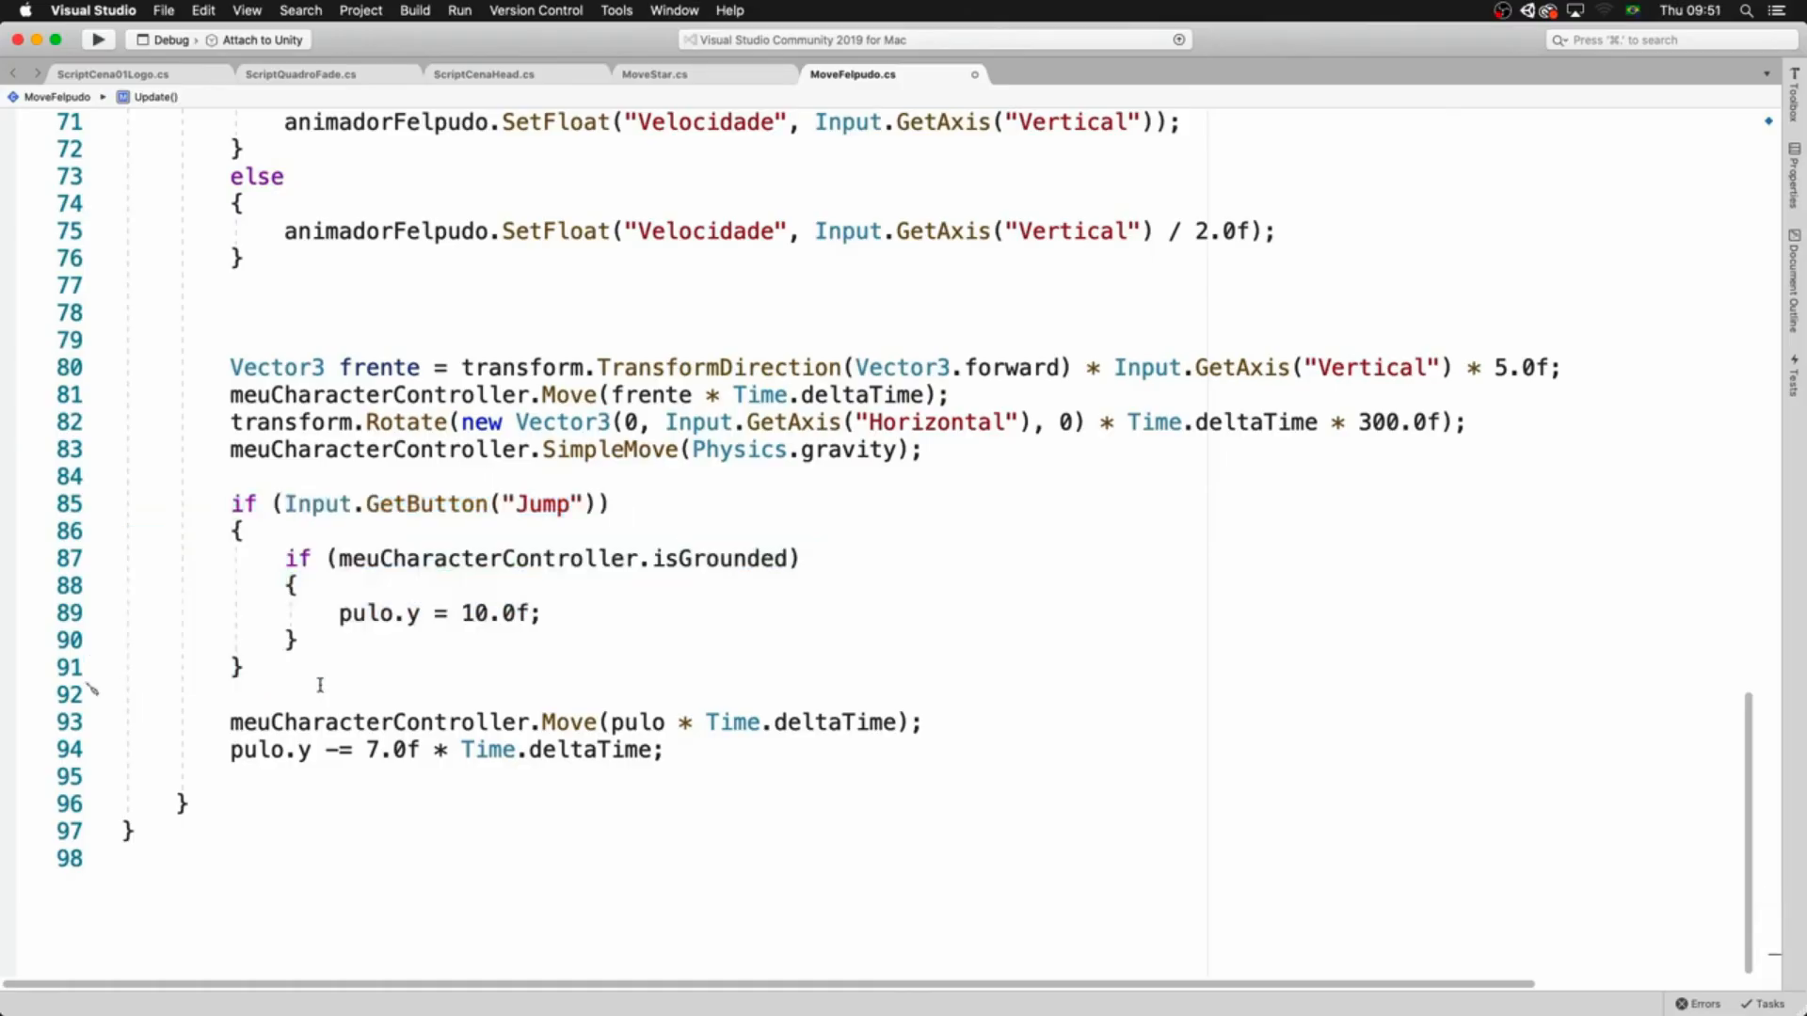
key("super+Up")
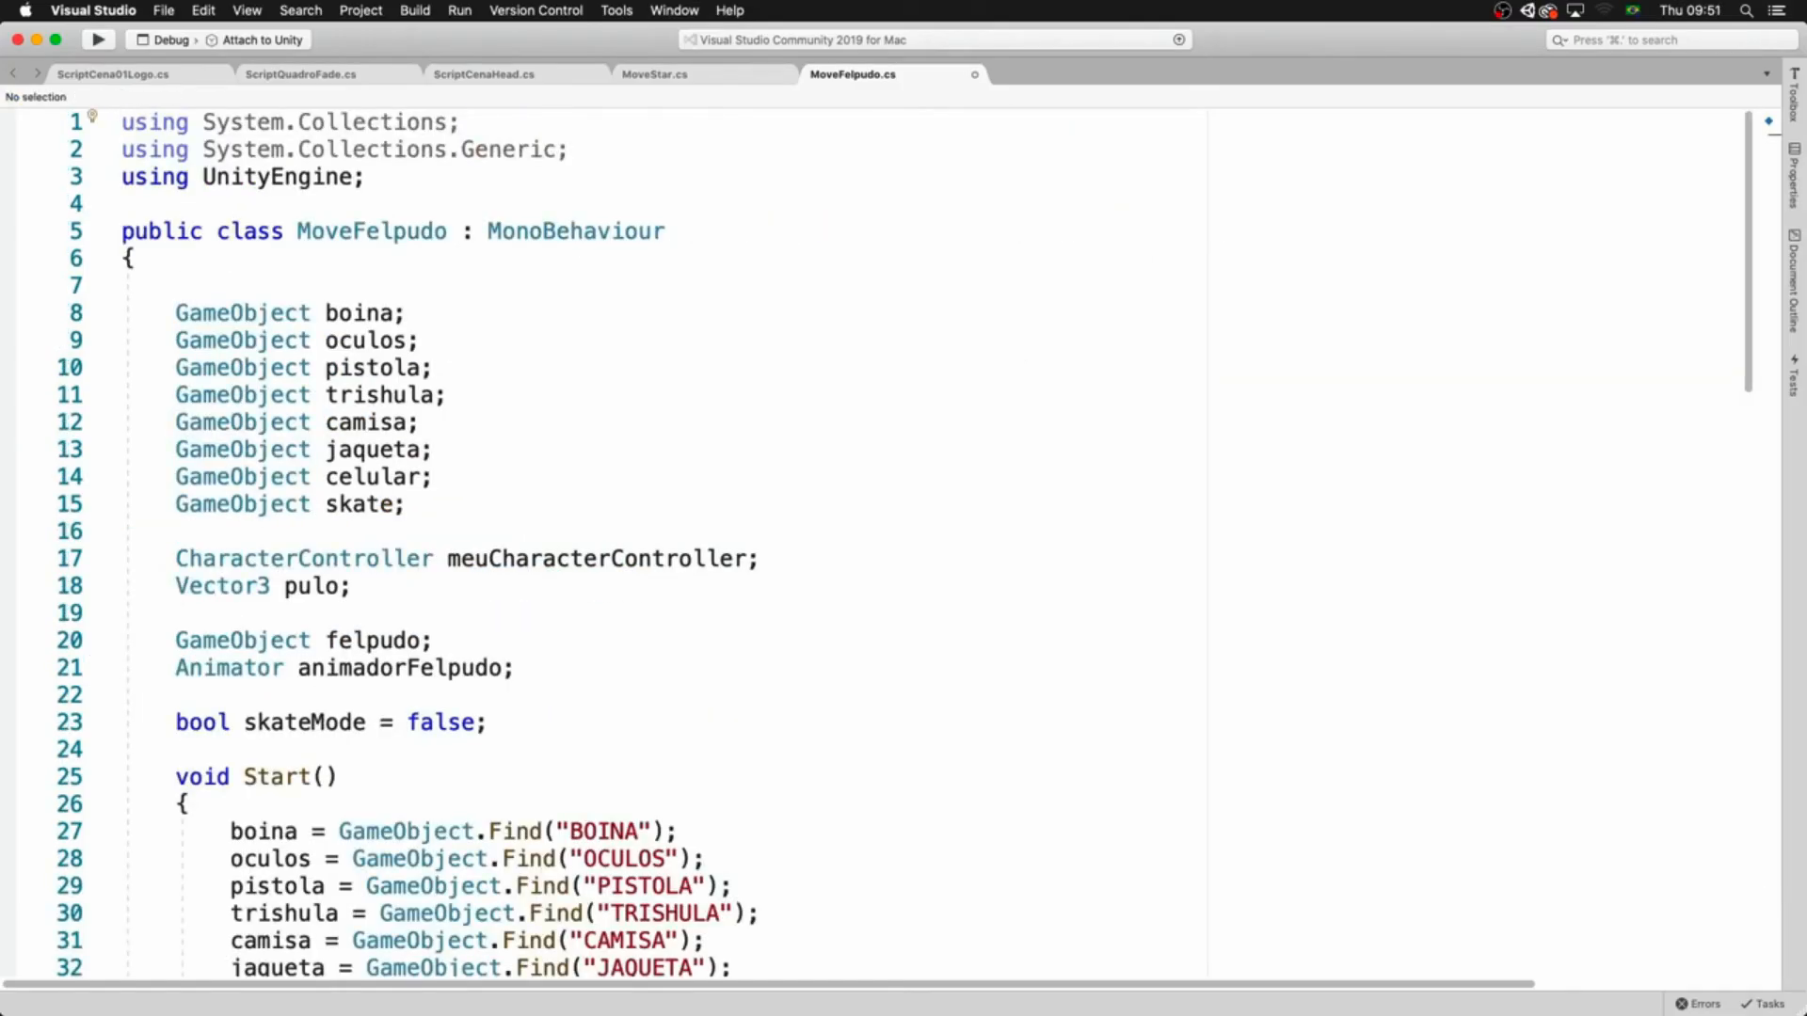
key("super+Down")
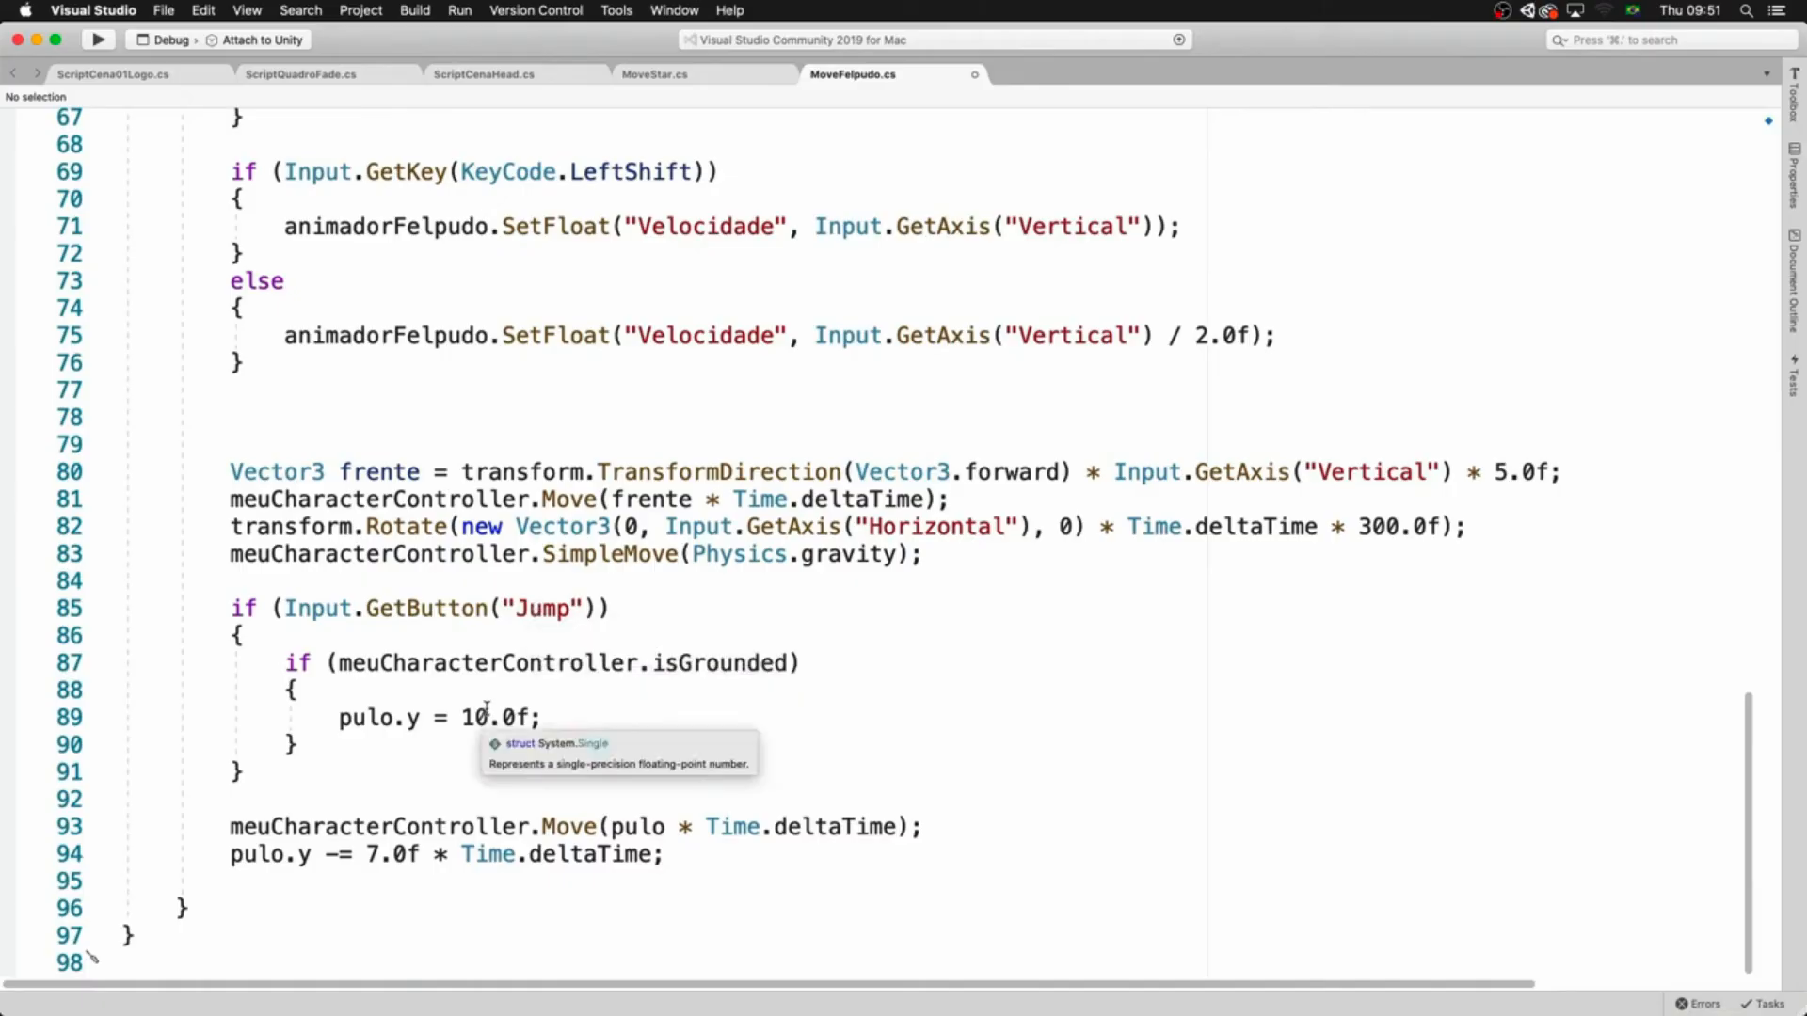
left_click_drag(338, 664, 791, 663)
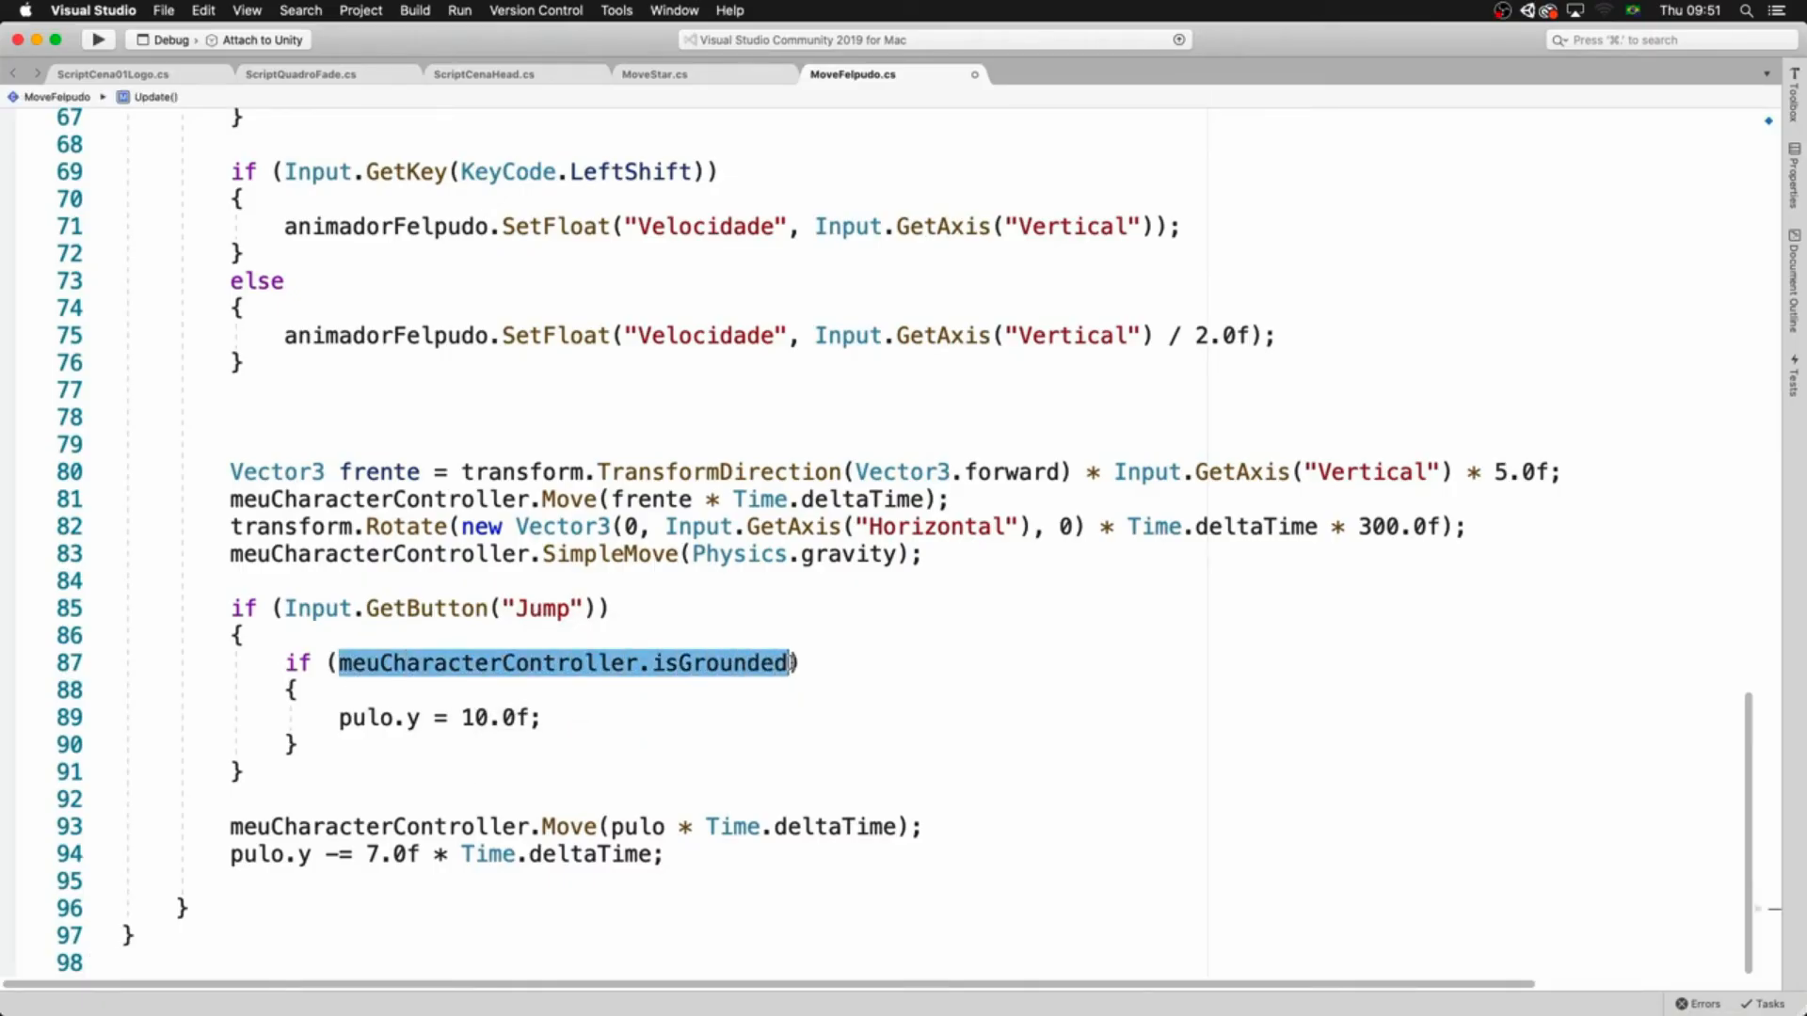
left_click(708, 663)
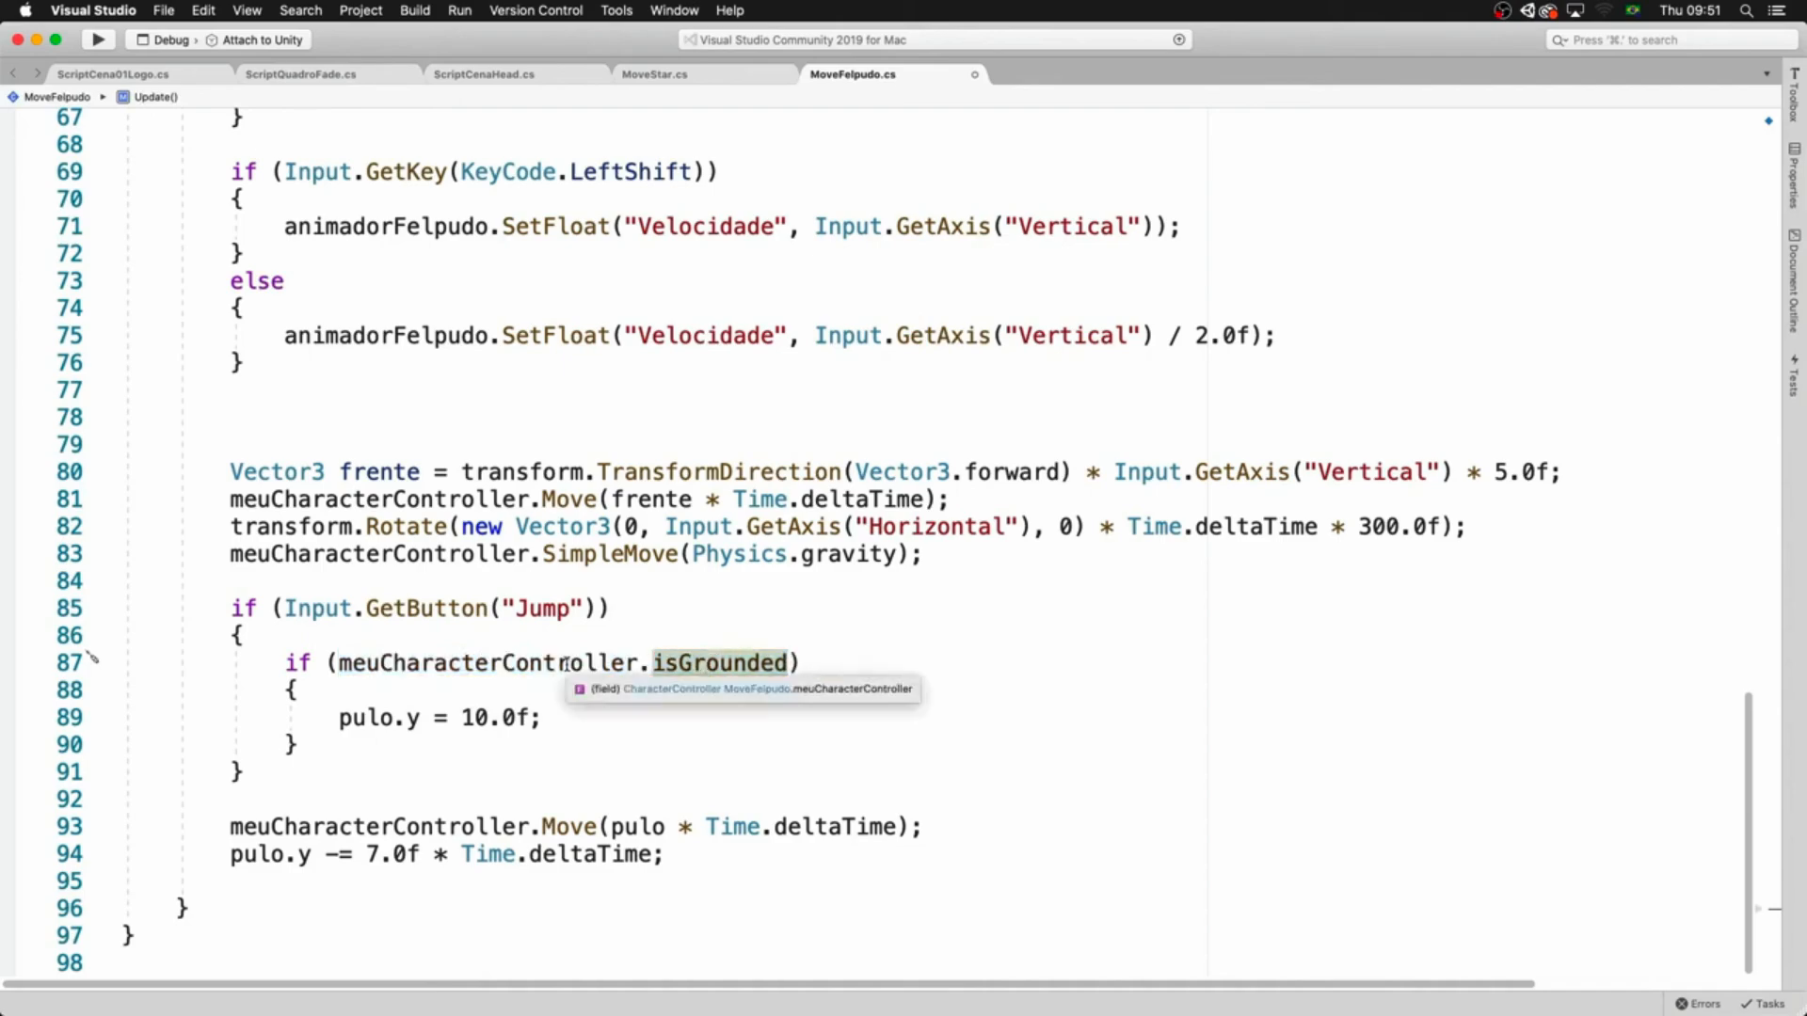
left_click_drag(339, 718, 414, 722)
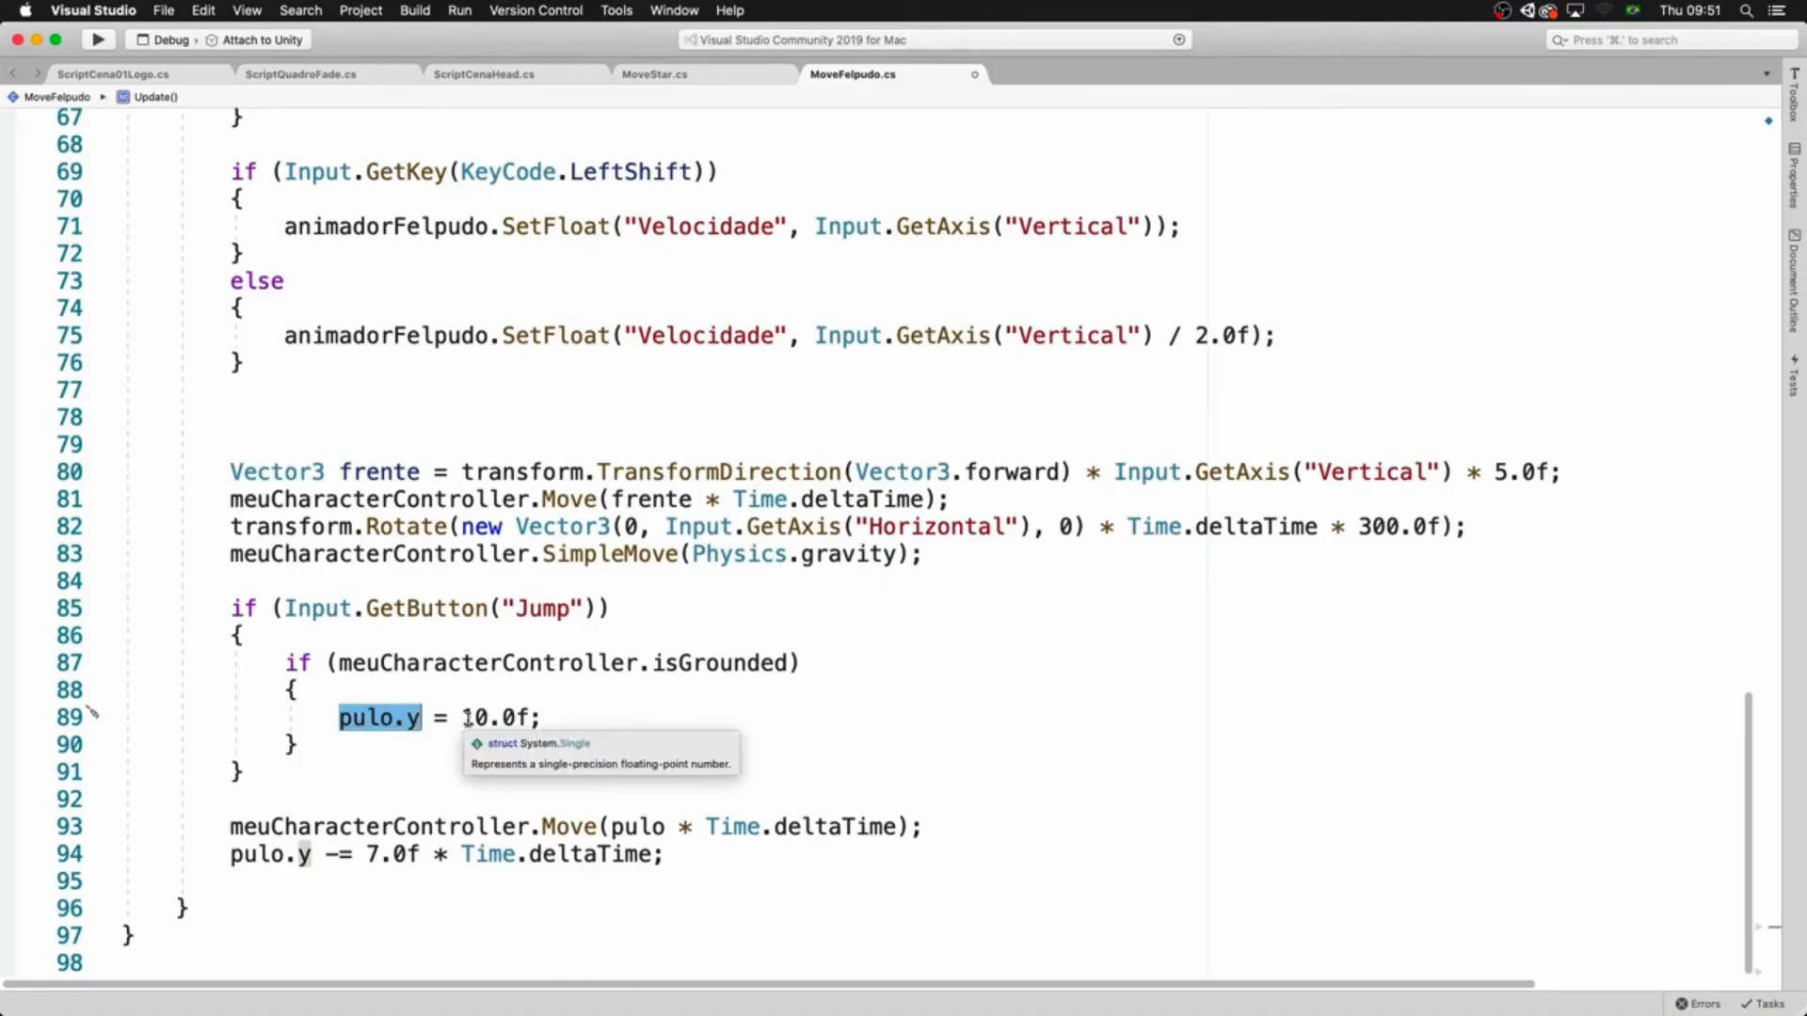
- Examine the meuCharacterController.Move(pulo * Time.deltaTime) call and the line that reduces pulo.y over time
left_click_drag(233, 827, 910, 827)
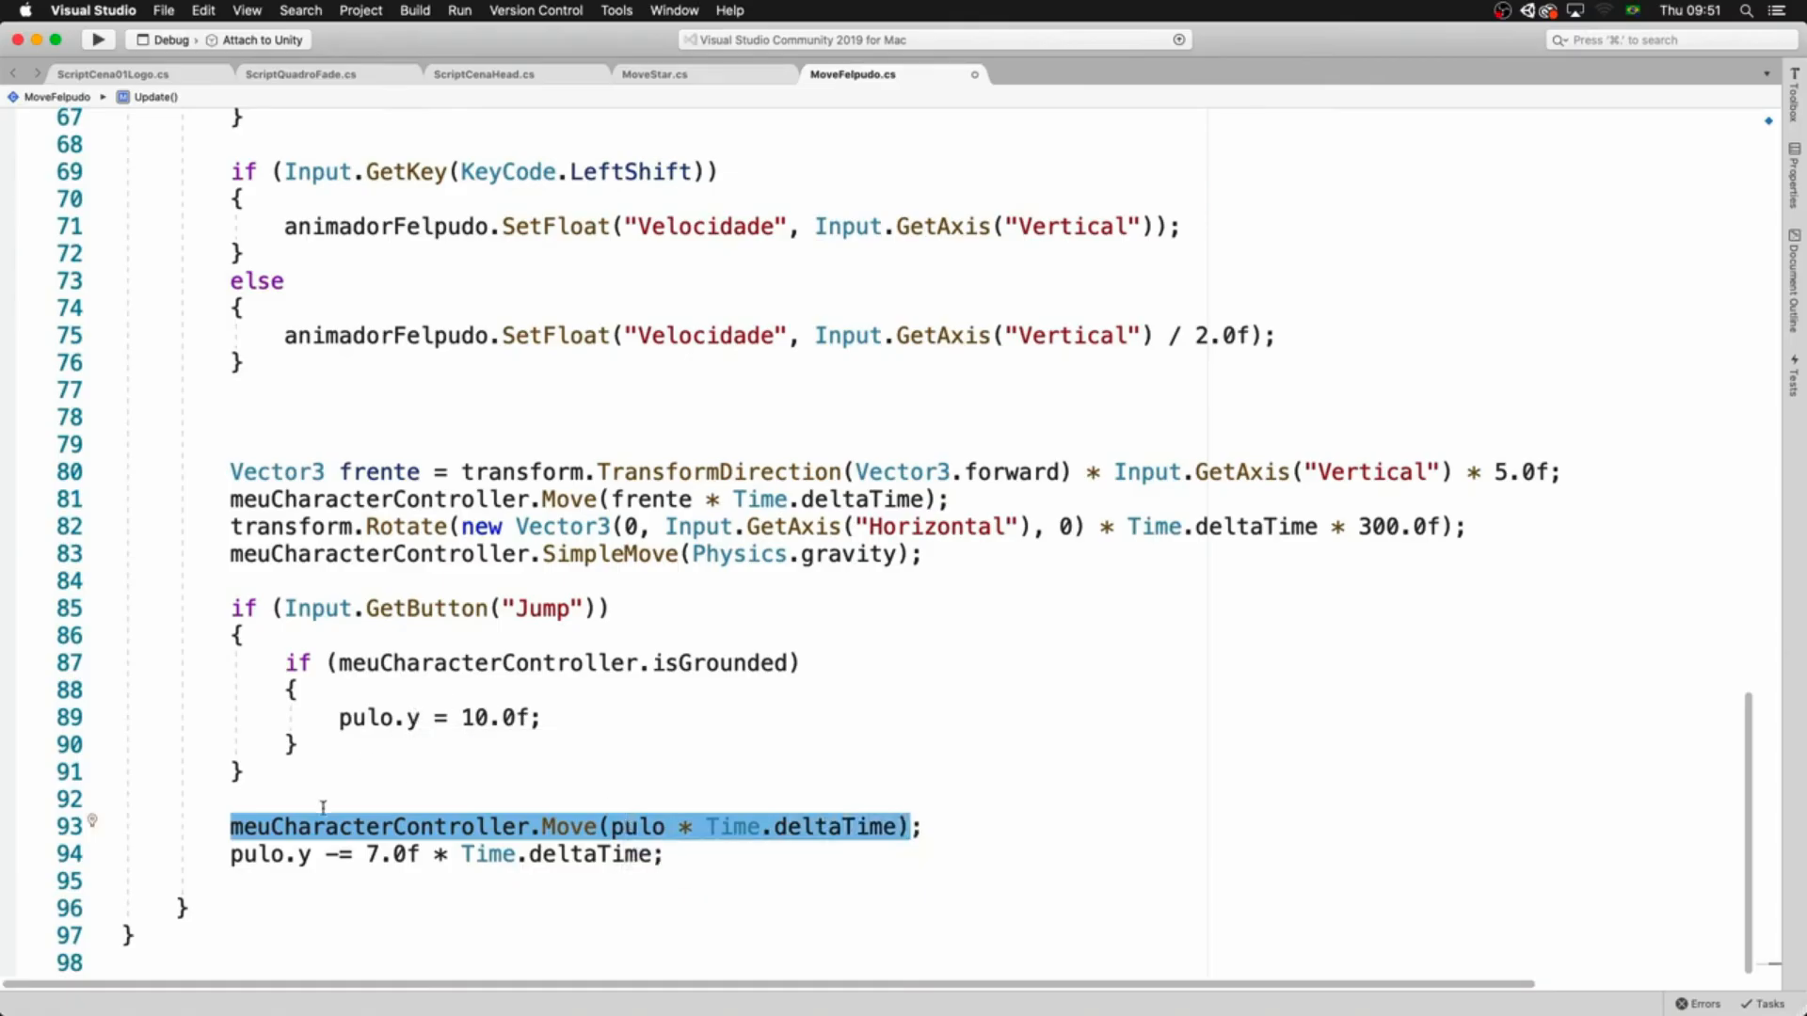
left_click_drag(231, 854, 379, 854)
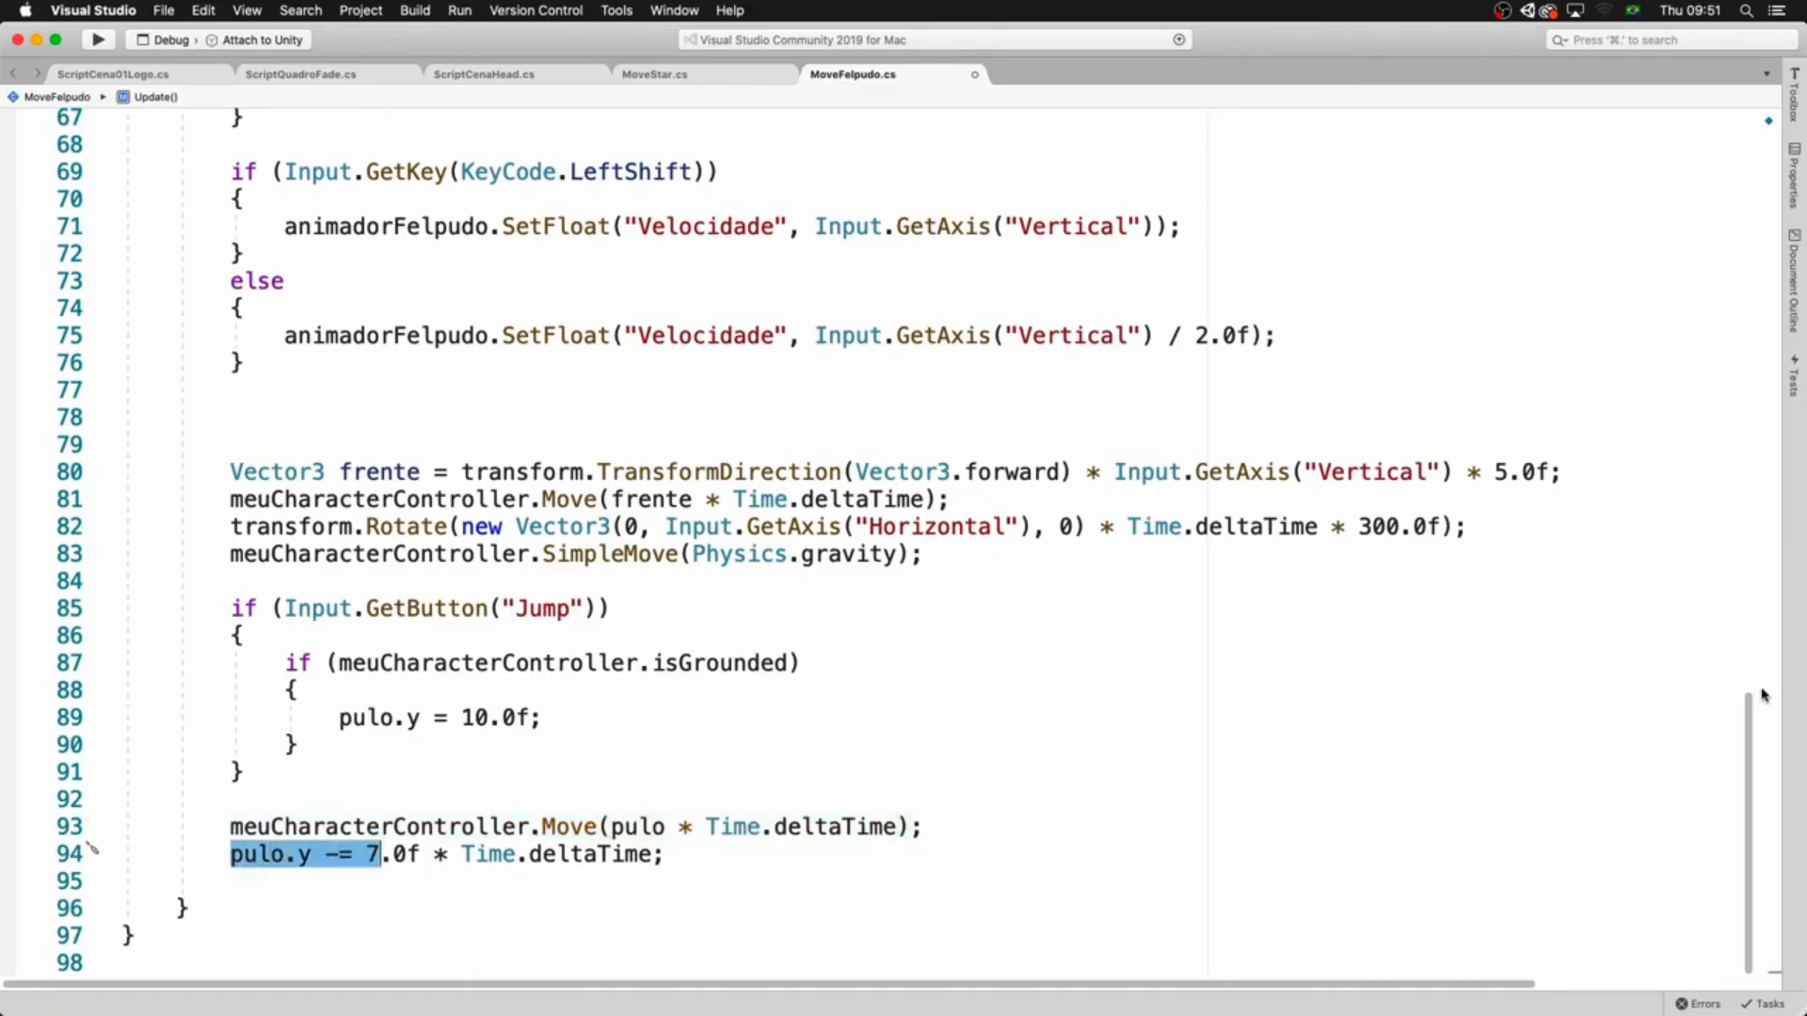
left_click_drag(1752, 711, 1359, 569)
left_click(363, 696)
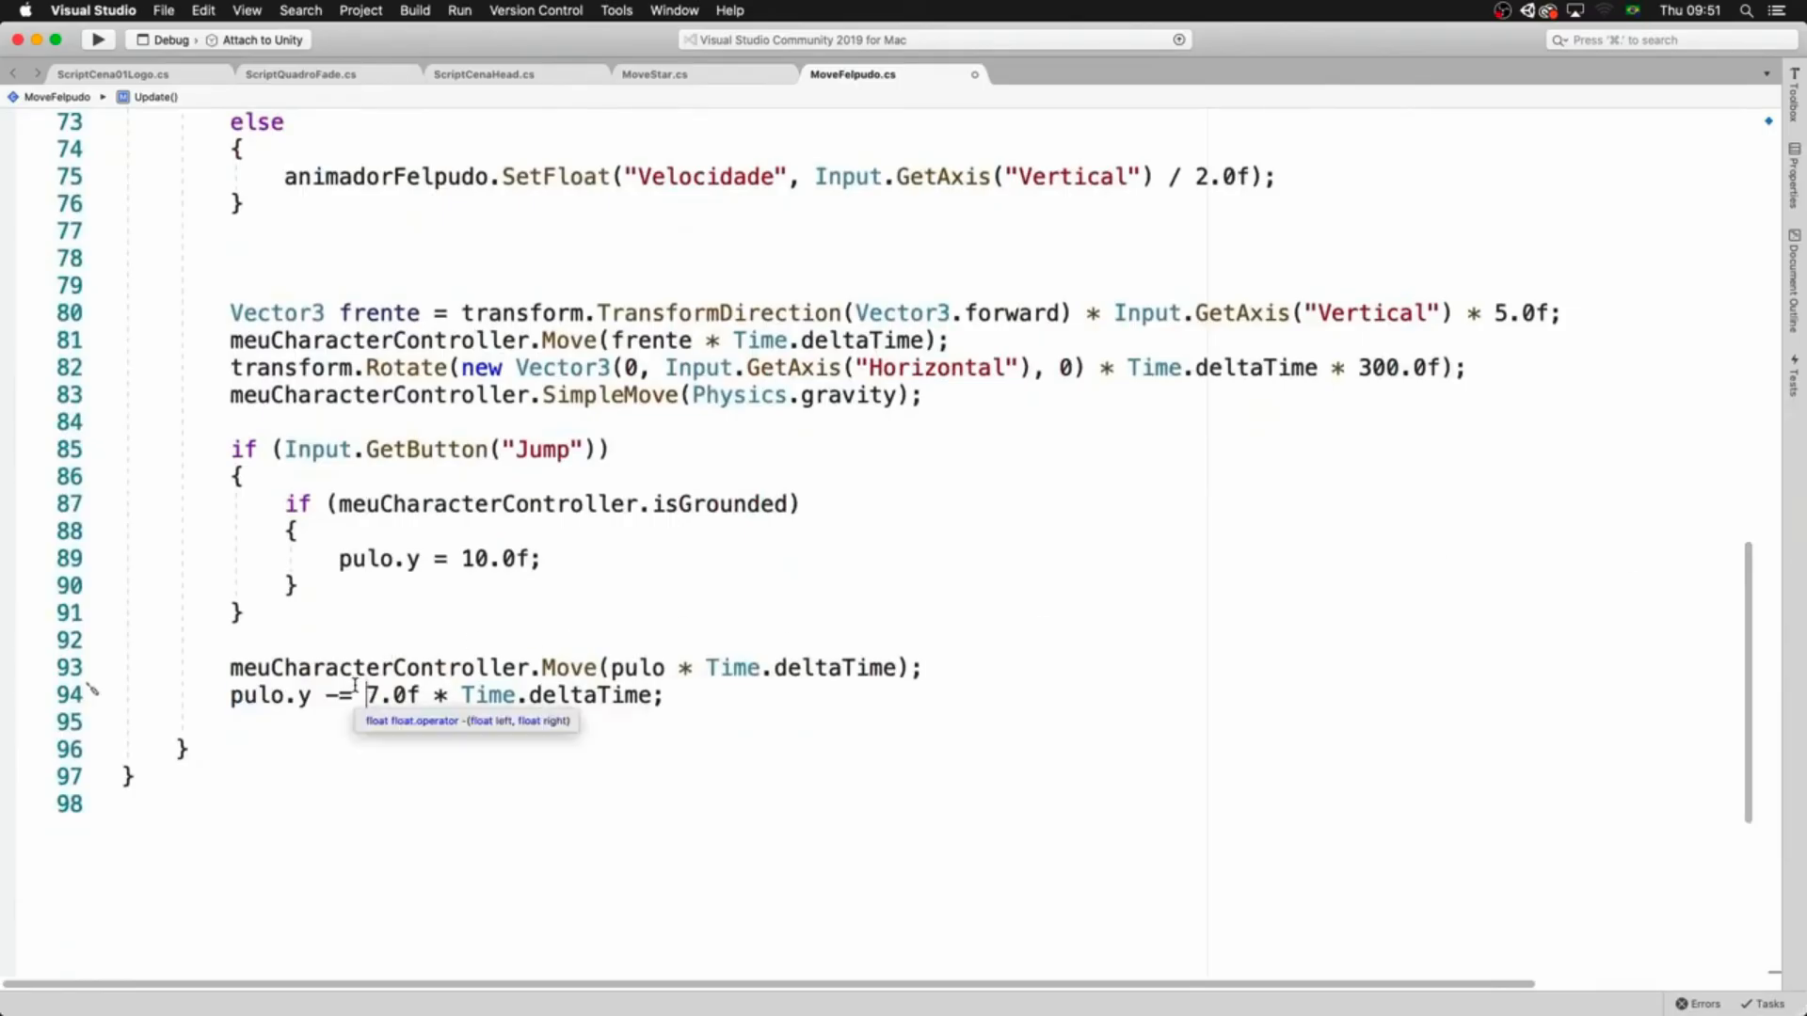
left_click_drag(434, 696, 665, 695)
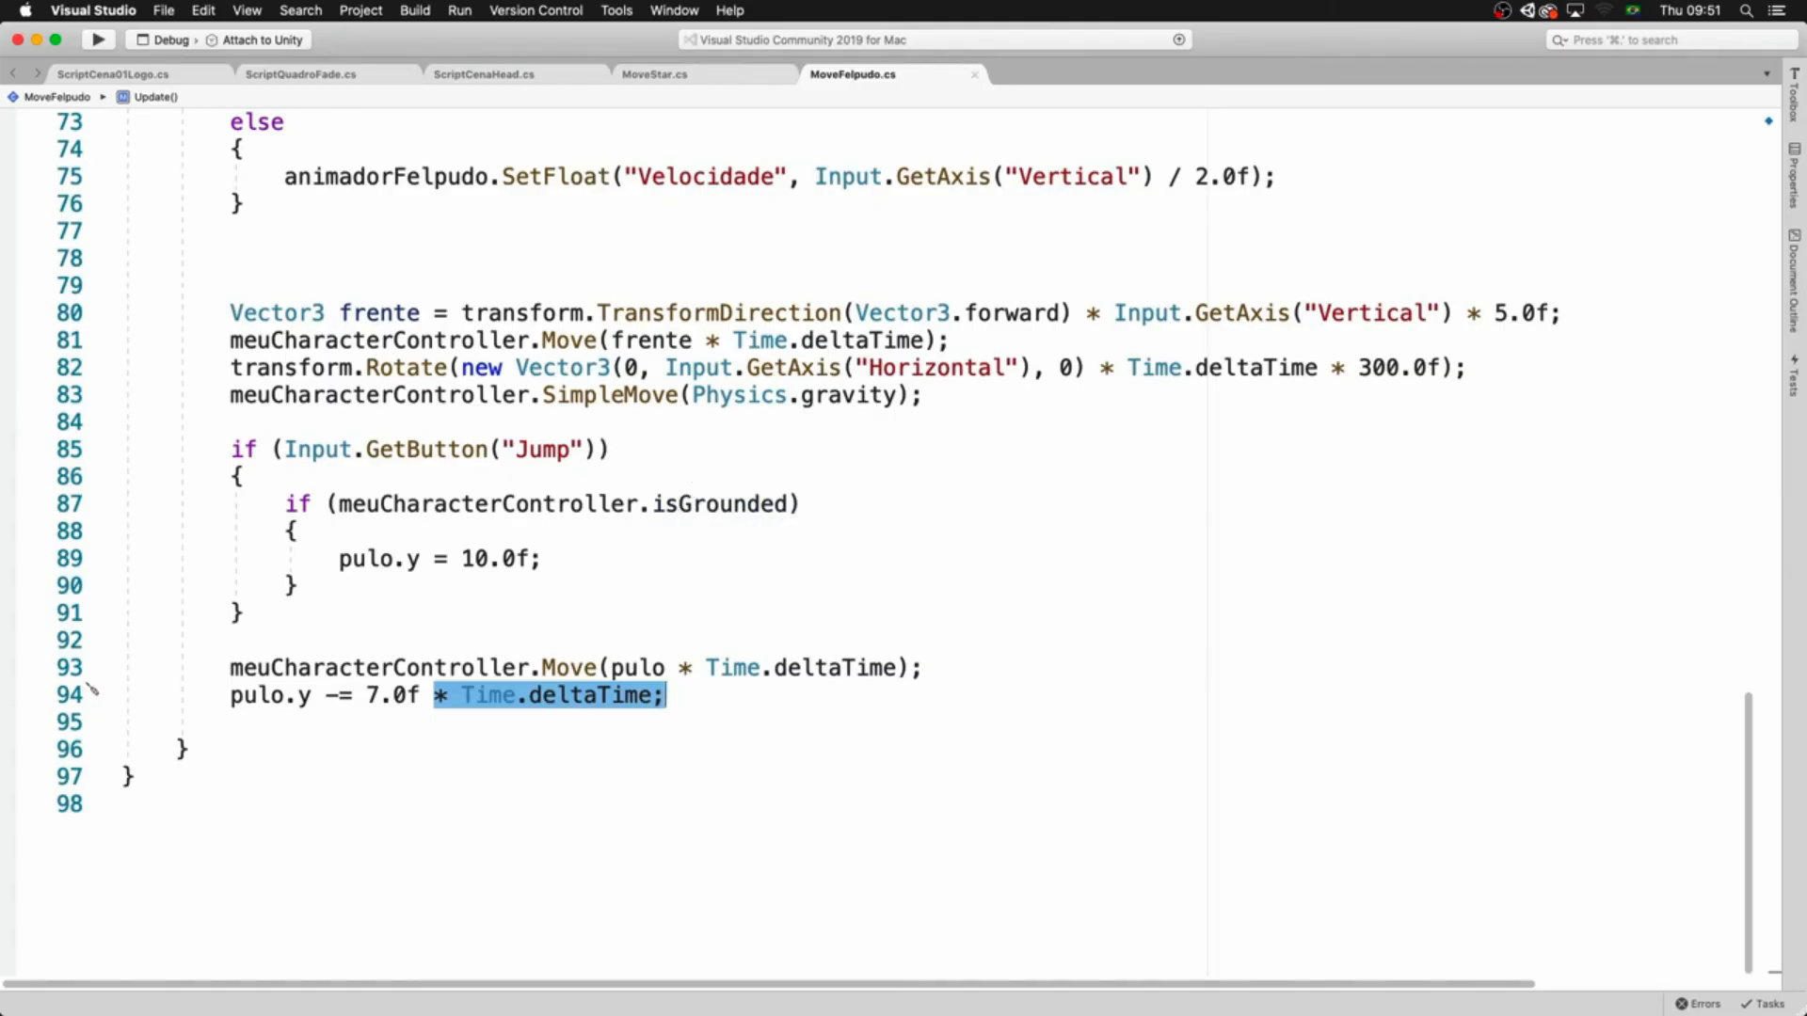
mouse_move(859, 1010)
left_click(638, 715)
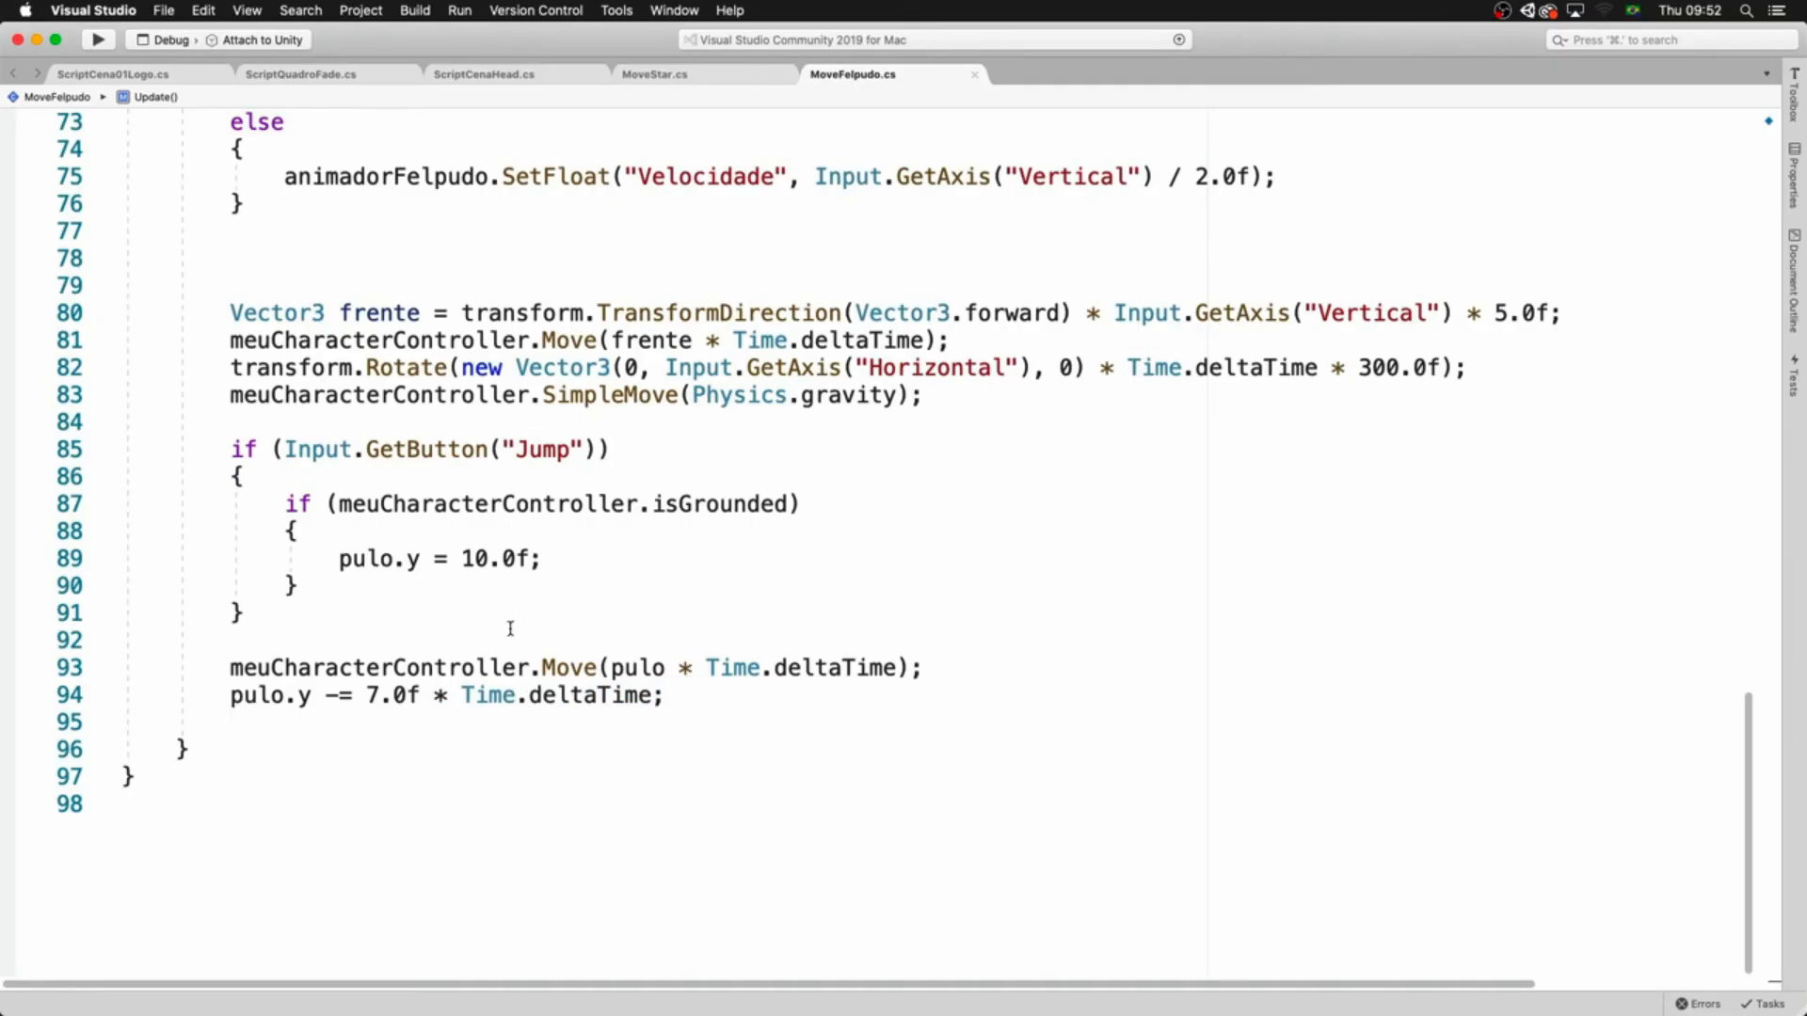
- Switch to Unity, run the scene and test turning and moving Felpudo with the direction controls
mouse_move(536, 665)
key("super+Tab")
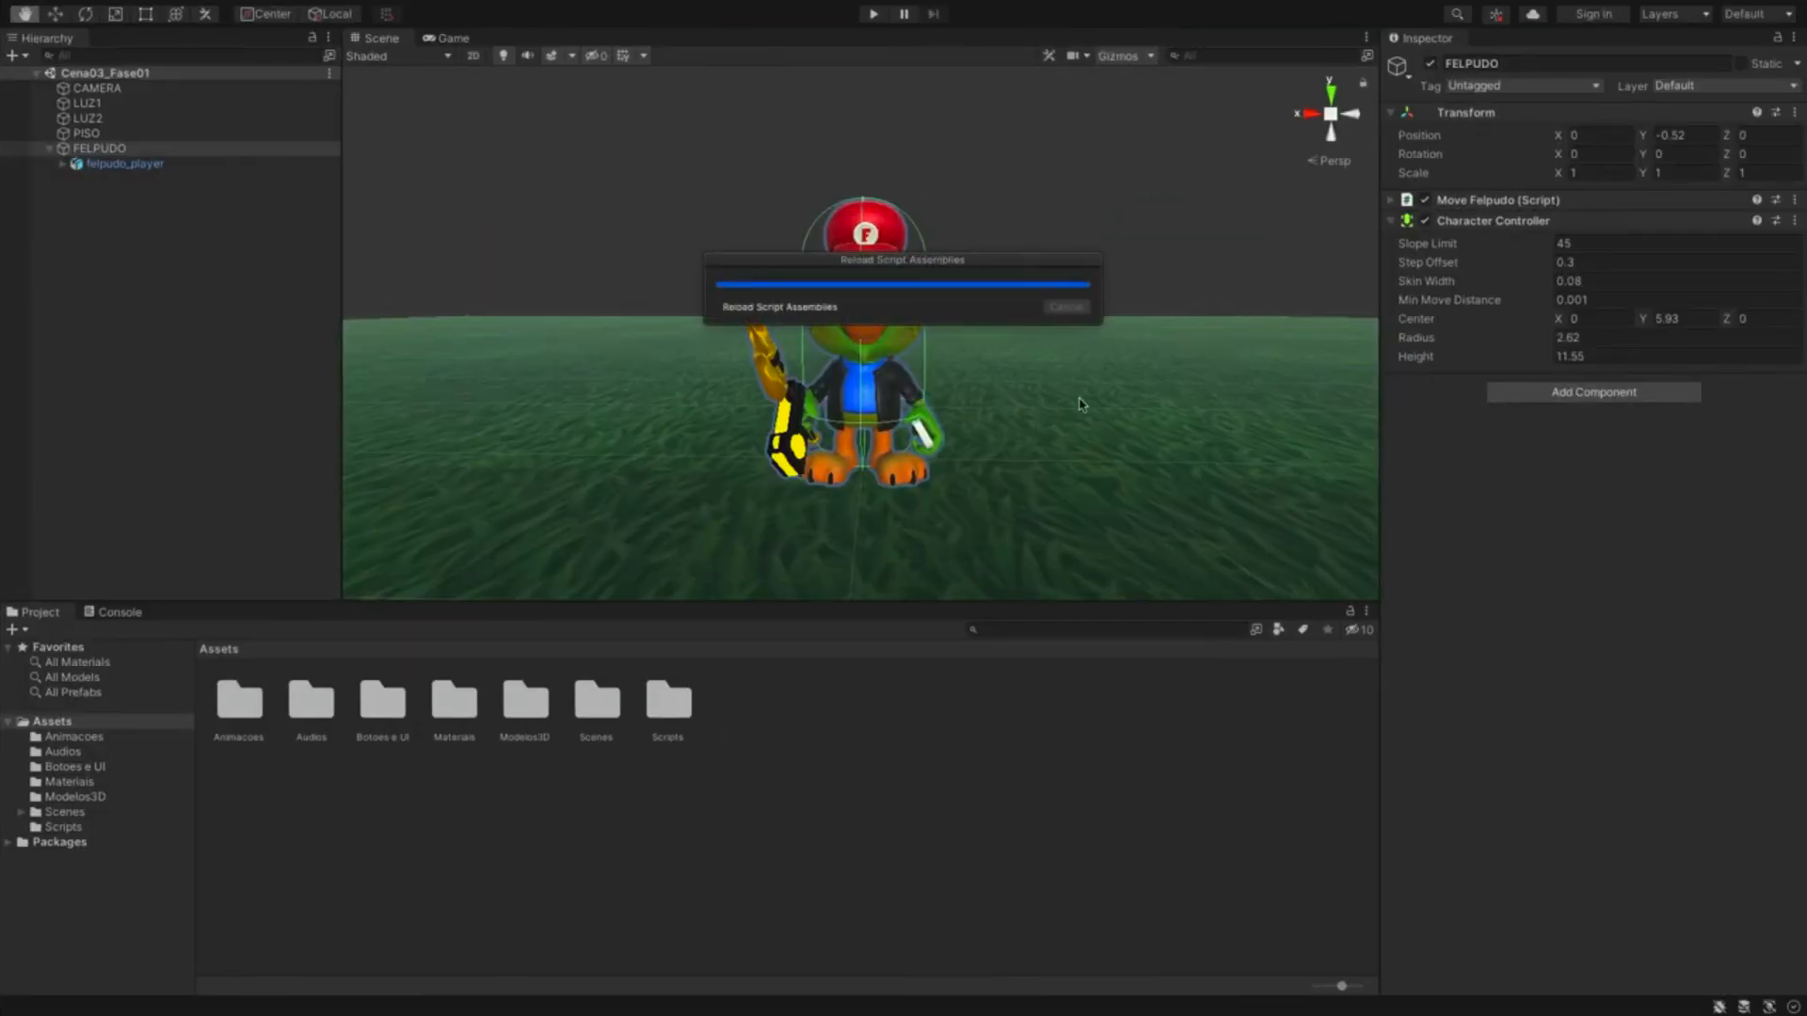
left_click(873, 14)
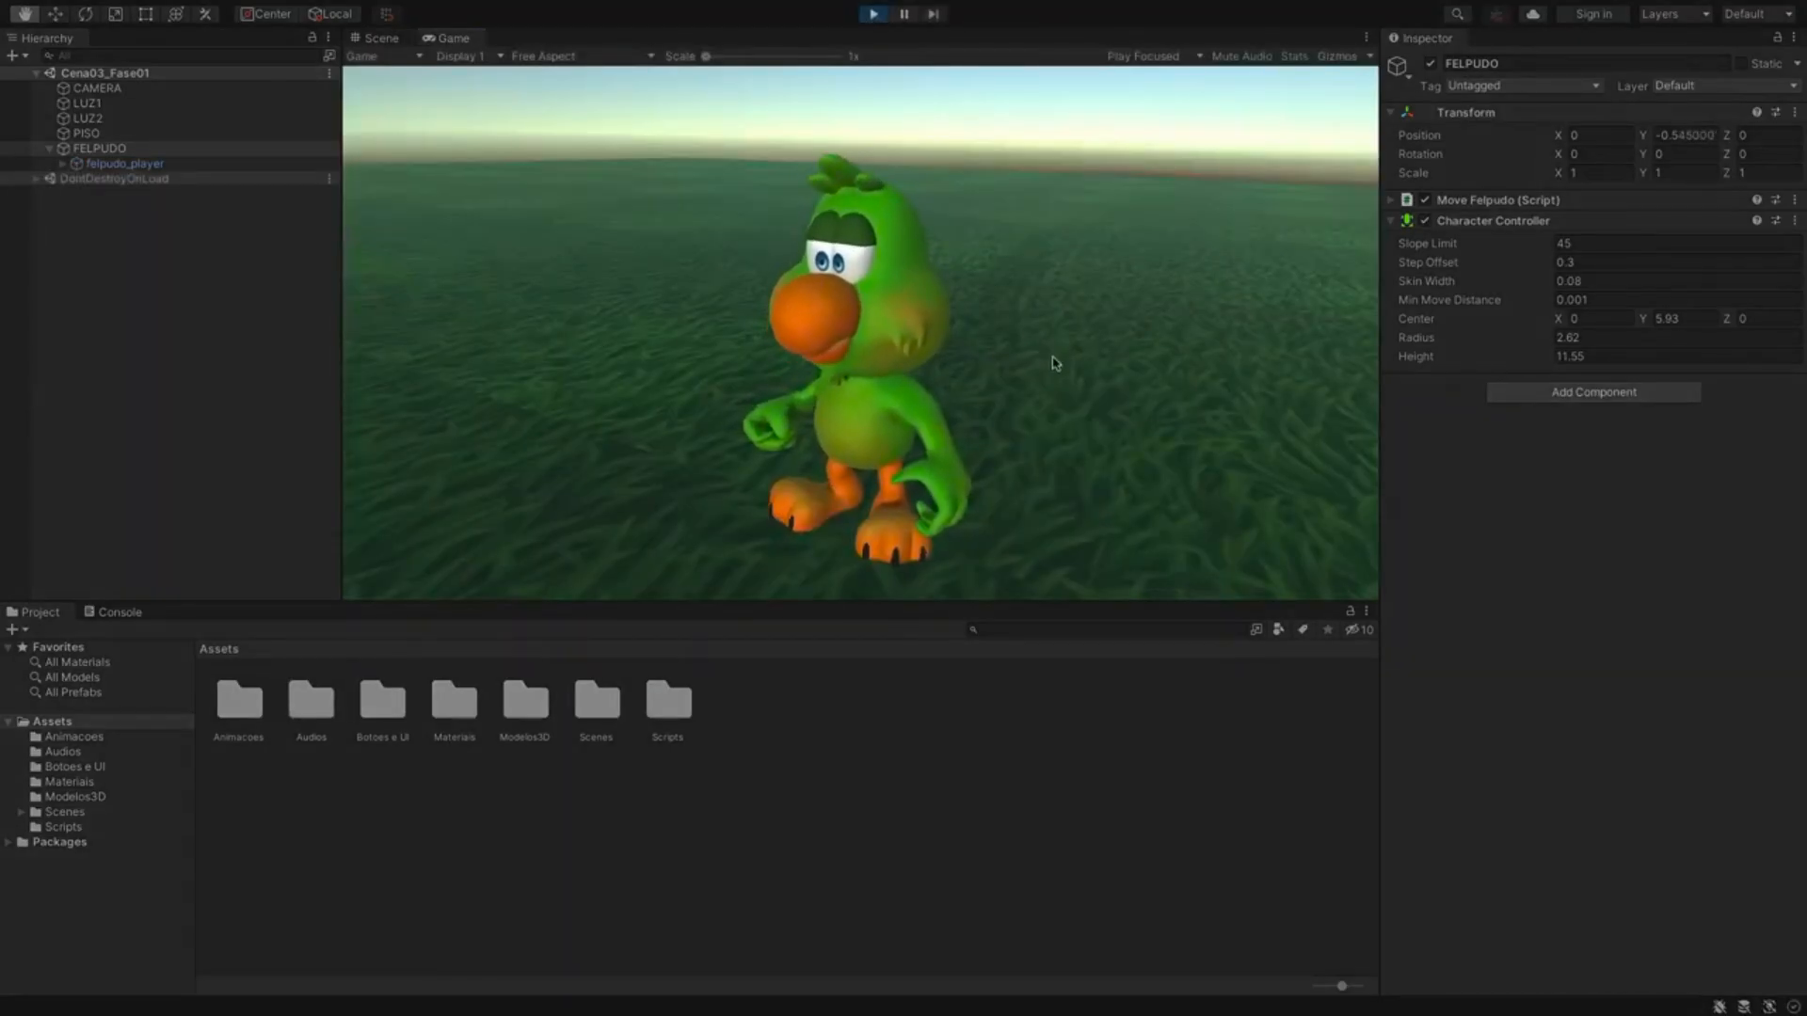
key("Left")
key("Down")
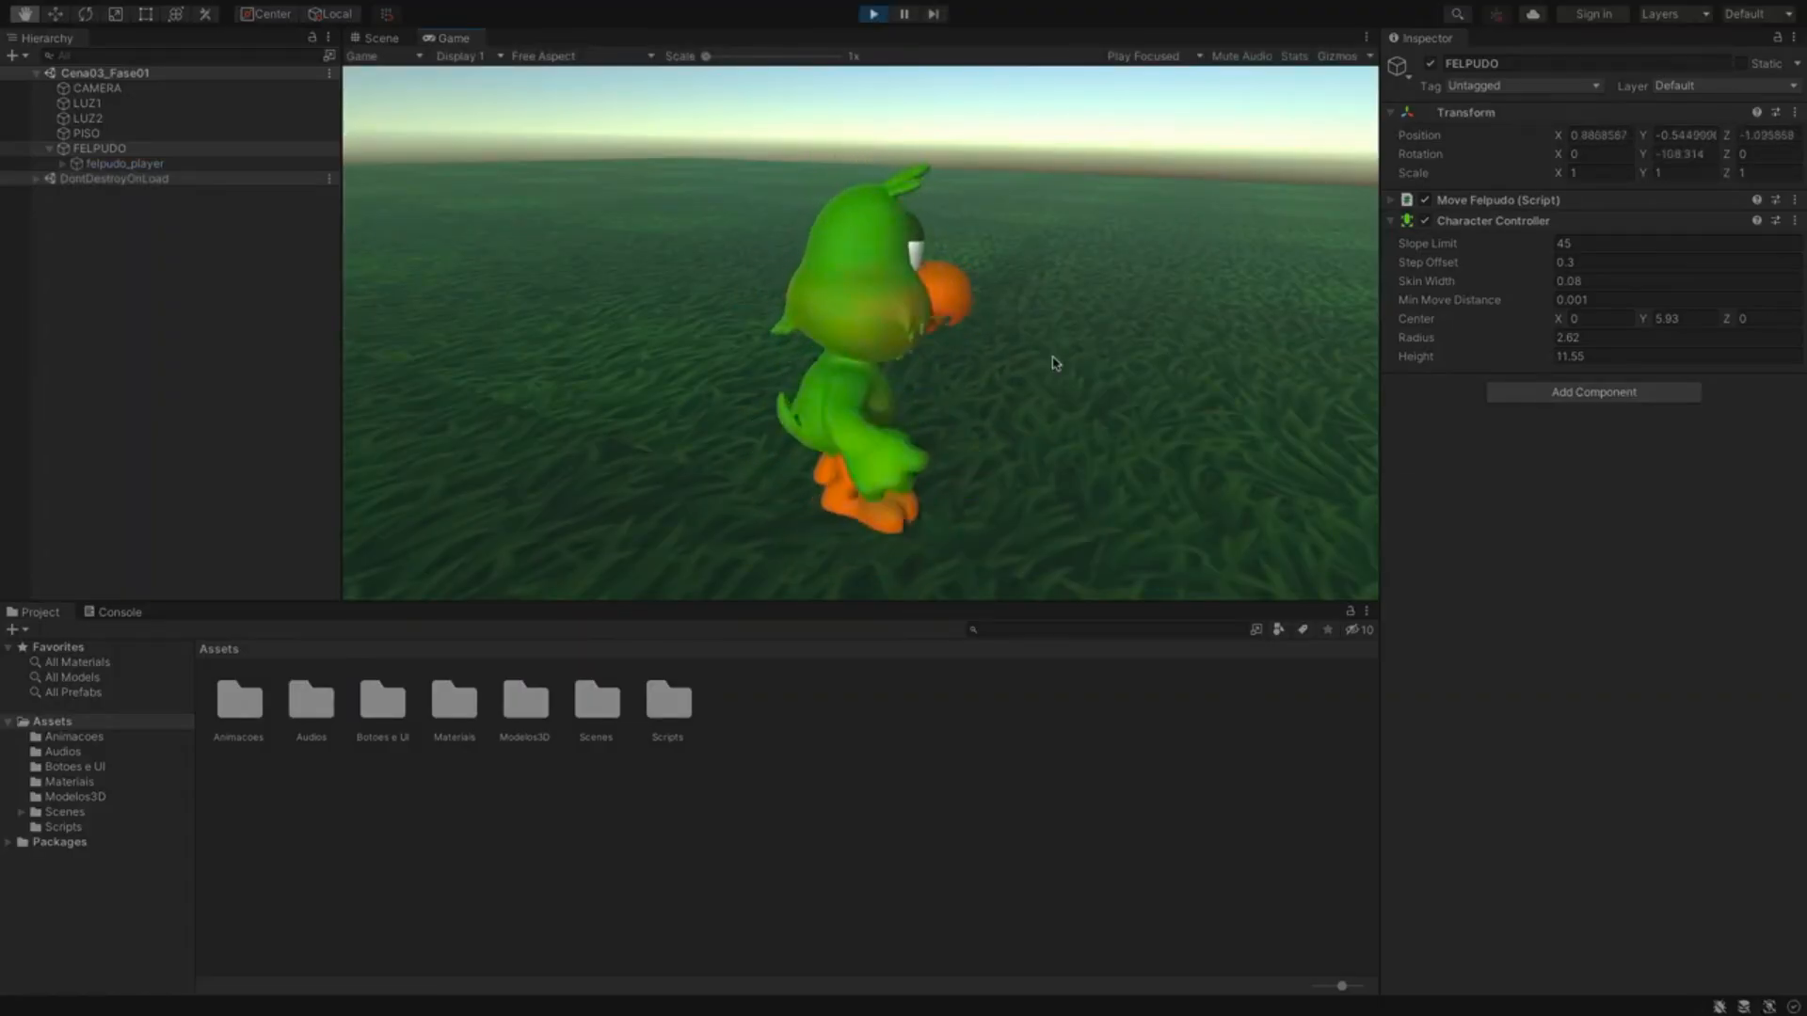
- Switch back to Visual Studio and review the transform.Rotate line that uses the Horizontal axis
key("super+Tab")
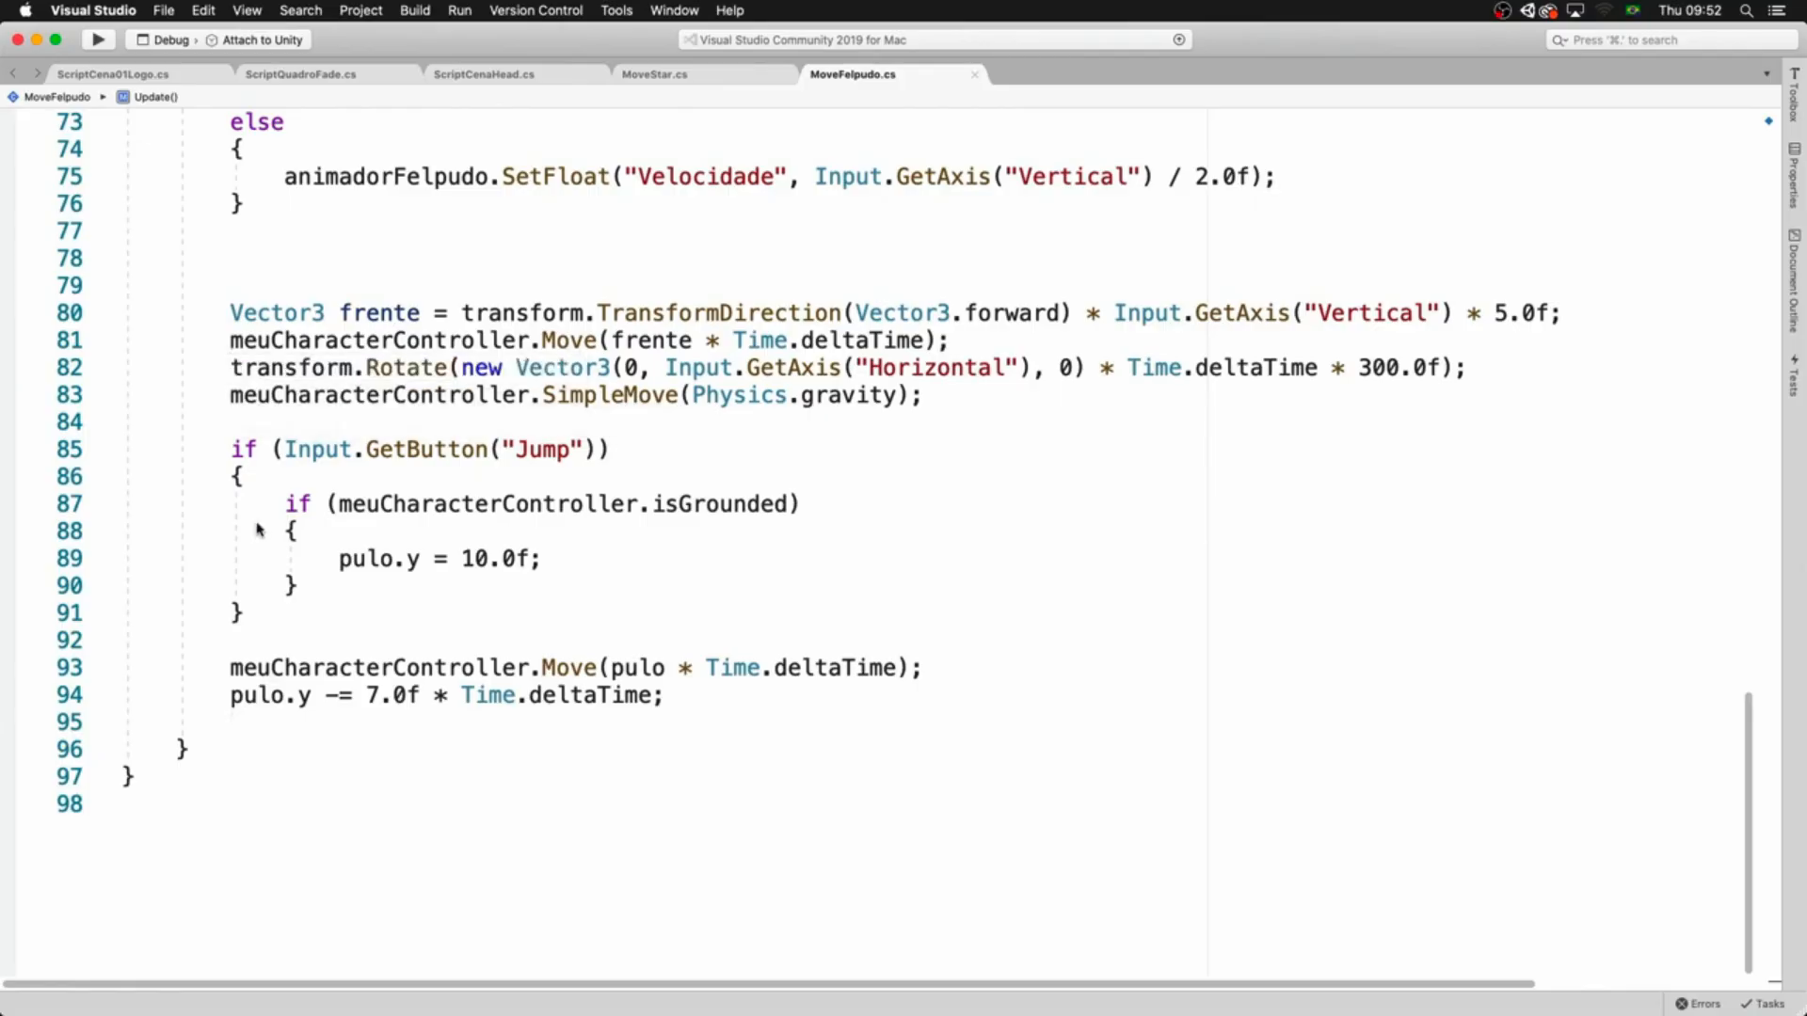
left_click(233, 367)
left_click(1500, 369, "shift")
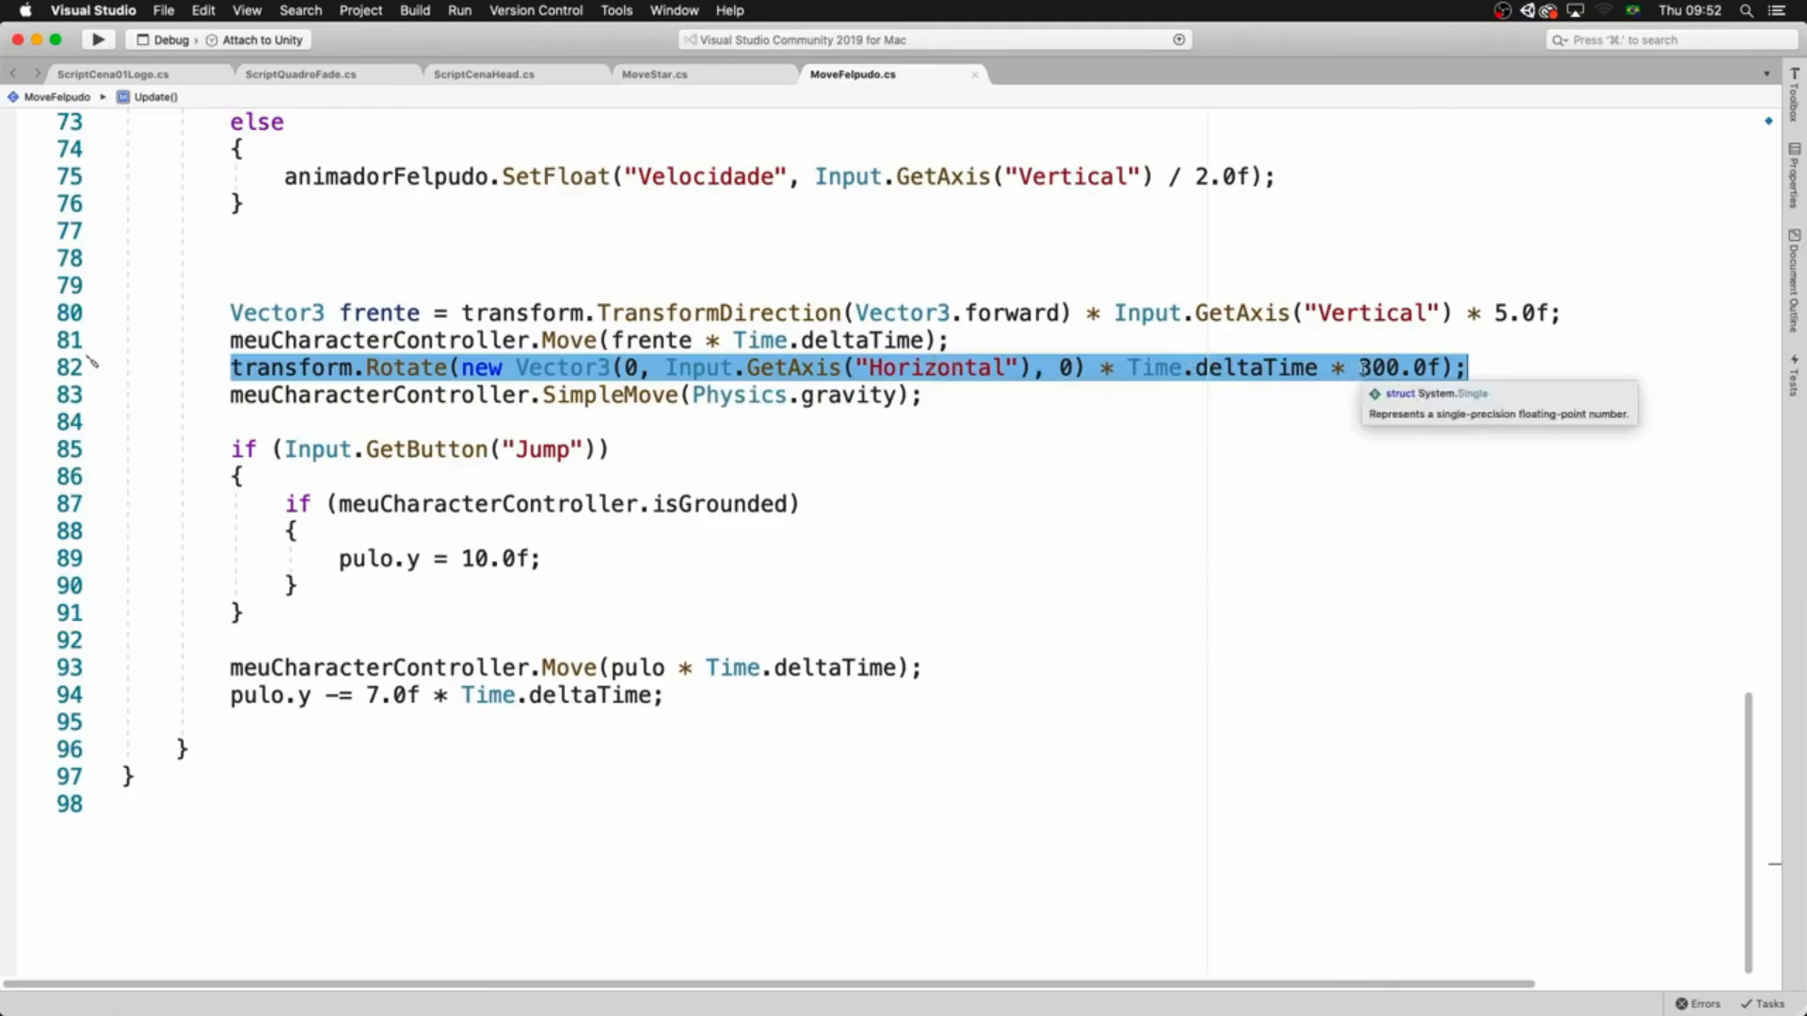
- Return to the running Unity scene and test rotating Felpudo to the right and walking him forward
key("ctrl+Right")
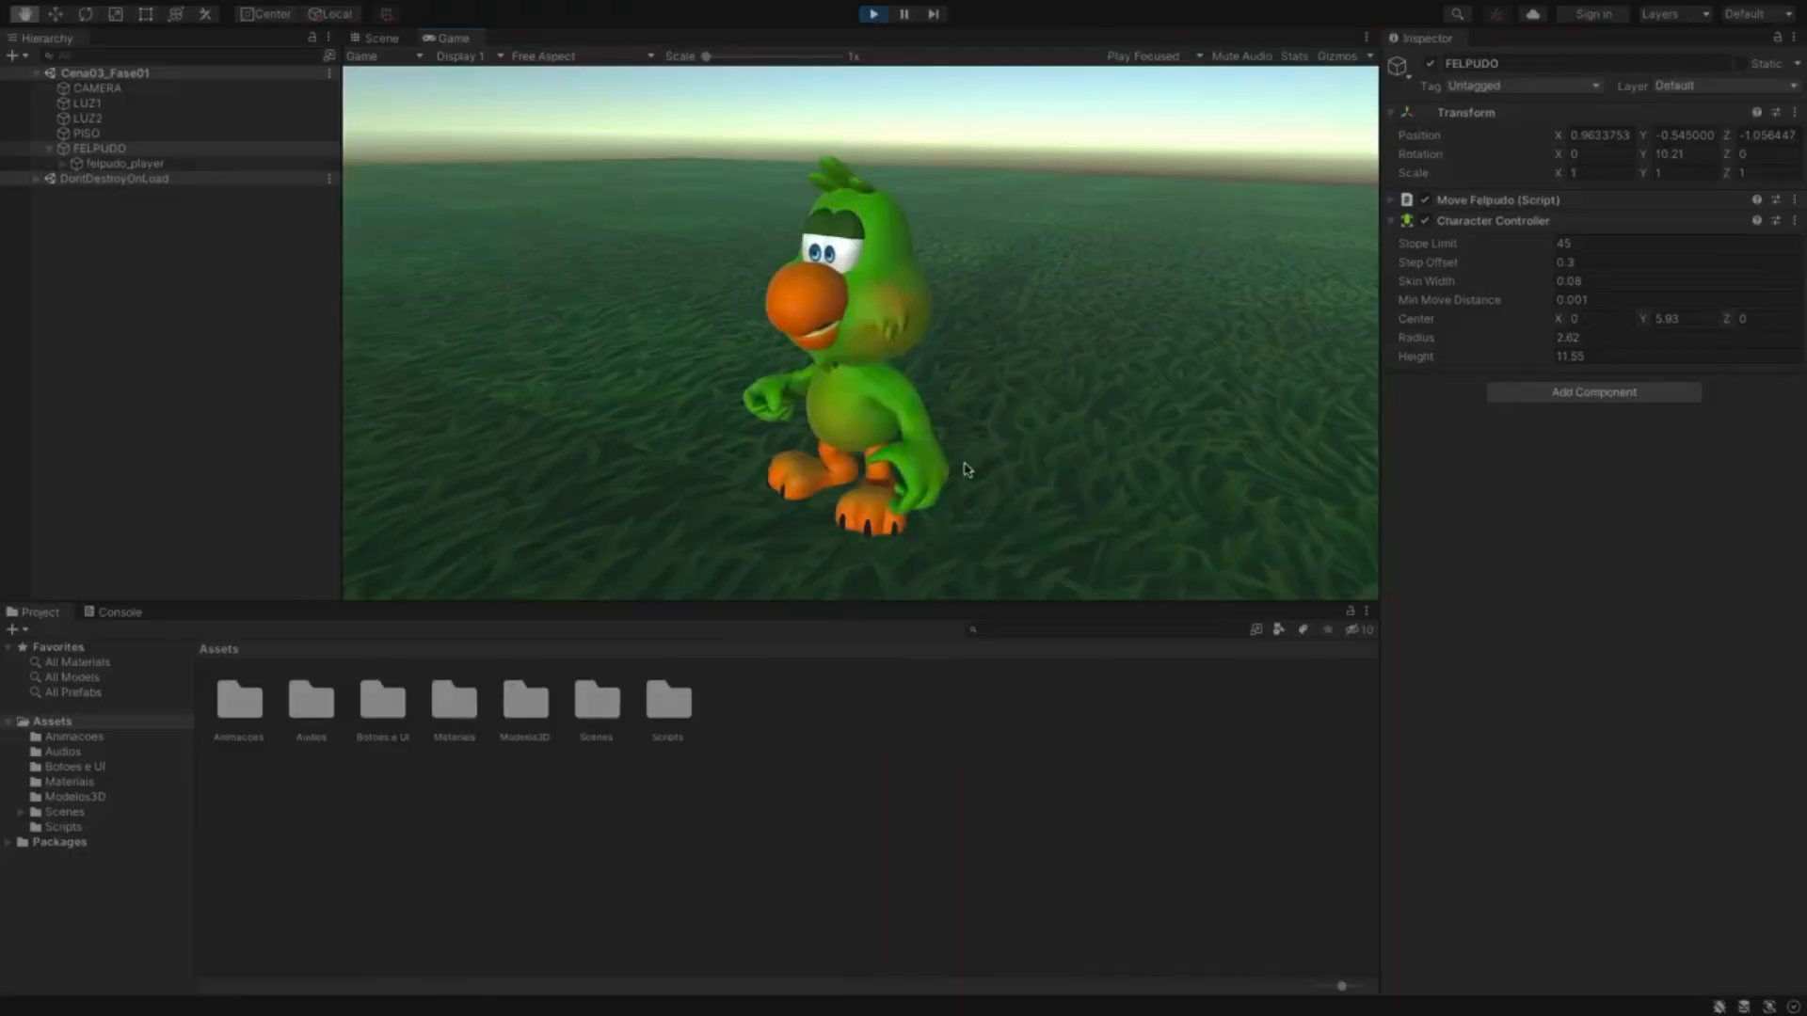
key("Right")
key("Right")
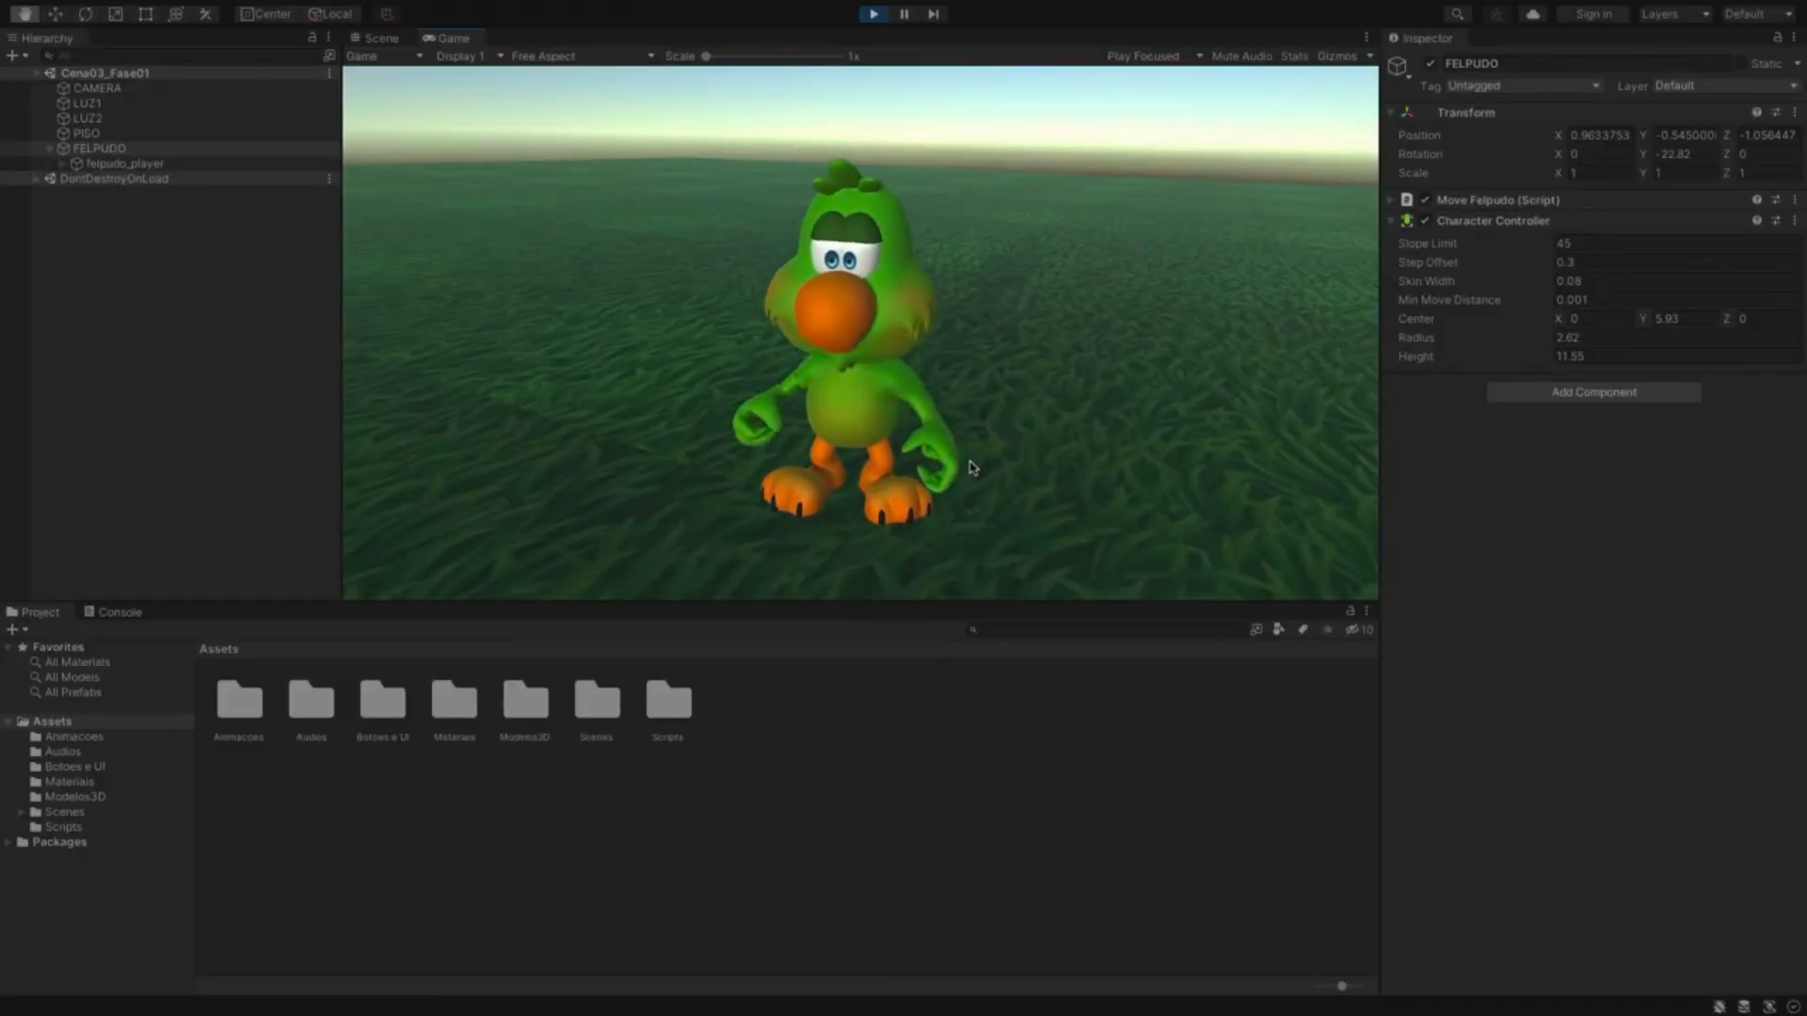
key("Right")
key("Up")
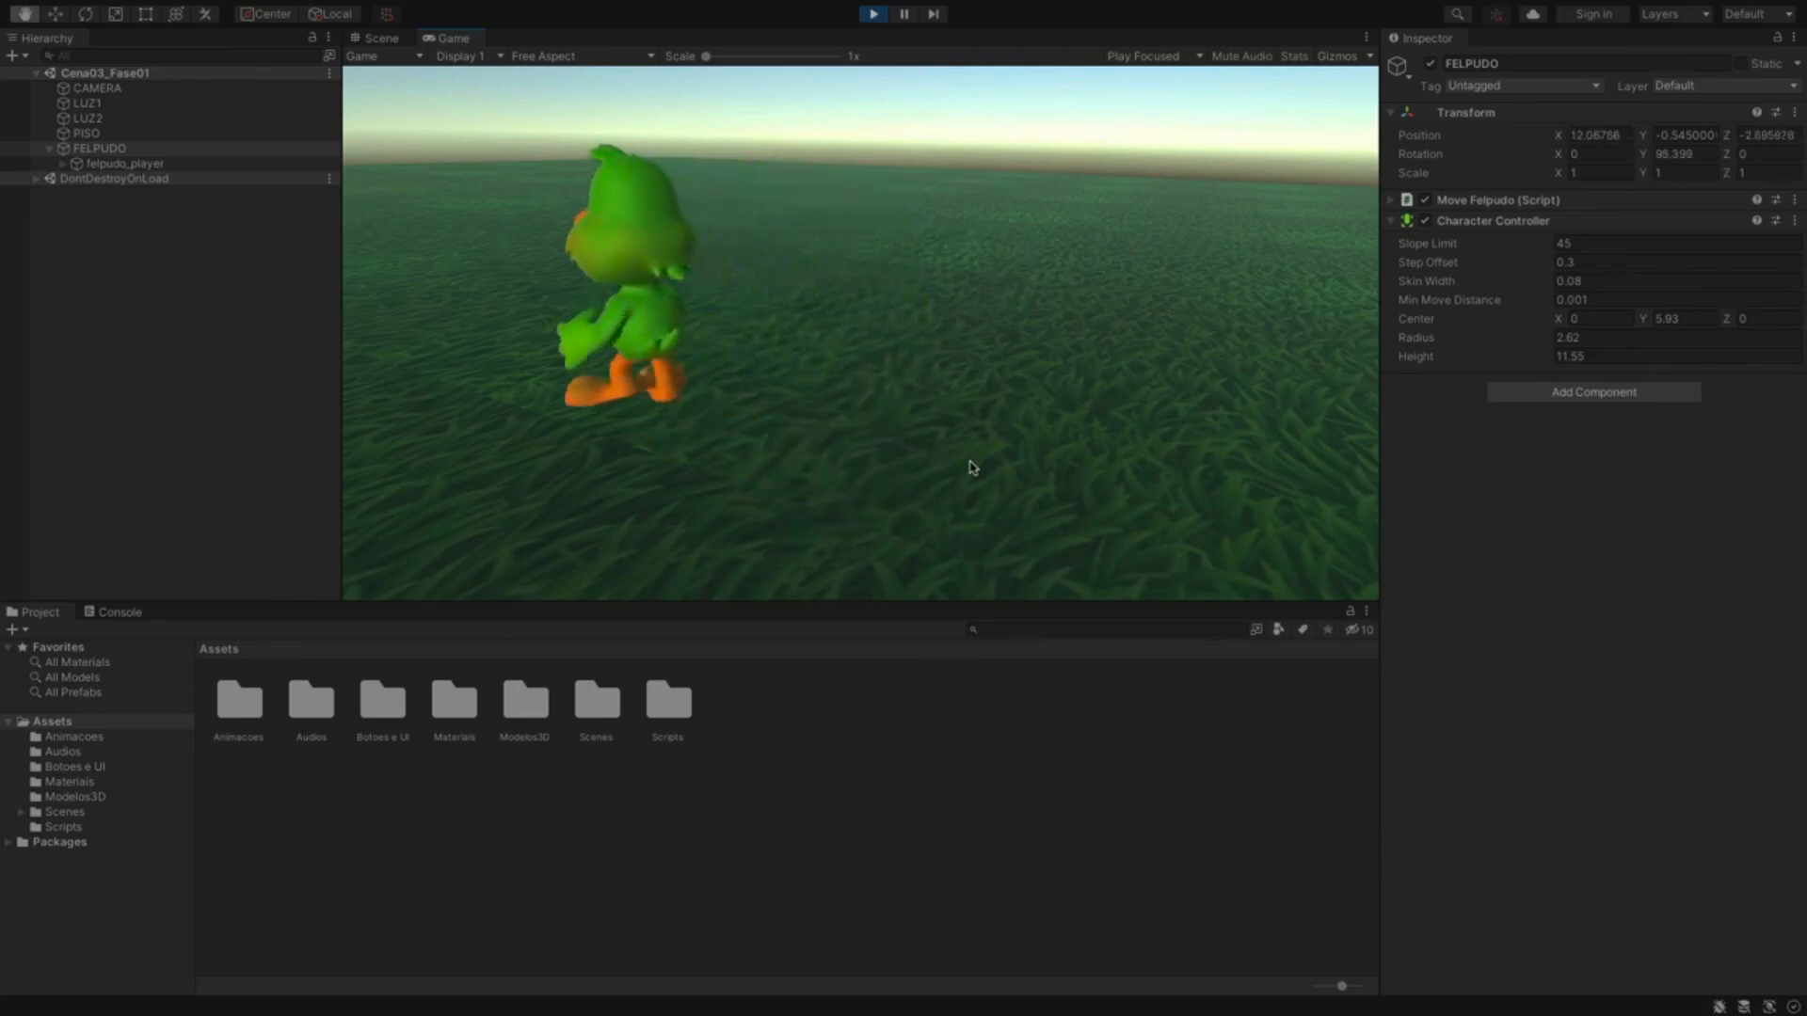
- Test walking Felpudo backward in the running scene, and move him forward while turning him to the right
key("Down")
key("Down")
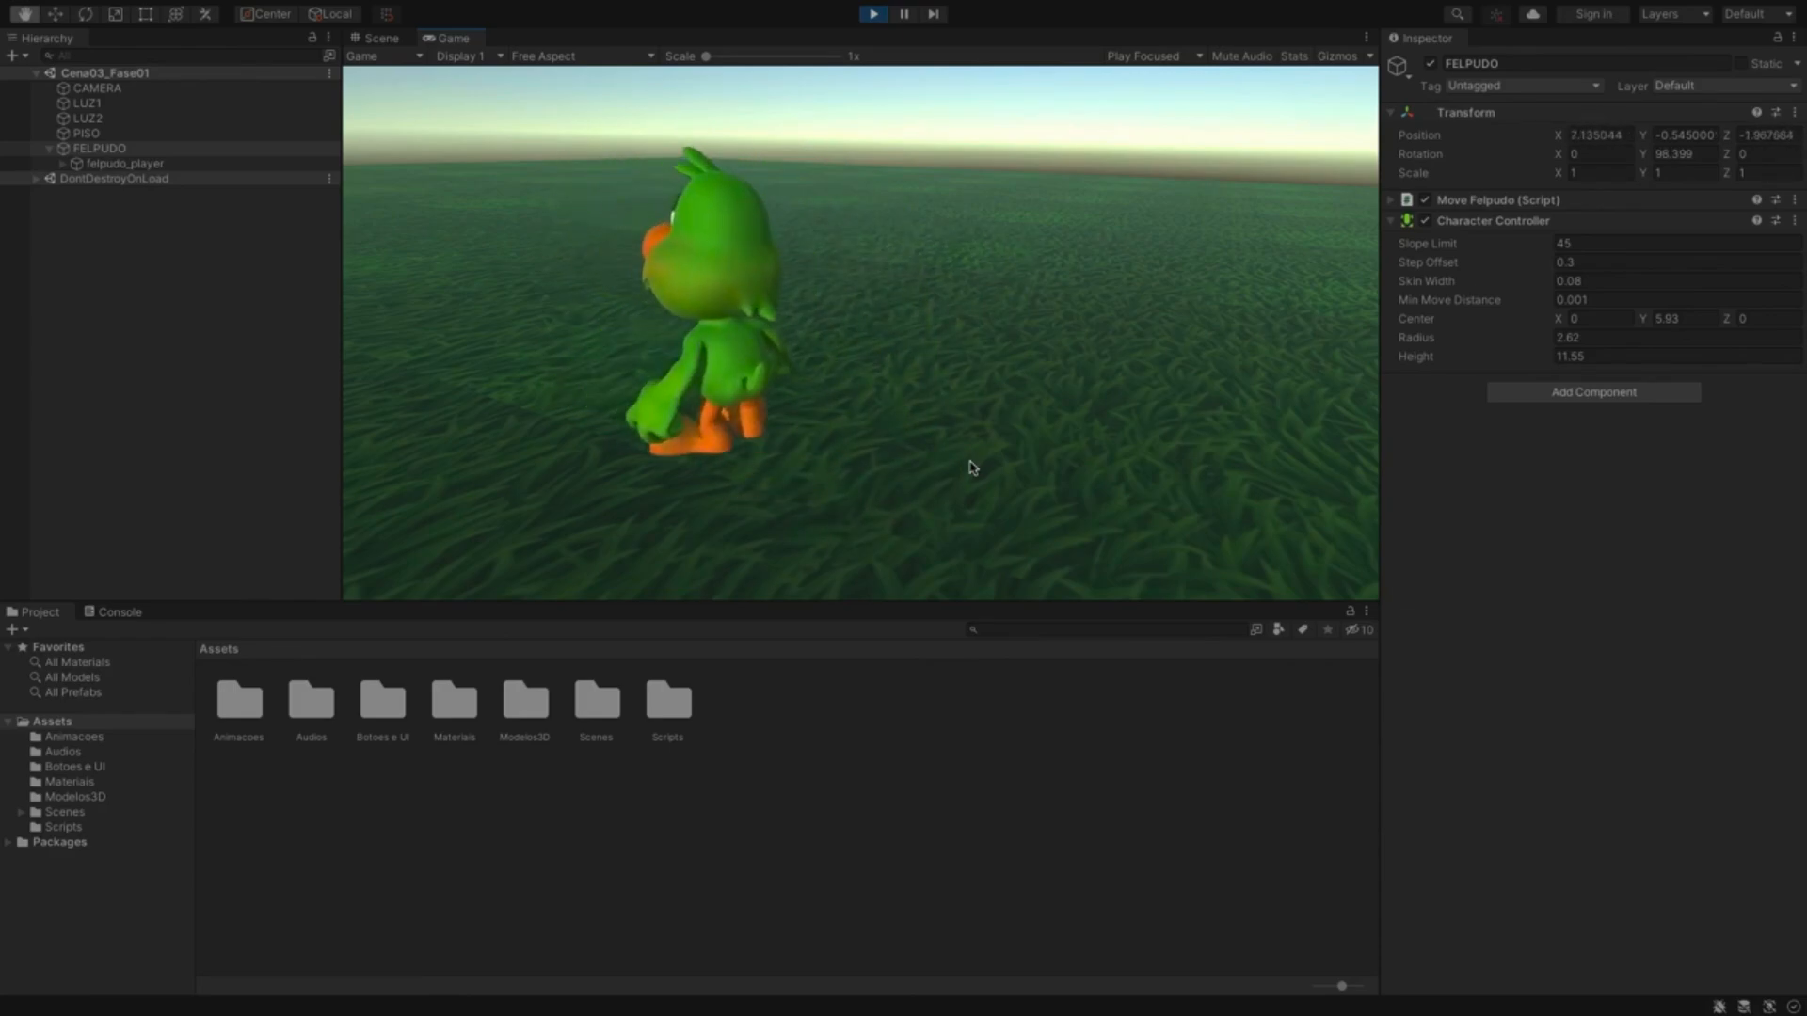
key("Up")
key("Right")
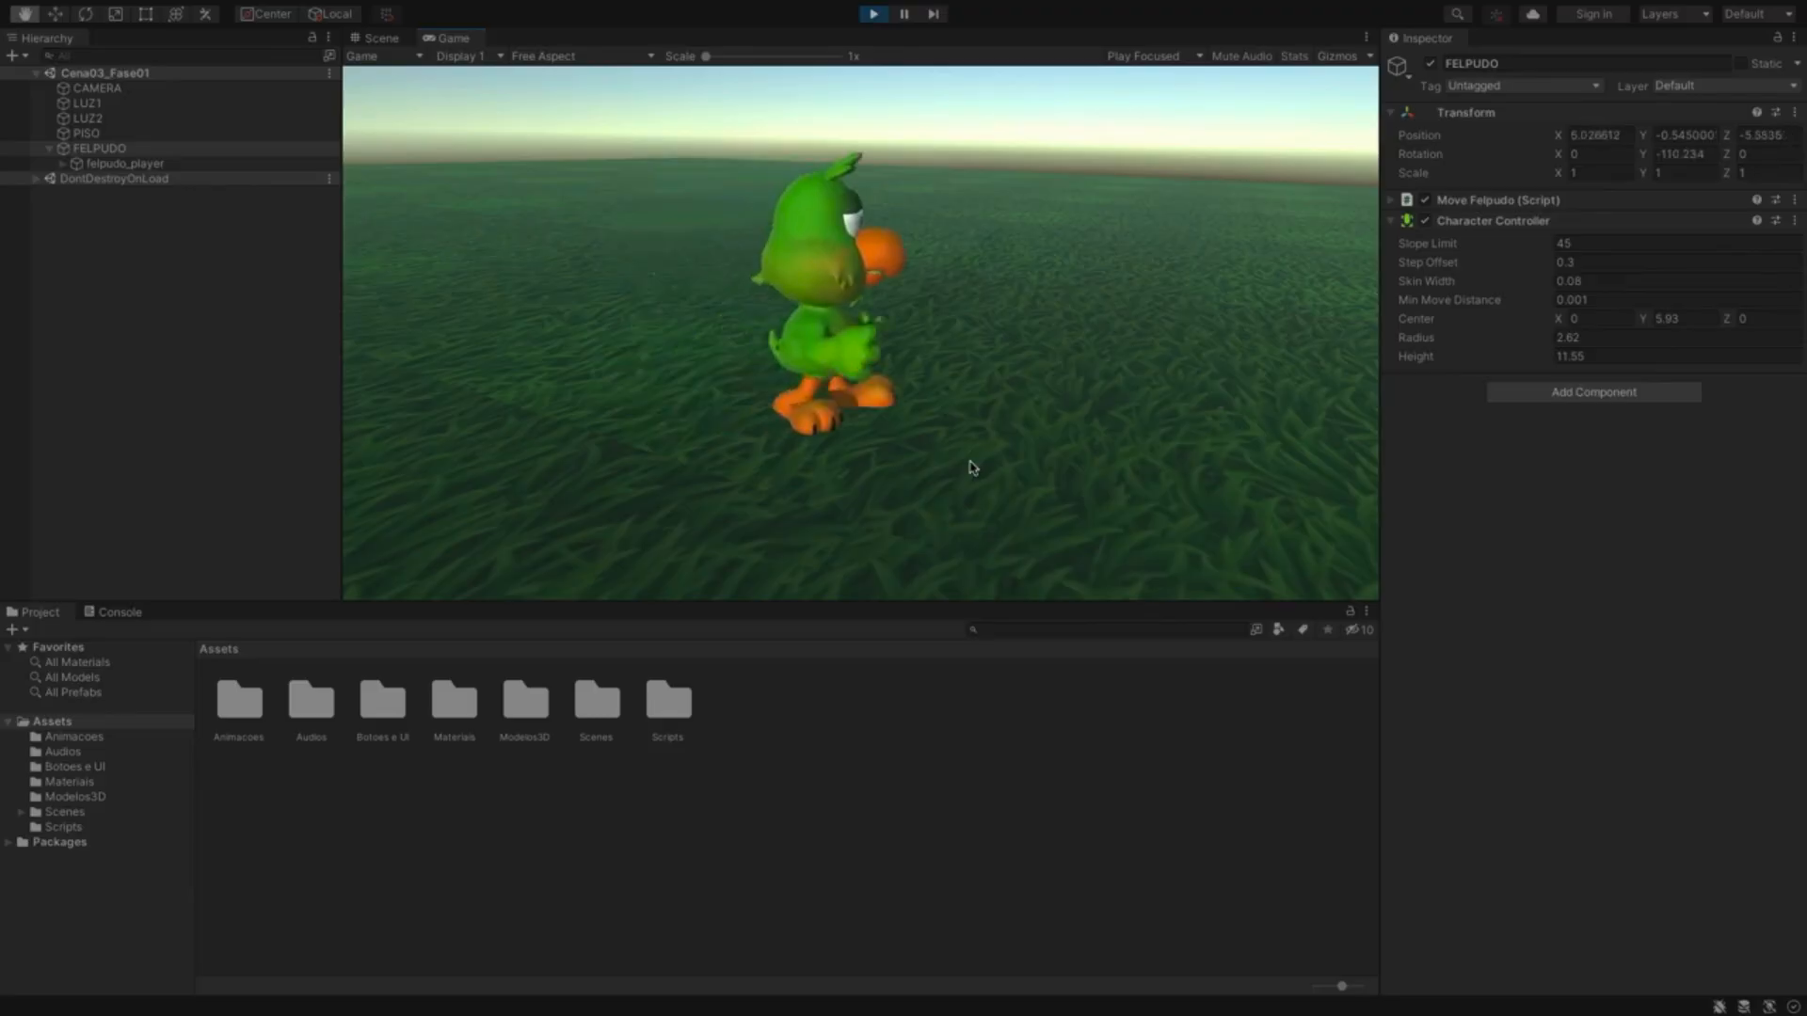
- Steer Felpudo around the grass floor, alternating left and right turns with forward walking to test the combined movement and rotation
key("Left")
key("Up")
key("Left")
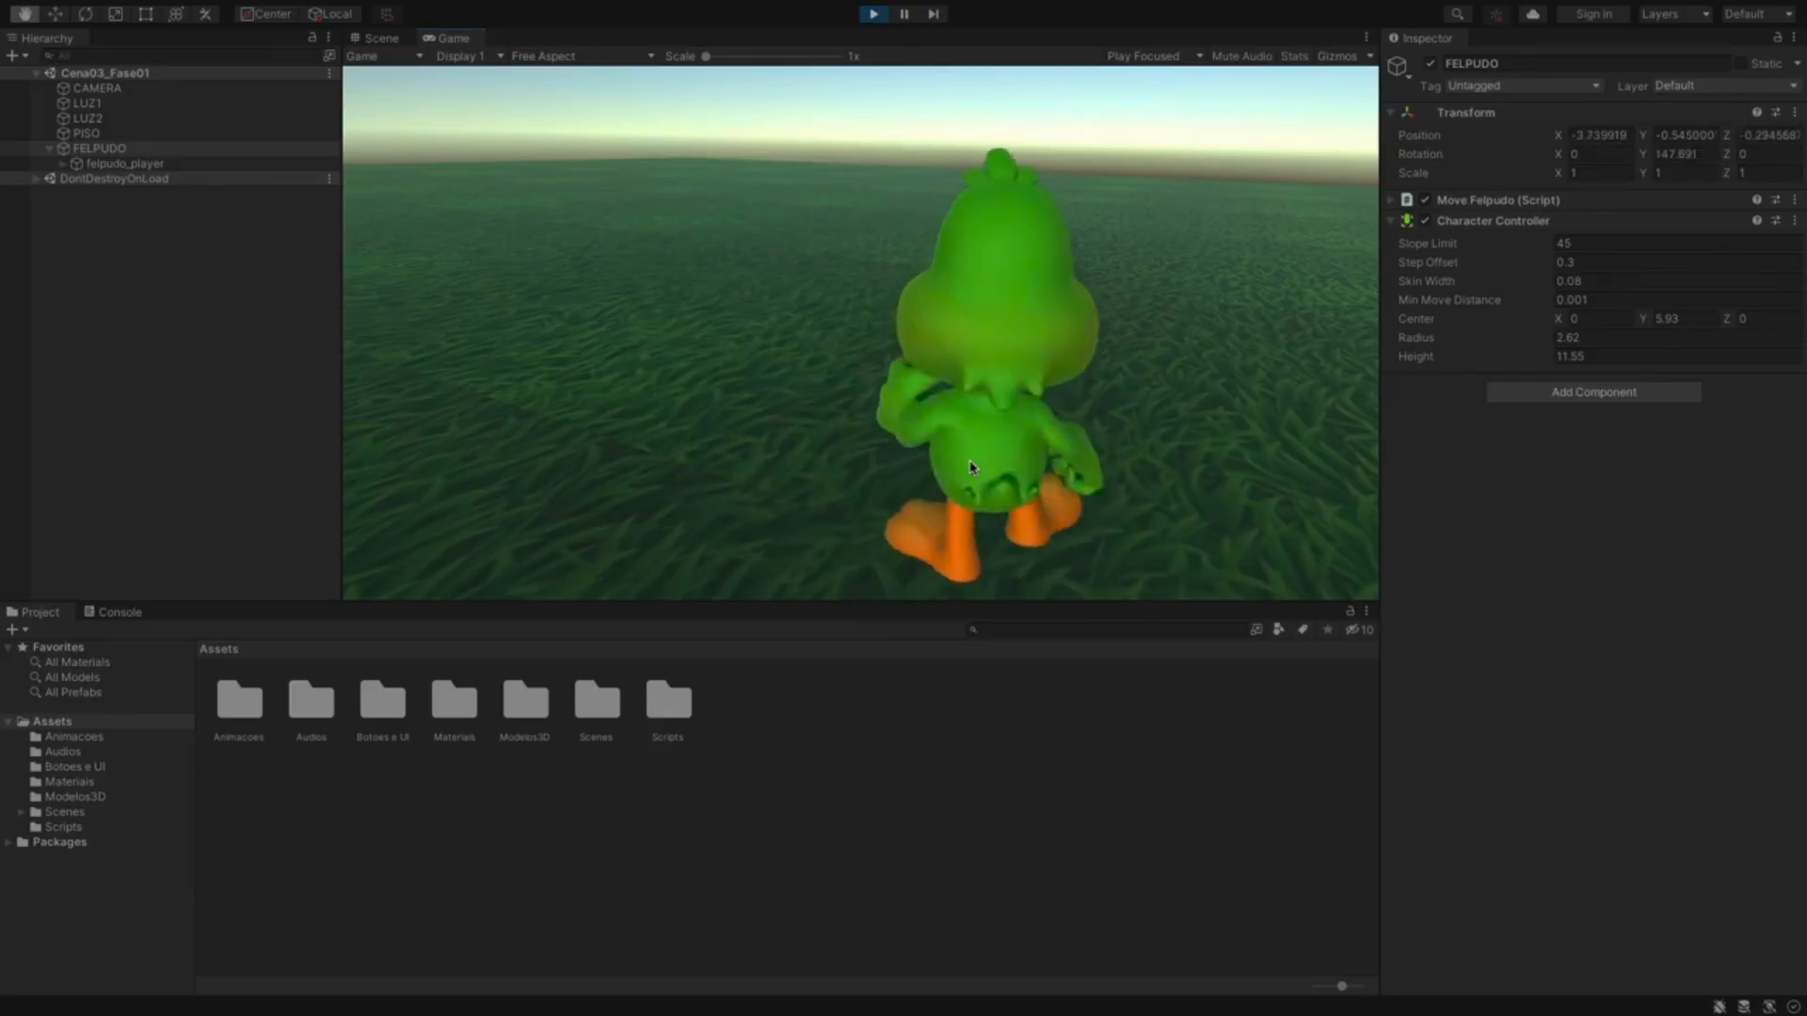
key("Right")
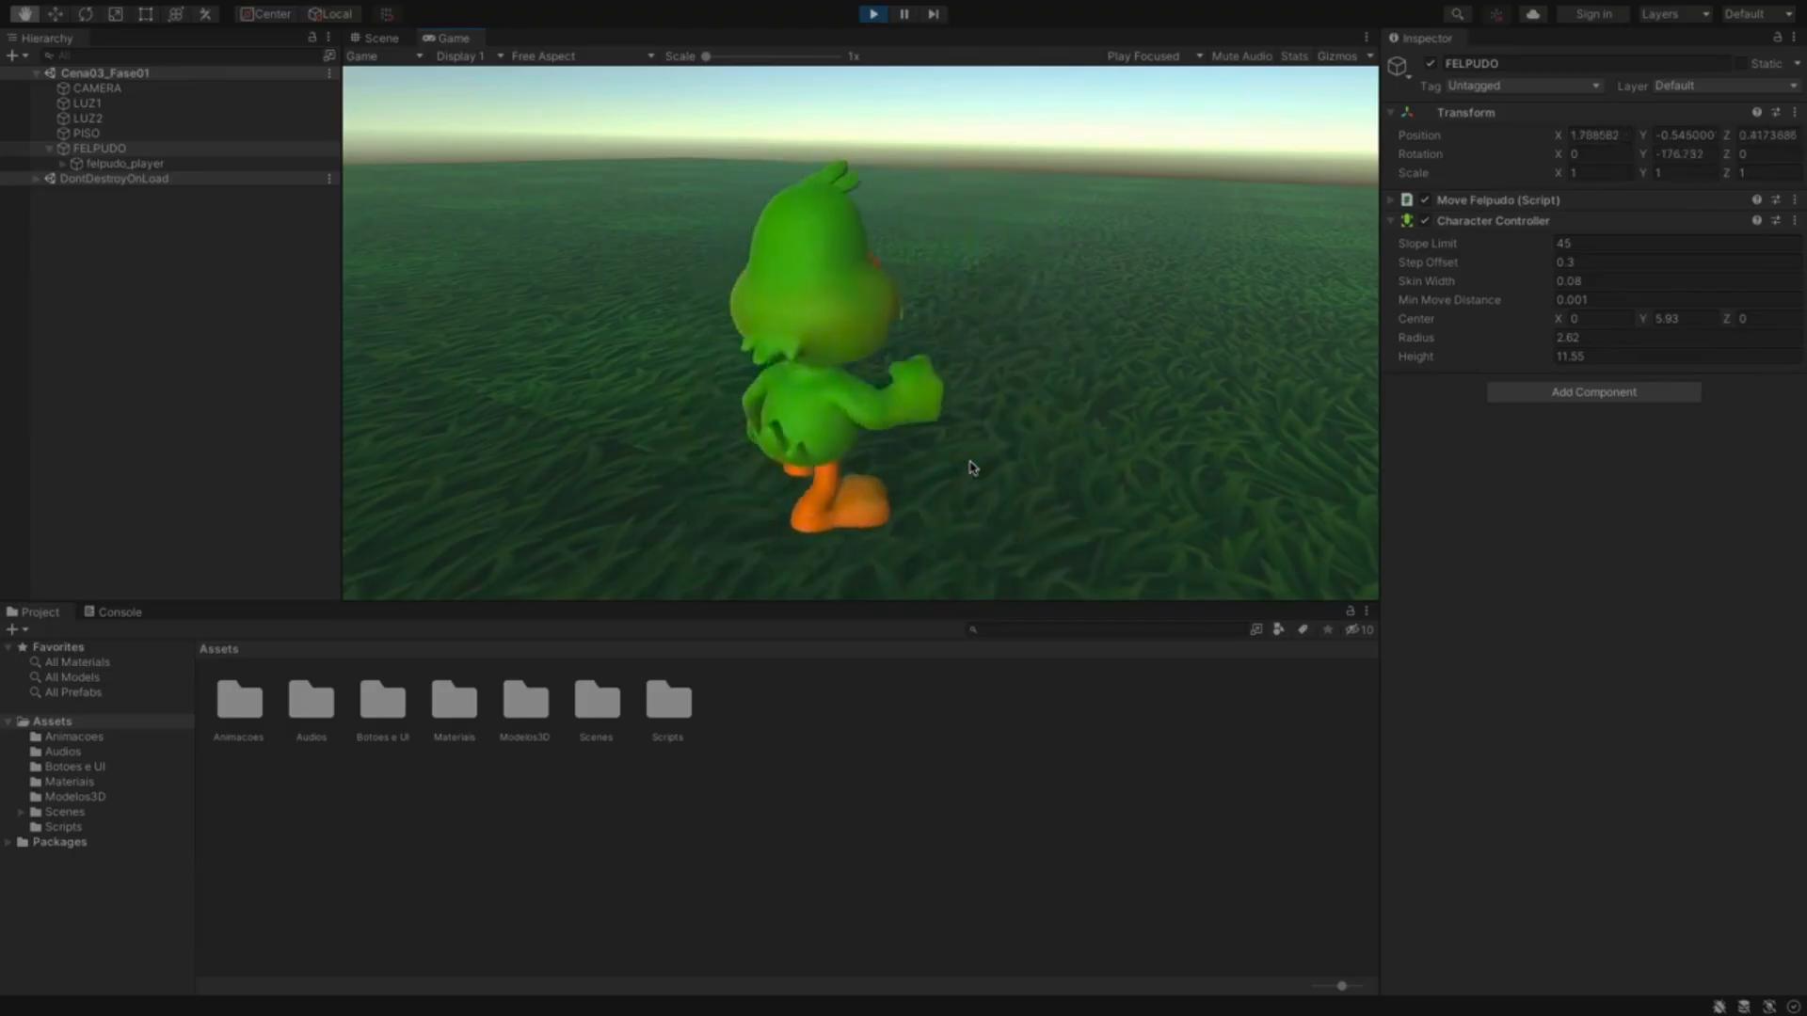
key("Up")
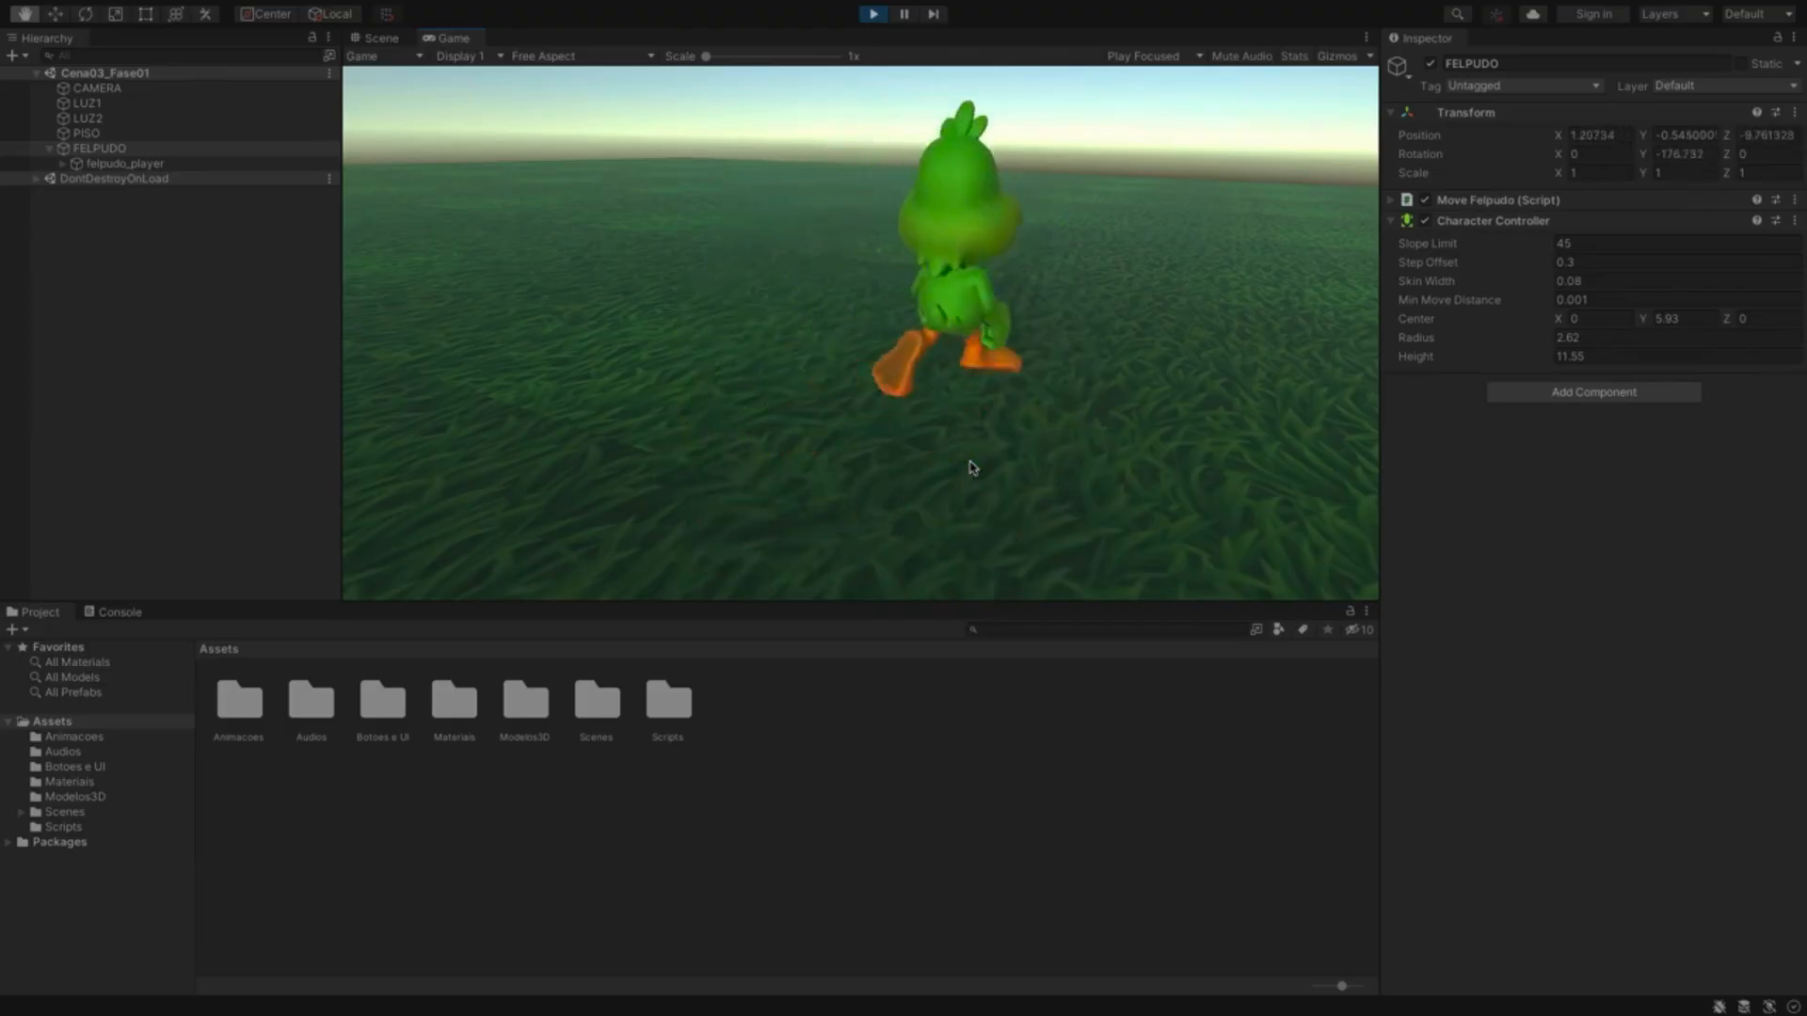
key("Left")
key("Right")
key("Up")
key("Left")
key("Up")
key("Left")
key("Right")
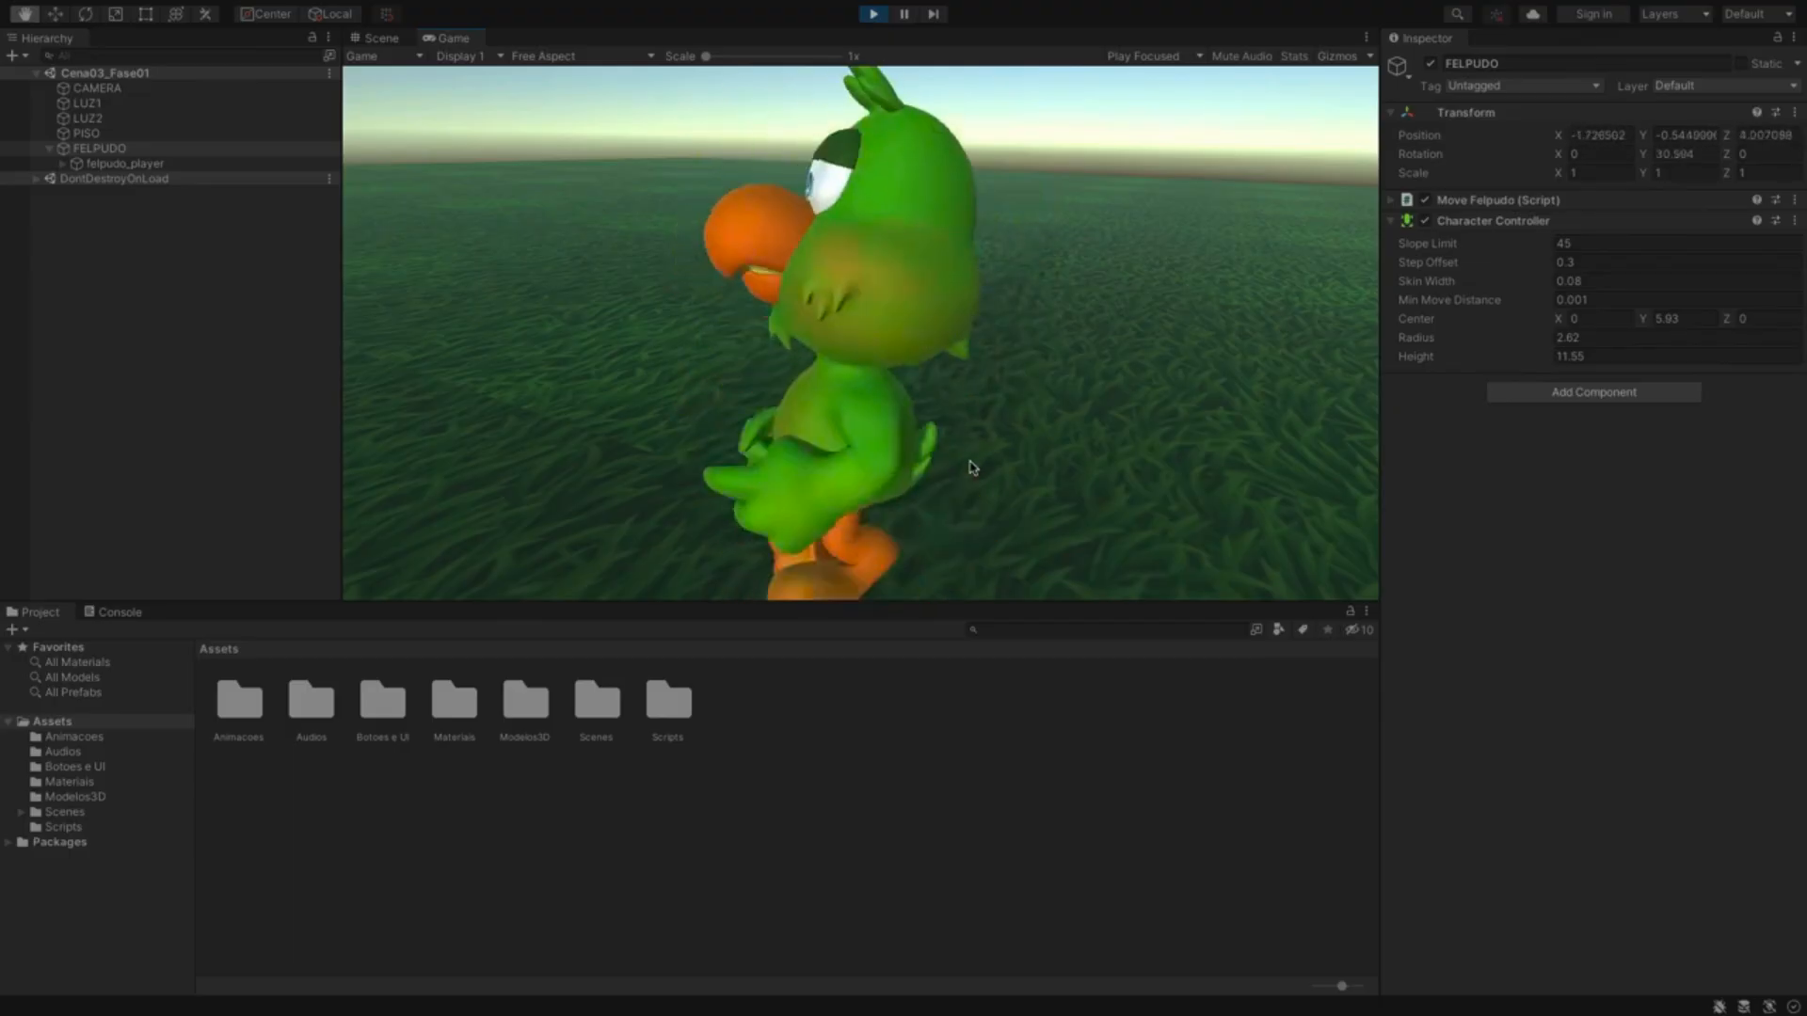
key("Up")
key("Right")
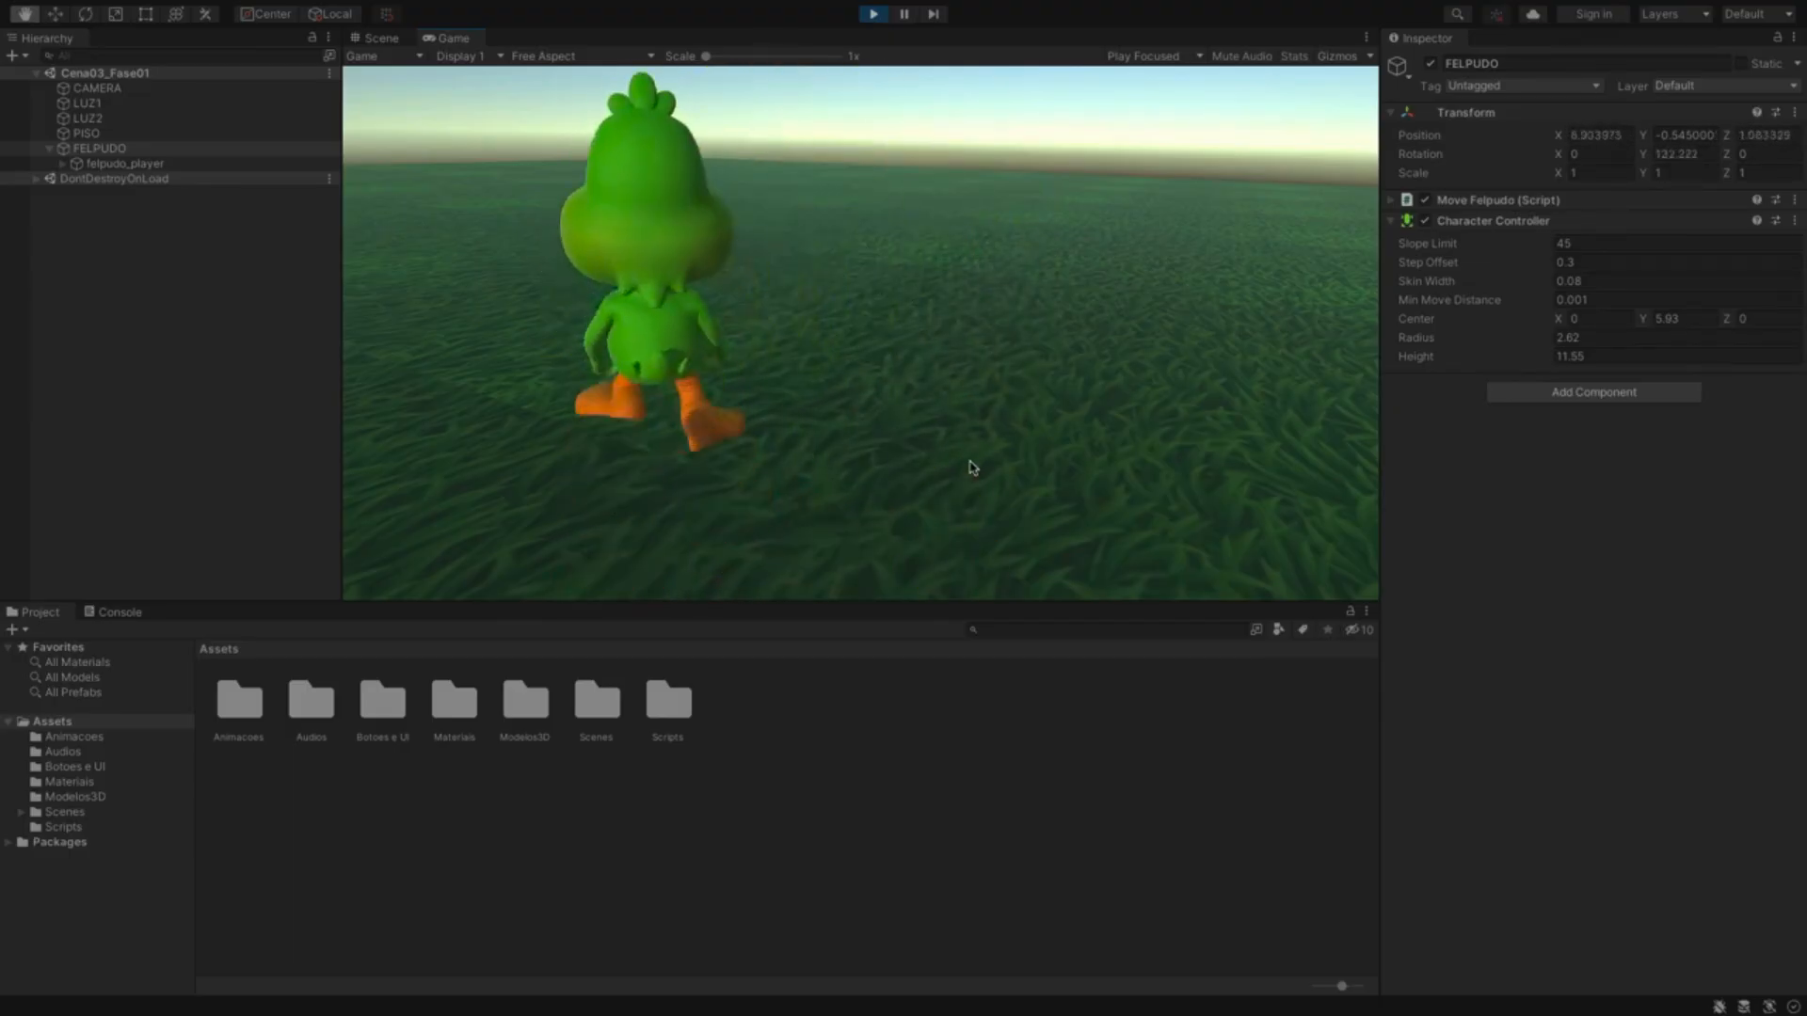